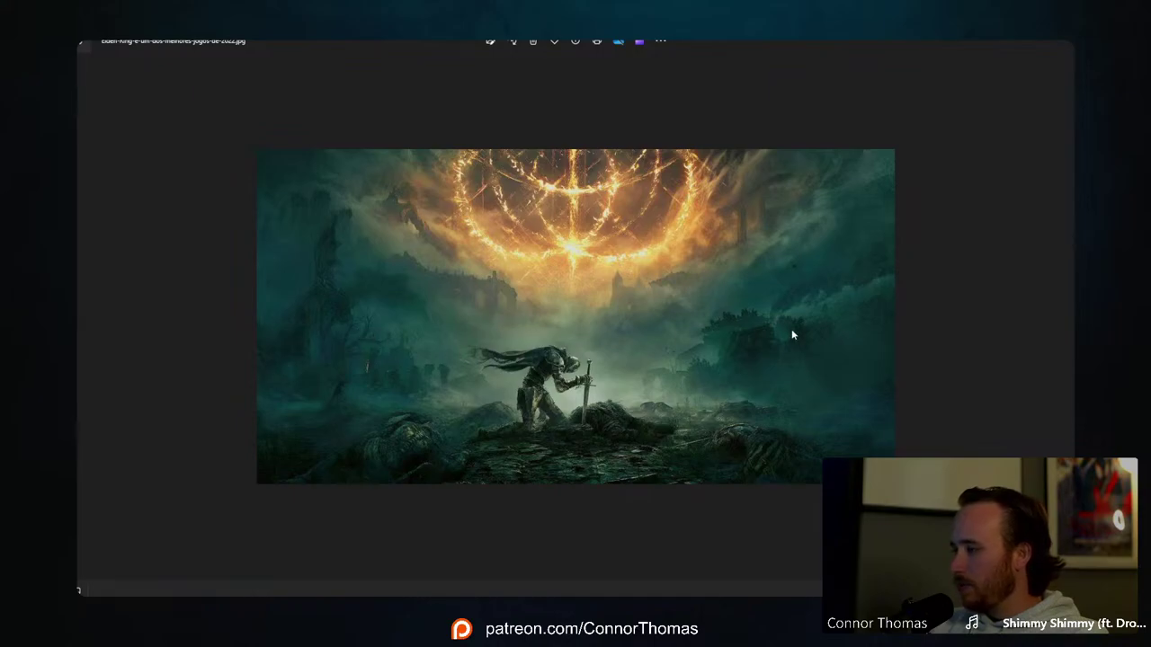
Step: Select the camera and set its passepartout to 1.000 in the viewport display settings
scroll(794, 336, "up", 2)
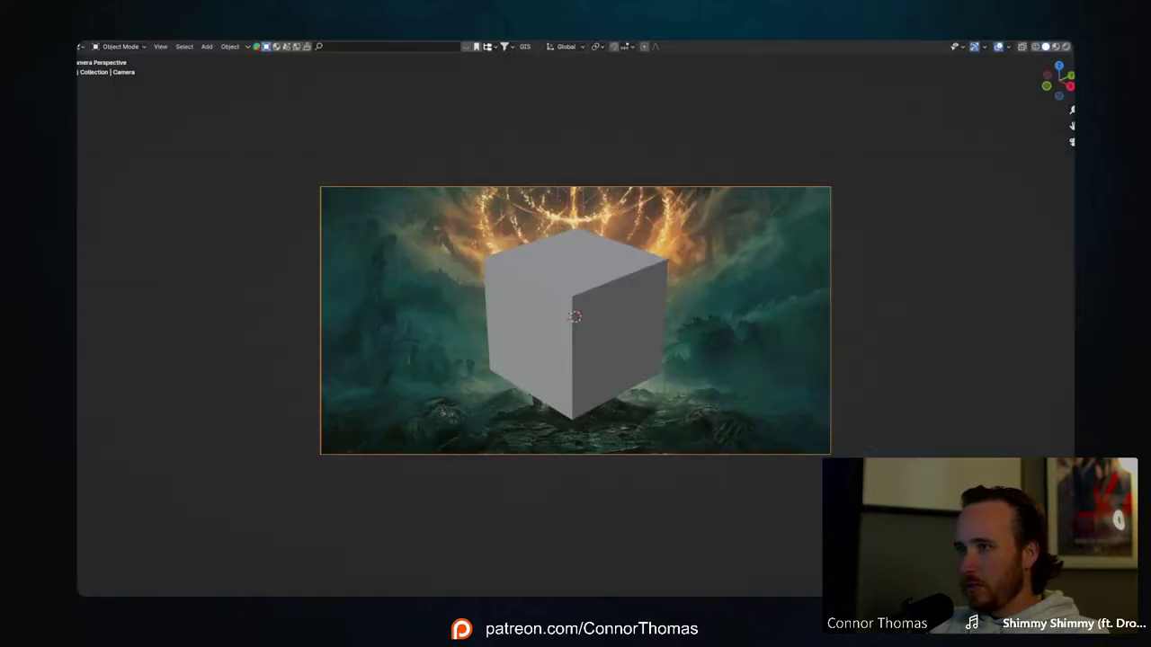
scroll(457, 277, "up", 3)
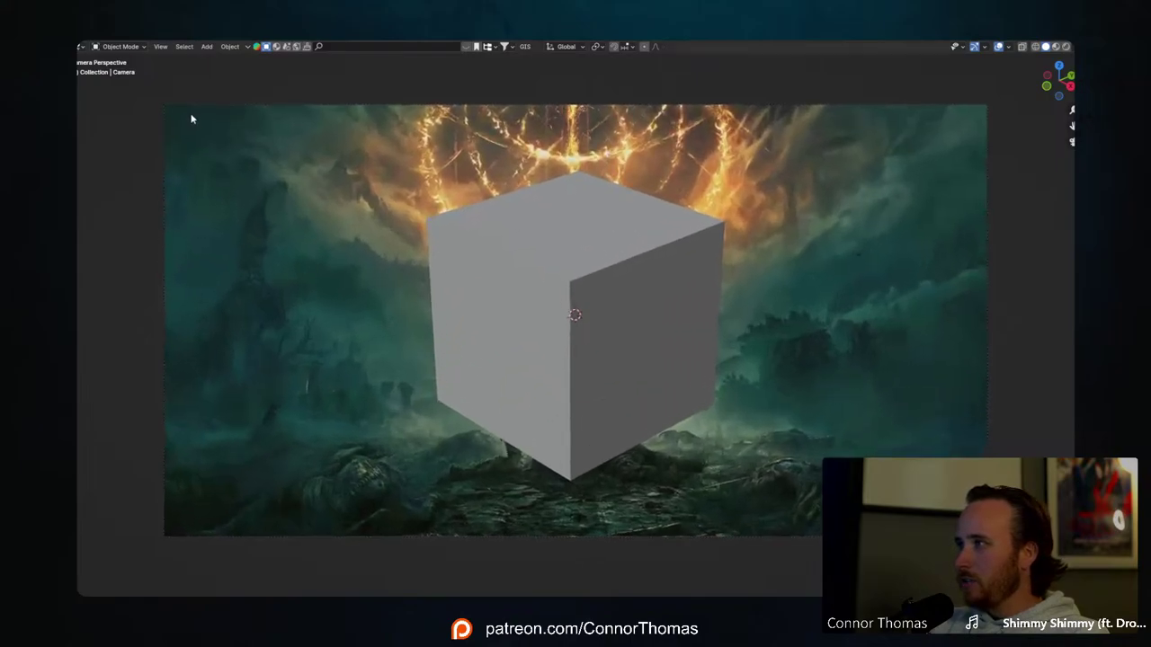
left_click(187, 104)
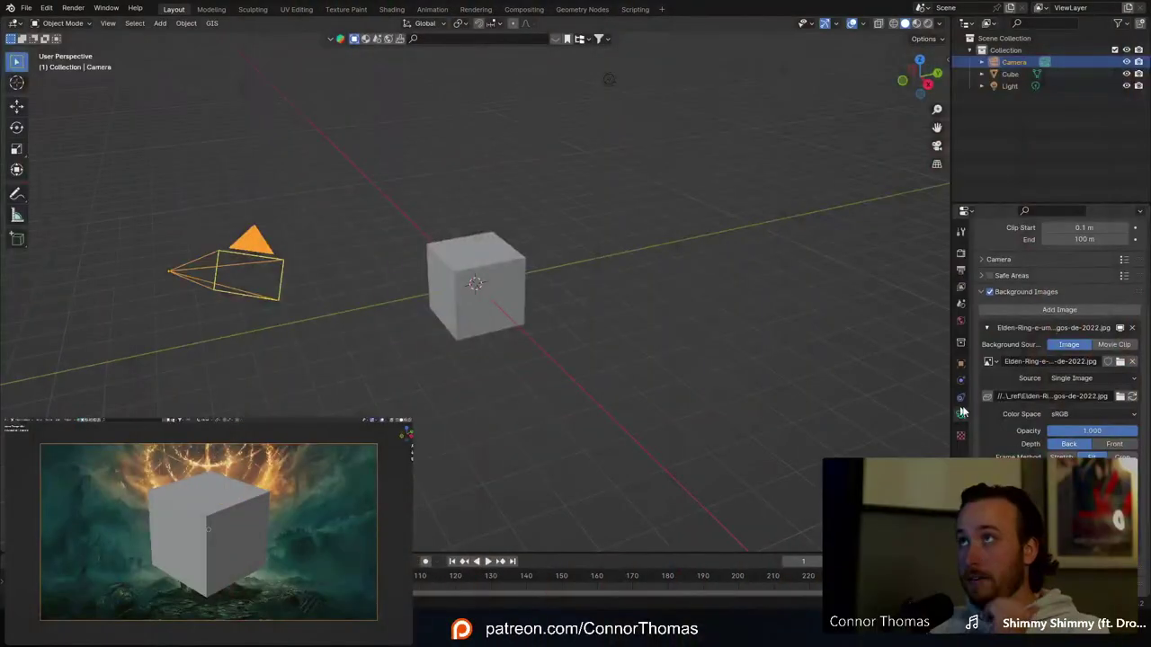
scroll(976, 423, "down", 4)
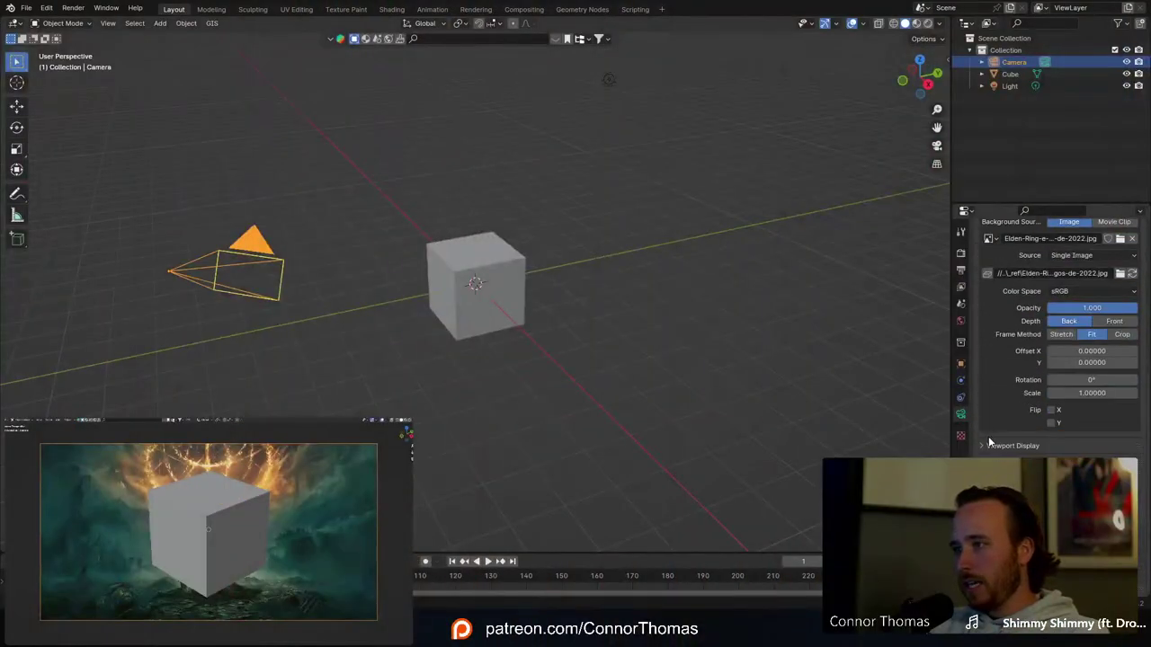
left_click(994, 445)
scroll(995, 448, "down", 3)
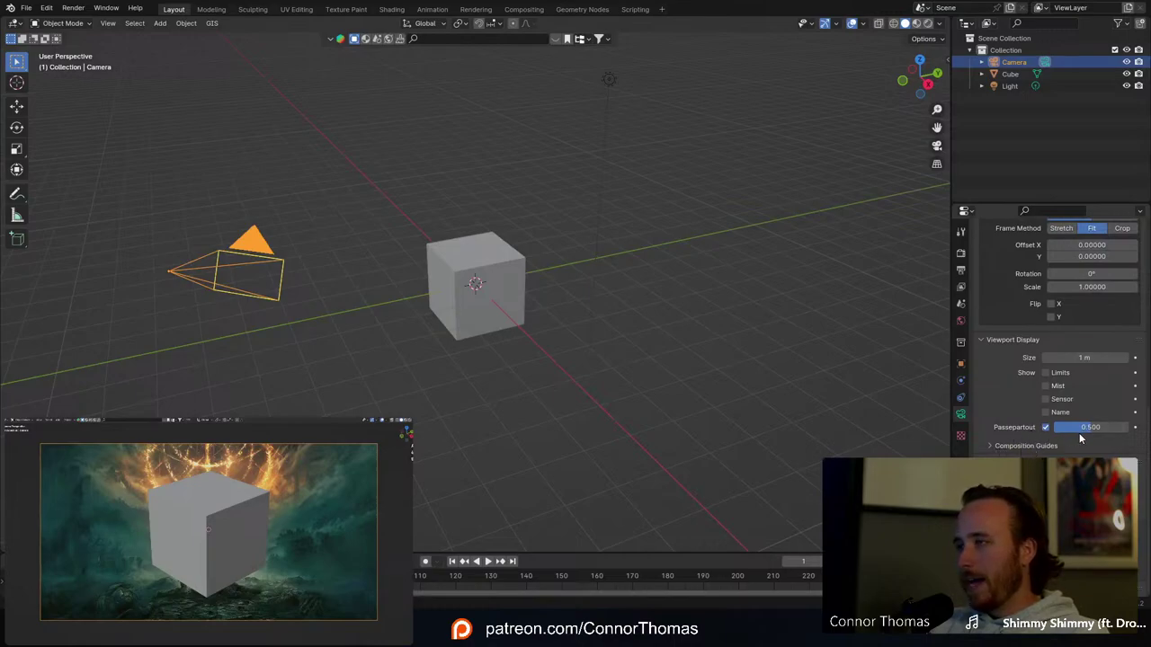
left_click_drag(1080, 429, 1129, 428)
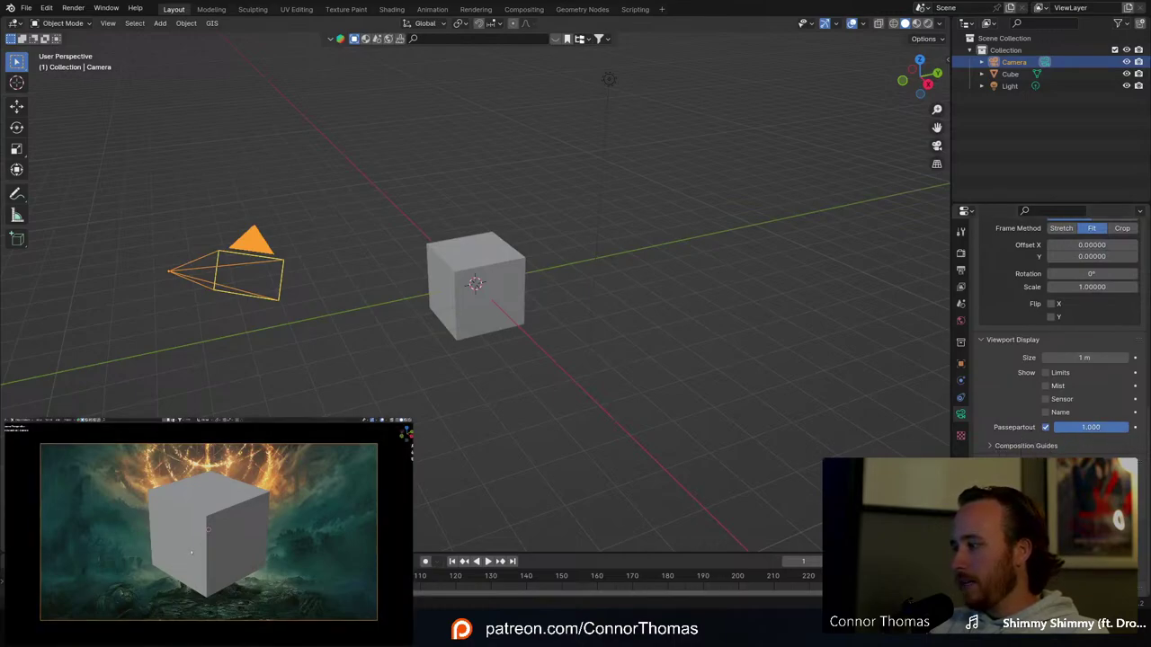
Step: Move the cube to the left side of the camera frame to uncover the kneeling knight in the reference image
middle_click_drag(152, 556, 185, 539, "ctrl")
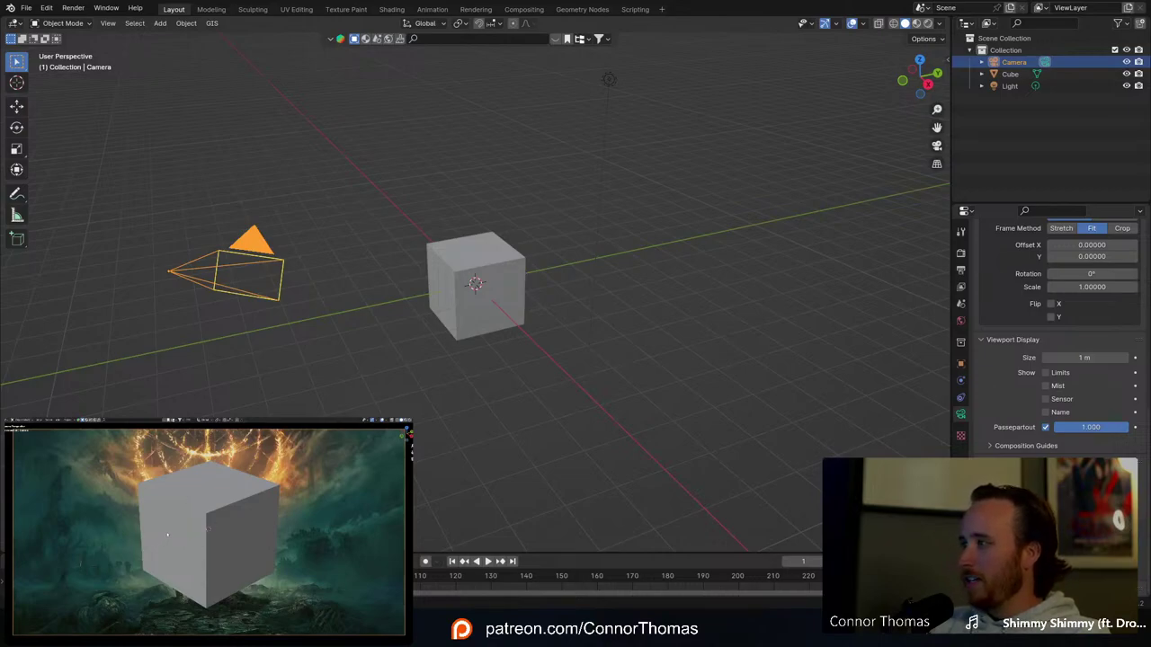
left_click(167, 535)
key("g")
left_click(18, 548)
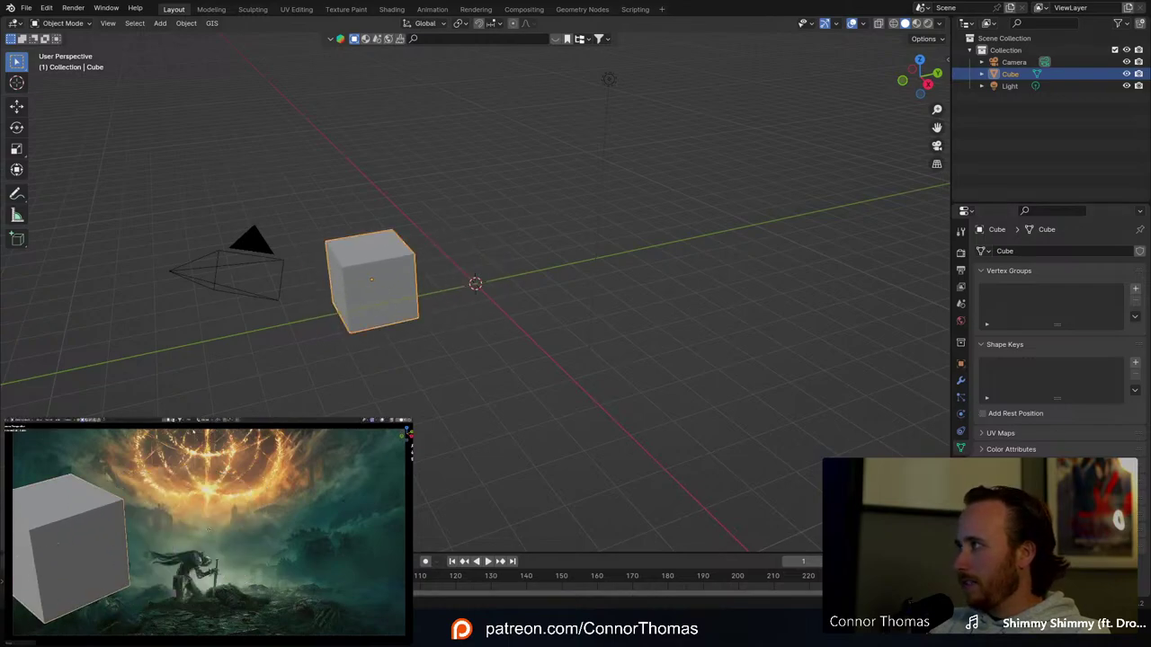
Step: Delete the cube from the scene
left_click(192, 430)
scroll(1008, 436, "down", 7)
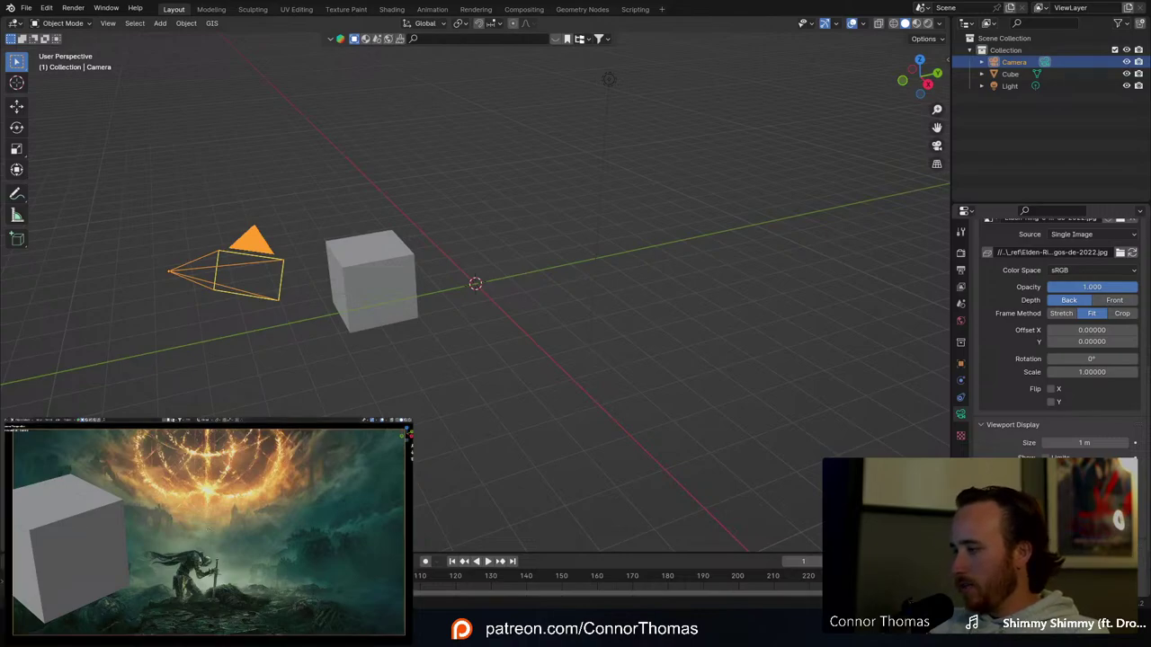
left_click(79, 545)
key("Delete")
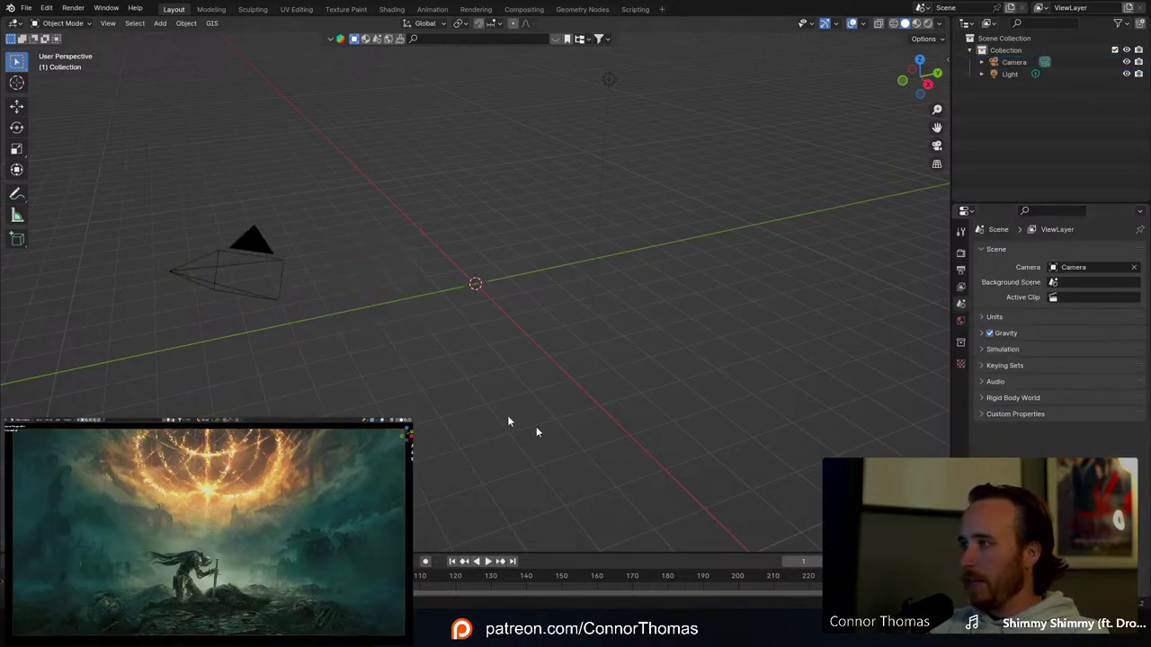
Step: Add a plane mesh at the world origin and scale it up as a ground surface
key("shift+a")
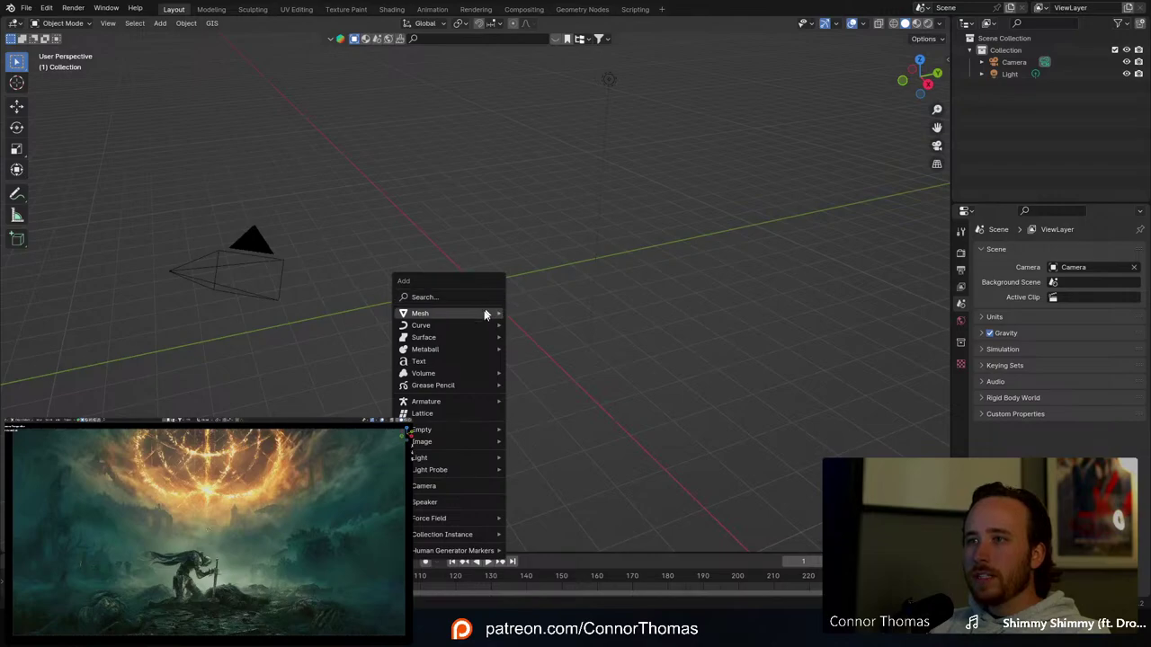
mouse_move(486, 315)
left_click(535, 317)
key("s")
left_click(585, 280)
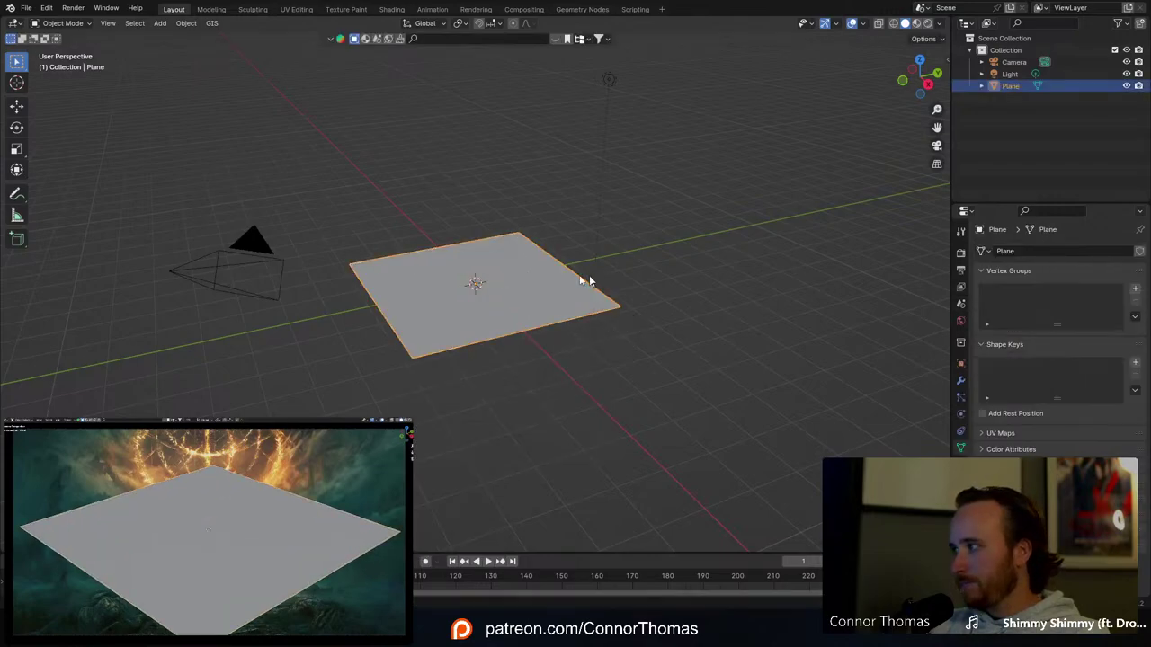
Step: Align the camera to face the plane straight on from the front, looking slightly down, and view through it
middle_click_drag(586, 280, 459, 262)
key("KP_1")
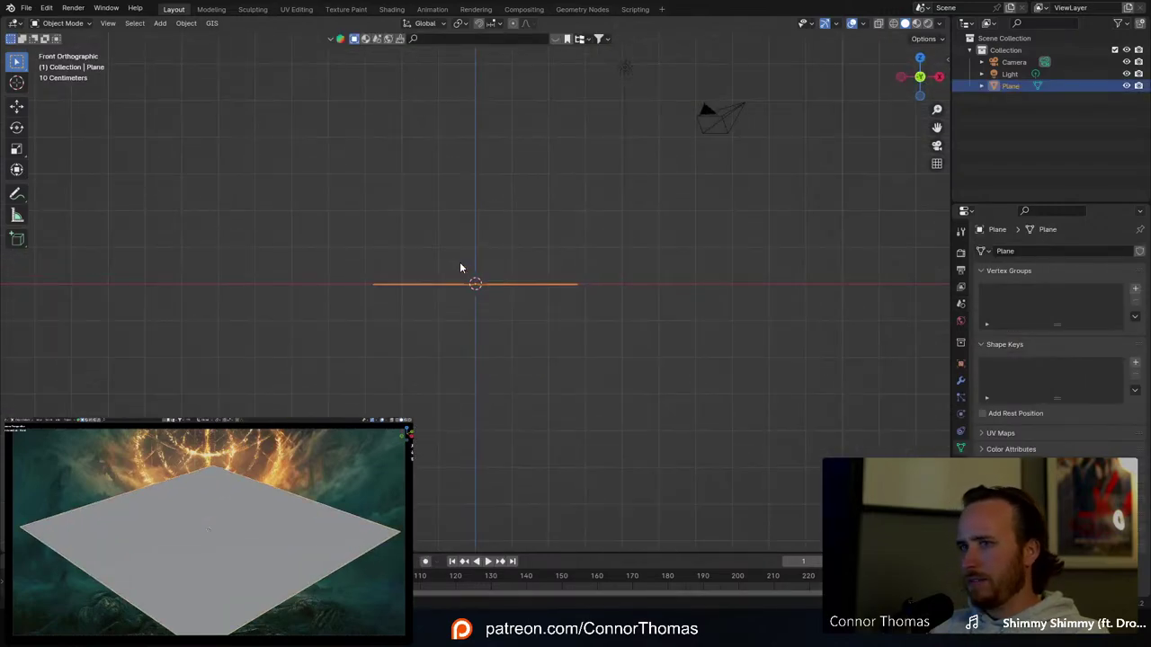
key("KP_0")
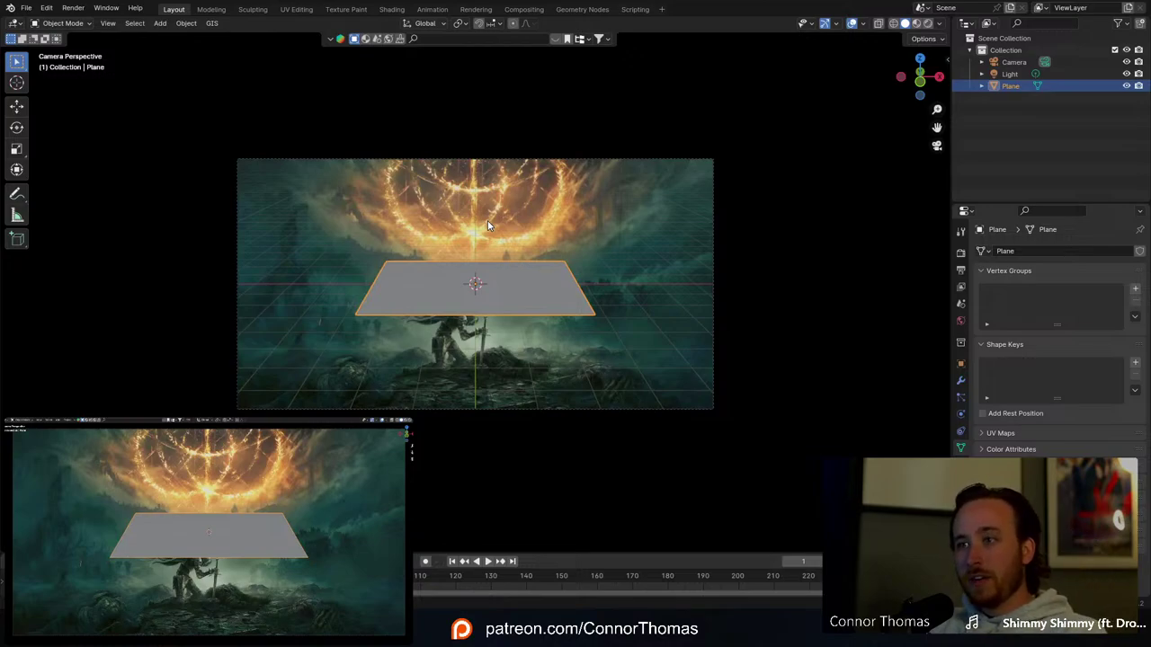
Step: Raise the camera along global Z until the plane covers the kneeling knight in the reference image
left_click(566, 163)
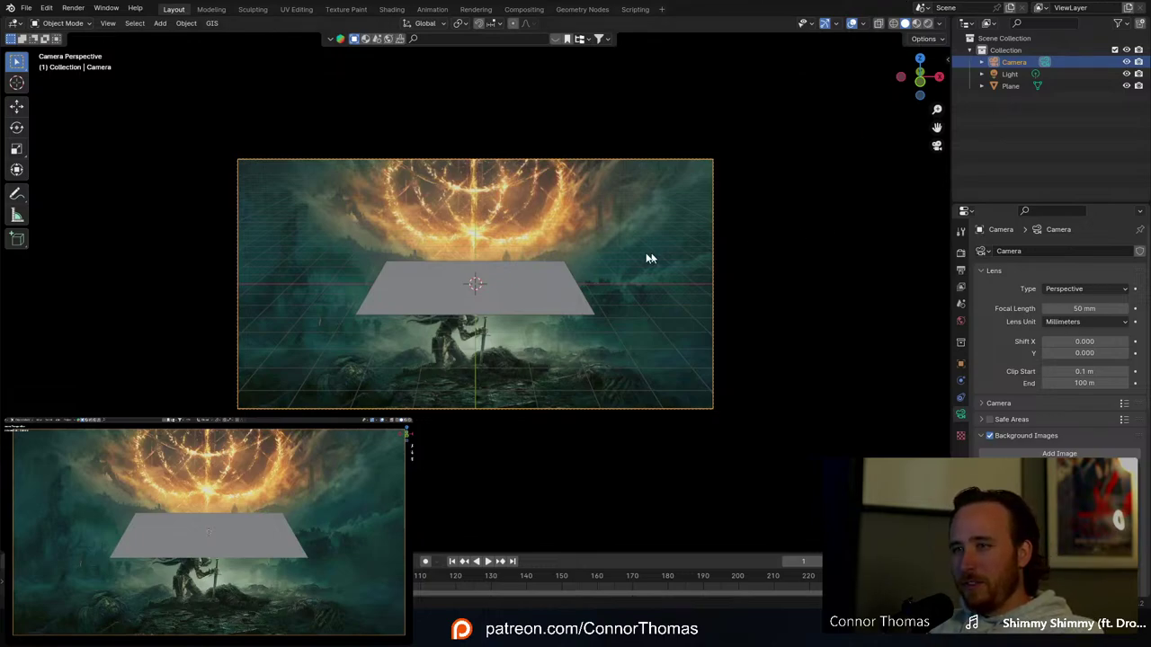
key("g")
key("z")
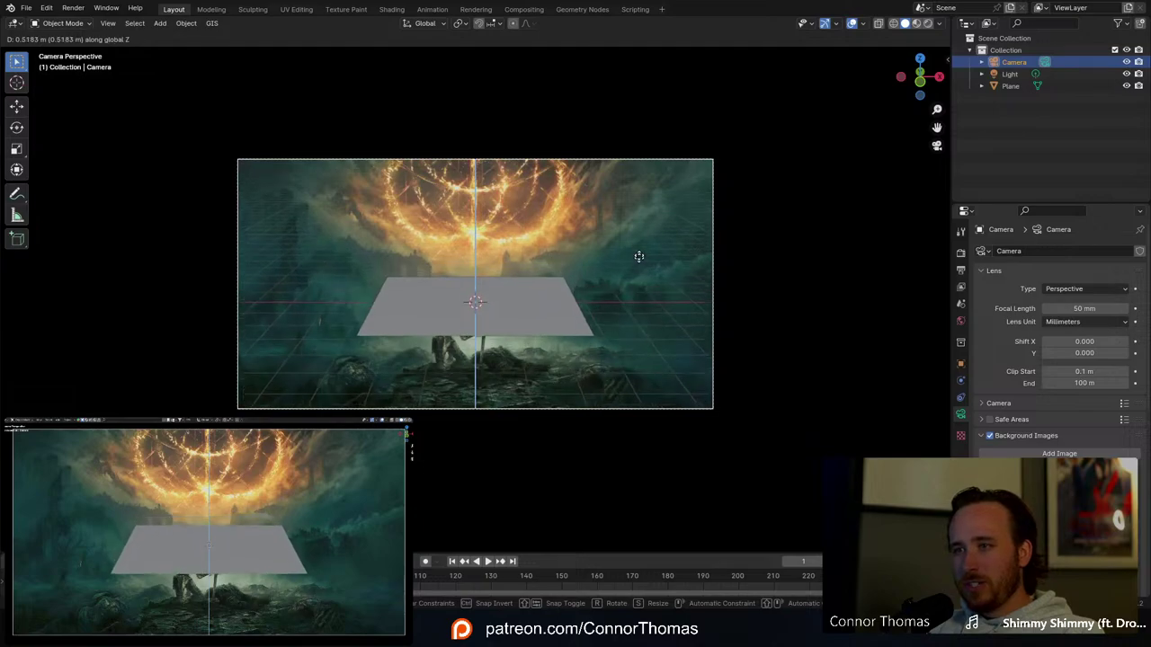
left_click(621, 121)
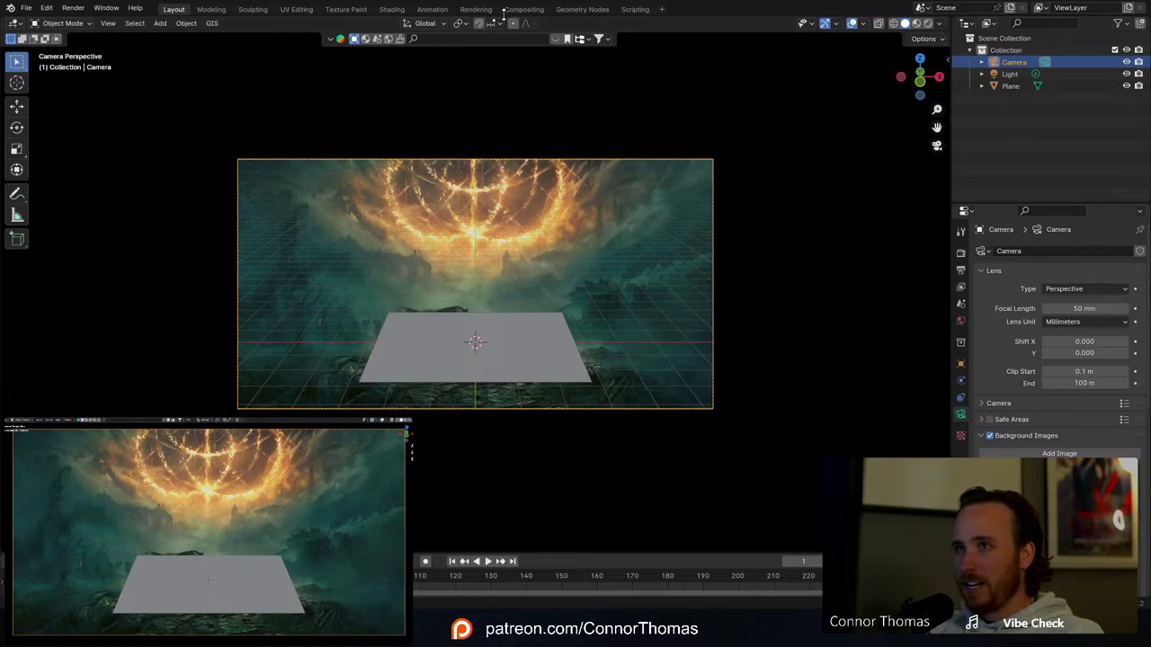
Step: Set the transform pivot to the 3D cursor and rotate the camera about 17° around global X
left_click(463, 24)
left_click(477, 65)
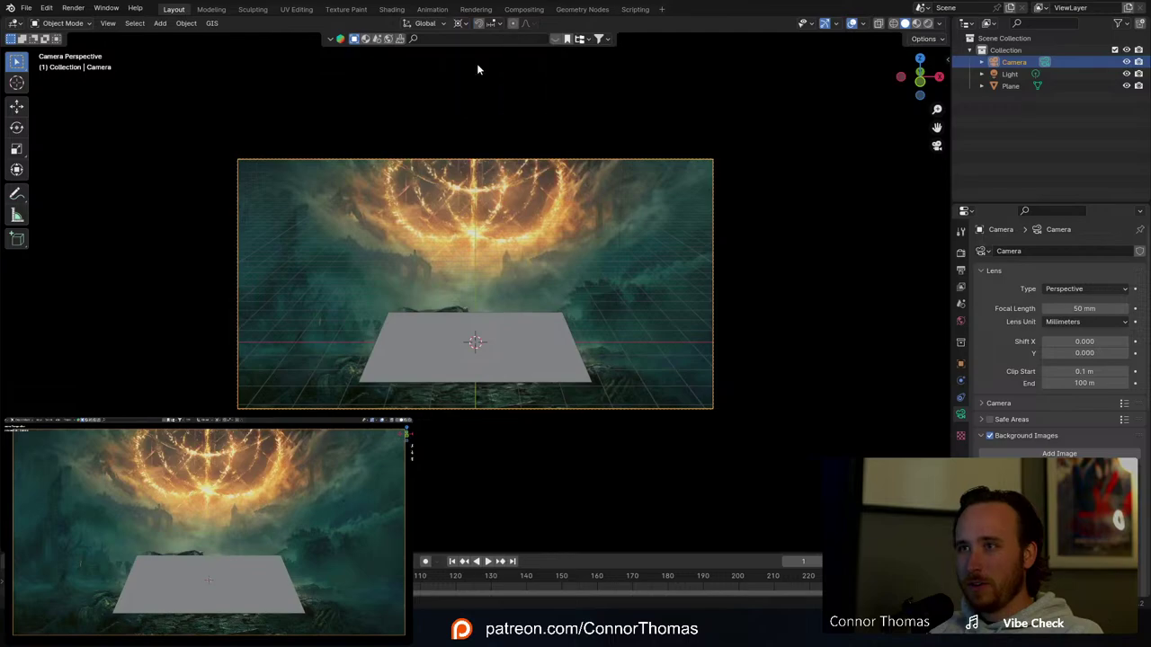
key("r")
key("x")
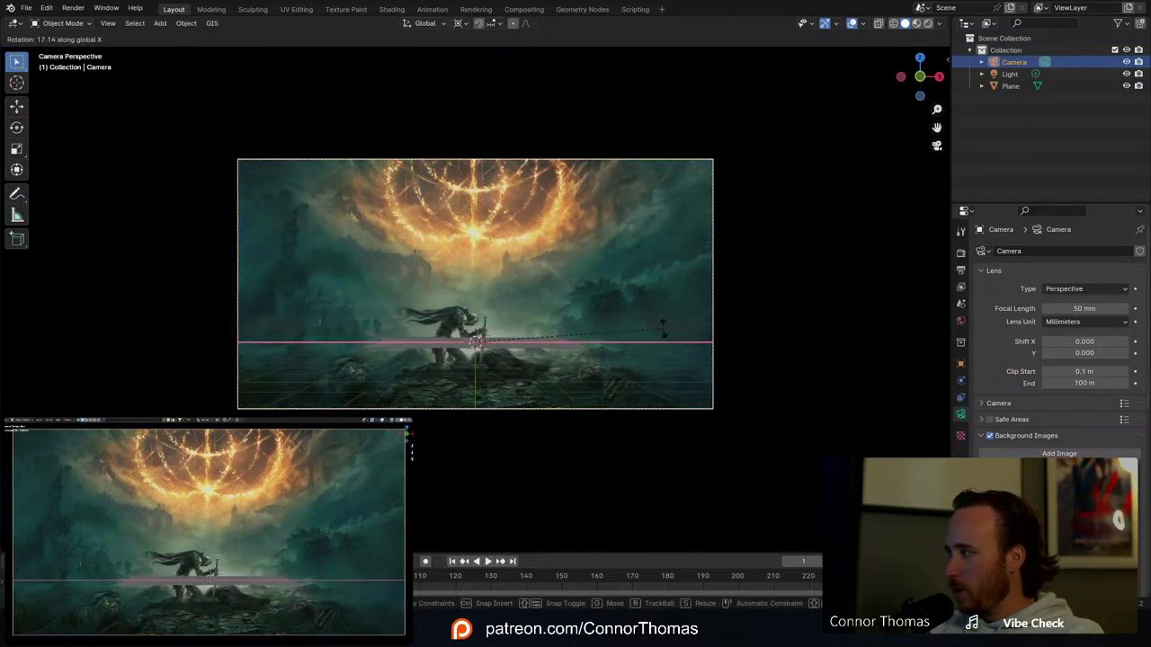
left_click(660, 329)
Step: Raise the camera along global Z until the plane lies just below the kneeling knight
key("g")
key("z")
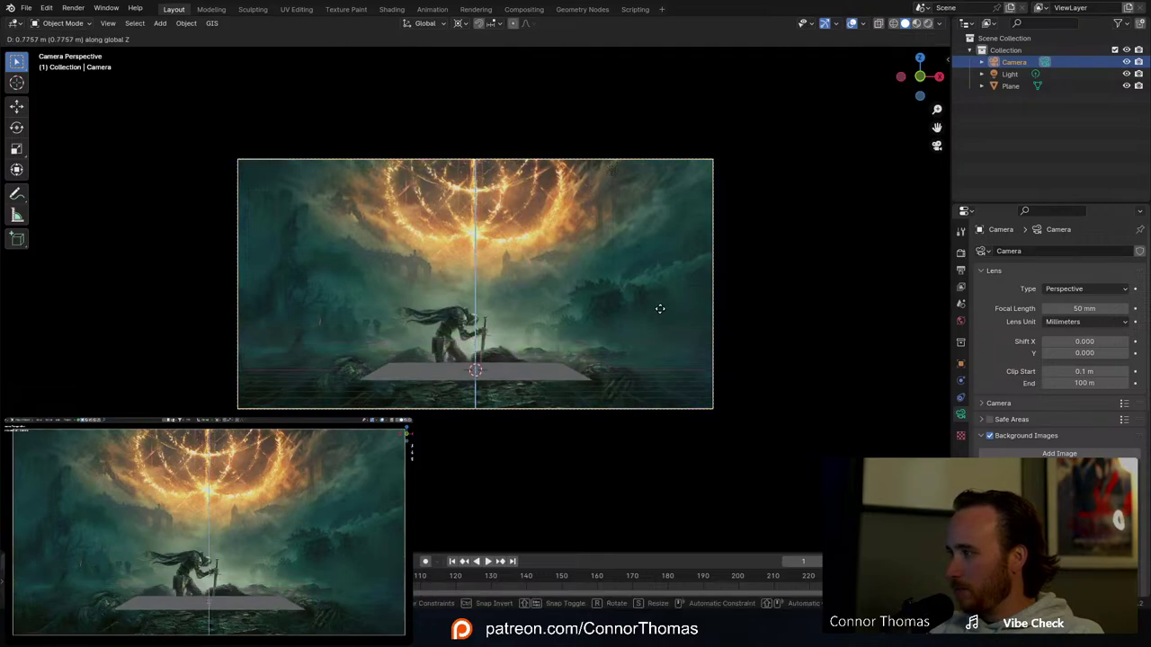
left_click(660, 307)
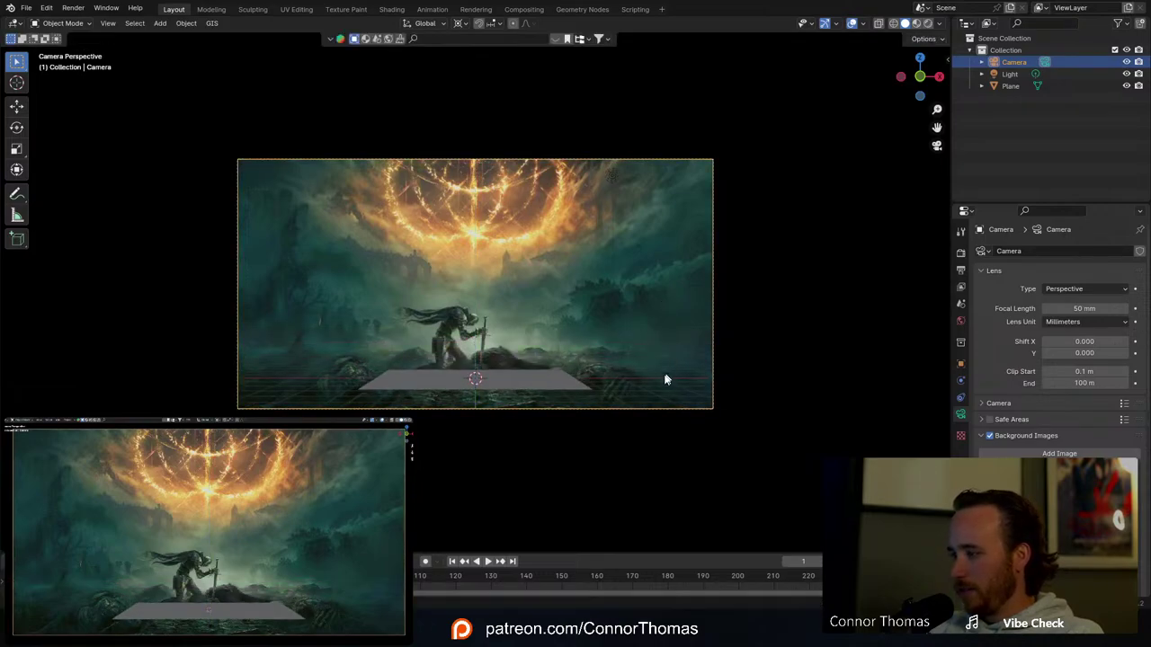
Step: Fine-tune the camera's tilt around global X to match the plane's perspective to the ground in the reference
middle_click_drag(668, 380, 696, 315, "shift")
key("r")
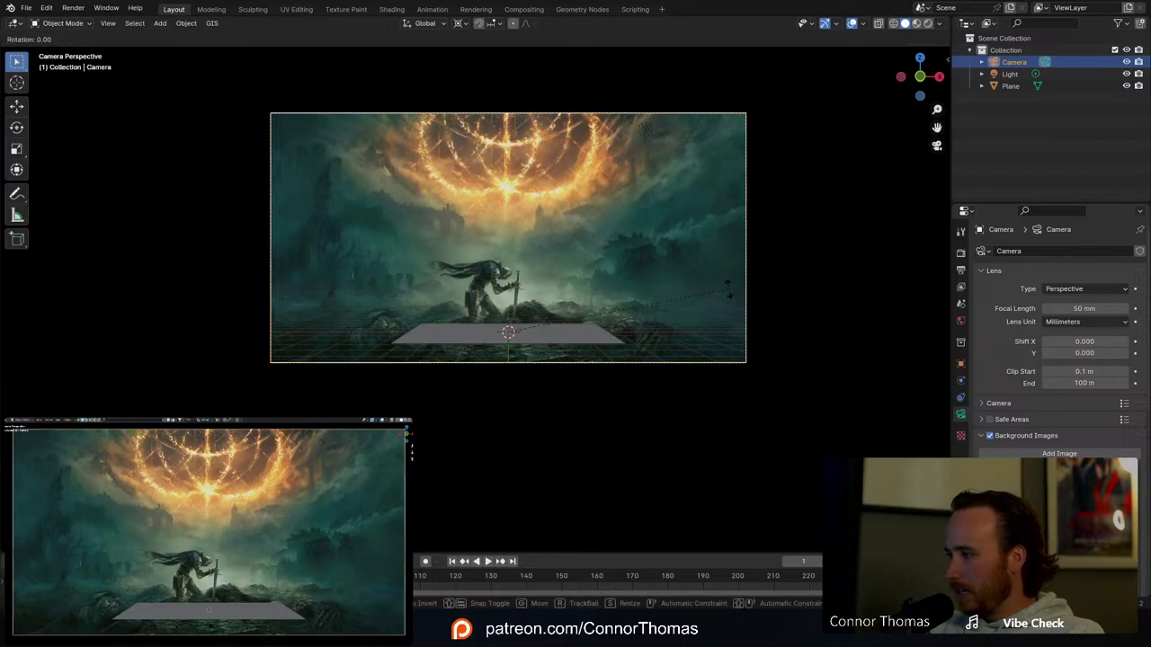
key("x")
left_click(721, 277)
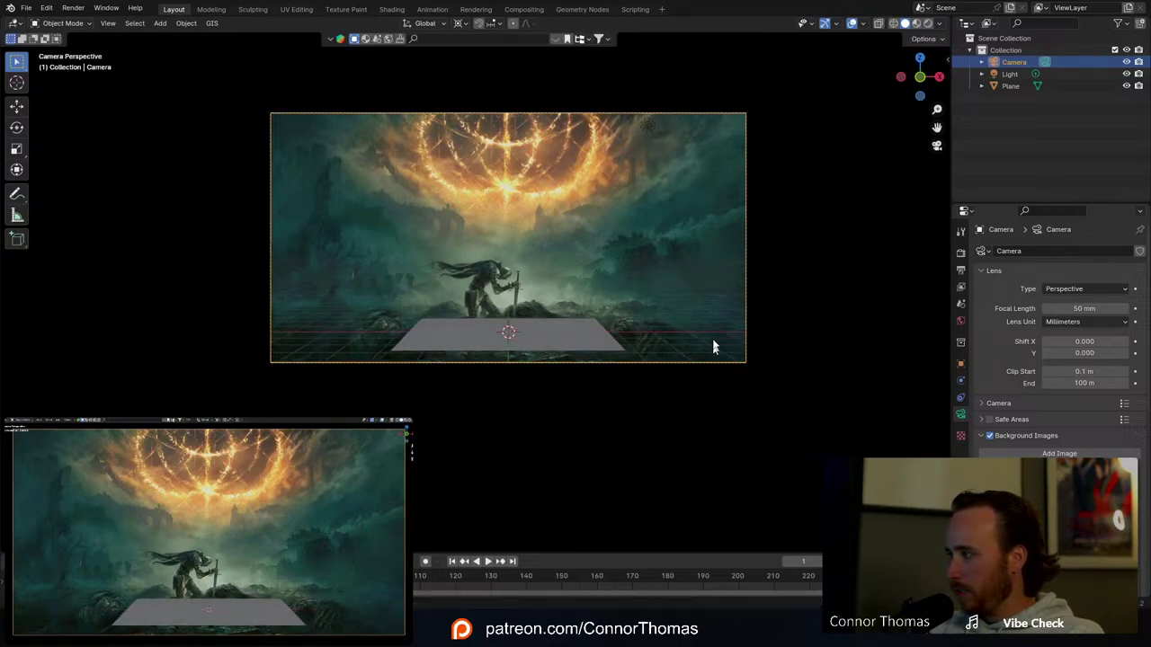
key("r")
key("x")
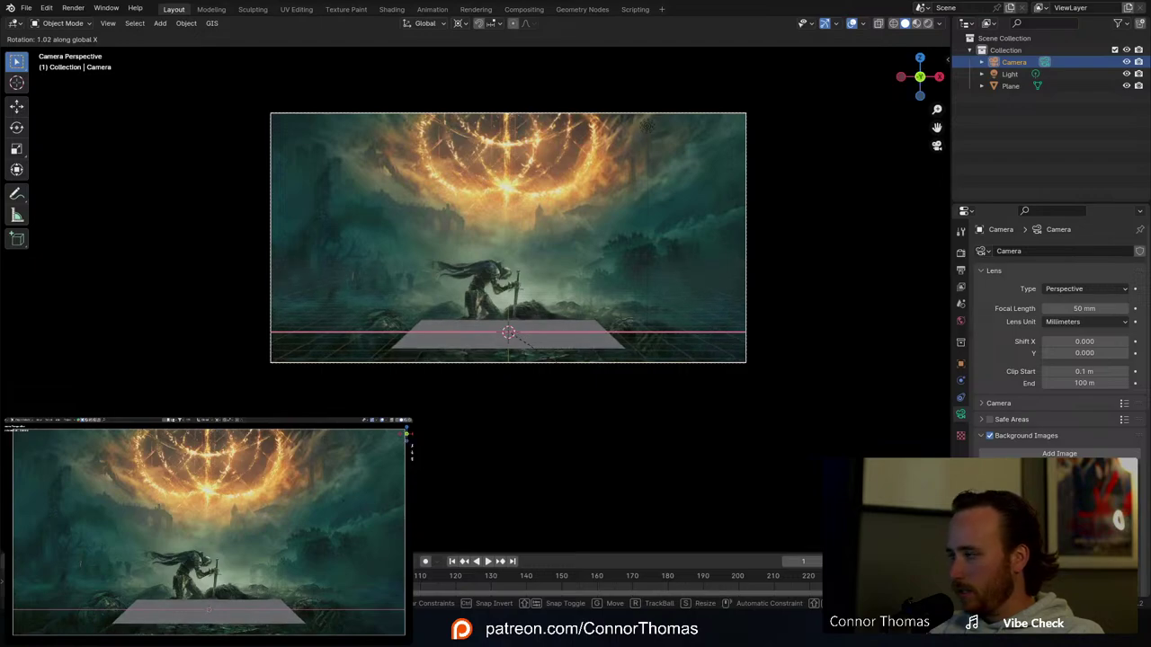
left_click(687, 436)
Step: Scale the plane up until it fills the full frame width and reaches toward the horizon
left_click(548, 339)
key("s")
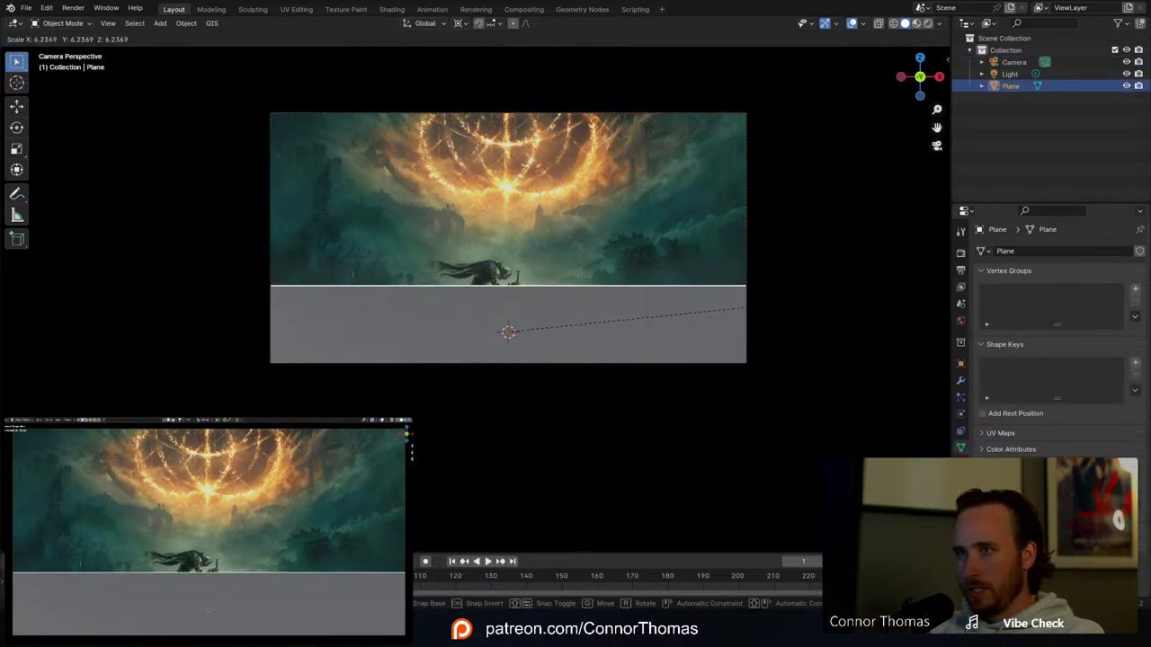
left_click(792, 179)
Step: Rotate the camera around global X until the plane's far edge sits at the kneeling knight's height
left_click(636, 113)
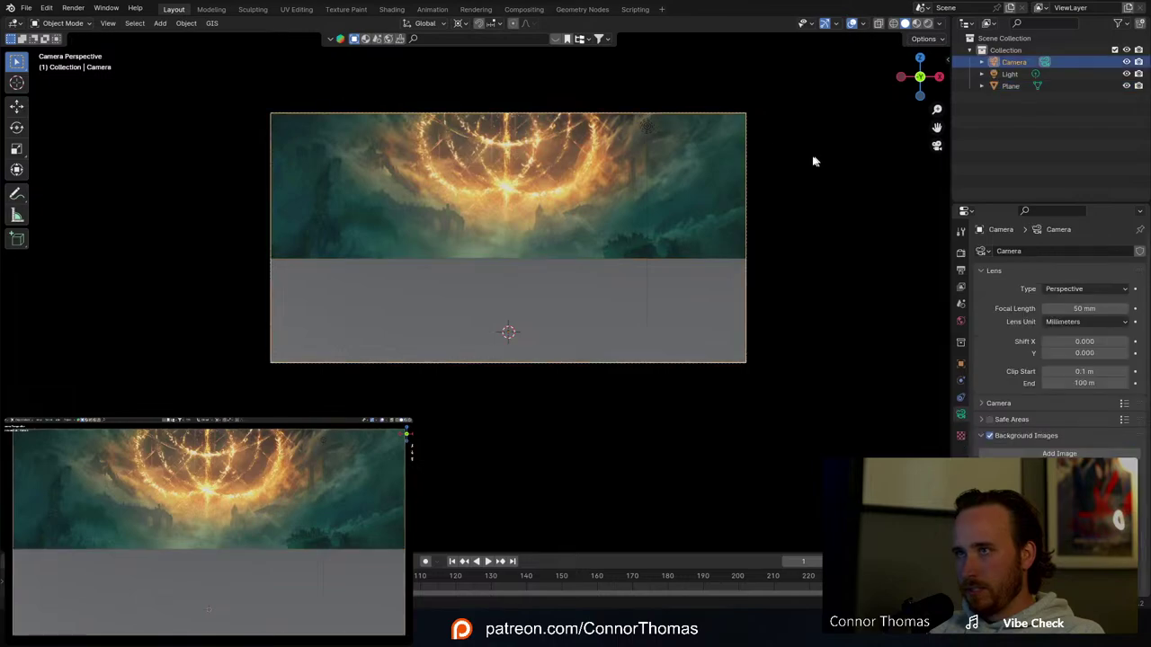
key("r")
key("x")
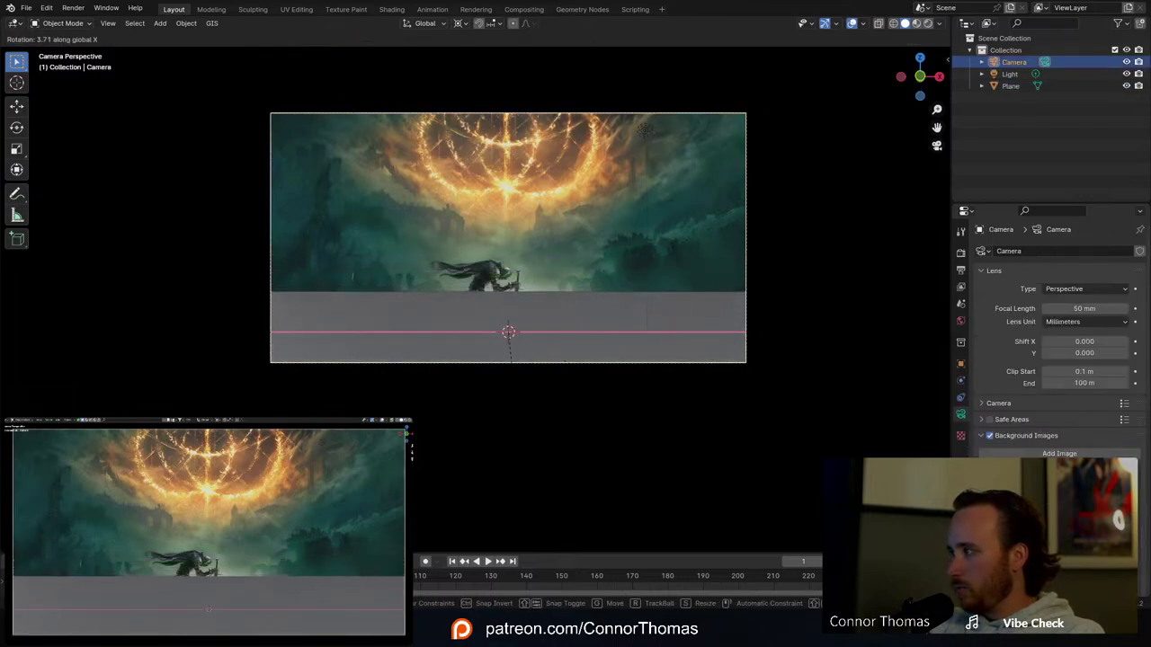
left_click(621, 80)
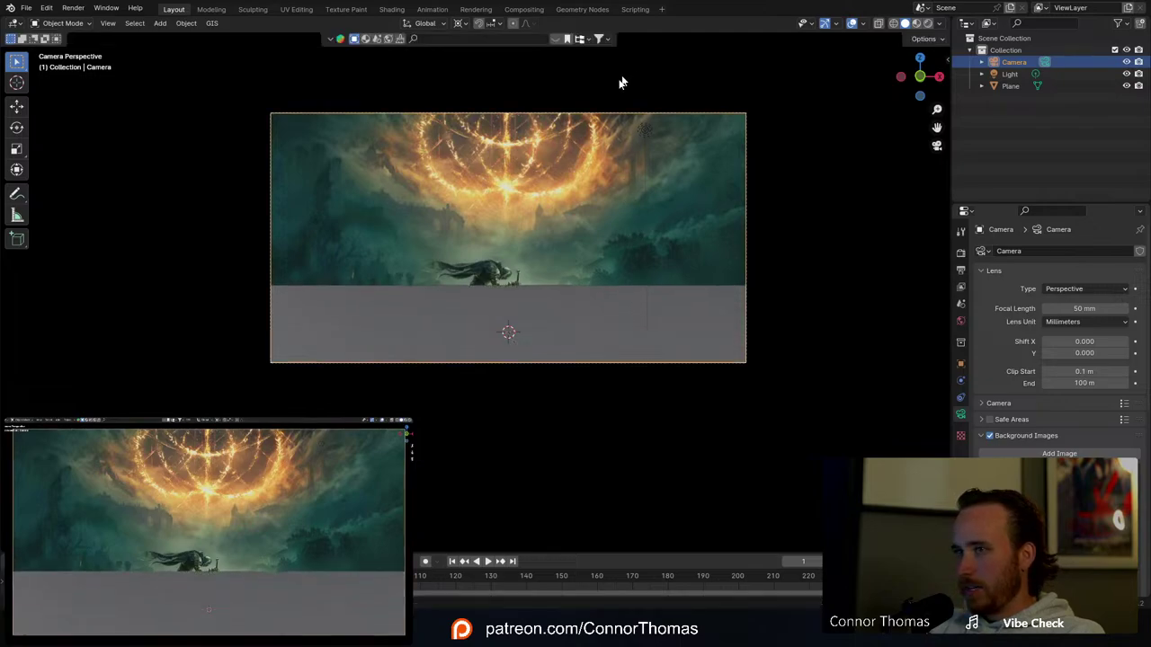
Step: Scale the plane back down until it spans the camera frame's width just beneath the knight
middle_click_drag(588, 248, 569, 175, "shift")
left_click(548, 227)
key("s")
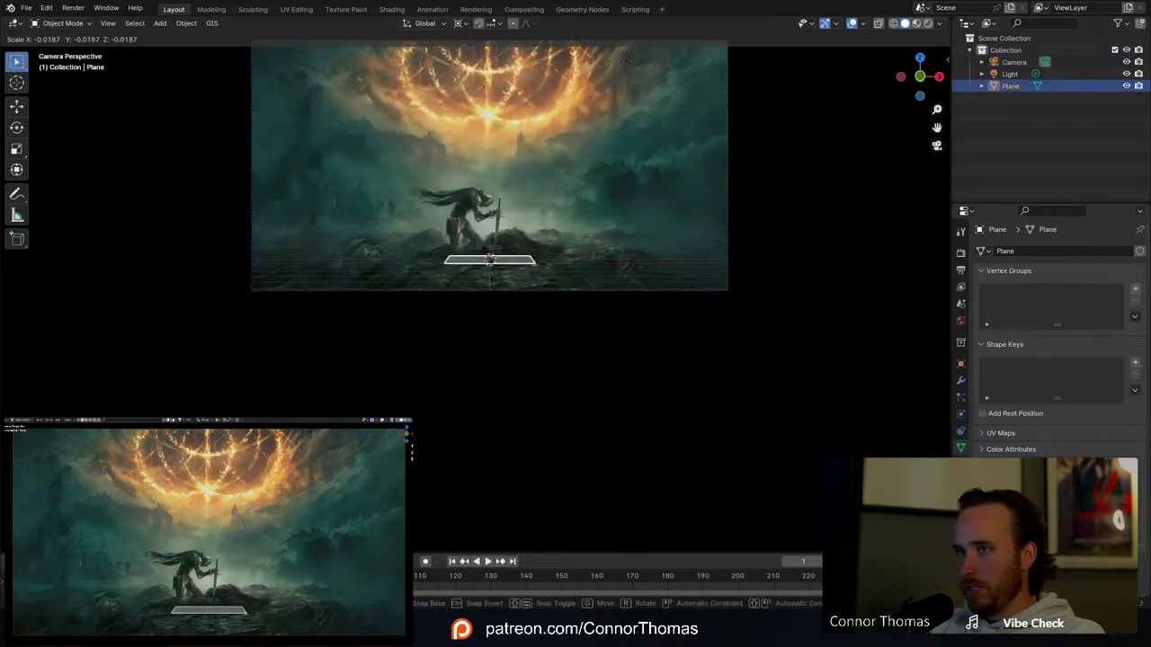
key("Escape")
key("s")
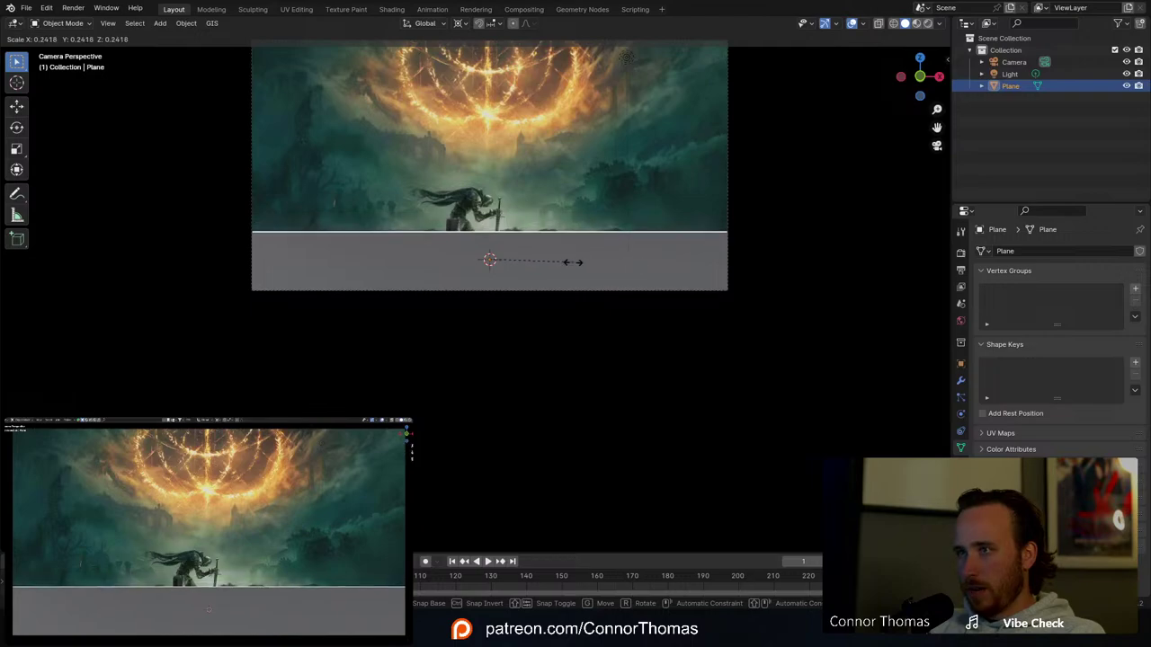
left_click(578, 260)
key("s")
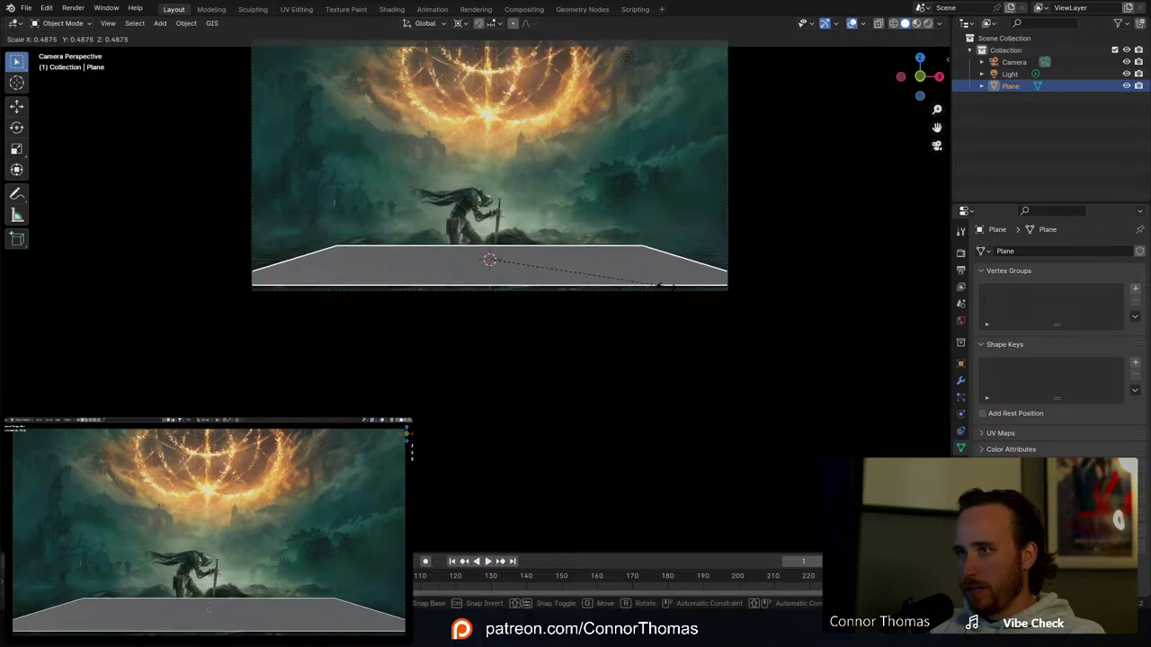
left_click(655, 282)
Step: Extend the plane toward the camera by moving its camera-side edge along global Y in Edit Mode
middle_click_drag(637, 241, 629, 214)
scroll(654, 254, "down", 5)
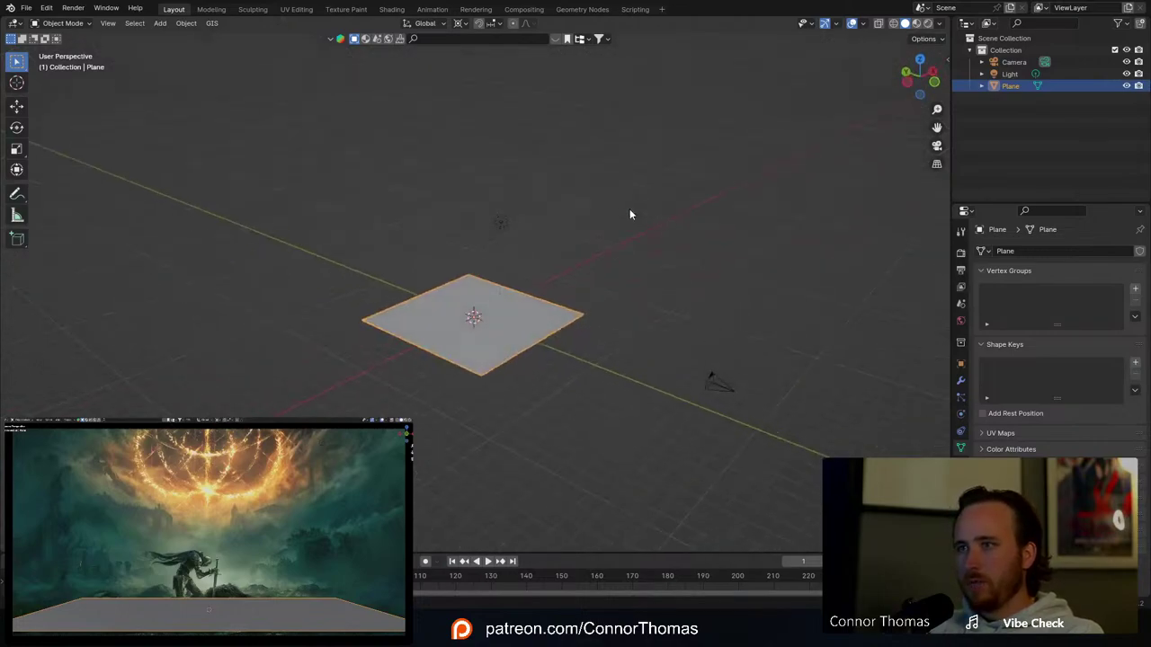
key("Tab")
key("2")
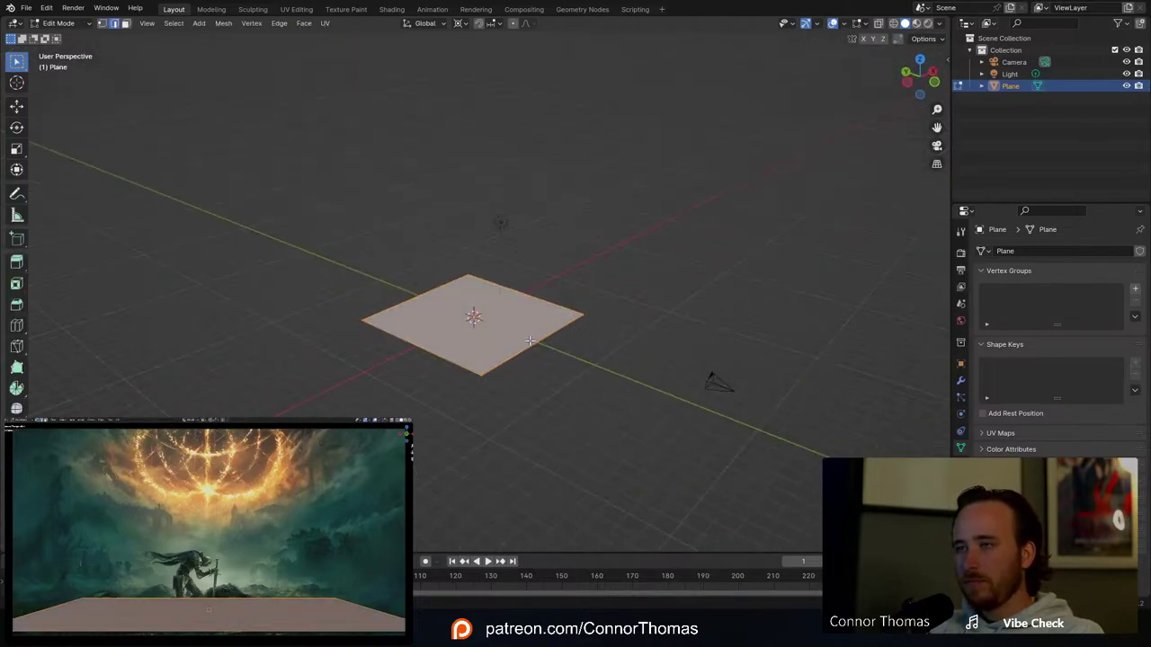
left_click(537, 342)
middle_click_drag(522, 305, 560, 338)
middle_click_drag(536, 288, 493, 281, "shift")
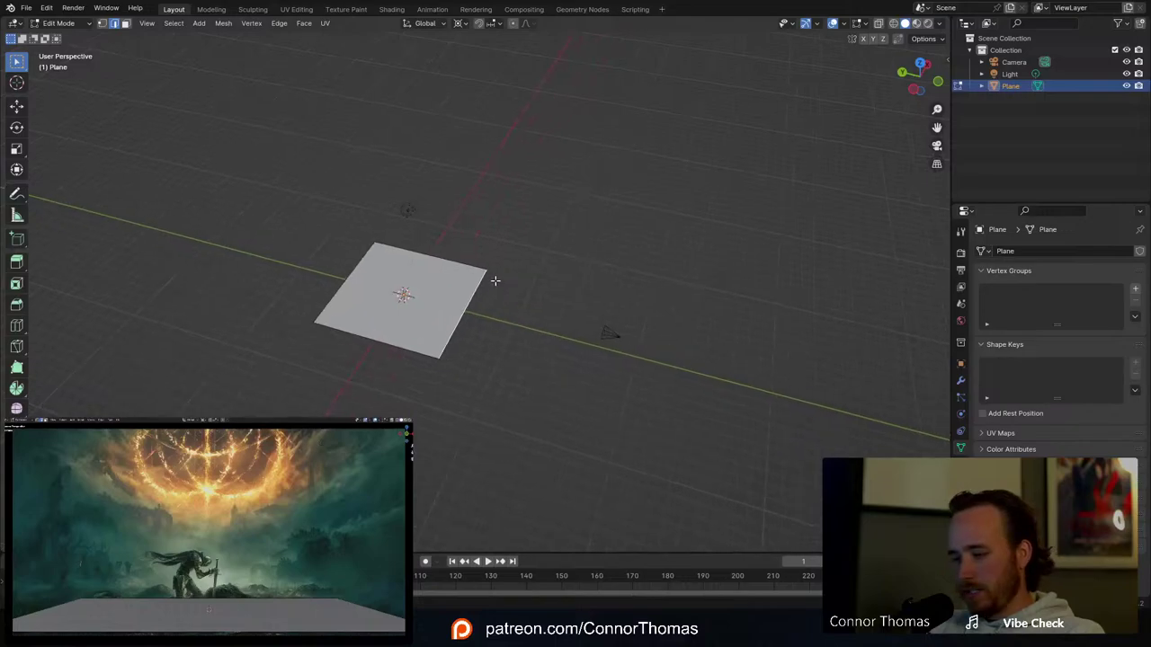
key("g")
key("y")
left_click(609, 302)
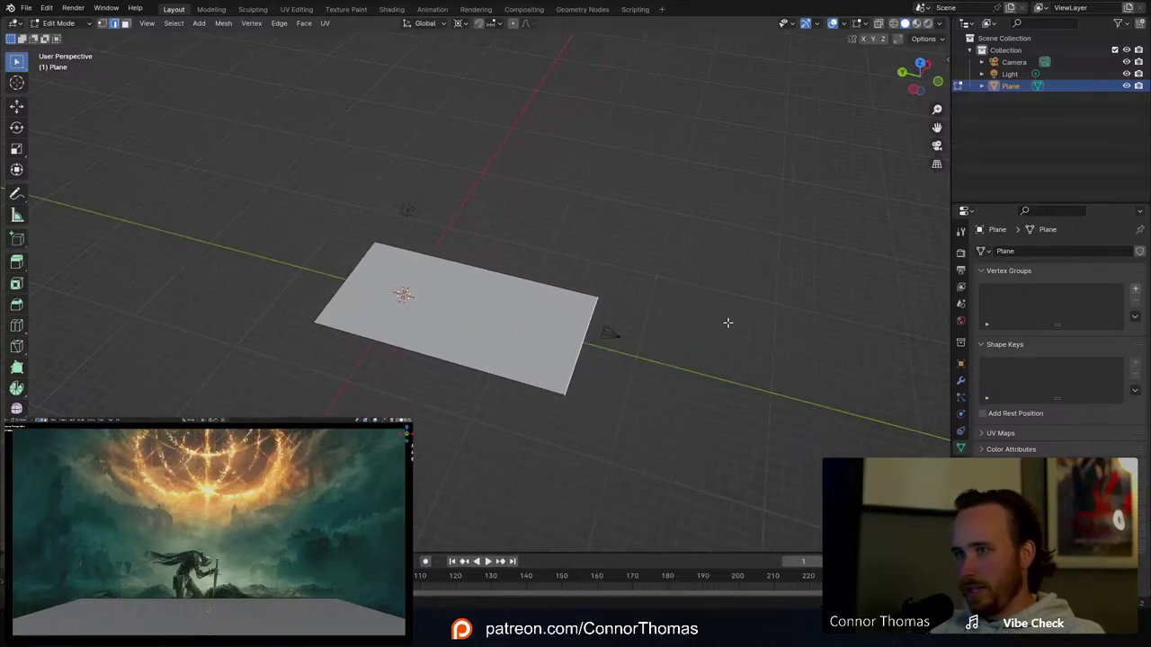
Step: Switch the transform pivot point to Individual Origins and scale down the plane's camera-side edge so the plane tapers toward the camera
key("s")
right_click(641, 320)
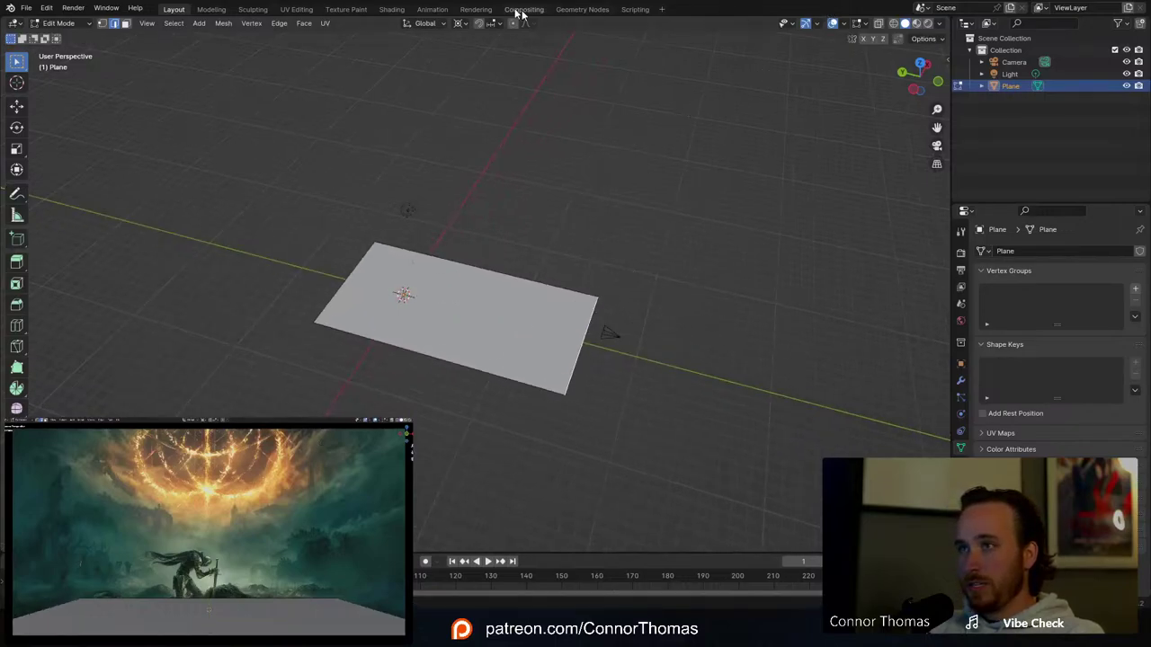
left_click(460, 23)
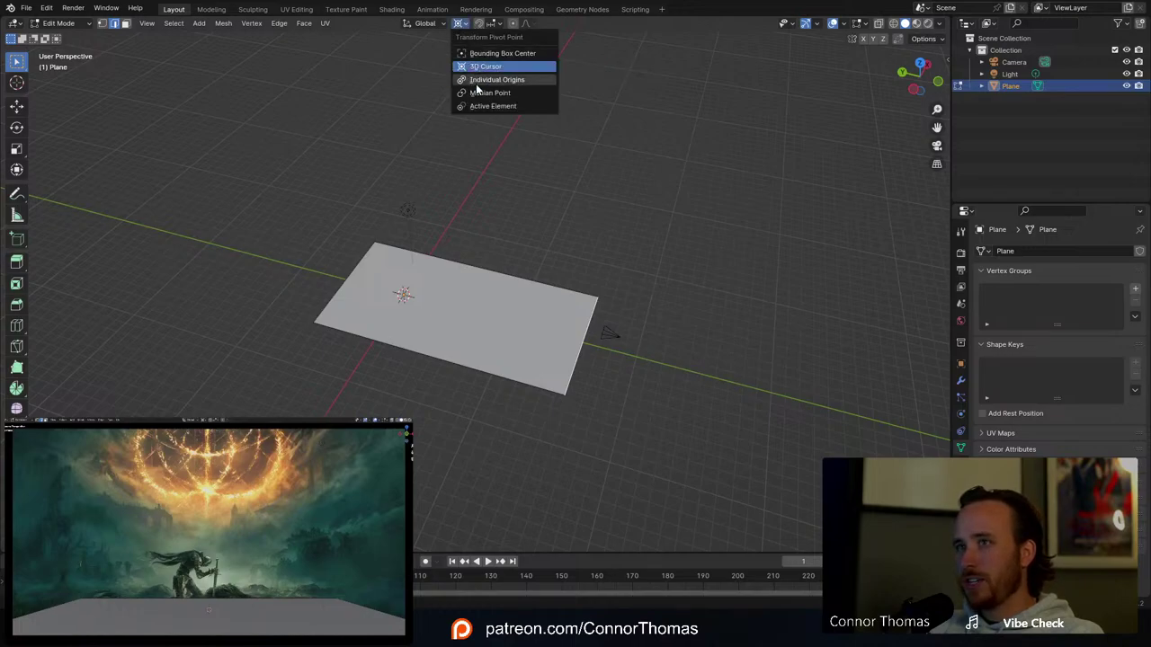
left_click(476, 81)
key("s")
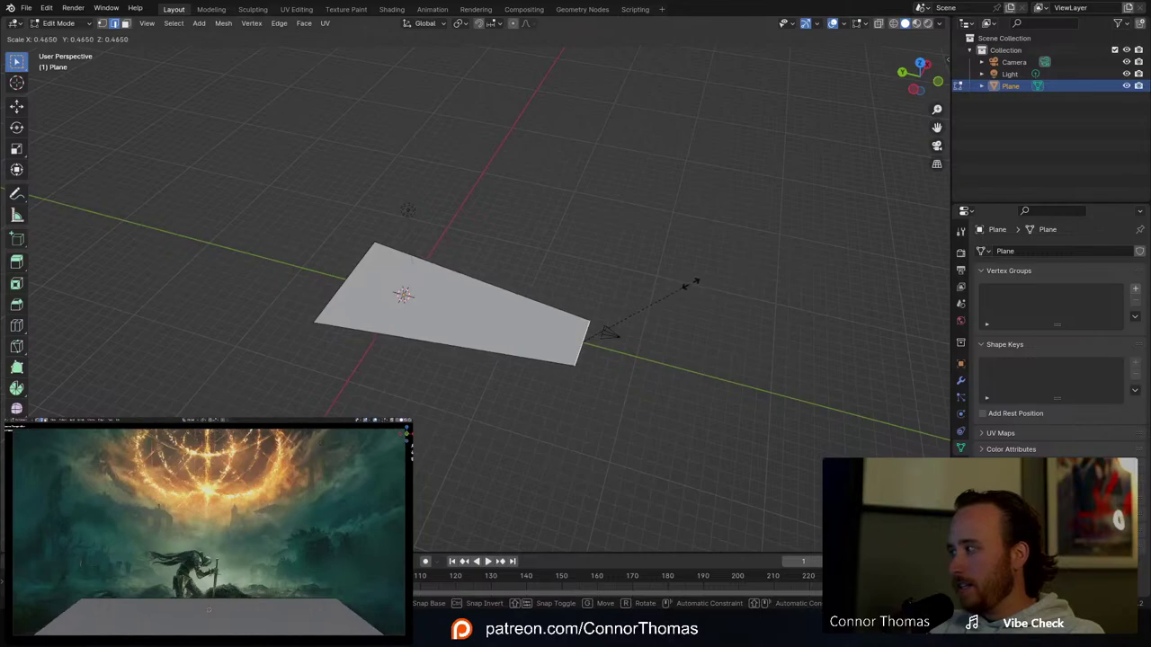
left_click(732, 262)
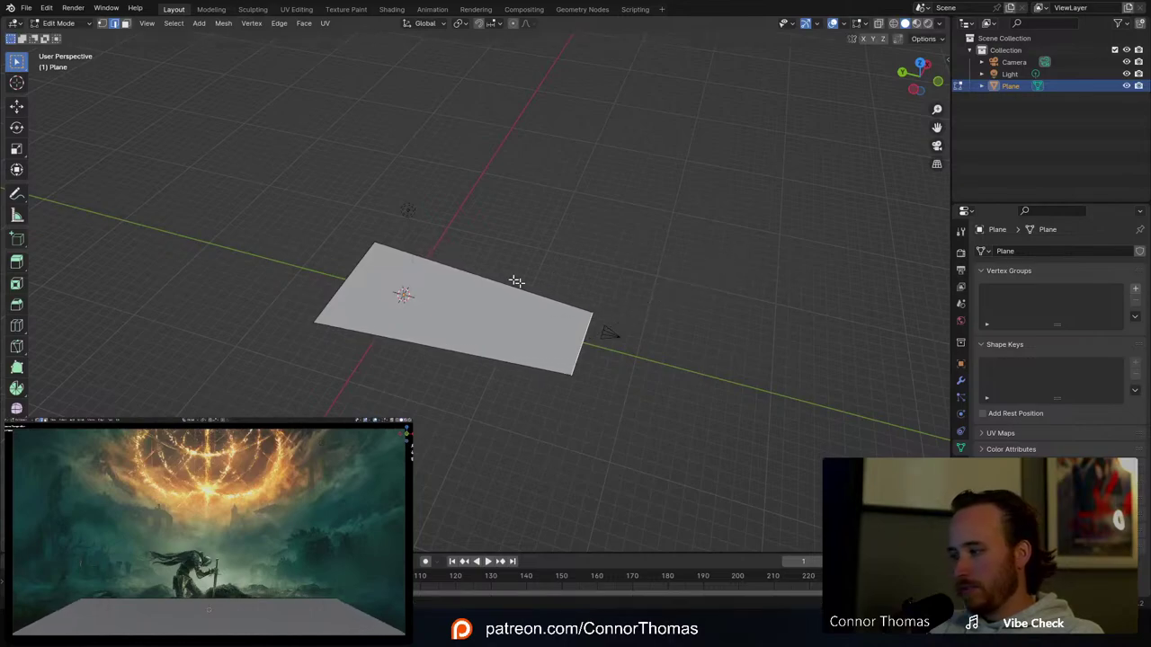
Step: Move the plane's far edge along global Y, well away from the camera, to stretch the ground into the distance
left_click(360, 271)
middle_click_drag(359, 271, 663, 267, "shift")
scroll(663, 267, "down", 4)
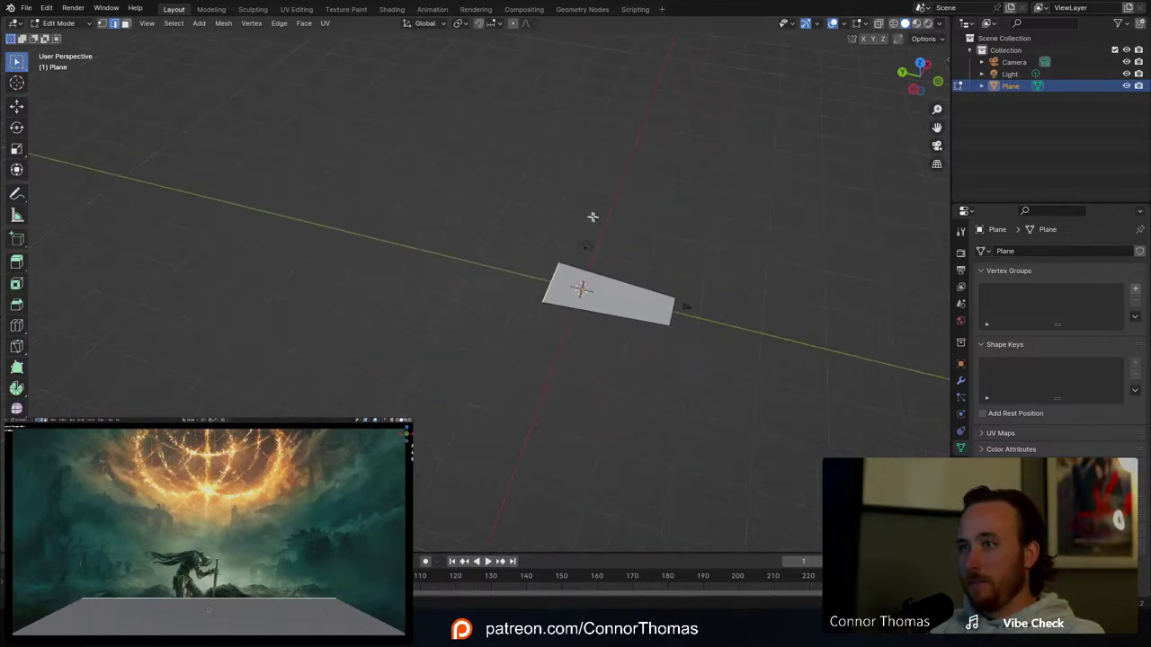
middle_click_drag(593, 215, 591, 230, "shift")
key("g")
key("y")
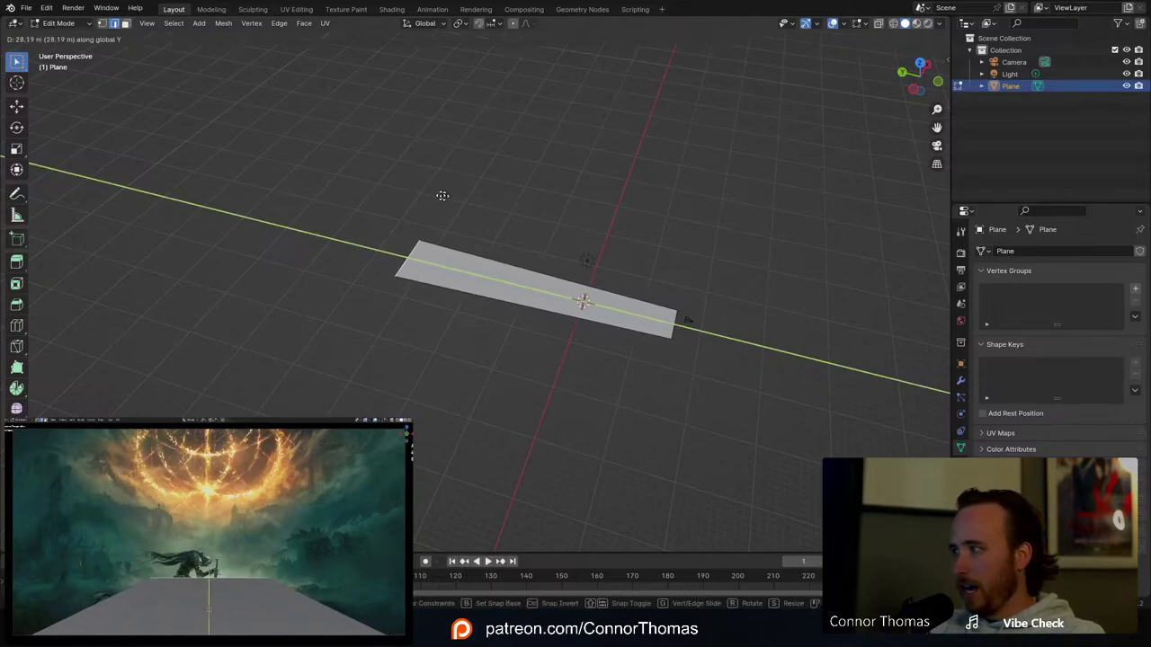
left_click(184, 168)
middle_click_drag(183, 168, 425, 240, "shift")
scroll(379, 206, "down", 3)
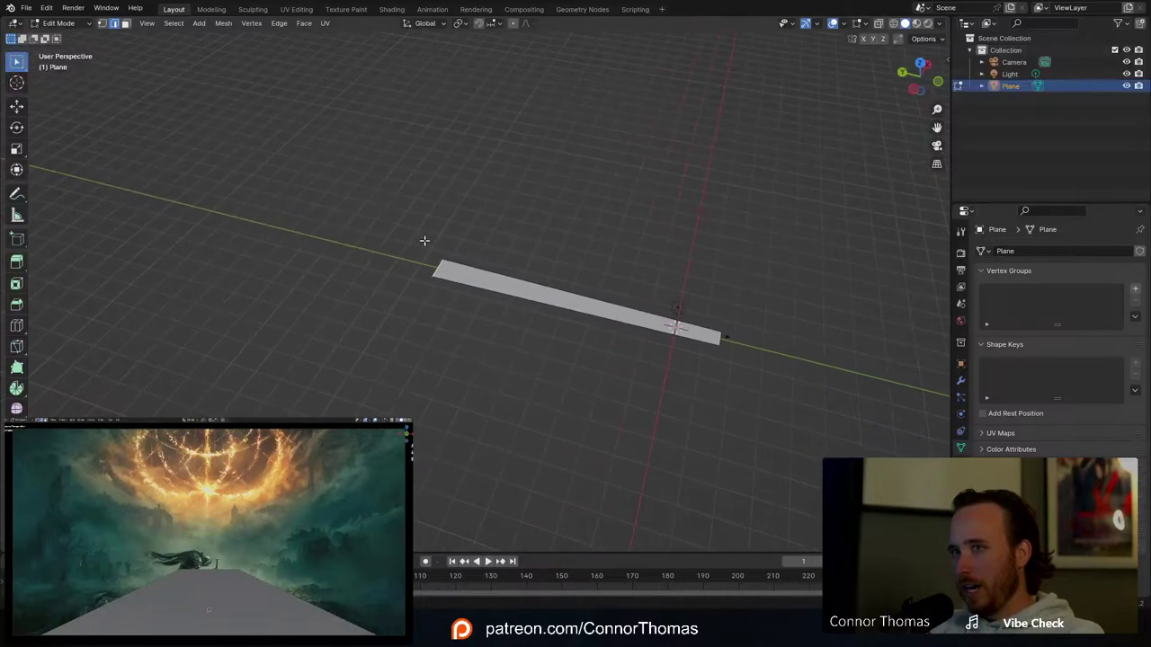
key("g")
key("y")
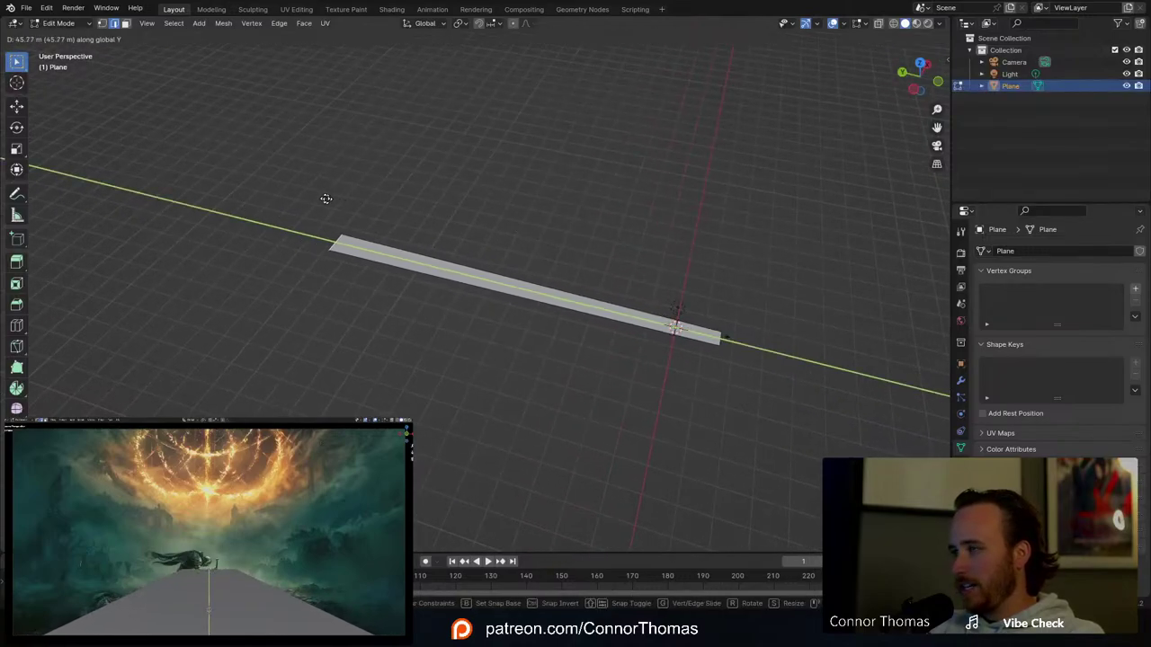
left_click(269, 200)
Step: Scale up the plane's far edge until the ground fills the camera frame's width, and return to Object Mode
middle_click_drag(304, 201, 359, 198, "shift")
key("s")
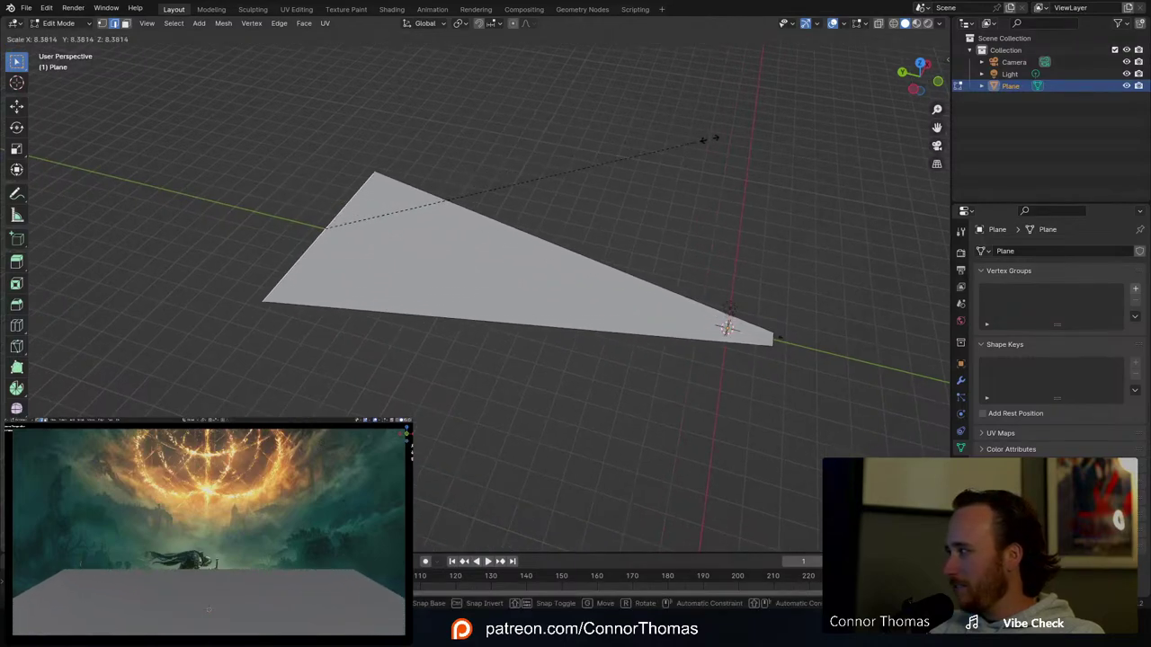
left_click(850, 125)
middle_click_drag(904, 188, 931, 202, "shift")
middle_click_drag(668, 239, 573, 233)
key("Tab")
Step: Save the Blender file with the finished ground plane
middle_click_drag(662, 302, 624, 286, "shift")
scroll(521, 297, "up", 4)
middle_click_drag(579, 338, 565, 294)
key("ctrl+s")
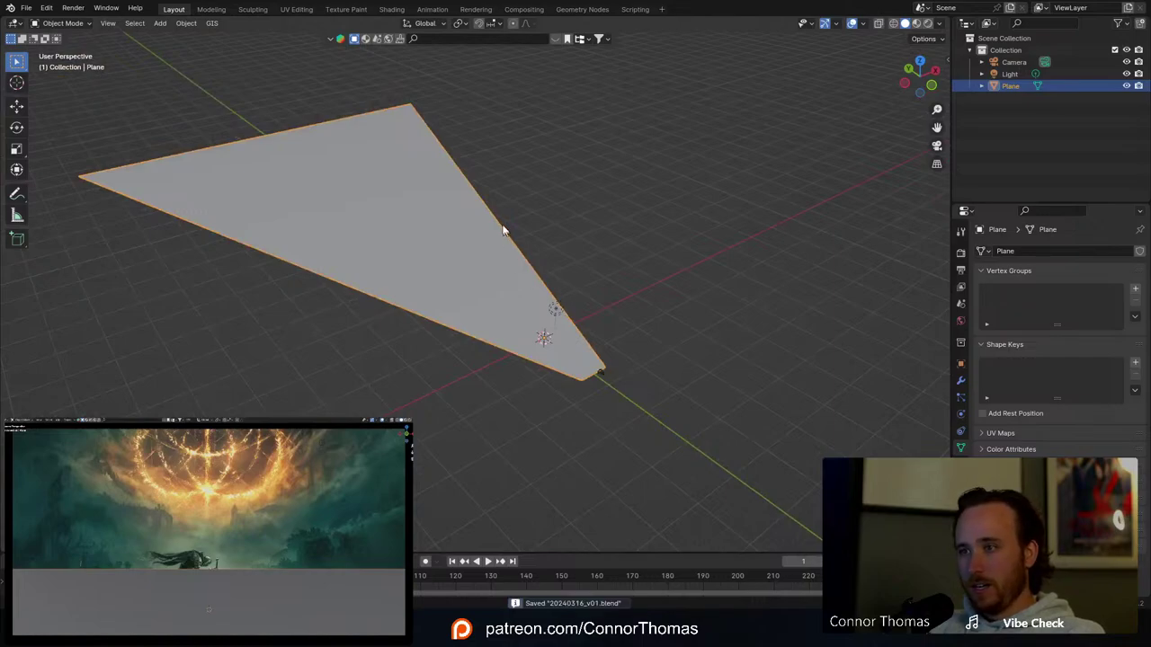
Step: Deselect the plane, place the 3D cursor midway along its left side, and return to the selection tool
middle_click_drag(503, 231, 504, 241)
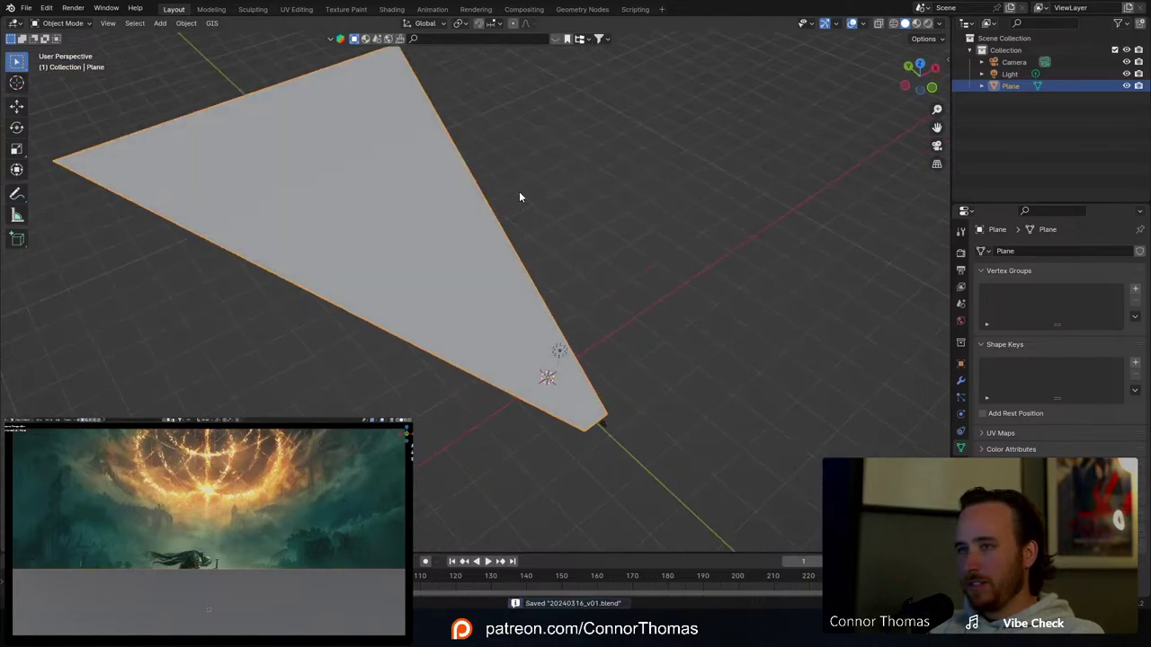
middle_click_drag(519, 190, 519, 212)
left_click(518, 211)
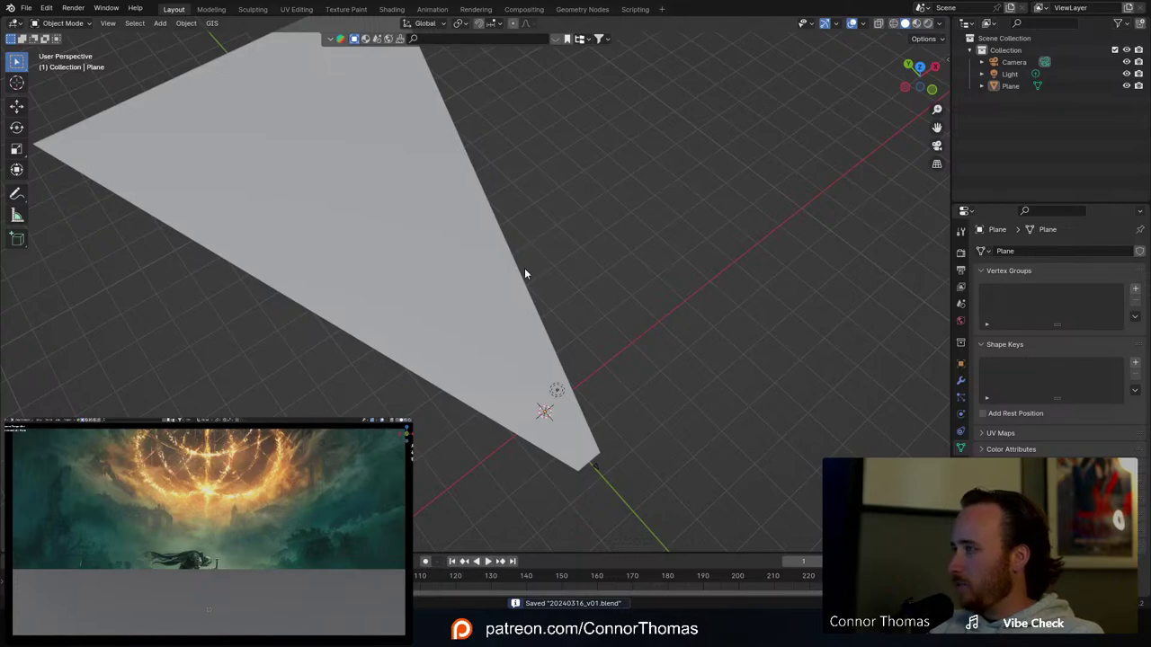
left_click(375, 254)
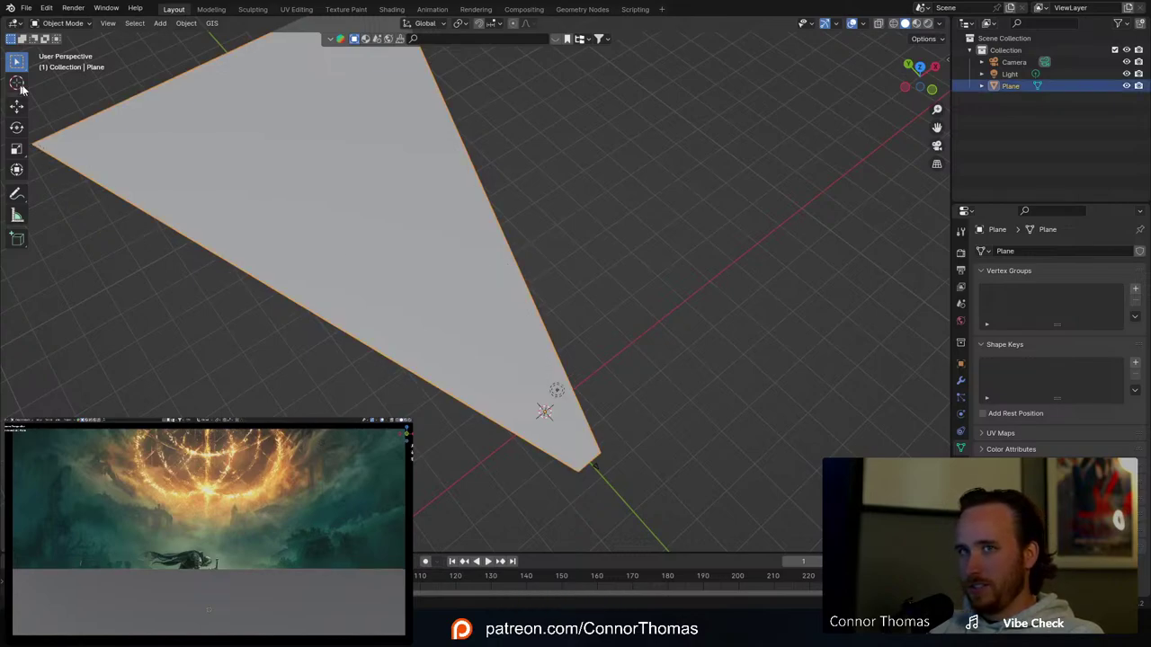
key("alt+a")
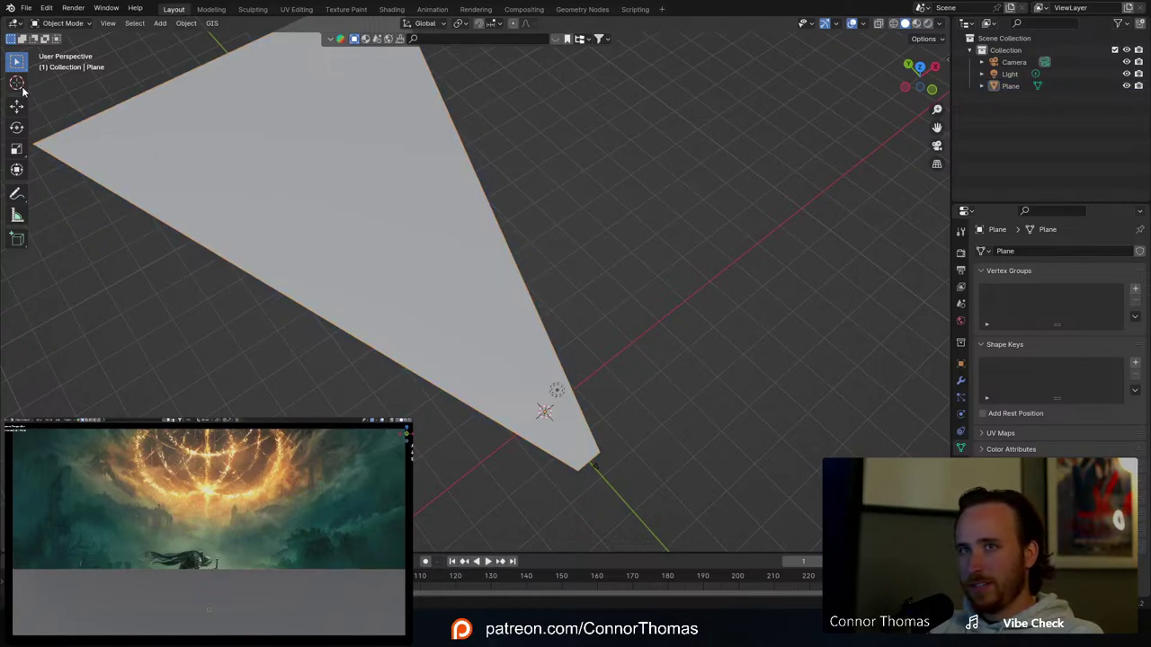
left_click(18, 83)
left_click(16, 61)
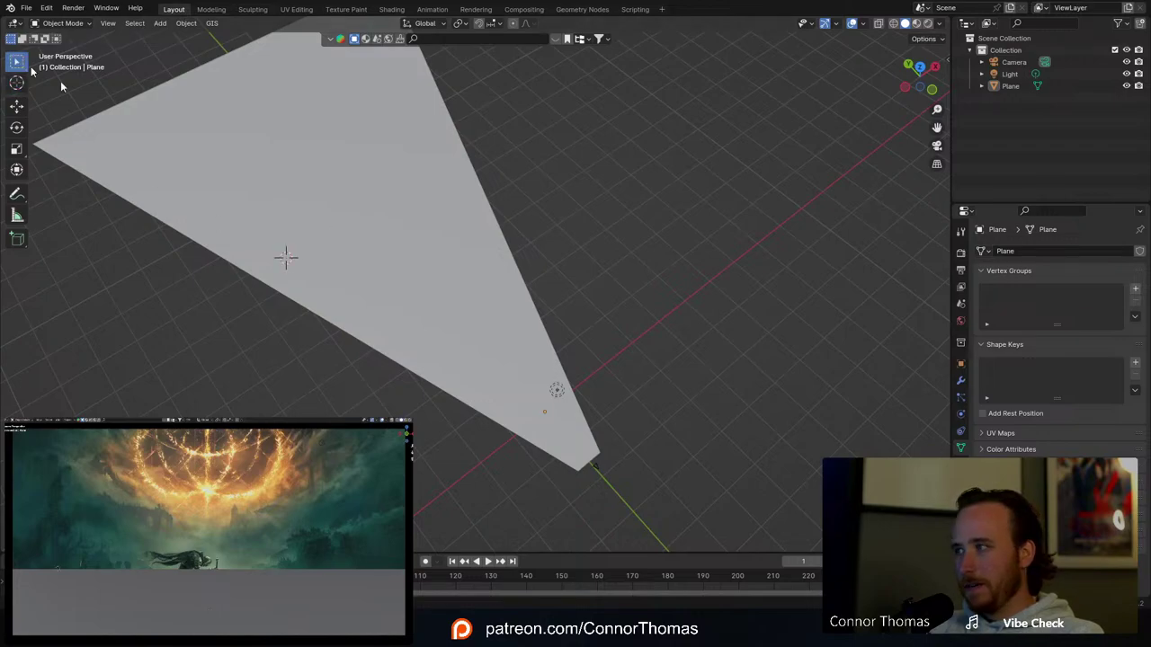
Step: Add a Landscape mesh at the 3D cursor and scale it up into a mountain on the camera frame's left side
key("shift+a")
mouse_move(487, 198)
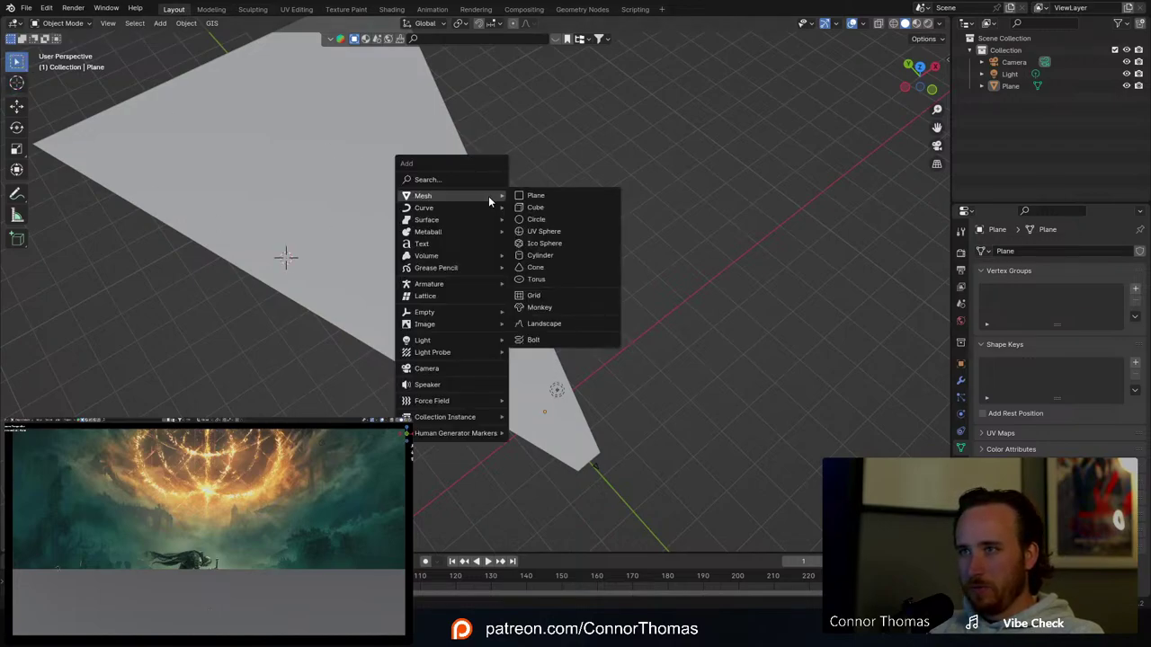
left_click(548, 324)
key("s")
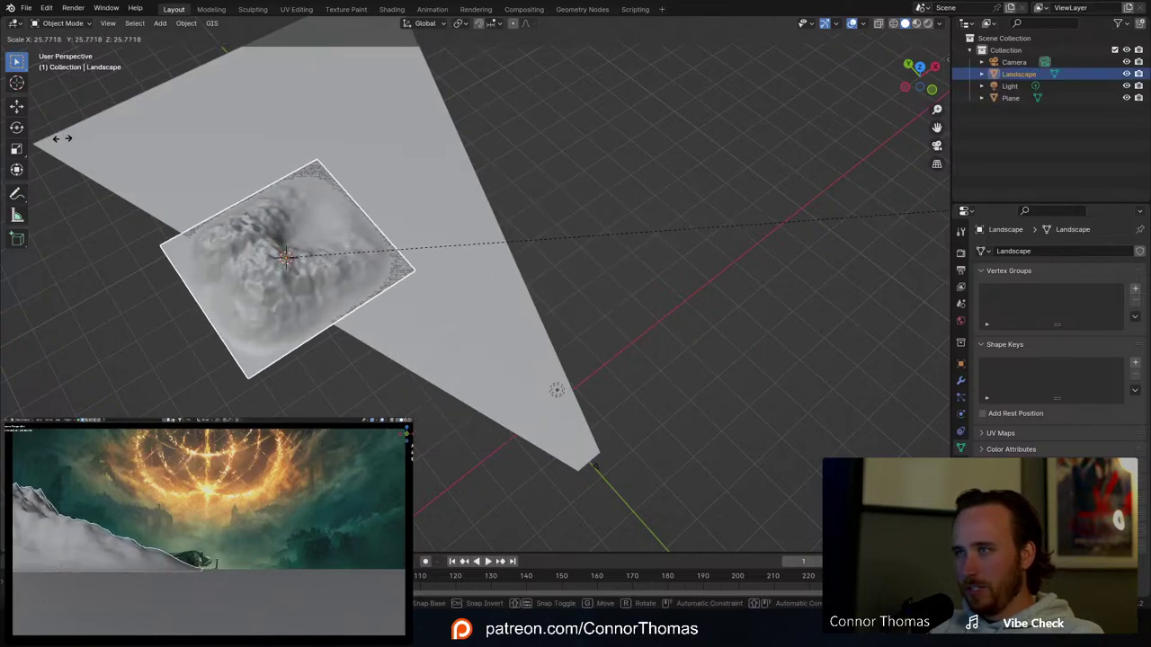
left_click(86, 153)
key("s")
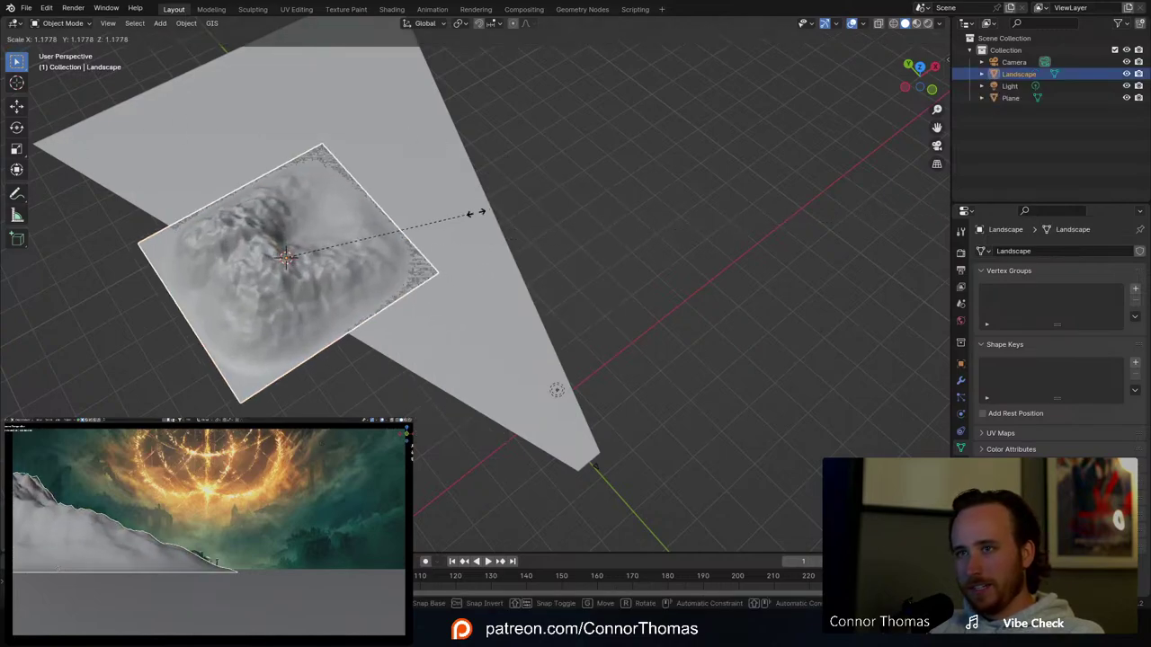
left_click(515, 212)
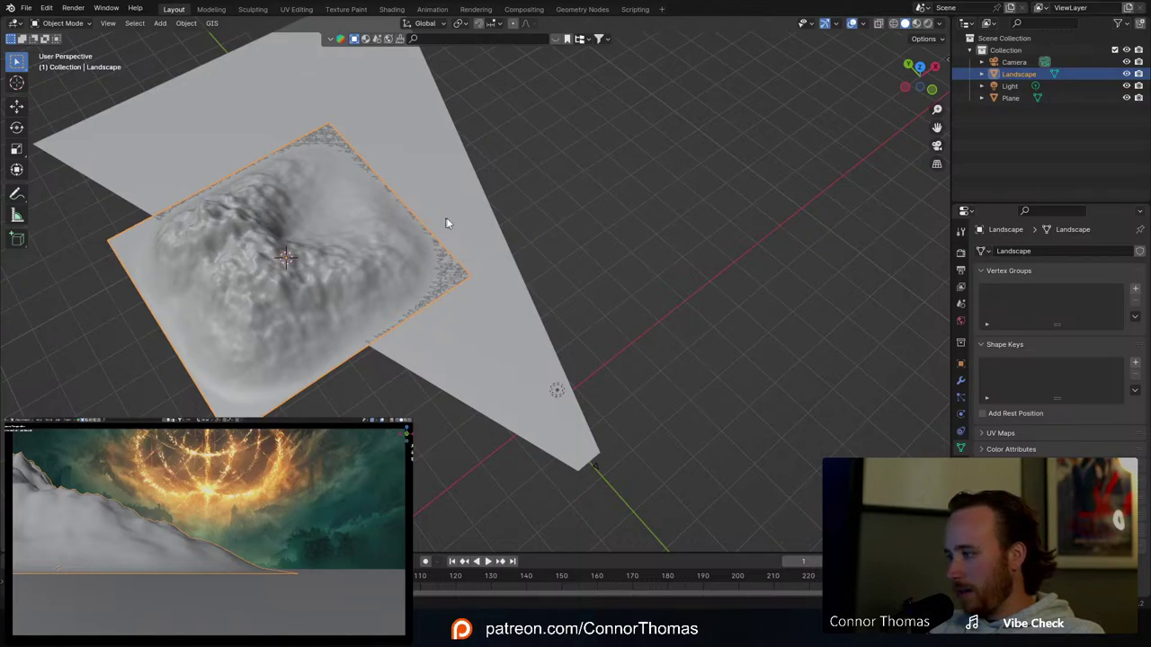
Step: Rotate the landscape clockwise in top view and shift it slightly farther from the camera
middle_click_drag(447, 219, 542, 259)
key("KP_7")
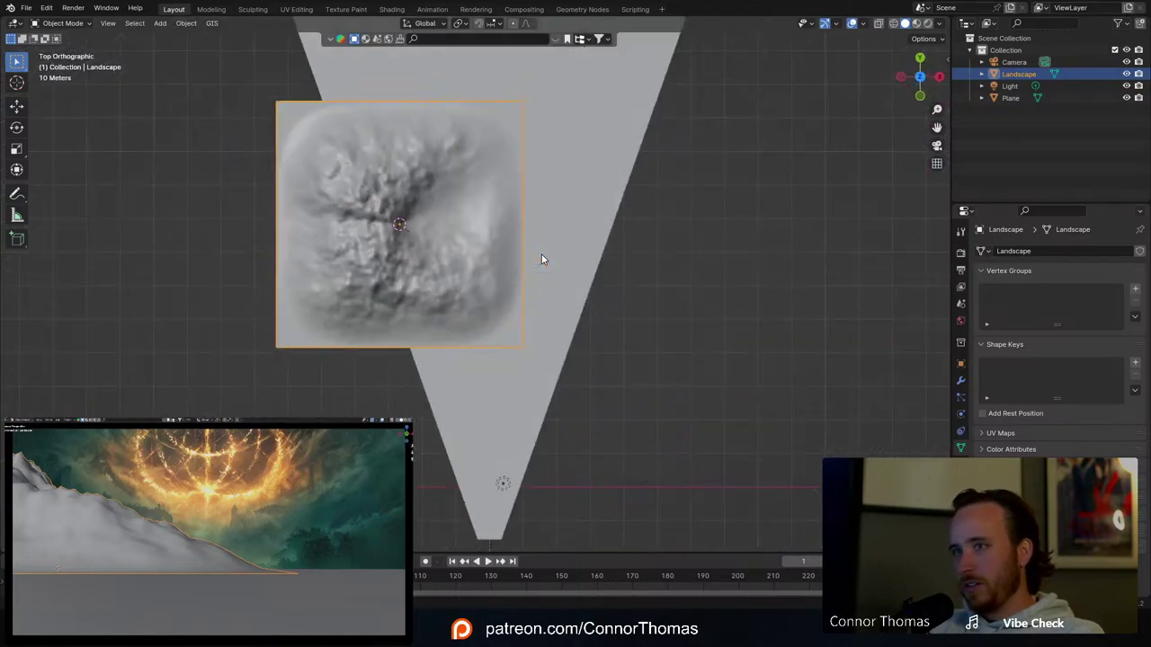
key("r")
left_click(518, 292)
key("g")
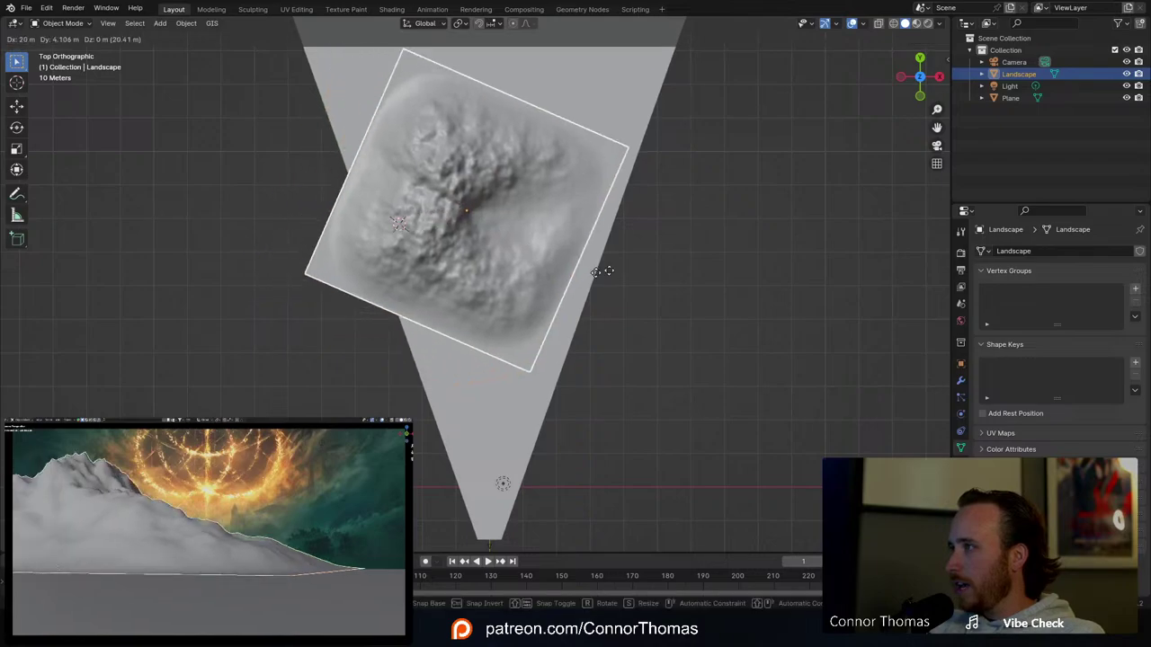
left_click(554, 237)
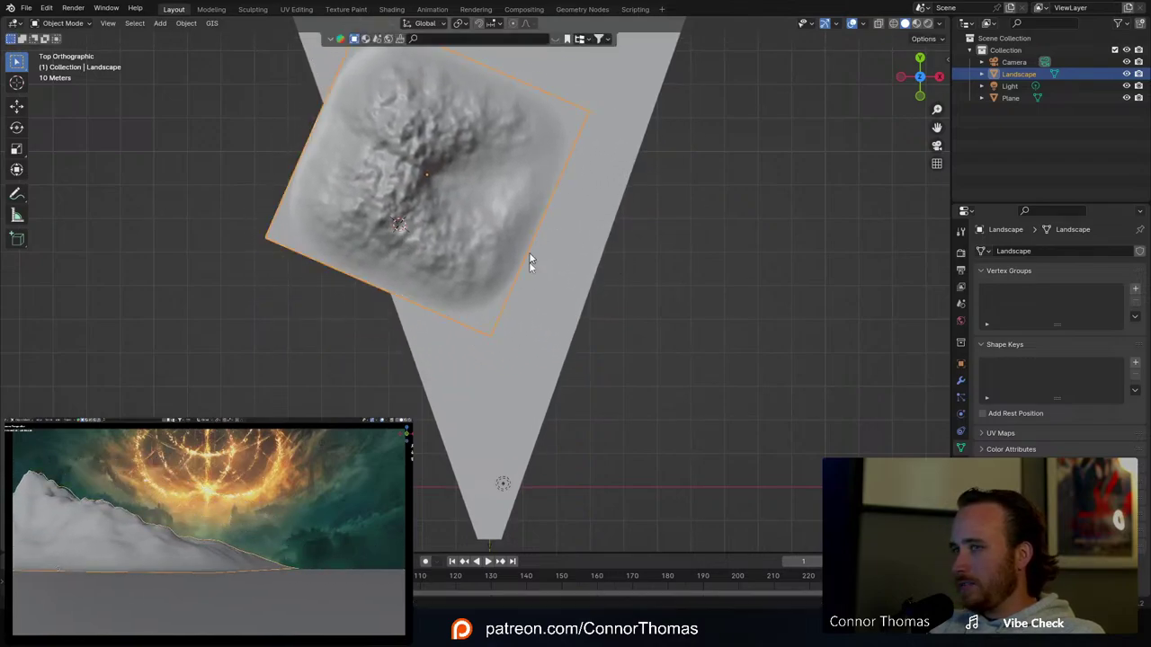
Step: Deselect everything and select the camera at the plane's narrow end
key("a")
key("a")
scroll(510, 268, "down", 2)
scroll(509, 269, "down", 1)
middle_click_drag(512, 182, 517, 214, "shift")
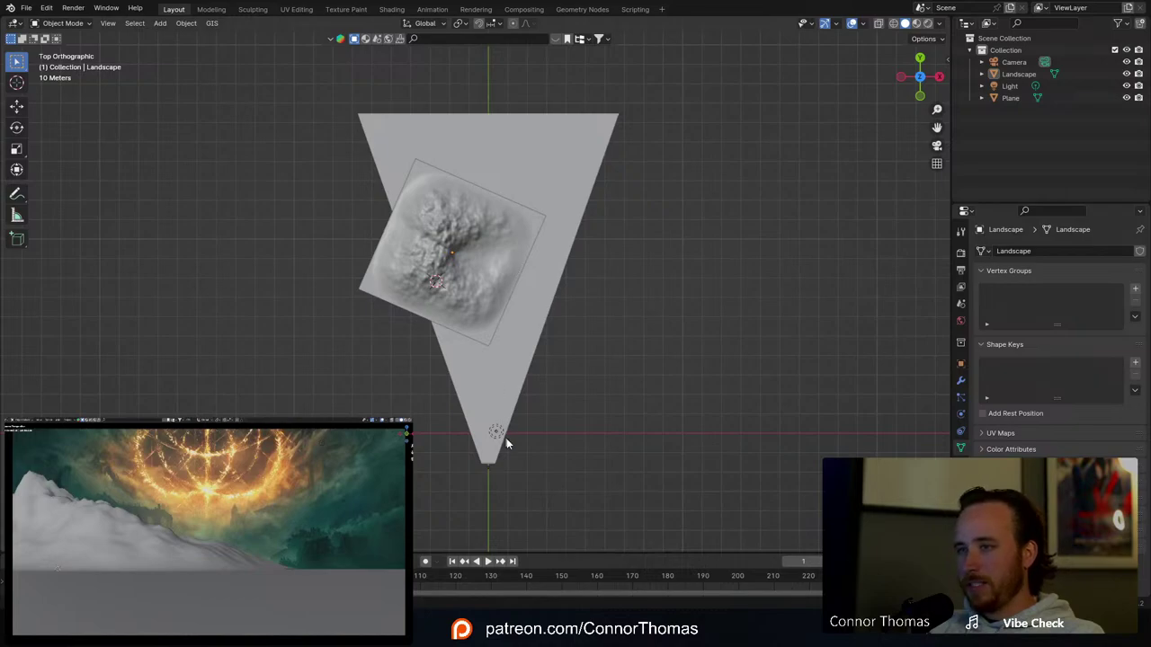
scroll(511, 445, "up", 3)
middle_click_drag(516, 470, 470, 180, "shift")
scroll(473, 248, "up", 3)
left_click(430, 309)
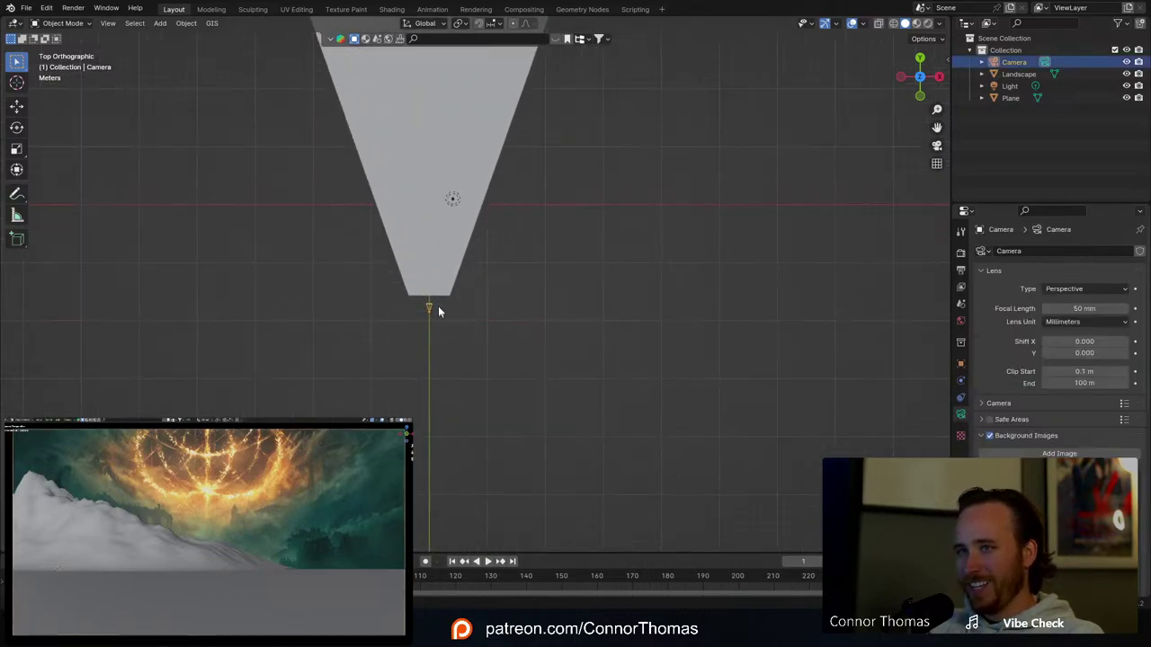
key("n")
key("n")
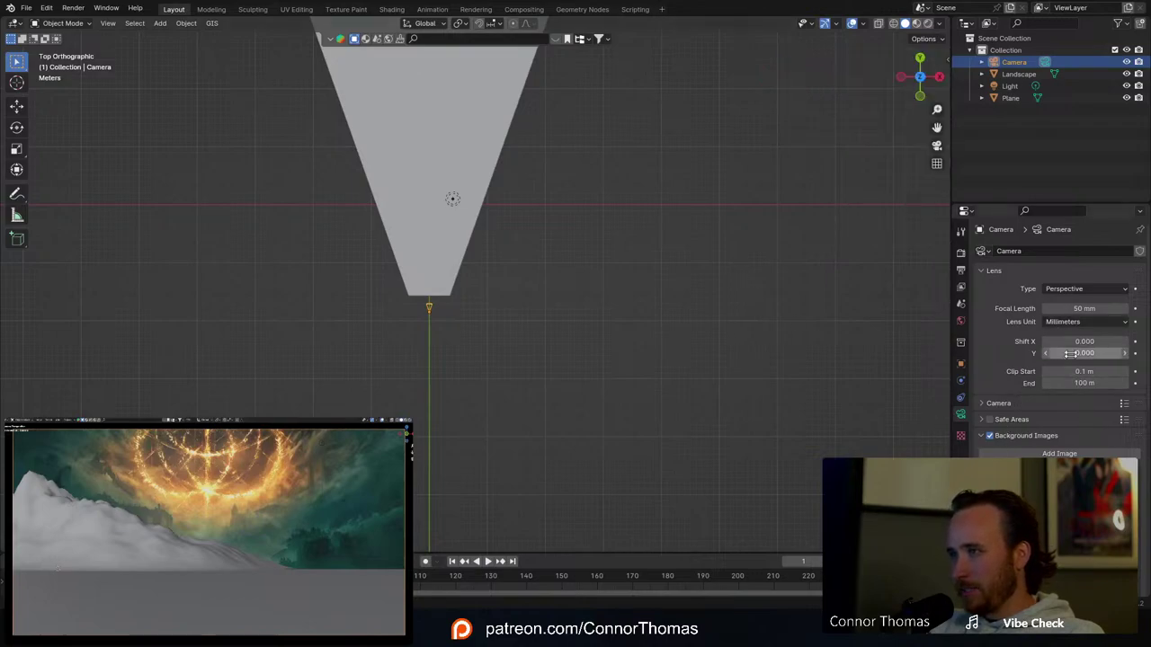
Step: Set the camera's clip end to 1000 m
left_click(1085, 383)
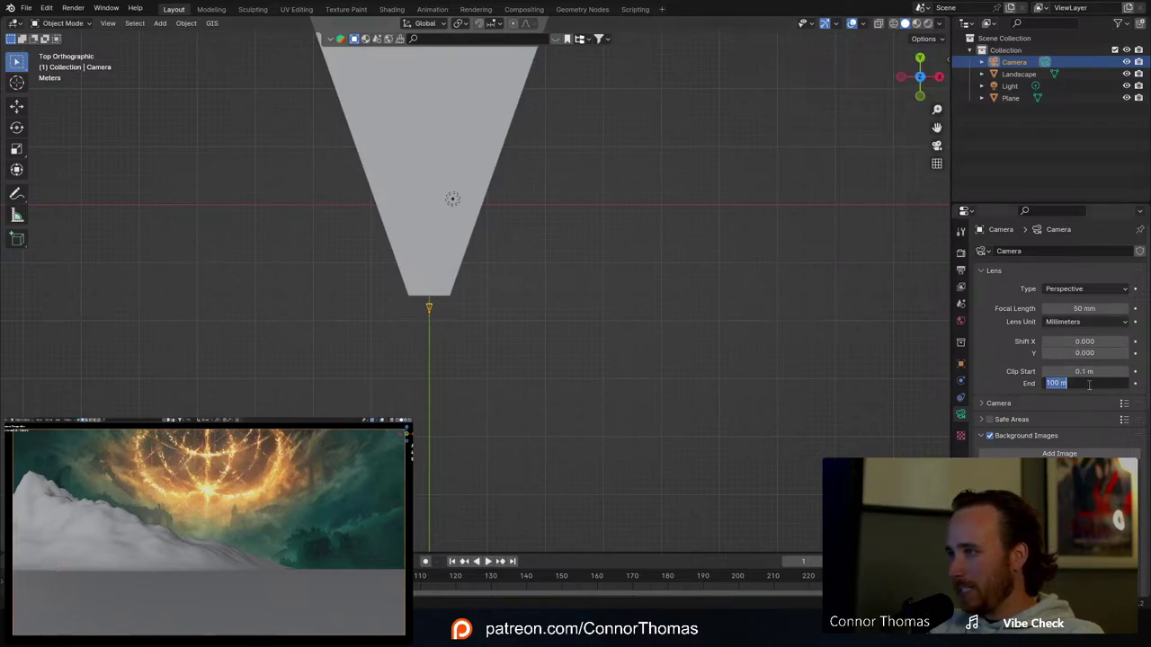
type("100")
key("Return")
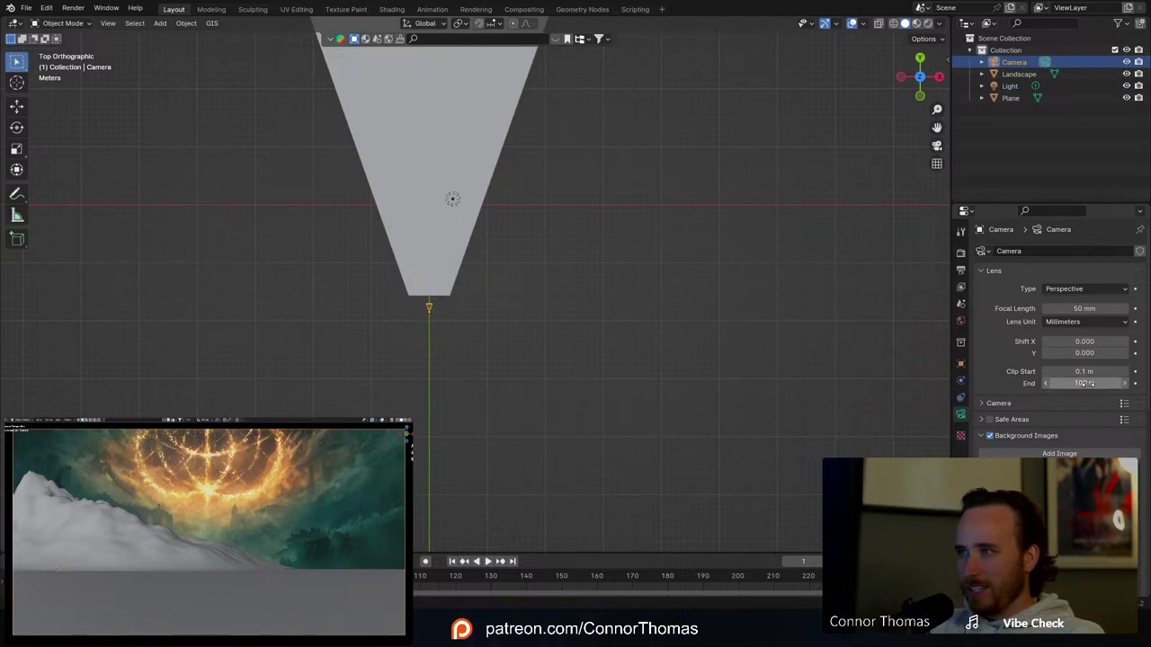
left_click(1085, 383)
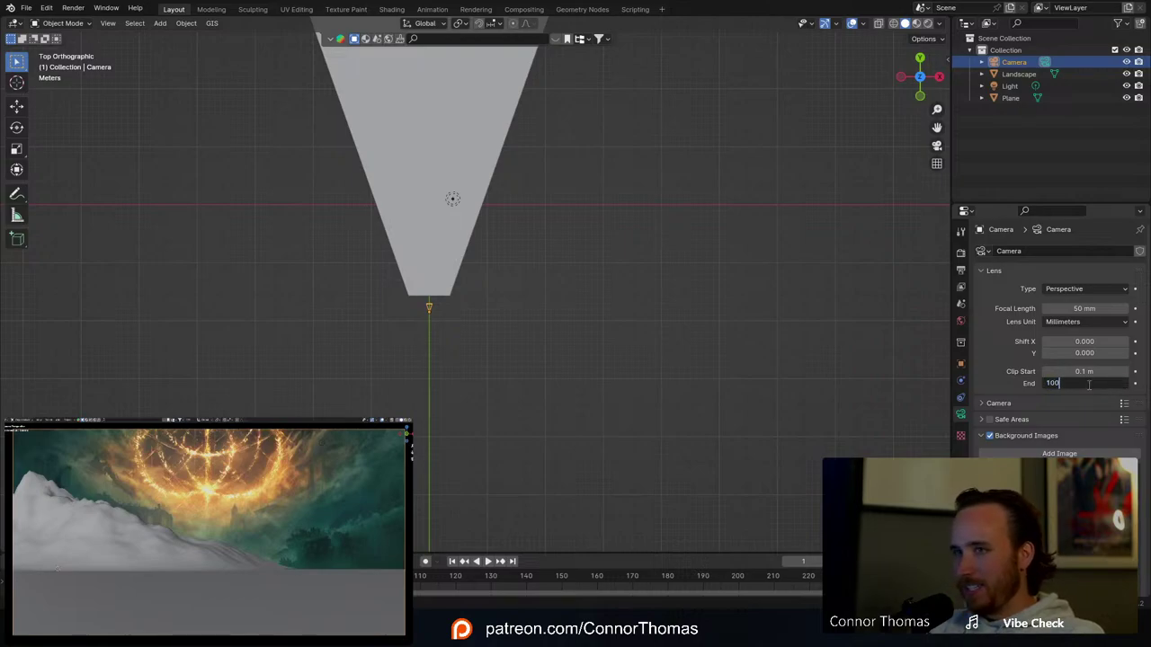
type("1000")
key("Return")
Step: Move the landscape farther from the camera until it overlaps the plane's far left corner
middle_click_drag(429, 252, 496, 467, "shift")
scroll(496, 468, "down", 3)
middle_click_drag(464, 152, 491, 270, "shift")
left_click(485, 267)
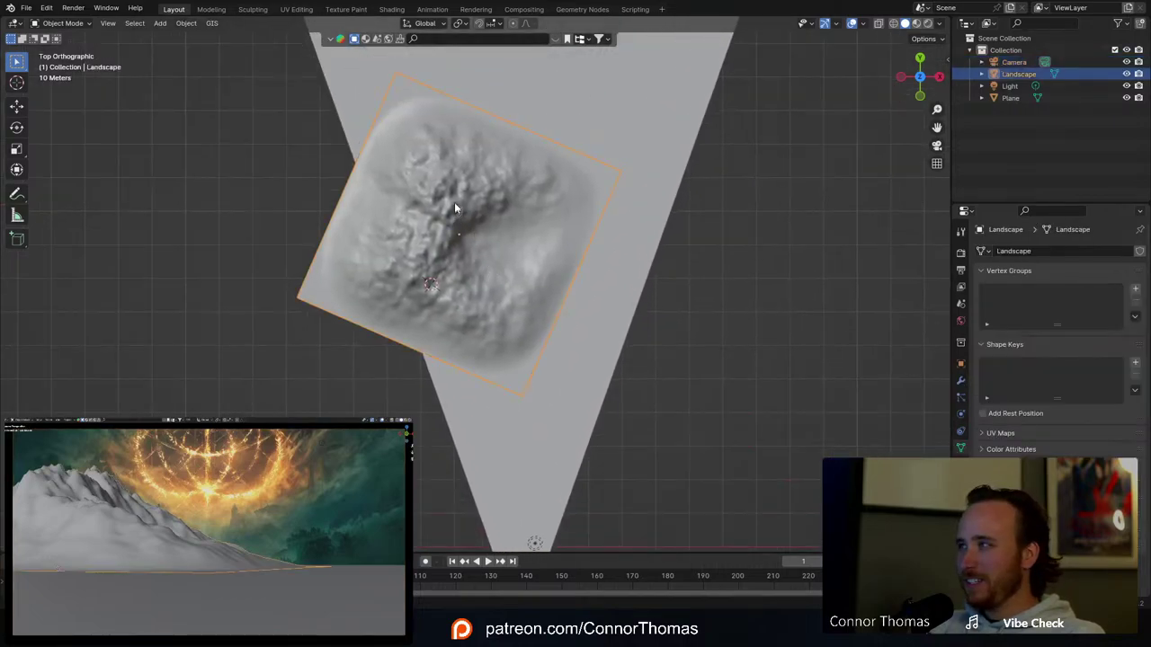
key("g")
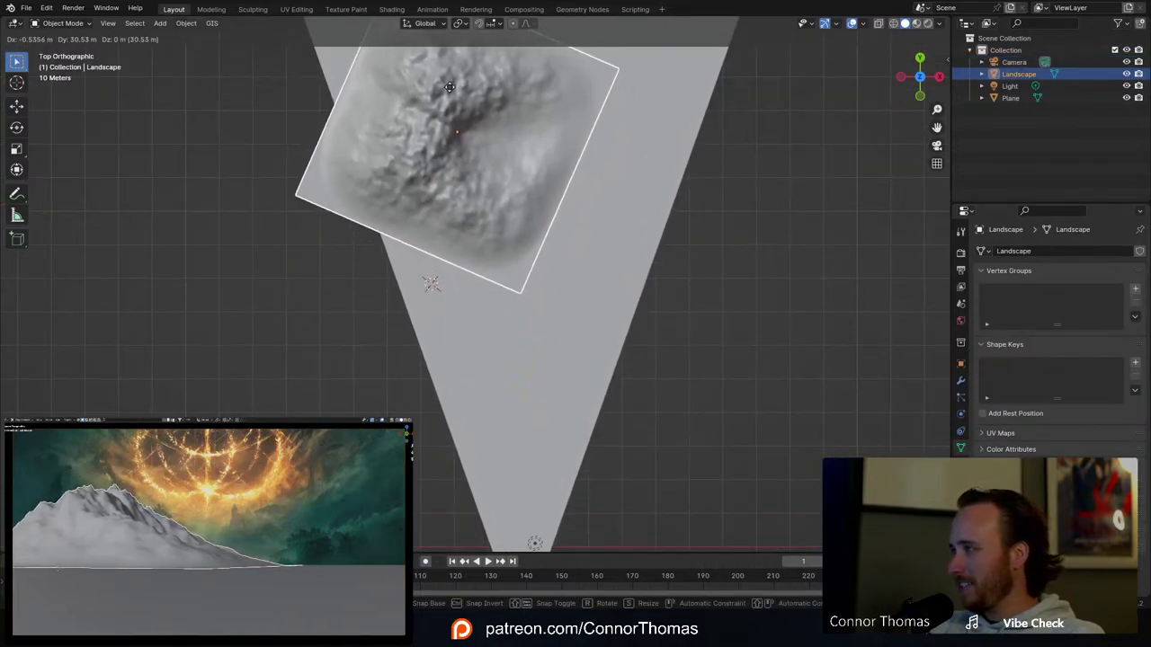
left_click(476, 108)
middle_click_drag(475, 122, 531, 224, "shift")
scroll(532, 224, "down", 3)
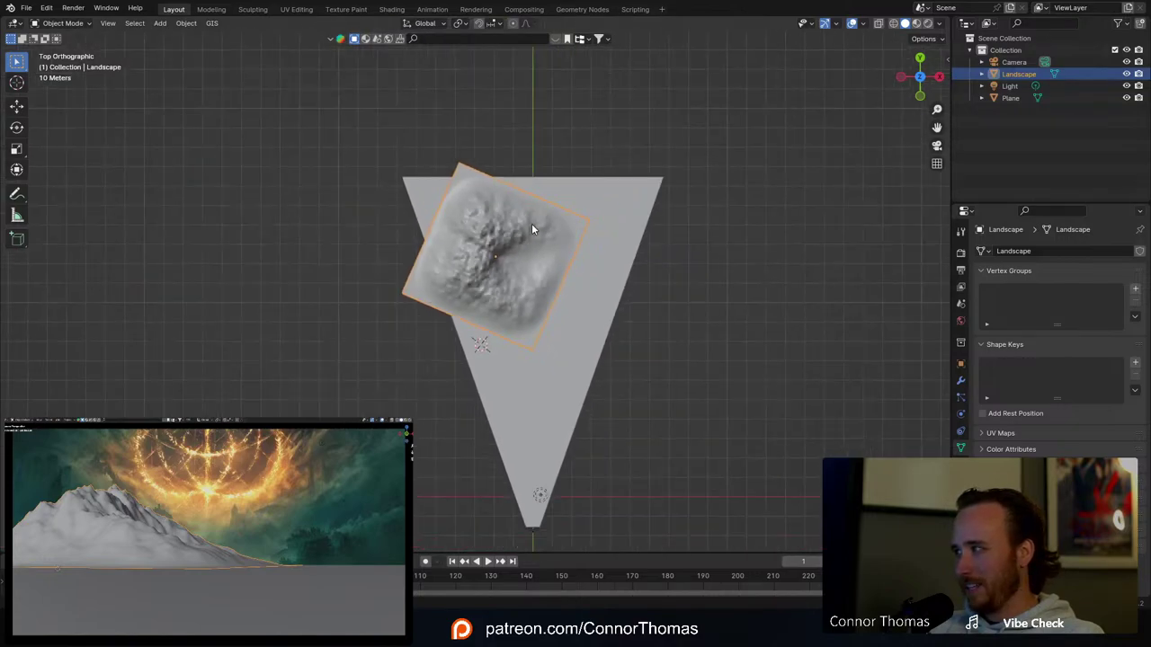
key("g")
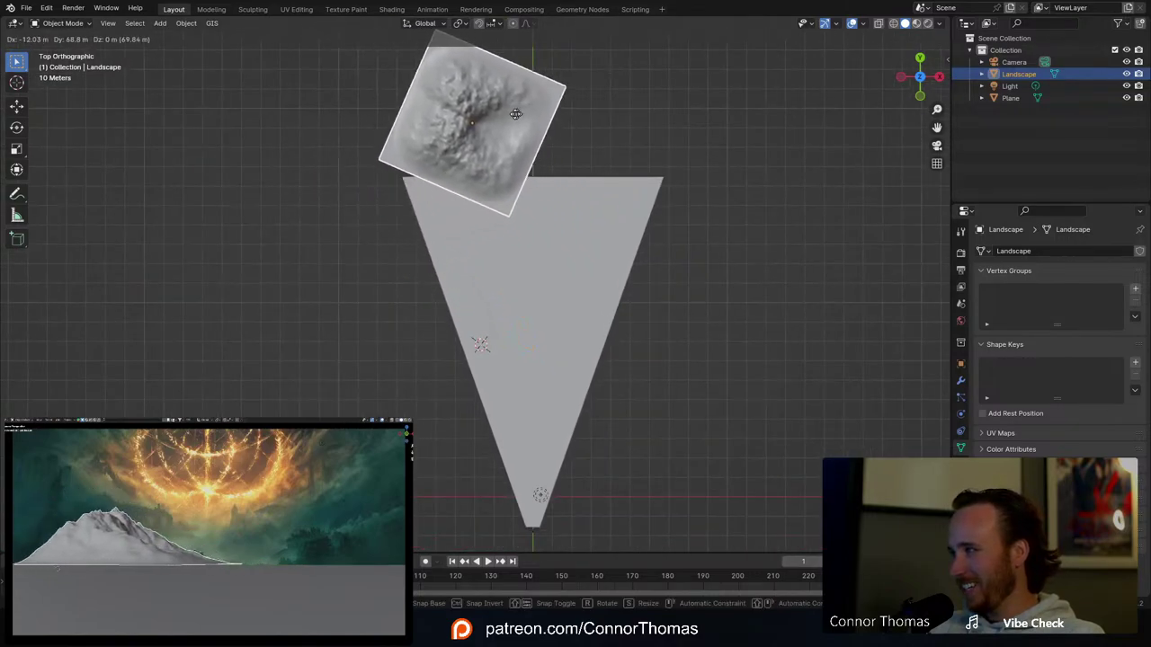
left_click(500, 181)
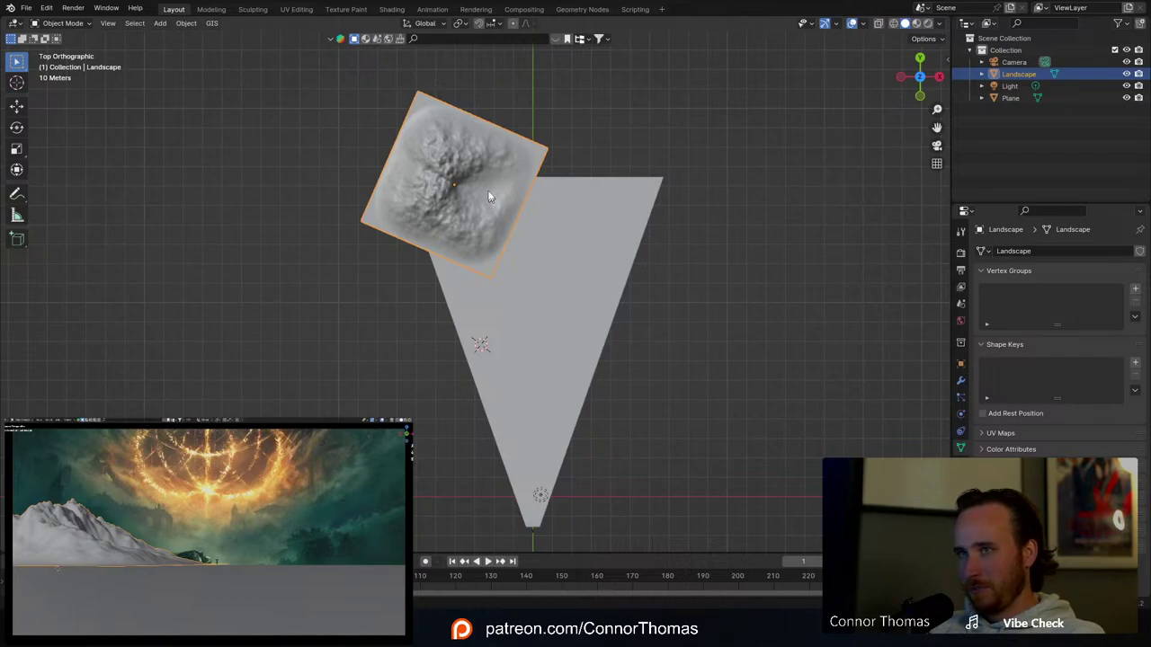
Step: Scale the landscape along Z by about 1.5 to make the mountain taller
key("s")
key("z")
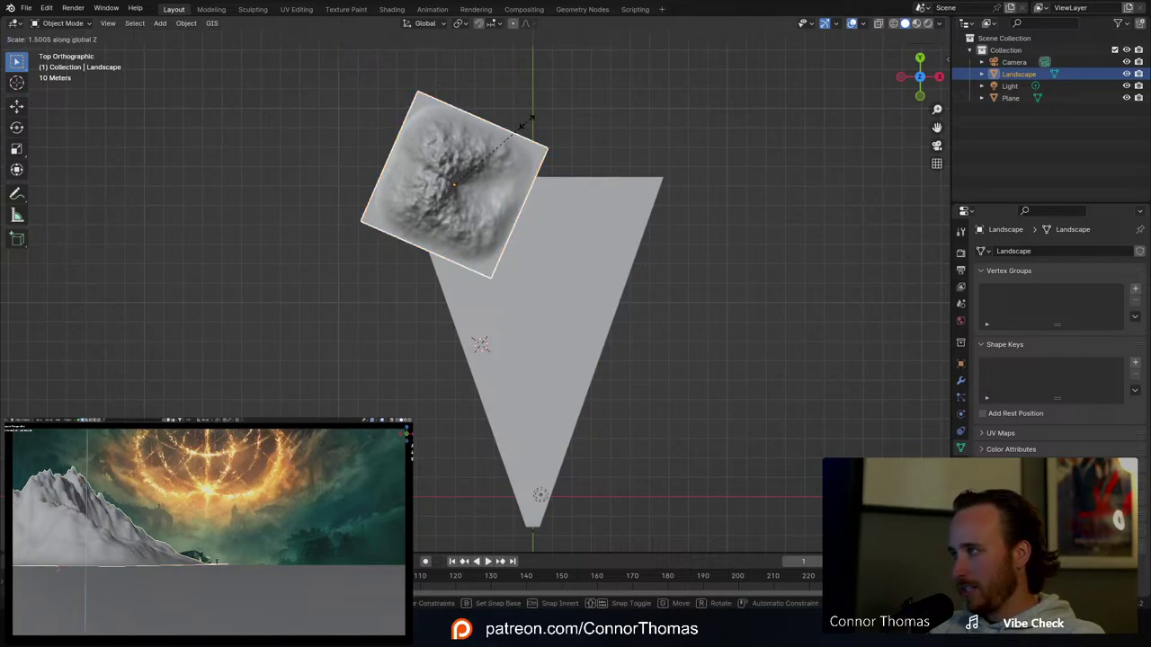
left_click(527, 123)
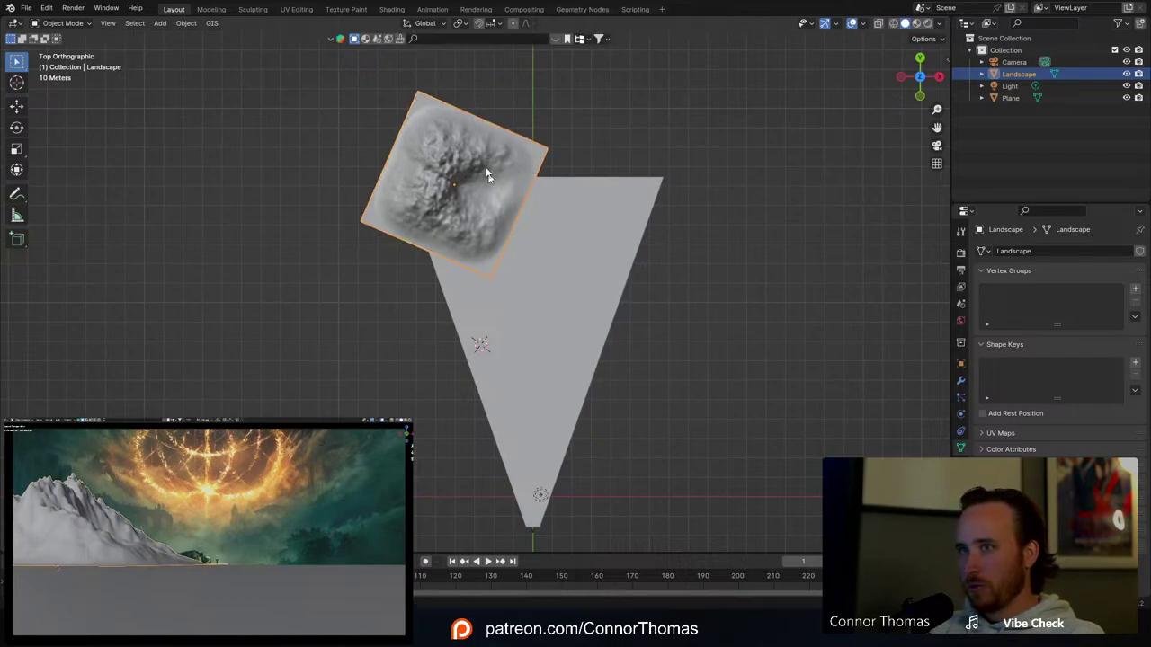
Step: Duplicate the landscape, place the copy over the plane's far right corner and rotate it to form the right-hand mountain
key("shift+d")
key("r")
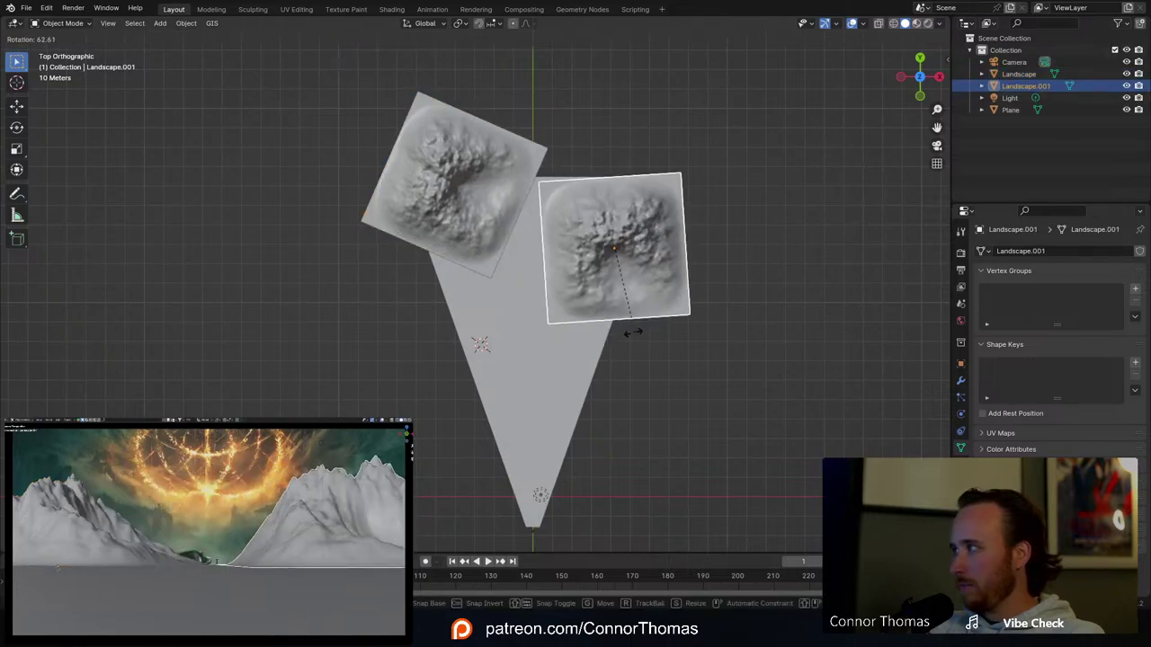
left_click(445, 313)
middle_click_drag(566, 343, 482, 343, "shift")
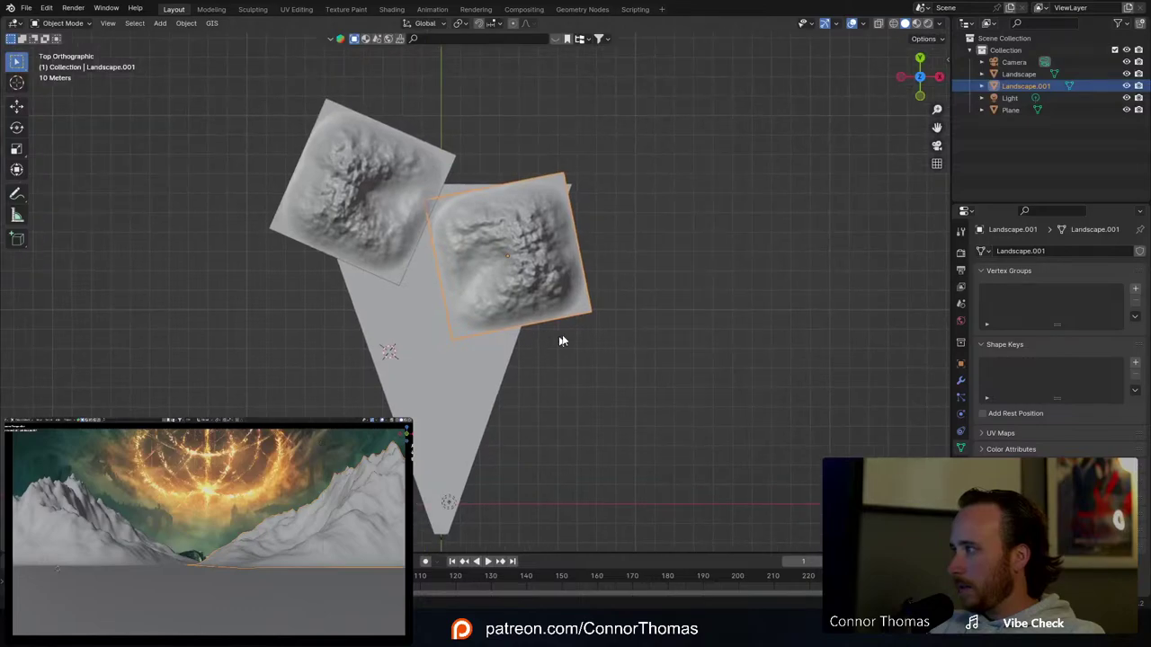
Step: Move the duplicated landscape closer to the camera along the plane's right side and activate the 3D Cursor tool
key("g")
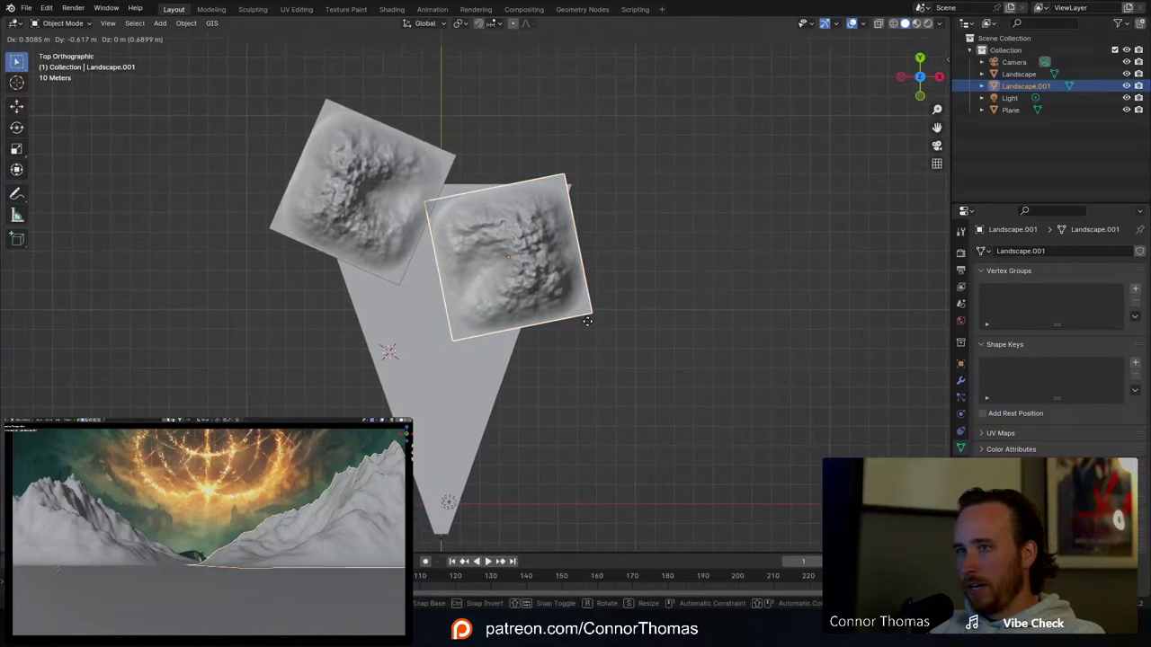
left_click(571, 368)
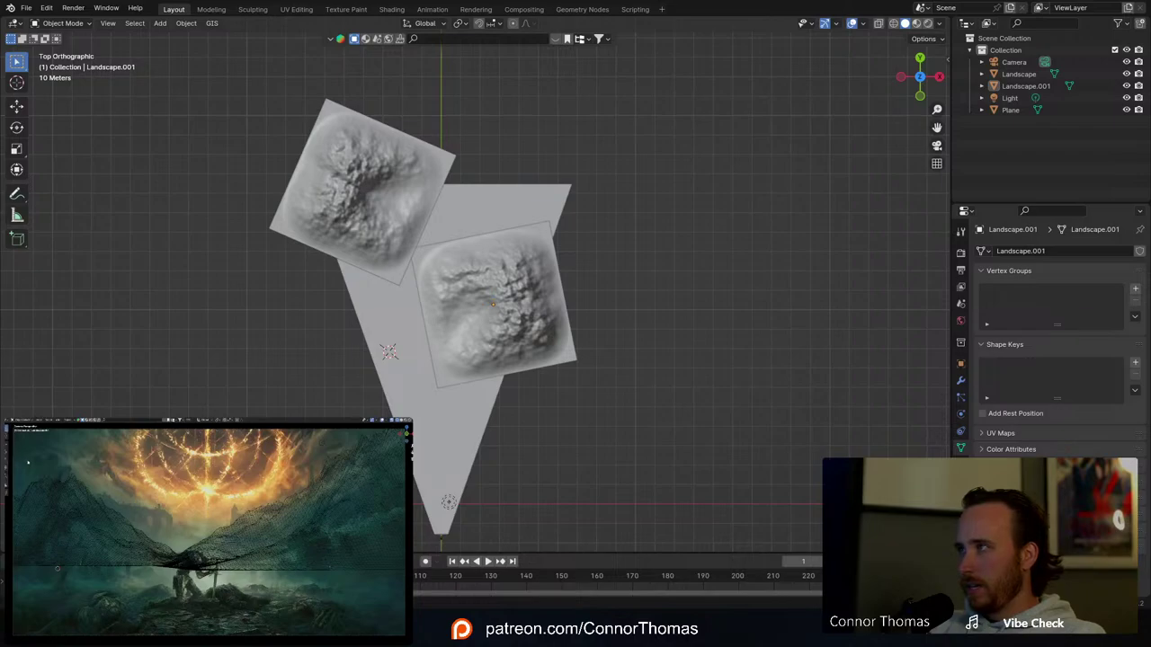
left_click(7, 437)
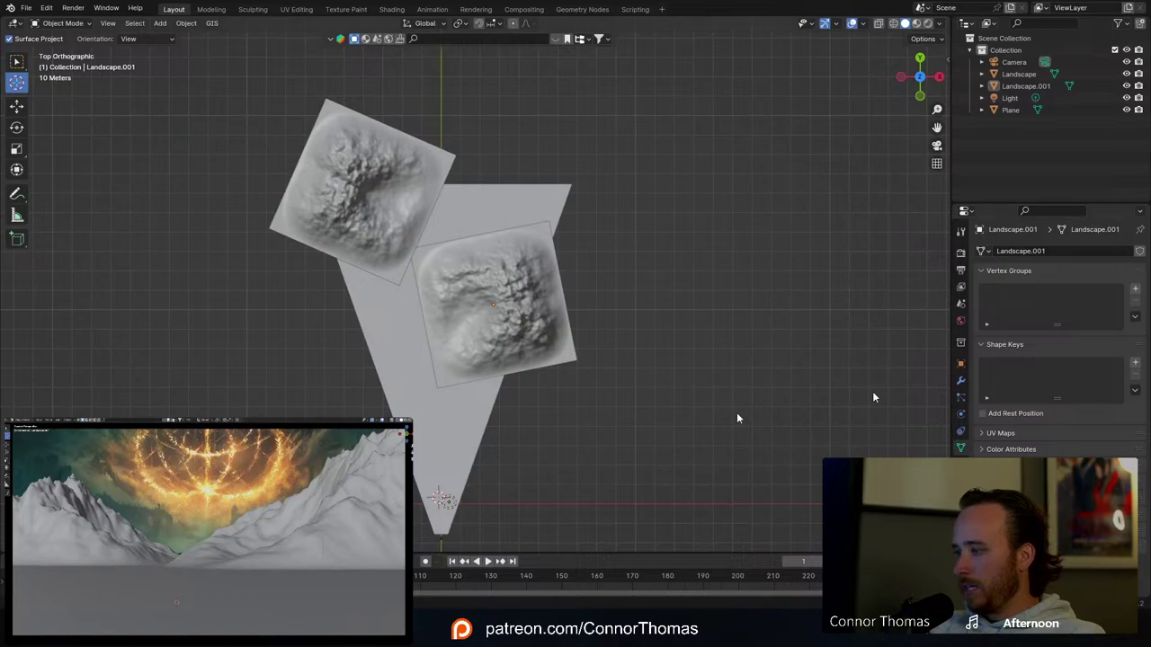
Step: Open Quixel Bridge and search its asset library for "medieval"
key("super")
type("brid")
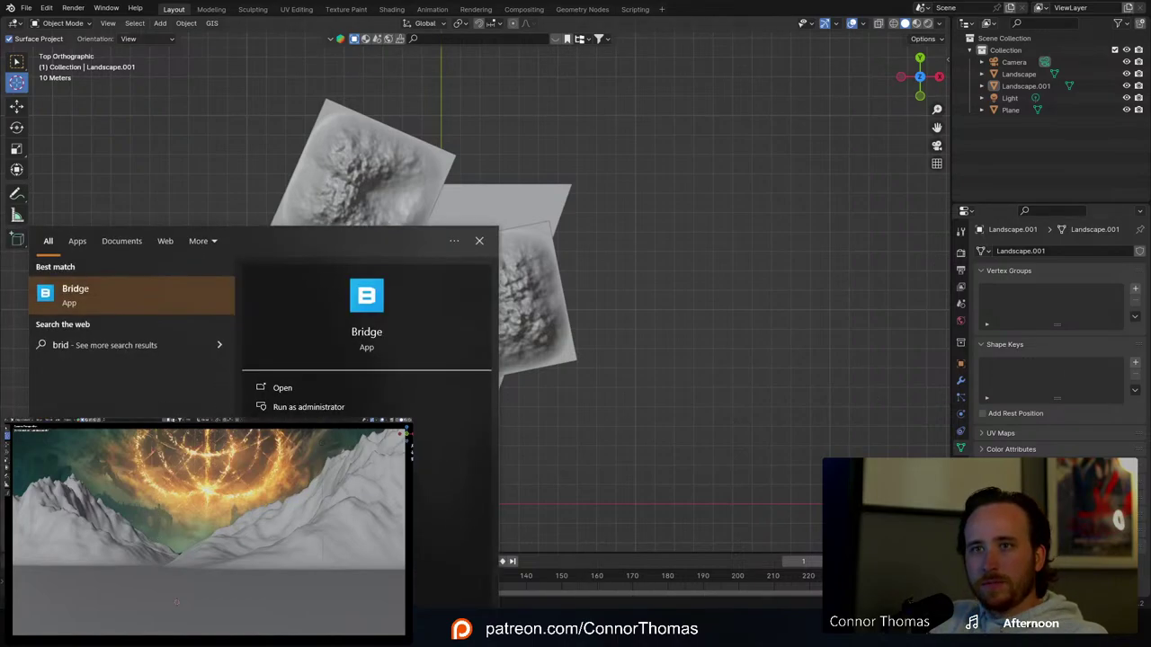
key("Return")
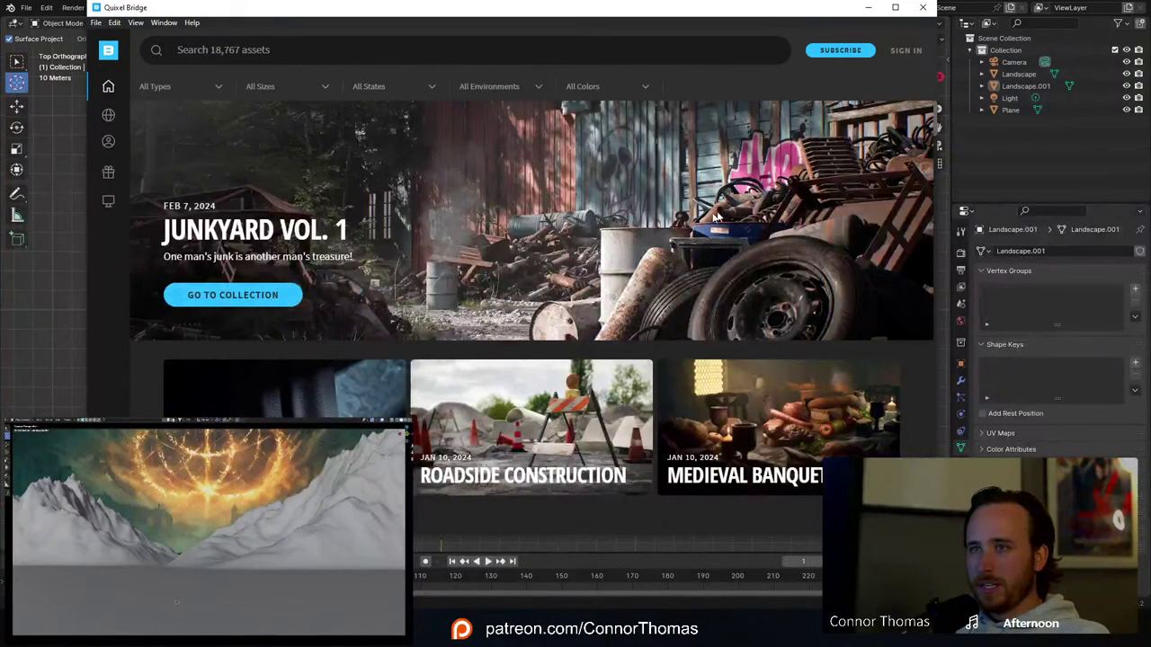
left_click(265, 52)
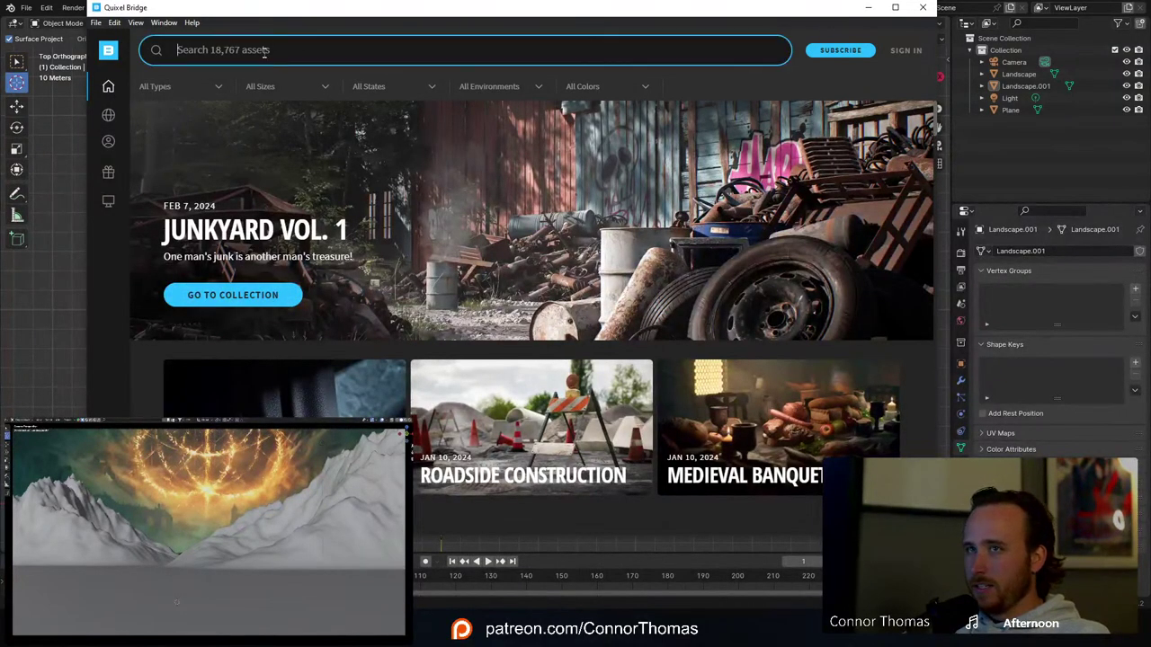
type("medie")
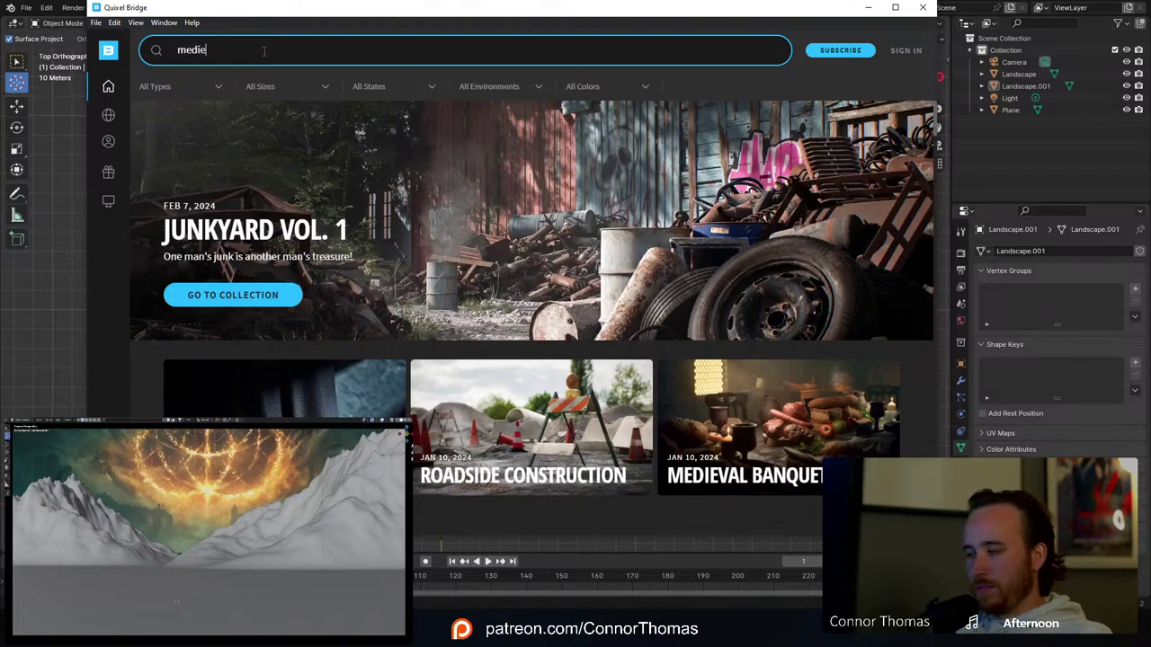
type("val")
key("Return")
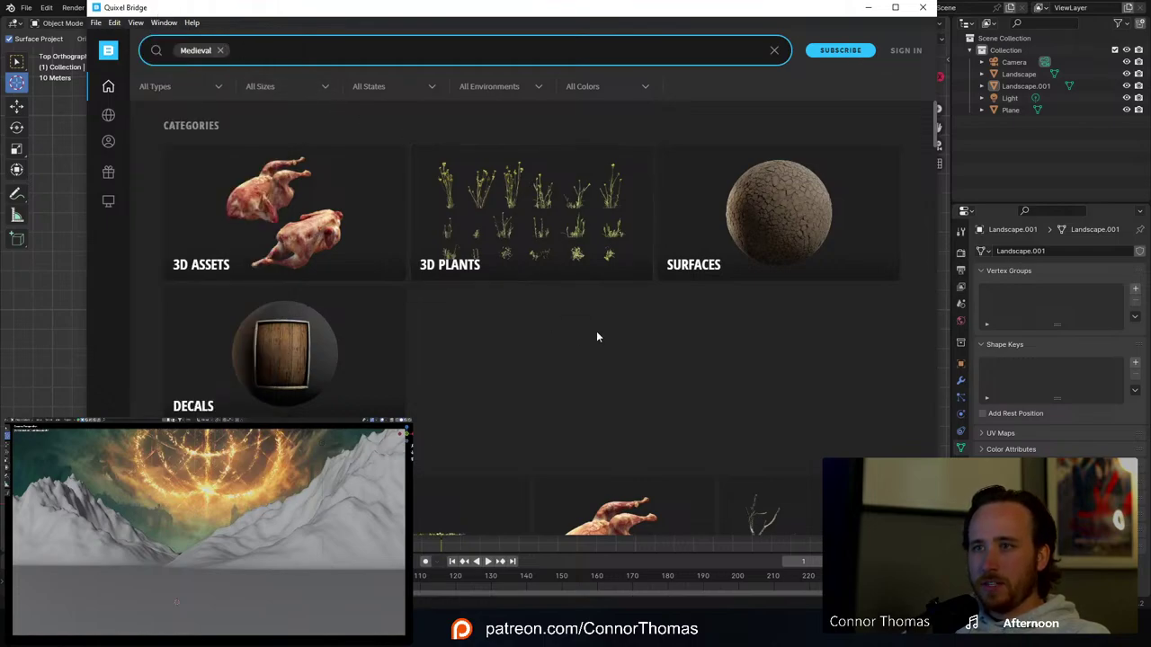
Step: Look through the medieval assets for usable scene pieces and clear the search term
scroll(573, 364, "down", 10)
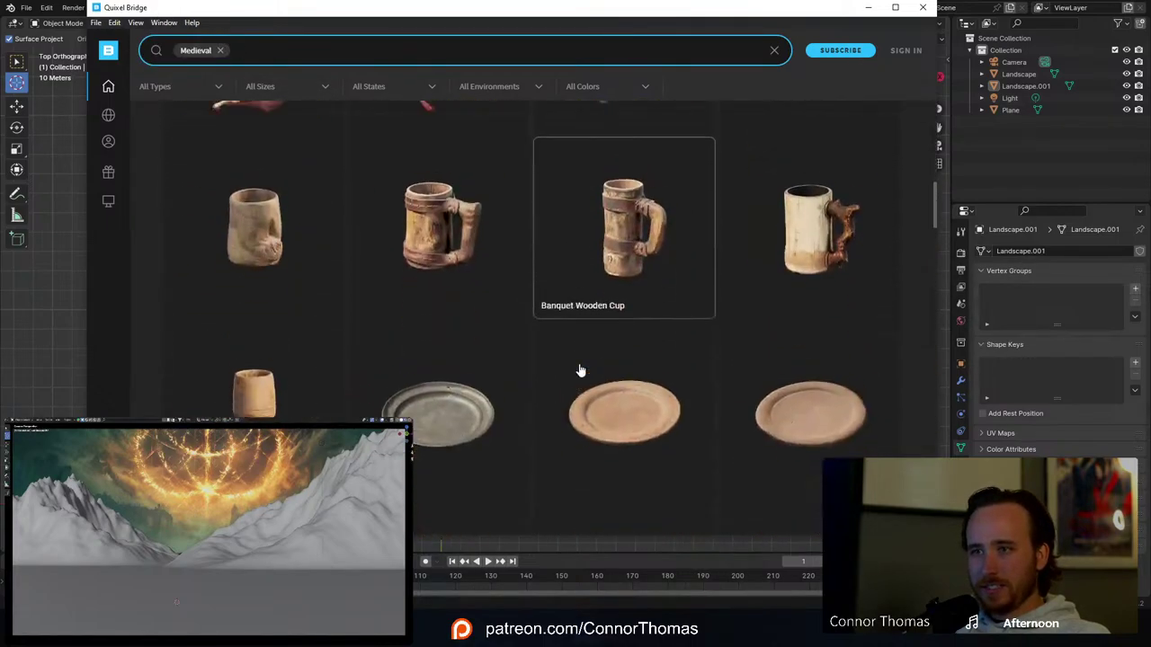
scroll(594, 365, "down", 15)
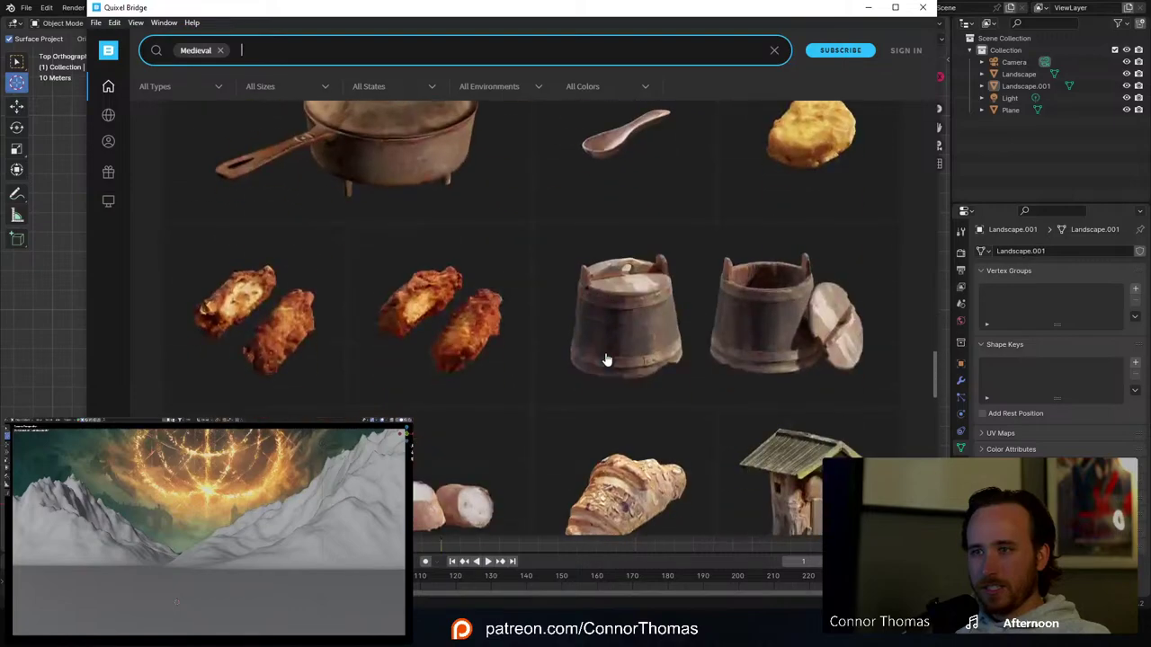
scroll(607, 359, "down", 10)
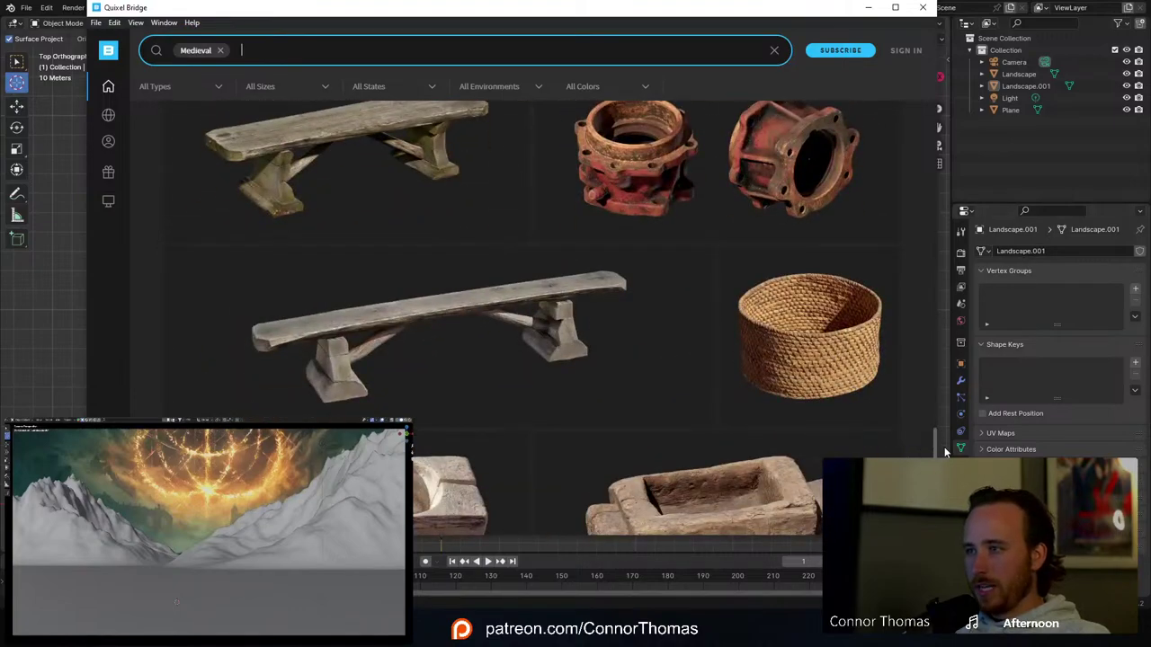
left_click_drag(936, 449, 936, 117)
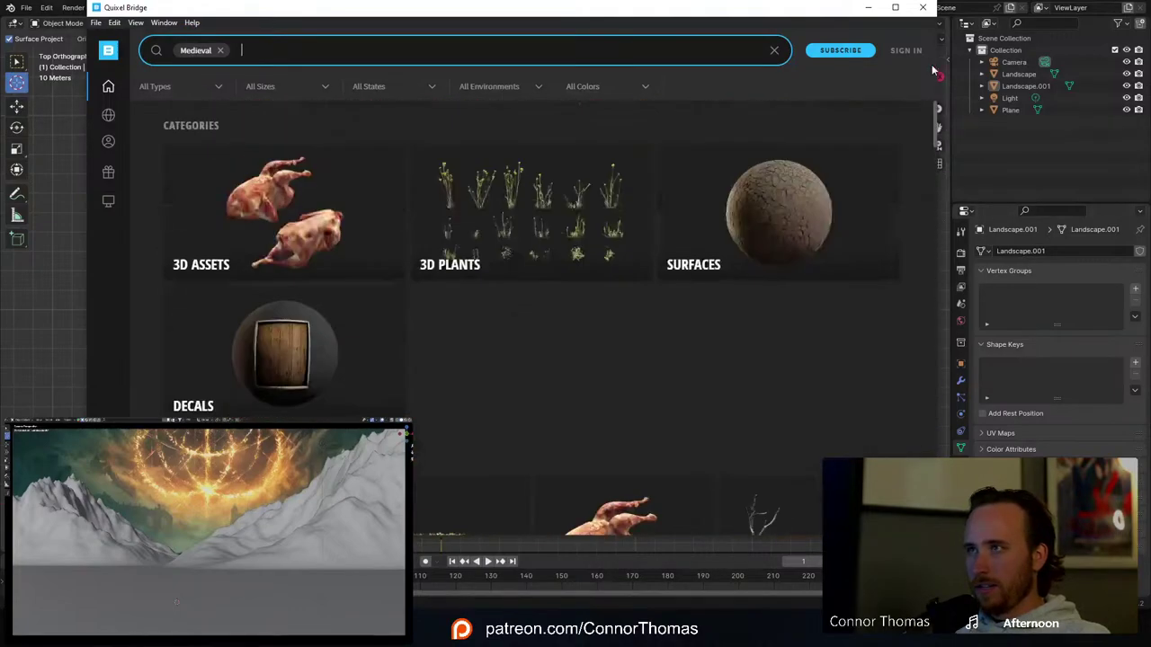
left_click(223, 50)
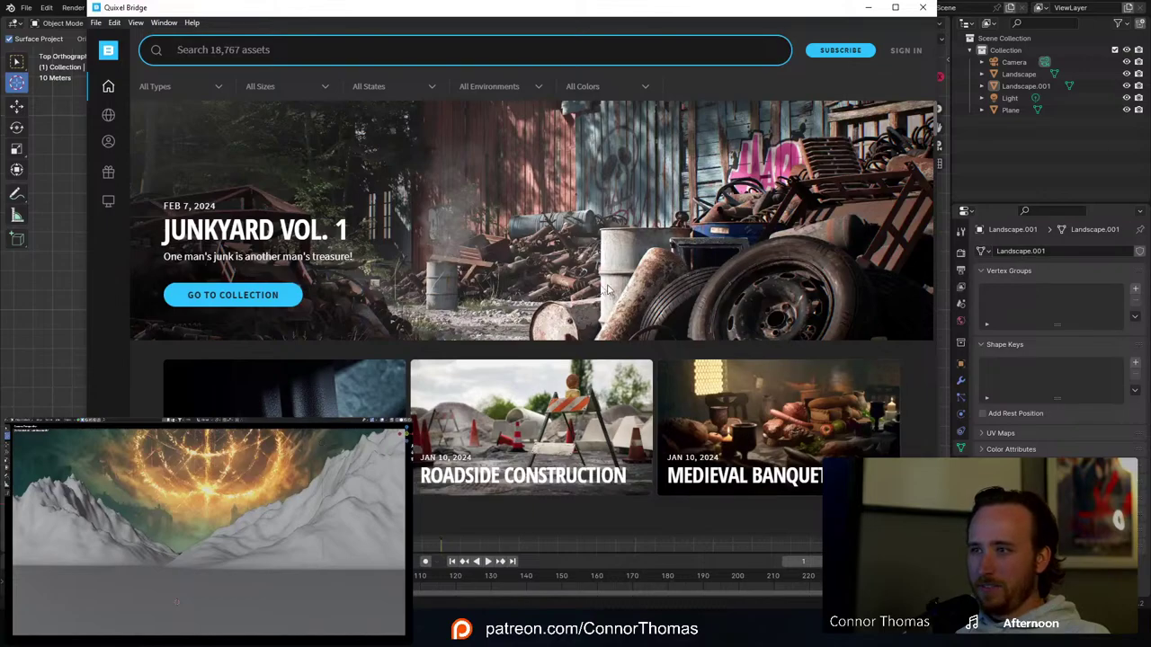
Step: Browse the latest collections on the home page and open the Castle Ruins collection
scroll(592, 299, "down", 2)
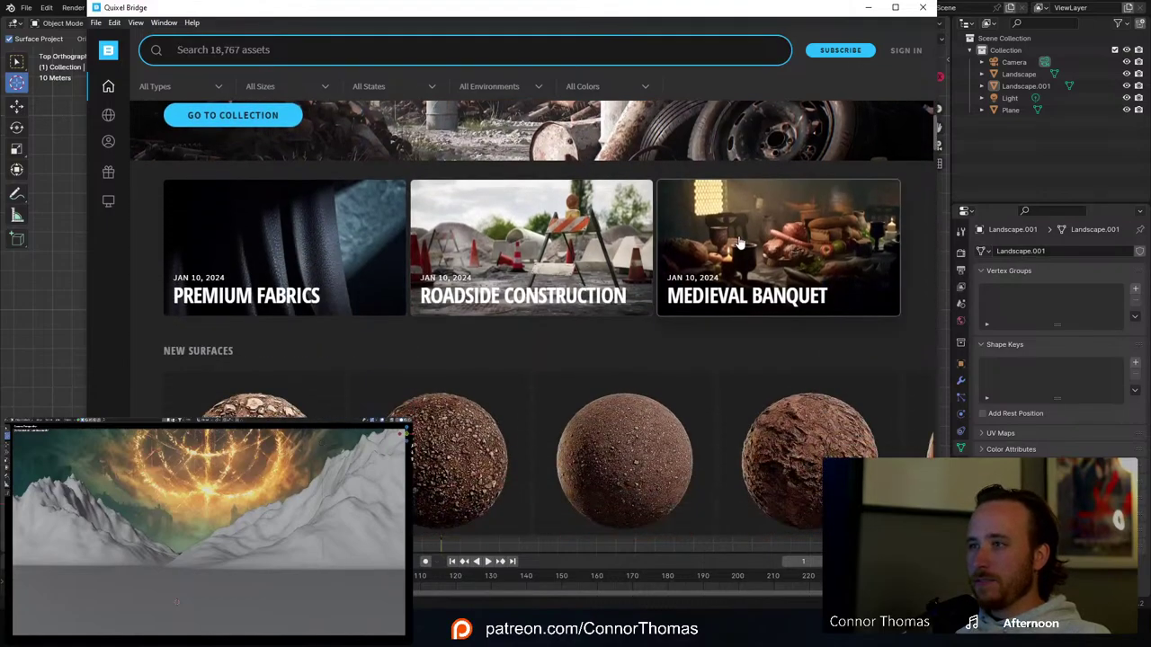
scroll(512, 321, "down", 8)
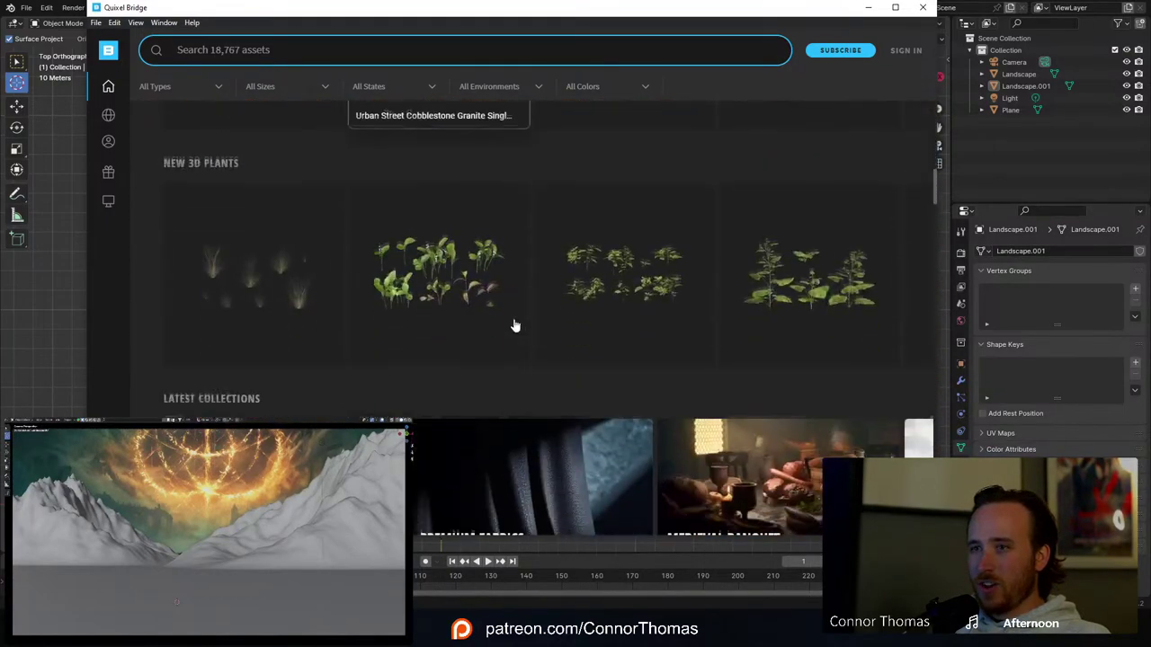
scroll(514, 326, "down", 3)
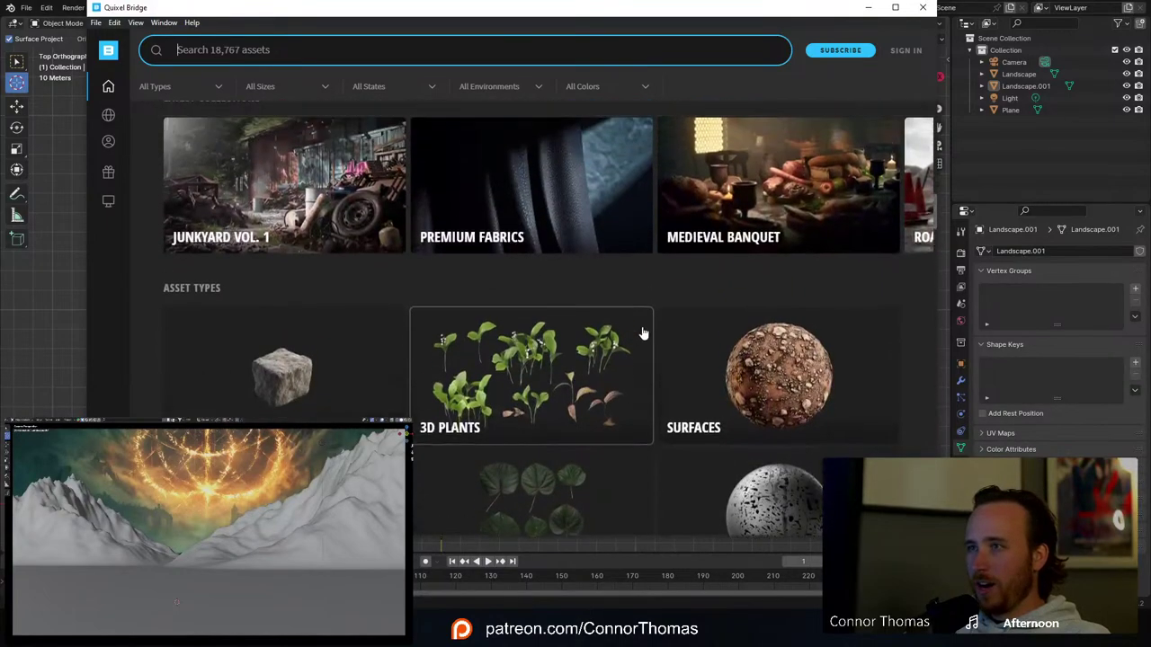
scroll(642, 334, "up", 1)
left_click(922, 308)
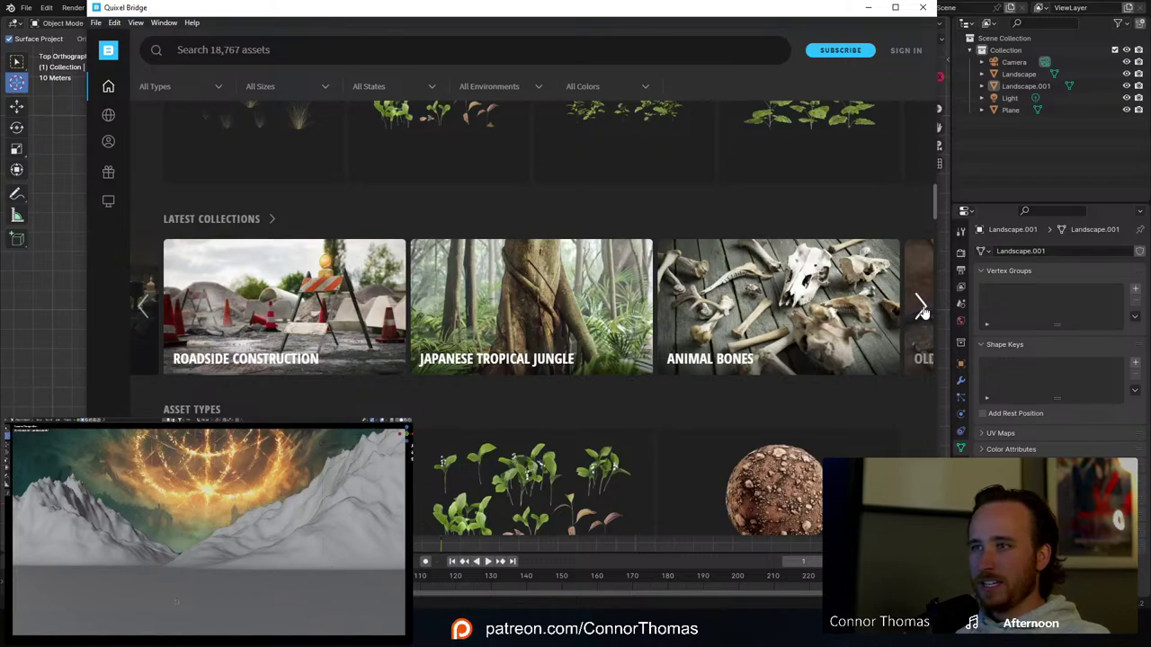
left_click(922, 308)
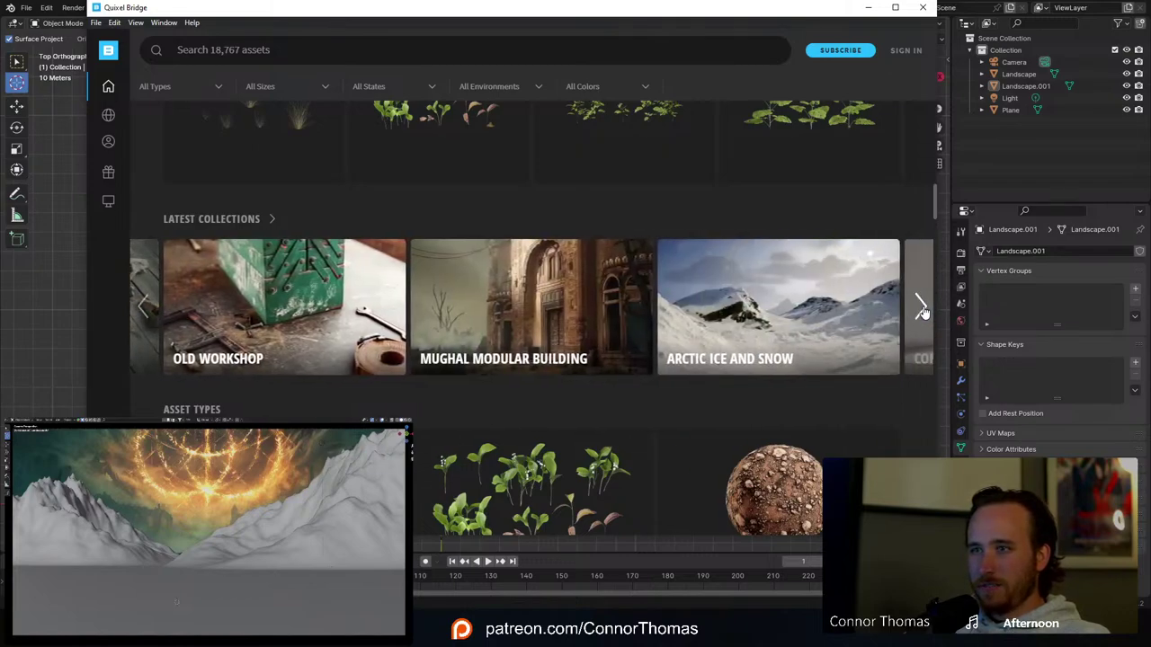
left_click(922, 307)
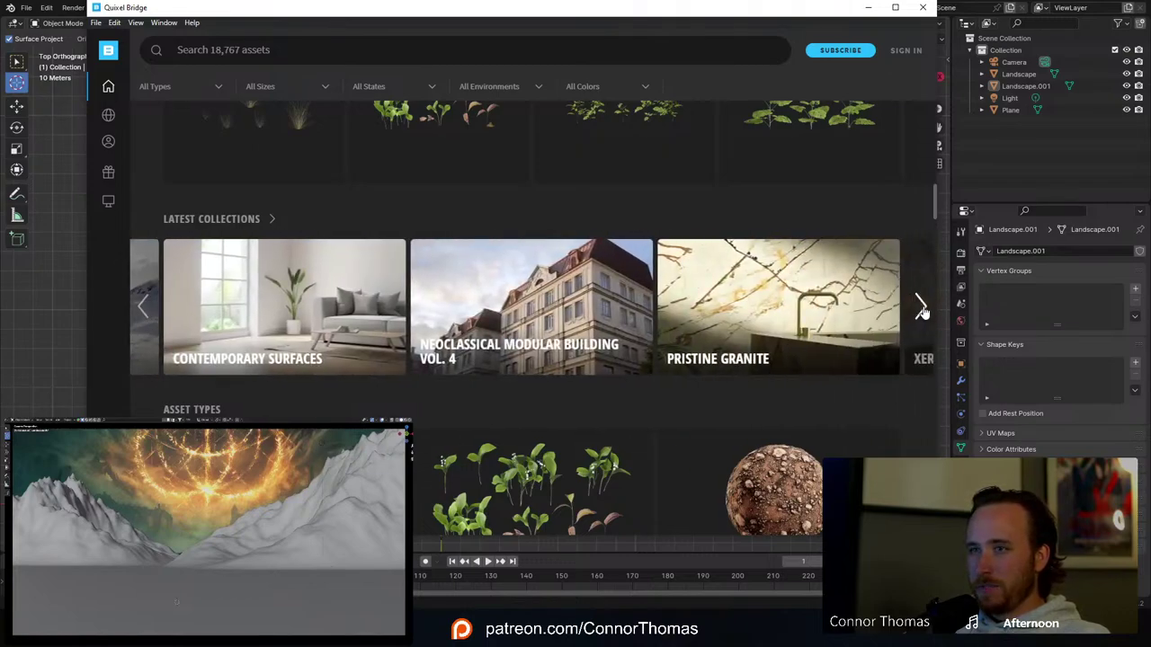
left_click(922, 308)
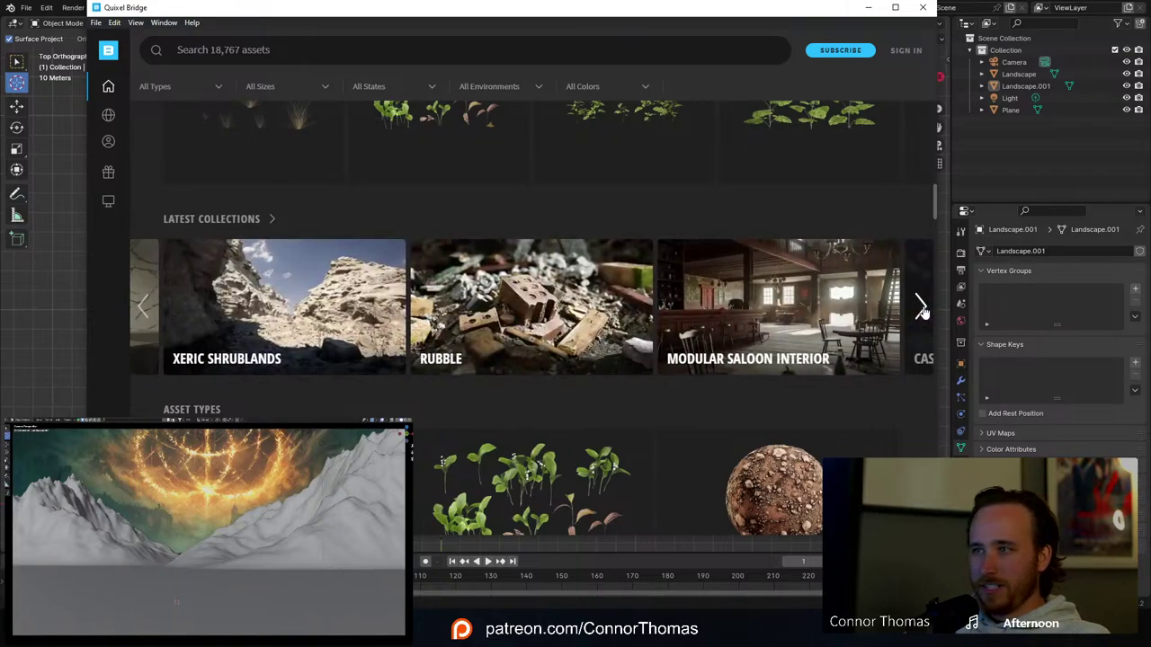
left_click(922, 307)
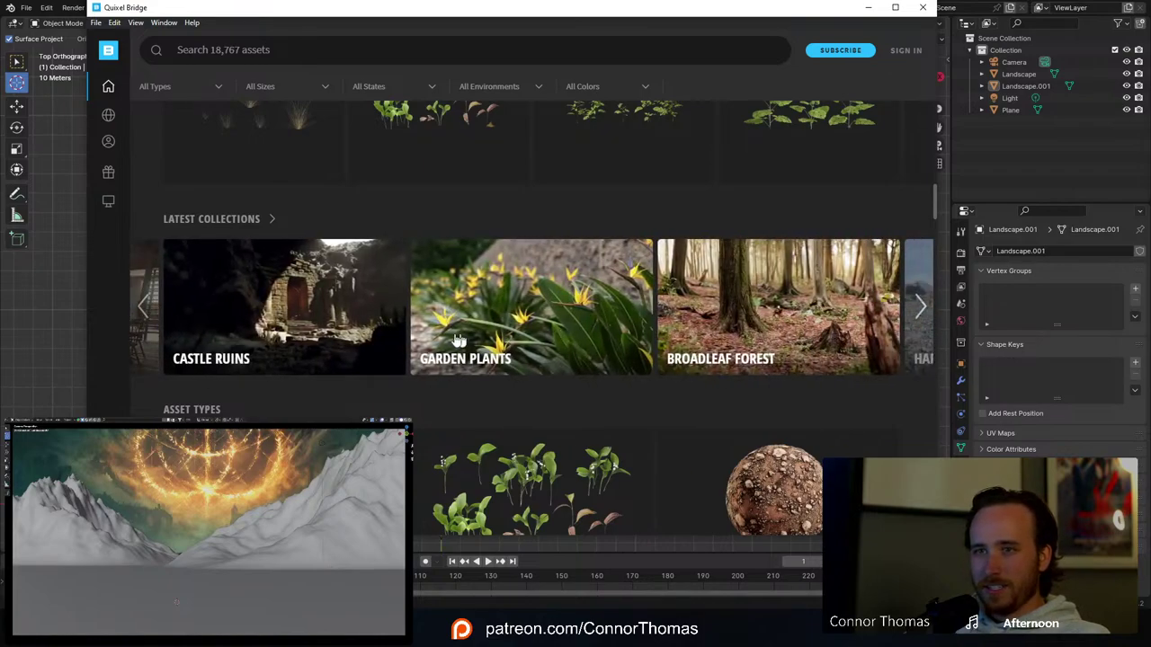
left_click(344, 306)
Step: Look through the Castle Ruins assets for walls, pillars and other ruin pieces suited to the scene
scroll(458, 356, "down", 15)
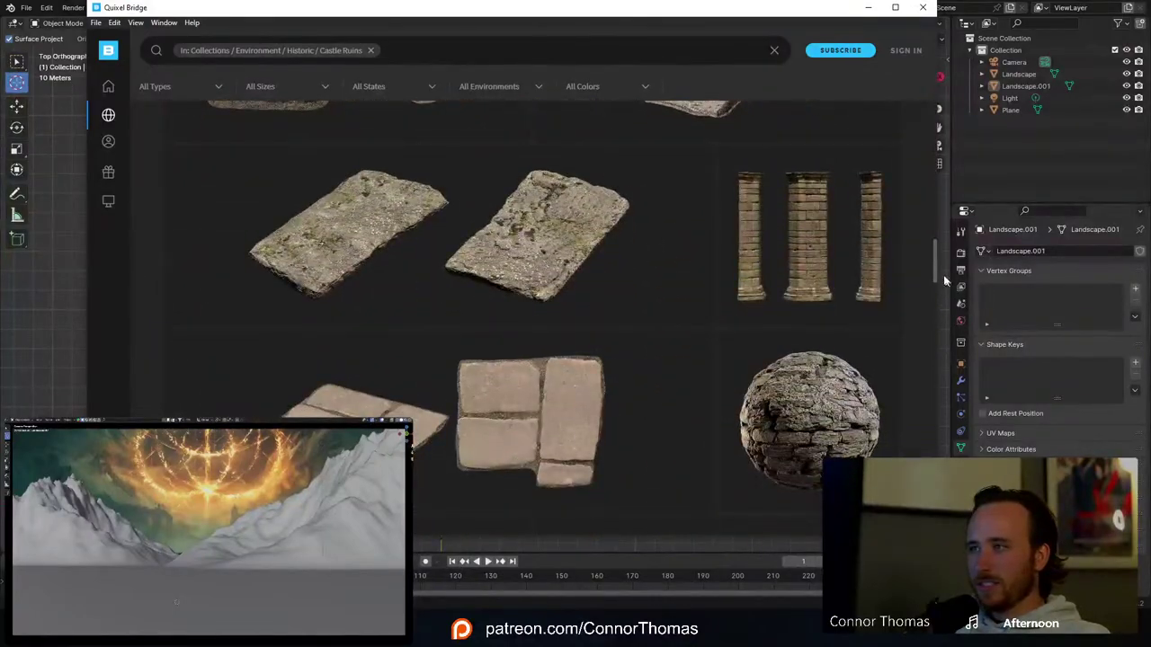
left_click_drag(935, 262, 884, 558)
scroll(632, 402, "down", 6)
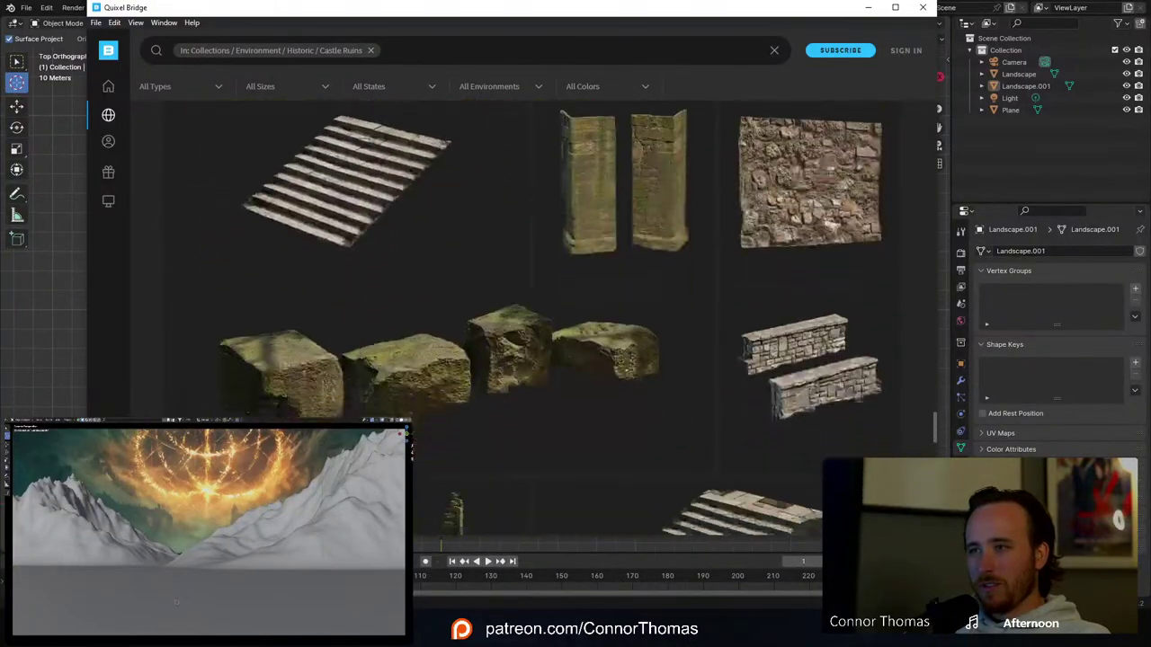
scroll(631, 402, "down", 5)
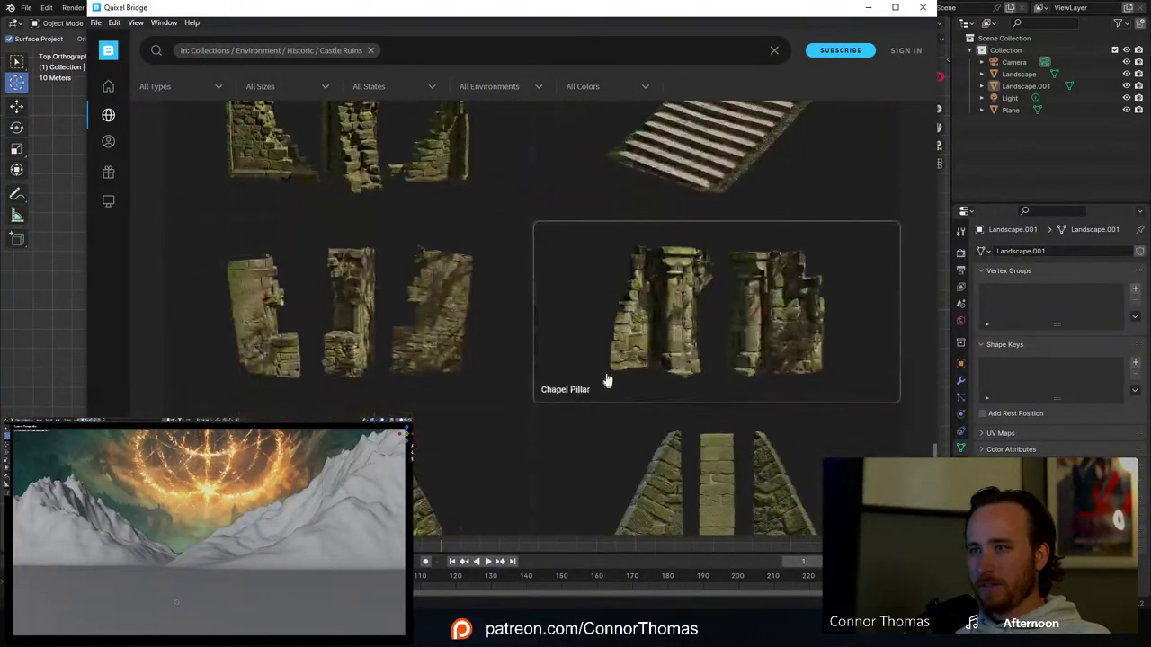
scroll(471, 346, "up", 3)
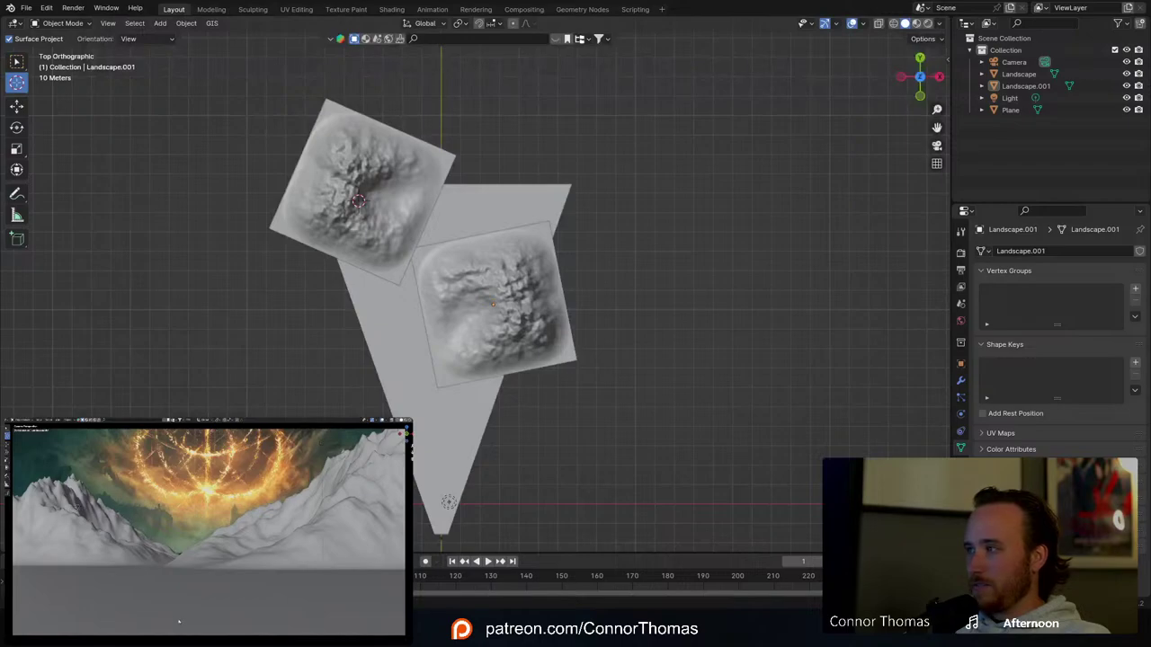
Step: Back in Blender, activate the selection tool, select the left mountain landscape and switch it to Sculpt Mode
left_click(16, 60)
left_click(366, 192)
middle_click_drag(467, 236, 347, 219)
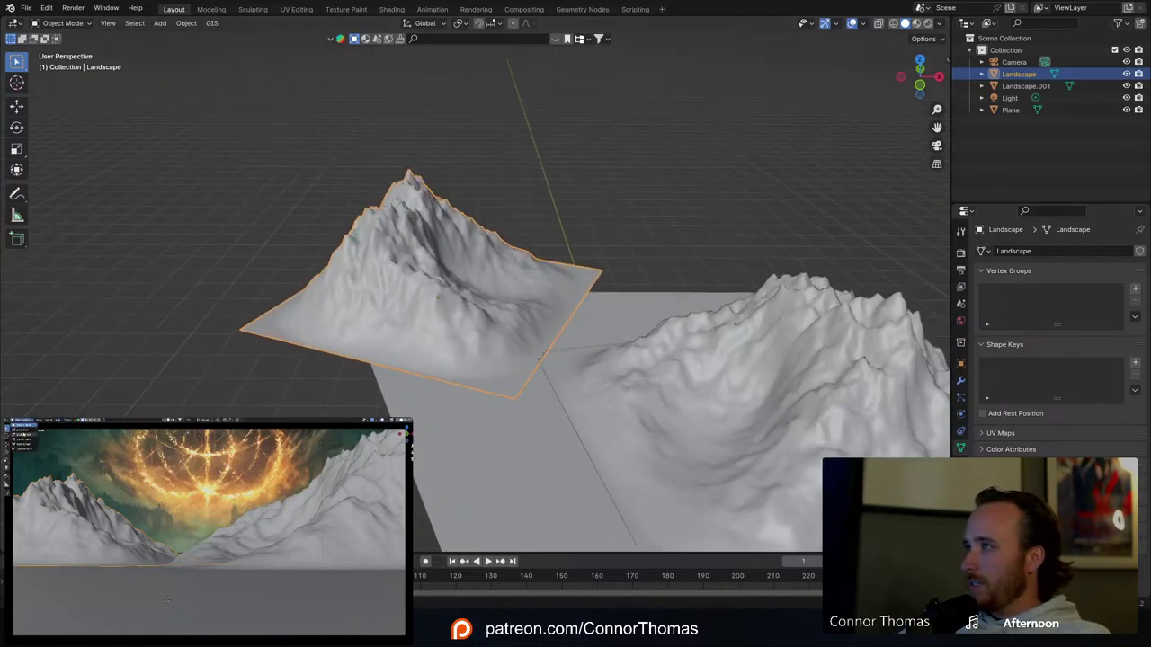
left_click(24, 435)
Step: Set the brush radius to 111 px and sculpt the left mountain's slope with the Draw brush
key("f")
left_click(131, 520)
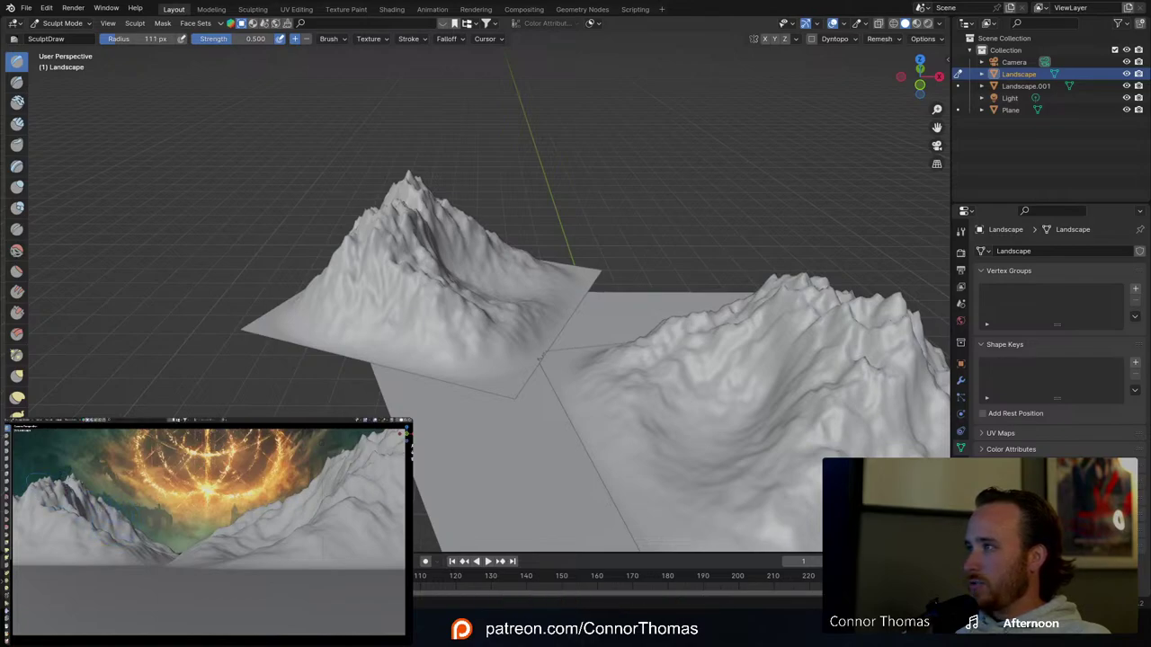
mouse_move(34, 519)
left_mouse_down()
mouse_move(47, 516)
mouse_move(32, 533)
mouse_move(59, 551)
left_mouse_up()
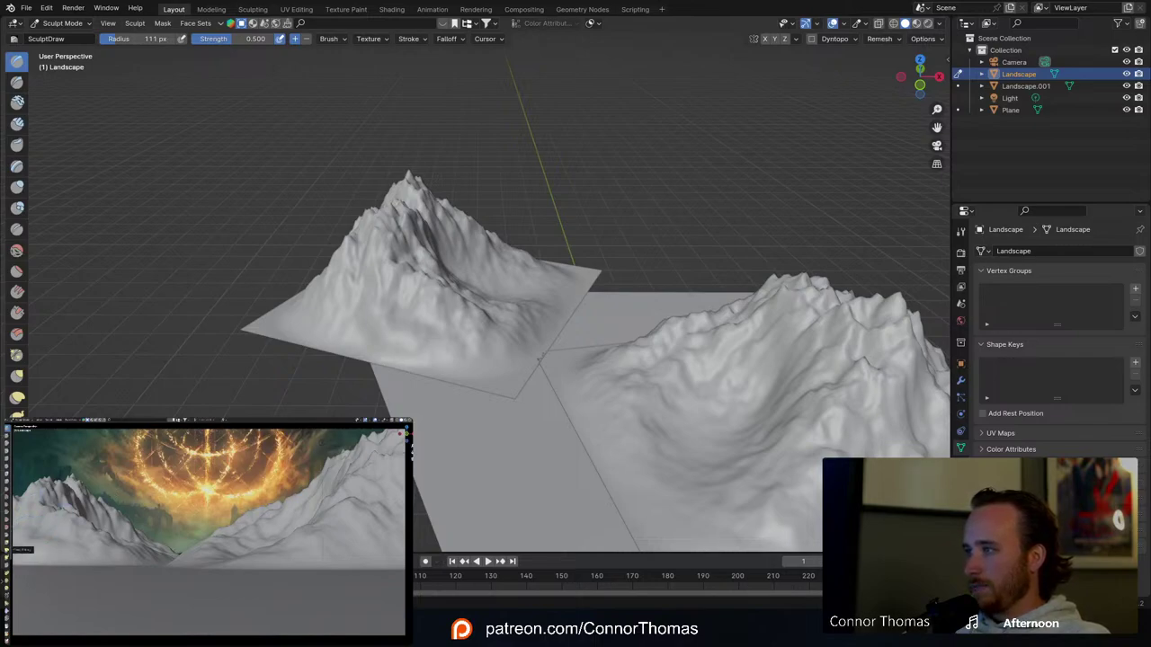
Step: Reshape the left mountain's peak with the Elastic Deform brush, pulling it lower to follow the reference silhouette
left_click(7, 550)
middle_click_drag(49, 497, 59, 511, "shift")
left_click_drag(50, 509, 52, 517)
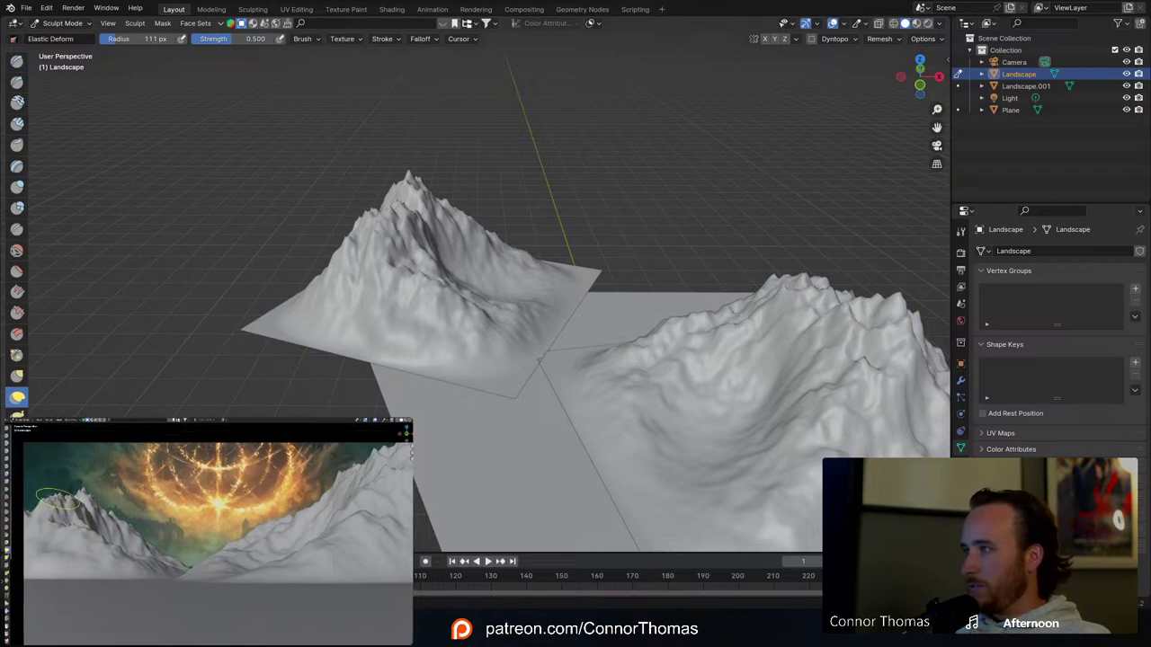
left_click_drag(54, 503, 83, 503)
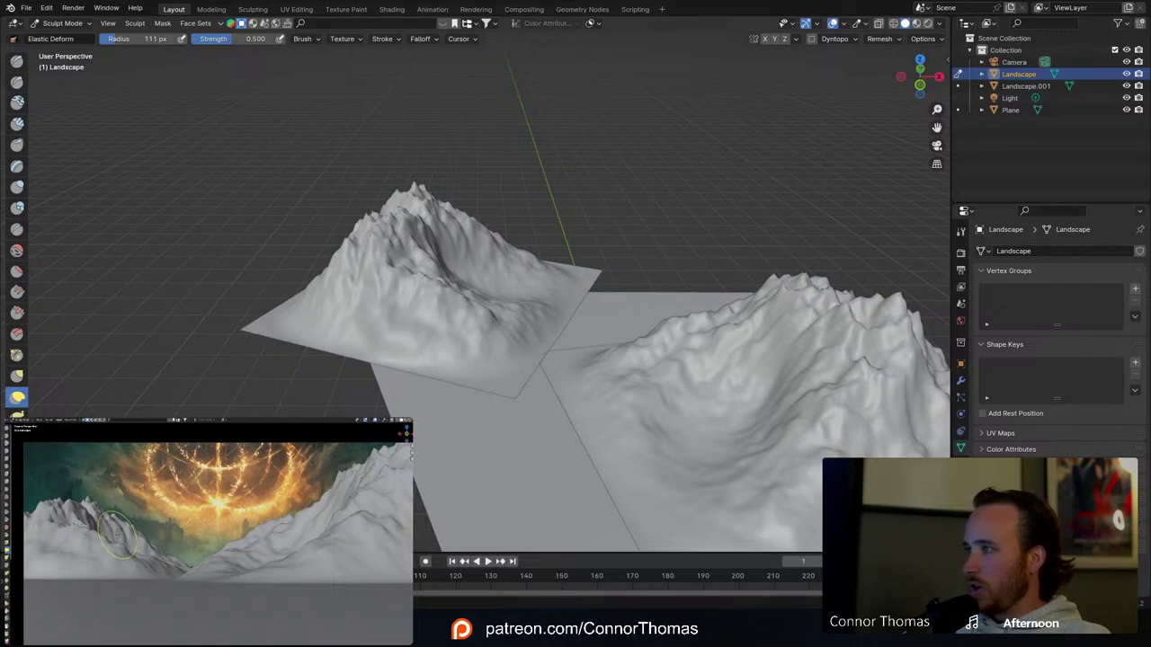
Step: Leave sculpting on the left mountain, select the right mountain landscape and switch it to Sculpt Mode
key("Tab")
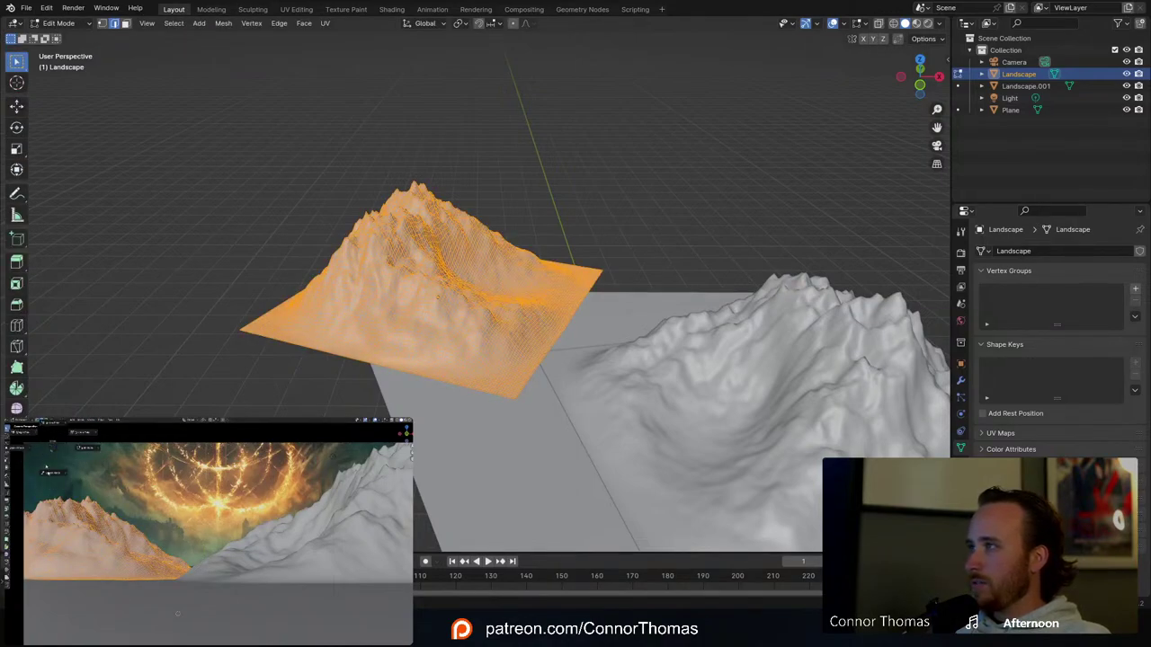
left_click(11, 449)
left_click(225, 526)
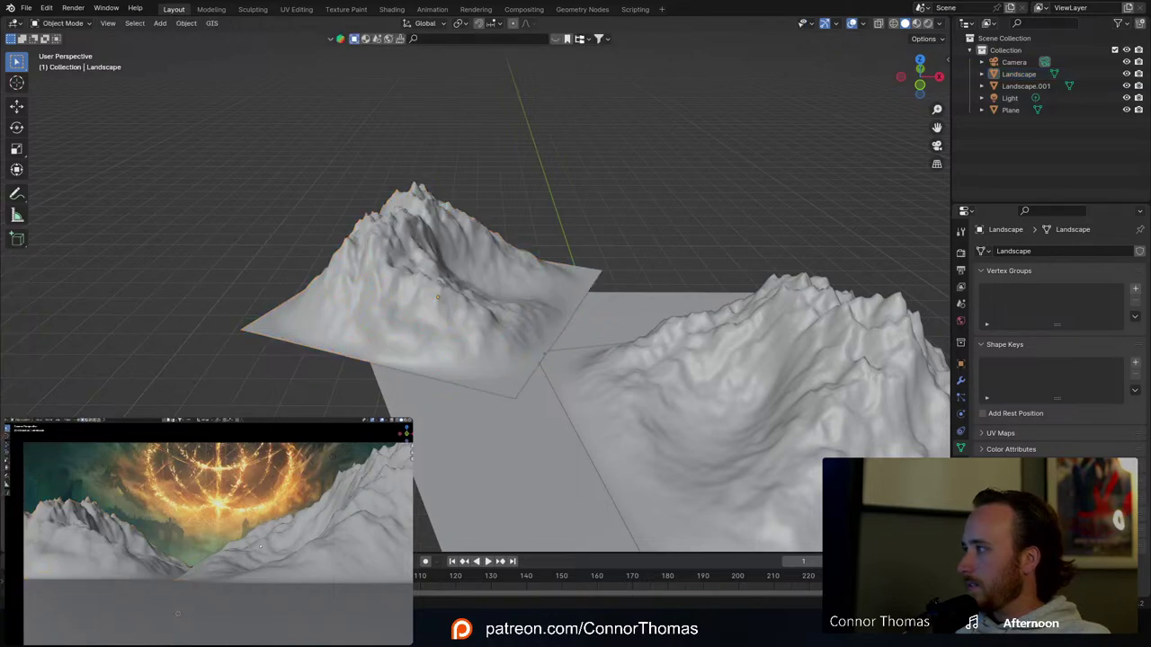
left_click(240, 543)
key("ctrl+Tab")
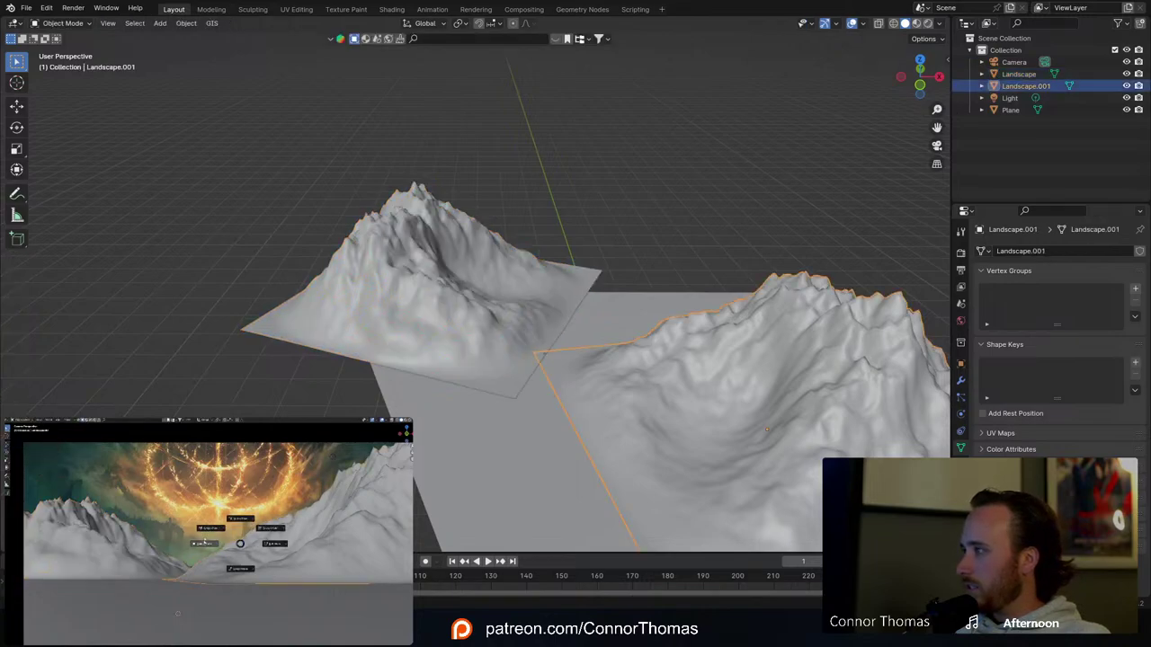
left_click(241, 571)
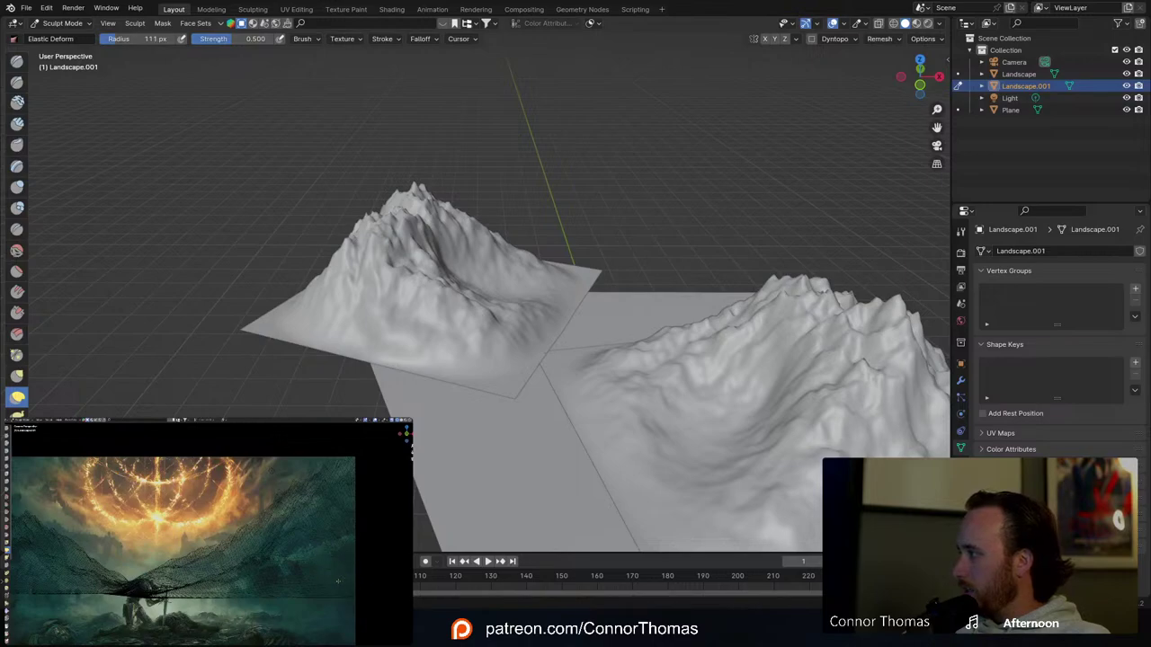
key("super")
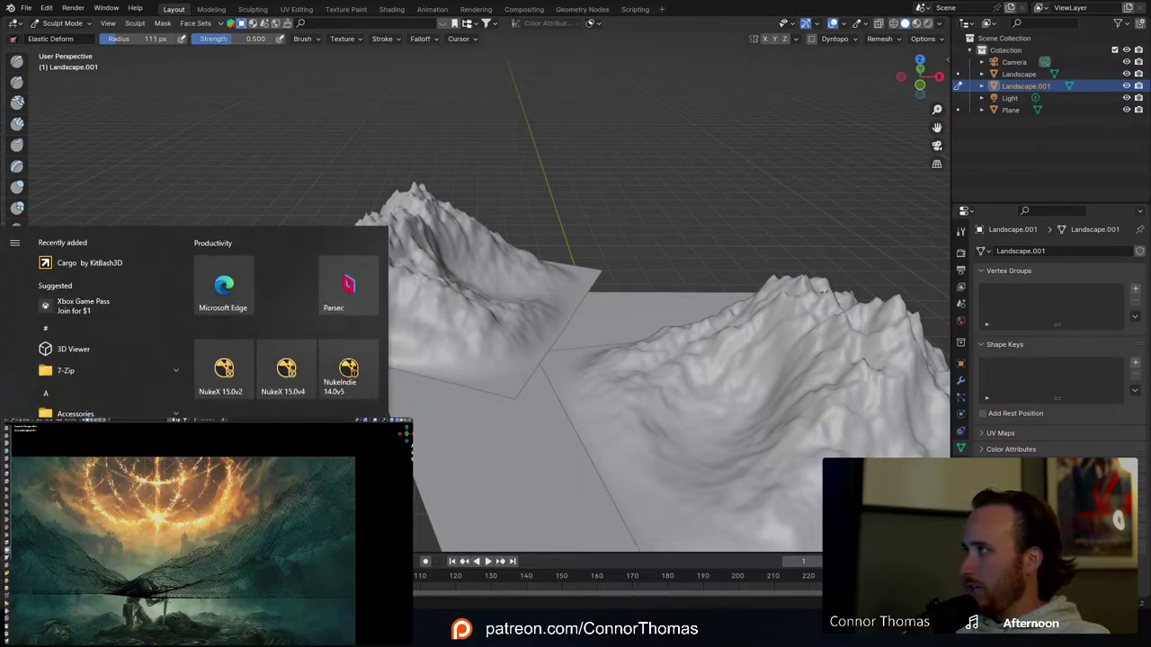
key("super")
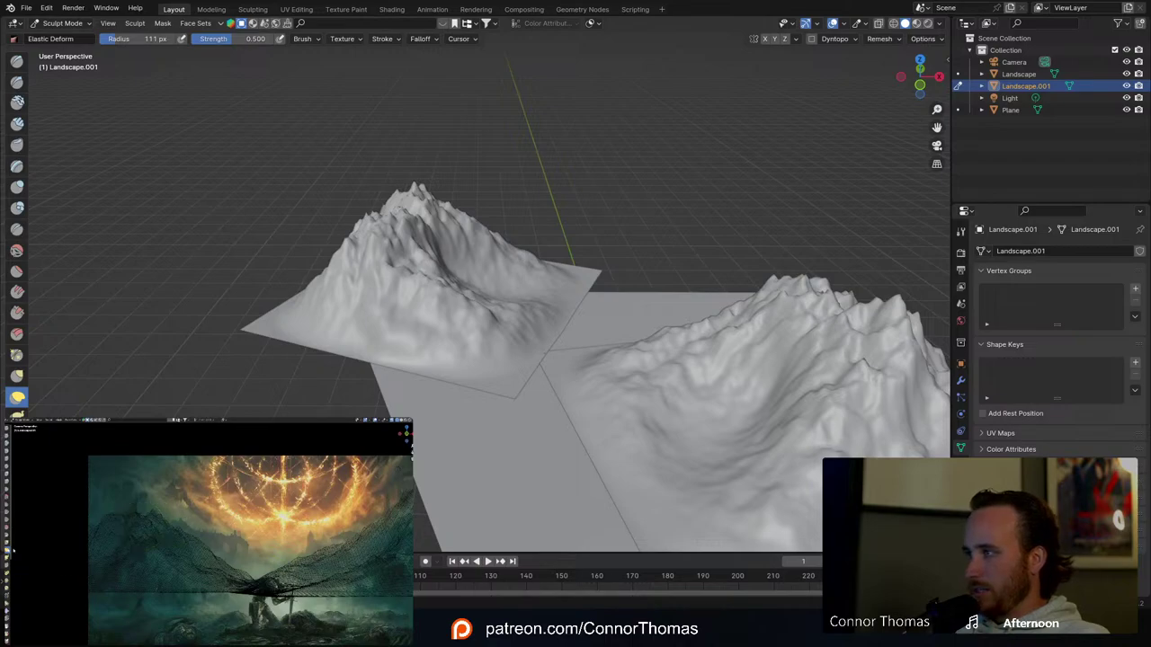
Step: Return to Object Mode, add the left mountain to the selection as the active object and switch it to Sculpt Mode
key("ctrl+Tab")
left_click(149, 540)
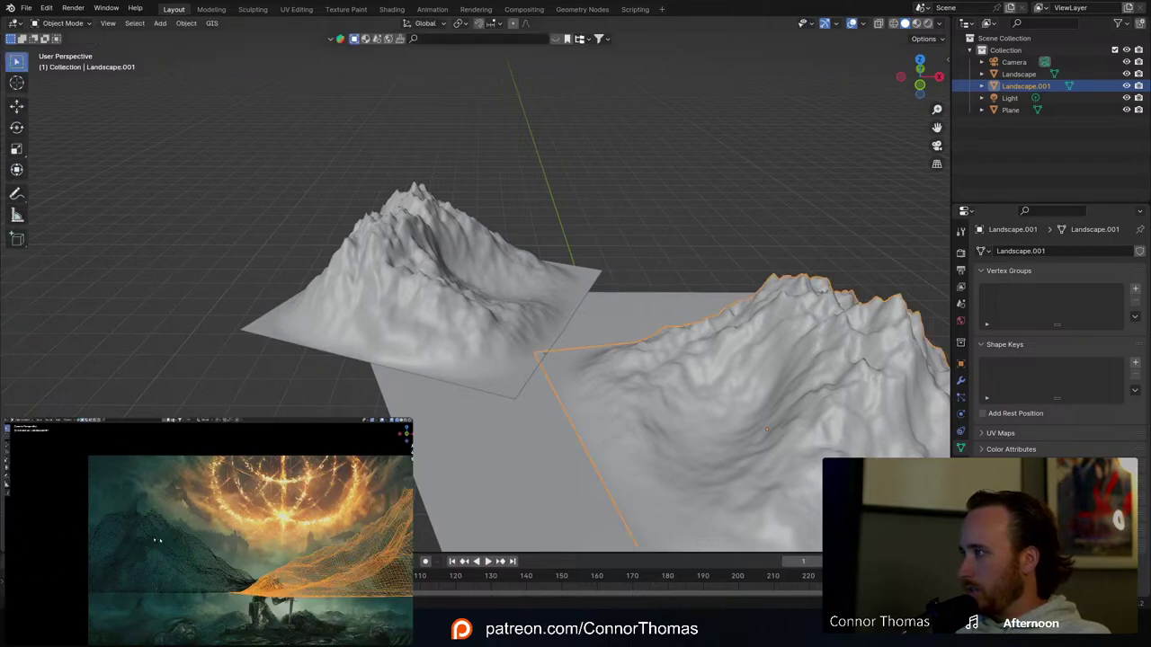
left_click(157, 539, "shift")
key("Tab")
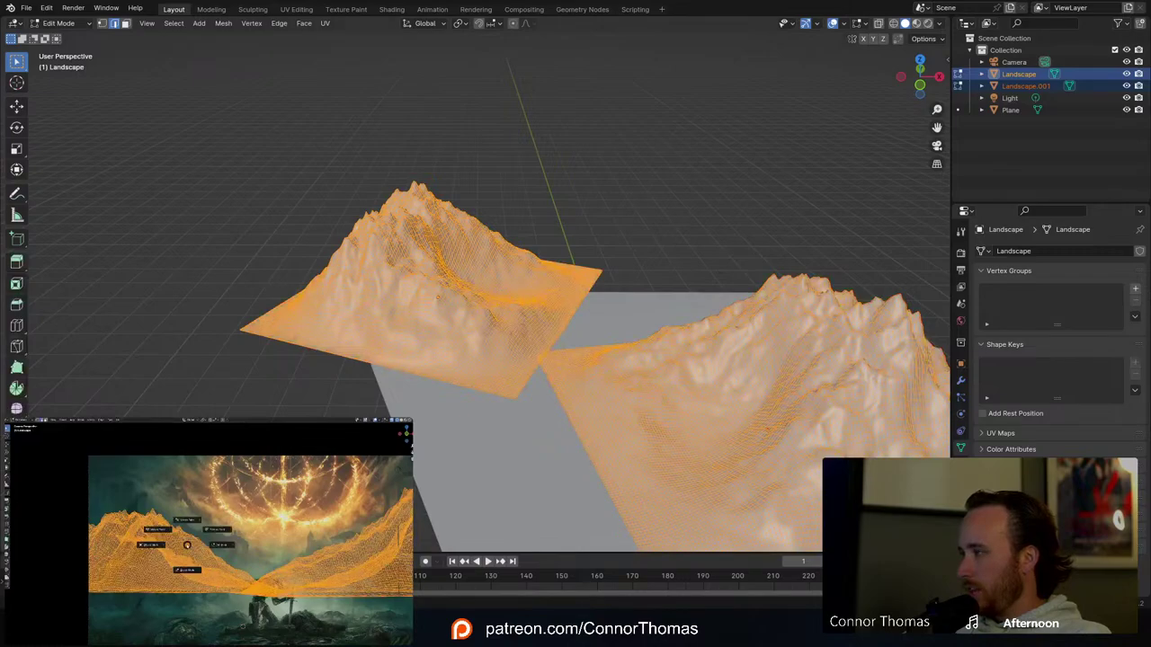
key("alt+a")
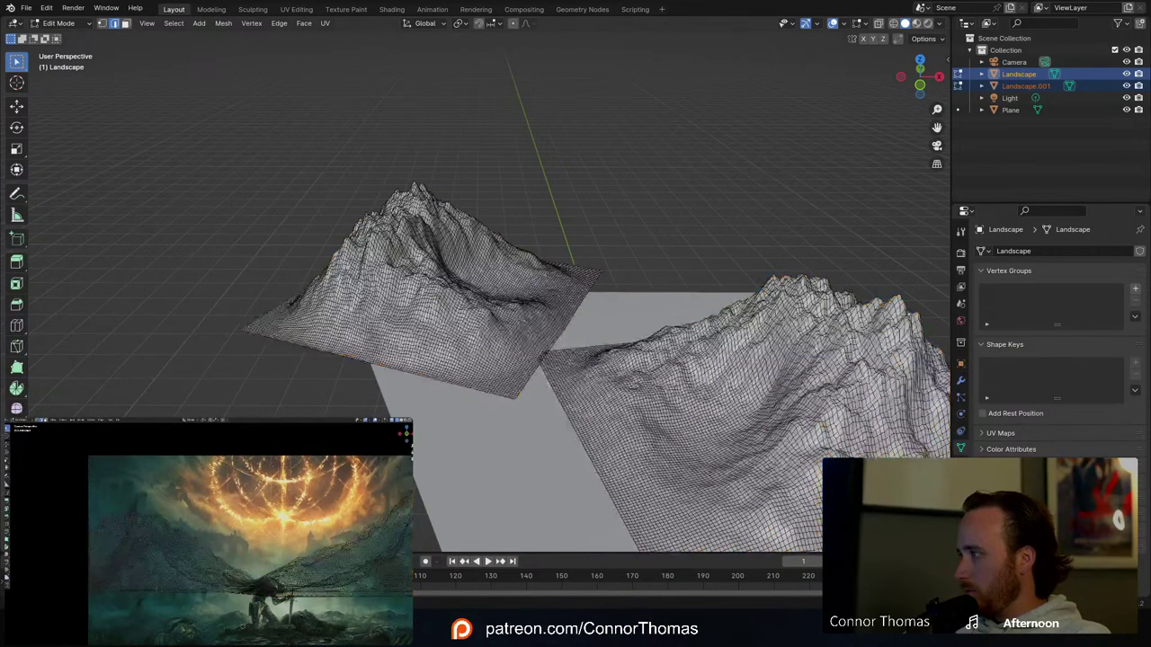
key("ctrl+Tab")
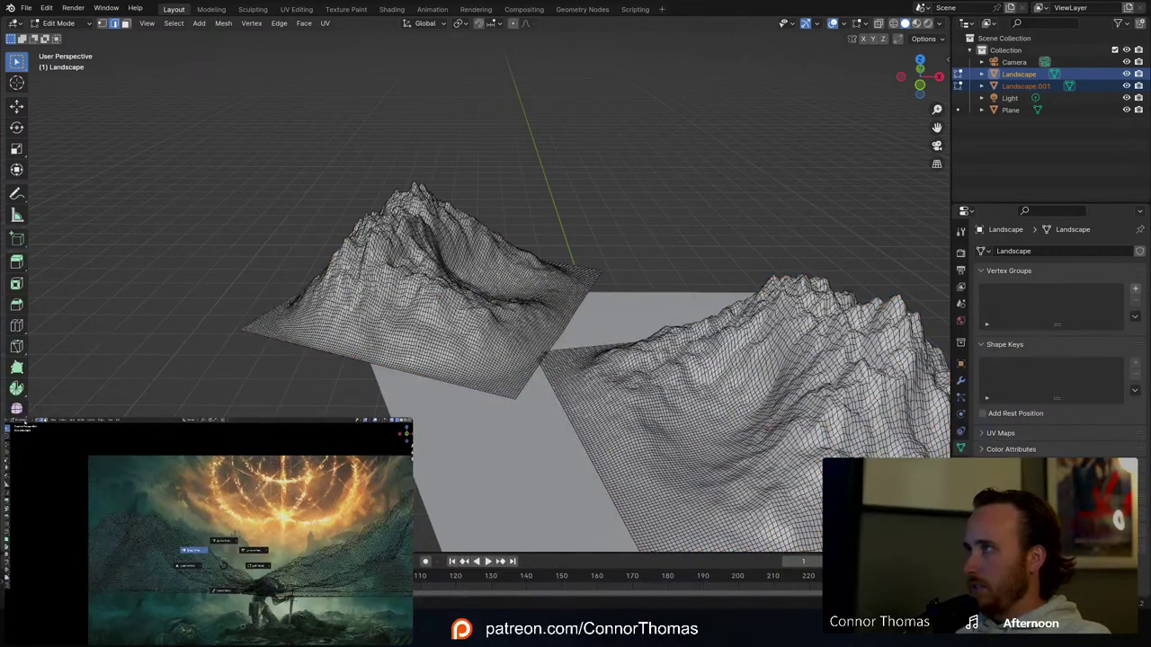
left_click(194, 550)
left_click(25, 420)
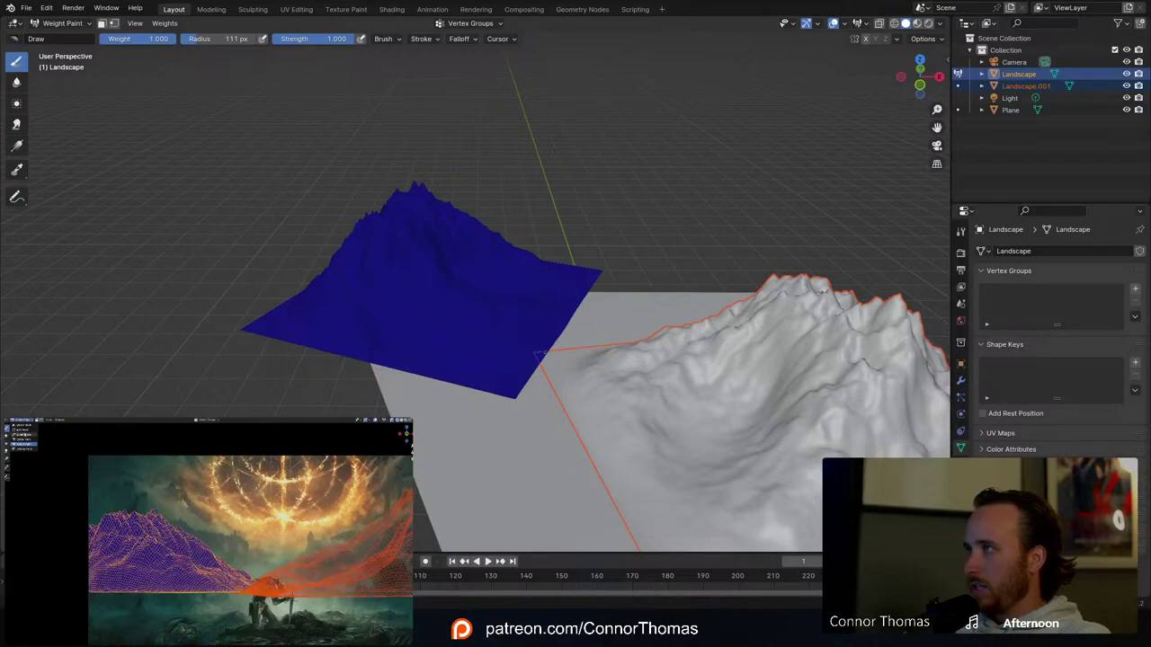
left_click(25, 436)
Step: Pull the left mountain's outer slope upward and outward with the Elastic Deform brush to follow the reference silhouette, then return to Object Mode
middle_click_drag(189, 533, 220, 533, "shift")
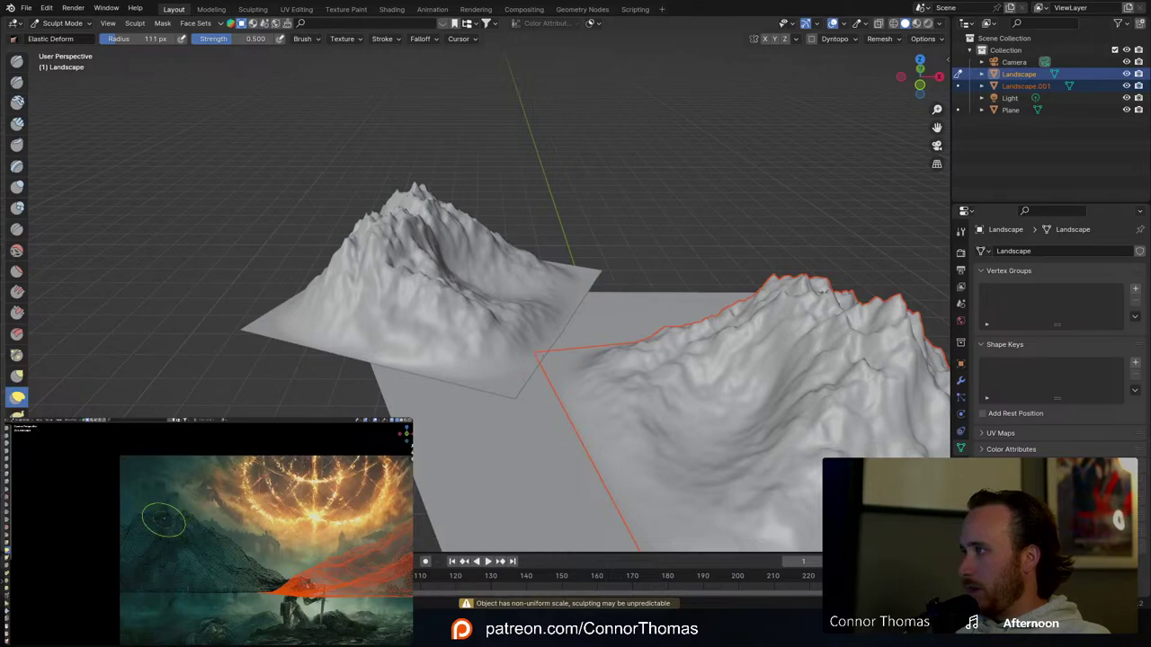
mouse_move(183, 512)
middle_mouse_down("shift")
mouse_move(232, 514)
mouse_move(203, 484)
middle_mouse_up("shift")
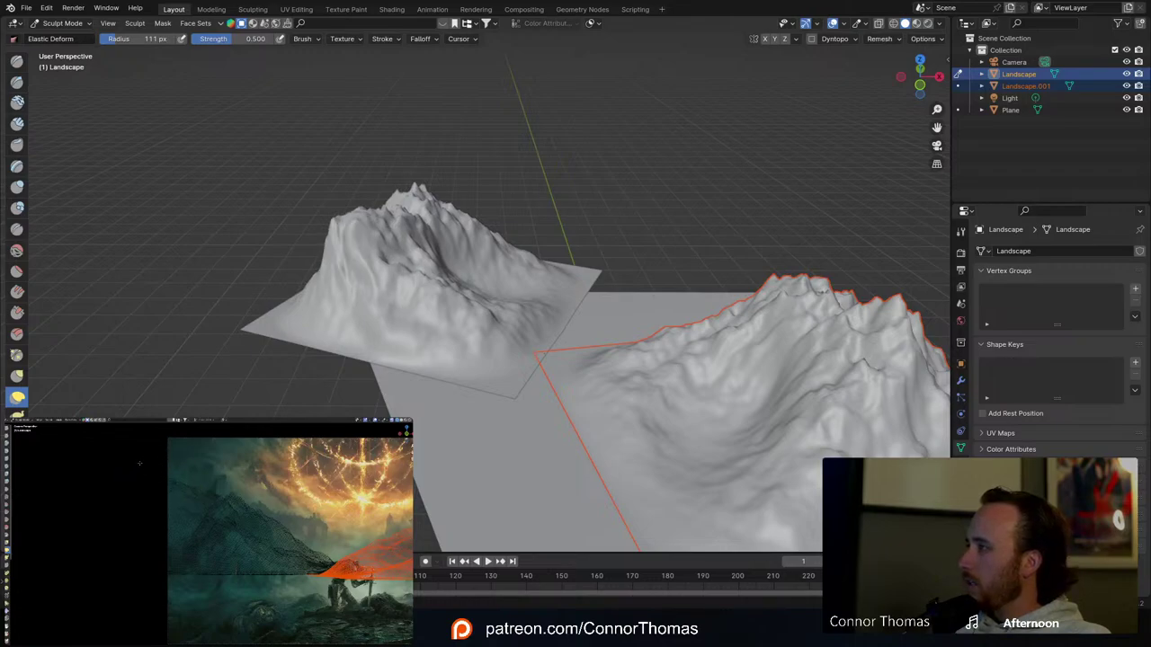
left_click_drag(139, 463, 219, 509)
mouse_move(218, 508)
middle_mouse_down("shift")
mouse_move(70, 485)
mouse_move(171, 493)
mouse_move(161, 496)
middle_mouse_up("shift")
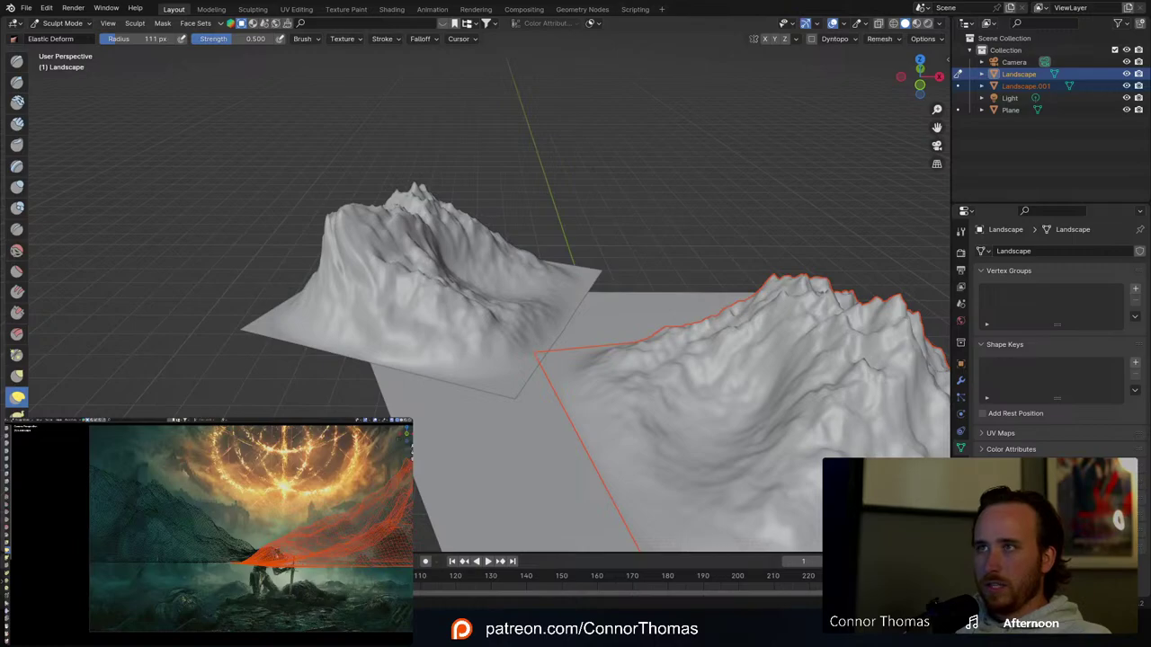
left_click(59, 23)
left_click(56, 31)
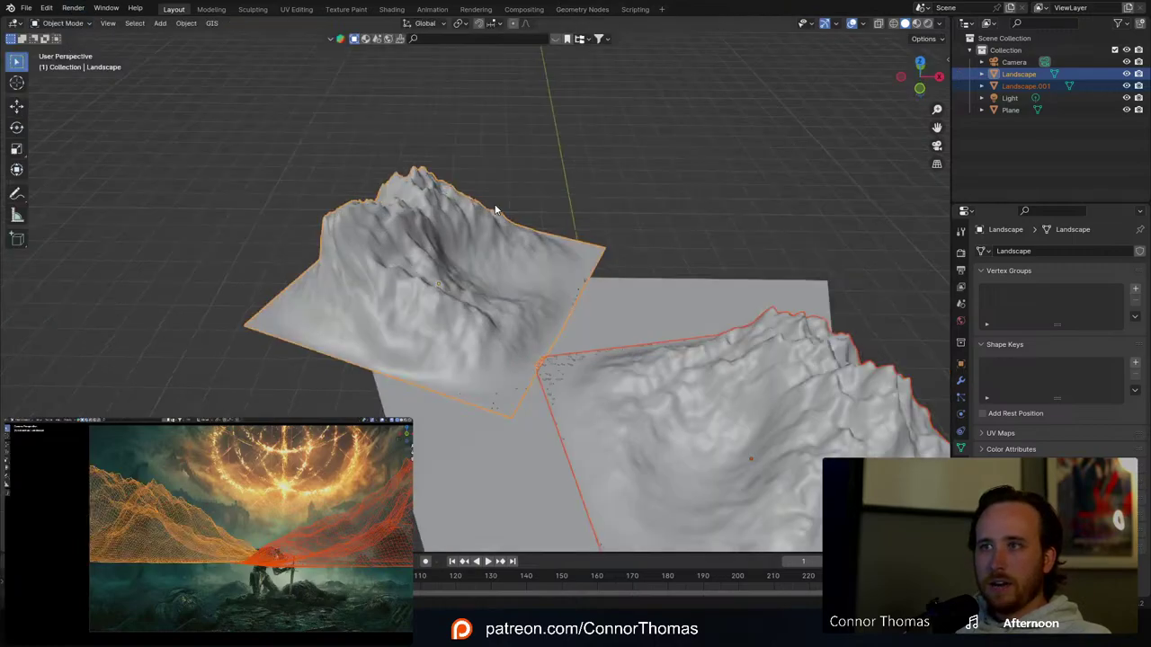
Step: Duplicate the right mountain, place the copy far behind the two existing mountains and rotate it in the top view
scroll(526, 238, "down", 4)
middle_click_drag(495, 210, 515, 225)
left_click(550, 223)
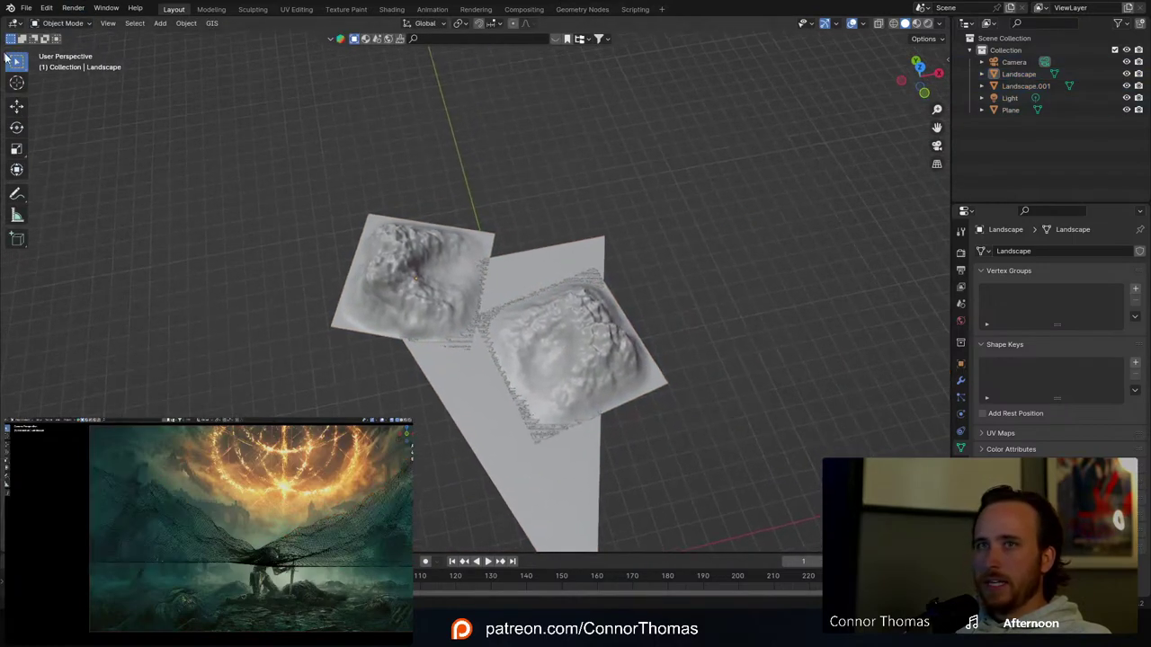
key("shift+a")
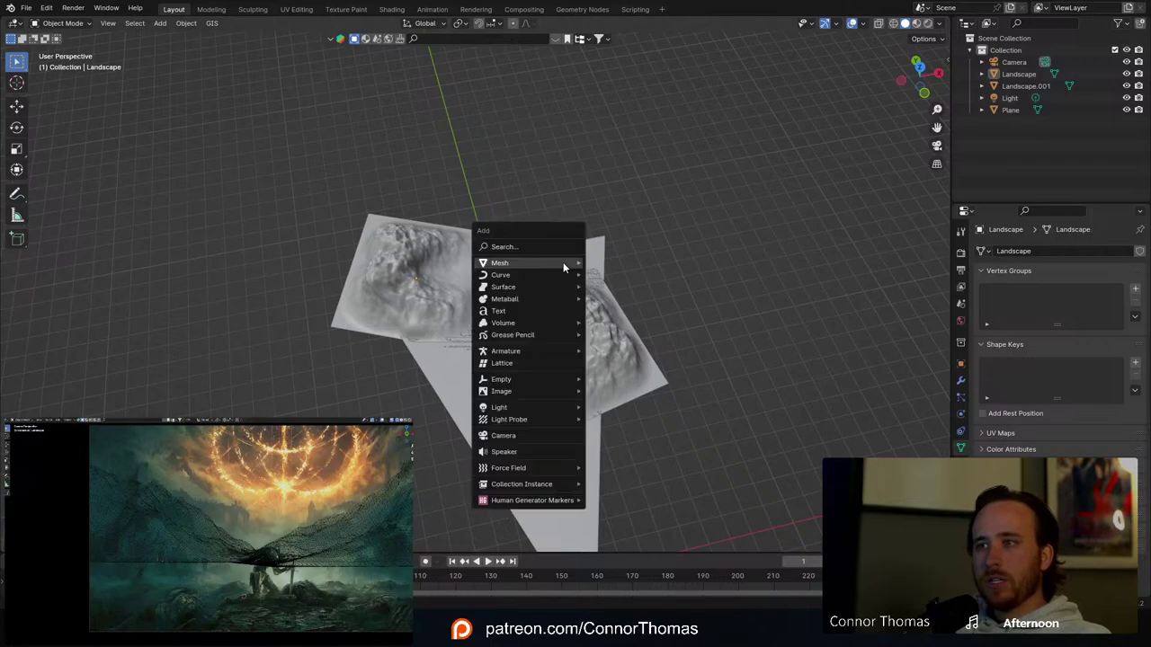
middle_click_drag(452, 197, 537, 317)
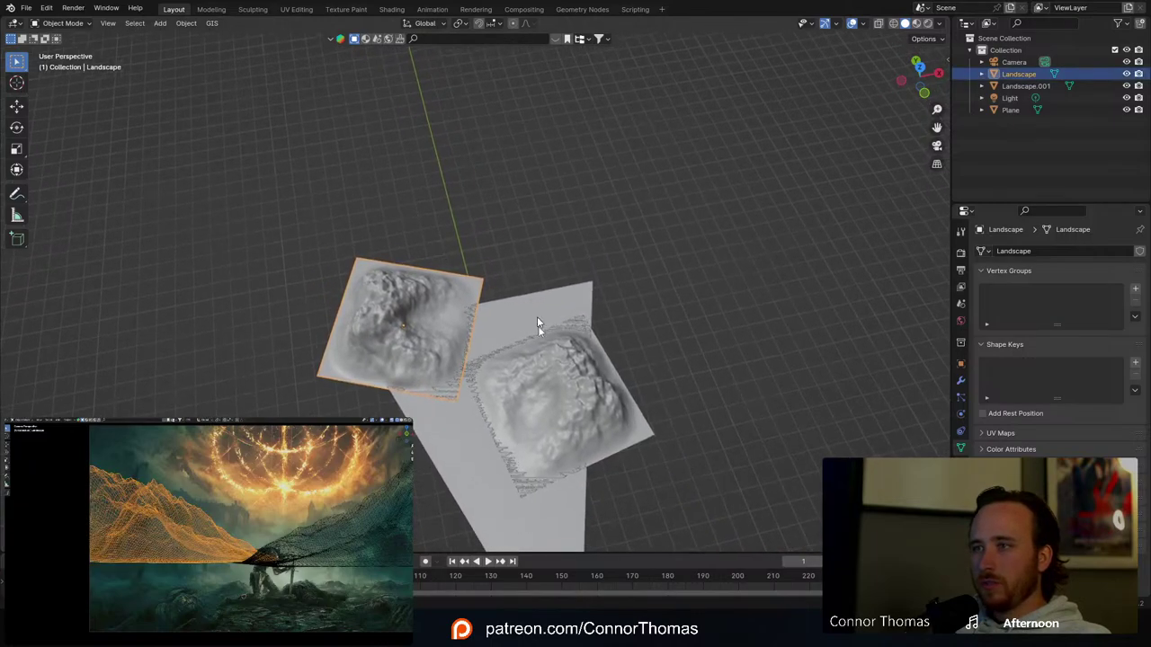
left_click(611, 366)
key("KP_7")
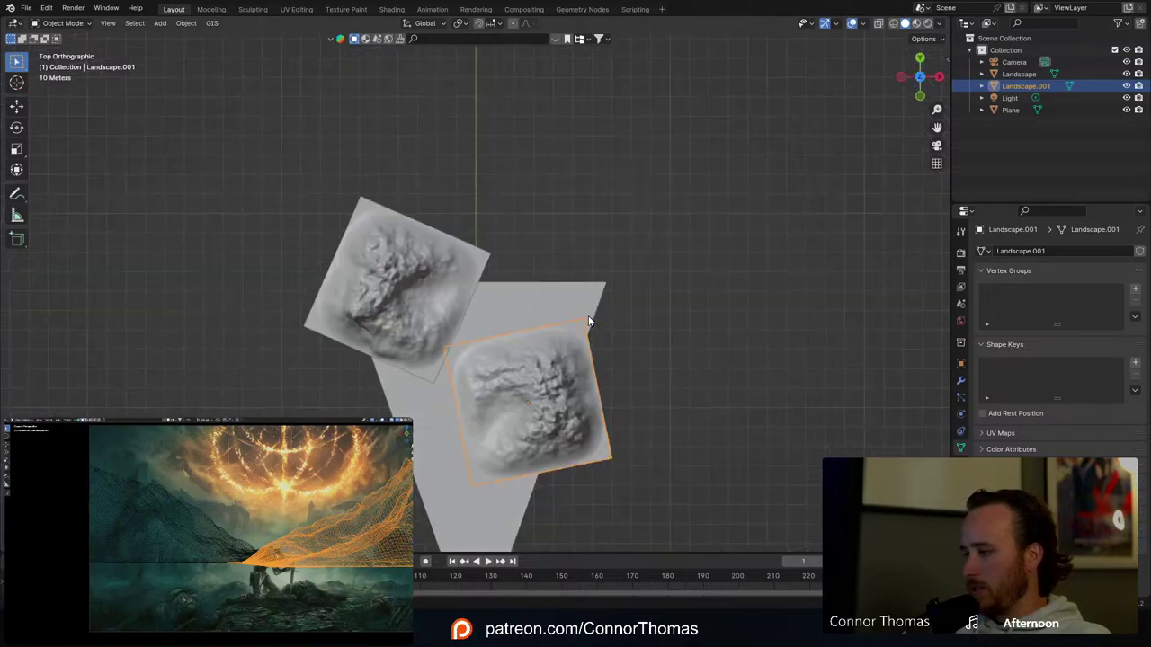
middle_click_drag(564, 291, 584, 360, "shift")
key("shift+d")
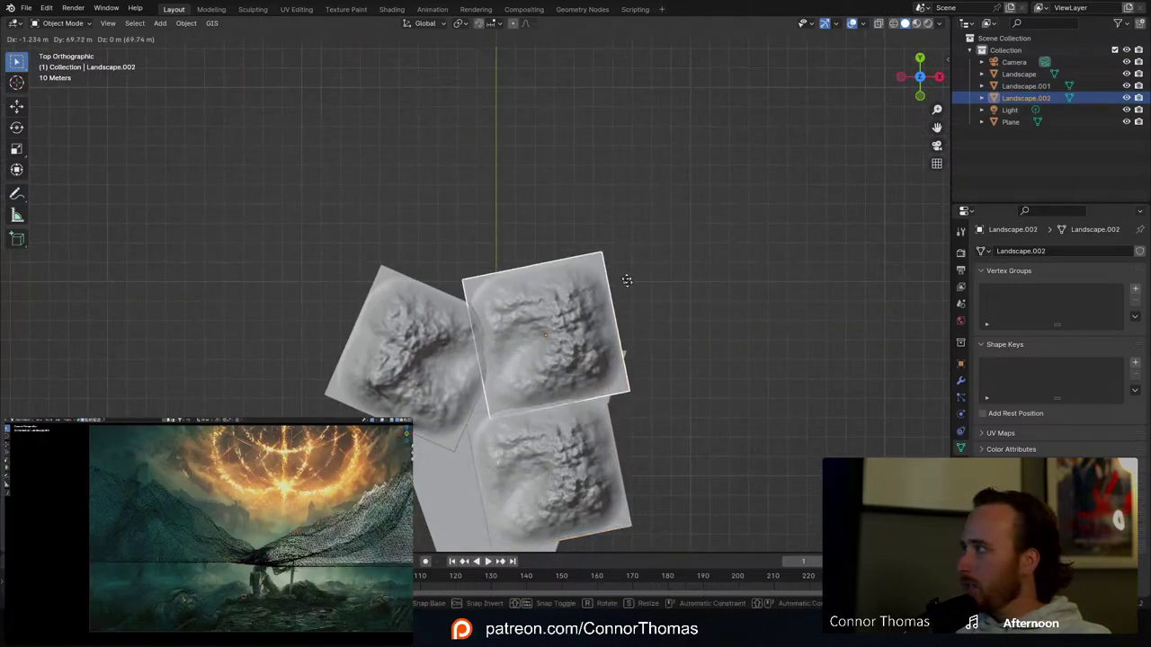
key("r")
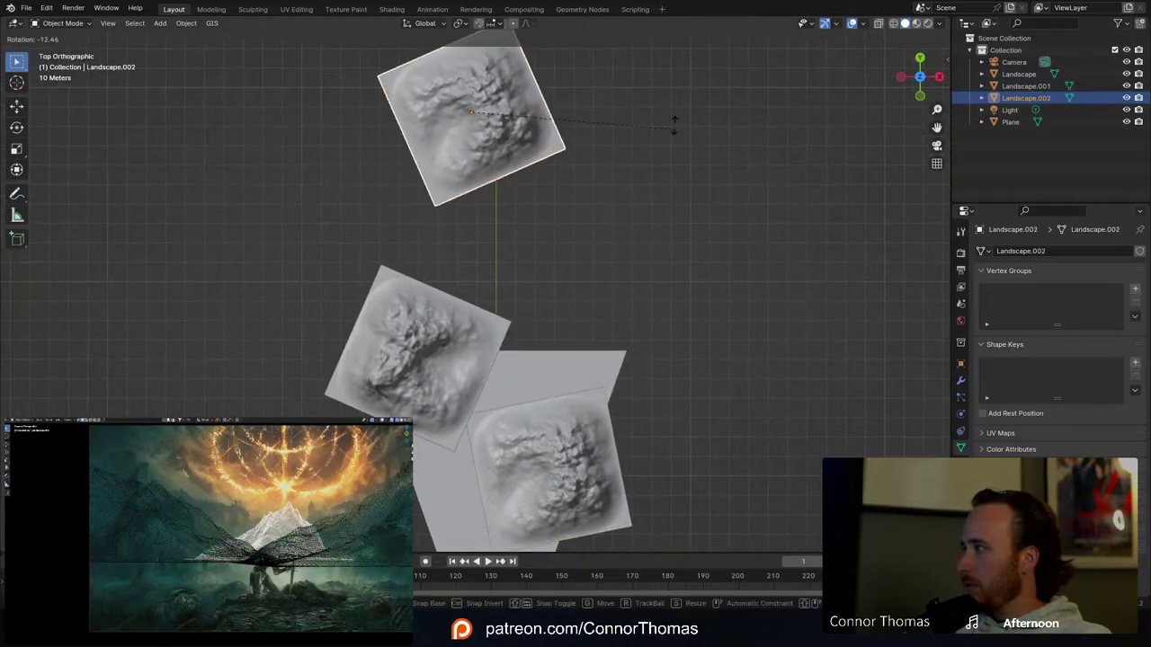
left_click(501, 33)
Step: Stretch the distant mountain copy along the X axis and position it behind the left mountain
key("s")
key("x")
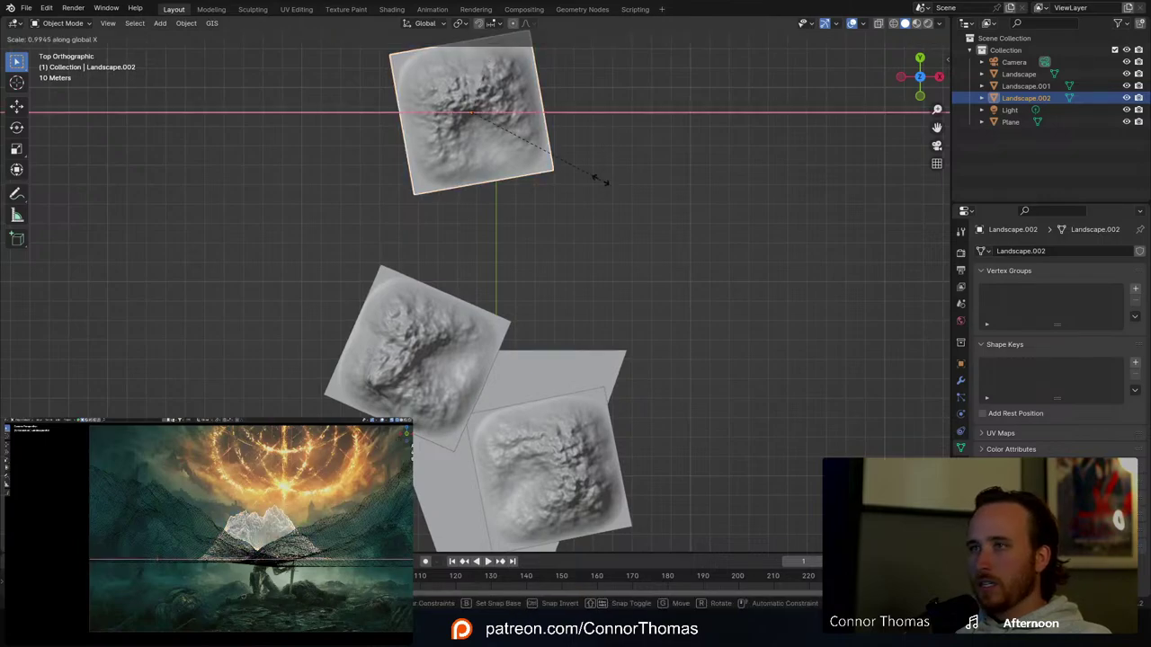
left_click(755, 159)
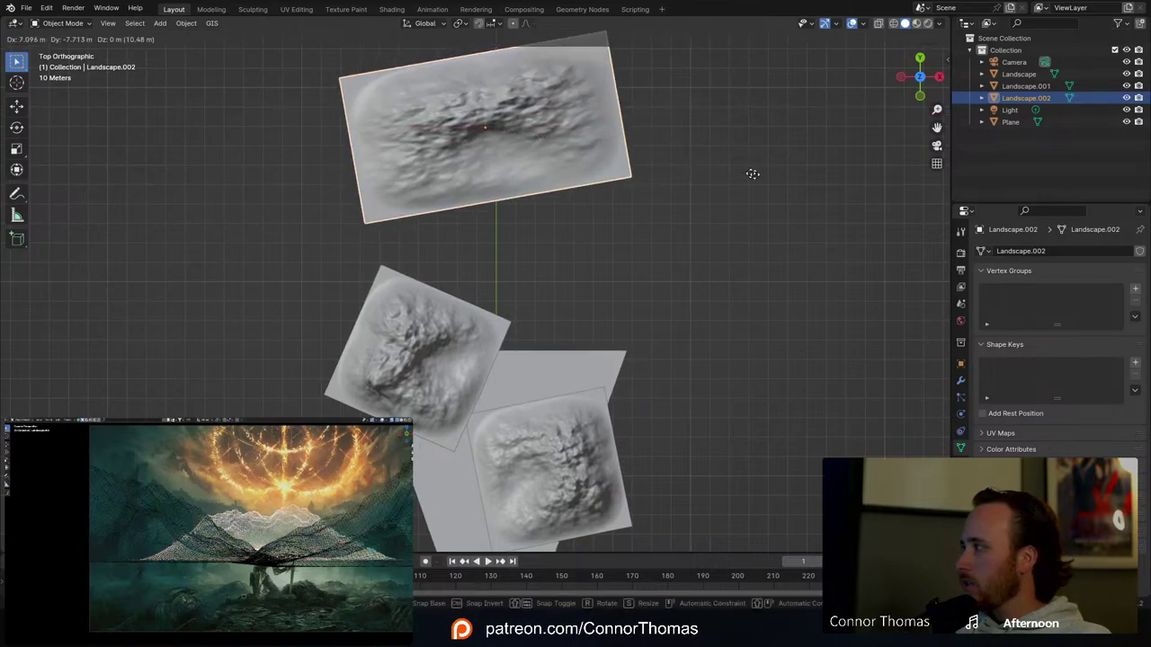
key("g")
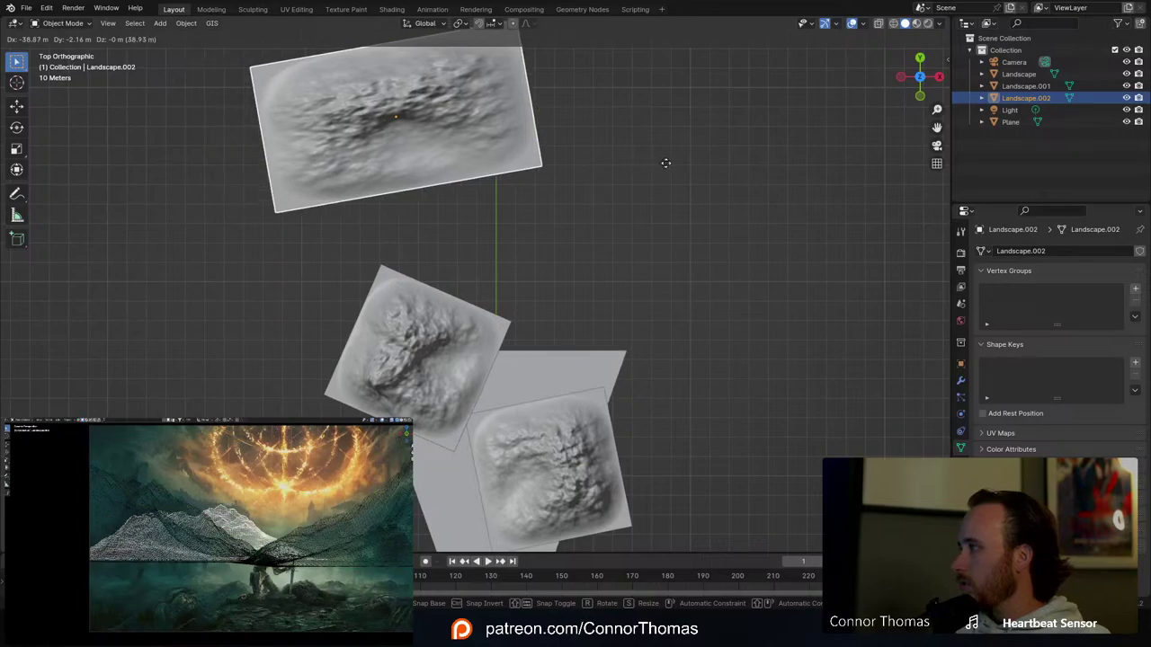
left_click(668, 159)
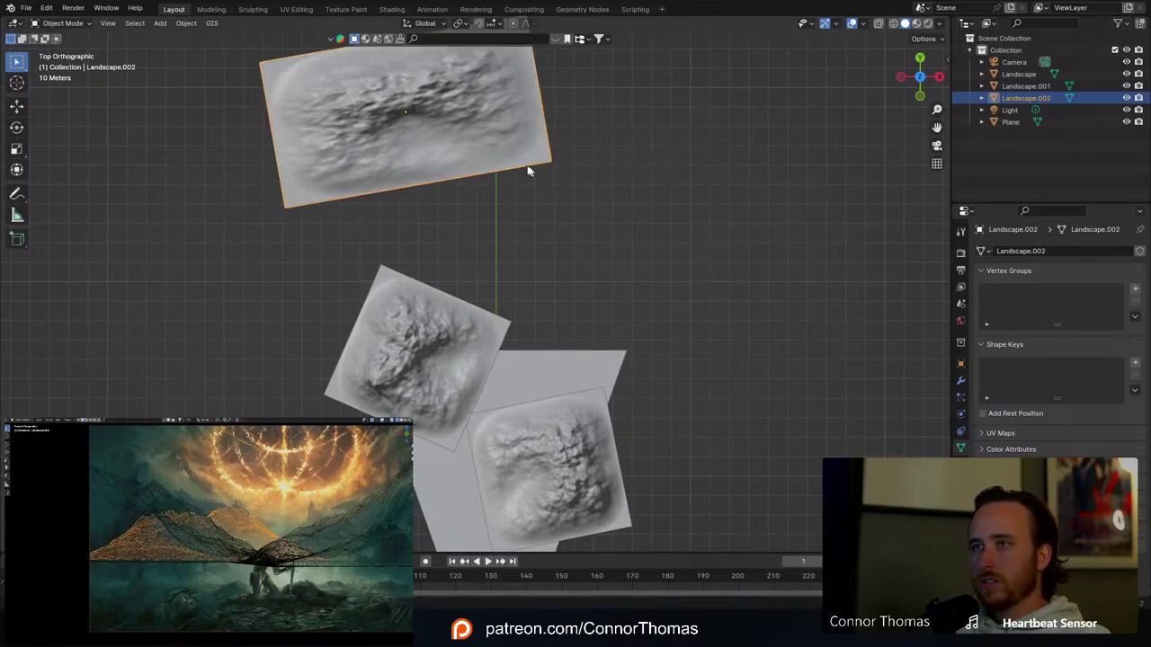
Step: Duplicate the stretched background mountain, place the new copy behind the right mountain and rotate it clockwise
middle_click_drag(582, 201, 497, 336, "shift")
key("shift+d")
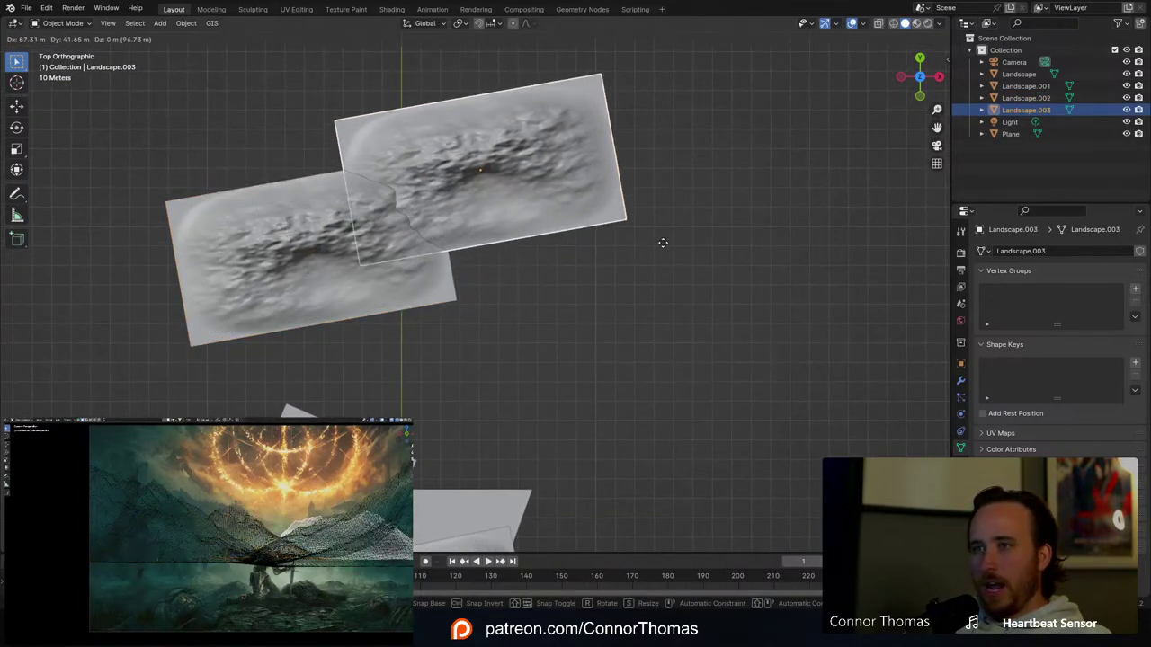
left_click(681, 232)
key("r")
left_click(648, 283)
Step: Scale the second background mountain along Z and adjust its vertical position to fit the reference ridge
key("g")
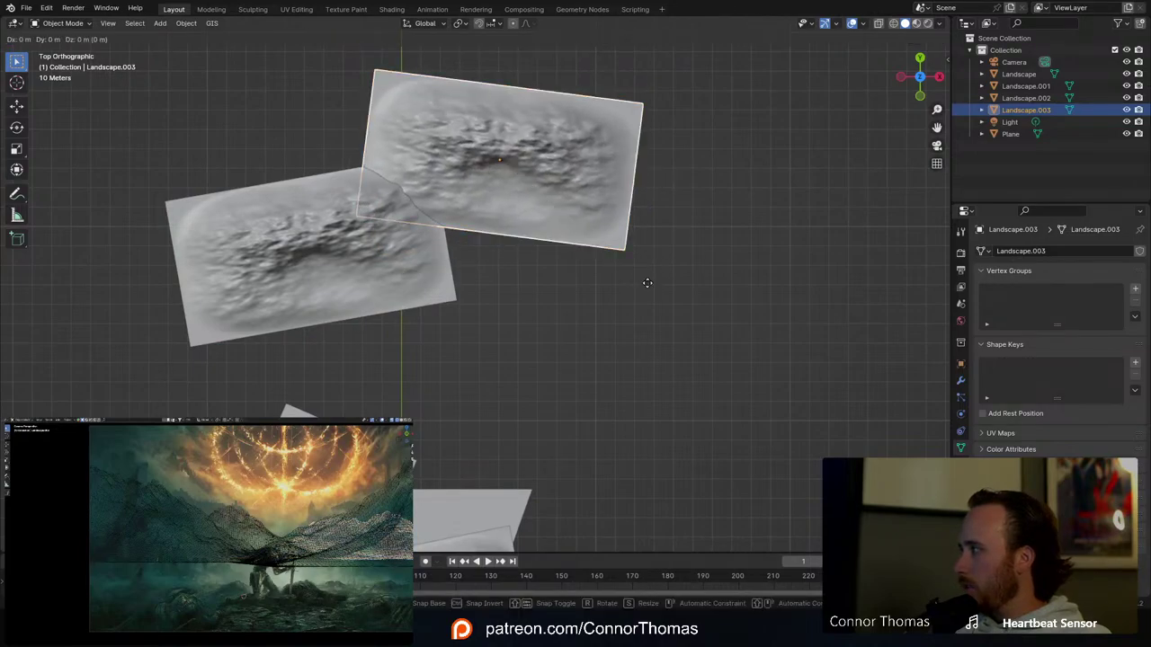
key("s")
key("z")
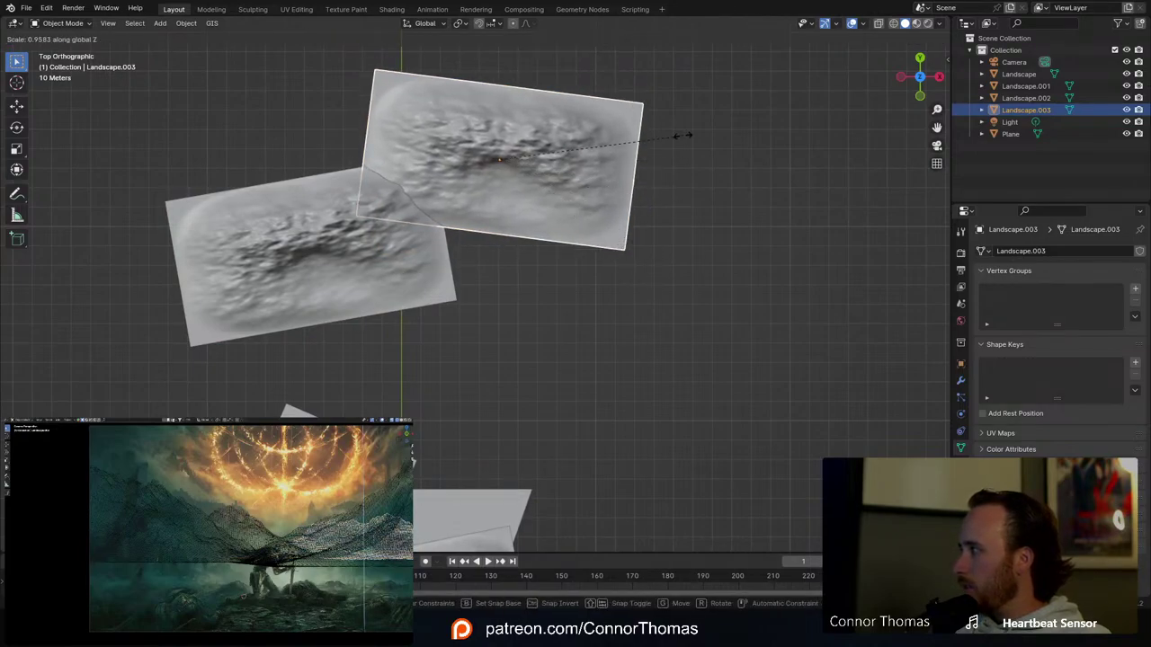
left_click(679, 151)
key("g")
key("z")
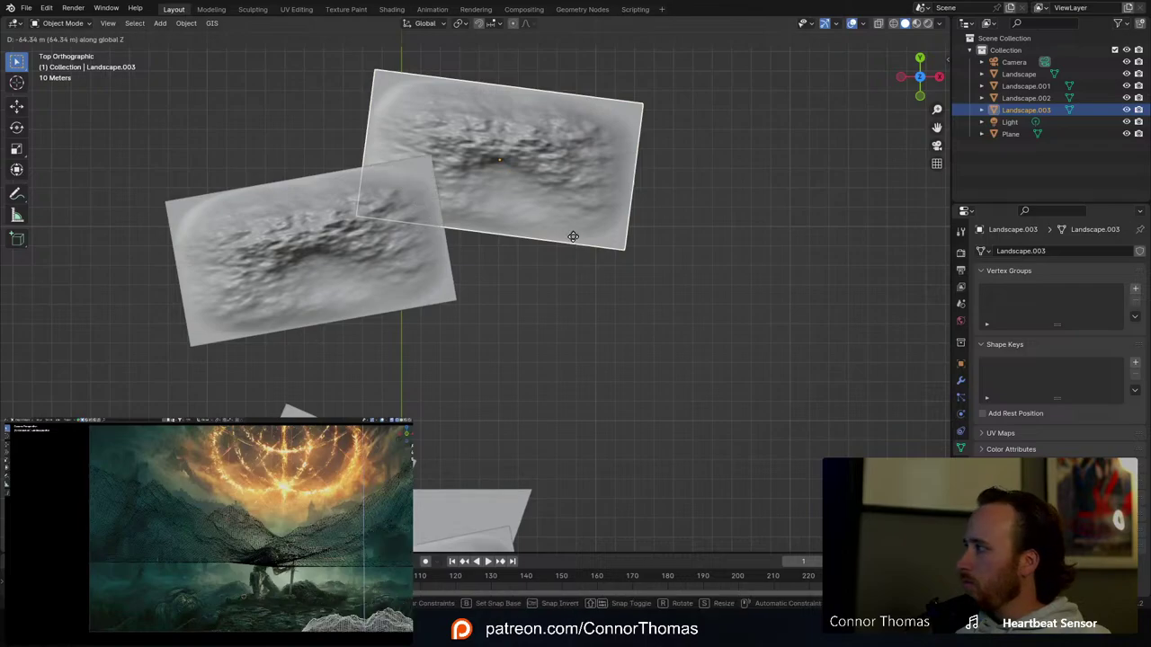
left_click(534, 301)
middle_click_drag(521, 303, 483, 337, "shift")
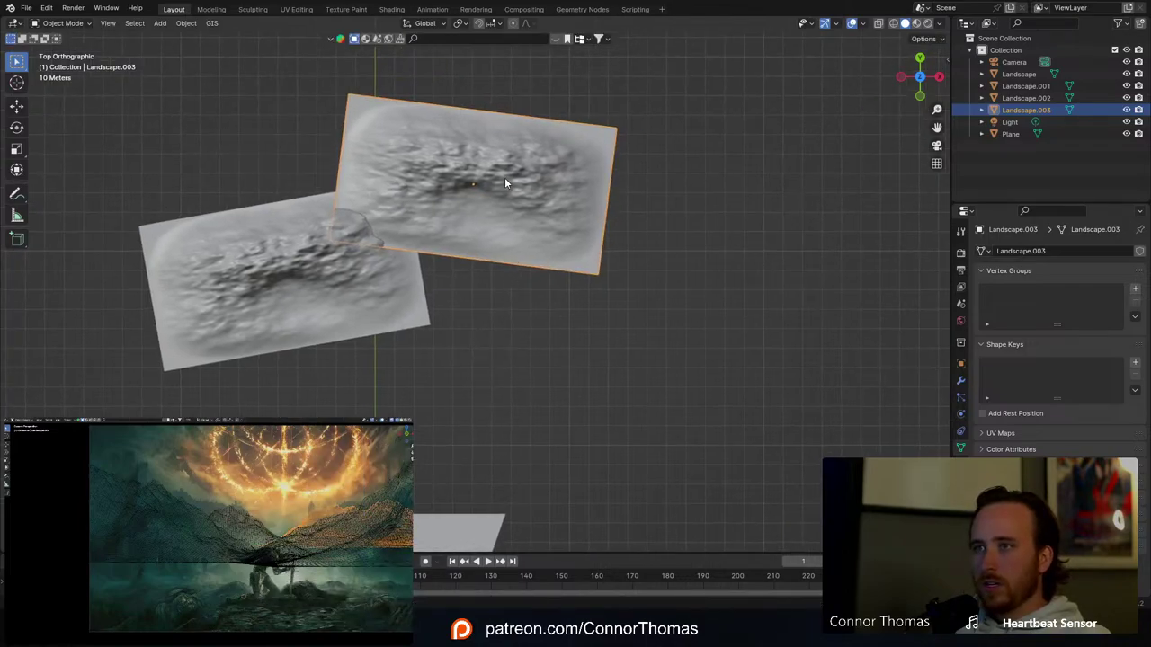
Step: Switch the second background mountain to Sculpt Mode and set the Elastic Deform brush radius to 119 px
left_click(61, 22)
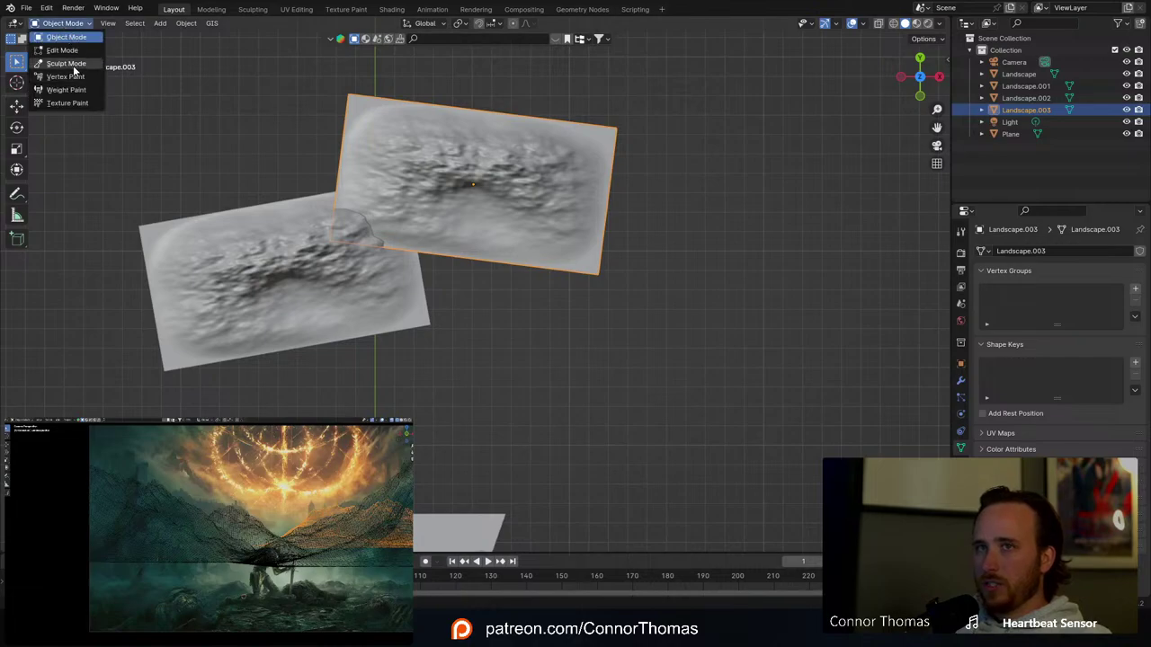
left_click(67, 64)
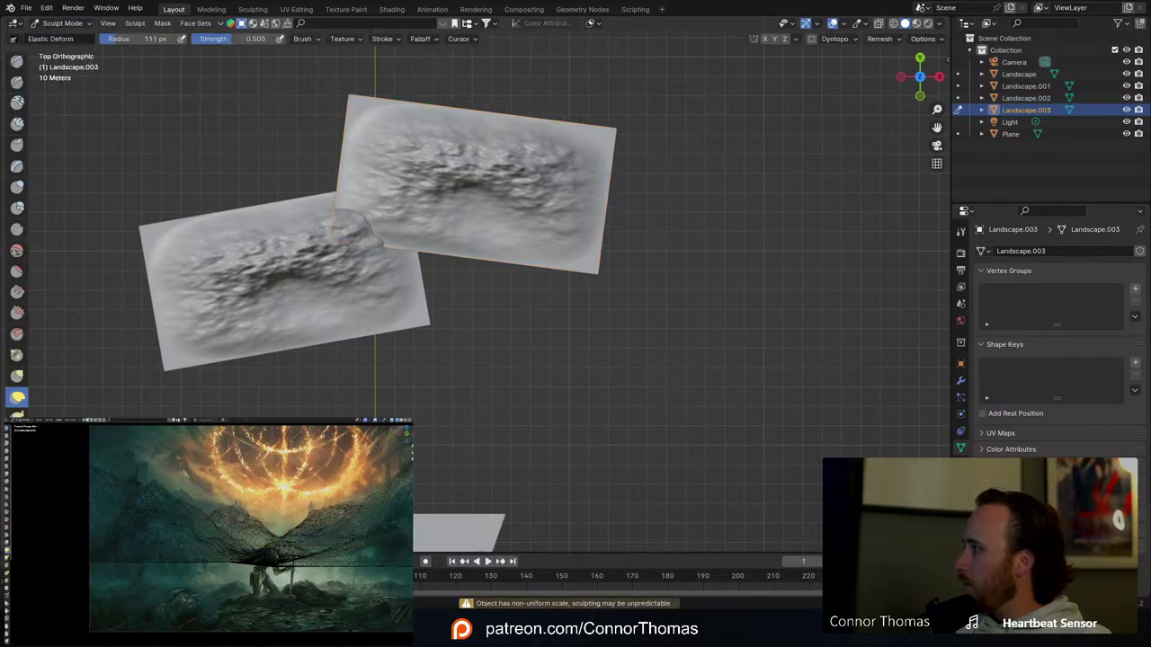
key("f")
left_click(291, 505)
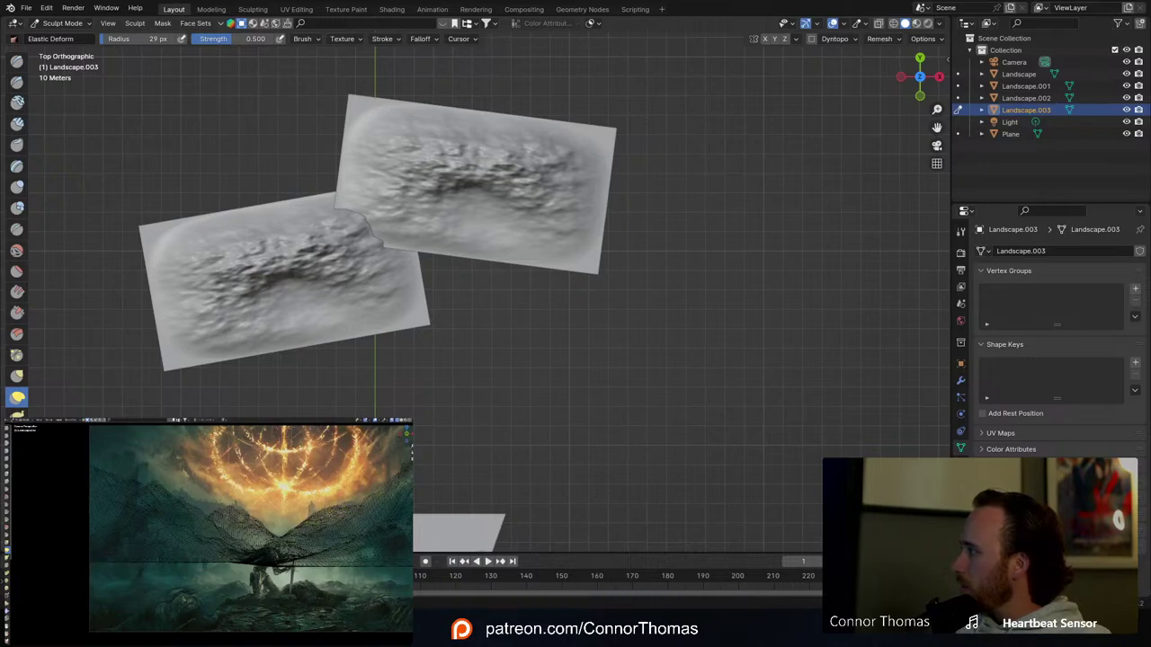
key("f")
left_click(349, 510)
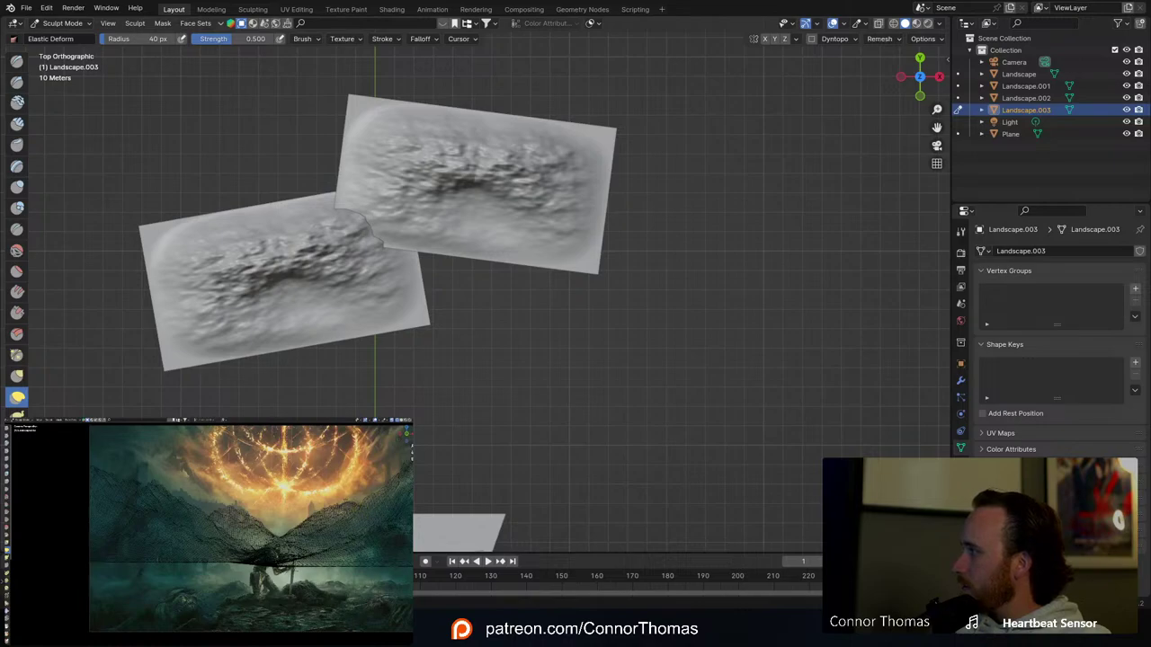
middle_click_drag(355, 504, 317, 507, "shift")
key("f")
left_click(355, 510)
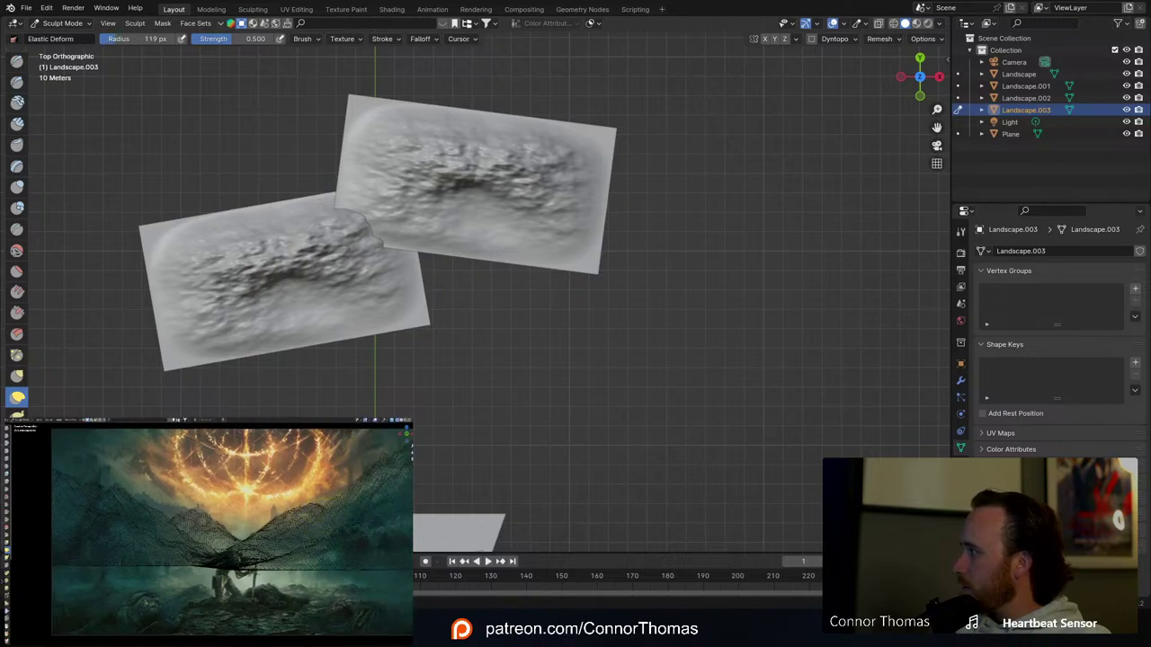
Step: Switch sculpting to the left background mountain and push its ridge toward the reference silhouette with Elastic Deform strokes
mouse_move(129, 491)
middle_mouse_down("shift")
mouse_move(152, 470)
mouse_move(159, 481)
mouse_move(135, 503)
mouse_move(190, 523)
mouse_move(212, 513)
middle_mouse_up("shift")
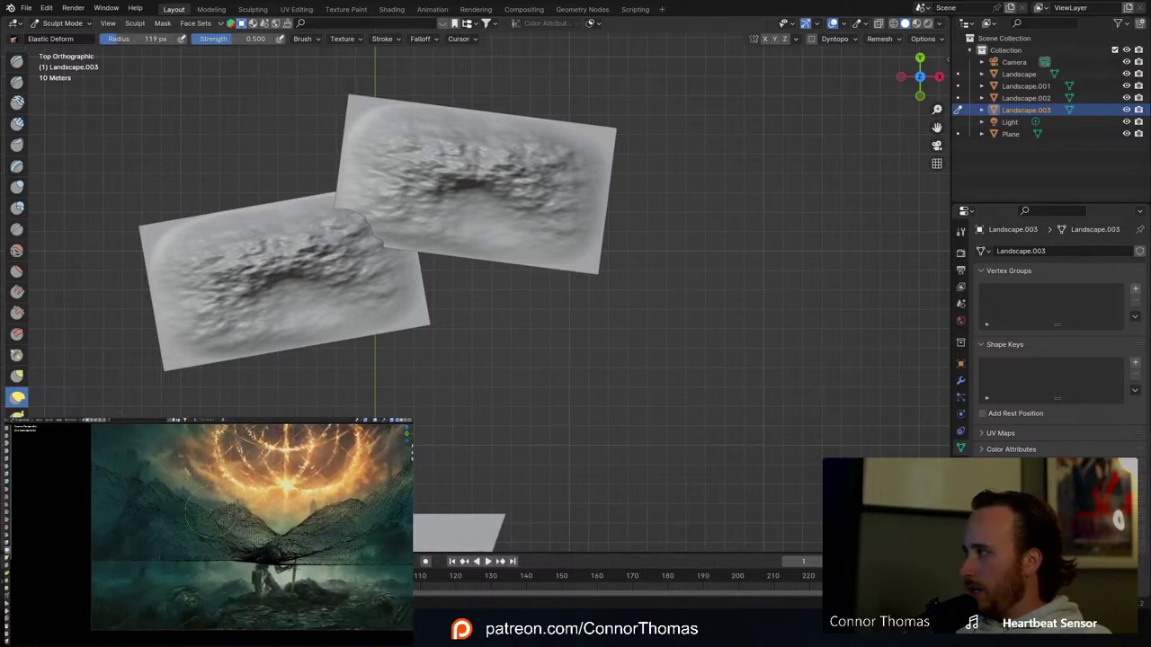
key("ctrl+Tab")
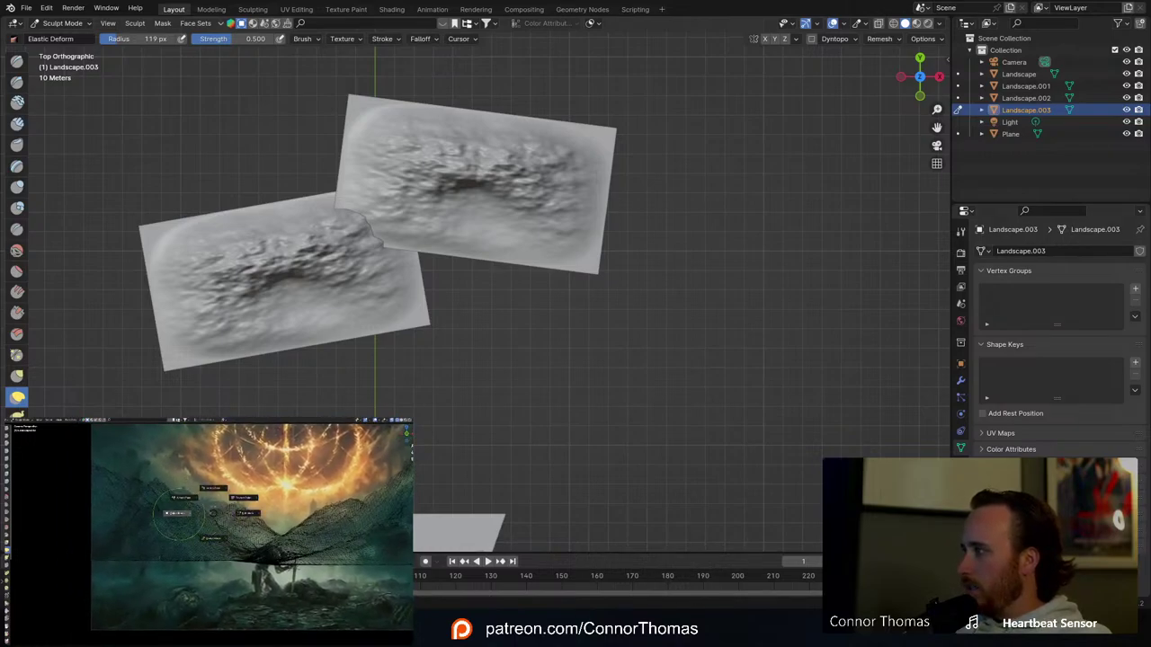
left_click(178, 514)
left_click(235, 517)
key("ctrl+Tab")
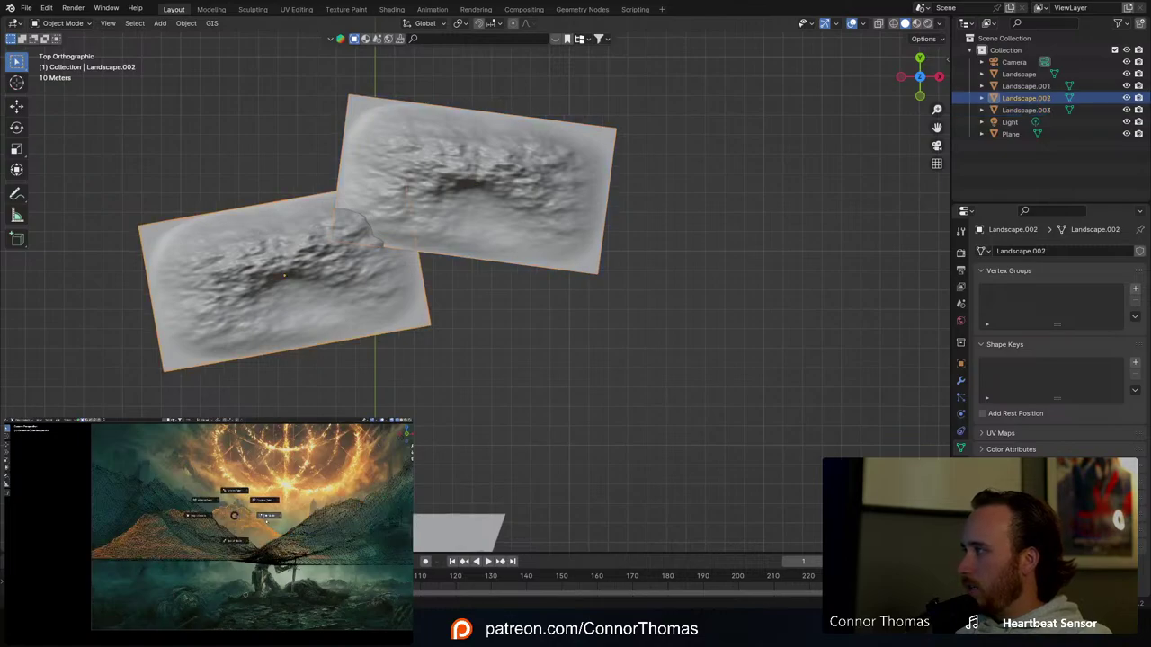
left_click(236, 540)
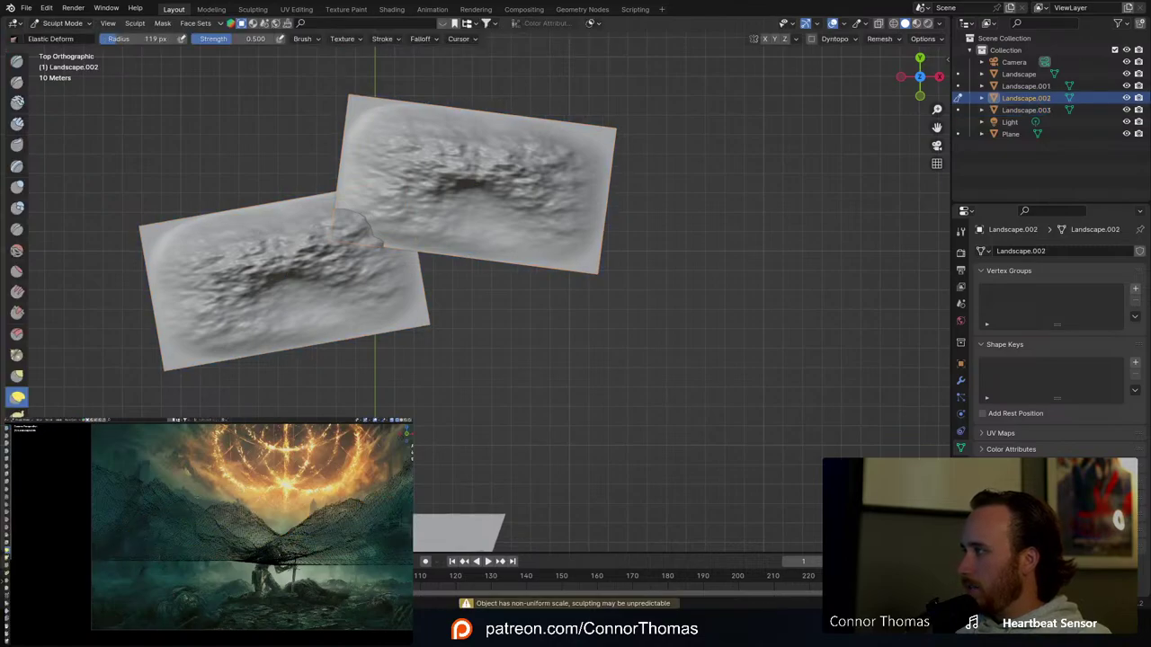
left_click_drag(202, 517, 181, 510)
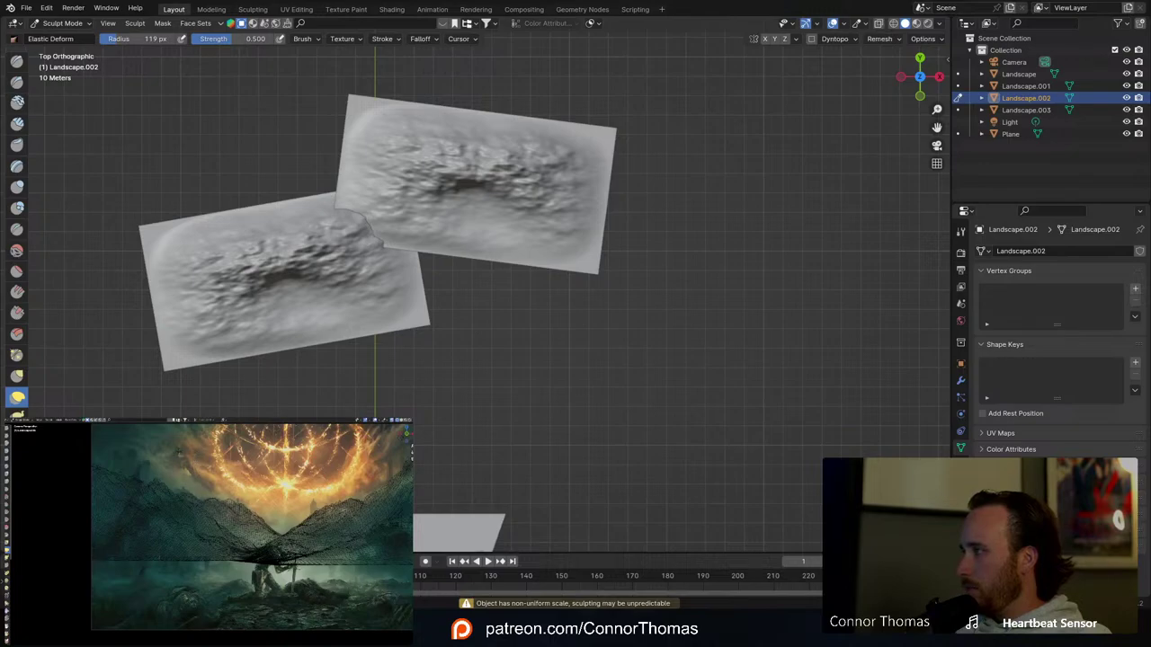
left_click_drag(216, 520, 200, 513)
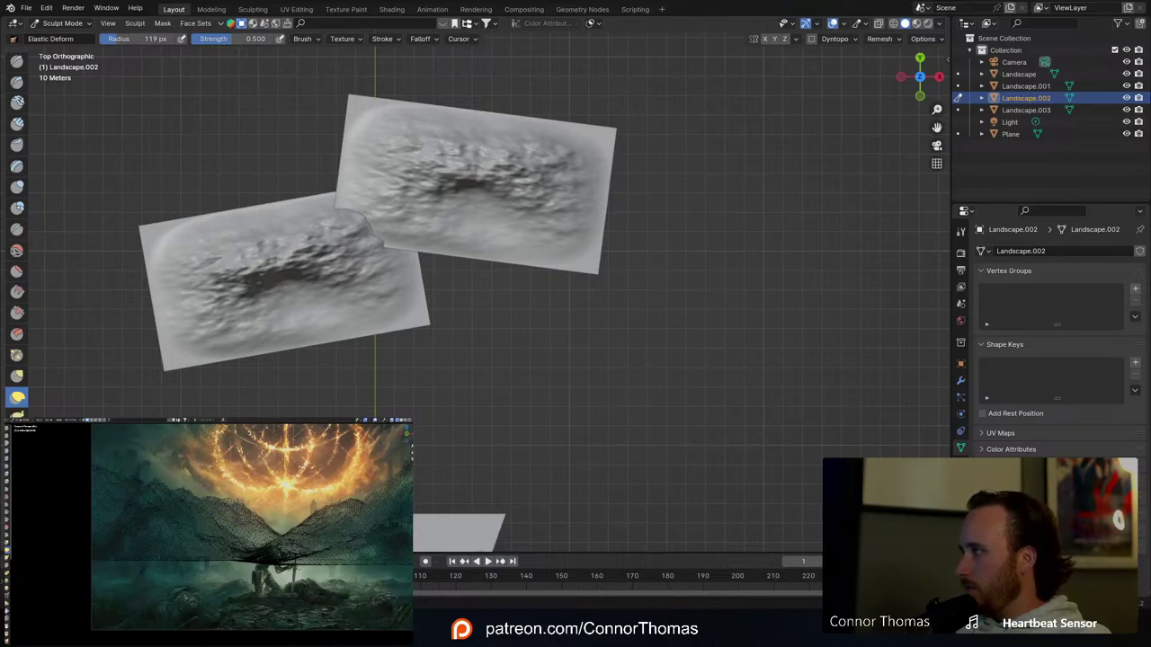
Step: Switch the camera view to solid shading and return the left background mountain to Object Mode
middle_click_drag(217, 501, 184, 499, "shift")
middle_click_drag(183, 499, 183, 531, "ctrl")
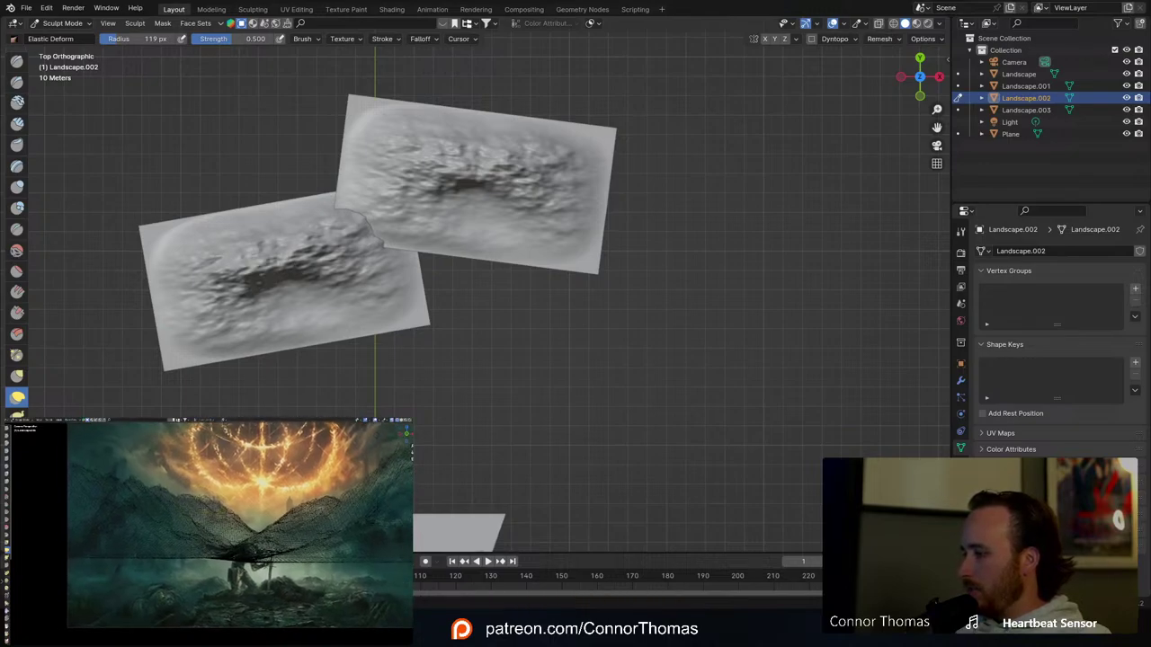
mouse_move(269, 502)
middle_mouse_down("shift")
mouse_move(236, 505)
mouse_move(267, 509)
mouse_move(286, 492)
middle_mouse_up("shift")
key("z")
left_click(295, 507)
scroll(286, 492, "up", 1)
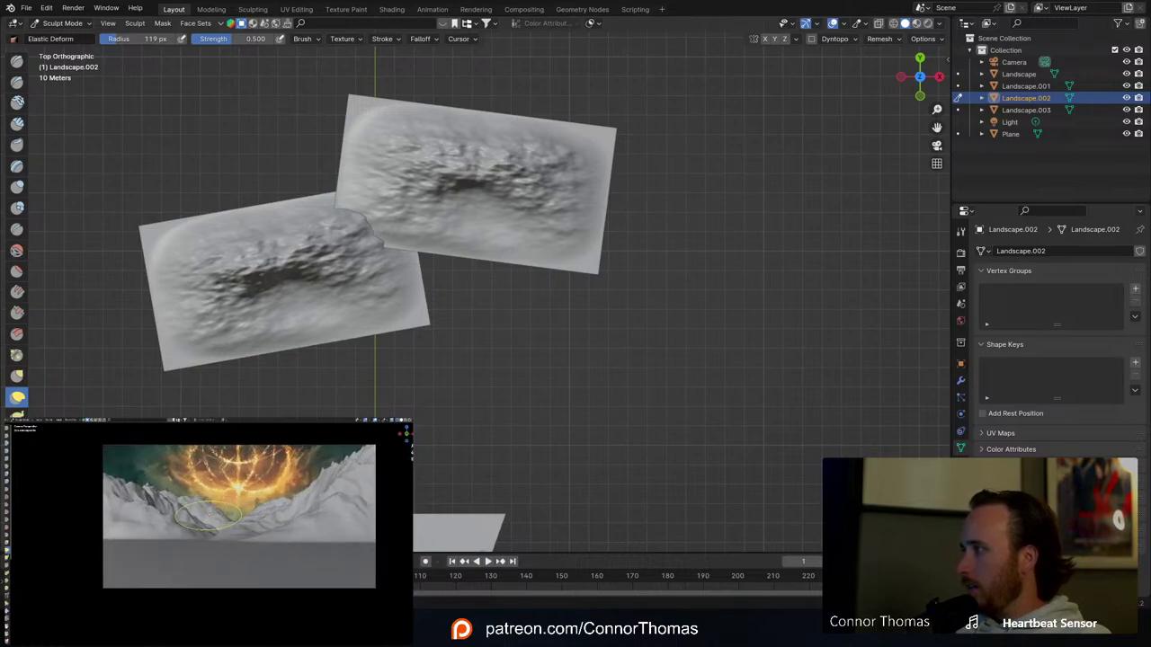
middle_click_drag(200, 502, 178, 513, "shift")
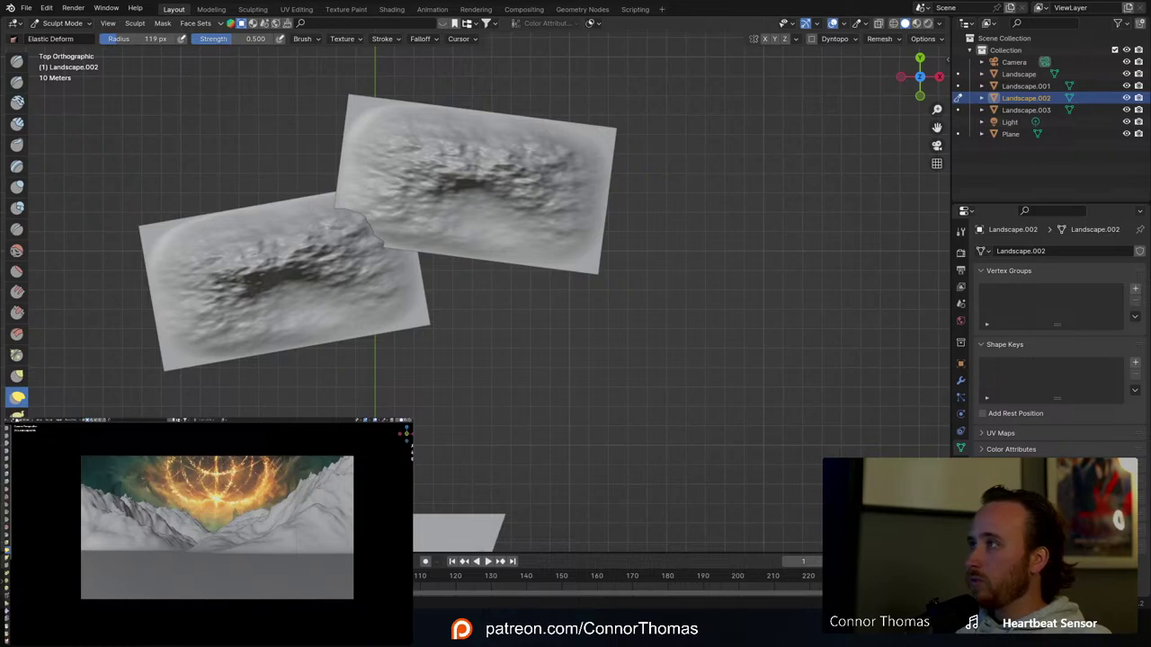
left_click(20, 420)
left_click(20, 426)
left_click(591, 398)
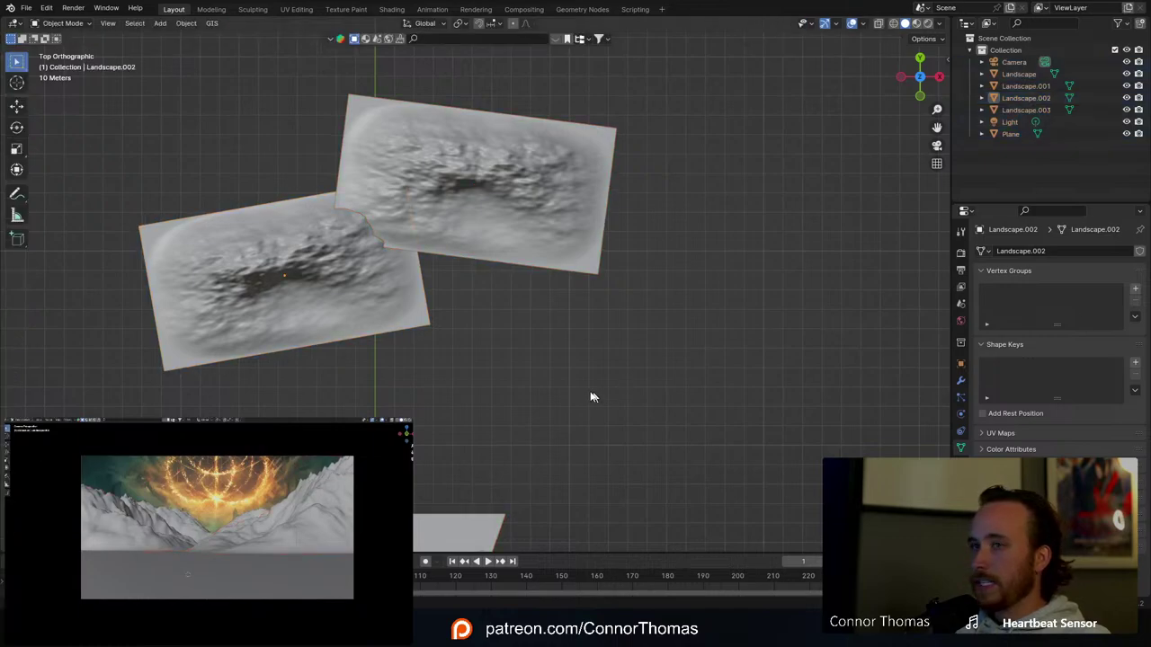
Step: Search the modifiers for "scatter" and browse the Generate and Hair modifier categories without adding one
middle_click_drag(591, 398, 661, 164, "shift")
scroll(661, 164, "down", 3)
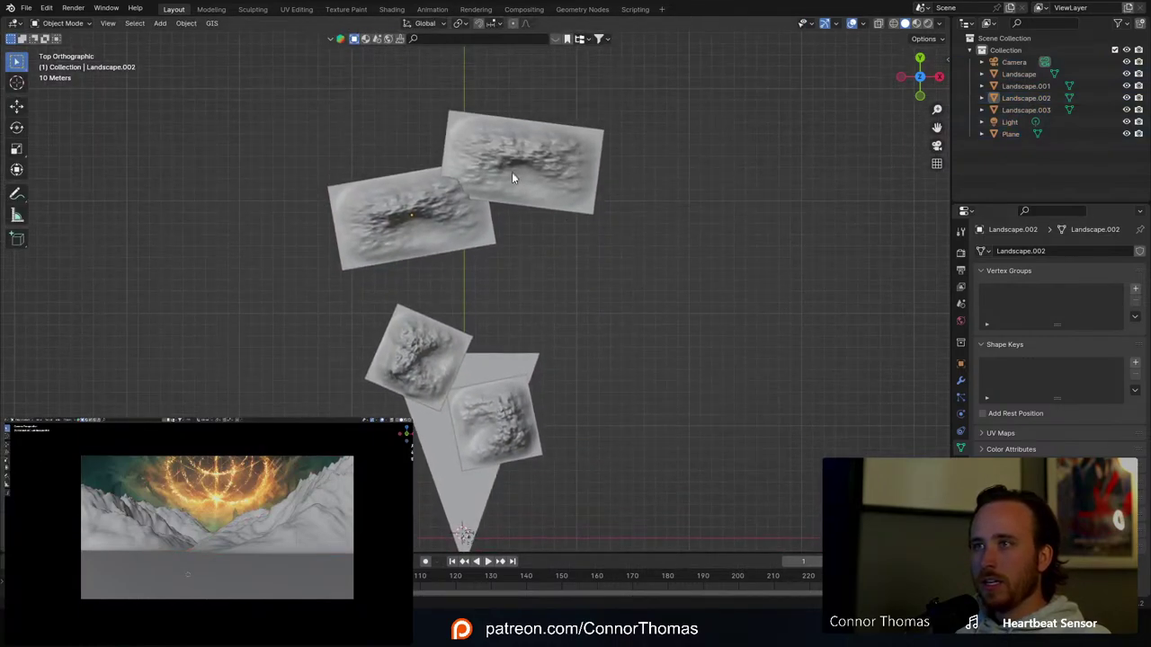
left_click(961, 380)
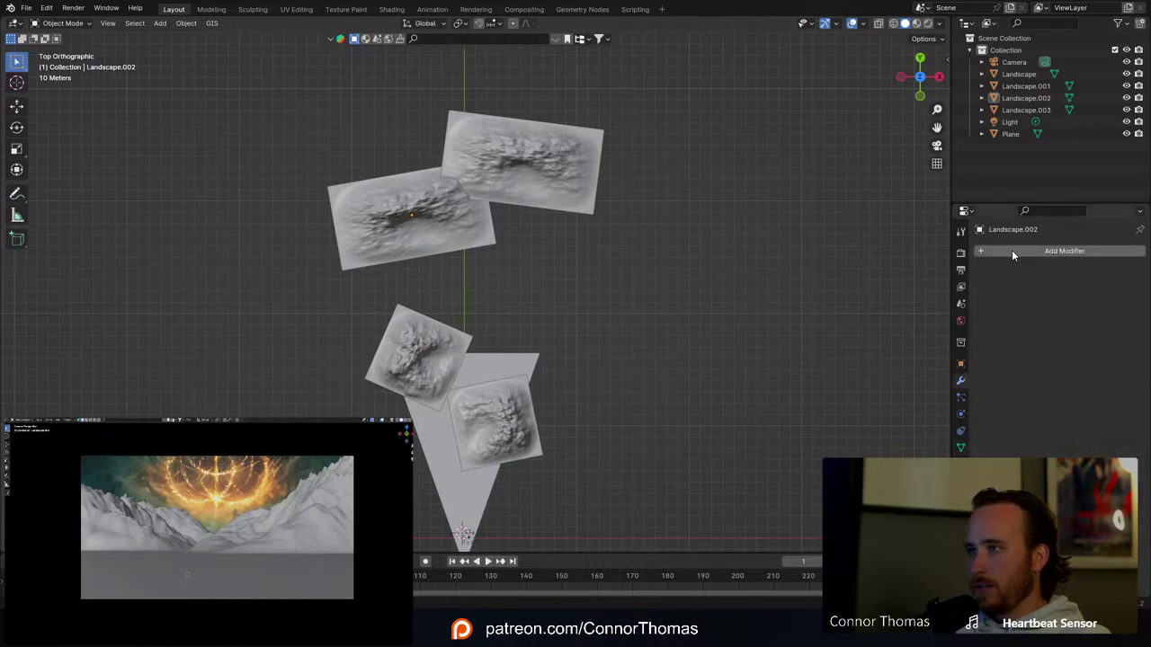
left_click(1012, 250)
type("scatter")
key("Escape")
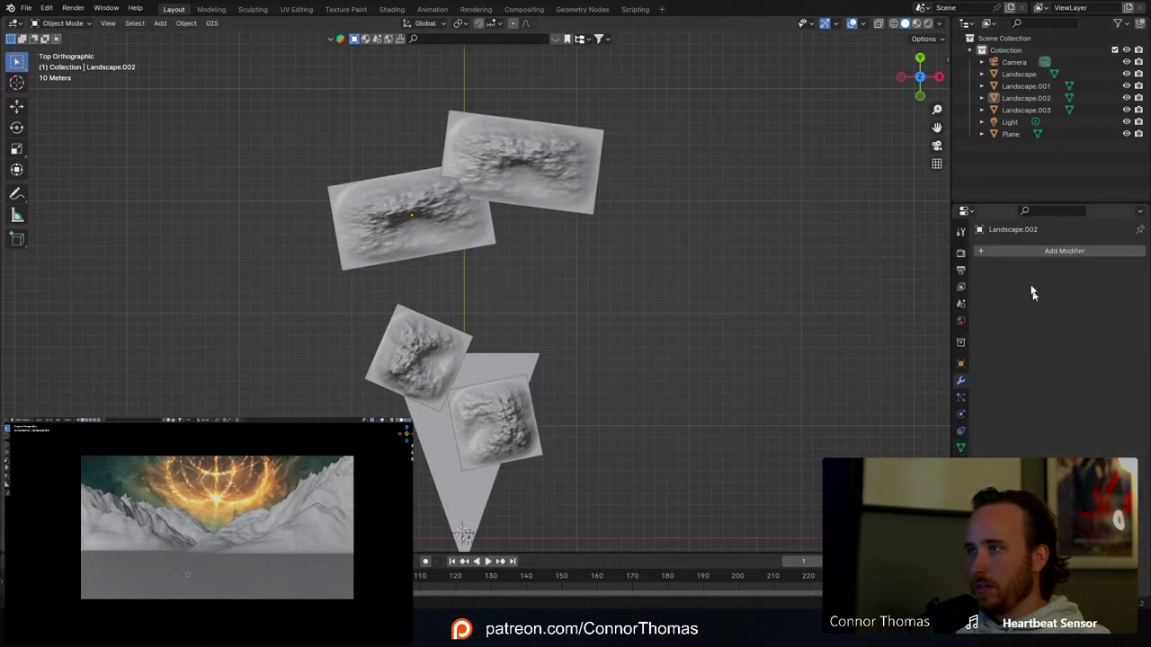
left_click(1023, 252)
mouse_move(1007, 334)
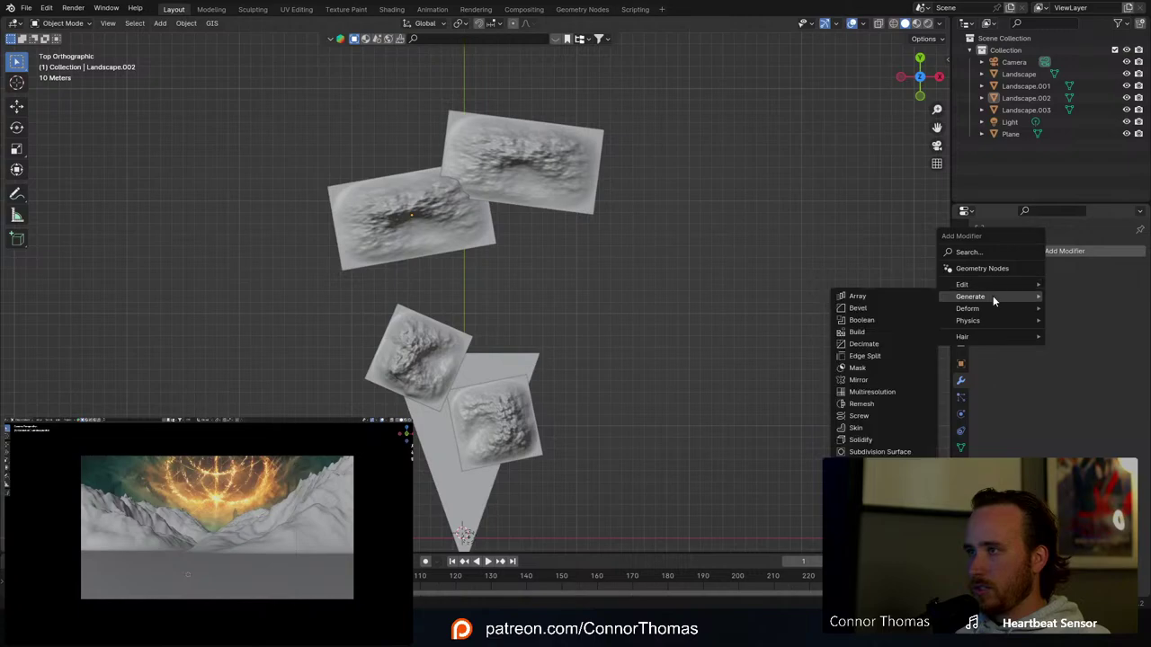
mouse_move(969, 324)
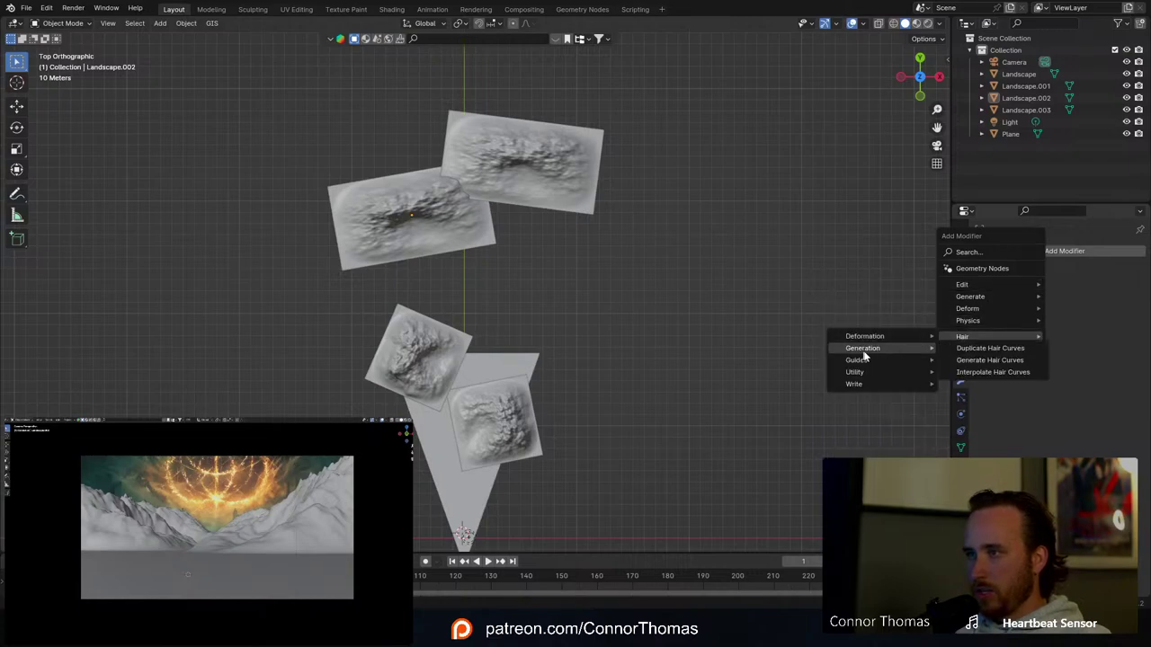
mouse_move(869, 364)
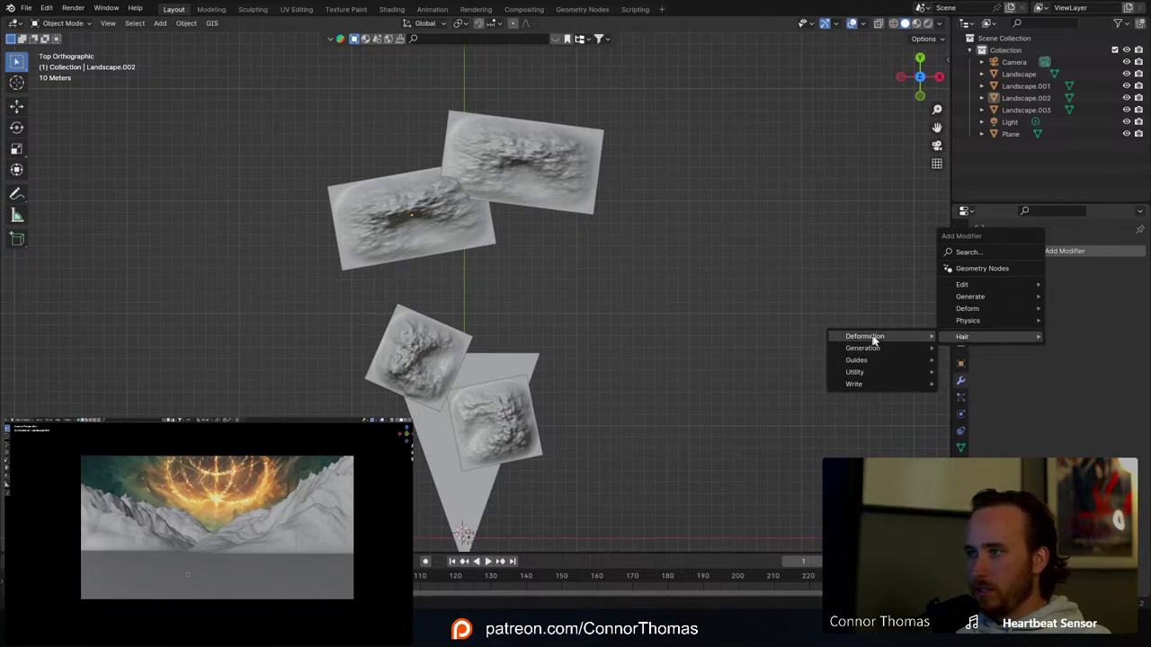
mouse_move(986, 297)
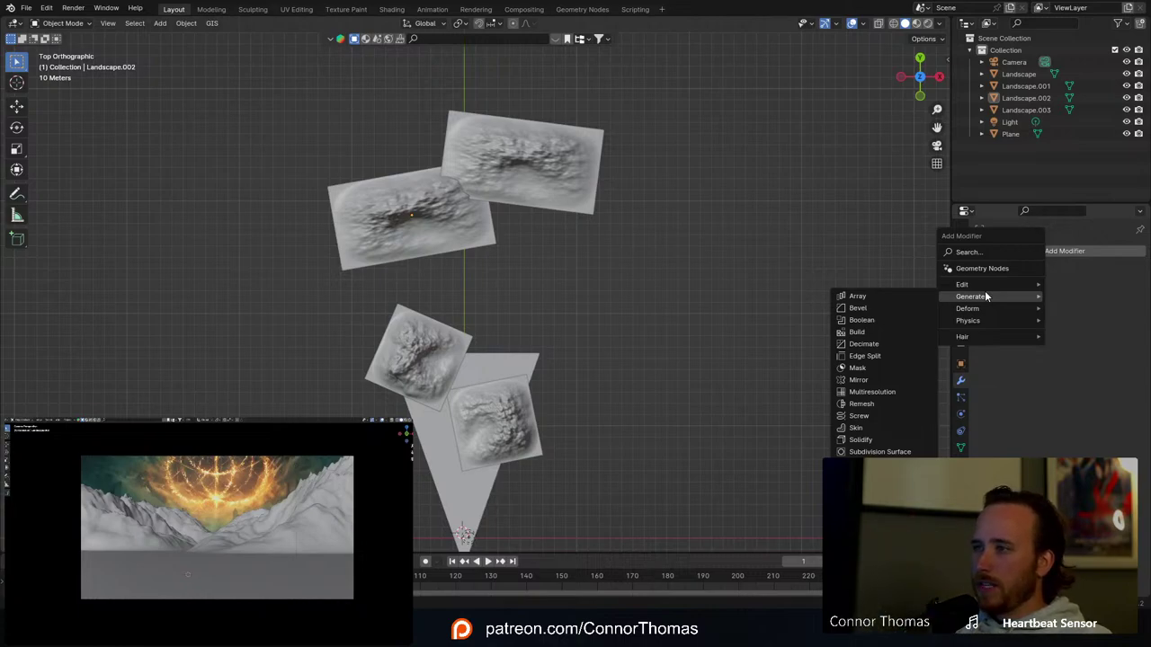
Step: Save the scene file and delete the light object near the world origin
middle_click_drag(540, 380, 517, 215)
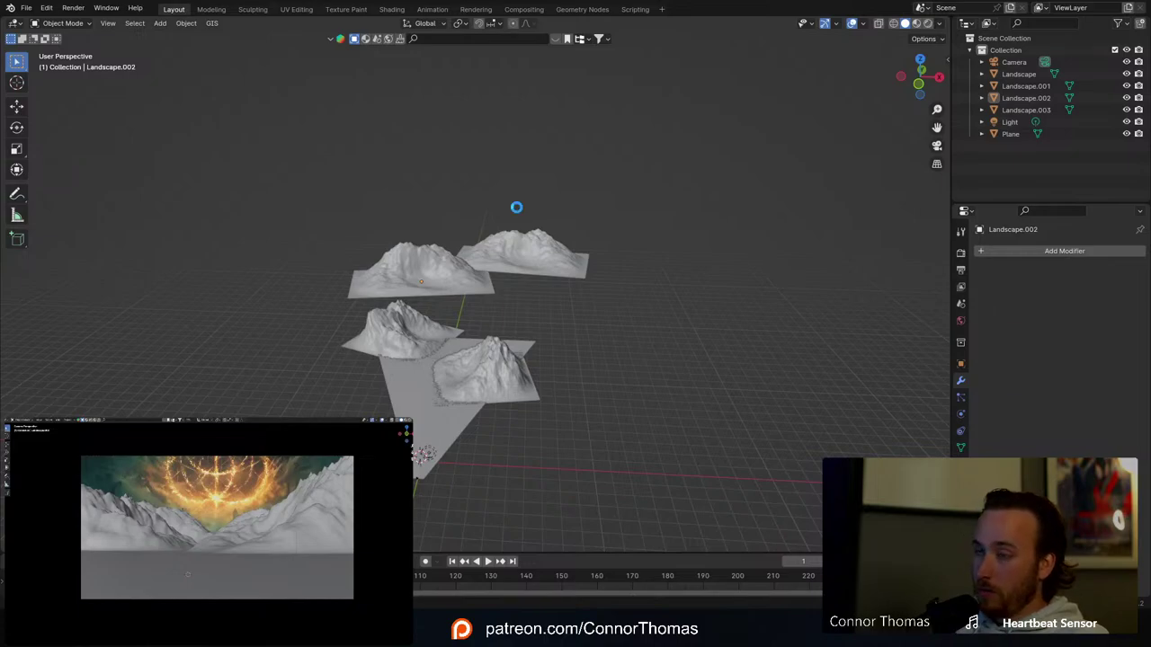
key("ctrl+s")
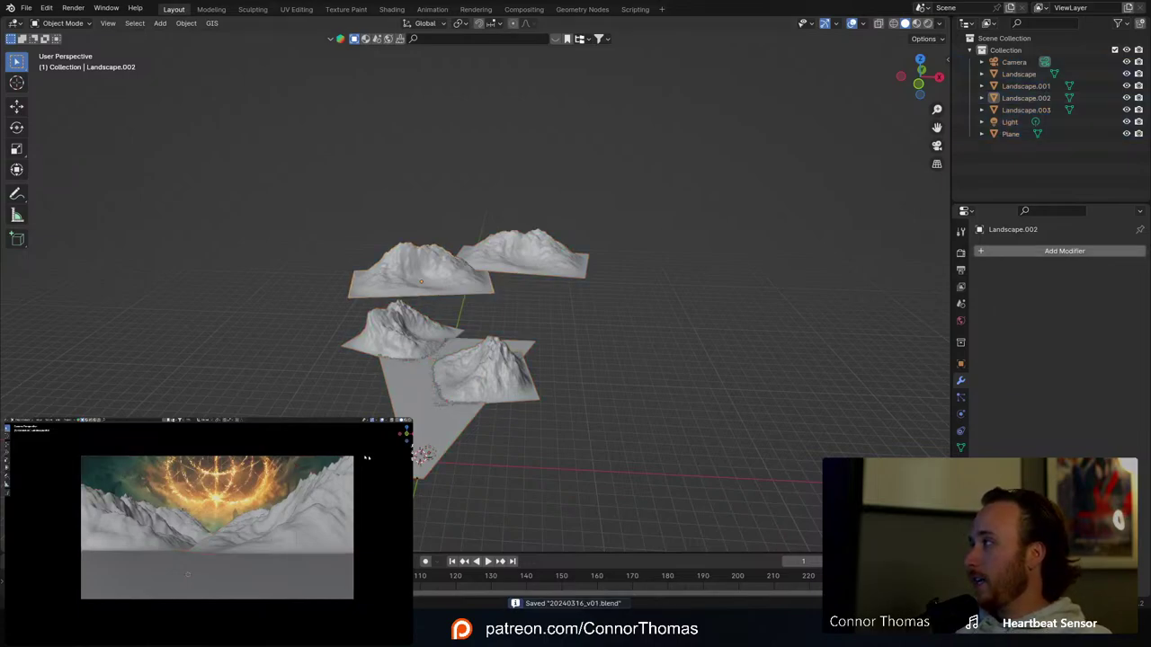
left_click(421, 456)
key("Delete")
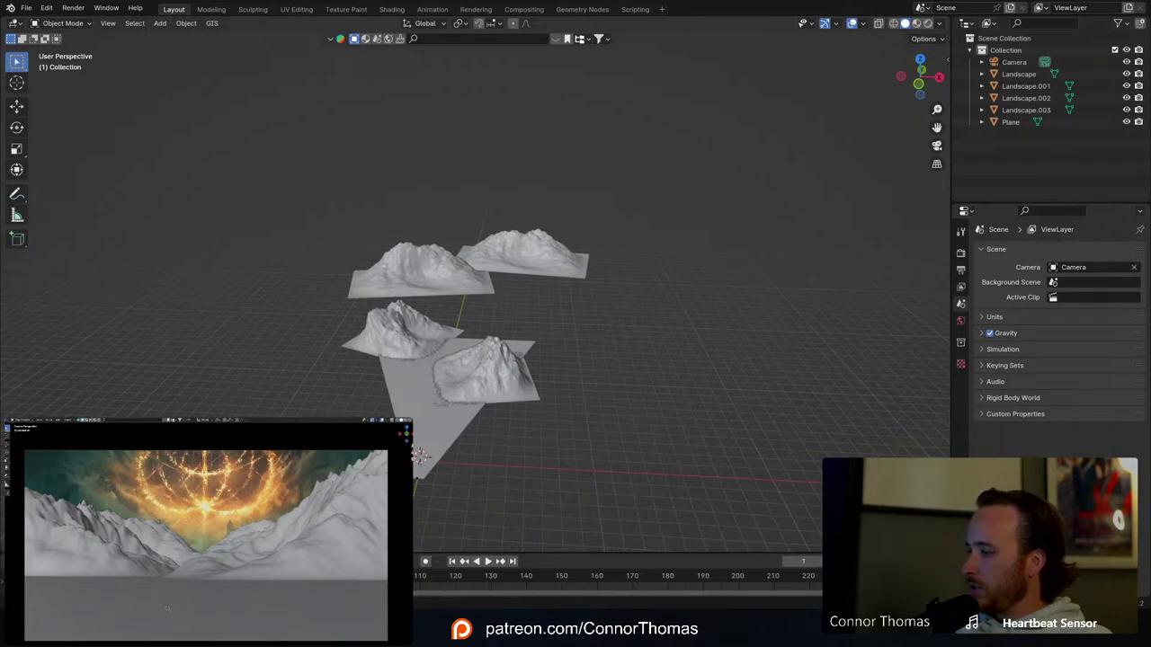
Step: Place the 3D cursor on the left background mountain's slope near the gap between the two background mountains
left_click(16, 83)
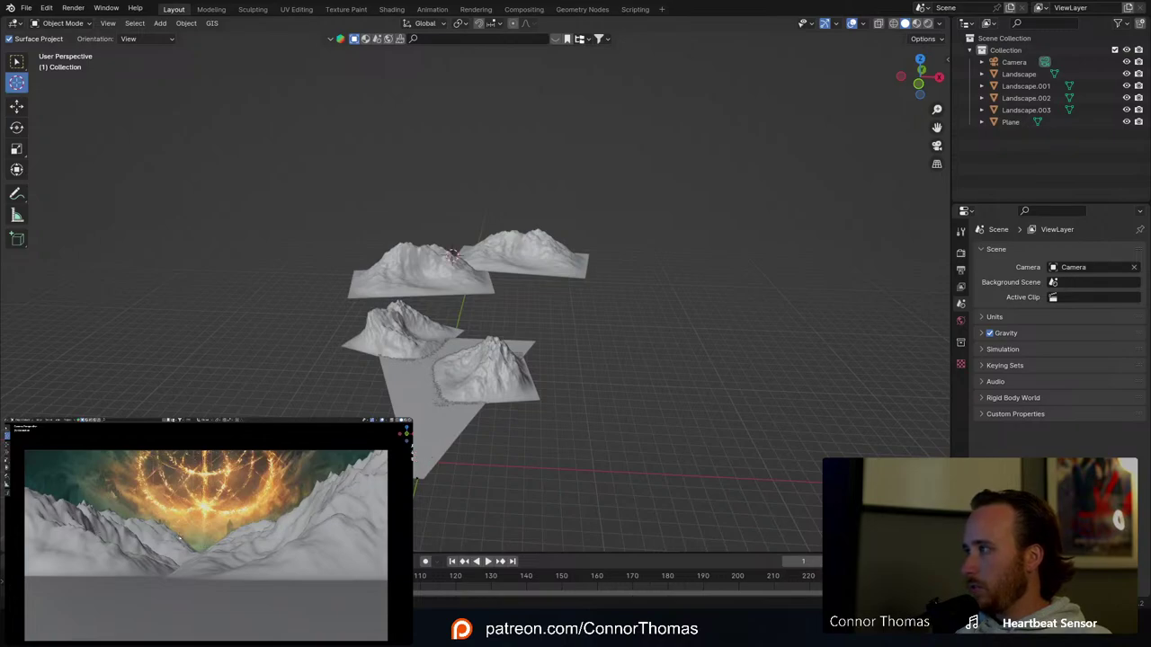
left_click(20, 61)
key("shift+a")
mouse_move(457, 215)
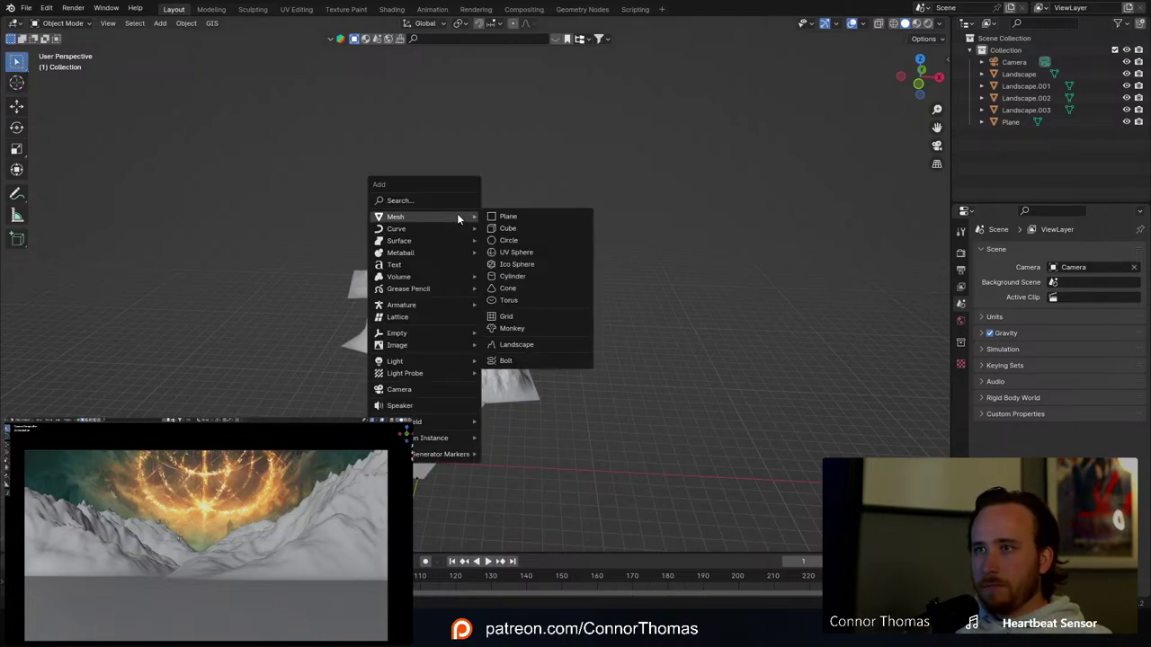
left_click(516, 241)
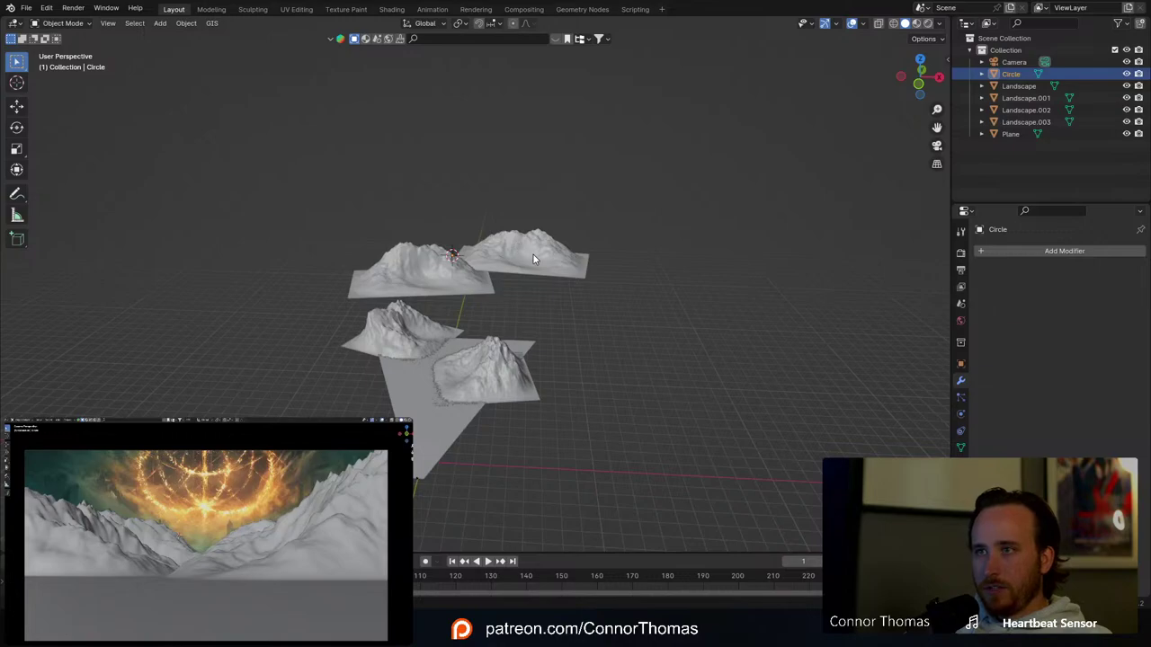
key("x")
left_click(533, 255)
Step: Add a large mesh circle at the 3D cursor and raise it along Z above the background mountains
key("shift+a")
mouse_move(516, 268)
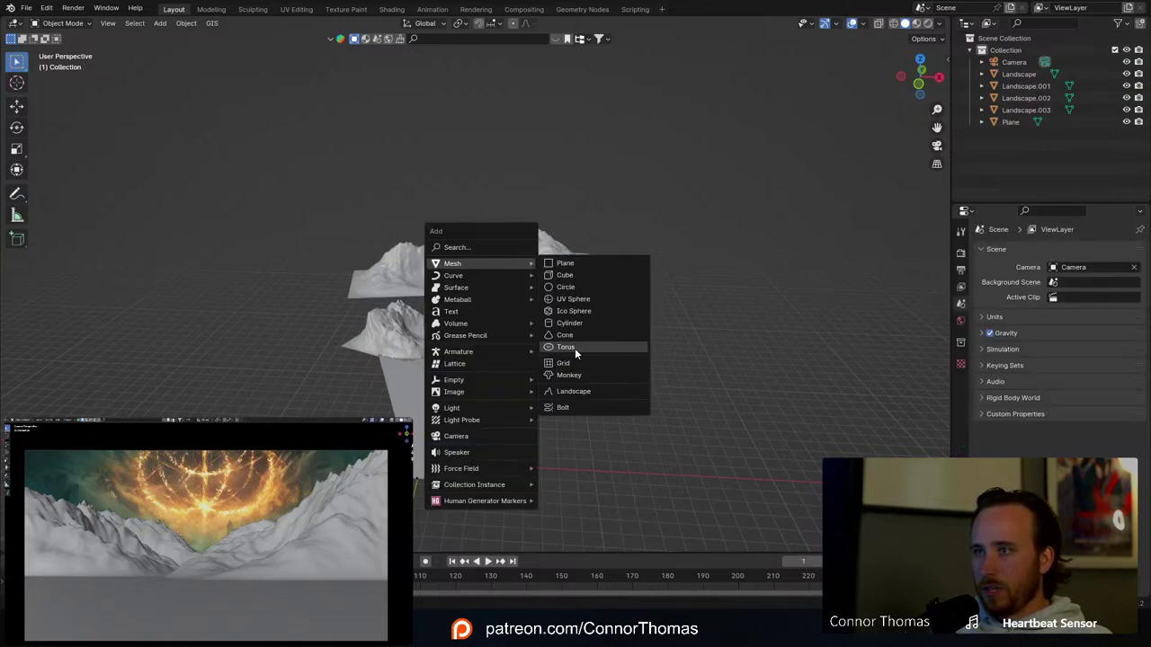
left_click(565, 287)
key("g")
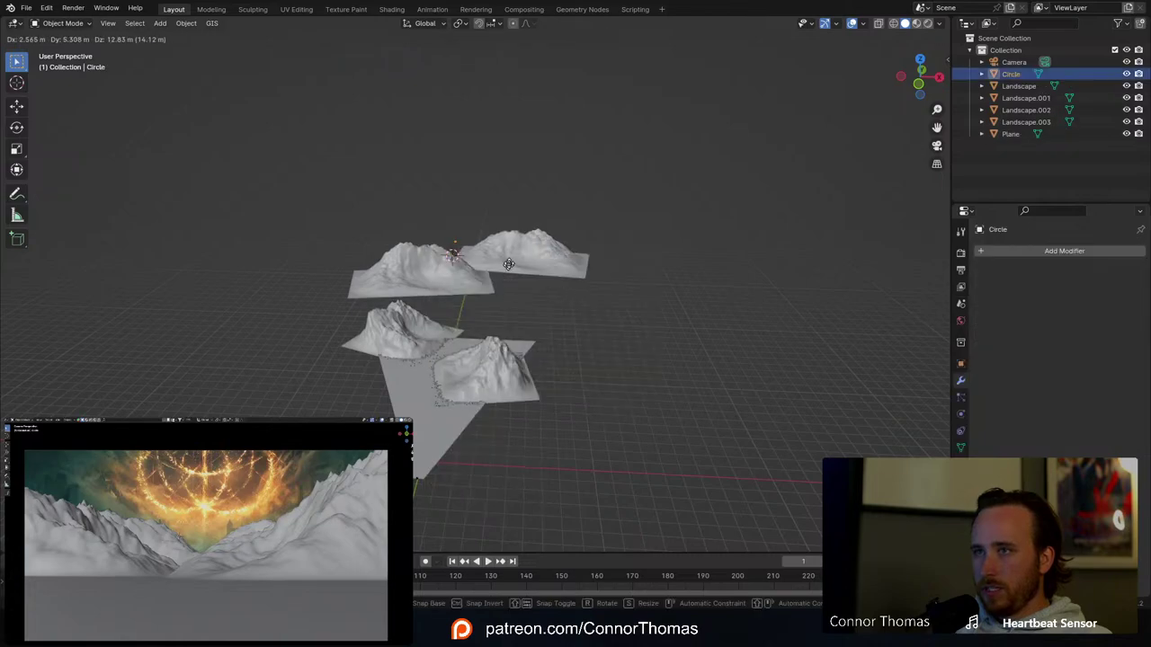
key("z")
left_click(477, 198)
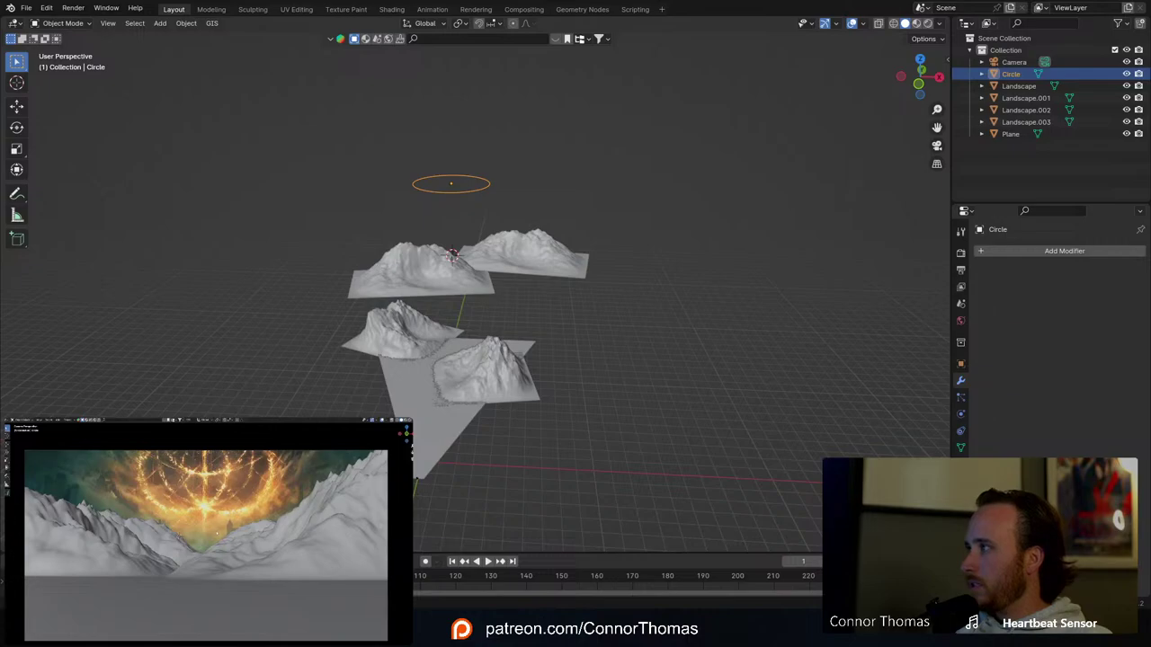
Step: Rotate the circle about the X axis until it stands upright facing the camera
key("r")
key("x")
left_click(218, 509)
Step: Adjust the circle's height along Z and shift it about 17.55 m along X above the background mountains
key("g")
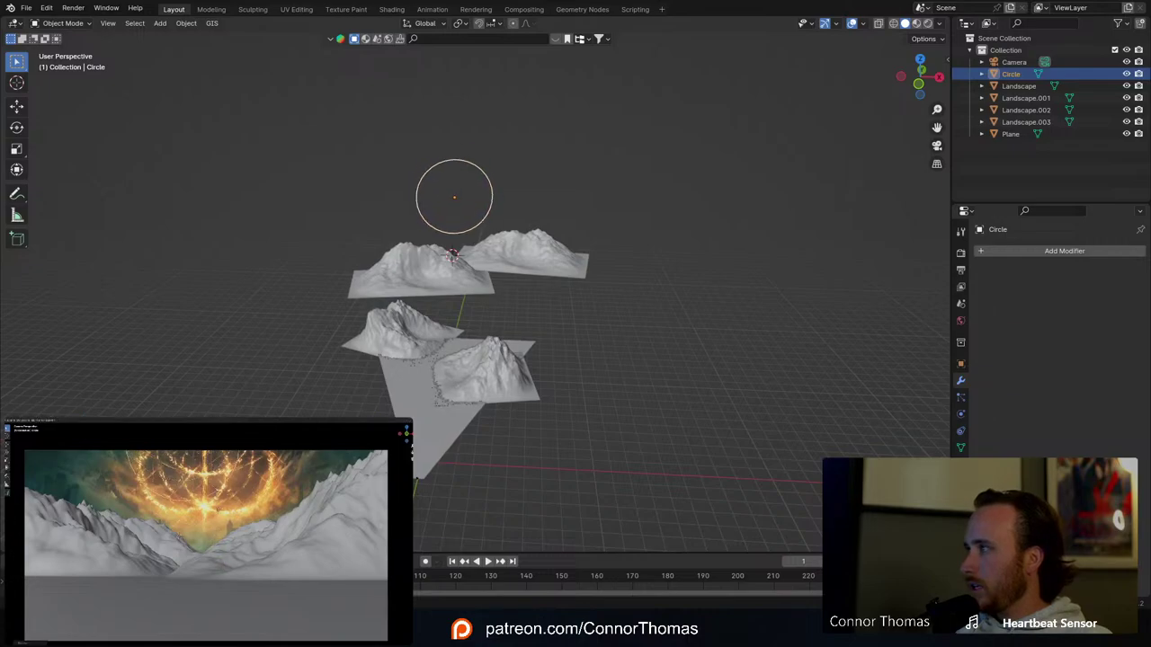
key("g")
key("z")
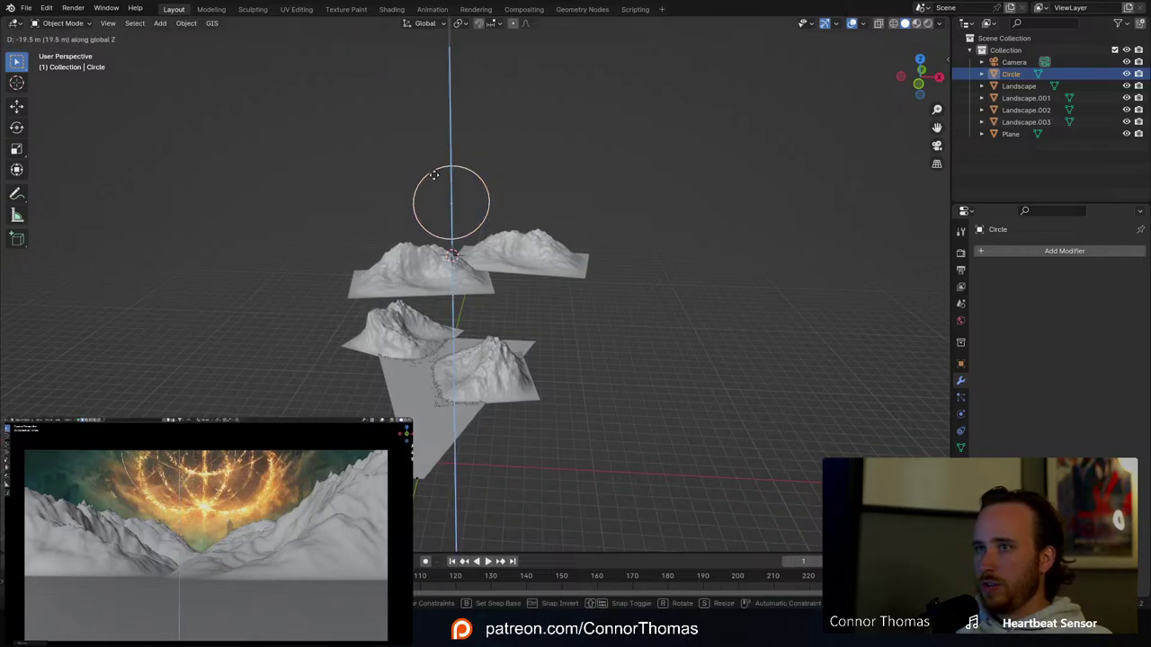
key("Escape")
key("g")
key("x")
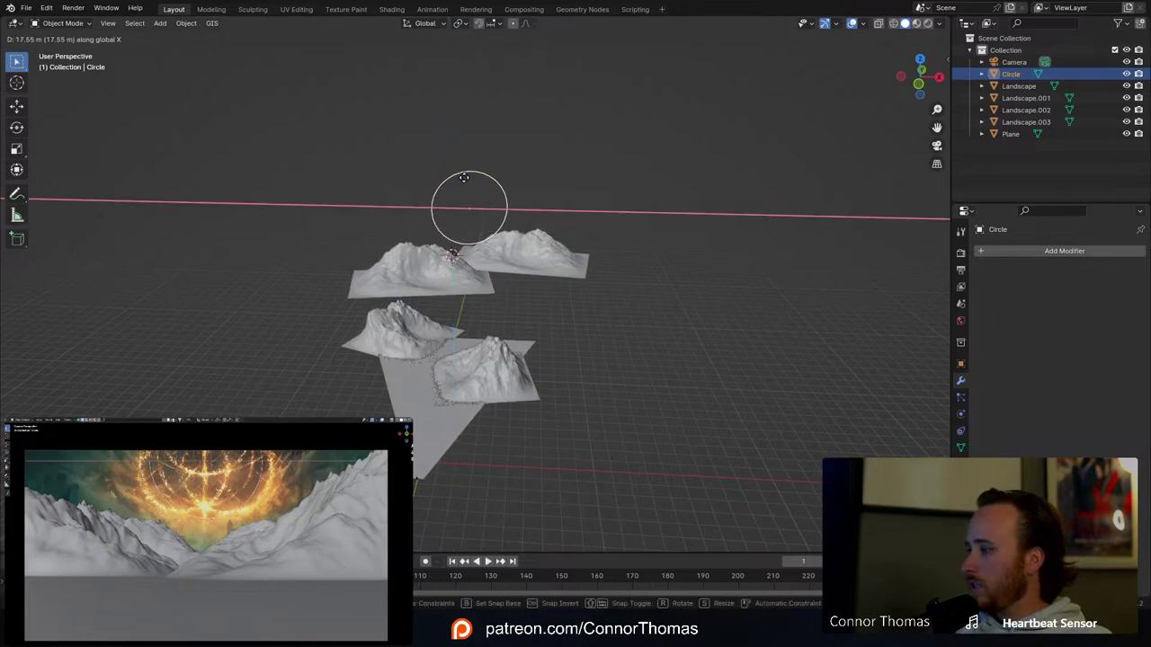
left_click(464, 177)
Step: Tilt all of the circle's vertices in Edit Mode with a free trackball rotation
middle_click_drag(483, 239, 399, 244)
key("Tab")
middle_click_drag(509, 183, 496, 110)
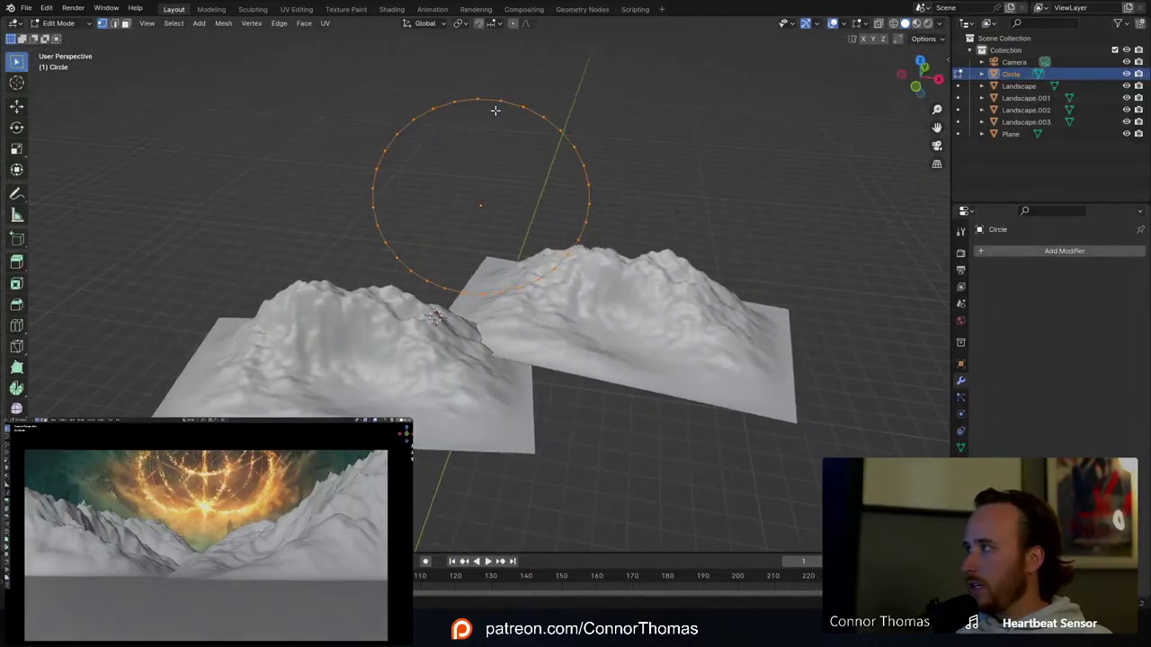
key("r")
key("r")
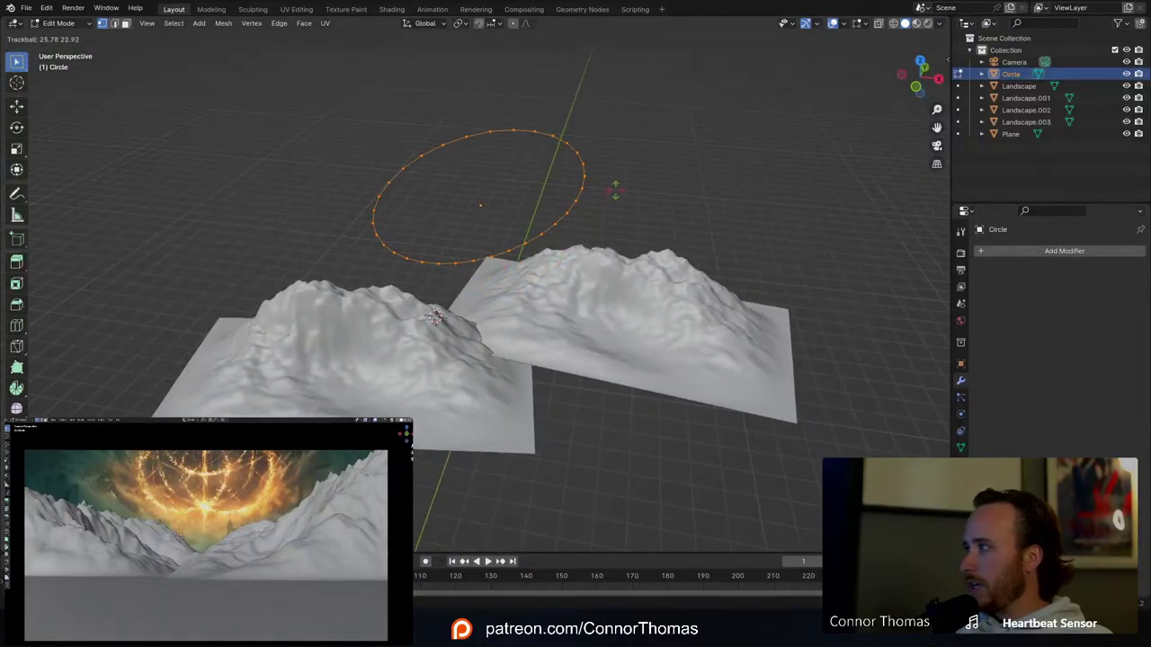
left_click(616, 188)
Step: Apply a slight Vertex Slide to the circle's vertices and return to Object Mode
key("shift+v")
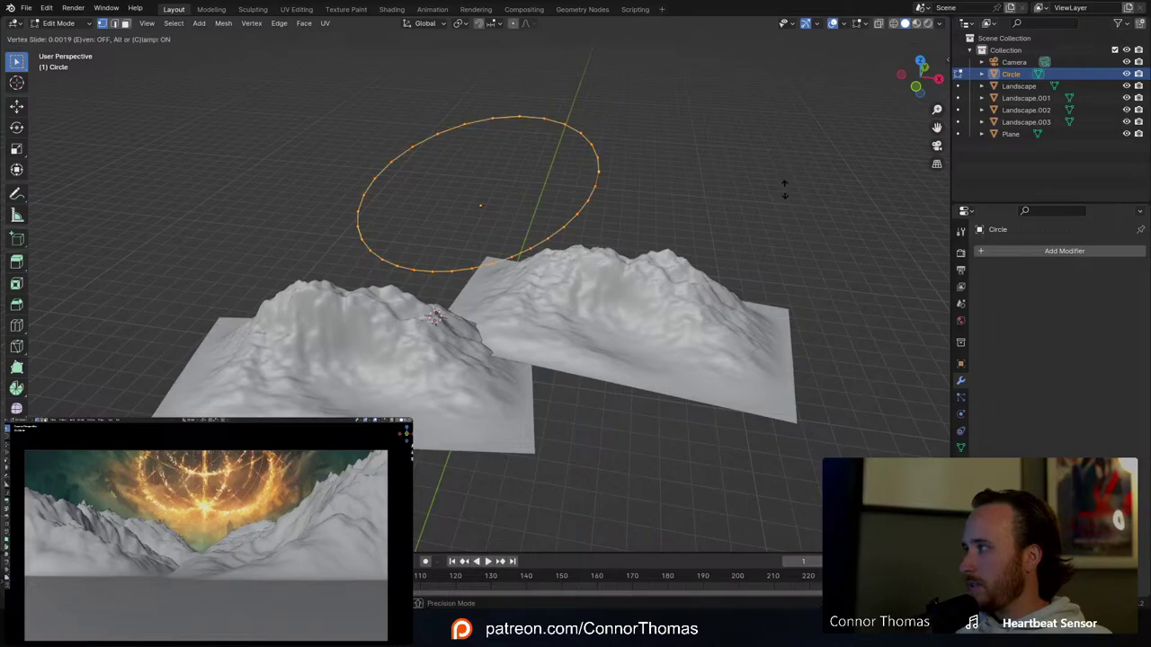
left_click(771, 180)
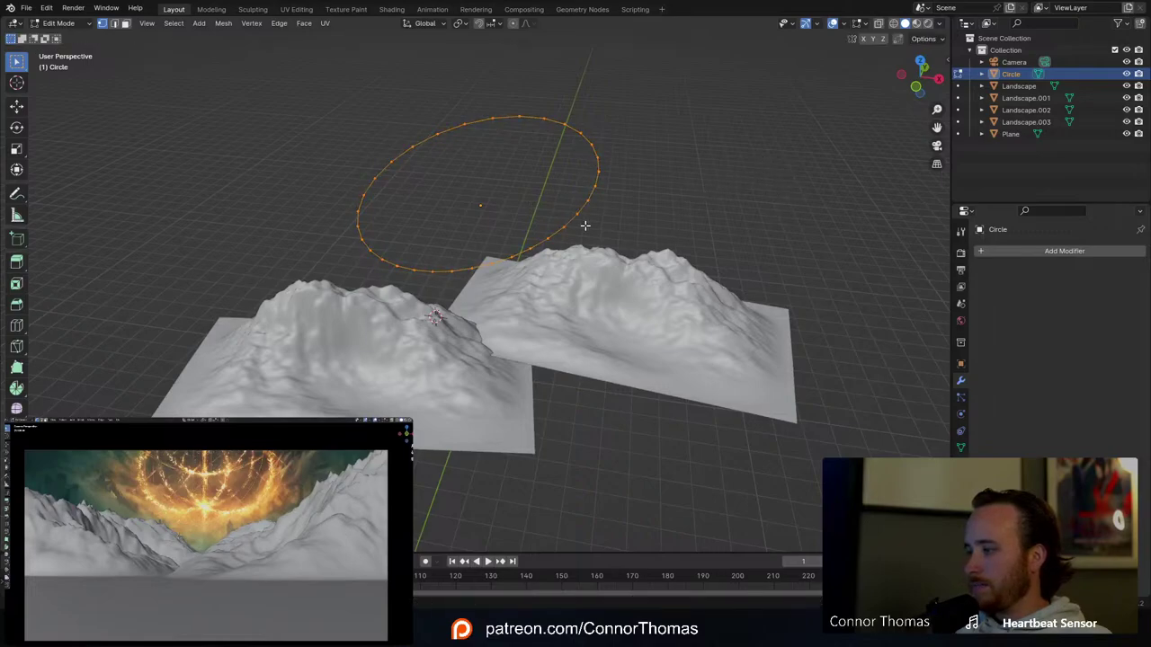
middle_click_drag(585, 226, 567, 210)
key("Tab")
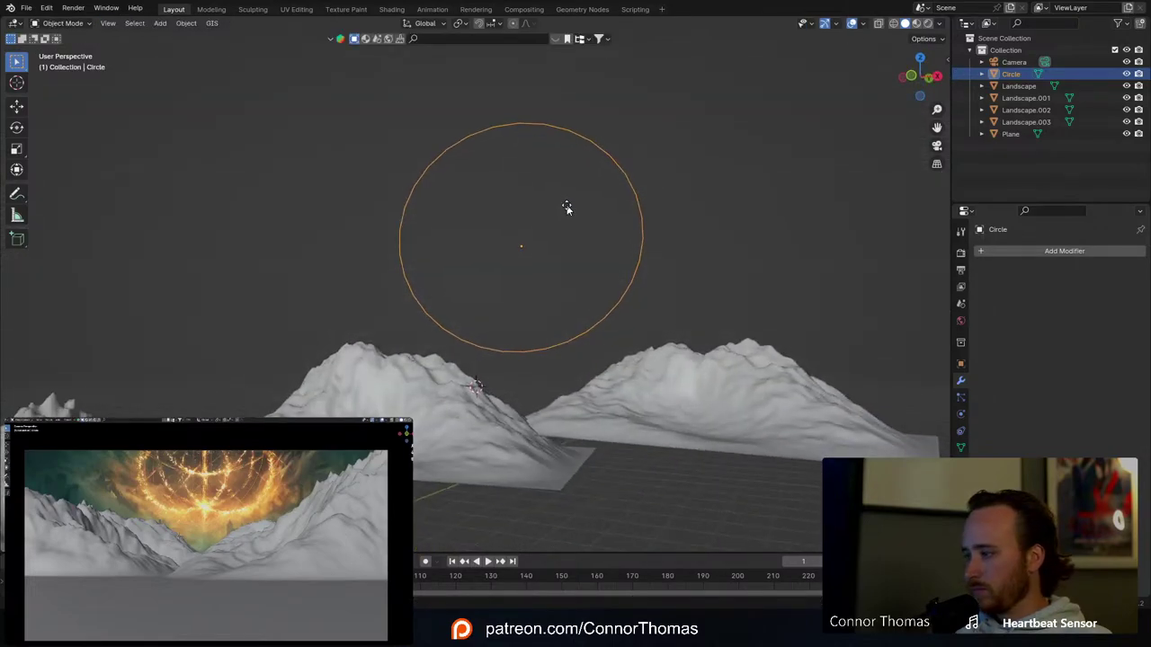
Step: Move the circle freely by about 3.29 m above the background mountains and enter Edit Mode
key("g")
key("z")
right_click(562, 180)
key("g")
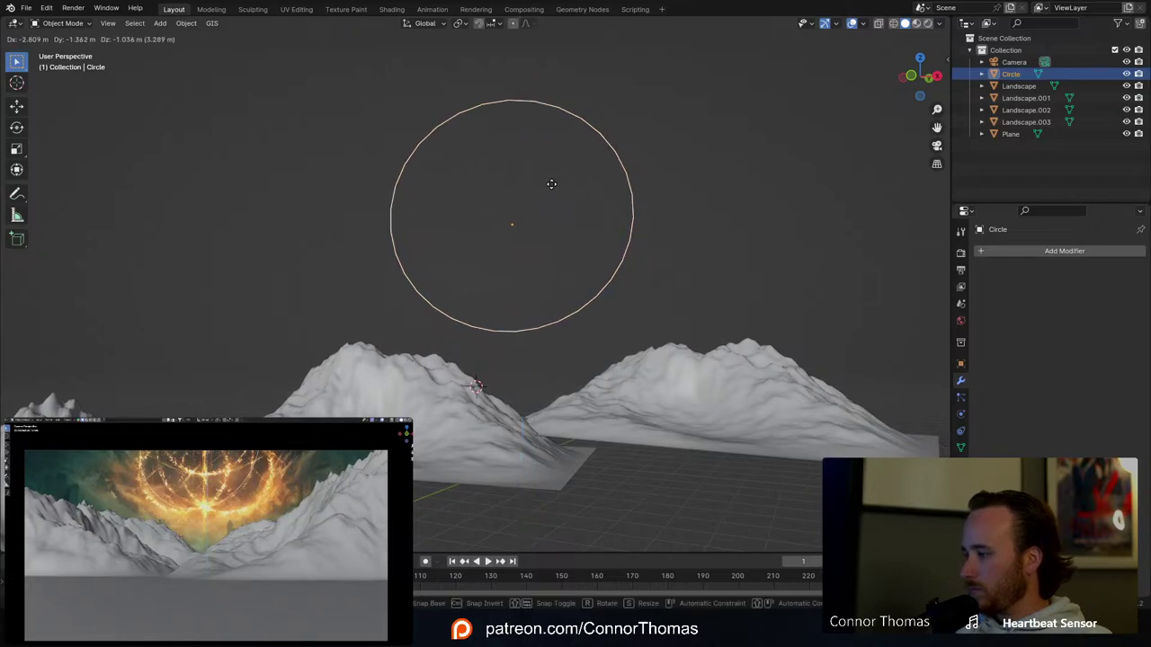
left_click(551, 184)
mouse_move(582, 201)
middle_mouse_down()
mouse_move(568, 200)
mouse_move(586, 216)
middle_mouse_up()
key("Tab")
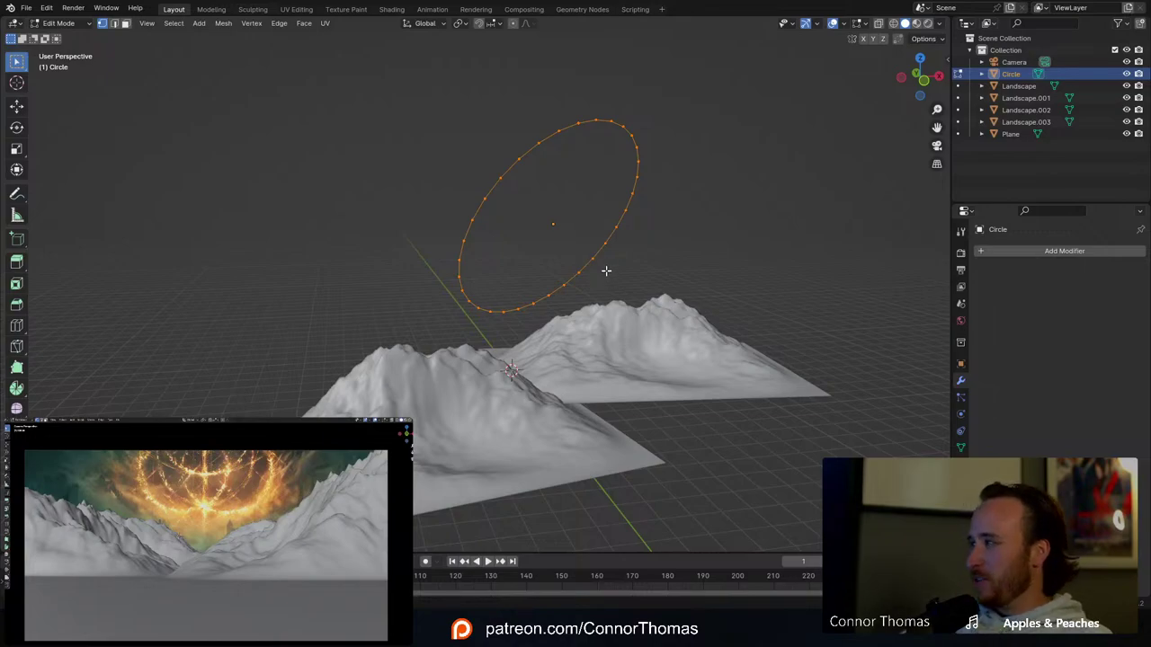
key("r")
key("r")
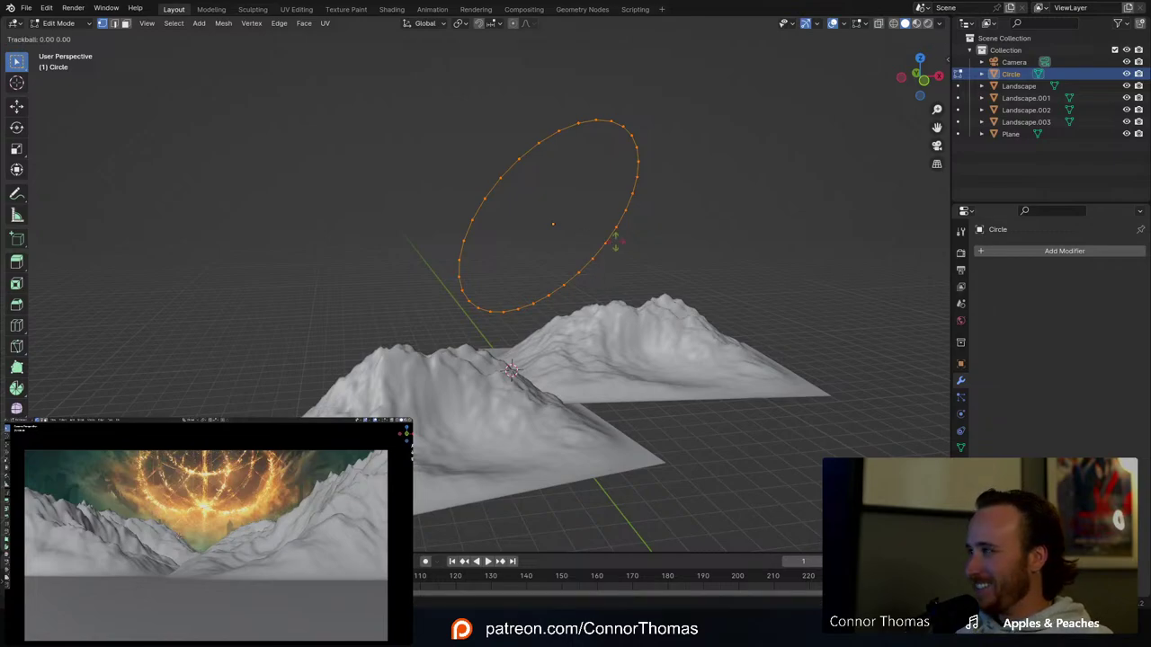
right_click(632, 213)
Step: Duplicate the circle's vertices and tilt the copy with a trackball rotation into a second ring crossing the first
key("g")
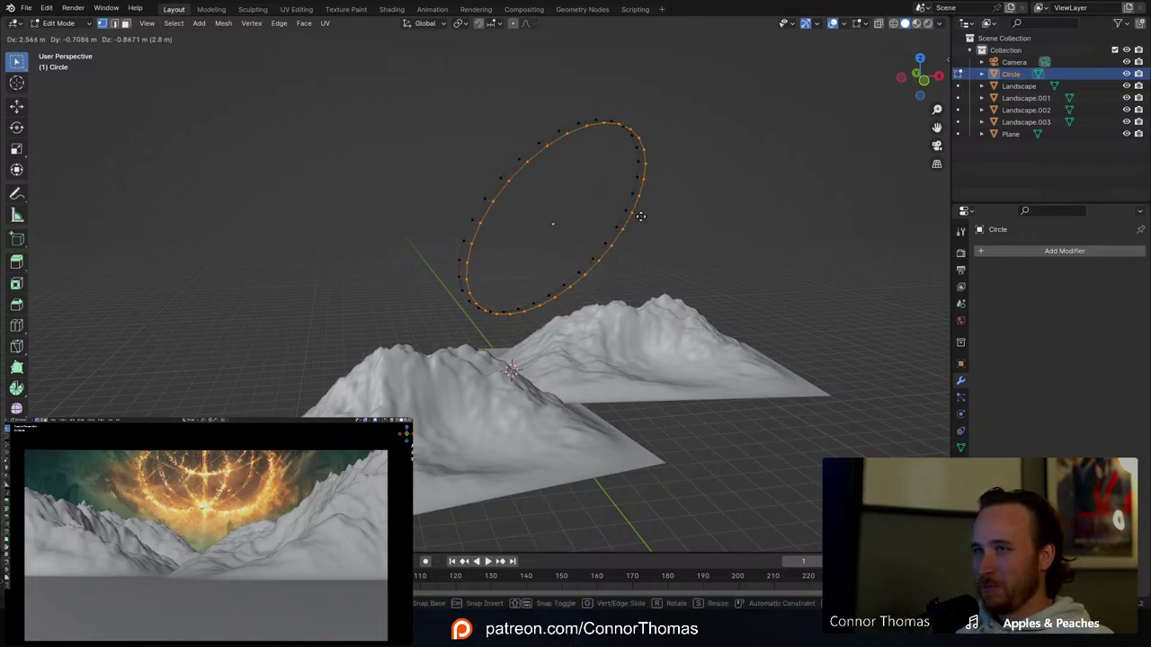
left_click(641, 218)
key("r")
key("r")
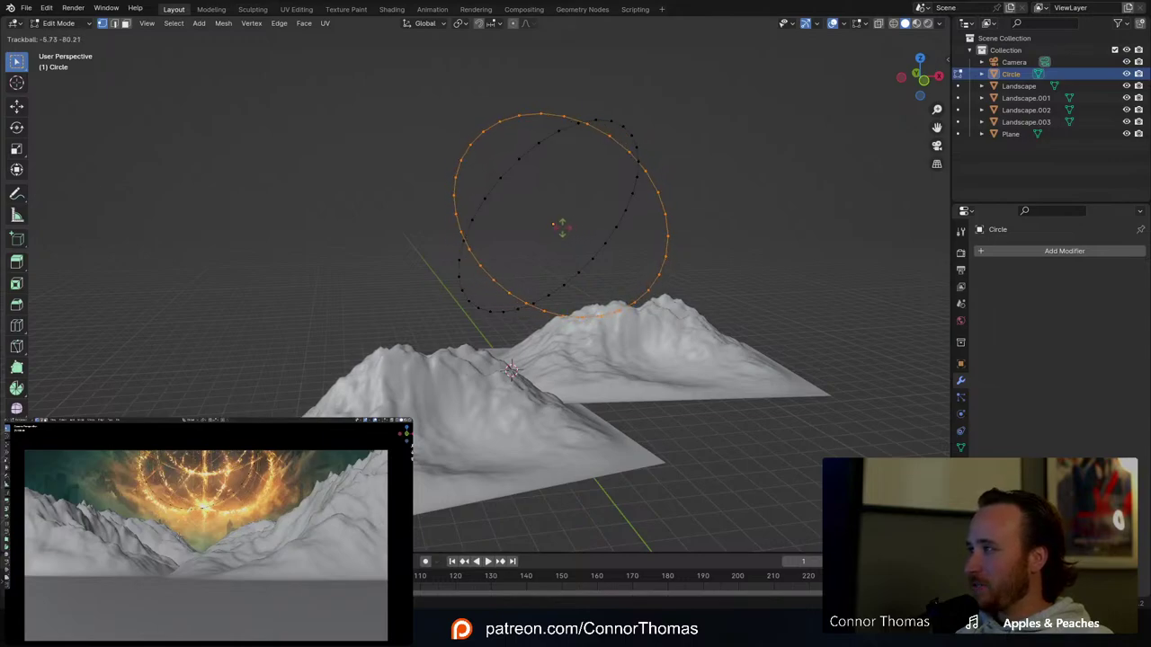
left_click(584, 229)
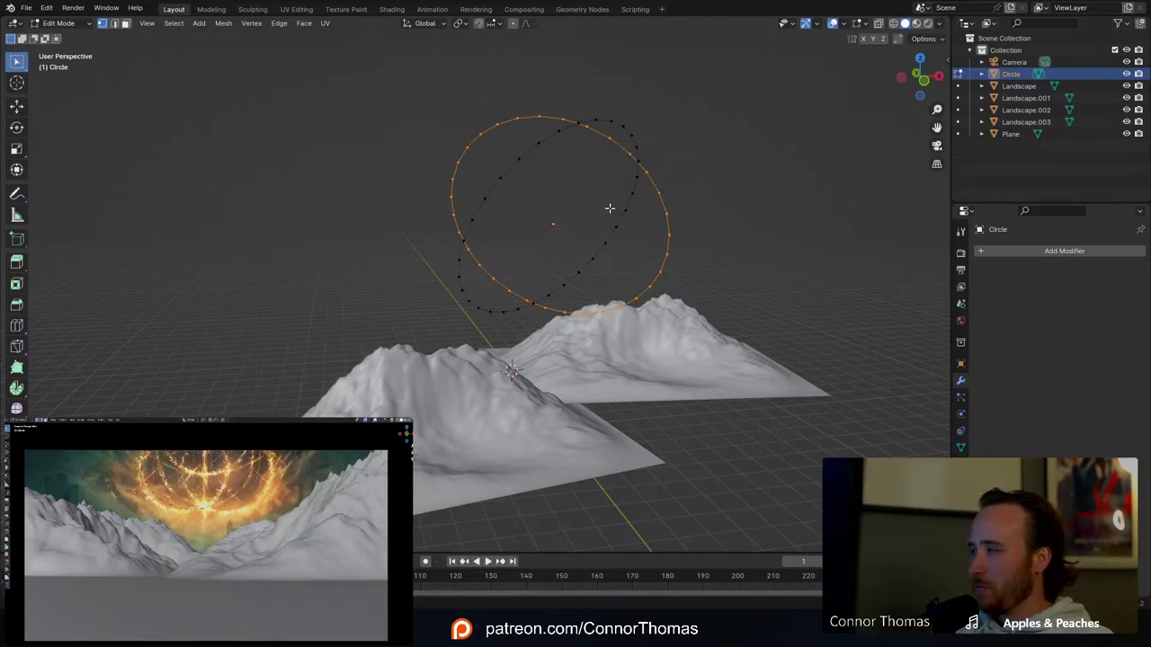
Step: Duplicate the selected ring and rotate the copy with the trackball into a nearly horizontal third ring
key("r")
key("r")
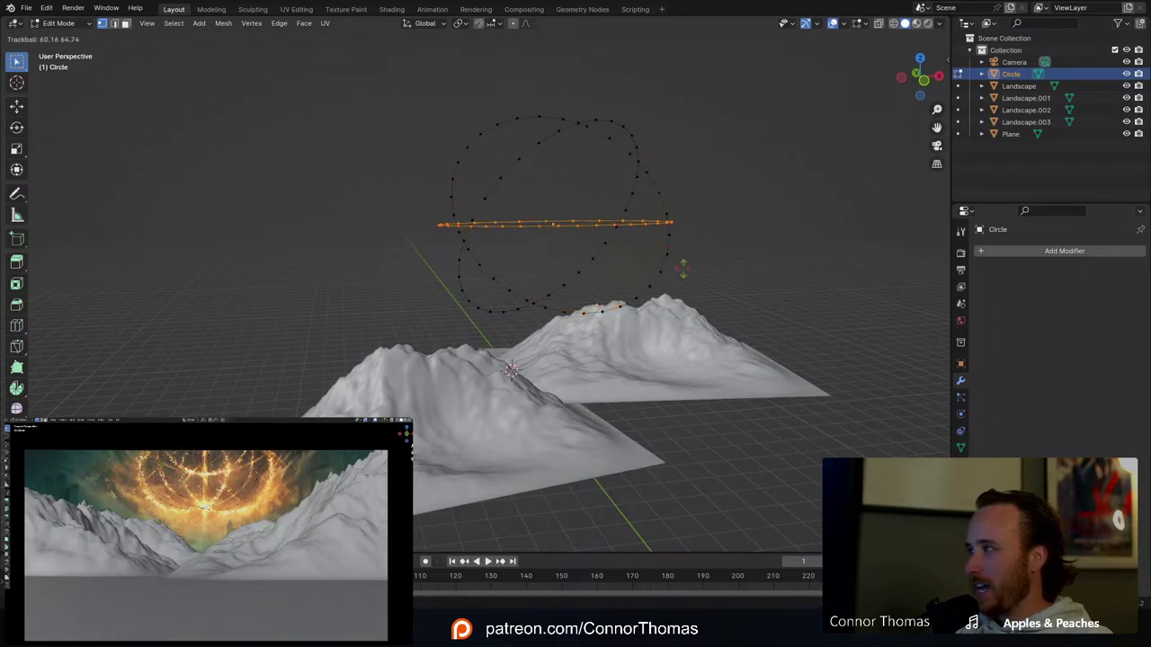
left_click(679, 265)
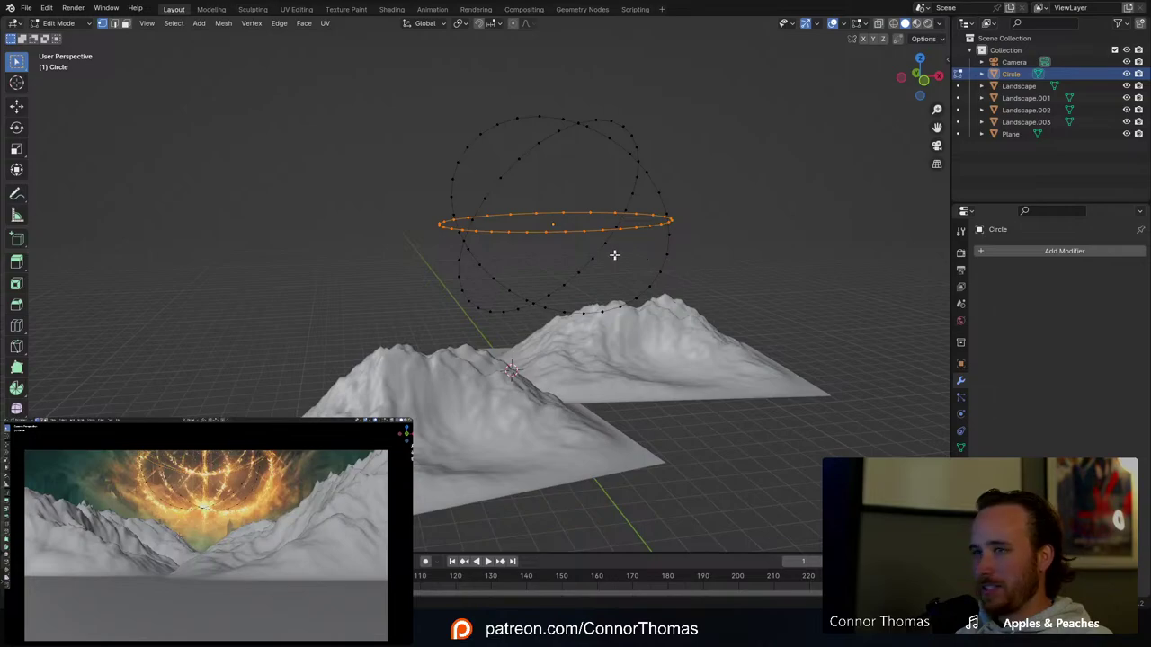
Step: Duplicate the horizontal ring, trackball-rotate the copy into a steep, narrow fourth ring, and return to Object Mode
middle_click_drag(614, 254, 619, 274, "shift")
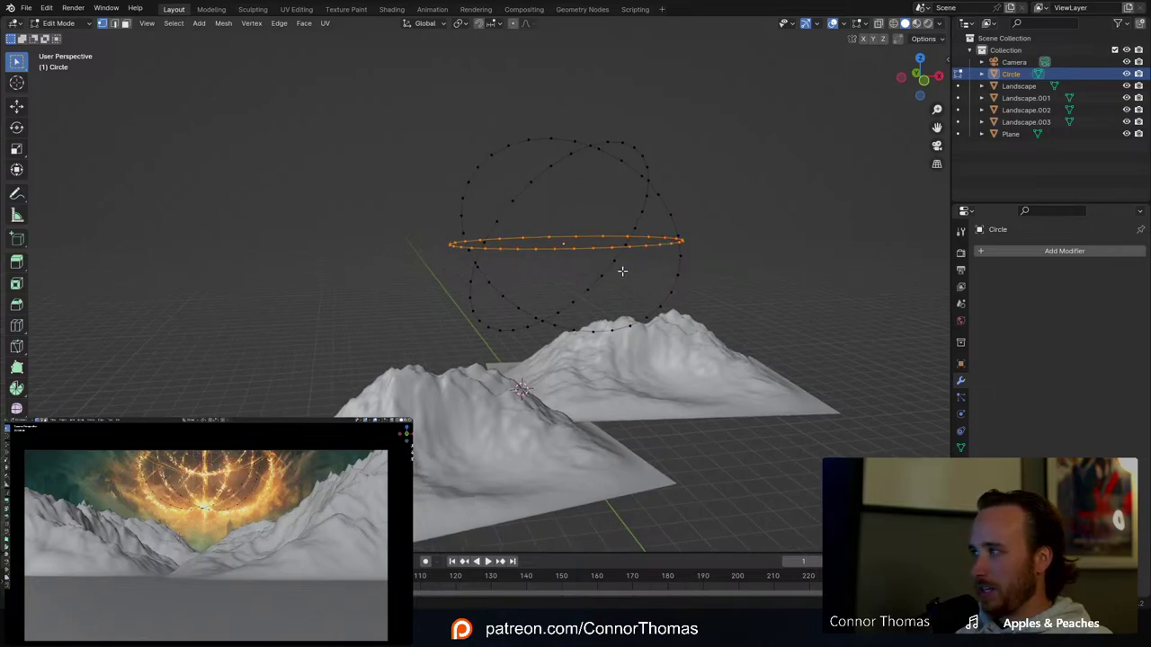
key("r")
key("r")
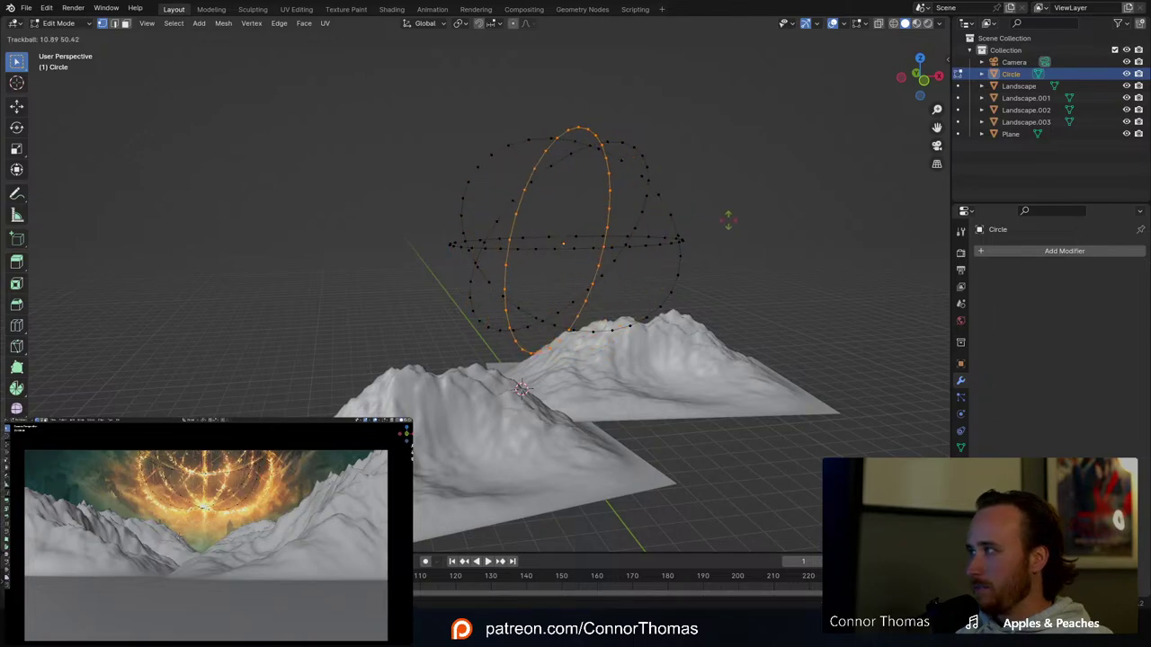
left_click(742, 225)
middle_click_drag(553, 225, 403, 240)
key("Tab")
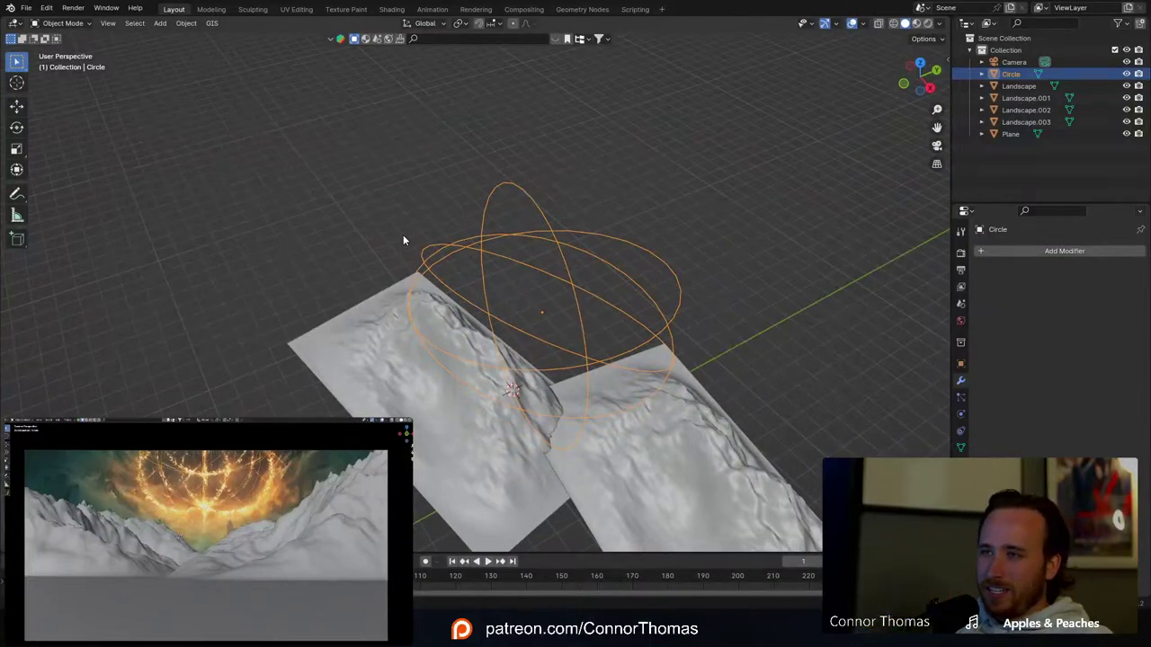
Step: Add a fifth ring in Edit Mode by duplicating the selected ring and trackball-rotating it, then leave Edit Mode
key("Tab")
middle_click_drag(432, 252, 537, 188)
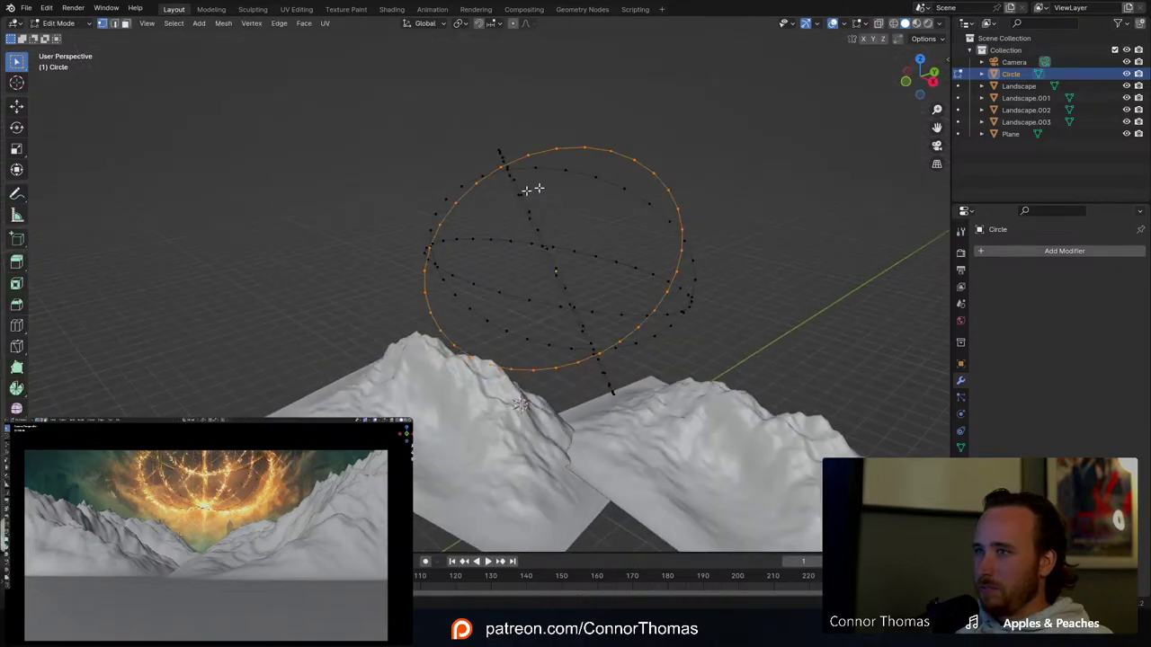
key("r")
right_click(596, 214)
middle_click_drag(583, 286, 616, 290)
key("r")
key("r")
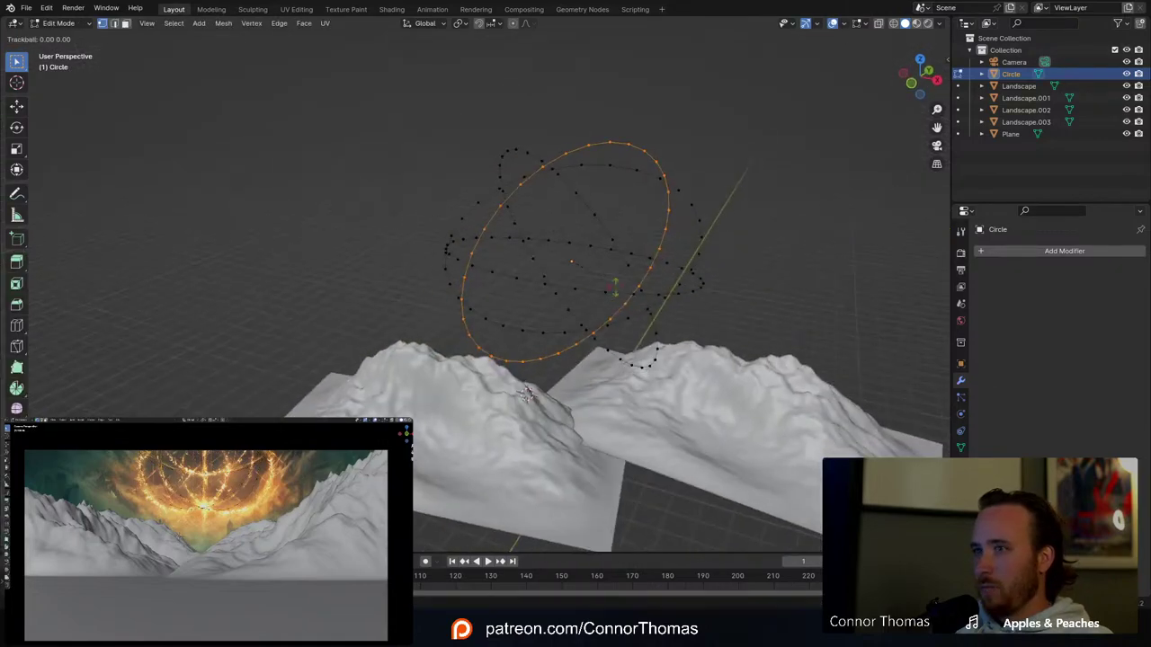
left_click(689, 167)
middle_click_drag(689, 167, 653, 242)
key("Tab")
middle_click_drag(642, 328, 511, 237)
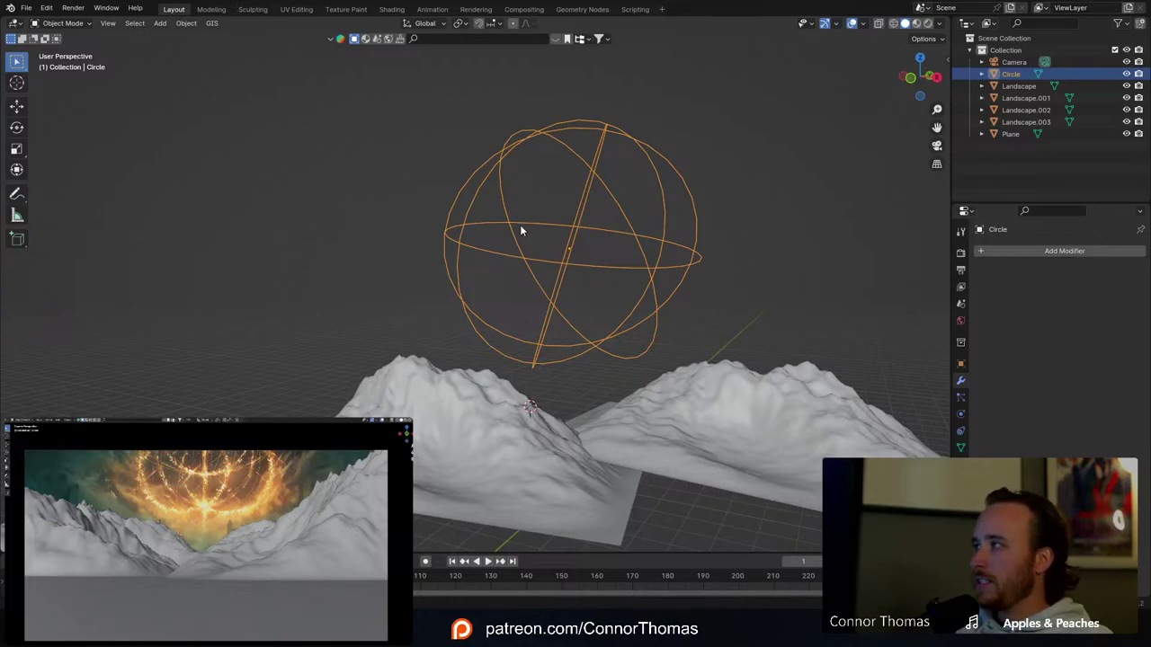
Step: Duplicate the selected ring in Edit Mode and trackball-rotate the copy into a sixth, narrower ring
key("Tab")
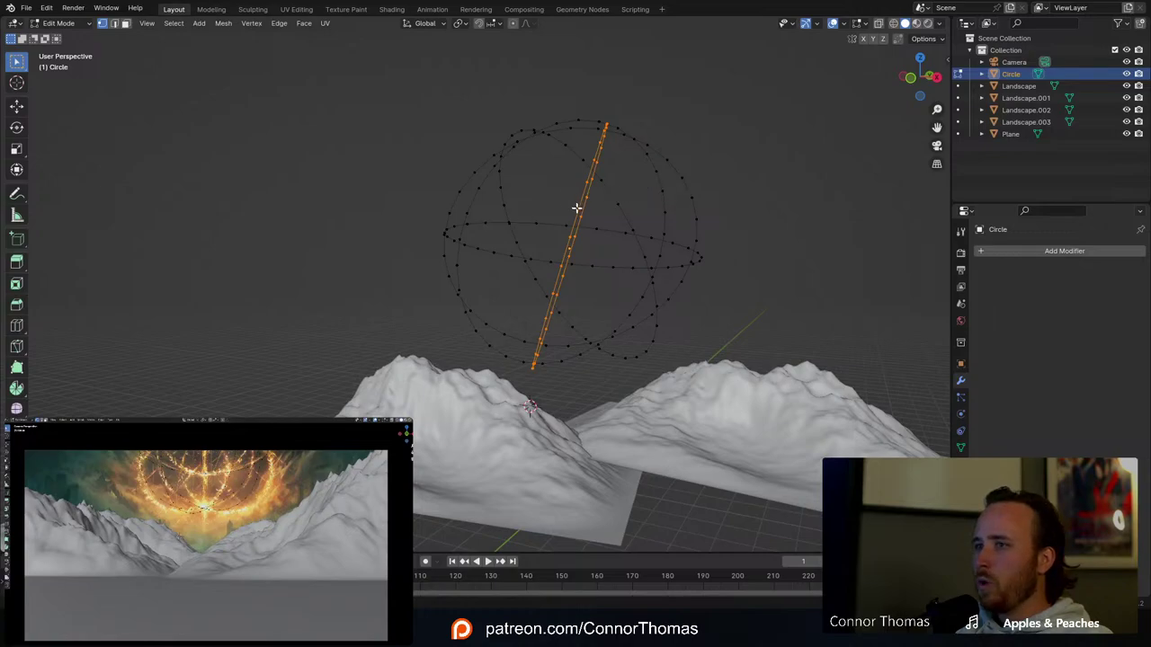
middle_click_drag(577, 210, 593, 225)
key("r")
key("r")
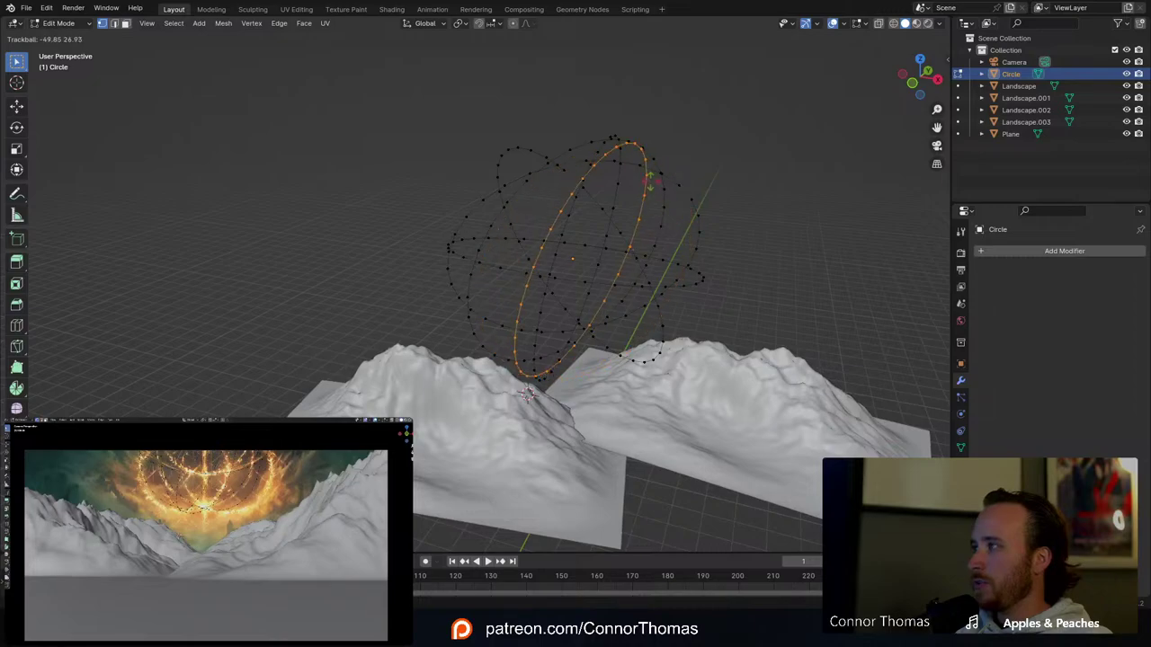
left_click(666, 184)
Step: Fine-tune the sixth ring with further trackball rotations until it stands nearly upright, and return to Object Mode
key("r")
key("r")
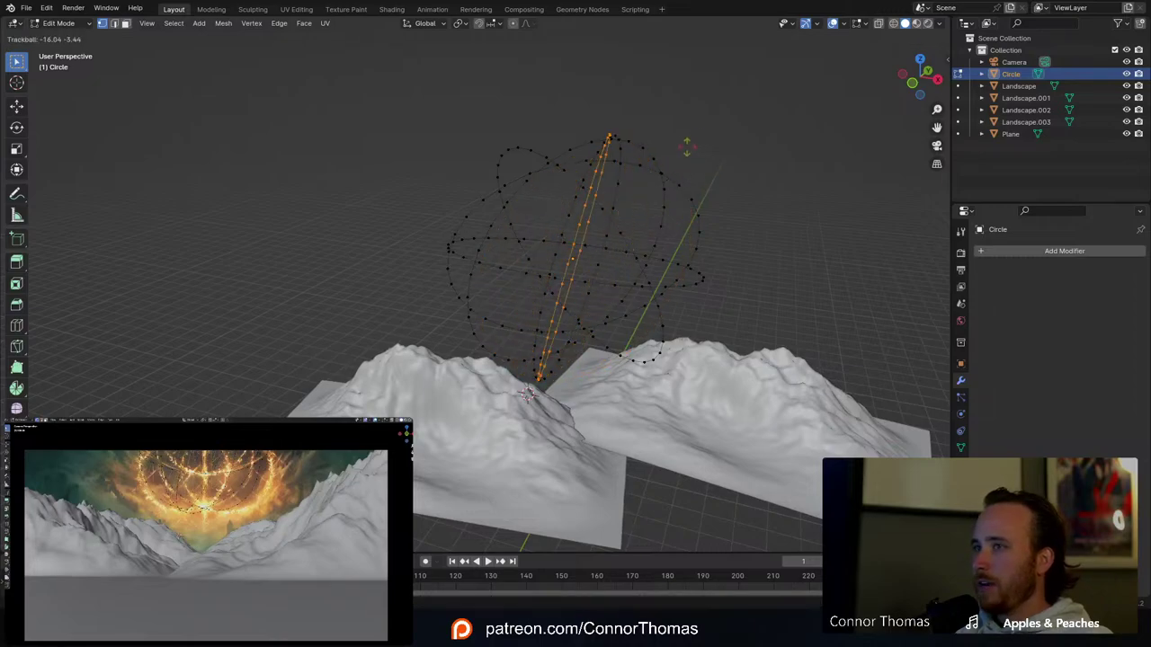
key("r")
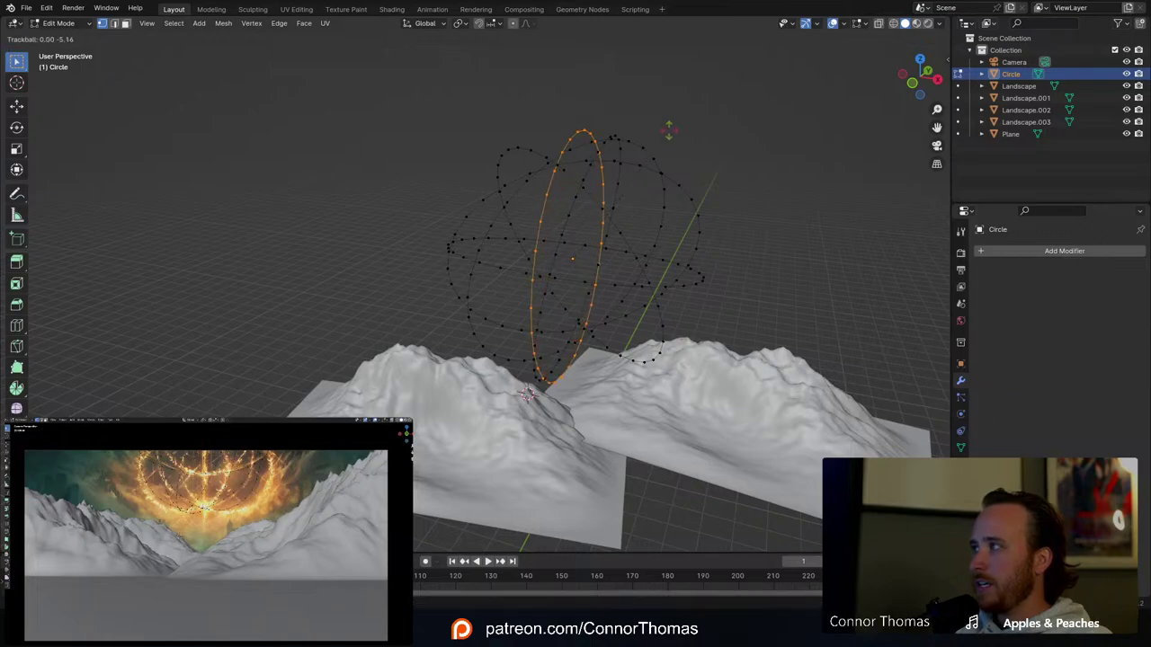
left_click(669, 131)
key("r")
key("r")
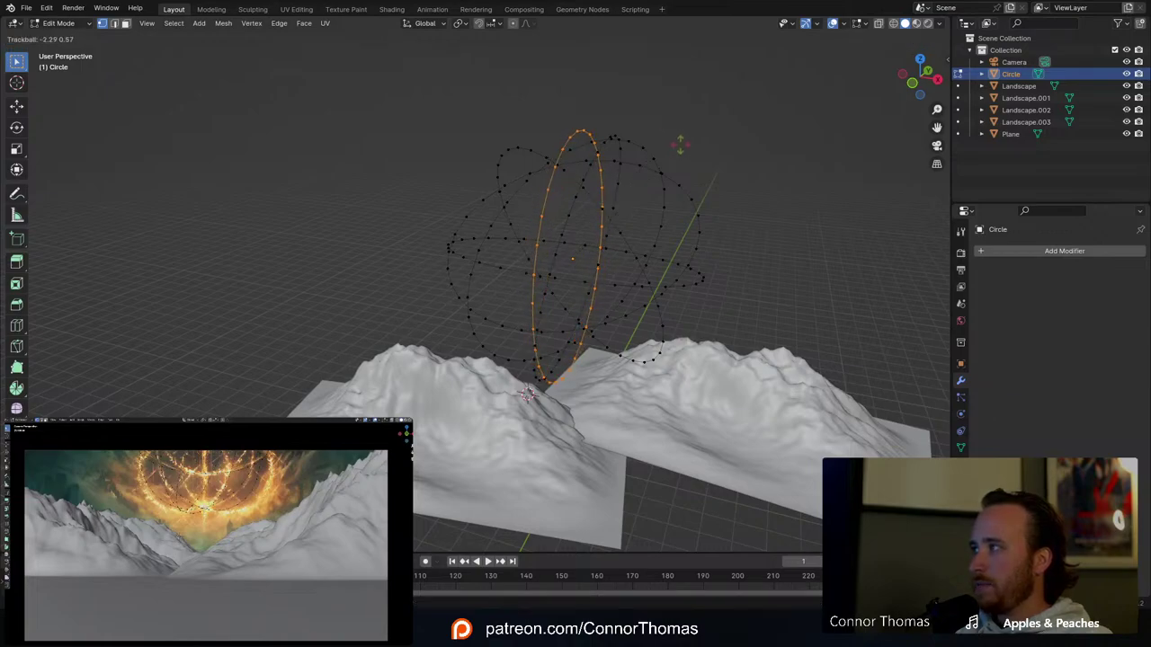
left_click(677, 143)
key("Tab")
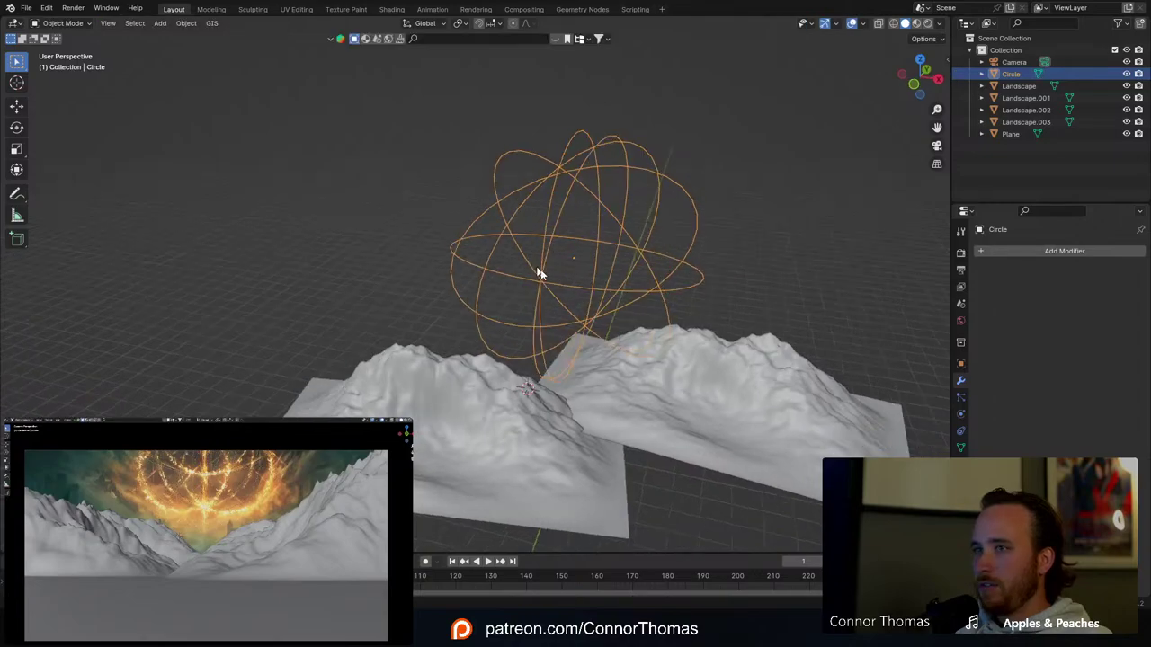
Step: Inspect the ring sphere from several angles and save the scene file
middle_click_drag(540, 270, 622, 324)
left_click(596, 397)
left_click(667, 256)
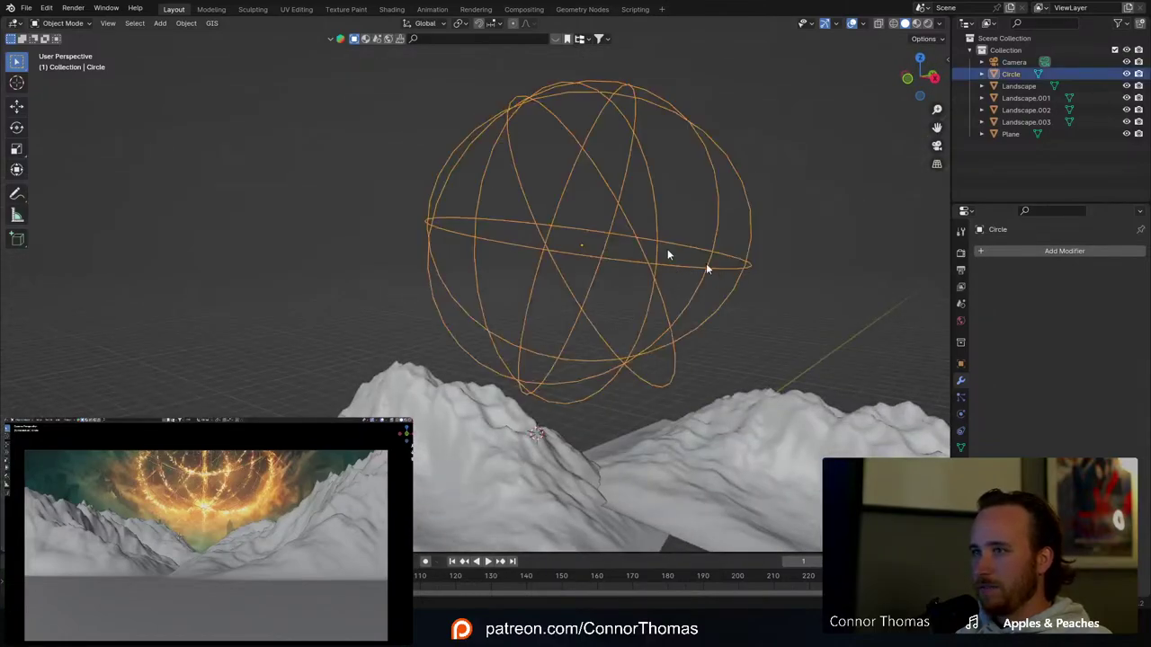
middle_click_drag(447, 205, 741, 212)
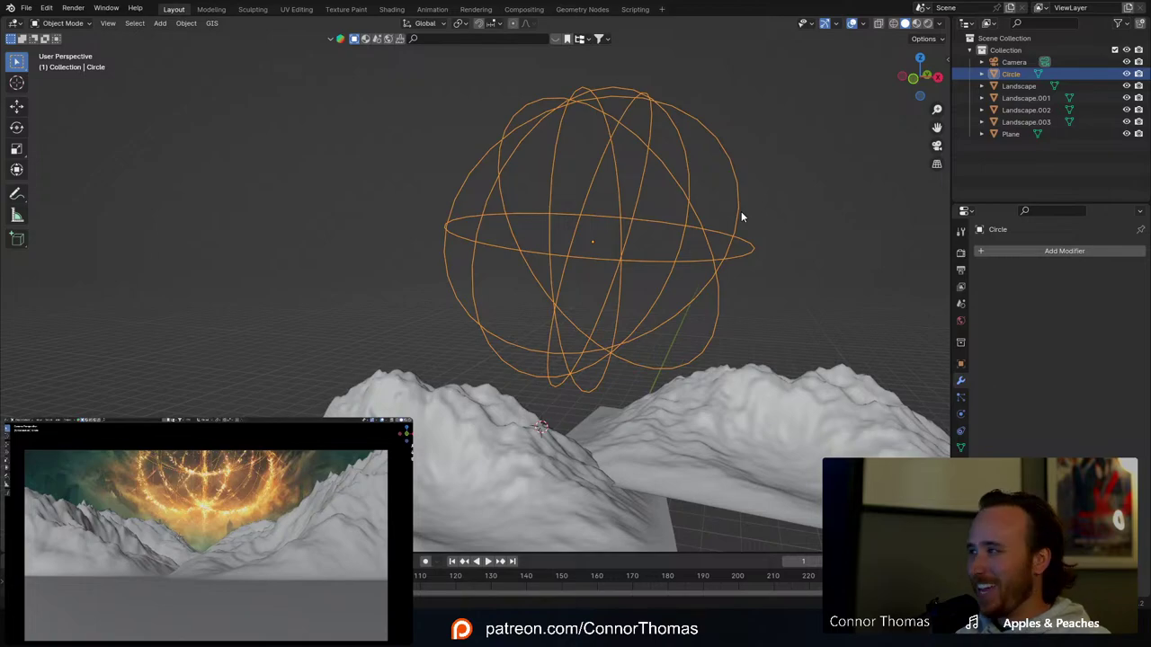
middle_click_drag(732, 216, 649, 331)
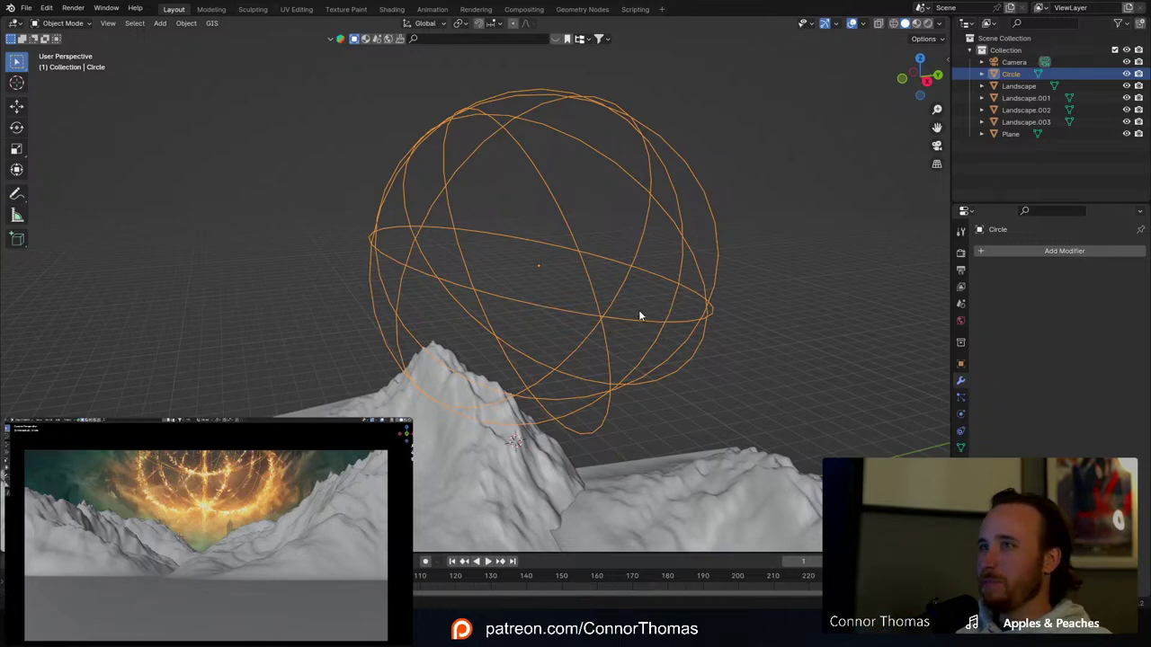
key("ctrl+s")
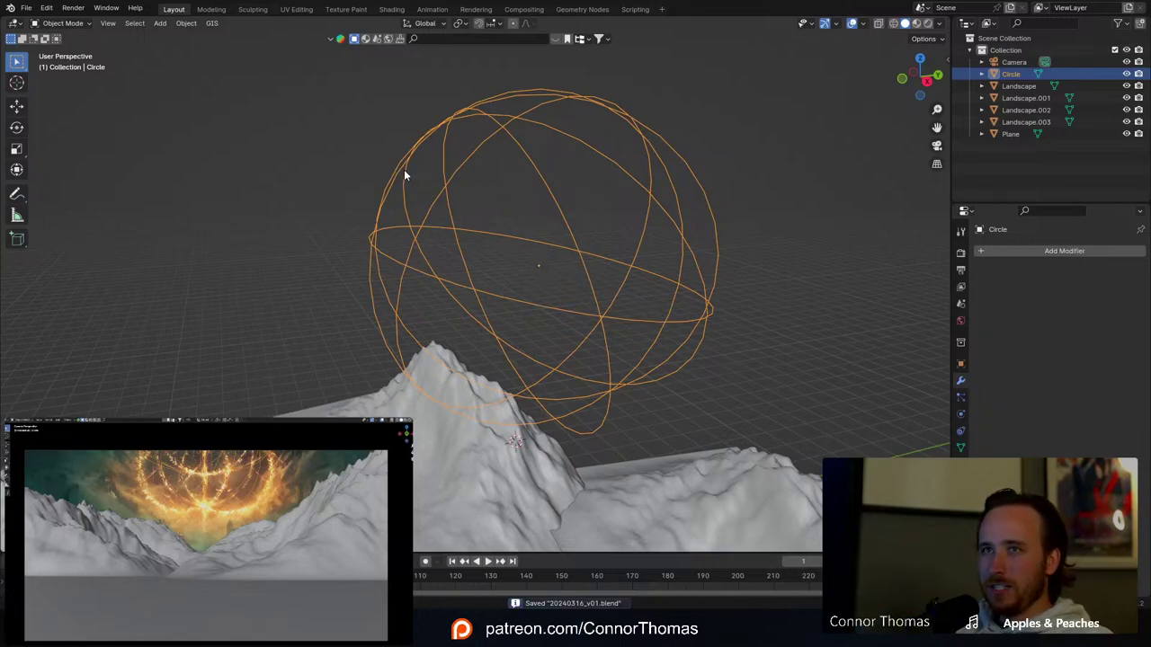
Step: Convert the ring mesh object to a curve, reselect it, and open its curve data properties
middle_click_drag(403, 175, 231, 116)
left_click(185, 22)
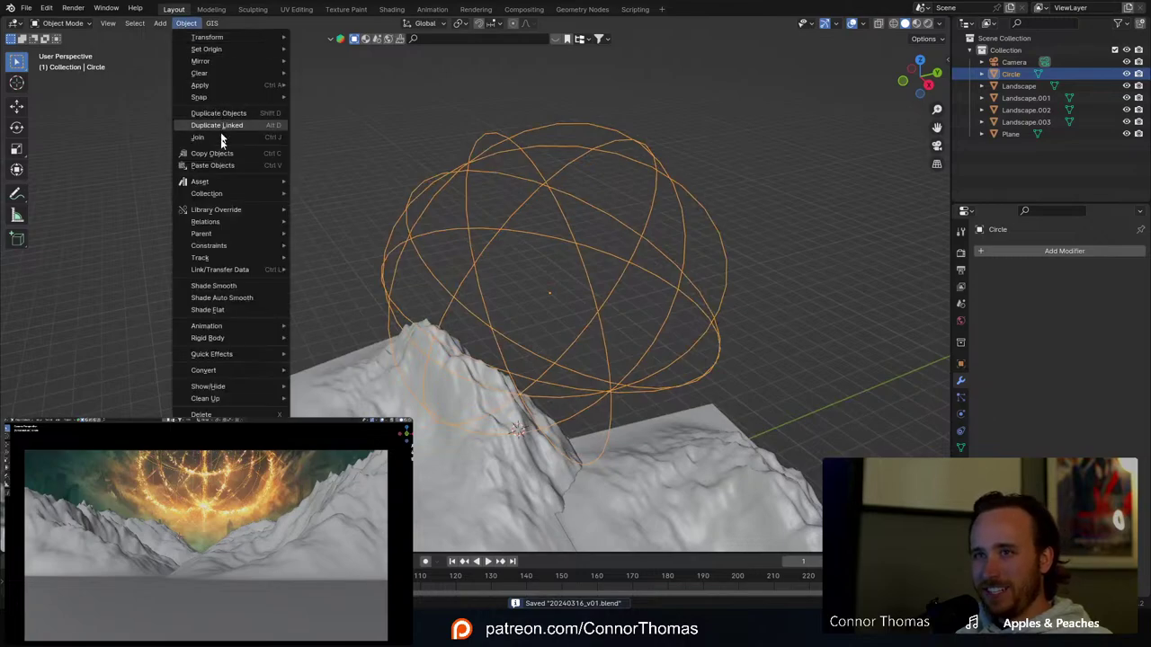
mouse_move(250, 210)
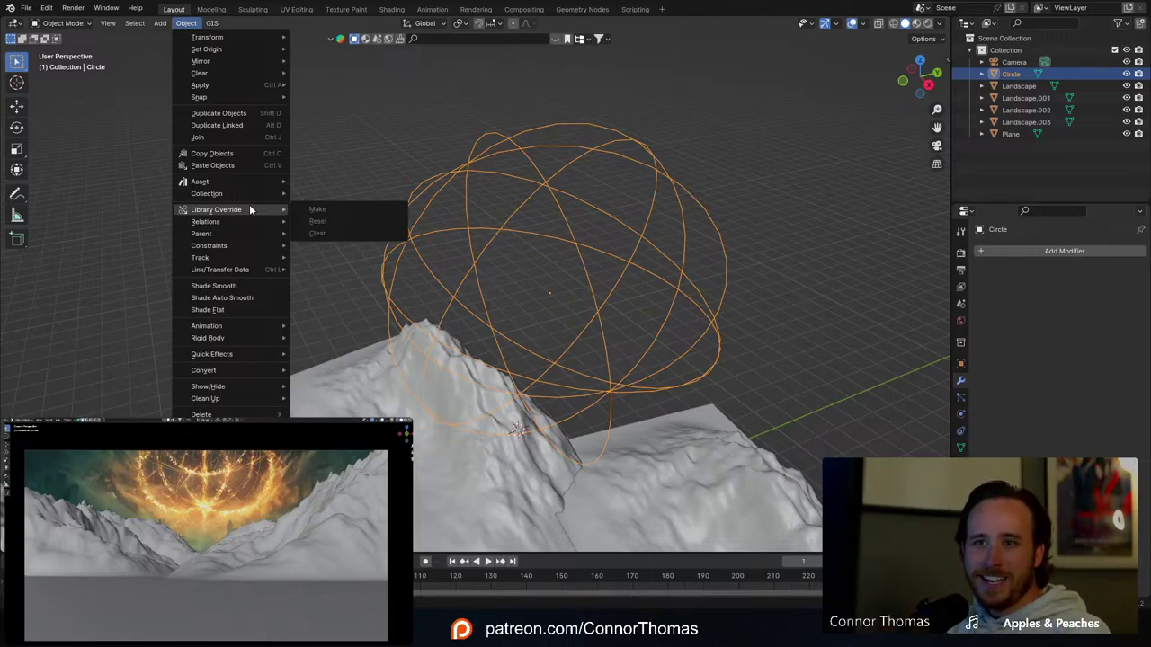
mouse_move(223, 358)
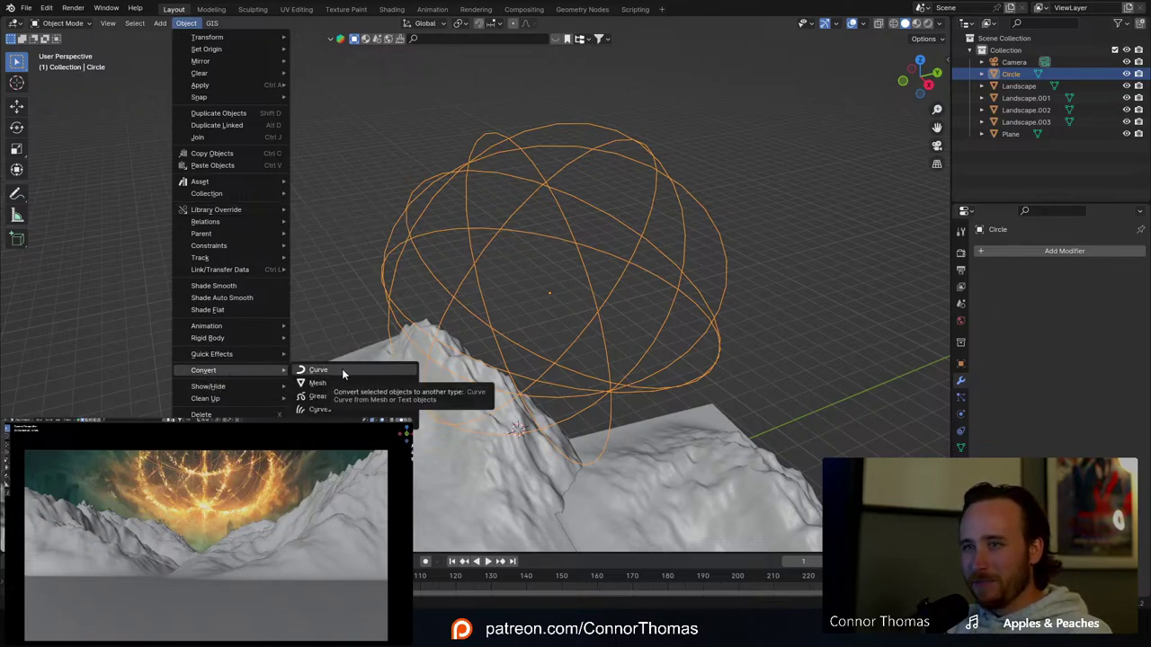
left_click(338, 370)
middle_click_drag(469, 260, 449, 180)
key("a")
key("alt+a")
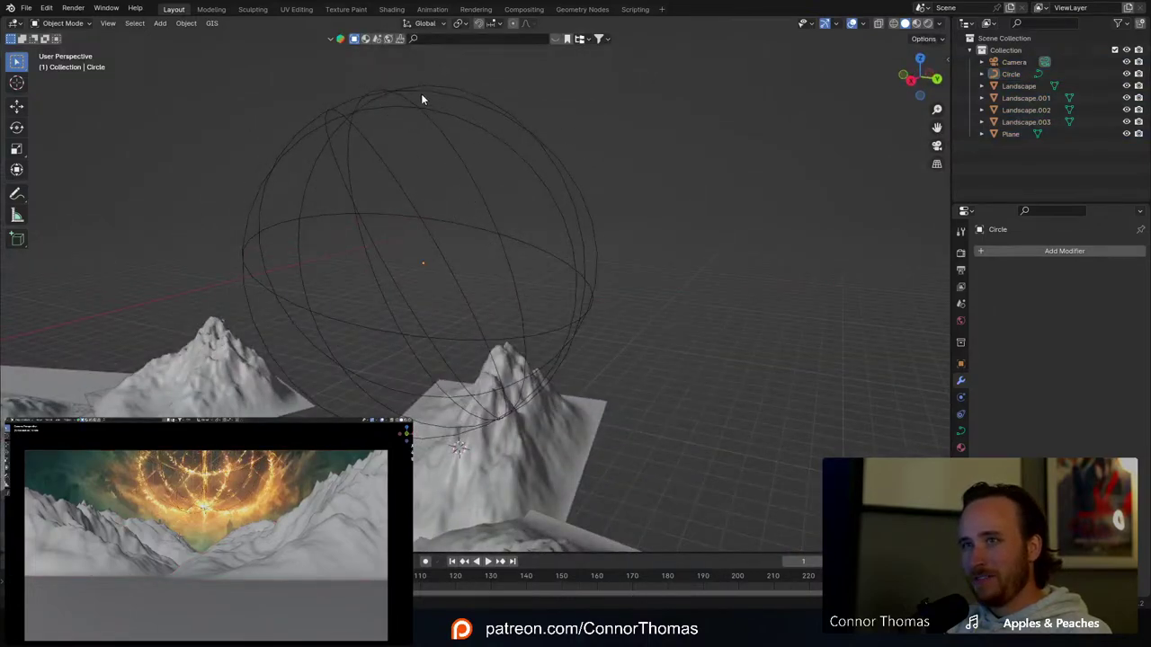
left_click(421, 93)
middle_click_drag(421, 94, 553, 153)
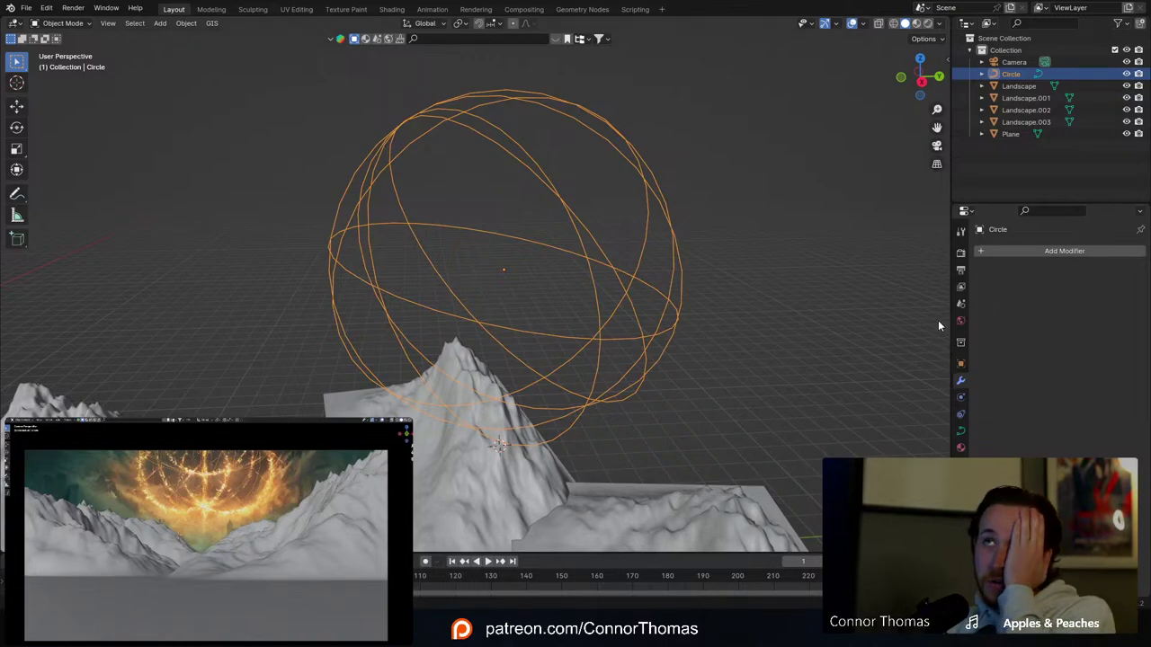
left_click(961, 431)
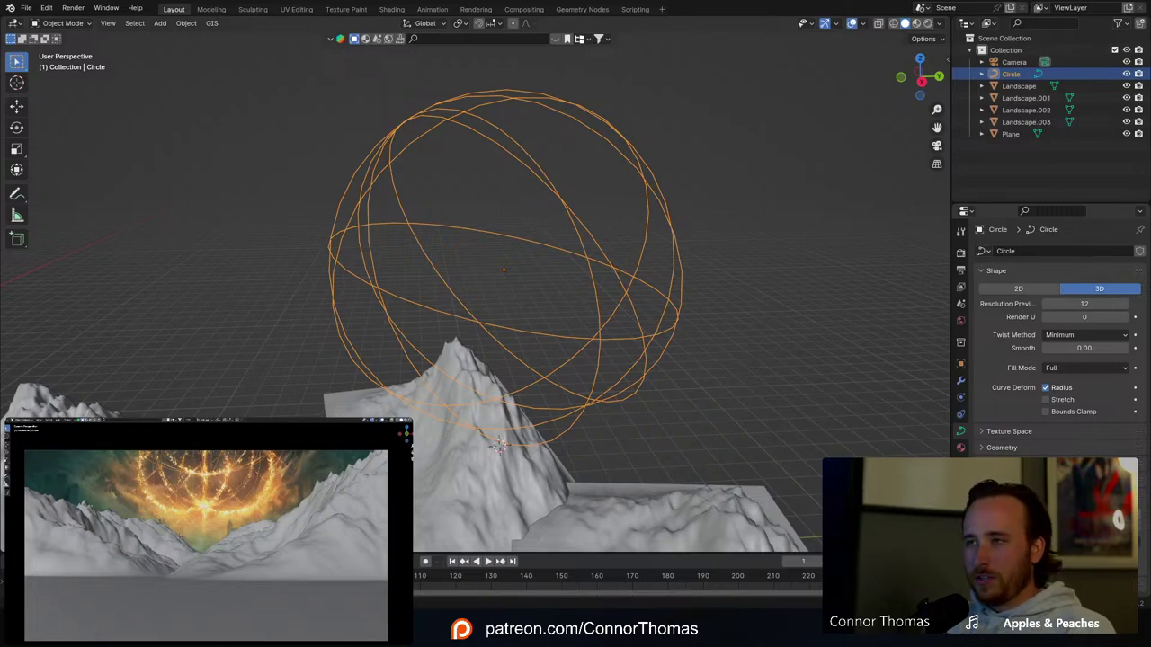
Step: Select the foreground mountain Landscape.001, put it in Sculpt Mode, and activate the Smooth brush in the camera view
mouse_move(435, 244)
middle_mouse_down()
mouse_move(465, 275)
mouse_move(428, 244)
mouse_move(452, 241)
middle_mouse_up()
scroll(465, 275, "down", 6)
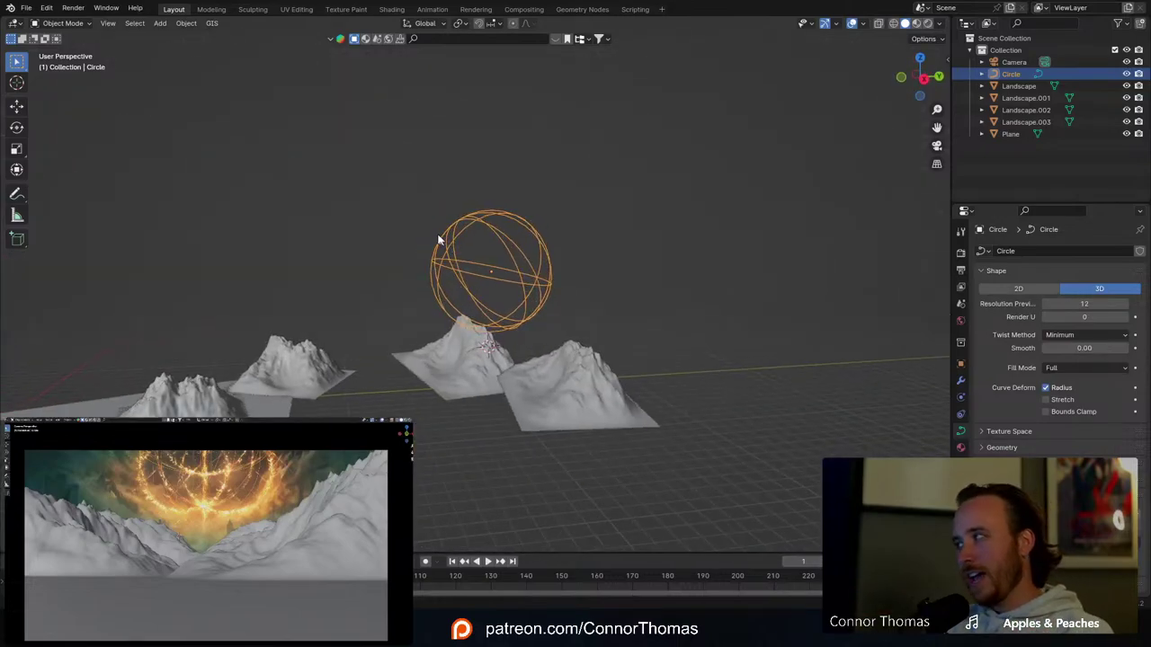
middle_click_drag(429, 239, 550, 429)
left_click(635, 428)
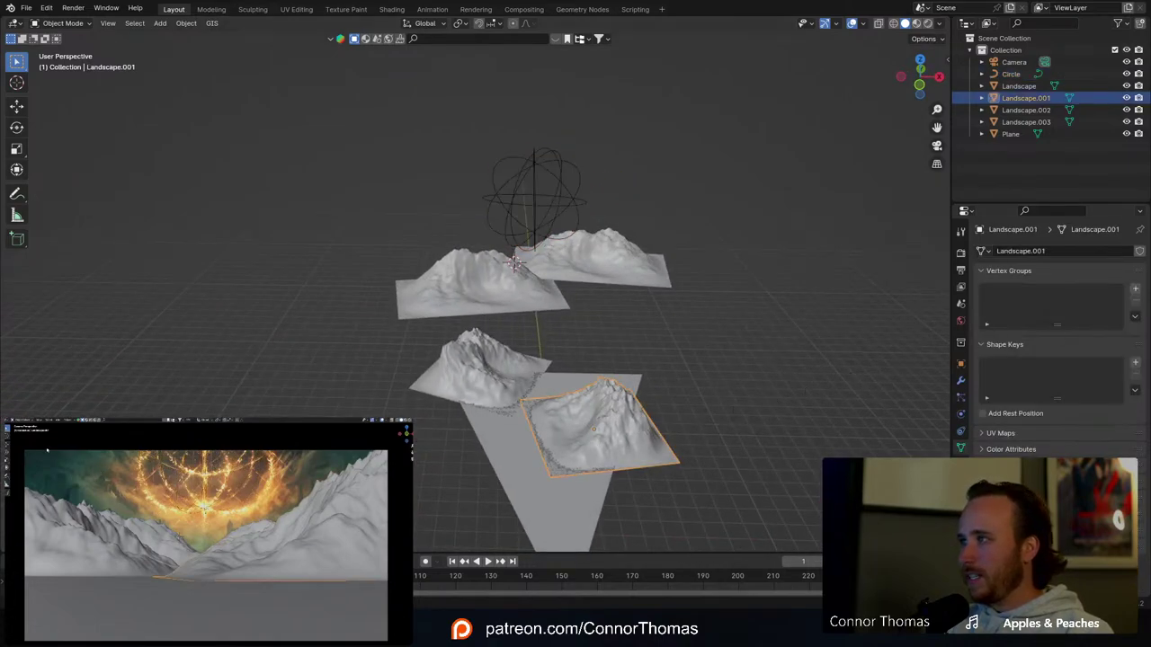
left_click(27, 421)
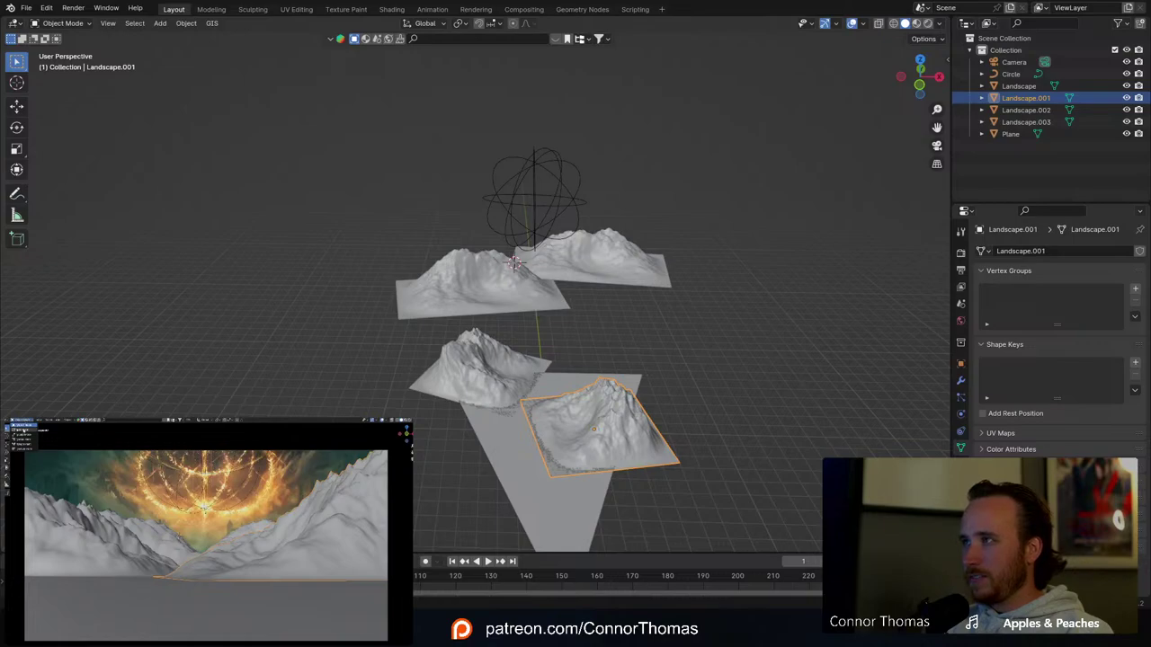
left_click(26, 435)
middle_click_drag(205, 531, 142, 534, "shift")
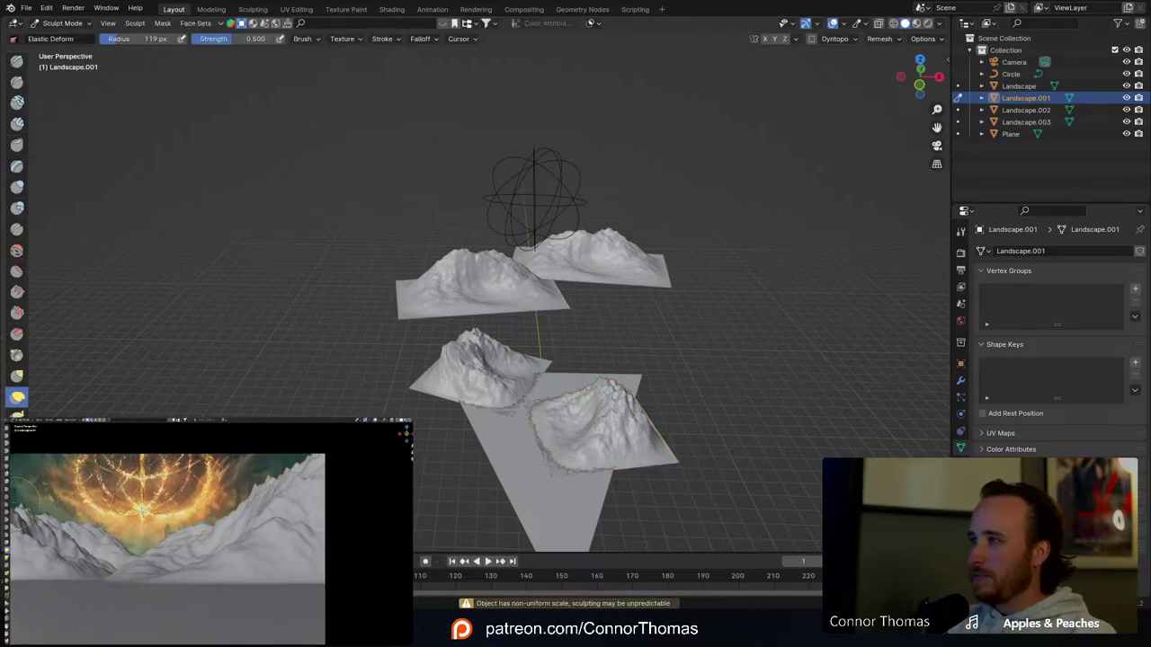
key("shift+s")
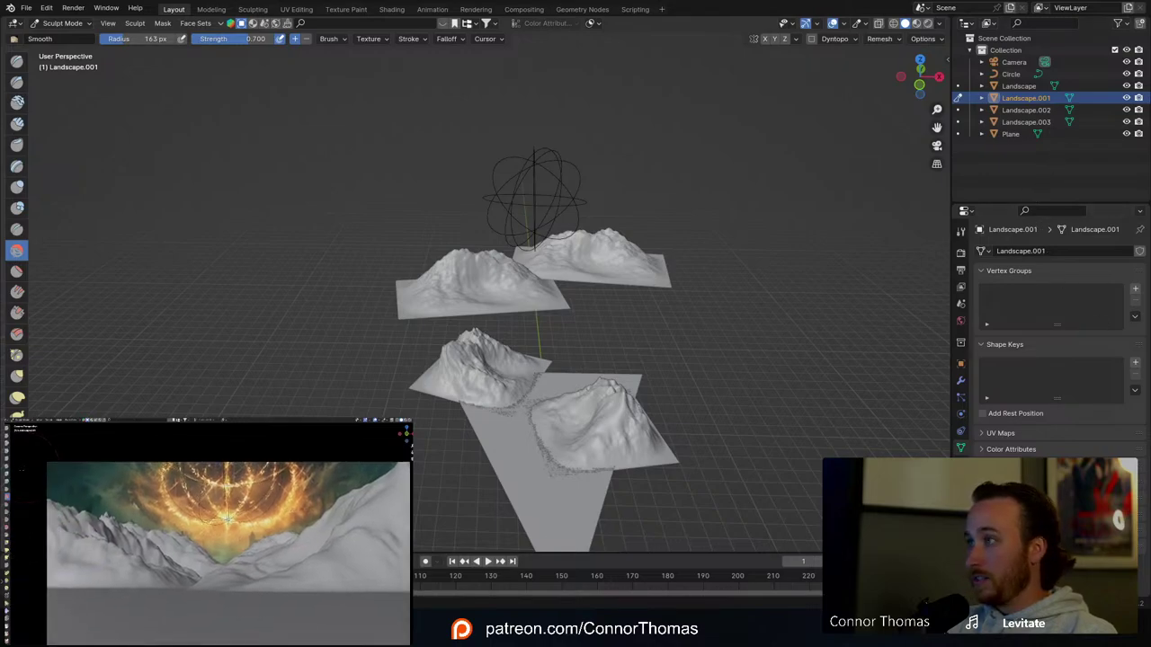
Step: Return to Object Mode and select the other foreground mountain, Landscape
left_click(22, 420)
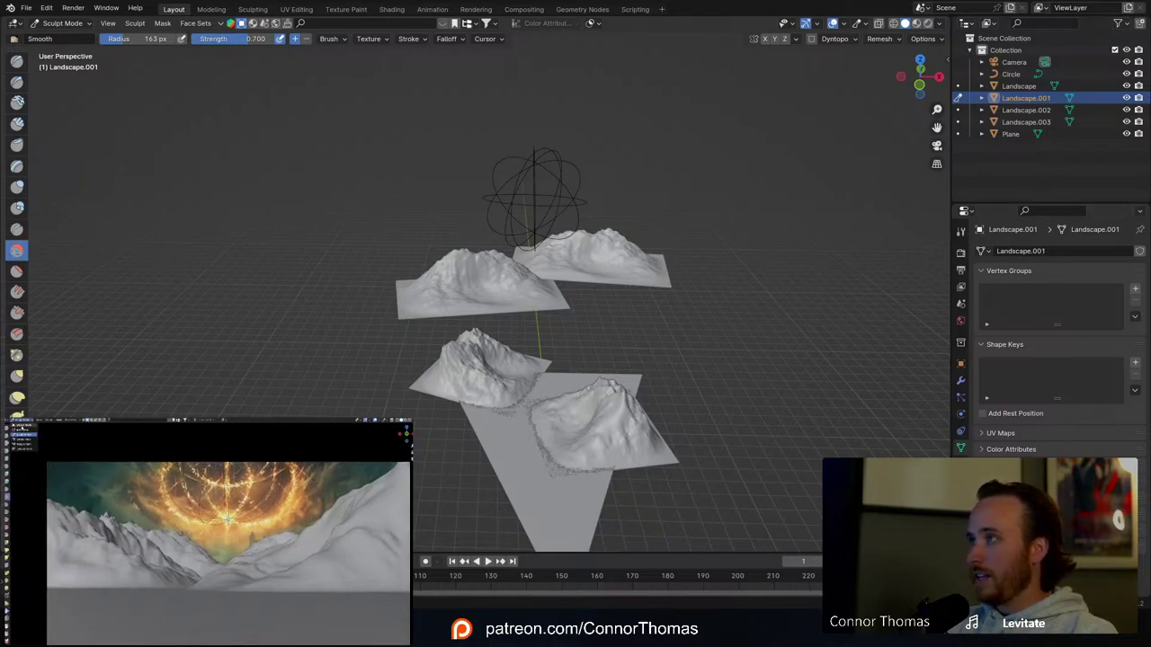
left_click(22, 427)
left_click(136, 566)
middle_click_drag(136, 565, 194, 559, "shift")
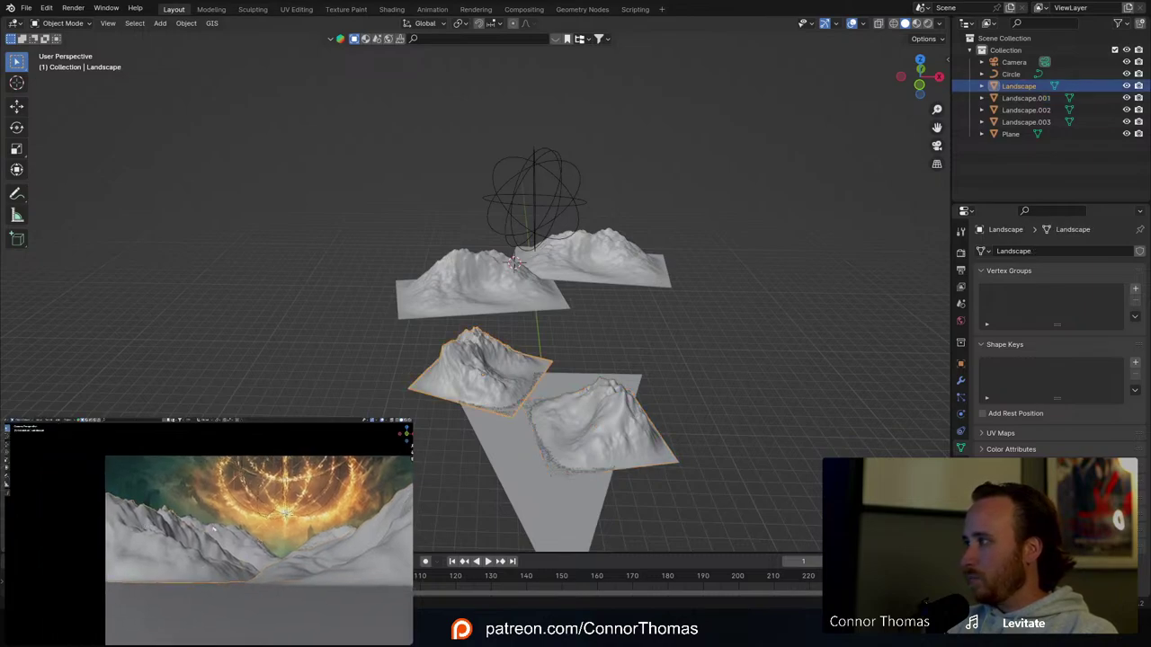
Step: Try to put Landscape, Landscape.002 and Landscape.003 into Sculpt Mode together
left_click(353, 547, "shift")
left_click(598, 256, "shift")
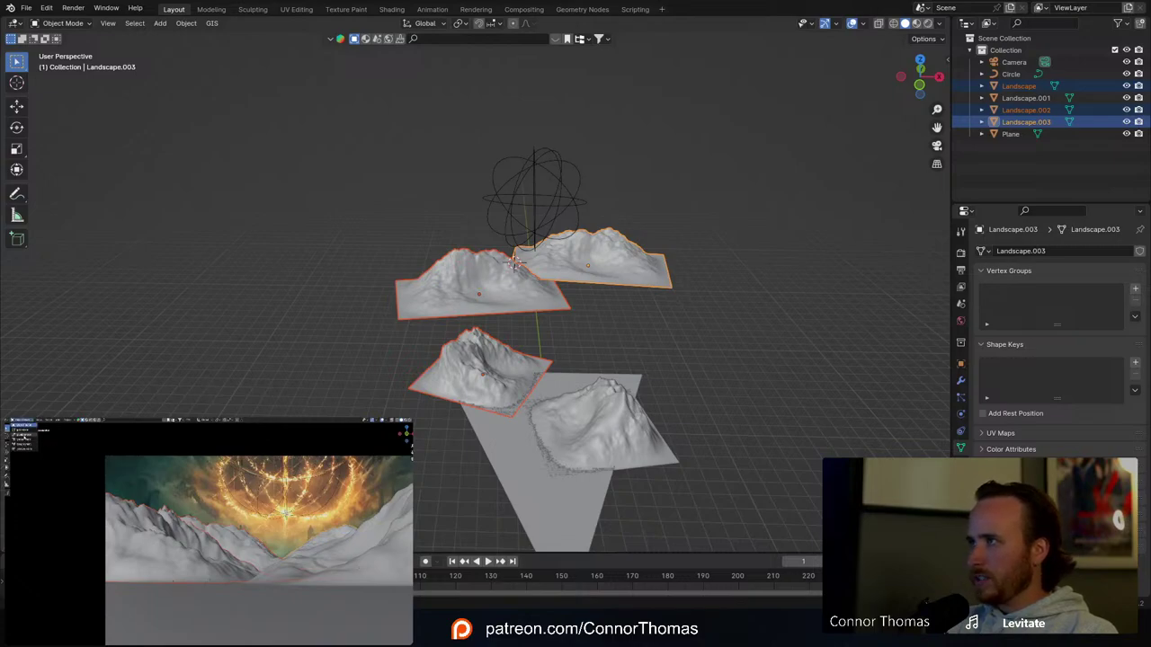
left_click(24, 435)
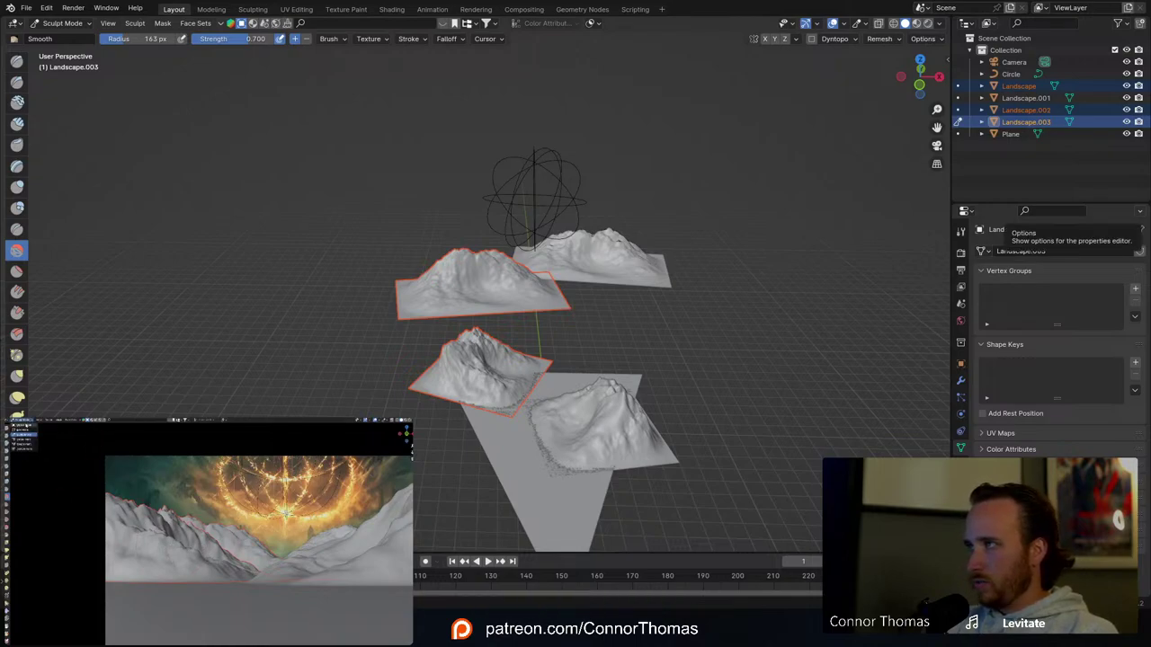
key("ctrl+Tab")
Step: Select only the Landscape mountain, soften its ridges with the Smooth brush in Sculpt Mode, and return to Object Mode
left_click(180, 559, "shift")
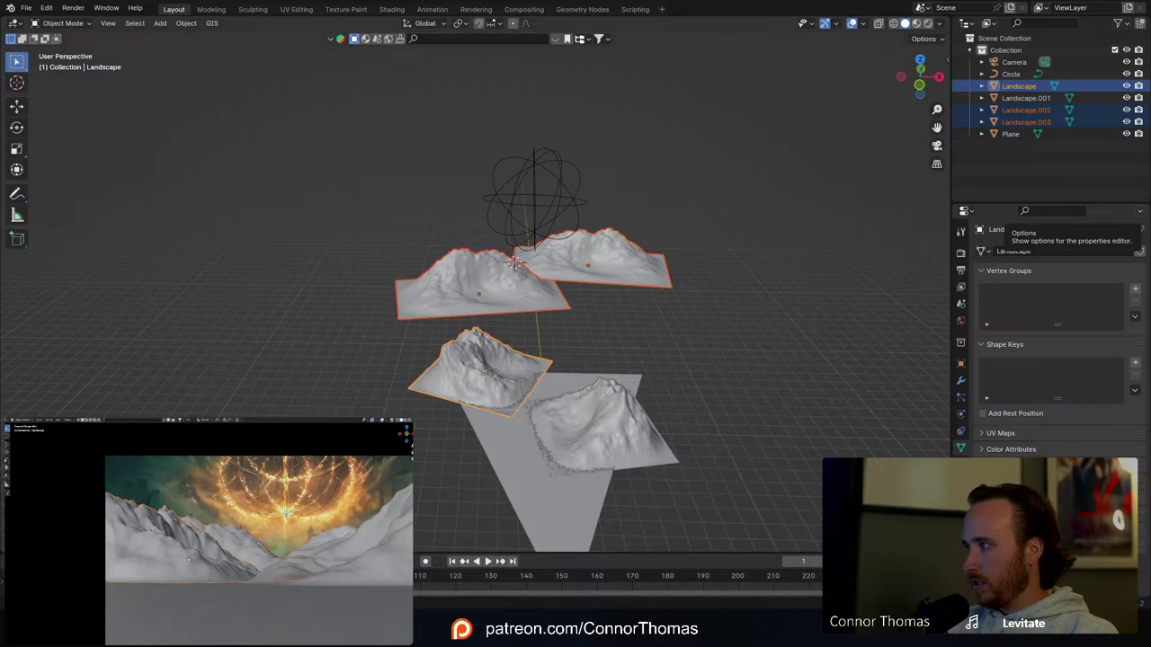
left_click(171, 556)
left_click(26, 420)
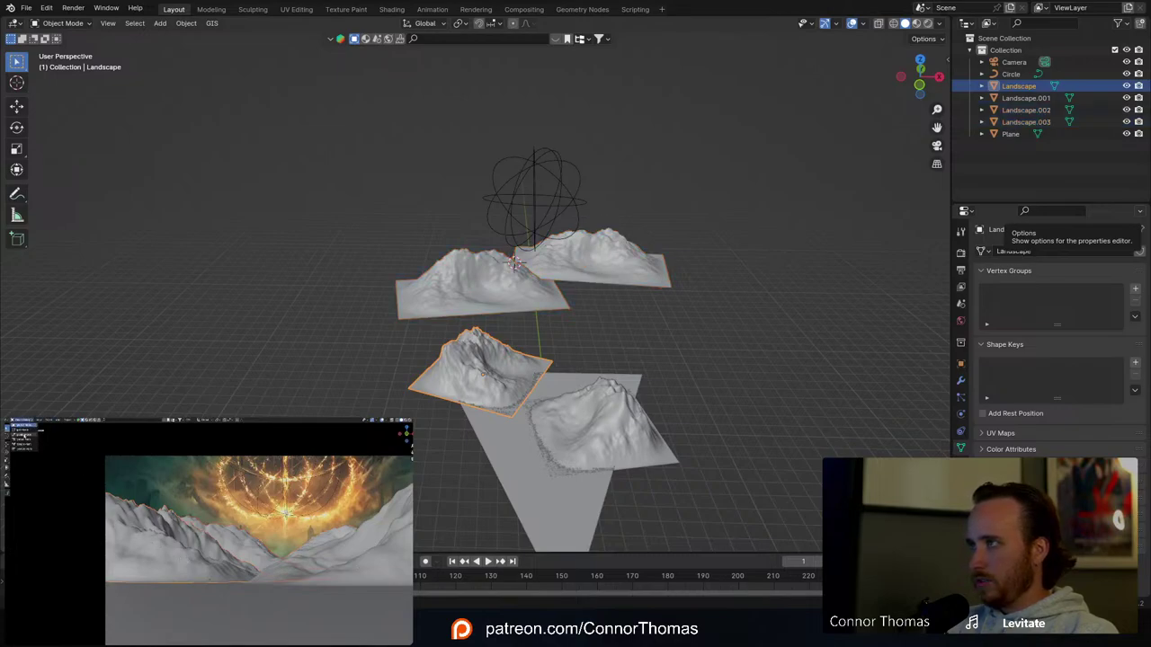
left_click(24, 437)
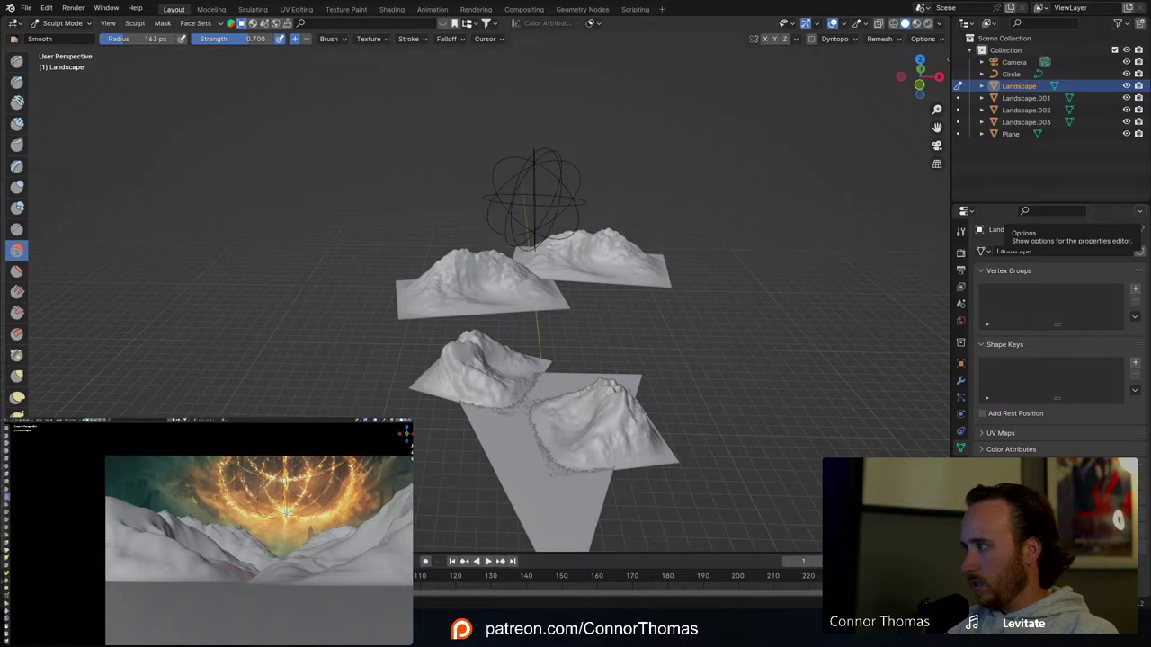
left_click(25, 420)
left_click(23, 426)
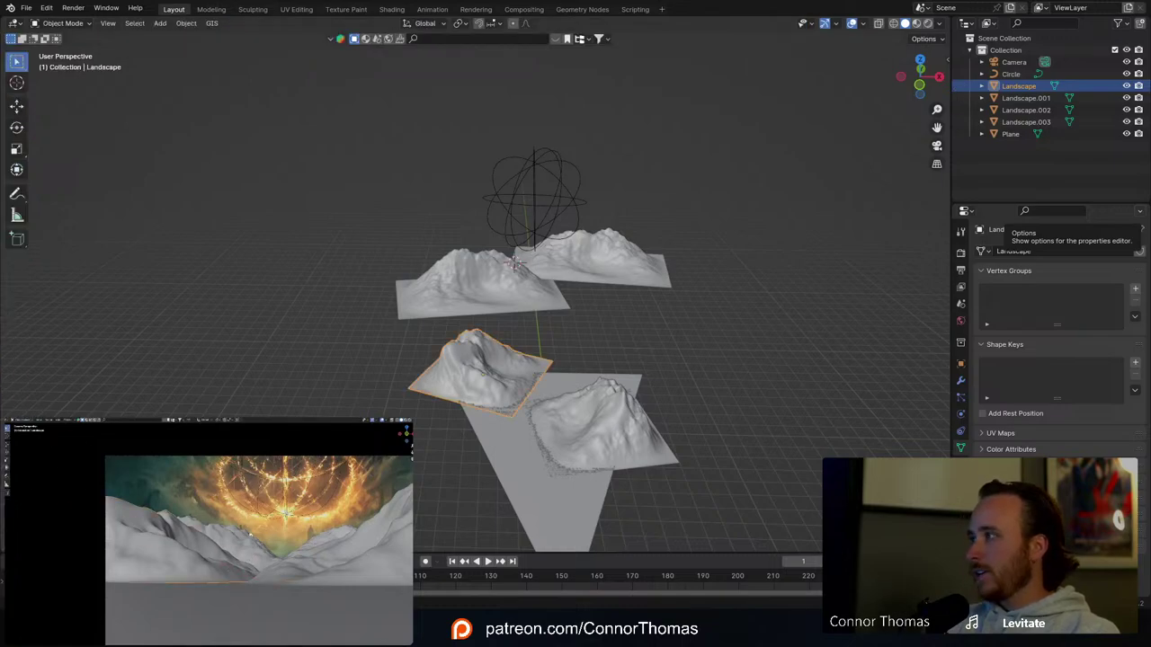
Step: Deselect everything, select only the Landscape mountain in the perspective view, and save the scene file
key("a")
key("a")
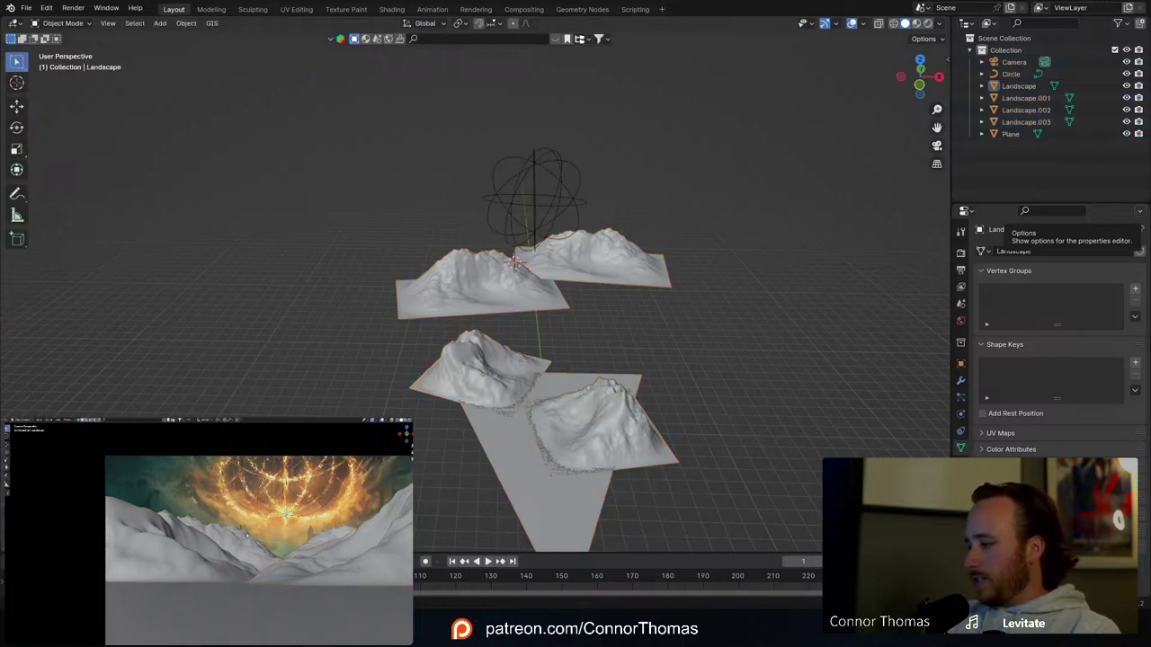
middle_click_drag(290, 546, 208, 537, "shift")
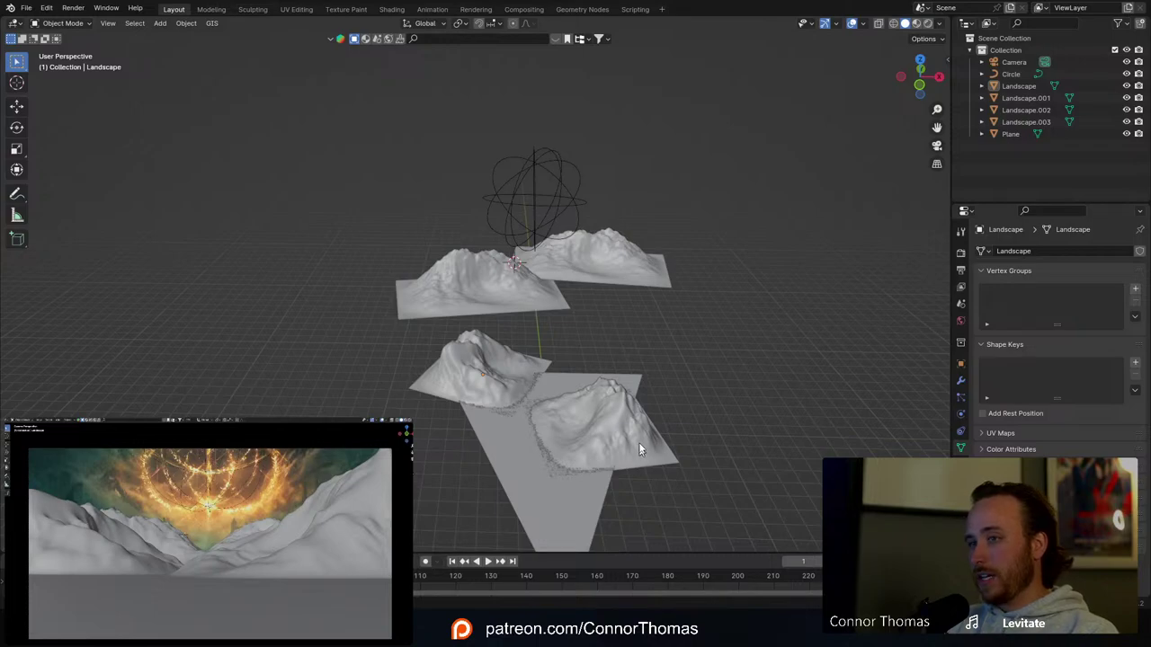
middle_click_drag(638, 441, 642, 125, "shift")
scroll(642, 128, "down", 6)
left_click(518, 257)
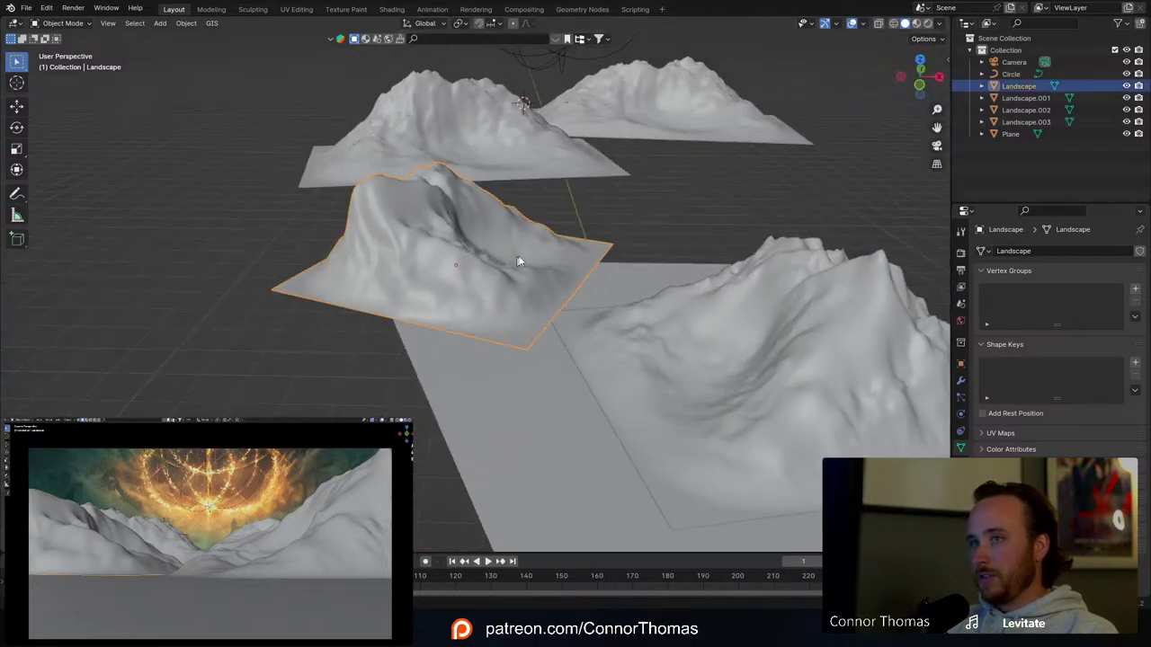
key("ctrl+s")
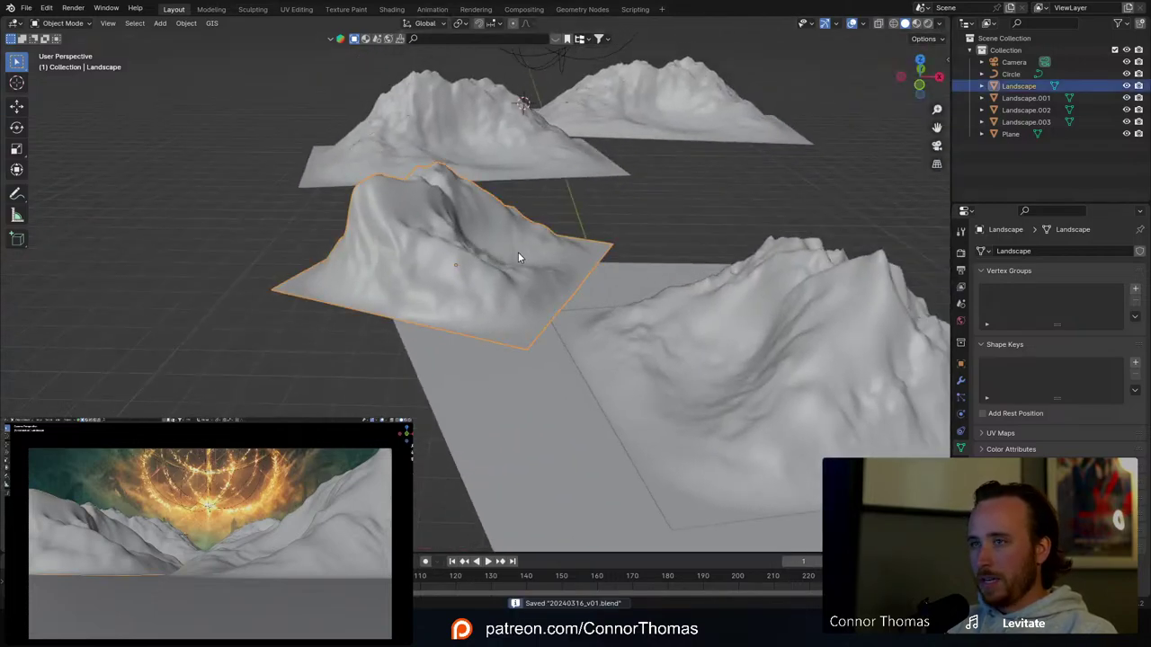
Step: Add a particle system to the Landscape mountain and set its type to Hair
left_click(960, 397)
left_click(1139, 252)
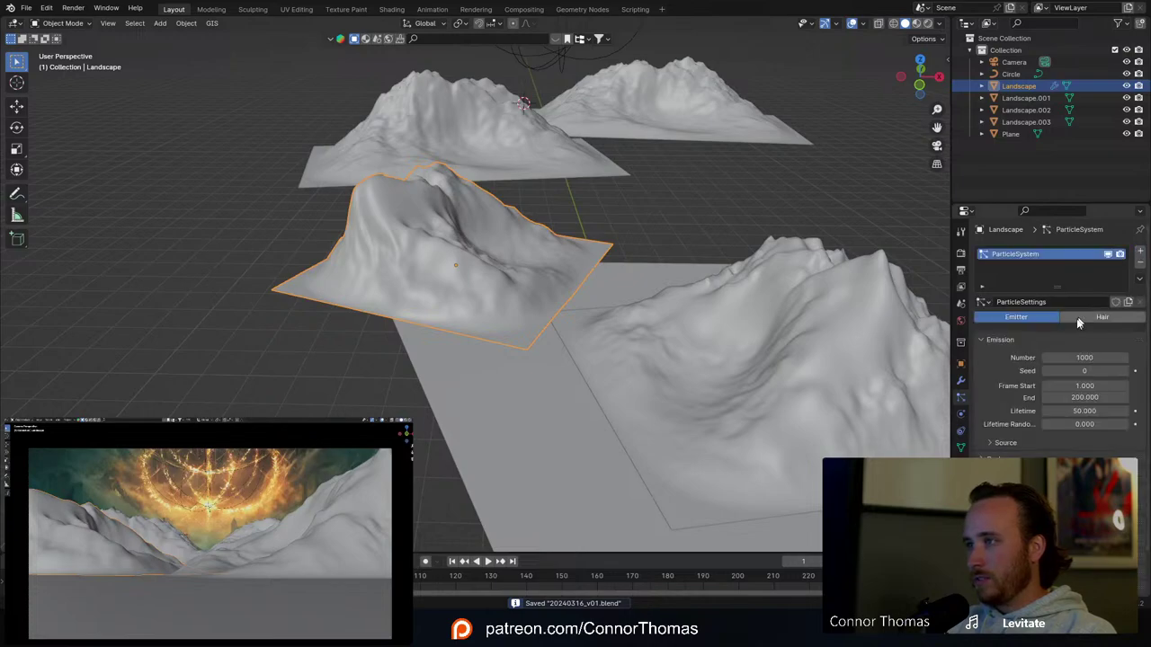
left_click(1102, 318)
scroll(504, 211, "up", 8)
scroll(509, 279, "down", 6)
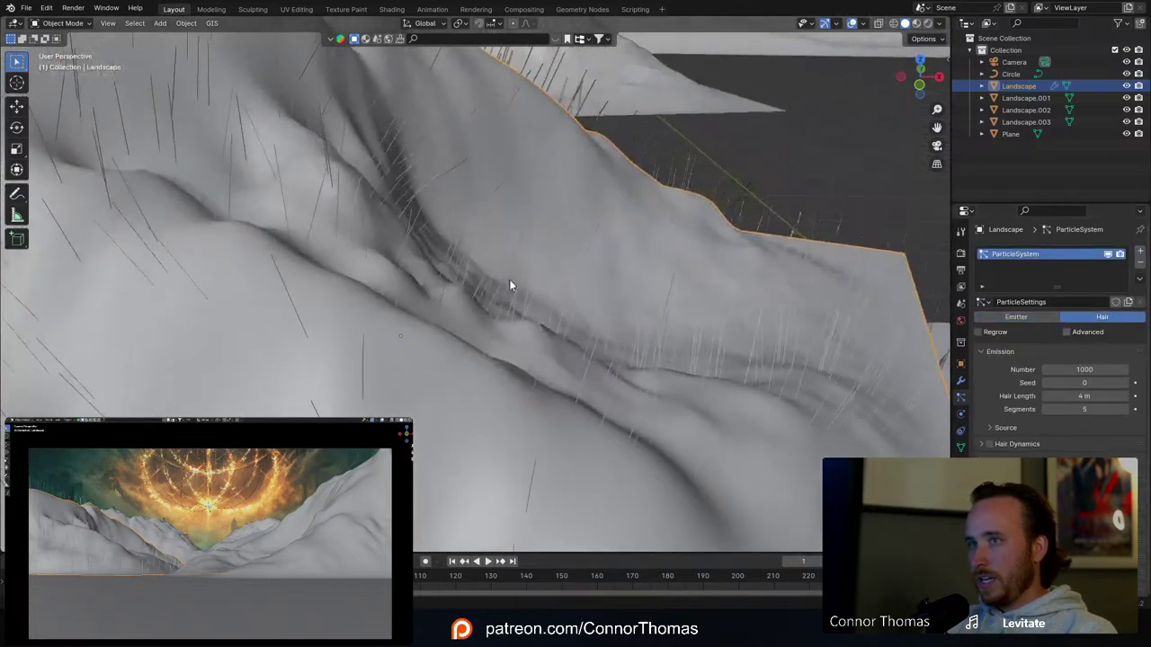
middle_click_drag(530, 255, 548, 230)
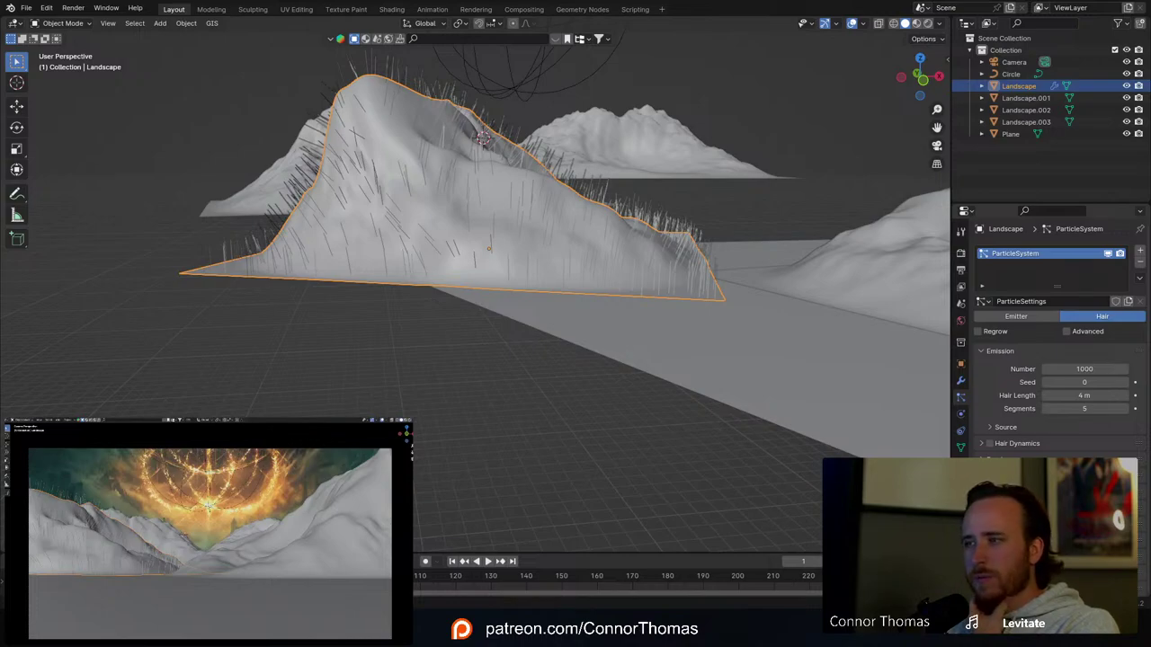
Step: Look through the hair particle settings and enable the Advanced option
scroll(1053, 360, "down", 3)
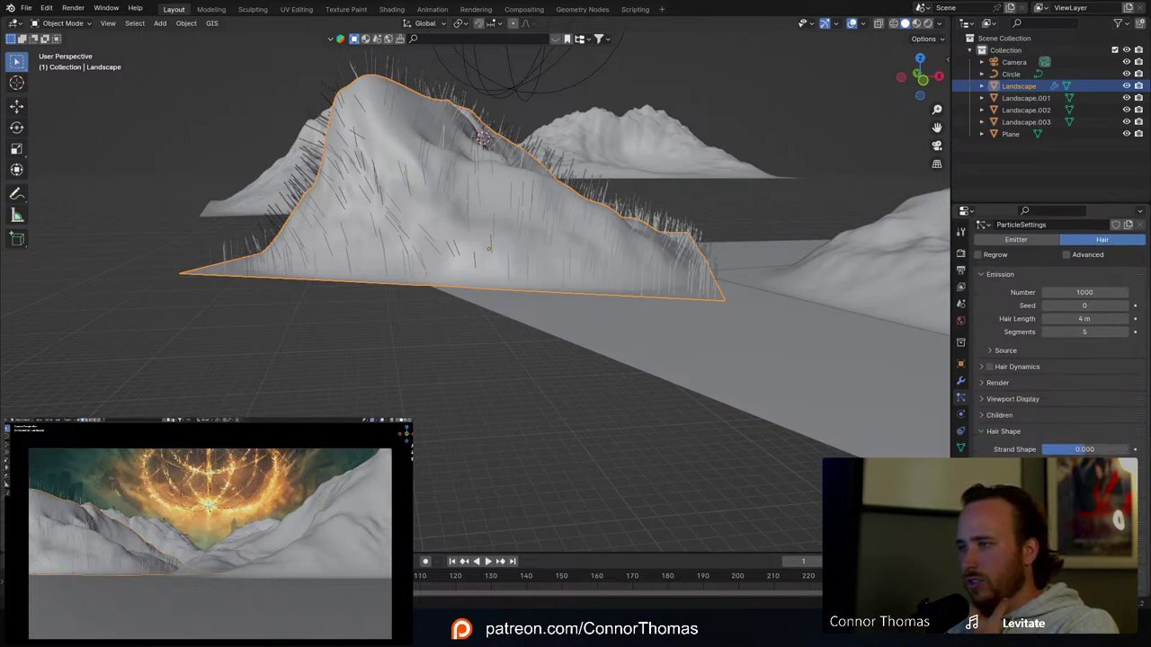
scroll(1048, 342, "down", 5)
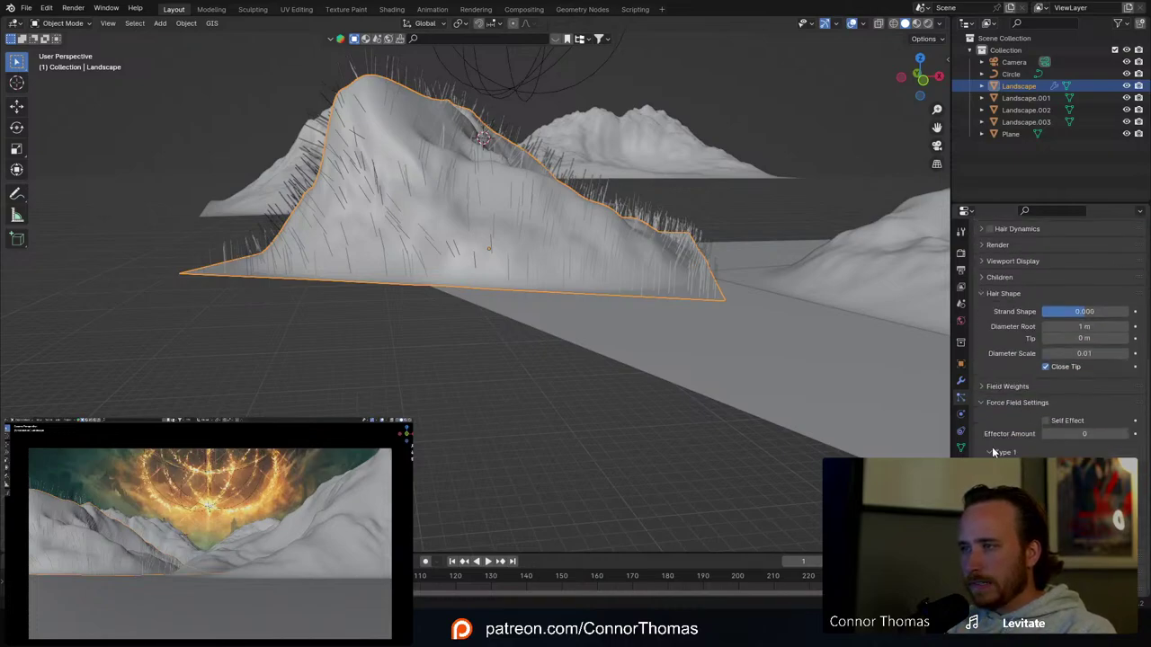
scroll(980, 404, "up", 8)
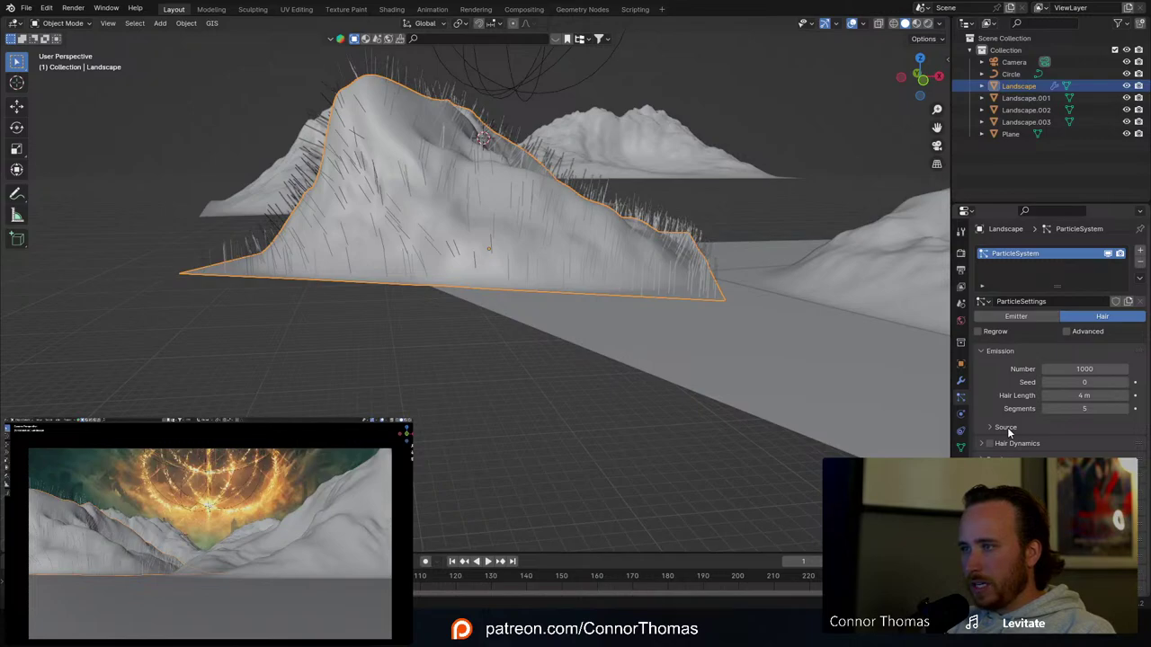
left_click(1066, 331)
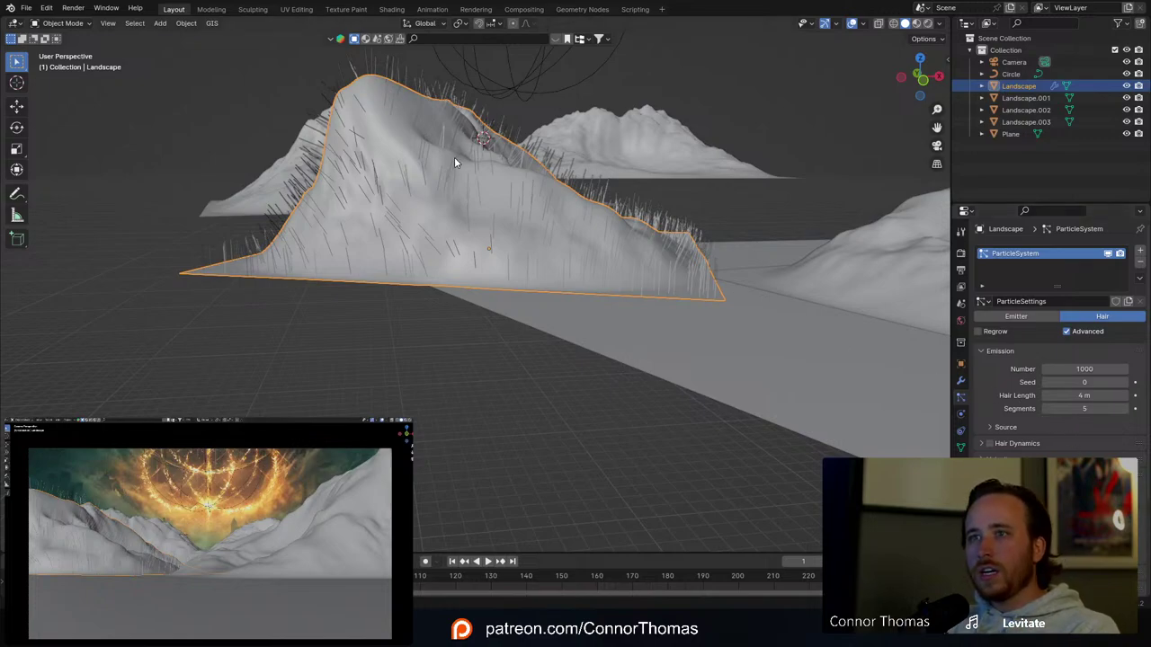
Step: Glance at the Castle Ruins assets in Quixel Bridge and examine the hair on the mountain from several angles in Blender
middle_click_drag(454, 157, 489, 225)
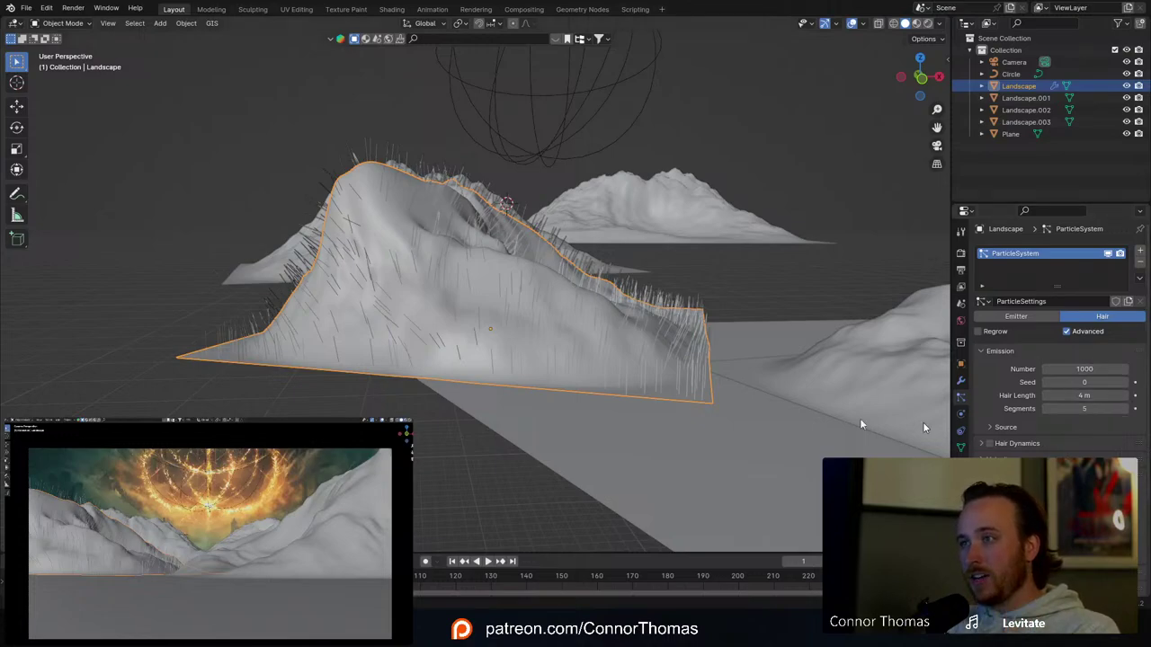
key("alt+Tab")
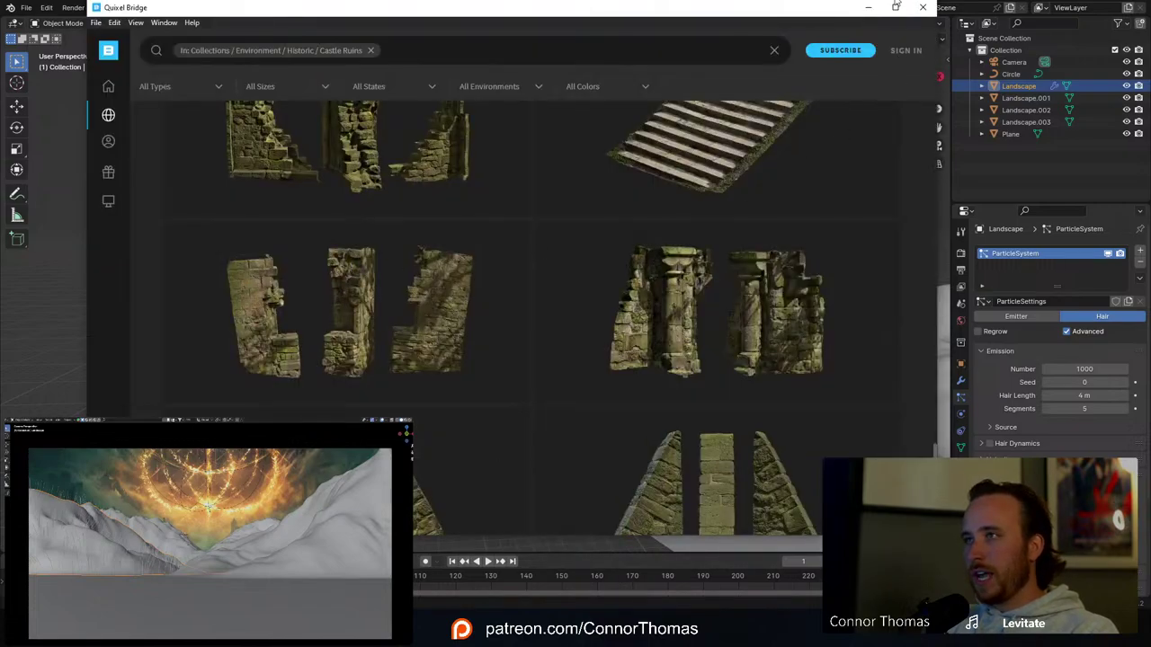
key("alt+Tab")
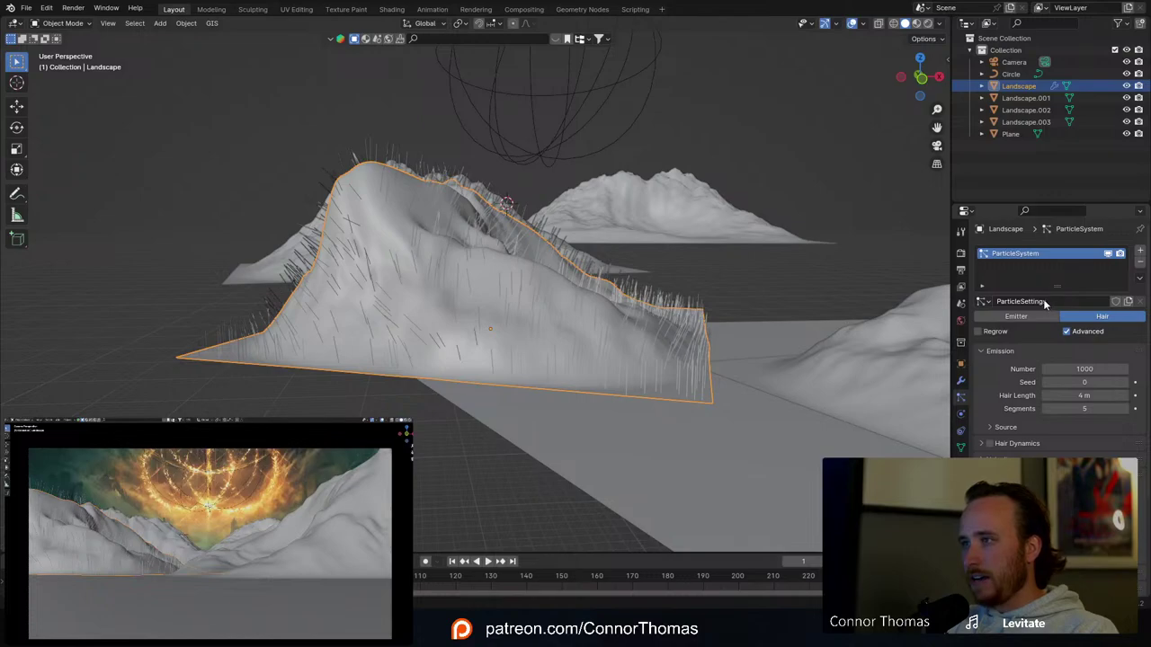
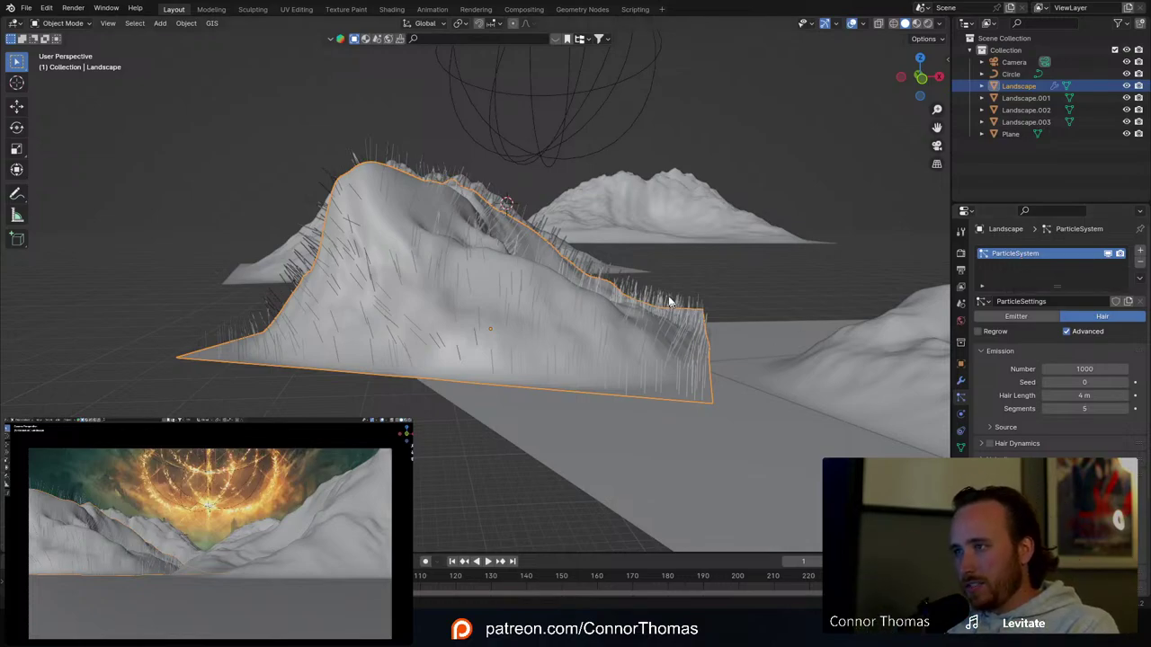
middle_click_drag(669, 301, 633, 300)
scroll(536, 266, "up", 4)
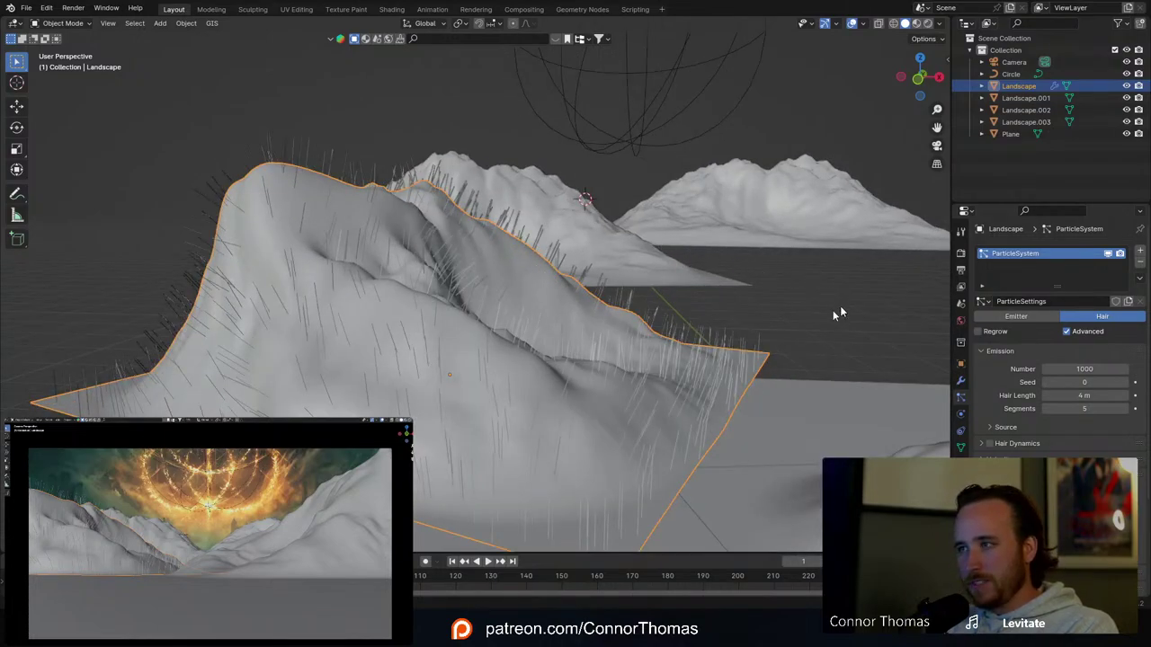
middle_click_drag(748, 359, 744, 350)
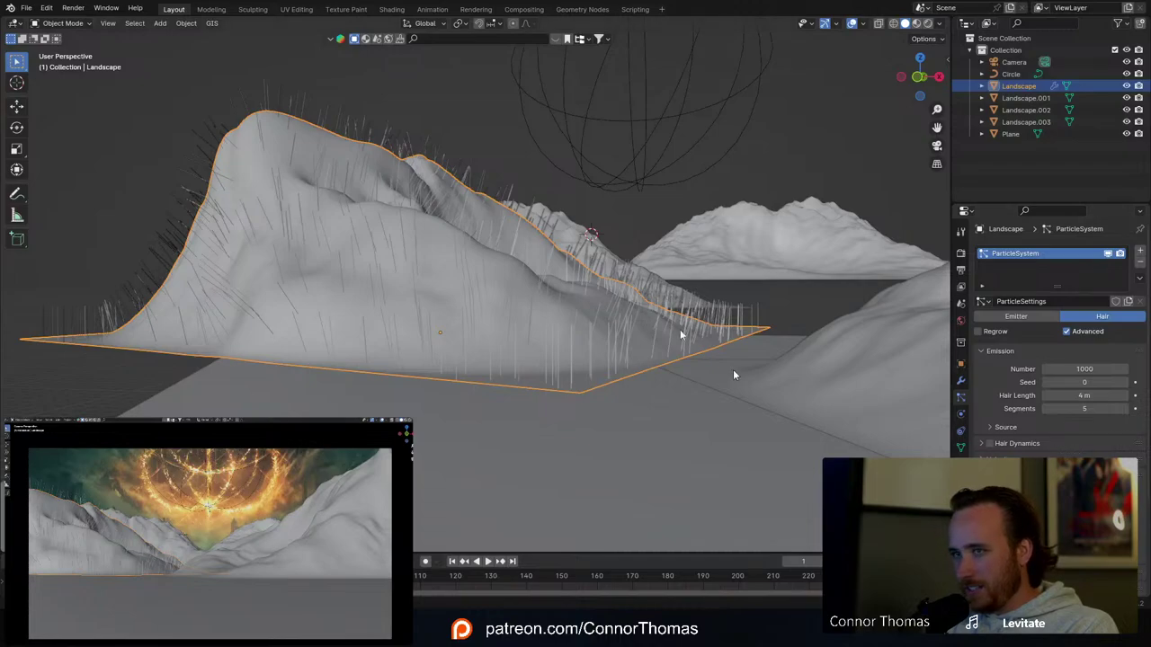
Step: Put the Landscape mountain in Particle Edit mode with wireframe shading and enlarge the Comb brush radius to 277 px
left_click(59, 24)
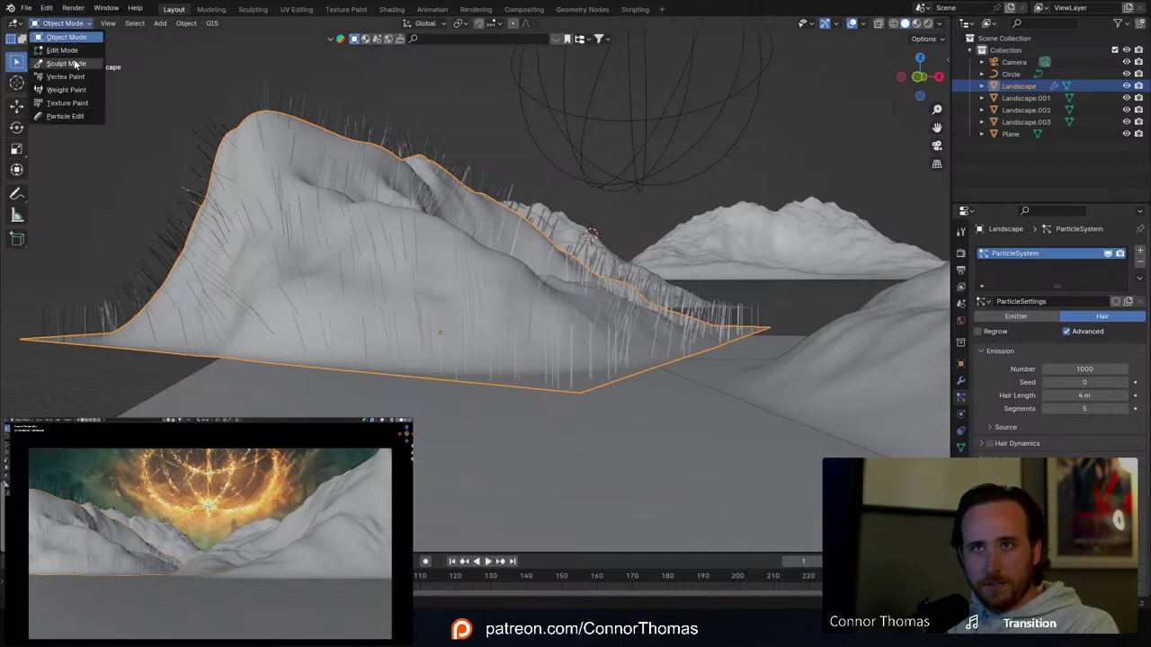
left_click(64, 116)
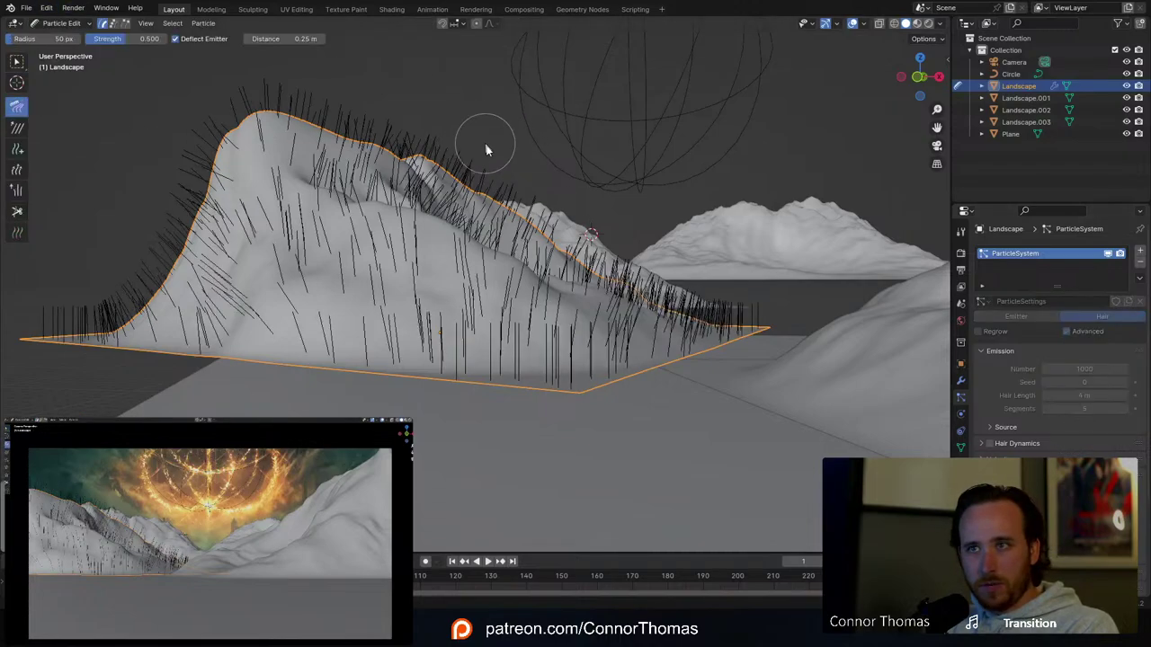
mouse_move(485, 143)
middle_mouse_down()
mouse_move(475, 175)
mouse_move(481, 165)
middle_mouse_up()
key("z")
left_click(389, 164)
key("f")
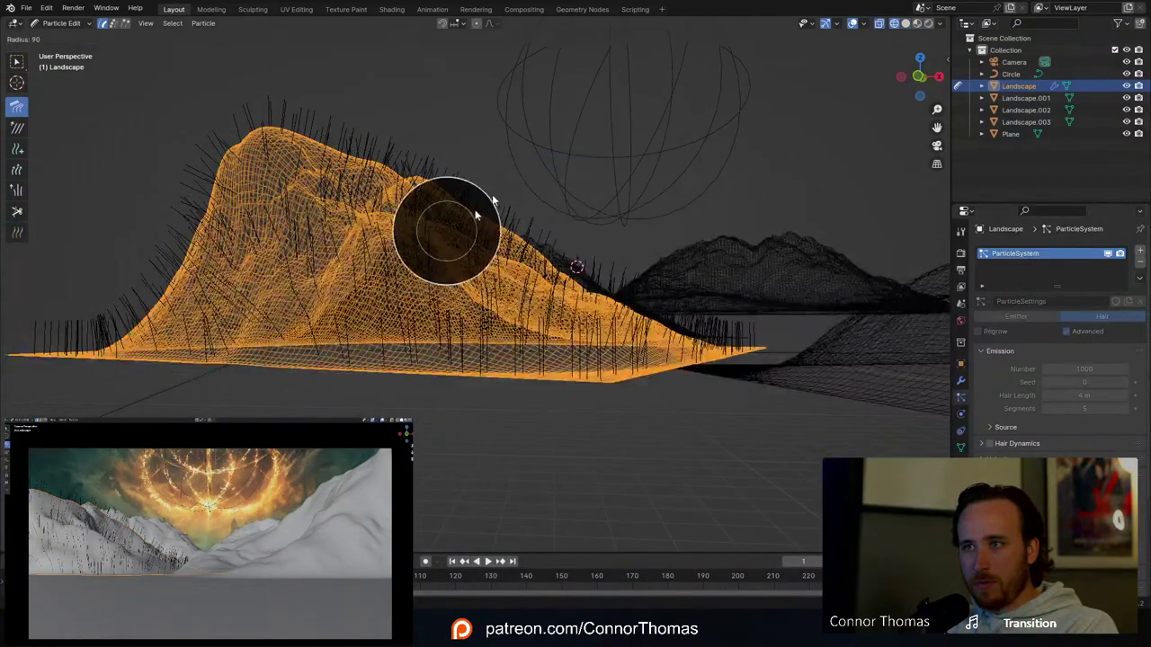
left_click(604, 185)
Step: Comb the hair strands upward across the whole mountain with the large brush
left_click_drag(627, 310, 622, 222)
left_click_drag(375, 235, 372, 156)
mouse_move(249, 298)
left_mouse_down()
mouse_move(267, 134)
mouse_move(149, 337)
mouse_move(131, 214)
mouse_move(151, 128)
left_mouse_up()
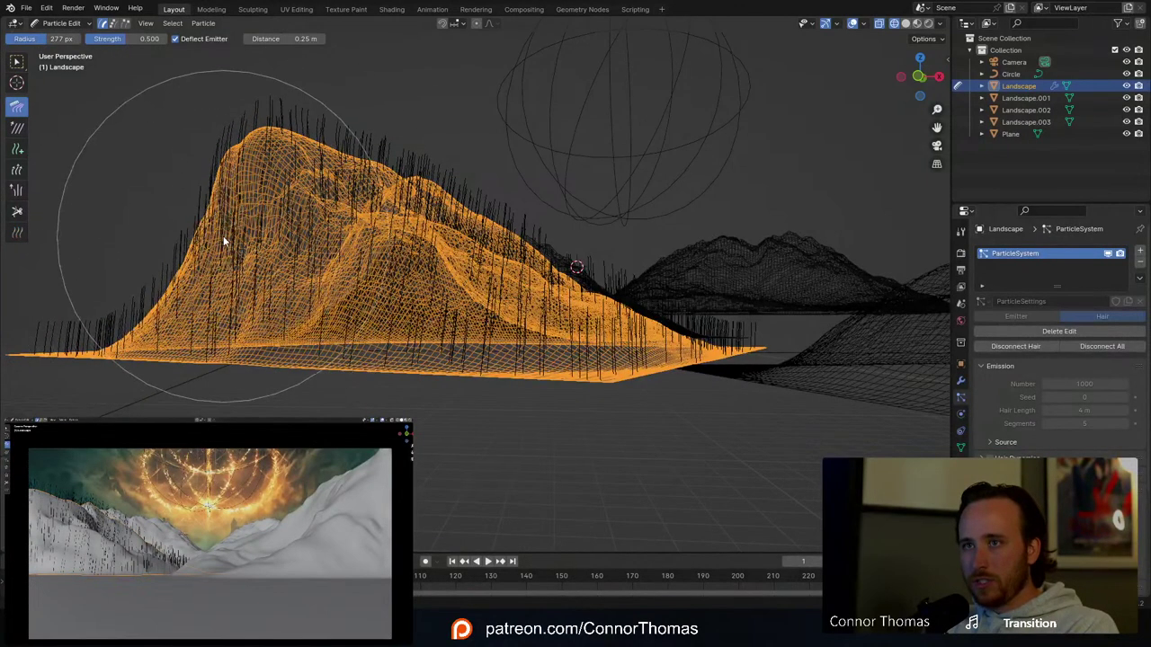
Step: Comb the hairs upright in the front orthographic view with the brush radius at 476 px, and return to Object Mode
key("KP_1")
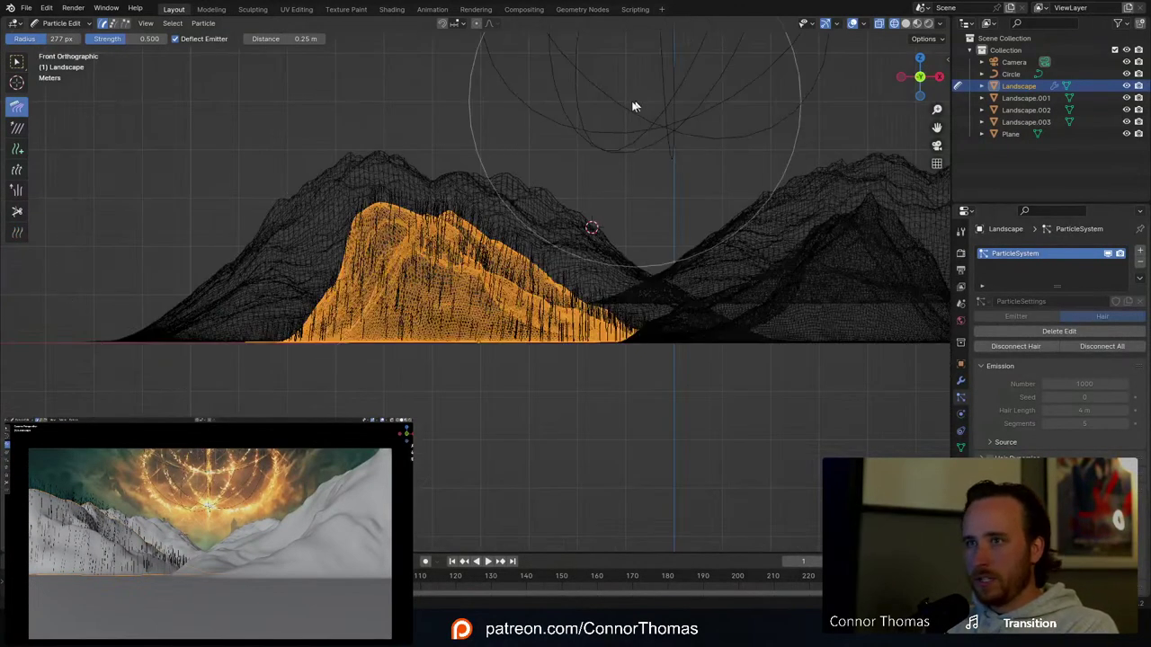
scroll(522, 341, "down", 3)
key("f")
left_click(632, 304)
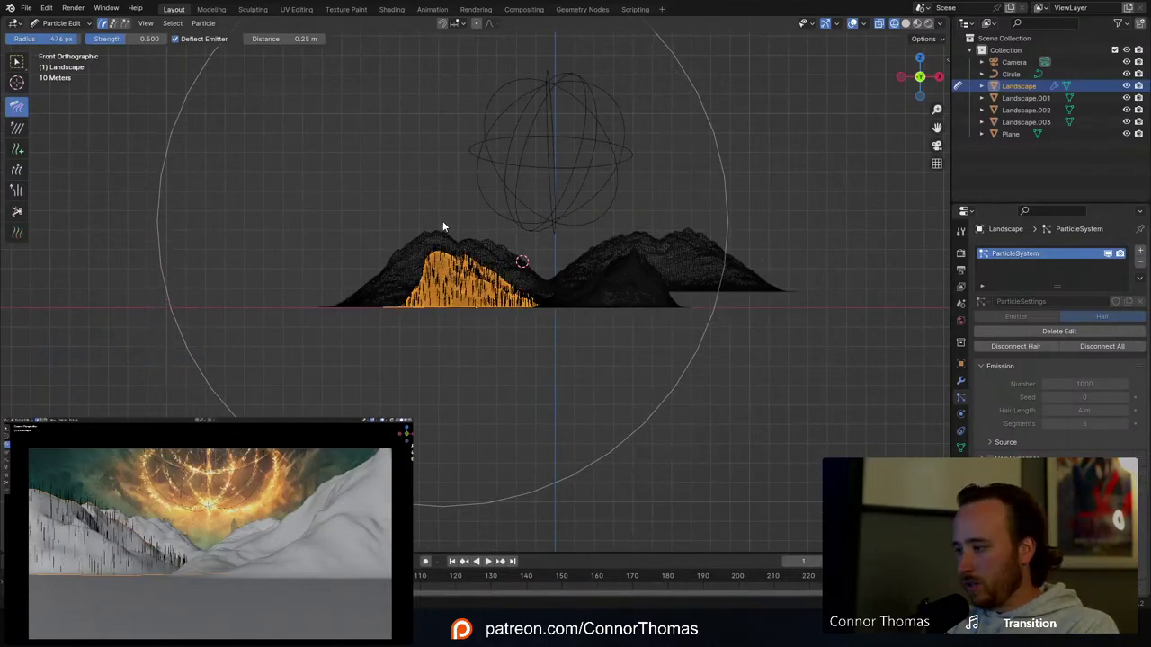
left_click(59, 23)
left_click(78, 39)
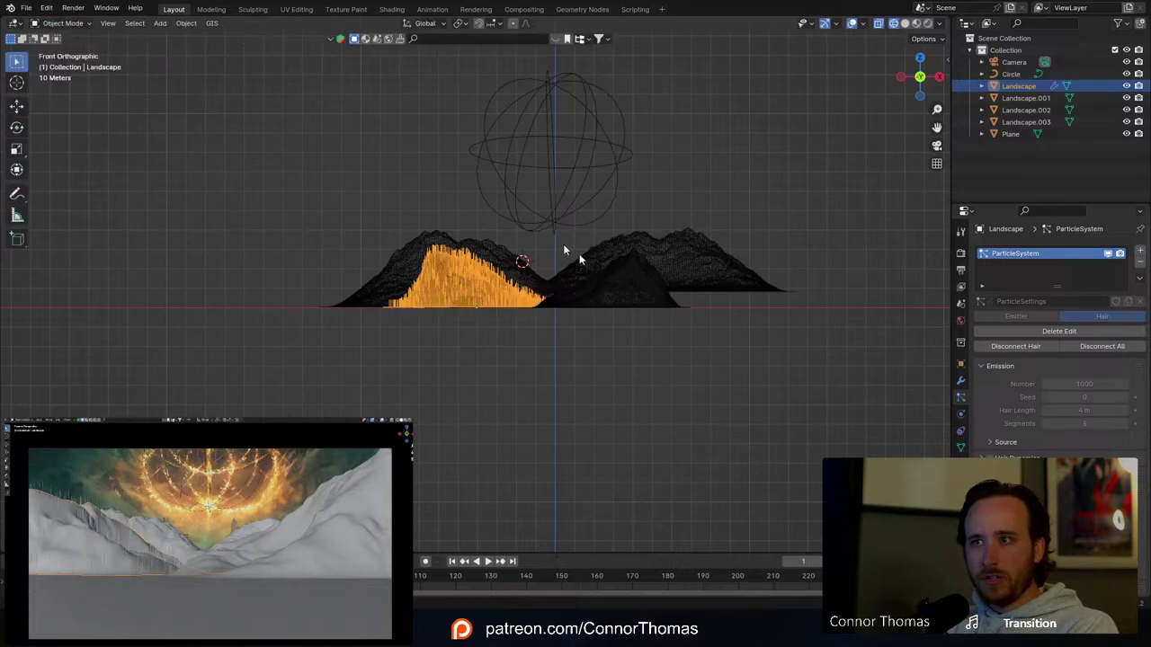
Step: Switch the viewport back to solid shading and inspect the combed hairs on the mountain from several angles
mouse_move(566, 250)
middle_mouse_down()
mouse_move(498, 340)
mouse_move(477, 340)
mouse_move(619, 278)
mouse_move(621, 252)
middle_mouse_up()
key("shift+z")
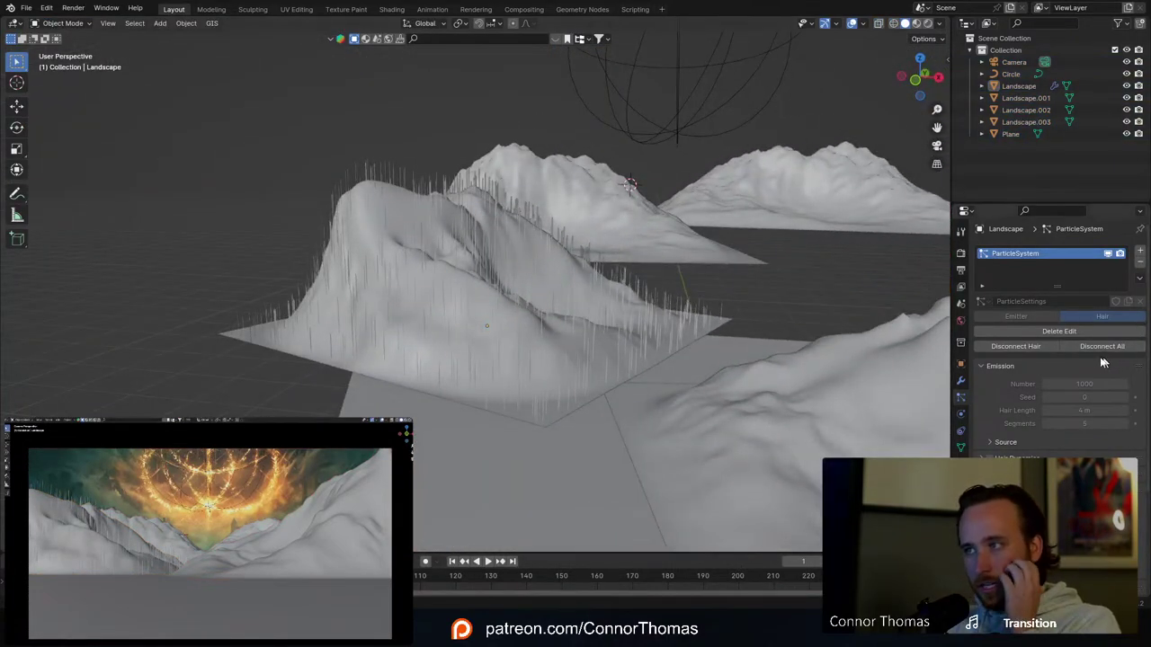
middle_click_drag(510, 340, 575, 336)
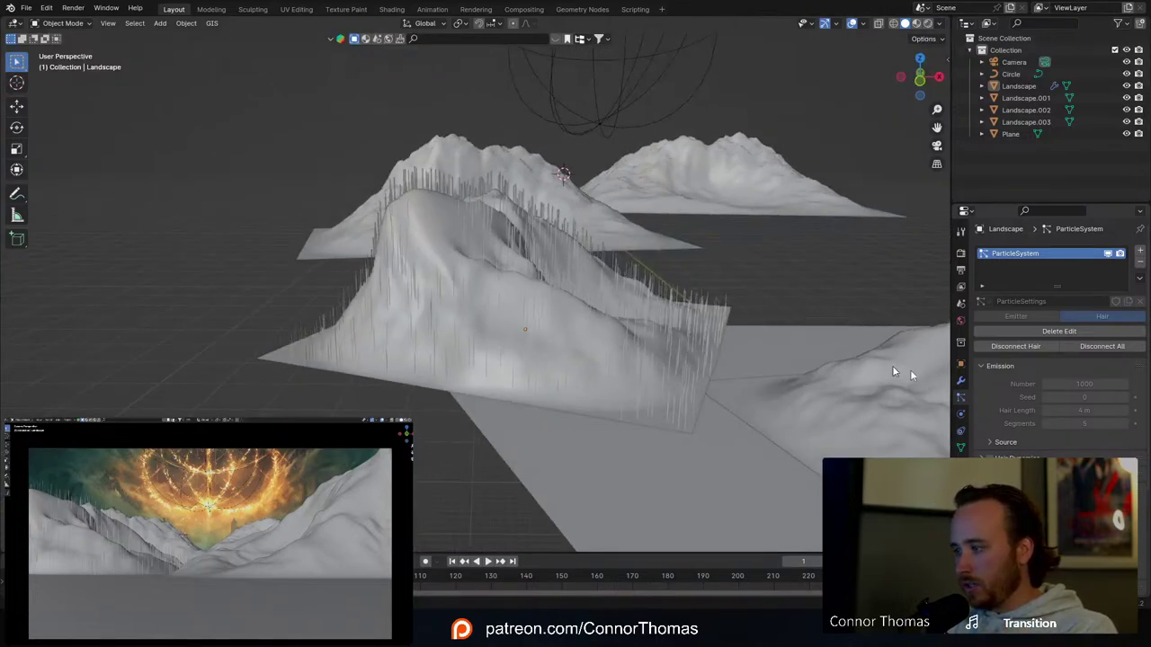
middle_click_drag(542, 290, 570, 267)
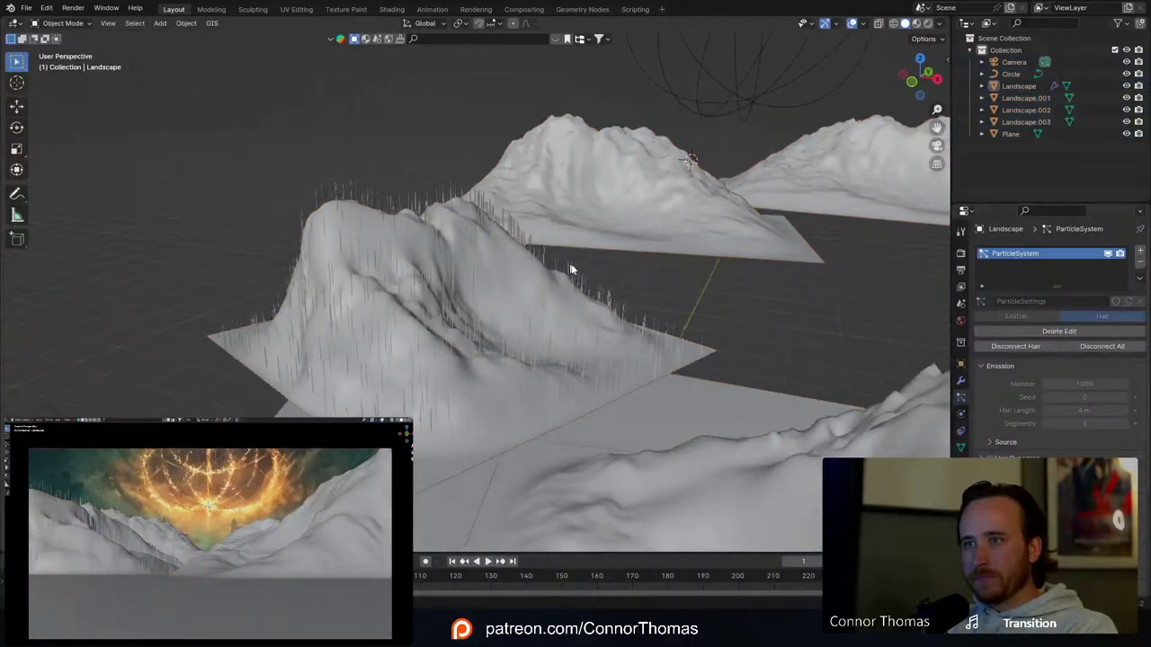
Step: Add a cube mesh and move it to the empty area away from the mountains
key("shift+a")
mouse_move(579, 264)
left_click(653, 273)
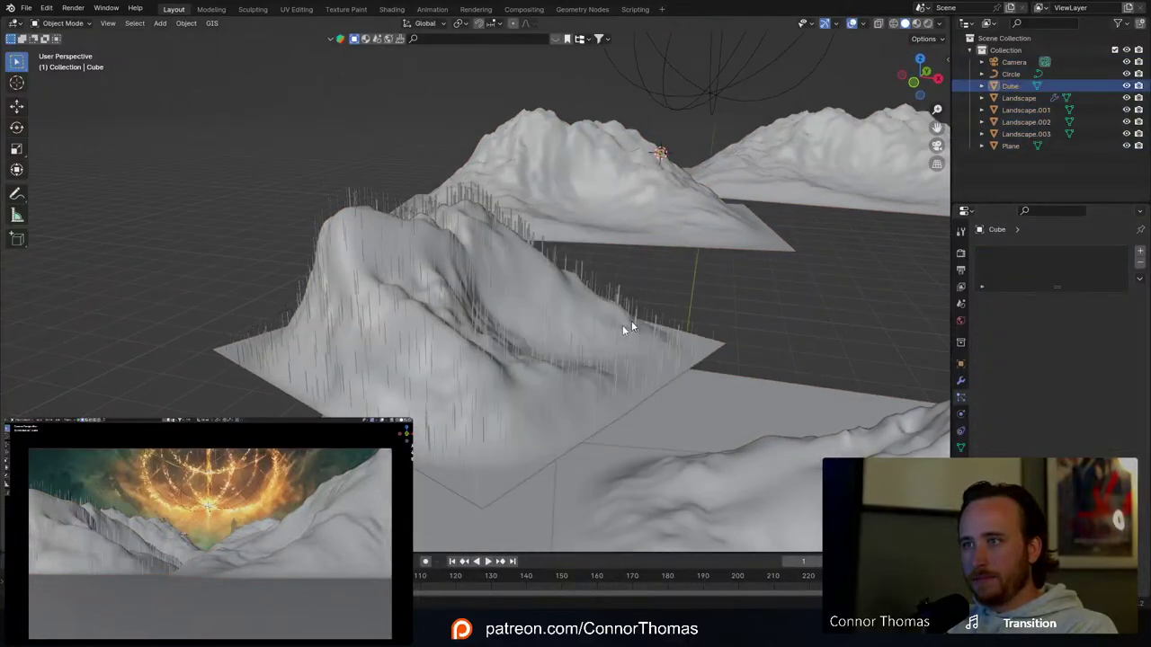
middle_click_drag(622, 324, 684, 387)
scroll(684, 380, "down", 4)
key("g")
left_click(748, 197)
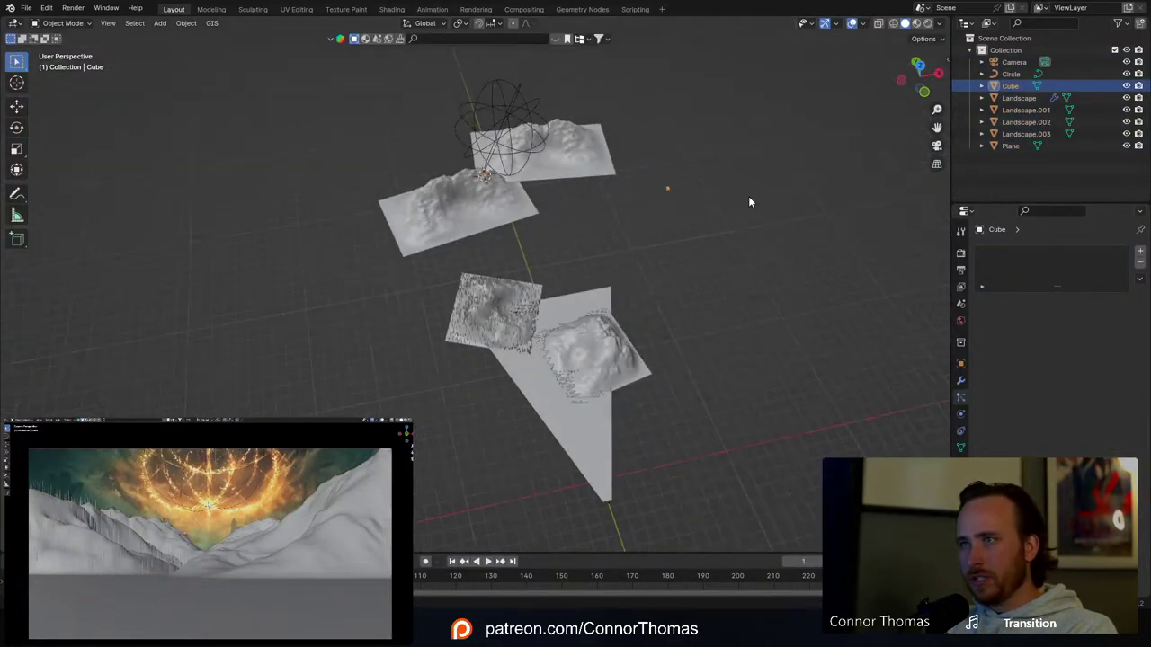
Step: Cut a centred edge loop through the cube, extrude one half of its top face upward into a tower, and return to Object Mode
key("KP_Decimal")
key("Tab")
key("KP_Decimal")
key("ctrl+r")
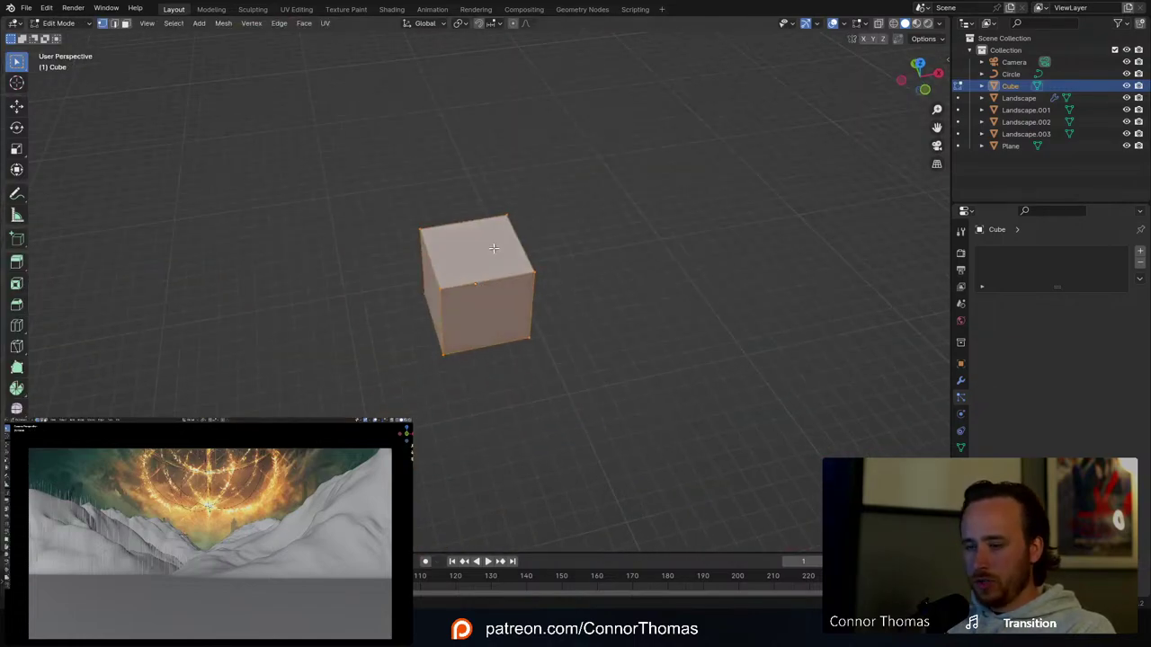
left_click(495, 249)
middle_click_drag(534, 249, 609, 243)
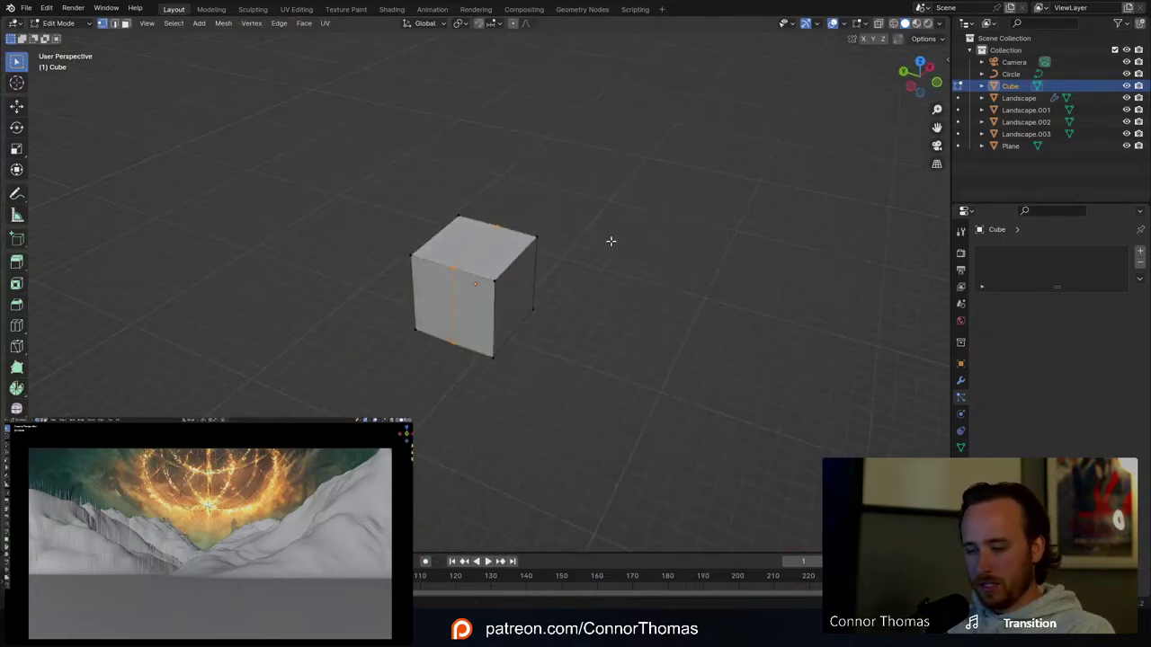
left_click(509, 258)
key("e")
left_click(548, 109)
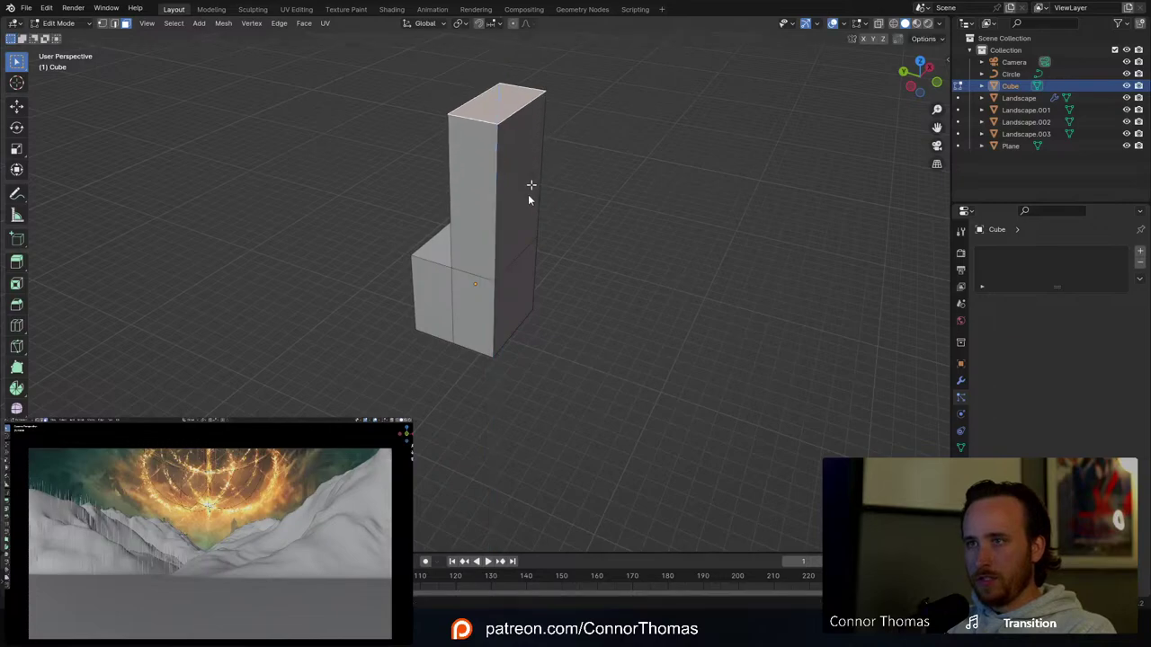
key("Tab")
Step: Render the Landscape mountain's hair particles as Object with Cube as the instance object
scroll(528, 215, "down", 4)
middle_click_drag(518, 232, 588, 252)
scroll(588, 252, "down", 8)
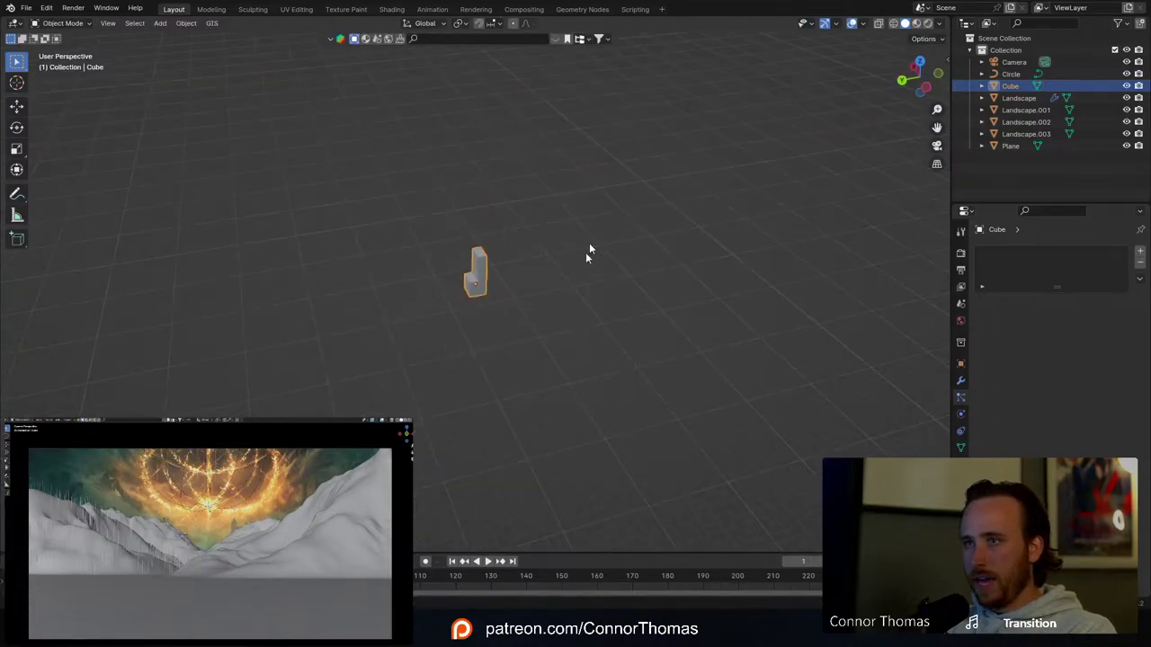
middle_click_drag(580, 359, 601, 338)
left_click(567, 347)
key("KP_Decimal")
scroll(562, 342, "up", 2)
scroll(1034, 414, "down", 4)
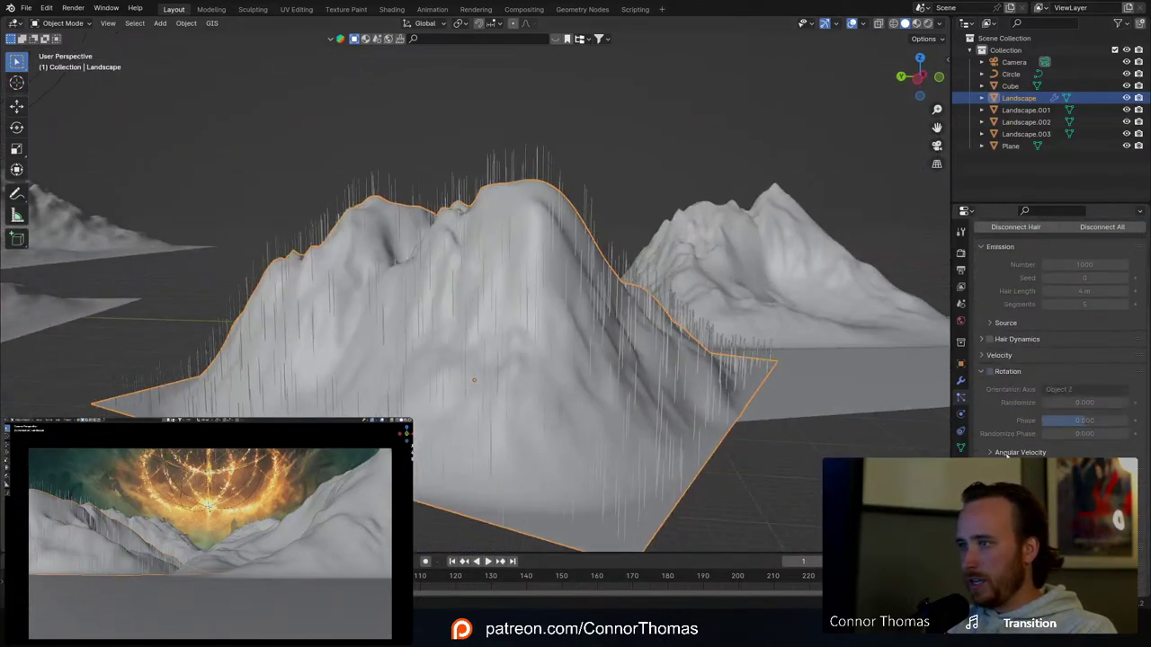
scroll(1052, 342, "down", 5)
left_click(1062, 359)
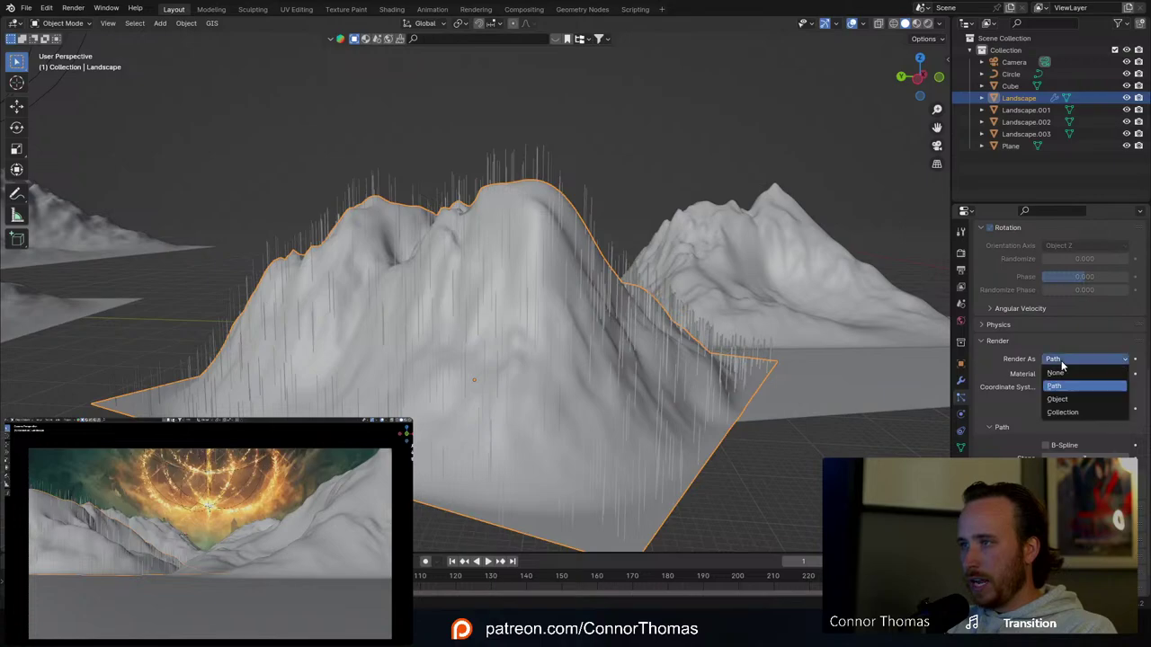
left_click(1074, 403)
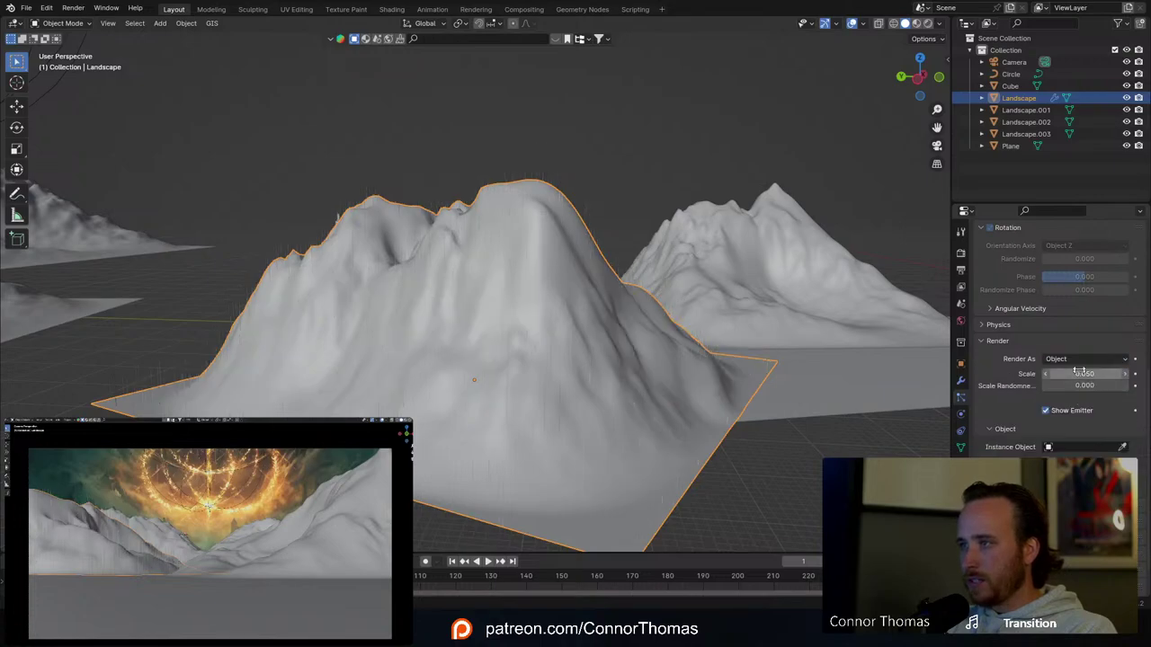
left_click(1075, 446)
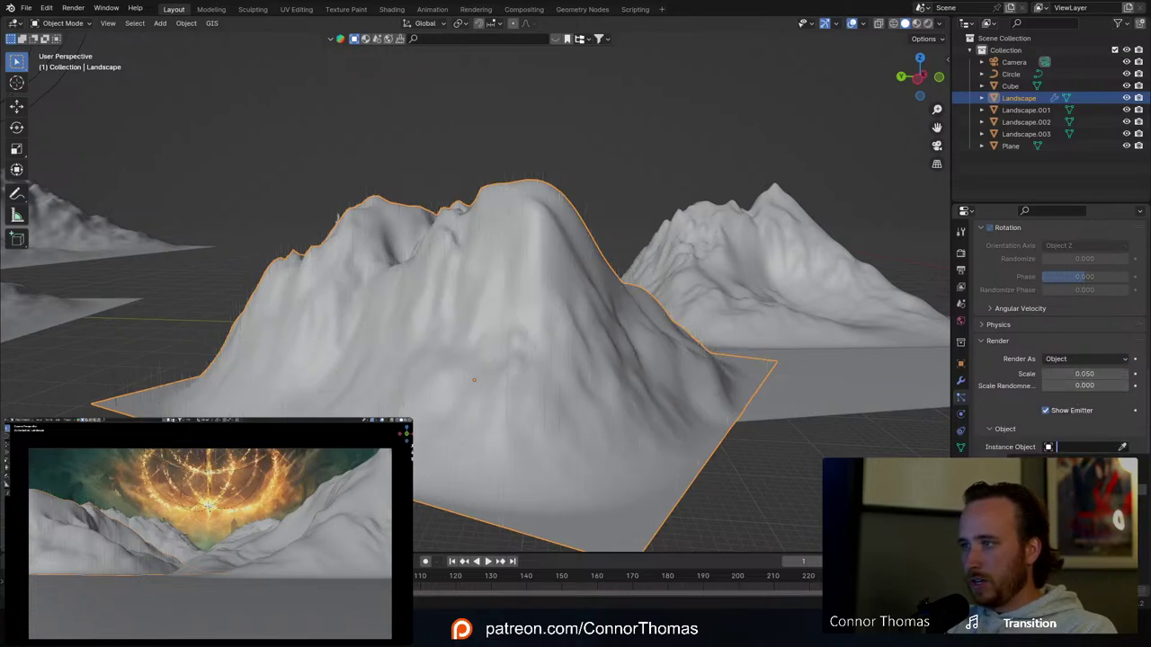
left_click(1070, 493)
scroll(568, 321, "up", 4)
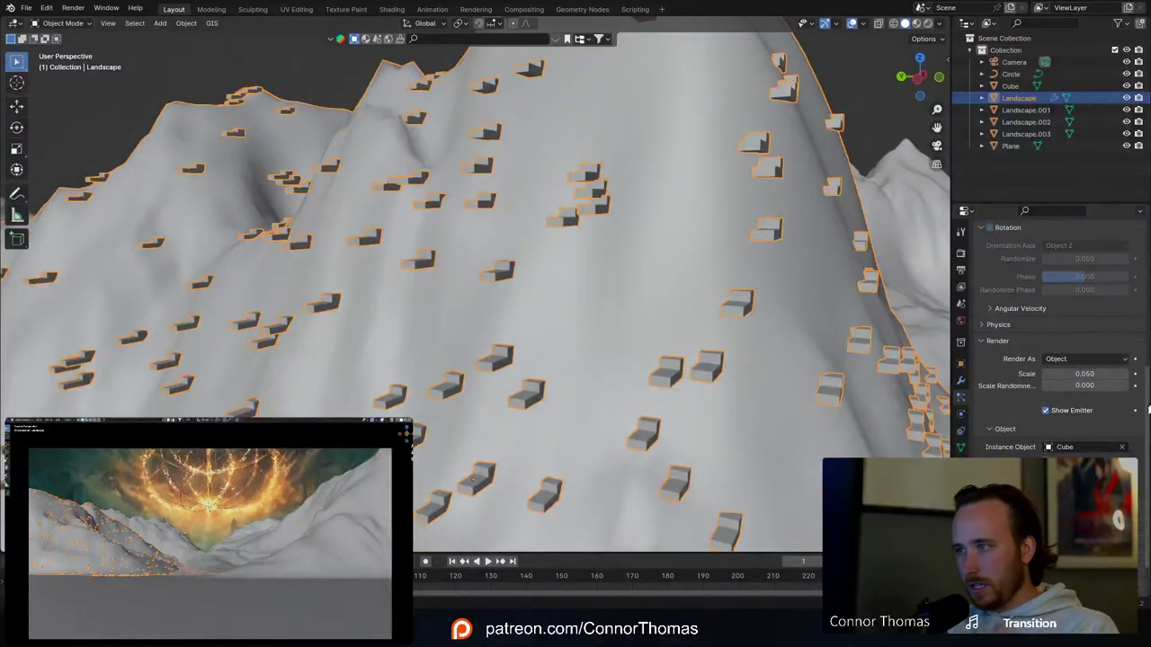
Step: Compare the cube instances with and without Object Rotation on the mountain, leaving Object Rotation enabled
left_click(1046, 476)
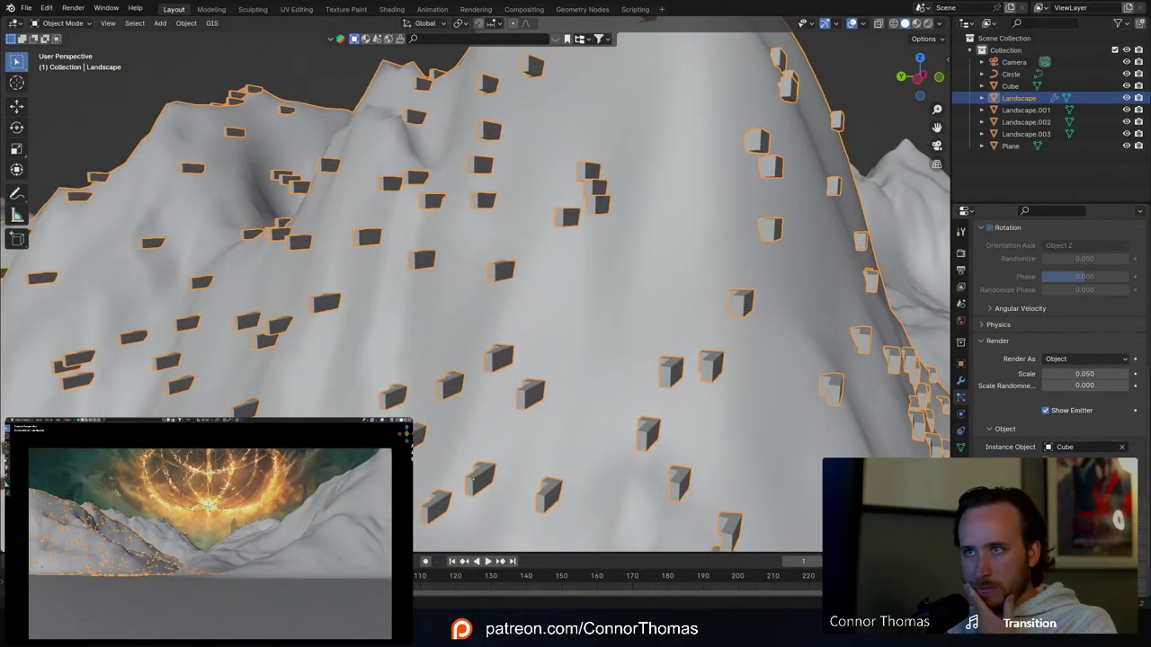
scroll(567, 306, "down", 4)
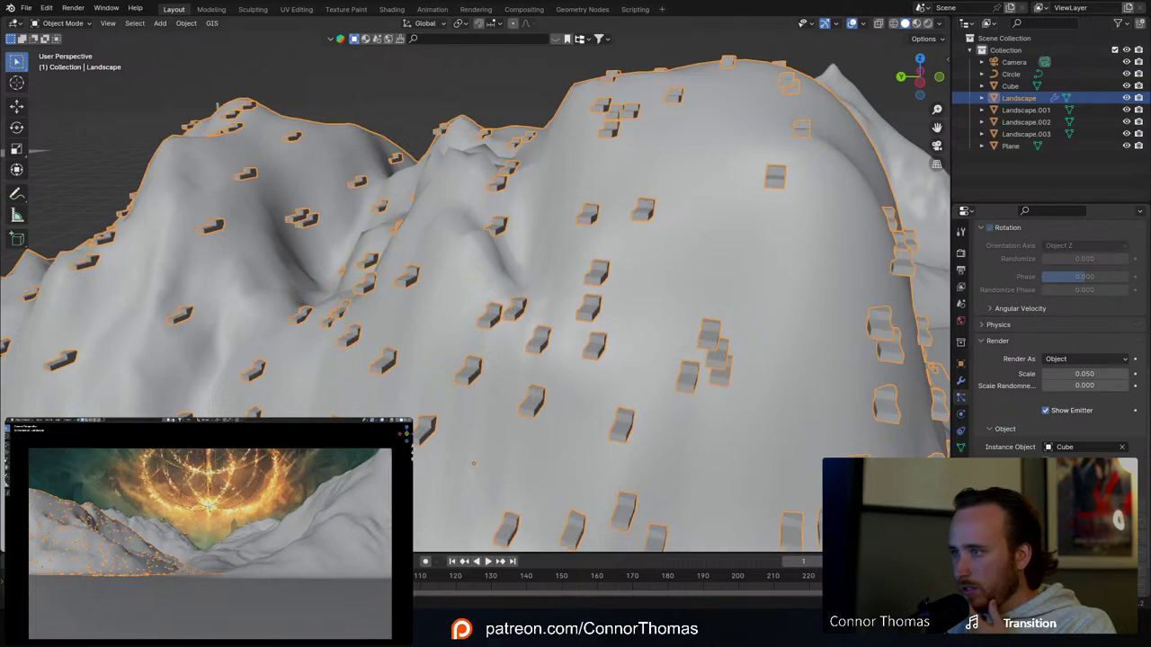
scroll(1048, 341, "down", 2)
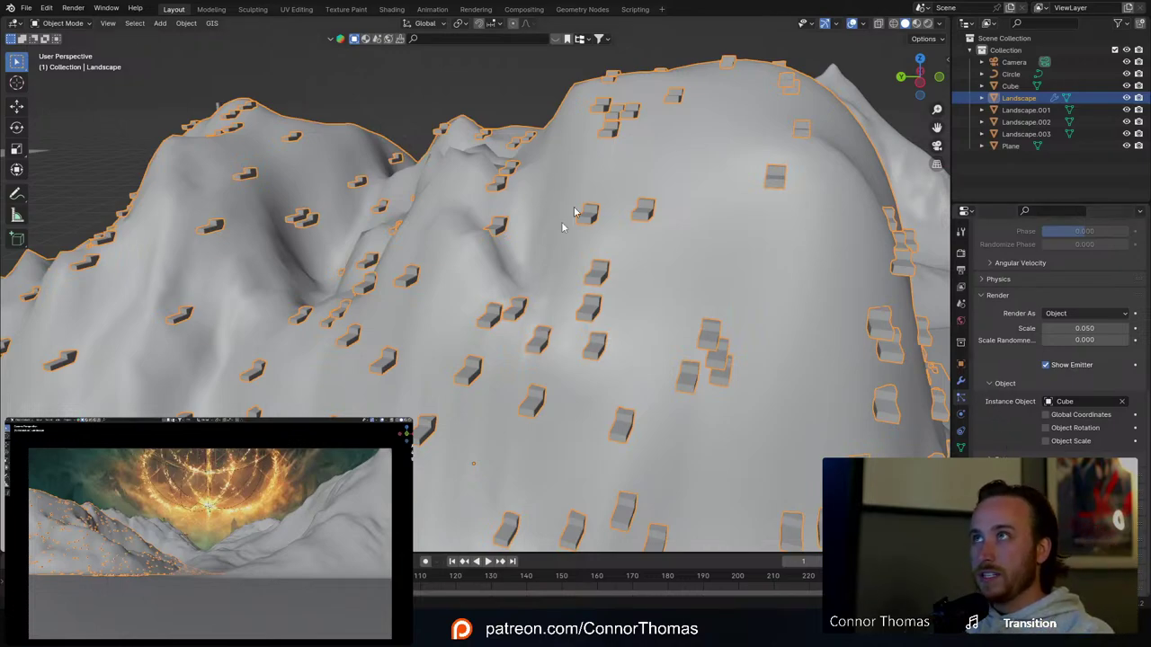
scroll(563, 275, "down", 6)
middle_click_drag(544, 301, 683, 269)
scroll(579, 276, "up", 4)
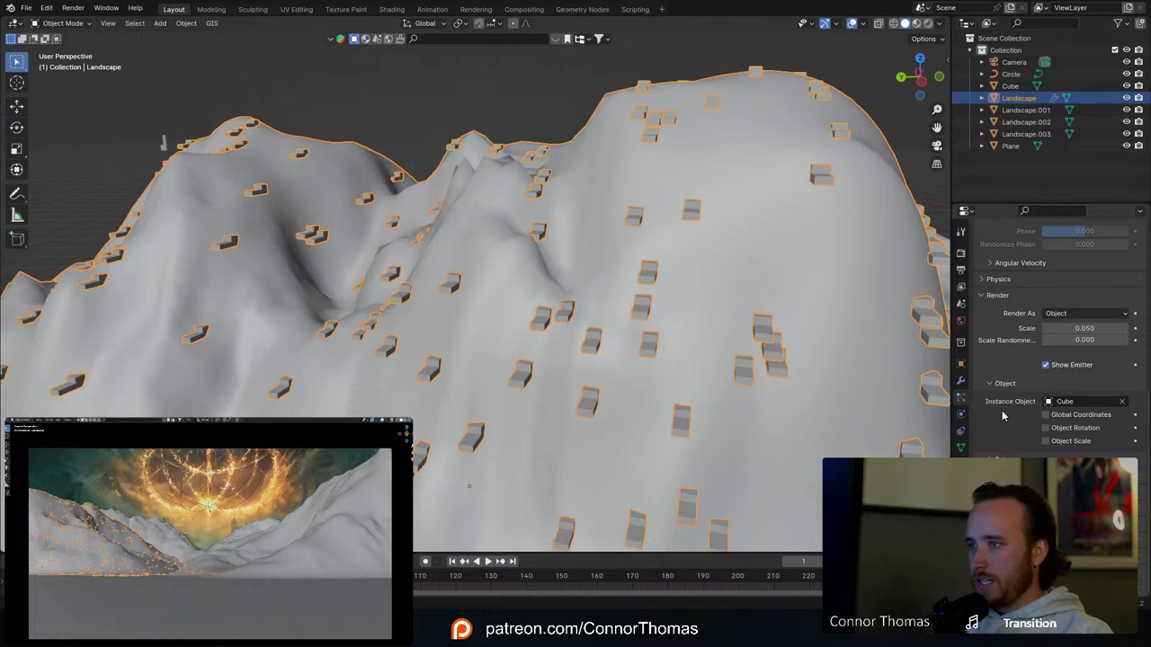
left_click(1077, 429)
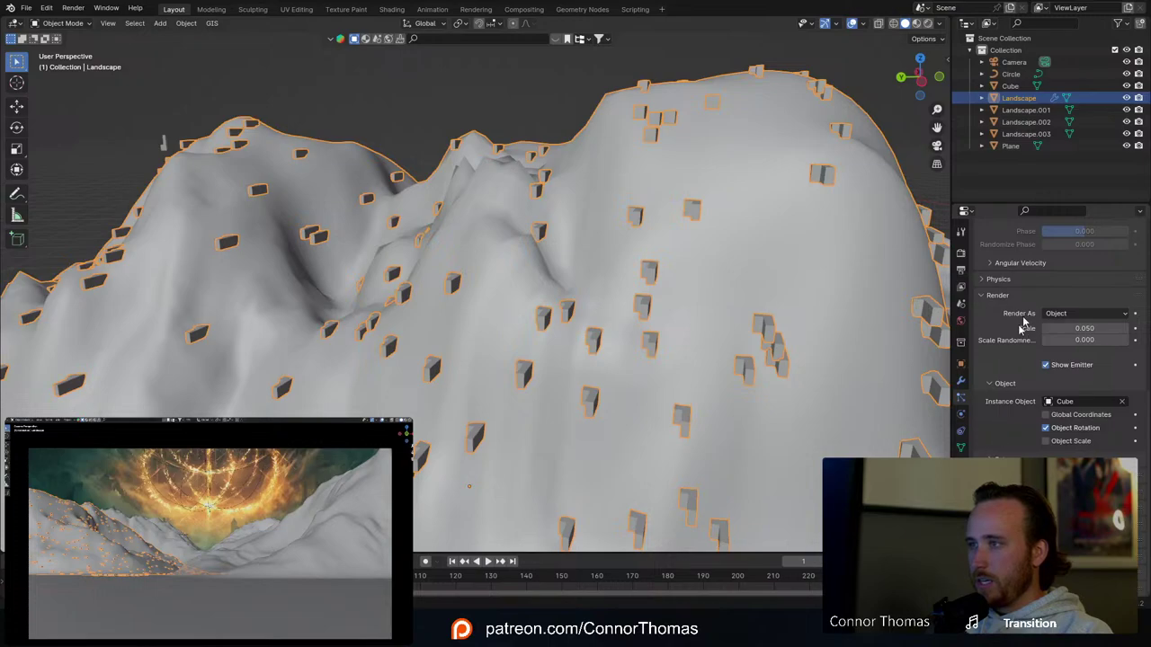
scroll(1012, 324, "up", 5)
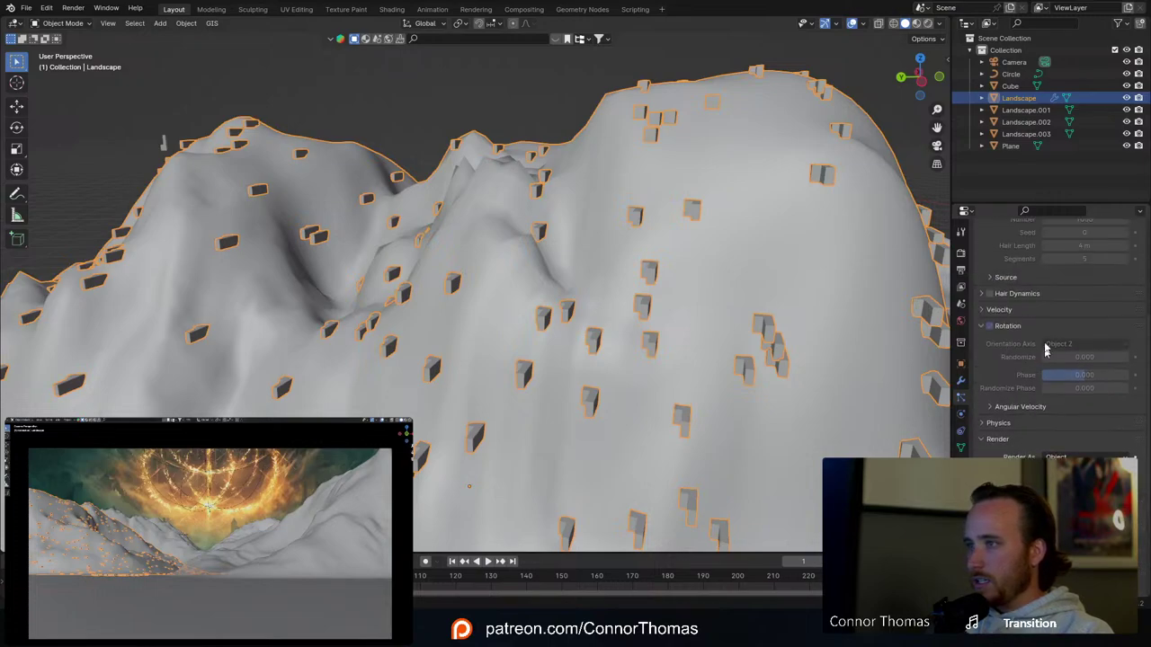
scroll(994, 376, "down", 5)
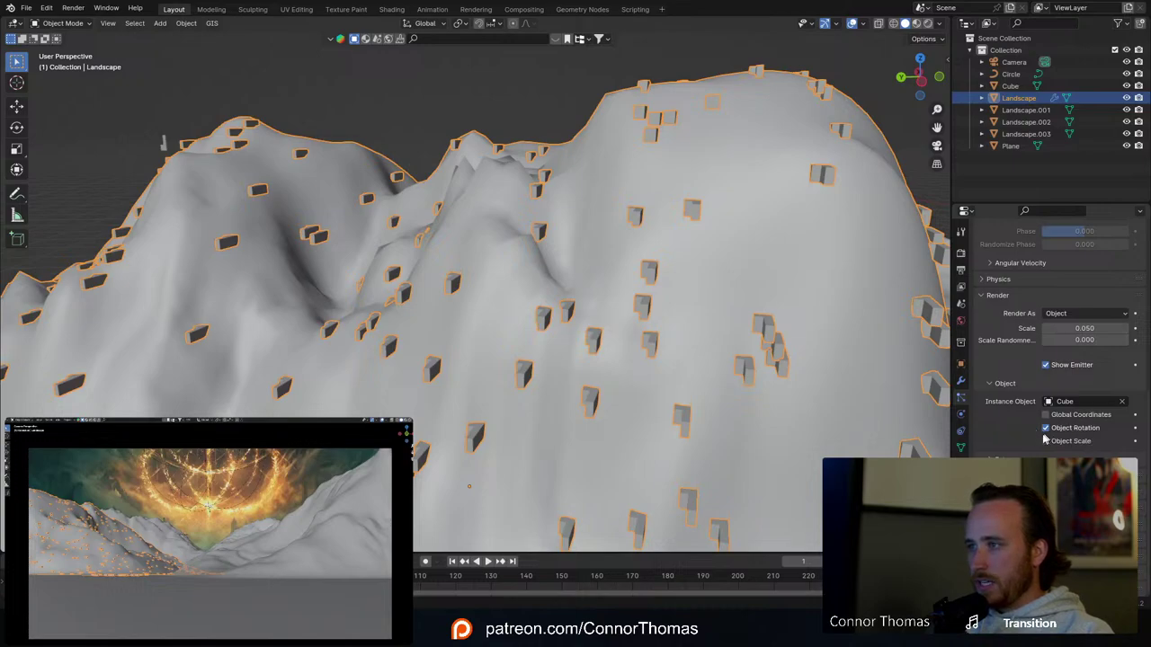
Step: Change the particle rendering to Collection and create a new scene collection named castle
left_click(1099, 318)
left_click(1070, 369)
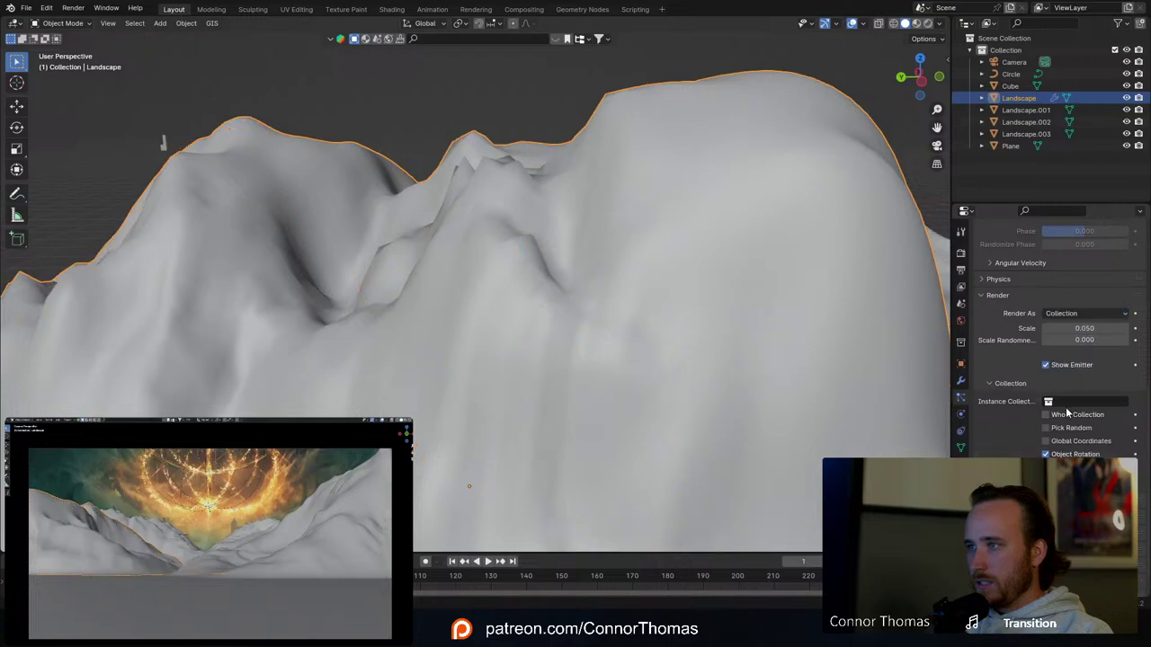
right_click(1010, 187)
left_click(1016, 185)
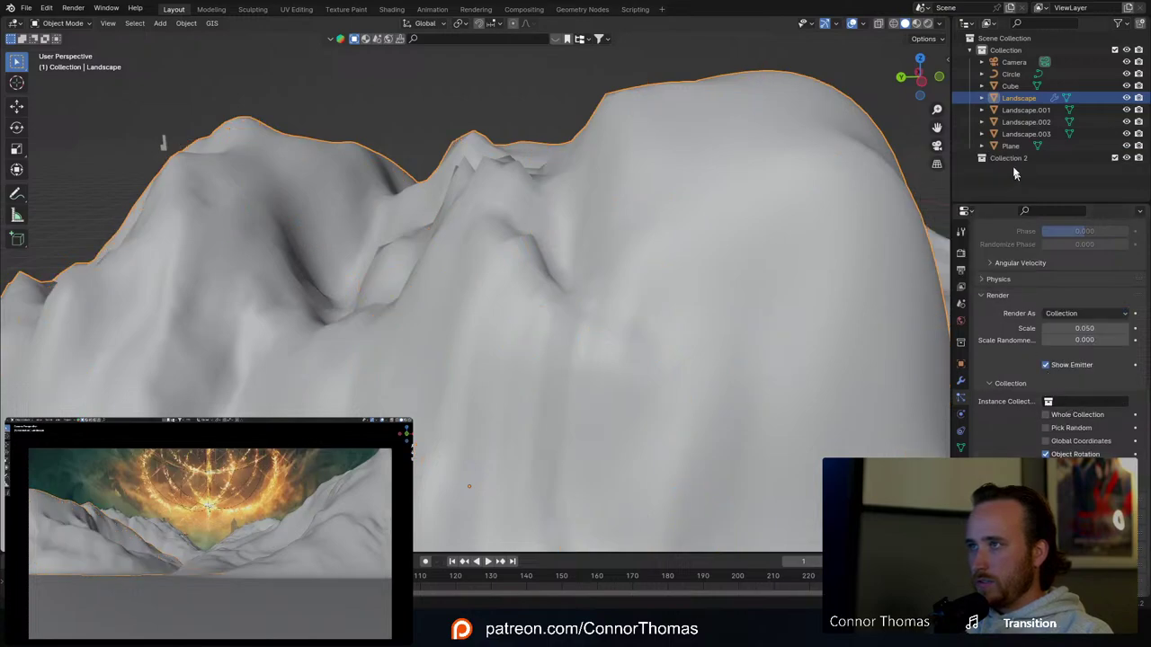
double_click(1054, 160)
type("castle")
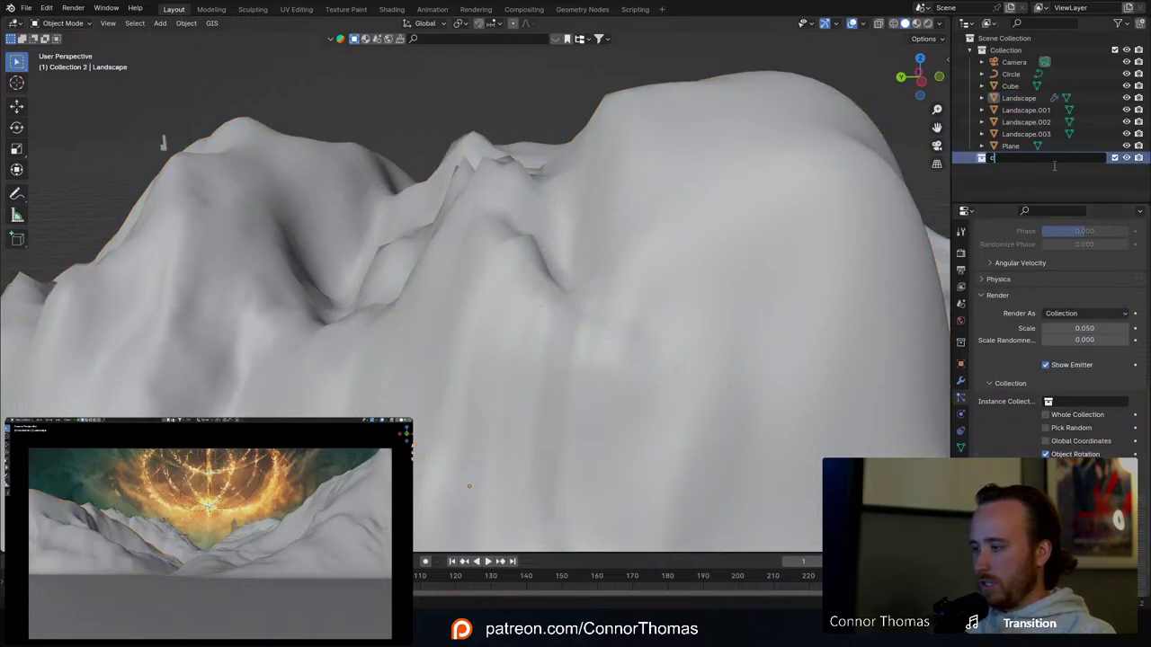
key("Return")
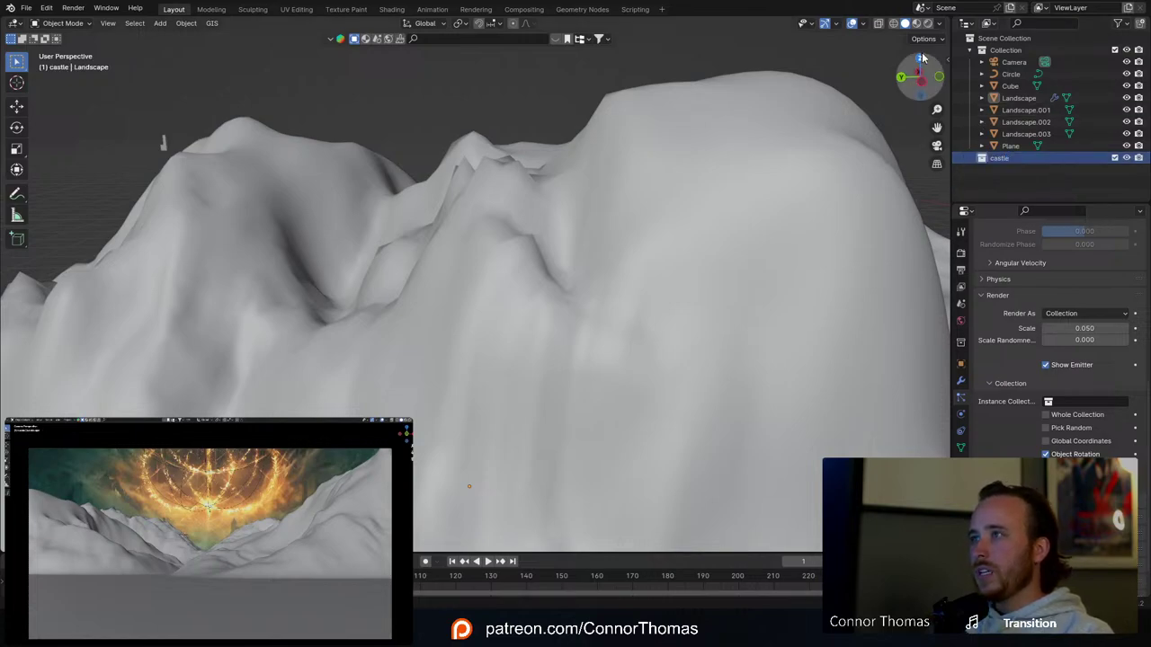
Step: Move Cube into the castle collection and assign castle as the instance collection of the Landscape mountain's particles
left_click_drag(1012, 85, 1007, 158)
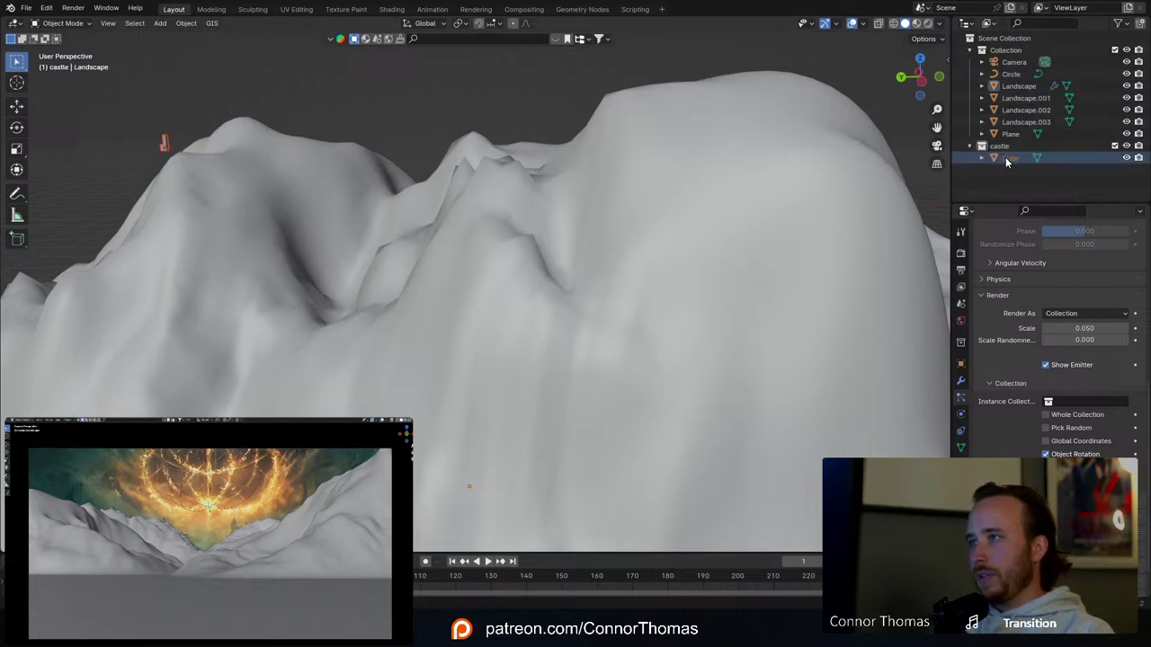
left_click(659, 260)
middle_click_drag(745, 317, 517, 302)
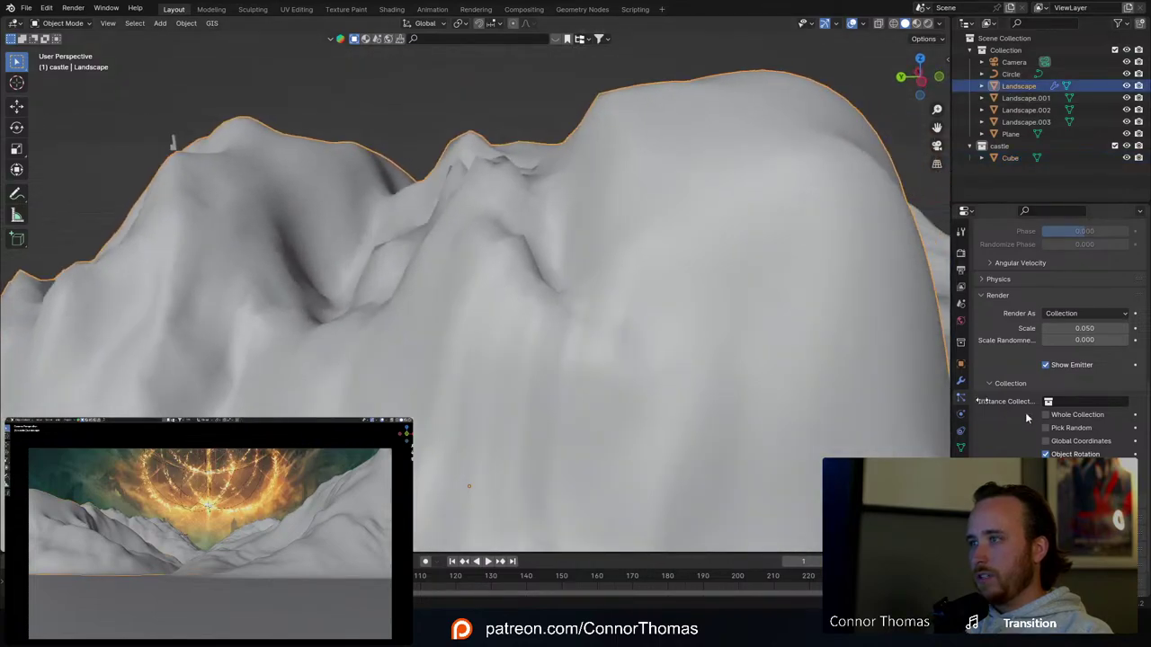
left_click(1084, 402)
left_click(1075, 423)
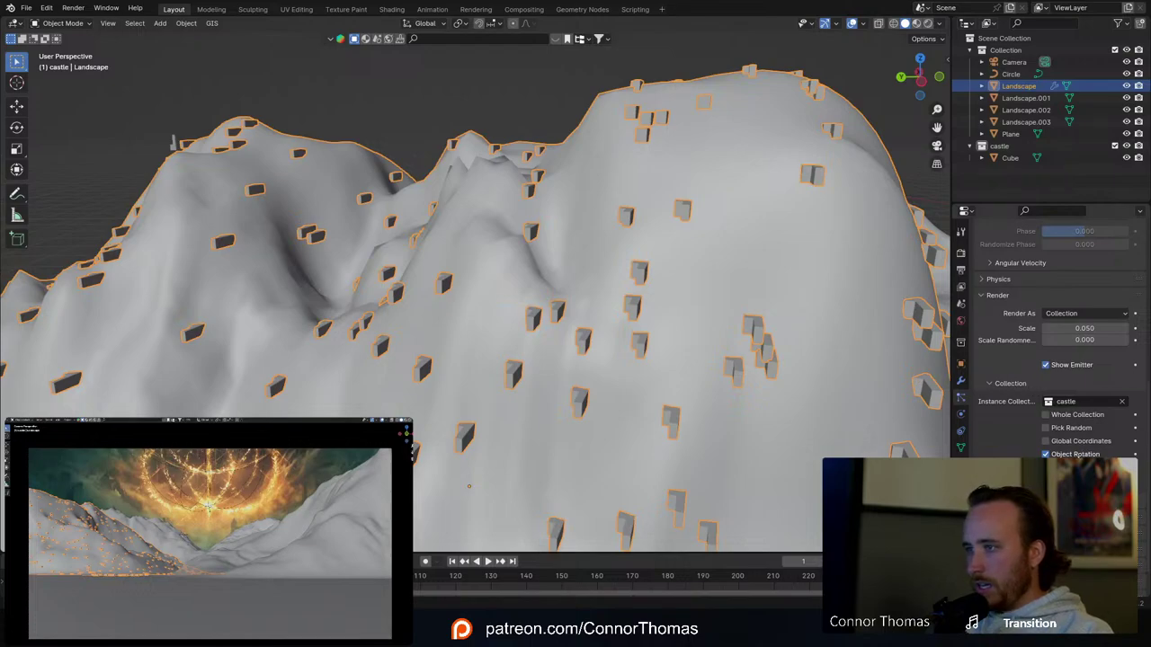
Step: Try the Object Rotation, Whole Collection and Global Coordinates options on the castle instances
left_click(1075, 455)
left_click(1046, 455)
left_click(1077, 415)
left_click(1082, 416)
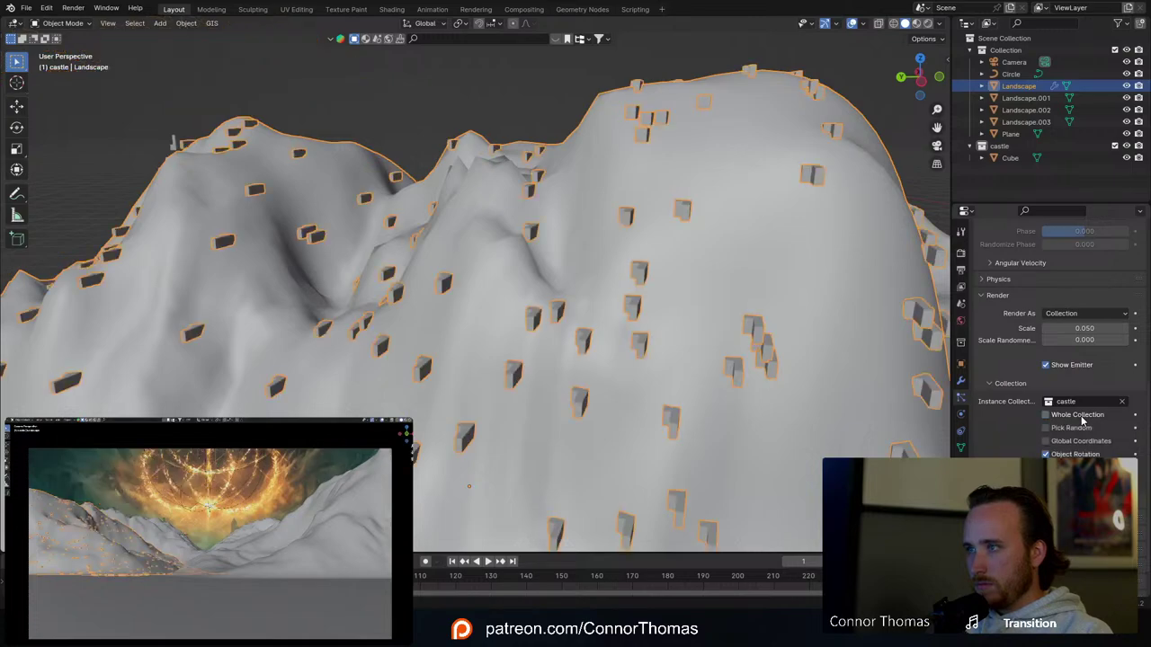
left_click(1079, 441)
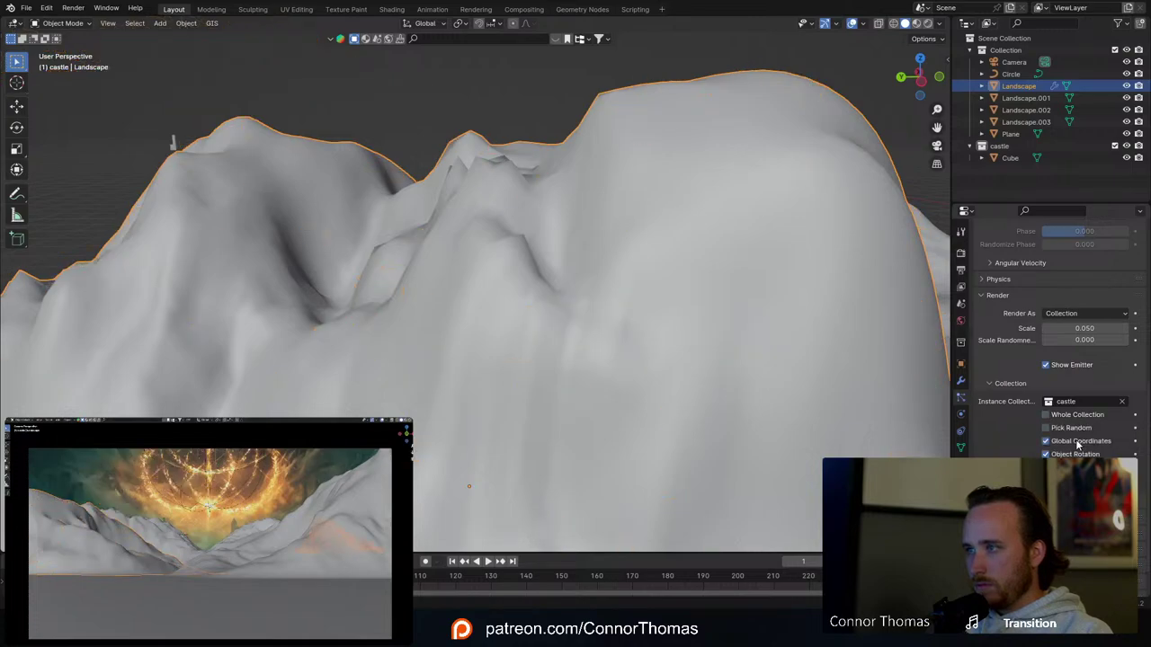
left_click(1078, 442)
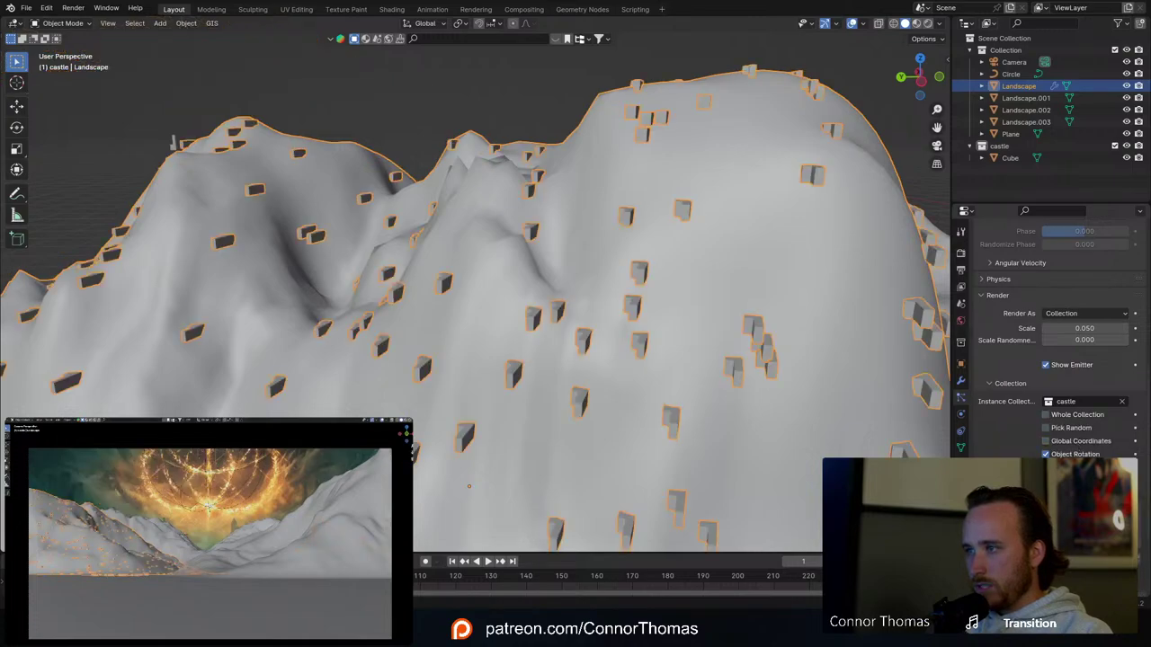
scroll(1053, 342, "down", 3)
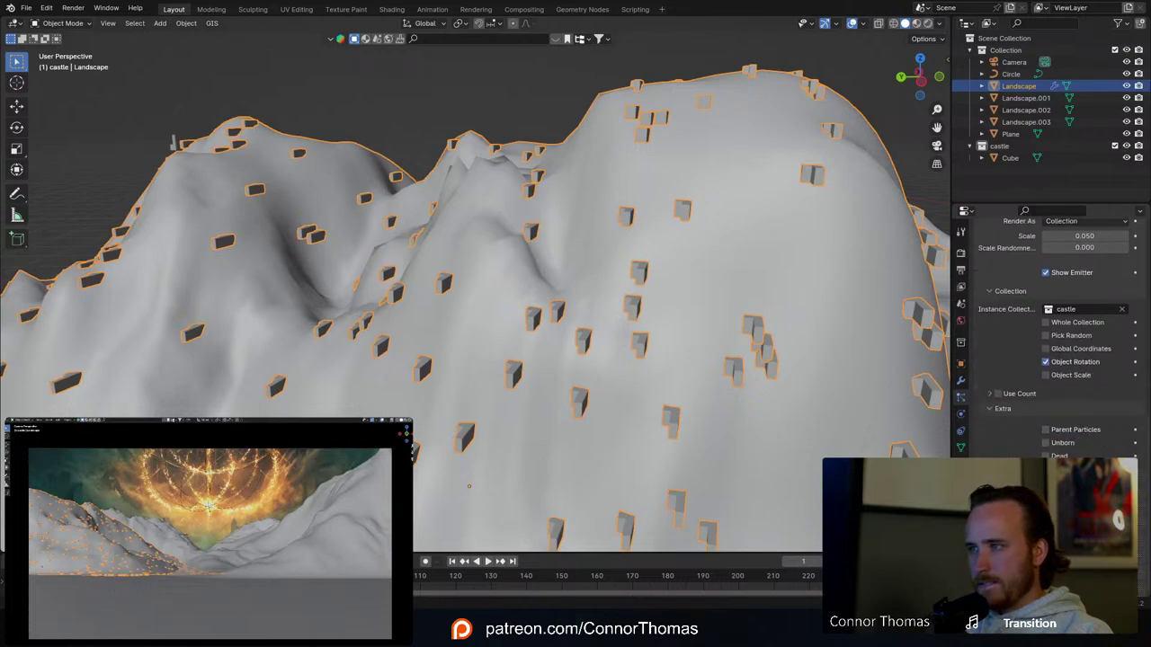
Step: Rotate the Cube's entire mesh 90° about the global Y axis in Edit Mode so the mountain instances stand upright
scroll(562, 378, "down", 5)
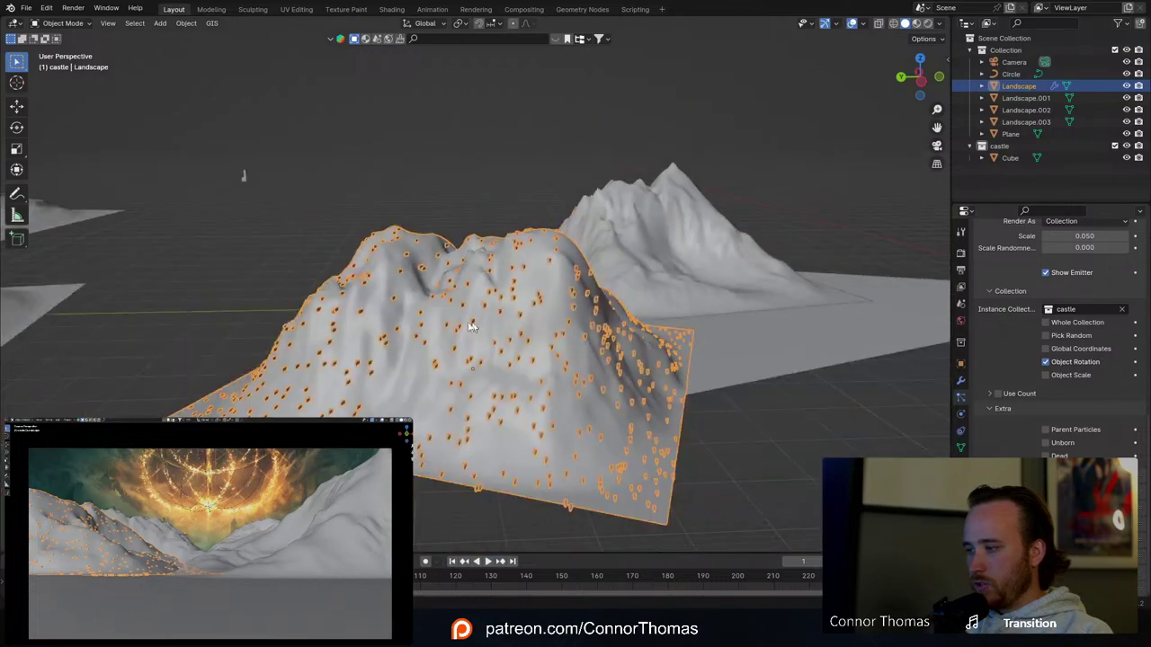
middle_click_drag(562, 377, 558, 310)
scroll(526, 349, "up", 5)
left_click(1011, 158)
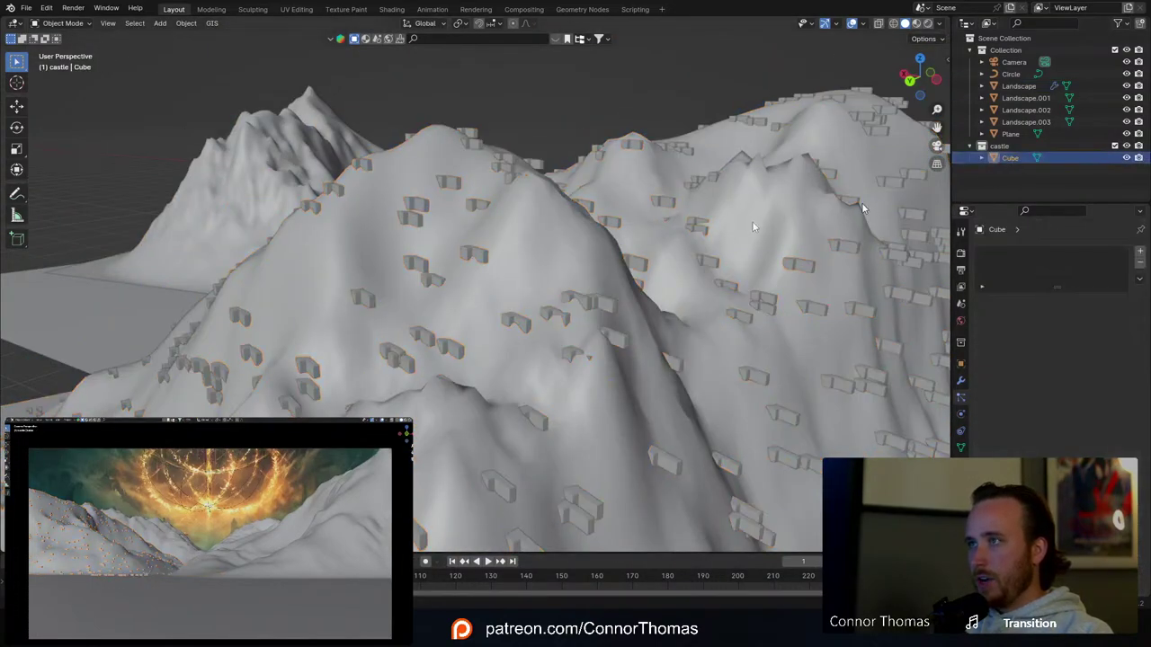
key("Tab")
key("a")
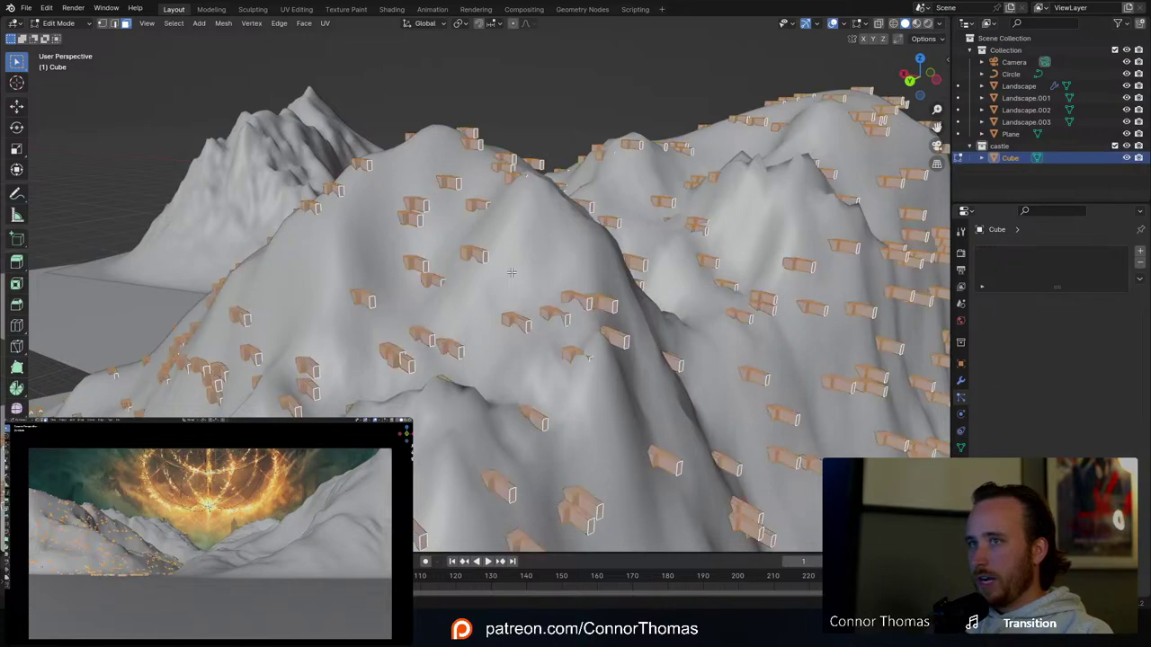
key("r")
key("z")
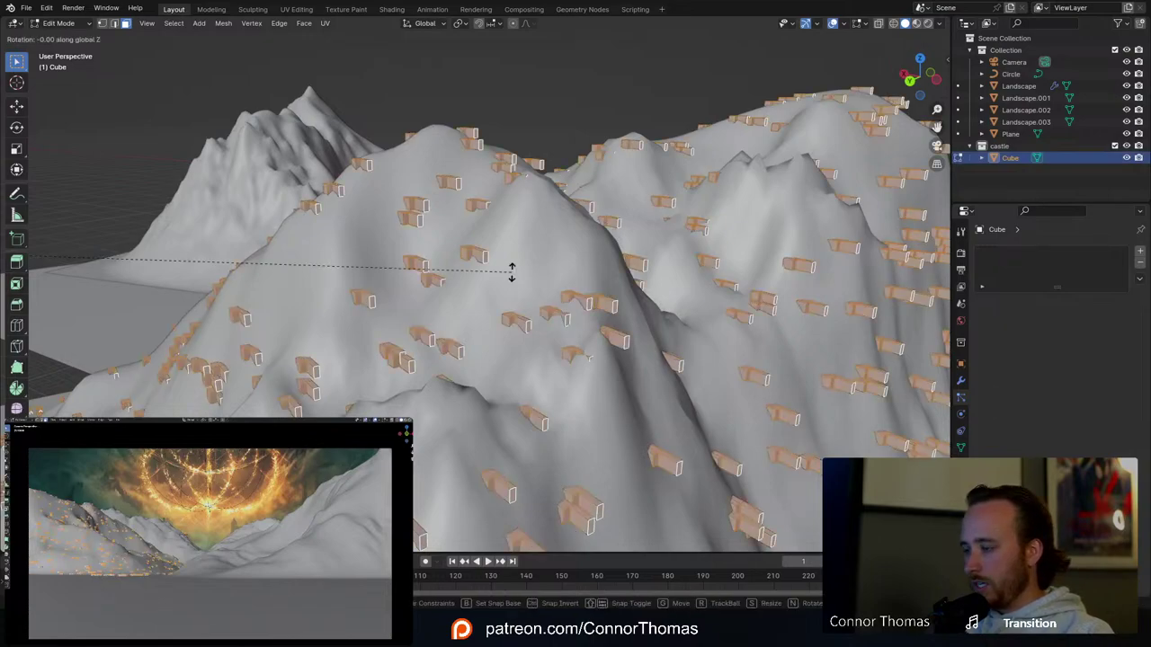
type("x90")
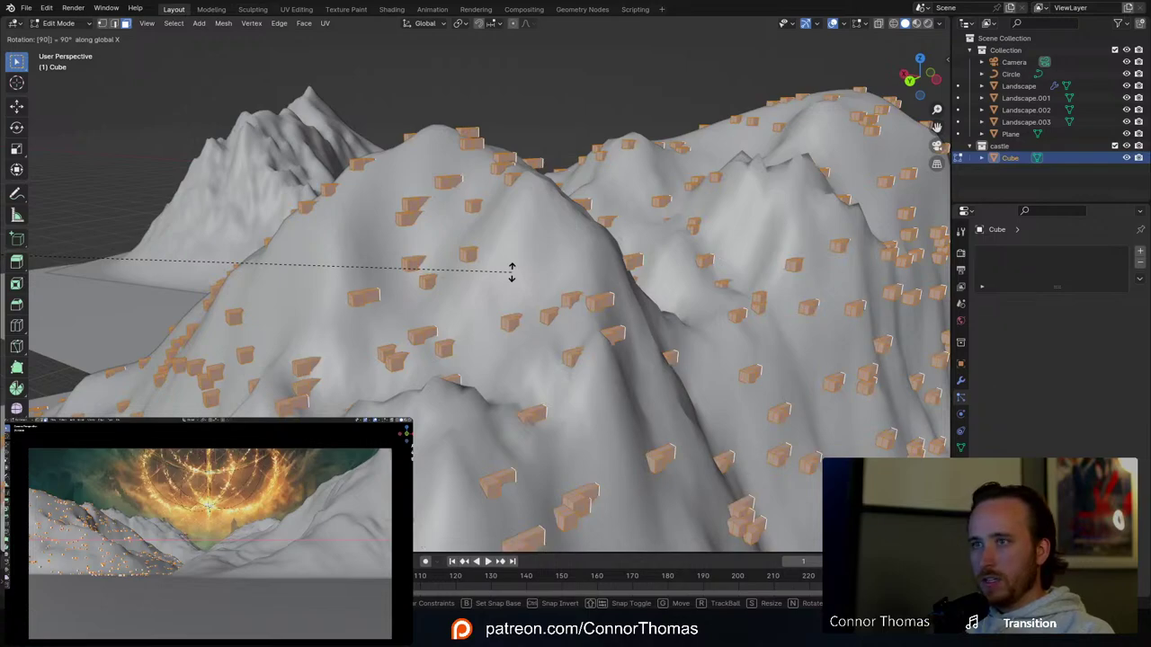
type("y")
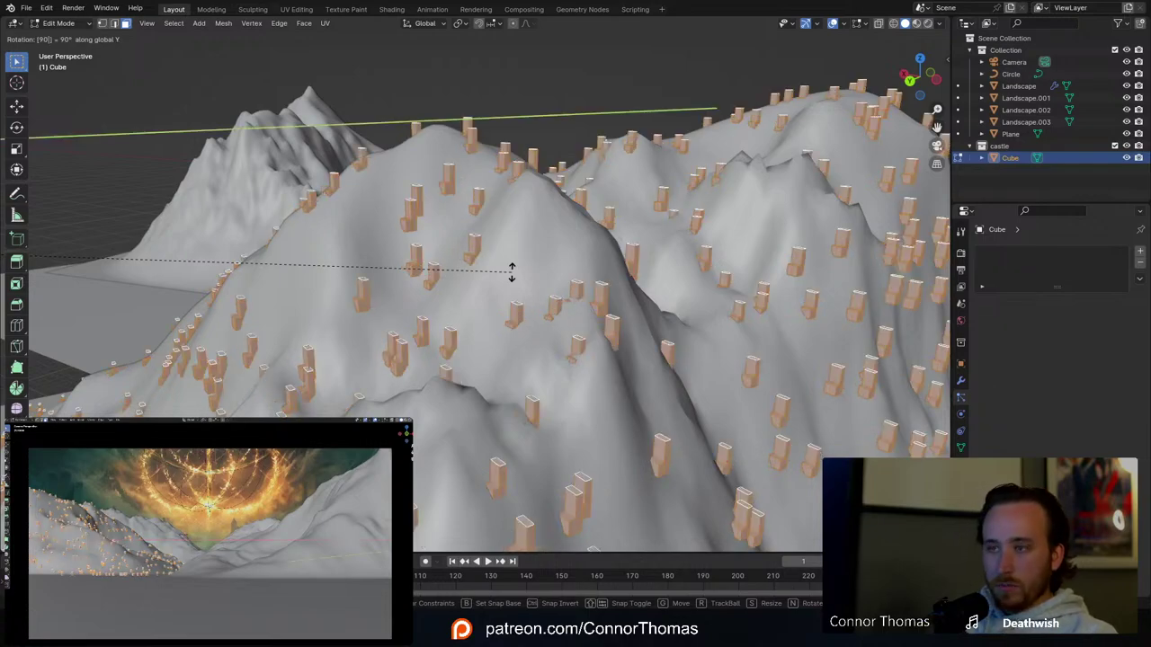
key("Return")
key("Tab")
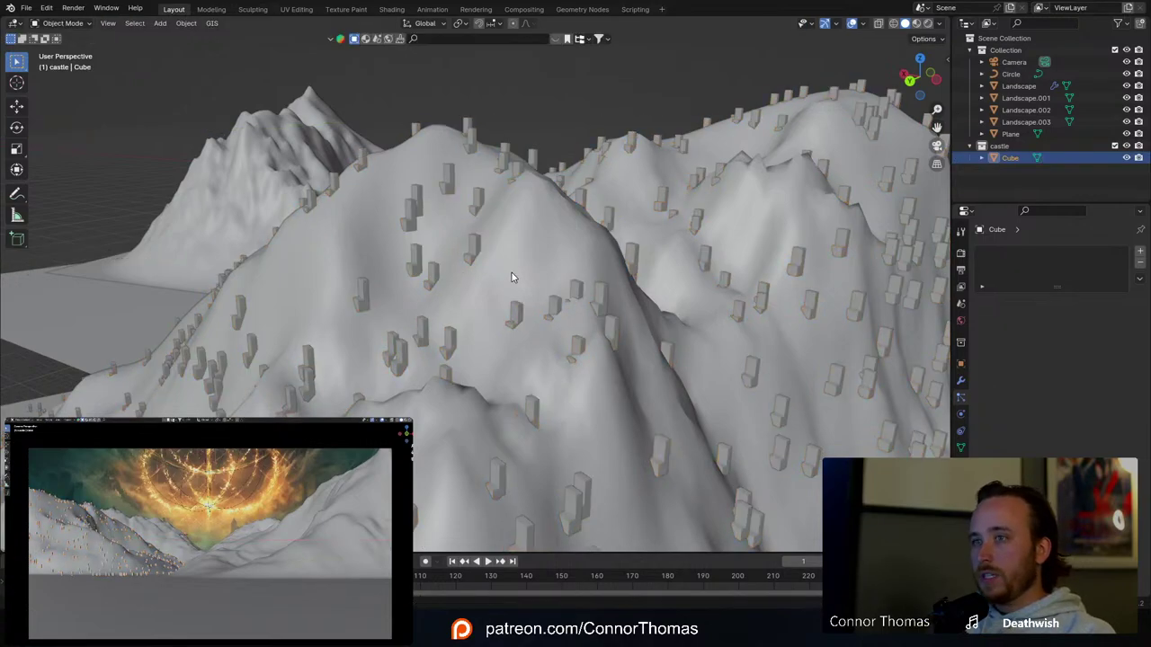
Step: Examine the orientation of the block instances across the Landscape mountain from several sides
key("alt+a")
middle_click_drag(501, 278, 416, 268)
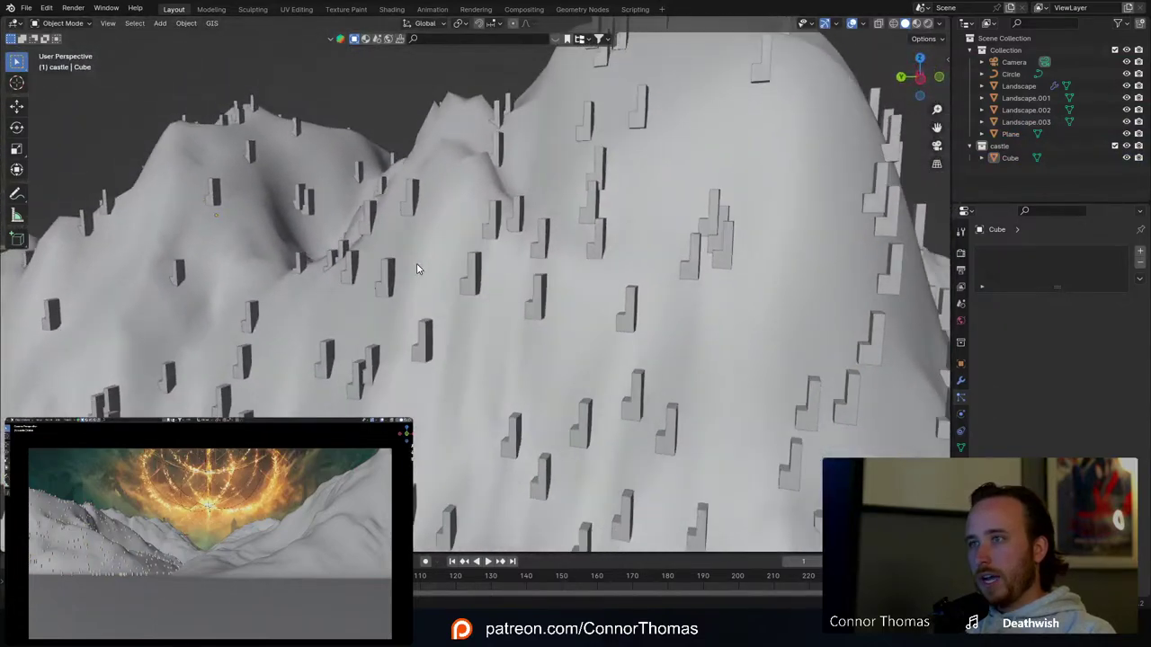
scroll(572, 329, "down", 5)
middle_click_drag(572, 329, 604, 309)
scroll(696, 352, "up", 3)
scroll(480, 351, "down", 6)
middle_click_drag(480, 352, 658, 331)
scroll(657, 332, "up", 6)
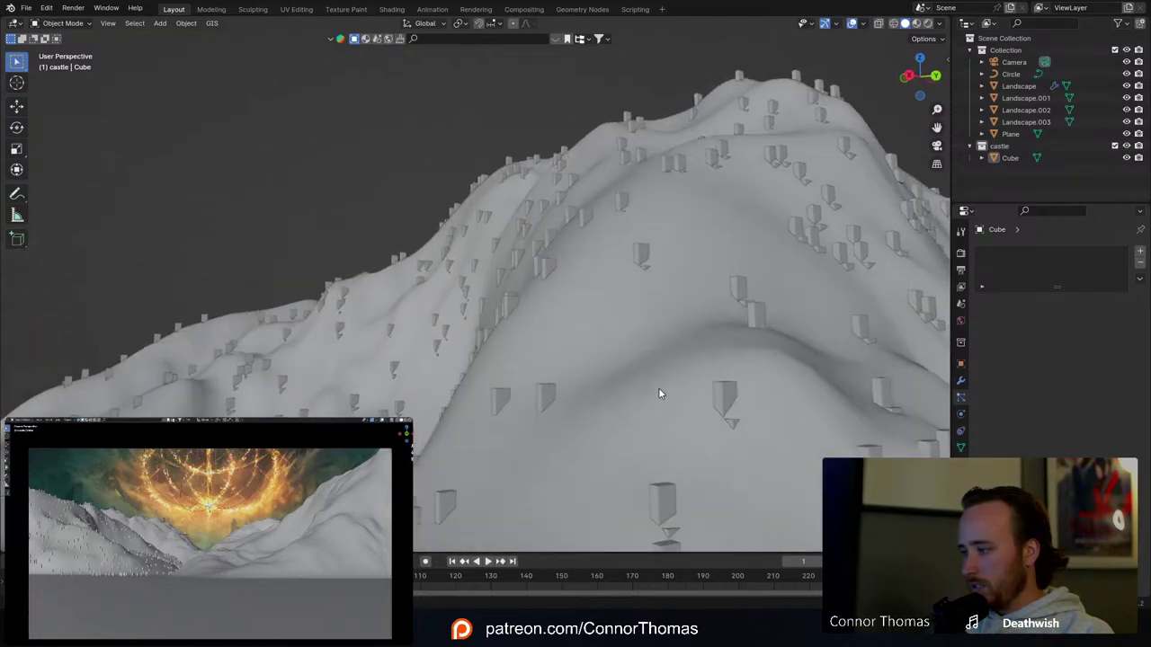
scroll(658, 393, "down", 6)
middle_click_drag(652, 400, 580, 343)
scroll(565, 444, "up", 4)
Step: Remove the particle system from the Landscape mountain
left_click(580, 343)
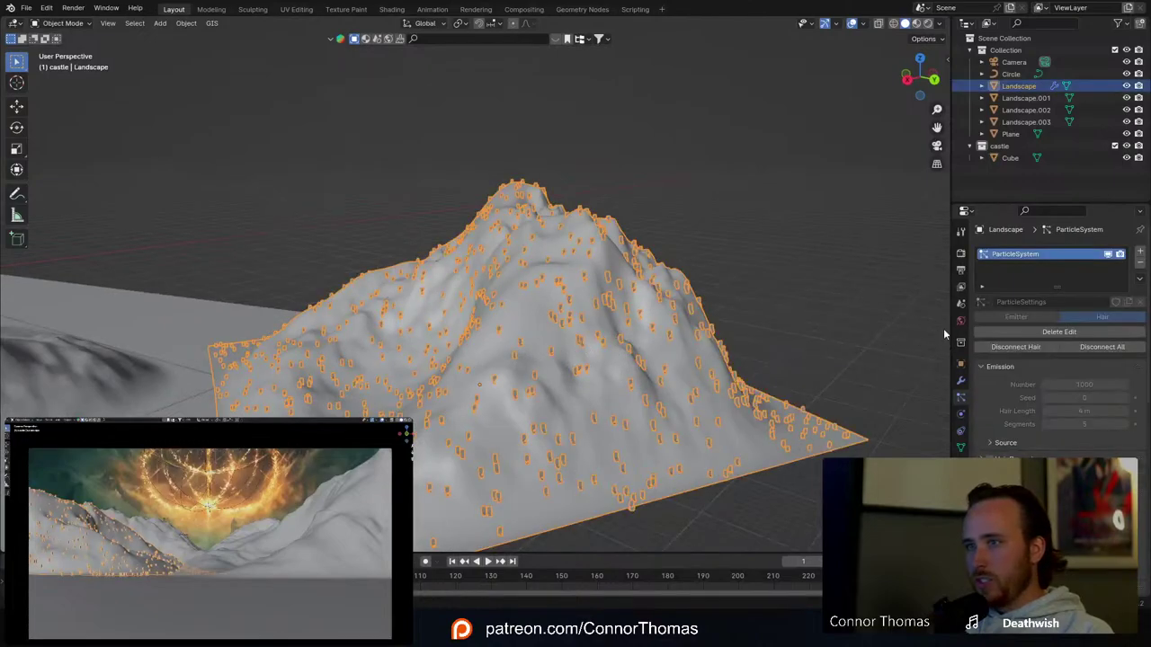
left_click(1139, 262)
middle_click_drag(460, 338, 509, 426)
scroll(503, 429, "down", 4)
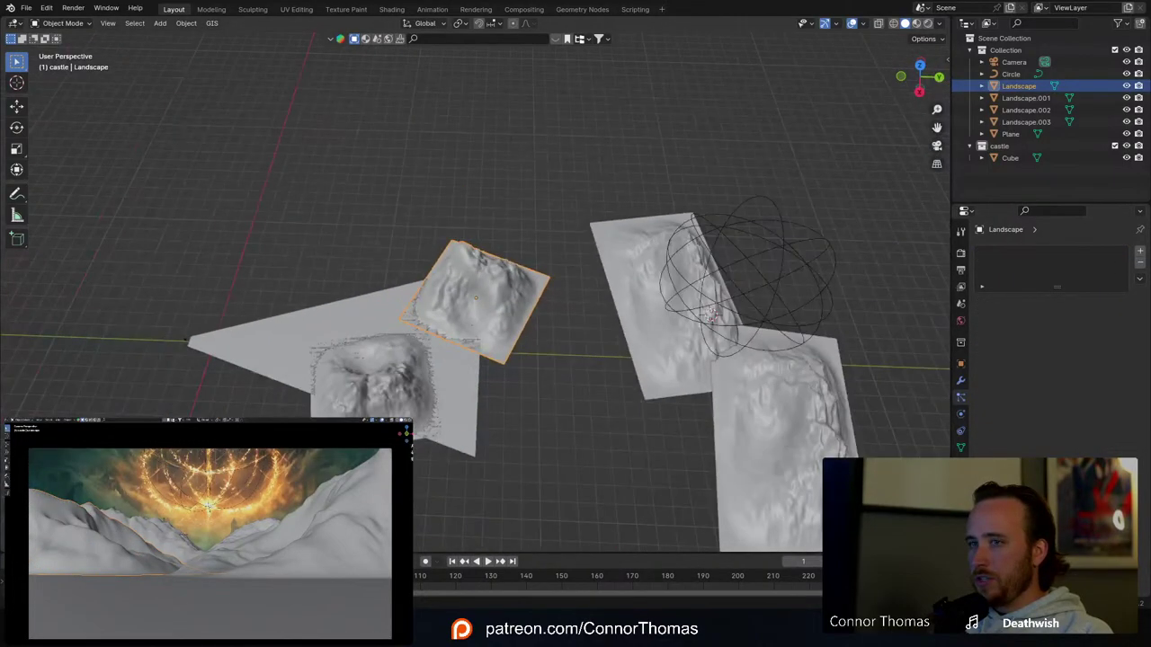
Step: Inspect the source Cube up close and its surroundings among the bare mountains
scroll(396, 353, "down", 3)
middle_click_drag(397, 353, 747, 304)
left_click(710, 294)
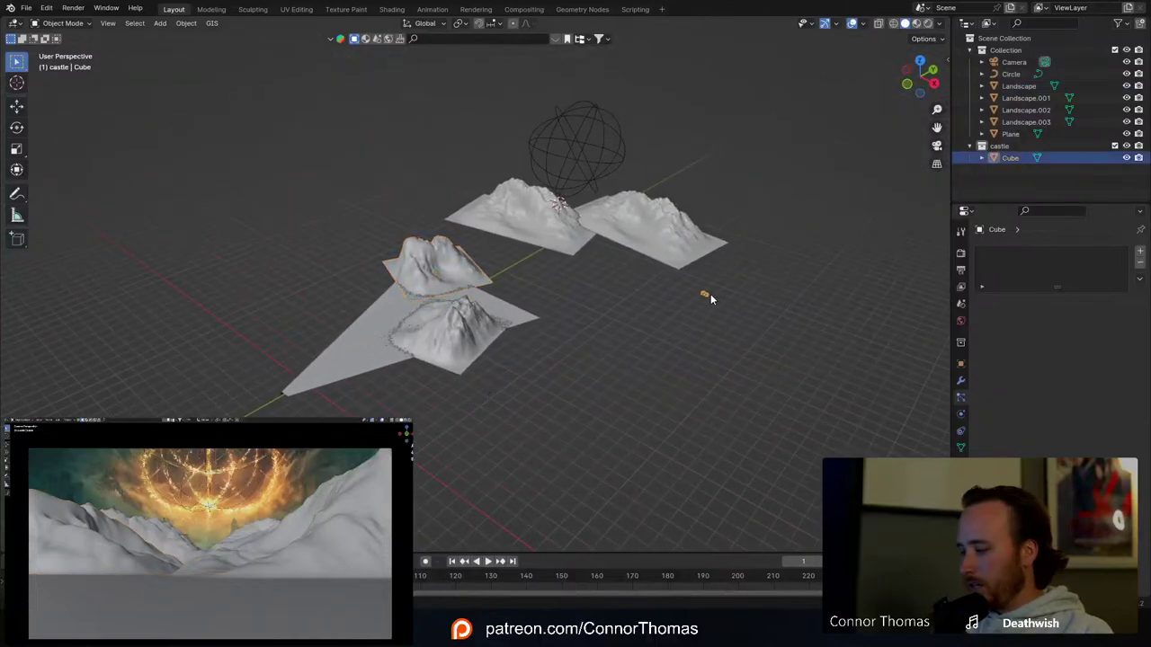
key("KP_Decimal")
scroll(681, 300, "up", 4)
scroll(680, 306, "down", 5)
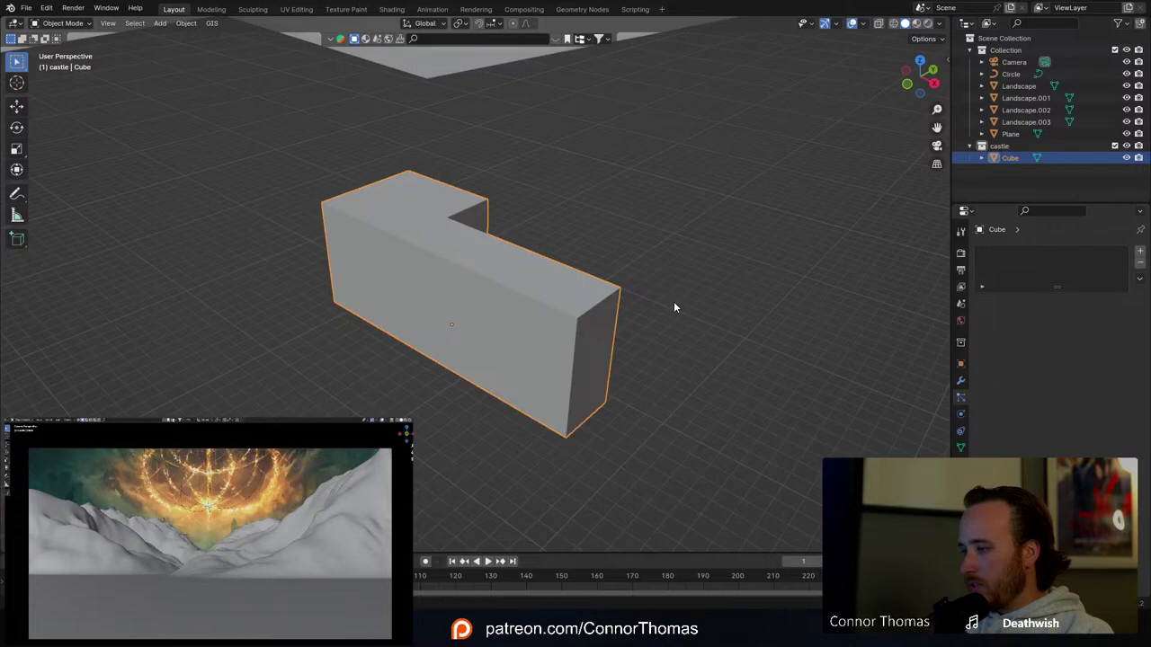
scroll(674, 303, "down", 14)
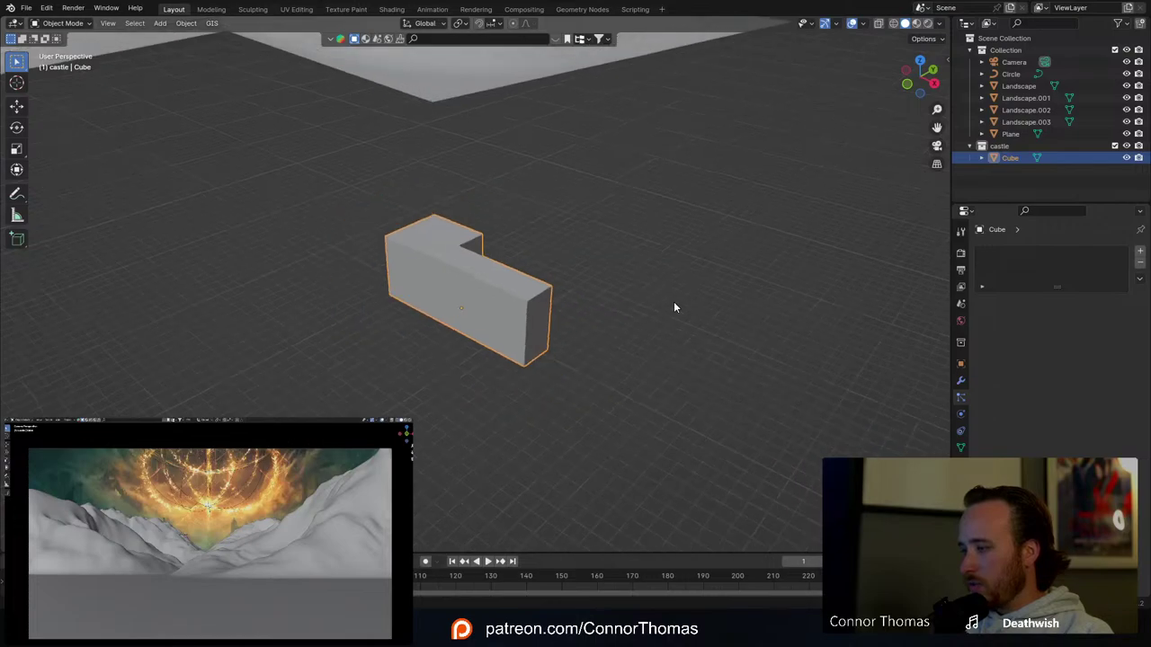
middle_click_drag(667, 302, 529, 288)
middle_click_drag(297, 286, 403, 283, "shift")
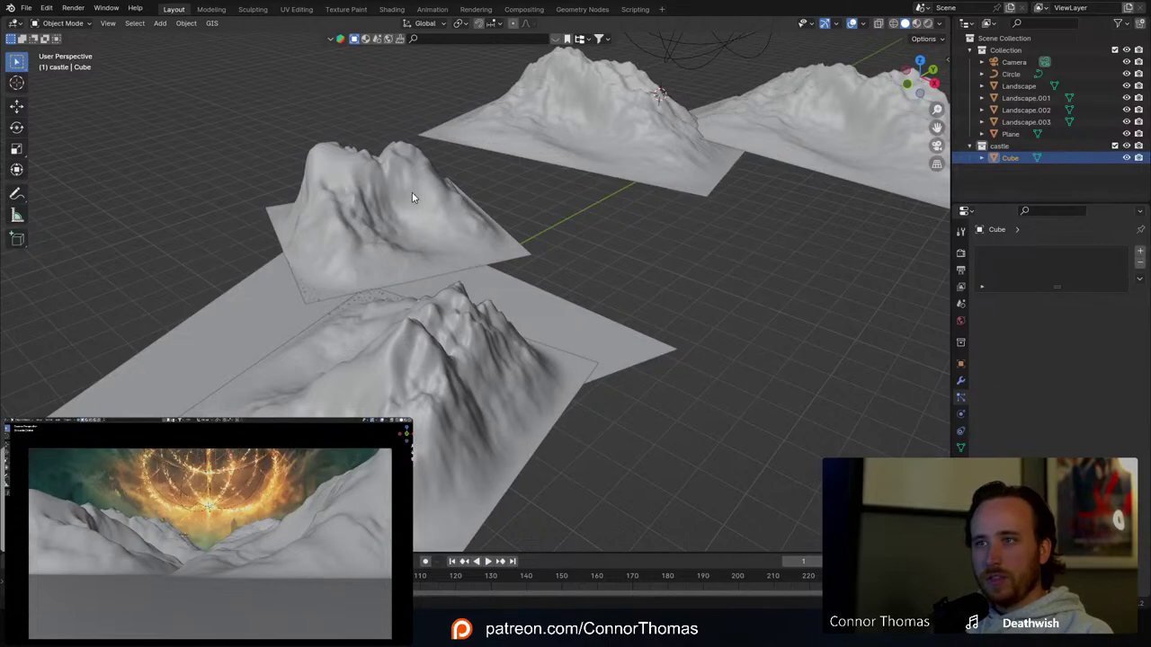
left_click(495, 258)
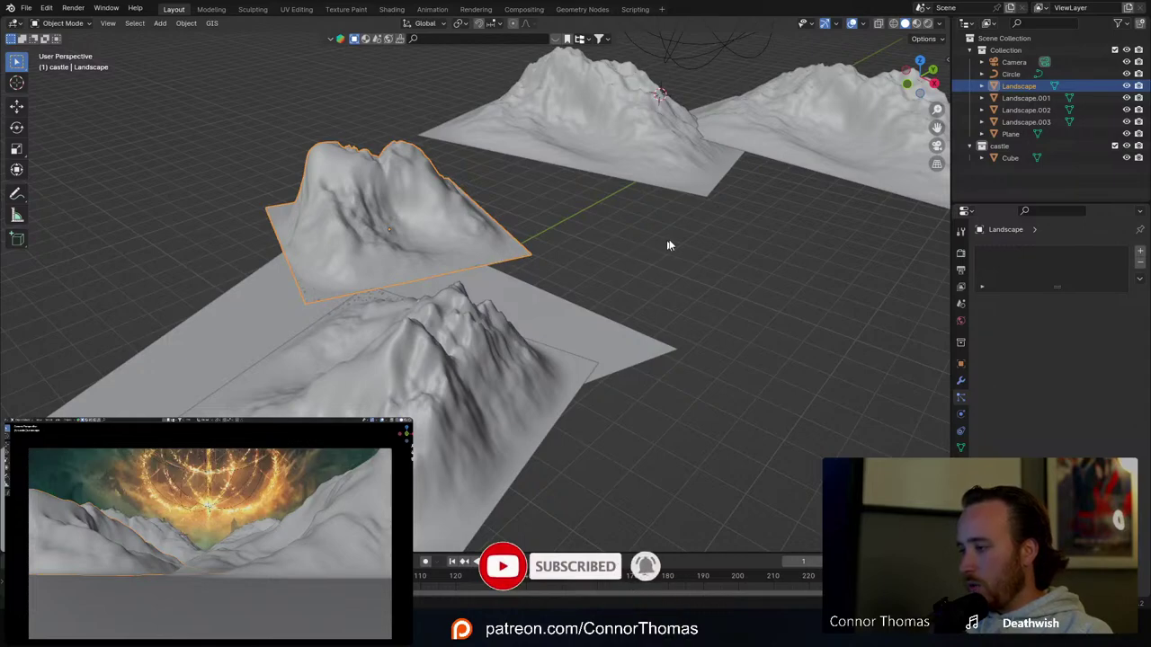
mouse_move(668, 246)
middle_mouse_down("shift")
mouse_move(537, 257)
mouse_move(513, 275)
mouse_move(666, 265)
mouse_move(666, 255)
middle_mouse_up("shift")
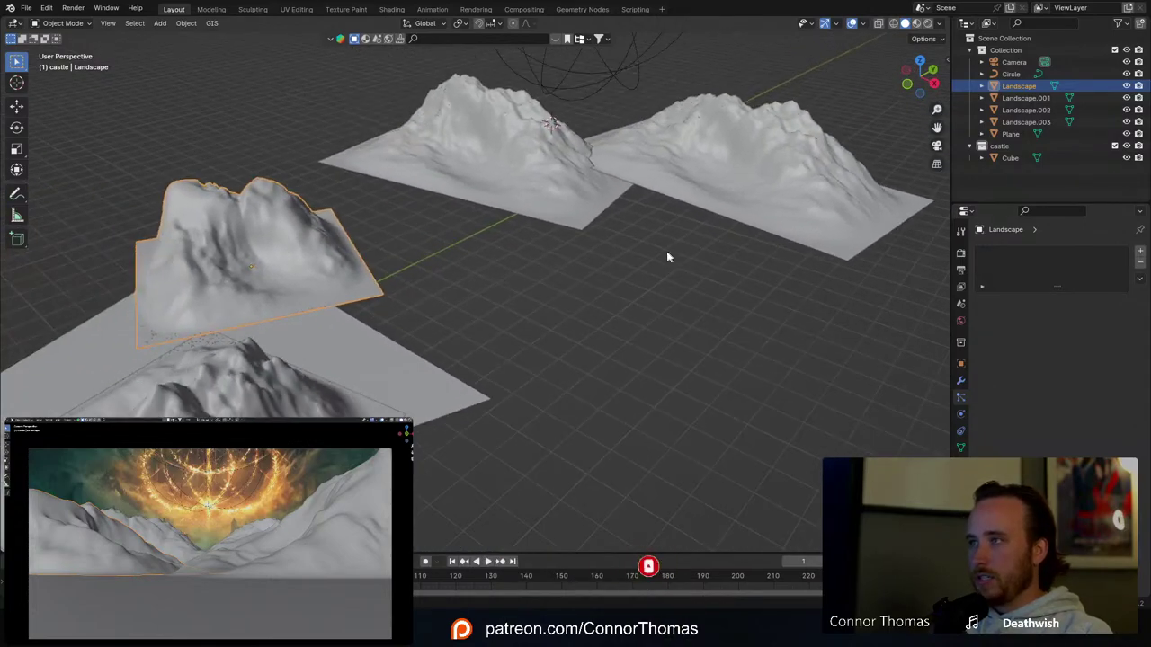
Step: Undo the removal of the Landscape mountain's particle system
key("ctrl+z")
key("ctrl+z")
key("ctrl+z")
middle_click_drag(357, 291, 437, 270)
key("KP_Decimal")
scroll(423, 283, "up", 4)
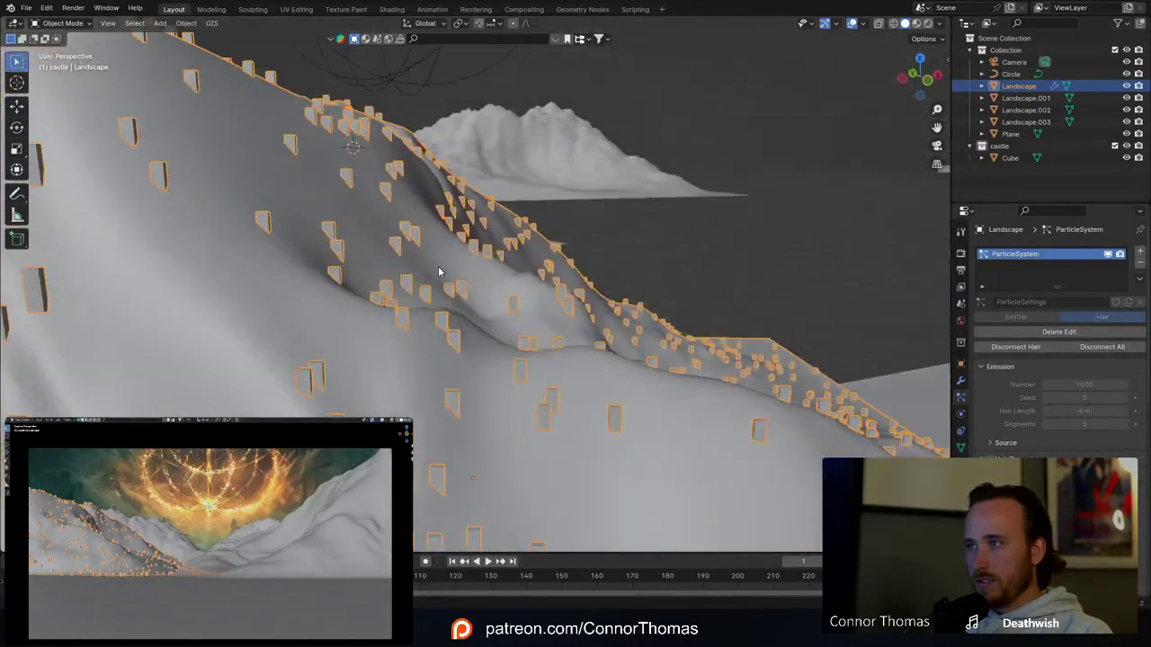
Step: Enable Rotation in the Landscape's particle settings and check its effect on the instances
scroll(1061, 436, "down", 5)
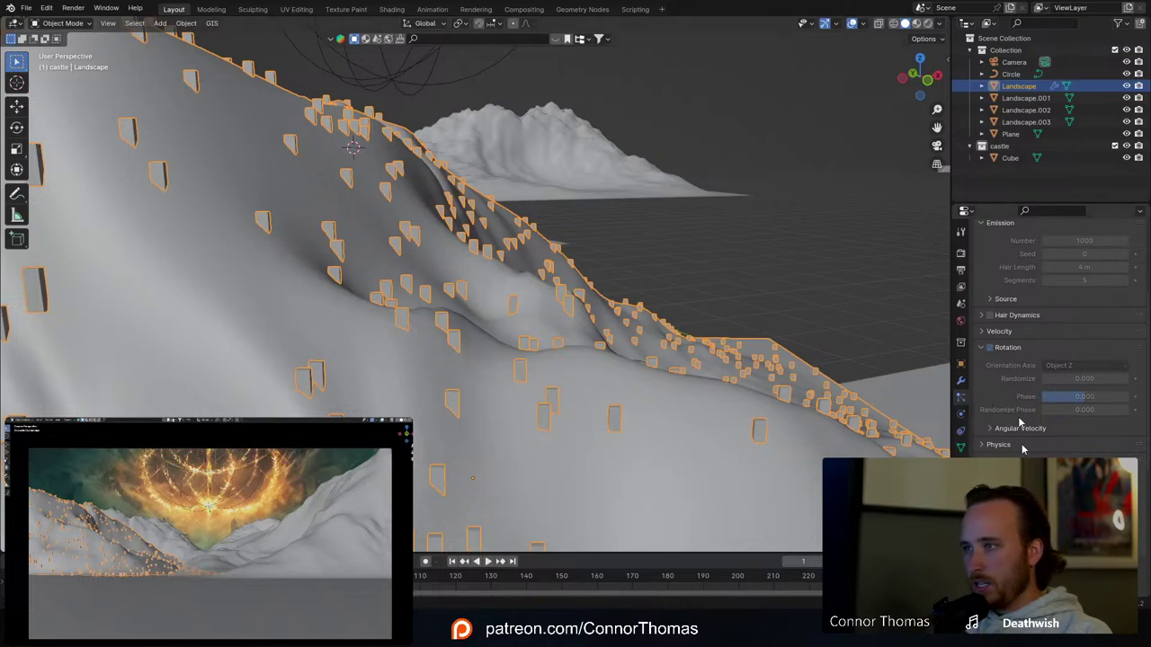
left_click(990, 348)
scroll(595, 281, "down", 6)
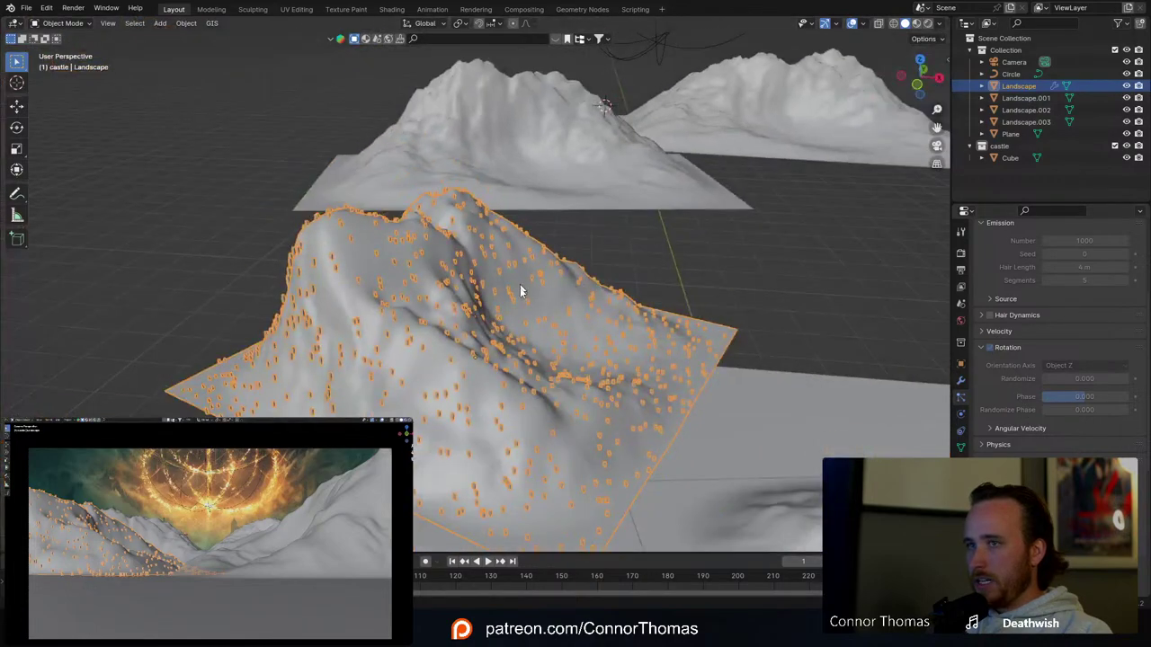
scroll(522, 290, "up", 2)
Step: Replace the Landscape mountain's particle system with a new one of type Hair
scroll(1008, 300, "up", 5)
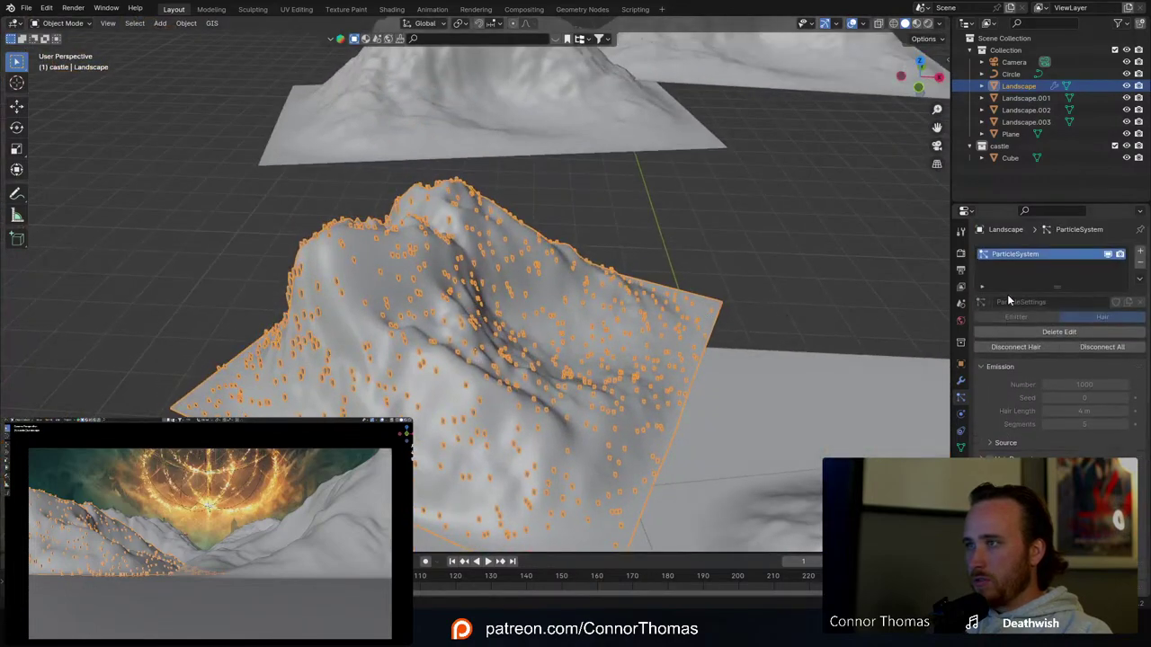
left_click(1141, 263)
left_click(1140, 252)
left_click(1099, 317)
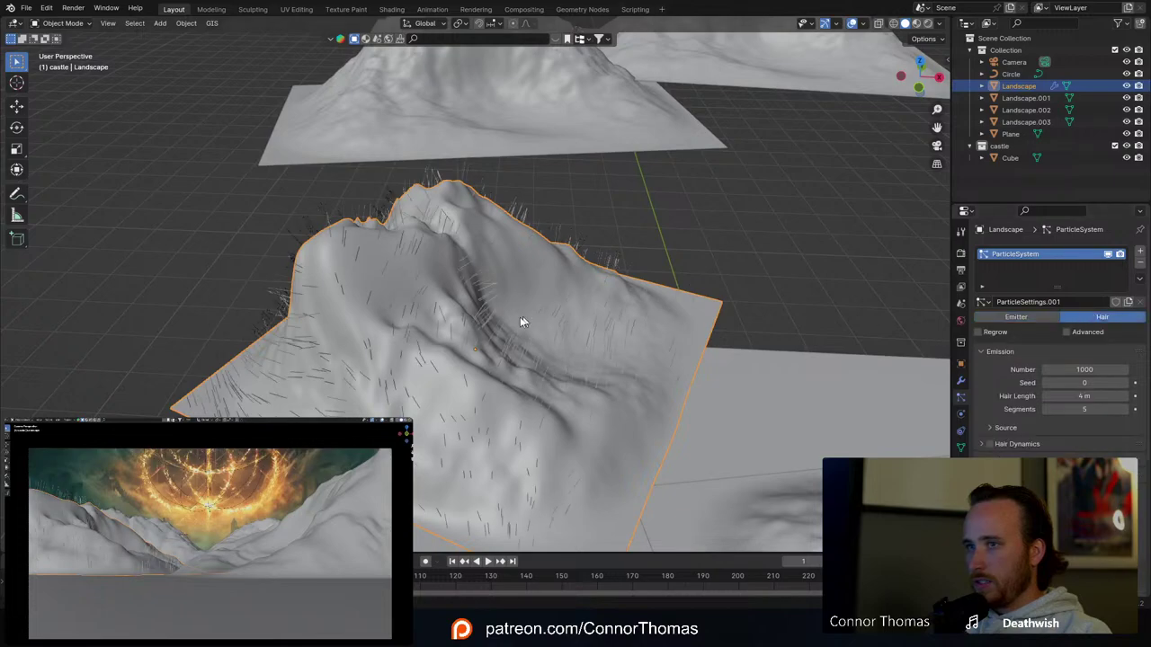
Step: Set the new hair particles to render as Object
middle_click_drag(522, 321, 519, 134)
scroll(1043, 342, "down", 3)
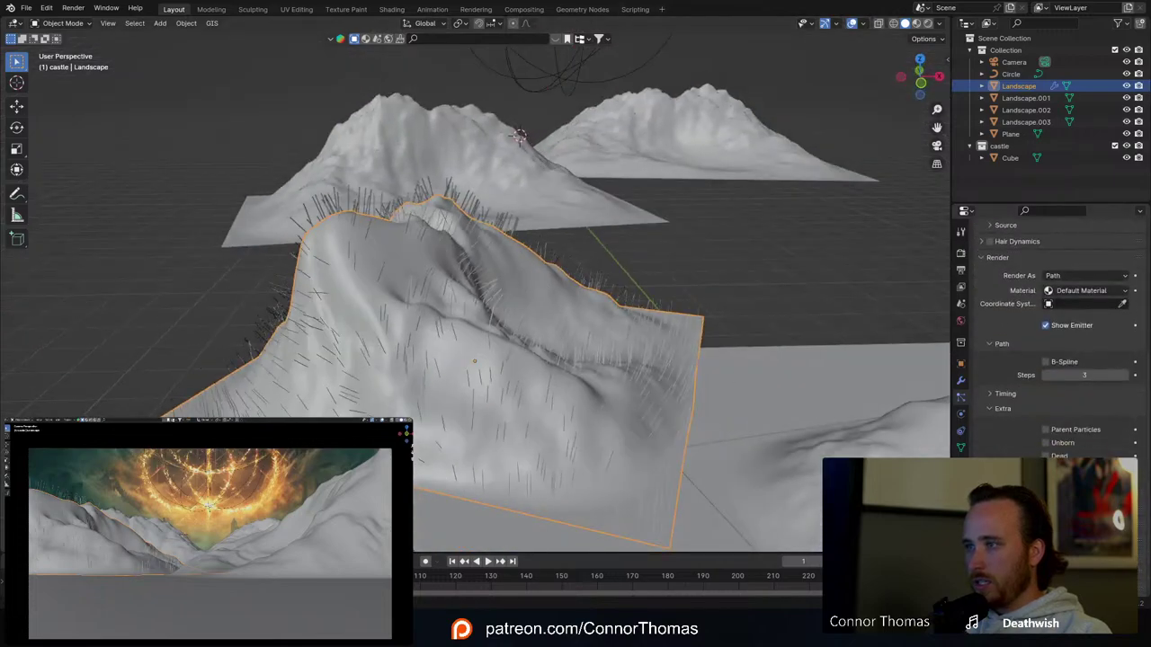
scroll(1029, 444, "up", 6)
left_click(1079, 396)
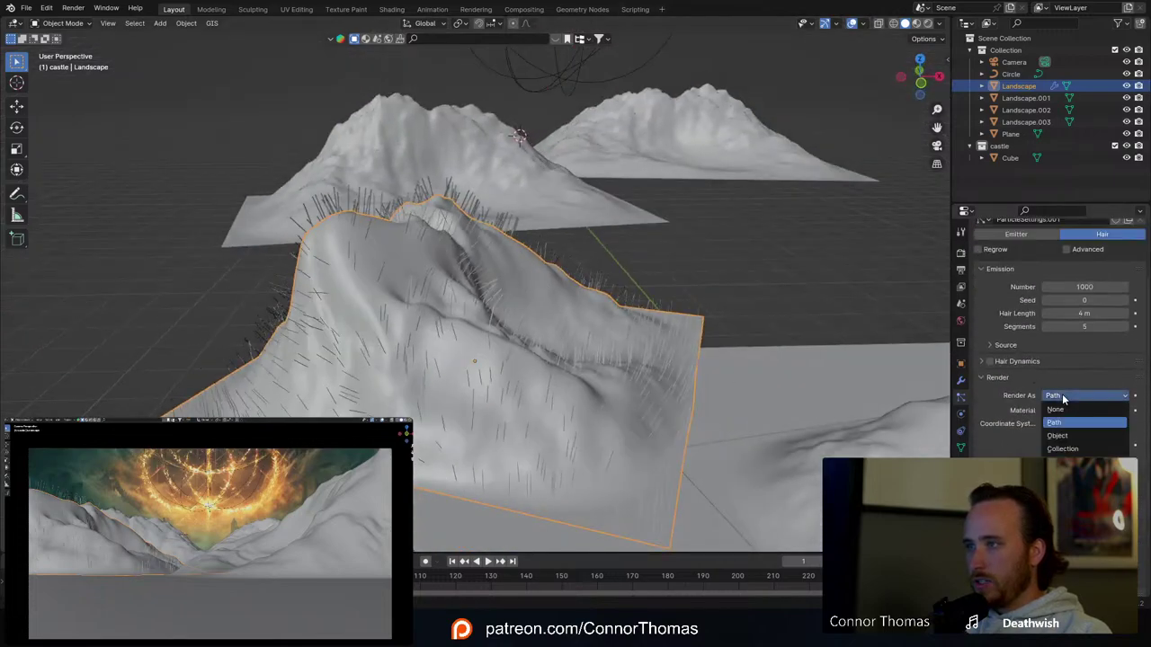
left_click(1066, 436)
scroll(1047, 378, "down", 3)
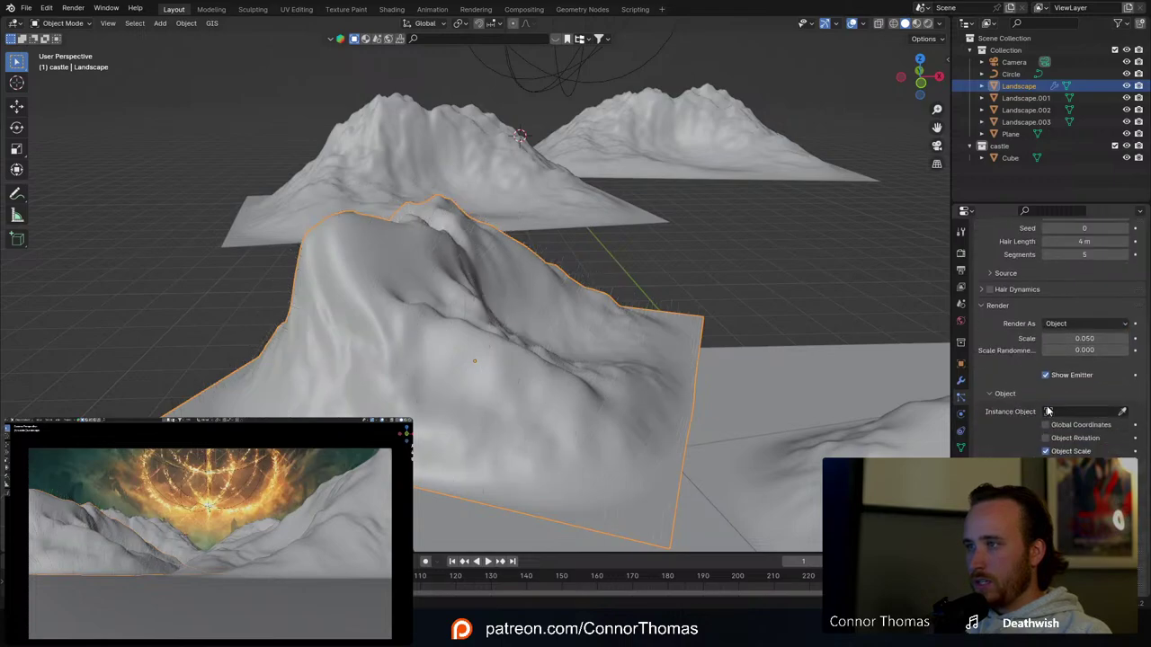
Step: Turn on Advanced and Rotation for the hair particles, with Object Z as the orientation axis
scroll(1018, 414, "up", 5)
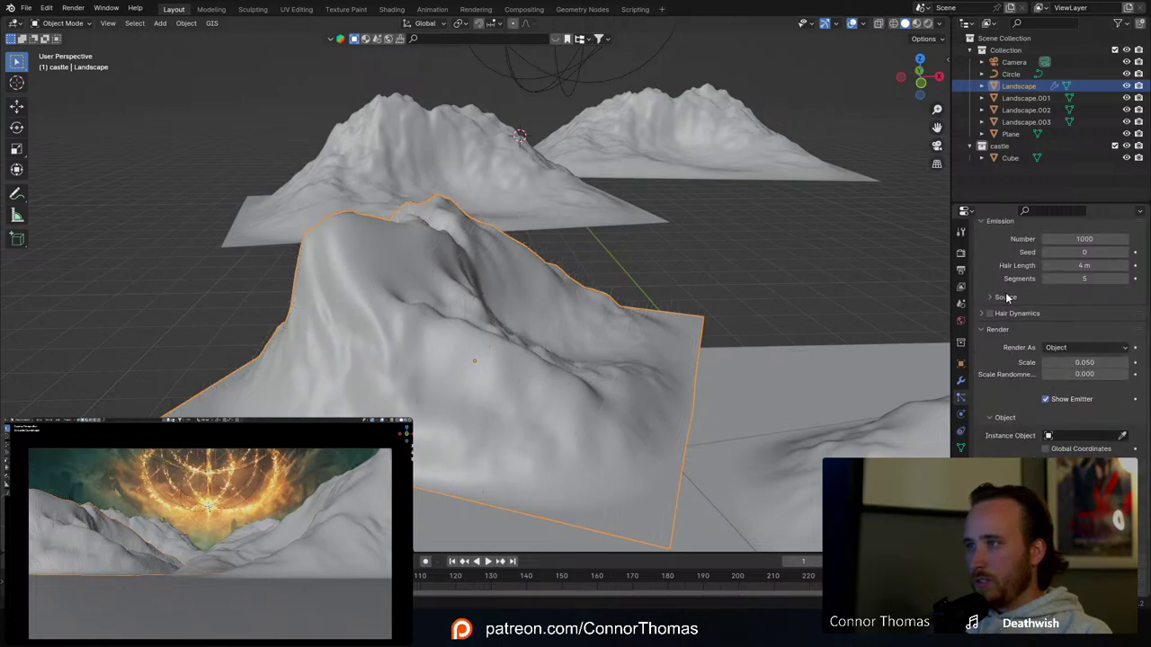
left_click(1085, 297)
scroll(1017, 358, "down", 3)
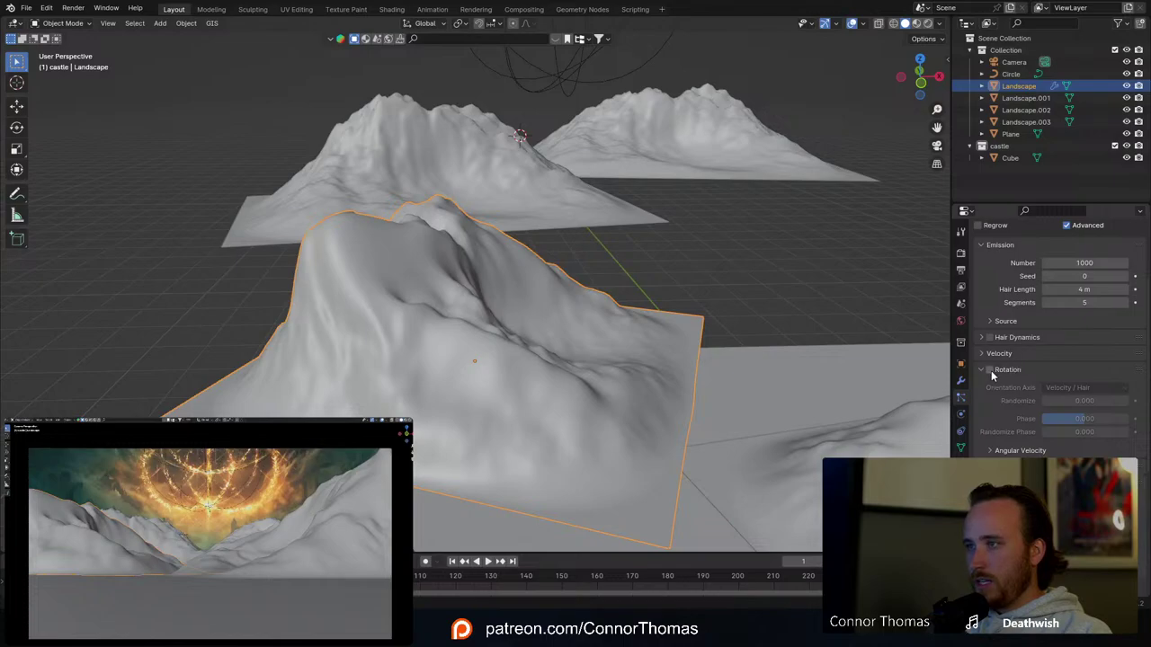
left_click(990, 370)
left_click(1083, 387)
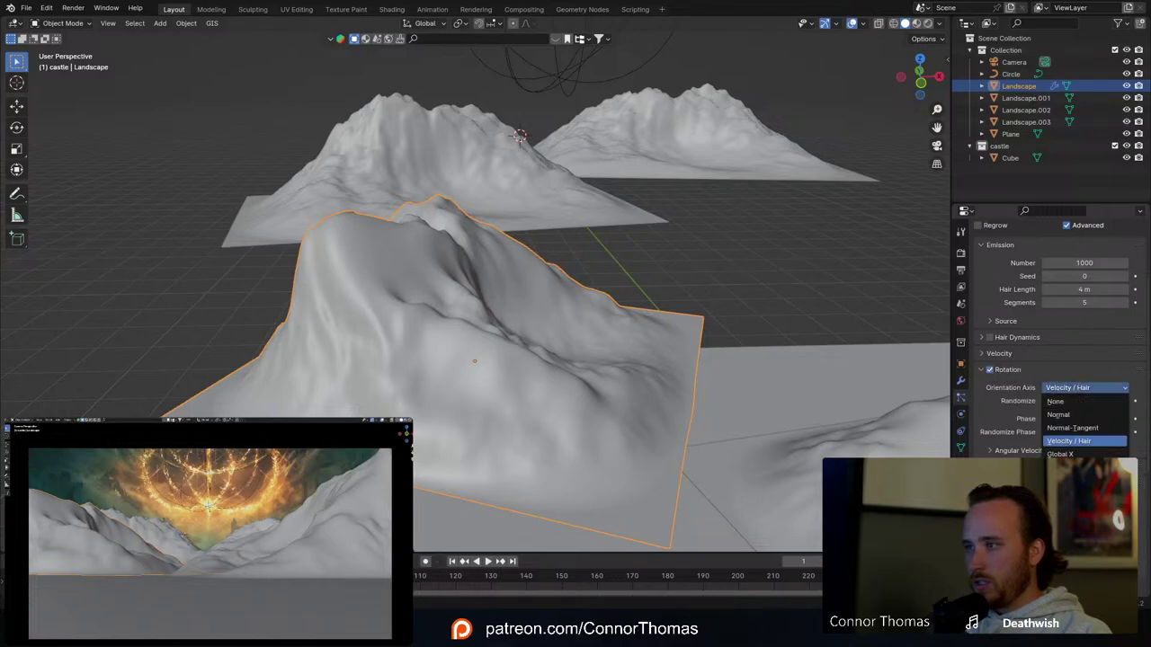
left_click(1071, 519)
middle_click_drag(642, 371, 635, 336)
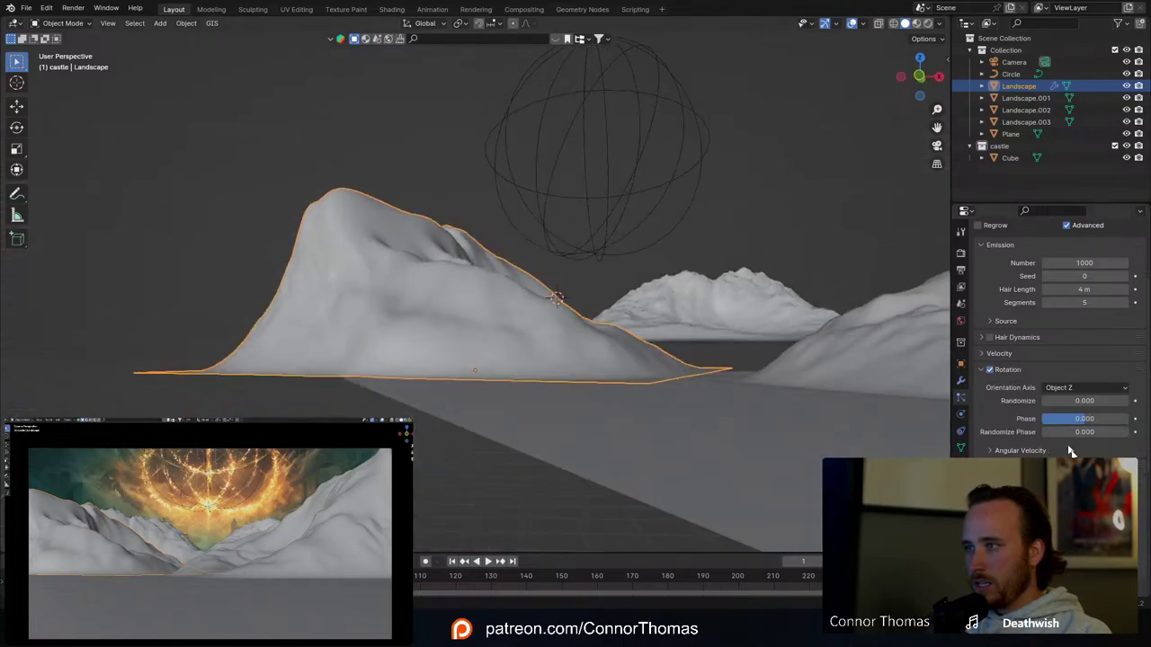
Step: Assign Cube as the particles' instance object and check the scattered blocks on the mountain
scroll(1052, 360, "down", 3)
left_click(1079, 521)
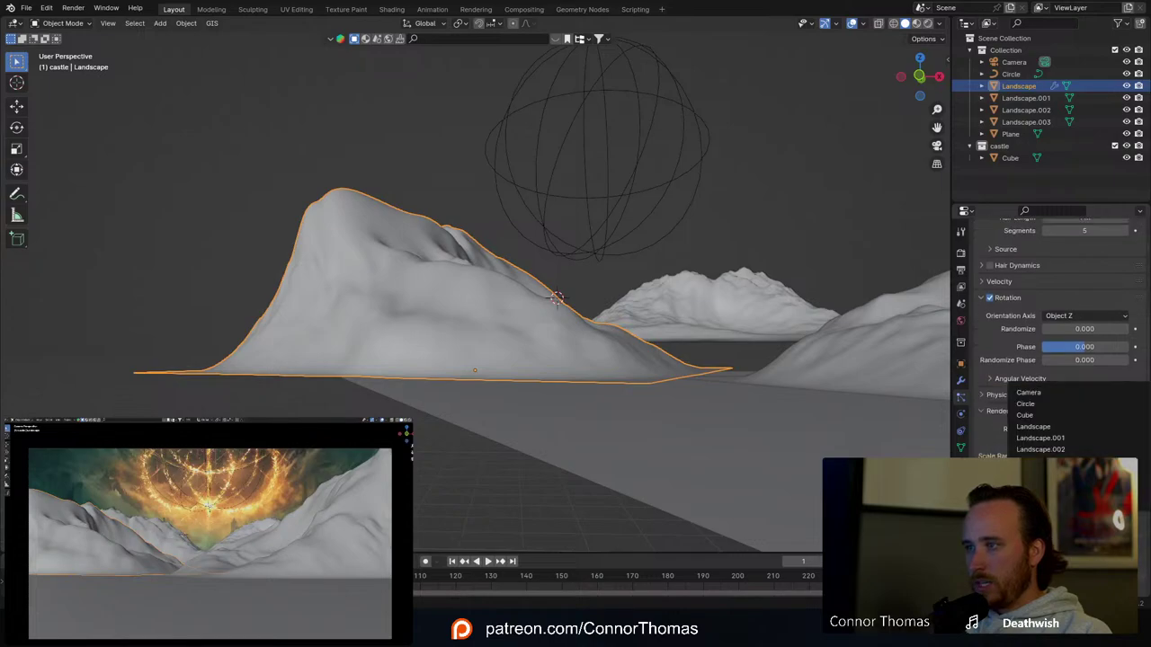
left_click(1031, 415)
middle_click_drag(539, 324, 635, 404)
scroll(531, 339, "up", 5)
Step: Delete the source Cube standing beside the mountains
scroll(504, 354, "down", 6)
scroll(665, 378, "down", 3)
middle_click_drag(683, 363, 522, 236, "shift")
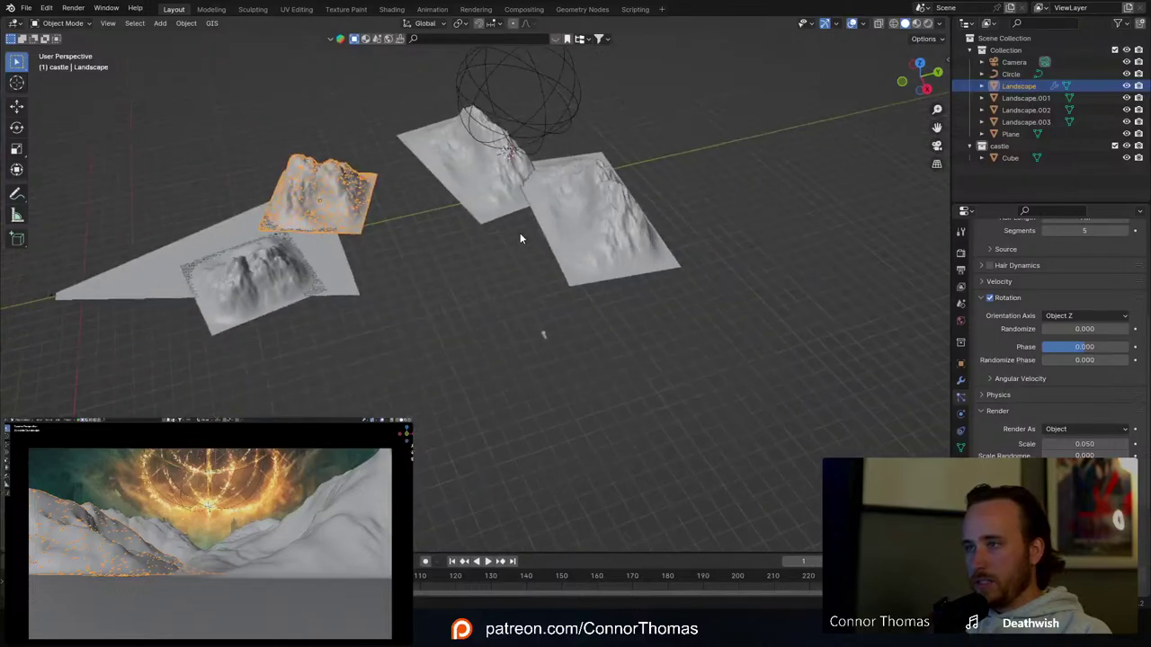
left_click(544, 334)
scroll(608, 374, "up", 6)
key("x")
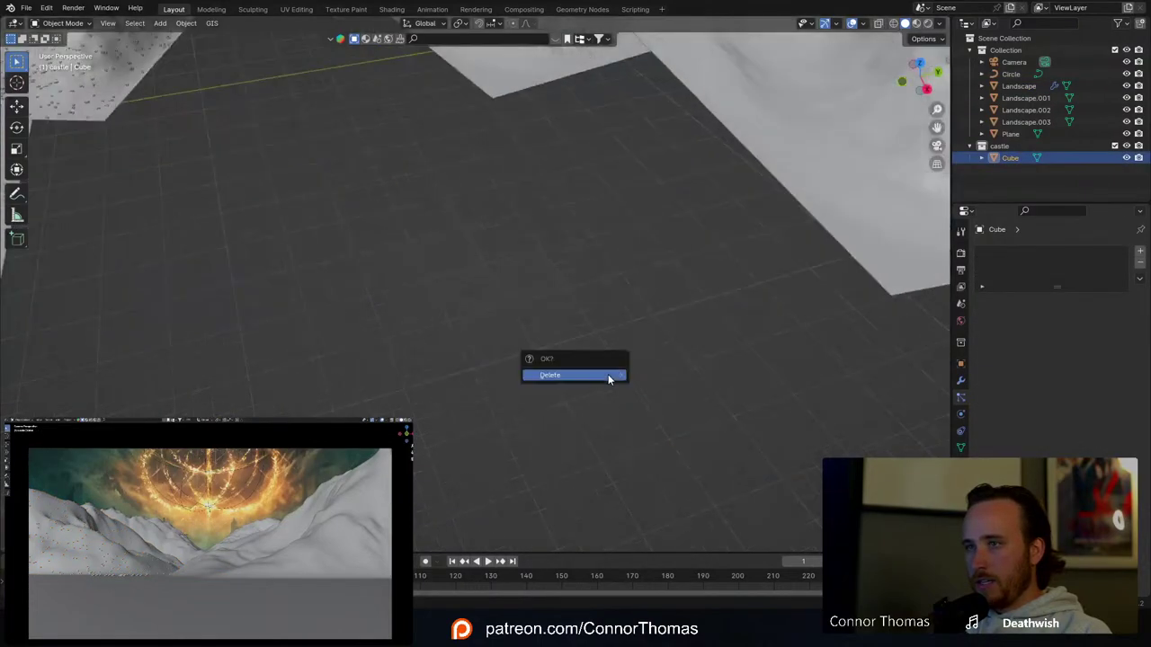
left_click(608, 374)
scroll(618, 394, "down", 2)
scroll(618, 394, "down", 8)
key("shift+a")
mouse_move(541, 265)
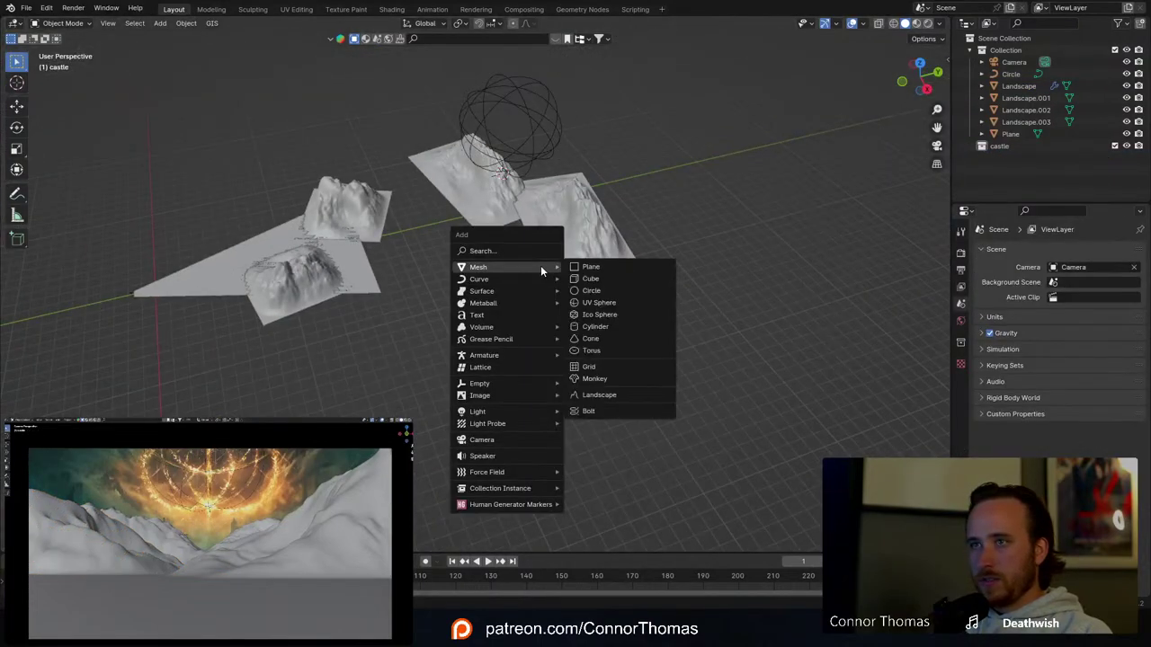
left_click(591, 277)
key("x")
left_click(551, 206)
Step: Add a Monkey mesh to the castle collection
key("shift+a")
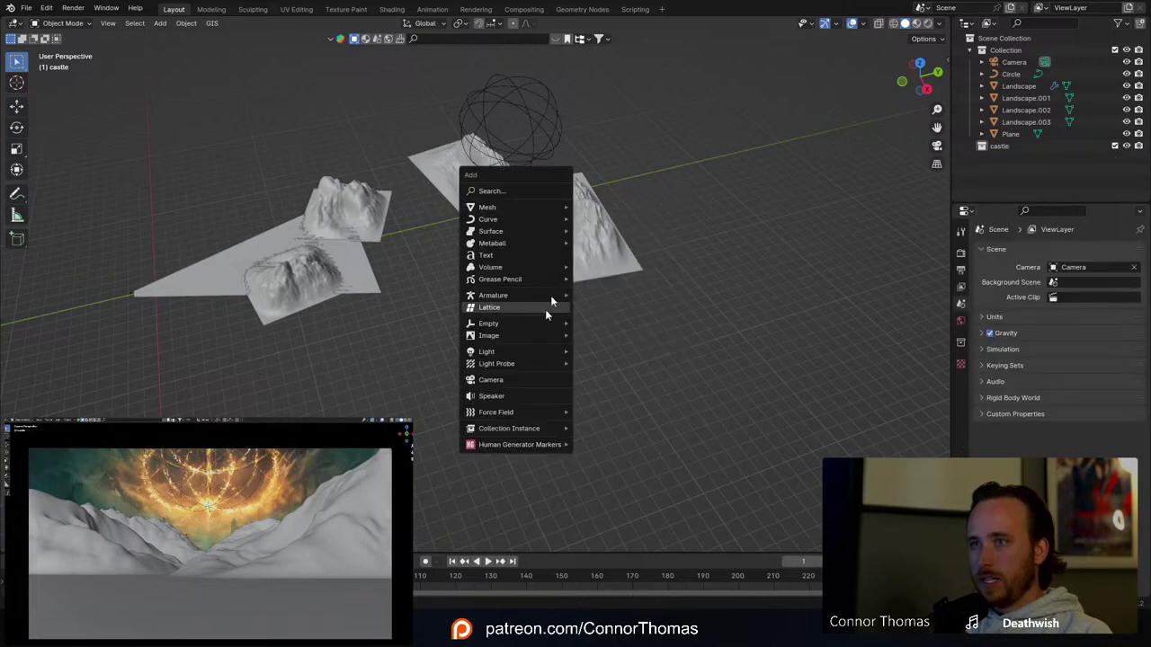
mouse_move(534, 208)
left_click(617, 309)
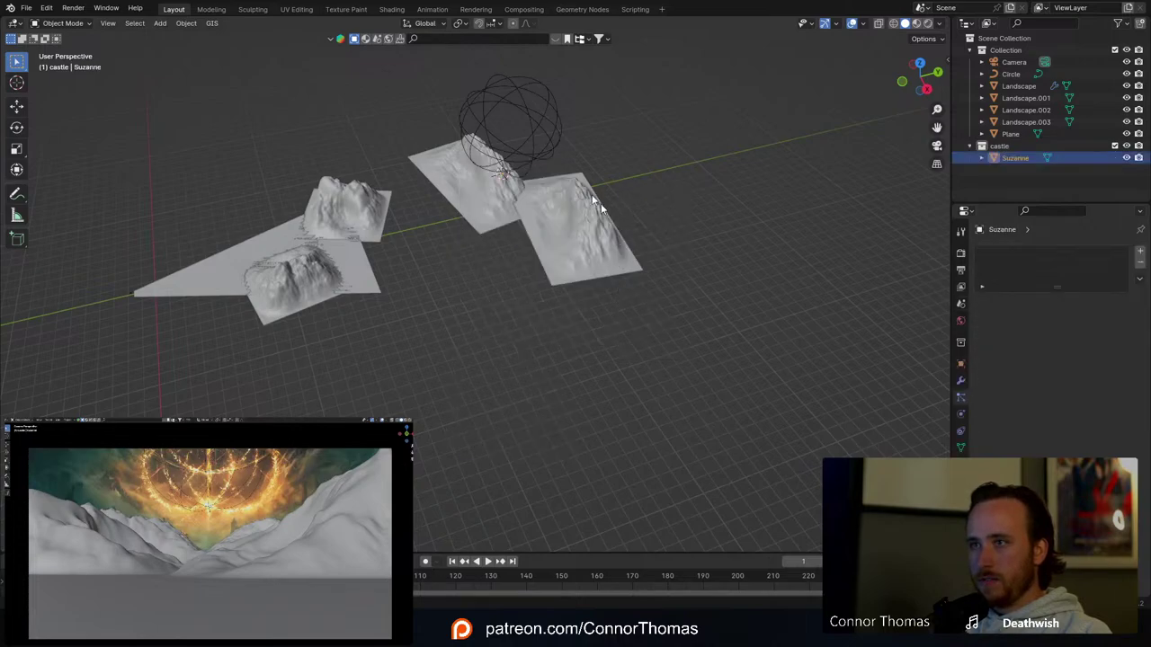
Step: Assign Suzanne as the instance object of the Landscape mountain's hair particles and inspect the scattered copies up close
middle_click_drag(436, 240, 519, 290)
scroll(539, 303, "up", 6)
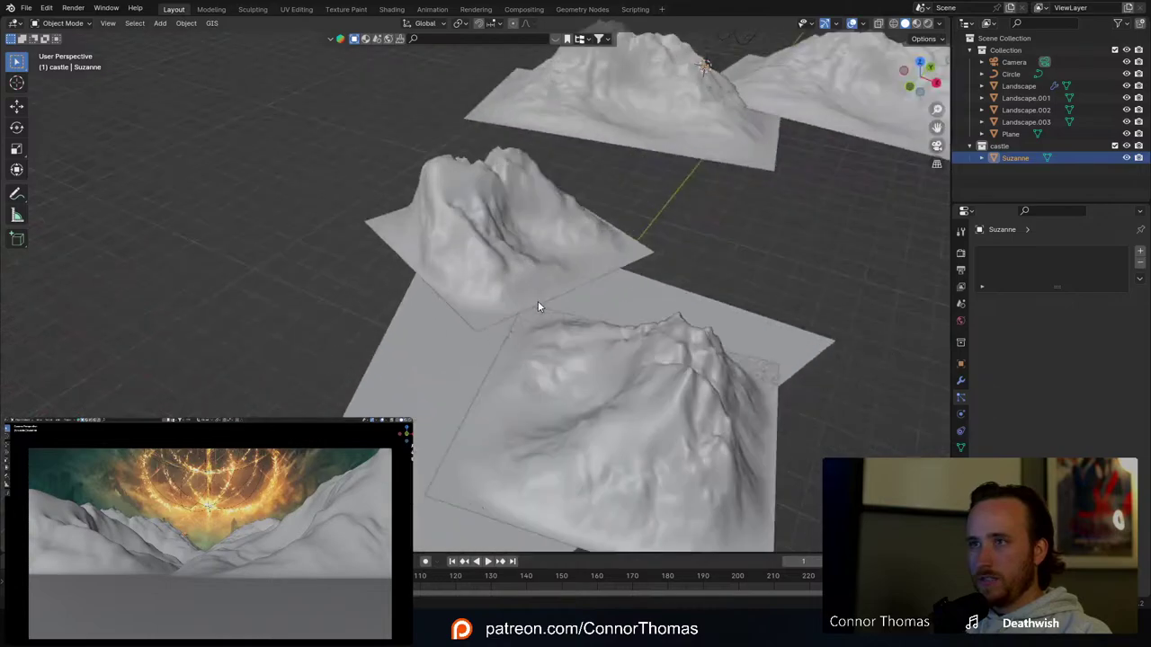
middle_click_drag(585, 307, 537, 220)
left_click(537, 220)
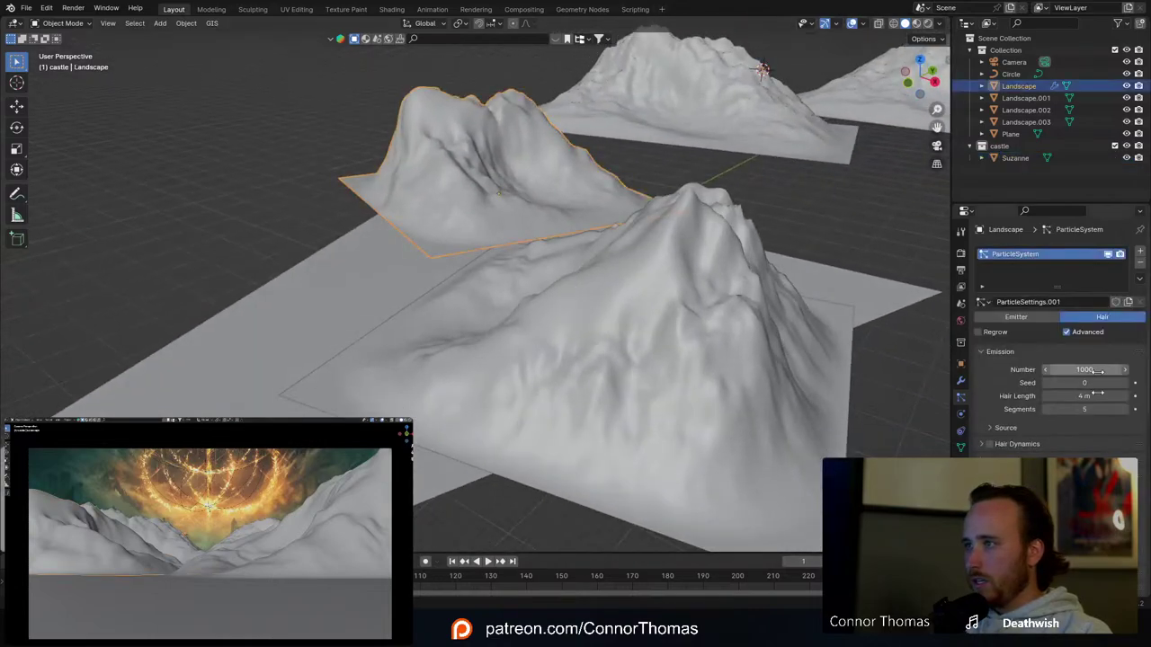
scroll(1047, 341, "down", 4)
left_click(1084, 502)
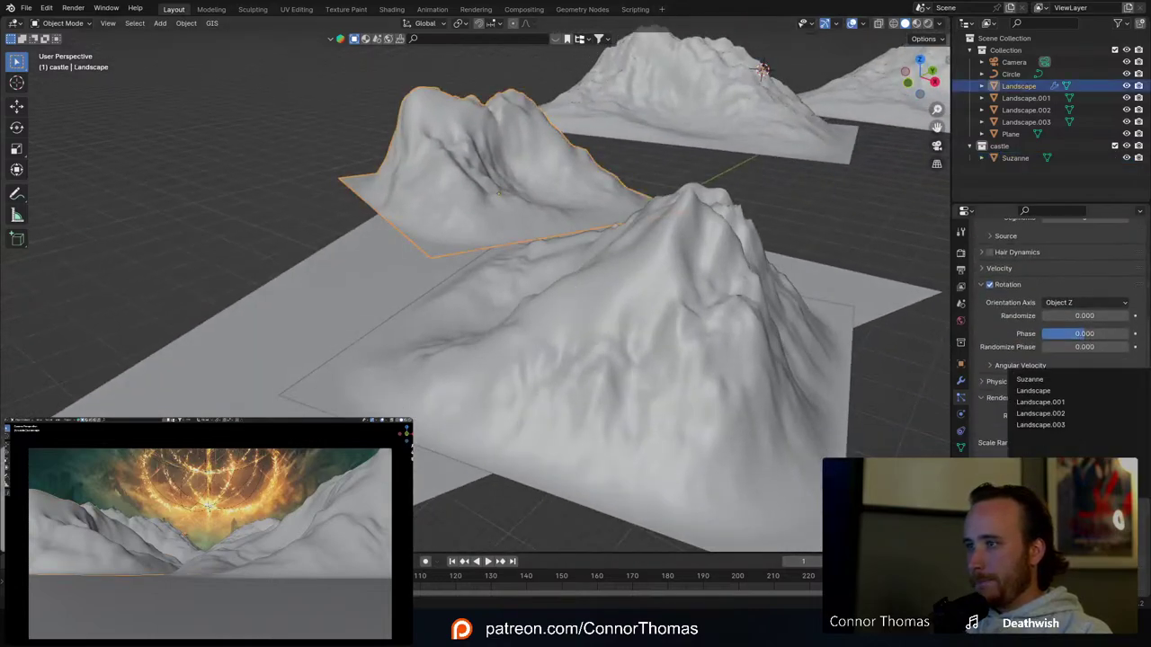
left_click(1033, 381)
key("KP_Decimal")
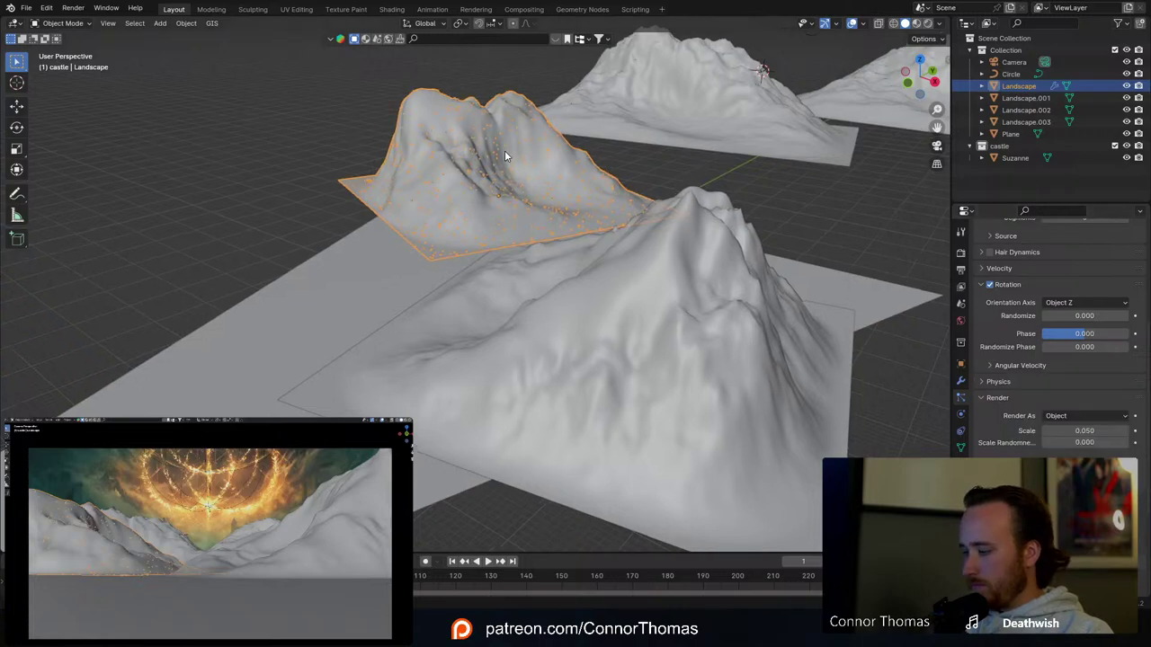
scroll(542, 291, "up", 8)
middle_click_drag(660, 304, 720, 272)
scroll(521, 225, "down", 4)
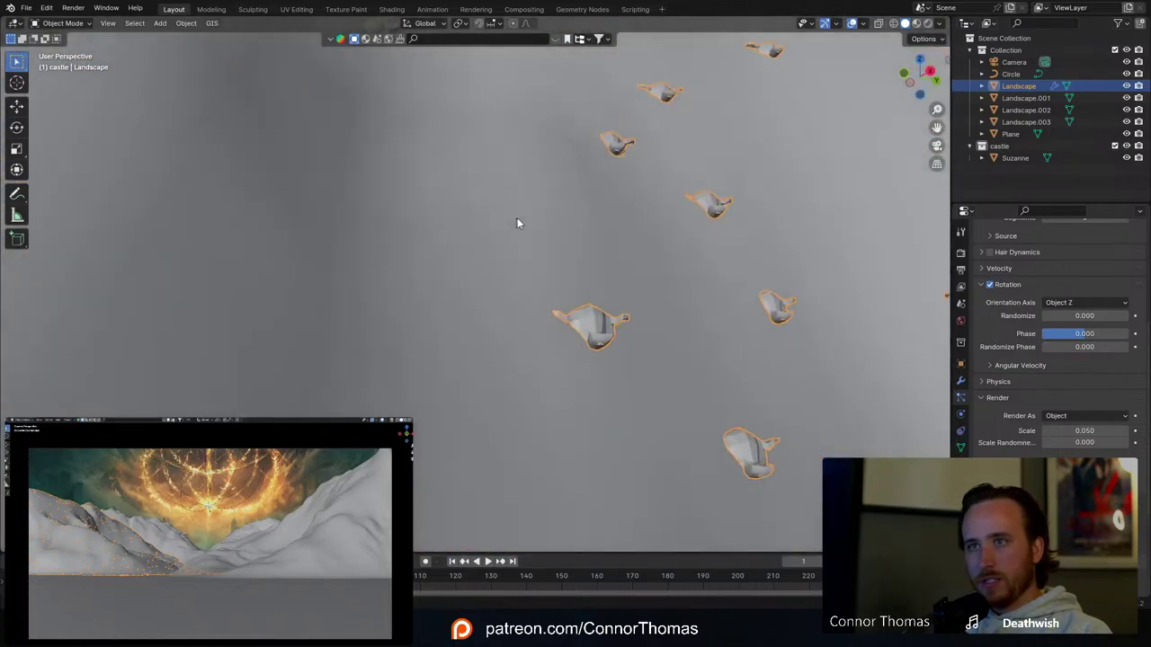
Step: Set the render scale of the mountain's particles to 0.400 and check the enlarged Suzanne instances from several sides
scroll(535, 225, "down", 4)
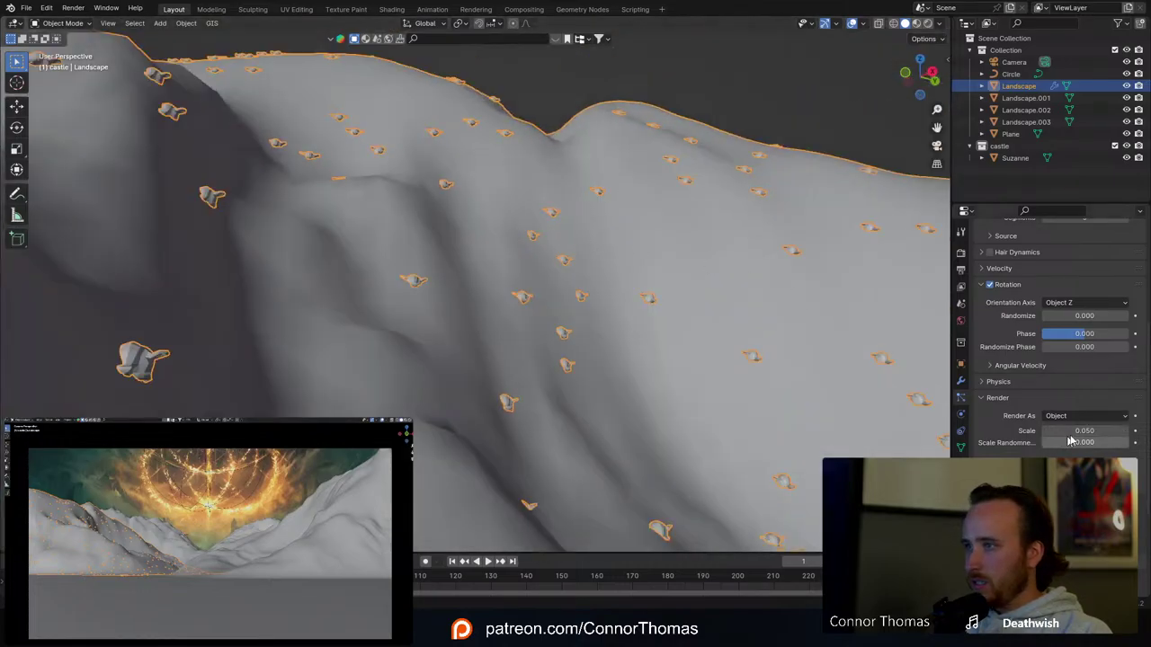
left_click_drag(1075, 431, 1108, 431)
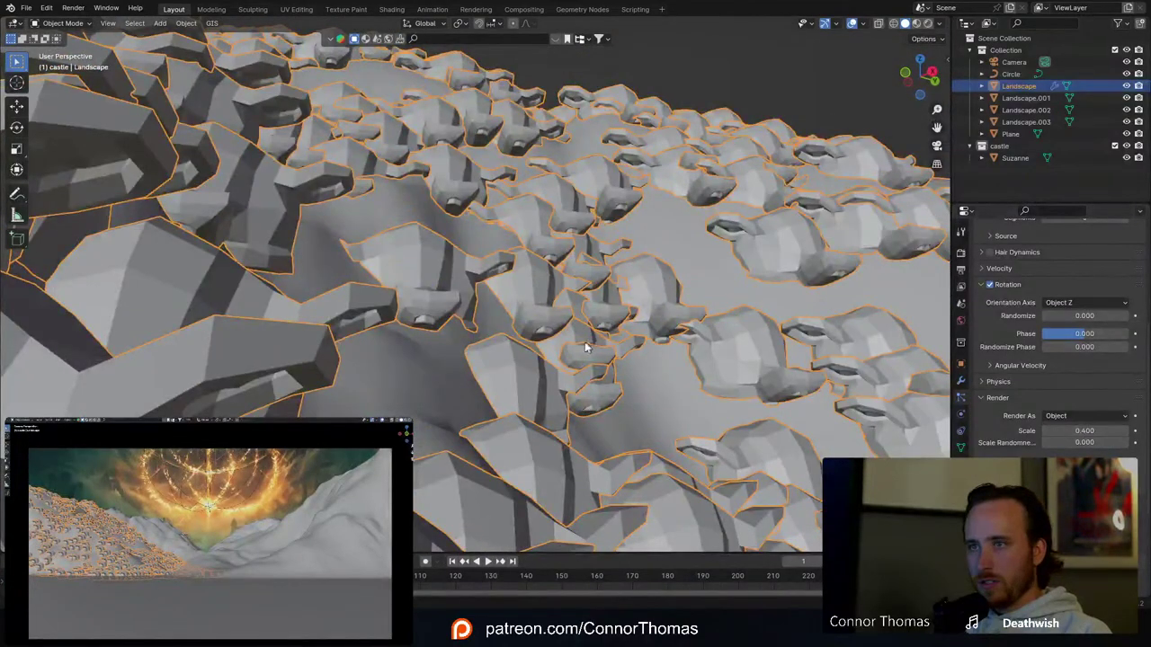
middle_click_drag(586, 347, 650, 272)
scroll(555, 365, "down", 5)
middle_click_drag(560, 316, 628, 320)
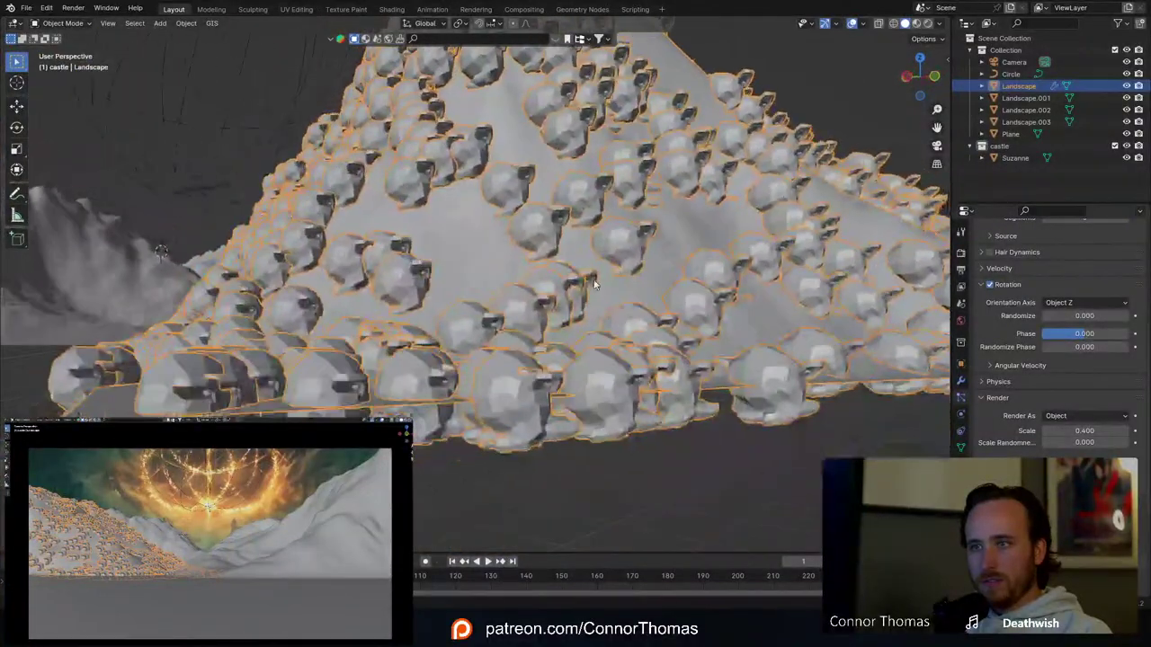
scroll(590, 280, "up", 1)
middle_click_drag(556, 324, 558, 301)
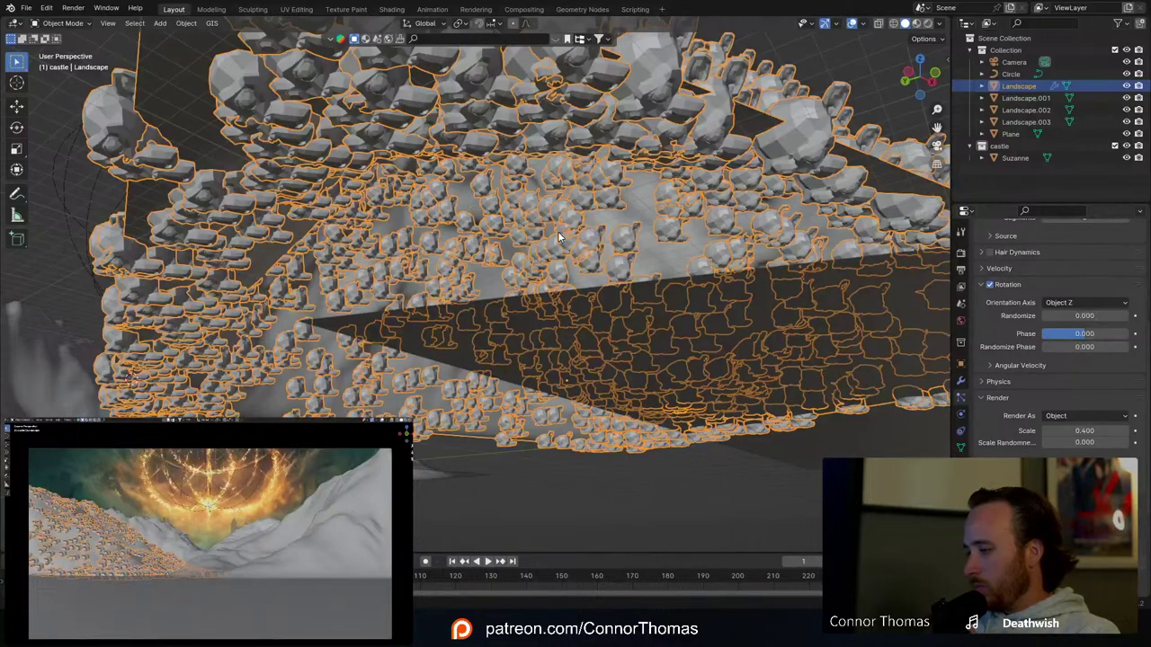
scroll(816, 275, "down", 4)
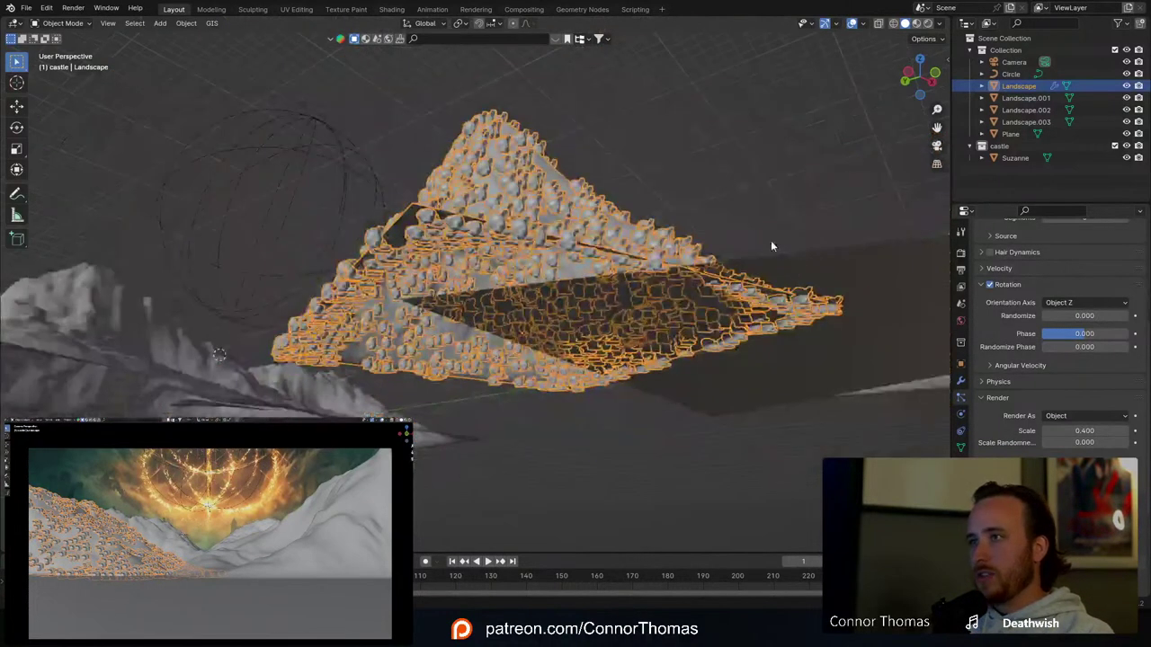
middle_click_drag(771, 241, 883, 214)
Step: Apply all transforms to the source Suzanne mesh
left_click(1017, 162)
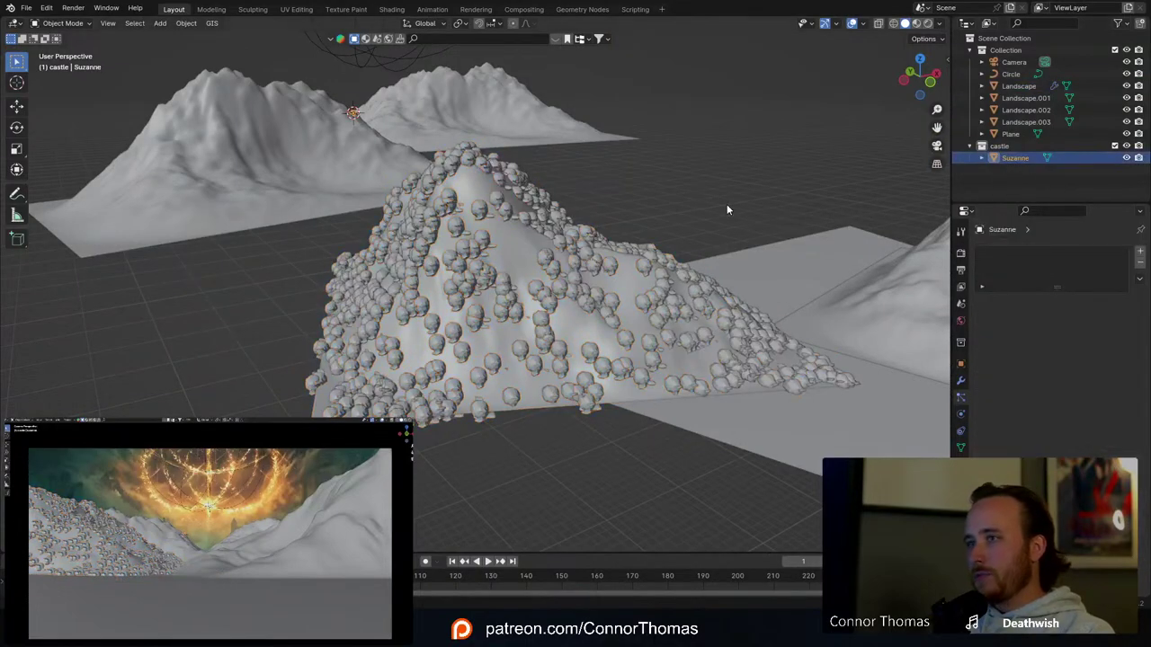
key("KP_Decimal")
middle_click_drag(672, 217, 615, 263)
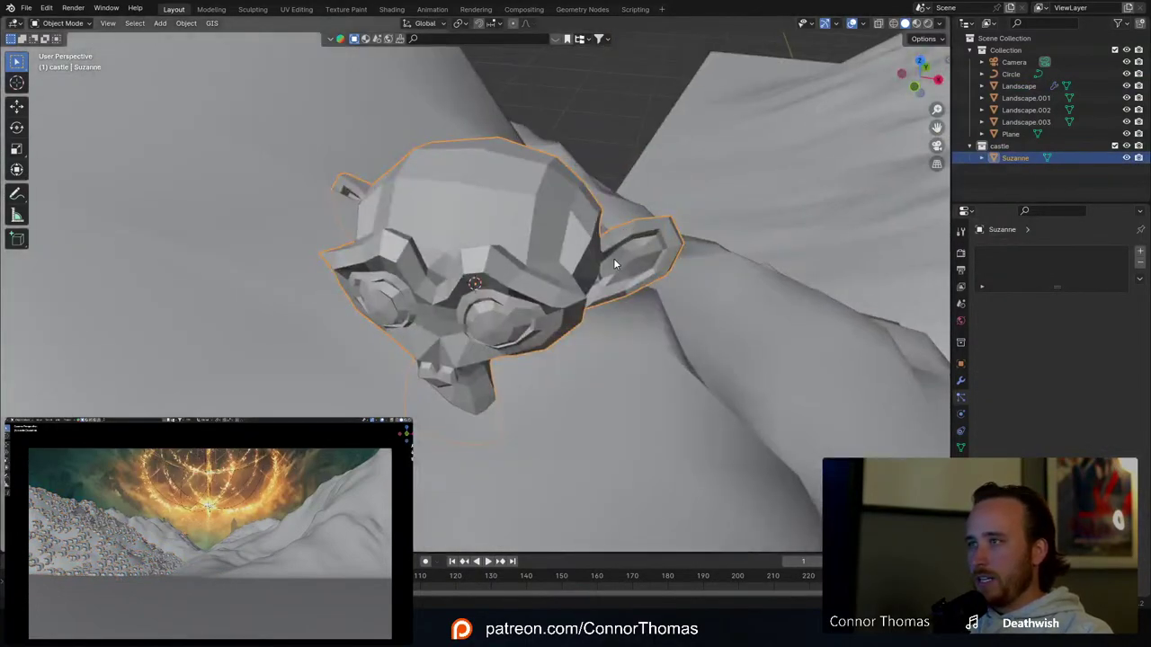
key("Tab")
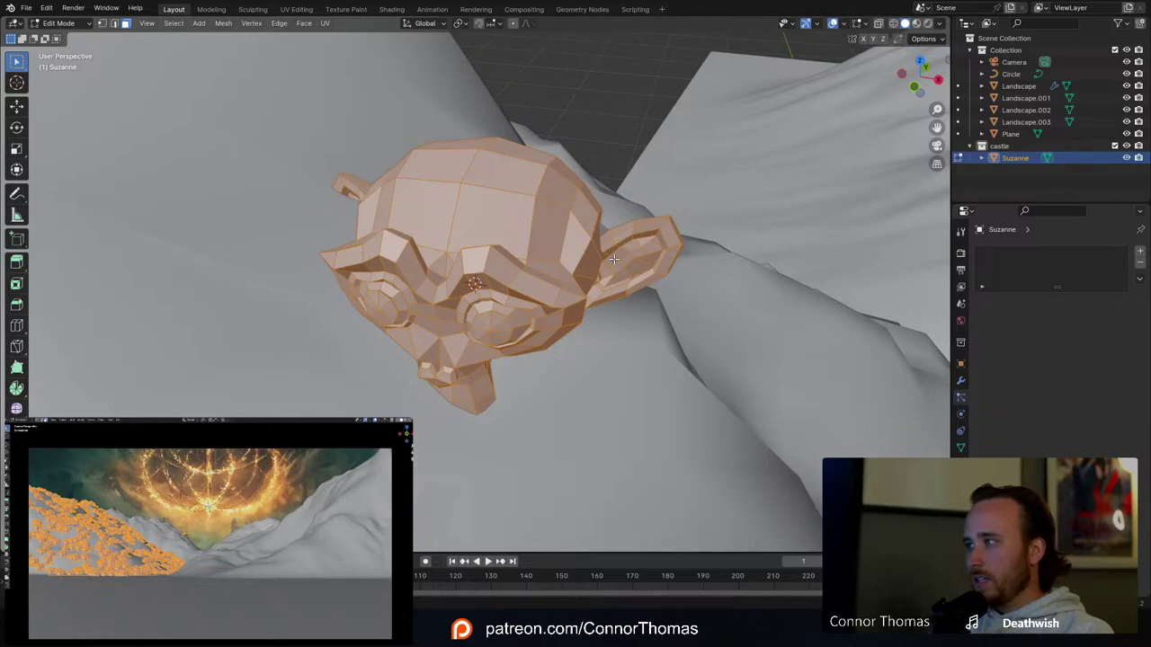
key("Tab")
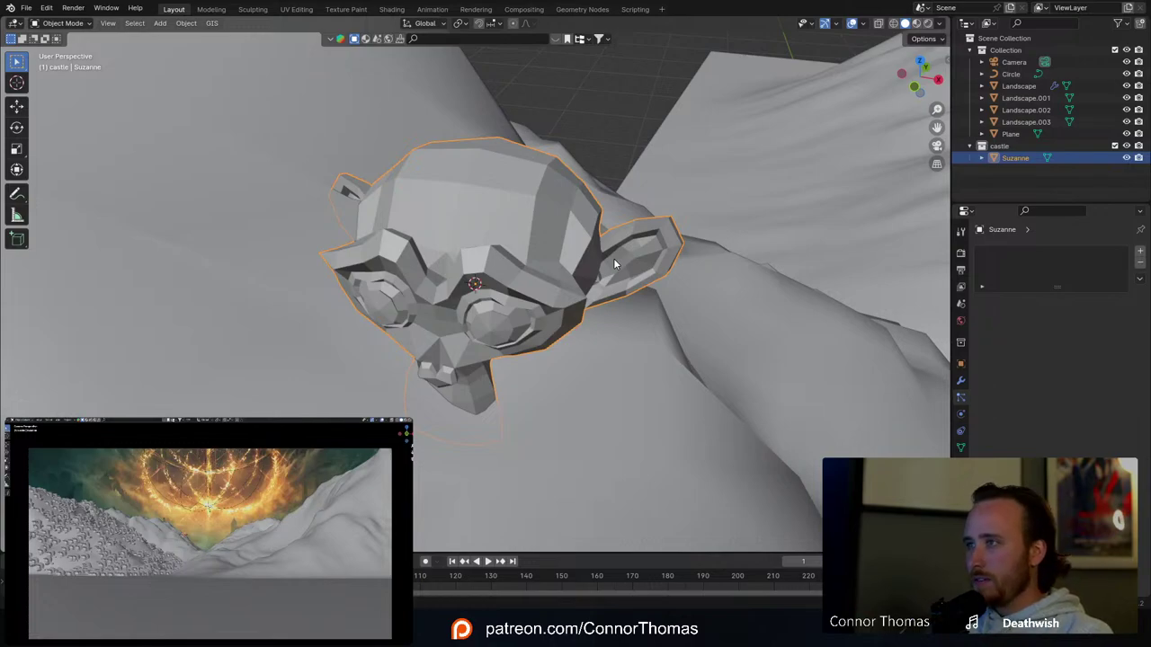
scroll(614, 259, "down", 6)
scroll(606, 259, "up", 5)
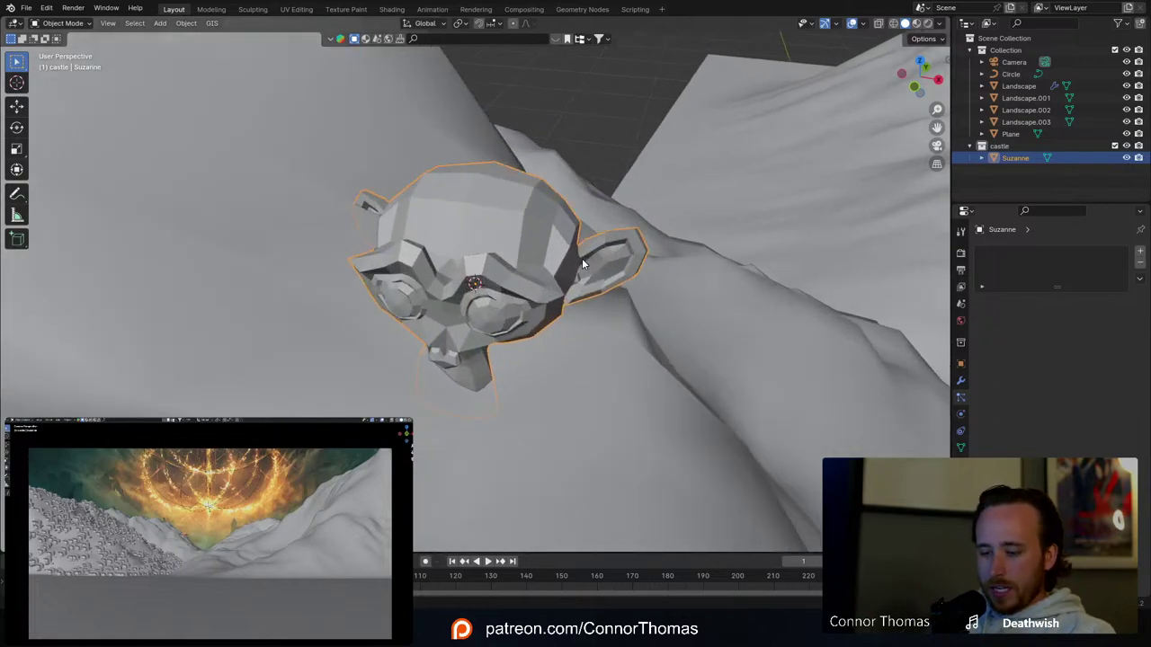
key("ctrl+a")
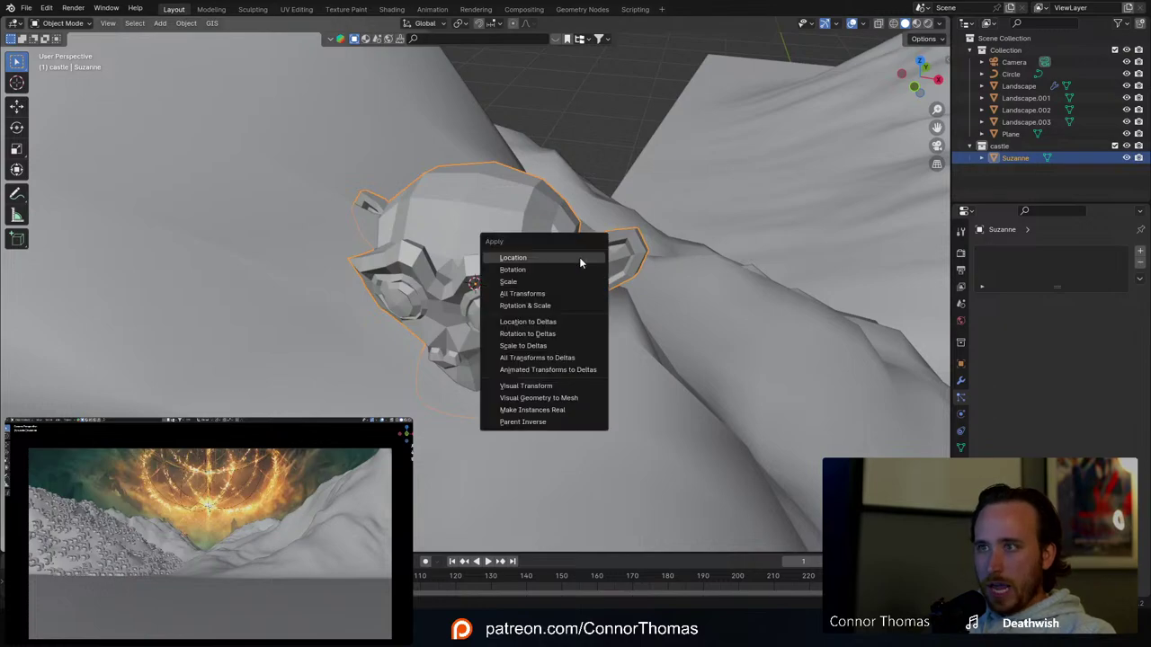
left_click(566, 293)
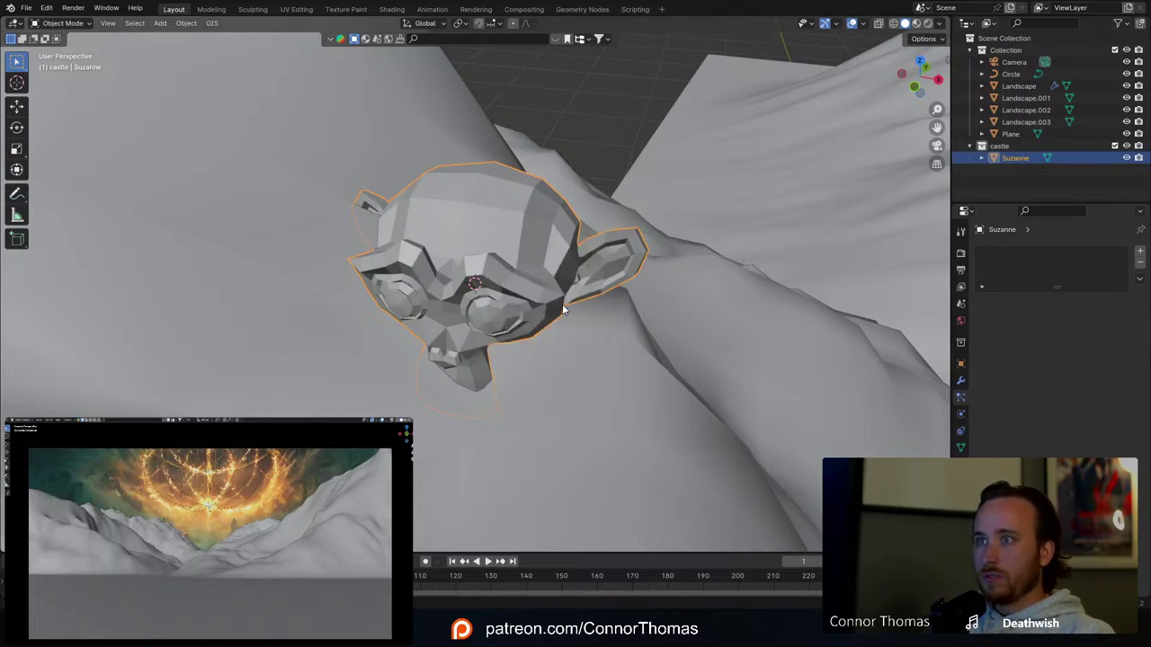
Step: Try reducing the Landscape mountain's particle render scale to 0.010
scroll(562, 305, "down", 10)
scroll(477, 378, "up", 6)
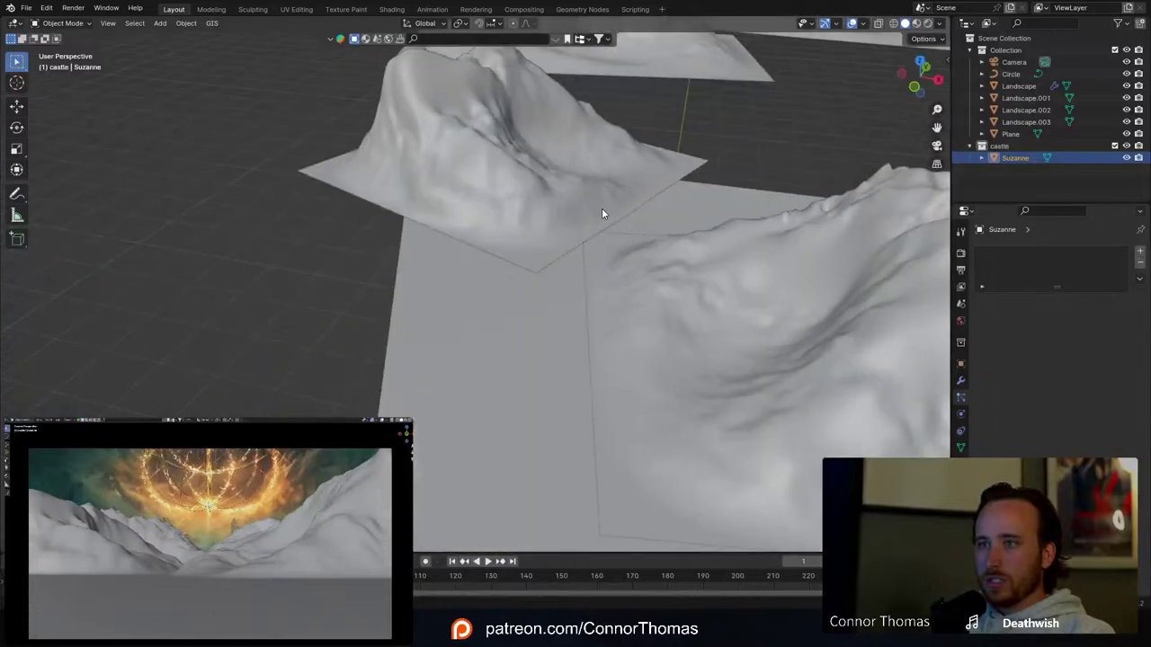
left_click(550, 209)
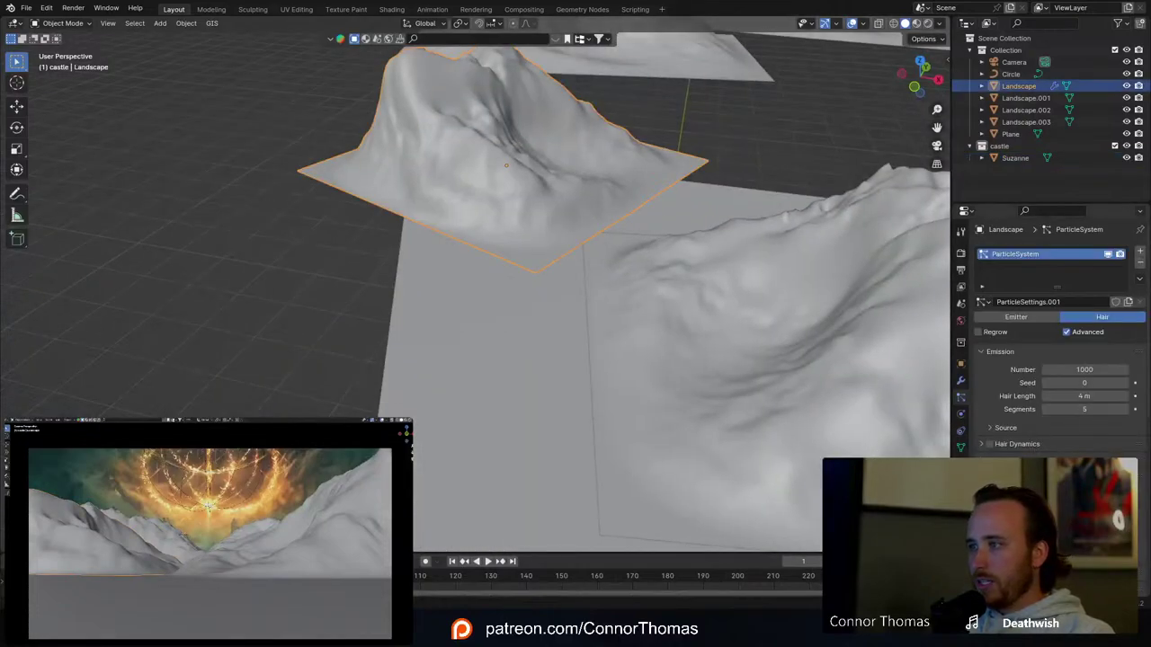
scroll(1034, 449, "down", 5)
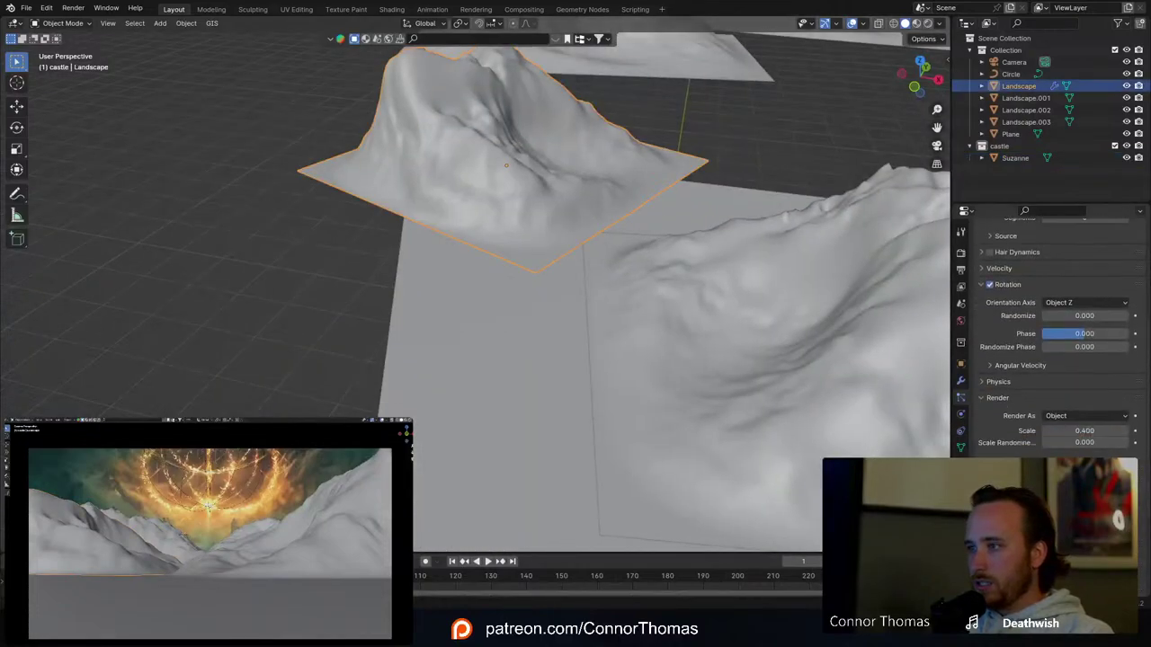
left_click_drag(1083, 430, 1106, 431)
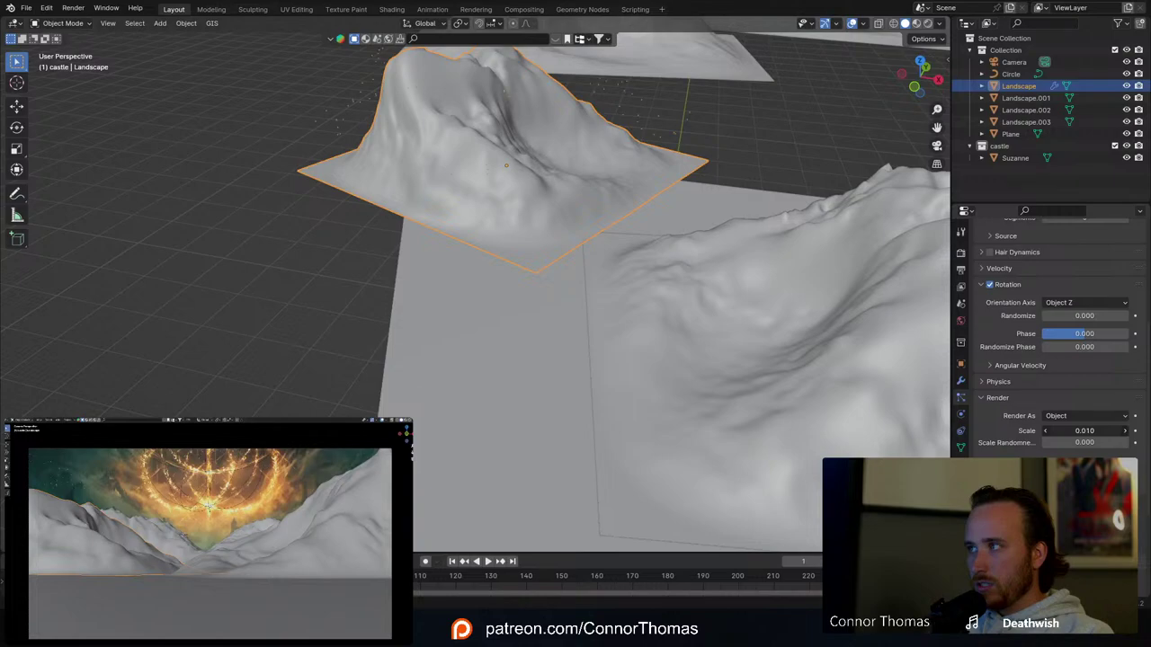
middle_click_drag(595, 184, 595, 293, "shift")
scroll(598, 301, "up", 4)
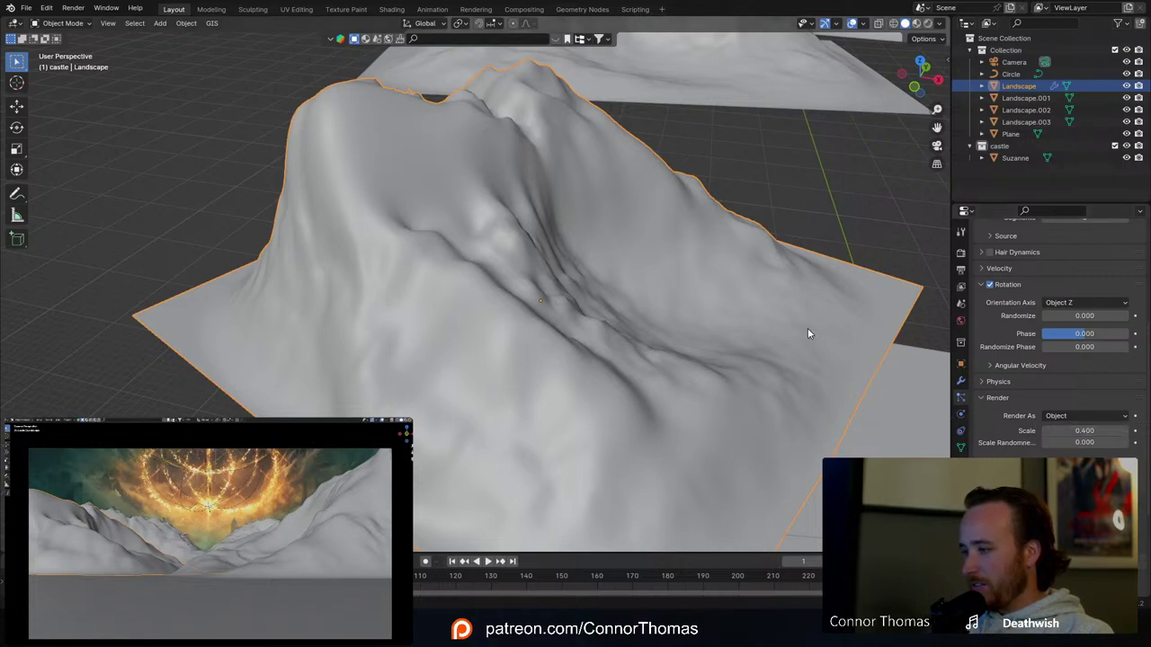
middle_click_drag(833, 228, 804, 419, "shift")
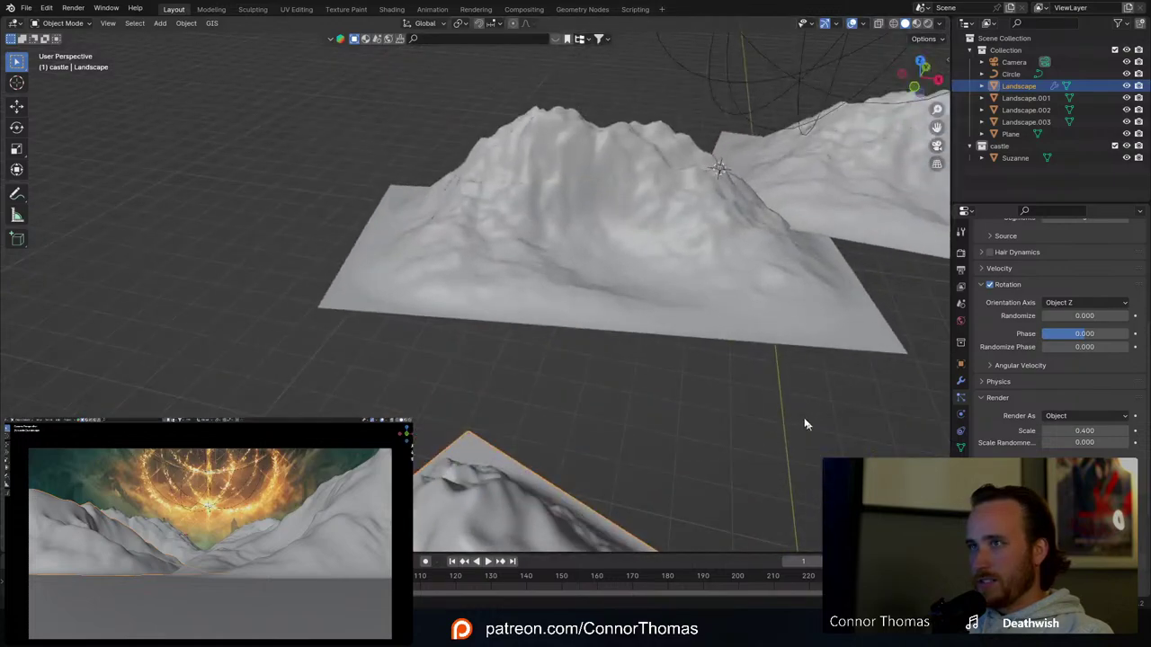
Step: Enable Object Rotation for the Suzanne instances in the Landscape mountain's particle render settings
left_click(719, 168)
middle_click_drag(722, 398, 732, 215, "shift")
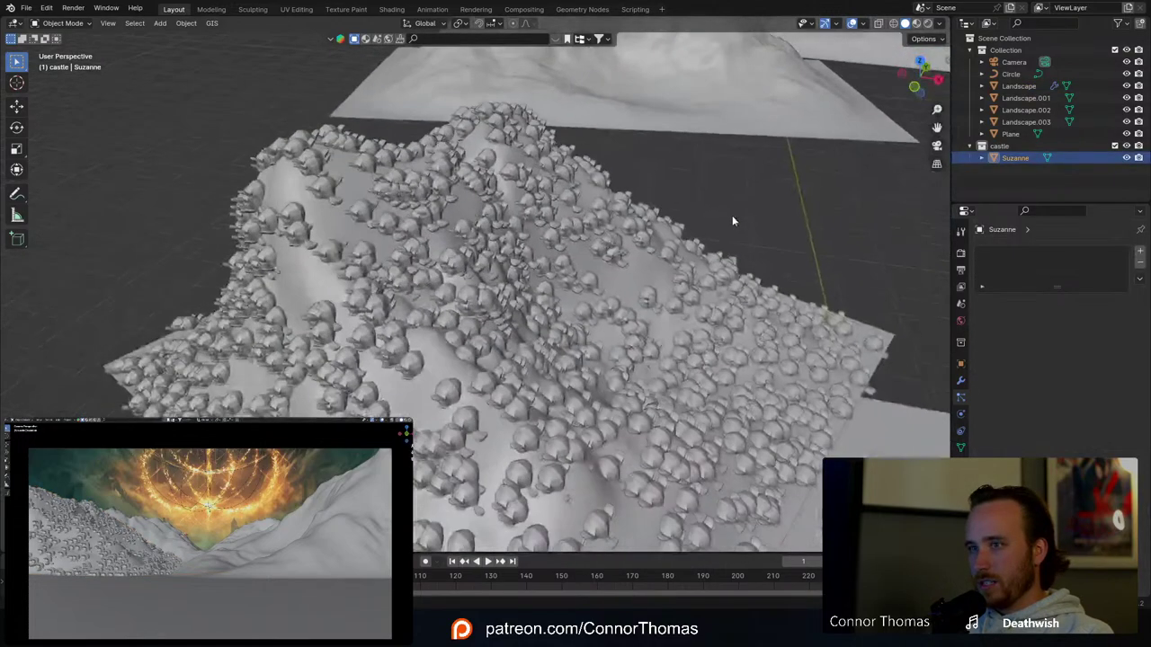
left_click(608, 436)
scroll(1070, 378, "down", 4)
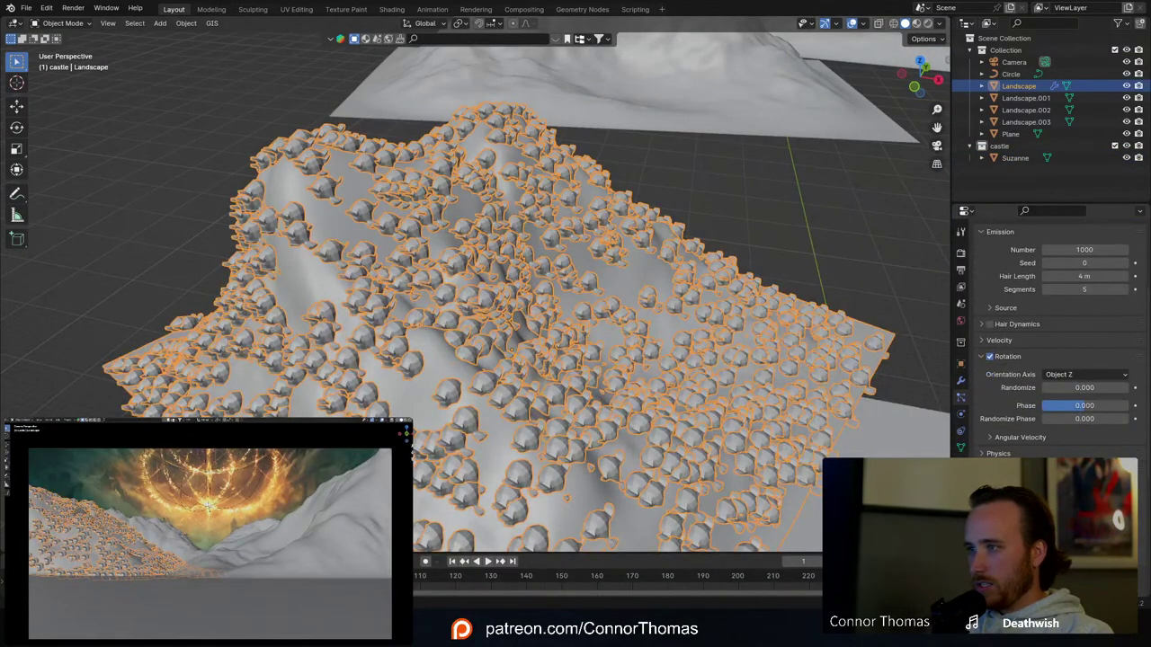
scroll(1026, 445, "down", 2)
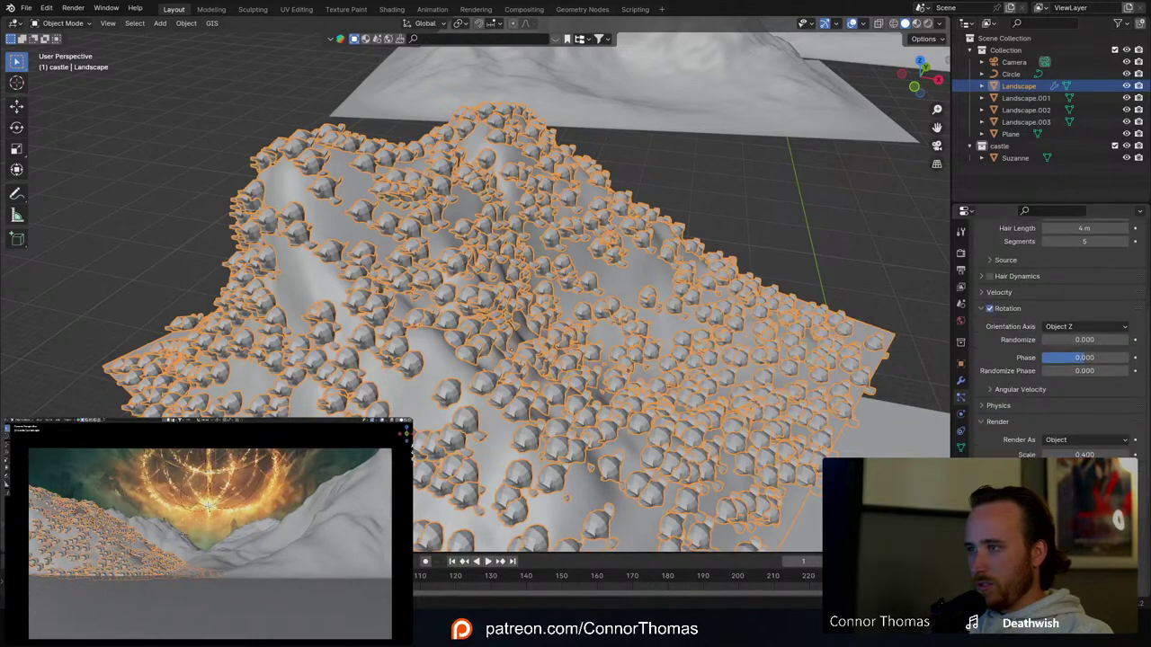
scroll(1026, 445, "down", 3)
scroll(1024, 433, "down", 1)
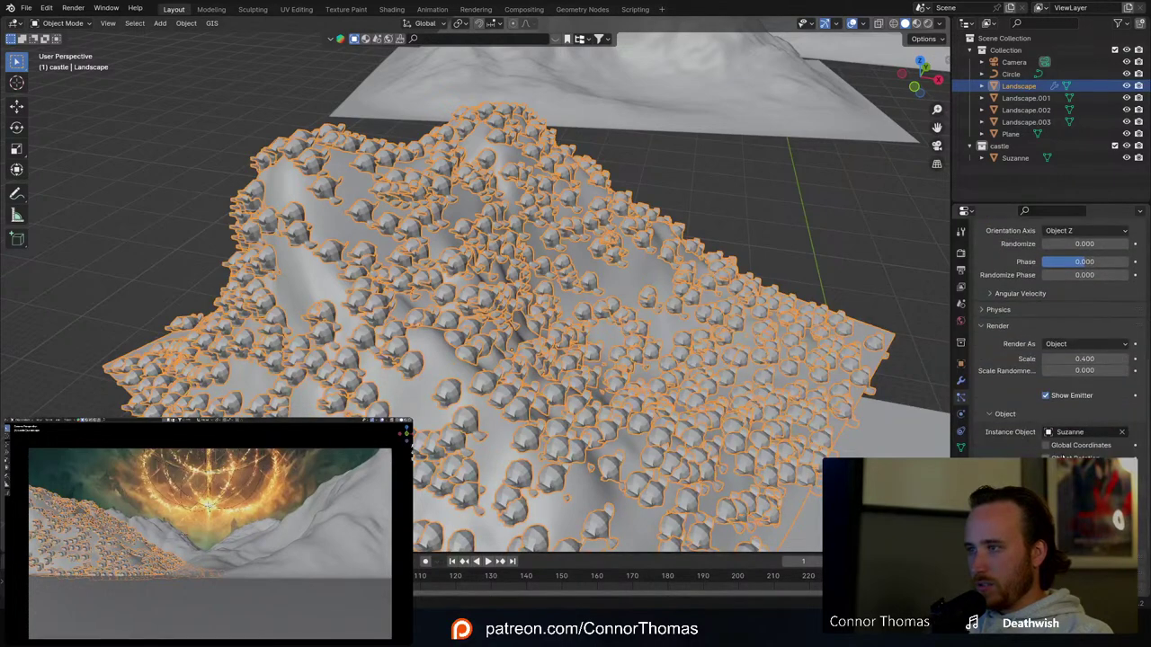
left_click(1047, 456)
Step: Examine how the Suzanne instances are oriented across the mountain's slopes
middle_click_drag(492, 407, 509, 369)
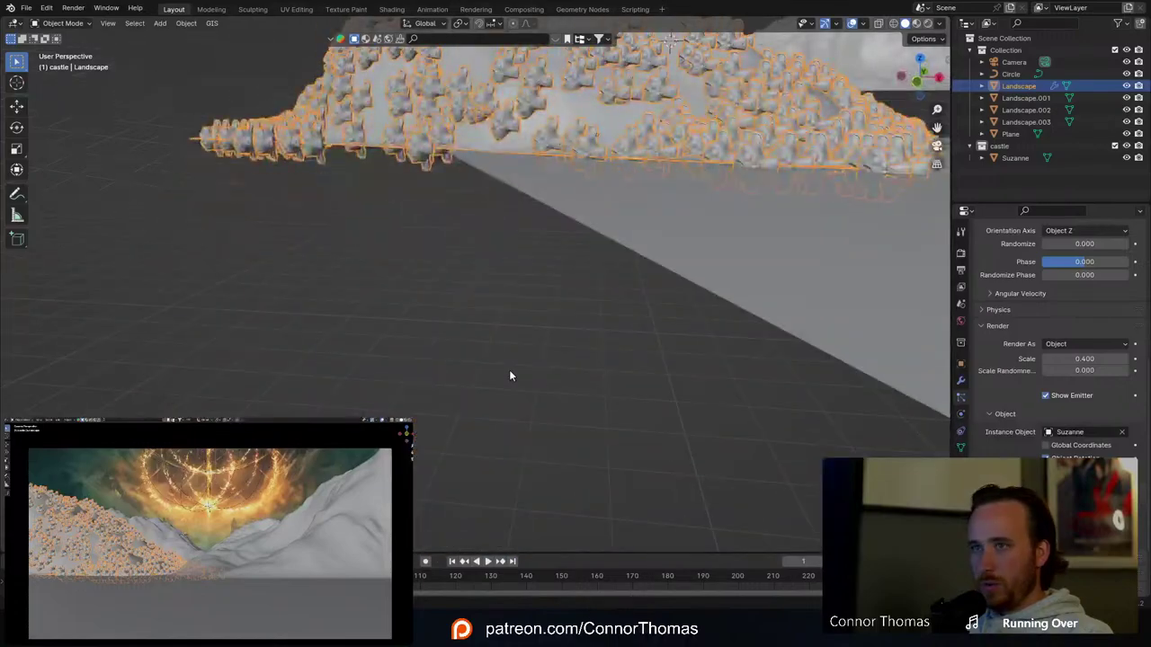
middle_click_drag(565, 80, 499, 338, "shift")
scroll(499, 338, "up", 6)
scroll(499, 338, "down", 3)
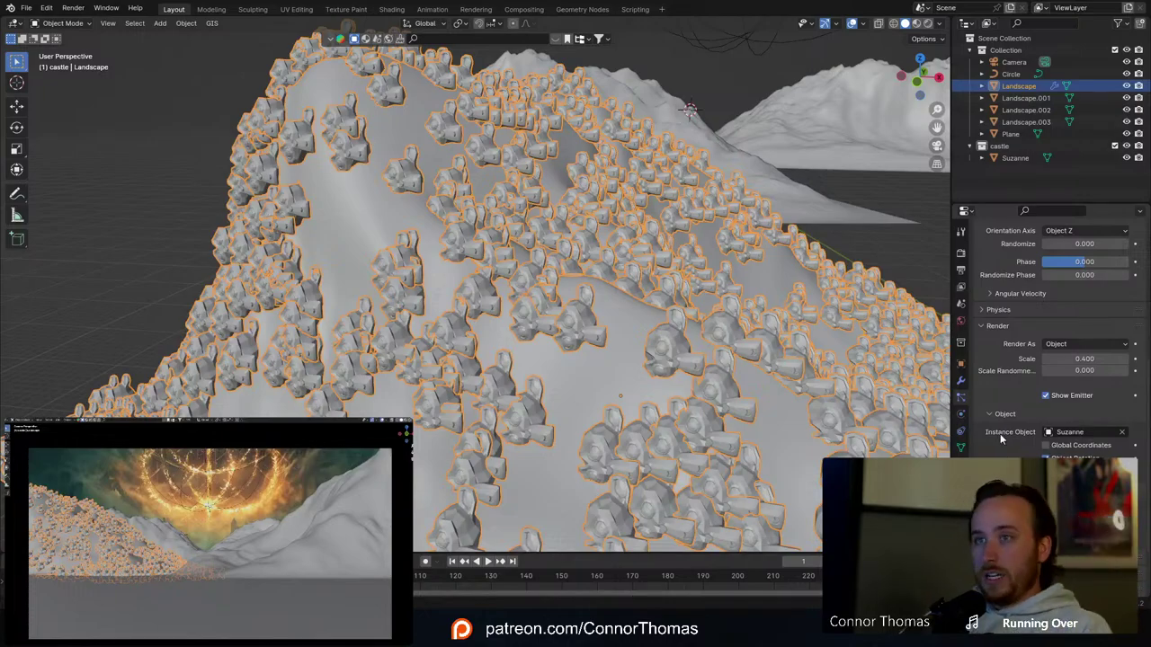
middle_click_drag(452, 272, 462, 301)
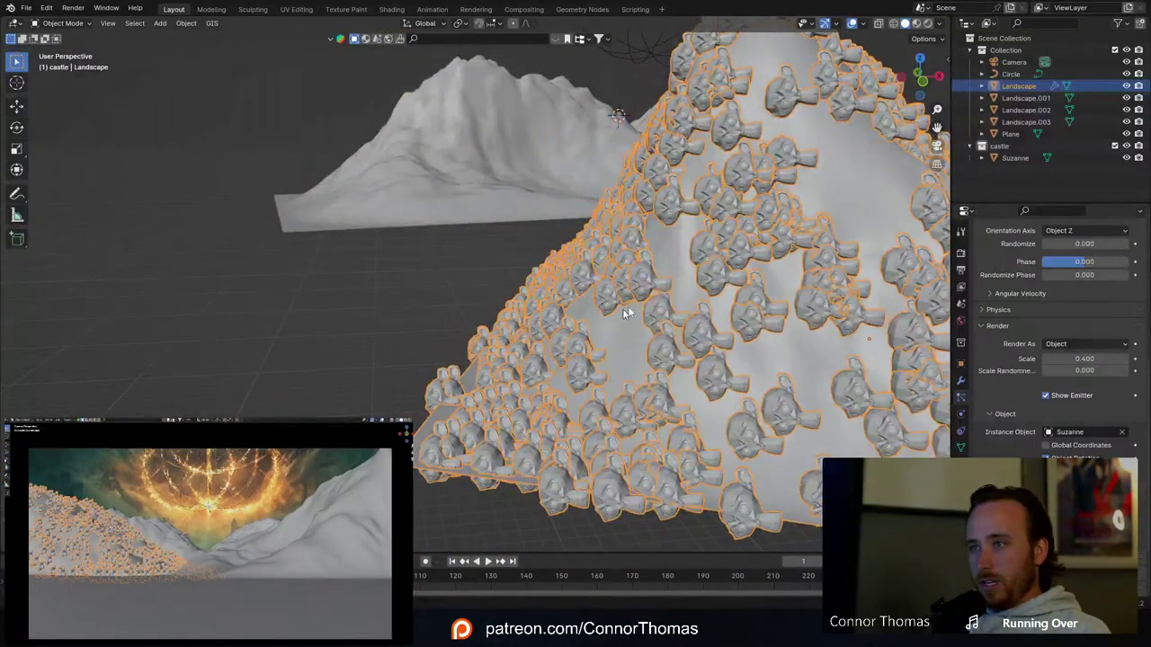
middle_click_drag(703, 279, 592, 350)
middle_click_drag(674, 321, 606, 312)
Step: Remove the particle system from the Landscape mountain
scroll(580, 334, "down", 5)
scroll(1054, 304, "up", 8)
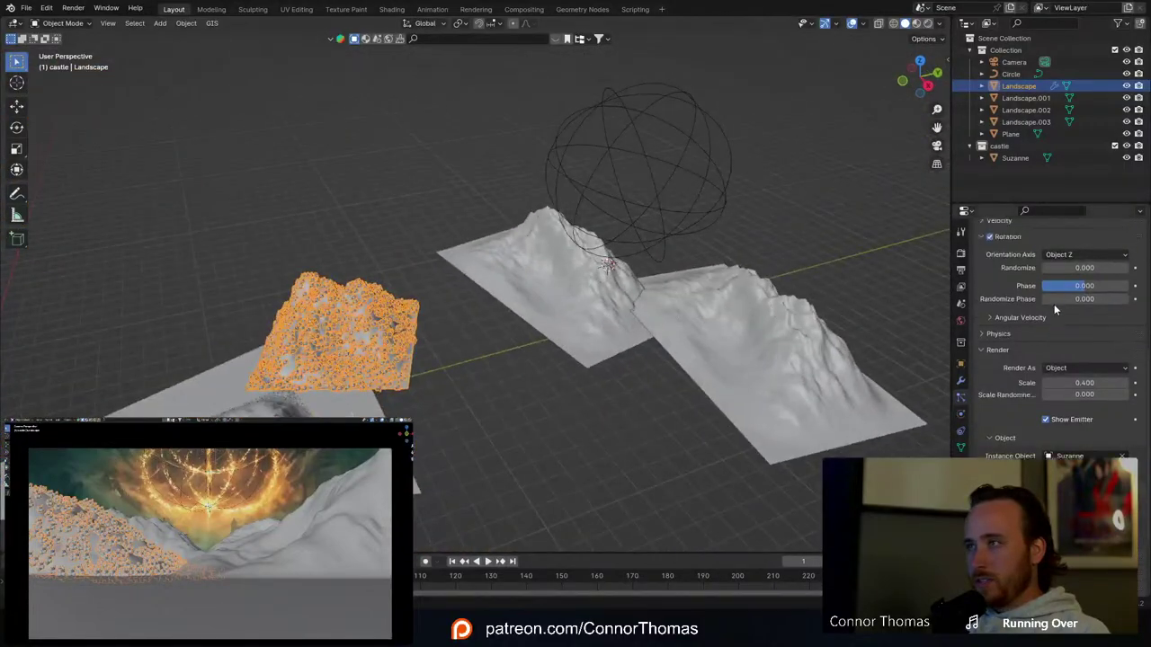
left_click(1141, 262)
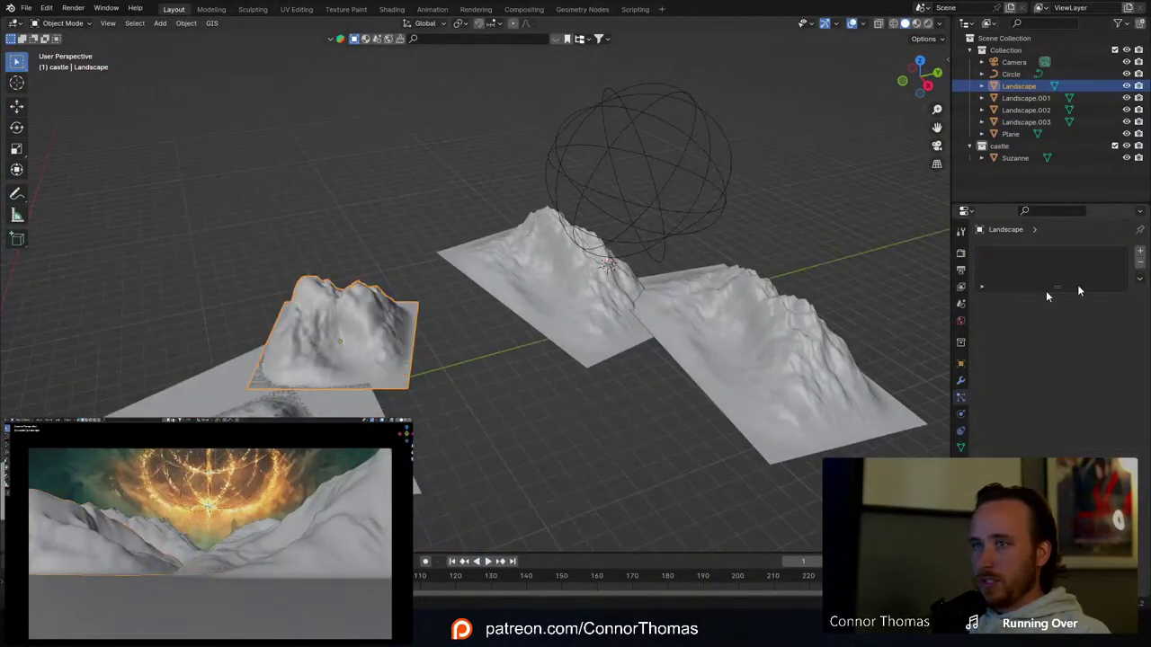
key("x")
left_click(633, 278)
scroll(564, 277, "up", 5)
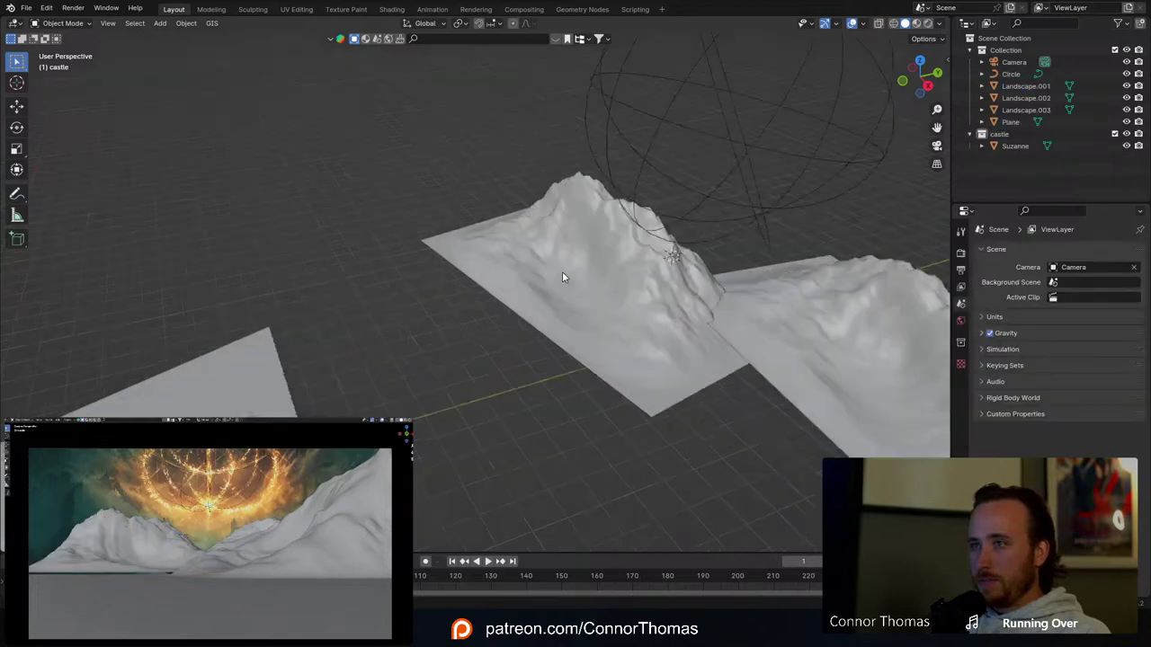
key("ctrl+z")
Step: Delete the source Suzanne mesh from the castle collection
left_click(771, 241)
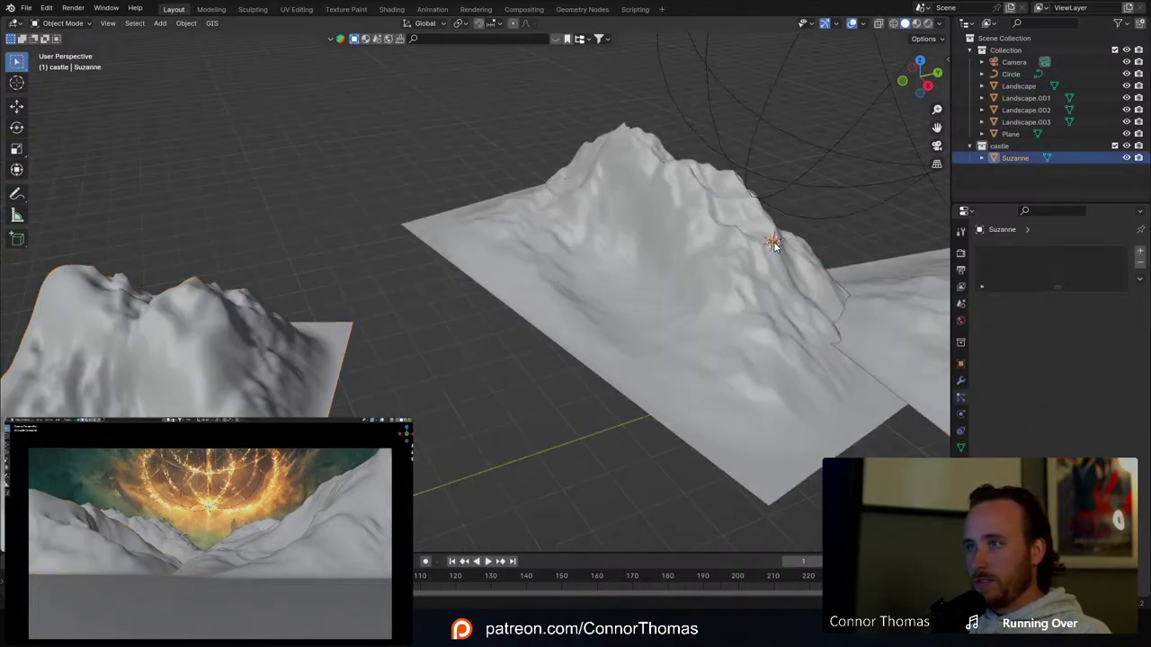
key("x")
left_click(723, 244)
middle_click_drag(346, 336, 431, 308)
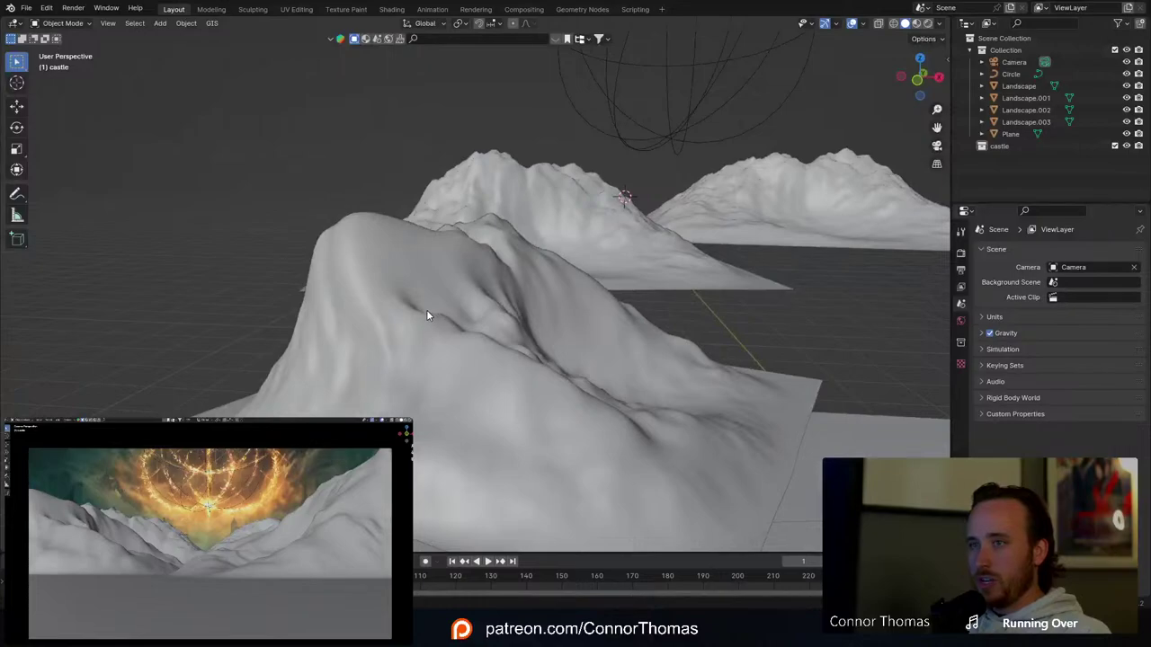
Step: Save the scene file and open the Chapel Pillar asset from the Castle Ruins collection in Quixel Bridge
key("ctrl+s")
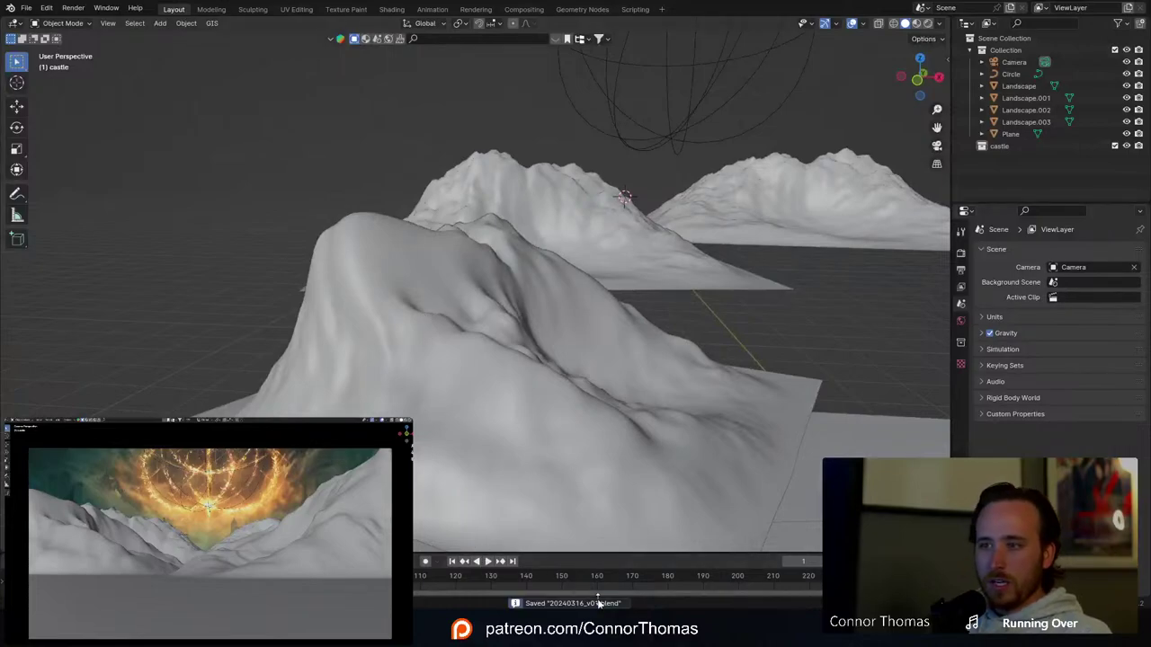
key("alt+Tab")
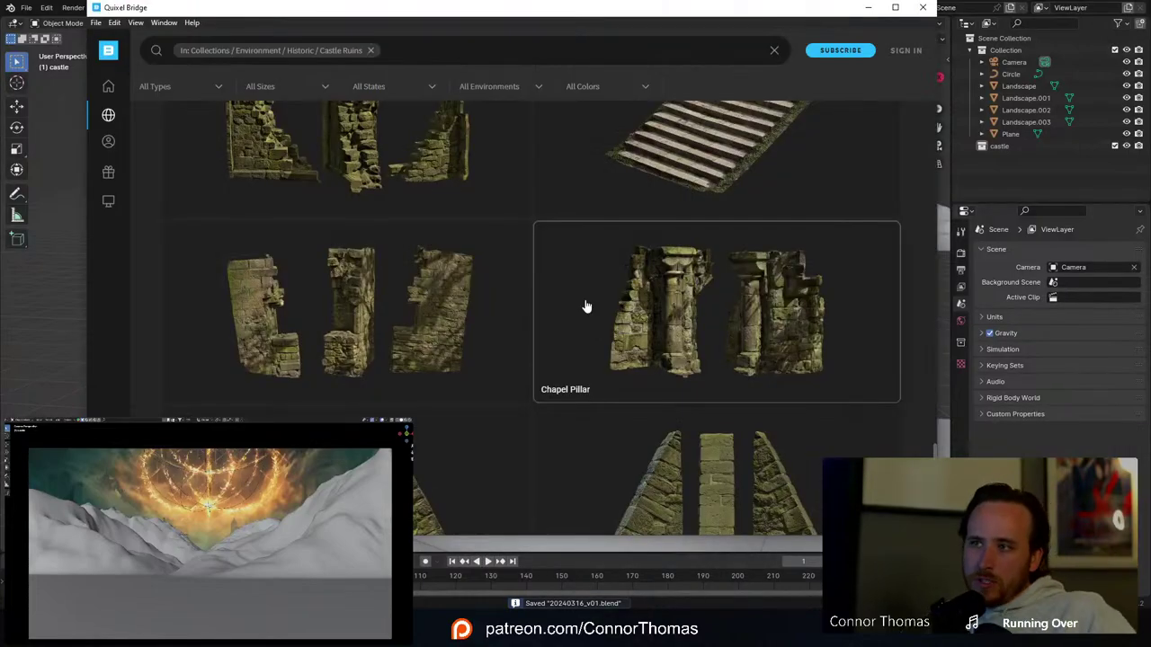
scroll(743, 342, "down", 2)
scroll(743, 342, "up", 2)
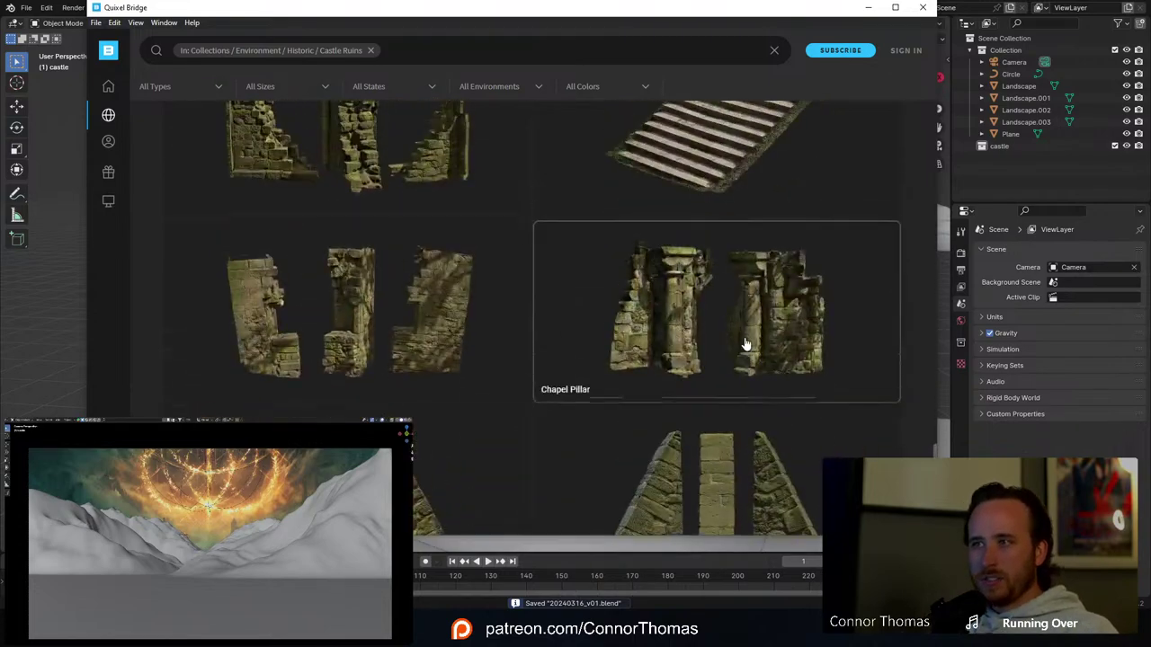
left_click(752, 324)
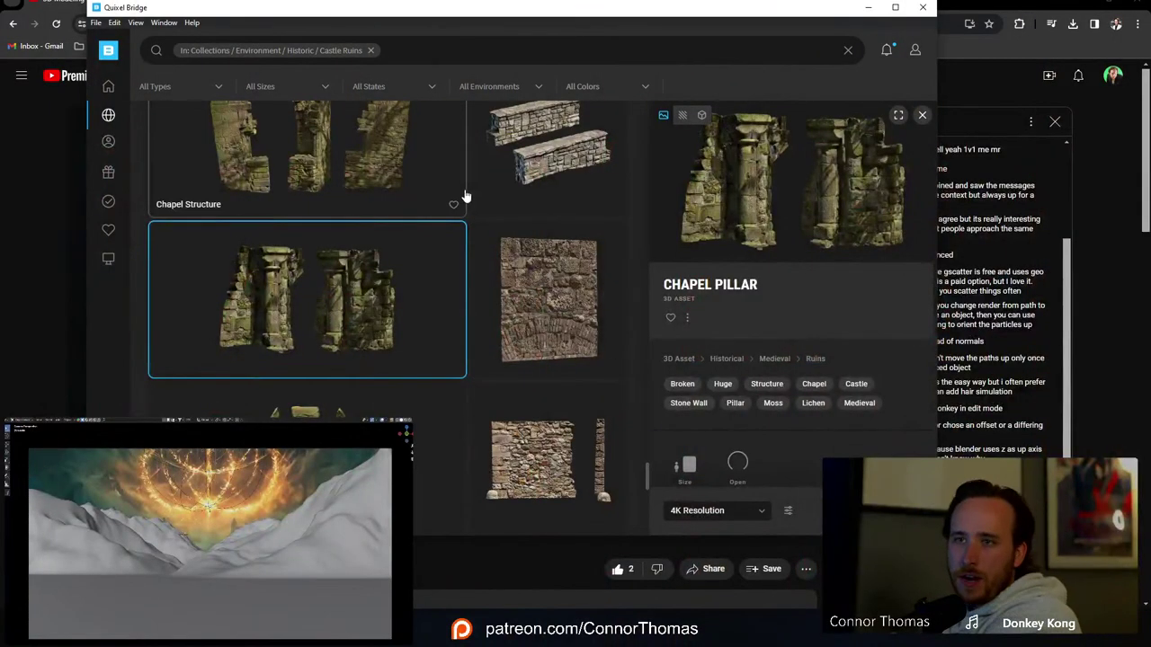
Step: Download the Chapel Pillar asset at 2K resolution and check its download status
left_click(691, 519)
left_click(688, 457)
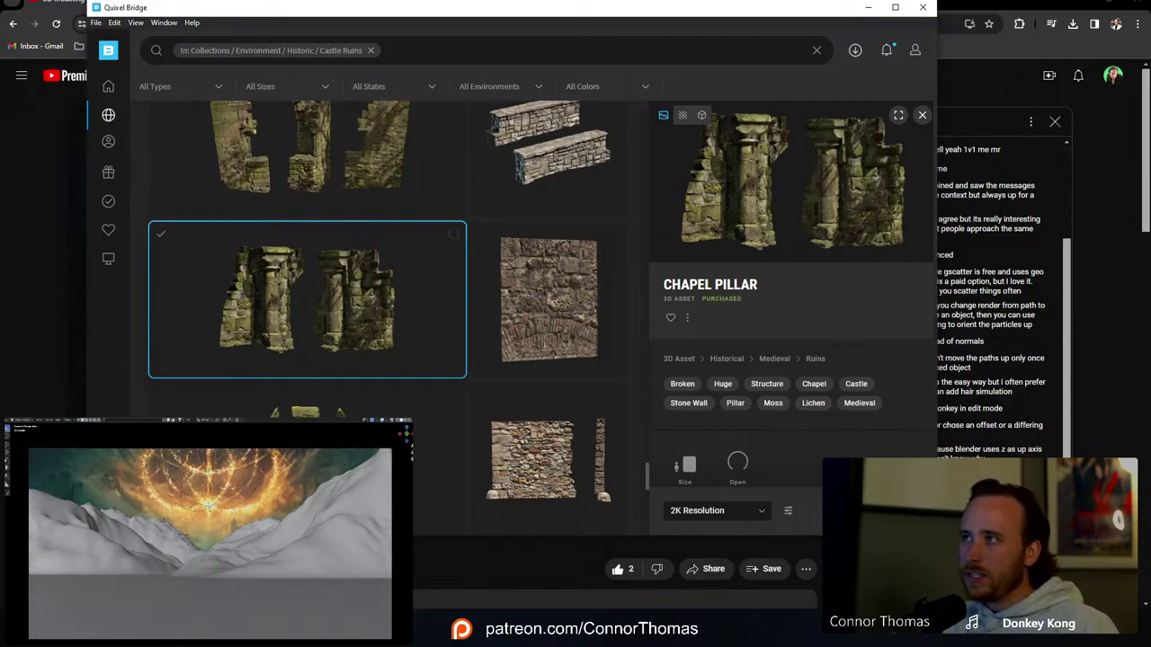
left_click(1082, 6)
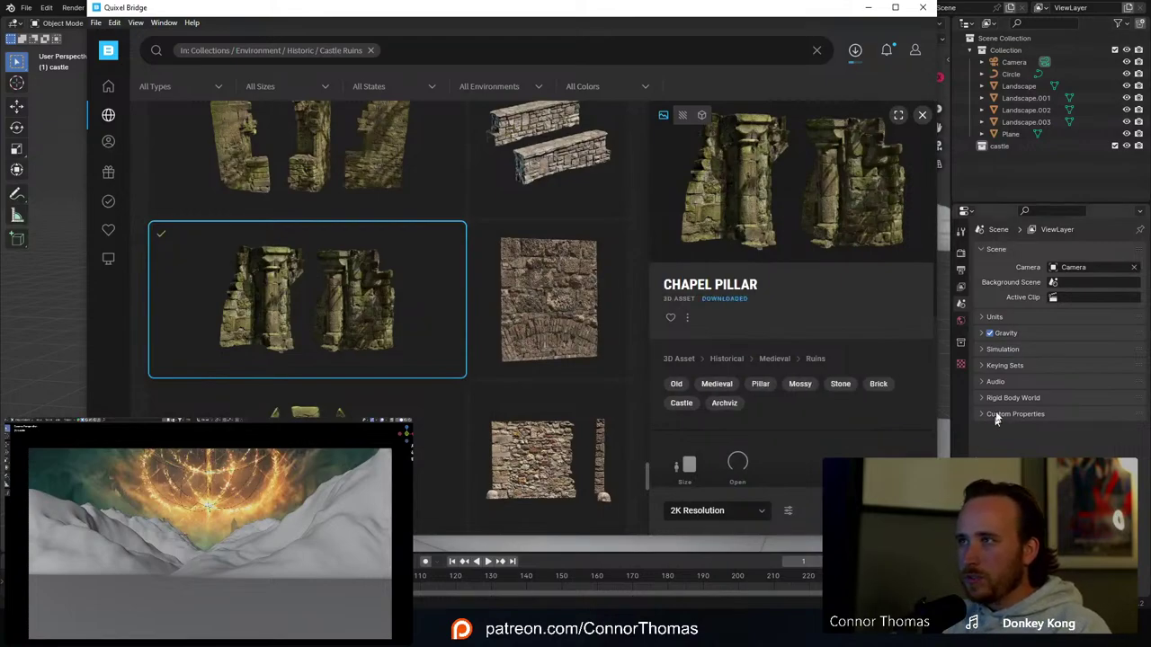
left_click(857, 52)
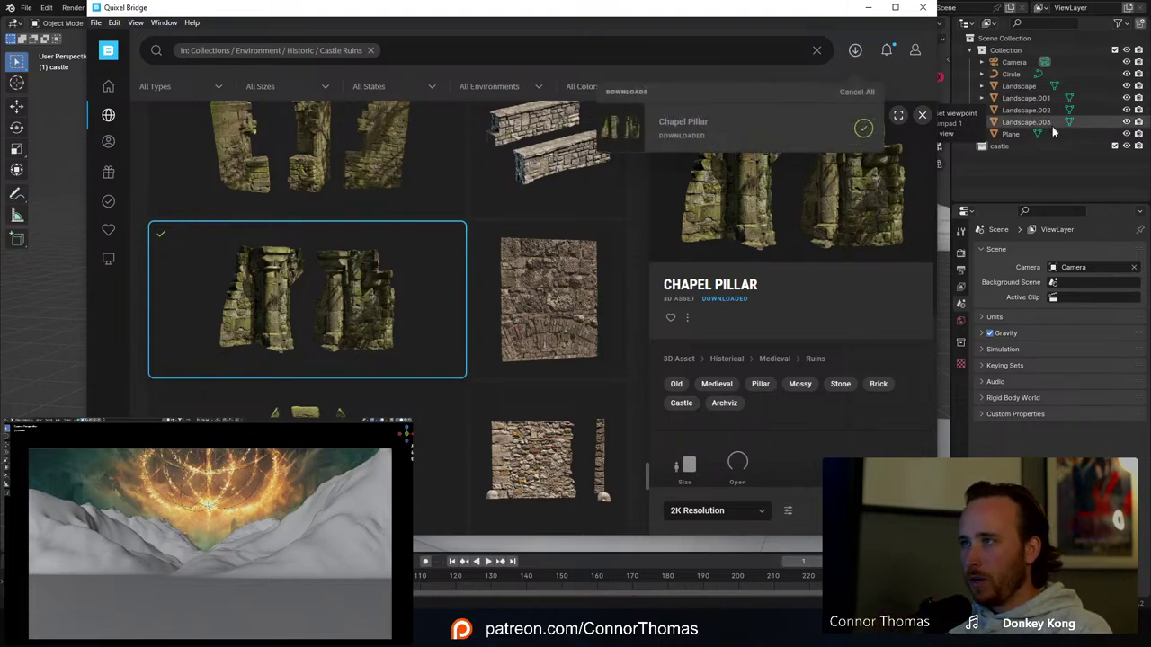
left_click(1037, 169)
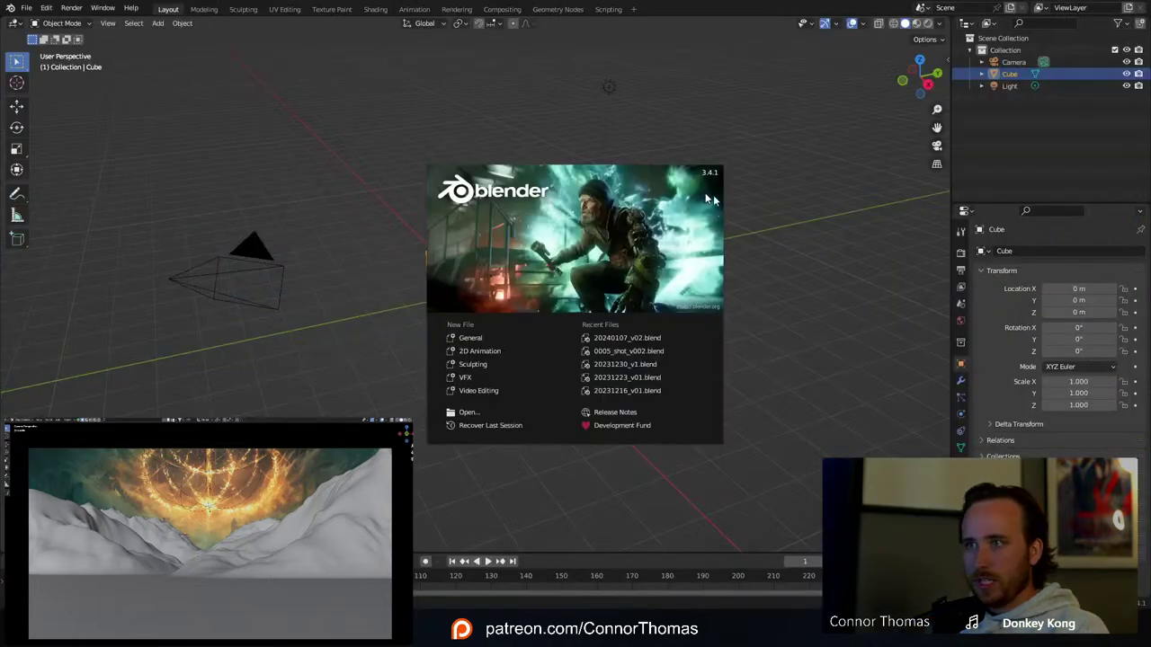
Step: Delete the default camera, cube and light from the new Blender 3.4.1 scene, dismissing the add-on update
left_click(837, 245)
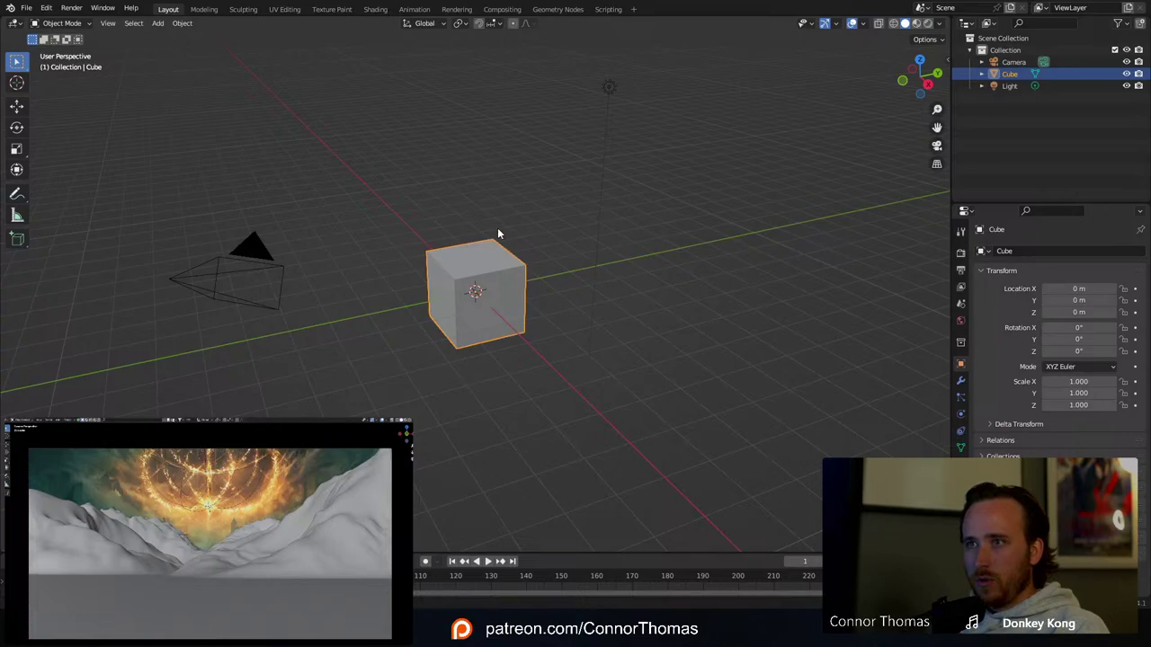
key("a")
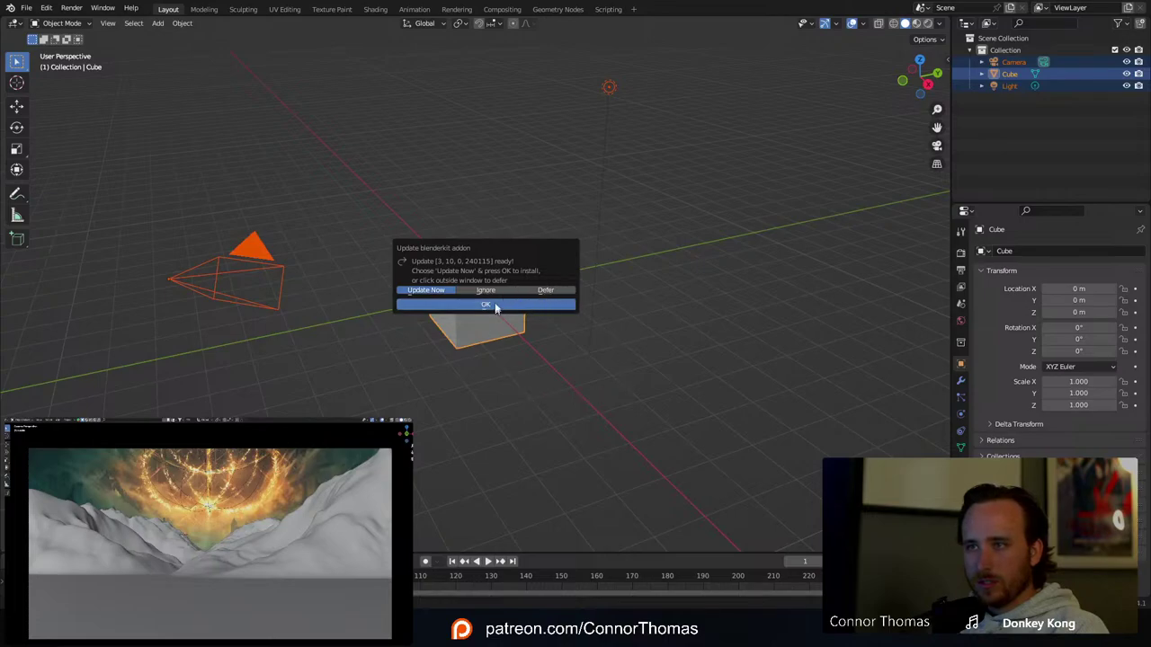
left_click(691, 237)
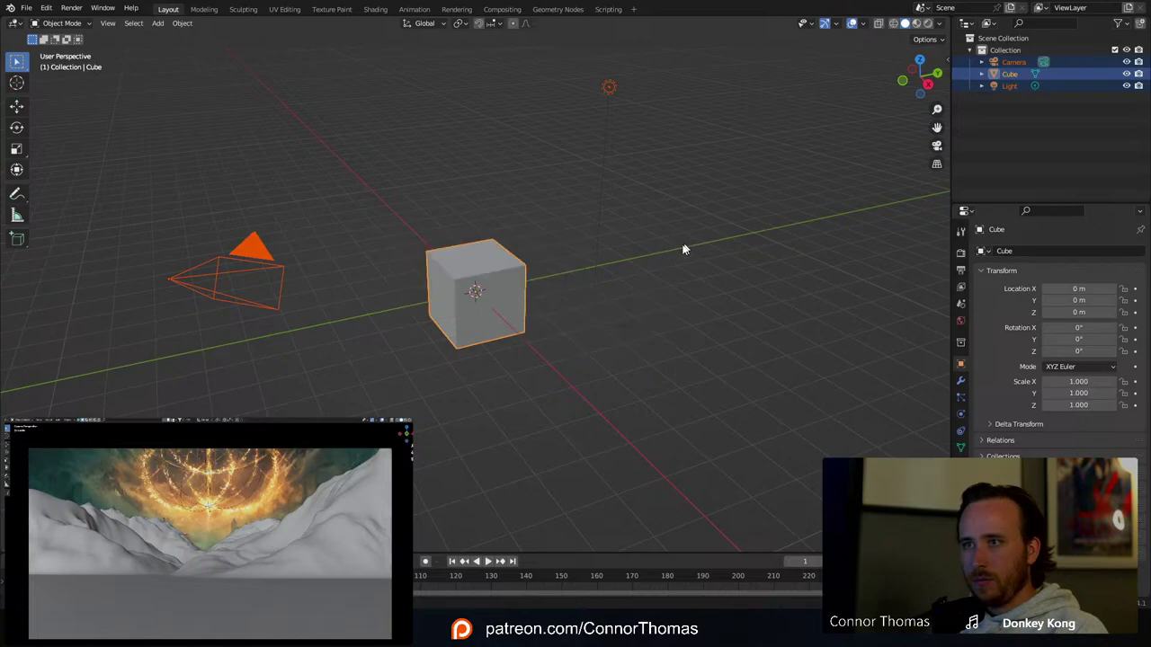
left_click(550, 229)
key("a")
key("x")
left_click(528, 224)
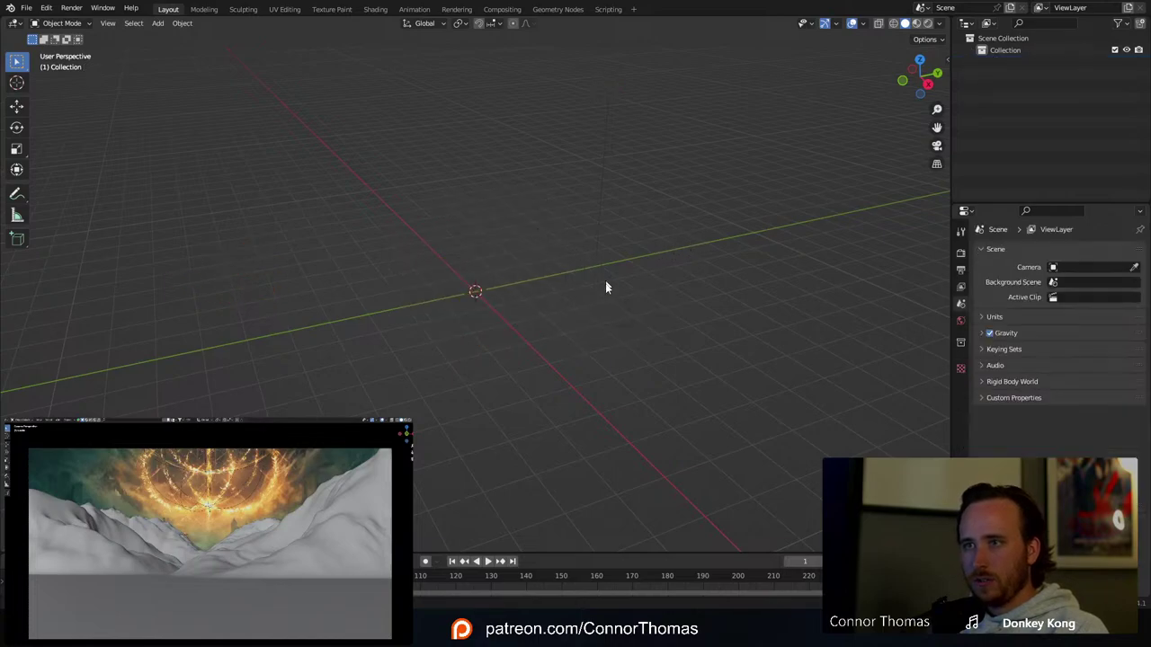
Step: Try to export the Chapel Pillar from Quixel Bridge to Blender 3.4.1, then close that scene without saving
key("alt+Tab")
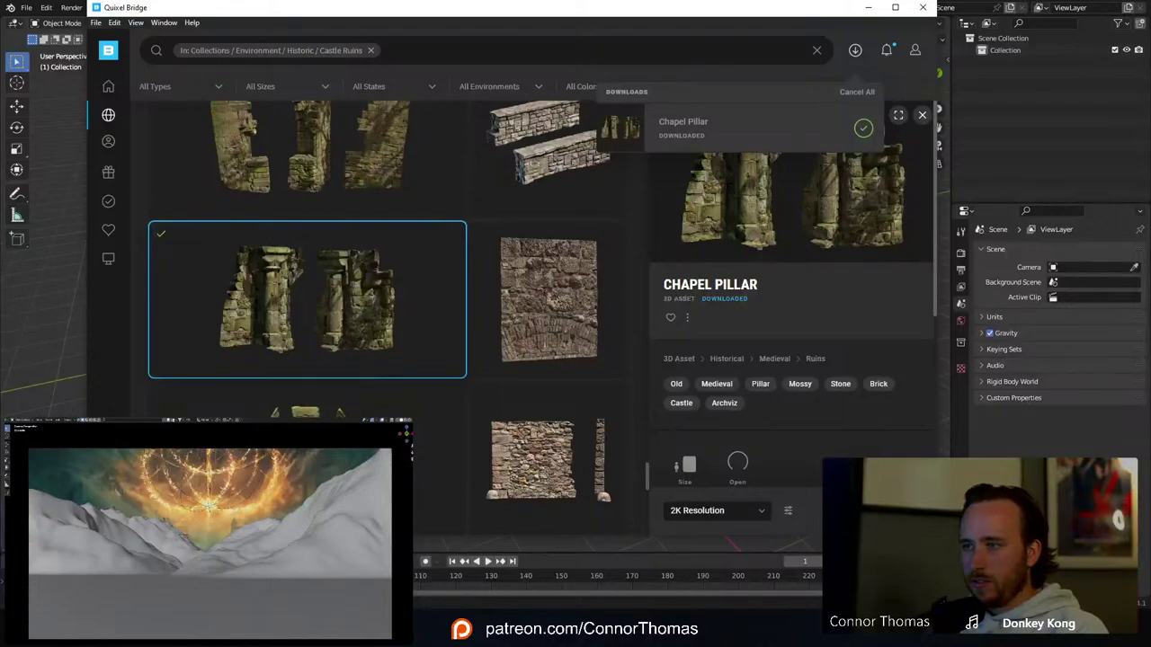
left_click(866, 511)
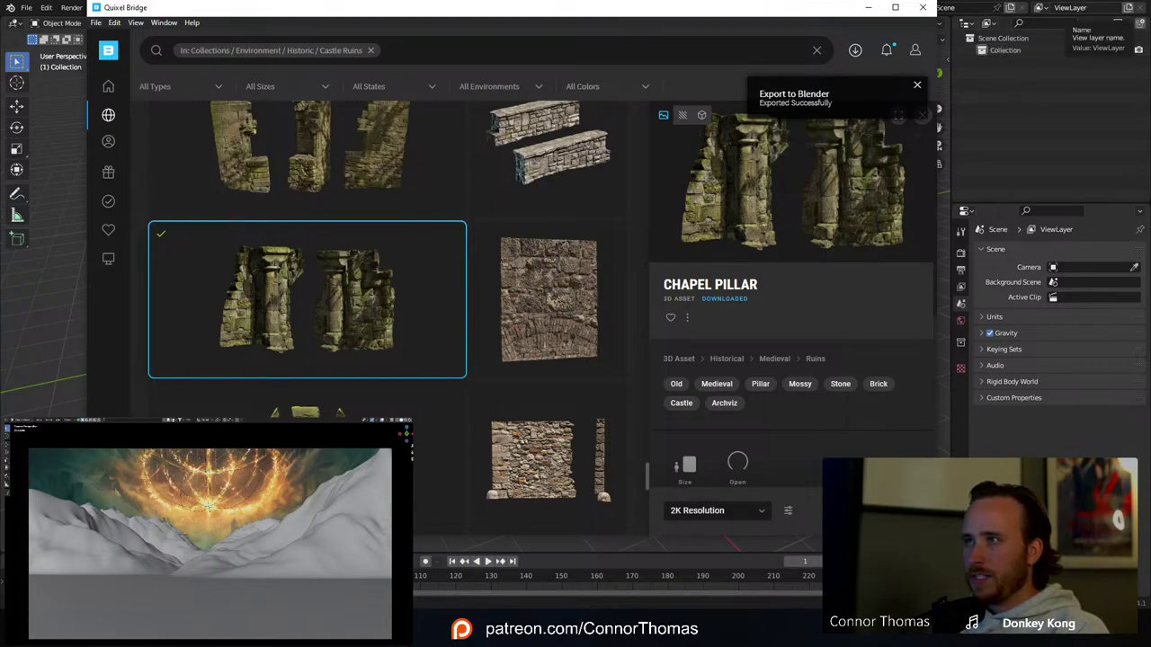
left_click(1140, 2)
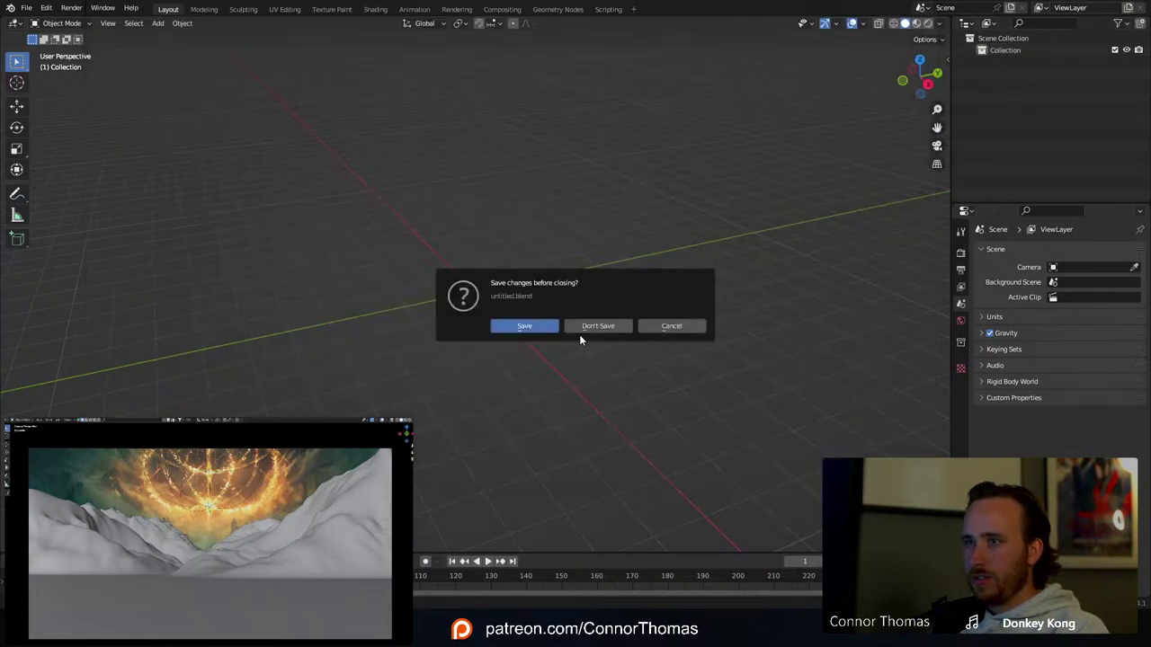
left_click(575, 329)
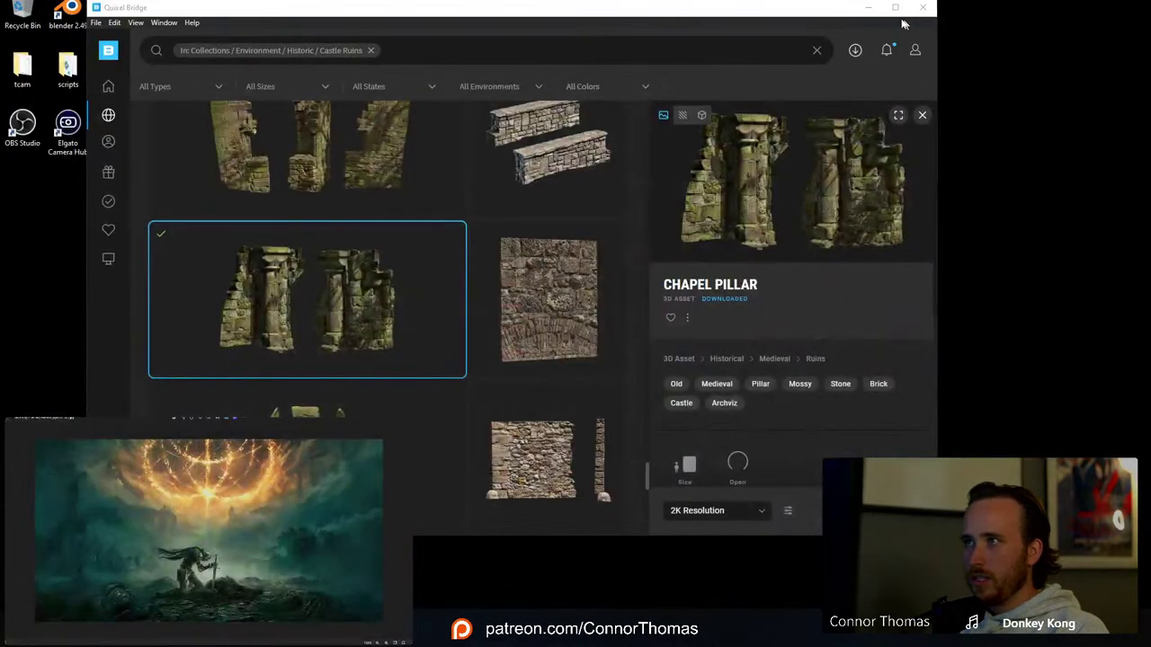
Step: Minimize Quixel Bridge and delete all default objects from a new Blender 3.0 scene
left_click(869, 9)
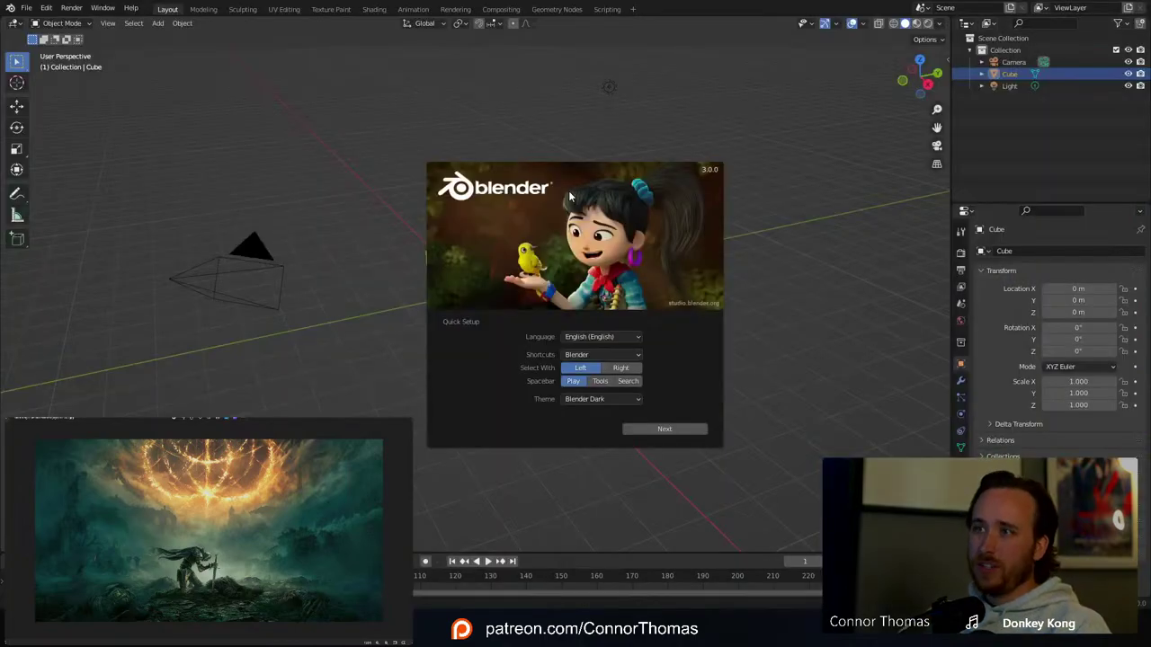
left_click(842, 123)
key("a")
key("Delete")
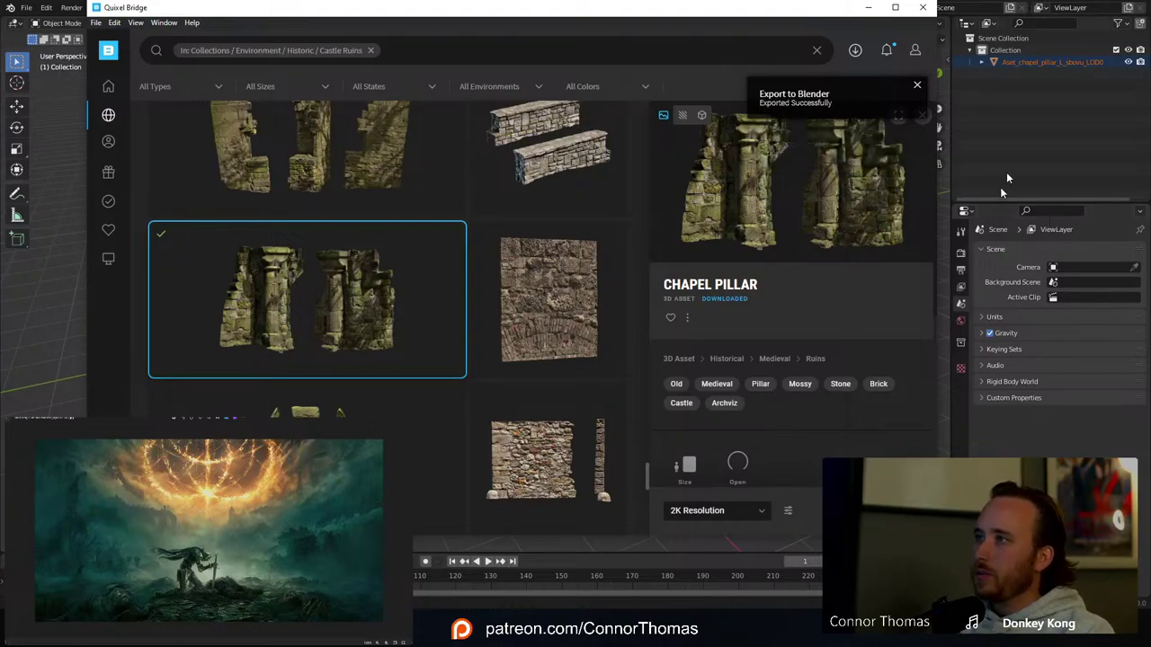
Step: Select the imported chapel pillar mesh in the Blender 3.0 scene and copy it
left_click(1006, 99)
left_click(1006, 60)
middle_click_drag(536, 238, 567, 268)
key("ctrl+c")
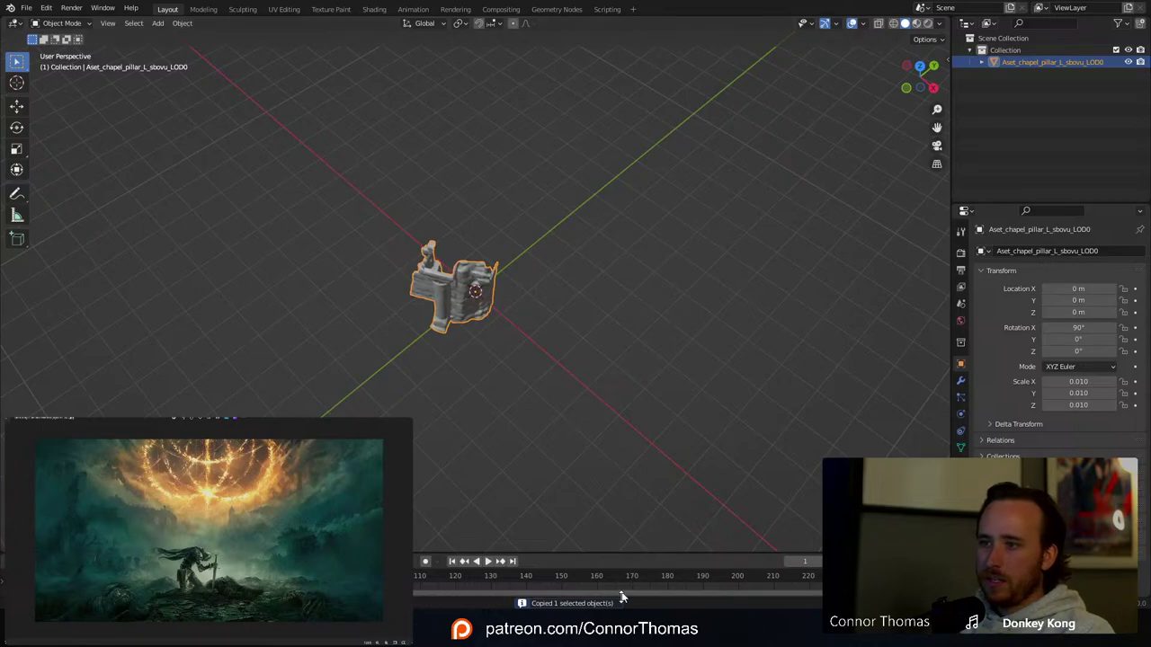
Step: Switch to the Blender 4.0 window holding the 20240316_v01 mountain scene
mouse_move(608, 575)
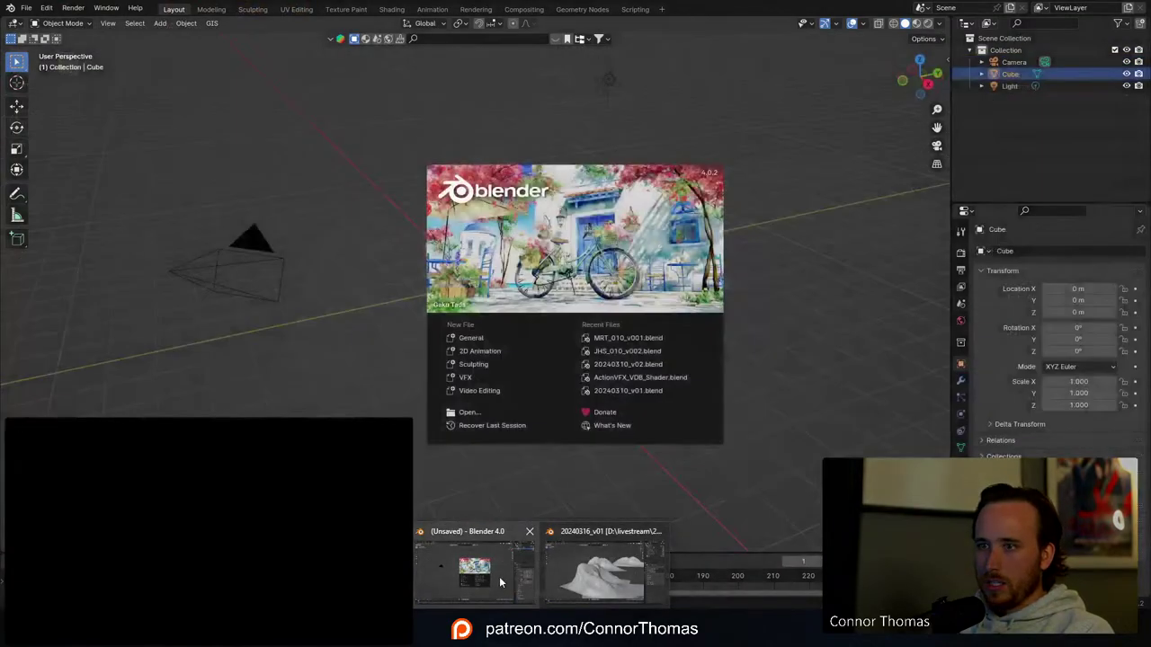
left_click(499, 576)
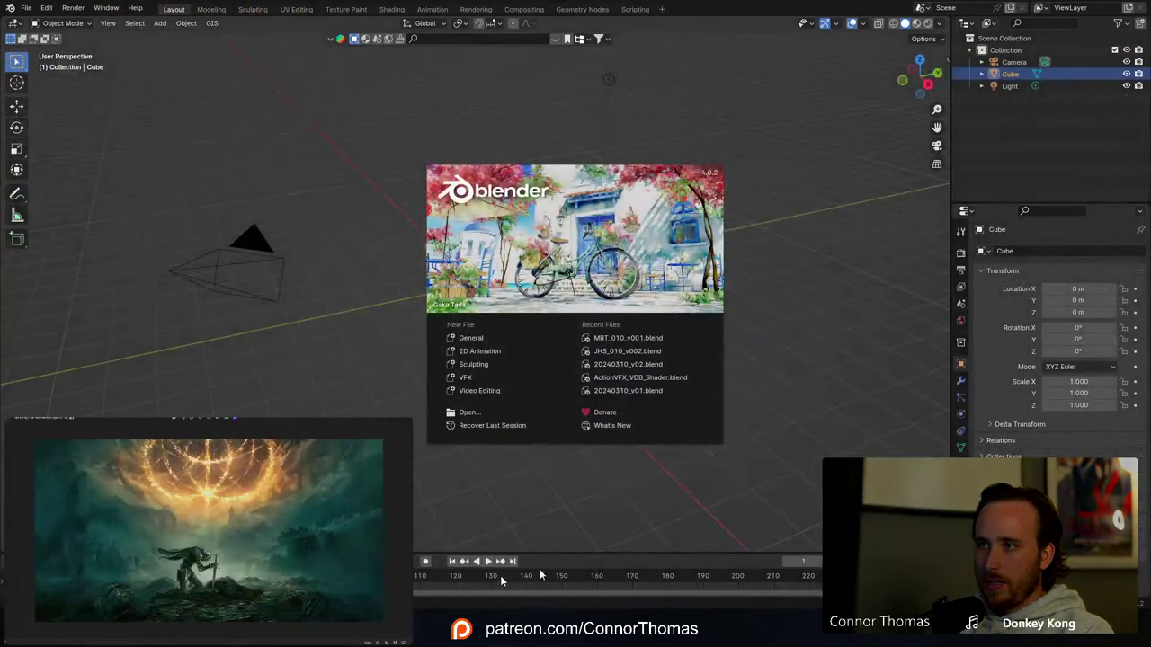
mouse_move(542, 629)
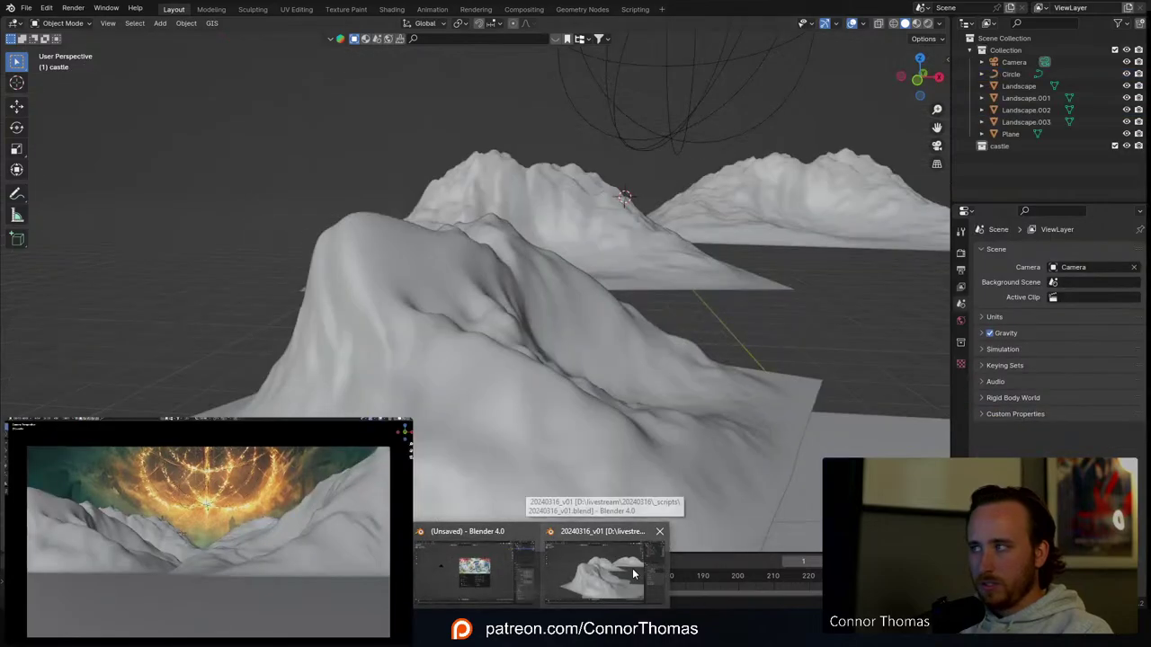
left_click(634, 574)
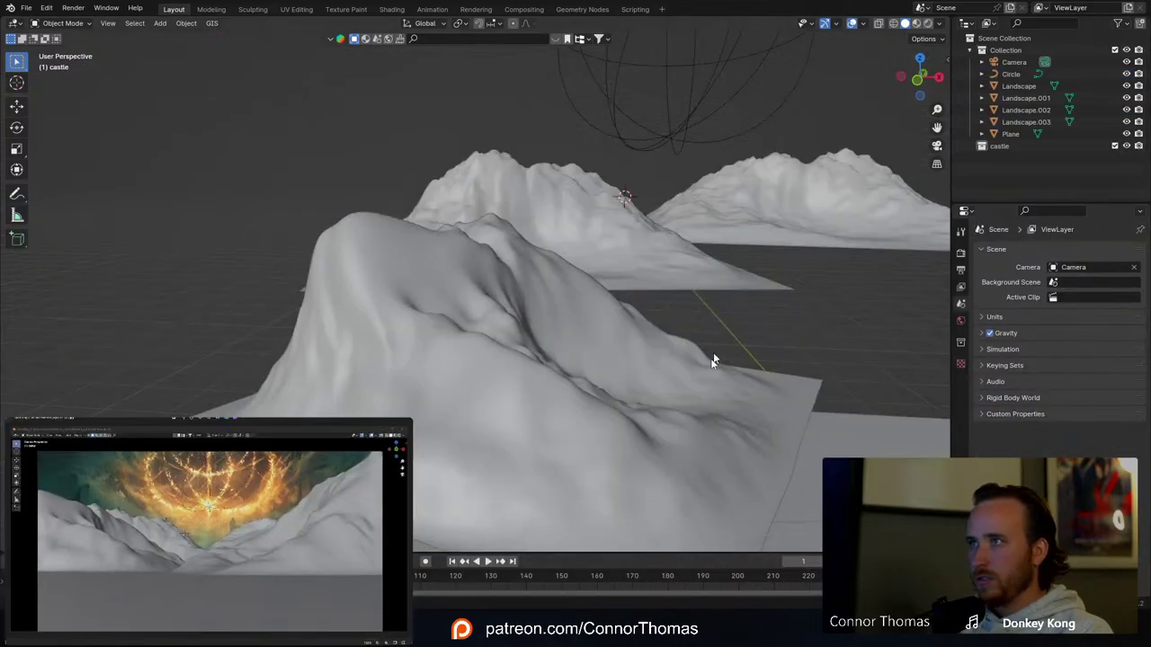
mouse_move(545, 629)
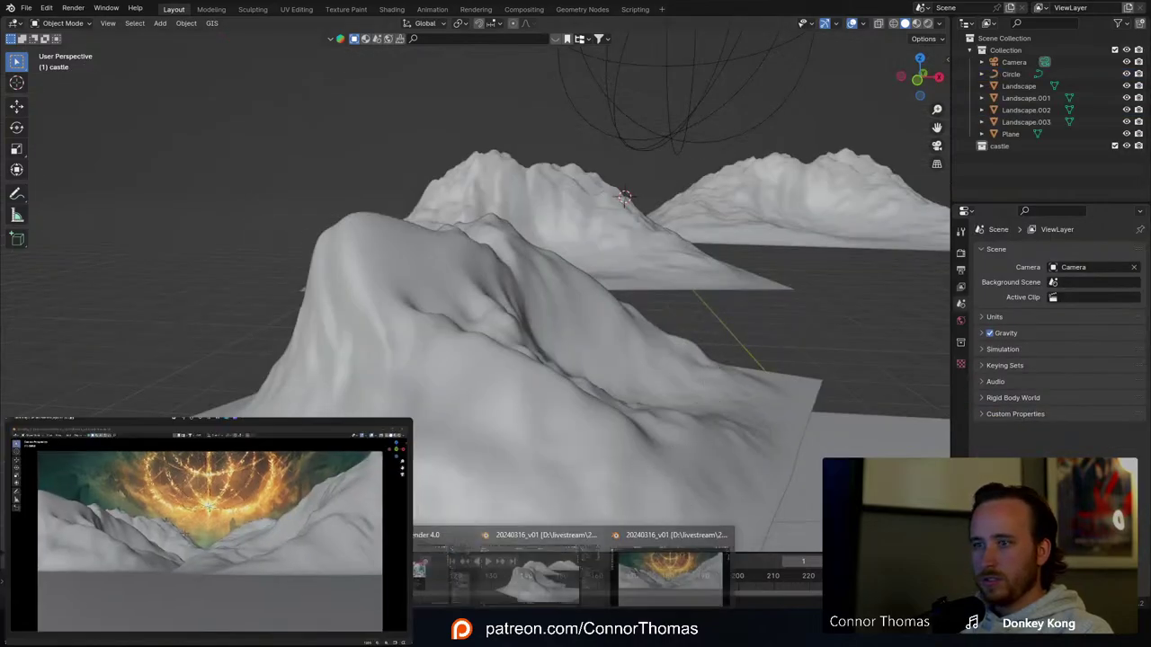
left_click(434, 546)
key("alt+Tab")
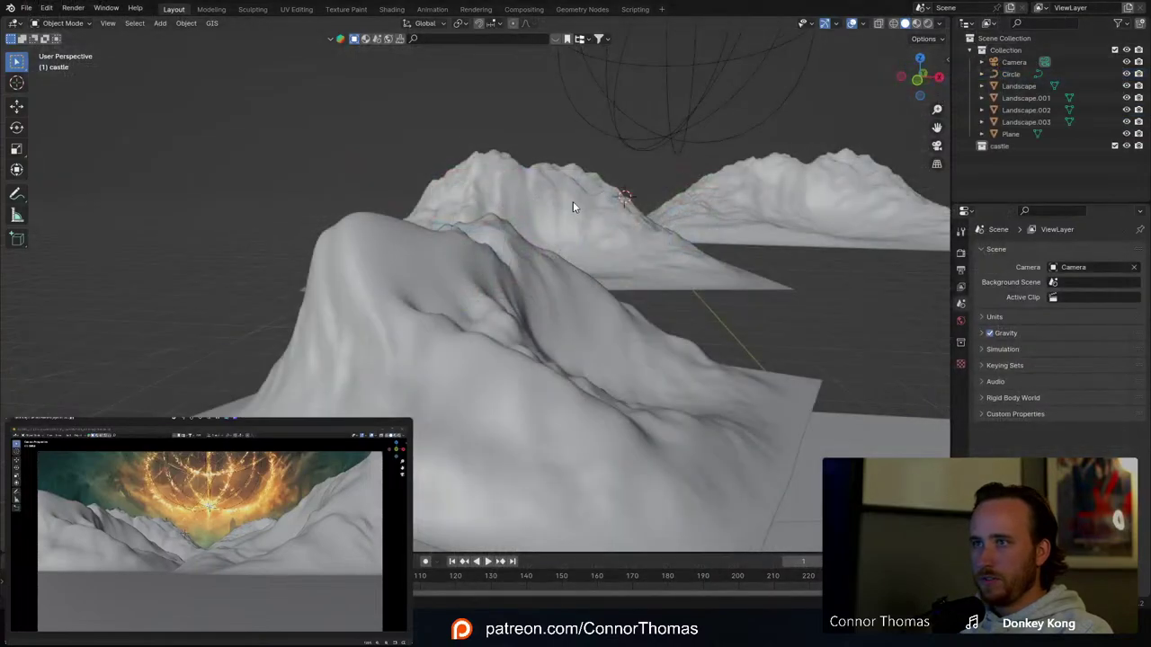
Step: Place the 3D cursor on the nearer left mountain, paste the chapel pillar into the castle collection and select it
scroll(640, 171, "down", 5)
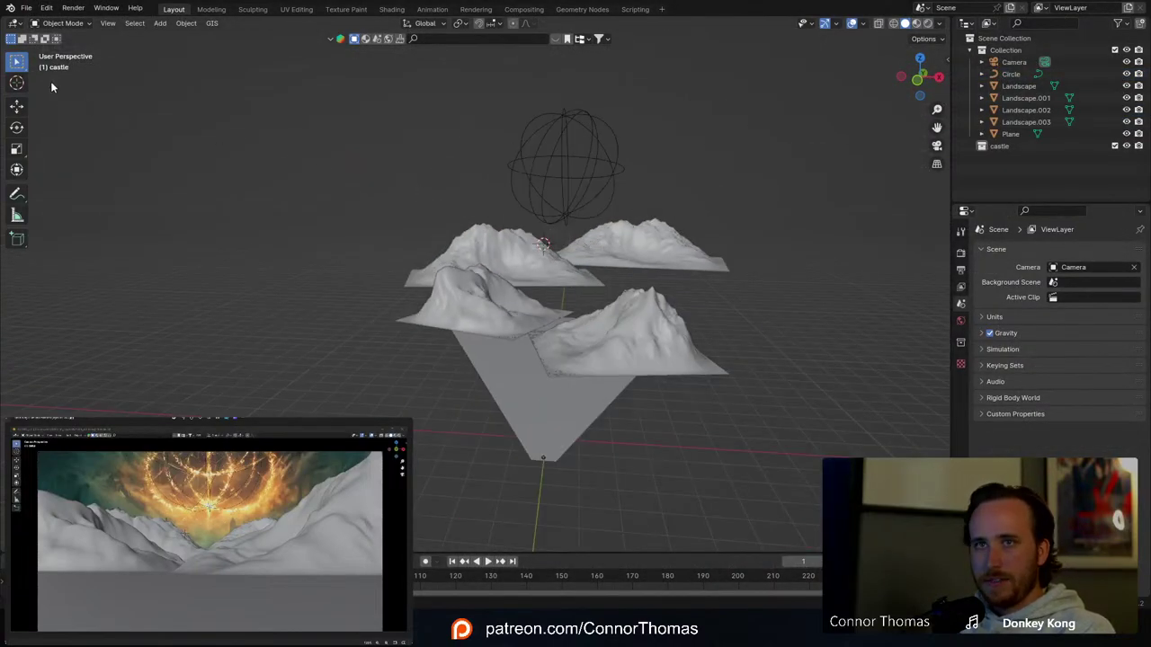
left_click(17, 82)
left_click(510, 301)
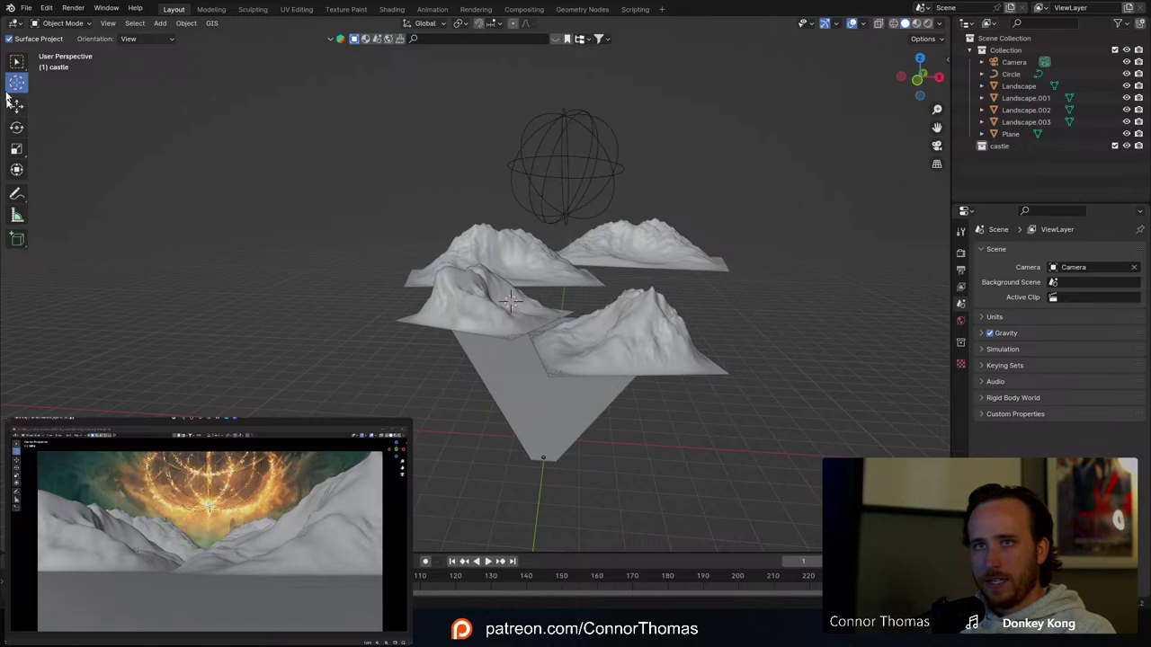
left_click(16, 60)
key("ctrl+v")
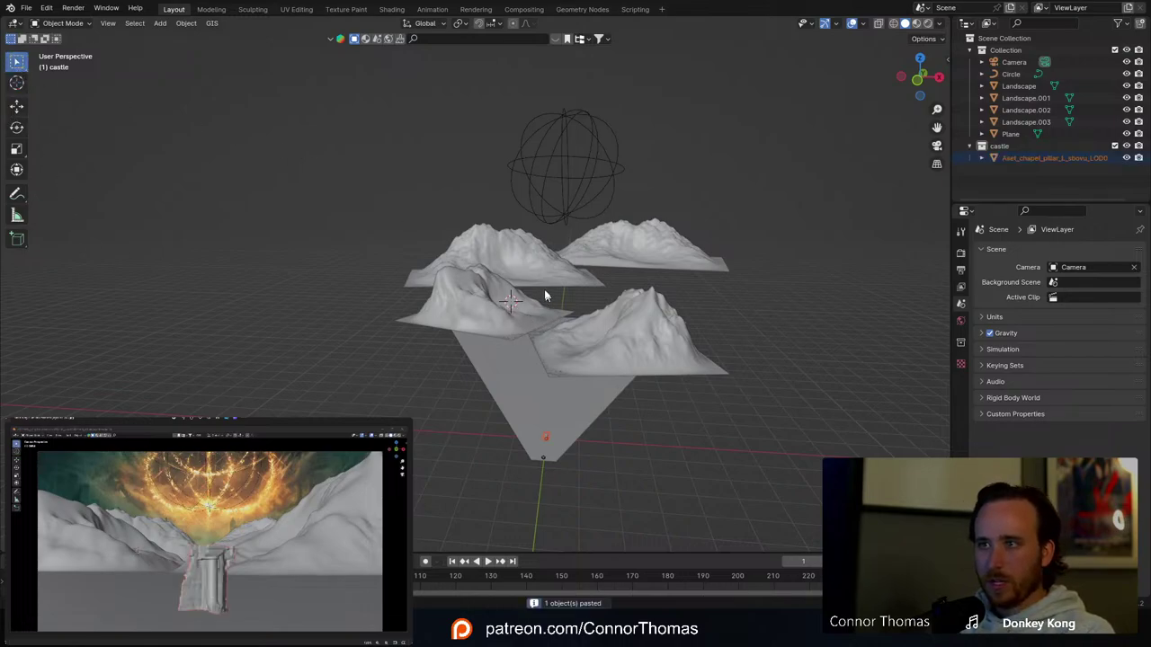
middle_click_drag(545, 290, 568, 456)
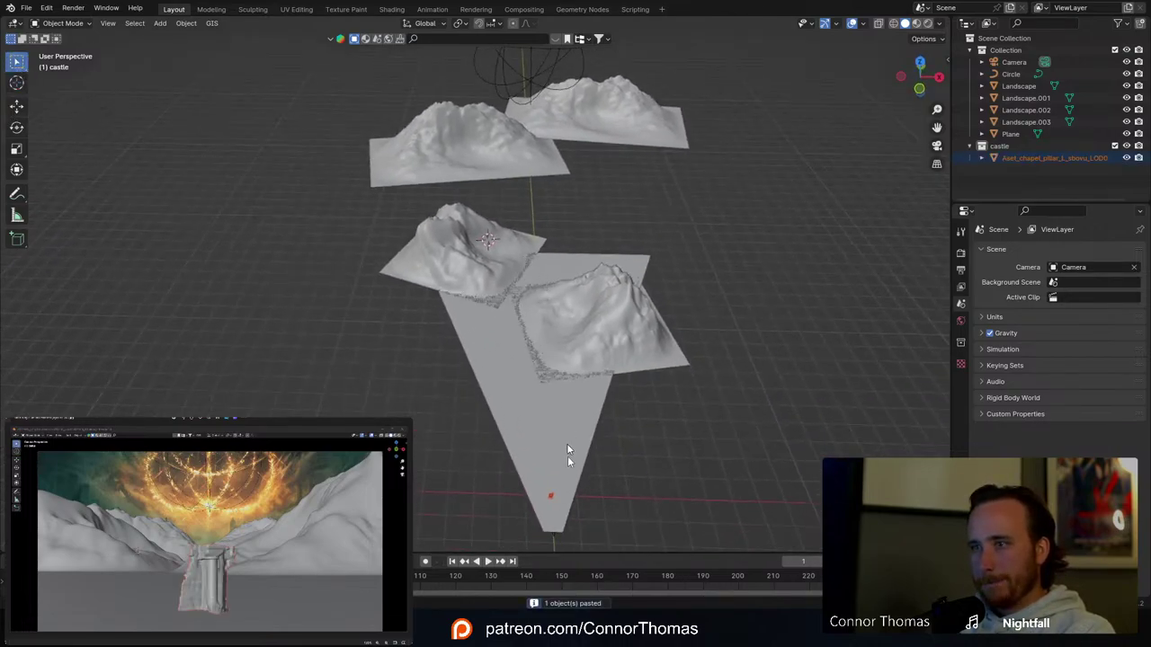
left_click(1019, 157)
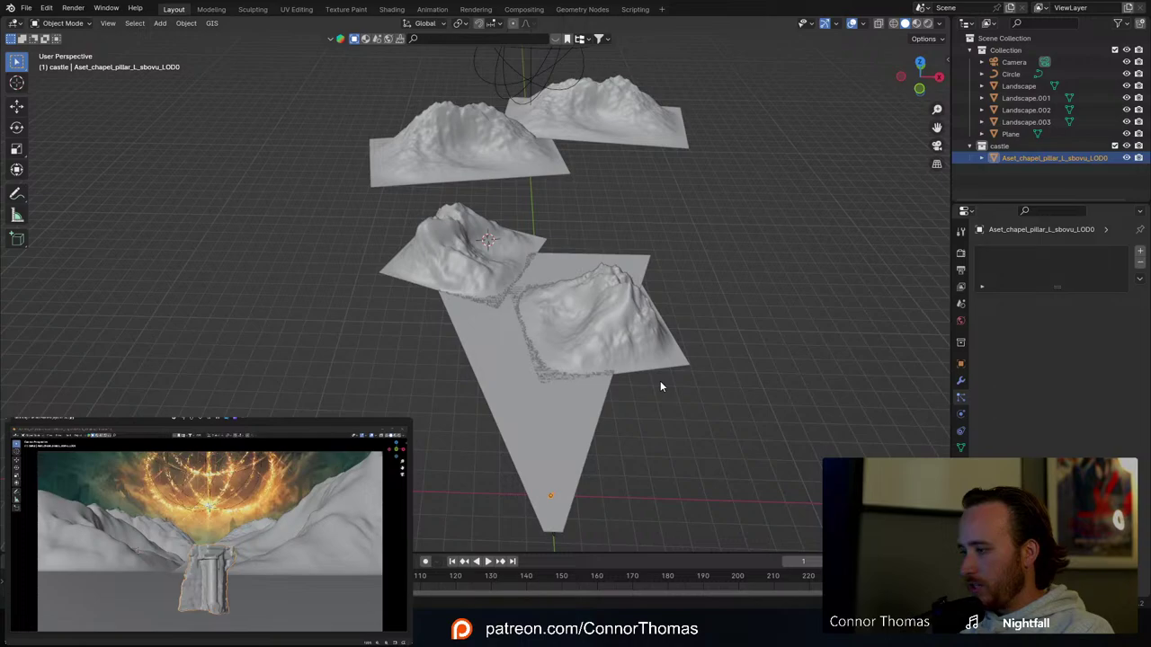
left_click(46, 8)
left_click(85, 150)
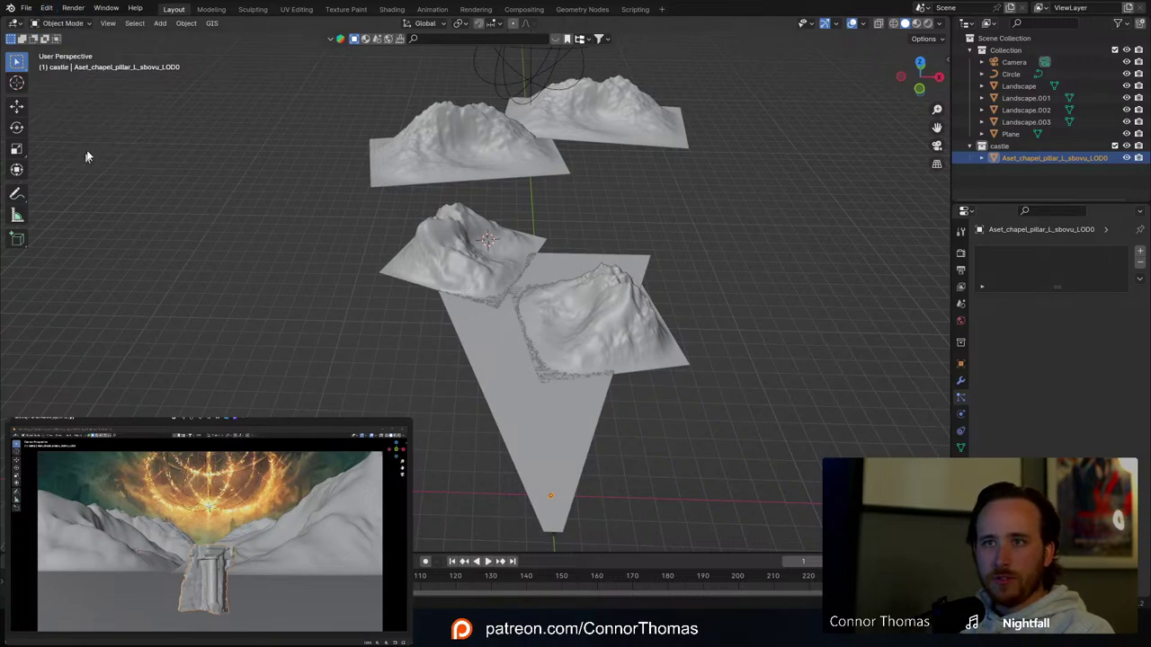
left_click(46, 8)
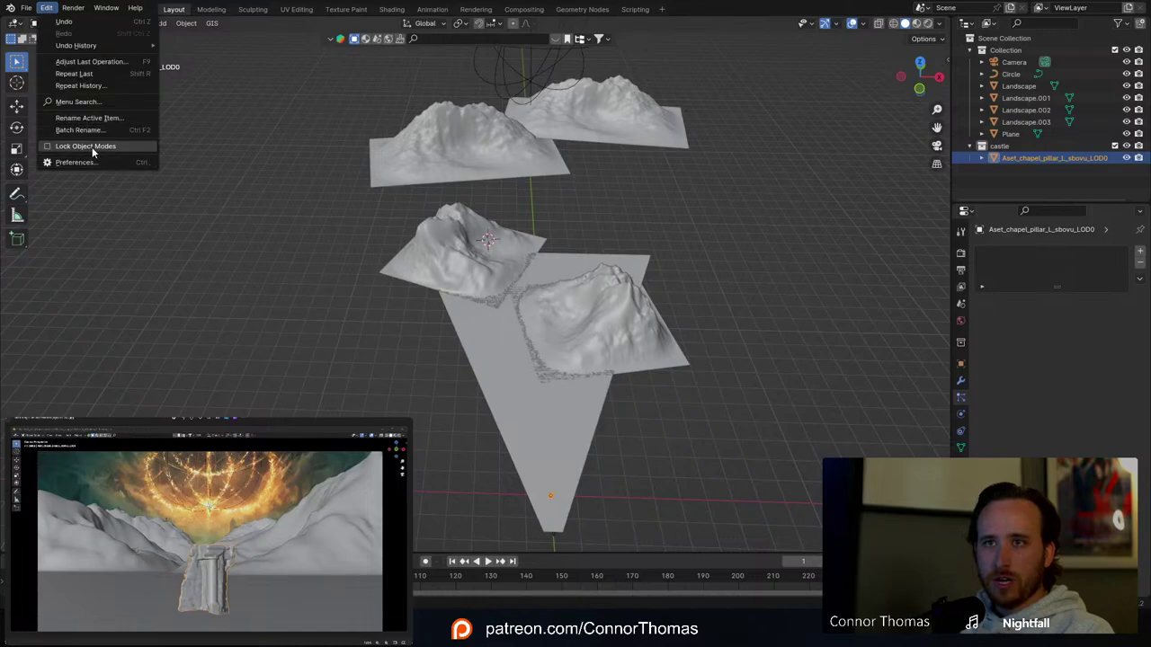
left_click(92, 147)
Step: Register this Blender version in the system preferences as the program that opens blend files, and close the preferences
left_click(46, 9)
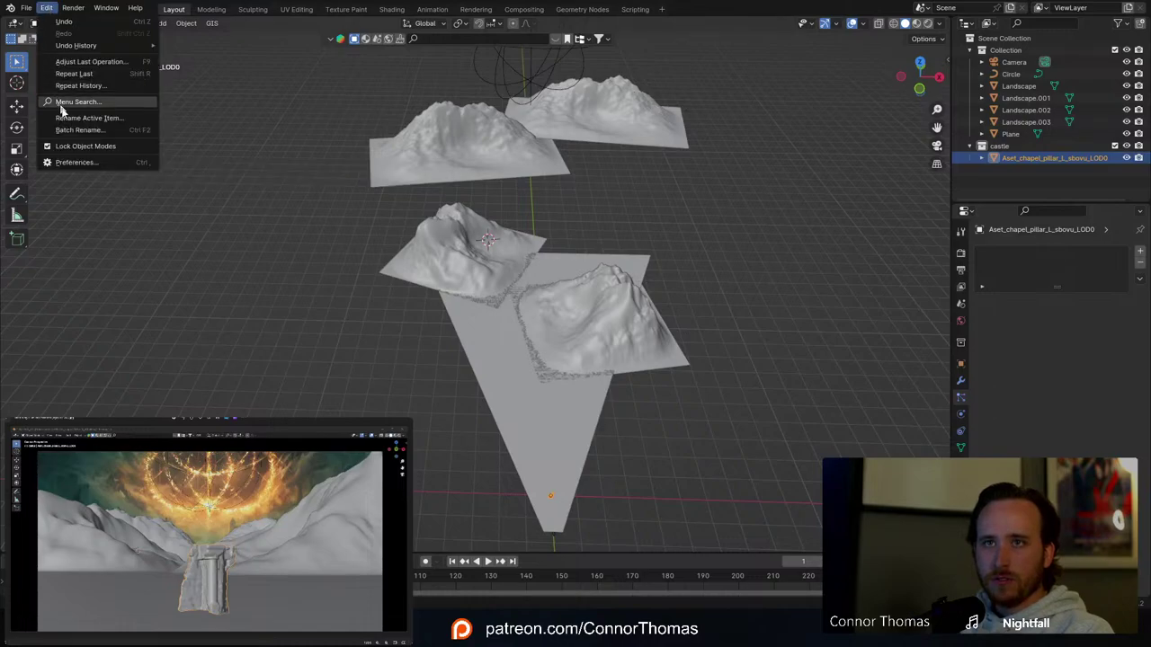
left_click(79, 164)
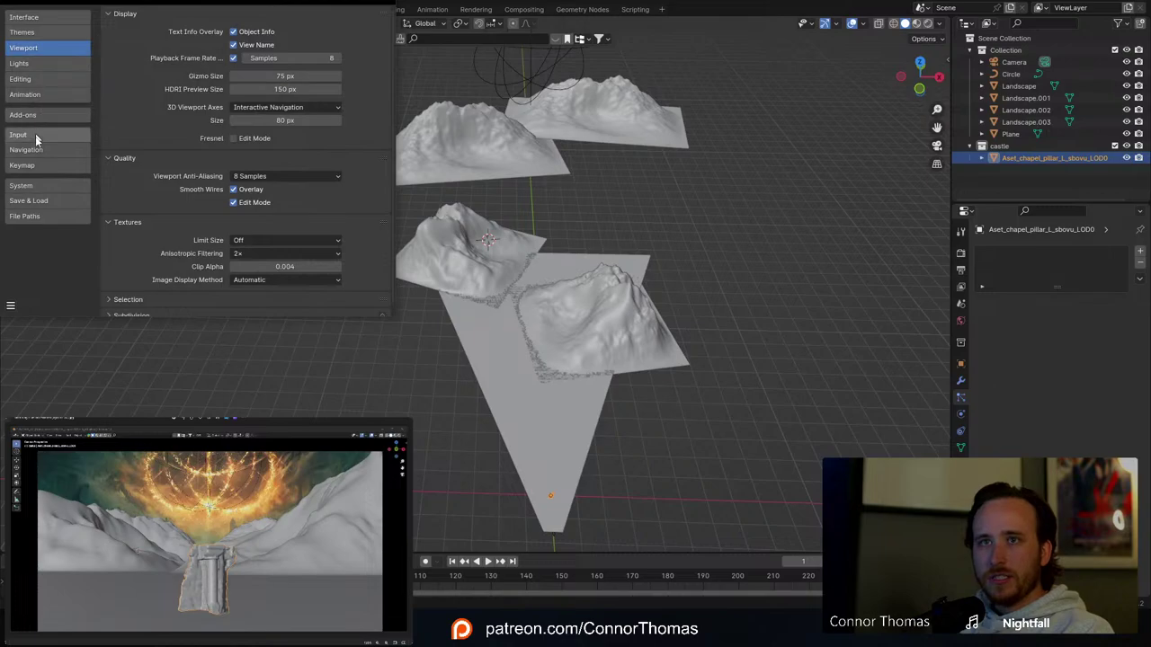
left_click(36, 186)
scroll(350, 109, "down", 4)
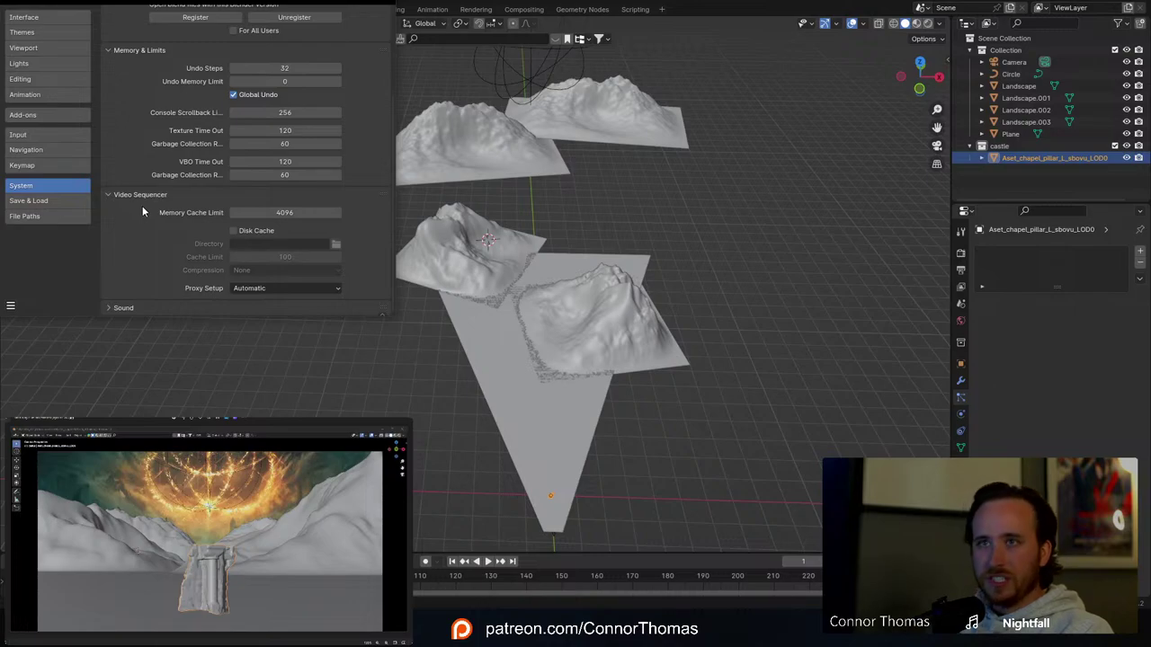
scroll(141, 210, "up", 4)
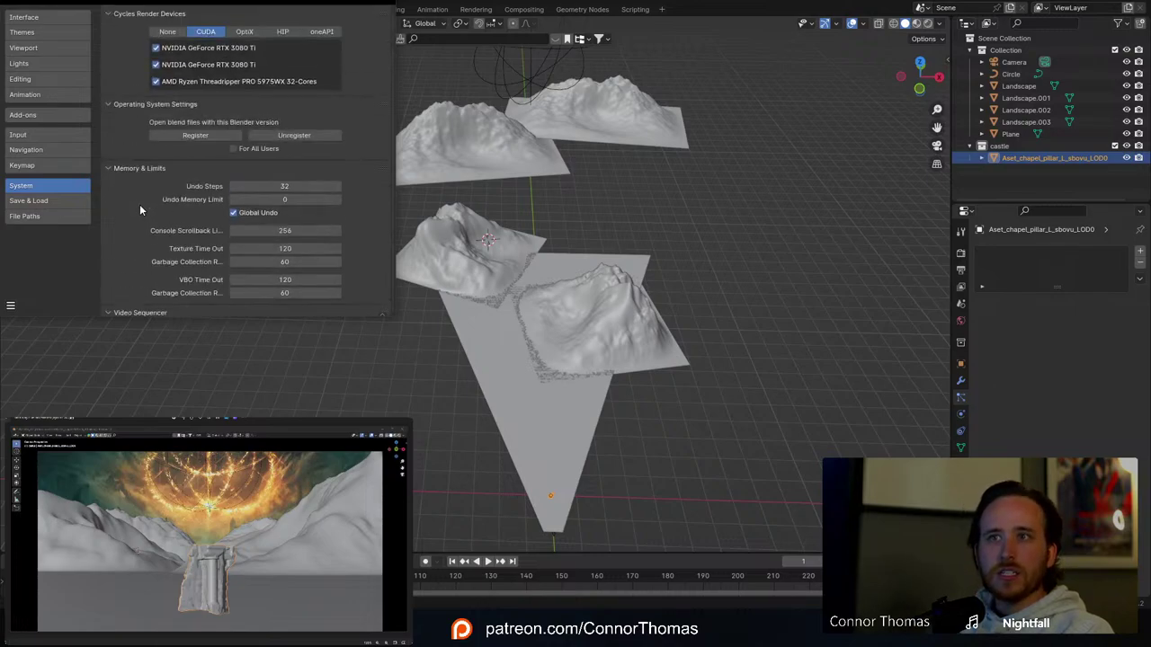
left_click(206, 136)
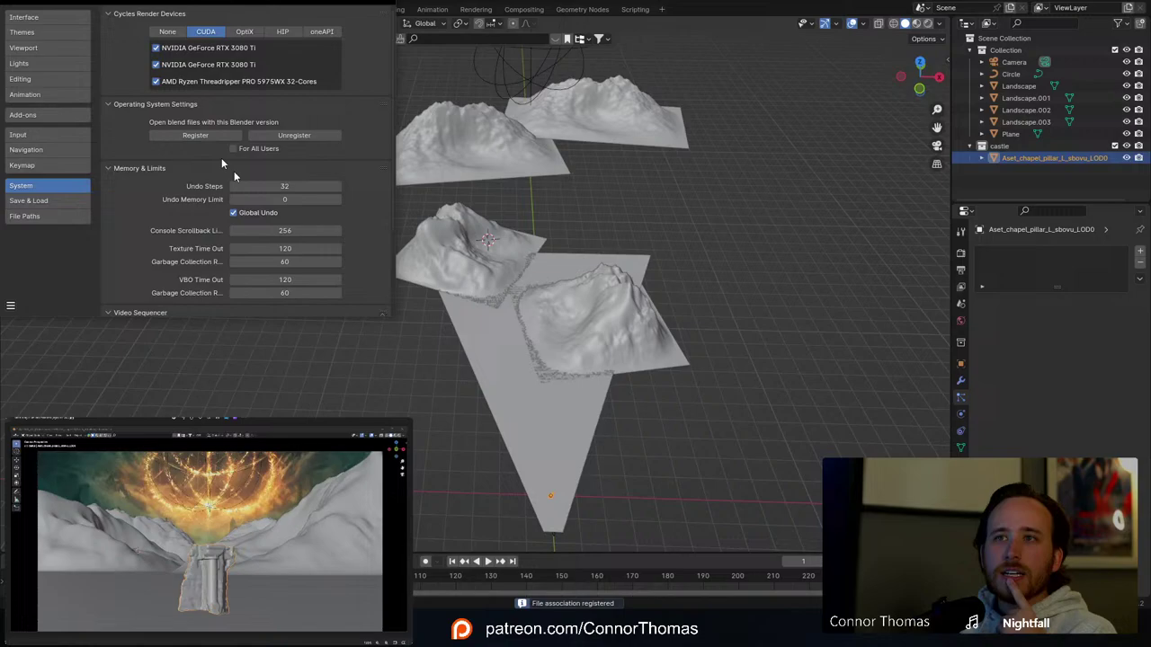
left_click(381, 2)
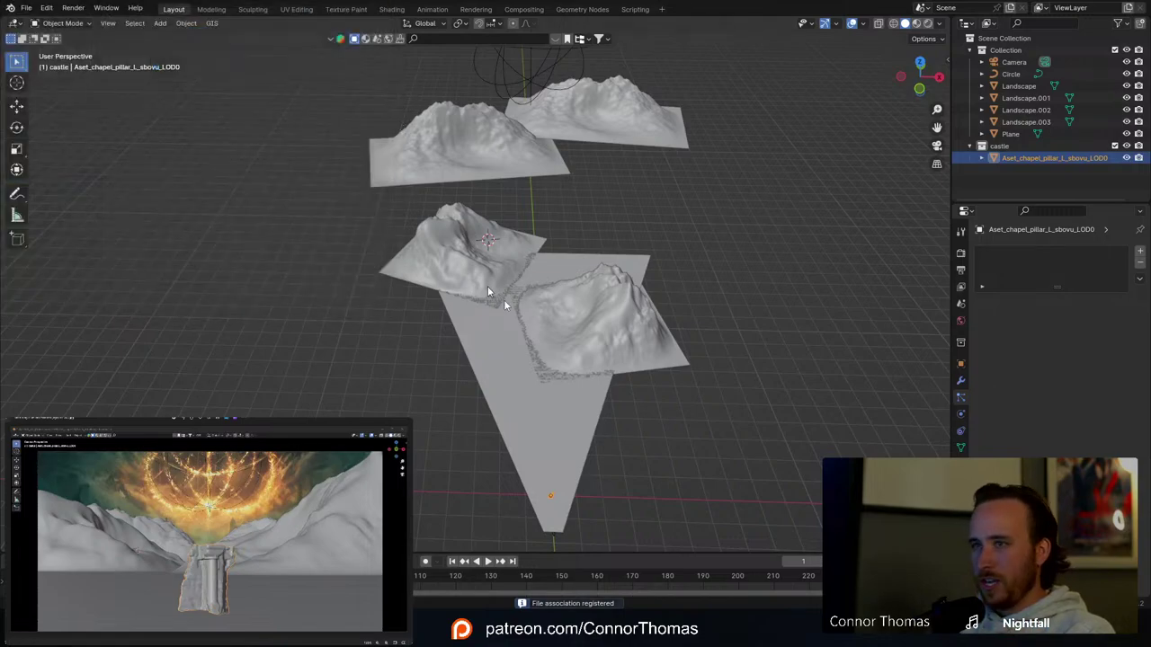
Step: Scale the chapel pillar up to about twice its size, move it onto the plane below the nearer left mountain, and maximize the camera-view window
scroll(540, 353, "down", 2)
key("s")
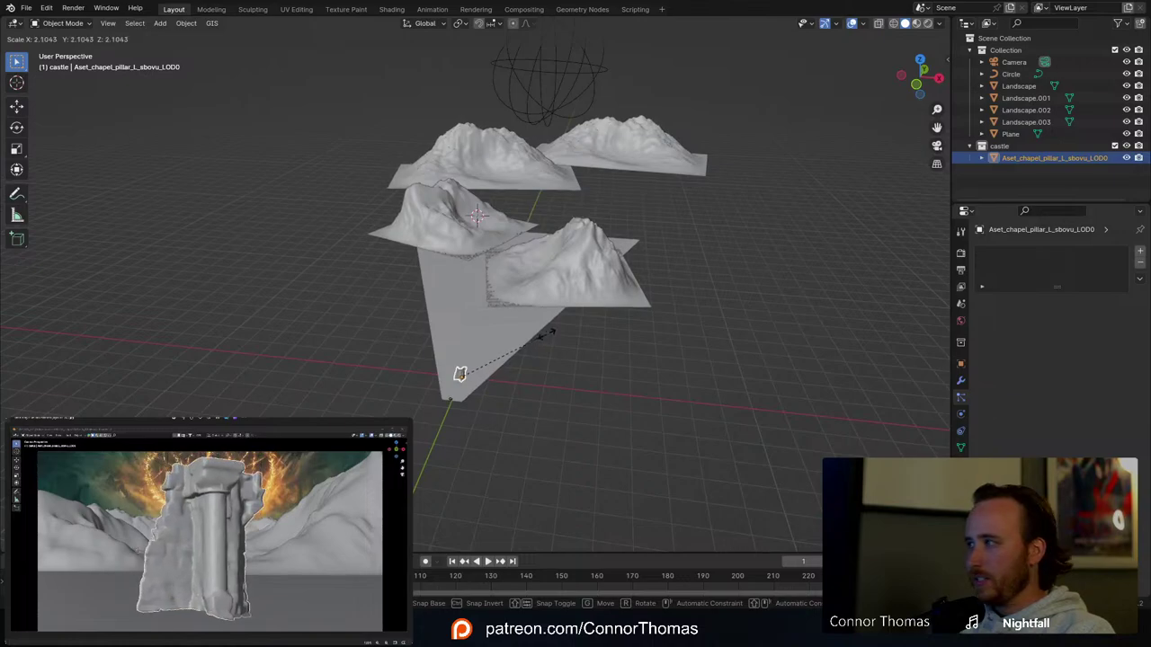
left_click(541, 332)
key("KP_7")
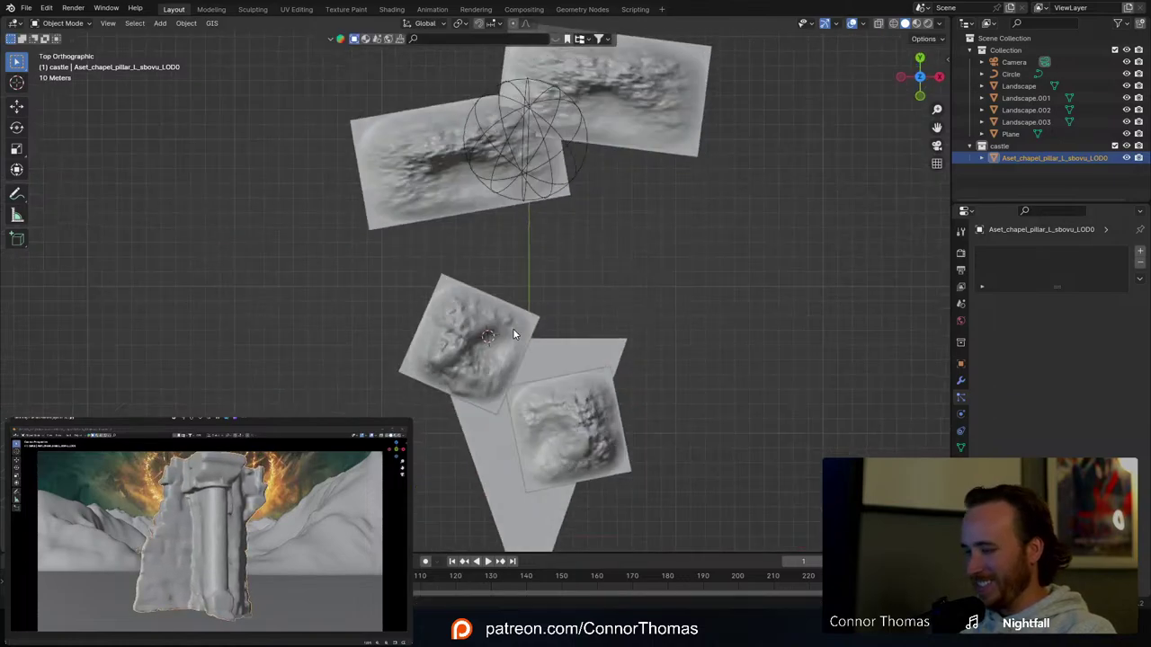
key("g")
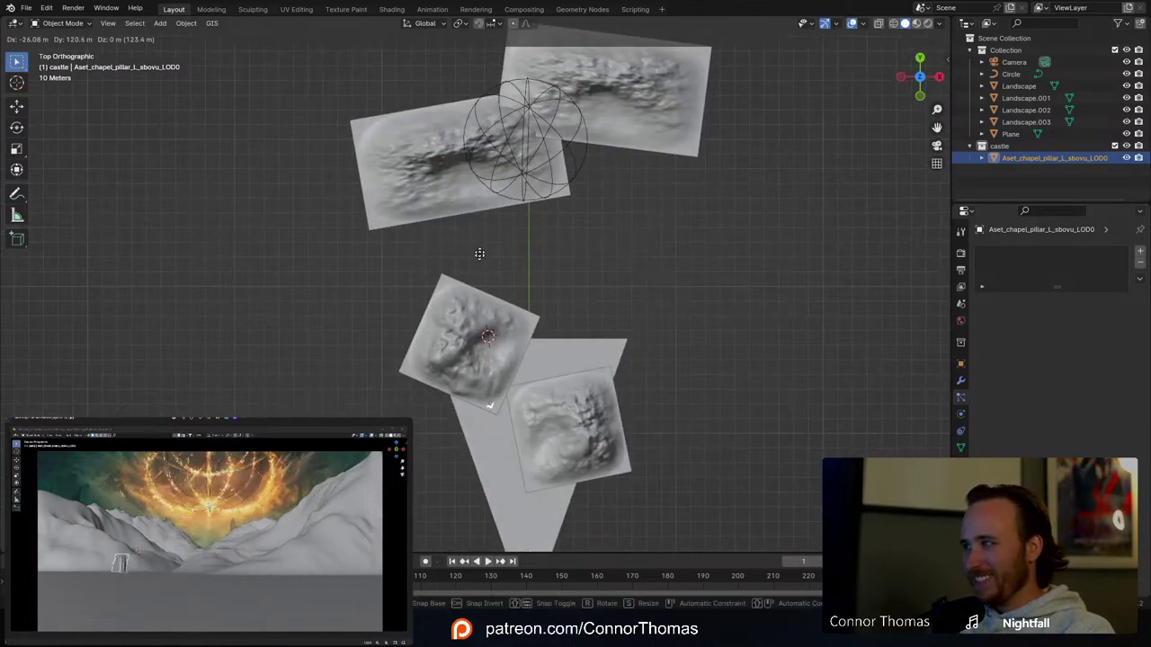
left_click(466, 295)
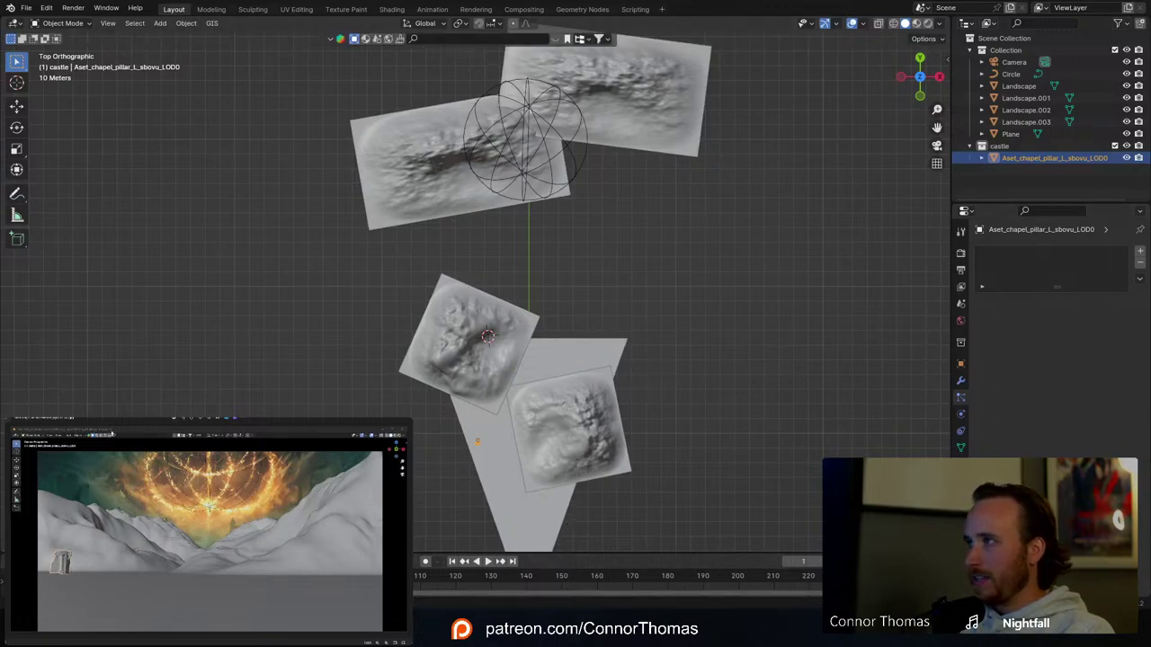
double_click(147, 429)
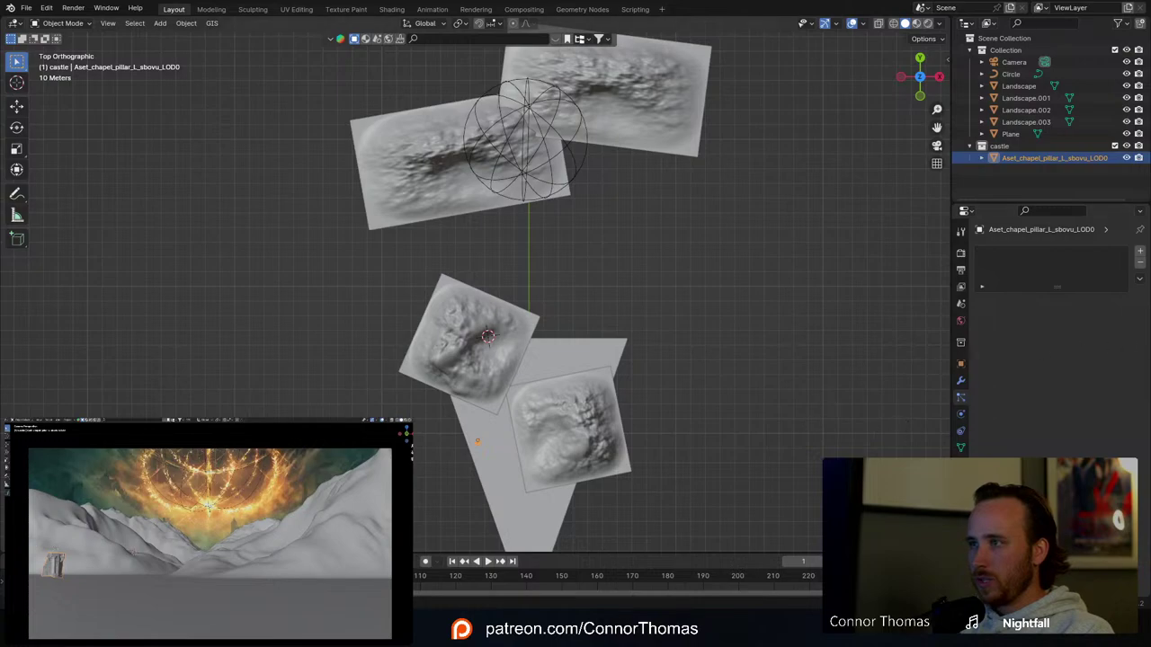
Step: Set the camera's Elden Ring background image to Front depth with an opacity of 0.830
mouse_move(631, 470)
middle_mouse_down()
mouse_move(638, 378)
mouse_move(634, 491)
middle_mouse_up()
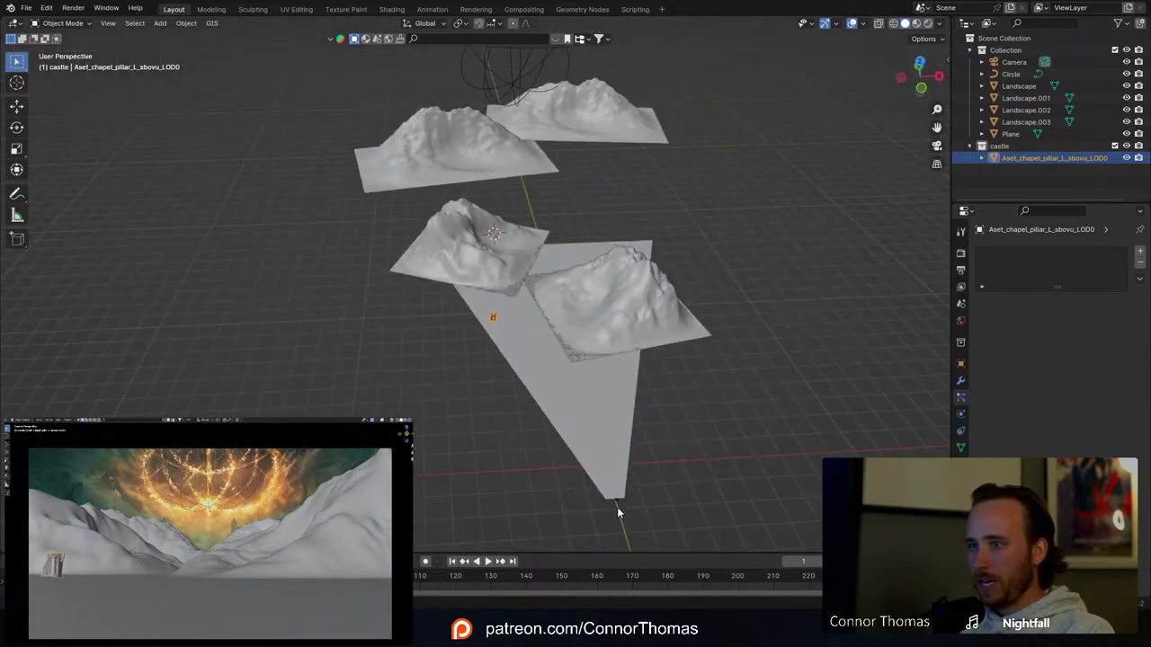
left_click(618, 509)
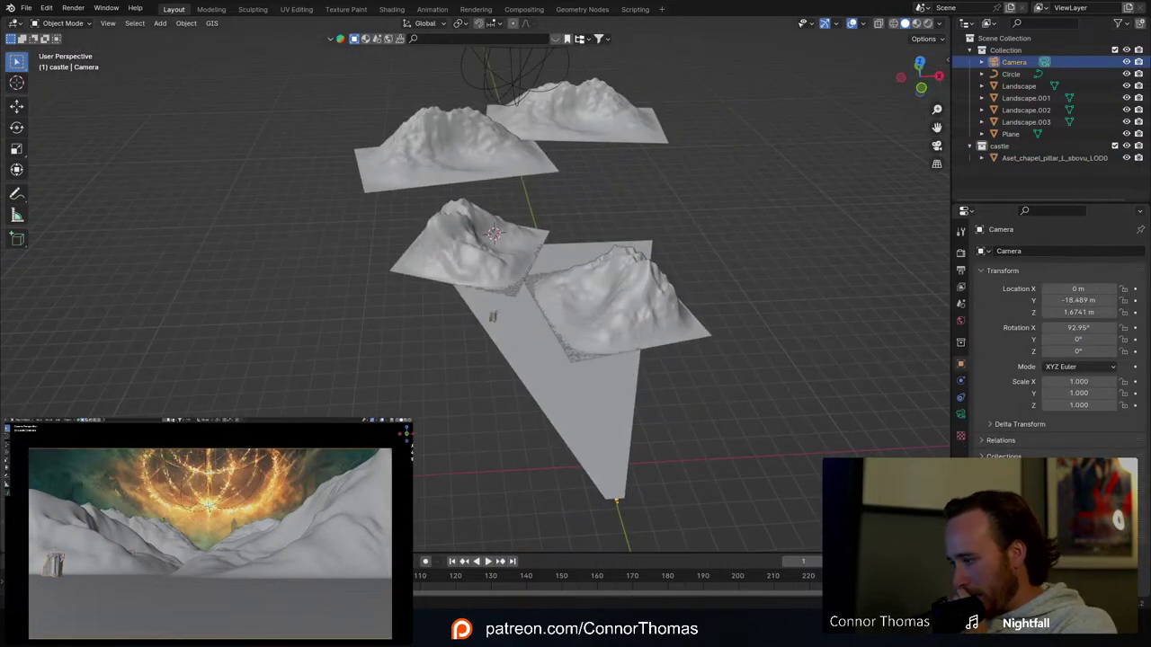
left_click(961, 413)
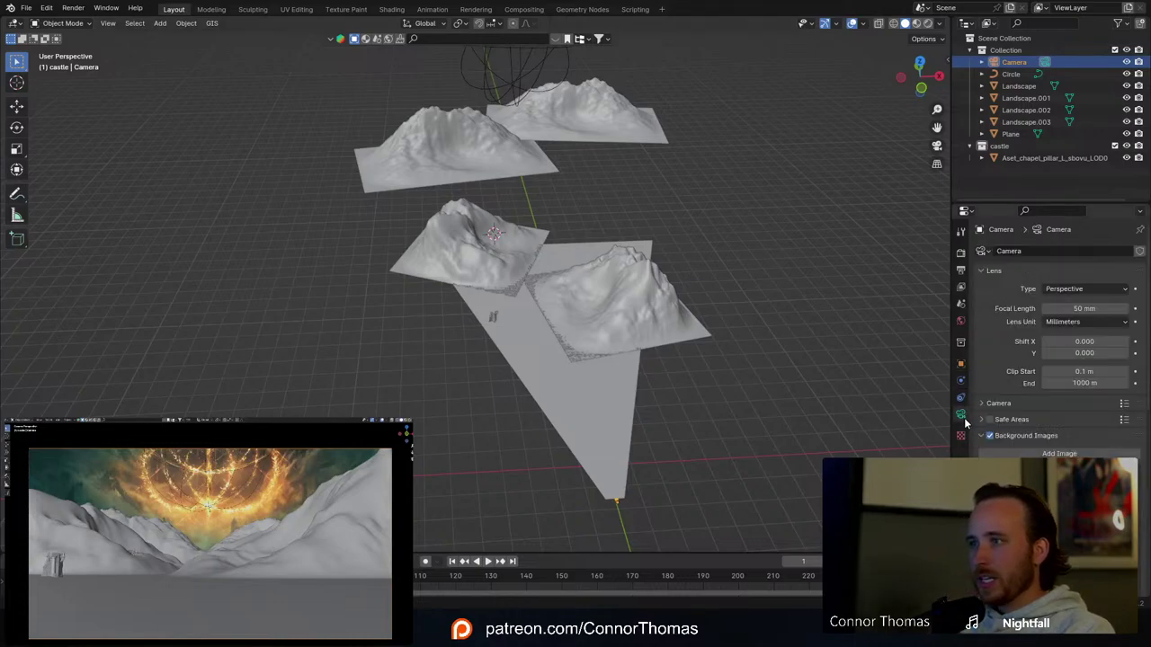
scroll(1059, 359, "down", 5)
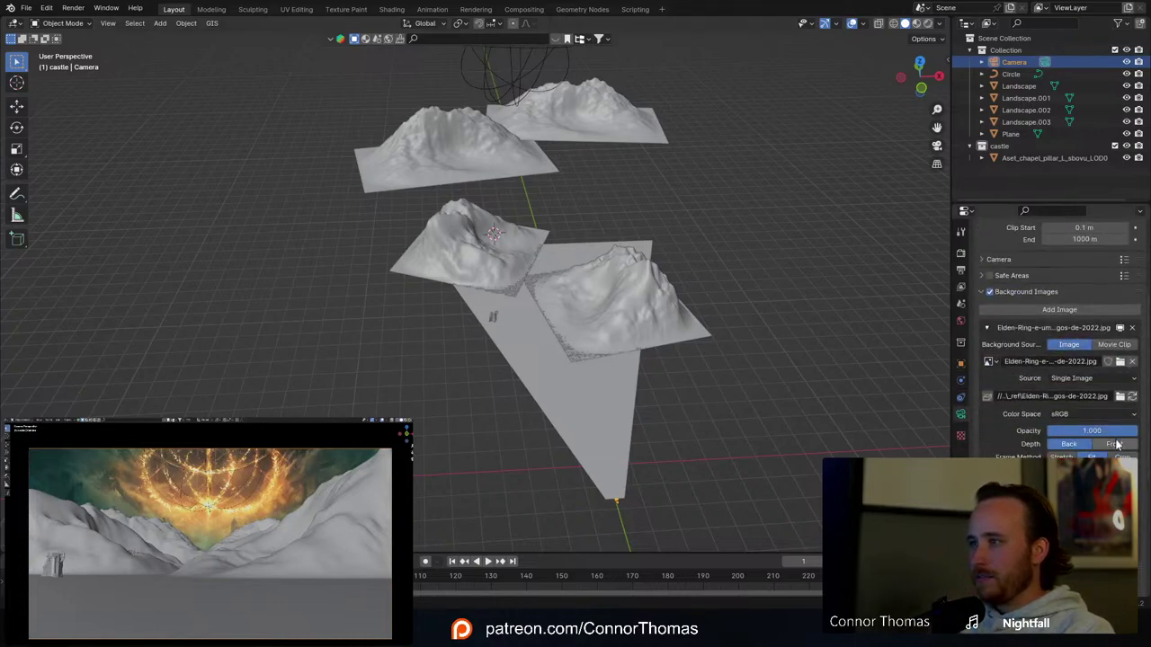
left_click(1114, 444)
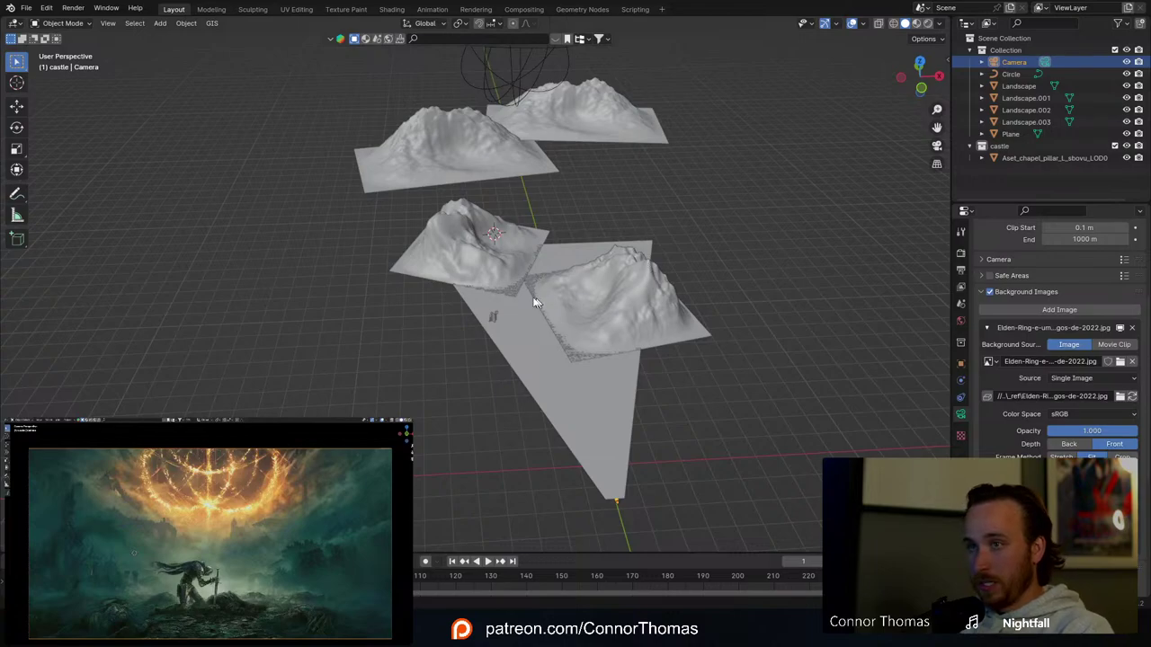
left_click_drag(1110, 431, 1097, 432)
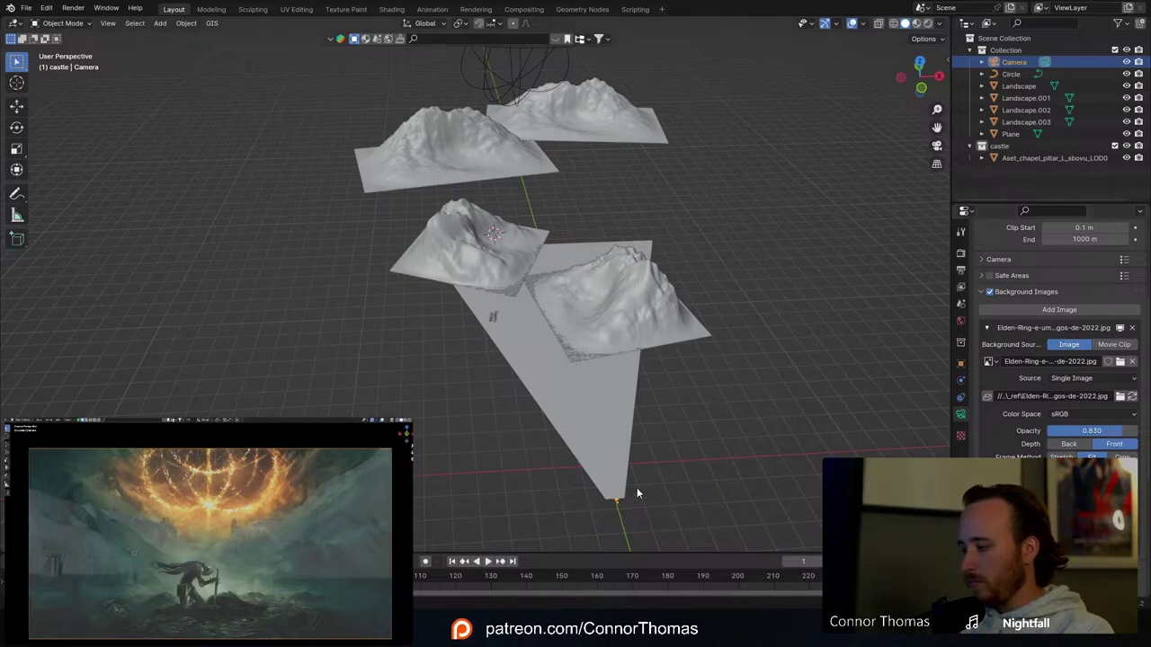
Step: Lower the camera along the global Z axis and tilt it about the global X axis to match the reference image's horizon
key("KP_Decimal")
middle_click_drag(636, 488, 596, 278)
key("g")
key("z")
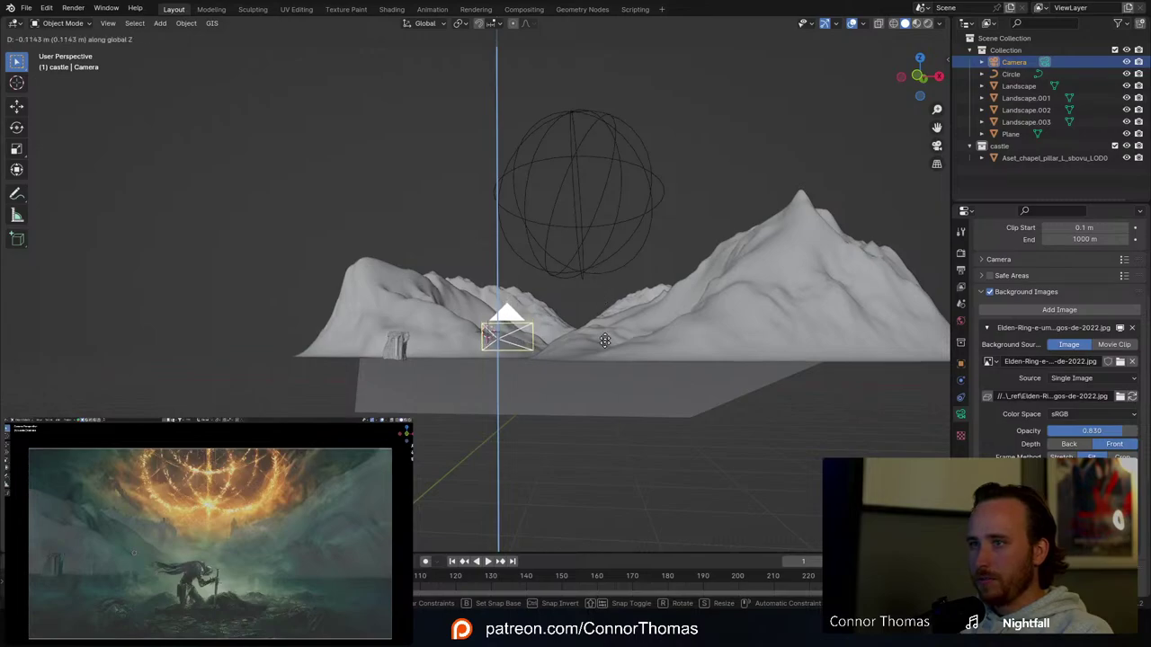
left_click(691, 477)
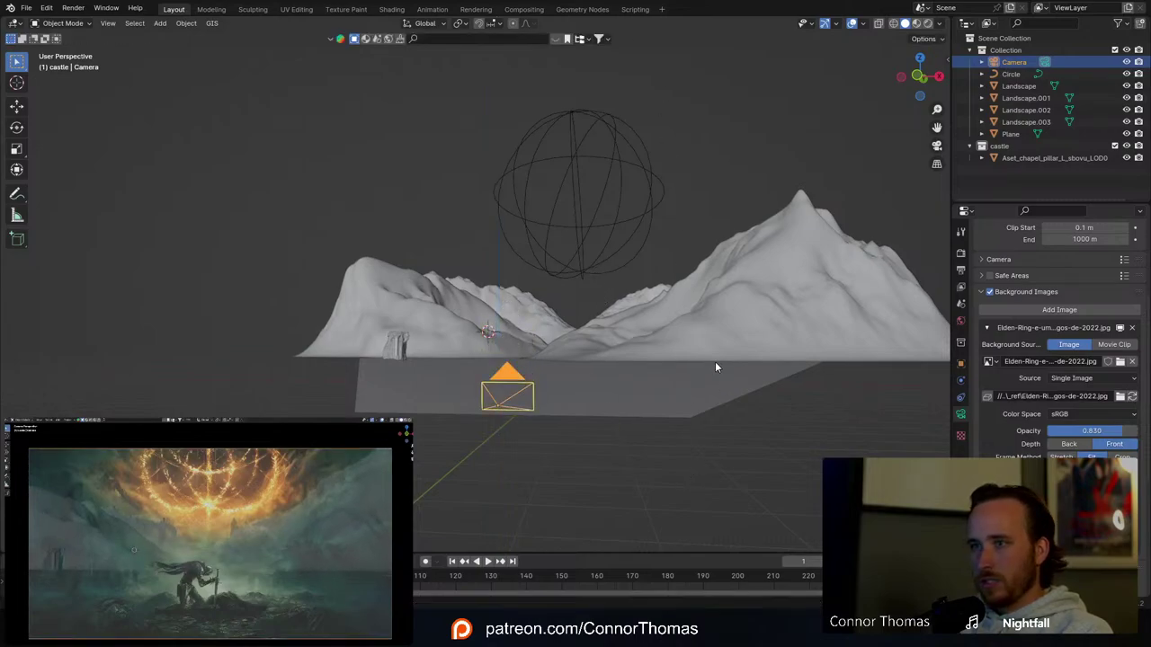
key("r")
key("x")
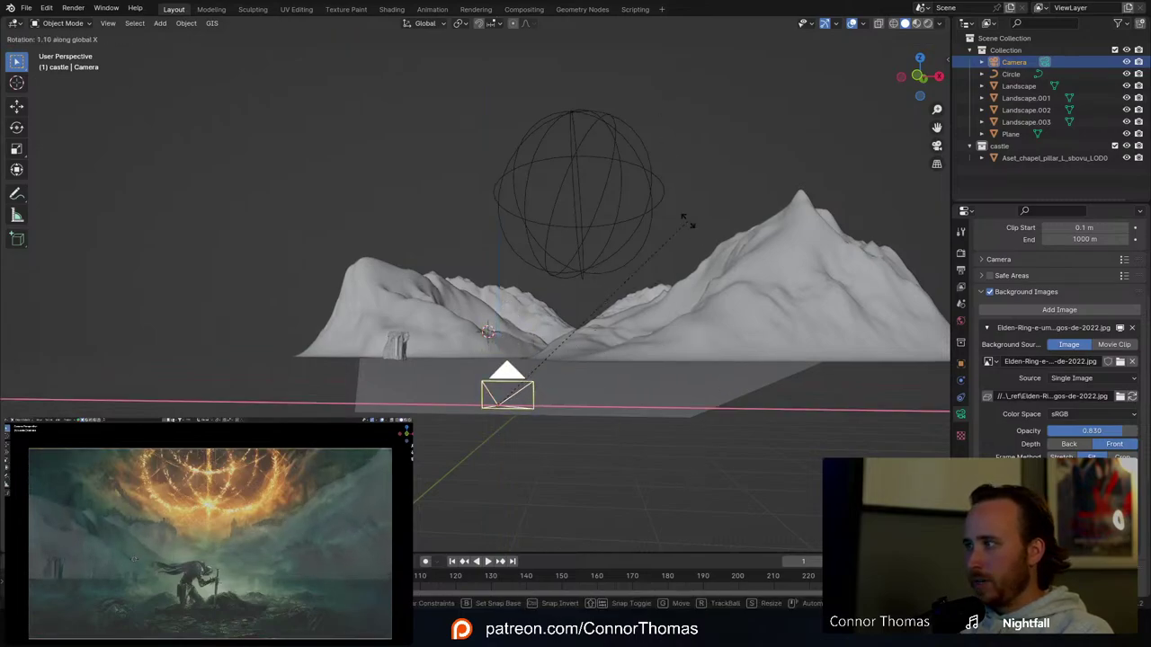
left_click(641, 108)
Step: Stretch all four landscape mountains slightly taller along the global Z axis and clear the selection
left_click(441, 313)
left_click(520, 293, "shift")
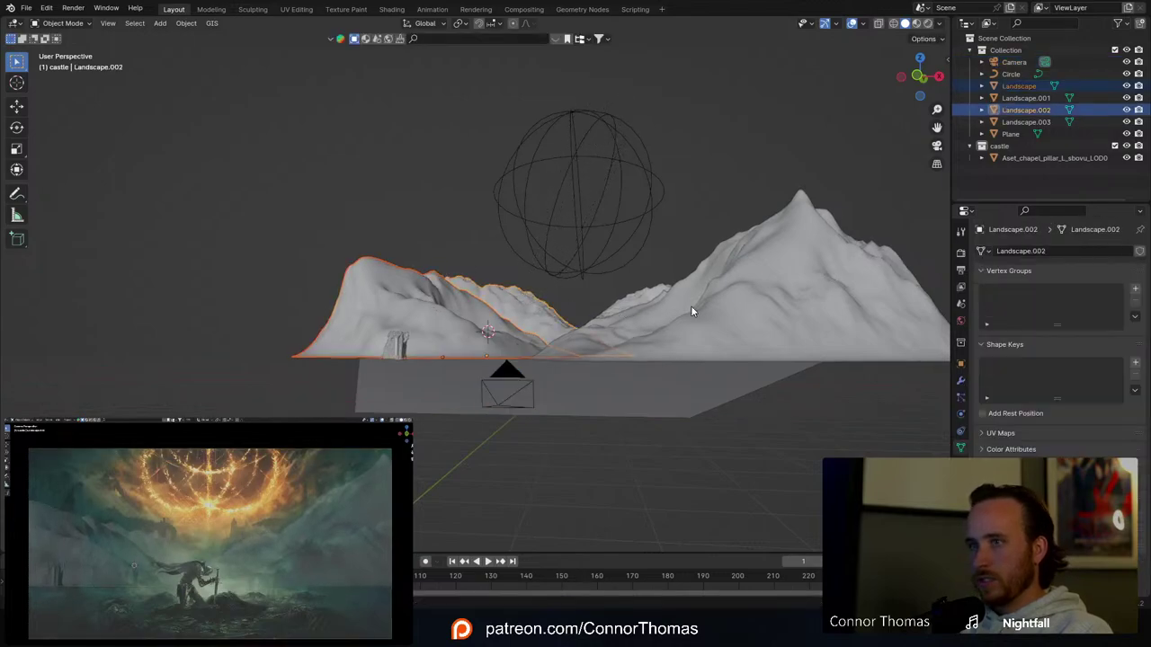
left_click(691, 308, "shift")
left_click(629, 300, "shift")
key("s")
key("z")
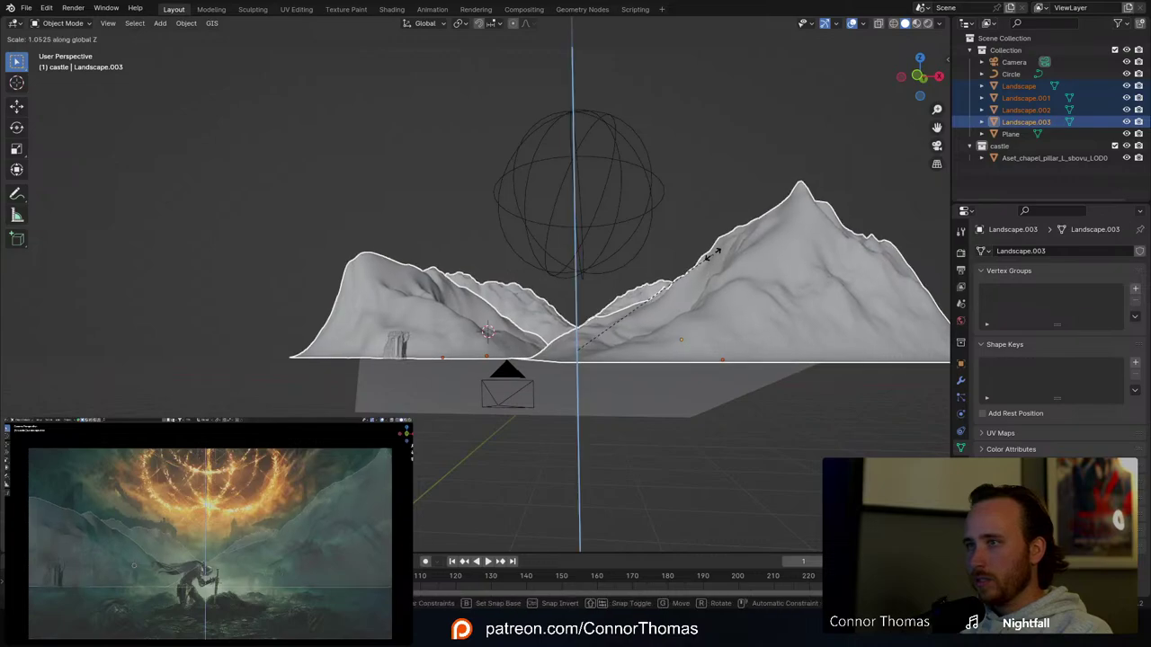
left_click(720, 234)
key("alt+a")
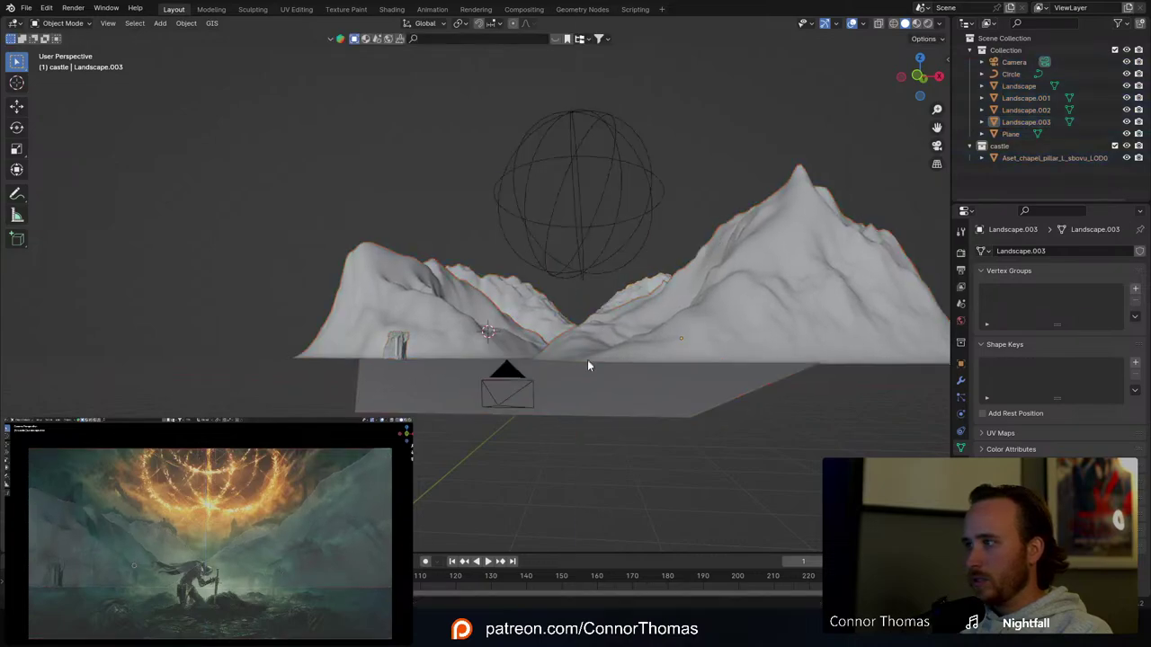
Step: Move the chapel pillar toward the valley between the mountains to match the reference ruins
left_click(400, 350)
key("g")
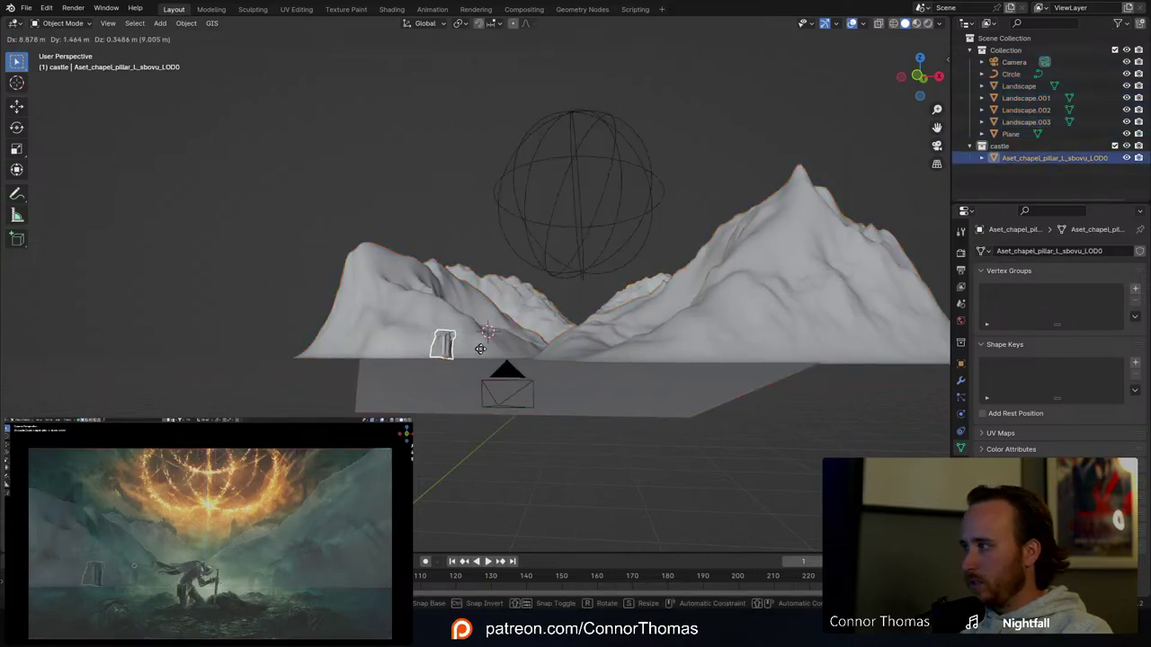
Step: Move the chapel pillar along the X axis toward the valley opening and scale it down
key("Escape")
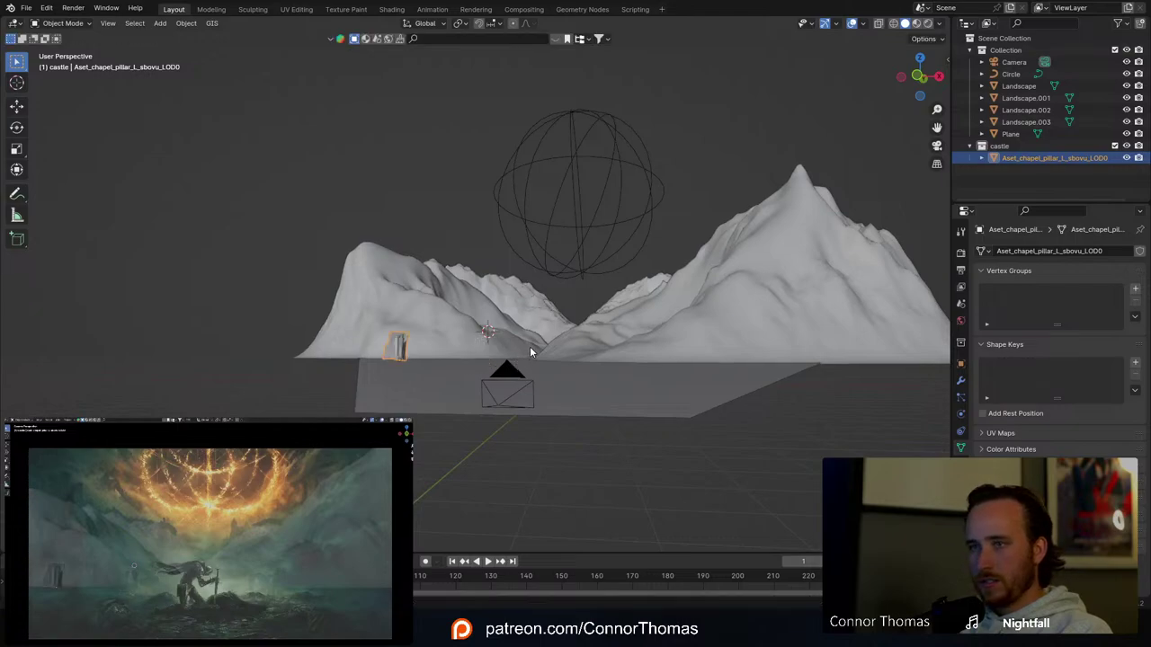
key("g")
key("x")
left_click(619, 350)
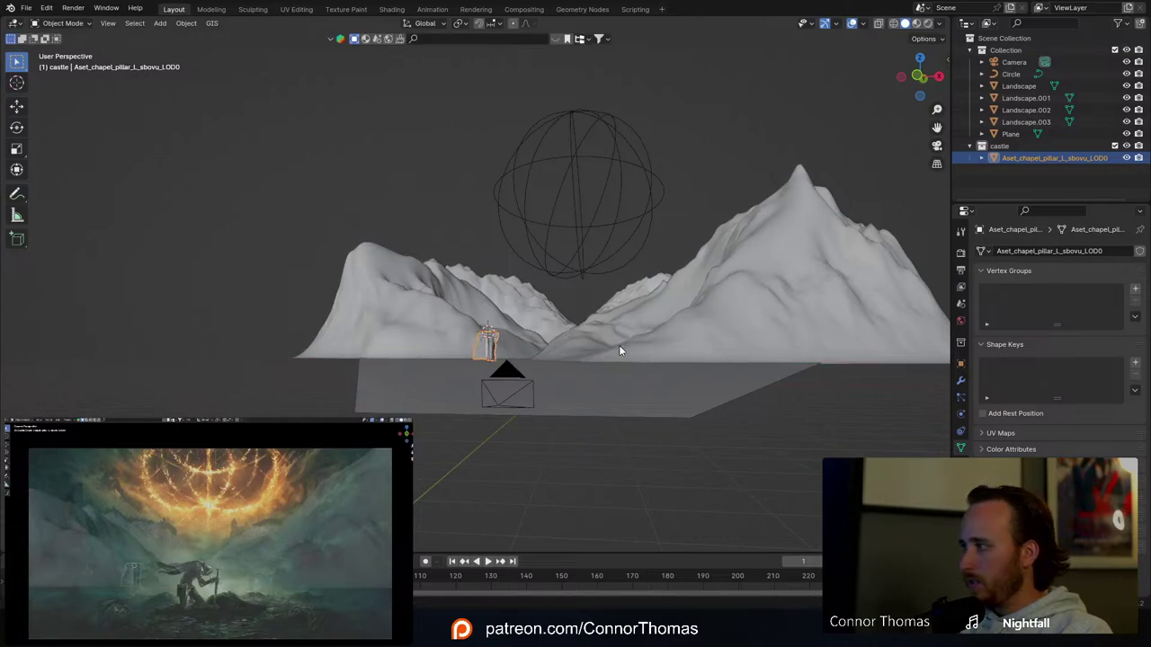
key("s")
left_click(580, 349)
key("g")
key("x")
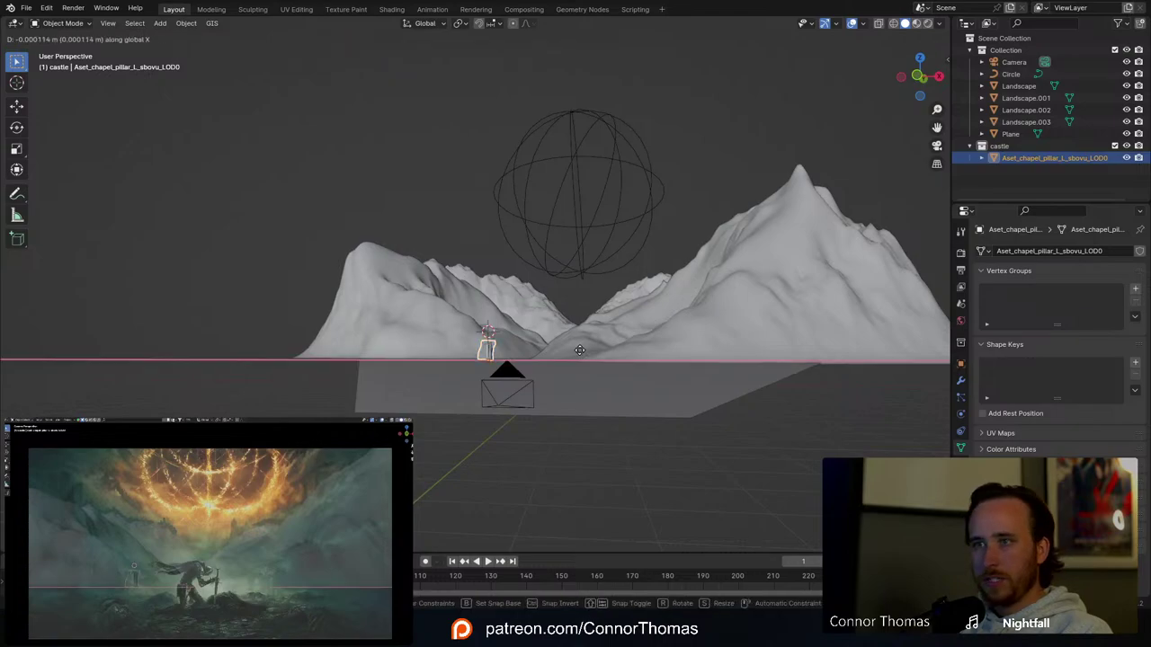
left_click(571, 350)
Step: Lower the chapel pillar about 0.17 m along Z so its base sinks into the ground plane, and deselect everything
key("KP_Decimal")
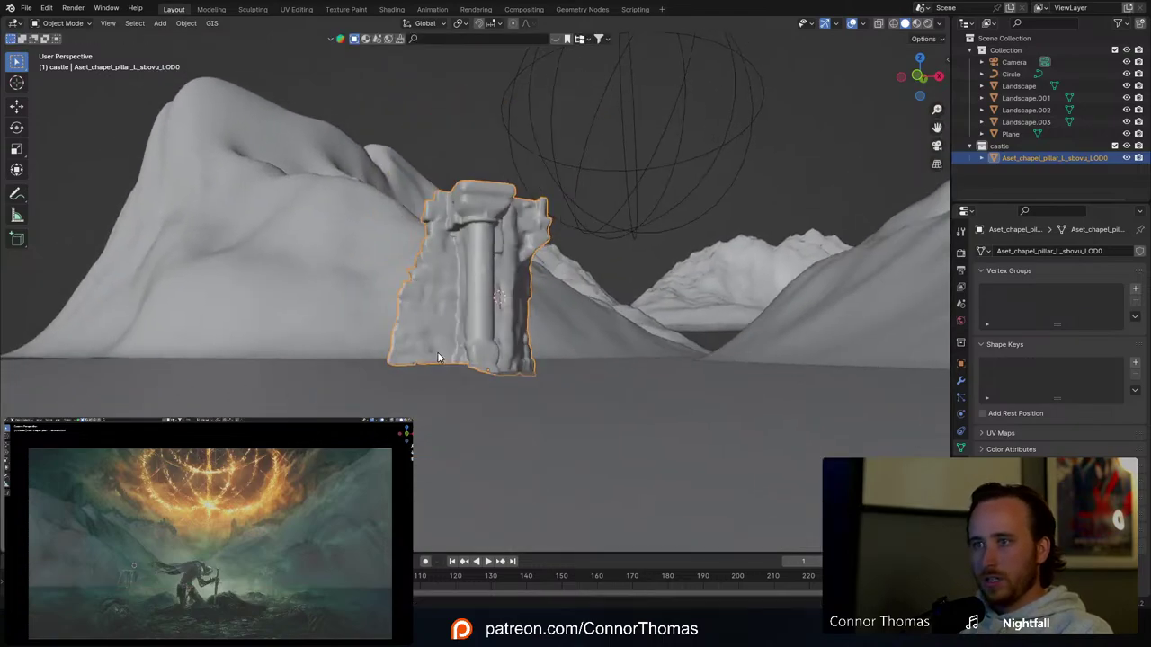
key("g")
key("z")
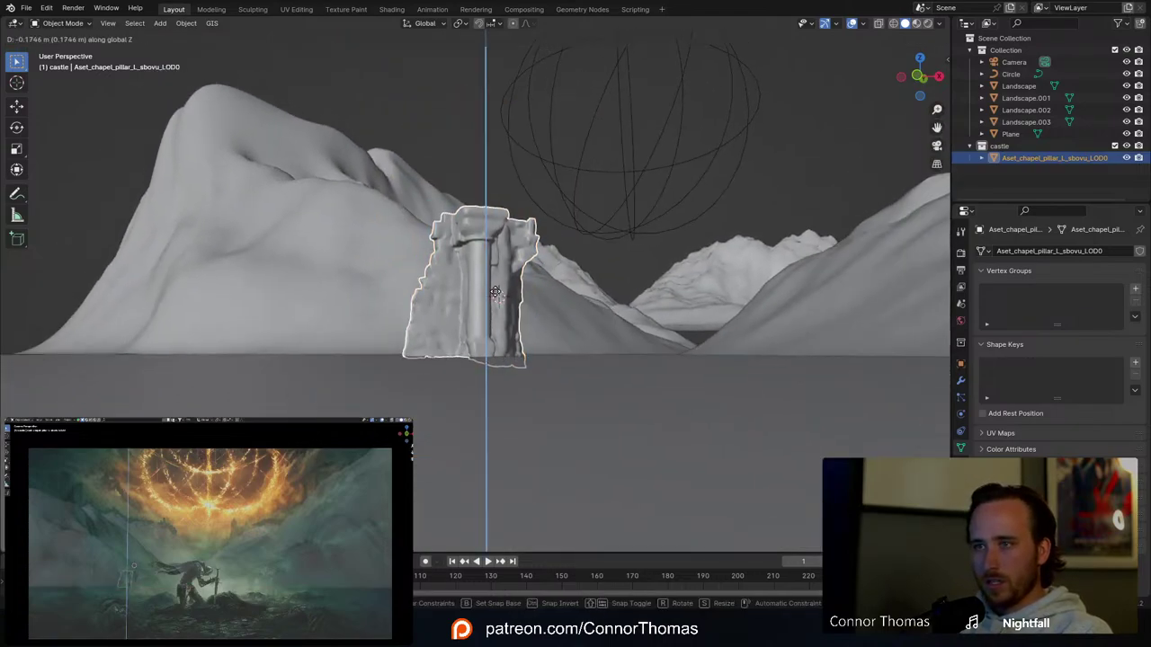
left_click(495, 291)
key("a")
key("a")
middle_click_drag(497, 293, 504, 338)
scroll(504, 338, "down", 4)
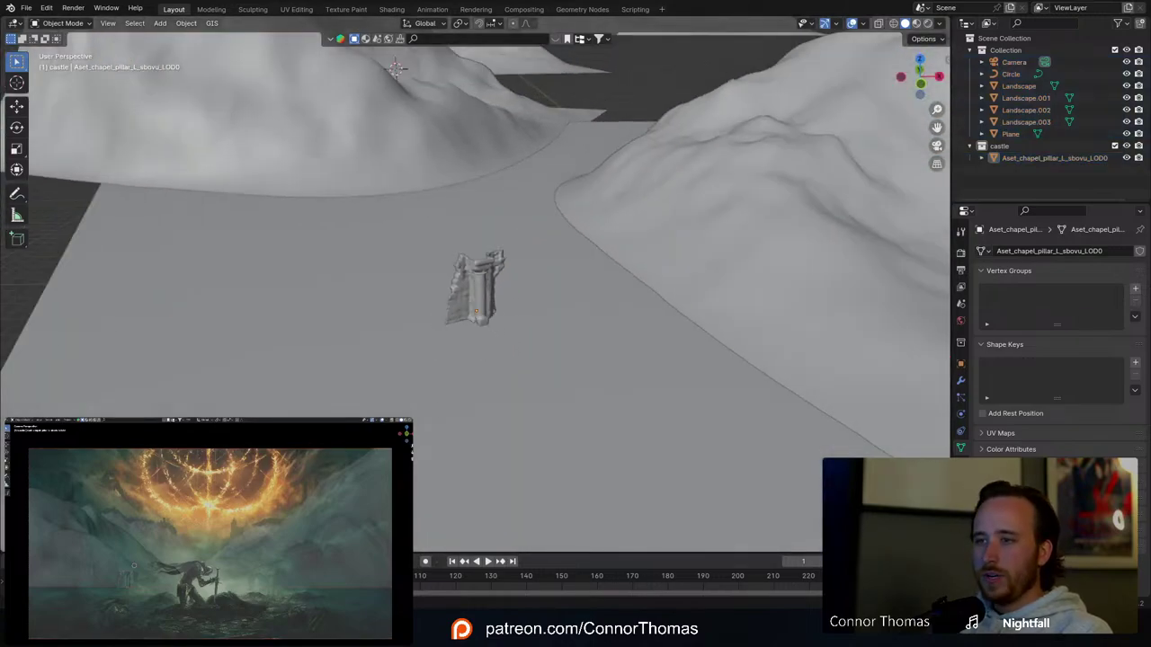
Step: Switch to Quixel Bridge and select the Chapel Structure asset in the Castle Ruins collection
key("alt+Tab")
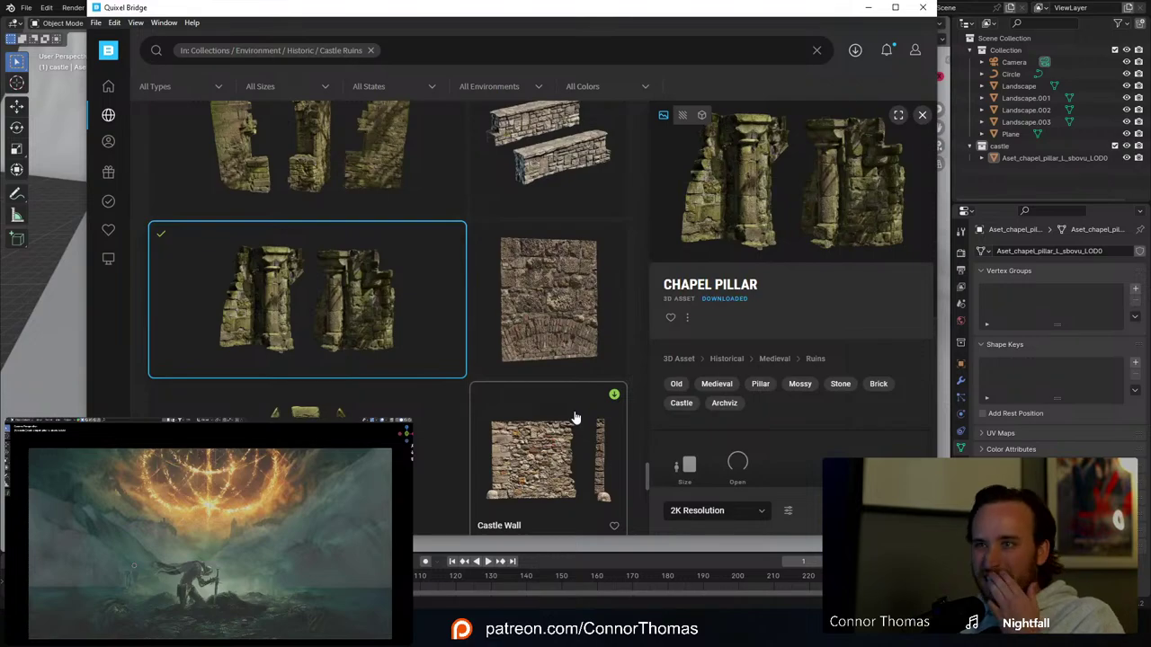
scroll(574, 418, "up", 2)
left_click(391, 286)
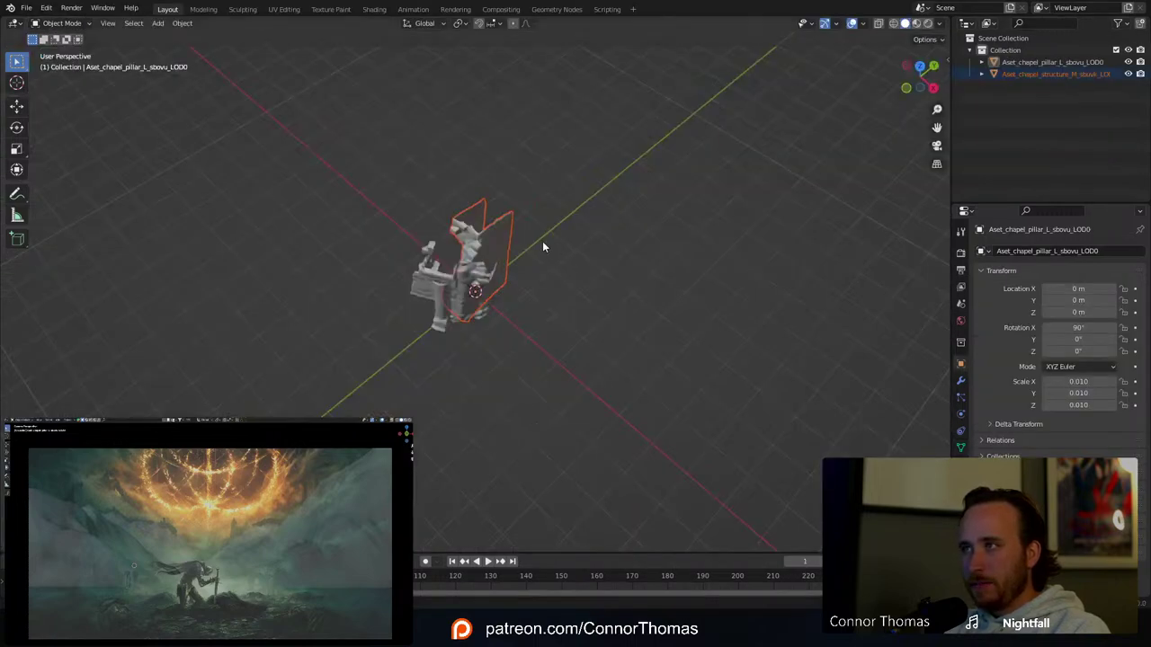
left_click(1011, 63)
key("g")
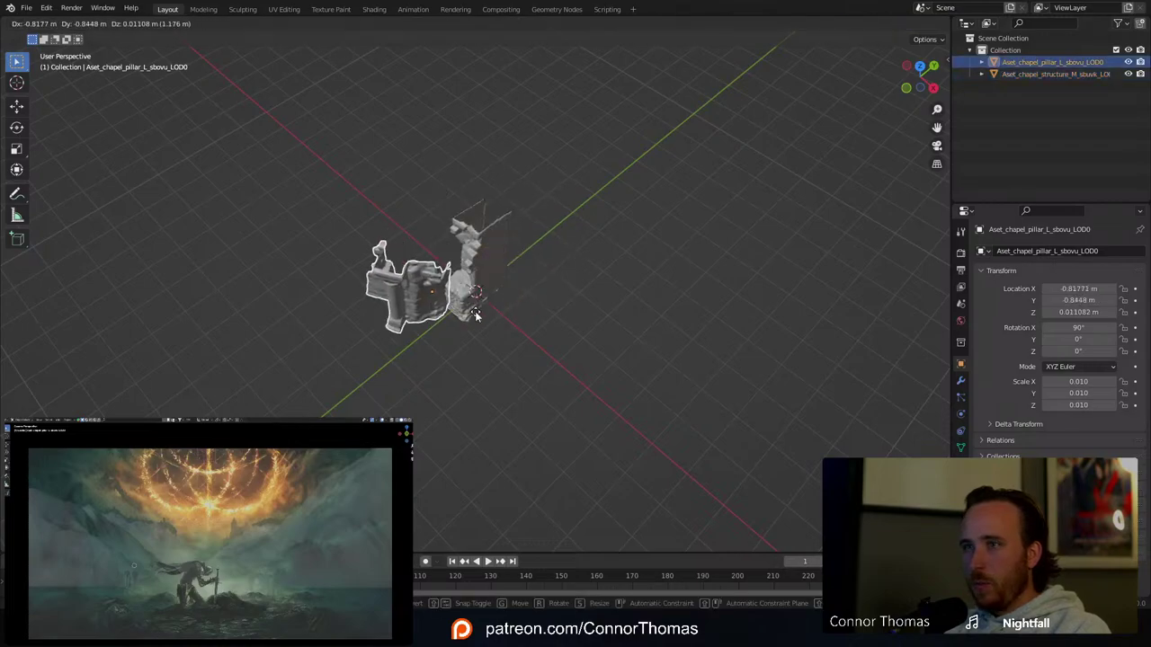
key("Escape")
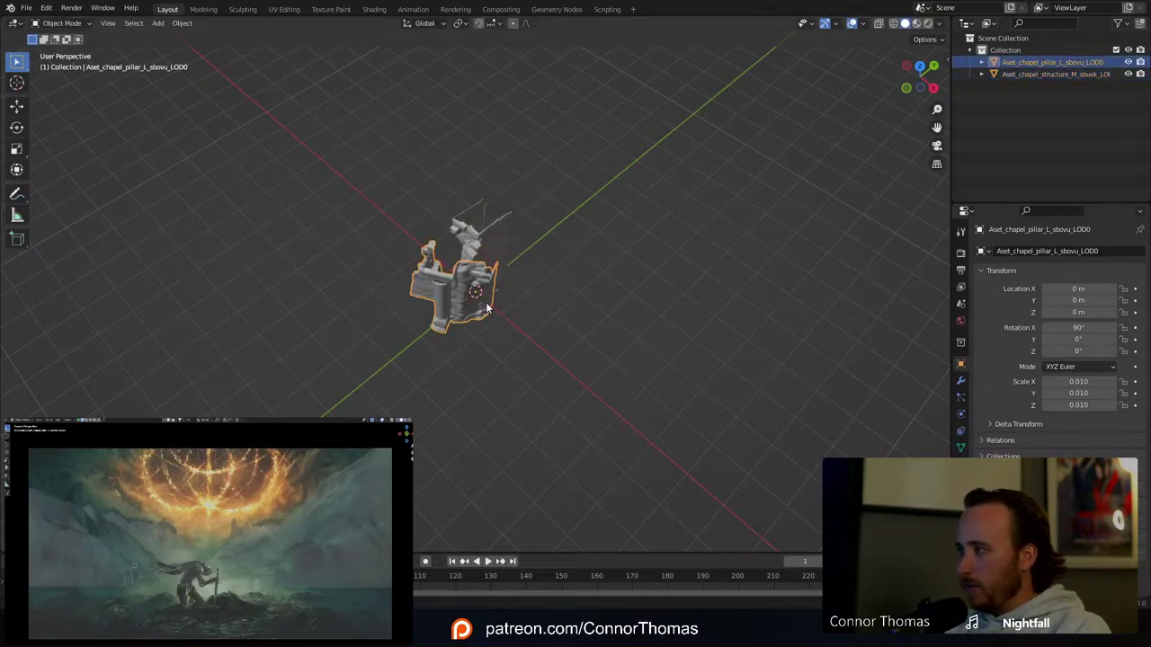
Step: Copy the chapel structure from the imported assets file and paste it into the castle collection of the mountain scene
left_click(484, 237)
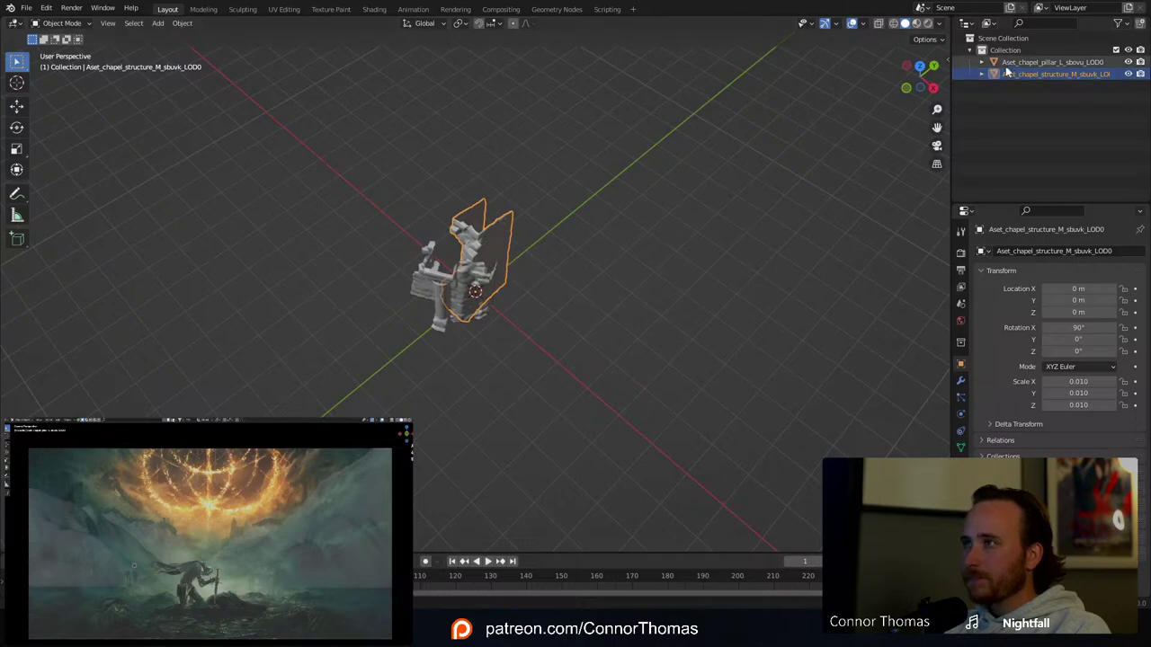
key("ctrl+c")
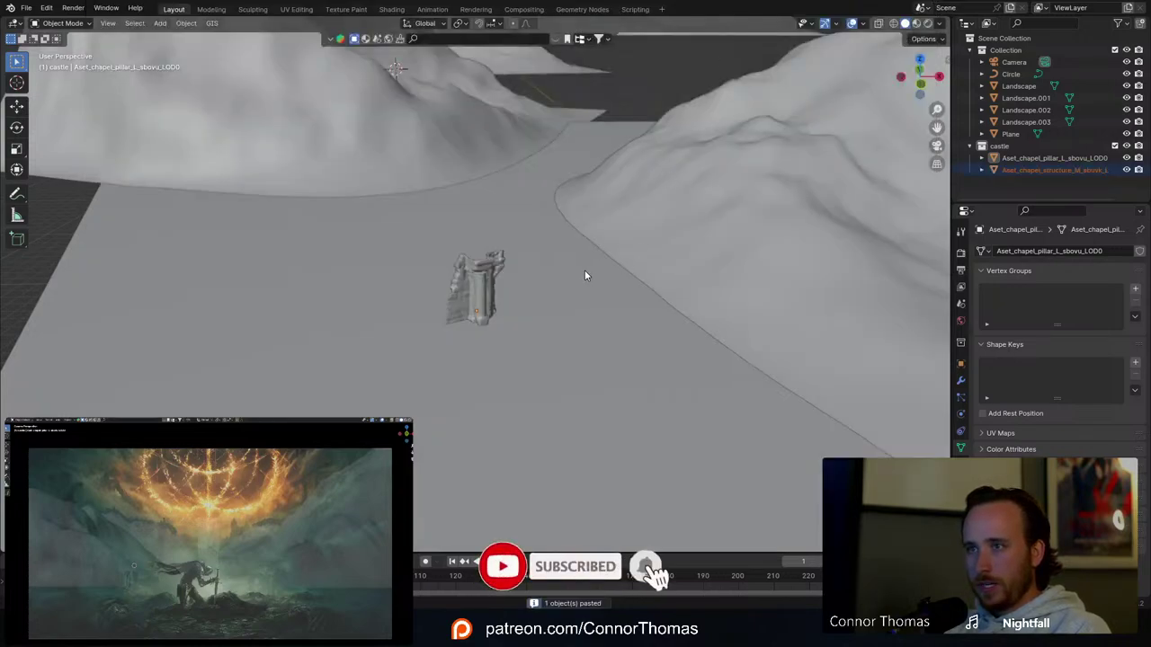
key("ctrl+v")
scroll(585, 270, "down", 8)
scroll(588, 378, "up", 2)
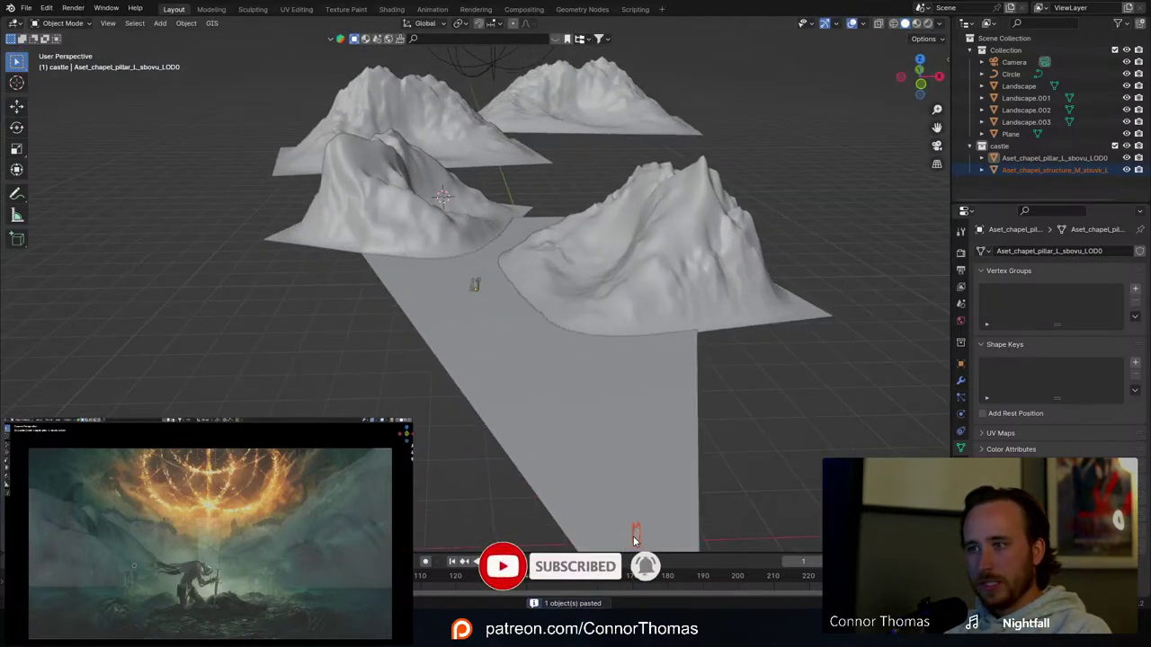
Step: Move the pasted chapel structure in top view across the ground plane to just in front of the chapel pillar
left_click(636, 535)
scroll(683, 451, "down", 2)
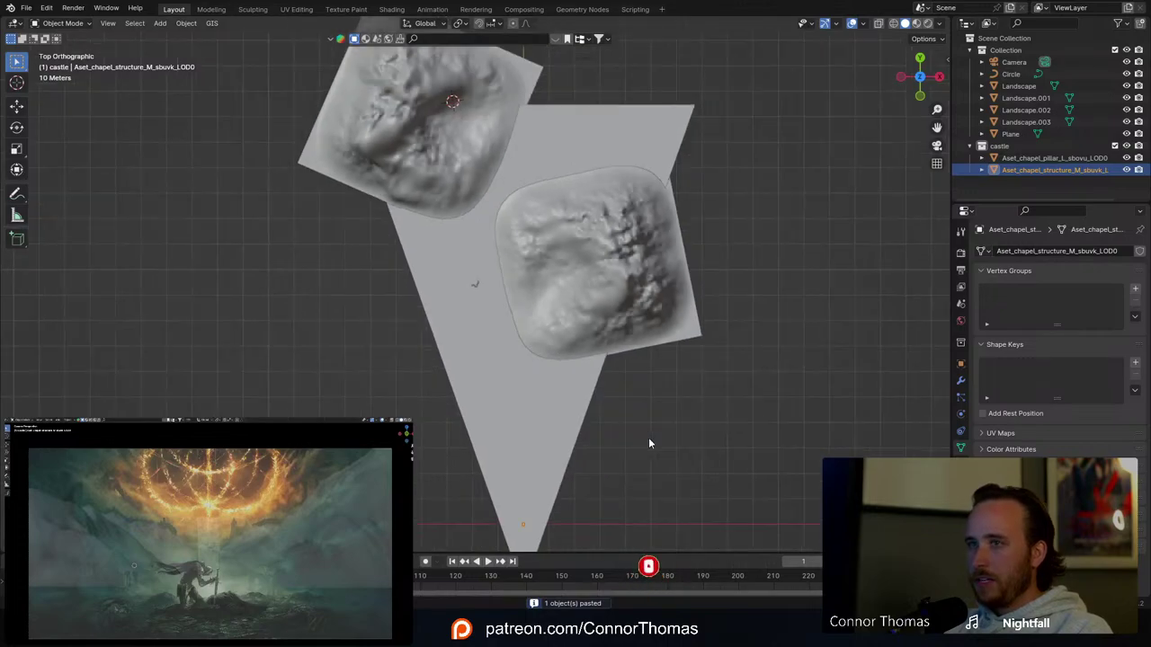
key("g")
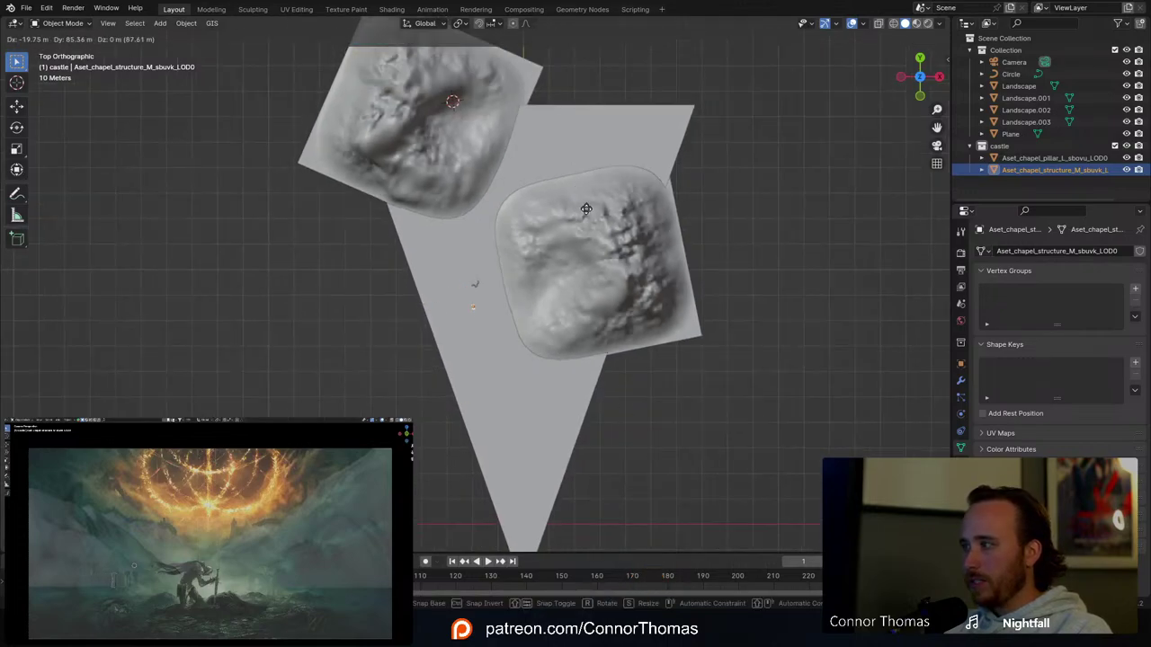
left_click(587, 268)
key("KP_Decimal")
scroll(543, 250, "down", 7)
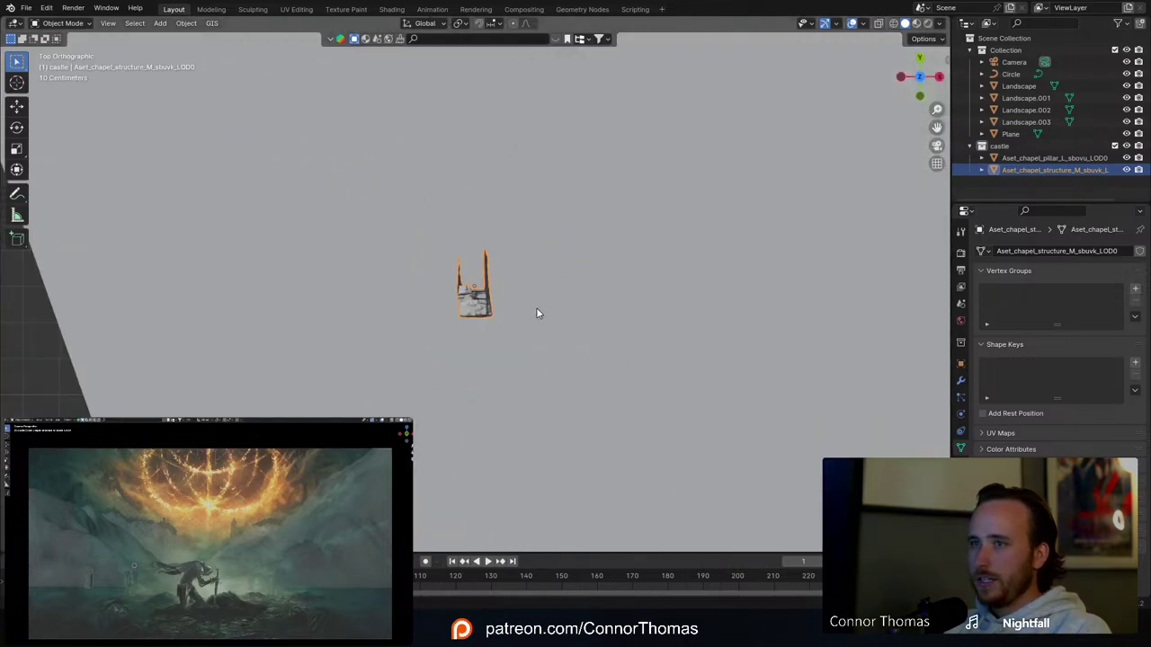
Step: Duplicate the chapel structure in top view, rotate the copy slightly, and place it diagonally behind the original
middle_click_drag(539, 314, 467, 222)
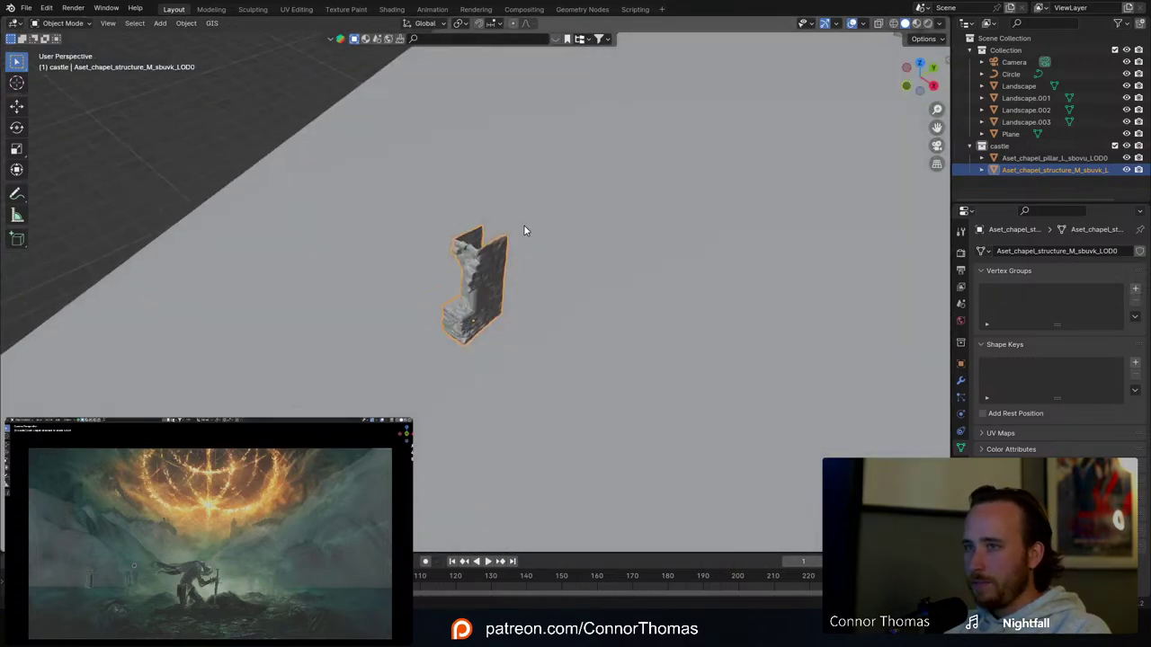
key("KP_7")
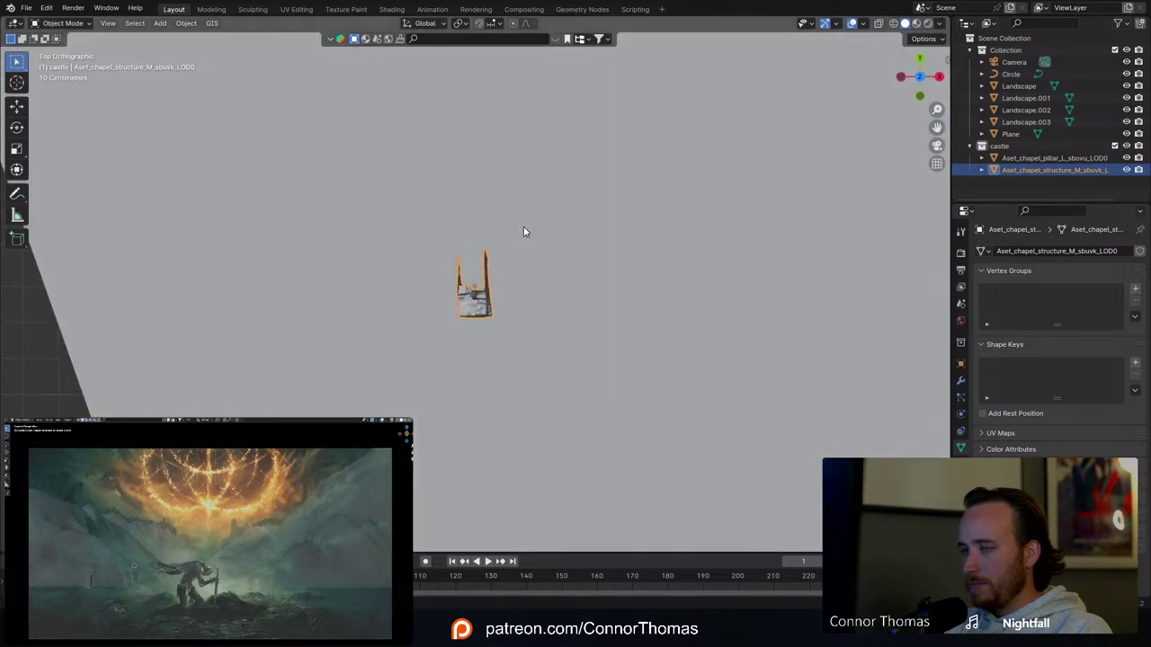
key("shift+d")
left_click(551, 223)
key("r")
left_click(559, 151)
key("g")
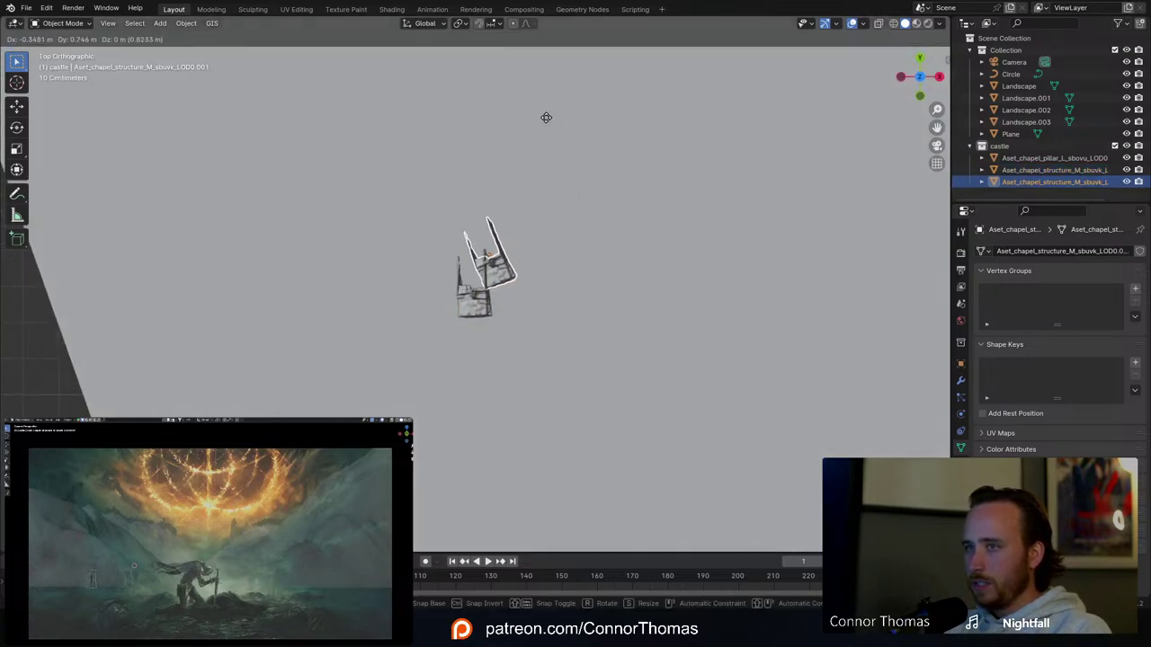
left_click(545, 116)
key("a")
key("alt+a")
Step: Duplicate the original chapel structure again, rotate the copy about a quarter turn, and place it on the side opposite the first copy
middle_click_drag(553, 221, 505, 296)
left_click(512, 307)
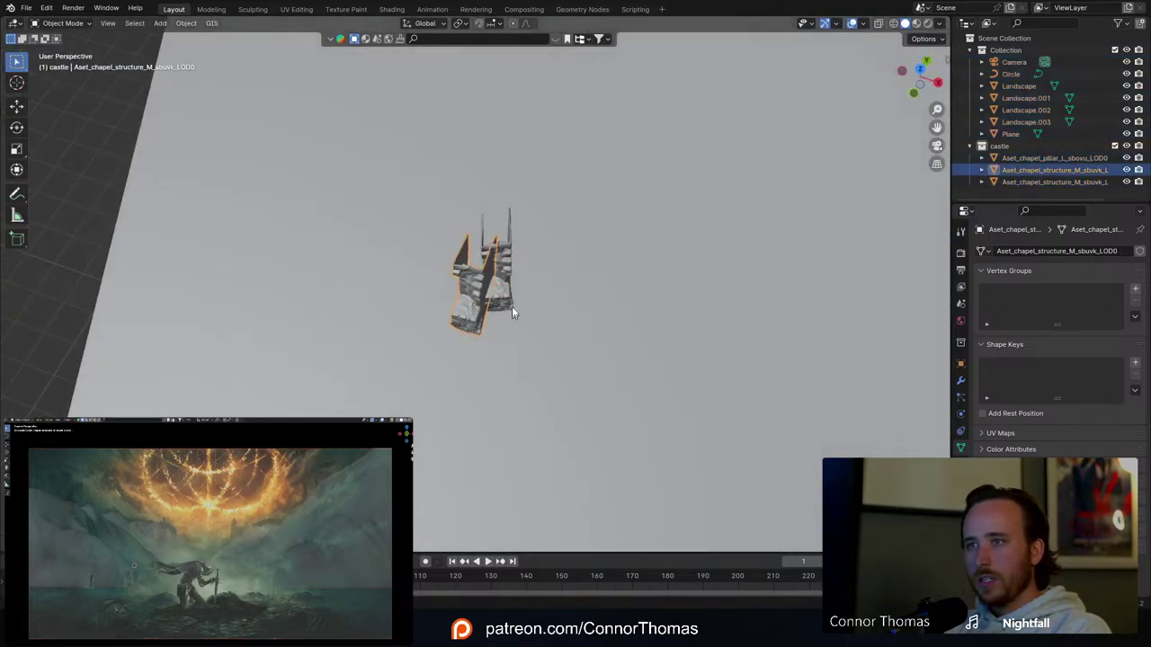
key("KP_7")
key("shift+d")
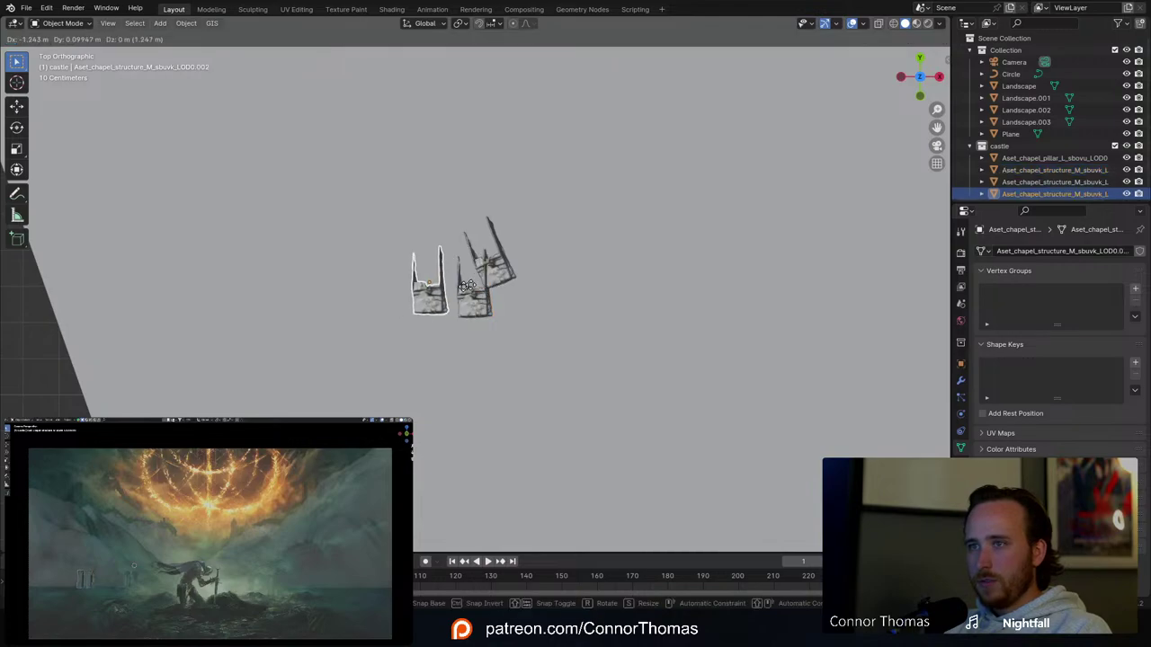
key("r")
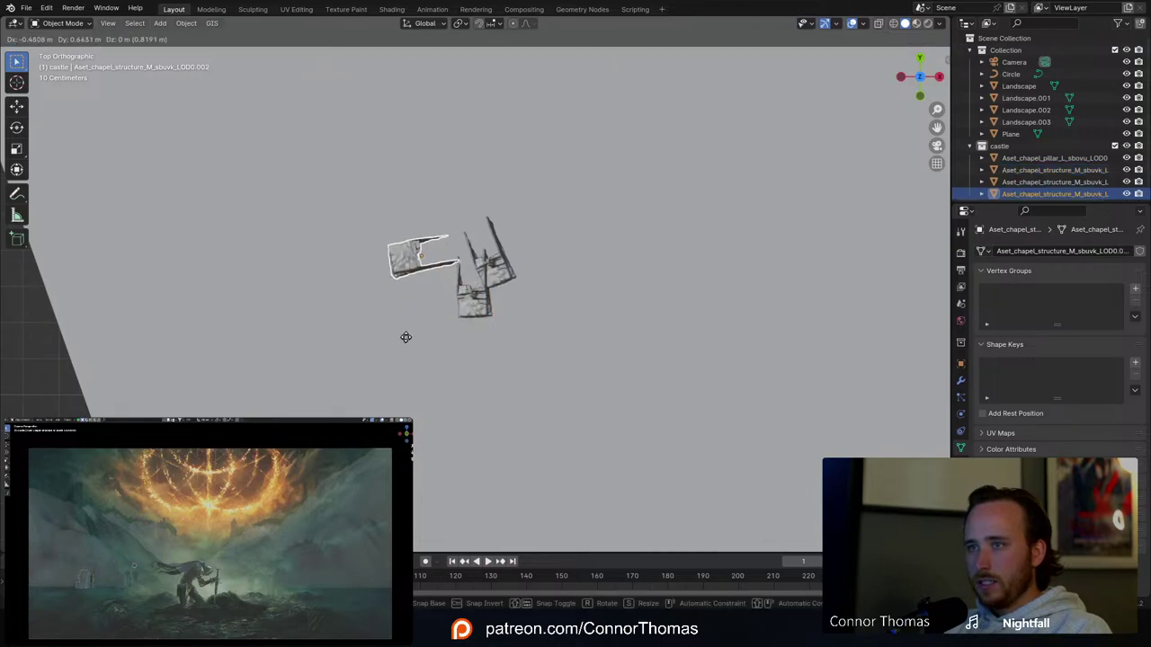
left_click(409, 343)
key("a")
key("a")
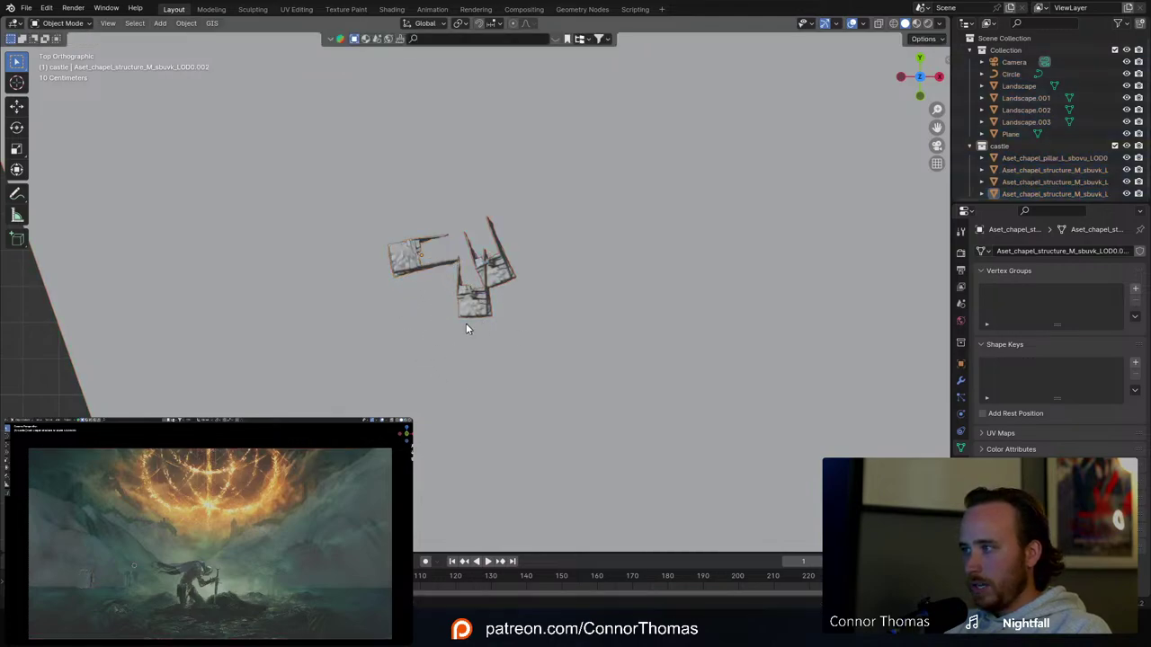
Step: Move the chapel pillar in top view so it continues the ruin wall beside the slightly rotated chapel structure
middle_click_drag(466, 328, 591, 228)
left_click(579, 130)
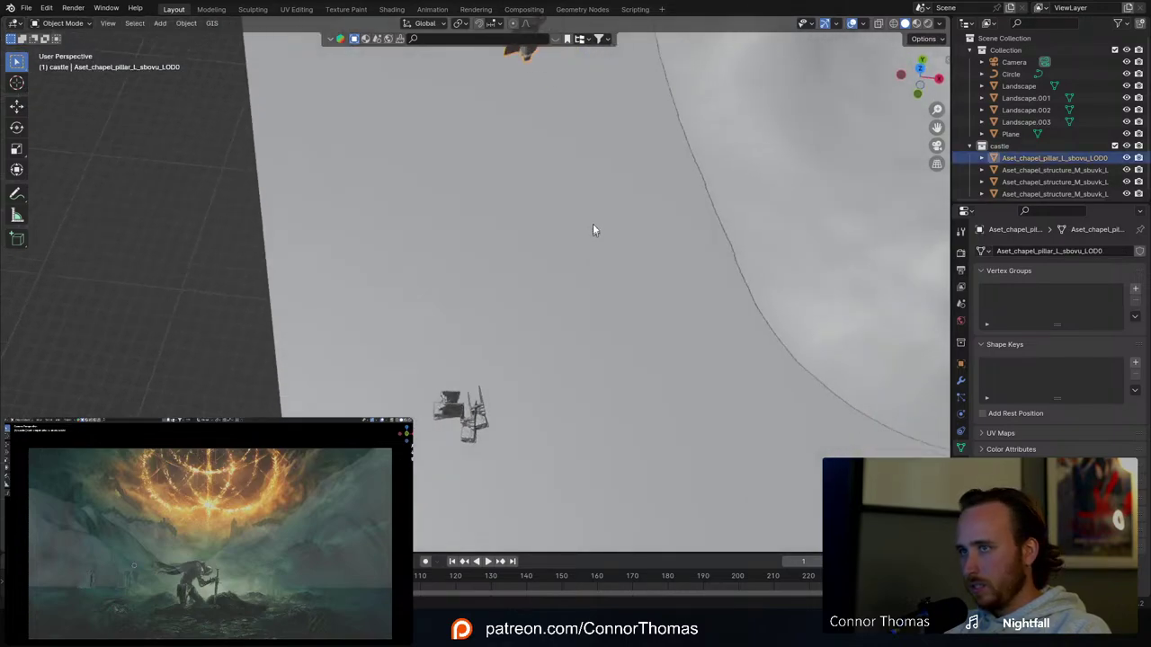
key("KP_7")
key("g")
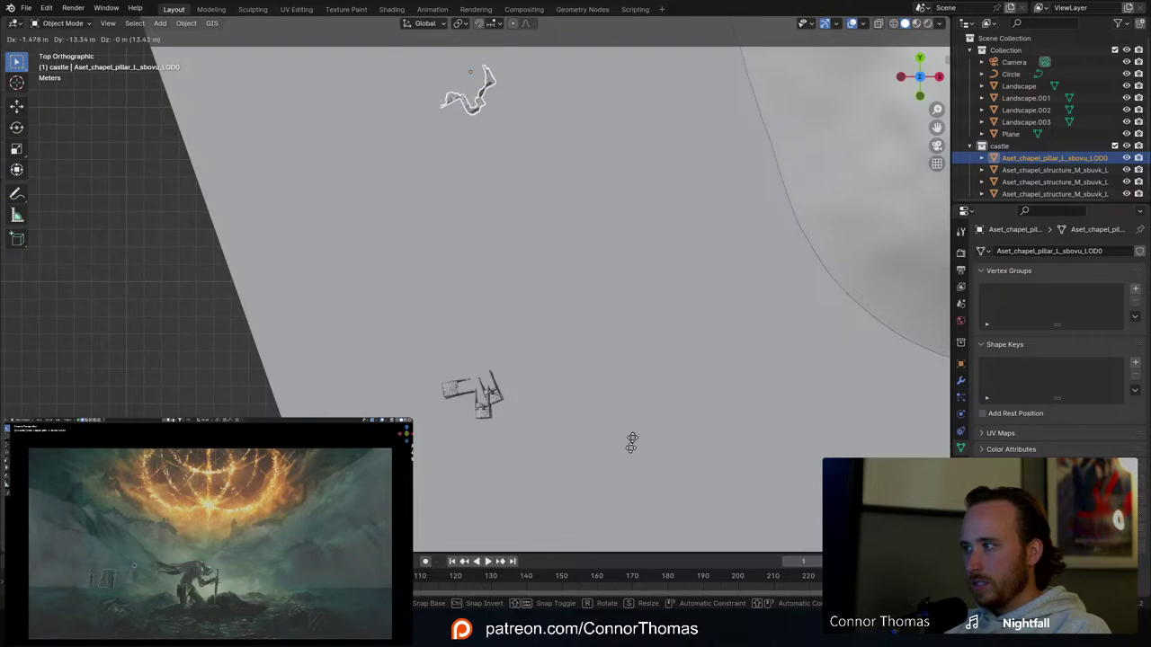
left_click(675, 178)
Step: Duplicate the chapel pillar and place the copy at the opposite end of the ruin cluster, next to the quarter-turned structure
key("shift+d")
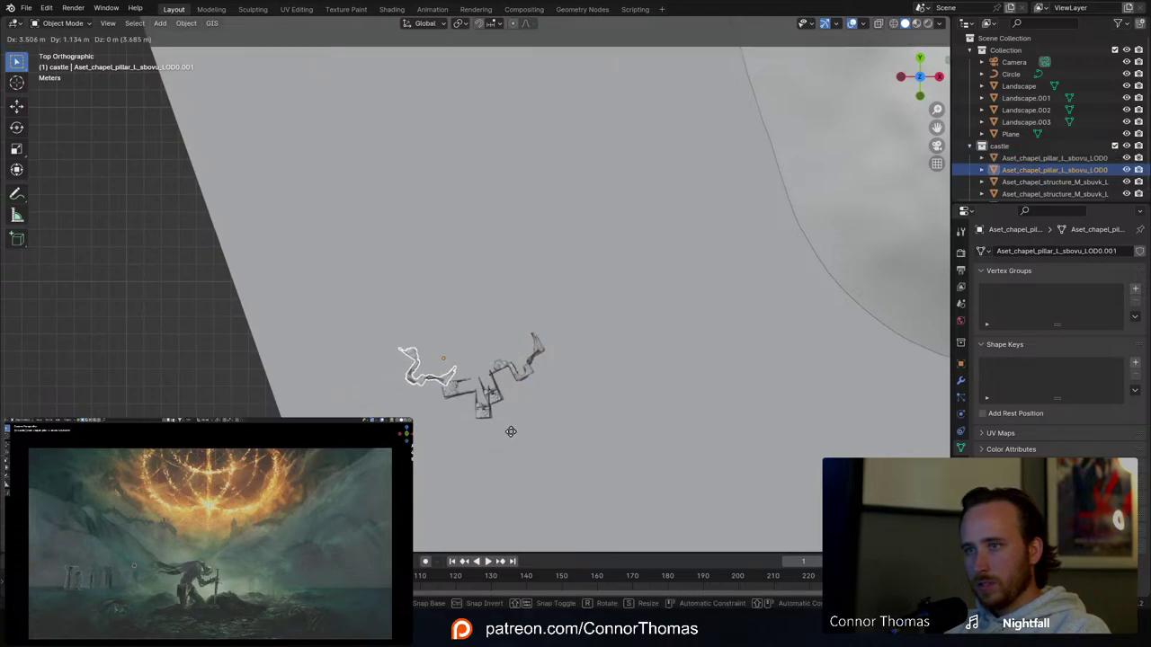
left_click(508, 430)
key("a")
middle_click_drag(481, 421, 505, 345)
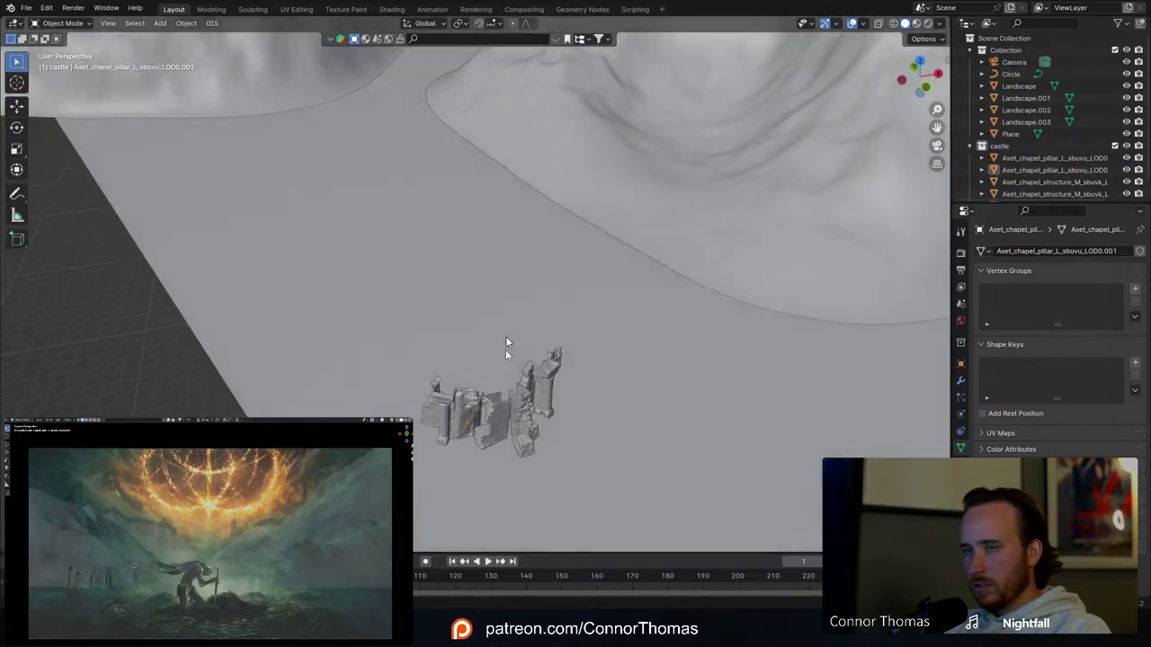
left_click(445, 381)
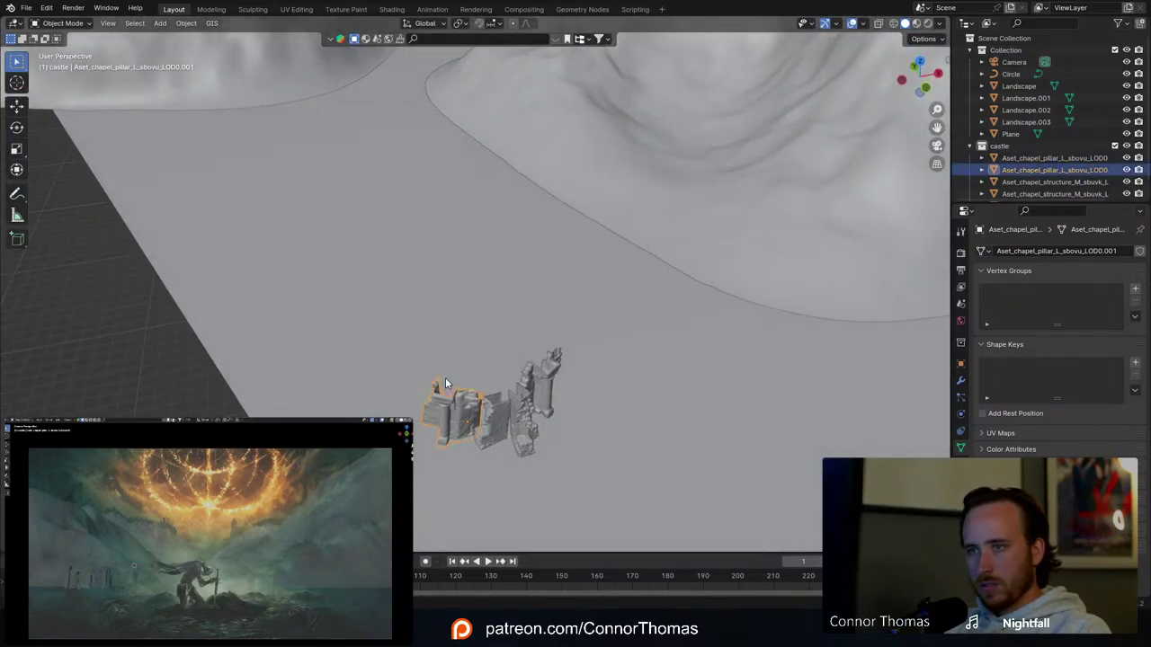
key("KP_7")
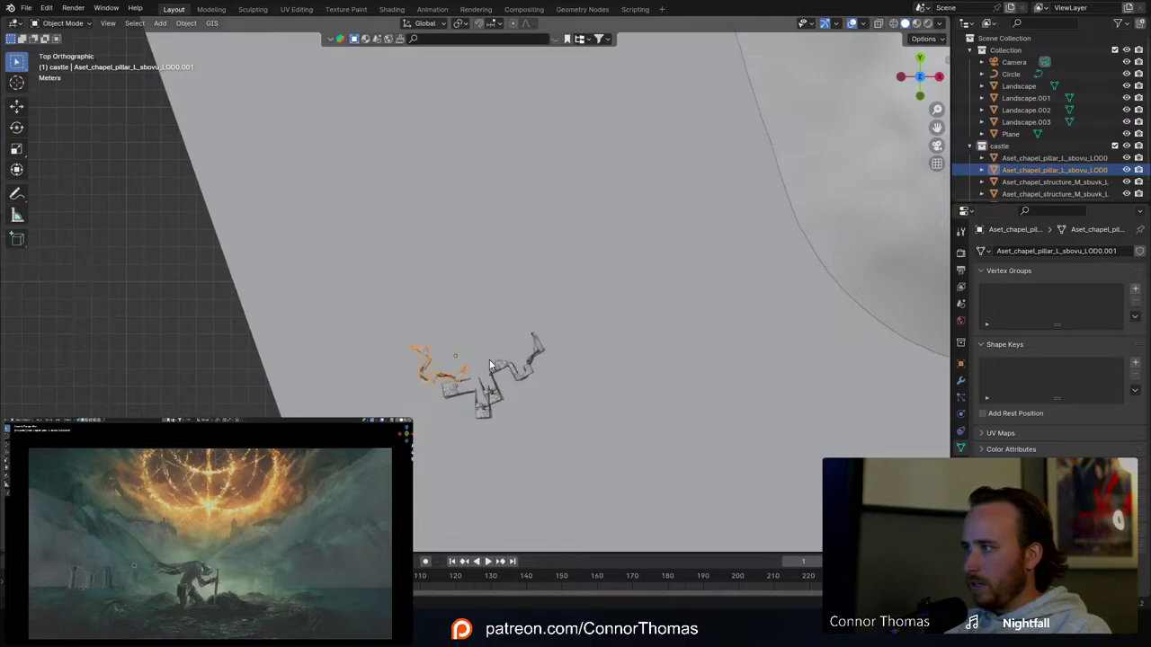
key("a")
left_click(468, 376, "shift")
middle_click_drag(473, 391, 495, 372, "shift")
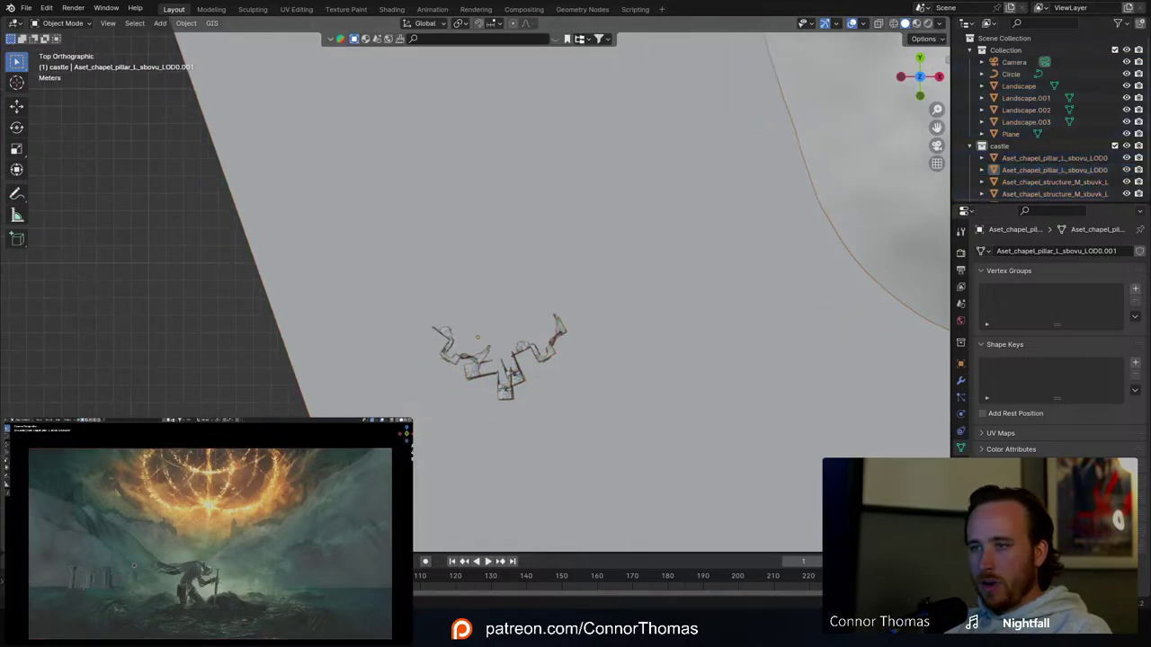
Step: Export the Mossy Chapel Arch from the Castle Ruins collection in Quixel Bridge to Blender, and return to the mountain scene
mouse_move(657, 629)
left_click(644, 558)
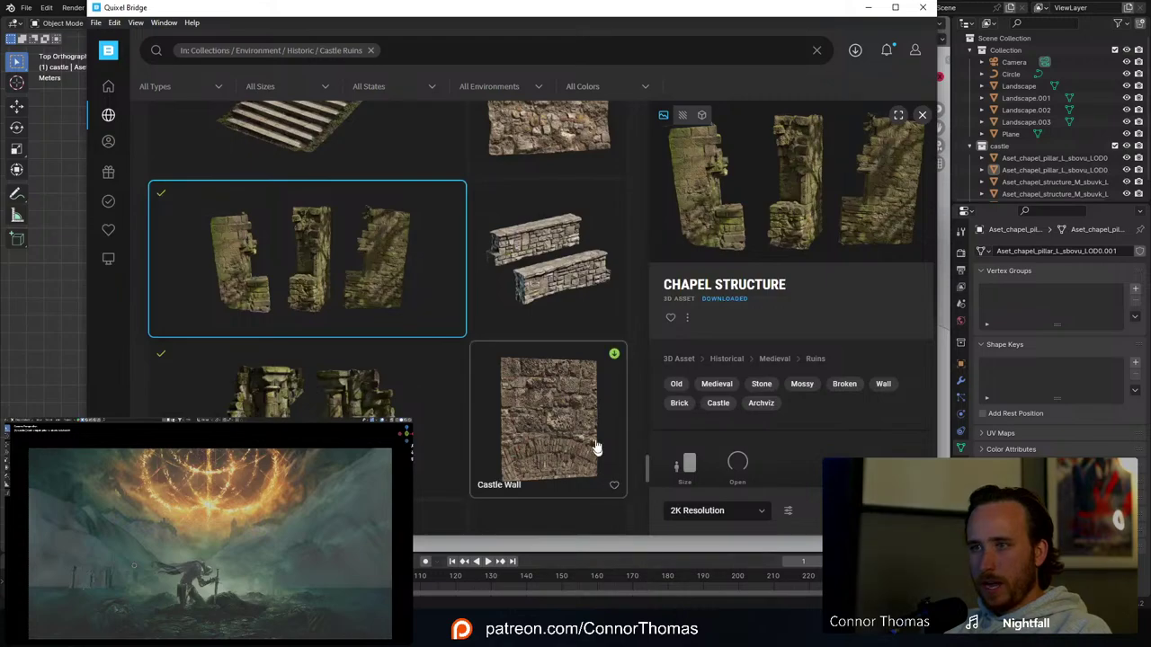
scroll(580, 430, "down", 2)
scroll(399, 321, "down", 6)
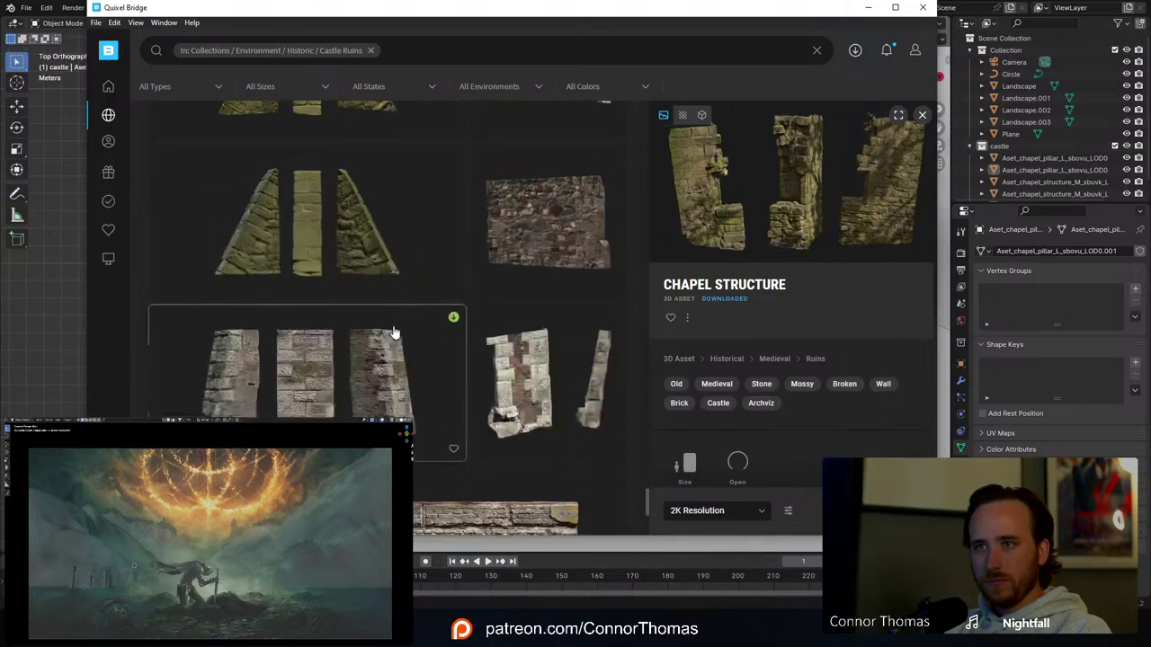
left_click(435, 400)
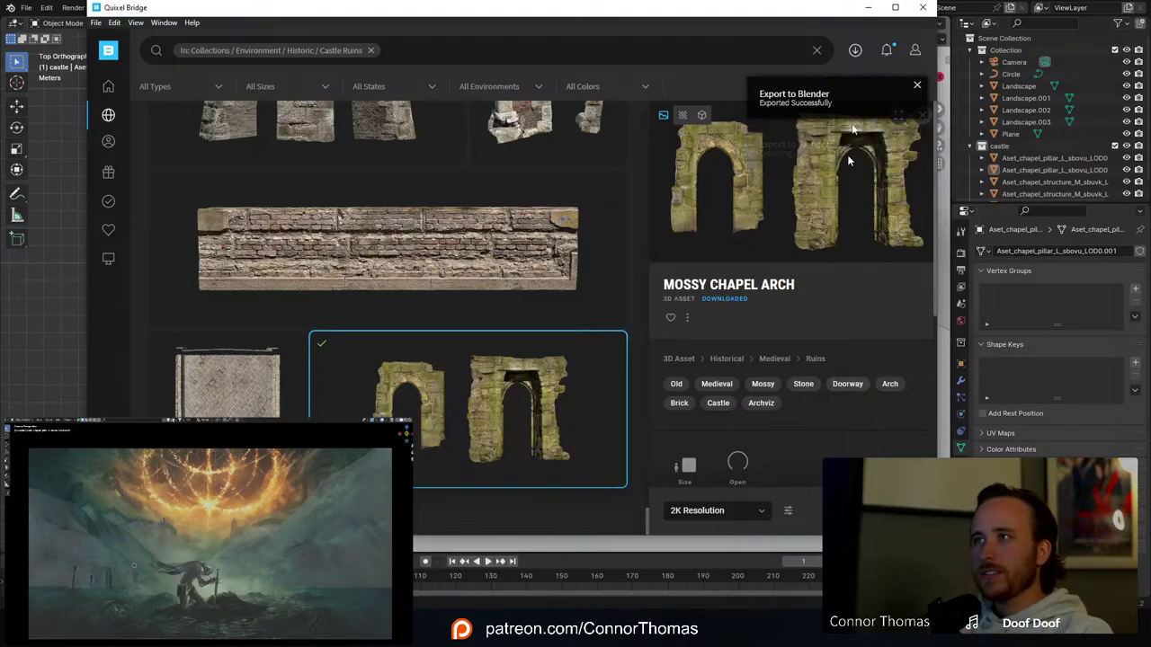
left_click(869, 8)
scroll(629, 364, "down", 5)
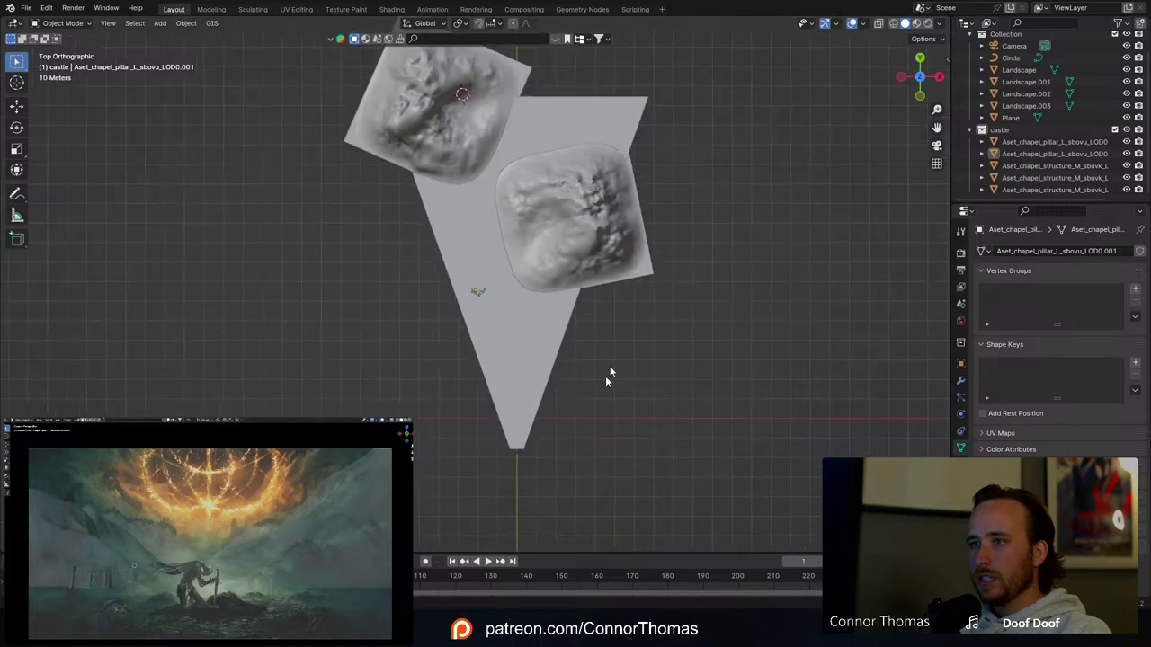
middle_click_drag(608, 376, 613, 305, "shift")
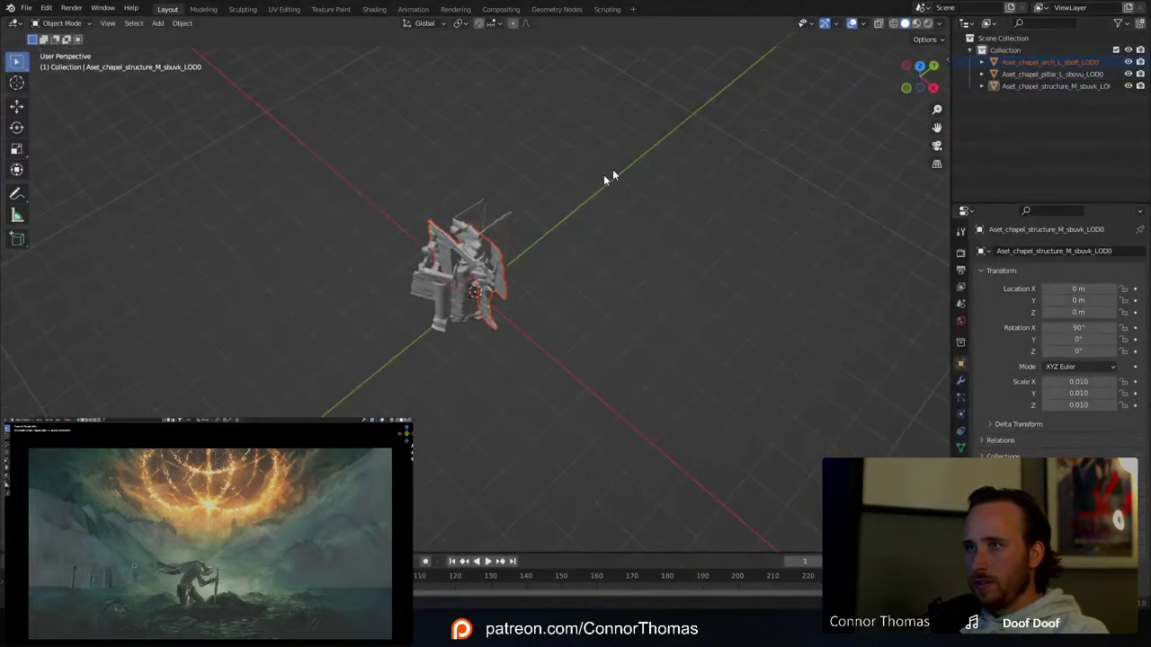
Step: Delete the chapel structure and the chapel pillar from the import scene, keeping only the chapel arch
left_click(482, 267)
left_click(493, 259)
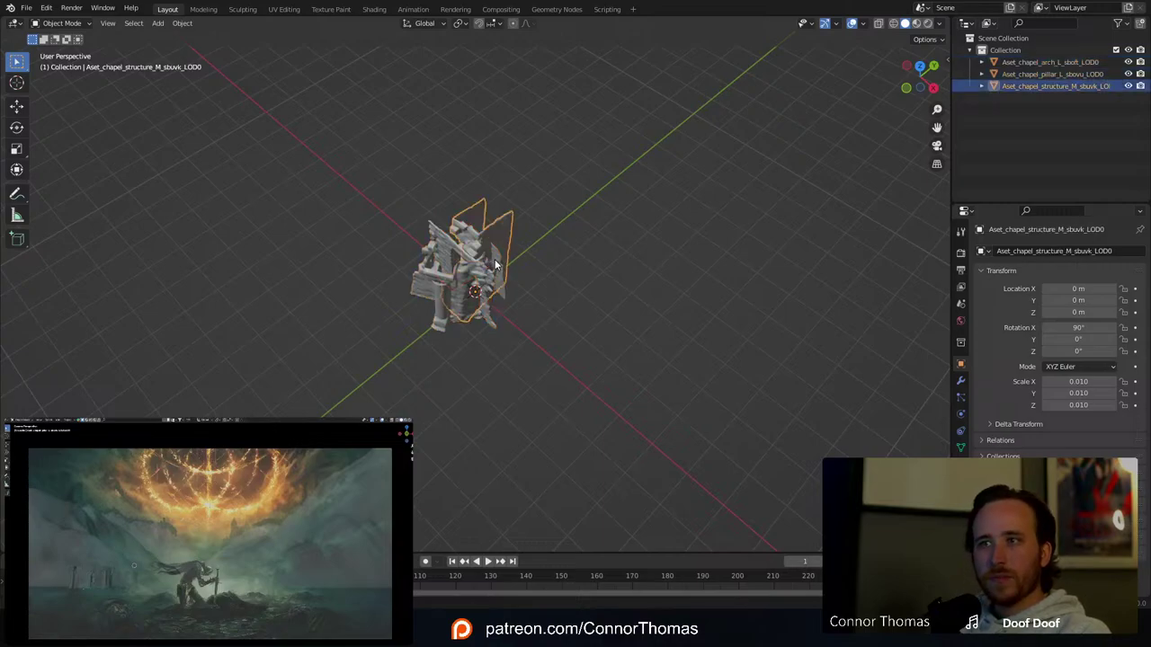
left_click(494, 259)
left_click(493, 239)
key("Delete")
left_click(467, 302)
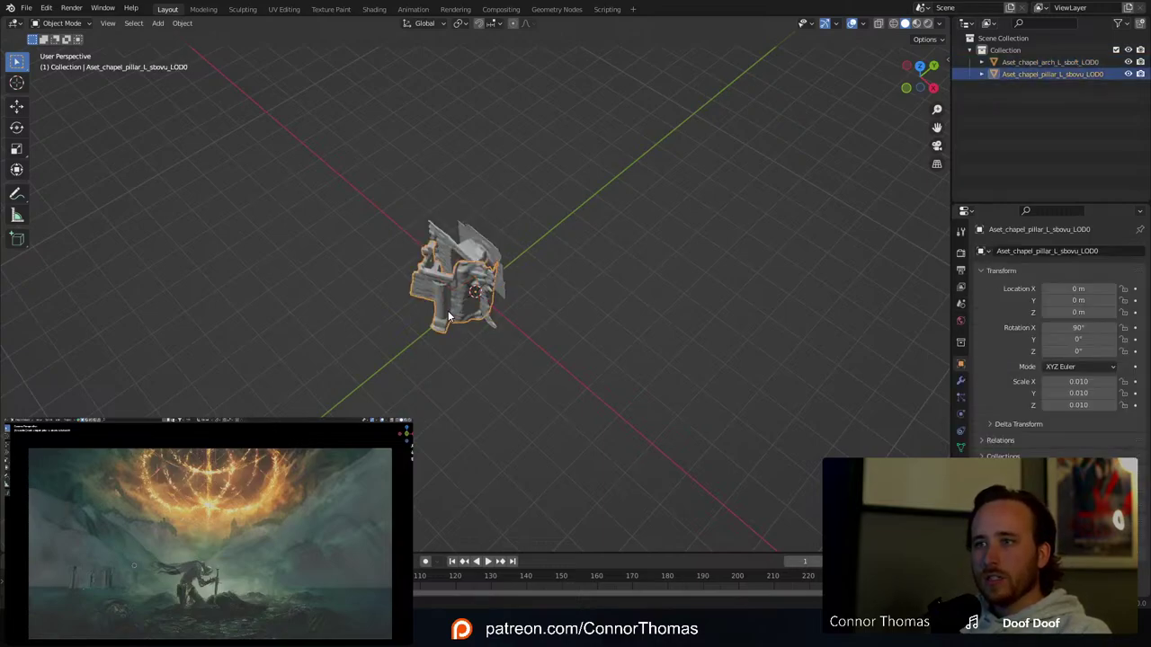
key("Delete")
Step: Transfer the chapel arch out of the import scene into the castle collection of the mountain scene
left_click(473, 304)
middle_click_drag(473, 304, 564, 216)
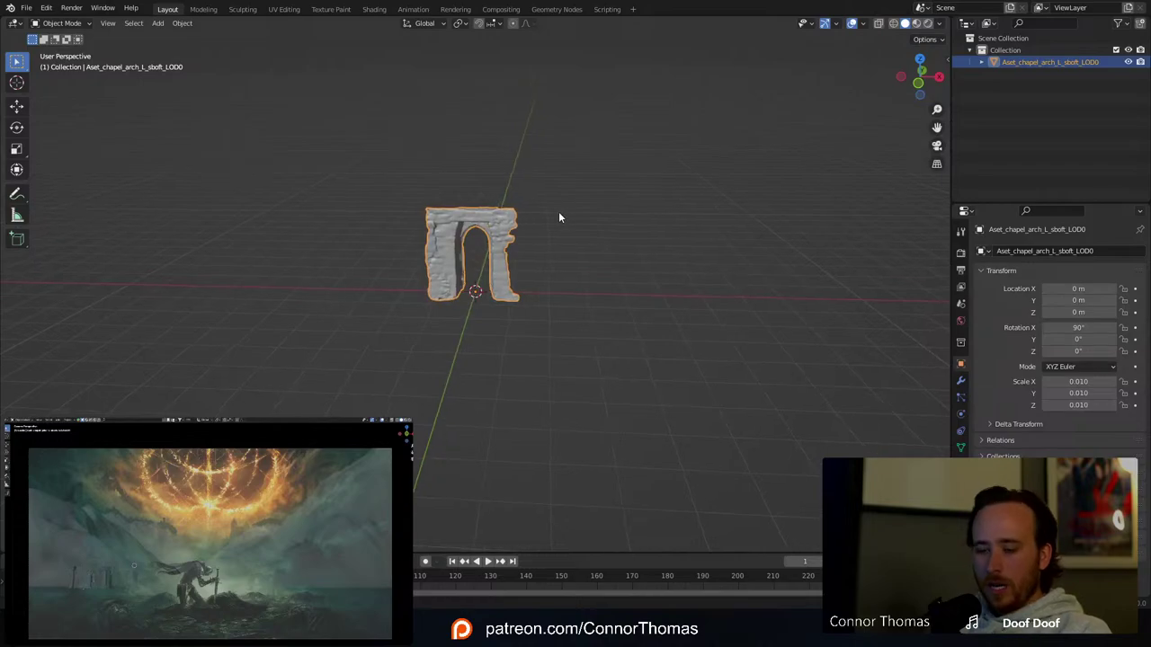
key("ctrl+c")
key("Delete")
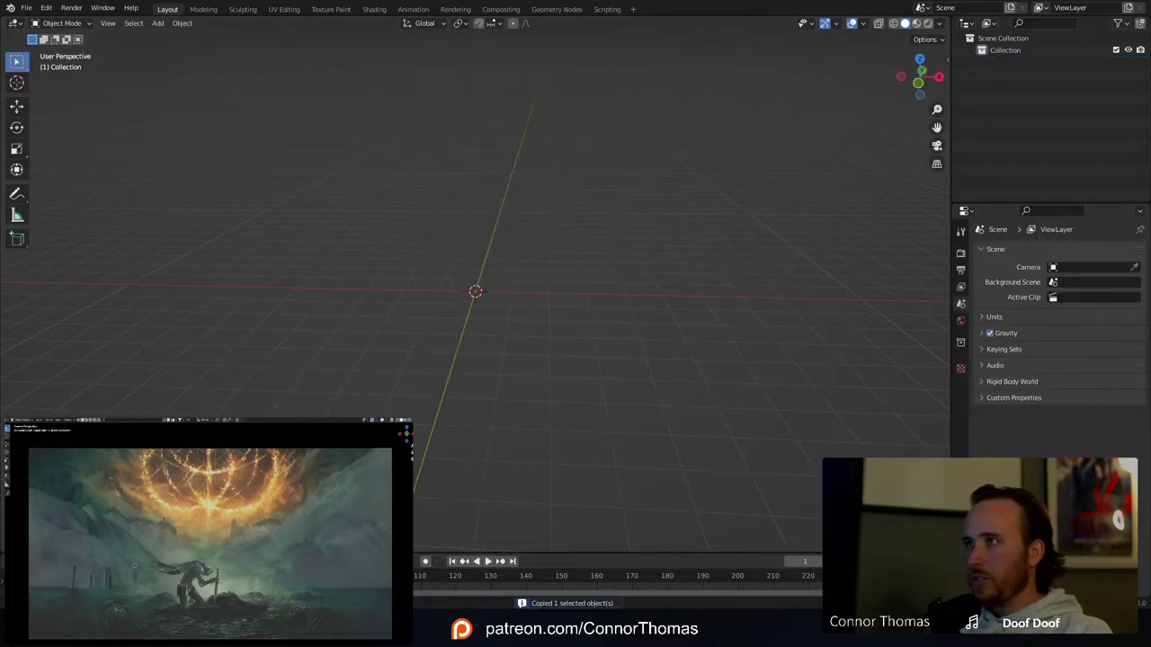
key("alt+Tab")
key("ctrl+v")
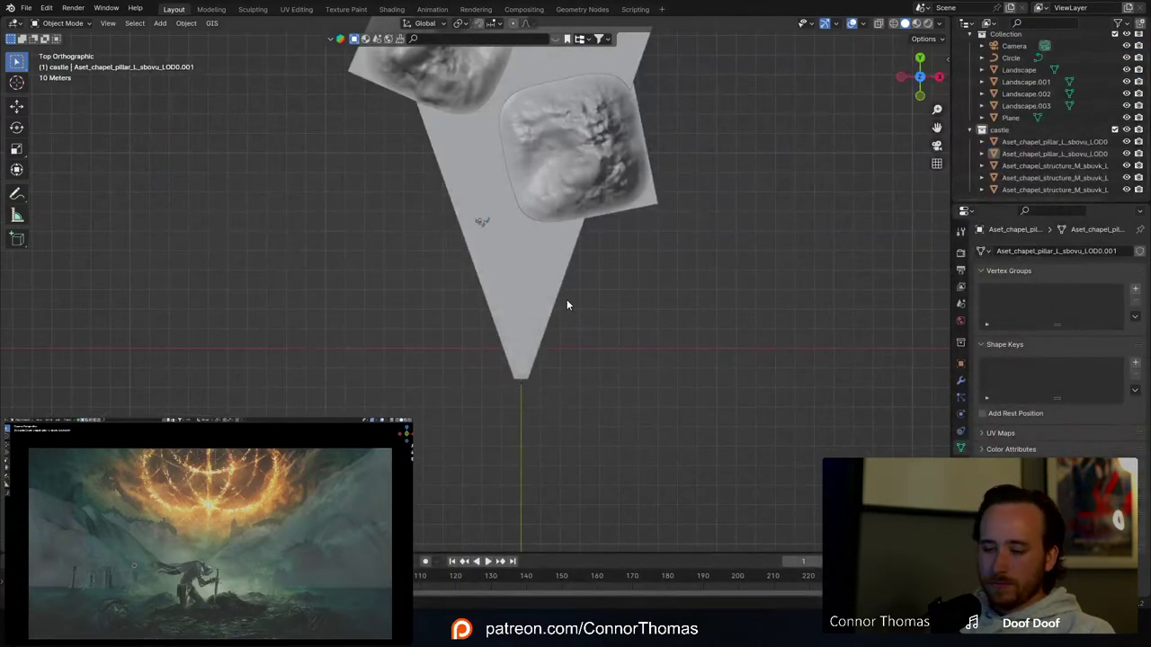
key("ctrl+v")
Step: Place the chapel arch on the open ground in front of the mountains, rotated about 30 degrees in top view, and save the file
scroll(562, 340, "up", 5)
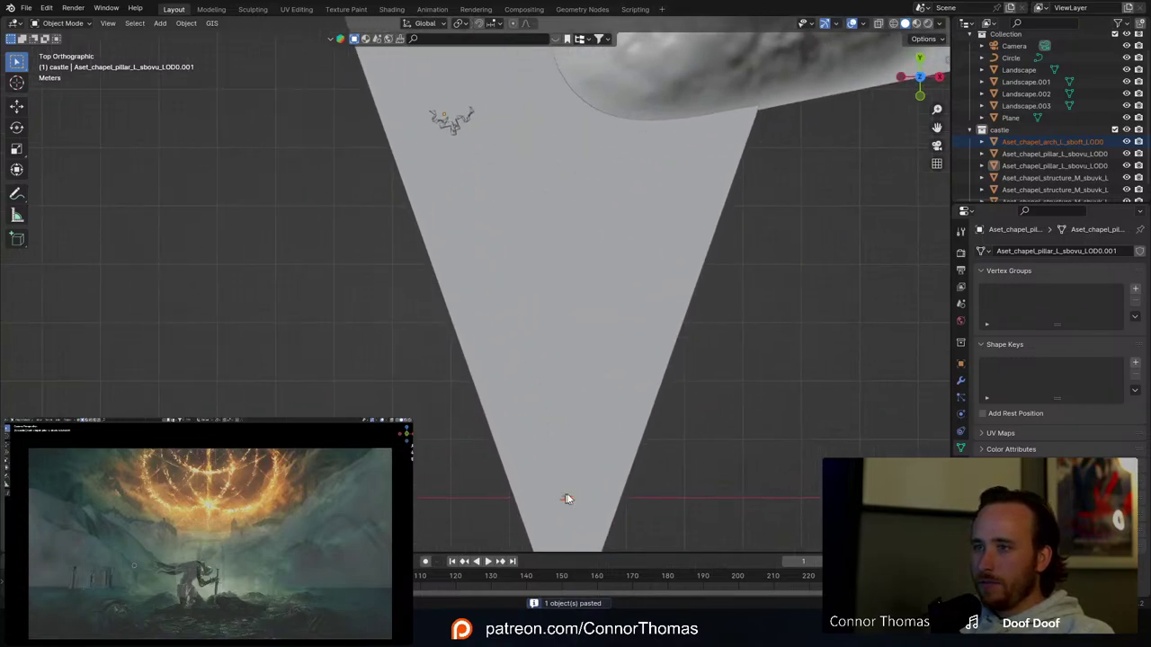
key("g")
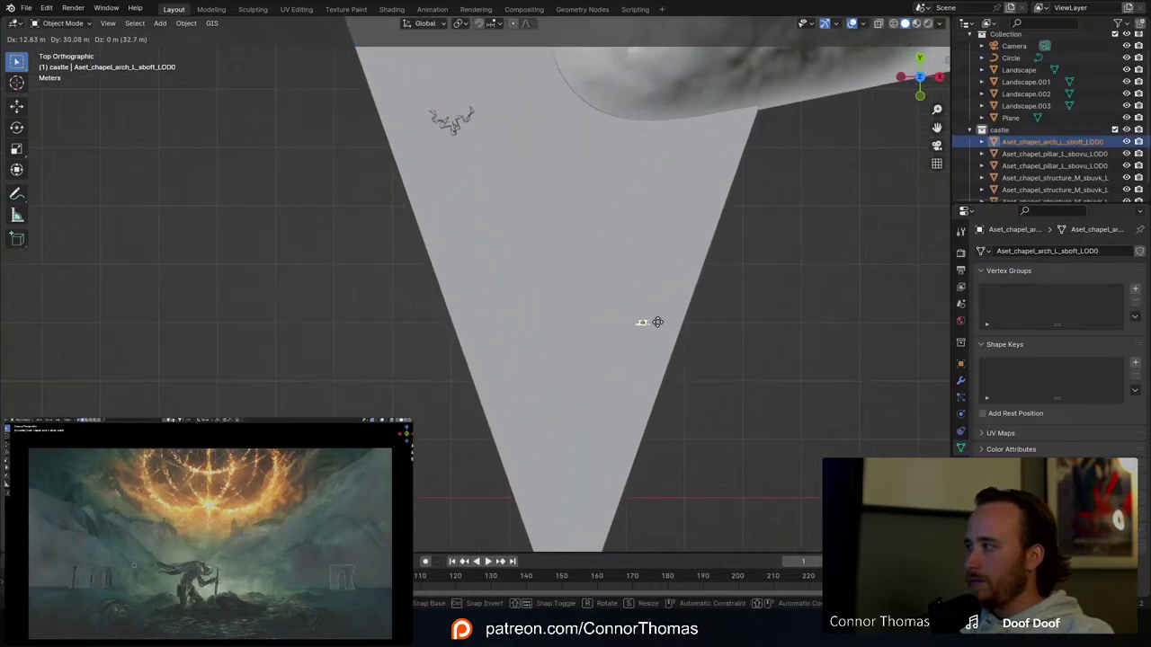
key("r")
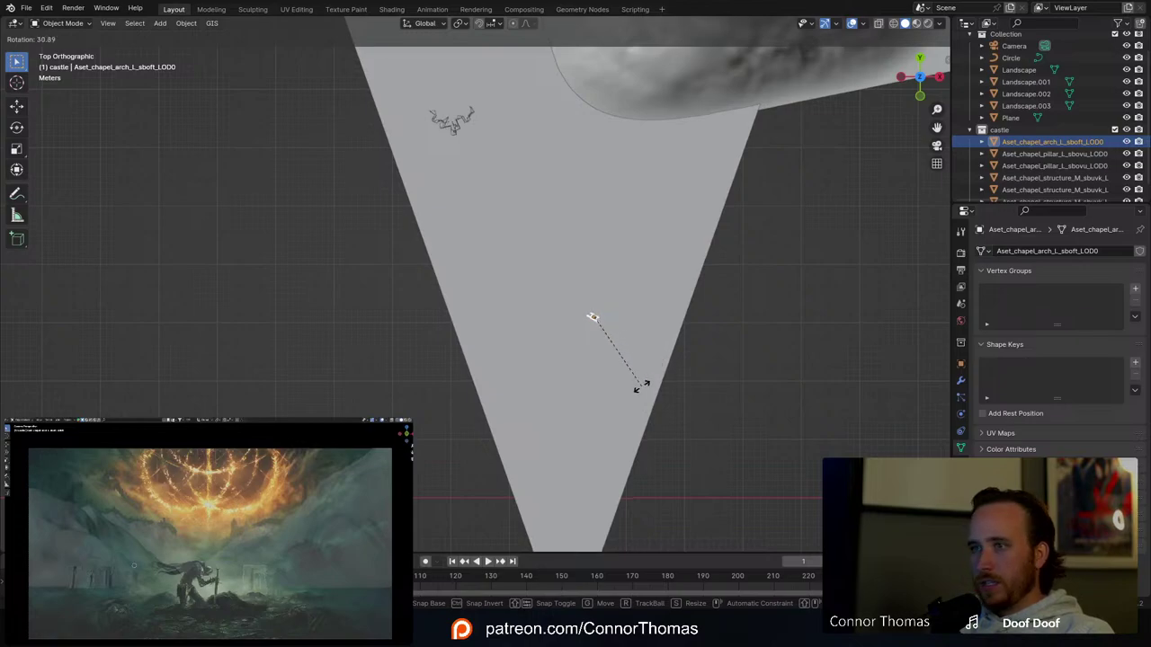
key("g")
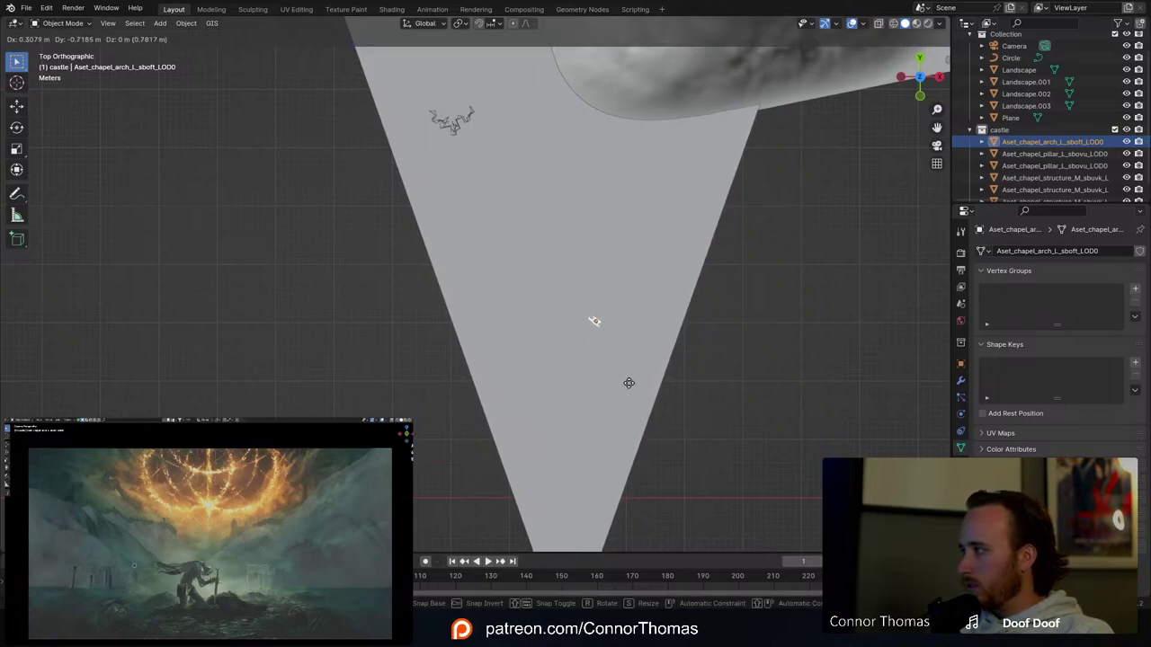
left_click(628, 383)
key("alt+a")
middle_click_drag(618, 382, 607, 280)
key("ctrl+s")
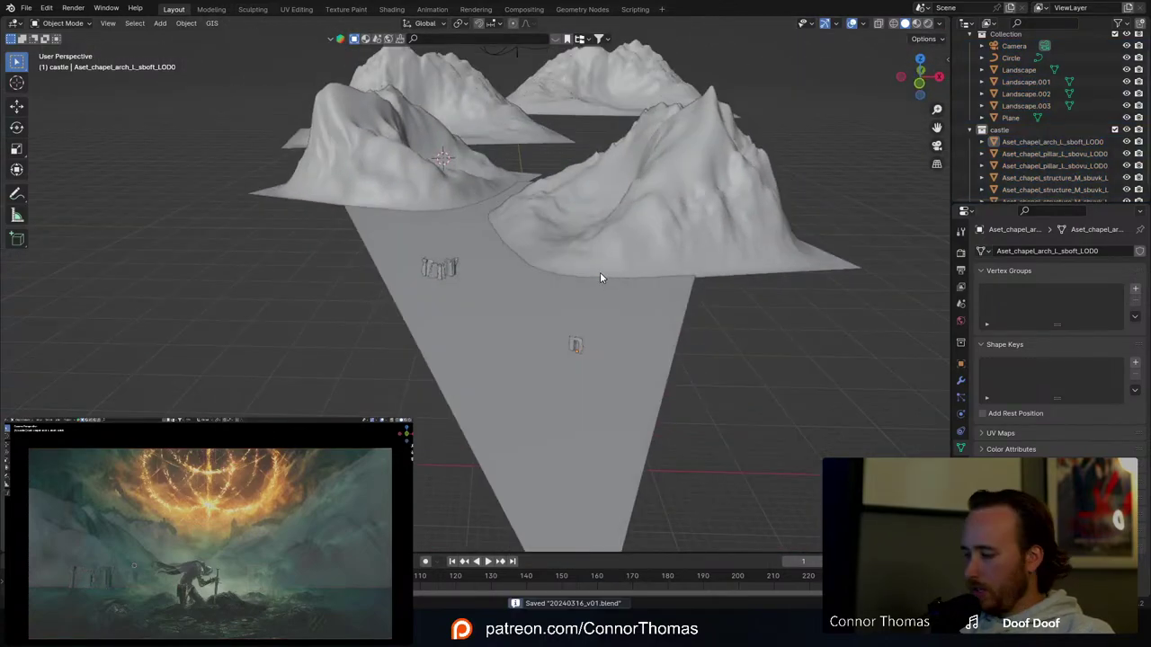
key("KP_7")
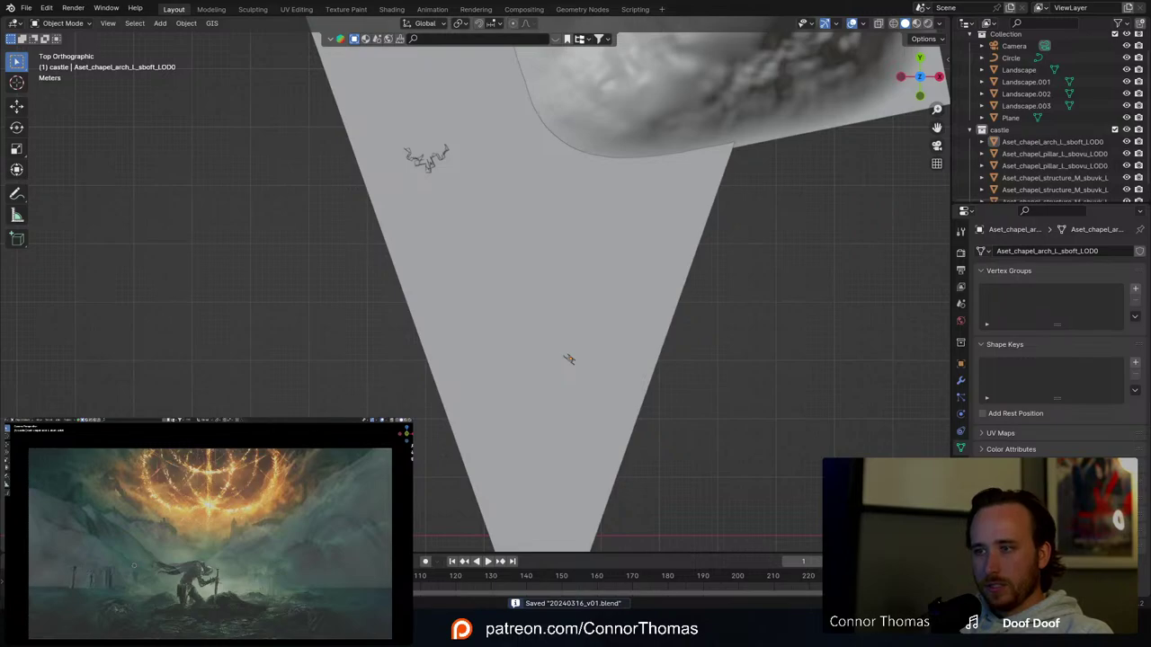
Step: Switch to Quixel Bridge and export the ruined chapel stone wall with stepped edges from the Castle Ruins collection to Blender
key("alt+Tab")
scroll(536, 324, "down", 10)
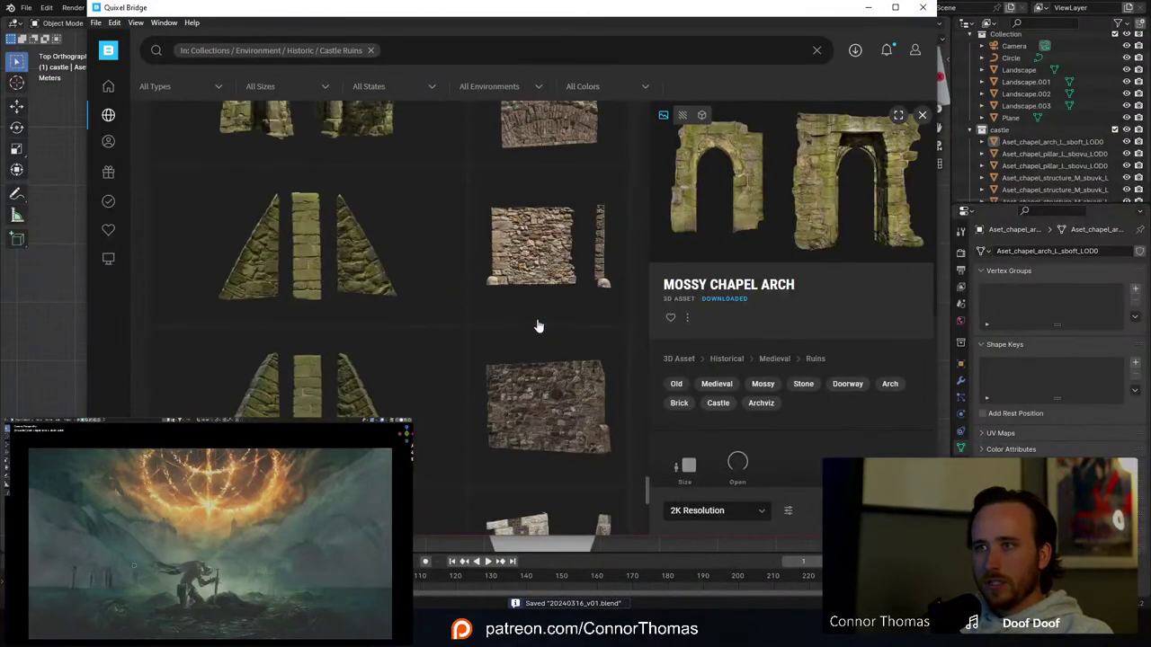
scroll(537, 328, "up", 1)
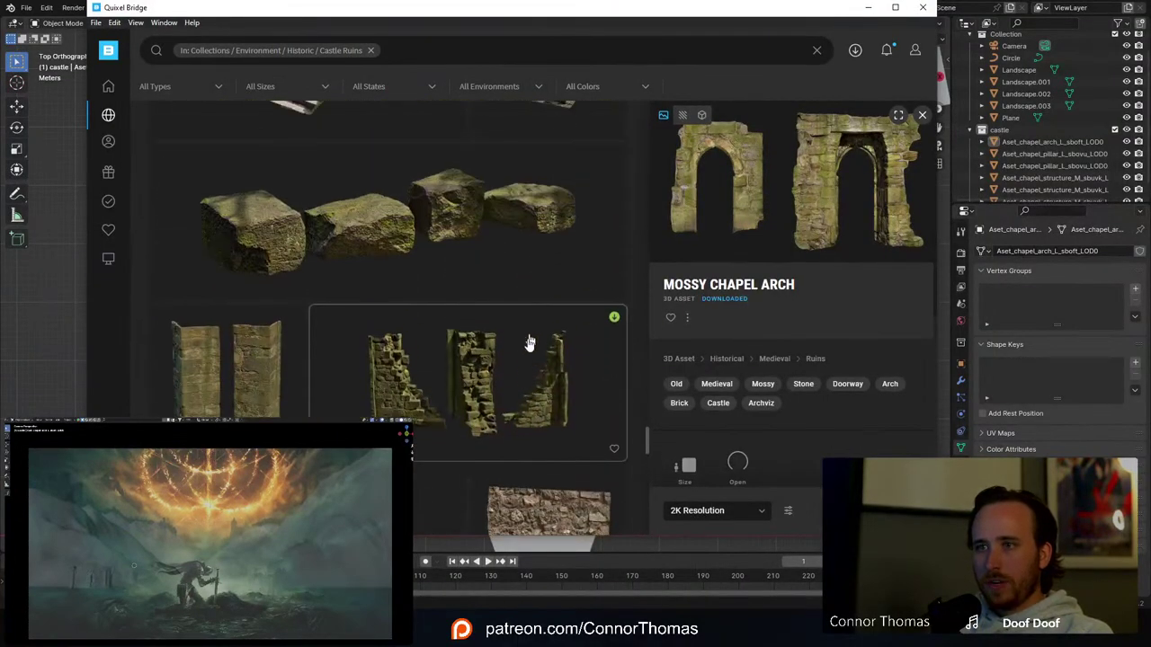
left_click(517, 396)
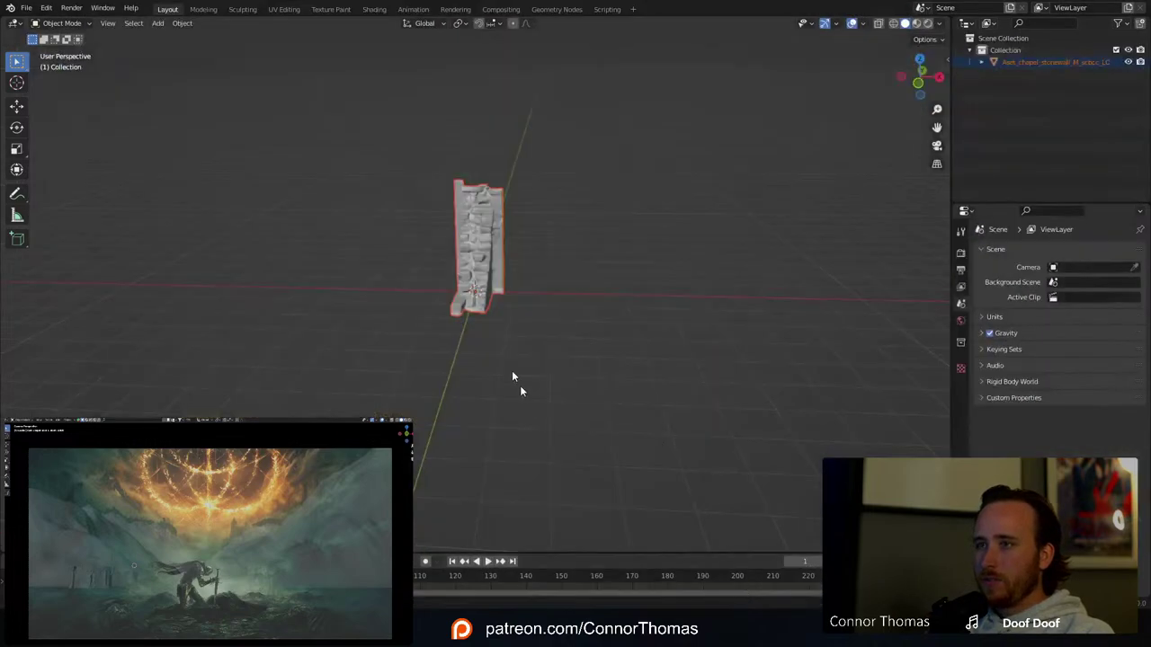
Step: Copy the imported chapel stone wall and paste it into the castle collection of the mountain scene
left_click(492, 243)
key("ctrl+c")
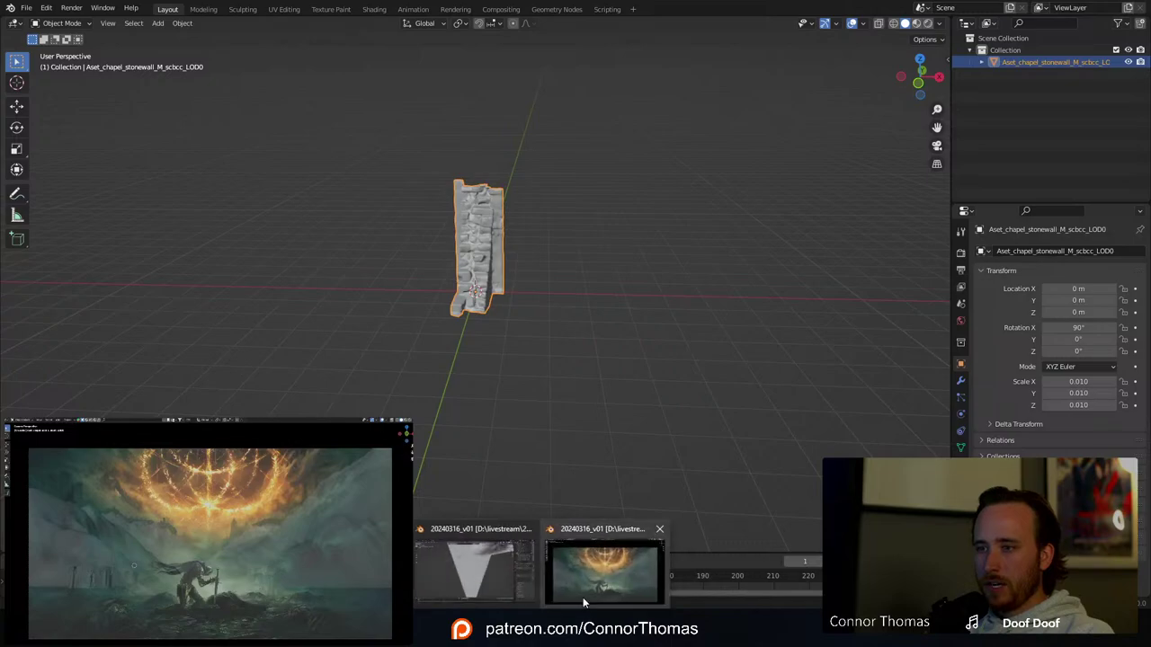
left_click(500, 591)
scroll(554, 218, "down", 3)
scroll(529, 321, "up", 2)
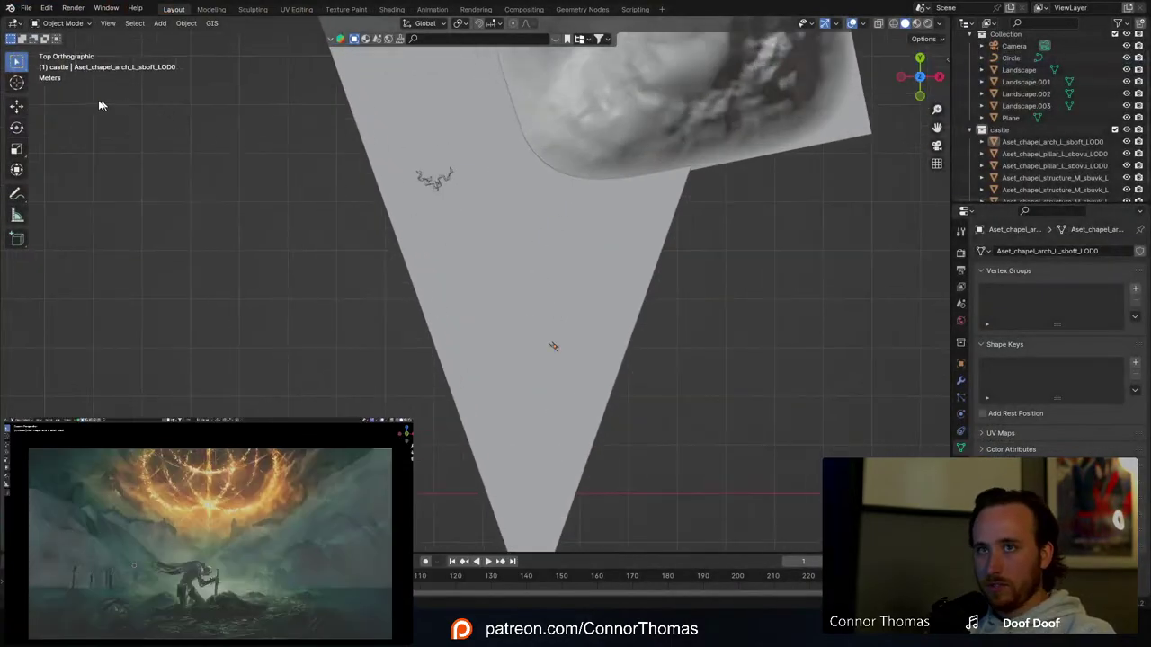
key("ctrl+v")
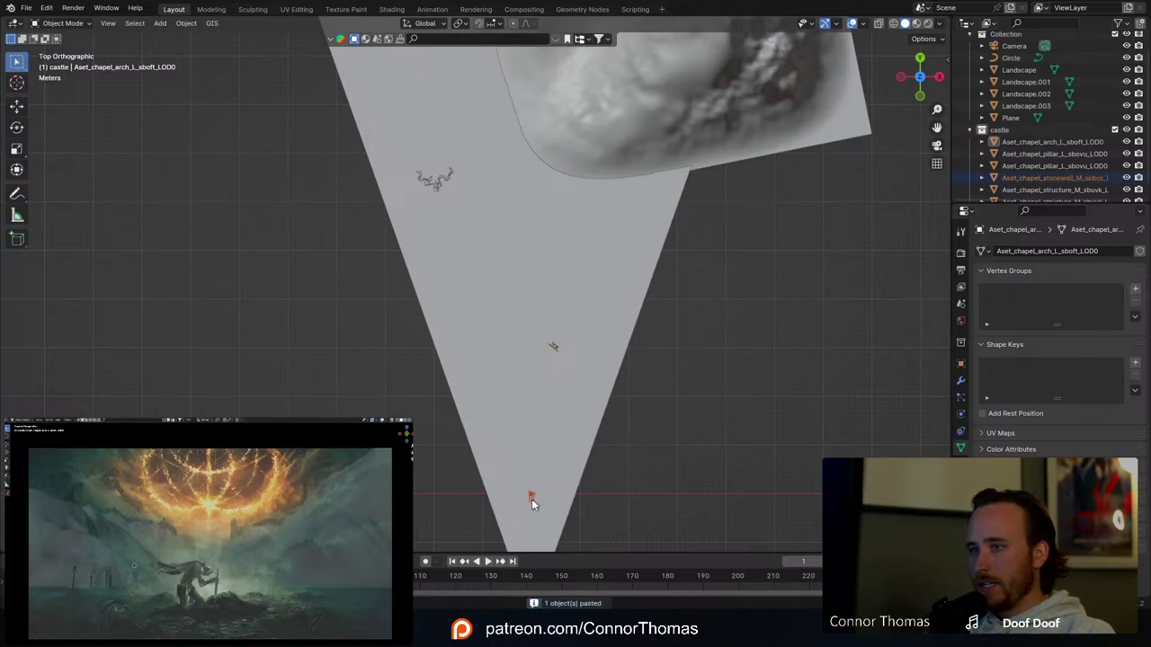
Step: Move and rotate the chapel stone wall in top view so it stands against one end of the chapel arch
key("g")
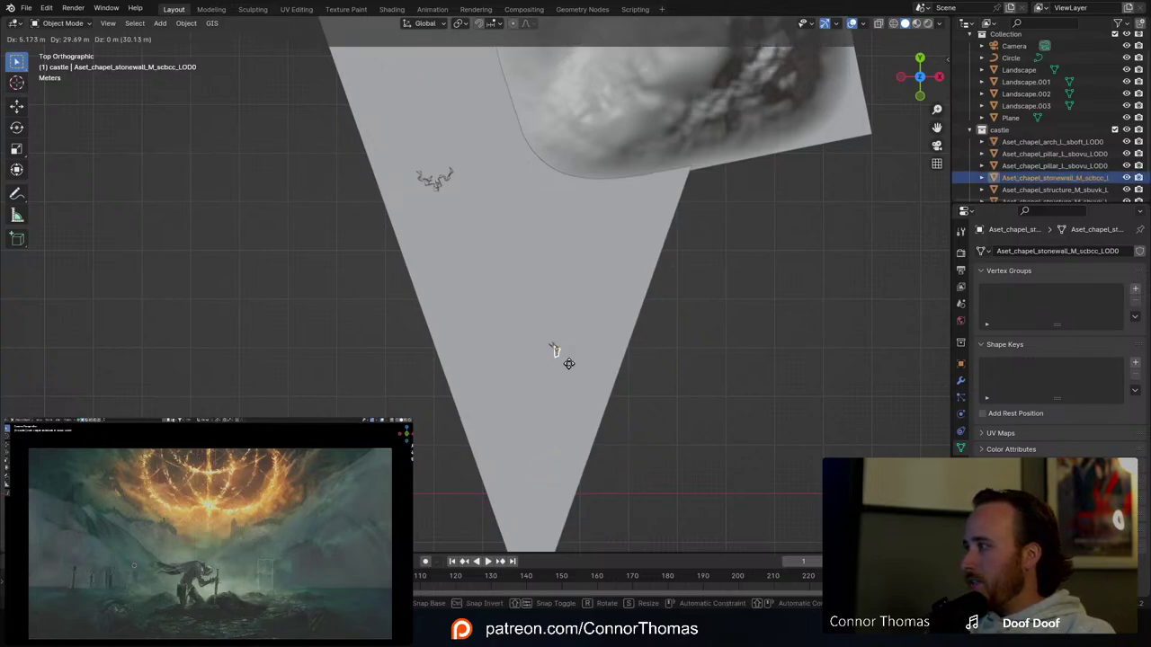
left_click(563, 356)
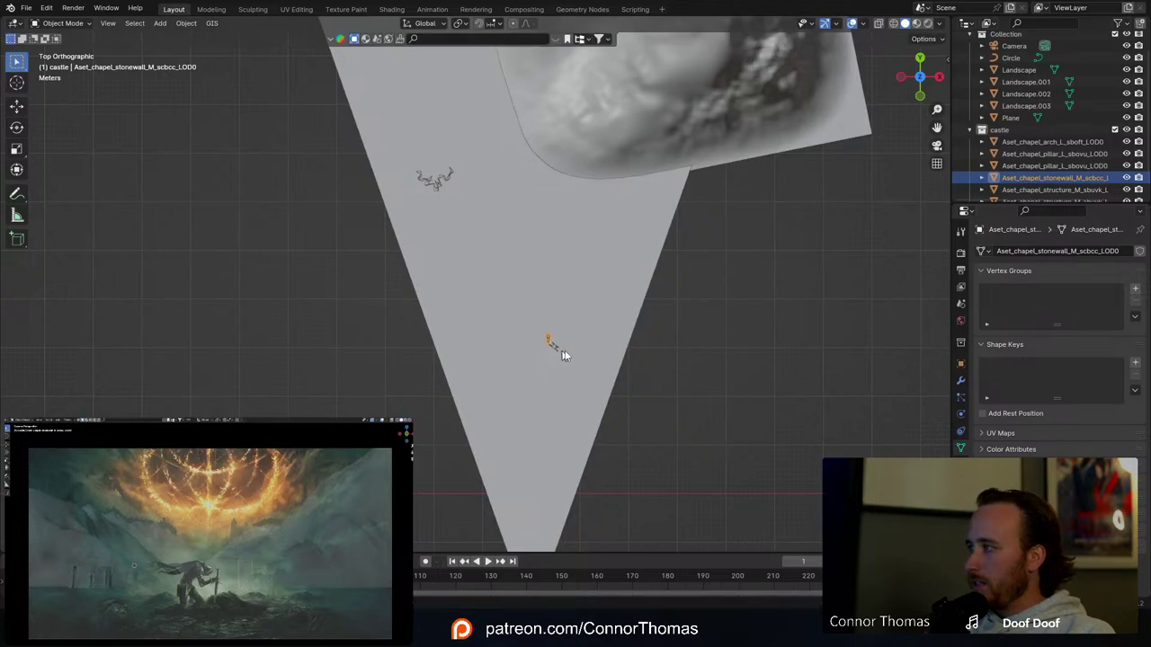
key("r")
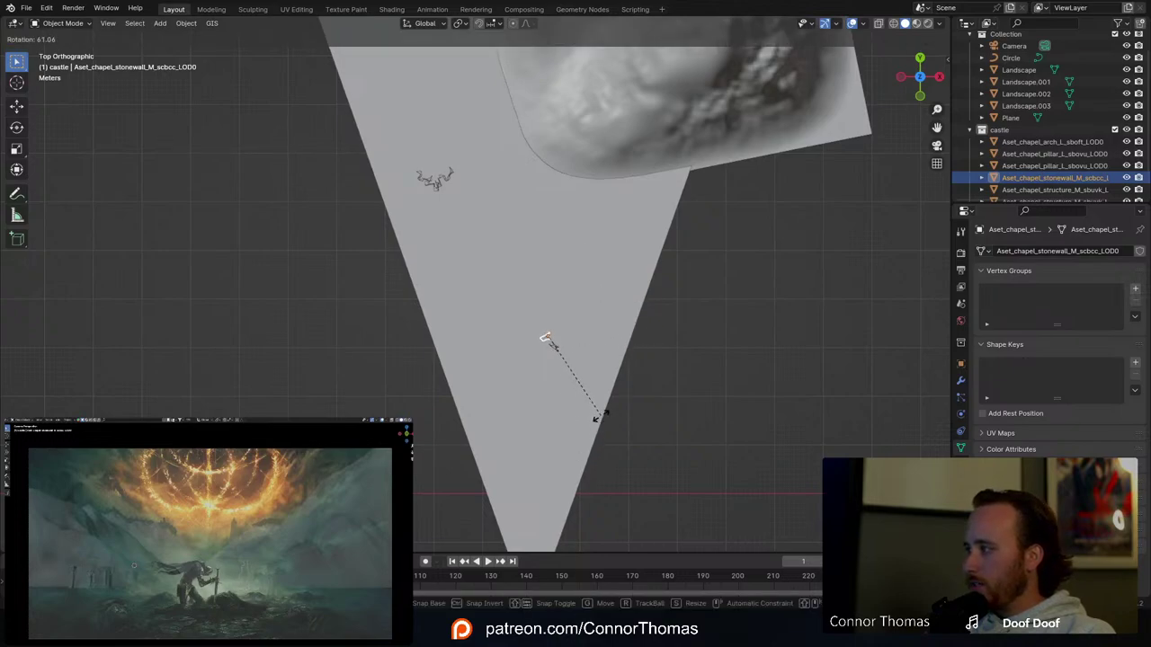
left_click(602, 361)
scroll(606, 361, "up", 4)
key("g")
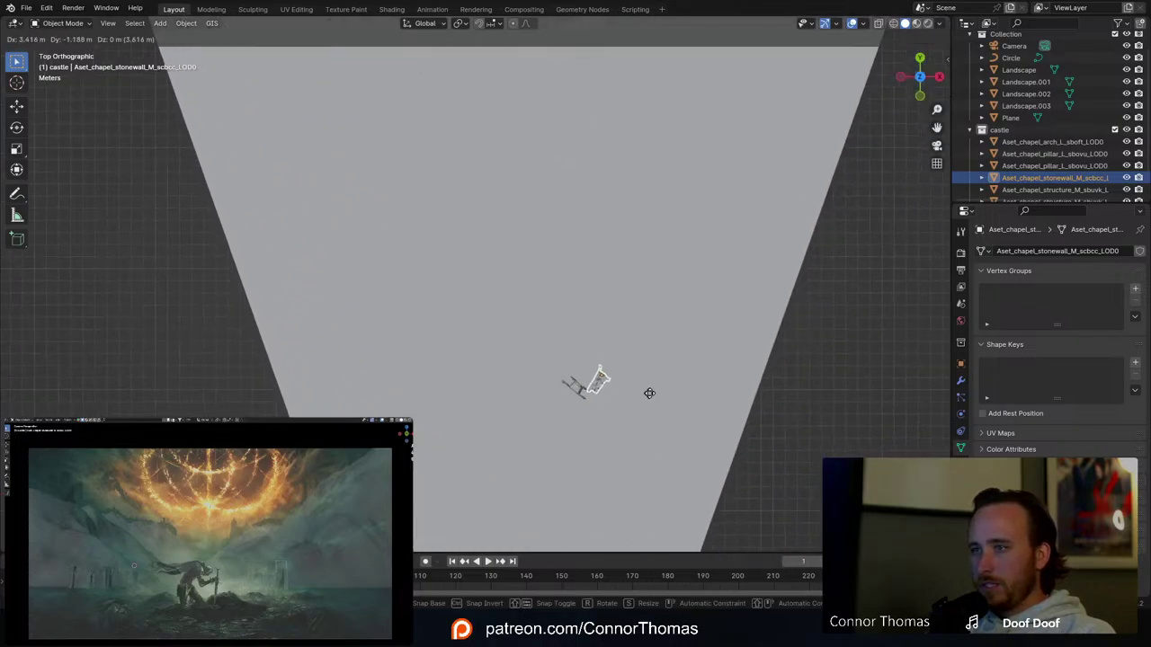
left_click(647, 409)
key("r")
left_click(656, 365)
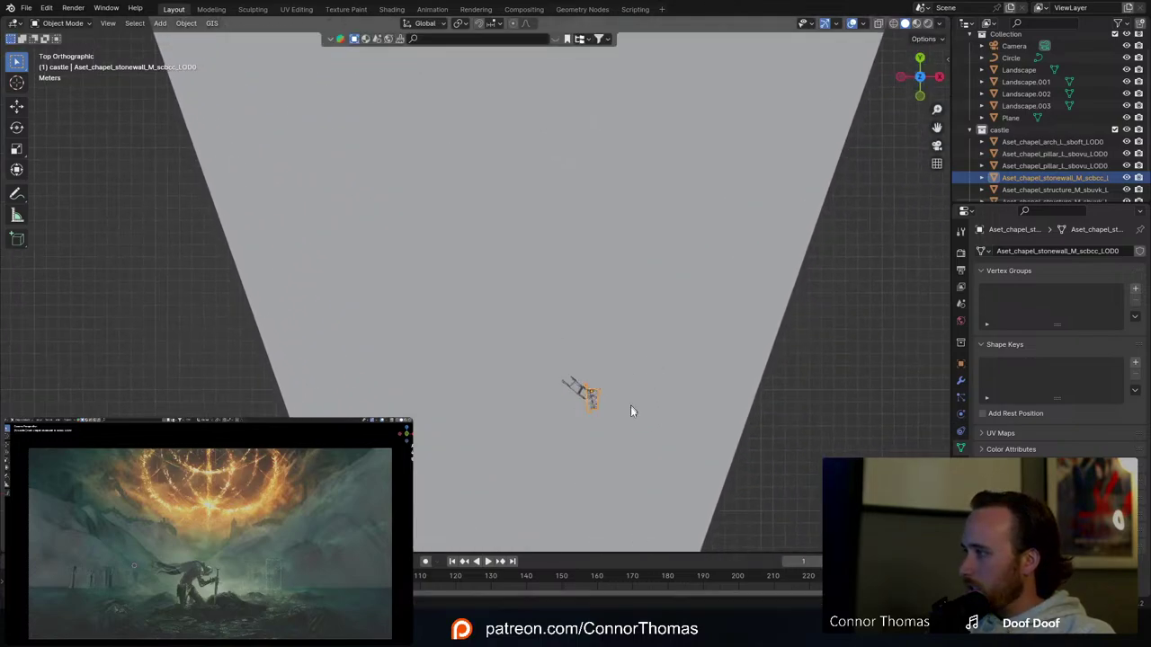
Step: Shift the stone wall away from the arch to leave a gap, and rotate it around the global Z axis until its flat side faces forward
middle_click_drag(633, 401, 602, 321)
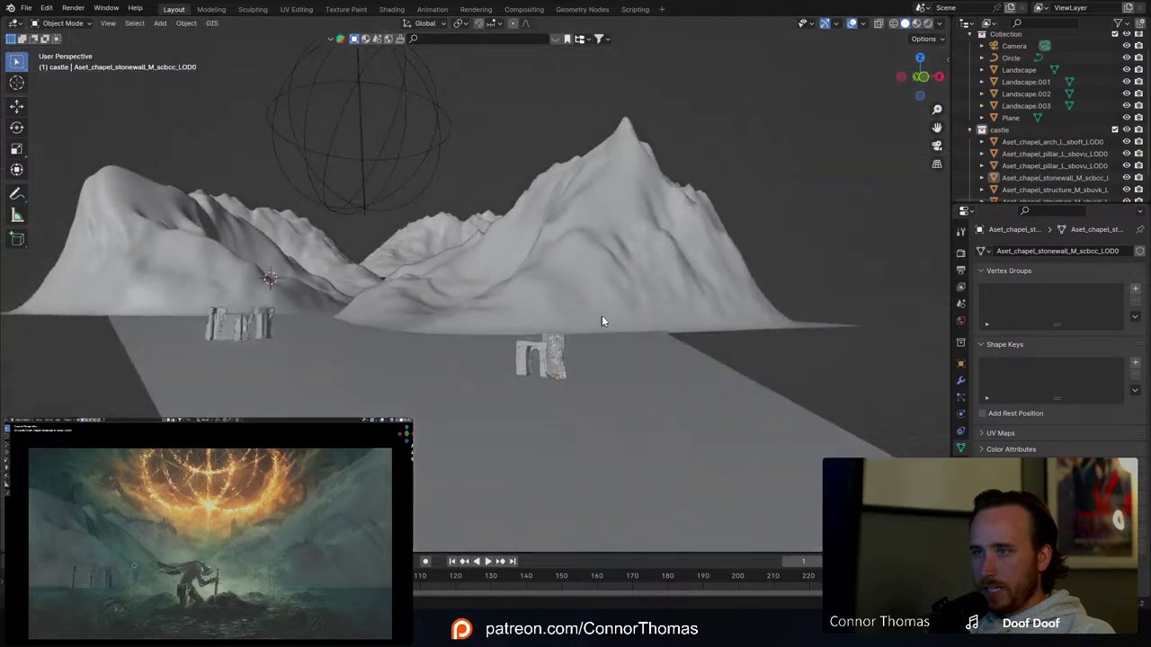
scroll(601, 321, "up", 4)
left_click(606, 342)
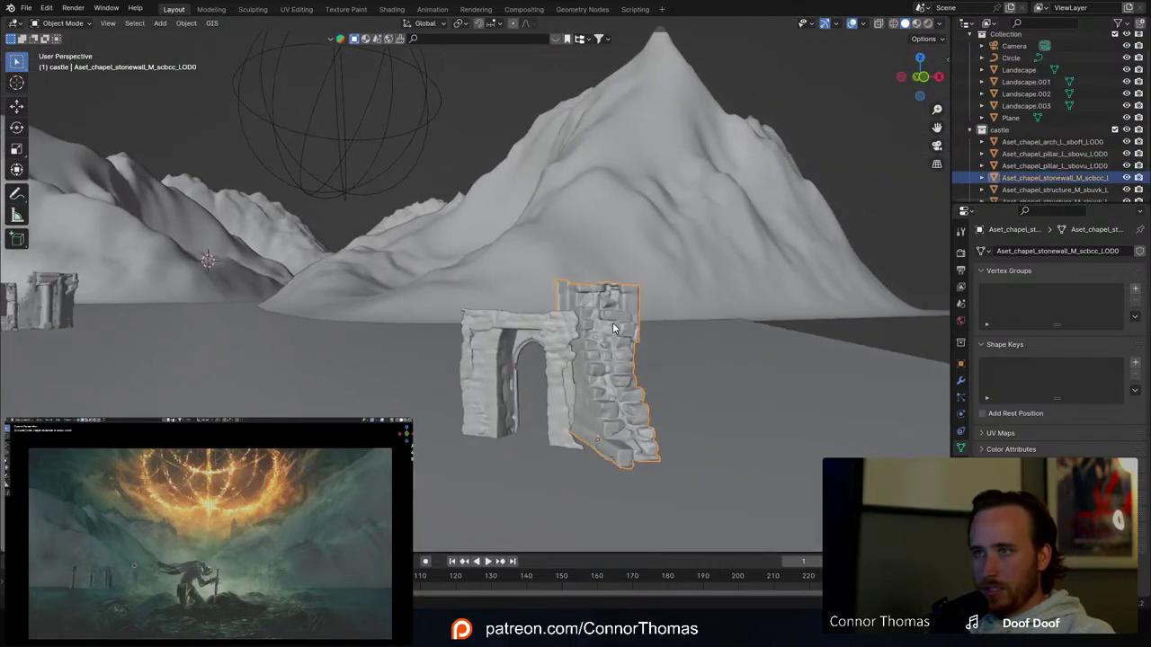
key("g")
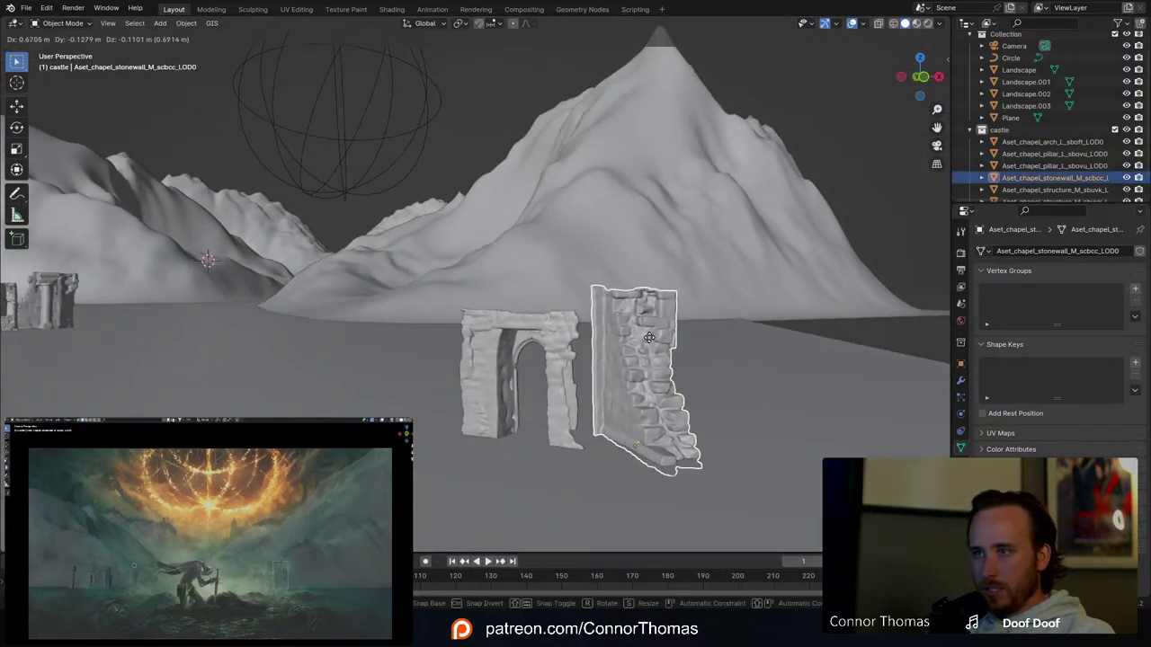
left_click(657, 339)
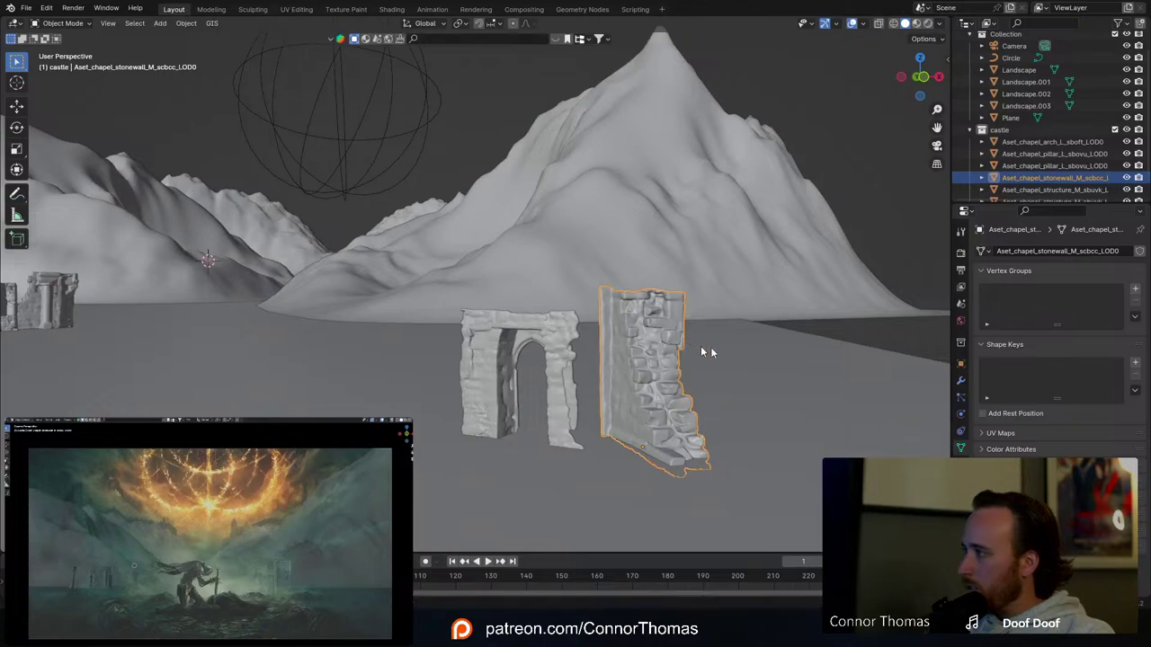
key("r")
right_click(749, 300)
key("r")
key("z")
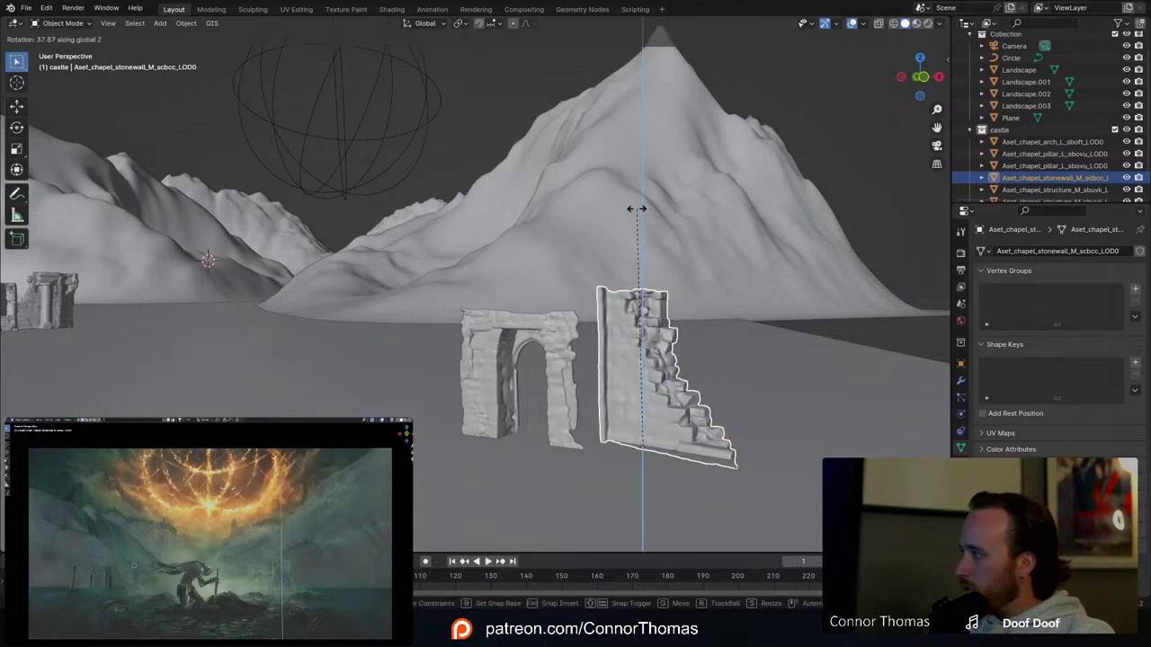
left_click(634, 209)
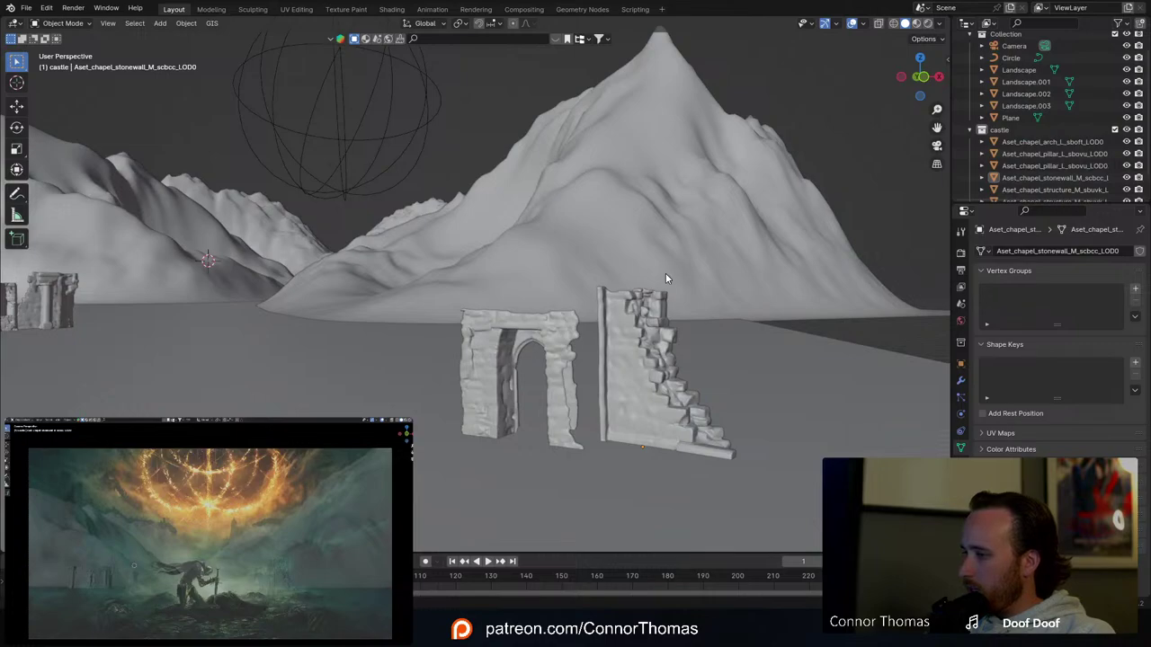
Step: Duplicate the whole distant pillar-and-structure ruin cluster and place the copy beside the stone wall, near the ground plane's edge
middle_click_drag(664, 302, 678, 348)
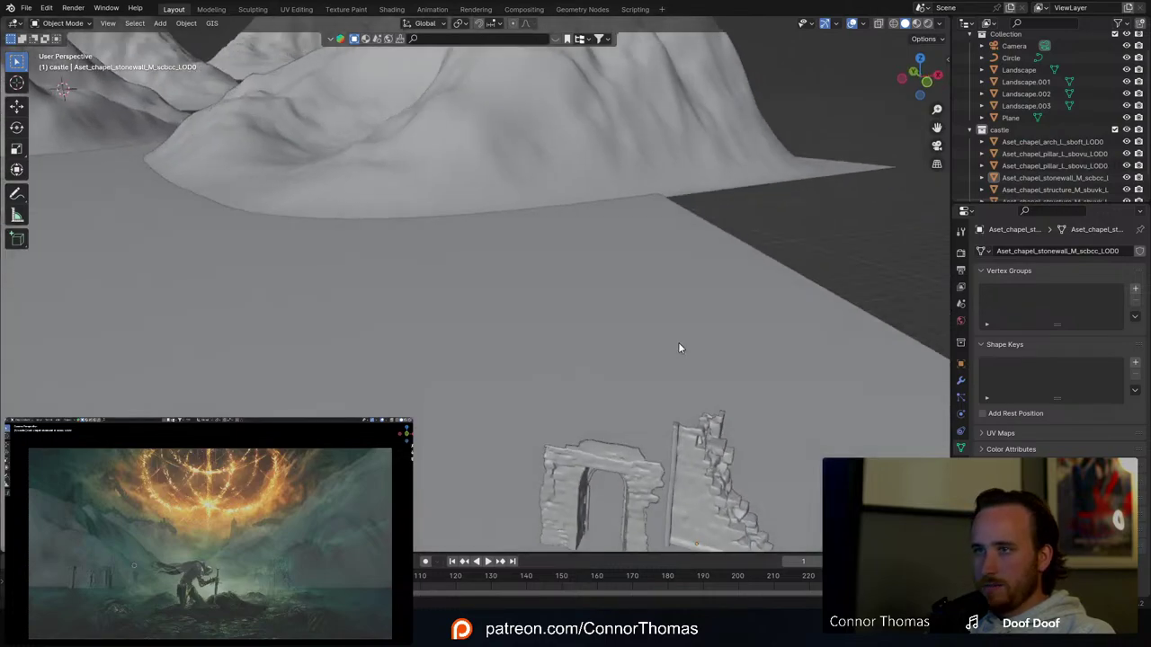
scroll(678, 347, "down", 2)
middle_click_drag(597, 351, 636, 267, "shift")
middle_click_drag(637, 207, 653, 246)
scroll(521, 209, "down", 3)
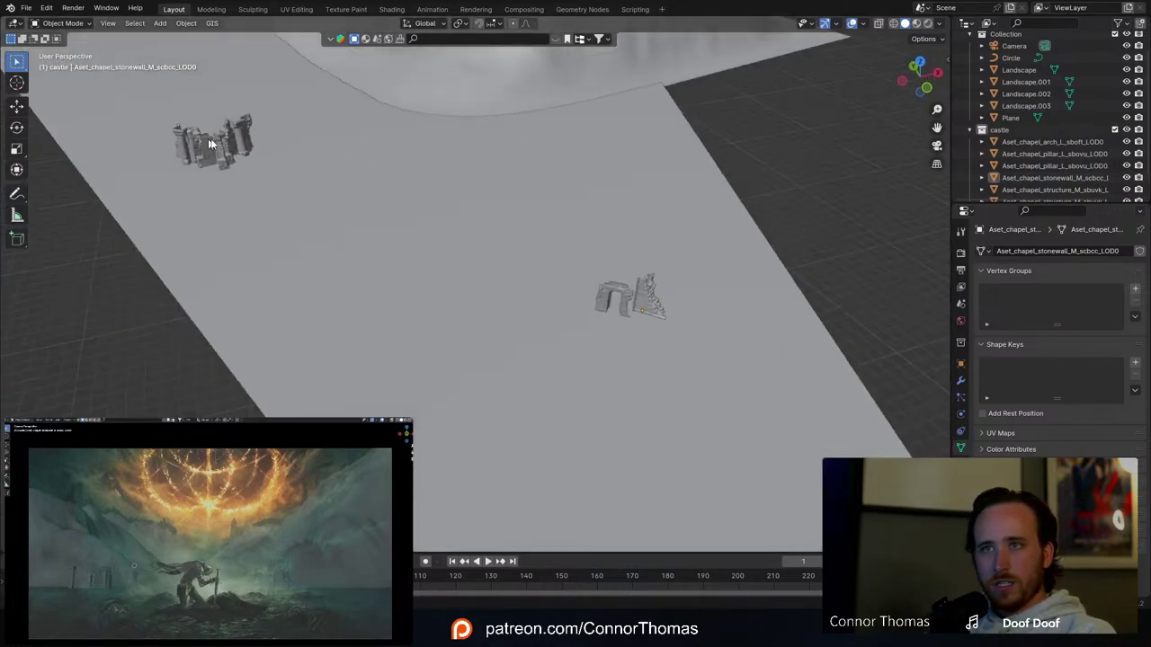
key("c")
mouse_move(226, 146)
left_mouse_down()
mouse_move(193, 147)
mouse_move(254, 129)
left_mouse_up()
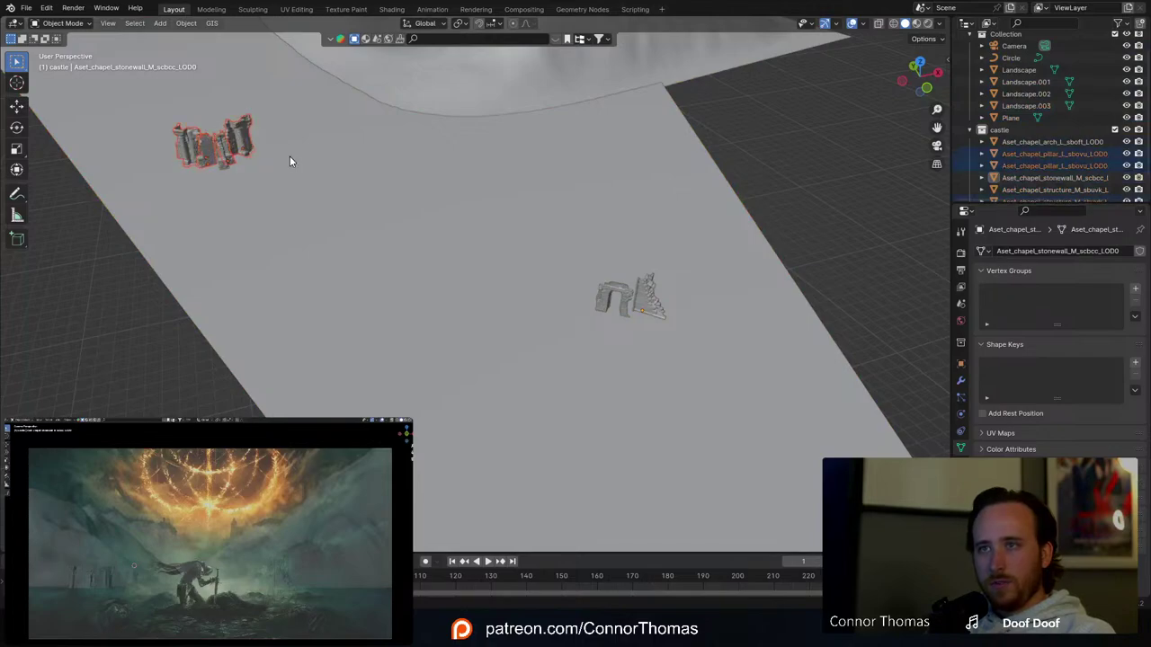
key("KP_7")
scroll(418, 91, "down", 4)
middle_click_drag(418, 91, 402, 124, "shift")
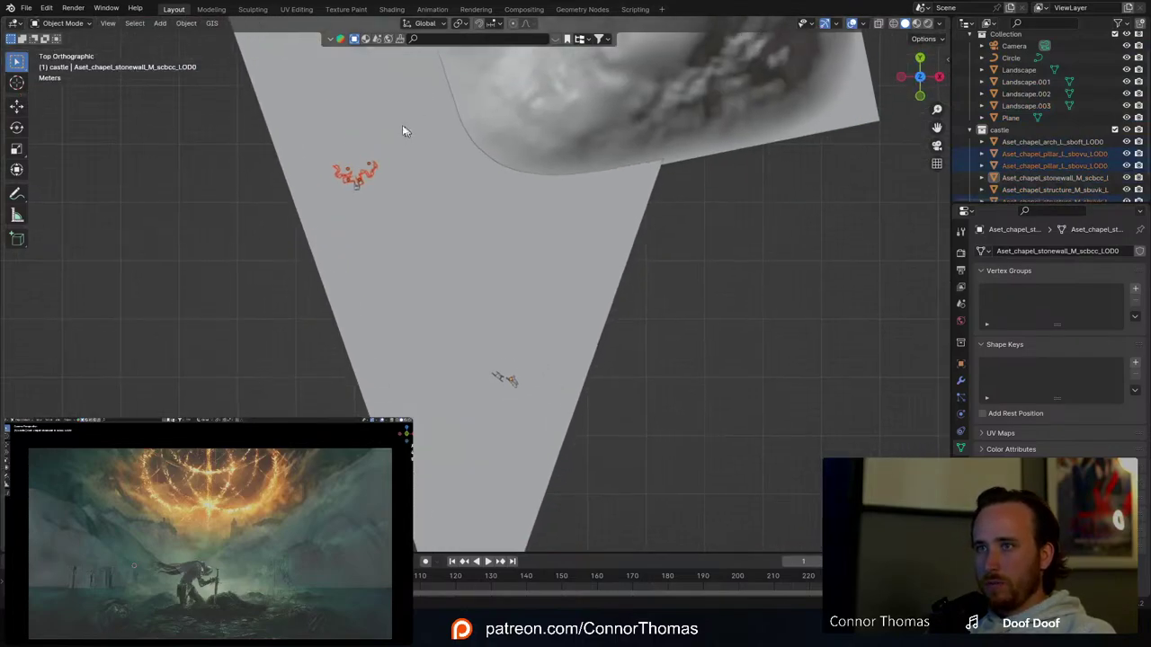
key("shift+d")
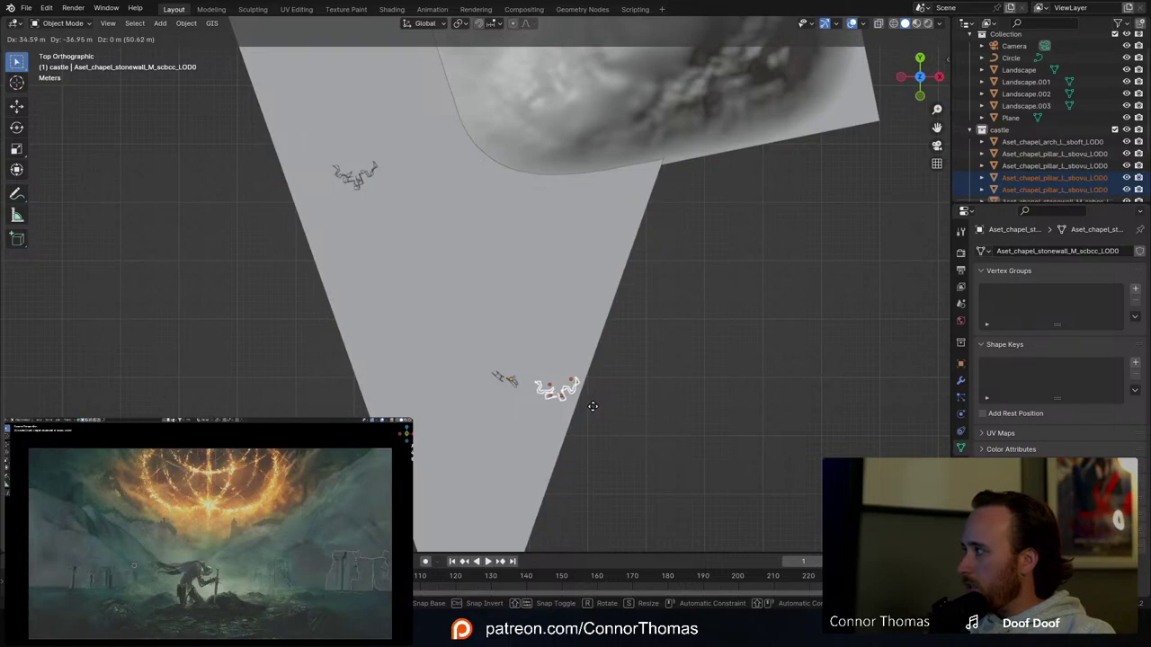
left_click(595, 417)
Step: Nudge the chapel structure and the outer pillar of the duplicated cluster inward so the ruins sit closer together on the ground plane
left_click(562, 404)
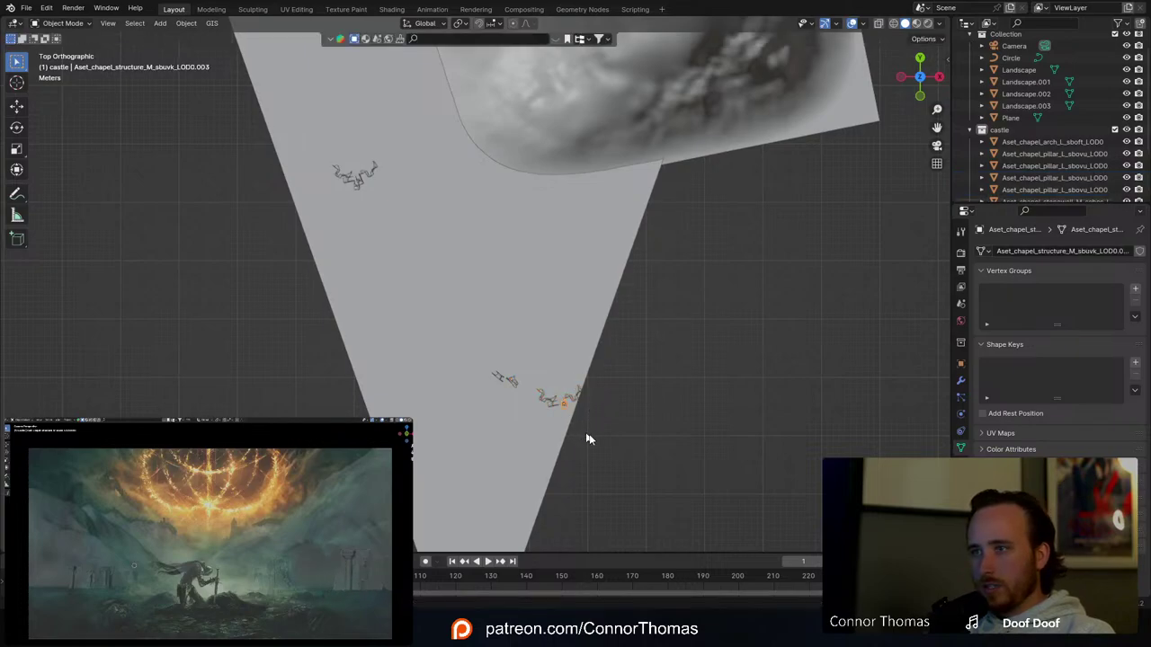
key("r")
key("g")
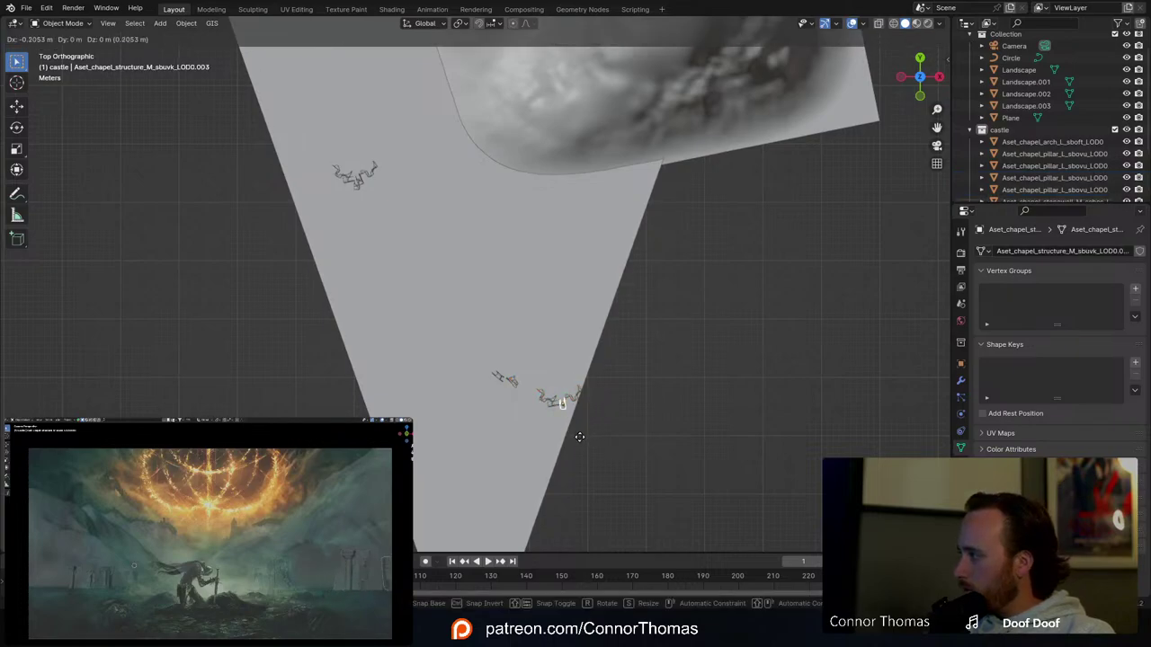
left_click(576, 436)
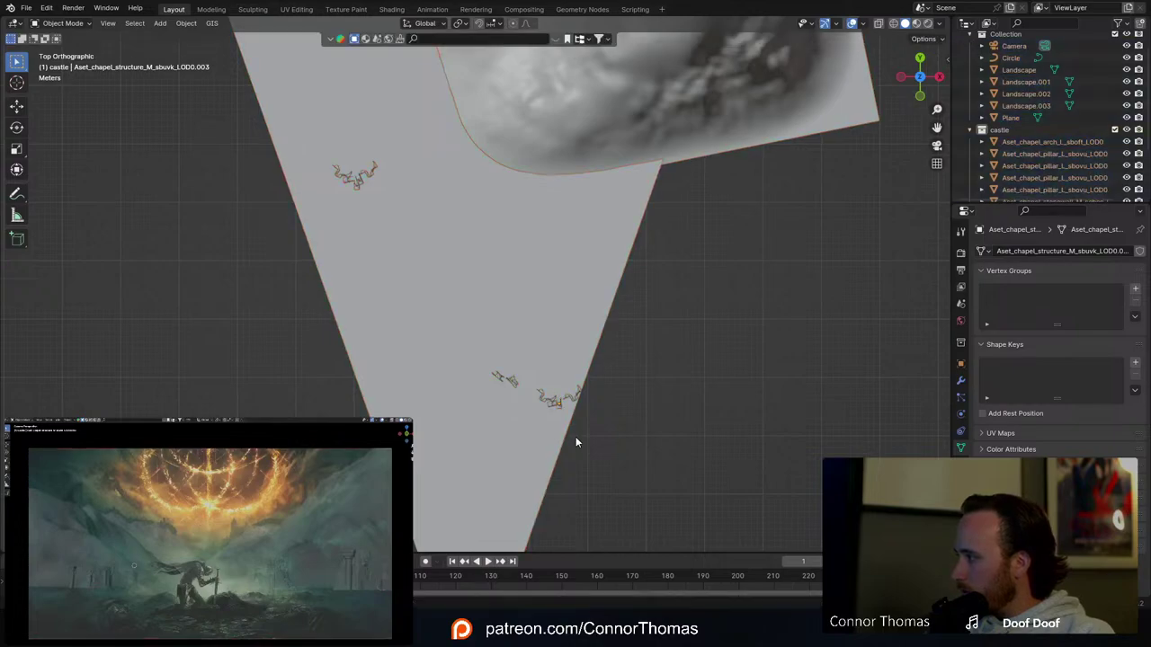
left_click(572, 402)
key("g")
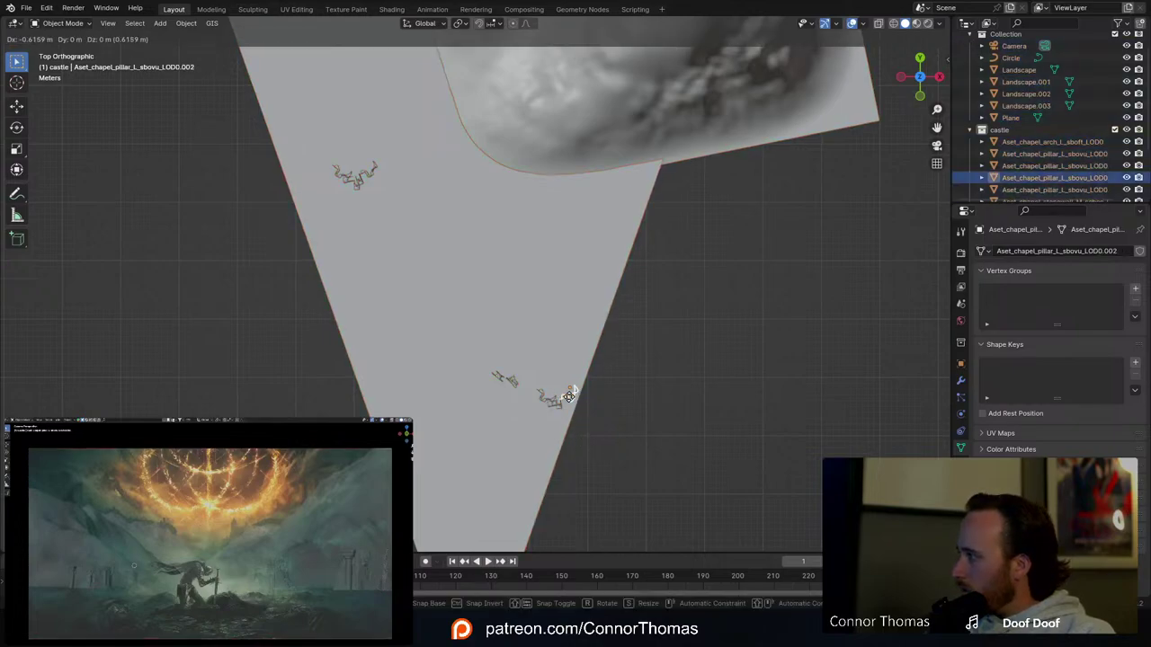
left_click(558, 397)
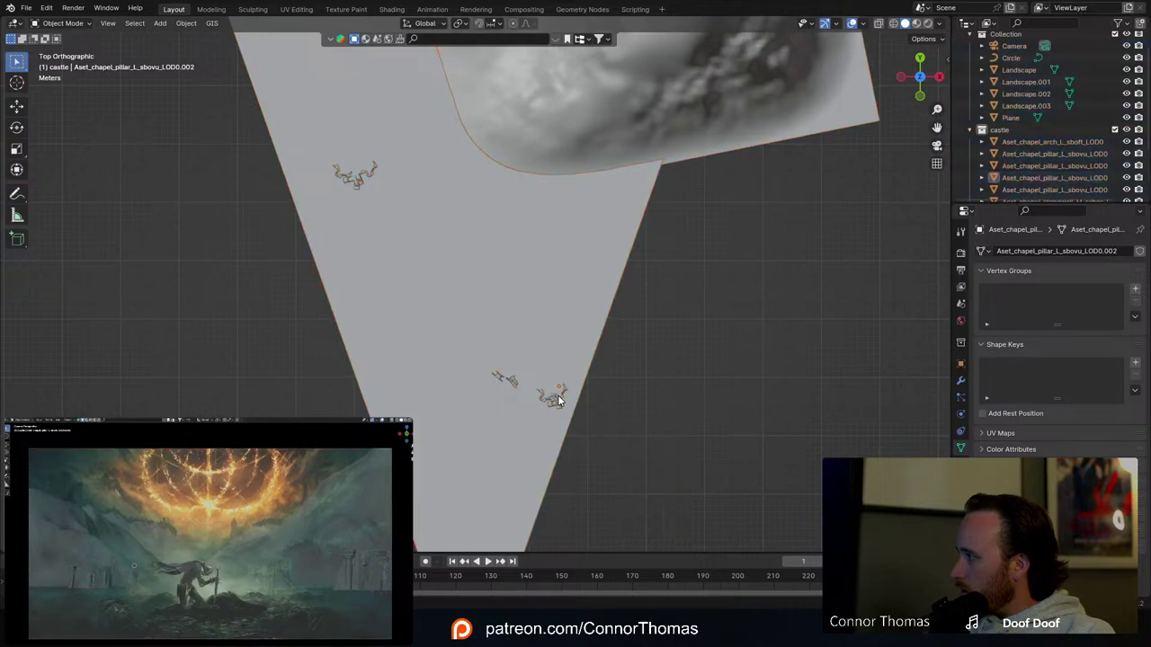
Step: Duplicate the chapel arch and place the copy against the front corner of the new cluster, near the ground plane's edge
left_click(501, 379)
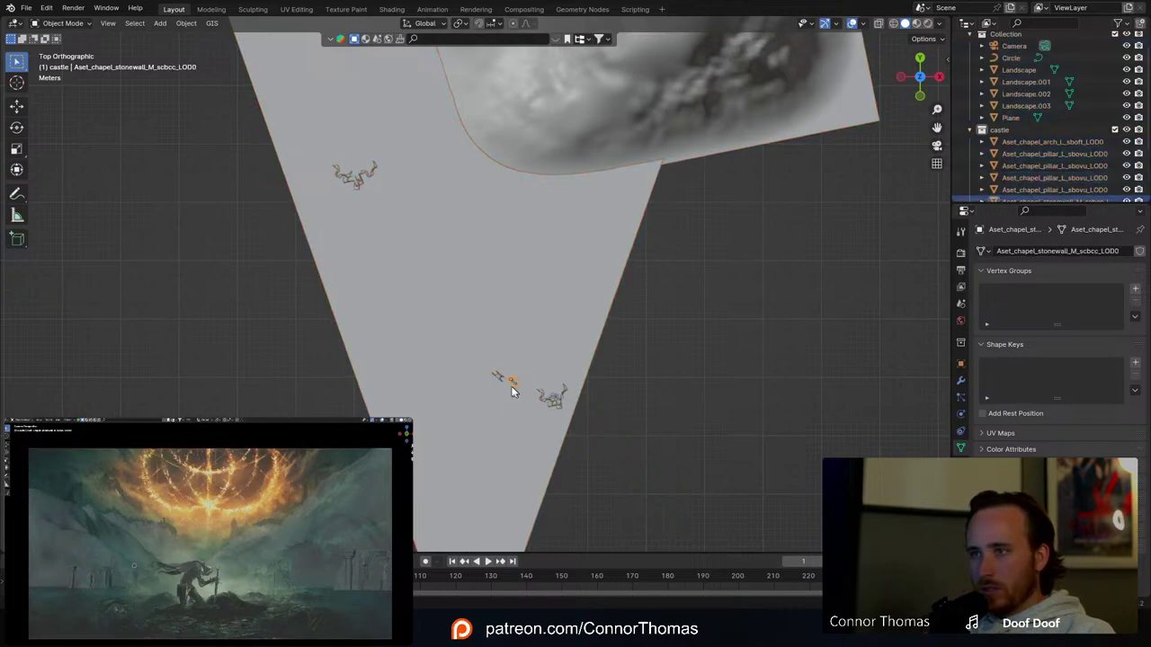
key("shift+d")
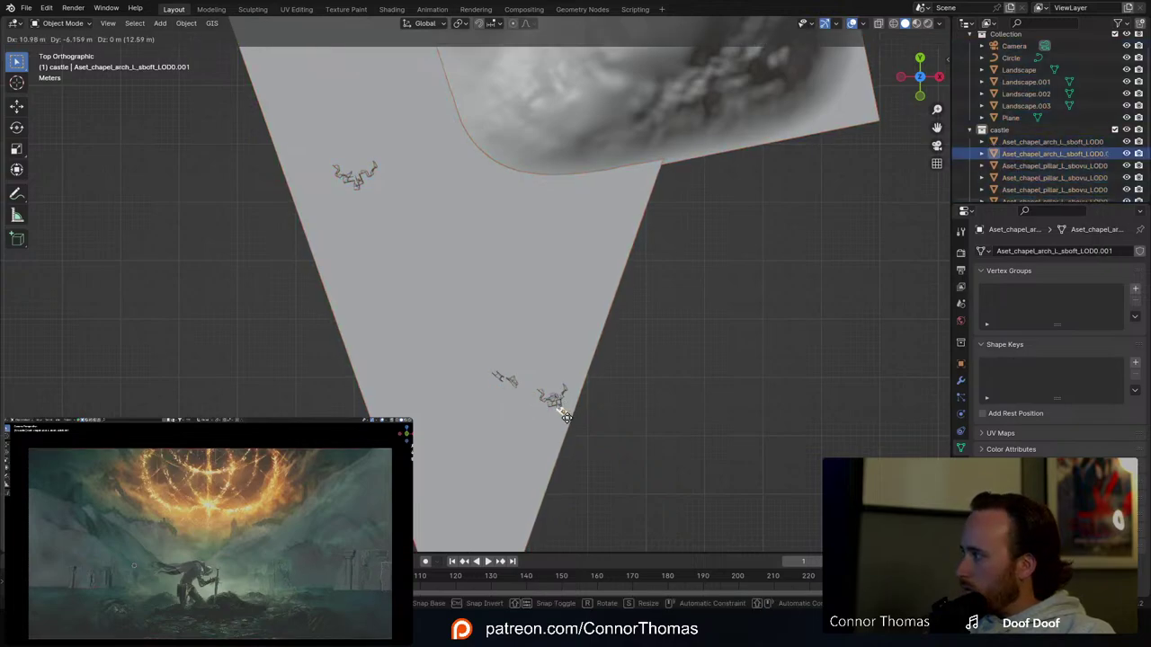
left_click(565, 414)
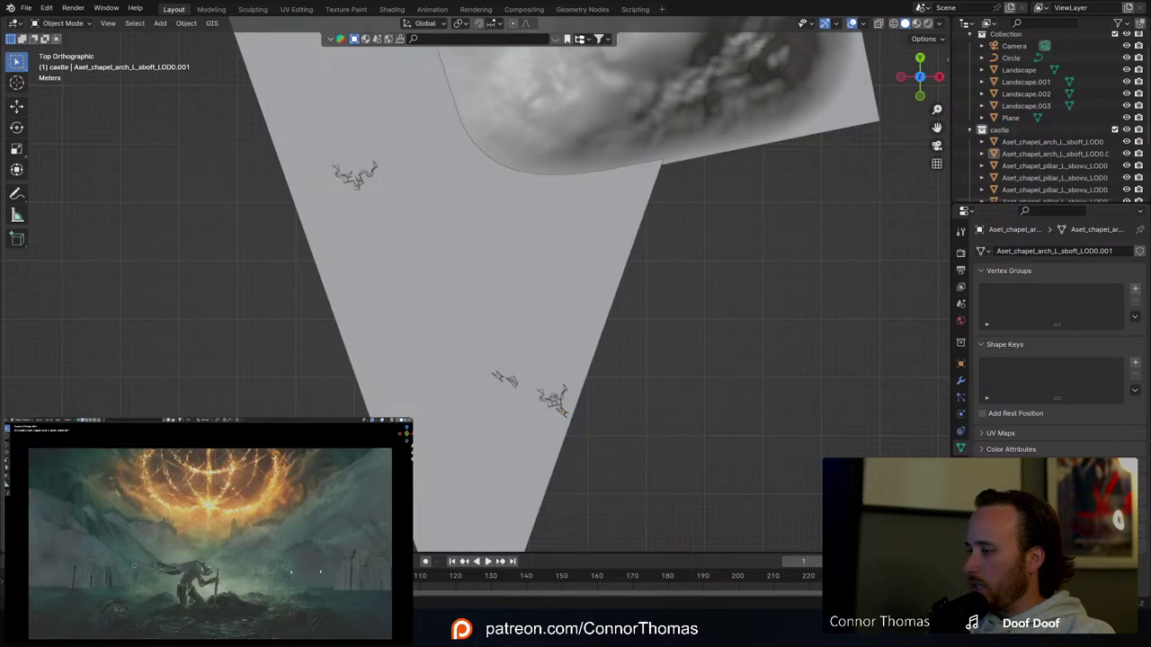
Step: Duplicate the edge ruin cluster together with its arch and place the copy on the opposite edge of the ground, near the X axis
scroll(533, 391, "up", 2)
middle_click_drag(232, 150, 246, 202, "shift")
key("a")
key("a")
middle_click_drag(516, 374, 427, 242, "shift")
left_click(515, 388)
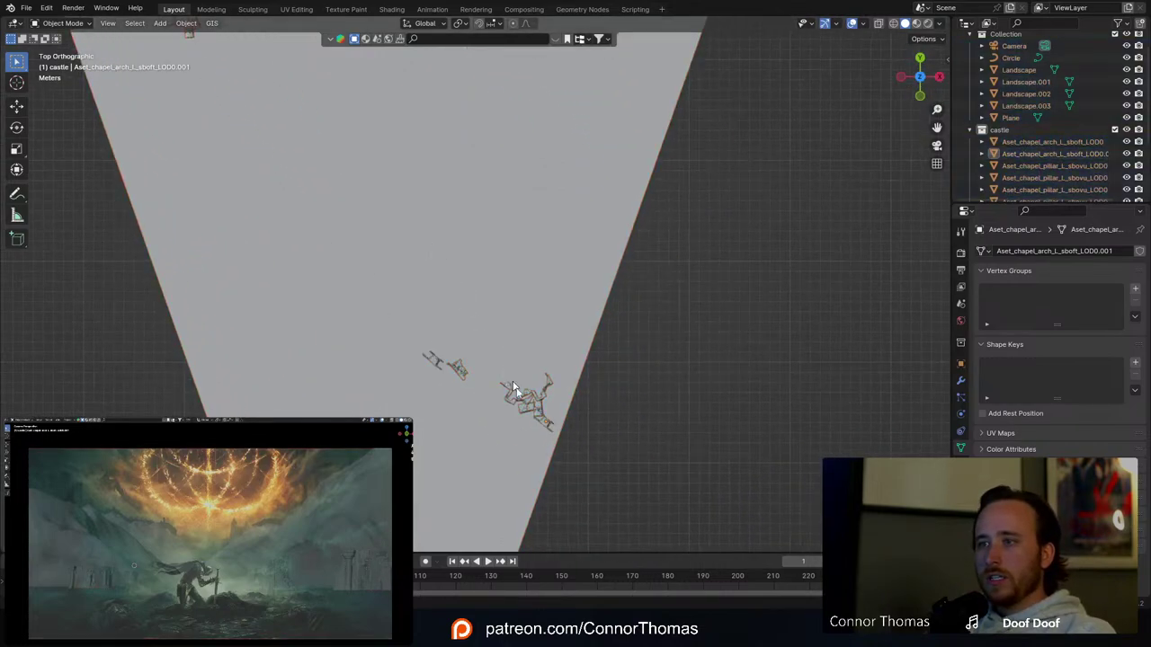
left_click(545, 421, "shift")
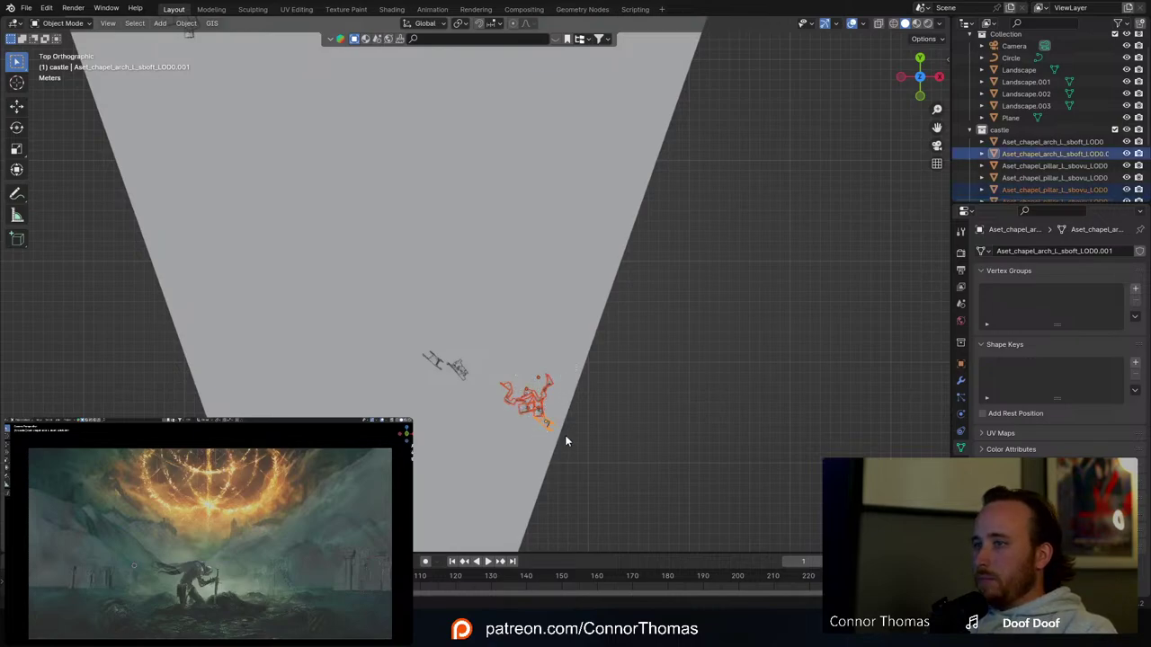
middle_click_drag(544, 407, 636, 297, "shift")
key("shift+d")
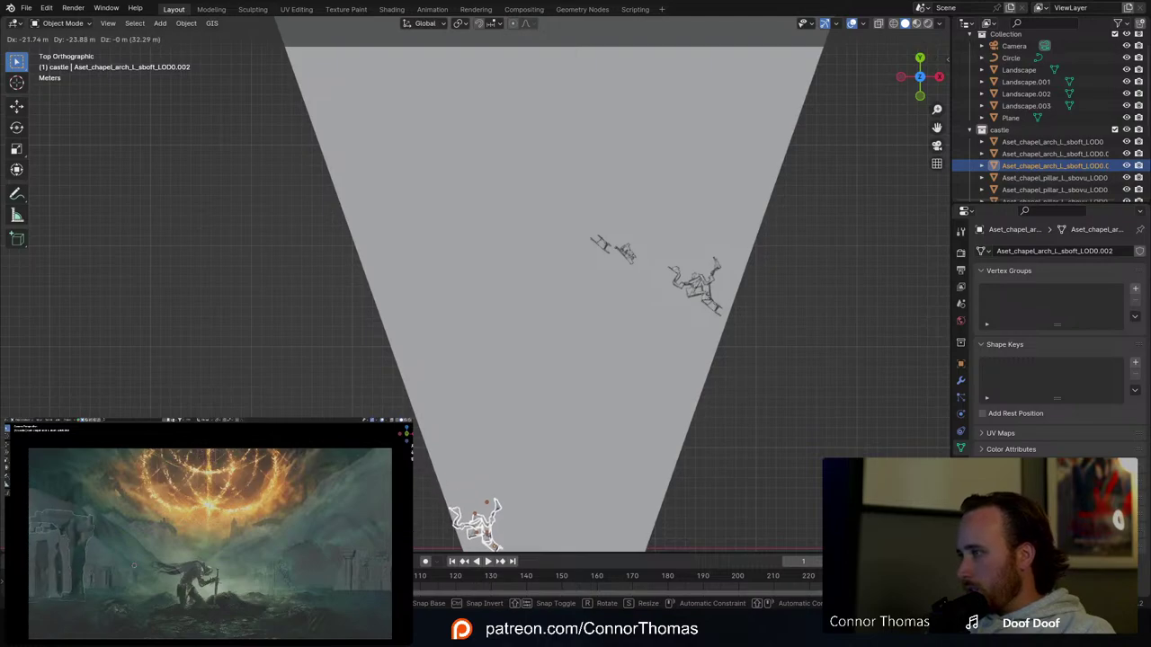
left_click(498, 479)
Step: Rotate the copied foreground cluster so its arch faces the camera and shift it to the ground plane's edge
key("r")
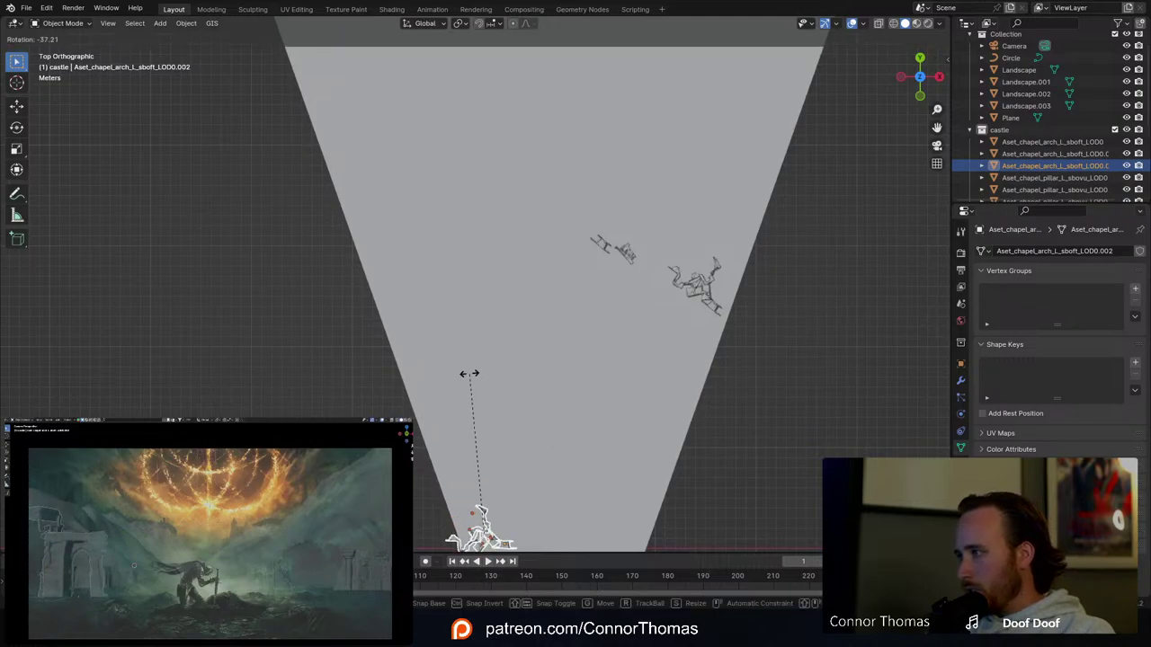
key("g")
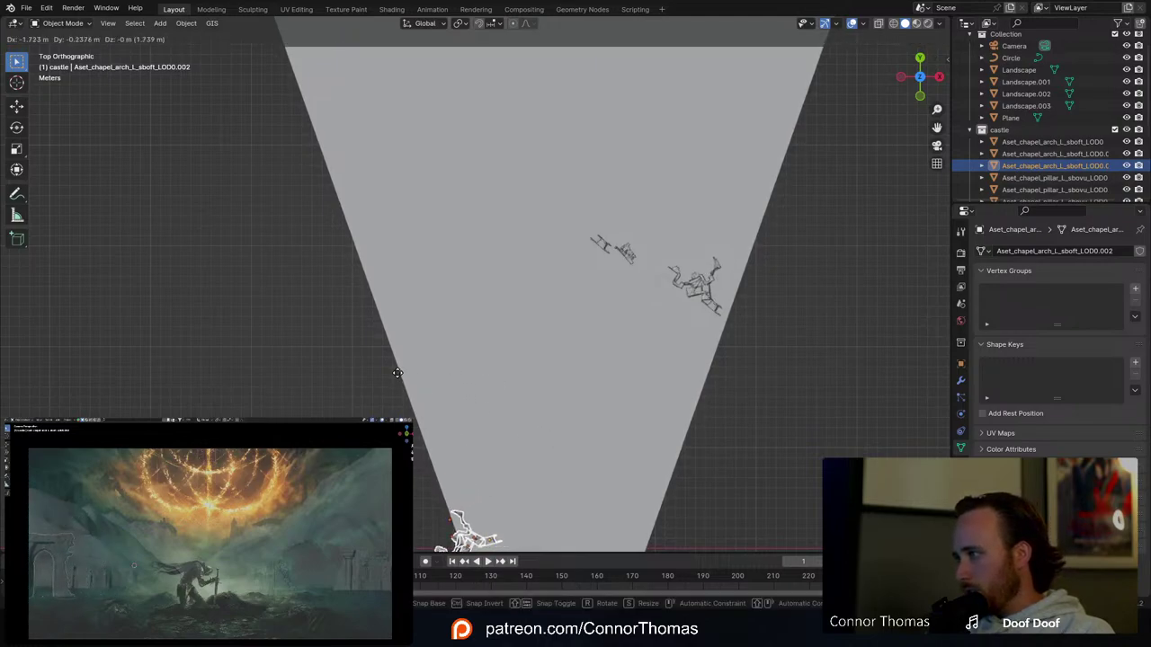
left_click(409, 379)
left_click(423, 394)
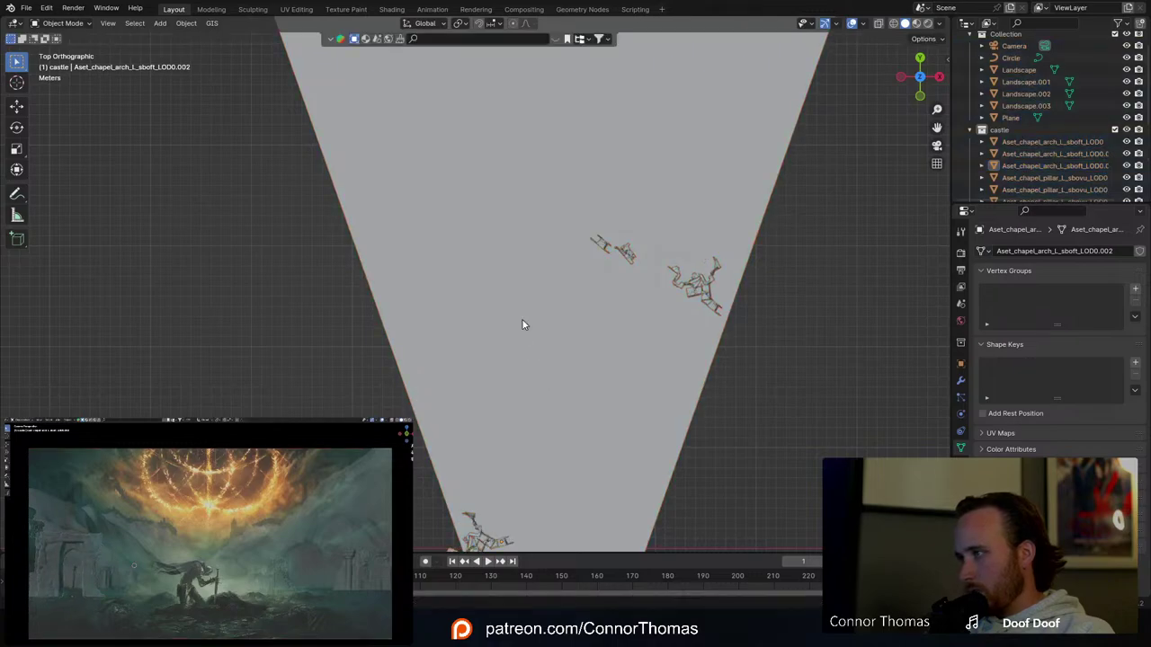
Step: Duplicate the small arch and stone wall group and place the copy at the opposite edge of the ground plane, behind the foreground cluster
scroll(526, 395, "down", 2)
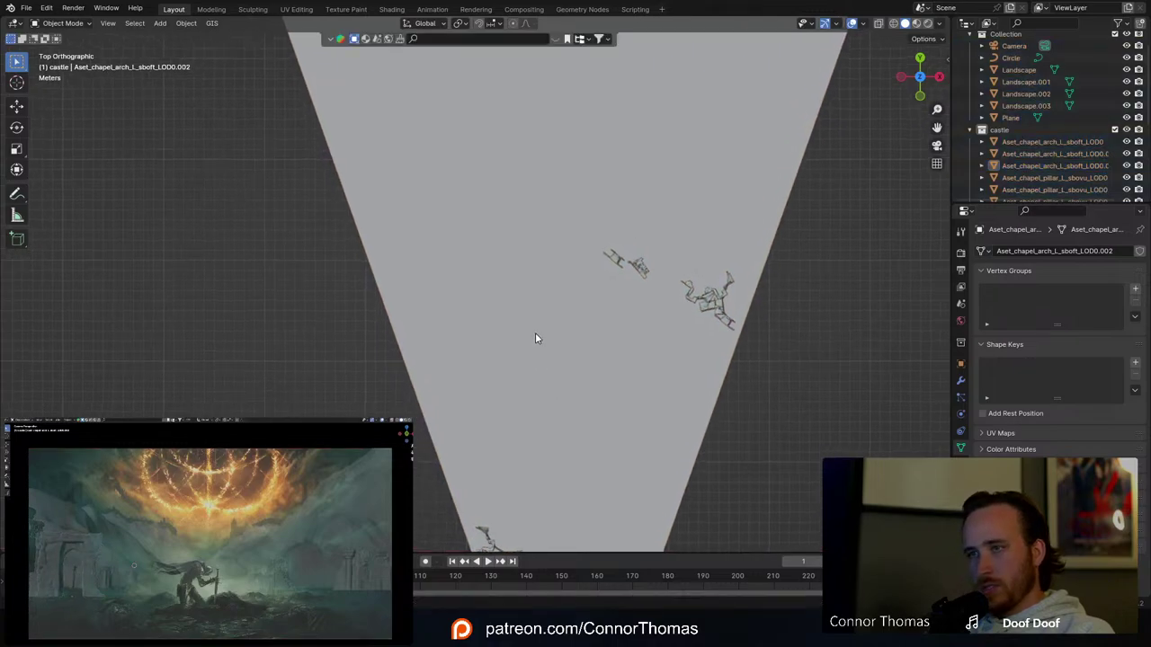
left_click(597, 271)
key("g")
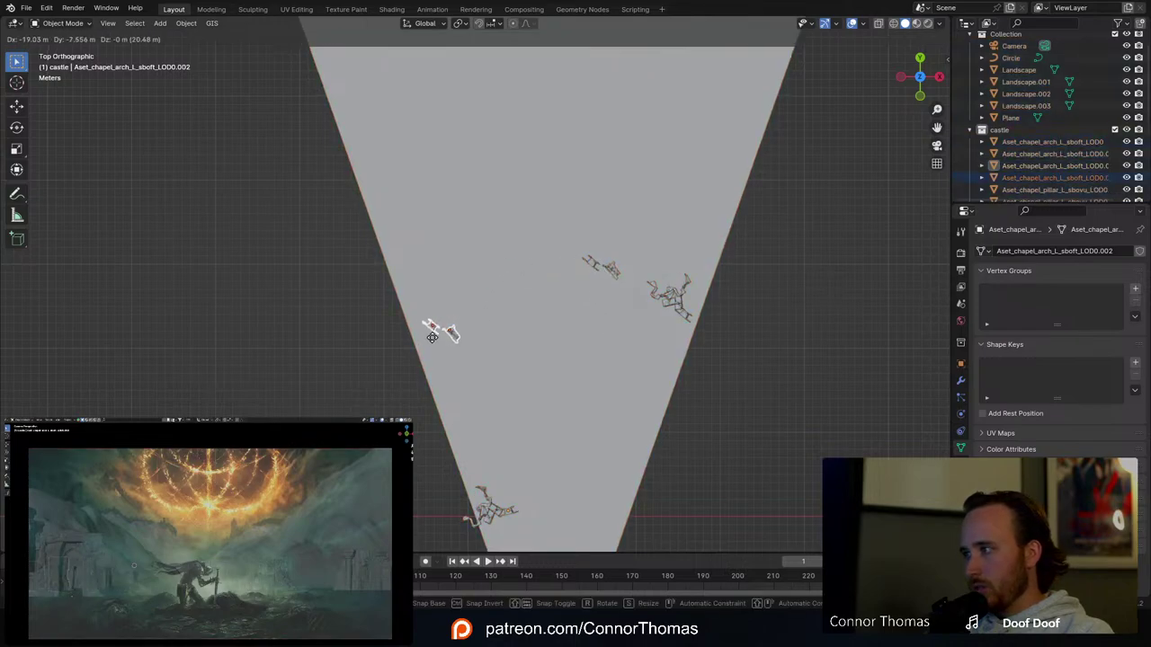
left_click(444, 339)
key("a")
key("alt+a")
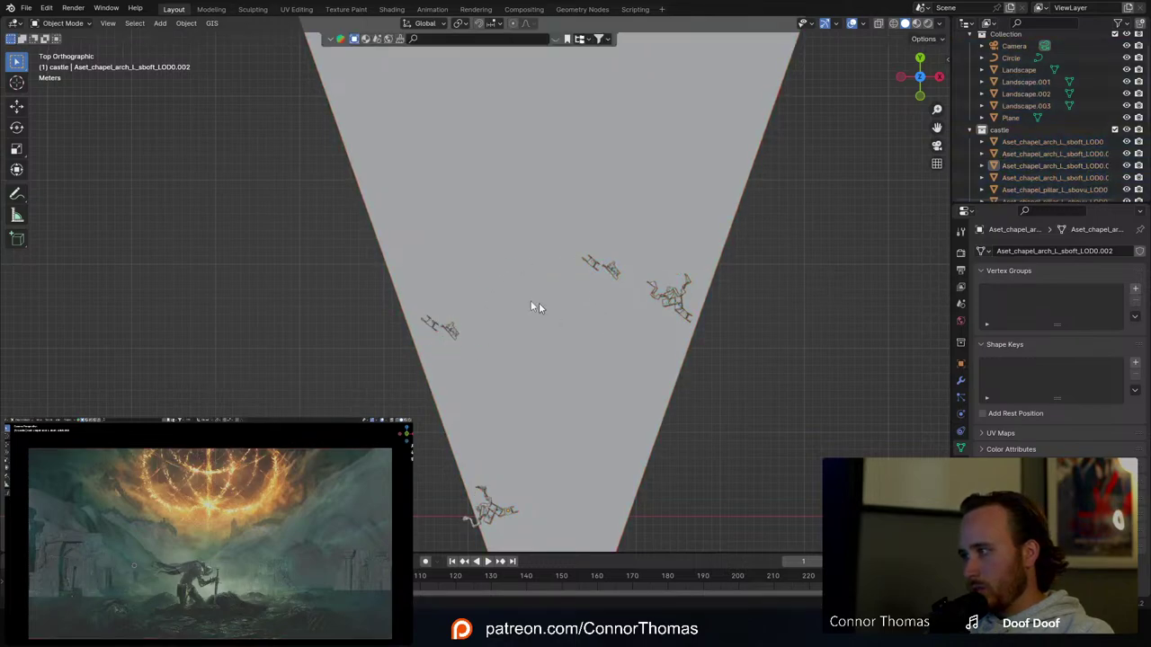
Step: Duplicate the distant pillar-and-structure cluster, place the copy at the foot of the large mountain, and rotate it about 45° in top view
middle_click_drag(500, 296, 500, 329, "shift")
scroll(501, 329, "down", 2)
middle_click_drag(432, 261, 444, 329, "shift")
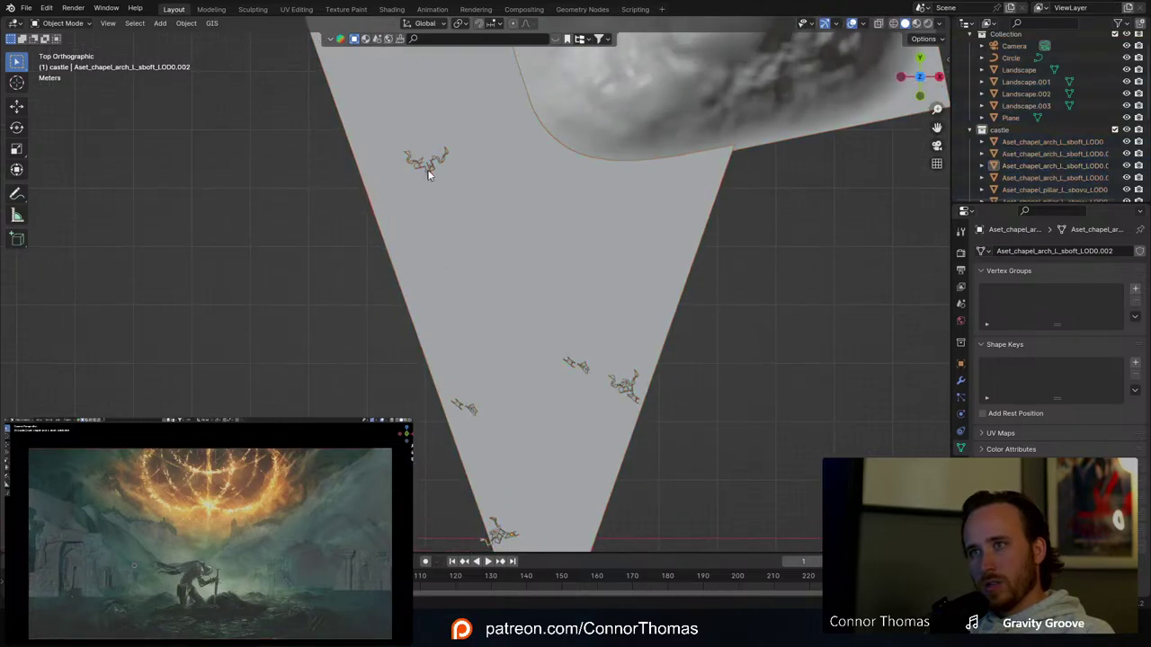
key("shift+d")
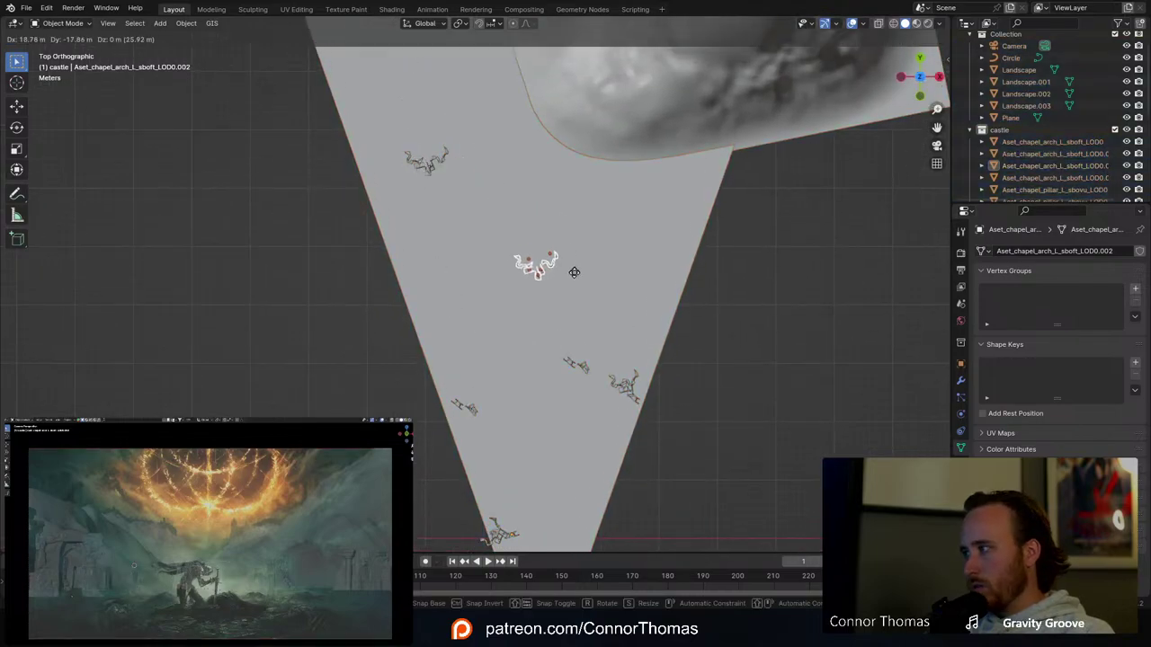
left_click(602, 164)
key("r")
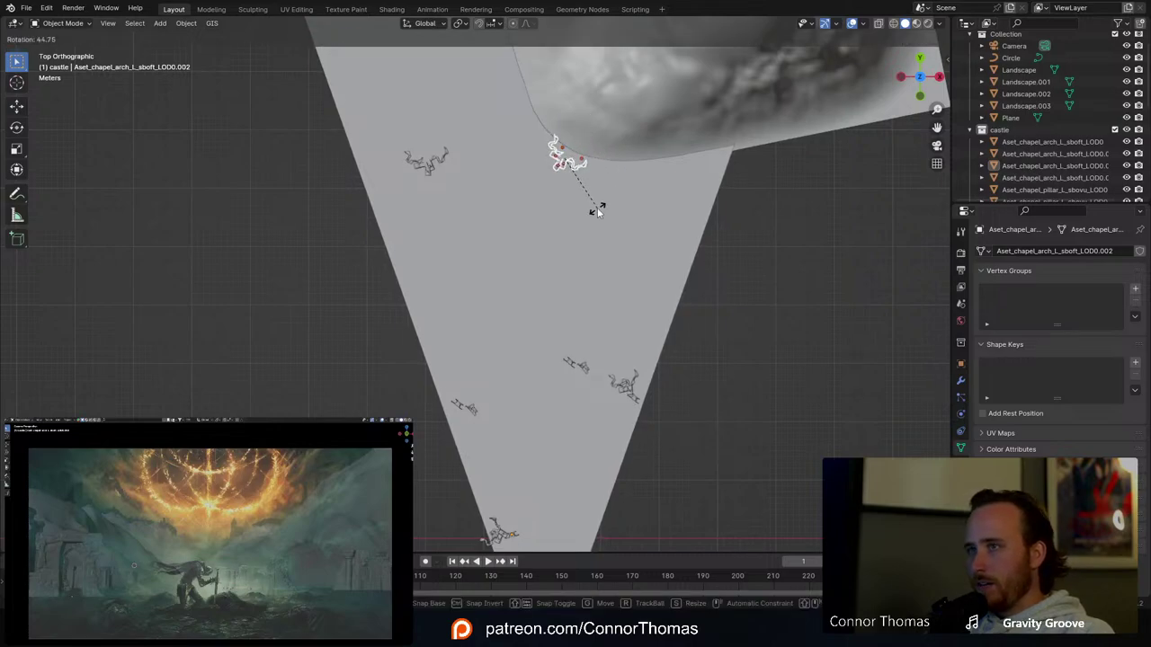
left_click(603, 203)
key("g")
left_click(608, 195)
key("alt+a")
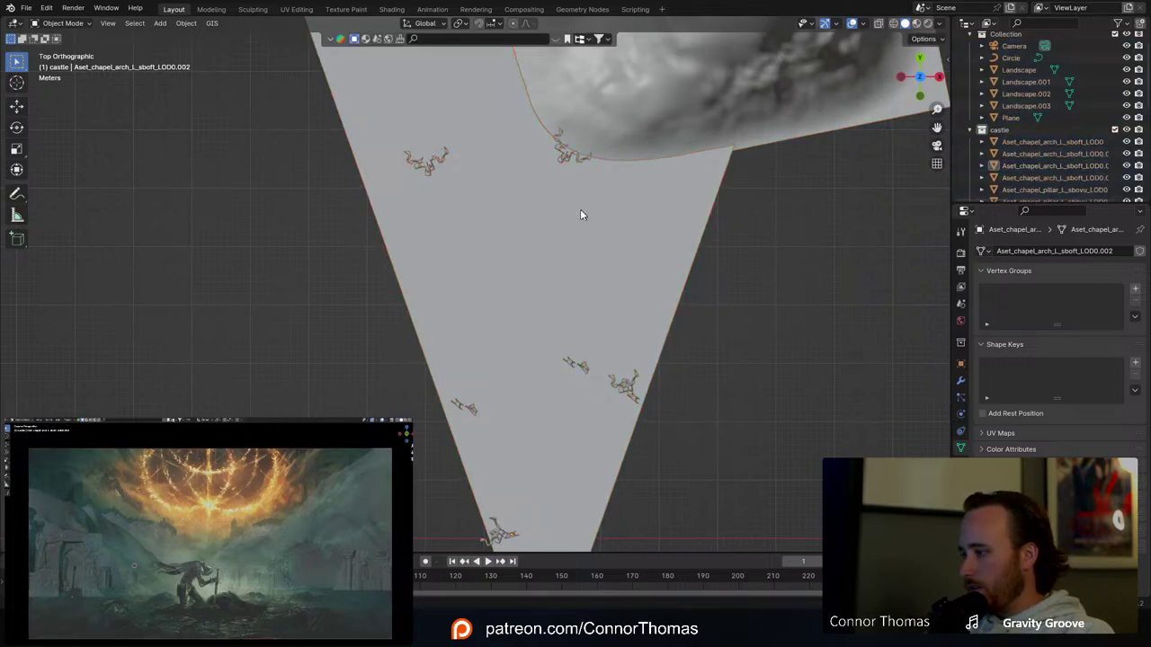
Step: Check the ruin layout through the camera with the viewport overlays hidden, and return to the top view with overlays on
middle_click_drag(487, 236, 483, 283, "shift")
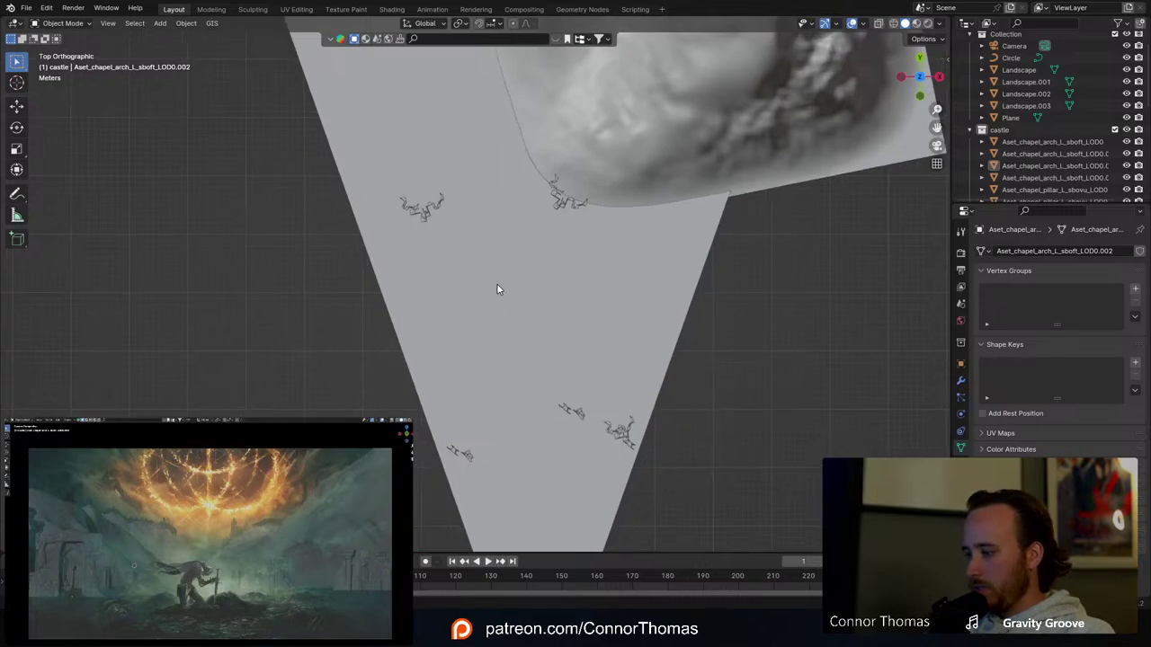
key("KP_0")
middle_click_drag(594, 76, 608, 170, "shift")
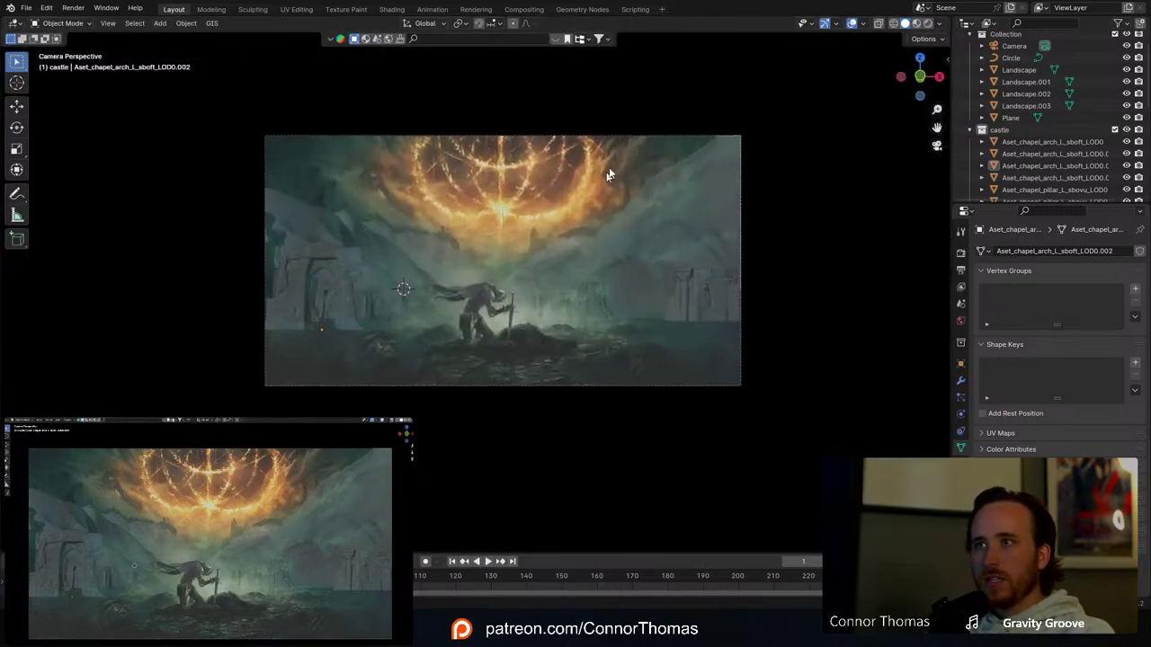
left_click(851, 25)
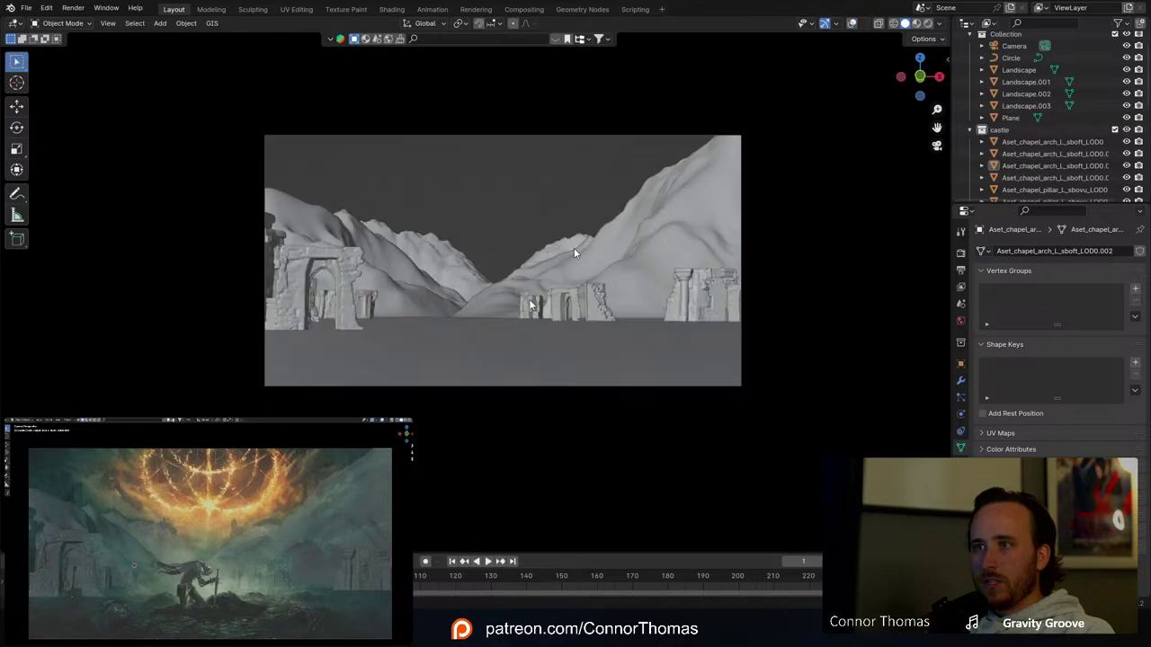
scroll(484, 365, "up", 3)
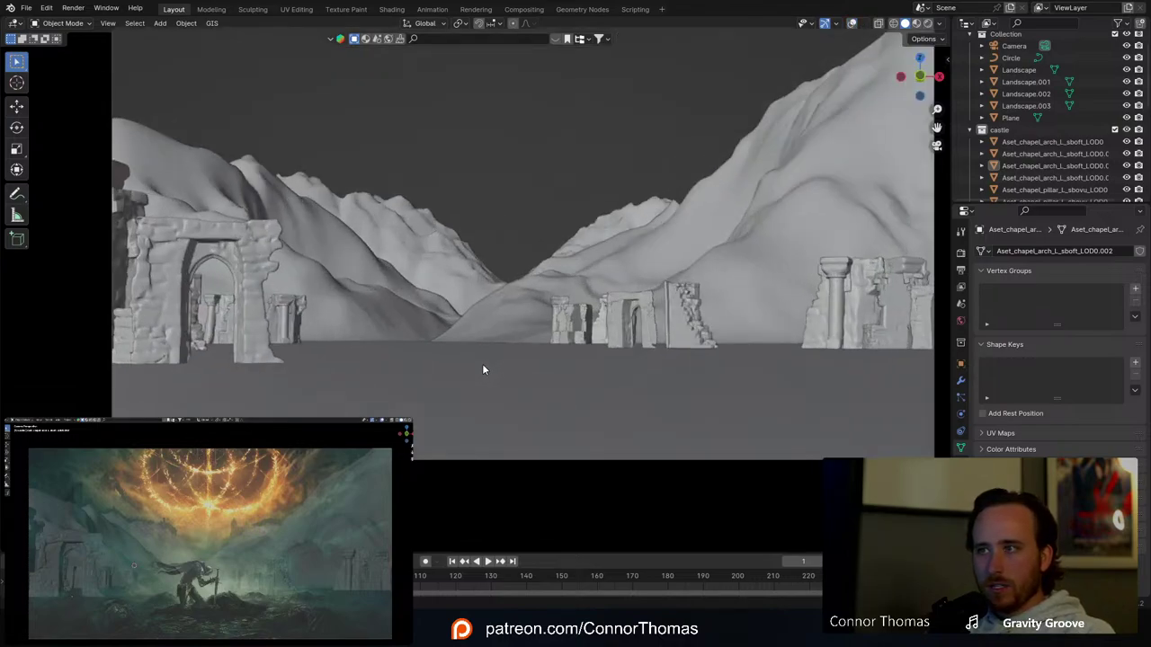
key("KP_0")
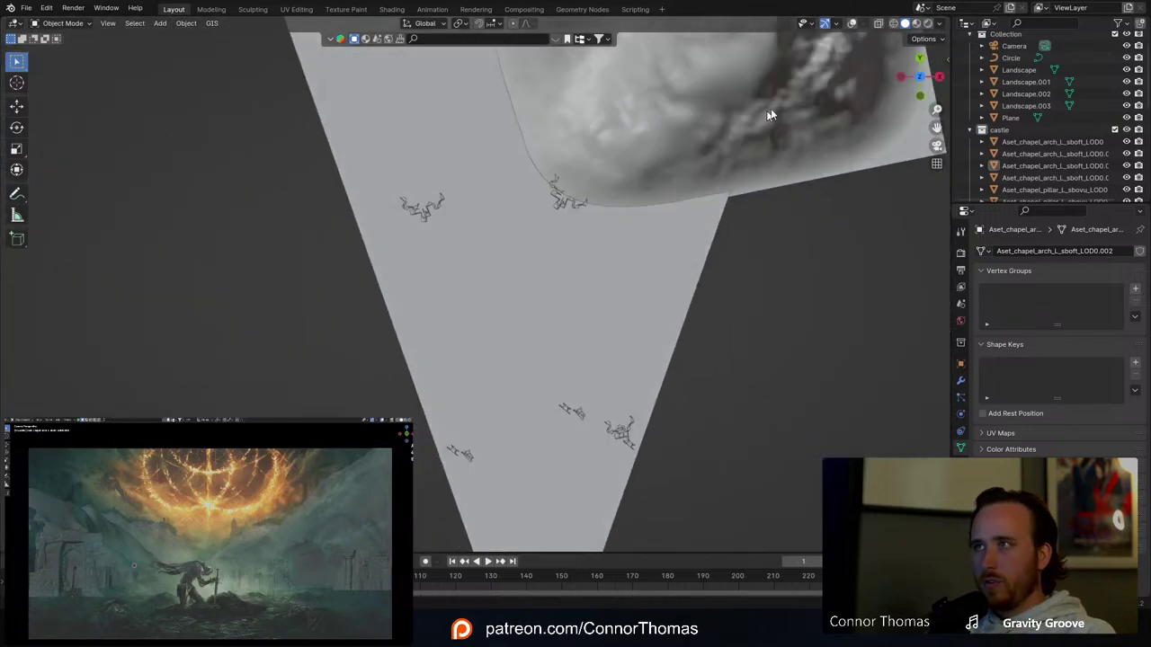
left_click(852, 24)
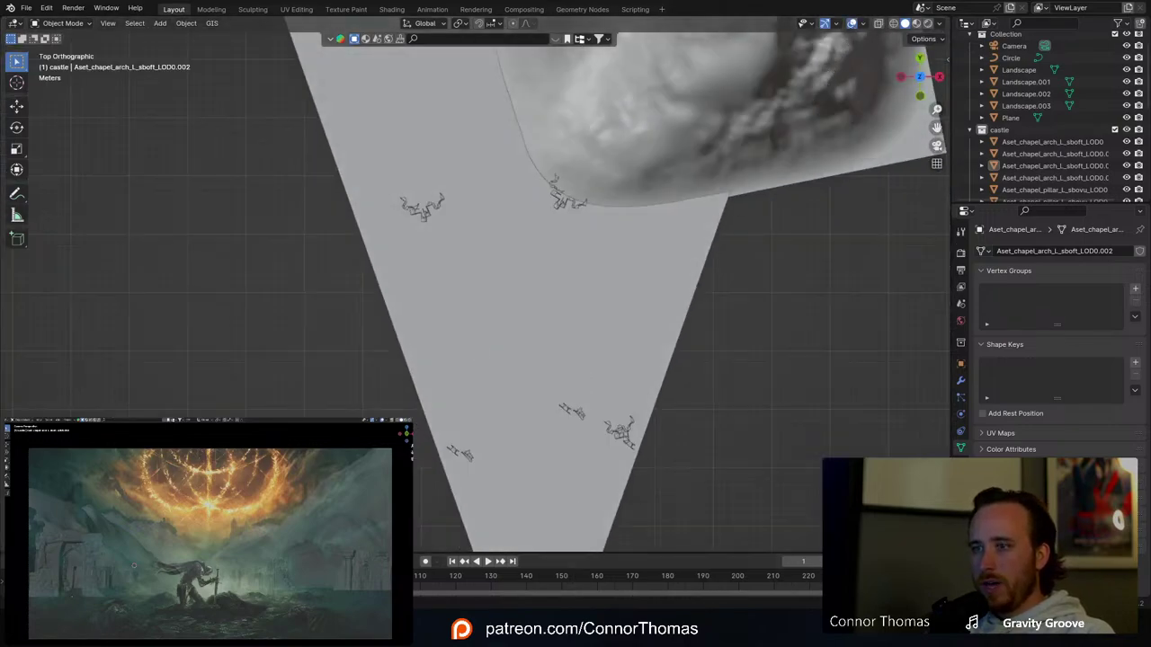
Step: Switch to Quixel Bridge, export the Castle Stairs asset from Castle Ruins at 2K resolution to Blender, and minimize Bridge
key("alt+Tab")
scroll(480, 354, "up", 4)
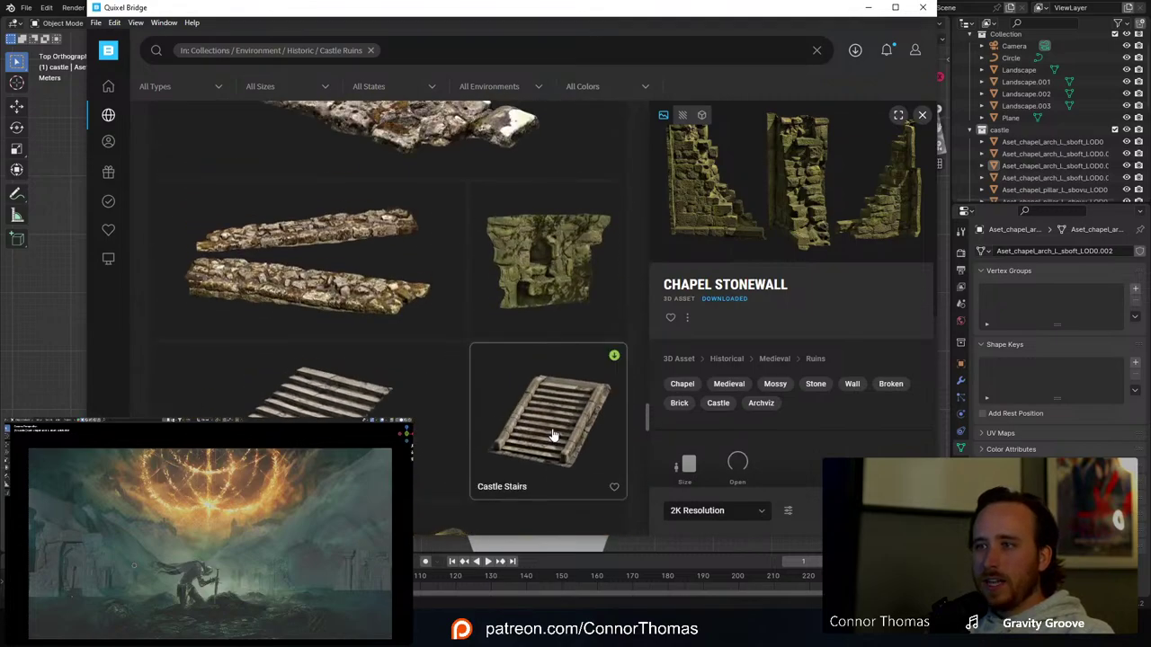
left_click(553, 435)
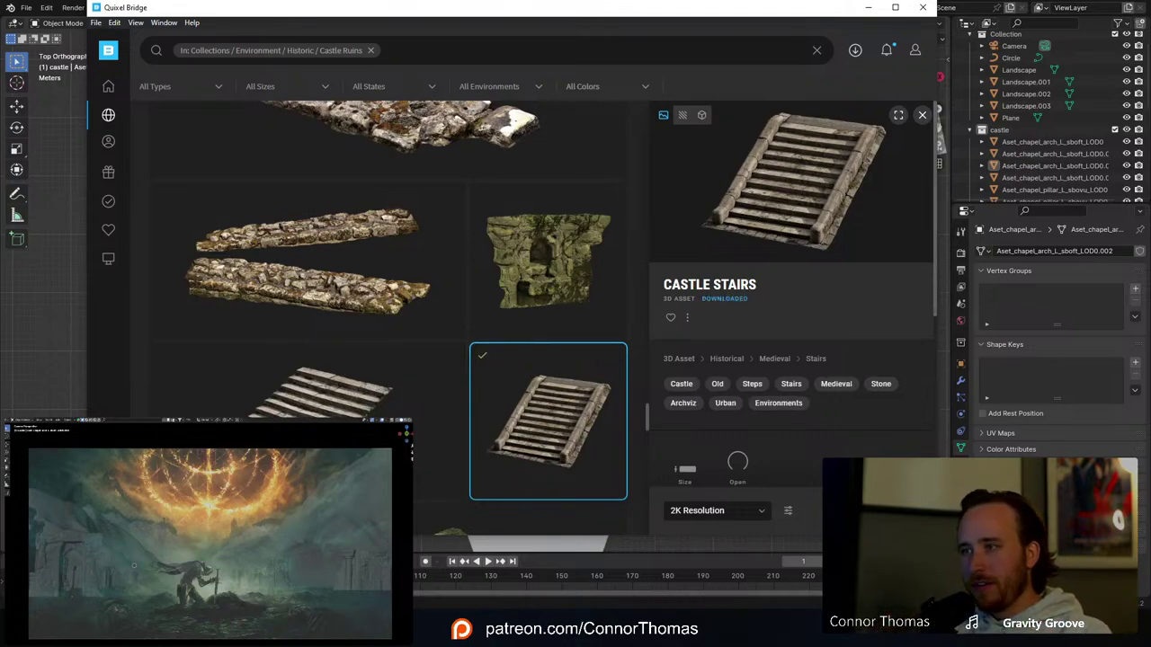
left_click(873, 510)
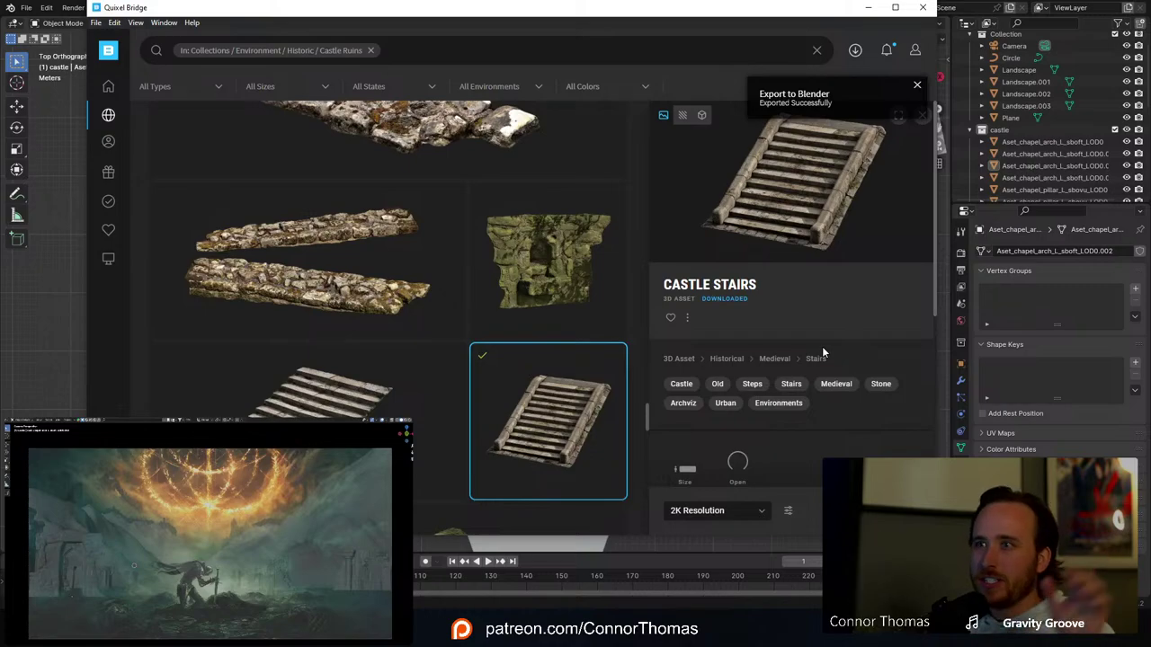
left_click(872, 8)
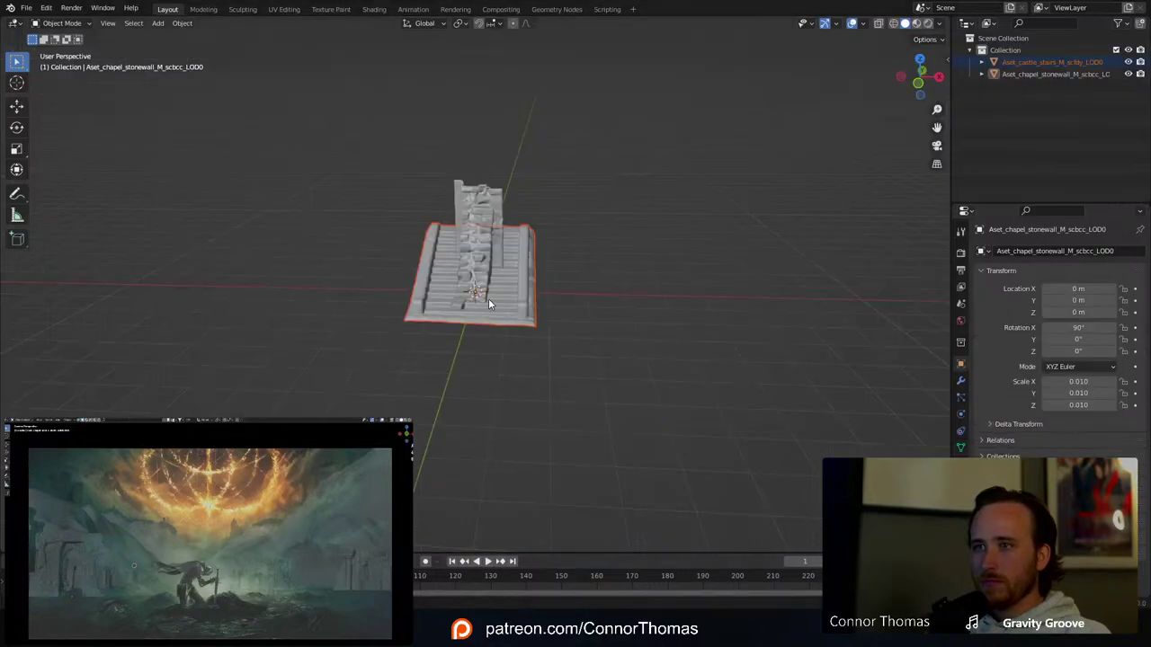
Step: Copy the imported castle stairs and delete both the stairs and the stone wall from the import scene
left_click(488, 303)
key("ctrl+c")
key("a")
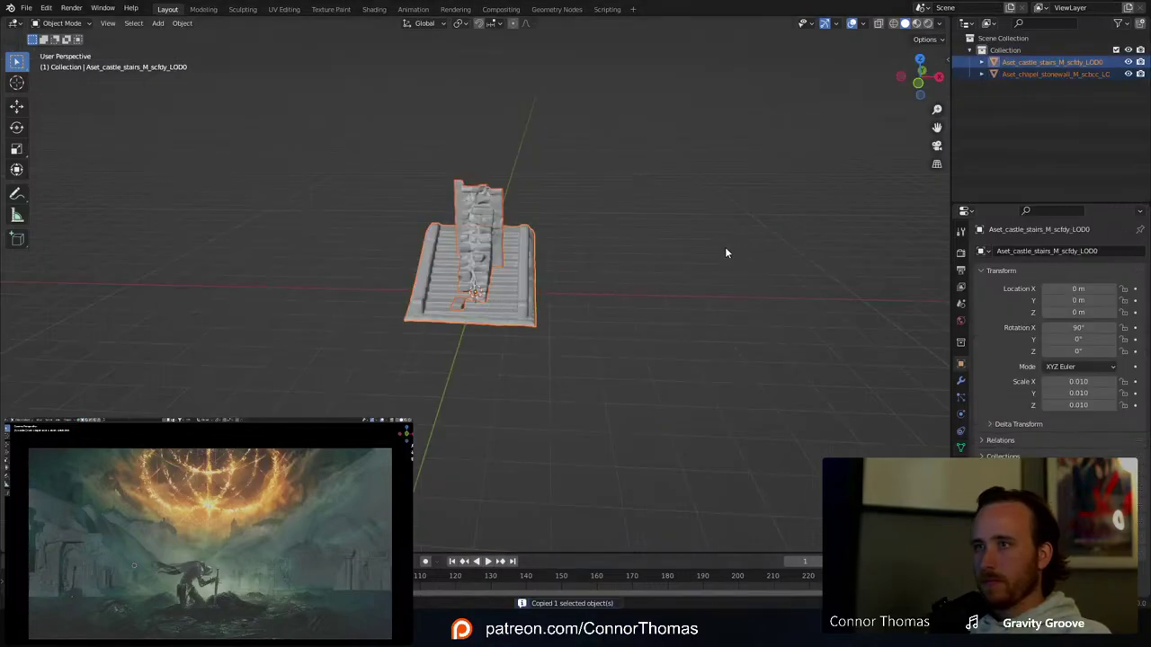
key("x")
left_click(675, 248)
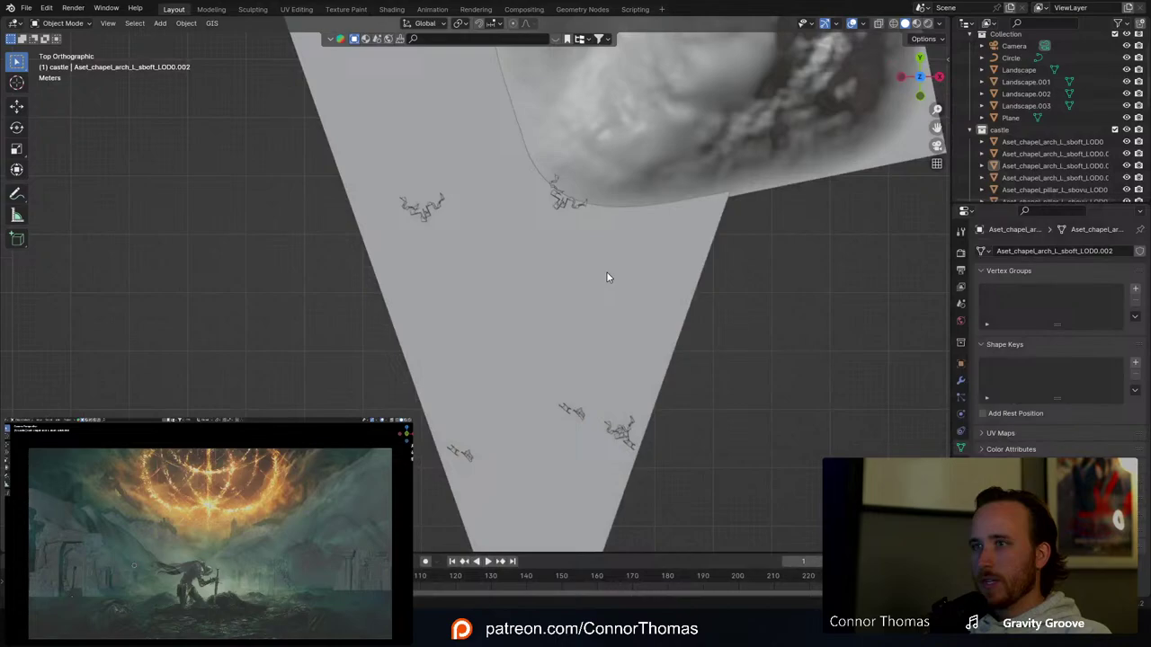
Step: Paste the castle stairs into the castle collection of the mountain scene
scroll(607, 273, "down", 2)
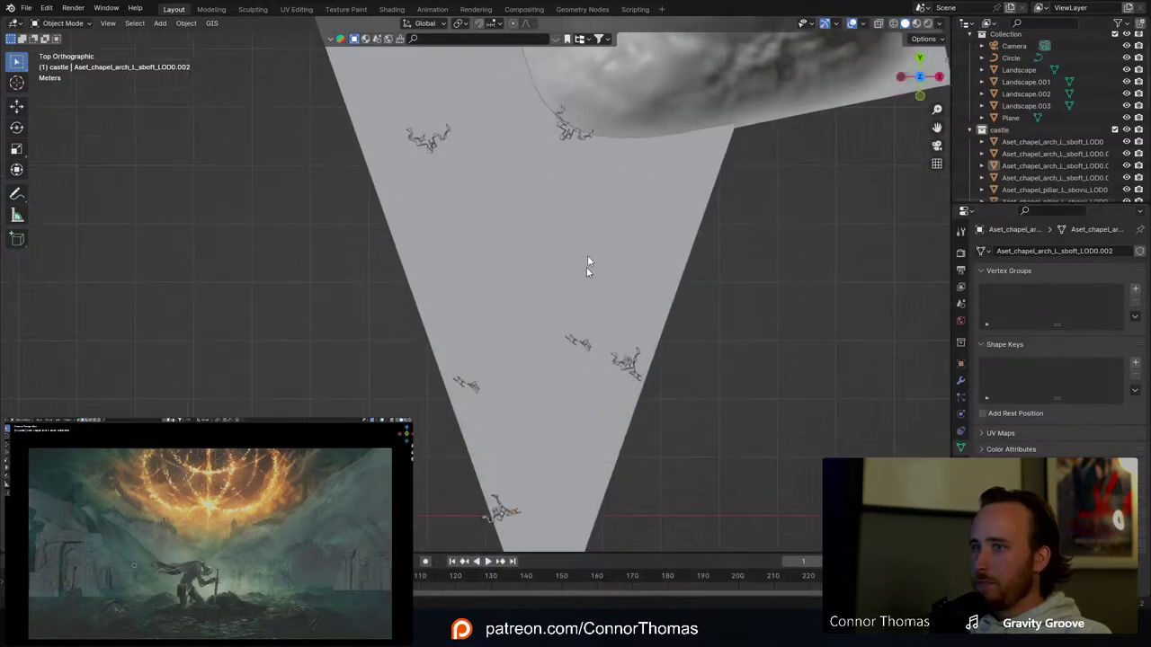
key("ctrl+v")
left_click(551, 477)
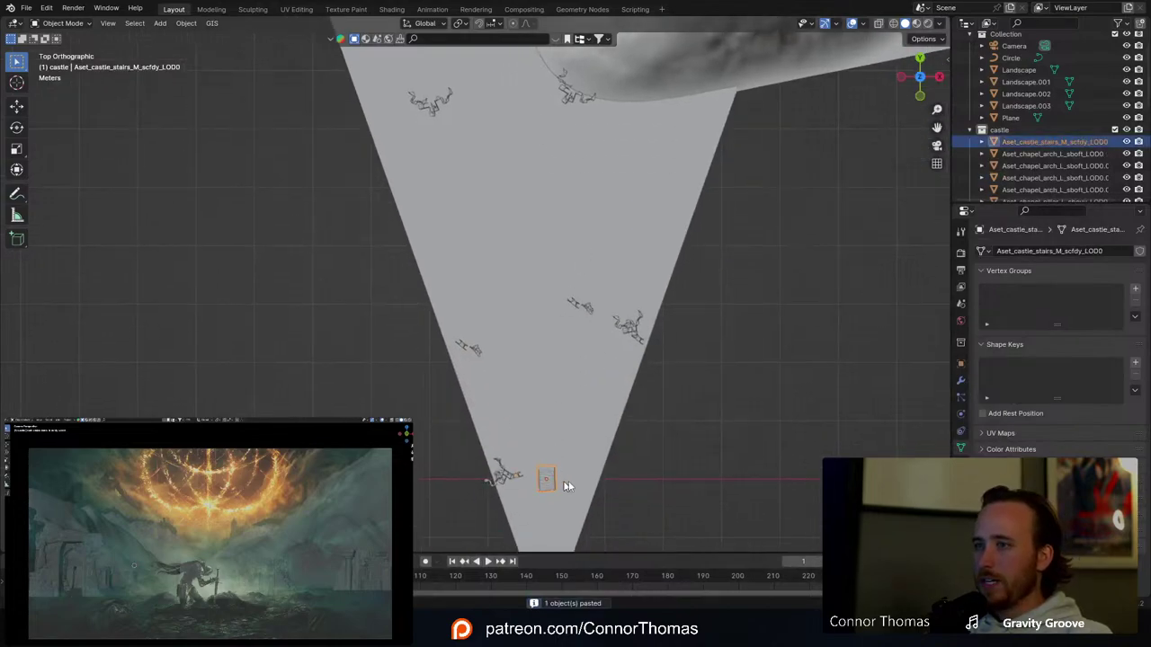
Step: Move the castle stairs to the foot of the right mountain beside the ruin cluster and rotate them to lead up its slope
key("g")
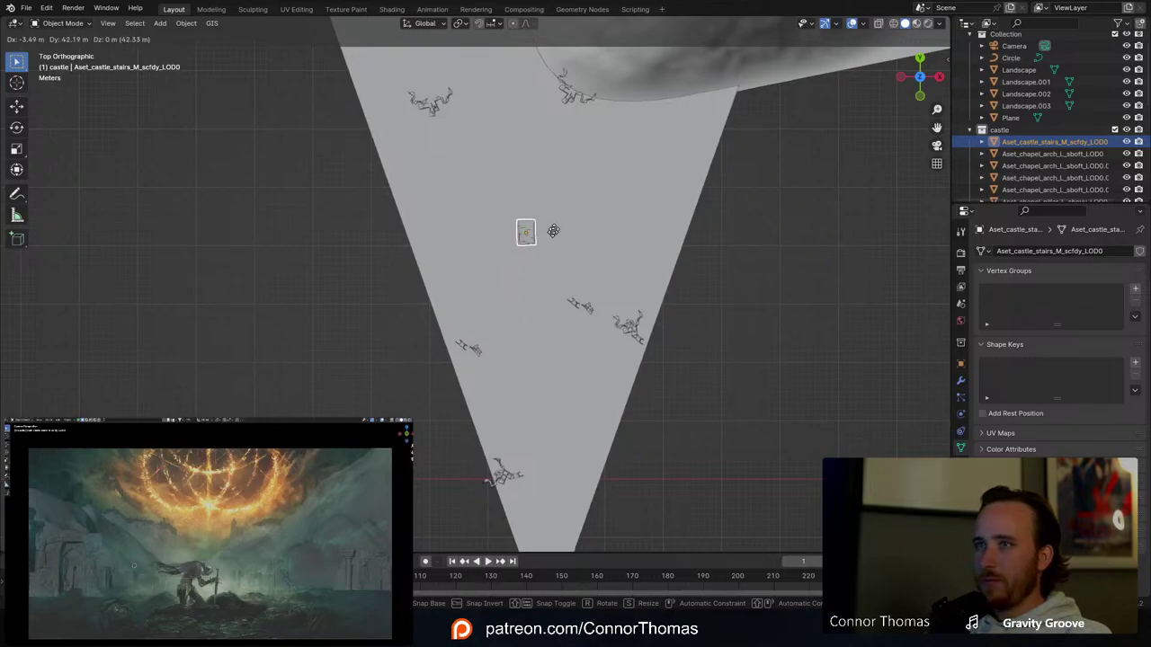
left_click(572, 199)
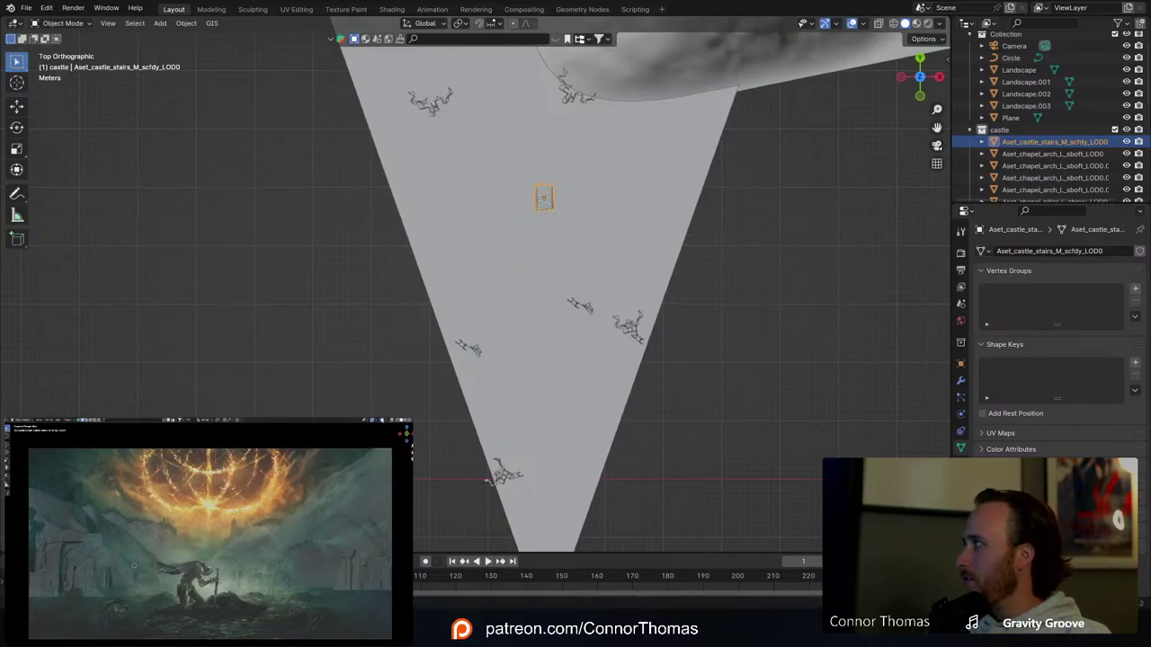
middle_click_drag(573, 211, 555, 283, "shift")
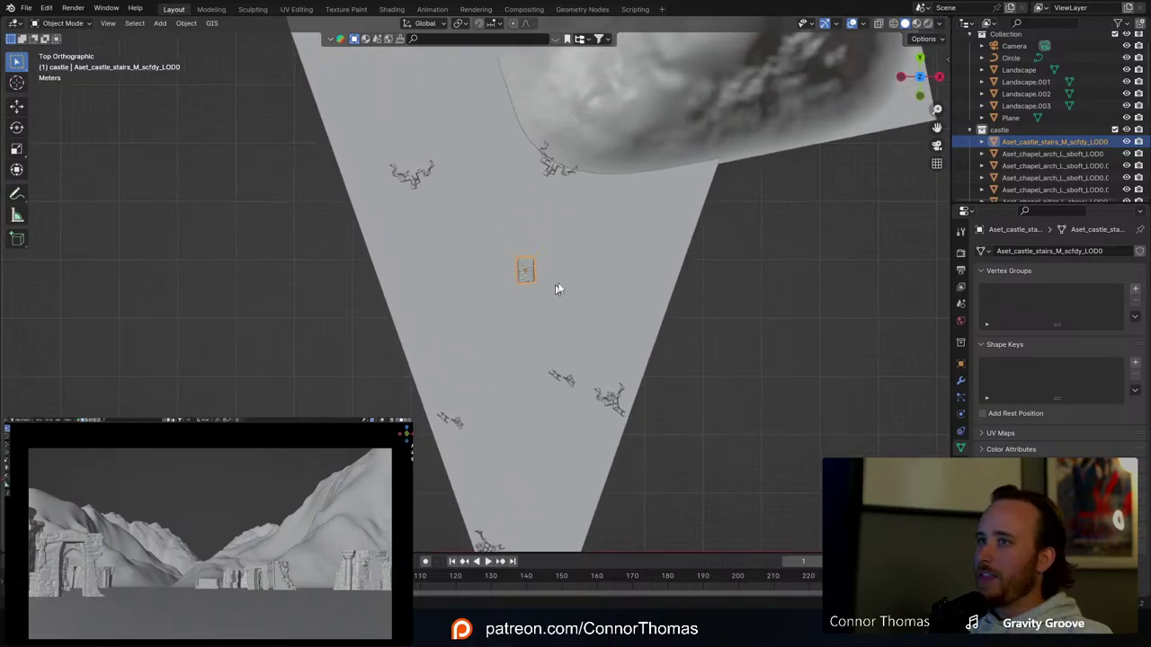
key("g")
left_click(581, 102)
key("r")
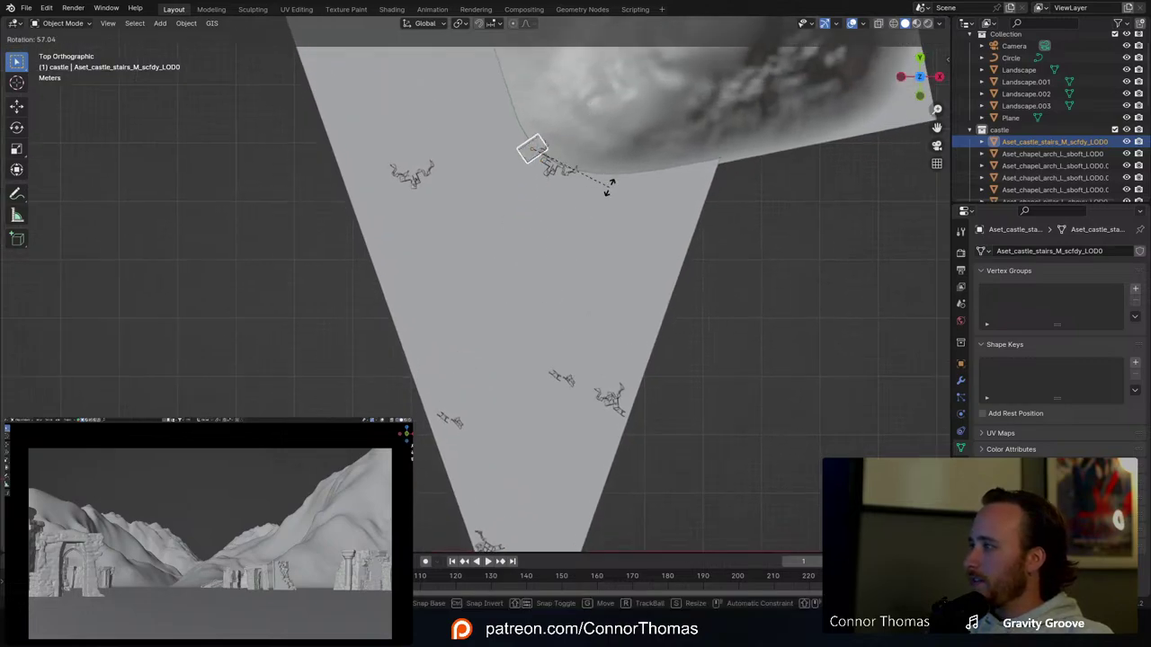
left_click(608, 177)
key("g")
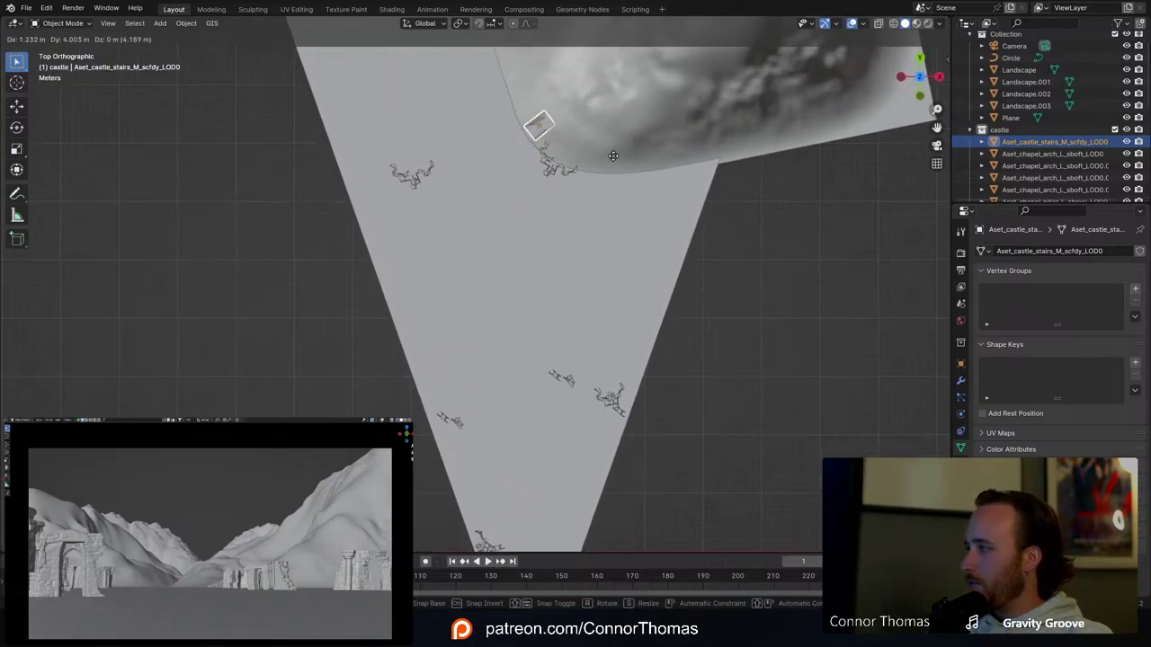
left_click(611, 160)
Step: Duplicate the castle stairs and shift the copy along the Z axis above the first flight
left_click(581, 191)
middle_click_drag(581, 192, 603, 244, "shift")
left_click(597, 221)
key("KP_Decimal")
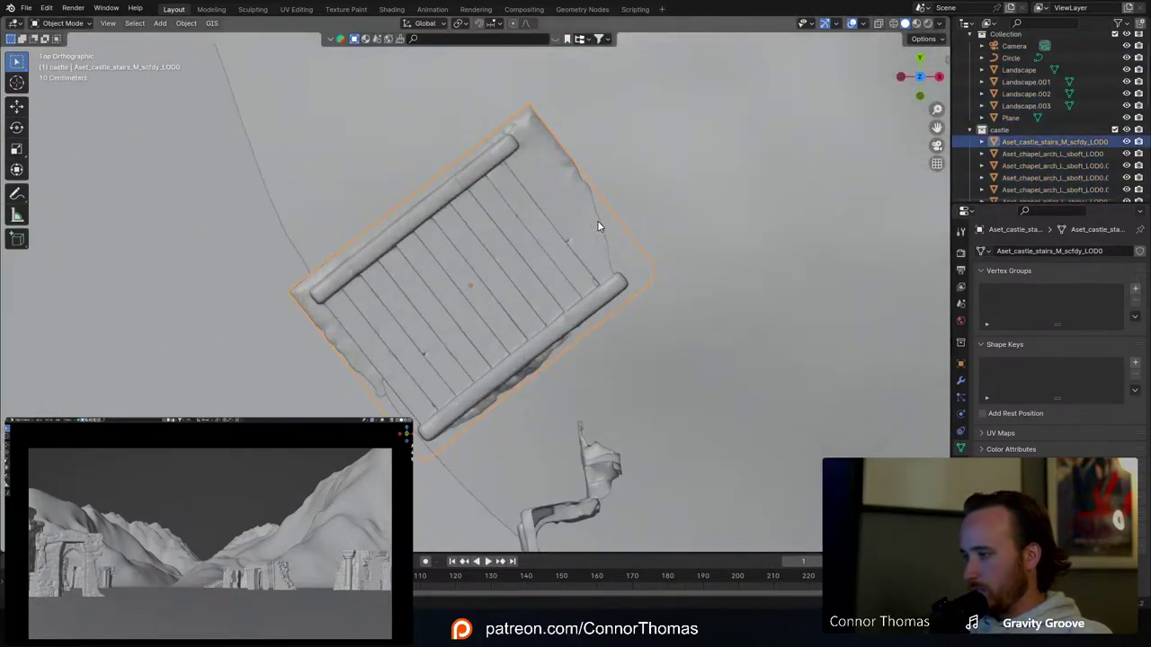
middle_click_drag(653, 351, 678, 141)
key("alt+a")
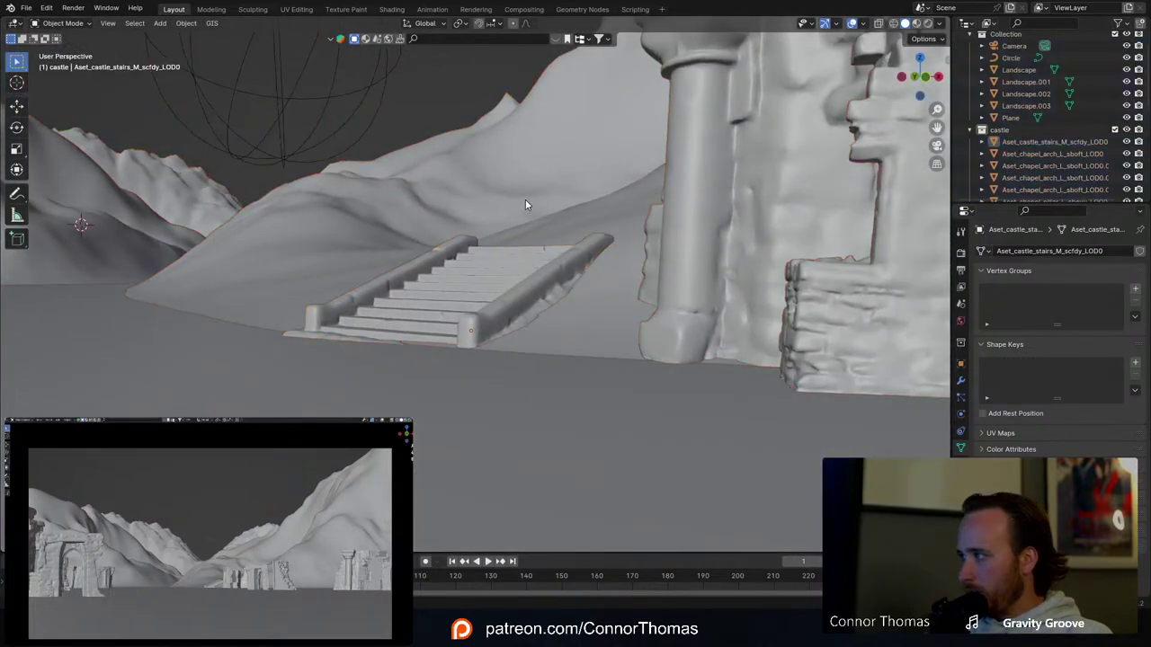
left_click(486, 334)
middle_click_drag(531, 211, 510, 319)
key("shift+d")
key("z")
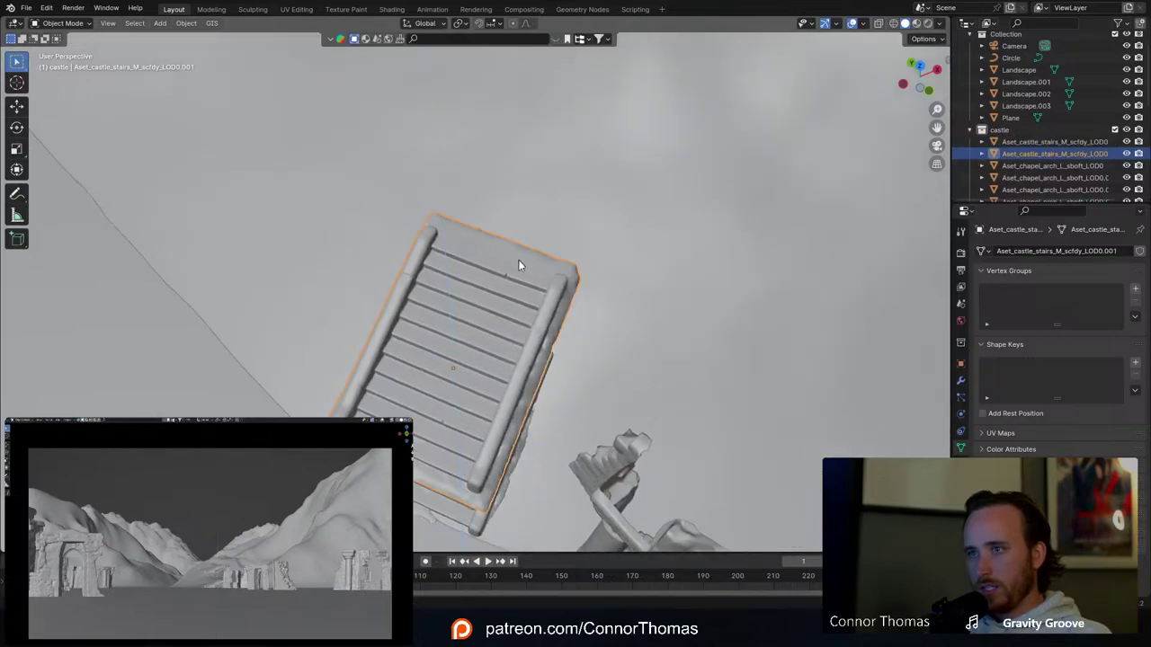
left_click(584, 198)
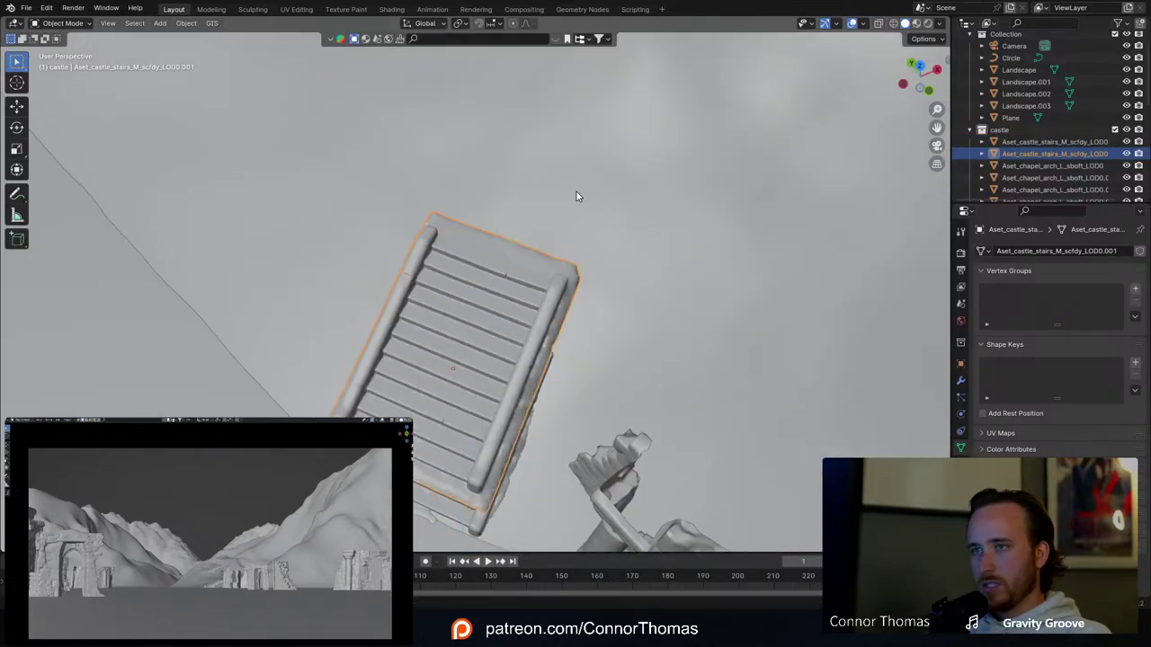
Step: Position the duplicated stairs at the upper end of the first flight so they continue up the mountain slope
key("g")
left_click(471, 367)
middle_click_drag(470, 367, 599, 292)
key("g")
key("z")
left_click(515, 397)
key("g")
left_click(576, 323)
Step: Rotate the upper stairs about -21° around Z and adjust their height to join the lower flight
key("r")
key("z")
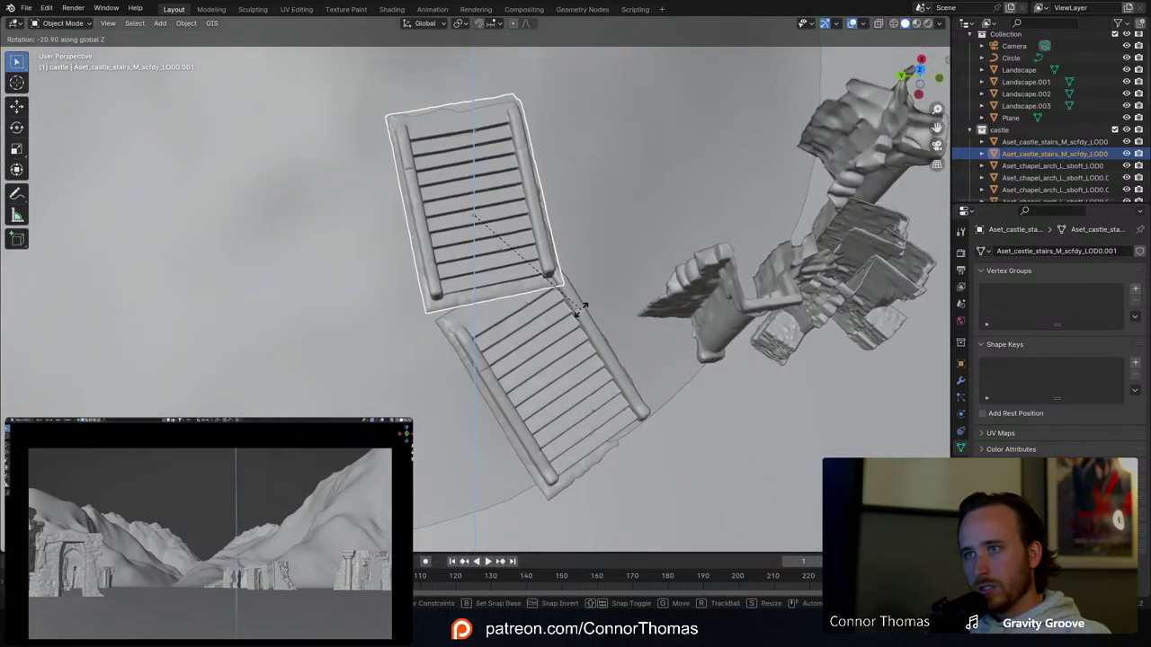
left_click(580, 305)
middle_click_drag(550, 217, 572, 342)
key("g")
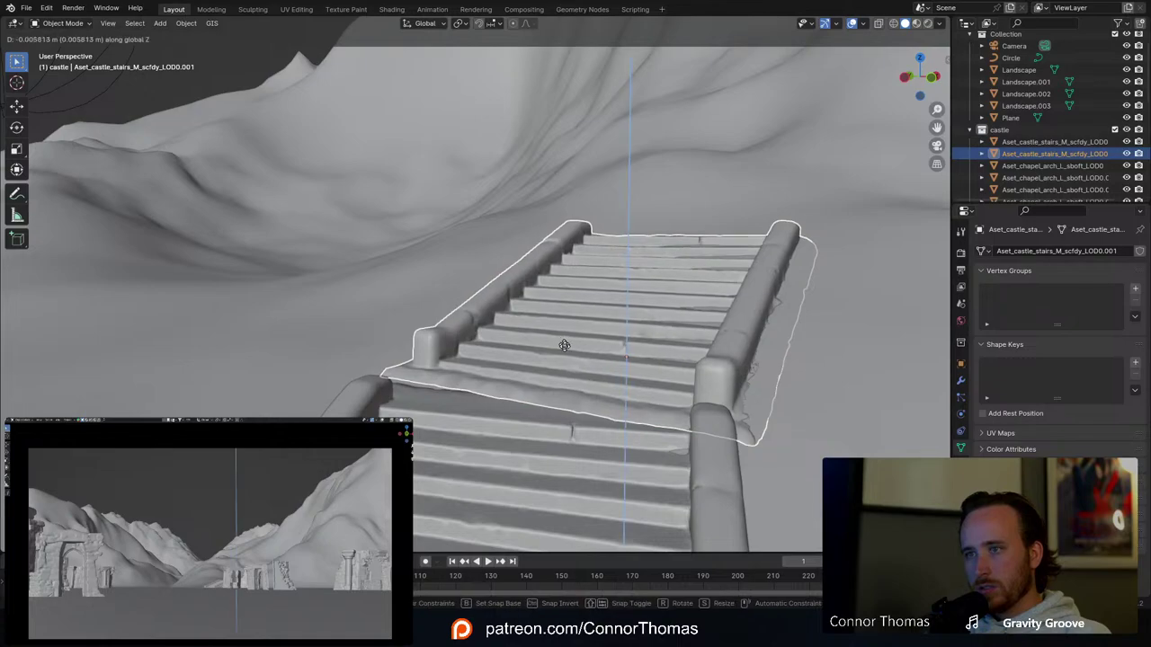
left_click(571, 381)
key("alt+a")
Step: Examine the two-flight staircase beside the ruins, and compare the layout with the reference artwork through the camera
scroll(567, 396, "down", 10)
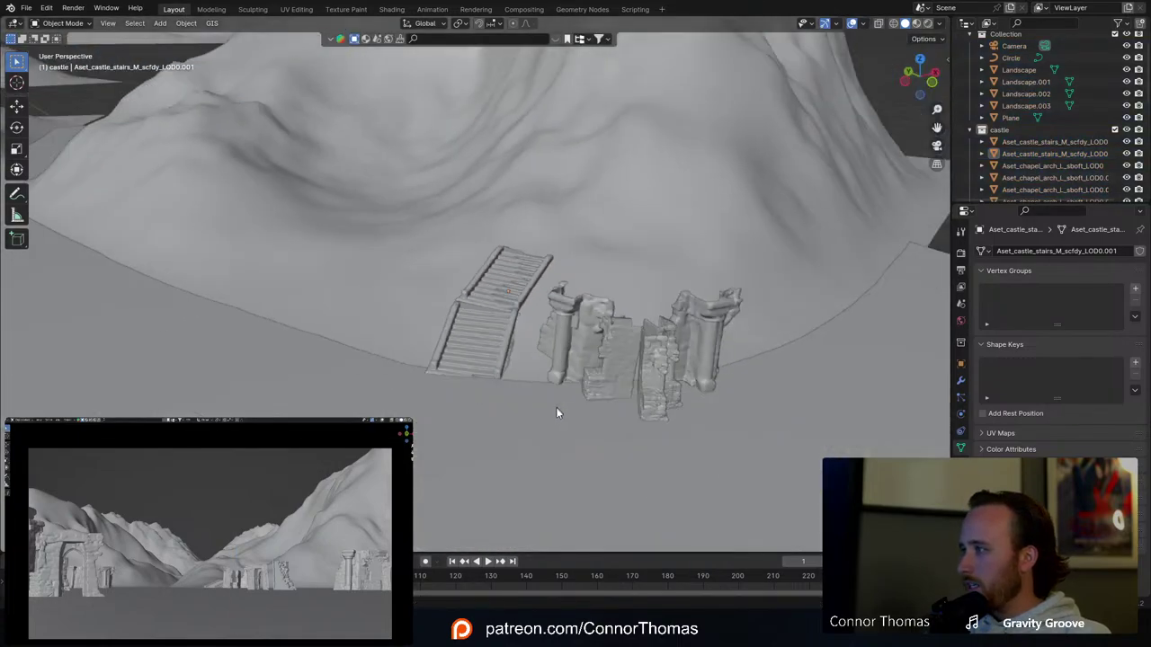
scroll(560, 414, "down", 5)
middle_click_drag(557, 423, 630, 315, "shift")
middle_click_drag(588, 376, 565, 303, "shift")
key("KP_0")
scroll(537, 308, "down", 1)
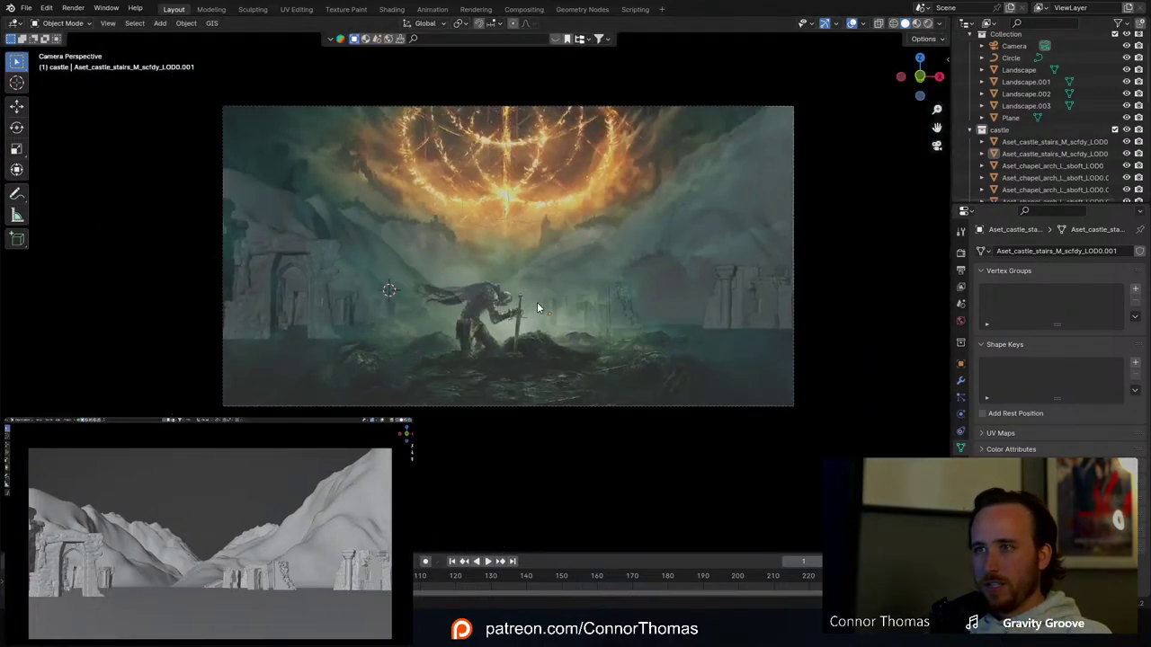
scroll(537, 307, "up", 1)
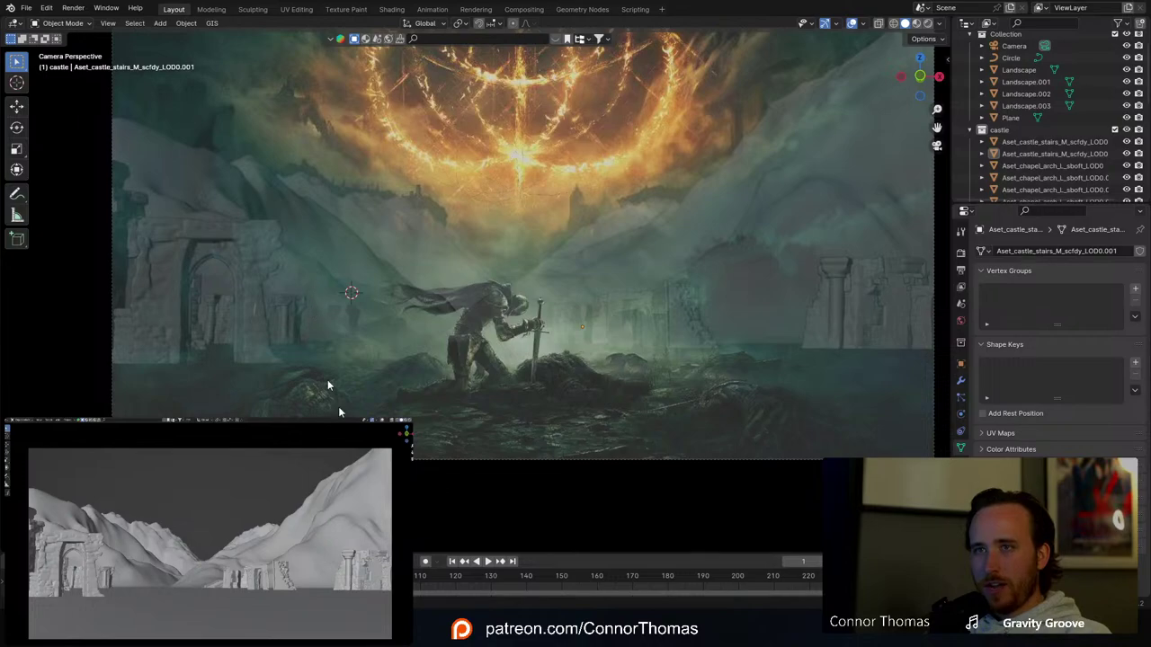
Step: Switch to Quixel Bridge and export the Chapel Piscine asset at 2K resolution to Blender
mouse_move(656, 630)
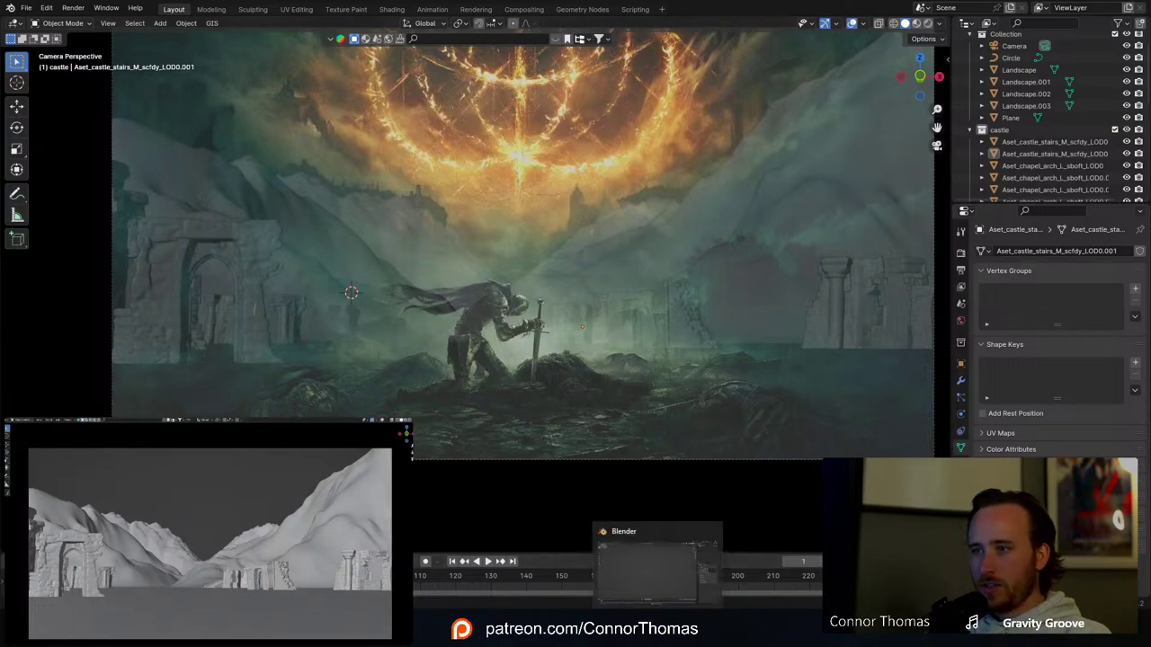
left_click(647, 567)
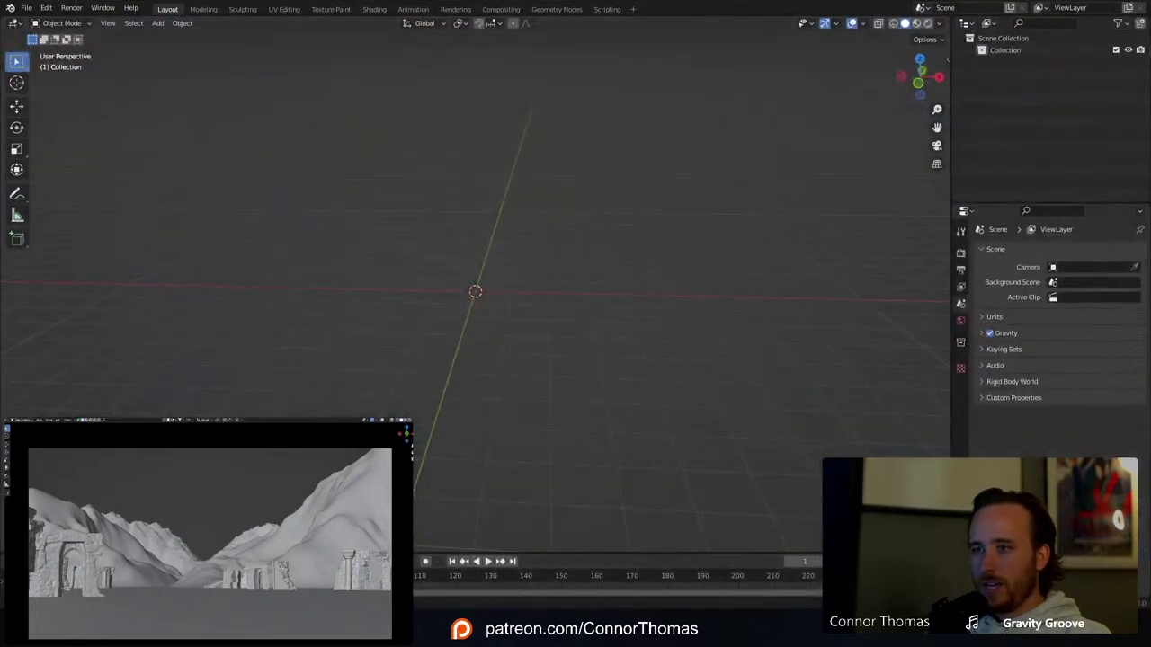
left_click(656, 630)
left_click(664, 630)
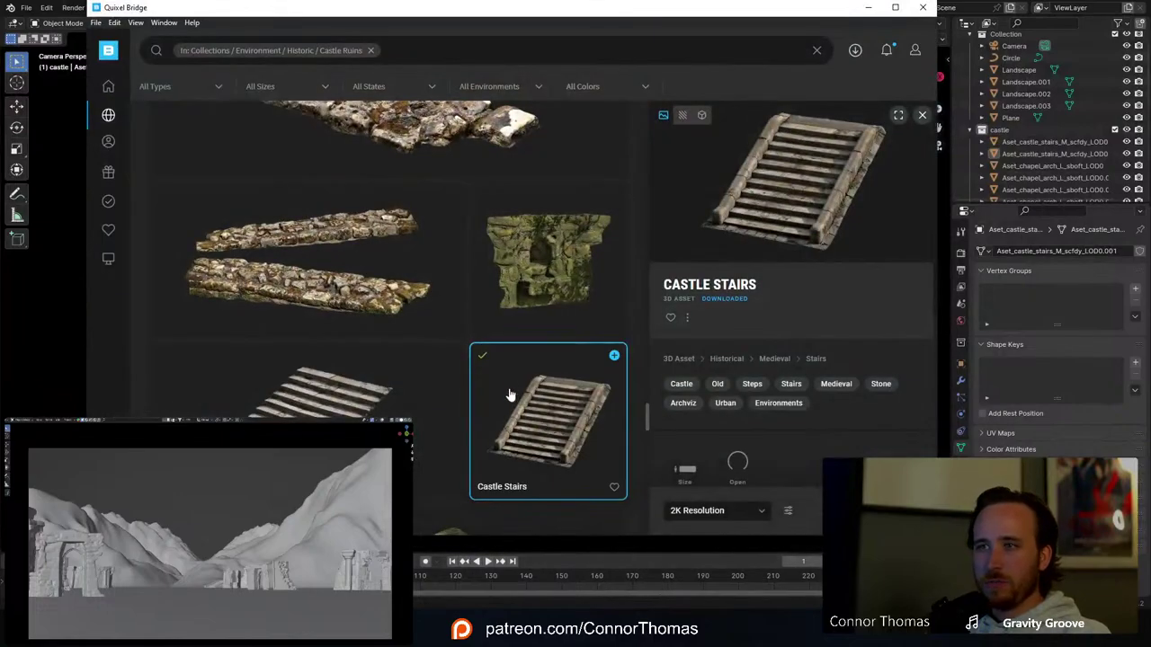
left_click(529, 259)
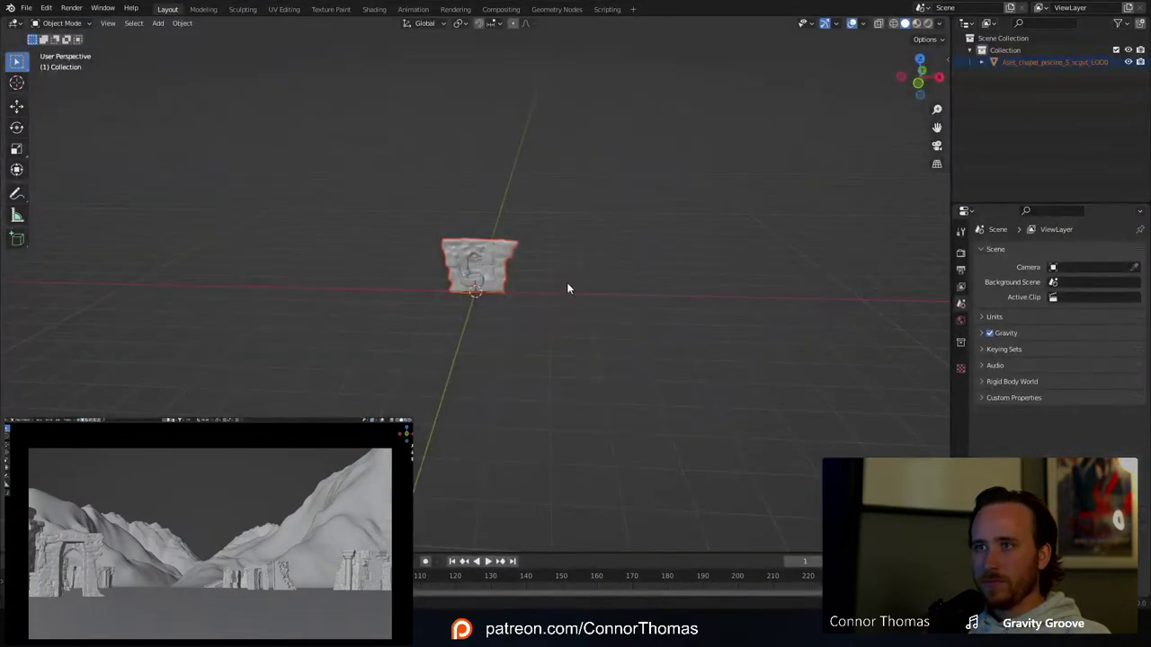
Step: Copy the imported chapel piscine and delete it from the import scene
left_click(492, 268)
key("ctrl+c")
key("x")
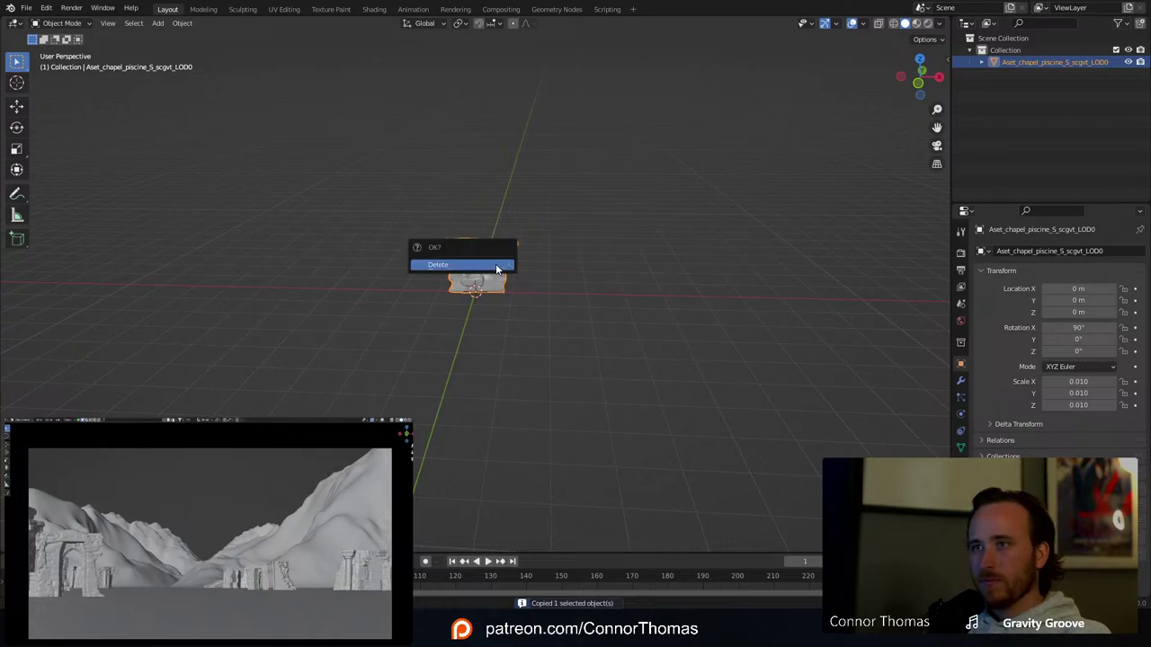
left_click(498, 265)
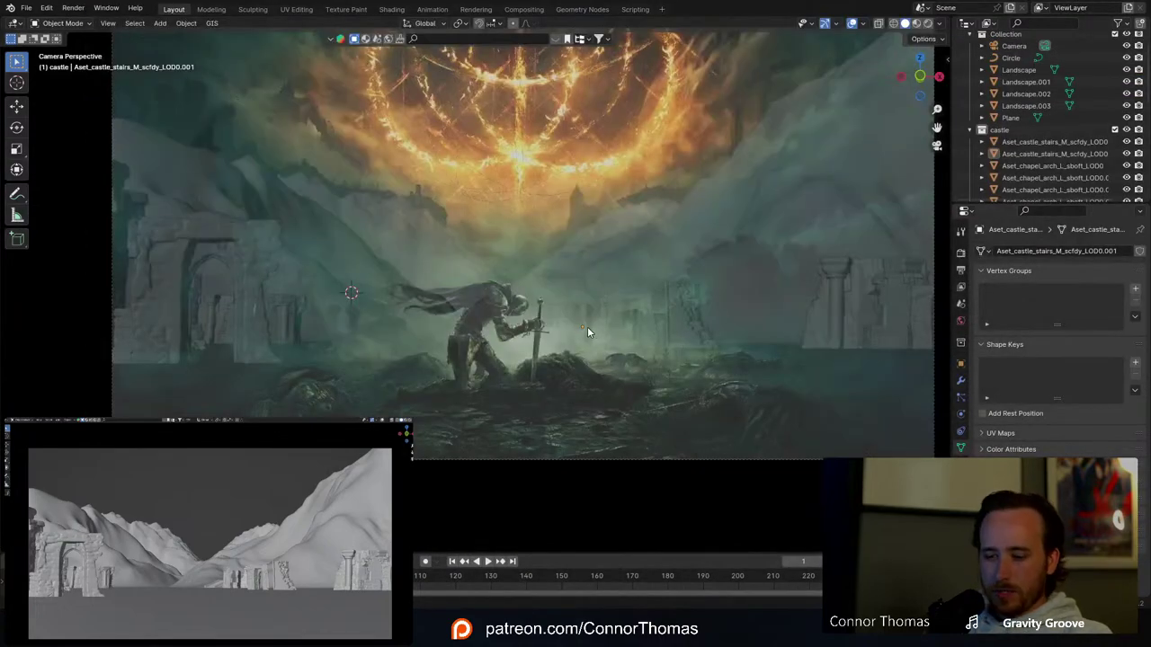
Step: Paste the chapel piscine into the mountain scene and move it to the foot of the right mountain beside the stairs
key("ctrl+v")
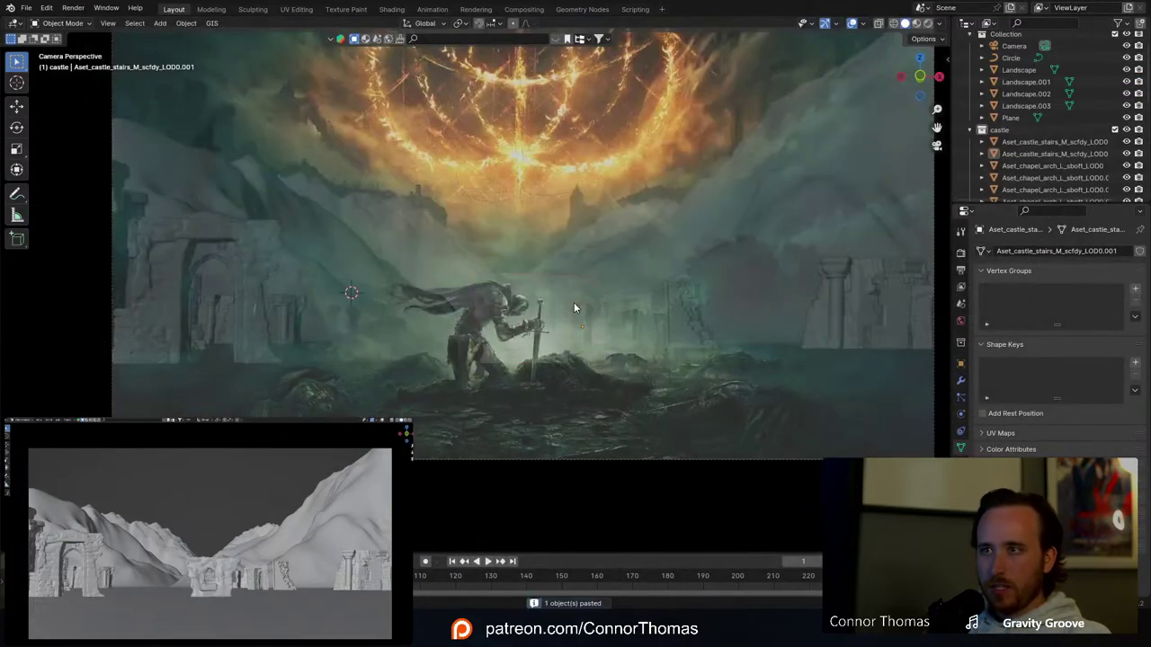
middle_click_drag(574, 302, 567, 381)
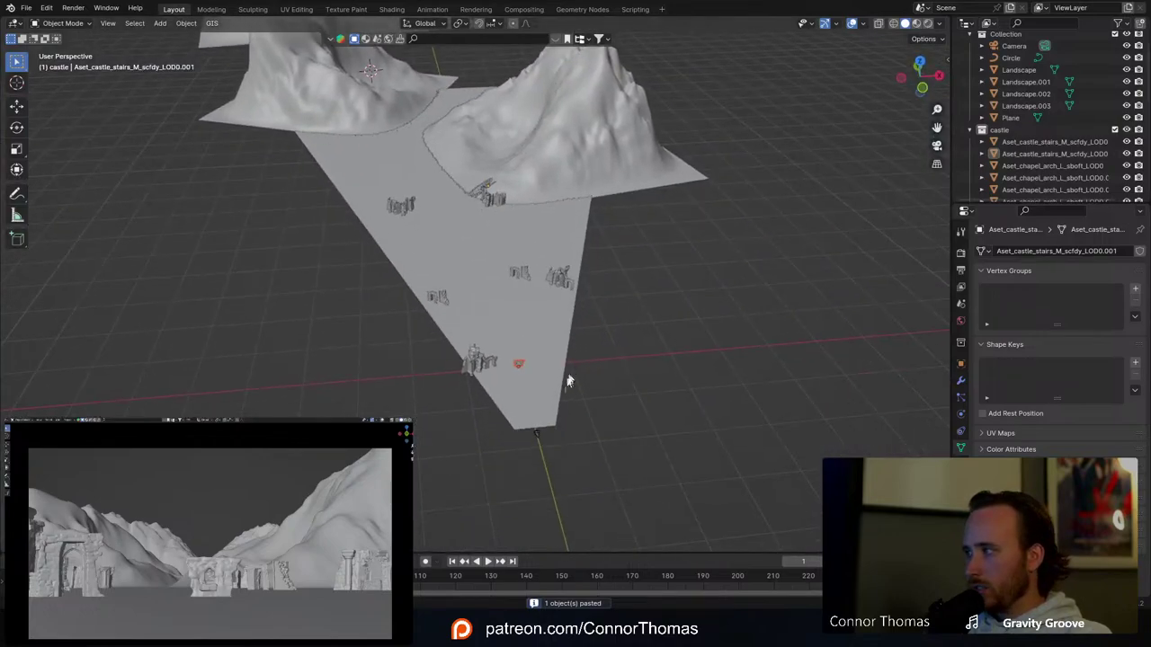
left_click(525, 364)
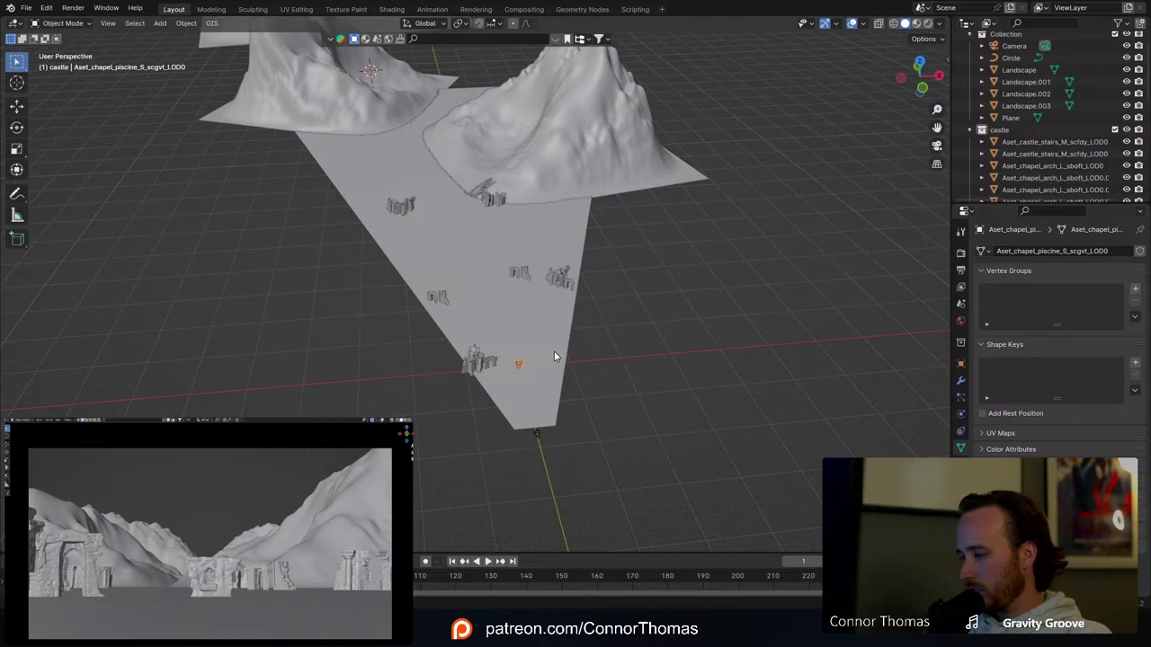
key("KP_7")
key("g")
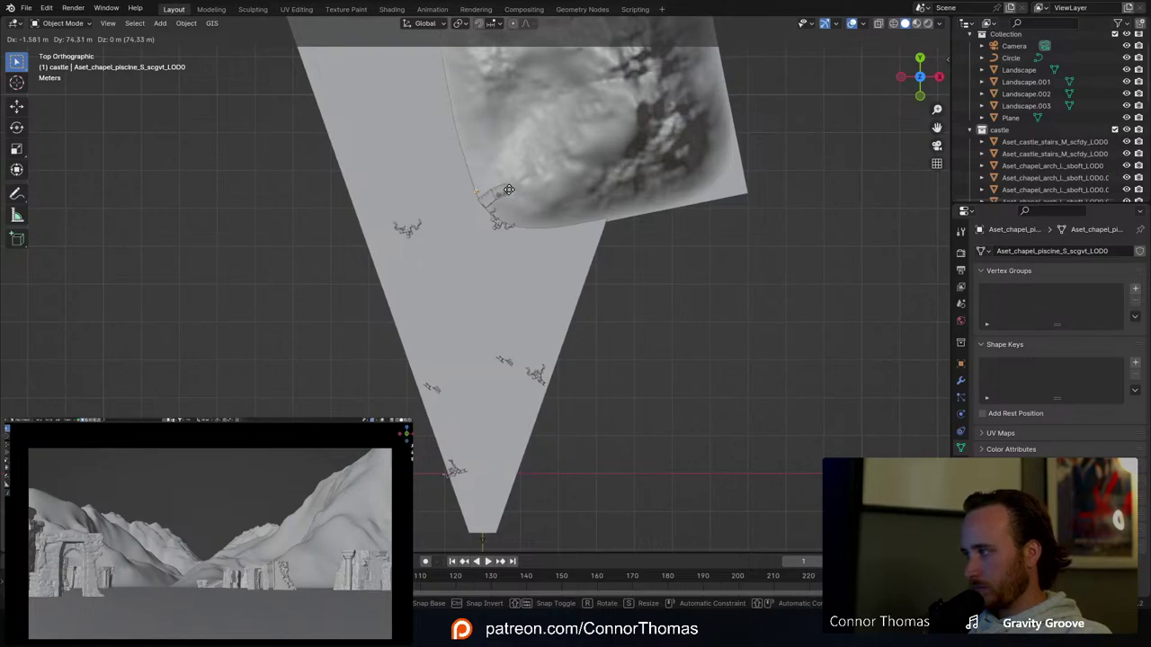
left_click(509, 191)
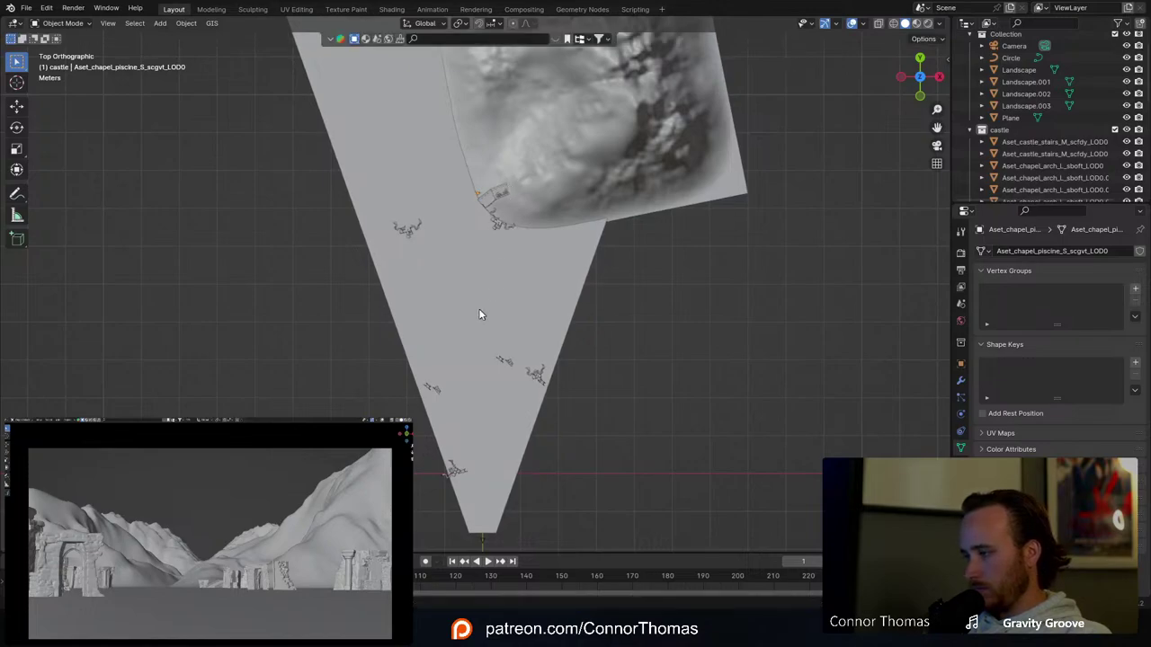
Step: Clear the object selection and save the mountain scene file
middle_click_drag(479, 247, 458, 323, "shift")
key("a")
key("alt+a")
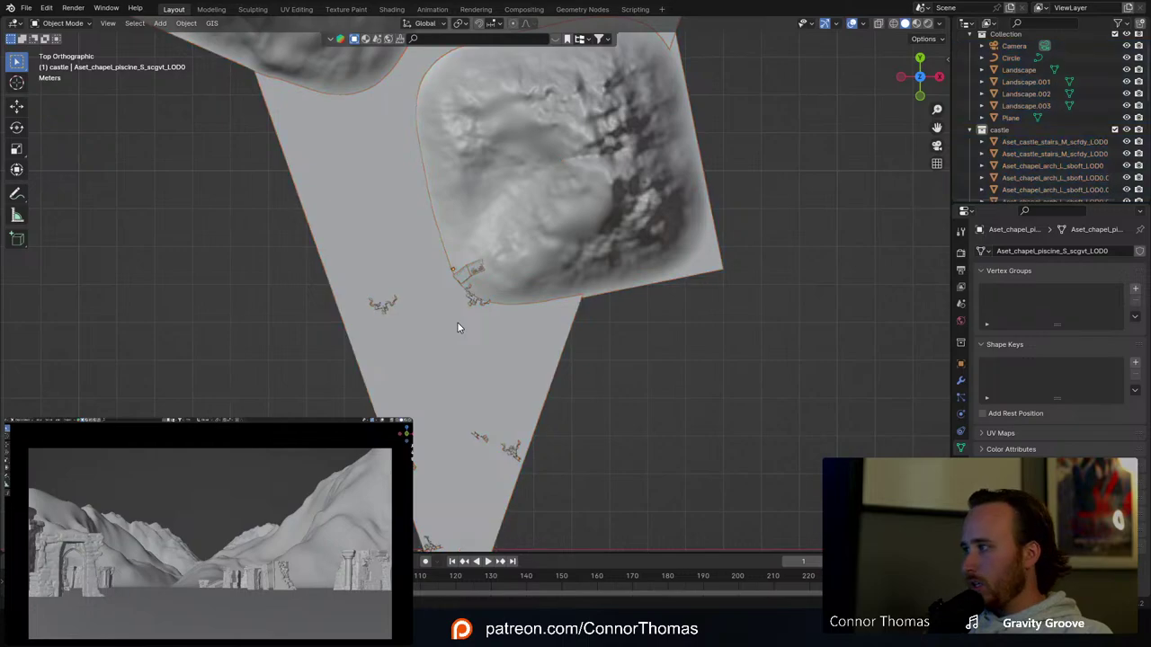
key("ctrl+s")
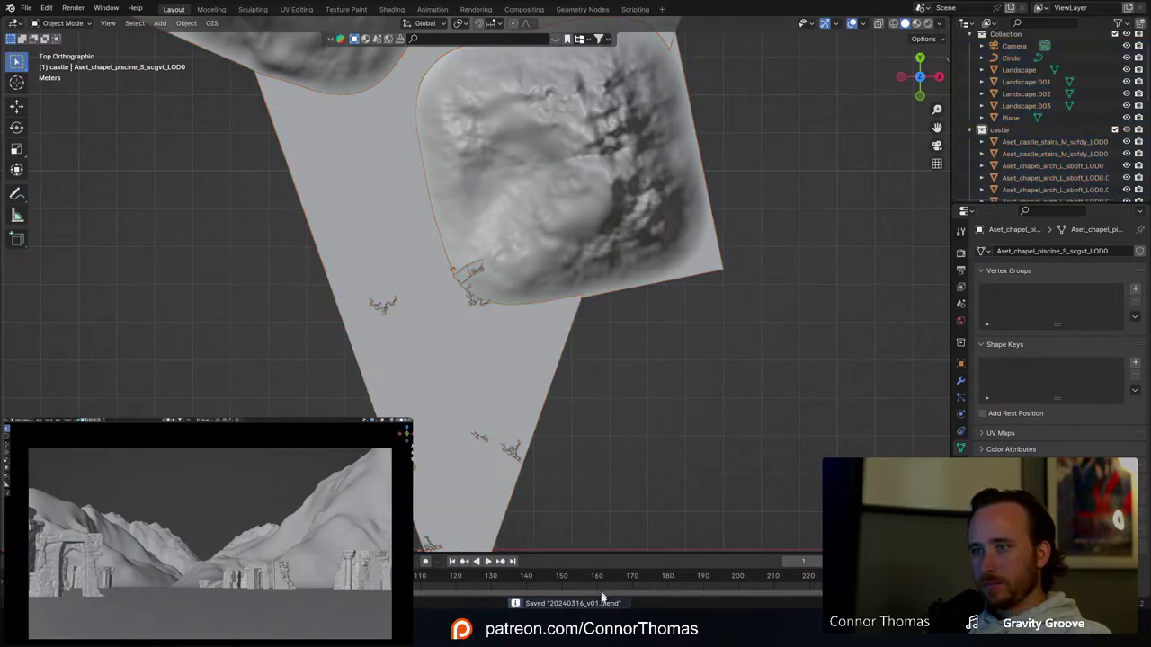
Step: Switch to Quixel Bridge and export the mossy low Castle Wall asset at 2K resolution to Blender
key("alt+Tab")
scroll(477, 311, "up", 2)
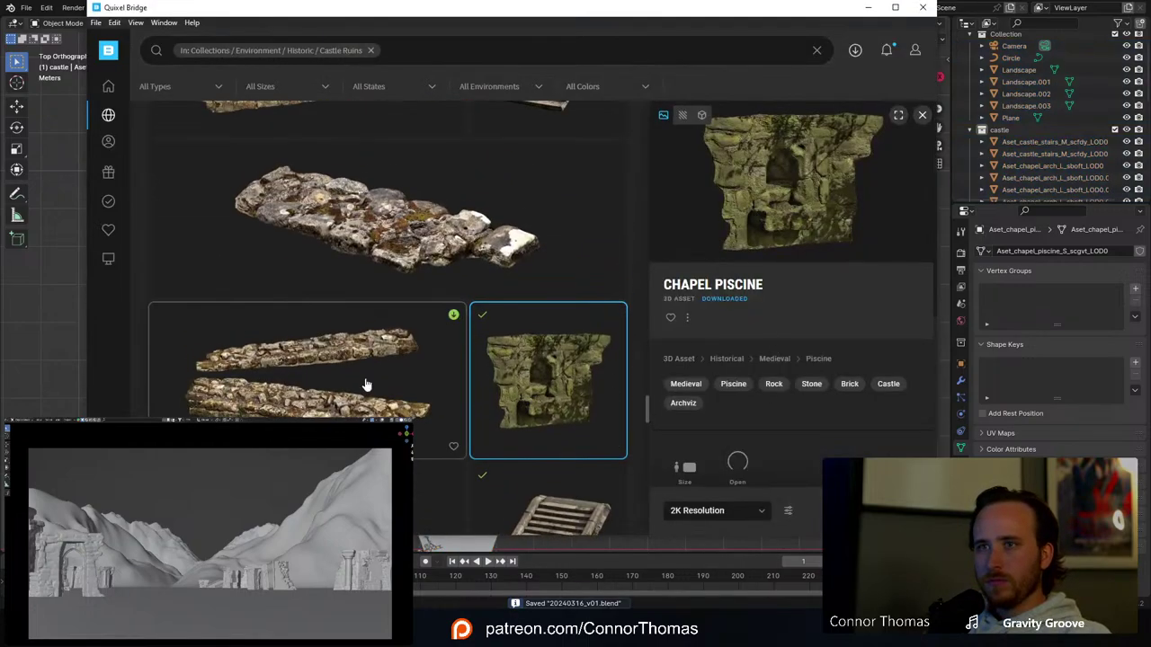
left_click(366, 384)
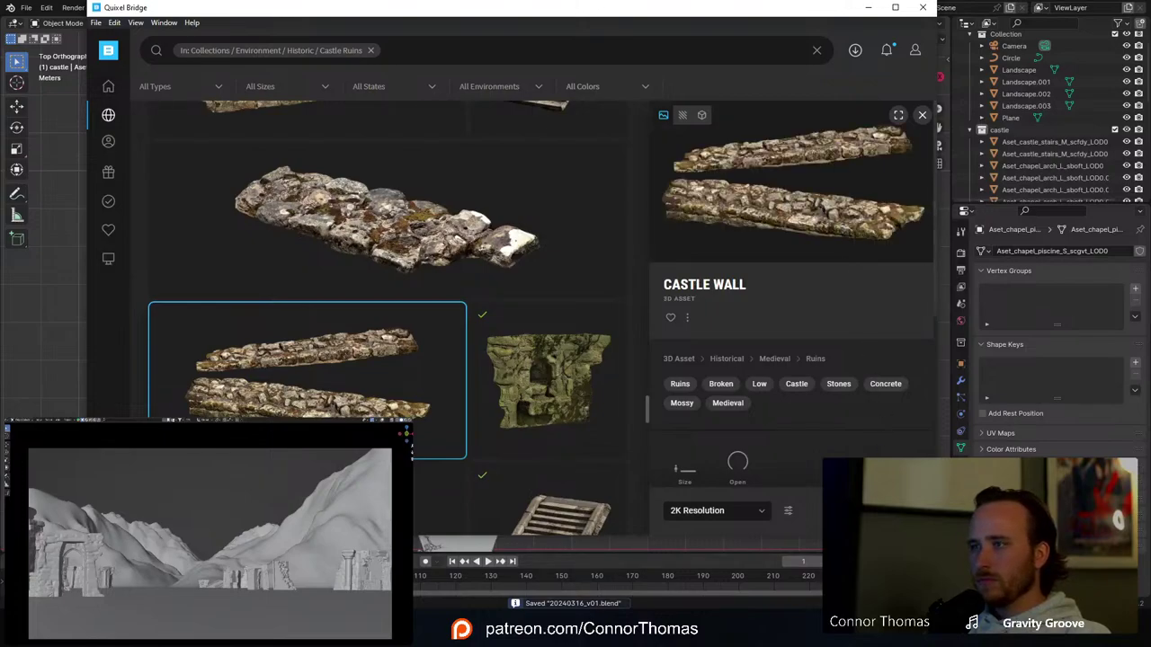
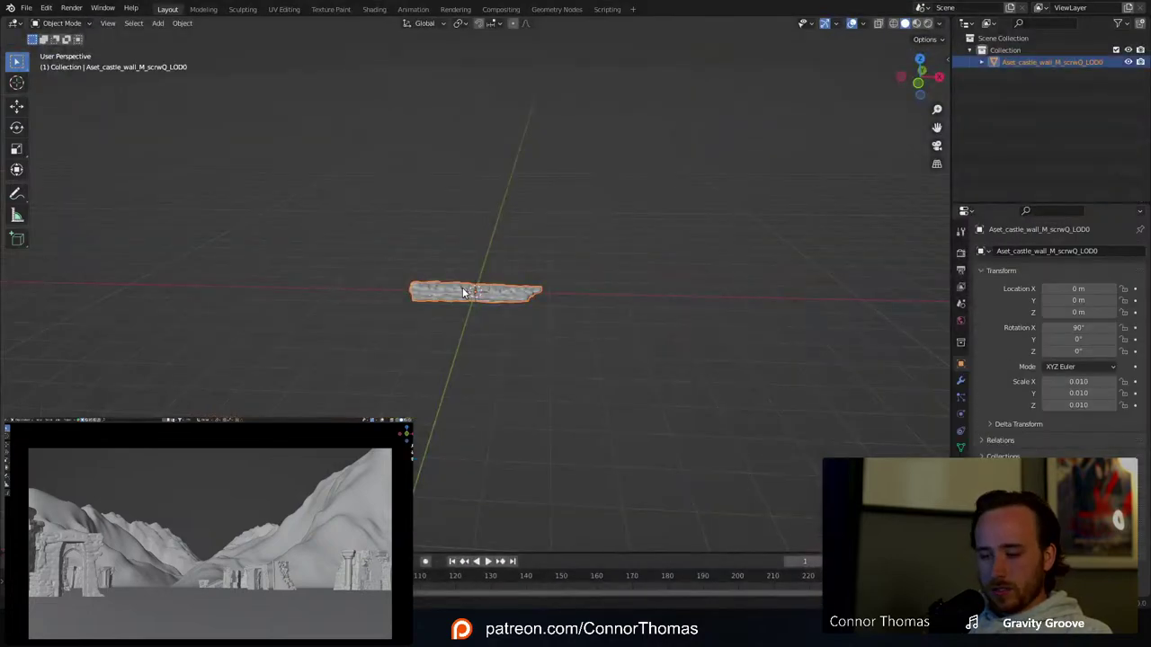
Step: Copy the imported castle wall and paste it into the castle collection of the mountain scene
key("ctrl+c")
left_click(580, 566)
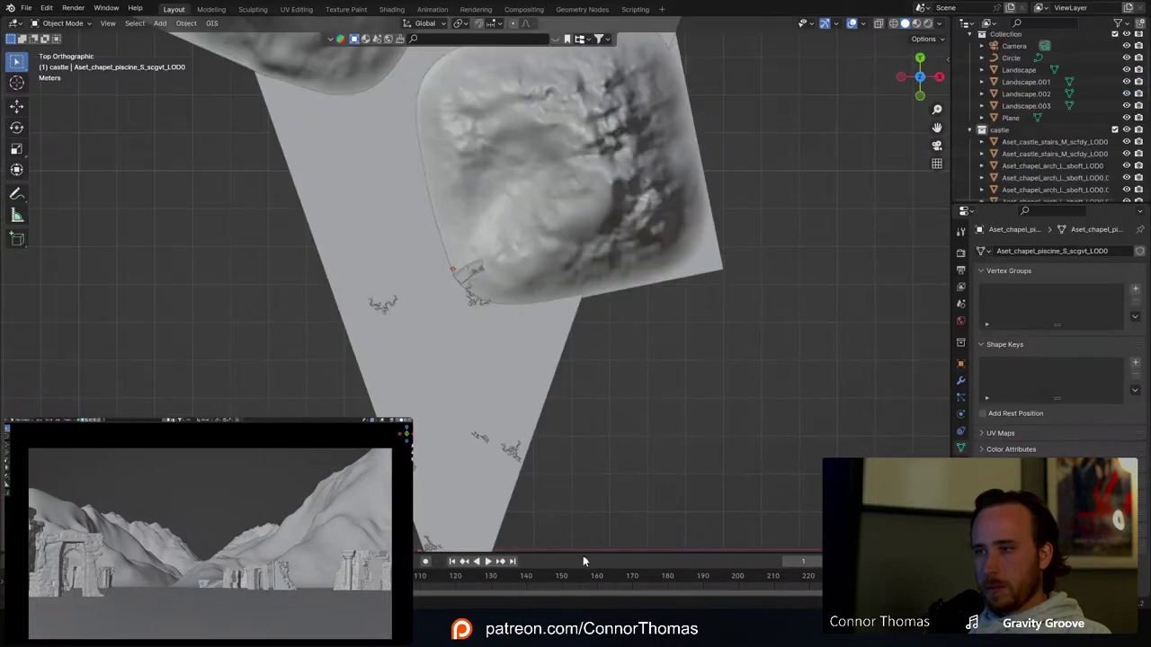
key("ctrl+v")
Step: Move the pasted castle wall to the foreground in front of the camera, rotate it about 46°, and shift it slightly left
middle_click_drag(480, 344, 493, 193, "shift")
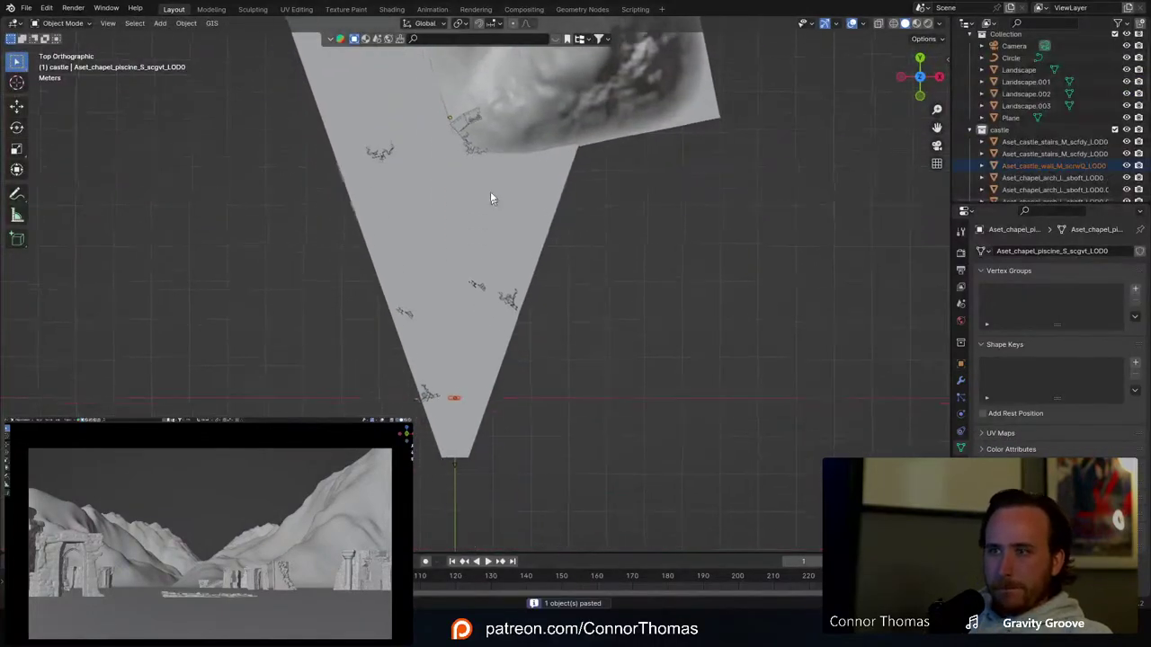
left_click(454, 398)
key("g")
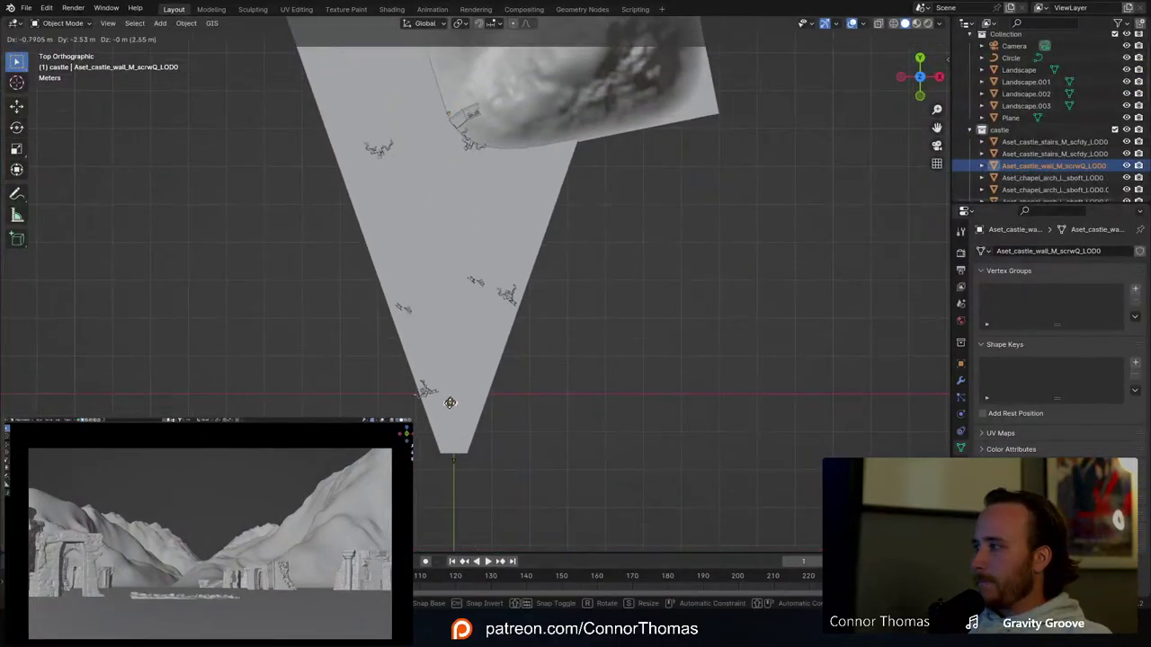
left_click(450, 449)
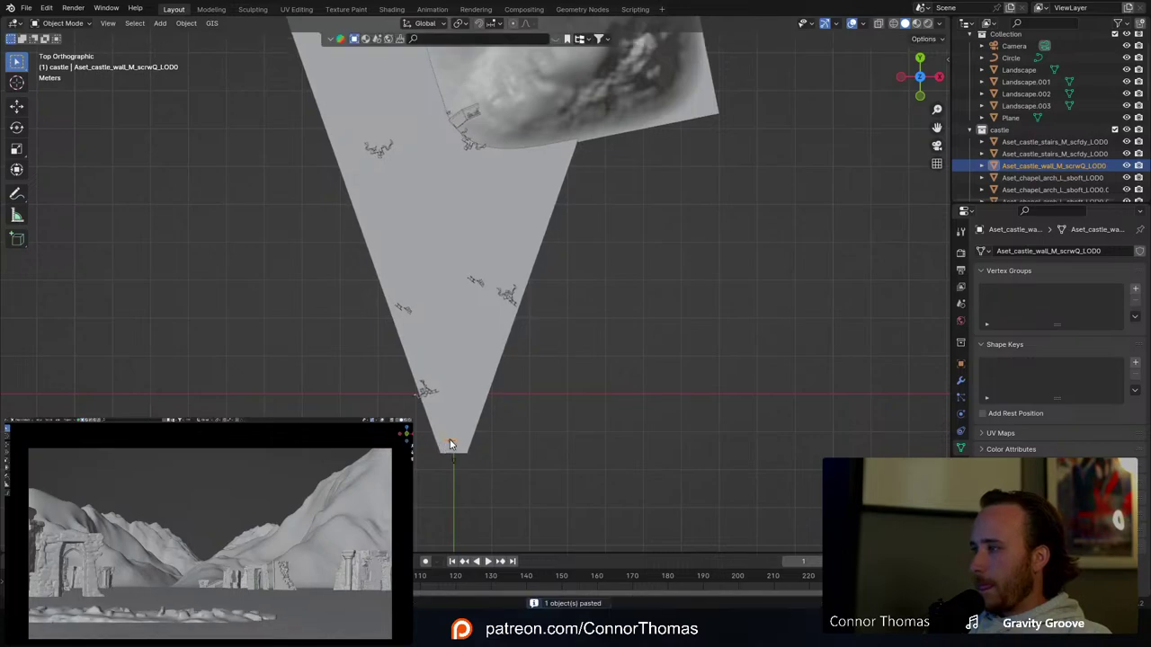
key("r")
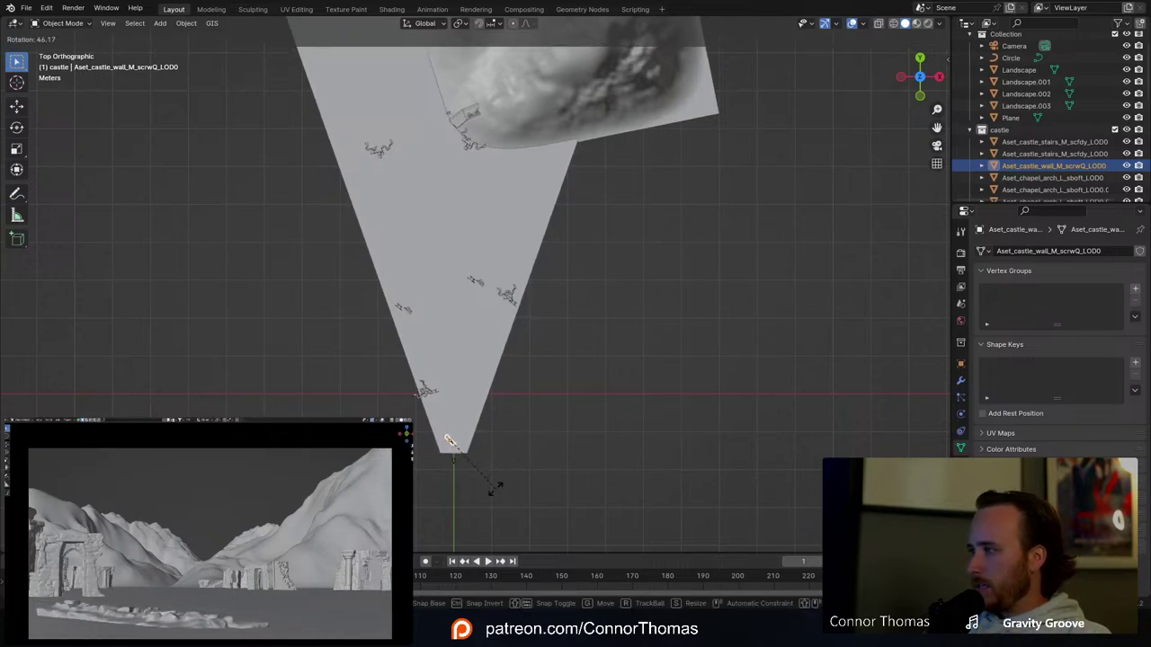
left_click(497, 486)
key("g")
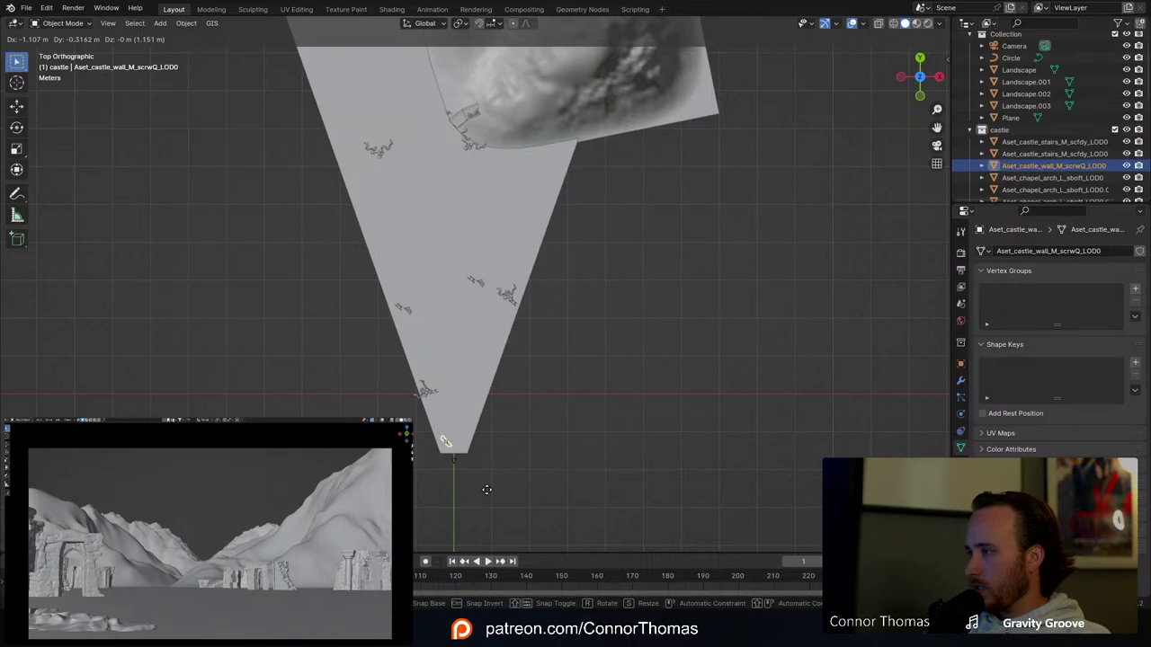
left_click(487, 493)
Step: Duplicate the castle wall three times: right of the valley centre, near its left edge, and at the left foreground ruin cluster
key("shift+d")
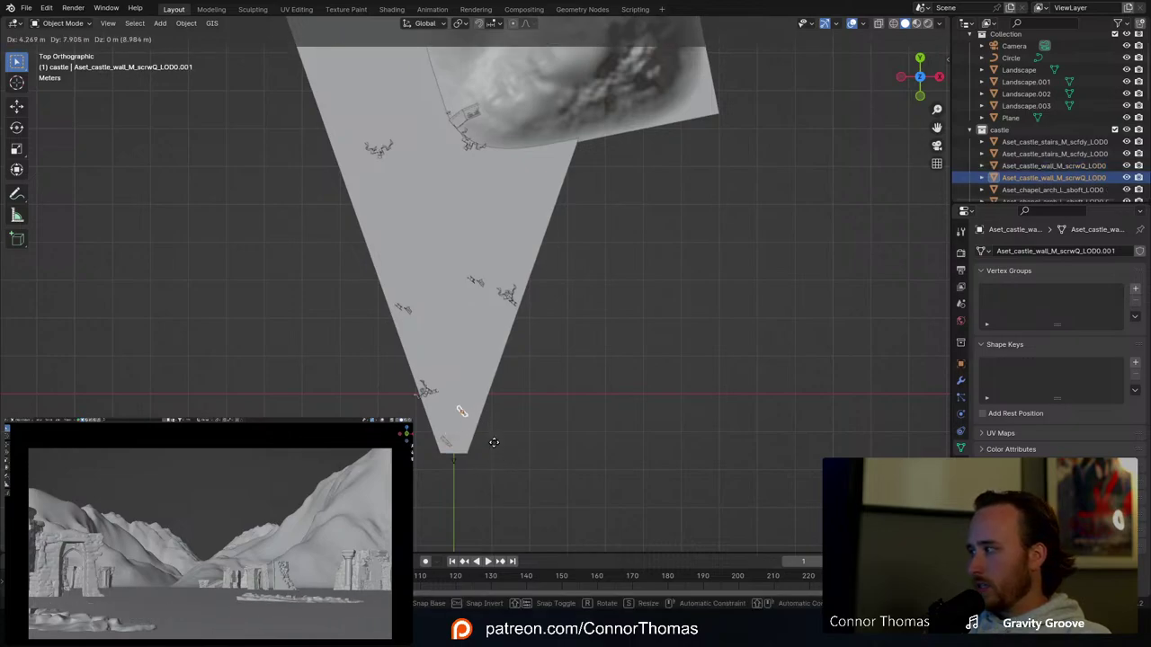
left_click(510, 387)
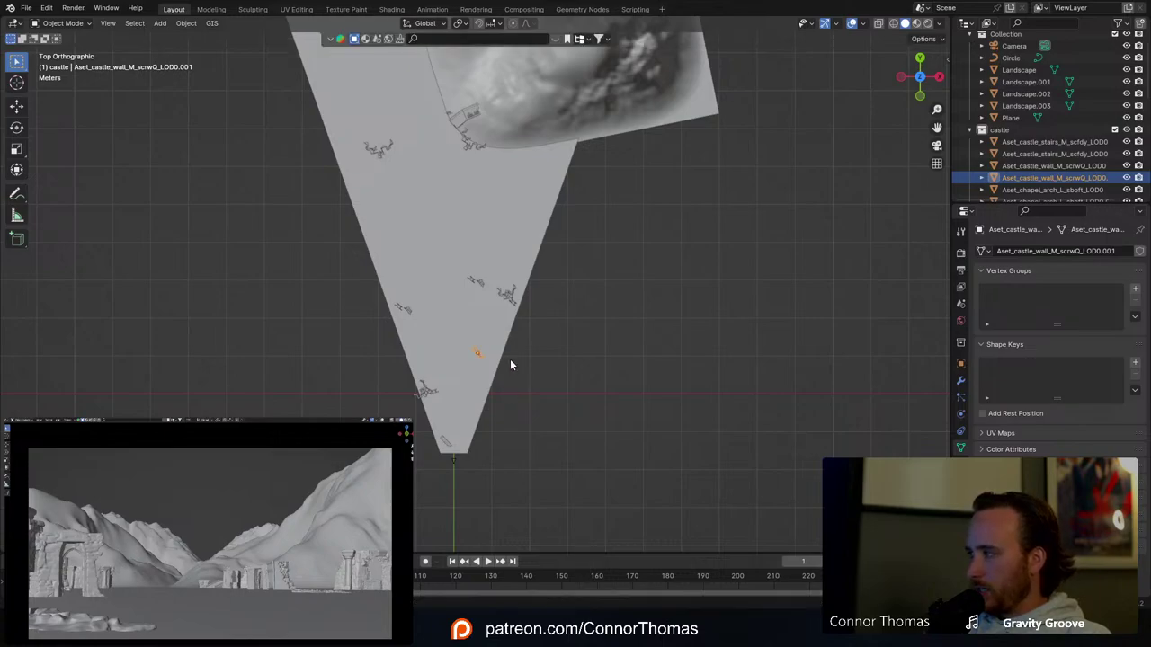
left_click_drag(482, 332, 462, 338)
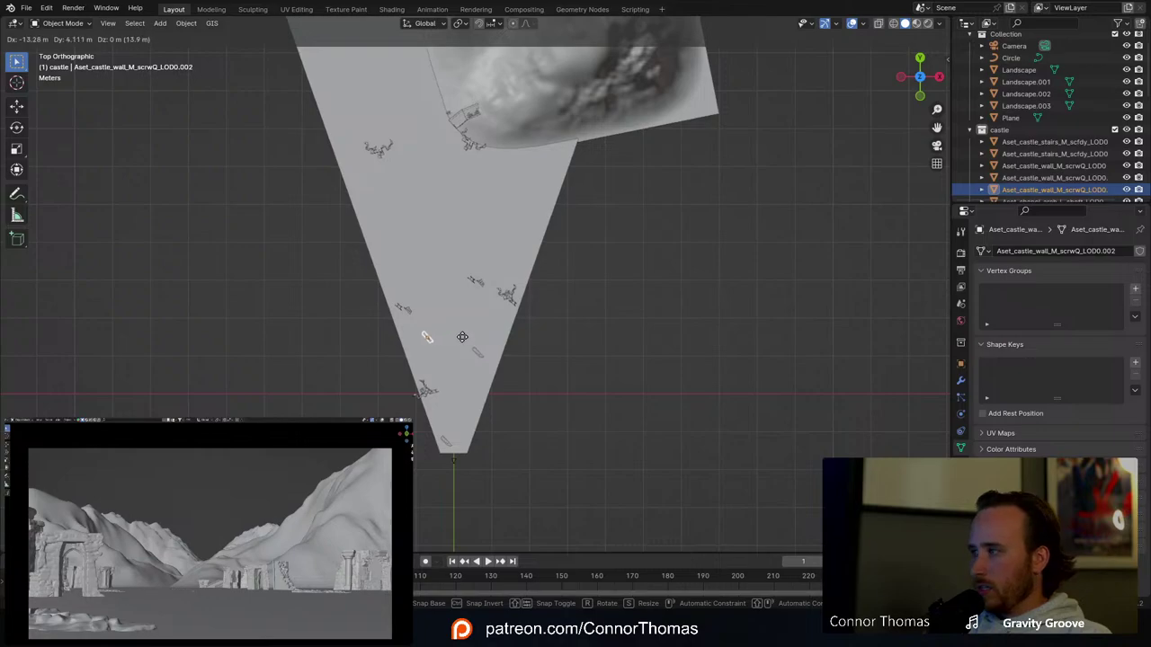
left_click(463, 337)
key("shift+d")
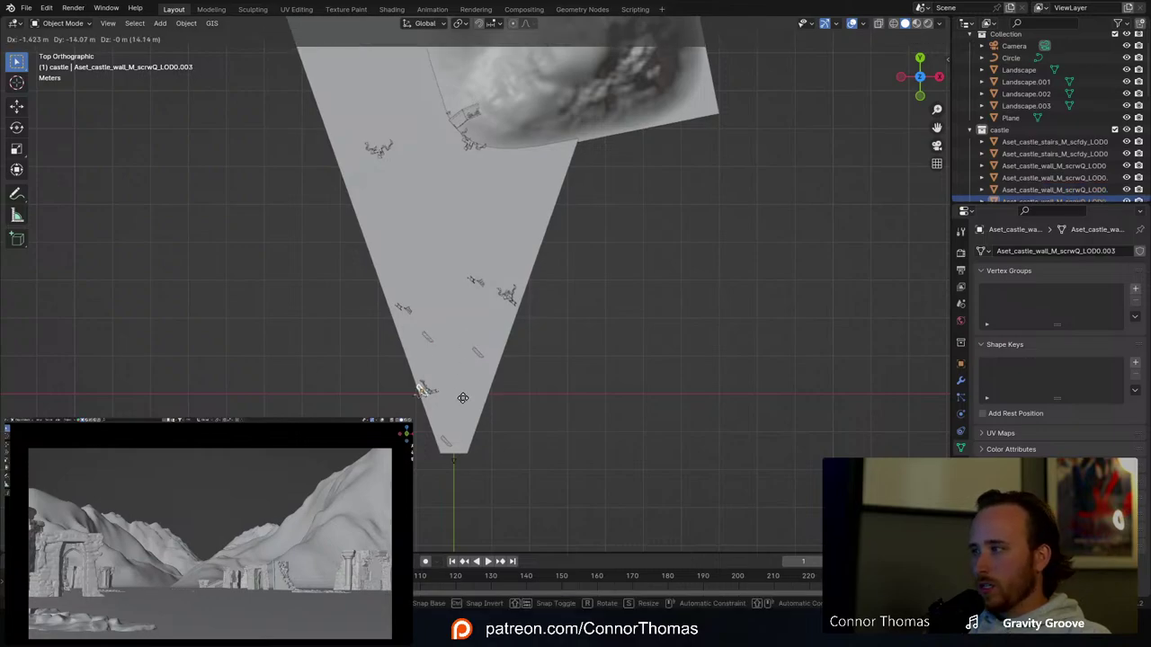
left_click(469, 401)
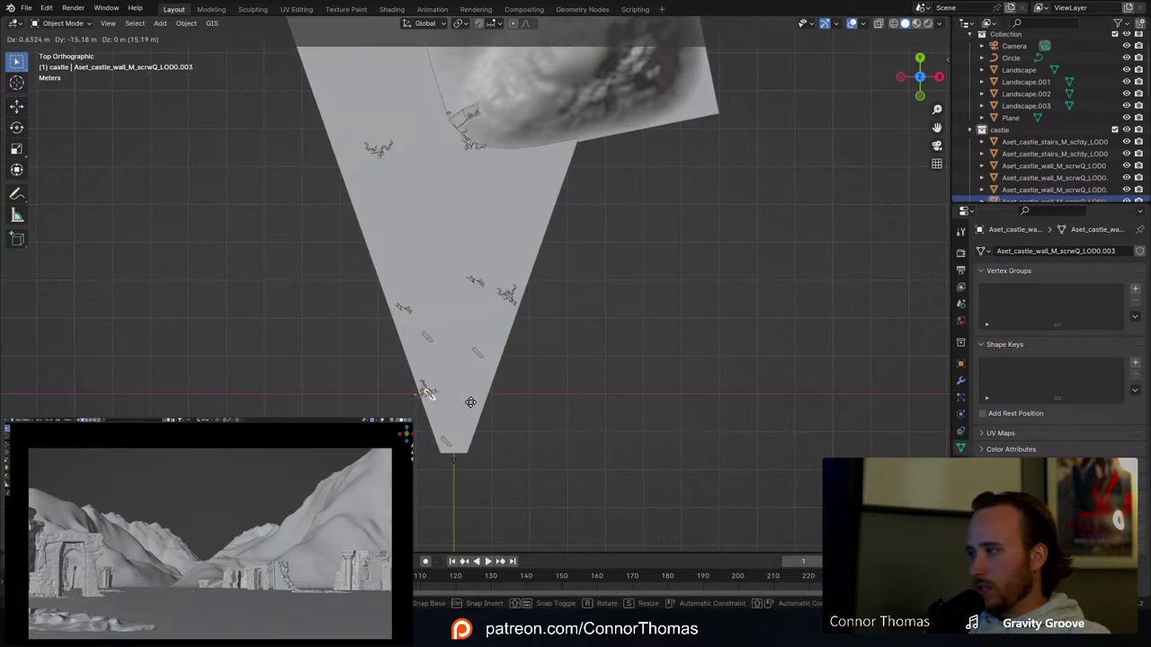
Step: Place one wall copy at the small ruin on the valley's right side and another farther back, rotating the farther one
middle_click_drag(522, 419, 482, 451, "shift")
key("shift+d")
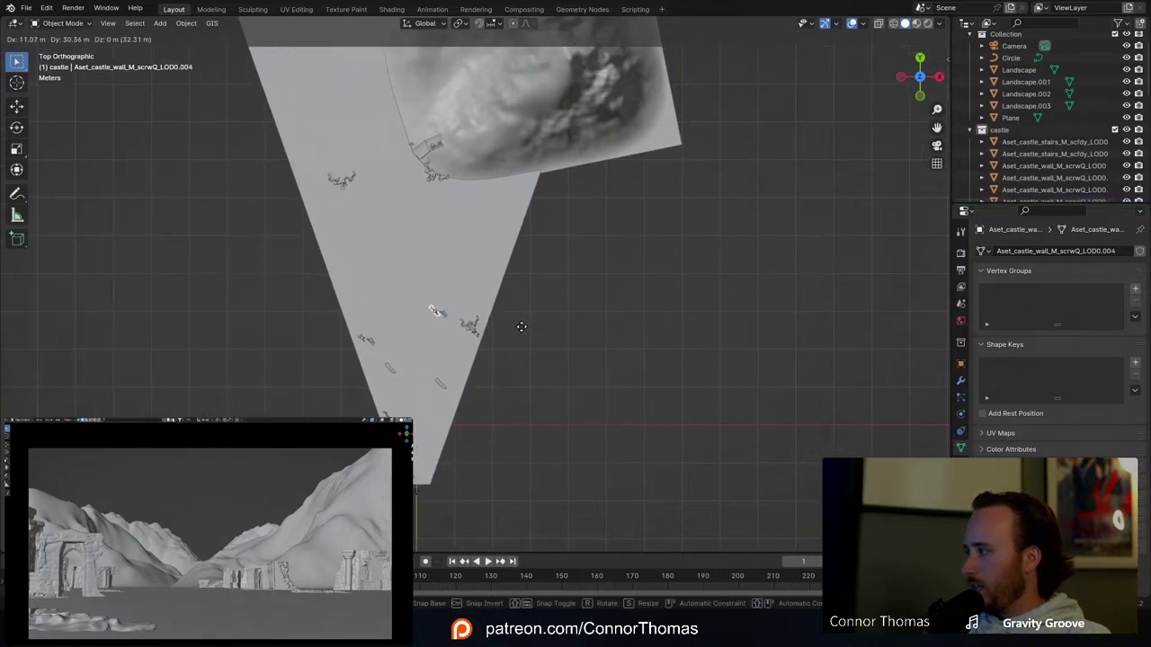
left_click(519, 328)
middle_click_drag(519, 328, 504, 367, "shift")
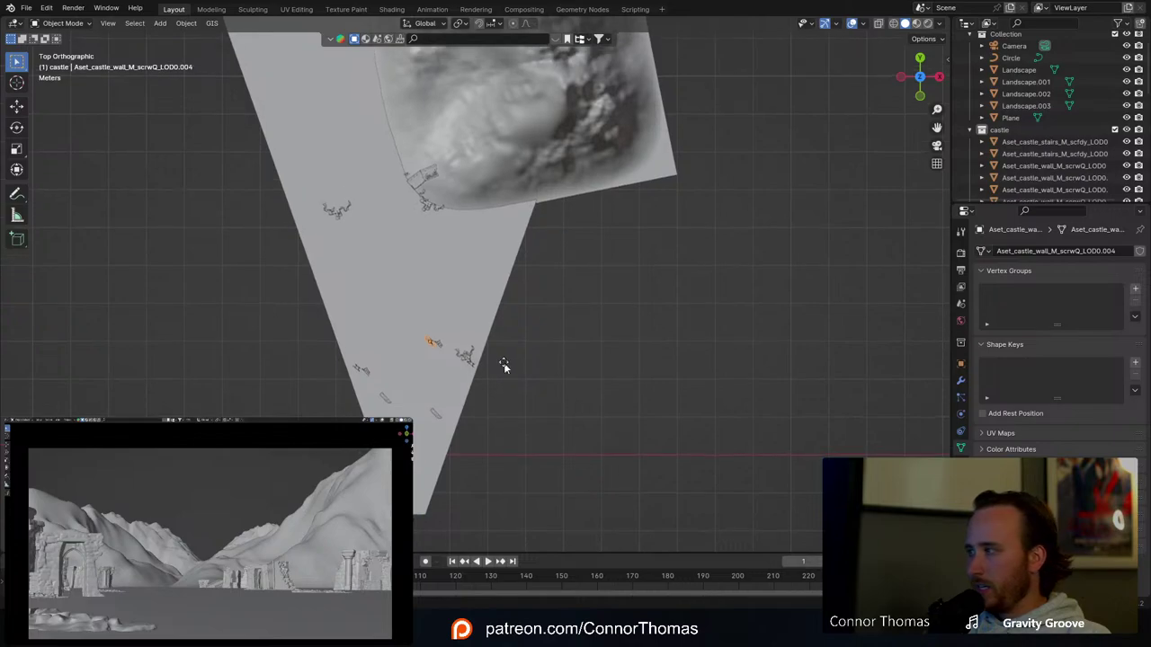
key("shift+d")
left_click(494, 305)
key("r")
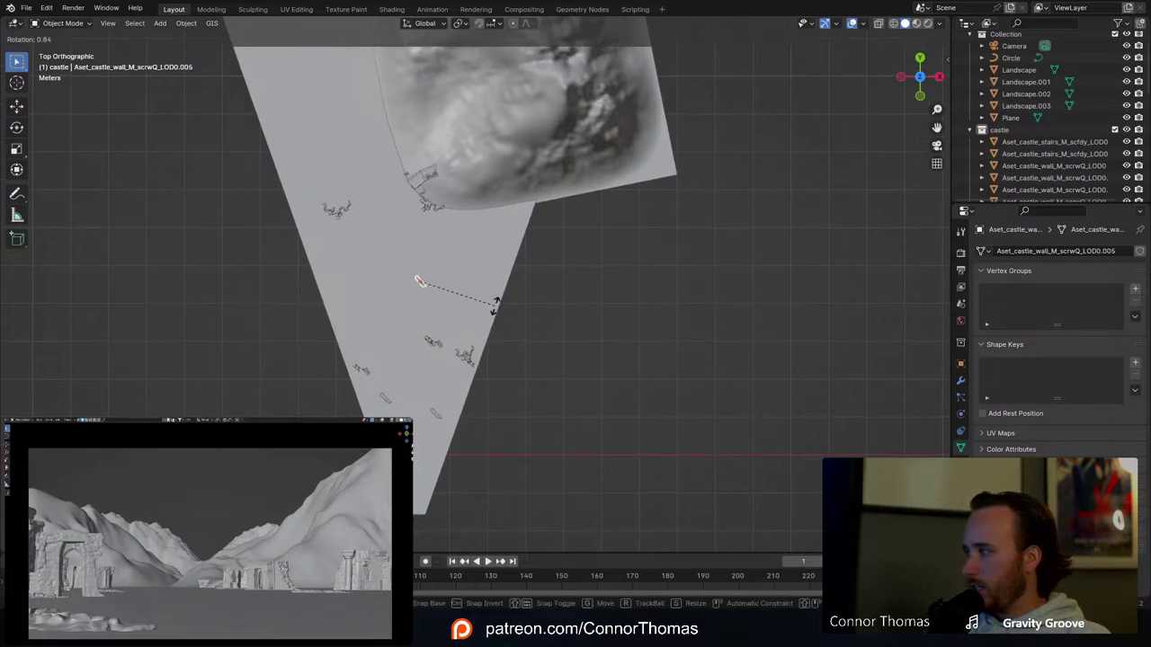
left_click(464, 326)
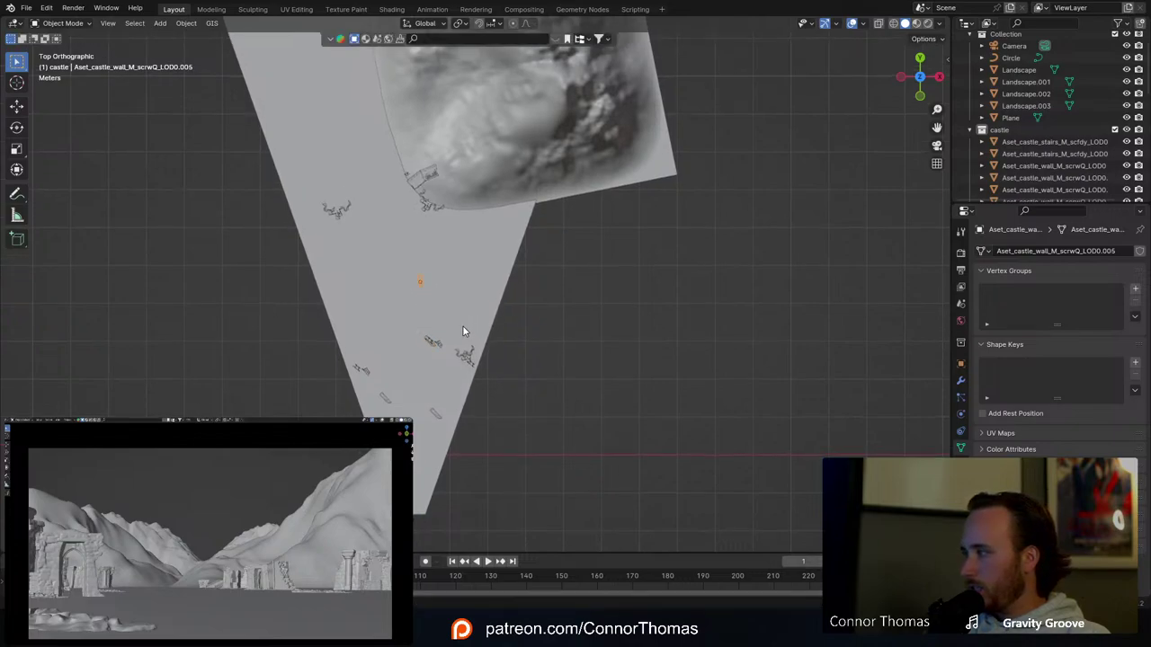
Step: Duplicate the castle wall to the foot of the right mountain, just in front of the stairs
middle_click_drag(463, 326, 544, 368, "shift")
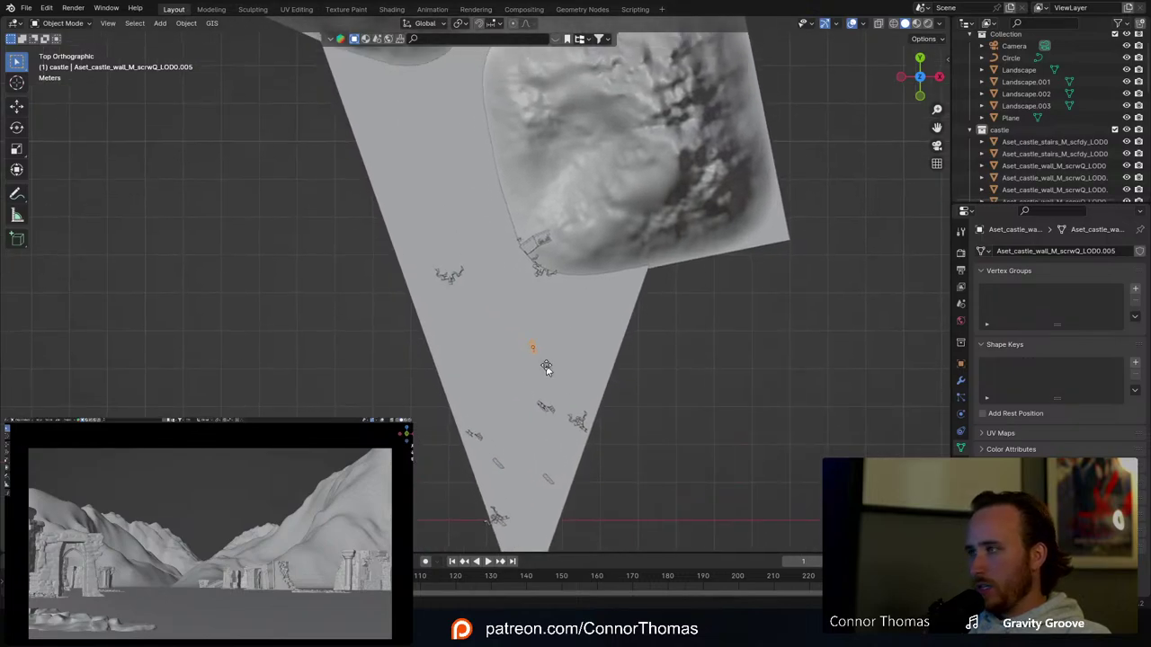
key("shift+d")
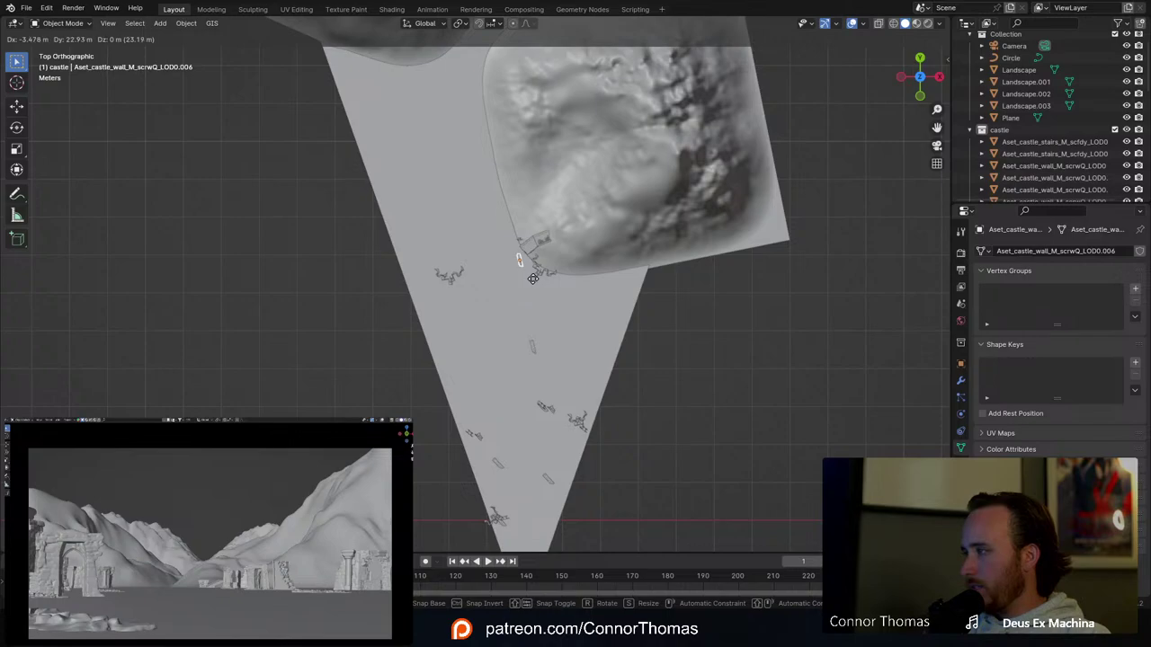
left_click(531, 280)
middle_click_drag(524, 290, 663, 359, "shift")
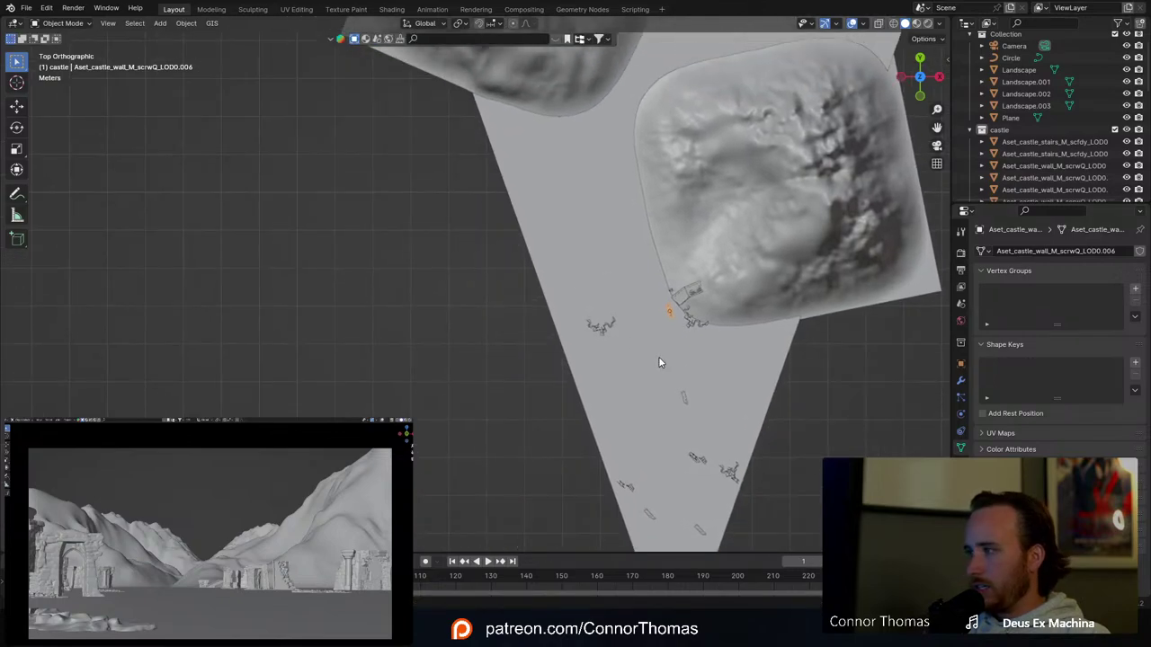
Step: Duplicate the castle wall to the far-left ruin cluster, then rotate it and nudge it against the ruins
key("shift+d")
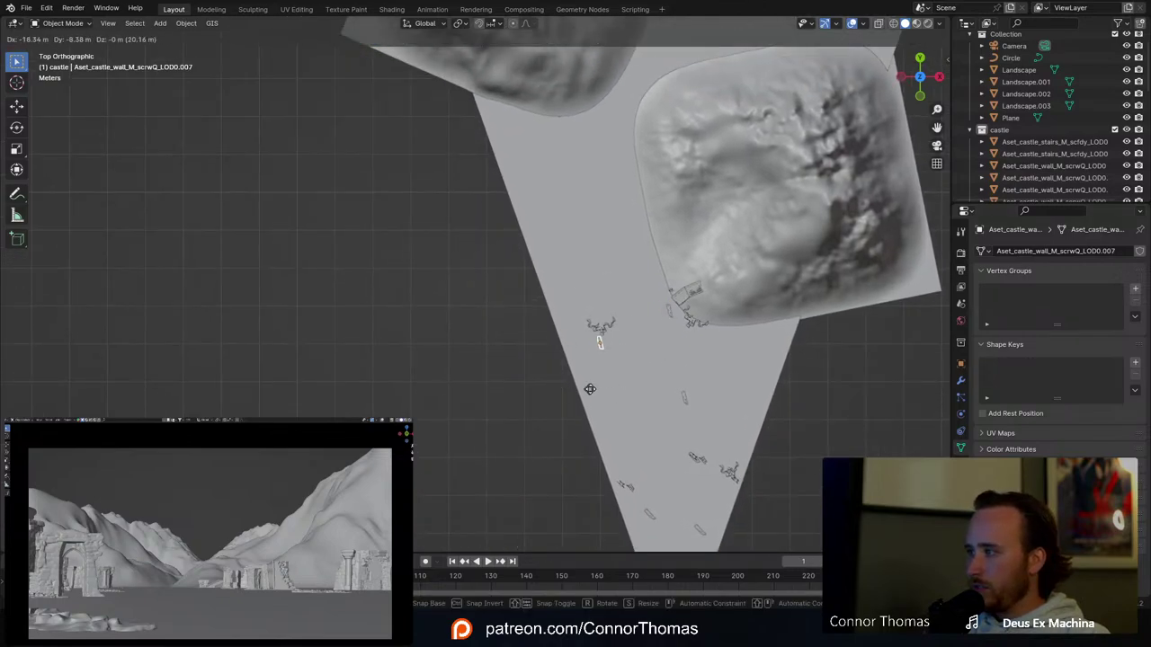
left_click(605, 393)
key("r")
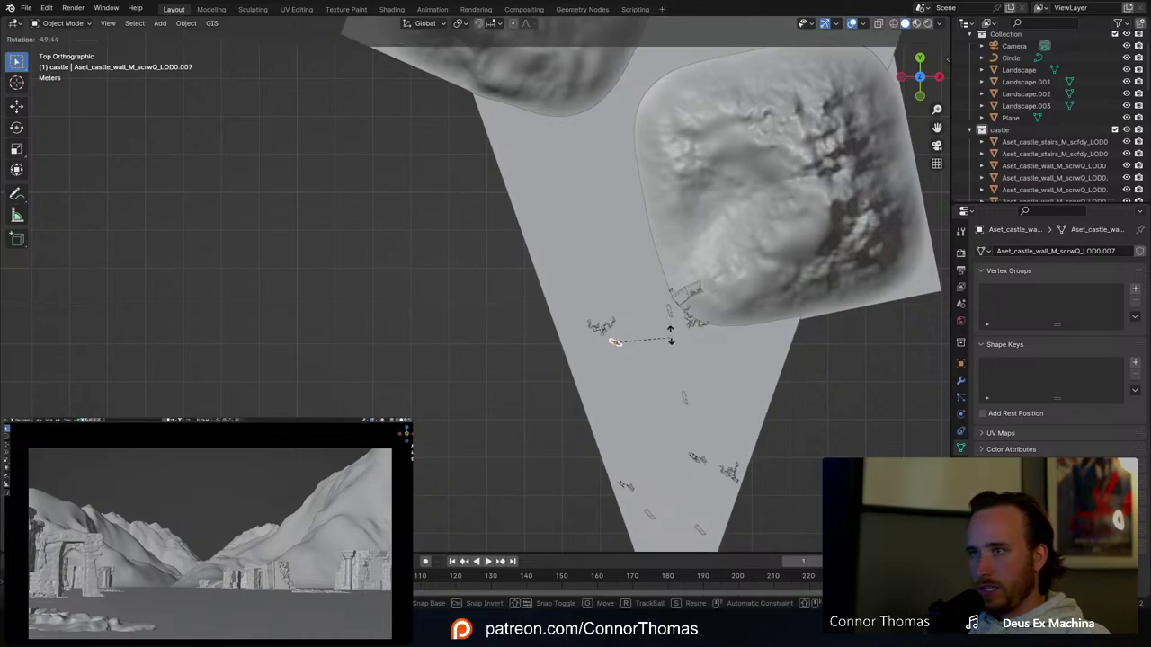
left_click(663, 272)
key("g")
left_click(657, 260)
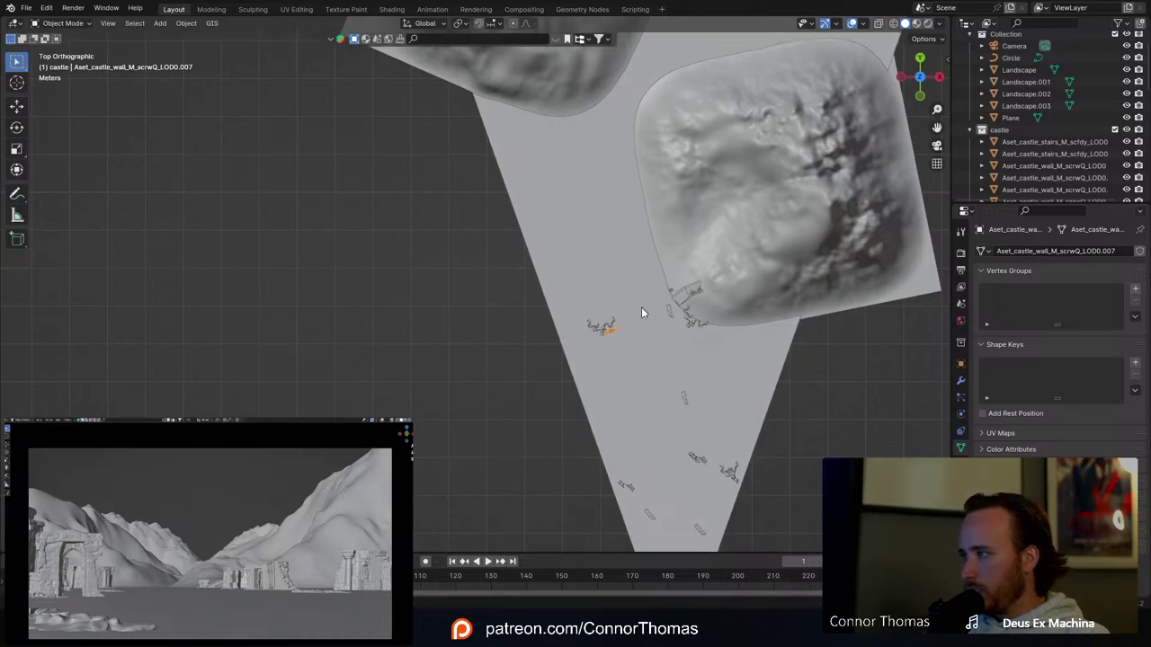
Step: Add two more wall copies, one in front of the far-left ruins and one beside the left foreground ruin cluster
middle_click_drag(641, 312, 711, 334, "shift")
key("shift+d")
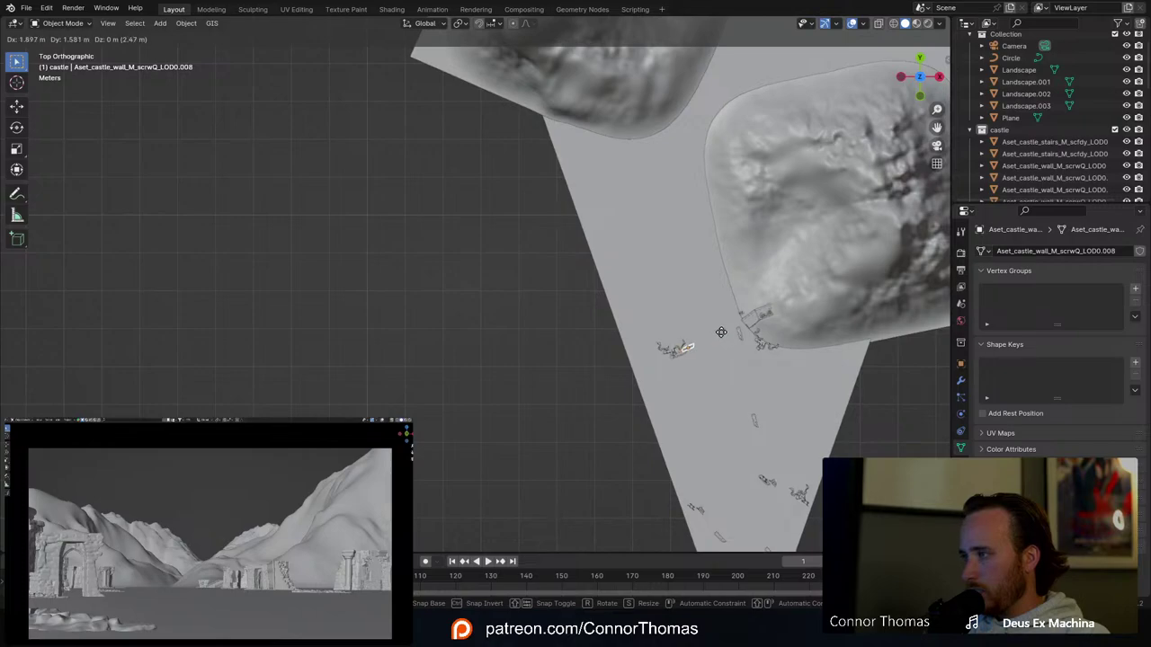
left_click(699, 350)
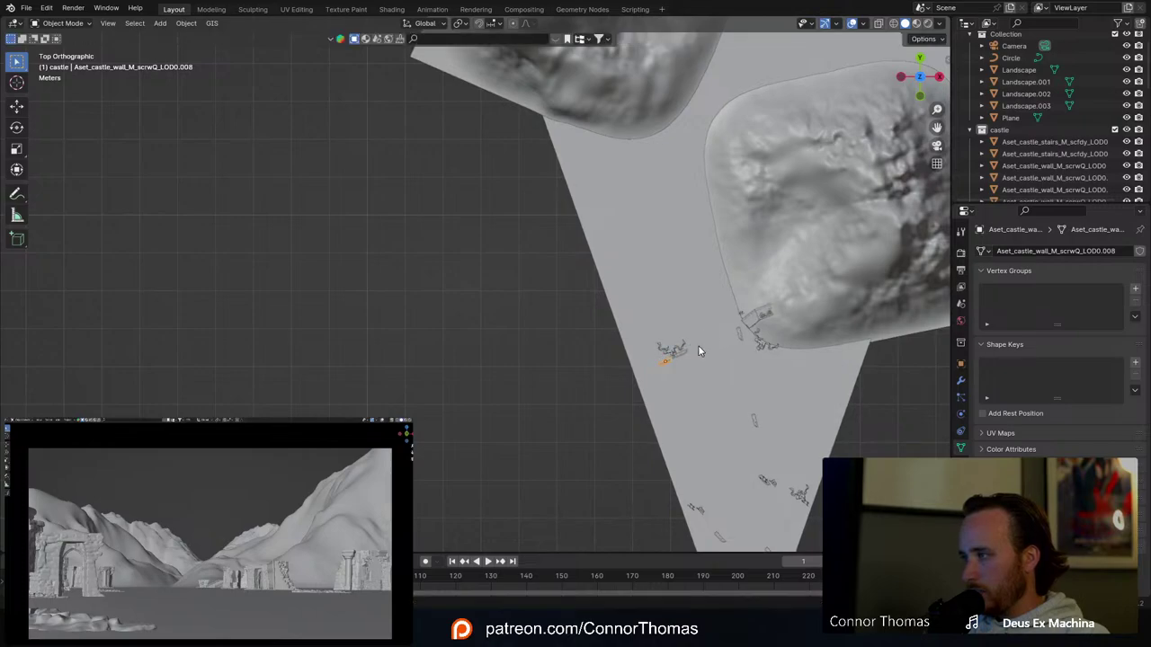
key("shift+d")
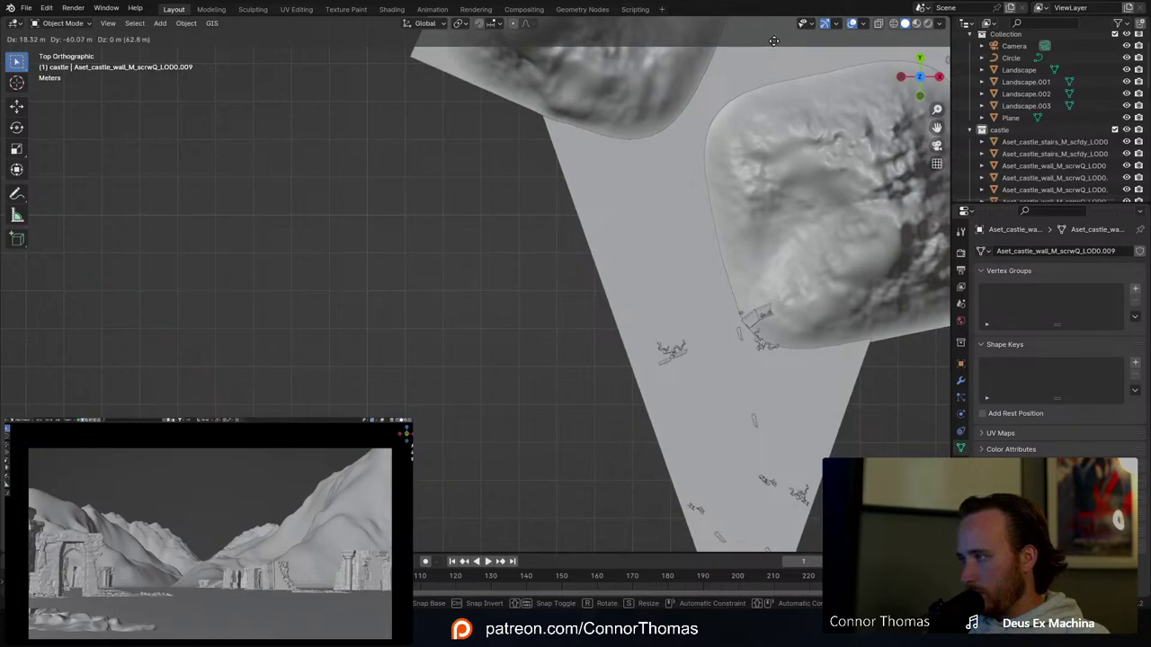
left_click(773, 40)
Step: Clear the object selection and save the mountain scene with the distributed walls
key("a")
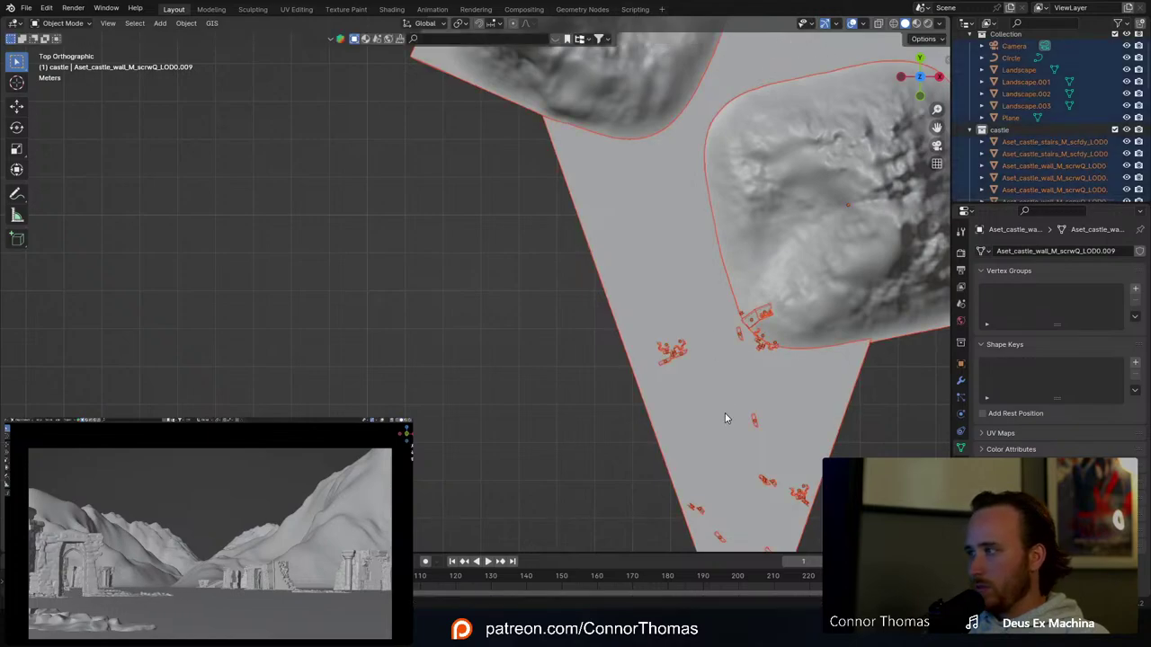
key("alt+a")
middle_click_drag(720, 415, 658, 302, "shift")
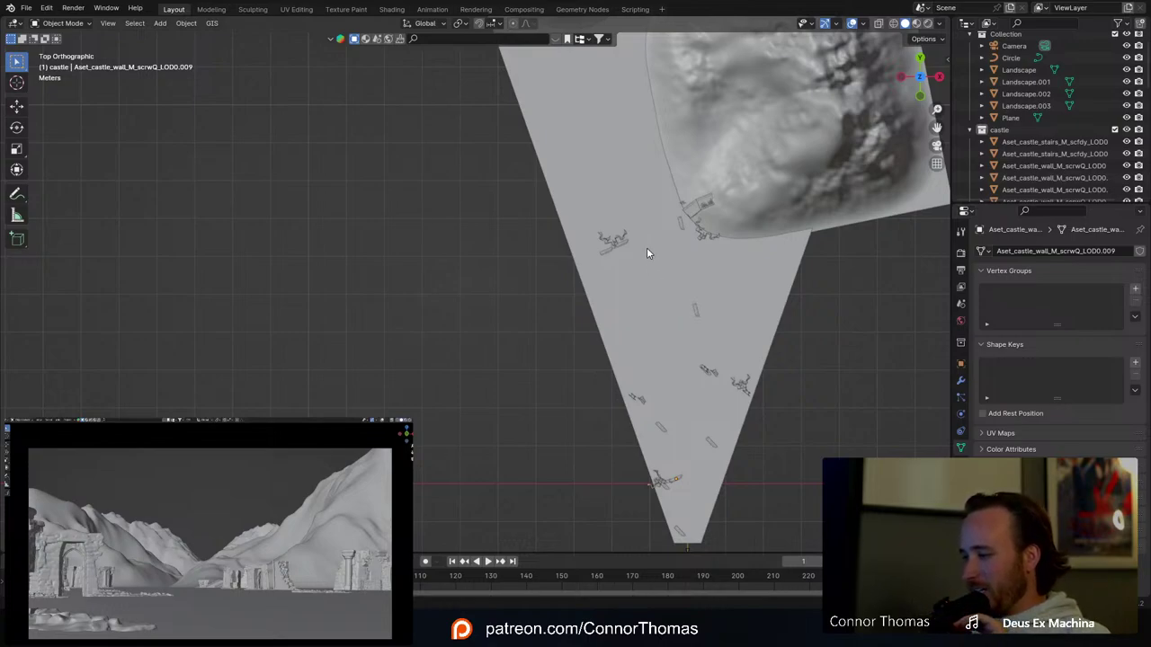
key("a")
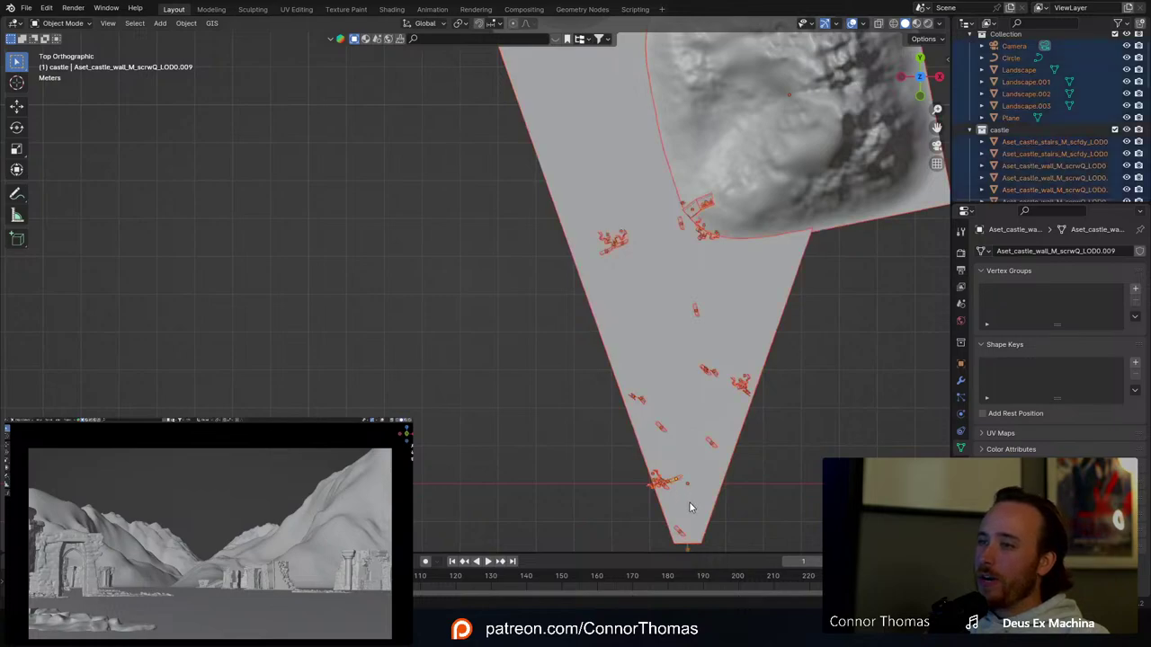
key("alt+a")
middle_click_drag(693, 485, 603, 294, "shift")
scroll(605, 294, "up", 1)
middle_click_drag(606, 226, 546, 281, "shift")
scroll(546, 282, "up", 2)
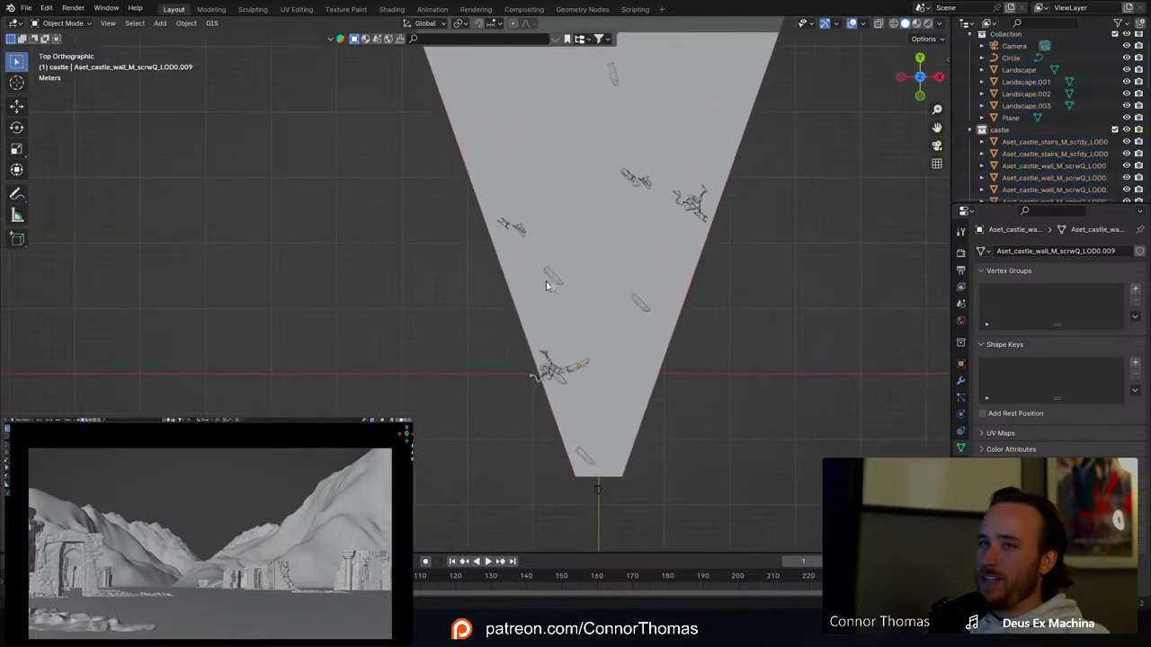
middle_click_drag(633, 292, 563, 295, "shift")
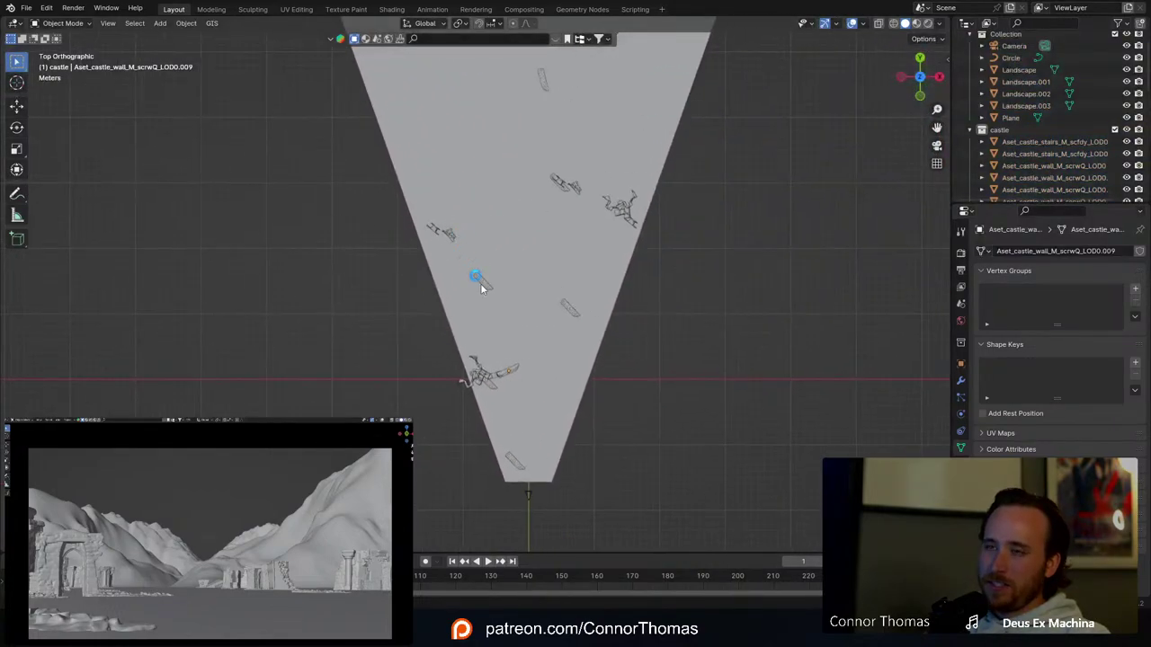
key("ctrl+s")
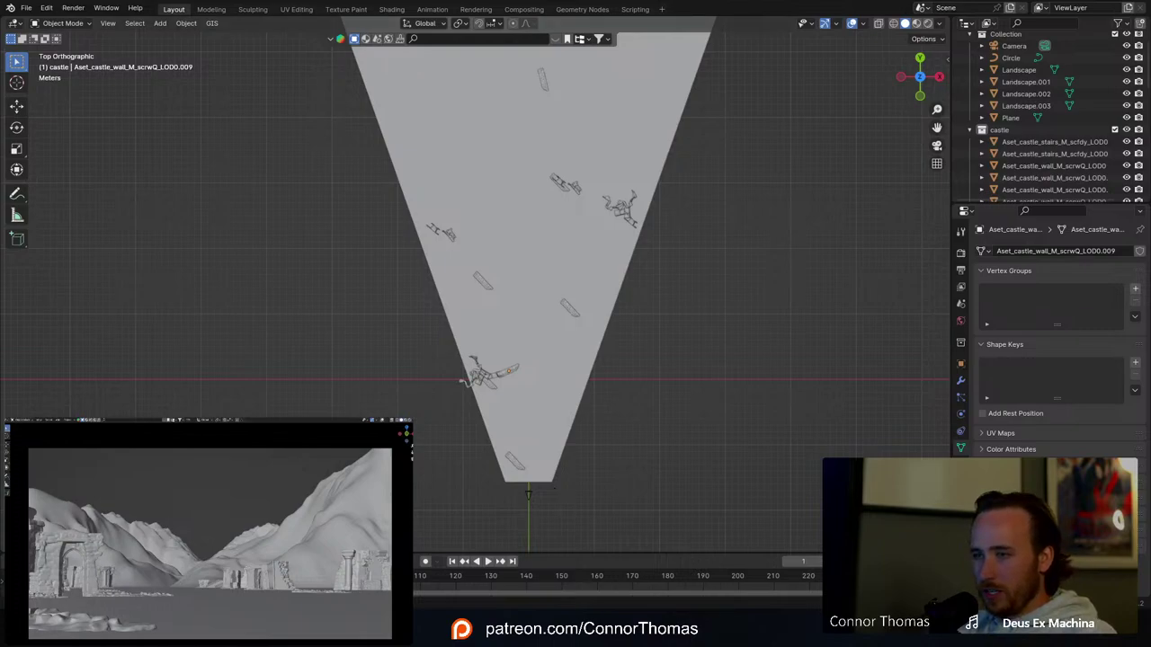
Step: Switch to Quixel Bridge and export the lichen-tagged Castle Wall with stacked stone blocks at 2K resolution to Blender
mouse_move(627, 629)
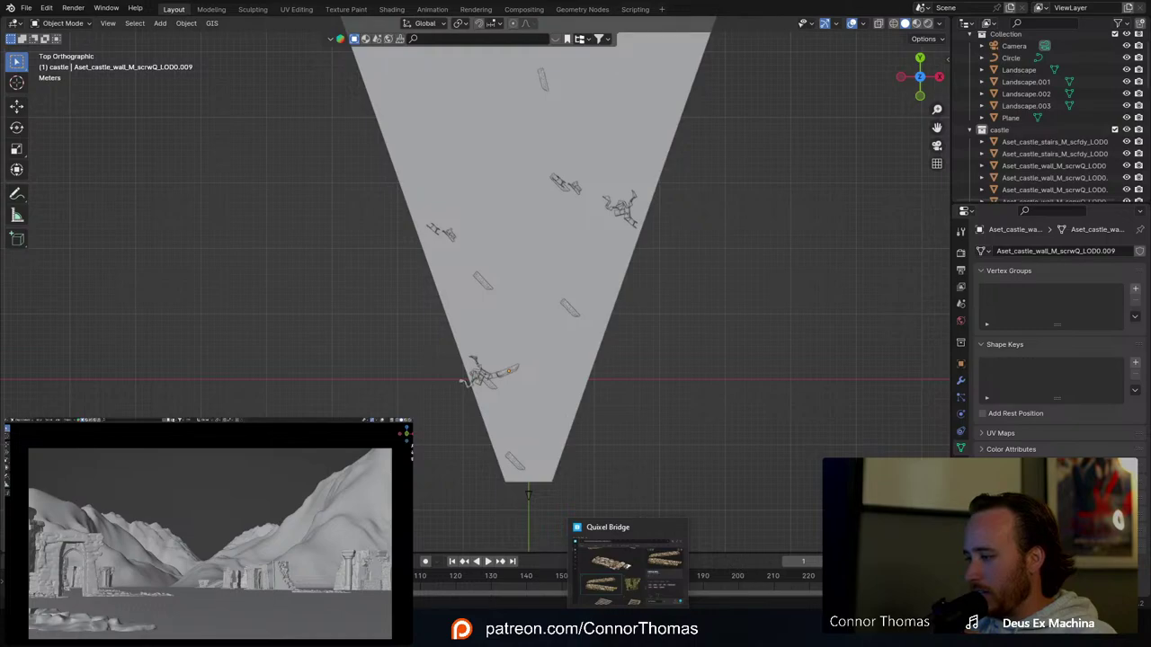
left_click(627, 565)
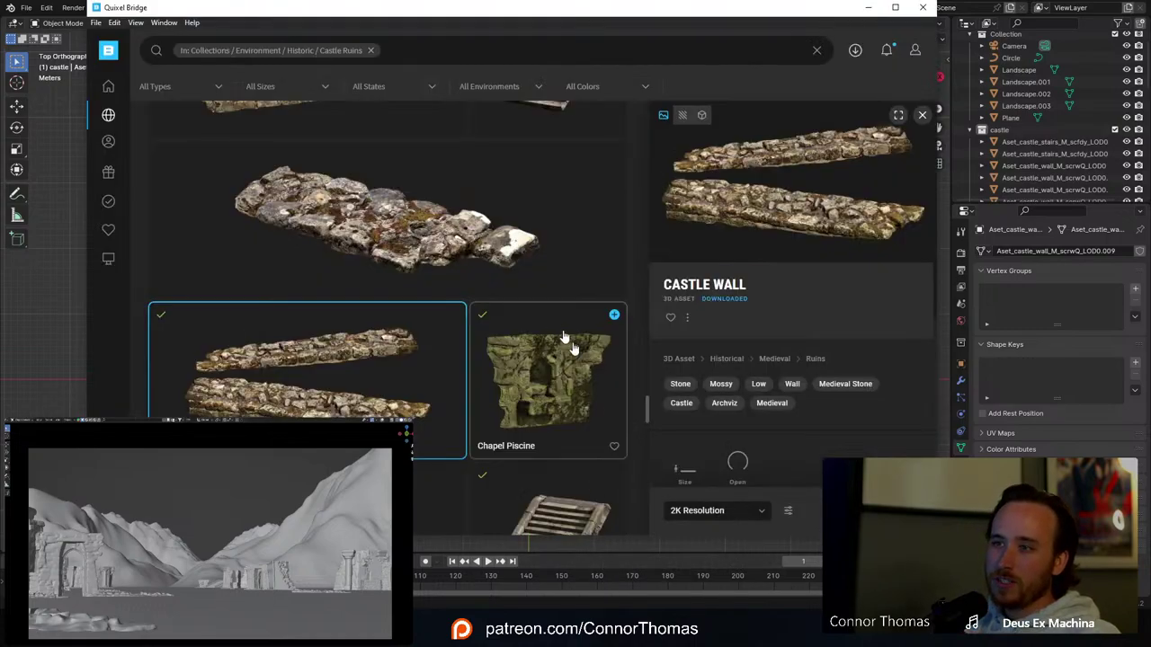
scroll(443, 387, "down", 3)
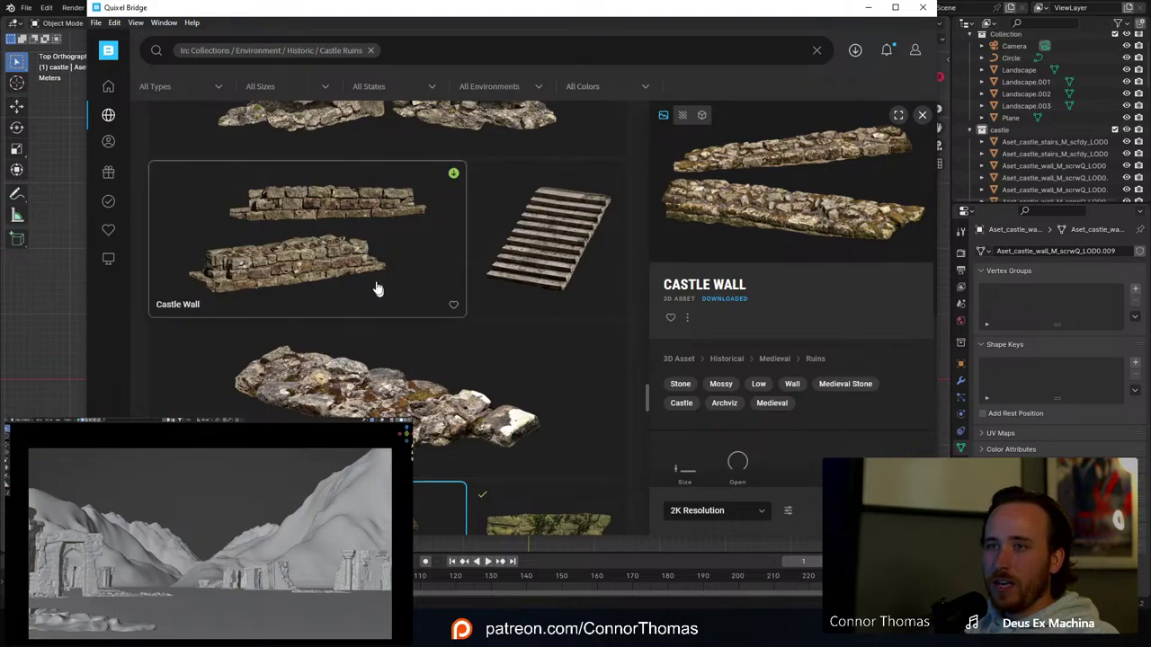
left_click(340, 262)
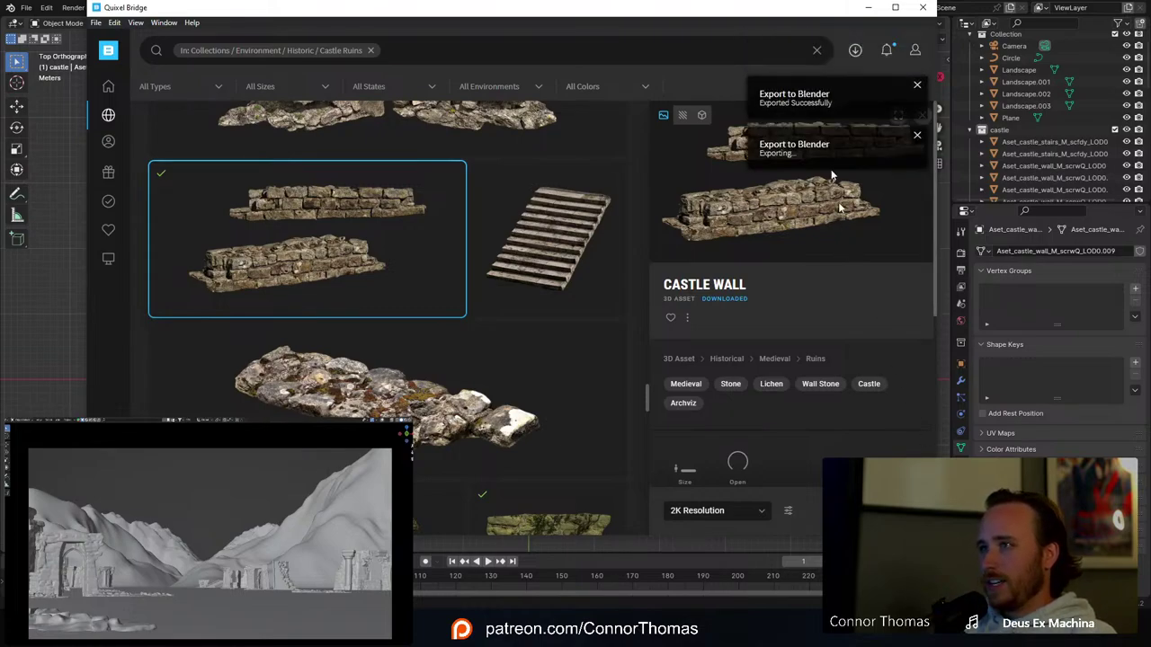
Step: Copy the newly imported stacked-block castle wall from the import scene and paste it into the mountain scene
left_click(973, 115)
scroll(1049, 124, "down", 10)
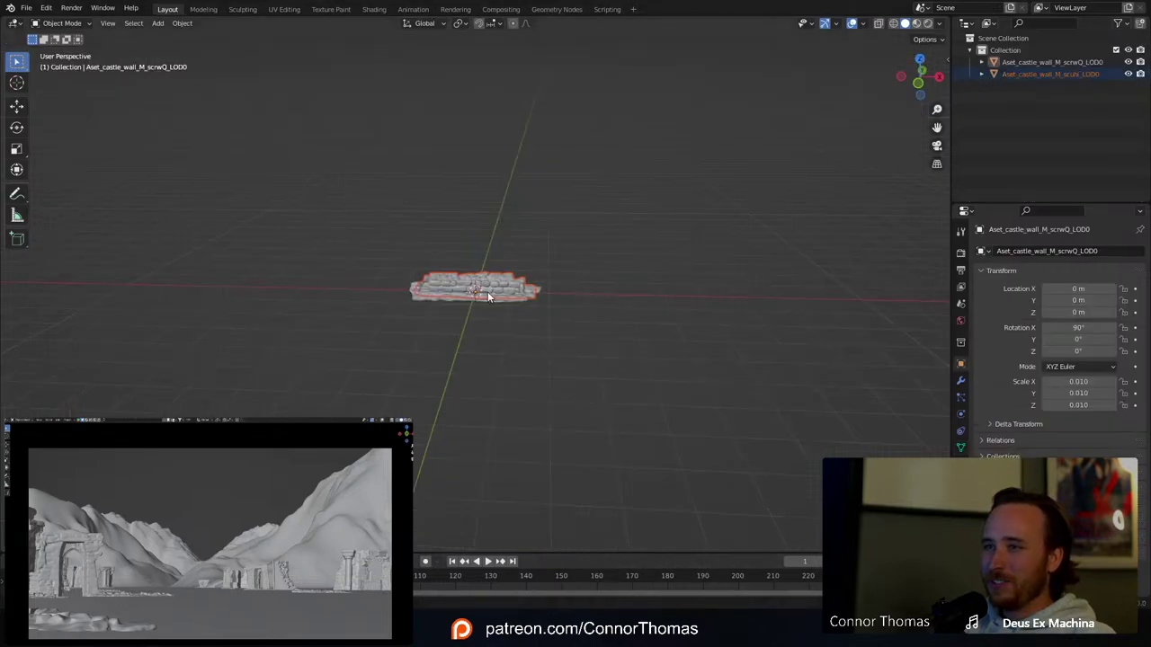
left_click(487, 291)
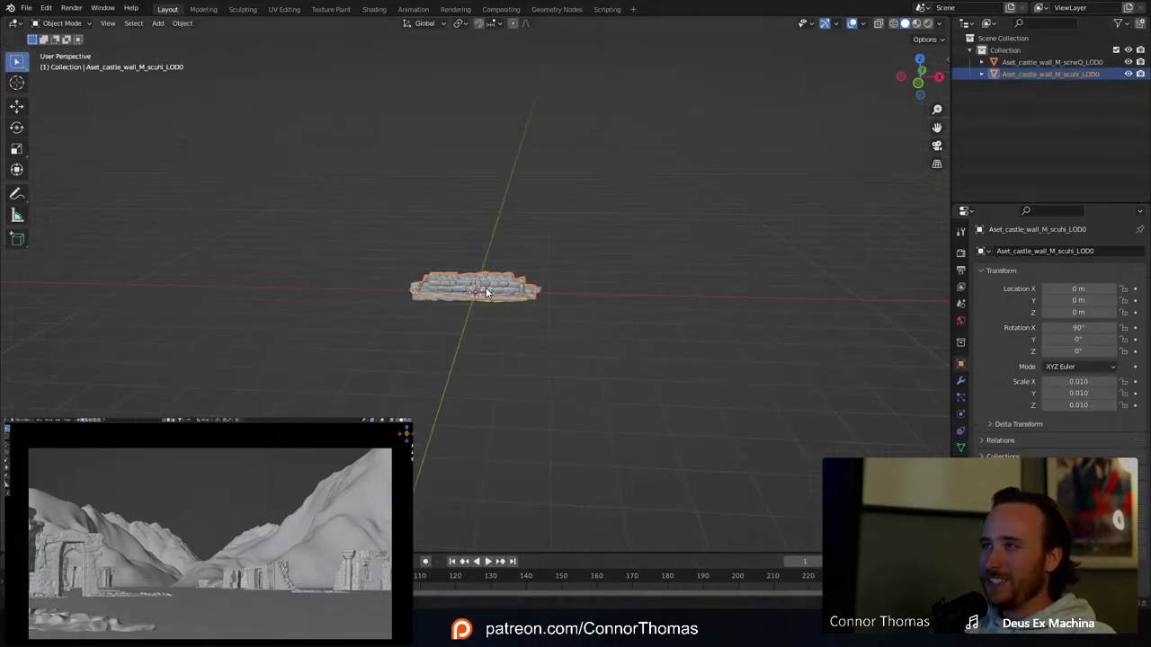
middle_click_drag(728, 183, 540, 283)
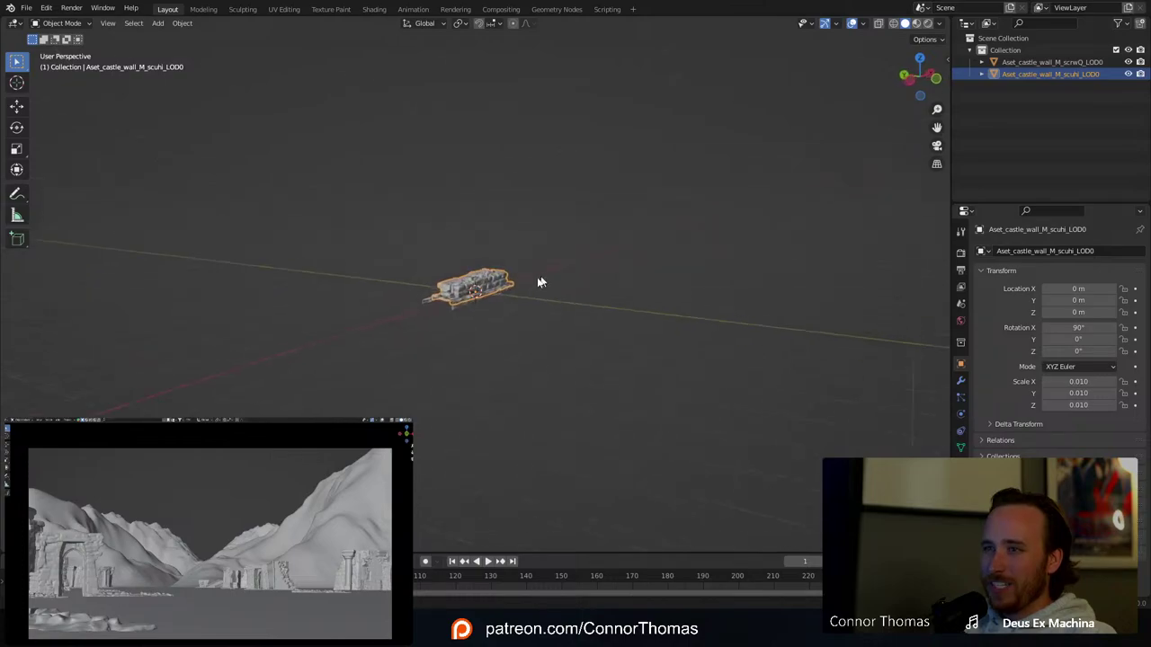
key("g")
key("Escape")
key("ctrl+c")
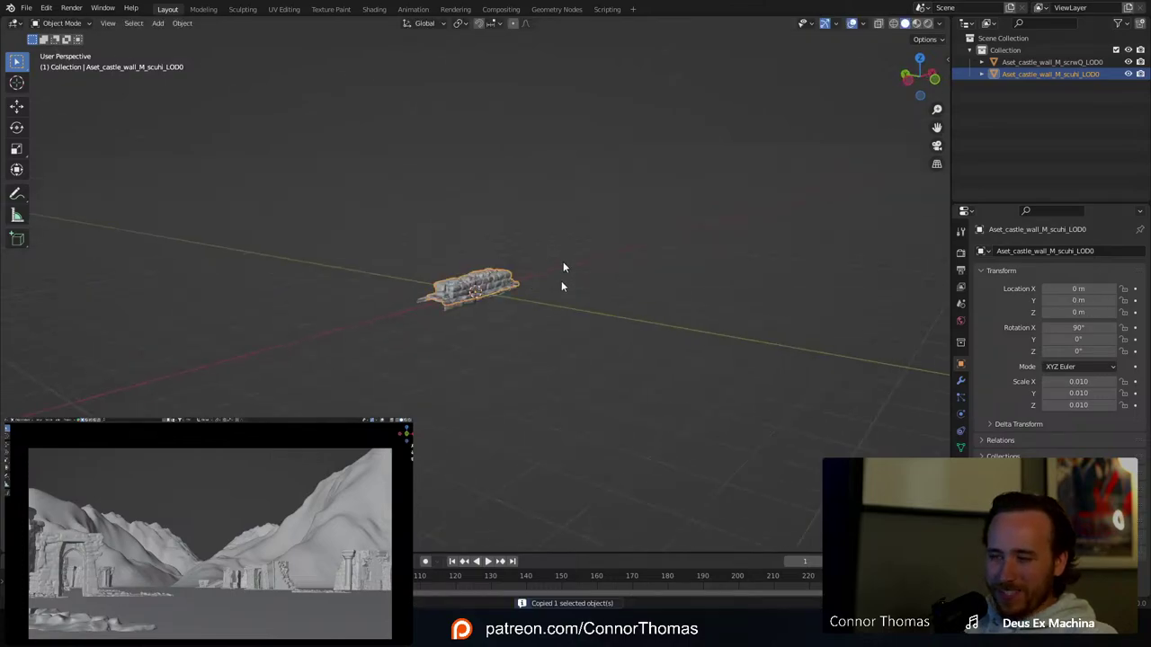
mouse_move(543, 630)
left_click(486, 570)
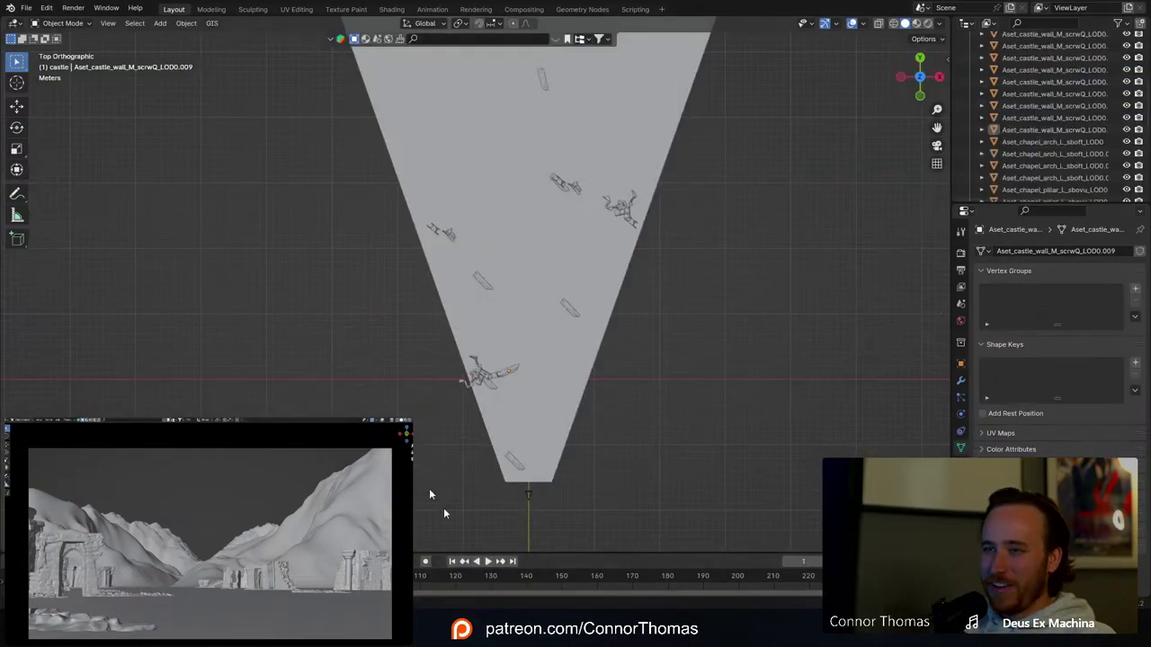
key("ctrl+v")
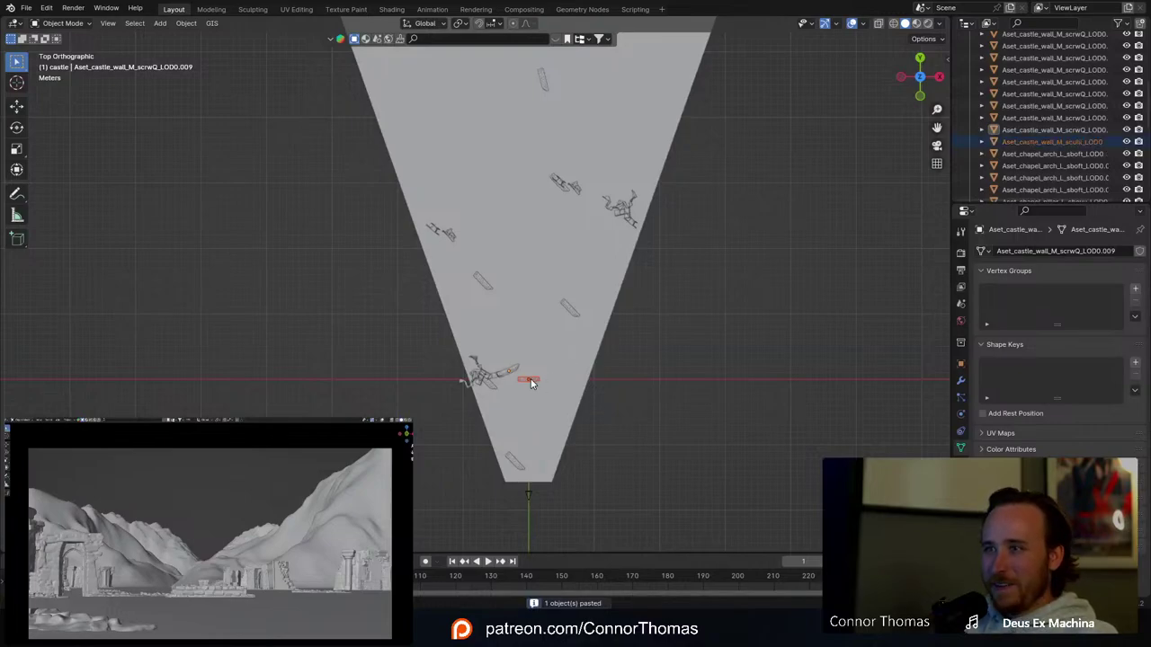
Step: Move the pasted wall into the gap between the two right-hand ruin clusters and clear the selection
key("g")
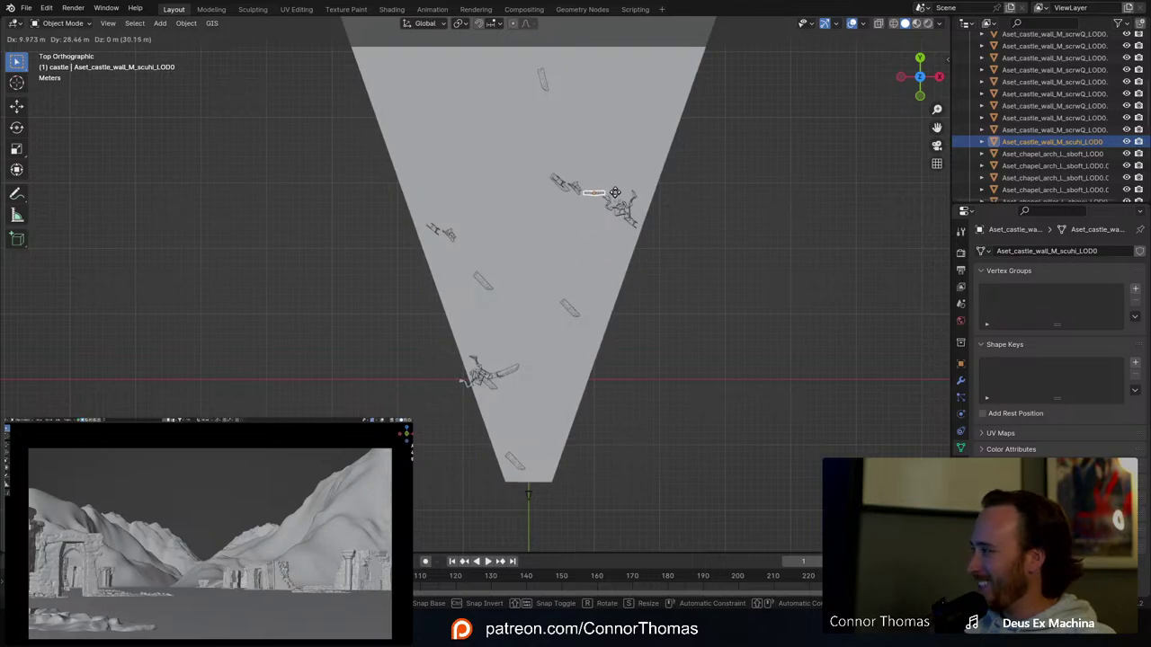
left_click(617, 192)
key("a")
key("a")
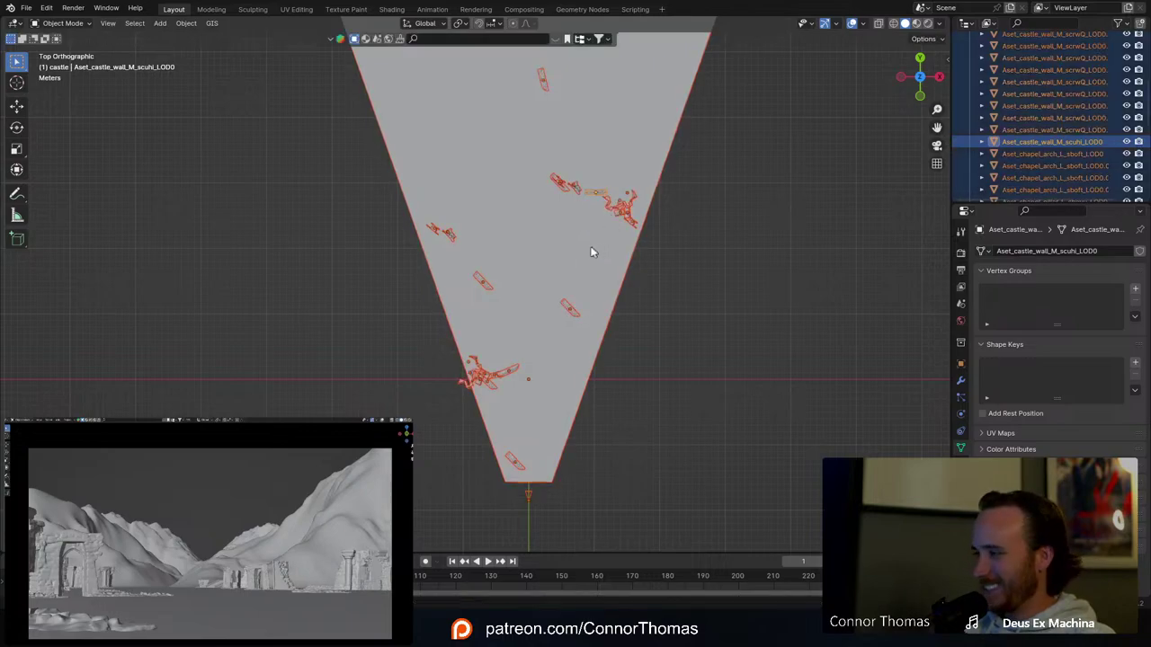
Step: Duplicate the stacked-block wall and place the copy against the outer end of the neighbouring arch ruins
left_click(595, 193)
middle_click_drag(591, 208, 623, 274, "shift")
key("shift+d")
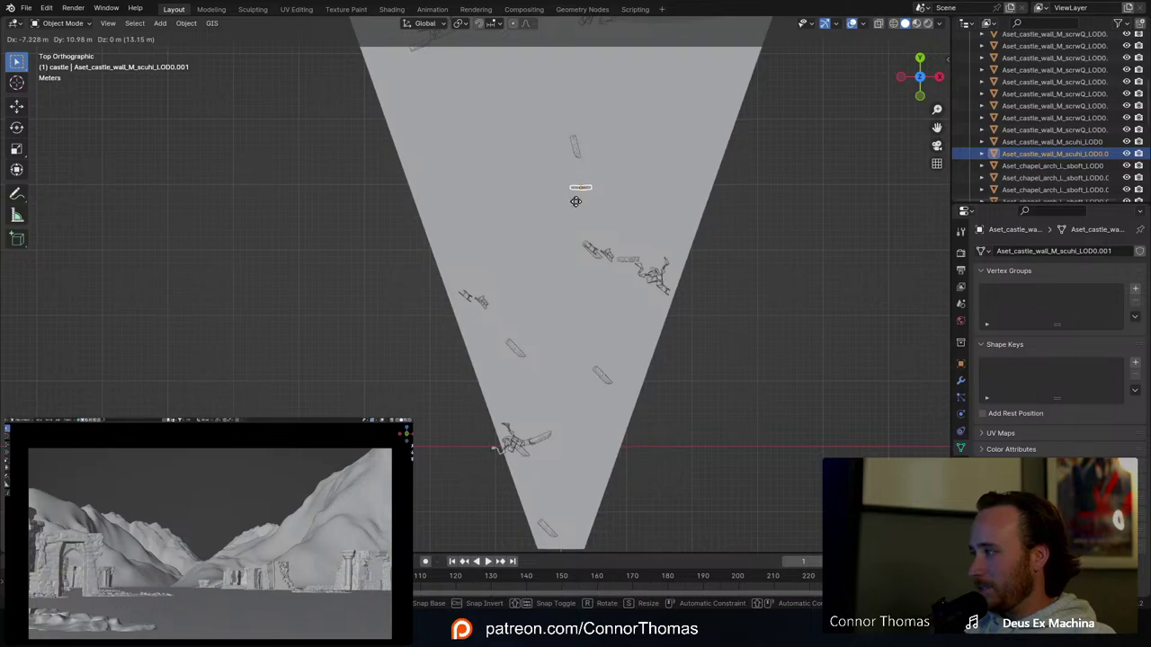
left_click(576, 208)
middle_click_drag(548, 221, 530, 355, "shift")
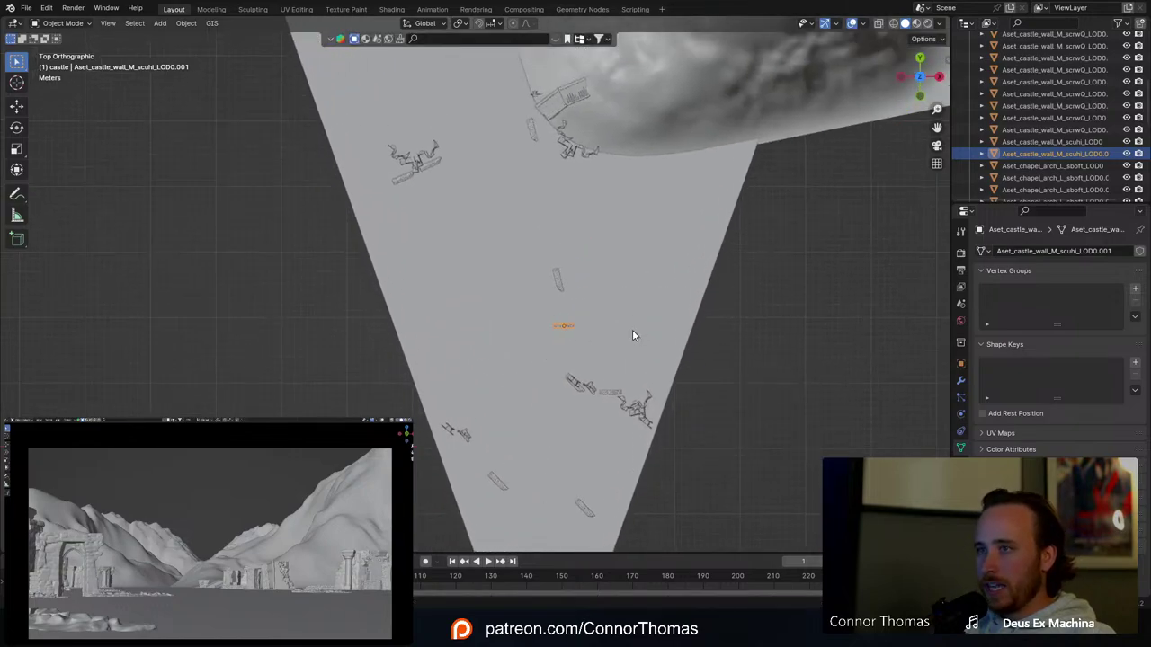
key("g")
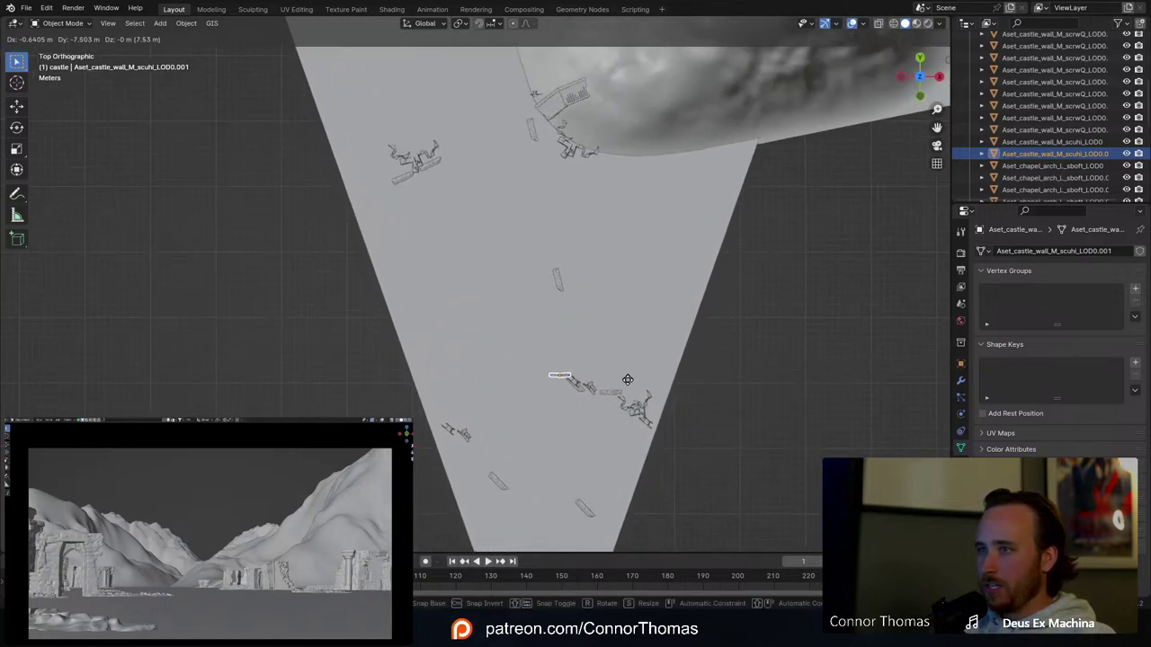
left_click(628, 381)
scroll(653, 436, "up", 5)
middle_click_drag(653, 436, 581, 350)
left_click(620, 299)
left_click(619, 248)
Step: Duplicate the wall beside the arch and offset the copy about 4 m along X, away from the ruins
middle_click_drag(545, 243, 612, 301, "shift")
key("shift+d")
key("x")
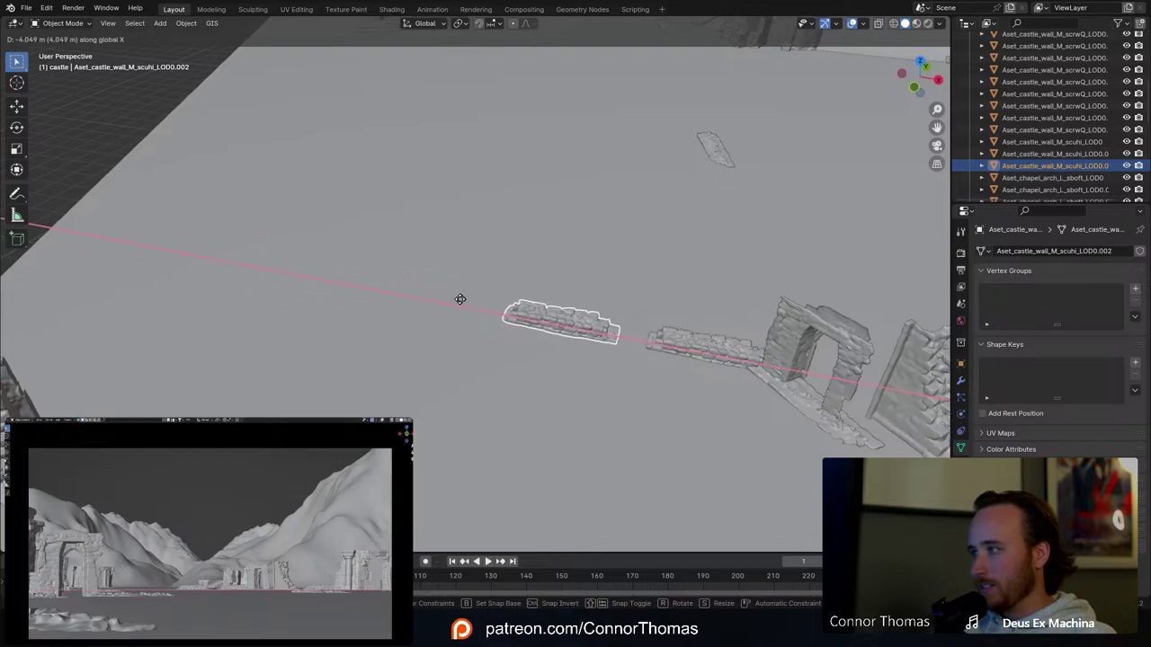
left_click(452, 298)
Step: Rotate the new wall copy about 30 degrees around the global Z axis so it angles away from its neighbour
key("r")
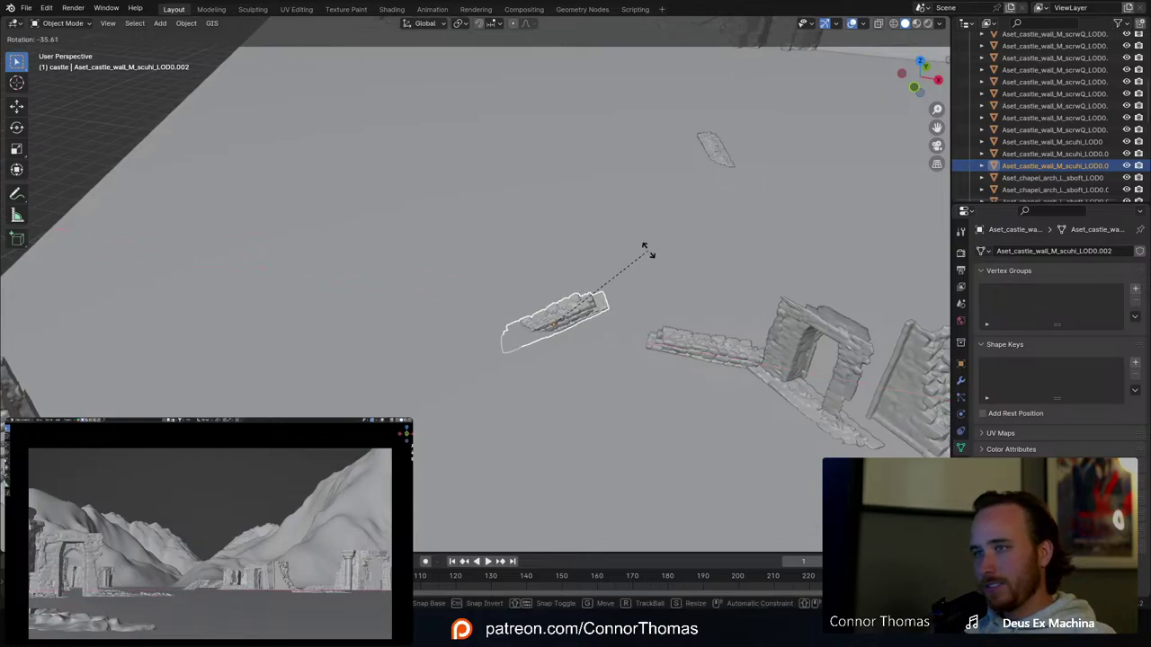
key("s")
key("z")
left_click(596, 191)
key("g")
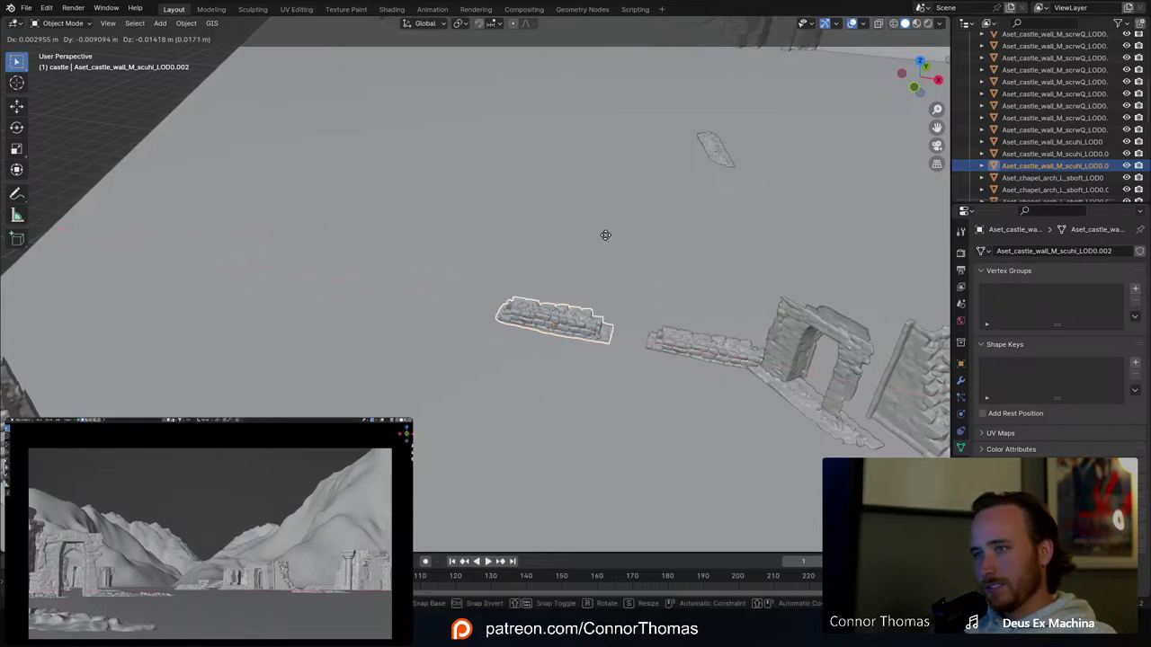
key("z")
left_click(611, 235)
key("r")
key("z")
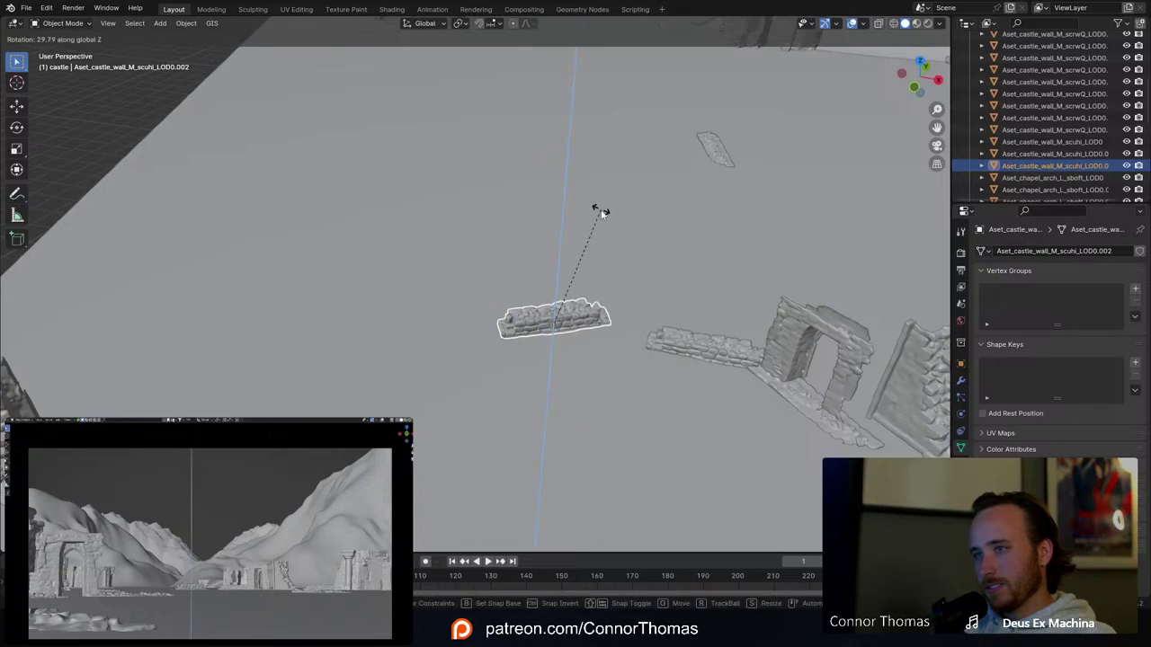
left_click(600, 210)
Step: Shift the angled wall about 1 m along X and -0.8 m along Y to meet the adjoining wall's end
key("g")
key("x")
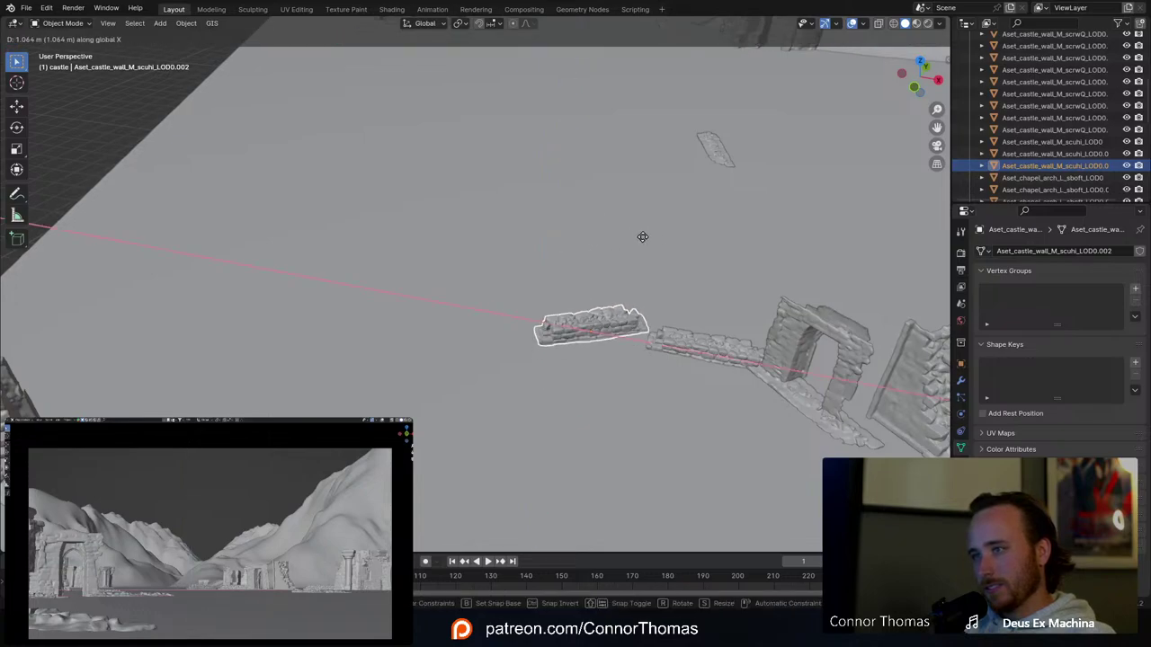
left_click(647, 237)
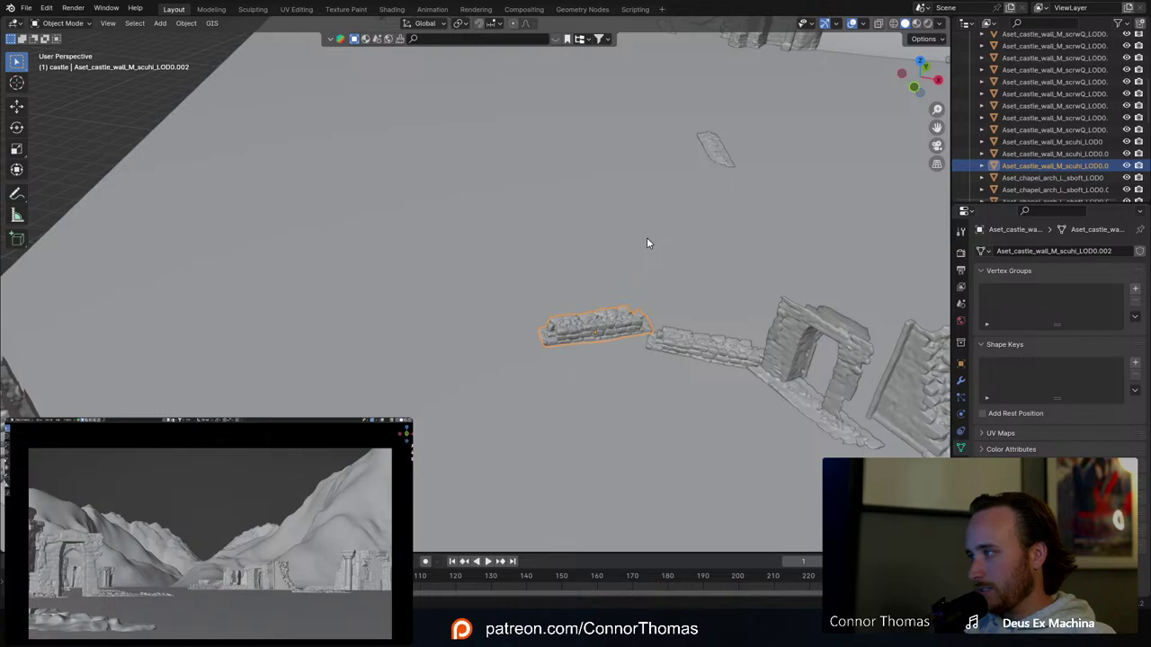
key("g")
key("y")
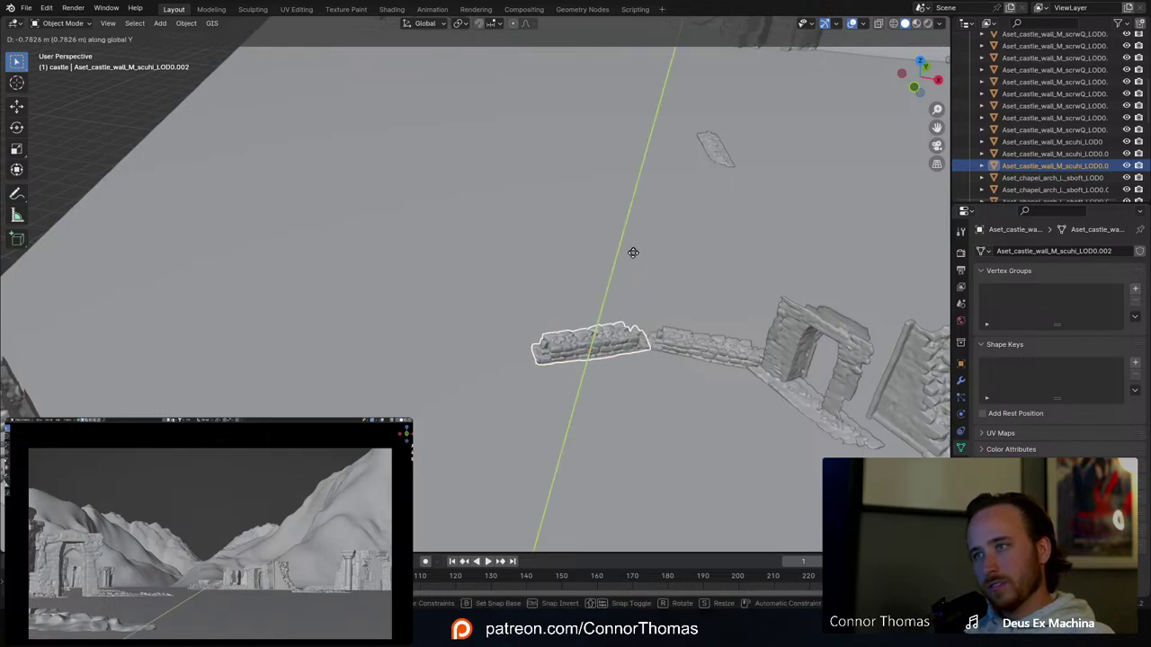
left_click(632, 253)
Step: Clear the object selection and save the mountain scene
key("a")
key("a")
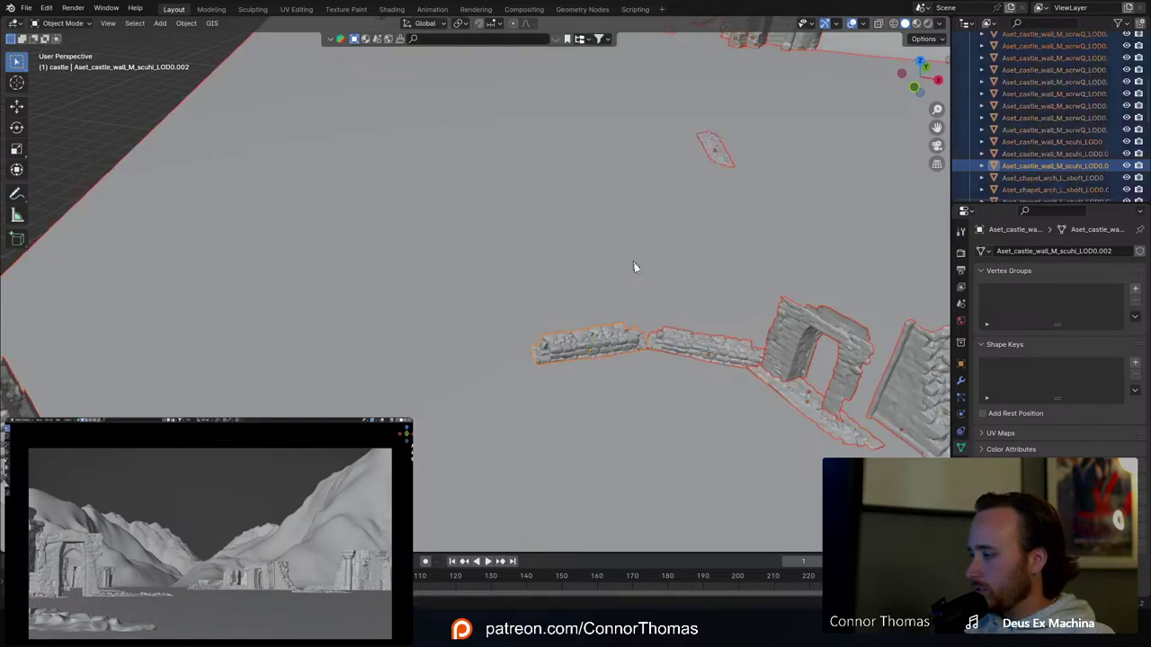
scroll(626, 373, "down", 8)
middle_click_drag(600, 409, 608, 301, "shift")
key("a")
key("a")
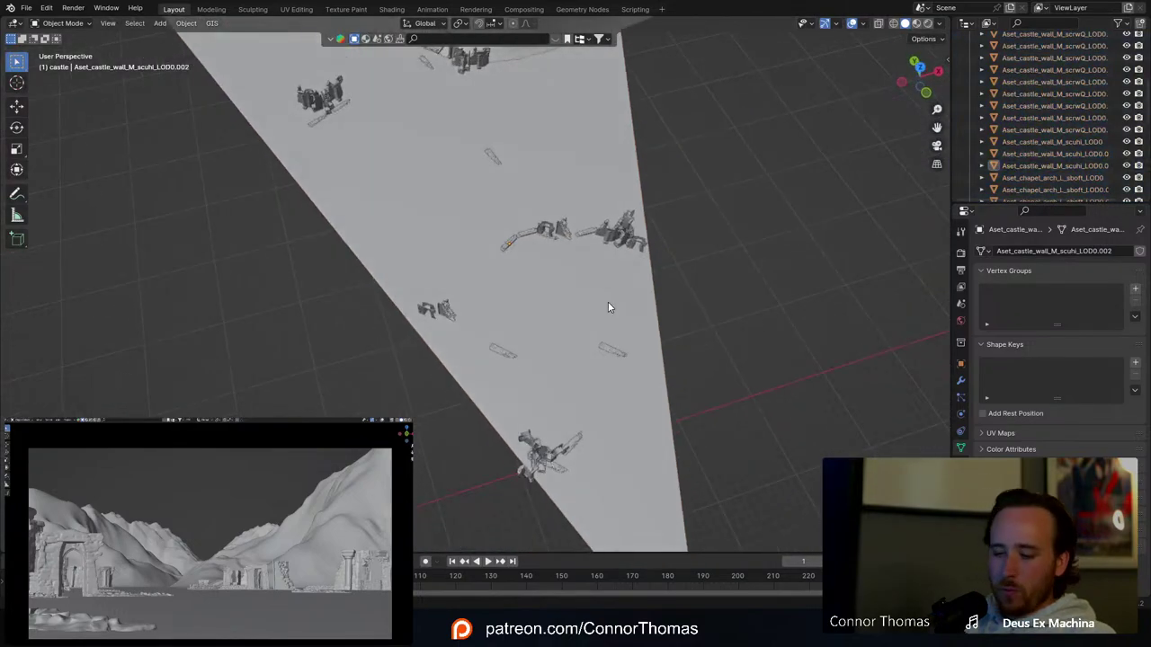
key("ctrl+s")
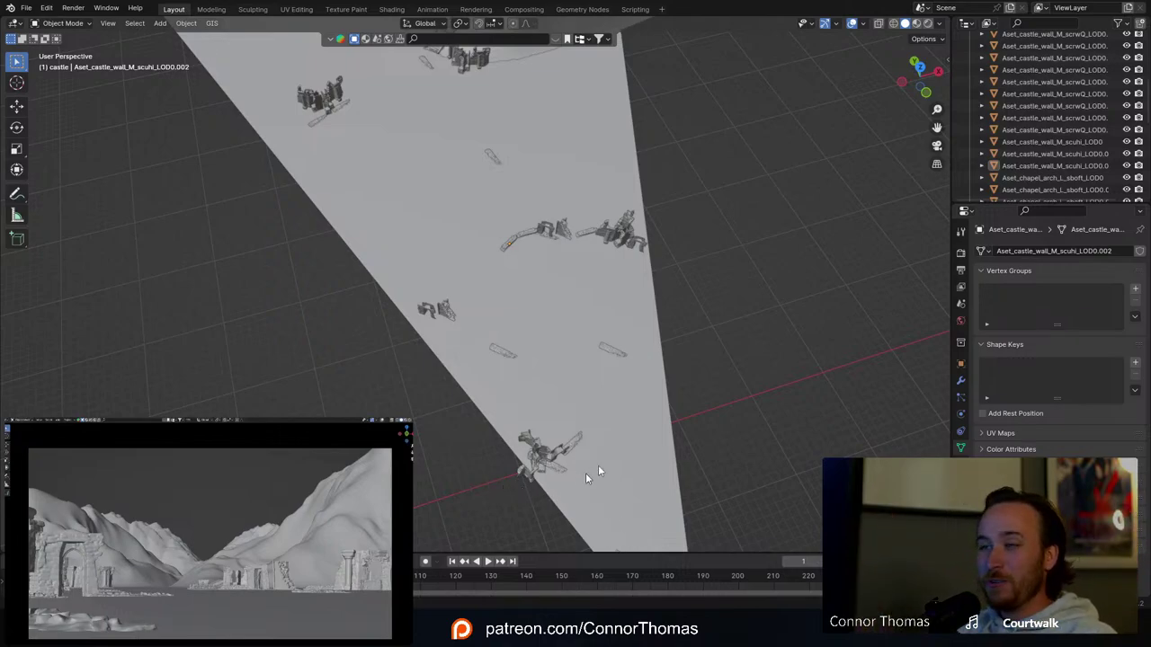
Step: Switch to Quixel Bridge and export the moss-tagged Castle Structure asset at 2K resolution to Blender
middle_click_drag(366, 141, 375, 206, "shift")
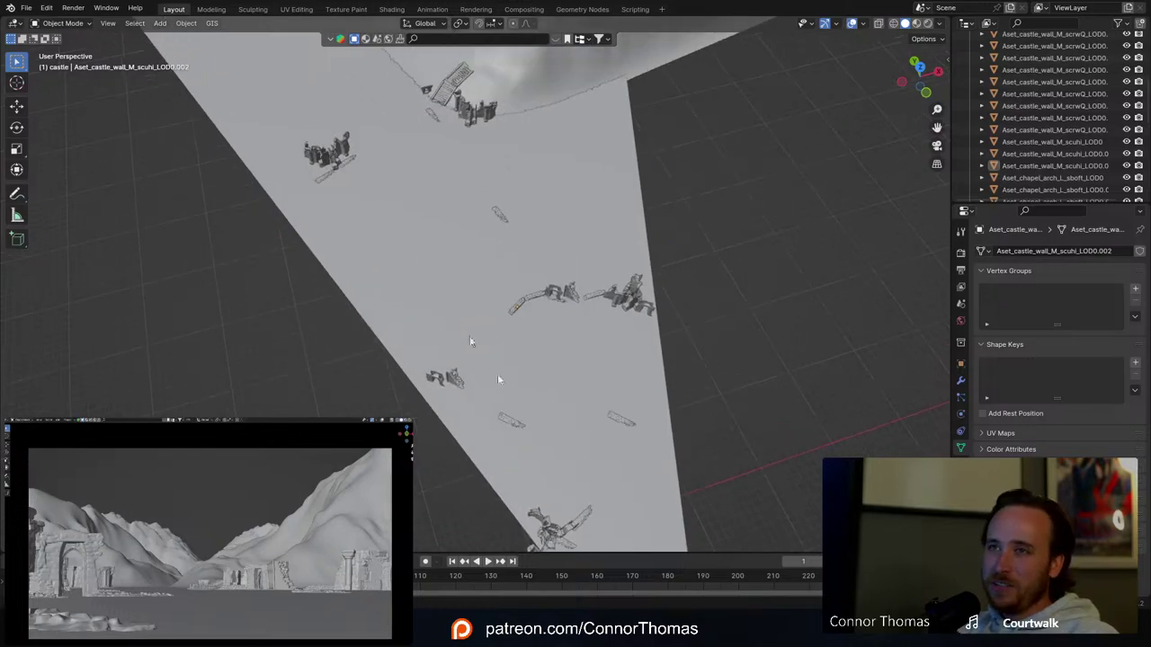
key("alt+Tab")
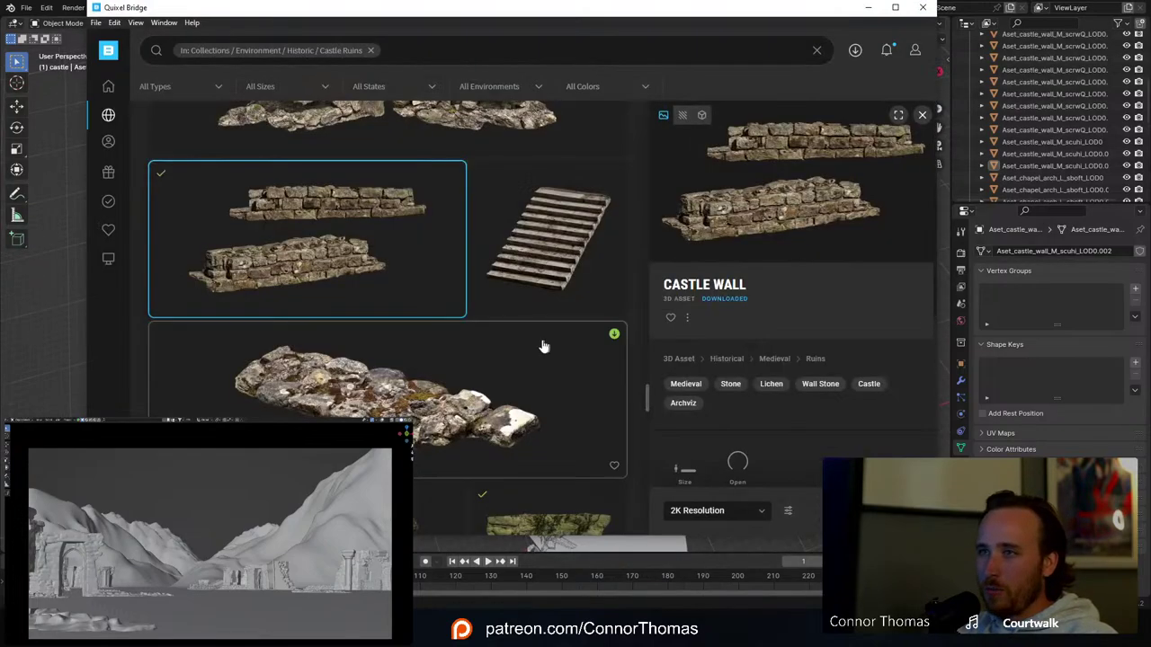
scroll(542, 345, "up", 3)
scroll(529, 360, "down", 2)
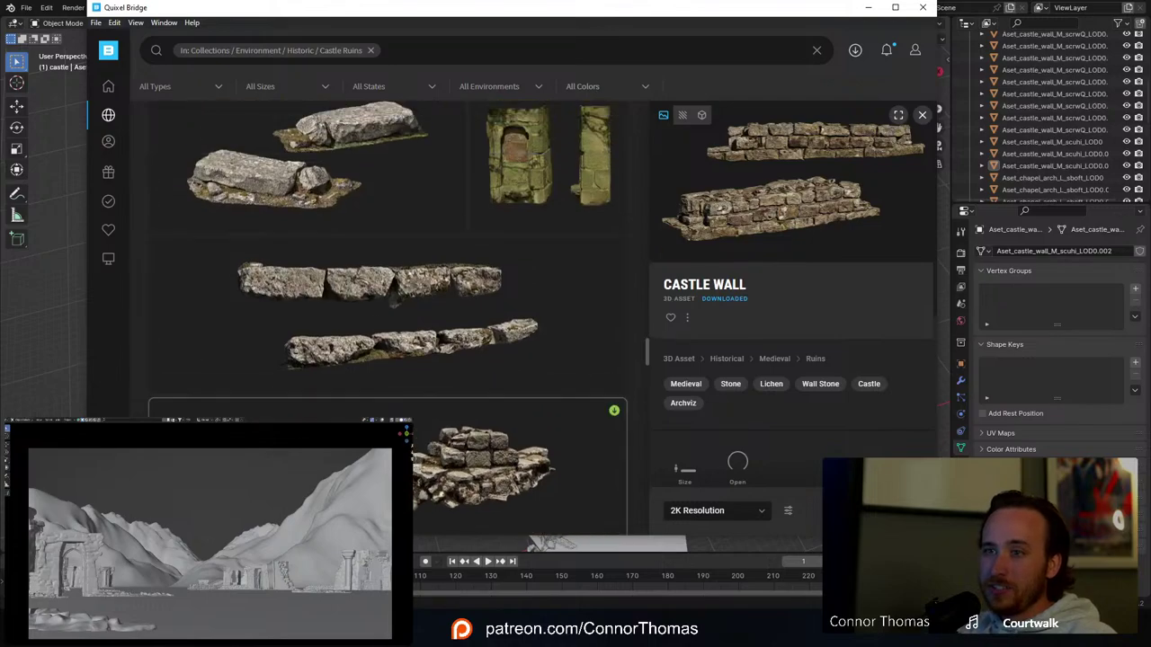
left_click(482, 463)
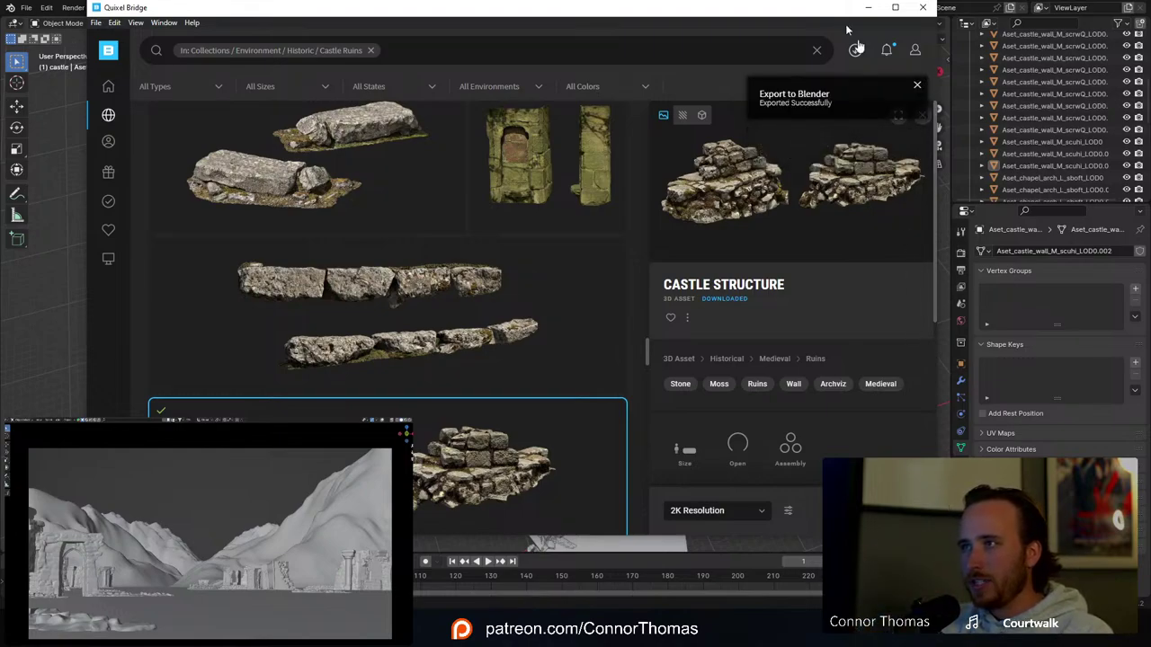
Step: Copy the imported castle structure from the import scene and paste it into the mountain scene
key("alt+Tab")
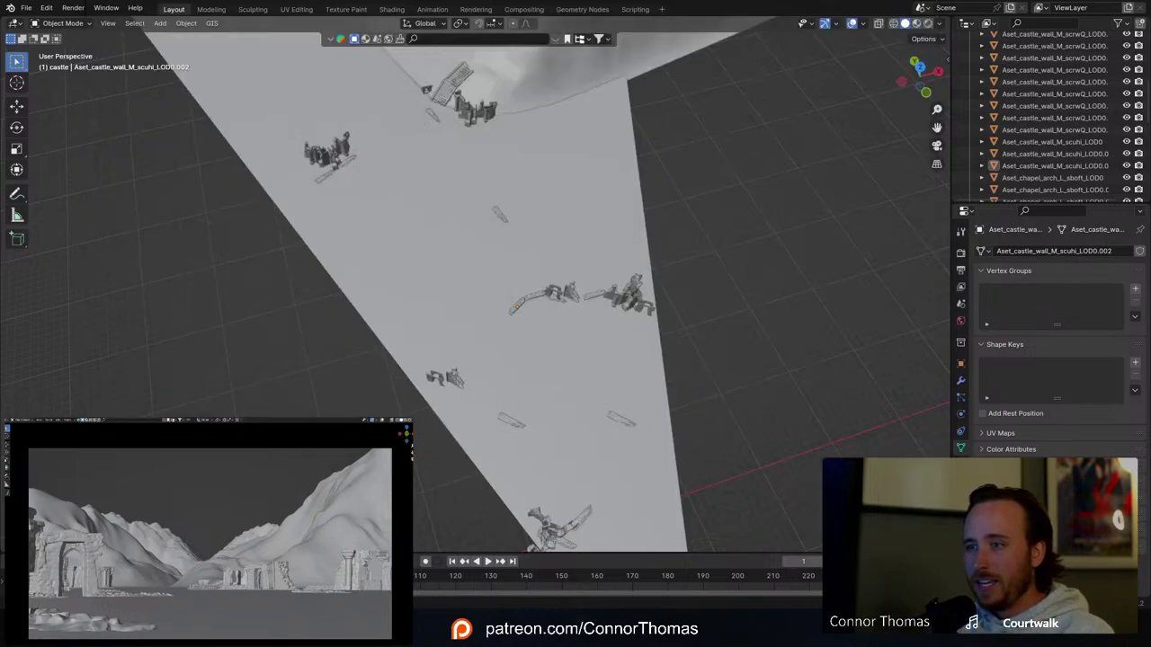
key("alt+Tab")
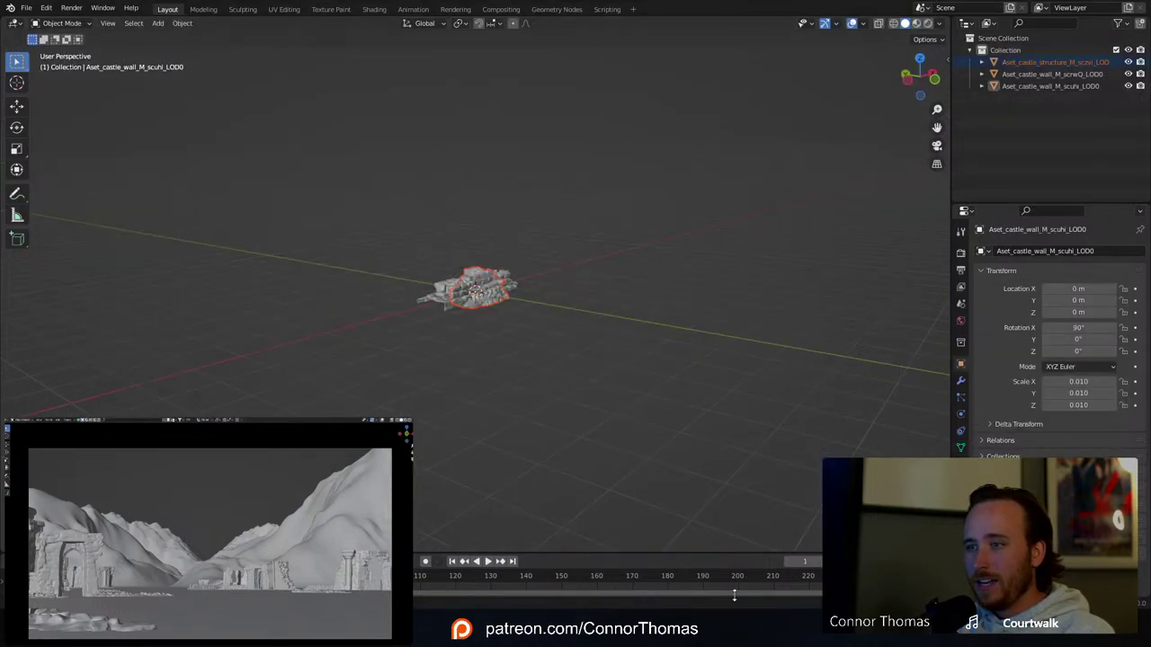
left_click(490, 303)
key("ctrl+c")
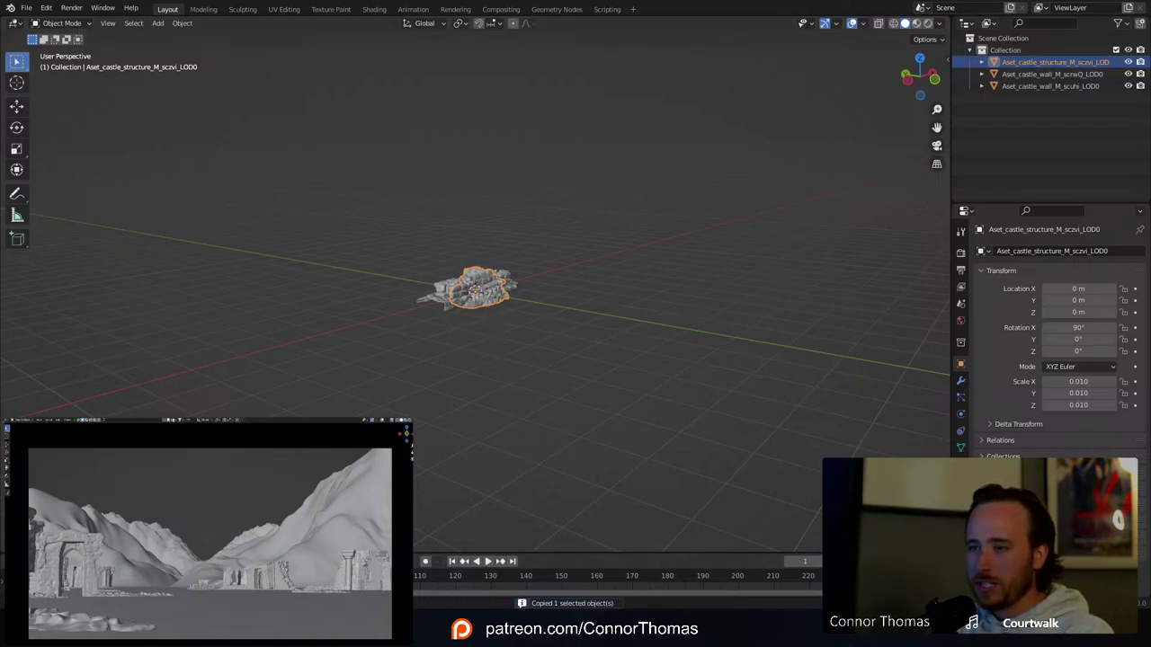
mouse_move(542, 630)
left_click(593, 555)
scroll(420, 200, "down", 3)
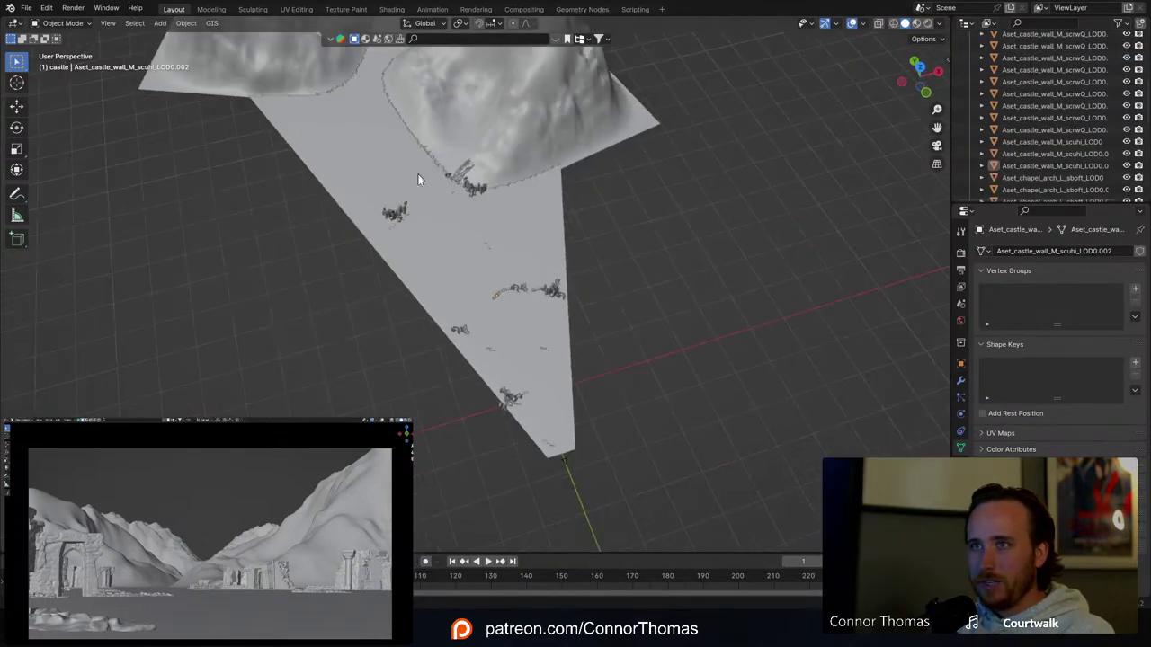
middle_click_drag(419, 177, 504, 270, "shift")
key("ctrl+v")
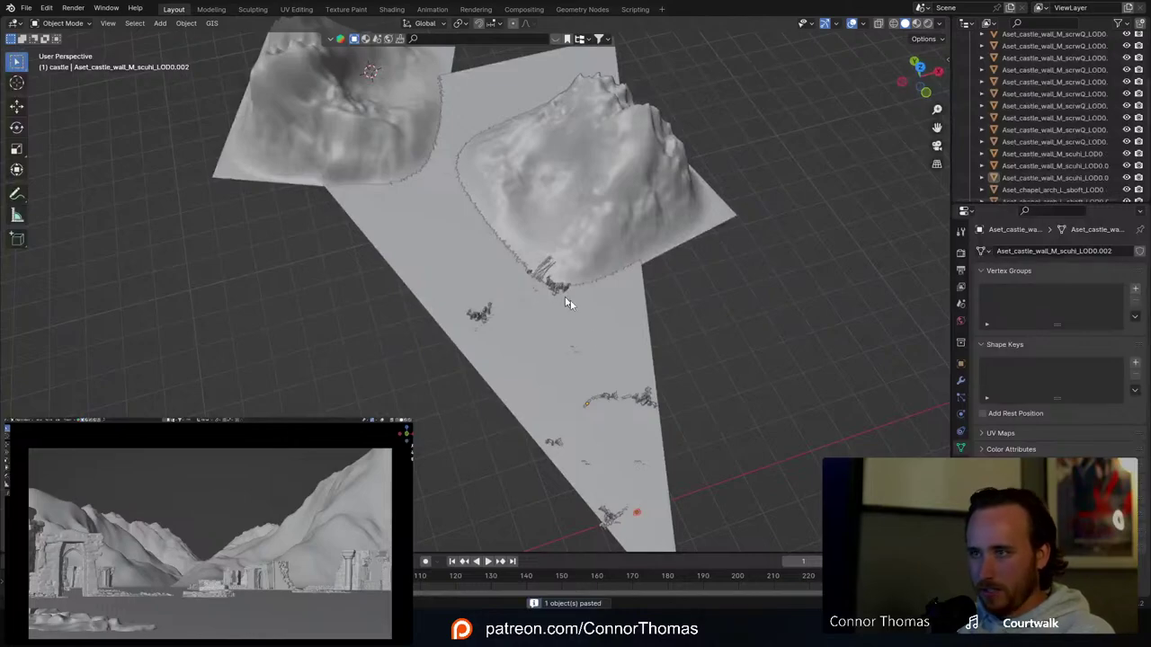
Step: From the top view, move the pasted castle structure to the foot of the right mountain and adjust its height along Z
left_click(641, 512)
key("KP_7")
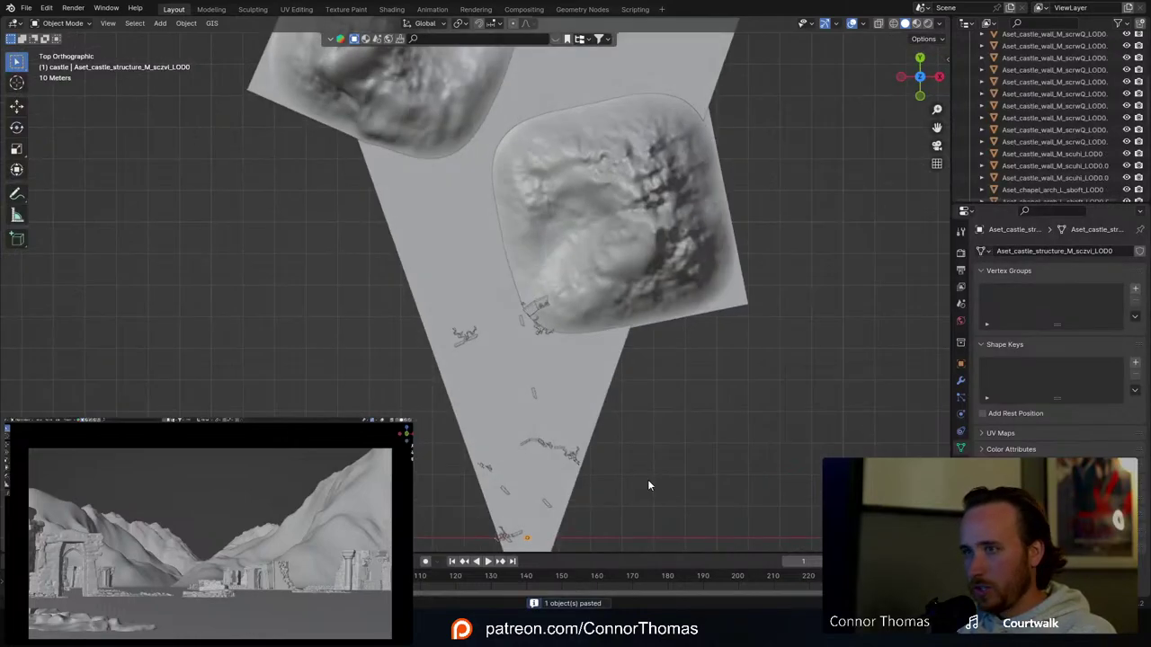
key("g")
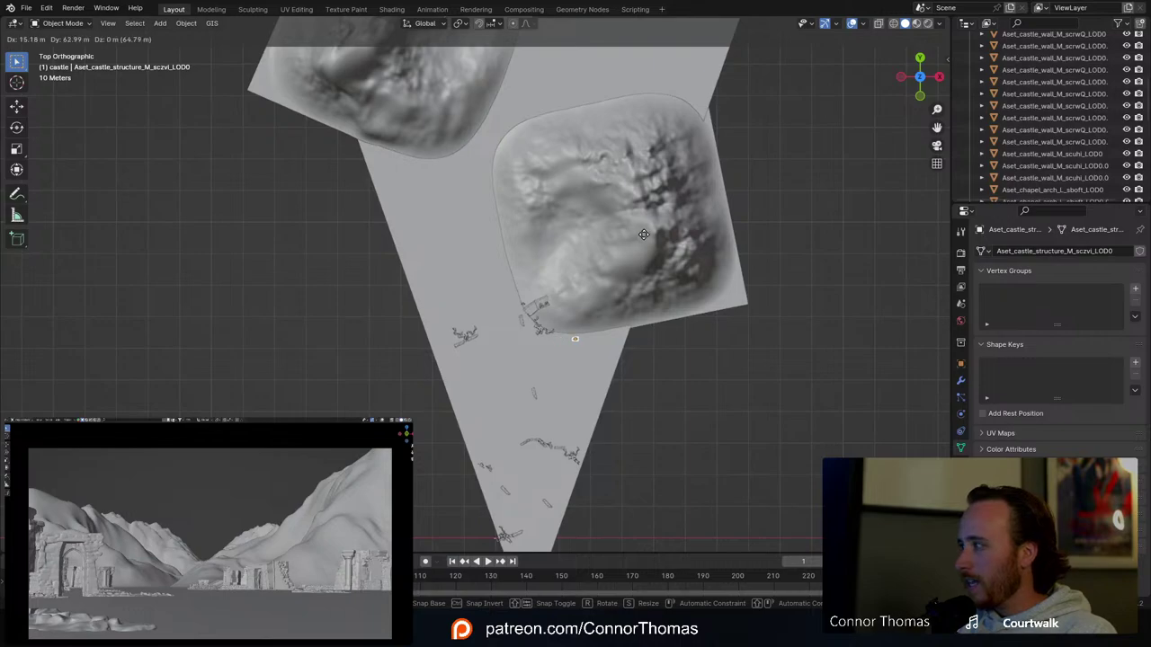
key("z")
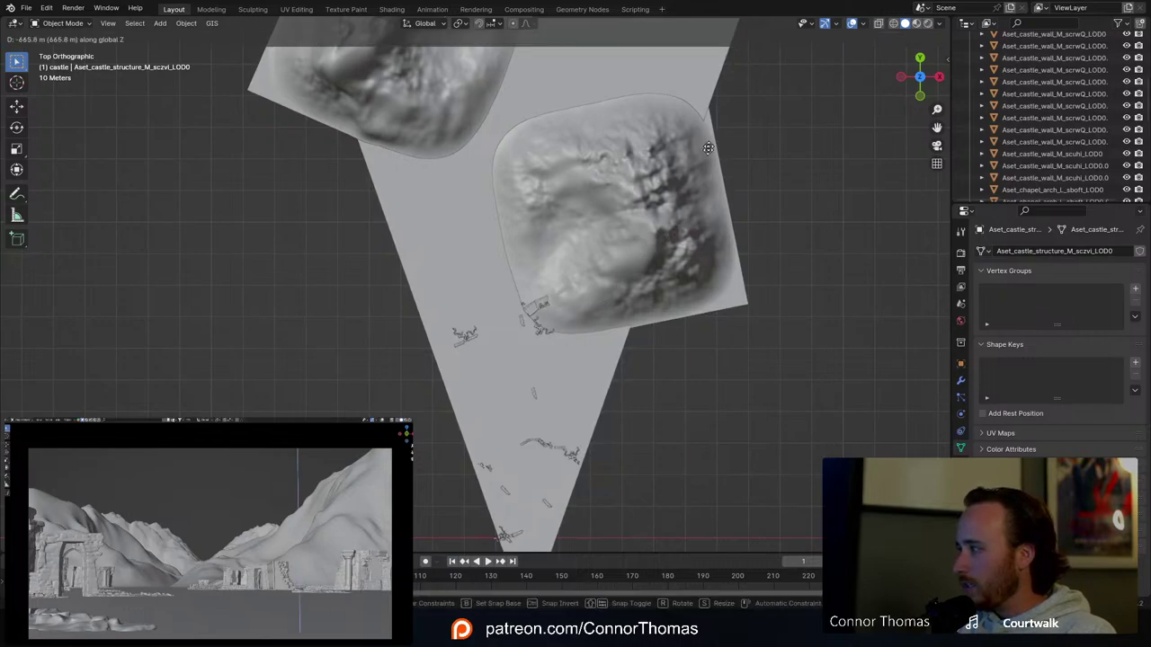
left_click(709, 148)
Step: Move the castle structure onto the lower slope of the right mountain, above the wooden stairs and ruins
middle_click_drag(689, 228, 572, 269)
scroll(606, 318, "up", 5)
middle_click_drag(606, 319, 498, 337, "shift")
scroll(532, 268, "up", 6)
key("g")
left_click(709, 331)
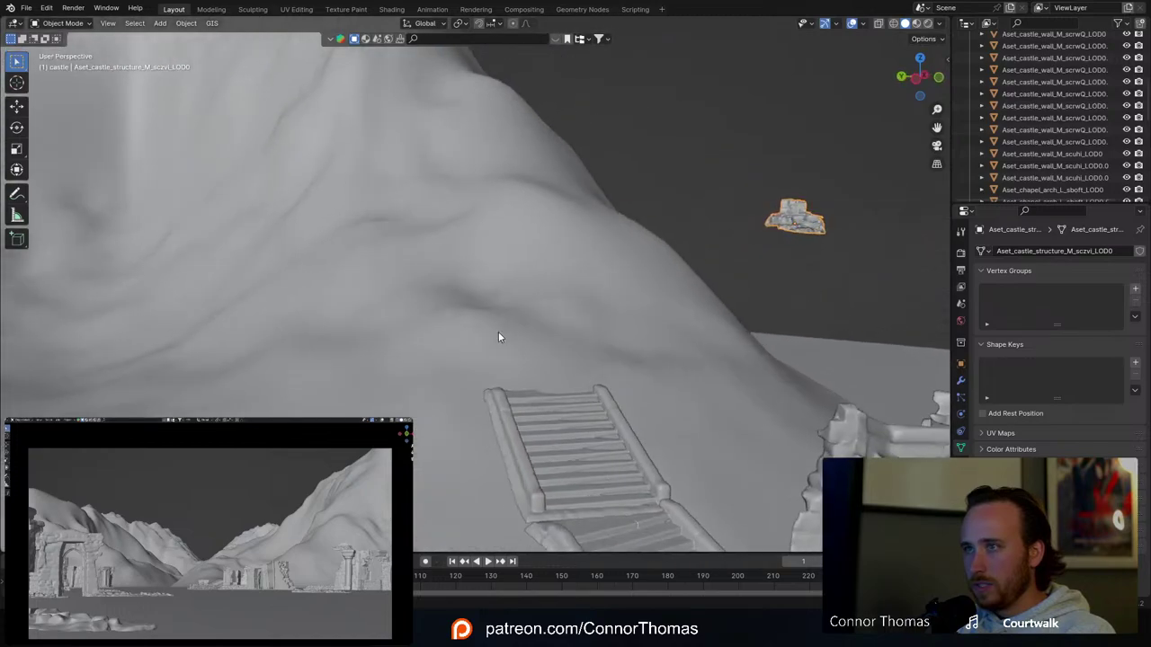
key("g")
left_click(493, 341)
middle_click_drag(616, 322, 578, 329)
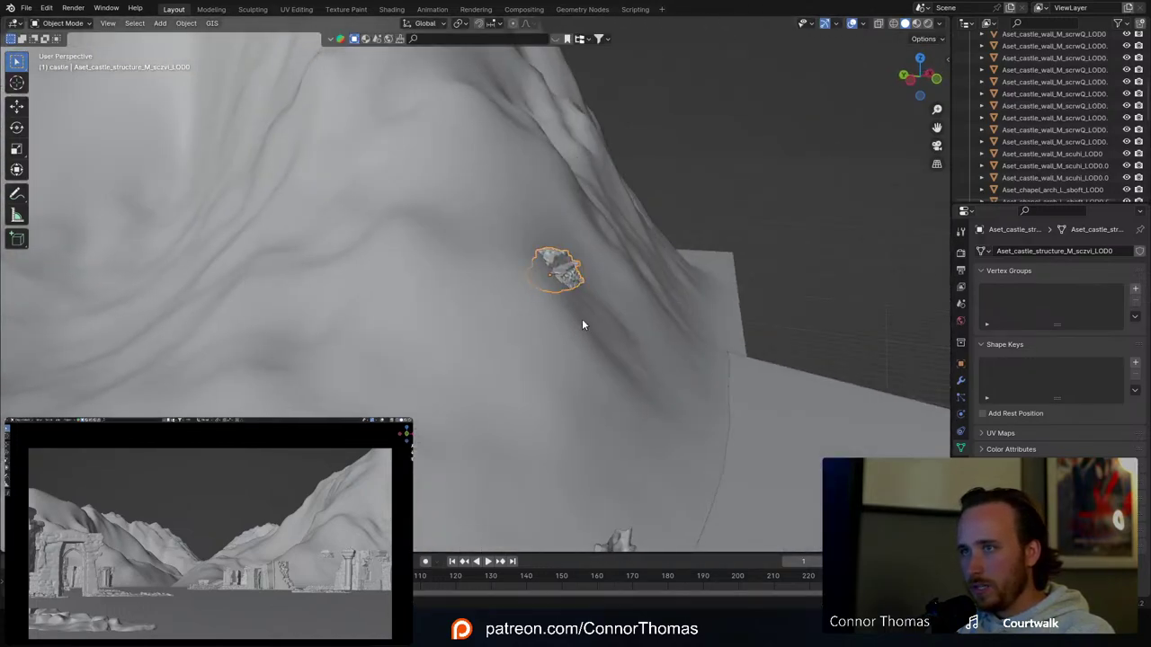
middle_click_drag(711, 277, 681, 225)
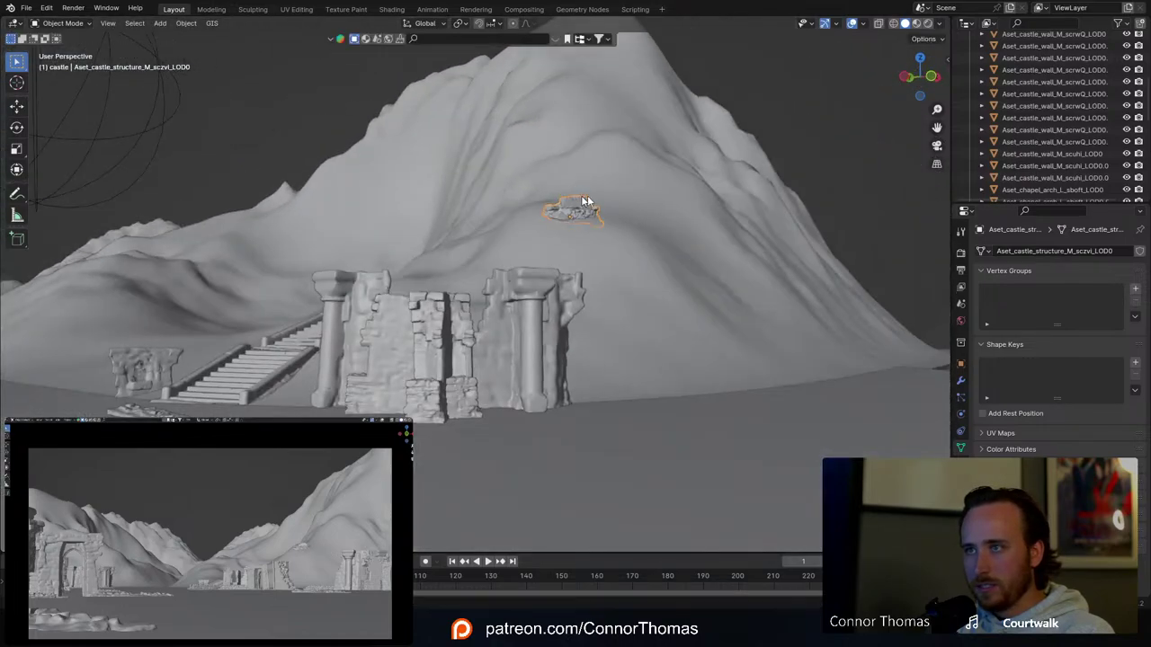
Step: Freely rotate the castle structure on the hillside so it tilts to follow the slope
key("r")
key("r")
left_click(614, 187)
key("r")
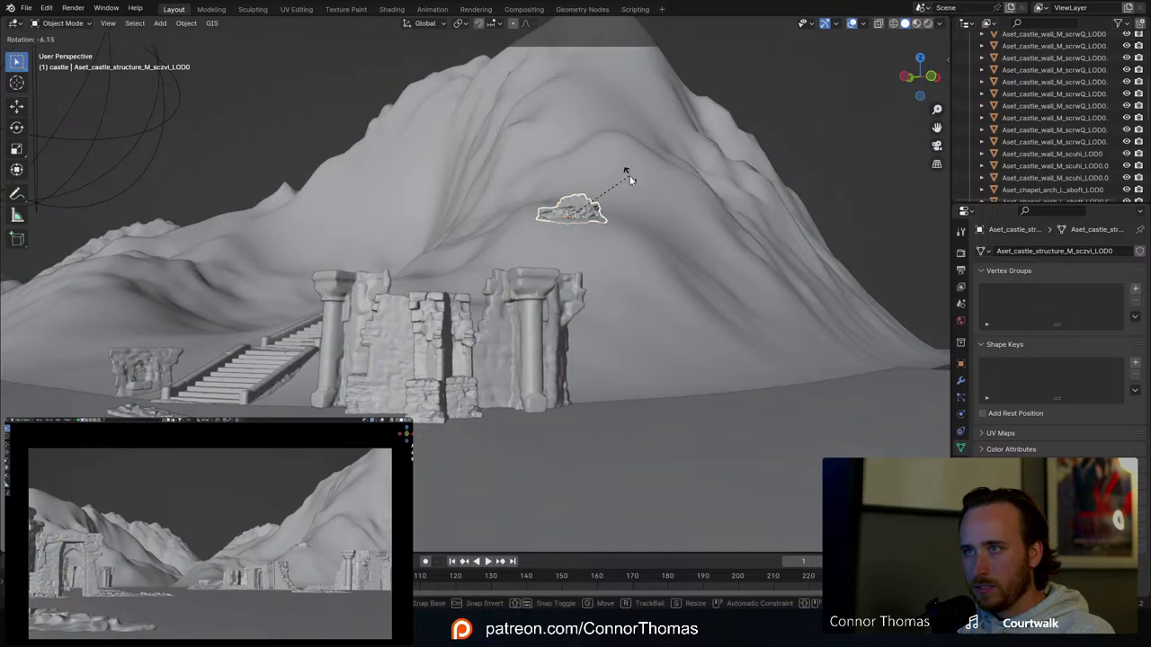
left_click(629, 180)
middle_click_drag(629, 181, 605, 227)
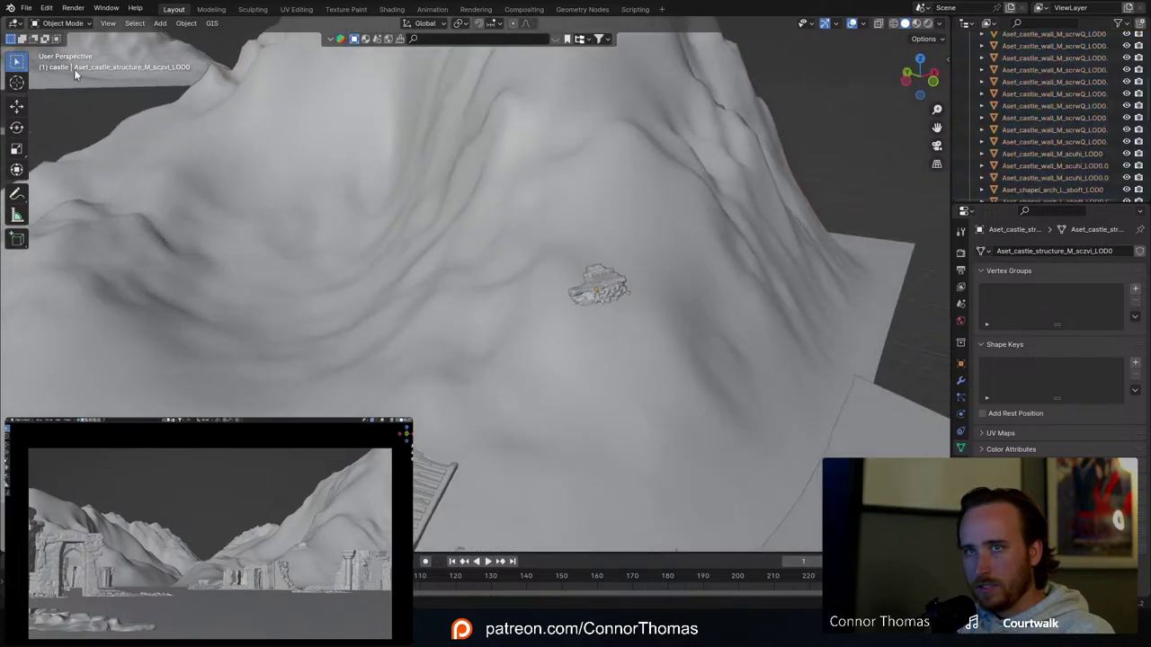
Step: Place the 3D cursor on the slope just below the structure, return to the selection tool and save the scene
left_click(18, 82)
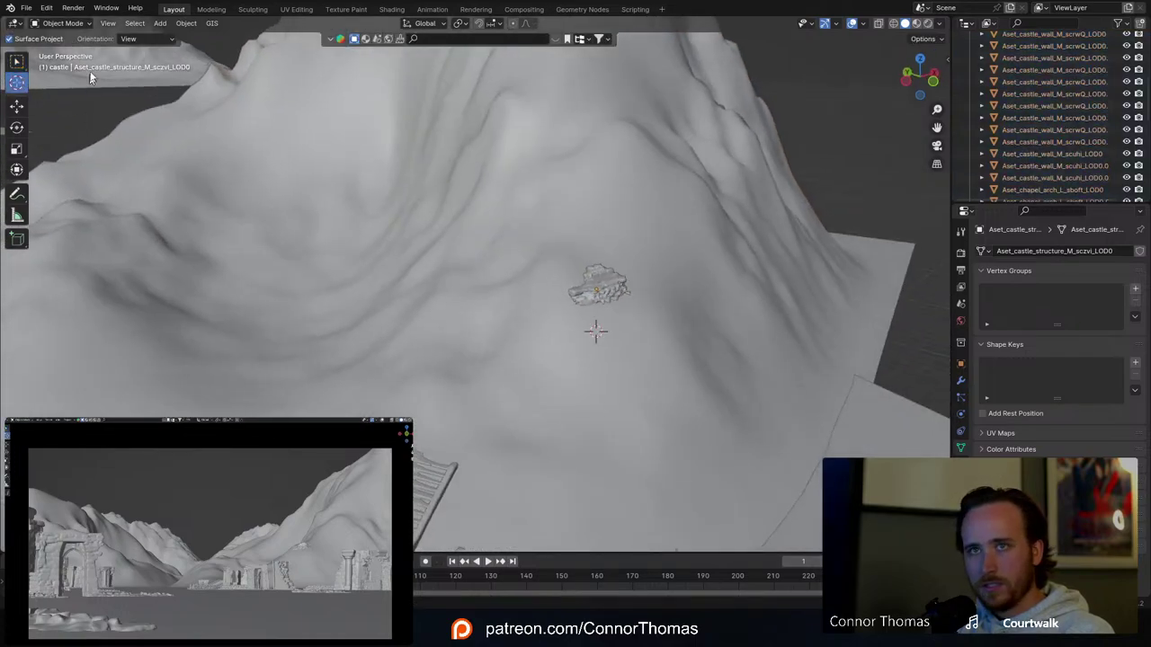
left_click(18, 61)
scroll(629, 347, "down", 10)
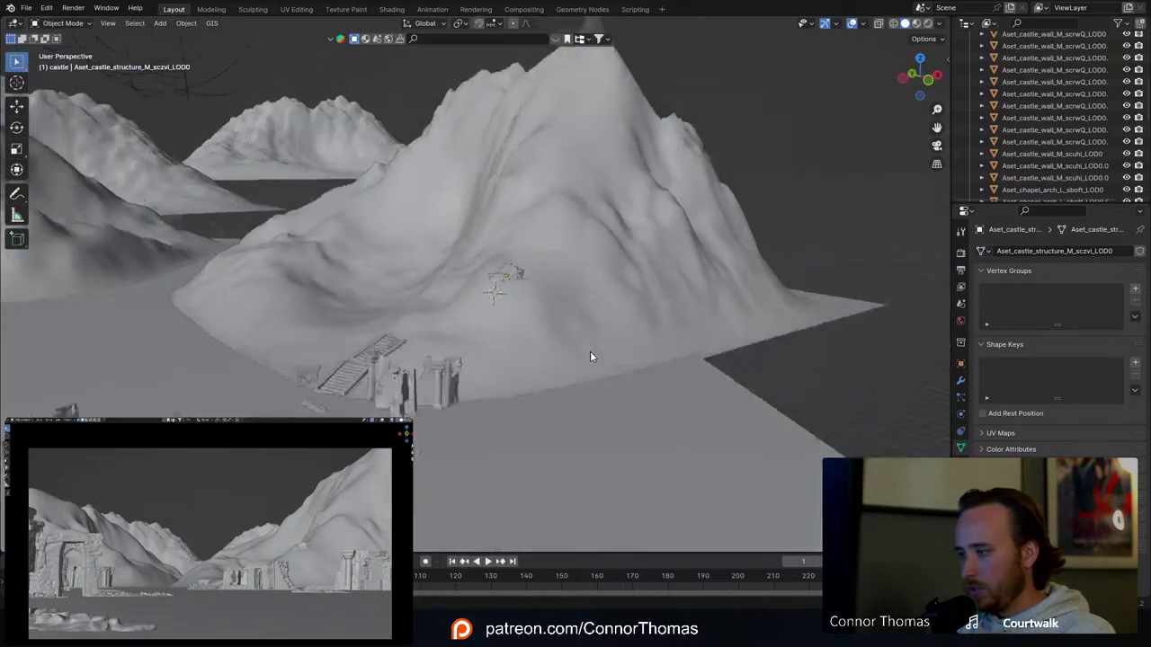
key("ctrl+s")
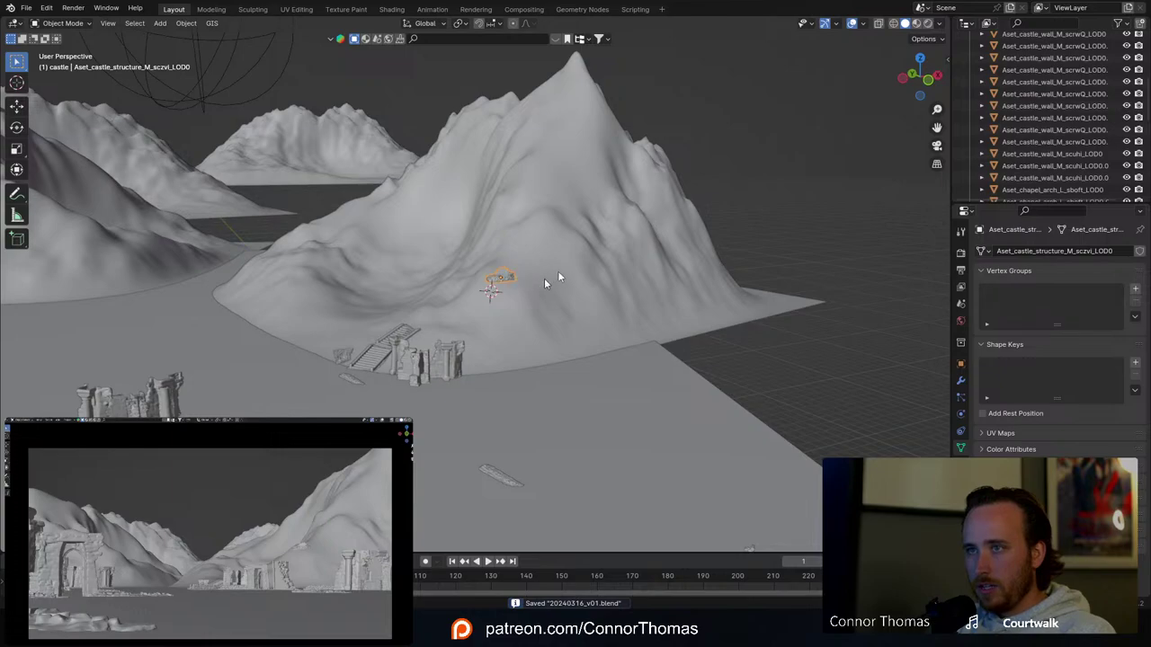
Step: Duplicate the castle structure, rotate the copy and place it lower on the slope towards the stairs, leaving nothing selected
middle_click_drag(559, 273, 550, 217)
scroll(589, 263, "up", 4)
key("shift+d")
key("r")
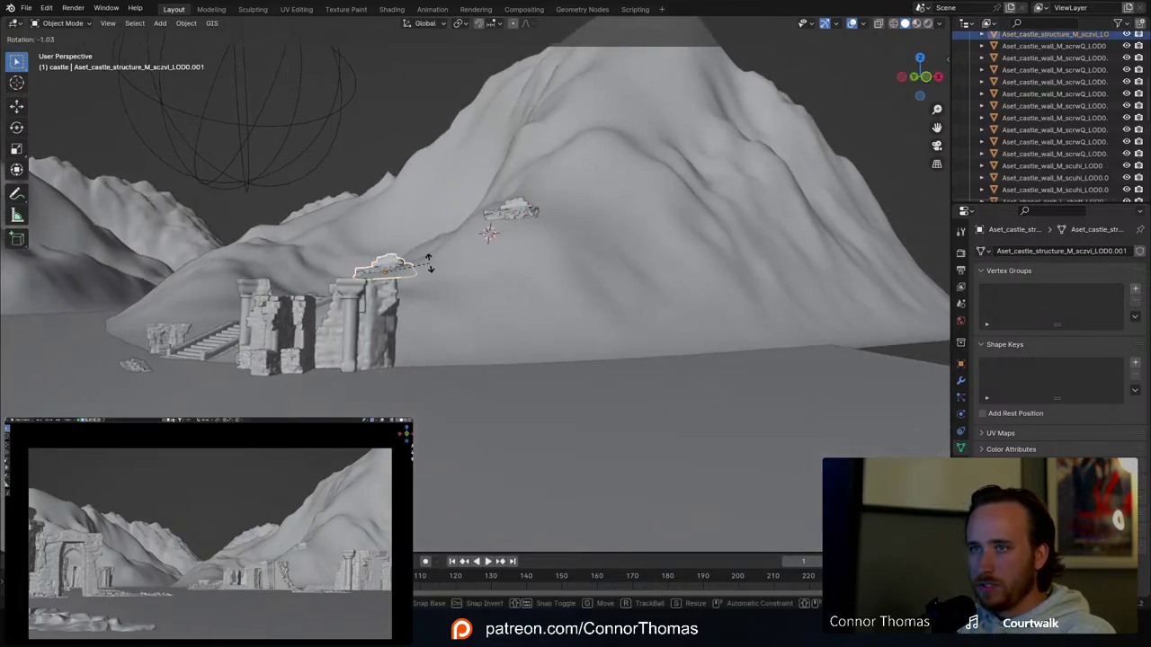
left_click(436, 266)
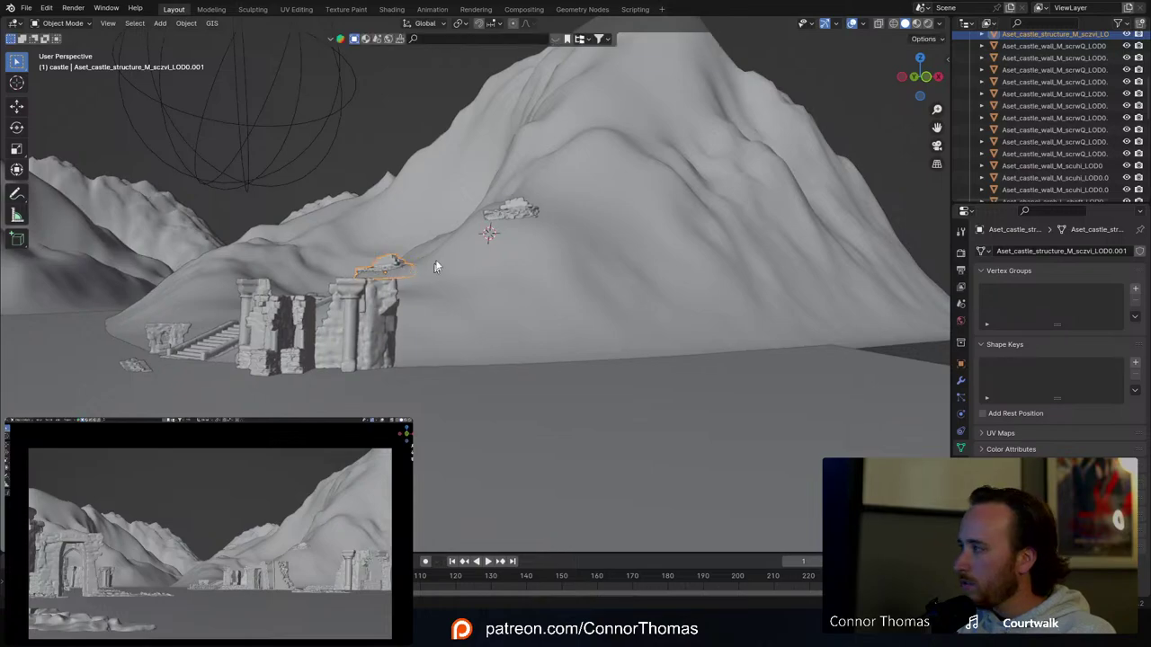
key("g")
left_click(434, 243)
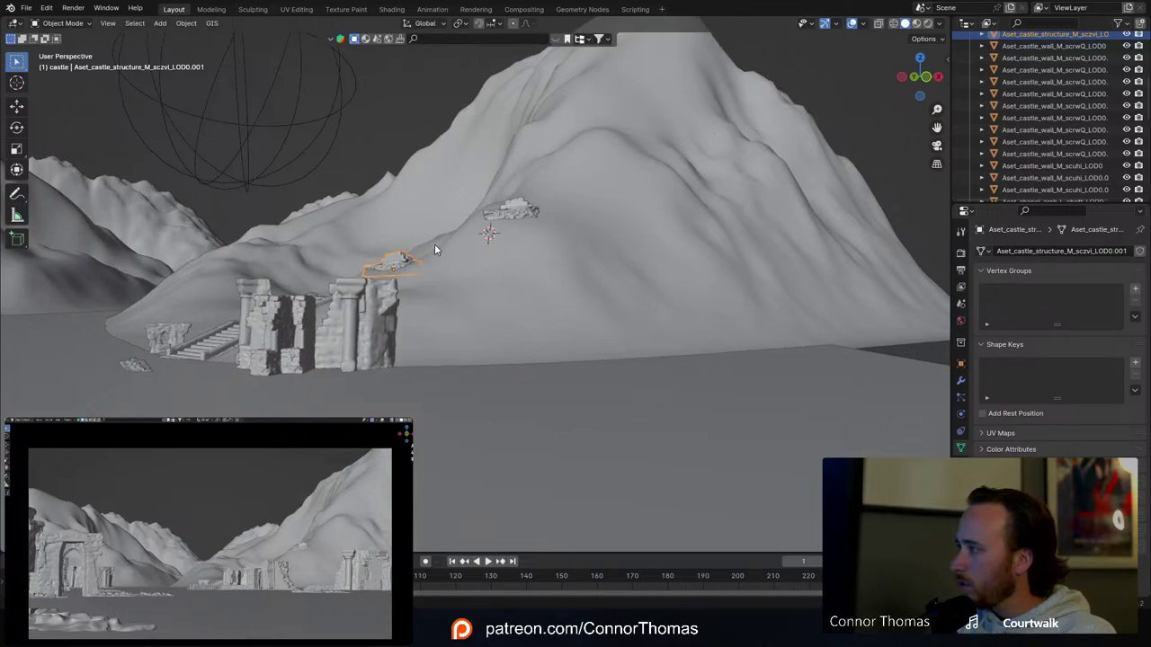
key("a")
key("a")
Step: Duplicate the upper castle structure, place the copy between the two existing ones and rotate it freely
middle_click_drag(469, 231, 492, 240)
scroll(492, 240, "up", 3)
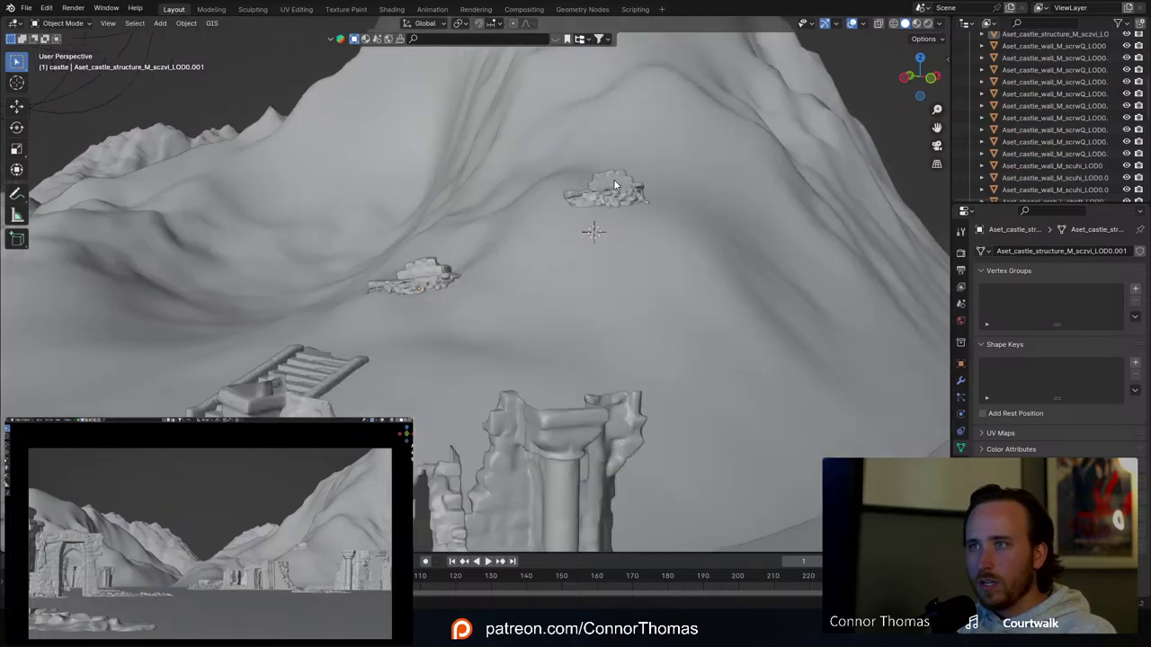
left_click(617, 196)
middle_click_drag(617, 196, 682, 191, "shift")
key("shift+d")
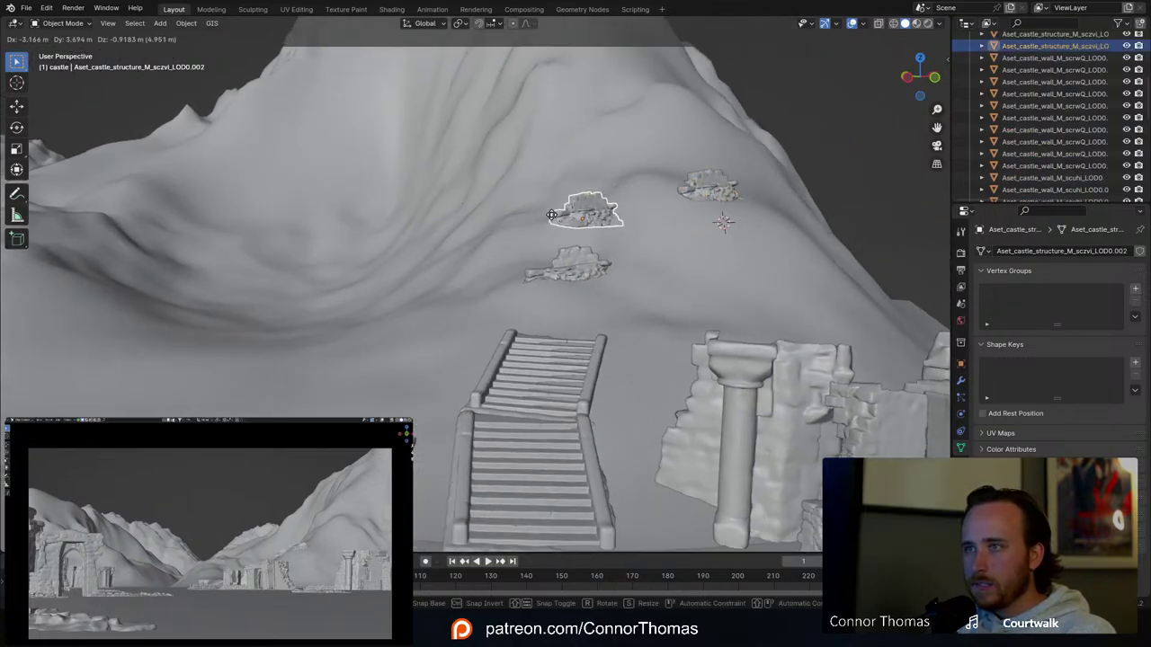
left_click(691, 220)
key("r")
key("r")
left_click(678, 234)
Step: Lower the middle copy until it sits partly embedded in the slope just above the lowest structure
middle_click_drag(678, 234, 632, 219)
key("g")
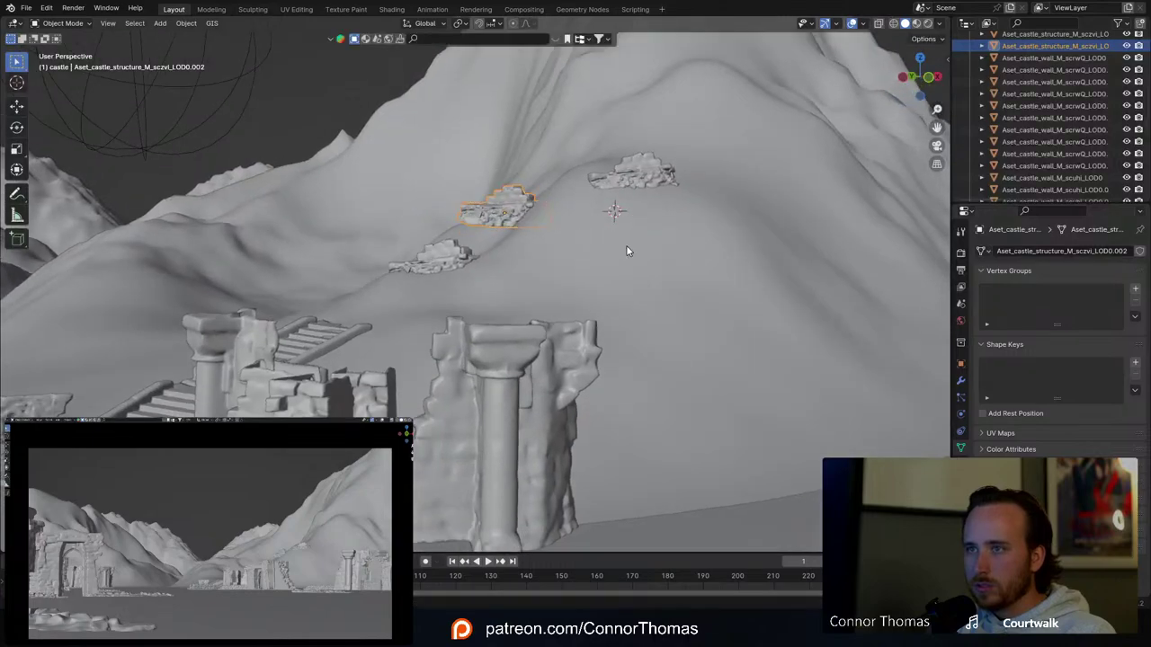
left_click(630, 273)
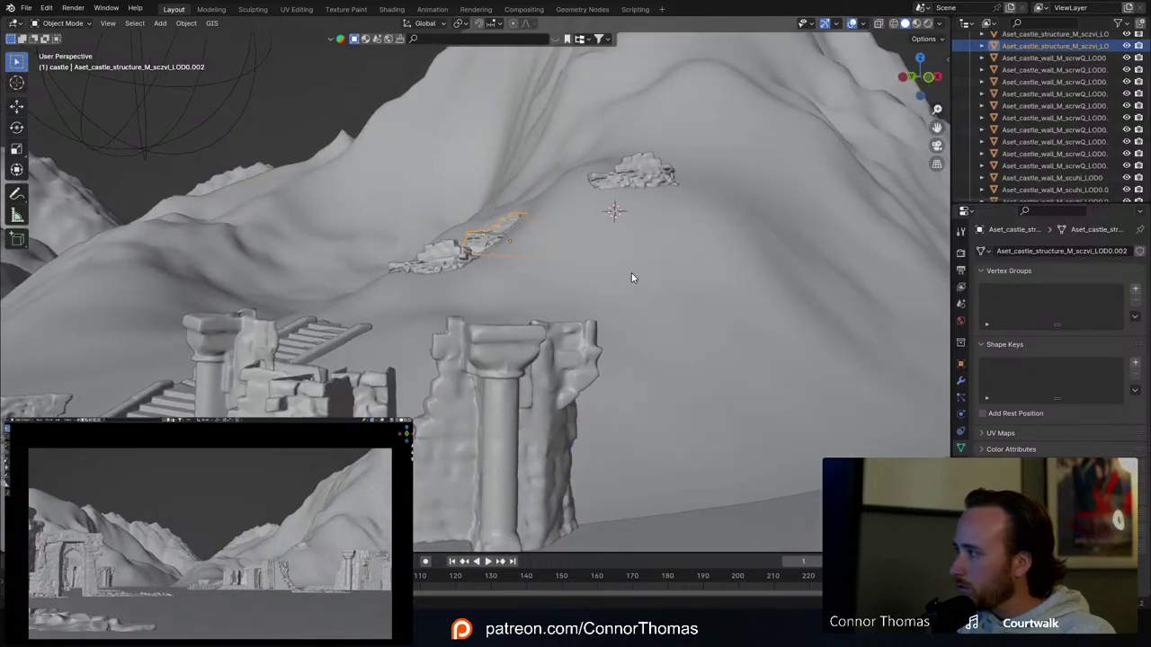
key("g")
left_click(617, 257)
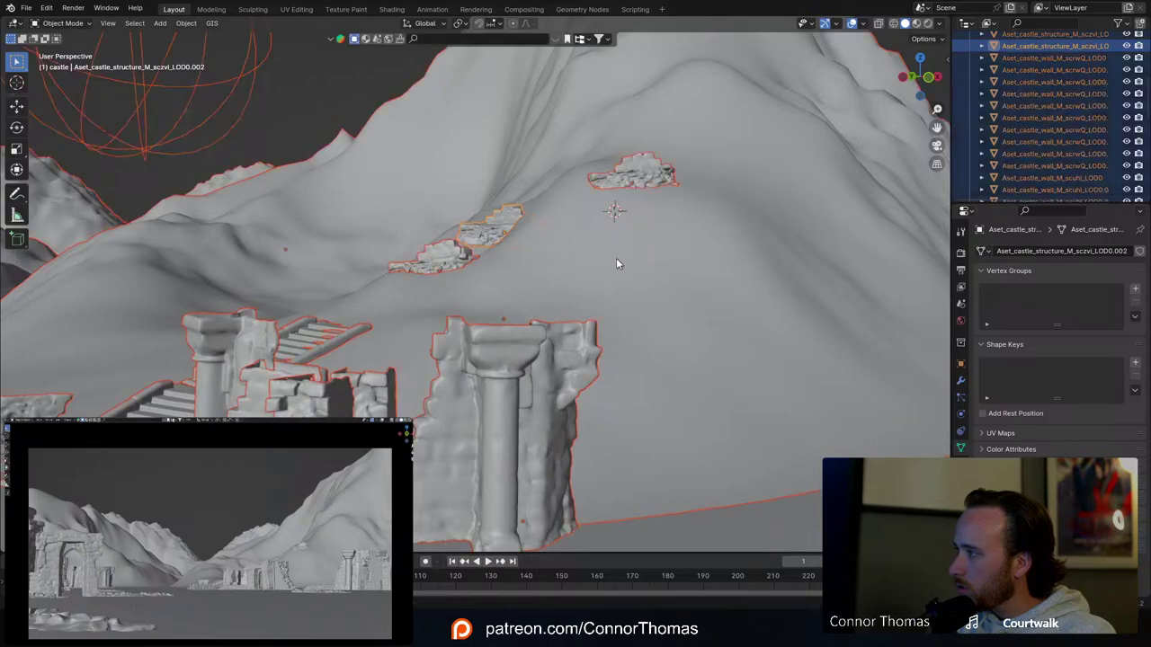
Step: Duplicate the structure to the mountain's far flank beyond the first one and rotate the copy freely to suit the terrain
mouse_move(617, 258)
middle_mouse_down()
mouse_move(571, 241)
mouse_move(611, 275)
middle_mouse_up()
scroll(634, 283, "down", 4)
middle_click_drag(635, 234, 585, 342)
key("shift+d")
left_click(673, 303)
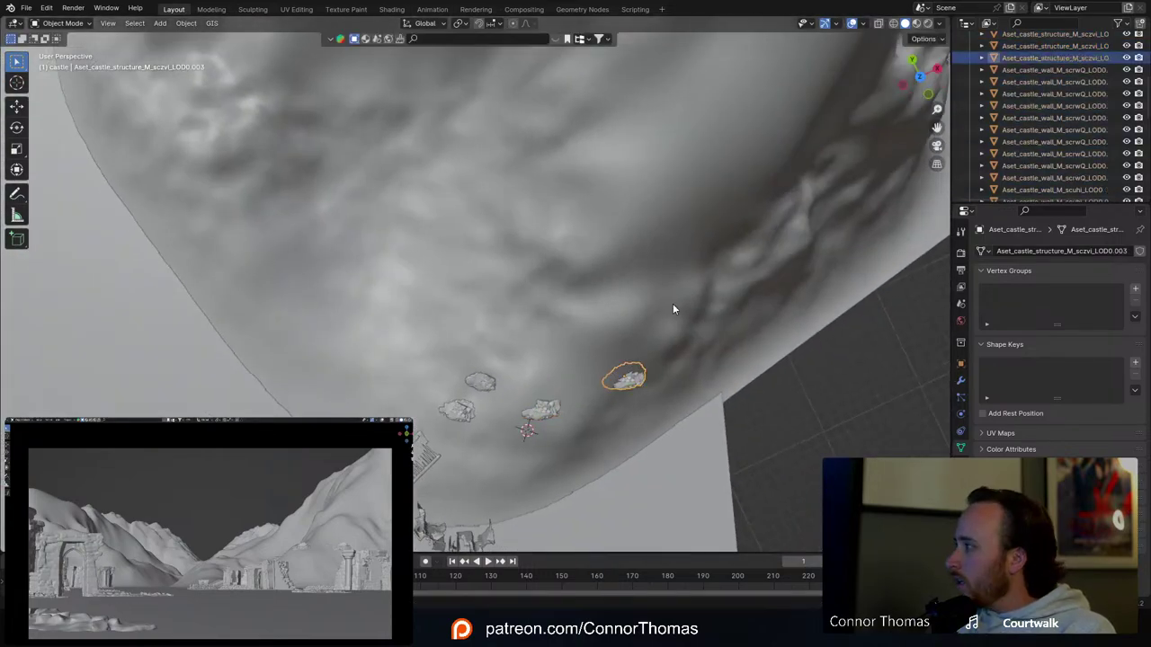
key("r")
key("r")
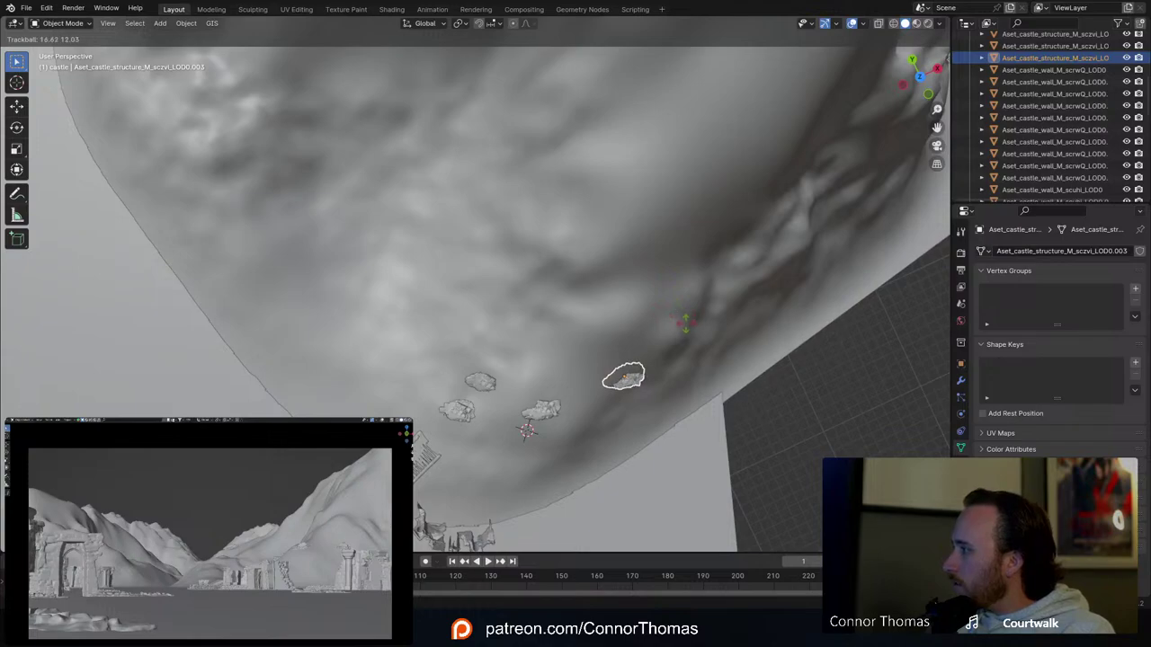
left_click(679, 323)
Step: Duplicate the far-flank structure to a spot just below the original one, rotate it freely and clear the selection
middle_click_drag(679, 324, 542, 333)
key("shift+d")
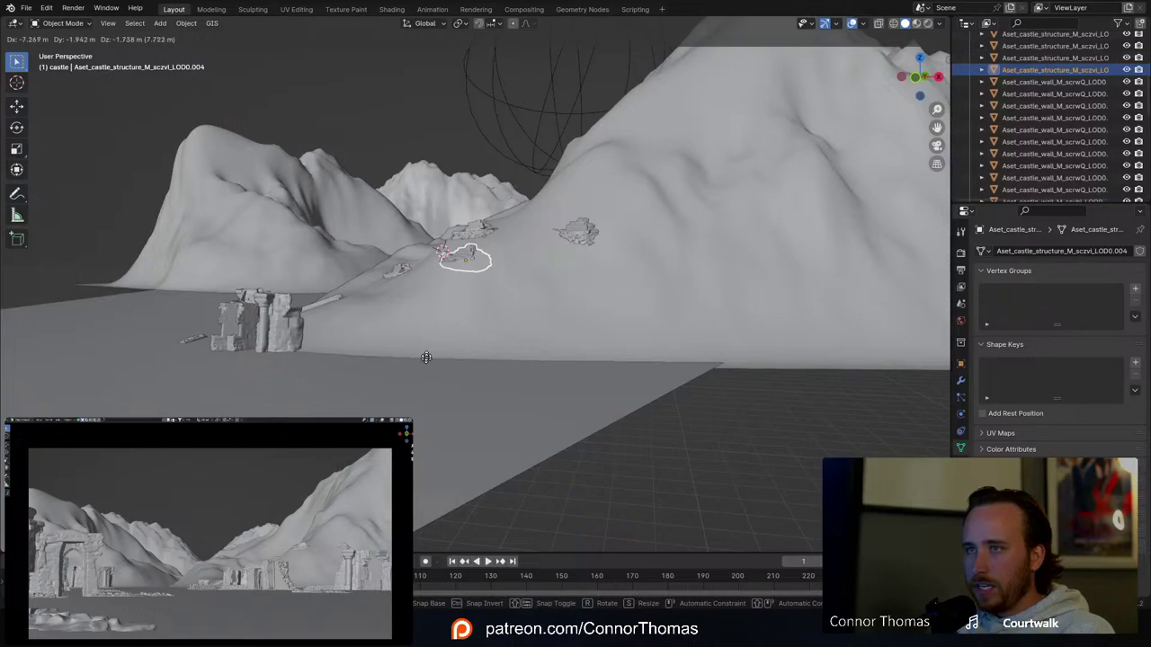
left_click(426, 357)
key("r")
key("r")
left_click(508, 308)
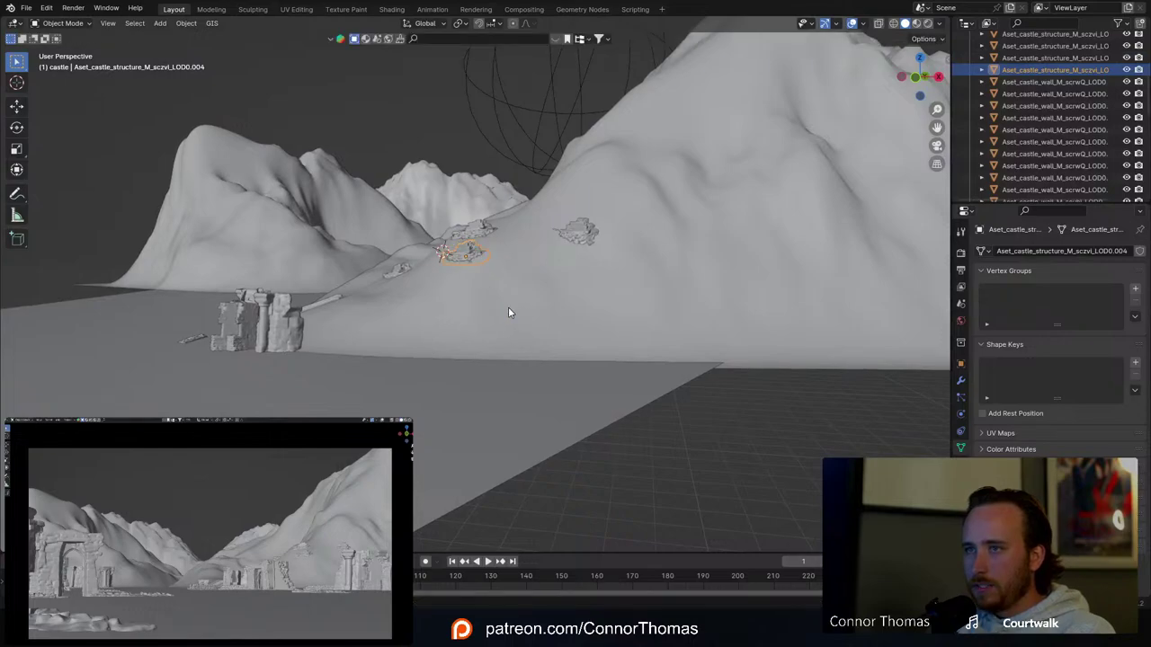
middle_click_drag(508, 308, 472, 279)
key("a")
key("a")
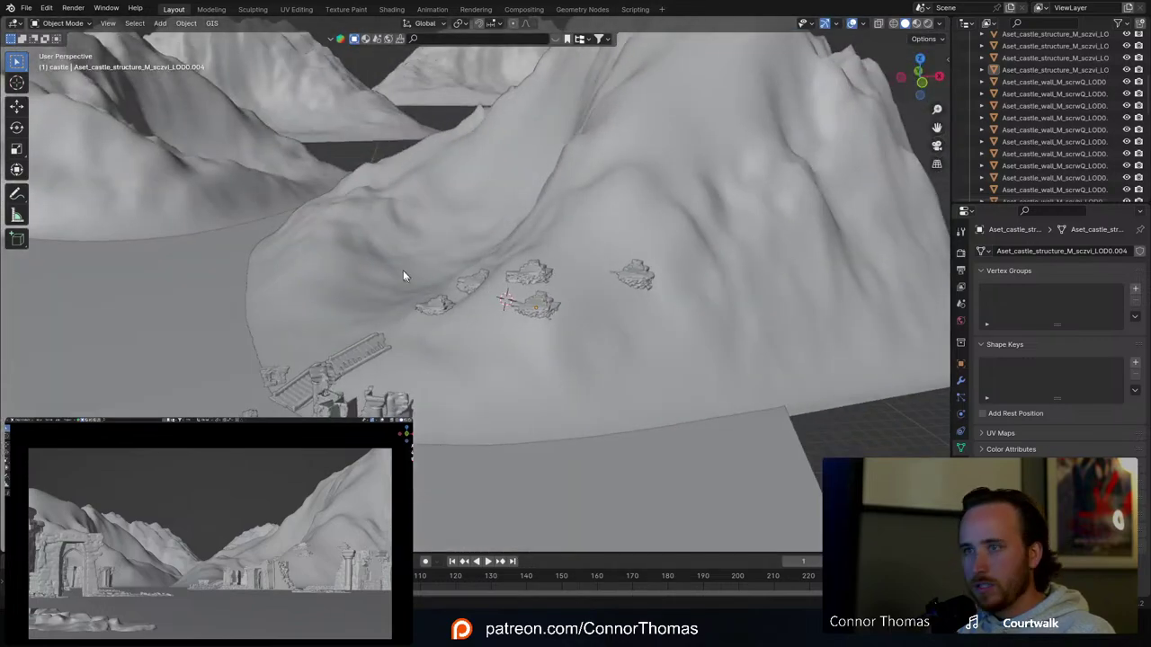
Step: Scale the structure just below the original one up to about 1.6 times its size and clear the selection
left_click(533, 304)
key("s")
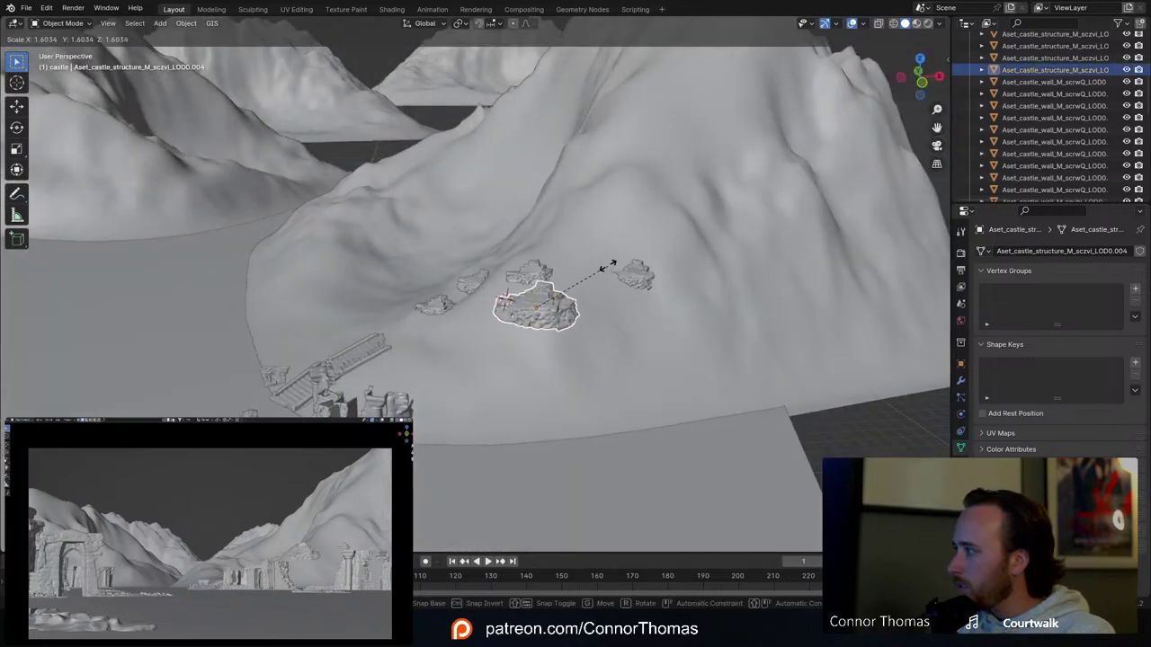
left_click(609, 267)
key("a")
key("a")
middle_click_drag(589, 268, 477, 249)
Step: Reposition the enlarged structure against the mountain slope in side view, deselect it and save the scene
left_click(354, 241)
key("g")
left_click(346, 238)
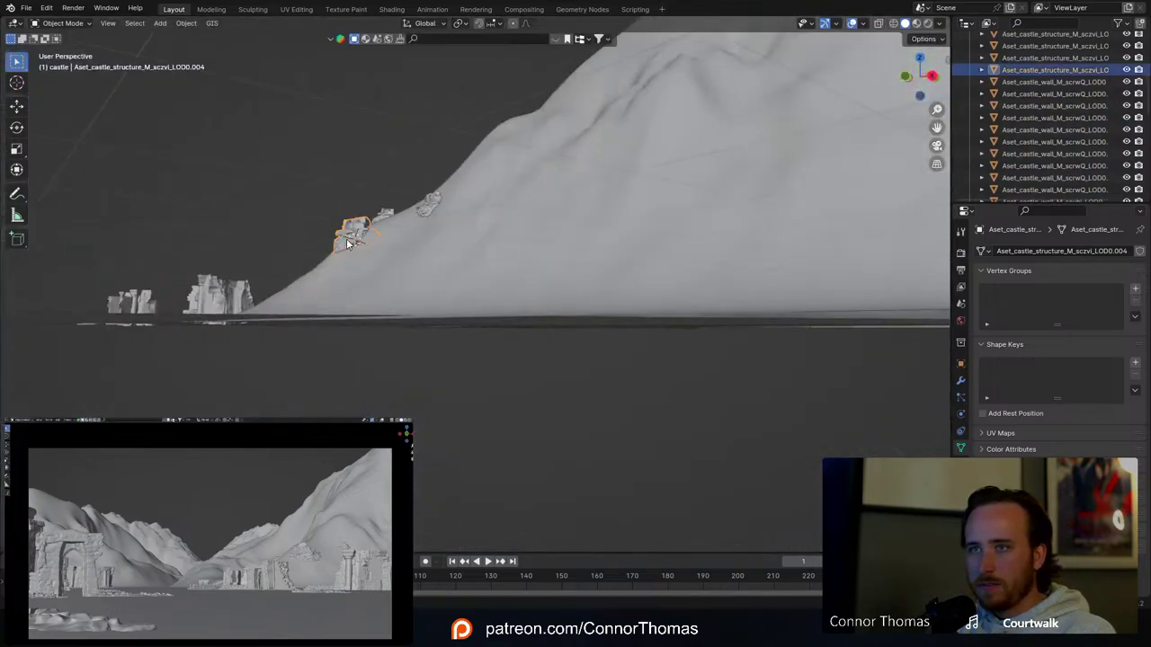
key("a")
key("a")
middle_click_drag(346, 238, 457, 273)
scroll(457, 272, "down", 3)
key("ctrl+s")
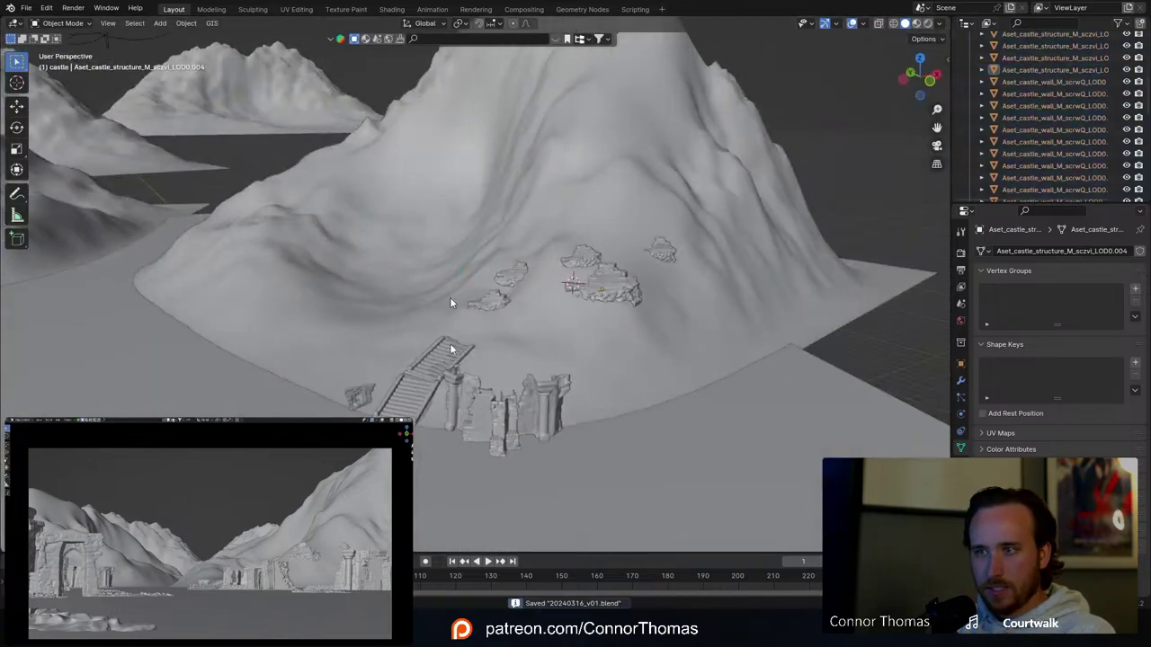
Step: Switch to Quixel Bridge, browse the Castle Ruins collection and download the octagonal Stone Structure asset at 2K resolution
key("alt+Tab")
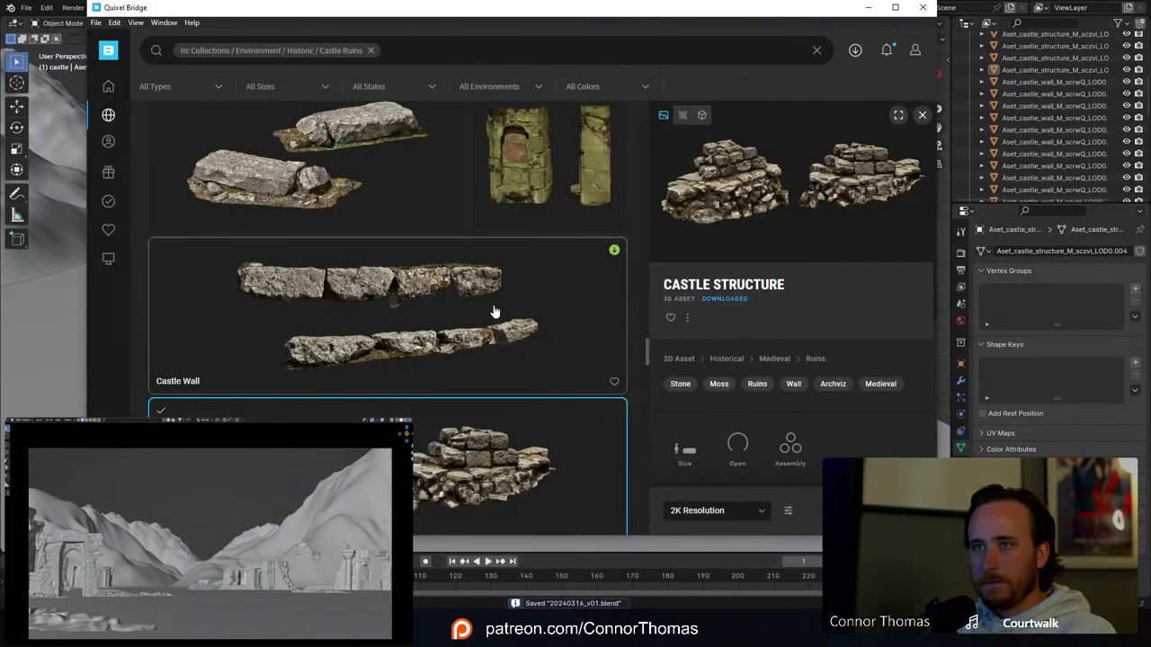
scroll(493, 311, "up", 5)
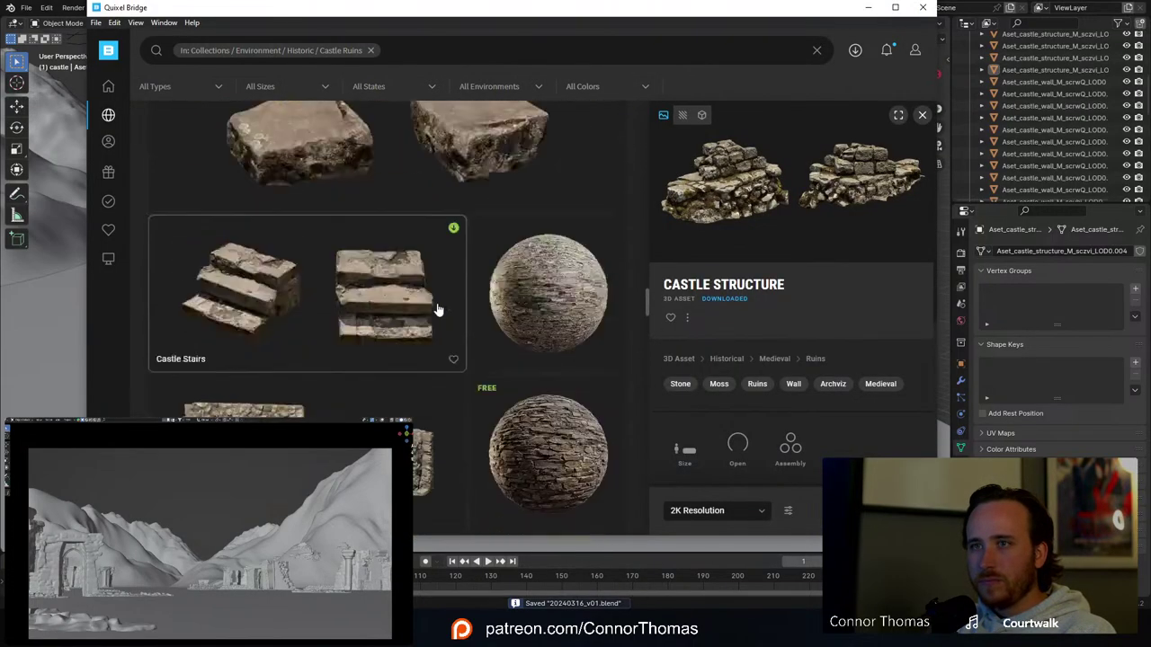
scroll(438, 310, "up", 5)
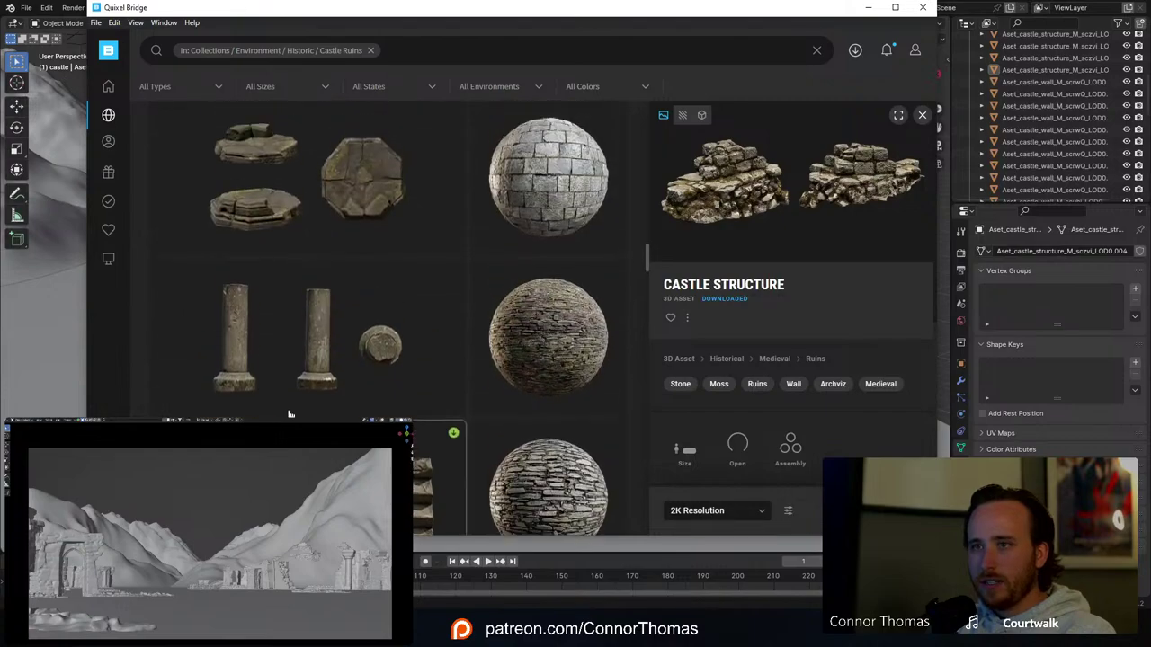
scroll(294, 413, "up", 5)
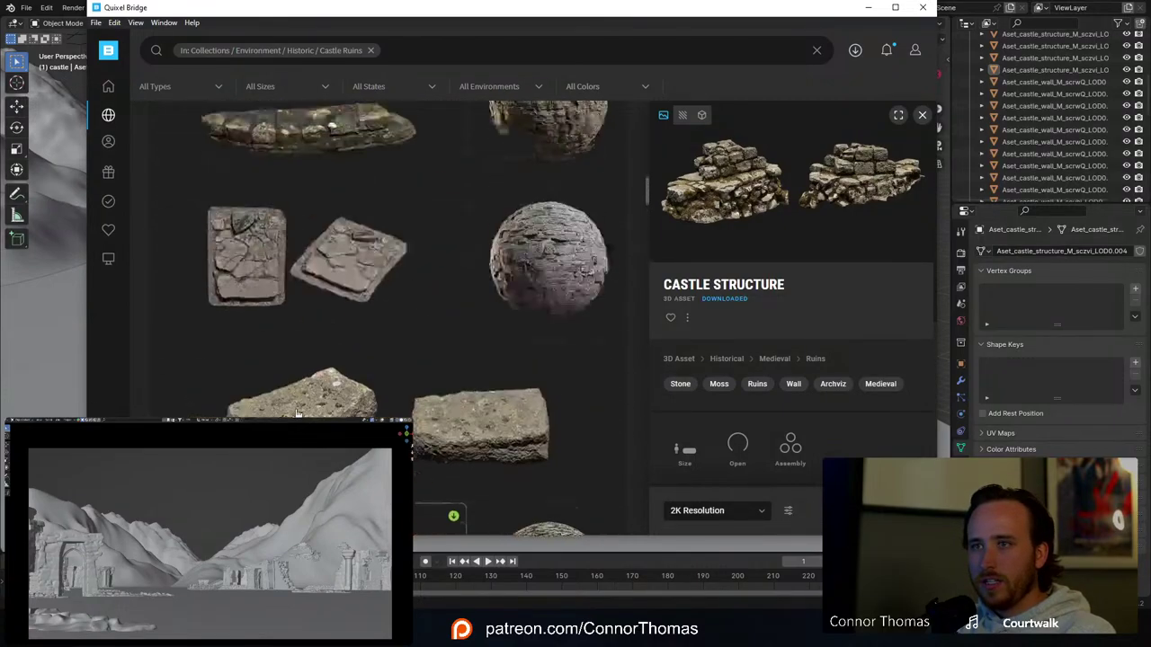
scroll(298, 413, "up", 5)
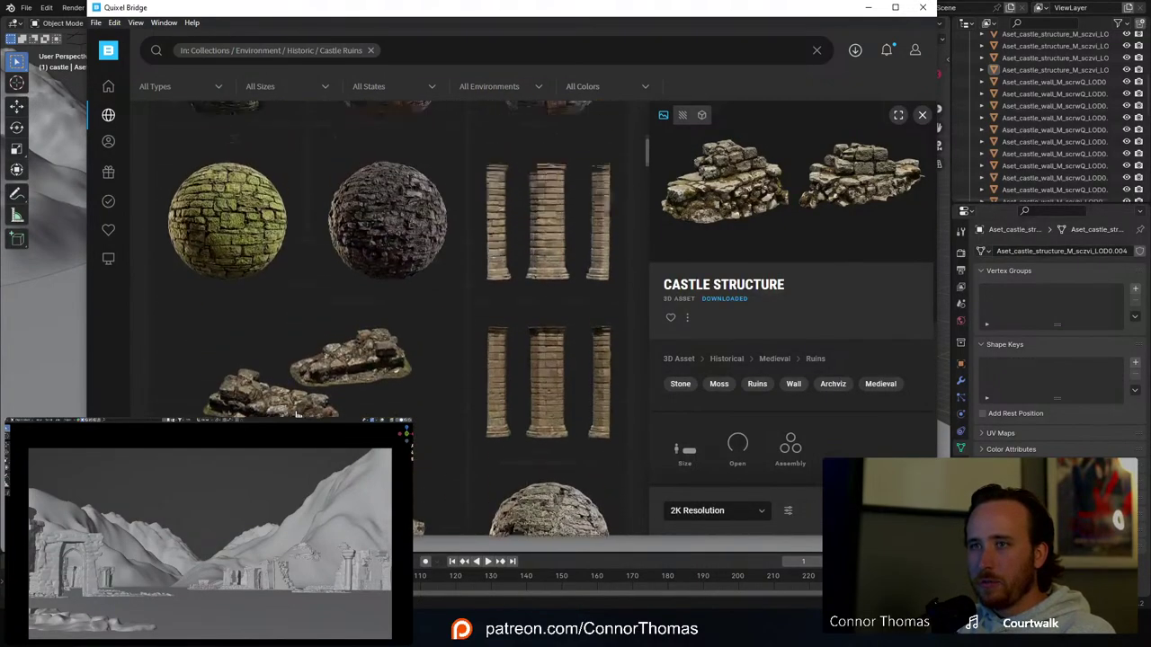
scroll(298, 413, "up", 5)
scroll(369, 405, "down", 2)
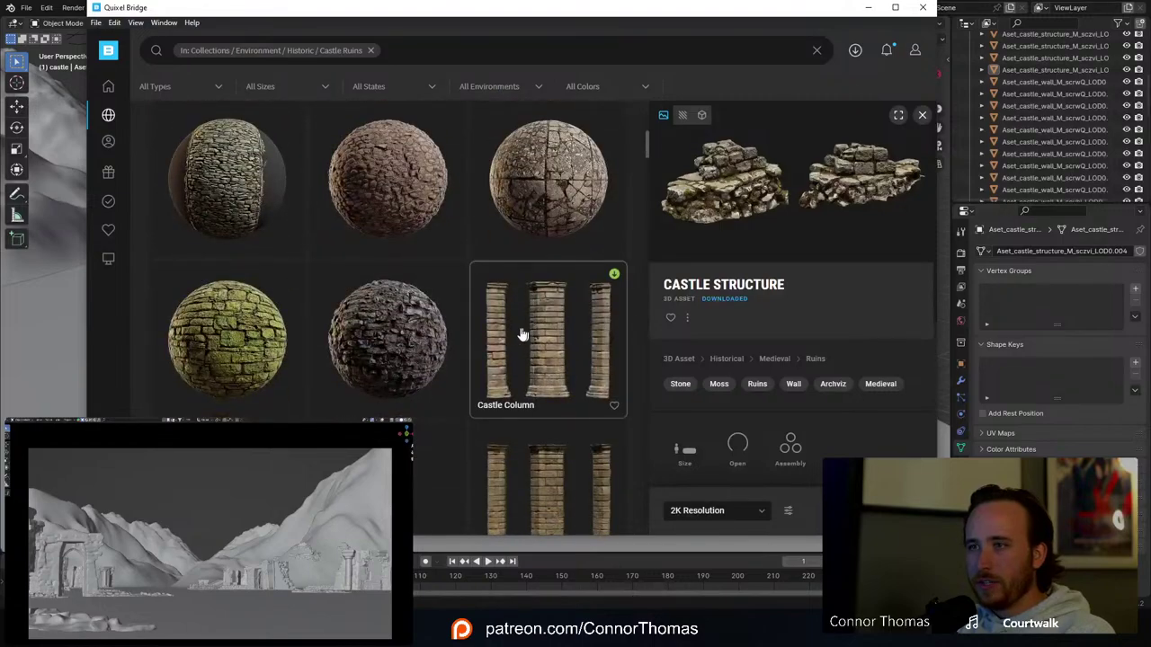
scroll(508, 342, "up", 5)
scroll(508, 347, "down", 6)
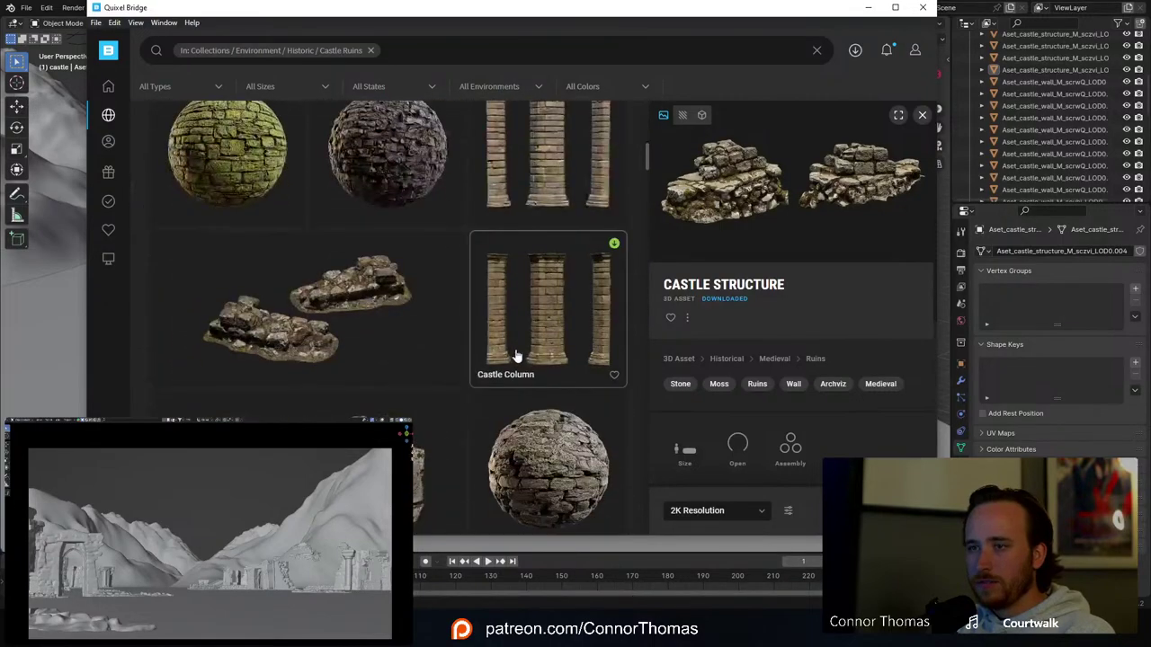
scroll(517, 356, "down", 8)
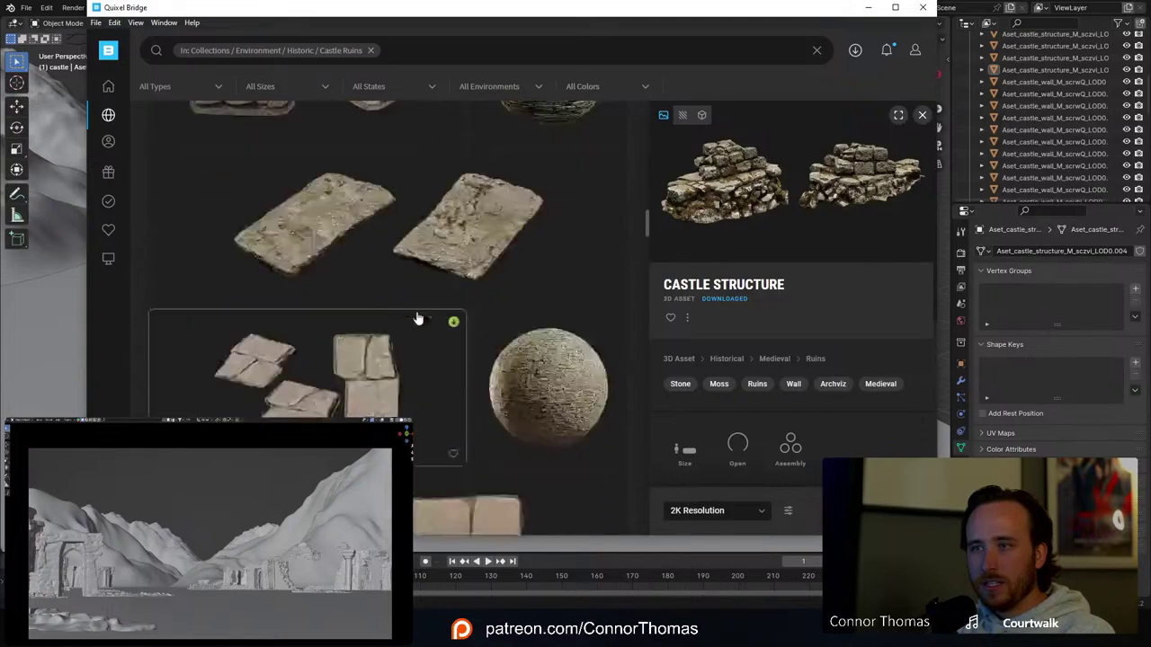
scroll(417, 319, "down", 10)
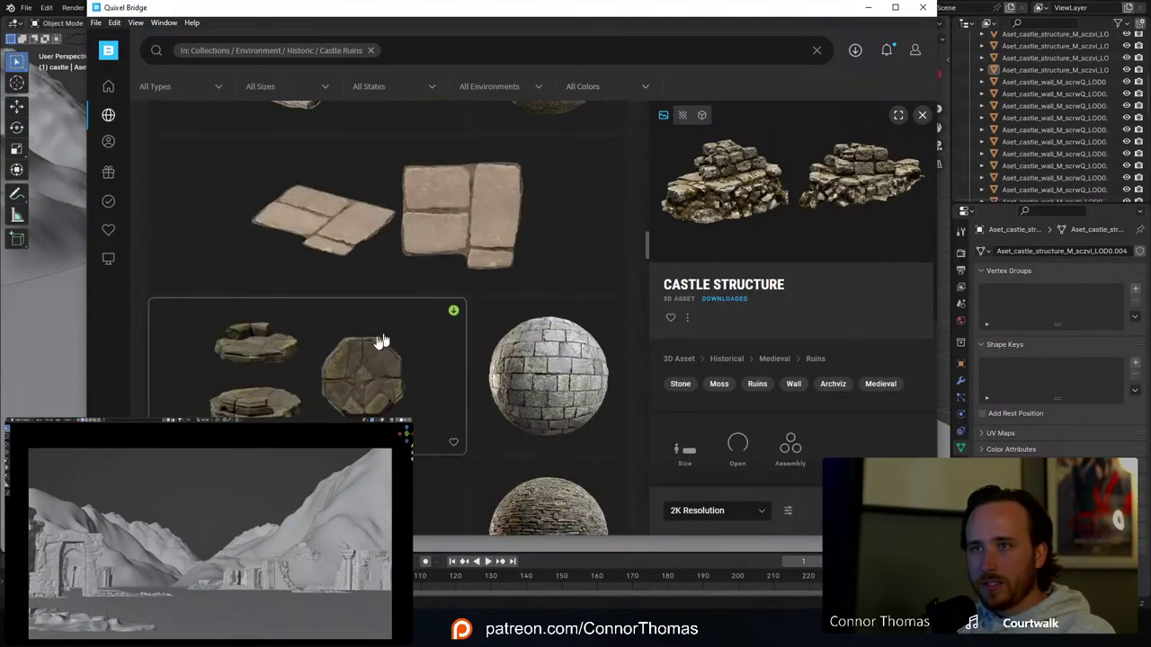
left_click(320, 378)
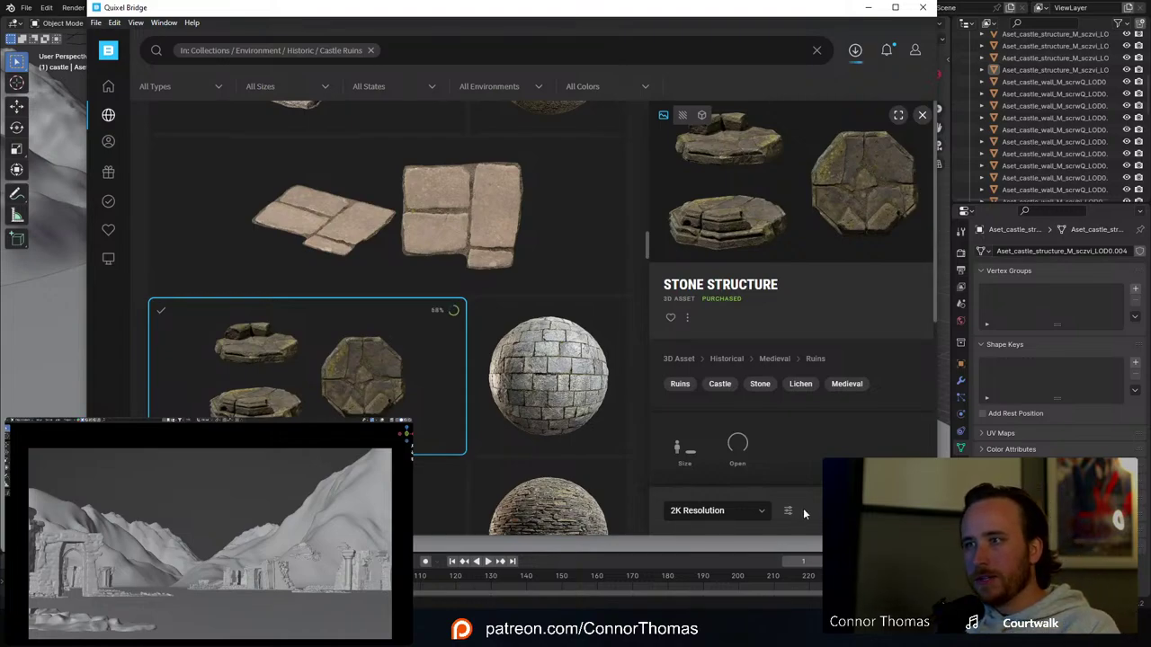
scroll(306, 315, "down", 4)
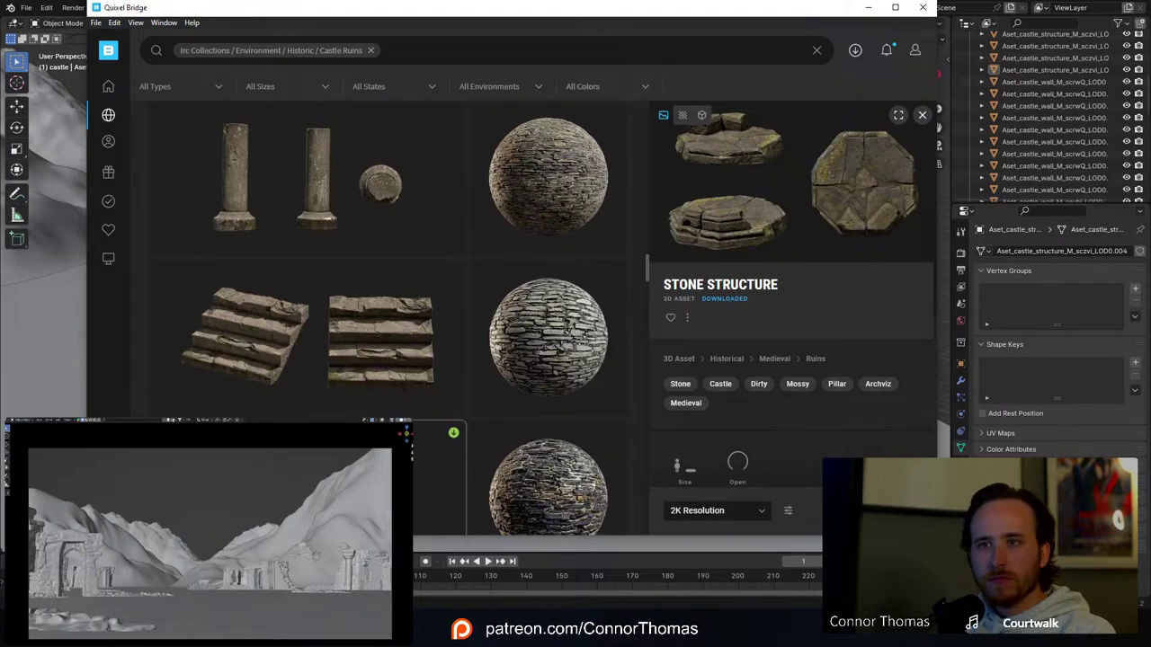
Step: Export the octagonal Stone Structure from Quixel Bridge to Blender and copy the imported object there
scroll(324, 334, "down", 2)
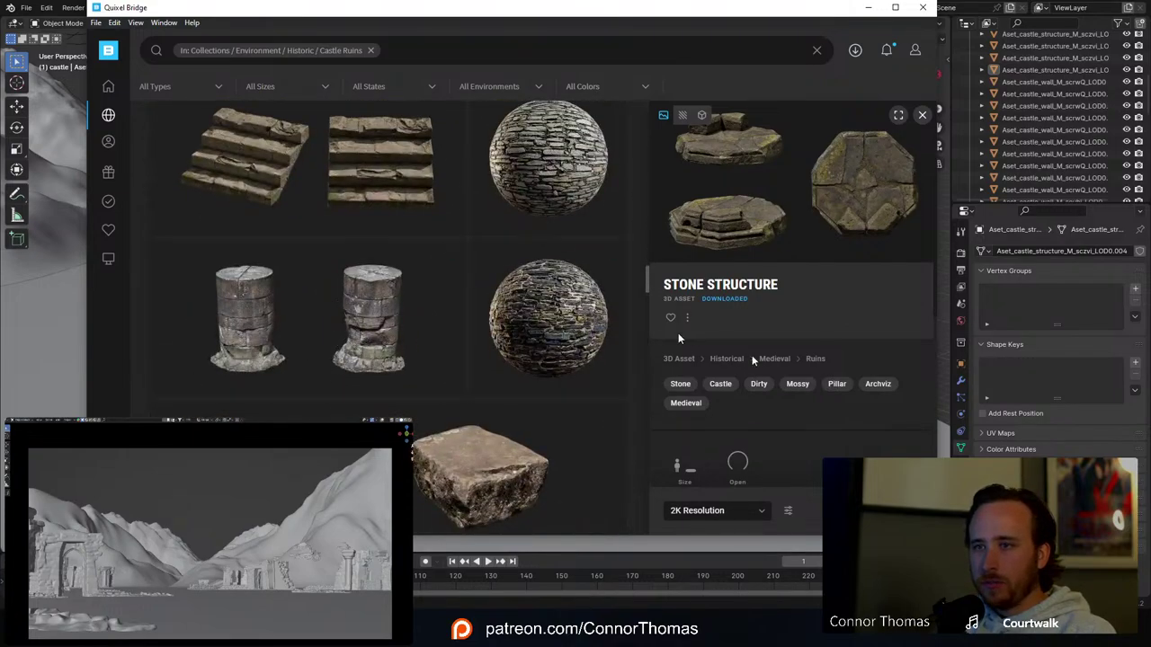
left_click(867, 510)
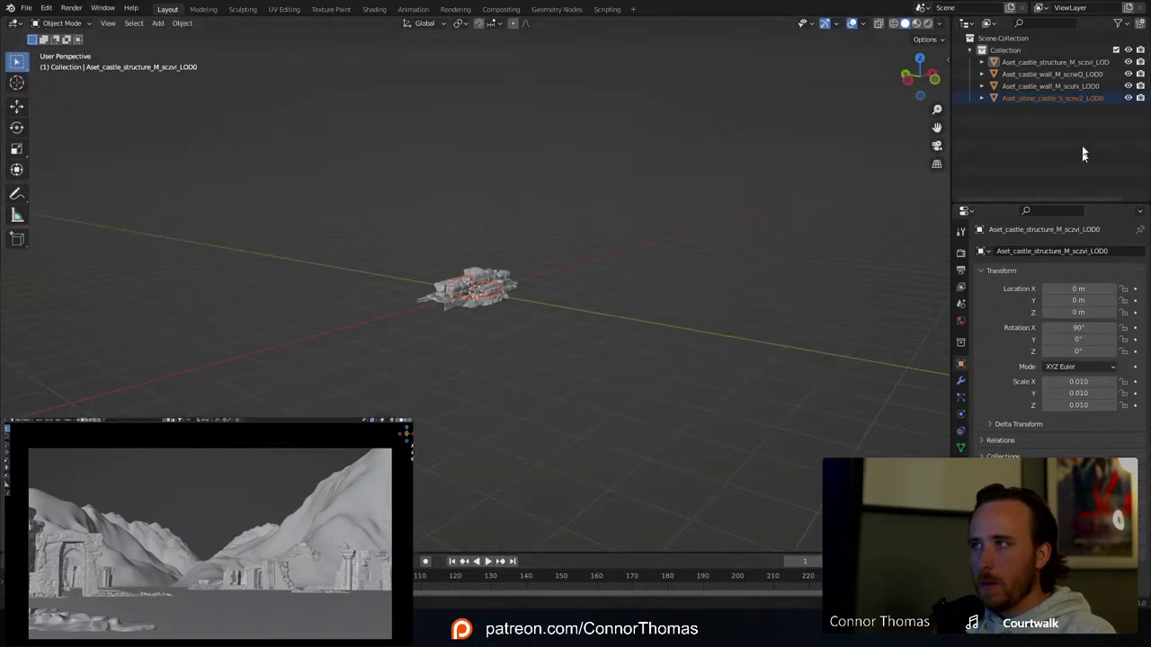
left_click(1054, 99)
key("ctrl+c")
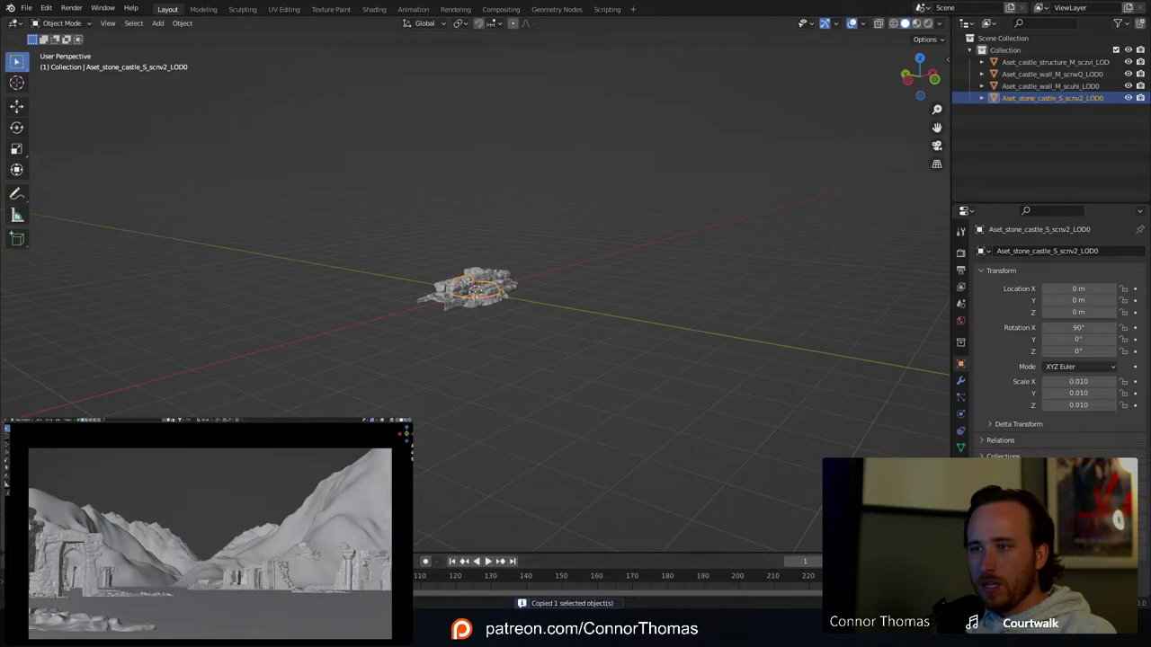
Step: Paste the octagonal stone structure into the mountain landscape scene in the other Blender window, select it and frame it
mouse_move(544, 629)
left_click(614, 564)
middle_click_drag(562, 405, 524, 296)
scroll(569, 438, "down", 3)
key("ctrl+v")
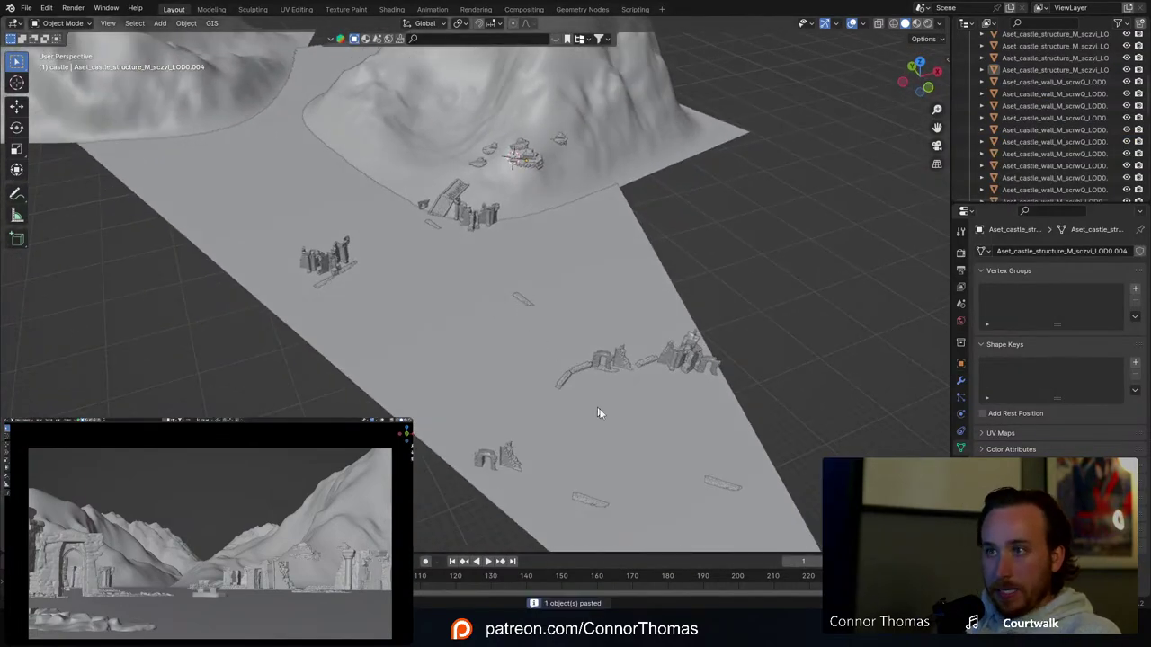
middle_click_drag(599, 414, 628, 385)
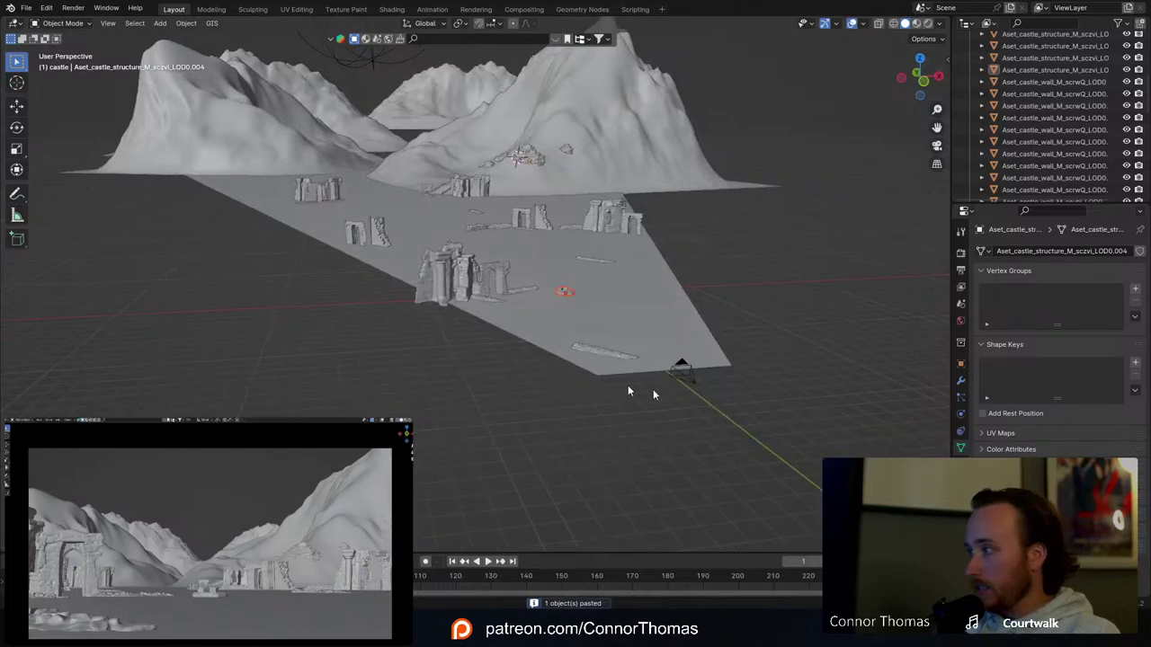
left_click(565, 292)
key("KP_0")
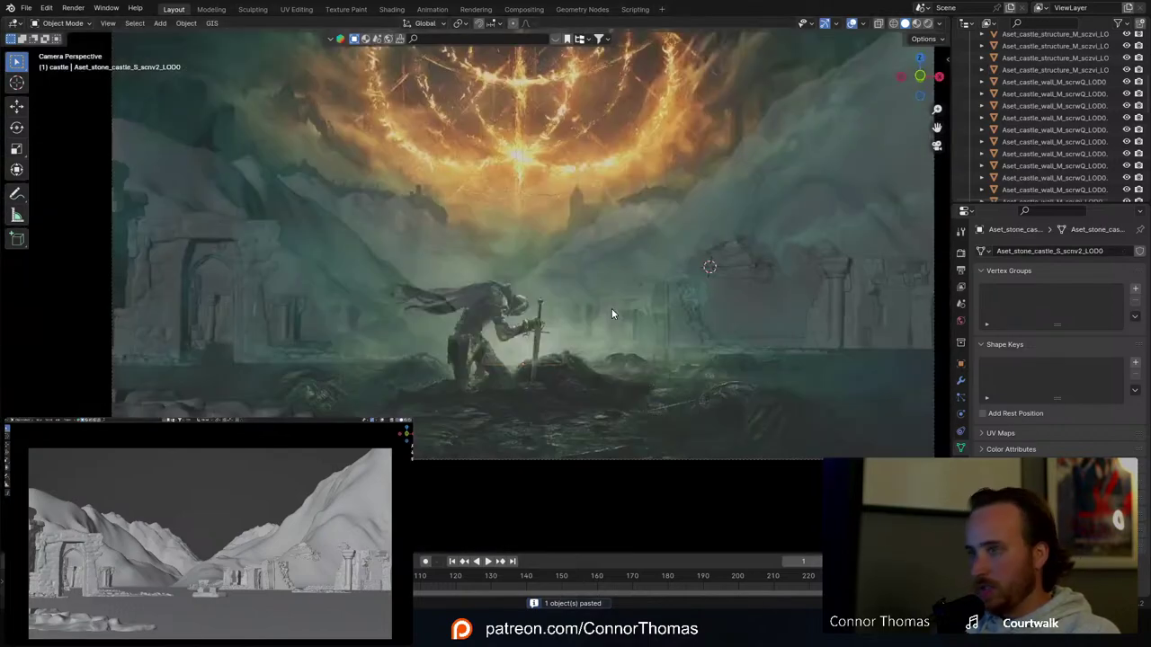
key("KP_Decimal")
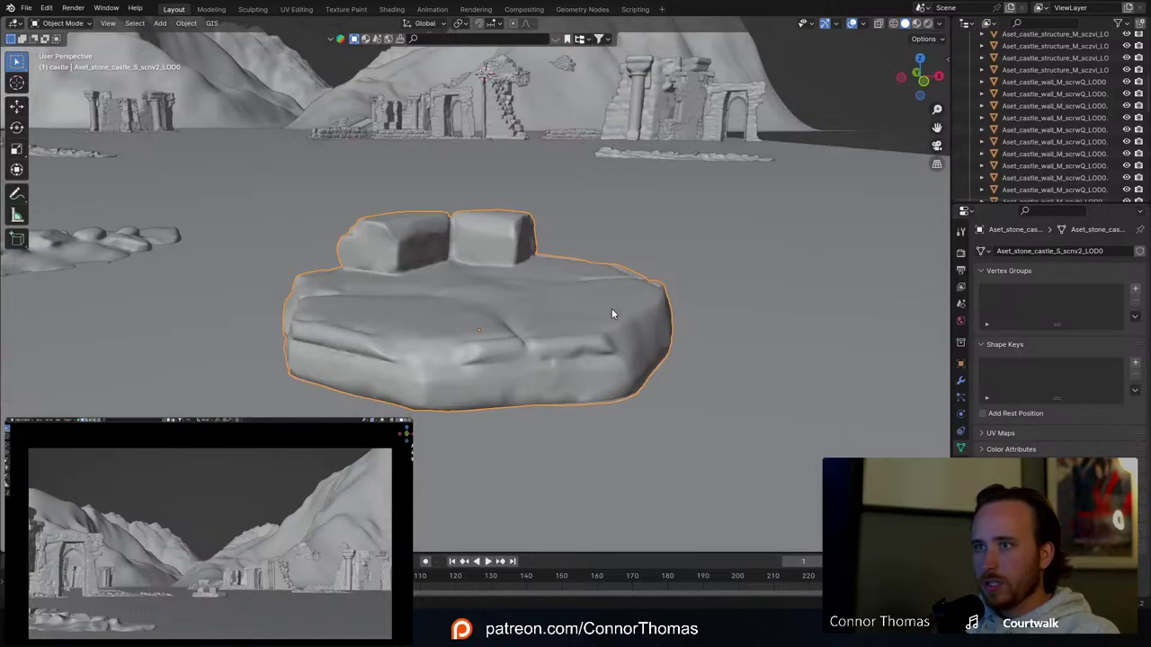
Step: Move the octagonal stone structure in top view toward the camera, near the narrow front end of the ground plane
scroll(378, 335, "down", 3)
middle_click_drag(379, 334, 493, 300)
key("KP_7")
scroll(494, 292, "down", 3)
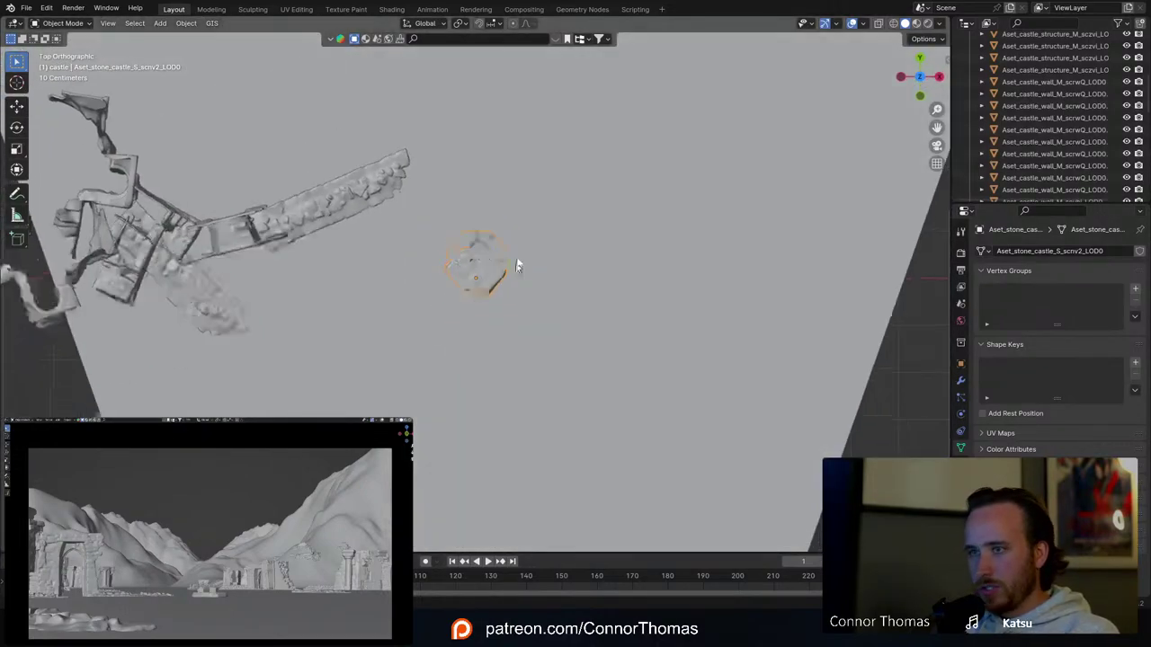
middle_click_drag(513, 261, 475, 115, "shift")
scroll(475, 115, "down", 3)
key("g")
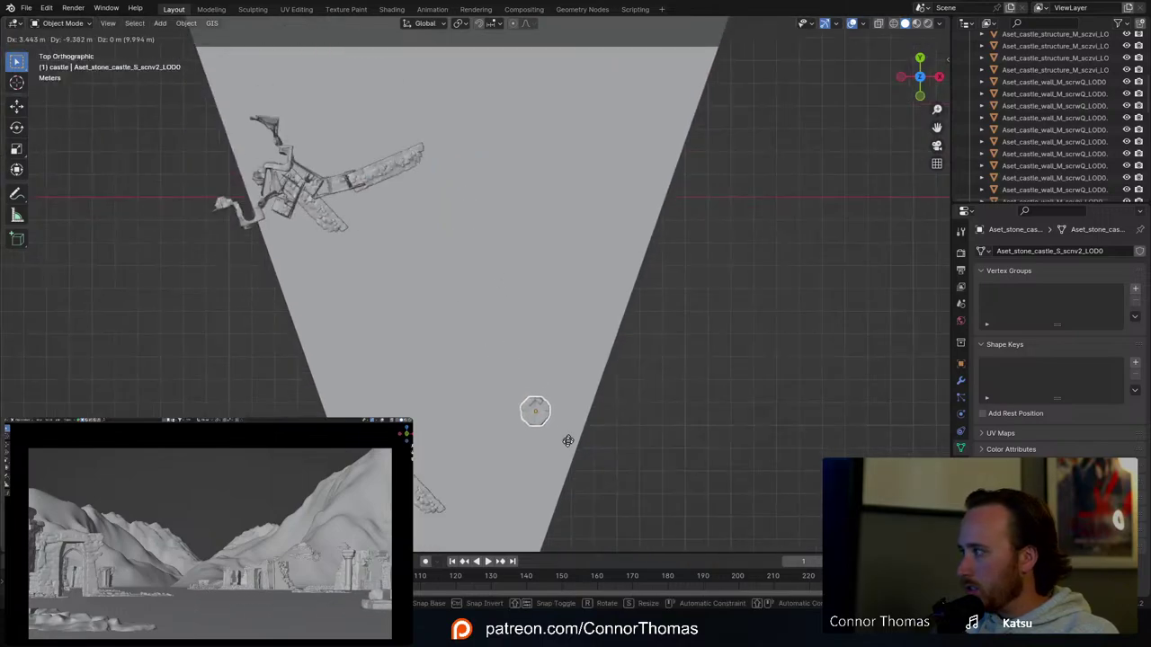
left_click(545, 441)
Step: Rotate the octagonal stone structure freely in top view and scale it down to about 0.7 of its size
key("r")
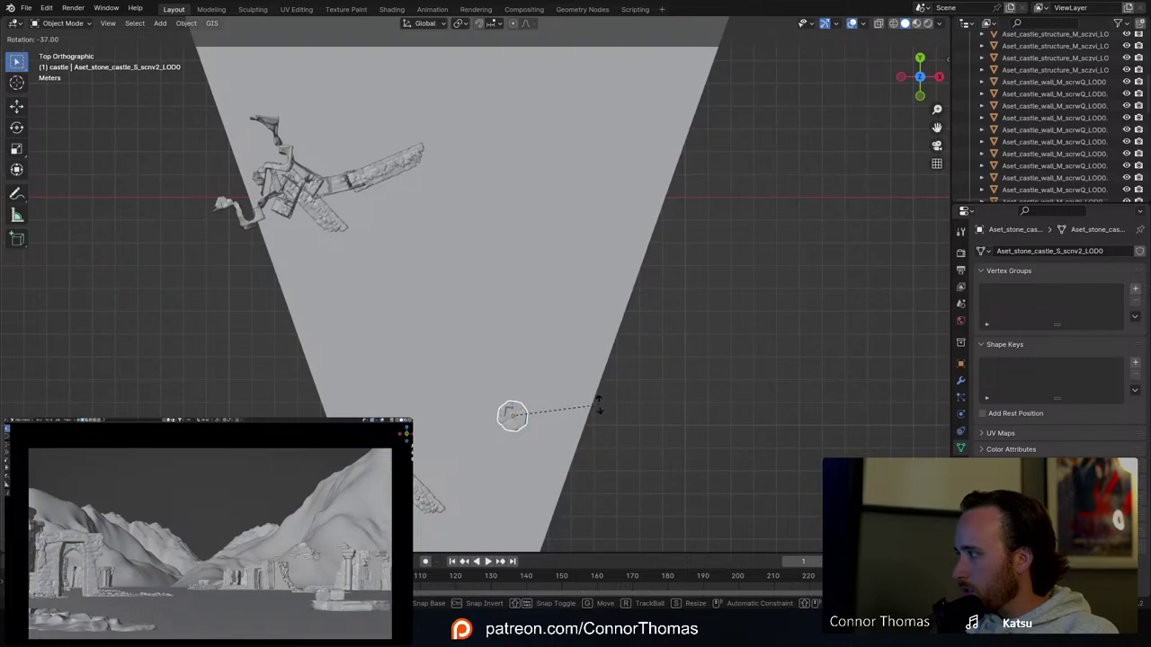
left_click(601, 426)
key("s")
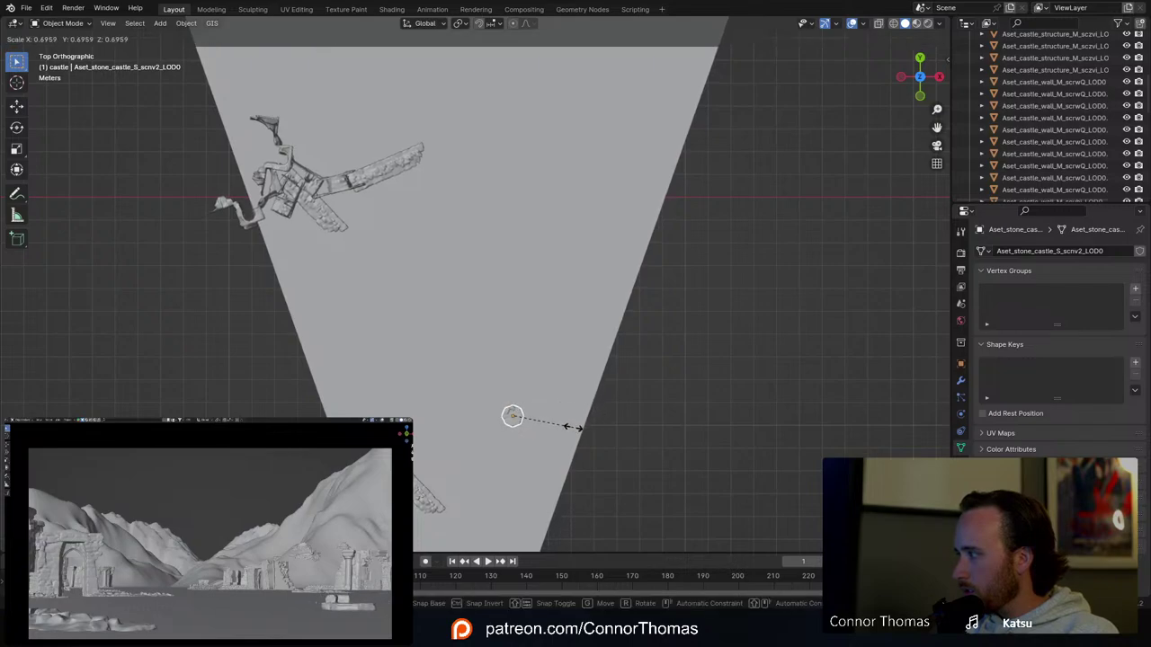
Step: Adjust the octagonal stone structure's height slightly along Z, select the ground plane and save the scene
key("g")
key("z")
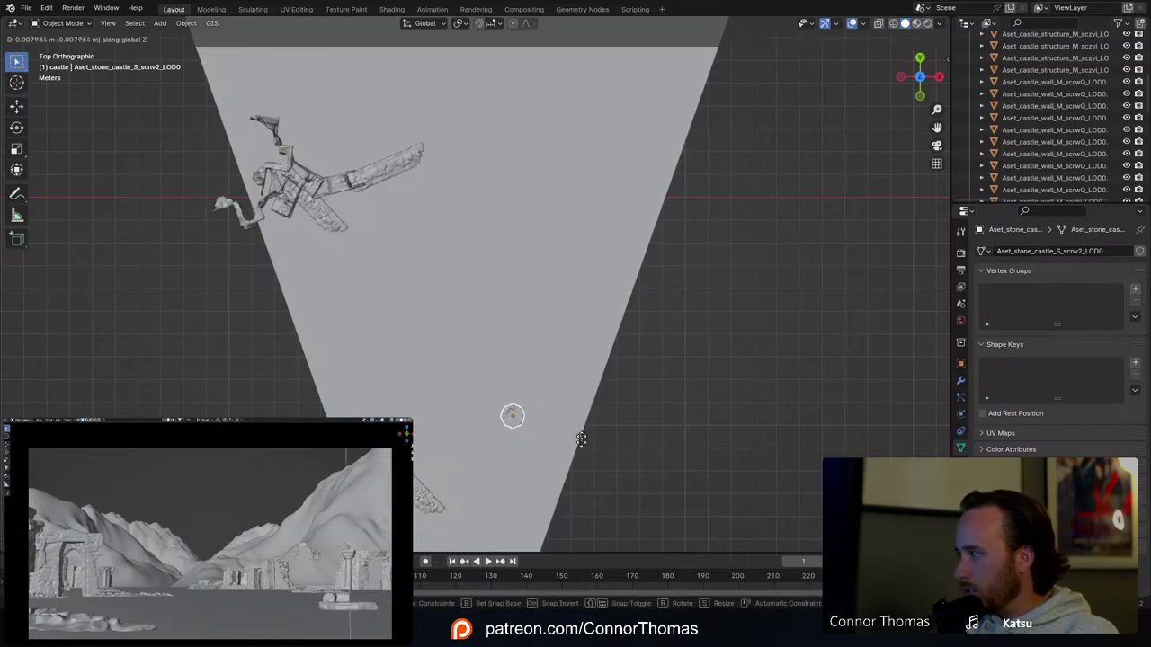
left_click(584, 415)
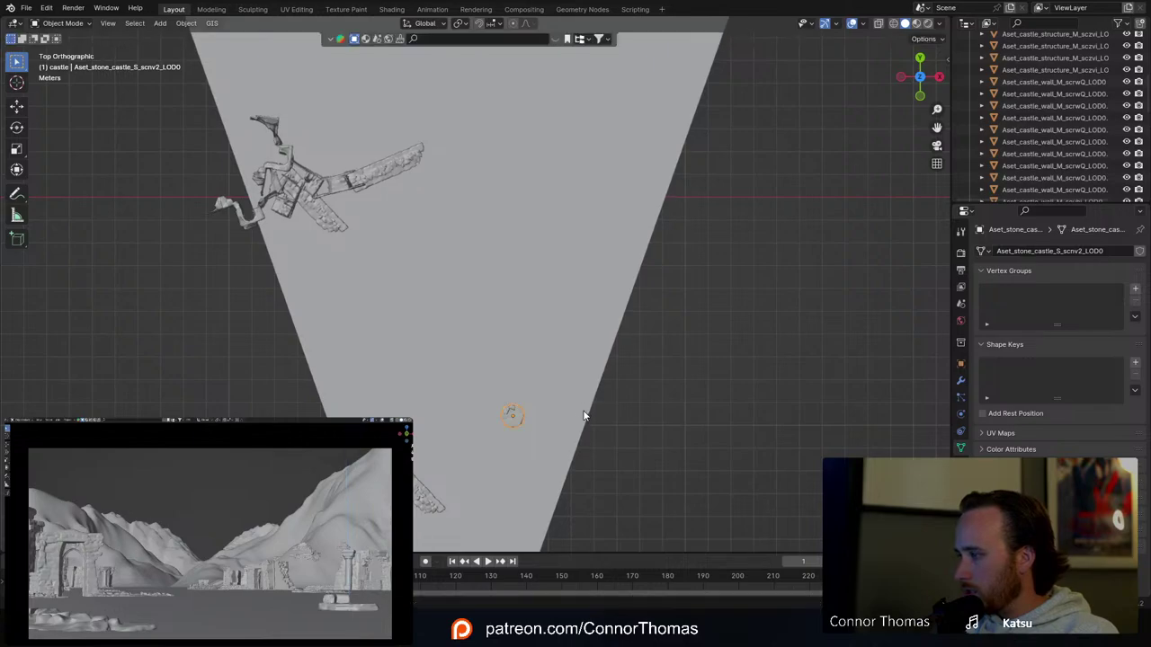
middle_click_drag(565, 419, 472, 284)
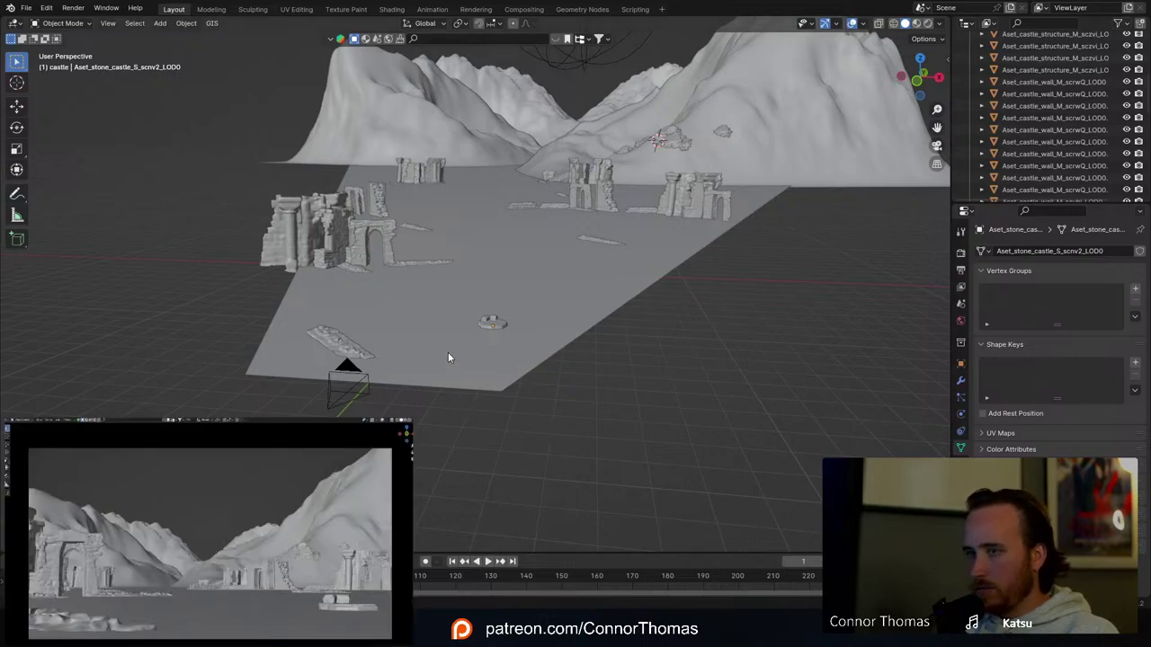
left_click(448, 352)
key("ctrl+s")
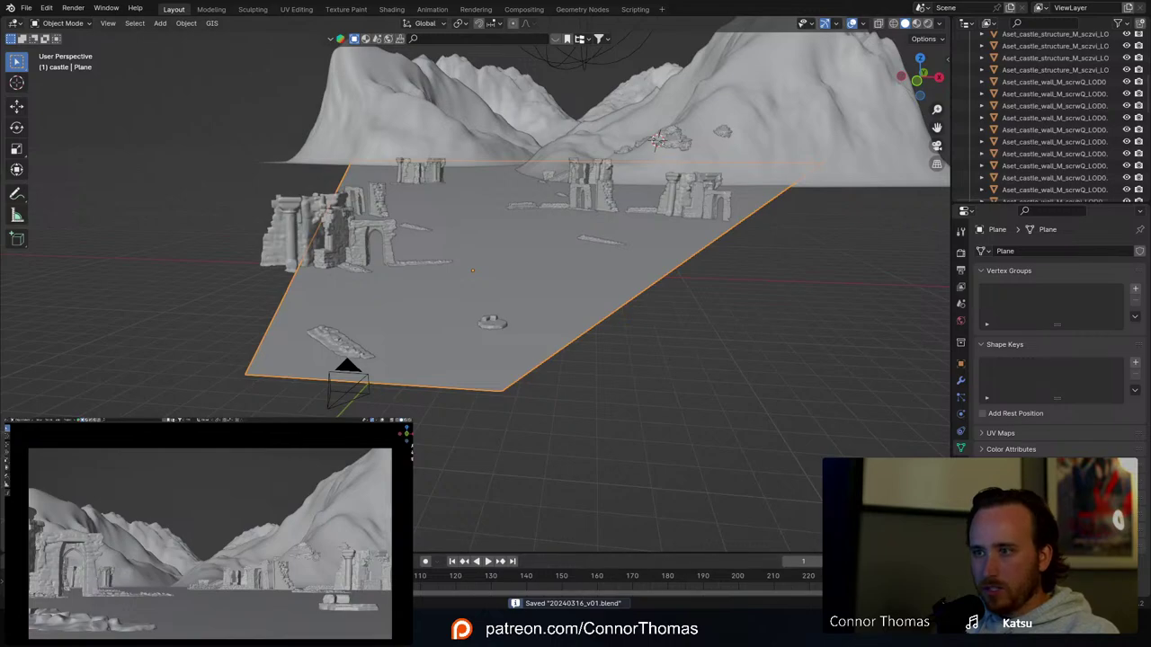
Step: Switch to Quixel Bridge and look through the Castle Ruins collection for further stone and ruin assets
key("alt+Tab")
scroll(482, 341, "up", 2)
scroll(482, 341, "down", 5)
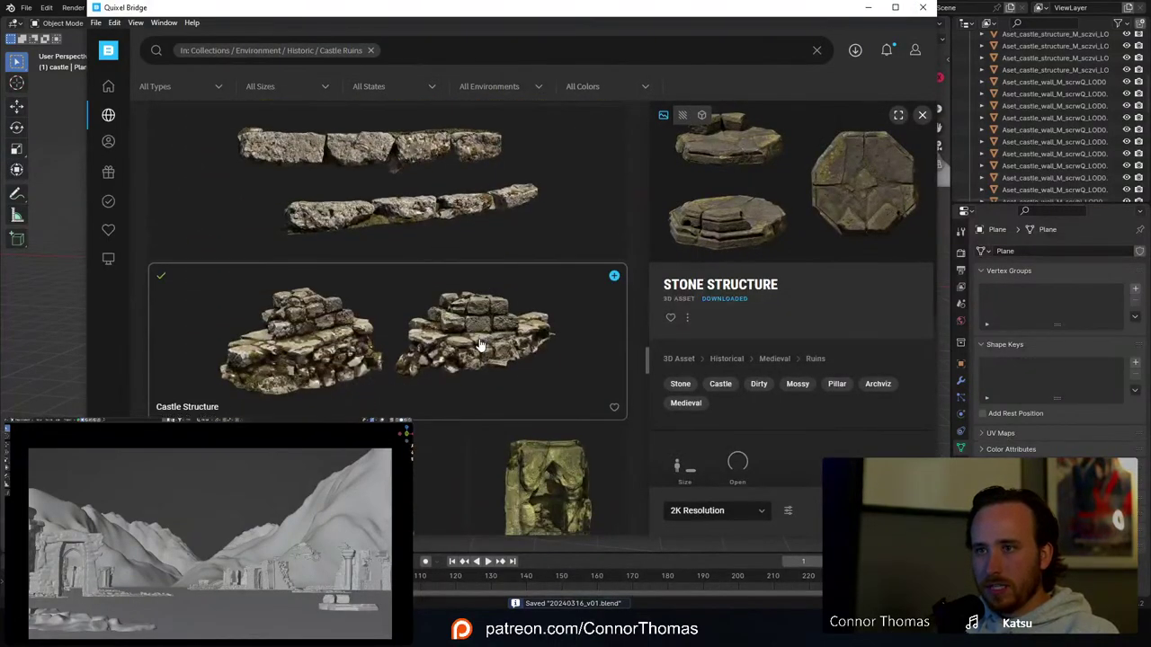
scroll(479, 345, "down", 6)
scroll(478, 340, "down", 1)
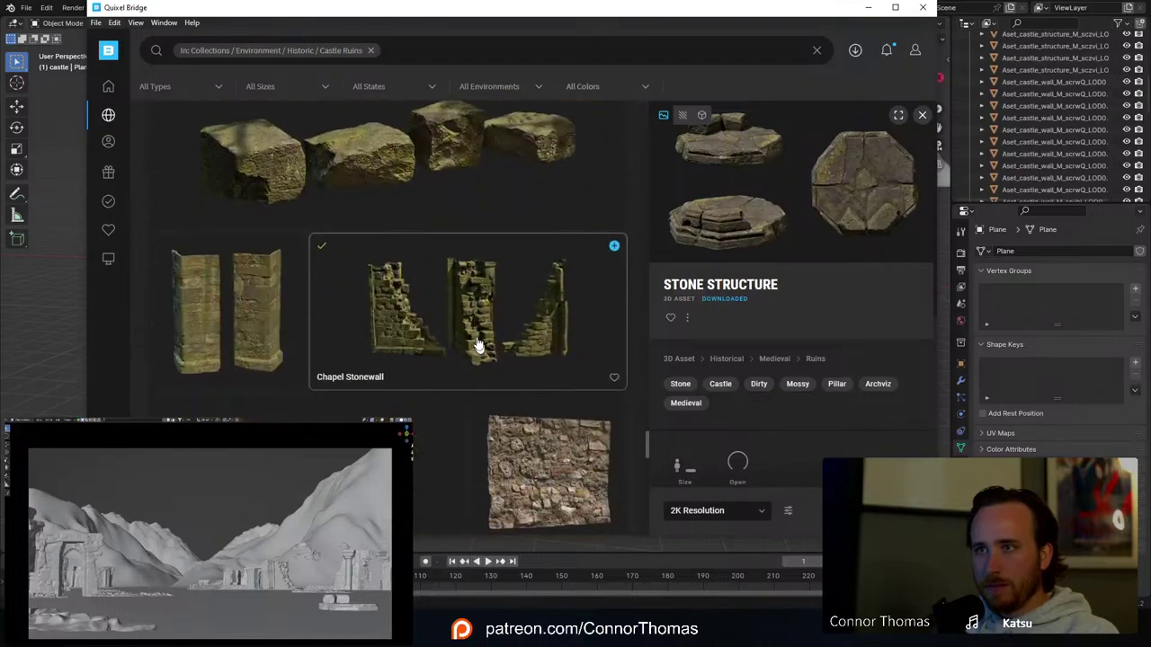
scroll(406, 303, "down", 5)
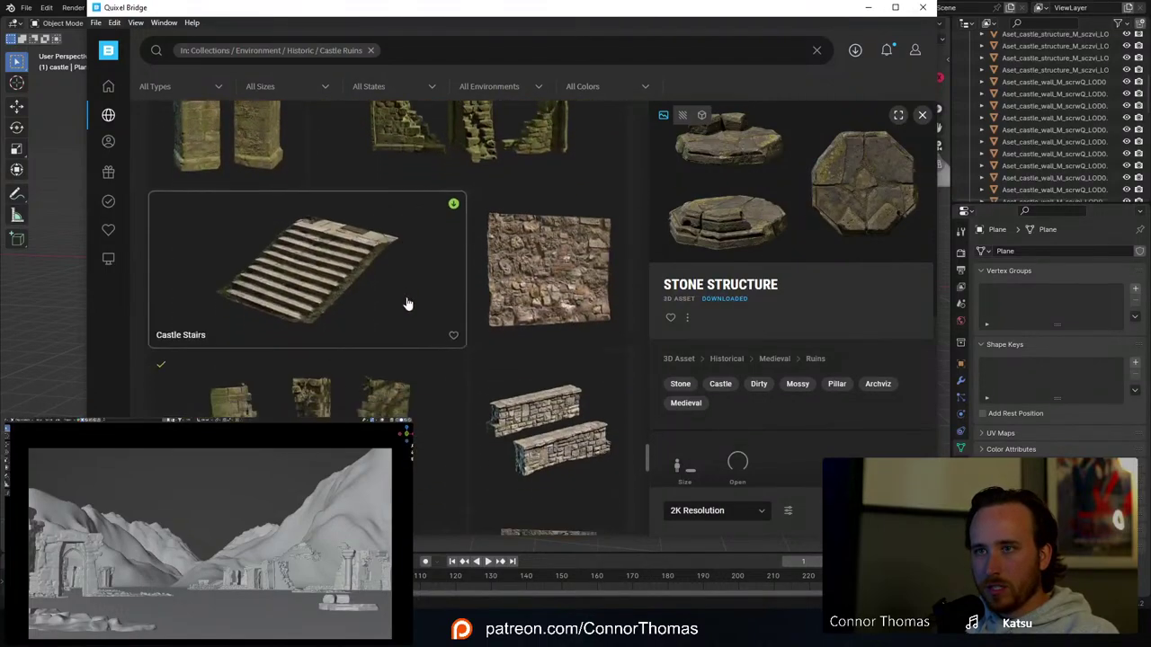
scroll(414, 306, "down", 4)
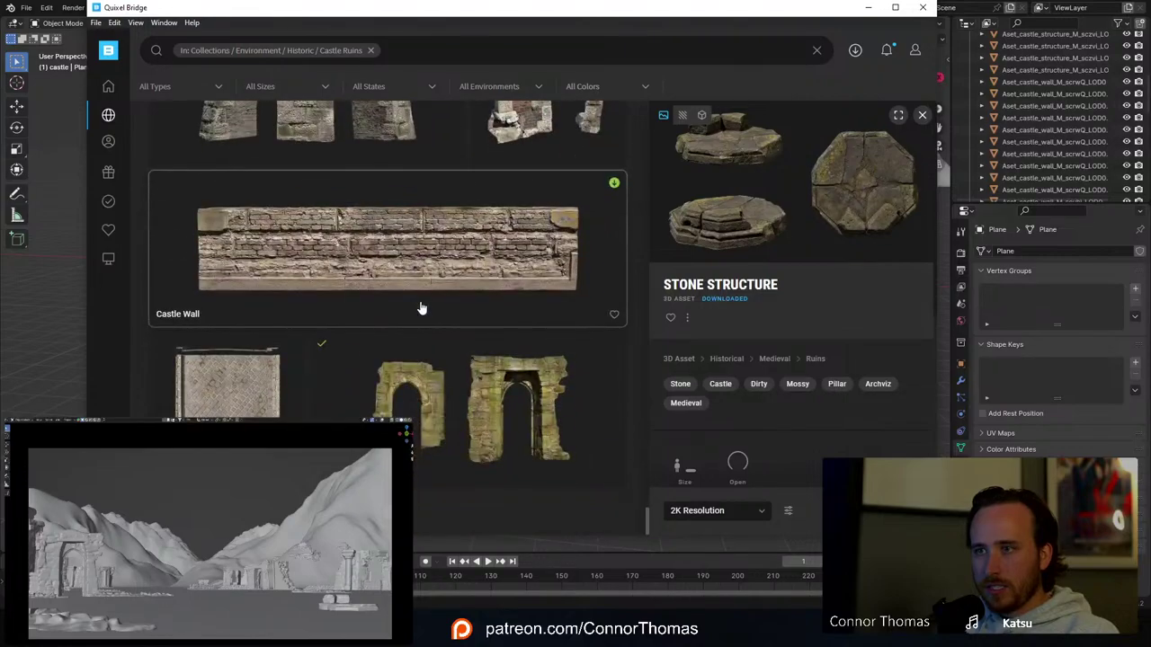
scroll(423, 309, "down", 2)
scroll(428, 315, "up", 4)
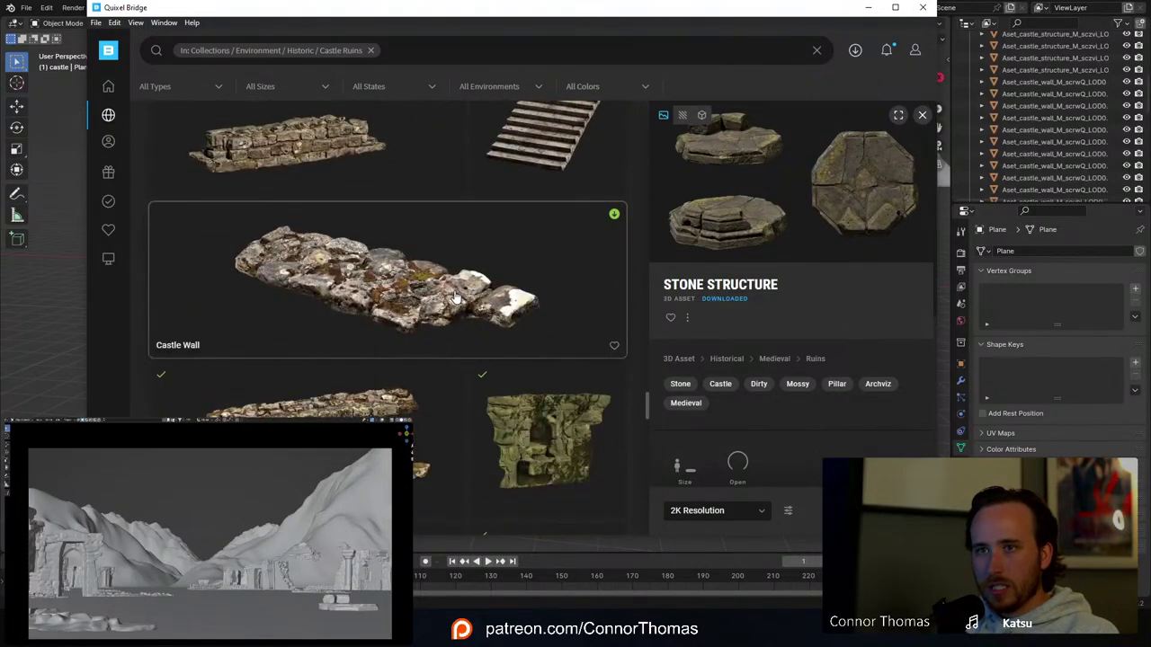
scroll(454, 298, "up", 4)
scroll(455, 301, "down", 3)
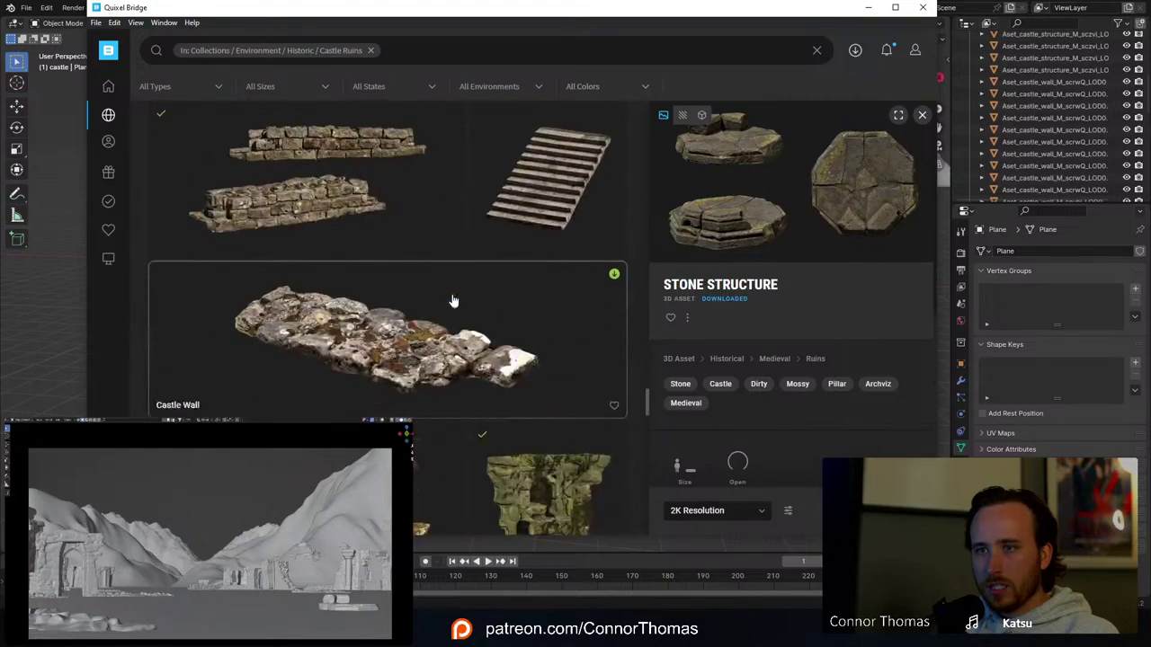
scroll(493, 310, "up", 6)
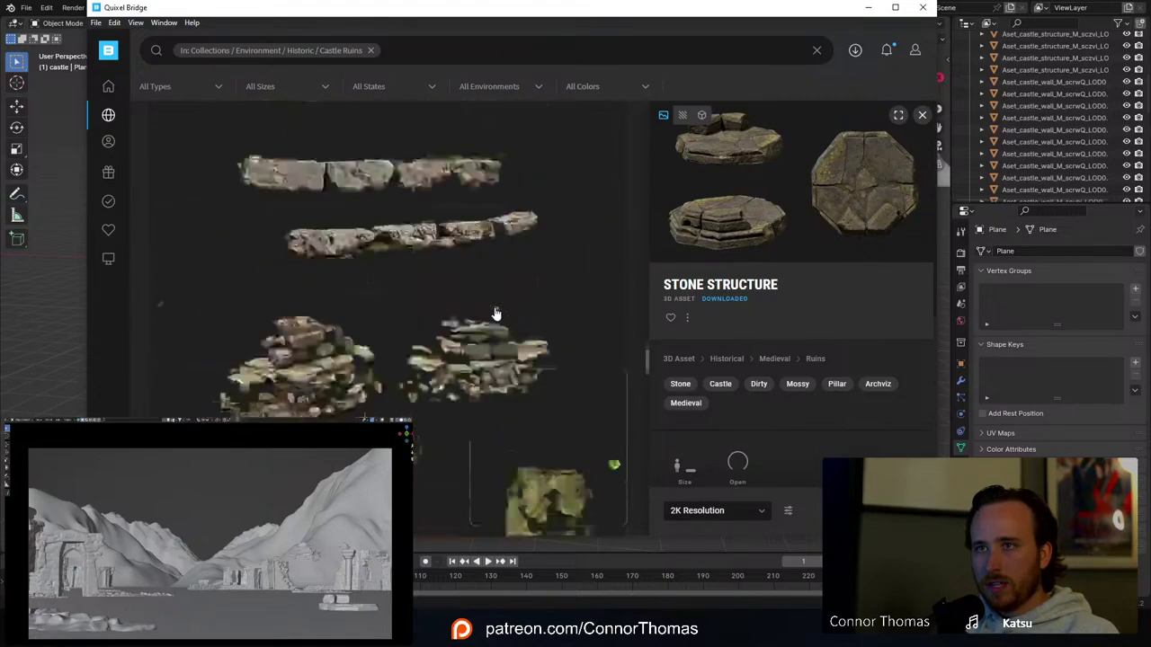
scroll(497, 317, "down", 3)
scroll(499, 319, "up", 5)
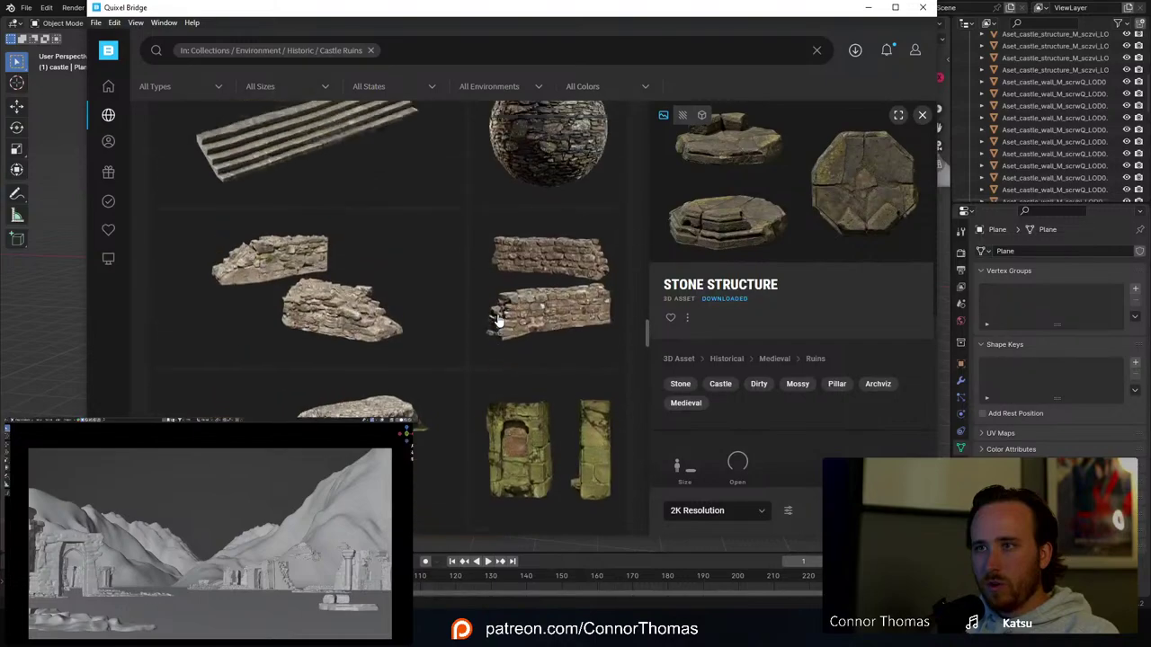
scroll(500, 324, "up", 8)
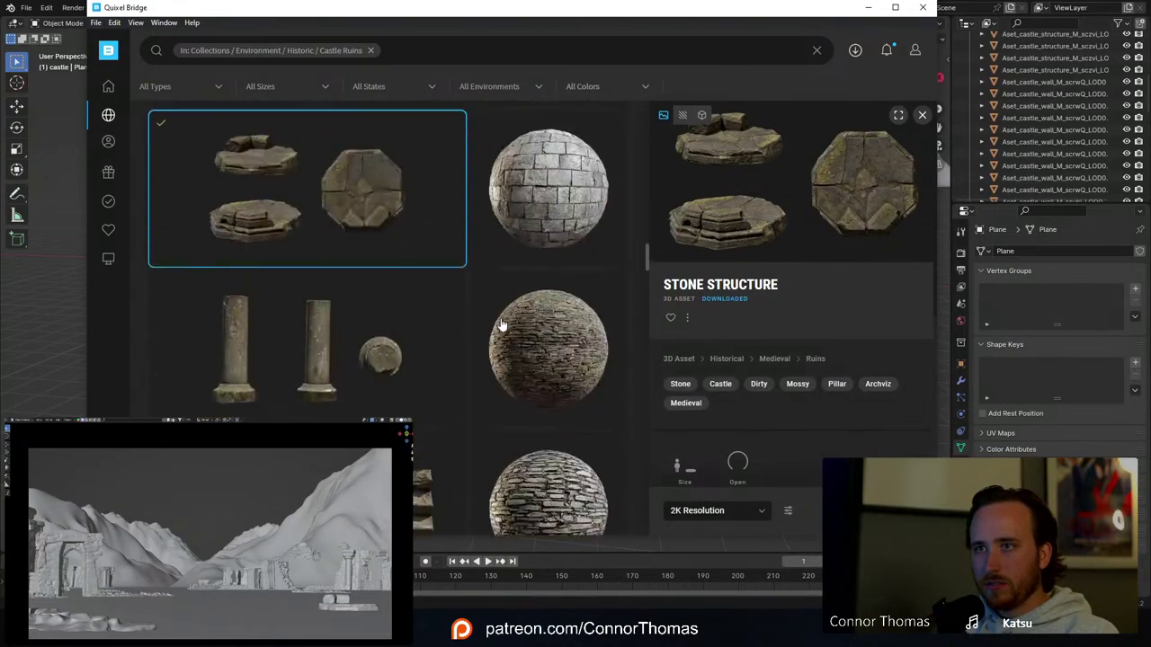
scroll(501, 327, "down", 4)
scroll(502, 330, "up", 3)
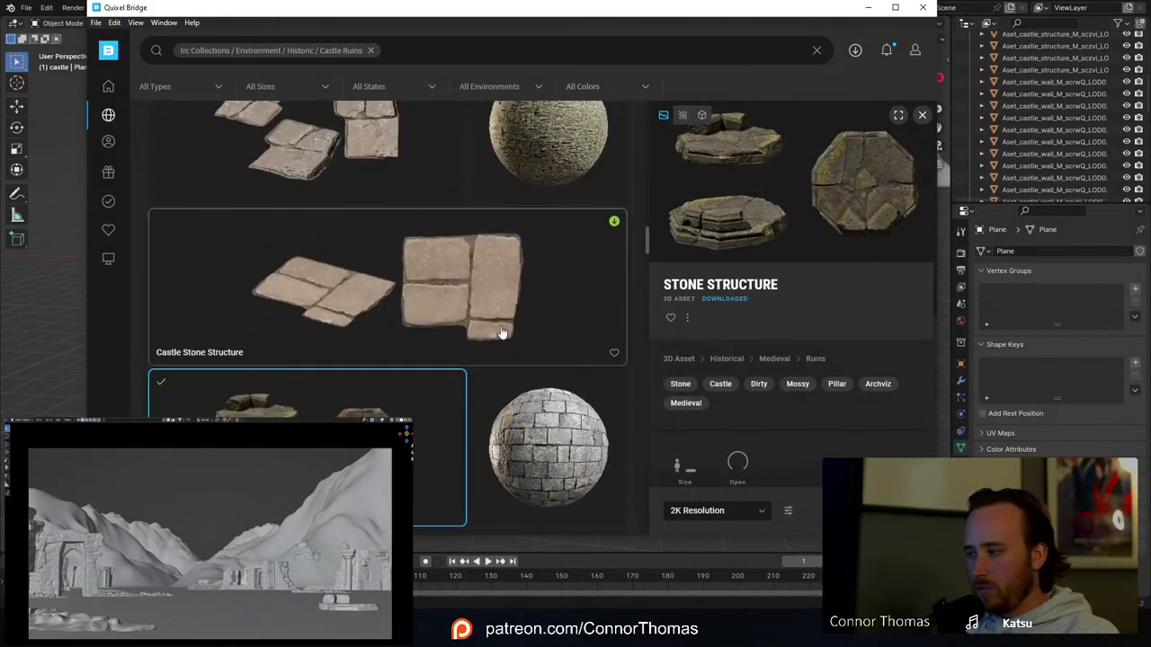
scroll(502, 331, "up", 3)
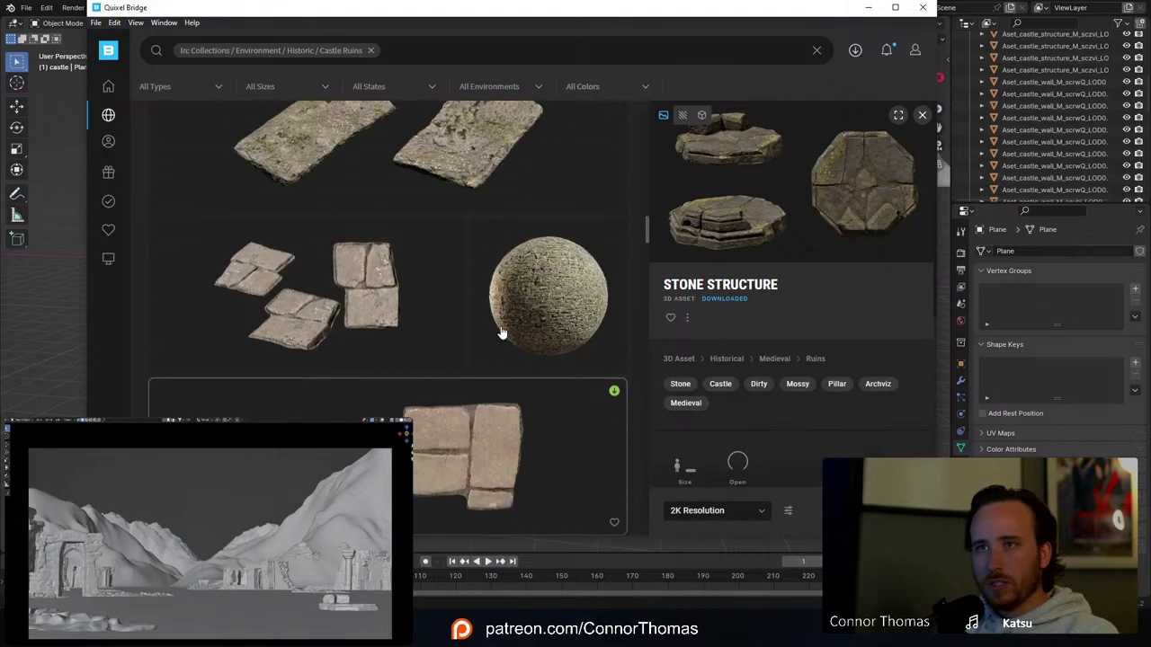
Step: Preview the Castle Stone Structure slab asset in 3D, download it at 2K resolution, export it to Blender and return to the landscape scene
left_click(358, 319)
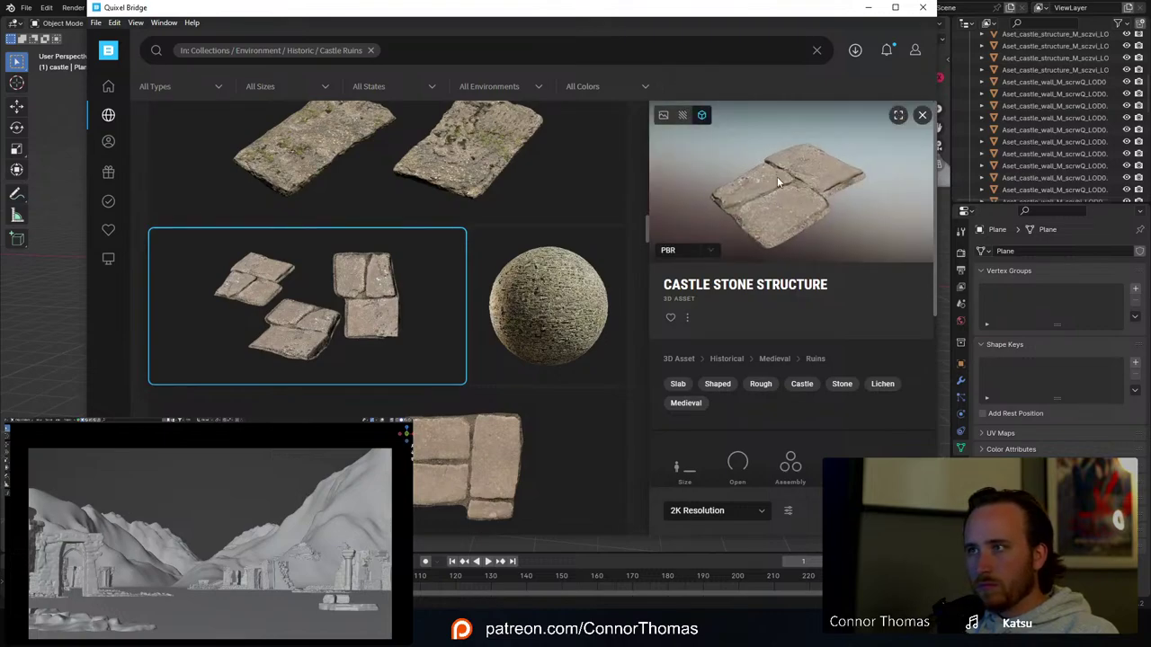
left_click_drag(777, 176, 851, 352)
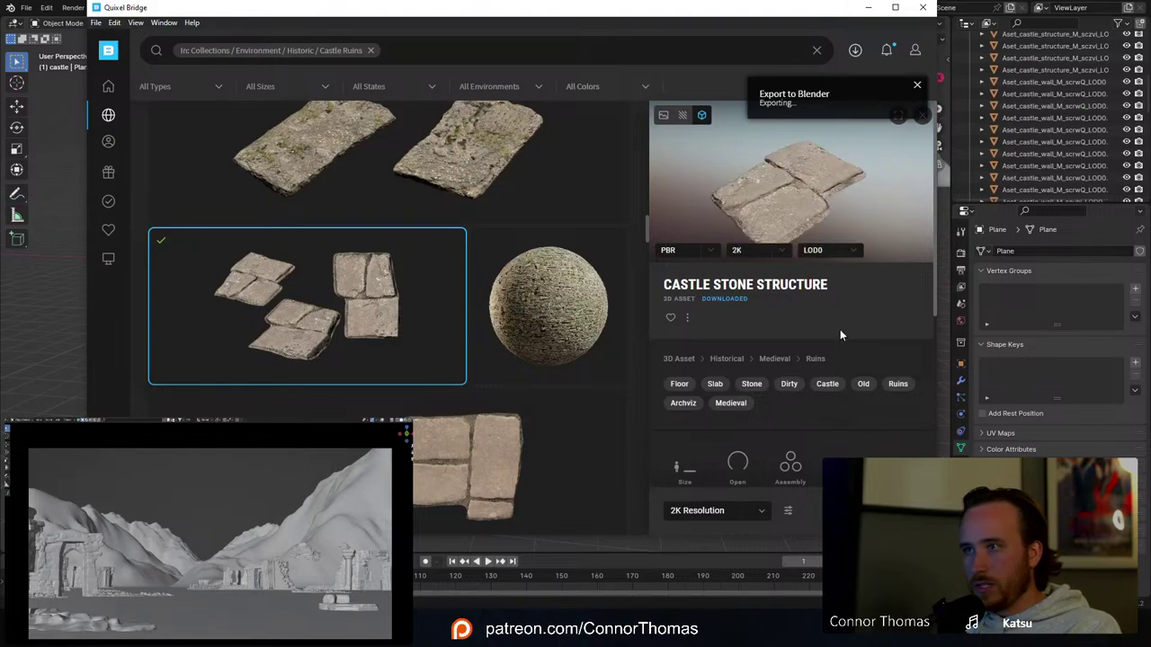
left_click(655, 604)
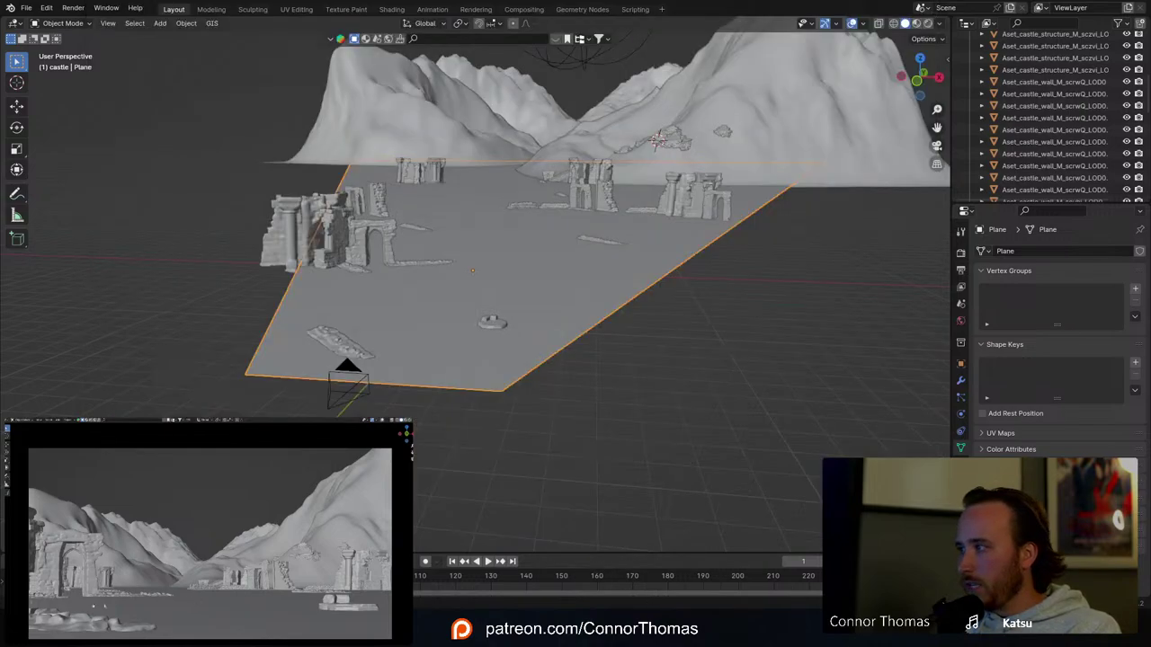
Step: Save the scene and add a Hair particle system to the ground plane
middle_click_drag(515, 310, 514, 212)
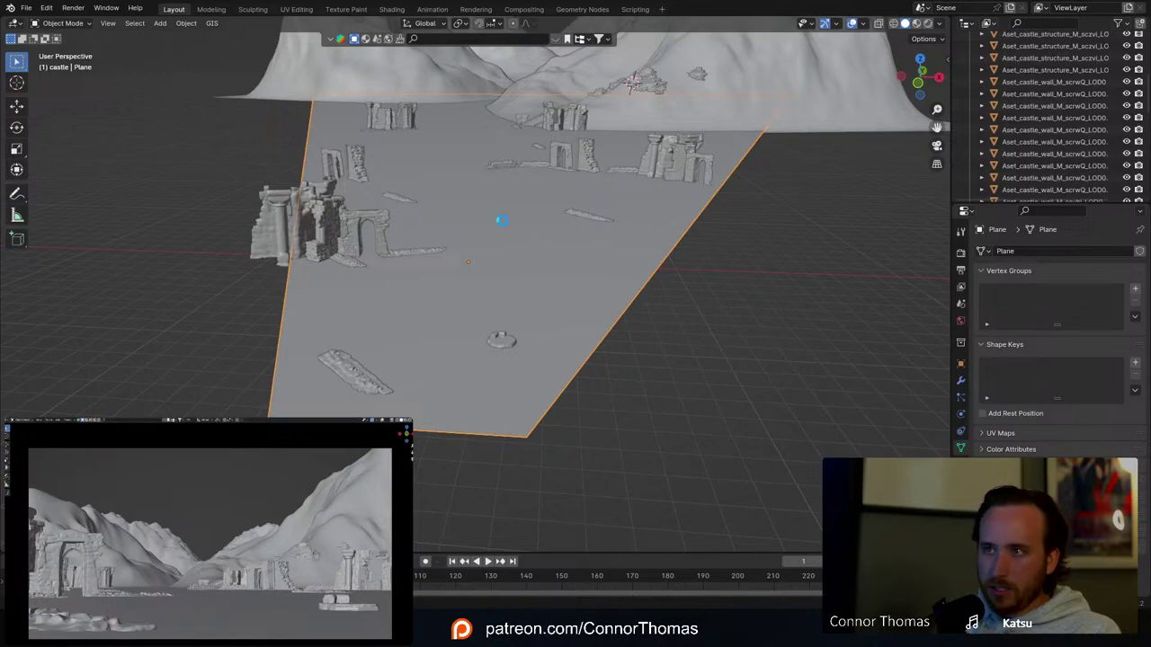
key("ctrl+s")
left_click(961, 397)
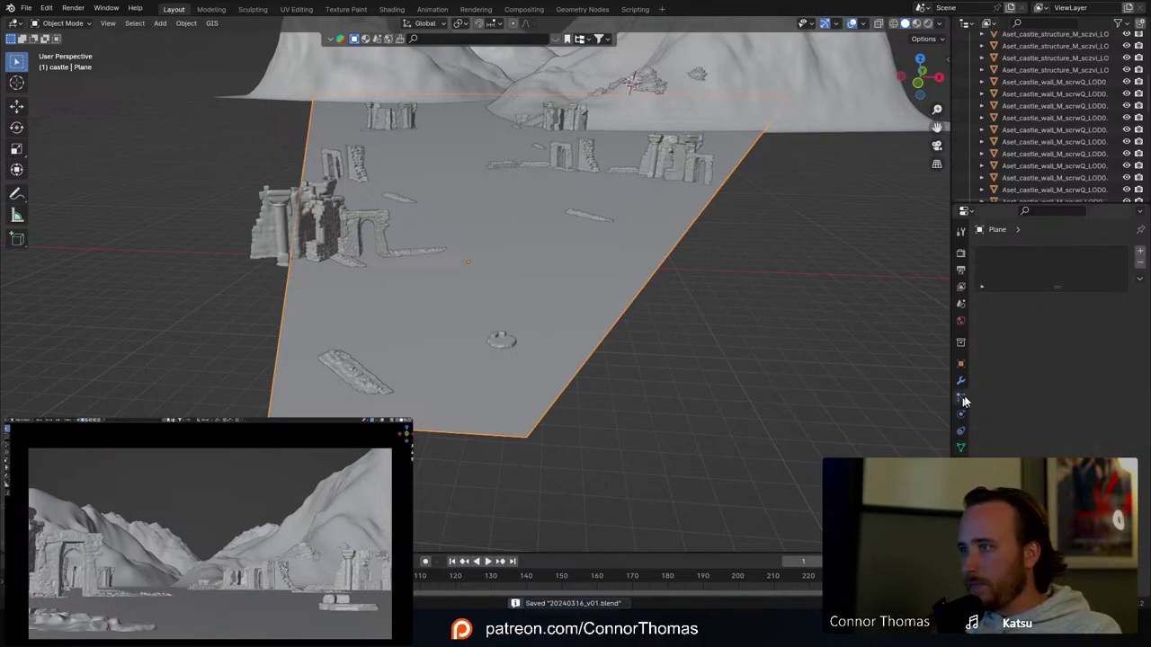
left_click(1140, 254)
left_click(1098, 318)
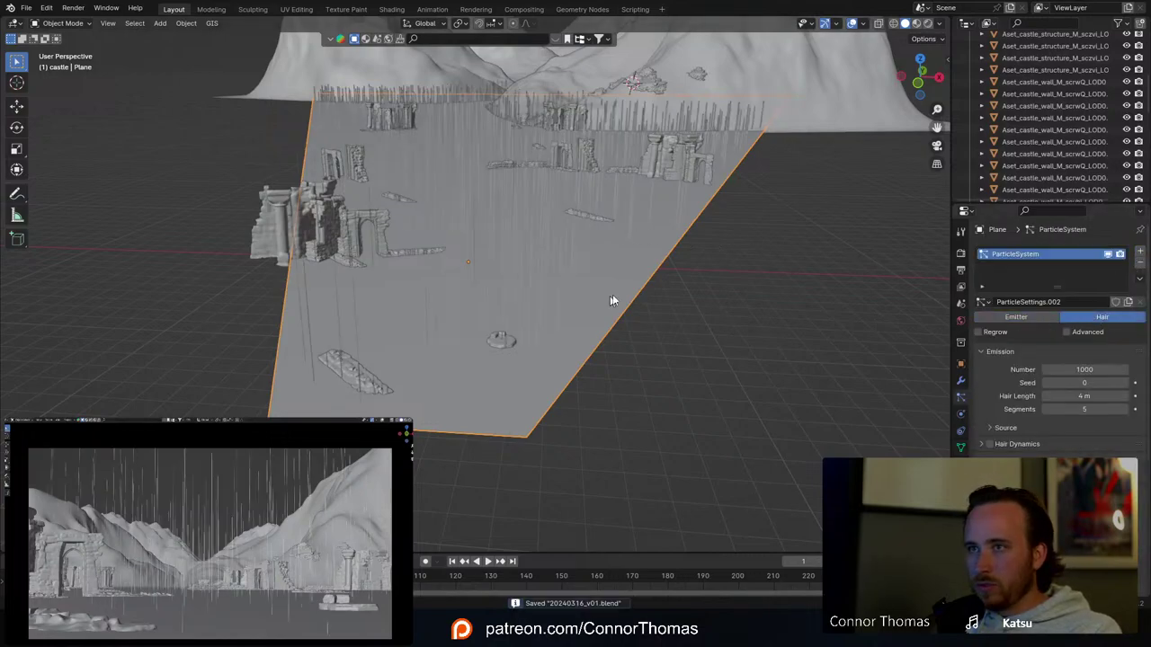
Step: Set the ground plane's hair particles to render as Object
middle_click_drag(613, 294, 629, 250)
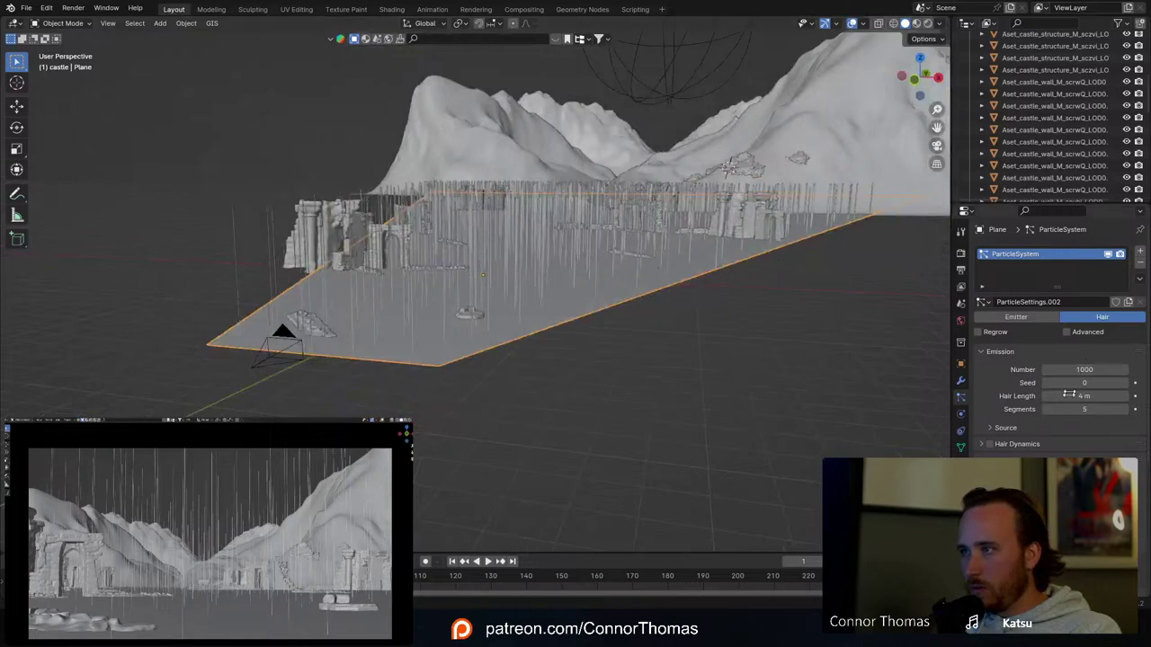
scroll(1062, 378, "down", 4)
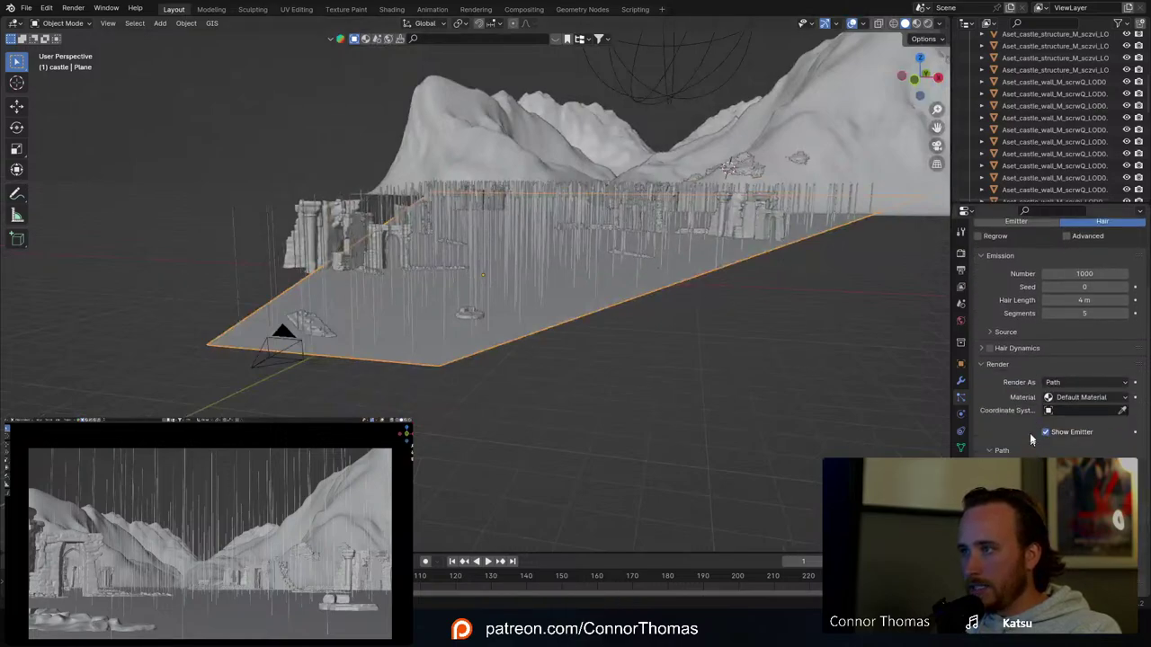
left_click(1075, 382)
left_click(1070, 422)
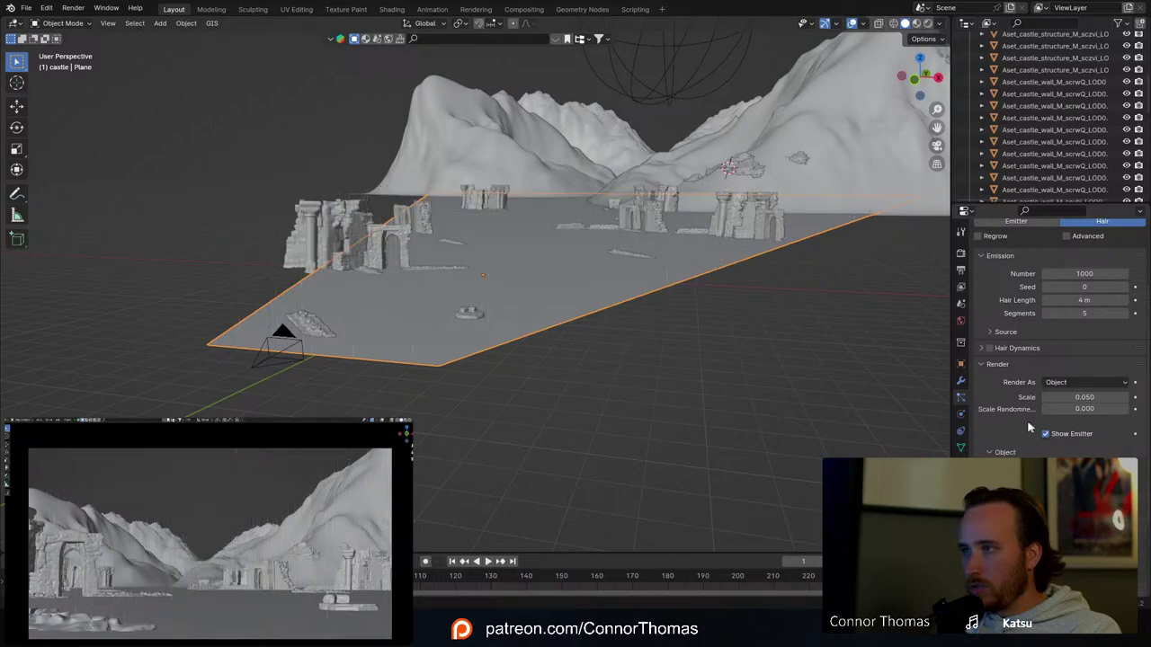
Step: Copy the Castle Structure slab object from the asset import Blender file and switch back to the landscape scene
scroll(1025, 423, "down", 2)
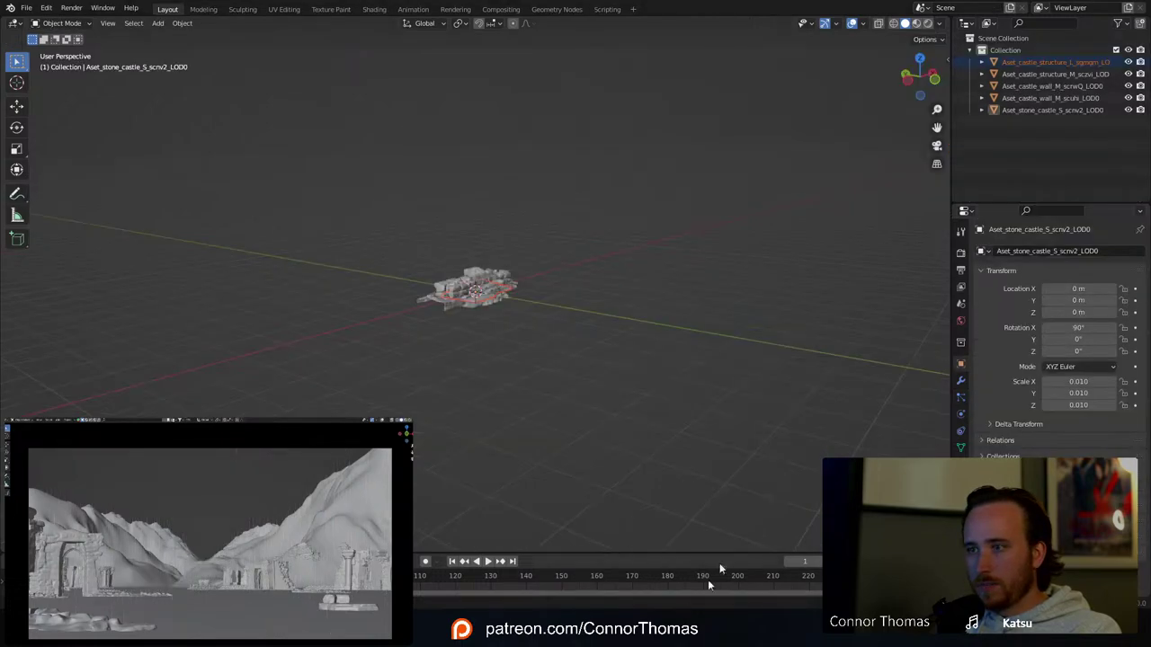
left_click(1038, 66)
middle_click_drag(720, 167, 658, 321)
scroll(630, 315, "up", 3)
key("ctrl+c")
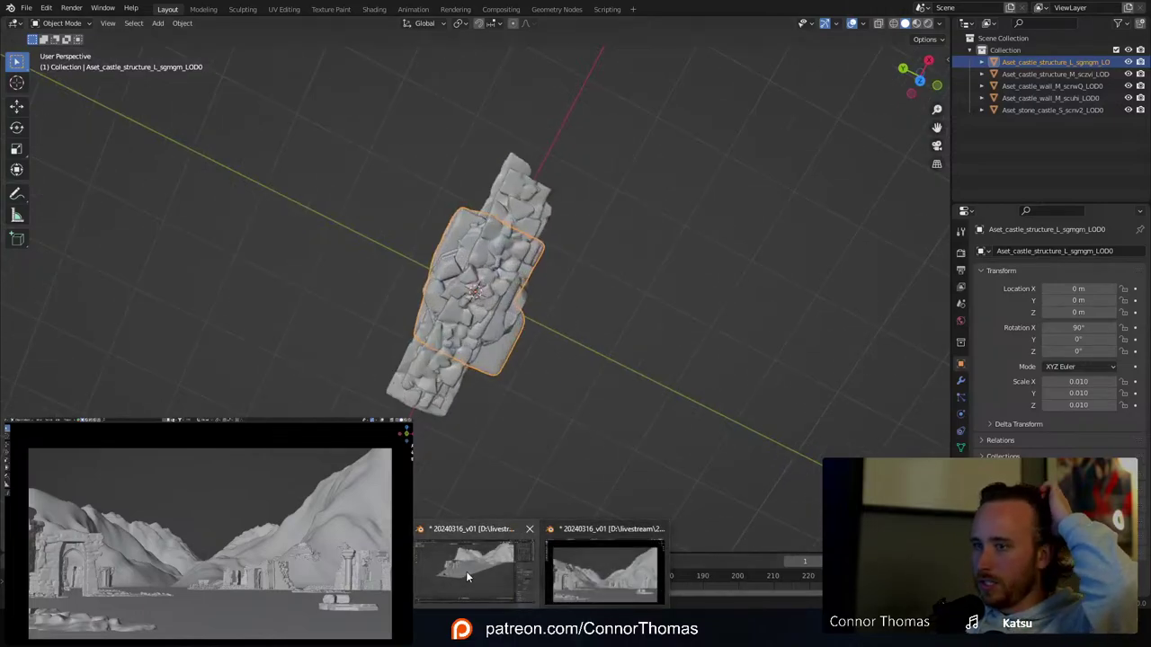
left_click(465, 571)
Step: Add a new collection to the landscape scene and name it "stone ground"
left_click_drag(1032, 205, 1030, 429)
left_click(969, 98)
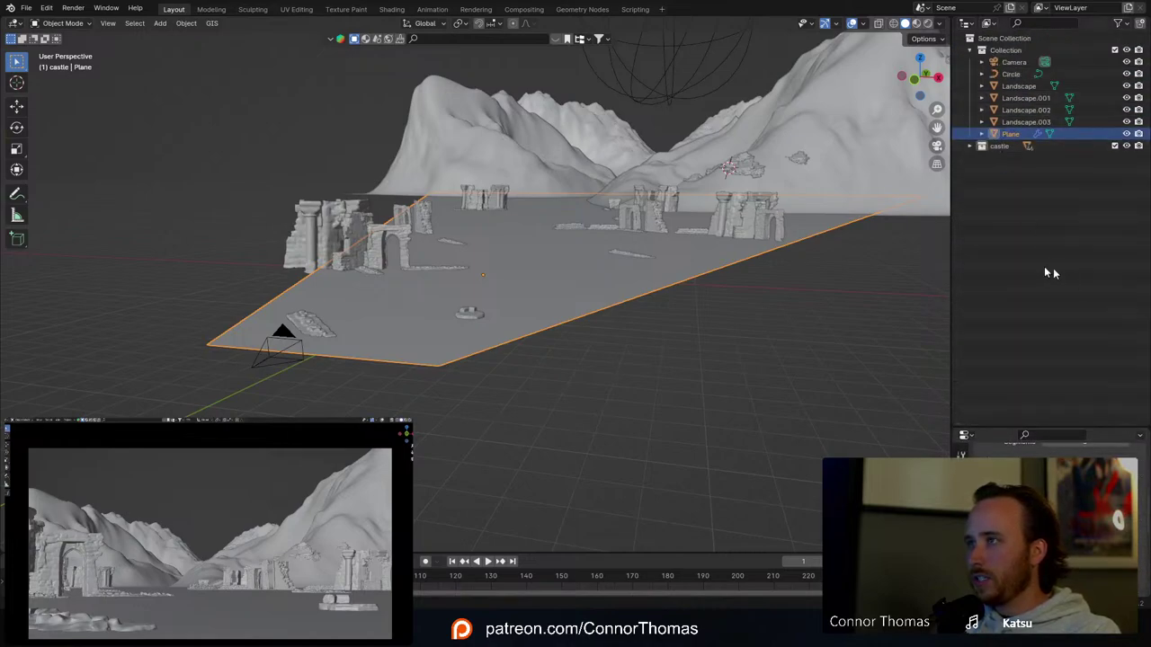
right_click(1006, 200)
left_click(999, 199)
double_click(1008, 157)
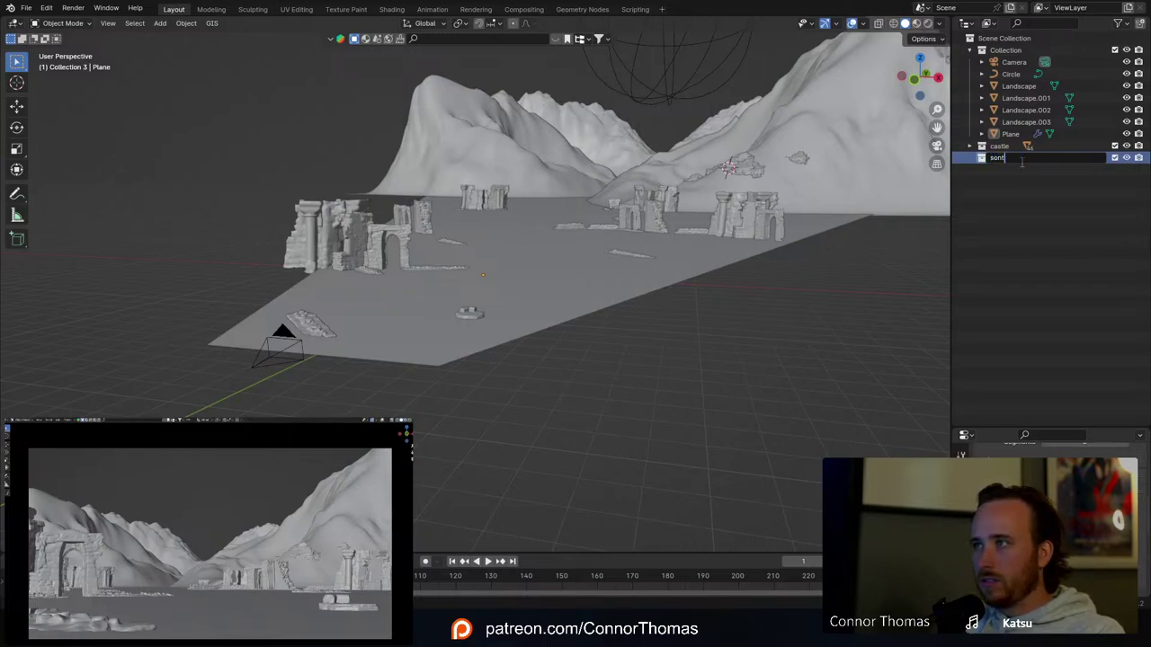
key("Return")
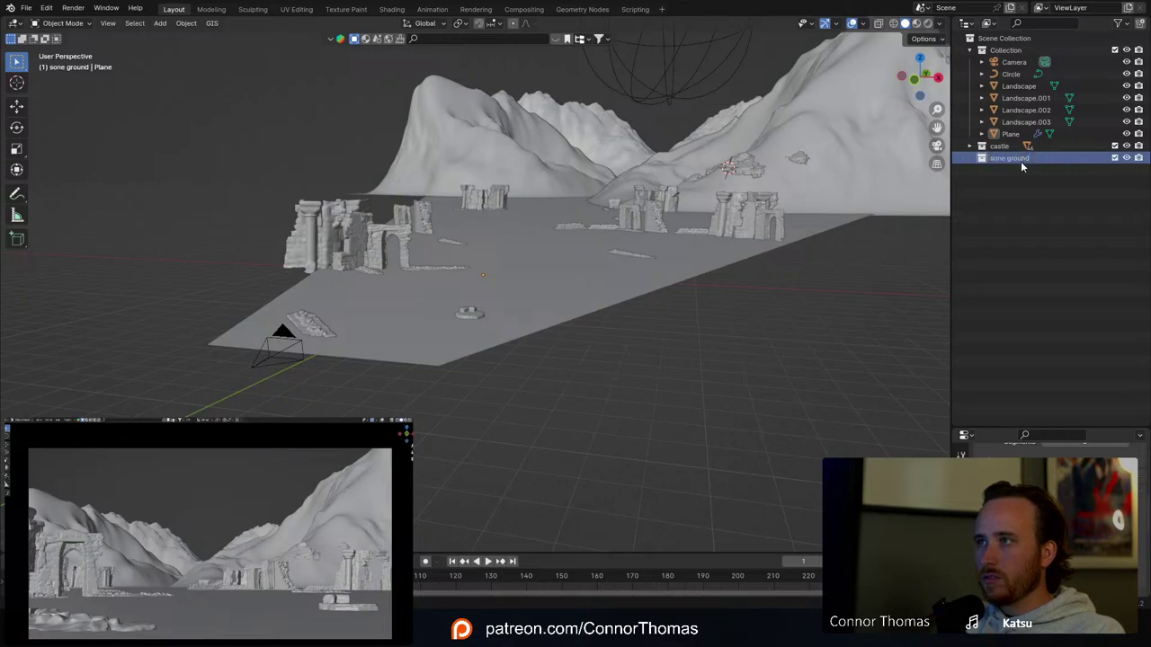
double_click(998, 158)
left_click(995, 158)
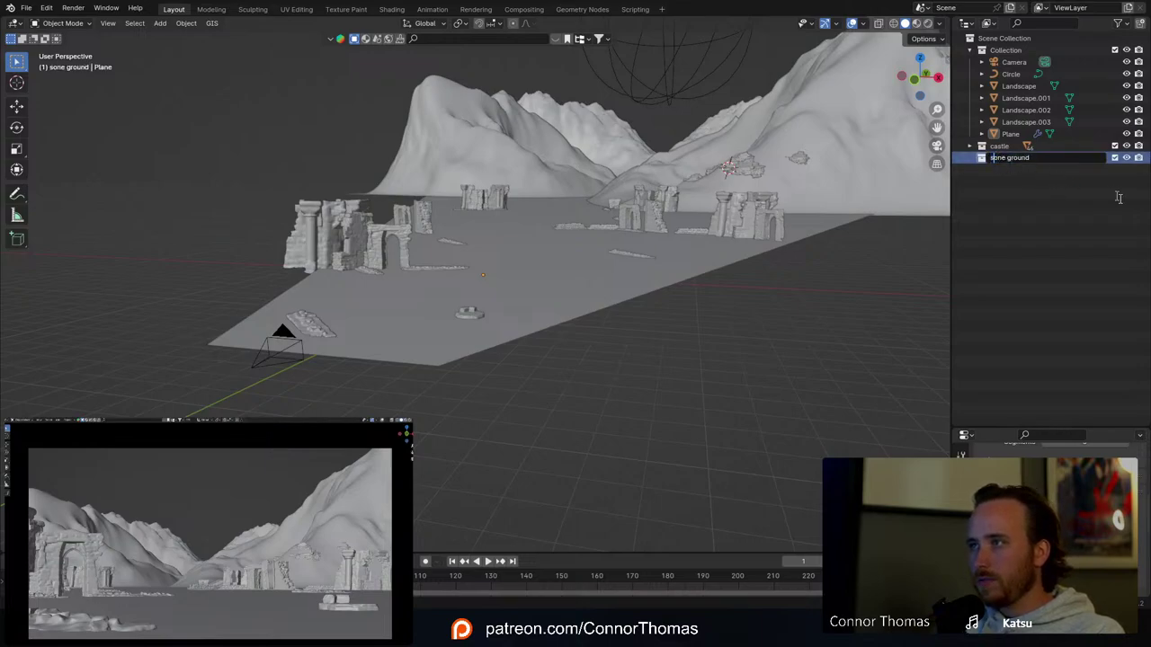
type("t")
key("Return")
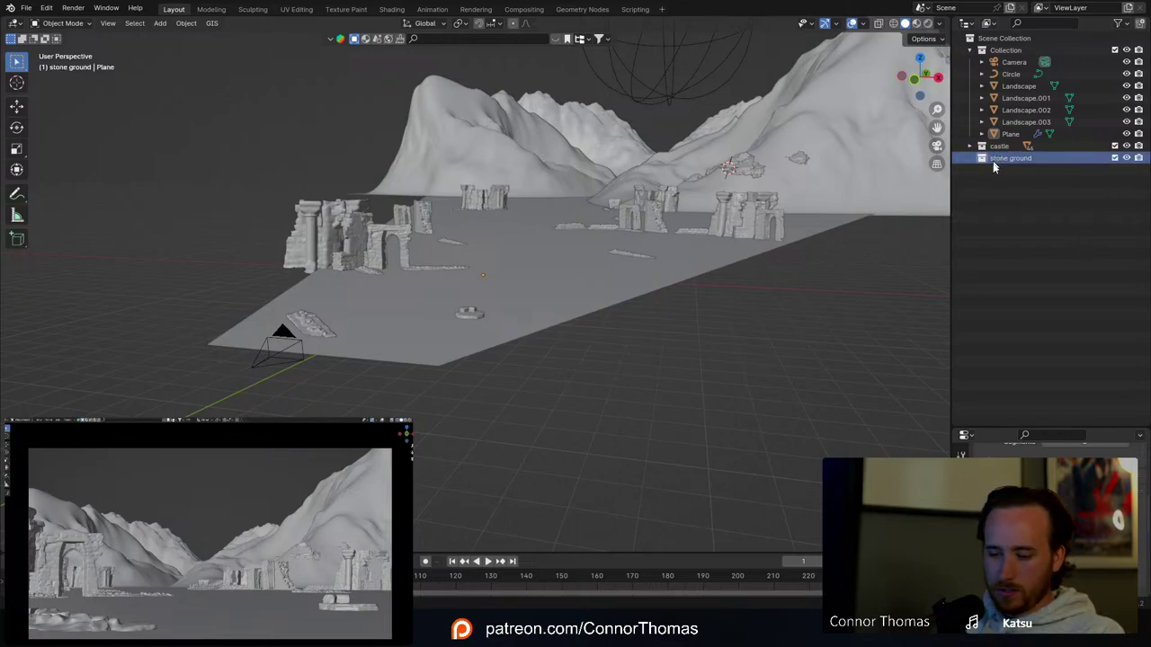
Step: Paste the slab into the stone ground collection and scale its mesh down in Edit Mode
key("ctrl+v")
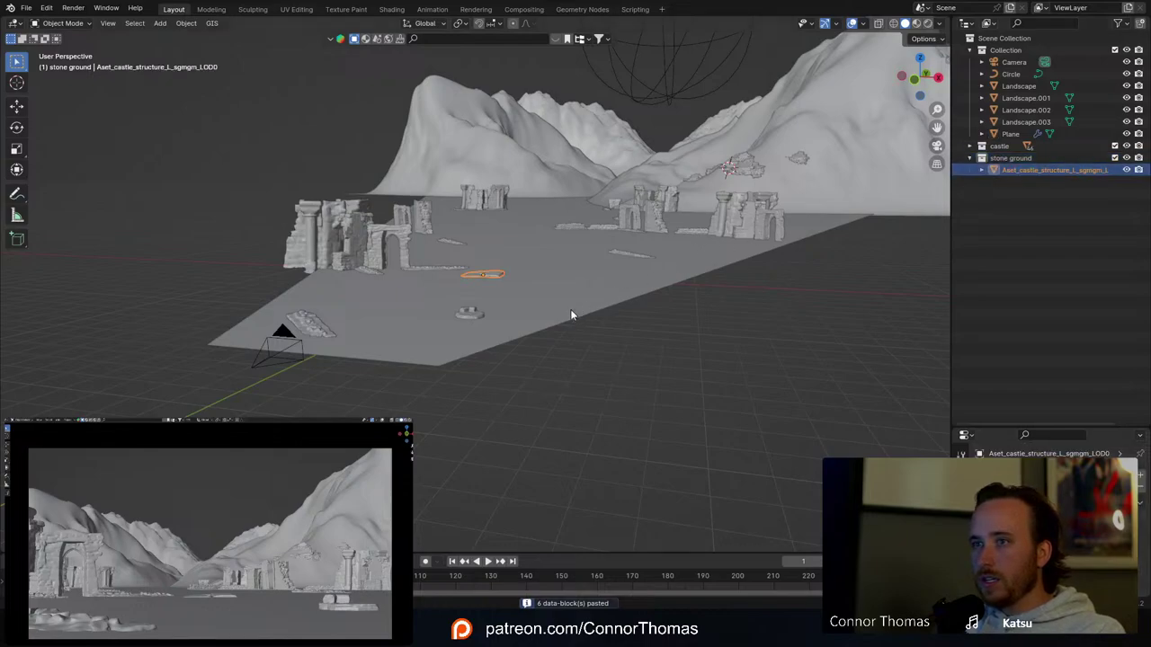
key("KP_Decimal")
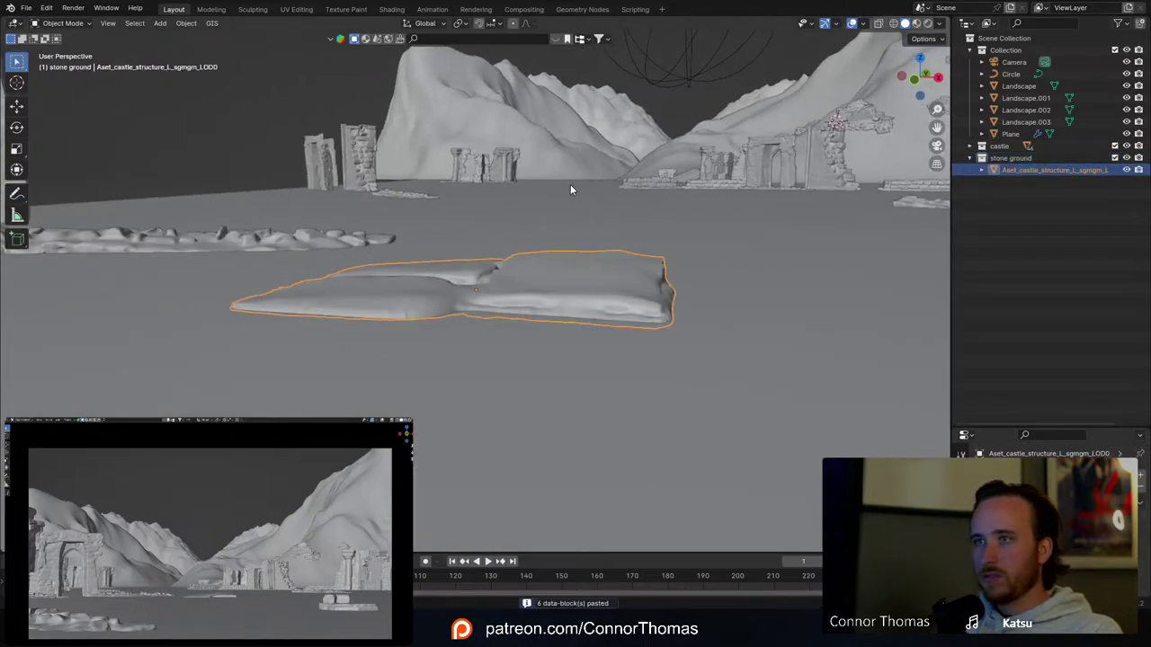
middle_click_drag(570, 188, 534, 327)
key("Tab")
key("s")
left_click(589, 283)
key("Tab")
key("alt+a")
scroll(533, 327, "down", 12)
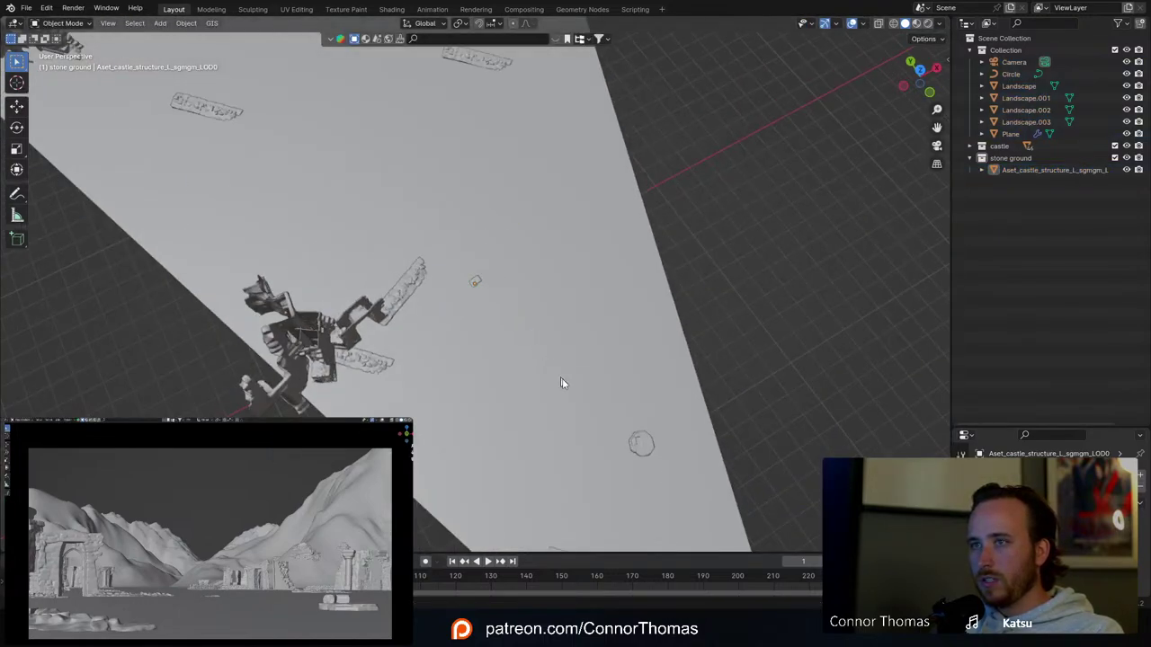
Step: Set the ground plane's hair particles to render as Collection, using the stone ground collection as the instance source
left_click(561, 383)
middle_click_drag(546, 471, 506, 357)
scroll(705, 367, "up", 1)
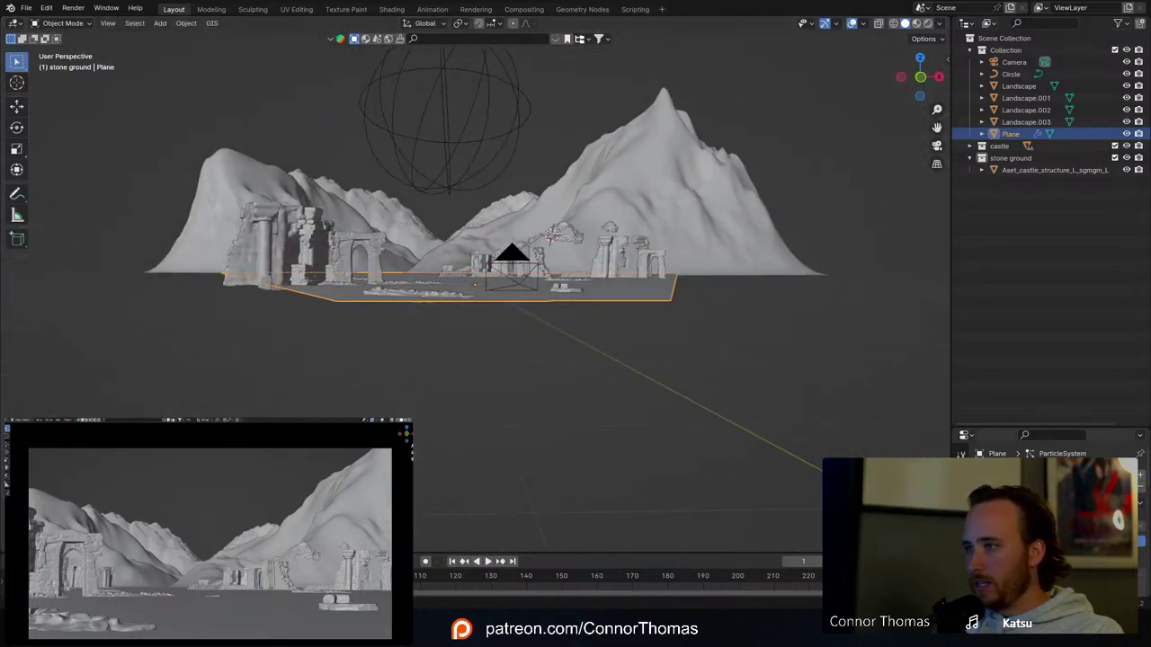
left_click_drag(1010, 425, 1011, 147)
scroll(1061, 360, "down", 1)
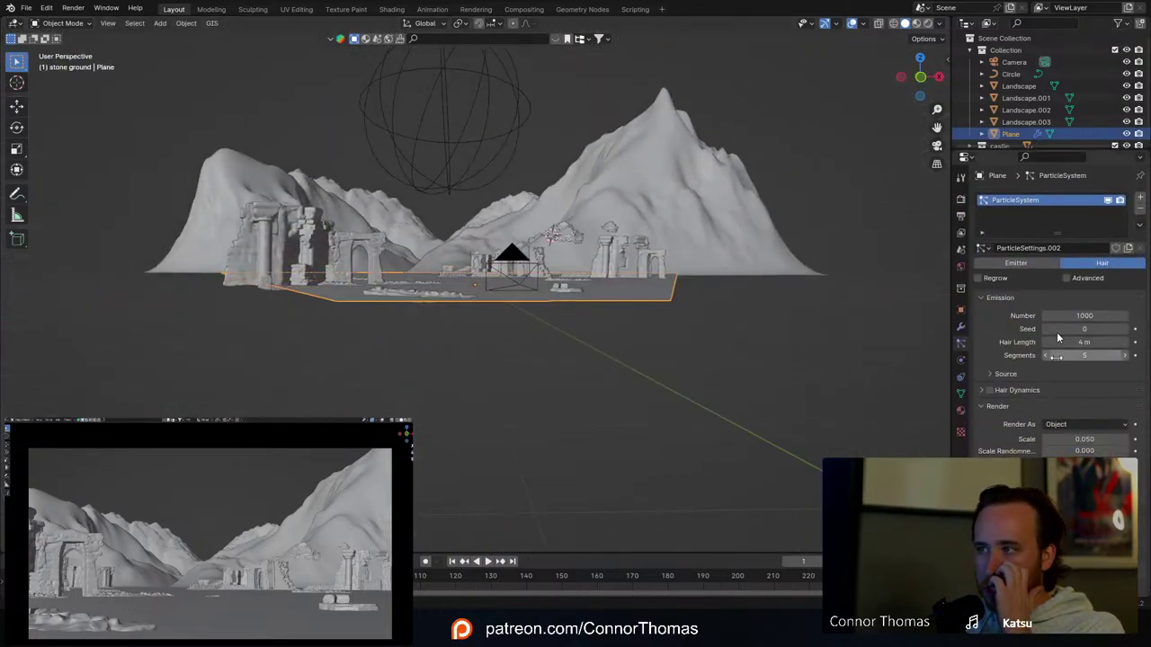
left_click(1085, 424)
left_click(1069, 477)
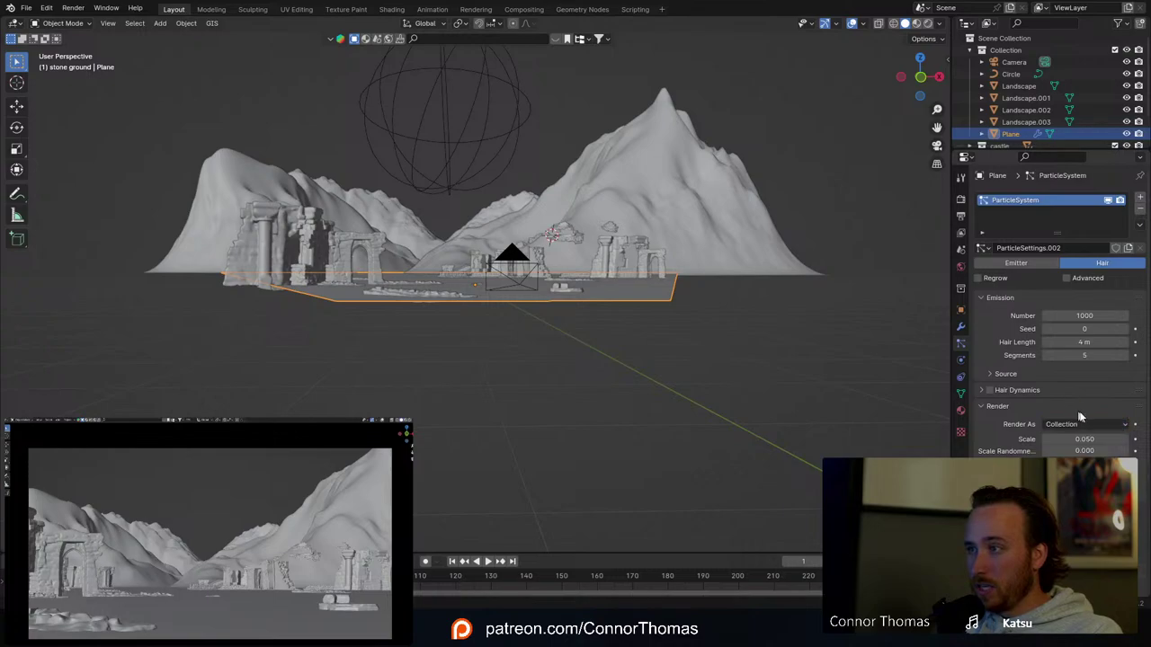
left_click(1084, 514)
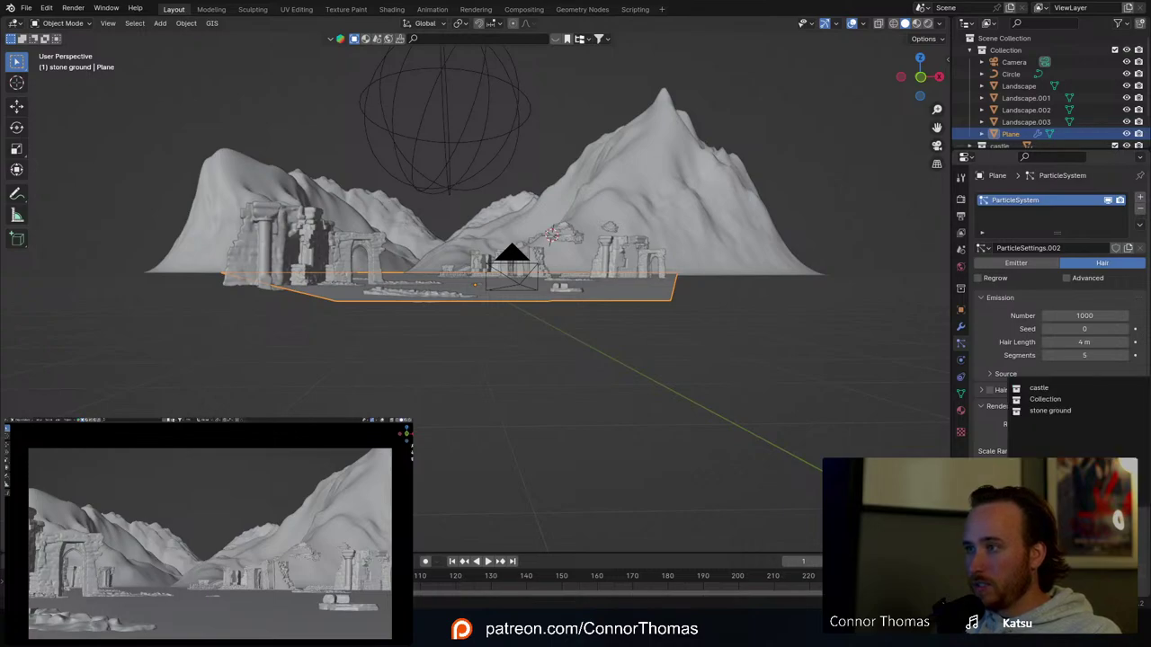
left_click(1049, 411)
Step: Set the particle render scale to 0.350 and the emission number to 1049
middle_click_drag(765, 364, 643, 379)
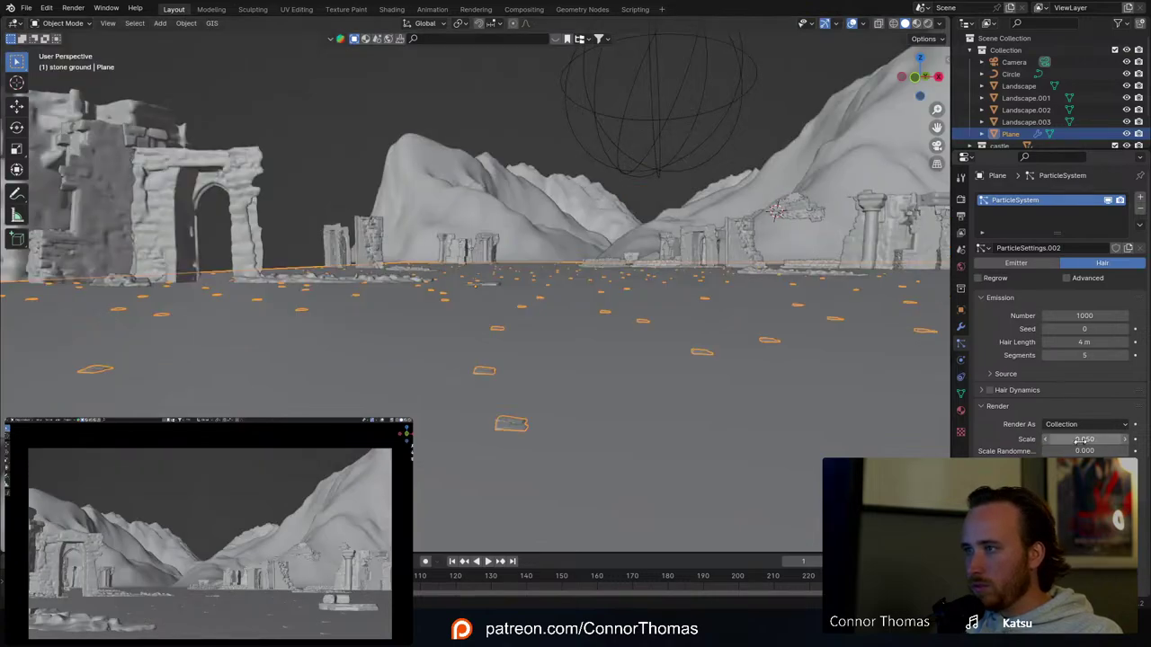
left_click_drag(1085, 439, 1114, 439)
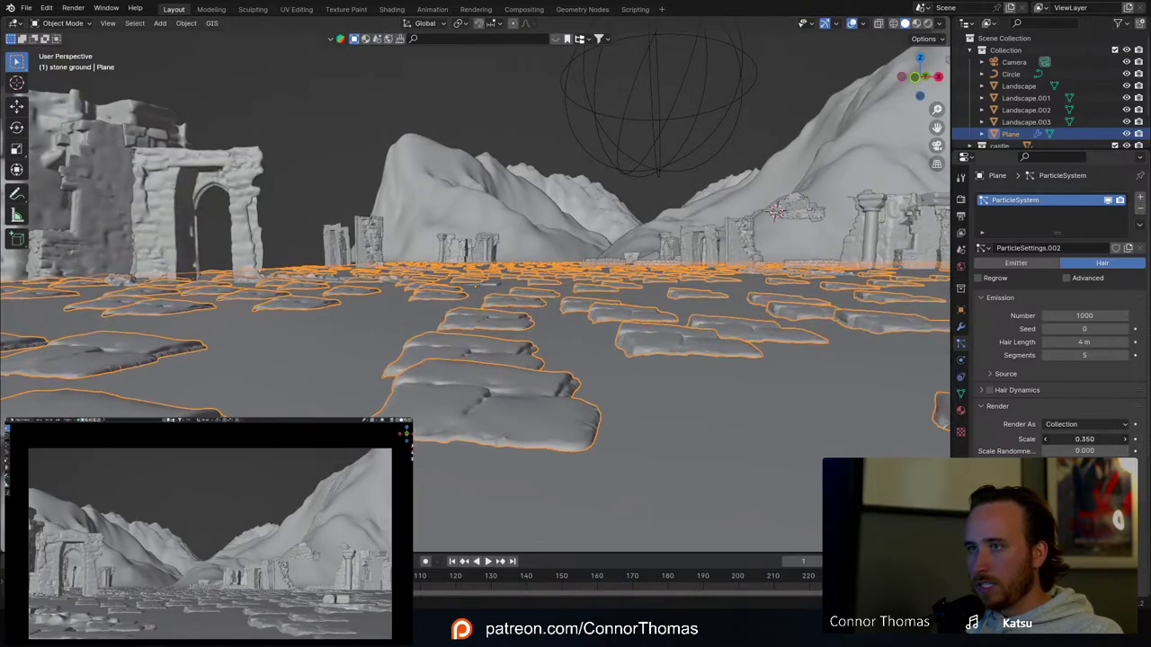
middle_click_drag(797, 453, 689, 327)
left_click_drag(1085, 315, 1131, 316)
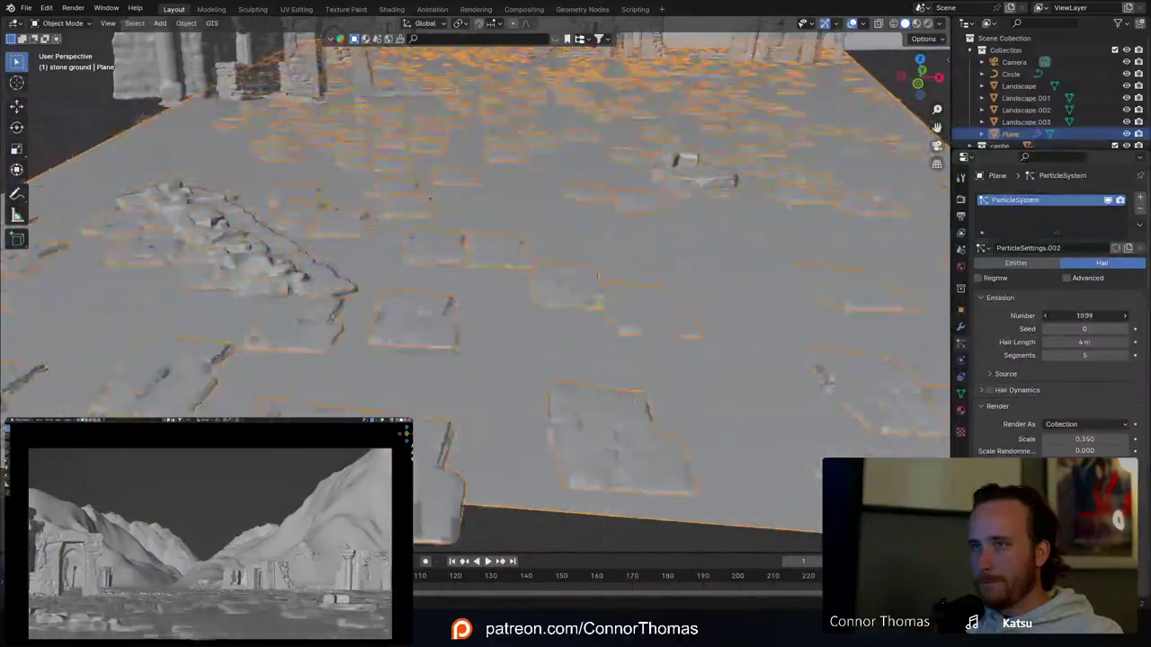
Step: Make the stone ground collection active, then download the flat paved Castle Stone Structure asset from Castle Ruins in Quixel Bridge
left_click_drag(1030, 151, 1025, 276)
left_click(1011, 158)
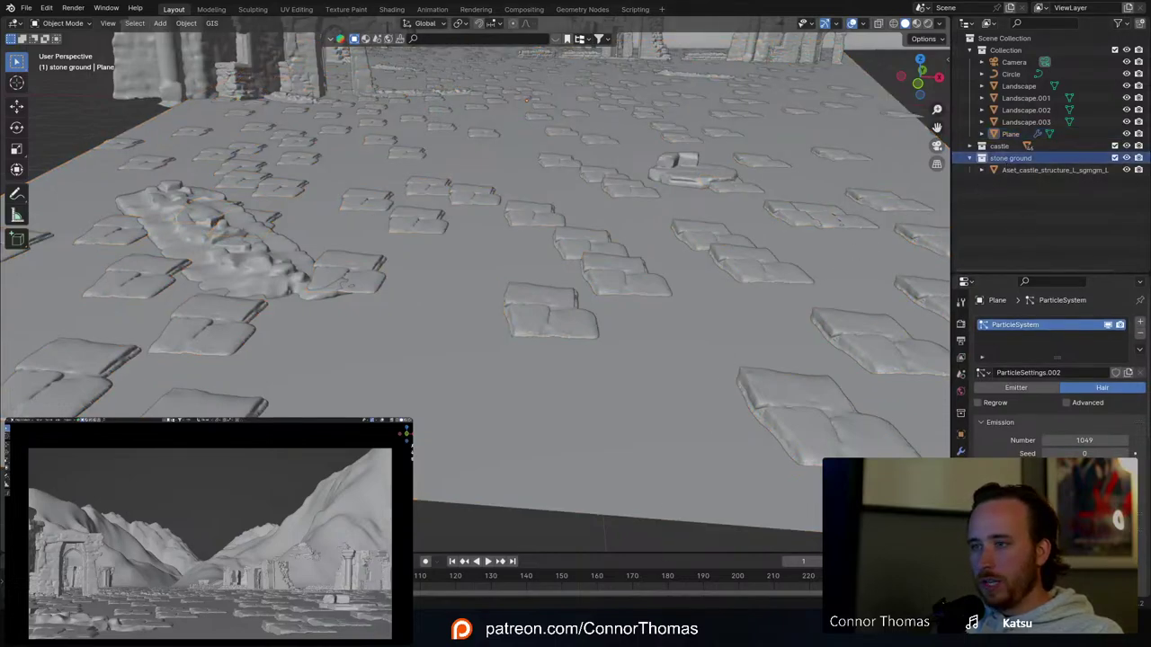
key("alt+Tab")
scroll(455, 314, "down", 2)
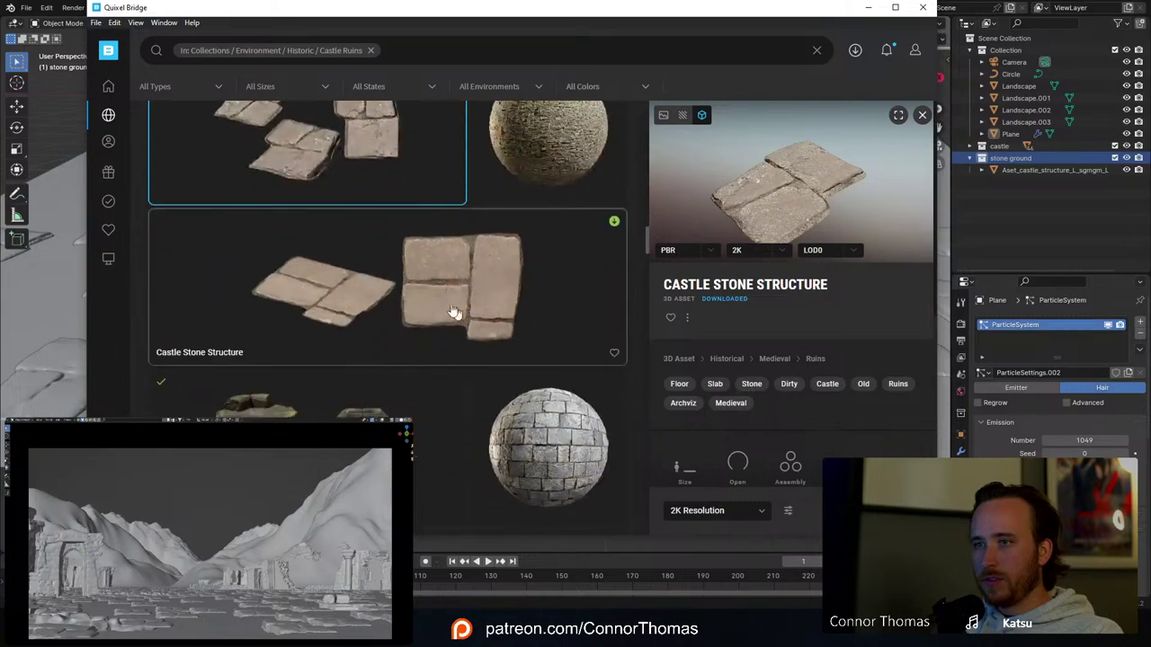
left_click(564, 341)
scroll(455, 311, "up", 2)
scroll(506, 327, "down", 1)
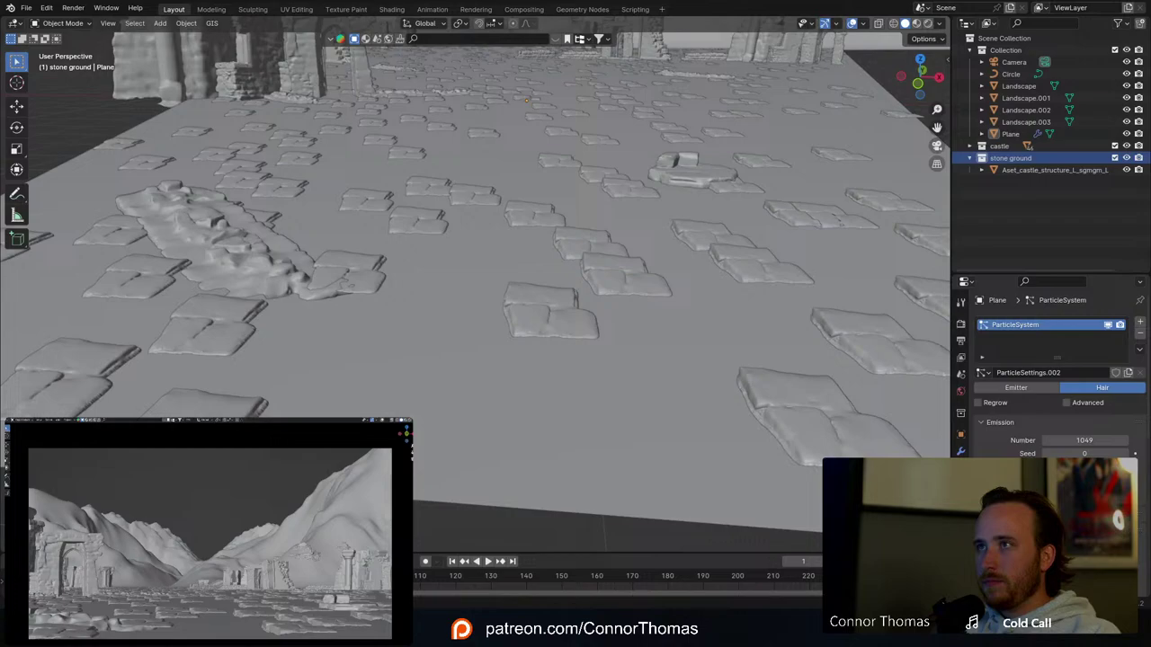
Step: Hide the ground plane's particle system in the viewport and rotate the source slab's mesh in Edit Mode
middle_click_drag(540, 234, 496, 192)
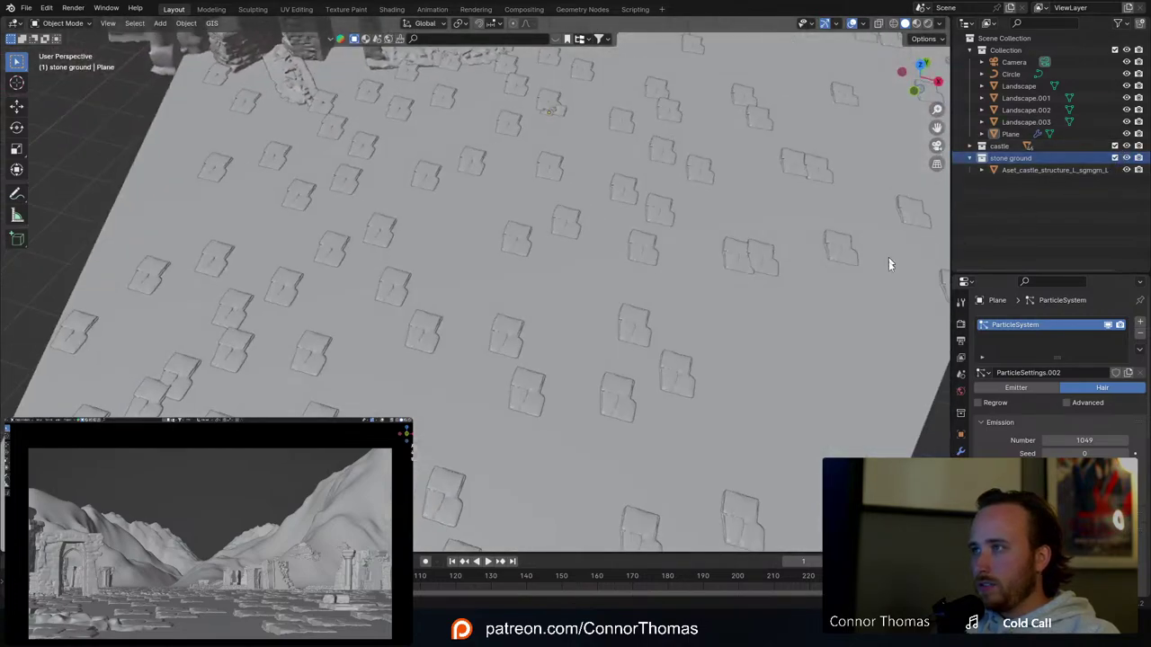
left_click(1109, 327)
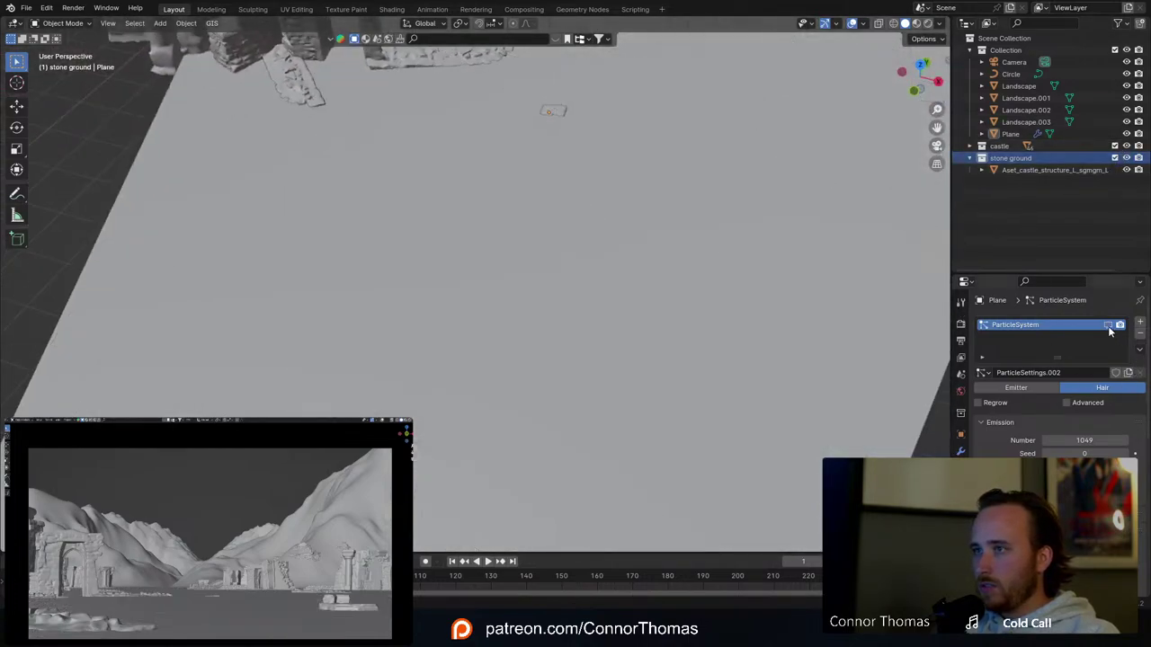
left_click(555, 110)
key("KP_Decimal")
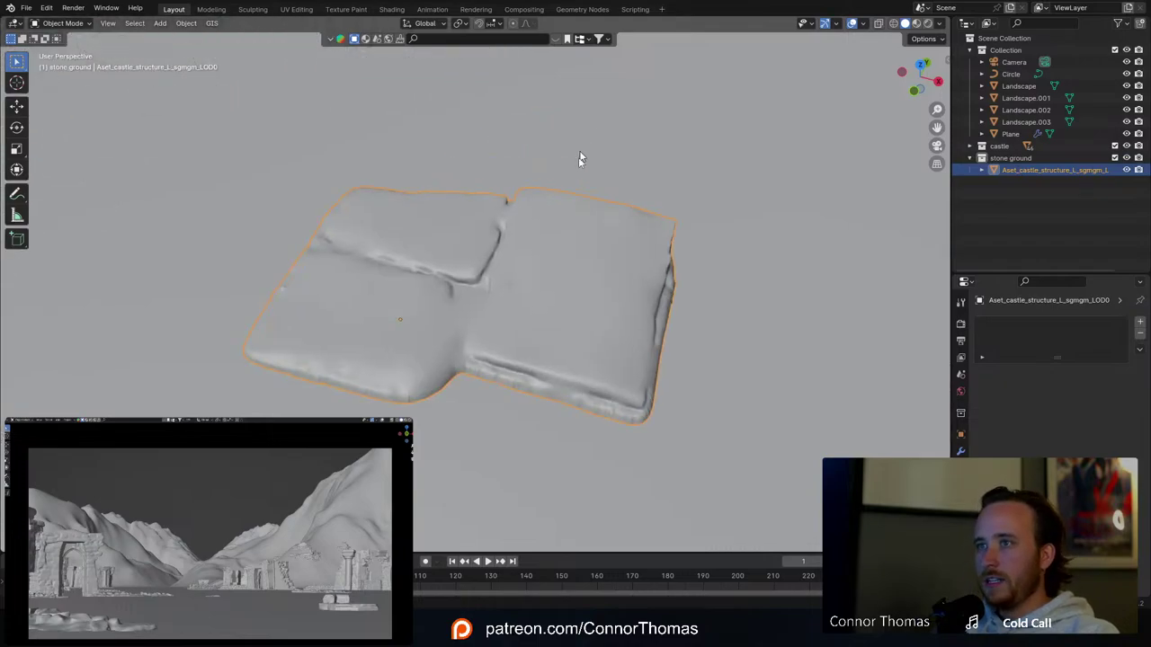
key("Tab")
key("r")
left_click(684, 260)
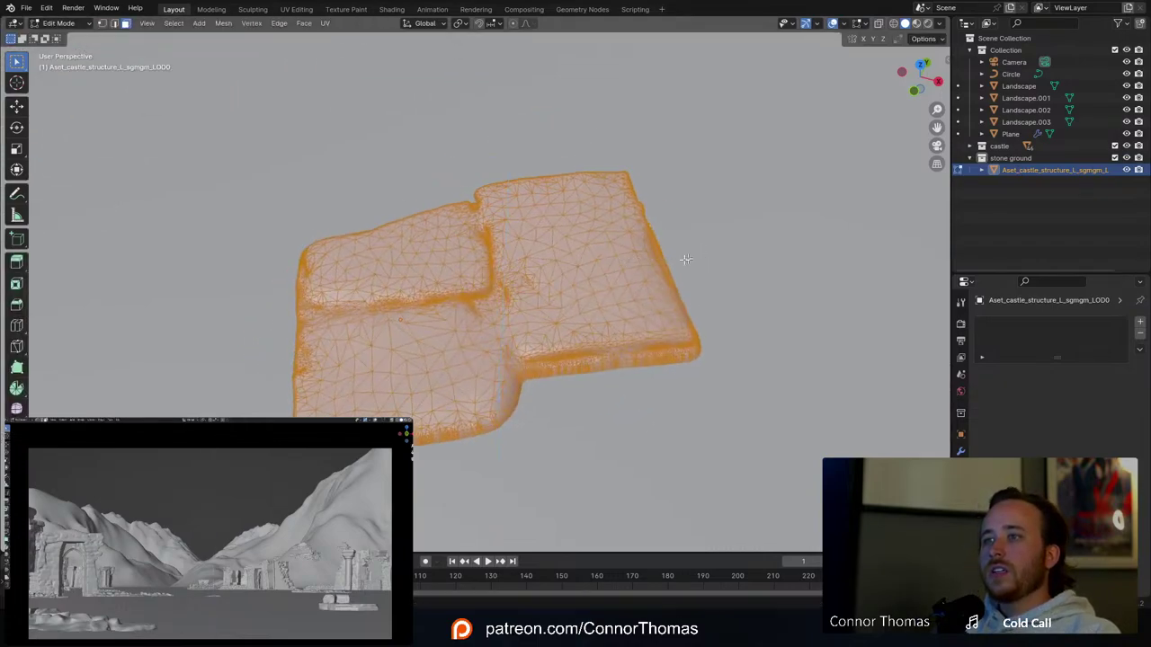
Step: Duplicate the slab mesh in top view, place the copy beside the original and rotate it to a different orientation
scroll(684, 260, "down", 4)
middle_click_drag(677, 266, 664, 327)
key("KP_7")
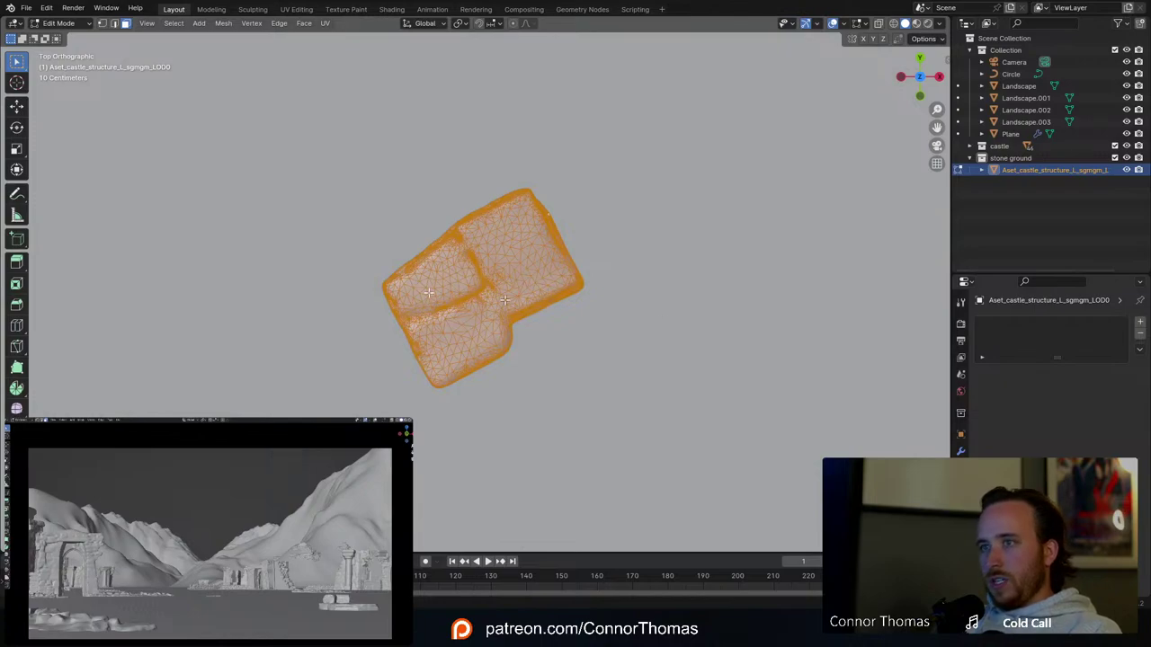
key("shift+d")
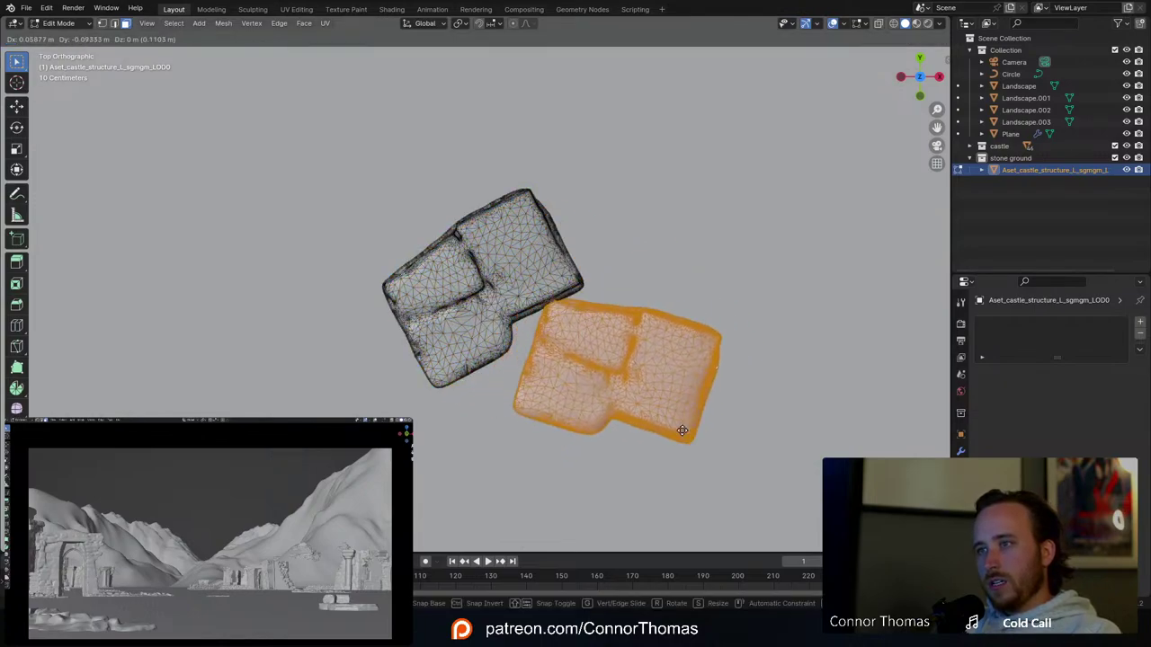
left_click(683, 432)
key("r")
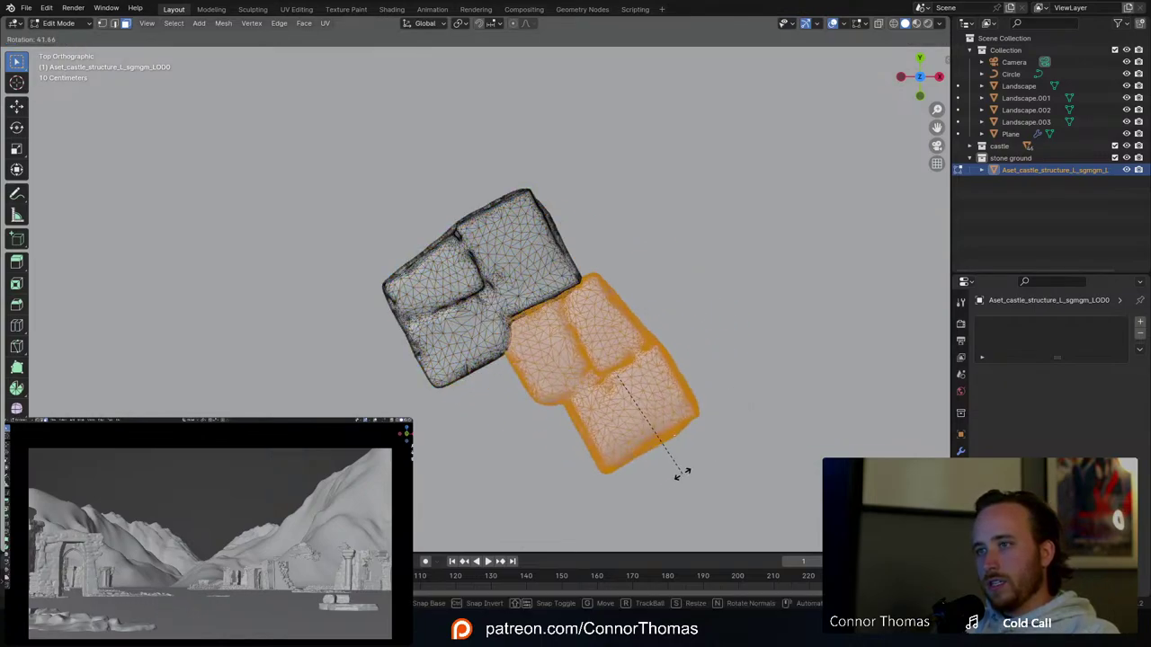
left_click(683, 473)
Step: Move the duplicated slab mesh flush against the original's edge, return to Object Mode and deselect everything
key("g")
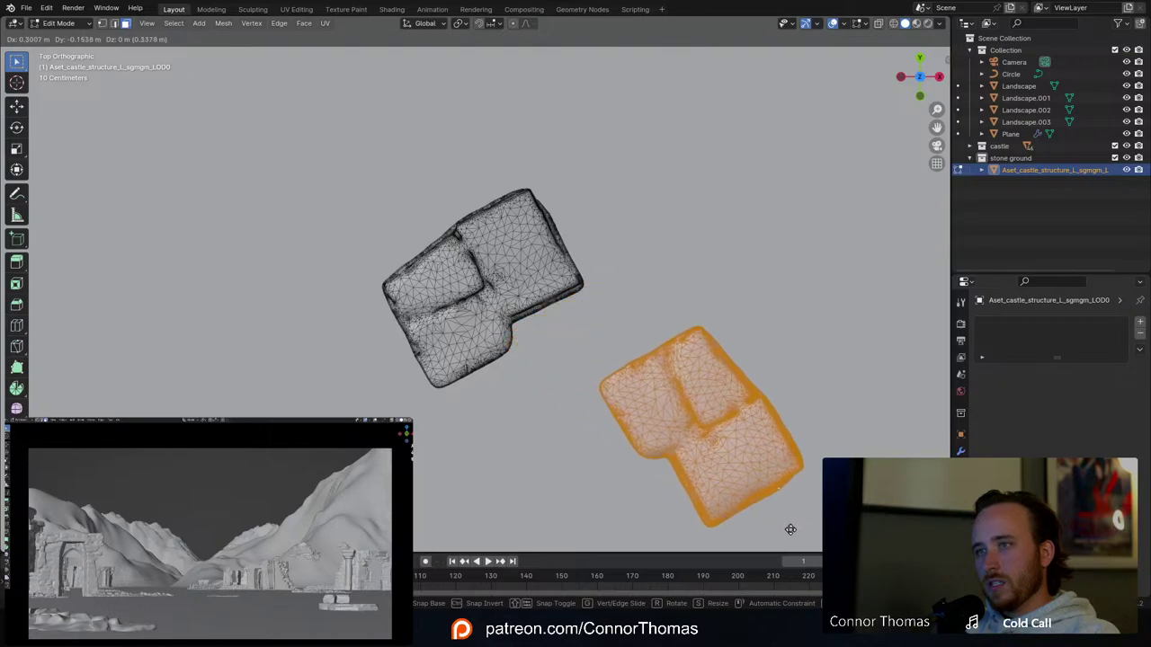
left_click(704, 472)
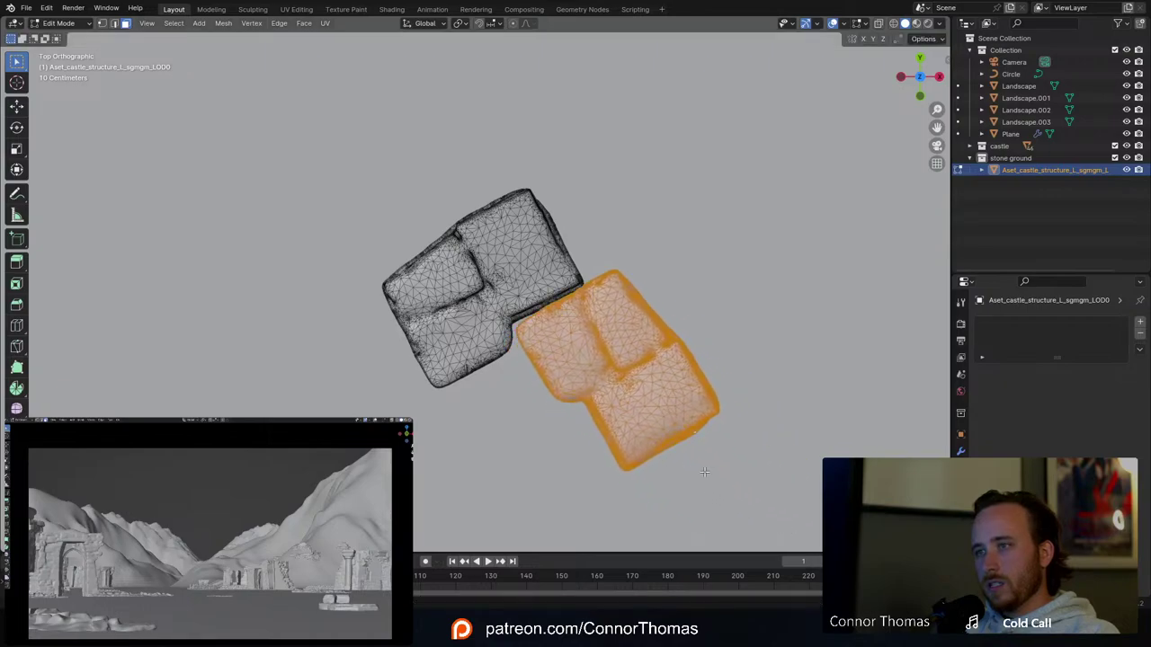
key("g")
left_click(707, 464)
key("Tab")
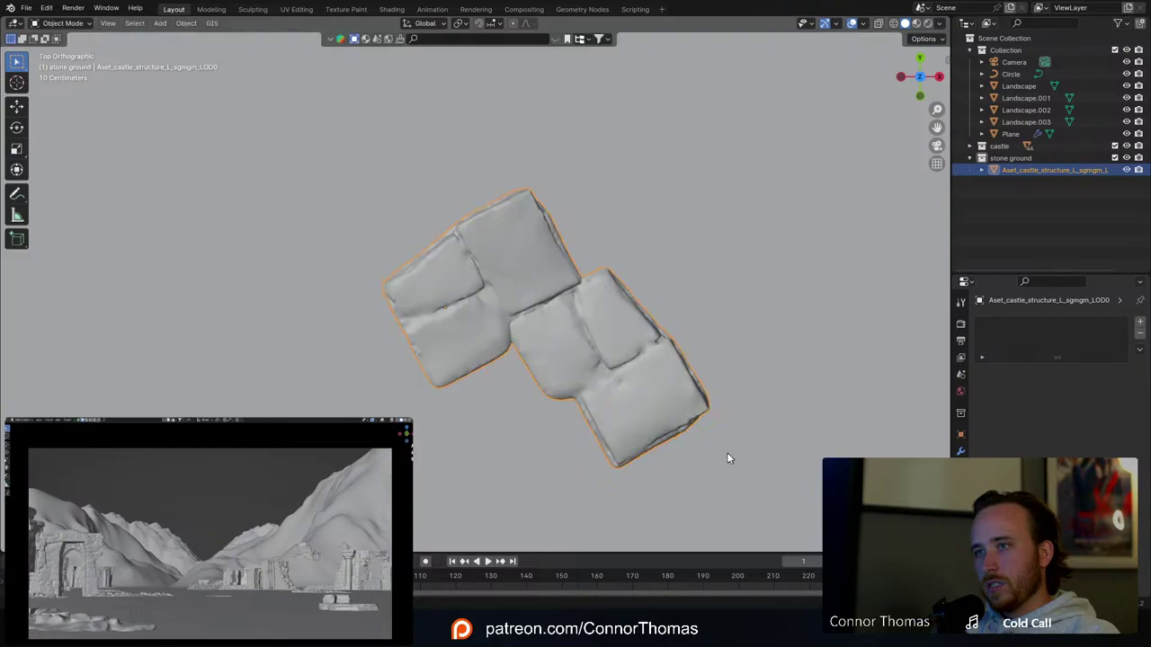
key("alt+a")
Step: Switch to the asset import Blender file and delete all its previously imported castle objects
middle_click_drag(673, 428, 675, 337)
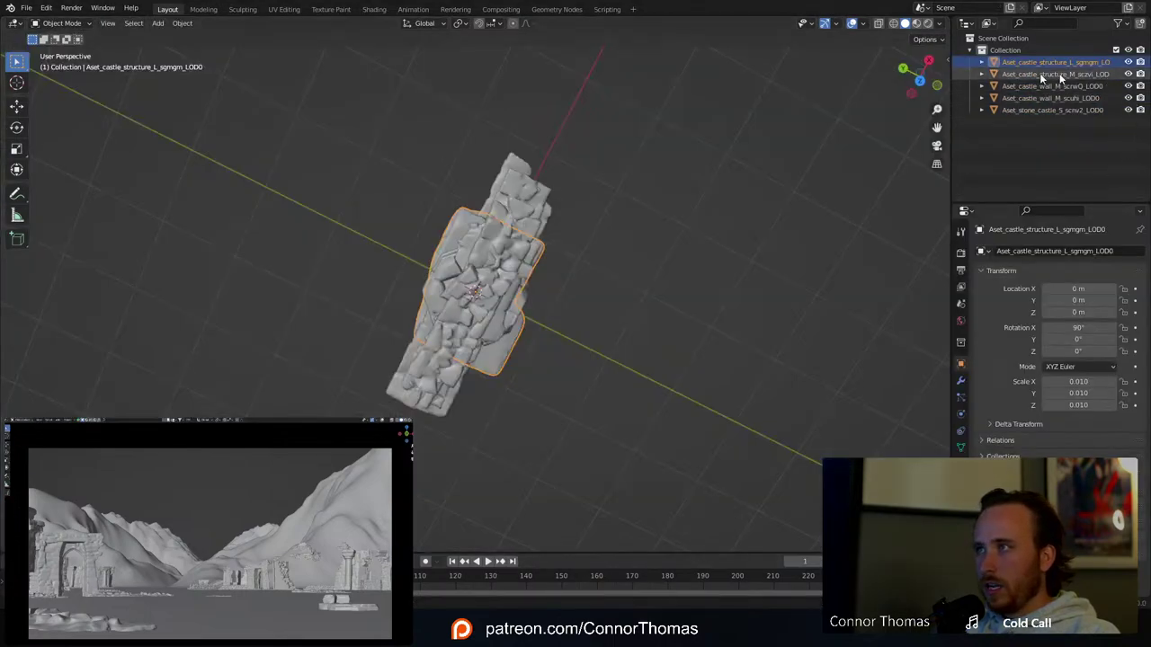
middle_click_drag(516, 245, 556, 134)
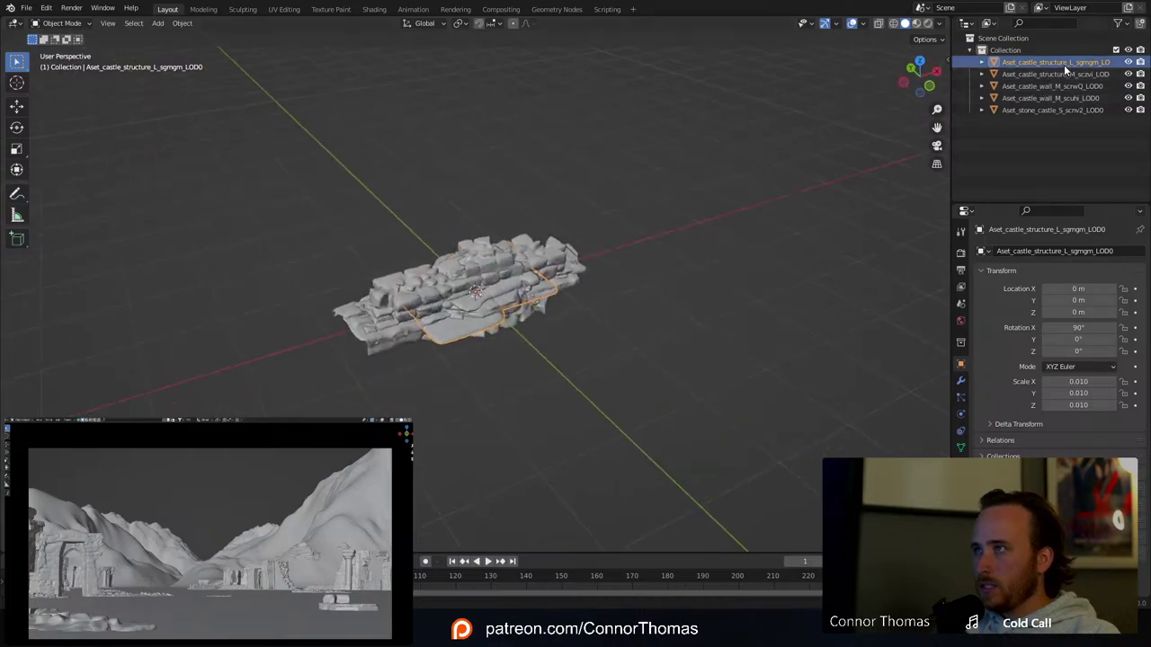
key("a")
key("Delete")
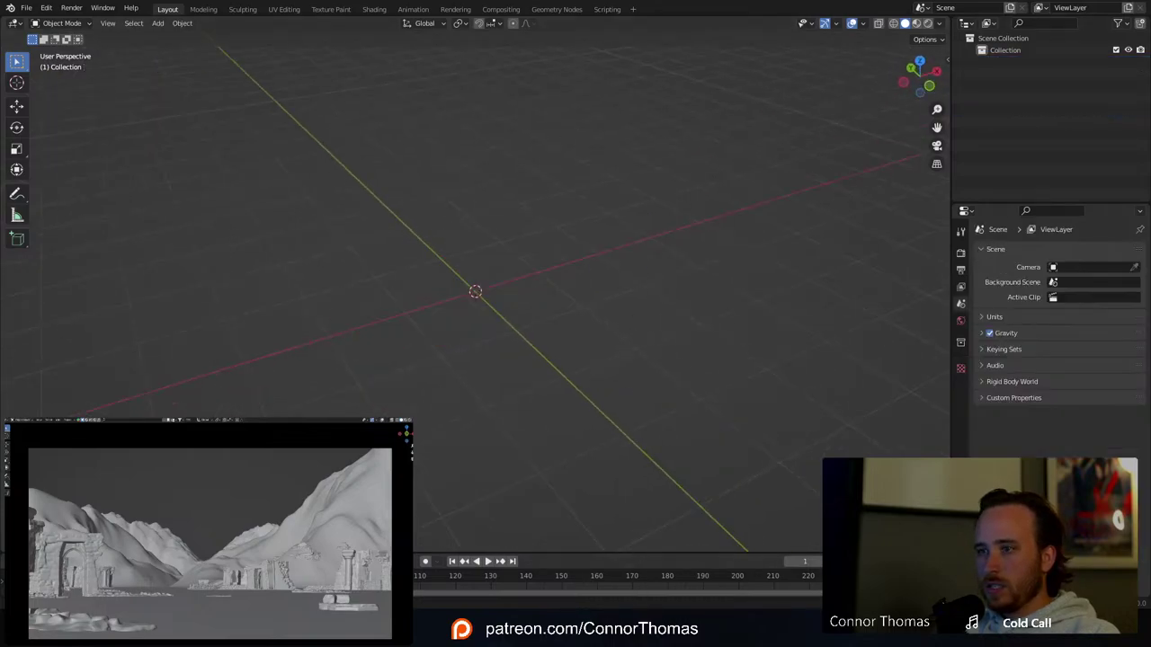
Step: Export the flat paved Castle Stone Structure asset from Quixel Bridge to Blender and select the imported slab
key("alt+Tab")
left_click(876, 511)
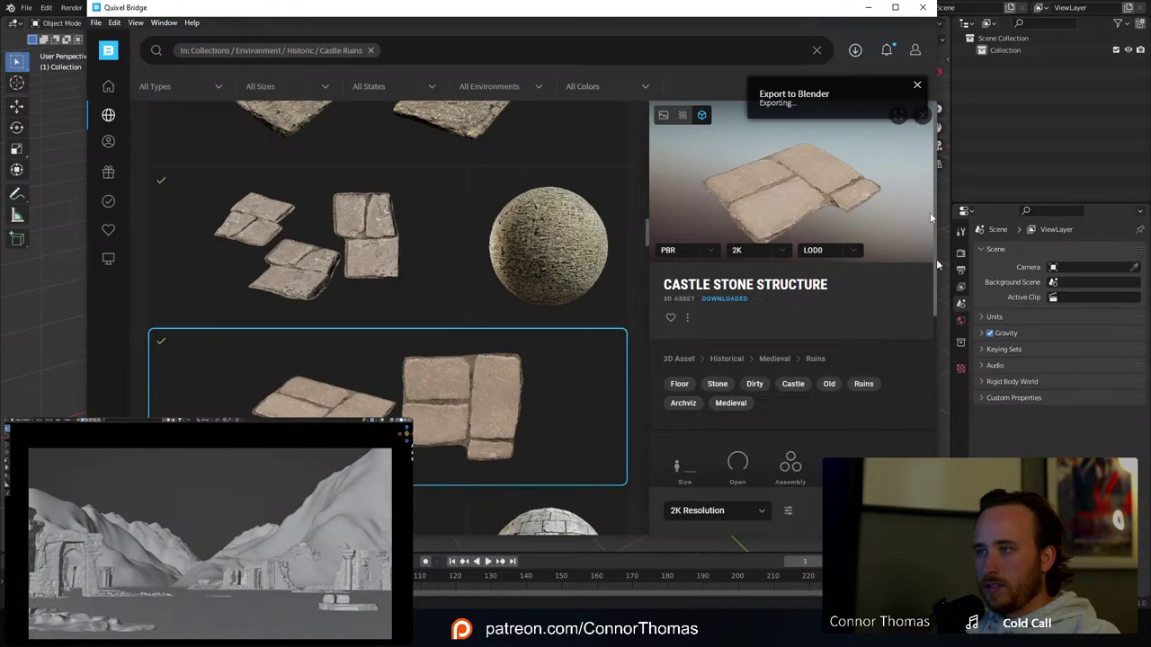
left_click(955, 0)
left_click(1014, 60)
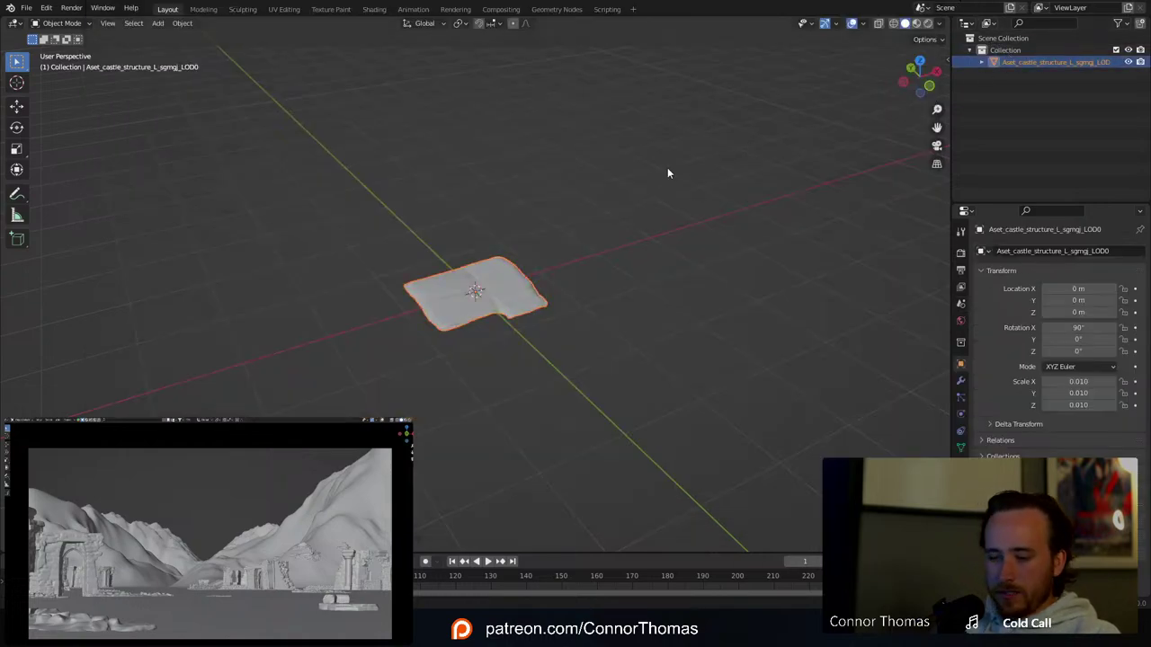
Step: Copy the imported slab from the asset file and paste it into the landscape scene's stone ground collection
key("ctrl+c")
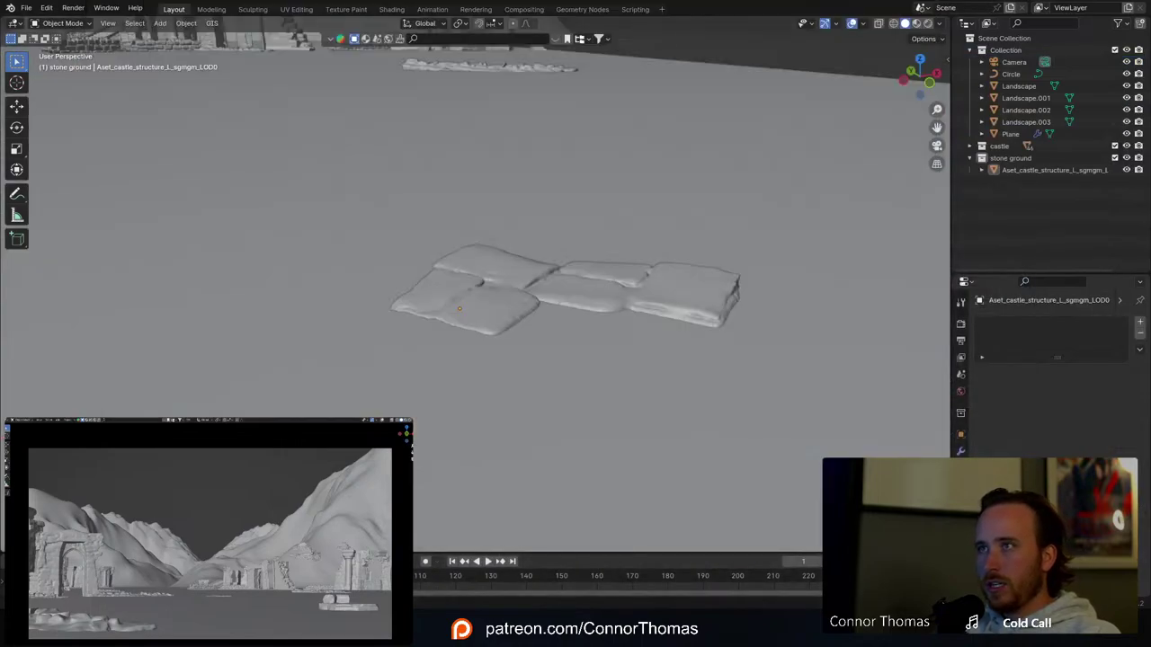
key("ctrl+v")
middle_click_drag(549, 271, 551, 347)
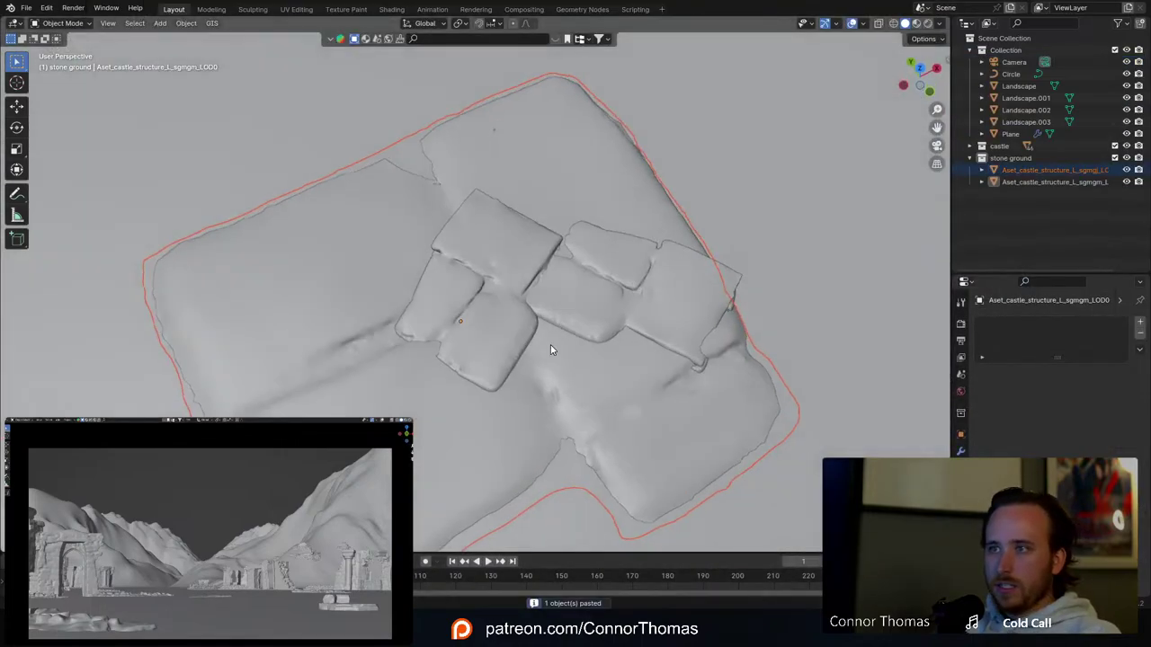
Step: Try scaling the pasted slab down in Object Mode and placing it beside the existing slabs in top view
key("s")
right_click(542, 349)
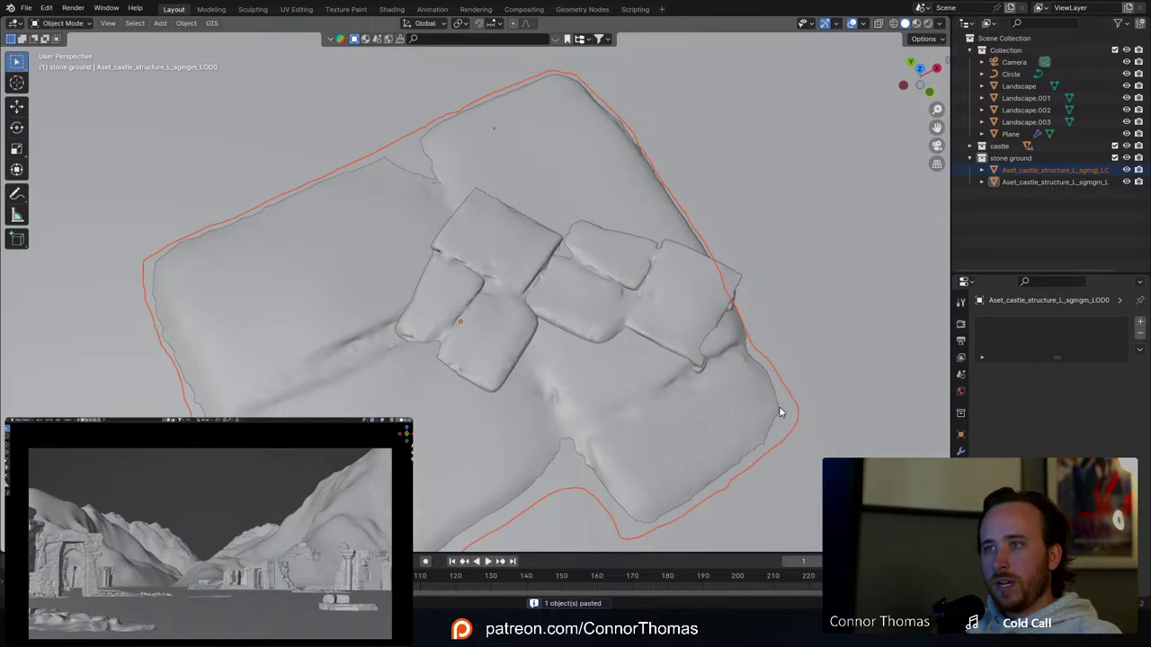
key("s")
left_click(548, 342)
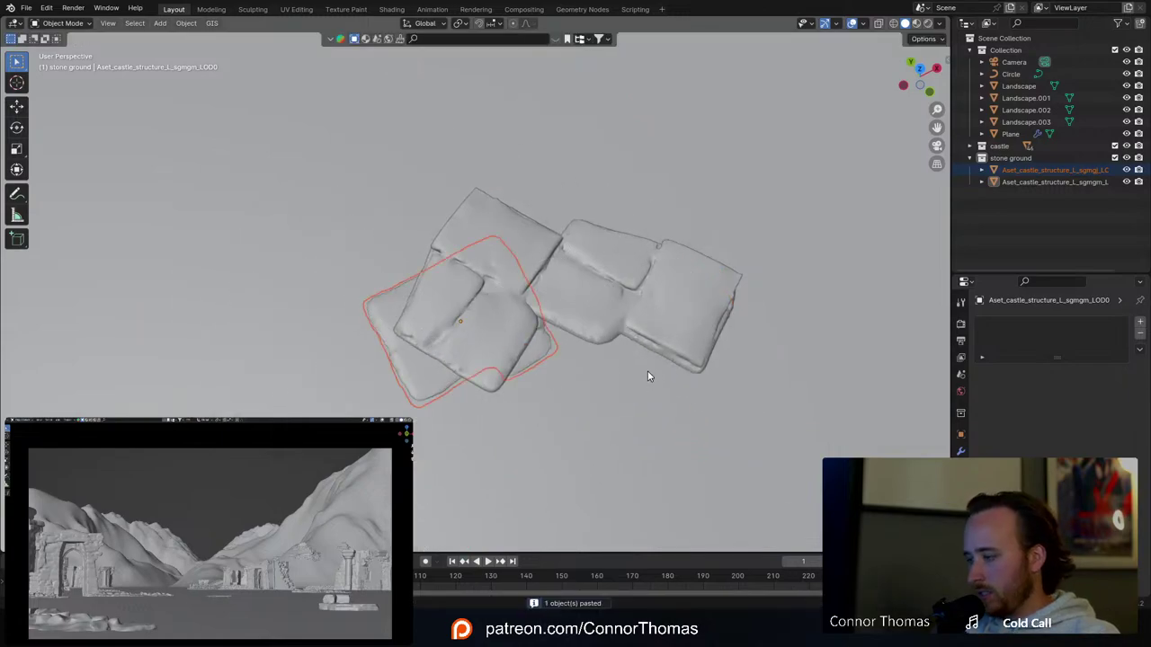
key("KP_7")
key("g")
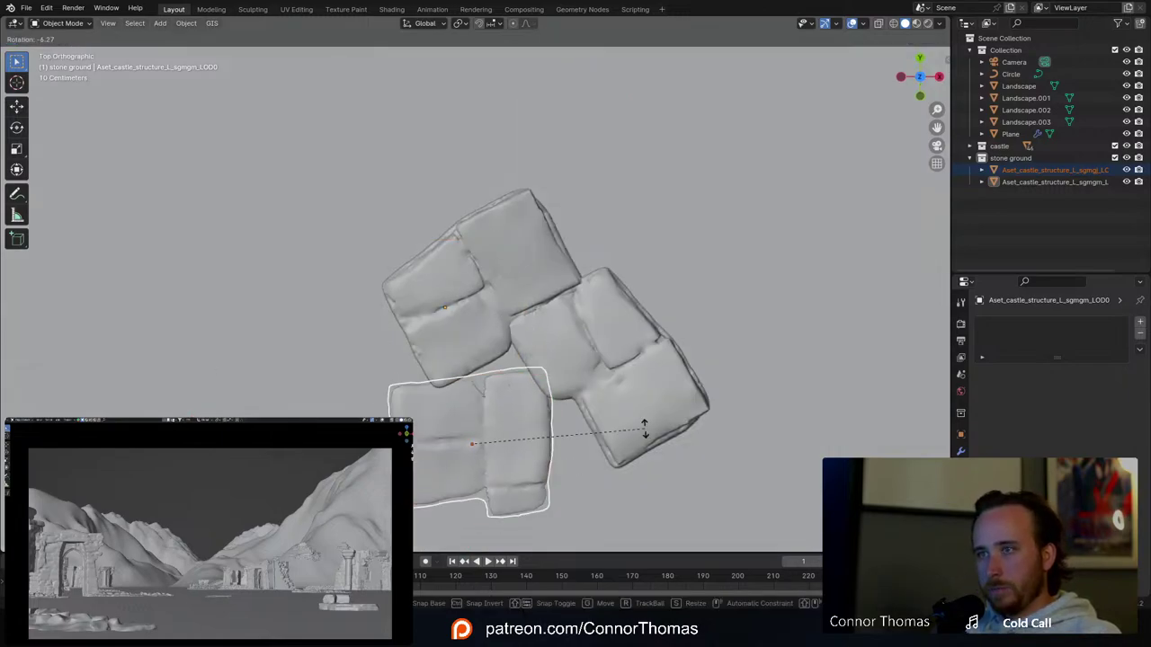
left_click(634, 365)
key("alt+s")
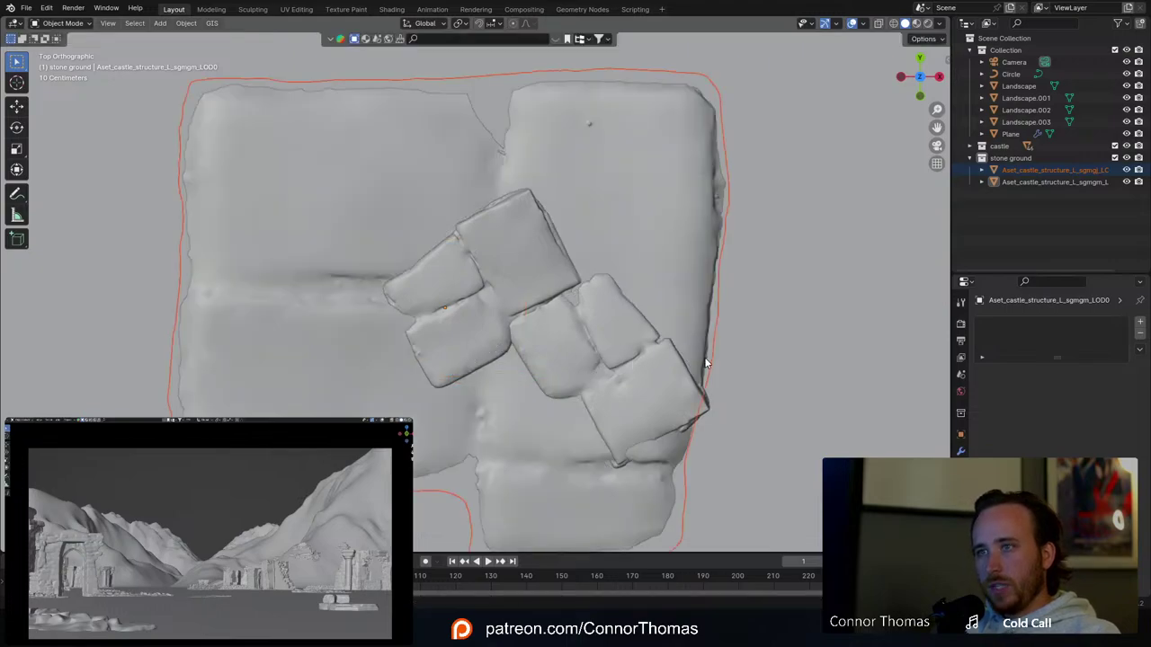
Step: In Edit Mode, scale the pasted slab's whole mesh down to about 0.35 to match the existing slabs' size
key("Tab")
key("s")
right_click(617, 360)
key("Tab")
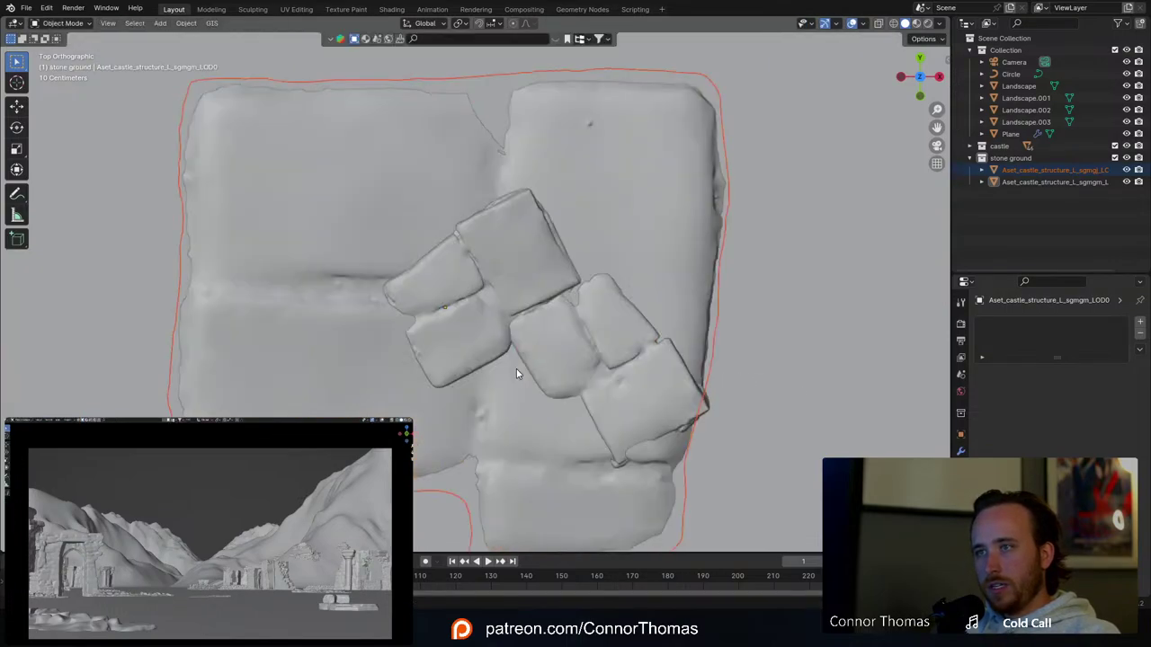
left_click(311, 389)
key("s")
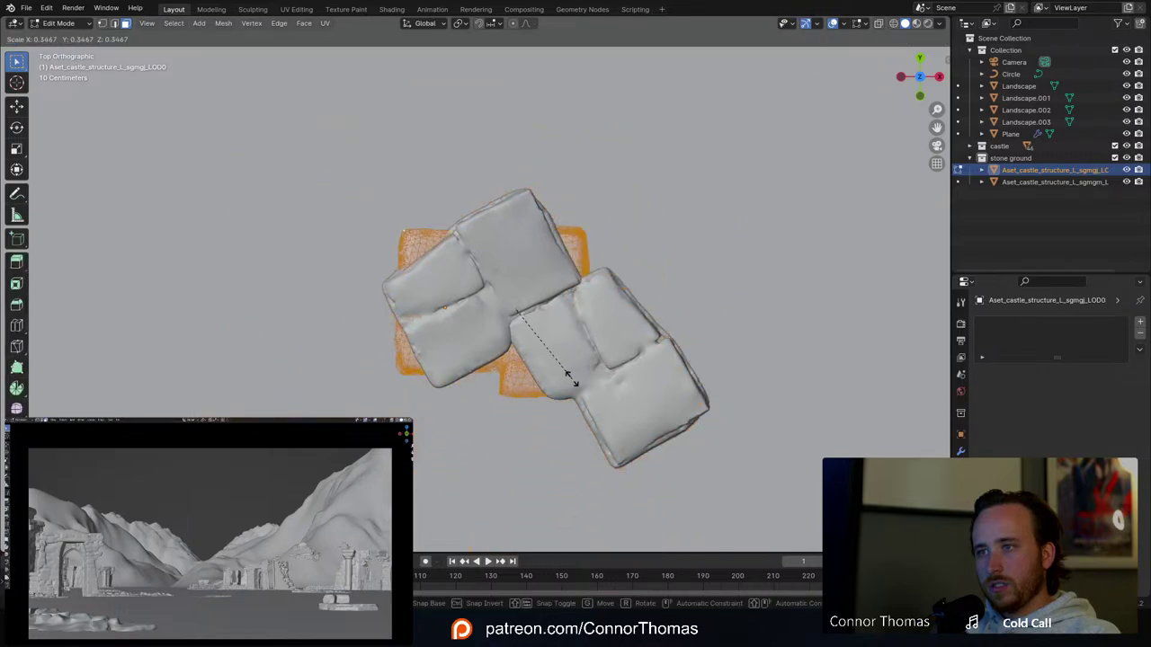
left_click(570, 380)
Step: Move and rotate the new slab mesh against the existing slabs' lower edge, then return to Object Mode and deselect everything
key("g")
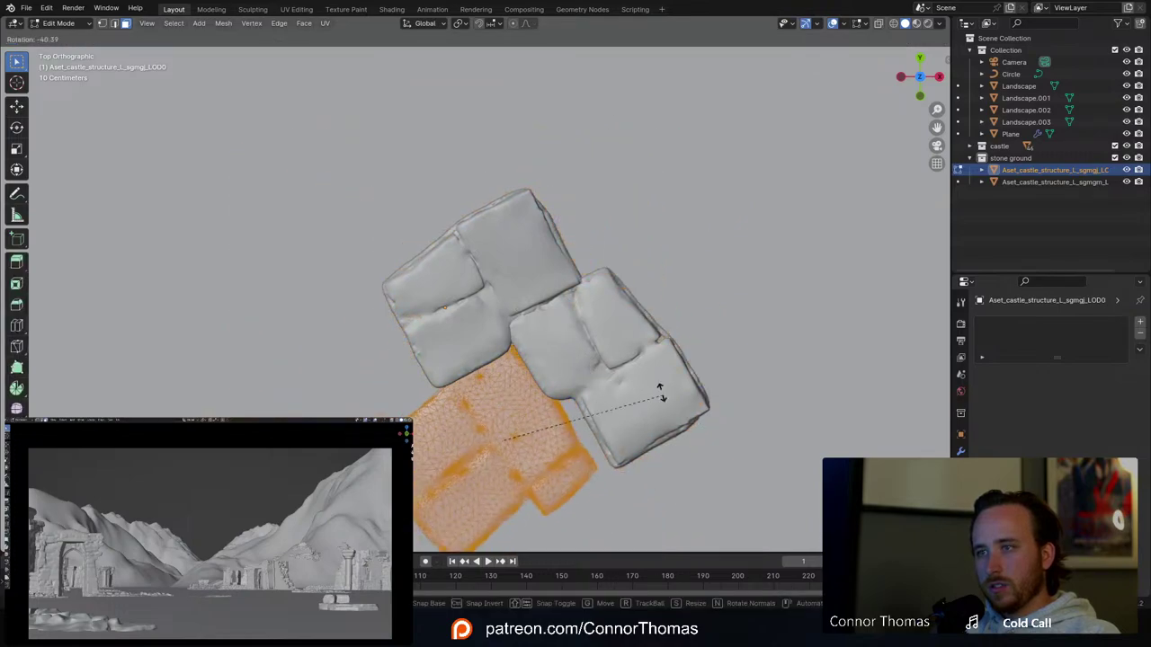
left_click(650, 419)
key("r")
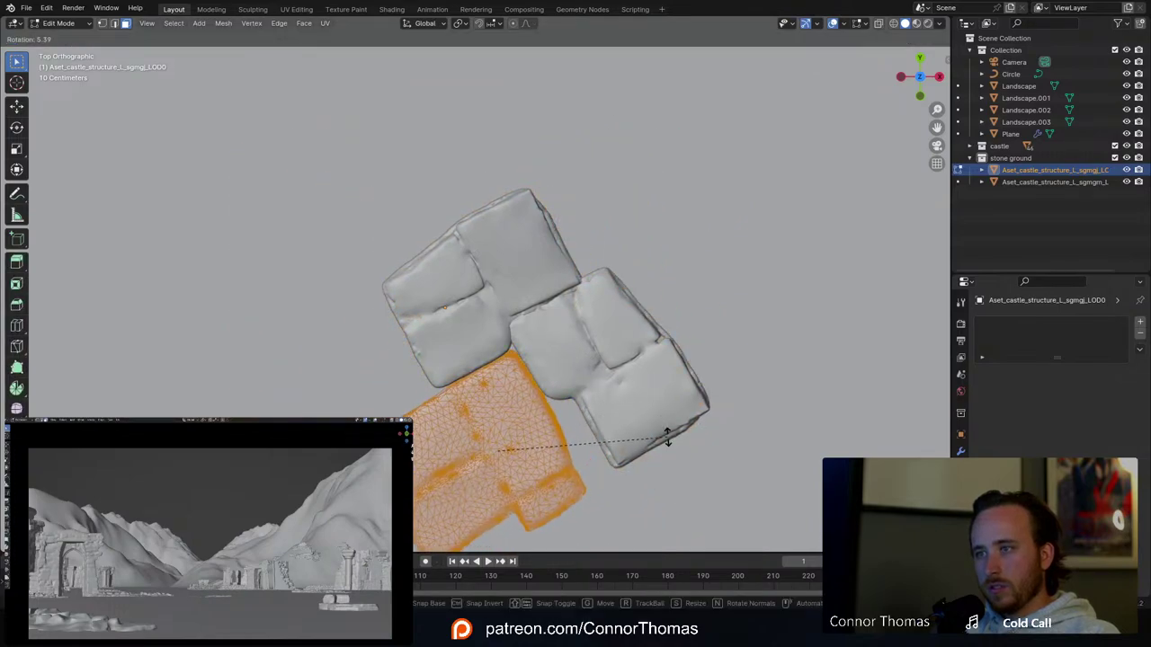
left_click(657, 417)
key("Tab")
key("alt+a")
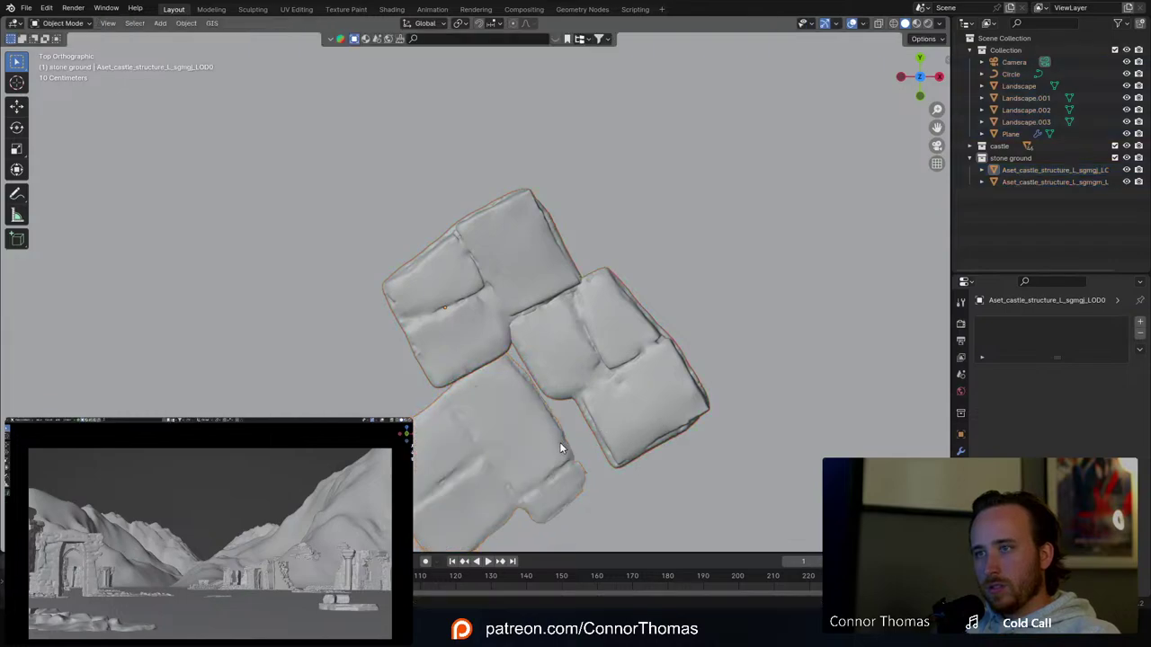
Step: Select the ground plane, turn on viewport display of its particle system and inspect the scattered slabs
middle_click_drag(560, 442, 599, 359)
scroll(599, 359, "down", 4)
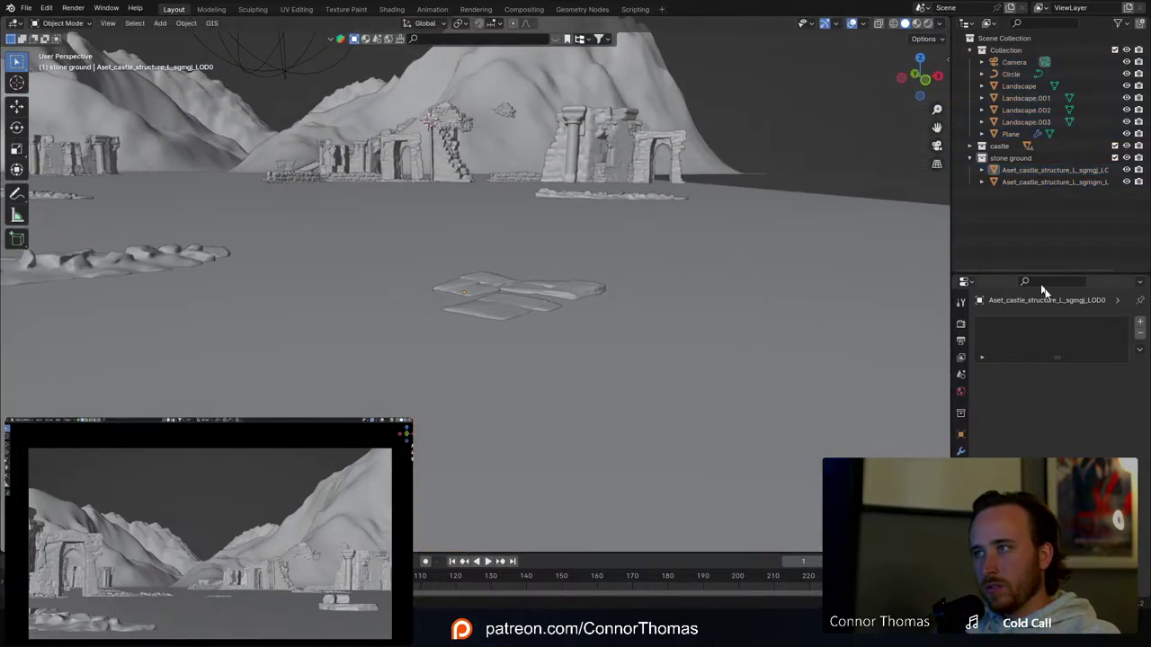
left_click(1011, 133)
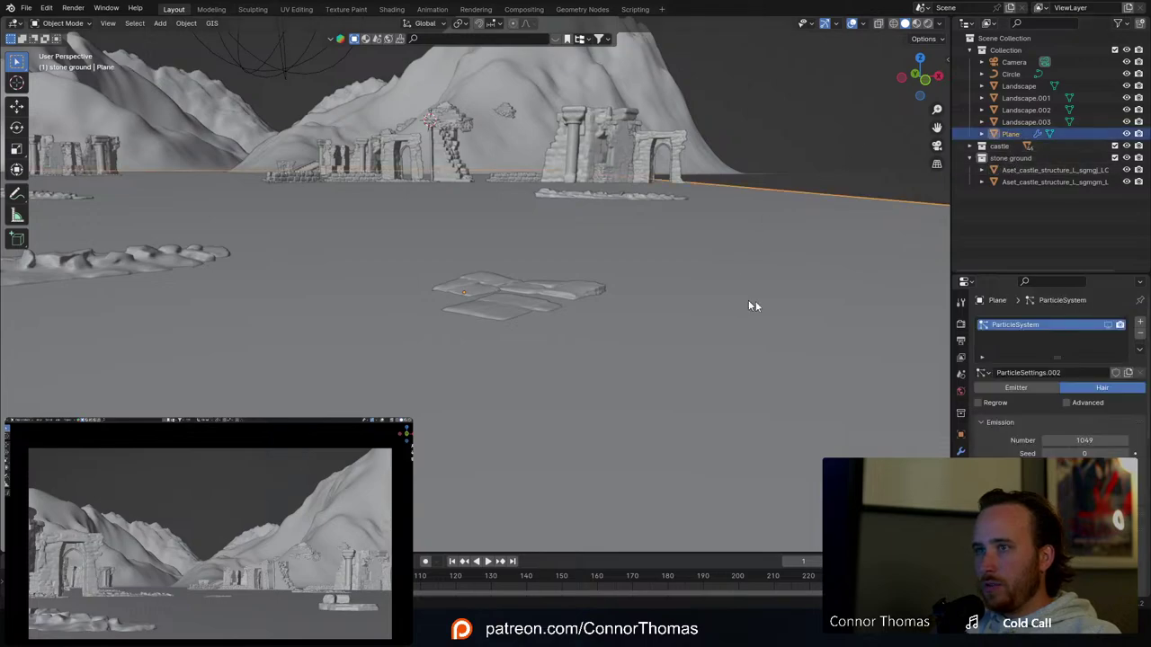
left_click(1109, 328)
key("alt+a")
middle_click_drag(562, 346, 460, 376)
scroll(486, 360, "down", 4)
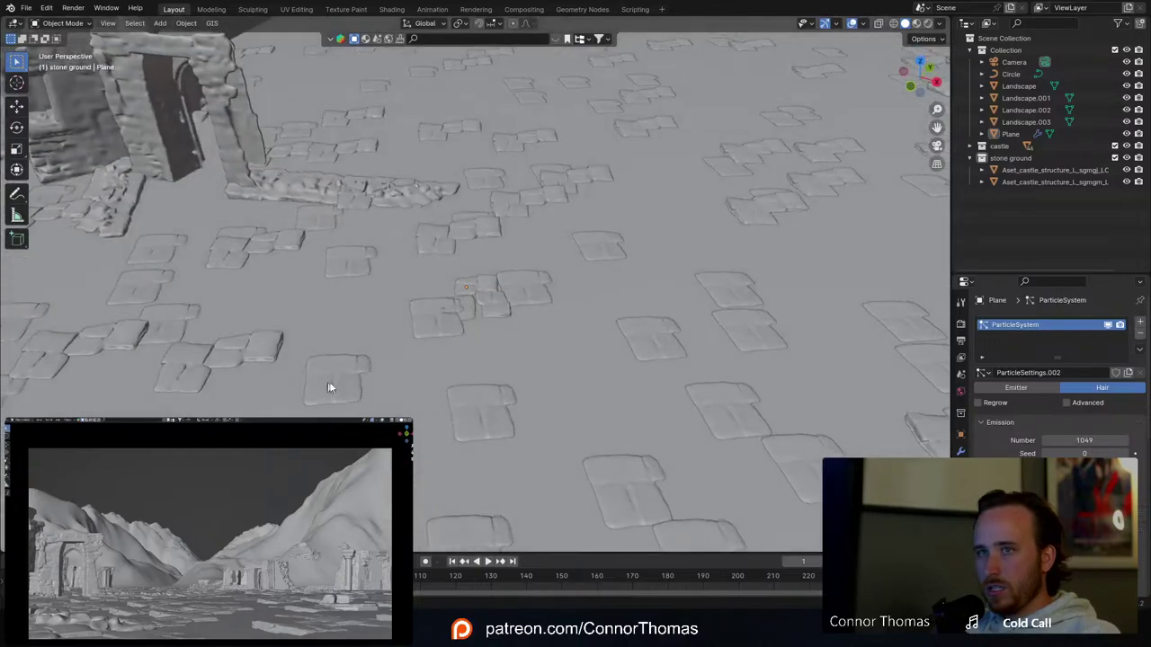
middle_click_drag(332, 385, 605, 338, "shift")
scroll(437, 319, "down", 1)
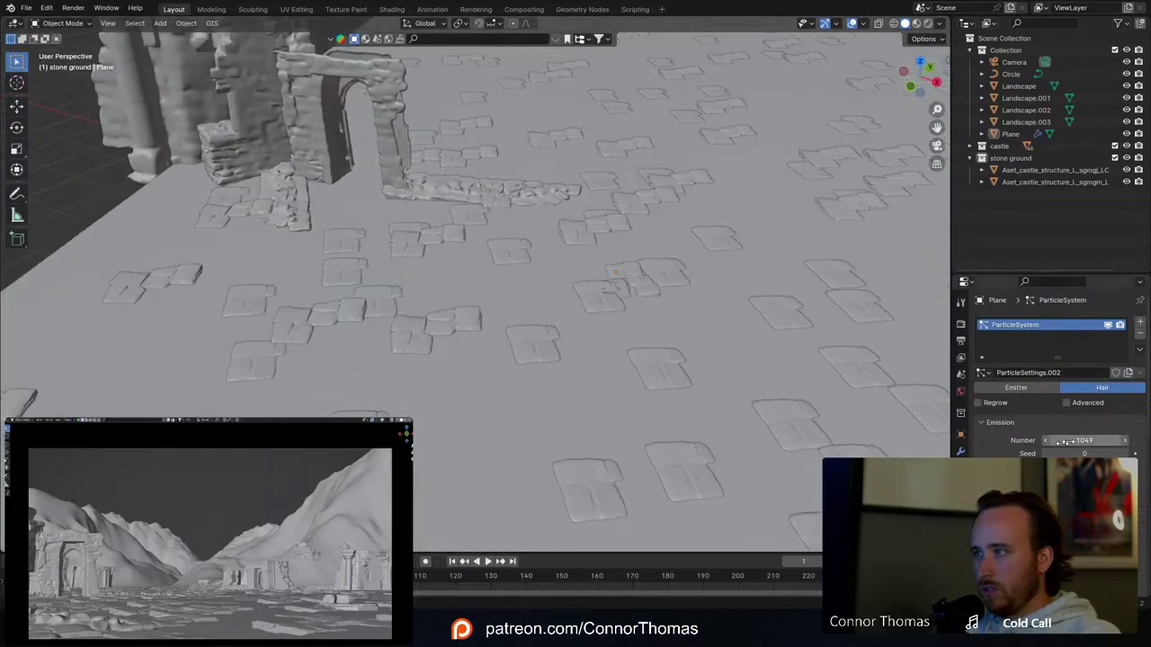
Step: Enable Interpolated children on the ground plane's particle system to fill the ground with slabs
scroll(1085, 439, "down", 3)
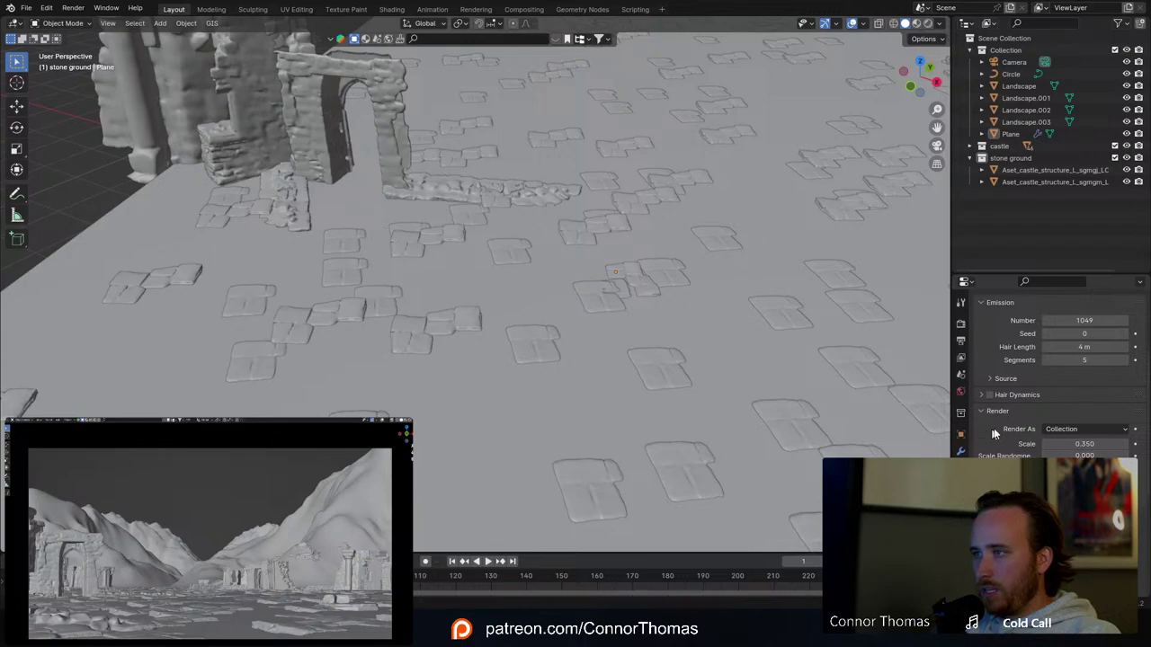
scroll(1003, 448, "down", 6)
scroll(1003, 449, "up", 8)
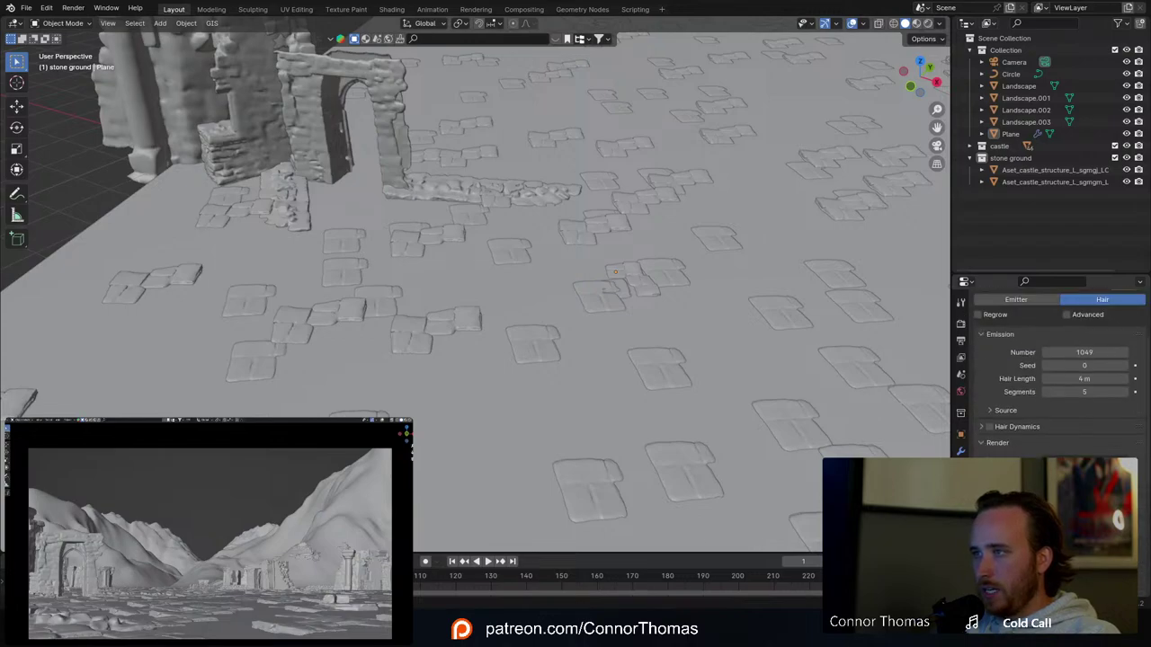
scroll(1052, 378, "down", 8)
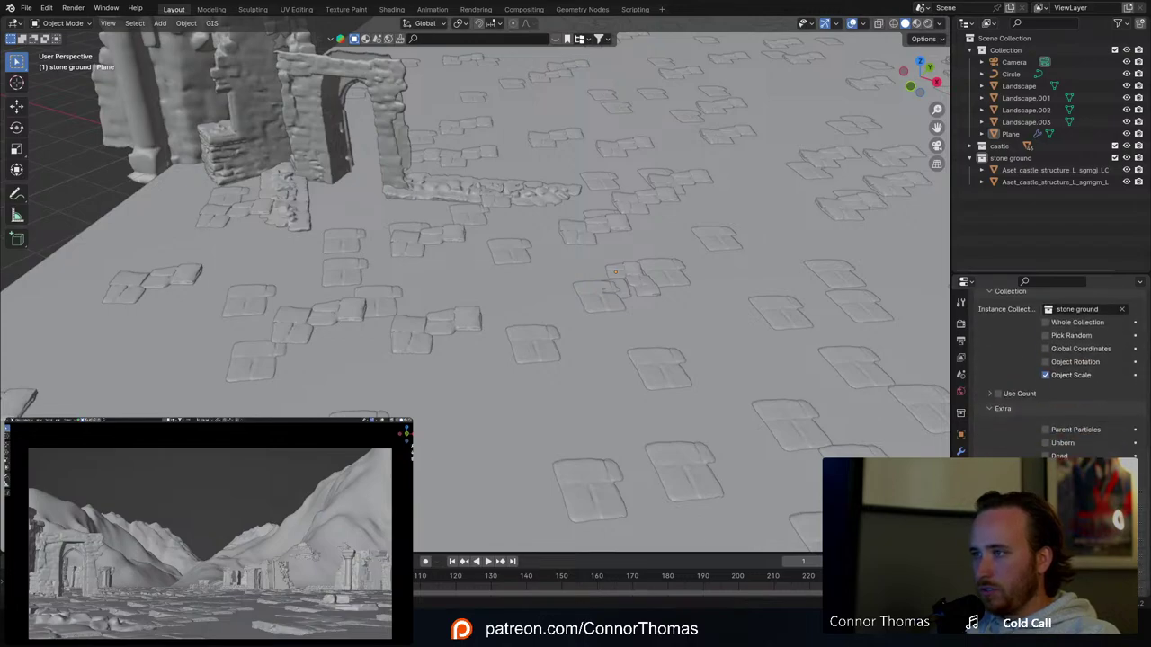
scroll(1052, 396, "down", 1)
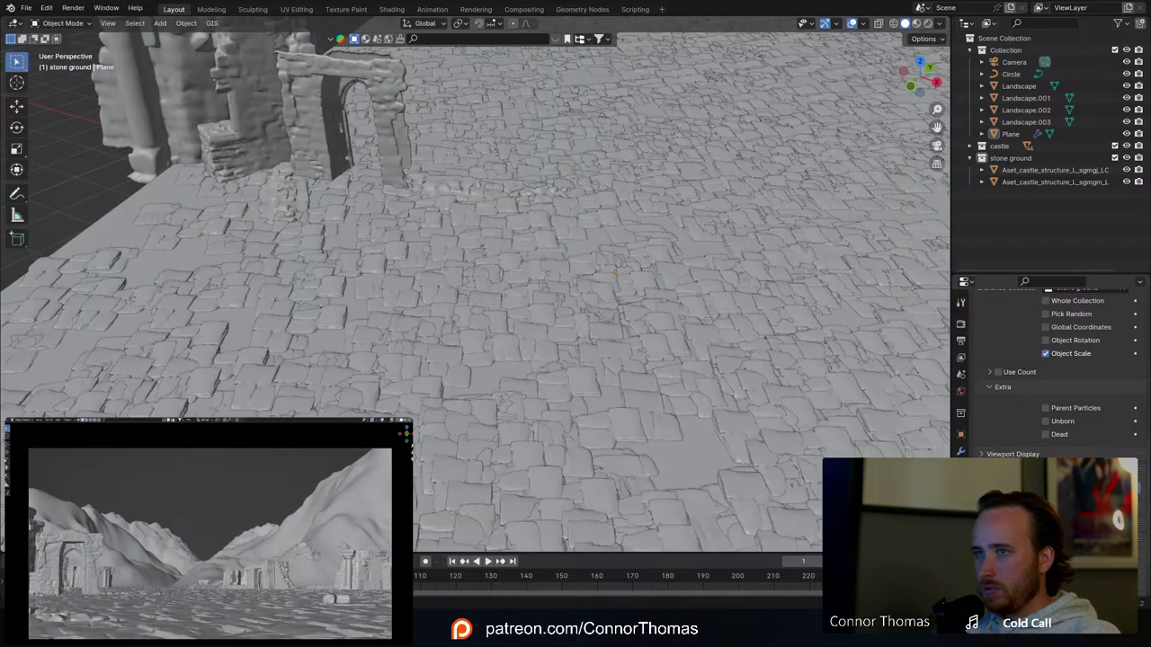
key("a")
middle_click_drag(640, 360, 638, 258, "shift")
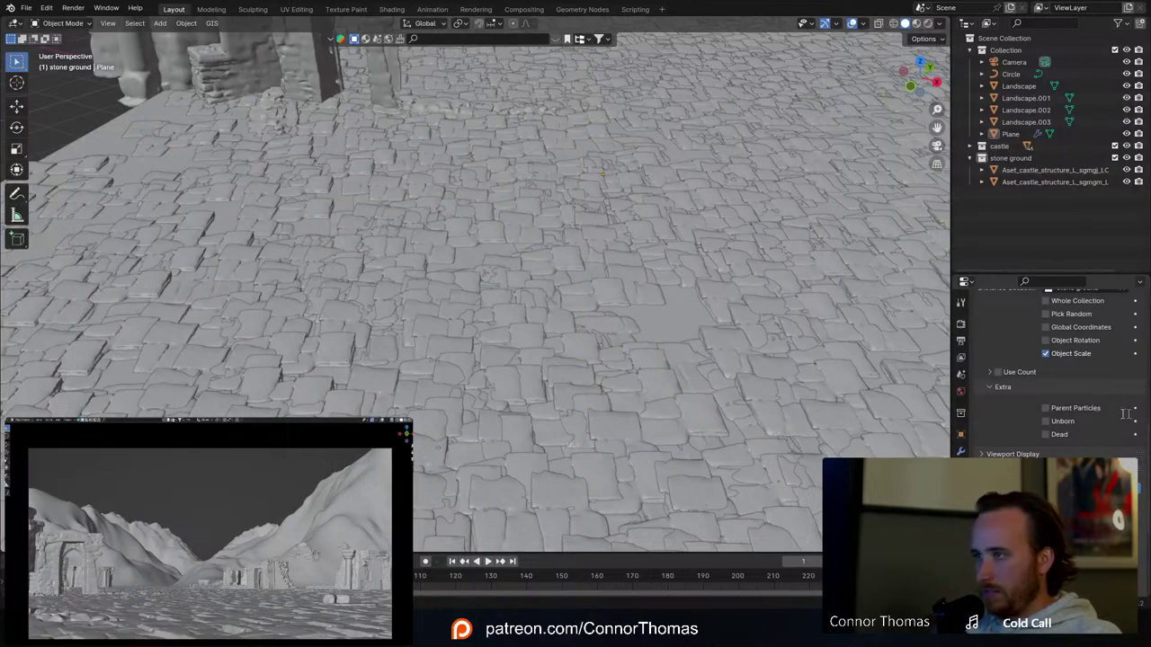
Step: Reduce the particle number to 173 and set the children's Render Amount to 10
scroll(1025, 416, "up", 10)
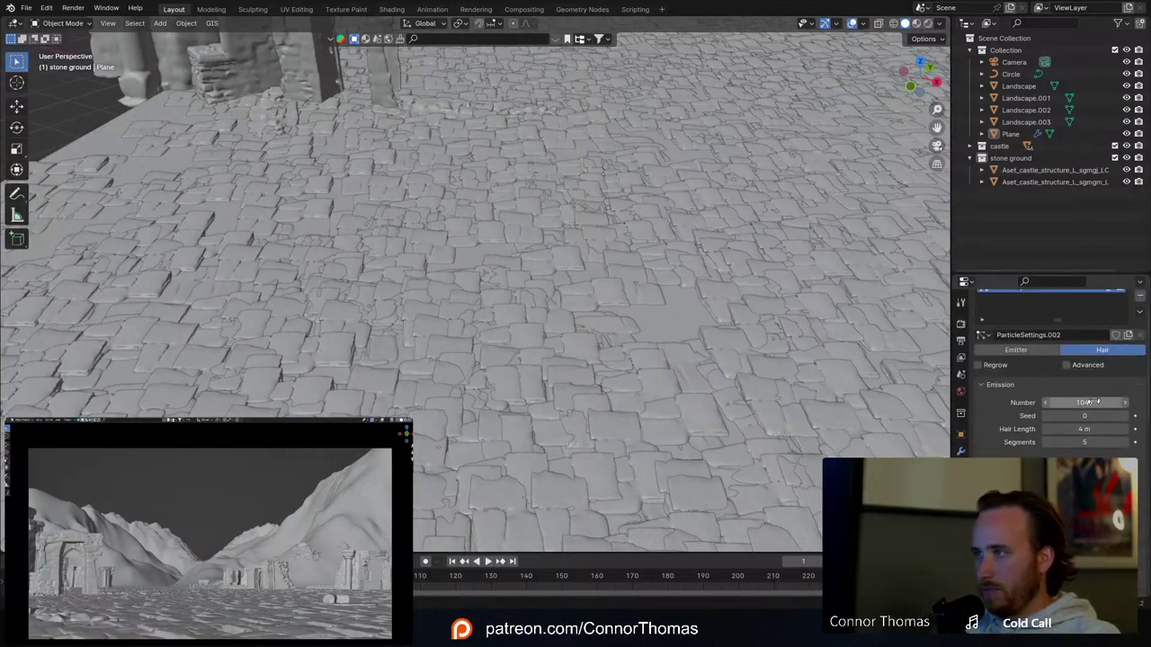
mouse_move(1094, 403)
left_mouse_down()
mouse_move(1017, 403)
mouse_move(1099, 402)
left_mouse_up()
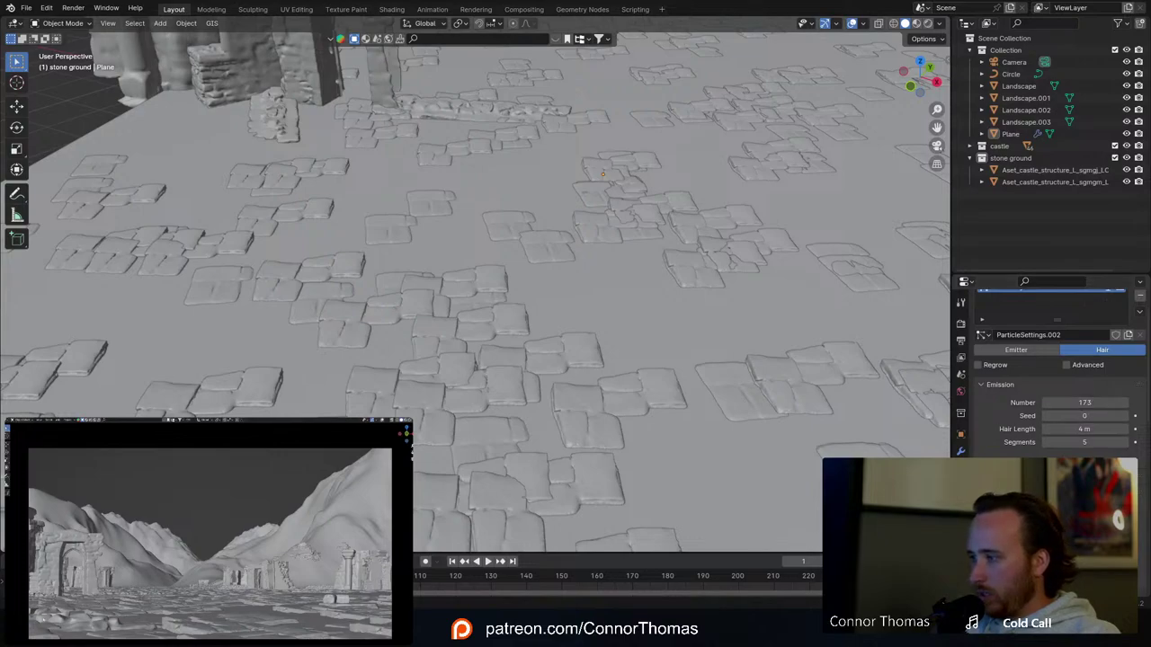
scroll(1052, 378, "down", 10)
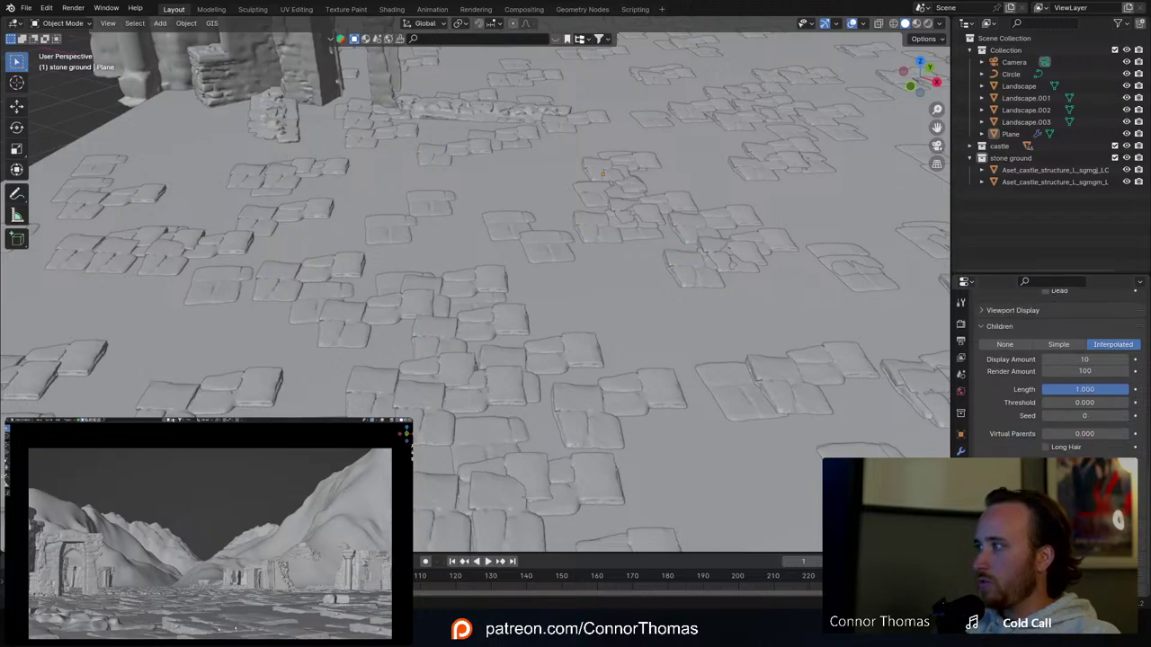
left_click(1087, 373)
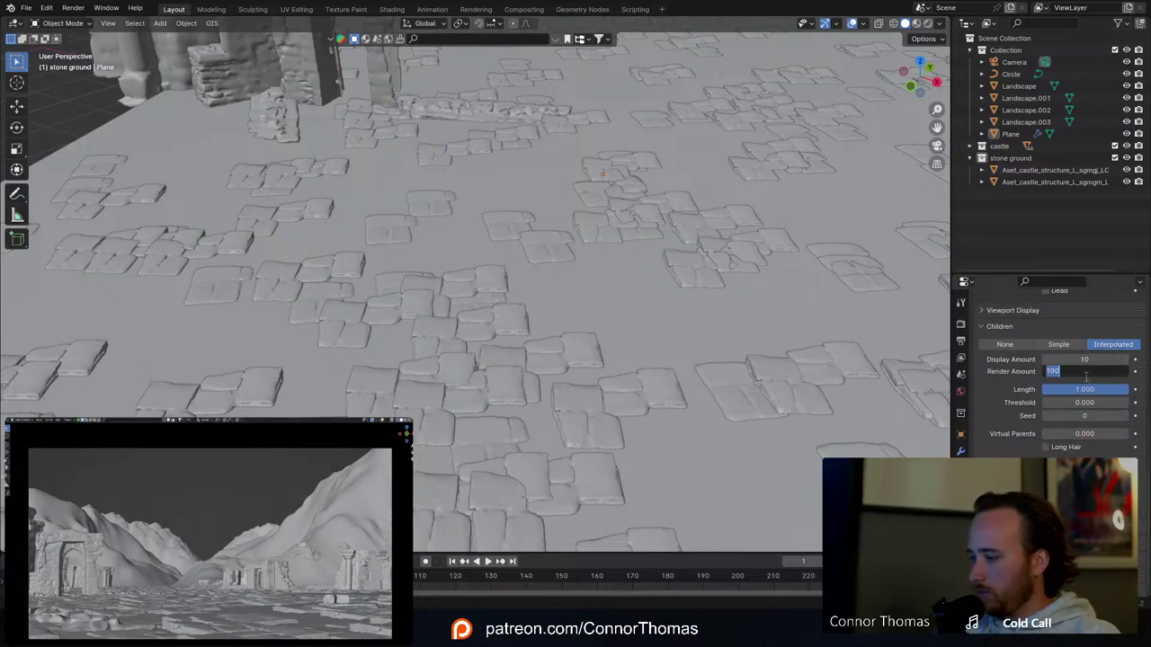
key("Return")
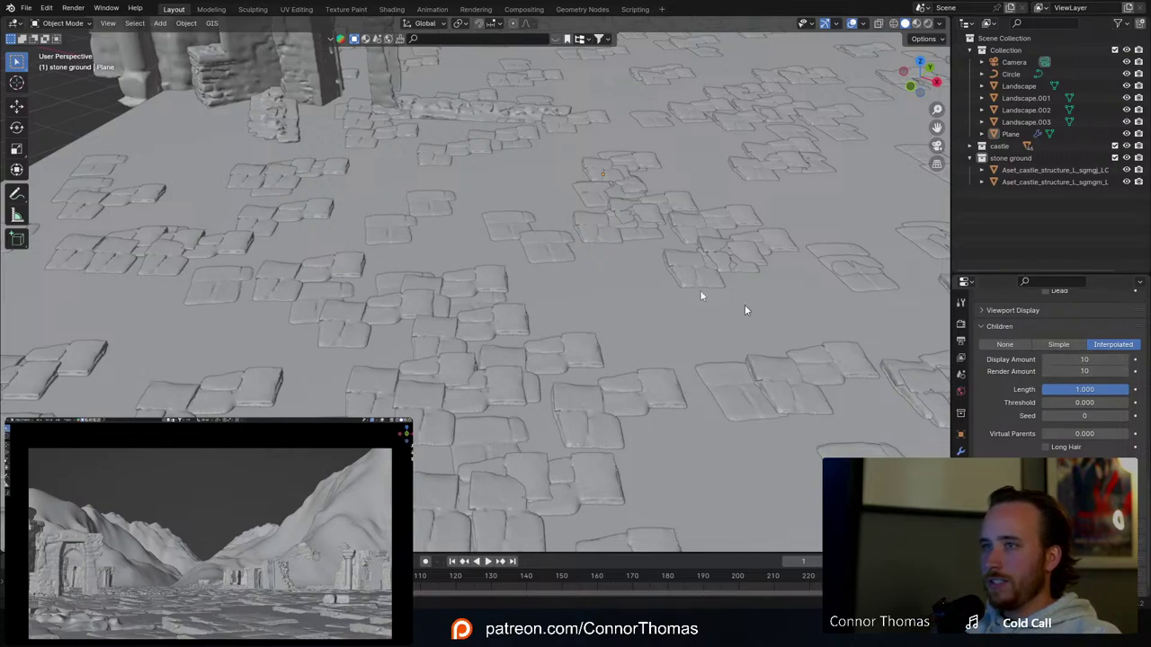
Step: Check the slab coverage across the whole ground plane and save the scene file
scroll(598, 314, "down", 10)
scroll(598, 315, "up", 2)
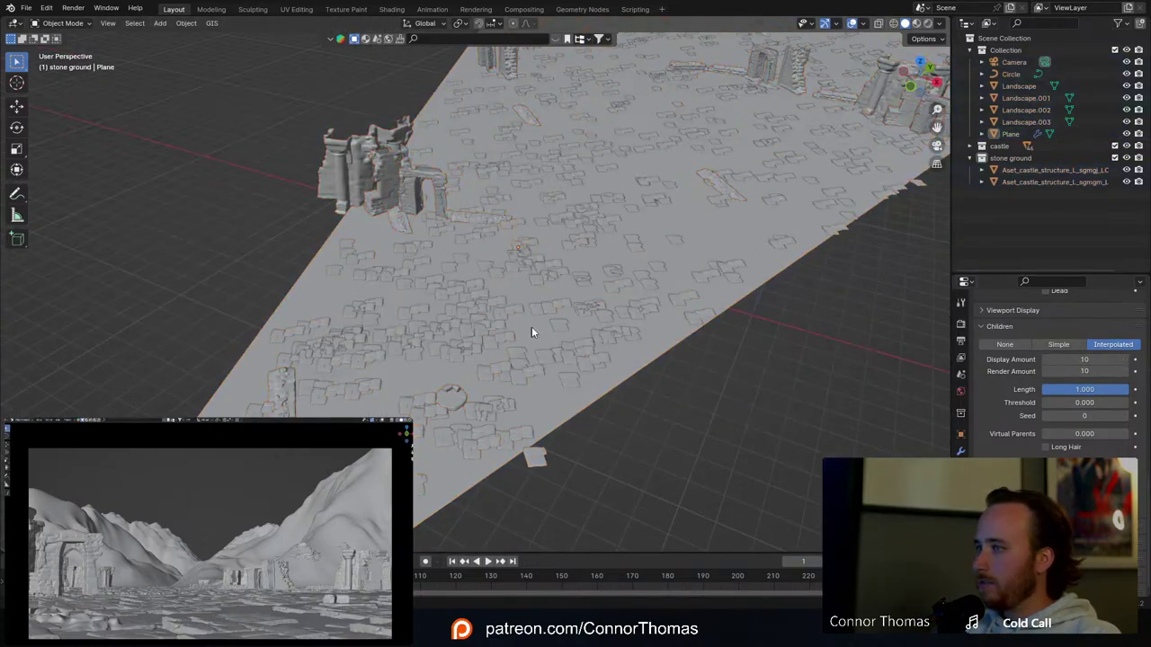
middle_click_drag(532, 331, 586, 155)
key("ctrl+s")
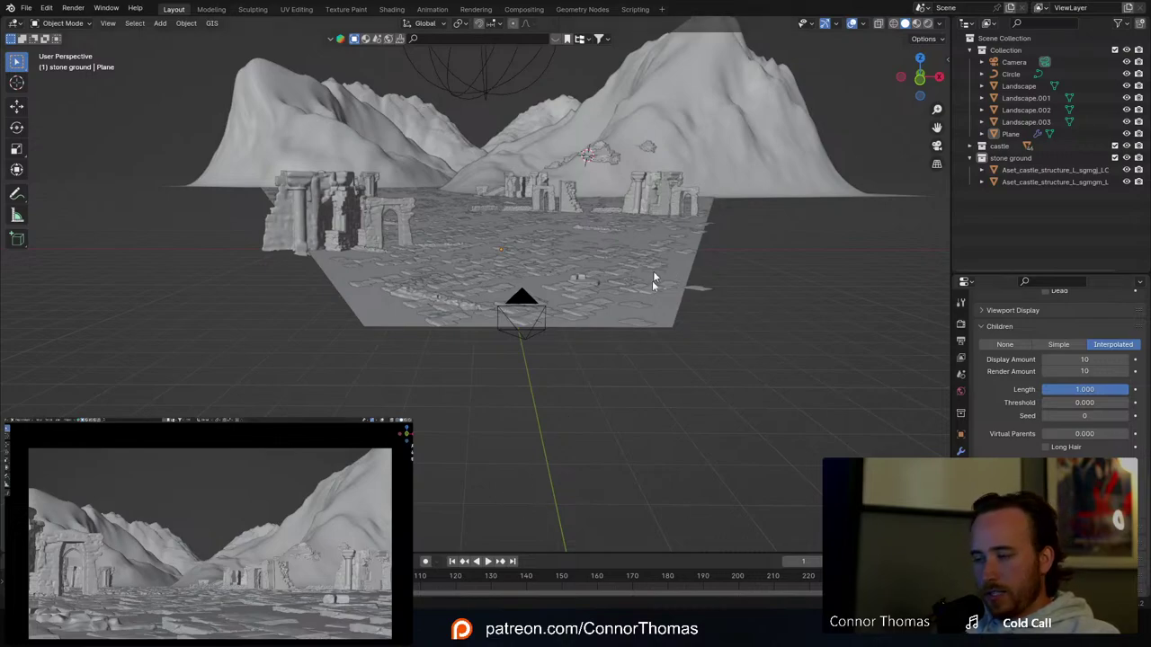
middle_click_drag(654, 281, 522, 249)
left_click(522, 248)
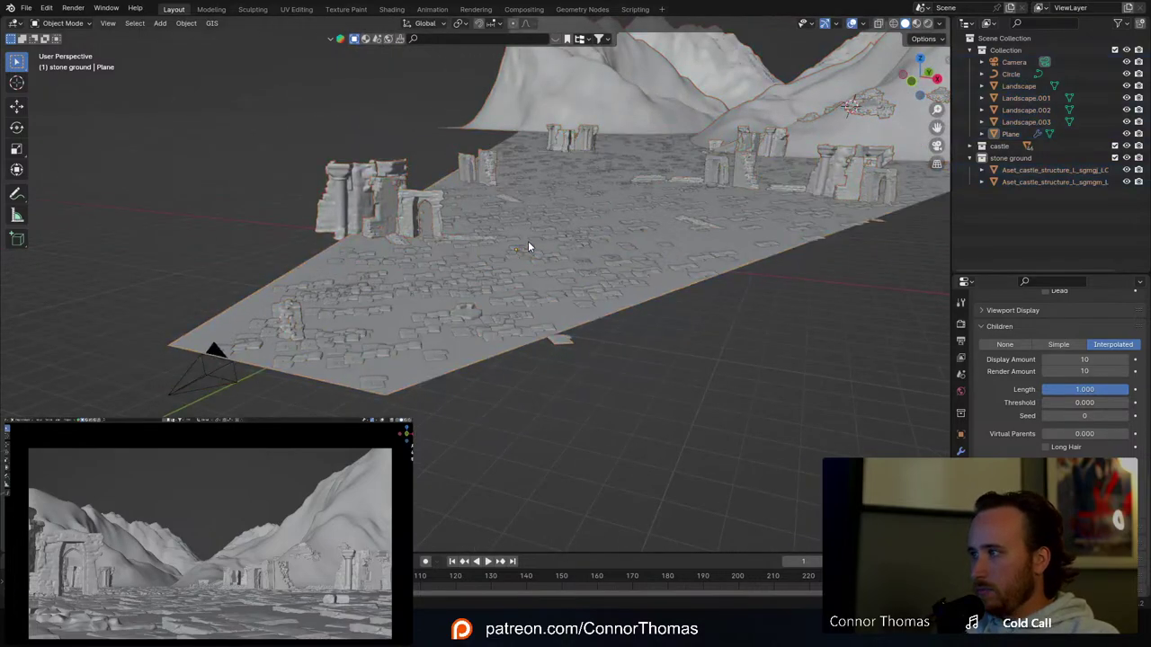
key("ctrl+s")
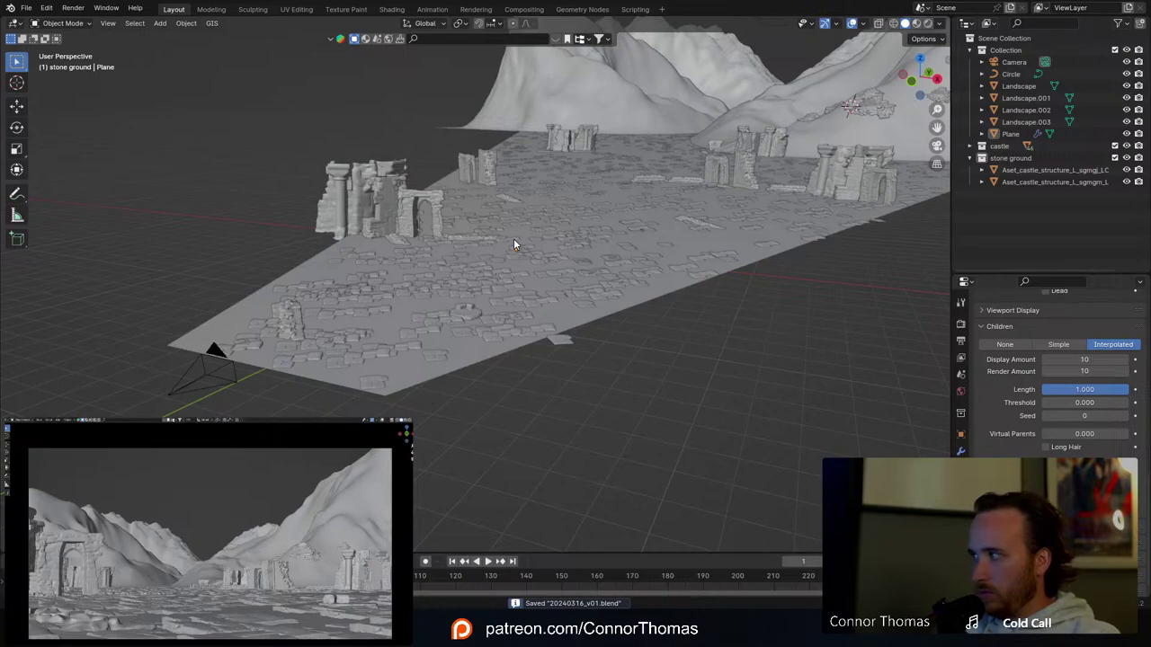
Step: Select the chapel arch in the ruins along the ground's far edge and duplicate it in place
middle_click_drag(515, 144, 486, 236)
left_click(862, 237)
middle_click_drag(861, 237, 664, 236)
key("shift+d")
right_click(642, 142)
Step: In top view, move the duplicated chapel arch onto the inner slope of the nearer left mountain
middle_click_drag(640, 140, 624, 120)
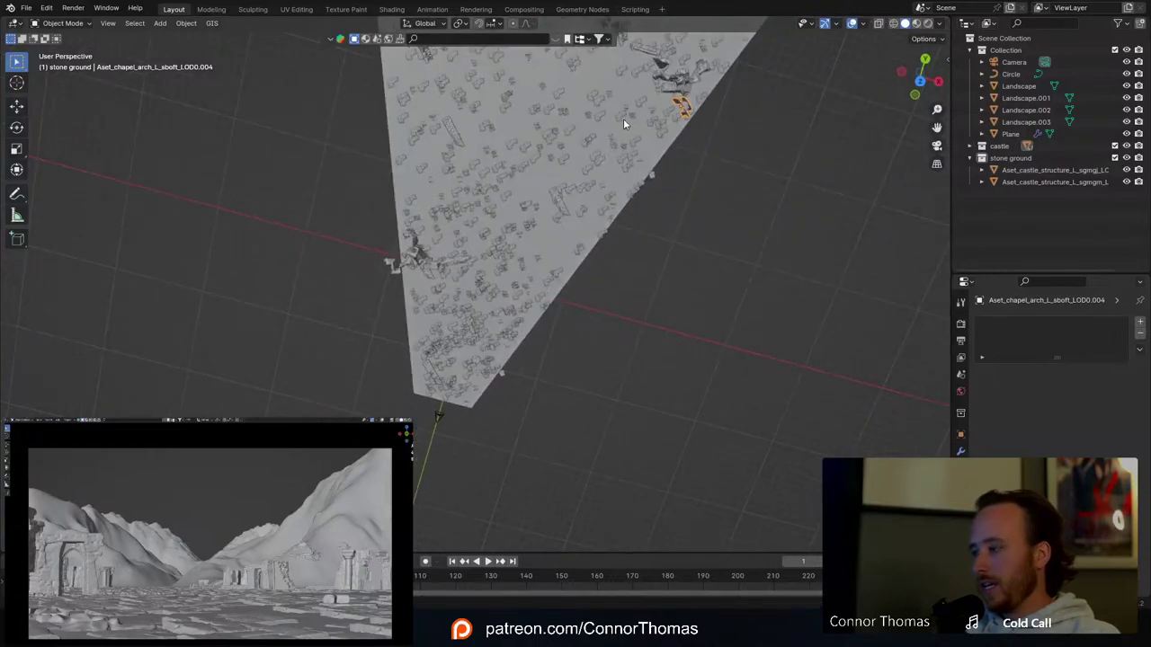
key("KP_7")
scroll(619, 115, "down", 9)
middle_click_drag(493, 121, 561, 300, "shift")
key("g")
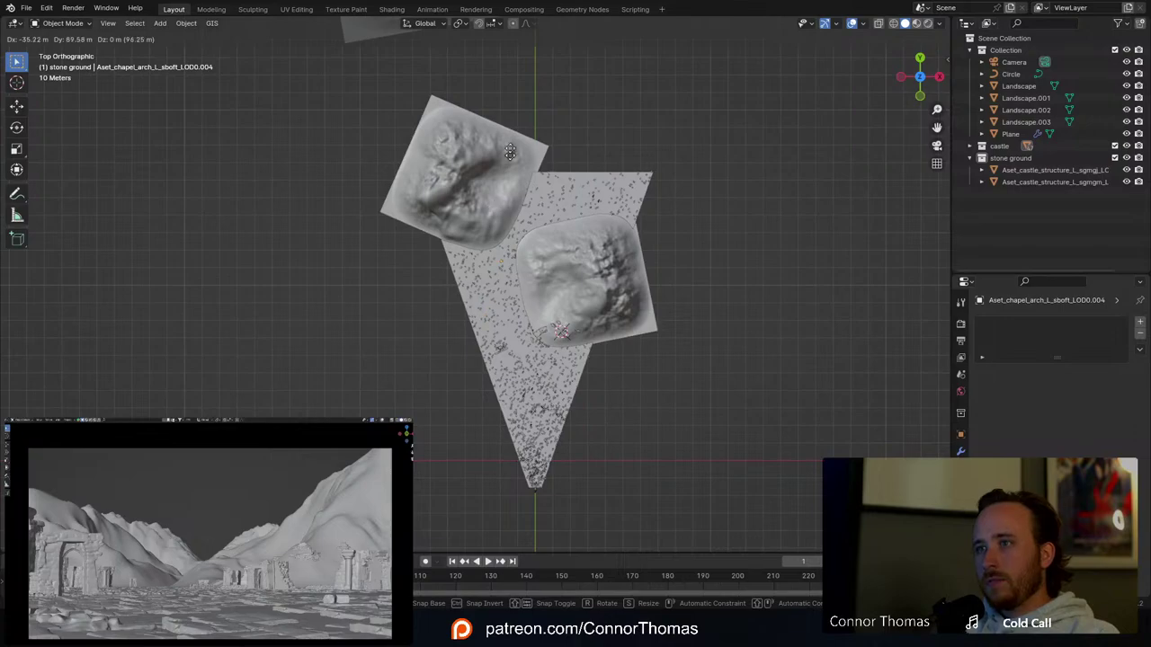
key("z")
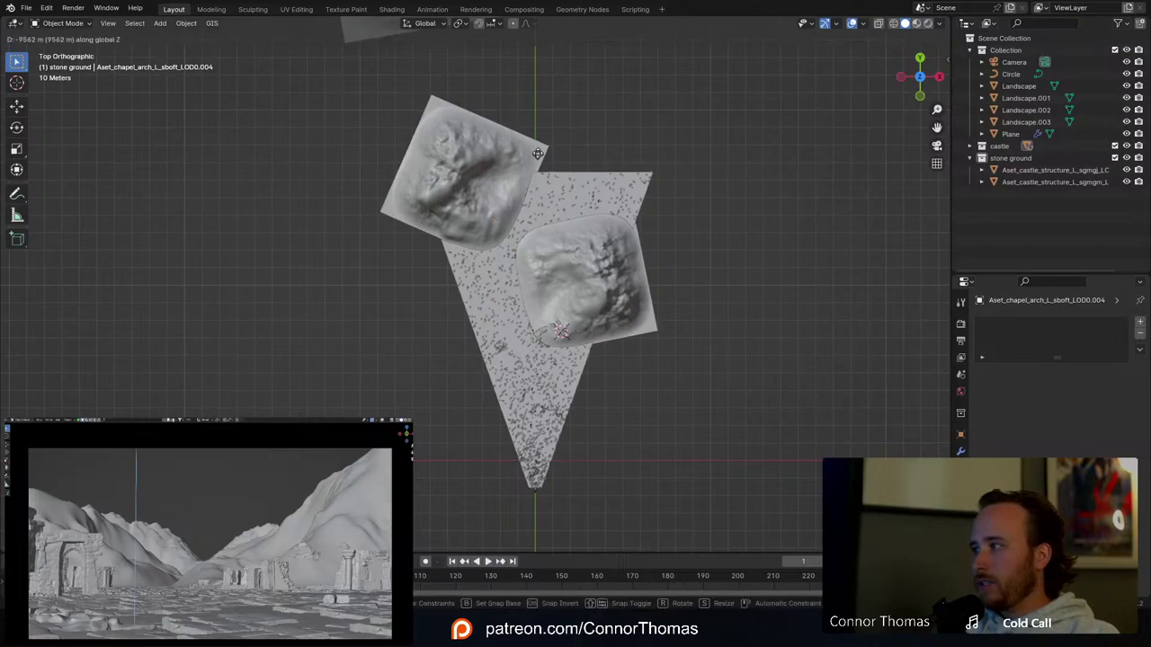
right_click(539, 154)
Step: Raise the chapel arch copy about 13 m along Z onto the mountain slope, scale it up and frame it in view
middle_click_drag(545, 223, 548, 132)
key("g")
key("z")
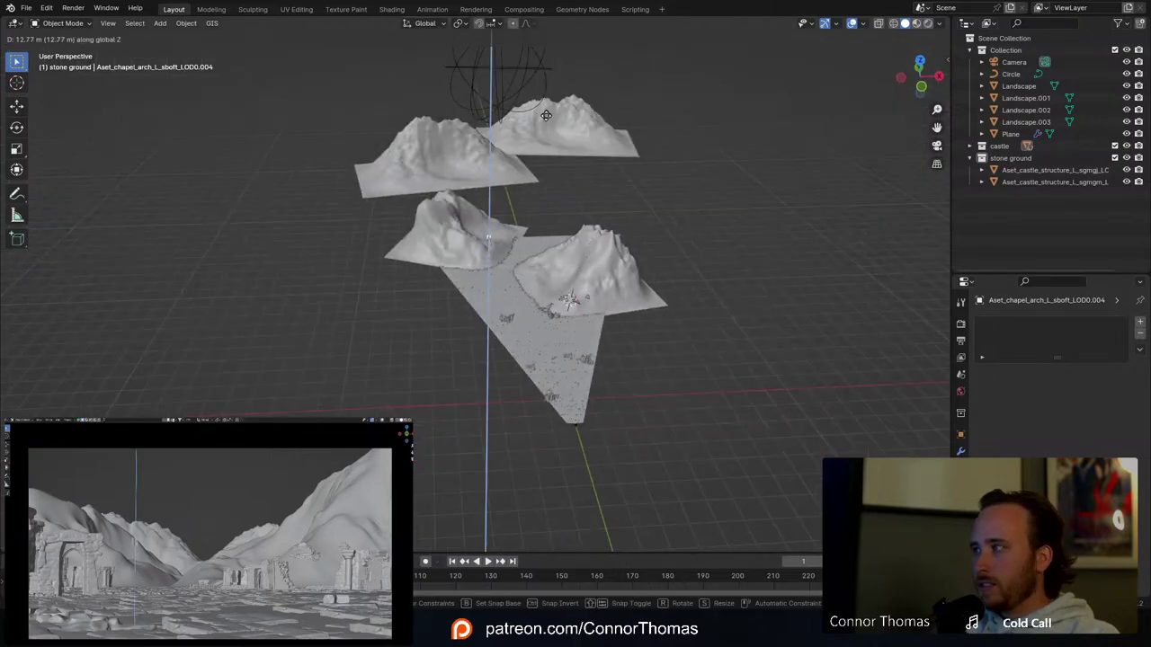
key("s")
left_click(730, 105)
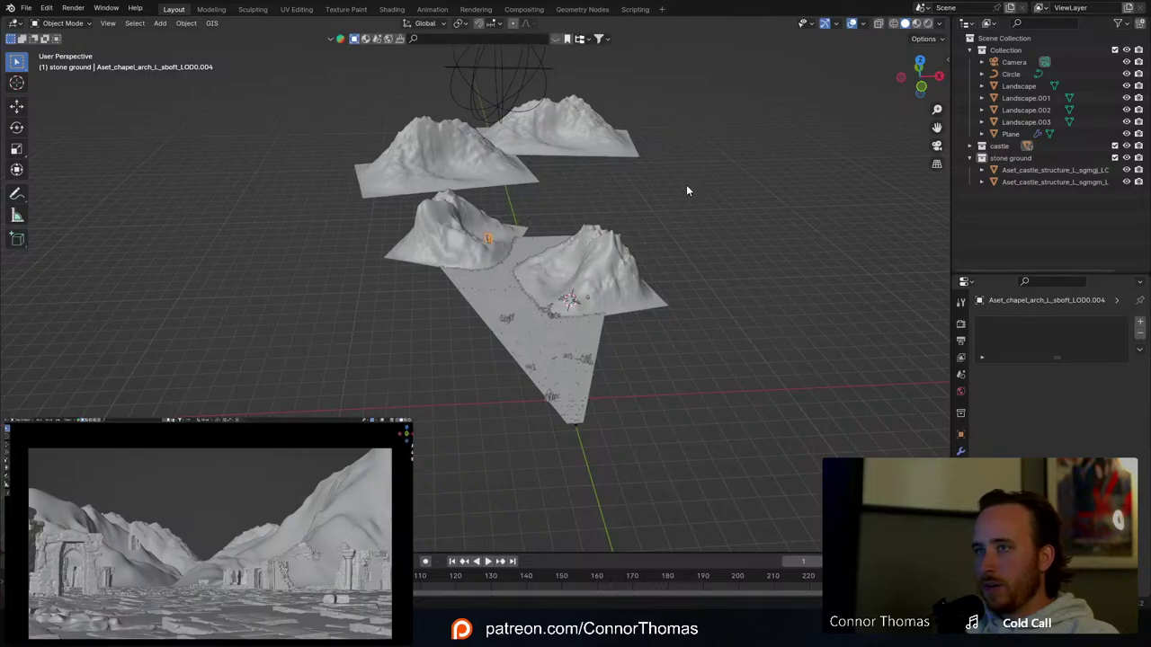
key("KP_Decimal")
scroll(686, 194, "down", 6)
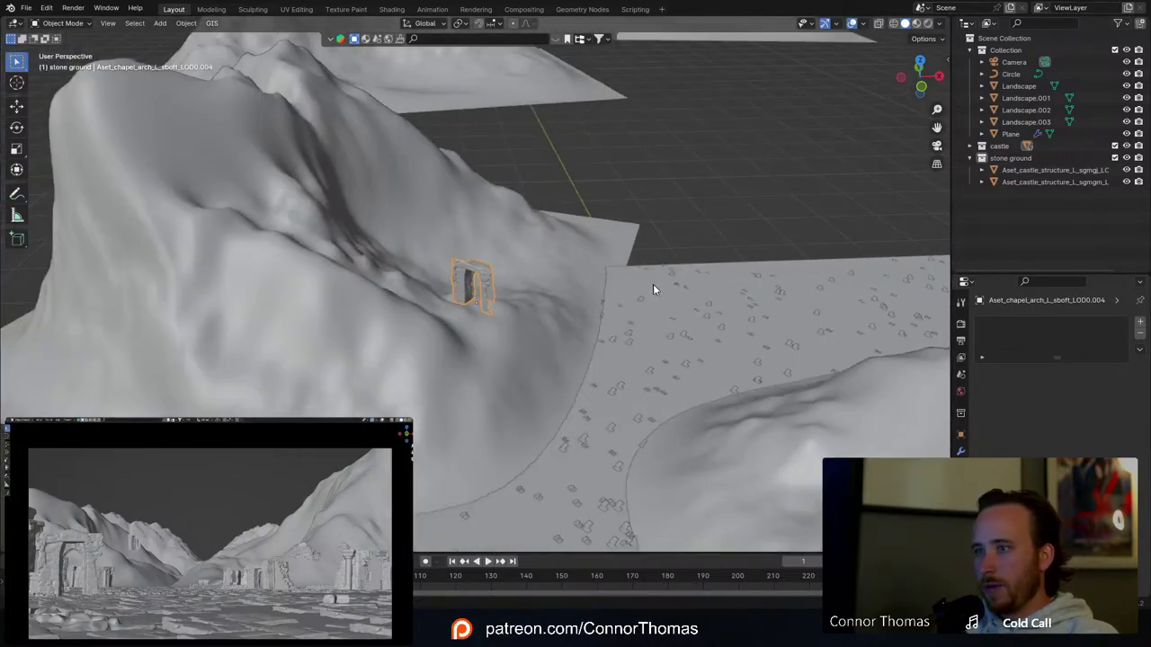
Step: Rotate the chapel arch copy about a quarter turn around Z, reposition it on the slope and scale it to about 0.6
key("r")
key("z")
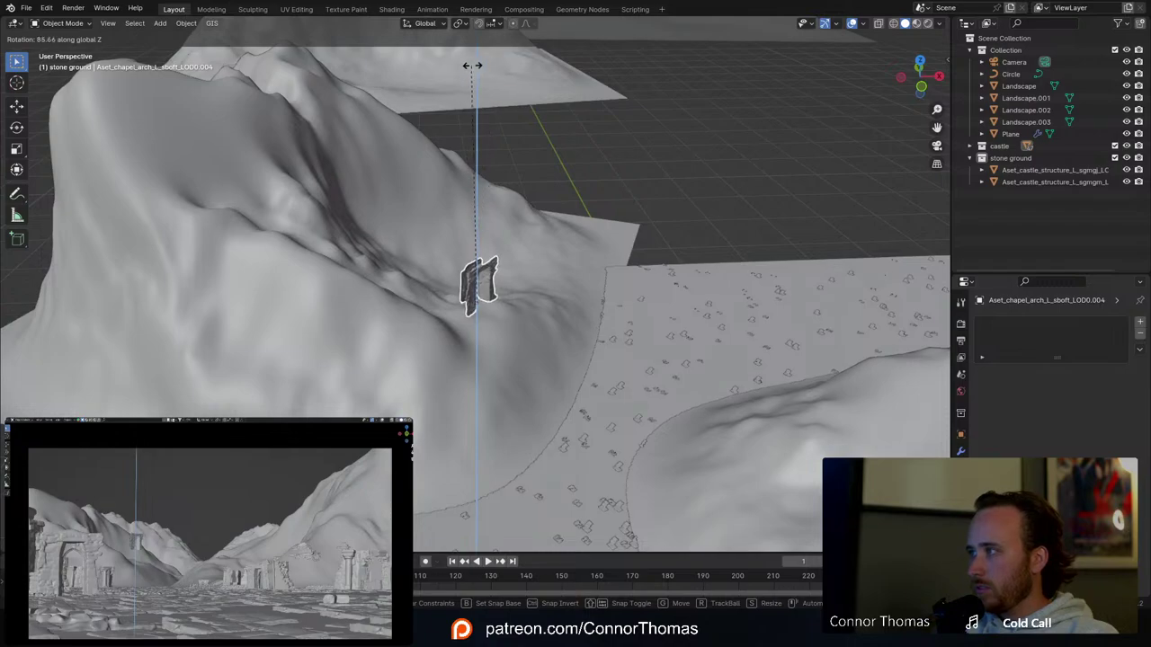
left_click(472, 65)
middle_click_drag(478, 69, 564, 183)
key("g")
left_click(573, 259)
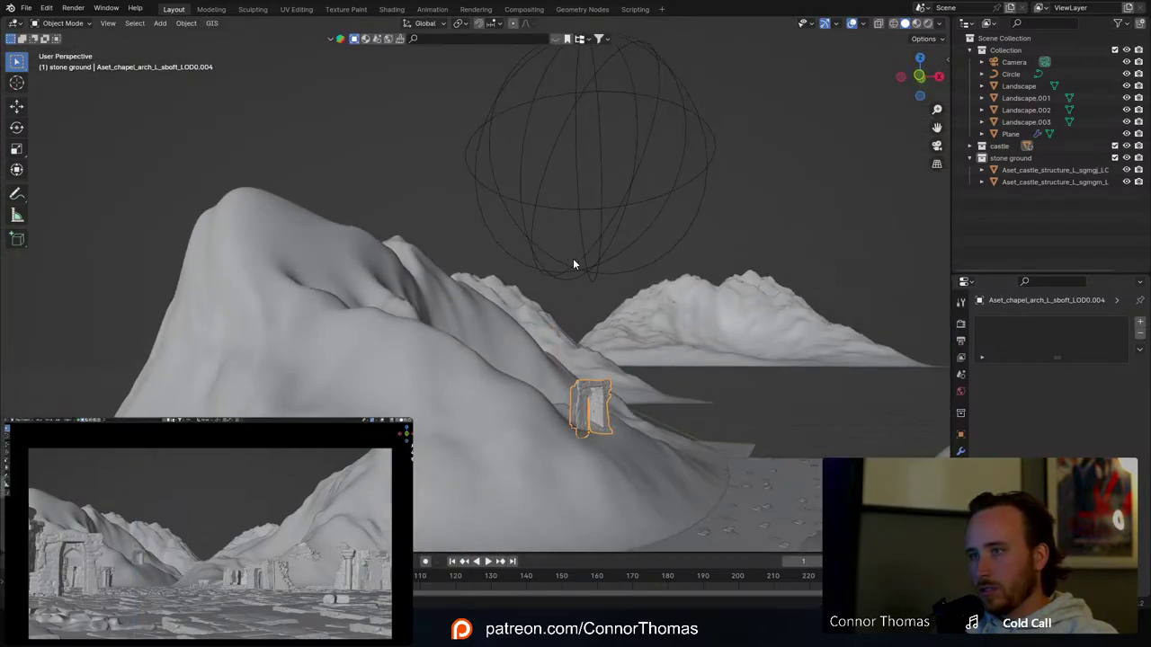
key("s")
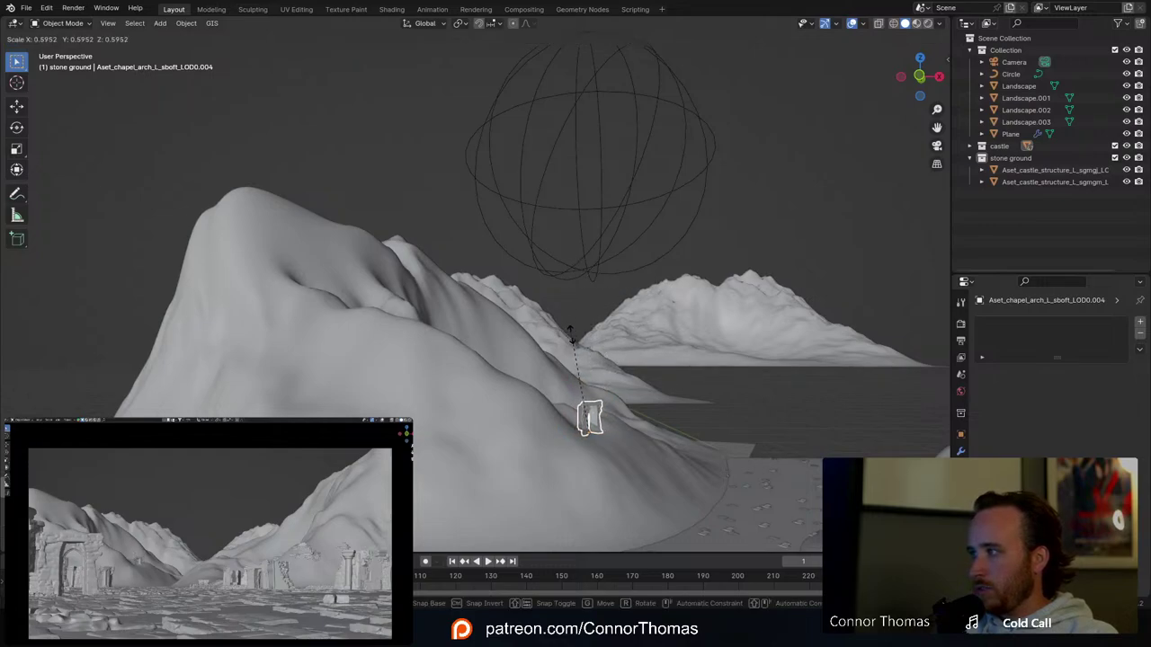
left_click(571, 339)
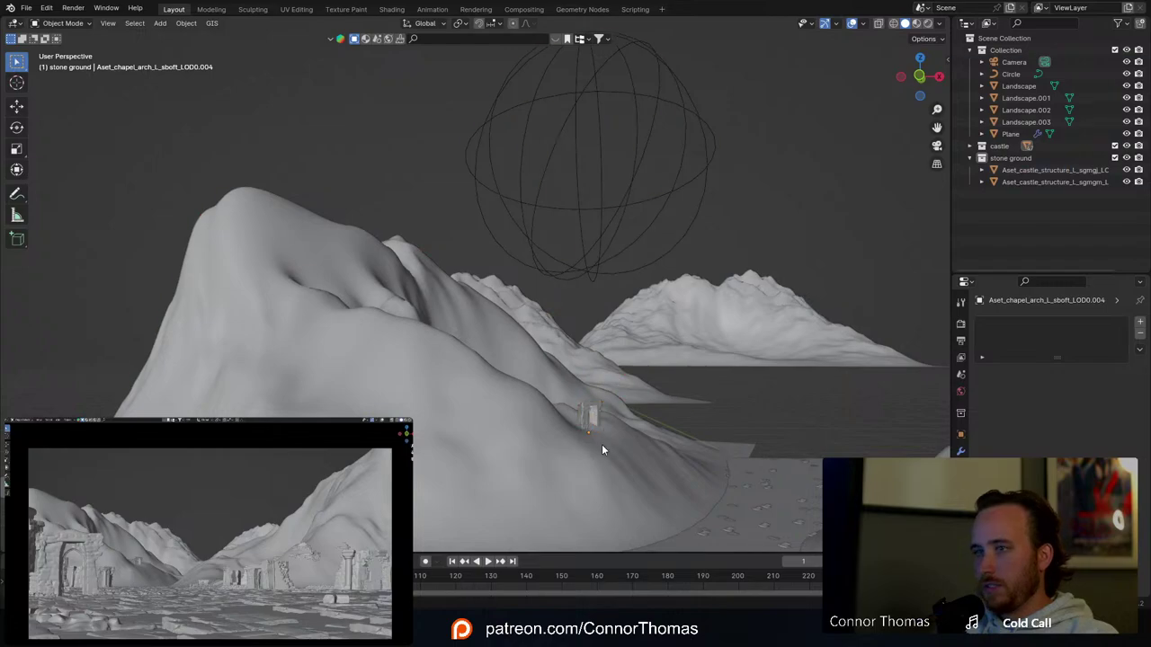
Step: Duplicate the ruin cluster from the open ground and, in top view, move the copy onto the nearer left mountain beside the arch
middle_click_drag(601, 444, 479, 280)
scroll(487, 306, "down", 7)
scroll(487, 311, "up", 6)
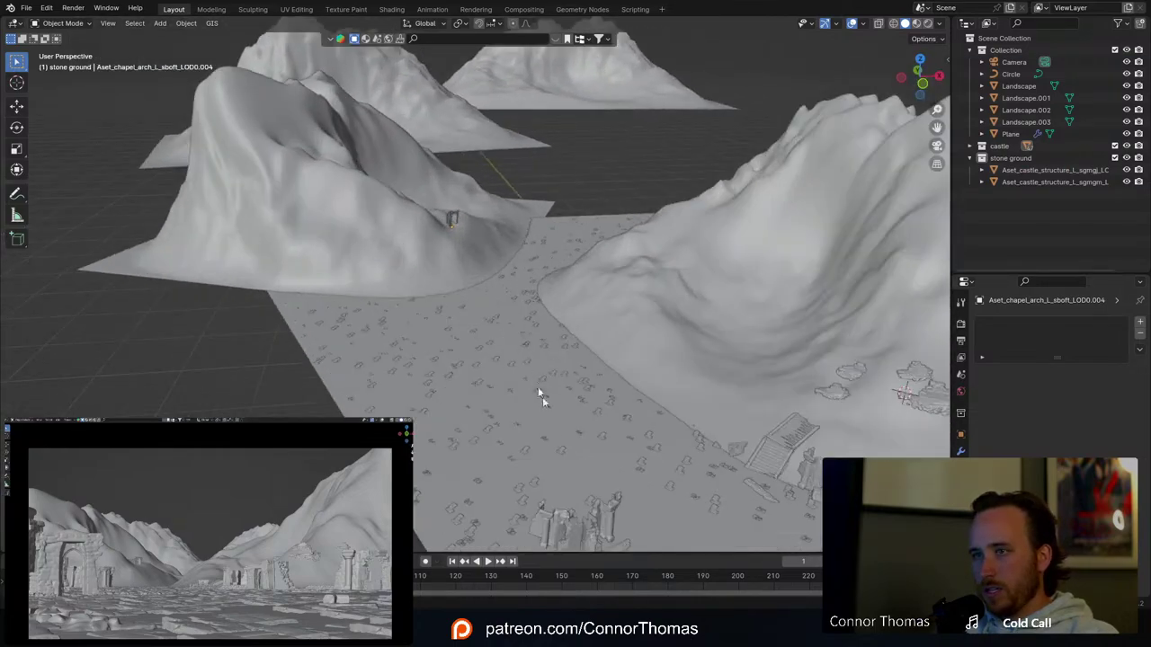
middle_click_drag(592, 483, 562, 389, "shift")
key("a")
key("a")
key("c")
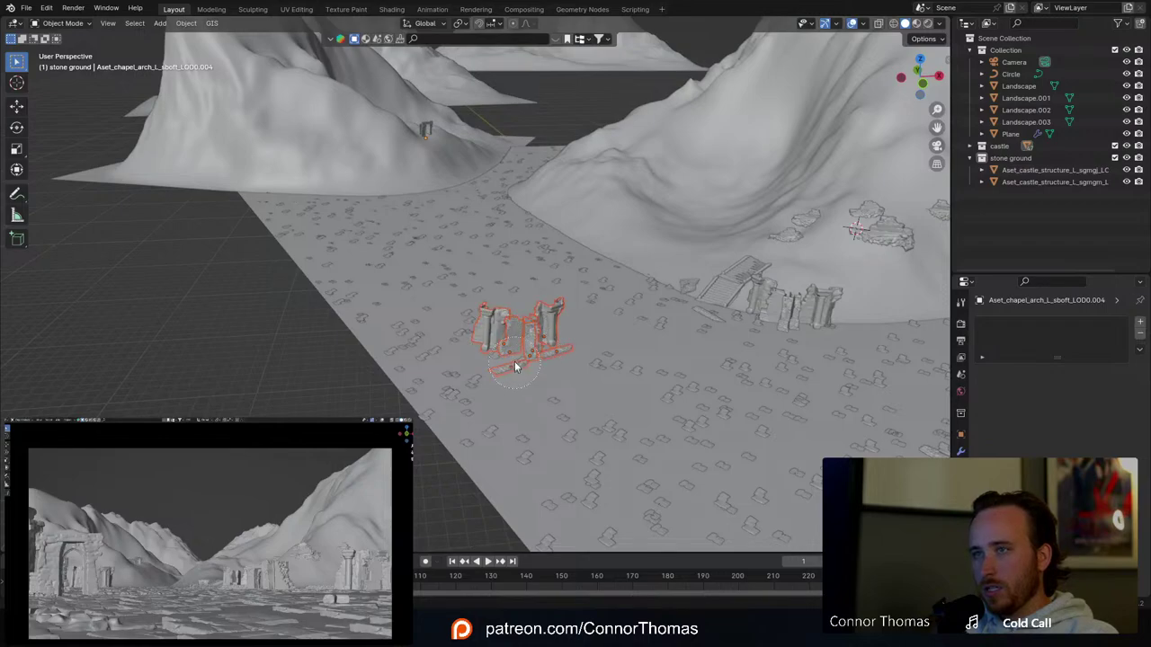
right_click(515, 362)
middle_click_drag(526, 293, 526, 326)
key("KP_7")
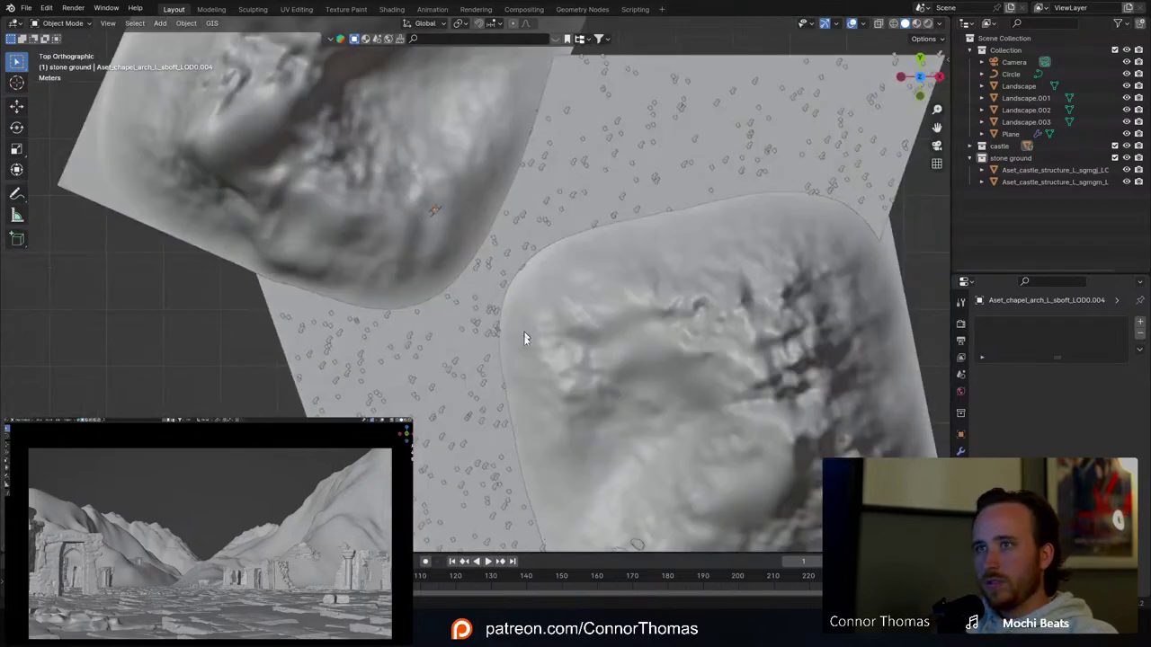
scroll(526, 338, "down", 3)
key("g")
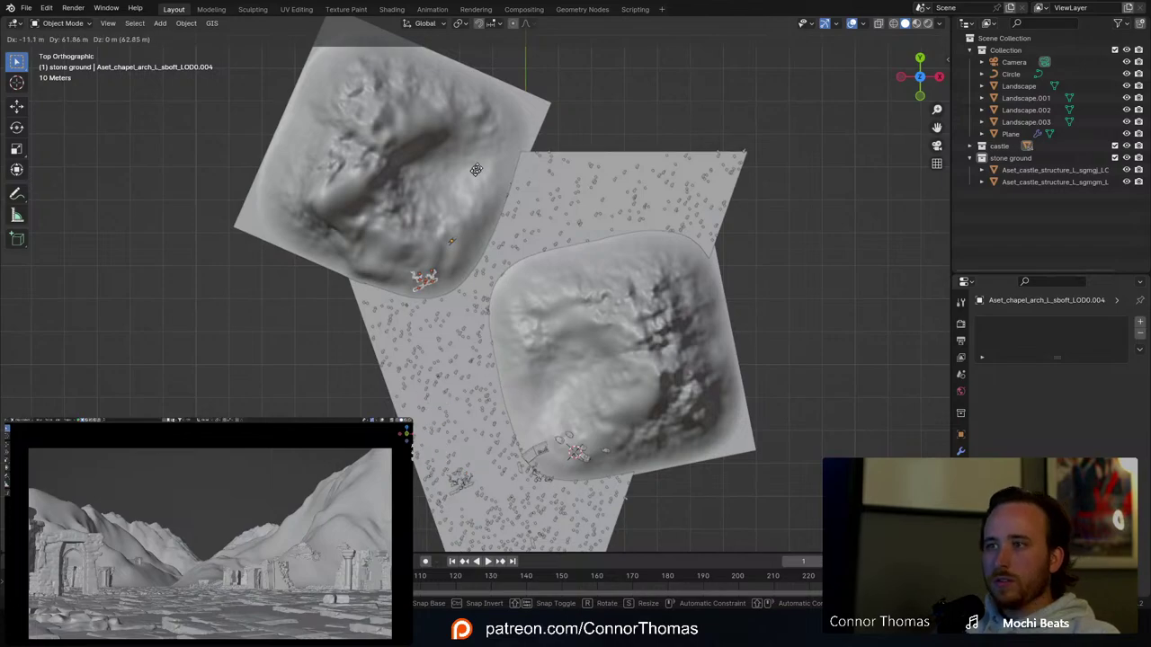
left_click(489, 155)
key("KP_Decimal")
scroll(466, 168, "down", 9)
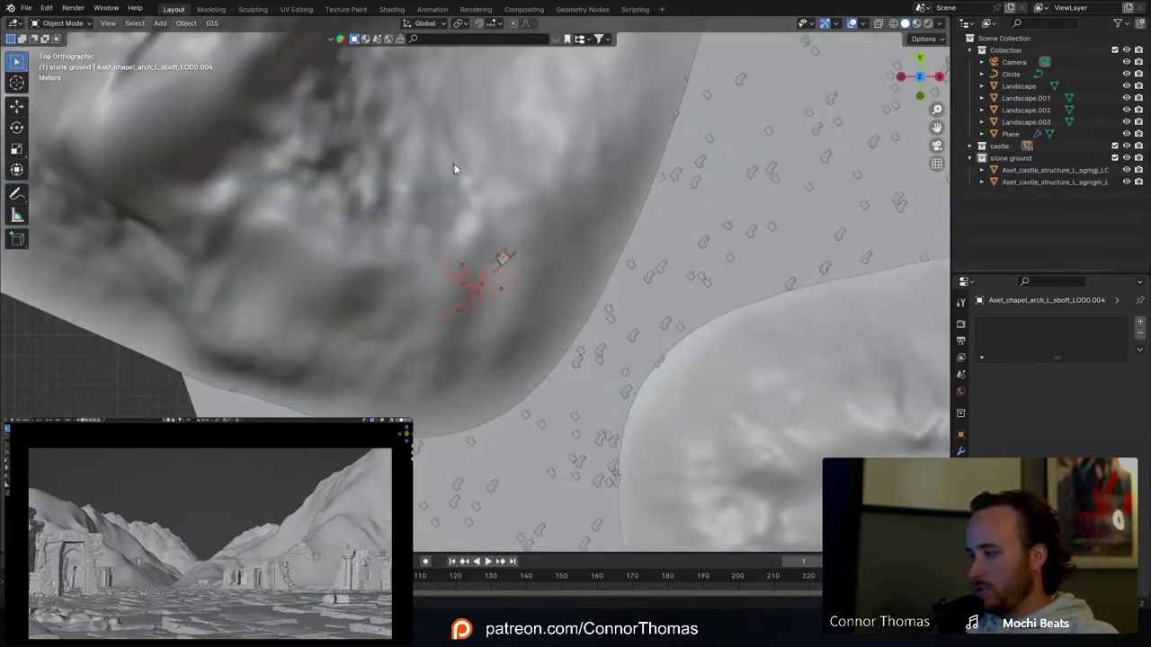
Step: Raise the duplicated ruin cluster about 8.8 m along Z and shift it against the mountain slope around the chapel arch
middle_click_drag(496, 234, 444, 144)
key("g")
key("z")
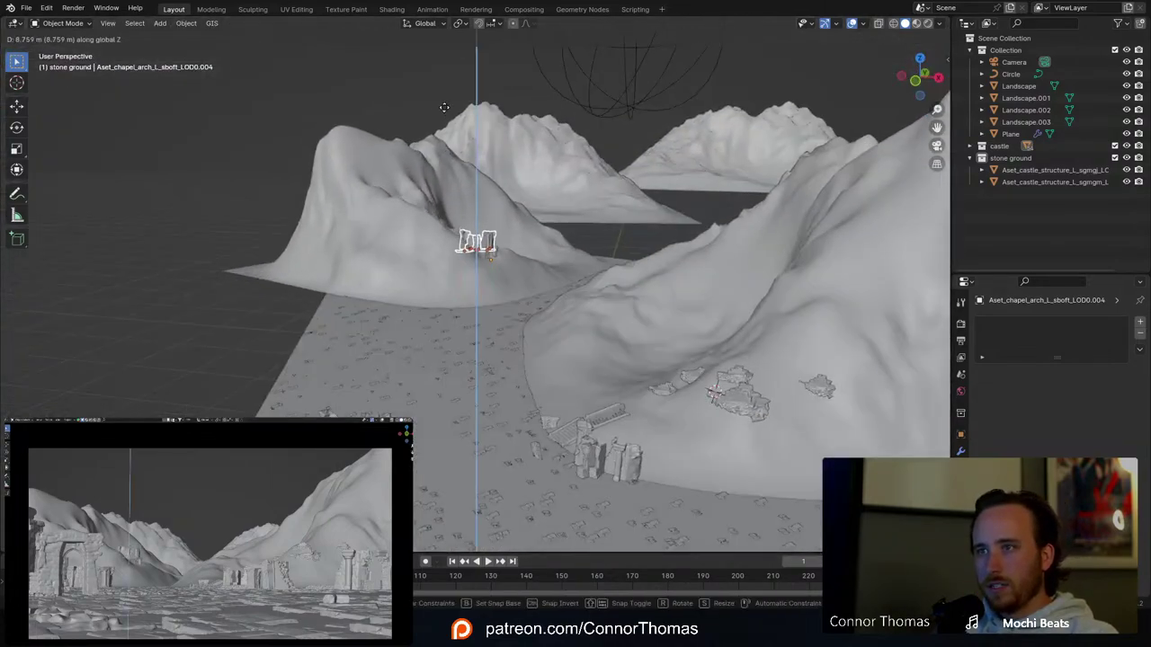
left_click(445, 108)
middle_click_drag(538, 183, 463, 184)
scroll(570, 253, "up", 6)
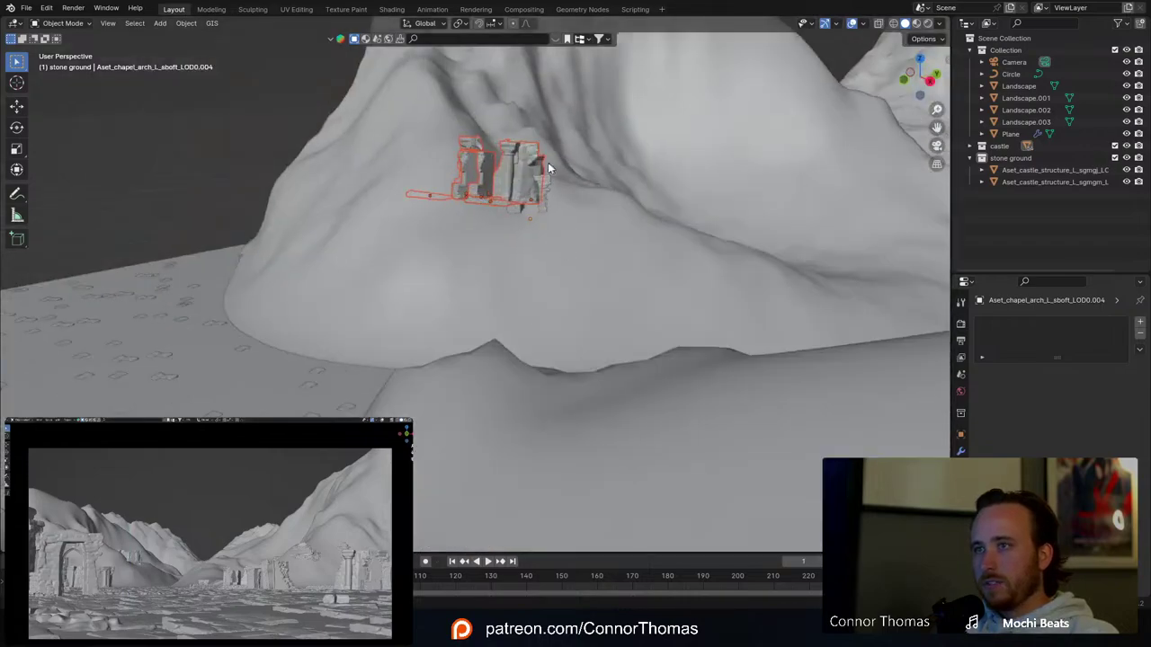
mouse_move(548, 167)
middle_mouse_down()
mouse_move(533, 176)
mouse_move(488, 153)
mouse_move(535, 154)
middle_mouse_up()
key("g")
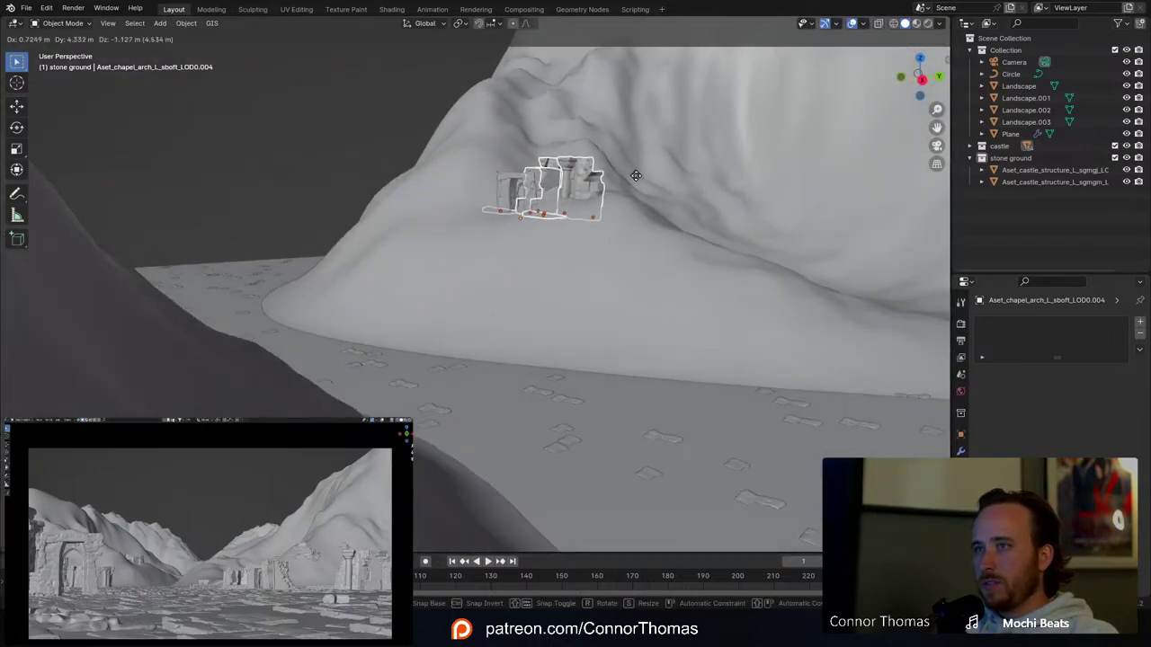
left_click(627, 177)
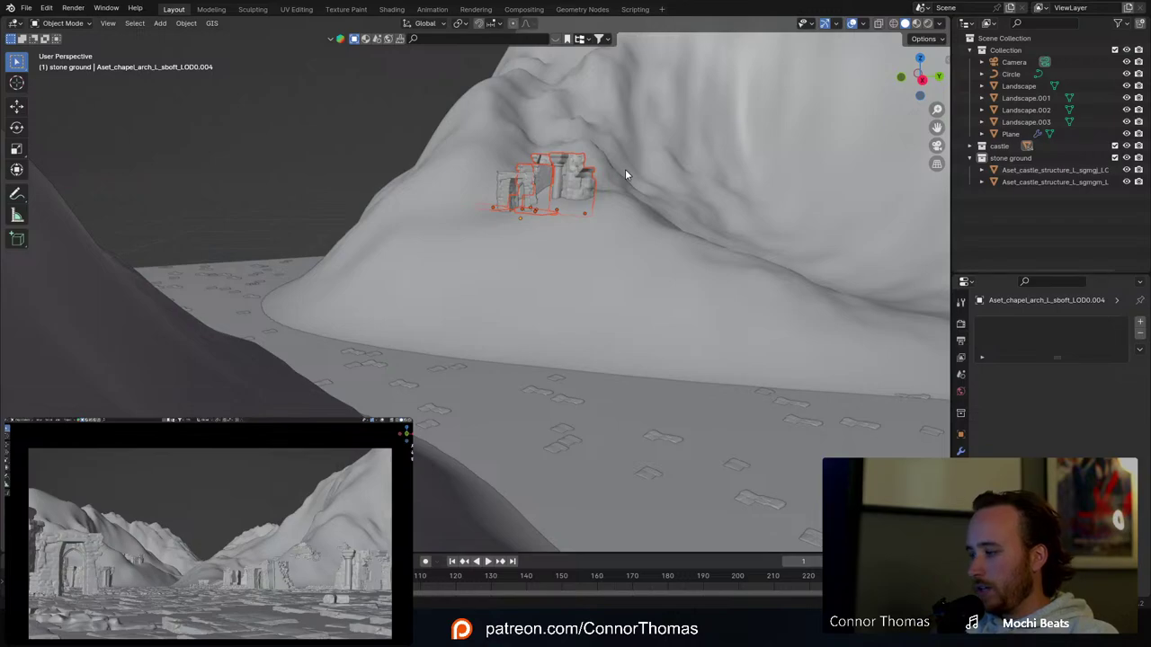
scroll(625, 169, "up", 3)
middle_click_drag(624, 171, 659, 202)
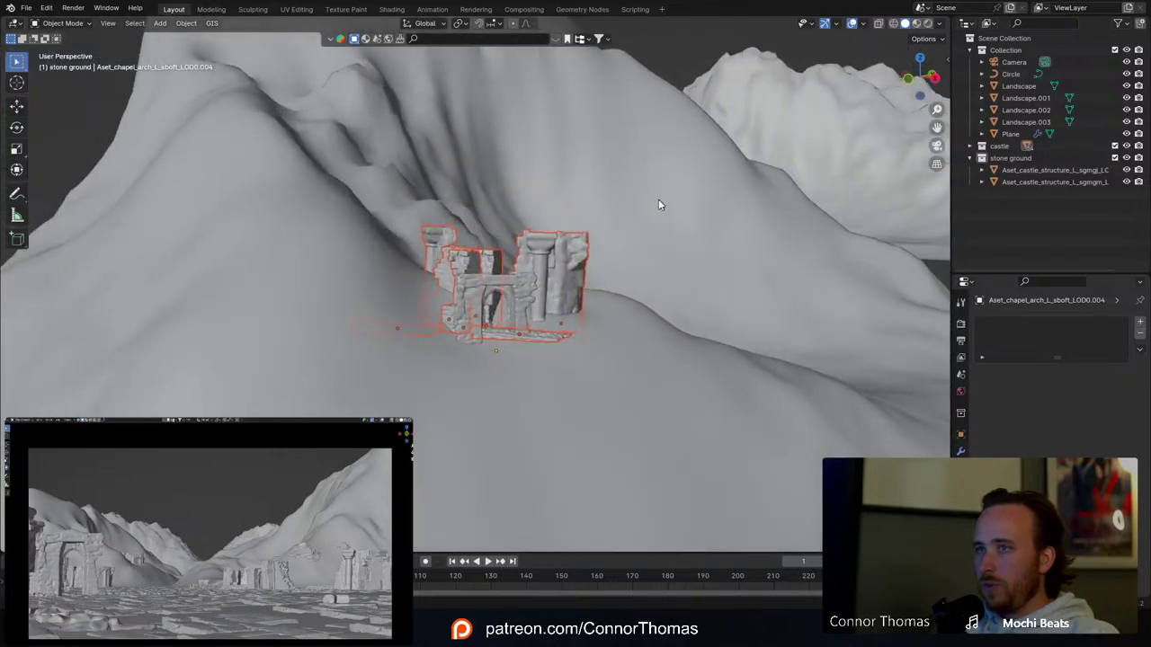
Step: Tilt the low castle wall piece in front of the arch freely and adjust its height to seat it on the slope
left_click(572, 335)
scroll(488, 296, "up", 4)
key("g")
key("z")
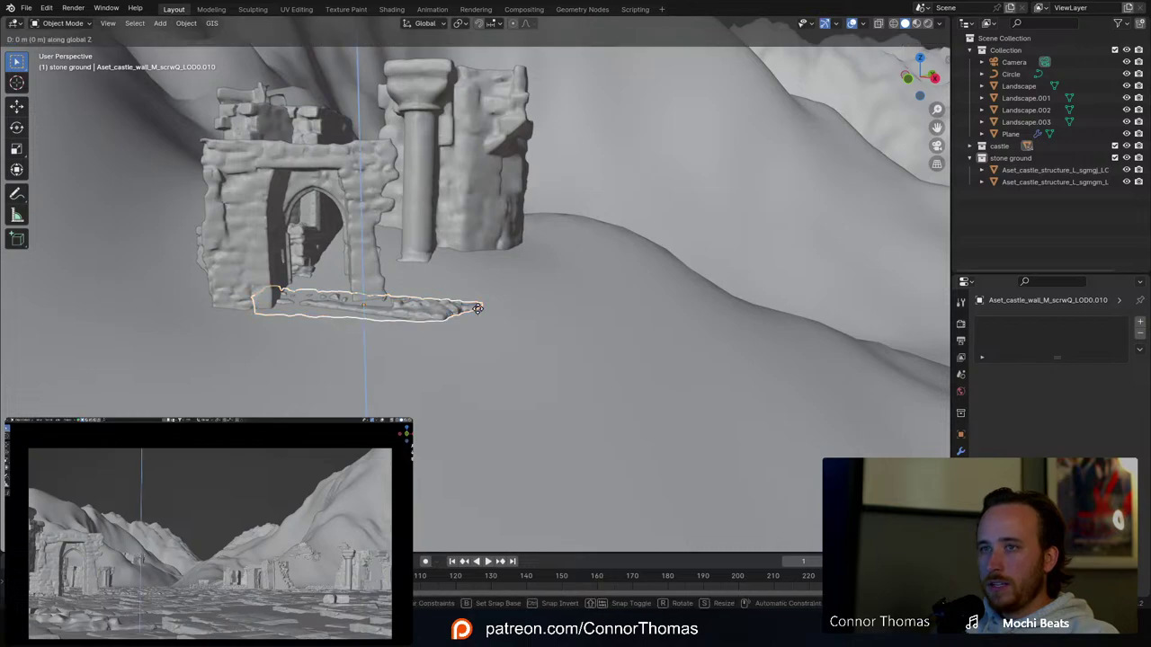
left_click(477, 308)
key("r")
key("r")
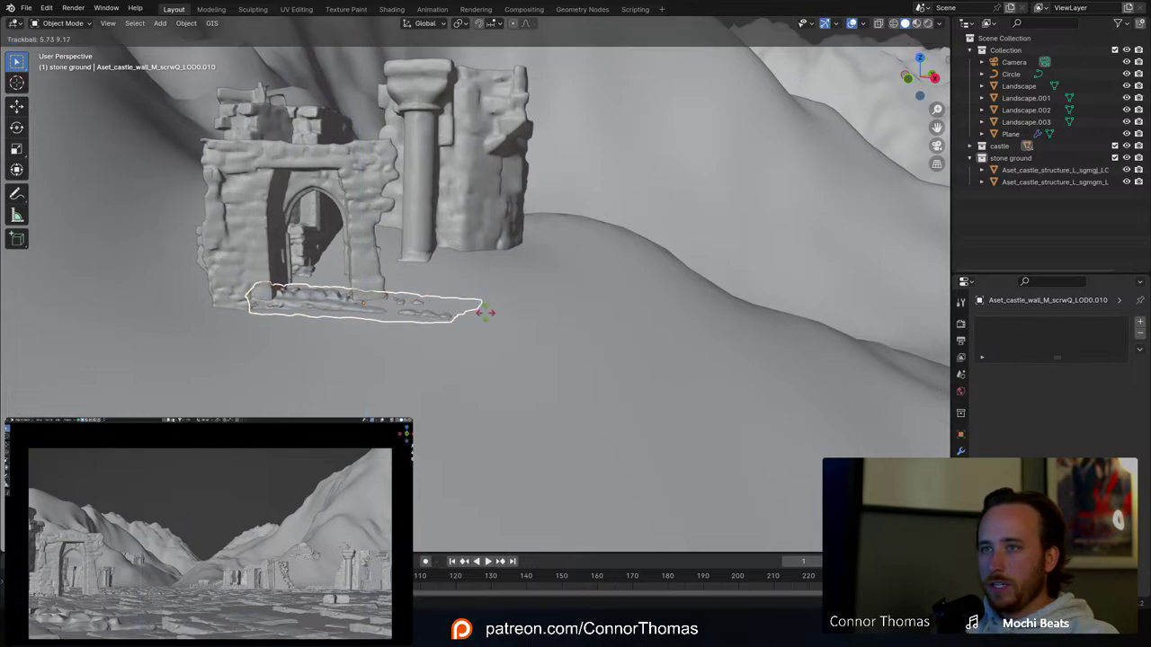
left_click(482, 312)
key("g")
key("z")
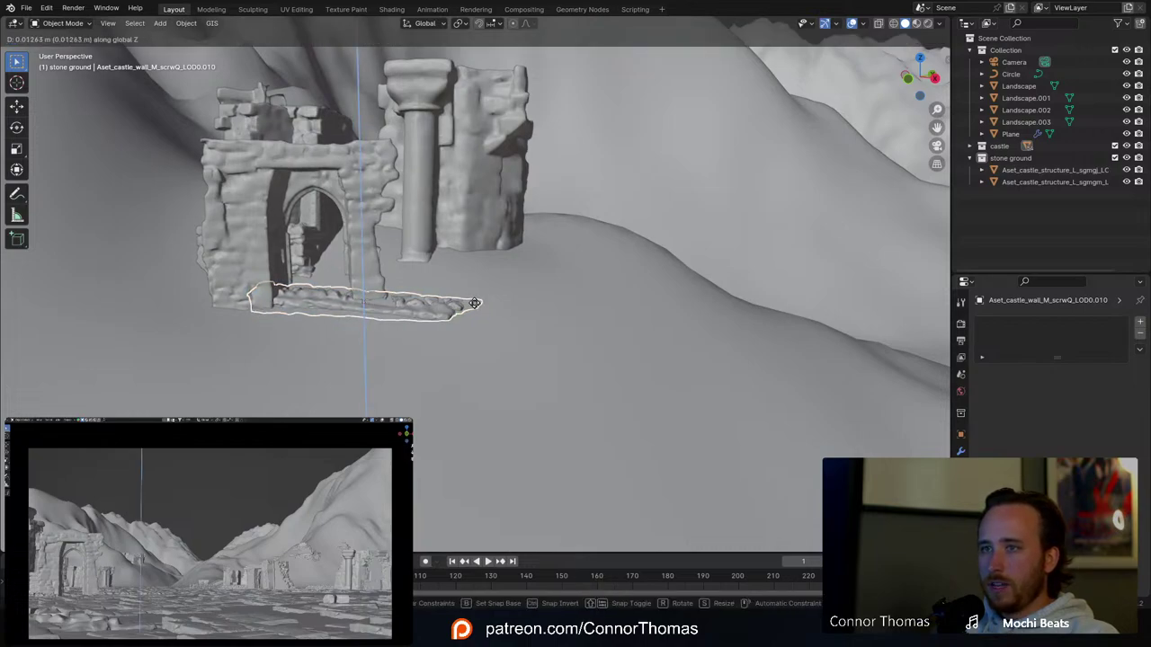
left_click(454, 273)
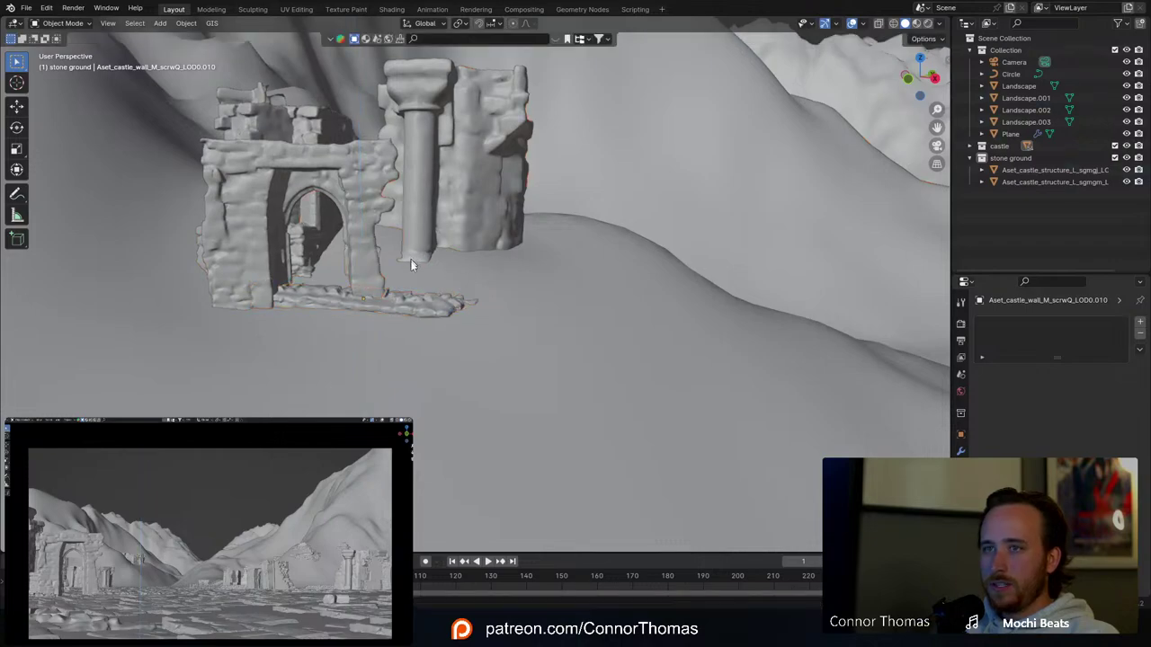
Step: Check the ruin cluster's placement on the slope from above and save the scene file
middle_click_drag(411, 265, 450, 350)
scroll(478, 310, "down", 5)
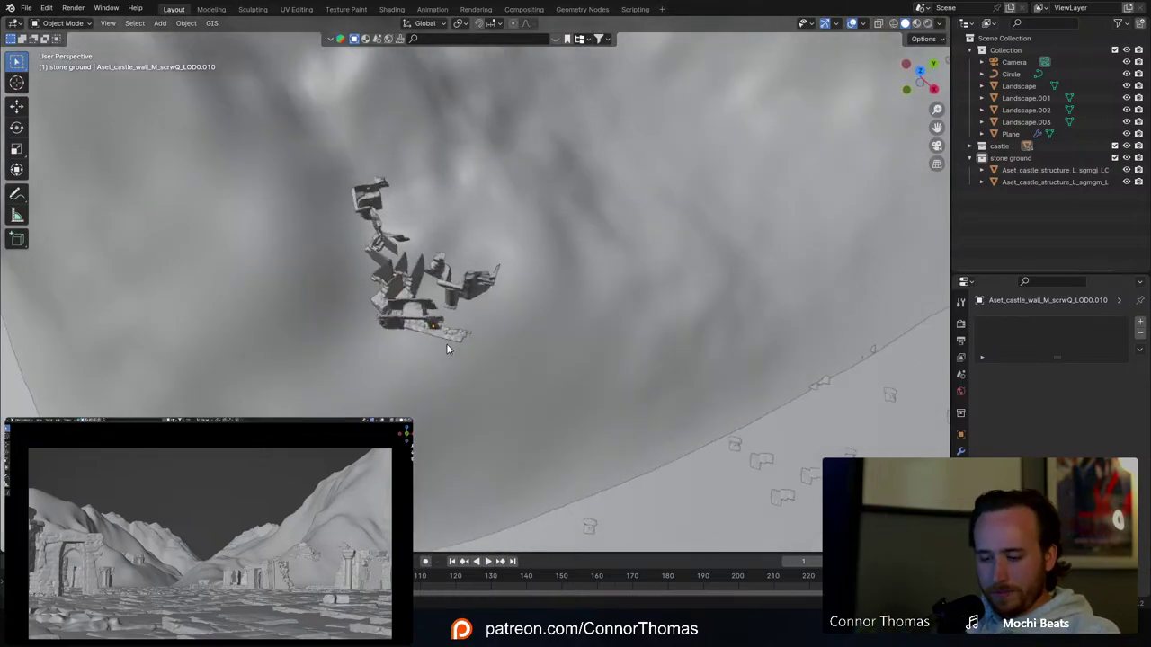
key("ctrl+s")
middle_click_drag(448, 349, 441, 247)
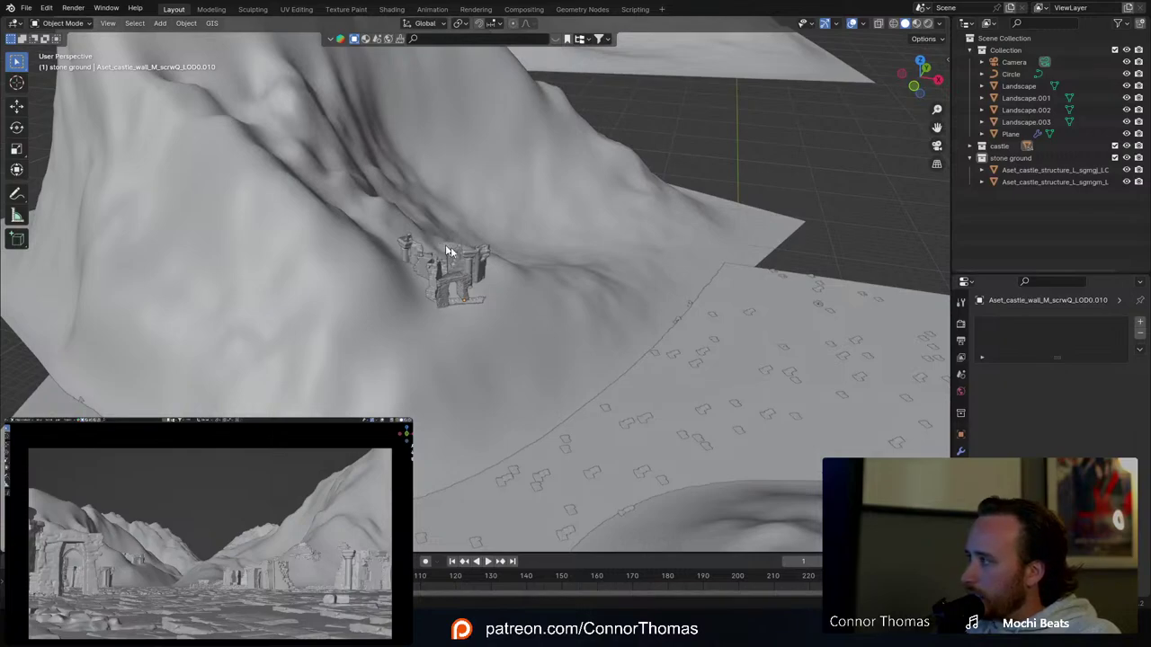
Step: Duplicate the rubble structures from the right mountain and, in top view, move the copies onto the lower slope of the left mountain
scroll(583, 299, "down", 3)
middle_click_drag(692, 354, 576, 184, "shift")
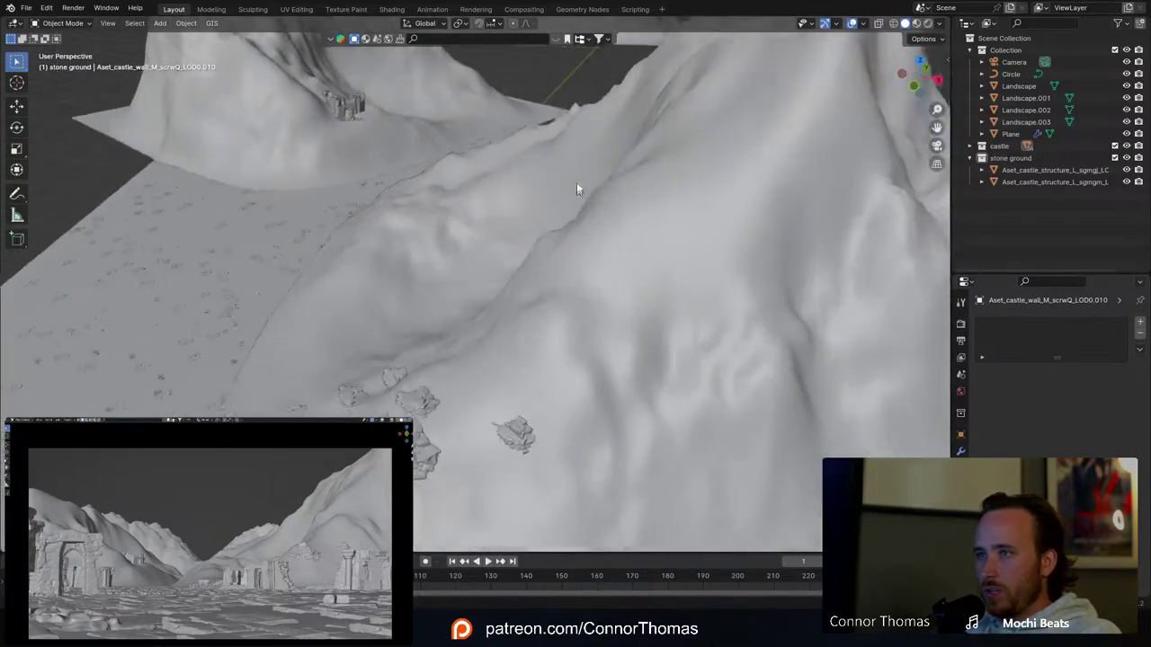
scroll(577, 183, "down", 2)
scroll(461, 314, "up", 5)
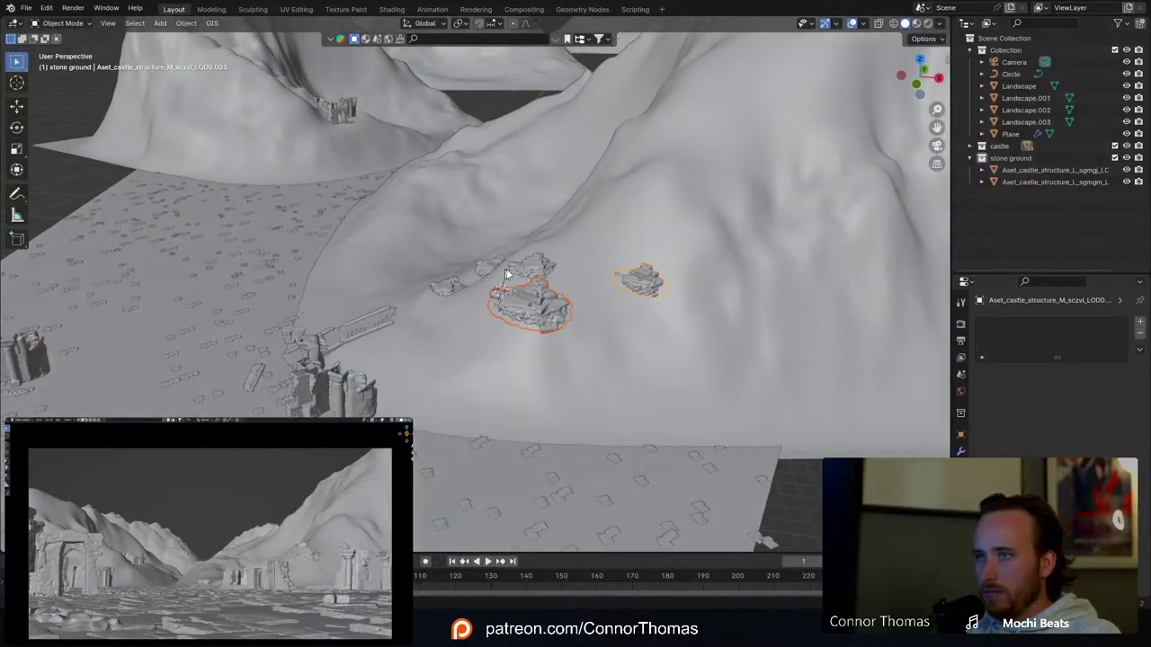
left_click(451, 283, "shift")
middle_click_drag(452, 283, 512, 302)
key("KP_7")
left_click(511, 307)
scroll(504, 404, "down", 2)
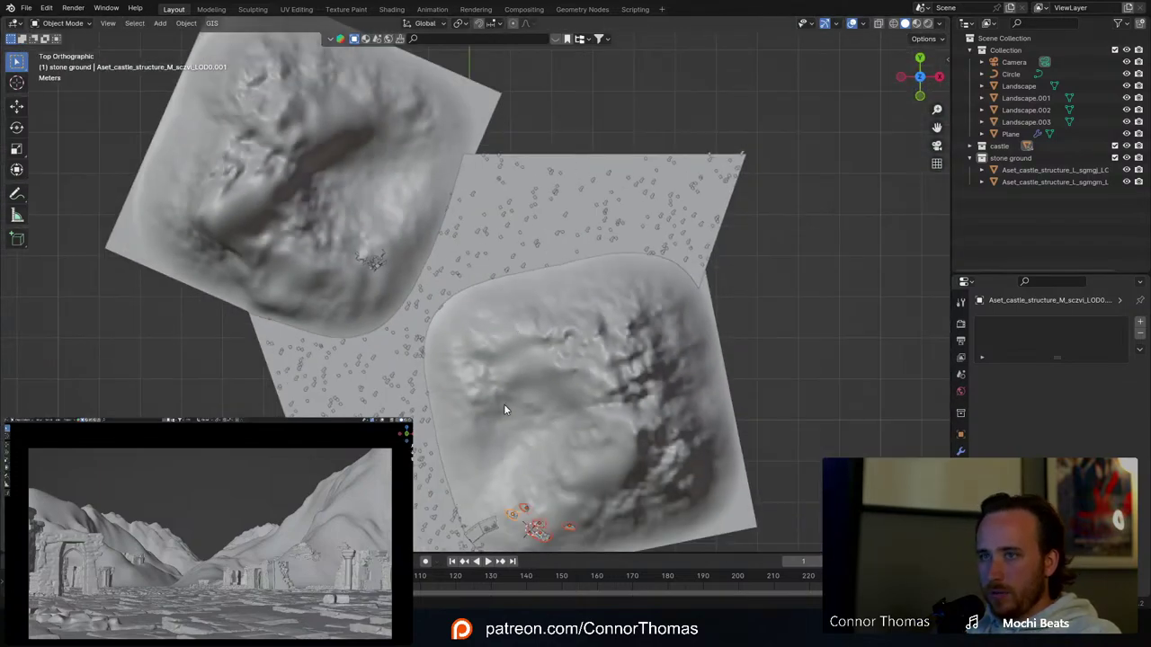
key("g")
left_click(313, 171)
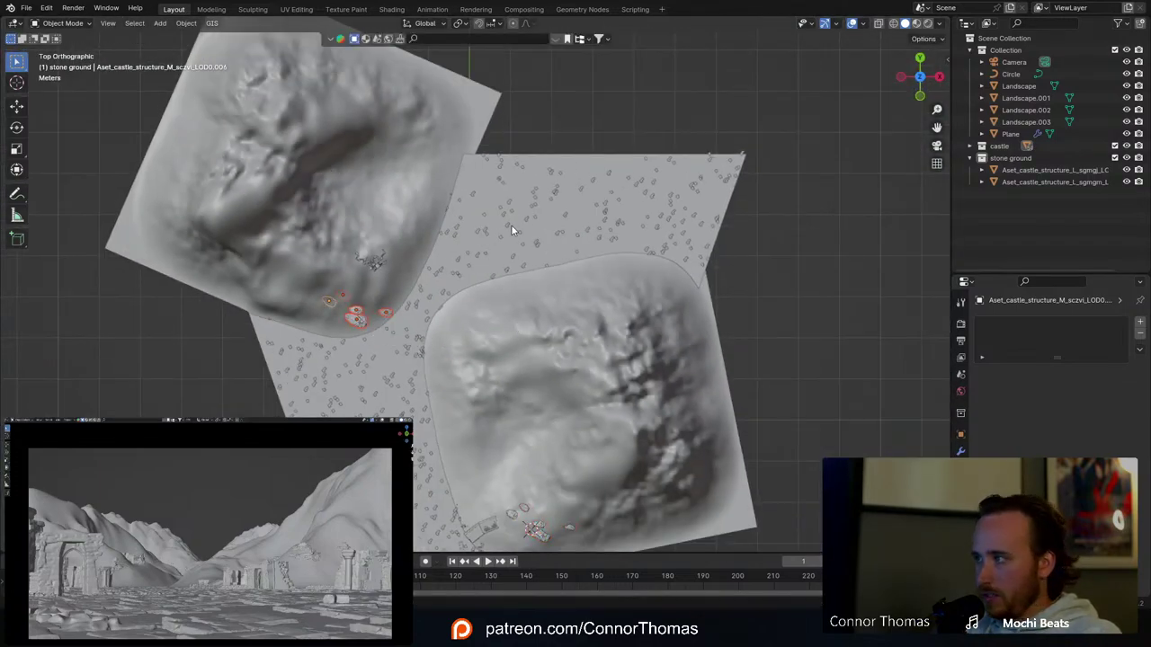
Step: Rotate the rubble copies as a group and reposition them on the left mountain slope next to the ruins
key("r")
left_click(368, 115)
middle_click_drag(446, 225, 483, 283, "shift")
scroll(624, 275, "up", 4)
key("g")
left_click(566, 291)
left_click(238, 236)
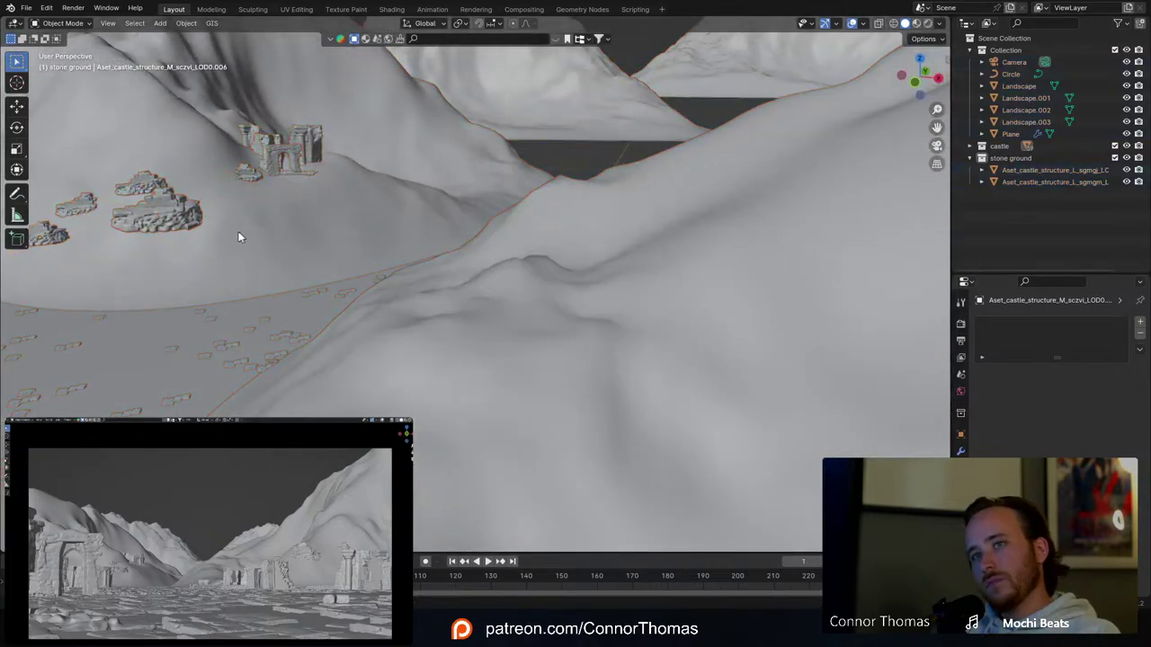
Step: Move the largest rubble copy about 2 m to embed it in the left mountain slope, and clear the selection
left_click(151, 226)
middle_click_drag(150, 227, 286, 210)
key("g")
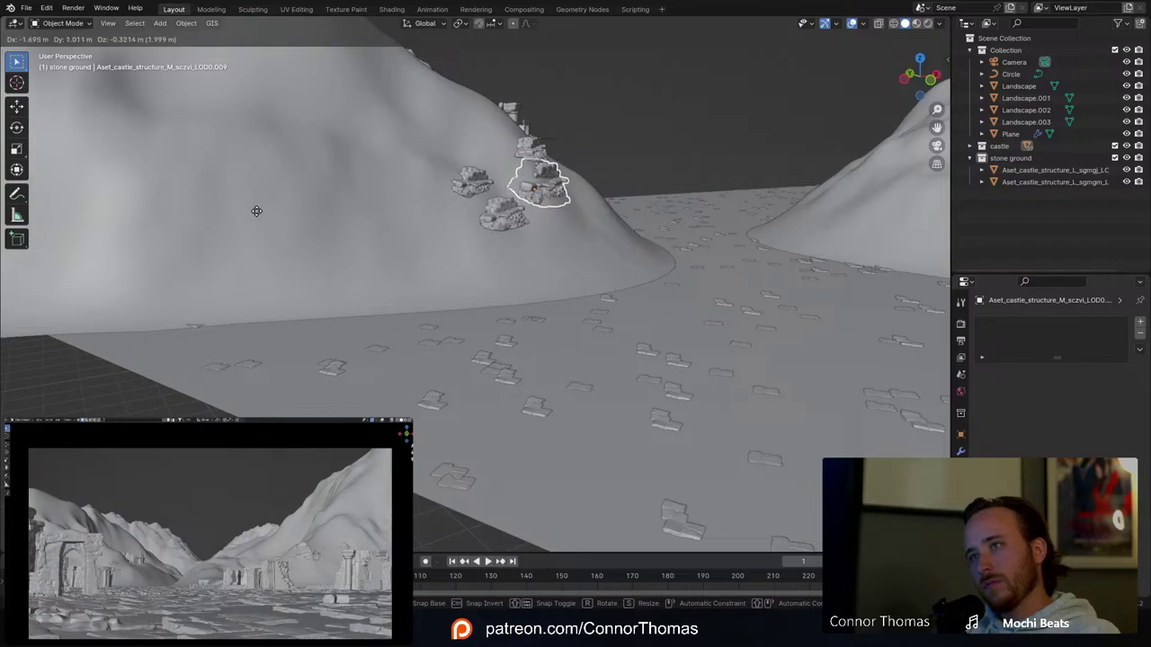
left_click(256, 211)
key("a")
key("a")
Step: Move the neighbouring lower rubble copy into the left mountain slope and deselect it
left_click(500, 216)
middle_click_drag(500, 216, 605, 212)
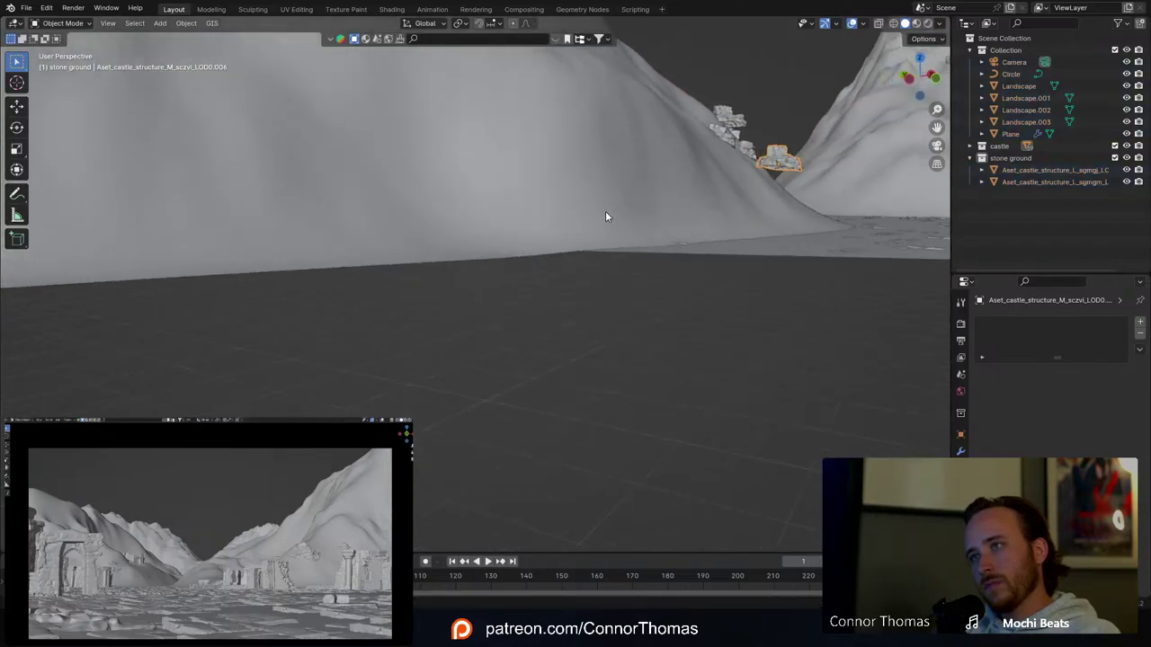
key("g")
left_click(573, 224)
key("alt+a")
middle_click_drag(770, 229, 668, 249)
left_click(637, 245)
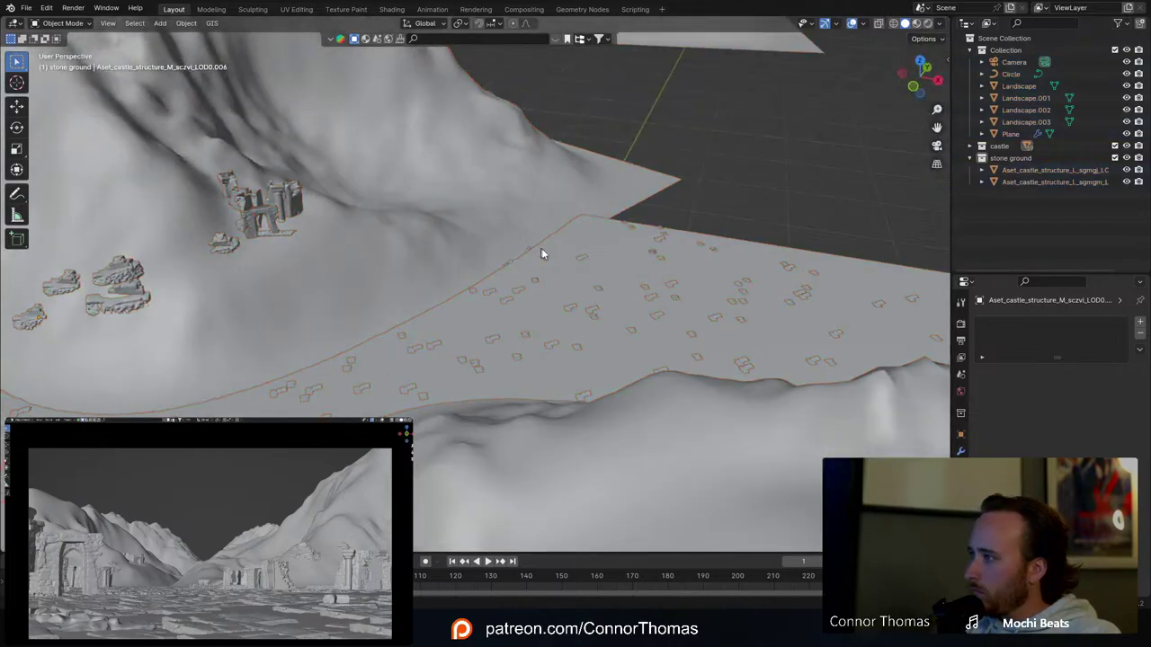
Step: Review the ruins and rubble across the whole landscape and save the scene file
scroll(541, 254, "down", 10)
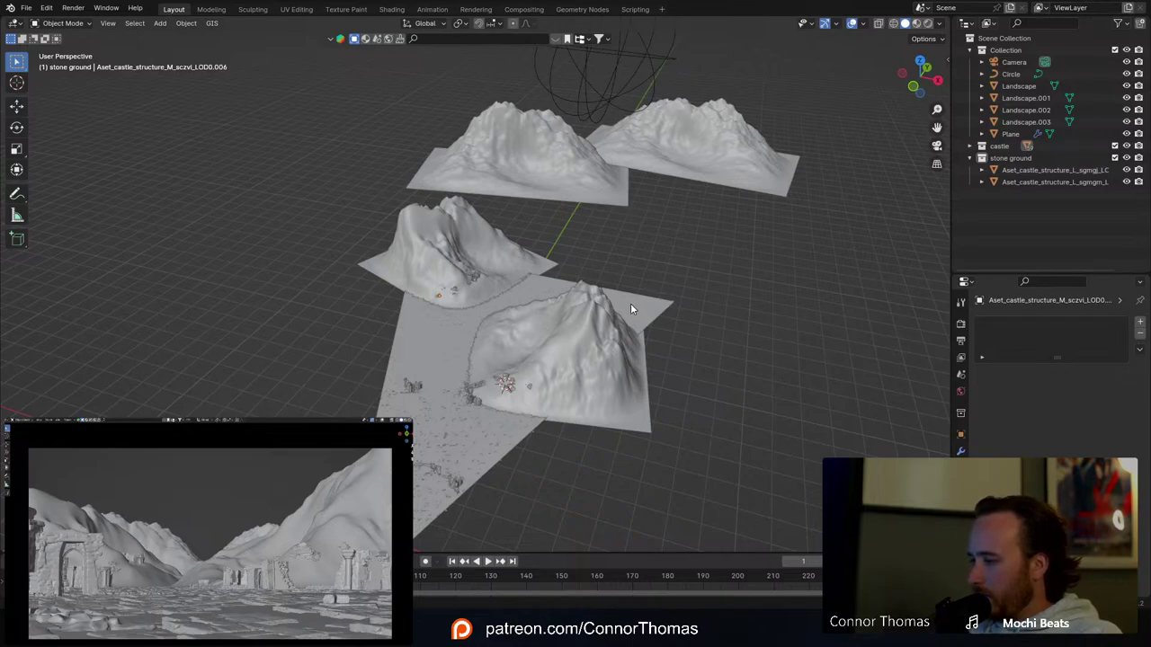
middle_click_drag(461, 369, 517, 275, "shift")
scroll(441, 255, "up", 2)
key("ctrl+s")
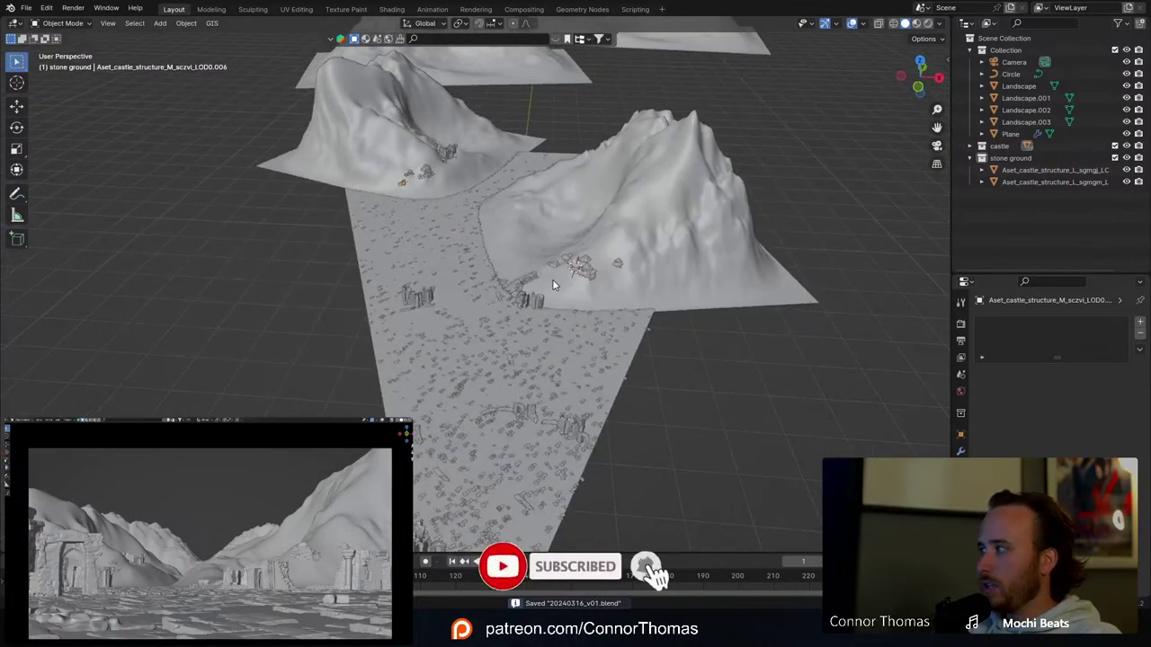
Step: Duplicate the large rubble structure on the right mountain and place the copy lower on the slope, just above the ground ruins
key("KP_Decimal")
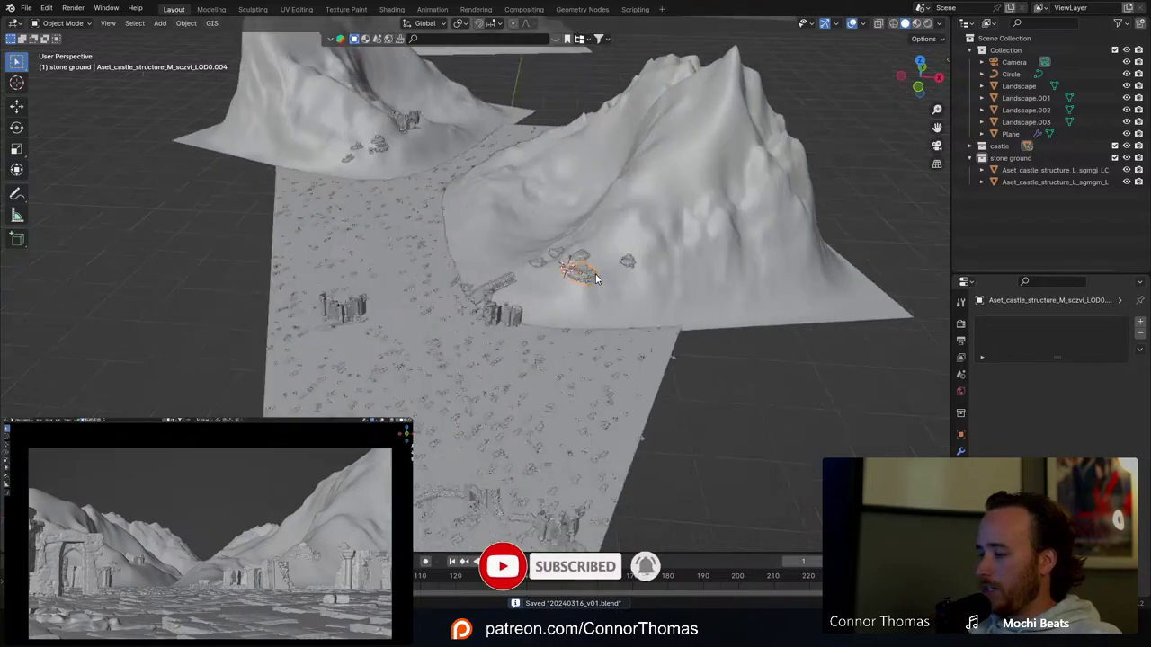
scroll(488, 434, "down", 8)
middle_click_drag(488, 434, 365, 329)
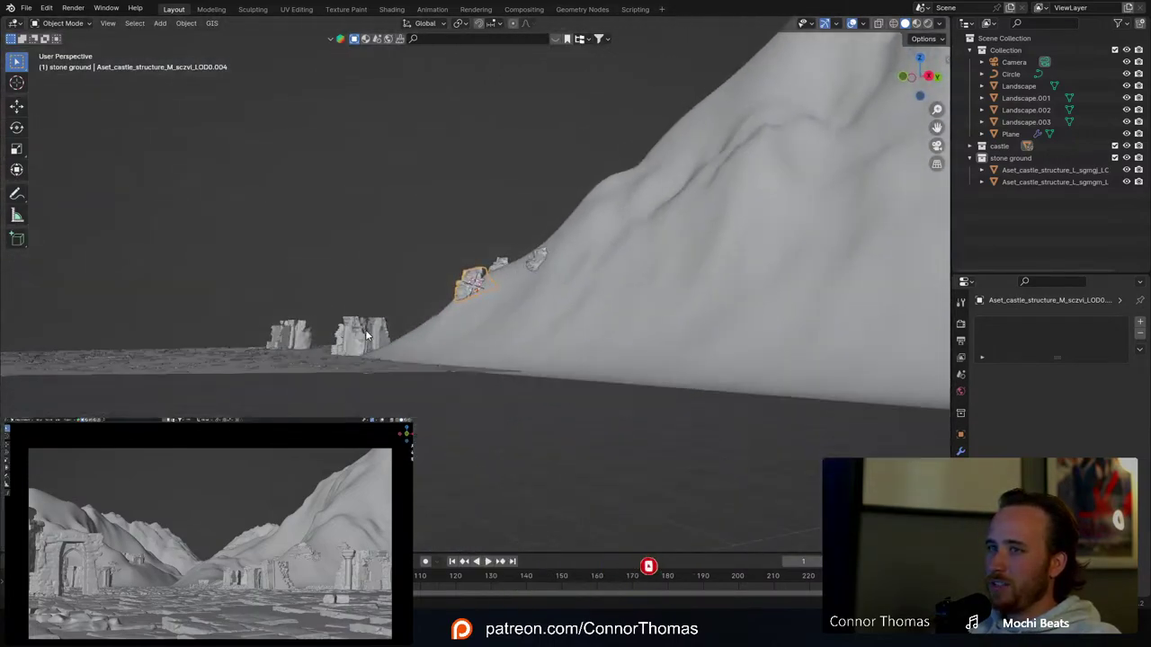
key("shift+d")
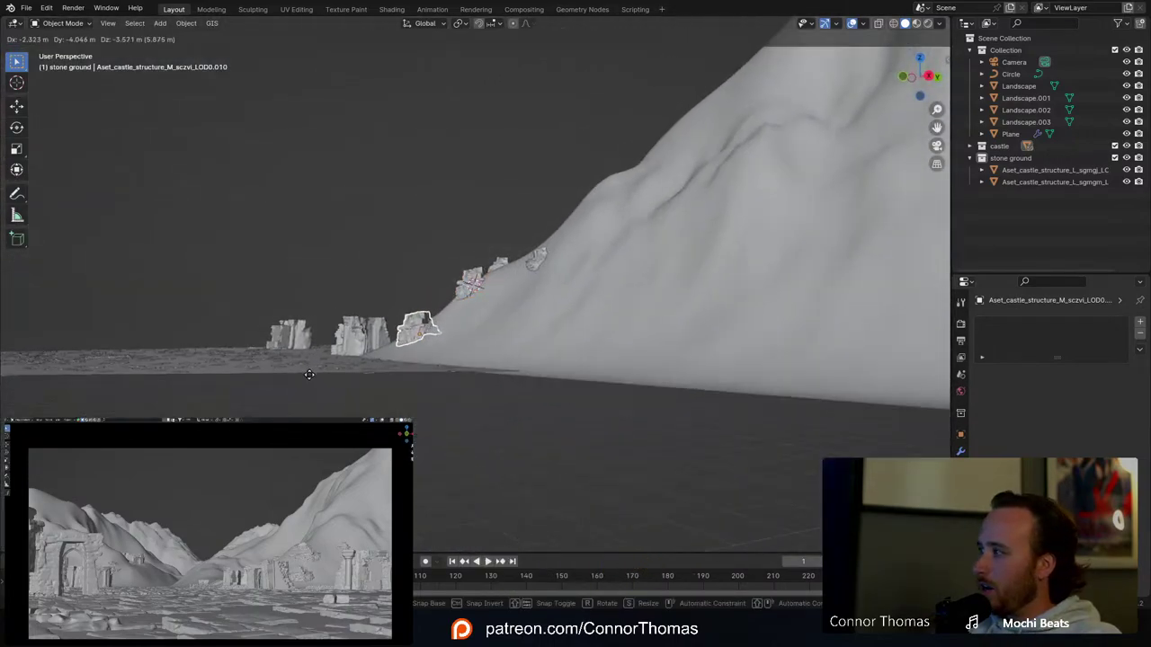
left_click(320, 381)
key("a")
key("alt+a")
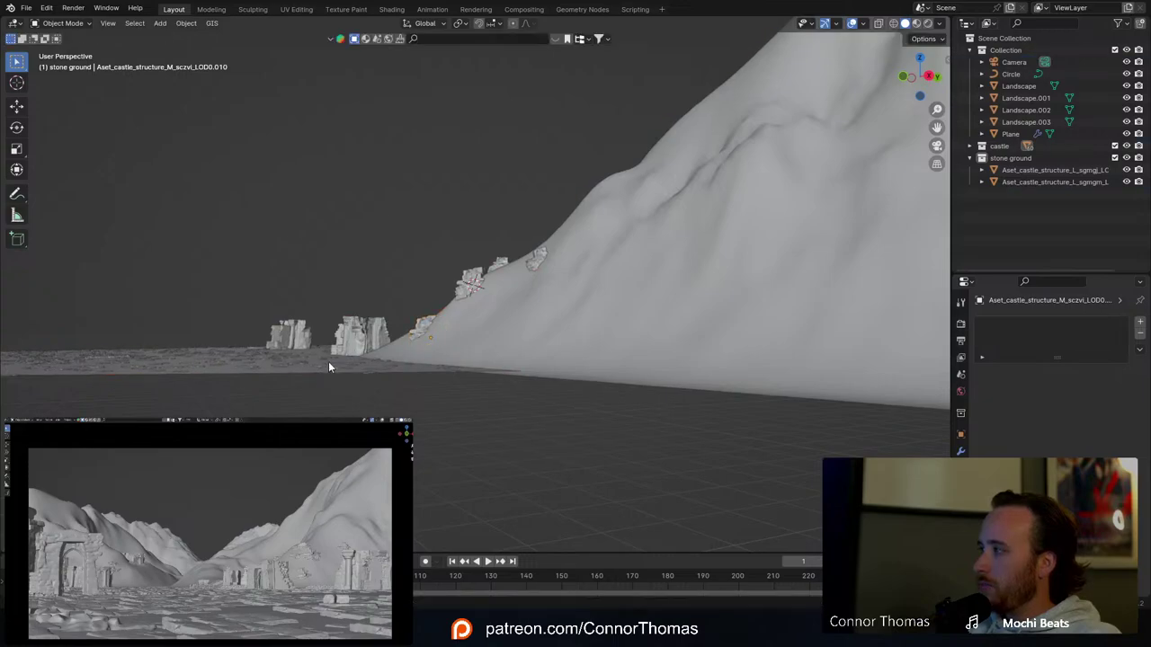
middle_click_drag(330, 363, 462, 315)
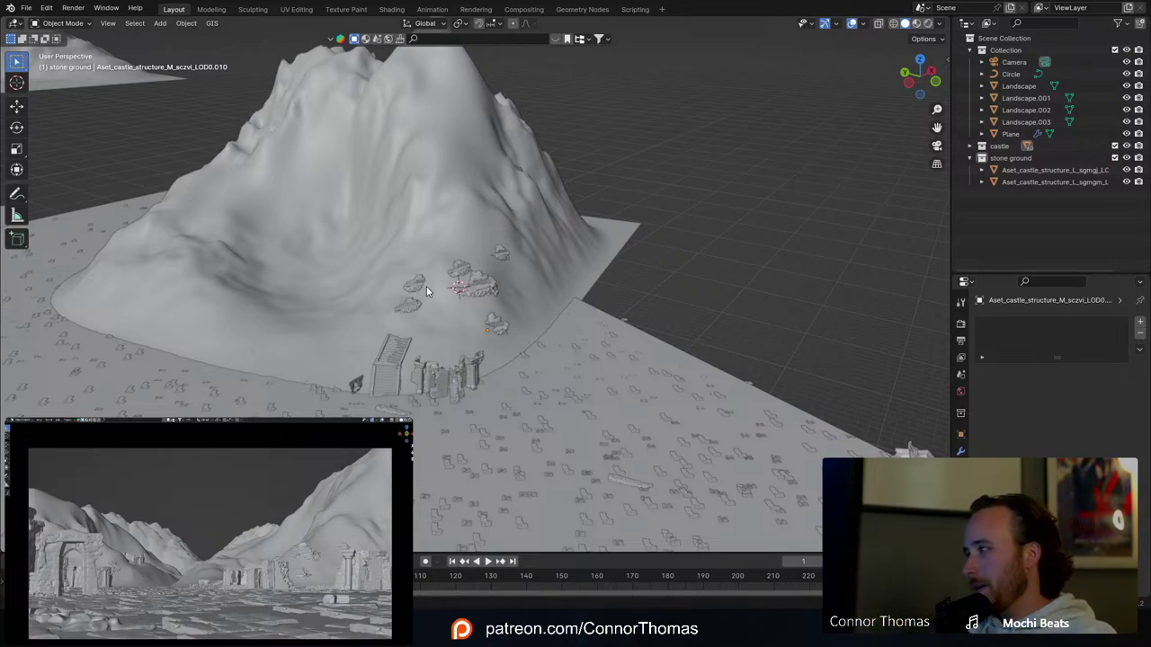
Step: Duplicate the six rubble pieces above the stairs on the right mountain and place the copies on its slope farther back in the valley
left_click(495, 322)
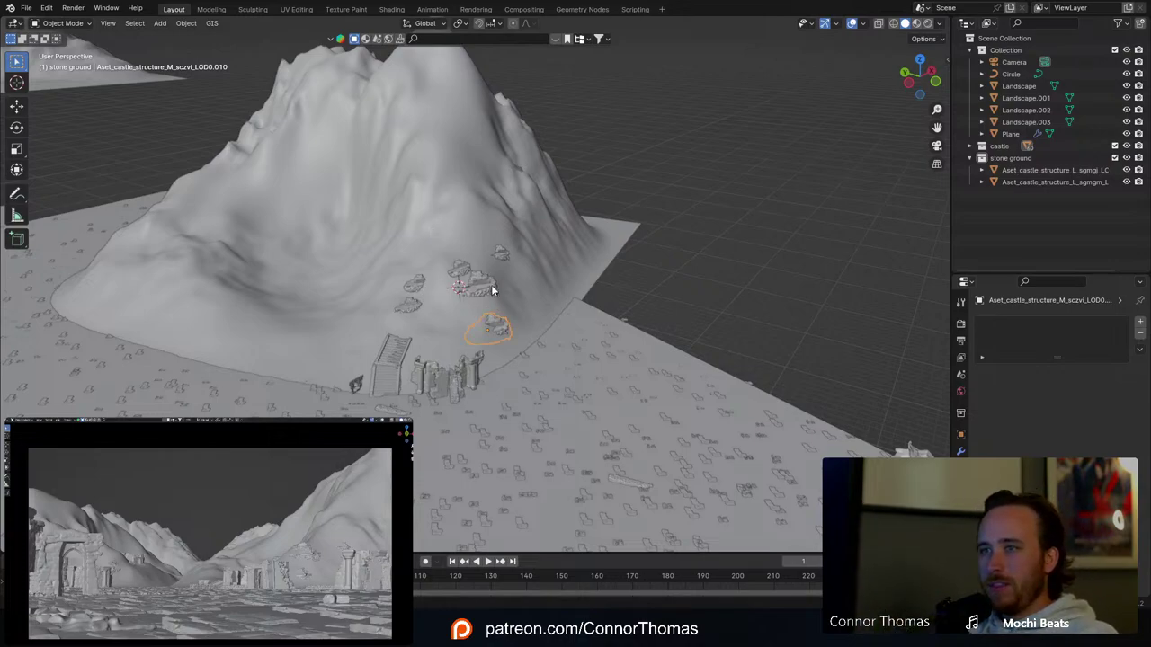
left_click(493, 288, "shift")
left_click(461, 269, "shift")
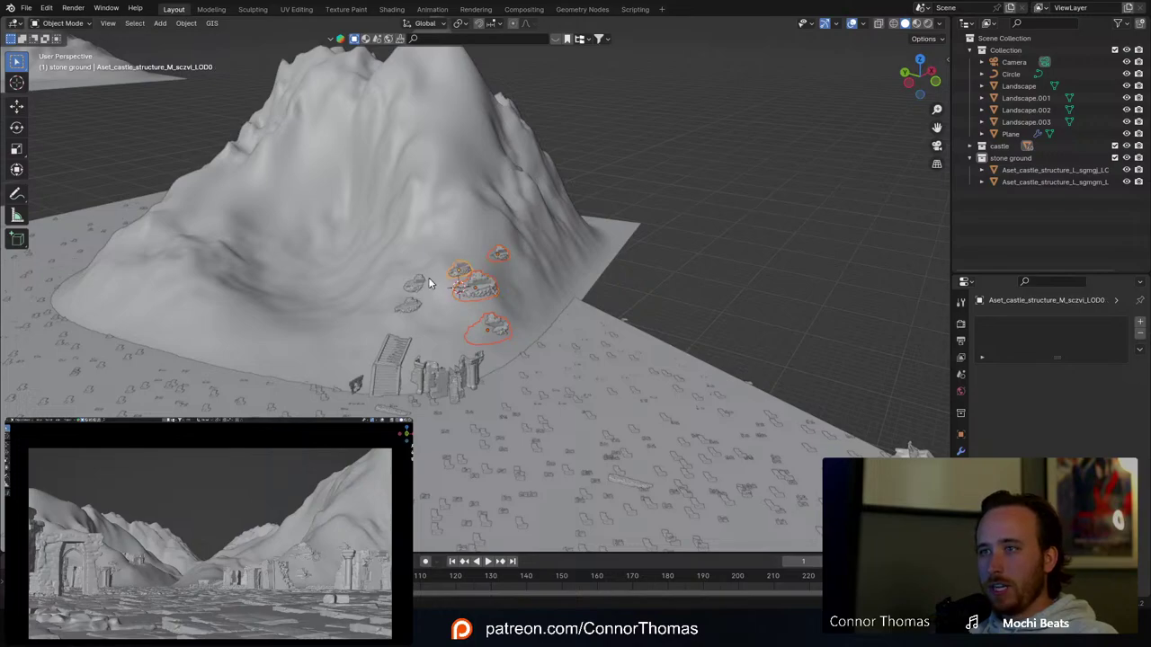
left_click(420, 285, "shift")
left_click(410, 309, "shift")
middle_click_drag(444, 272, 456, 305)
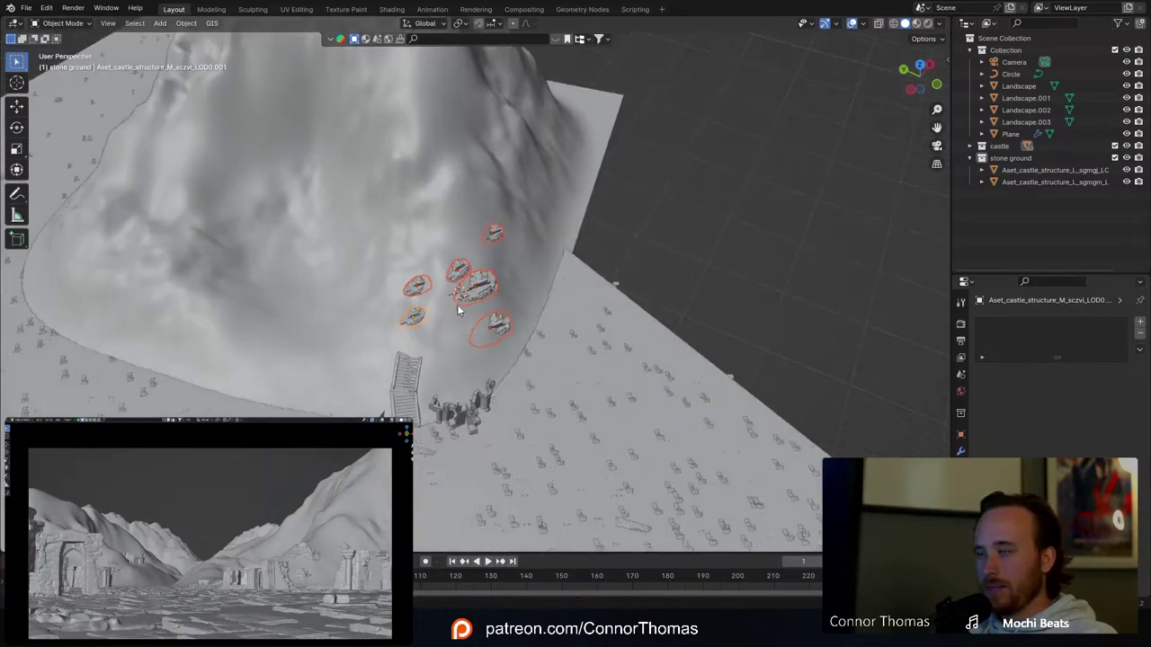
key("KP_7")
scroll(399, 231, "down", 4)
middle_click_drag(466, 143, 659, 346, "shift")
key("shift+d")
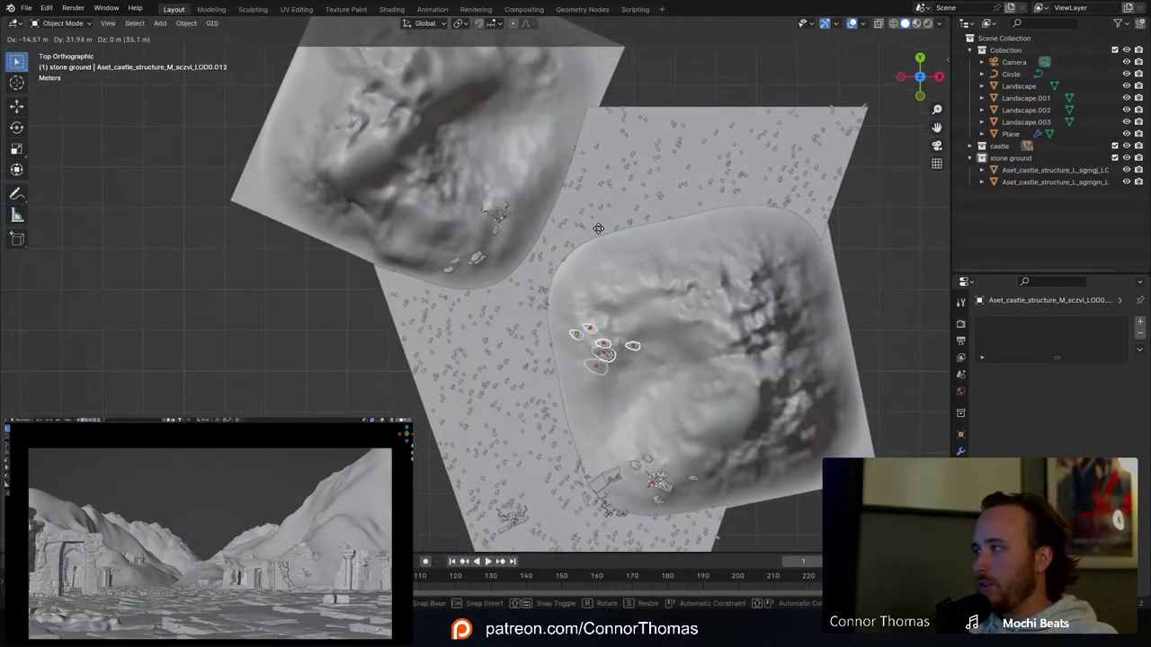
left_click(600, 226)
key("alt+a")
Step: Reposition the largest copied rubble structure slightly on the right mountain's rear slope
middle_click_drag(556, 232, 521, 243, "shift")
scroll(557, 325, "up", 5)
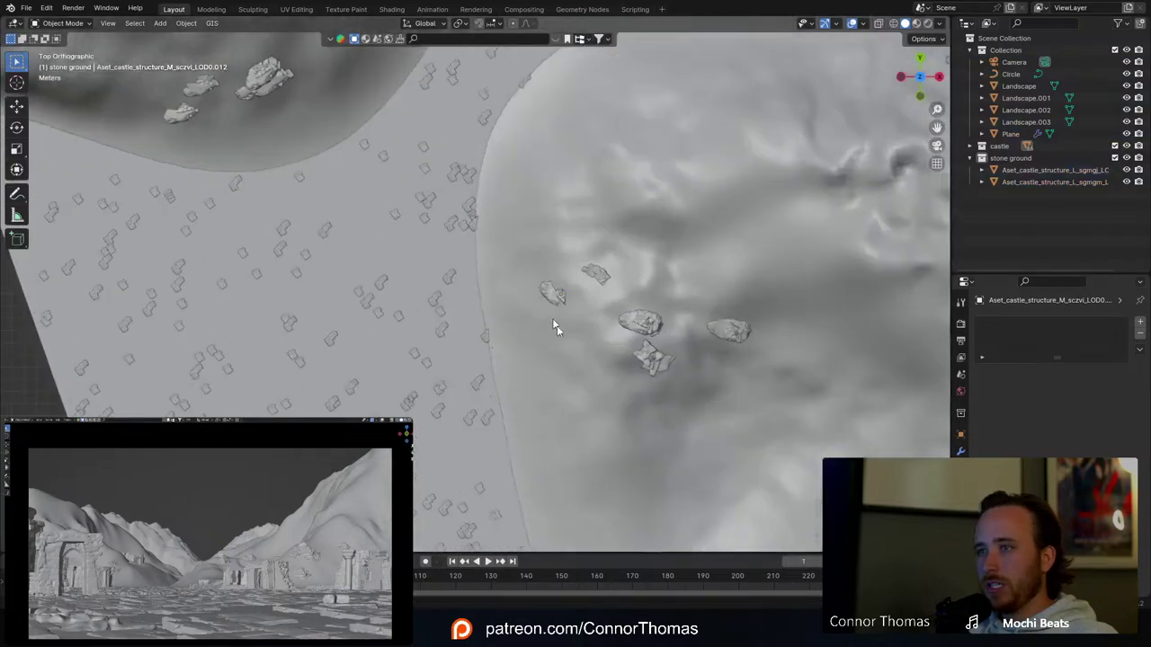
key("g")
left_click(665, 373)
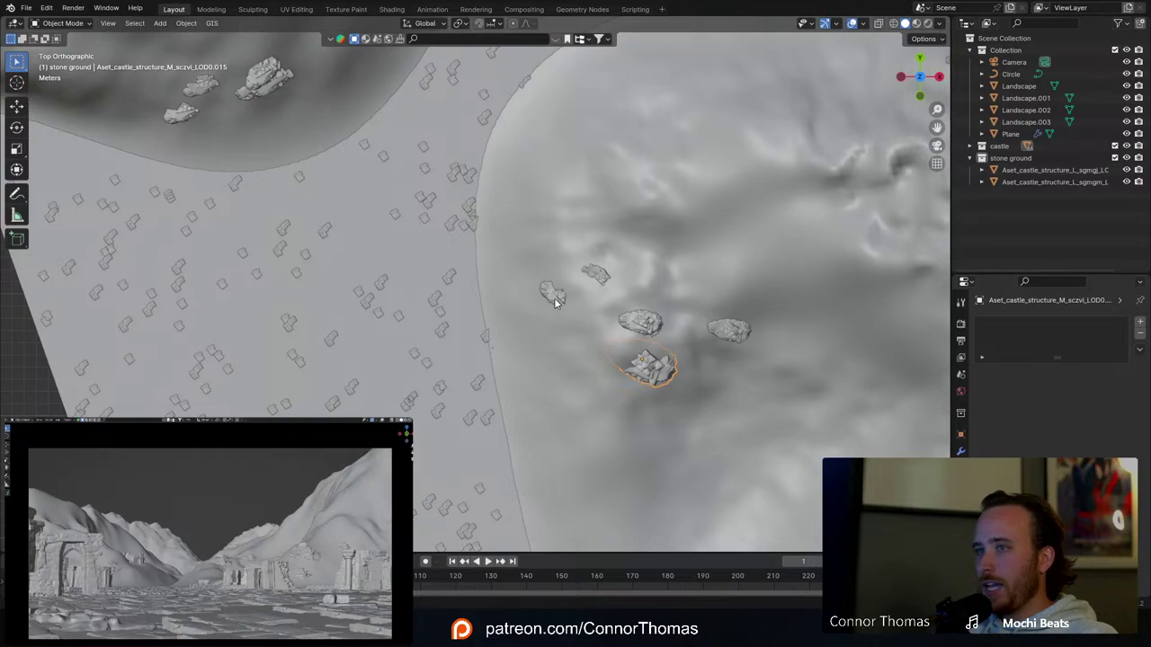
Step: Move the copied rubble piece nearest the valley floor slightly toward the camera, rotate it, and clear the selection
left_click(554, 300)
key("g")
left_click(561, 330)
key("r")
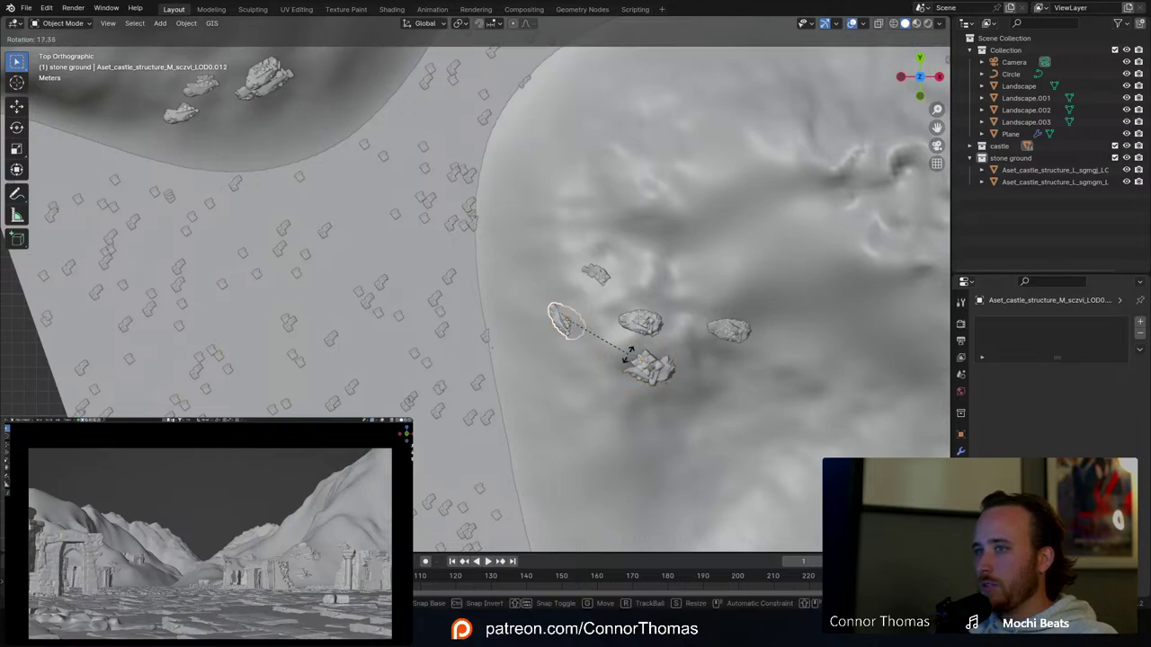
left_click(627, 355)
key("a")
Step: Move the small copied rubble piece to the near side of the new group, lower it into the slope, and deselect it
left_click(603, 280)
key("g")
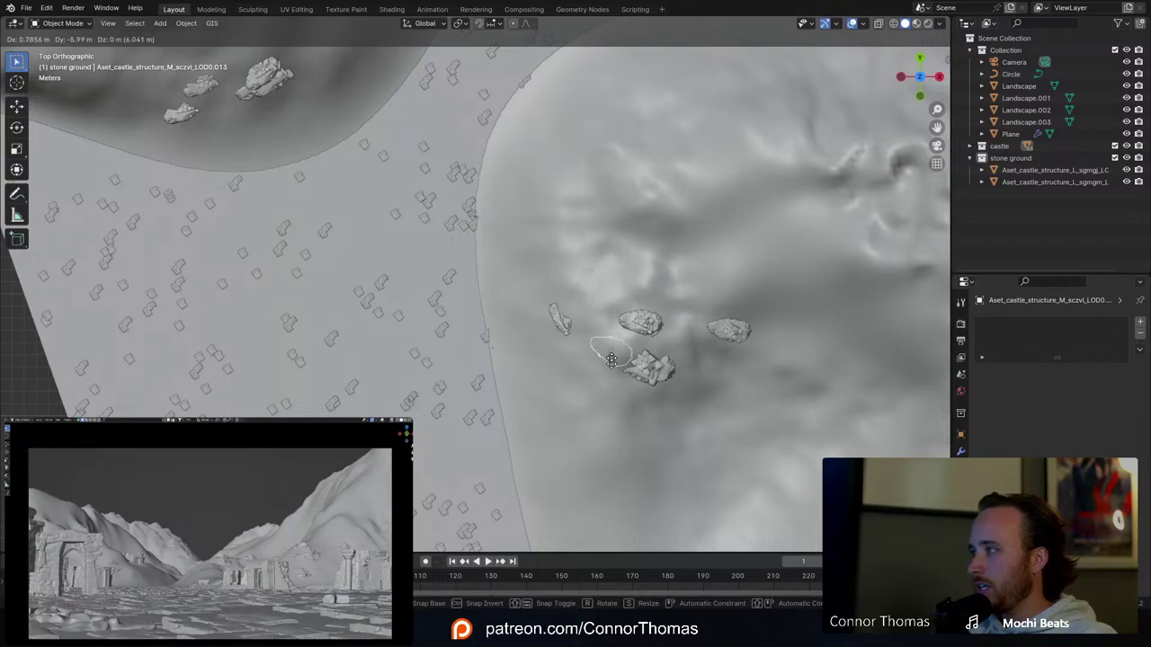
left_click(597, 407)
middle_click_drag(598, 407, 561, 276)
key("g")
key("z")
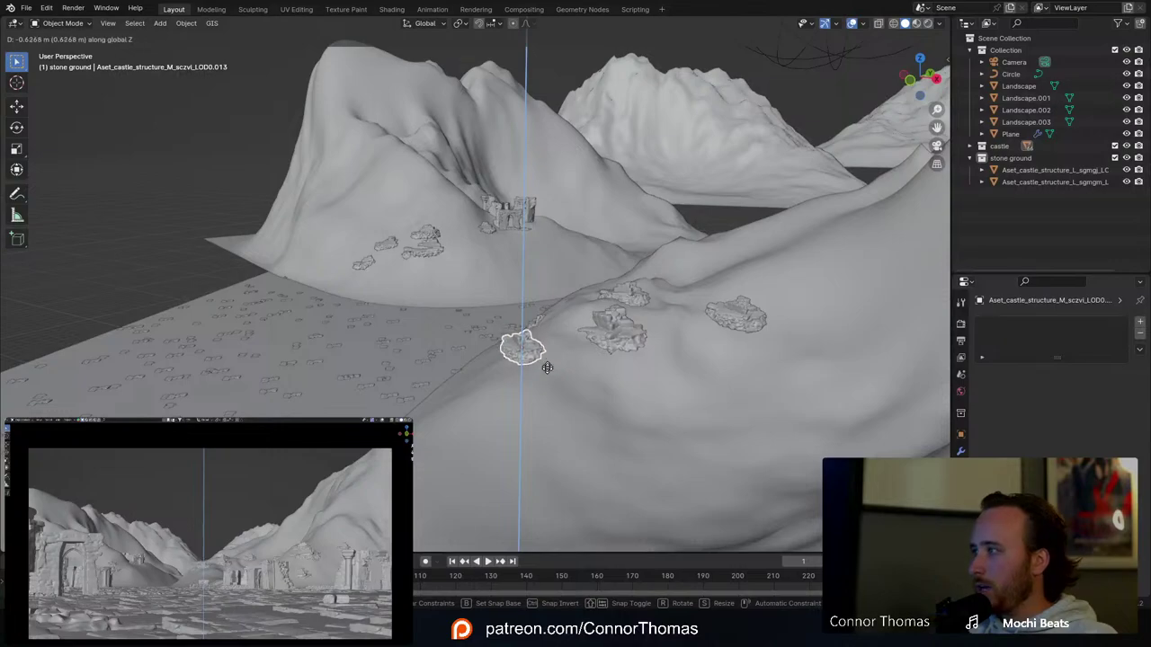
left_click(573, 499)
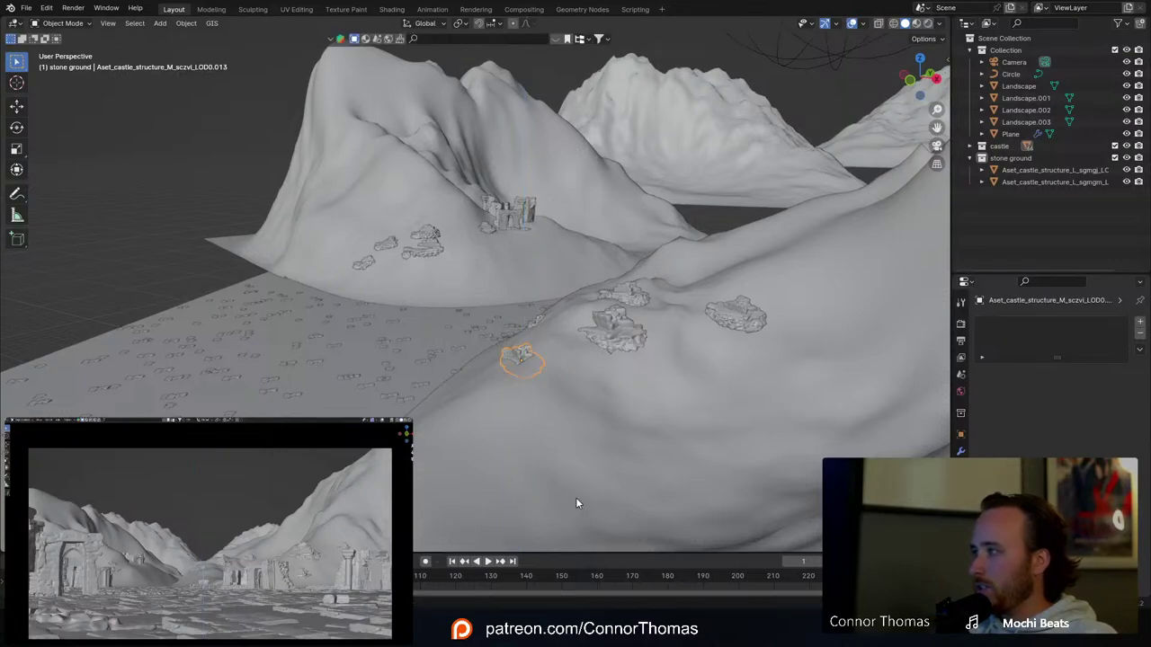
key("alt+a")
Step: Duplicate three rubble pieces of the rear group, place the copies farther back, raise them about 2 m, and deselect them
middle_click_drag(570, 407, 610, 358)
scroll(621, 445, "down", 2)
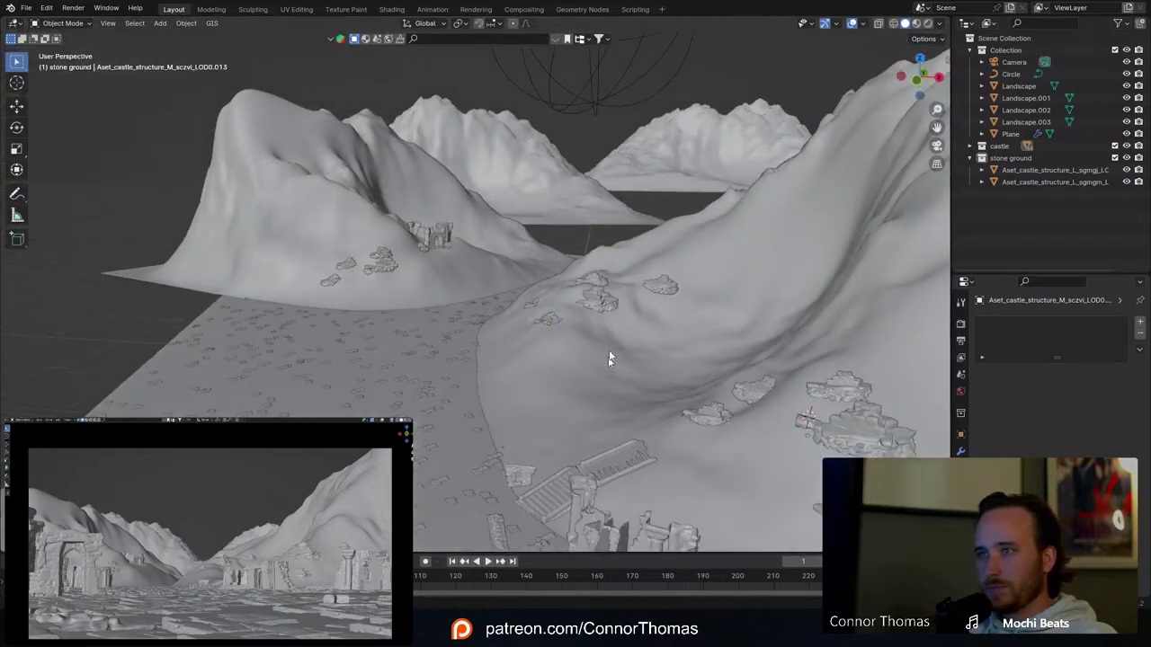
middle_click_drag(606, 305, 630, 365)
left_click(601, 296, "shift")
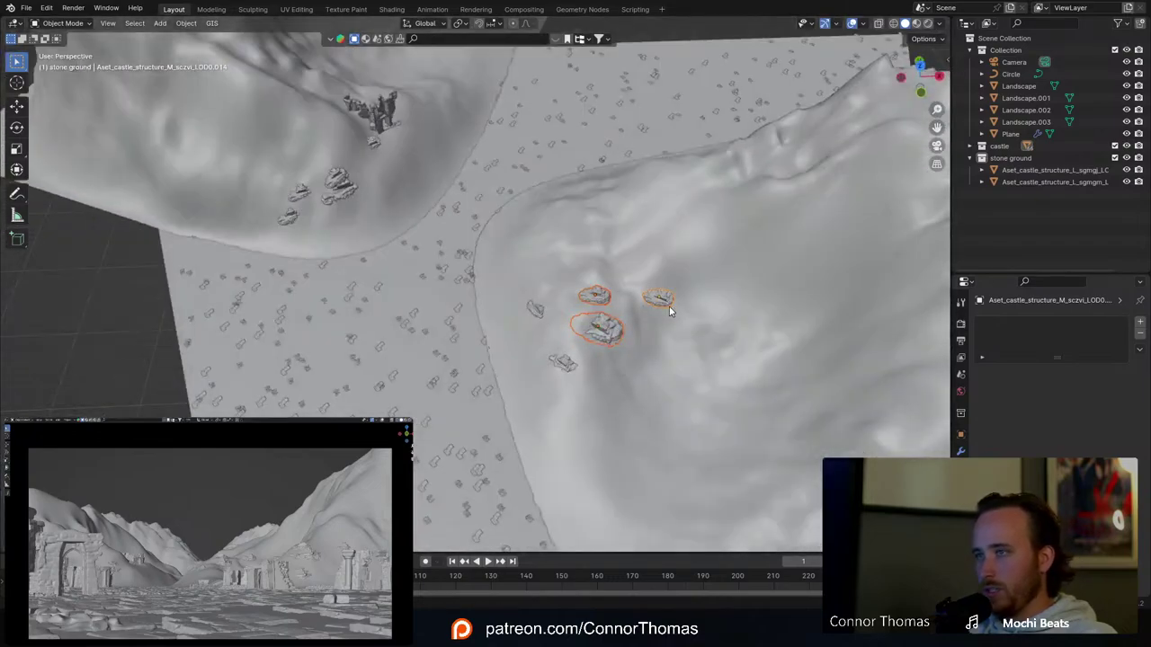
key("KP_7")
key("shift+d")
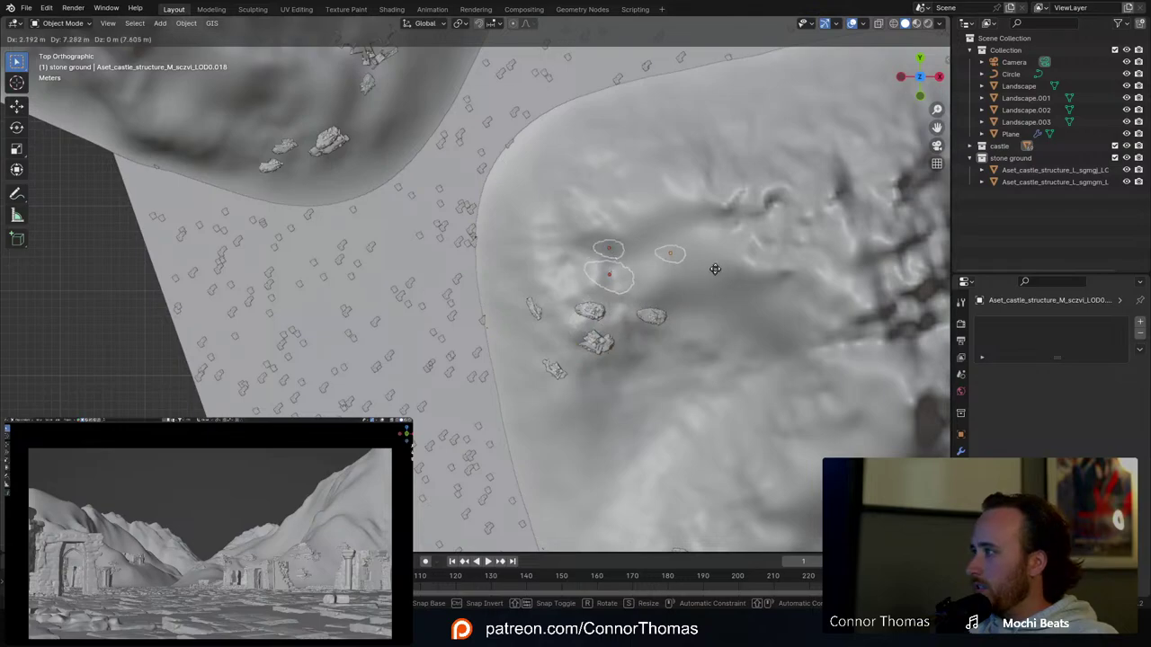
key("z")
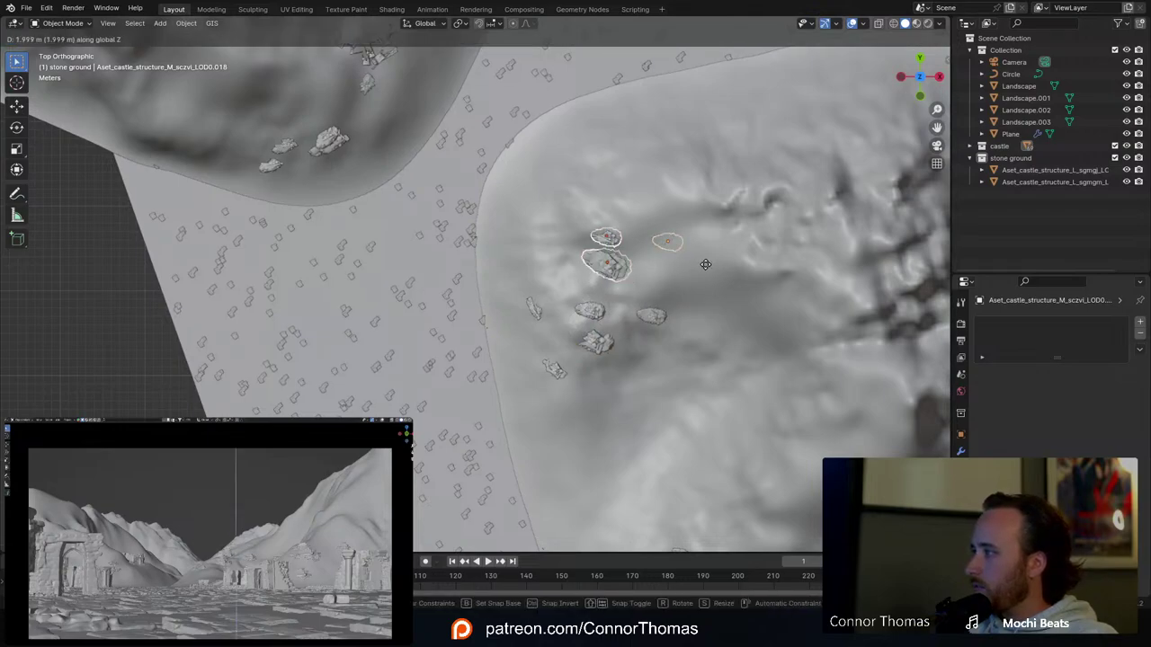
left_click(704, 263)
key("a")
key("alt+a")
Step: Duplicate one rubble piece of the rear group, place the copy lower on the slope toward the stairs, and clear the selection
middle_click_drag(681, 284, 604, 167)
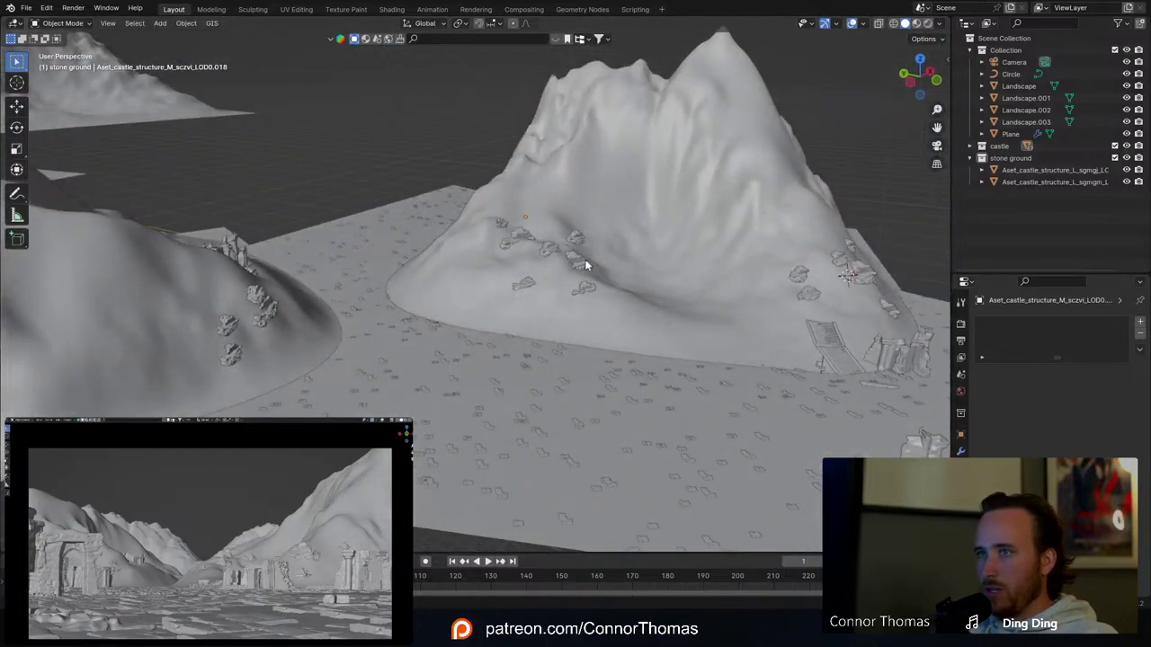
left_click(584, 261)
scroll(623, 281, "up", 2)
middle_click_drag(624, 280, 454, 268)
key("shift+d")
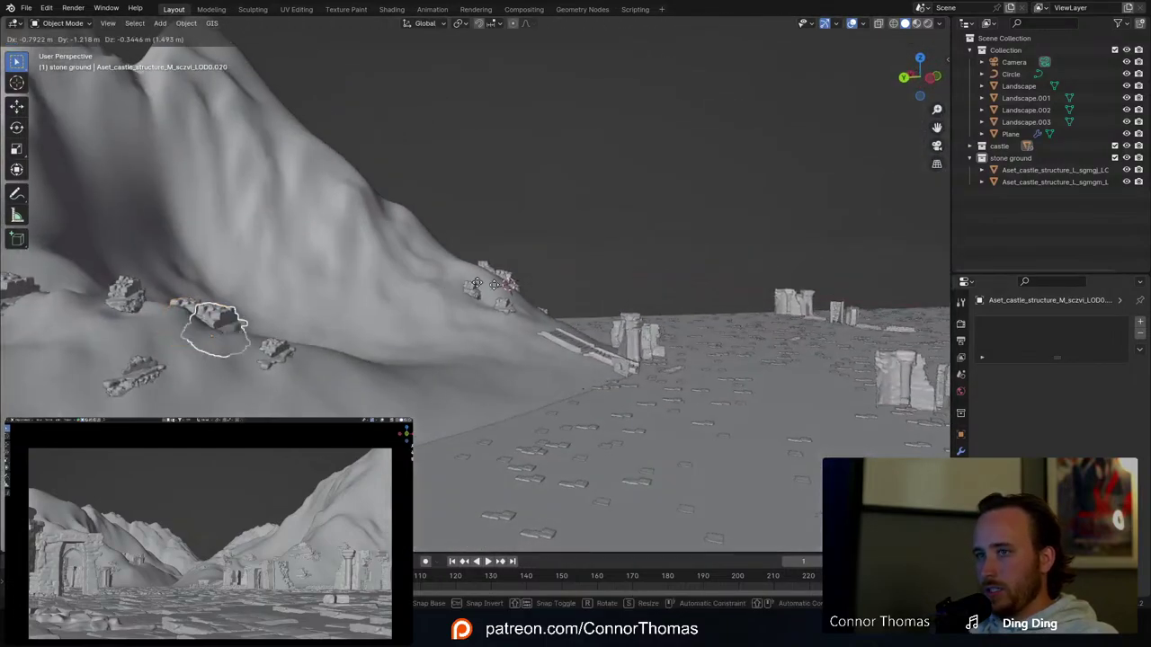
left_click(601, 343)
key("a")
key("a")
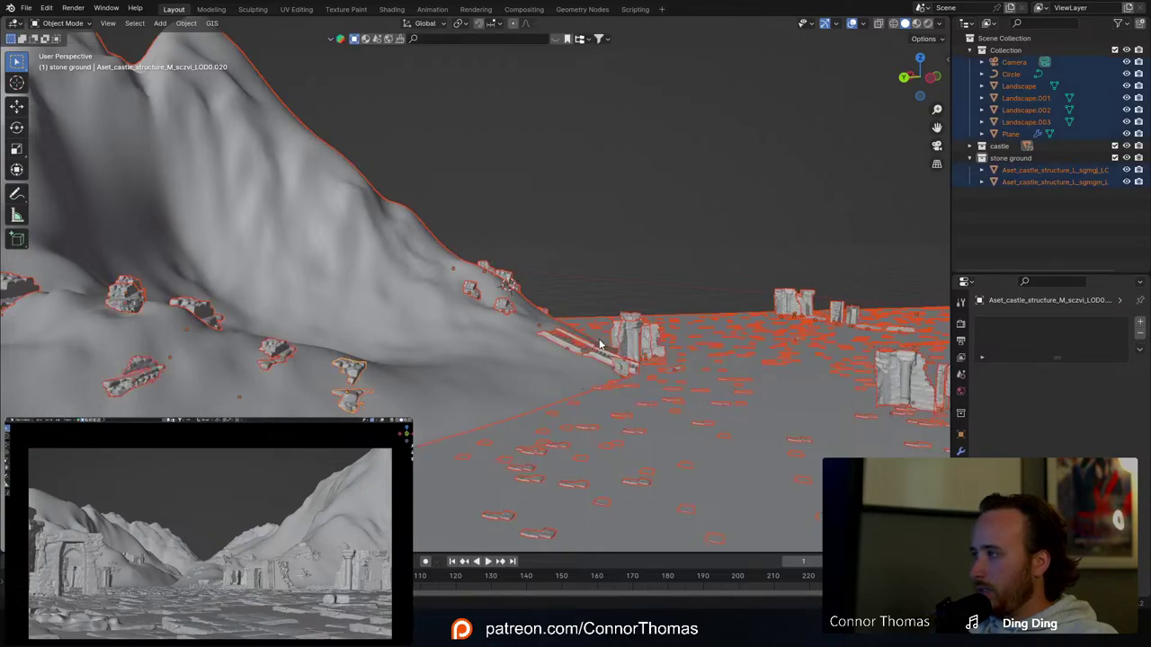
Step: Save the scene file and check the rubble distribution across both mountains
middle_click_drag(601, 344, 482, 280)
scroll(535, 359, "down", 4)
scroll(538, 364, "down", 3)
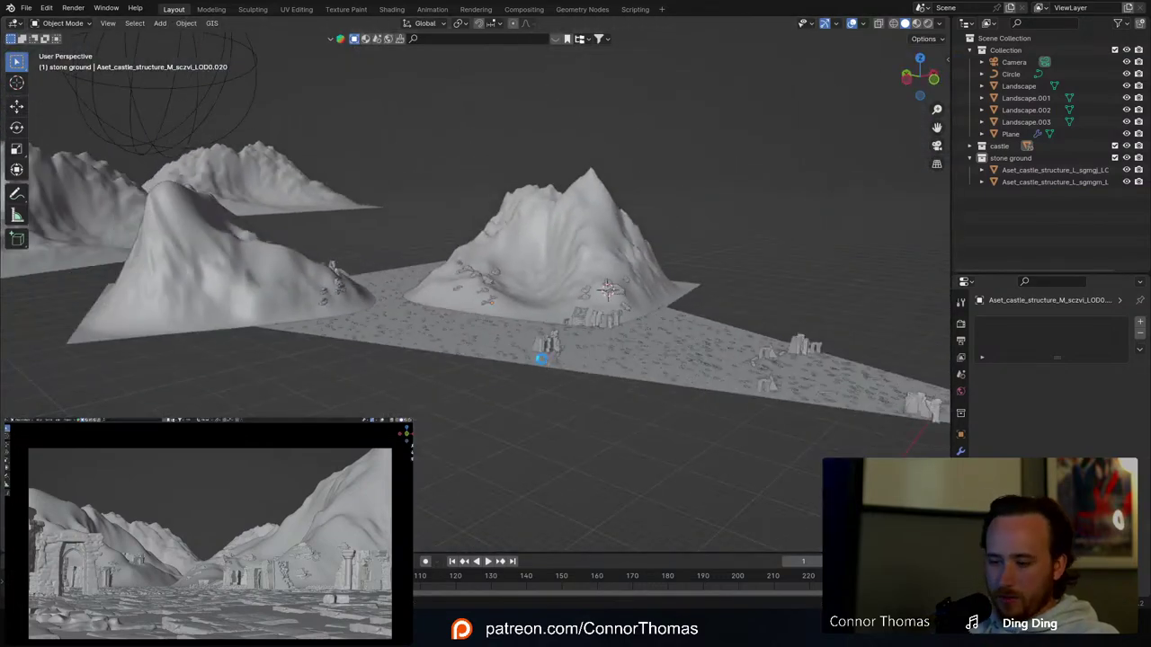
key("ctrl+s")
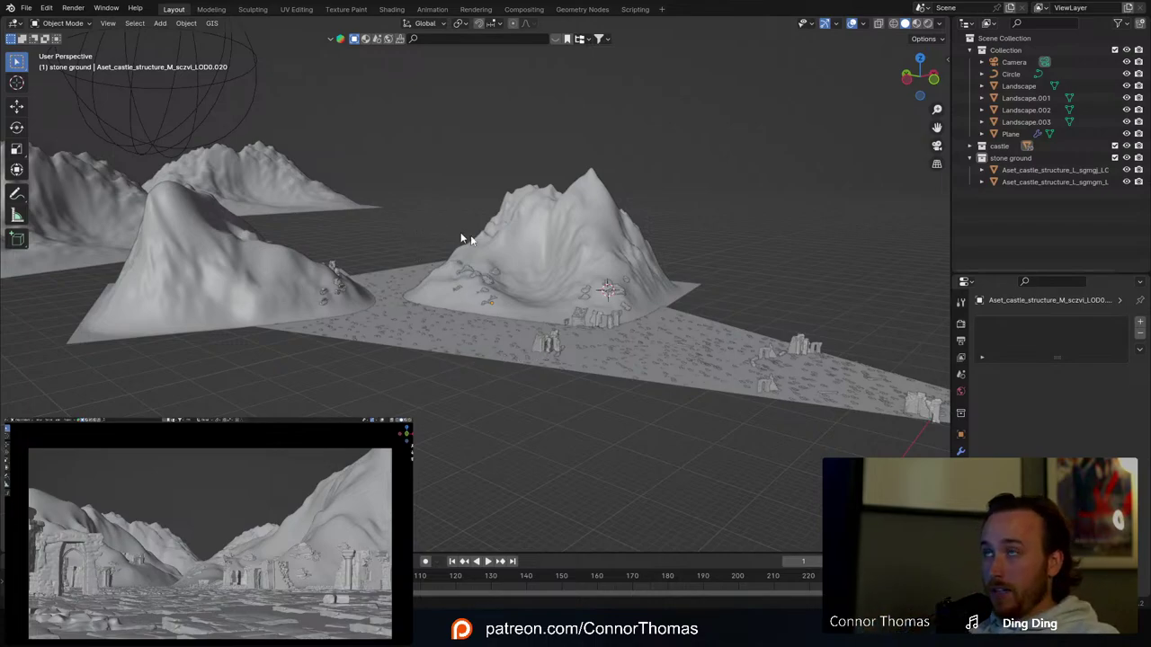
middle_click_drag(462, 238, 403, 228)
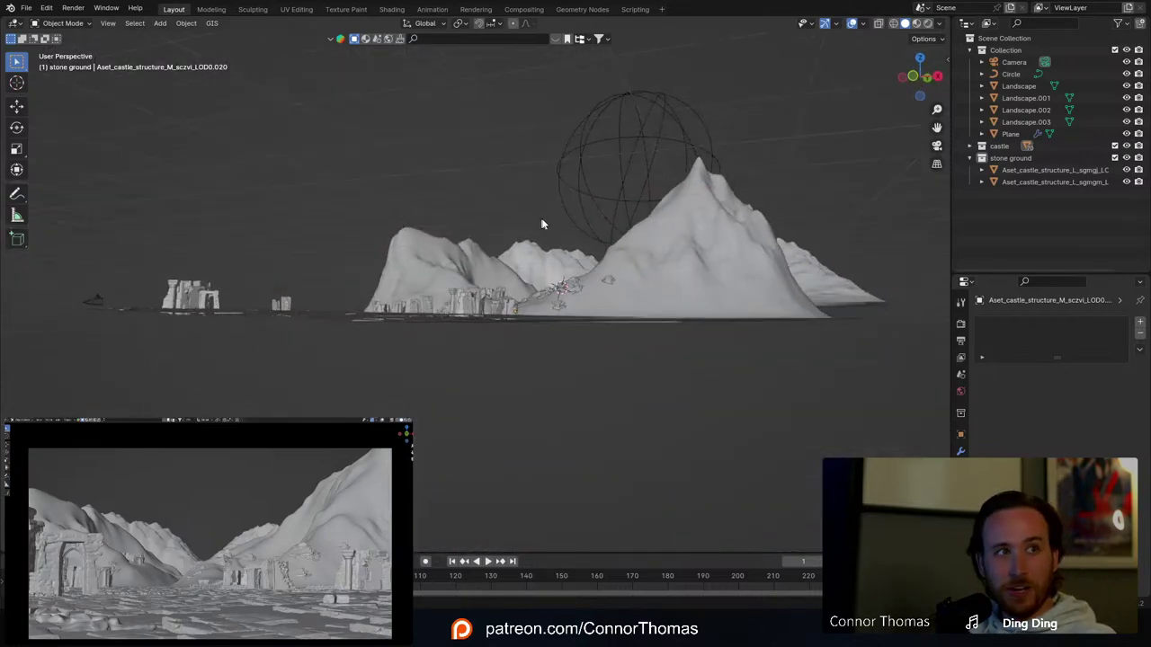
Step: Save the valley scene with the mountains, castle ruins and stone ground
middle_click_drag(542, 223, 630, 181)
key("ctrl+s")
middle_click_drag(650, 226, 669, 265)
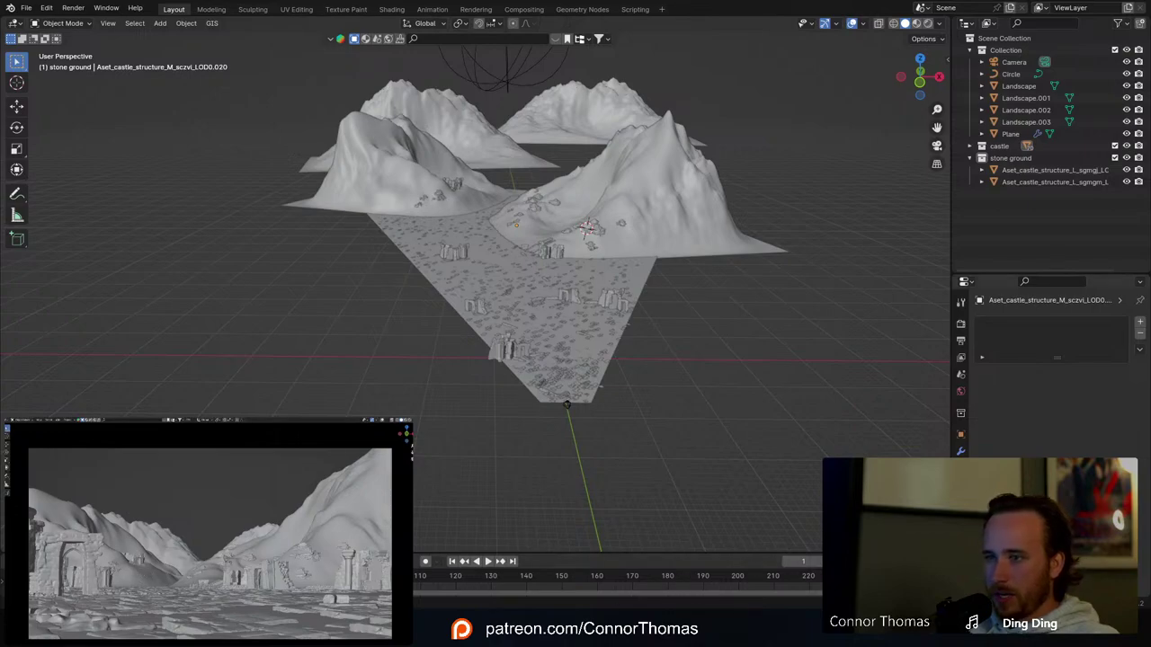
Step: Switch to Quixel Bridge and browse the Castle Ruins collection for another 3D asset to add to the scene
key("alt+Tab")
scroll(450, 339, "down", 6)
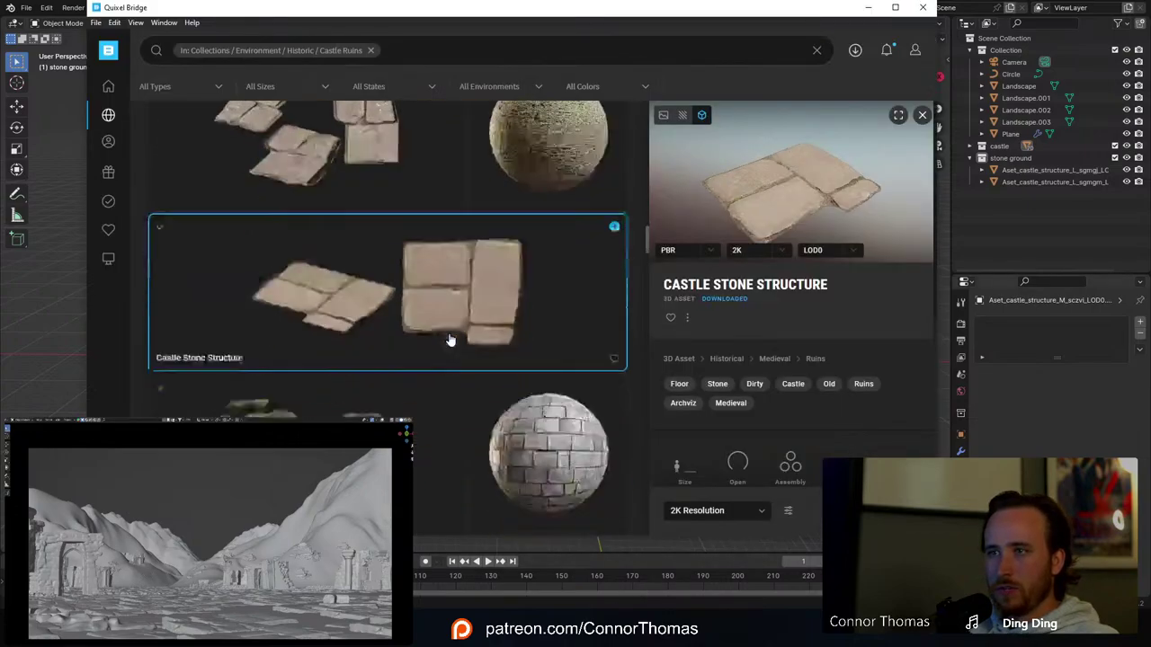
scroll(445, 342, "up", 2)
scroll(372, 339, "up", 5)
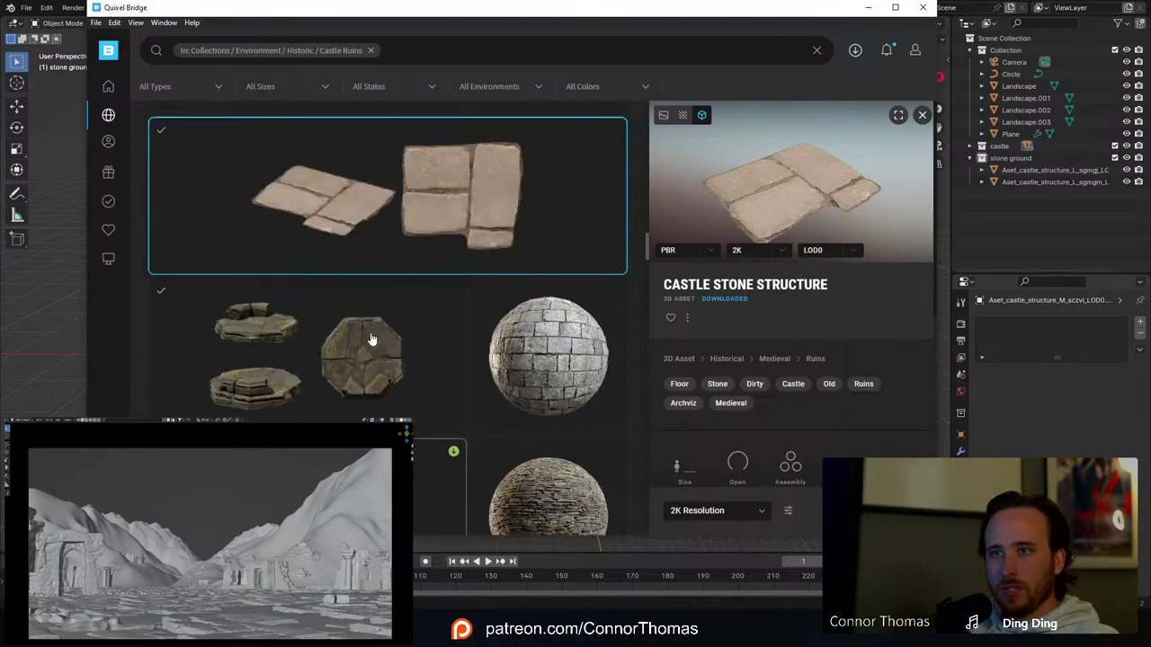
scroll(375, 341, "down", 5)
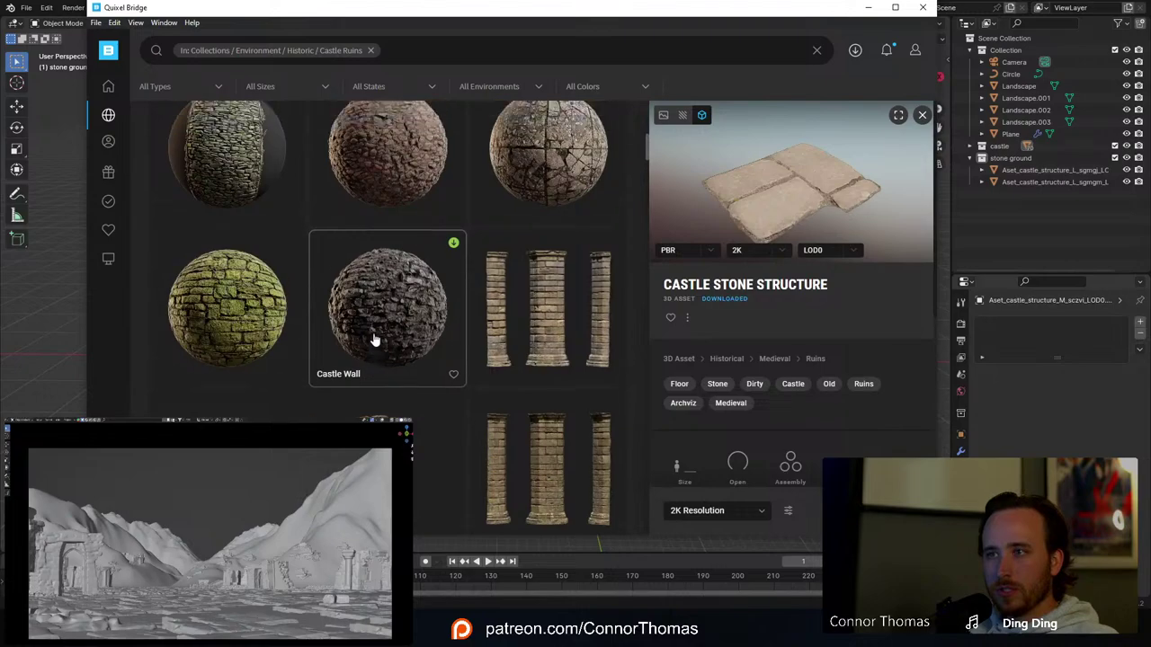
scroll(375, 340, "up", 5)
scroll(373, 347, "down", 8)
scroll(372, 351, "down", 8)
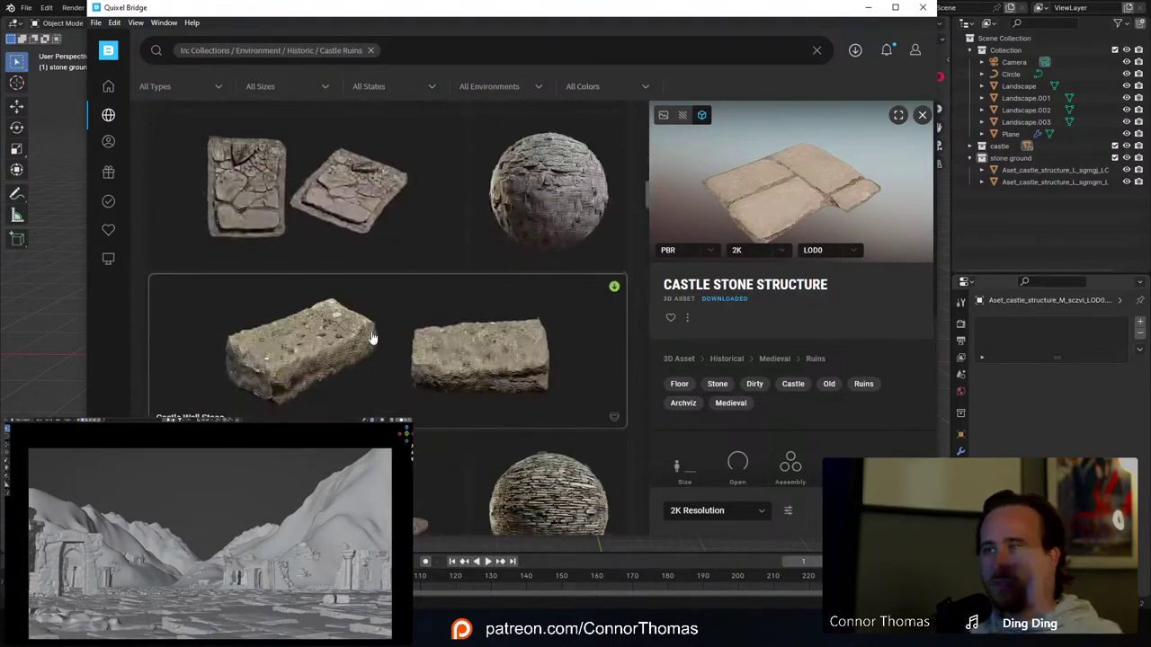
scroll(372, 354, "up", 1)
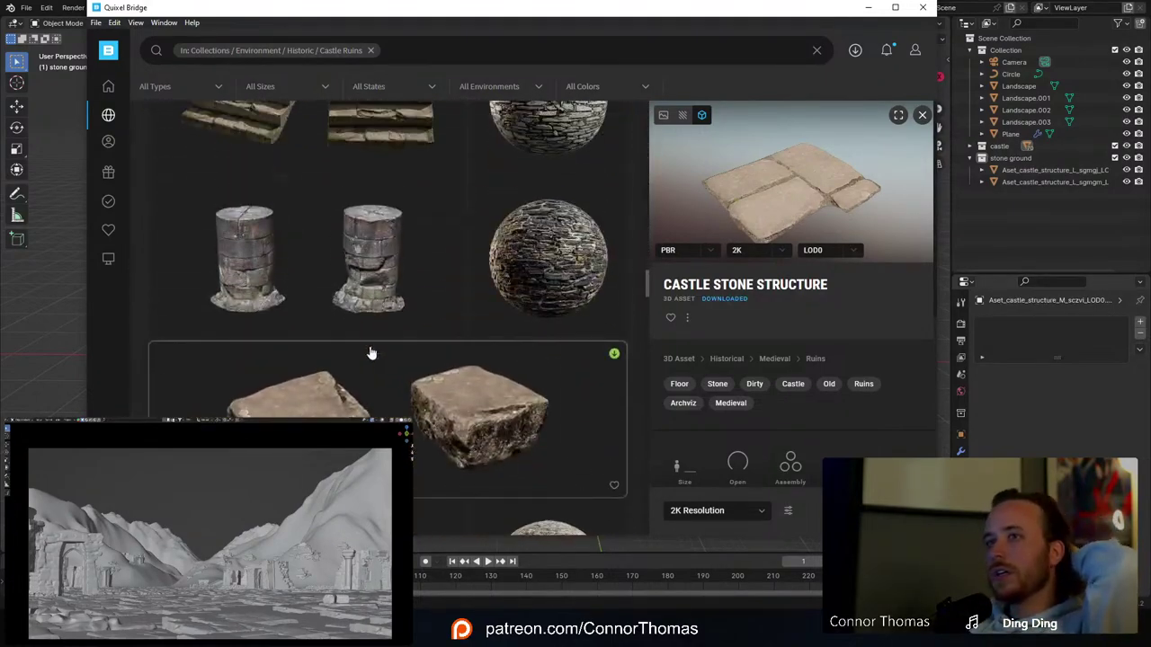
scroll(359, 315, "down", 10)
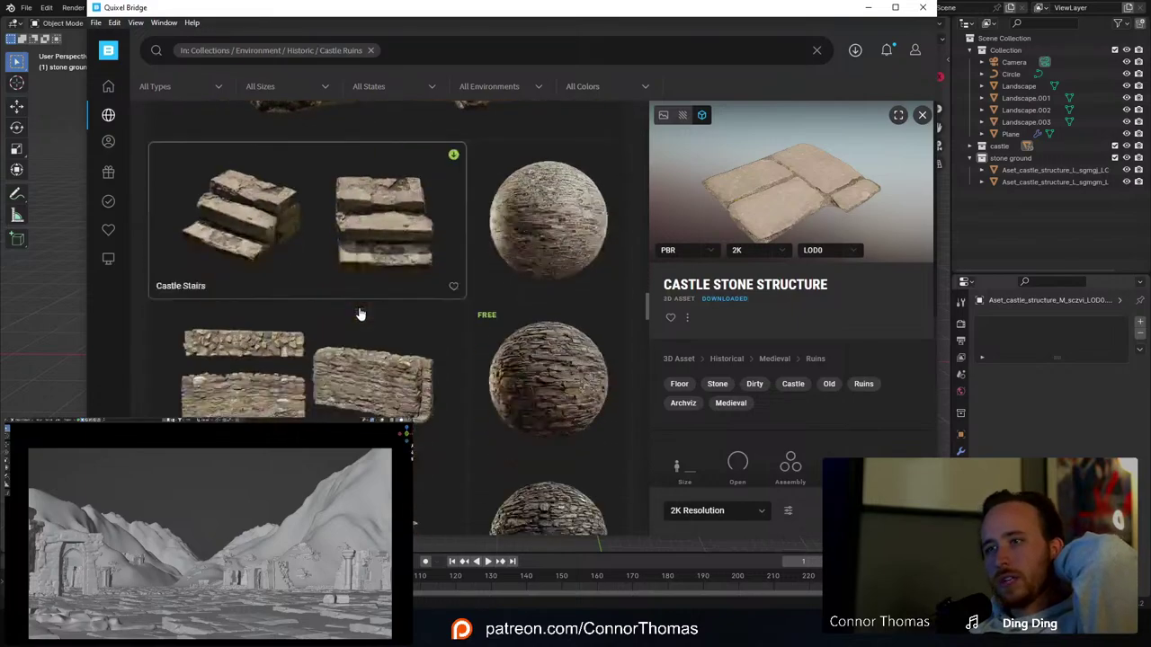
scroll(360, 319, "down", 10)
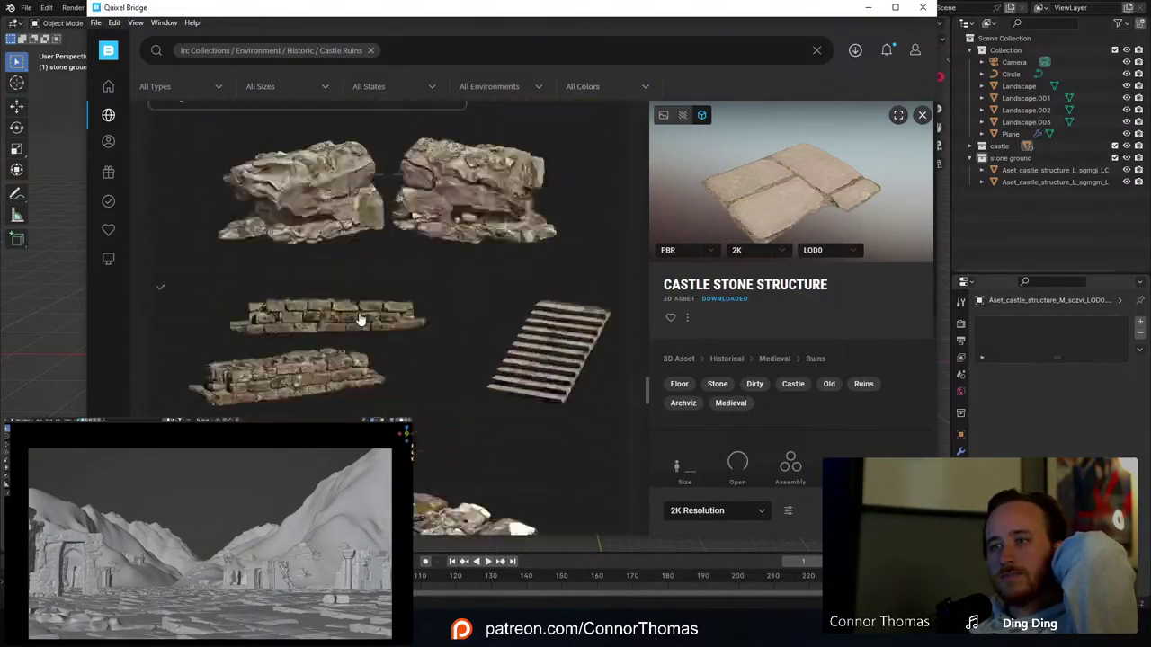
scroll(360, 319, "down", 2)
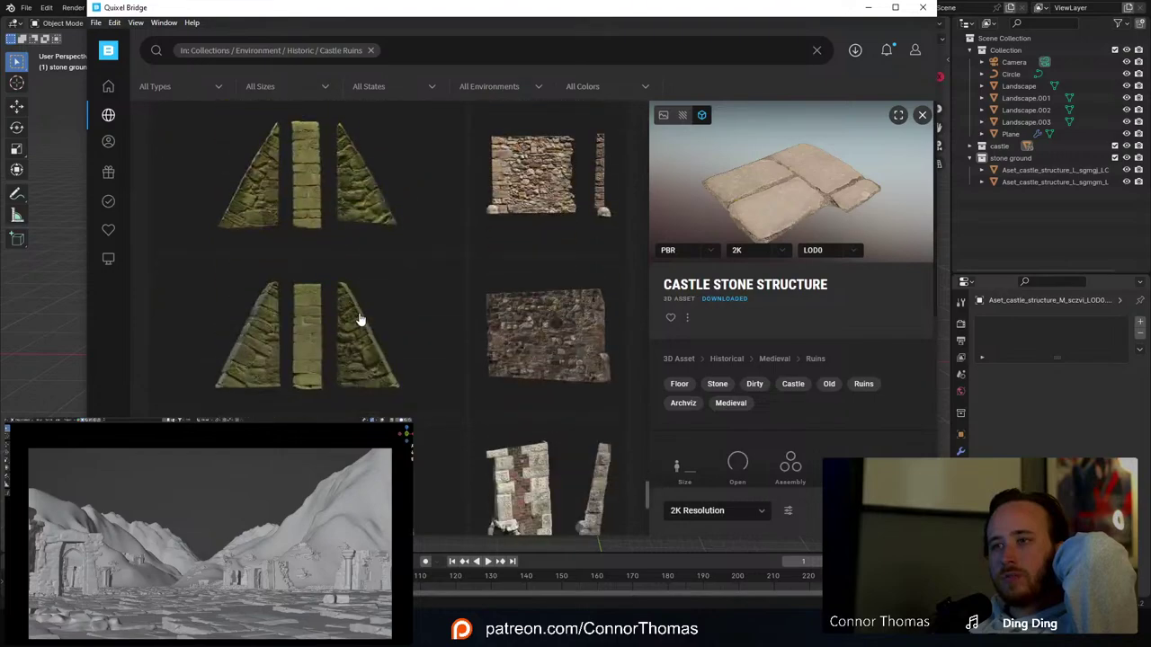
scroll(359, 319, "up", 2)
scroll(359, 320, "down", 2)
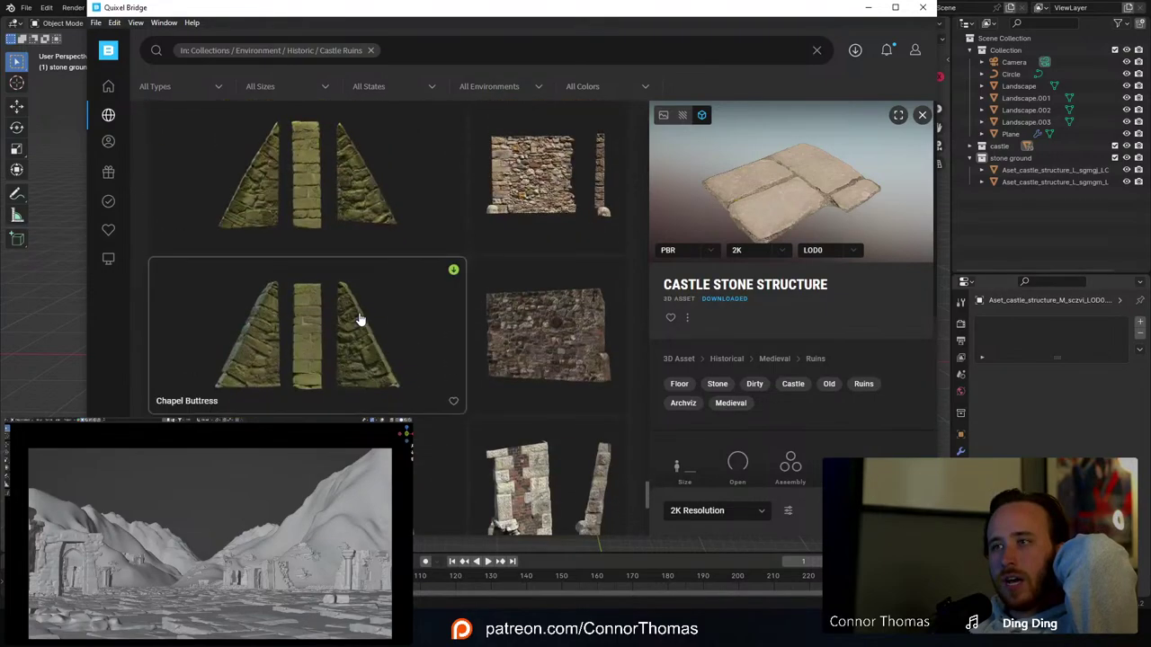
scroll(359, 319, "down", 3)
scroll(360, 317, "up", 4)
scroll(358, 316, "down", 8)
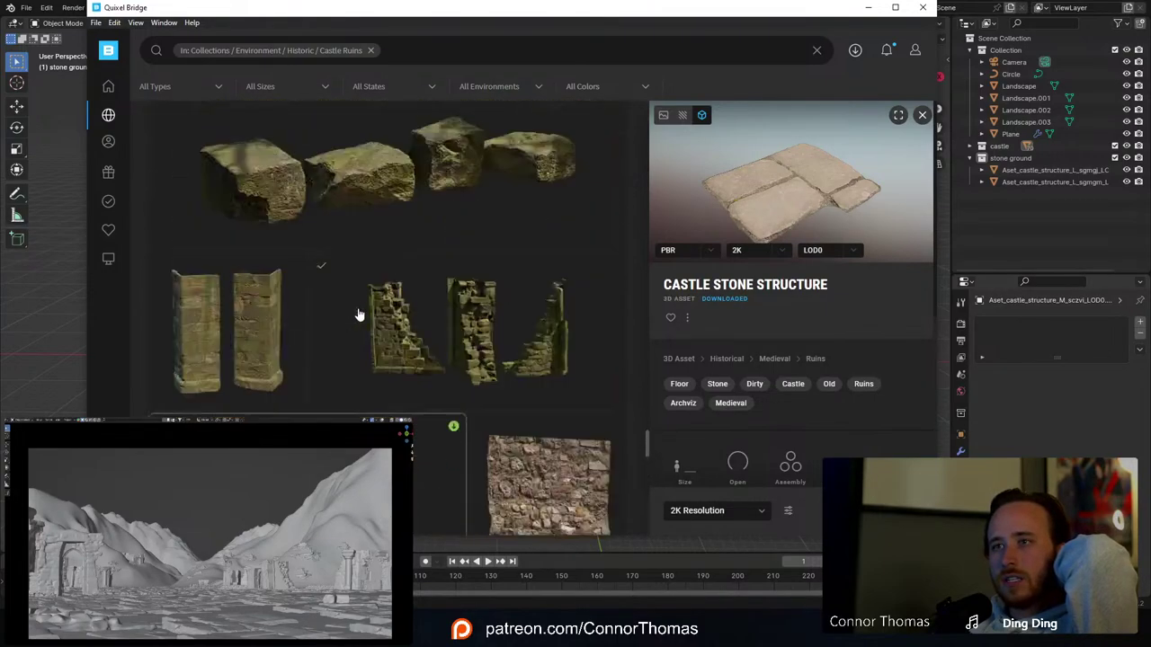
scroll(355, 319, "down", 8)
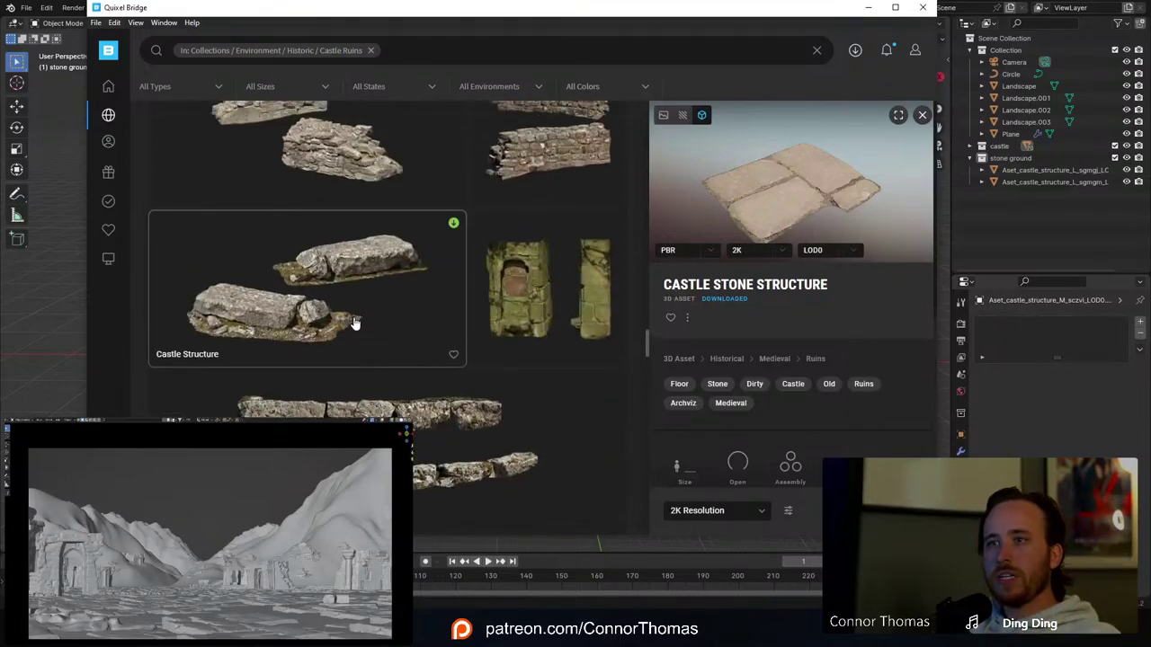
scroll(356, 325, "down", 5)
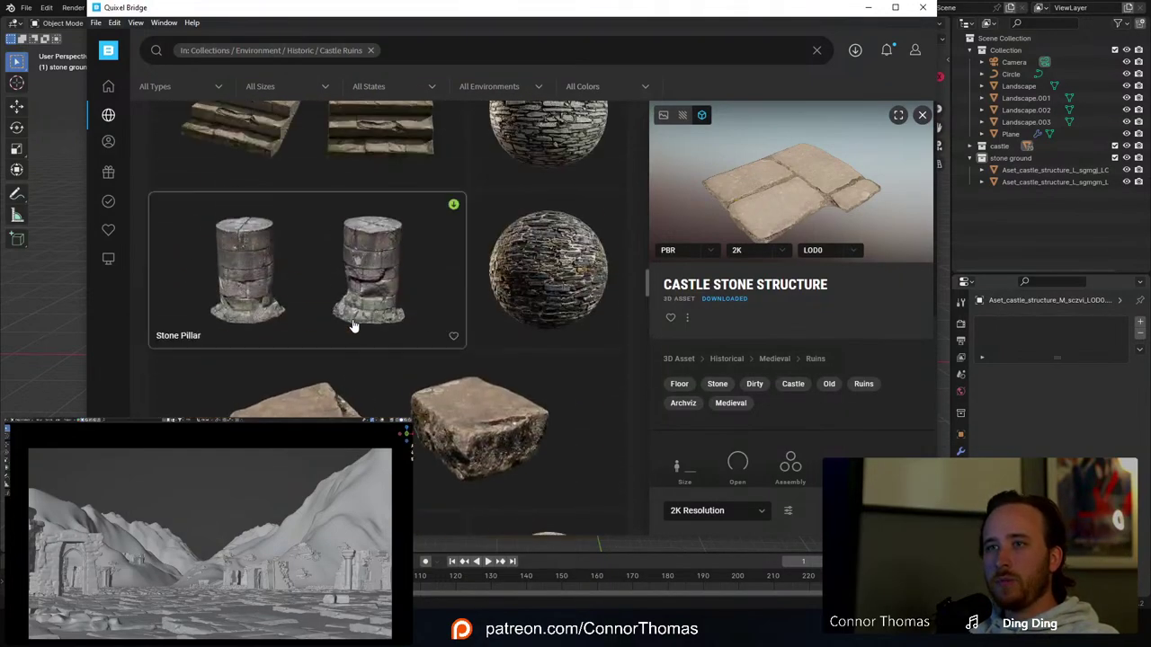
Step: Download the Stone Pillar 3D asset from the Castle Ruins collection and export it to Blender
scroll(351, 326, "up", 2)
left_click(350, 359)
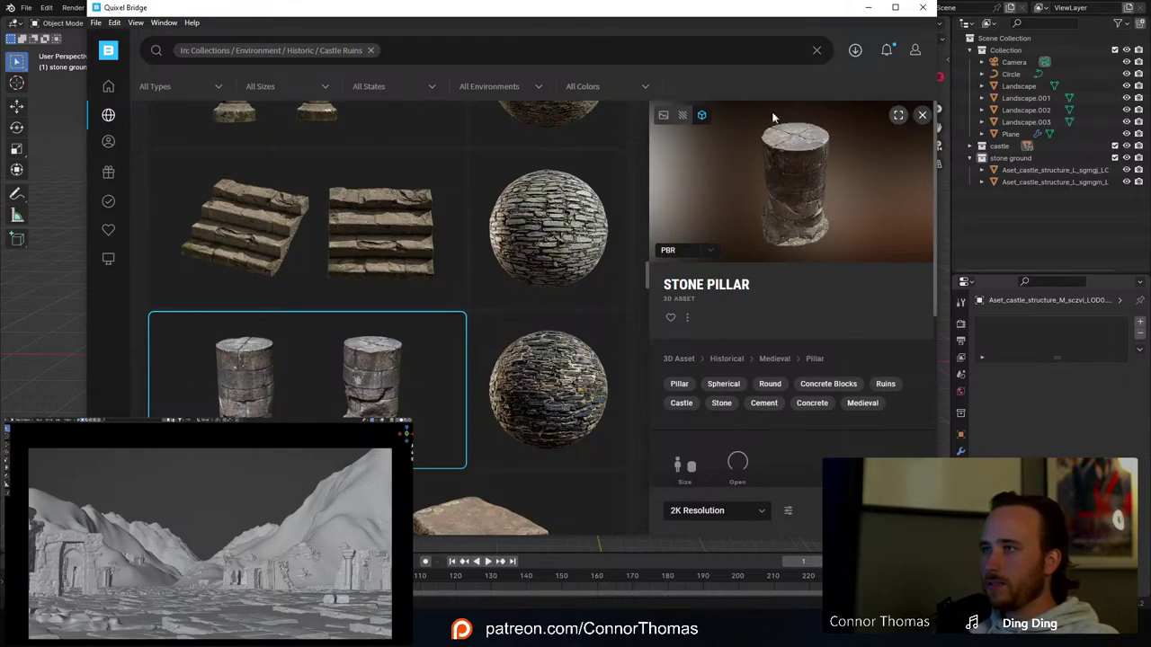
left_click_drag(782, 200, 801, 162)
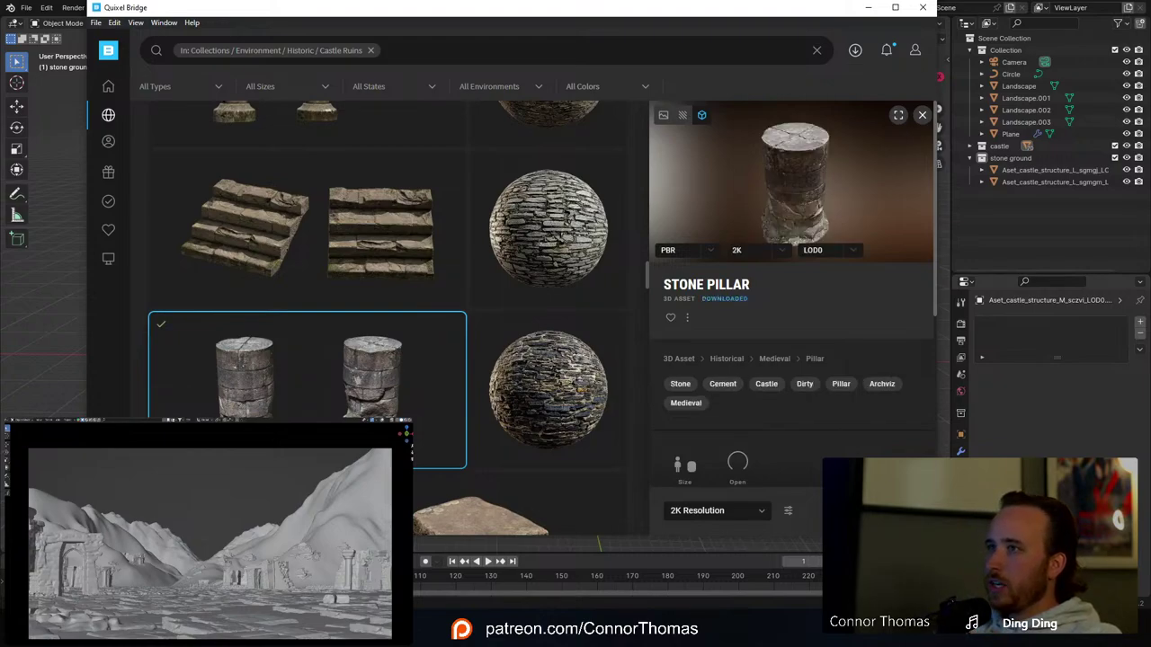
left_click(876, 511)
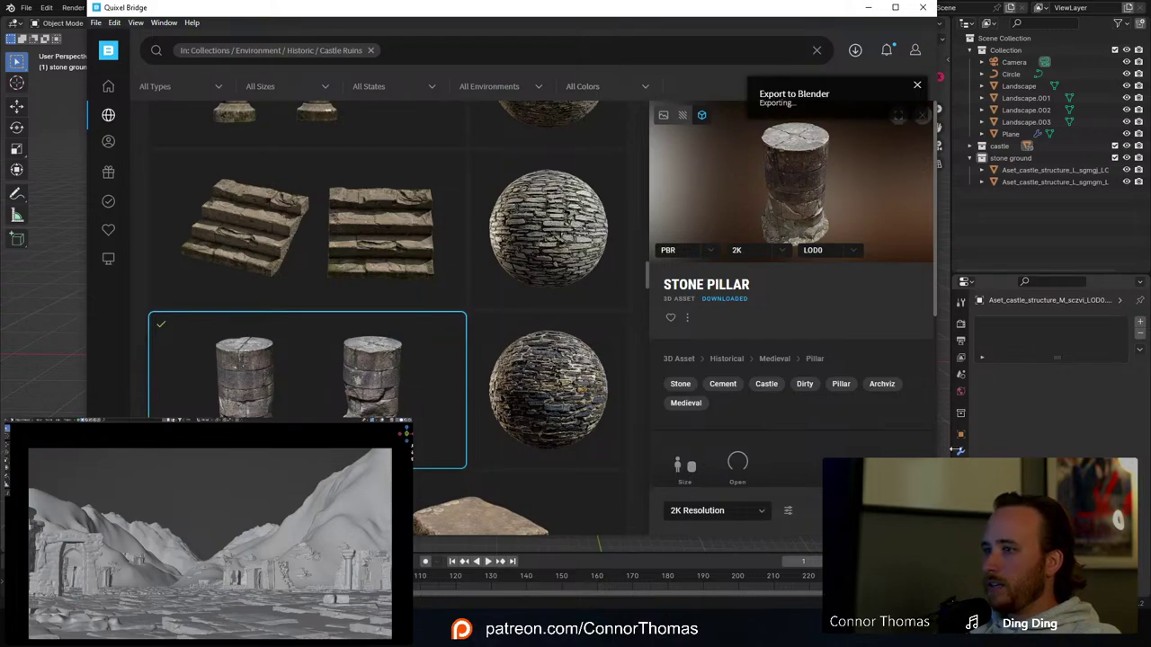
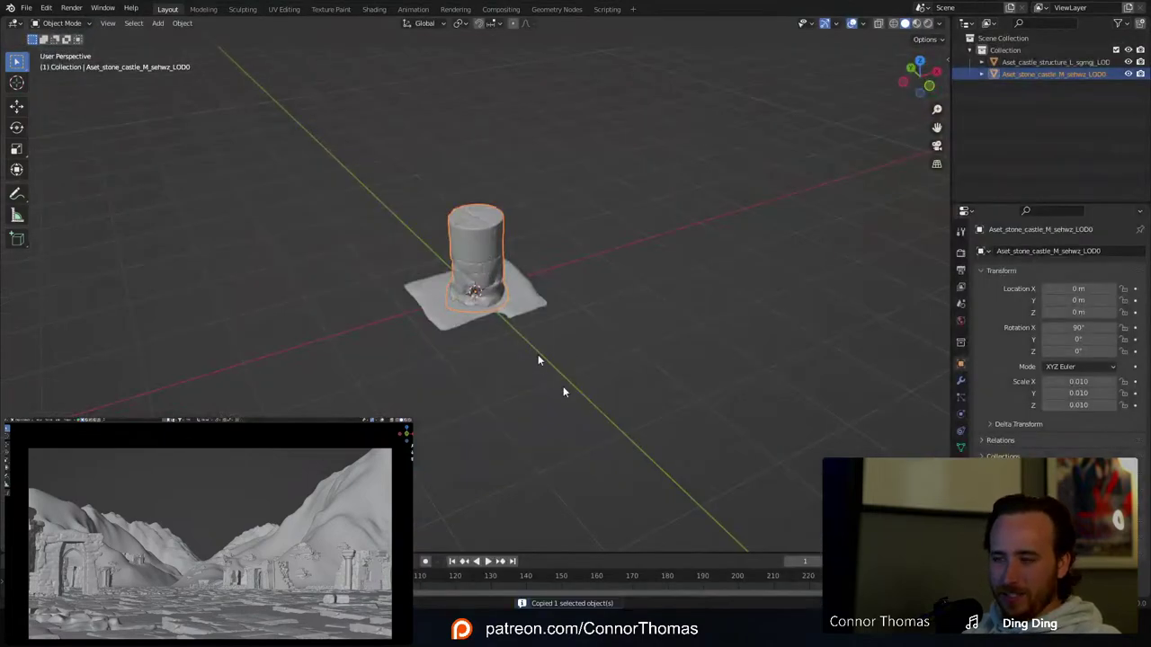
Step: Switch to the valley scene in Blender and paste the copied stone pillar into the castle collection
left_click(626, 569)
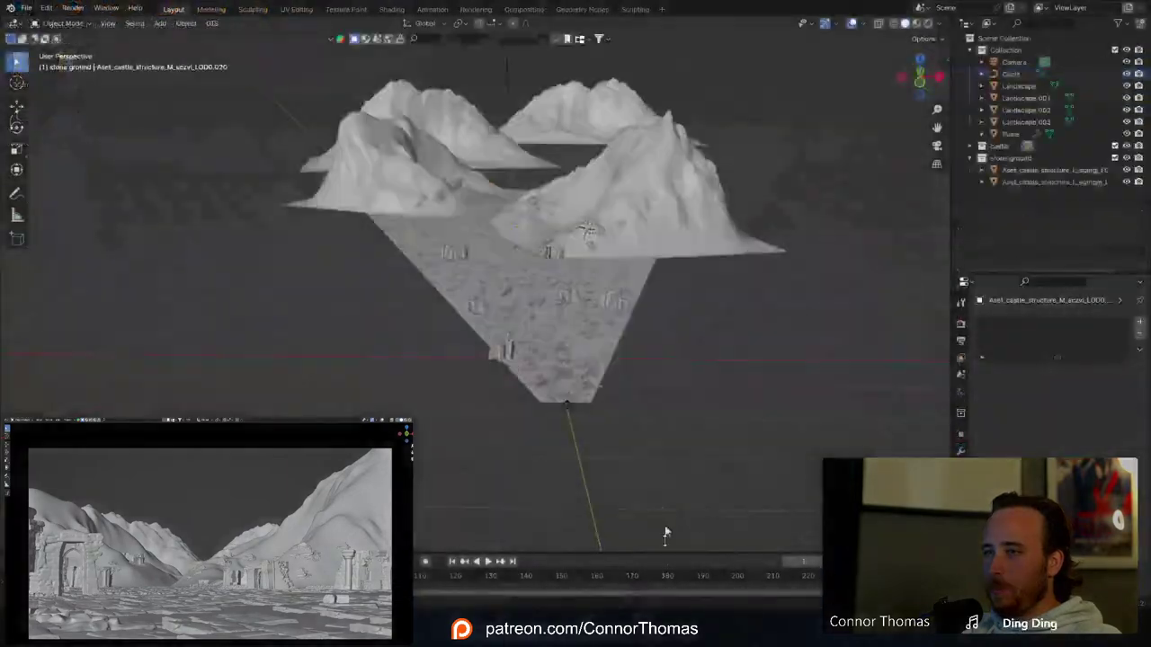
key("ctrl+v")
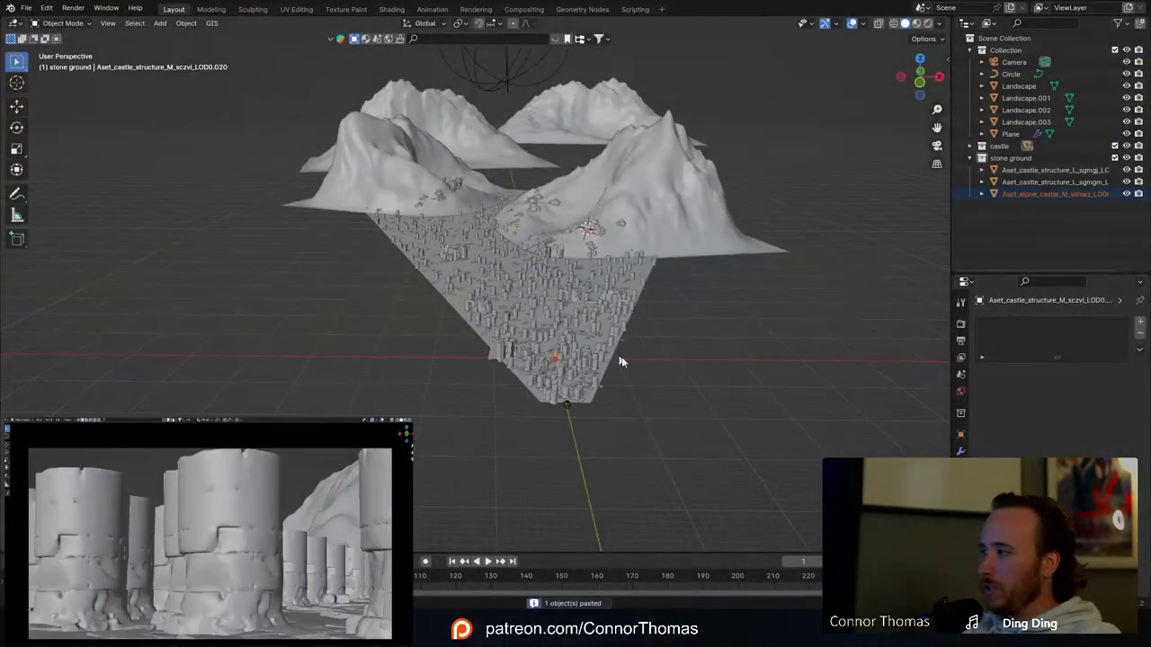
key("Delete")
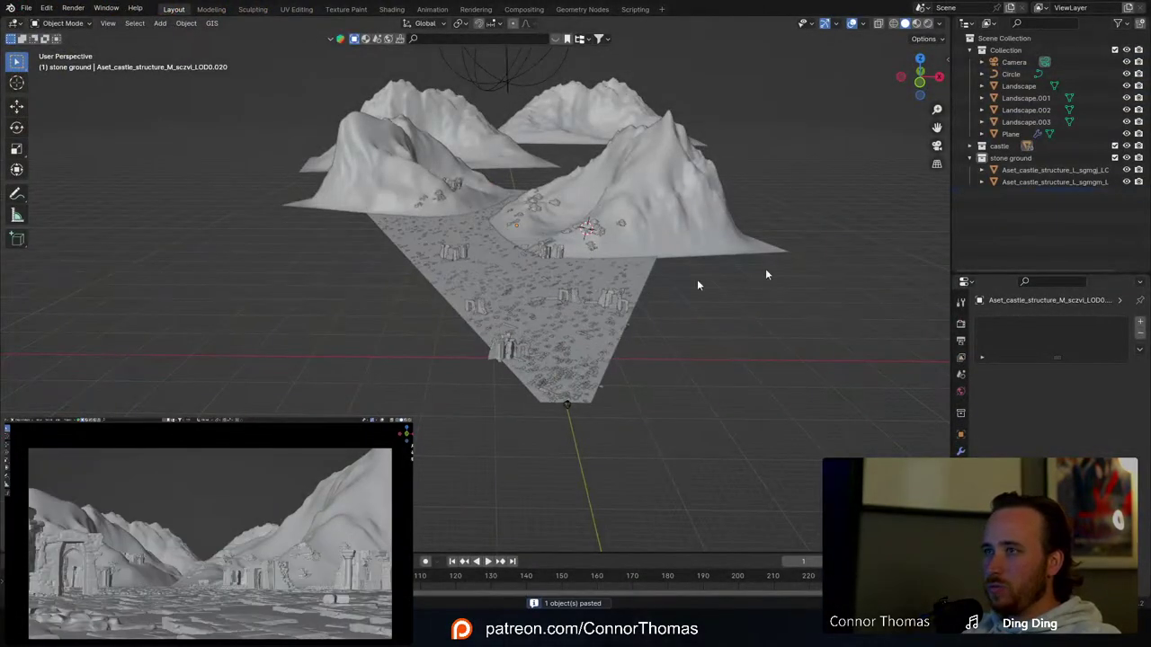
left_click(997, 146)
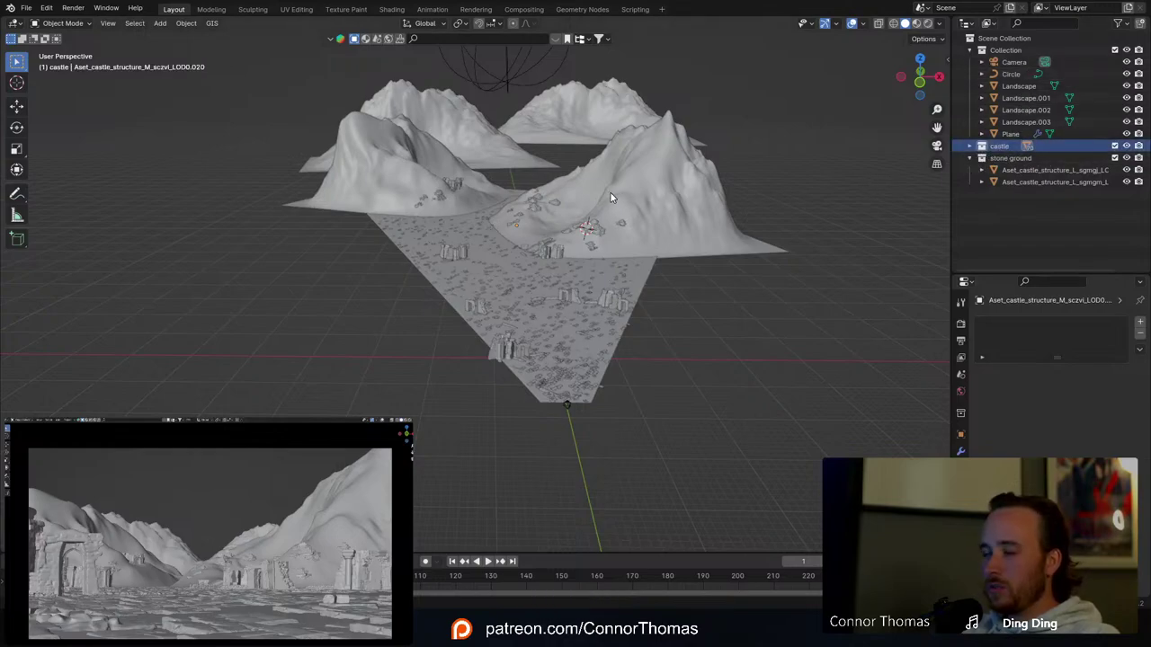
key("ctrl+v")
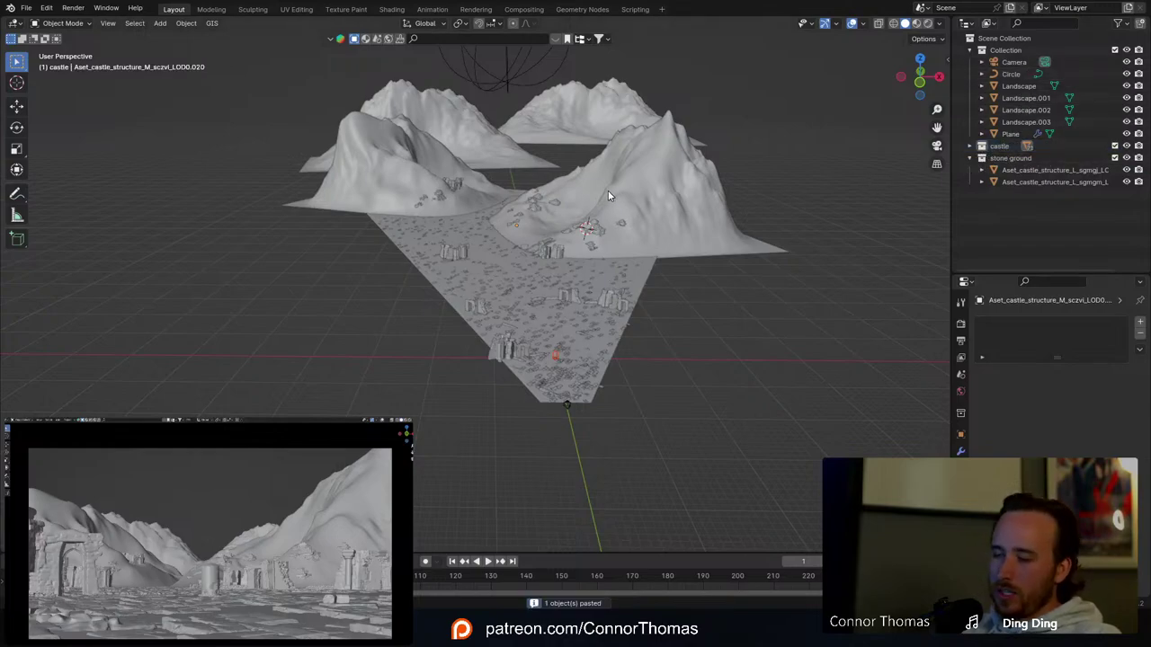
Step: Move the pasted stone pillar about 10 m across the ground in top view, mainly along positive Y
left_click(555, 356)
key("KP_7")
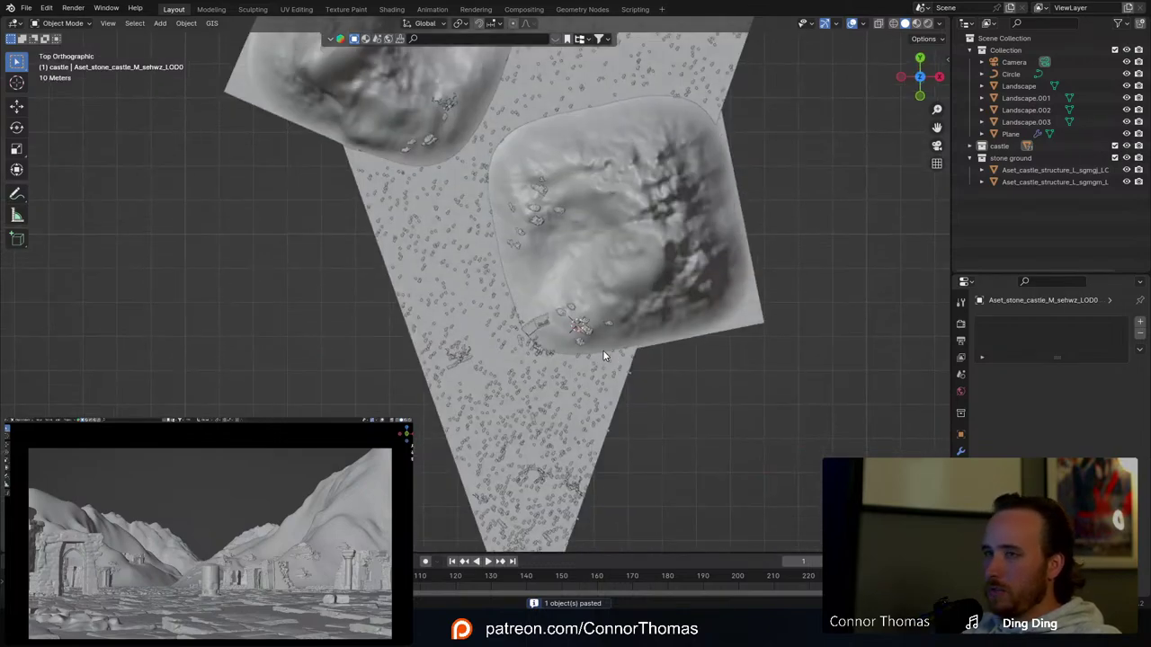
key("g")
left_click(576, 351)
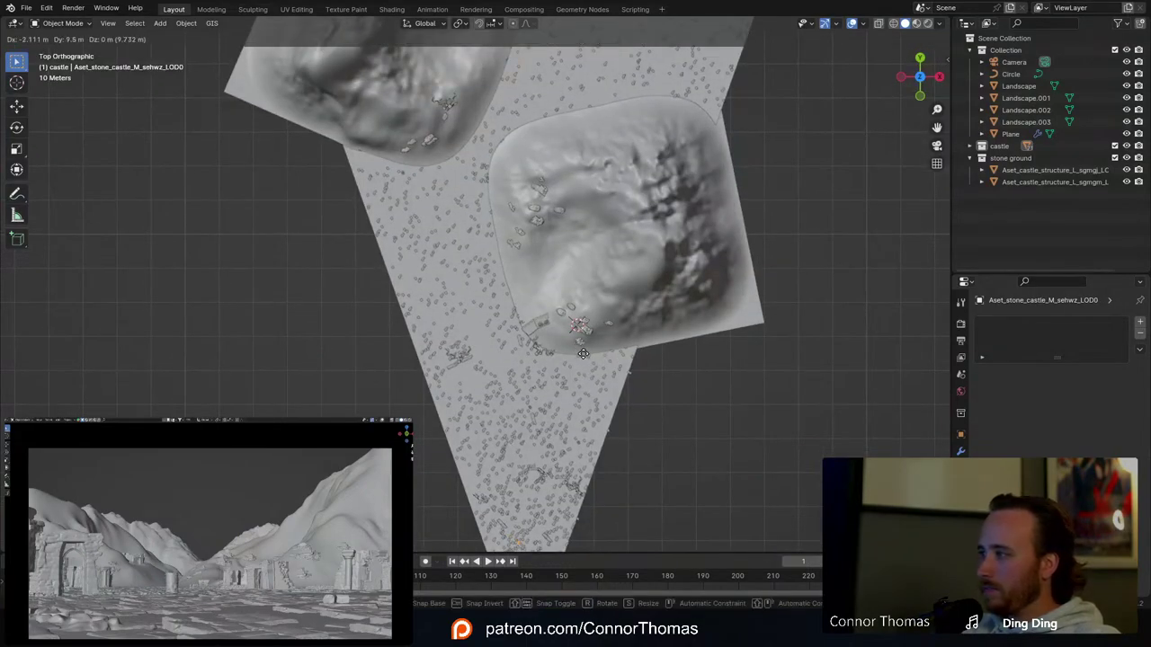
Step: Duplicate the stone pillar in top view and place the copy farther back on the ground, between the wall pieces and the ruins
key("KP_Decimal")
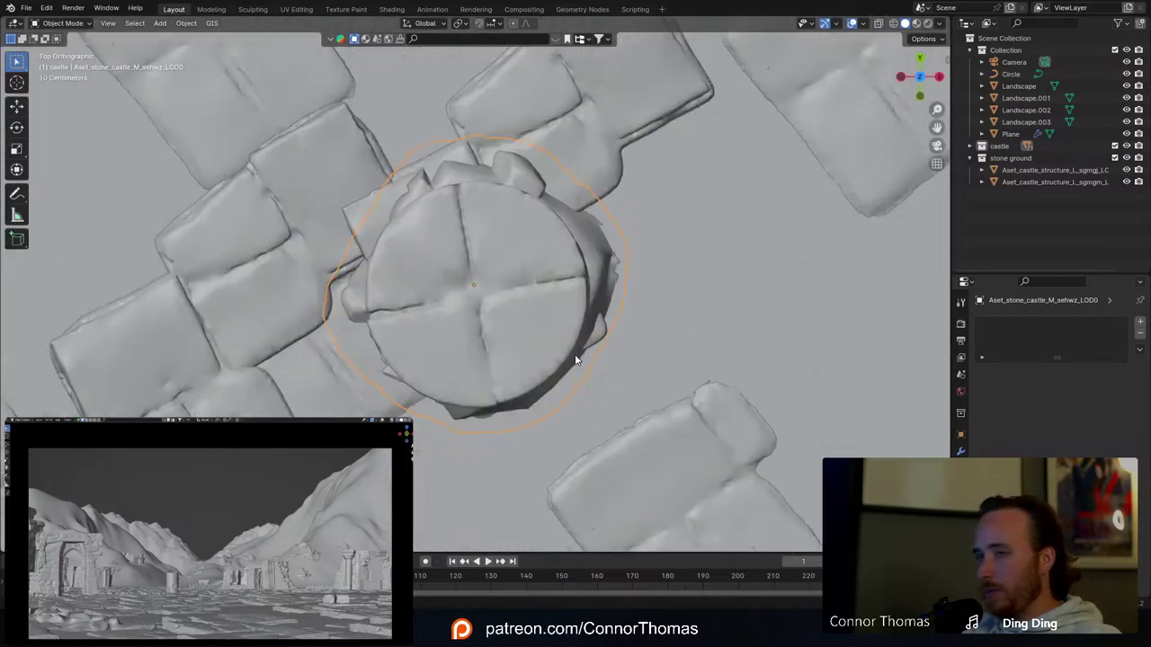
middle_click_drag(545, 381, 538, 219)
key("a")
key("a")
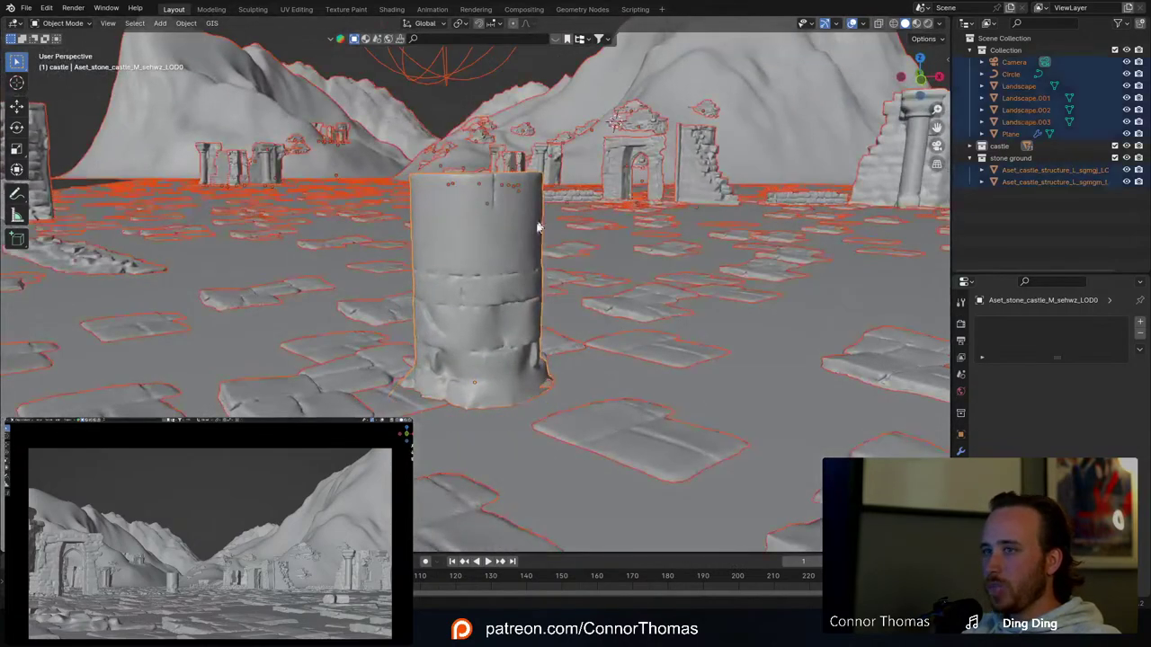
left_click(501, 286)
key("KP_Decimal")
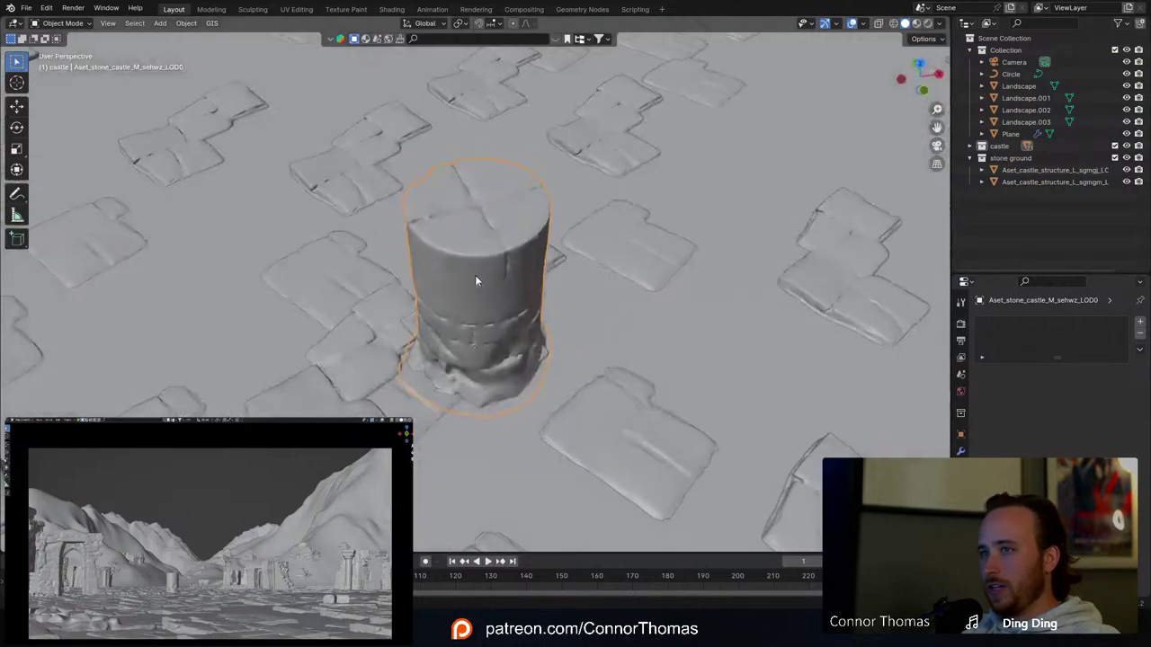
key("KP_7")
scroll(462, 293, "down", 6)
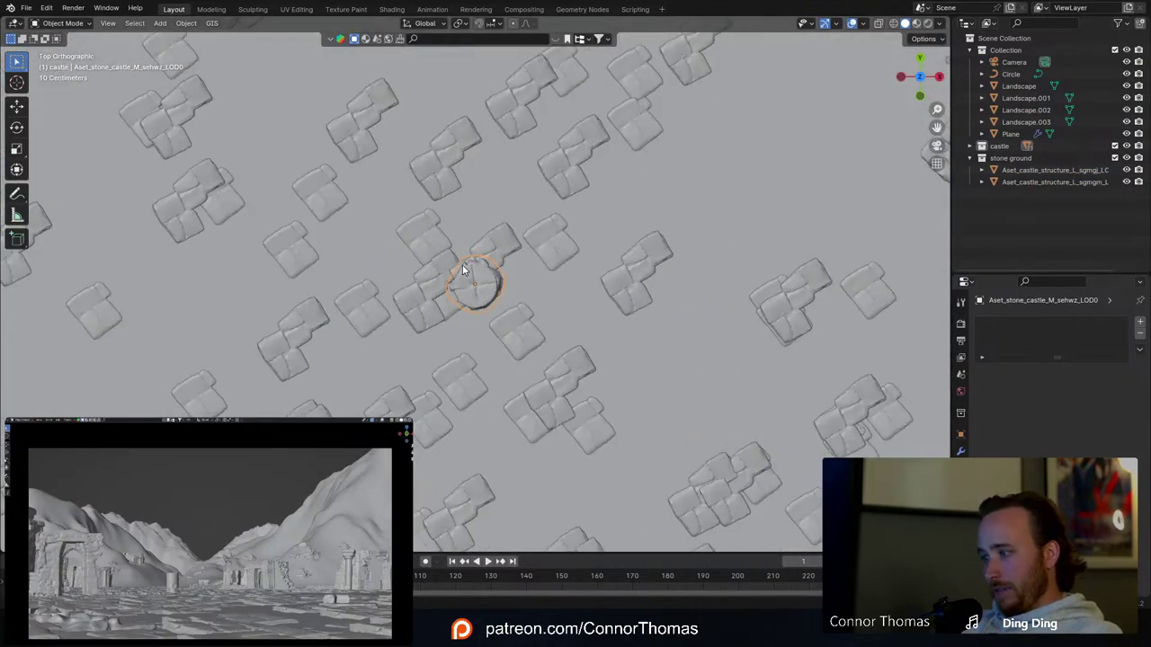
middle_click_drag(462, 264, 562, 405, "shift")
scroll(560, 393, "down", 2)
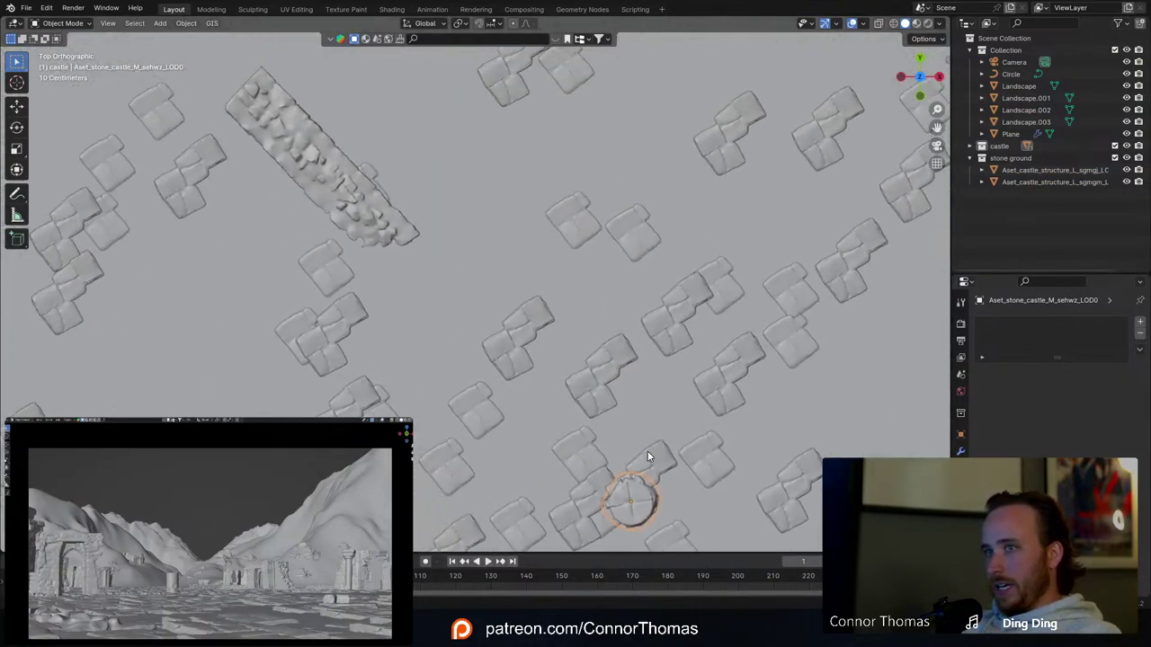
scroll(647, 453, "down", 4)
key("shift+d")
left_click(565, 188)
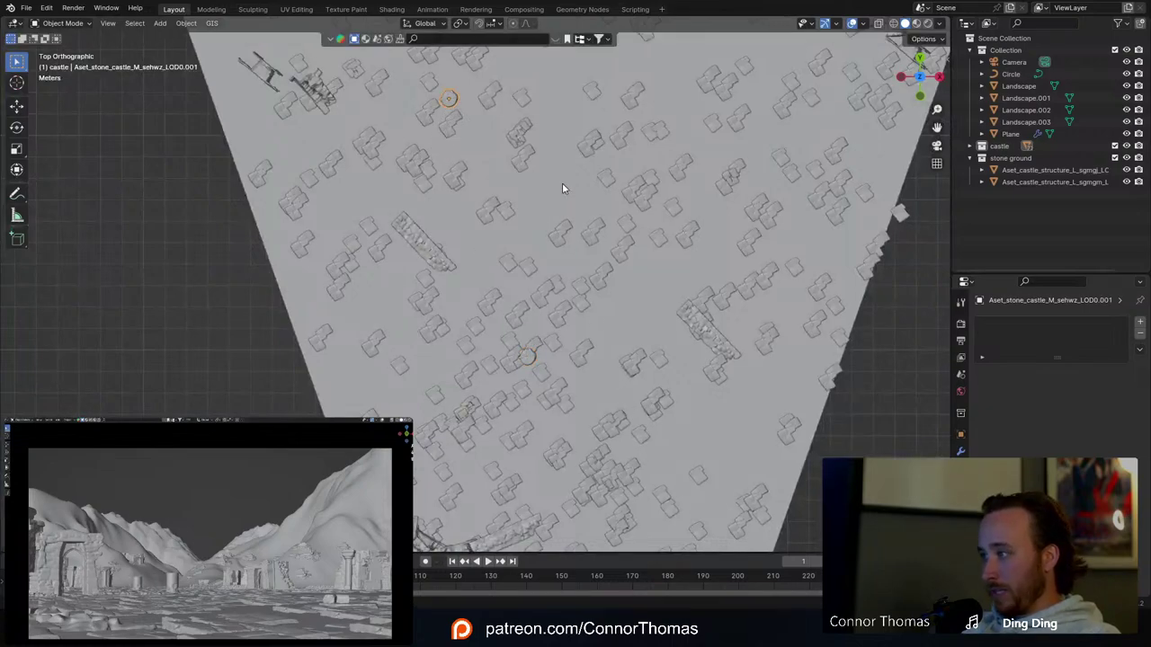
Step: Scale the duplicated pillar along Z to about 1.7 times its height
key("s")
key("z")
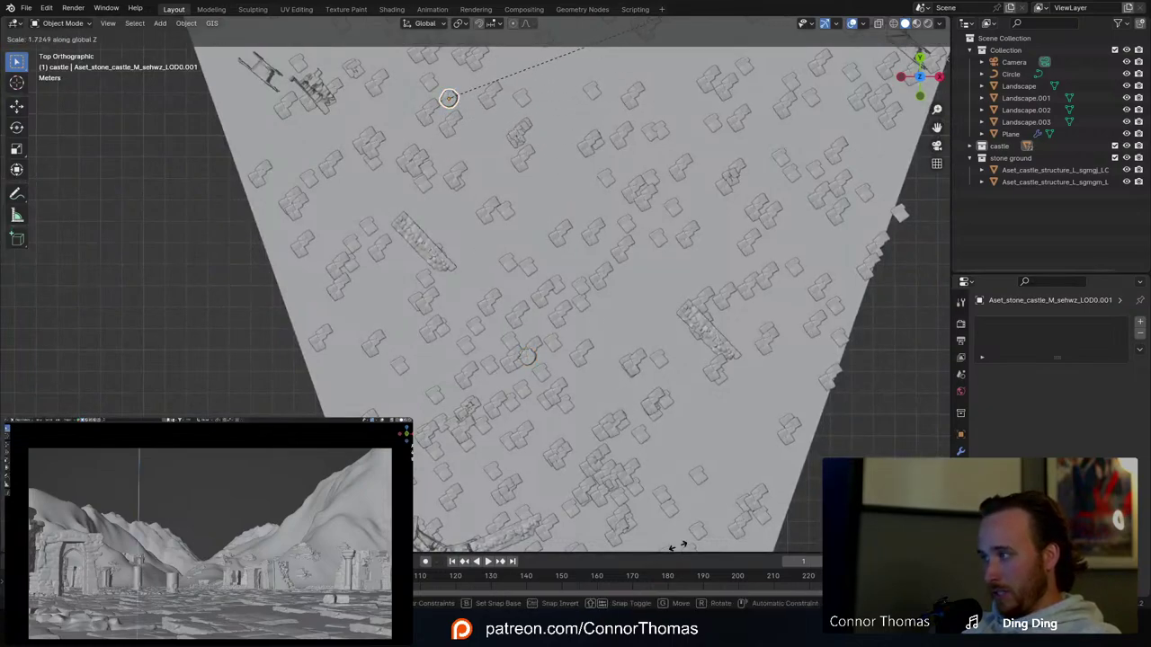
left_click(676, 547)
Step: Raise a linked patch of faces on the duplicated pillar's top edge about 0.19 m along Z with smooth proportional editing
key("KP_Decimal")
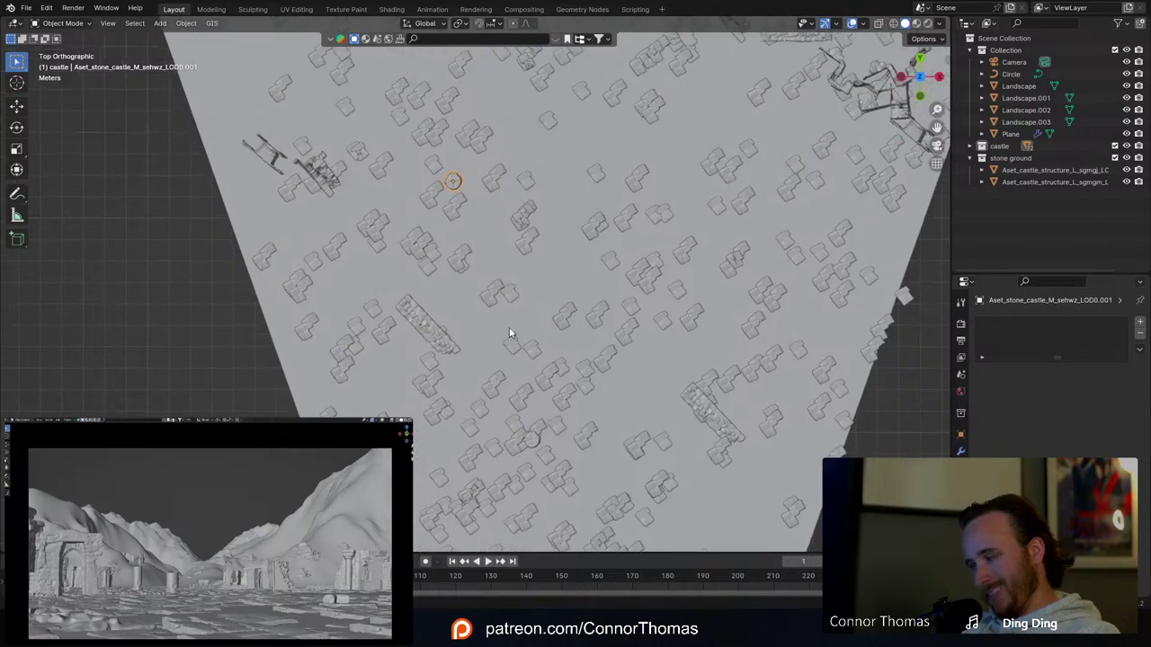
middle_click_drag(436, 286, 419, 159)
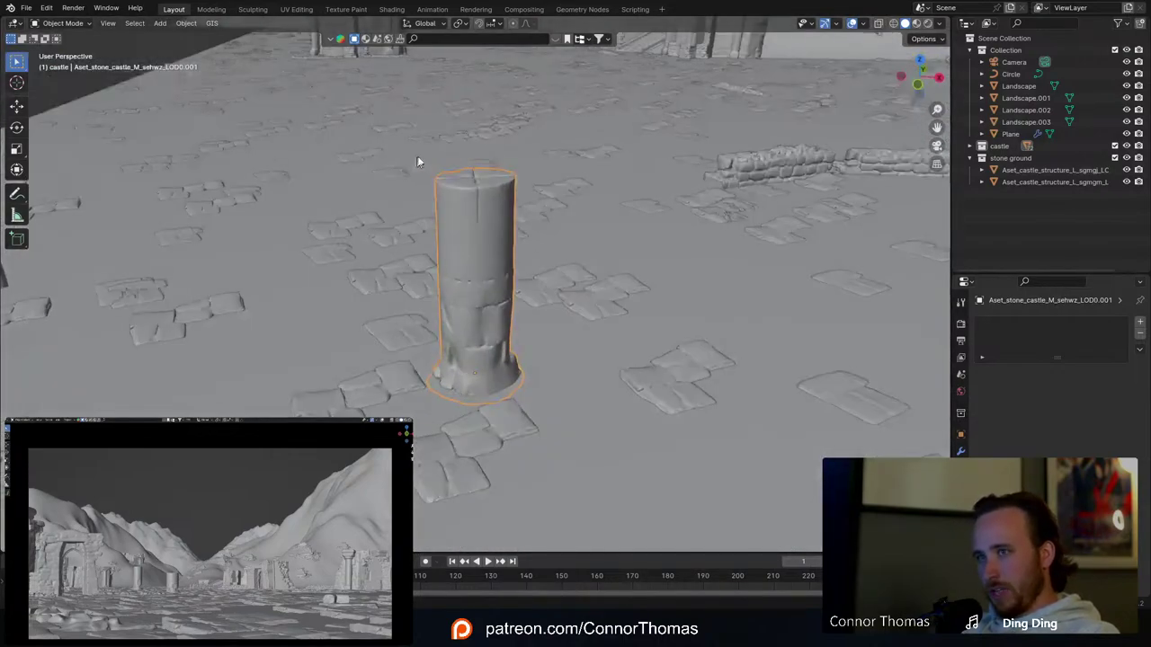
scroll(467, 155, "up", 2)
key("Tab")
middle_click_drag(521, 121, 505, 206, "shift")
key("alt+a")
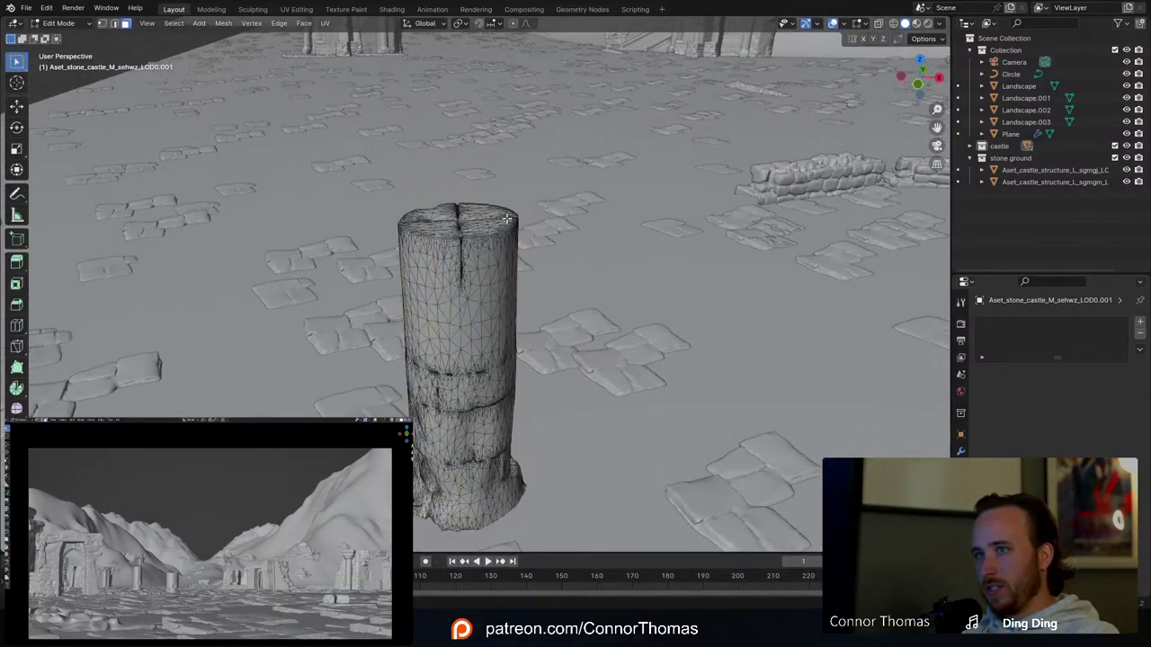
key("l")
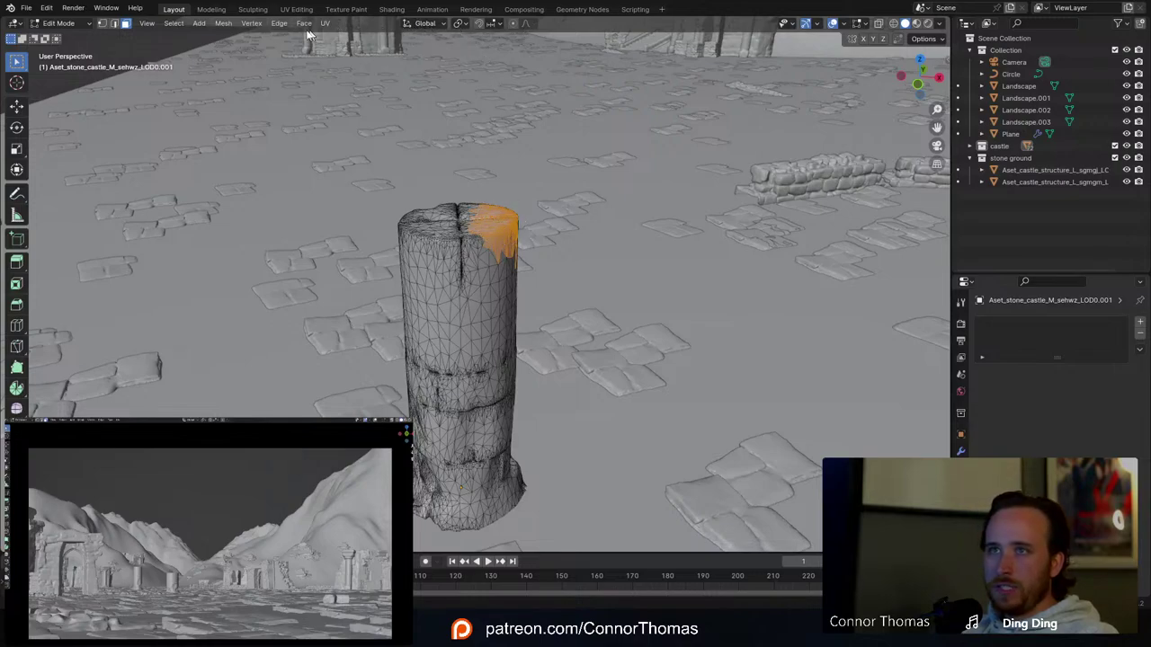
left_click(514, 22)
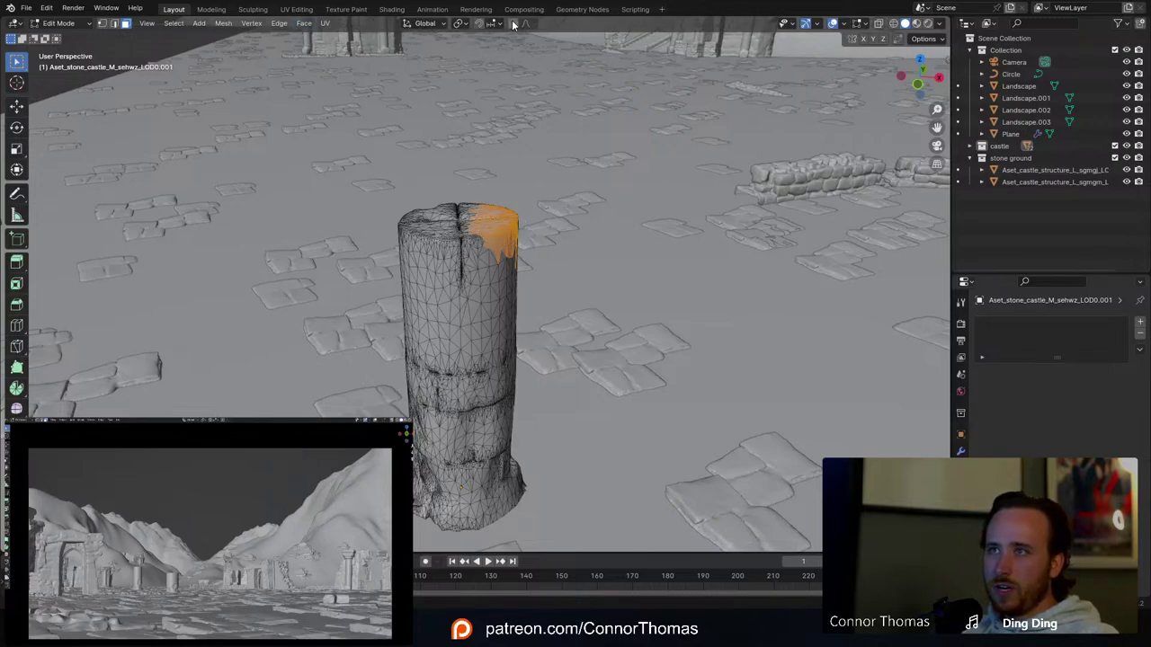
key("g")
key("z")
scroll(514, 120, "up", 9)
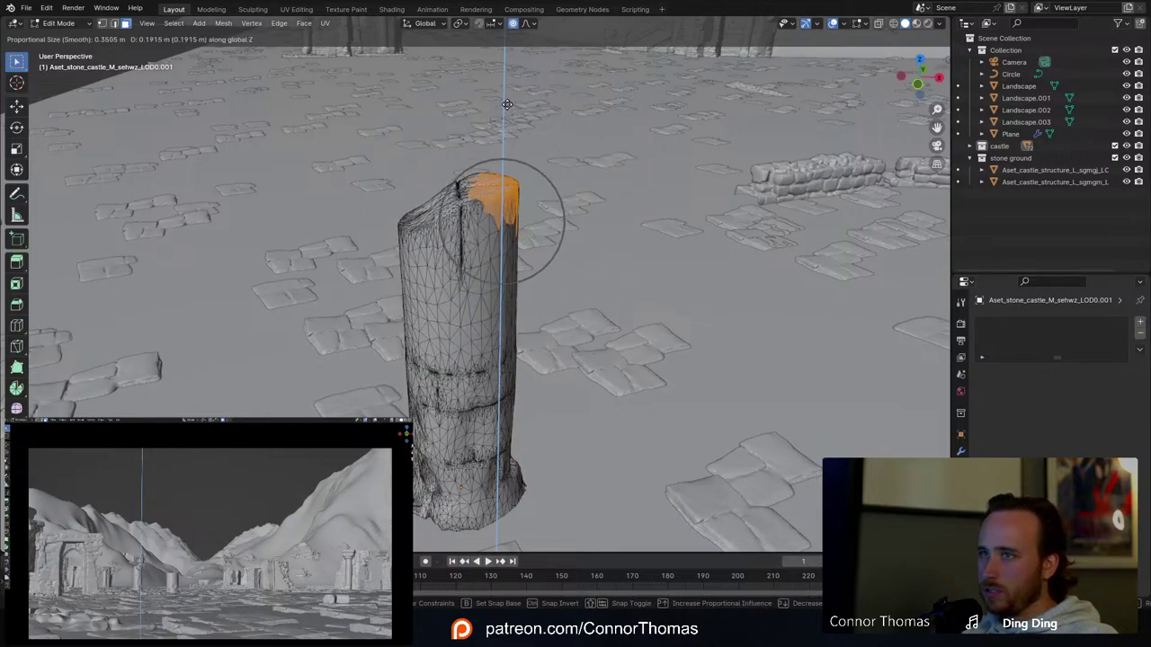
left_click(507, 104)
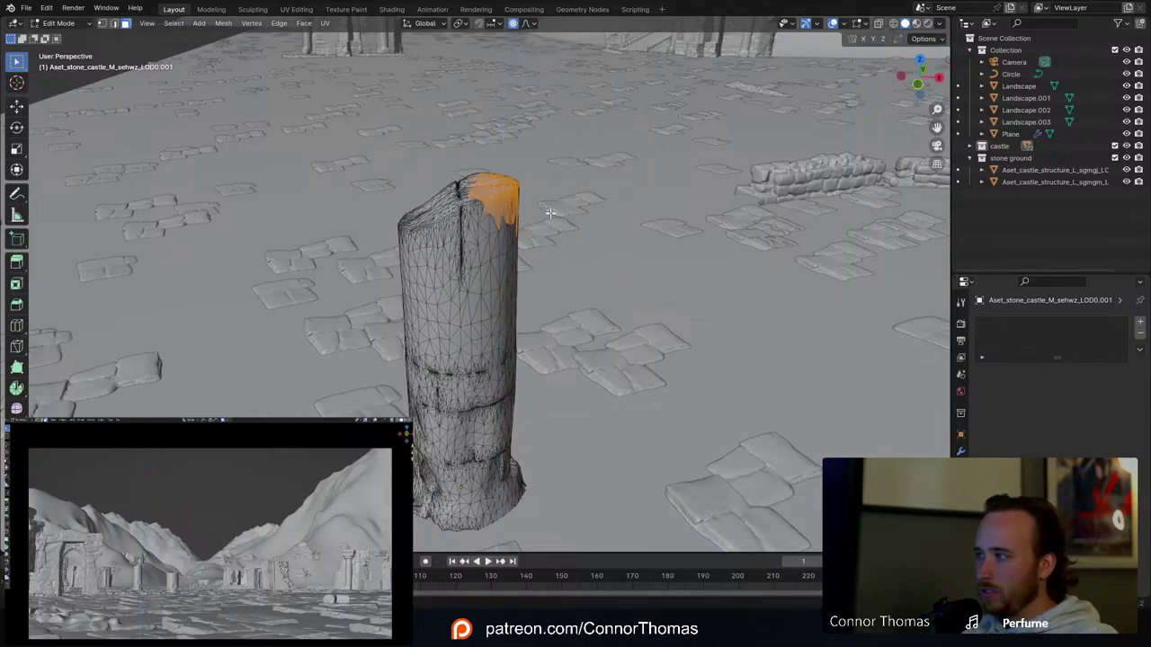
key("Tab")
key("alt+a")
Step: Shift the reshaped pillar slightly along positive X and save the file
middle_click_drag(481, 290, 462, 246)
key("g")
key("x")
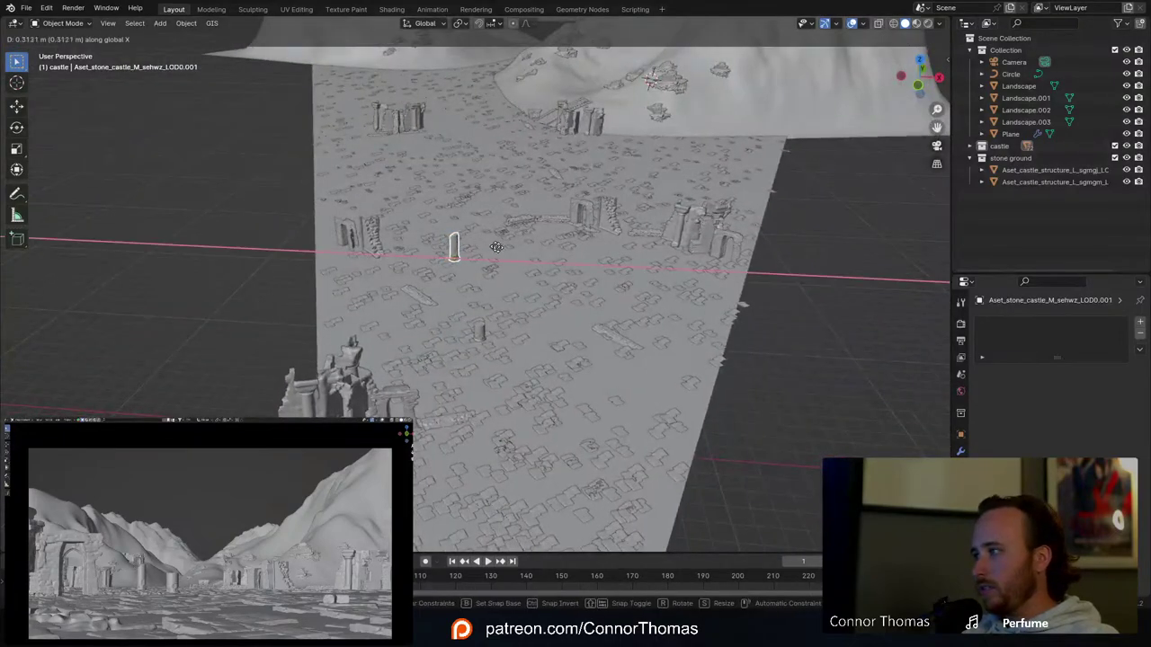
left_click(628, 246)
left_click(611, 315)
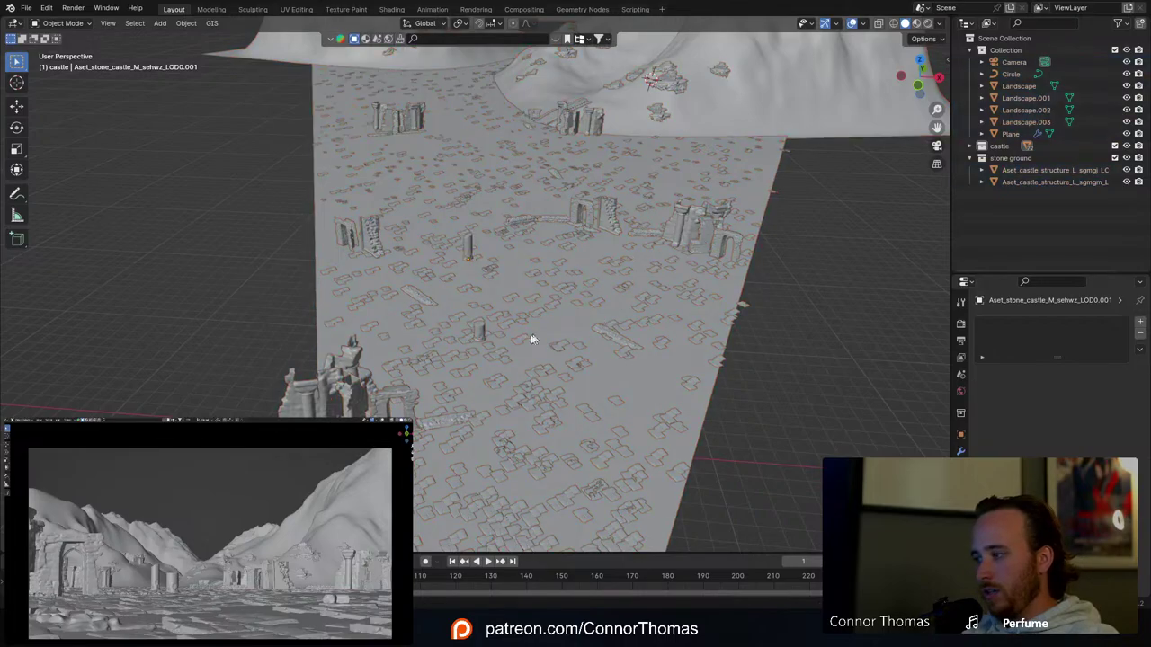
mouse_move(514, 336)
middle_mouse_down()
mouse_move(488, 327)
mouse_move(542, 308)
mouse_move(621, 317)
mouse_move(448, 313)
mouse_move(506, 315)
middle_mouse_up()
key("ctrl+s")
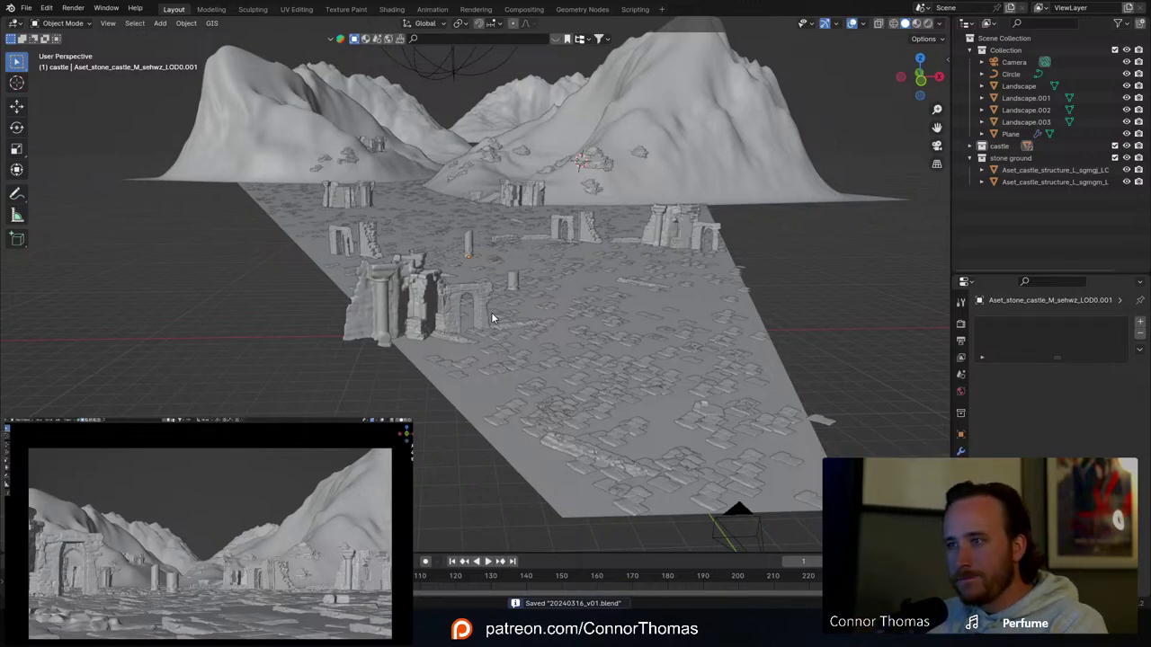
Step: Duplicate the small castle stone piece near the camera in top view and rotate the copy
left_click(732, 407)
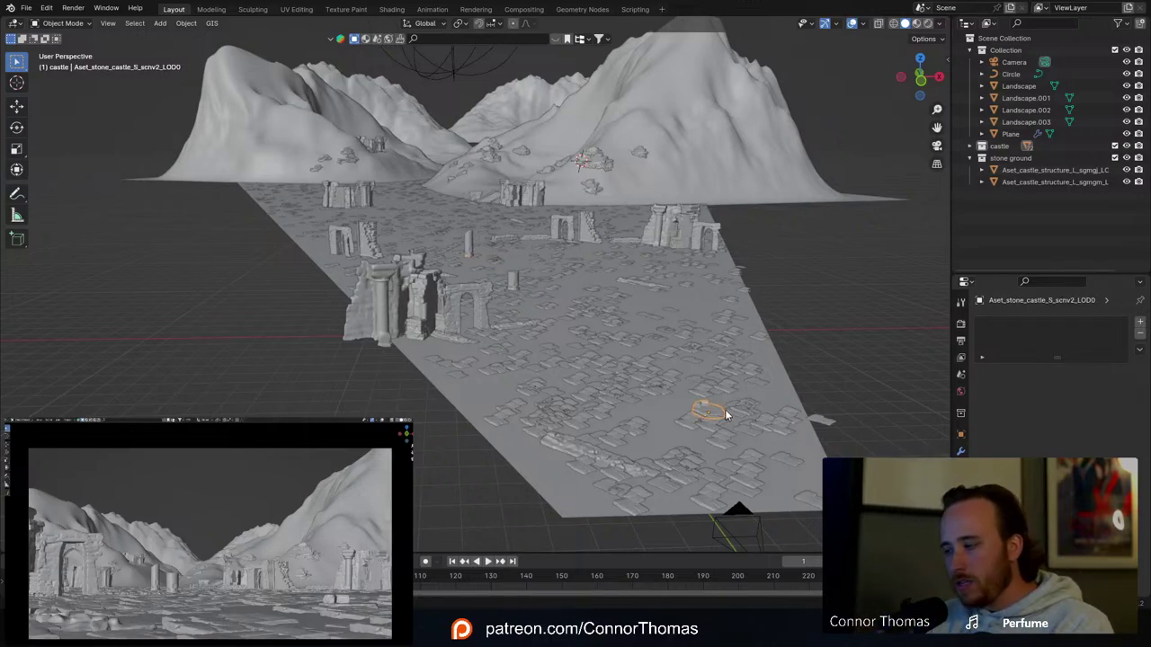
key("KP_7")
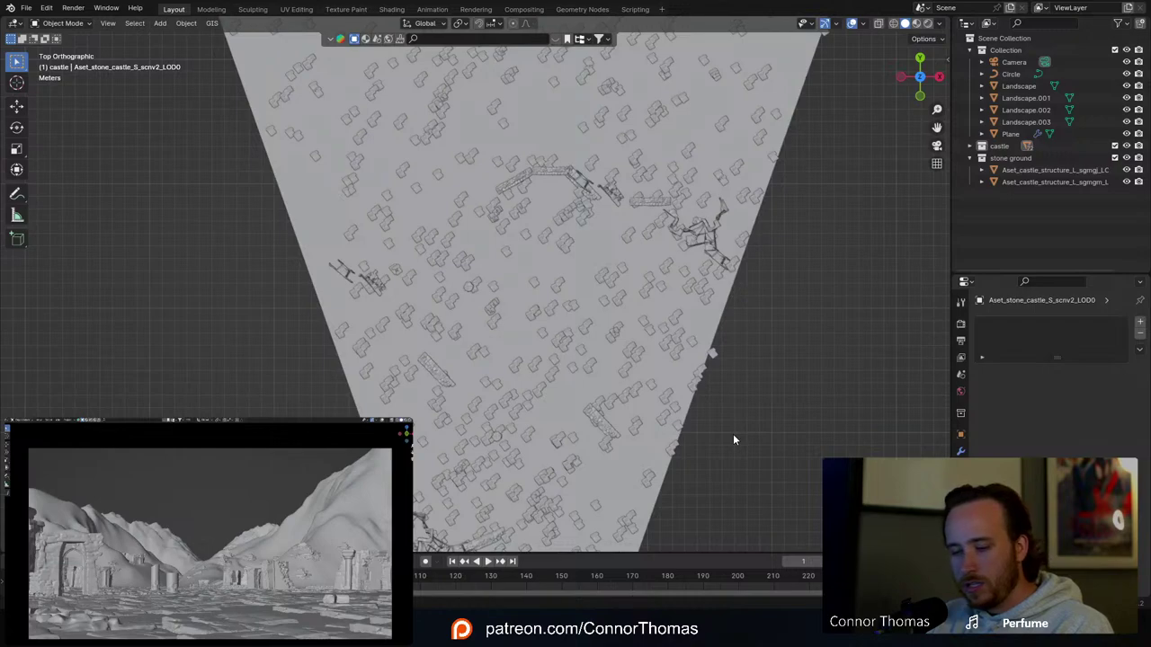
key("shift+d")
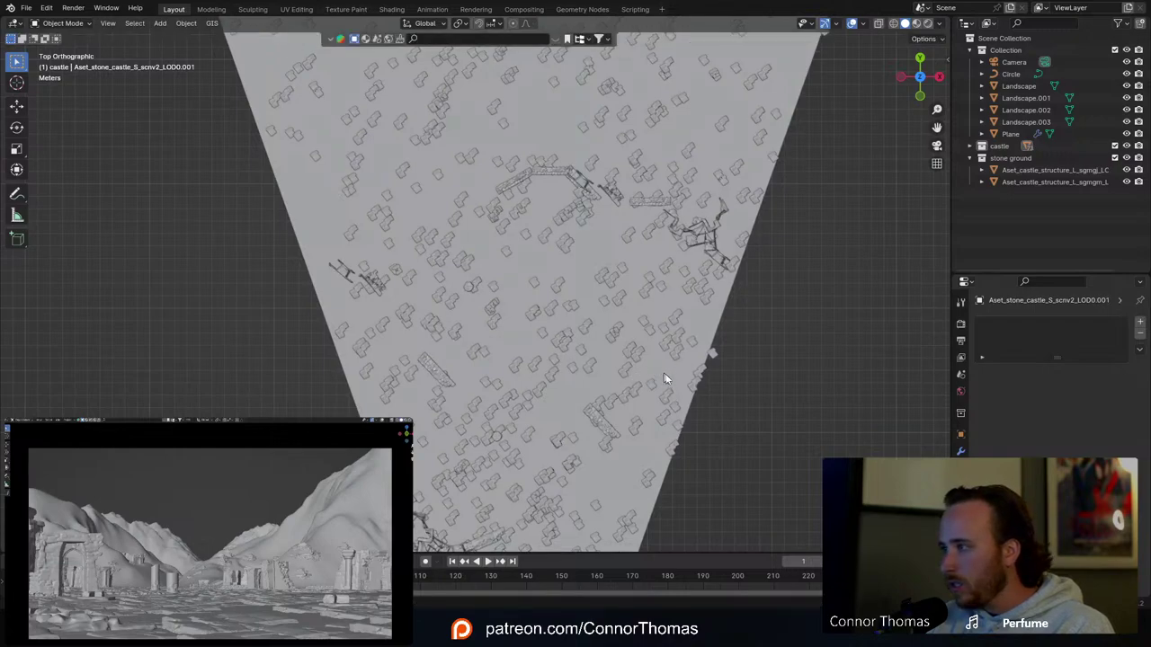
key("r")
left_click(655, 302)
Step: Duplicate the small stone piece again and place this copy farther back on the paved ground
key("shift+d")
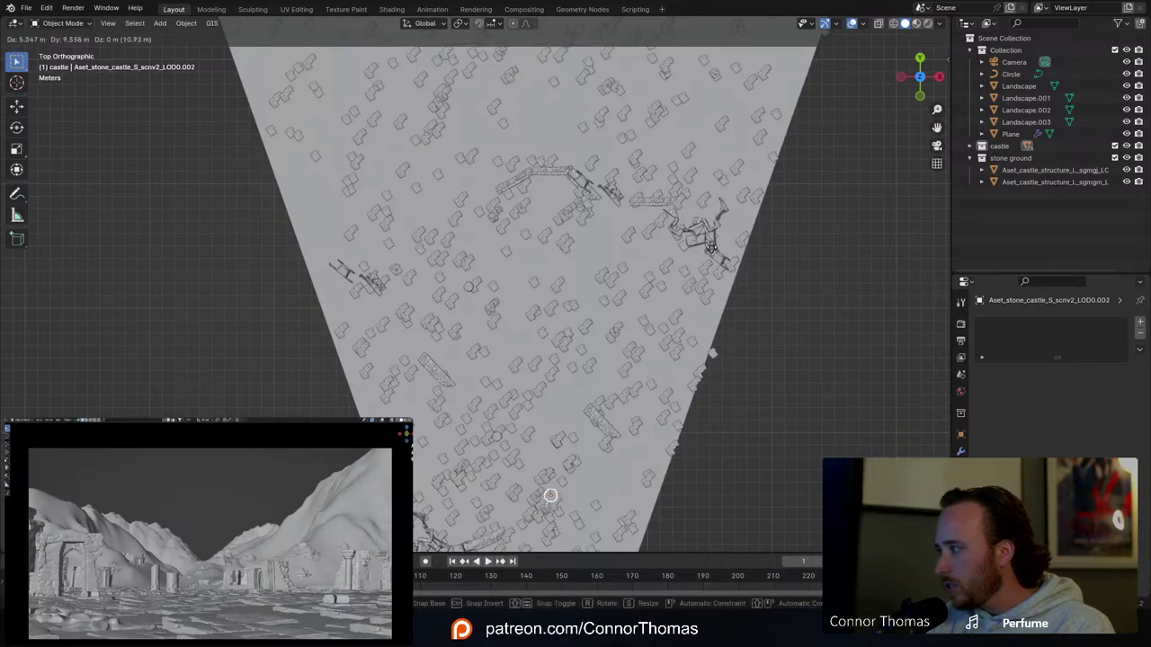
left_click(782, 372)
key("a")
key("alt+a")
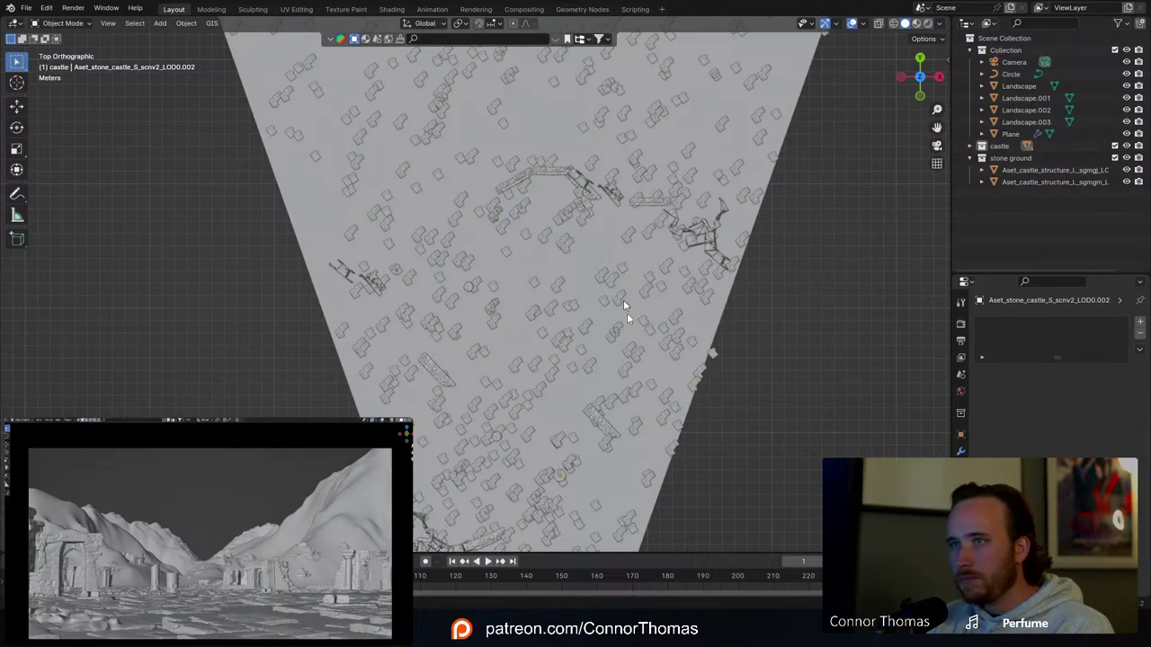
Step: Rotate the second stone copy about 200° in top view and save the file
key("a")
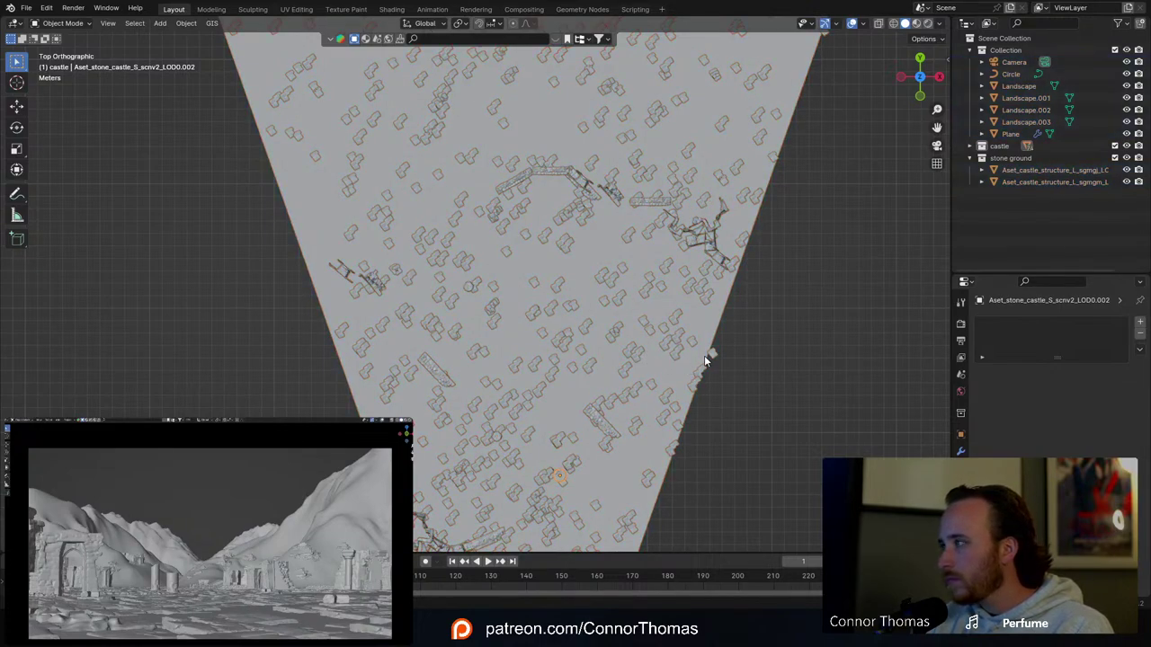
key("r")
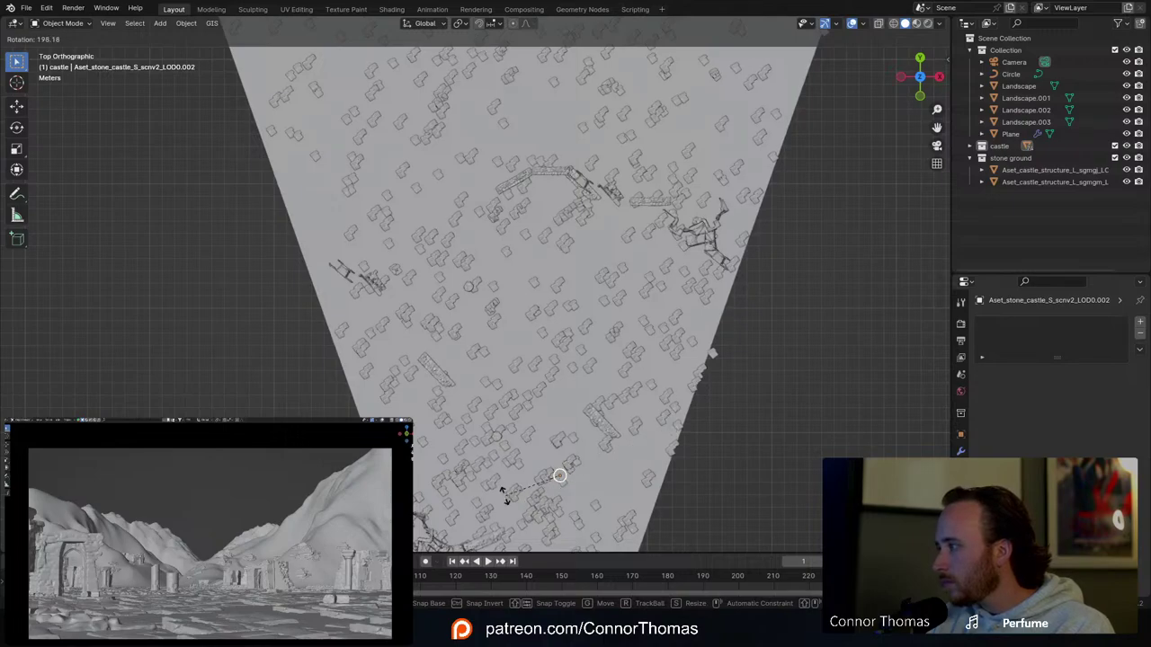
left_click(508, 501)
key("a")
key("alt+a")
key("ctrl+s")
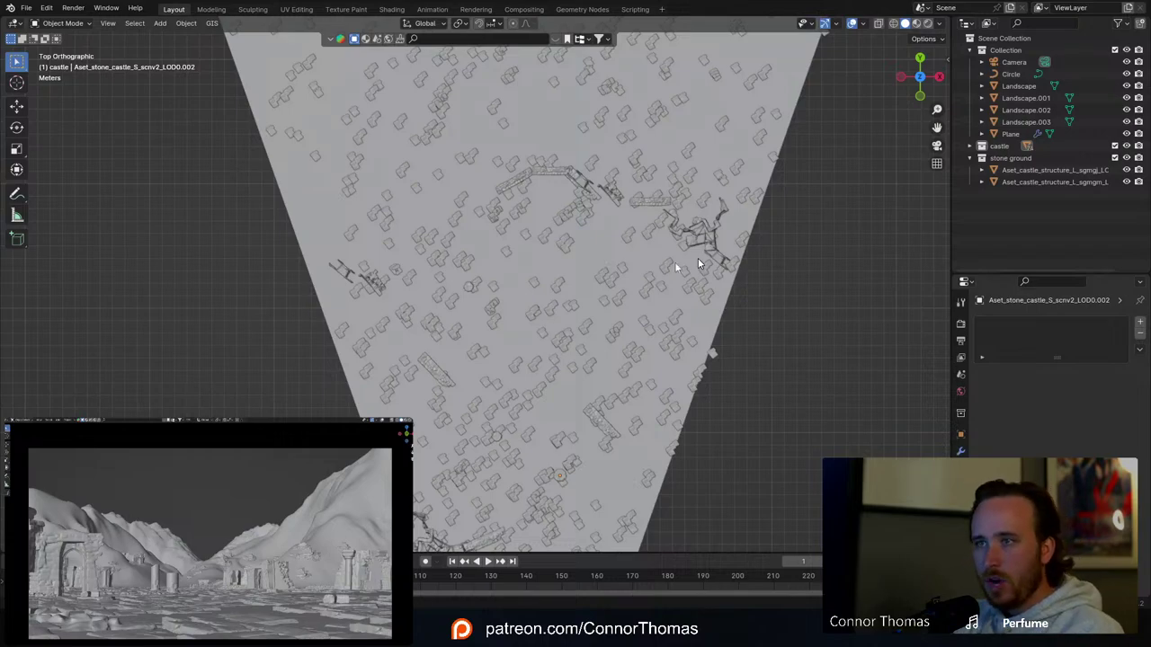
Step: Turn on the advanced options and rotation for the ground plane's particle system, with rotation Randomize at 0.830
scroll(542, 369, "up", 4)
scroll(550, 385, "up", 2)
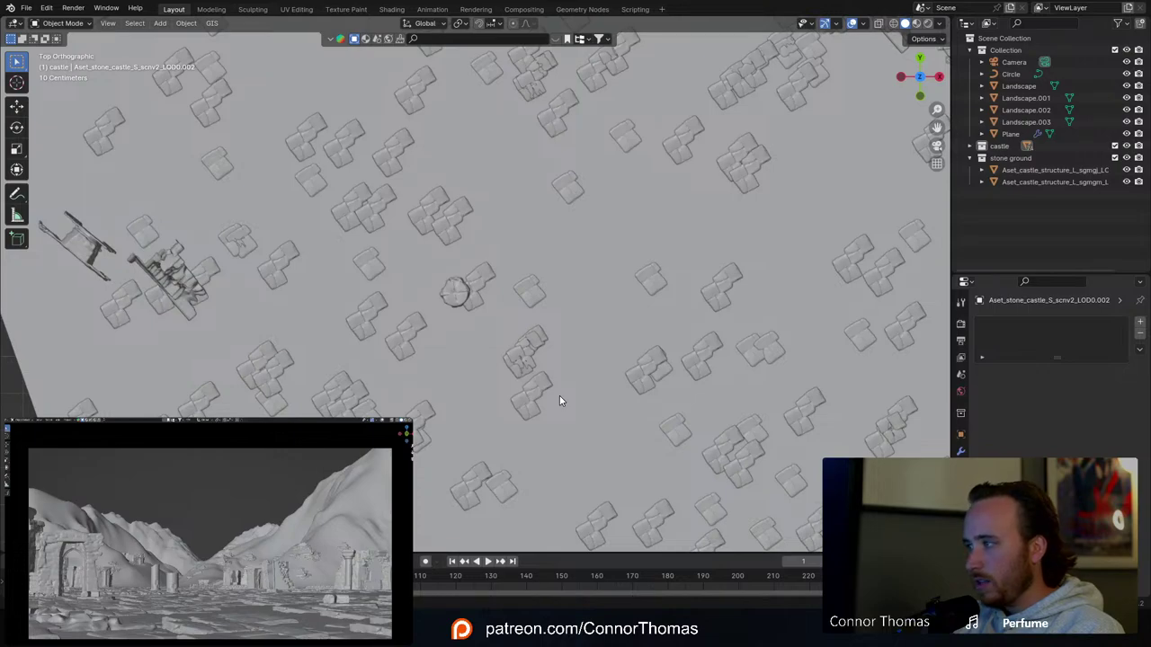
left_click(558, 400)
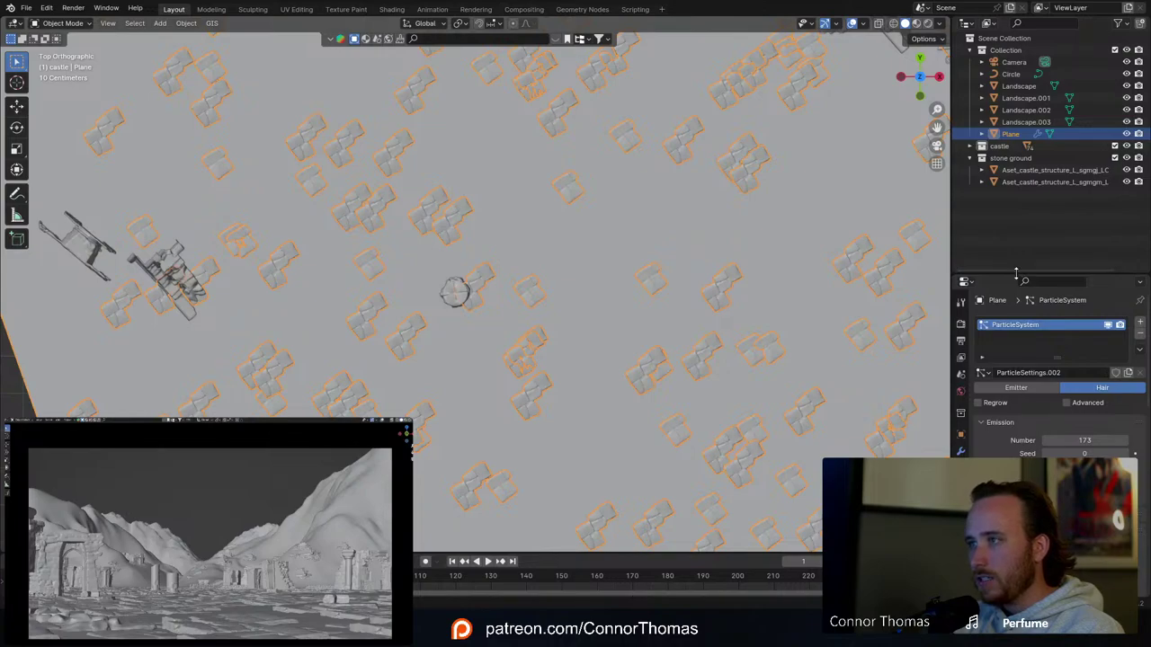
left_click_drag(1014, 271, 1017, 123)
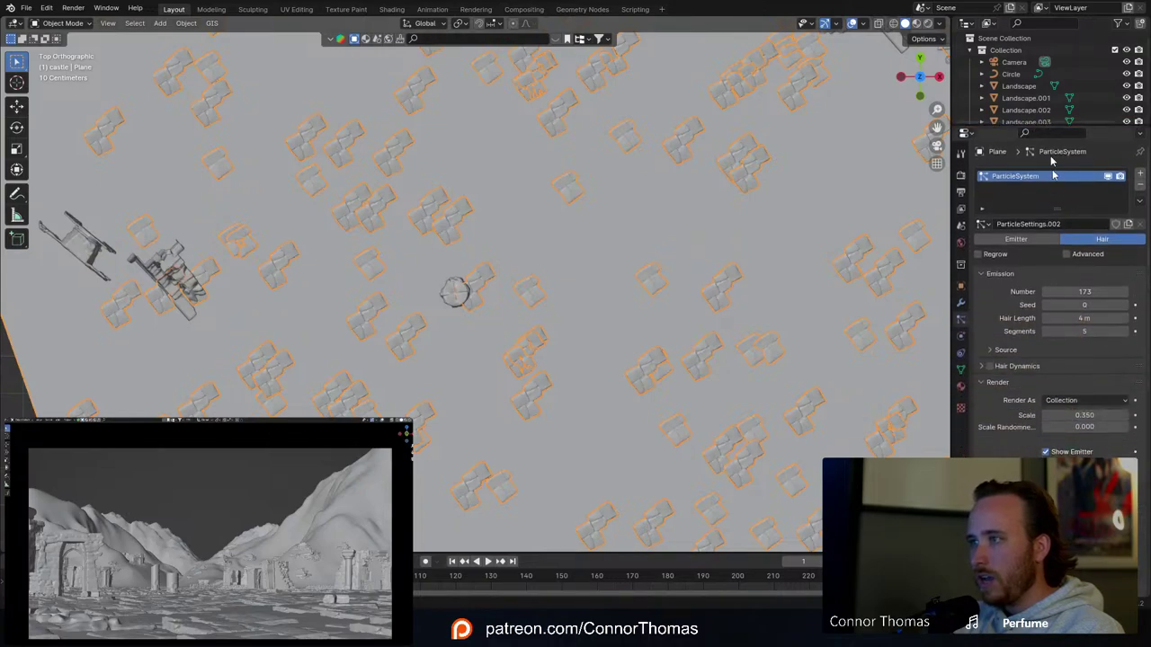
left_click(1076, 257)
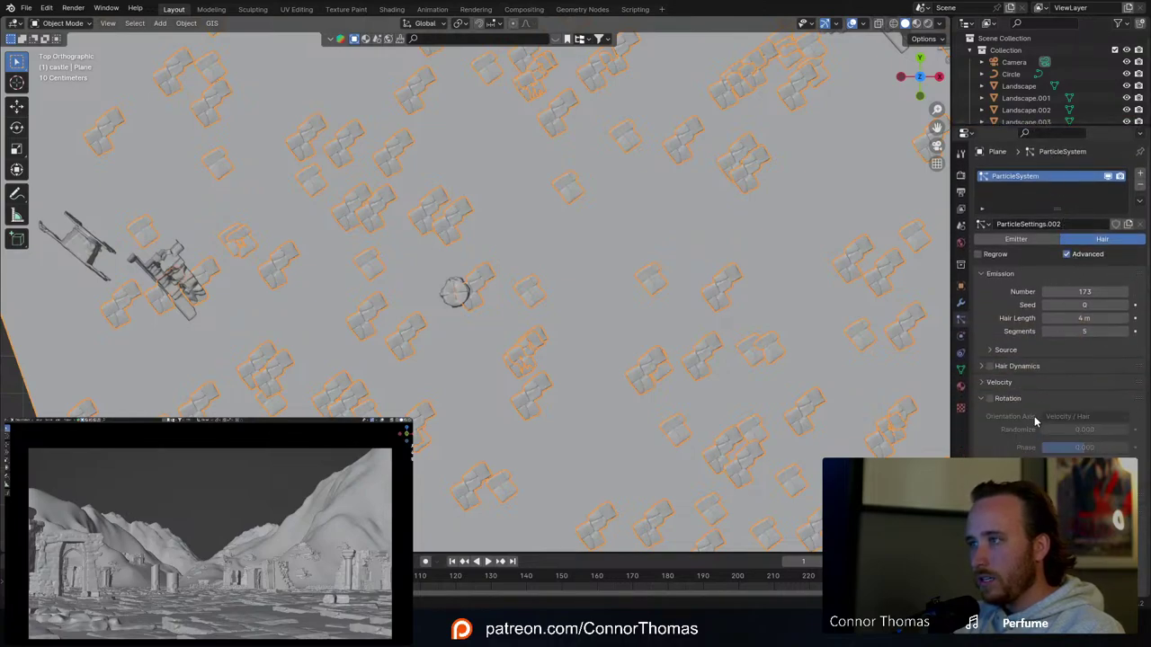
left_click(989, 400)
mouse_move(1093, 430)
left_mouse_down()
mouse_move(1150, 430)
mouse_move(1114, 430)
left_mouse_up()
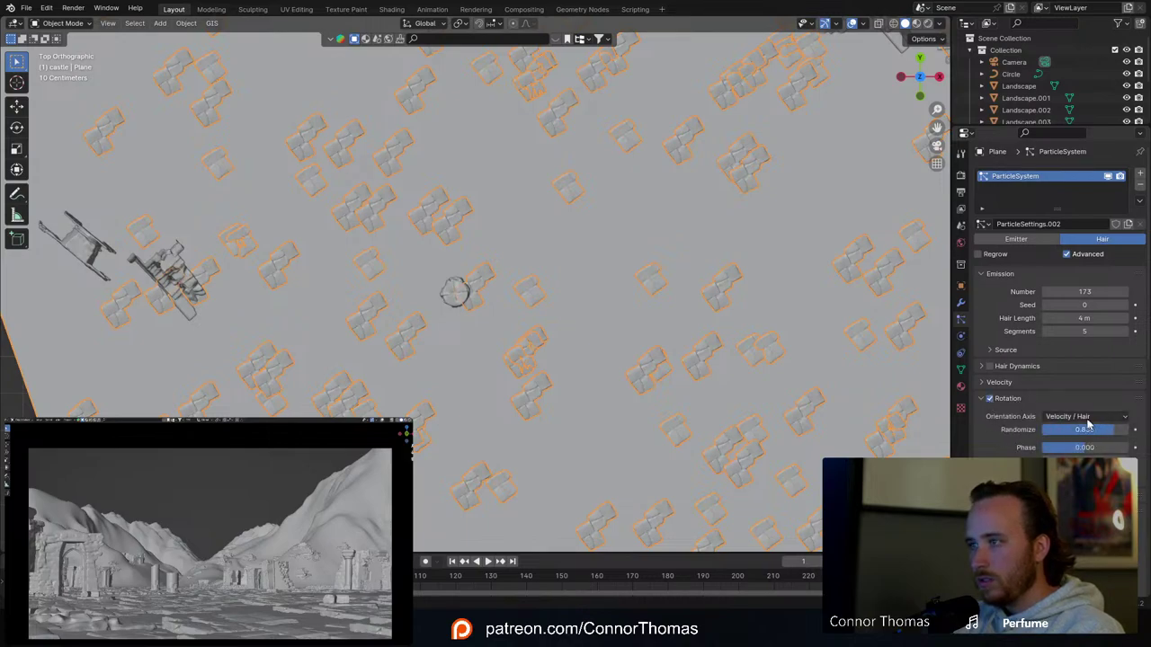
Step: Reduce the particle rotation's Randomize value to 0.619
scroll(609, 432, "down", 5)
key("alt+a")
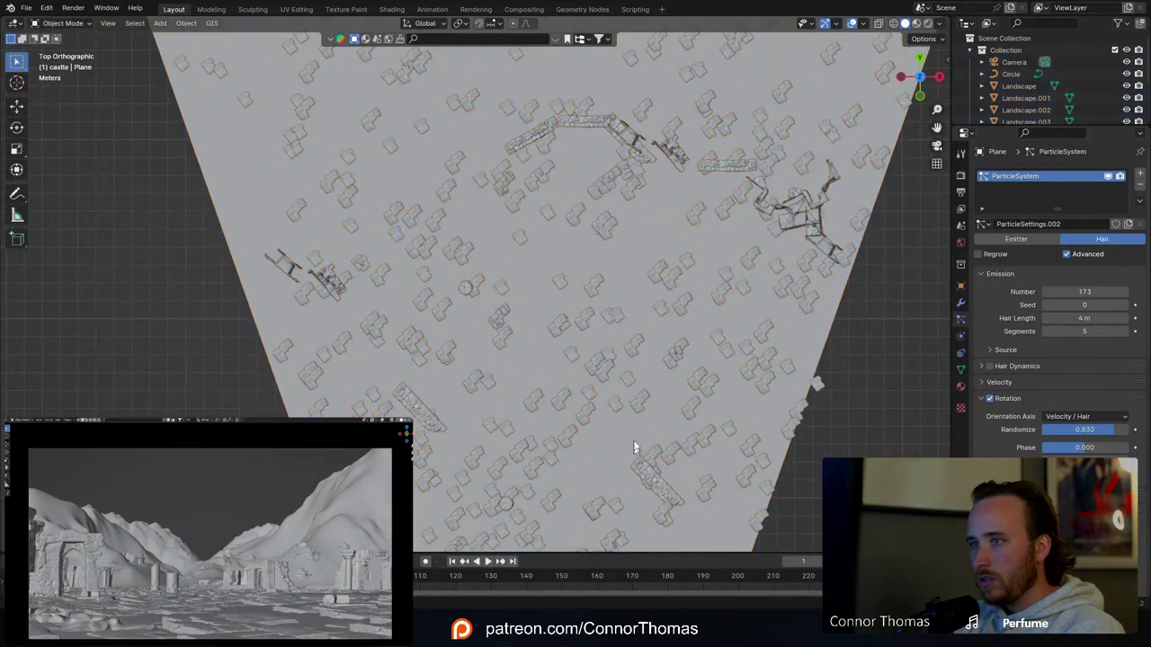
middle_click_drag(635, 447, 579, 249, "shift")
left_click_drag(1101, 430, 1093, 452)
key("ctrl+z")
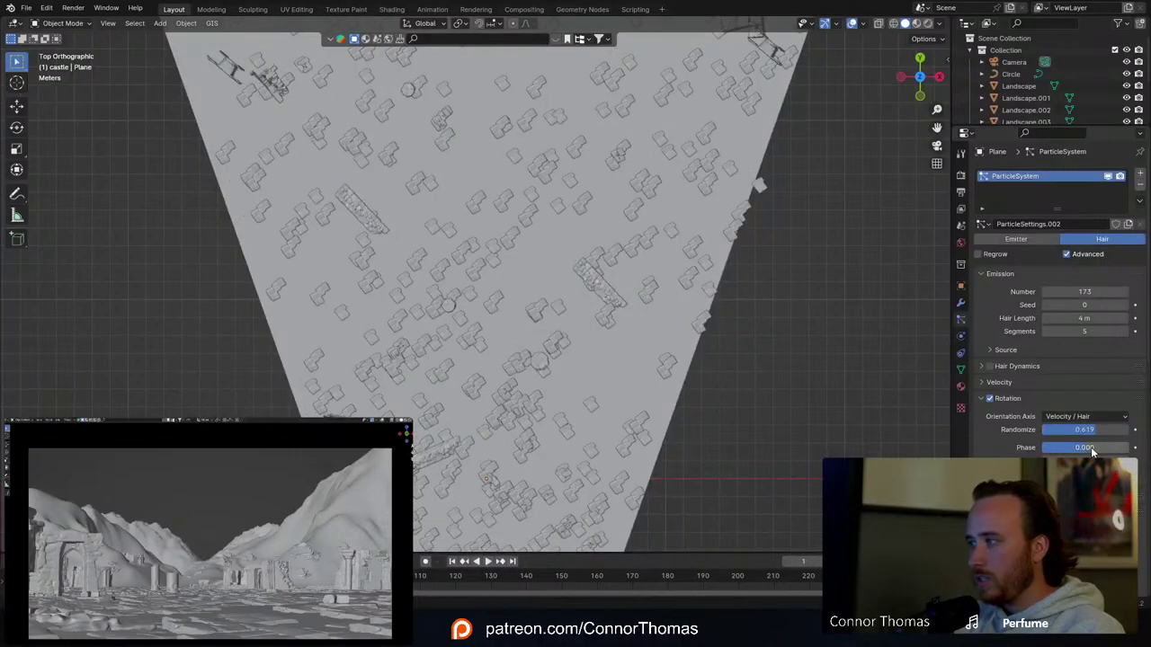
Step: Examine the particle system's rotation, render, collection and children settings for ways to vary the ground stones' orientation
scroll(1060, 302, "down", 2)
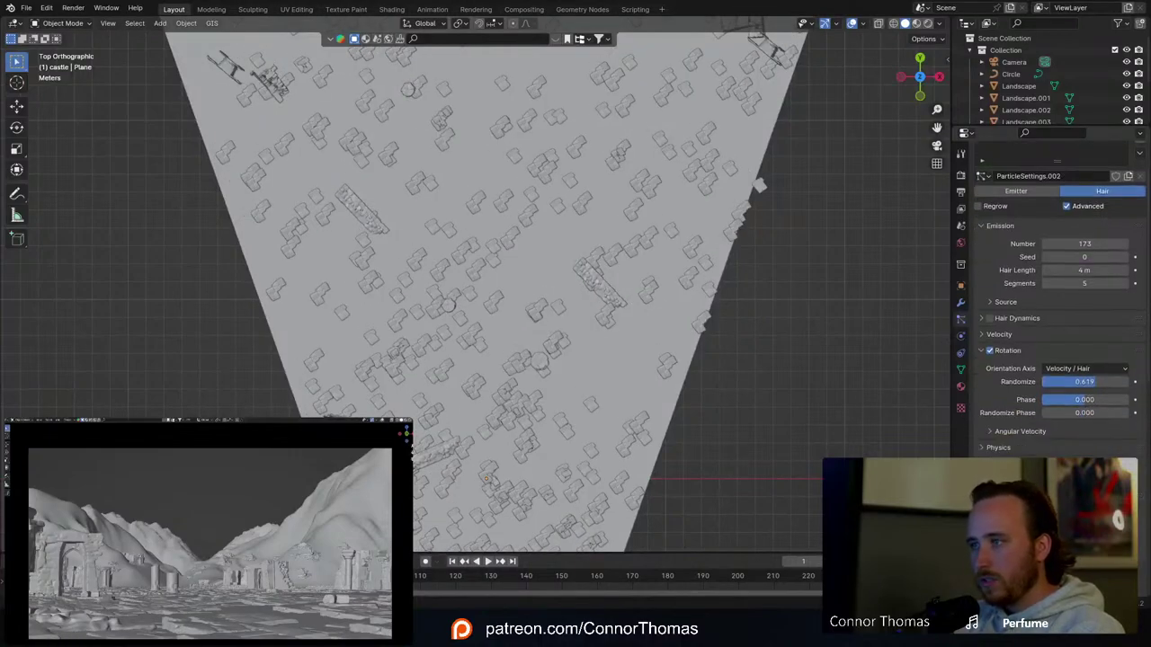
scroll(992, 450, "down", 15)
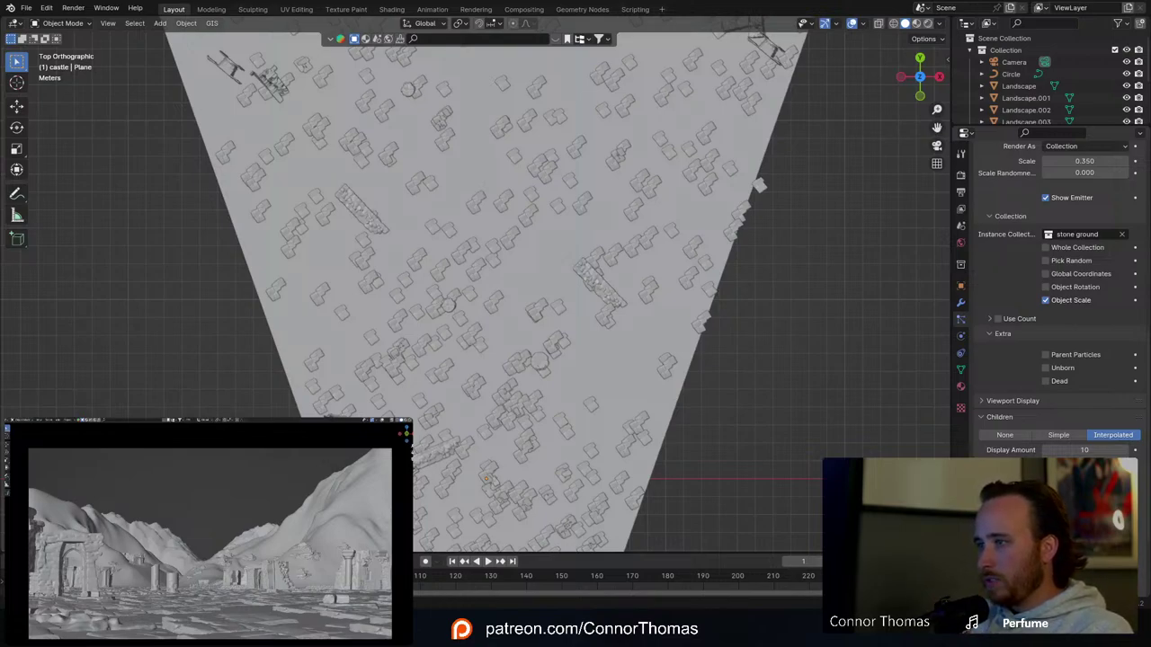
scroll(1058, 296, "down", 3)
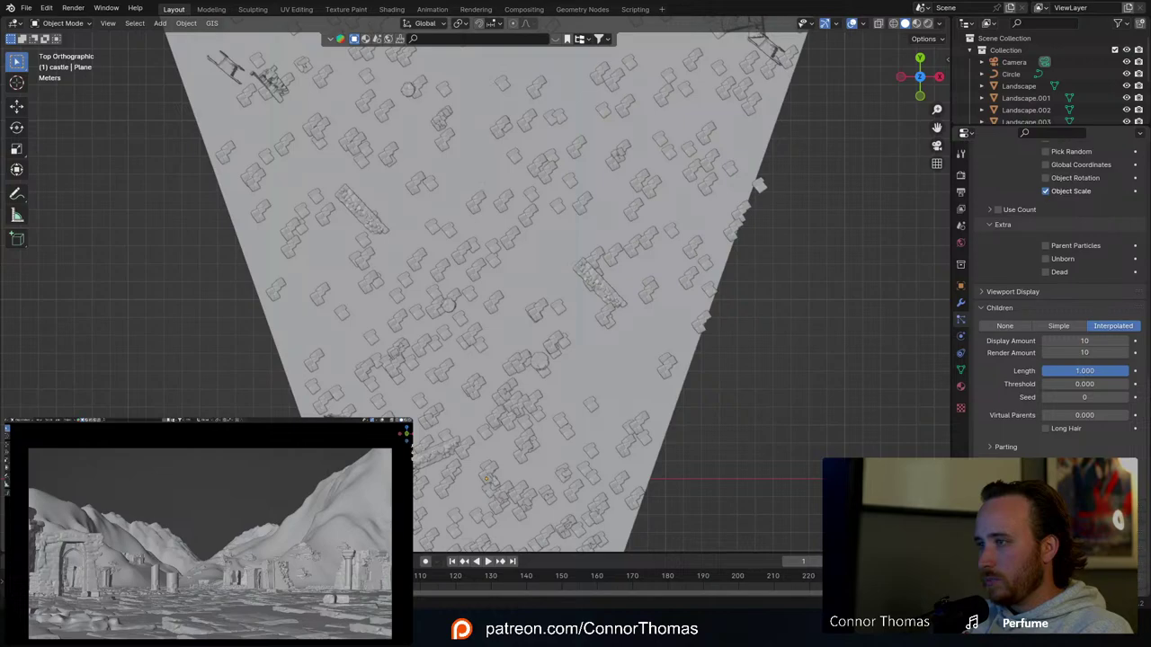
scroll(1058, 297, "down", 1)
scroll(1059, 297, "up", 4)
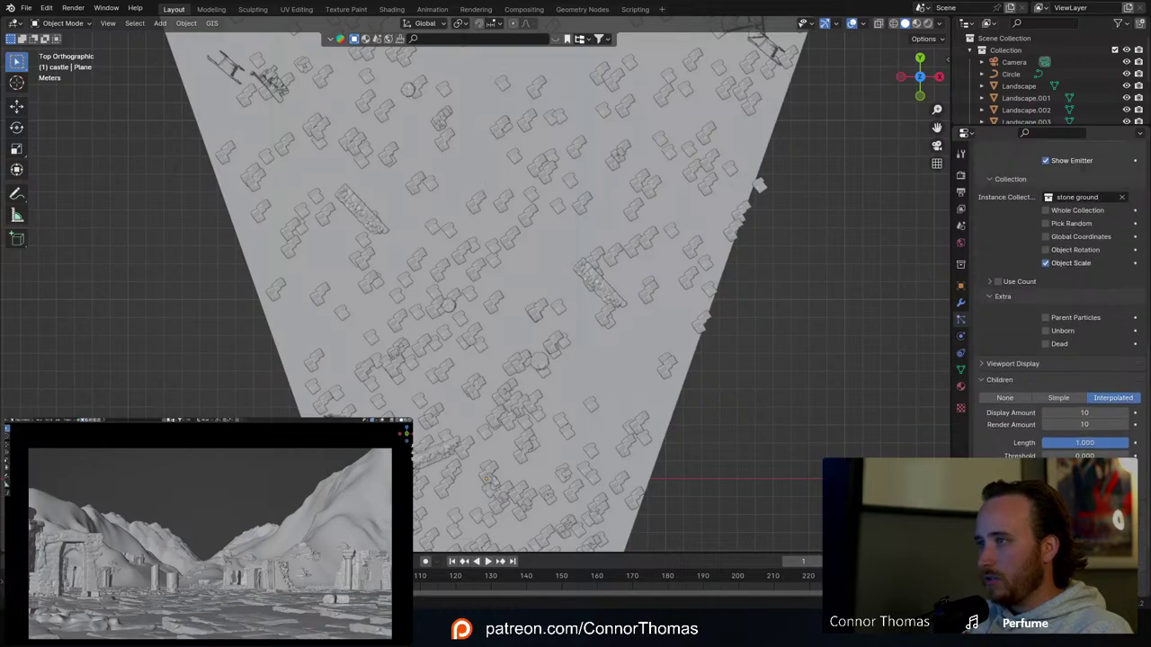
scroll(1058, 296, "up", 5)
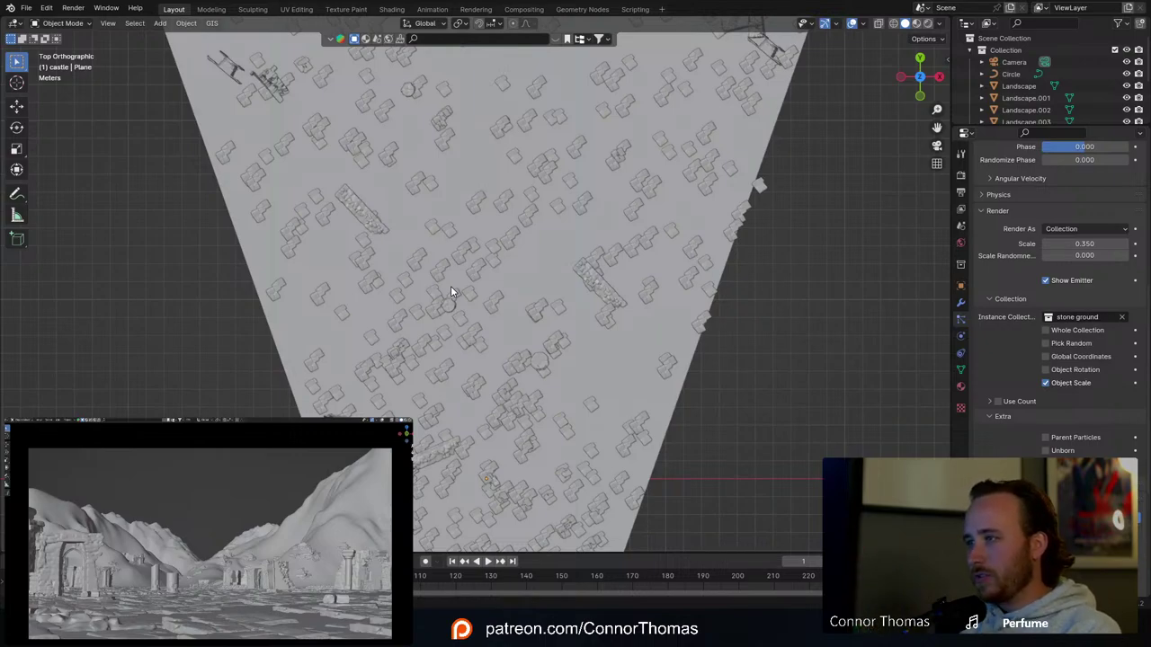
scroll(1061, 270, "down", 3)
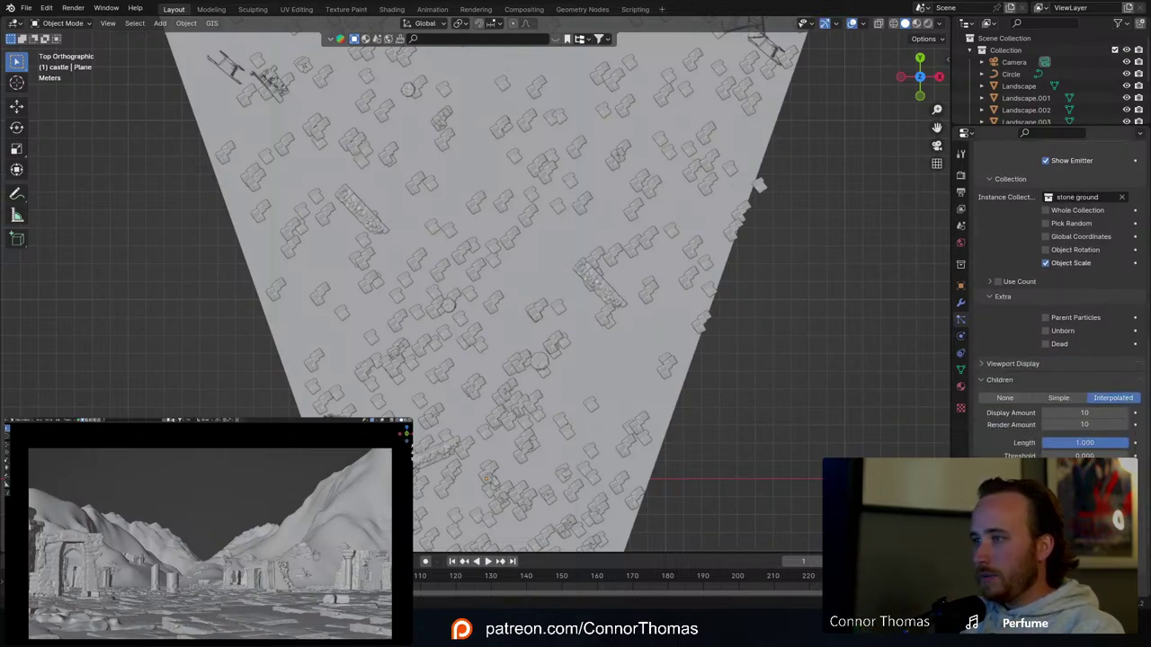
scroll(1061, 269, "up", 6)
scroll(1031, 432, "up", 4)
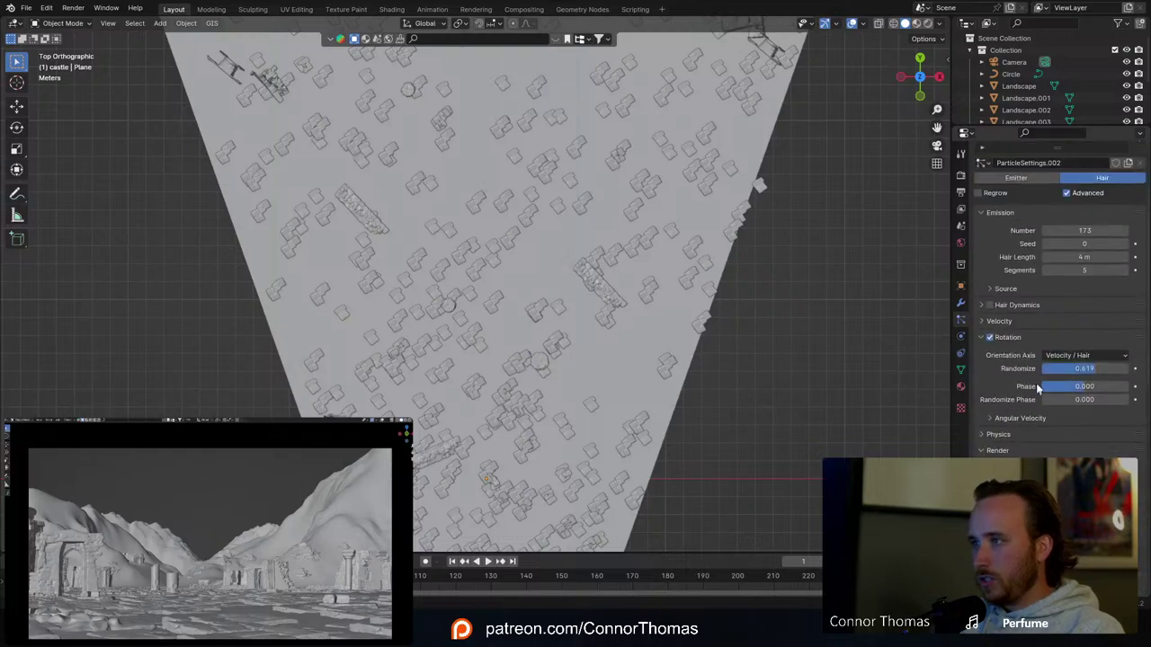
Step: Set the particle rotation's Randomize to 1.000, Phase to 0.735 and Randomize Phase to 2.000 to vary the ground stones
mouse_move(1089, 370)
left_mouse_down()
mouse_move(1128, 371)
mouse_move(1083, 384)
mouse_move(1117, 386)
mouse_move(1096, 399)
mouse_move(1143, 399)
mouse_move(1090, 387)
mouse_move(1106, 387)
mouse_move(1115, 392)
mouse_move(1062, 392)
mouse_move(1087, 392)
left_mouse_up()
key("ctrl+z")
key("Escape")
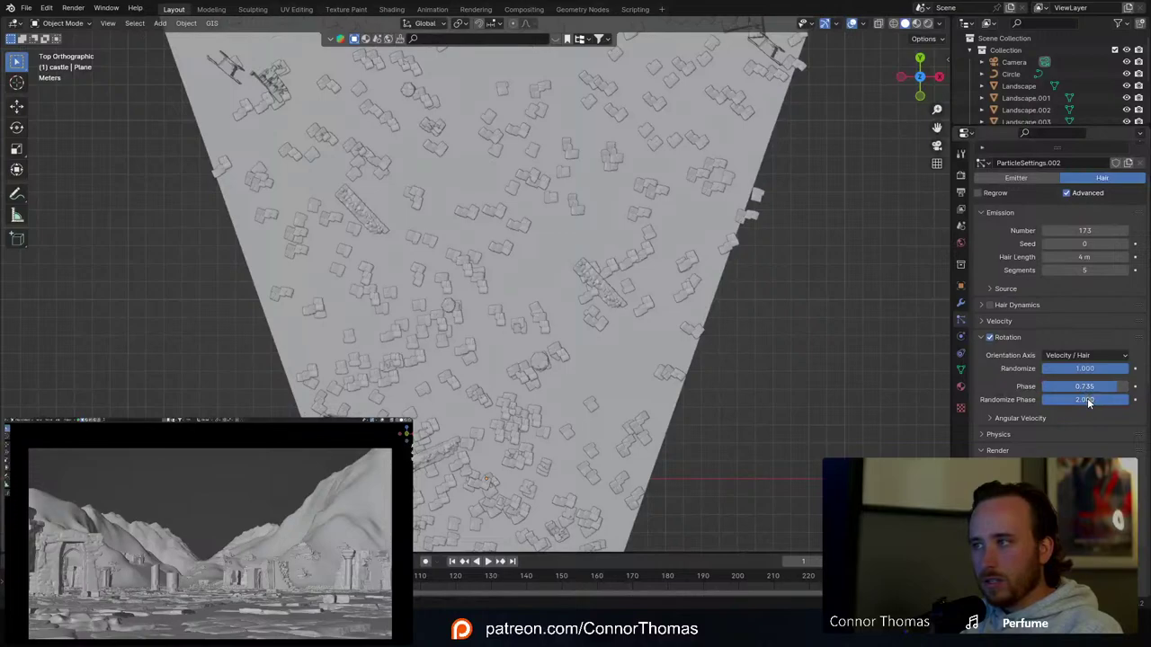
scroll(1011, 378, "down", 1)
scroll(1007, 396, "down", 3)
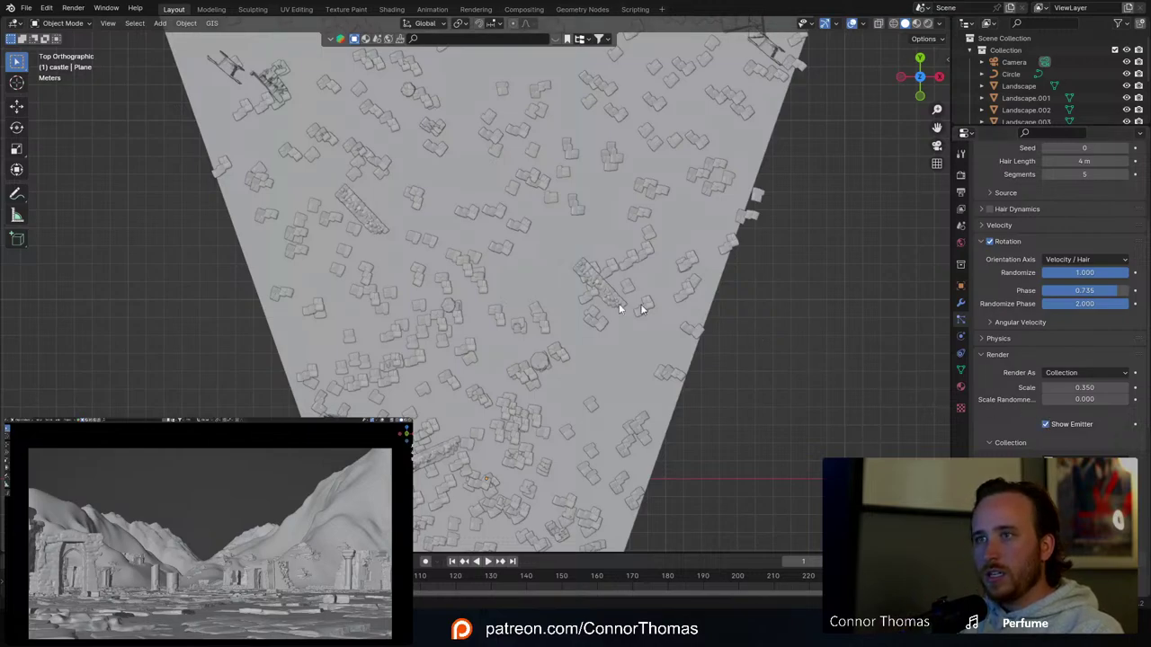
scroll(470, 326, "down", 3)
scroll(539, 355, "down", 2)
middle_click_drag(581, 401, 596, 278)
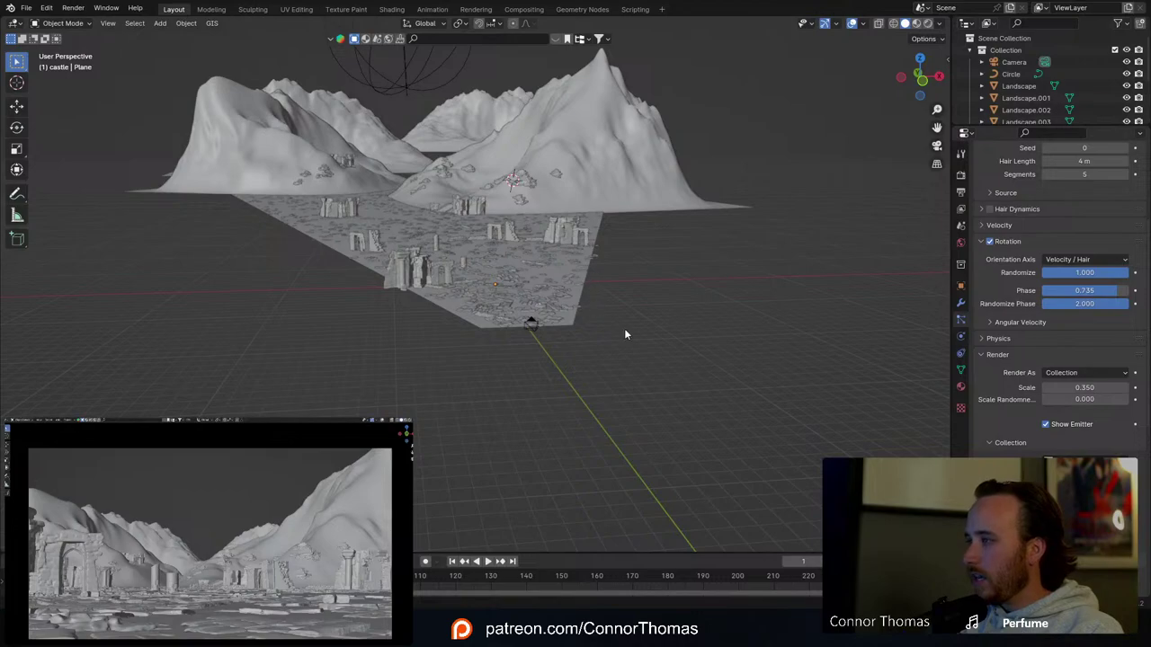
Step: Try a rotation Phase of 0.000 on the ground plane's particle system and undo the change
scroll(624, 332, "up", 2)
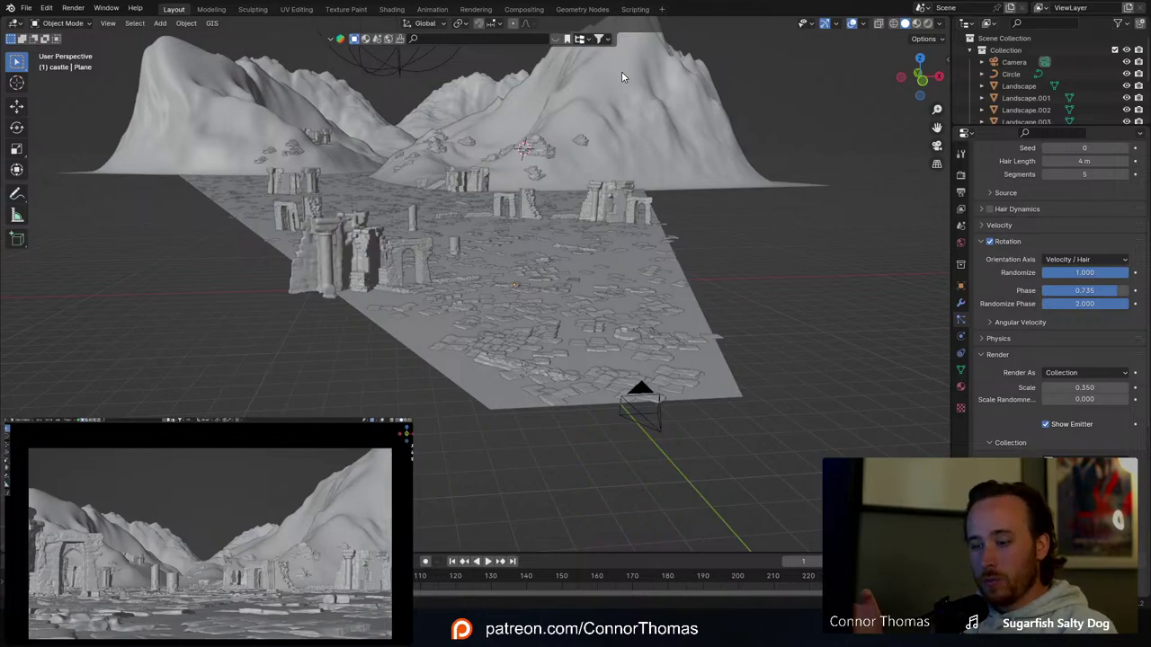
key("a")
middle_click_drag(621, 71, 500, 371)
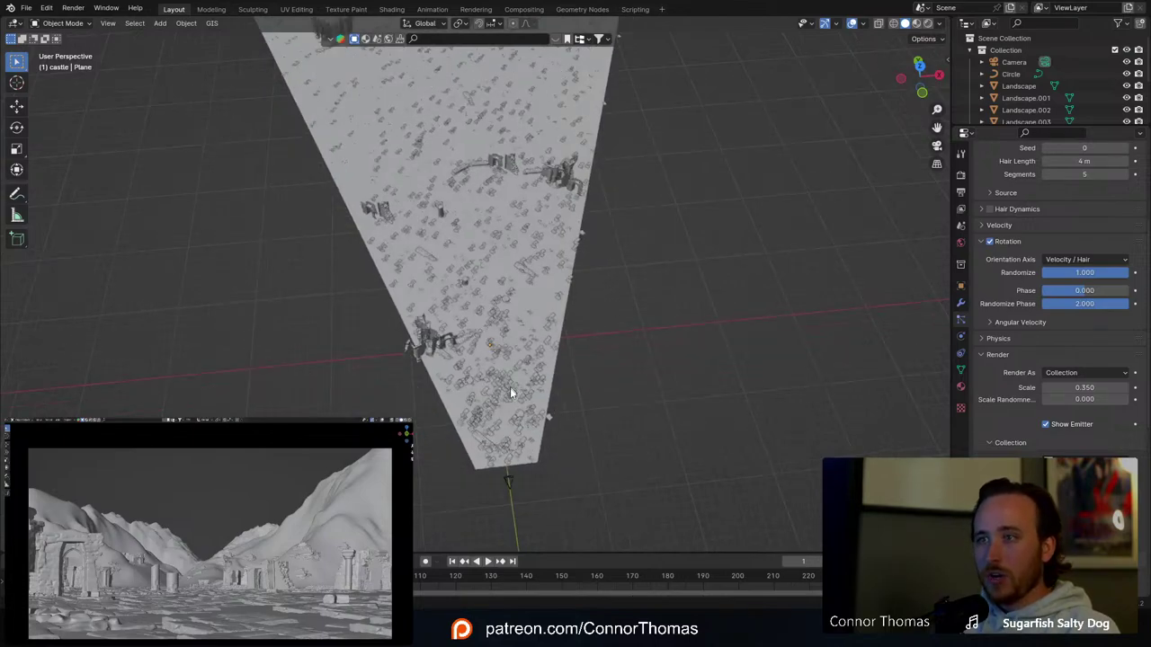
scroll(552, 420, "up", 4)
middle_click_drag(552, 420, 536, 381)
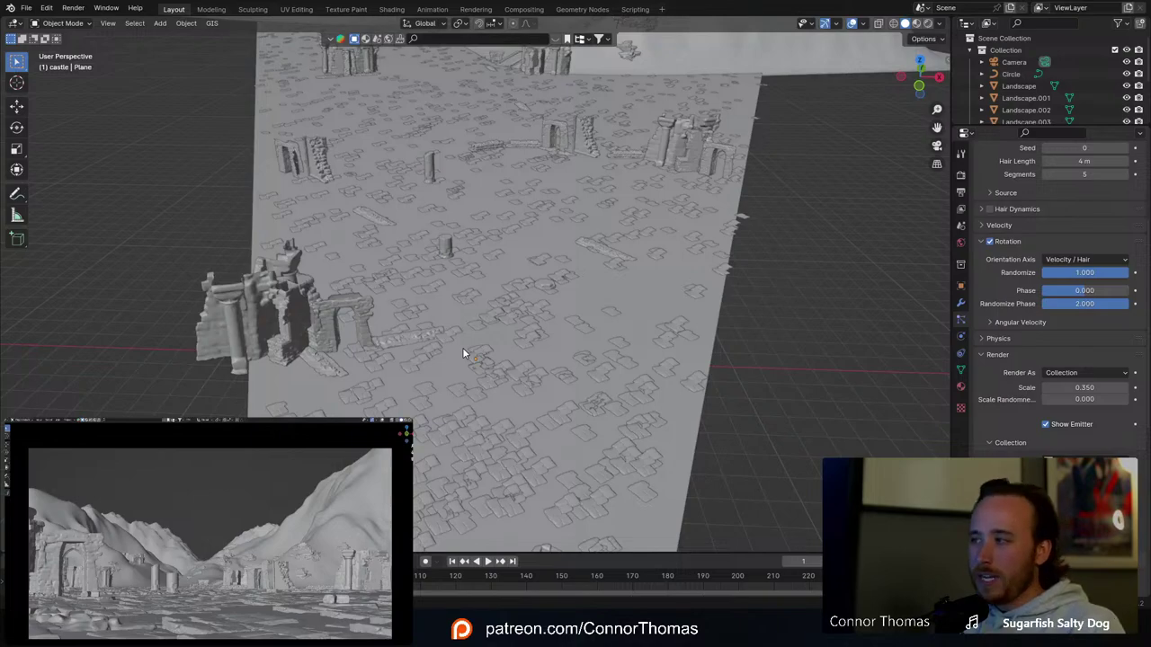
key("ctrl+z")
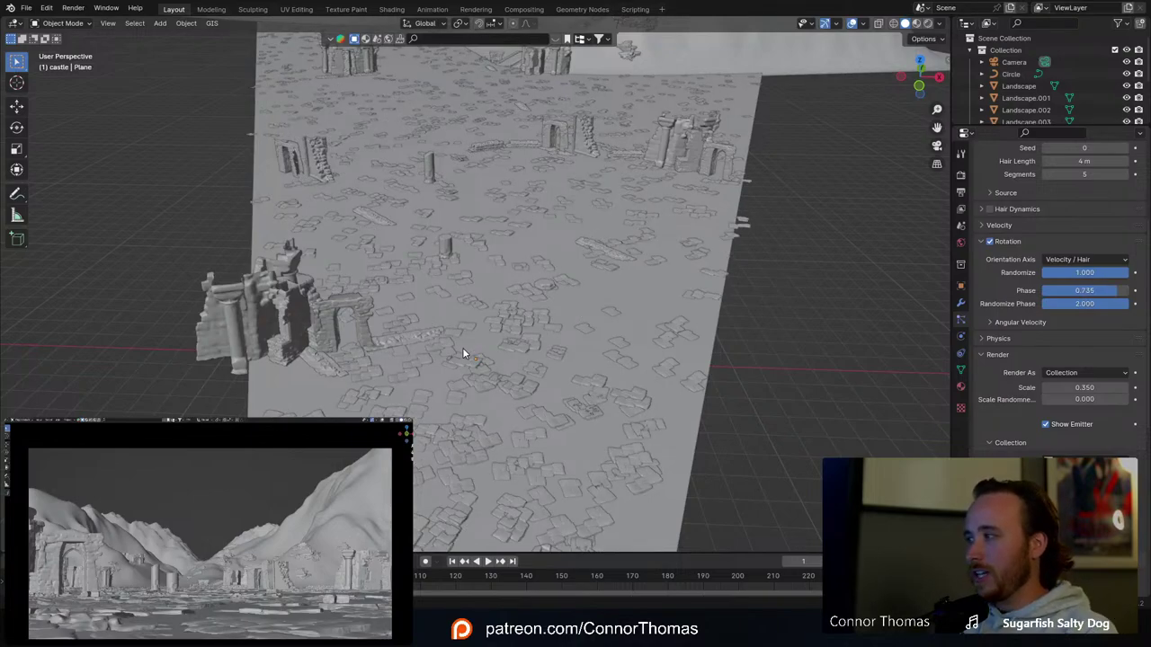
Step: Inspect the scattered paving stones, then select the ground plane and save the scene file
middle_click_drag(480, 378, 488, 315)
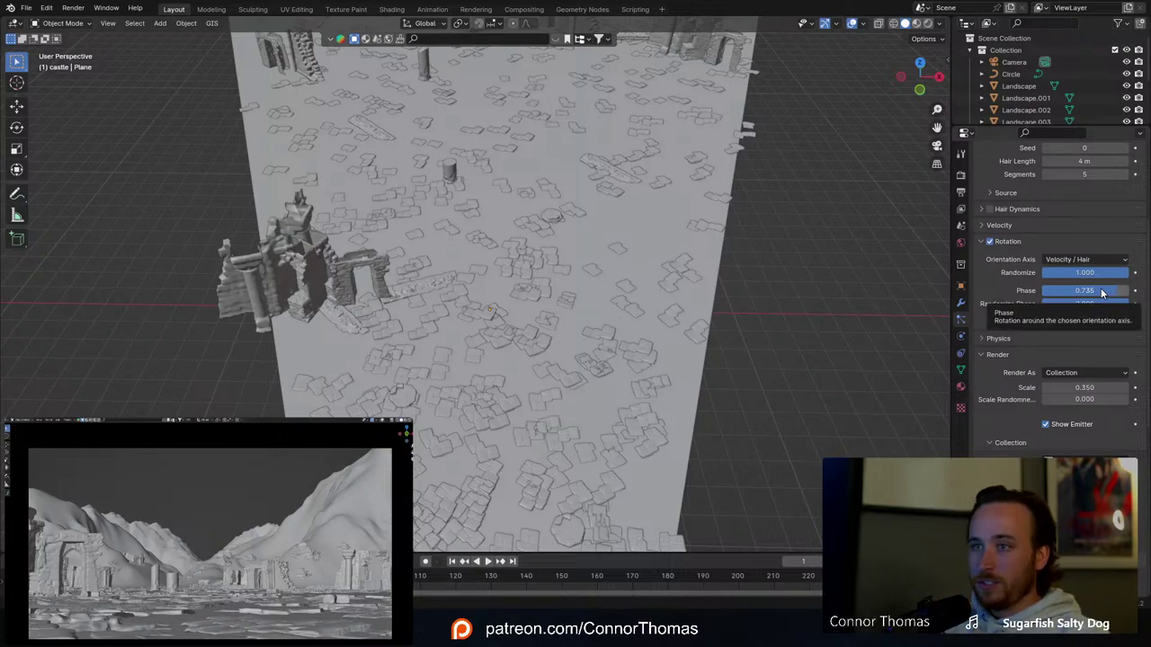
middle_click_drag(554, 272, 595, 295)
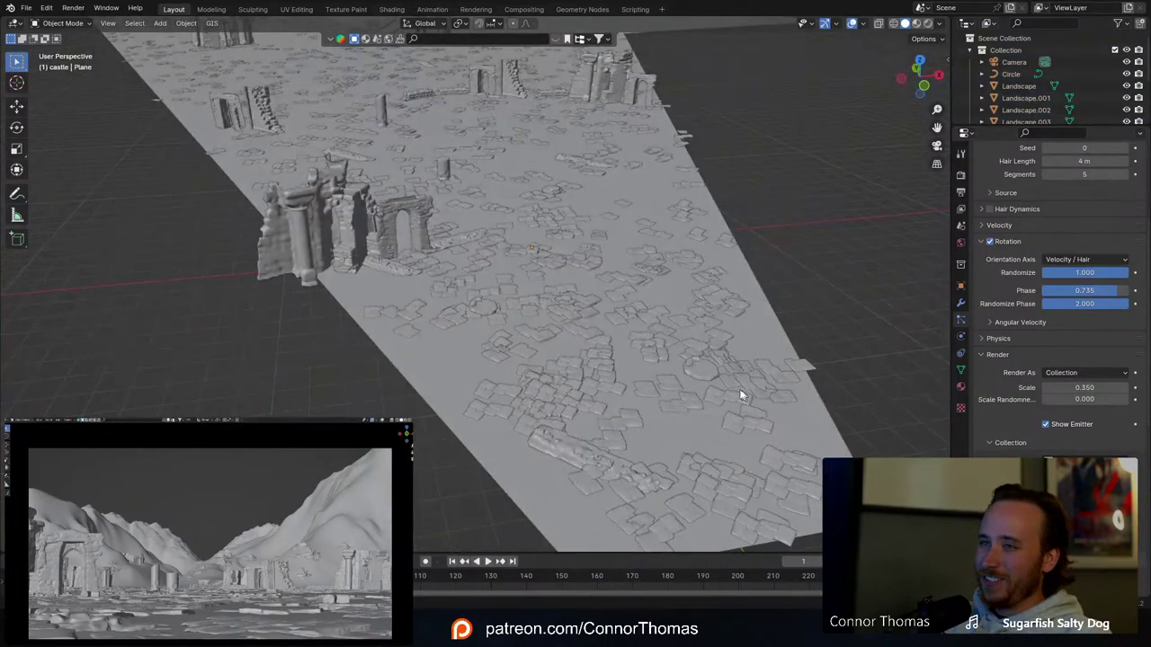
middle_click_drag(741, 390, 713, 383)
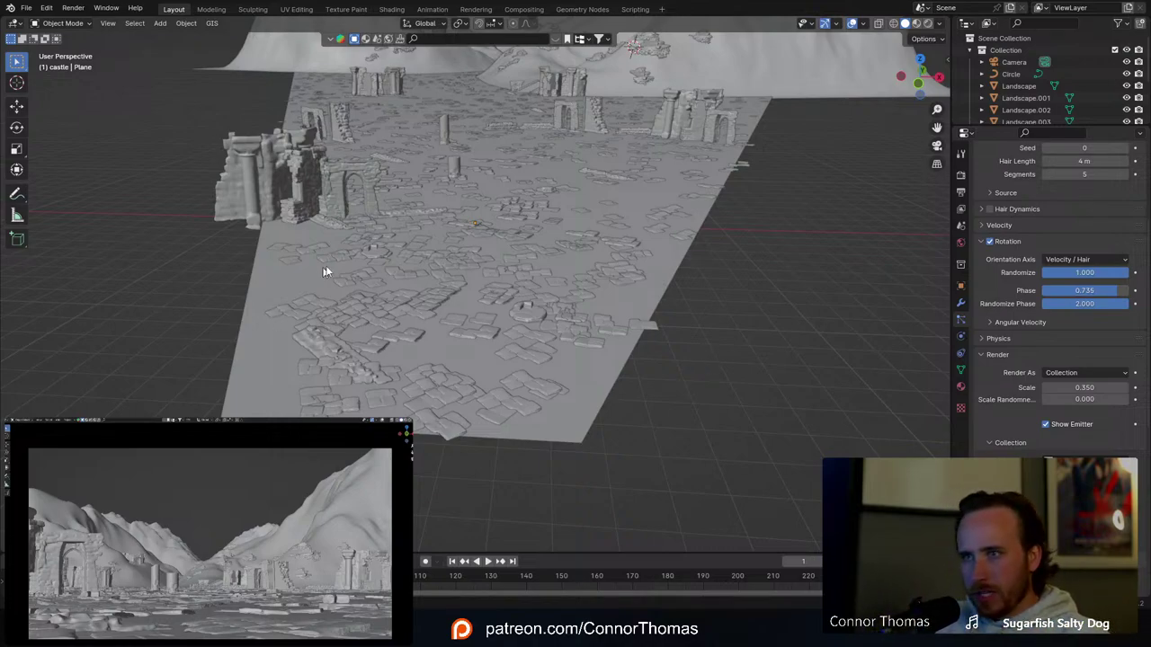
left_click(510, 282)
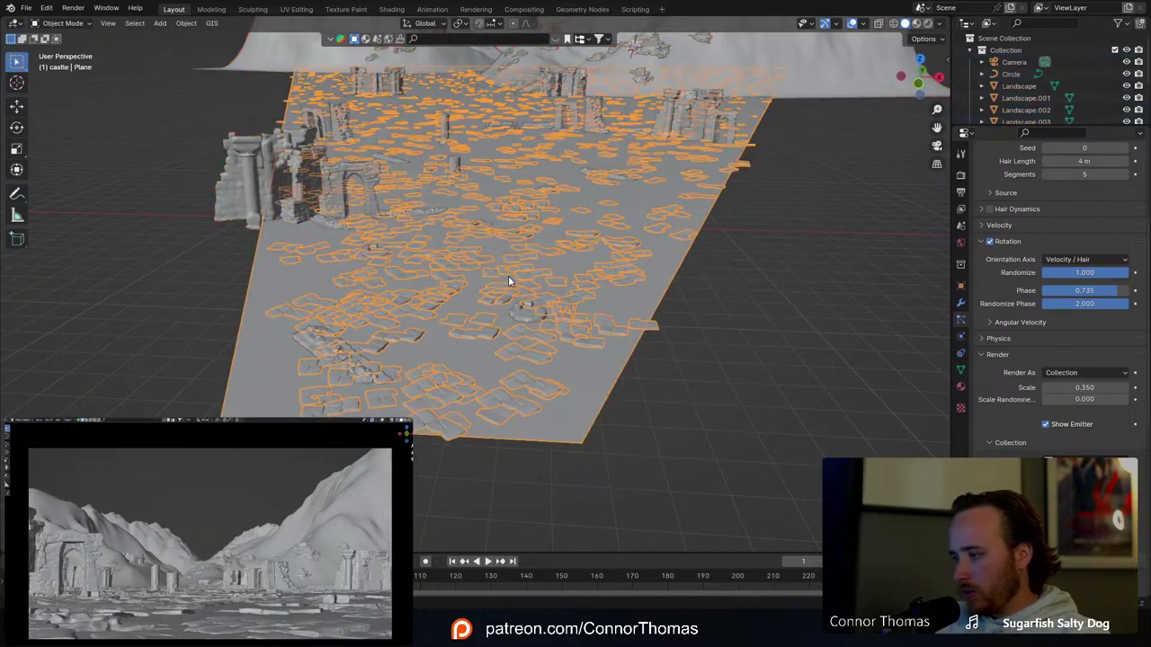
key("ctrl+s")
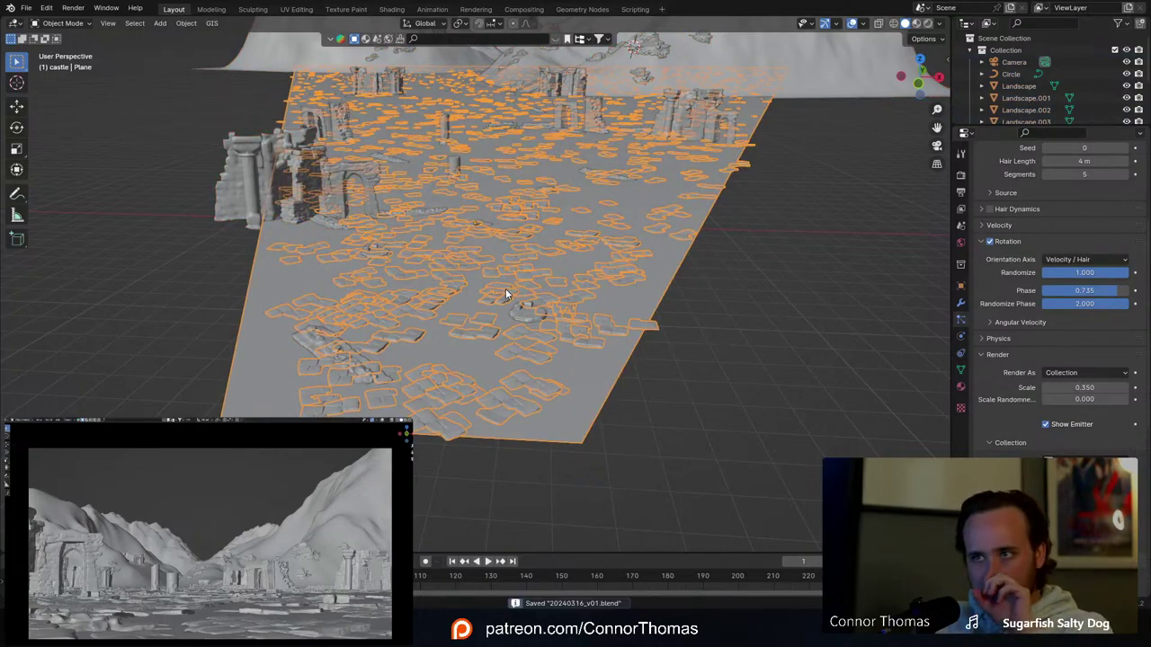
Step: Check the ground plane's modifier settings and examine the scattered paving stones at close range
left_click(960, 304)
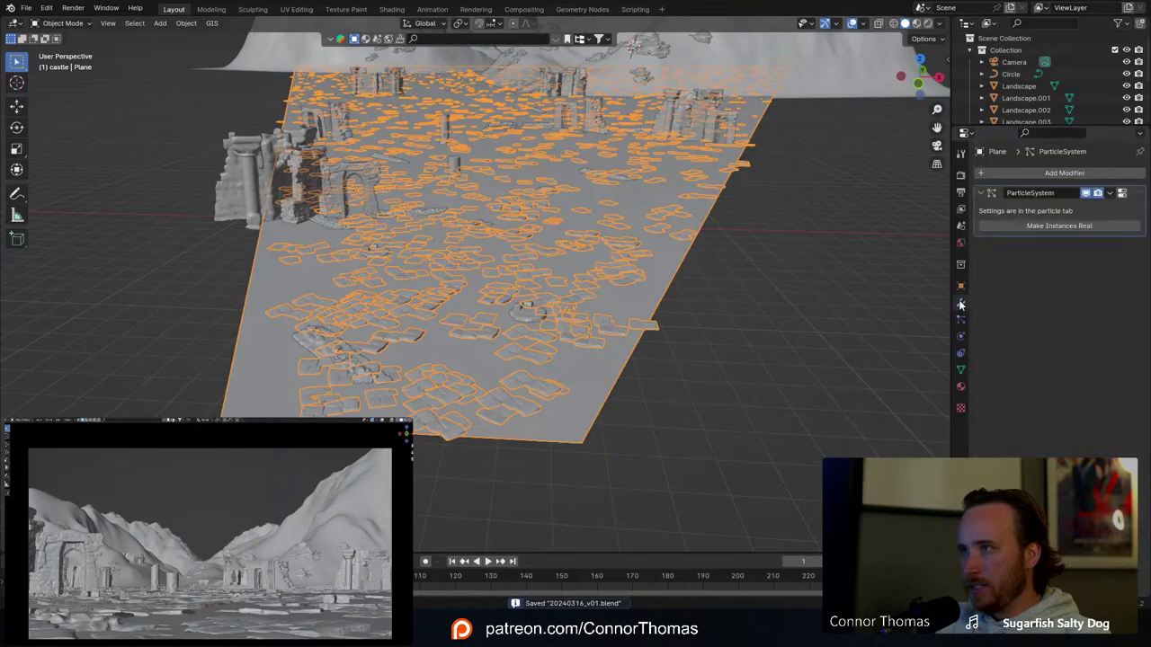
left_click(1044, 226)
key("alt+a")
middle_click_drag(479, 191, 570, 171)
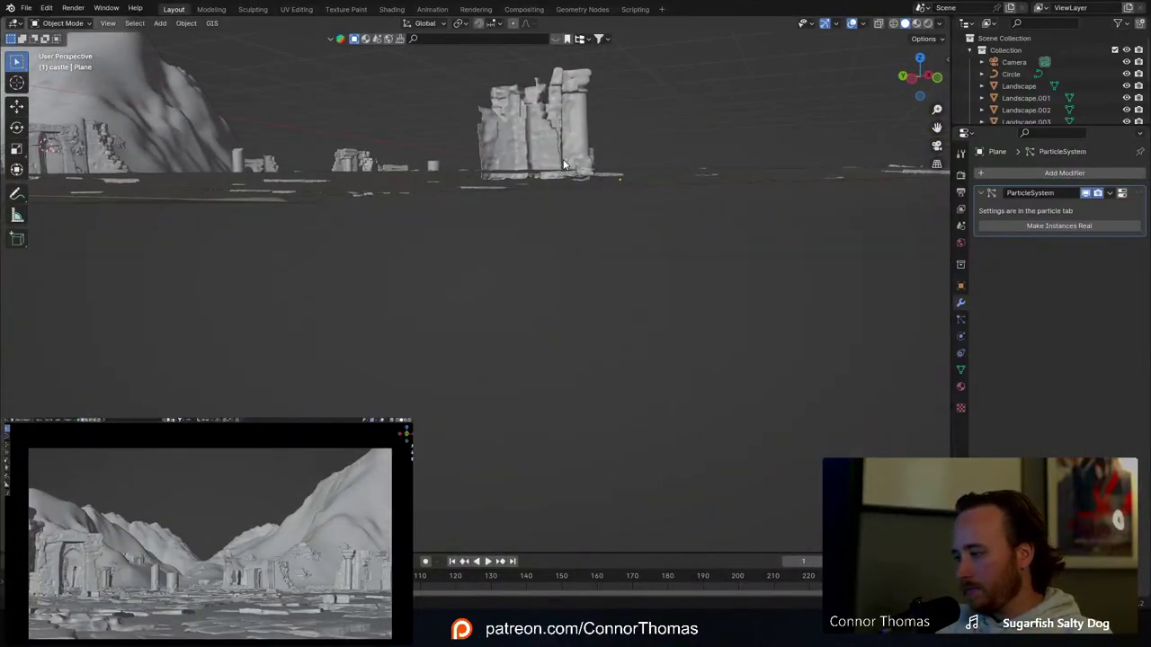
middle_click_drag(564, 140, 458, 125)
scroll(447, 260, "up", 5)
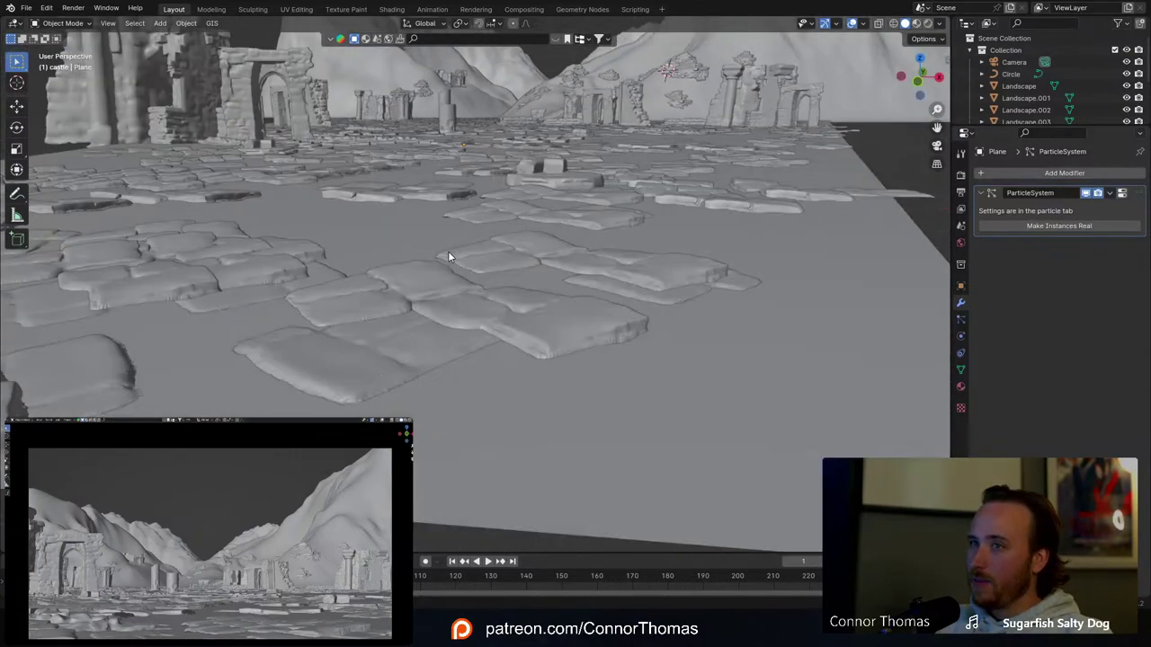
Step: Try an emission Number of 200 for the ground plane's stone particle system and undo the change
left_click(430, 192)
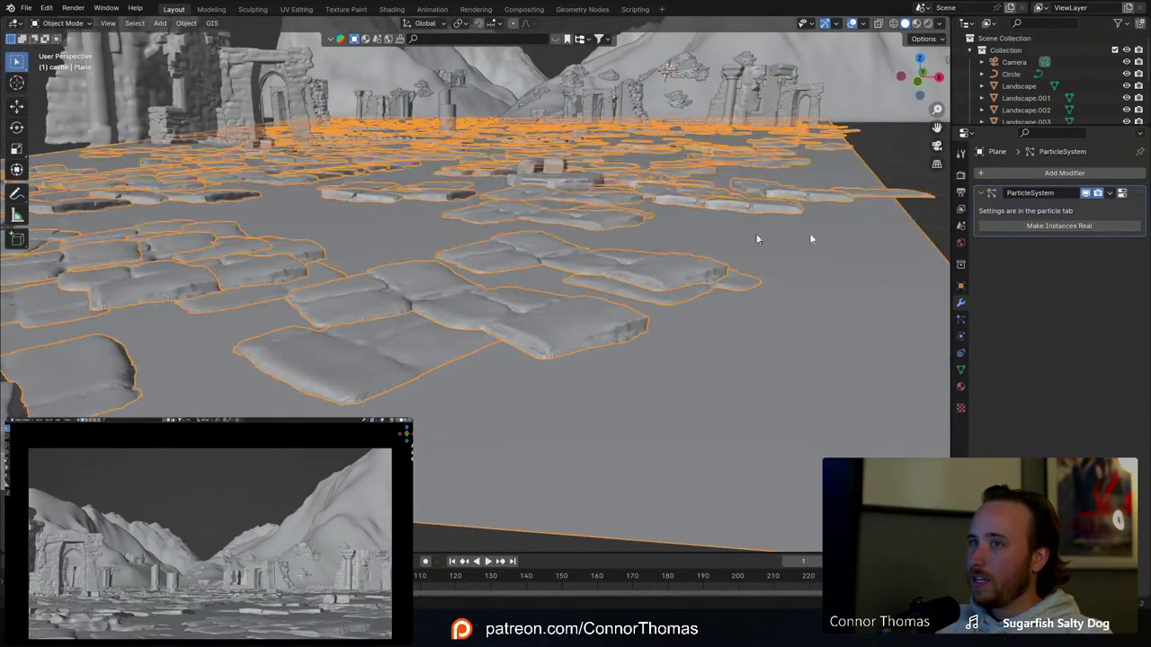
left_click(963, 318)
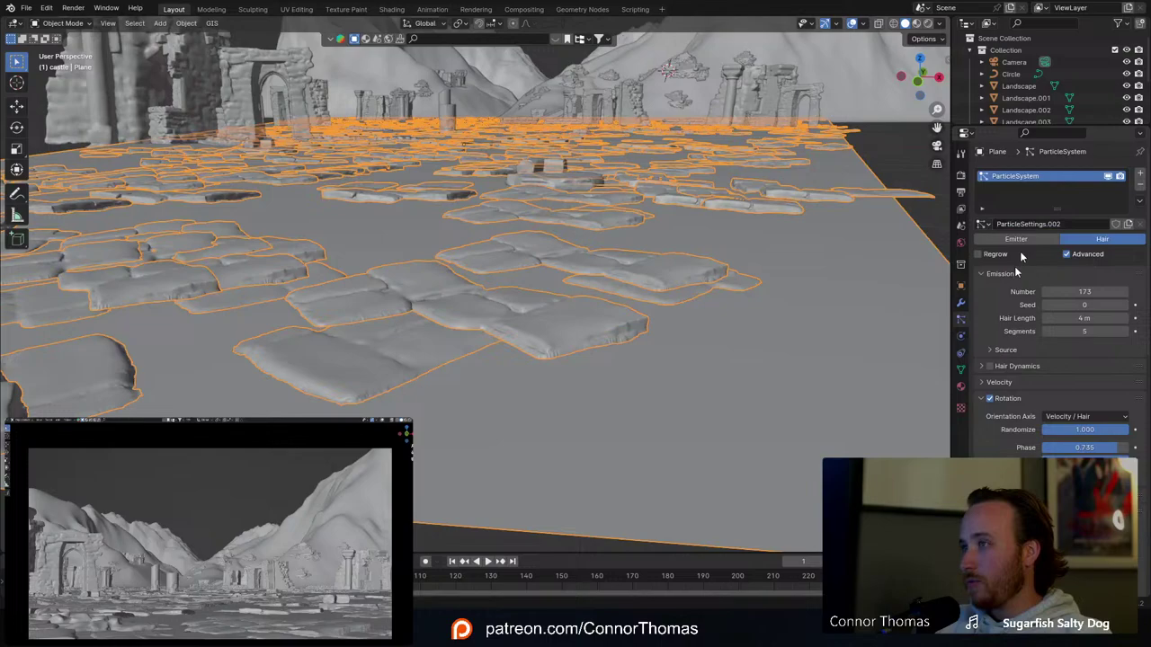
left_click(1088, 291)
type("200")
key("Return")
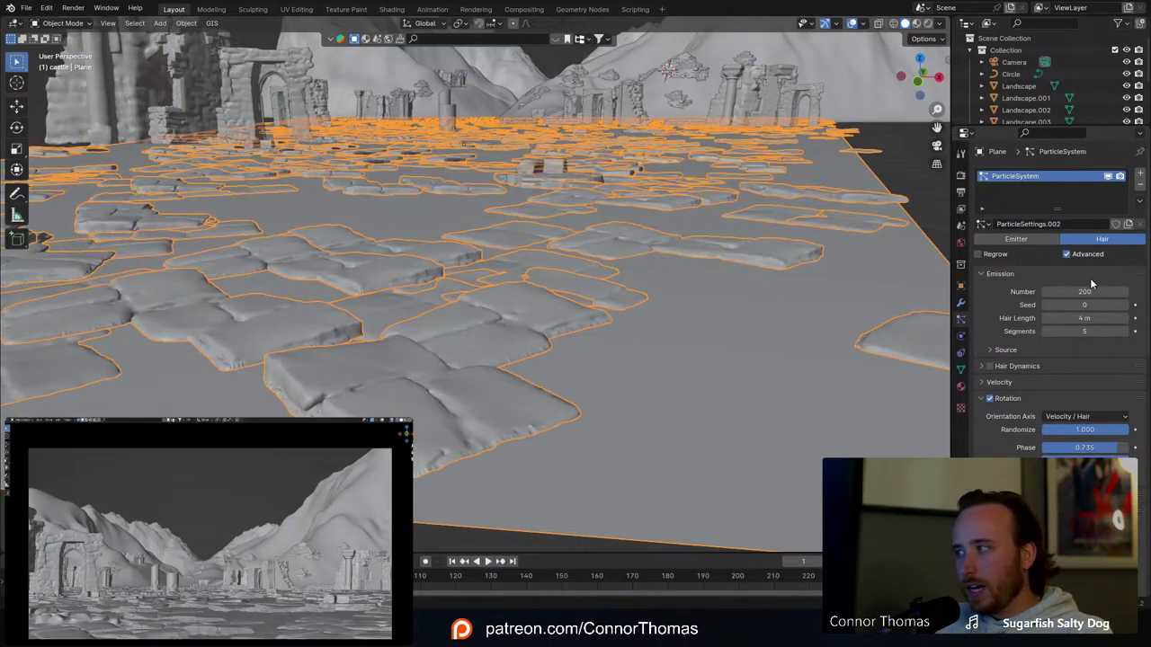
key("ctrl+z")
key("ctrl+shift+z")
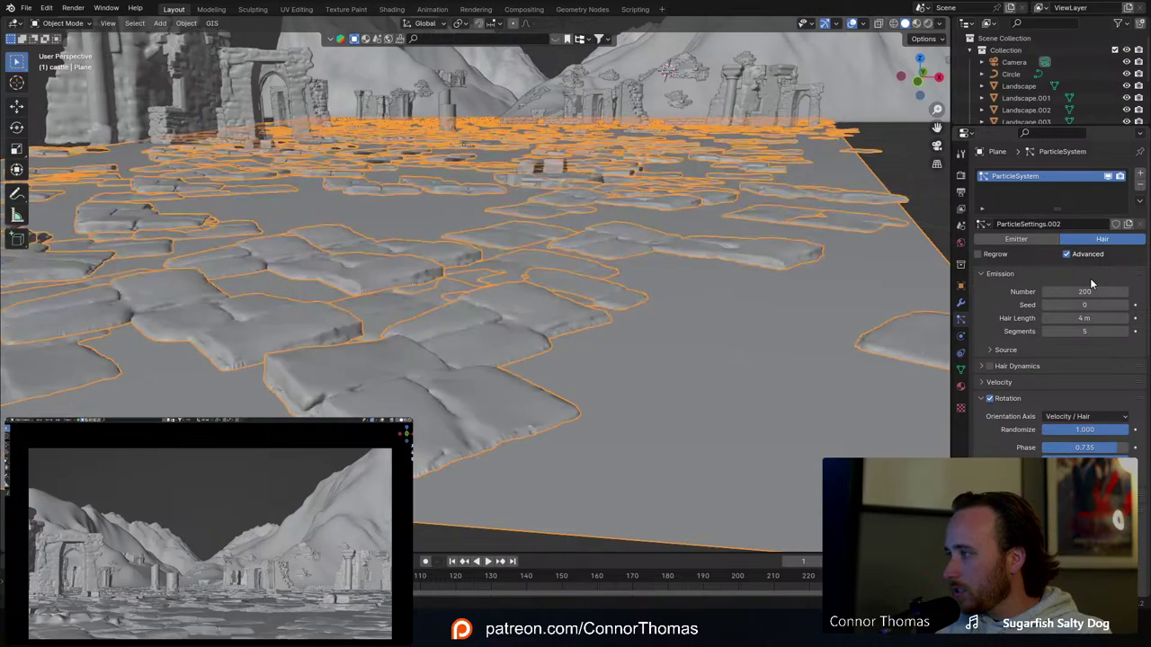
key("ctrl+z")
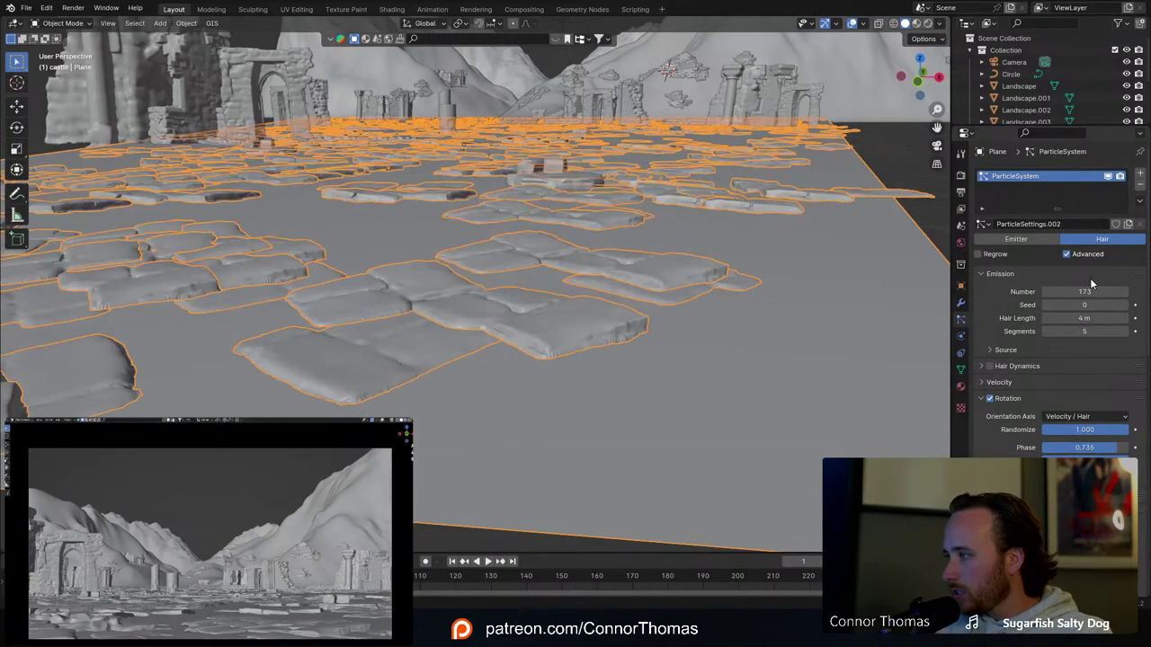
Step: Deselect everything and save the scene file again
key("a")
key("a")
middle_click_drag(382, 202, 403, 213)
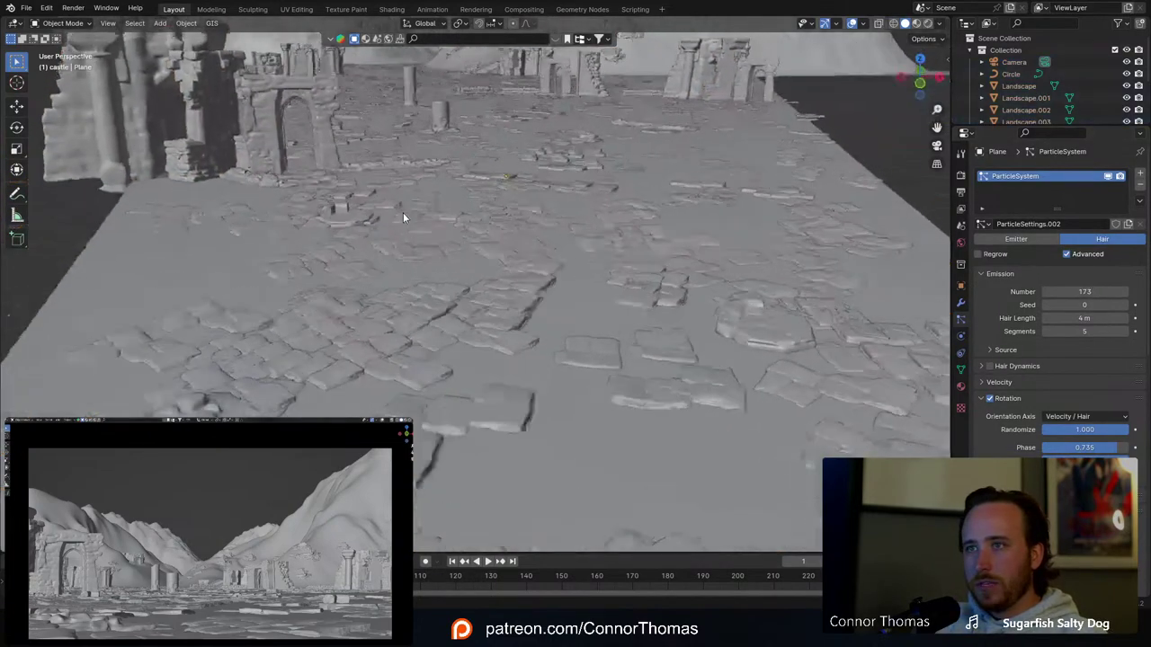
key("ctrl+s")
Step: View the Elden Ring reference image to compare it with the ground layout
middle_click_drag(483, 246, 512, 273)
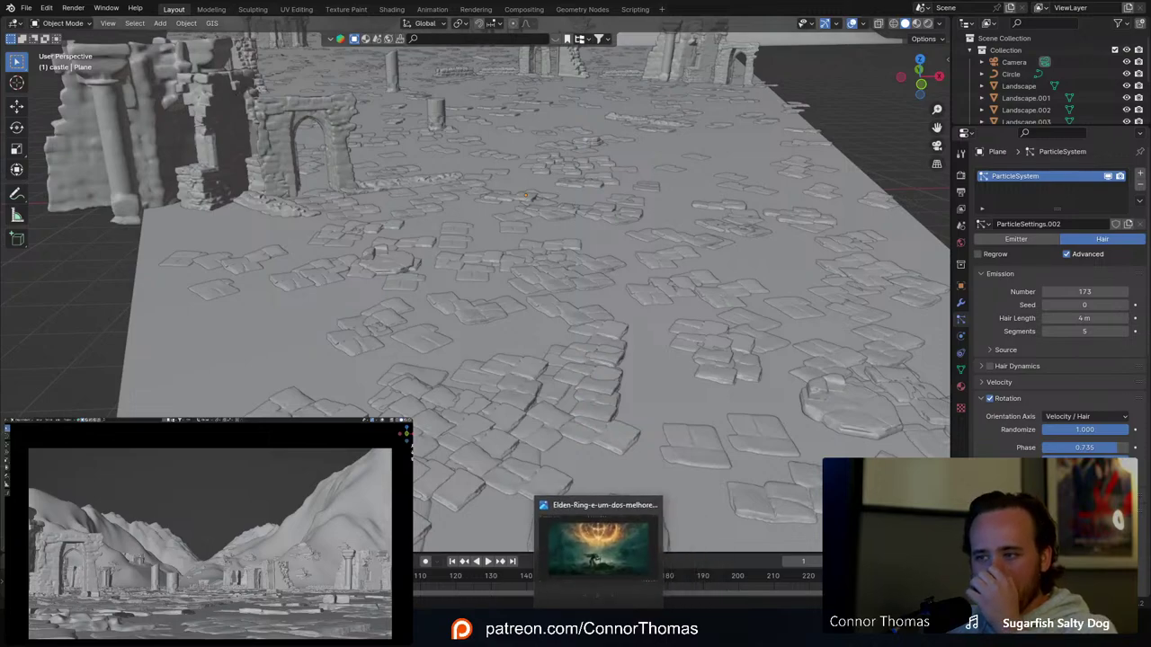
left_click(600, 629)
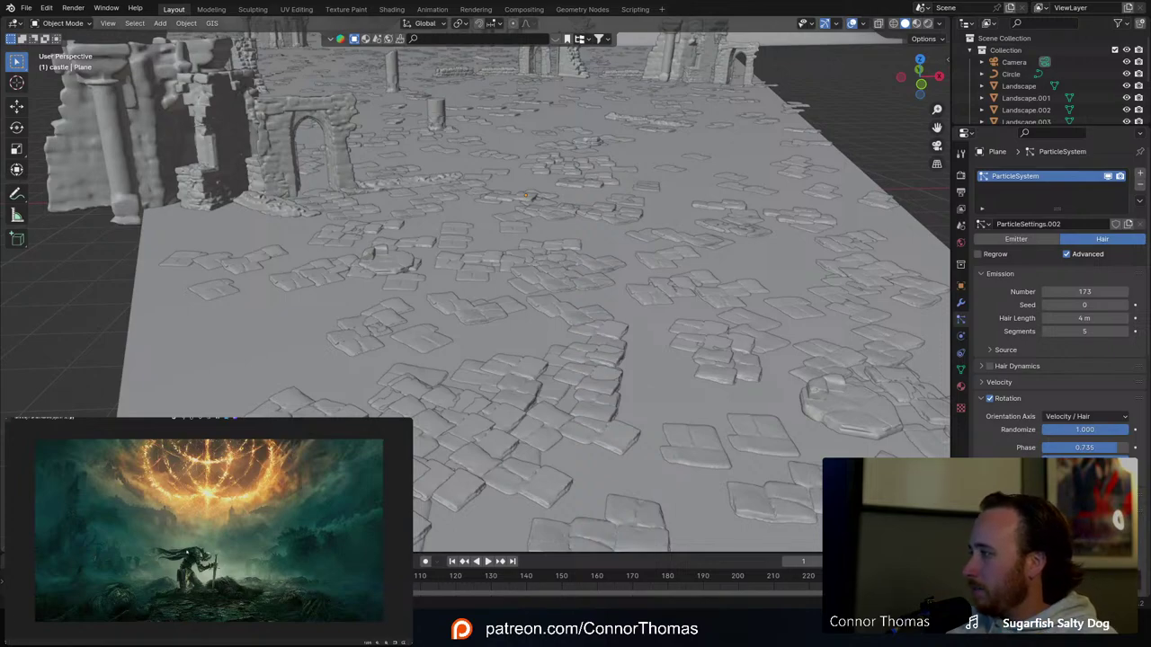
Step: Select the ground plane and open the botaniq Scatter settings for it
left_click(668, 363)
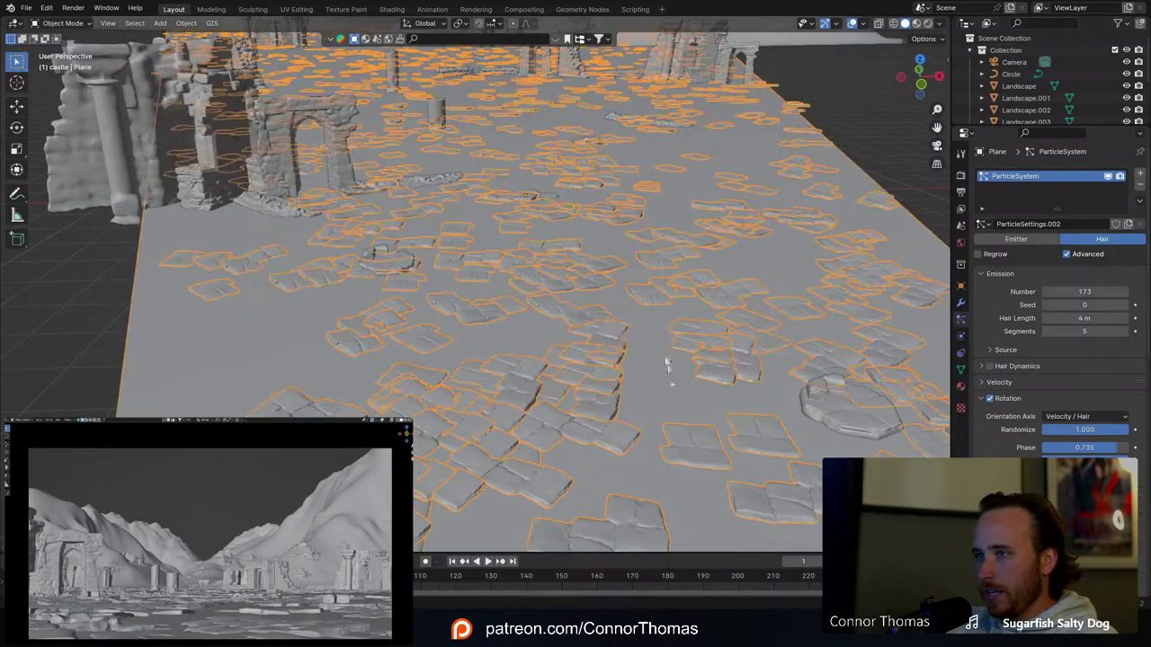
middle_click_drag(683, 383, 669, 370)
scroll(670, 373, "down", 6)
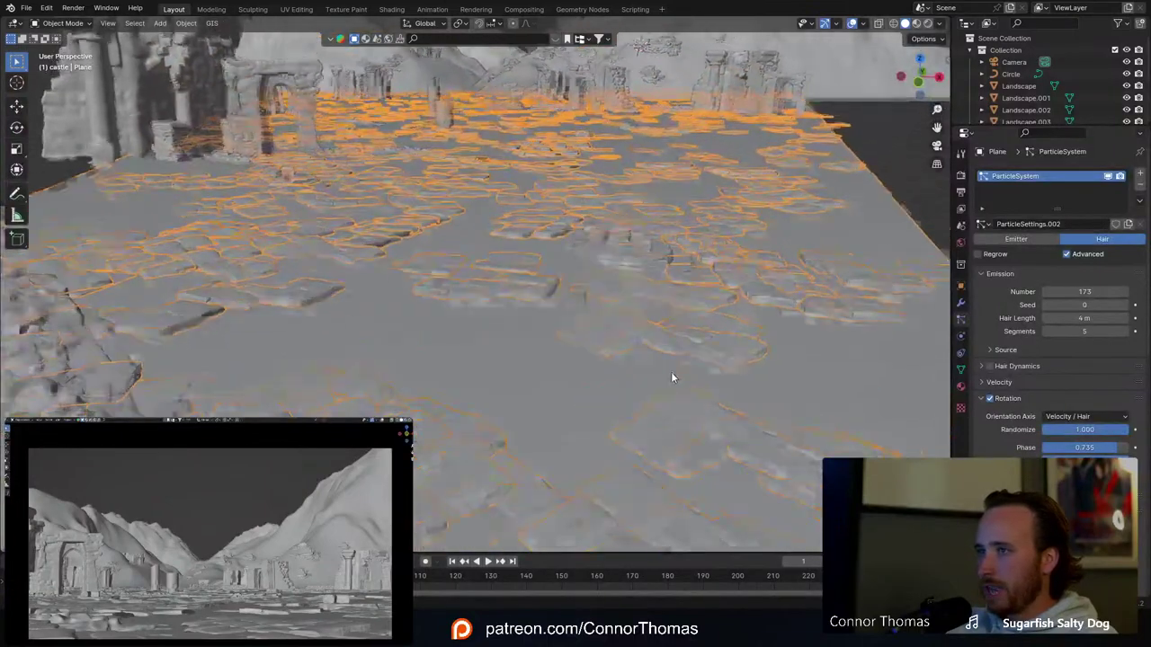
middle_click_drag(671, 307, 671, 348)
key("n")
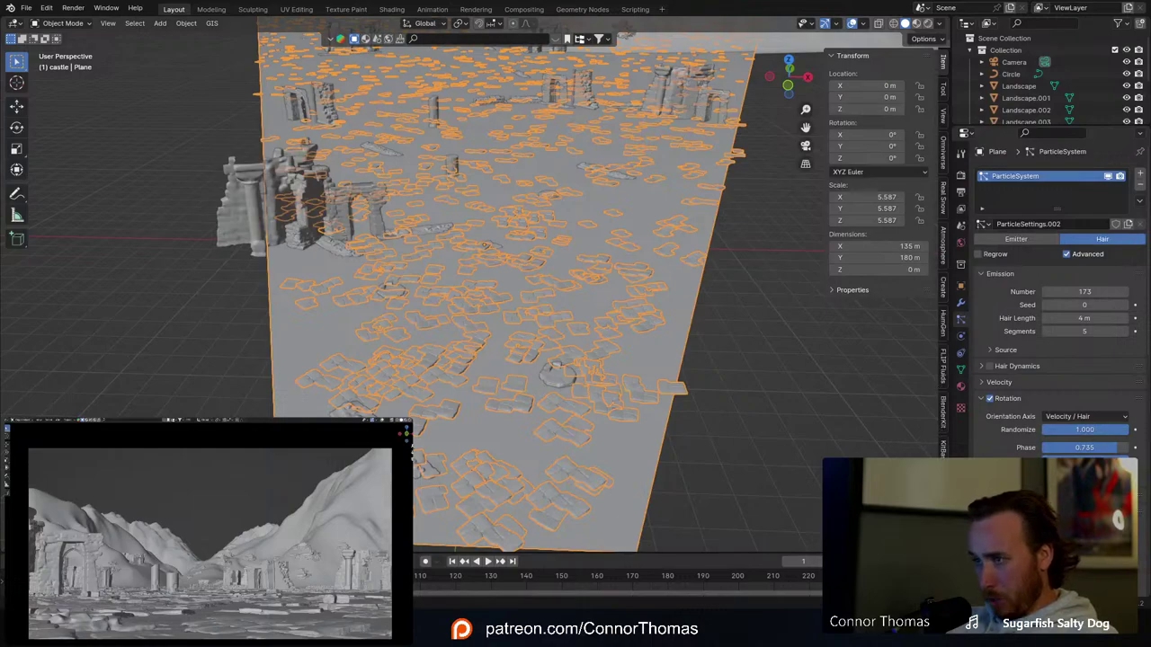
left_click(943, 490)
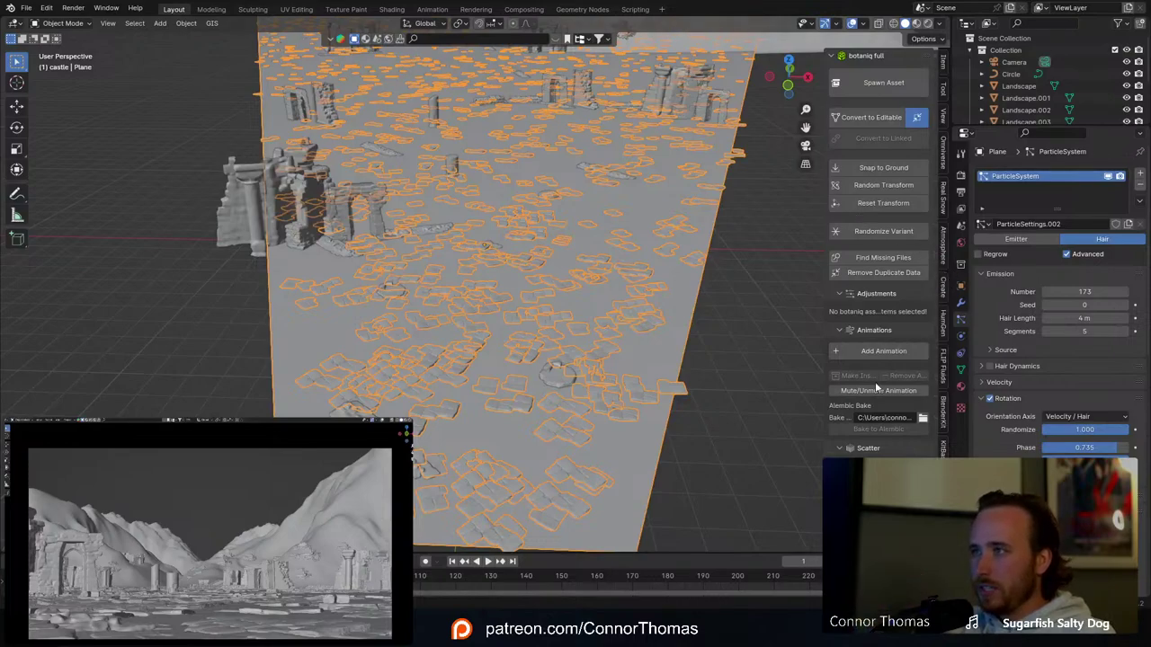
left_click(865, 447)
scroll(873, 444, "down", 2)
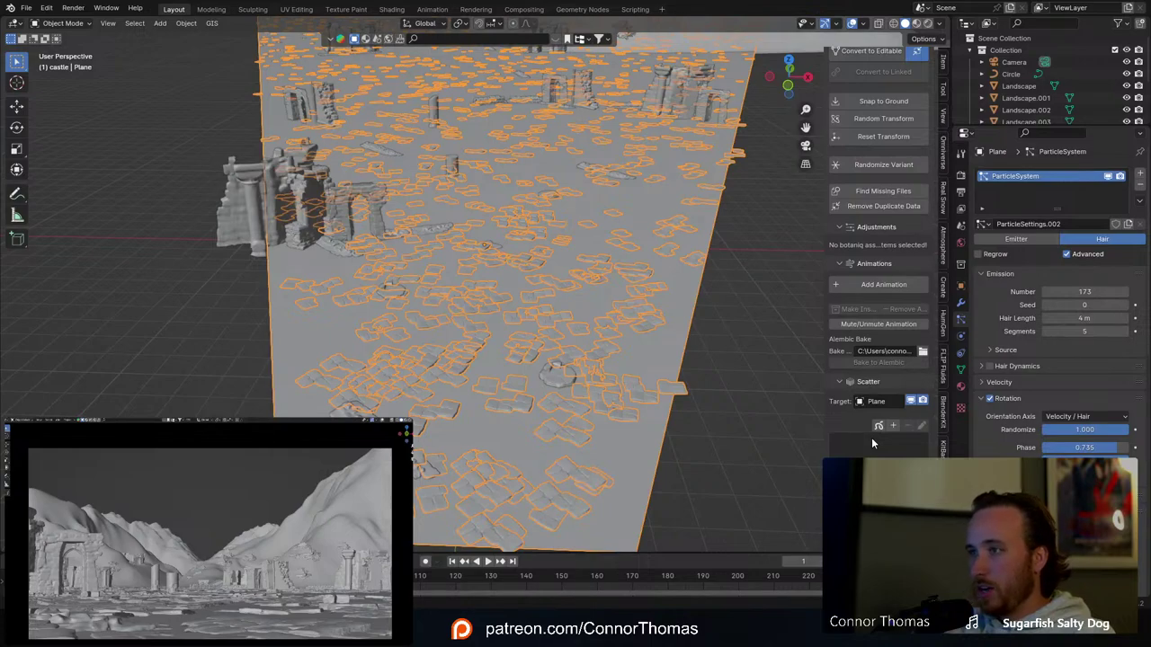
Step: Scatter the botaniq weed asset Dandelion field (A) across the ground plane
left_click(896, 424)
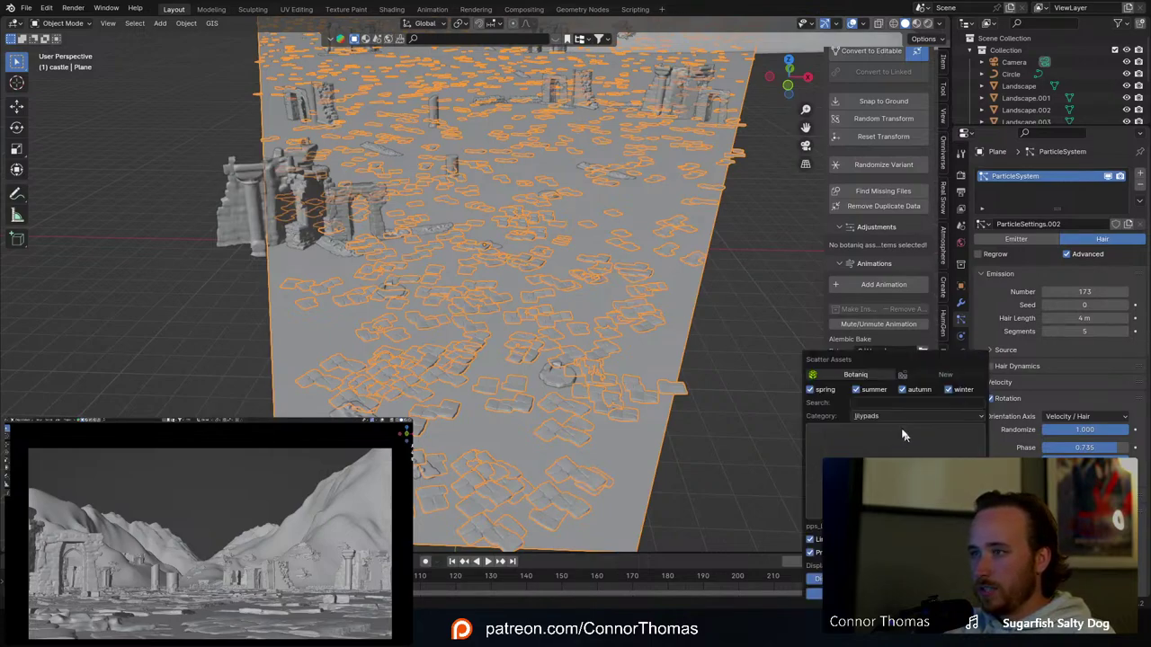
left_click(883, 418)
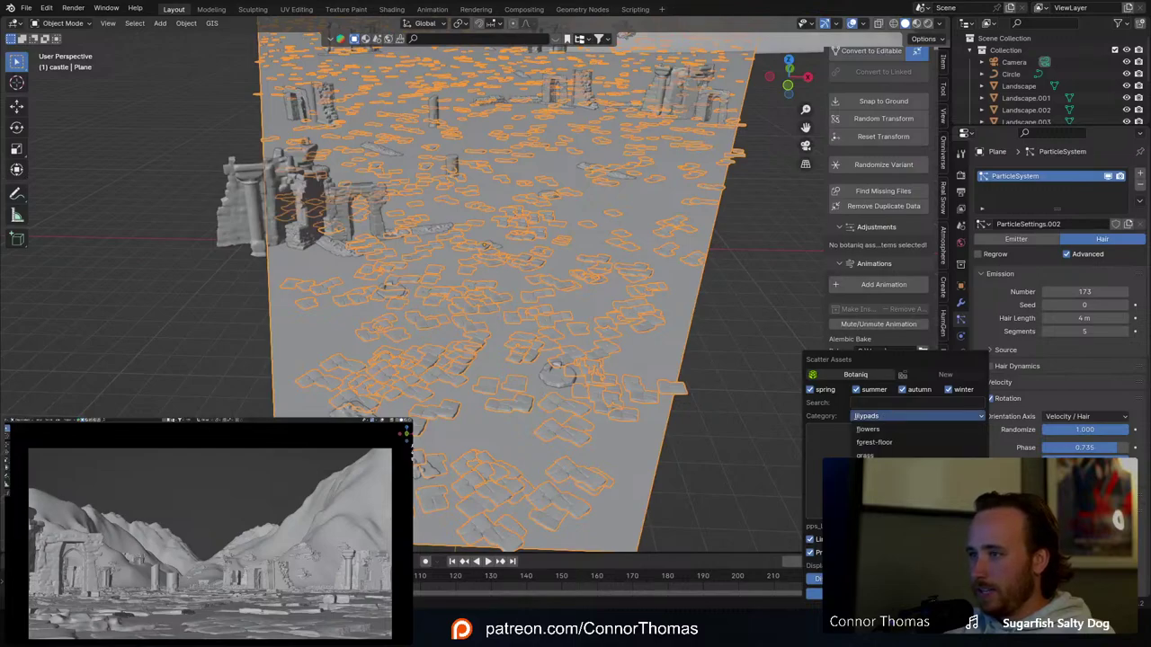
left_click(913, 456)
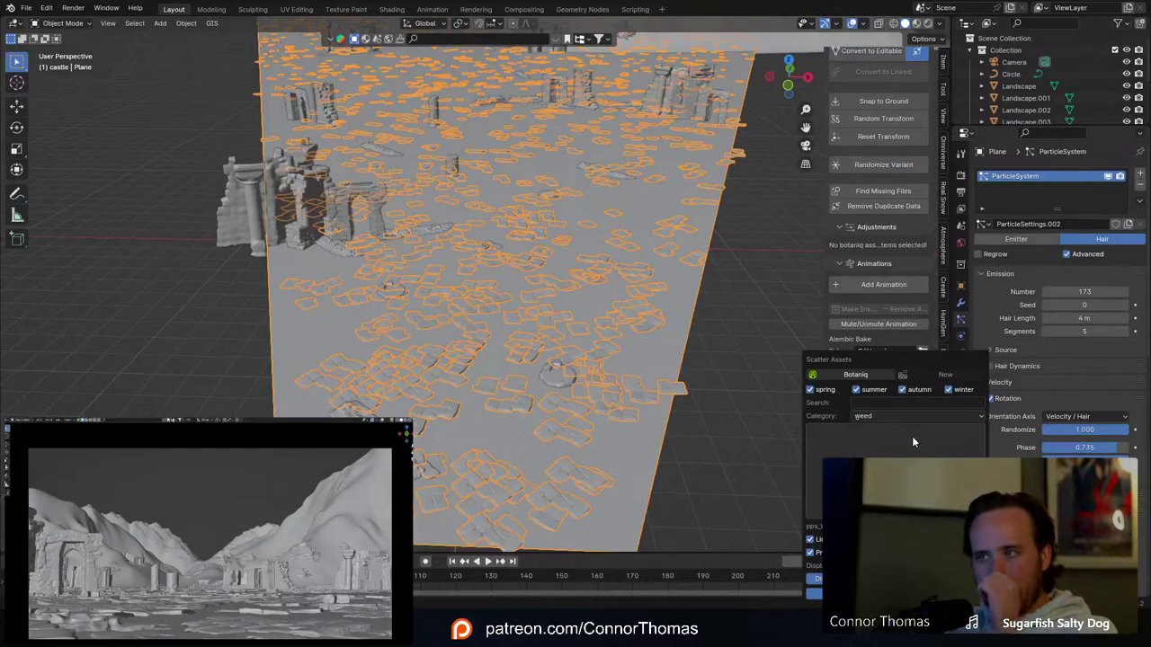
left_click(915, 441)
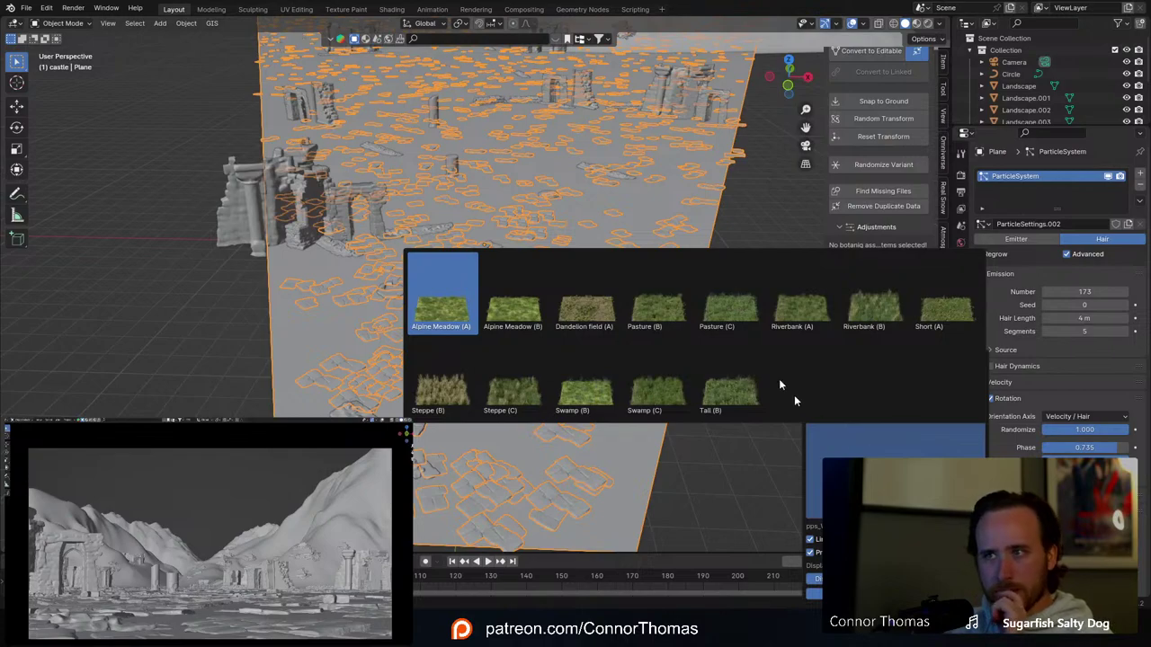
left_click(604, 316)
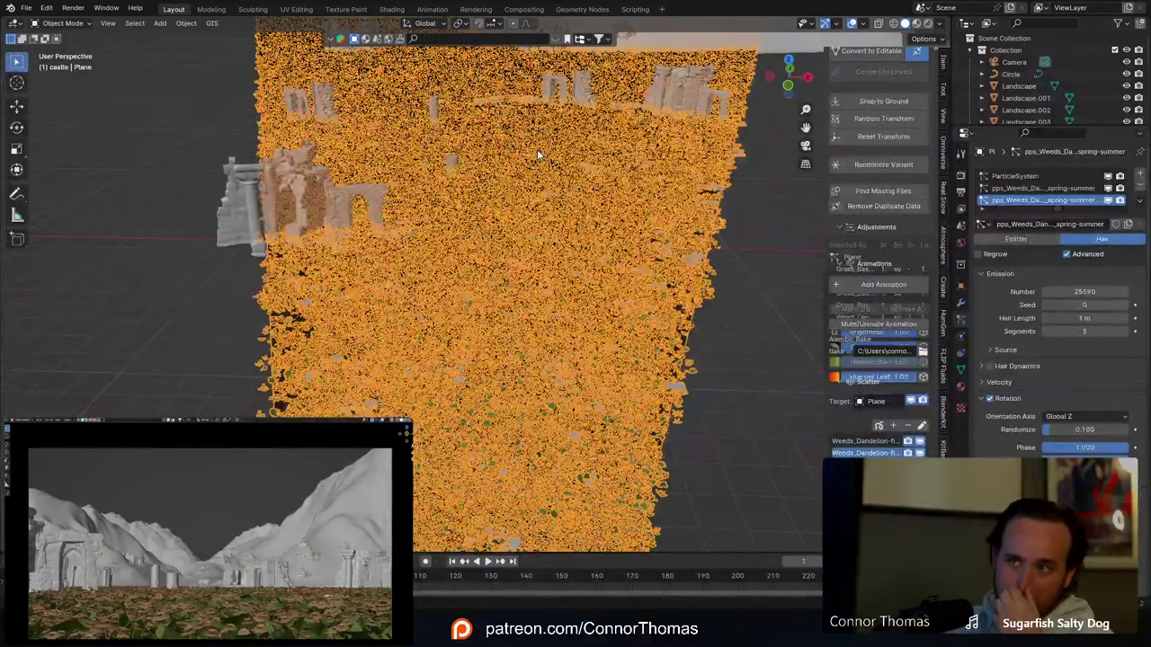
Step: Set the emission Number of the second dandelion-field particle system on the ground plane to 100
scroll(896, 346, "down", 5)
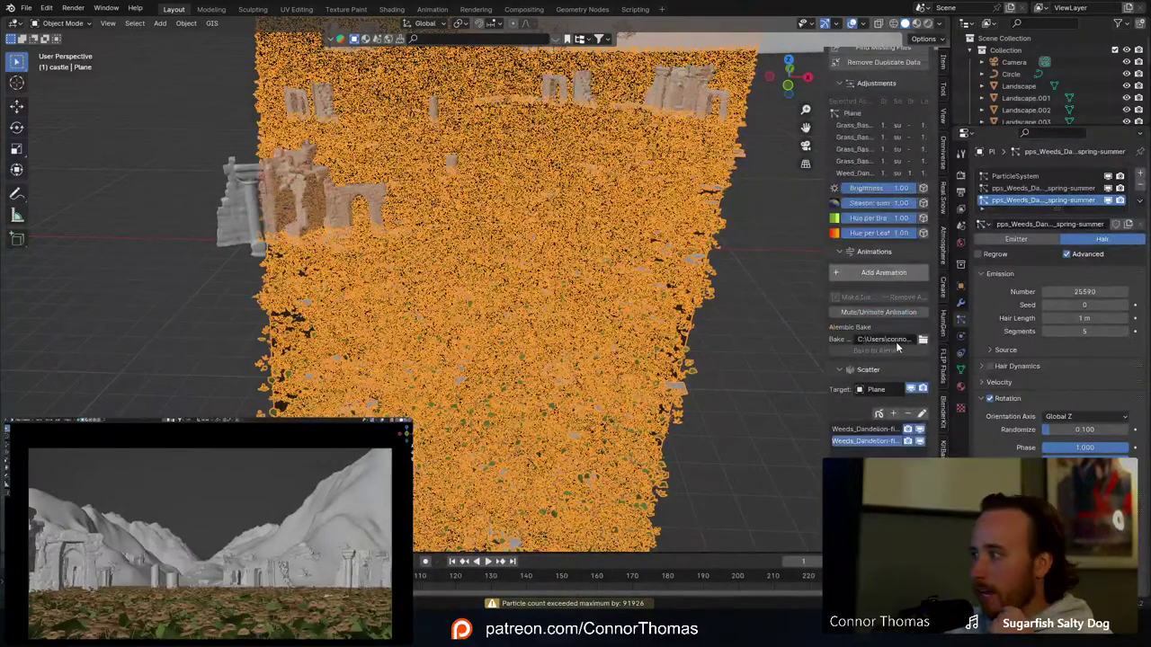
scroll(888, 346, "down", 4)
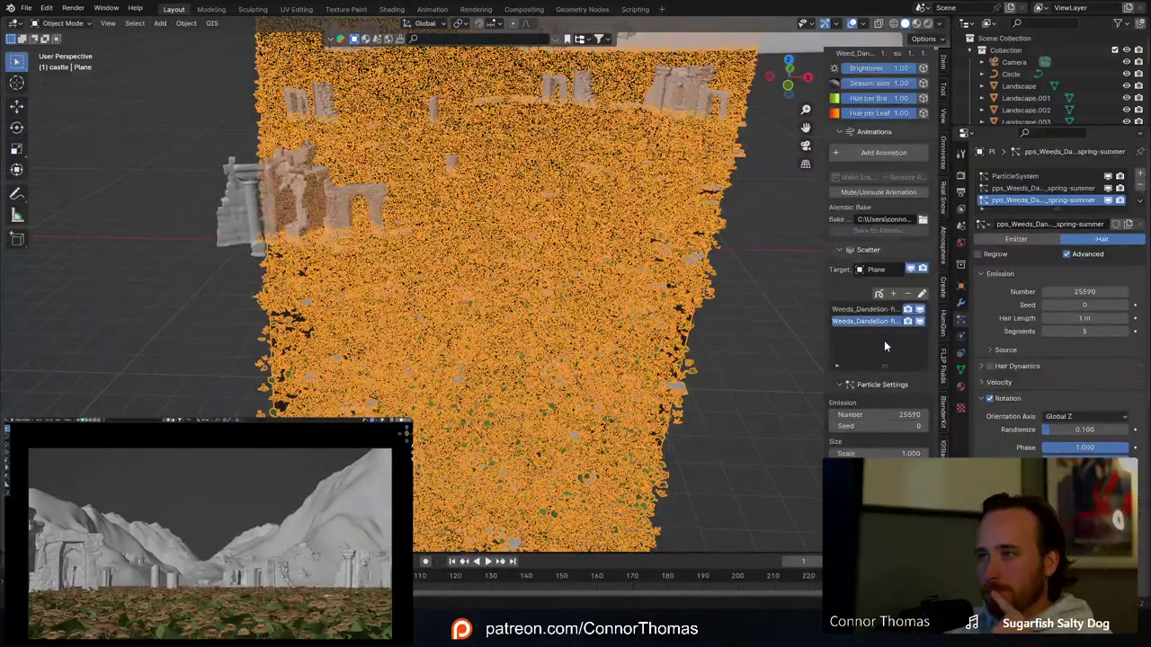
scroll(881, 346, "down", 4)
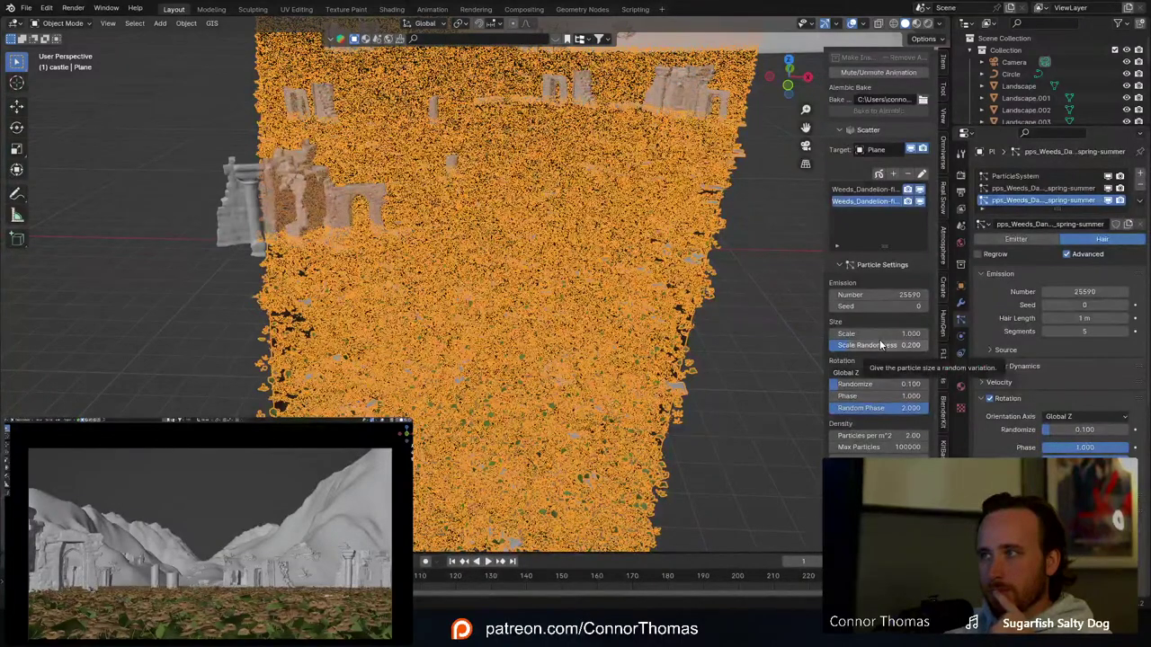
left_click(897, 289)
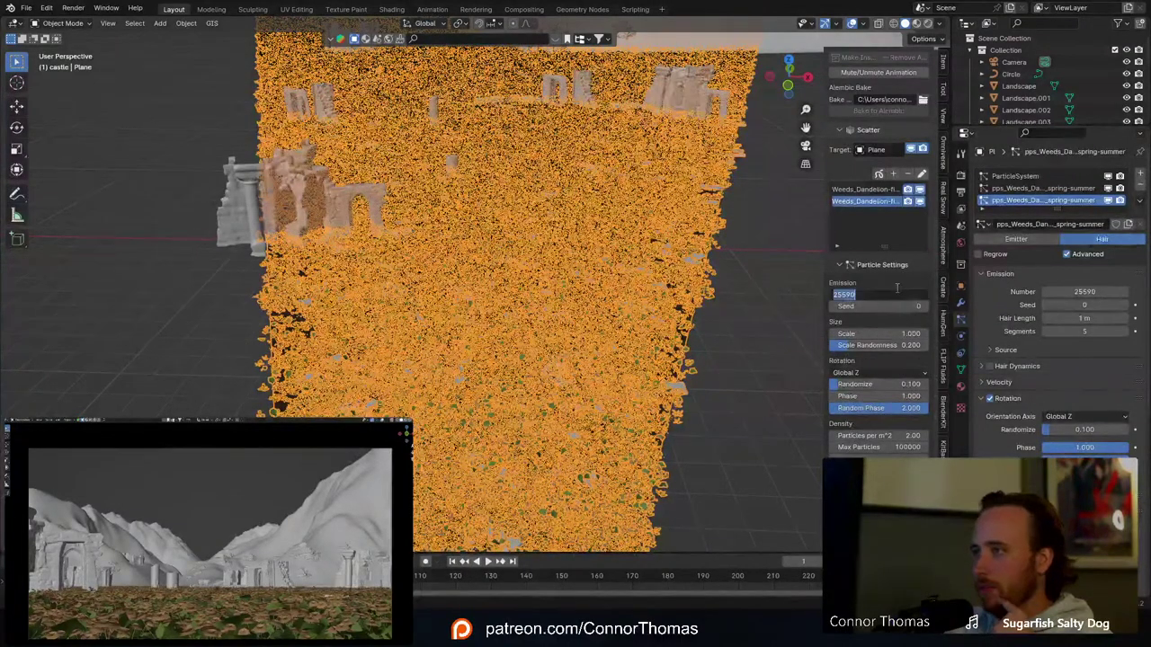
type("100")
key("Return")
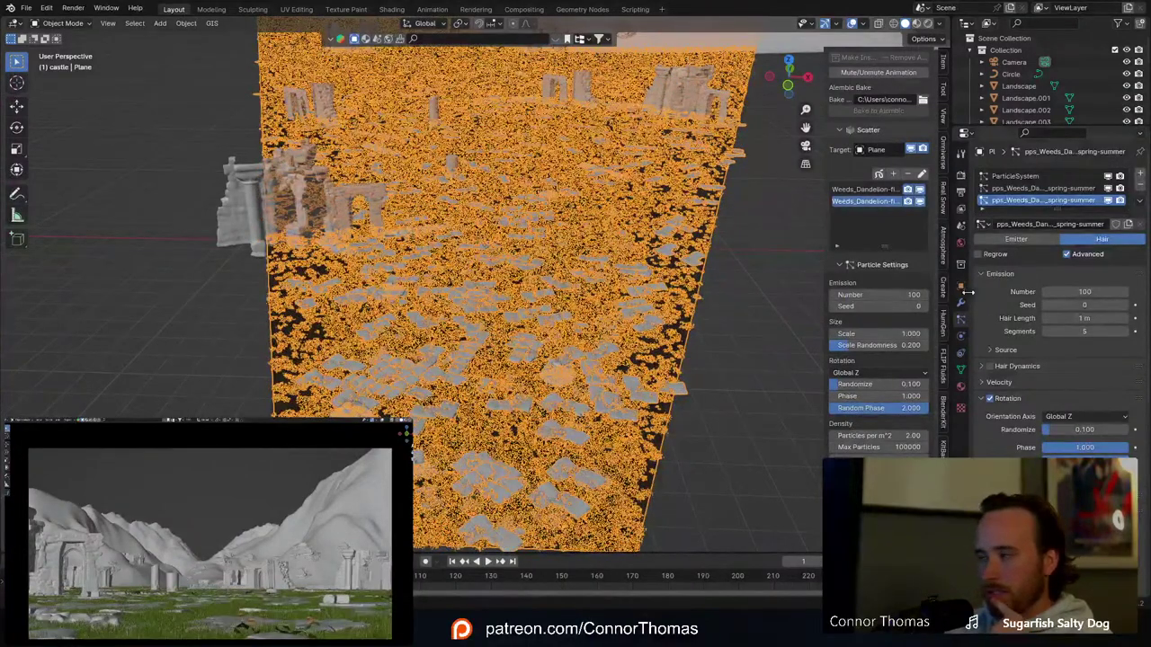
Step: Examine the particle, density and object settings of the second dandelion-field scatter on the ground plane
scroll(906, 393, "down", 4)
scroll(903, 395, "down", 5)
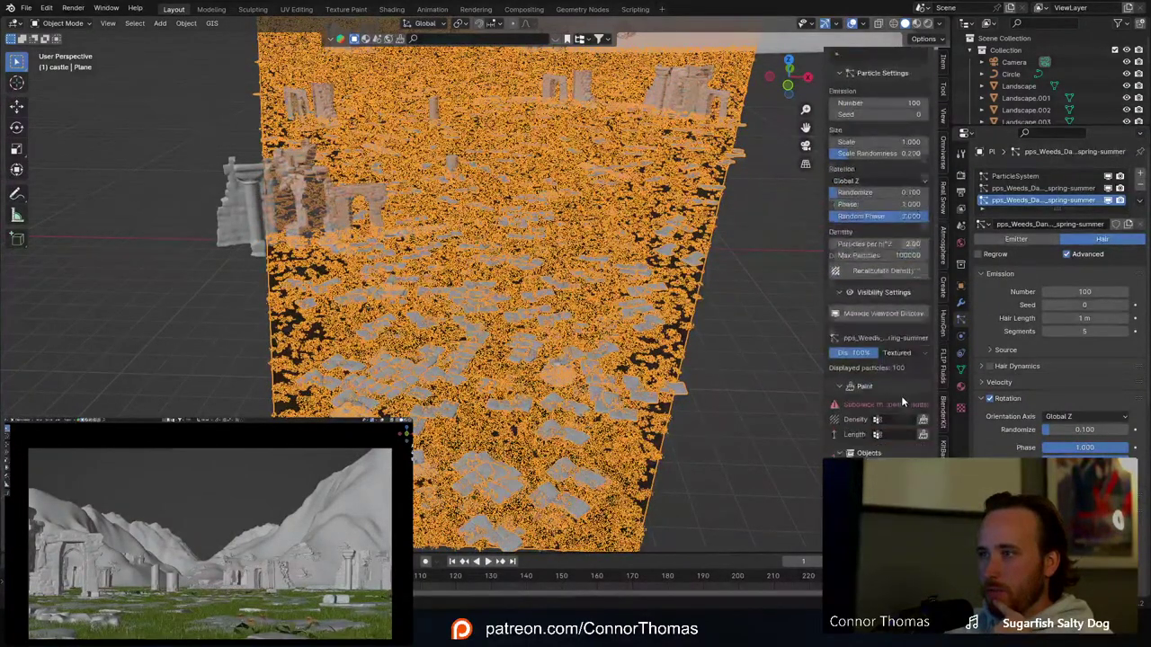
scroll(901, 395, "up", 6)
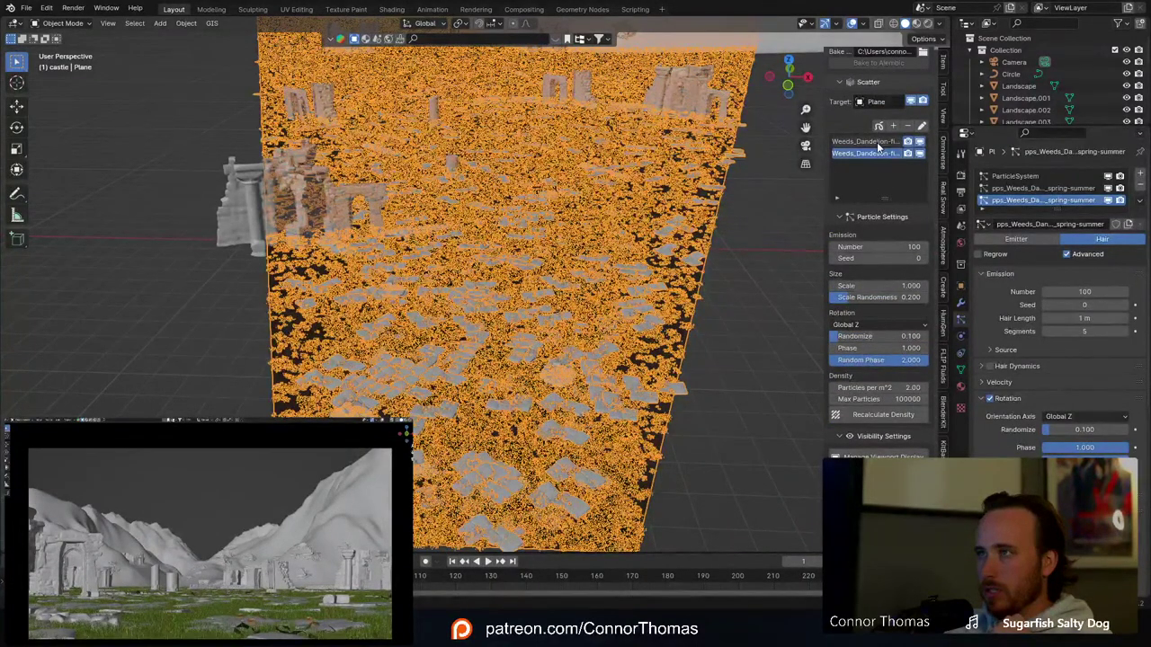
scroll(876, 381, "down", 8)
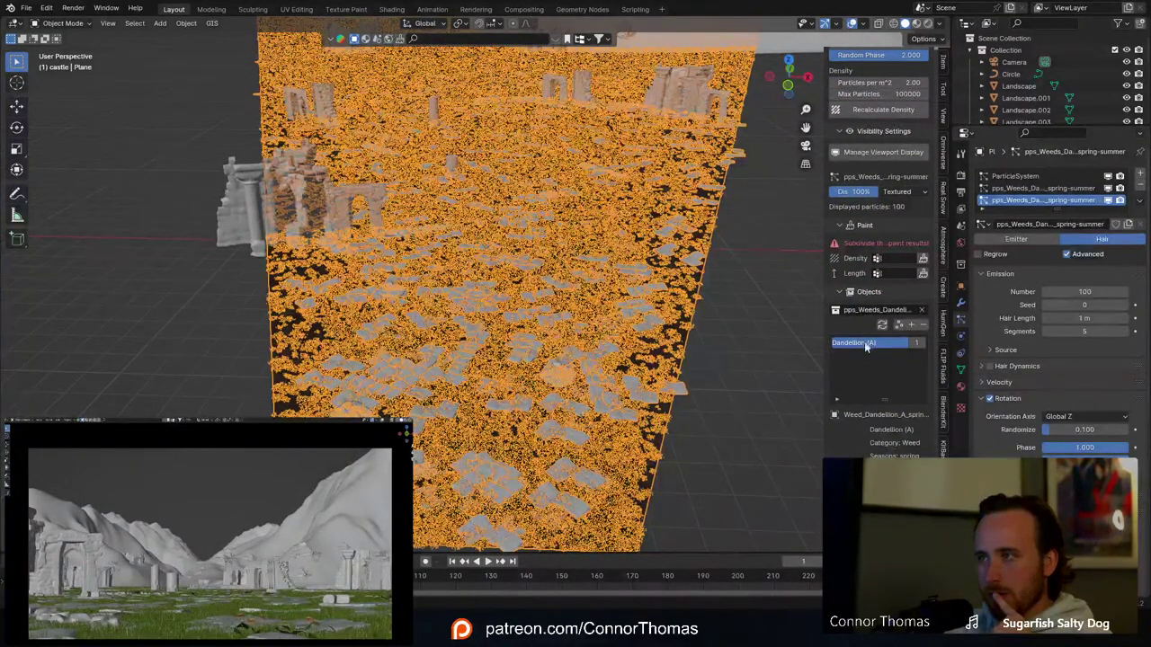
scroll(850, 259, "up", 1)
scroll(848, 254, "up", 4)
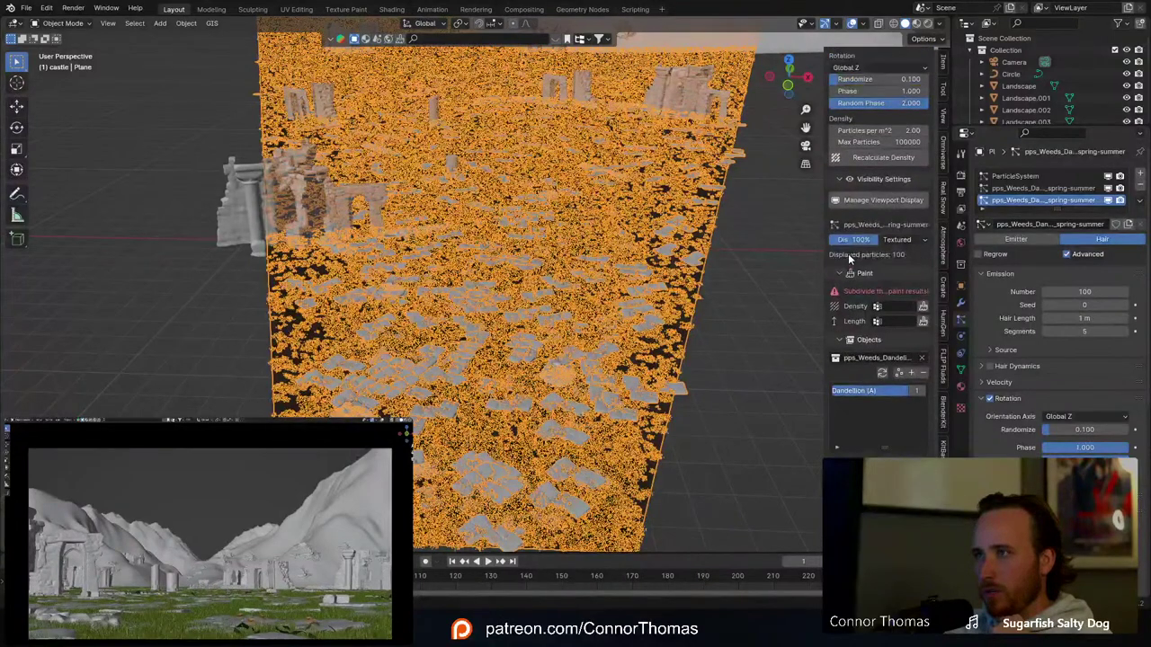
scroll(848, 262, "down", 5)
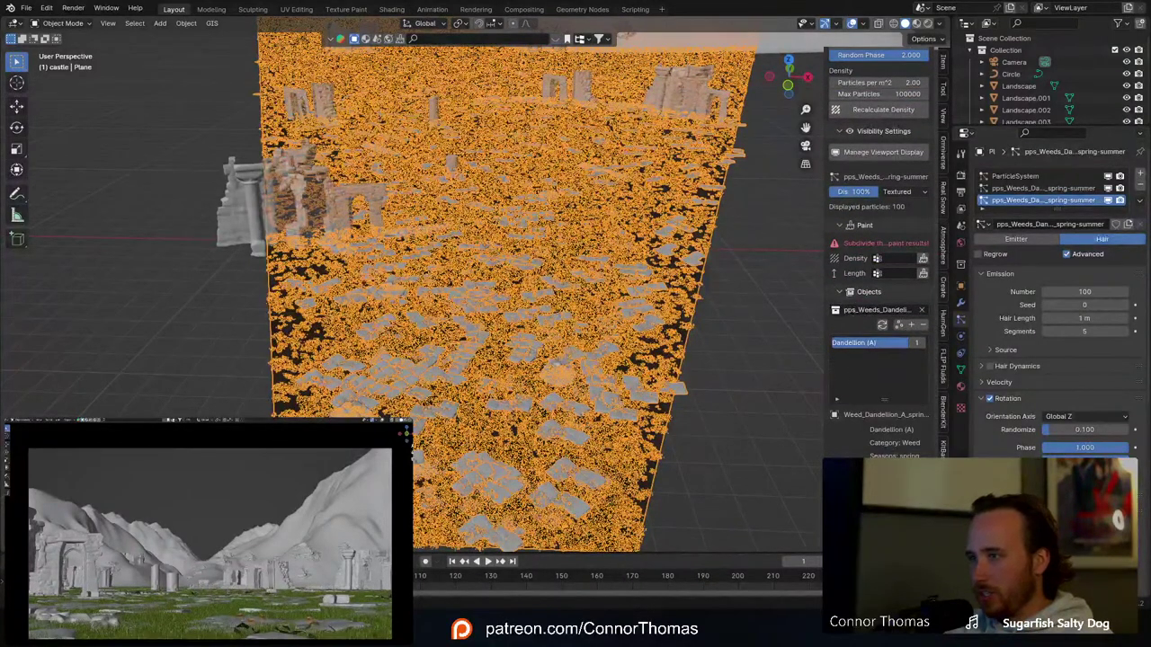
scroll(853, 303, "up", 5)
scroll(863, 301, "up", 1)
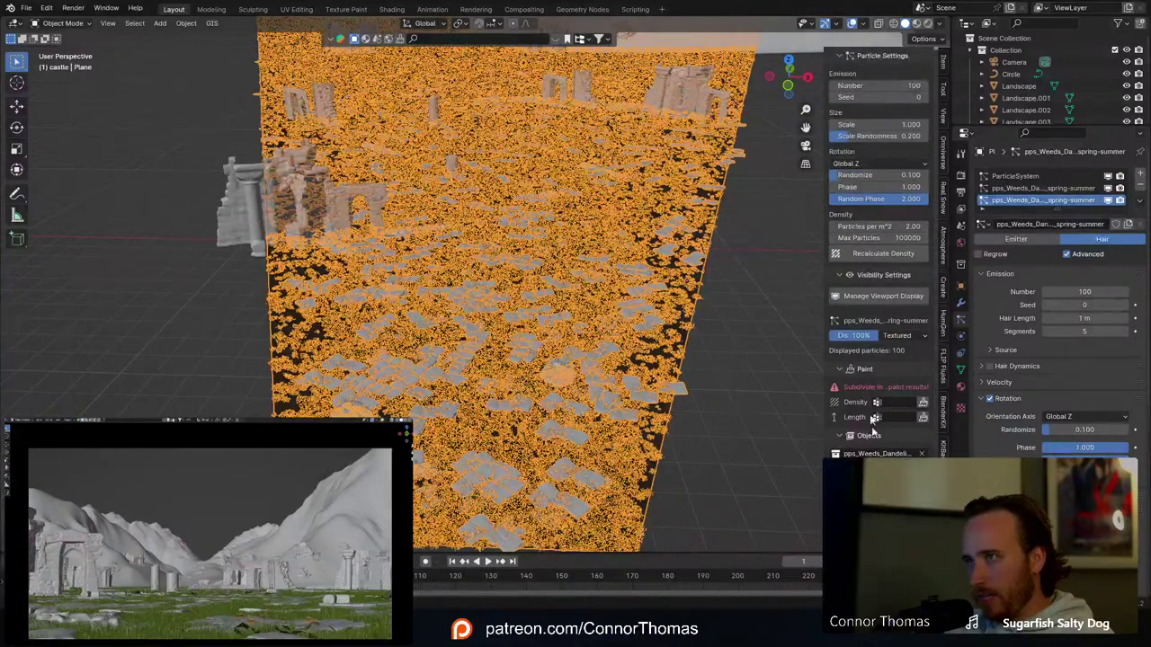
scroll(866, 266, "up", 8)
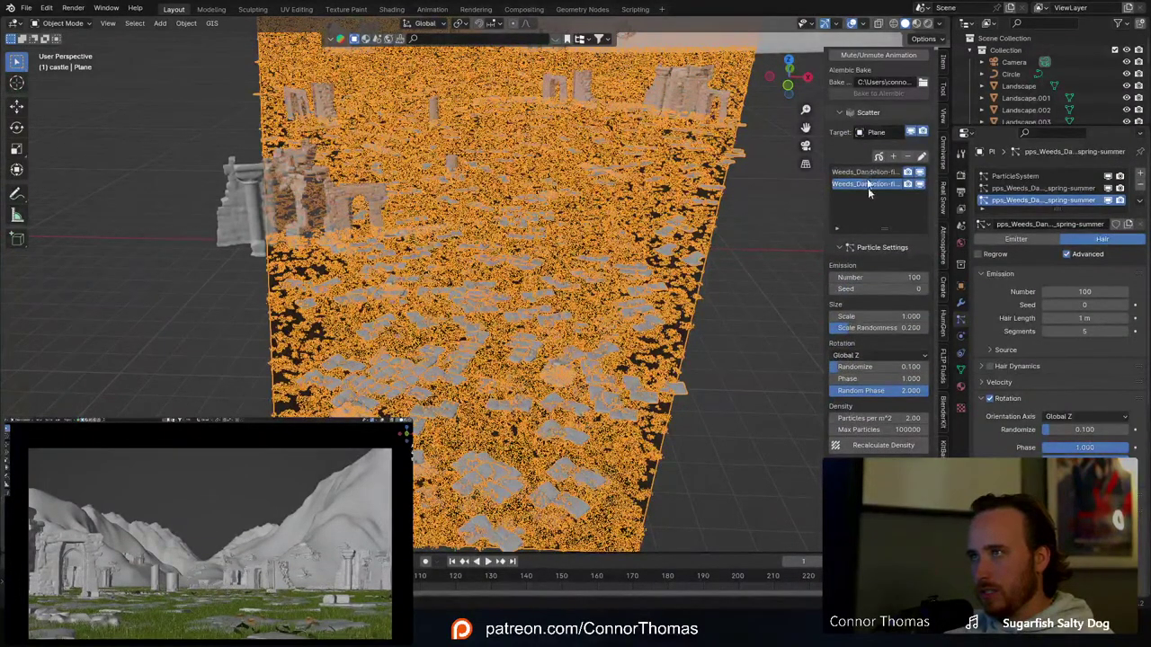
Step: In the first dandelion-field scatter, set the object counts of Basic (D) and Basic (A) grass to 0
left_click(863, 172)
scroll(865, 180, "down", 13)
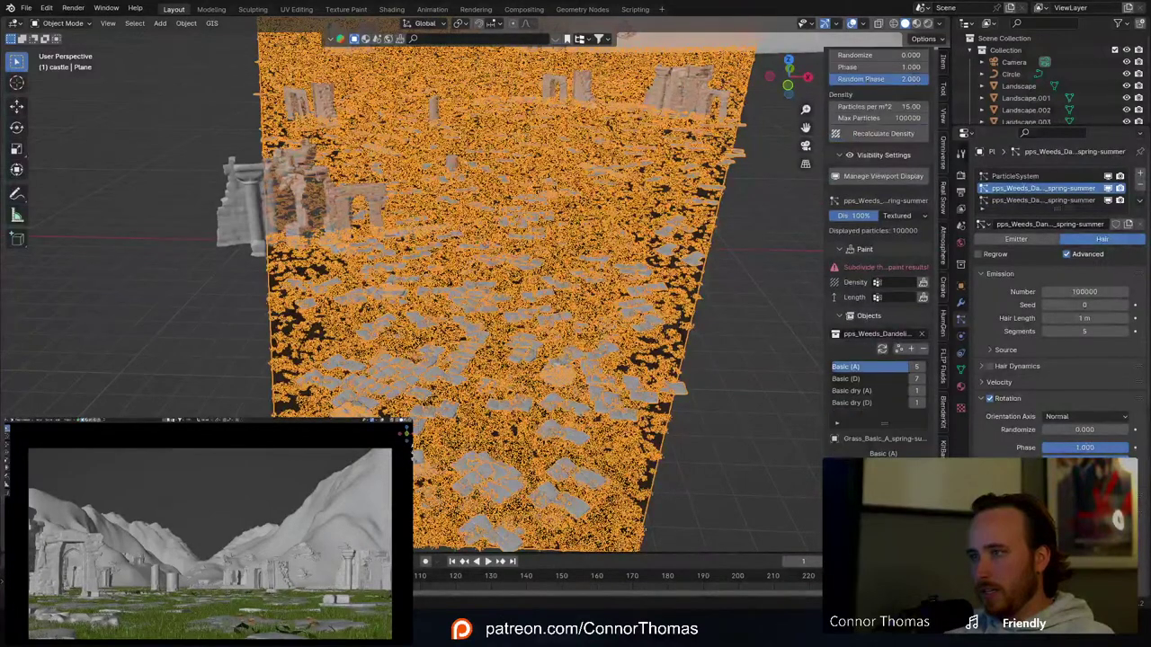
scroll(869, 360, "down", 1)
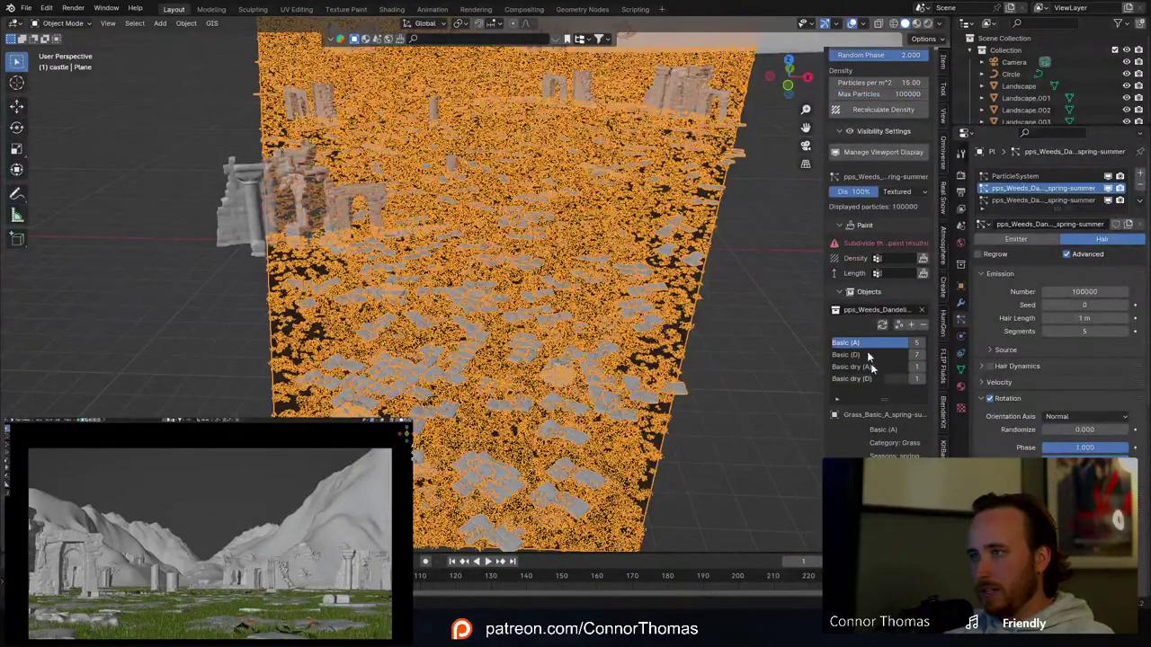
left_click(917, 355)
type("10")
key("Return")
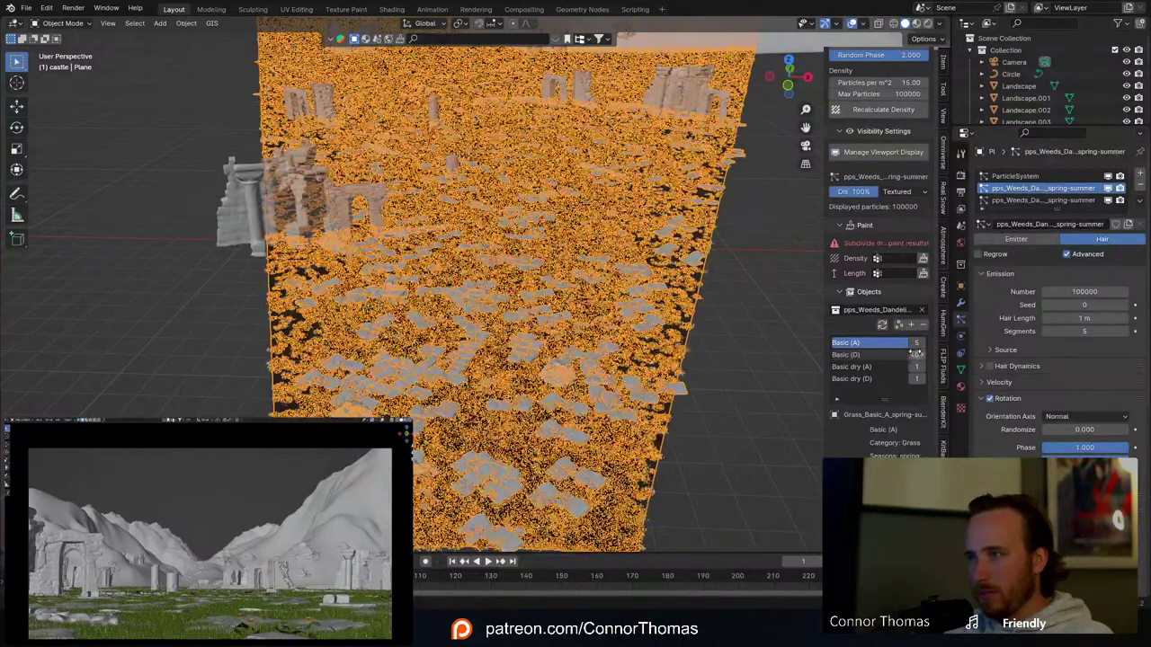
left_click(912, 354)
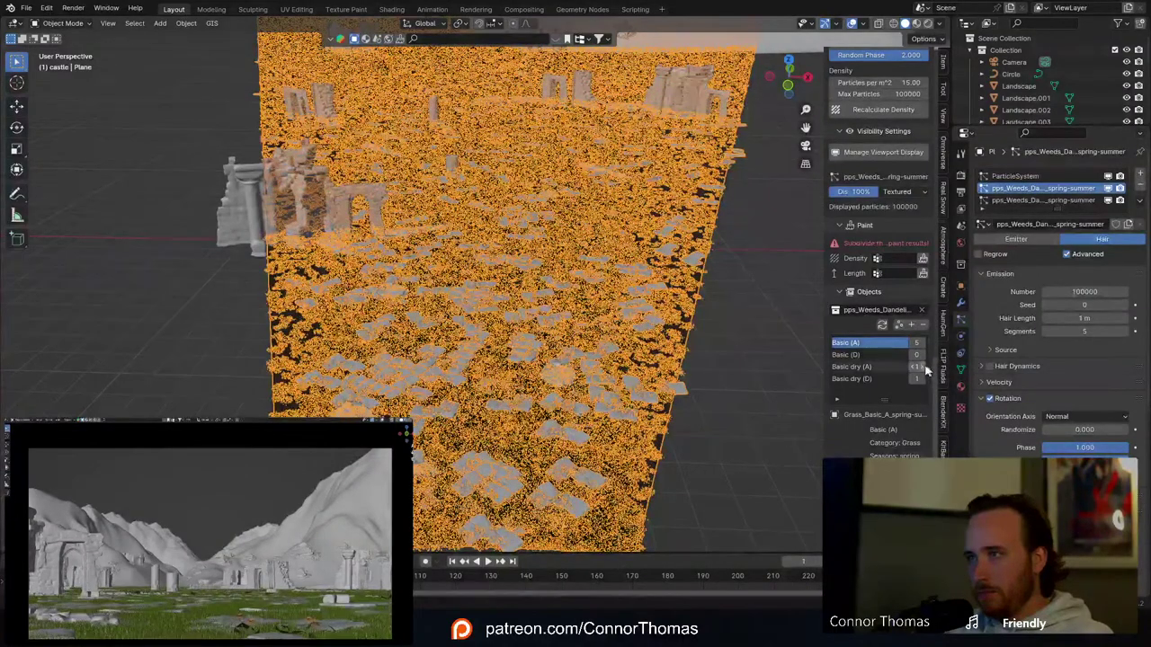
double_click(915, 342)
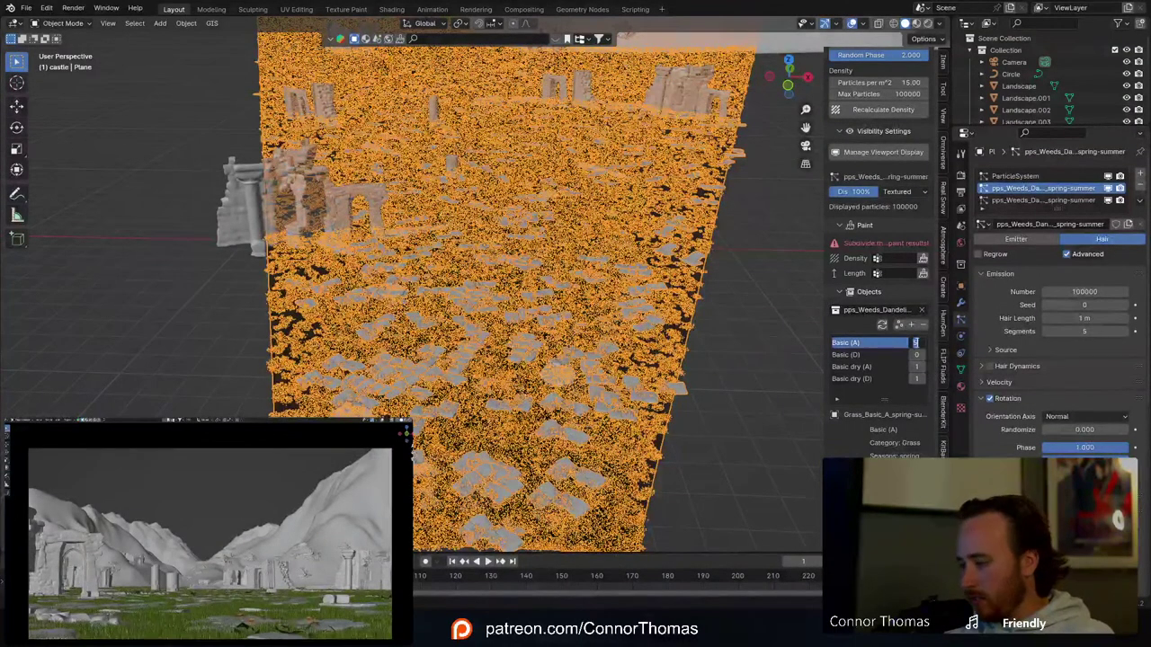
type("2")
key("Return")
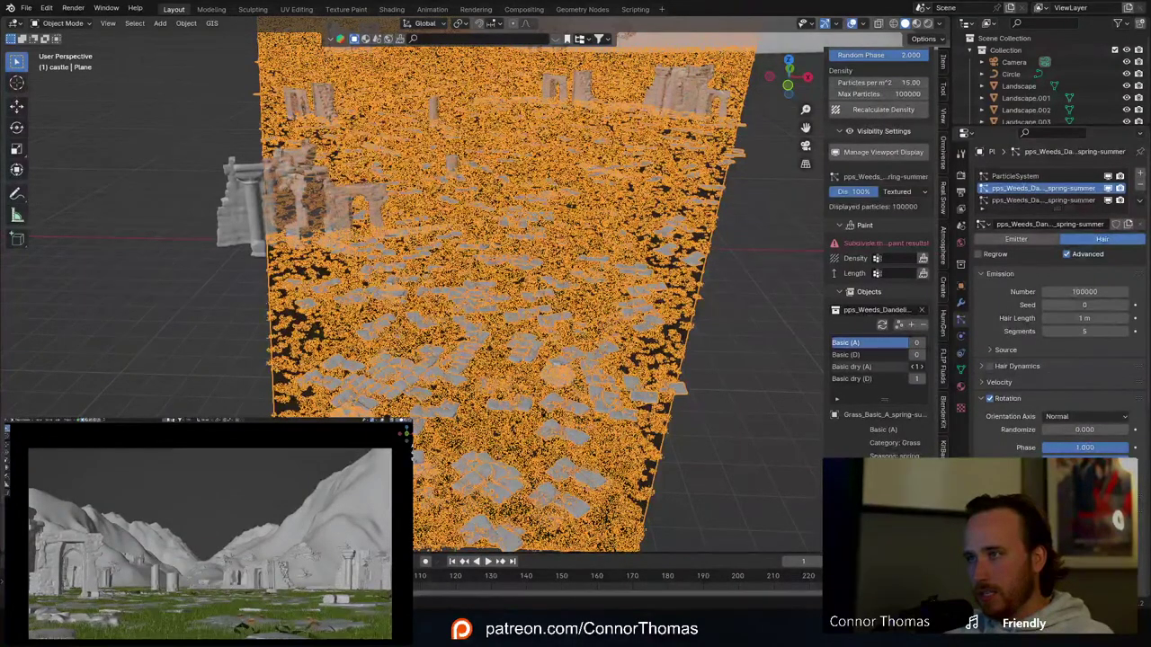
Step: Set the counts of the Basic dry (A) and Basic dry (D) grass objects to 0
left_click(917, 367)
type("0")
key("Return")
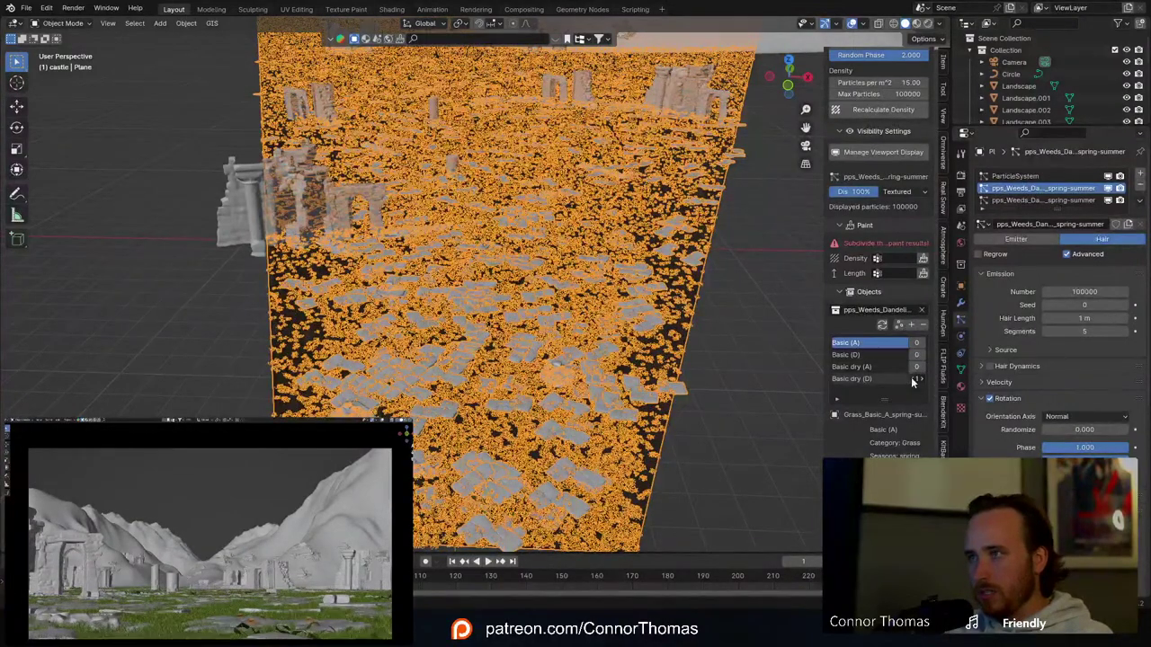
left_click(914, 382)
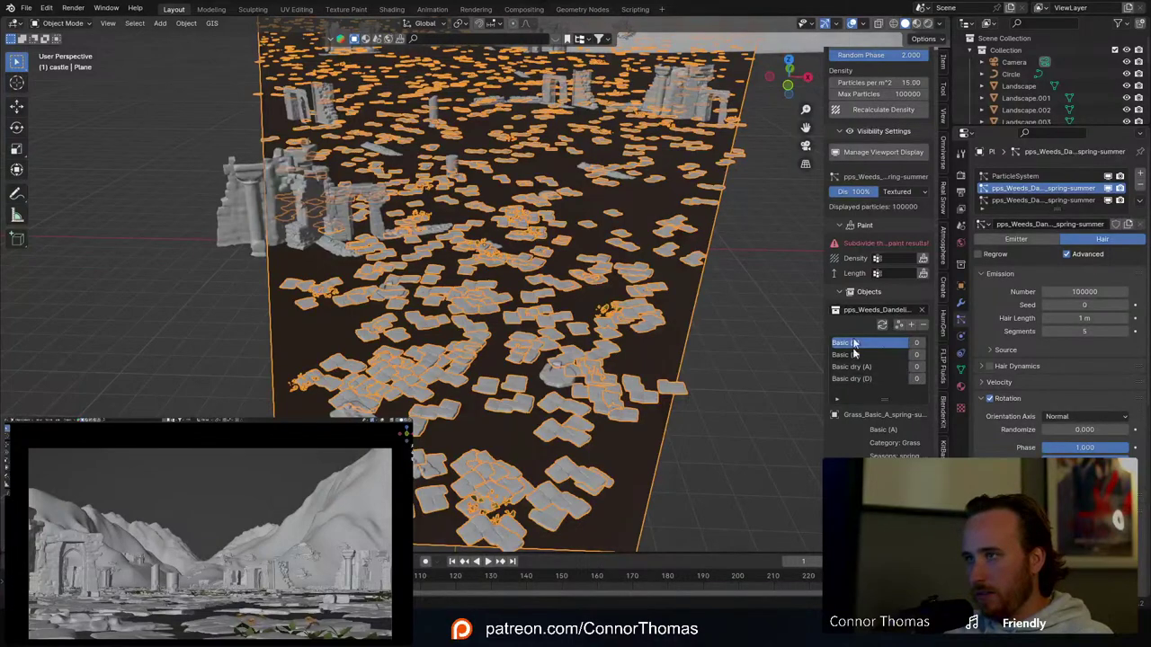
Step: Select the second dandelion-field scatter and check its object list
scroll(867, 383, "up", 6)
scroll(867, 376, "up", 1)
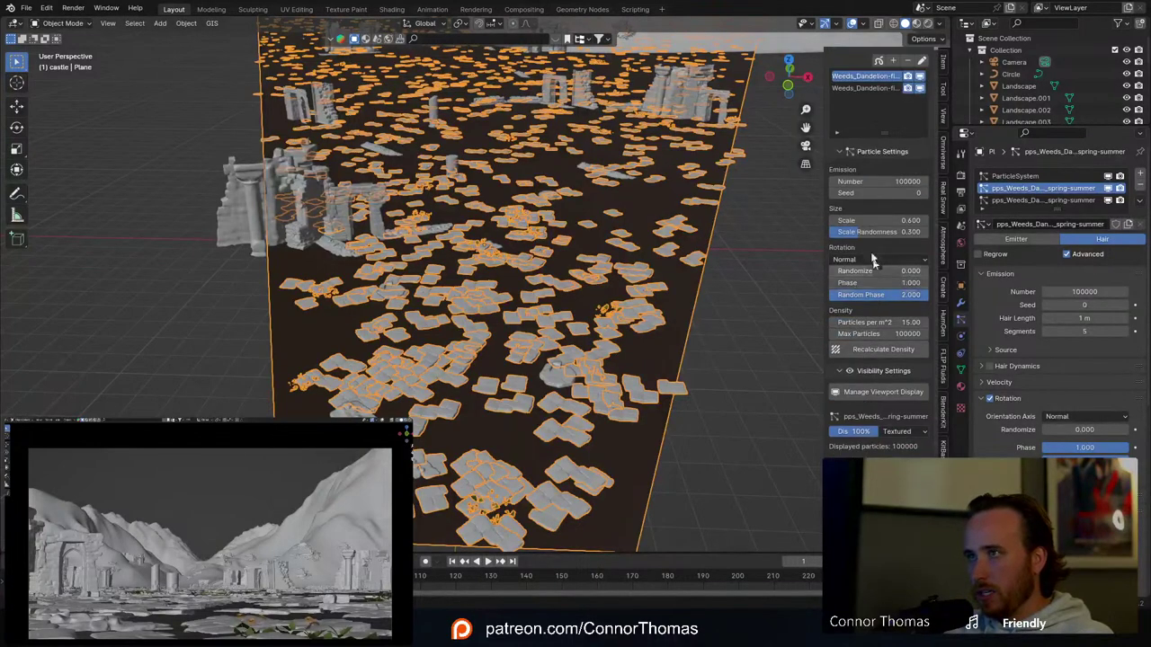
left_click(854, 87)
scroll(880, 378, "down", 7)
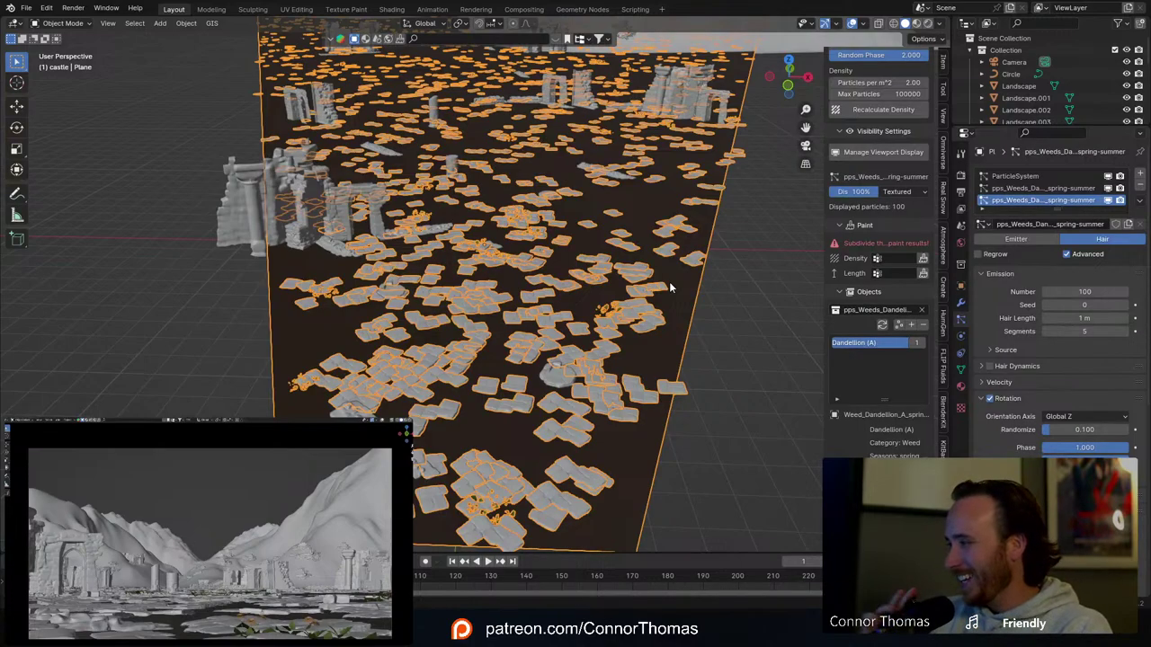
Step: Deselect everything in the scene and save the file
key("alt+a")
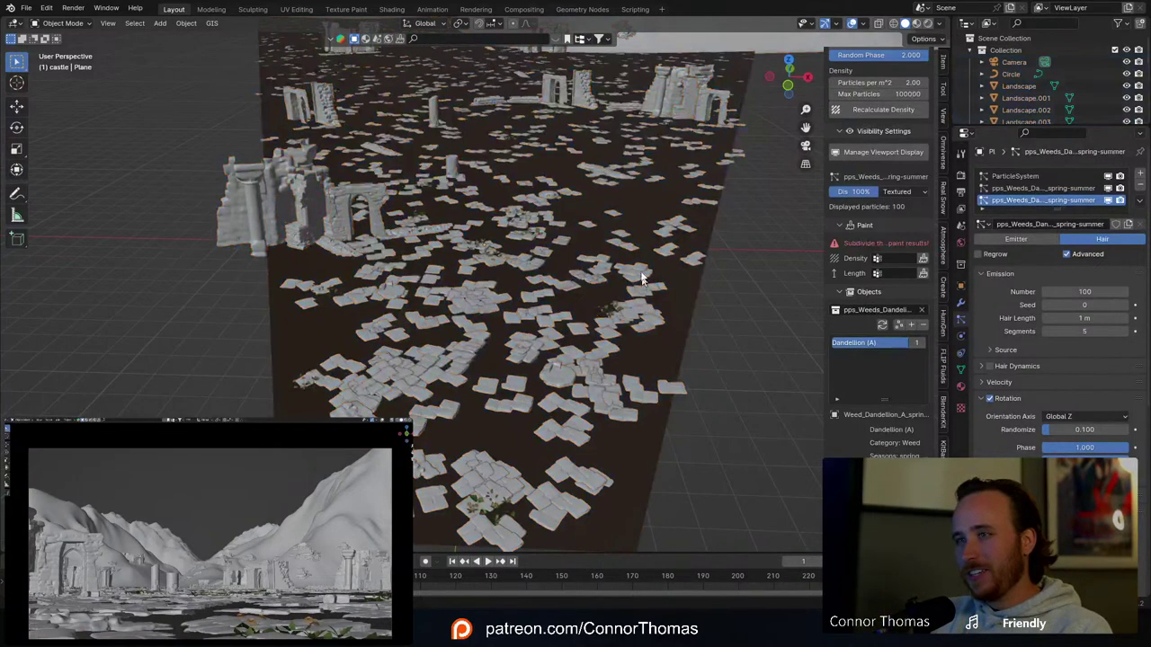
middle_click_drag(642, 303, 566, 241)
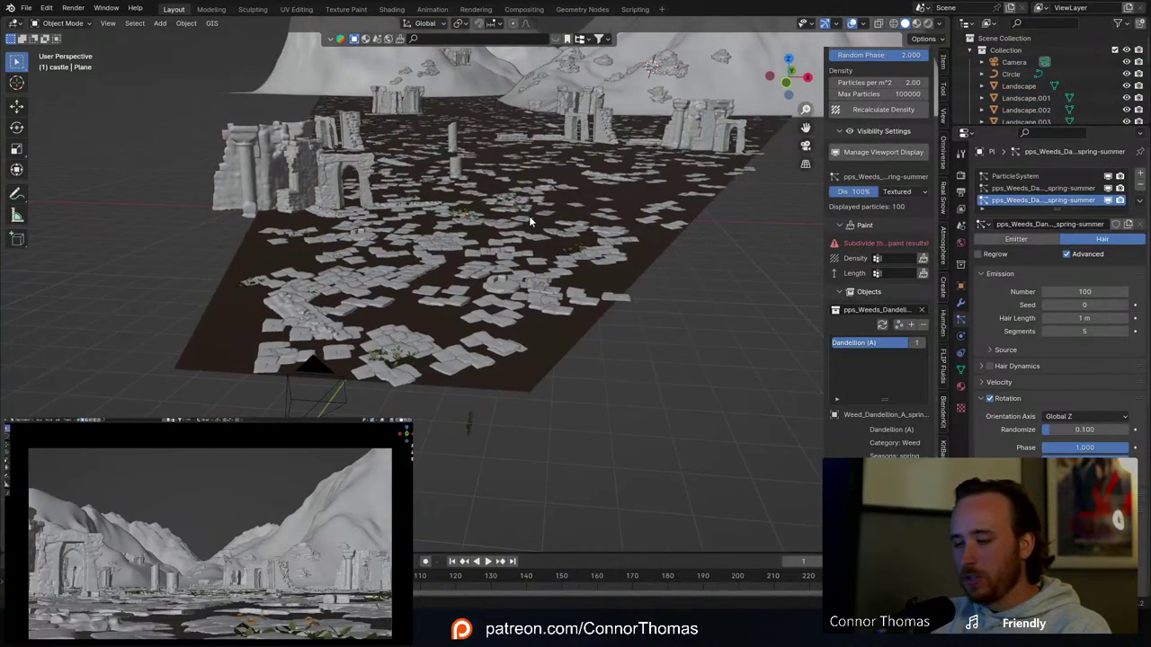
key("ctrl+s")
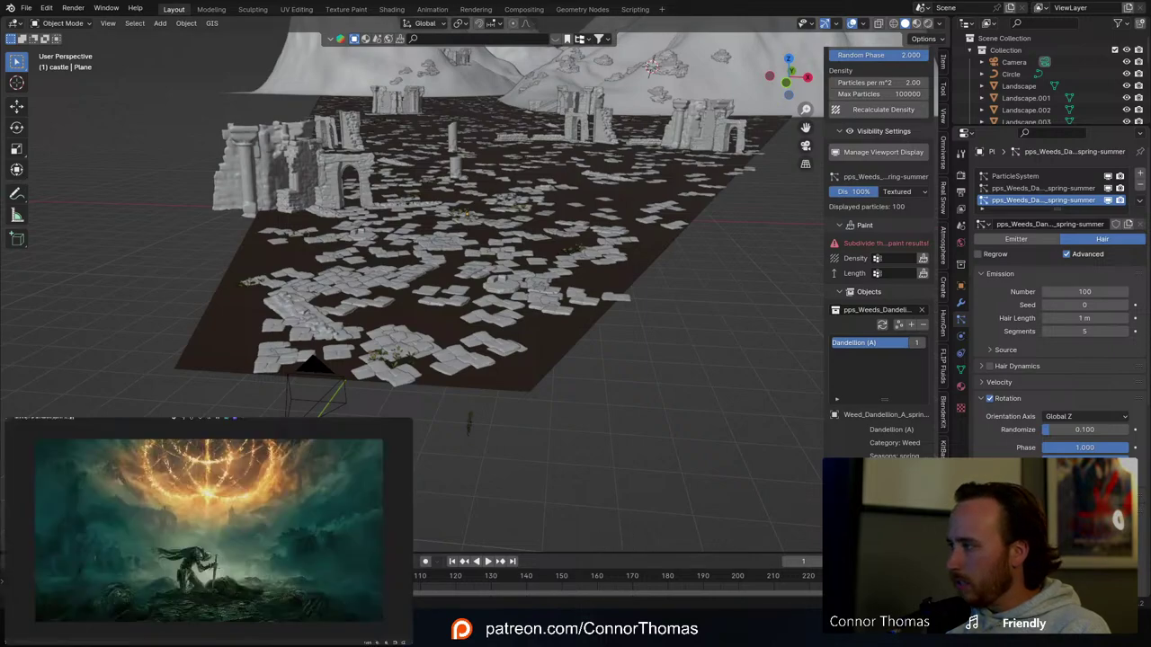
Step: Set the emission Number of the first dandelion-field scatter to 100
scroll(892, 247, "up", 8)
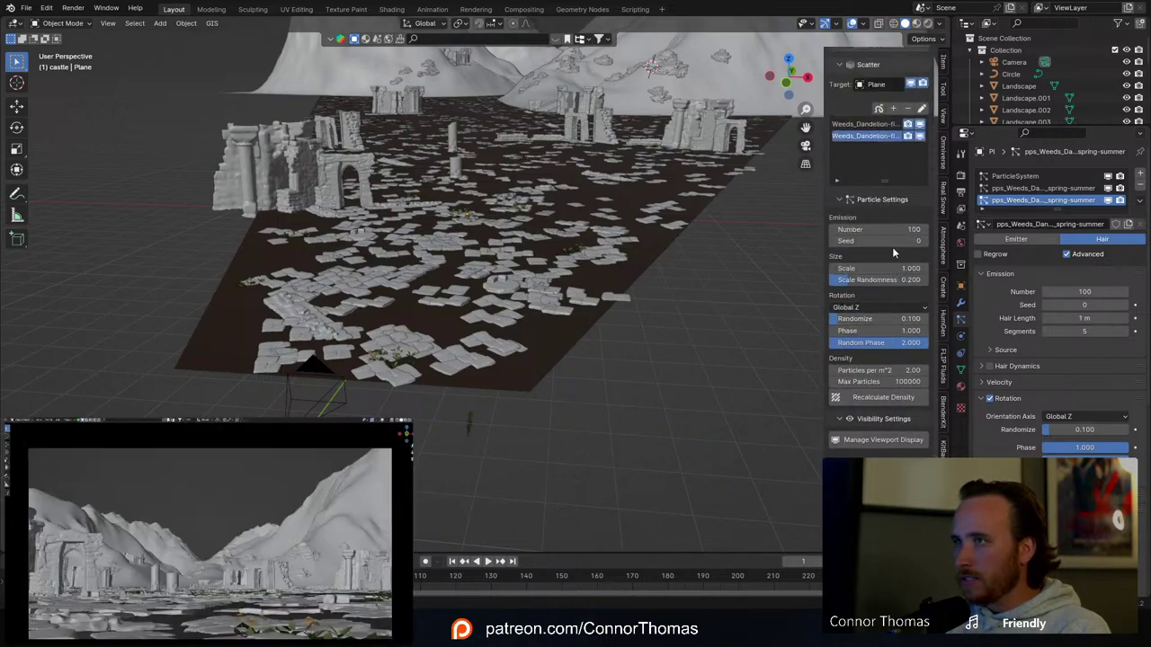
scroll(892, 247, "up", 2)
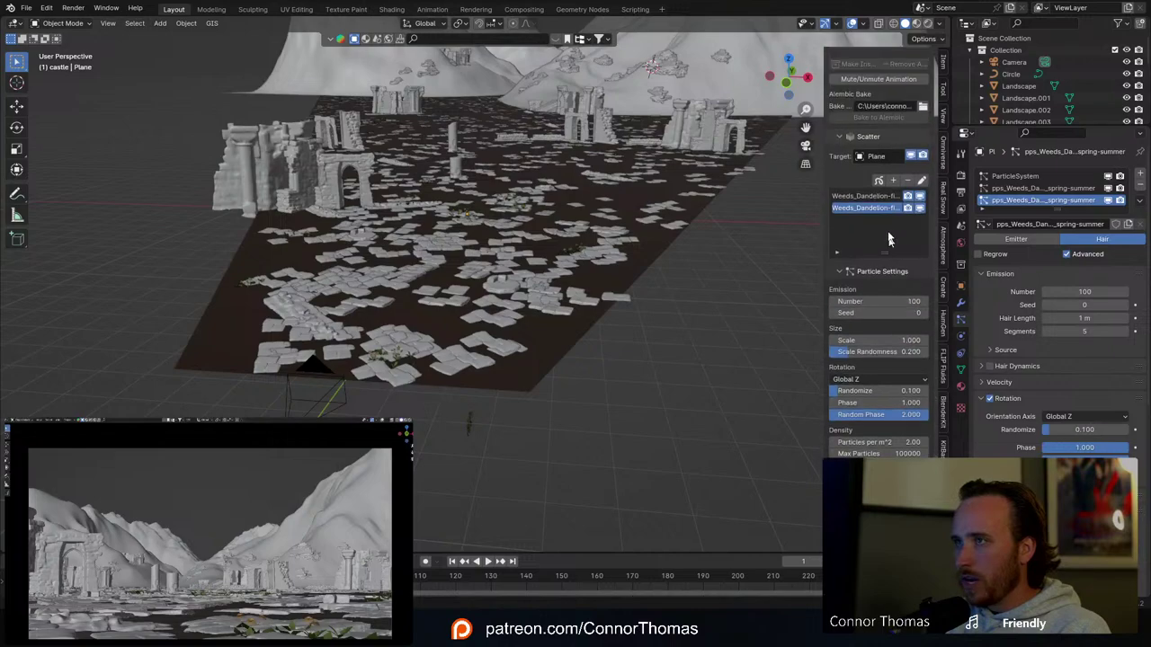
left_click(863, 197)
scroll(904, 378, "down", 4)
scroll(908, 383, "down", 5)
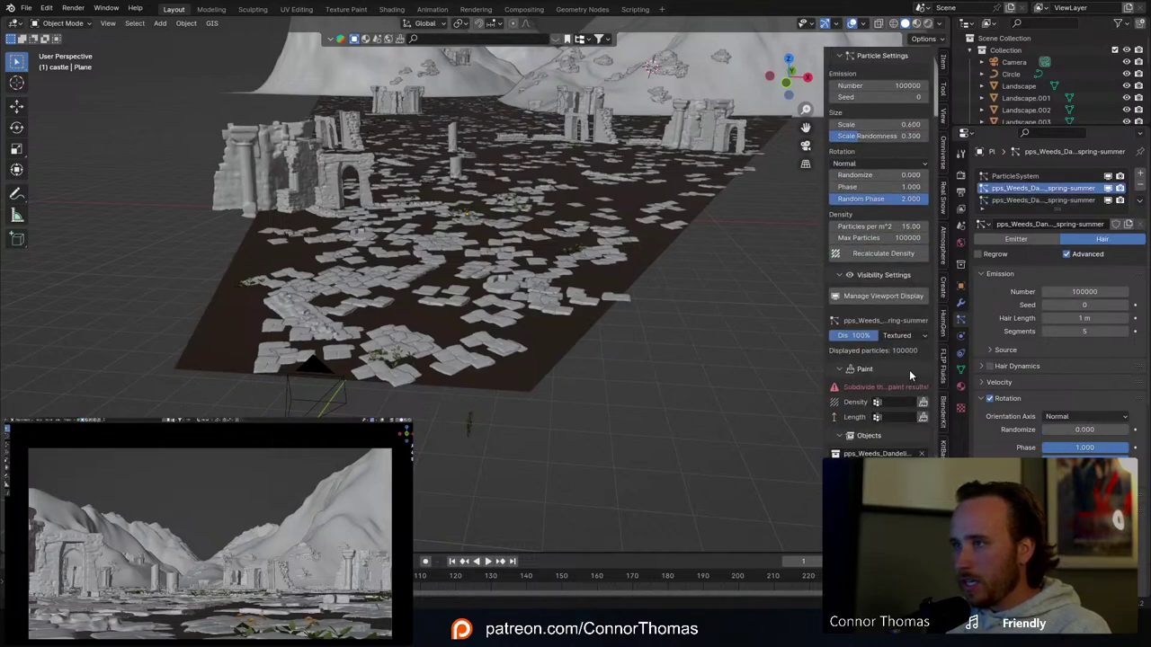
scroll(904, 368, "up", 5)
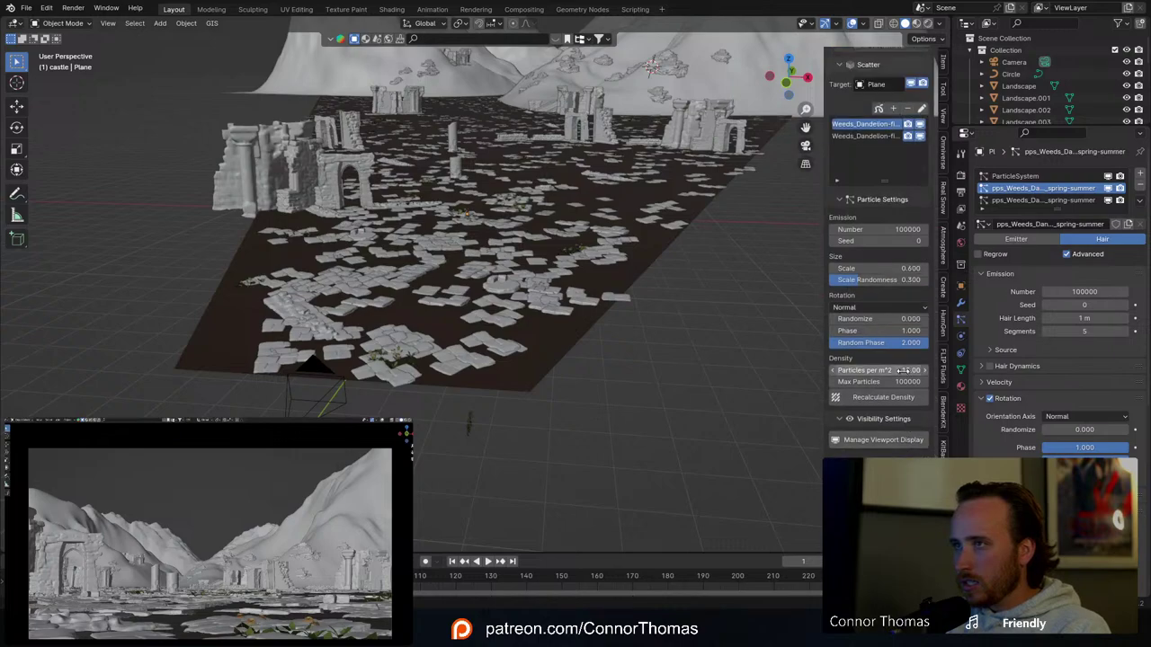
left_click(866, 240)
left_click(866, 230)
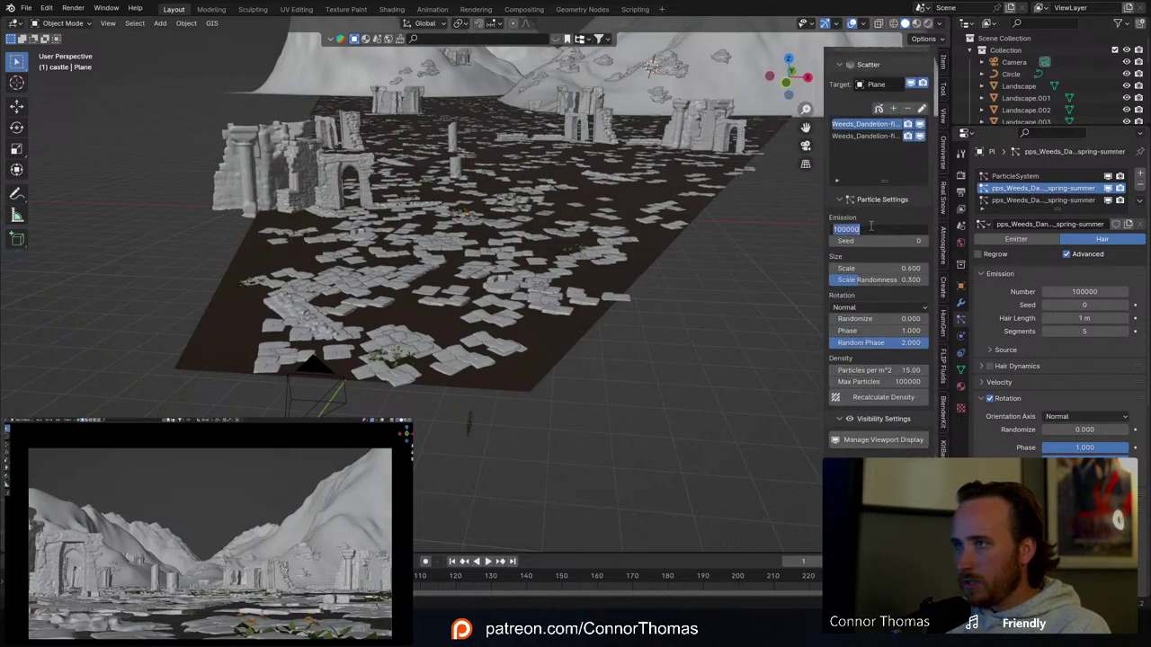
type("100")
key("Return")
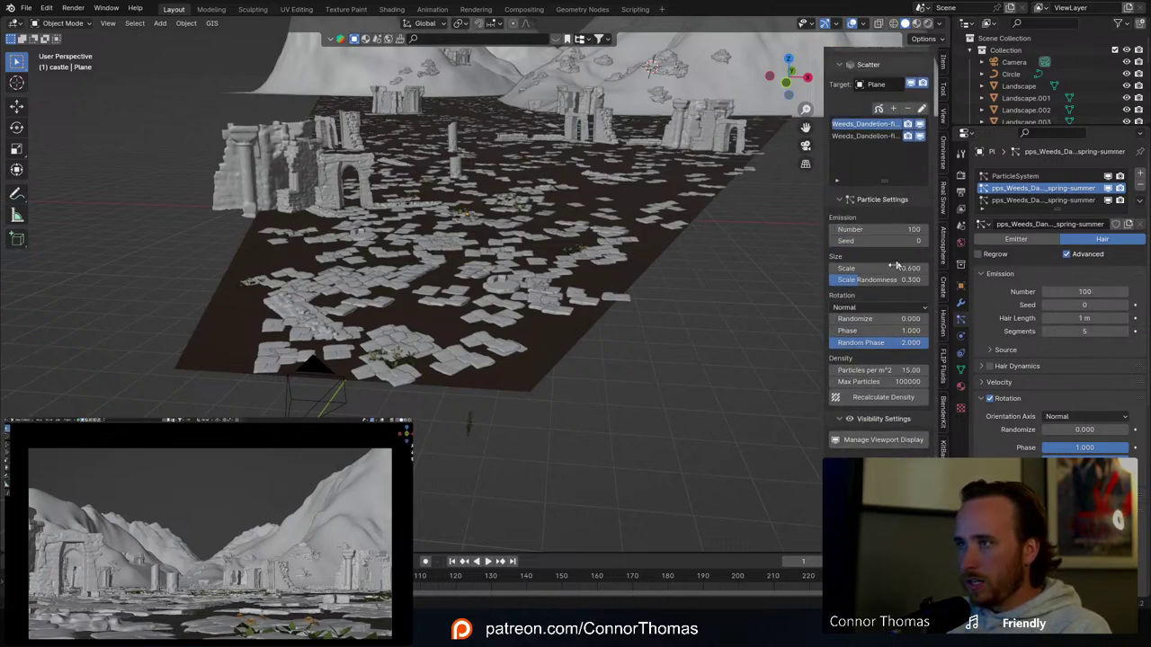
Step: Set the Basic dry (A) object count to 1 and the scatter's rotation Randomize to 0.220
scroll(887, 373, "down", 5)
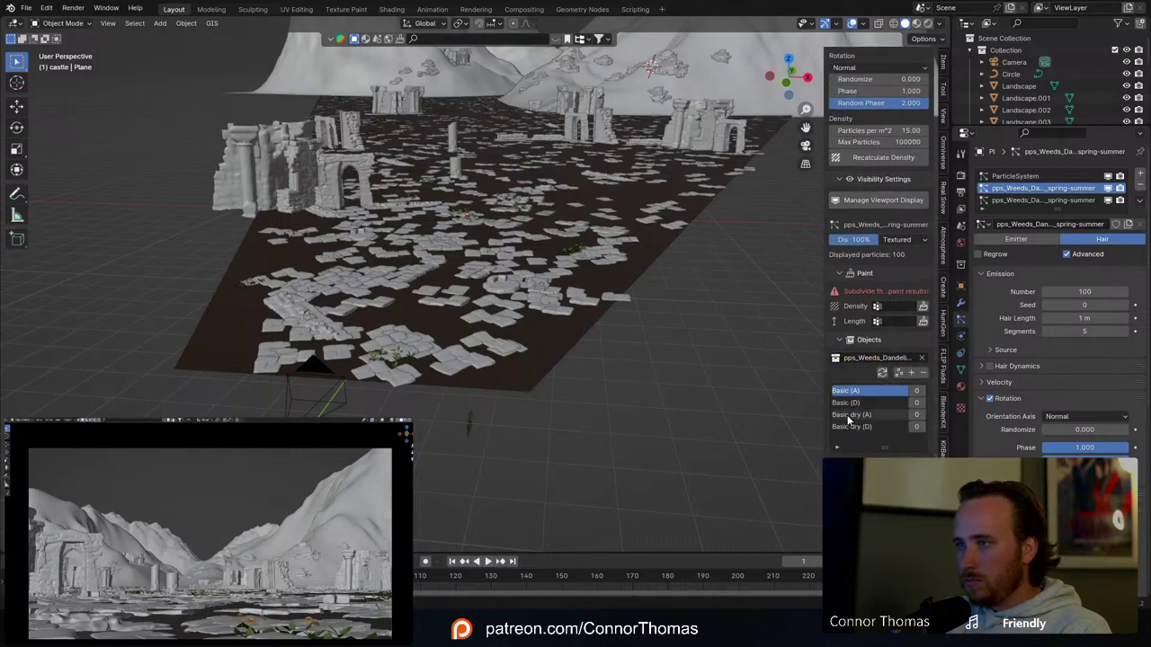
left_click(848, 416)
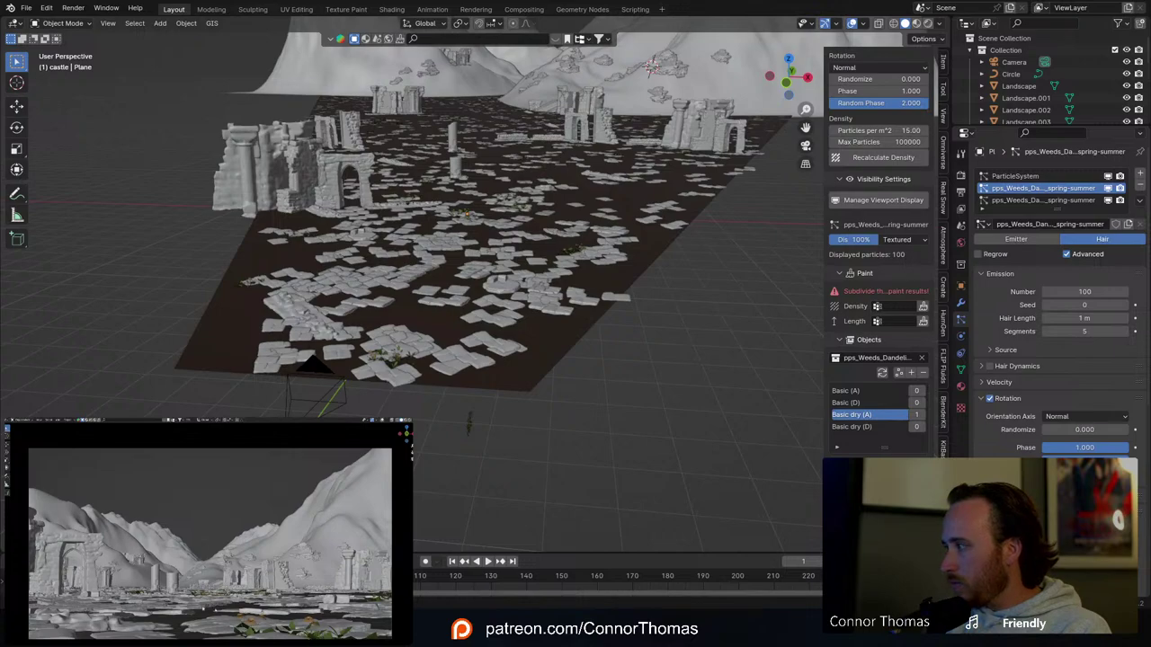
scroll(897, 210, "up", 5)
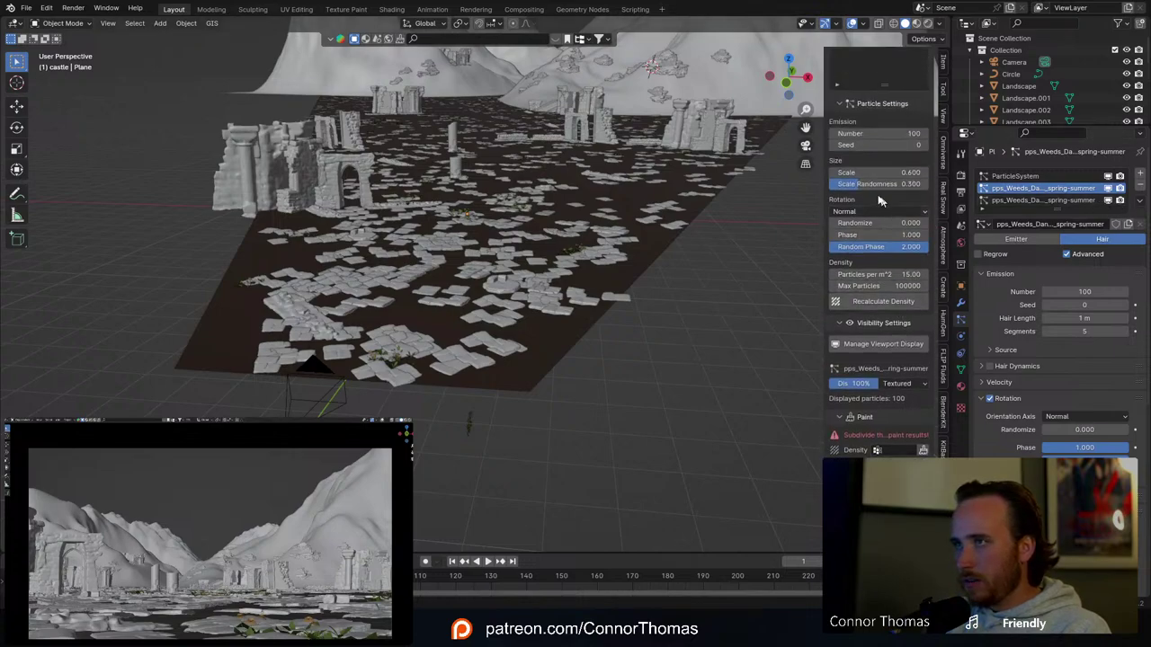
left_click_drag(877, 224, 899, 224)
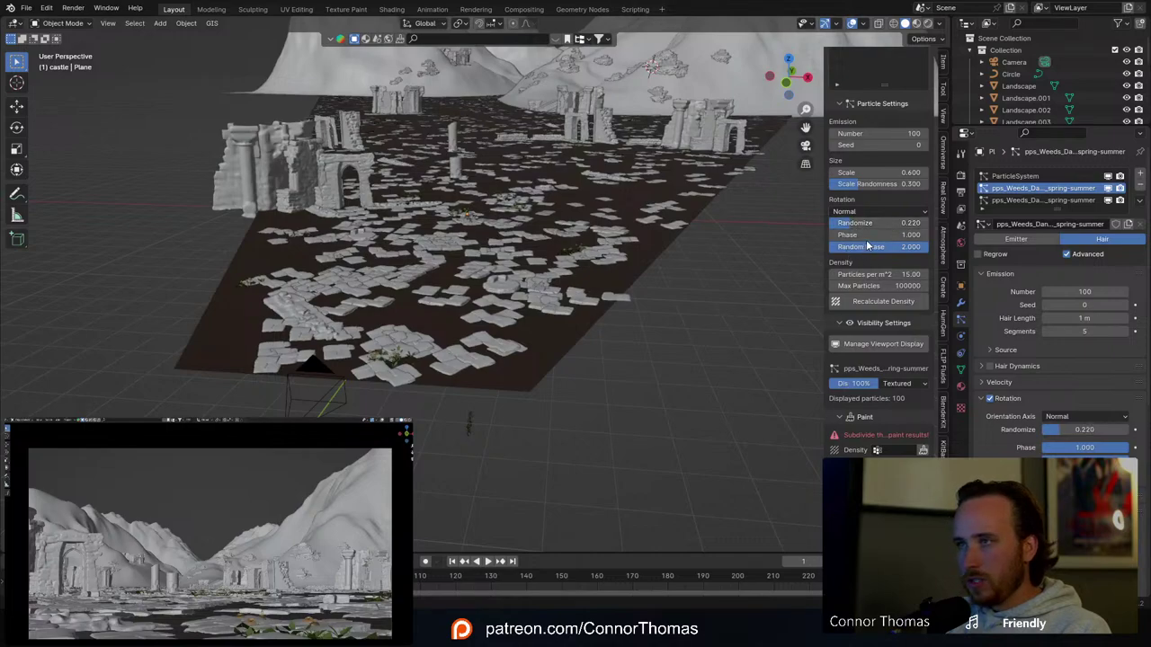
Step: Set the first dandelion-field scatter's emission Seed to 10 and its Number to 500
scroll(873, 297, "up", 3)
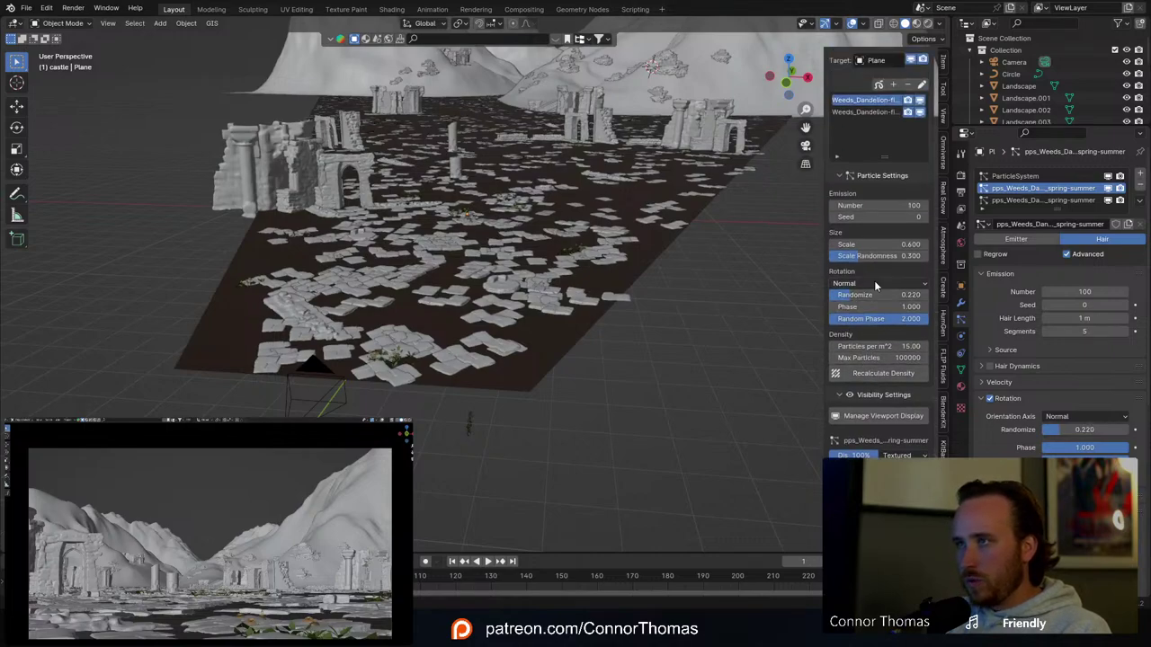
left_click_drag(883, 217, 887, 217)
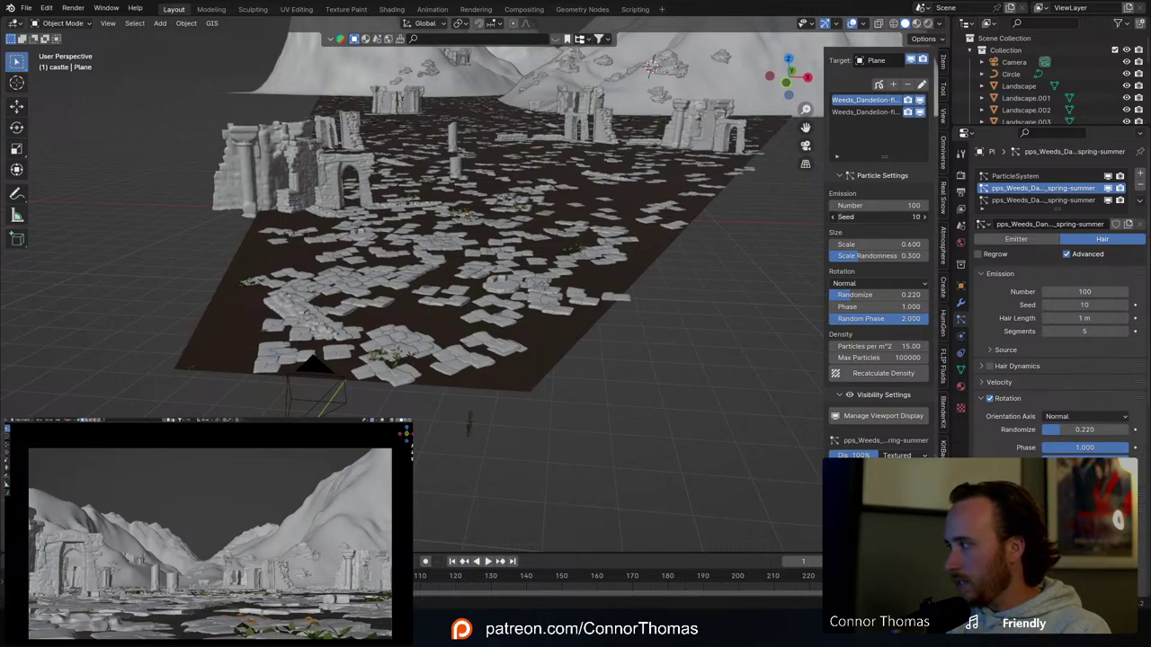
scroll(884, 270, "up", 3)
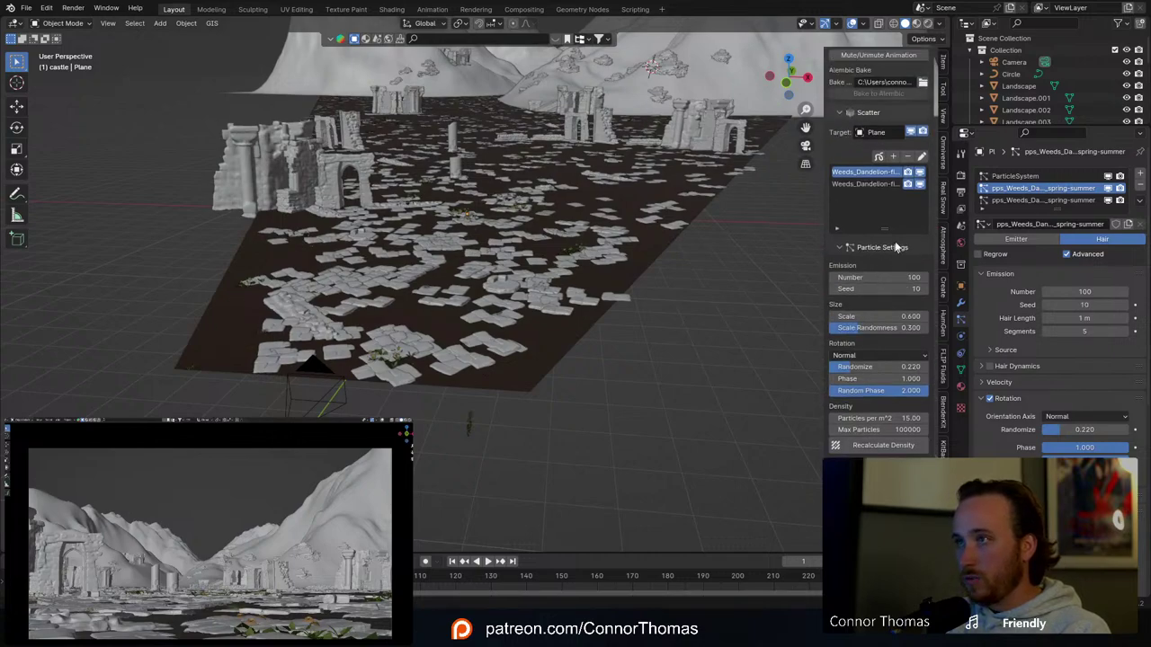
left_click(875, 277)
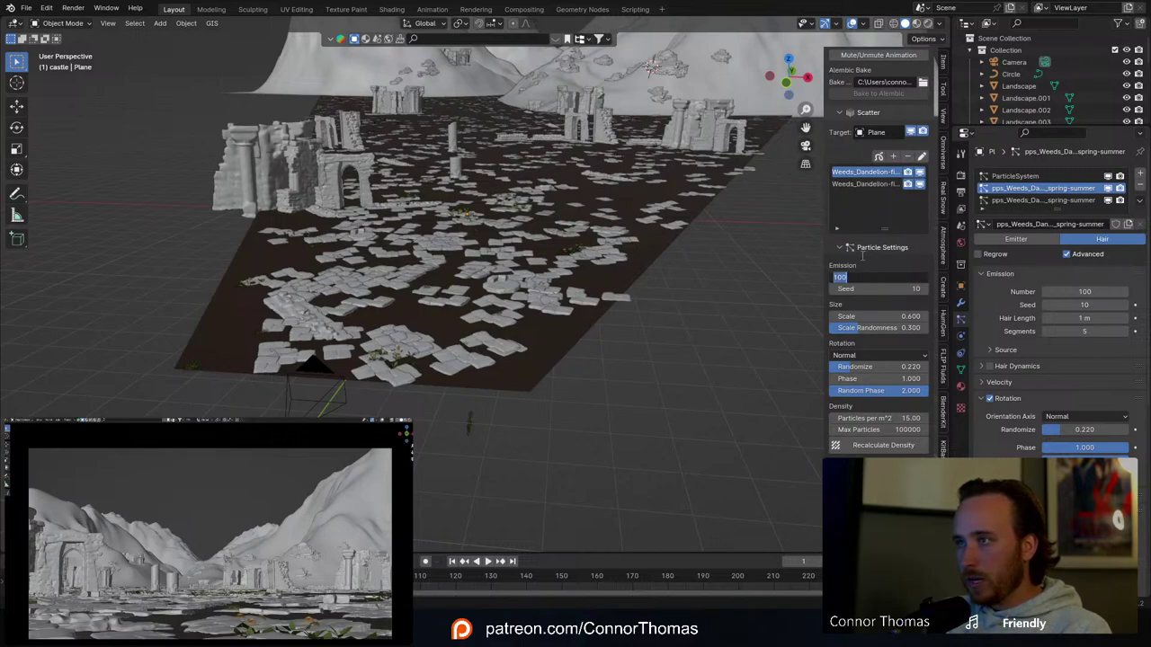
type("5")
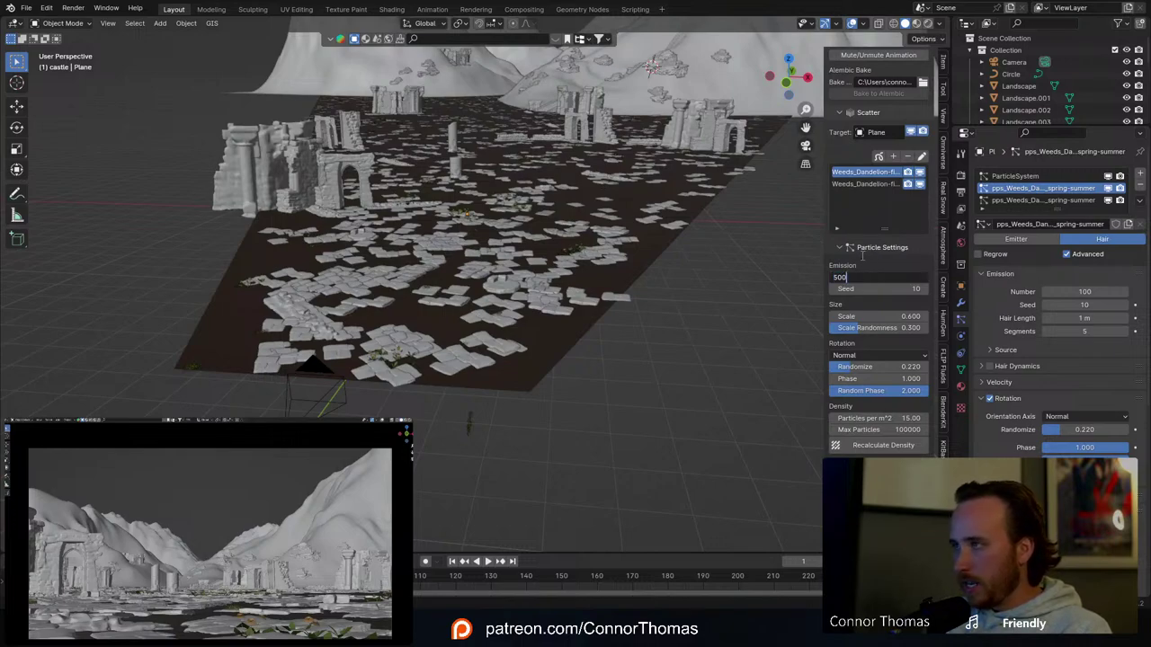
key("Return")
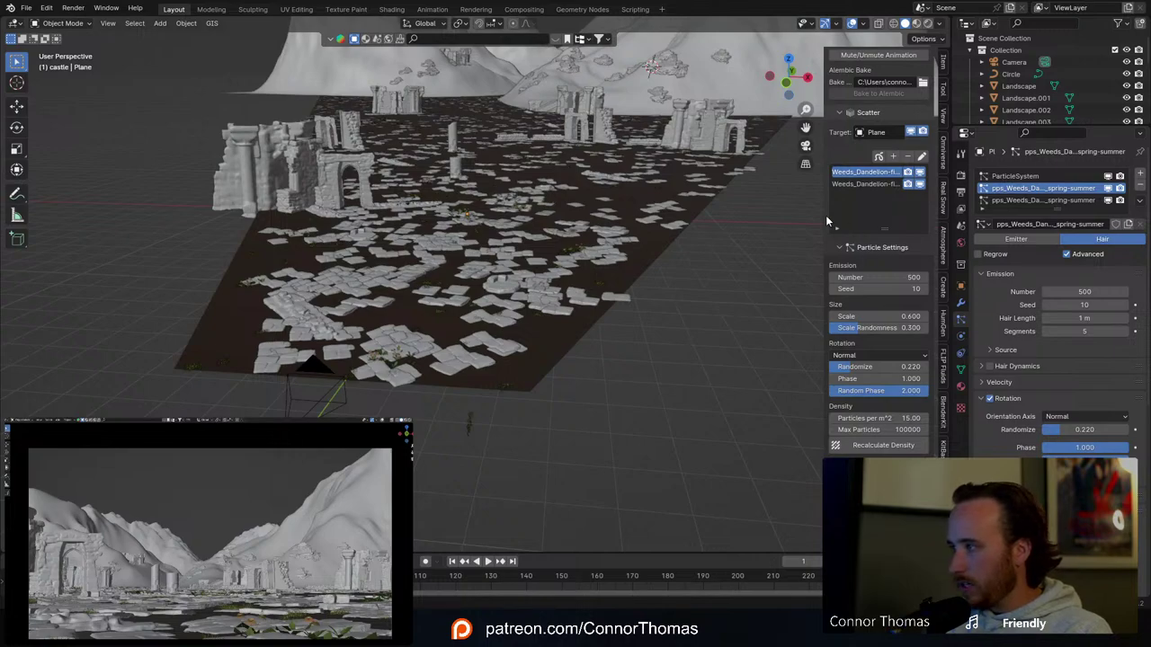
Step: Check the dandelion scatter's object list and its spread over the ground plane, and save the file
scroll(858, 349, "down", 3)
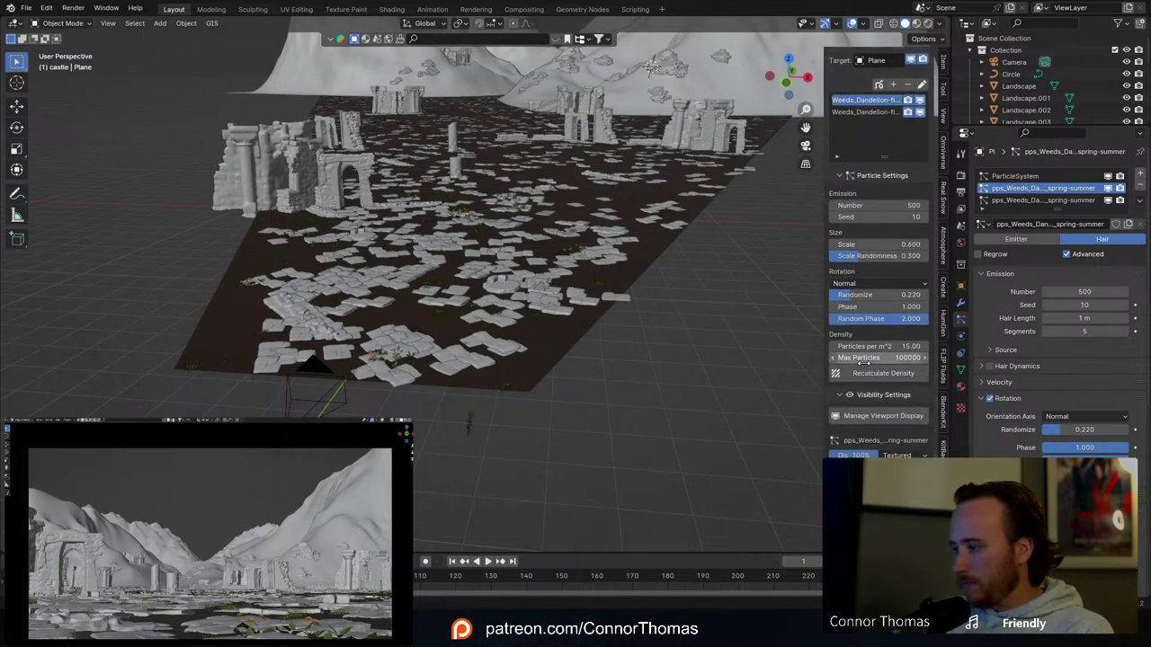
scroll(860, 362, "down", 1)
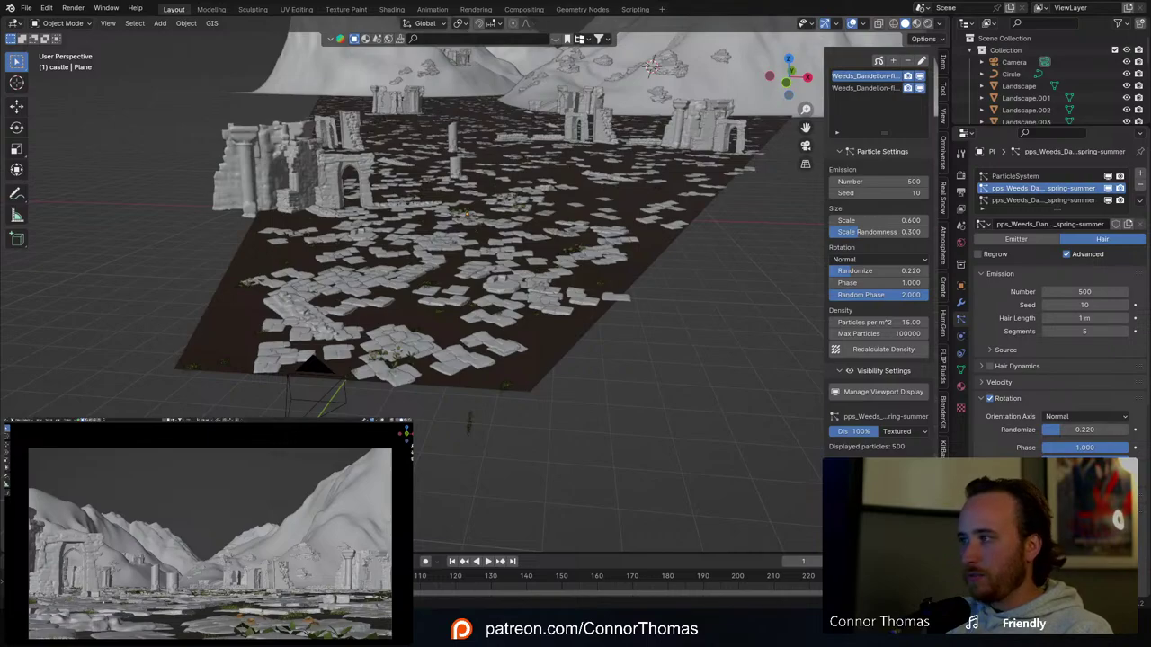
middle_click_drag(459, 318, 482, 363)
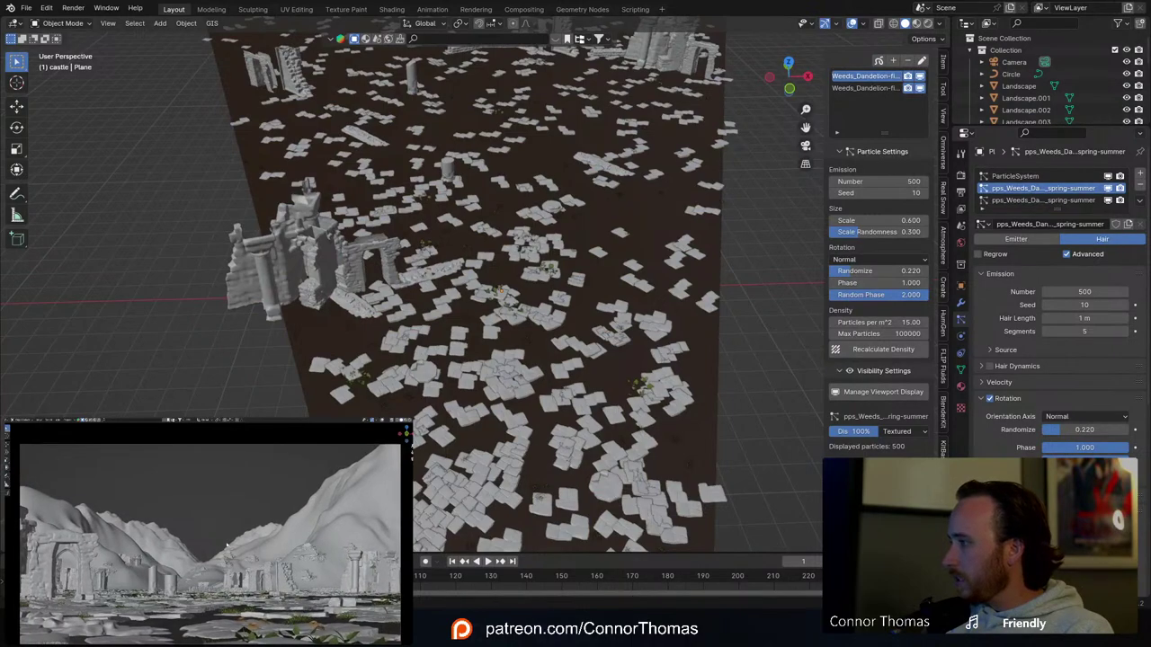
scroll(886, 378, "up", 2)
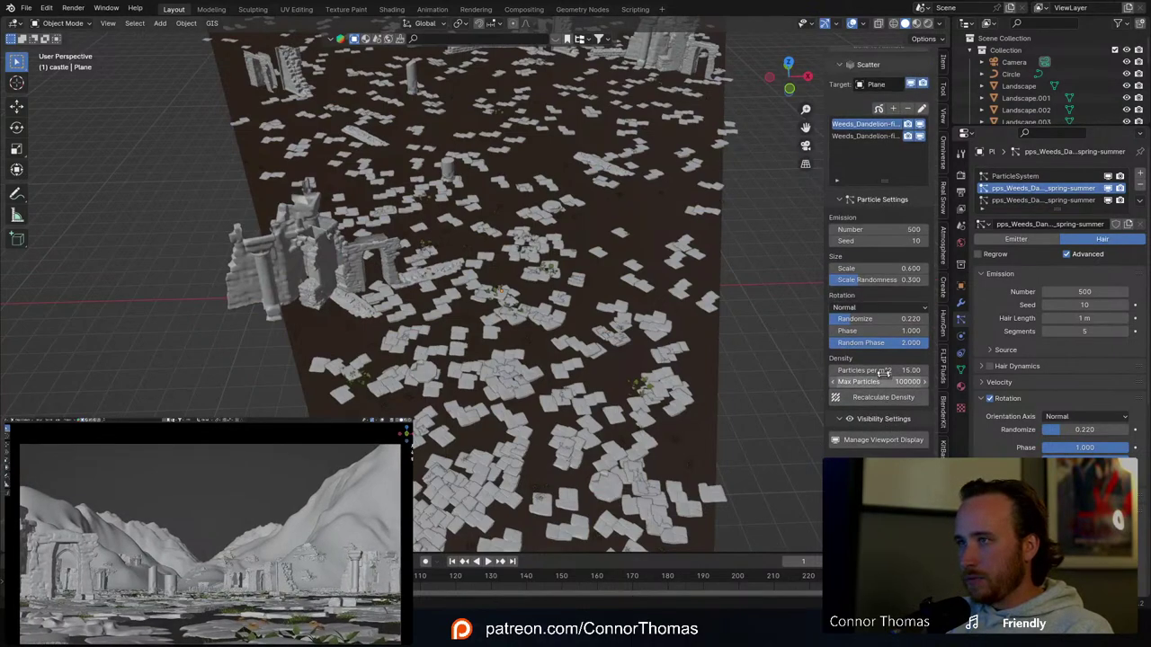
scroll(863, 310, "down", 6)
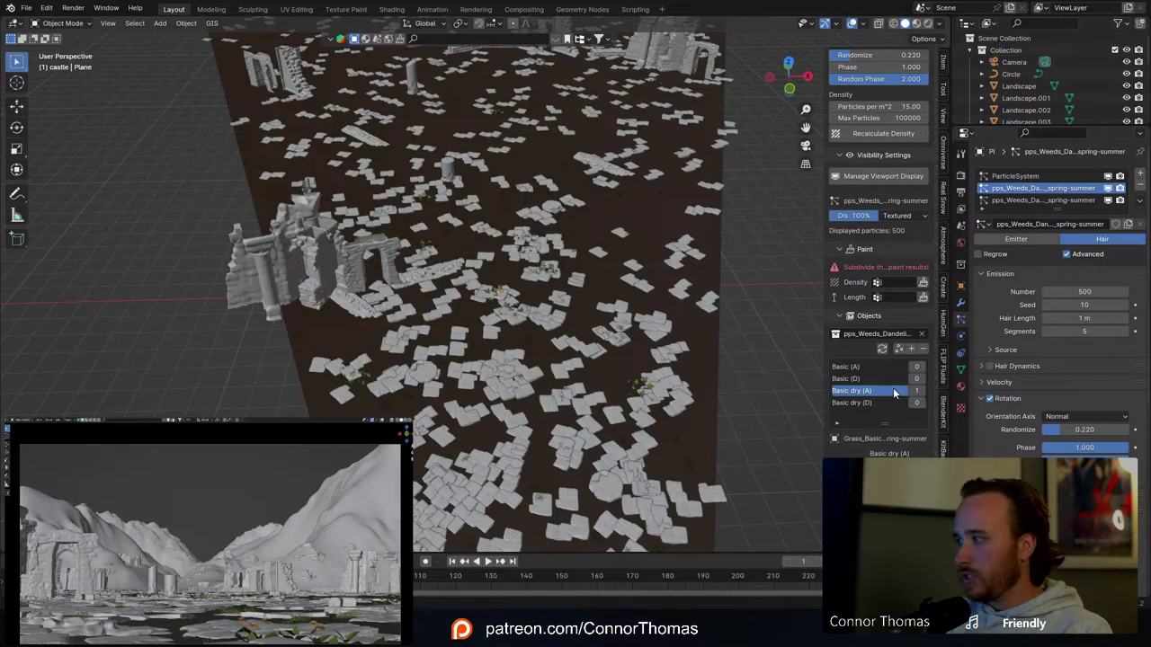
scroll(893, 387, "down", 1)
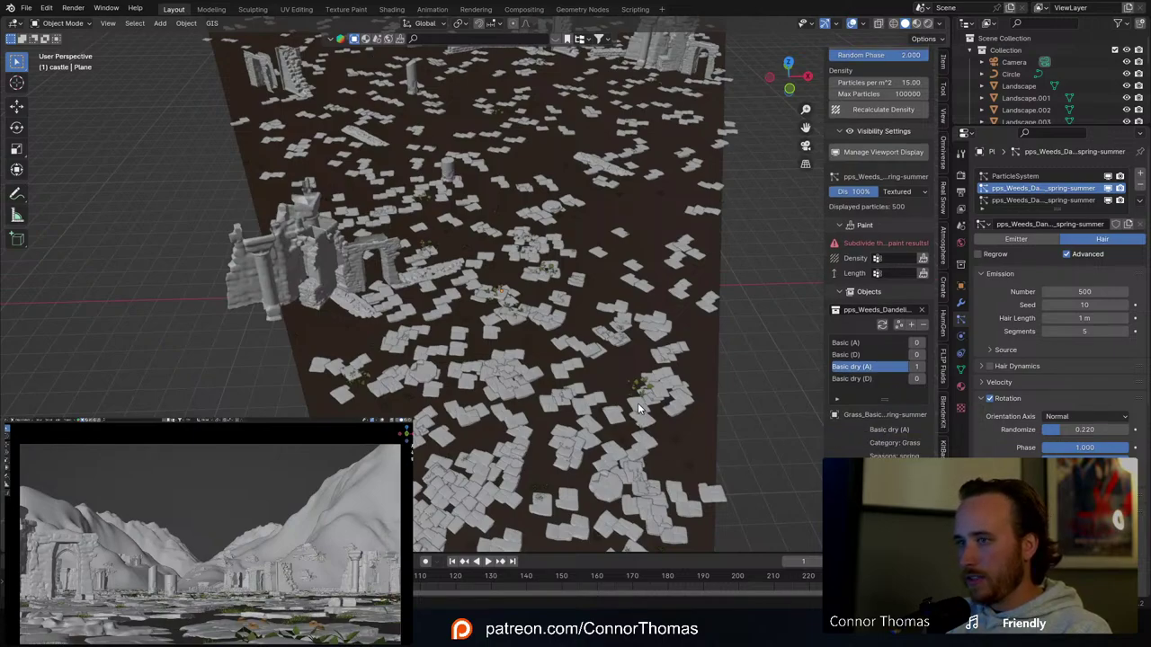
middle_click_drag(638, 403, 607, 314)
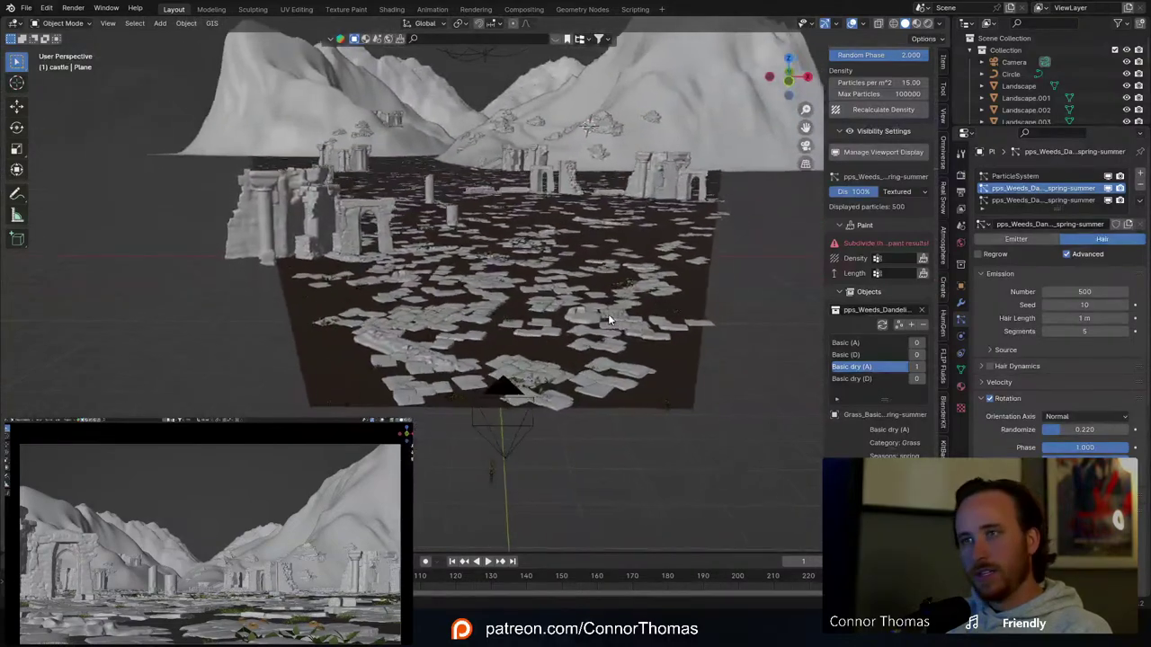
key("ctrl+s")
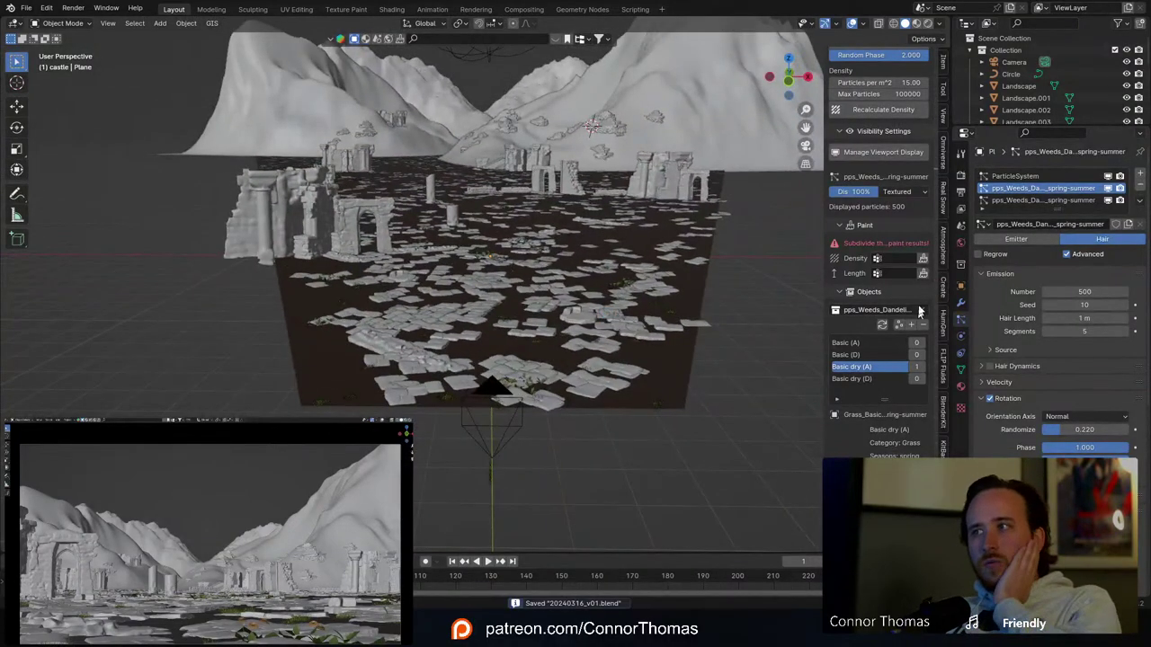
Step: Review the Cycles render settings and save the file again
left_click(960, 176)
scroll(1061, 286, "down", 1)
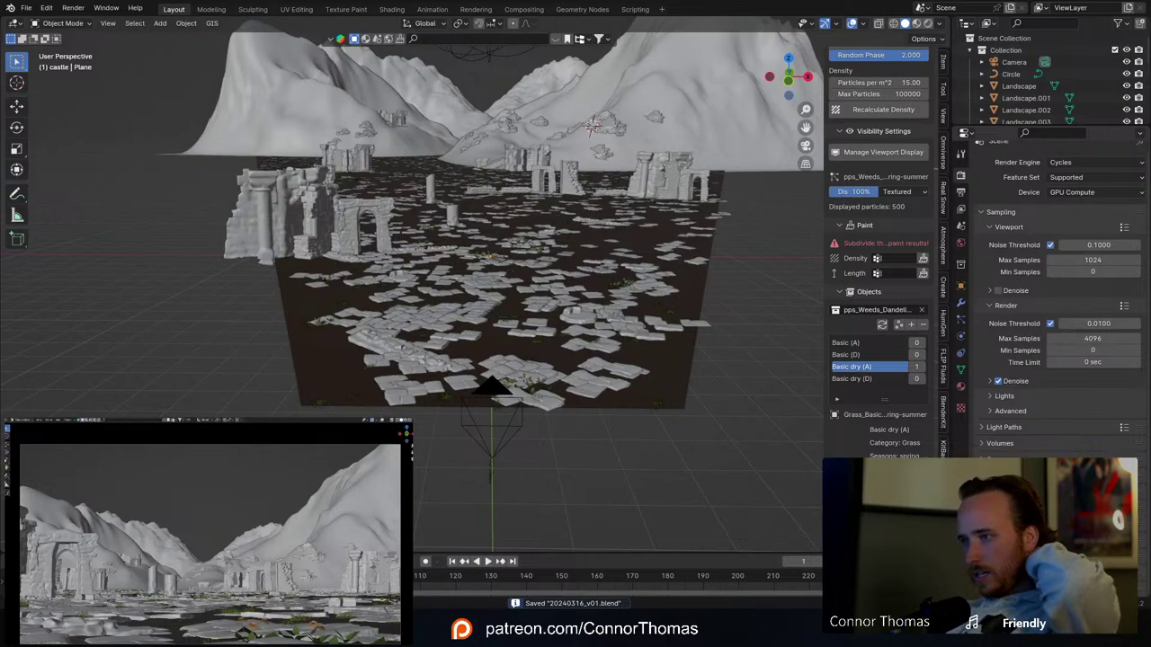
scroll(1061, 297, "down", 5)
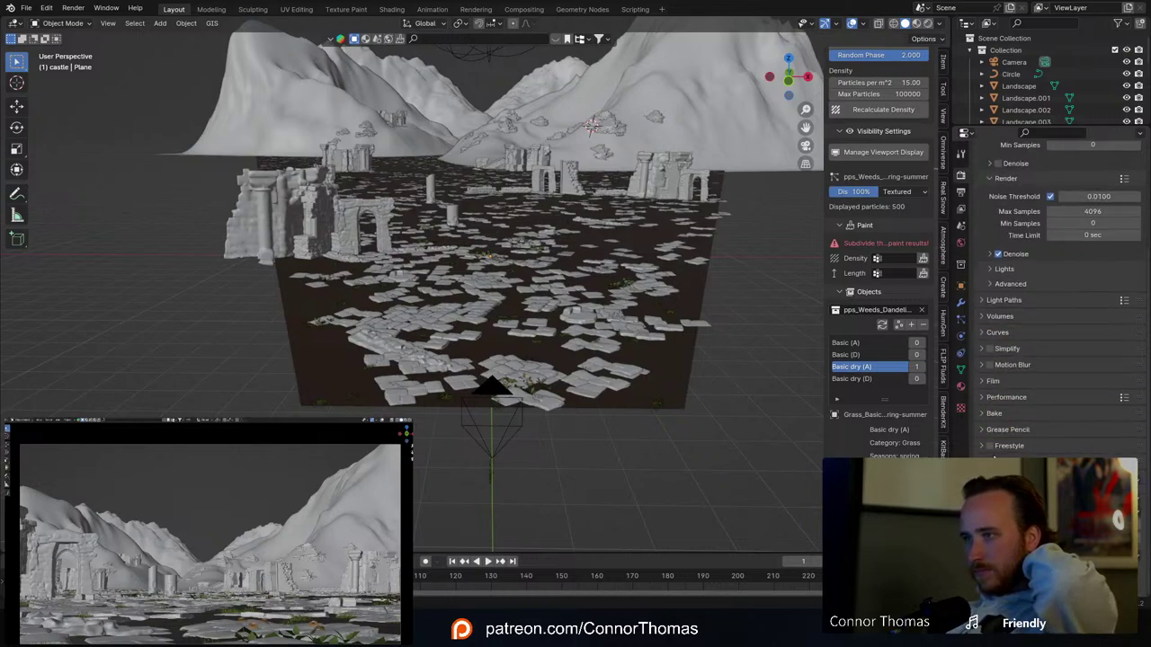
scroll(1061, 286, "up", 6)
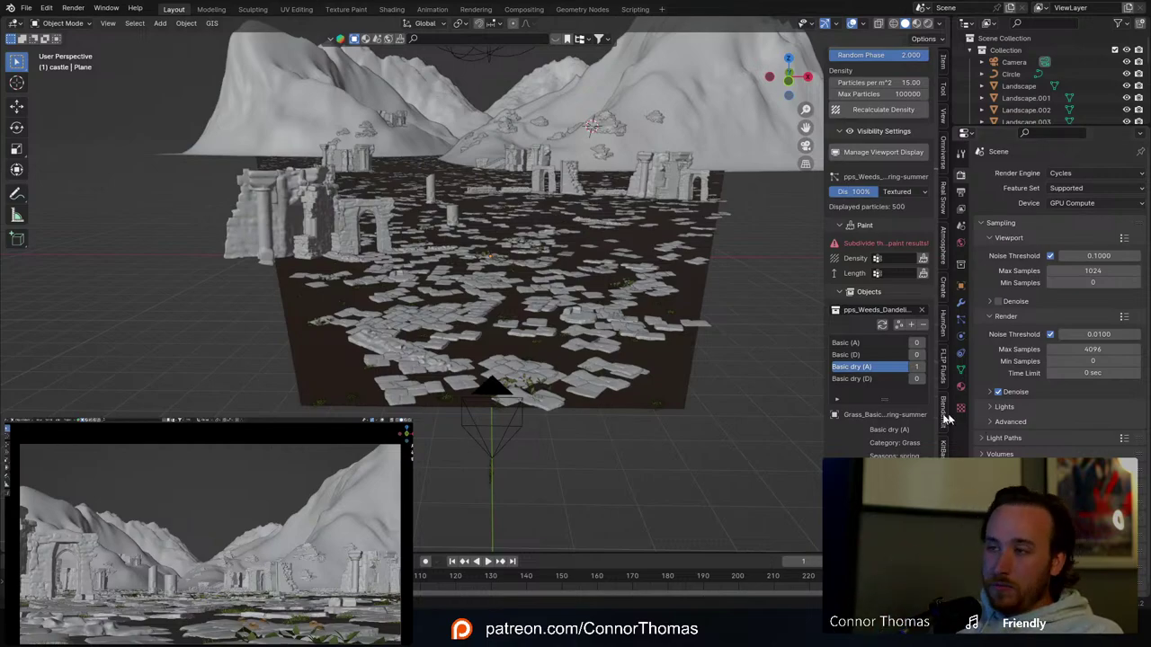
mouse_move(498, 186)
middle_mouse_down()
mouse_move(517, 216)
mouse_move(499, 204)
middle_mouse_up()
key("ctrl+s")
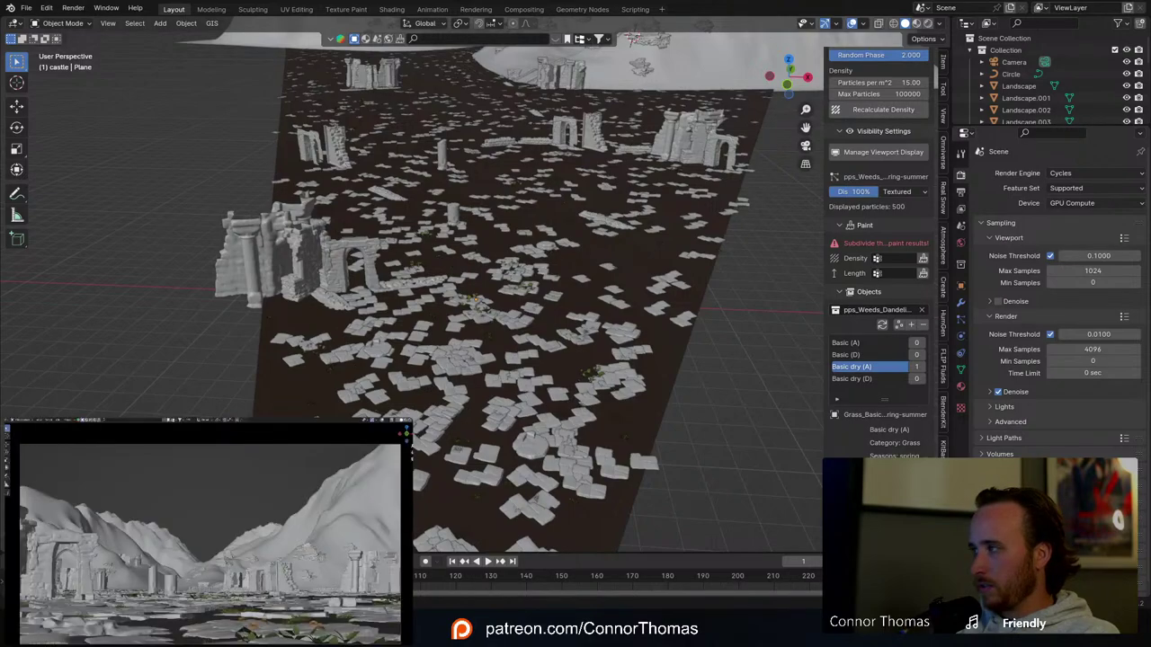
Step: Add a cube mesh at the 3D cursor on the distant mountain slope and frame it in the view
left_click(16, 82)
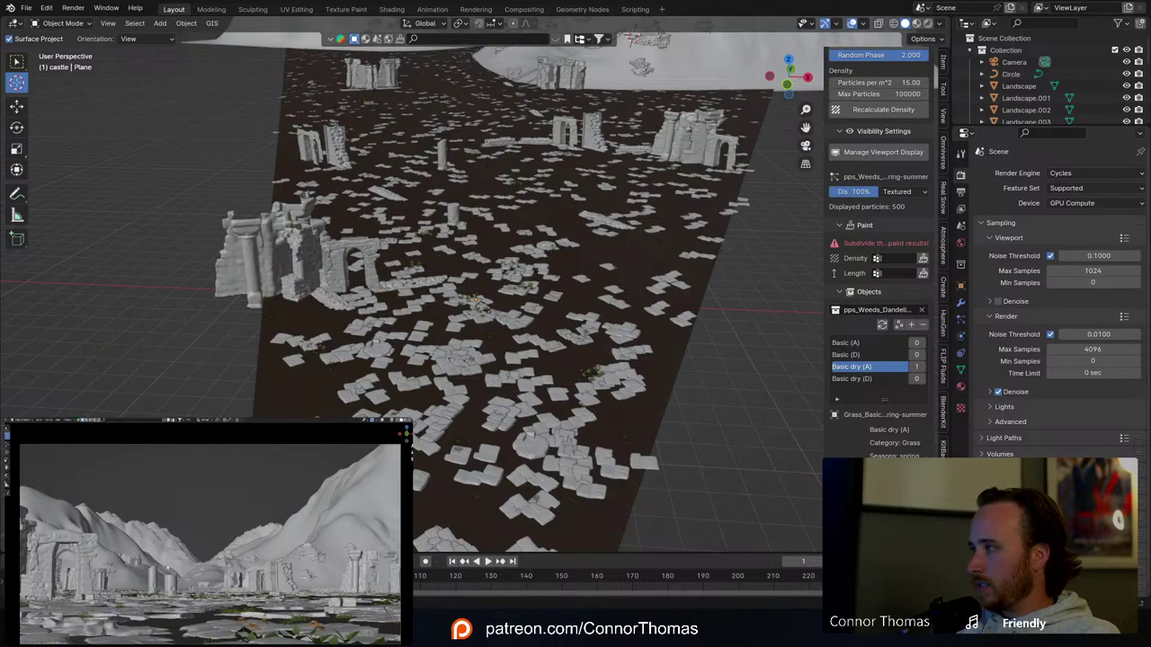
middle_click_drag(441, 163, 477, 390, "shift")
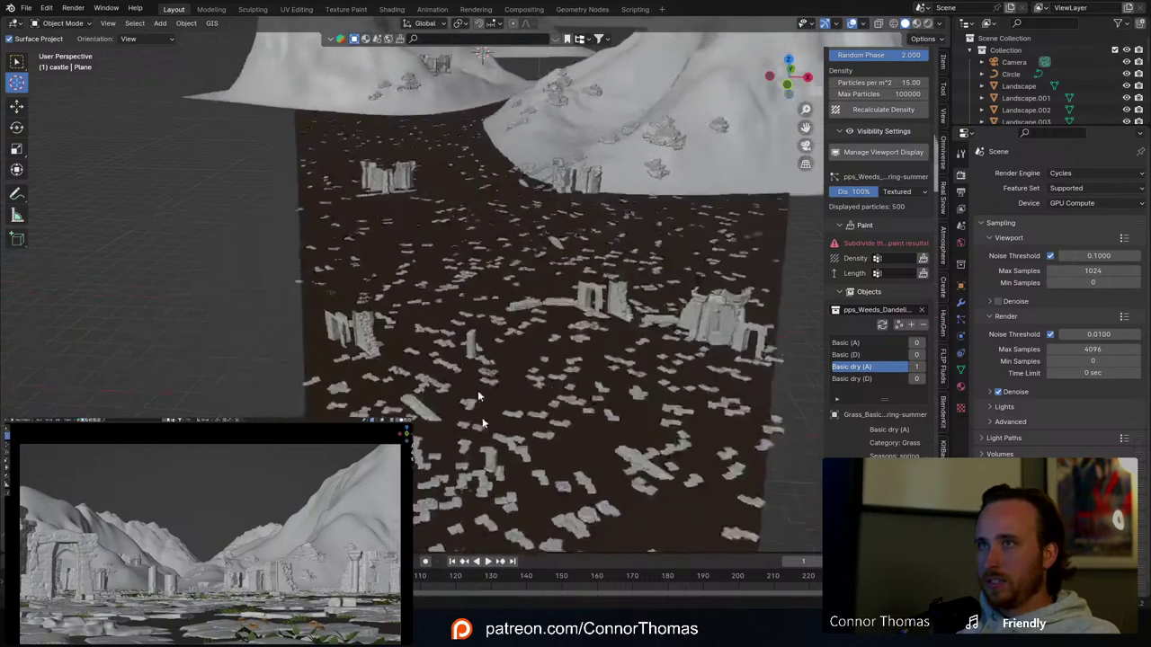
scroll(488, 371, "down", 6)
key("shift+a")
mouse_move(496, 249)
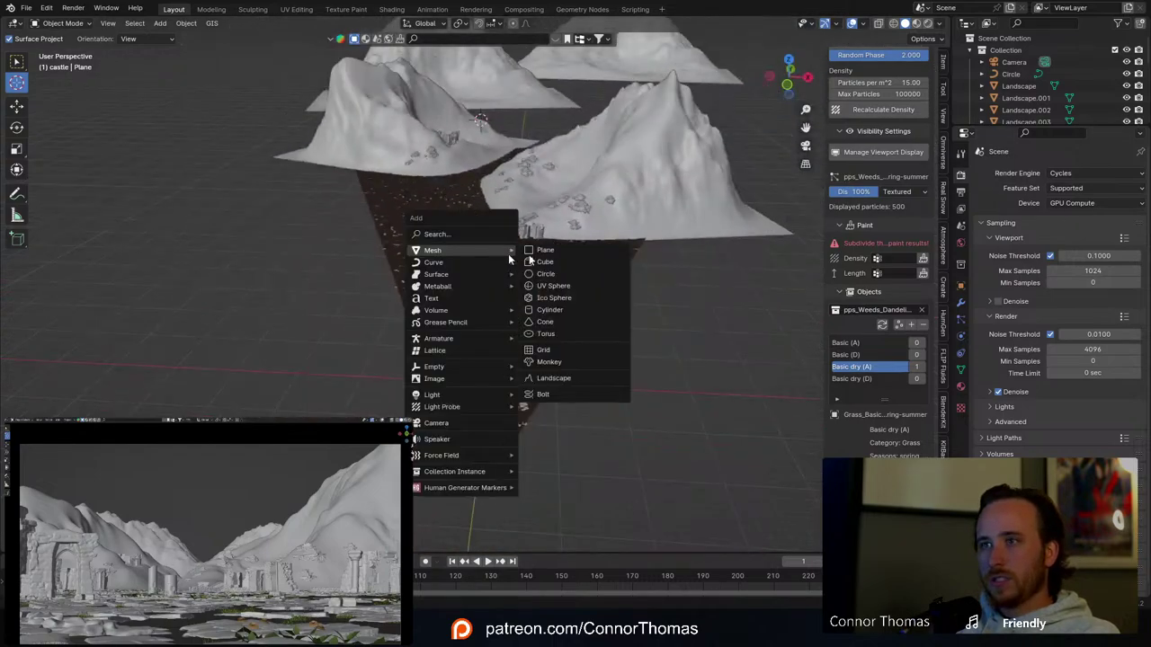
left_click(578, 259)
key("KP_Decimal")
scroll(588, 207, "down", 5)
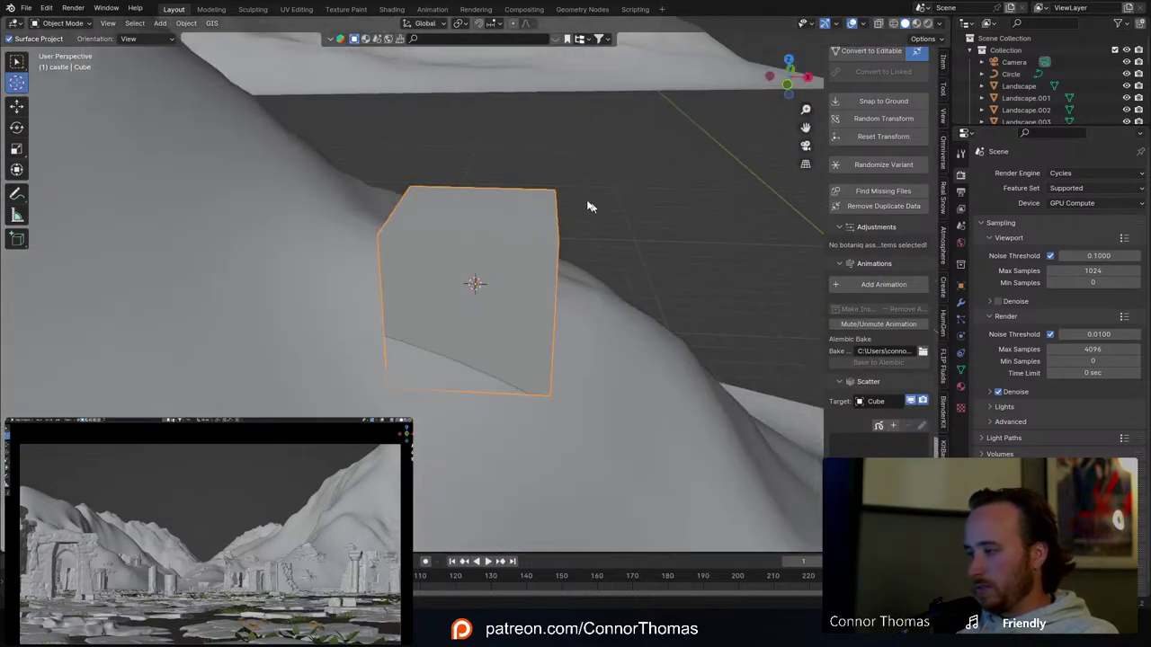
Step: Extrude the cube's top face upward twice, the second time by about 2 m, to form a tall pillar
middle_click_drag(587, 210, 462, 241)
key("Tab")
left_click(471, 273)
scroll(462, 240, "up", 3)
key("e")
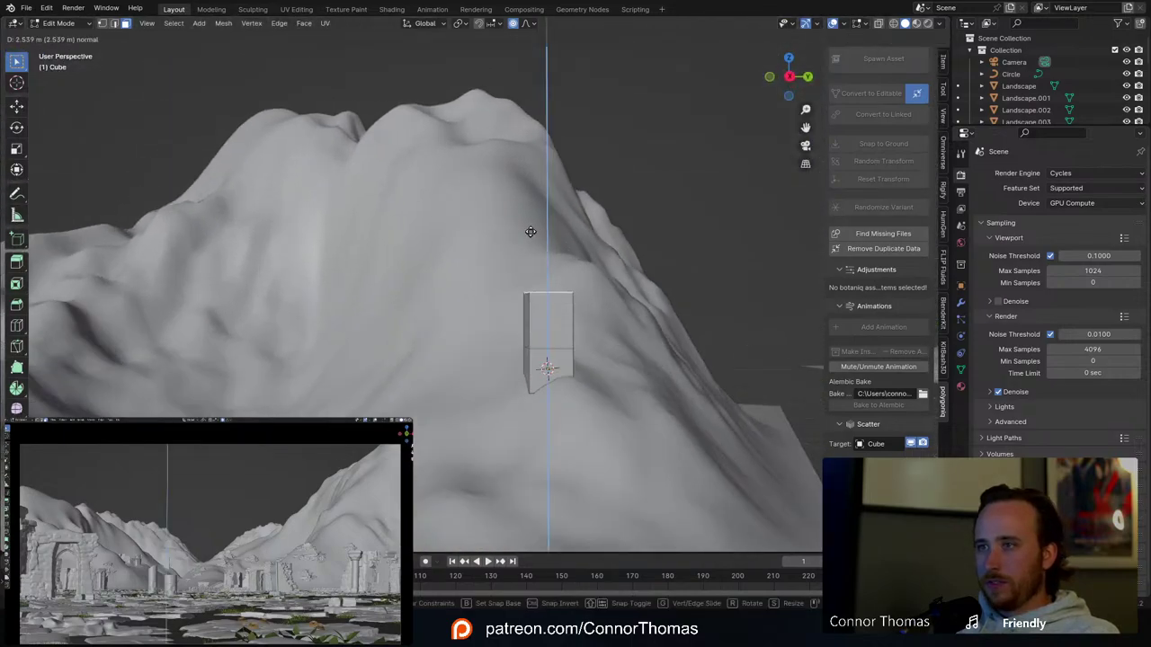
left_click(529, 232)
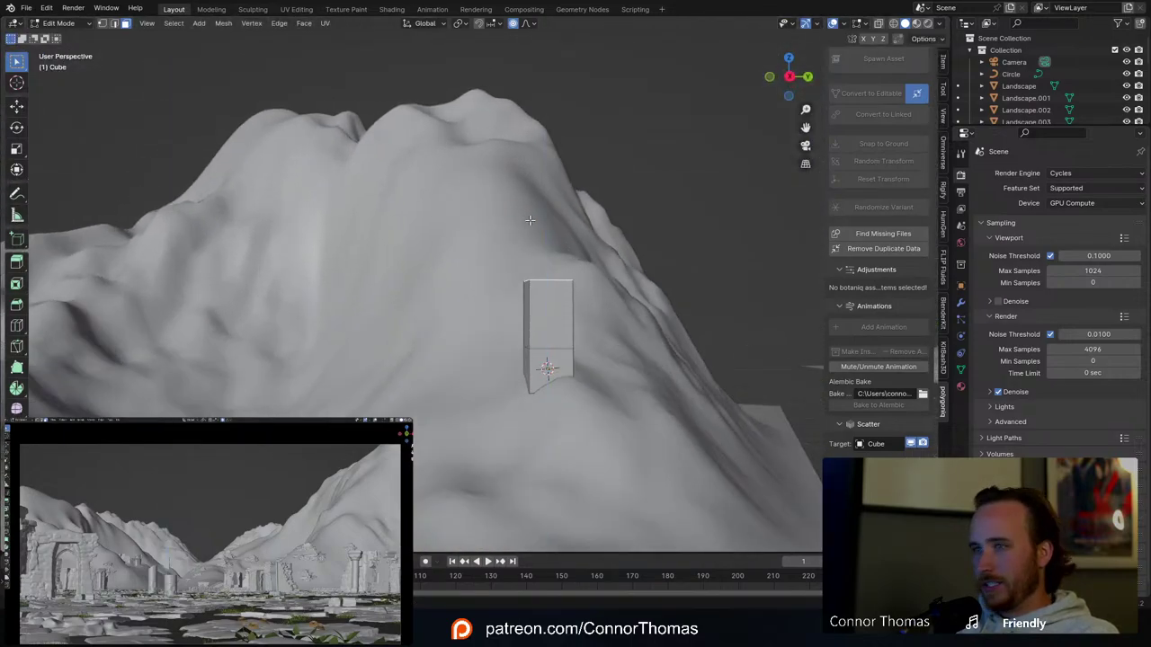
mouse_move(527, 243)
middle_mouse_down()
mouse_move(469, 274)
mouse_move(298, 264)
mouse_move(432, 270)
mouse_move(393, 254)
mouse_move(339, 262)
mouse_move(588, 239)
mouse_move(591, 228)
mouse_move(549, 234)
mouse_move(550, 246)
middle_mouse_up()
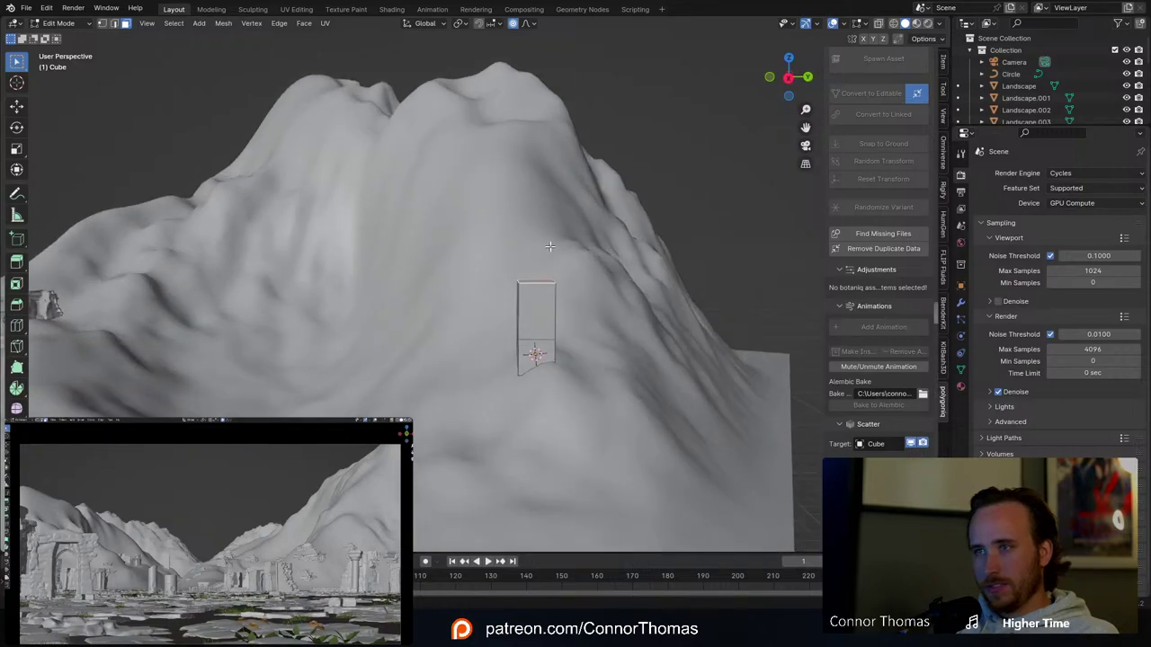
scroll(552, 249, "up", 2)
key("e")
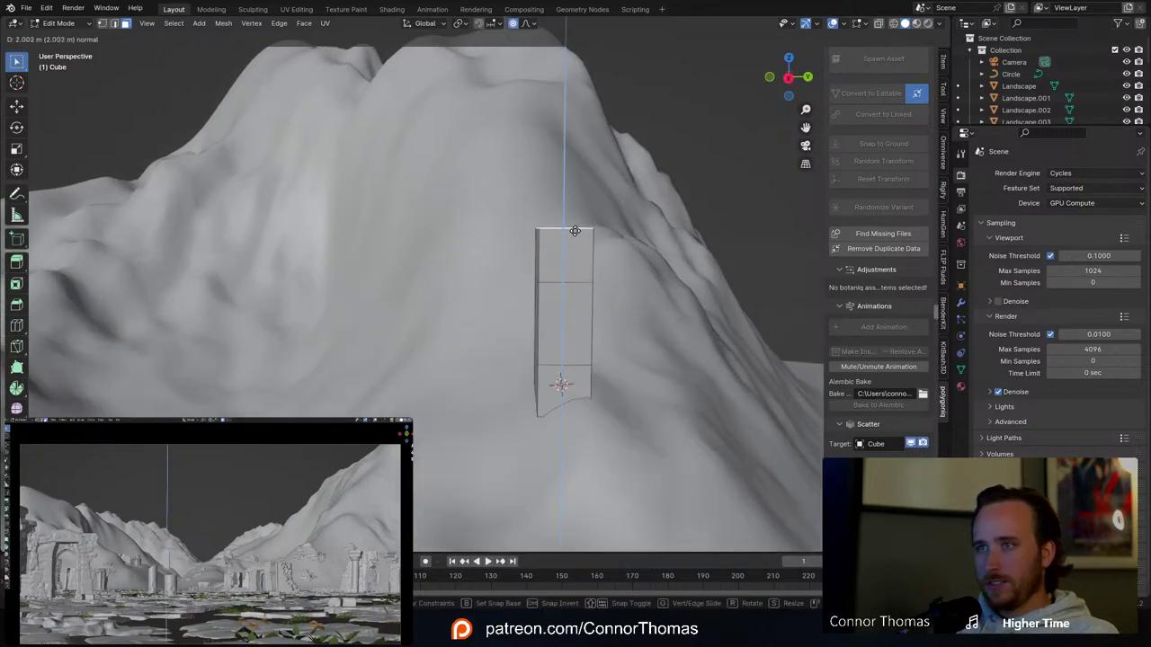
left_click(573, 233)
Step: Extrude the pillar's top block sideways in two segments and extrude the end segment's underside down into the slope as a second pillar
middle_click_drag(573, 233, 541, 260)
left_click(538, 261)
key("e")
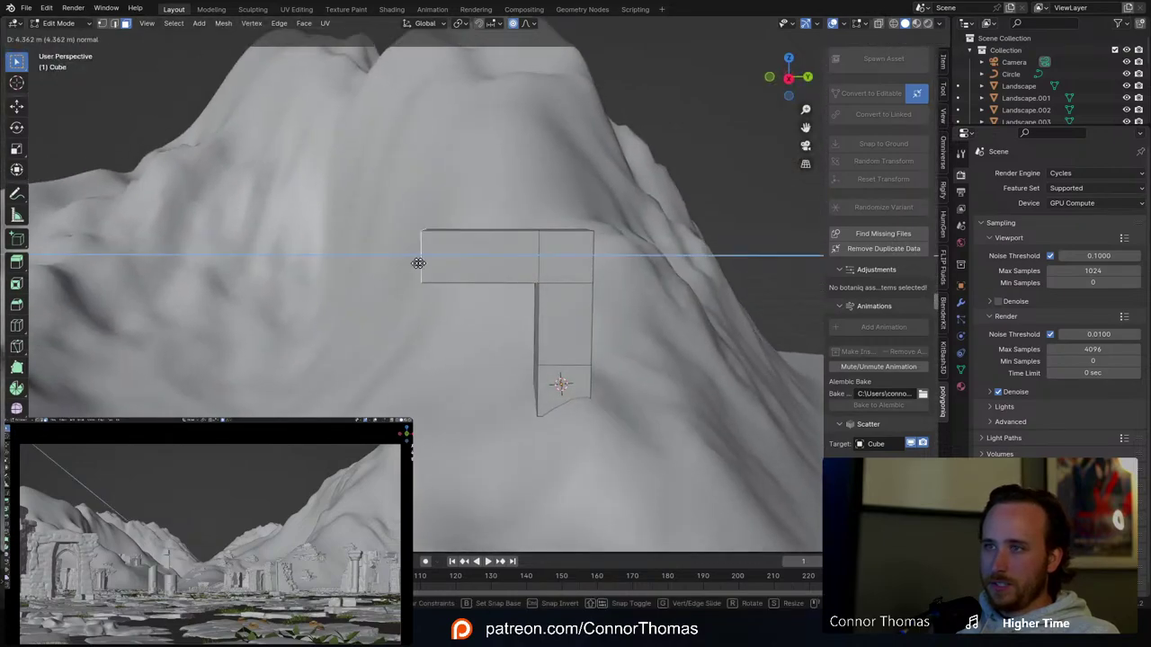
middle_click_drag(438, 259, 404, 220)
left_click(403, 266)
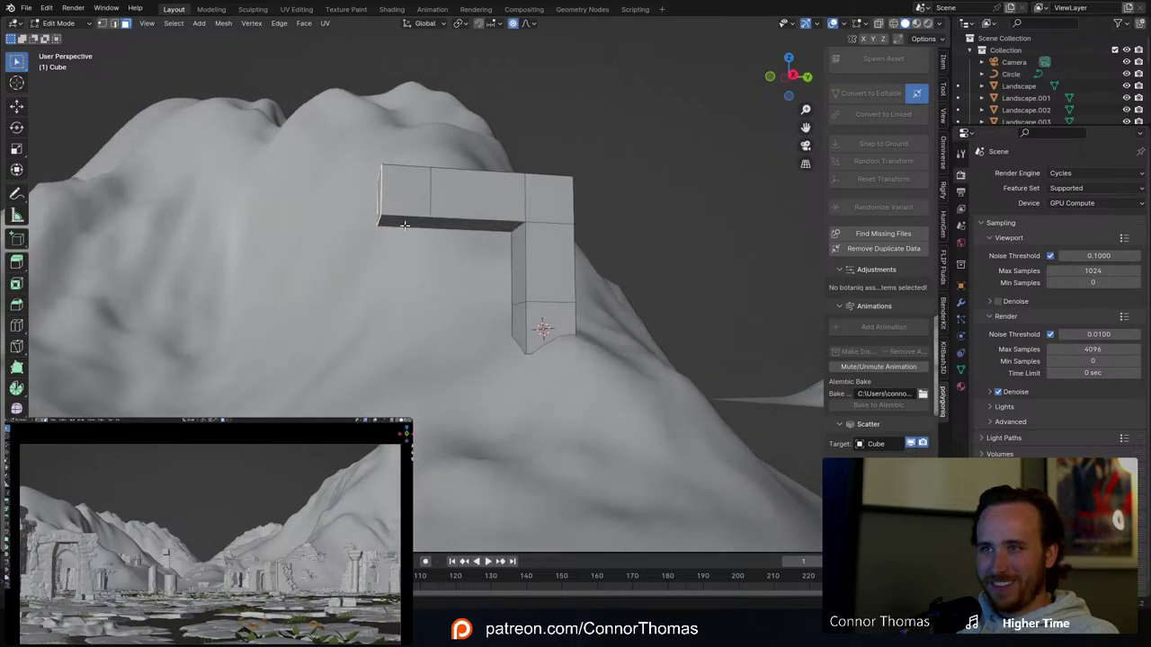
left_click(420, 220)
key("e")
left_click(451, 423)
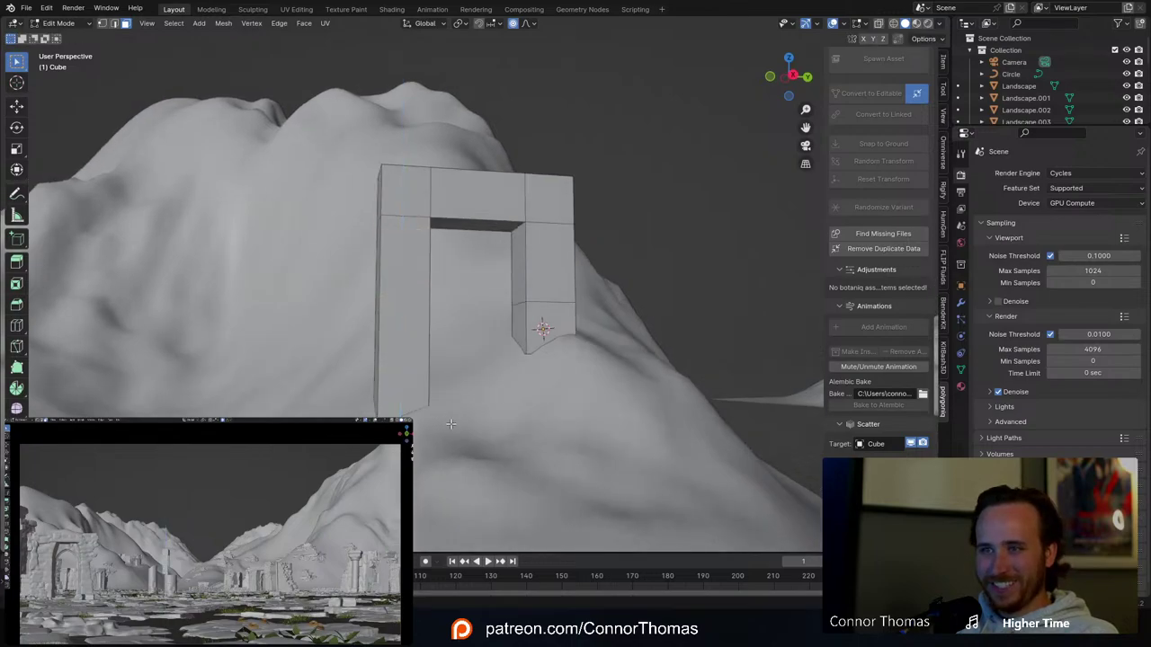
Step: Extend the beam past the second pillar with two more sideways extrusions and extrude the end segment's underside down as a third pillar
middle_click_drag(362, 281, 529, 255)
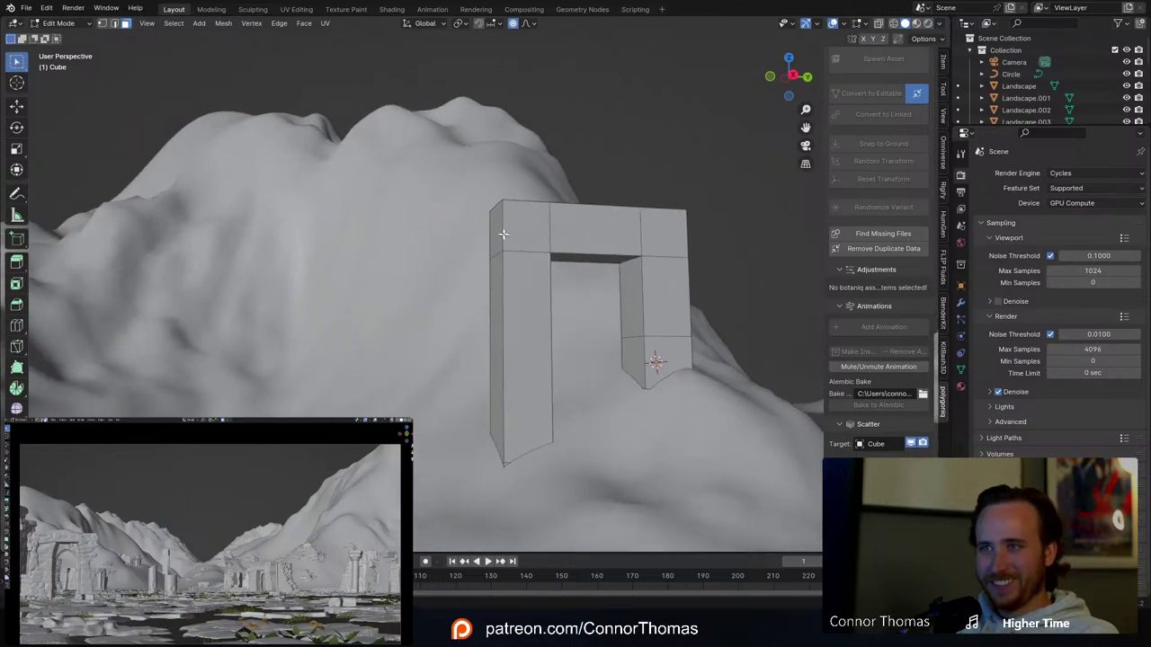
left_click(497, 232)
key("e")
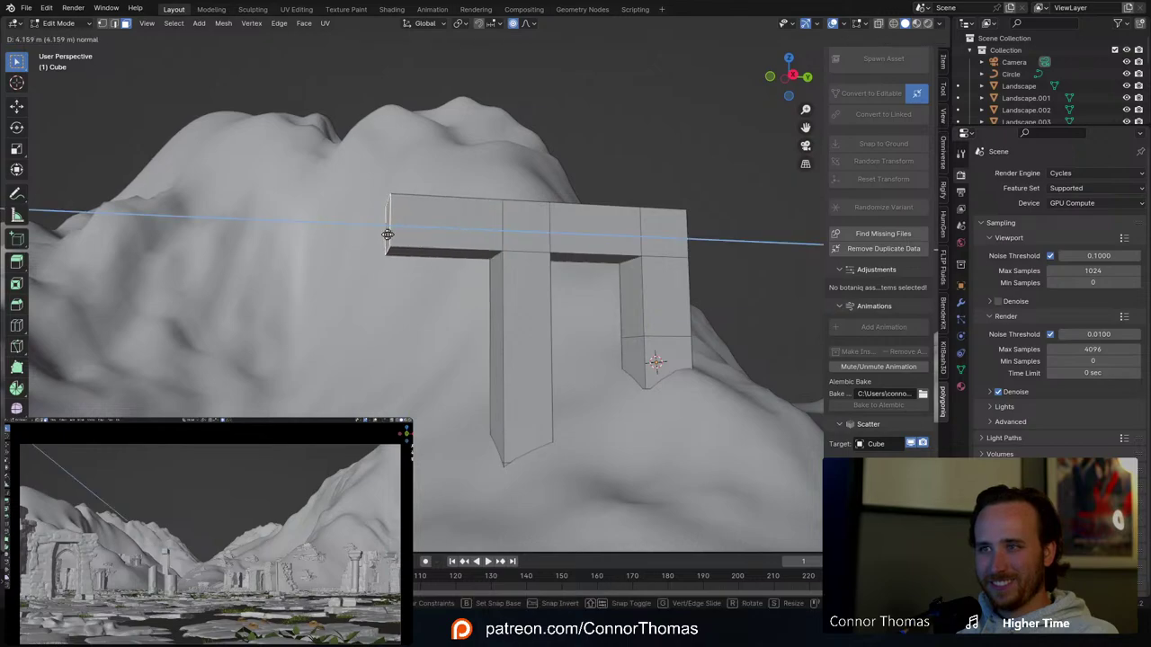
left_click(368, 233)
middle_click_drag(368, 233, 510, 234, "shift")
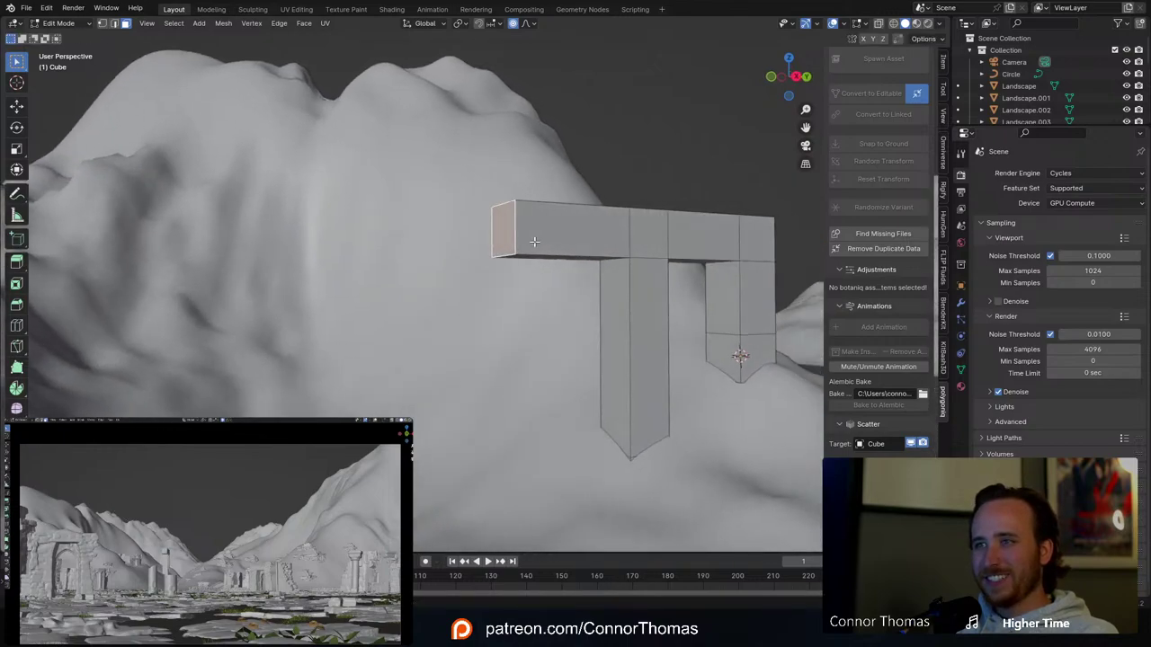
key("e")
left_click(460, 242)
middle_click_drag(460, 243, 503, 270)
key("e")
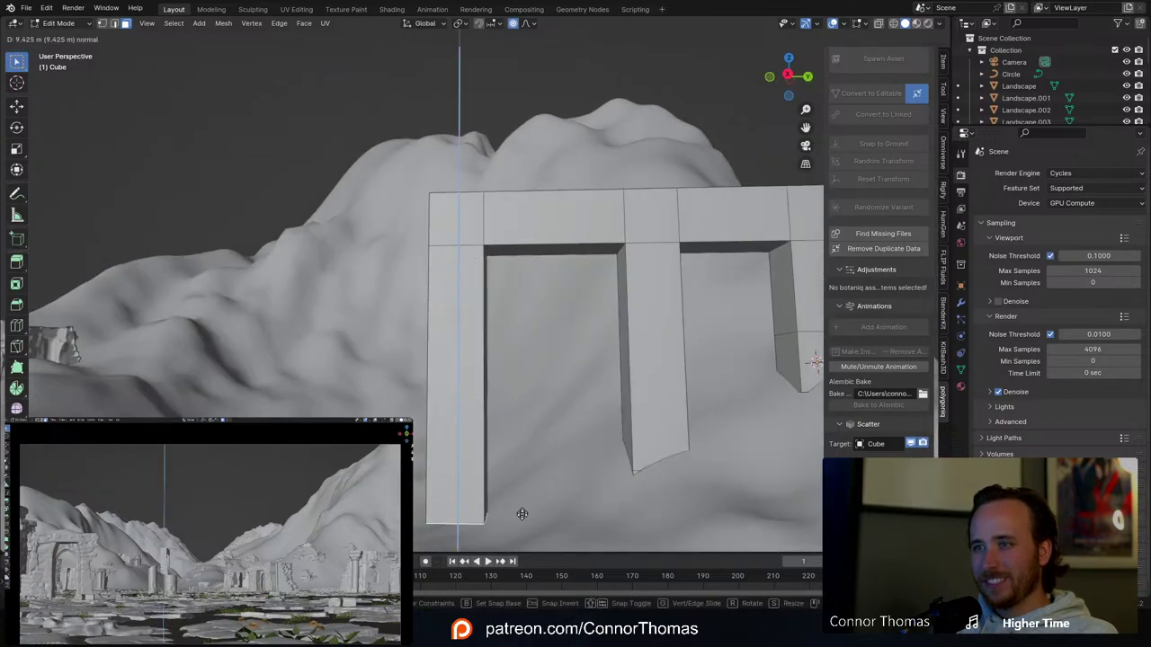
left_click(523, 41)
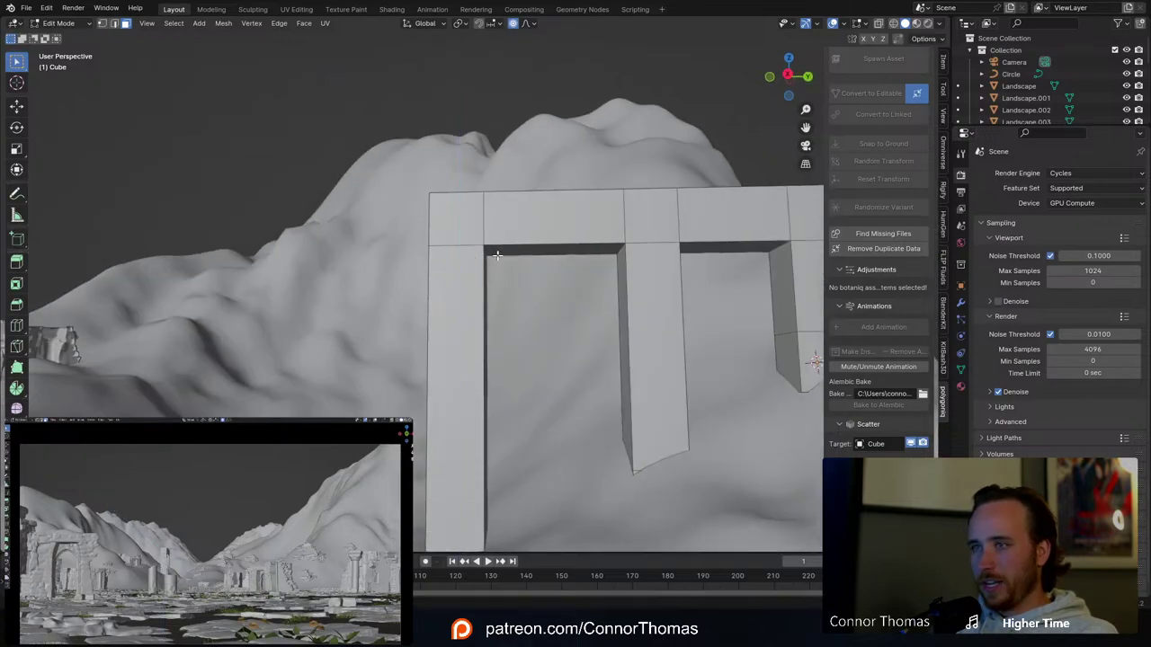
Step: Rotate the whole pillared structure about the global Z axis to turn it across the mountain slope
key("Tab")
middle_click_drag(497, 257, 611, 297)
key("r")
key("z")
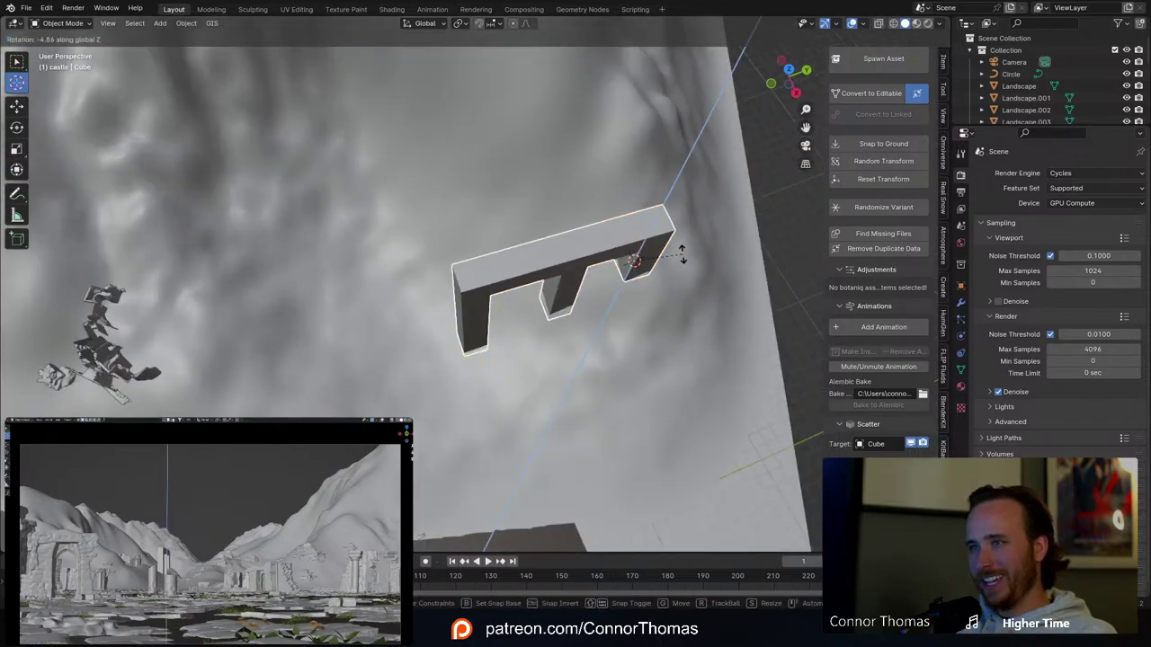
left_click(664, 273)
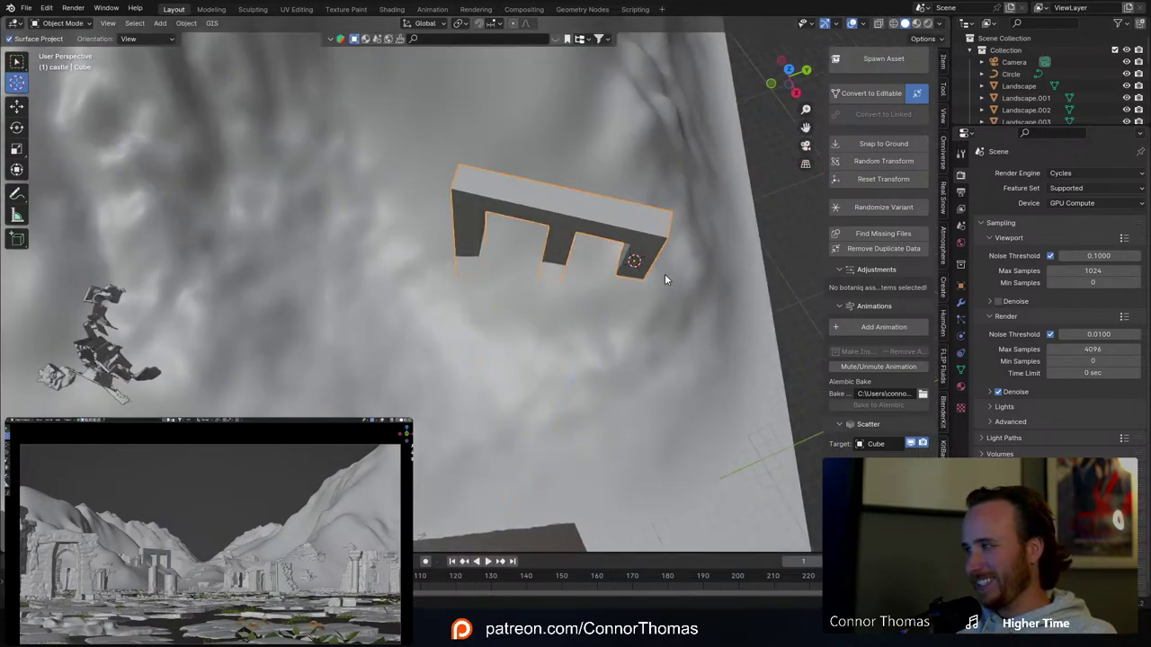
scroll(512, 220, "down", 3)
mouse_move(511, 219)
middle_mouse_down()
mouse_move(541, 132)
mouse_move(589, 192)
mouse_move(533, 204)
mouse_move(498, 229)
middle_mouse_up()
scroll(589, 193, "up", 4)
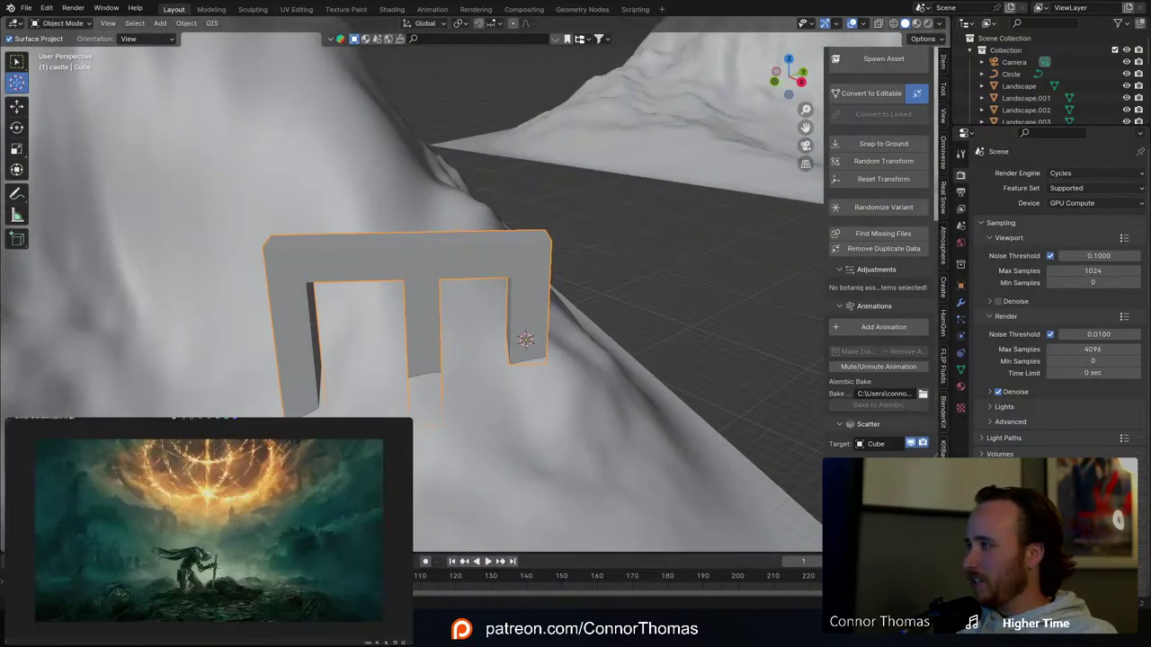
Step: Extrude the beam's end face sideways past the third pillar and show the mesh from above with proportional editing enabled
middle_click_drag(277, 238, 360, 315)
key("Tab")
middle_click_drag(260, 322, 432, 150, "shift")
left_click(463, 224)
mouse_move(461, 221)
middle_mouse_down()
mouse_move(426, 234)
mouse_move(368, 198)
mouse_move(547, 159)
mouse_move(539, 177)
mouse_move(568, 215)
mouse_move(472, 230)
mouse_move(458, 205)
middle_mouse_up()
key("e")
left_click(479, 226)
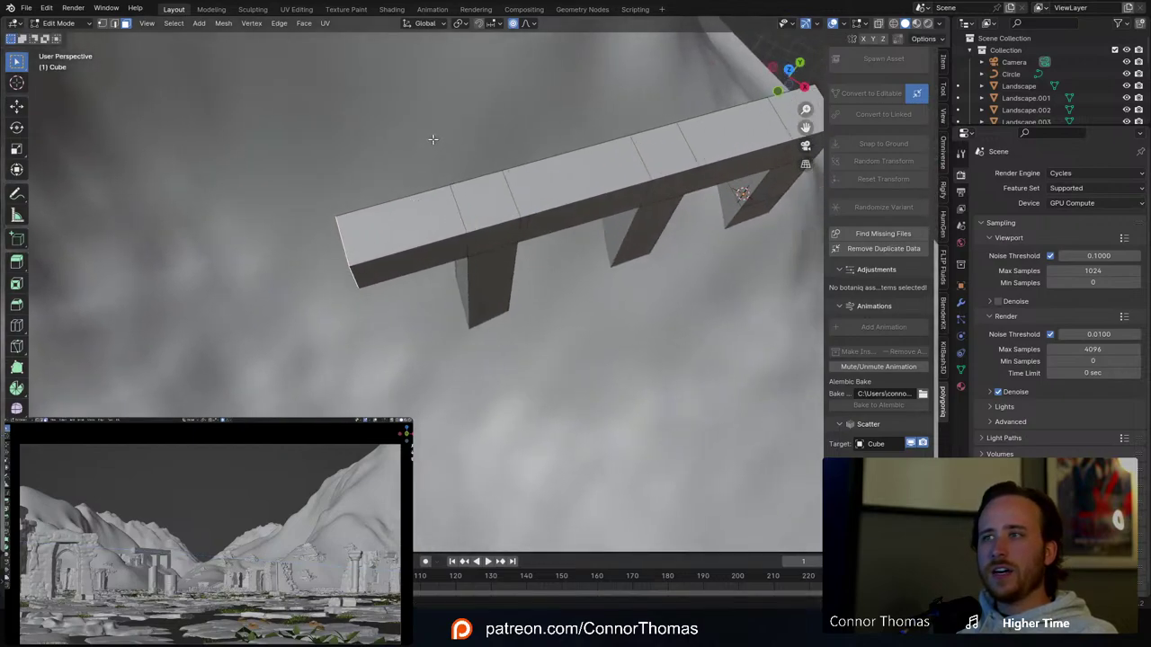
left_click(512, 24)
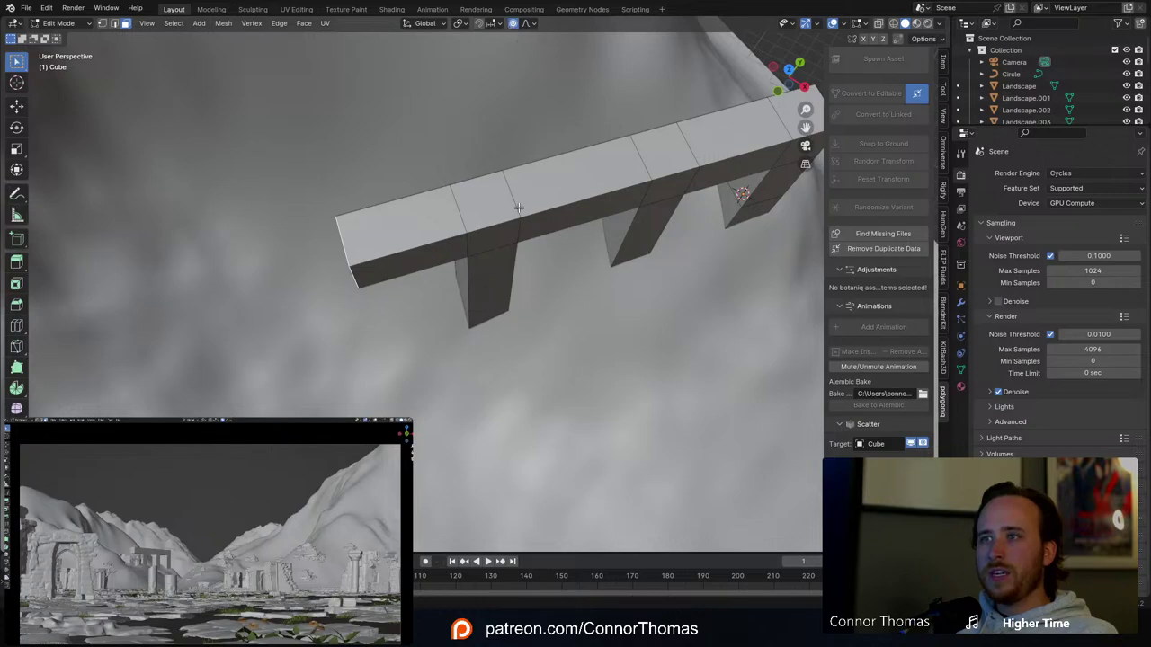
key("KP_7")
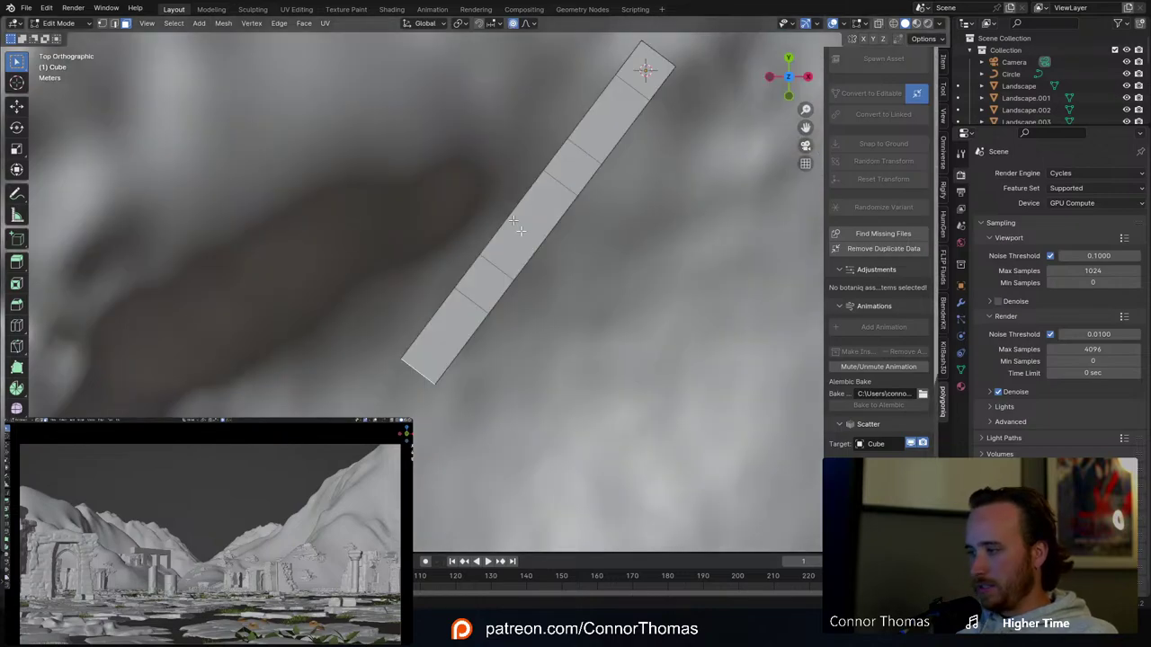
key("r")
scroll(613, 324, "down", 20)
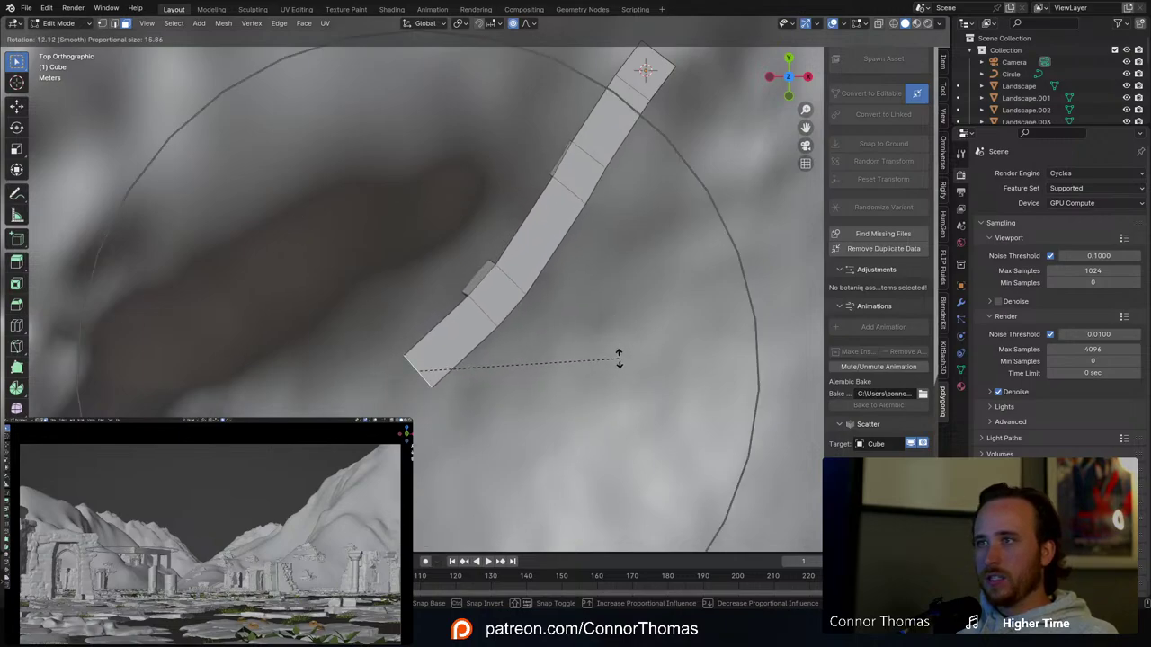
right_click(619, 358)
Step: Set the pivot point to the 3D Cursor and rotate the beam's end about 24° with proportional falloff to curve the structure
left_click(459, 24)
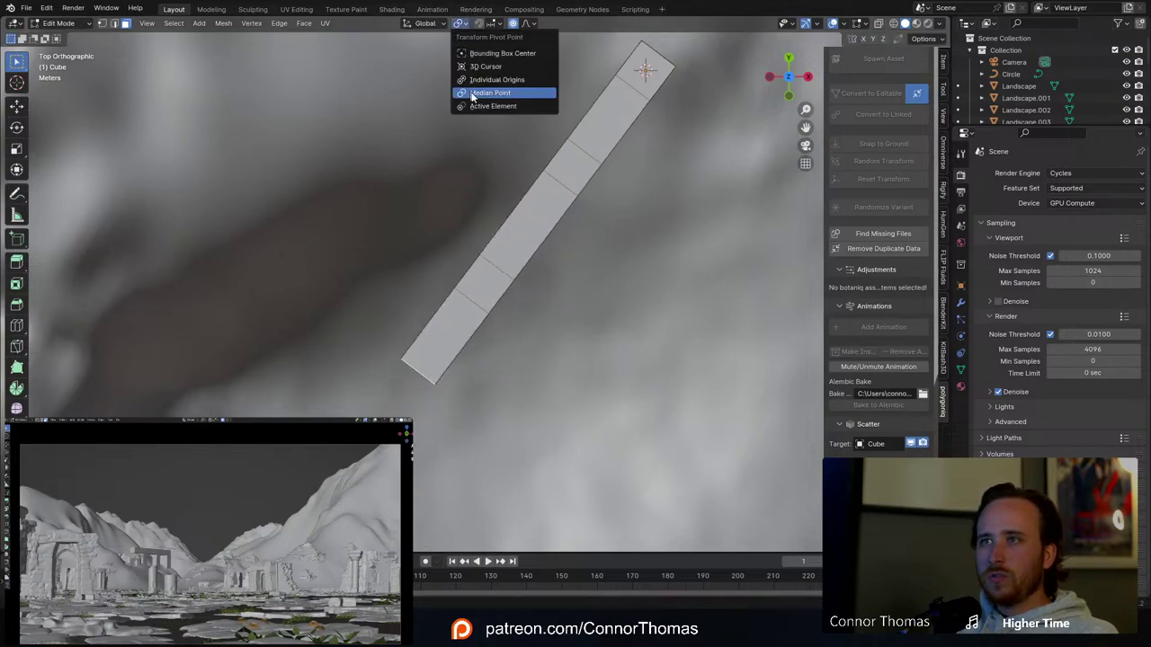
left_click(485, 67)
key("r")
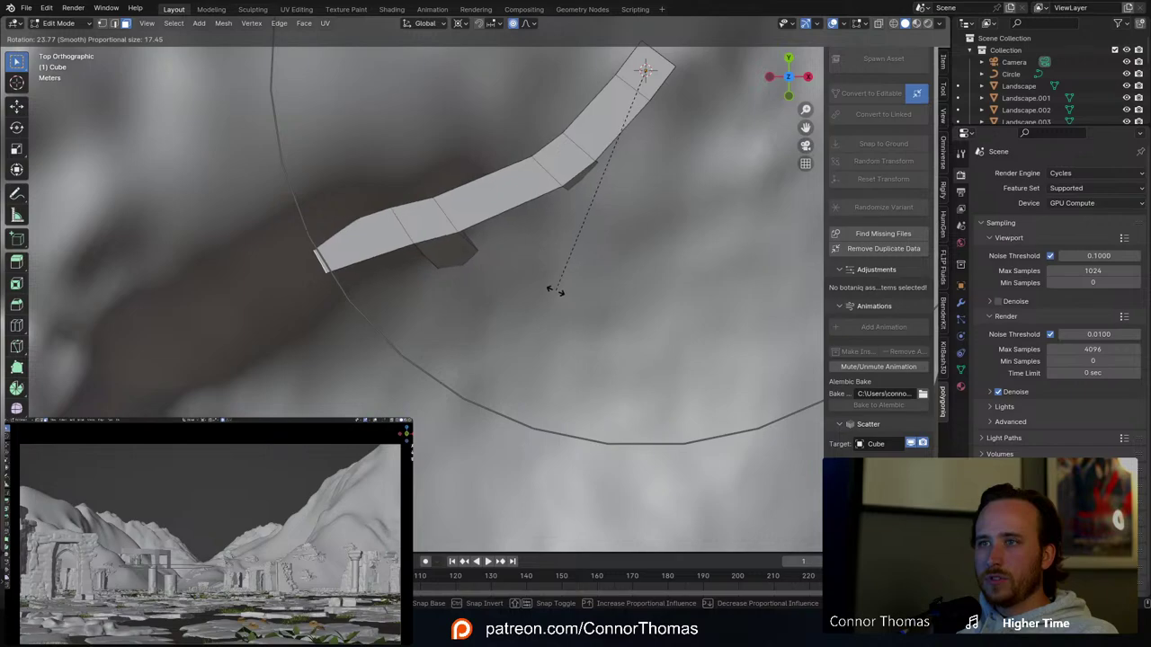
left_click(551, 290)
key("Tab")
middle_click_drag(550, 290, 488, 168)
key("a")
key("a")
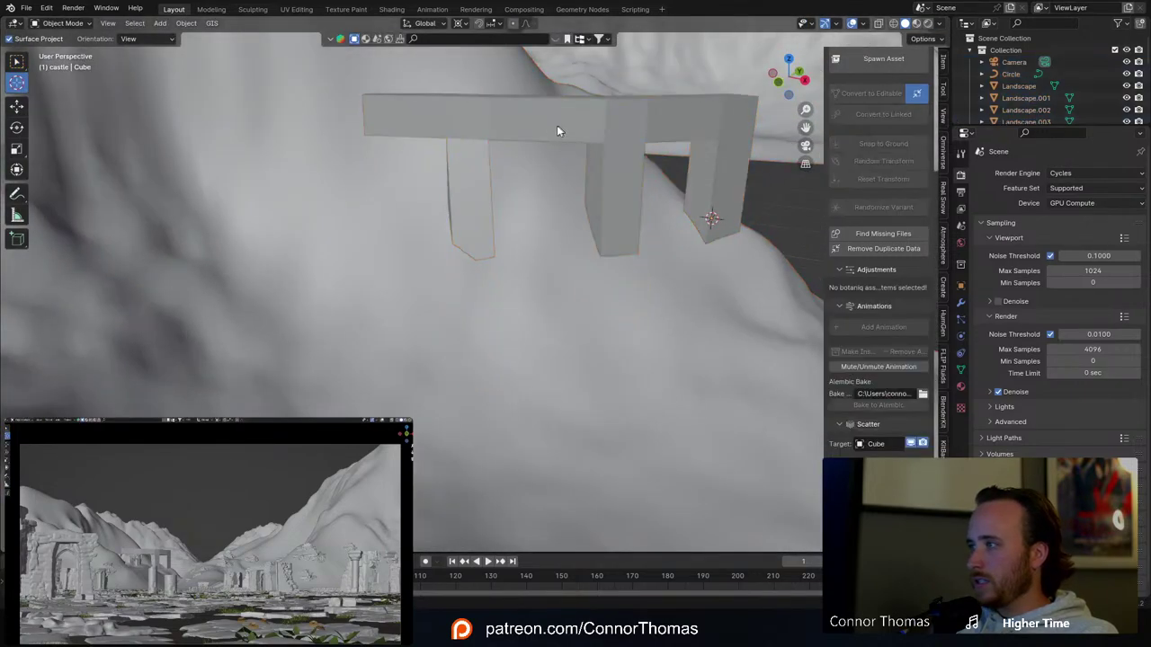
middle_click_drag(557, 127, 381, 153)
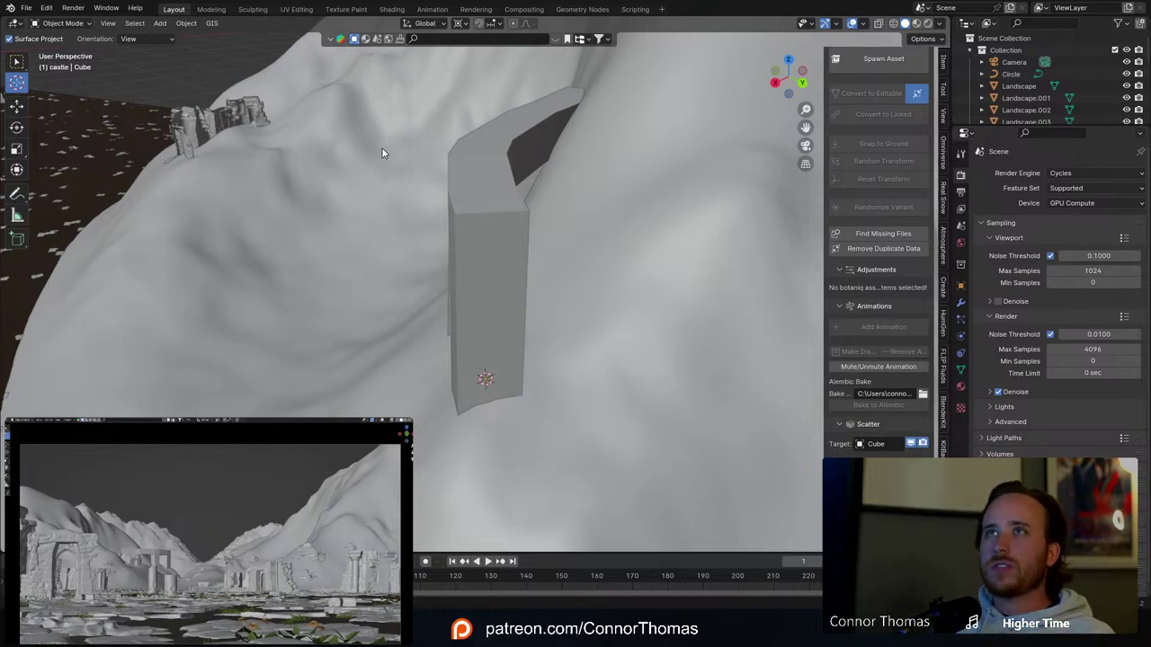
Step: Switch back to the selection tool, select the curved pillared structure and save the file
middle_click_drag(382, 153, 563, 198)
left_click(577, 199)
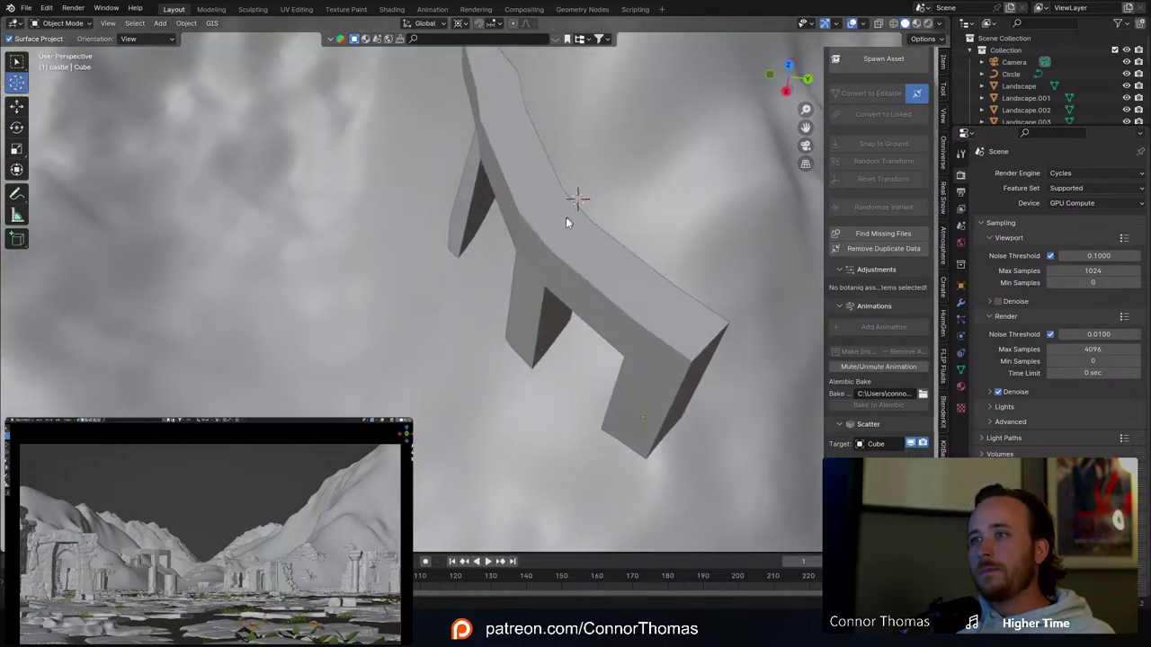
left_click(16, 61)
left_click(508, 248)
middle_click_drag(531, 252, 484, 207, "shift")
key("ctrl+s")
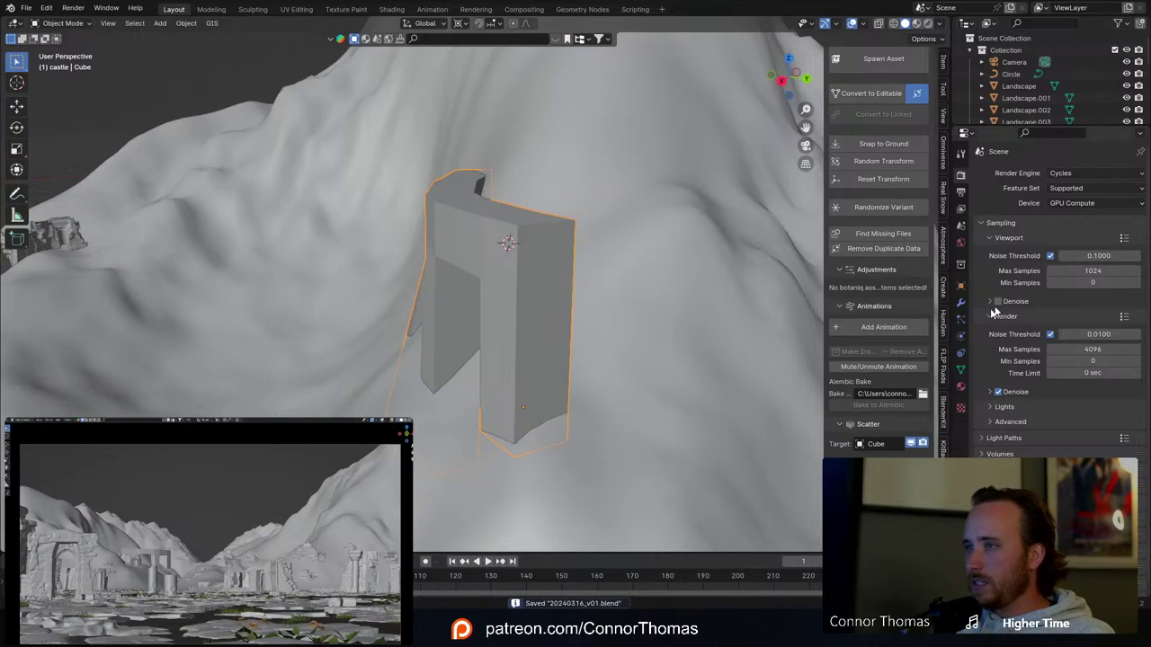
Step: Add a particle system of type Hair to the pillared structure
left_click(962, 319)
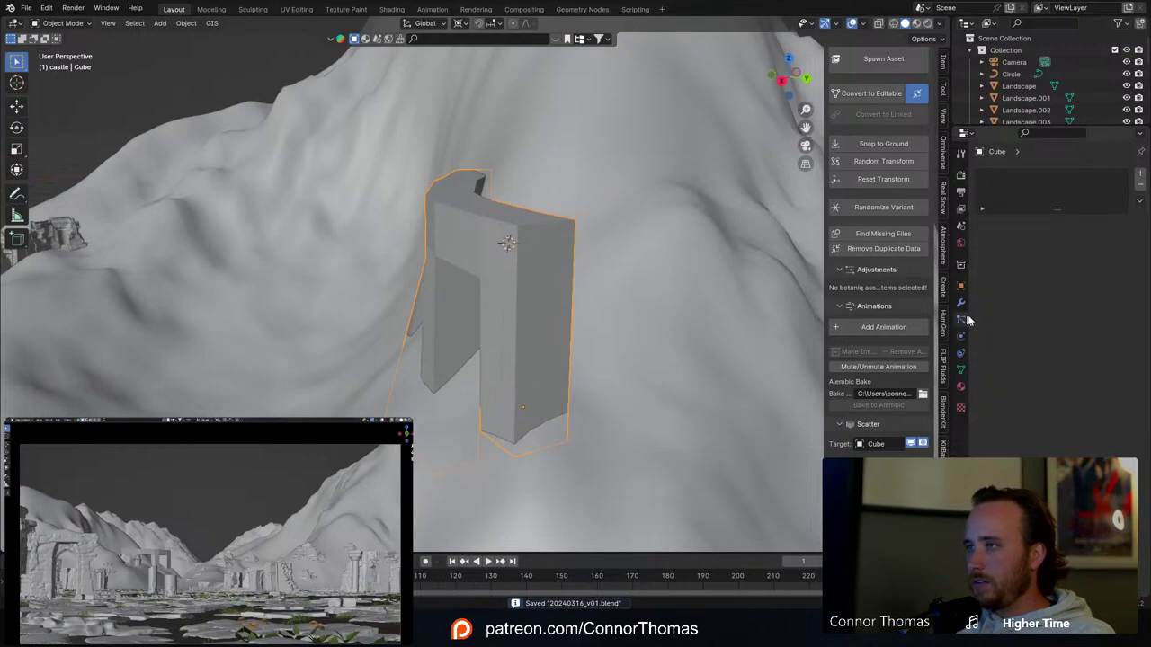
left_click(1140, 175)
left_click(1103, 239)
mouse_move(570, 234)
middle_mouse_down()
mouse_move(551, 229)
mouse_move(576, 232)
middle_mouse_up()
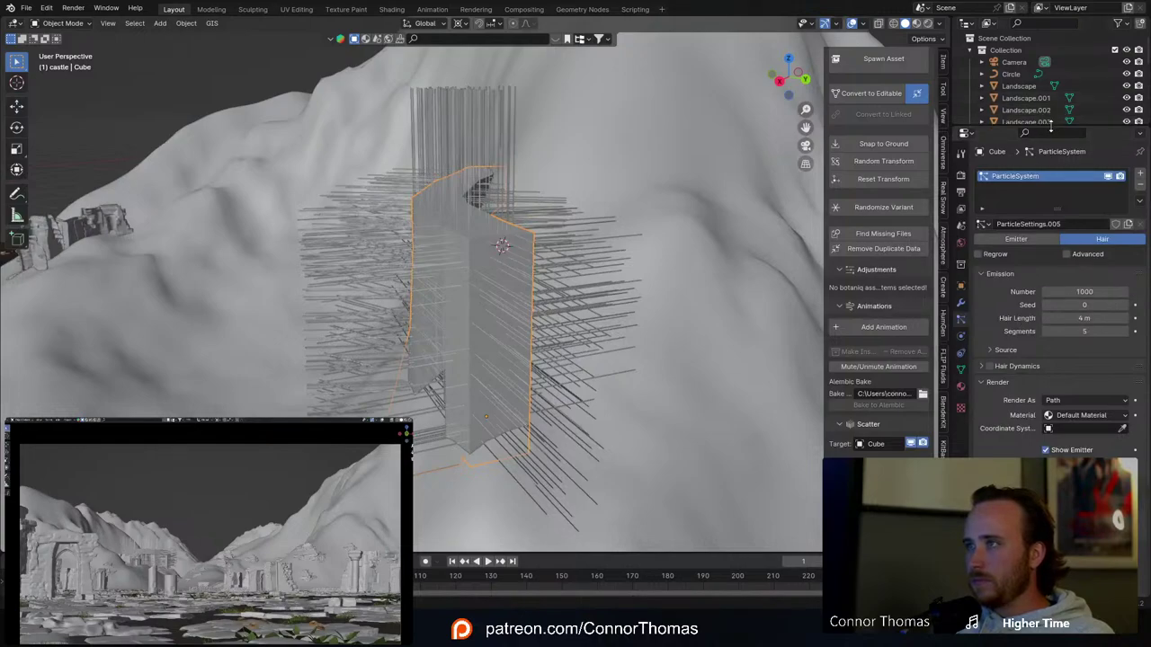
left_click_drag(1048, 126, 1043, 175)
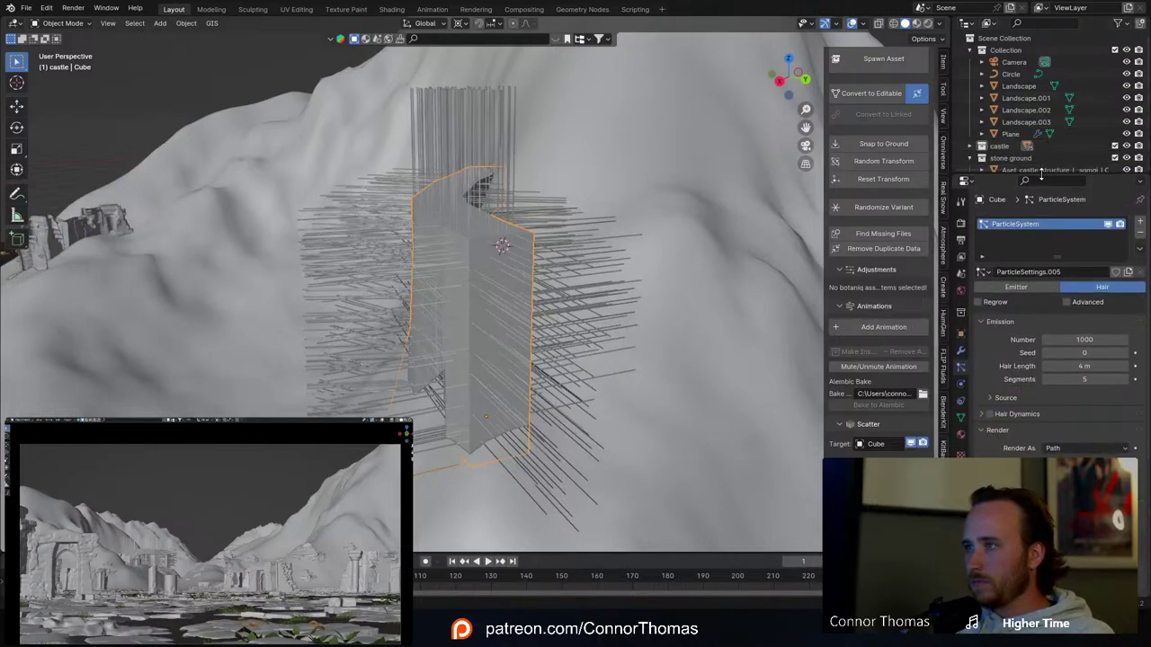
Step: Render the particles as a collection, using stone ground as the instance collection
left_click(1063, 507)
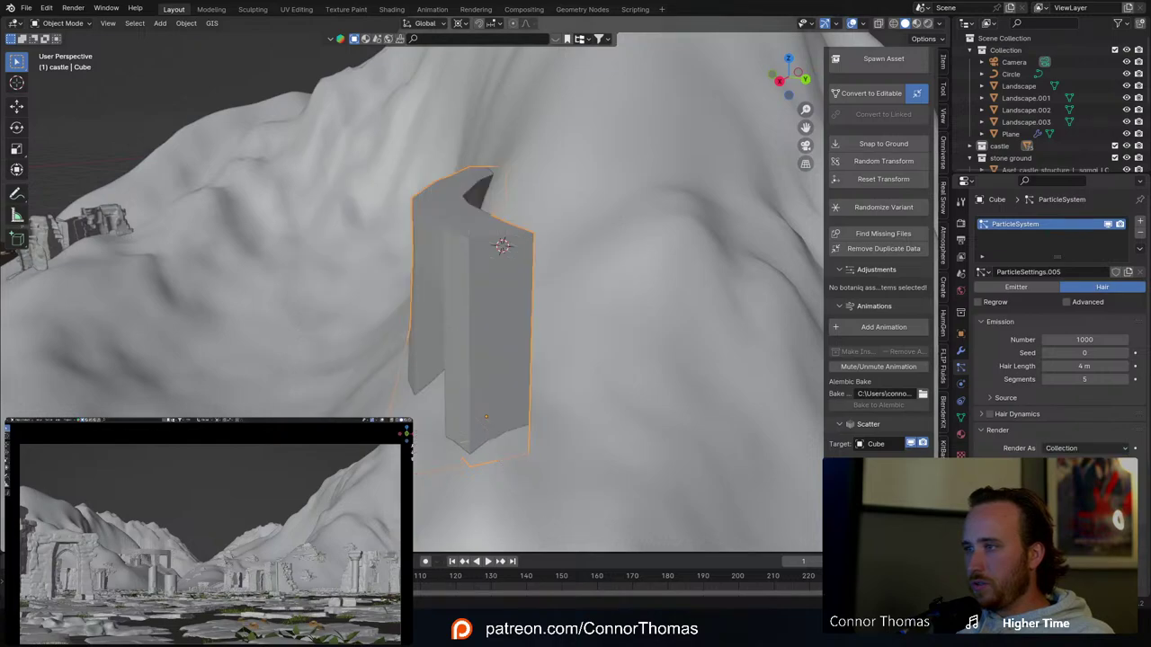
left_click(1061, 539)
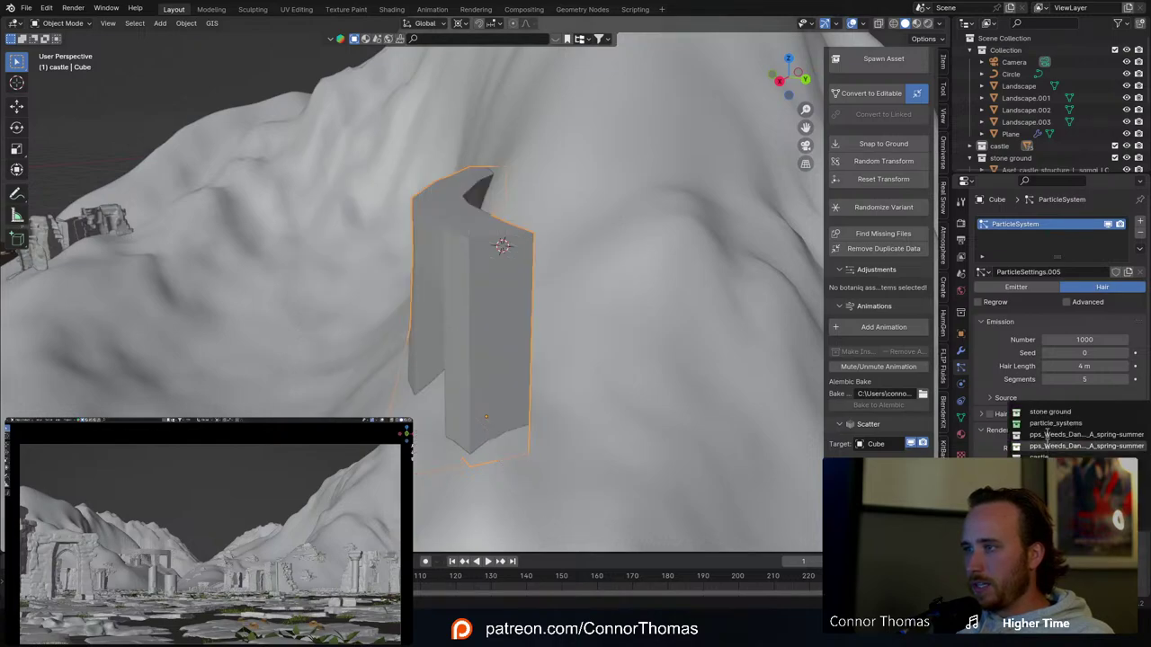
left_click(1049, 412)
middle_click_drag(642, 357, 522, 302)
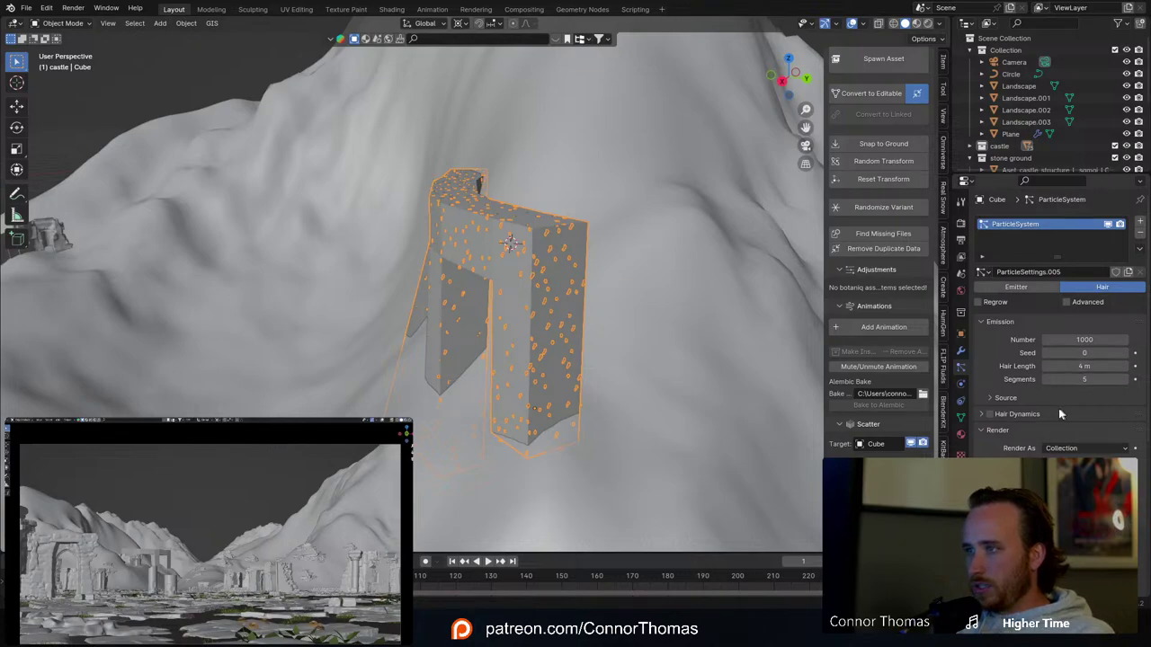
scroll(1050, 405, "down", 3)
scroll(1050, 405, "down", 4)
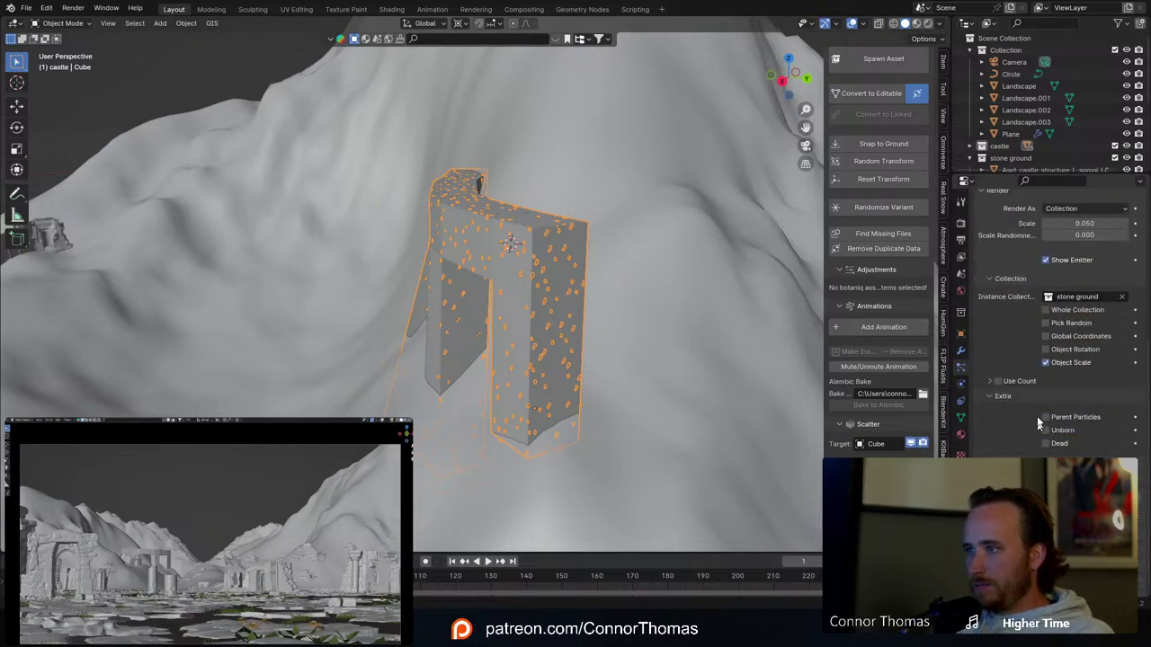
left_click(1059, 364)
left_click(1059, 363)
Step: Set the particle scale to 0.130 and the scale randomness to 0.279
scroll(1015, 423, "up", 5)
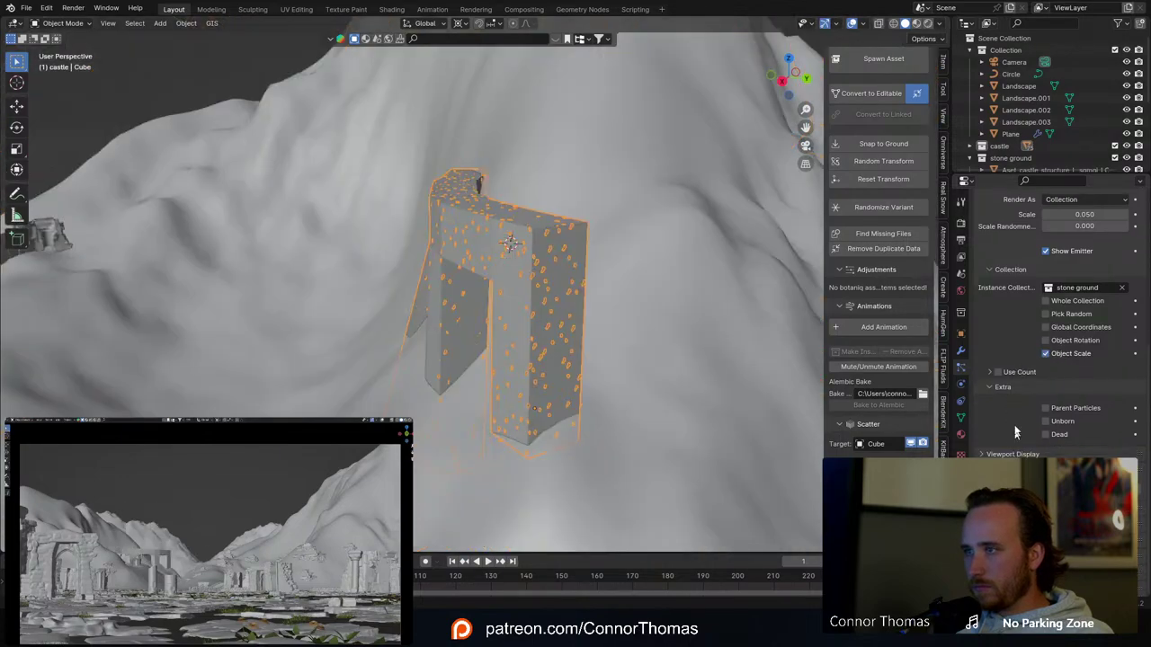
mouse_move(1085, 334)
left_mouse_down()
mouse_move(1120, 333)
mouse_move(1079, 334)
left_mouse_up()
middle_click_drag(784, 306, 585, 275)
key("a")
key("a")
scroll(686, 300, "up", 4)
left_click(734, 278)
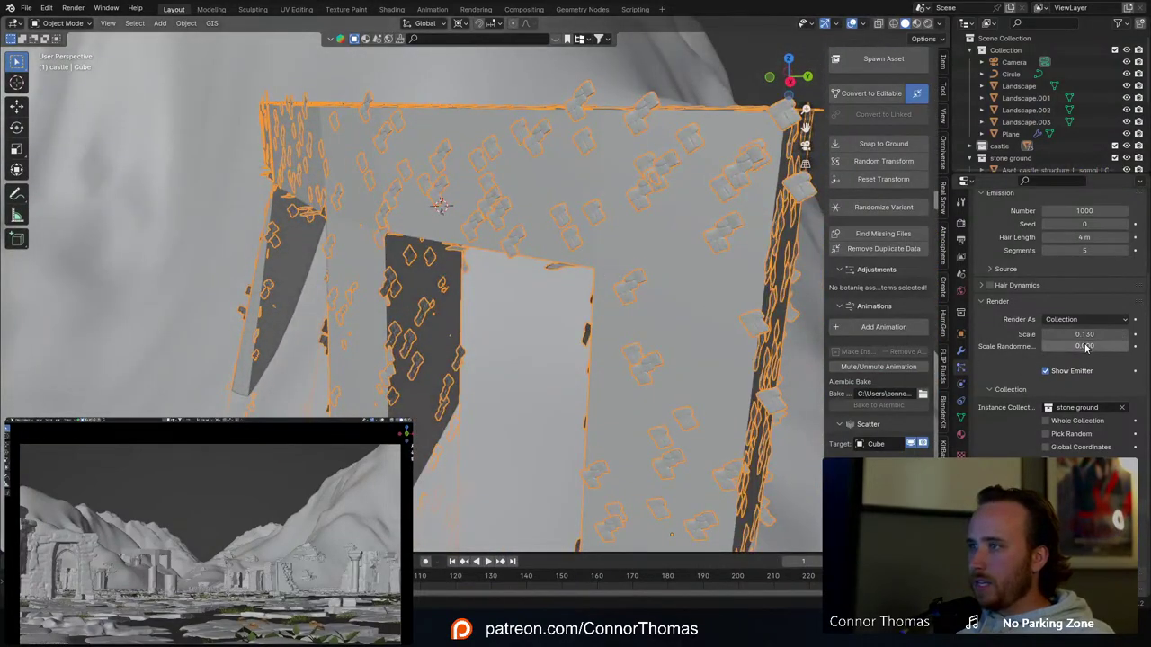
left_click_drag(1086, 347, 1115, 347)
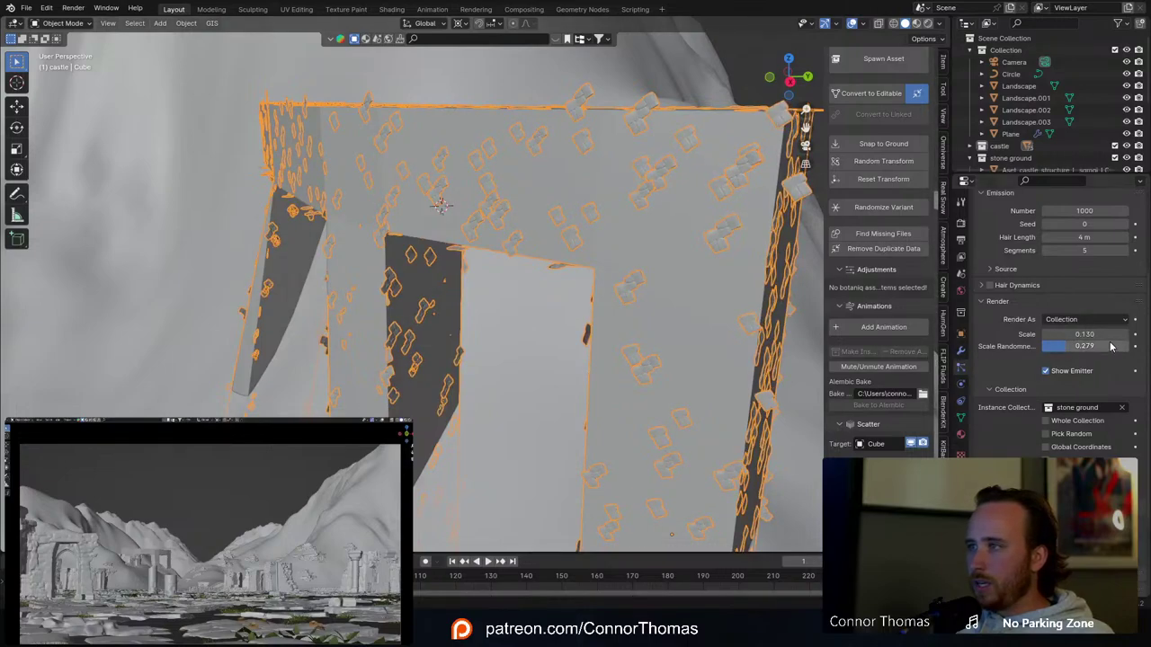
Step: Enable advanced particle rotation with Randomize 1.000, Phase 0.639 and Randomize Phase 2.000
scroll(1016, 367, "up", 3)
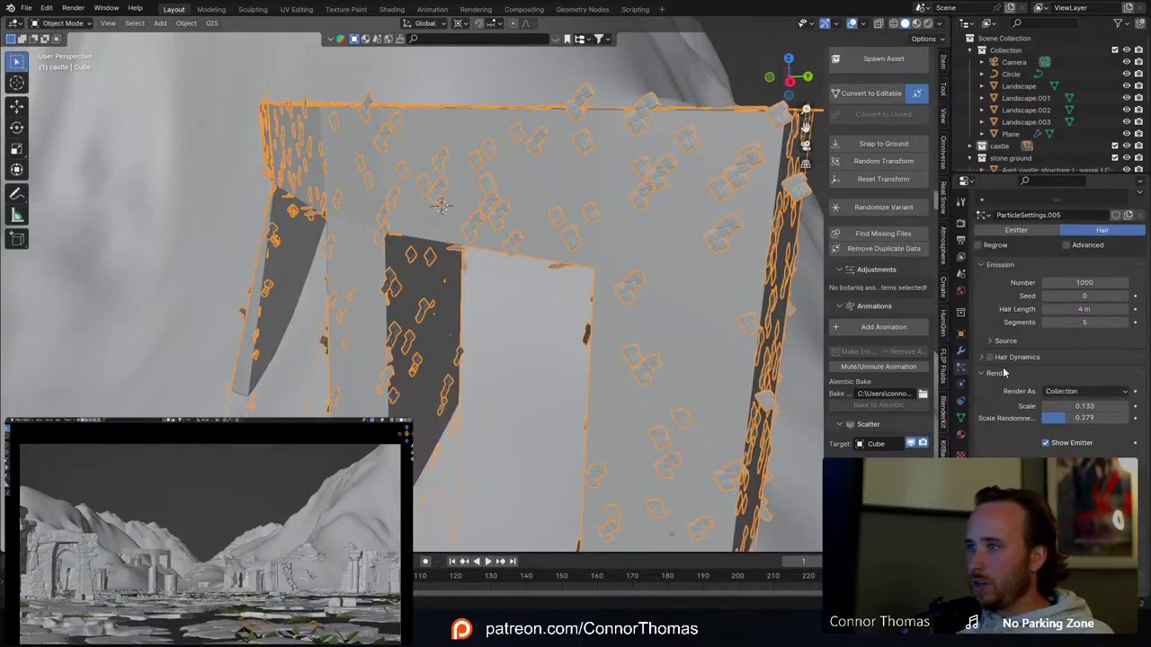
left_click(1066, 245)
scroll(1049, 334, "down", 4)
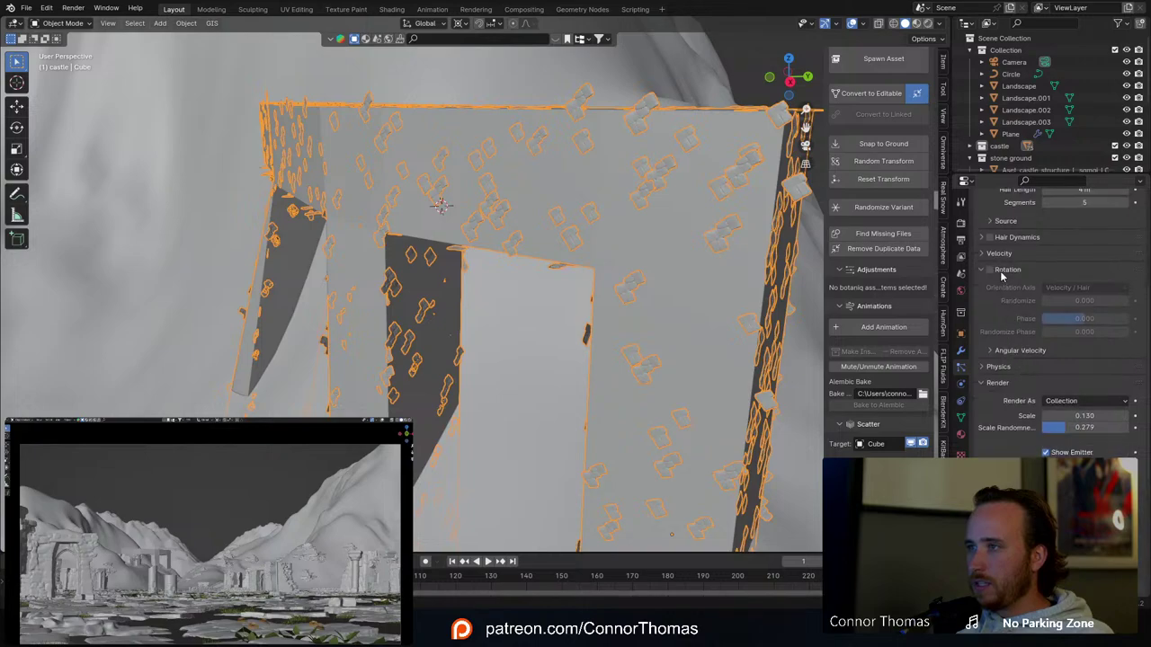
left_click(1007, 270)
left_click(991, 270)
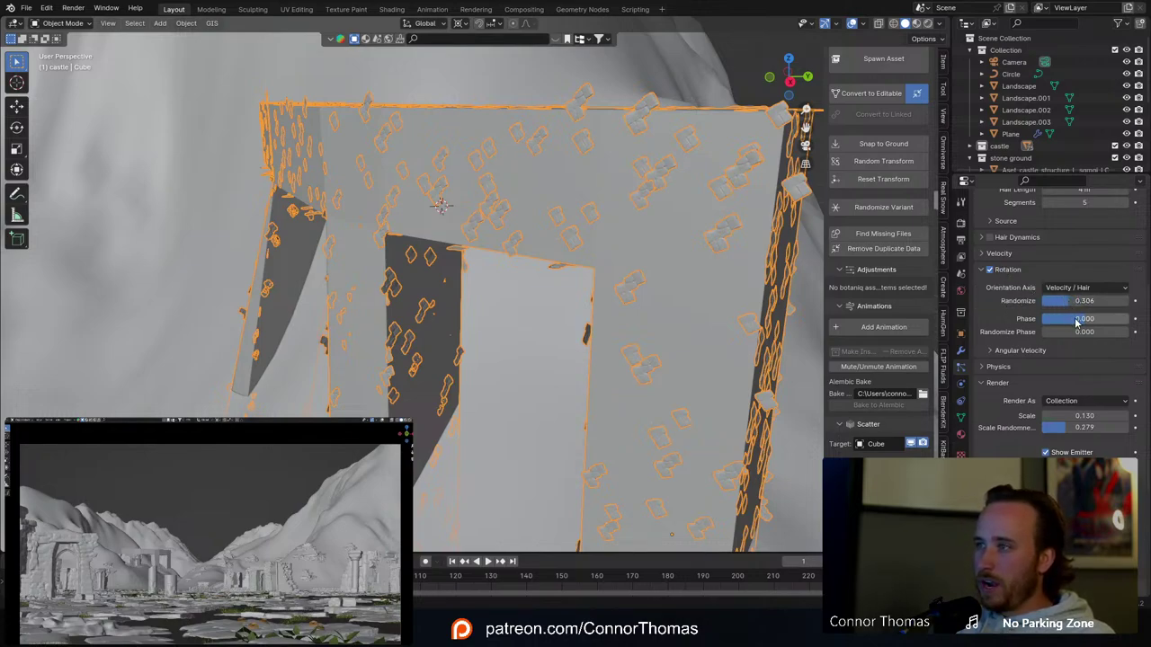
mouse_move(1078, 322)
left_mouse_down()
mouse_move(1115, 321)
mouse_move(1085, 303)
left_mouse_up()
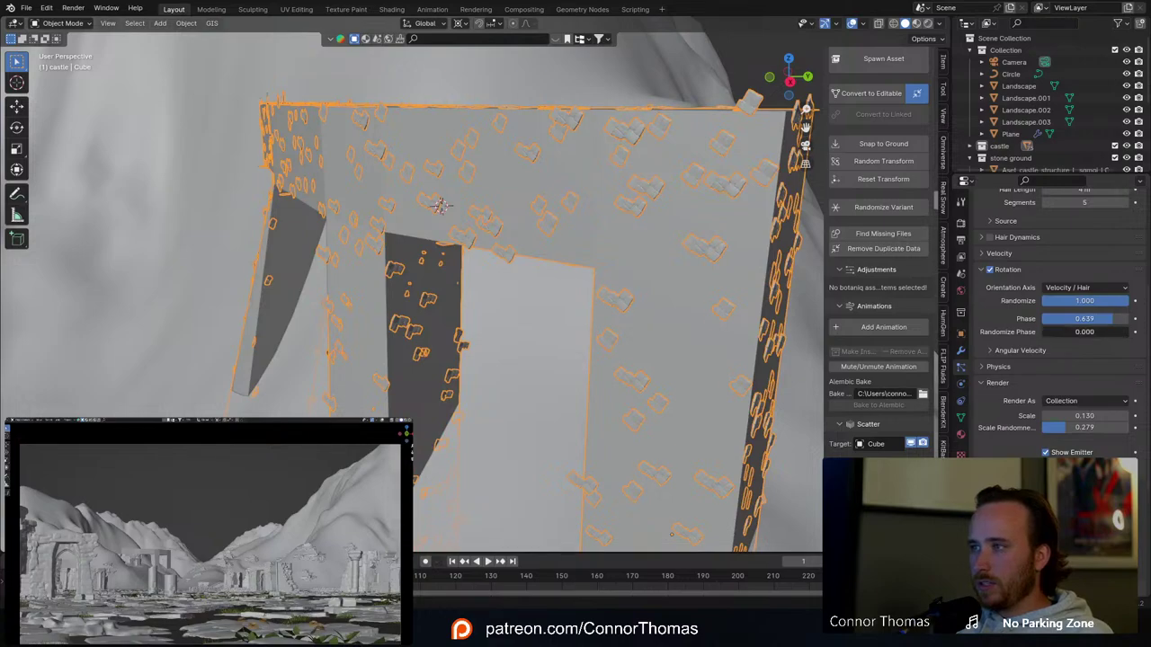
left_click_drag(1084, 332, 1124, 332)
key("alt+a")
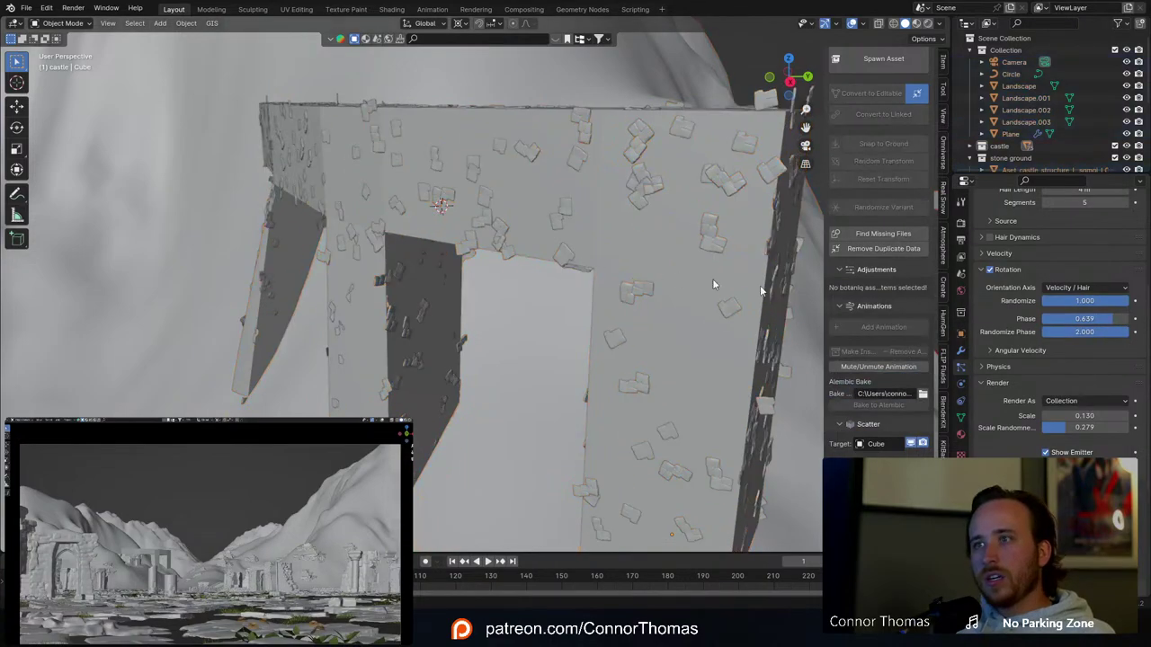
Step: Increase the particle scale to 0.370 so the stones cover more of the structure's surface
left_click_drag(1085, 416, 1105, 416)
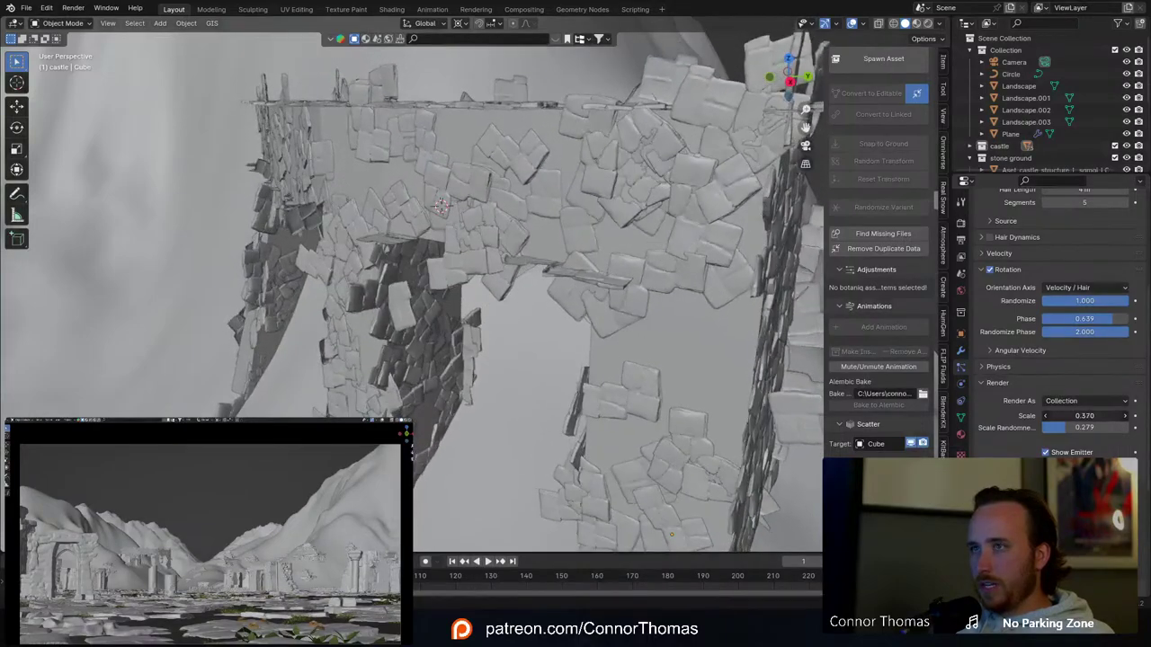
key("a")
key("alt+a")
middle_click_drag(512, 306, 569, 197)
scroll(556, 280, "down", 5)
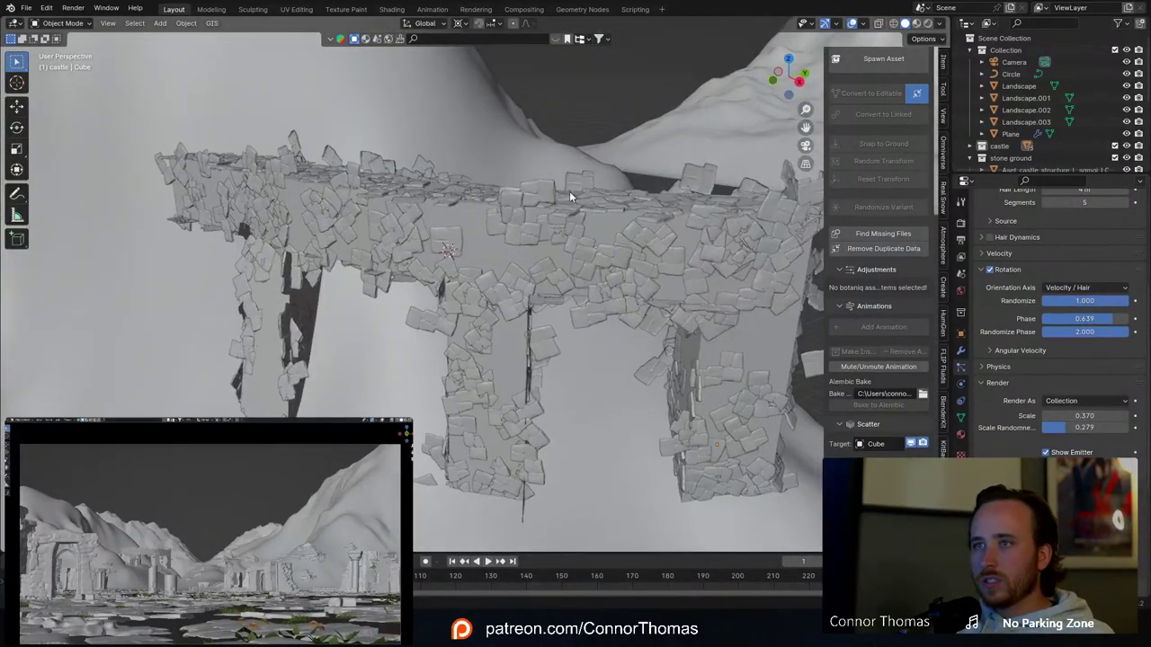
Step: Duplicate a castle wall piece from the valley ruins and place the copy near the pillared structure on the distant mountain
scroll(577, 291, "down", 12)
middle_click_drag(578, 290, 419, 280)
scroll(419, 281, "up", 6)
middle_click_drag(323, 155, 464, 268, "shift")
left_click(490, 235)
scroll(513, 239, "down", 8)
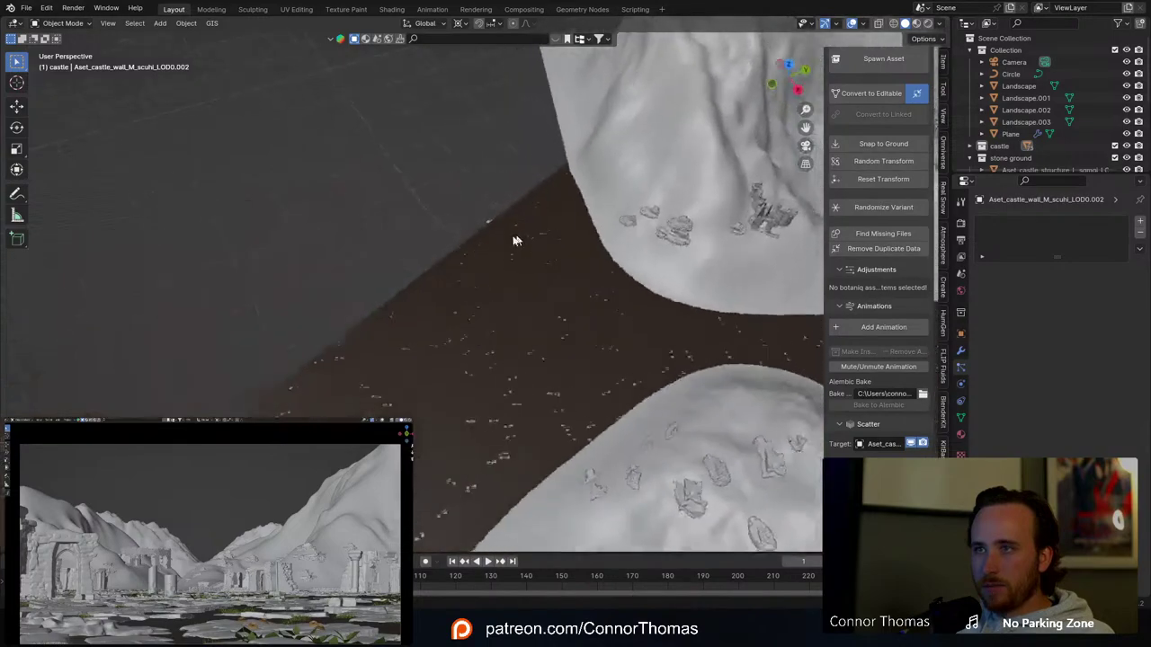
key("shift+d")
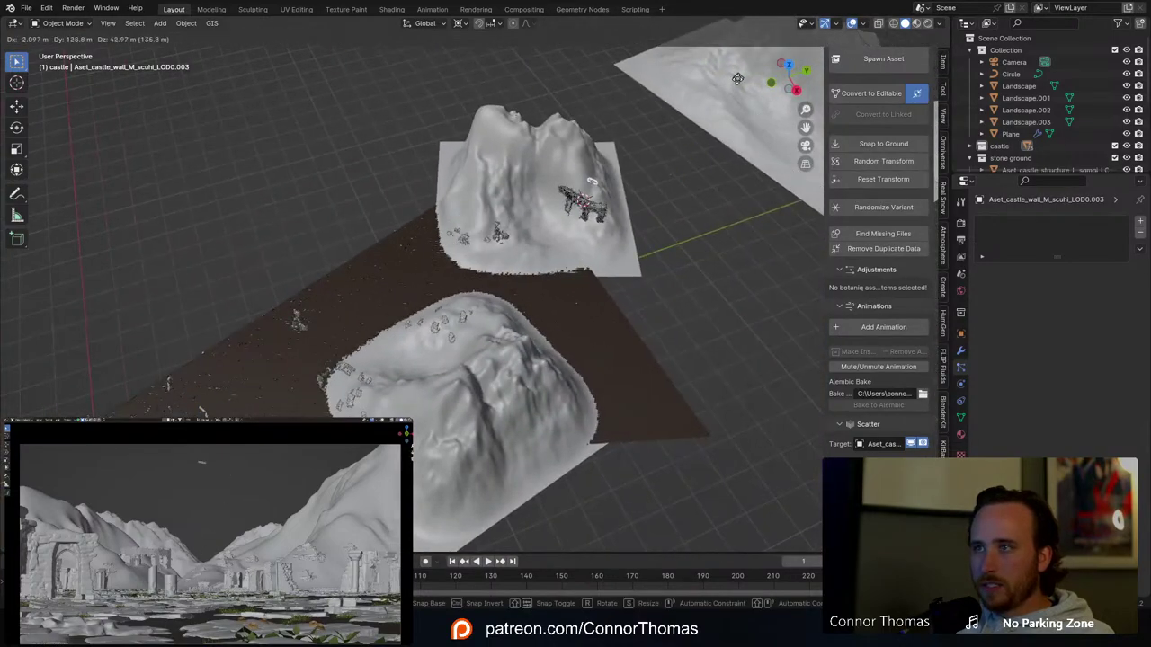
left_click(731, 87)
Step: Frame the copied wall piece and move it onto the top of the pillared structure
key("KP_Decimal")
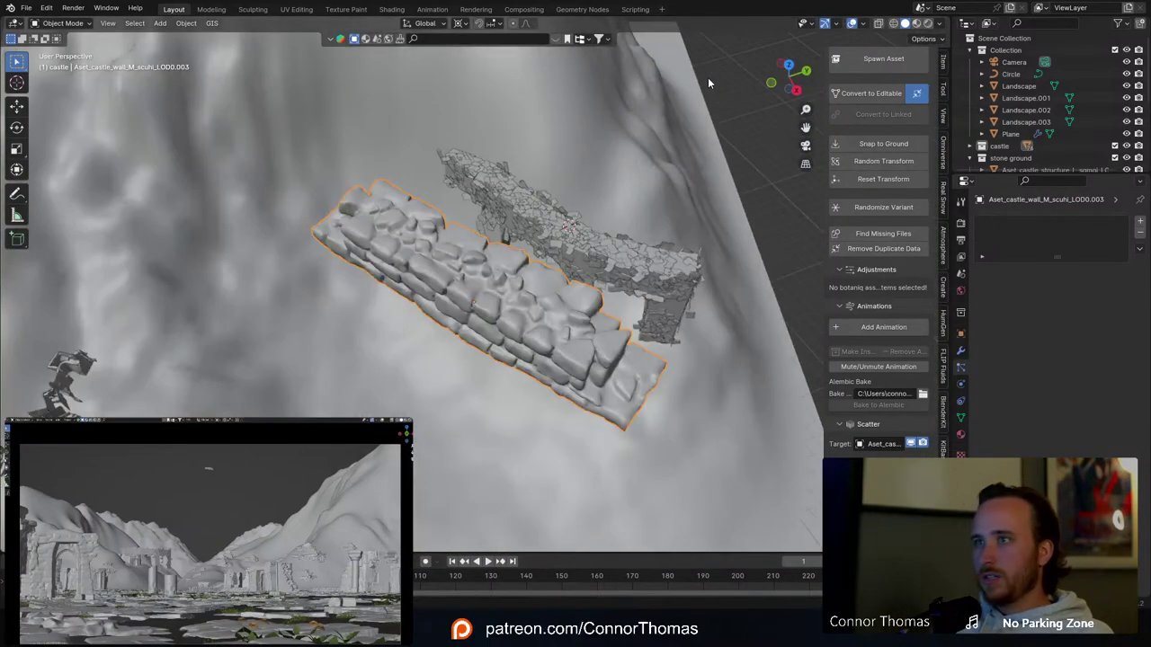
middle_click_drag(696, 170, 545, 121)
scroll(609, 275, "down", 9)
middle_click_drag(583, 313, 522, 195, "shift")
key("g")
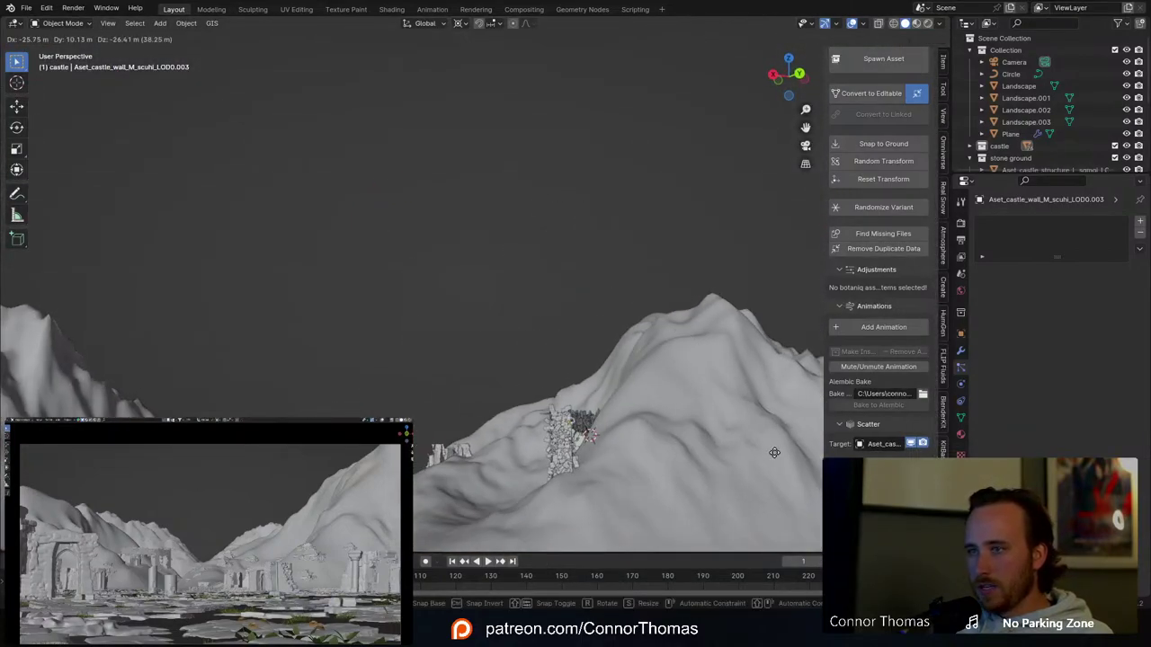
left_click(773, 442)
middle_click_drag(489, 402, 584, 427)
key("g")
left_click(585, 426)
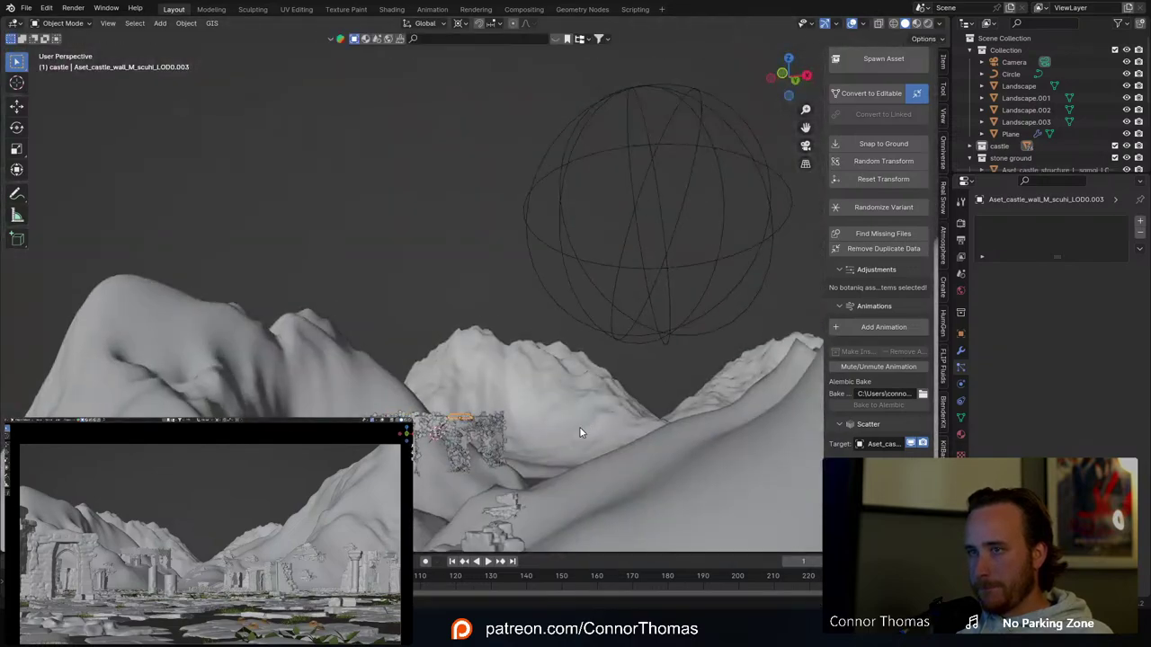
Step: Move the copied castle wall piece along the walkway on top of the pillared structure, near its outer edge
key("KP_Decimal")
middle_click_drag(561, 377, 454, 364)
scroll(664, 357, "down", 4)
key("g")
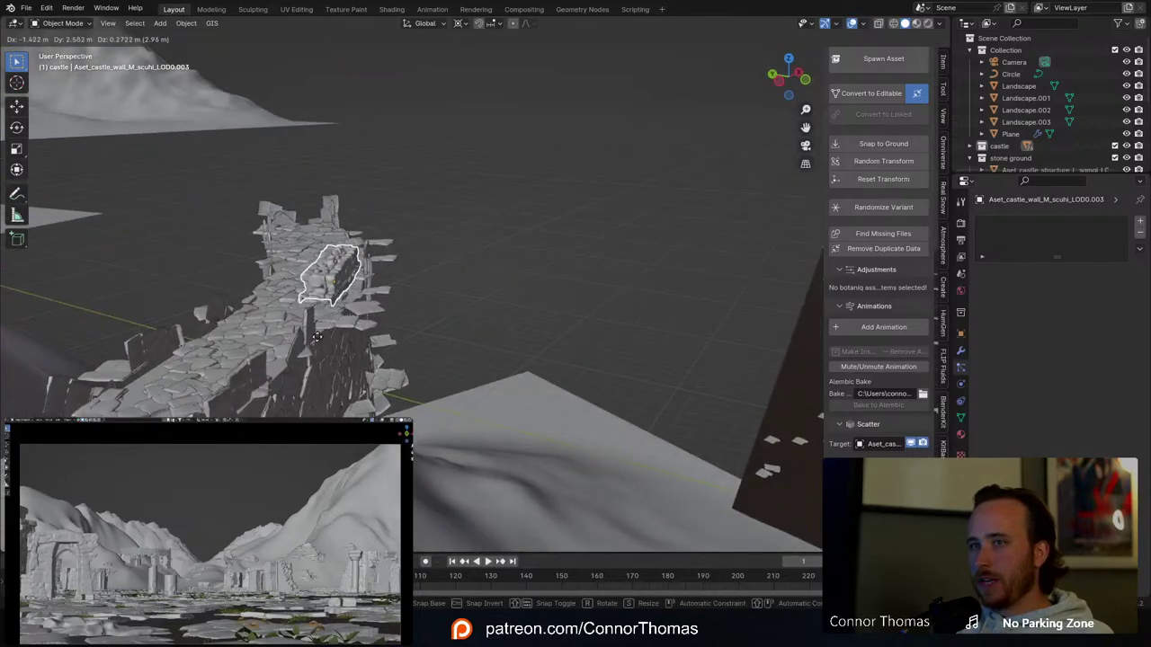
left_click(304, 350)
key("KP_Decimal")
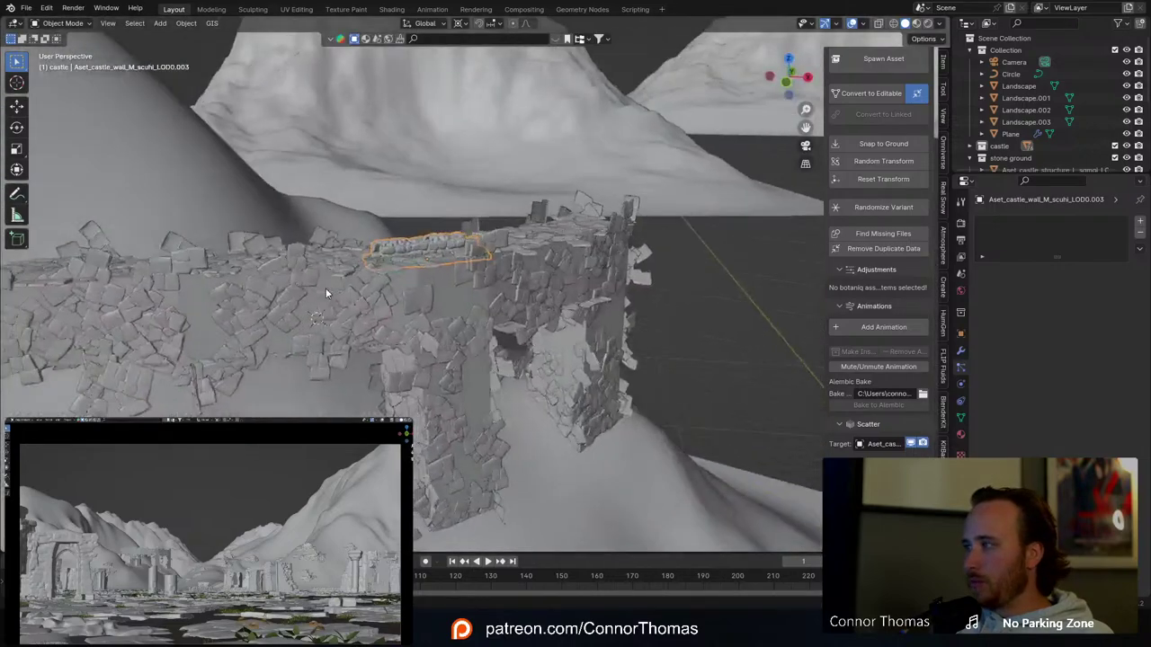
Step: Try scaling the wall piece and set the transform pivot point to Median Point
key("s")
left_click(351, 266)
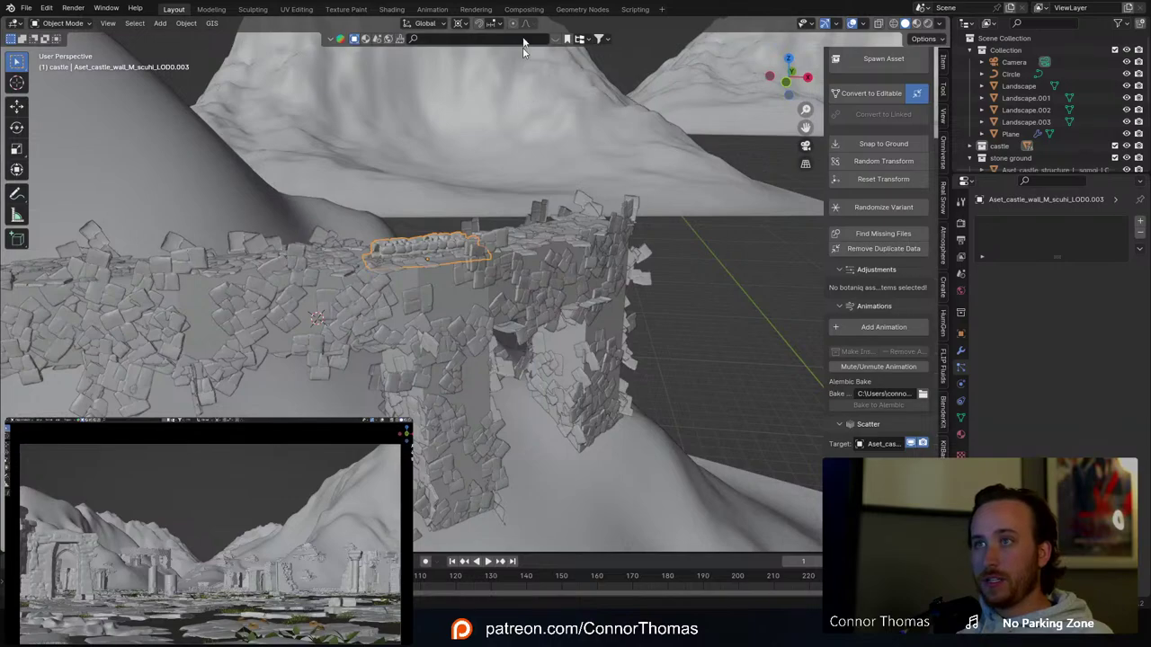
left_click(459, 23)
left_click(509, 81)
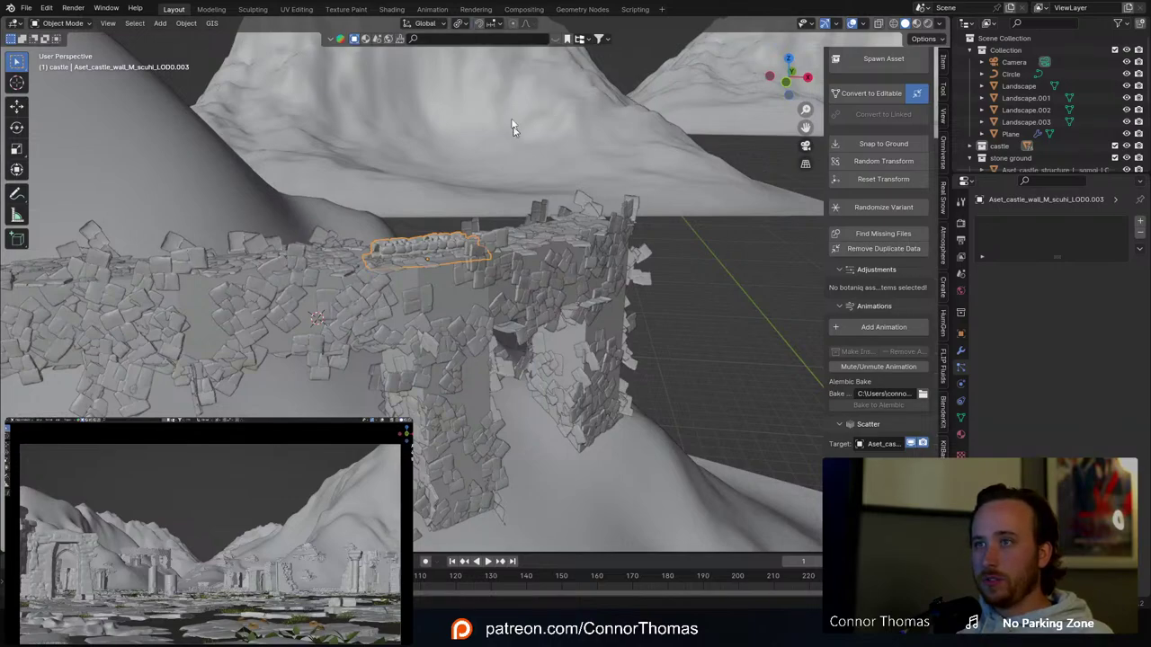
left_click(464, 23)
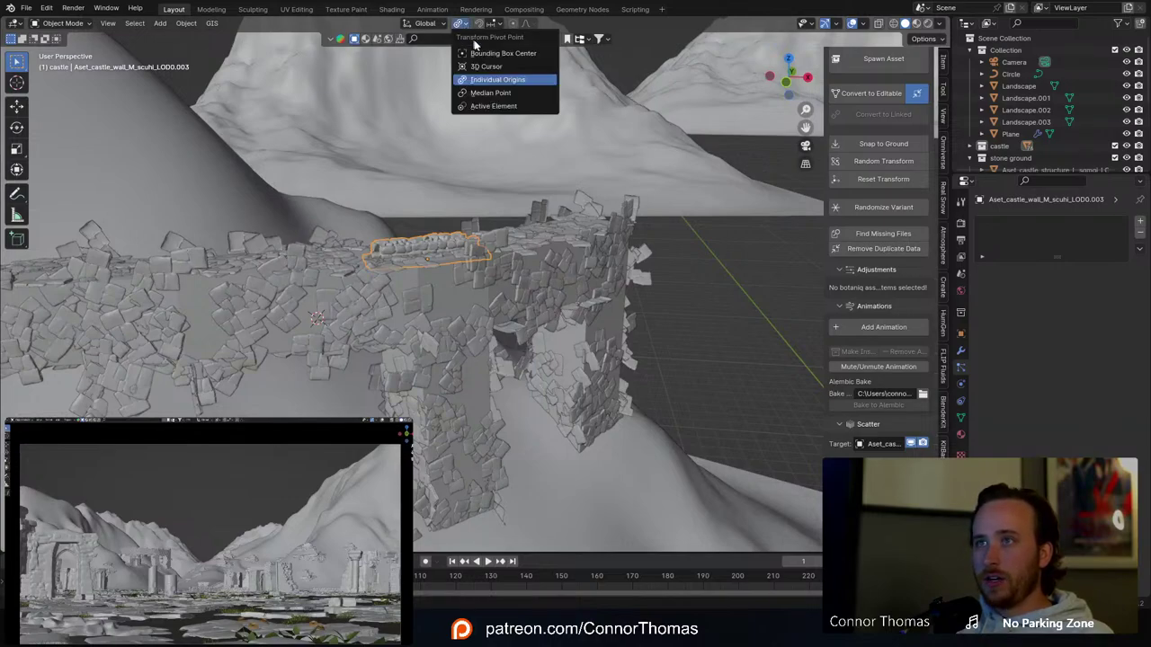
left_click(485, 93)
Step: Raise the wall piece along the Z axis so it stands above the walkway stones
middle_click_drag(545, 134, 516, 136)
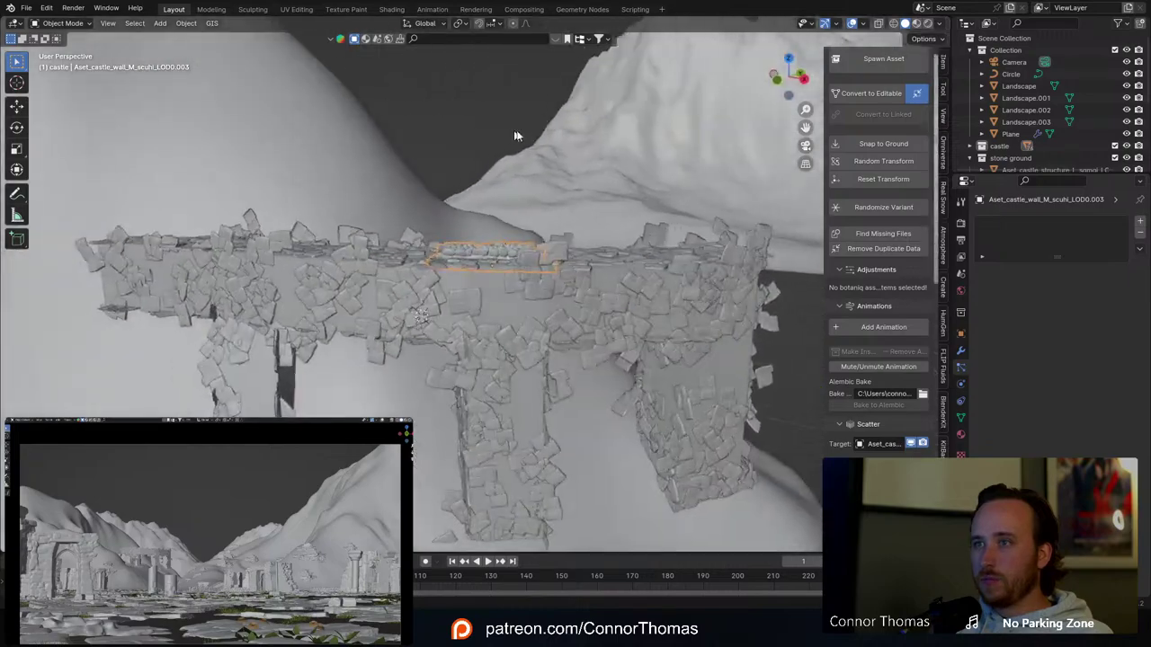
key("g")
key("z")
left_click(593, 94)
key("a")
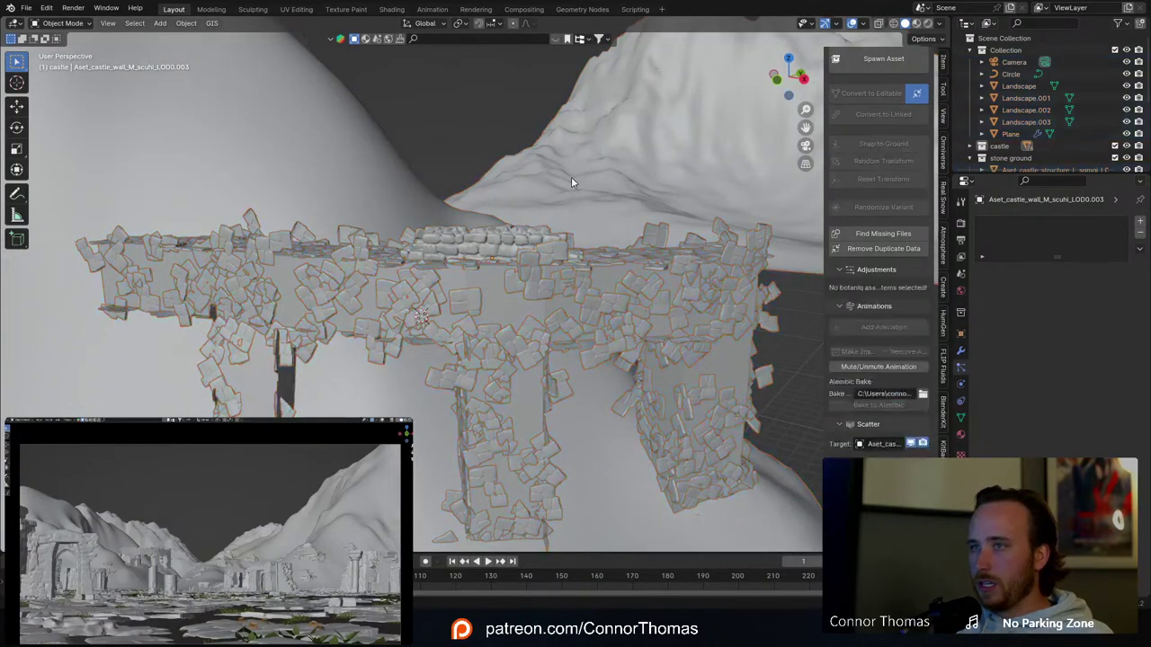
Step: Duplicate the wall piece toward the end of the structure and rotate the copy to follow the curved edge
middle_click_drag(571, 176, 506, 274)
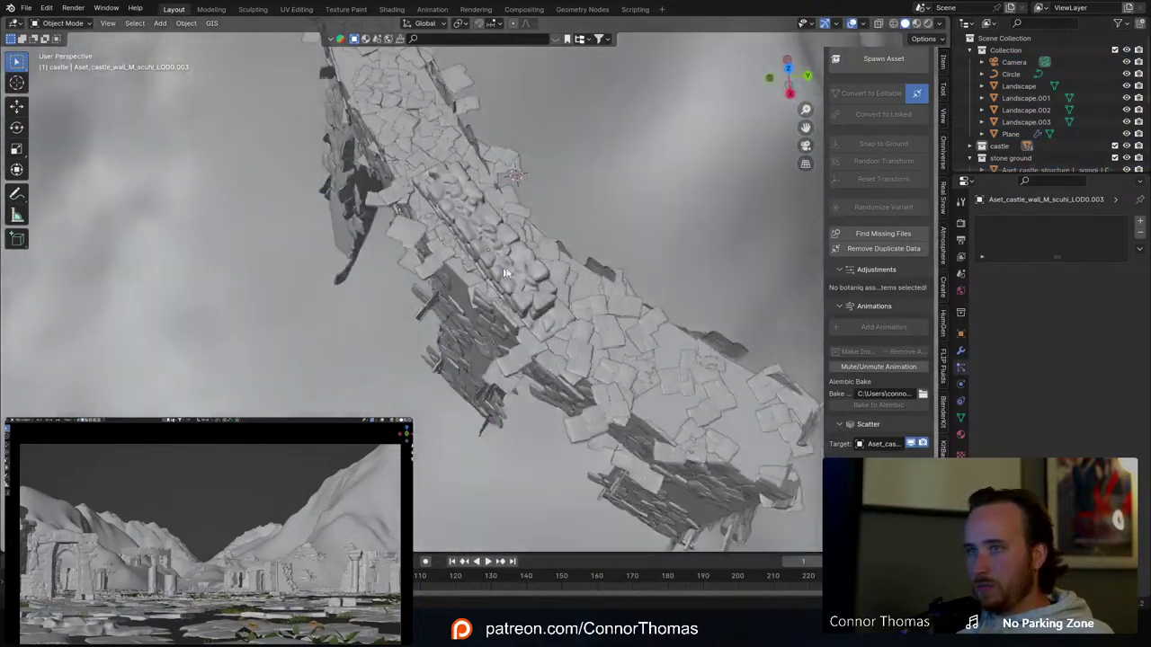
left_click(511, 243)
key("KP_7")
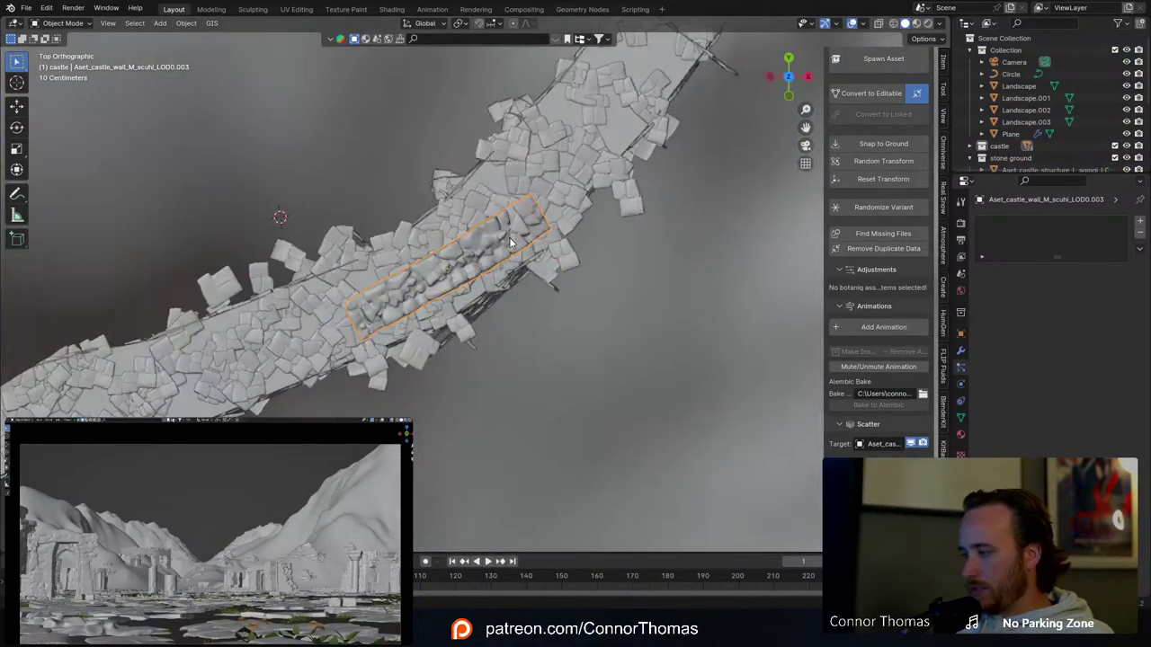
middle_click_drag(570, 167, 416, 357, "shift")
key("shift+d")
left_click(581, 214)
key("r")
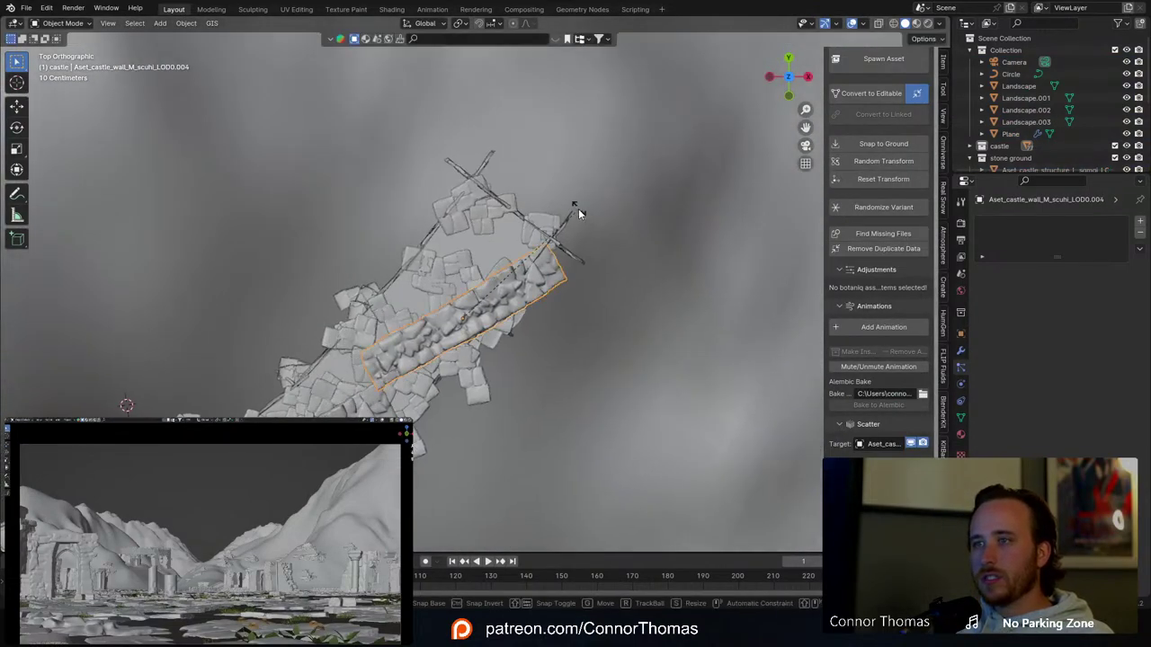
left_click(531, 164)
key("g")
left_click(550, 154)
key("ctrl+i")
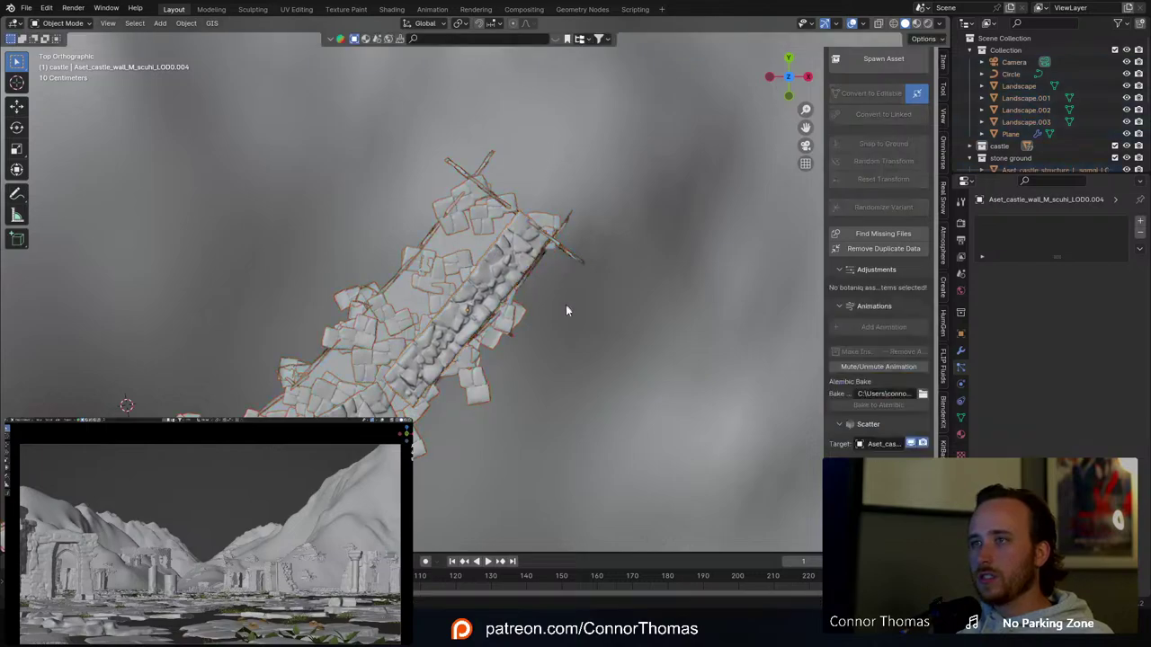
middle_click_drag(565, 306, 515, 191)
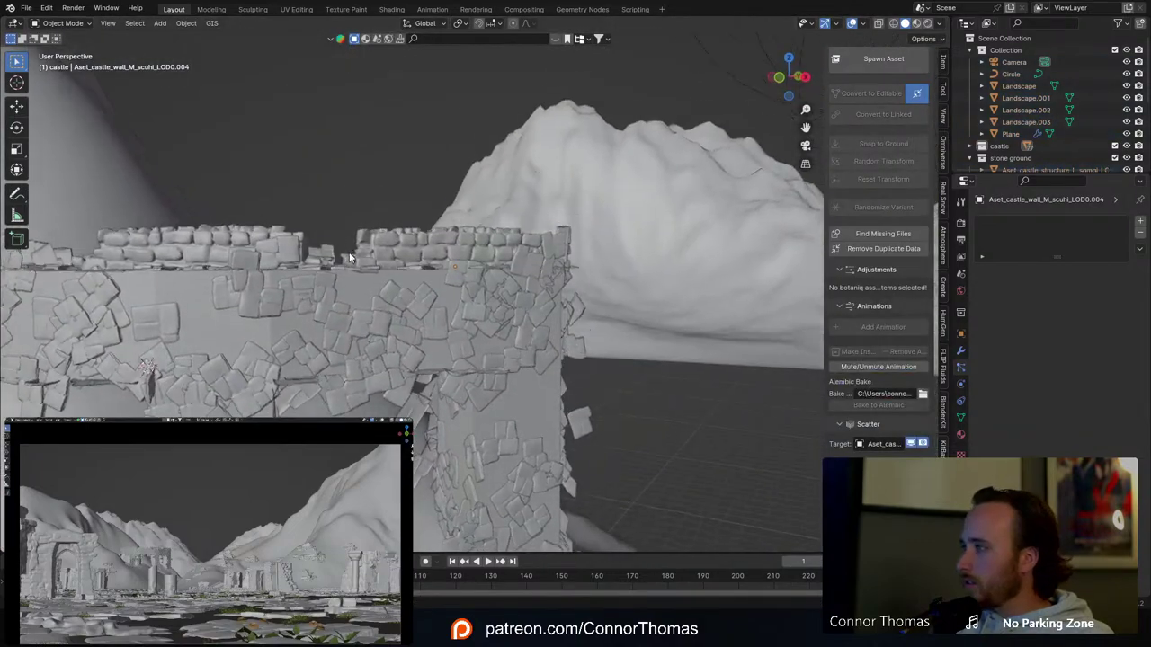
Step: Make the stone particle instances on the pillared structure real objects
middle_click_drag(349, 258, 495, 257)
left_click(508, 265)
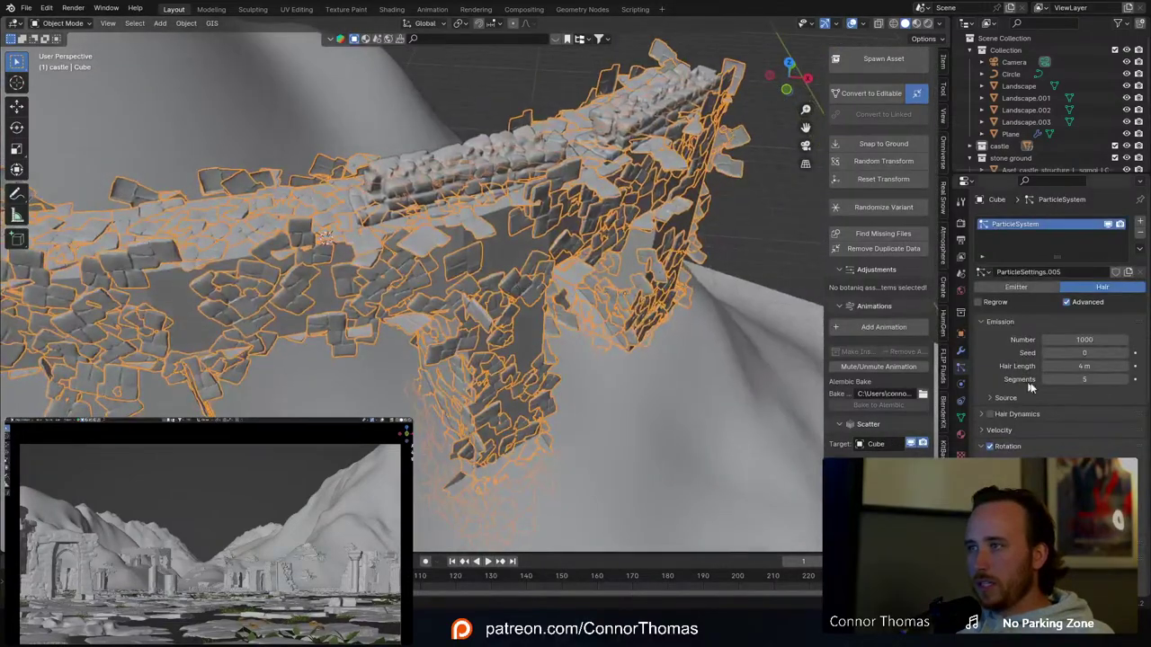
left_click(960, 350)
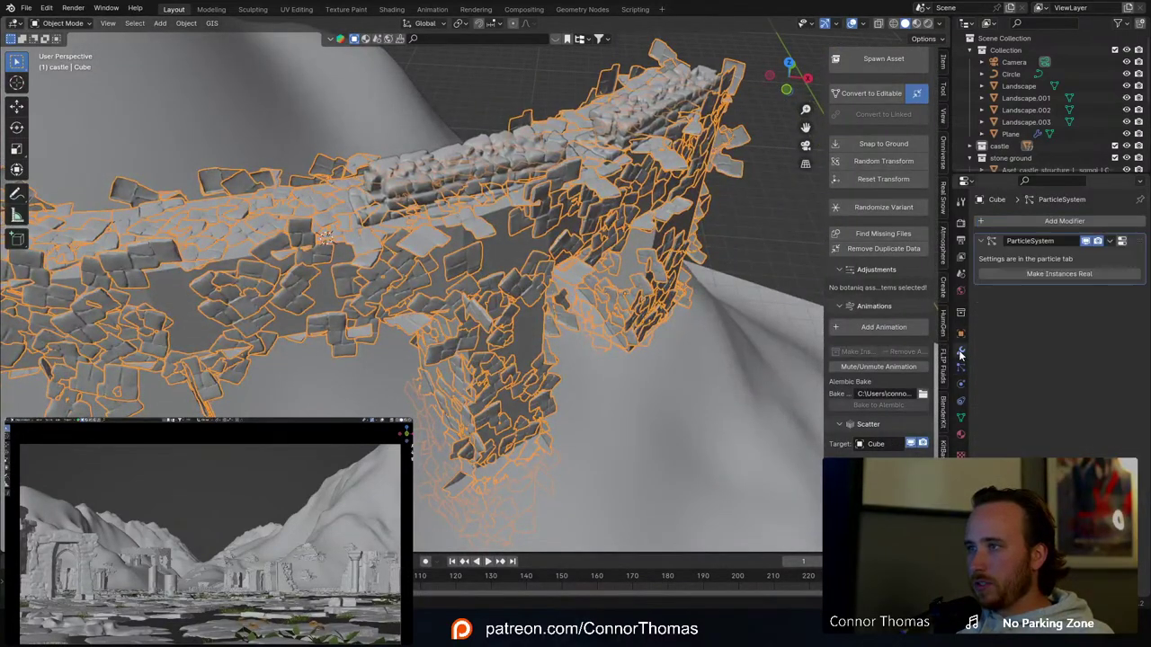
left_click(1033, 274)
mouse_move(642, 236)
middle_mouse_down()
mouse_move(414, 297)
mouse_move(411, 326)
mouse_move(630, 241)
middle_mouse_up()
key("Tab")
key("Tab")
key("g")
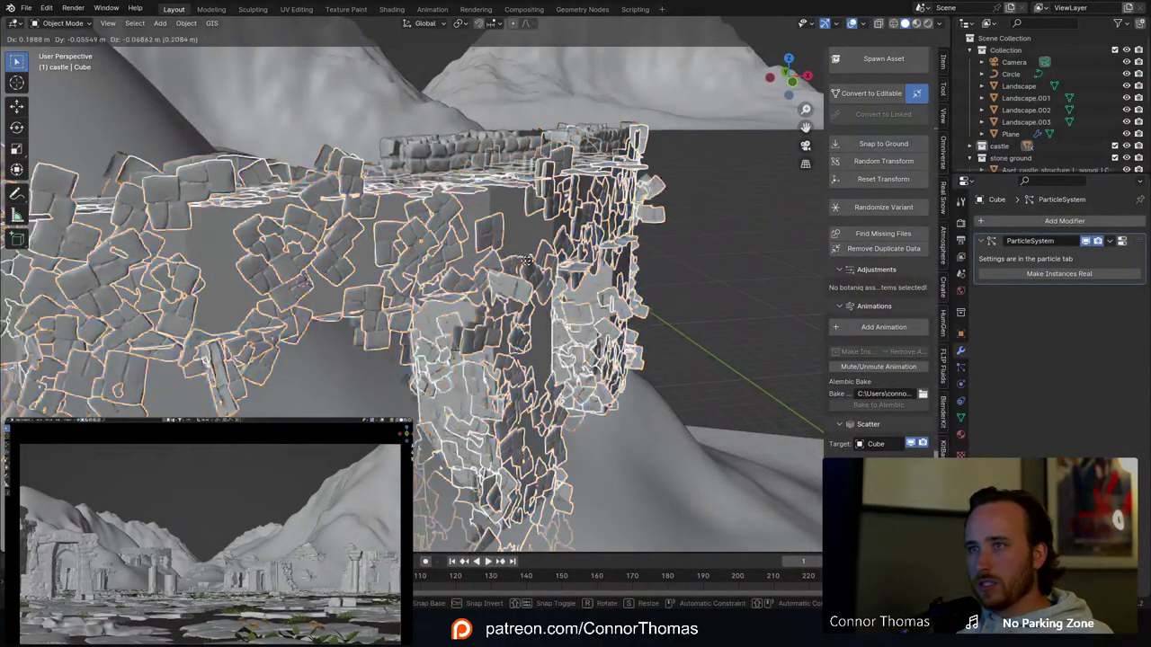
right_click(565, 212)
middle_click_drag(552, 183, 568, 292)
key("g")
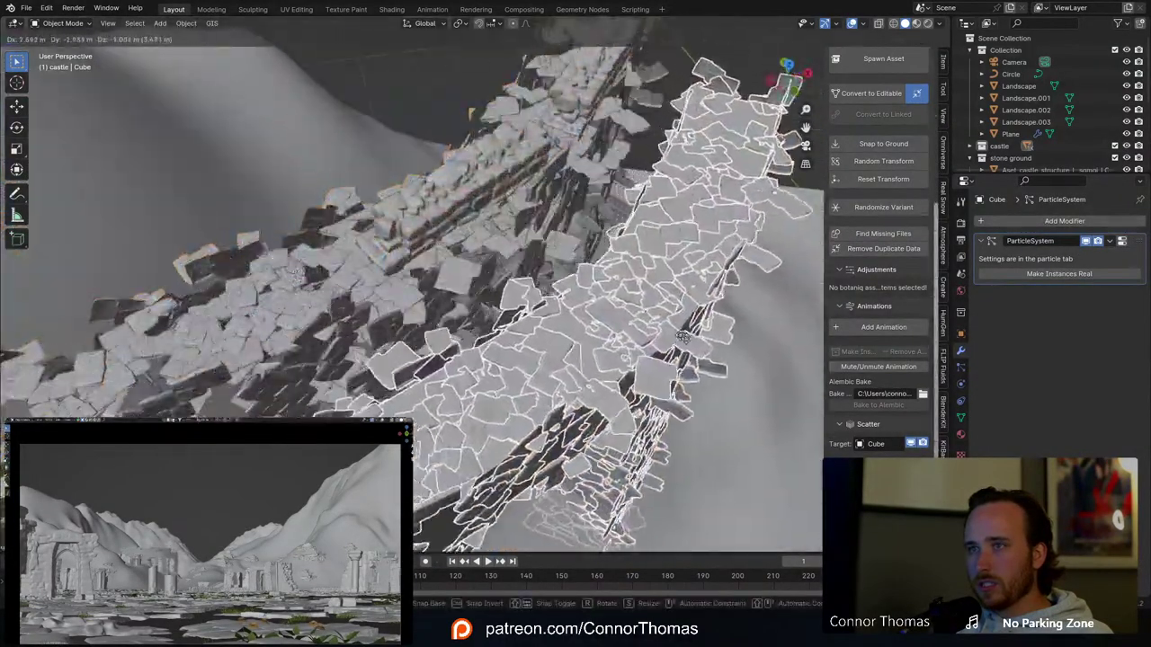
right_click(713, 338)
scroll(1048, 140, "down", 5)
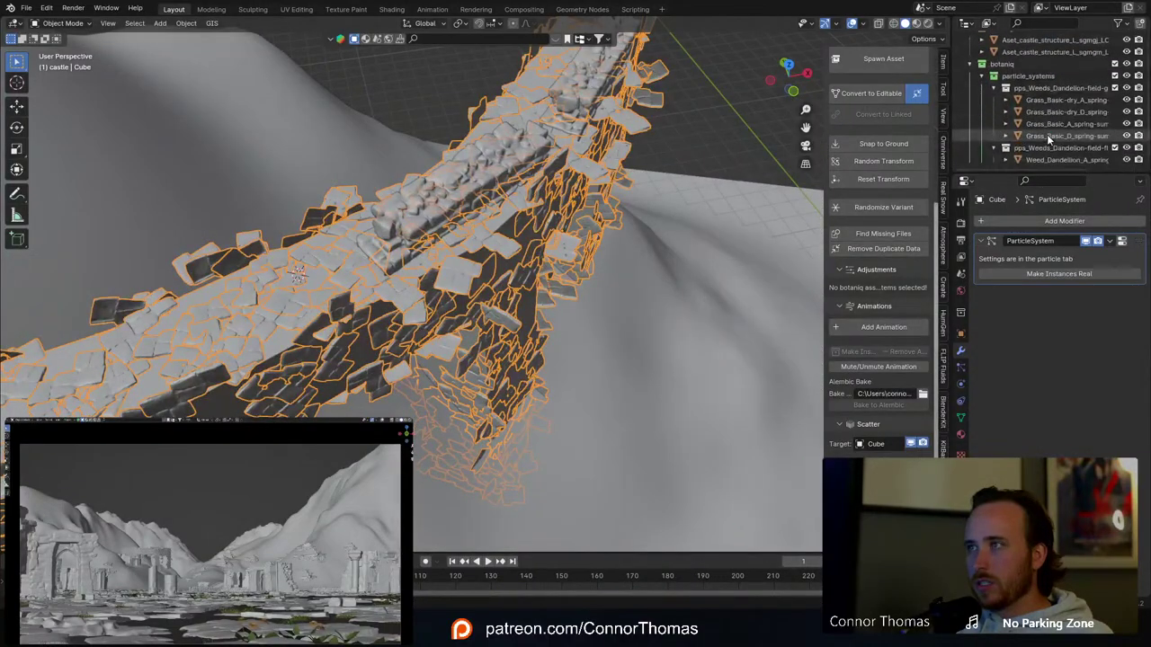
scroll(1051, 130, "up", 5)
key("Tab")
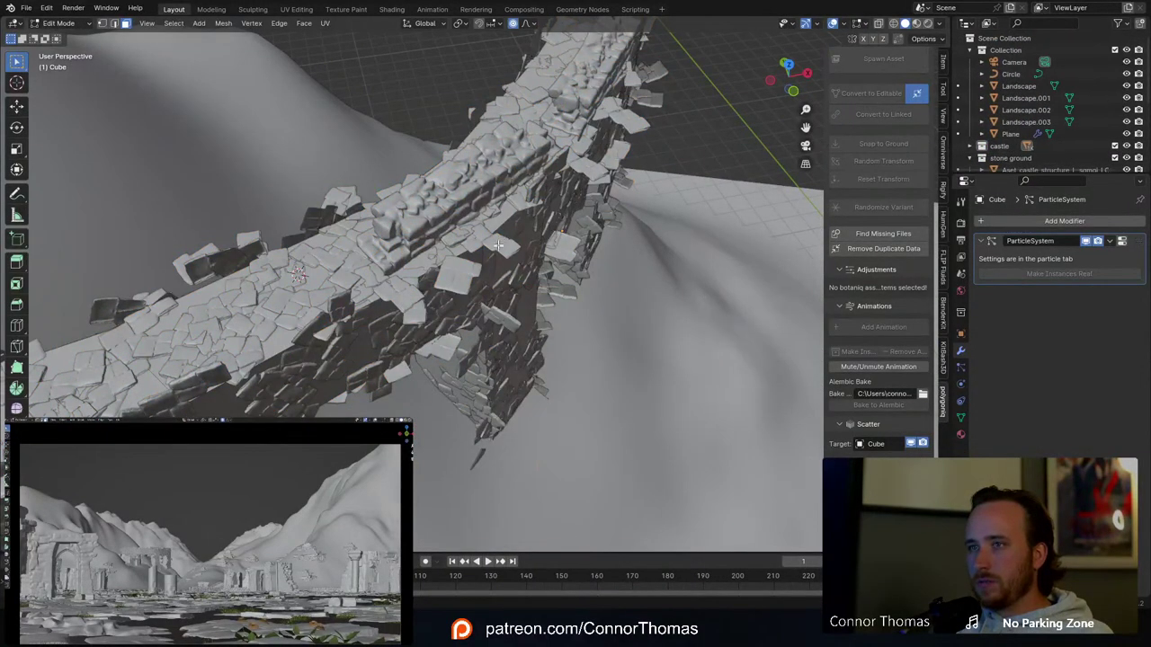
middle_click_drag(499, 245, 467, 187)
key("Tab")
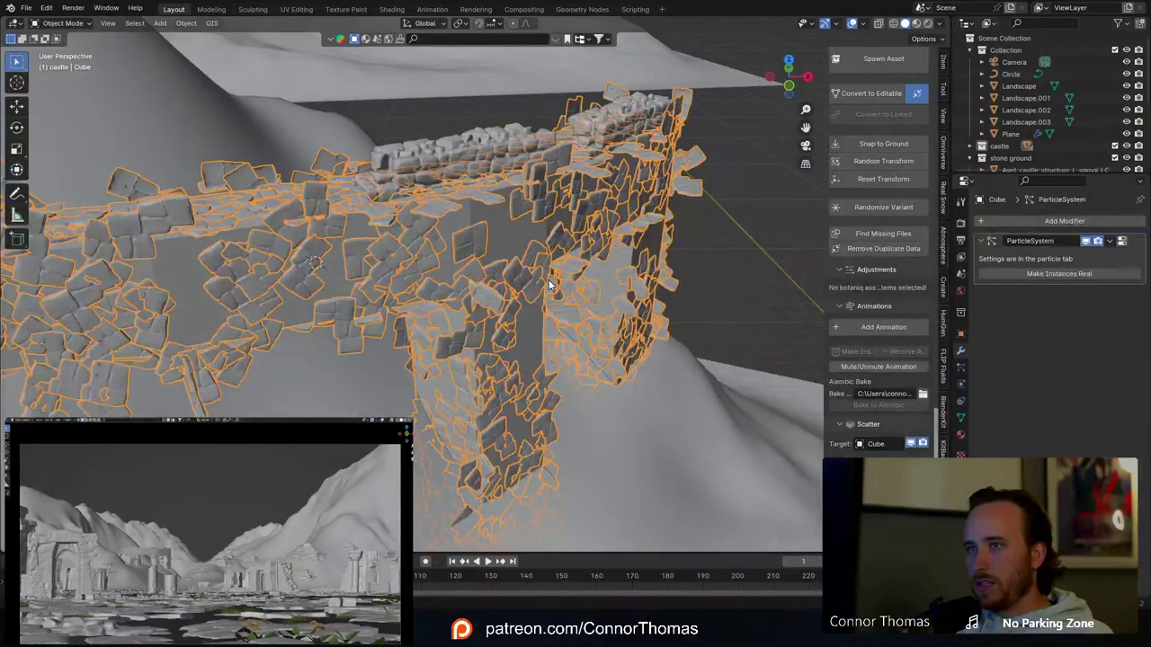
Step: Select the pillared structure and turn off its particle system's display in the viewport
left_click(532, 279)
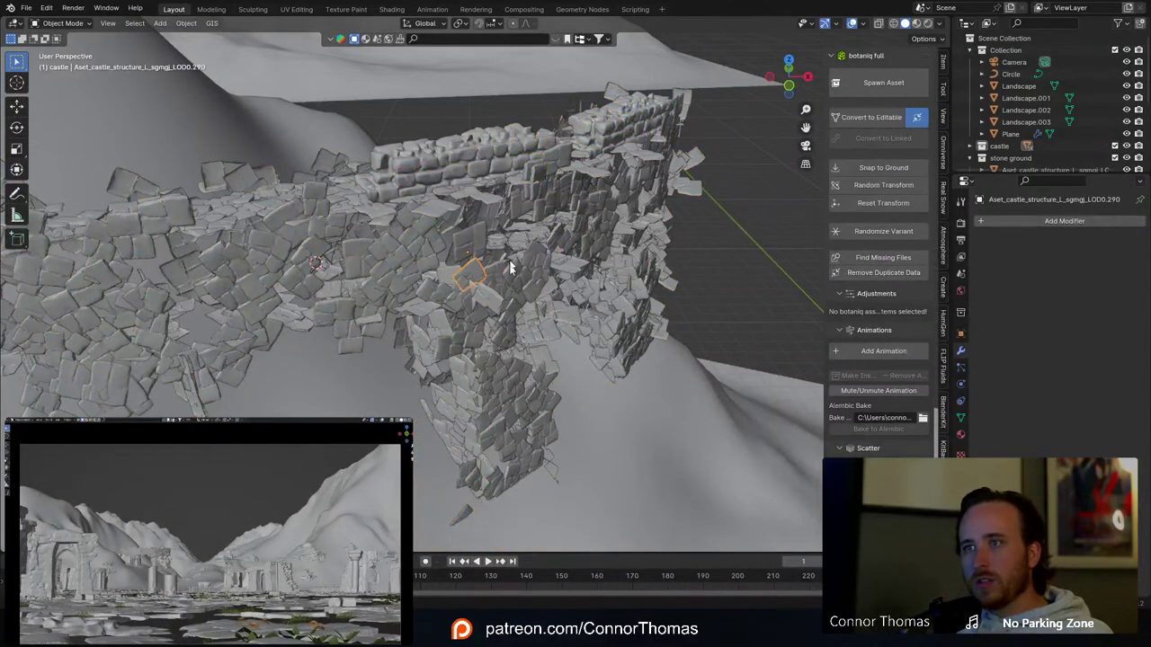
middle_click_drag(510, 267, 439, 348)
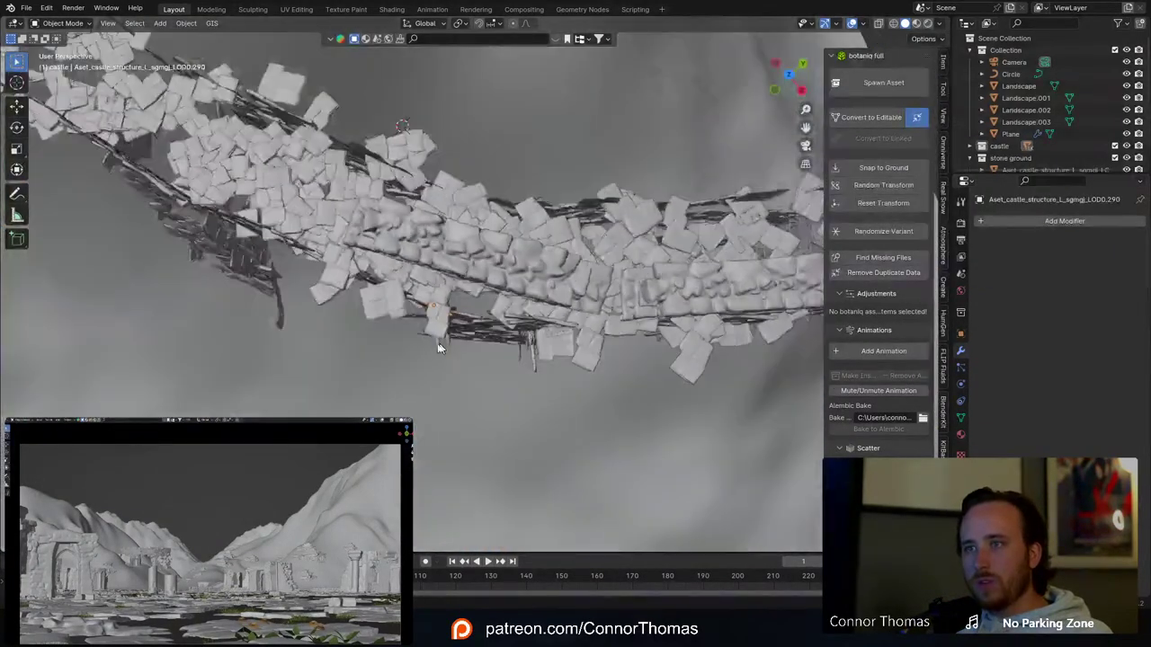
left_click(411, 308)
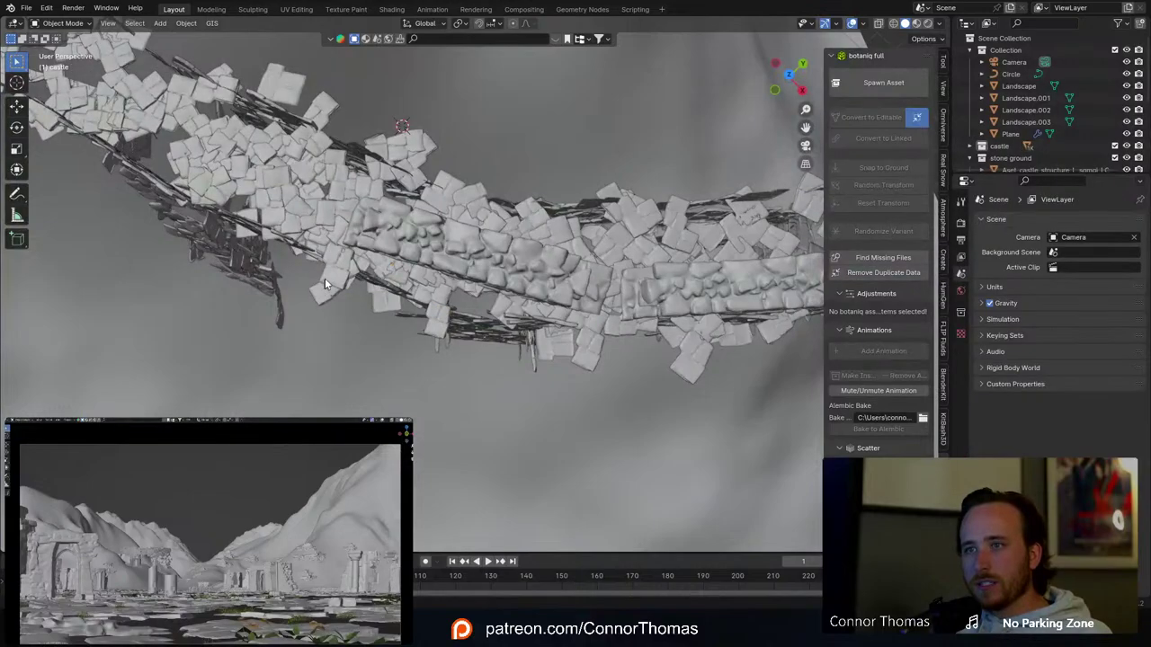
middle_click_drag(408, 306, 480, 245)
left_click(394, 159)
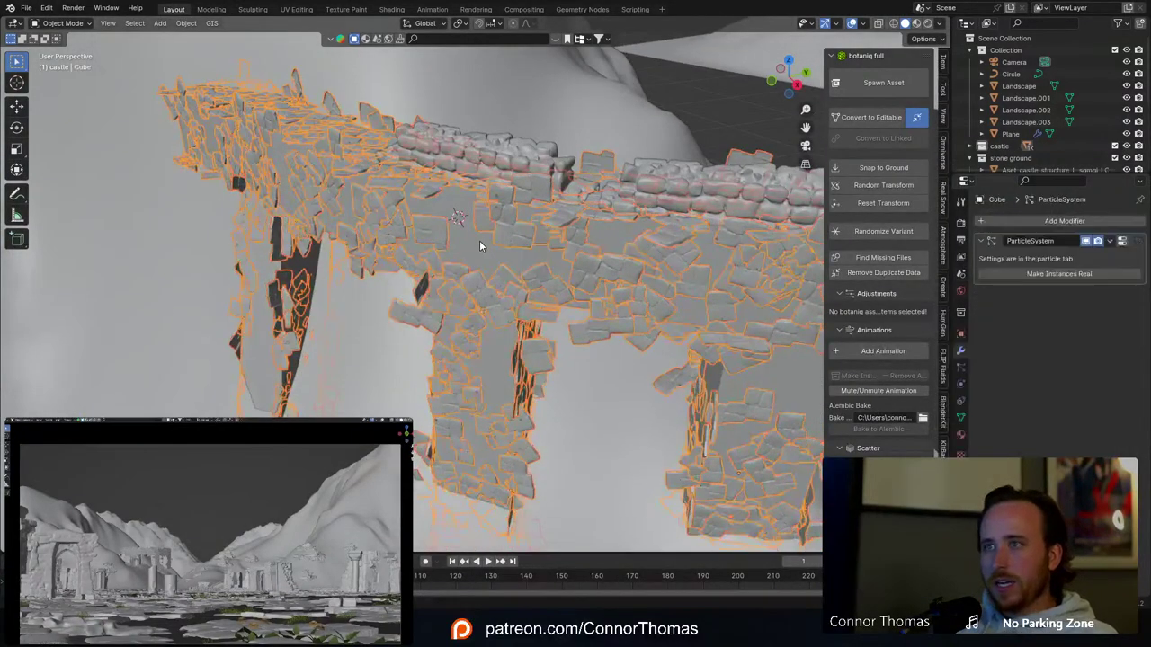
left_click(1085, 242)
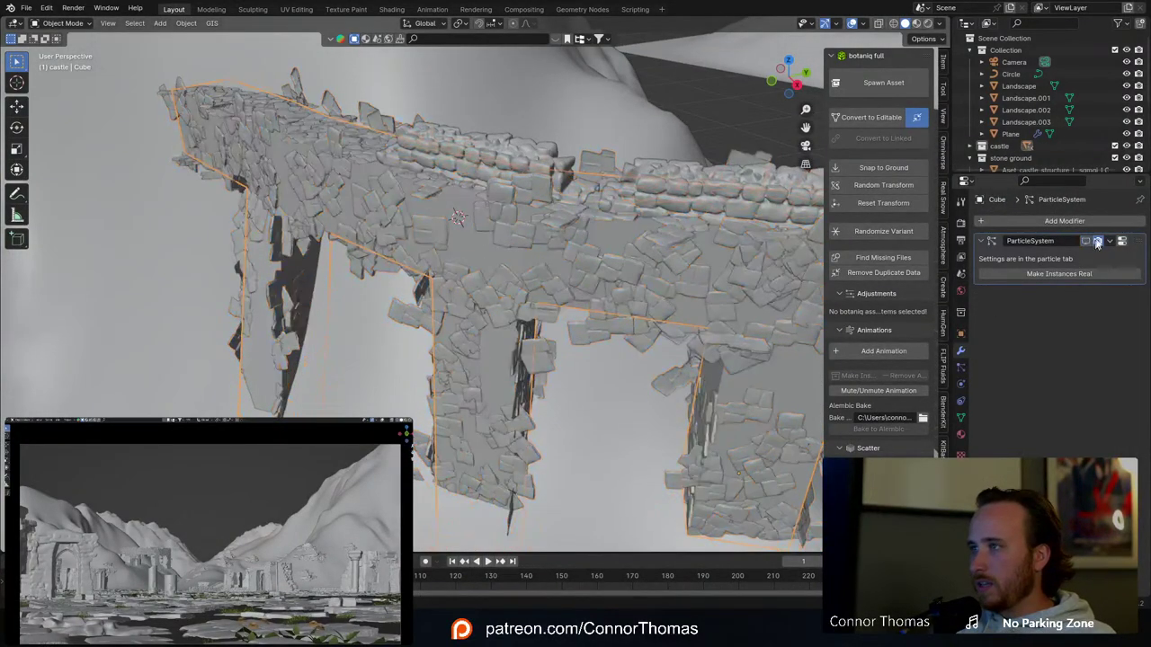
Step: Delete the loose stone sticking out from the side of the structure above the pillar
middle_click_drag(475, 246, 542, 319)
left_click(455, 306)
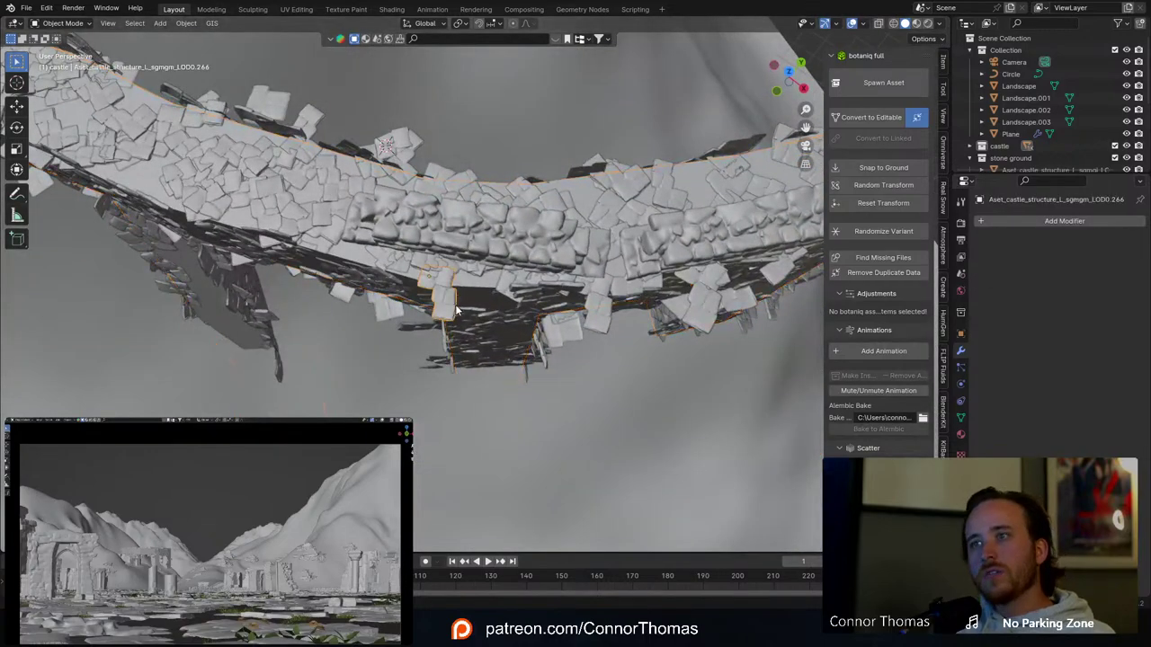
middle_click_drag(466, 278, 470, 302)
key("x")
left_click(472, 305)
Step: Select the stones protruding from the outer side of the end pillar and delete them
middle_click_drag(614, 332, 573, 304, "shift")
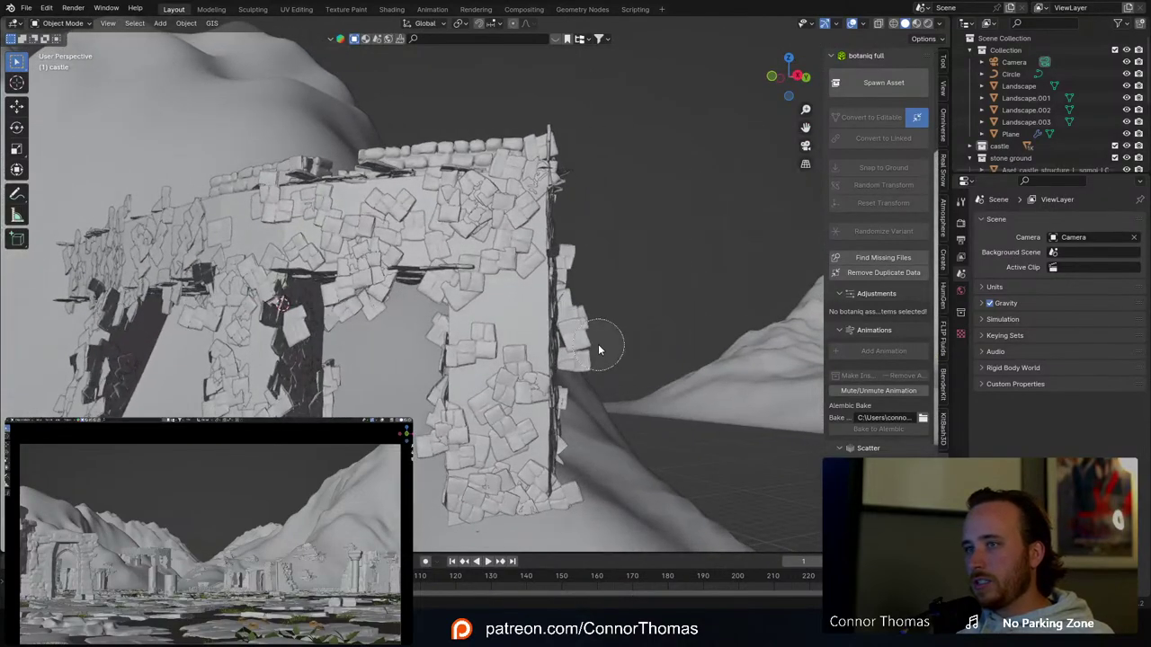
scroll(598, 343, "down", 5)
right_click(634, 343)
left_click_drag(662, 194, 564, 582)
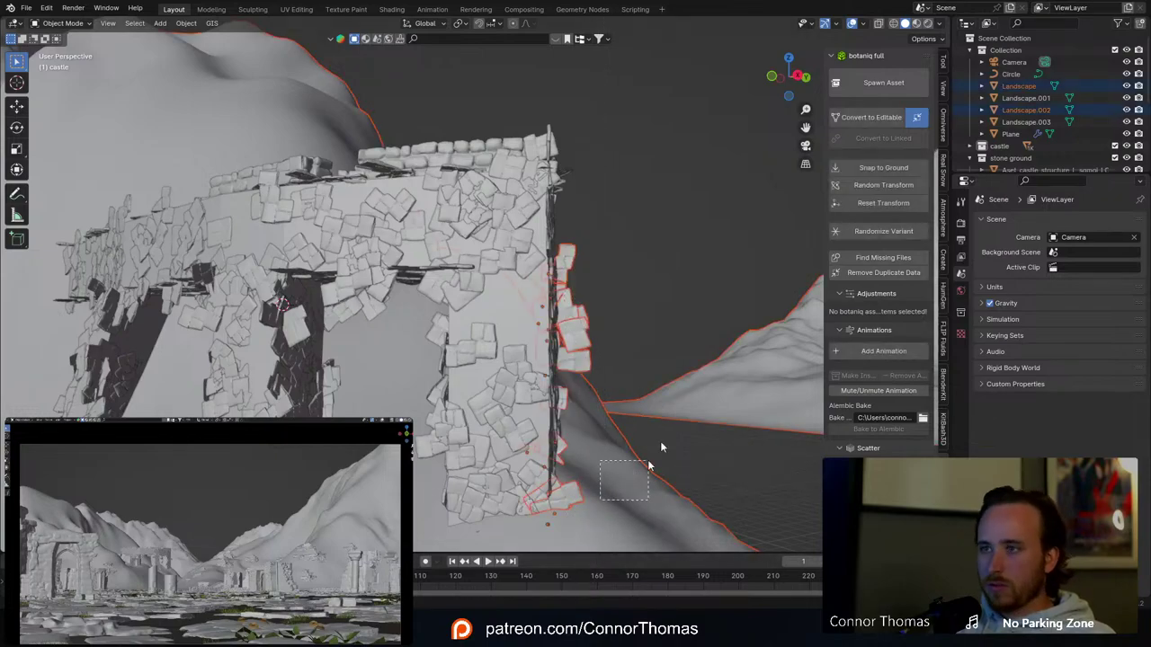
middle_click_drag(669, 292, 612, 345)
scroll(612, 345, "down", 8)
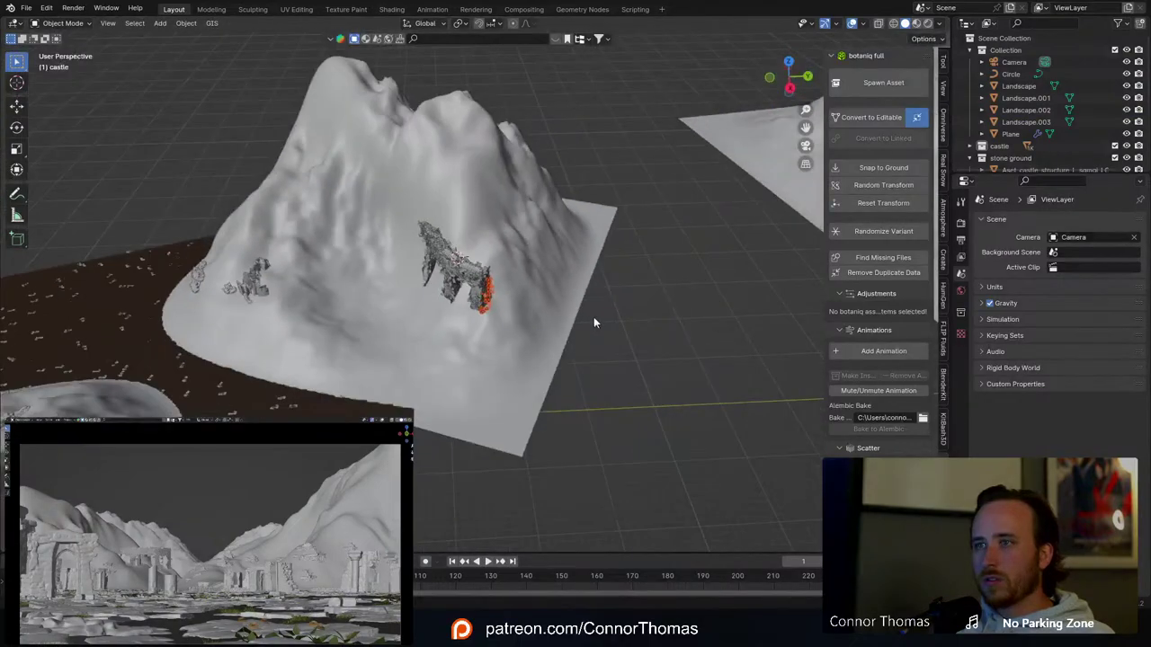
key("x")
left_click(593, 317)
Step: Delete more stray stones around the pillars of the structure
middle_click_drag(539, 245, 469, 380)
scroll(580, 300, "up", 8)
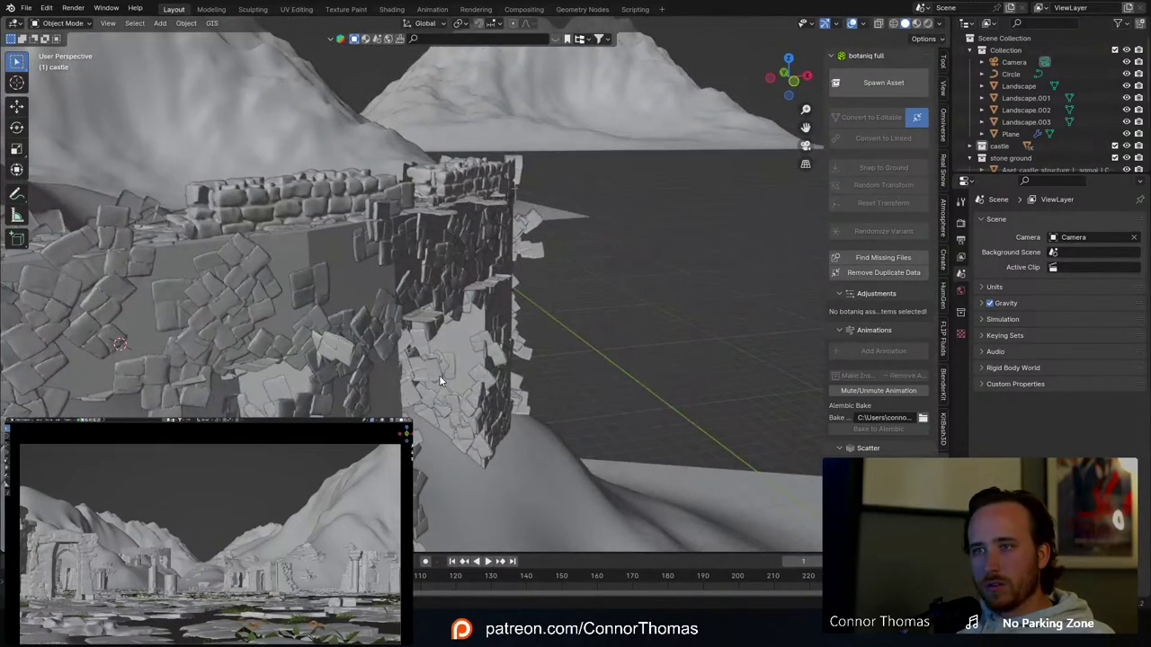
left_click(439, 376)
key("x")
left_click(438, 376)
middle_click_drag(592, 310, 460, 308)
scroll(467, 325, "down", 15)
scroll(475, 304, "up", 10)
middle_click_drag(533, 322, 496, 241)
left_click(434, 239)
left_click(434, 267, "alt")
left_click(435, 264)
scroll(496, 241, "down", 11)
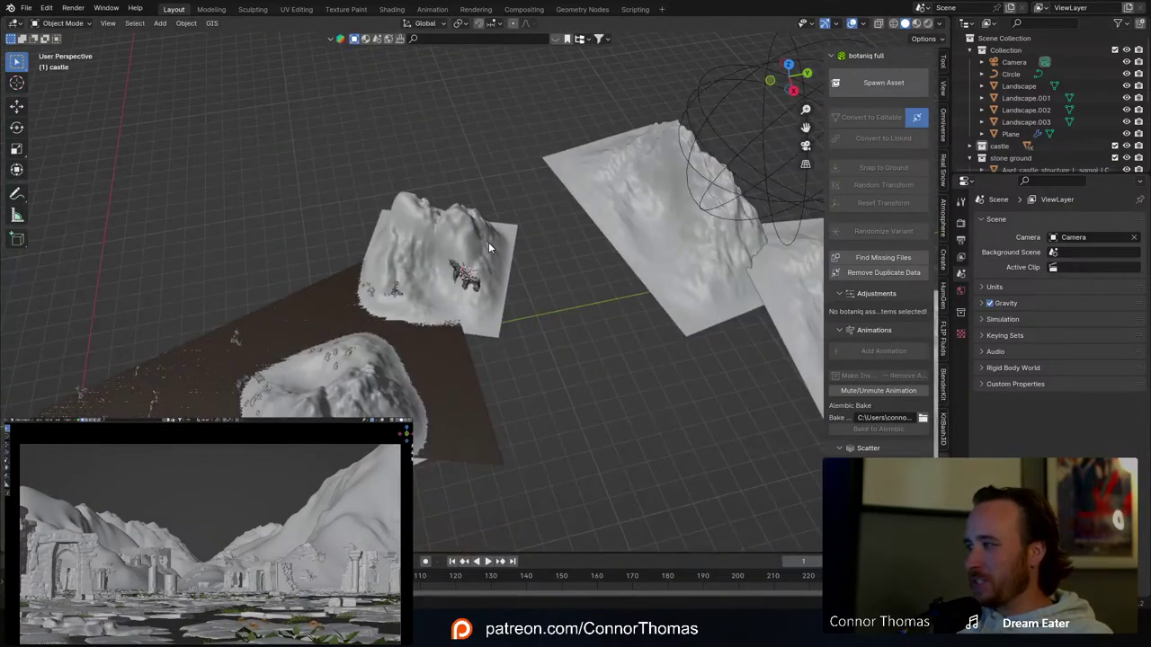
Step: Save the scene file
key("g")
key("x")
middle_click_drag(488, 242, 577, 238)
key("a")
left_click(578, 243)
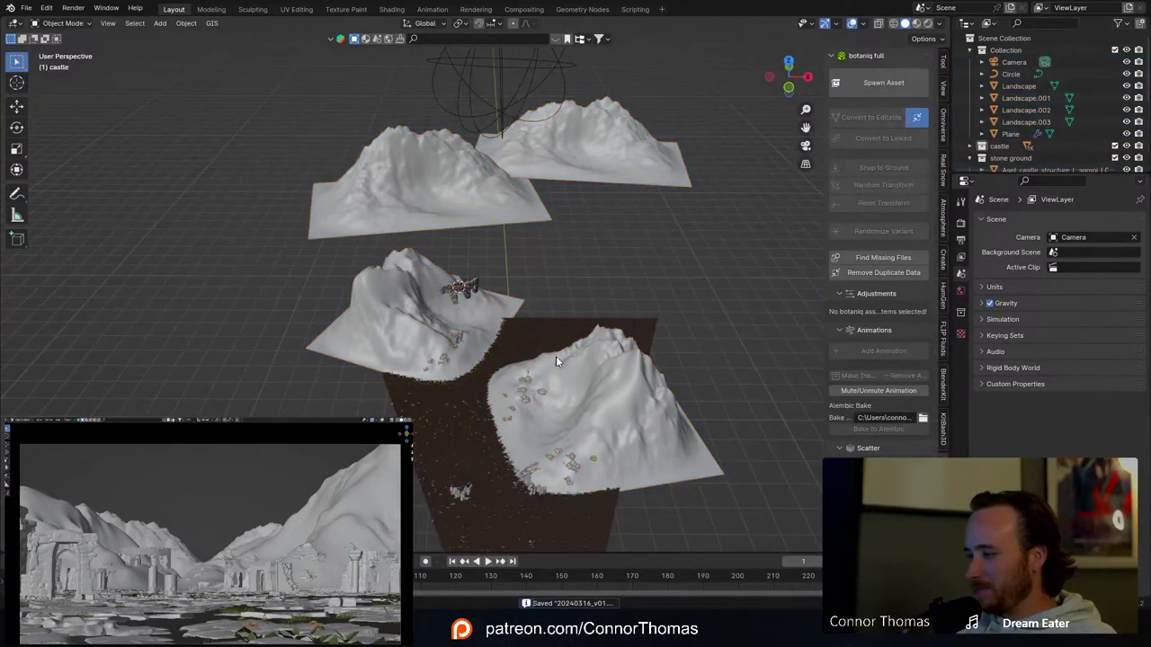
Step: Spawn the Carpinus betulus (B) shrub from the botaniq shrubs category into the scene
mouse_move(560, 360)
middle_mouse_down()
mouse_move(542, 300)
mouse_move(563, 346)
middle_mouse_up()
scroll(563, 345, "up", 10)
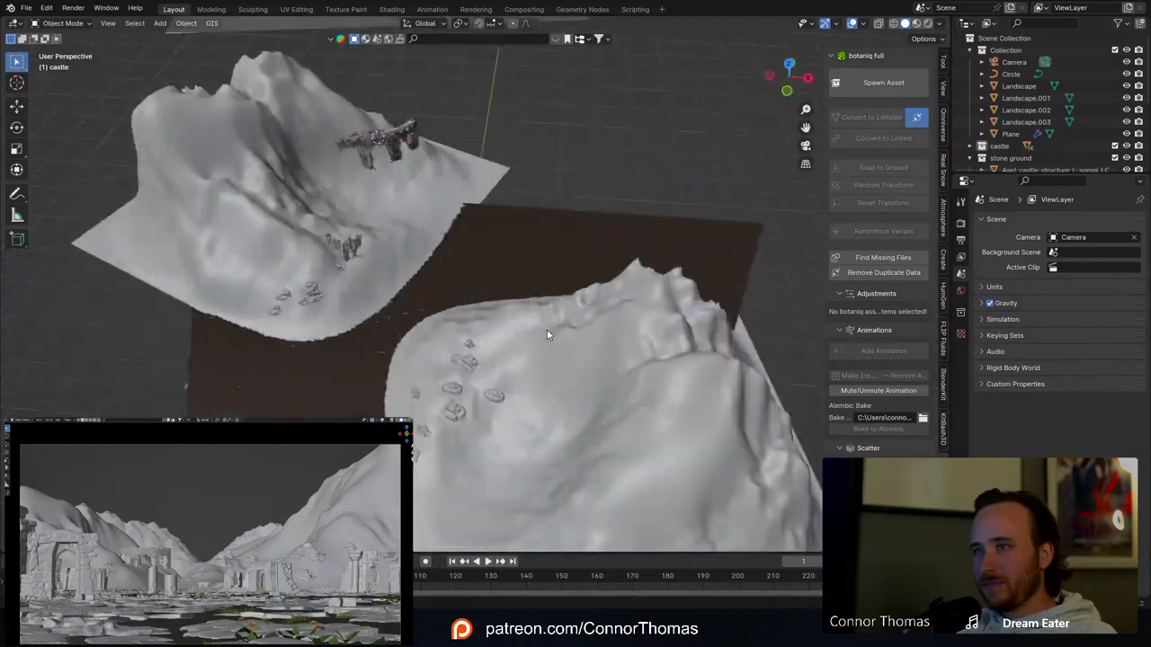
scroll(528, 311, "down", 5)
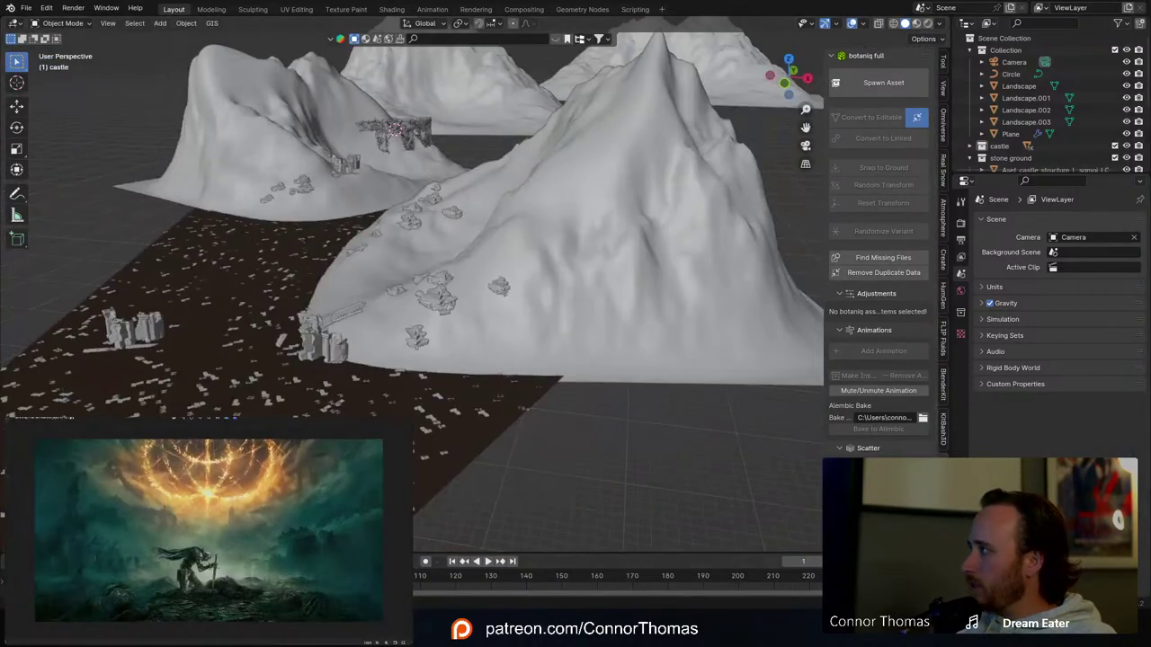
middle_click_drag(478, 463, 475, 383)
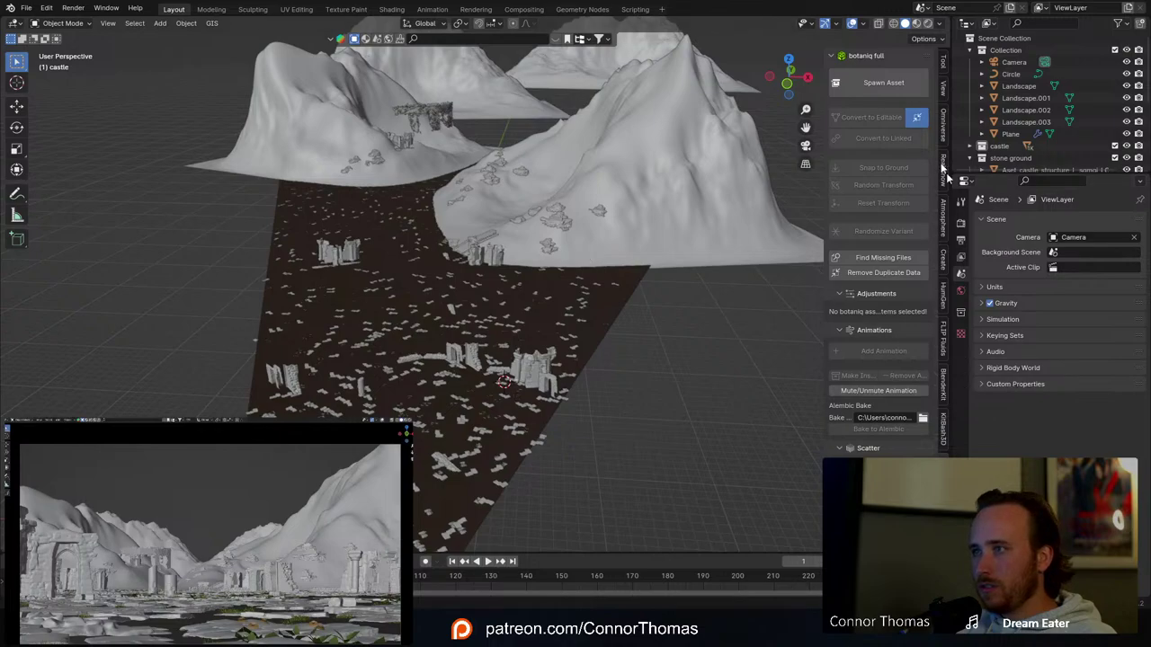
left_click(883, 85)
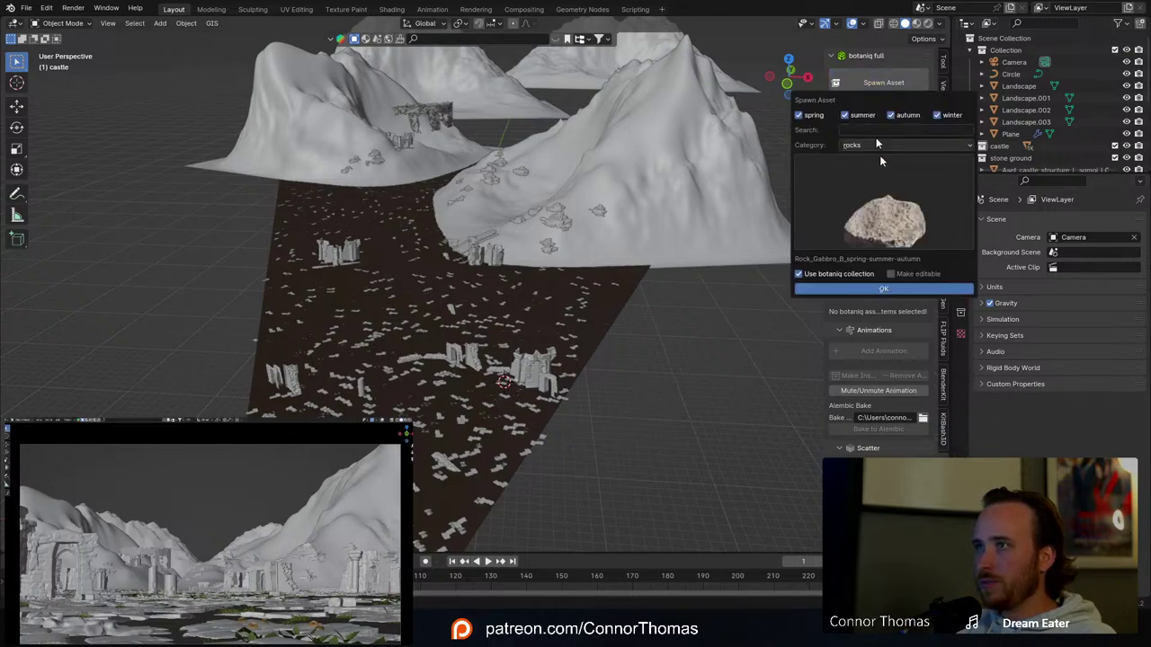
left_click(854, 146)
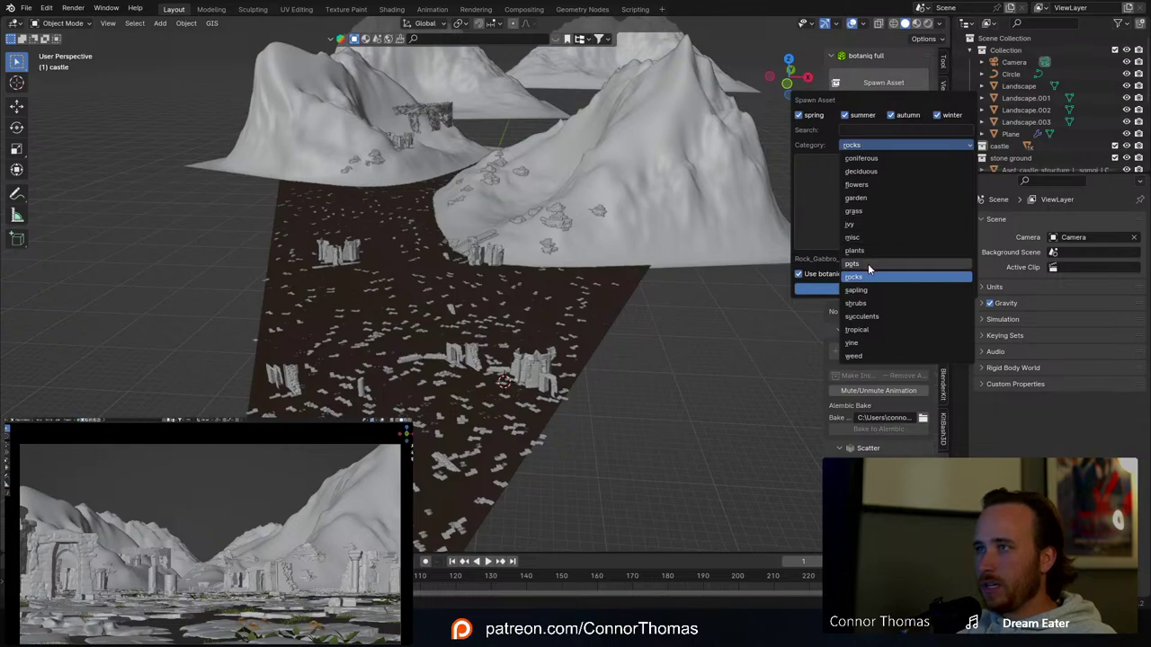
left_click(870, 304)
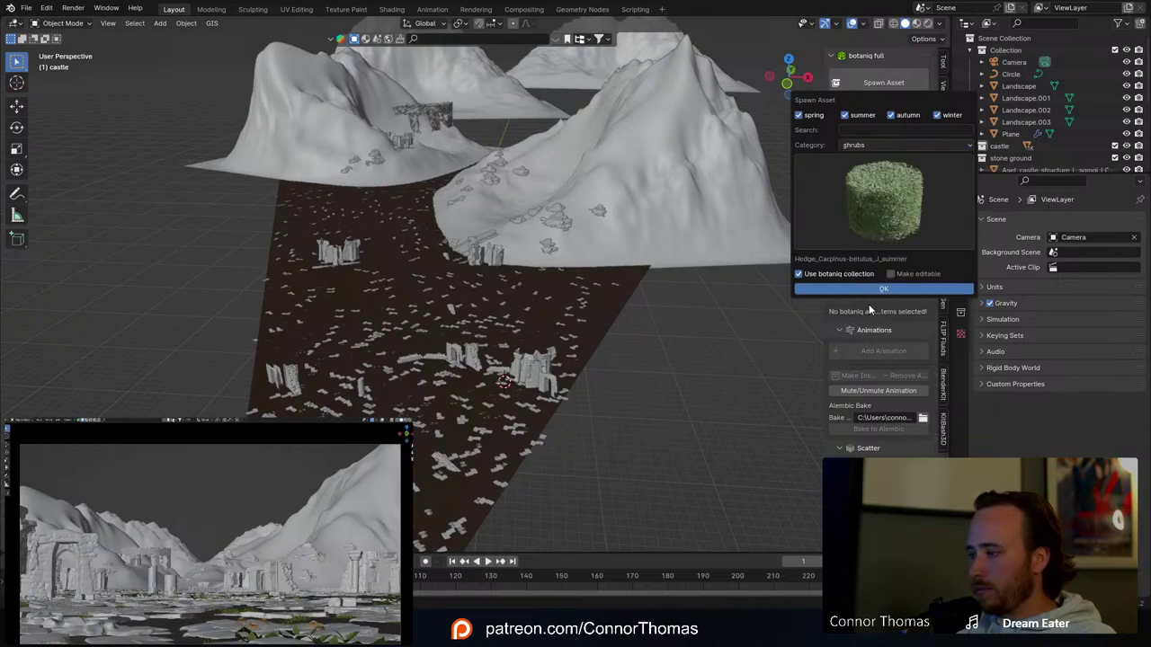
left_click(878, 236)
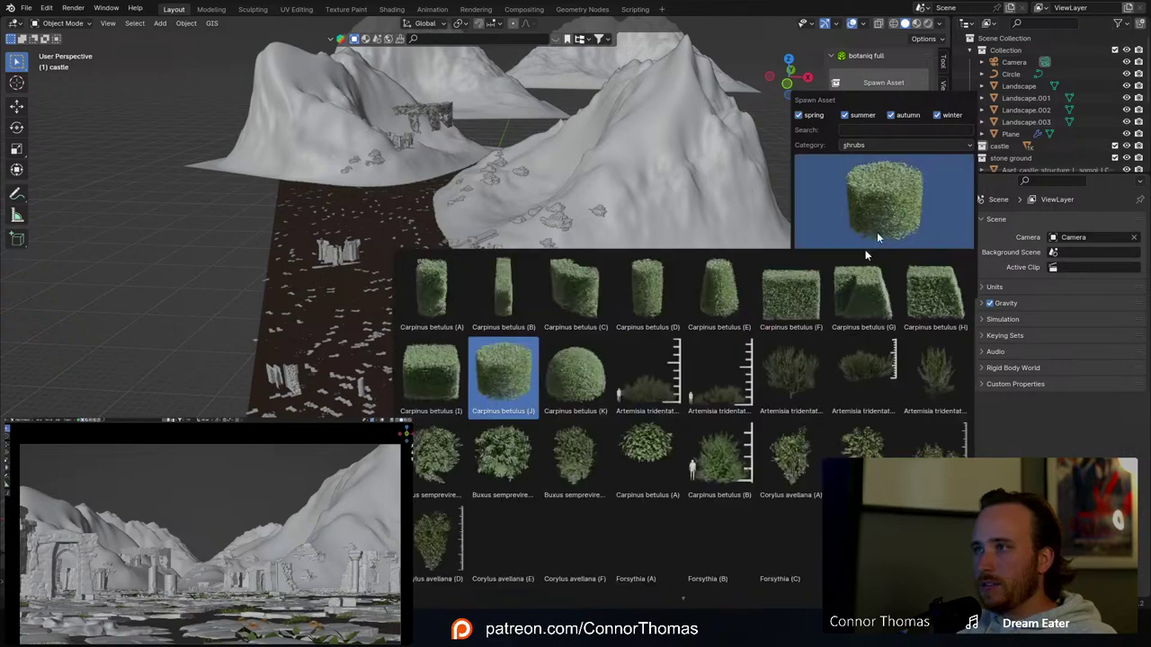
scroll(724, 468, "down", 2)
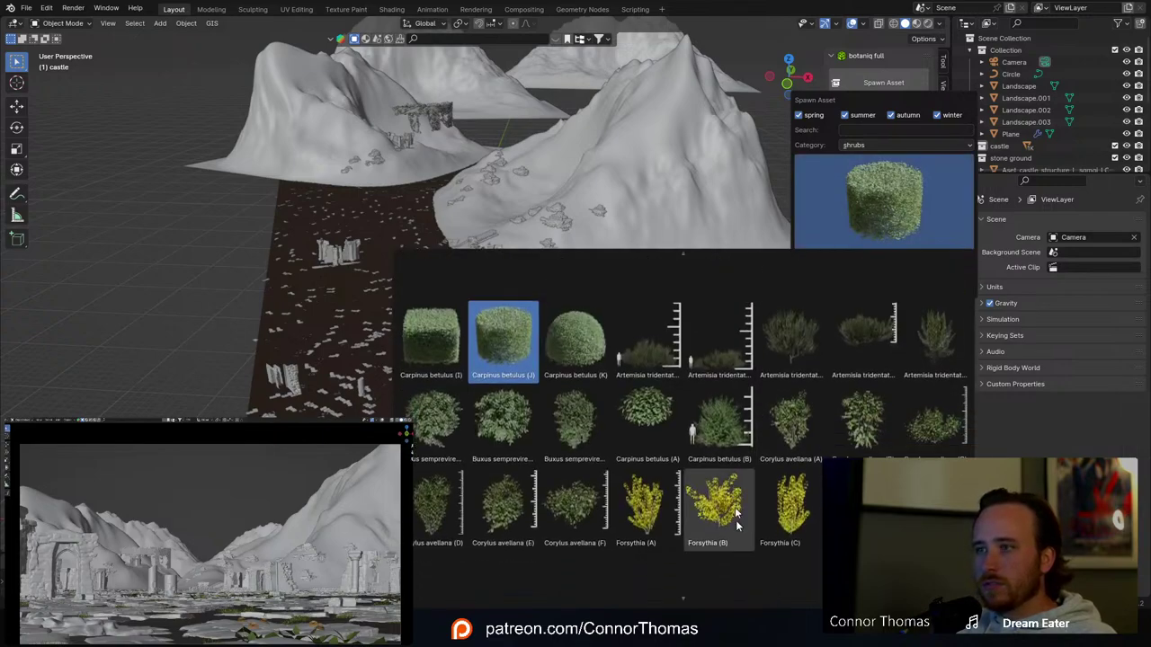
left_click(720, 454)
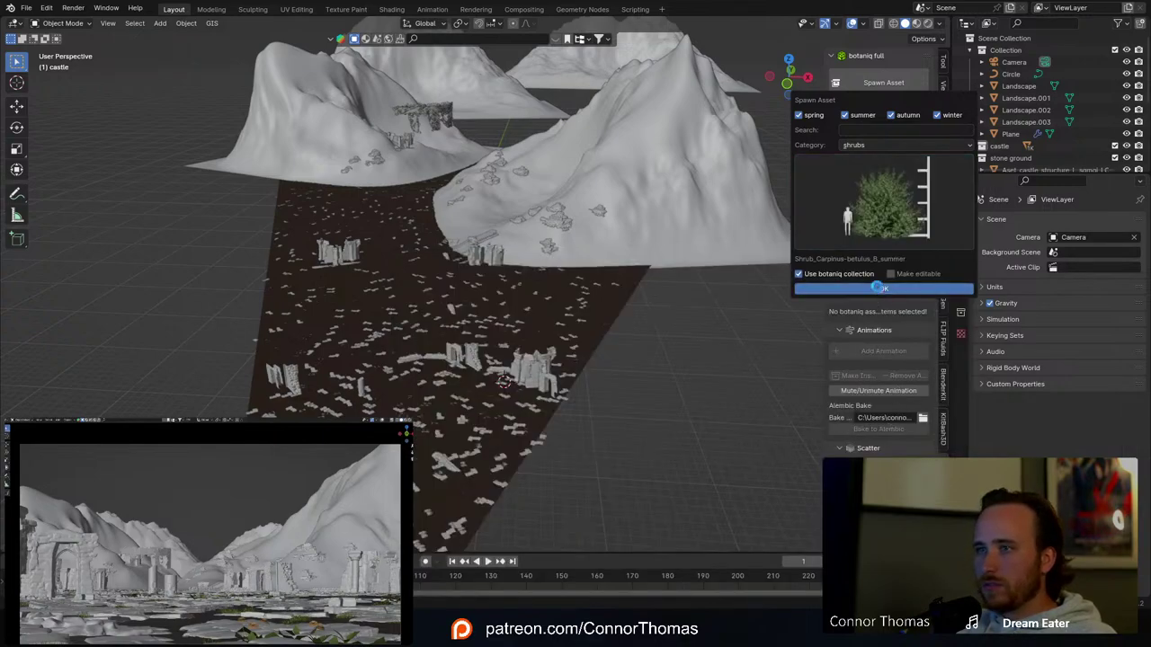
key("Return")
key("KP_Decimal")
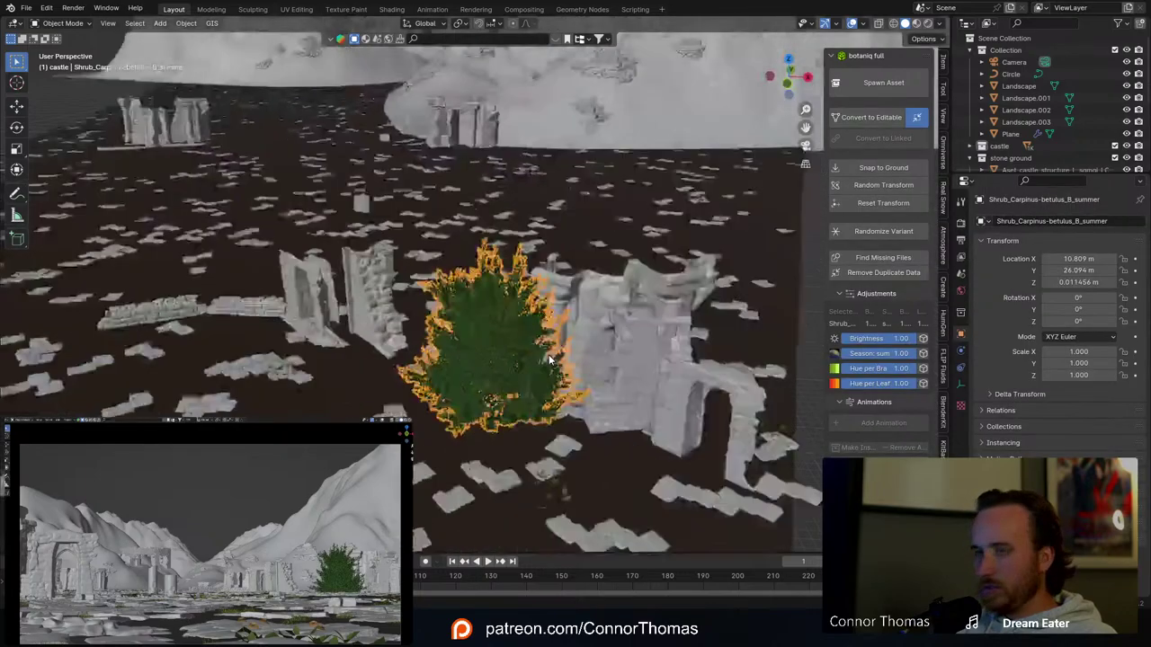
Step: Scale the shrub down to about 0.67 and move it behind the castle ruin near the ground plane's edge, over the end of the short wall
scroll(533, 401, "down", 8)
middle_click_drag(533, 401, 701, 340)
key("s")
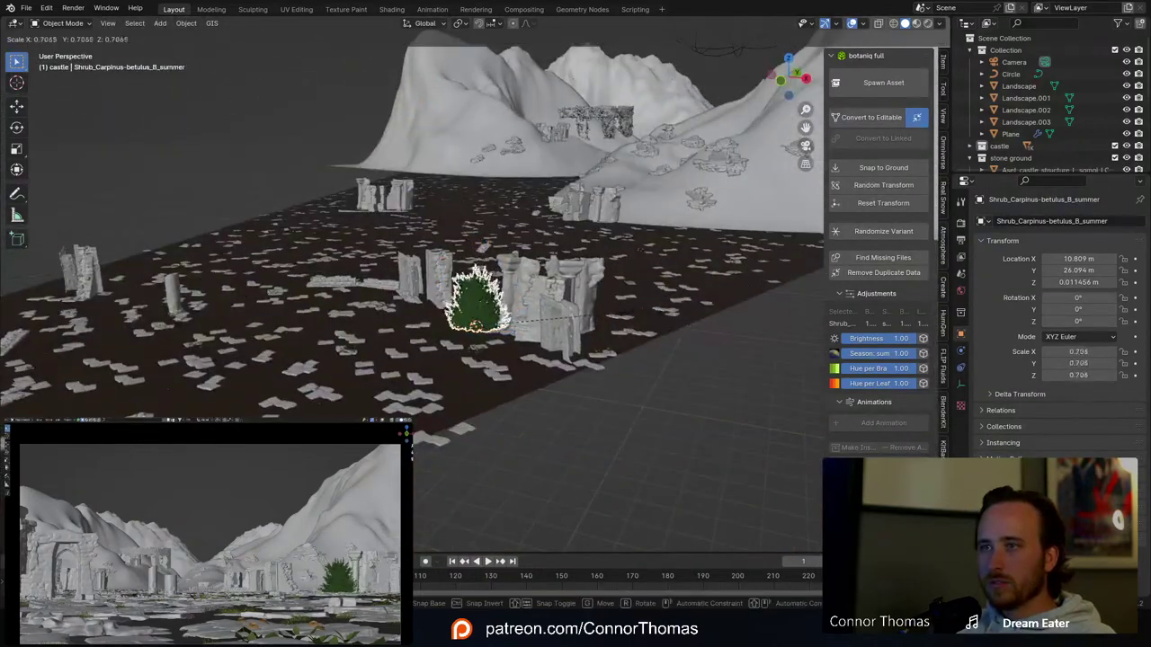
left_click(613, 313)
key("KP_7")
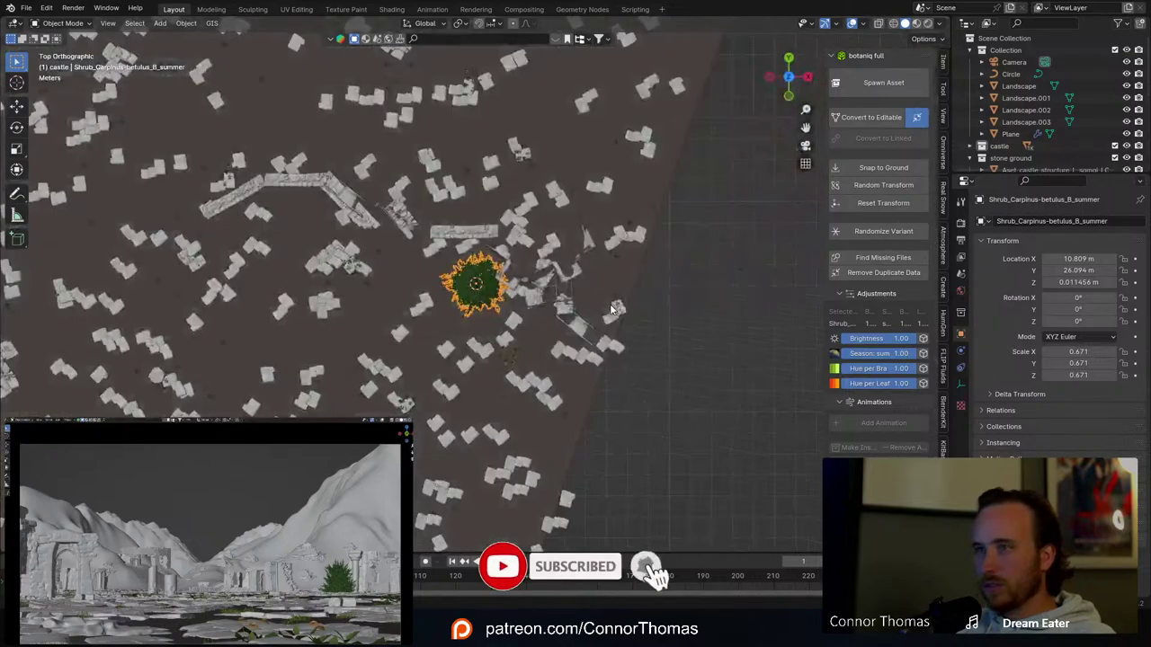
key("g")
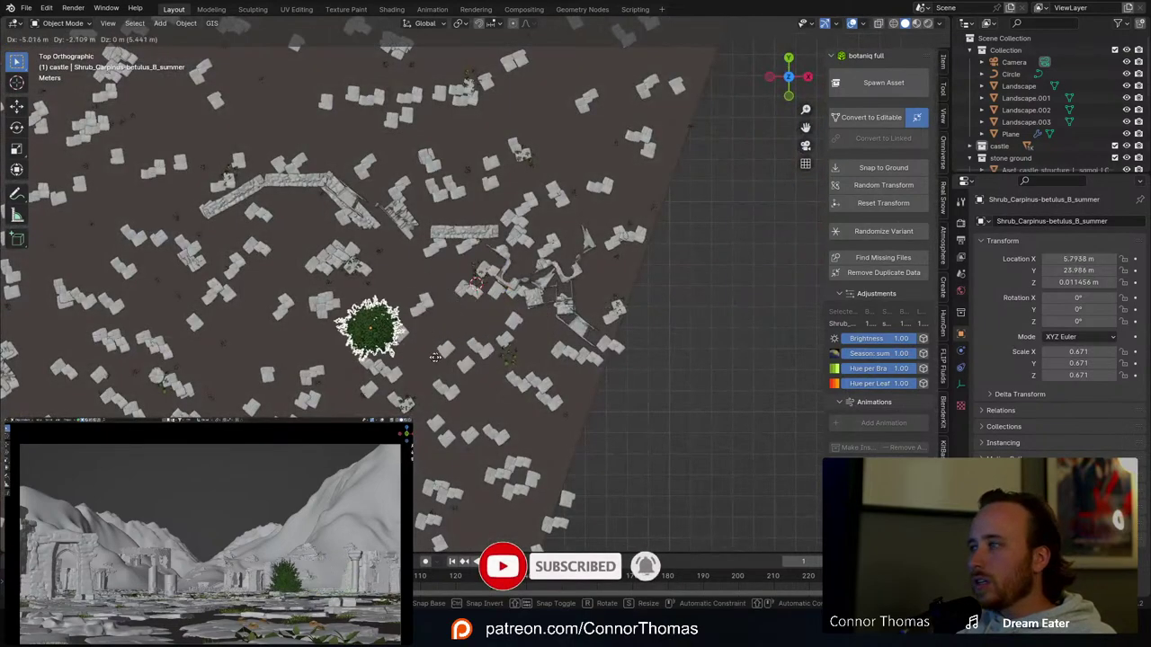
left_click(567, 249)
middle_click_drag(566, 252, 552, 299)
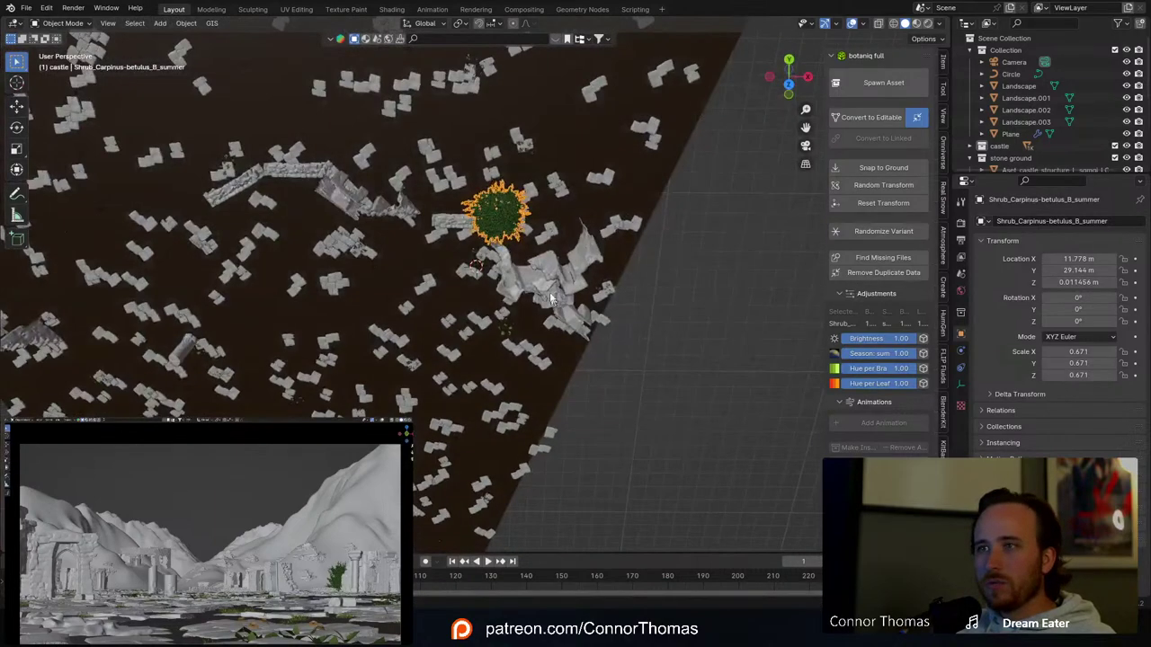
key("KP_7")
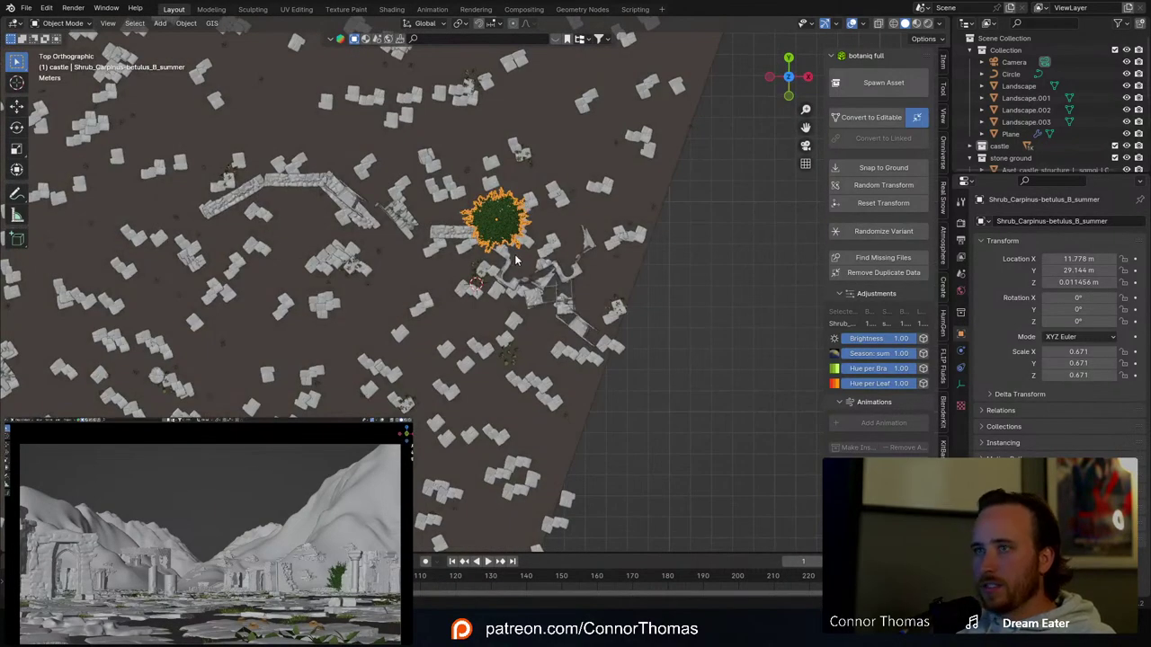
Step: Duplicate the shrub twice, placing one copy behind the curved wall and another near the ruins on the opposite side of the ground plane
key("shift+d")
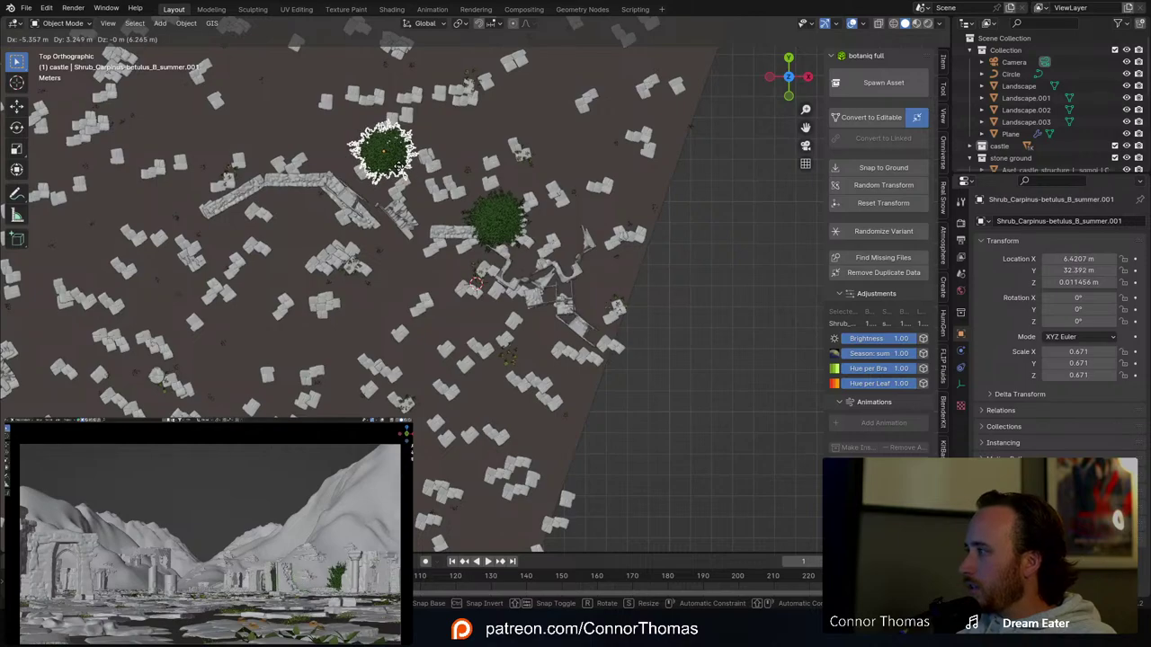
left_click(381, 166)
scroll(383, 168, "down", 1)
middle_click_drag(383, 167, 566, 273, "shift")
scroll(569, 277, "down", 1)
key("shift+d")
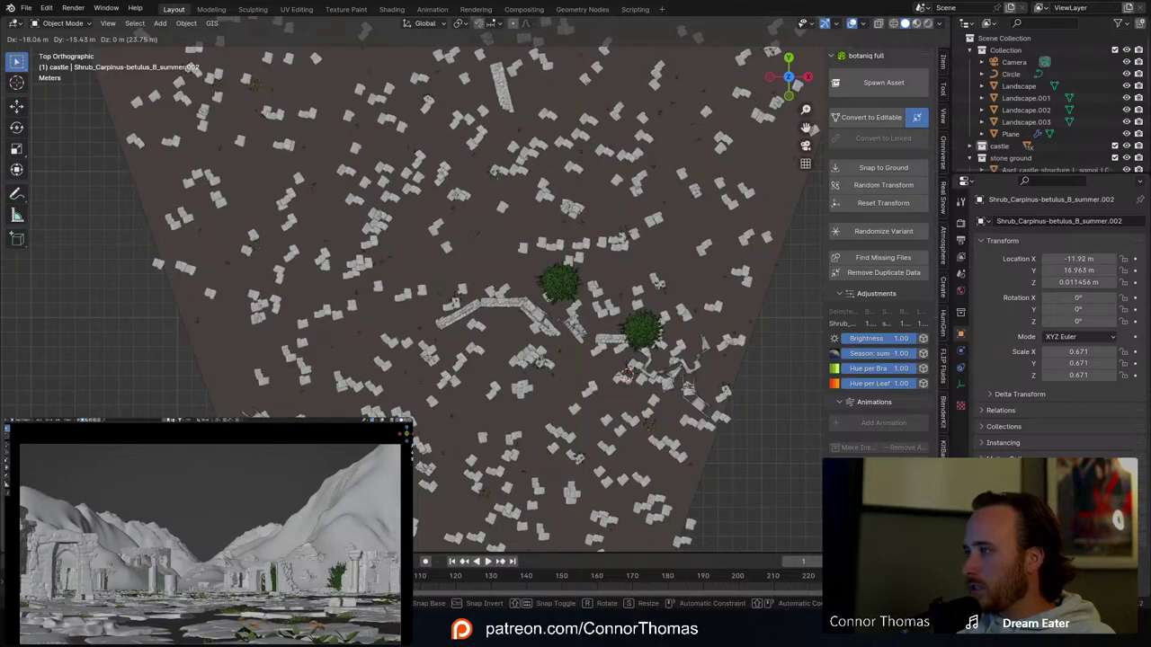
left_click(316, 528)
Step: Place two more shrub copies side by side at the distant ruins by the foot of the mountain
middle_click_drag(387, 526, 413, 455, "shift")
scroll(482, 525, "down", 1)
key("shift+d")
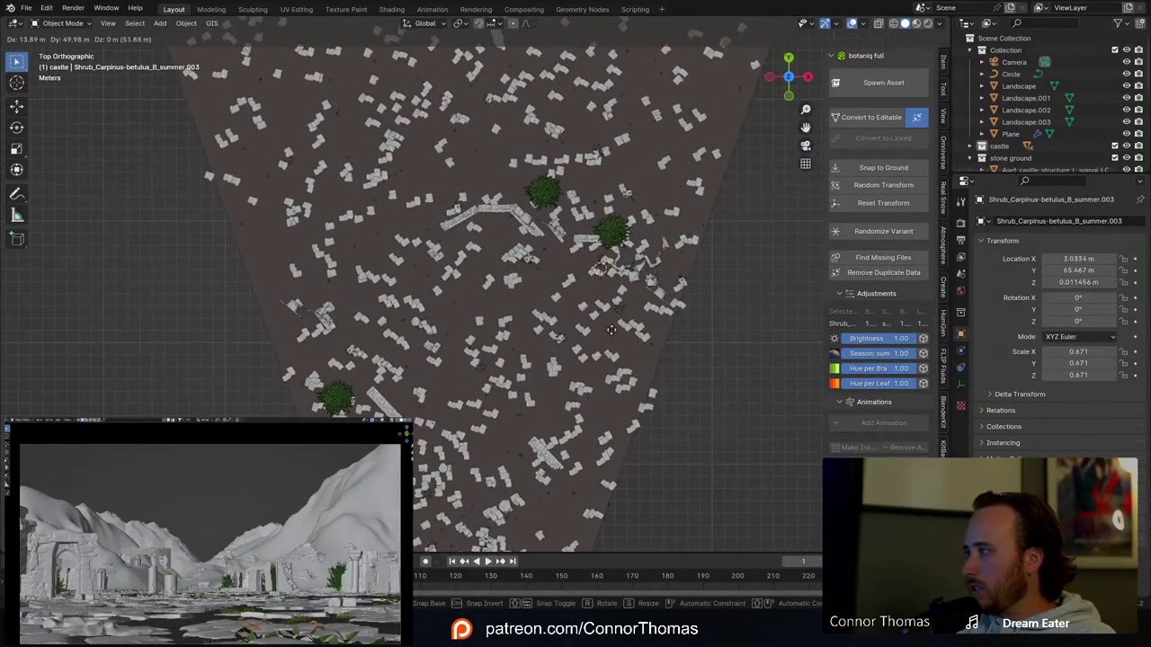
left_click(649, 307)
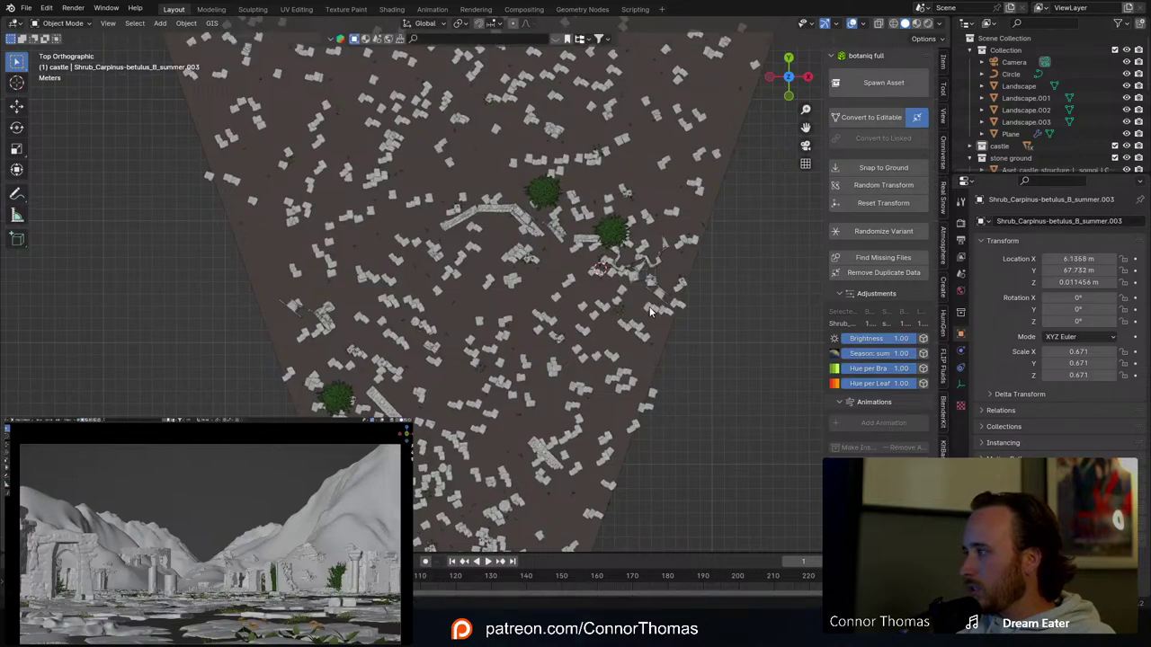
middle_click_drag(651, 311, 608, 373, "shift")
key("shift+d")
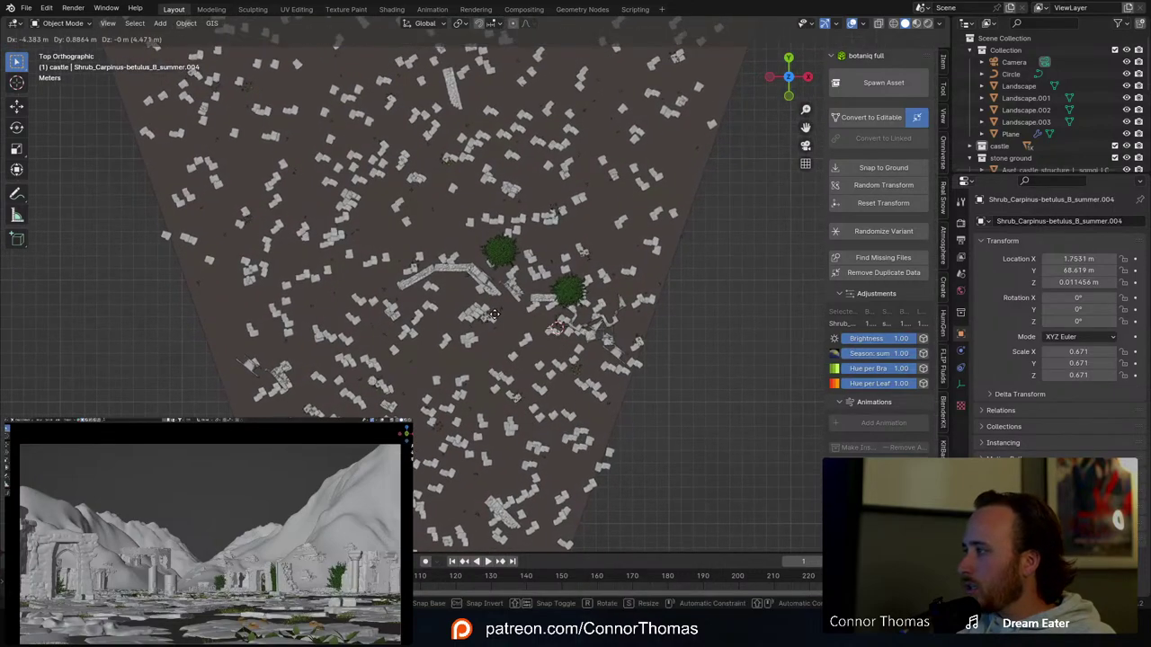
left_click(504, 319)
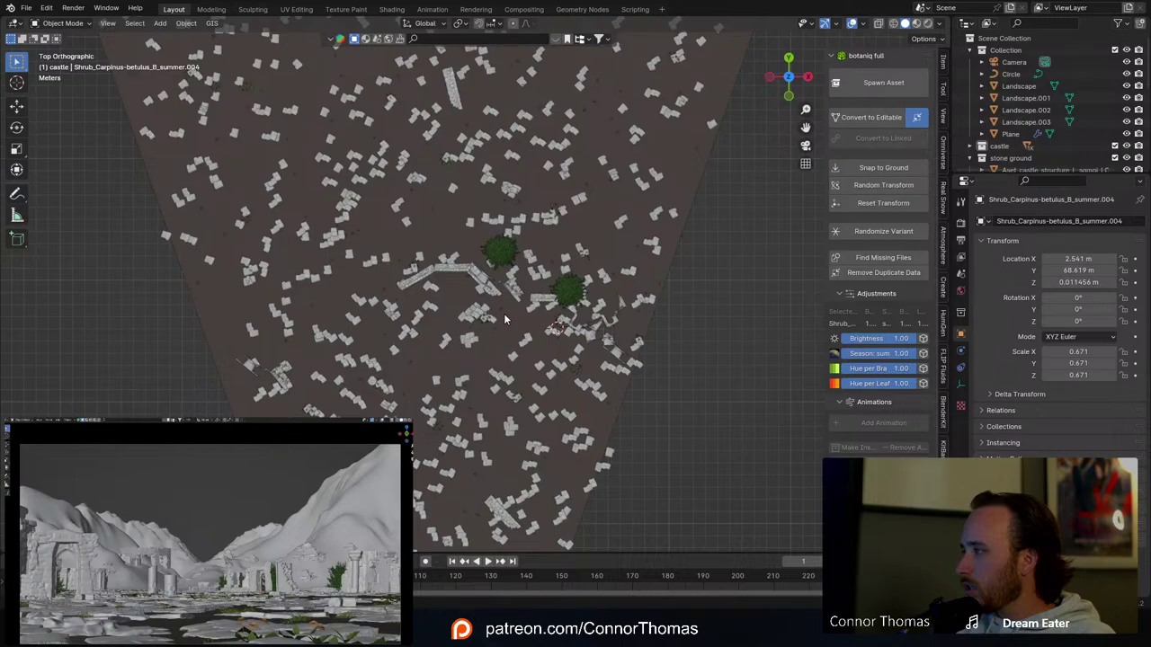
key("g")
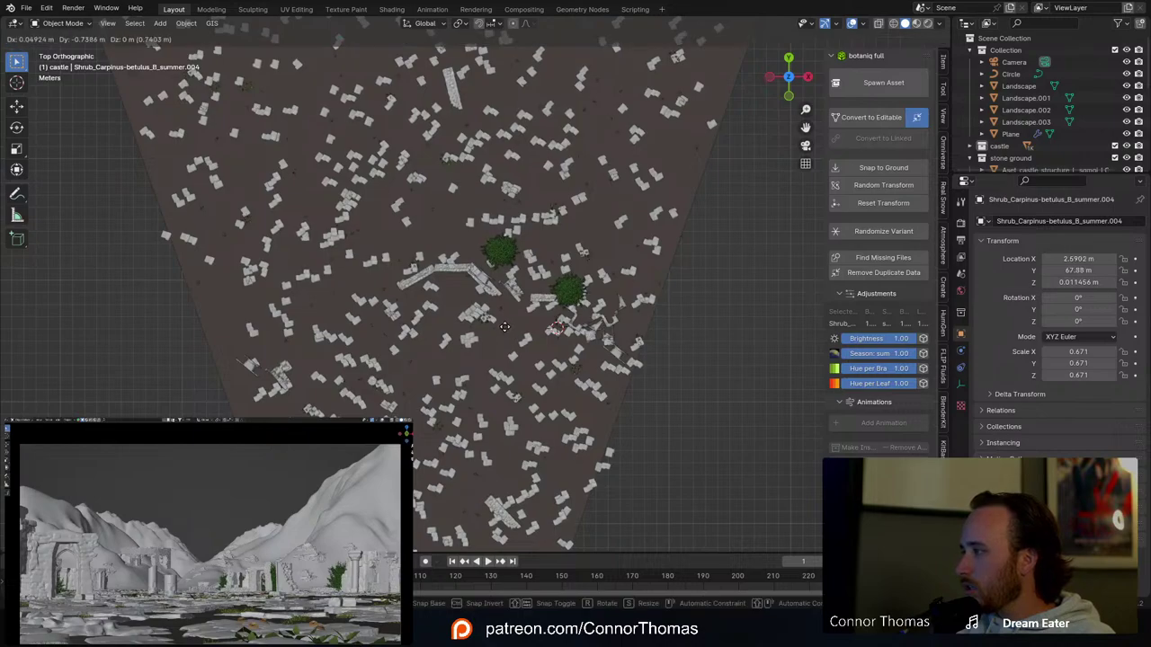
left_click(505, 327)
Step: Duplicate the shrub from the distant ruins to the outer side of the castle ruin at the ground plane's edge
middle_click_drag(525, 340, 504, 424, "shift")
scroll(492, 422, "down", 2)
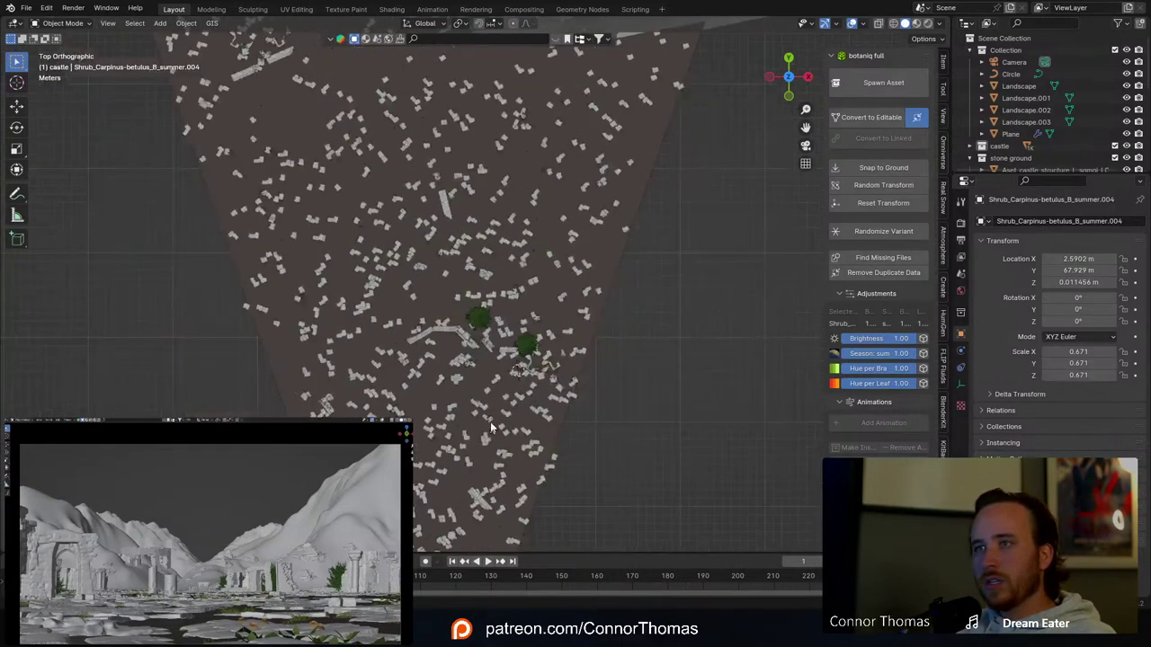
middle_click_drag(499, 191, 457, 259, "shift")
scroll(457, 259, "down", 5)
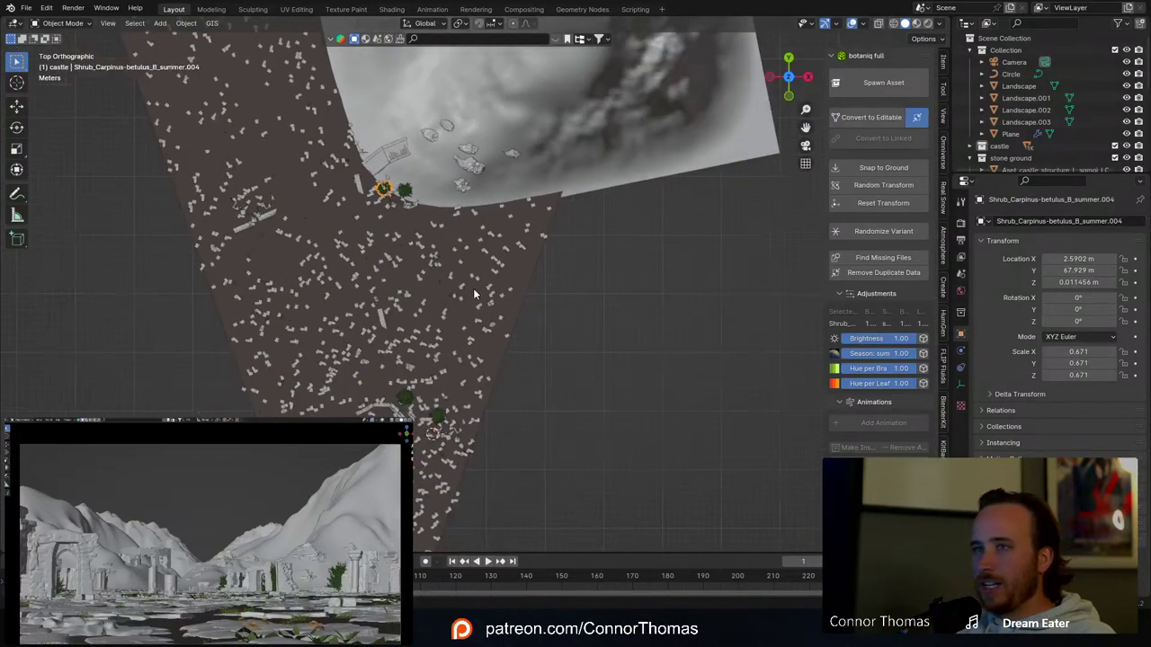
key("shift+d")
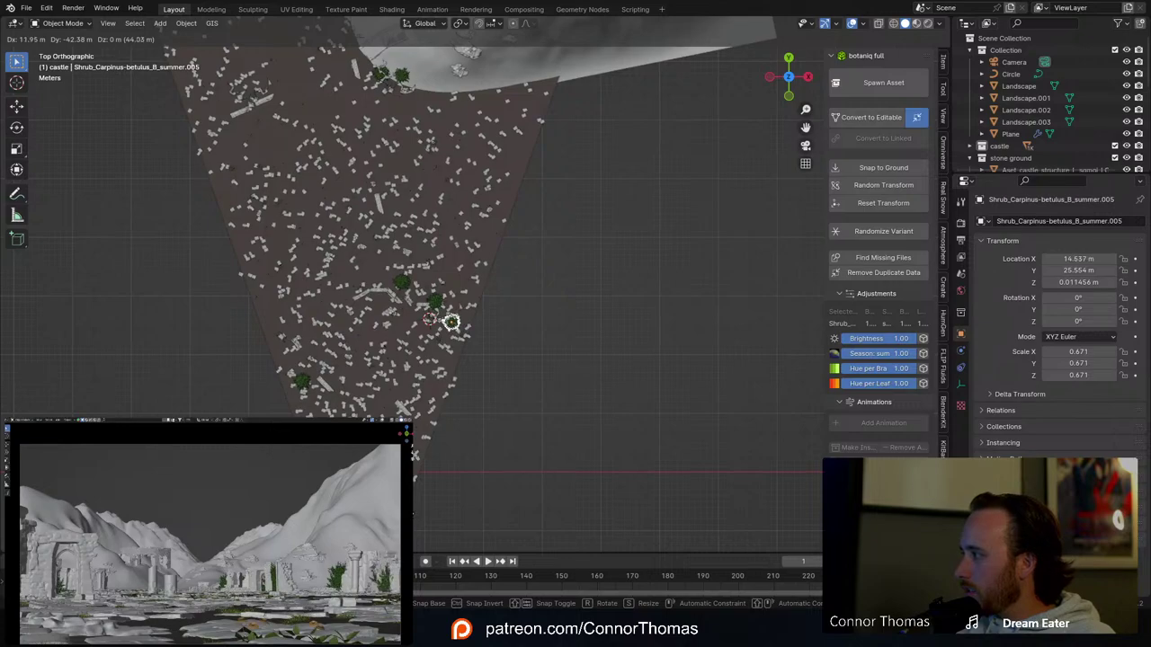
left_click(416, 521)
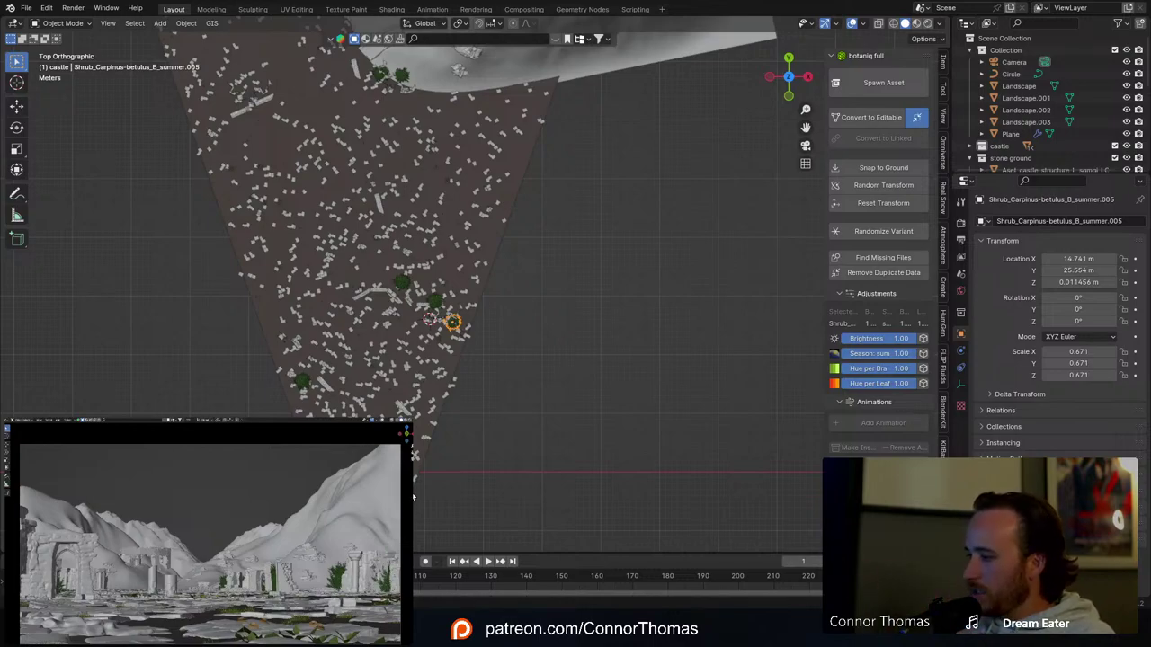
middle_click_drag(445, 358, 457, 314, "shift")
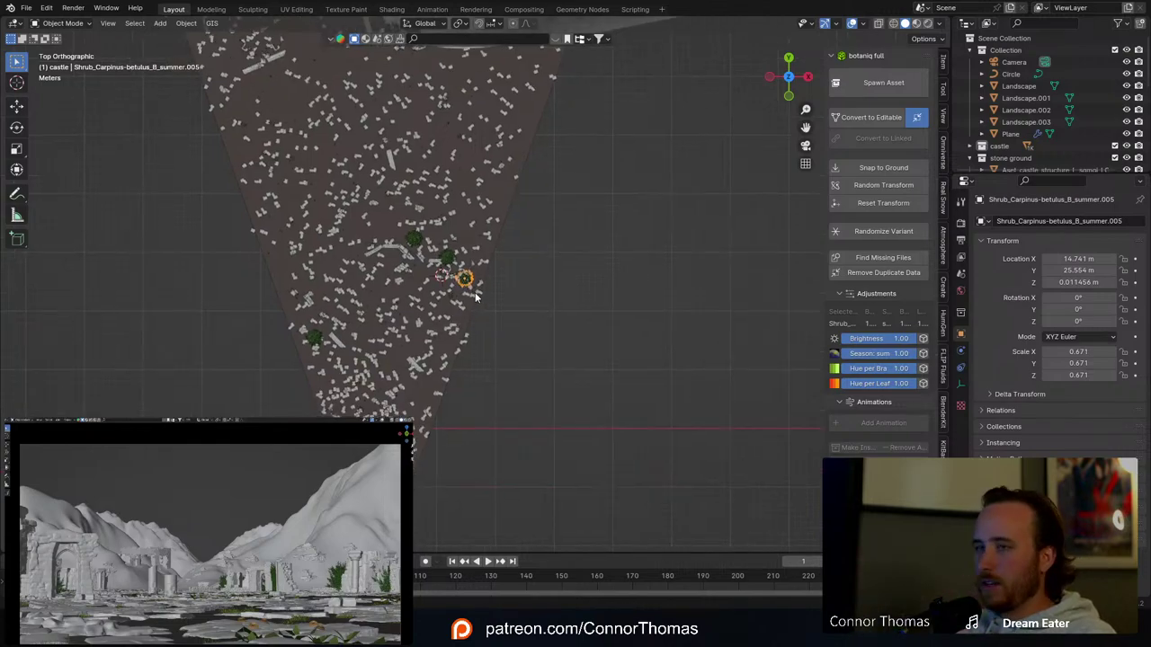
Step: Try a duplicate of the shrub on the rocky mountain slope and delete that copy
middle_click_drag(476, 295, 336, 329)
key("shift+d")
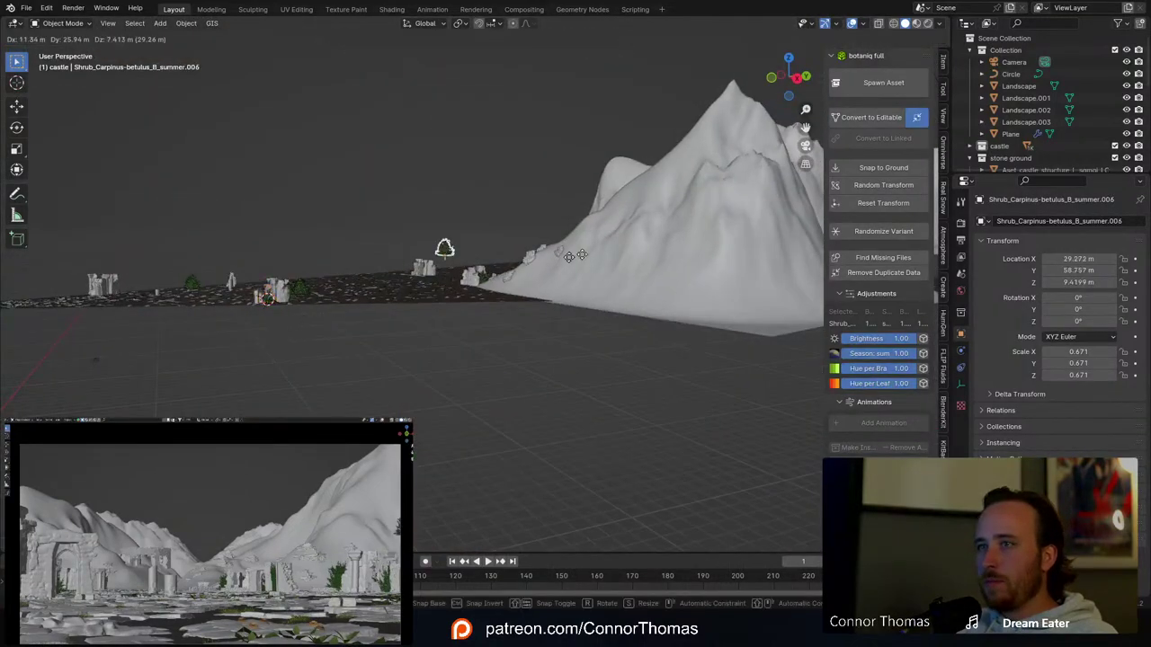
middle_click_drag(530, 307, 502, 291)
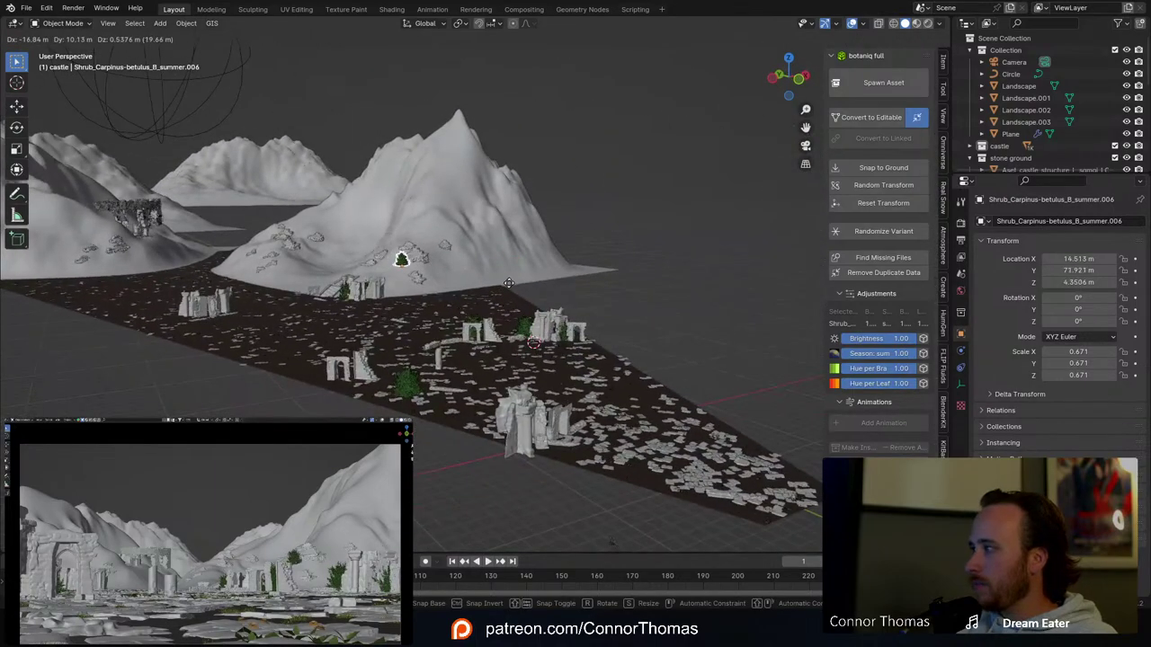
left_click(531, 288)
key("Delete")
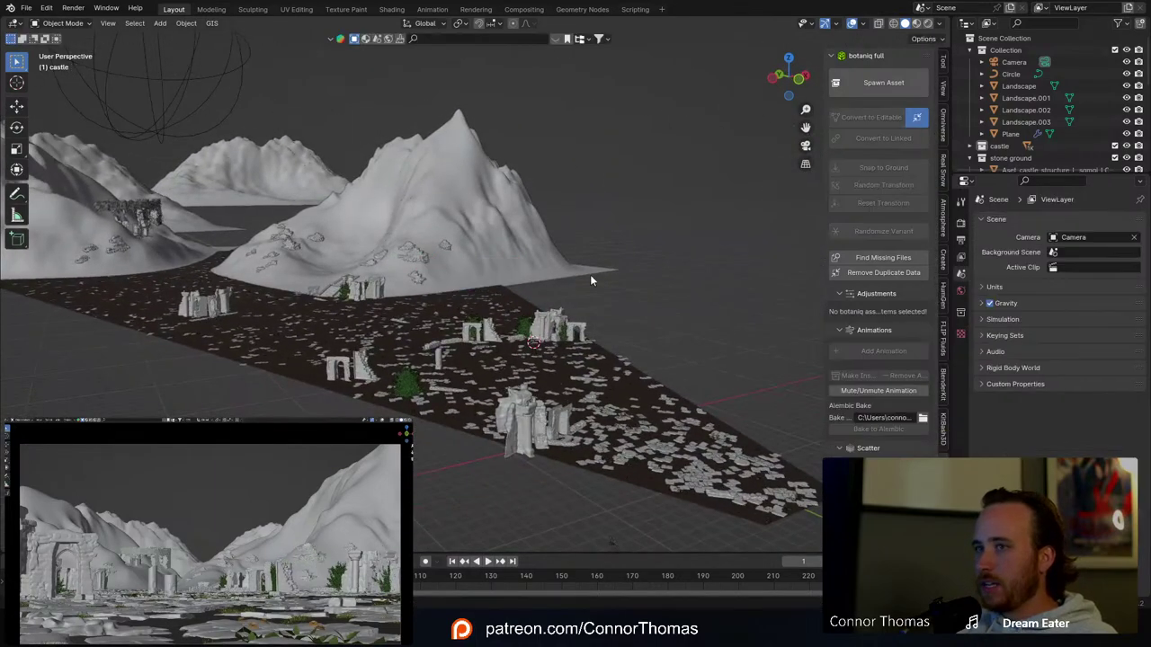
Step: Spawn the Artemisia tridentata (C) shrub and move it about 78 m along global X, into the empty area beside the ground plane
middle_click_drag(590, 275, 496, 267)
key("shift+a")
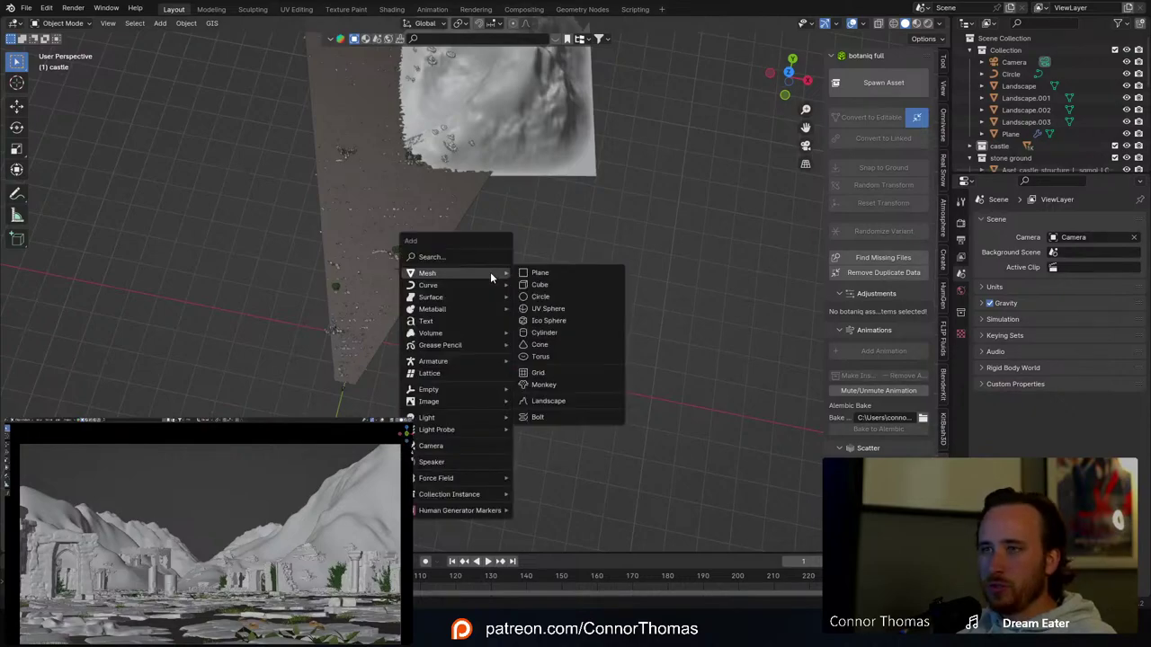
left_click(863, 82)
left_click(871, 216)
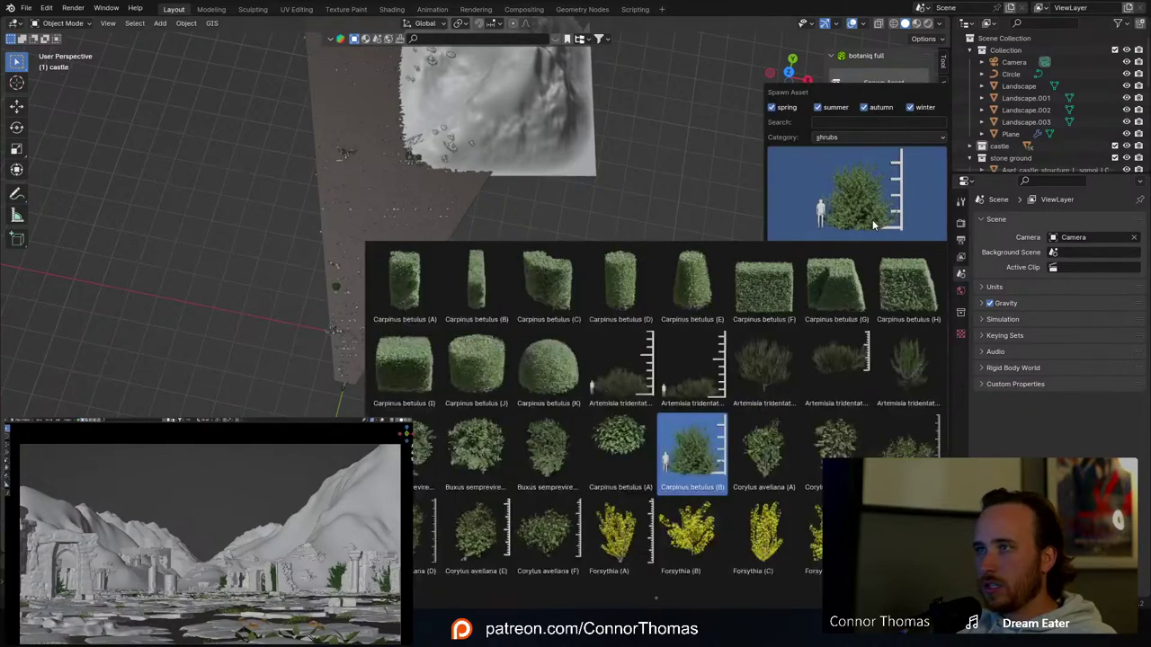
left_click(779, 376)
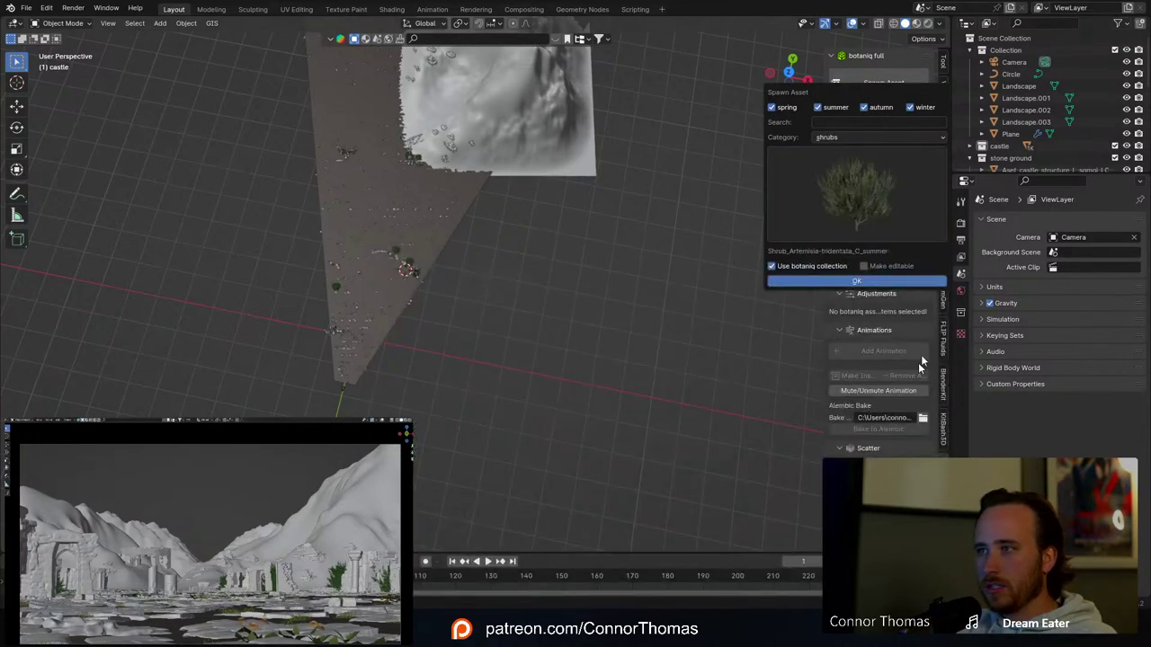
key("g")
key("x")
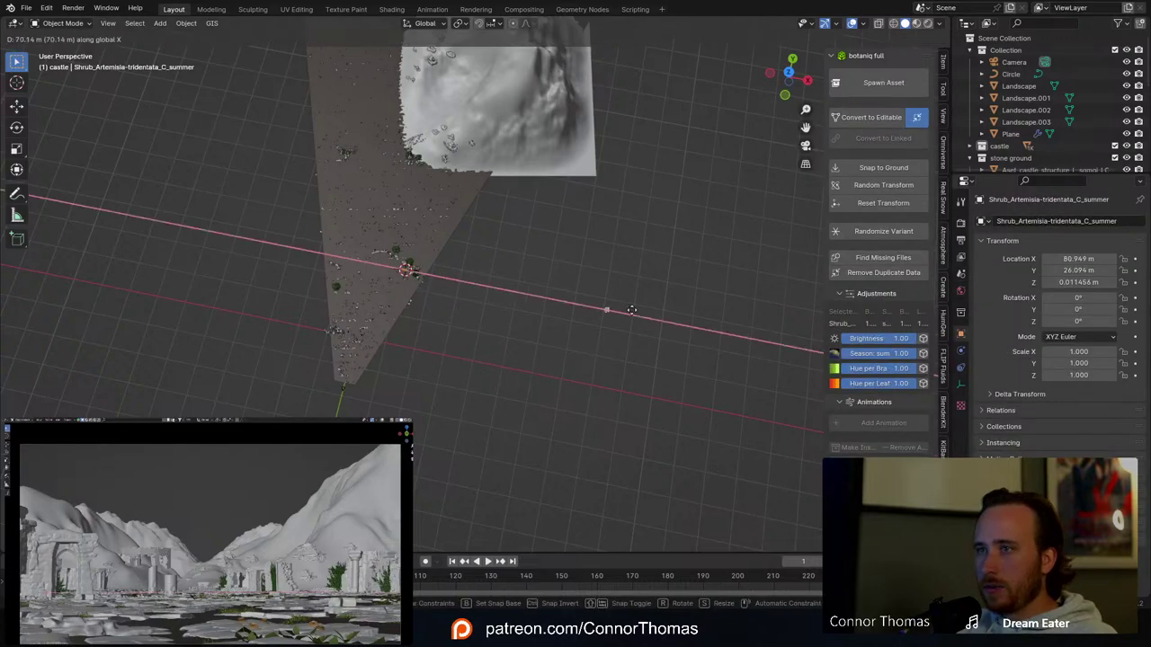
left_click(646, 313)
key("KP_Decimal")
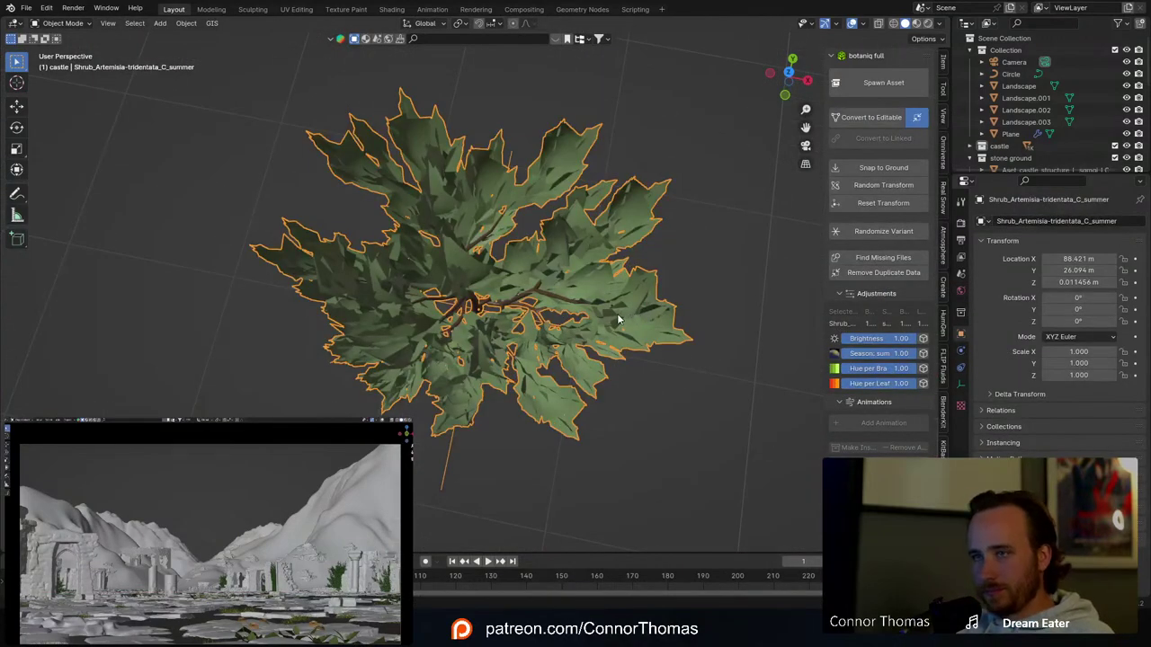
Step: Snap the 3D cursor to the Artemisia tridentata (C) shrub
scroll(617, 318, "down", 3)
key("shift+s")
left_click(600, 402)
Step: Spawn the Artemisia tridentata (A) shrub at the 3D cursor
middle_click_drag(597, 393, 571, 322)
key("KP_7")
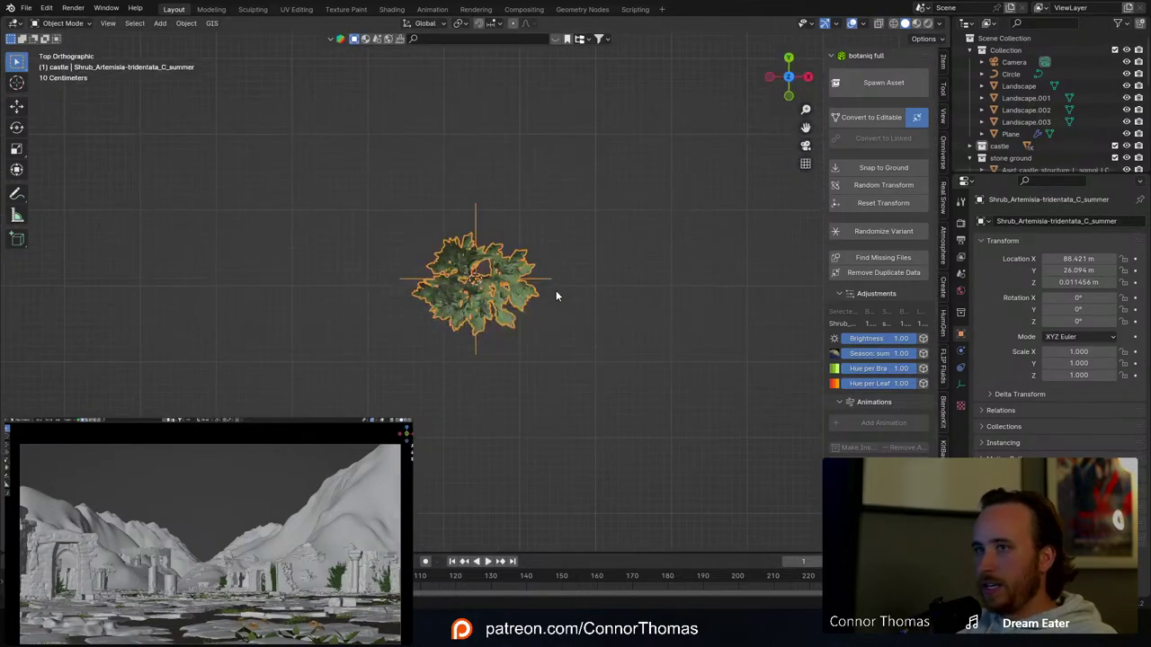
left_click(908, 82)
left_click(897, 209)
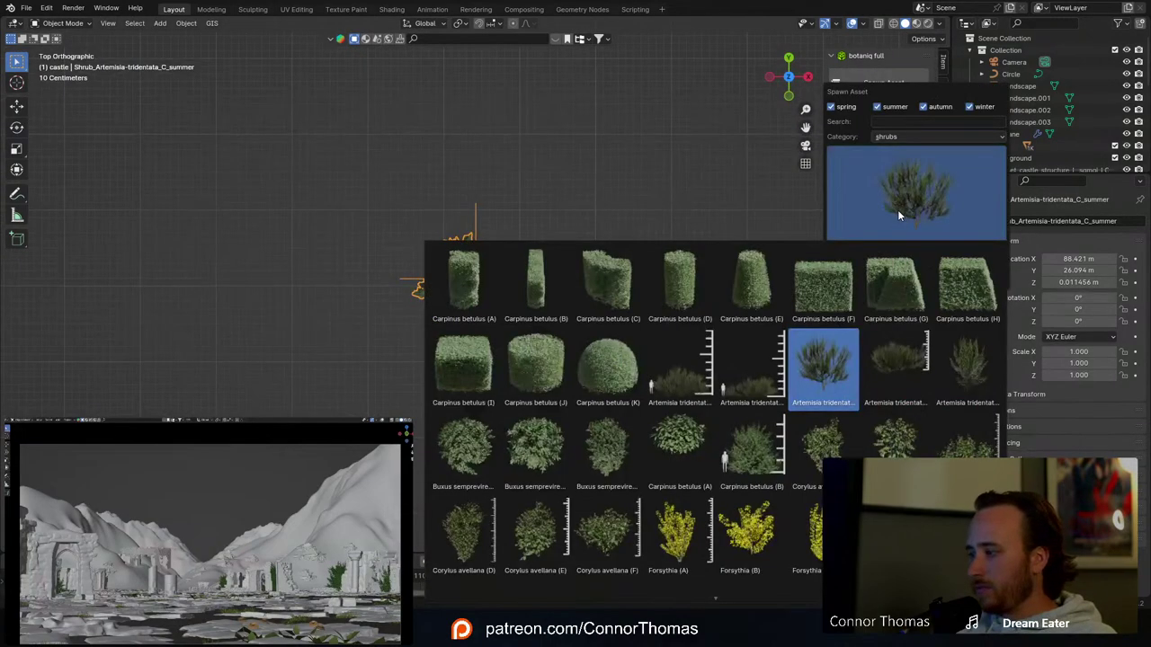
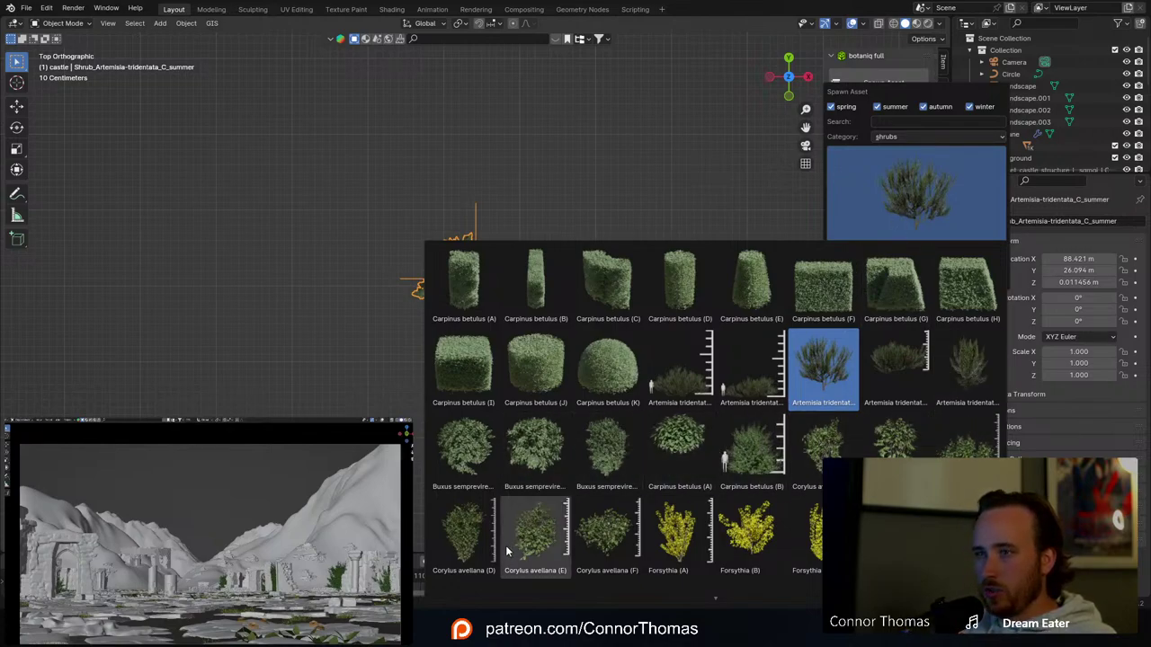
left_click(689, 390)
left_click(955, 278)
Step: Move the large Artemisia tridentata (A) shrub about 3.4 m along negative X and 4 m along positive Y, clear of the small shrub
scroll(432, 333, "up", 5)
middle_click_drag(431, 333, 408, 237)
key("KP_7")
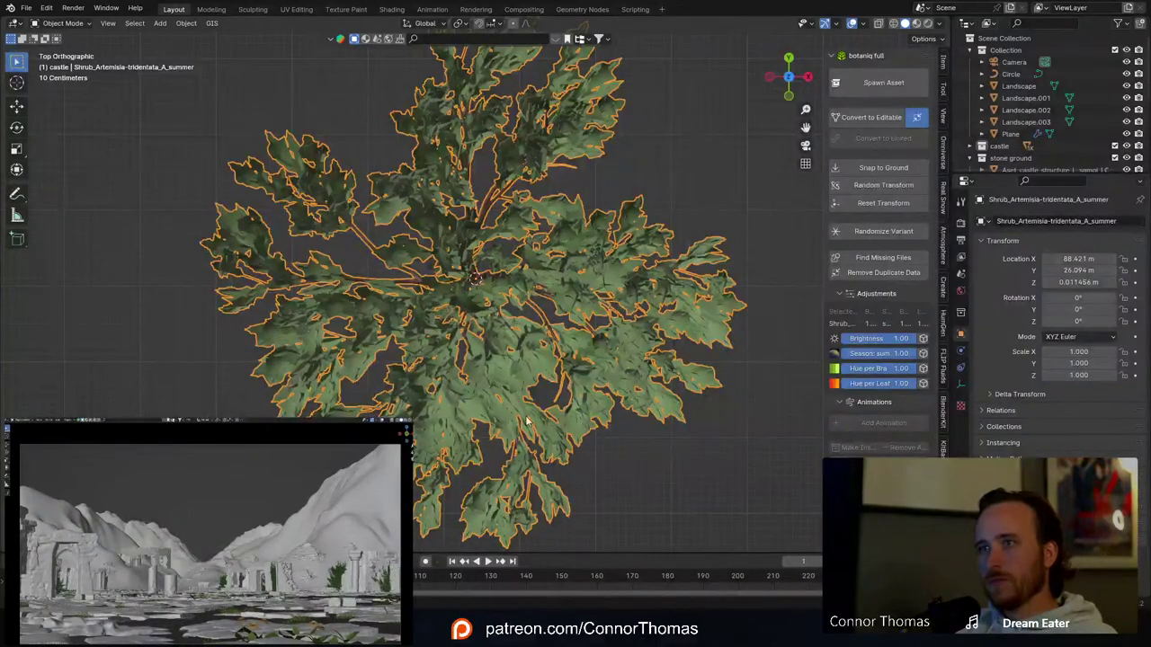
key("g")
left_click(359, 234)
mouse_move(369, 265)
middle_mouse_down()
mouse_move(368, 136)
mouse_move(373, 261)
middle_mouse_up()
key("KP_7")
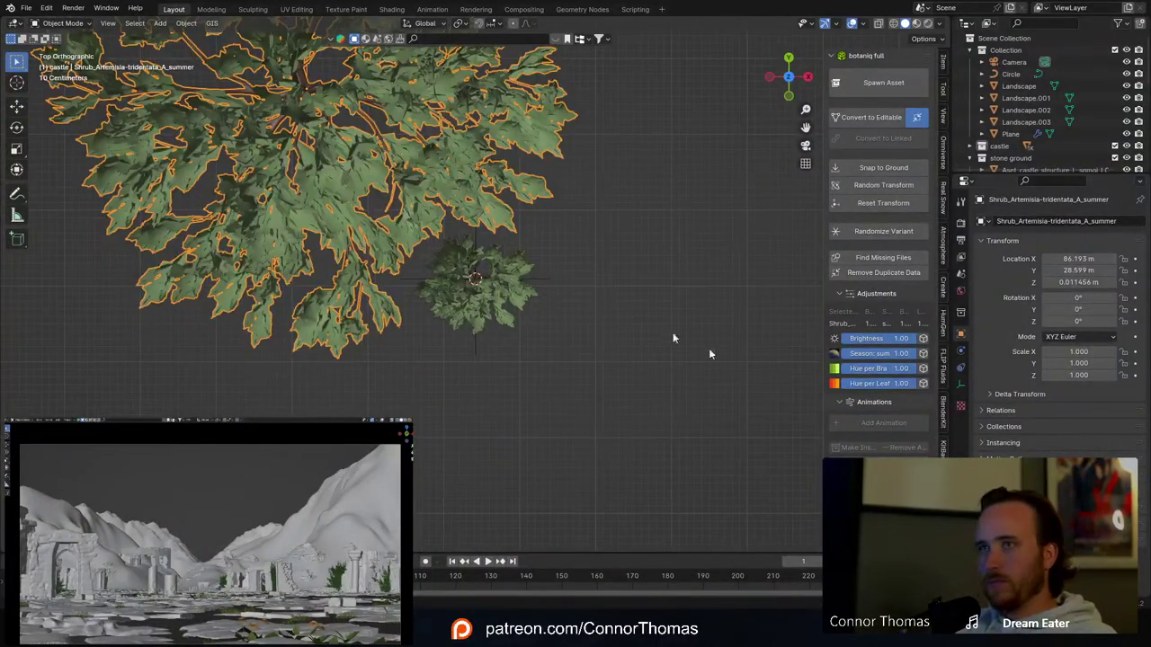
key("g")
left_click(470, 259)
Step: Spawn Corylus avellana (C), place it between the large and small Artemisia shrubs, and rotate it about 49° around Z
left_click(847, 83)
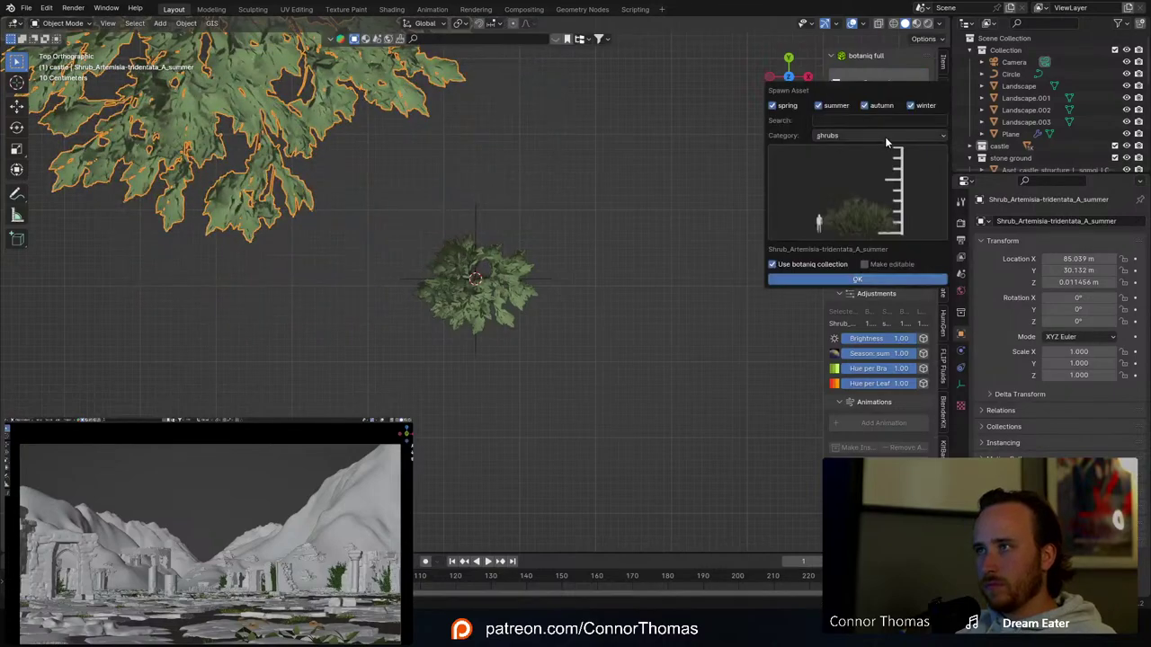
left_click(885, 170)
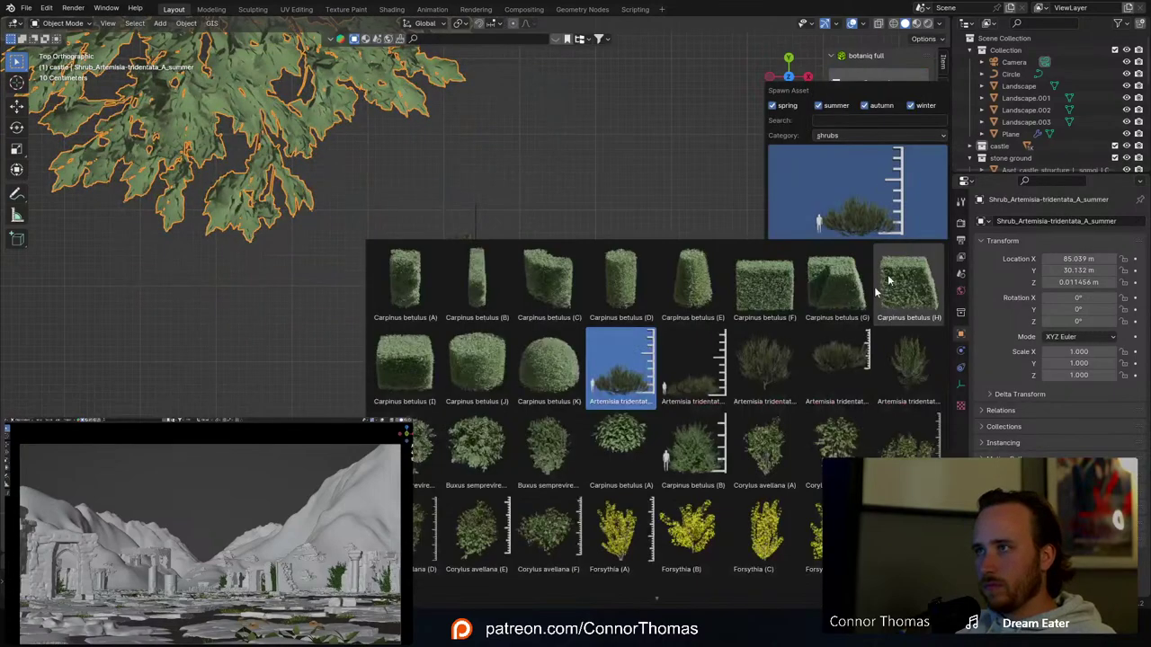
left_click(906, 455)
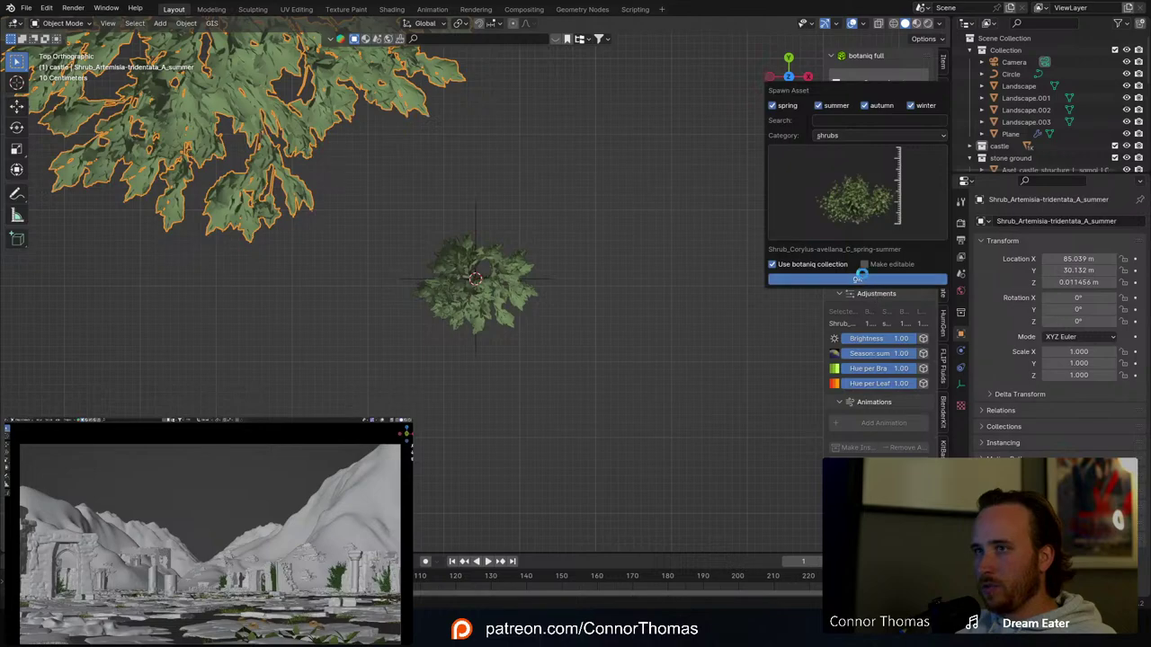
left_click(858, 279)
key("r")
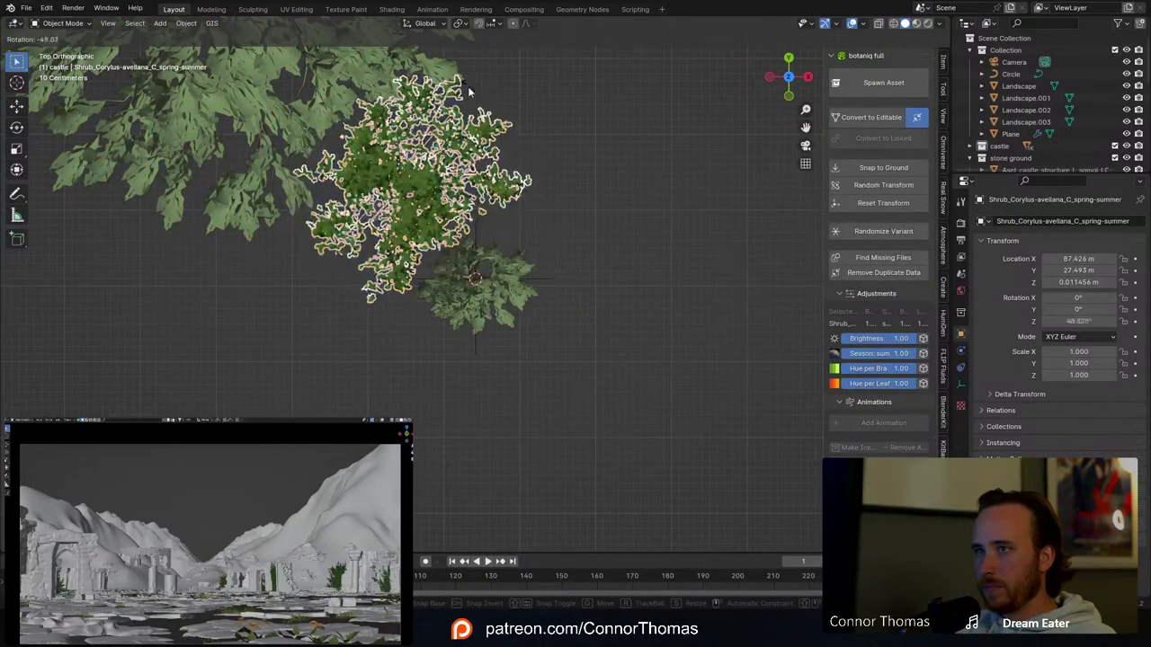
left_click(469, 91)
key("a")
key("a")
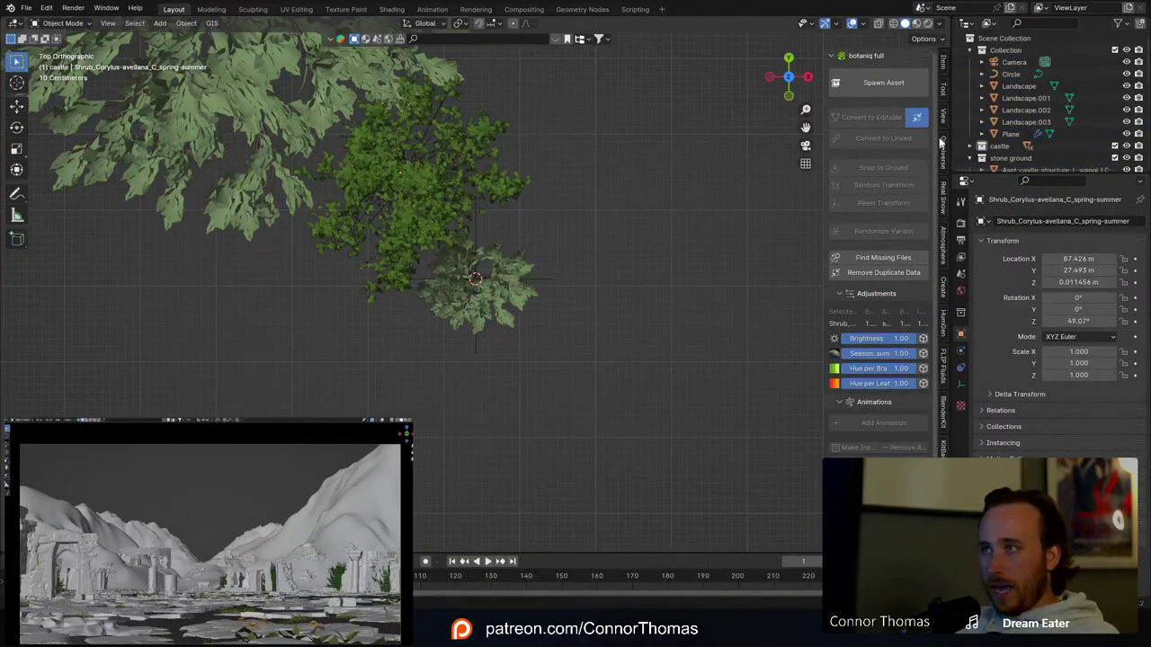
Step: Spawn Corylus avellana (D) and move it about 0.9 m along X and 2.9 m along Y, behind the Corylus avellana (C) shrub
left_click(883, 82)
left_click(881, 193)
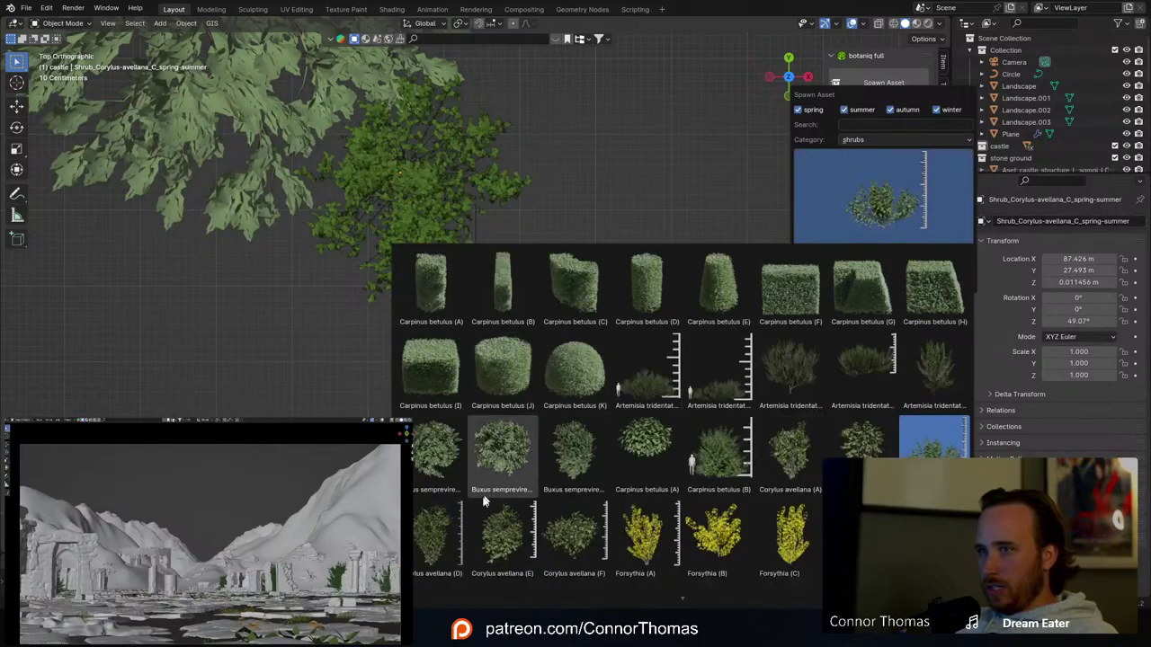
left_click(437, 540)
left_click(891, 283)
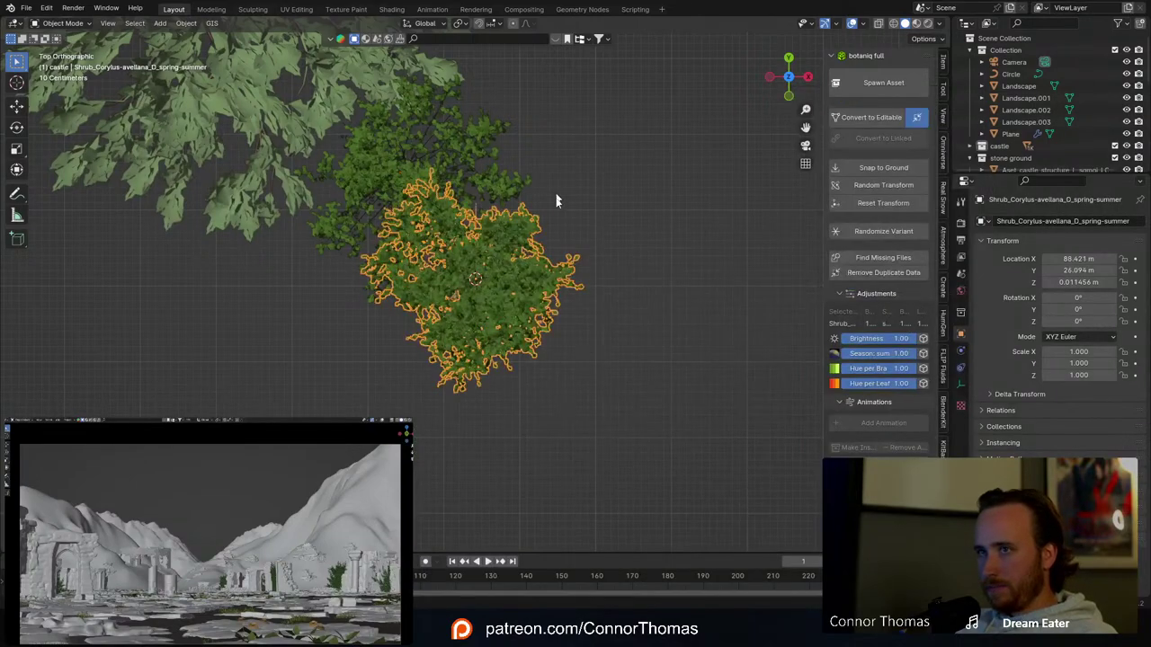
scroll(556, 200, "down", 1)
middle_click_drag(556, 201, 539, 295, "shift")
key("g")
left_click(604, 231)
key("a")
key("a")
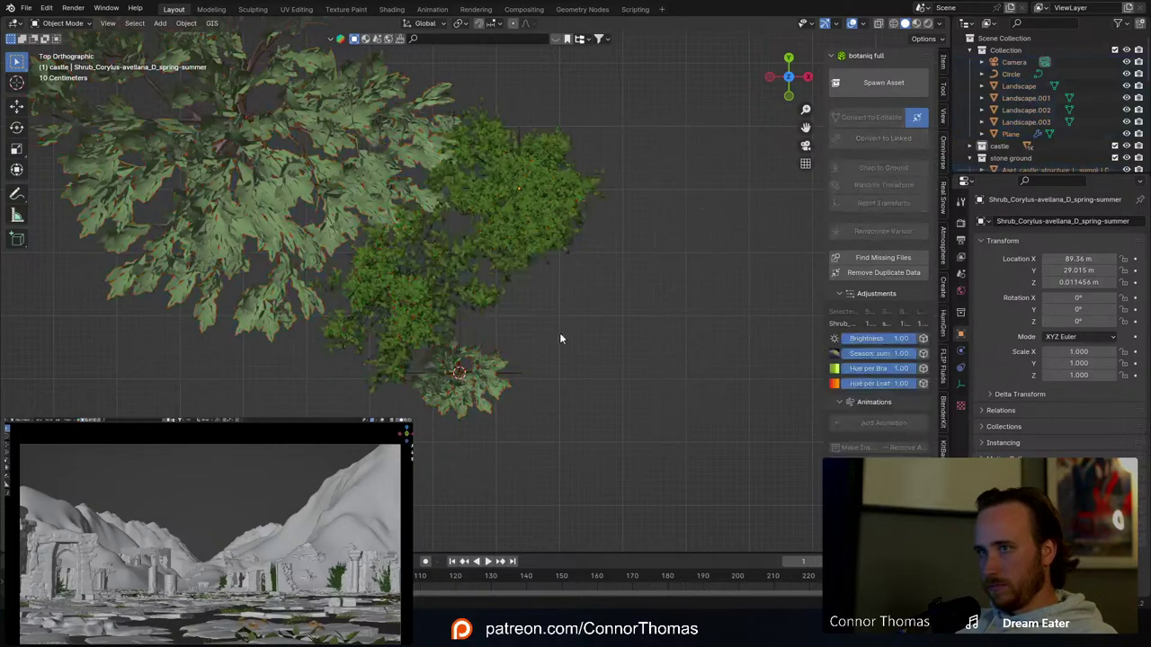
Step: Spawn the yellow-flowered Senecio flacidus (A) shrub at the 3D cursor
middle_click_drag(560, 338, 584, 204)
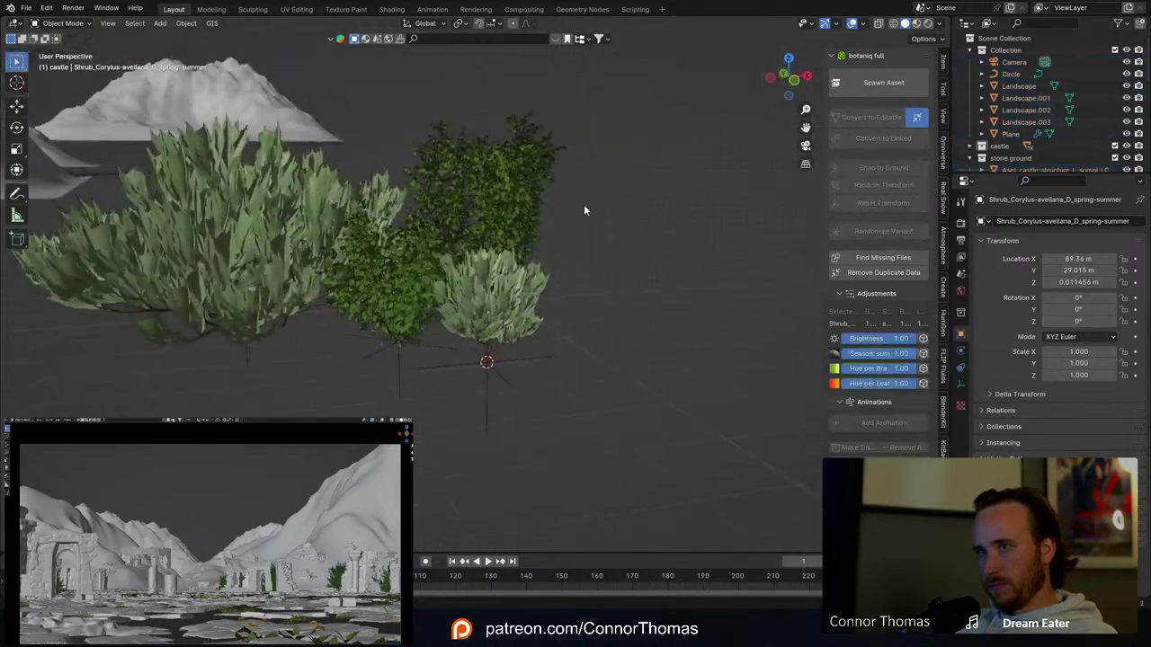
left_click(901, 87)
left_click(899, 191)
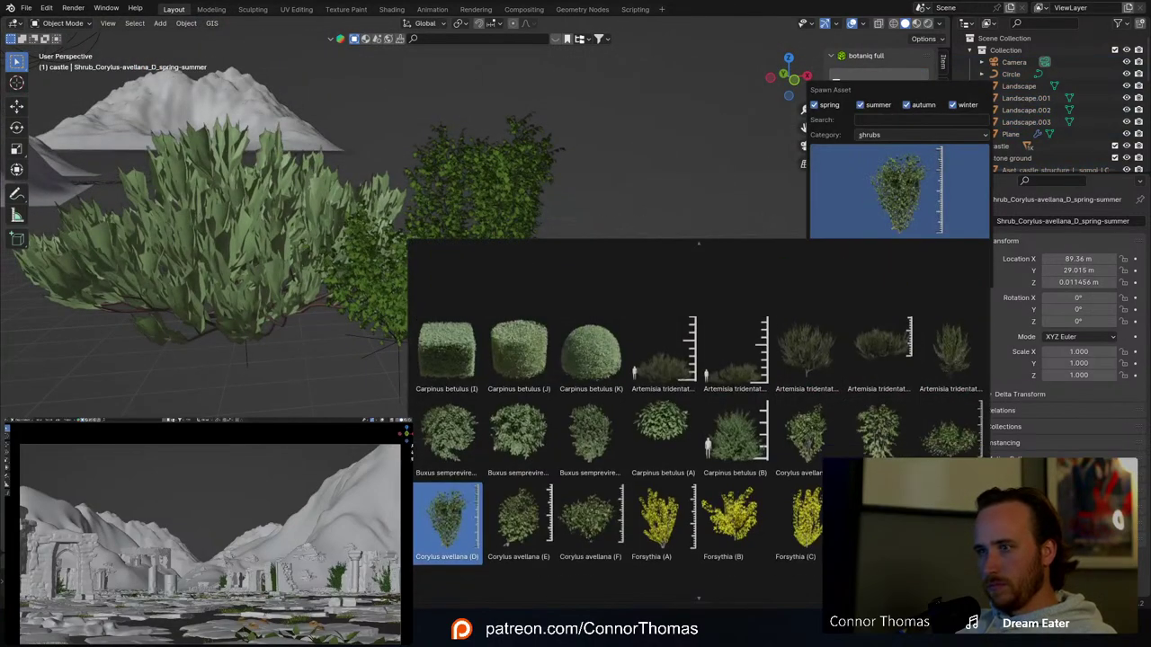
scroll(878, 324, "down", 5)
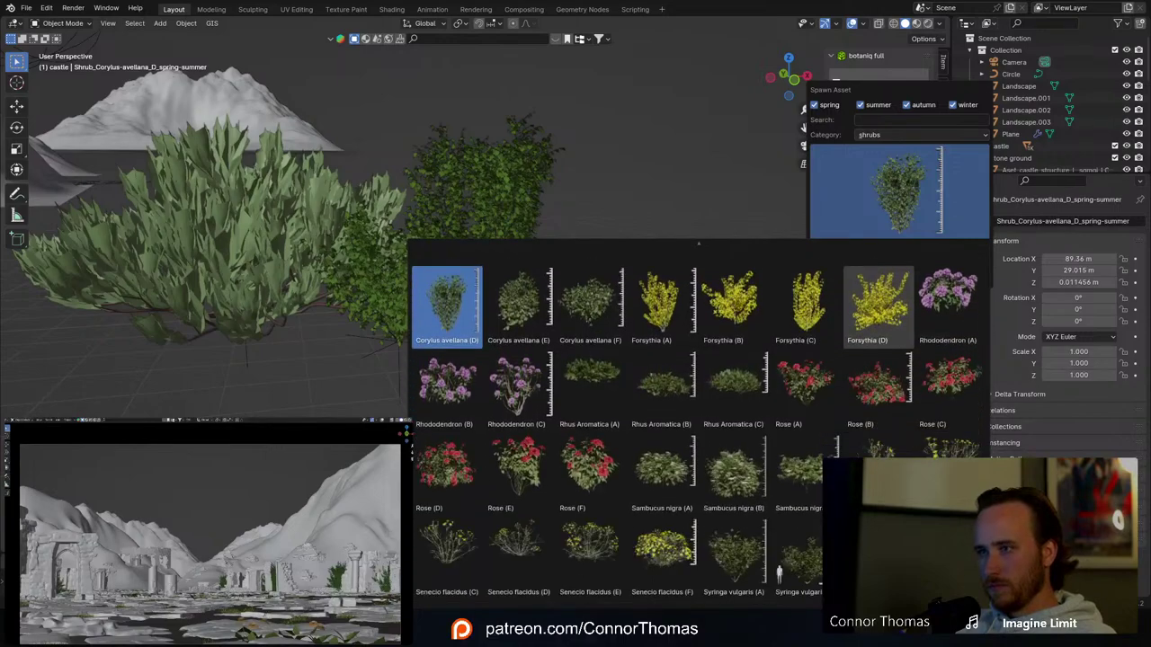
left_click(447, 544)
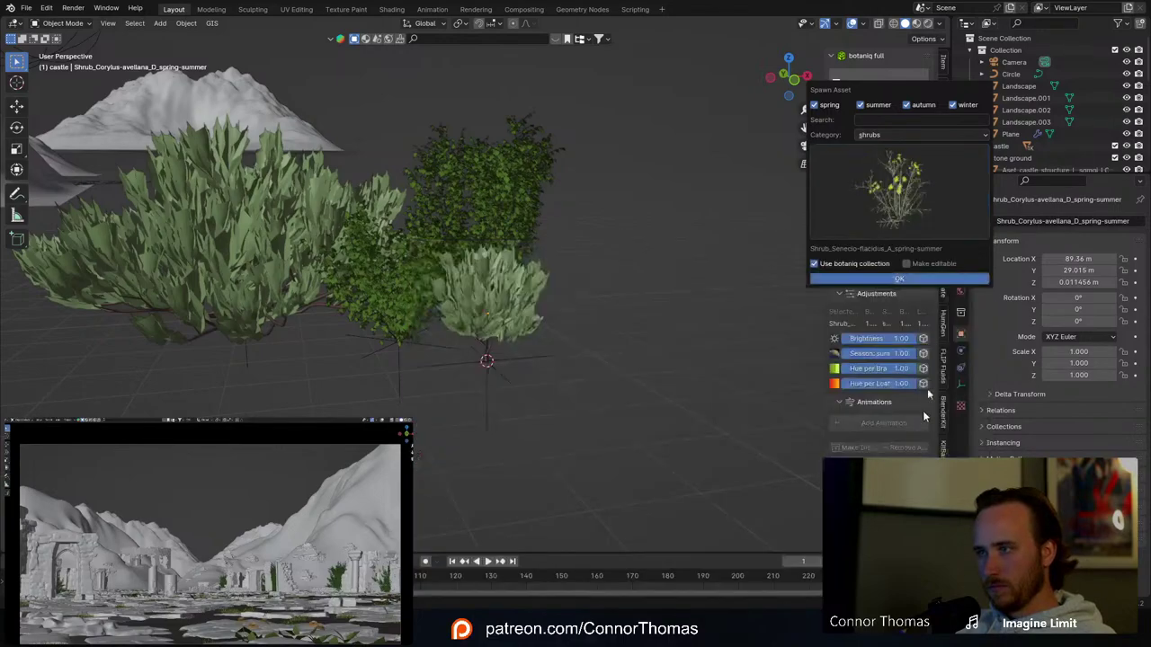
left_click(899, 278)
Step: Place the Senecio flacidus shrub at the front of the Corylus avellana (C) and a duplicate by the large Artemisia's edge
middle_click_drag(581, 231, 572, 325)
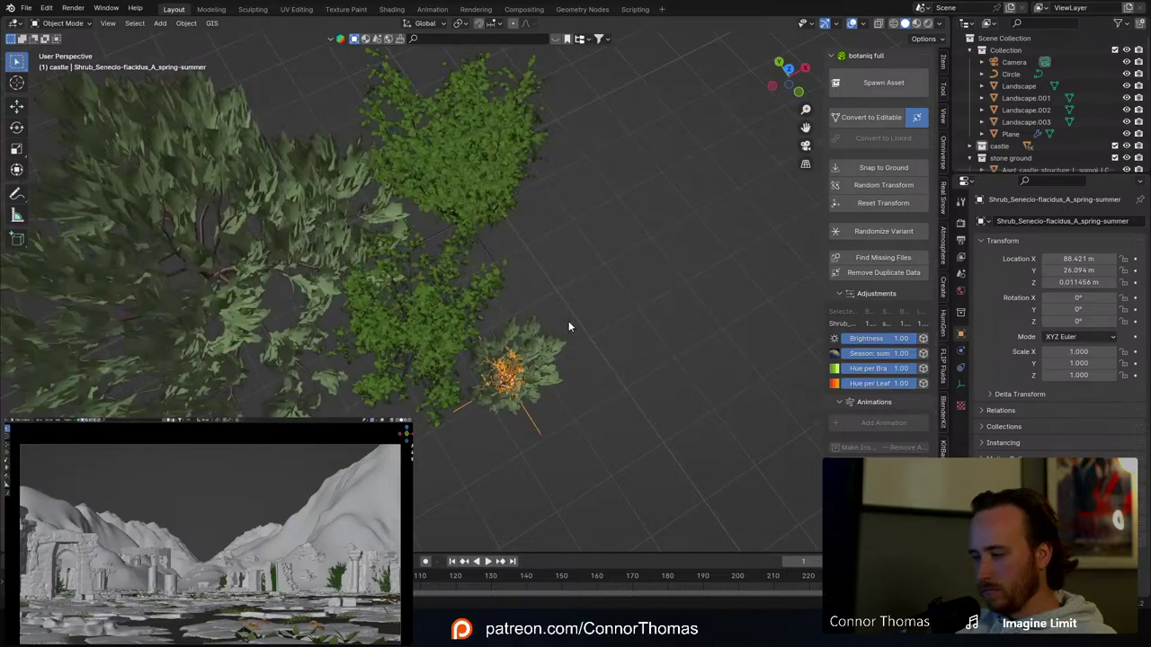
key("KP_7")
key("shift+d")
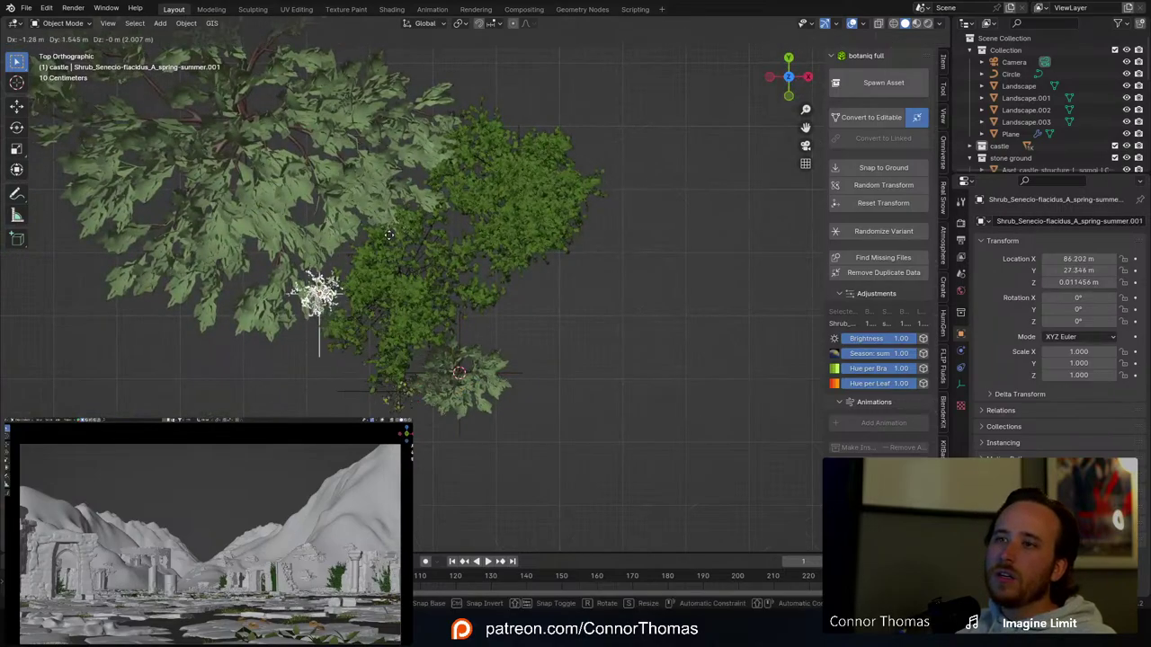
left_click(388, 235)
middle_click_drag(390, 252, 417, 238)
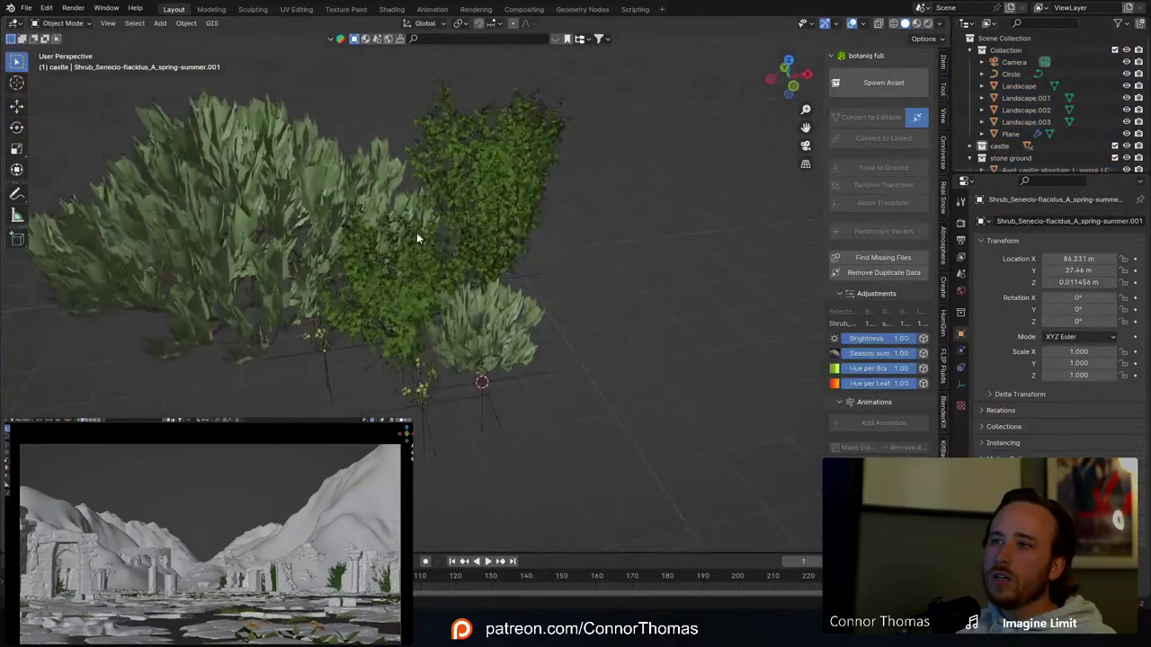
Step: Browse the shrub assets and spawn the Artemisia tridentata (B) shrub at the 3D cursor
left_click(884, 82)
left_click(886, 185)
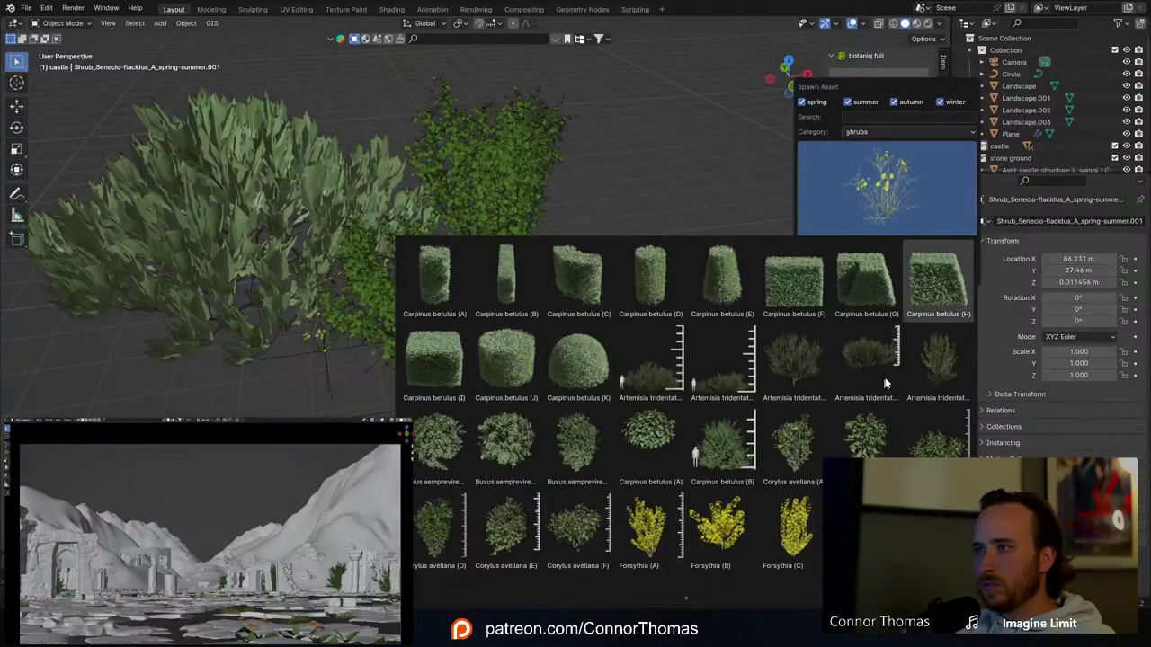
scroll(652, 526, "down", 2)
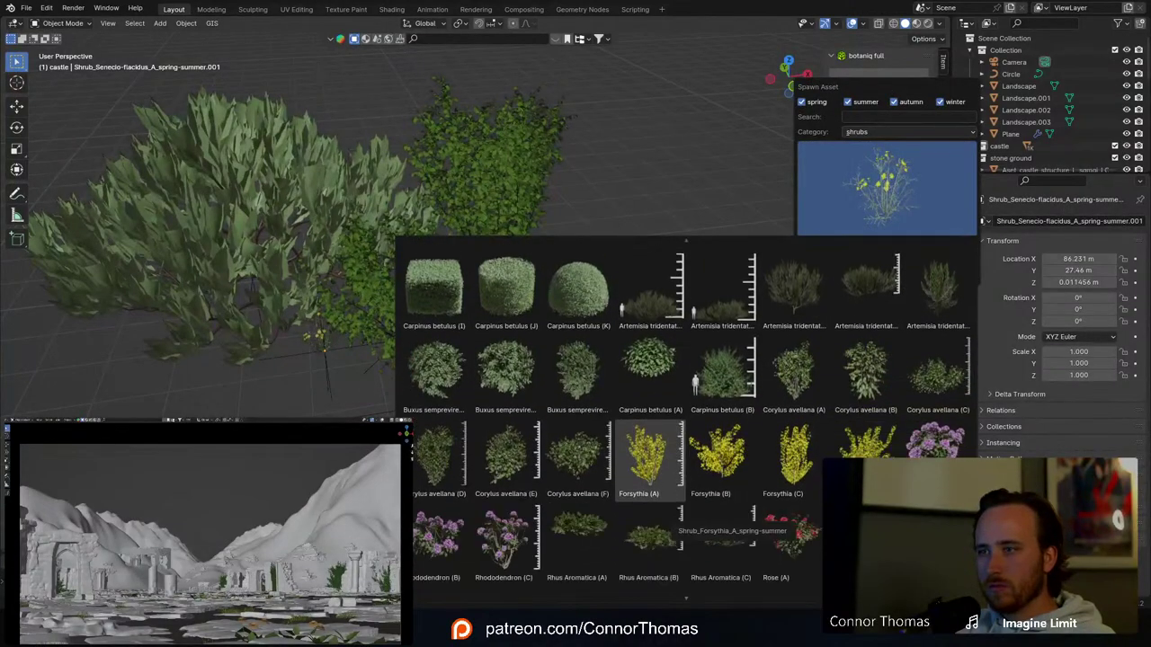
scroll(651, 526, "down", 4)
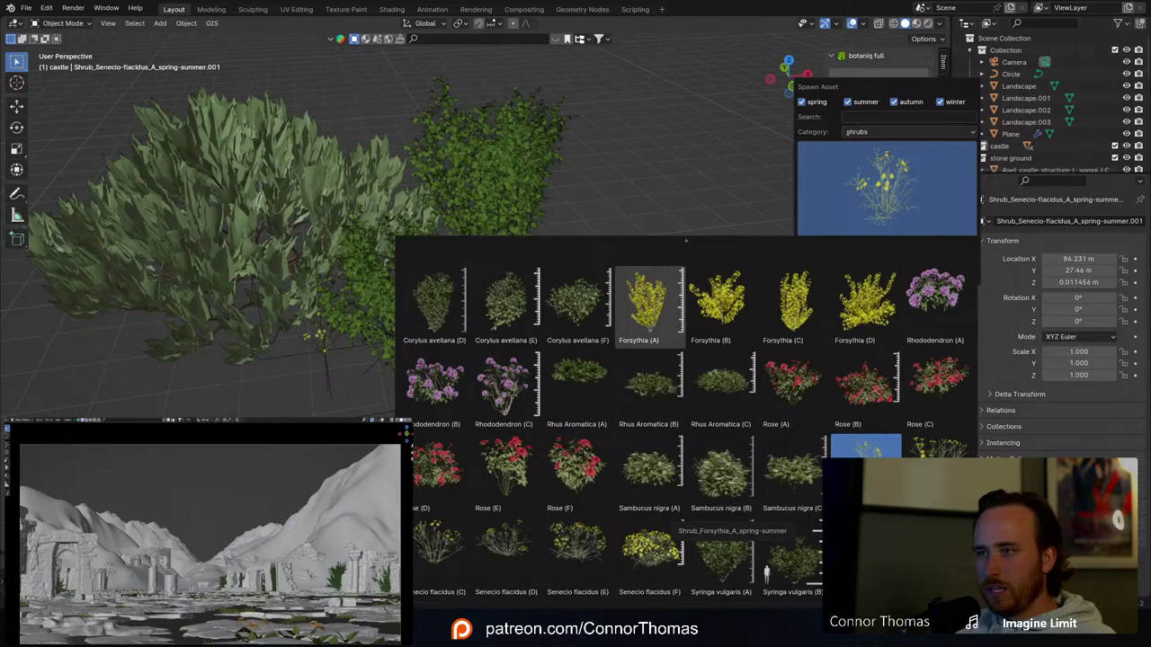
scroll(712, 117, "up", 5)
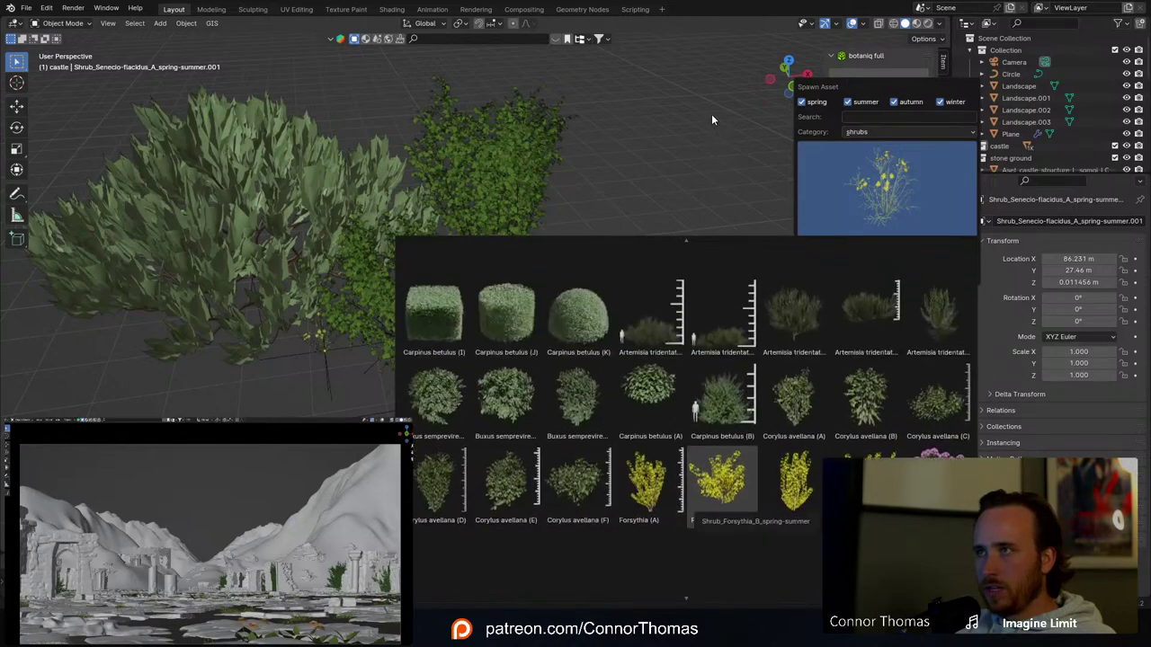
scroll(711, 119, "up", 2)
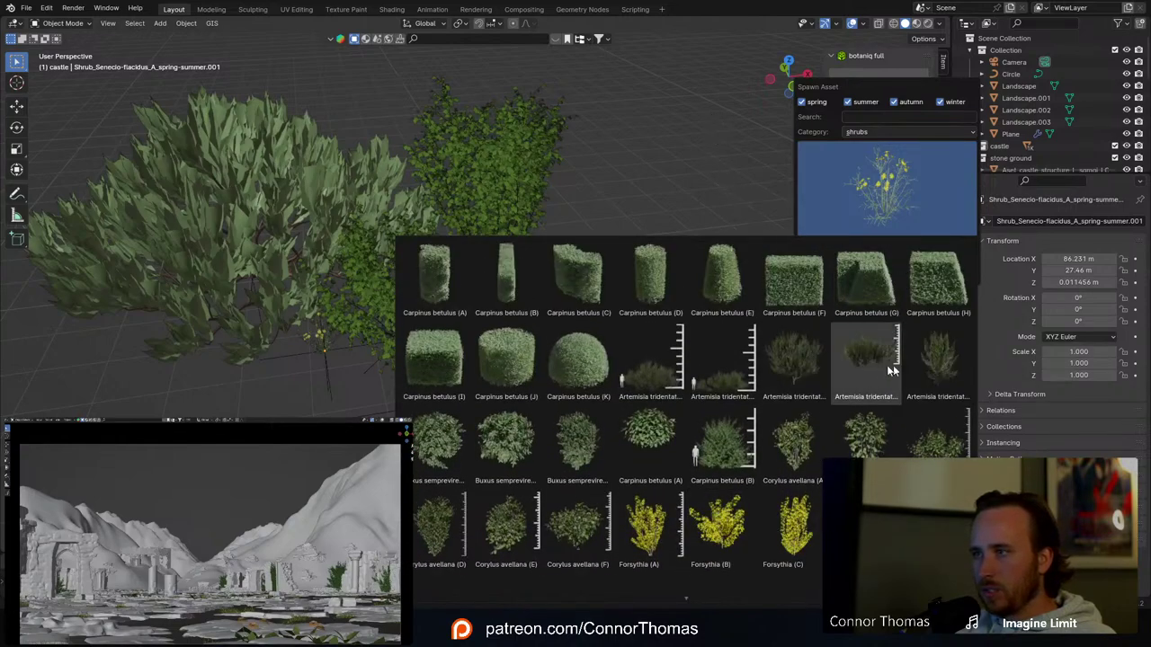
left_click(725, 364)
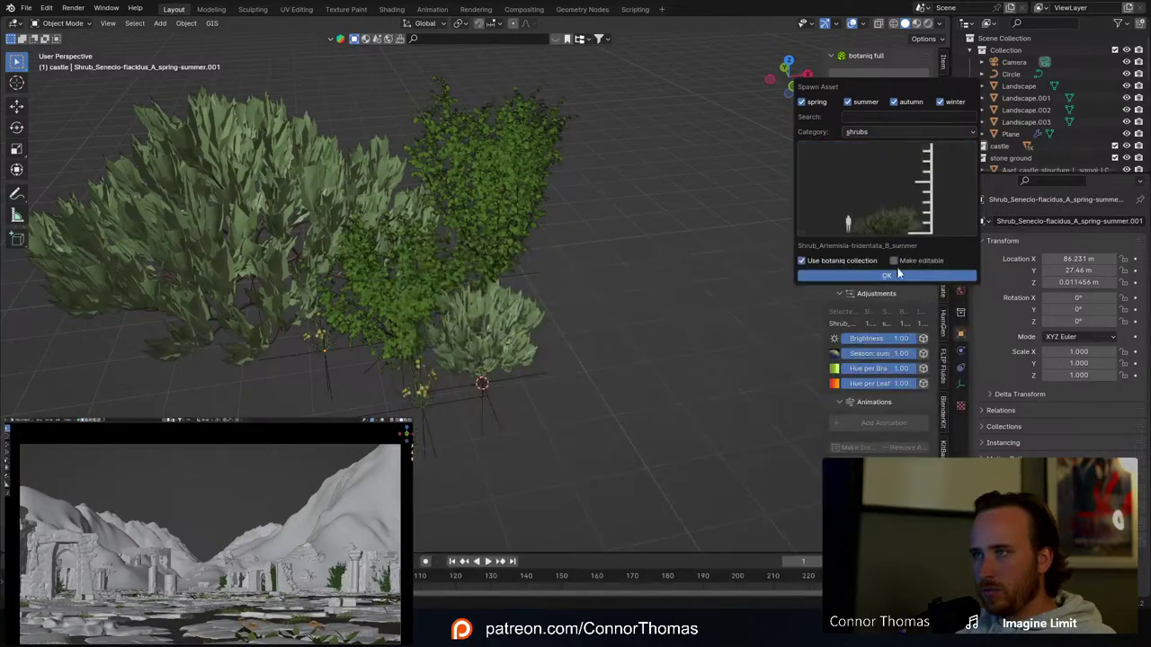
left_click(886, 275)
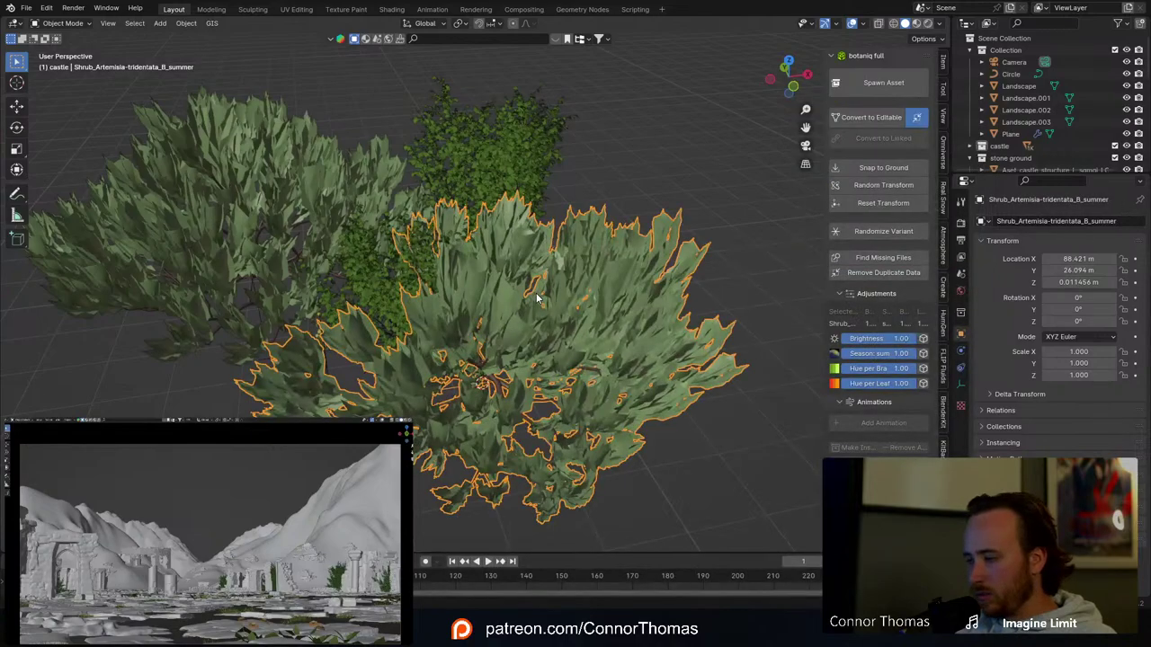
Step: Move the Artemisia tridentata (B) shrub about 2.6 m along X and 1.2 m along Y, then rotate it in top view
key("KP_7")
key("g")
left_click(612, 386)
key("r")
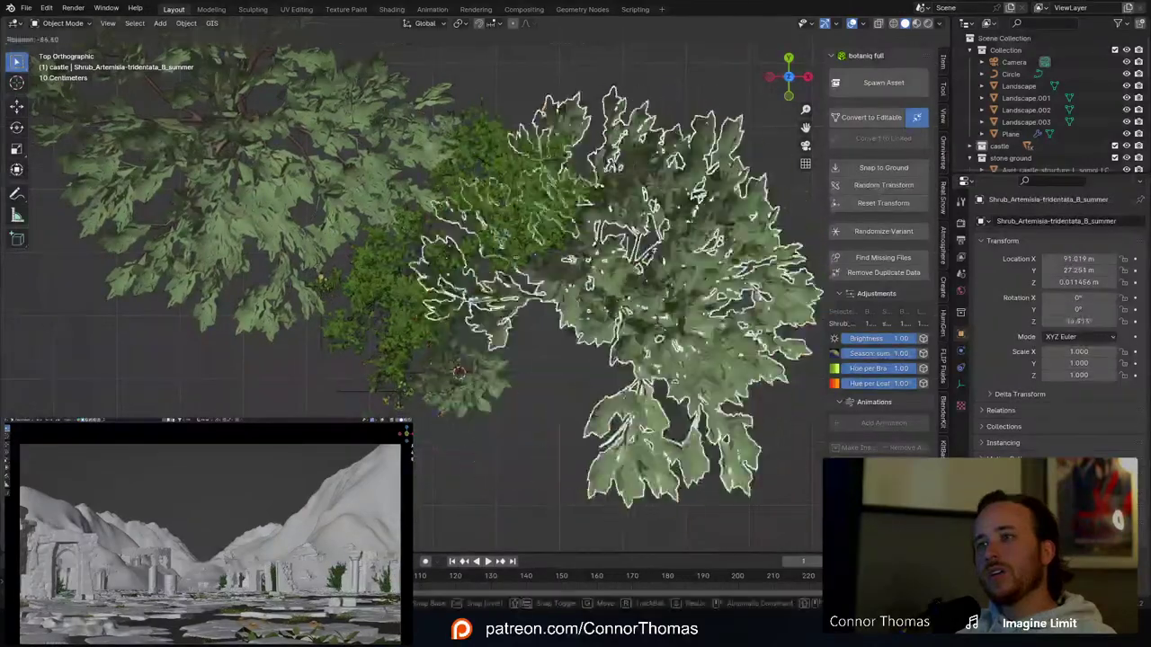
left_click(598, 244)
key("alt+a")
Step: Duplicate the small Artemisia tridentata (C) shrub three times, placing the copies around the cluster's front, back and outer edge
middle_click_drag(463, 373, 521, 247)
scroll(521, 248, "up", 1)
left_click(497, 349)
key("KP_7")
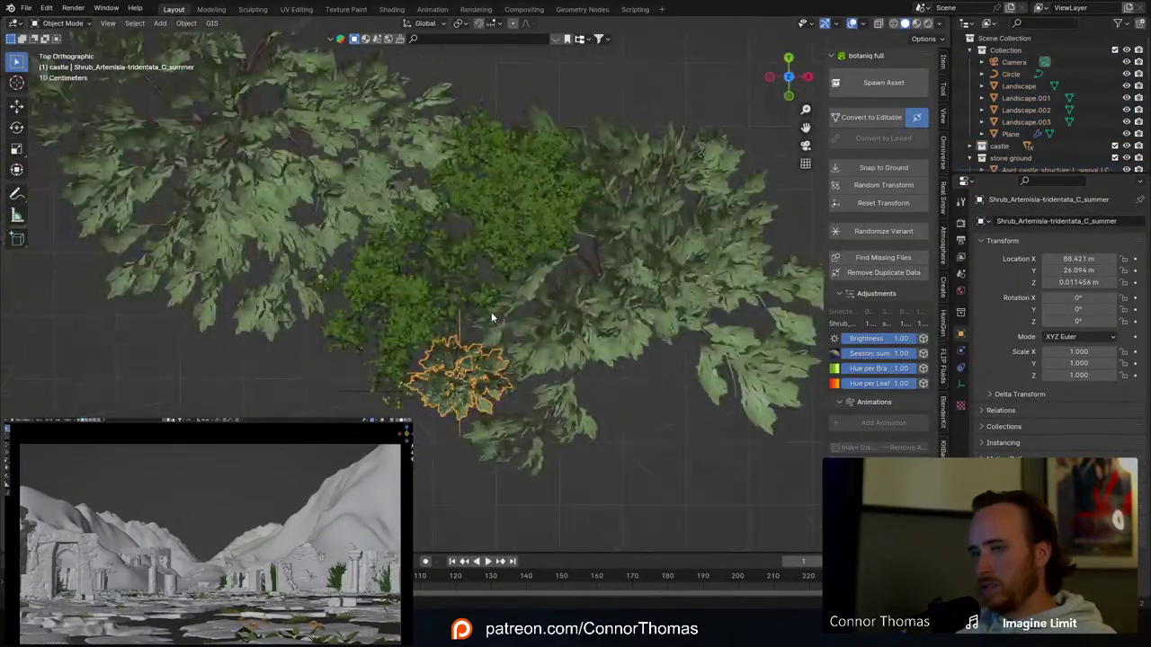
key("shift+d")
left_click(333, 295)
key("shift+d")
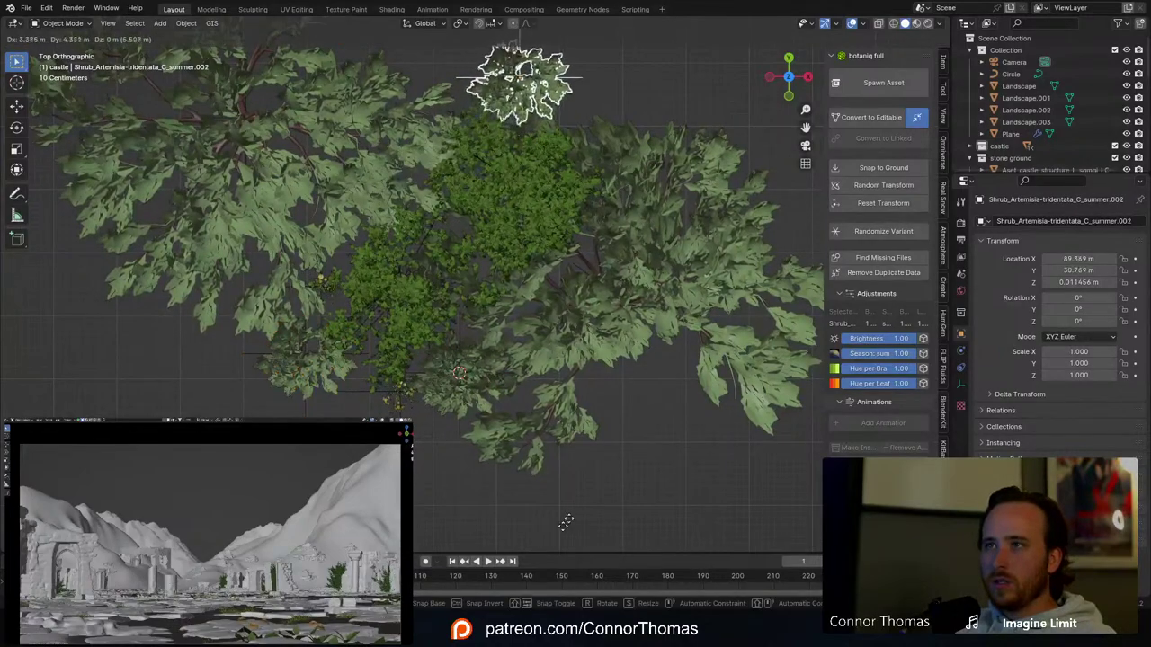
left_click(536, 534)
key("shift+d")
left_click(758, 252)
key("a")
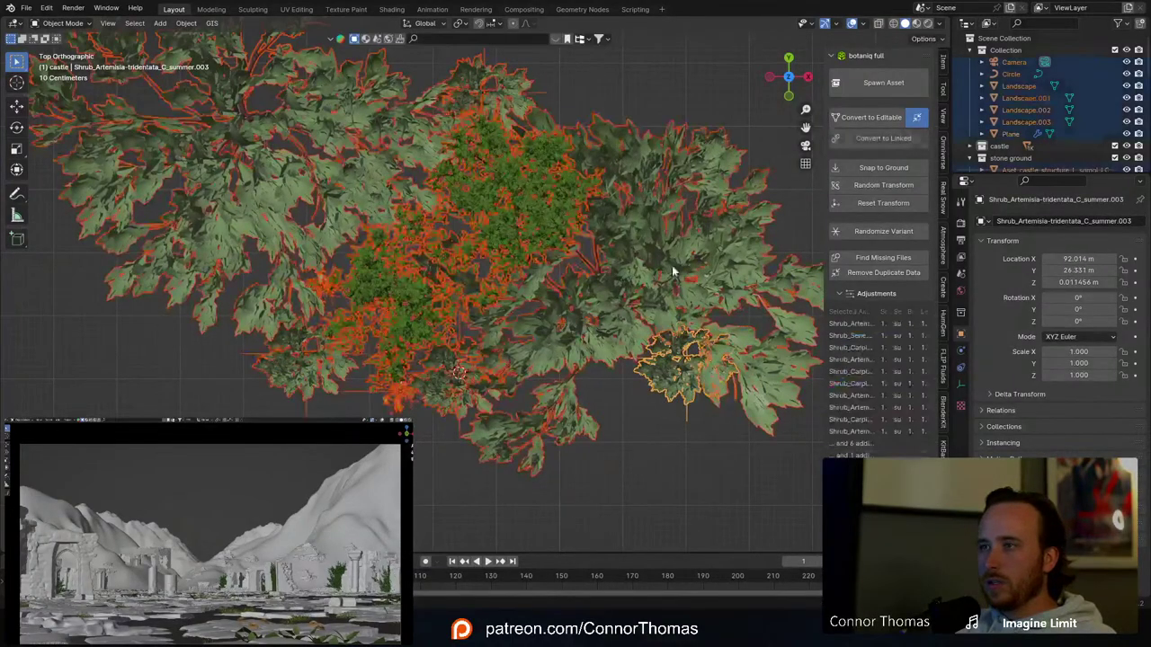
key("alt+a")
Step: Lower the small Artemisia copy at the outer edge of the cluster by about 0.4 m
middle_click_drag(629, 341, 736, 231)
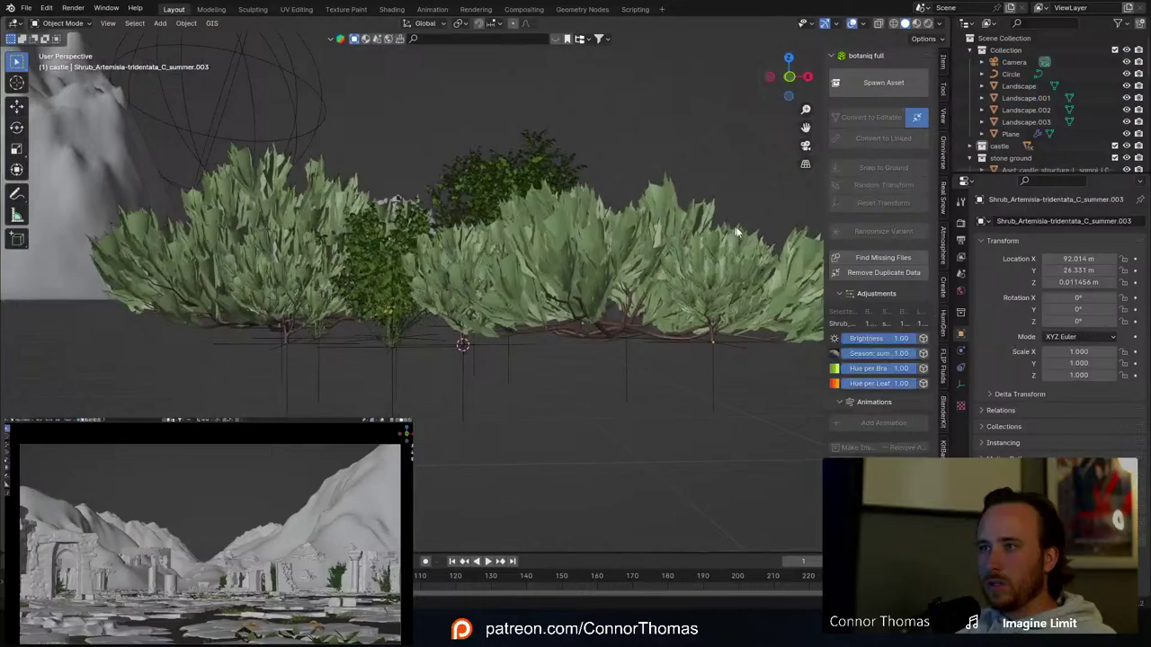
left_click(748, 286)
key("g")
left_click(718, 319)
key("alt+a")
Step: Preview the shrub cluster in Rendered shading and return to Solid shading
middle_click_drag(404, 252, 492, 190)
scroll(492, 287, "down", 4)
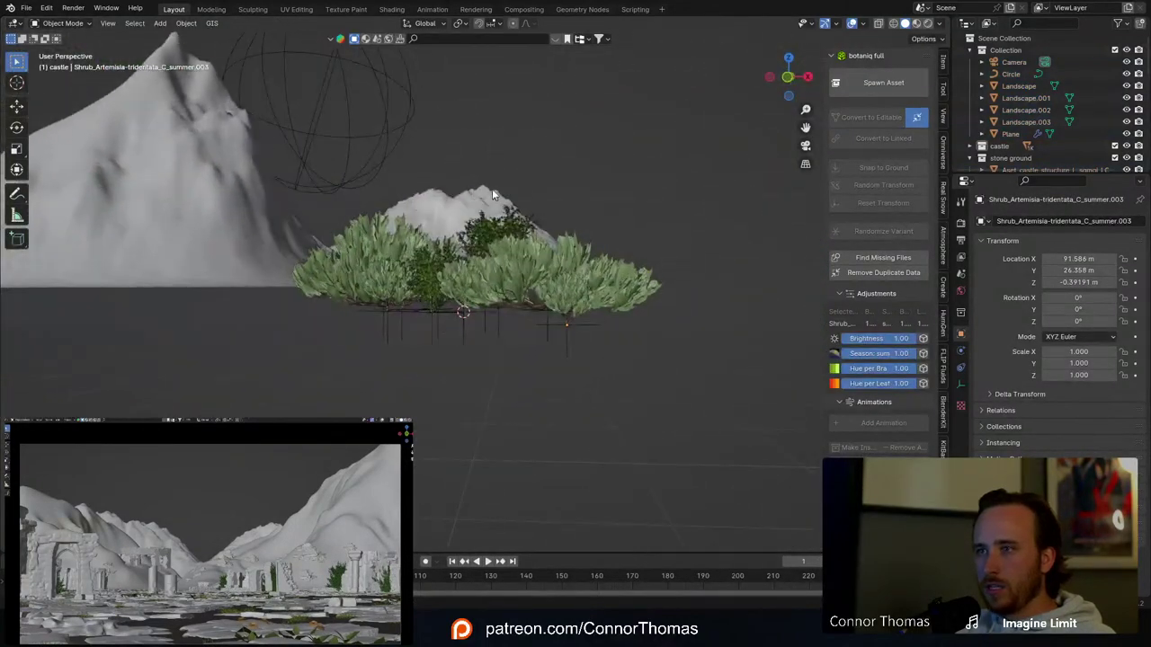
key("z")
key("8")
right_click(579, 309)
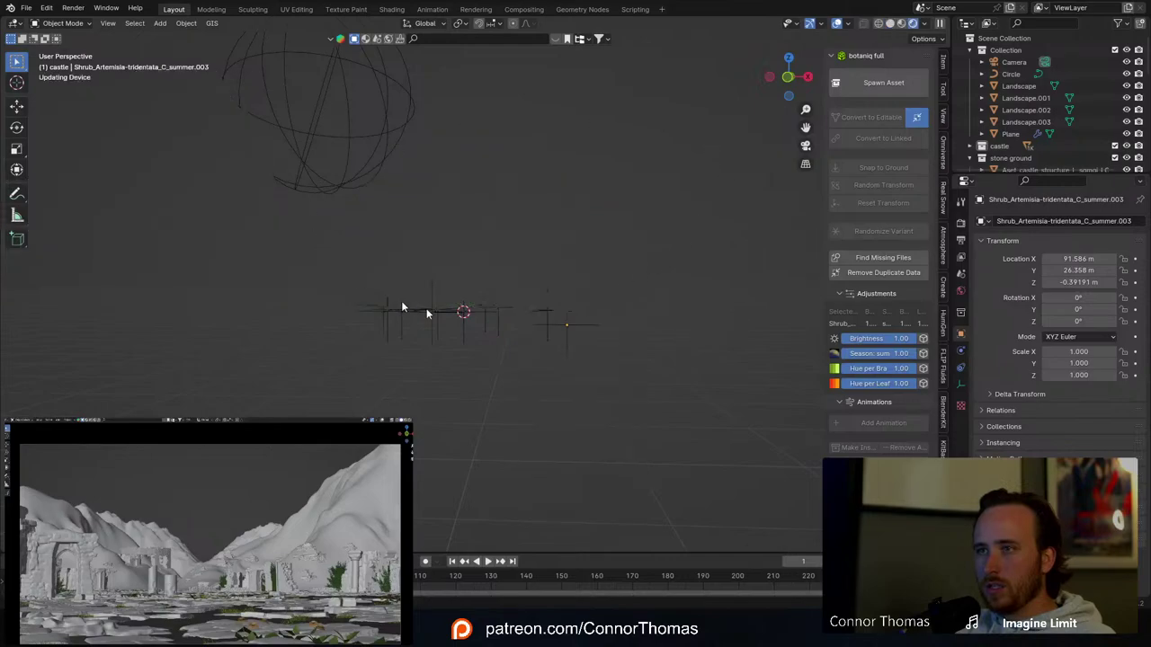
key("z")
key("2")
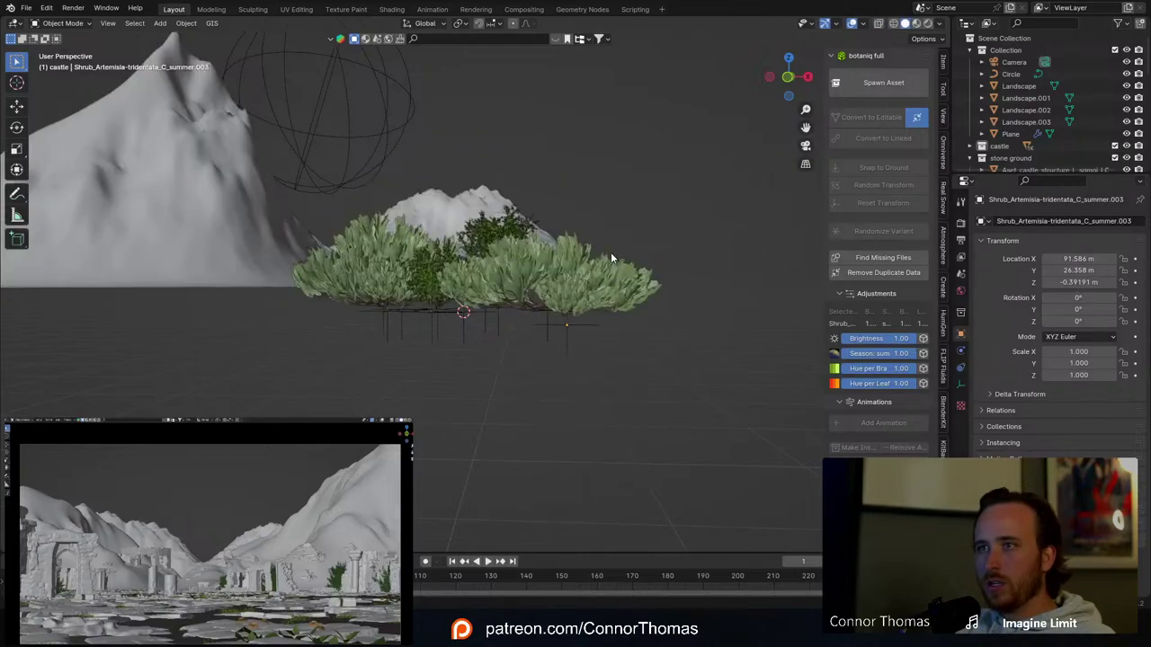
Step: Raise the small Artemisia tridentata (C) copy at the outer edge of the cluster by about 0.46 m along Z
left_click(589, 301)
key("g")
key("z")
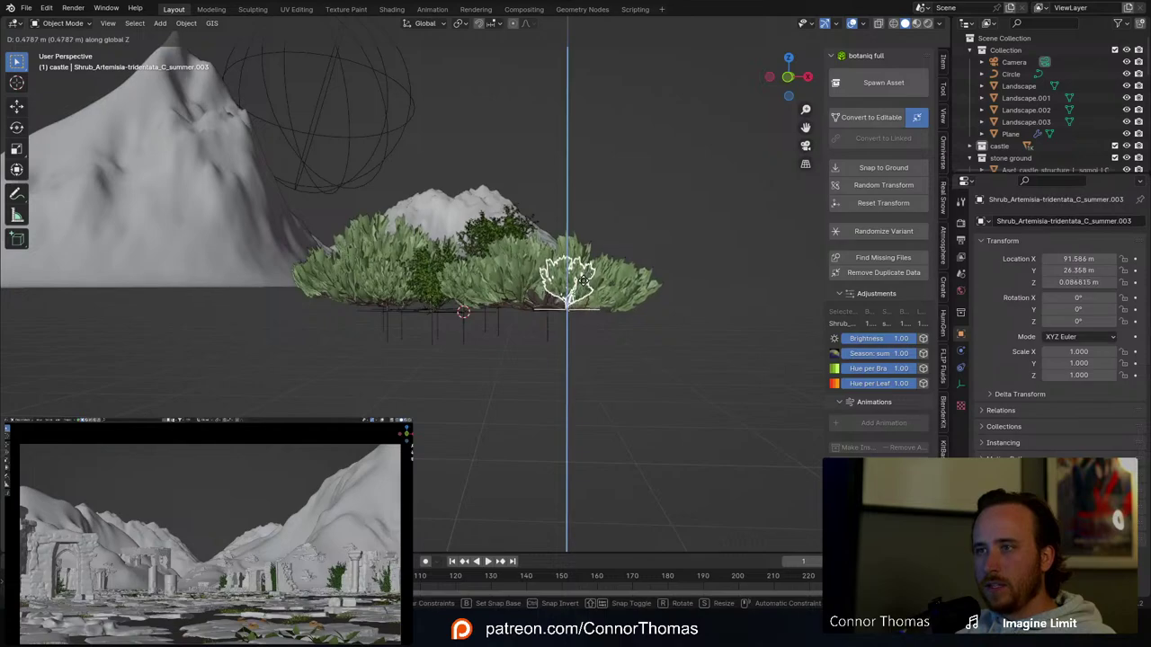
left_click(585, 279)
key("a")
key("a")
middle_click_drag(585, 277, 566, 234)
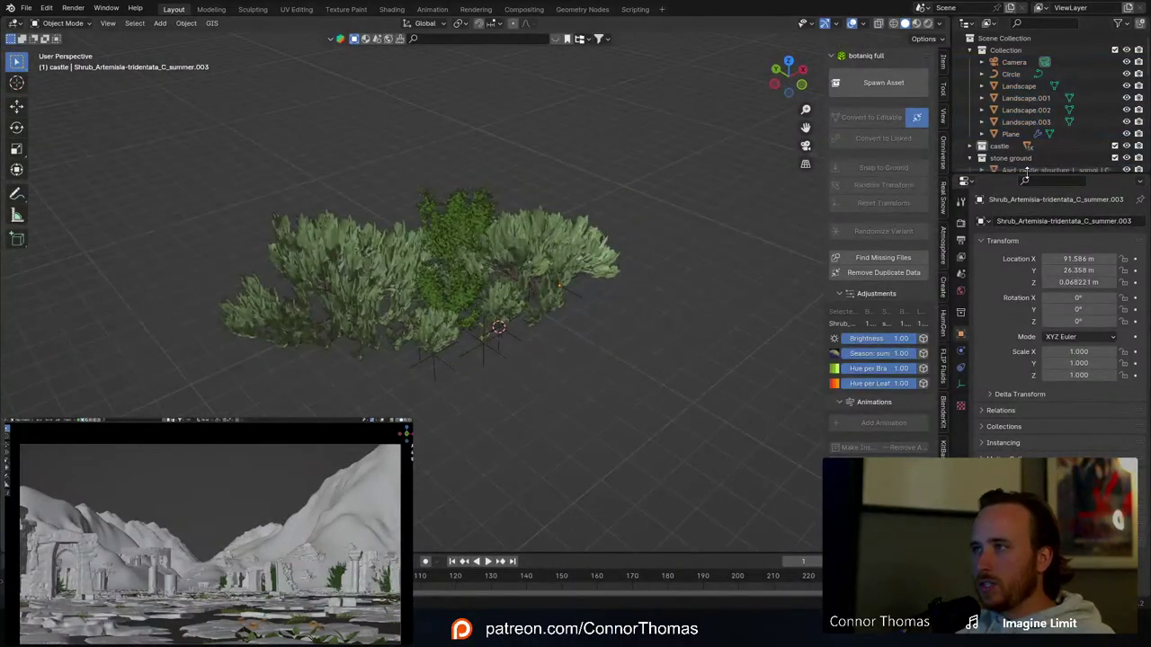
Step: Create a new top-level collection in the scene and name it bush prefab
left_click_drag(1025, 177, 1024, 373)
left_click(968, 194)
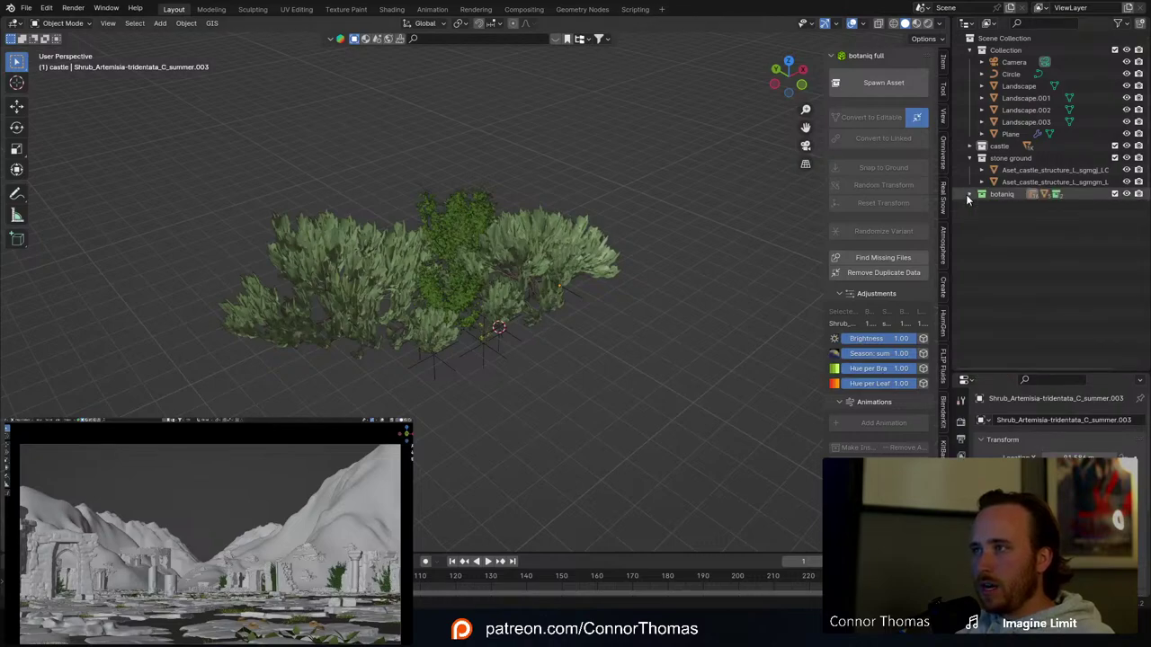
right_click(1022, 237)
left_click(1022, 237)
double_click(1009, 206)
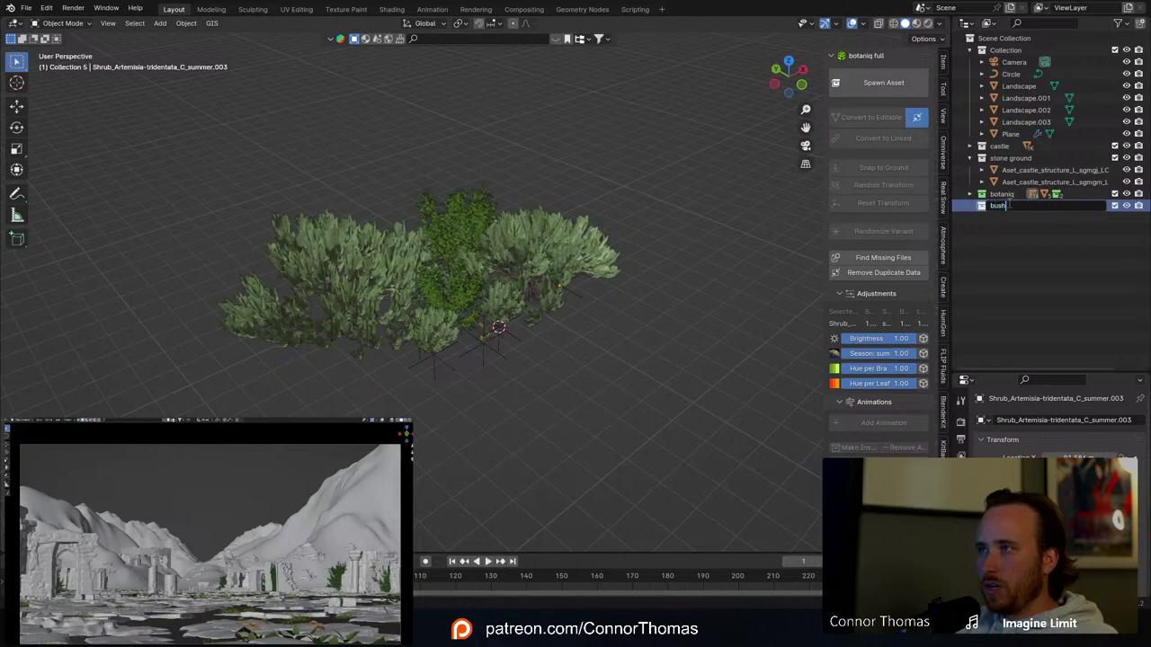
type("b")
key("Return")
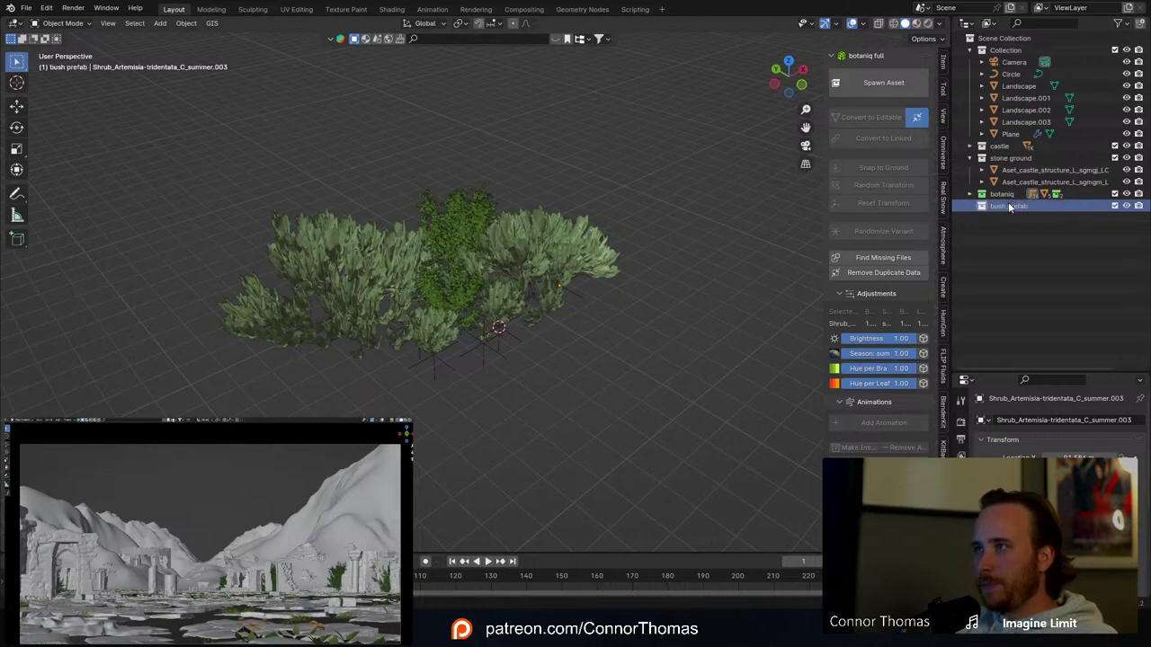
Step: Select all shrubs of the cluster and move them from the botaniq shrubs collection into the bush prefab collection
scroll(522, 254, "down", 3)
scroll(524, 265, "up", 4)
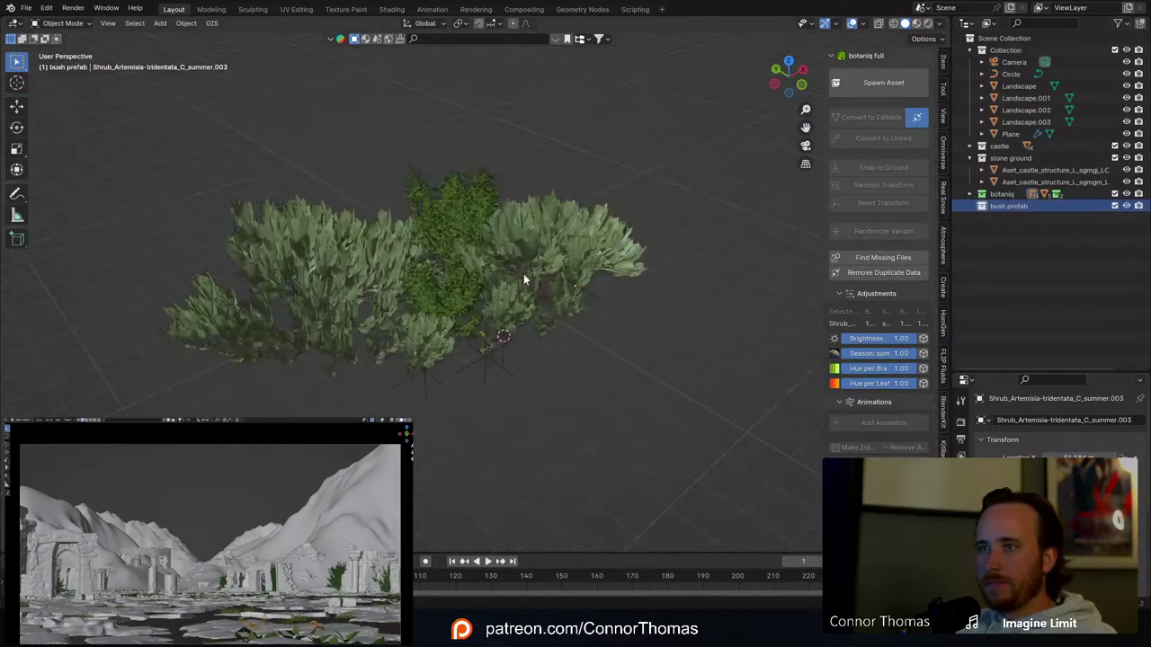
key("c")
left_click_drag(529, 264, 301, 301)
key("Escape")
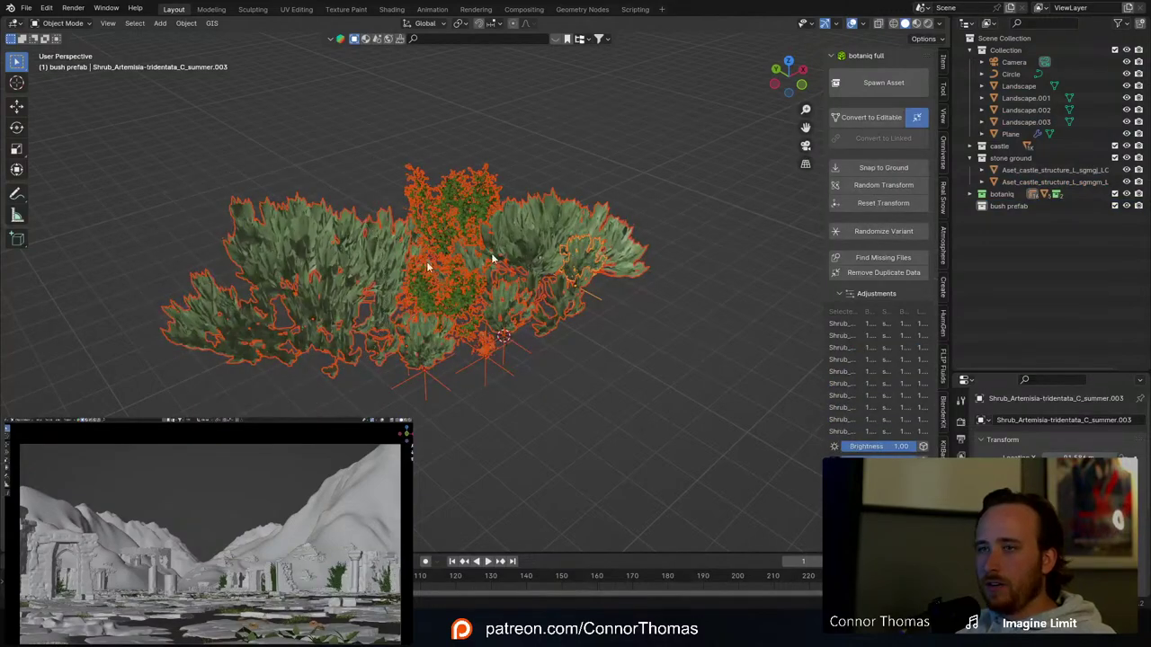
key("period")
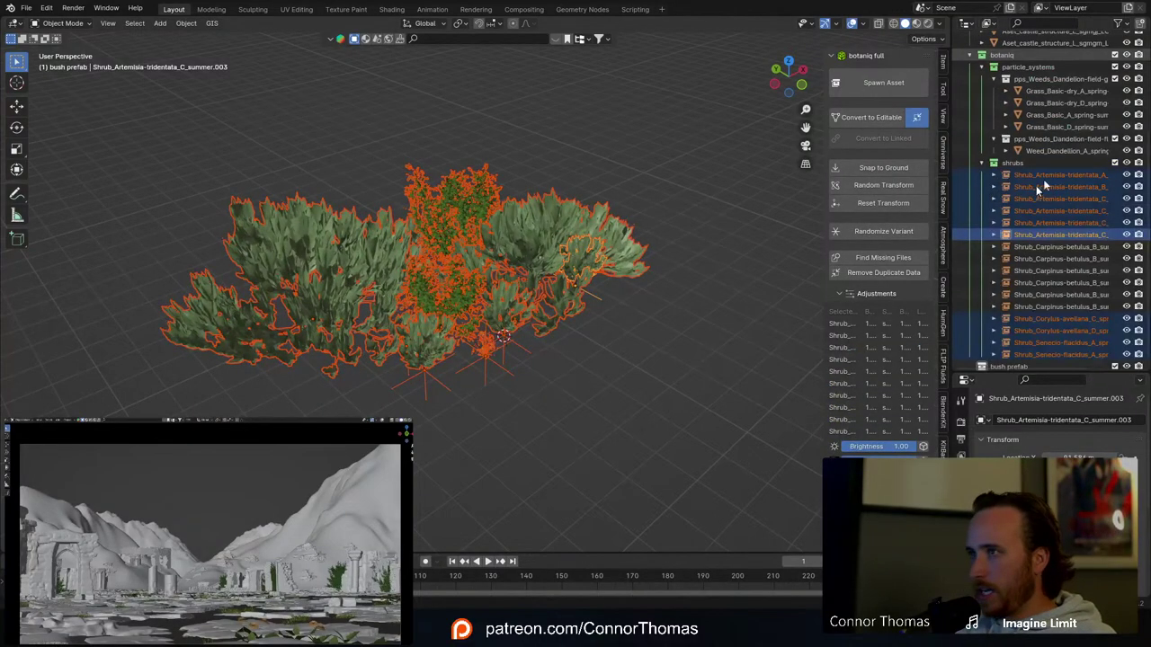
scroll(1039, 199, "down", 1)
left_click_drag(1032, 342, 1005, 363)
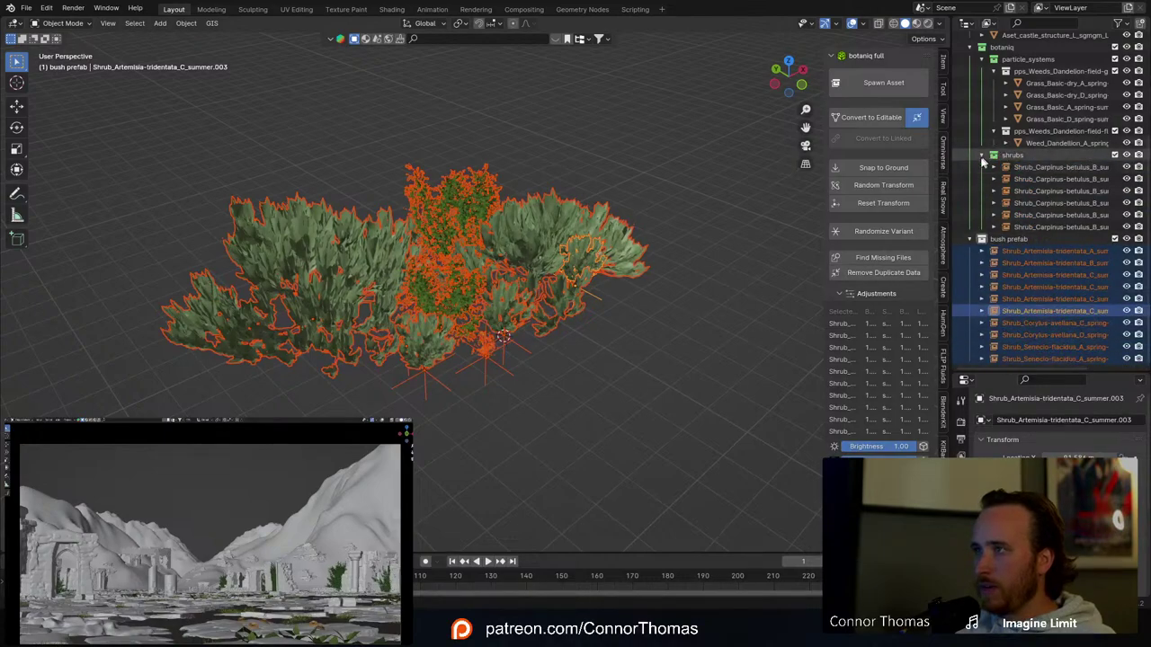
scroll(983, 164, "up", 2)
left_click(978, 238)
Step: Add a Hair-type particle system to the Landscape.001 mountain
scroll(625, 337, "down", 6)
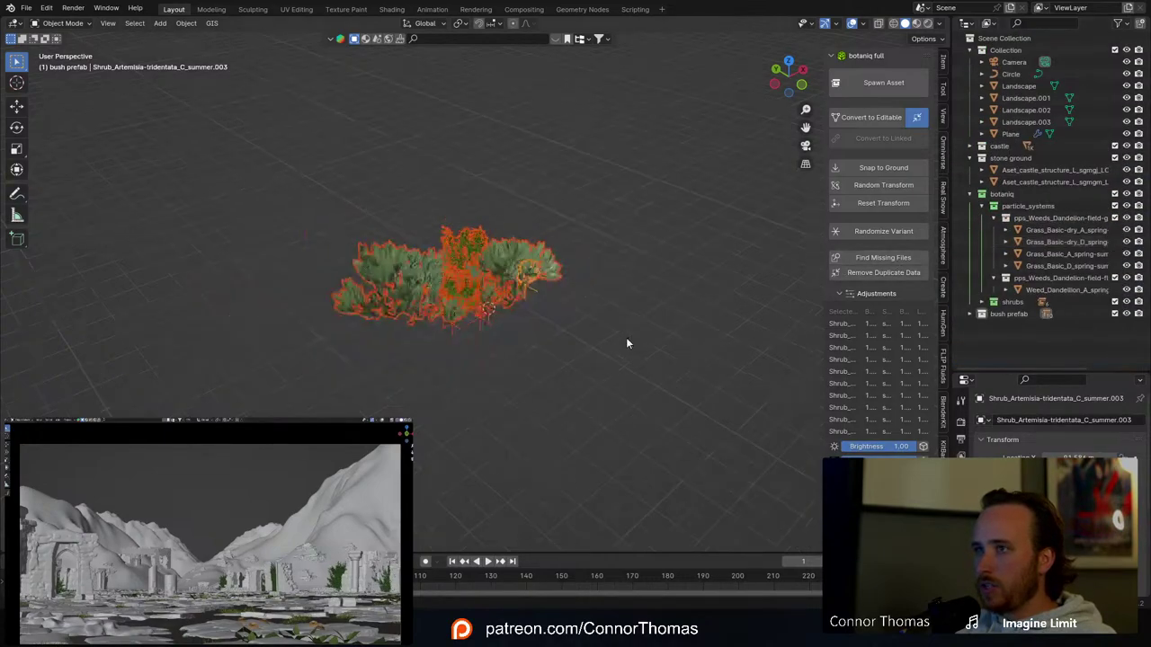
left_click(207, 240)
middle_click_drag(207, 240, 381, 278)
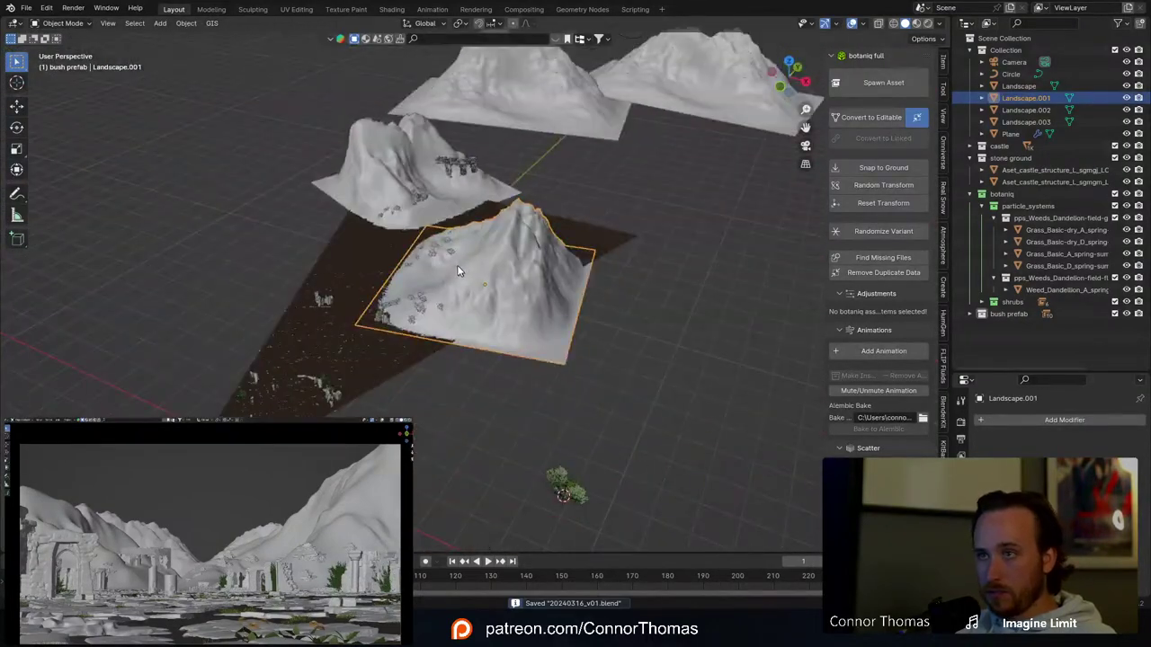
middle_click_drag(461, 269, 566, 281)
left_click(961, 565)
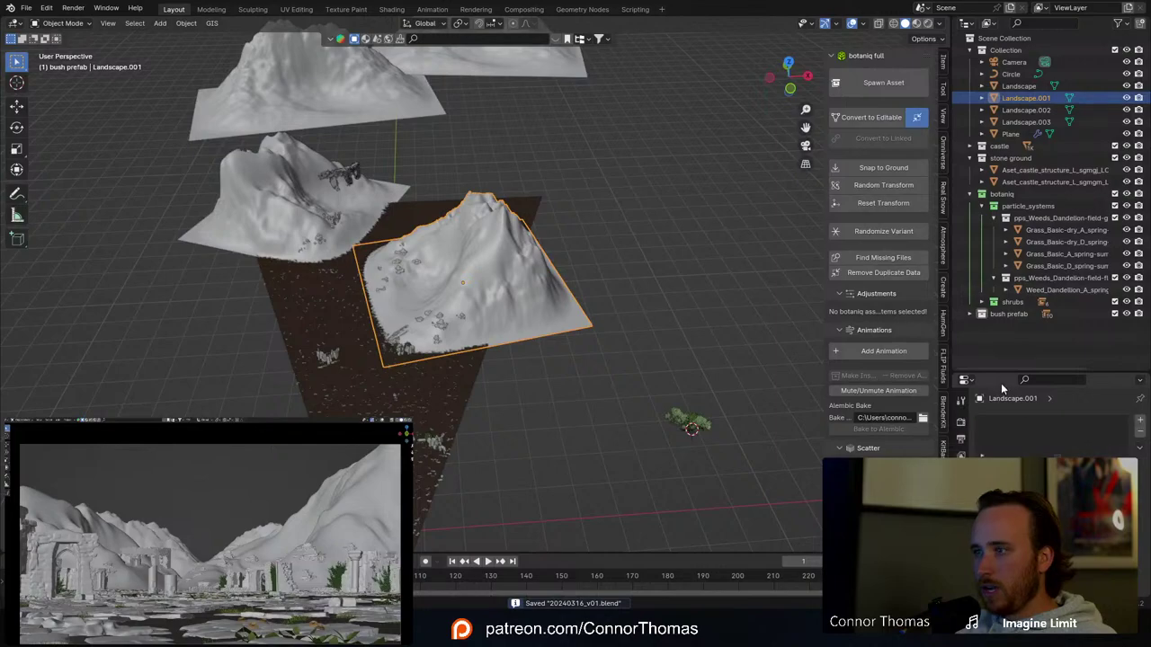
left_click_drag(1001, 370, 1002, 120)
left_click(1140, 167)
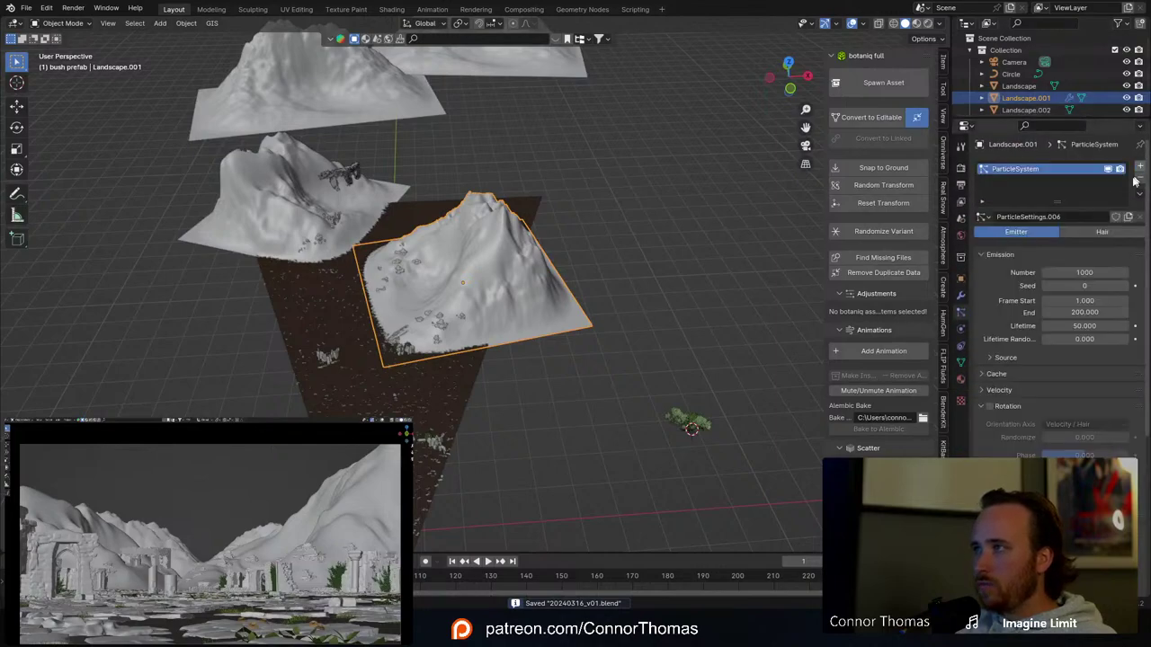
left_click(1103, 232)
middle_click_drag(536, 265, 531, 216)
scroll(539, 234, "up", 3)
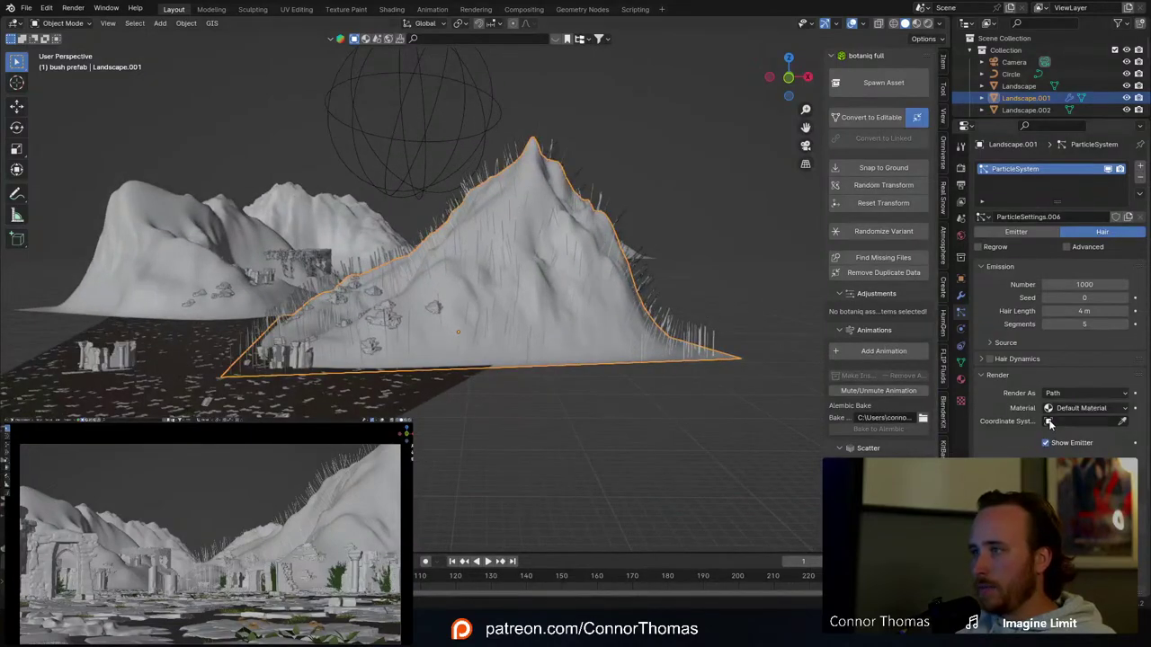
Step: Render the mountain's hair particles as a collection, using bush prefab as the instance collection
left_click(1070, 395)
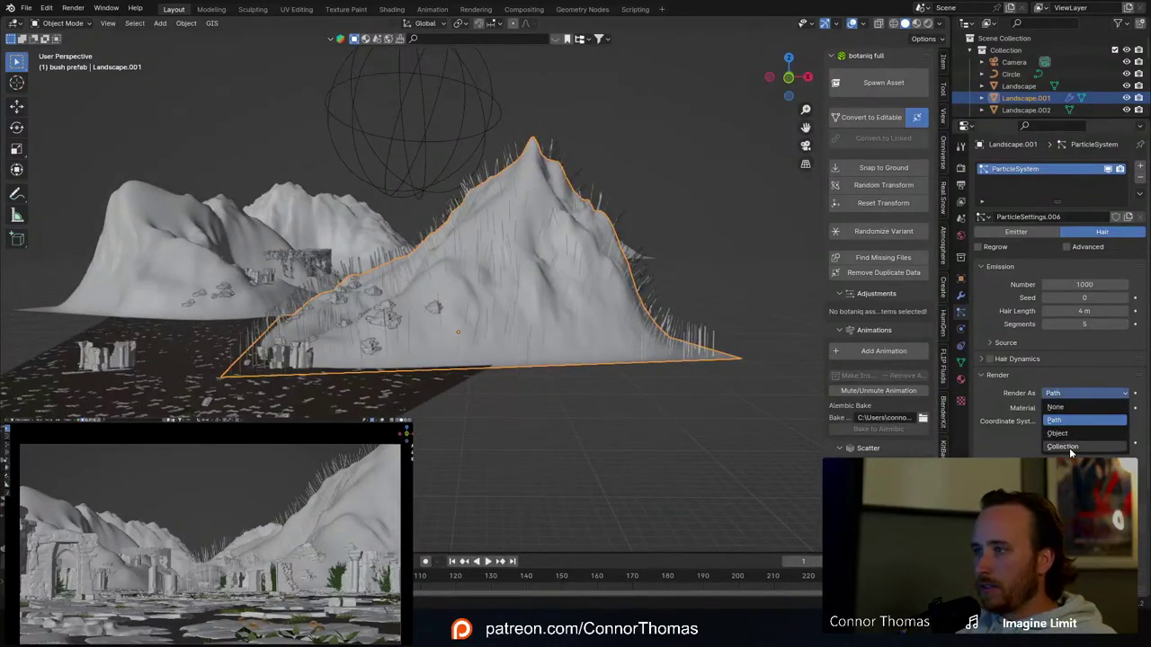
left_click(1069, 448)
left_click(1084, 483)
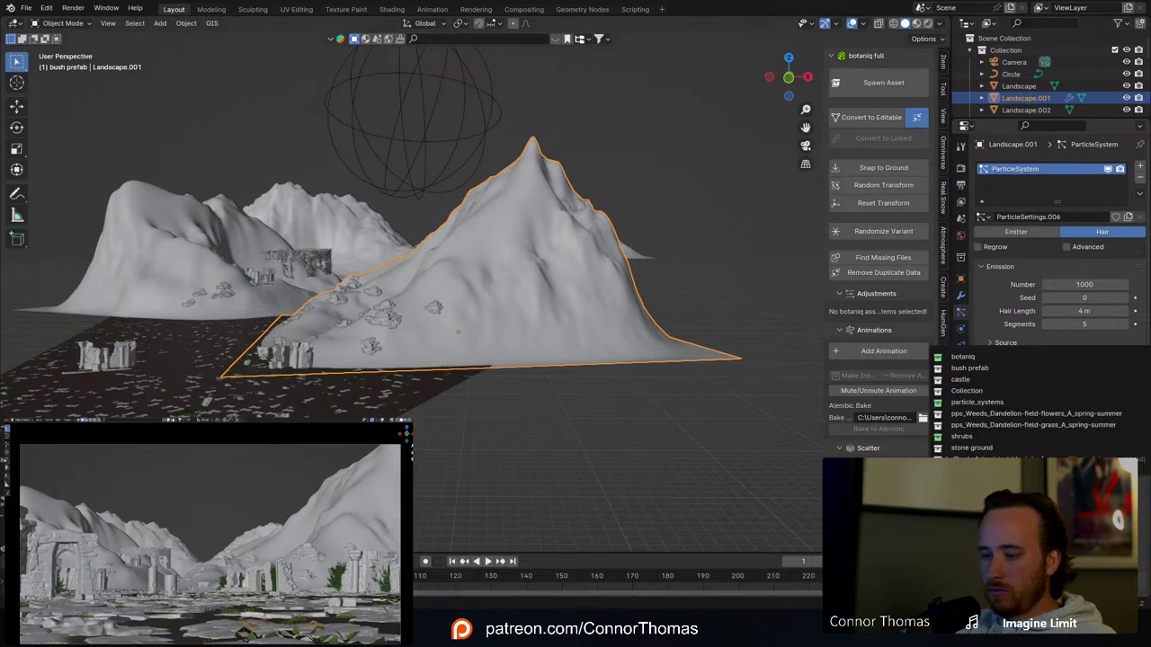
type("b")
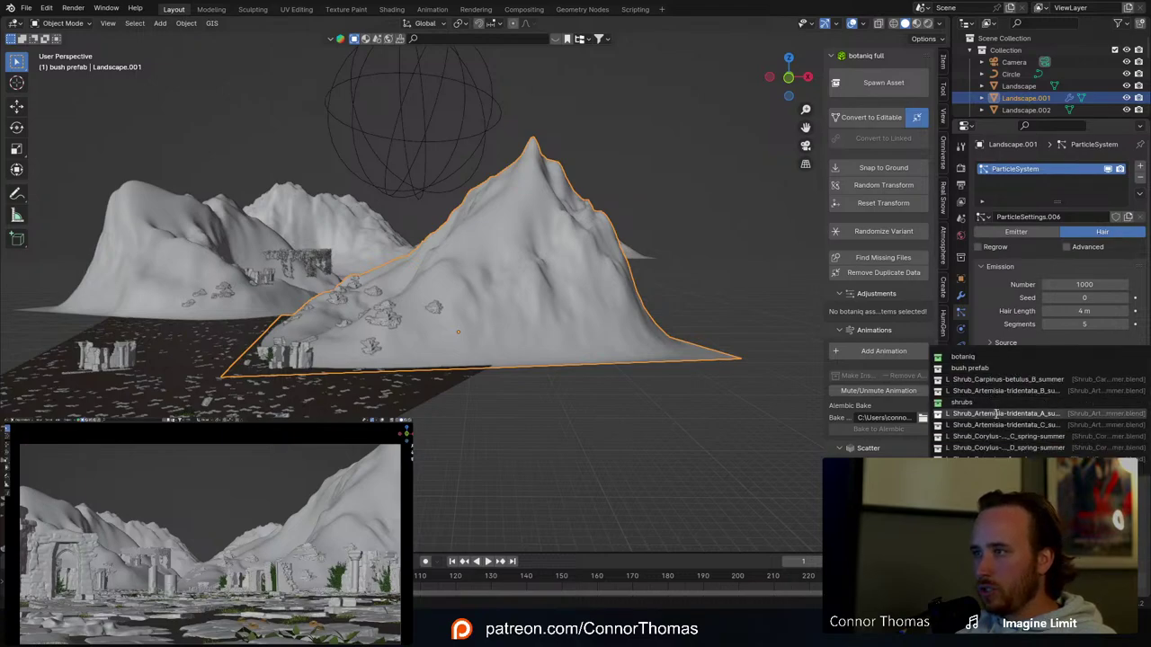
type("ush")
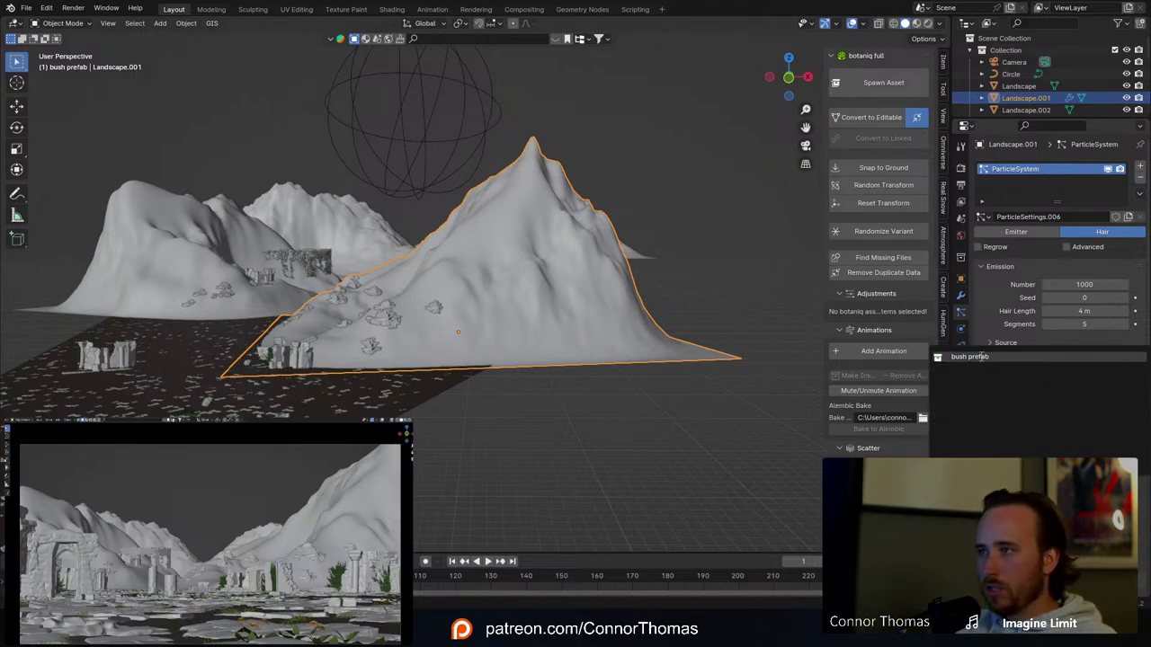
left_click(981, 357)
middle_click_drag(796, 356, 549, 369)
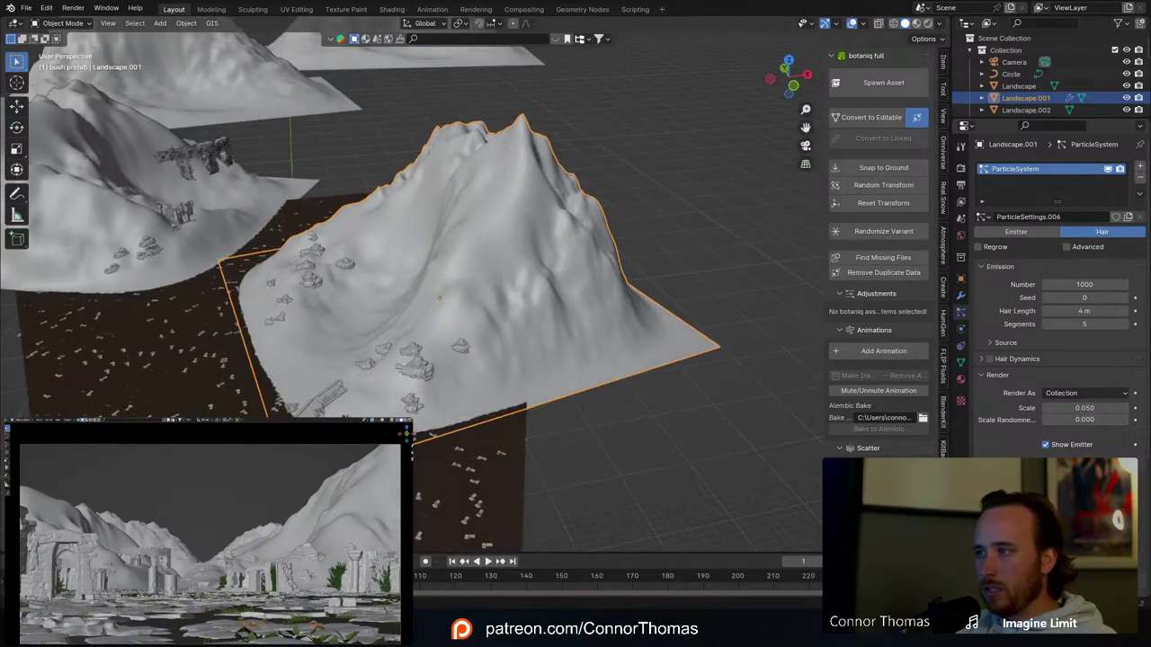
Step: Inspect the mountain for scattered shrubs and review the contents of the bush prefab collection
middle_click_drag(503, 332, 387, 337)
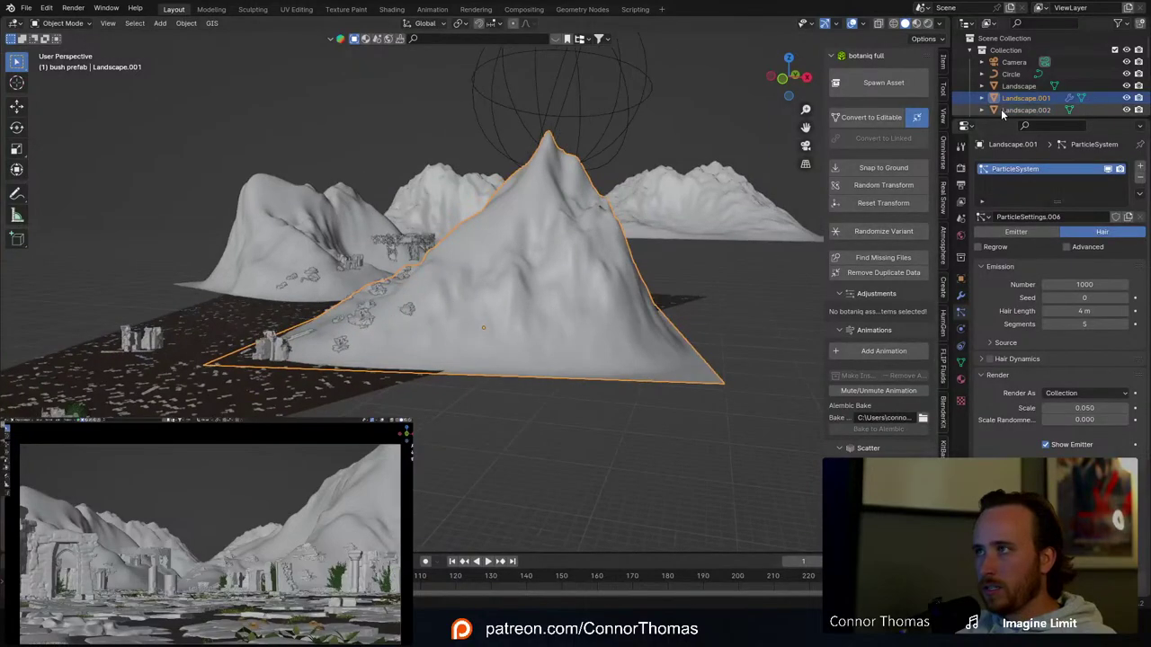
left_click_drag(1000, 120, 981, 358)
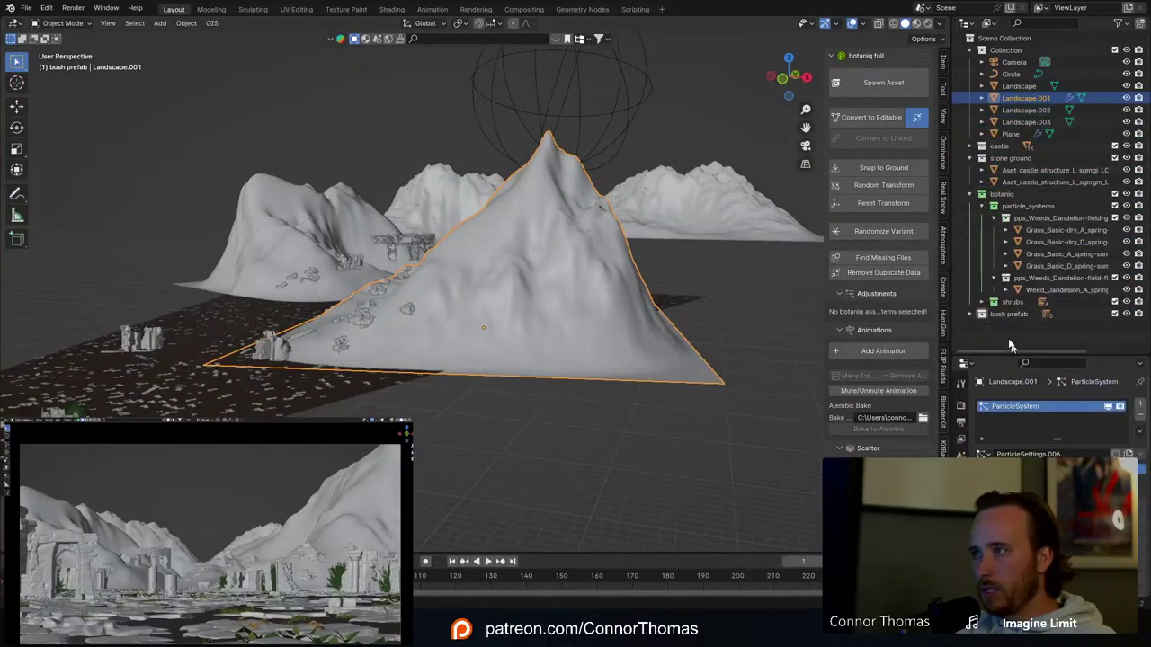
left_click(970, 316)
left_click(982, 325)
scroll(982, 297, "down", 3)
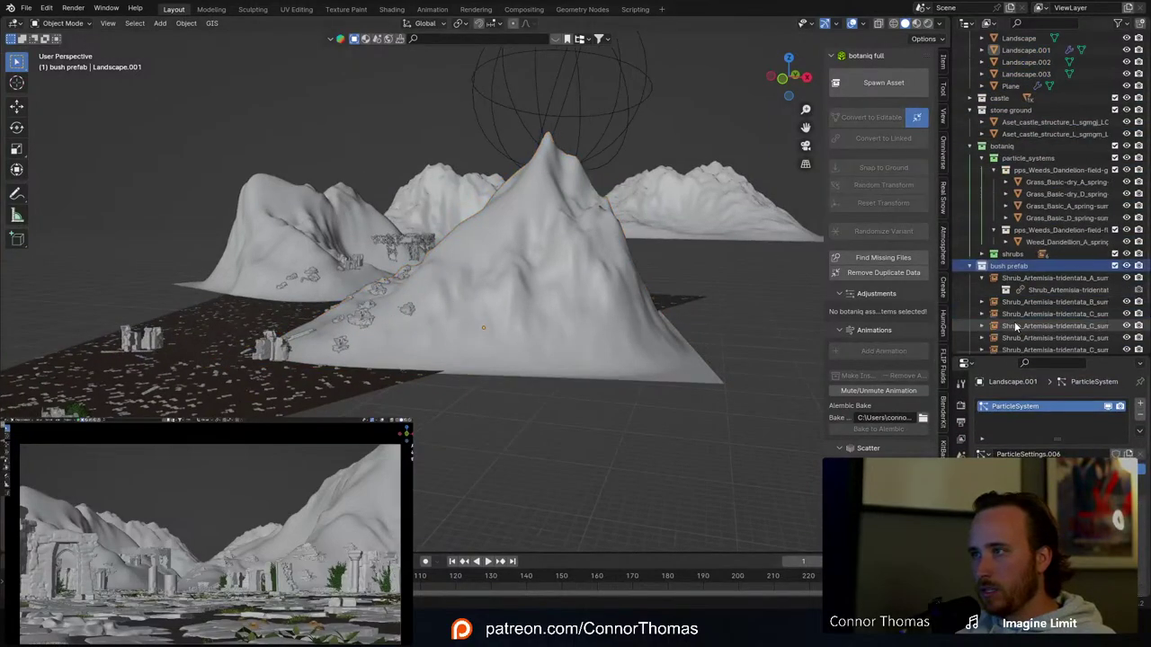
left_click(969, 242)
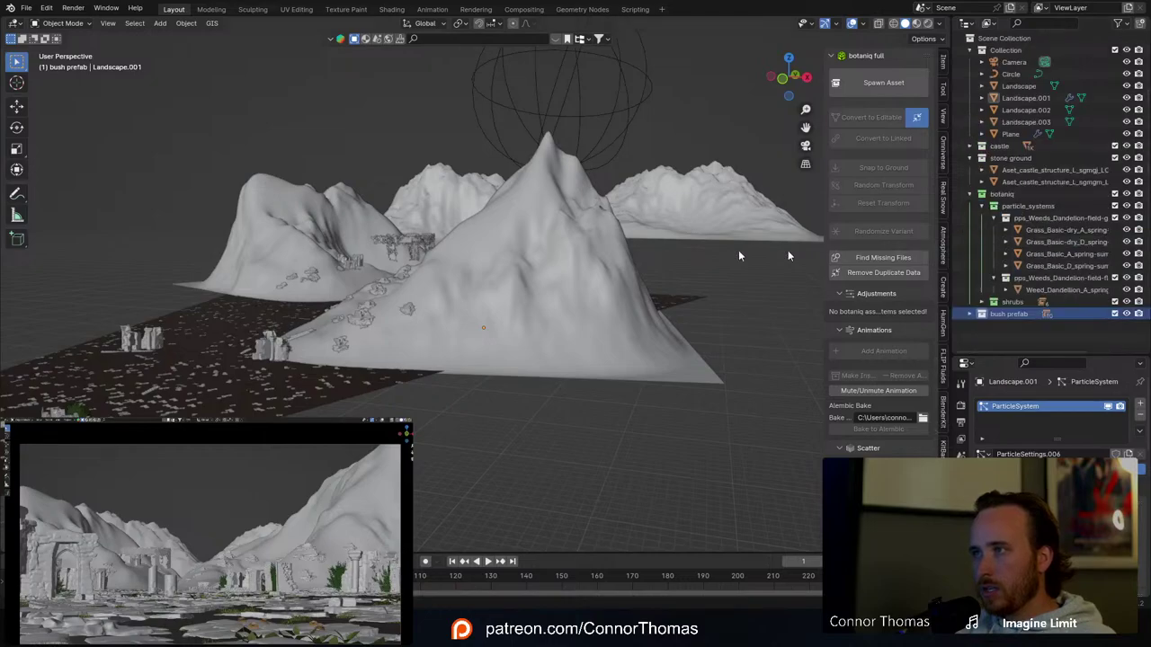
middle_click_drag(738, 250, 604, 242)
scroll(624, 257, "up", 4)
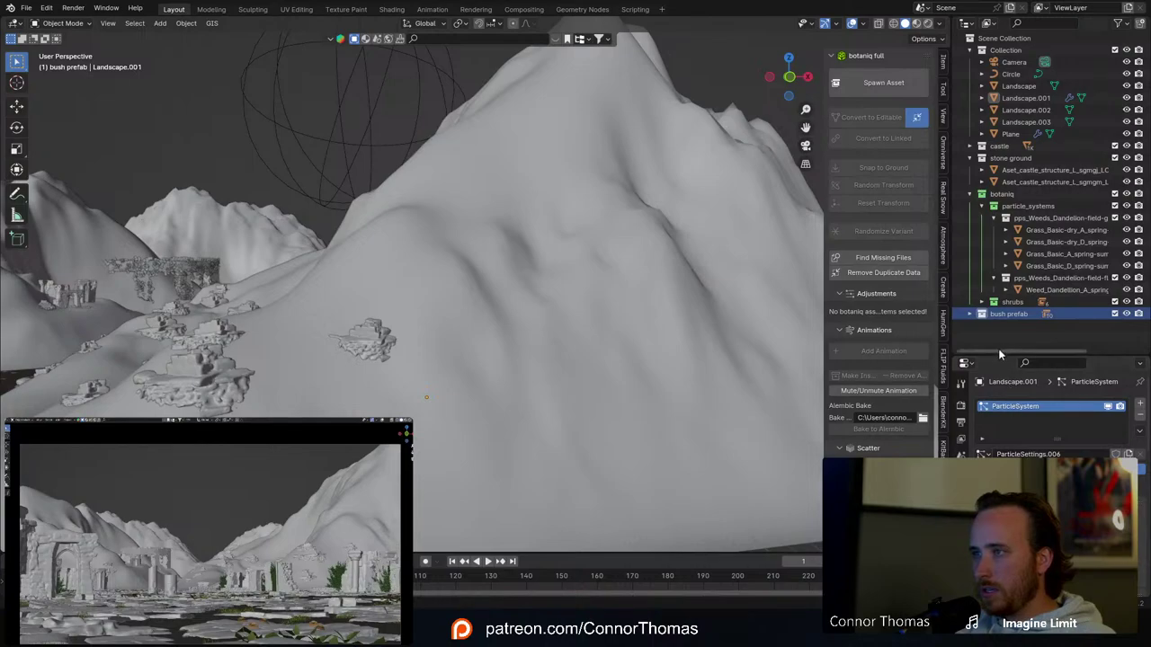
Step: Review the emission, scale and instance collection settings of the Landscape.001 particle system
left_click_drag(997, 356, 998, 196)
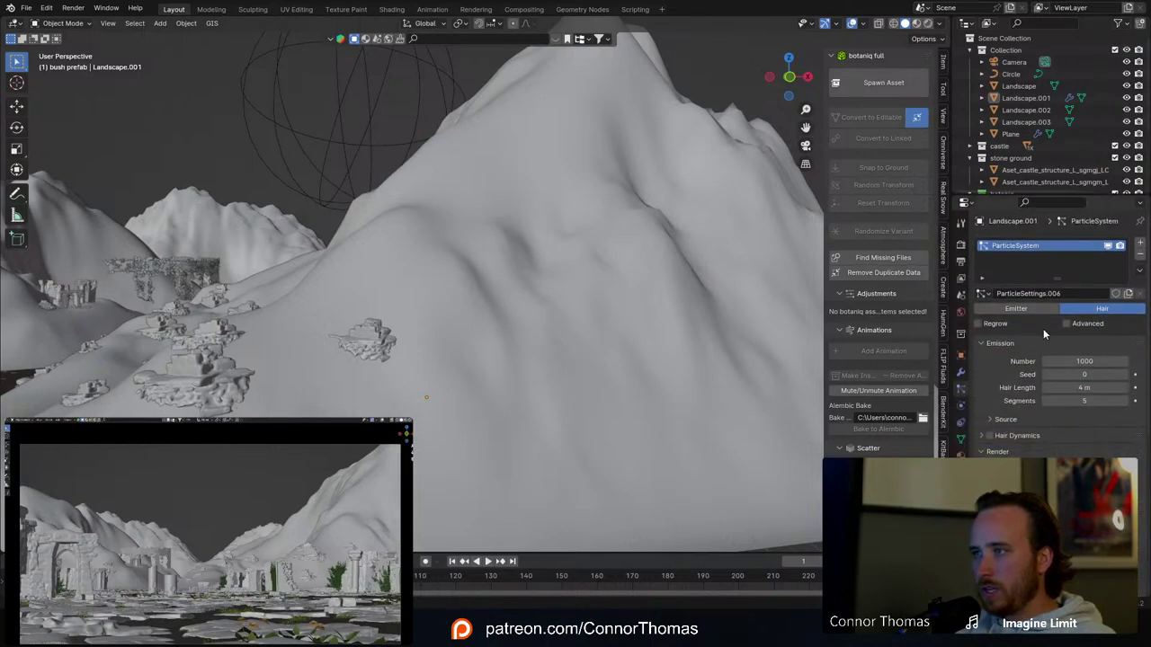
scroll(1048, 417, "down", 10)
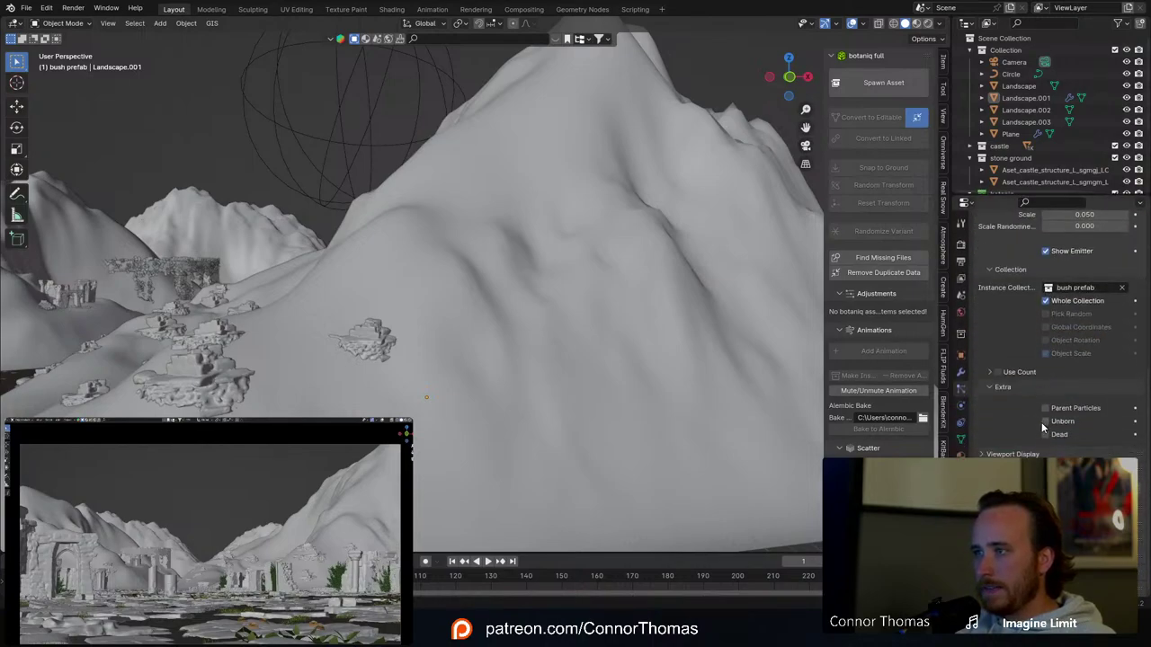
scroll(1043, 418, "up", 3)
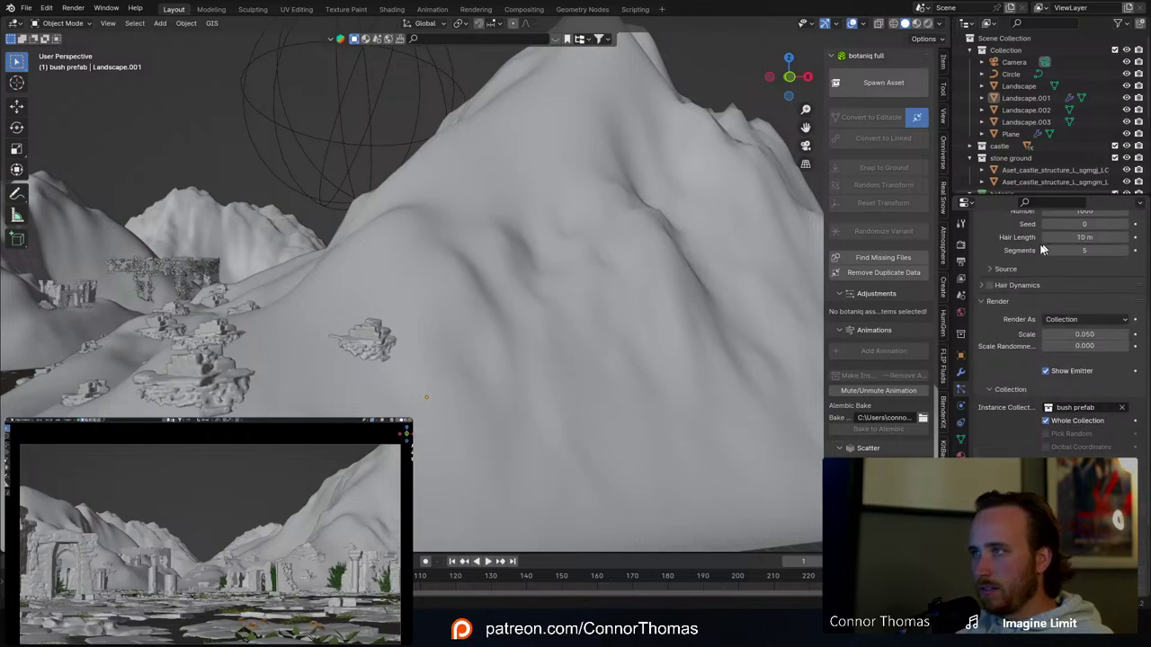
scroll(1056, 315, "down", 4)
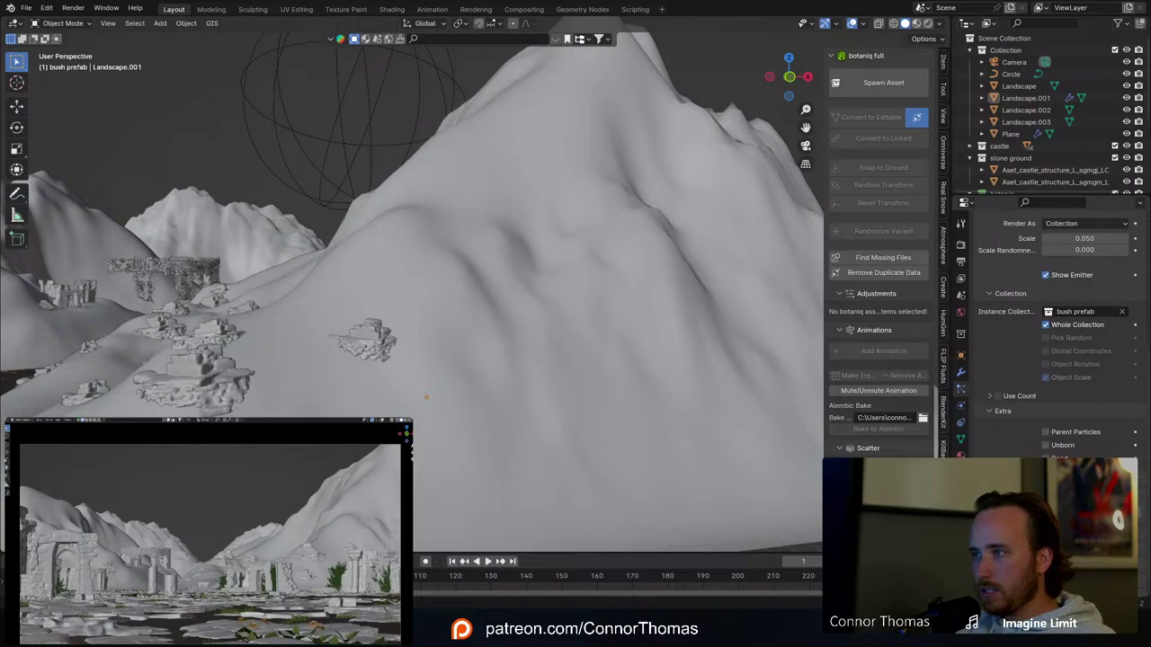
scroll(1056, 315, "up", 5)
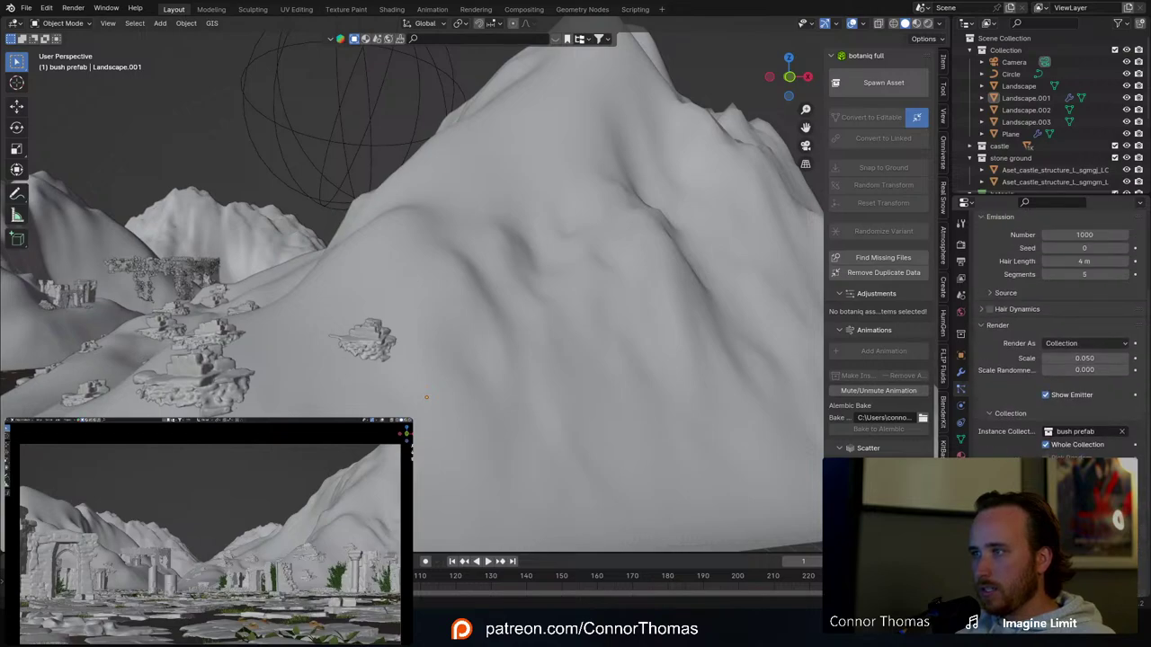
left_click(1077, 432)
left_click(1023, 419)
Step: Make a library override for the Artemisia tridentata (A) shrub in the bush prefab collection
left_click_drag(1002, 199, 989, 407)
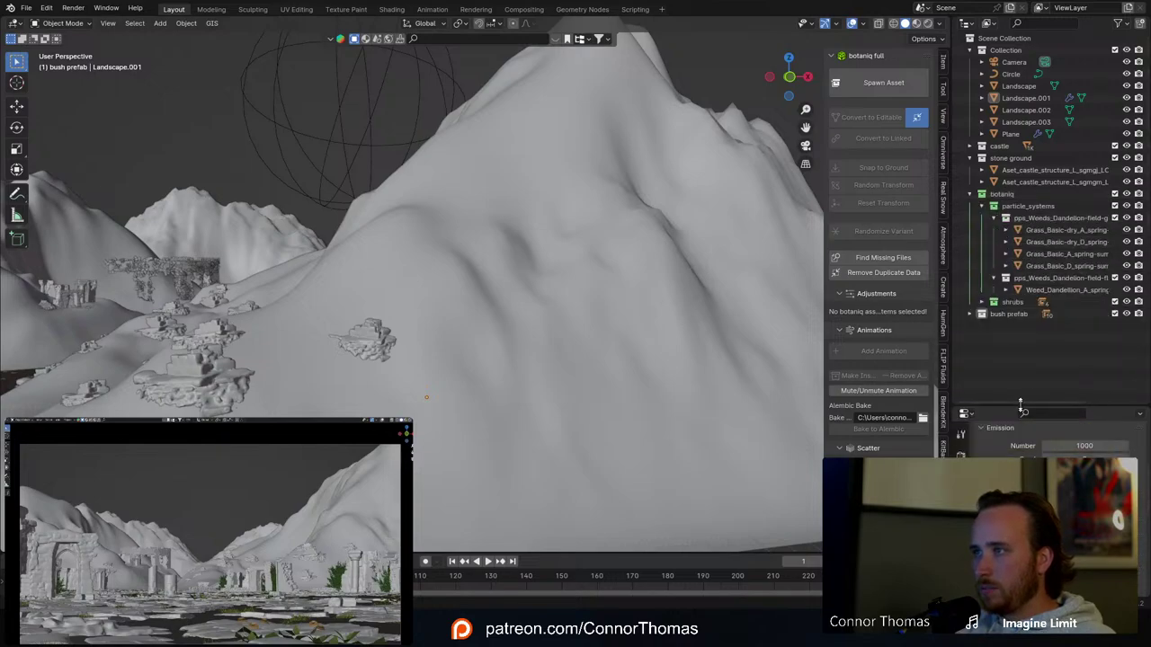
left_click(971, 314)
right_click(1022, 329)
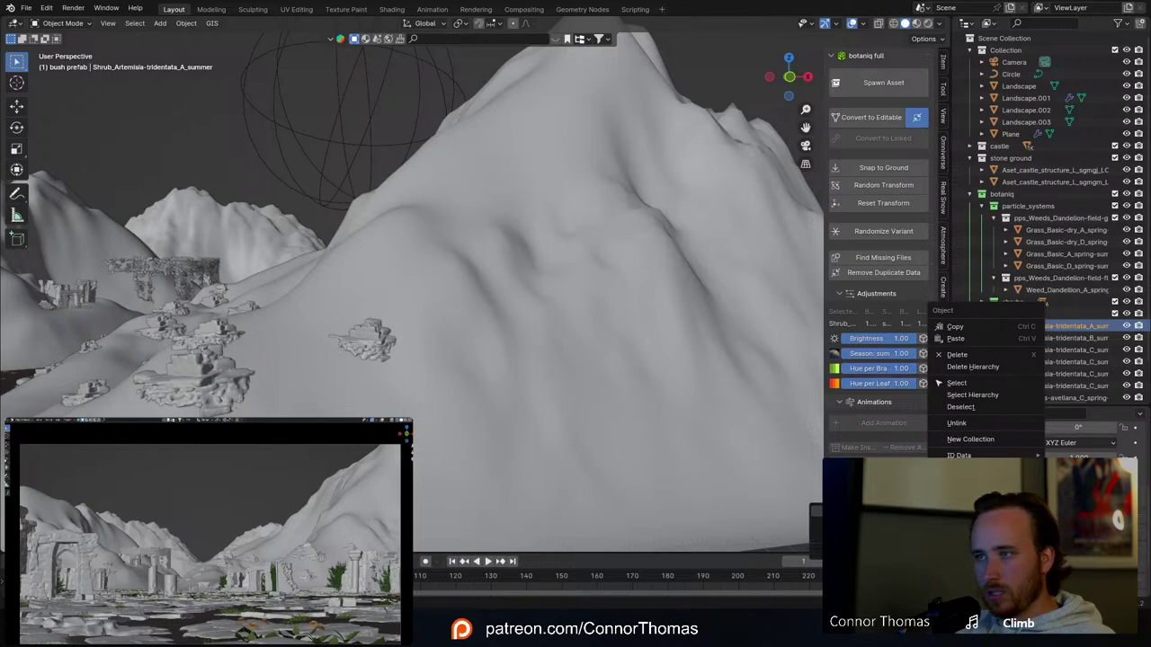
left_click(1070, 477)
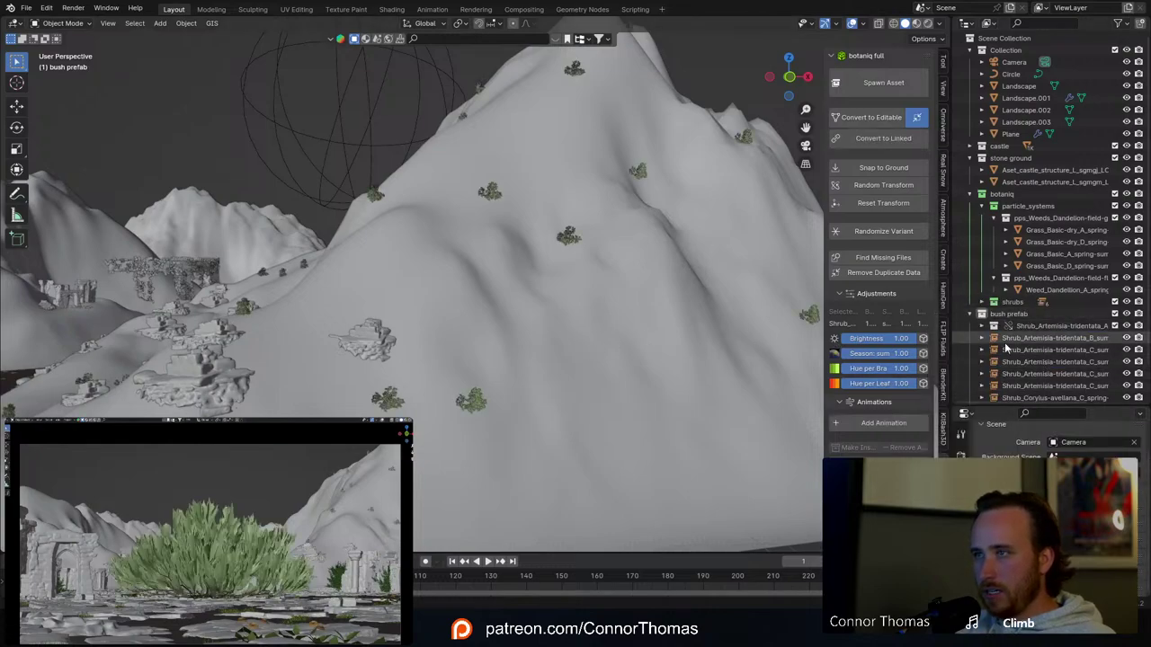
Step: Make a library override for the Artemisia tridentata (B) shrub in the bush prefab collection
left_click(996, 337)
right_click(996, 340)
mouse_move(995, 340)
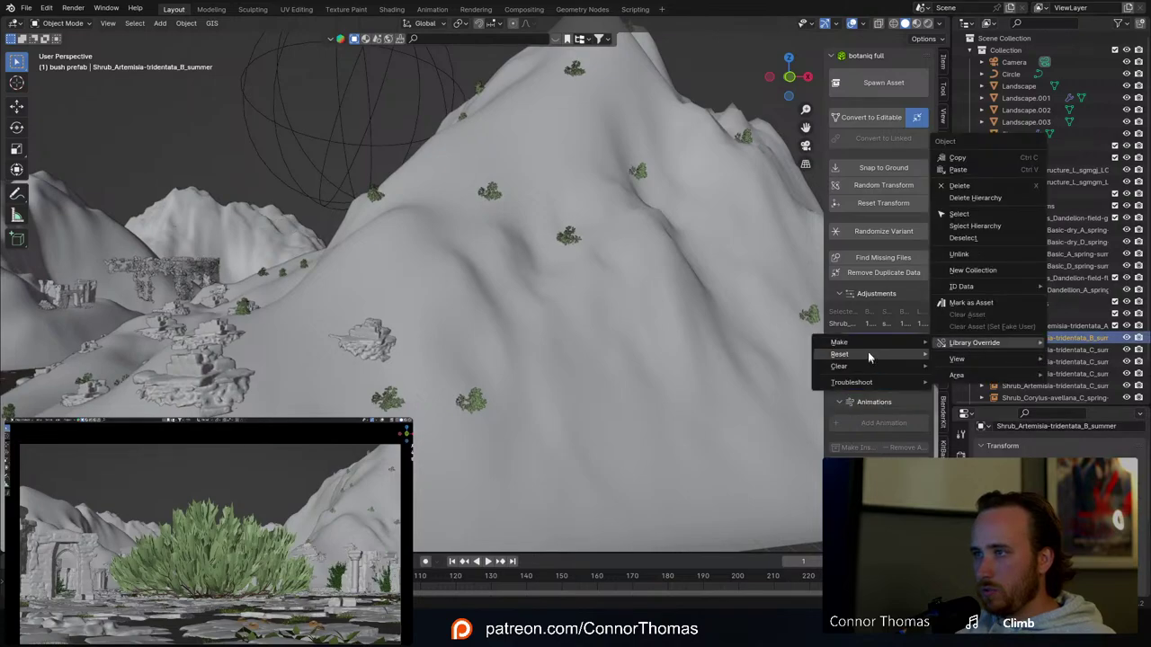
mouse_move(882, 343)
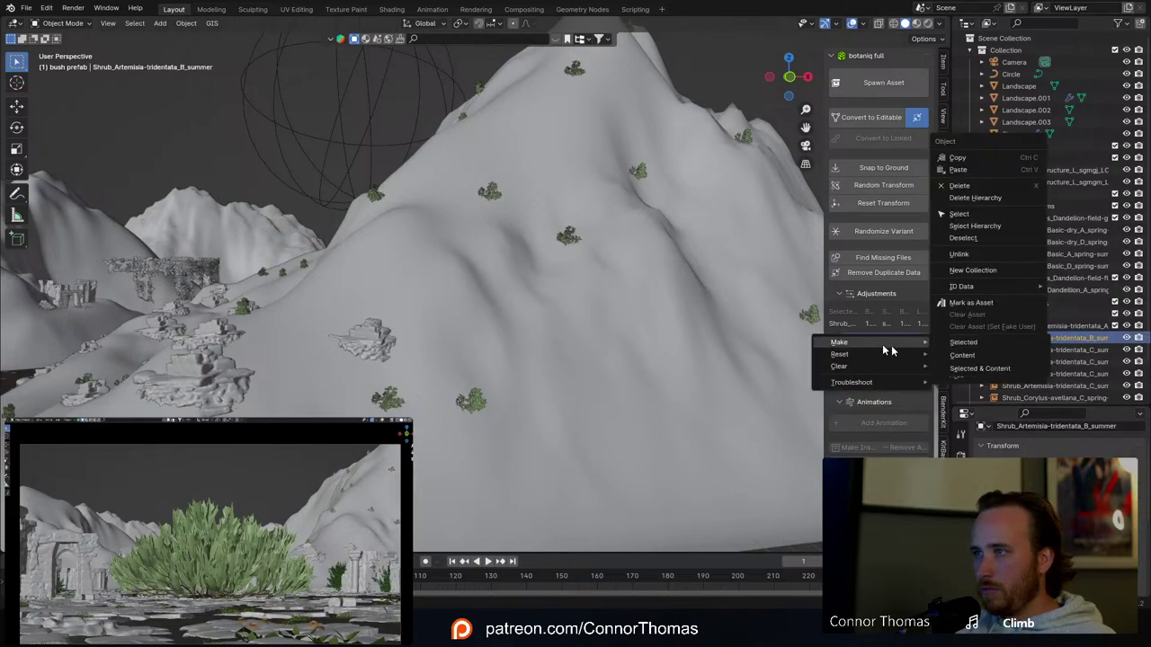
left_click(1021, 362)
scroll(1054, 356, "down", 2)
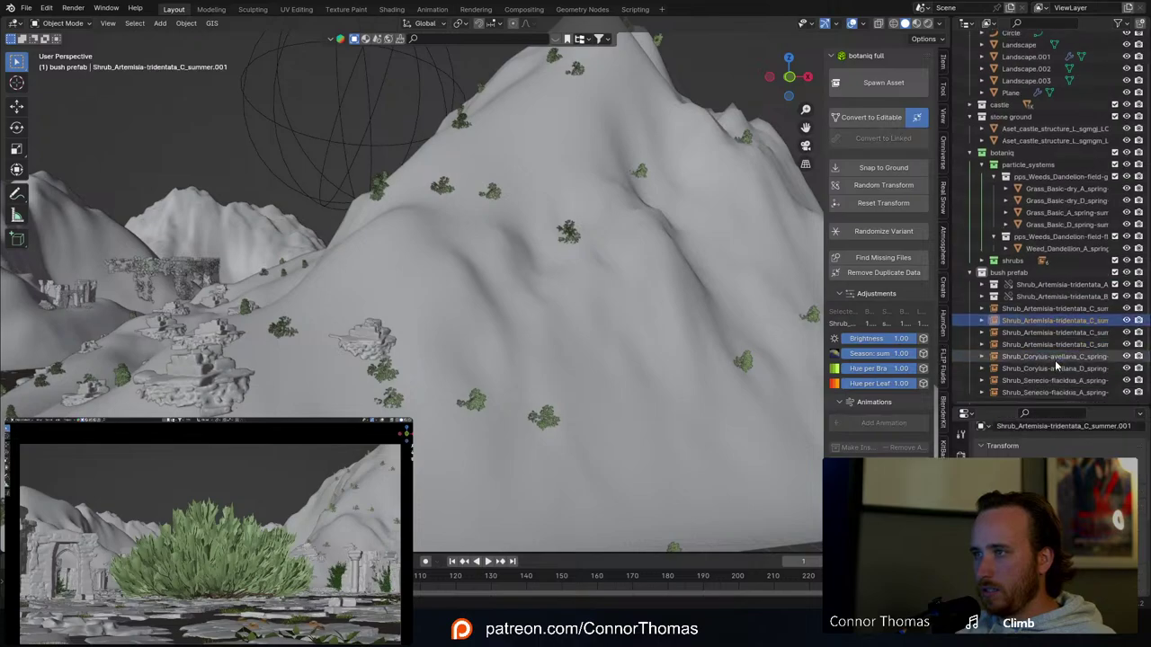
Step: Make a library override for the Artemisia tridentata (C) shrub in the bush prefab collection
left_click(1029, 306)
right_click(1035, 307)
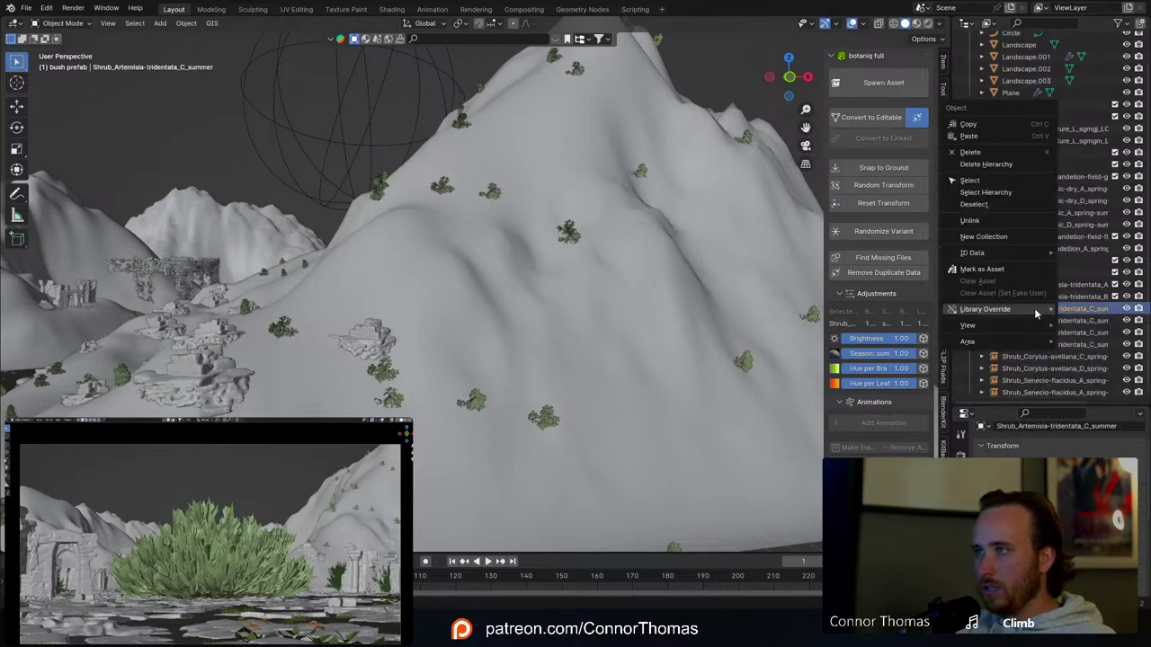
mouse_move(1034, 307)
mouse_move(885, 310)
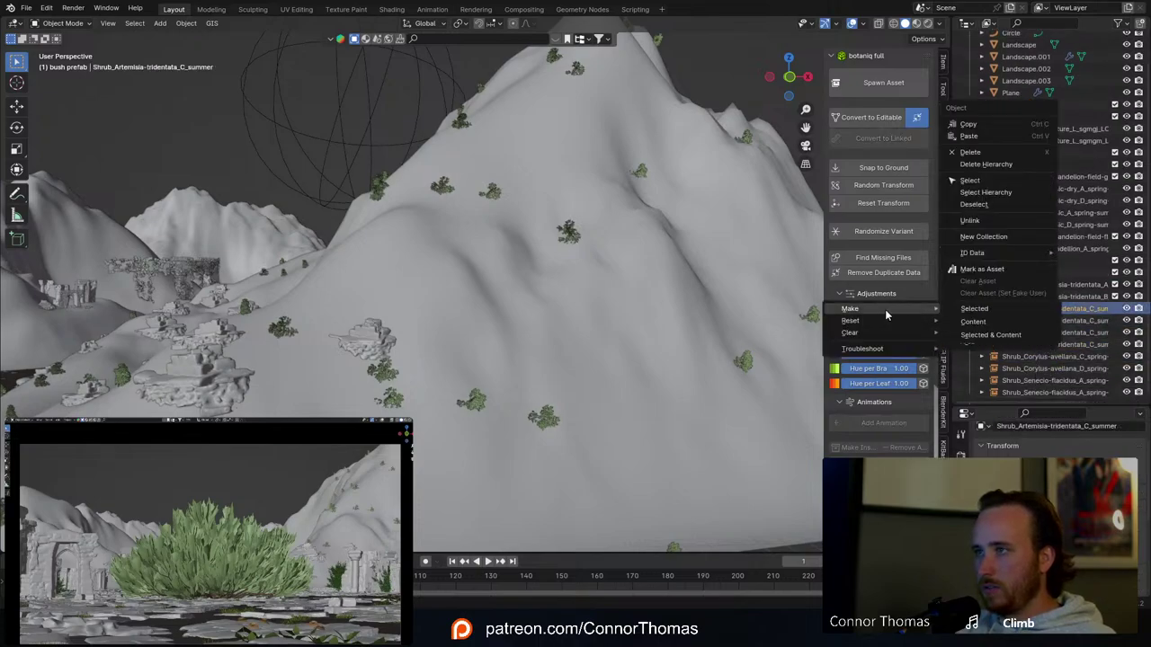
left_click(975, 322)
Step: Try to make a library override for the duplicate Shrub_Artemisia-tridentata_C_summer.001 in the bush prefab collection
right_click(1027, 321)
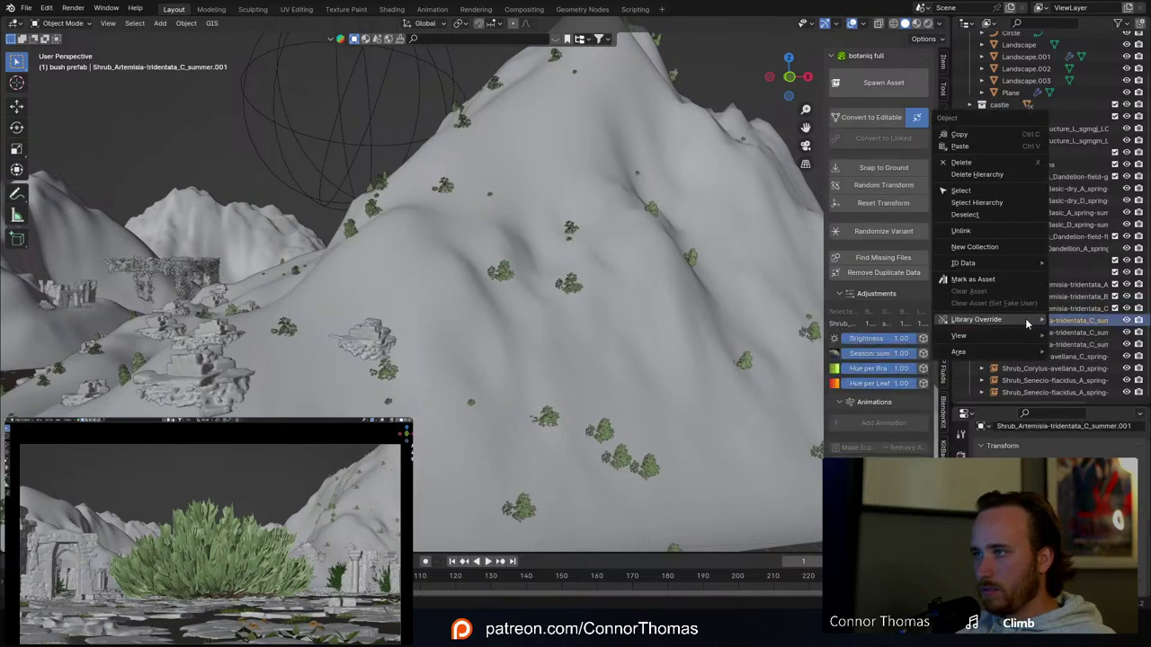
mouse_move(1025, 319)
mouse_move(891, 318)
left_click(976, 335)
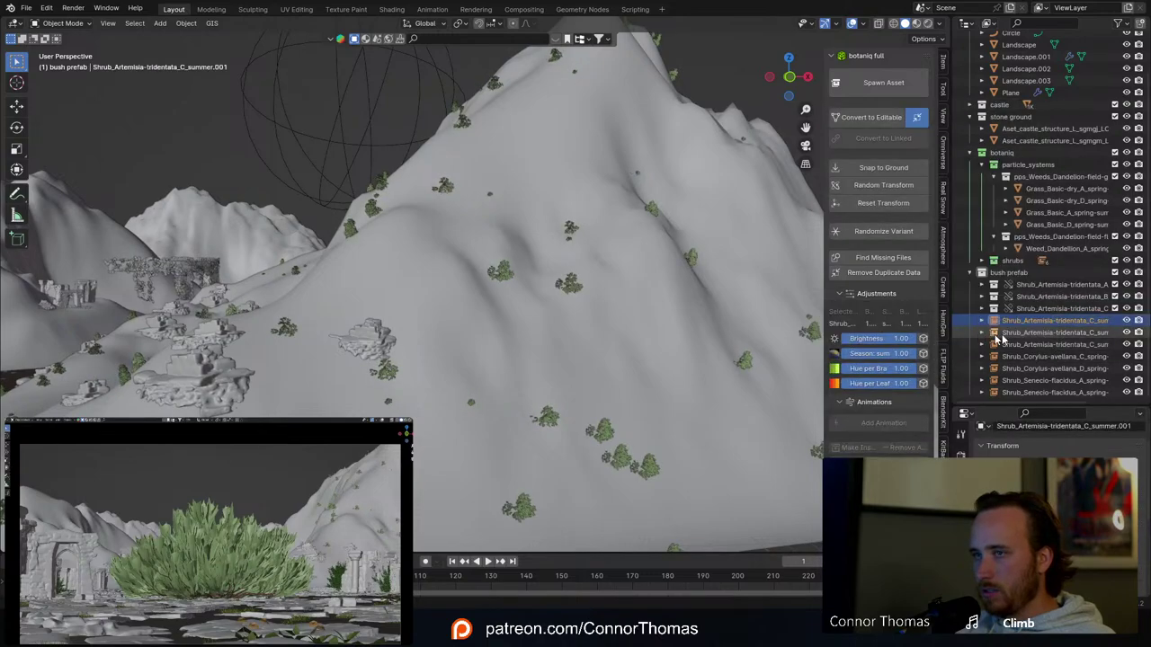
right_click(1027, 321)
mouse_move(1025, 319)
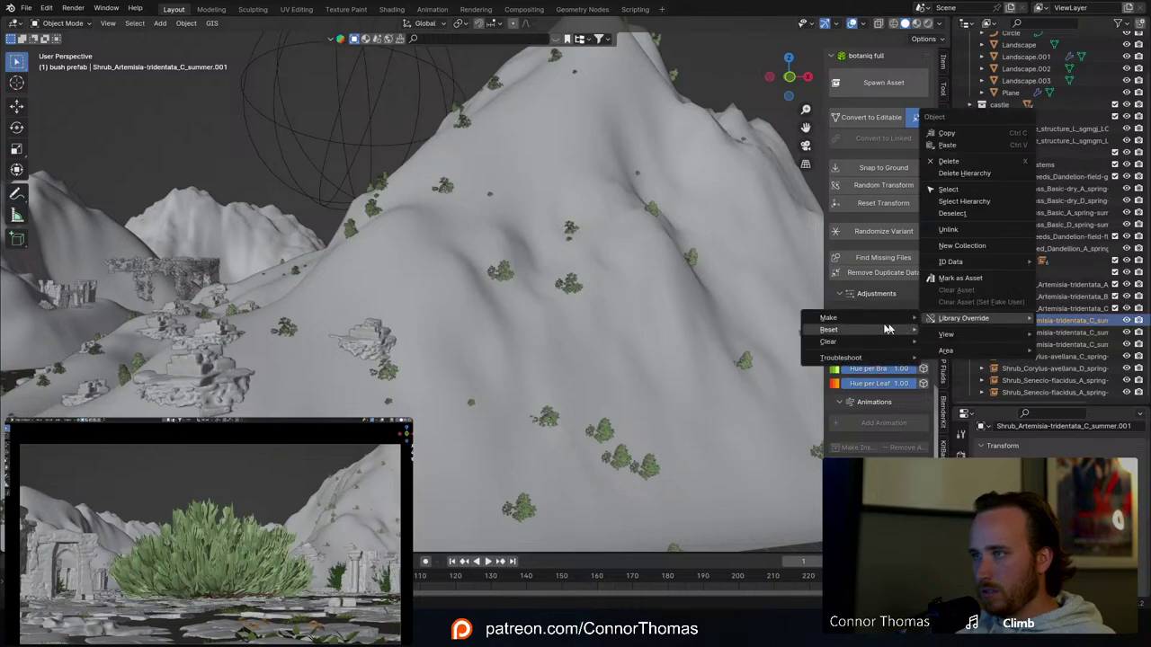
mouse_move(880, 320)
left_click(952, 330)
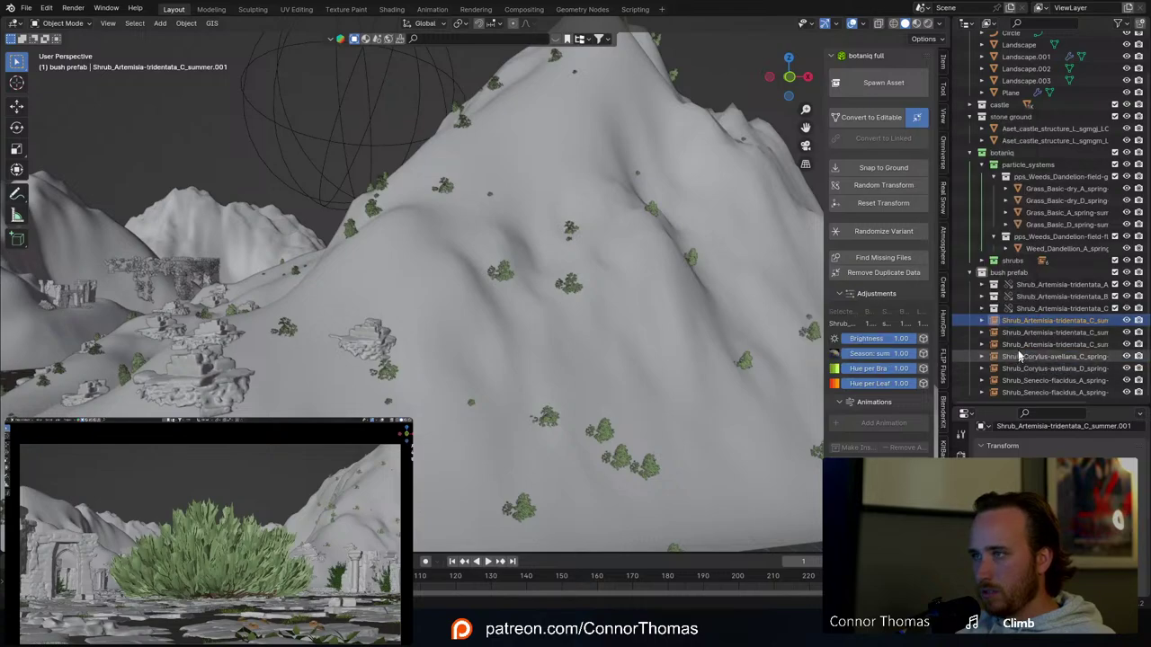
Step: Make library overrides for the Corylus avellana (C) and Senecio flacidus (A) shrubs in the bush prefab collection
right_click(1016, 356)
mouse_move(1015, 356)
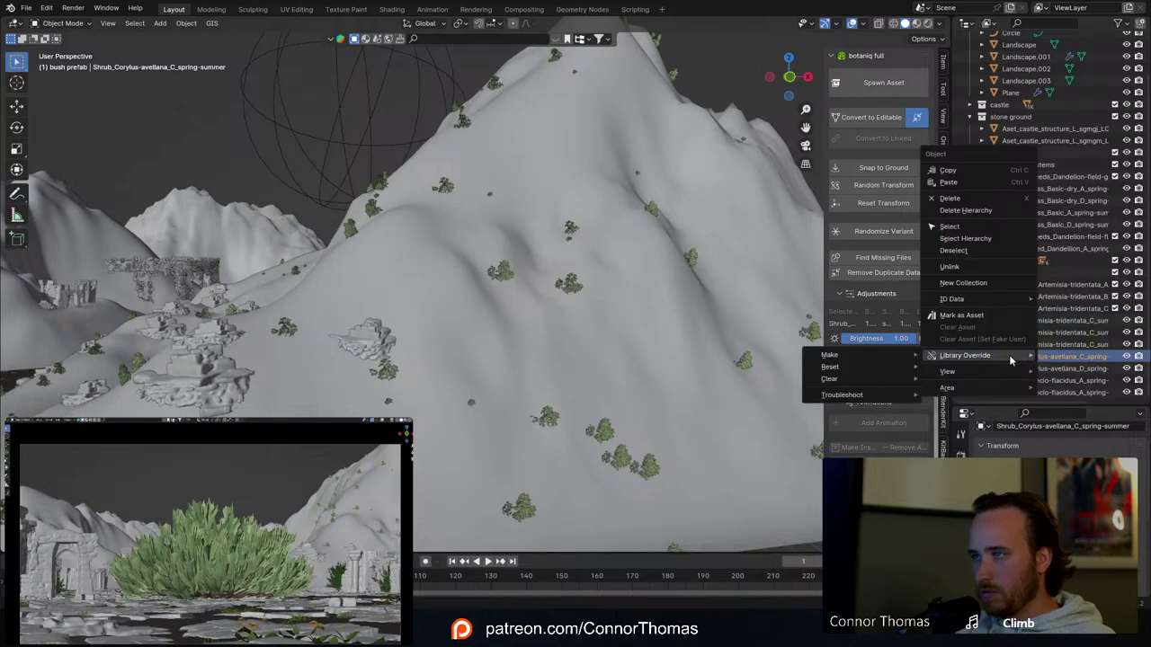
mouse_move(886, 357)
left_click(975, 369)
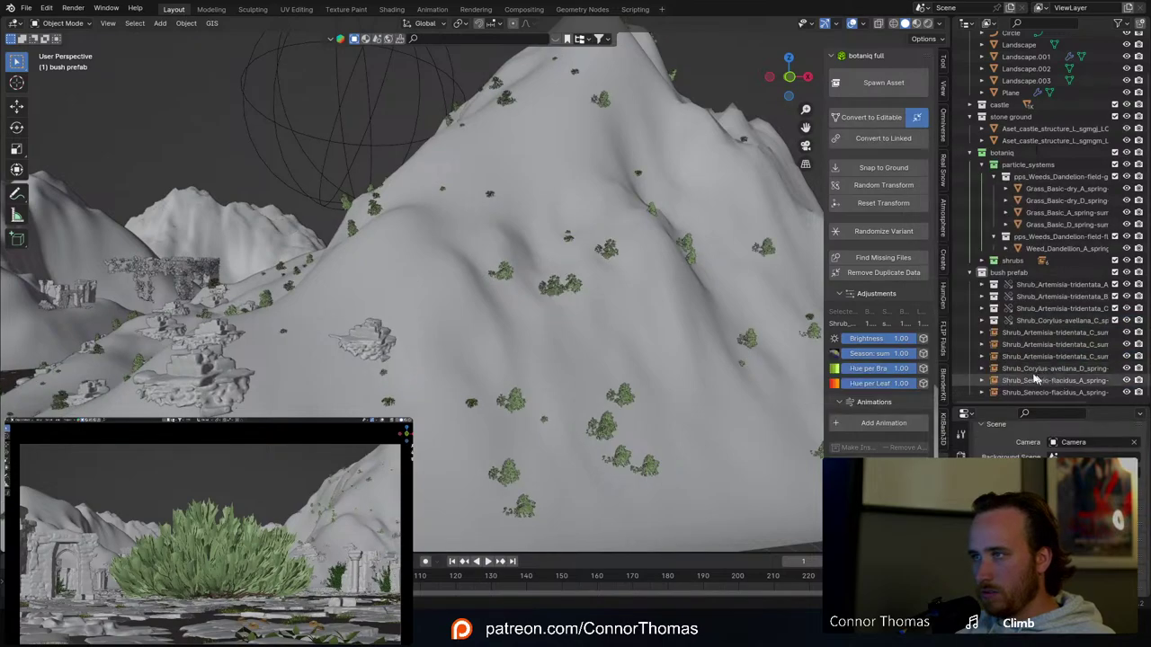
right_click(1019, 382)
mouse_move(1018, 379)
mouse_move(886, 379)
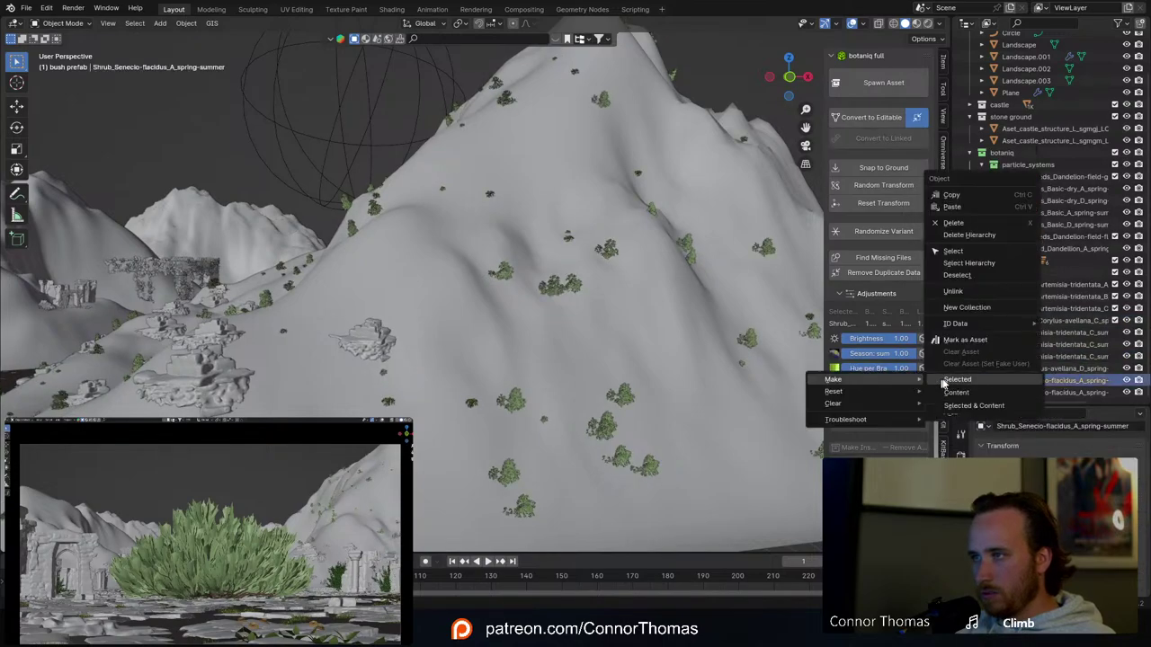
left_click(972, 394)
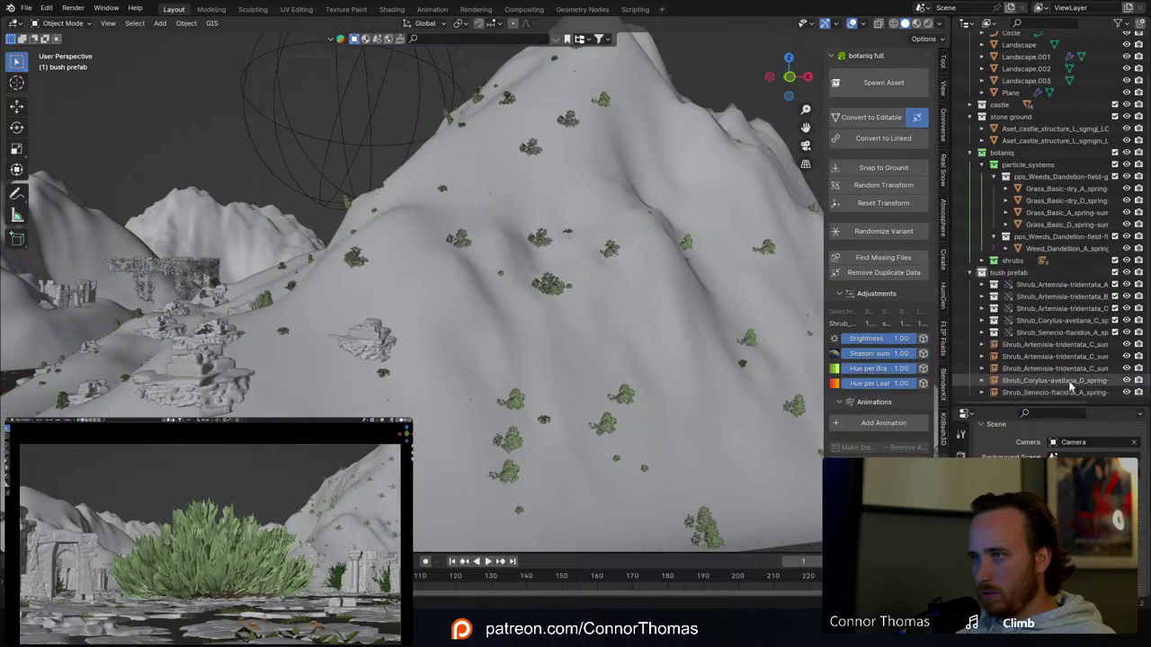
Step: Try to make a library override for the duplicate Senecio flacidus (A) .001 shrub in the bush prefab collection
right_click(1016, 394)
mouse_move(1017, 394)
mouse_move(881, 392)
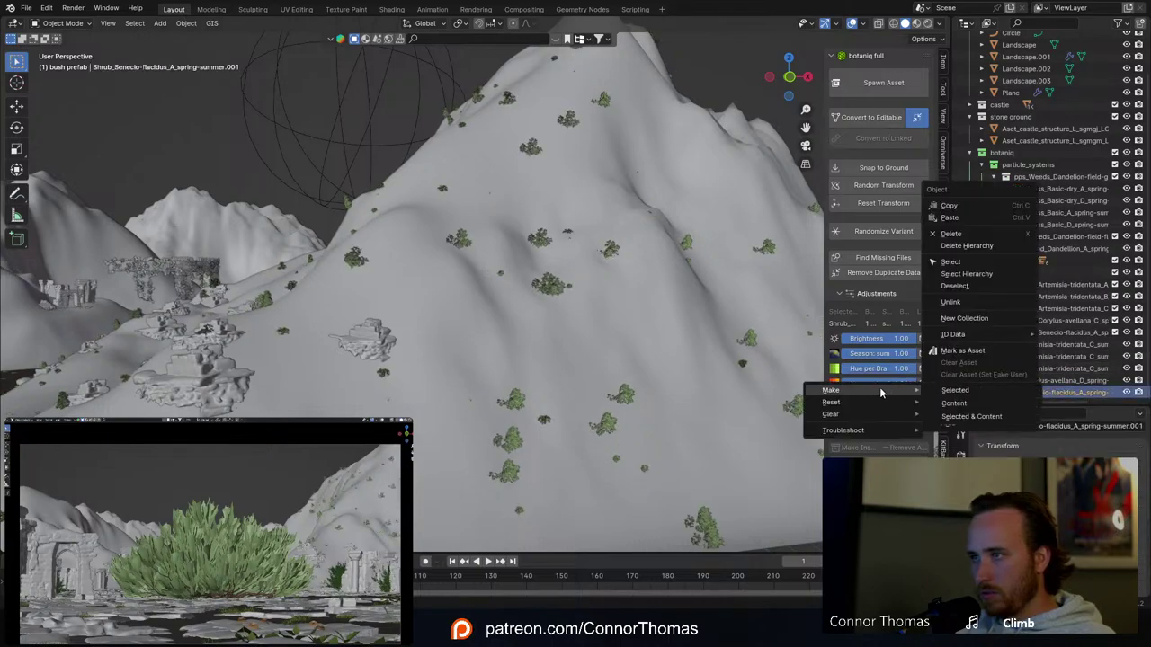
left_click(955, 403)
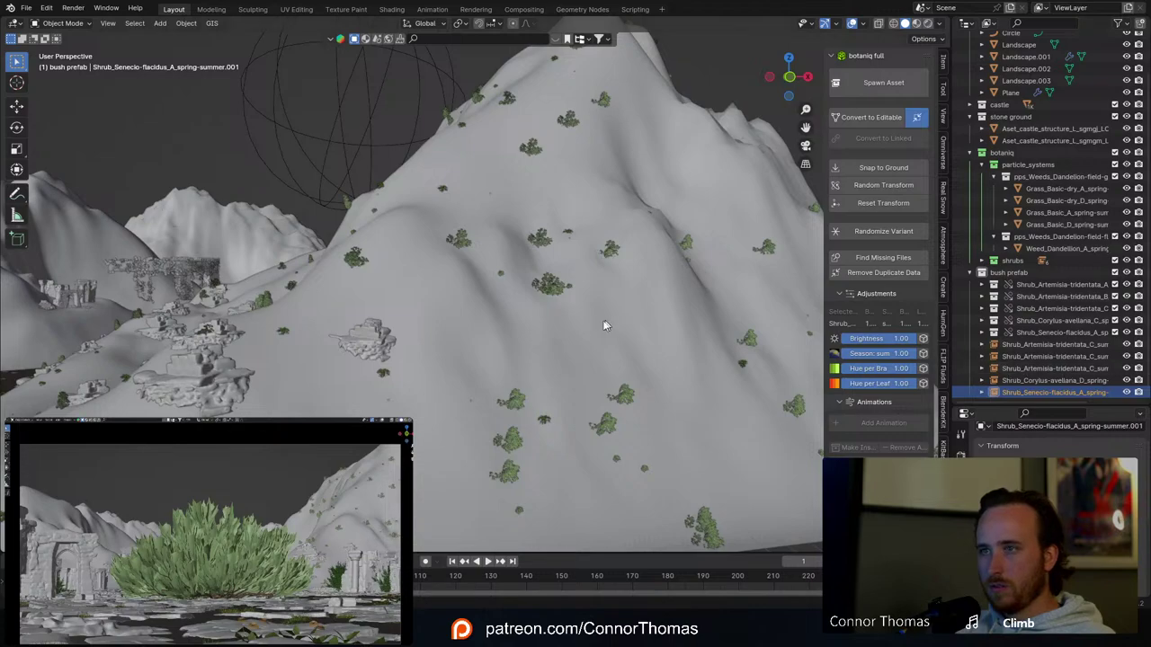
Step: Try to move the large Artemisia tridentata (A) shrub in the valley foreground and hide it
middle_click_drag(606, 324, 555, 177)
scroll(663, 318, "down", 3)
scroll(555, 177, "down", 3)
middle_click_drag(529, 232, 495, 189)
left_click(397, 298)
key("g")
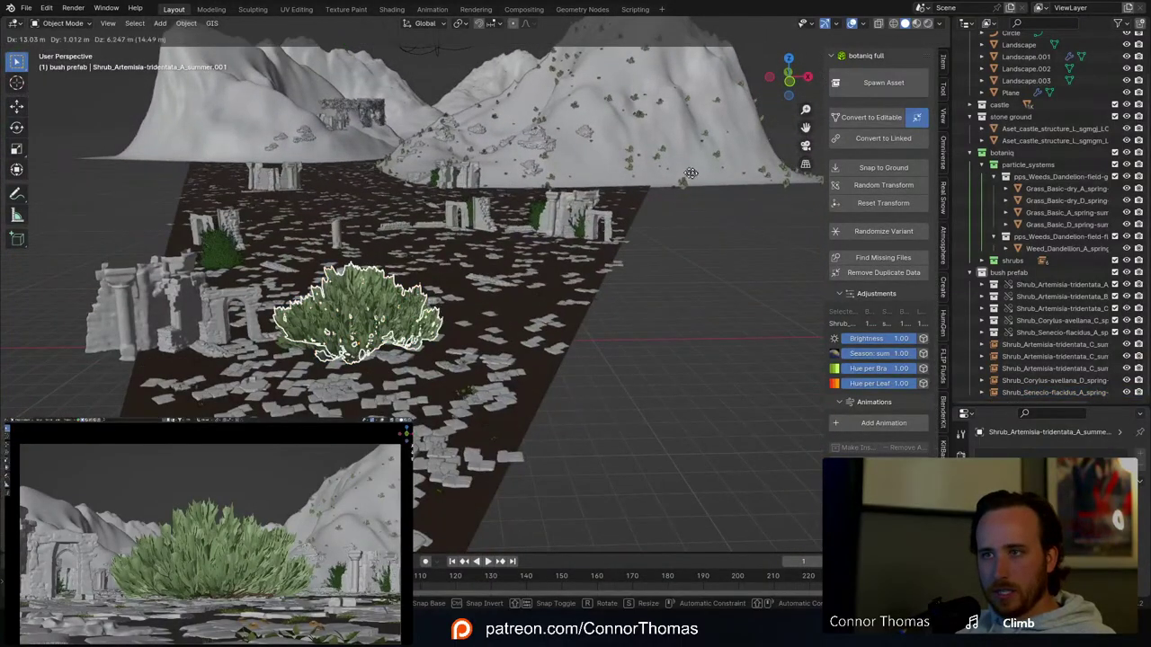
left_click(584, 301)
key("g")
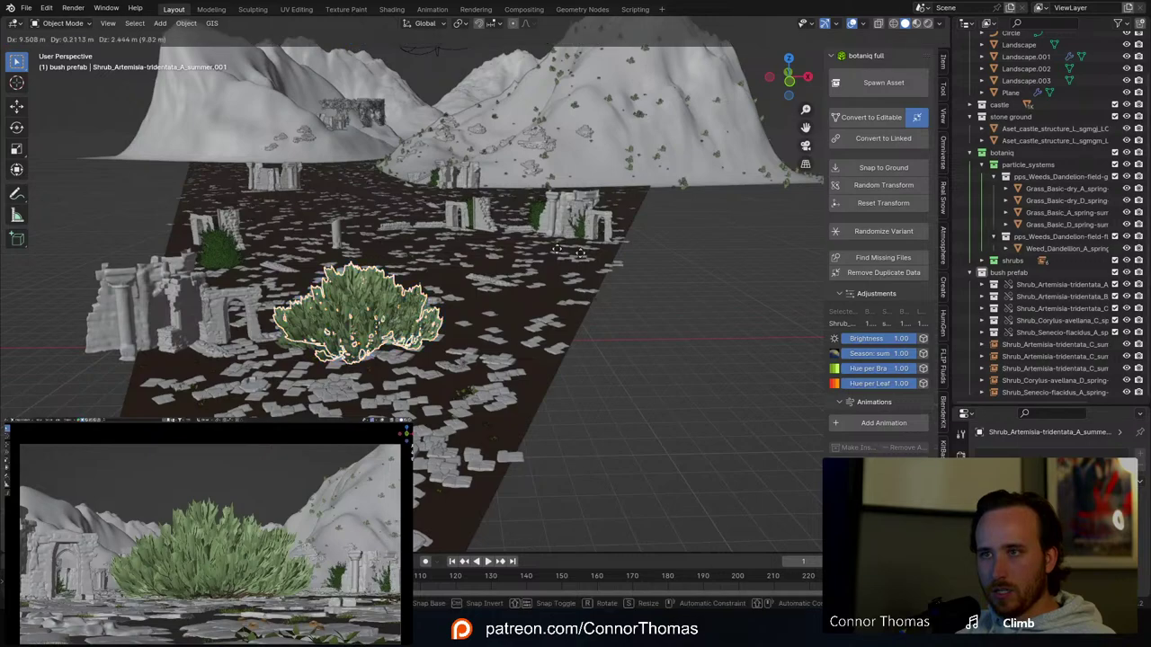
right_click(500, 262)
key("h")
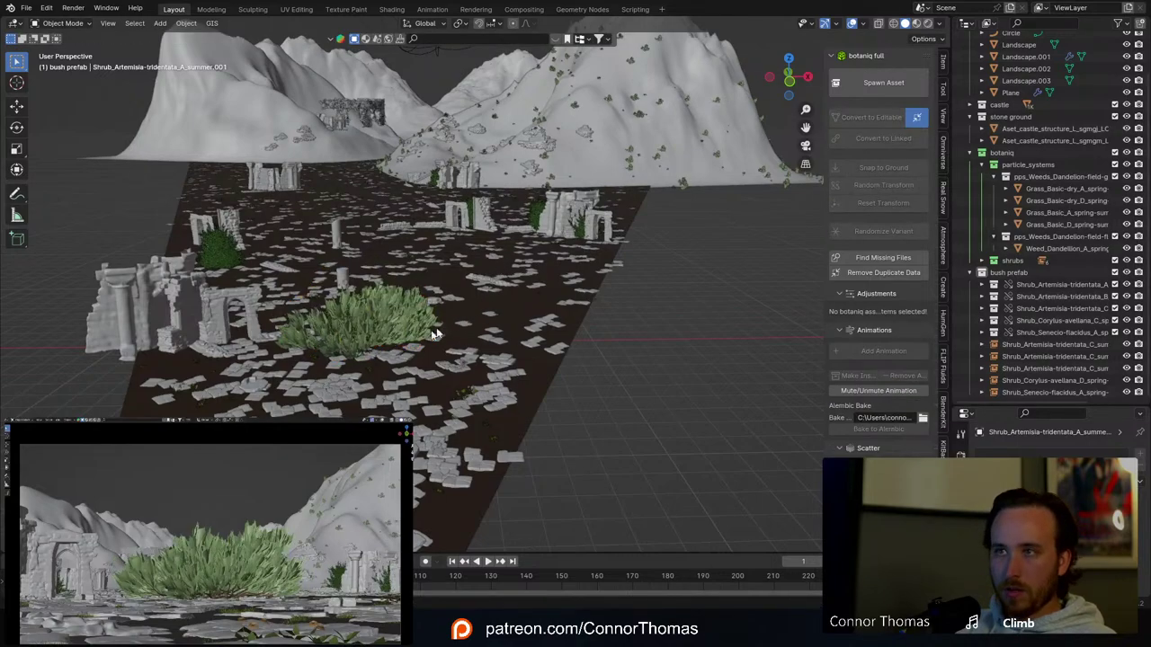
Step: Locate the foreground shrub in the outliner and show the Disable in Viewports toggles, switching its collection off and back on
left_click(383, 317)
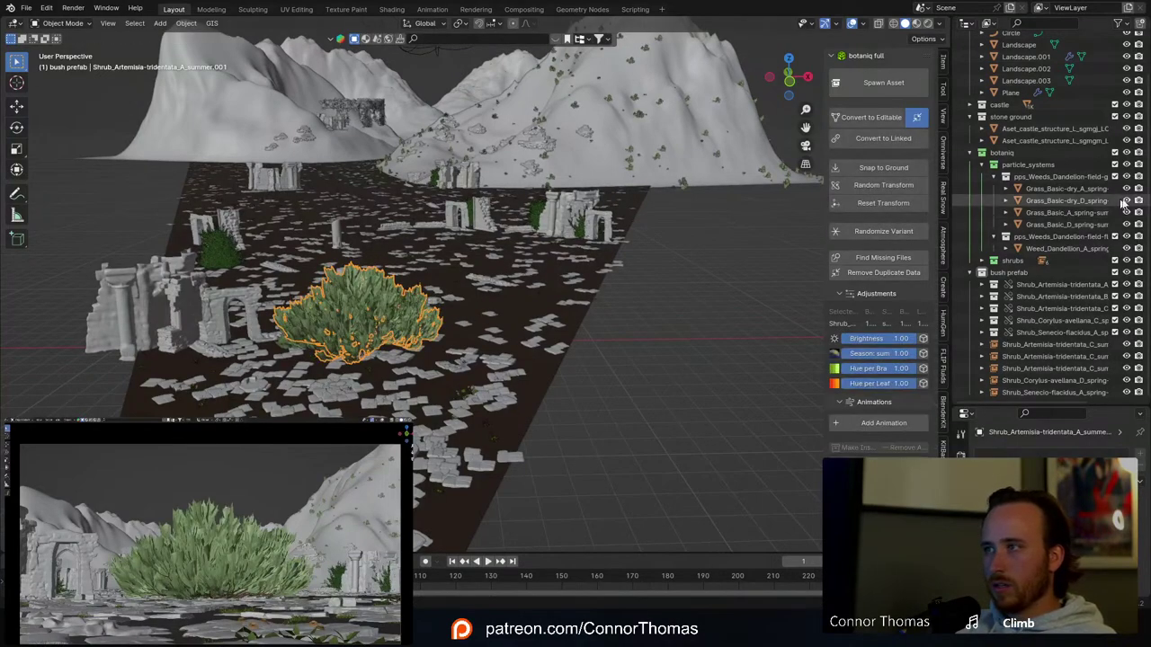
key("KP_Decimal")
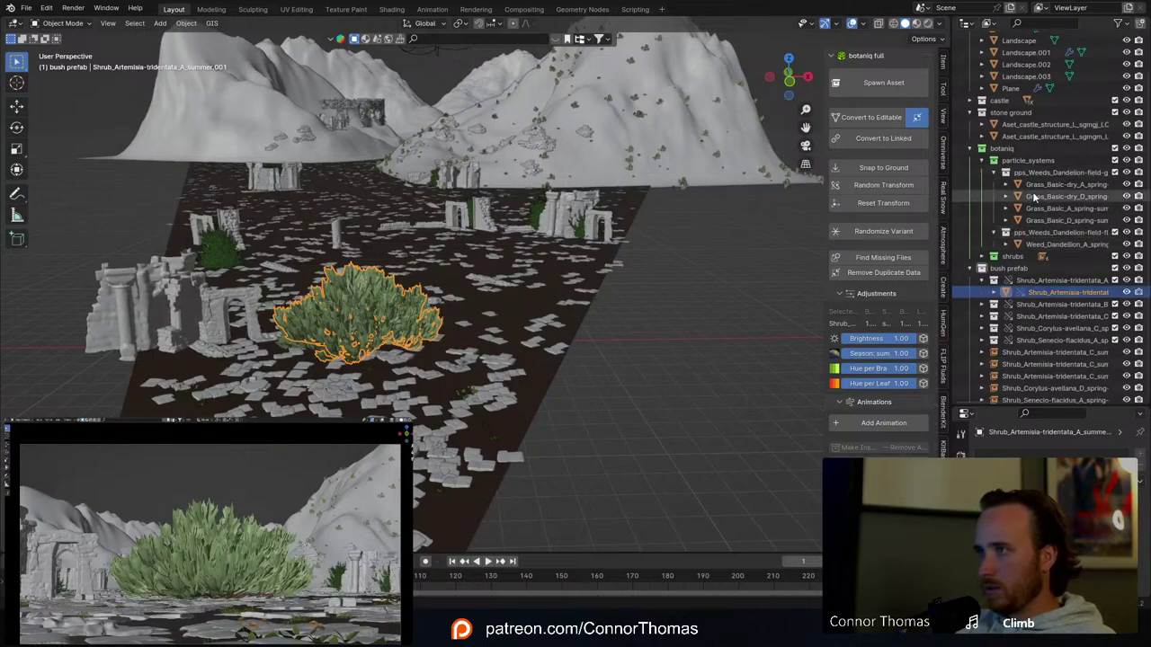
left_click(1119, 23)
left_click(1061, 62)
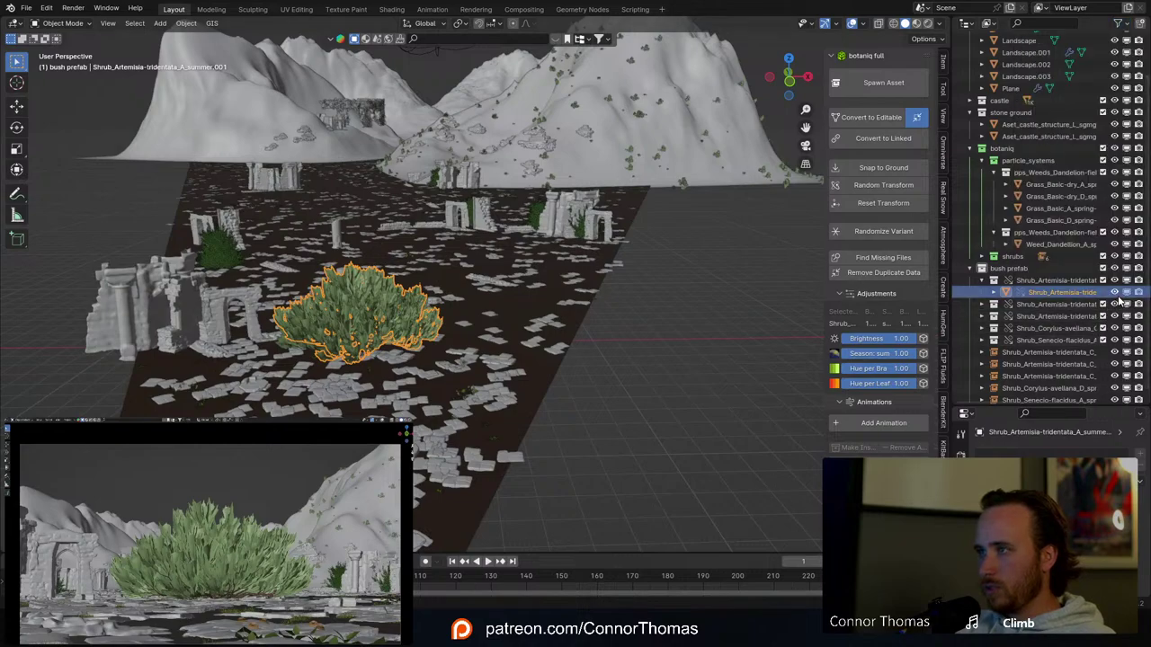
left_click(1126, 281)
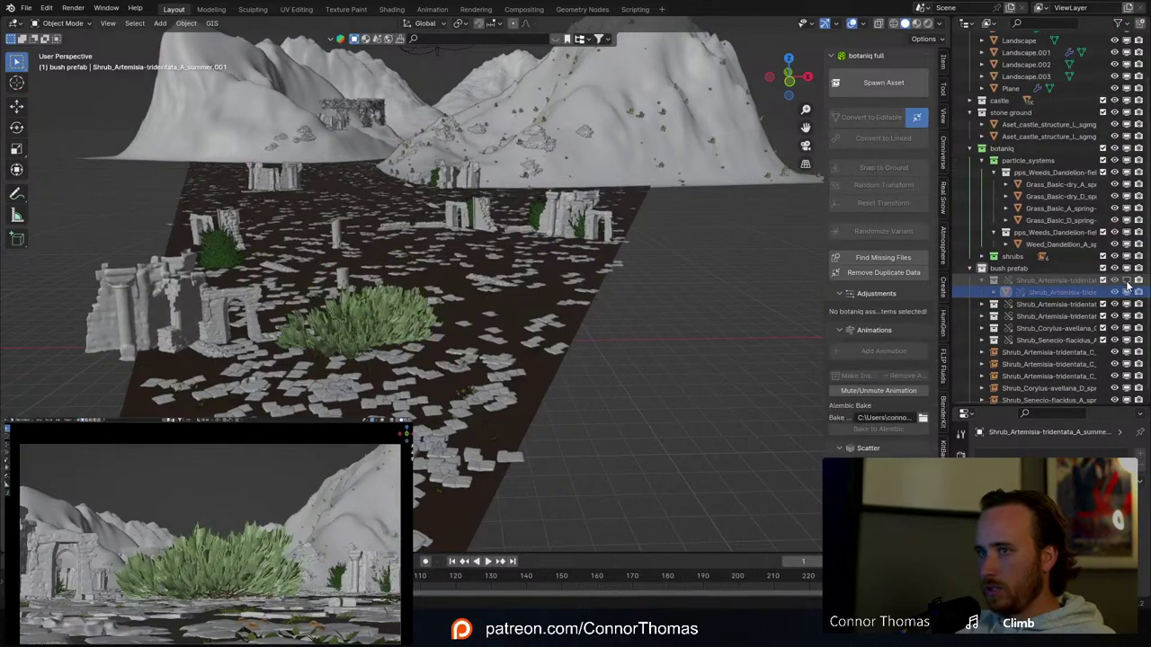
left_click(1126, 281)
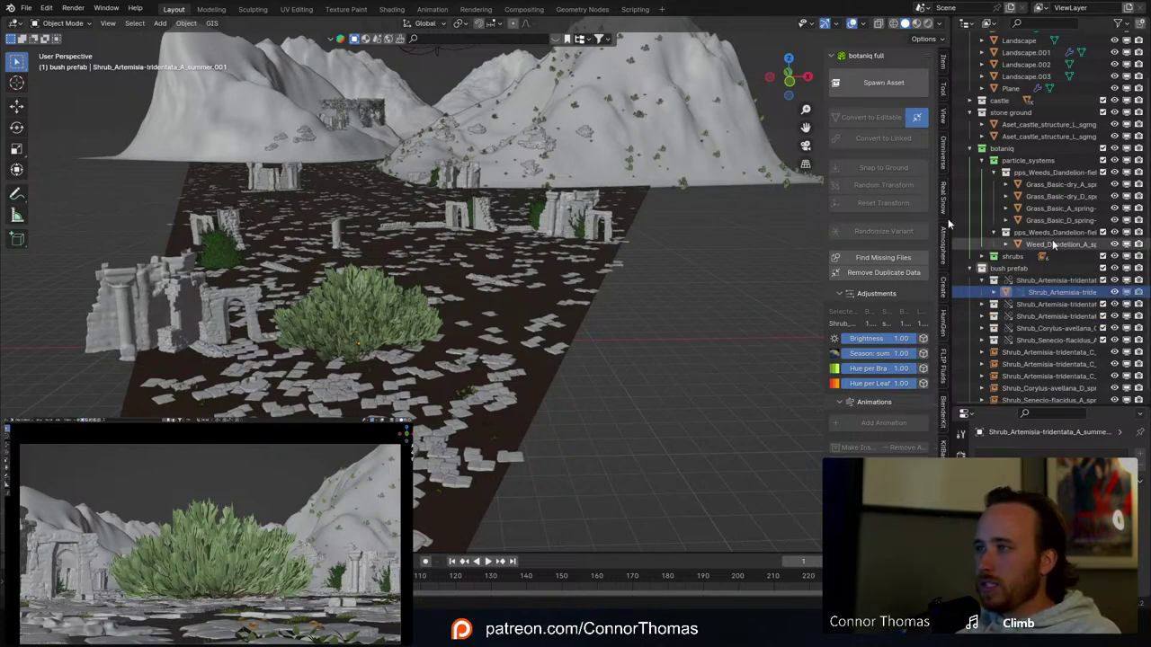
Step: Undo the library overrides made on the shrubs in the bush prefab collection
key("ctrl+z")
key("ctrl+z")
key("ctrl+z")
key("ctrl+z")
key("ctrl+z")
key("ctrl+z")
key("ctrl+z")
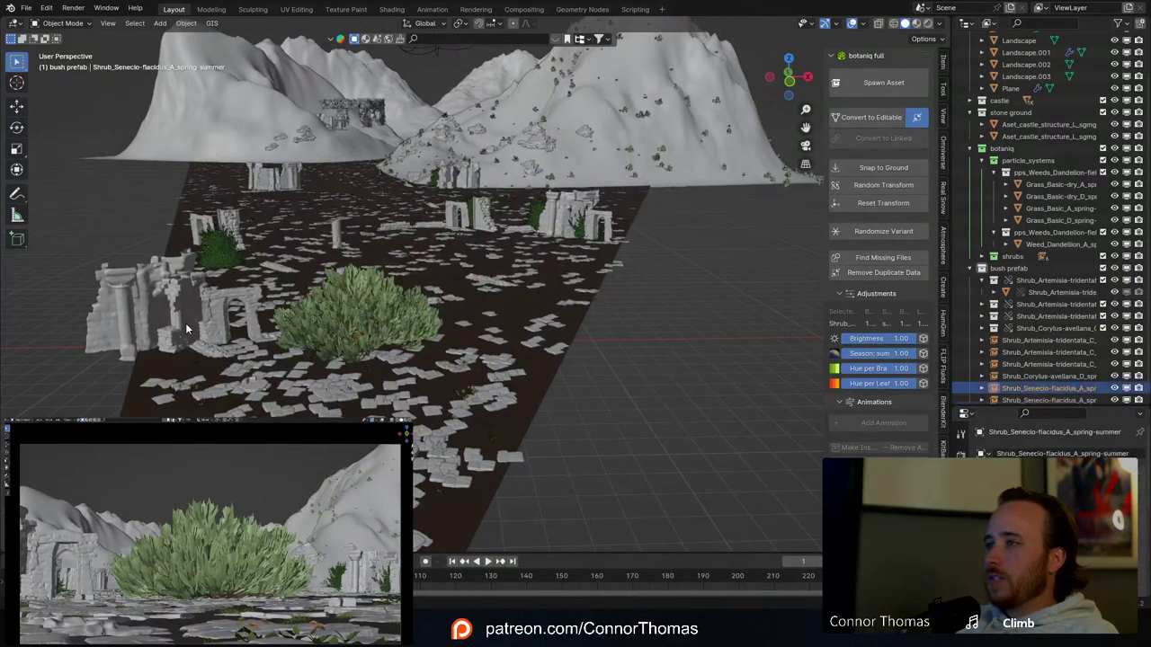
key("ctrl+z")
key("ctrl+z")
key("ctrl+z")
key("ctrl+z")
key("ctrl+z")
key("ctrl+z")
key("ctrl+z")
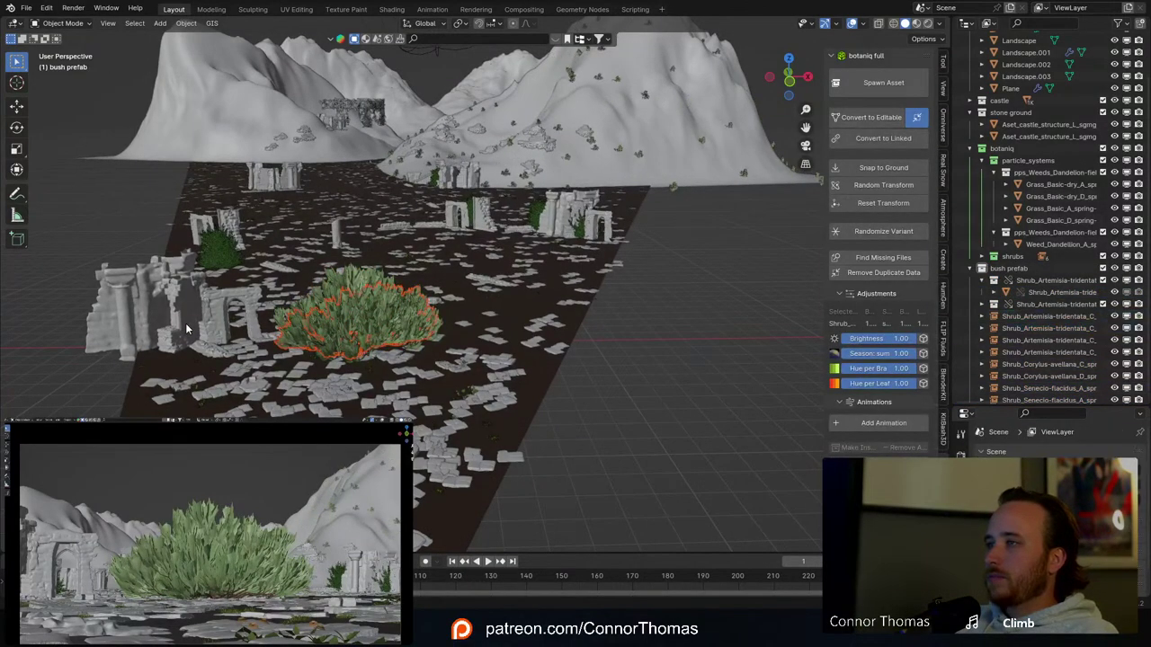
key("ctrl+z")
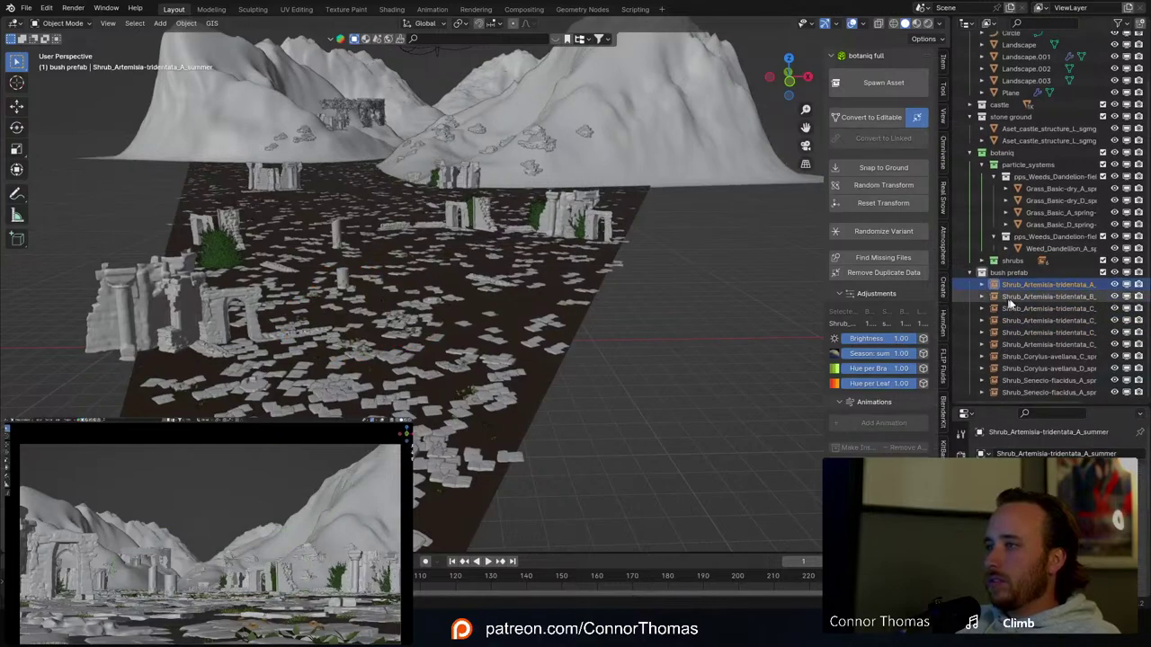
Step: Select all the shrubs in the bush prefab collection and make a library override with Artemisia tridentata (A) active
left_click(1017, 388, "shift")
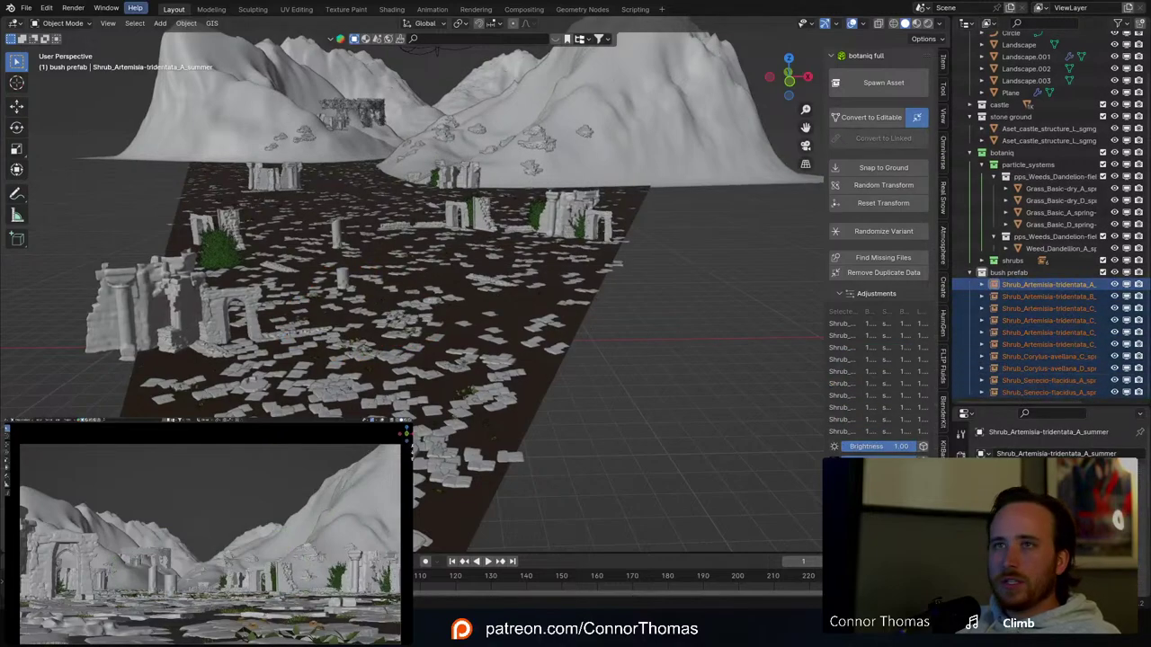
left_click(186, 22)
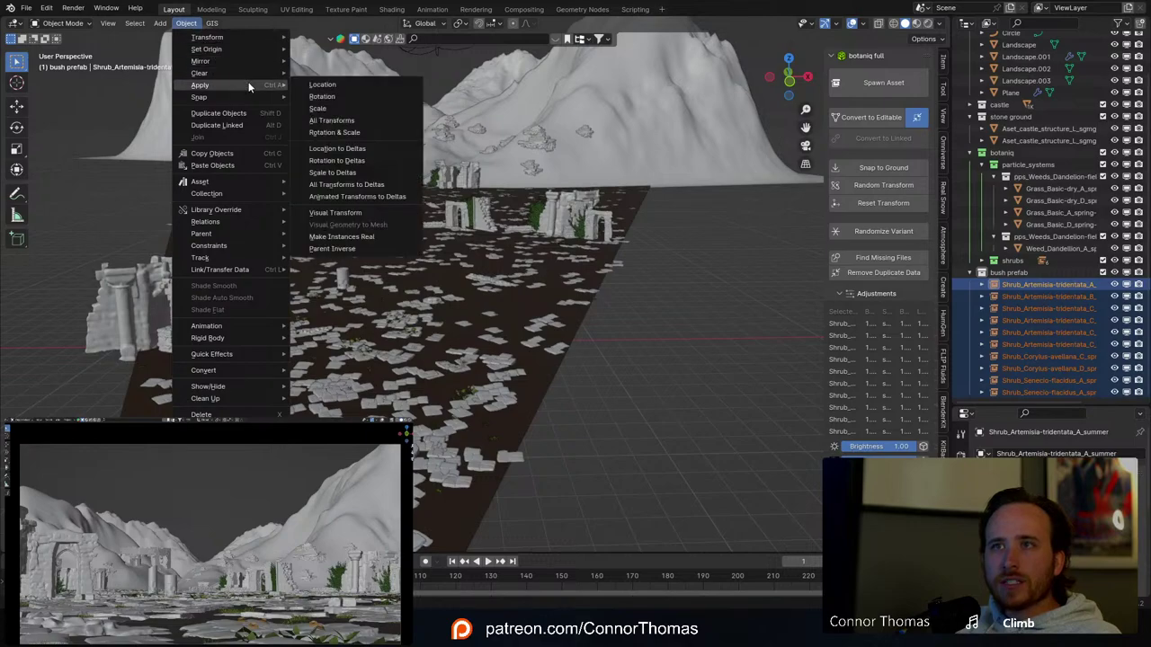
mouse_move(258, 73)
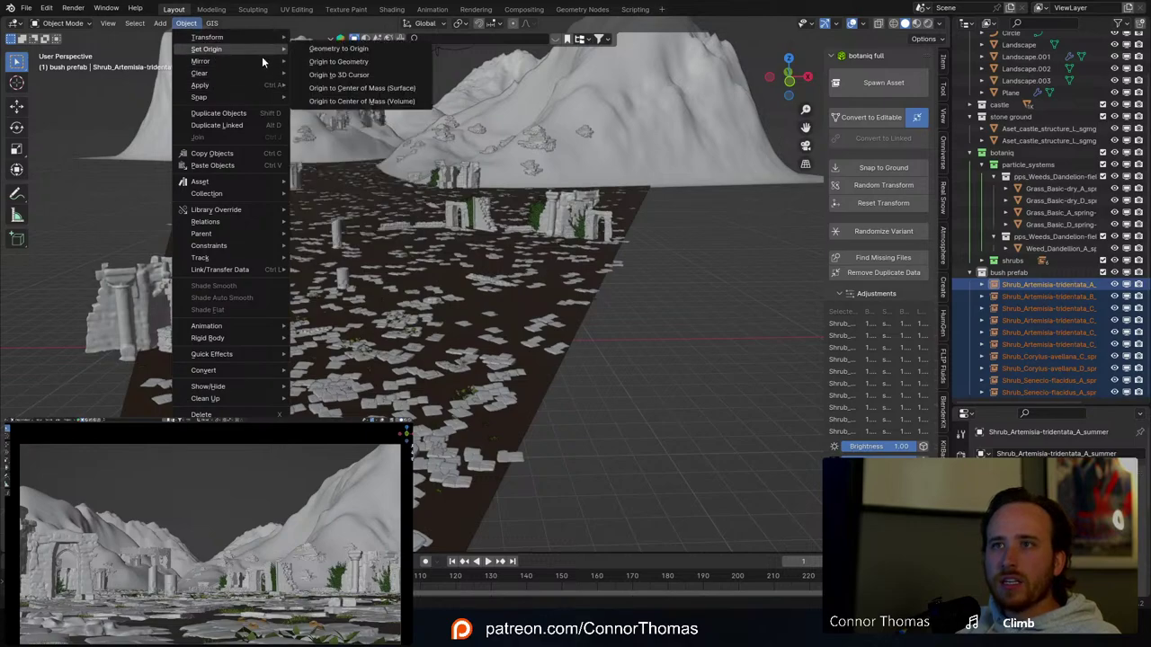
mouse_move(267, 93)
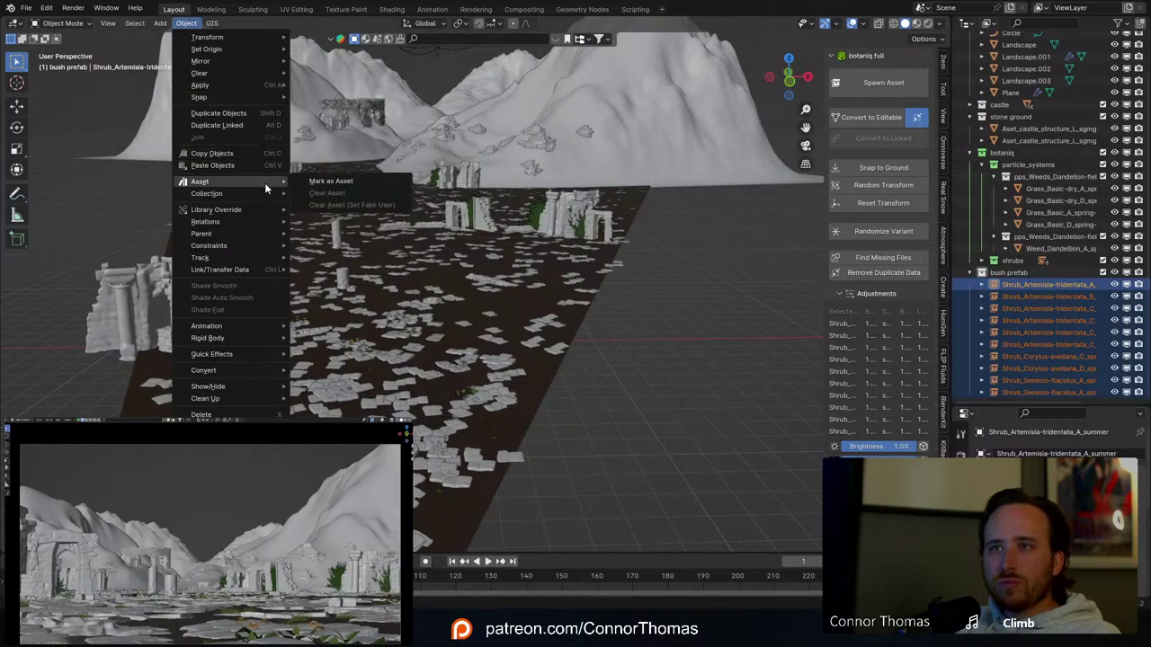
mouse_move(256, 191)
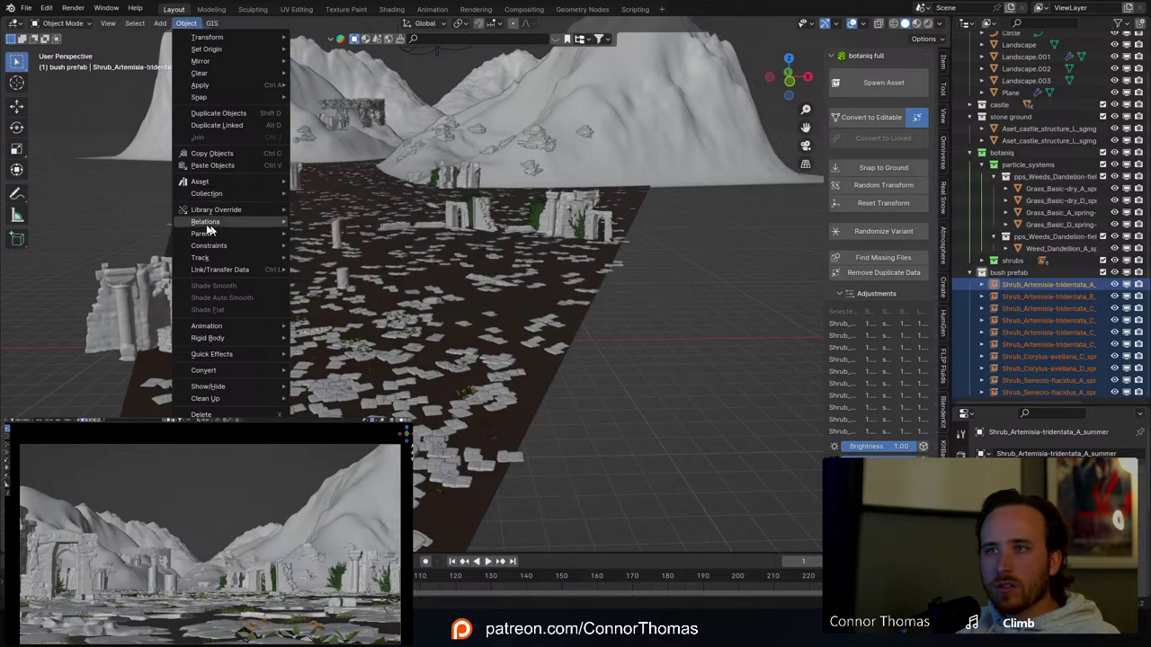
mouse_move(240, 214)
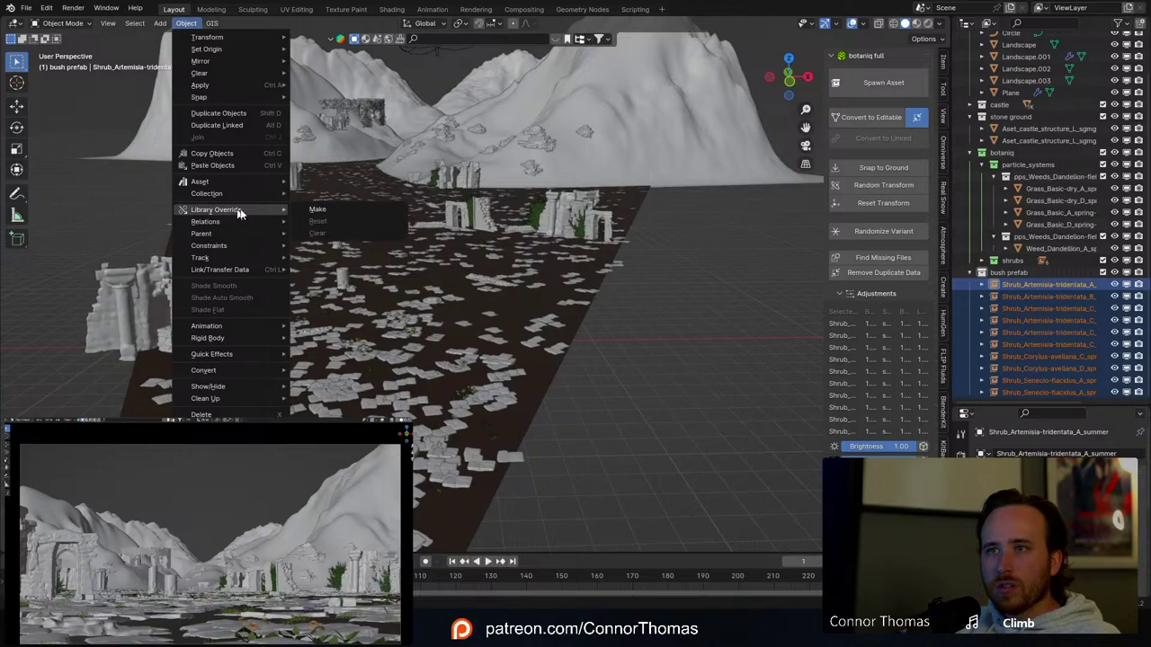
left_click(341, 212)
Step: Move the overridden Artemisia tridentata (A) shrub off the stone ground into the empty area beside the valley
left_click(371, 304)
key("g")
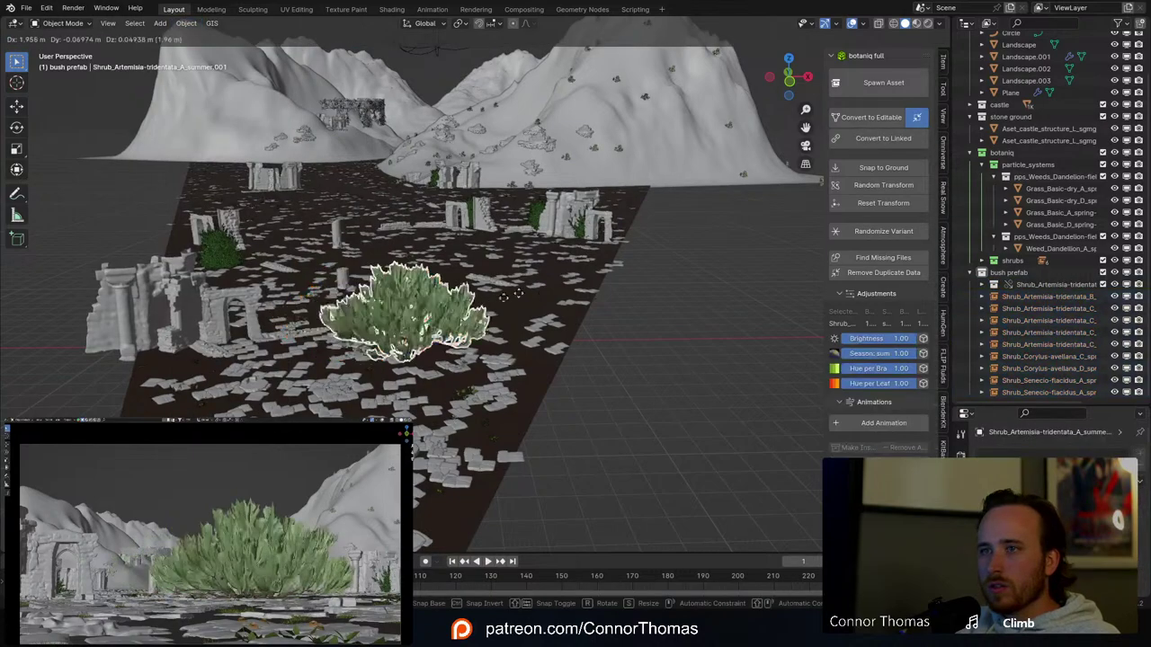
right_click(714, 251)
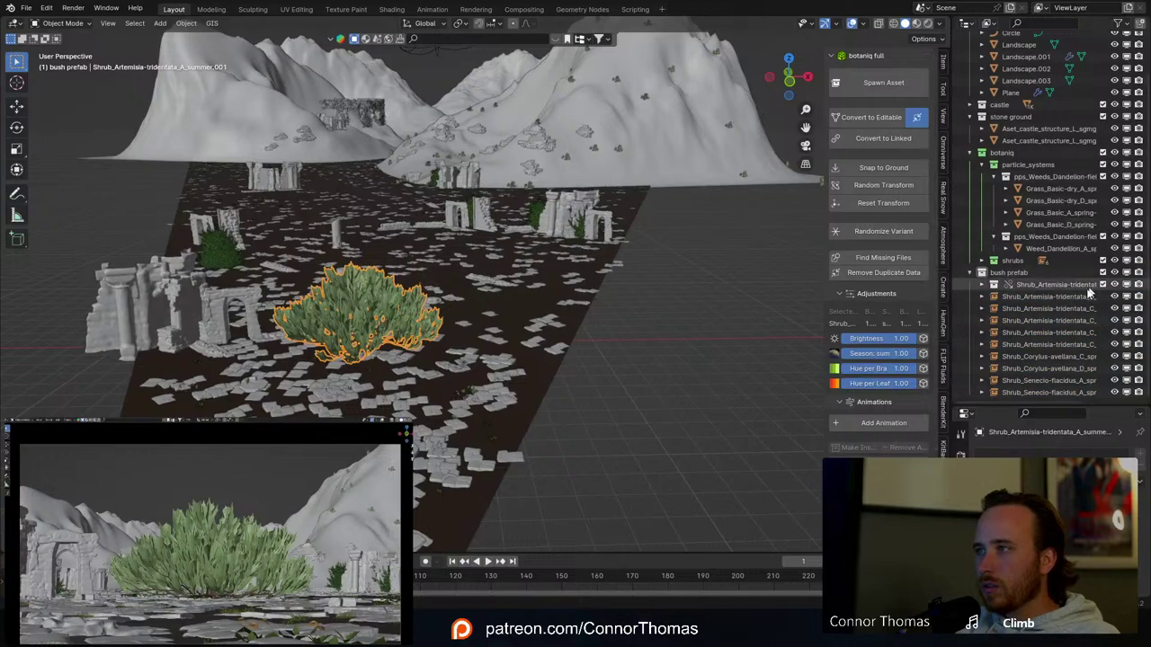
left_click(1057, 298)
left_click(364, 337)
key("g")
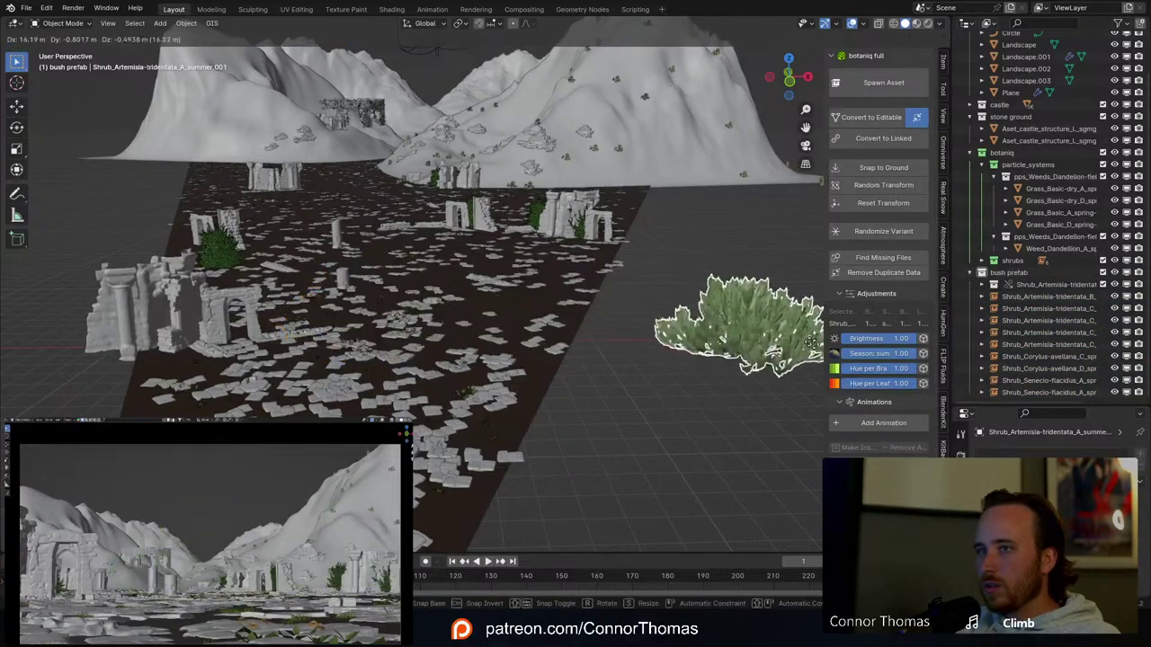
left_click(958, 329)
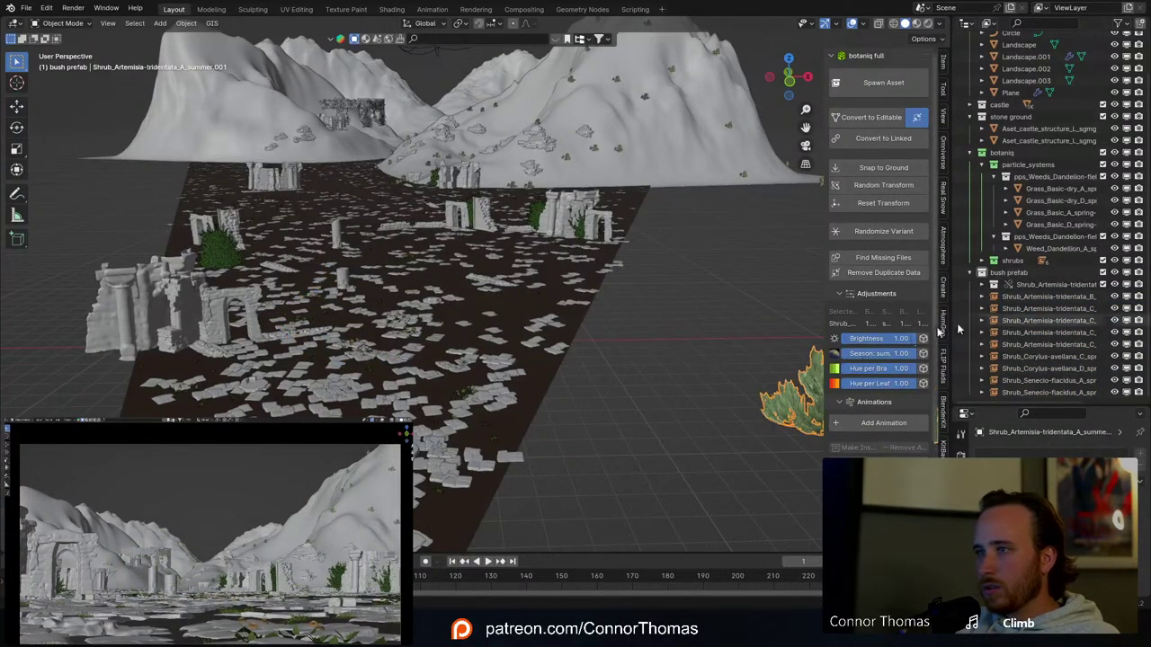
Step: Make a library override of Shrub_Artemisia-tridentata_B_summer in the bush prefab collection and move the shrub off the stone ground
left_click(1040, 299)
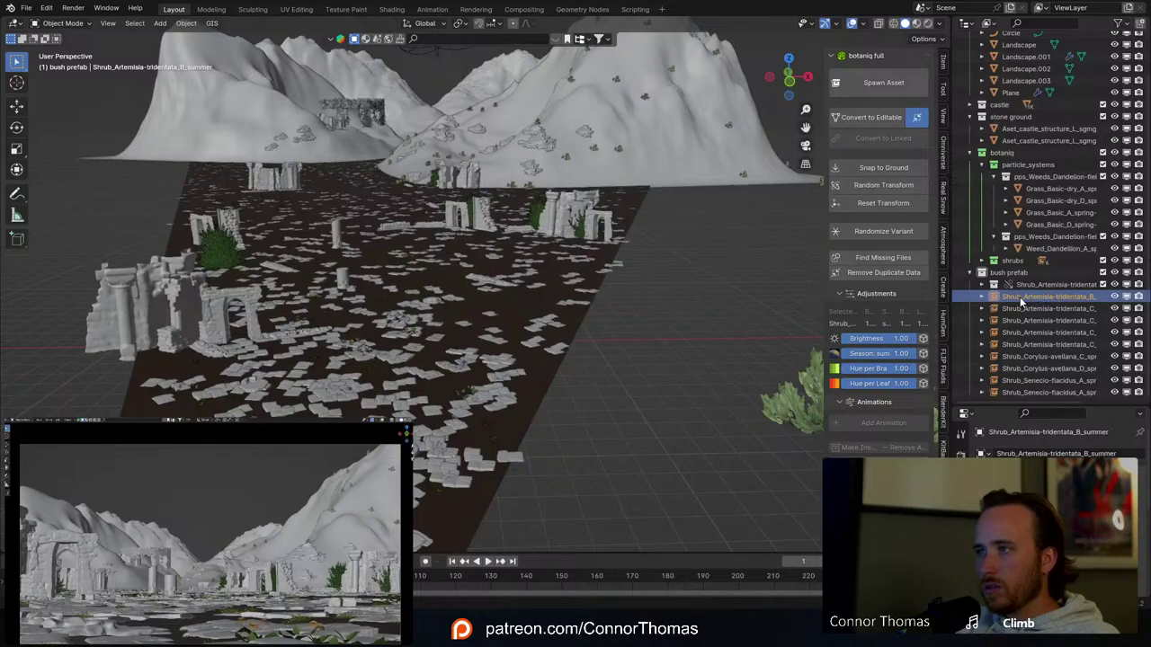
right_click(1020, 297)
mouse_move(1022, 299)
mouse_move(872, 297)
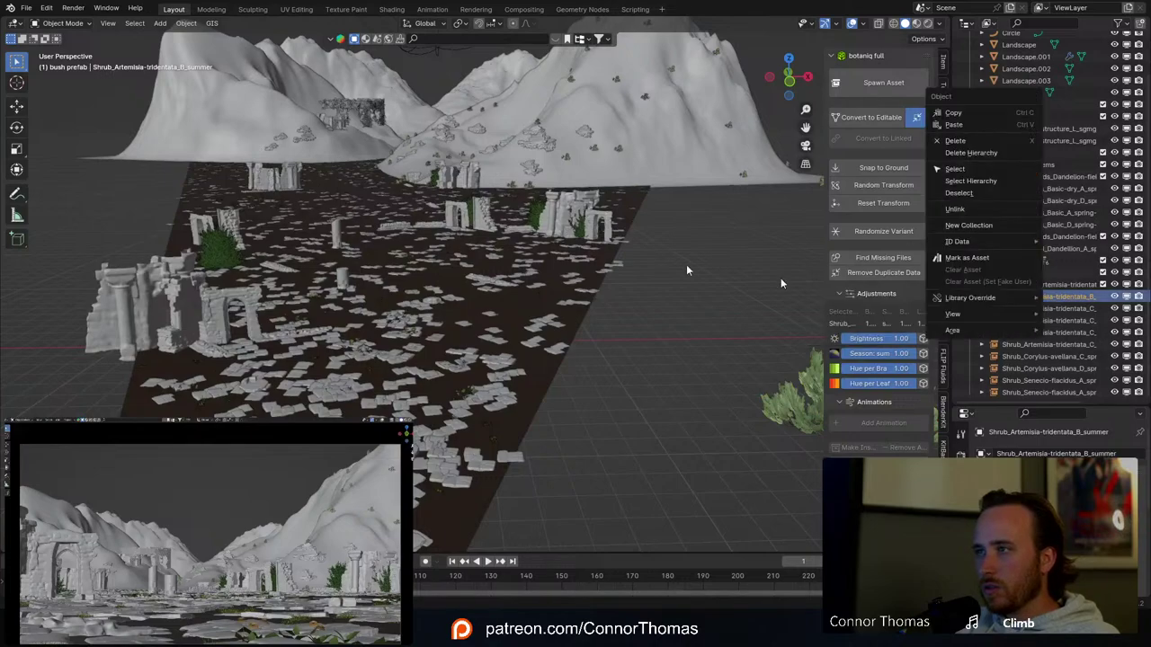
left_click(186, 24)
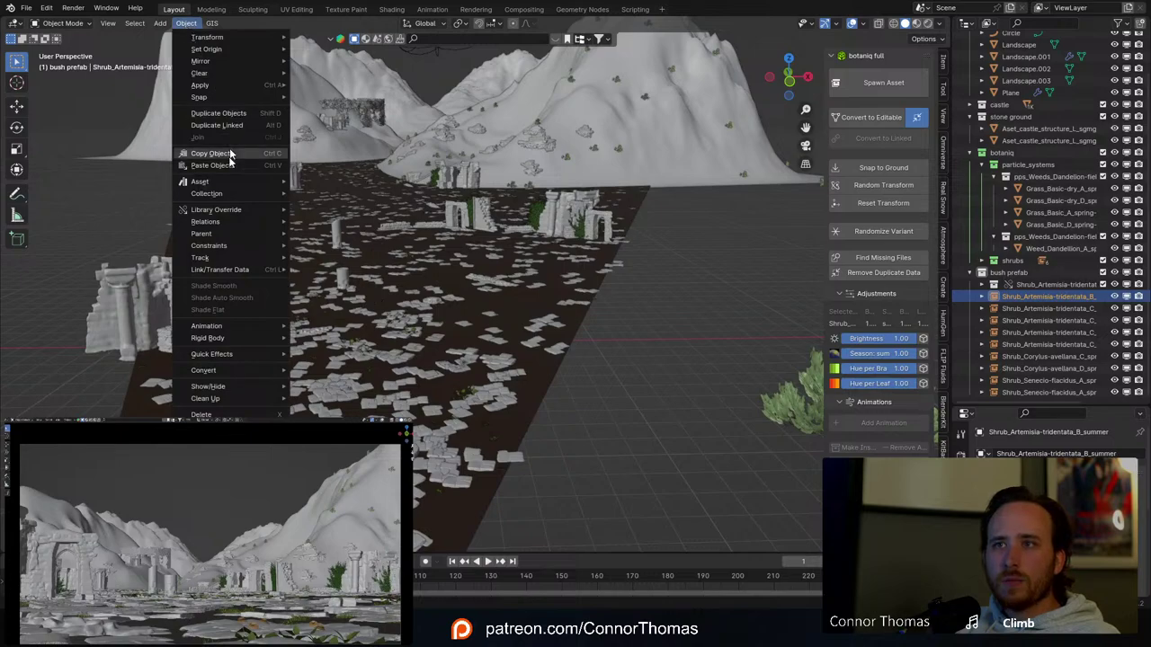
mouse_move(236, 209)
left_click(335, 210)
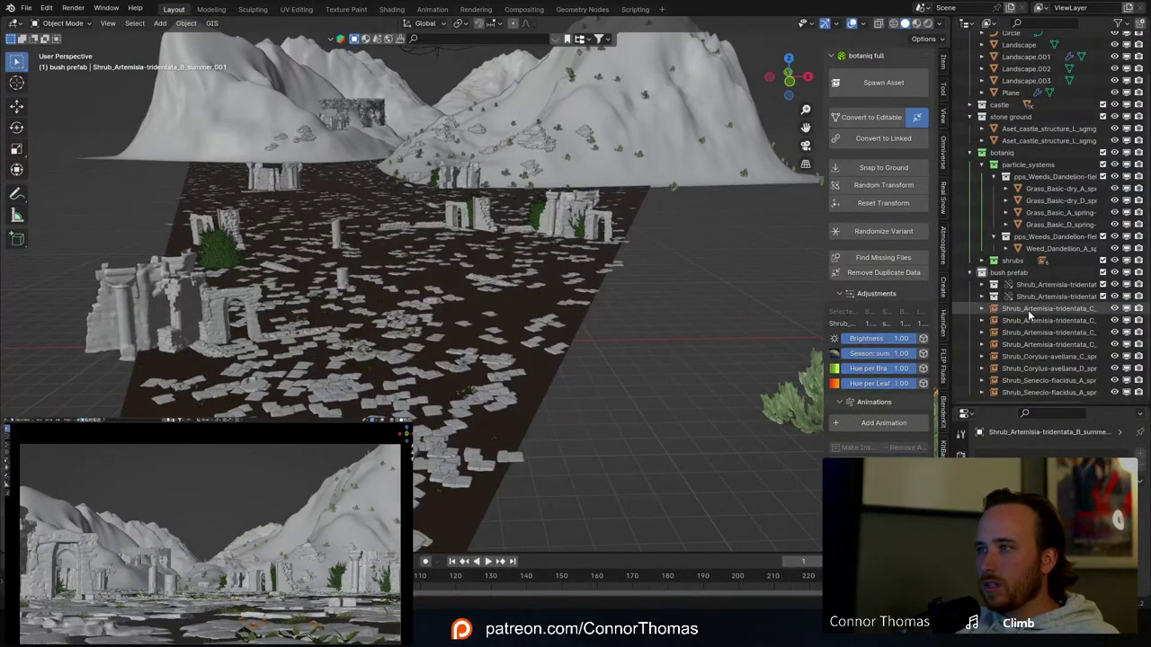
Step: Make a library override of Shrub_Artemisia-tridentata_C_summer and move the shrub off the stone ground into the empty area beside the valley
left_click(1028, 309)
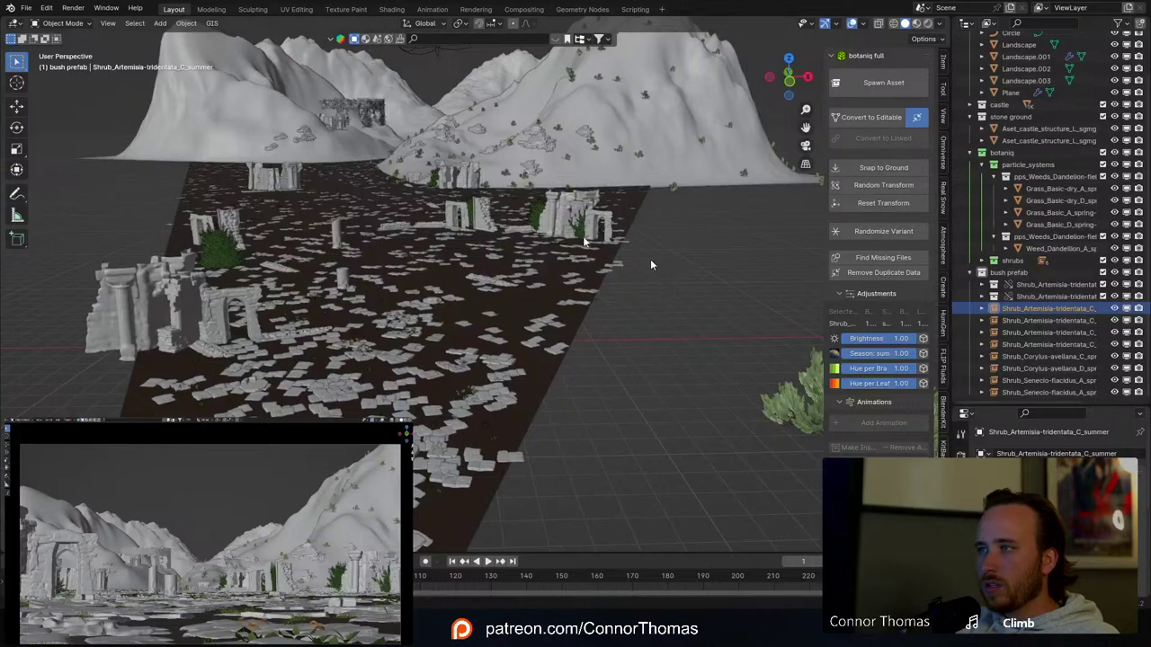
left_click(188, 23)
mouse_move(242, 211)
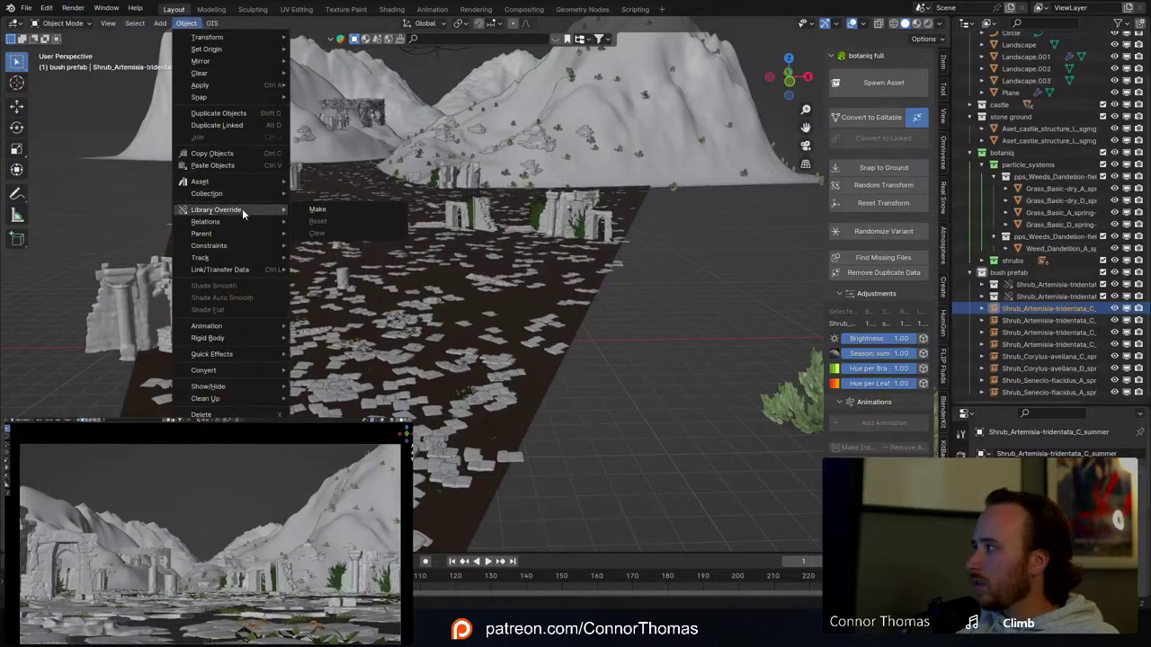
left_click(342, 211)
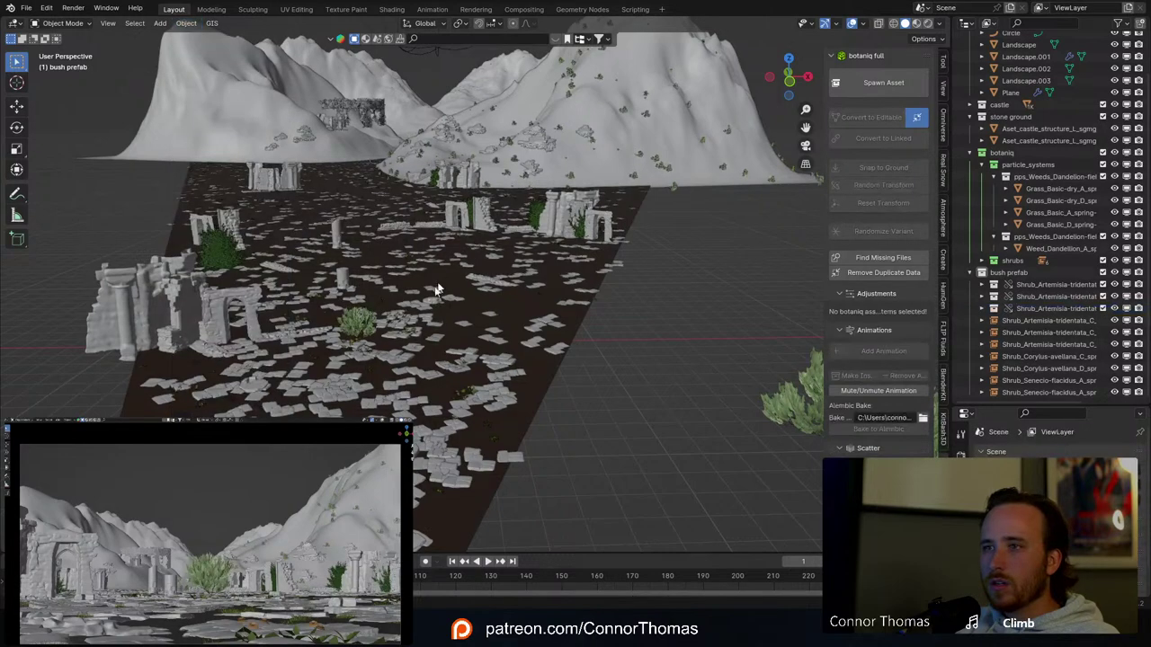
left_click(354, 324)
key("g")
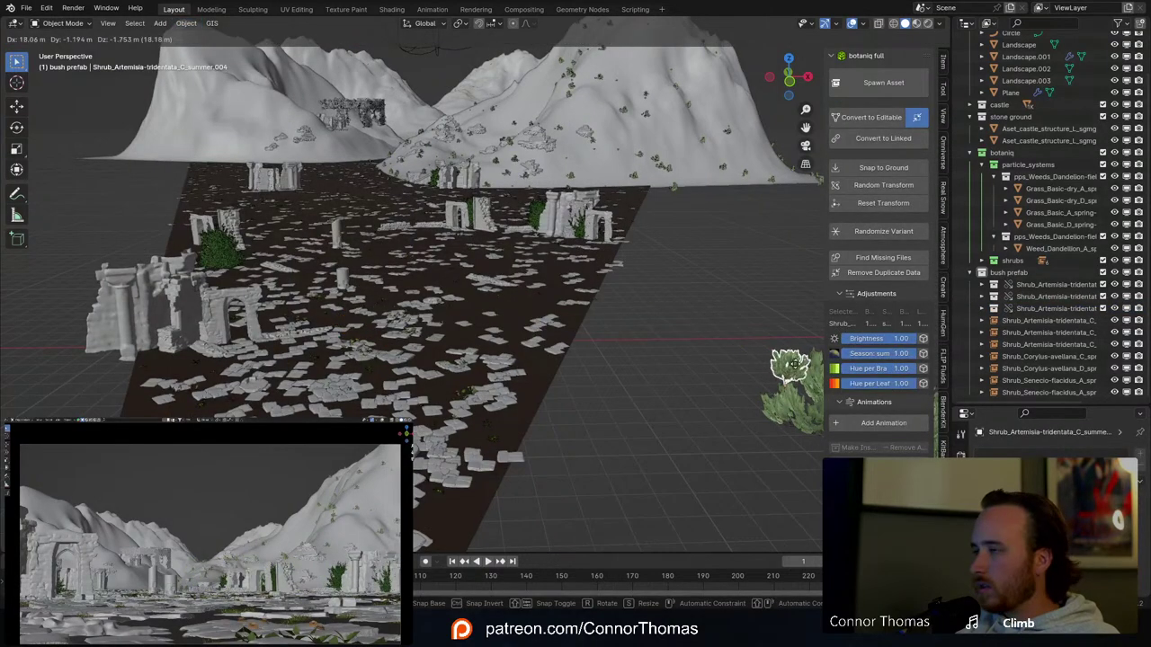
left_click(833, 410)
Step: Make a library override of Shrub_Artemisia-tridentata_C_summer.001 and move the shrub off the stone ground, next to the other overridden shrubs
left_click(998, 321)
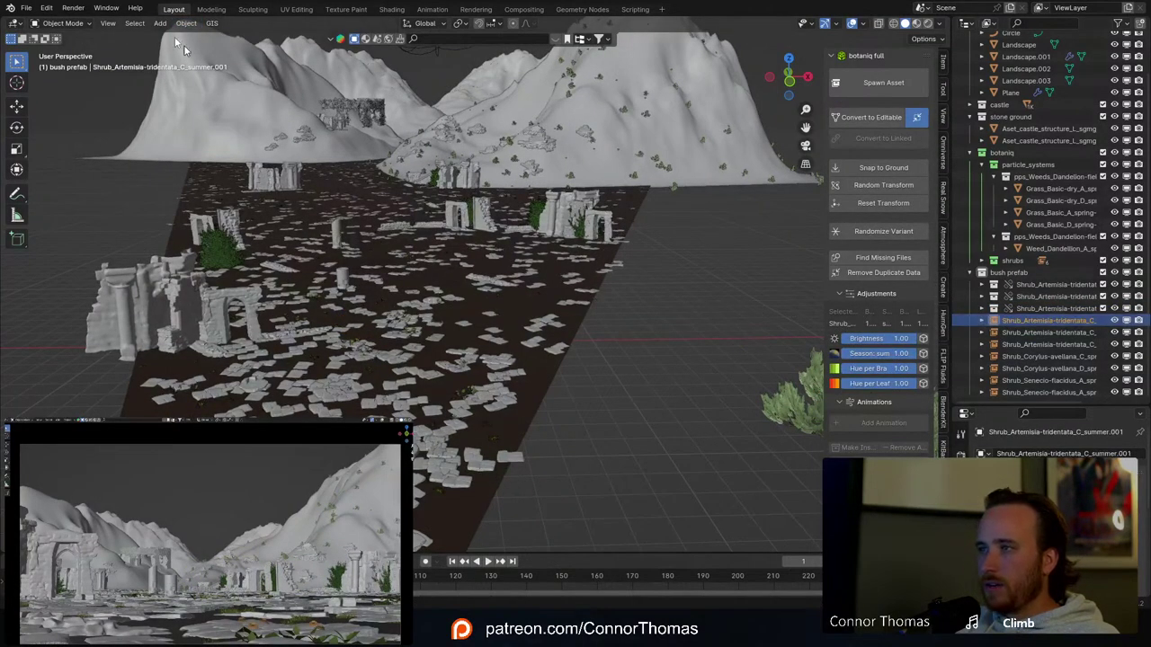
left_click(189, 23)
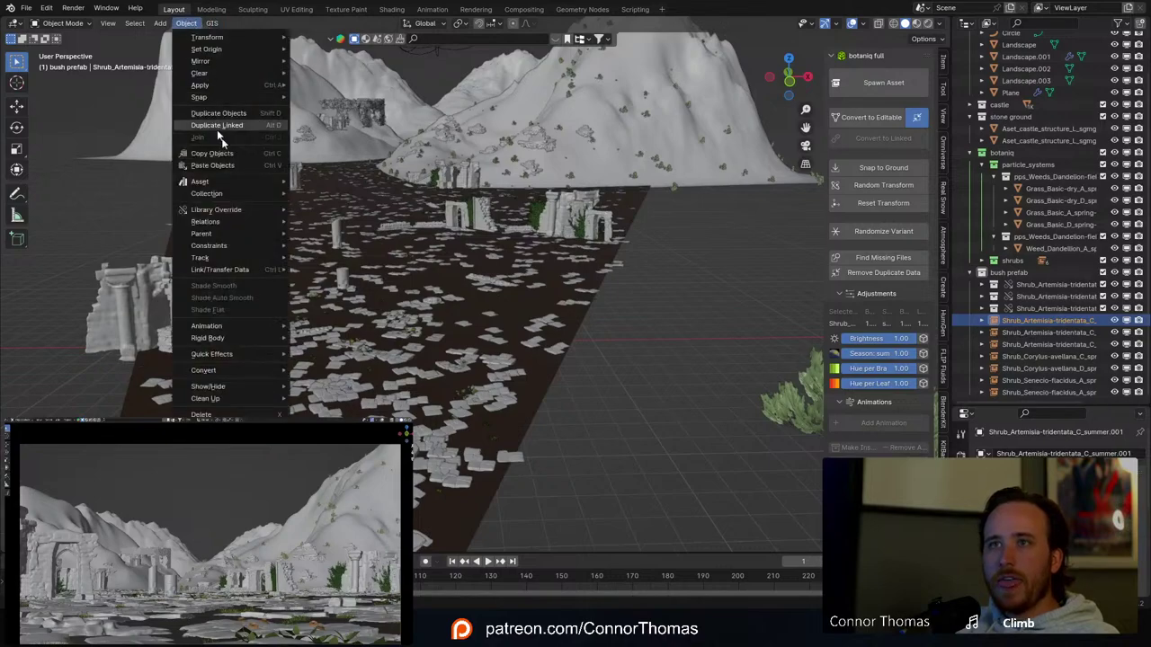
mouse_move(252, 212)
left_click(354, 212)
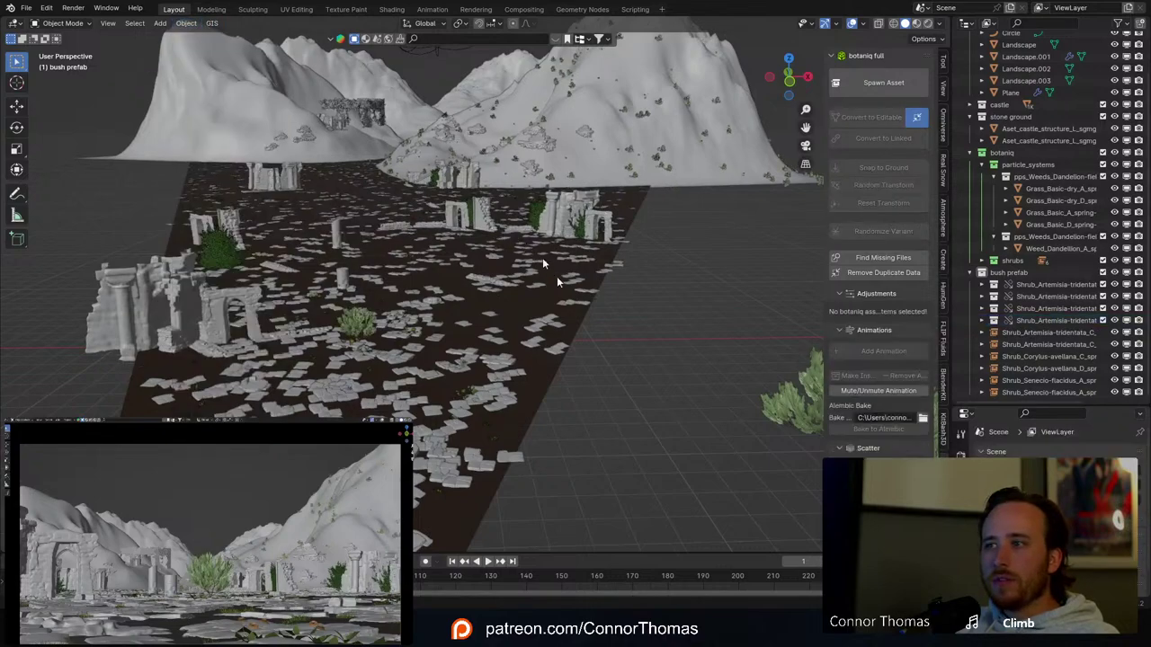
left_click(358, 322)
left_click(824, 351)
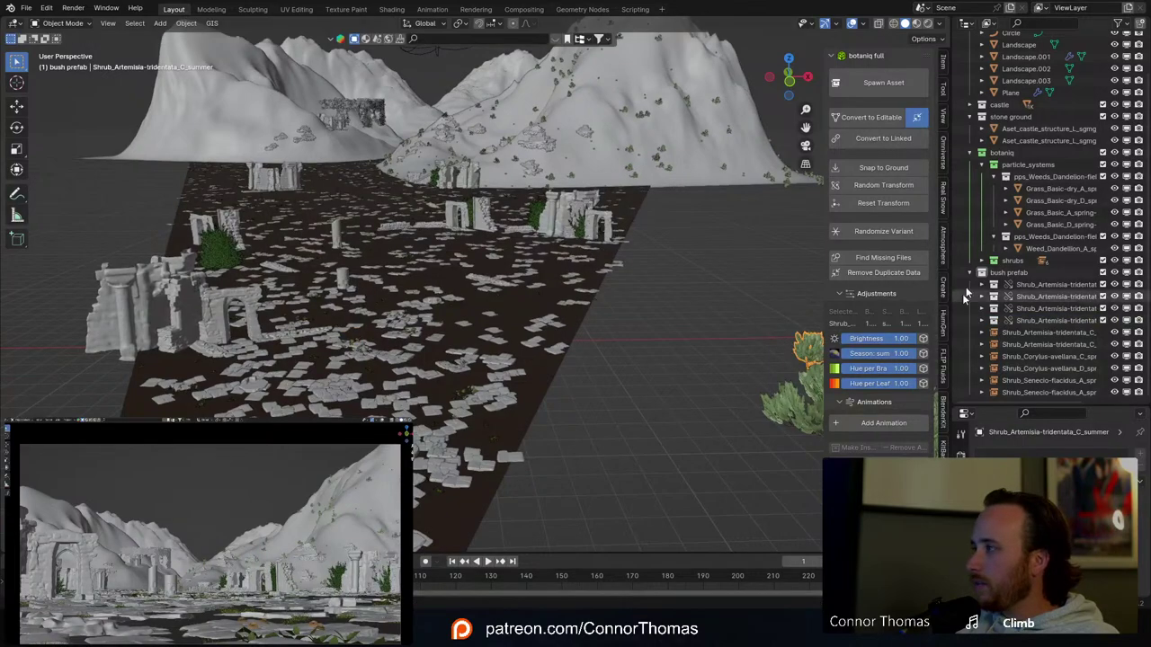
Step: Make a library override of Shrub_Artemisia-tridentata_C_summer.002 and move the shrub off the stone ground, out of the camera's view
left_click(1025, 333)
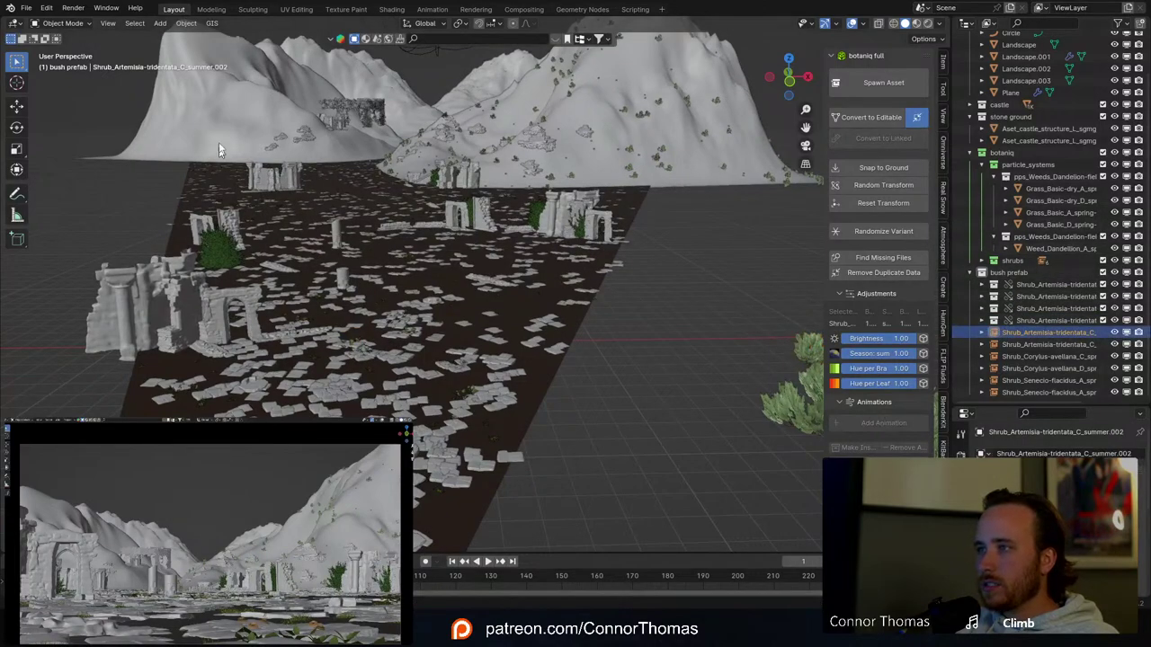
left_click(187, 24)
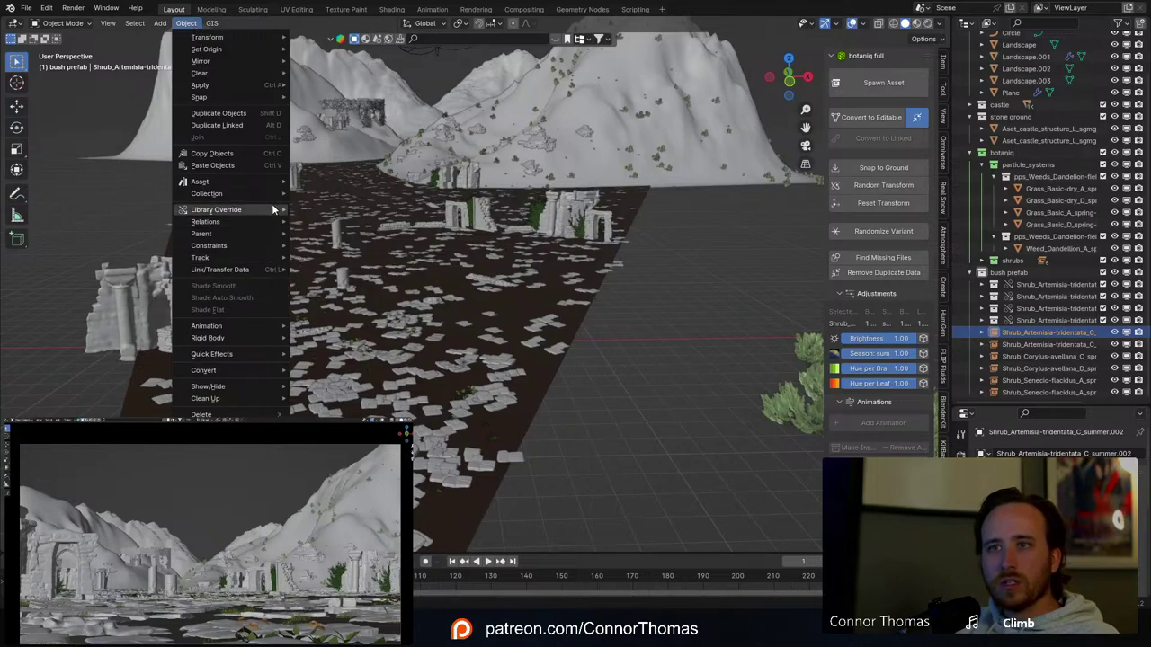
mouse_move(274, 209)
left_click(348, 210)
left_click(363, 314)
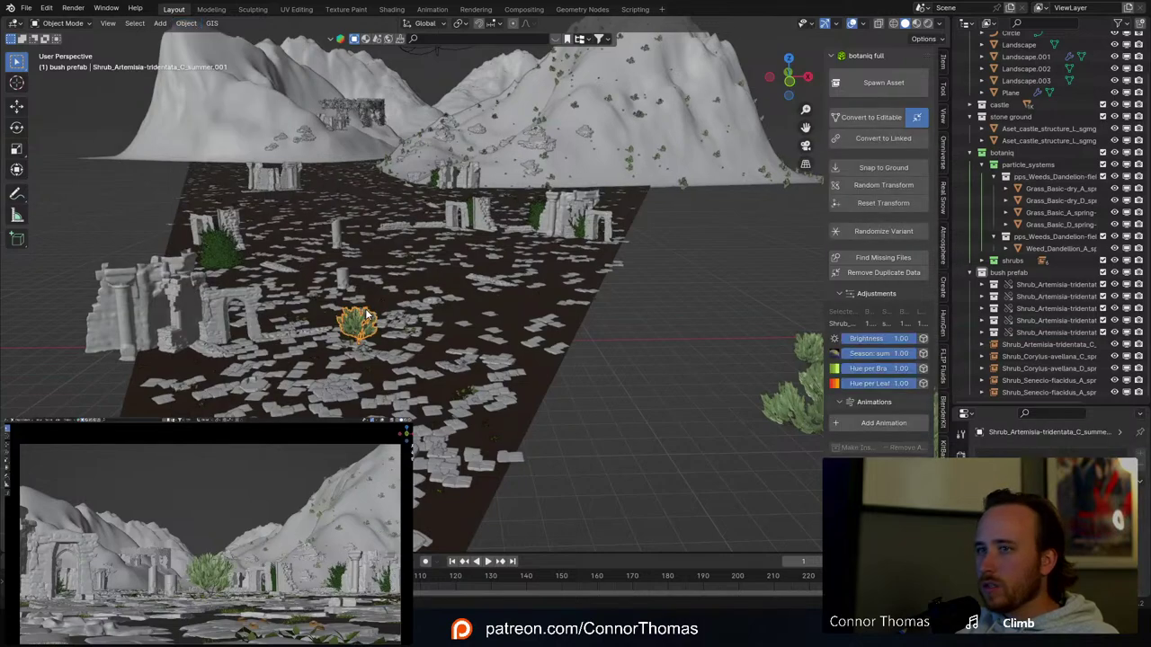
key("g")
left_click(905, 406)
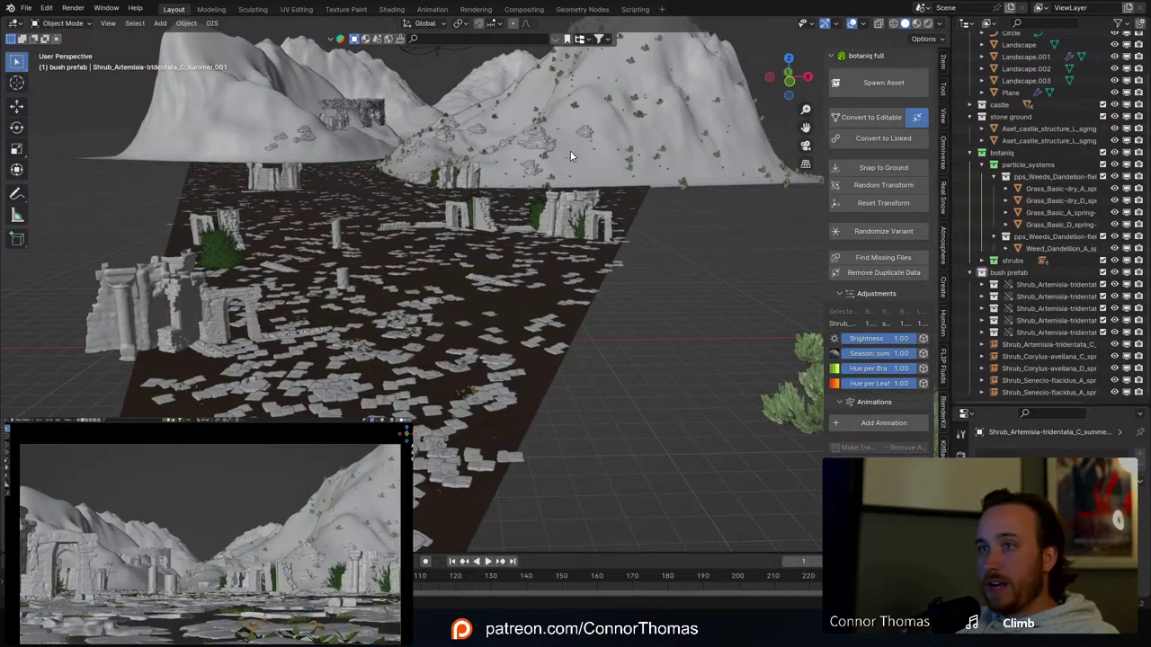
Step: Make a library override of Shrub_Artemisia-tridentata_C_summer.003 and move the shrub off the stone ground, out of the camera's view
left_click(1029, 345)
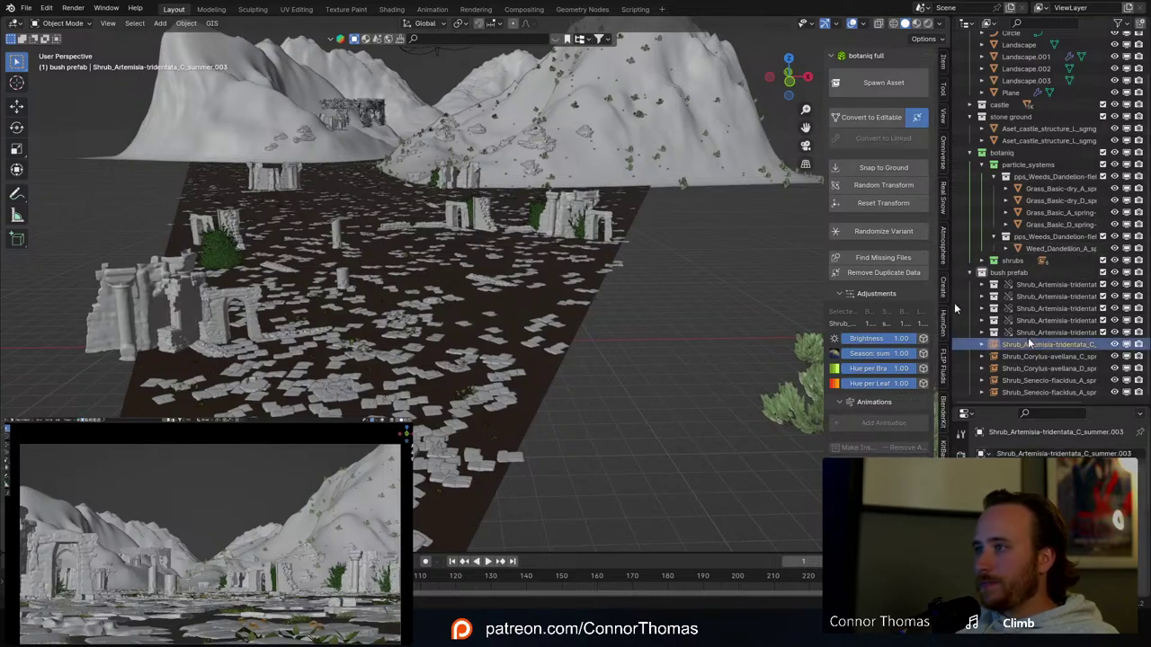
left_click(186, 23)
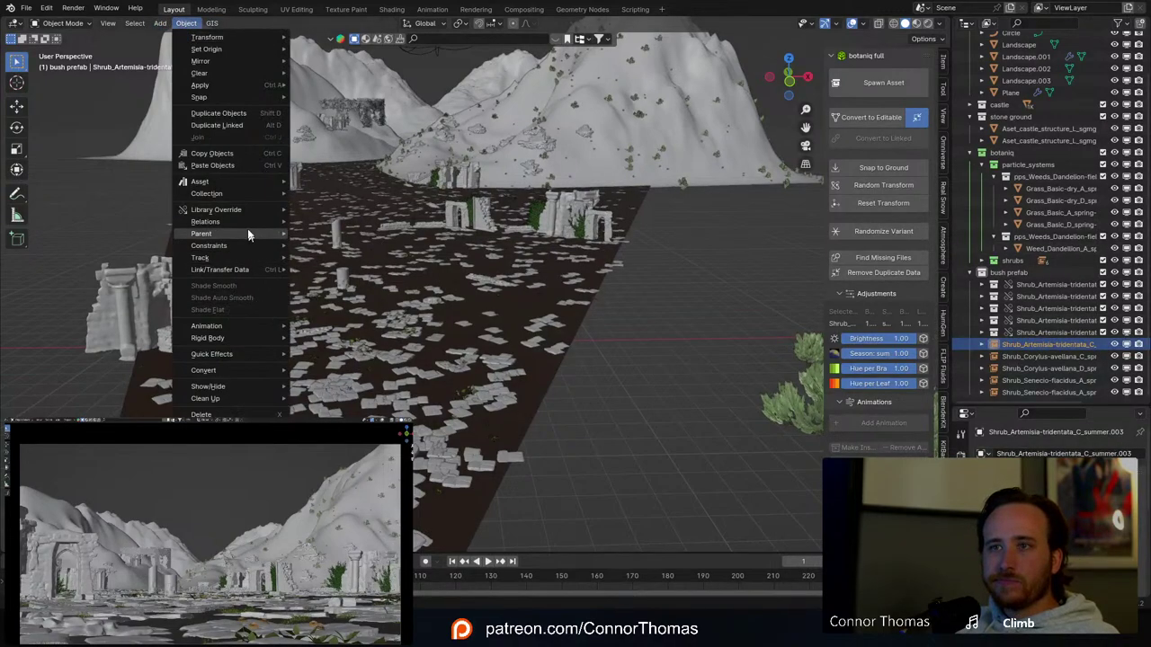
mouse_move(253, 211)
left_click(321, 213)
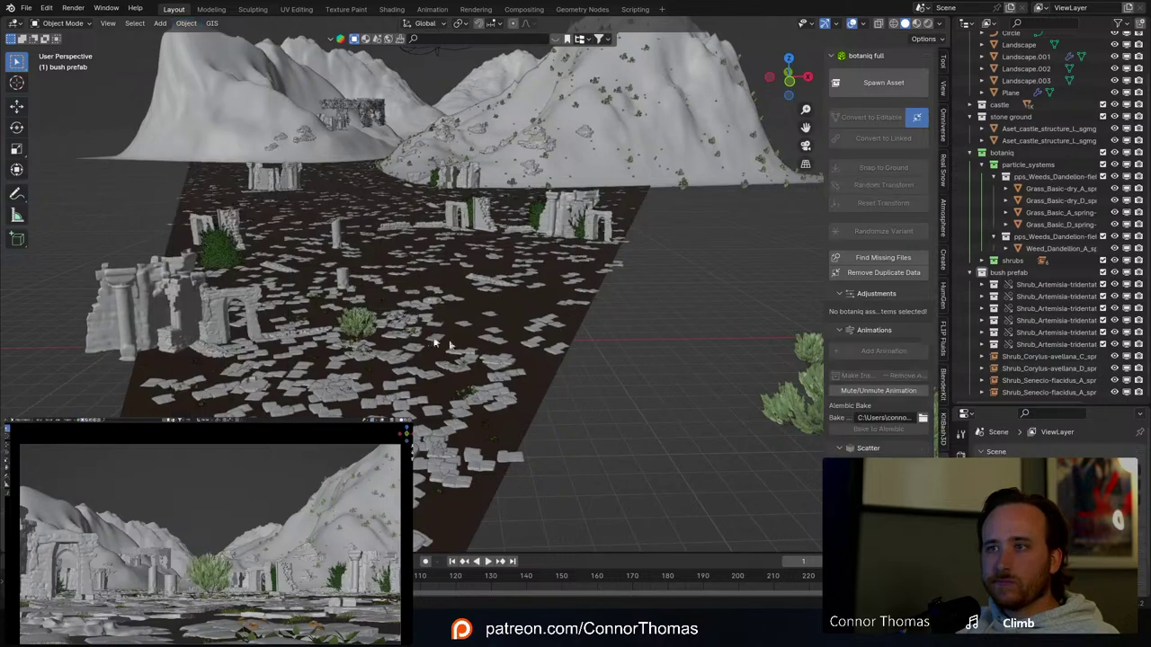
left_click(362, 324)
key("g")
left_click(224, 315)
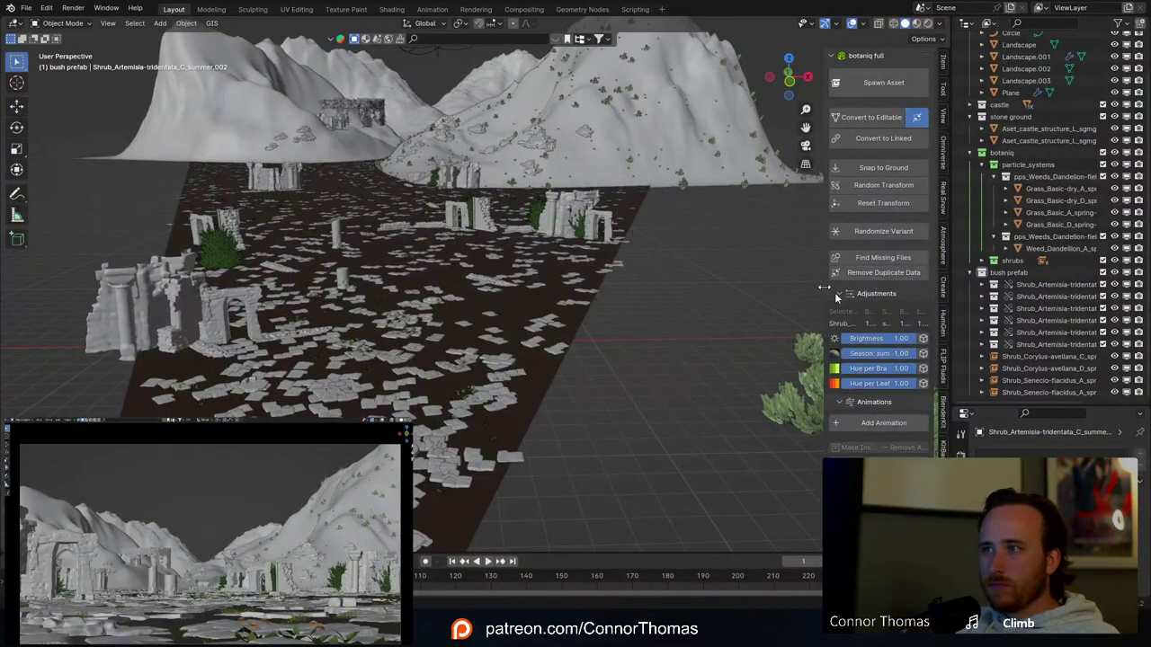
Step: Make a library override of Shrub_Corylus-avellana_C_spring-summer and move the shrub off the stone ground, beyond the other overridden shrubs
left_click(1057, 355)
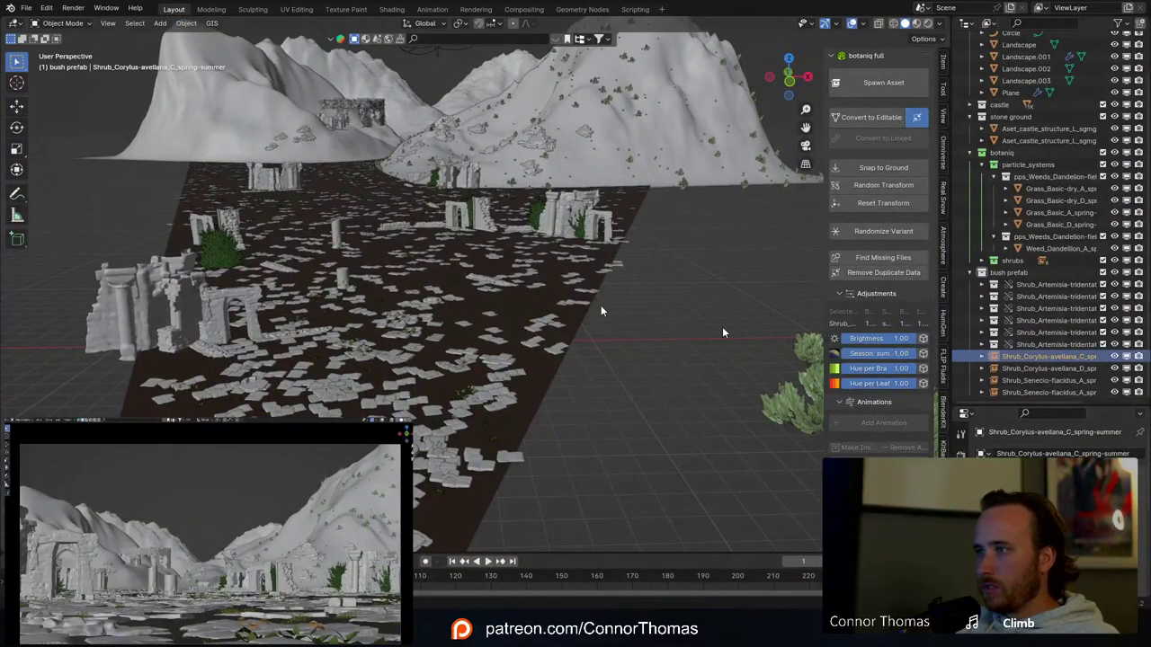
left_click(189, 25)
mouse_move(259, 209)
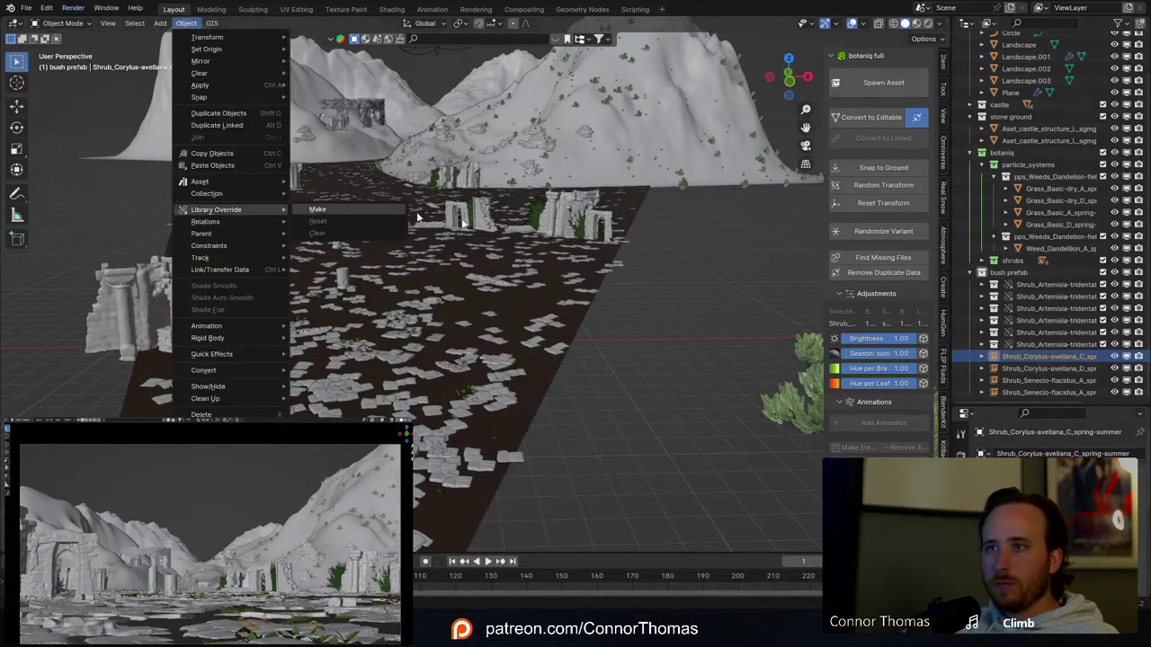
left_click(318, 208)
left_click(369, 319)
key("g")
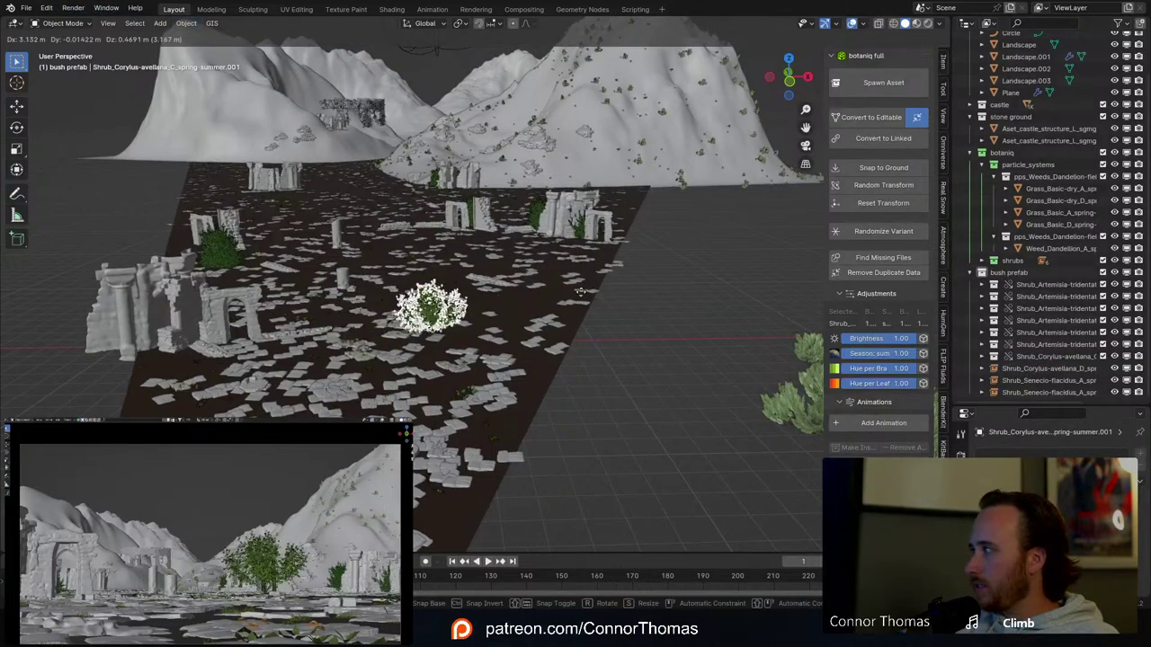
left_click(947, 378)
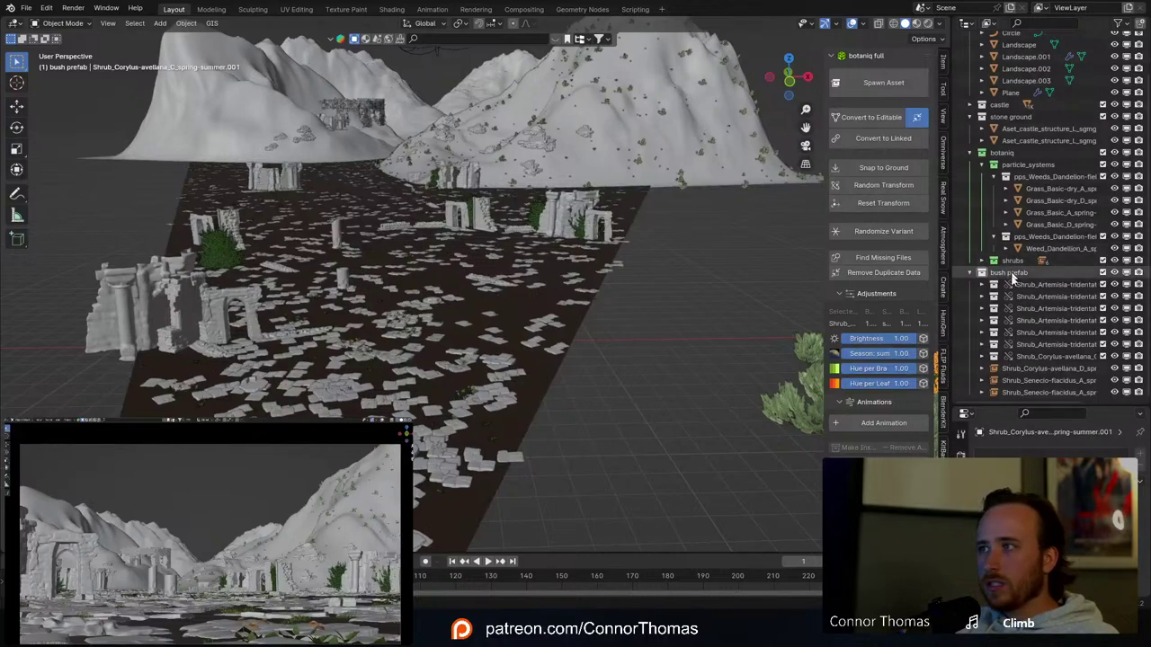
Step: Make a library override of Shrub_Corylus-avellana_D_spring-summer in the bush prefab collection
left_click(1048, 369)
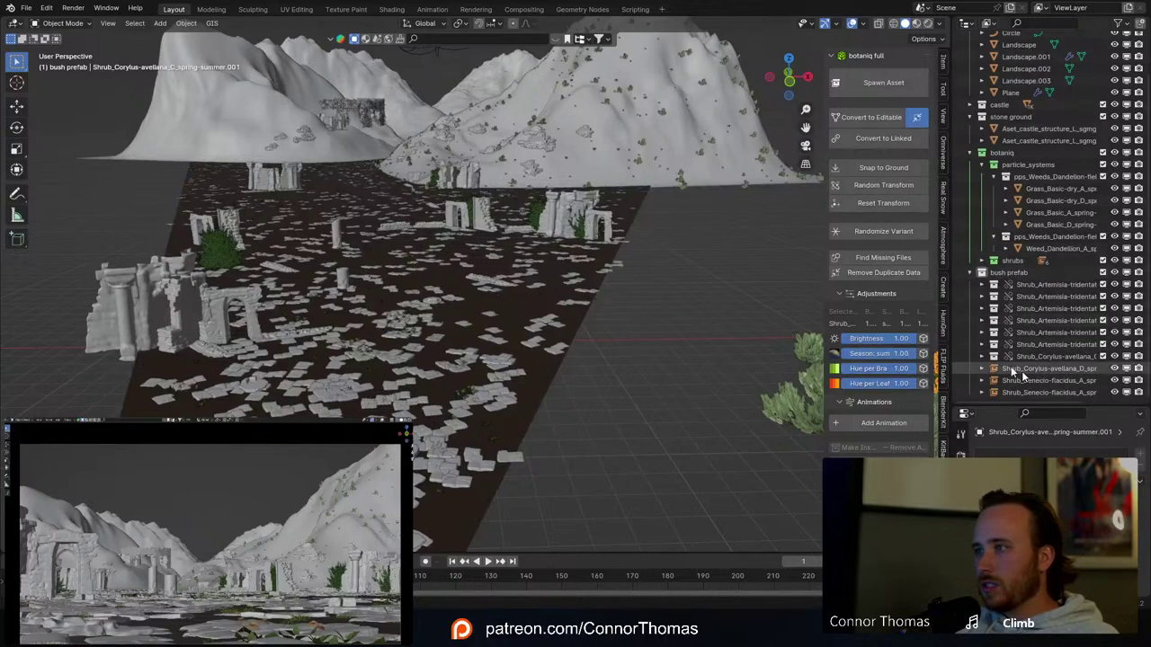
left_click(191, 24)
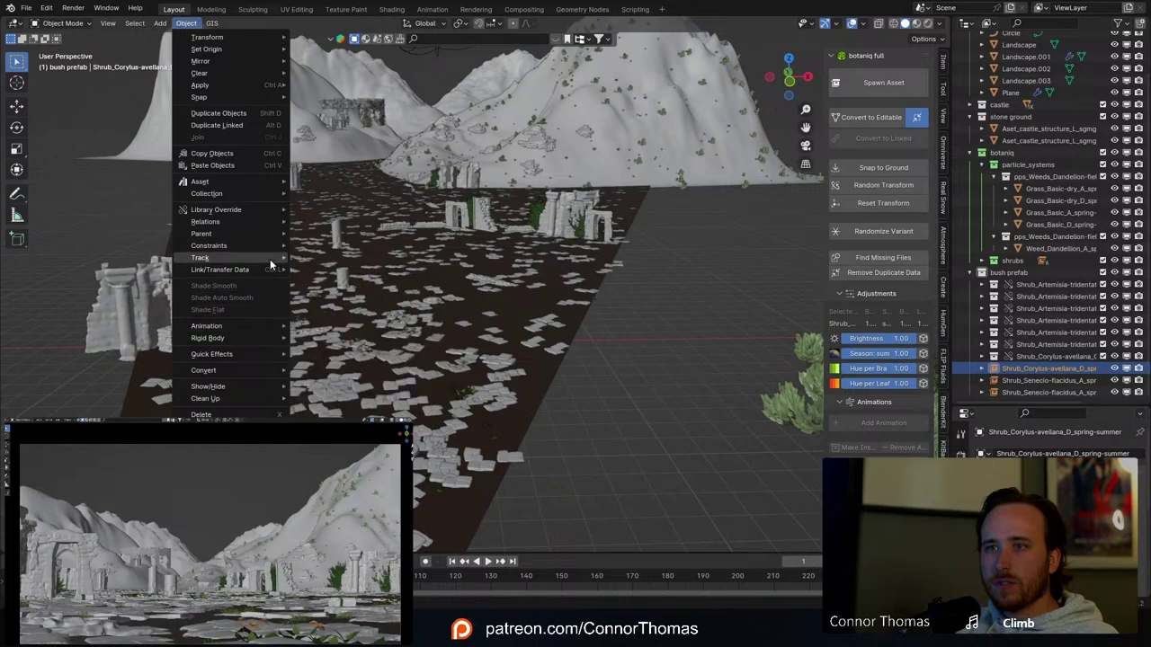
mouse_move(261, 219)
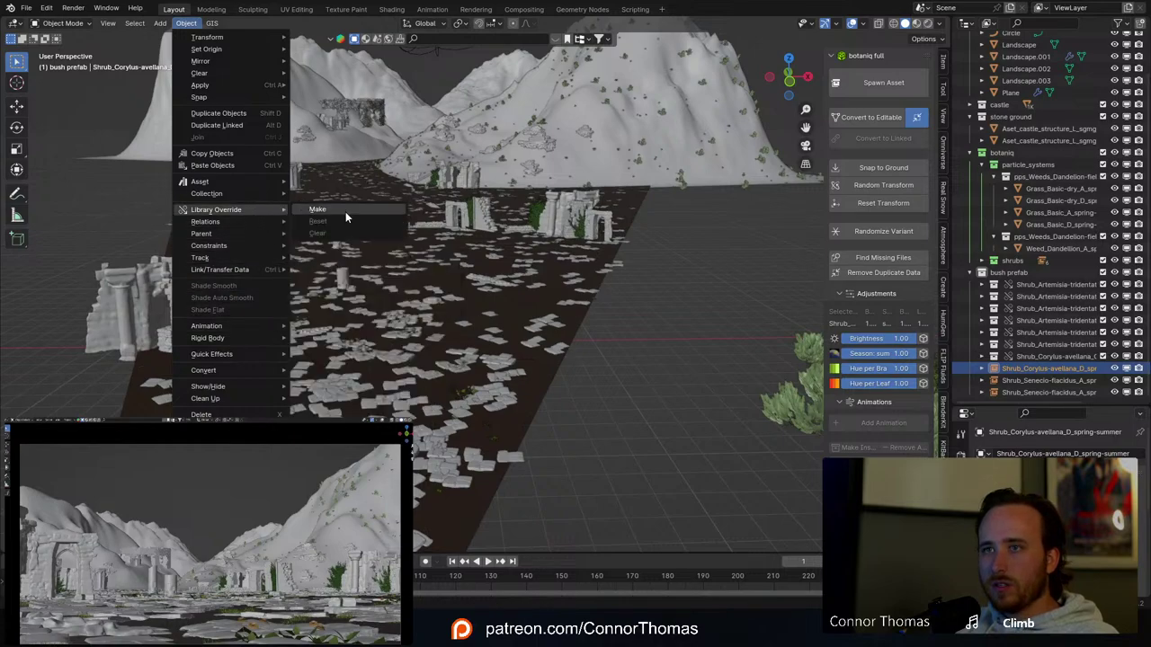
Step: Make a library override of the Shrub_Corylus-avellana_D shrub in the bush prefab collection and hide the resulting object
left_click(345, 211)
left_click(369, 302)
key("h")
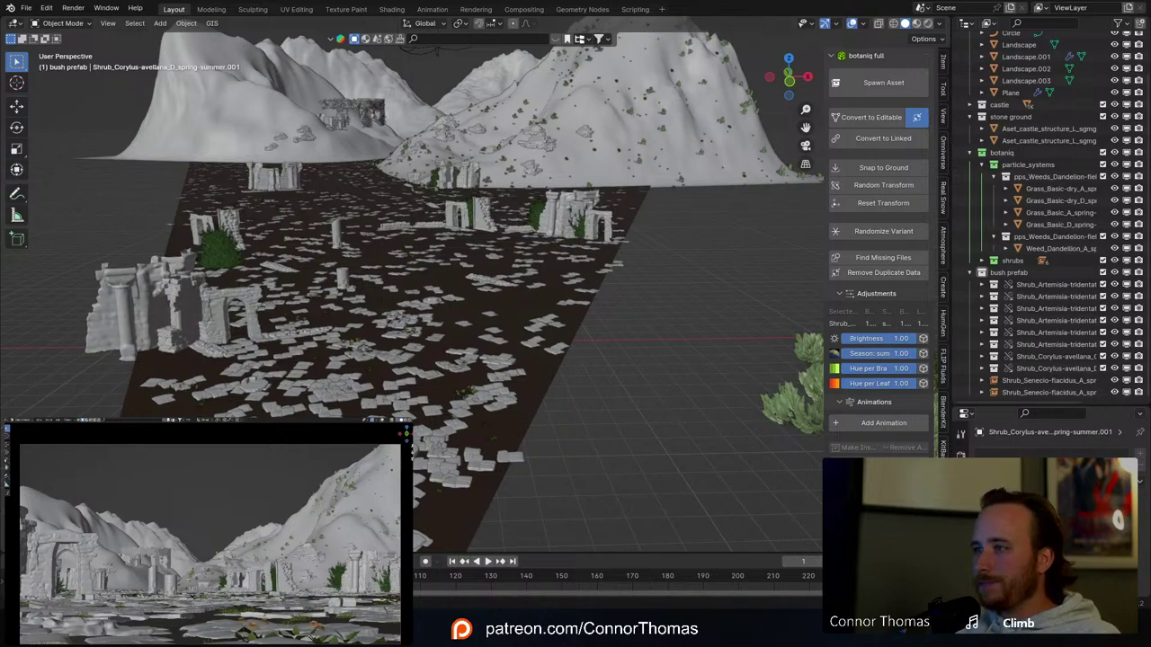
Step: Make a library override of the first remaining Shrub_Senecio-flacidus_A shrub in bush prefab and hide the resulting object
left_click(1035, 382)
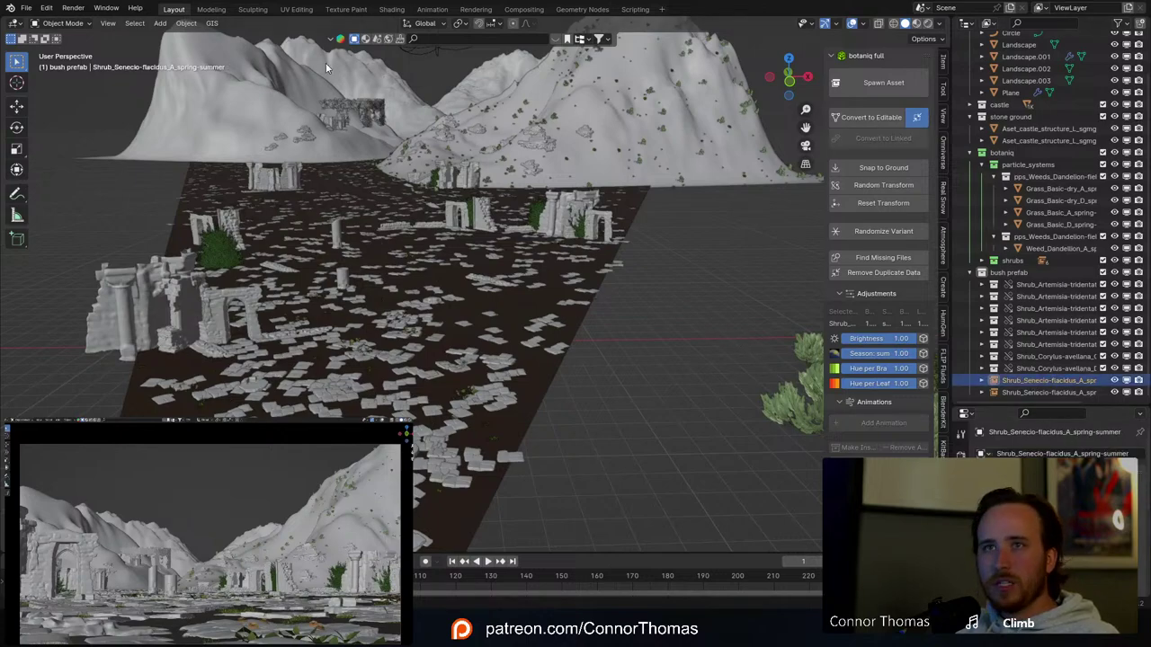
left_click(186, 23)
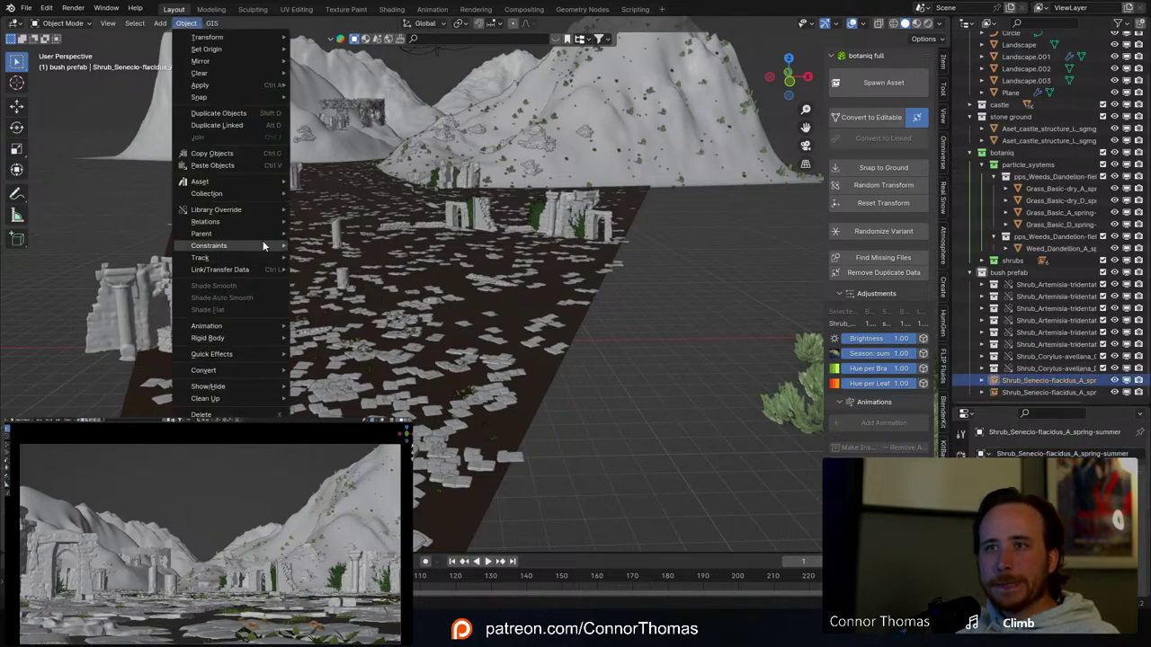
mouse_move(255, 256)
mouse_move(258, 226)
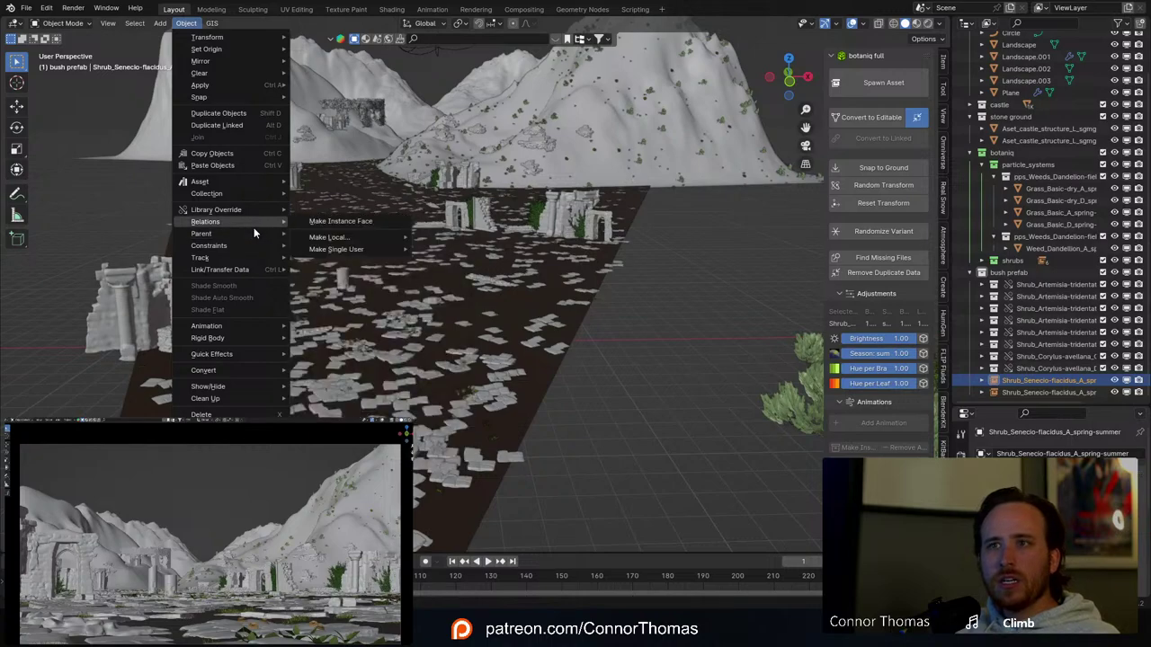
left_click(353, 208)
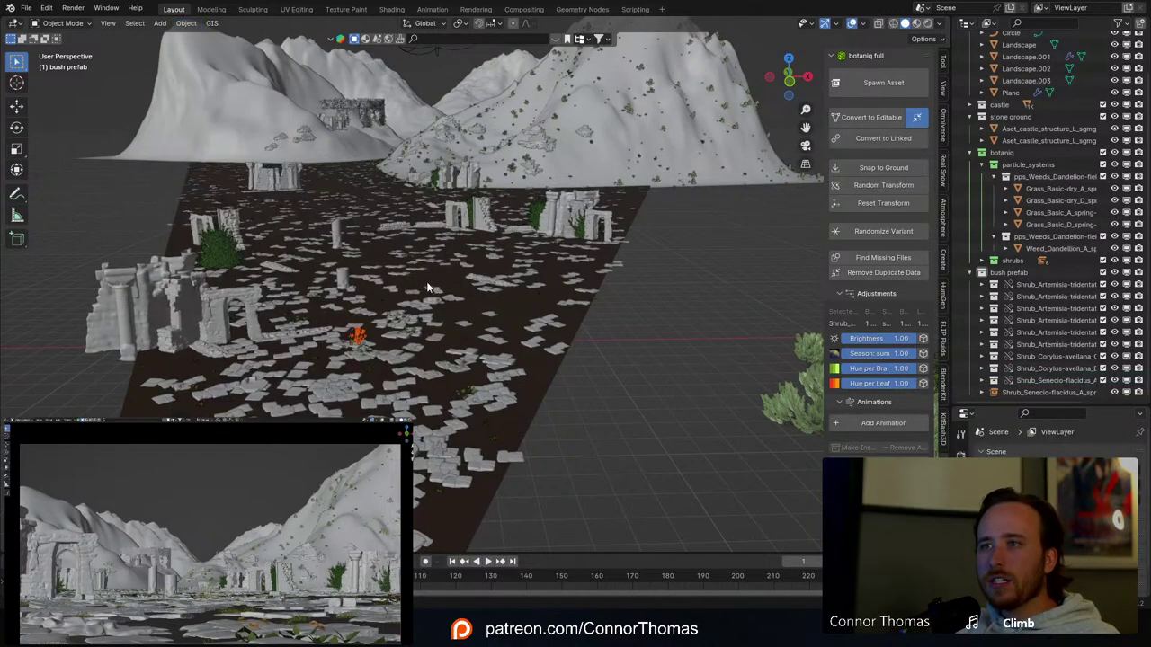
left_click(355, 337)
key("h")
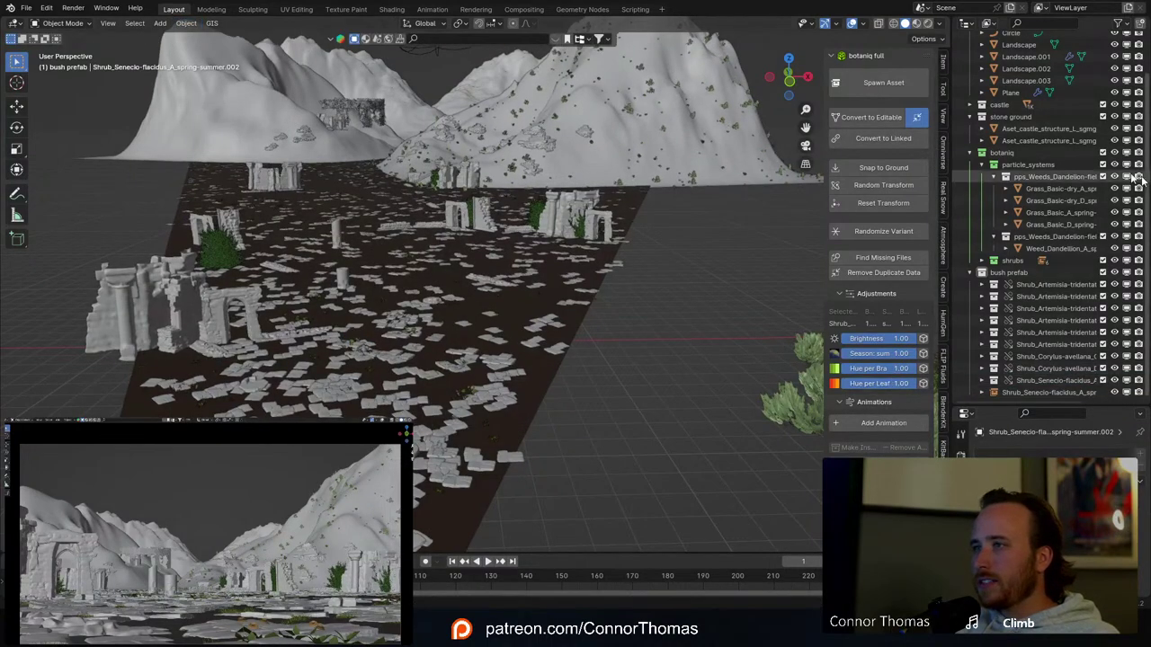
Step: Make a library override of the last linked shrub in bush prefab, Shrub_Senecio-flacidus_A_spring-summer.001
left_click(1048, 393)
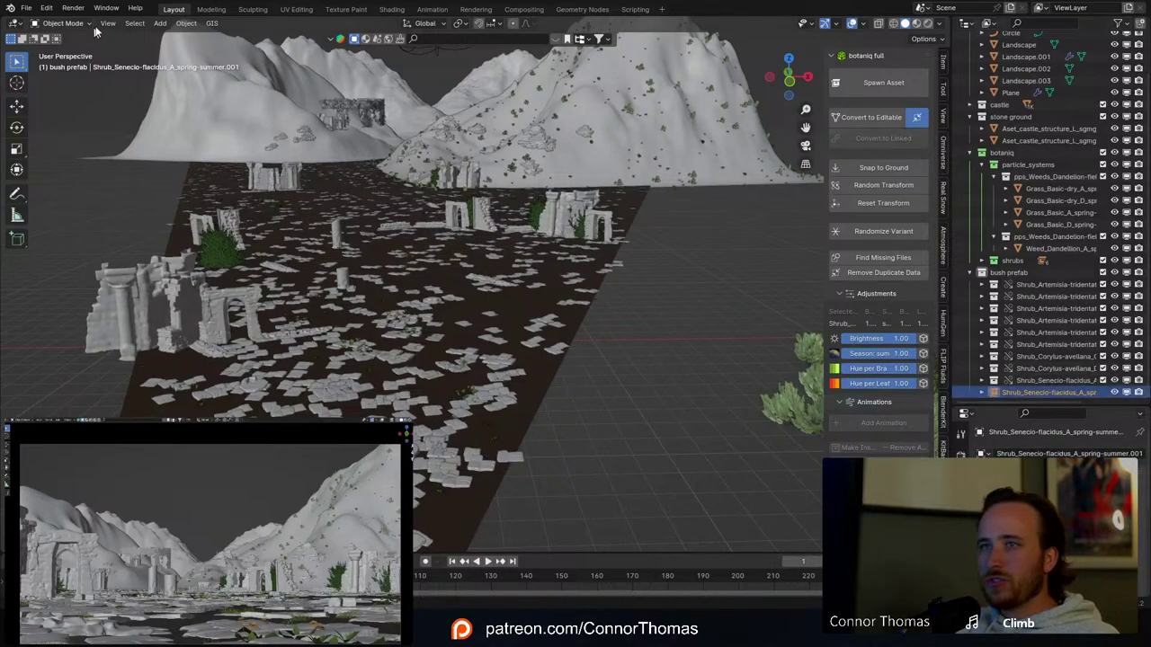
left_click(189, 23)
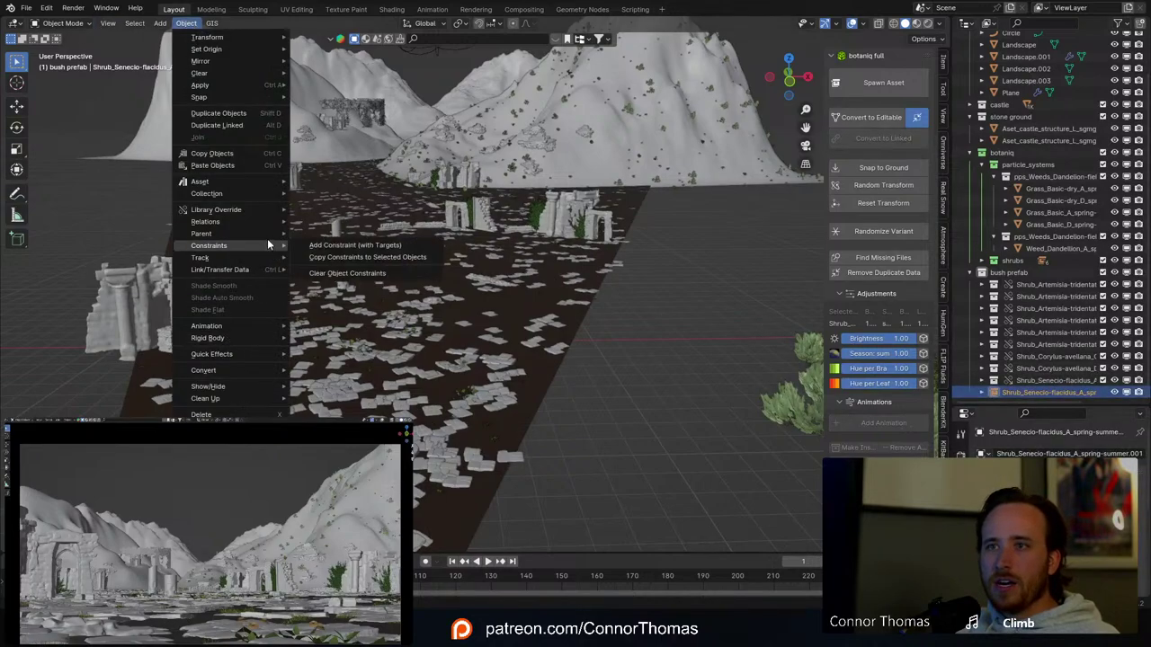
mouse_move(267, 213)
left_click(323, 213)
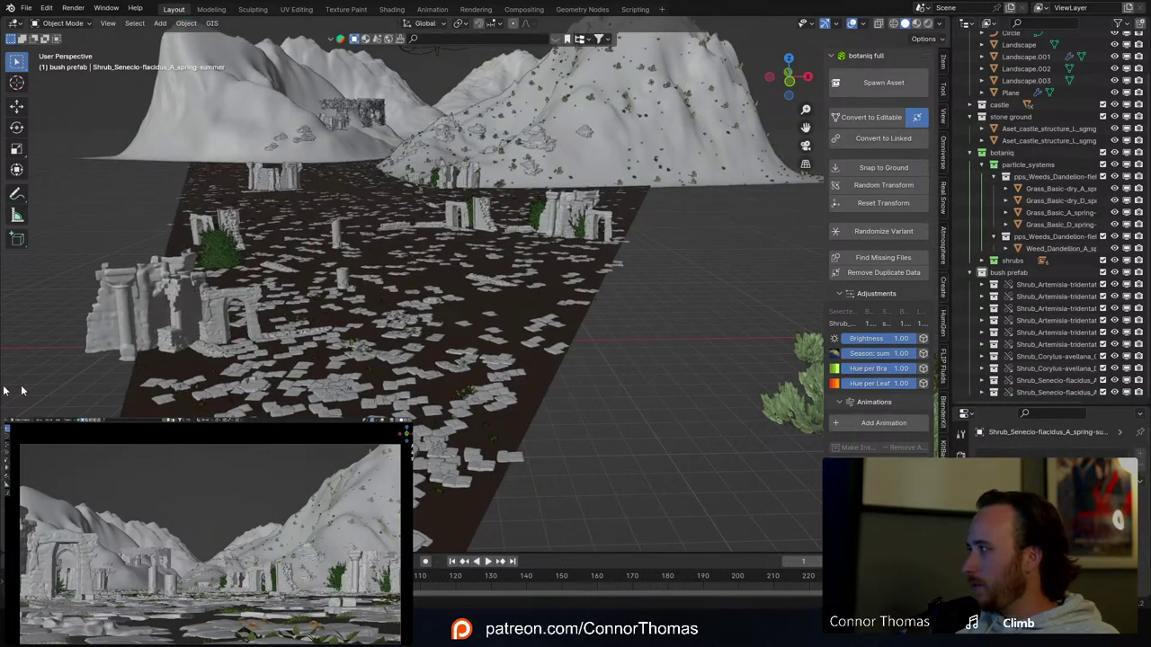
Step: Clear the current selection and select the shrub-covered mountain Landscape.001
scroll(251, 241, "down", 7)
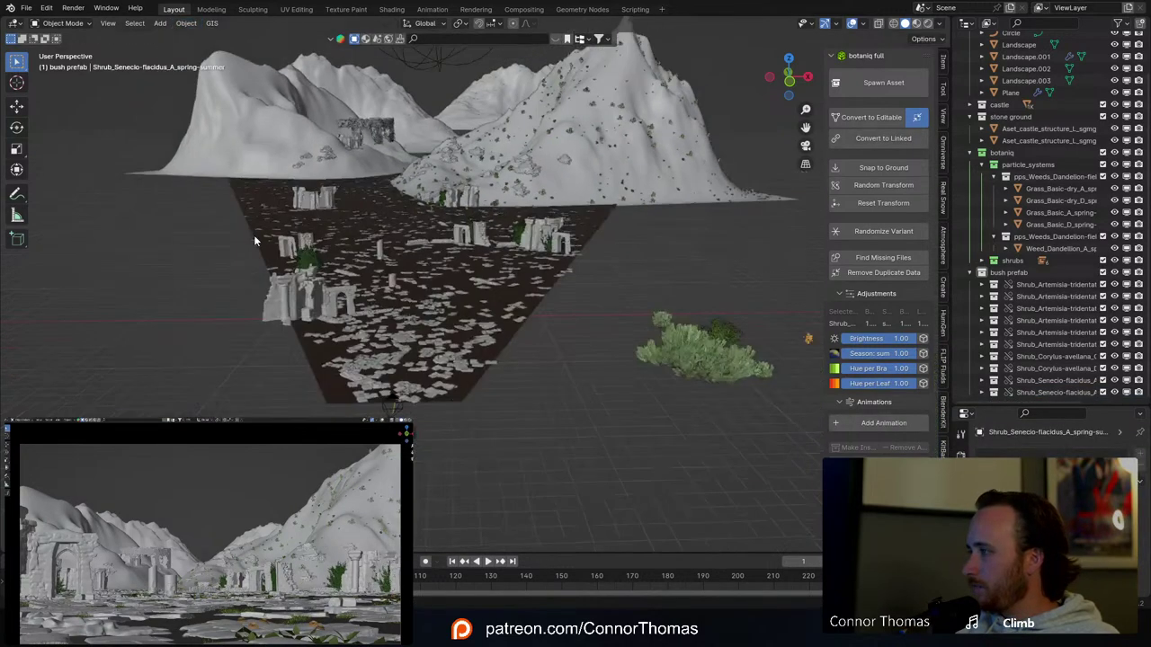
middle_click_drag(363, 179, 280, 216)
key("a")
key("a")
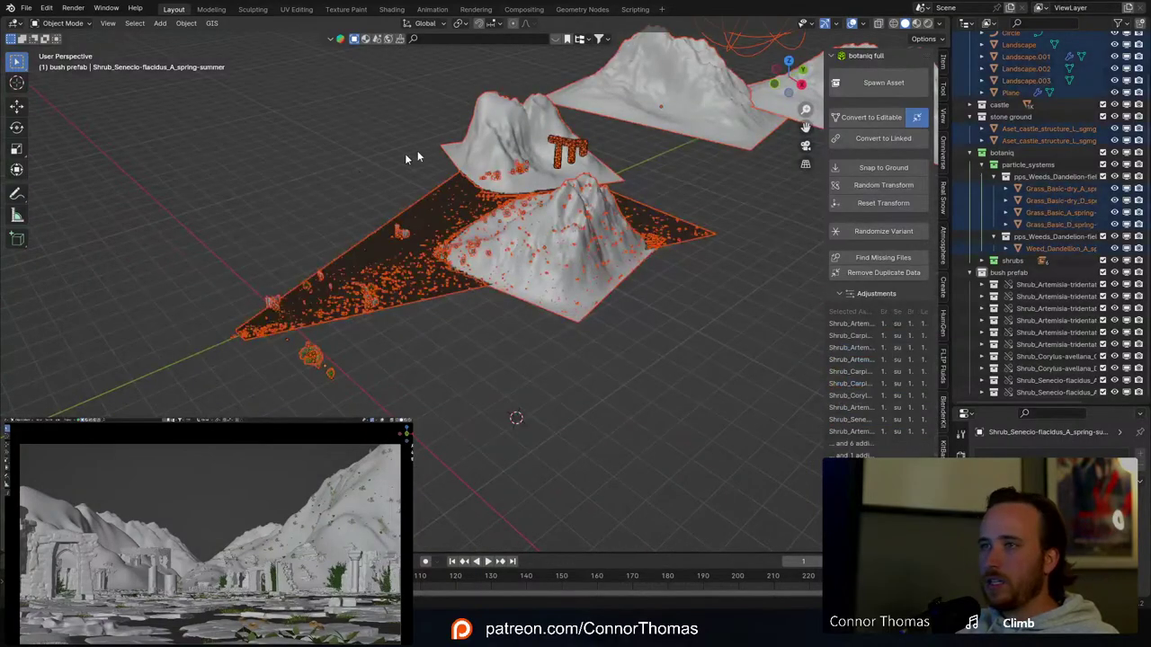
left_click(563, 262)
middle_click_drag(564, 261, 473, 239)
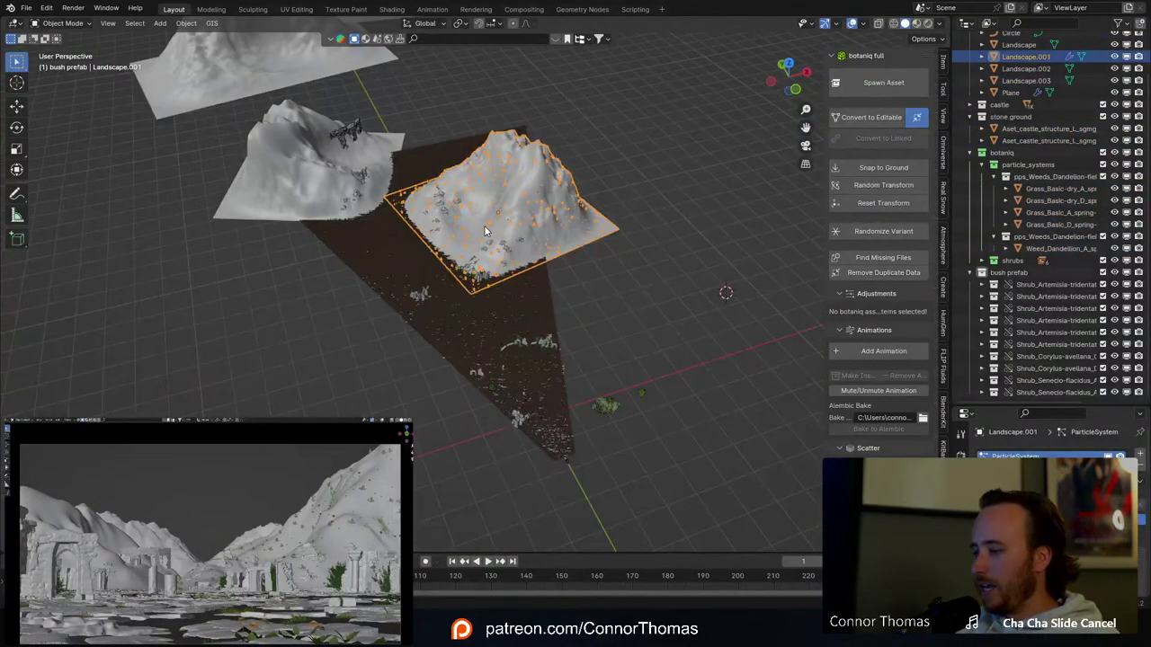
Step: Look through the camera with viewport overlays hidden and switch Landscape.001 to Weight Paint mode
key("KP_0")
scroll(393, 218, "up", 2)
middle_click_drag(393, 215, 343, 223, "shift")
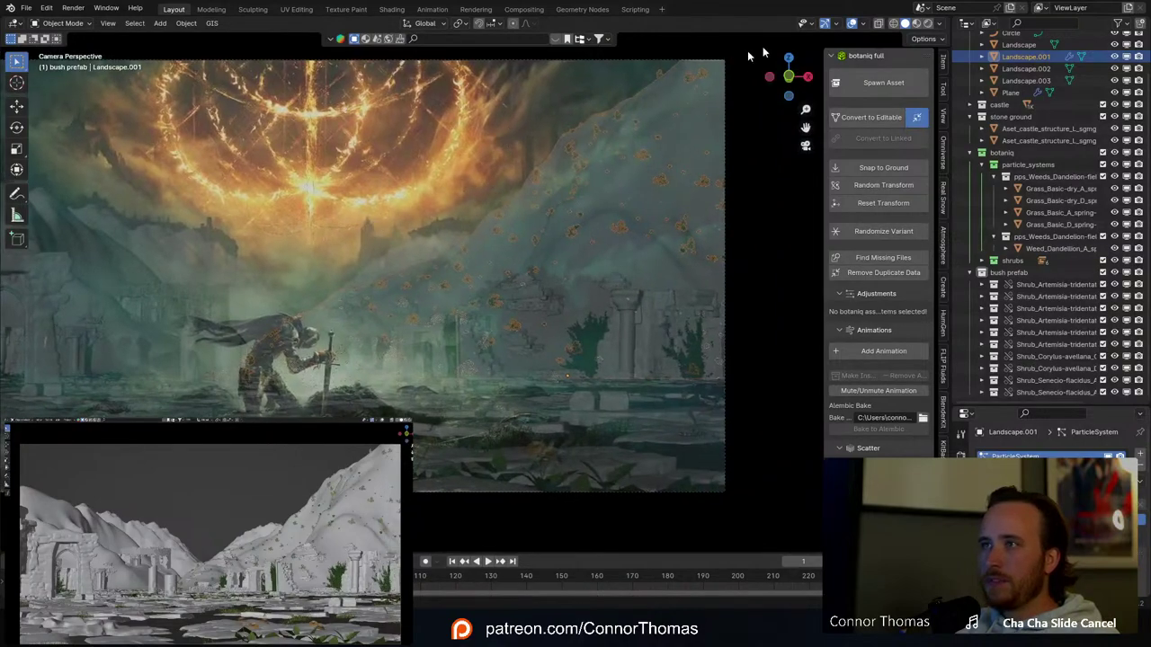
left_click(855, 23)
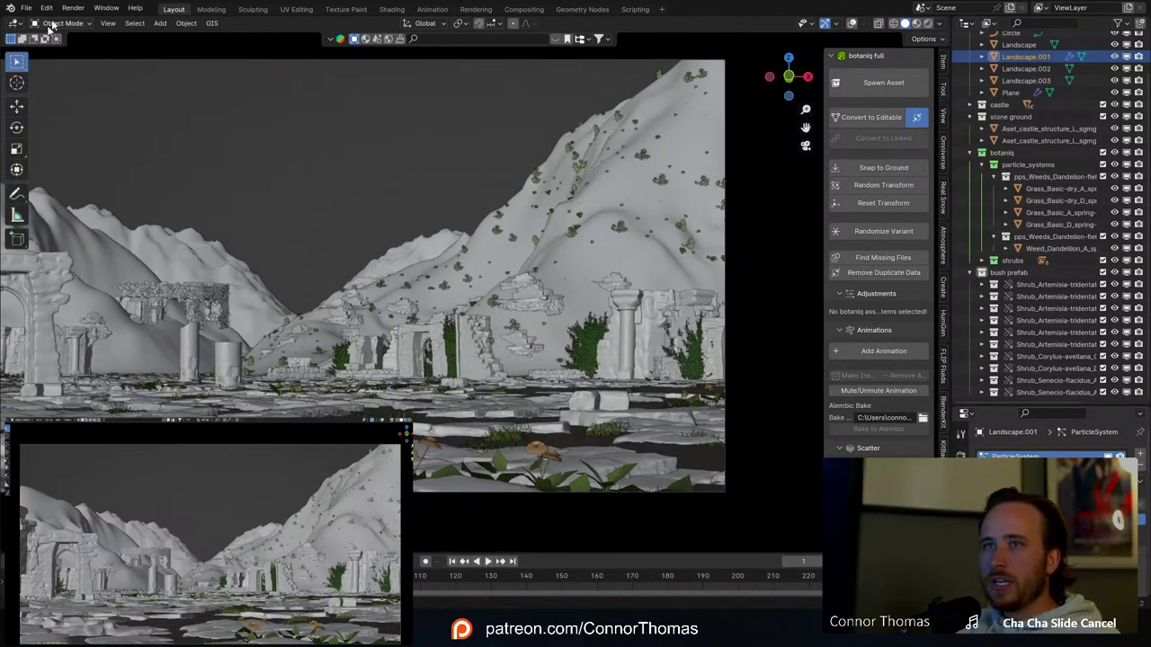
left_click(77, 23)
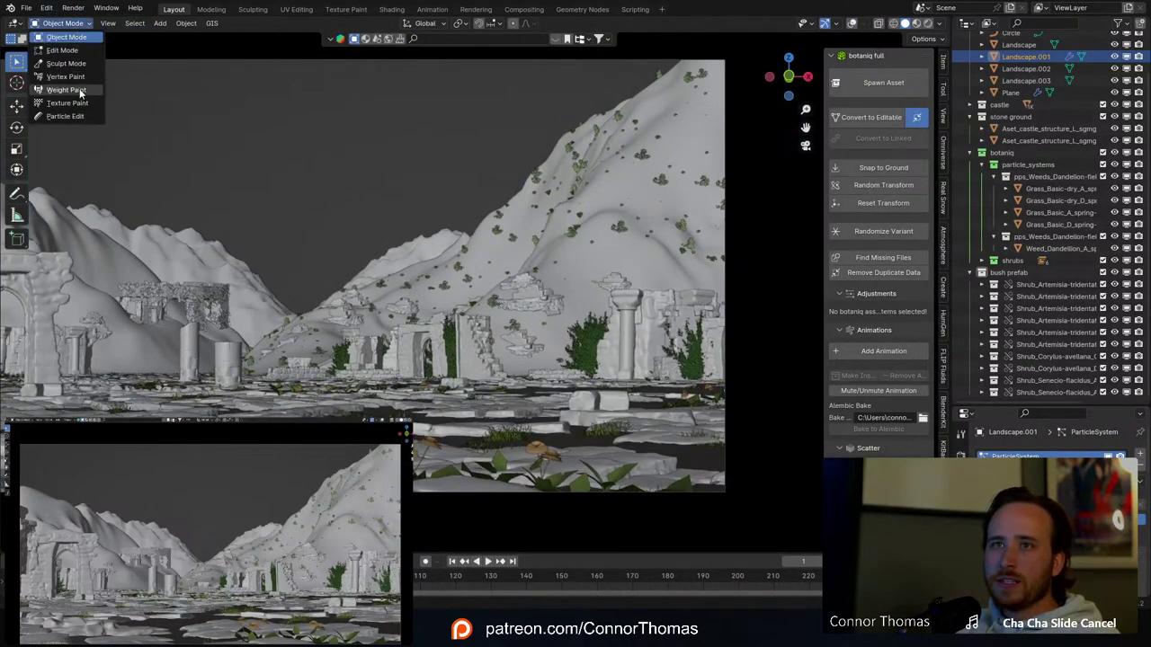
left_click(81, 95)
Step: With overlays shown, paint full weight over the camera-facing slope of Landscape.001 using a 261 px brush, and return to Object Mode
key("f")
left_click(652, 257)
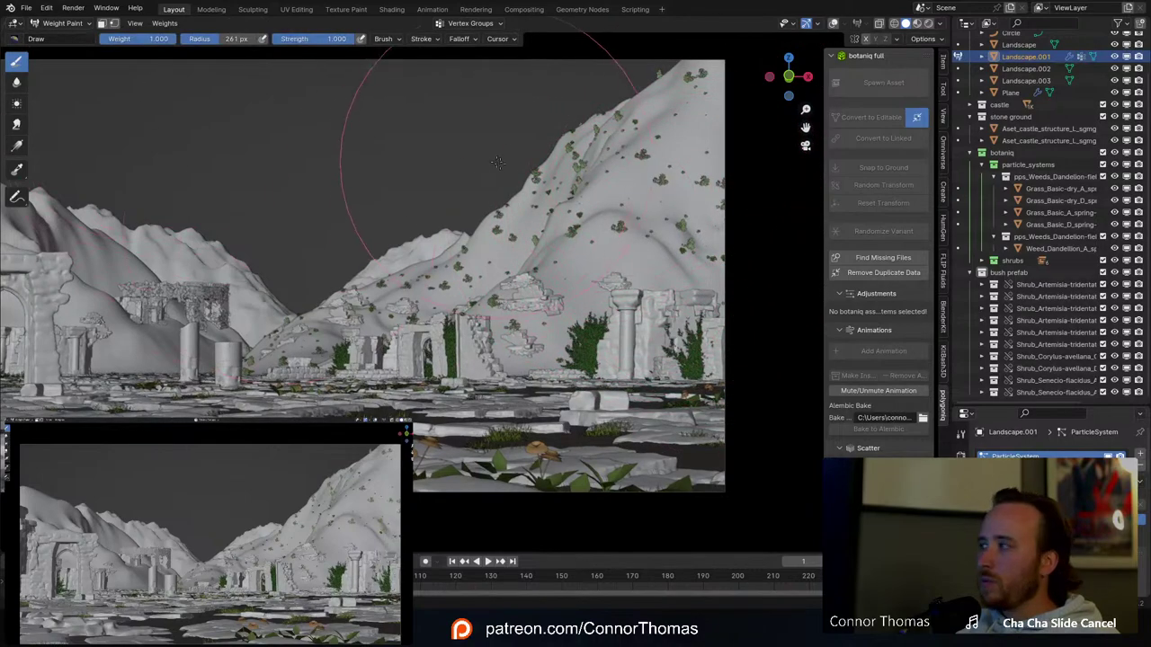
middle_click_drag(475, 196, 530, 184)
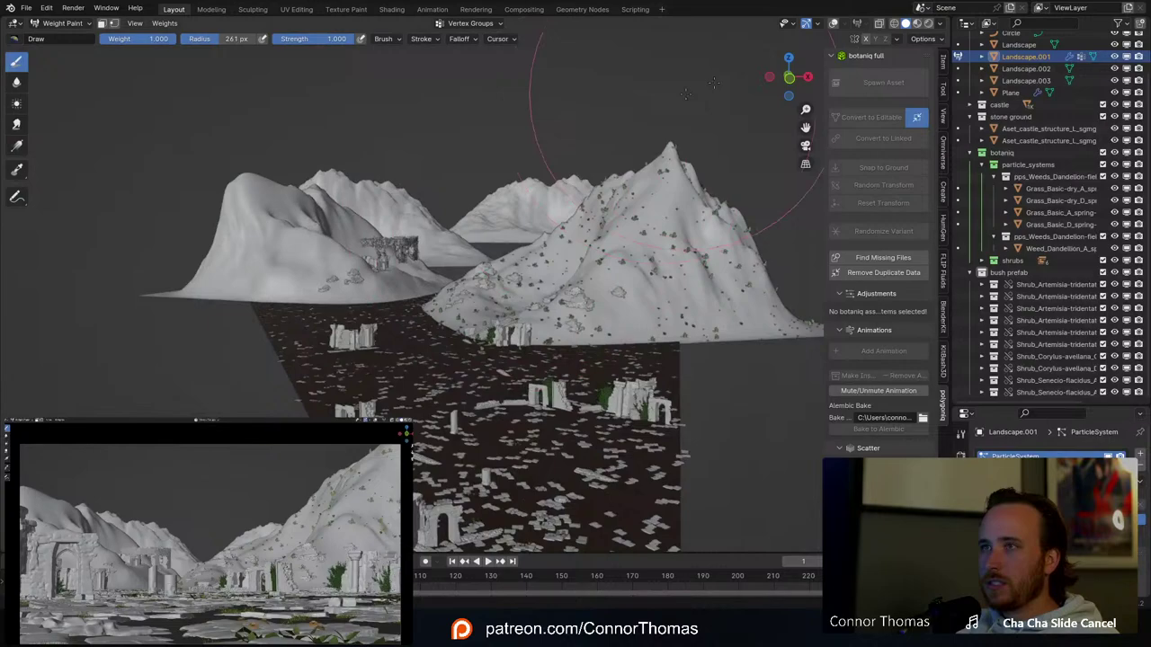
left_click(835, 23)
middle_click_drag(691, 295, 675, 261)
key("KP_0")
mouse_move(661, 257)
left_mouse_down()
mouse_move(400, 286)
mouse_move(411, 268)
mouse_move(539, 333)
mouse_move(468, 406)
mouse_move(866, 282)
mouse_move(299, 286)
left_mouse_up()
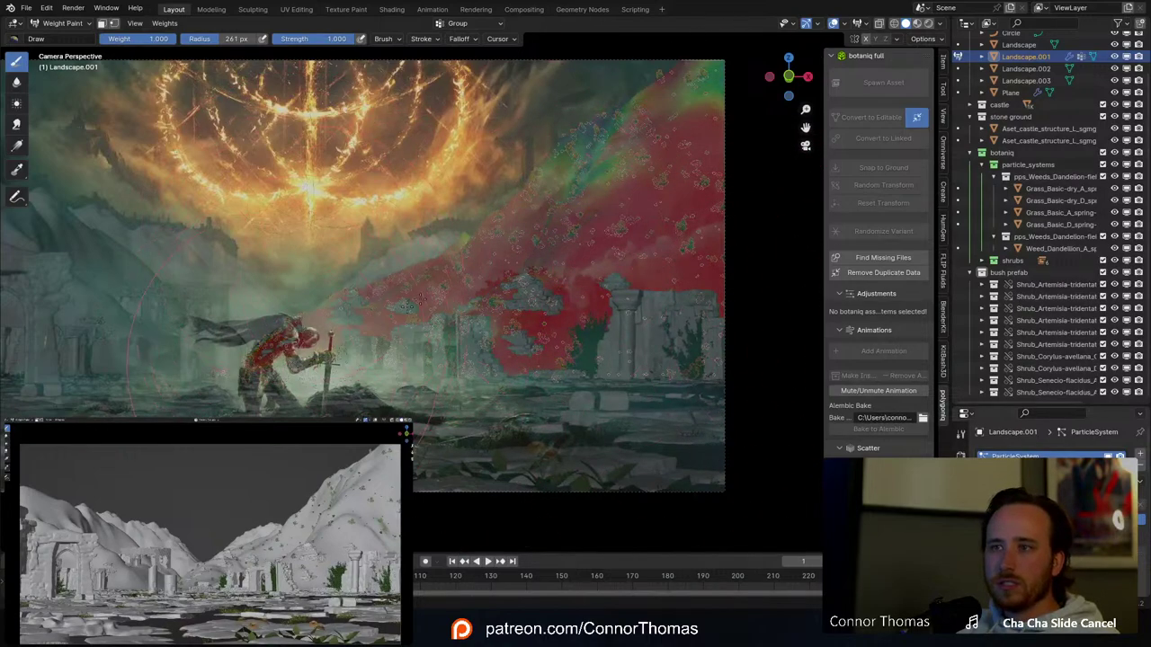
left_click(41, 25)
left_click(79, 49)
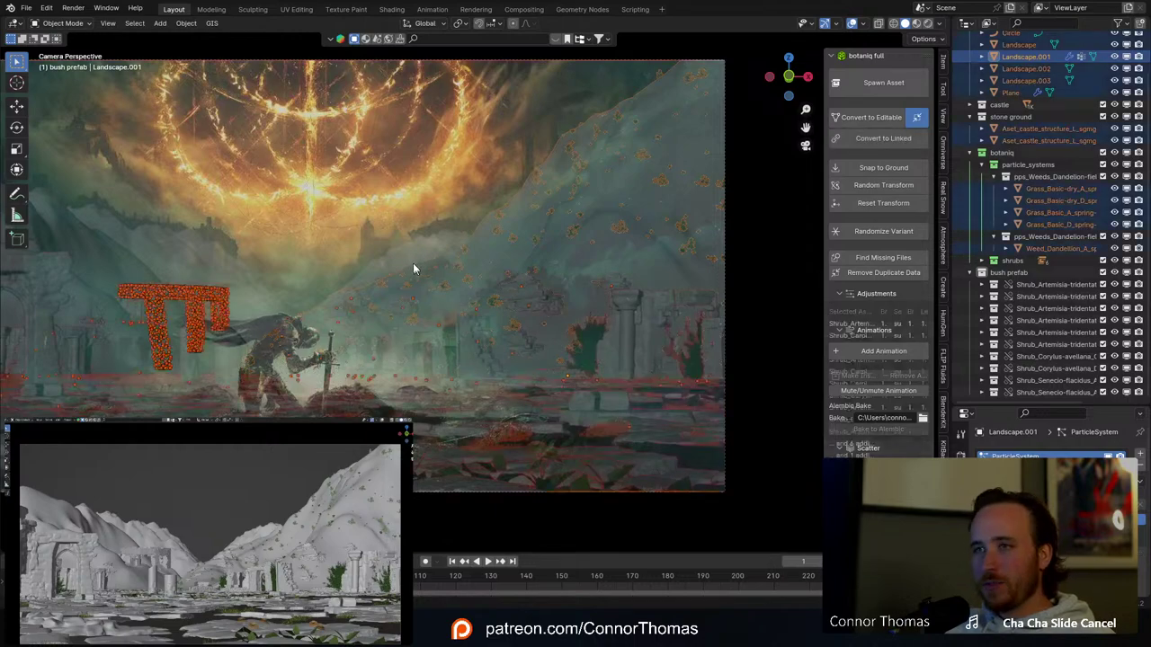
Step: Reselect only Landscape.001 and enlarge the Properties editor to review its particle system's emission, render and collection settings
key("alt+a")
left_click(593, 219)
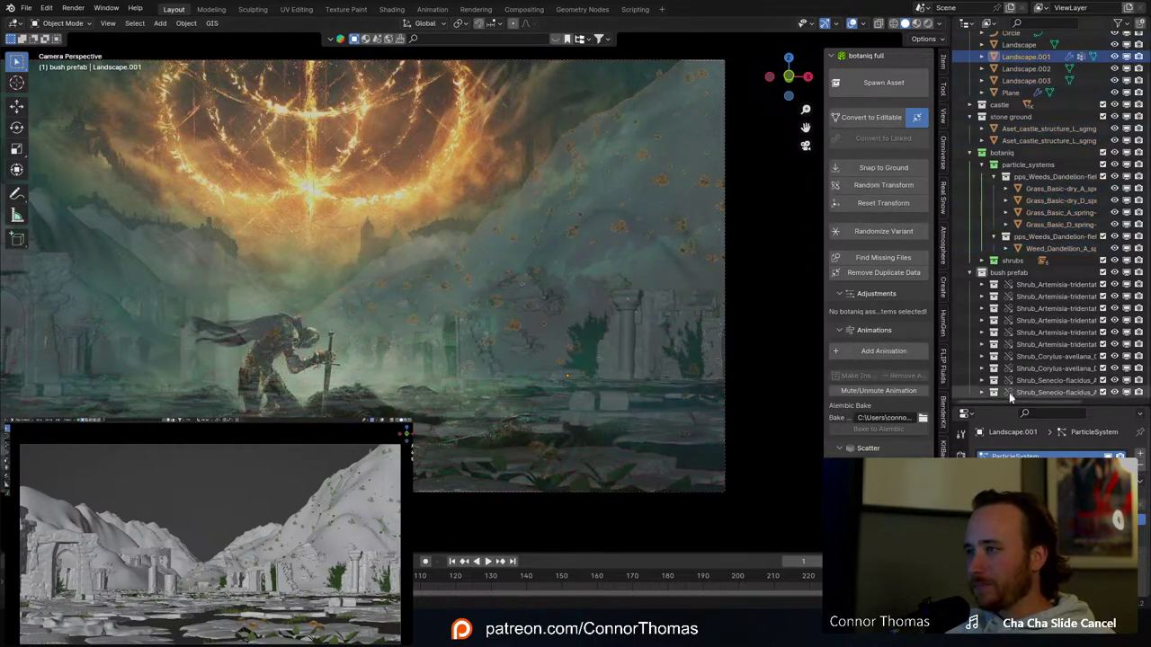
left_click_drag(1009, 402, 1059, 108)
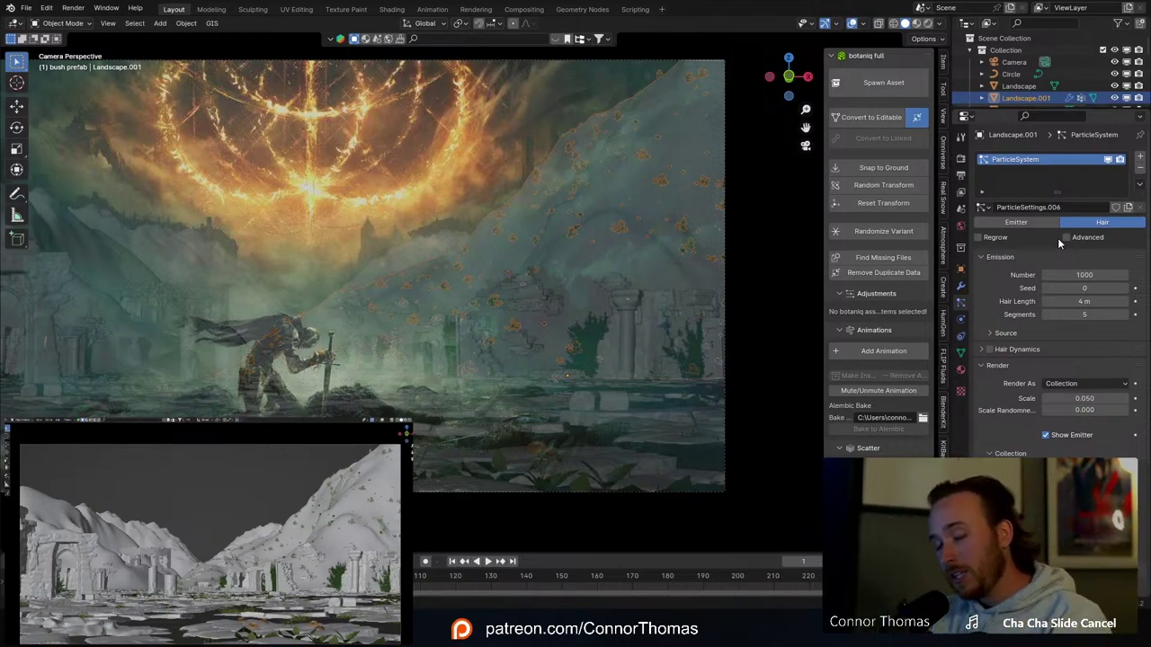
scroll(1058, 237, "down", 5)
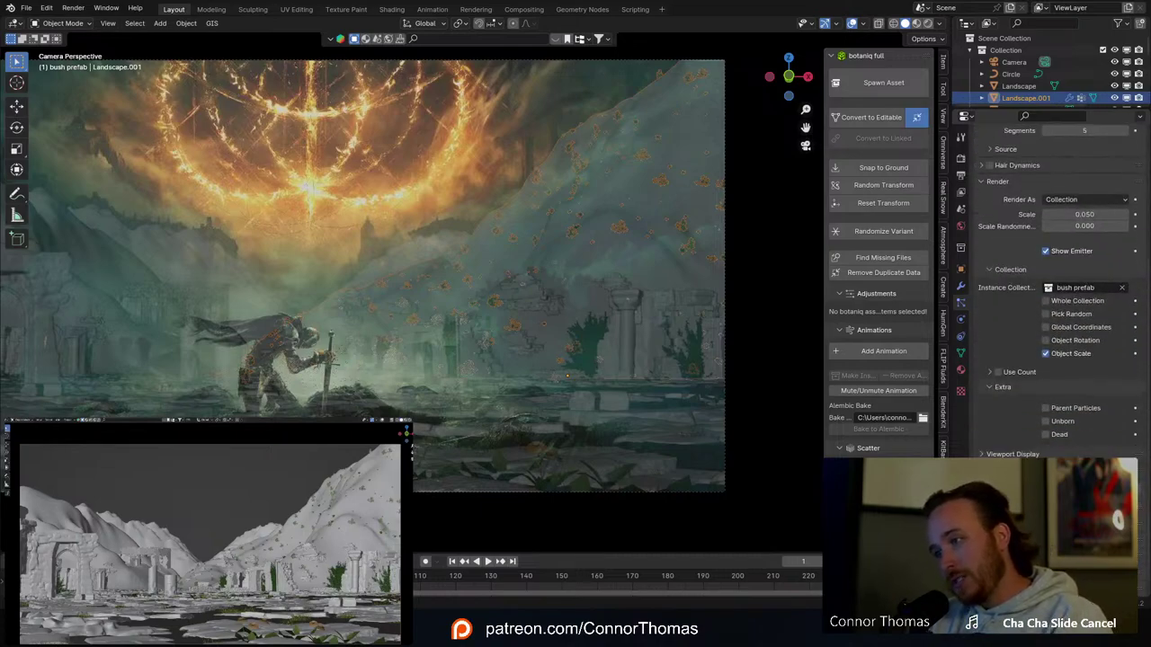
scroll(992, 257, "up", 5)
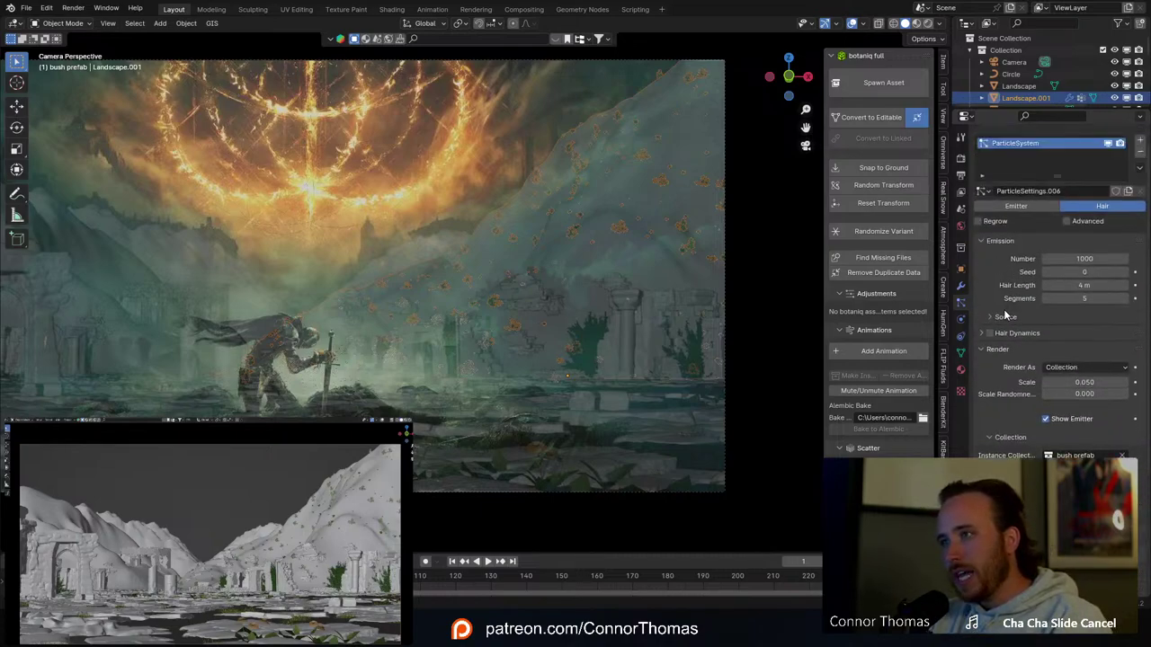
scroll(1003, 335, "down", 5)
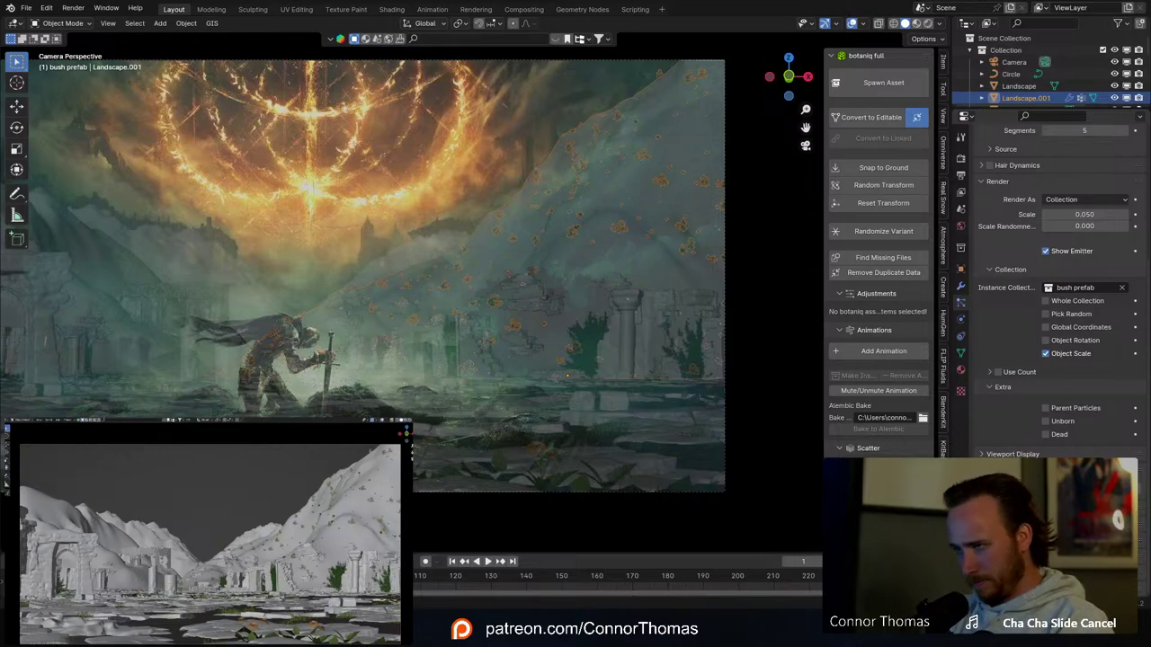
scroll(1052, 288, "down", 3)
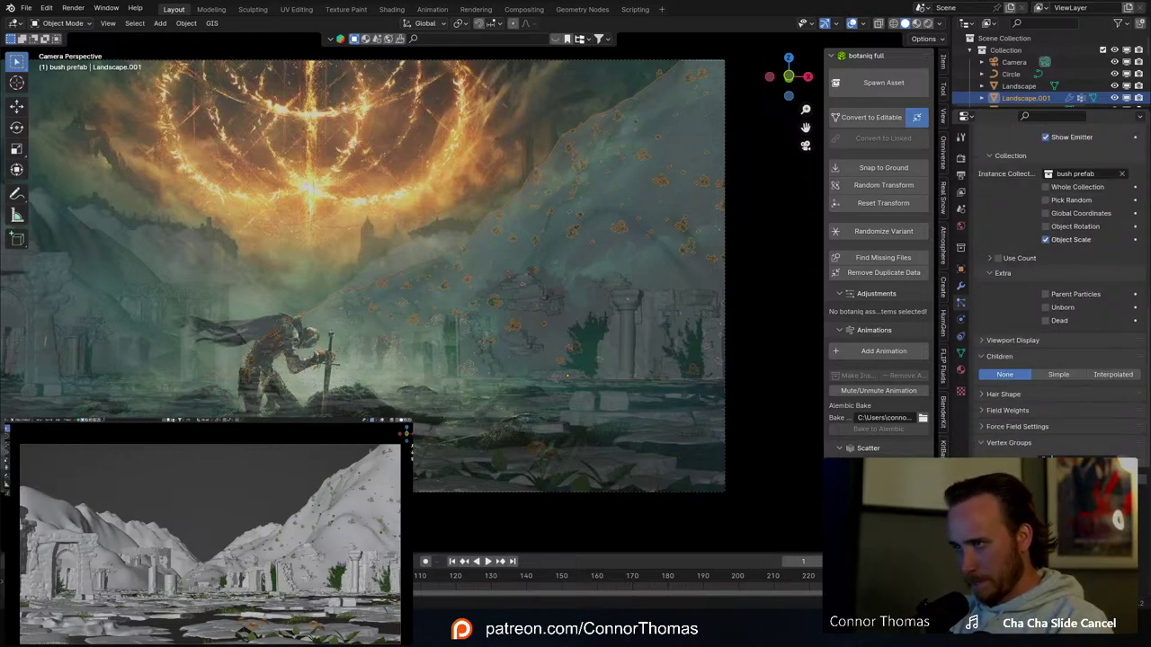
Step: Deselect everything and examine the size, spacing and orientation of the shrubs scattered on the Landscape.001 mountain up close
key("alt+a")
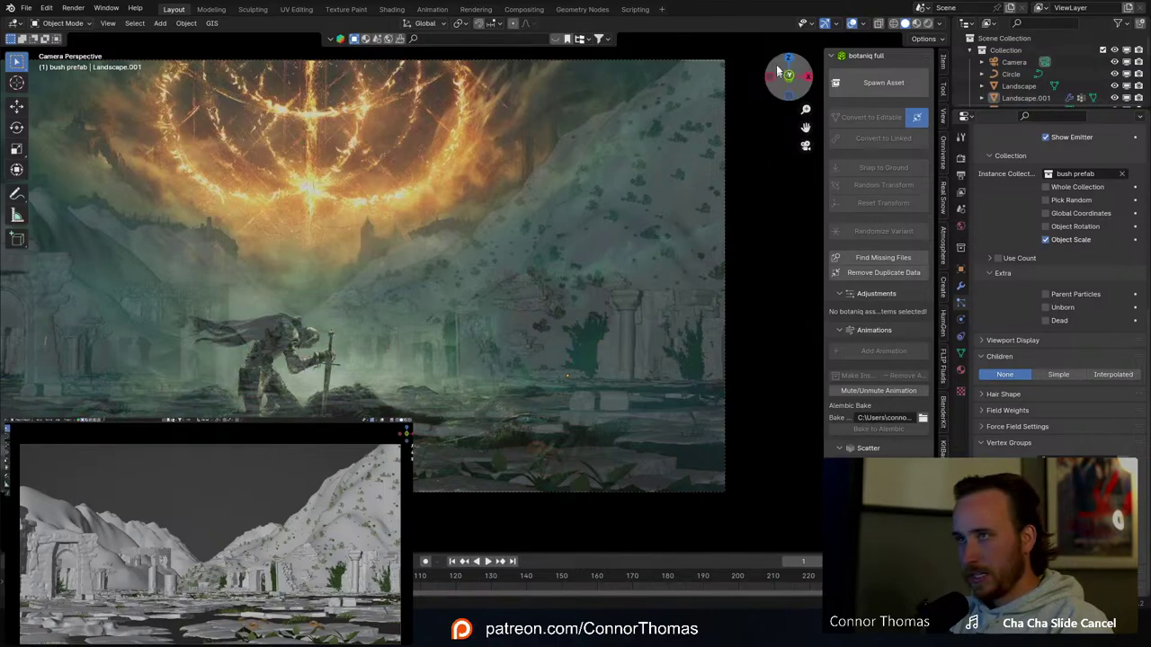
middle_click_drag(658, 127, 538, 180)
scroll(698, 212, "up", 6)
scroll(547, 290, "down", 6)
scroll(655, 302, "up", 6)
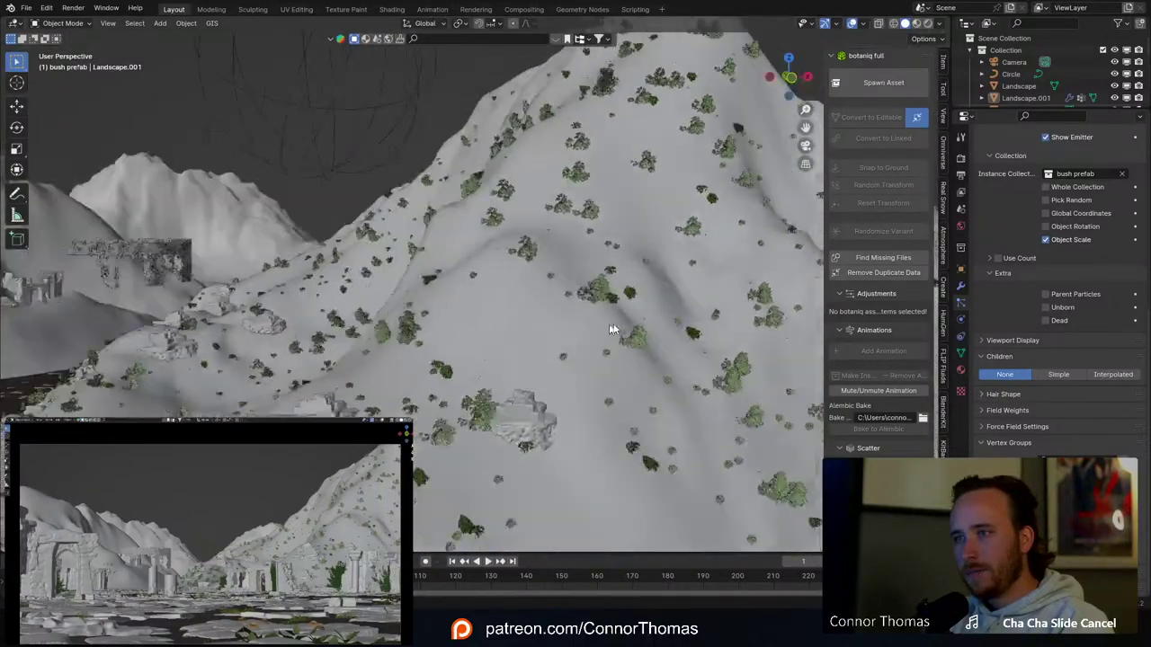
middle_click_drag(610, 329, 630, 318)
scroll(1034, 432, "up", 4)
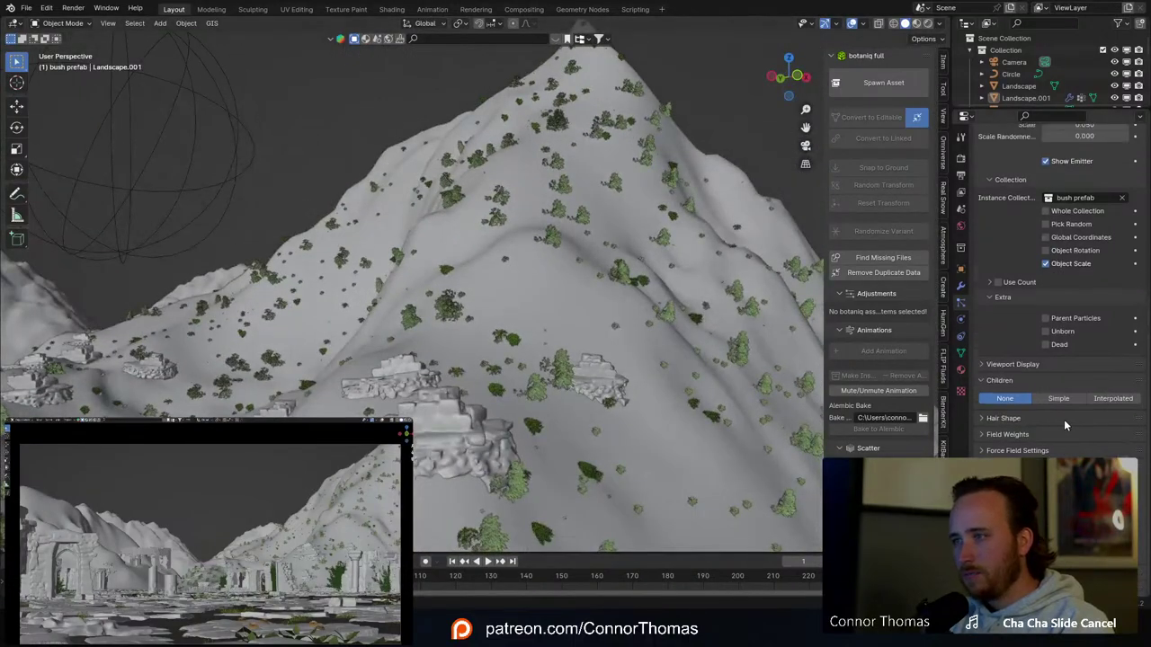
scroll(601, 327, "up", 10)
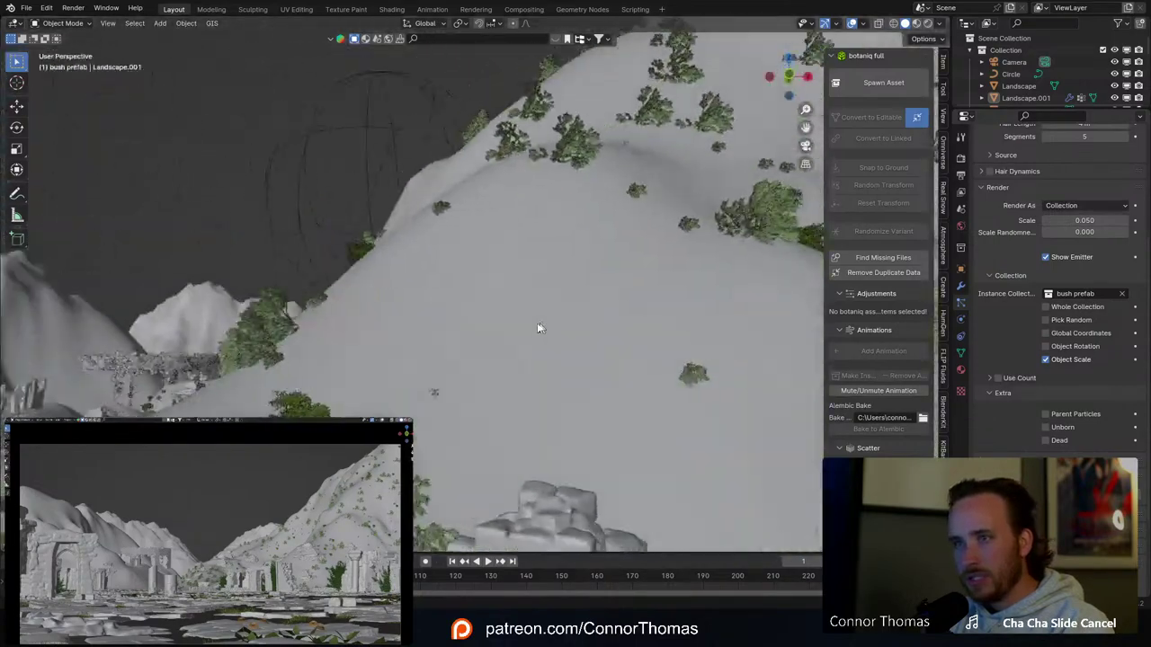
middle_click_drag(537, 321, 460, 330)
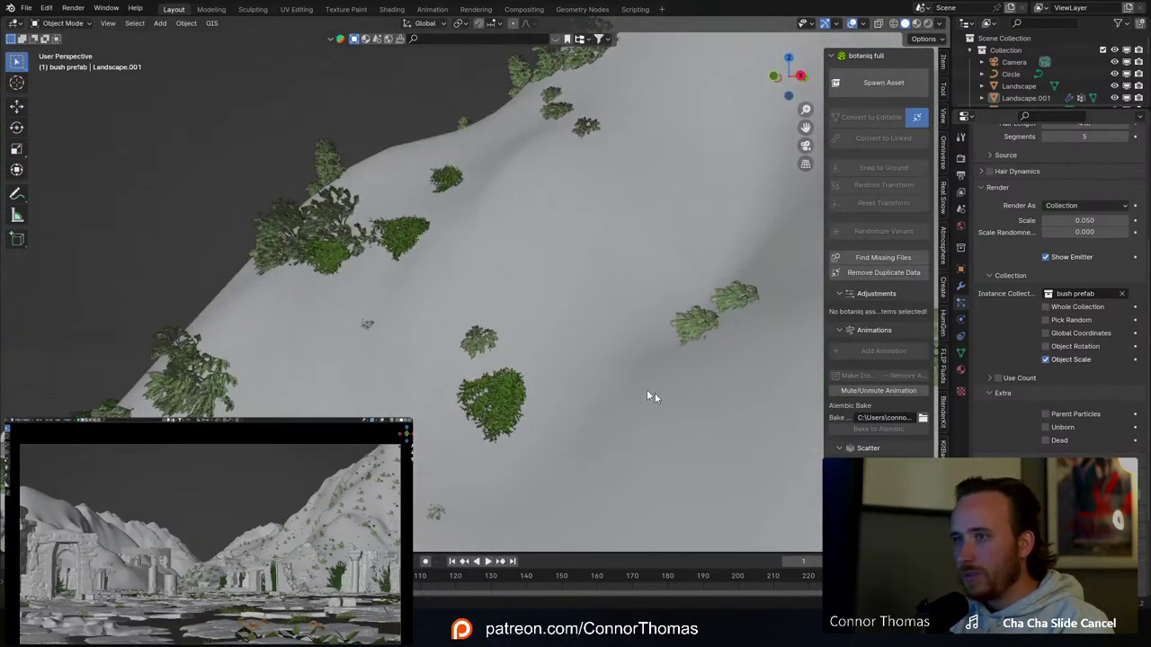
Step: Enable the Advanced options and Rotation for the particle system on Landscape.001
left_click(648, 392)
scroll(1013, 372, "up", 5)
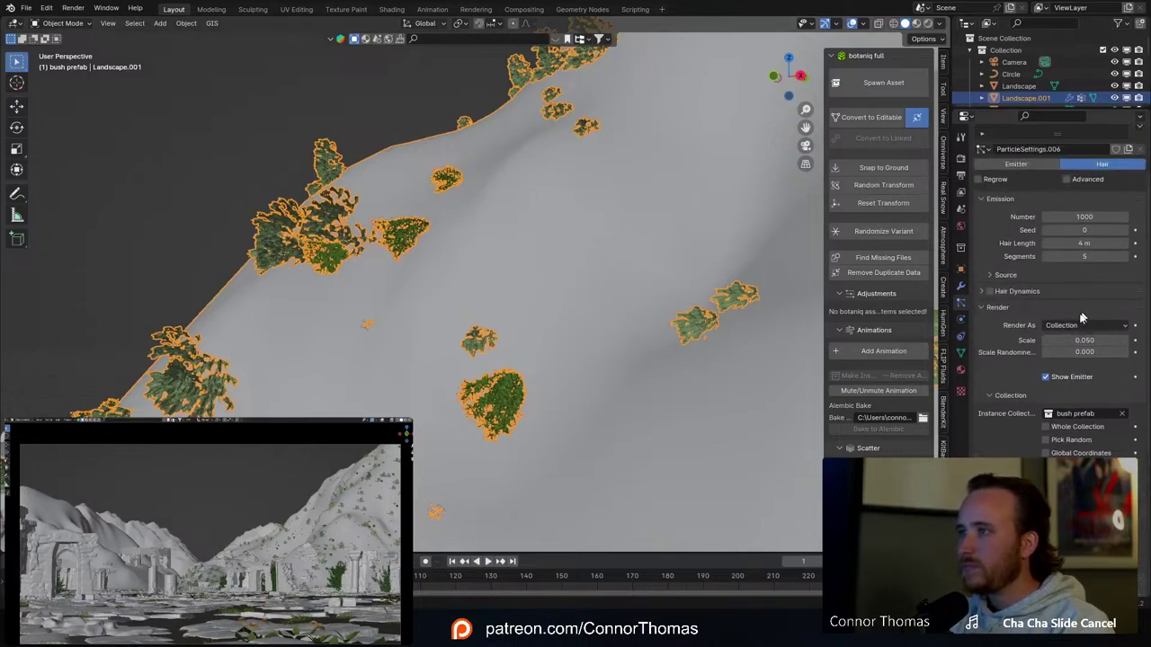
left_click(1068, 237)
scroll(1007, 335, "down", 2)
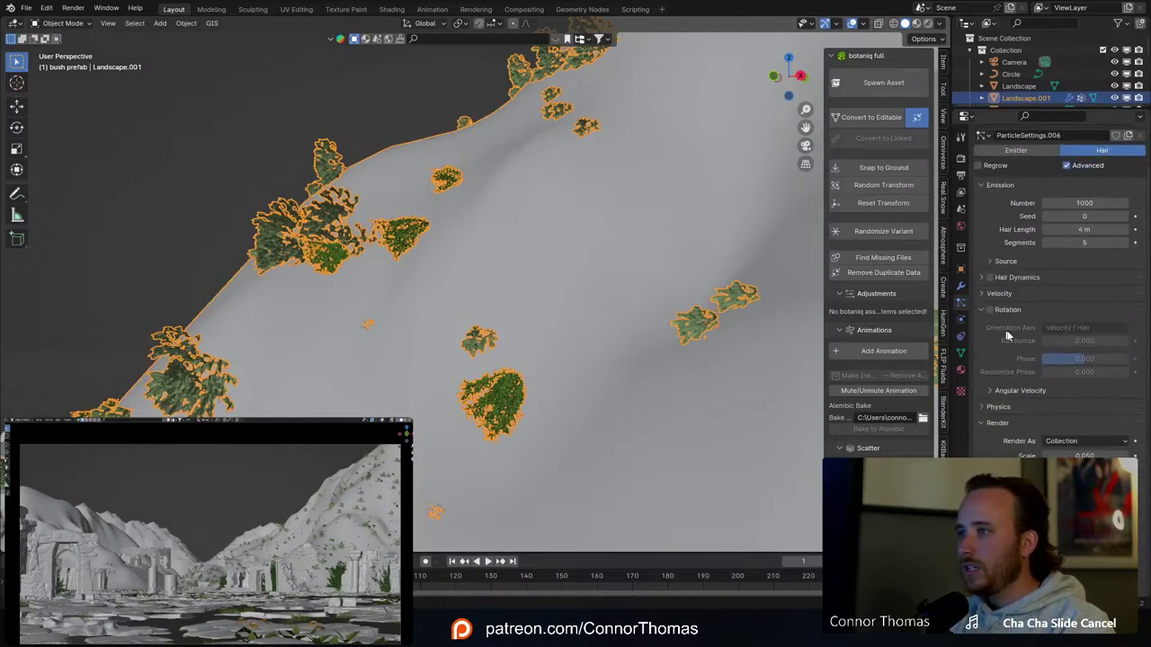
left_click(996, 311)
left_click(1001, 311)
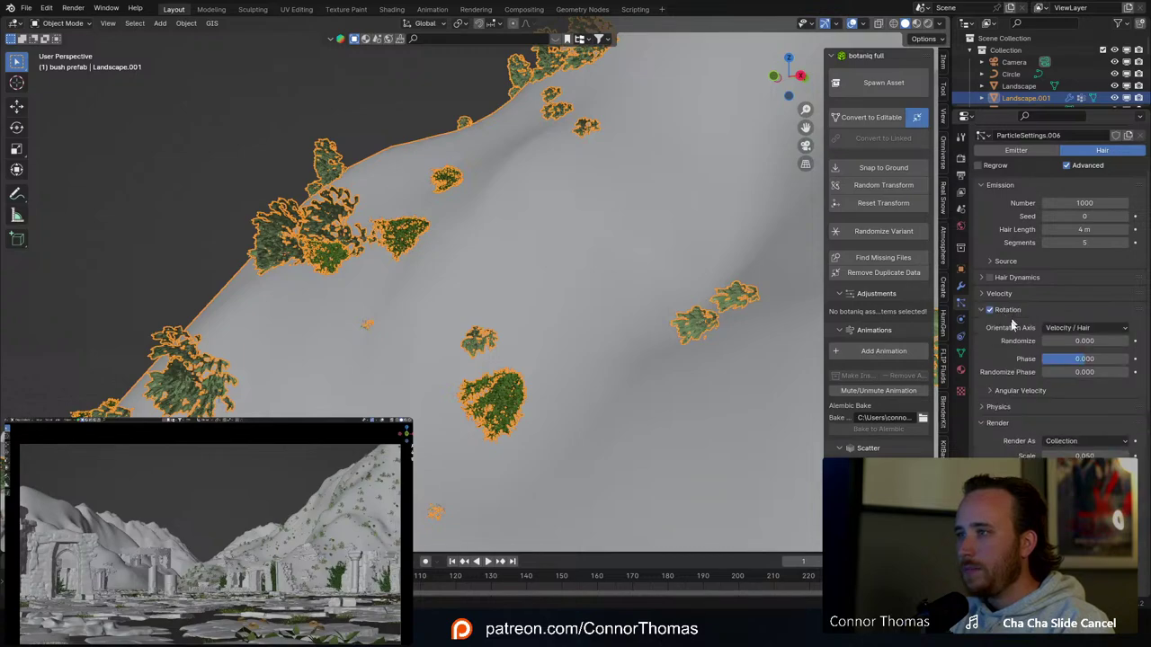
Step: Try a Randomize amount and the Object Z orientation axis for the rotation of the shrubs scattered on Landscape.001
left_click_drag(1090, 346, 1050, 330)
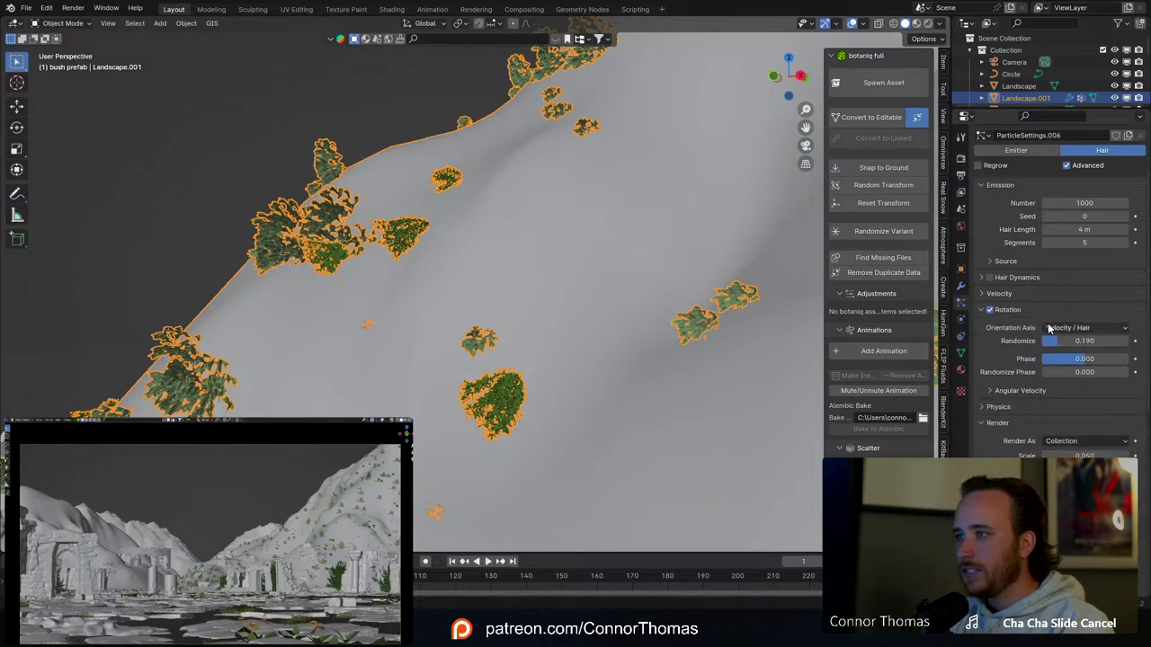
left_click(1061, 331)
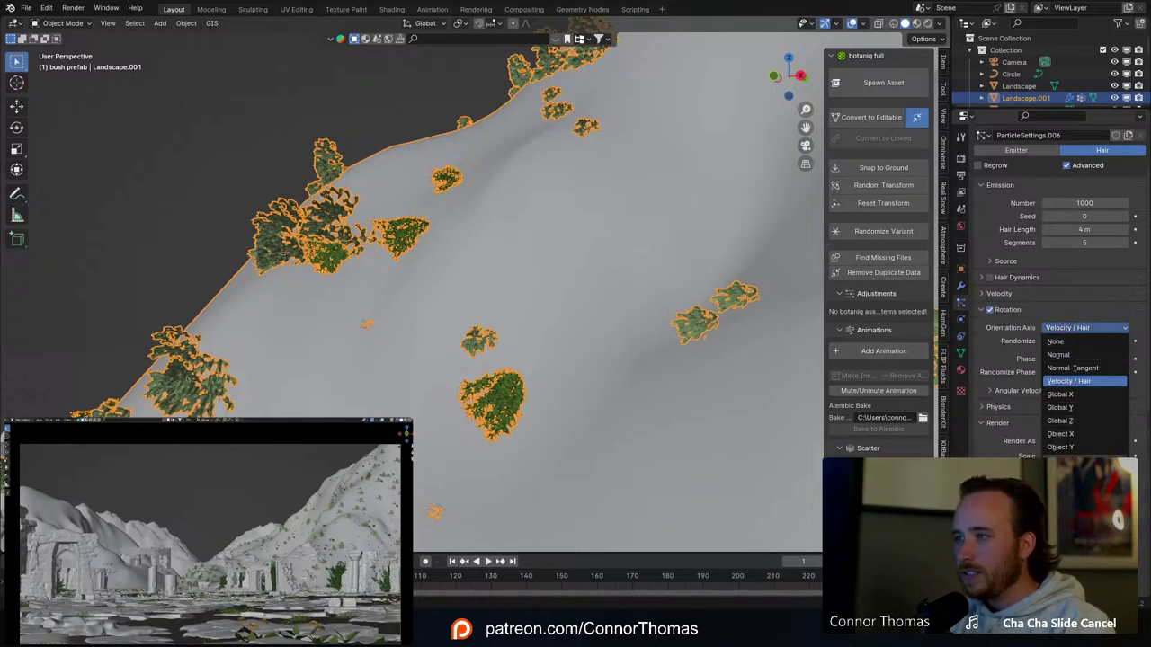
left_click(1061, 450)
middle_click_drag(477, 285, 553, 273)
Step: Set the Orientation Axis of the Landscape.001 particle rotation to Object Y and deselect everything
left_click(1071, 328)
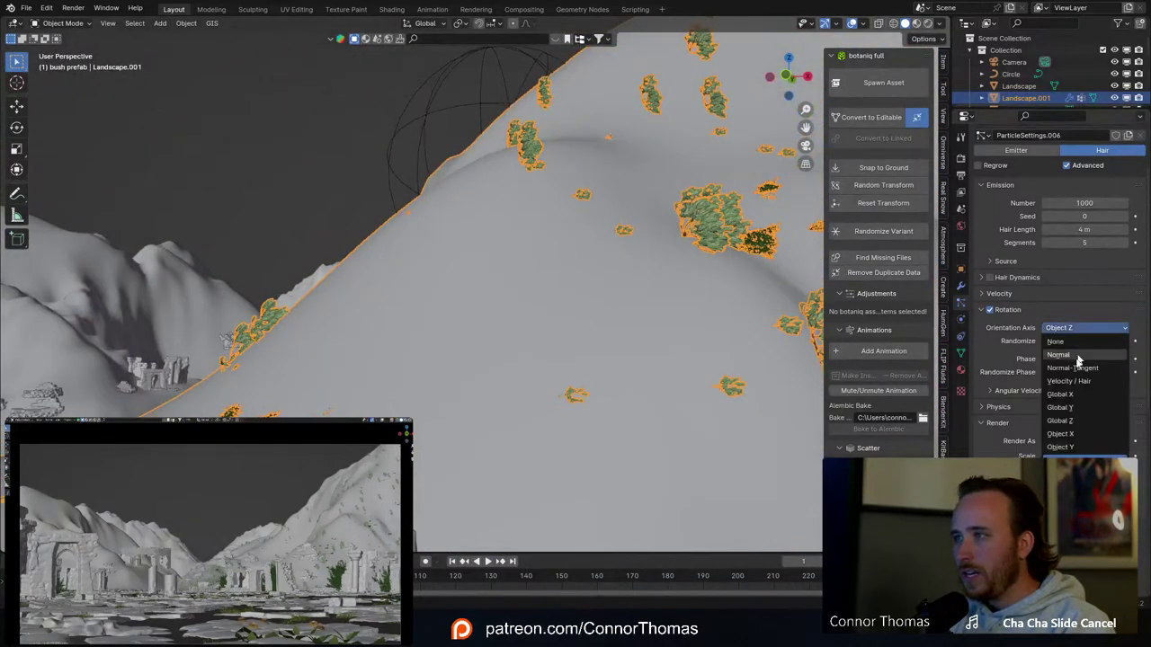
left_click(1077, 449)
middle_click_drag(450, 206, 632, 299)
key("a")
key("alt+a")
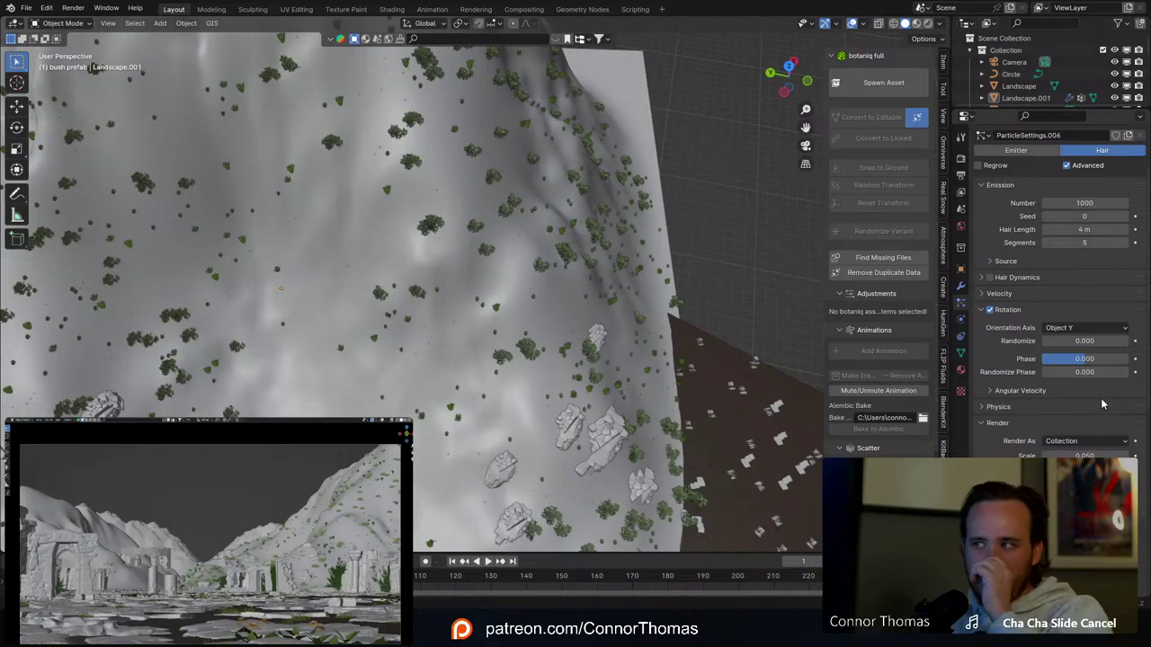
Step: Test the rotation's Phase and Randomize Phase, and raise the particle Render Scale to enlarge the shrubs on Landscape.001
mouse_move(1087, 359)
left_mouse_down()
mouse_move(1138, 358)
mouse_move(1088, 362)
left_mouse_up()
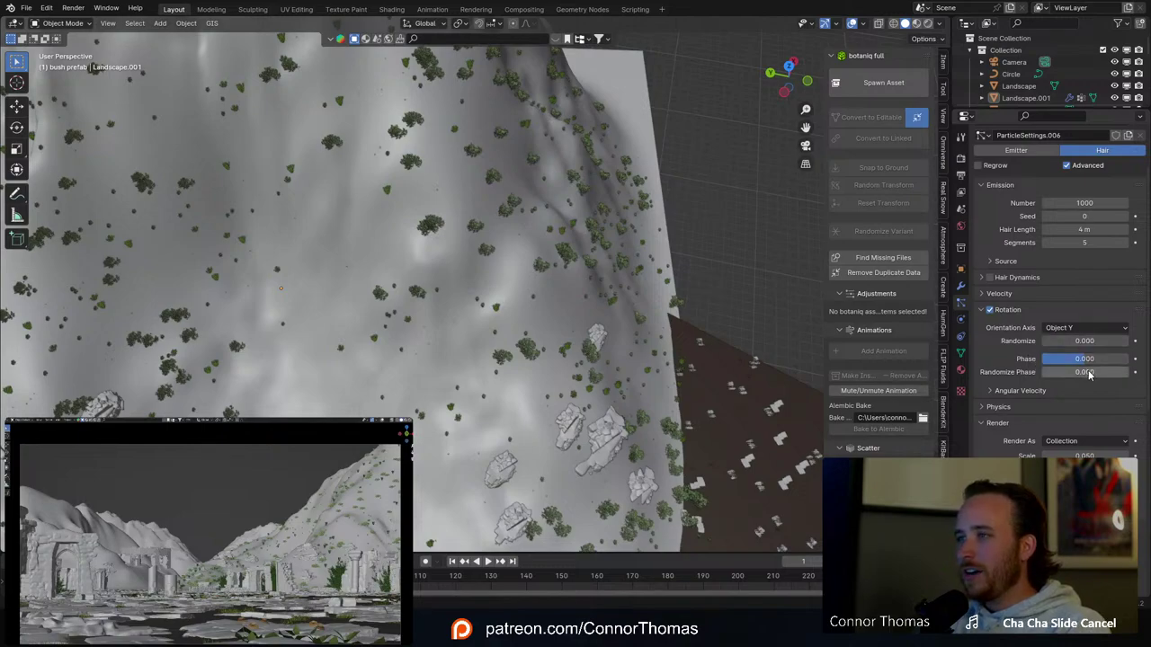
left_click_drag(1092, 371, 1067, 378)
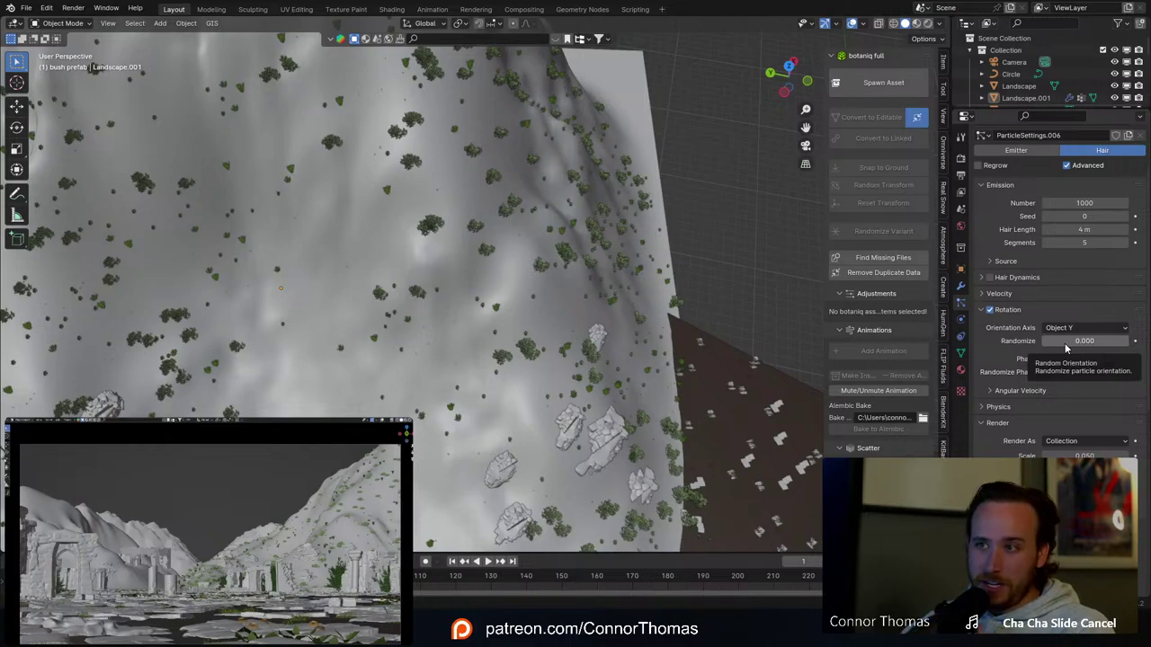
middle_click_drag(439, 388, 493, 308)
scroll(990, 426, "down", 6)
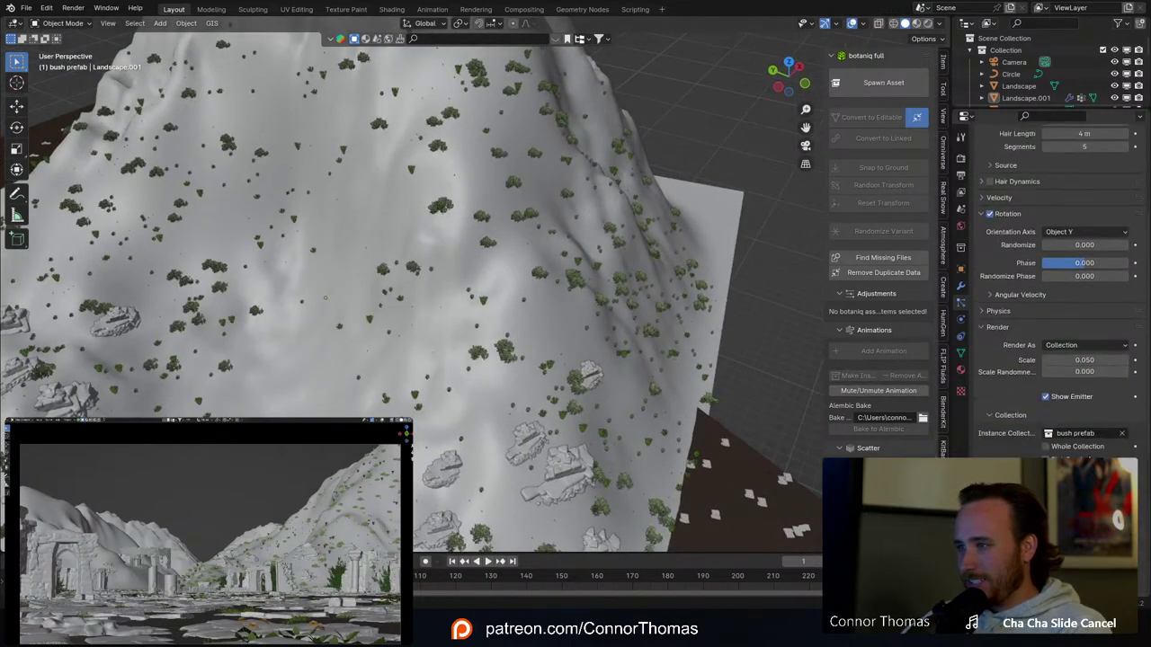
mouse_move(1083, 312)
left_mouse_down()
mouse_move(1124, 312)
mouse_move(1090, 312)
mouse_move(1090, 324)
mouse_move(1126, 324)
mouse_move(1086, 312)
left_mouse_up()
Step: Enable Interpolated children for the Landscape.001 particle system and set their Render Amount to 10
scroll(1076, 387, "down", 5)
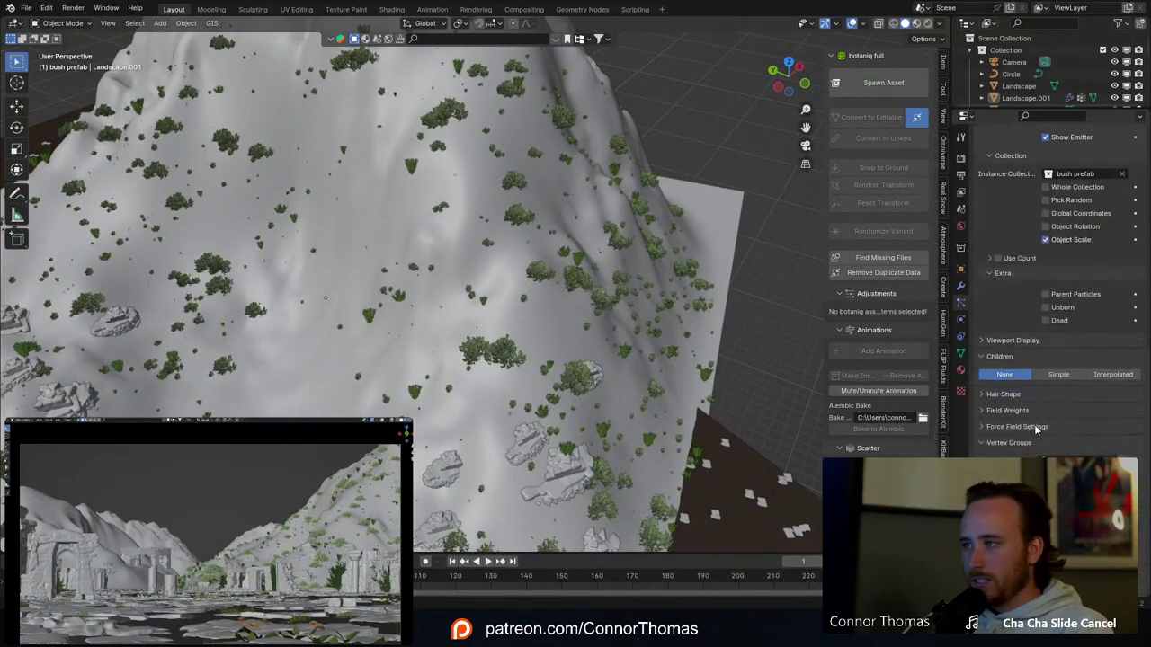
left_click(1112, 374)
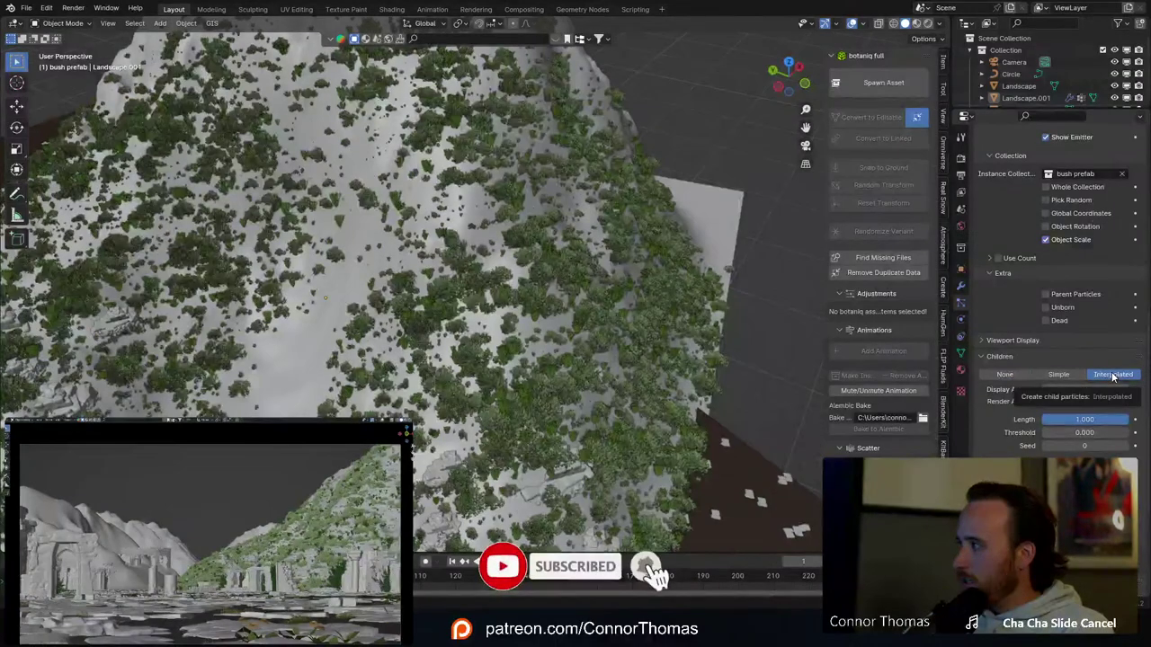
middle_click_drag(490, 325, 314, 248)
scroll(314, 249, "down", 6)
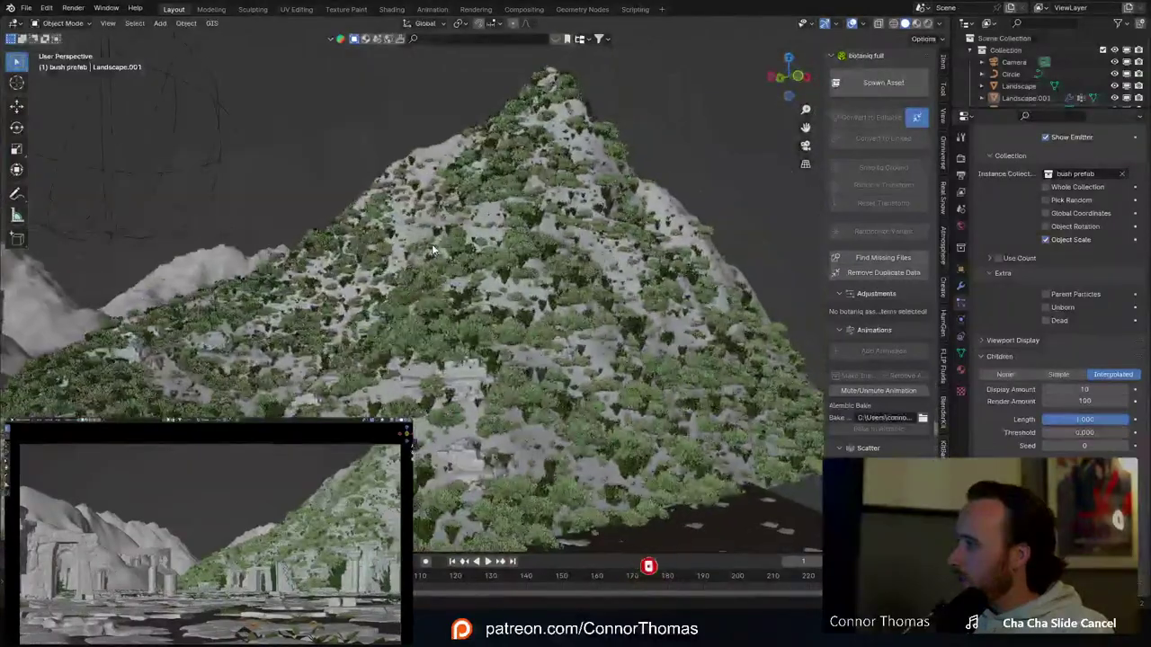
middle_click_drag(434, 246, 717, 295)
double_click(1084, 401)
type("10")
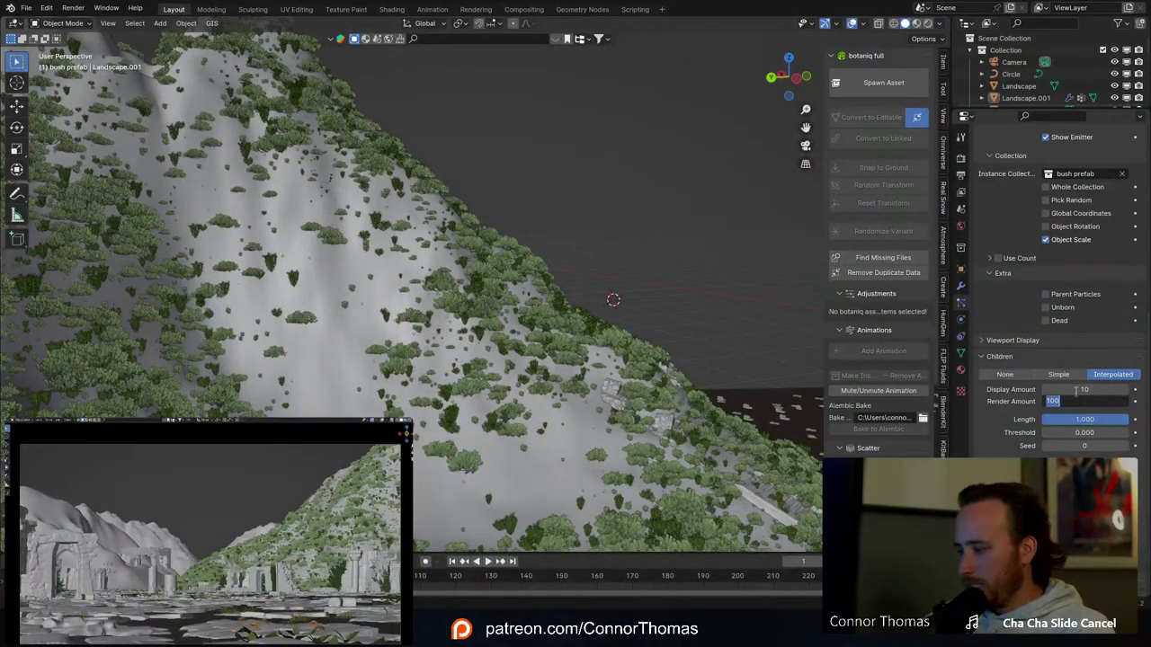
key("Return")
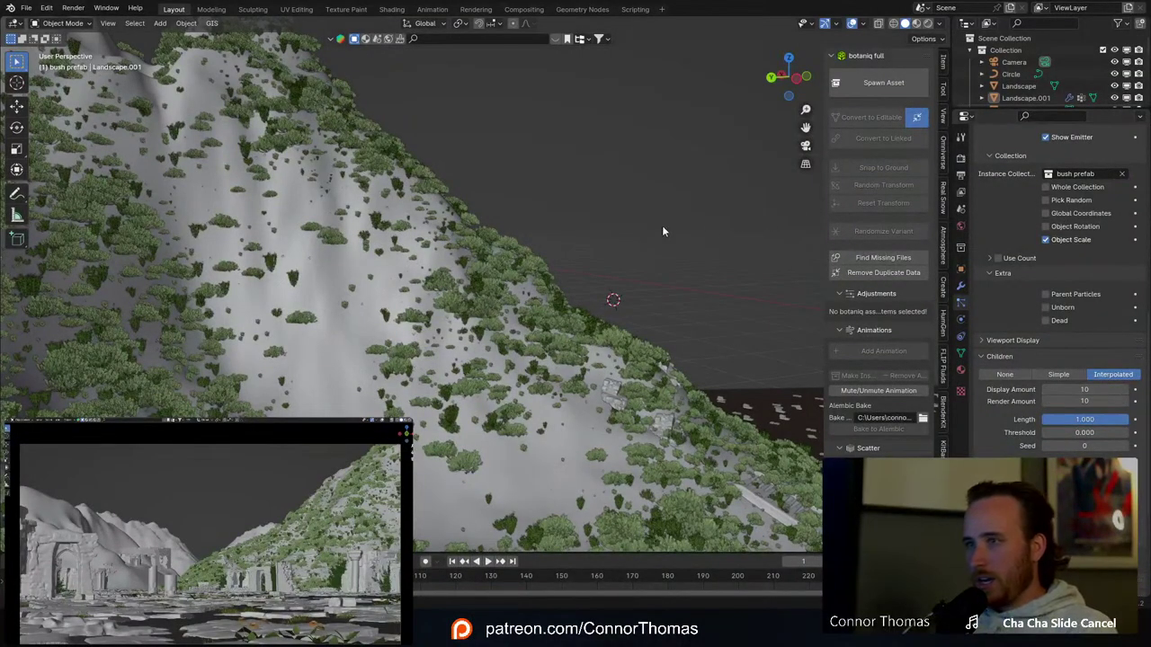
Step: Examine the shrub coverage over the whole Landscape.001 mountain with nothing selected, and save the file
scroll(662, 232, "down", 2)
middle_click_drag(662, 232, 439, 302)
scroll(593, 237, "down", 4)
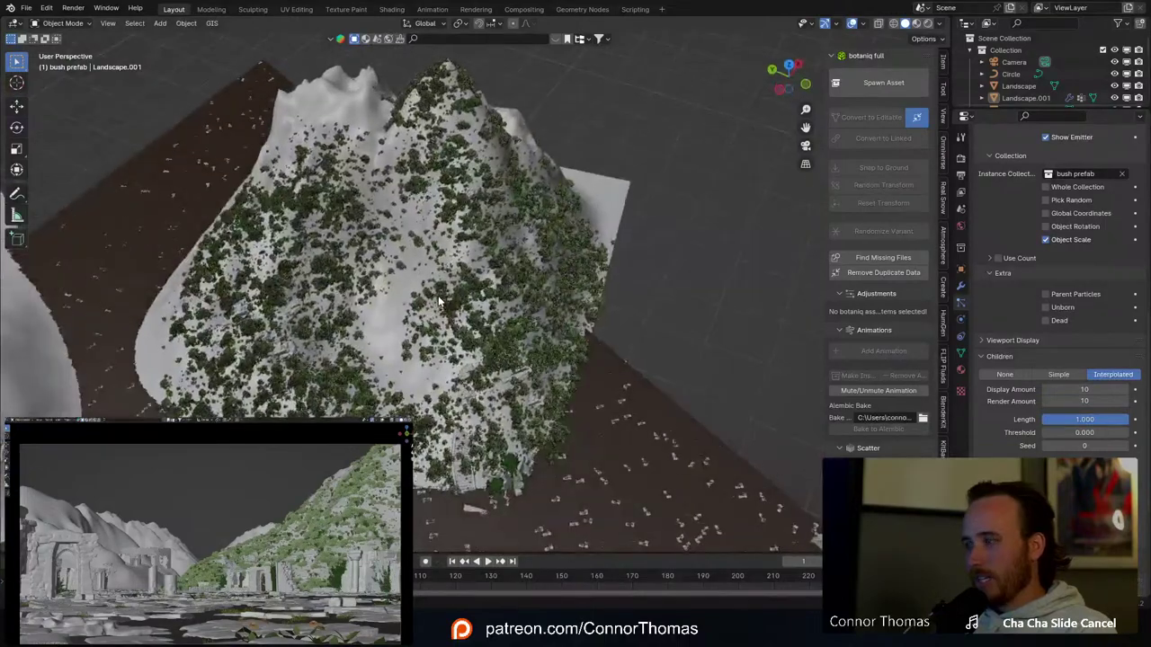
key("a")
key("alt+a")
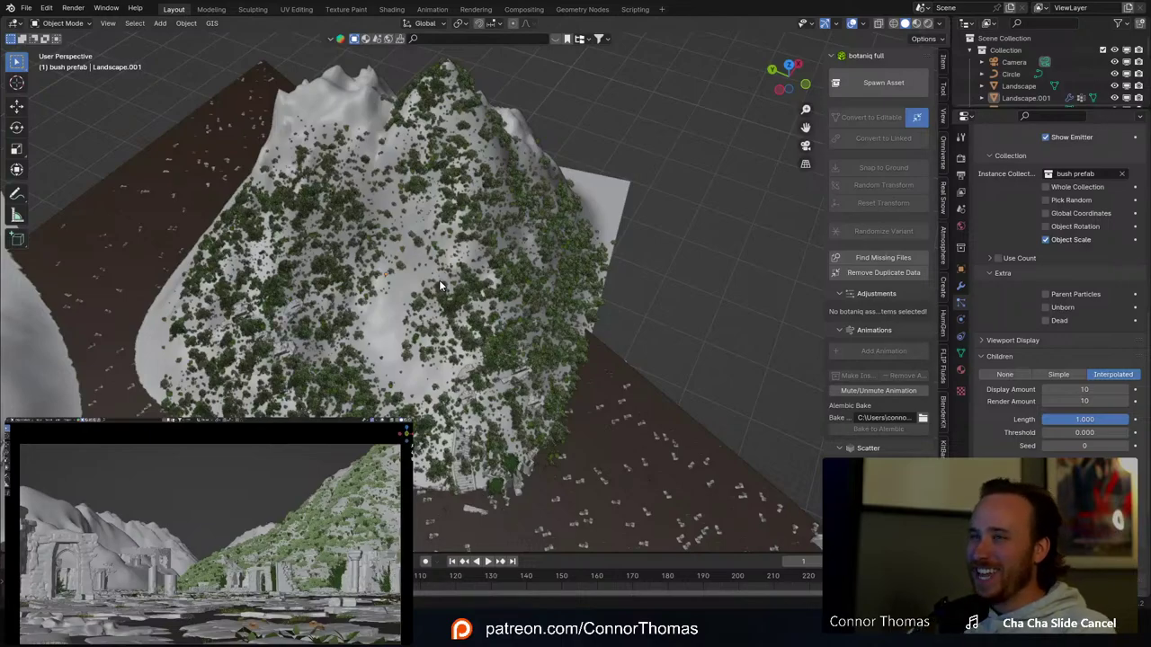
middle_click_drag(425, 286, 560, 297)
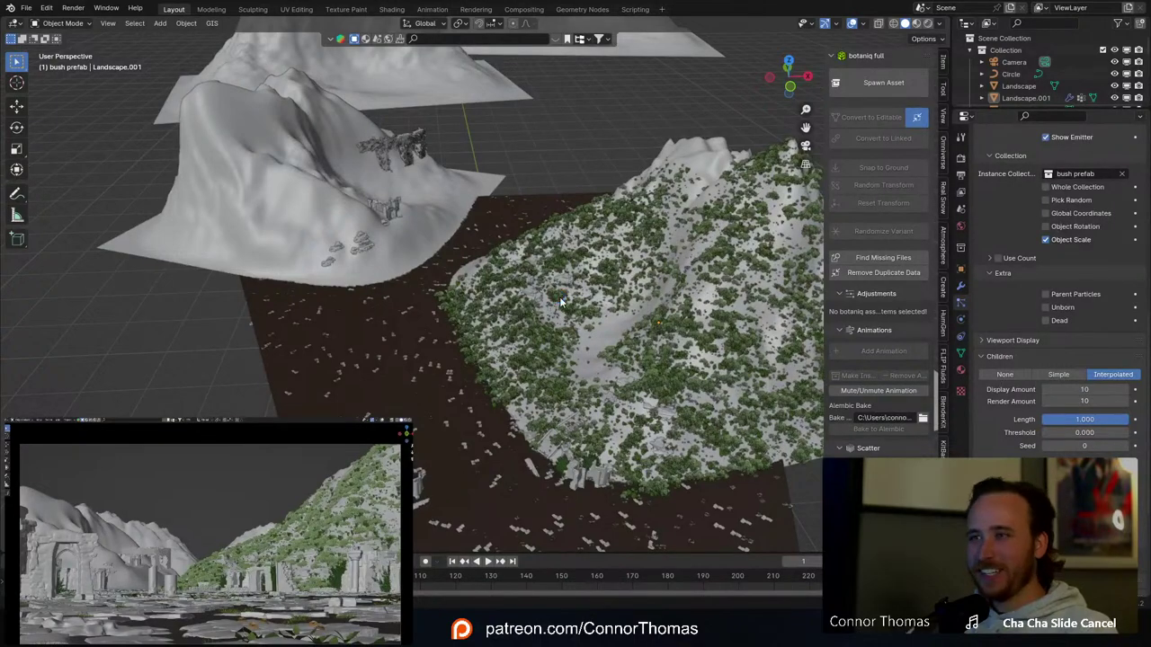
key("ctrl+s")
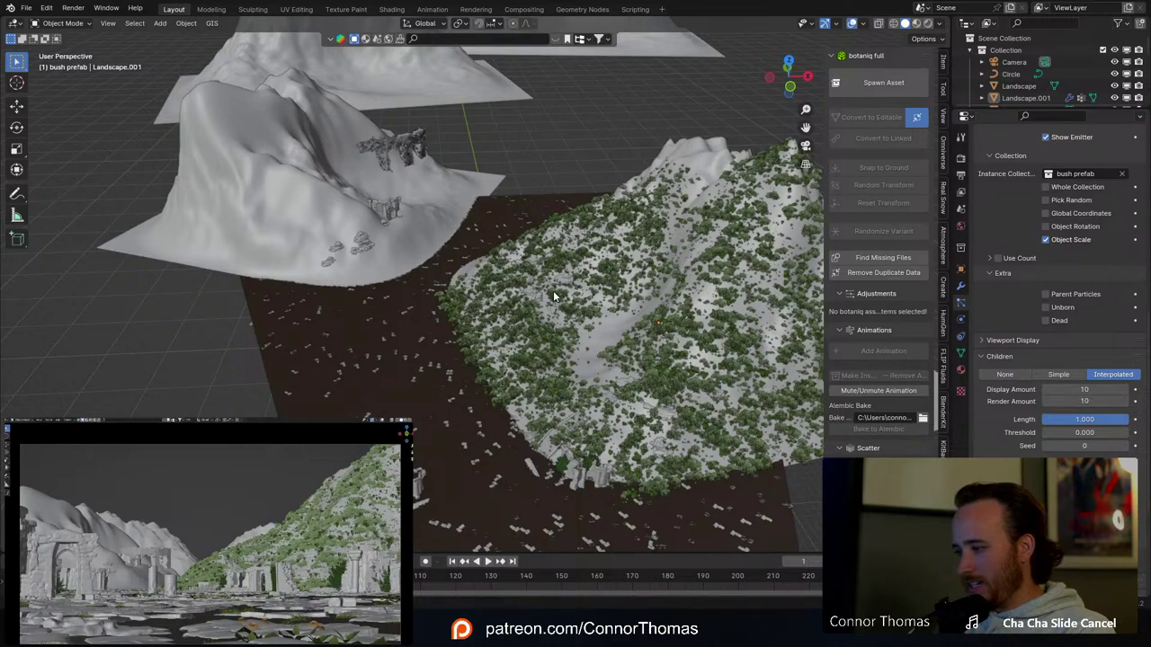
Step: Add a particle system to the Landscape mountain, assign it the existing ParticleSettings.006, and deselect everything
left_click(206, 167)
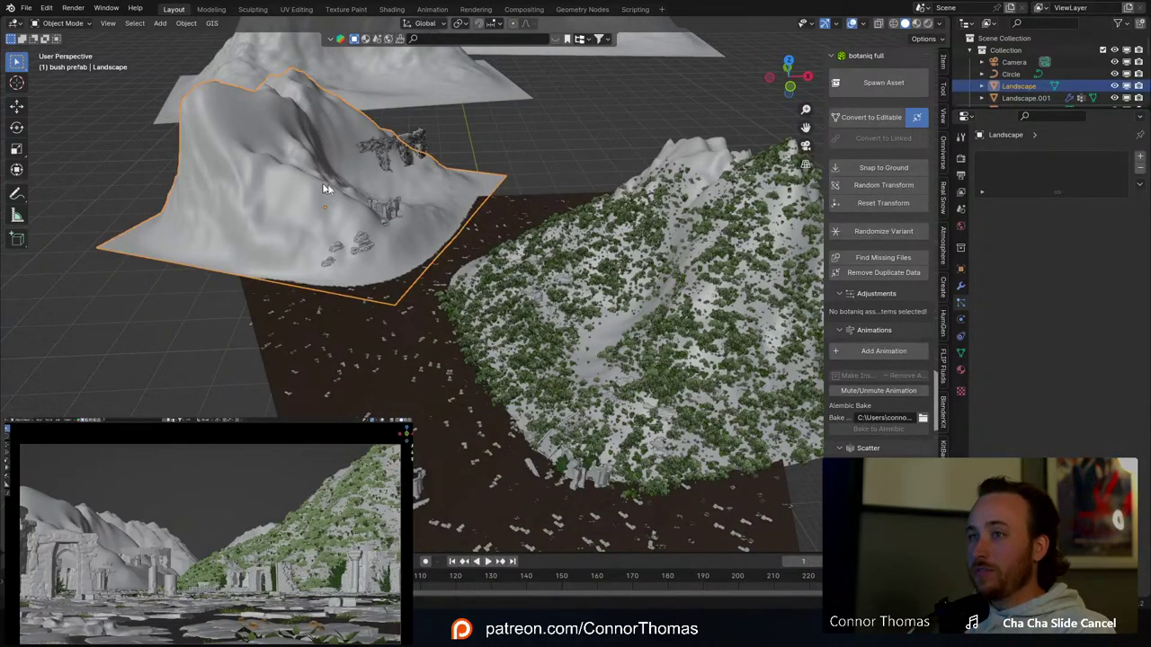
left_click(1139, 156)
left_click(984, 207)
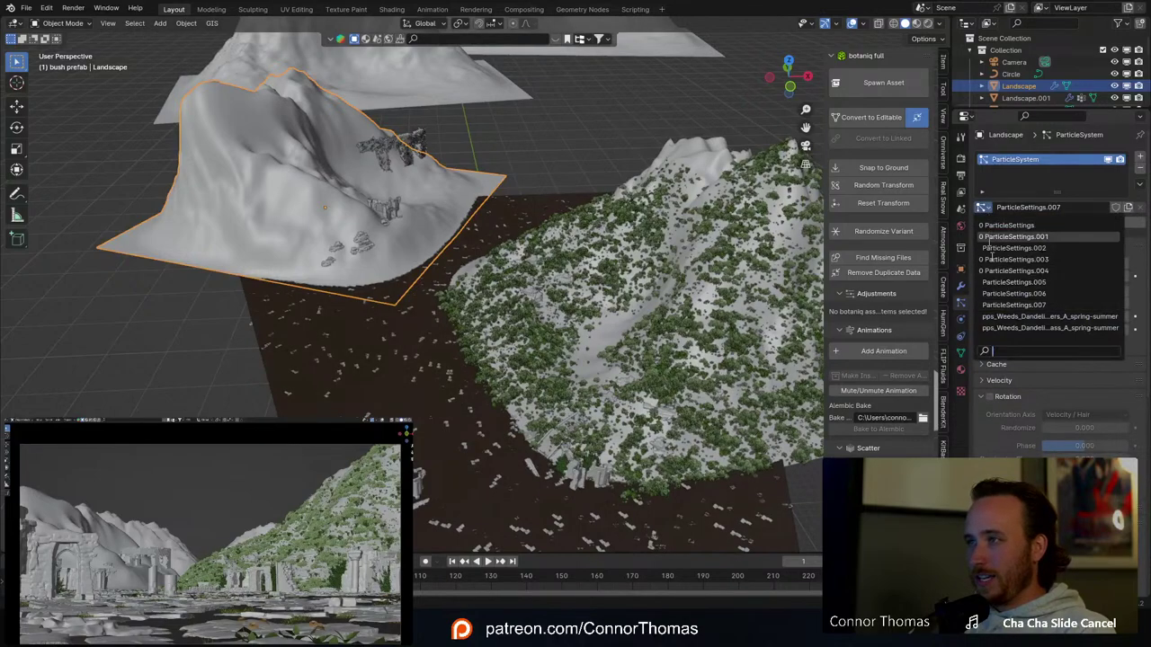
left_click(1014, 294)
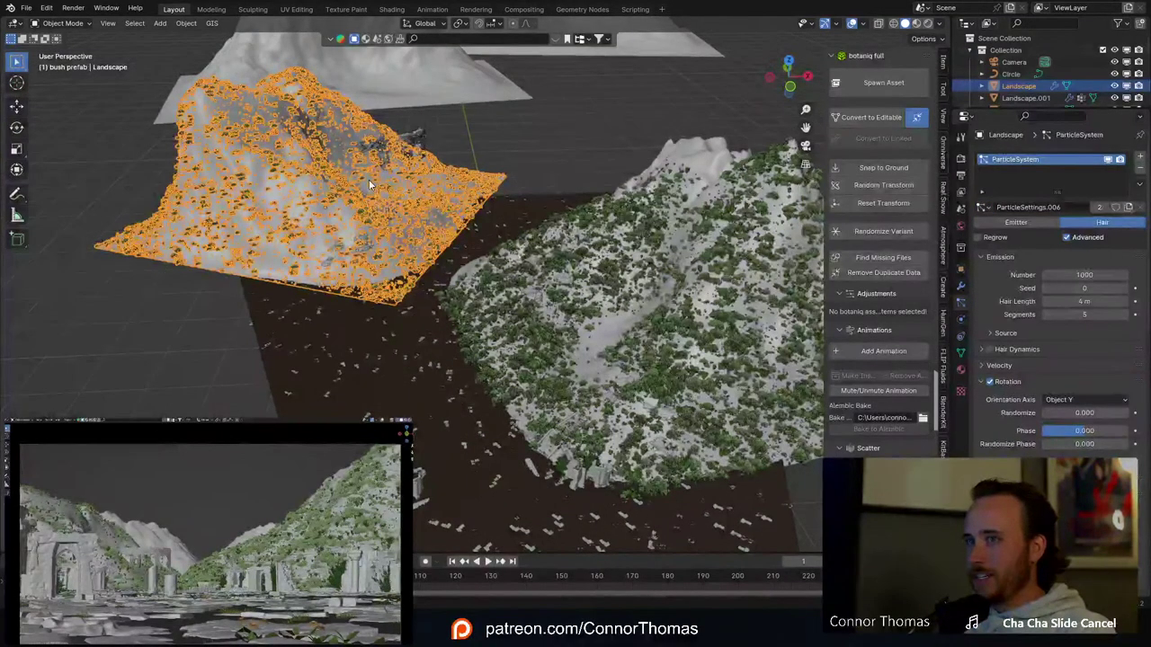
middle_click_drag(309, 163, 309, 161)
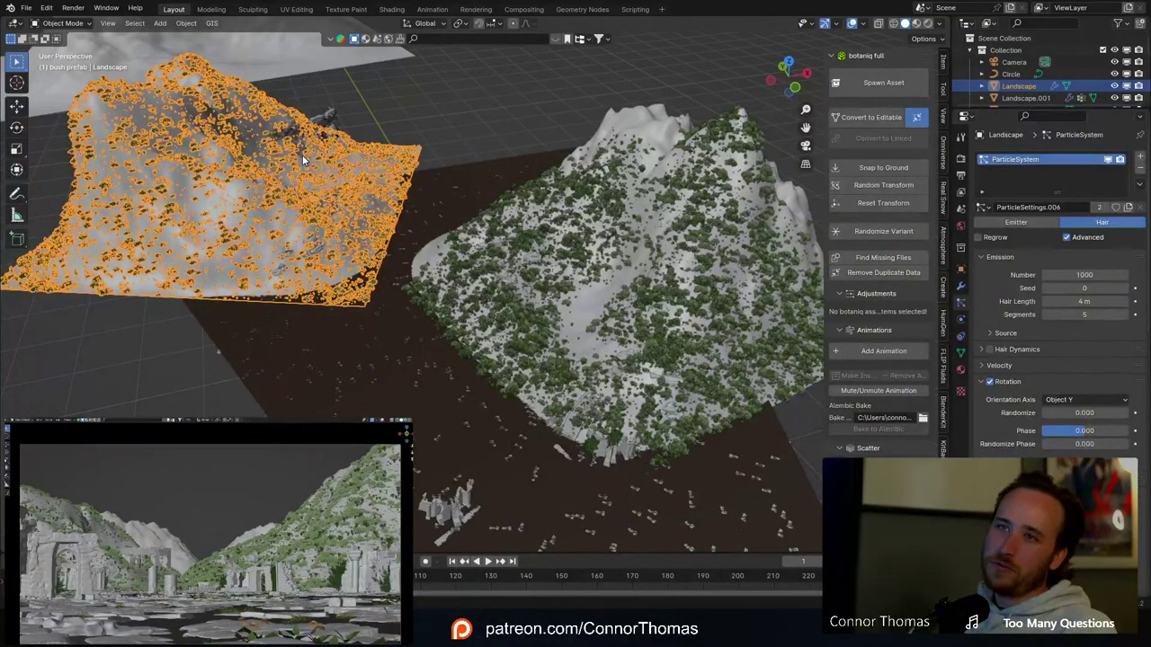
key("a")
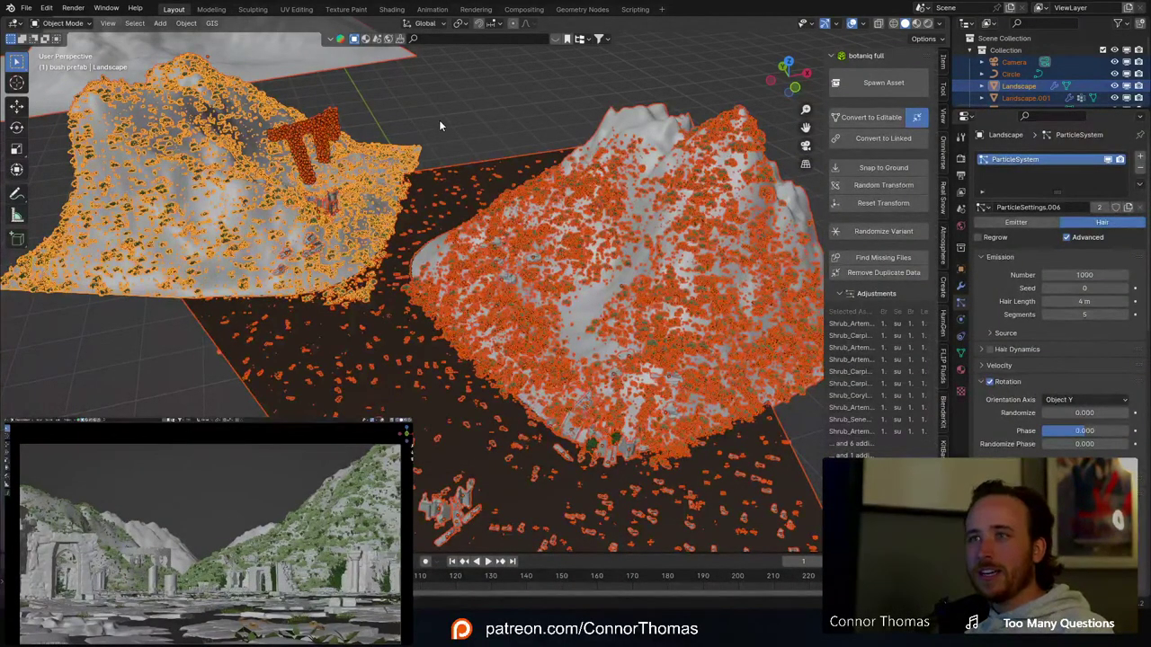
key("alt+a")
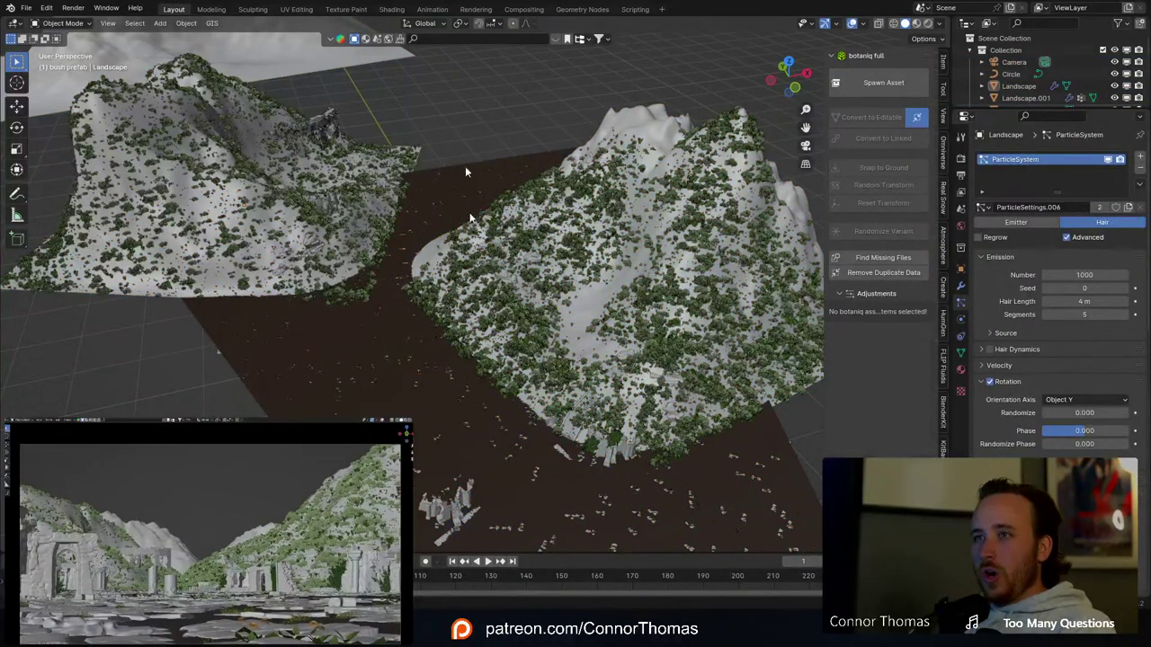
Step: Turn off viewport display of the particle systems on Landscape.001 and Landscape, and deselect everything
middle_click_drag(467, 260, 457, 209)
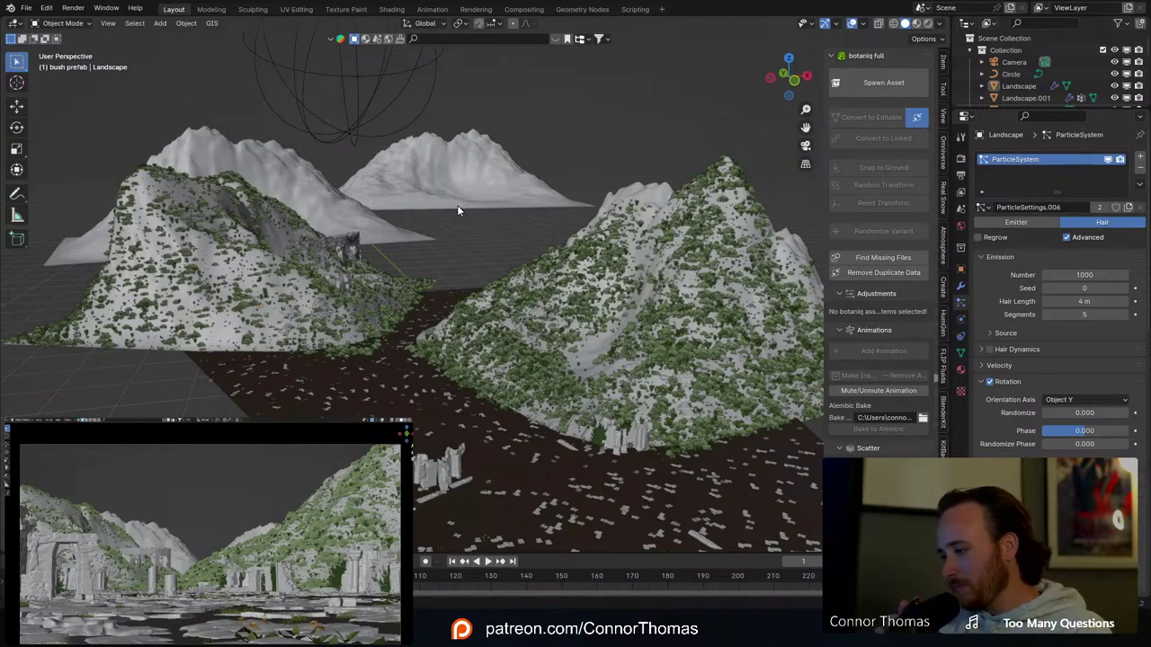
middle_click_drag(552, 451, 577, 479)
left_click(749, 189)
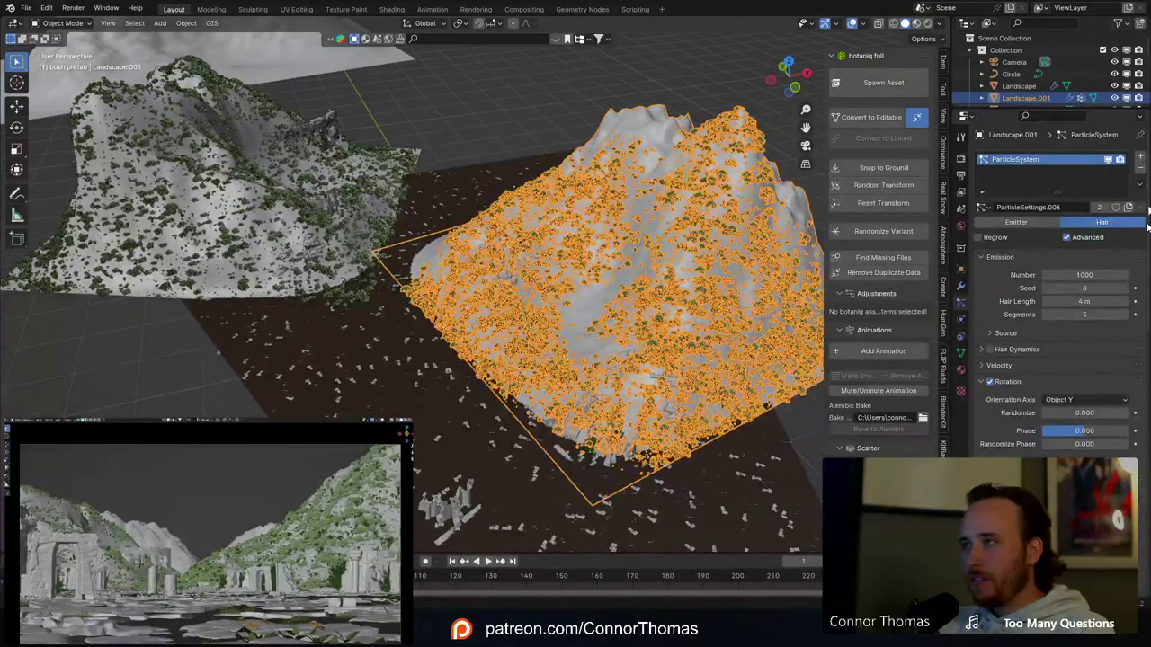
left_click(1107, 162)
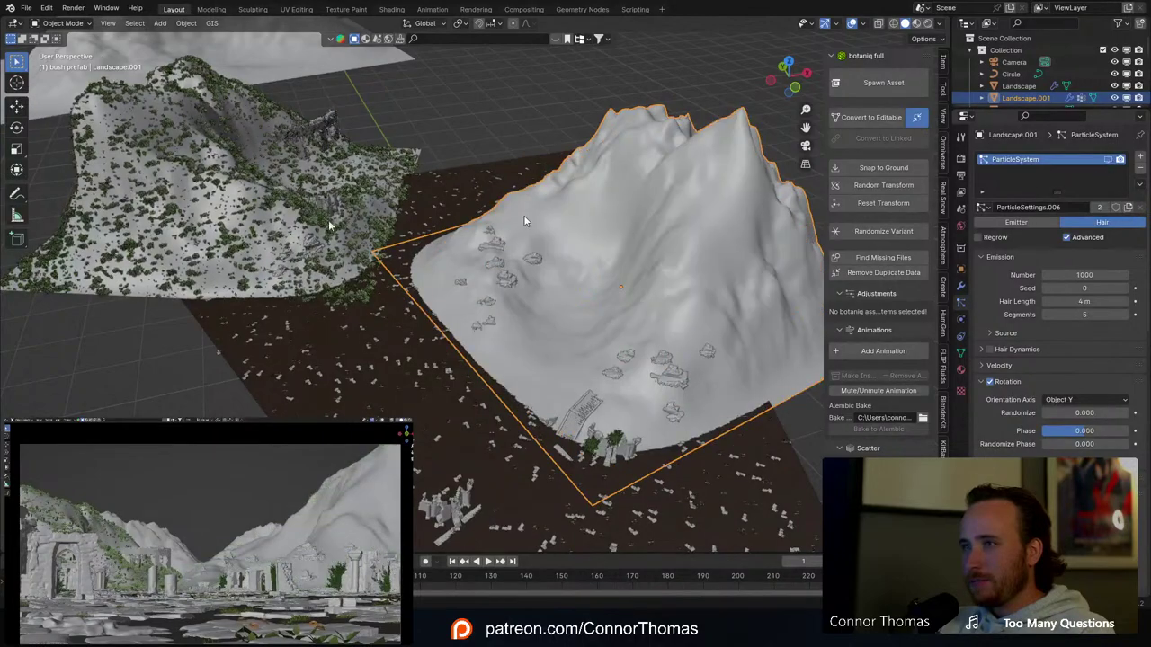
left_click(209, 204)
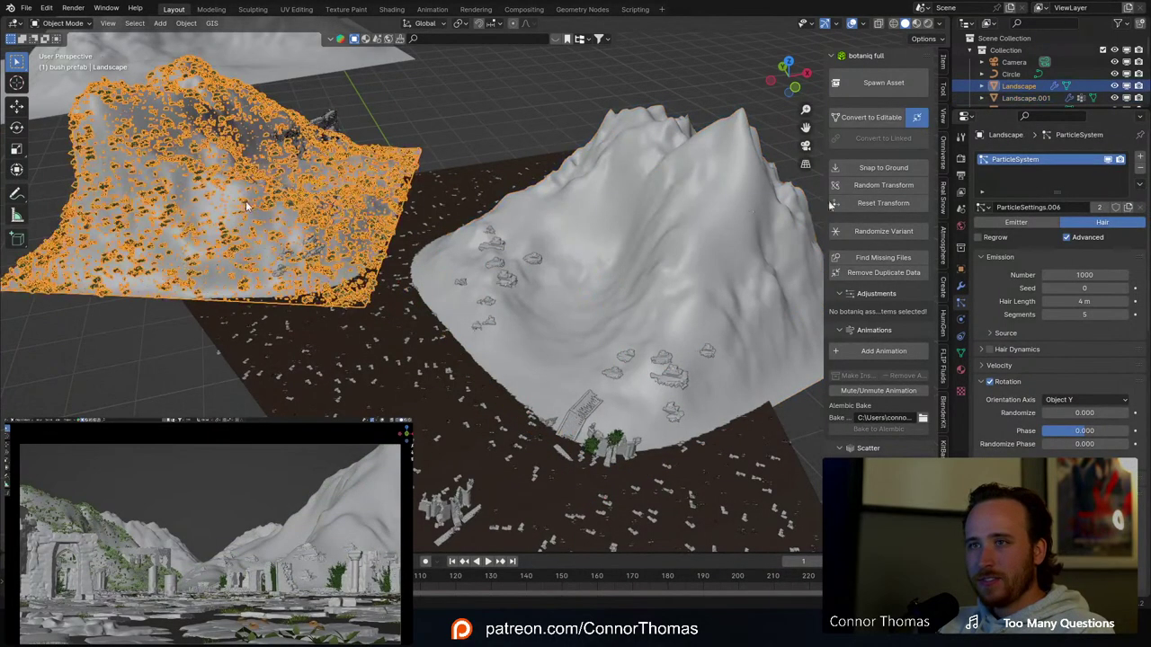
left_click(1107, 161)
key("alt+a")
Step: Hide the viewport sidebar and survey the whole scene with its mountains, ruins and ground plane
middle_click_drag(440, 315, 492, 293)
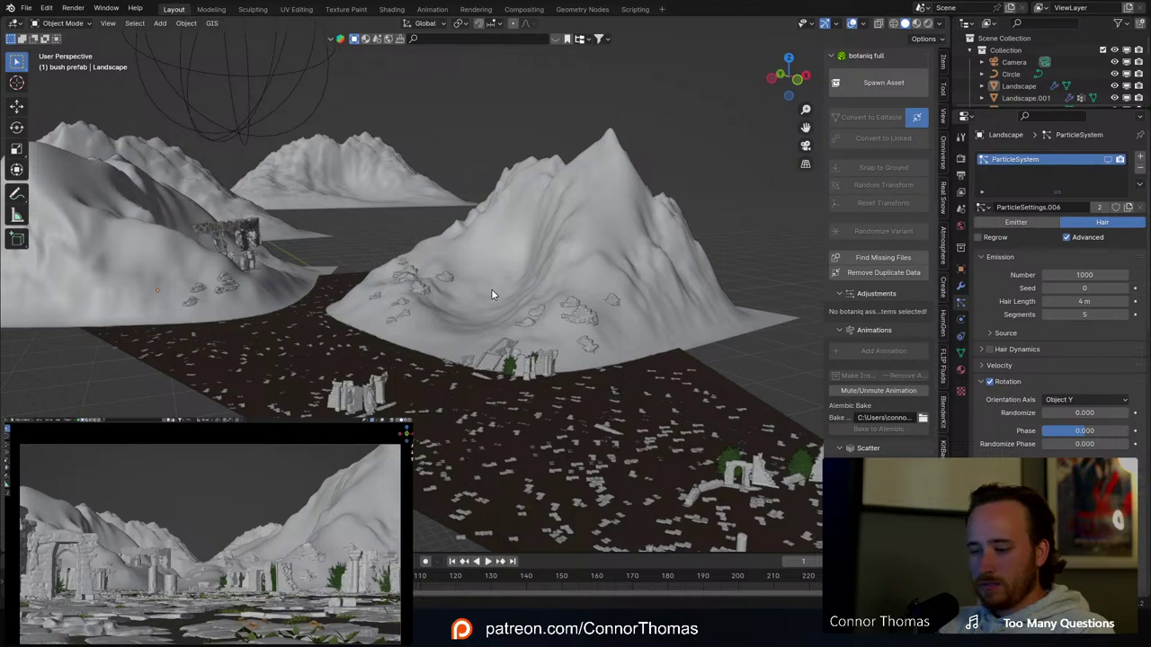
key("n")
middle_click_drag(492, 291, 516, 292)
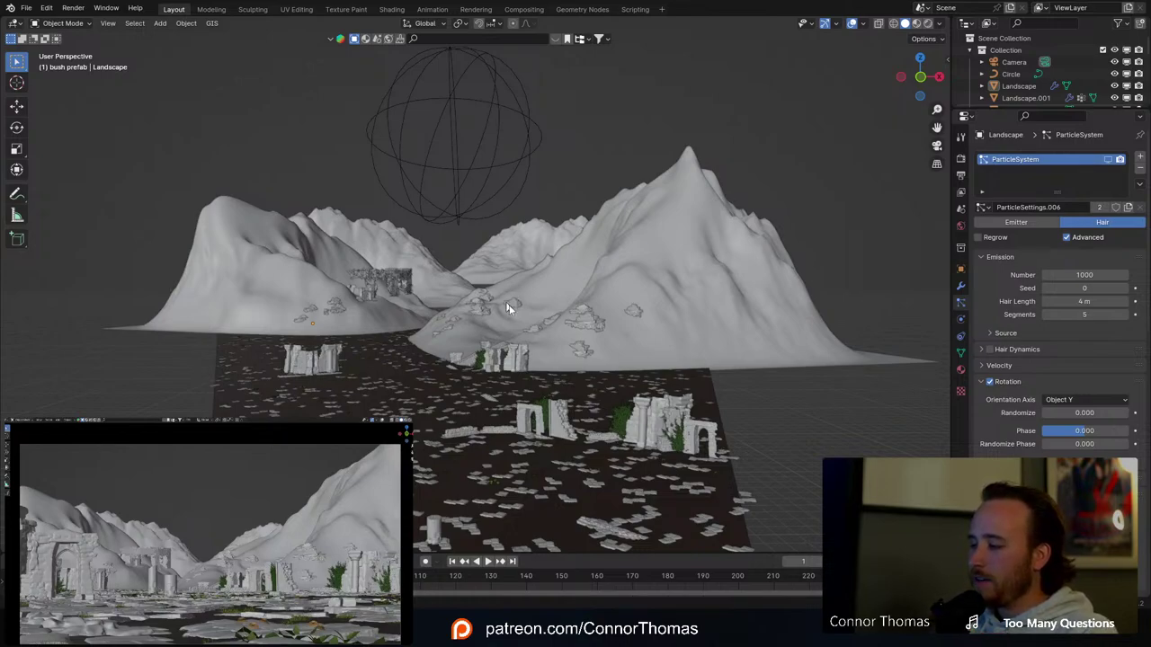
middle_click_drag(513, 330, 545, 308)
scroll(525, 367, "down", 3)
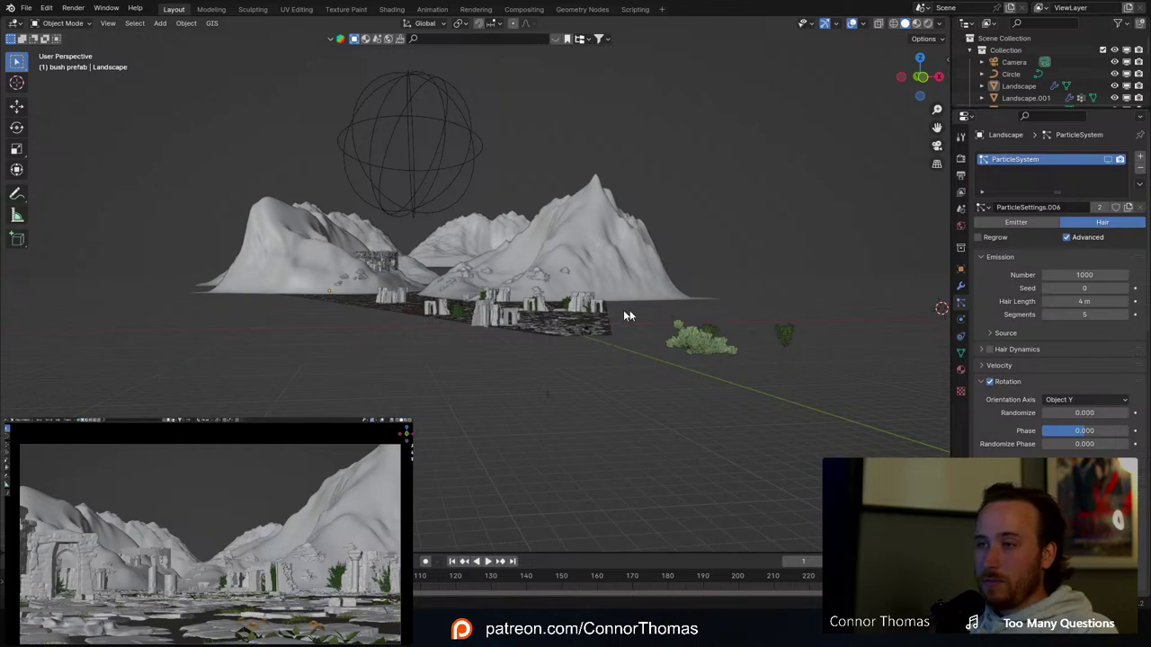
middle_click_drag(629, 310, 592, 311)
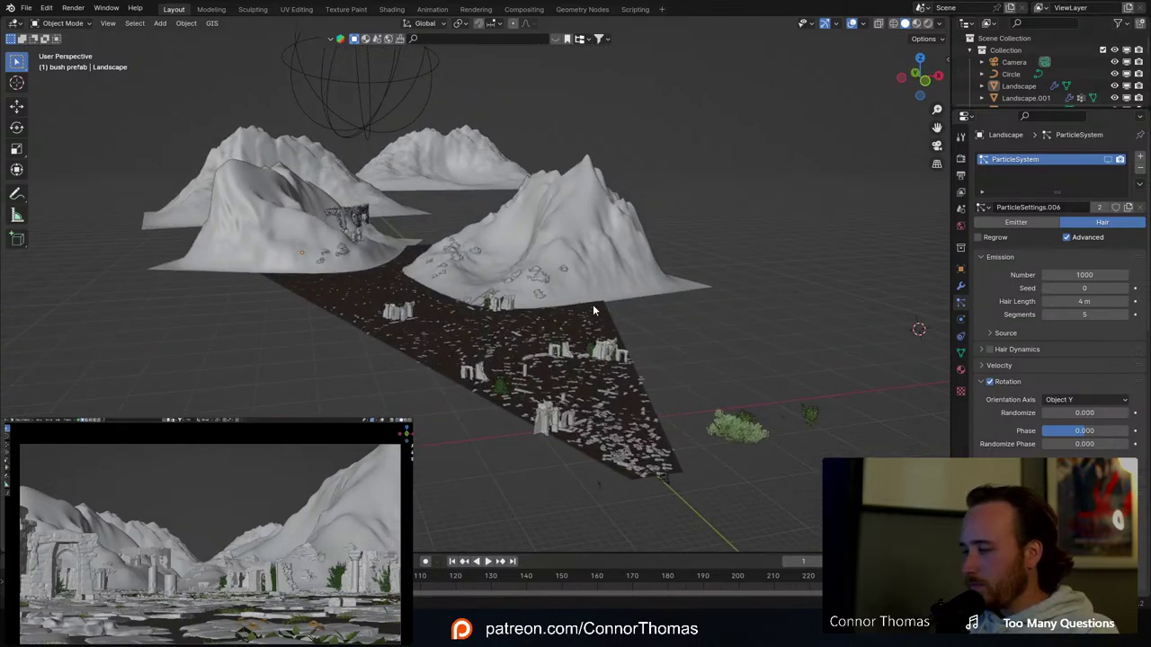
Step: Select the camera, review its data settings and the composition through it, and save the file
left_click(662, 479)
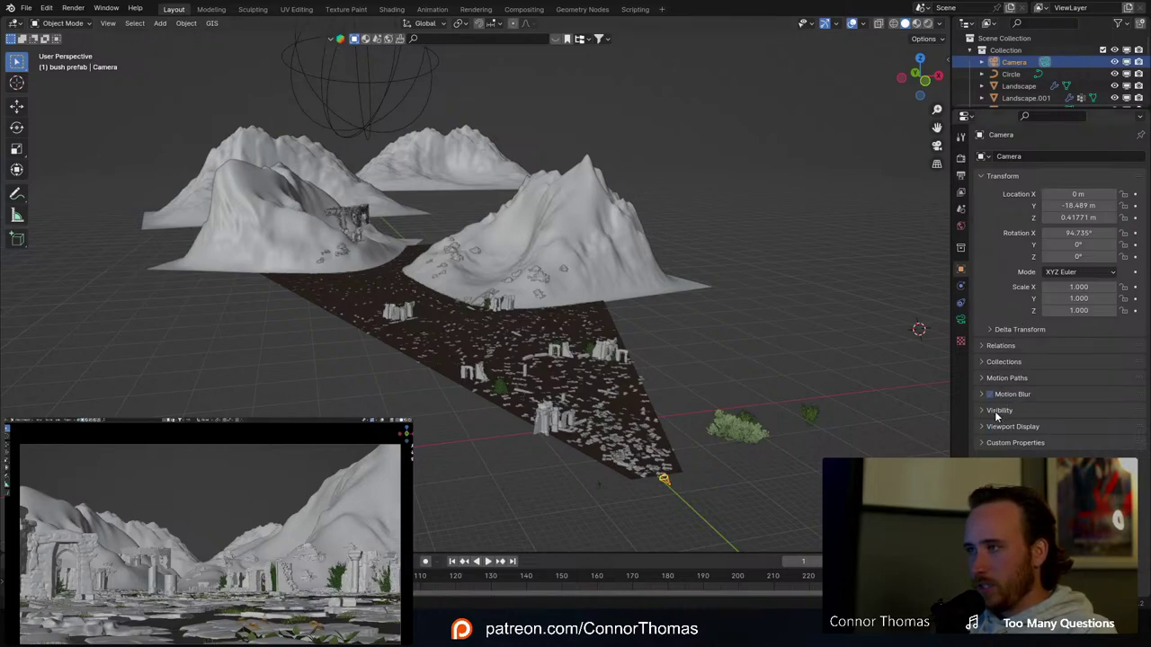
left_click(960, 320)
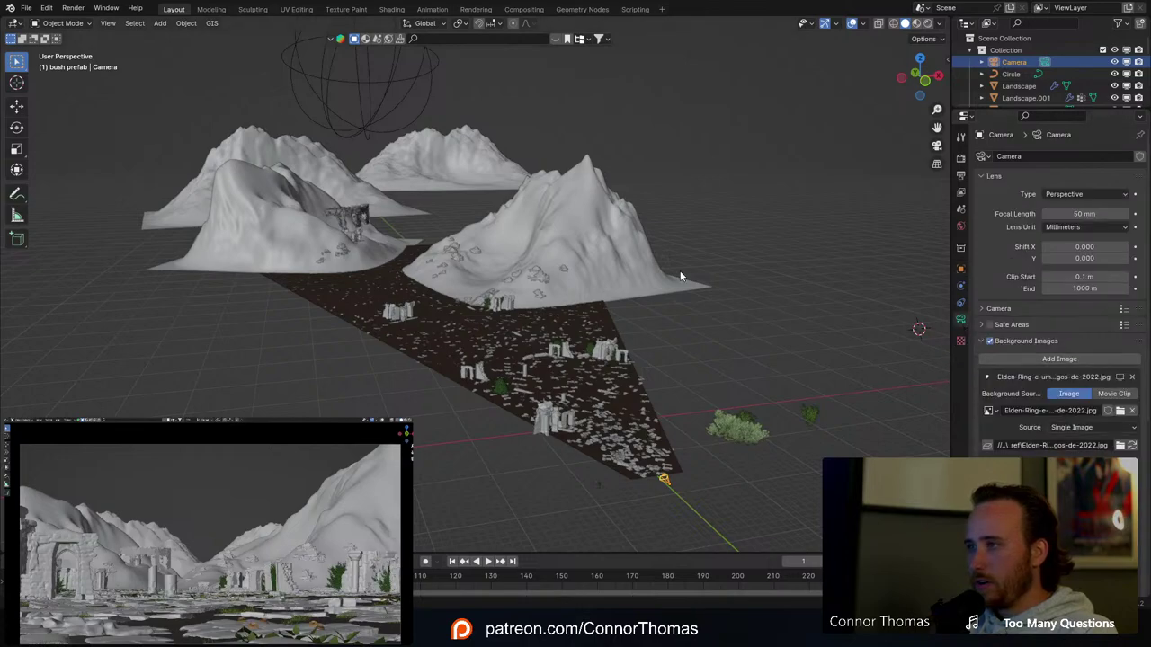
key("KP_0")
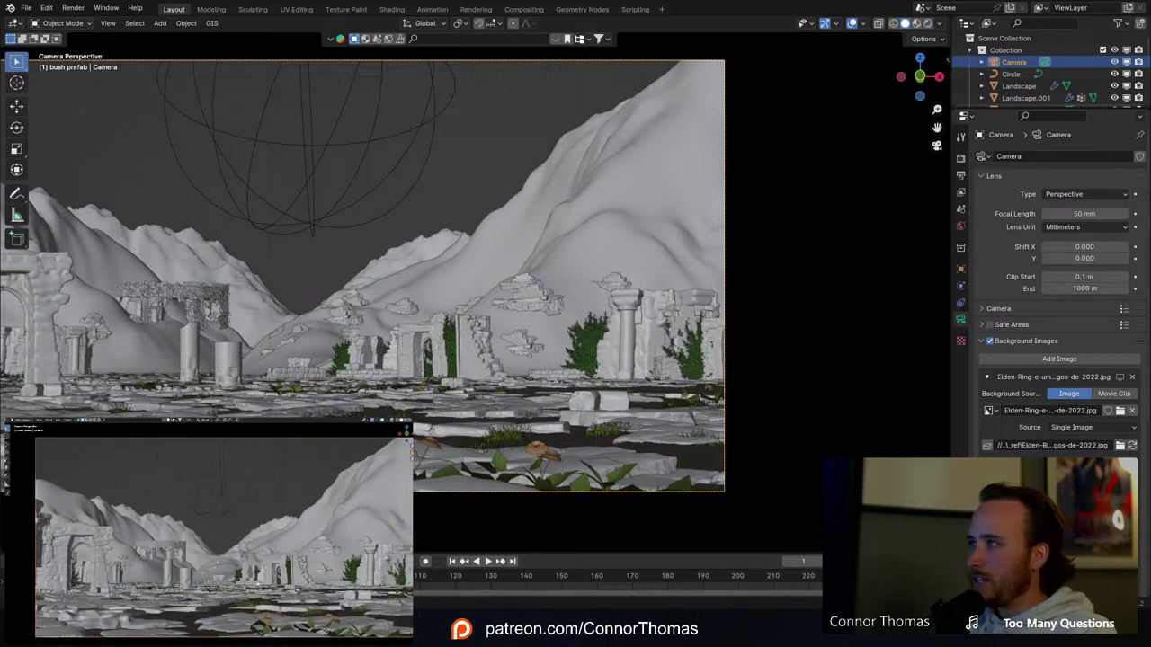
middle_click_drag(757, 214, 444, 252)
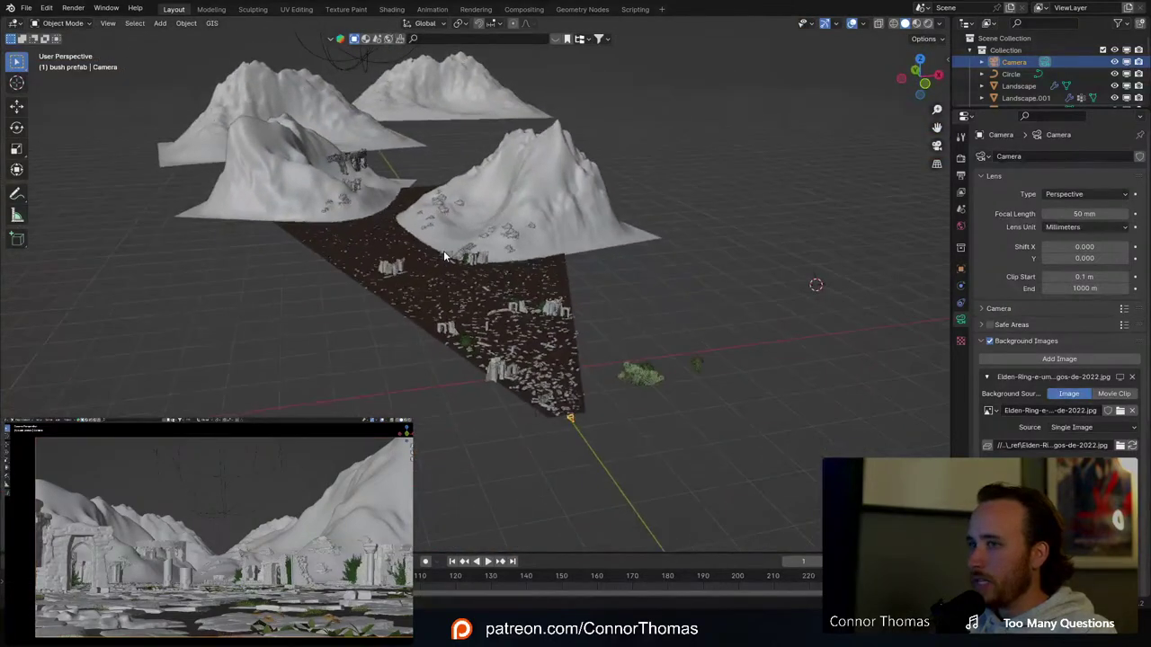
key("ctrl+s")
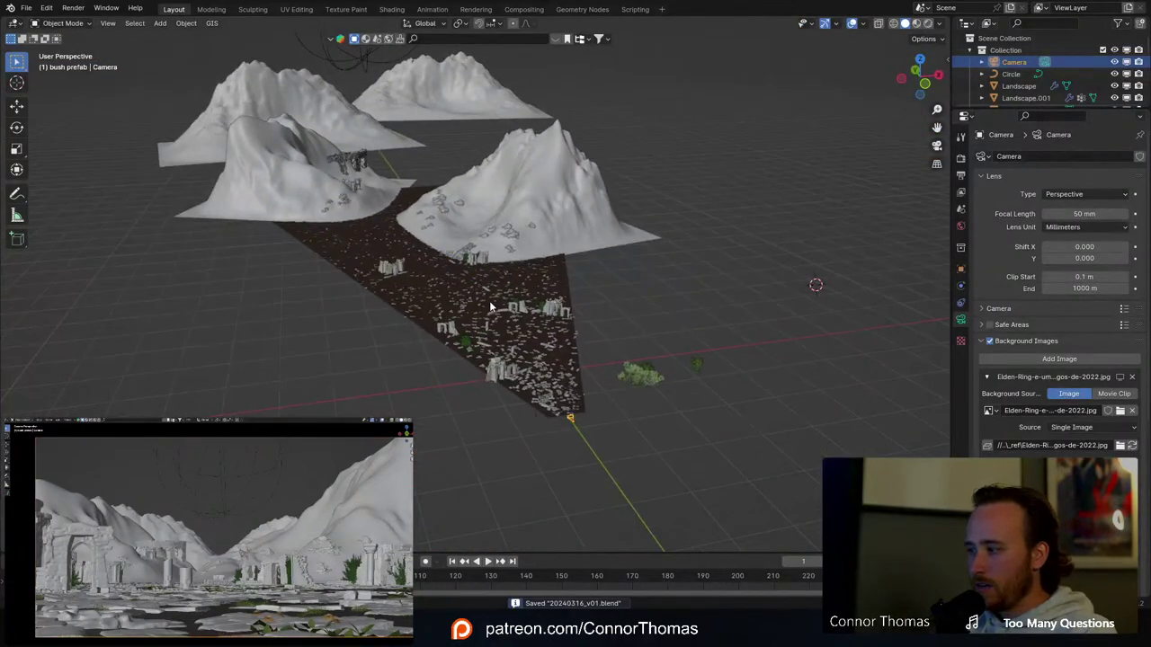
Step: Survey the ruins, ground plane and mountains from several angles, including through the camera, with nothing left selected
key("a")
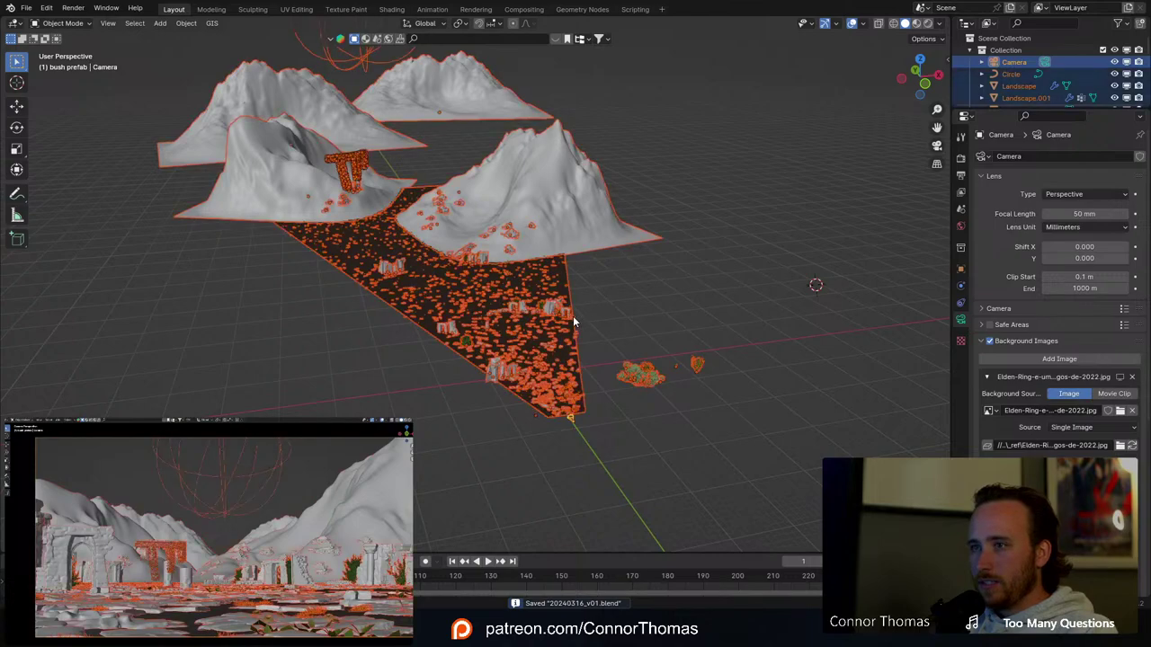
key("alt+a")
middle_click_drag(573, 321, 620, 349)
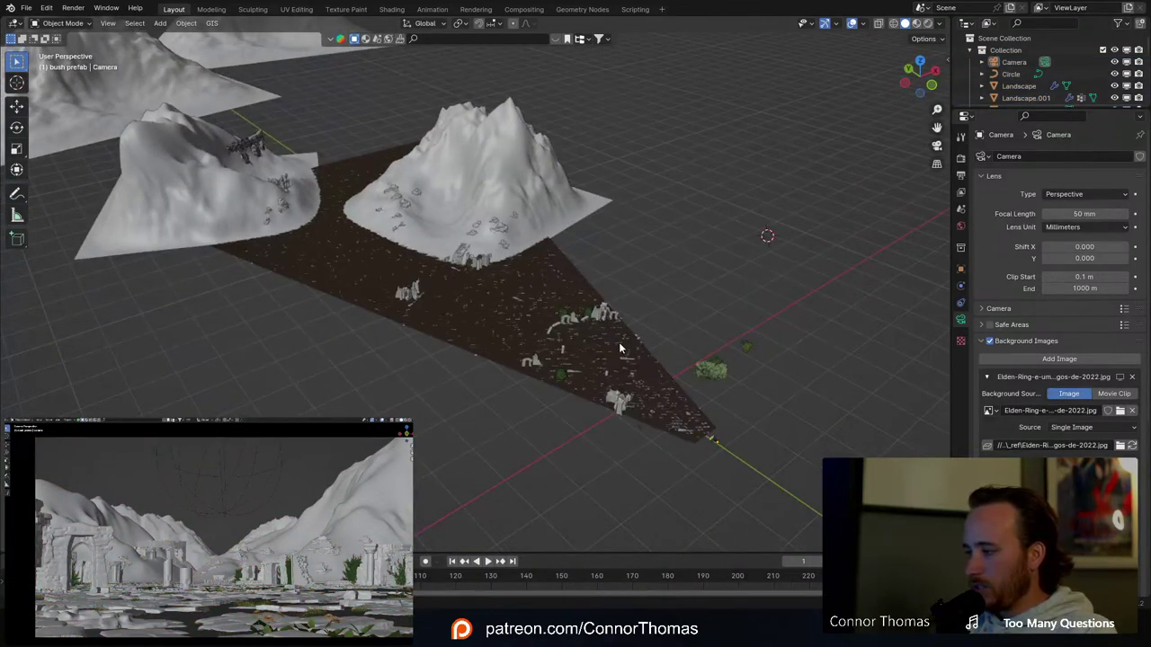
middle_click_drag(619, 342, 578, 317)
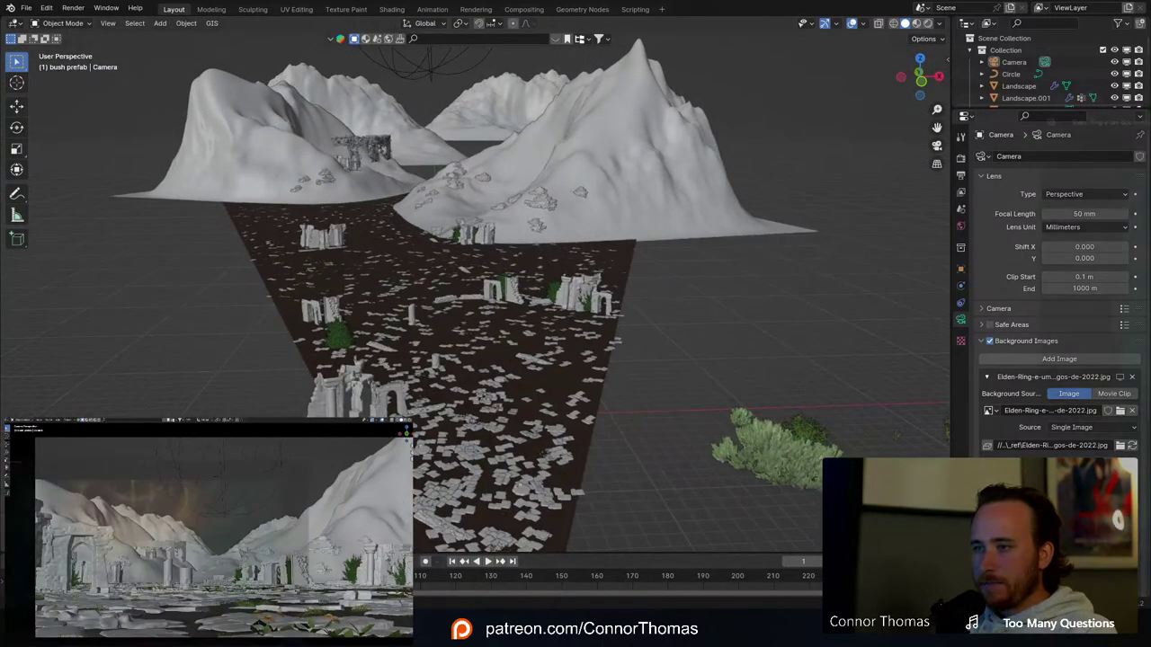
key("alt+Tab")
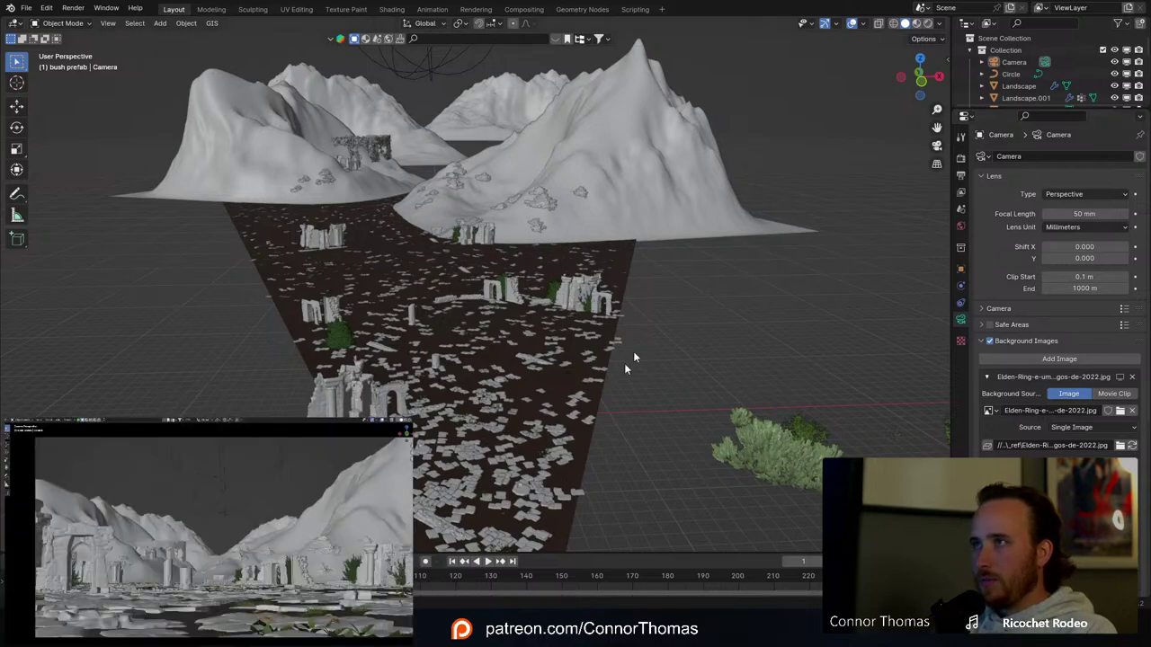
middle_click_drag(496, 400, 498, 374)
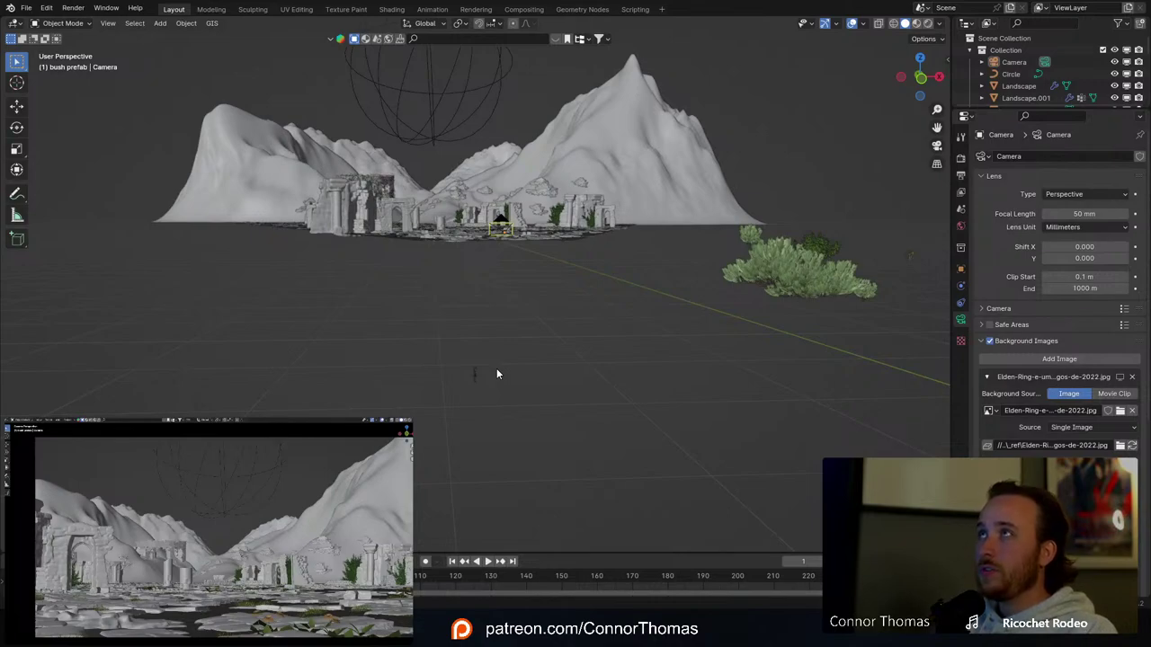
key("KP_0")
key("KP_0")
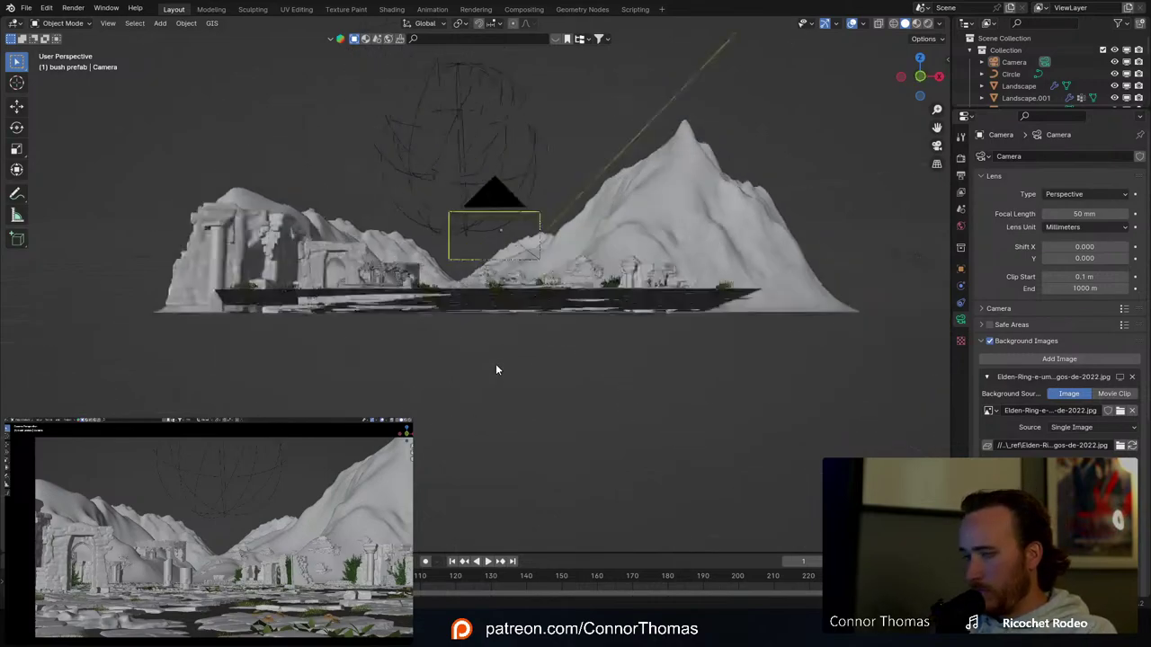
scroll(495, 369, "down", 3)
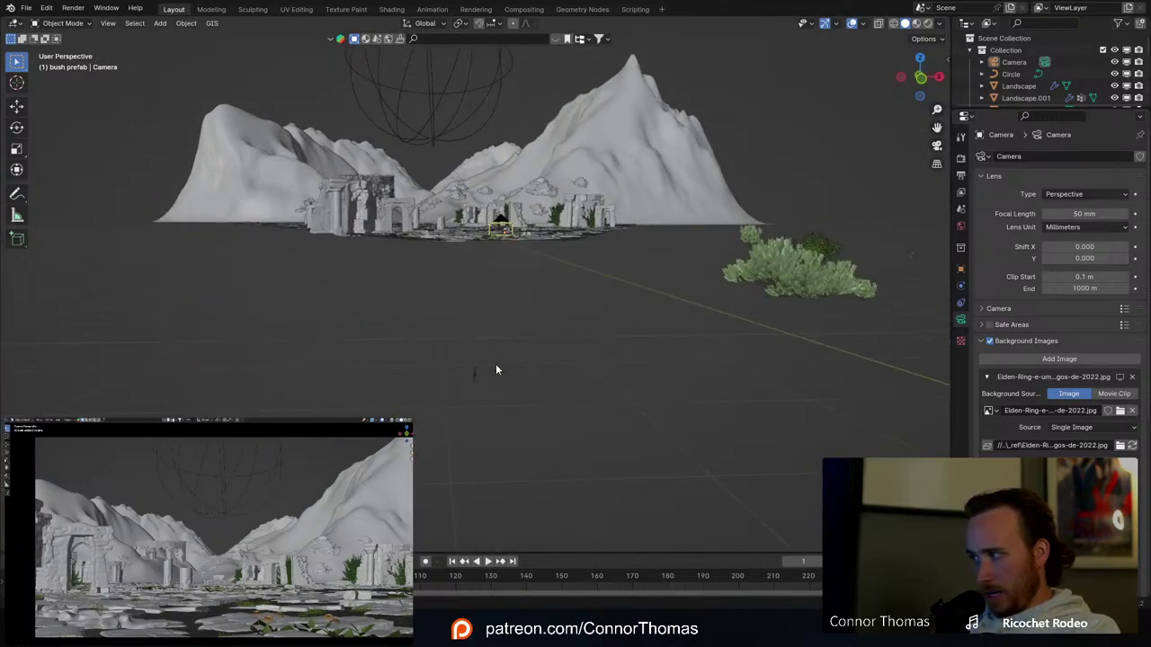
middle_click_drag(447, 273, 454, 297)
scroll(454, 296, "down", 4)
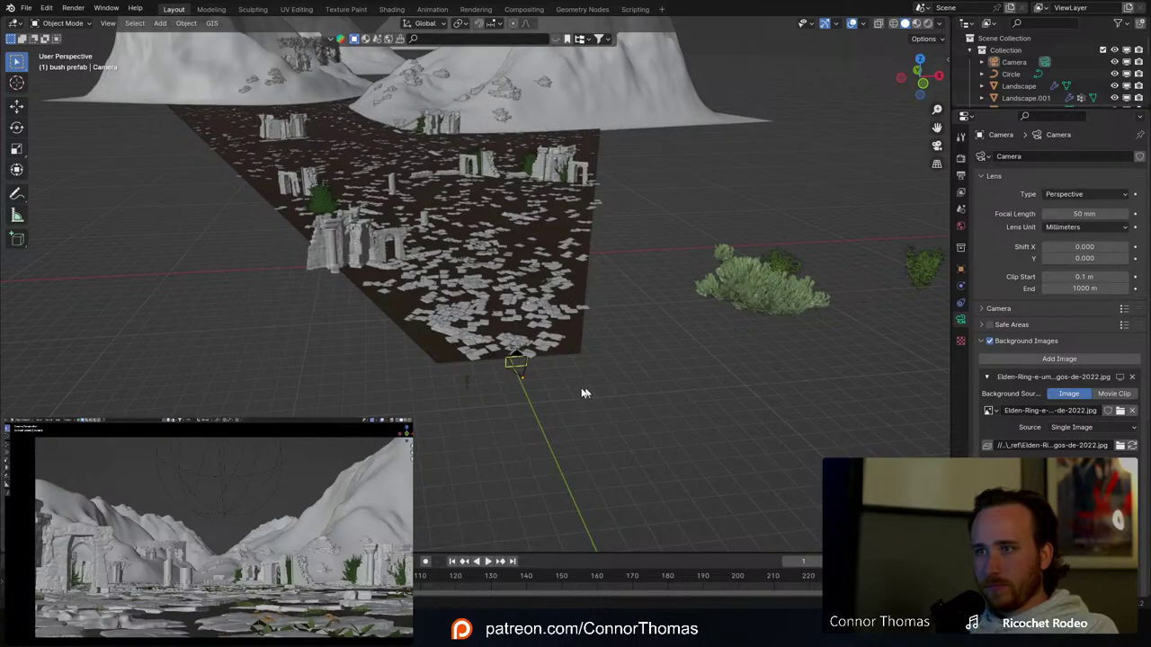
Step: Select the camera, frame it with the stone ground ahead of it, and save the file
left_click(519, 369)
key("KP_Decimal")
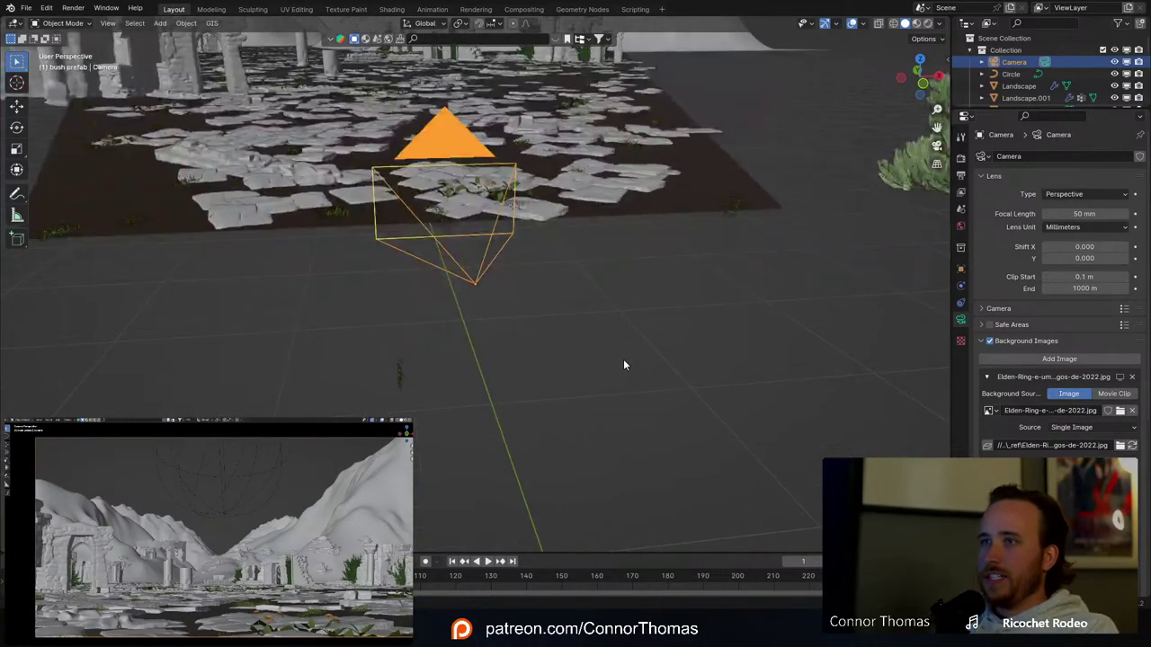
middle_click_drag(624, 362, 572, 415)
scroll(571, 414, "down", 7)
middle_click_drag(495, 214, 528, 302, "shift")
key("ctrl+s")
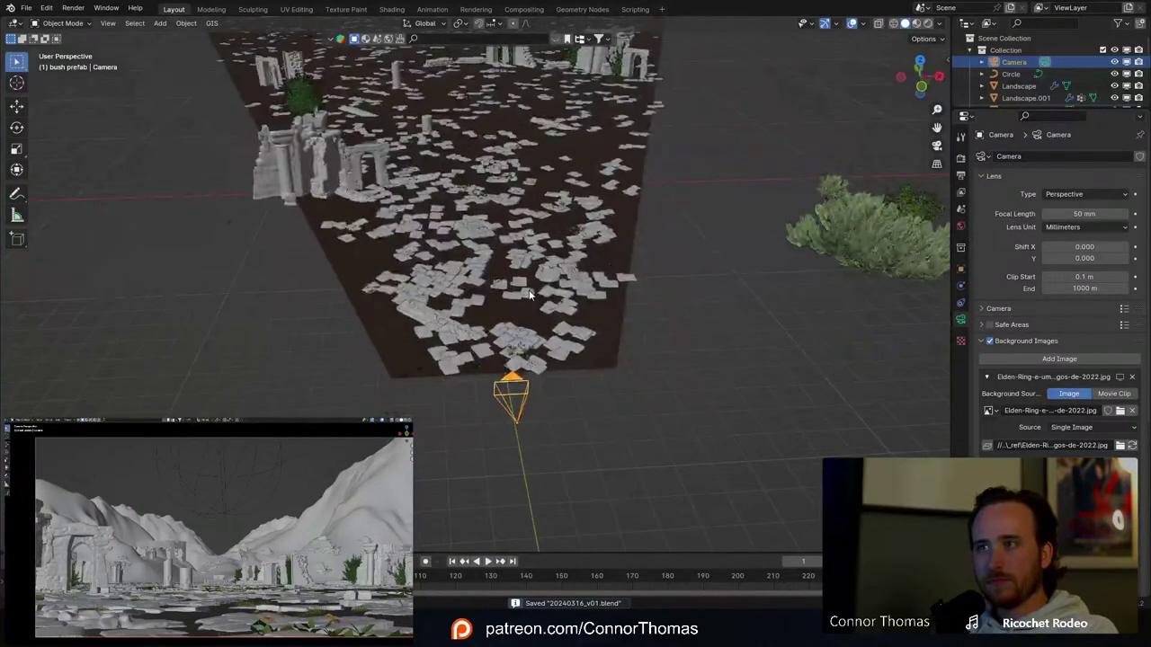
Step: Enlarge the Outliner and collapse the Collection, stone ground, botaniq and bush prefab collections
left_click(26, 8)
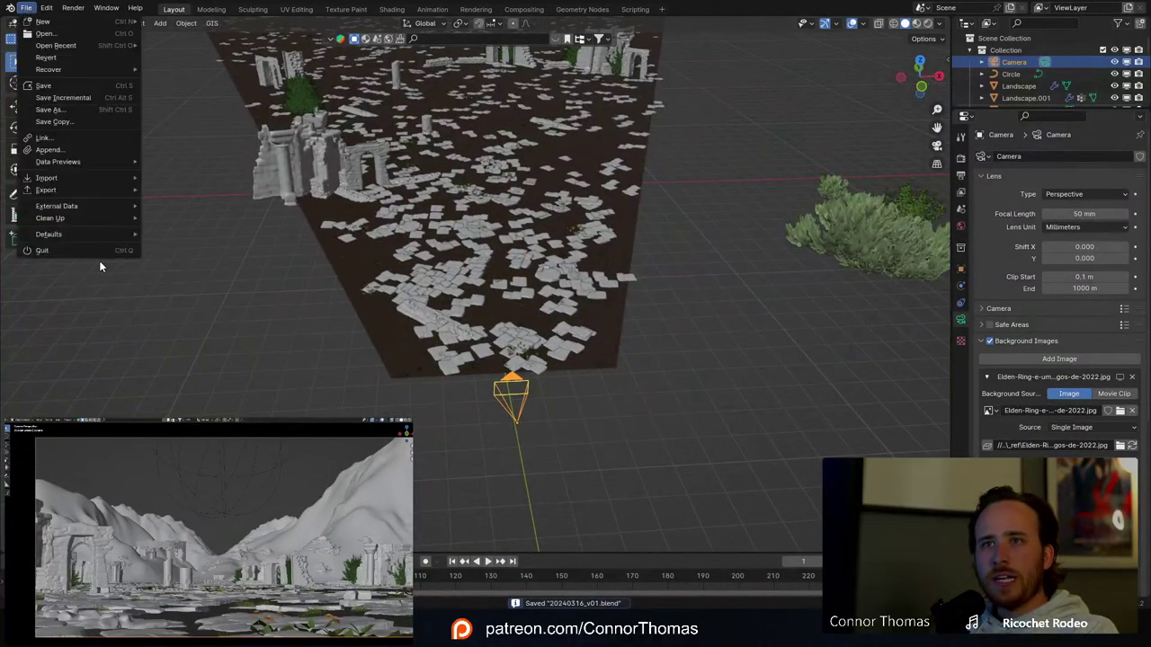
mouse_move(106, 189)
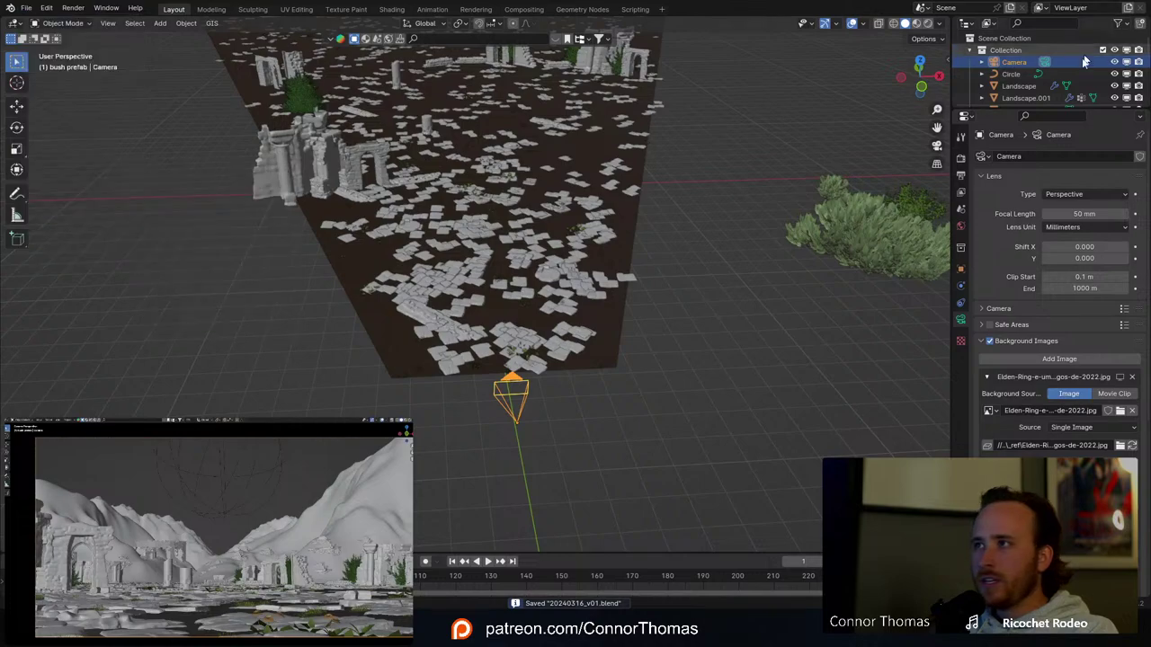
left_click_drag(1037, 110, 1037, 399)
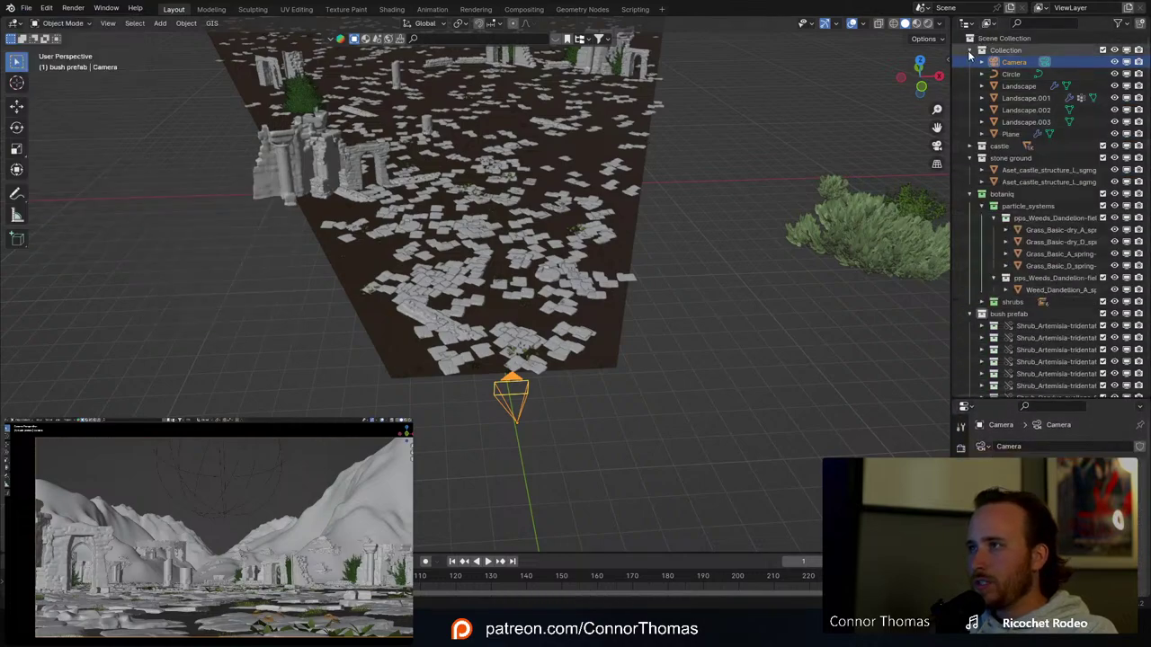
left_click(982, 50)
left_click(971, 74)
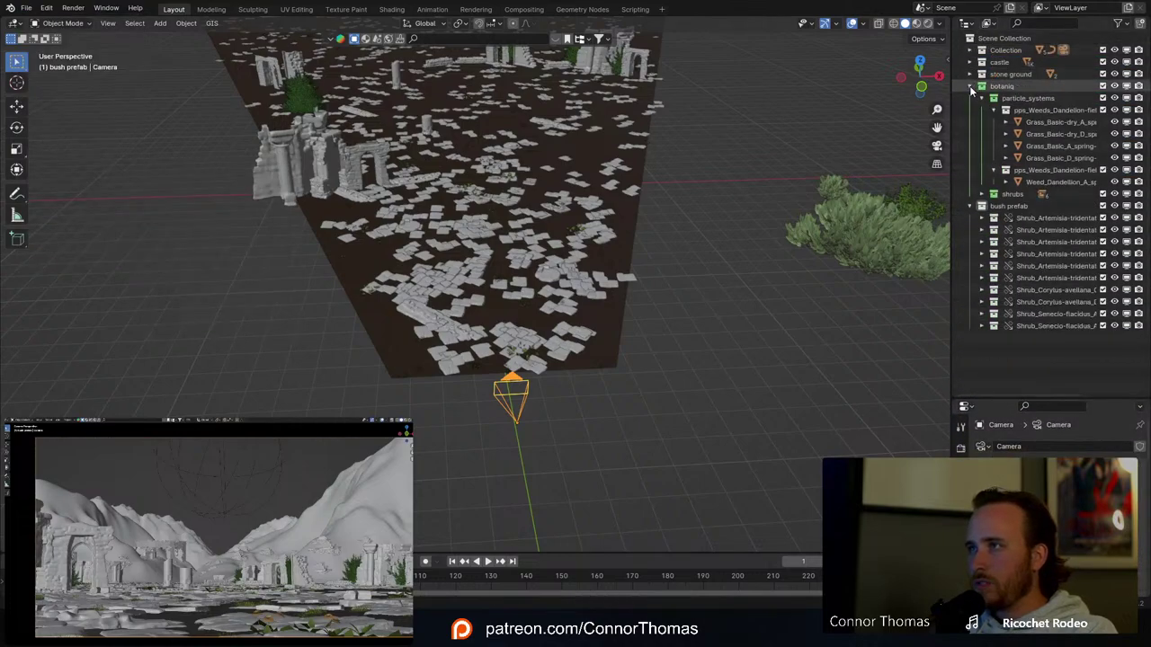
left_click(971, 85)
left_click(970, 97)
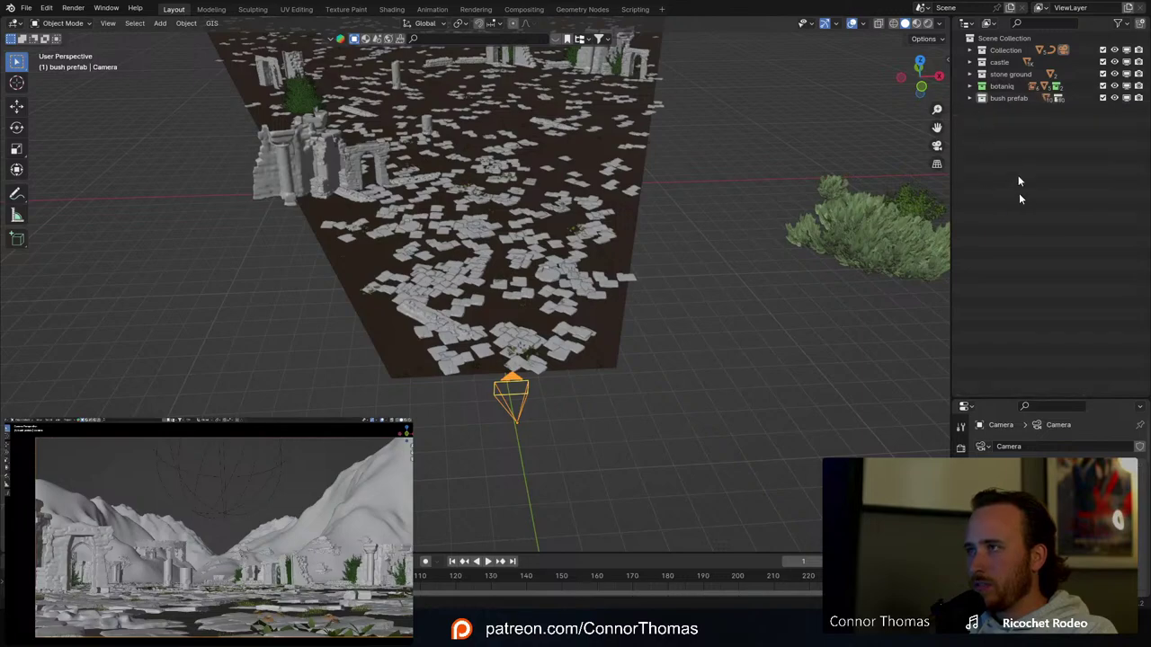
Step: Add a new collection under the Scene Collection, name it Character, and make it the active collection
right_click(1016, 148)
left_click(1014, 141)
double_click(1006, 110)
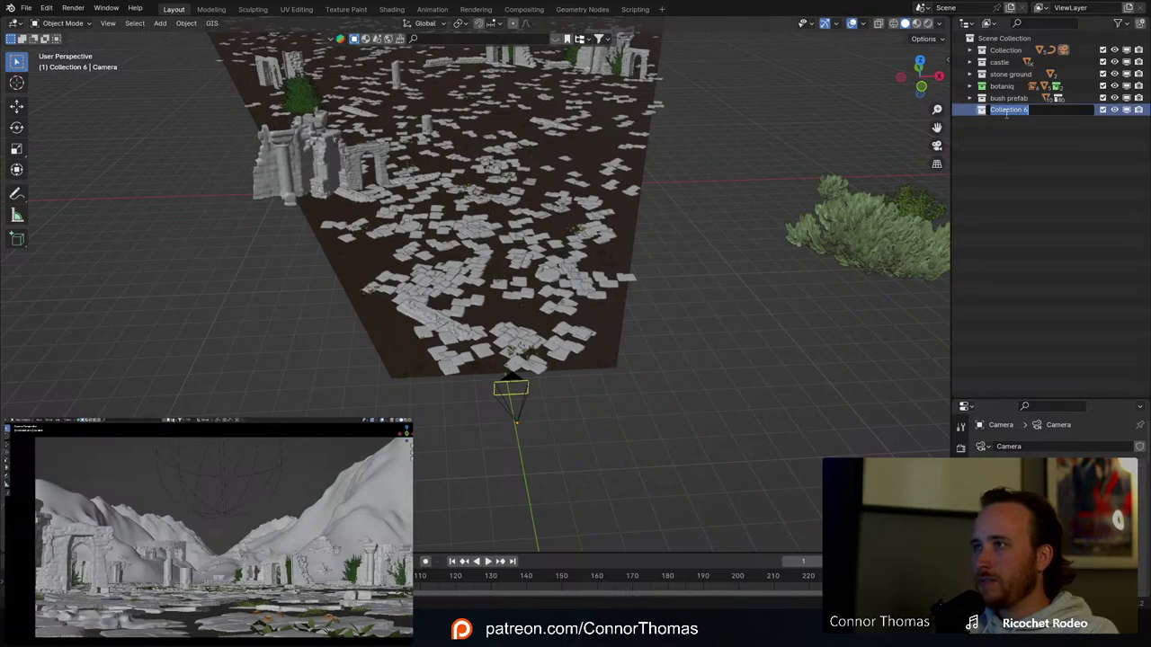
type("Character")
key("Return")
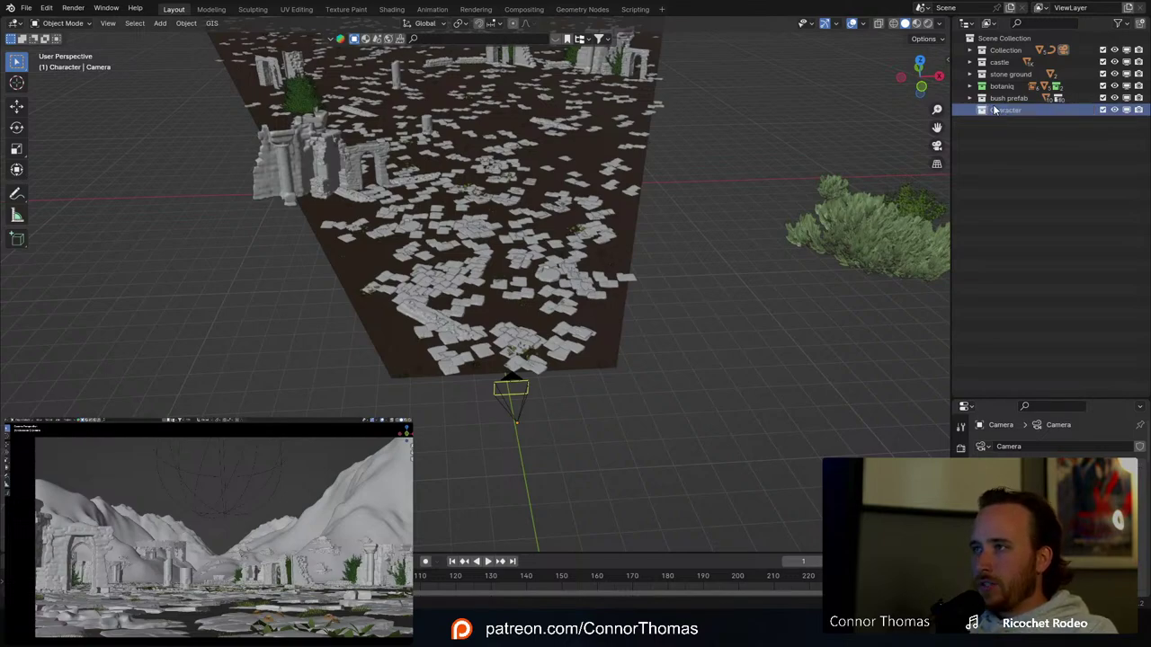
left_click(1005, 110)
Step: Import the STL model SF_medival_knight_pose_2_1.stl from VFX_material's SF_medival_knight_no_supports folder into the Character collection
middle_click_drag(511, 208, 499, 188)
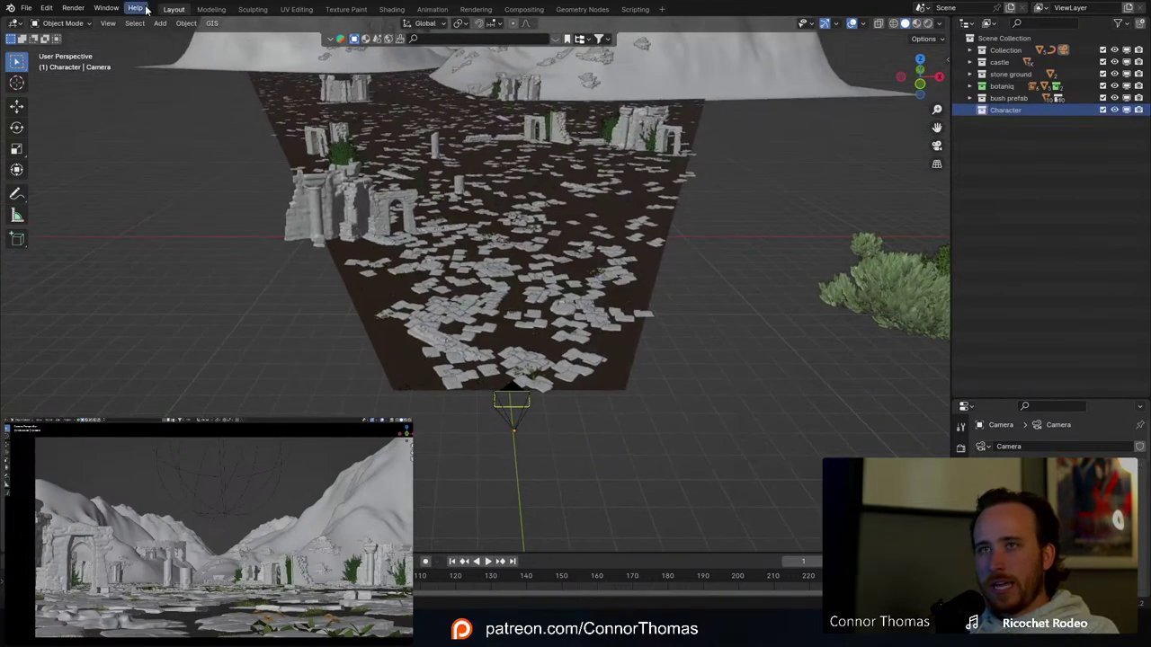
left_click(46, 8)
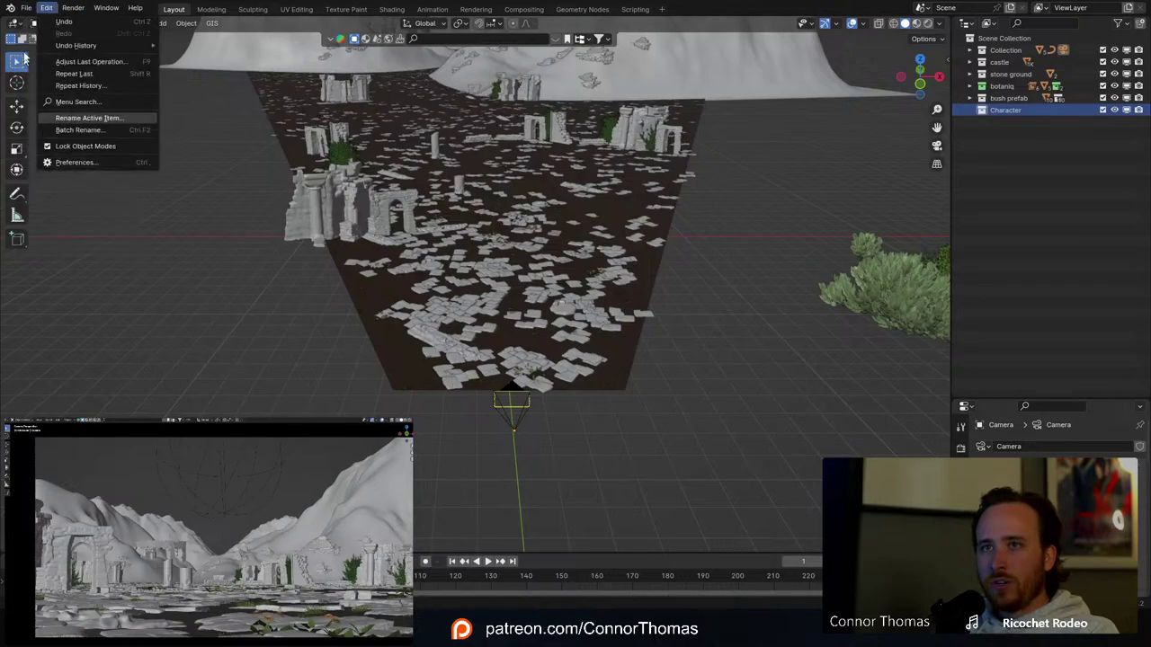
left_click(26, 7)
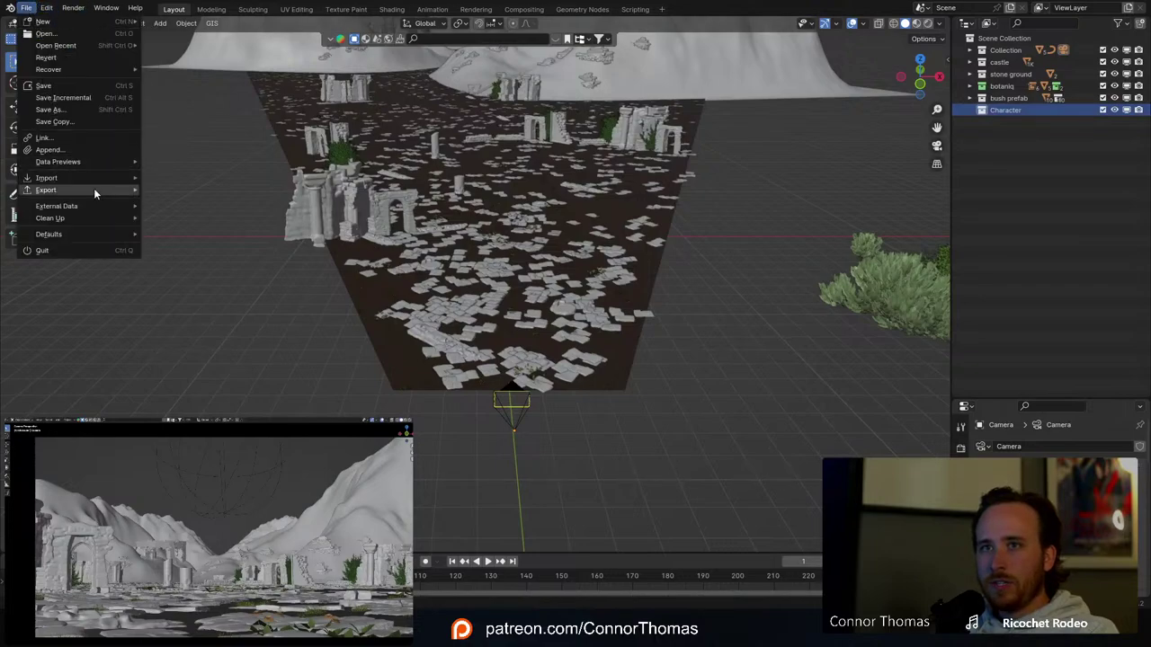
mouse_move(83, 178)
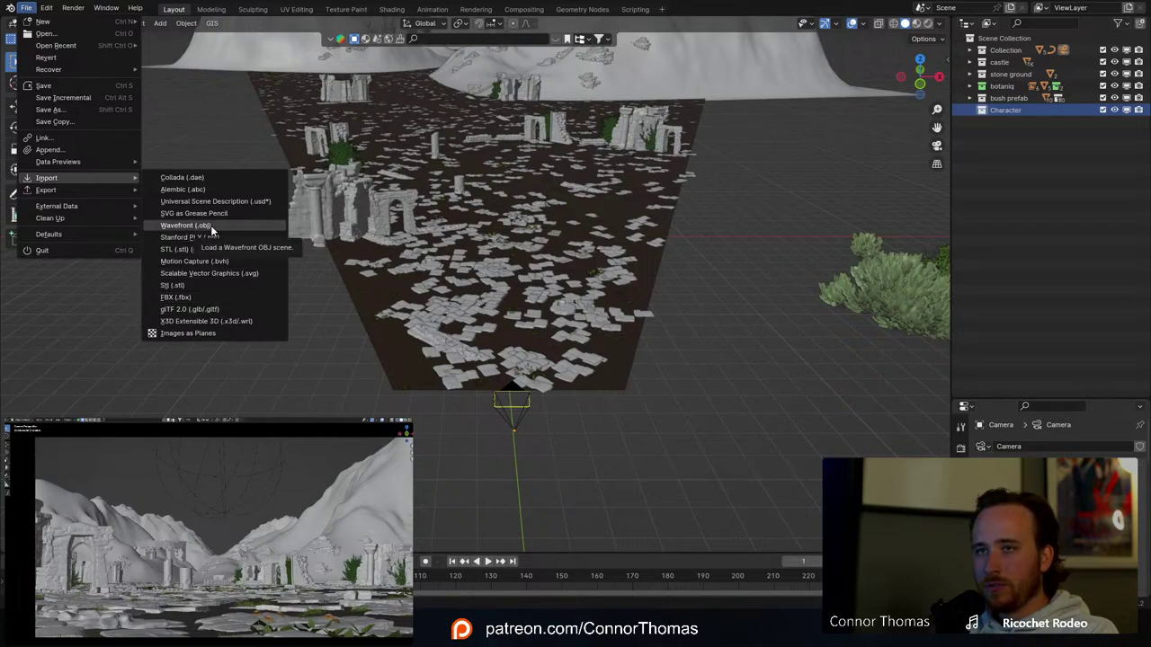
left_click(212, 286)
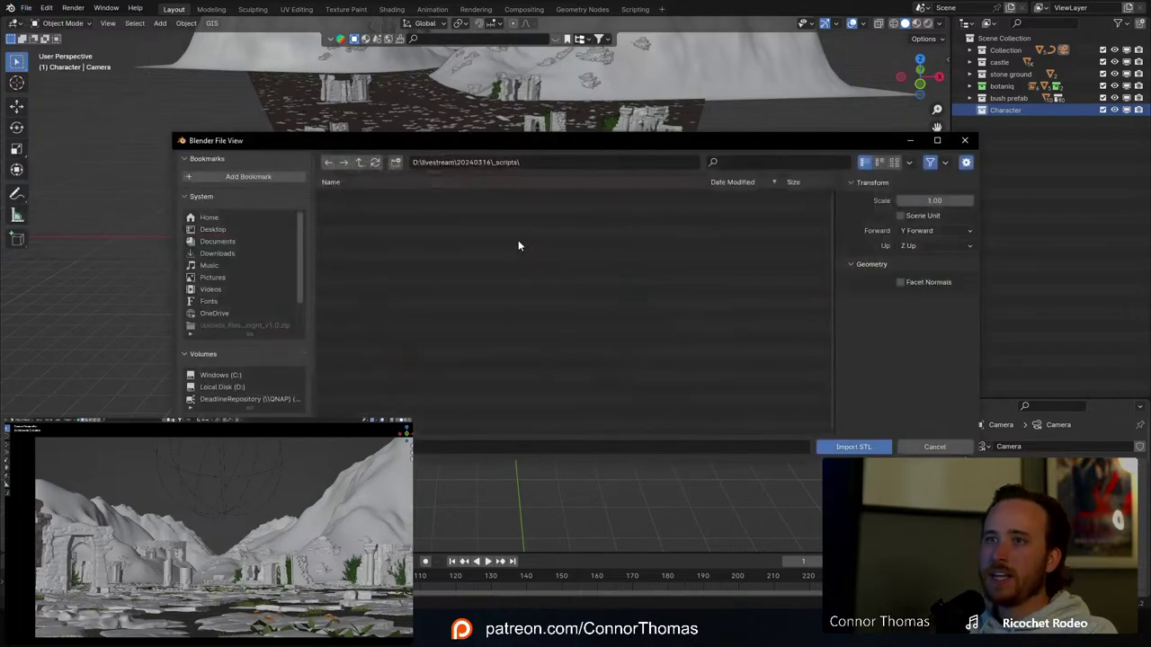
left_click(359, 163)
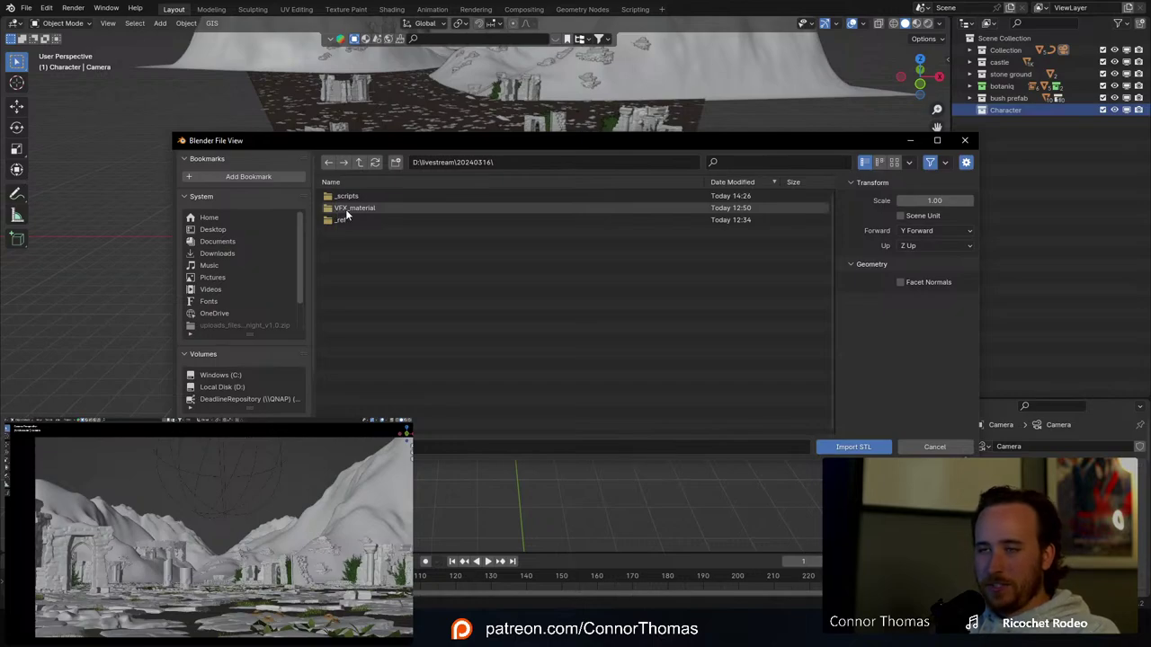
double_click(347, 210)
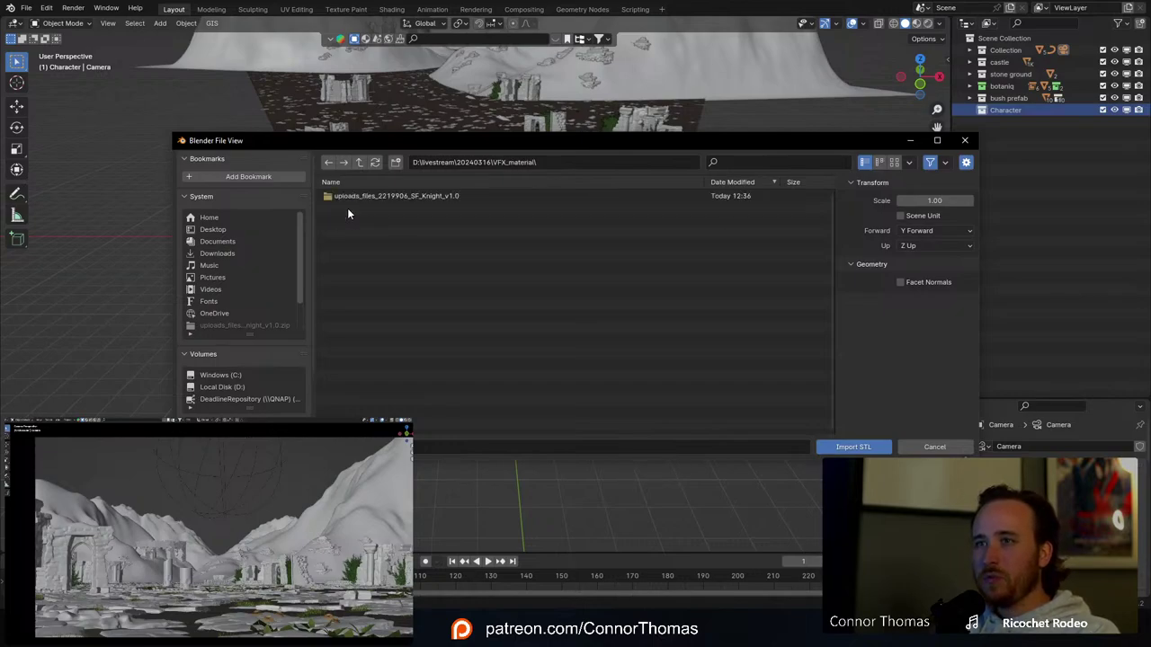
double_click(359, 195)
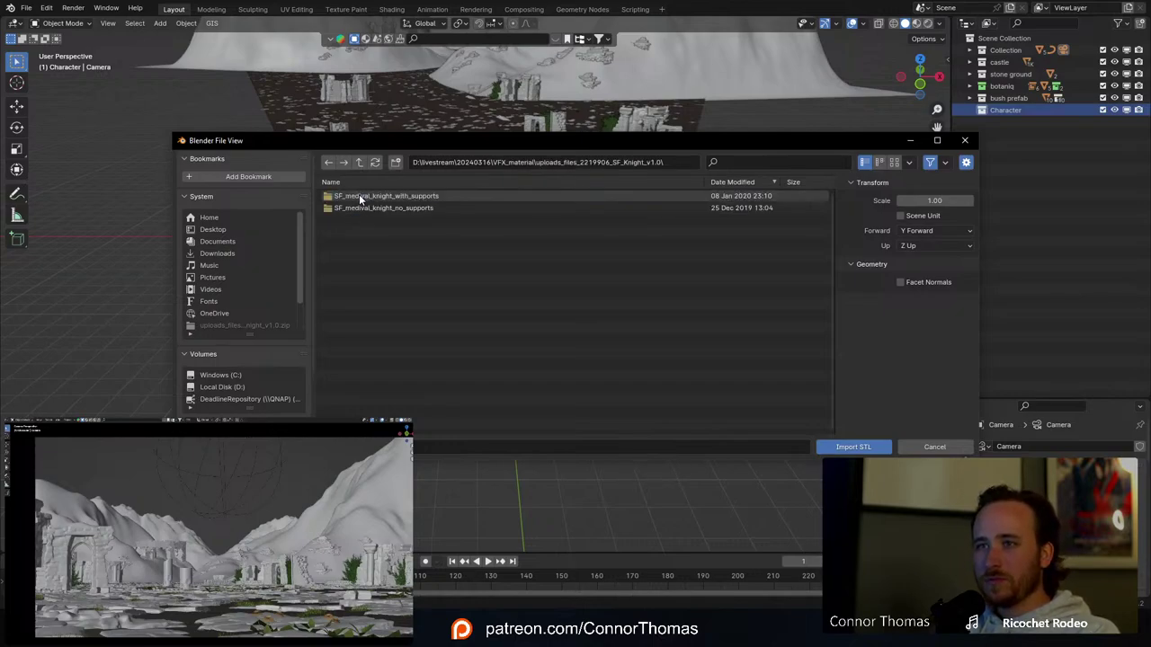
double_click(420, 207)
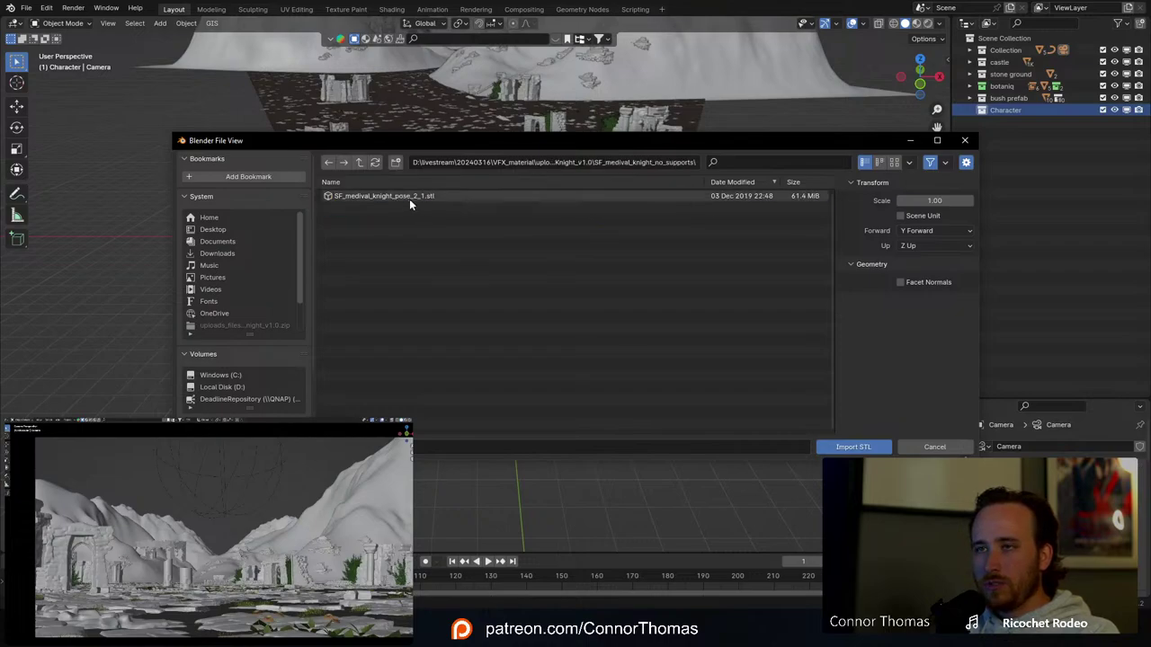
double_click(403, 196)
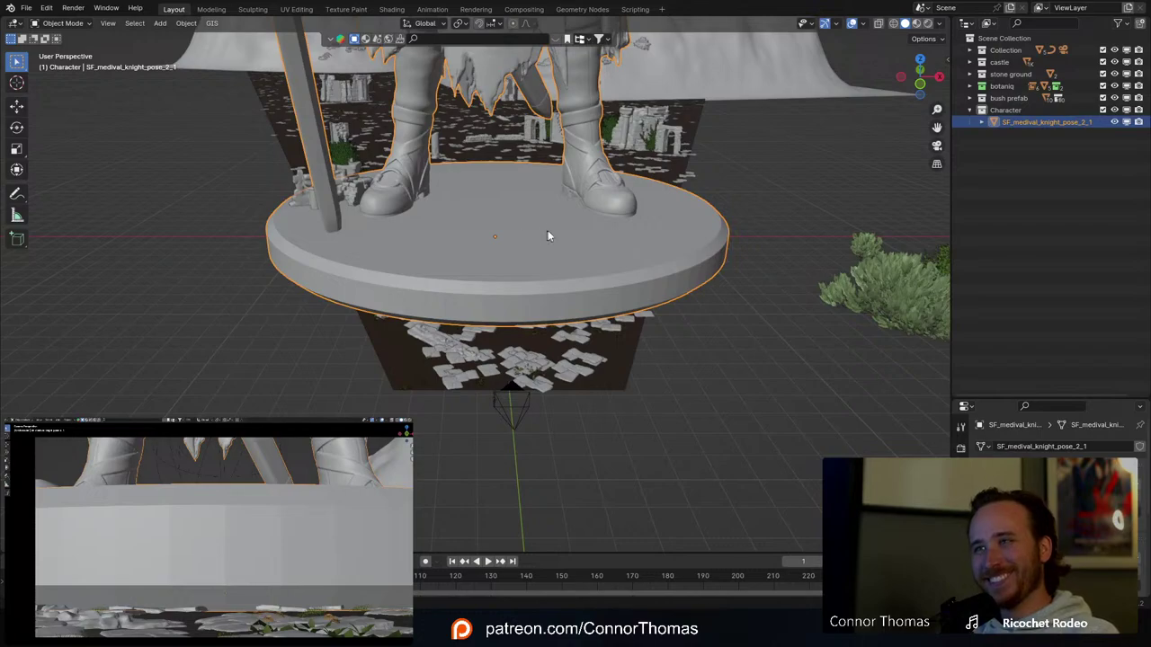
Step: Move the imported knight along the negative Y axis, well behind the camera and clear of its view
scroll(521, 179, "down", 6)
scroll(506, 241, "up", 3)
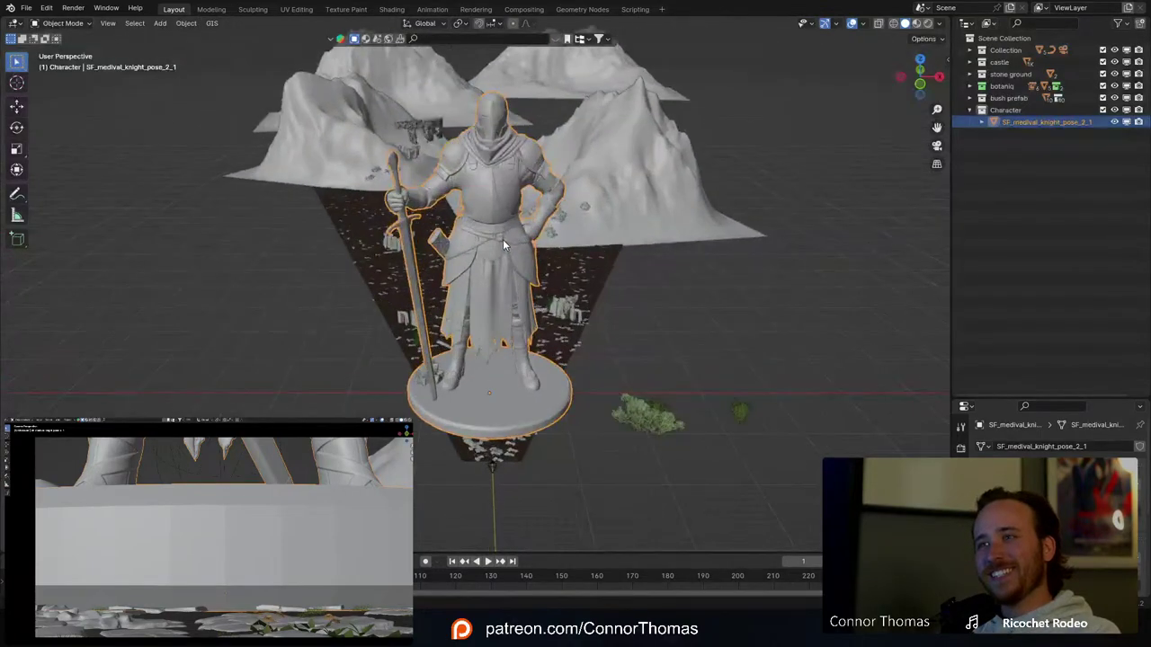
middle_click_drag(503, 239, 547, 252)
scroll(548, 260, "down", 4)
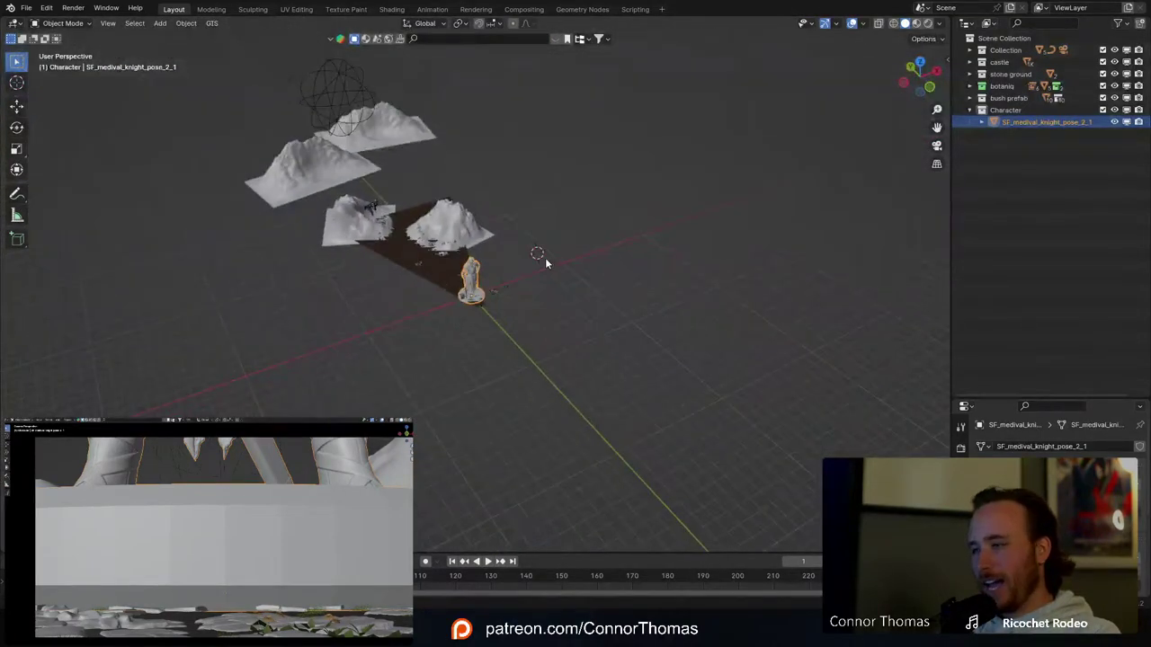
key("g")
key("y")
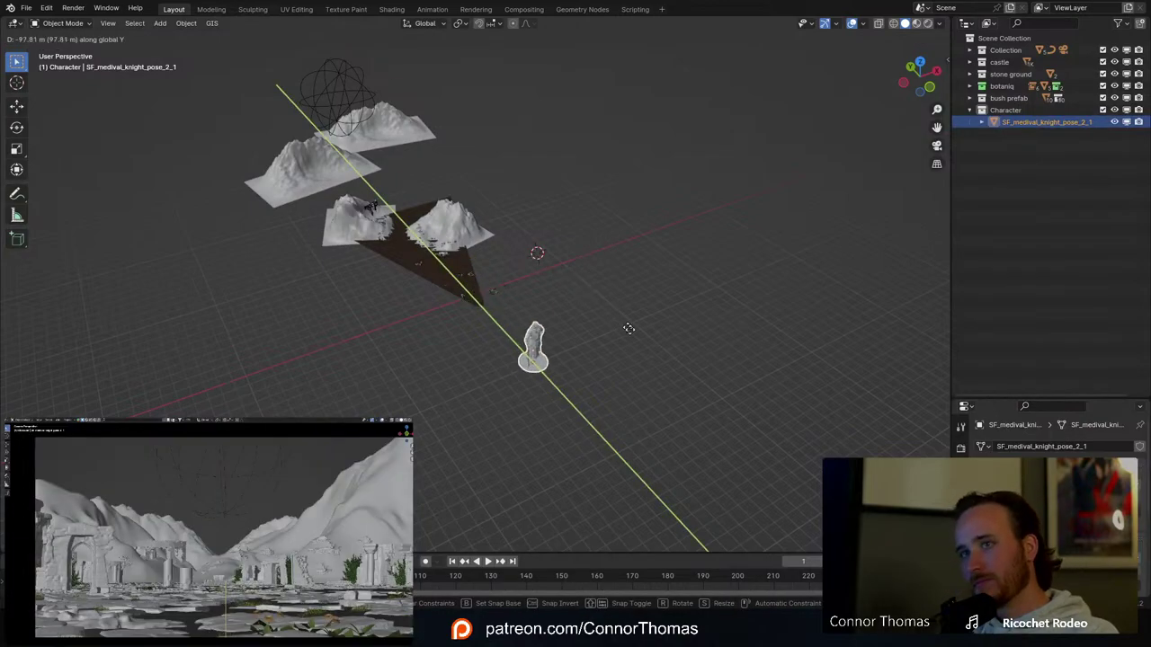
left_click(702, 400)
Step: Rotate the knight 90 degrees about the Z axis and frame it in the right orthographic view
key("r")
key("z")
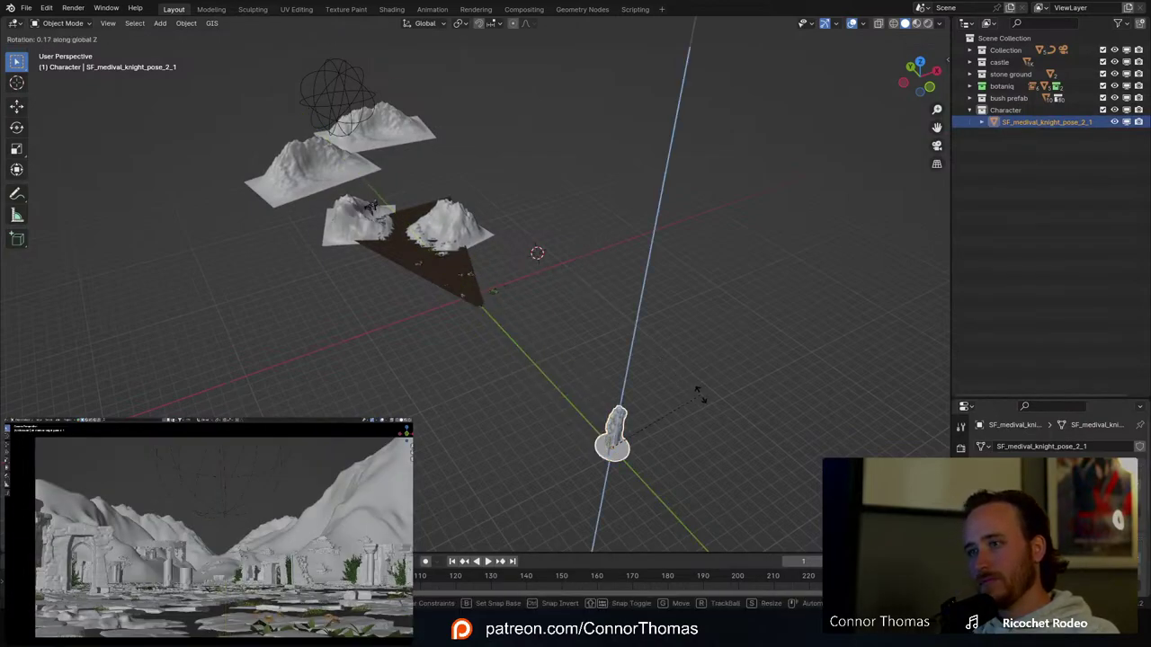
key("9")
key("Return")
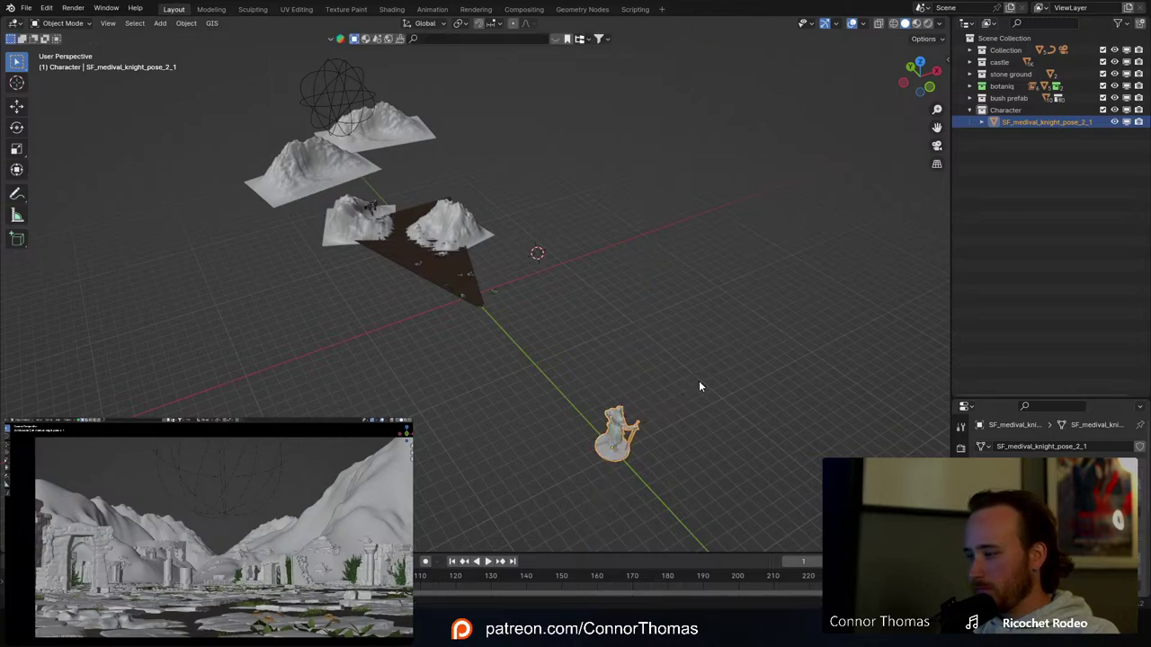
key("KP_1")
key("KP_3")
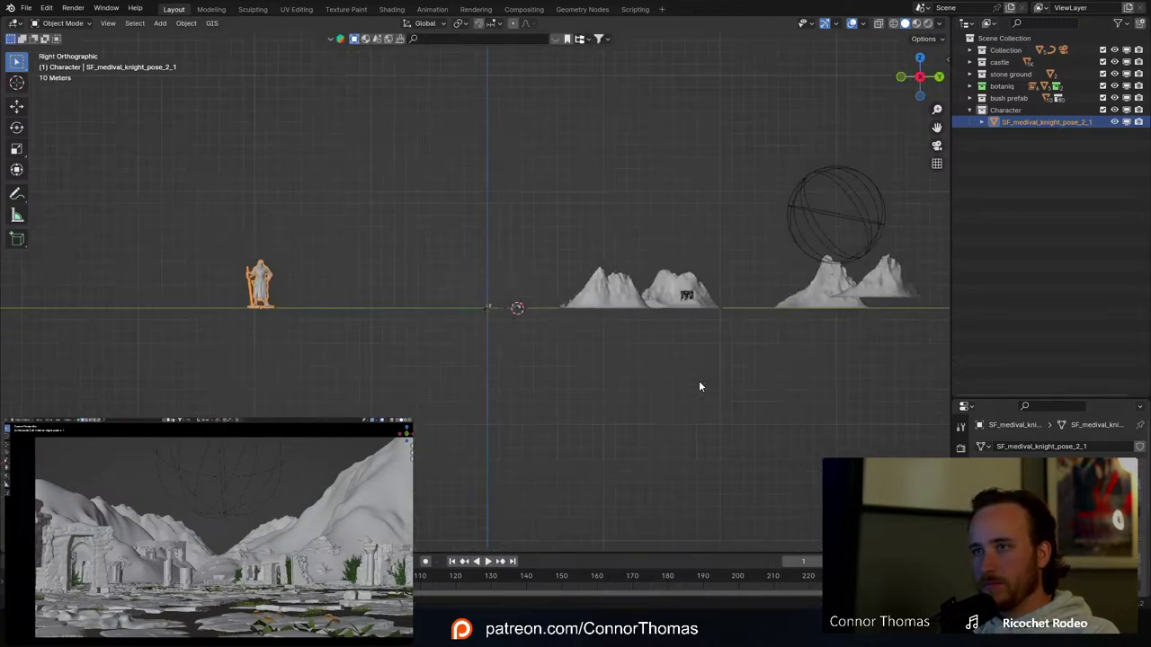
key("KP_Decimal")
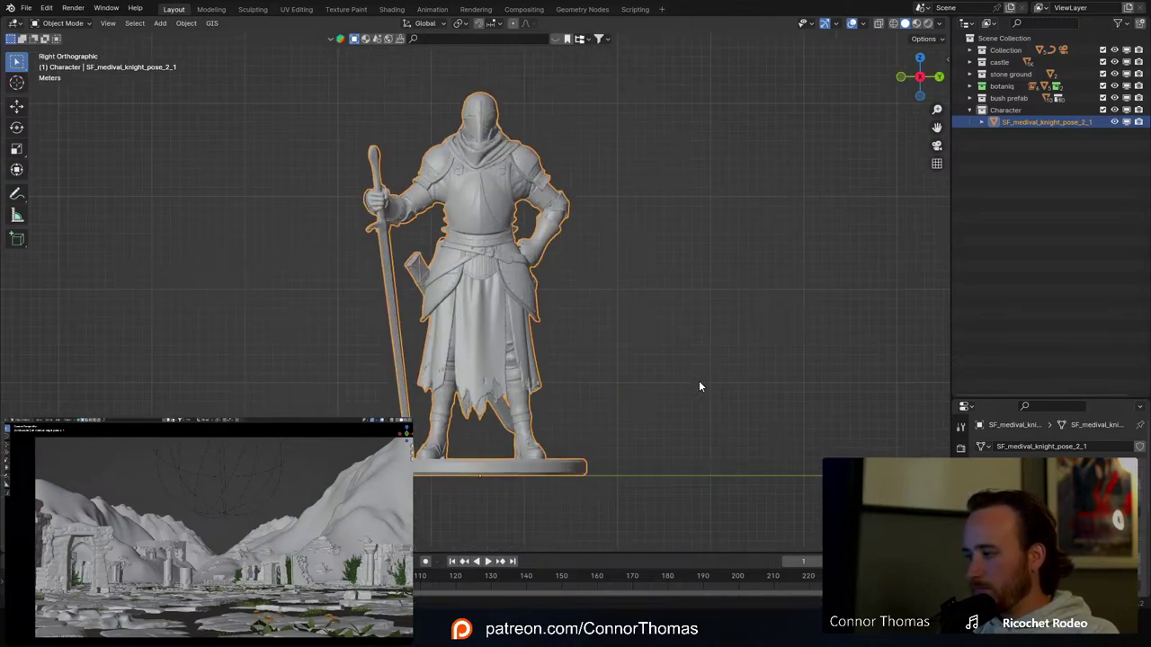
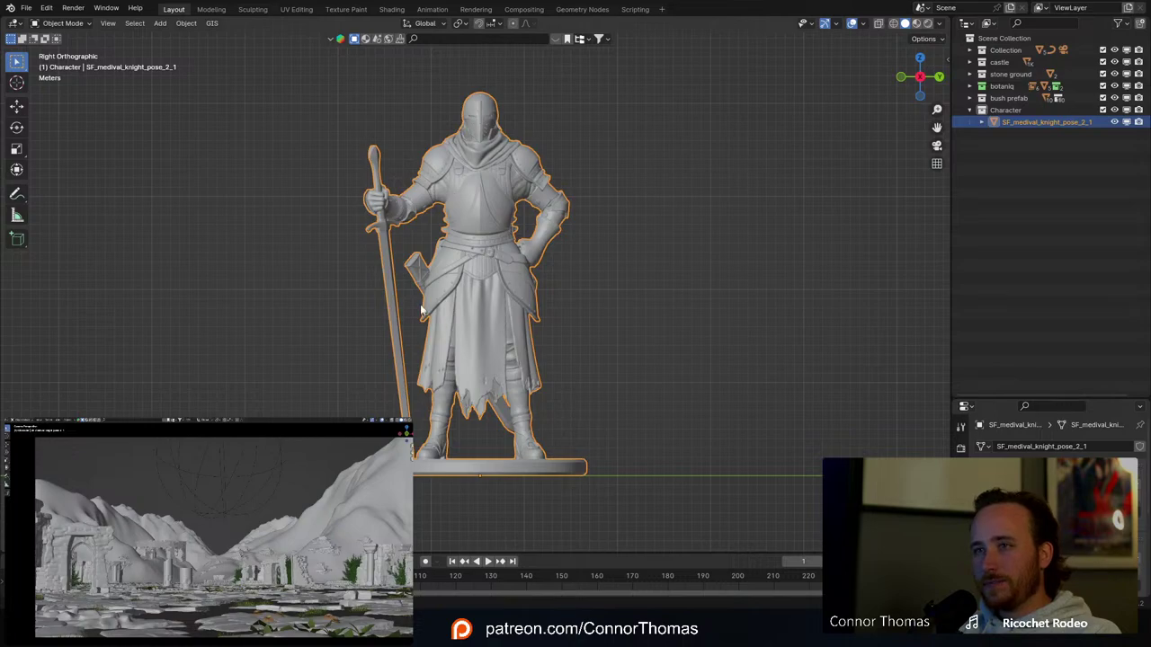
Step: Select the round display base under the knight's feet as linked geometry in Edit Mode and delete its vertices
key("Tab")
middle_click_drag(470, 257, 513, 365)
key("alt+a")
scroll(527, 223, "up", 6)
scroll(490, 225, "down", 2)
scroll(504, 302, "down", 5)
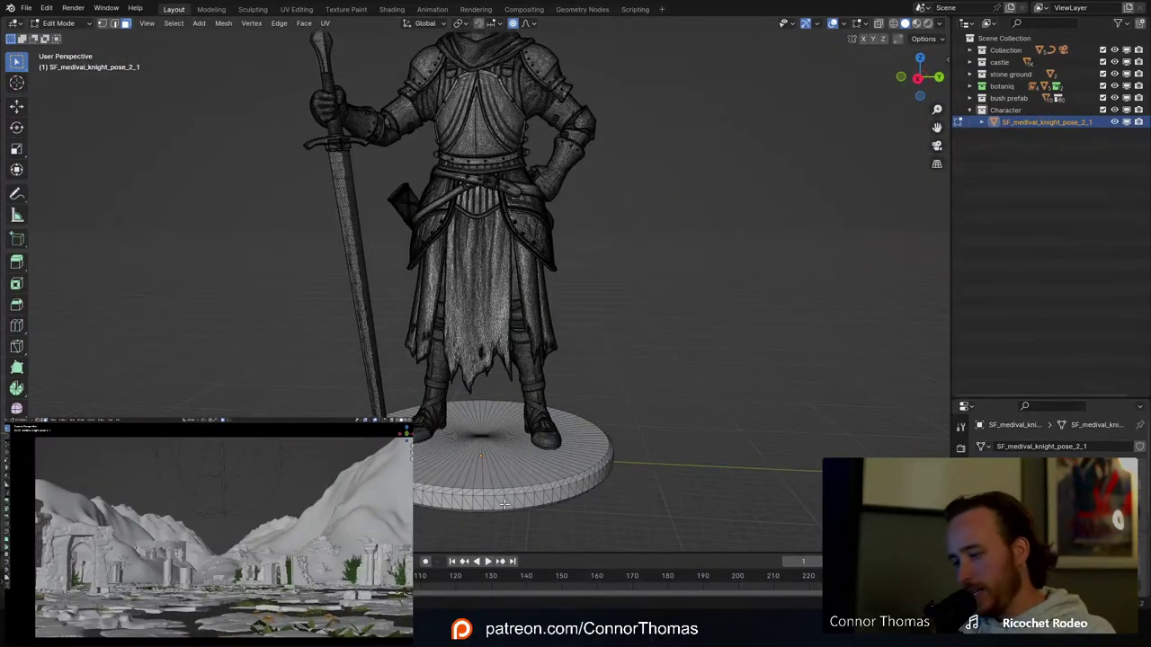
key("l")
key("x")
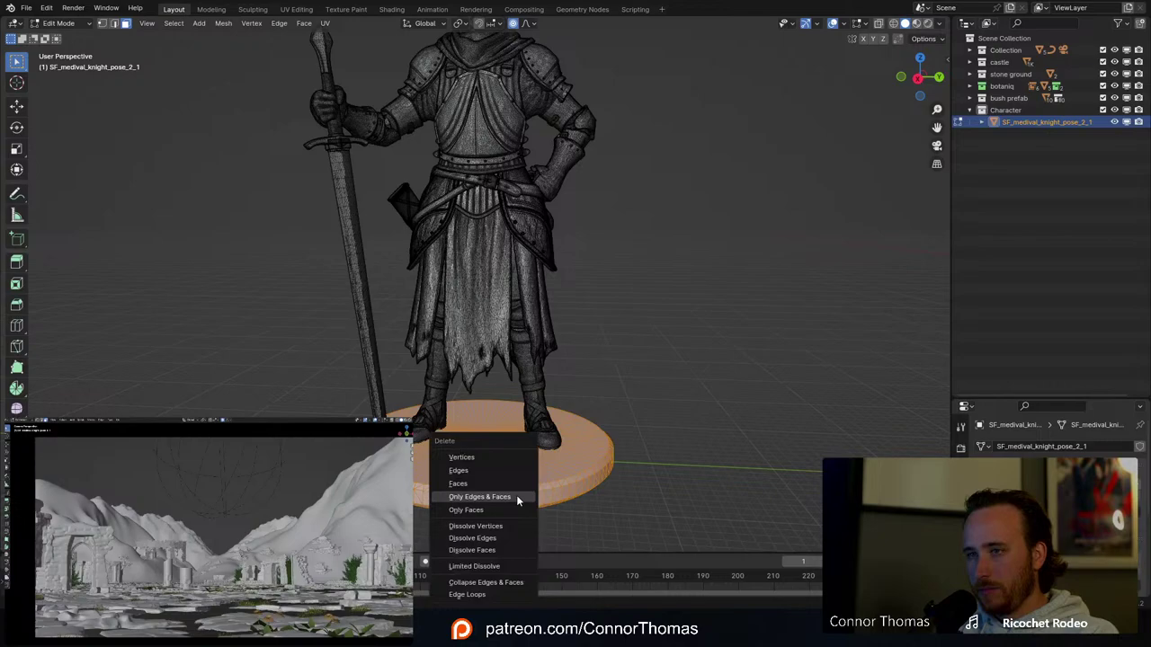
left_click(482, 456)
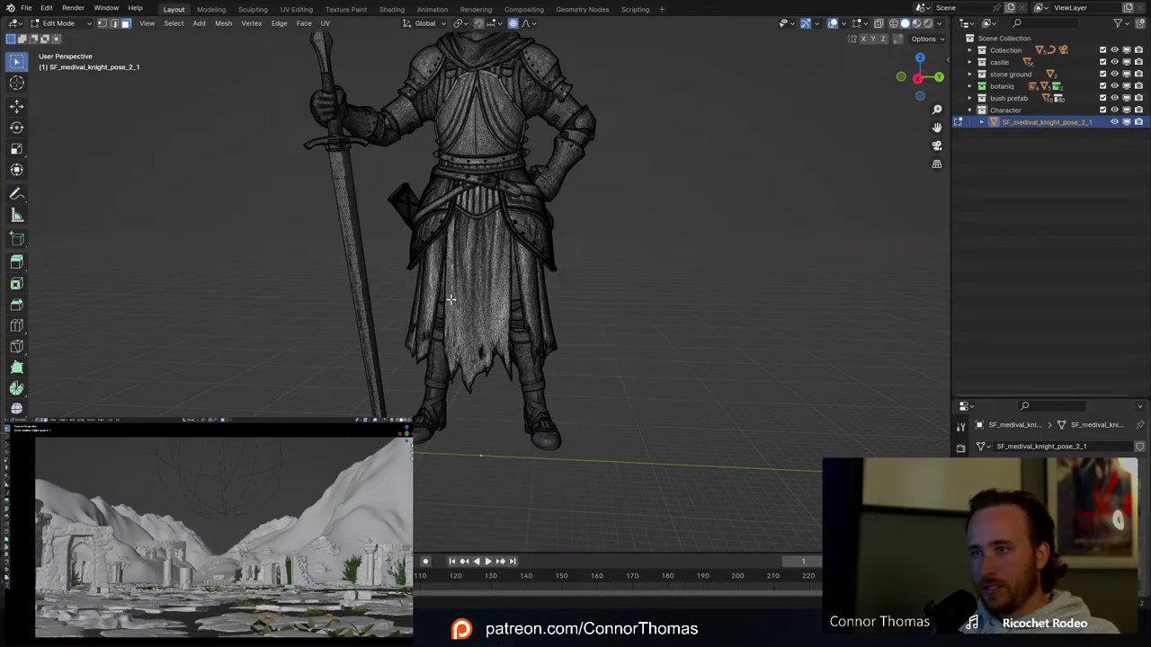
Step: Try to select the knight's front cloth as linked geometry, and clear the resulting selection
middle_click_drag(450, 299, 491, 344)
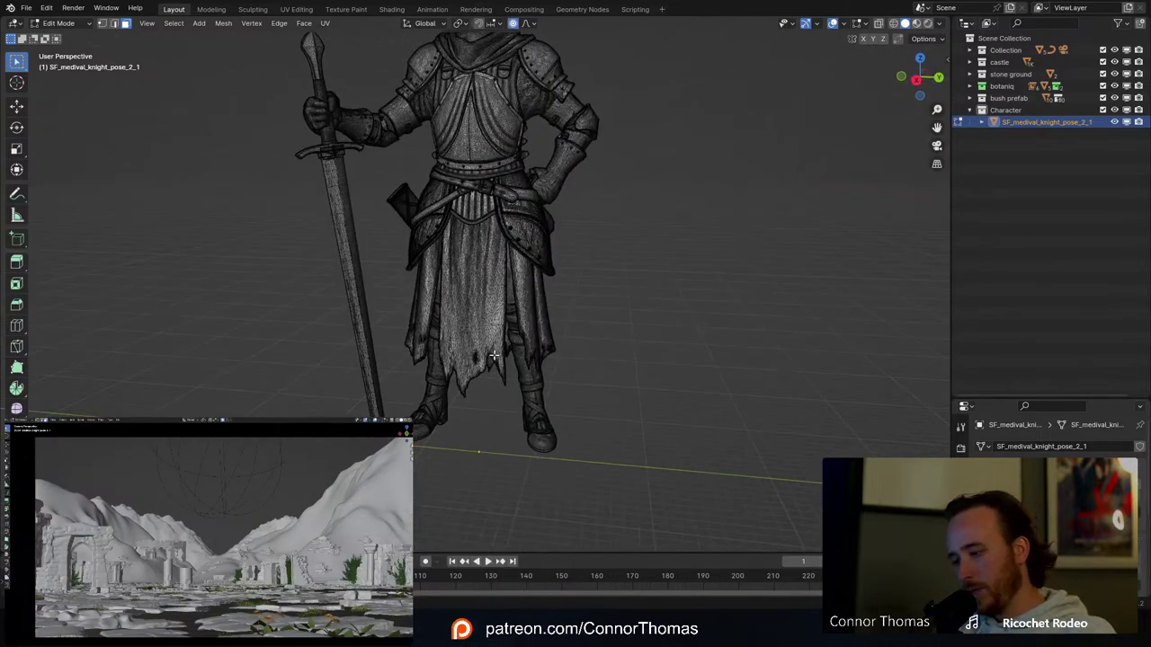
key("l")
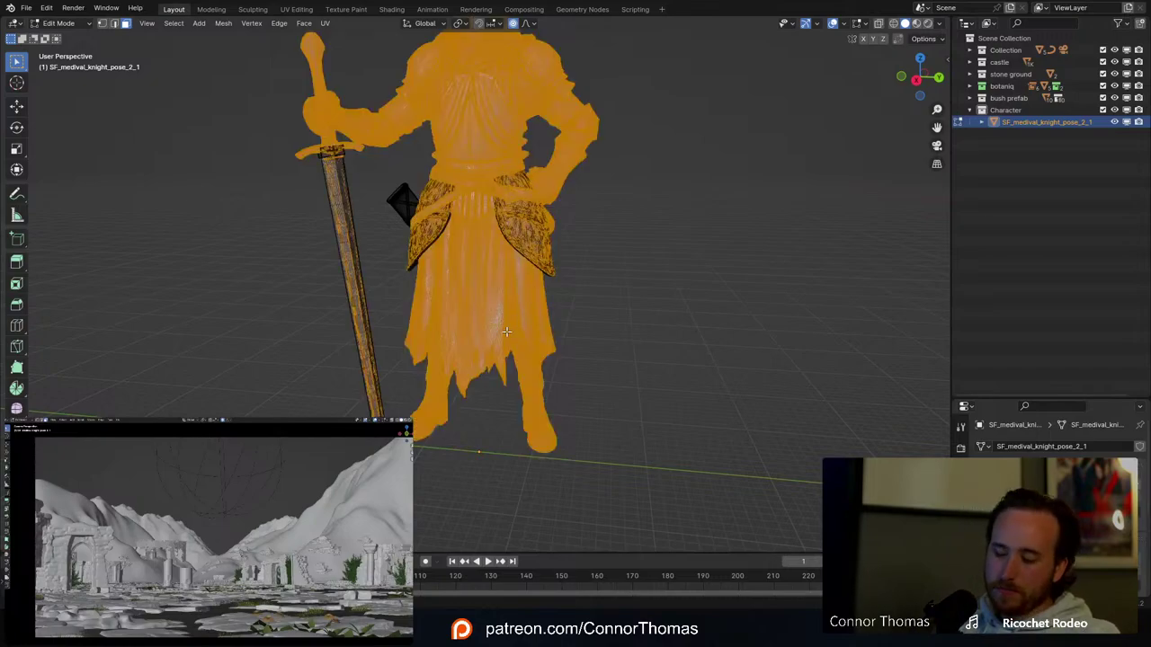
key("alt+a")
middle_click_drag(468, 315, 414, 298)
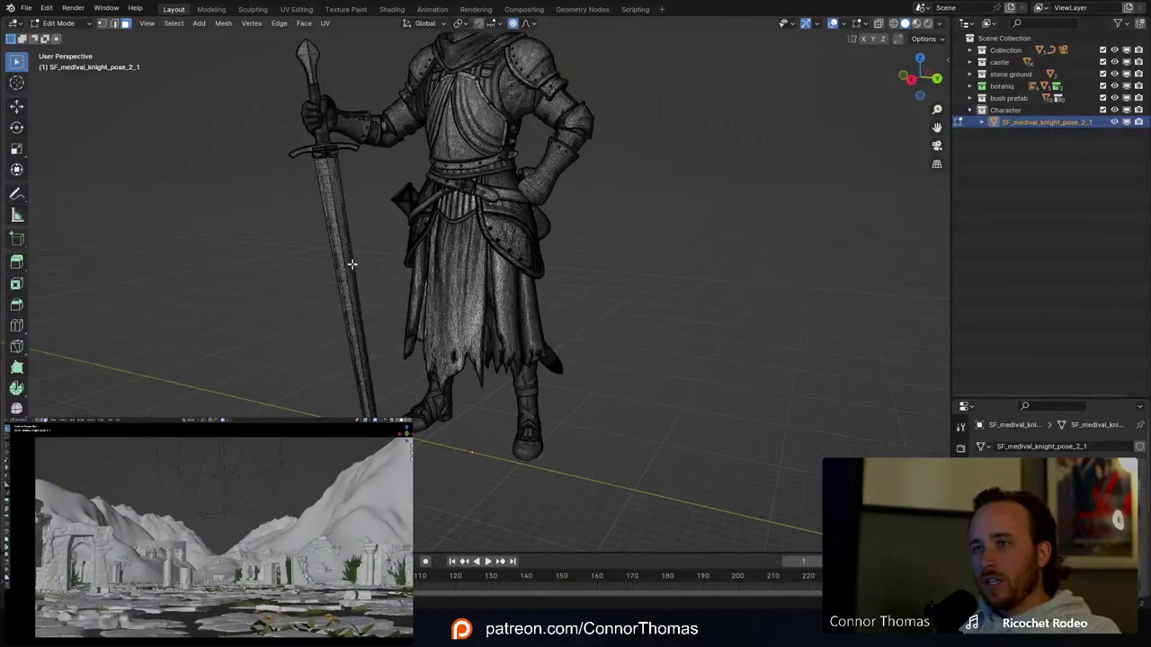
Step: Circle-select the vertices at the ragged lower tips of the knight's front cloth with see-through wireframe shading
middle_click_drag(352, 263, 276, 236)
scroll(344, 316, "up", 6)
middle_click_drag(416, 239, 527, 342)
scroll(509, 273, "down", 3)
scroll(527, 342, "up", 6)
middle_click_drag(539, 468, 510, 274)
scroll(551, 411, "down", 4)
middle_click_drag(471, 346, 478, 383)
key("alt+z")
scroll(436, 459, "up", 2)
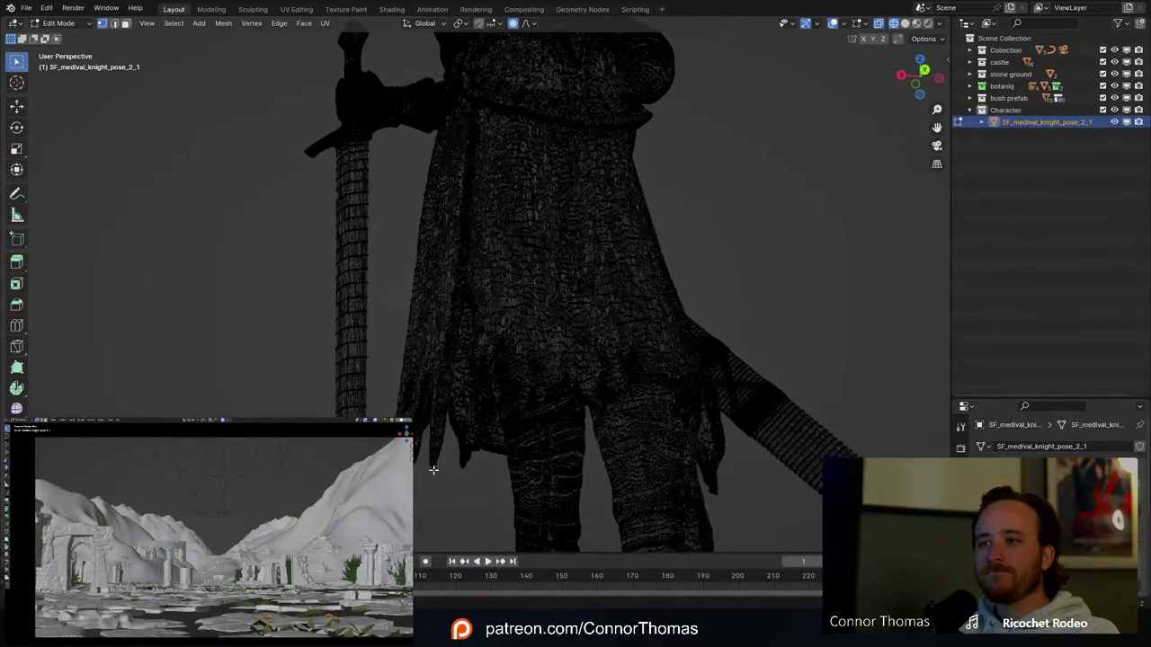
key("c")
scroll(415, 481, "down", 4)
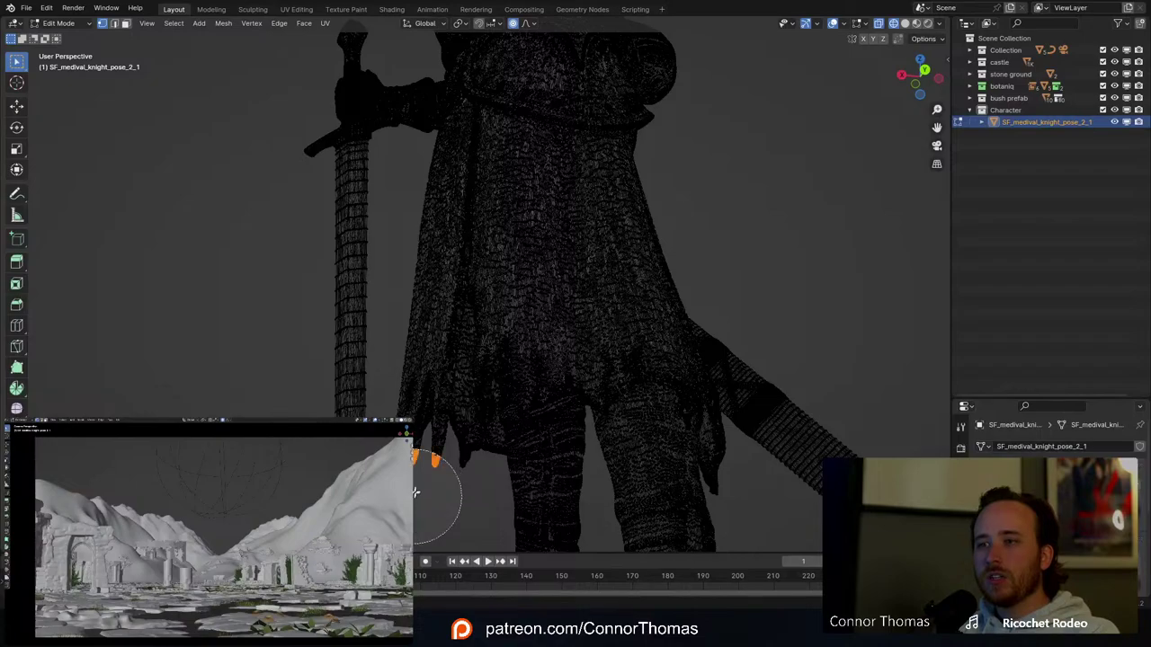
left_click(420, 480)
right_click(423, 475)
mouse_move(424, 473)
middle_mouse_down()
mouse_move(540, 485)
mouse_move(565, 504)
mouse_move(554, 495)
middle_mouse_up()
key("alt+z")
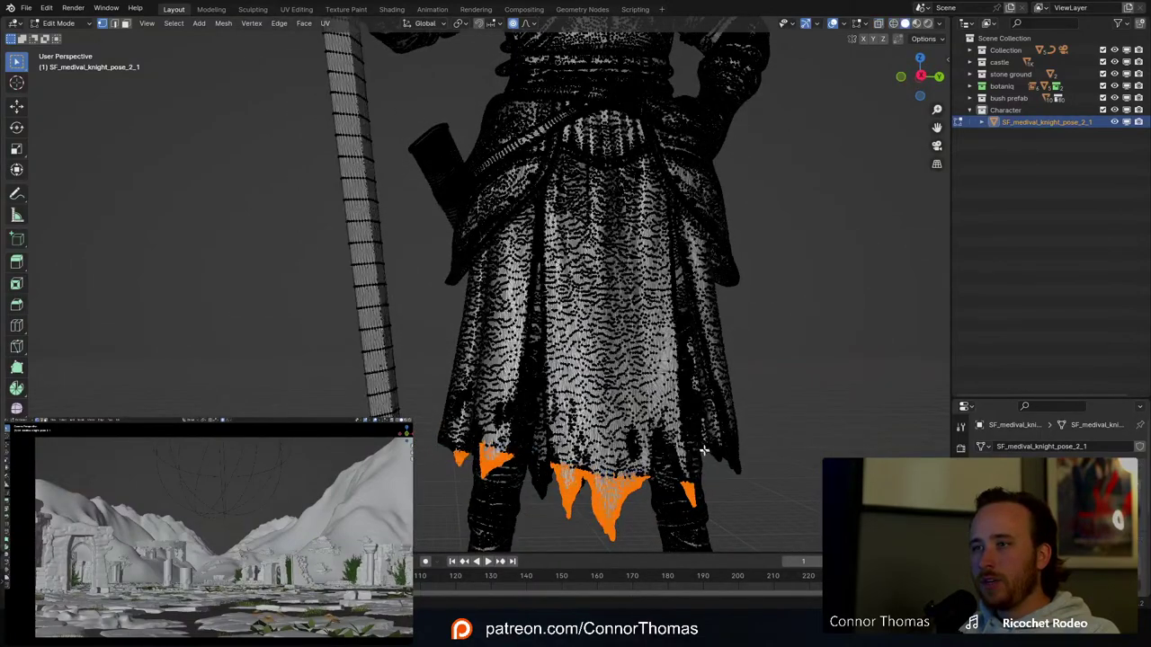
middle_click_drag(696, 457, 694, 444)
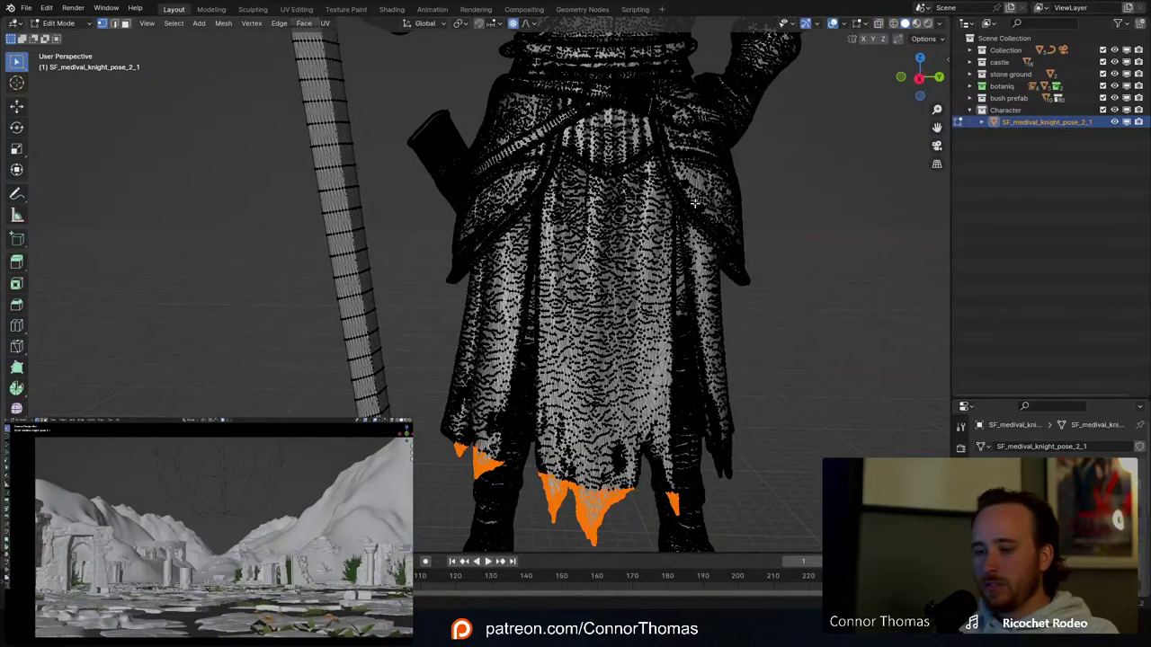
Step: Grow the selection repeatedly from the cloth tips up to the trim below the belt, with X-ray off and face selection
key("alt+z")
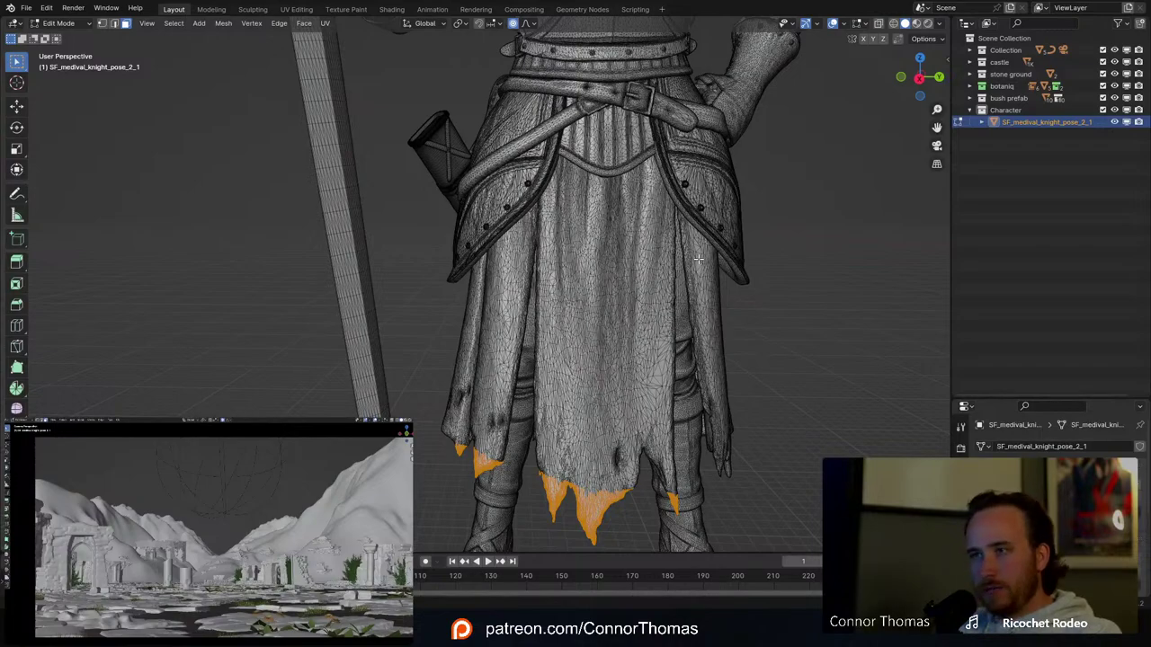
key("ctrl+KP_Add")
key("ctrl+KP_Add")
key("ctrl+KP_Add")
key("ctrl+KP_Add")
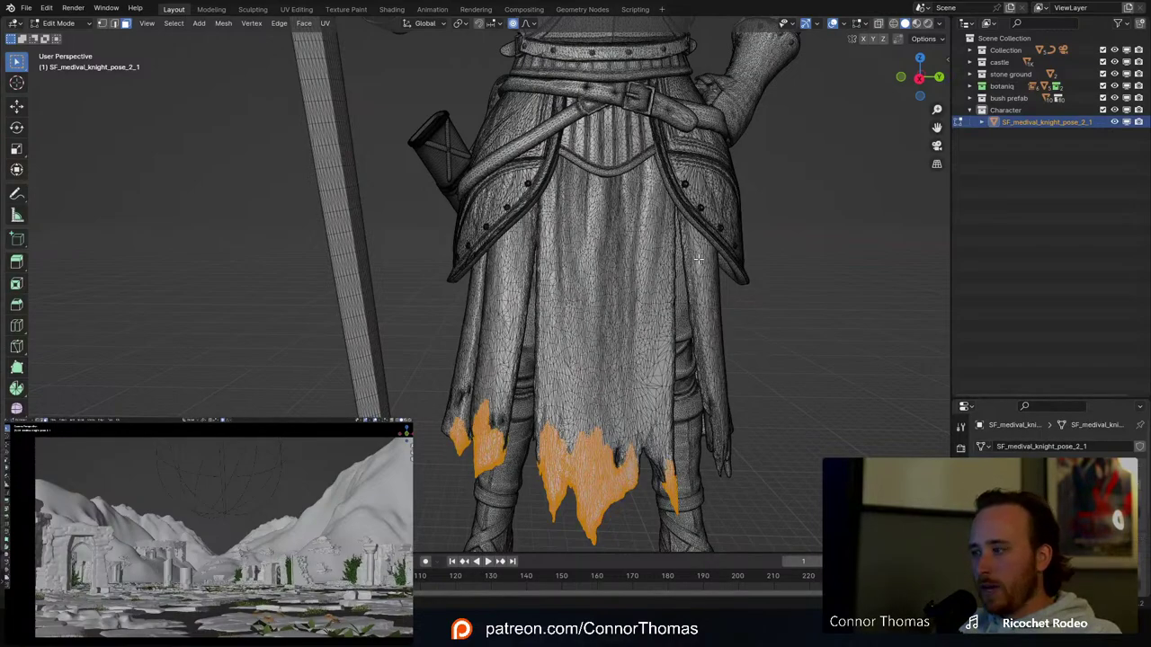
key("ctrl+KP_Add")
key("ctrl+KP_Add")
key("ctrl+KP_Add")
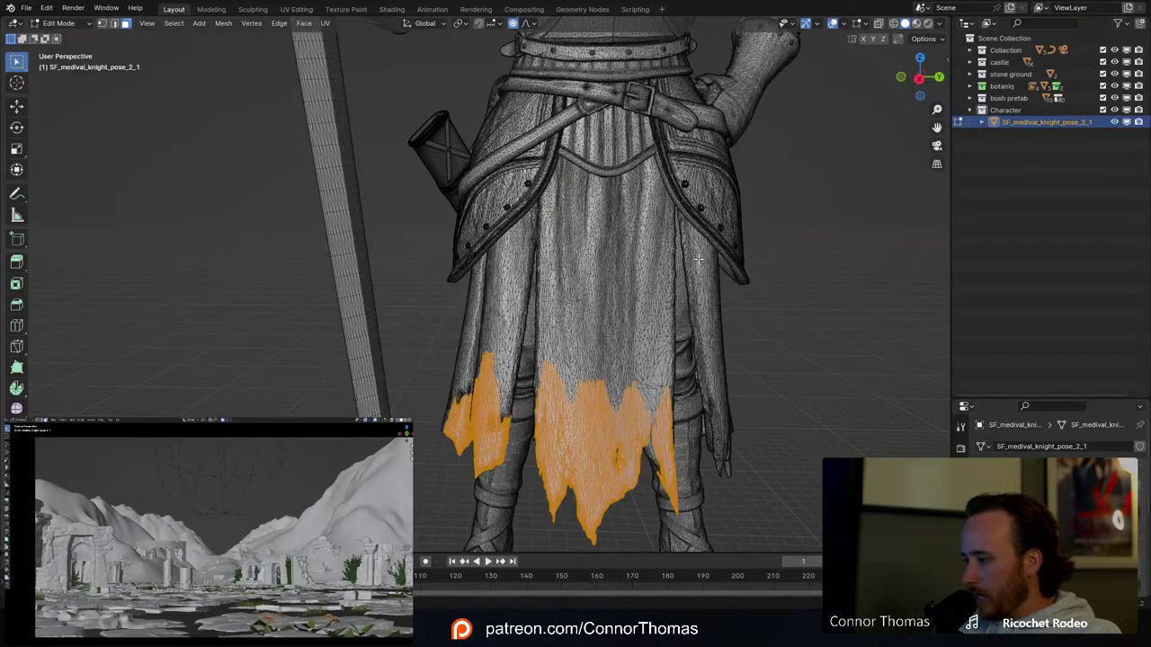
key("ctrl+KP_Add")
key("ctrl+KP_Add")
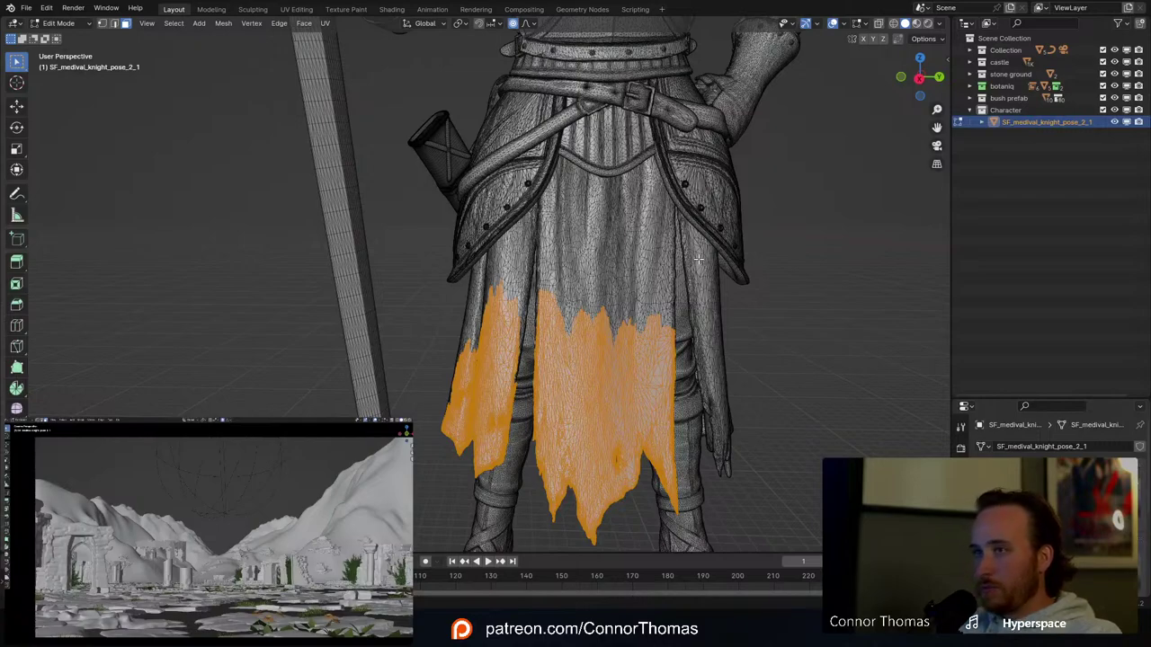
key("ctrl+KP_Add")
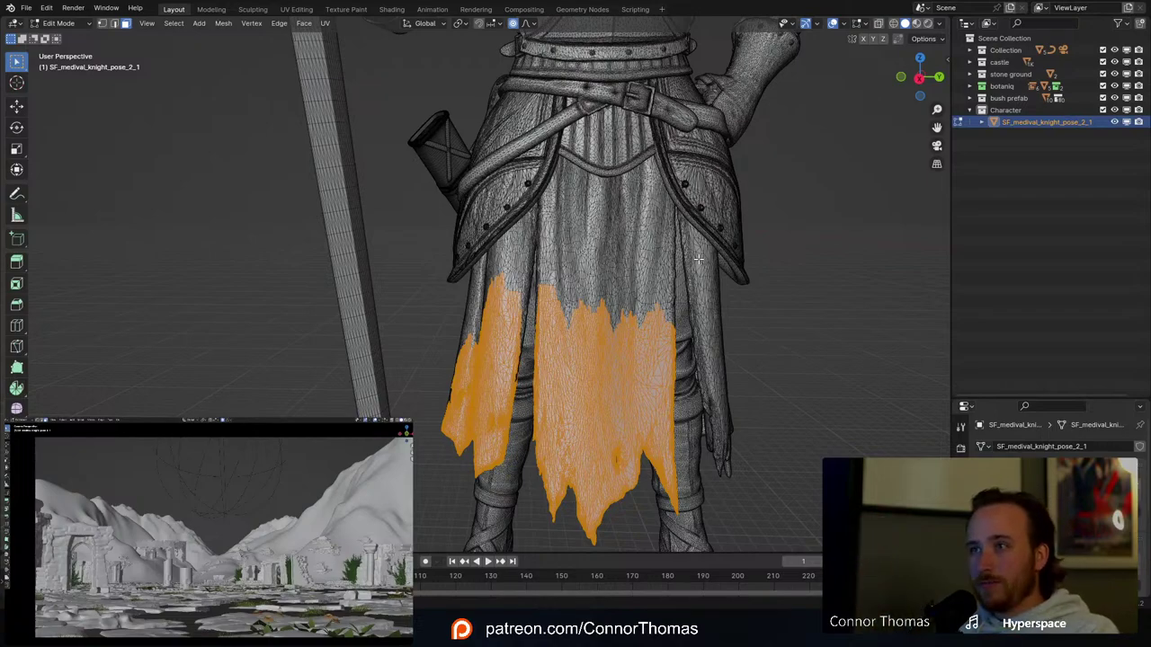
key("ctrl+KP_Add")
key("ctrl+KP_Add")
key("ctrl+KP_Add")
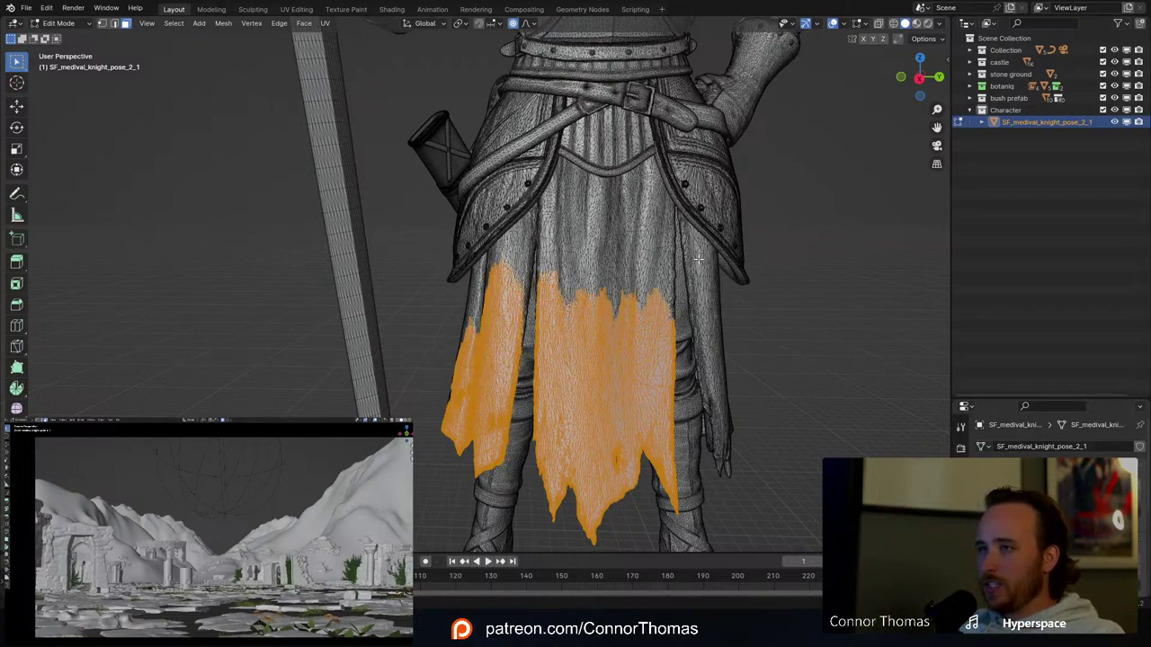
key("ctrl+KP_Add")
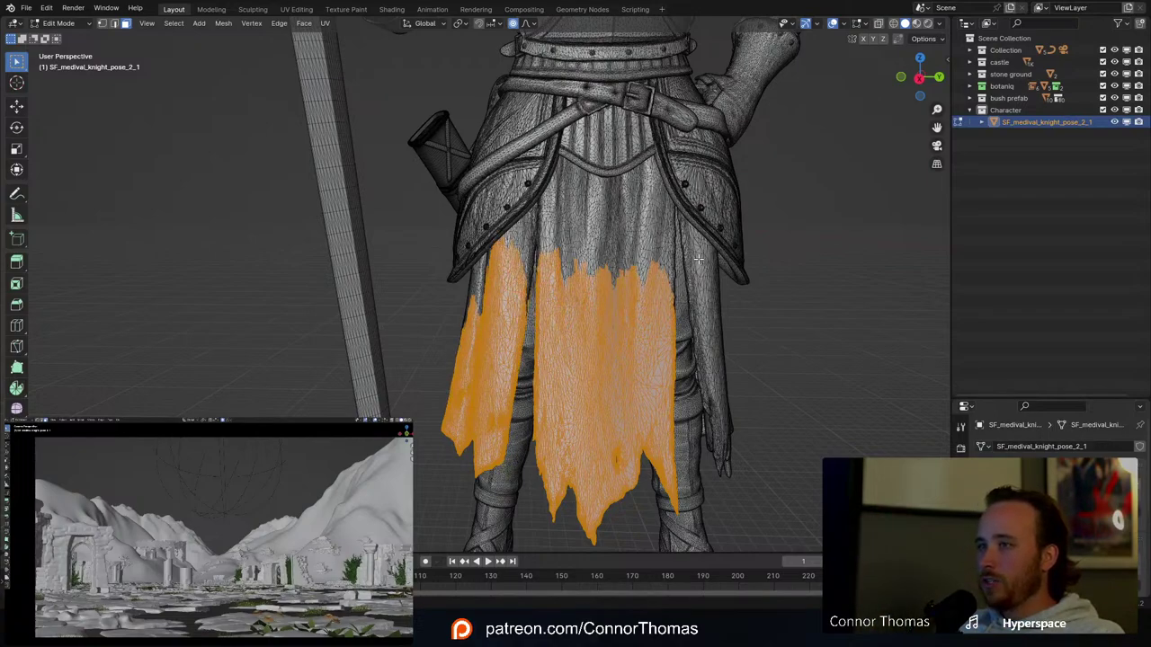
key("ctrl+KP_Add")
key("ctrl+KP_Add")
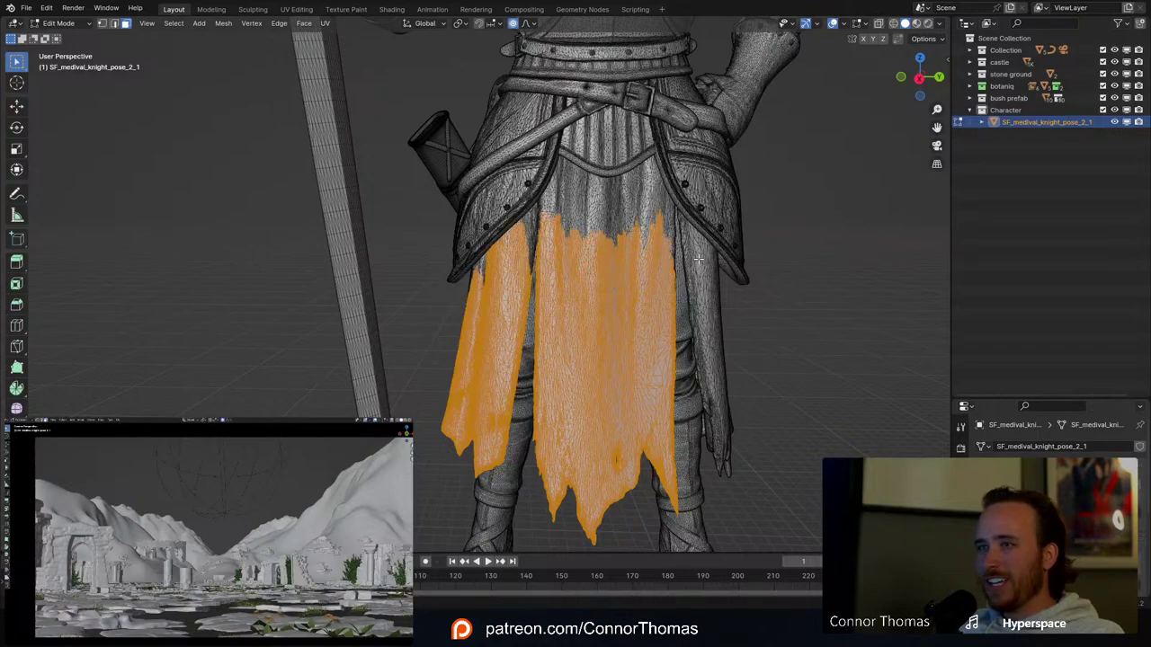
key("ctrl+KP_Add")
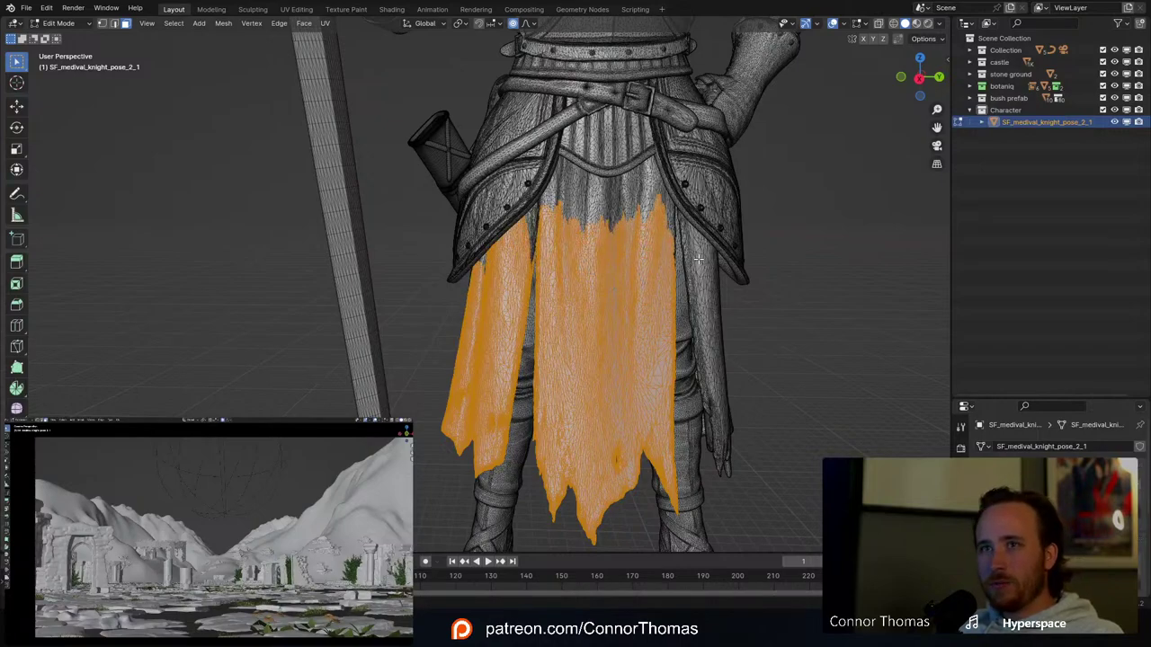
key("ctrl+KP_Add")
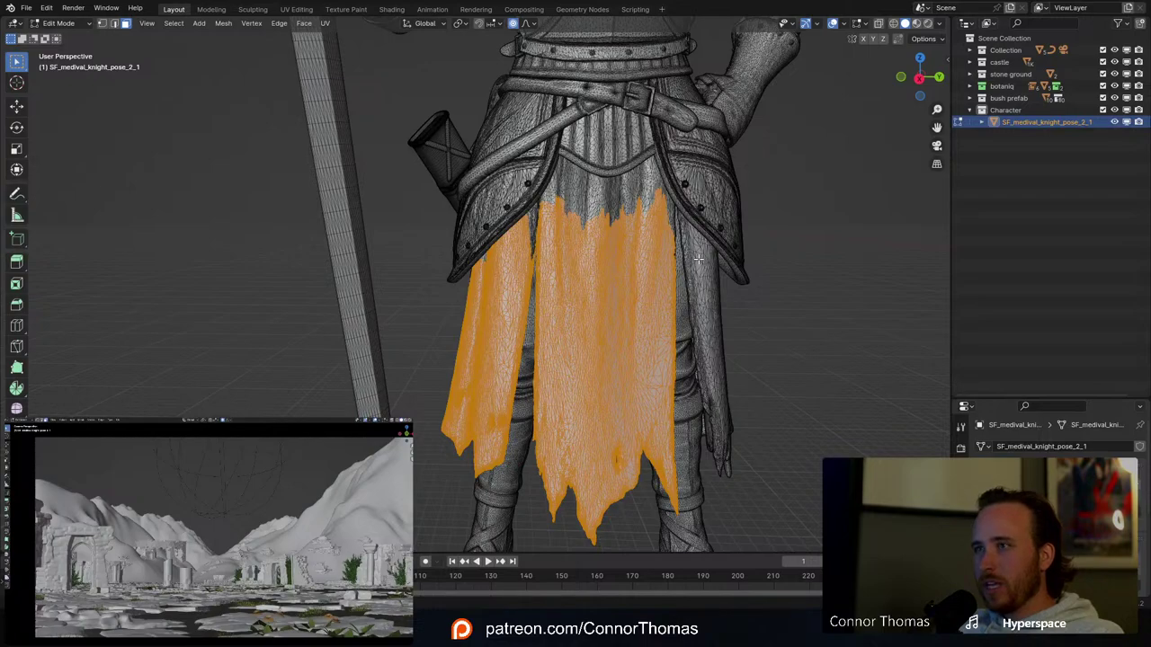
key("ctrl+KP_Add")
key("ctrl+KP_Add")
key("ctrl+KP_Add")
key("ctrl+KP_Add")
key("ctrl+KP_Add")
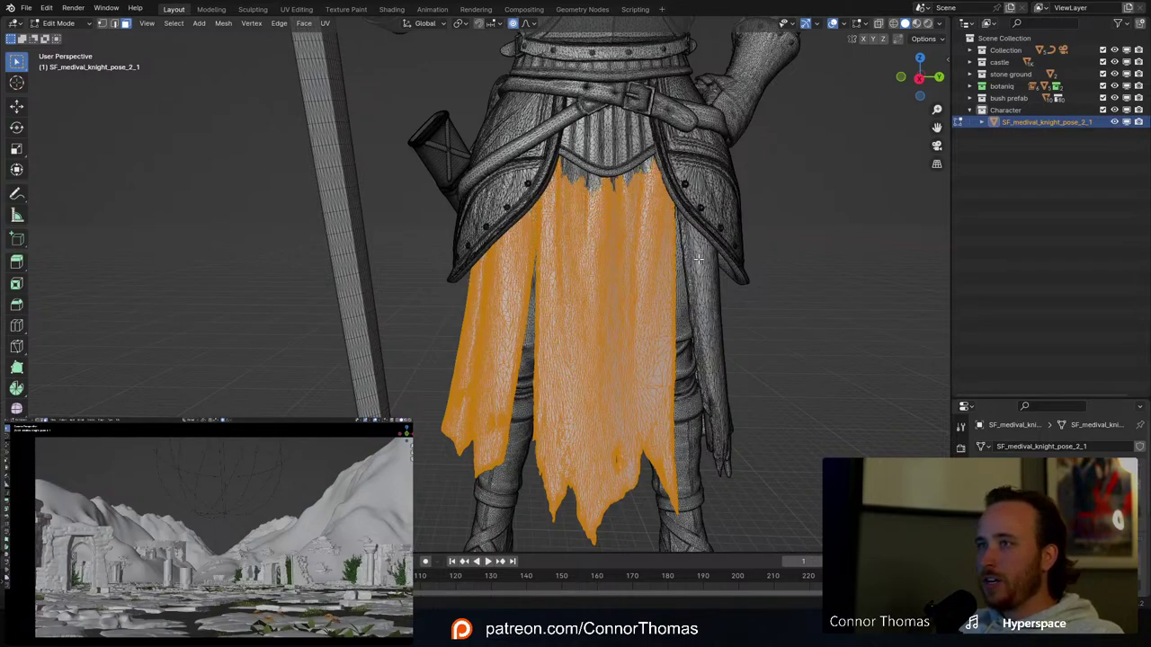
key("ctrl+KP_Add")
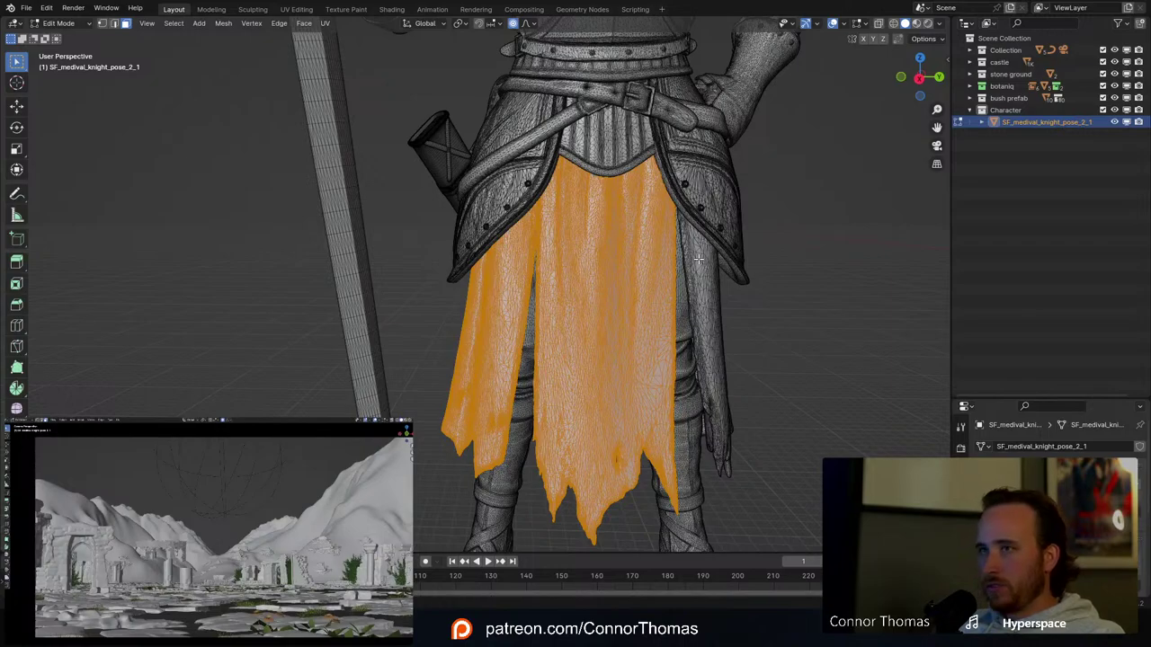
Step: Try deleting the vertices of the selected front cloth, look at the legs beneath, and undo the deletion
mouse_move(361, 334)
middle_mouse_down()
mouse_move(457, 333)
mouse_move(575, 311)
mouse_move(527, 329)
mouse_move(244, 315)
mouse_move(198, 295)
mouse_move(267, 316)
mouse_move(580, 312)
mouse_move(521, 293)
mouse_move(325, 328)
mouse_move(378, 319)
middle_mouse_up()
key("x")
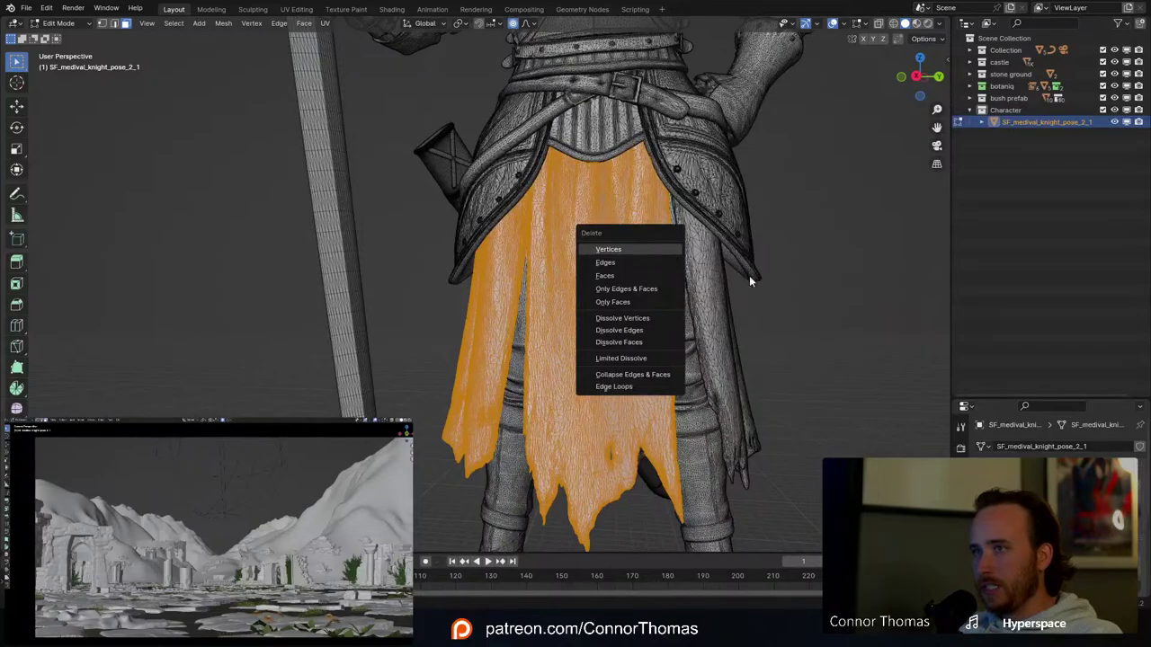
left_click(662, 249)
middle_click_drag(615, 321, 774, 259)
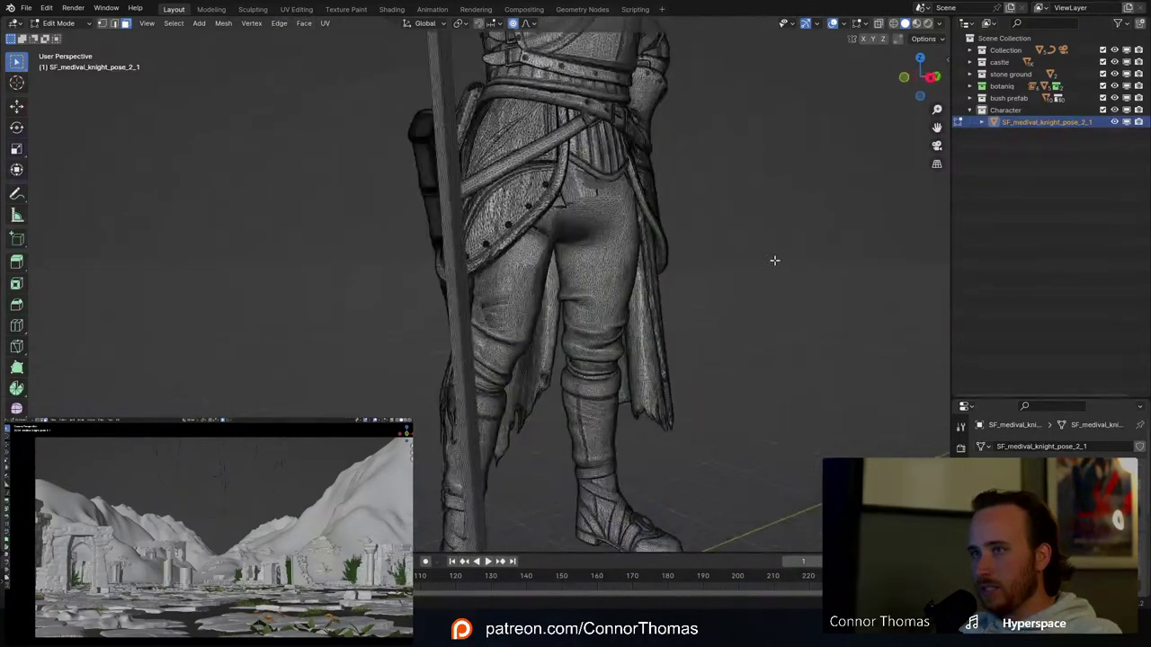
key("ctrl+z")
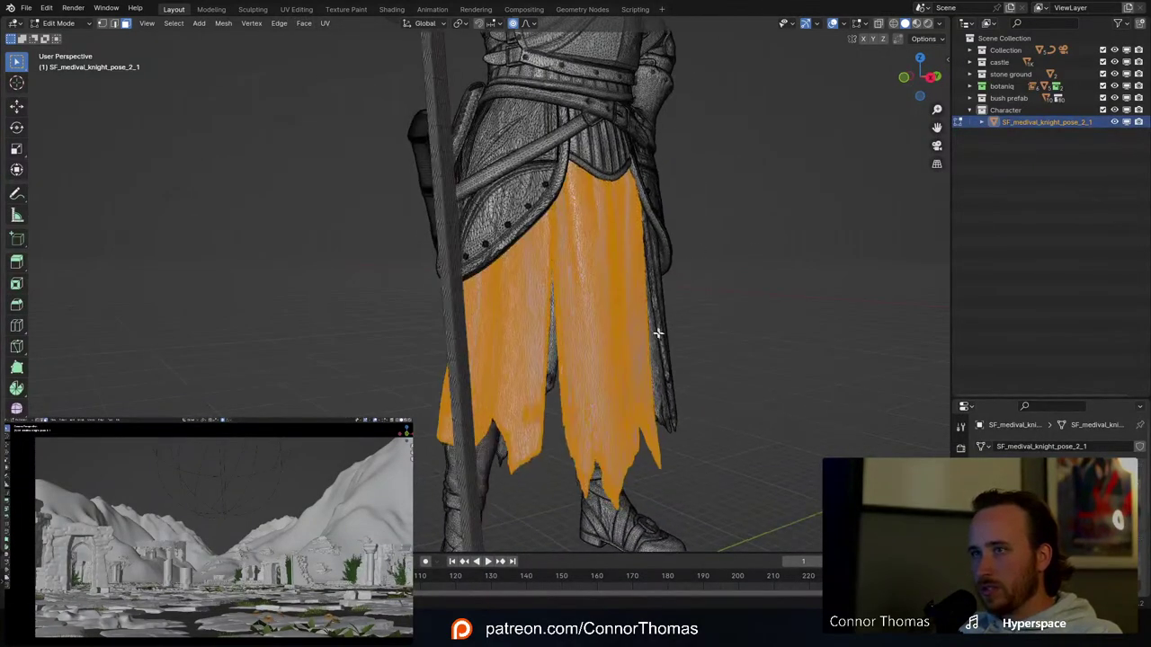
Step: Clear the old selection and circle-select the lower vertices of the front cloth panel in wireframe shading
middle_click_drag(657, 334, 588, 267)
scroll(566, 278, "up", 4)
scroll(612, 327, "down", 2)
key("a")
key("a")
mouse_move(613, 359)
middle_mouse_down()
mouse_move(721, 369)
mouse_move(668, 249)
mouse_move(681, 275)
mouse_move(608, 308)
mouse_move(570, 278)
mouse_move(500, 283)
mouse_move(433, 340)
mouse_move(586, 351)
mouse_move(531, 317)
middle_mouse_up()
key("1")
key("z")
left_click(412, 317)
mouse_move(412, 318)
middle_mouse_down()
mouse_move(473, 336)
mouse_move(570, 401)
mouse_move(546, 418)
middle_mouse_up()
key("c")
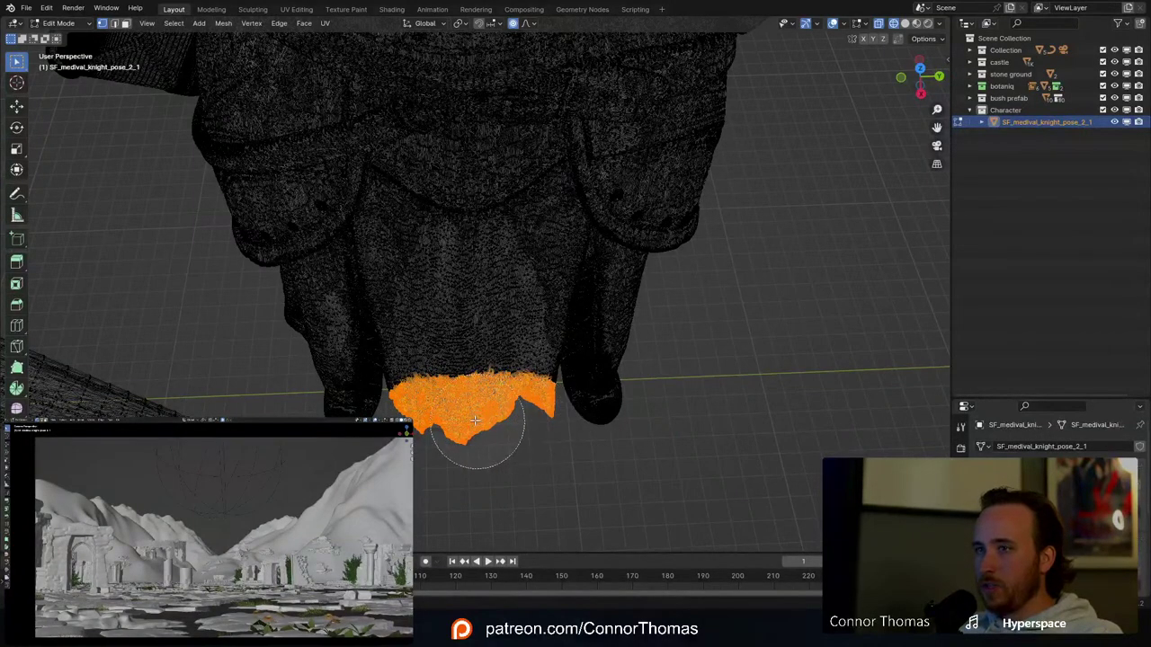
left_click_drag(439, 417, 398, 415)
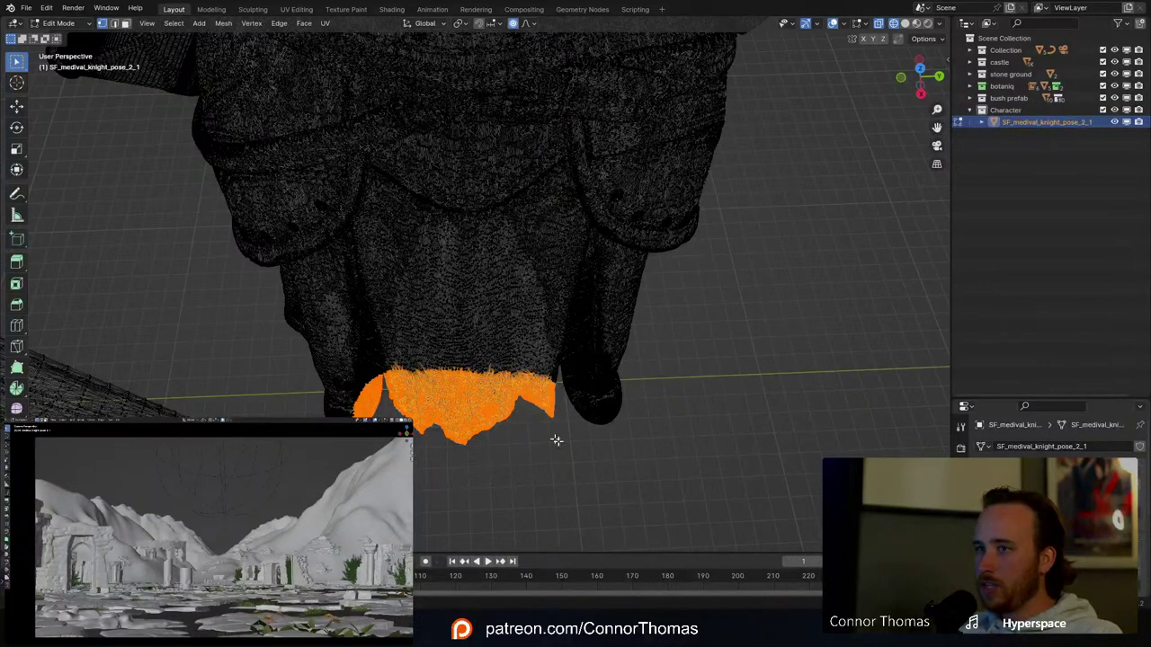
Step: Box-select across the lower end of the cloth to extend the selection over its full width
key("b")
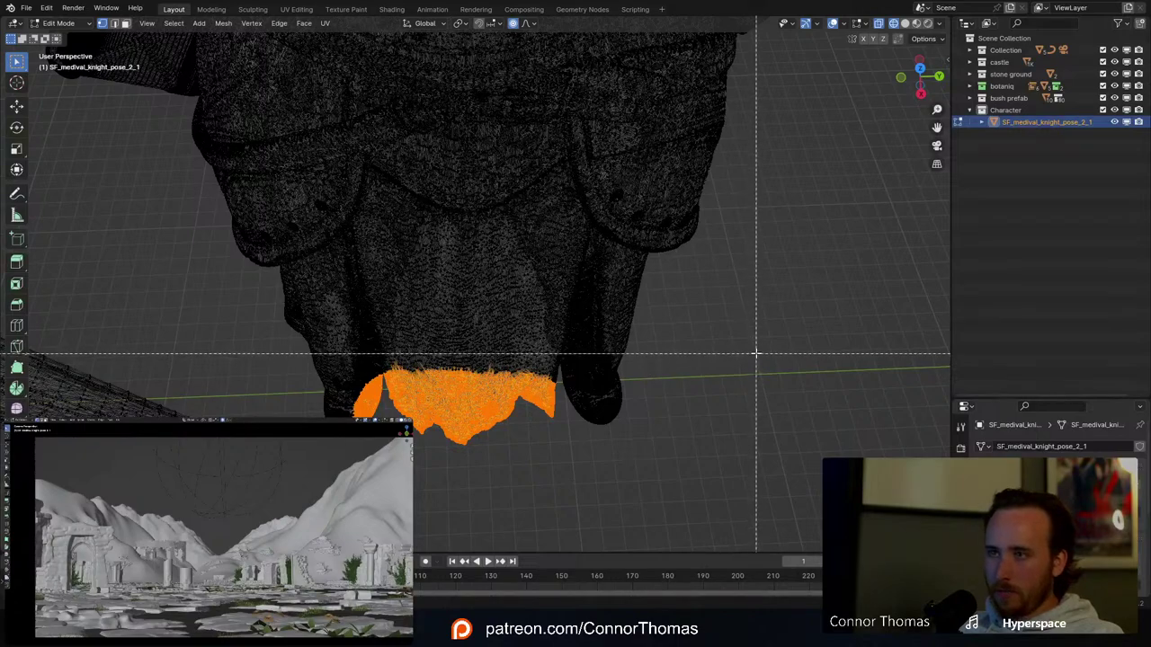
left_click_drag(765, 362, 259, 467)
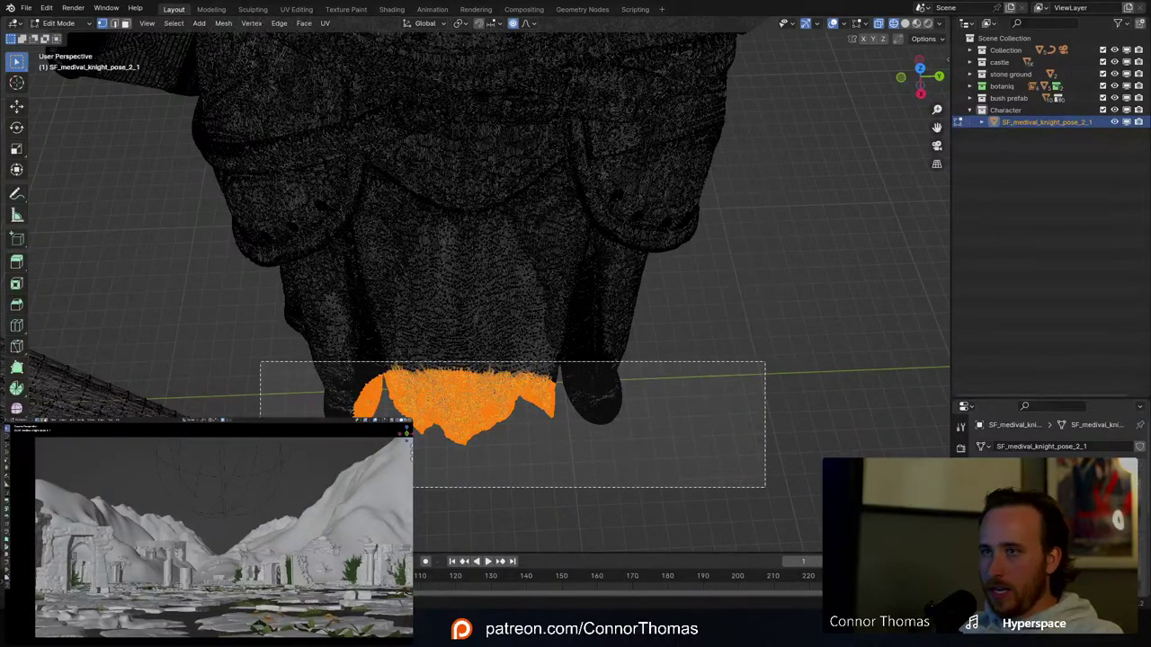
mouse_move(489, 462)
middle_mouse_down()
mouse_move(512, 441)
mouse_move(506, 393)
mouse_move(522, 368)
middle_mouse_up()
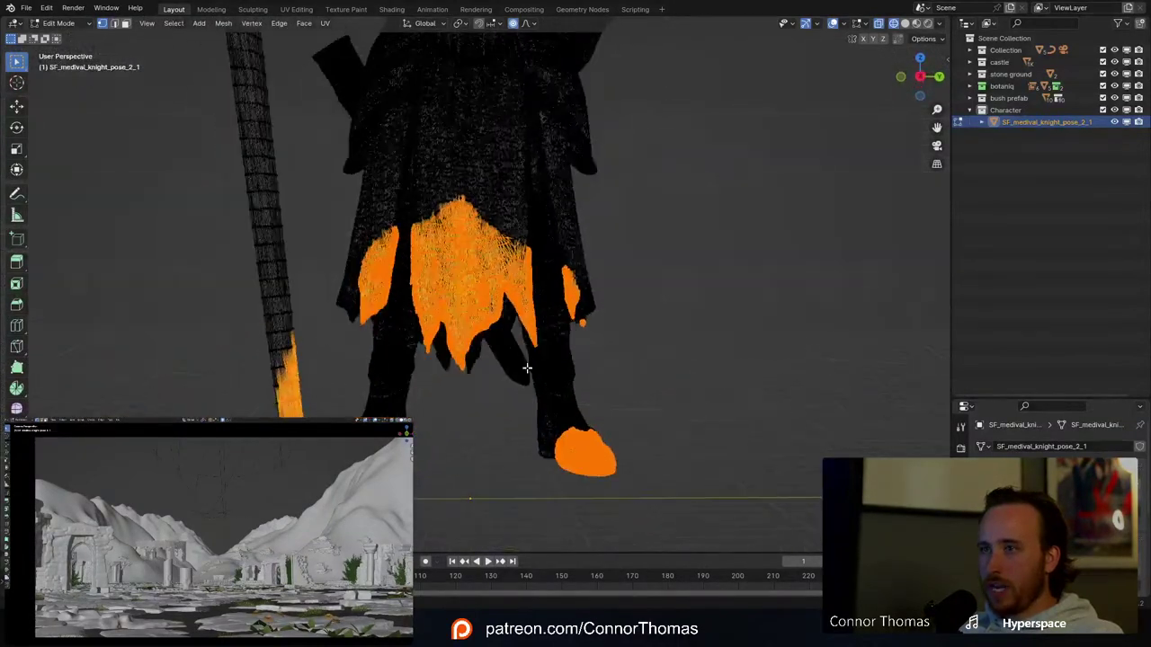
Step: Circle-deselect the sword, boots and side cloth strips, keeping only the central front panel's vertices selected
key("c")
mouse_move(590, 258)
middle_mouse_down()
mouse_move(585, 419)
mouse_move(680, 455)
middle_mouse_up()
right_click(491, 450)
mouse_move(491, 450)
middle_mouse_down()
mouse_move(439, 504)
mouse_move(365, 315)
middle_mouse_up()
key("c")
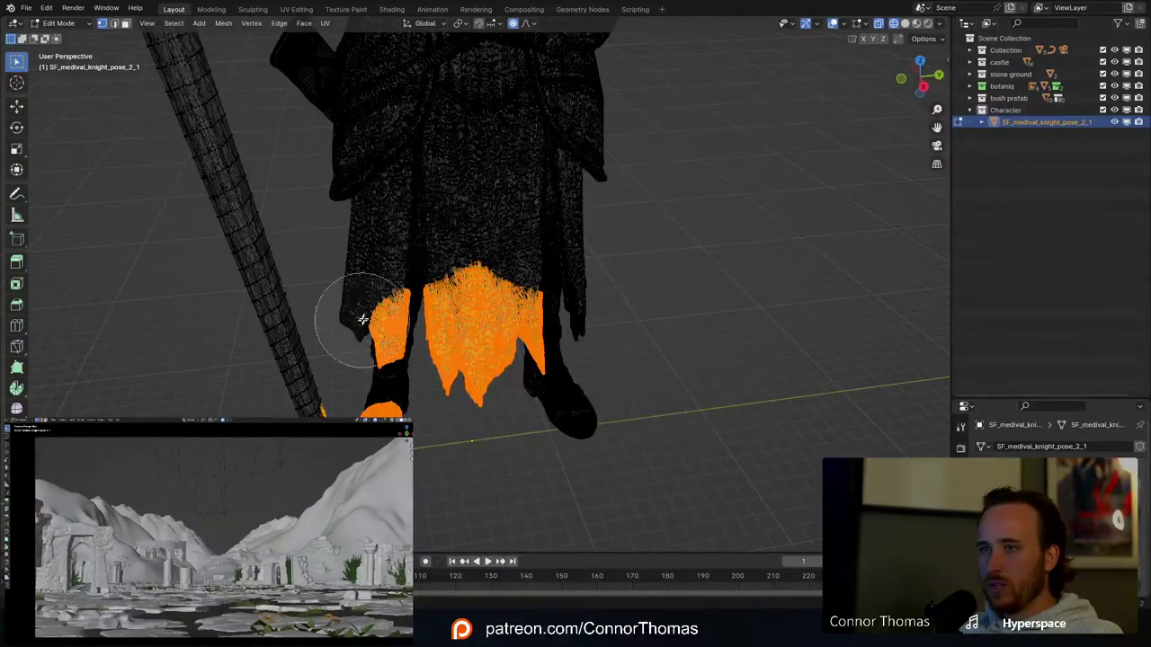
middle_click_drag(367, 361, 369, 444)
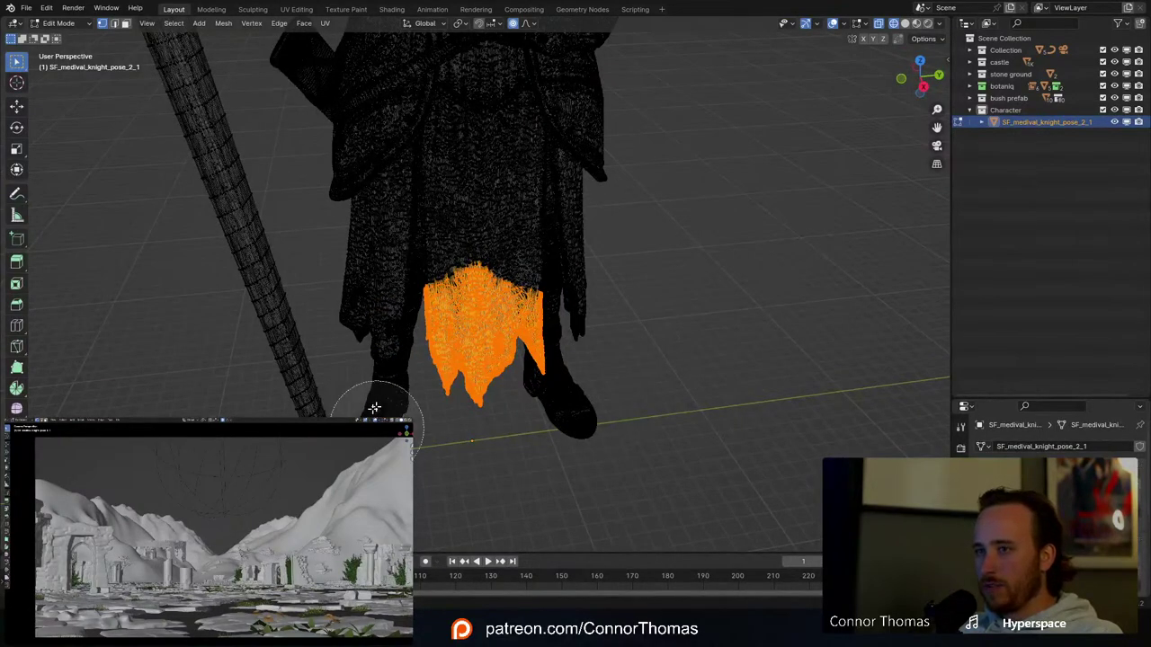
right_click(419, 467)
Step: Box-select the lower front cloth from the knight's side in wireframe shading to extend the selection through its depth
mouse_move(730, 410)
middle_mouse_down()
mouse_move(680, 385)
mouse_move(683, 356)
mouse_move(696, 414)
mouse_move(674, 373)
middle_mouse_up()
key("z")
left_click(850, 371)
scroll(493, 287, "up", 1)
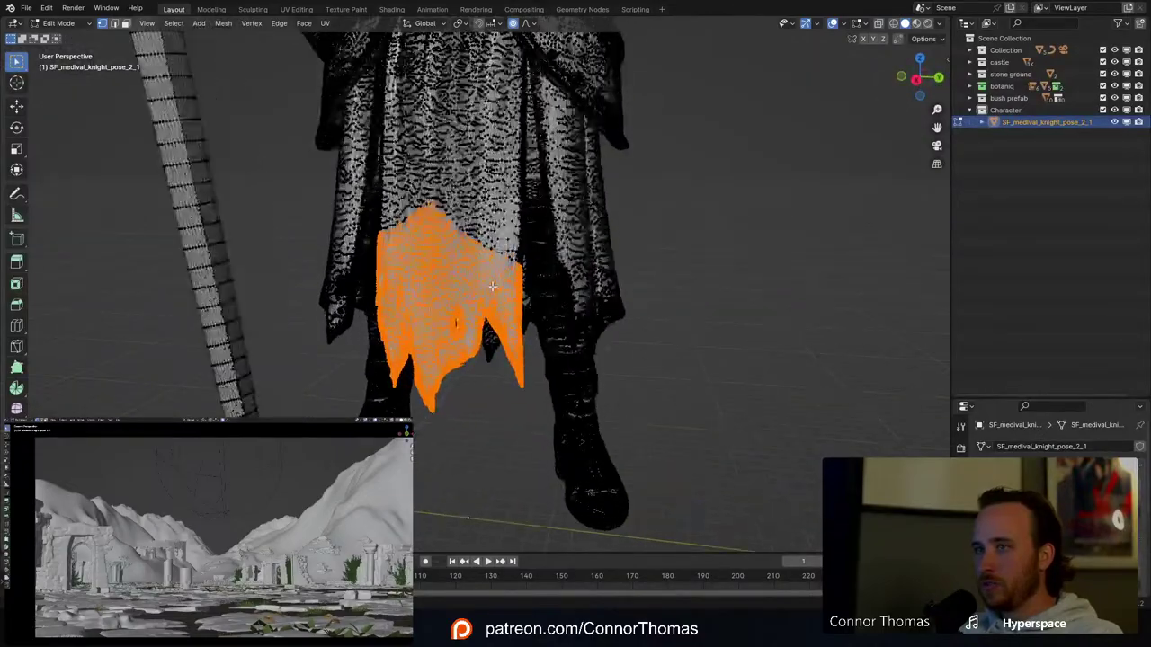
scroll(493, 287, "up", 4)
middle_click_drag(506, 291, 504, 270)
mouse_move(511, 187)
middle_mouse_down("shift")
mouse_move(521, 214)
mouse_move(622, 289)
mouse_move(626, 342)
mouse_move(631, 333)
middle_mouse_up("shift")
key("z")
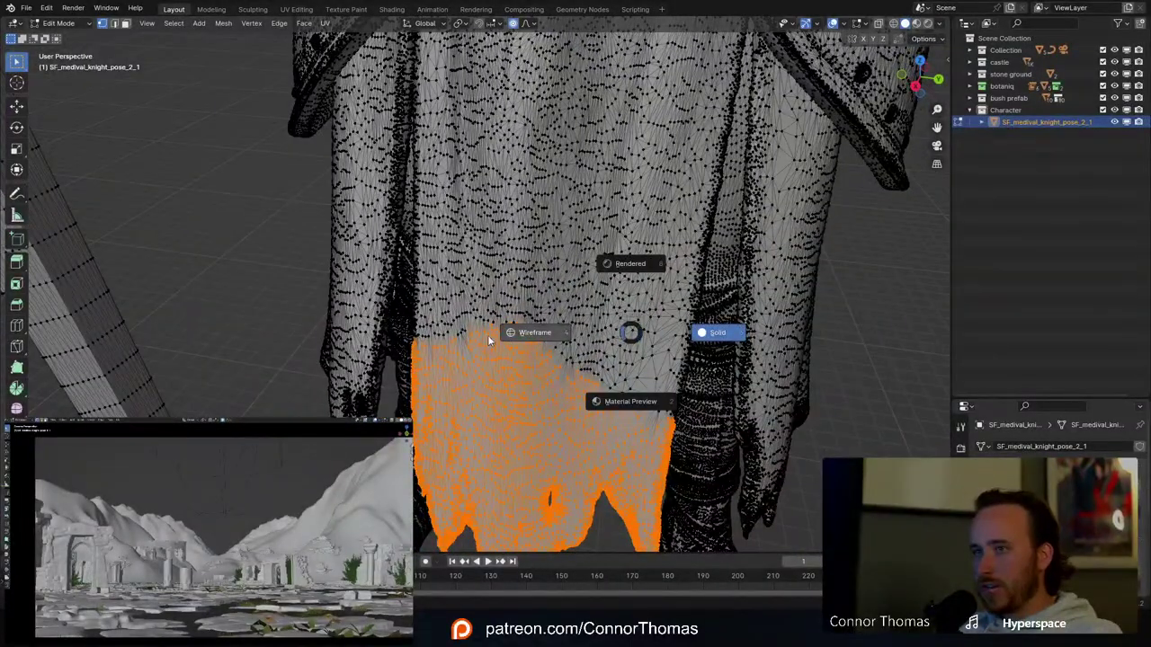
left_click(487, 339)
mouse_move(487, 339)
middle_mouse_down()
mouse_move(689, 342)
mouse_move(734, 277)
mouse_move(735, 288)
middle_mouse_up()
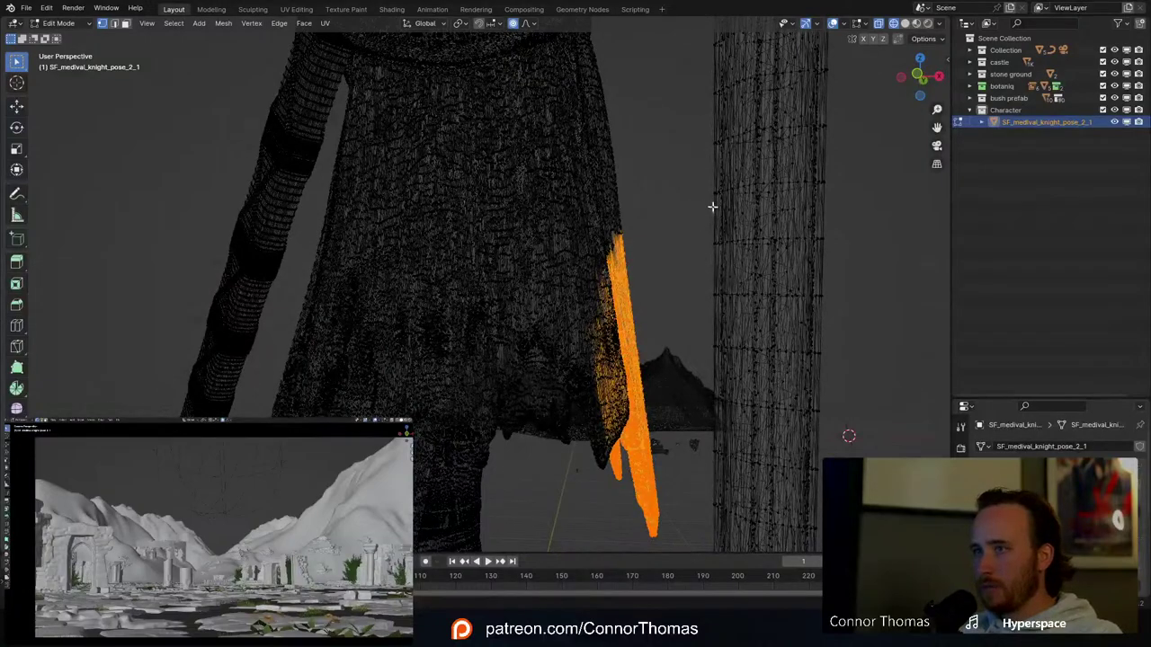
key("b")
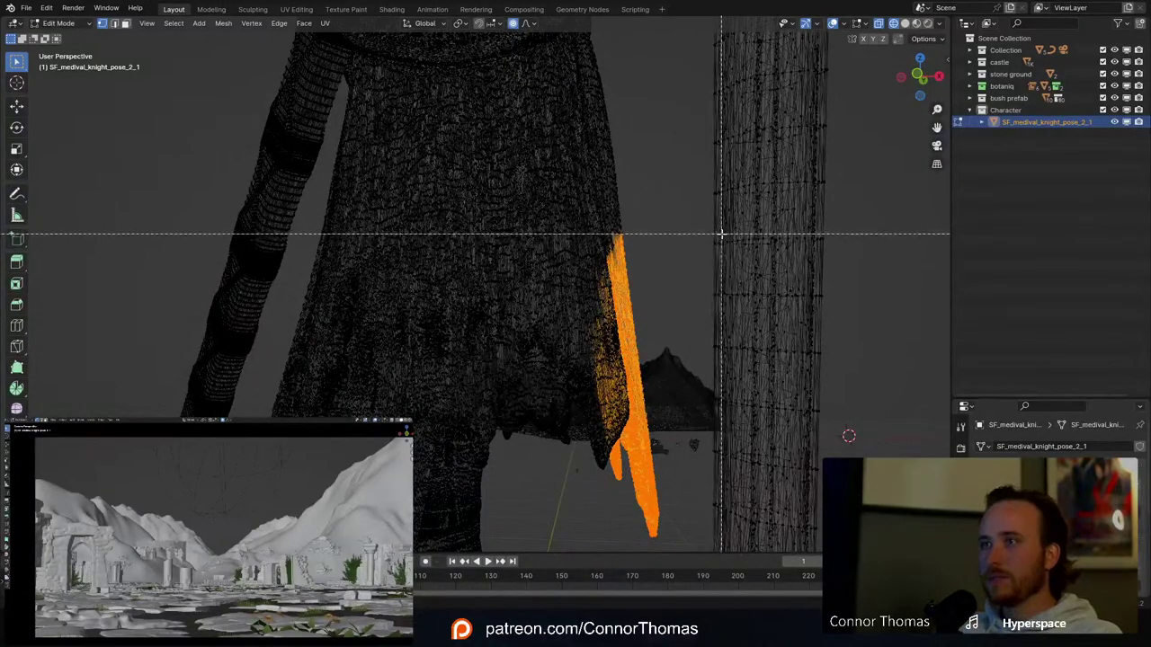
left_click_drag(721, 234, 584, 593)
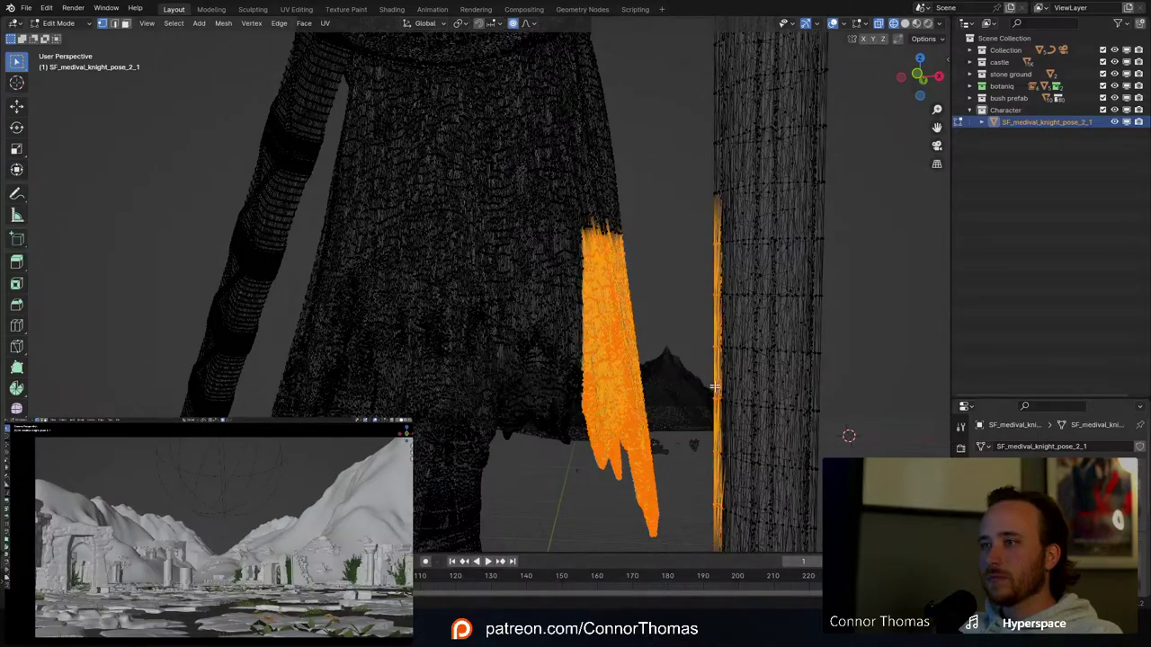
middle_click_drag(715, 387, 630, 333)
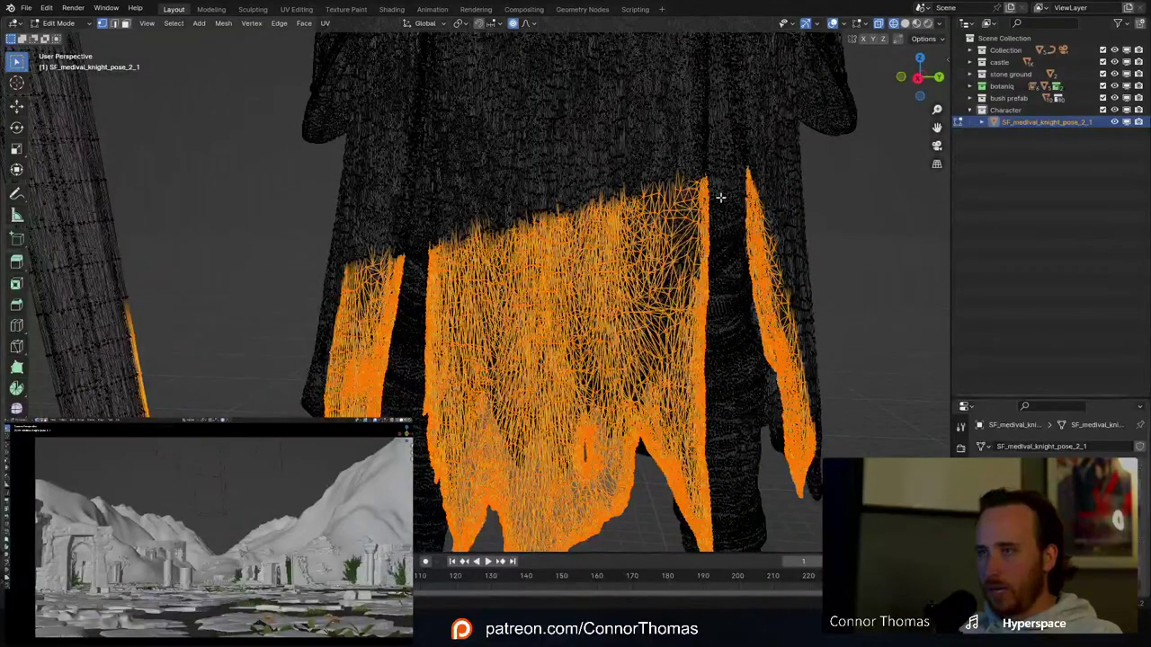
Step: Box-deselect the upper part of the front cloth panel and the side strip farthest from the sword
key("b")
middle_click_drag(731, 188, 296, 363)
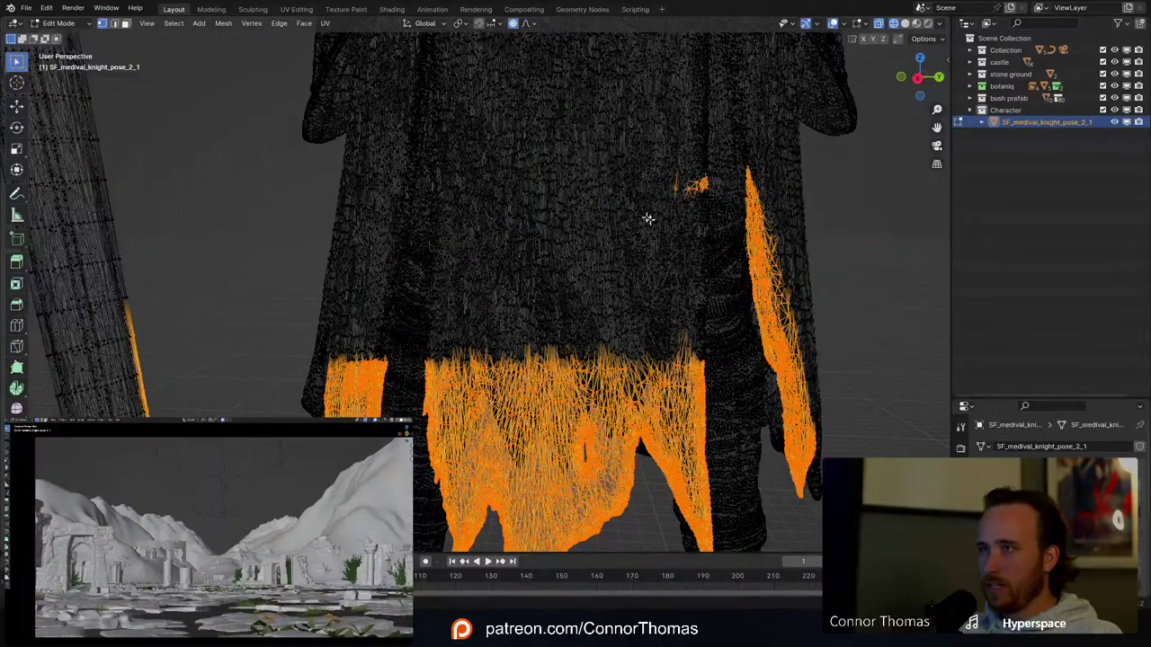
key("b")
middle_click_drag(470, 110, 830, 259)
key("b")
middle_click_drag(725, 199, 892, 504)
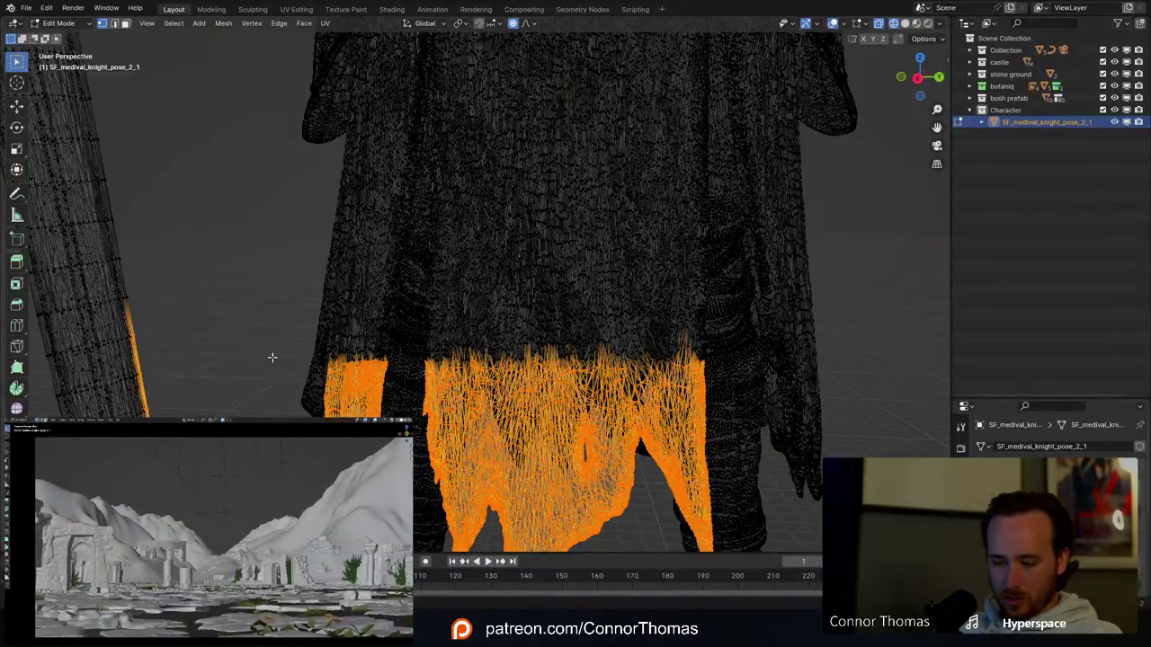
Step: Box-deselect the cloth strip nearest the sword and the stray vertices along the blade's edge
key("b")
middle_click_drag(270, 302, 403, 419)
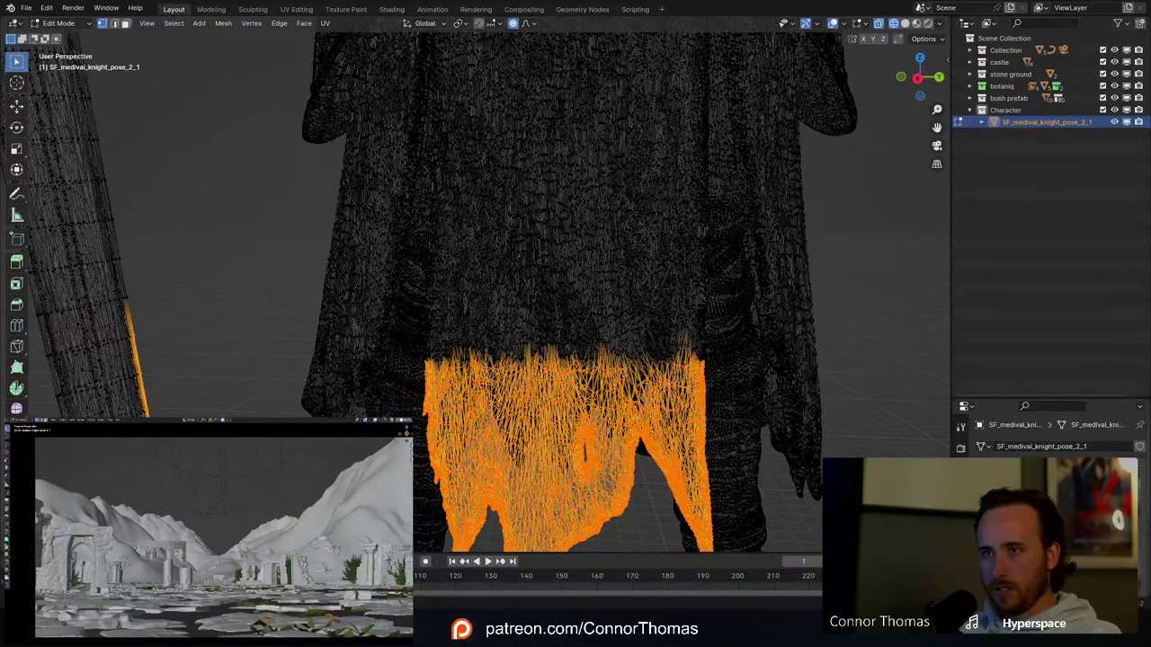
scroll(290, 326, "down", 5)
key("b")
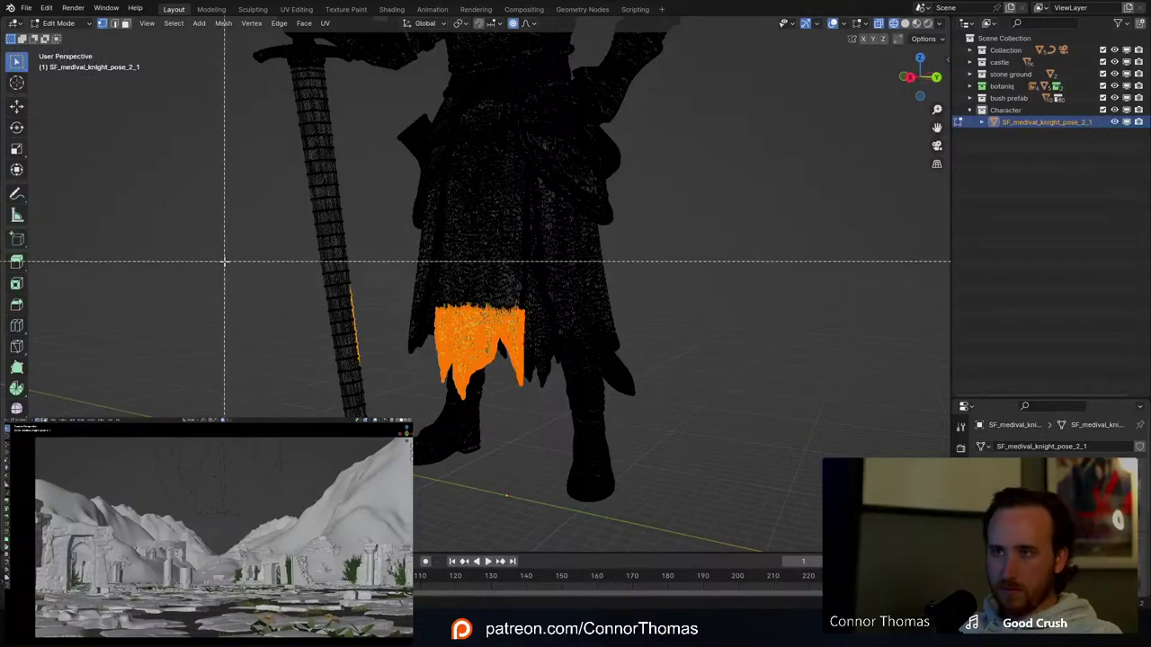
middle_click_drag(255, 221, 694, 378)
Step: Switch to face selection in solid shading and repeatedly grow the selection up the front cloth to the scalloped edge beneath the belt
key("Tab")
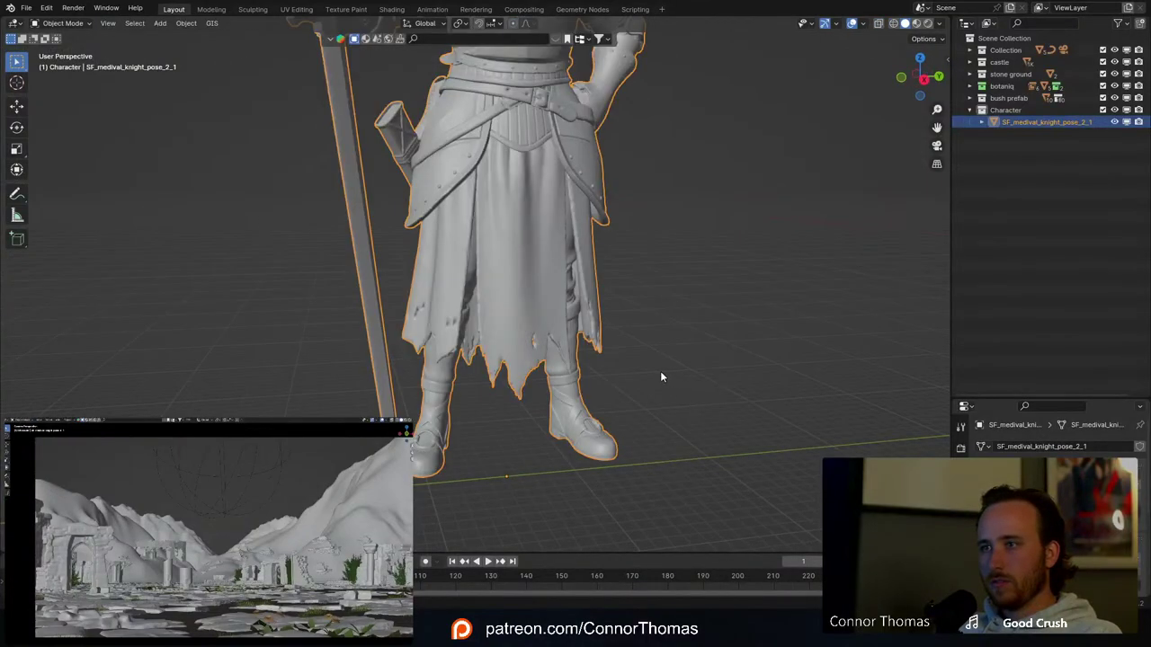
key("Tab")
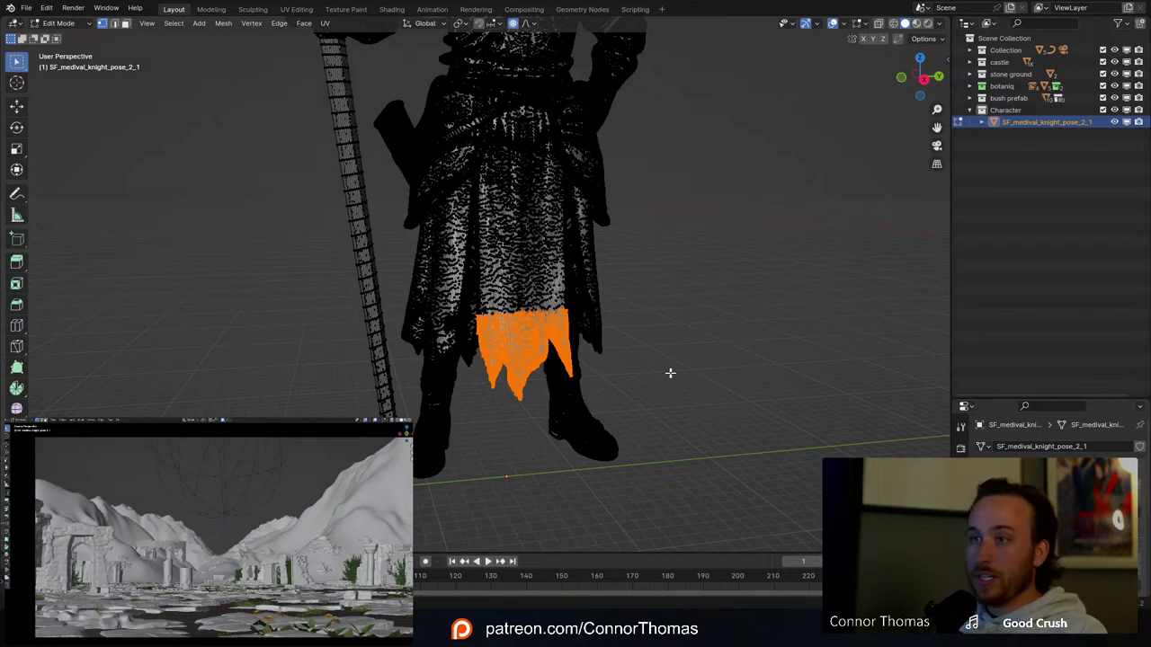
middle_click_drag(615, 304, 591, 317)
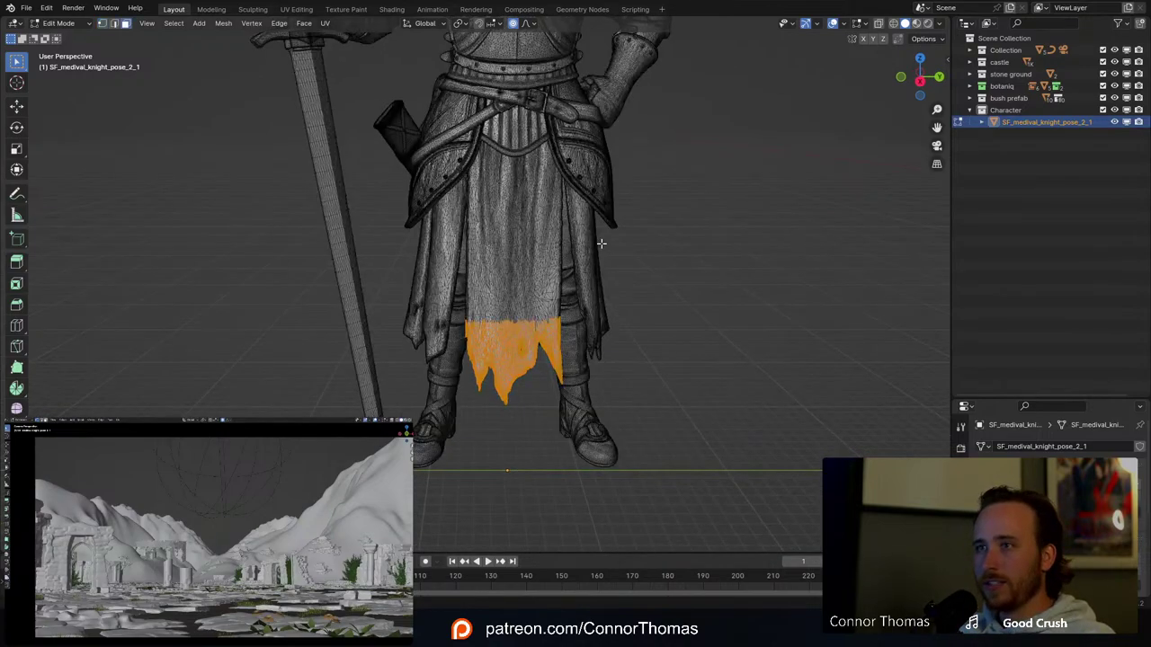
key("ctrl+KP_Add")
key("ctrl+KP_Add")
key("ctrl+KP_Add")
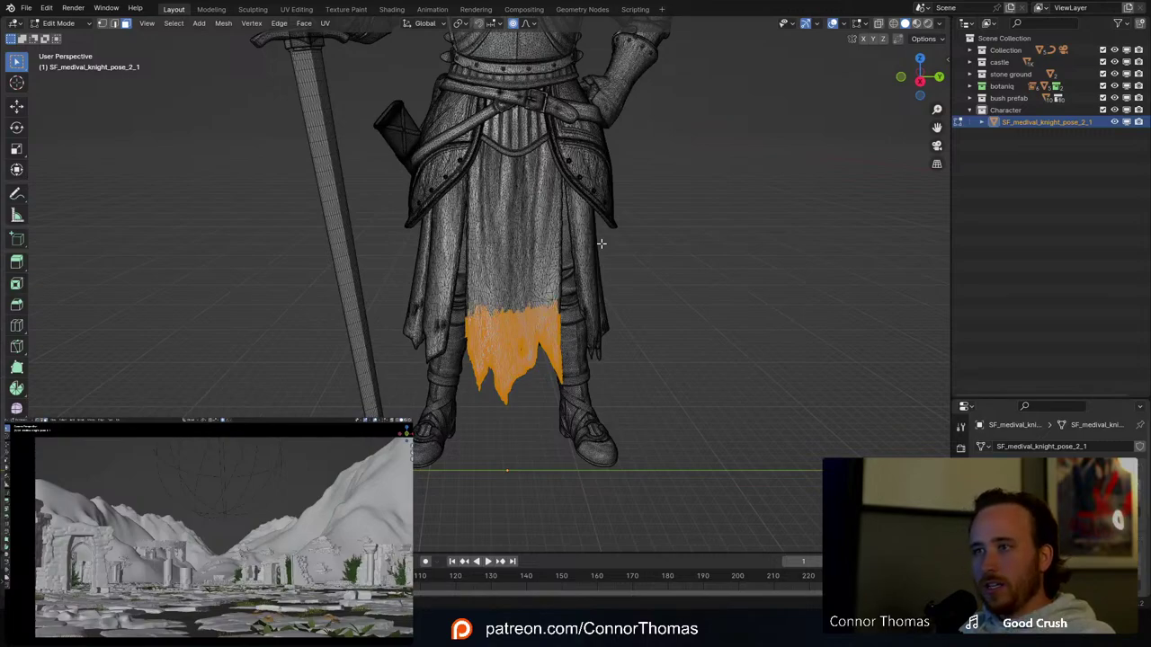
key("ctrl+KP_Add")
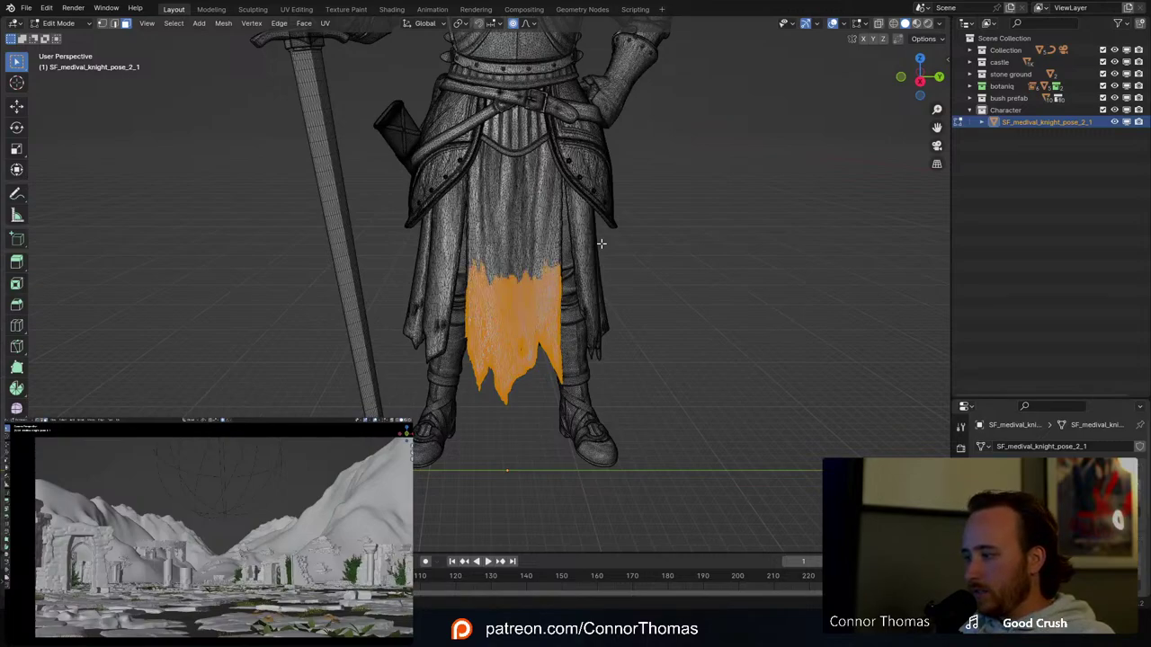
key("ctrl+KP_Add")
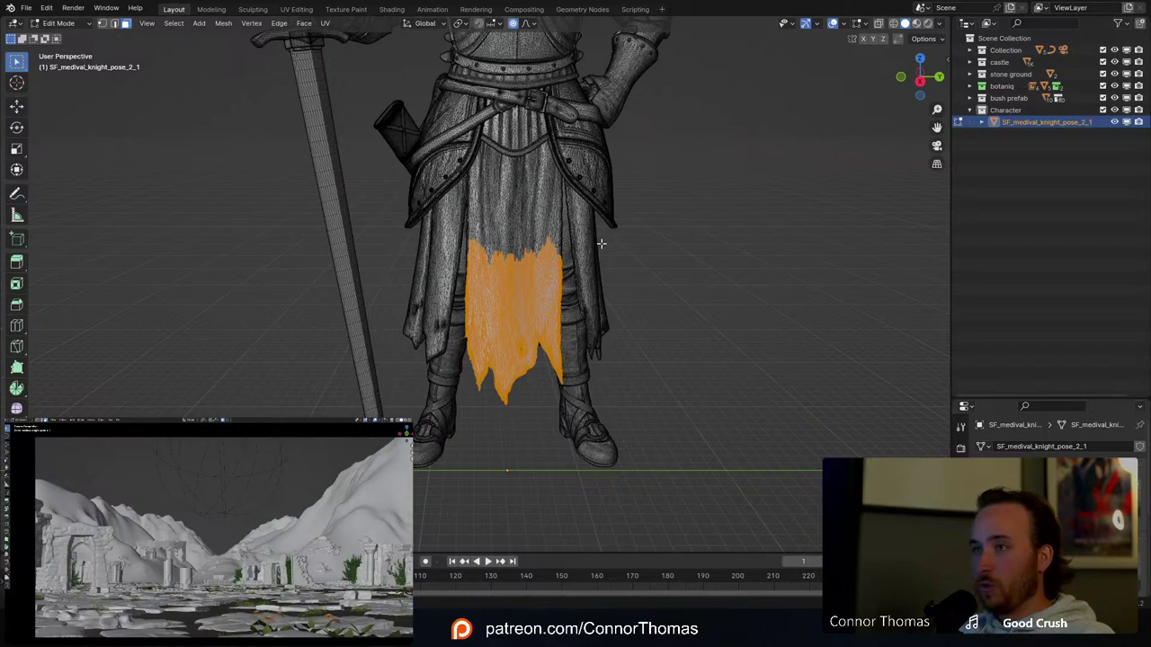
key("ctrl+KP_Add")
key("ctrl+KP_Add")
key("ctrl+KP_Add")
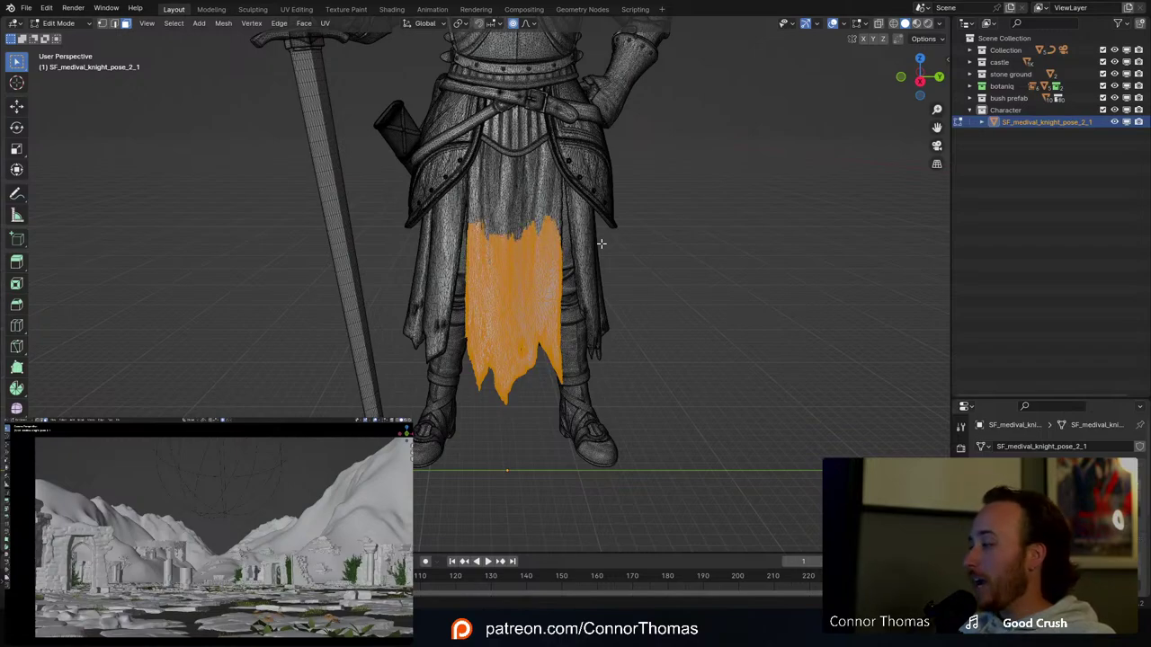
key("ctrl+KP_Add")
key("ctrl+KP_Add")
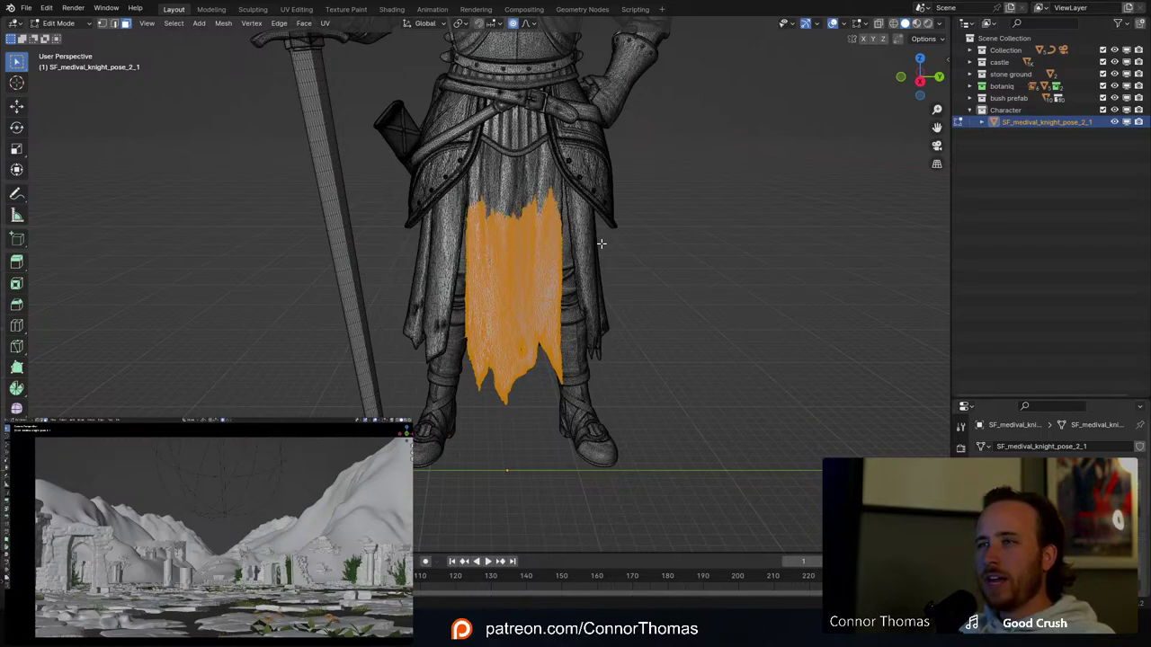
key("ctrl+KP_Add")
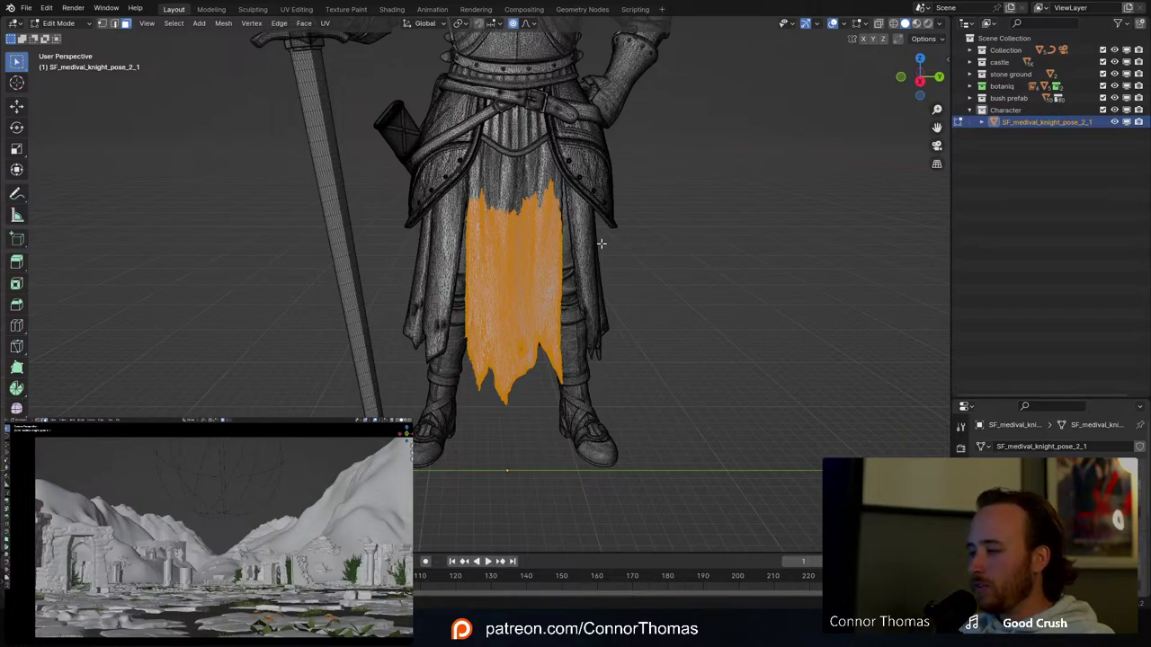
key("ctrl+KP_Add")
key("ctrl+KP_Add")
key("ctrl+KP_Add")
key("ctrl+KP_Add")
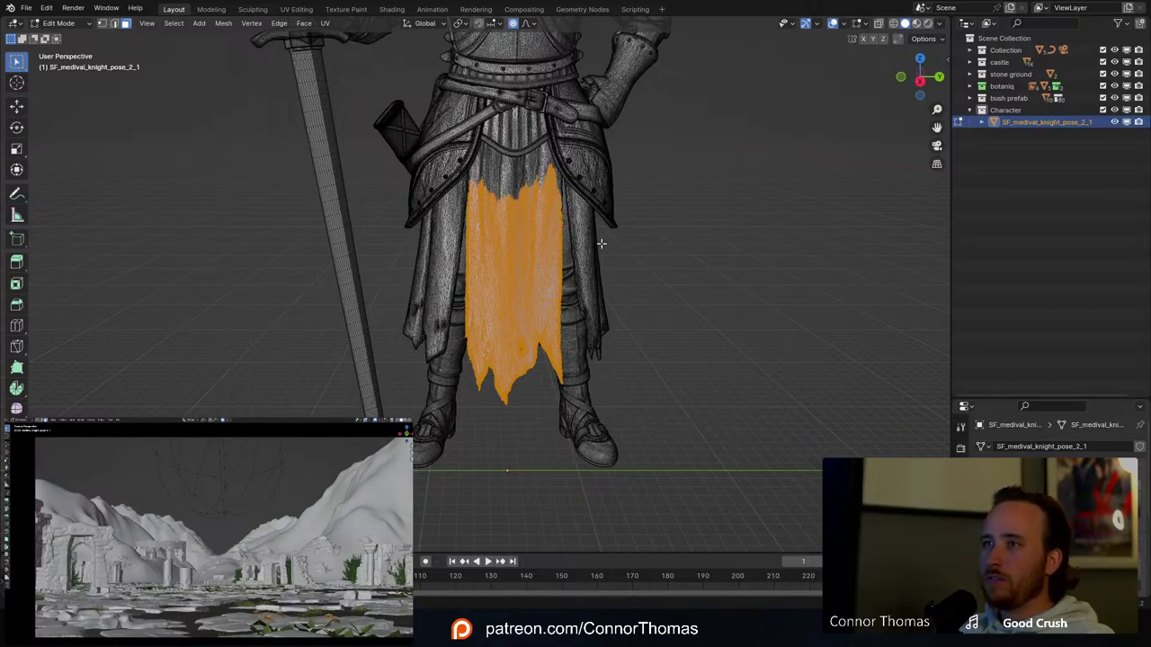
key("ctrl+KP_Add")
key("ctrl+KP_Add")
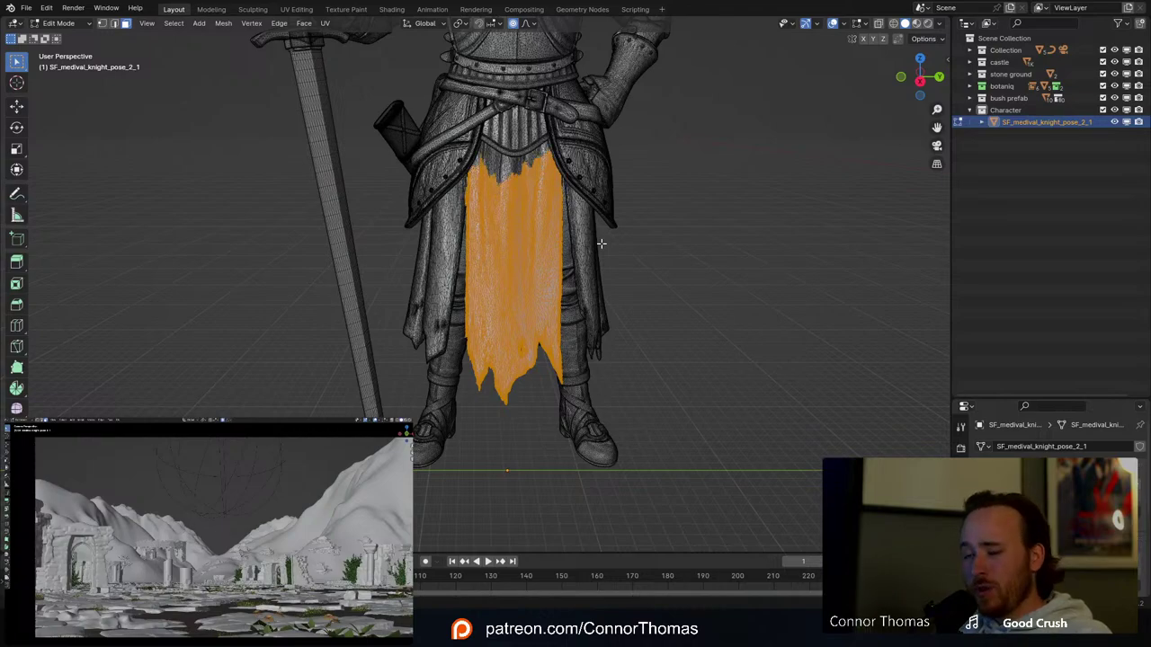
key("ctrl+KP_Add")
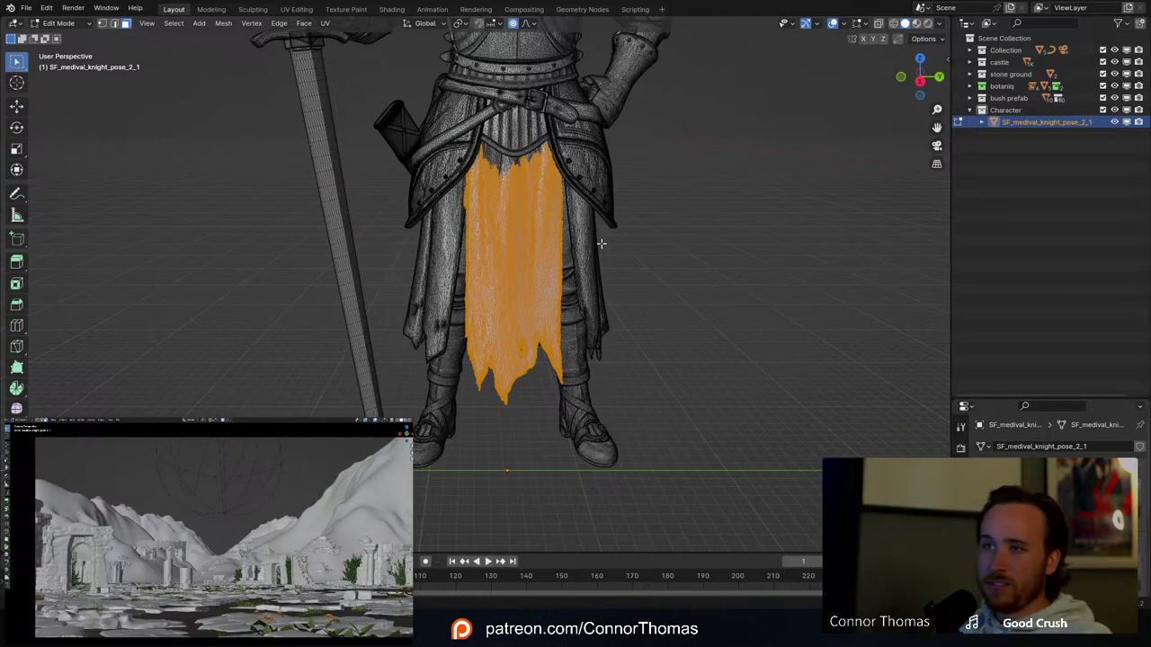
key("ctrl+KP_Add")
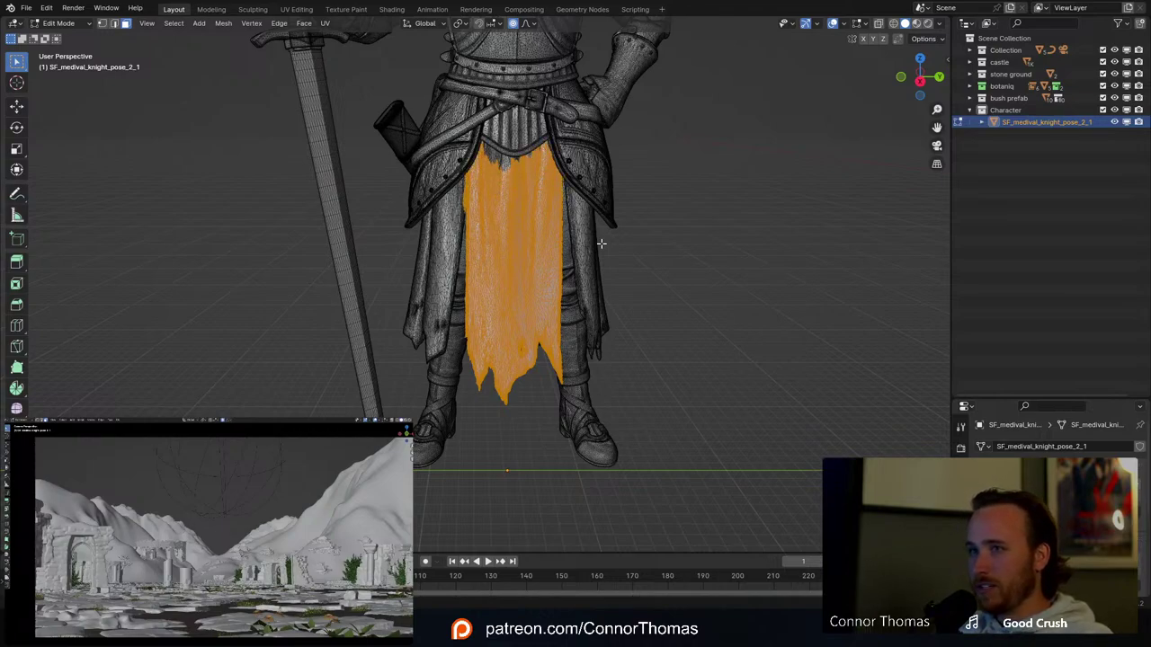
Step: Shrink the front cloth selection once and undo the most recent selection changes
key("ctrl+KP_Subtract")
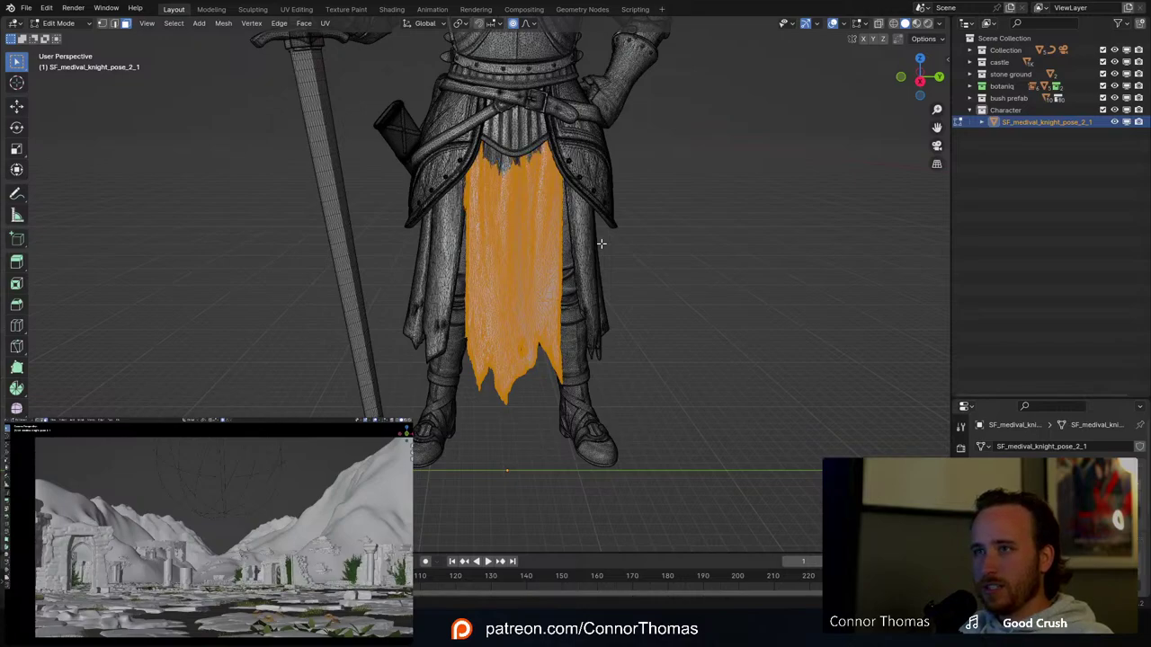
key("ctrl+z")
key("ctrl+z")
key("ctrl+z")
key("ctrl+z")
key("ctrl+z")
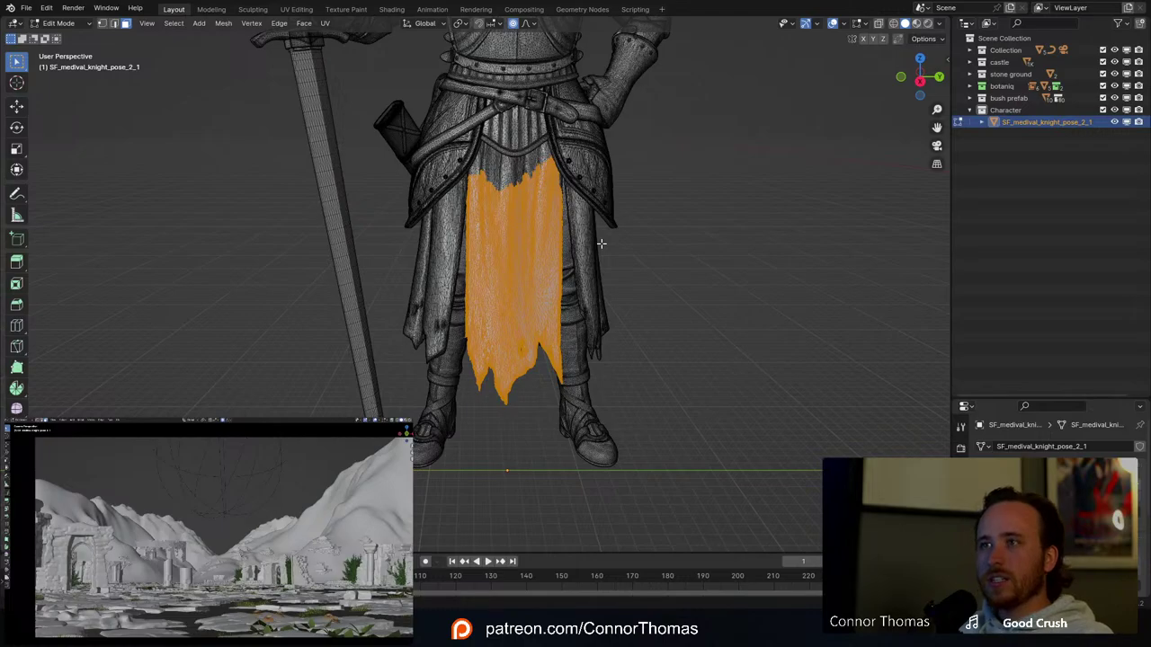
Step: Clear the cloth selection, select the linked outer mesh of the sword blade and delete it
mouse_move(572, 226)
middle_mouse_down()
mouse_move(694, 285)
mouse_move(692, 197)
mouse_move(562, 207)
middle_mouse_up()
scroll(575, 256, "down", 4)
middle_click_drag(554, 264, 535, 288)
scroll(541, 280, "up", 3)
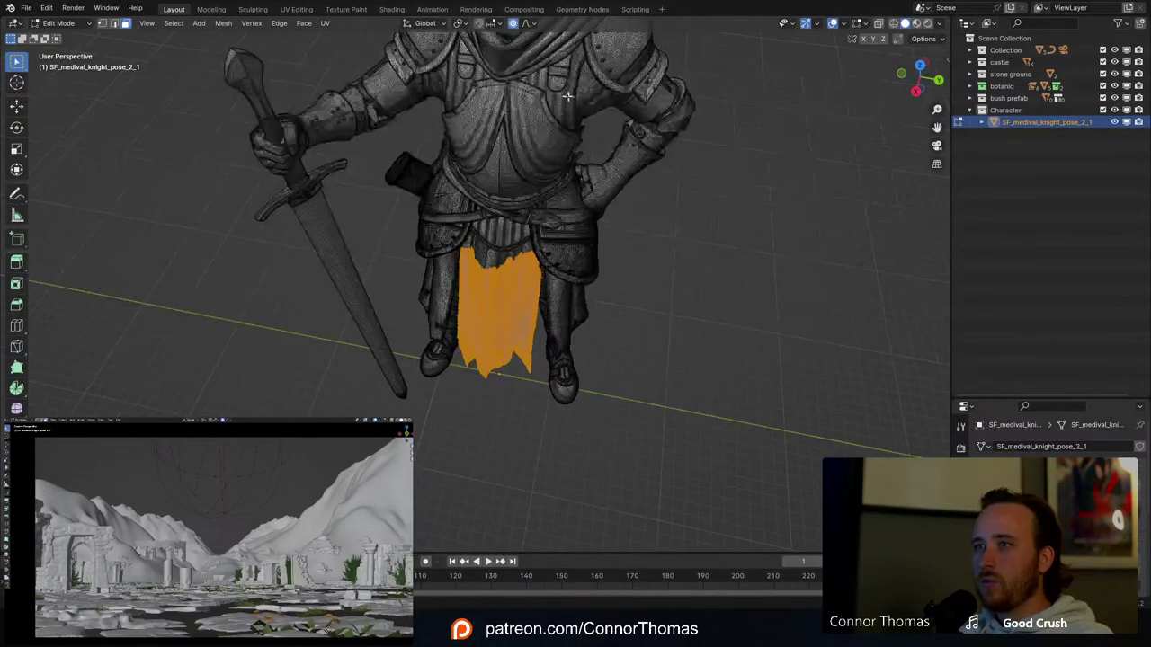
middle_click_drag(569, 96, 519, 268, "shift")
middle_click_drag(372, 325, 526, 188, "shift")
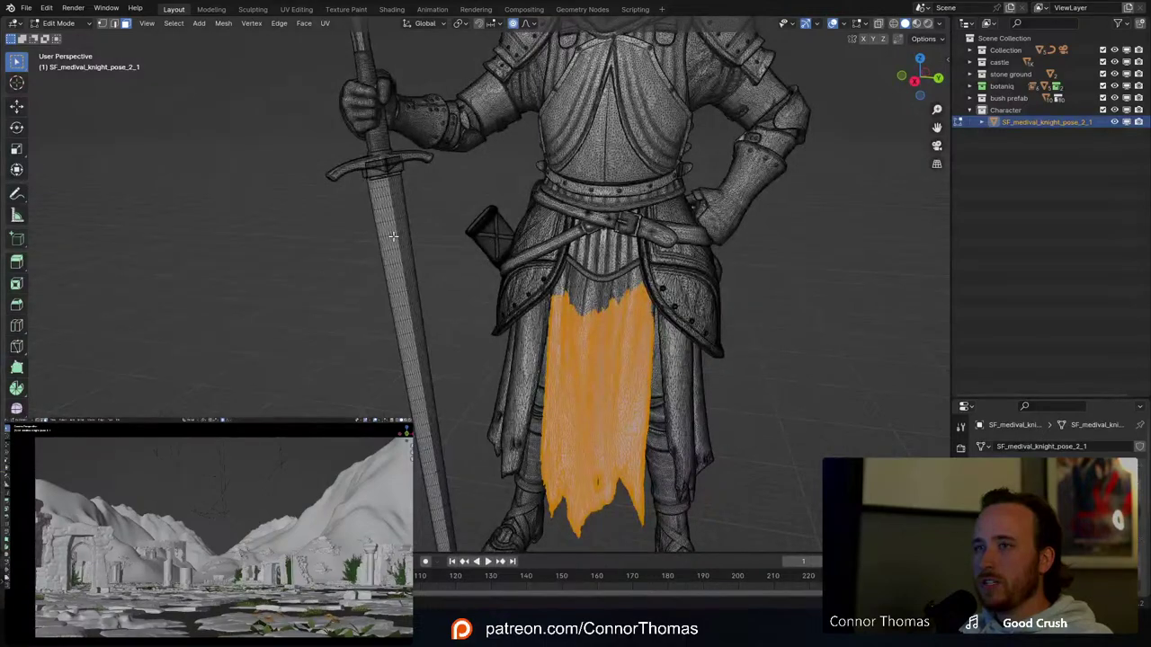
key("alt+a")
key("l")
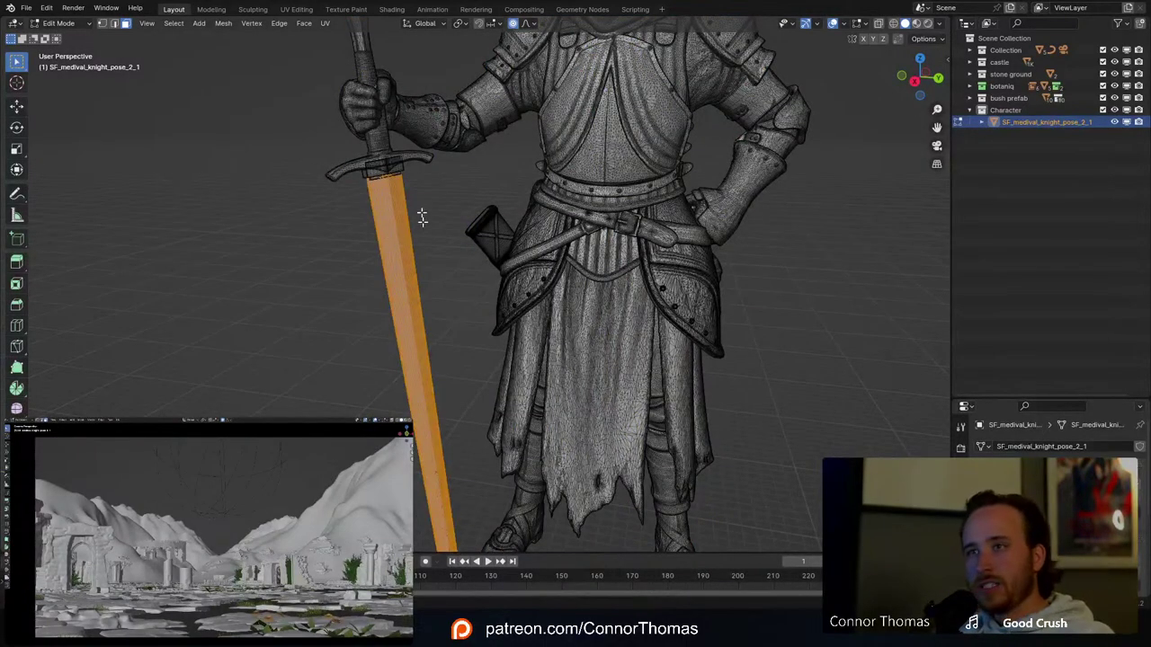
key("x")
left_click(455, 233)
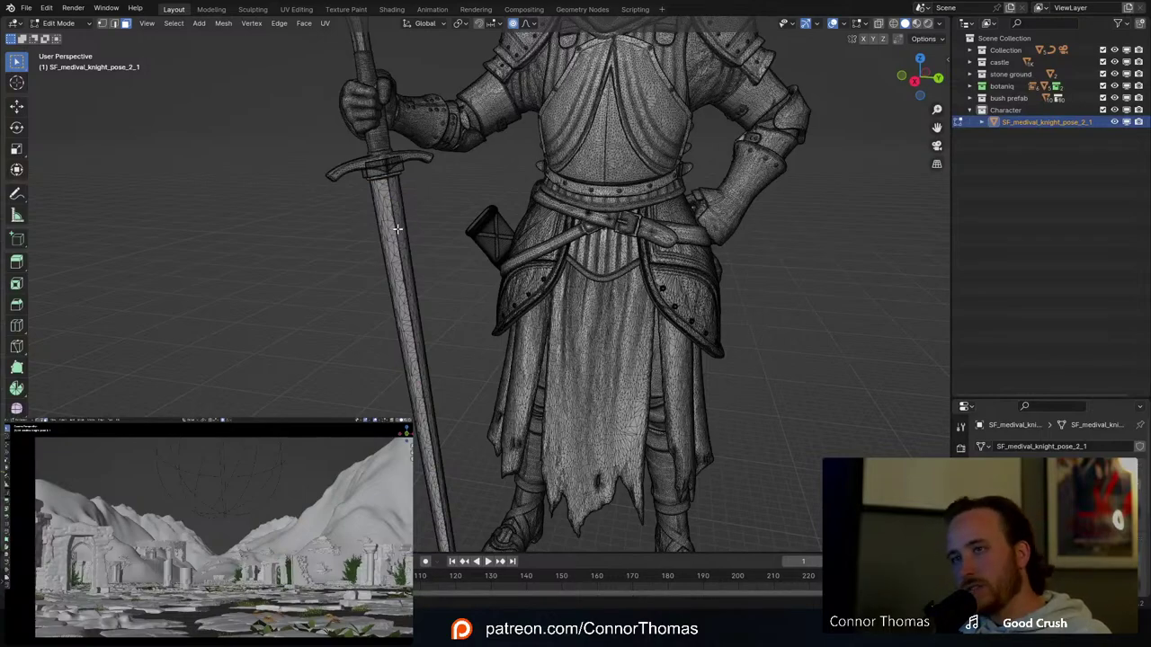
Step: Select the knight's linked body mesh together with the small collar at the sword's guard
key("a")
middle_click_drag(425, 204, 315, 209)
key("alt+a")
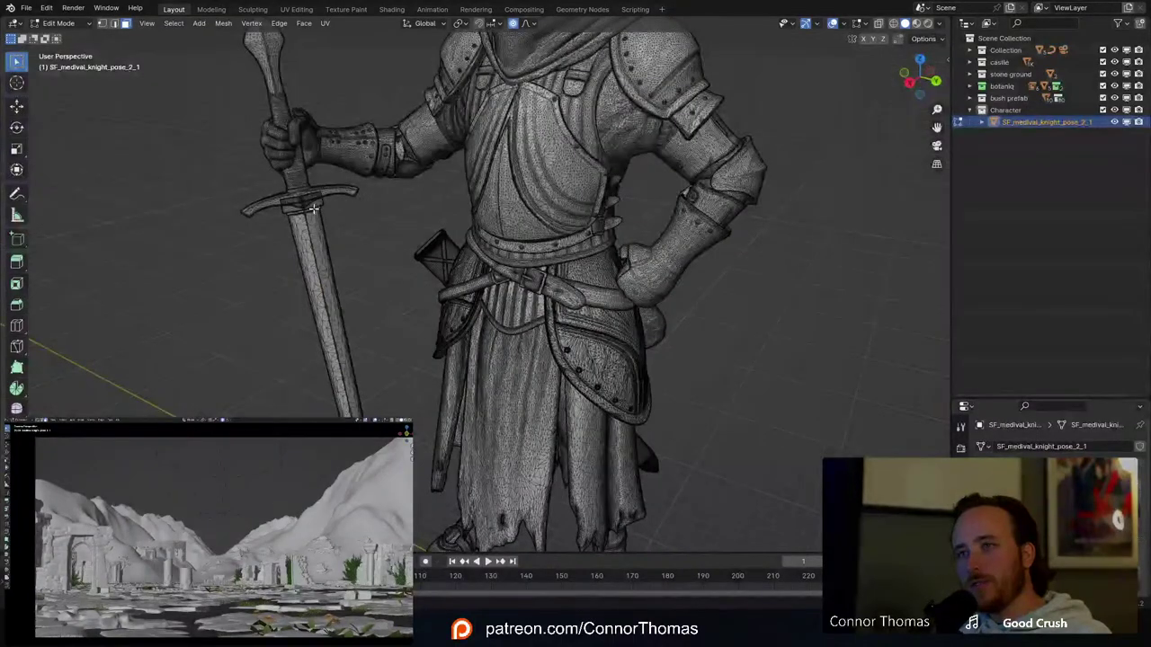
key("a")
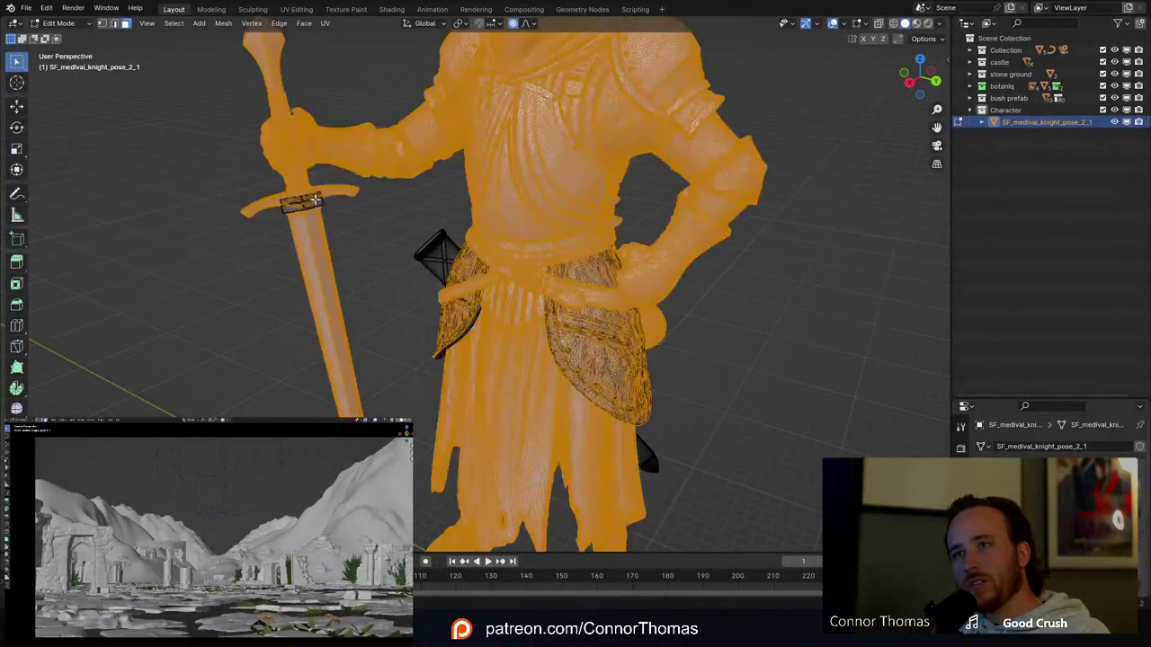
key("l")
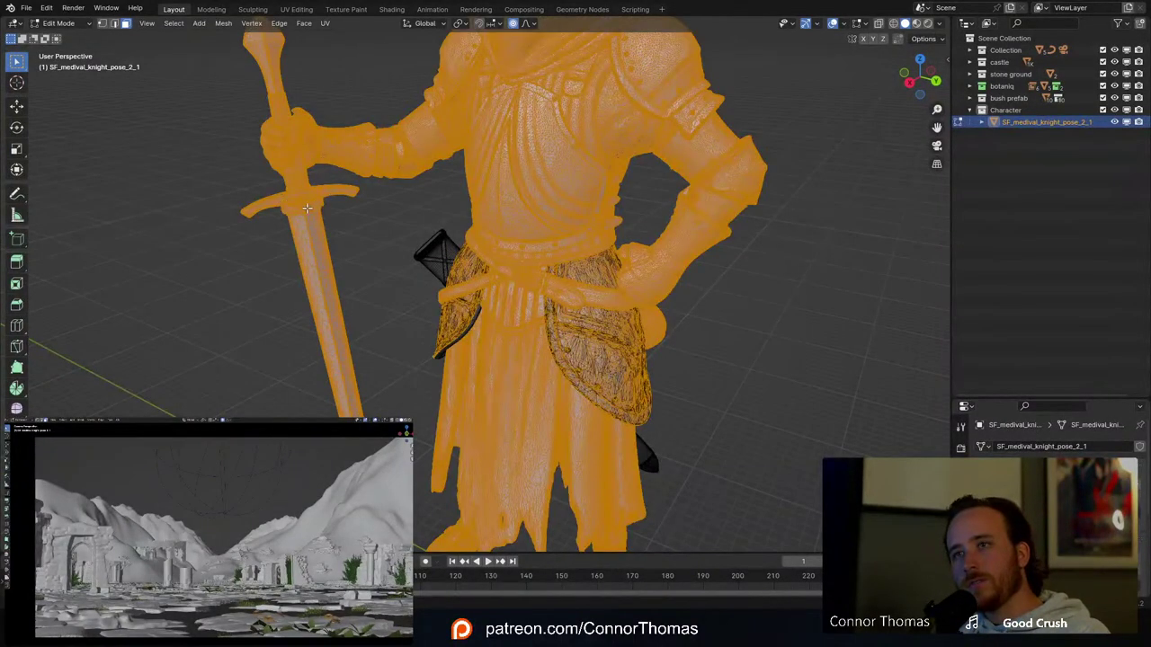
middle_click_drag(337, 207, 384, 218)
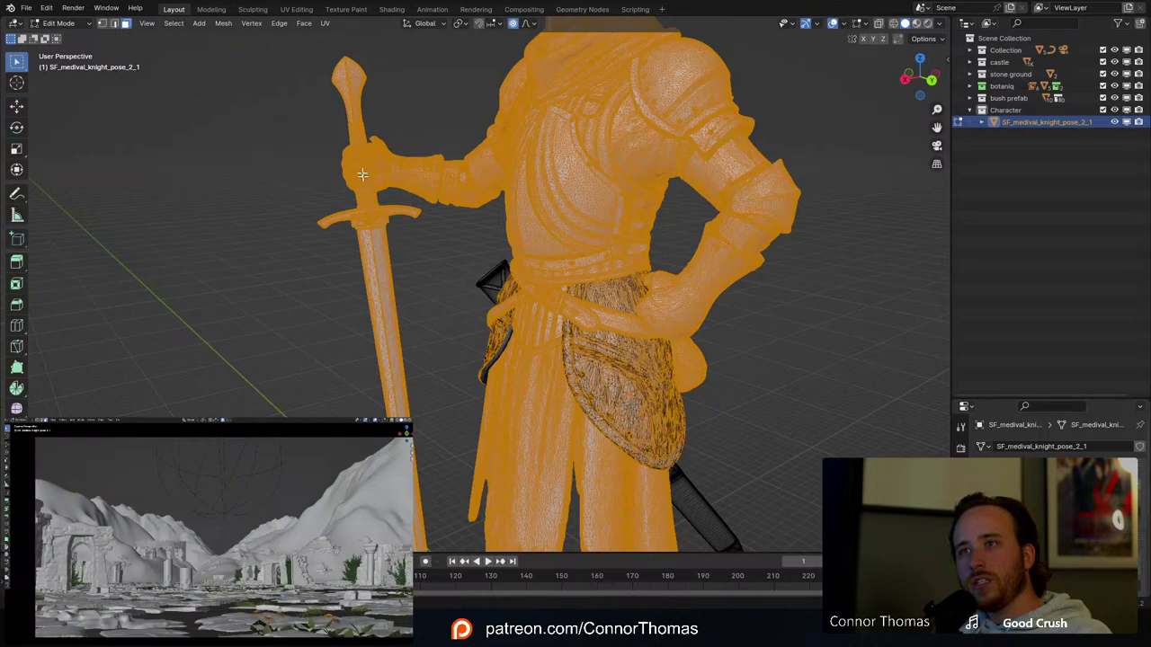
Step: Box-deselect the whole sword and the hand gripping it in wireframe, down to the blade tip, and return to solid shading
left_click_drag(312, 43, 407, 432)
key("shift+z")
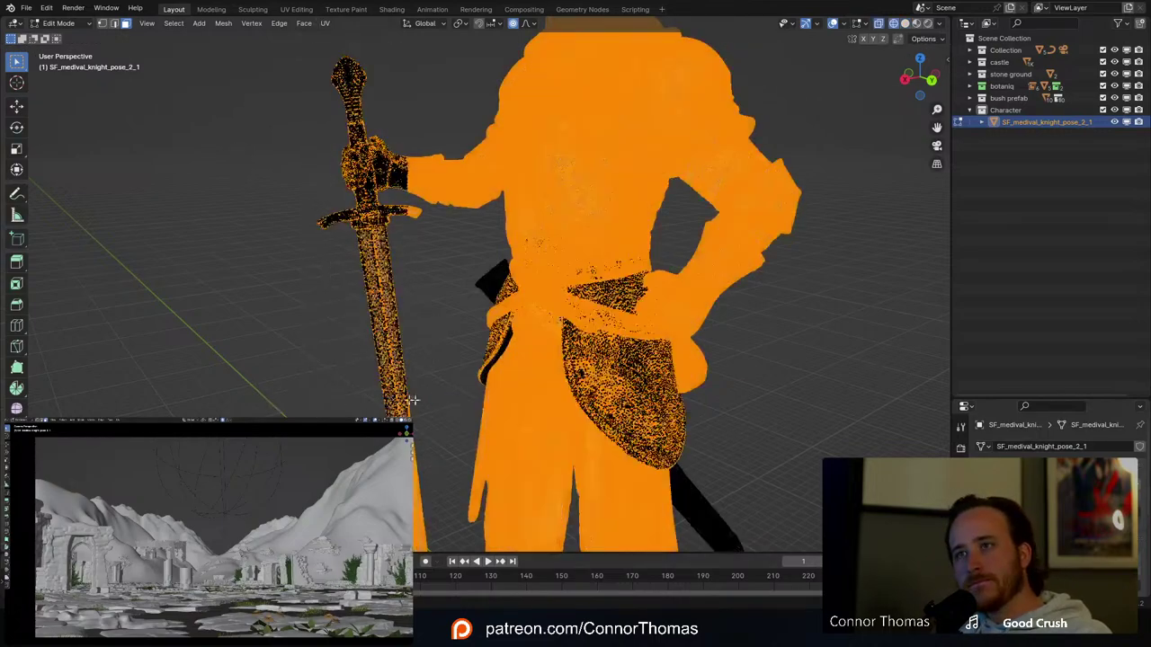
key("b")
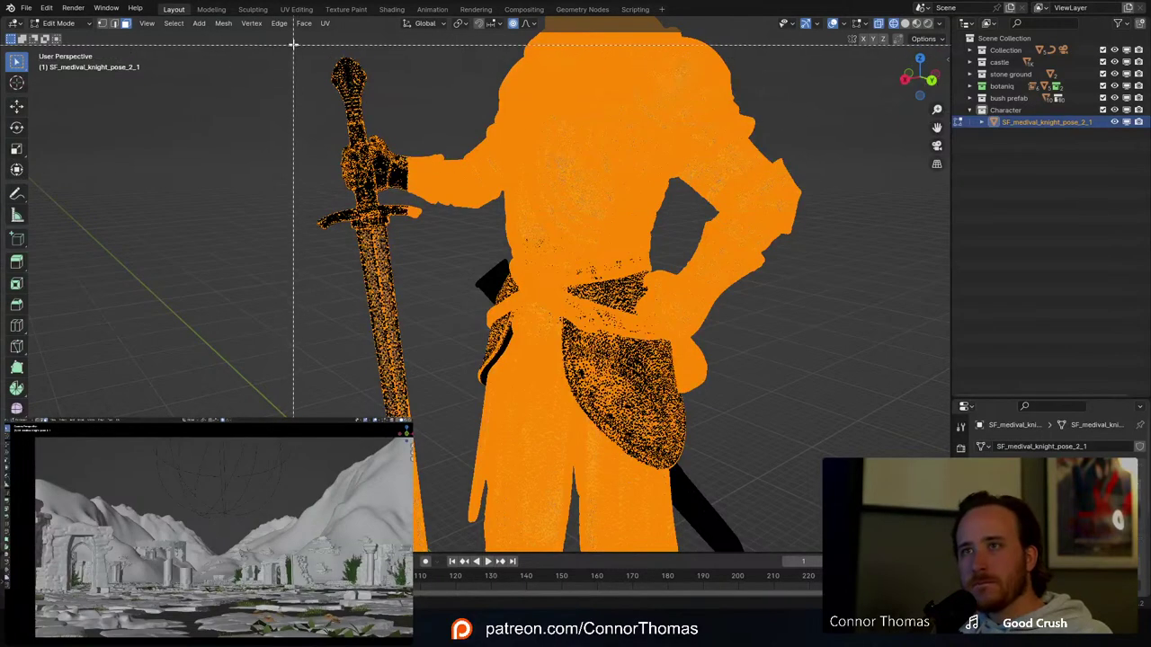
left_click_drag(290, 39, 425, 470)
middle_click_drag(438, 509, 395, 337, "shift")
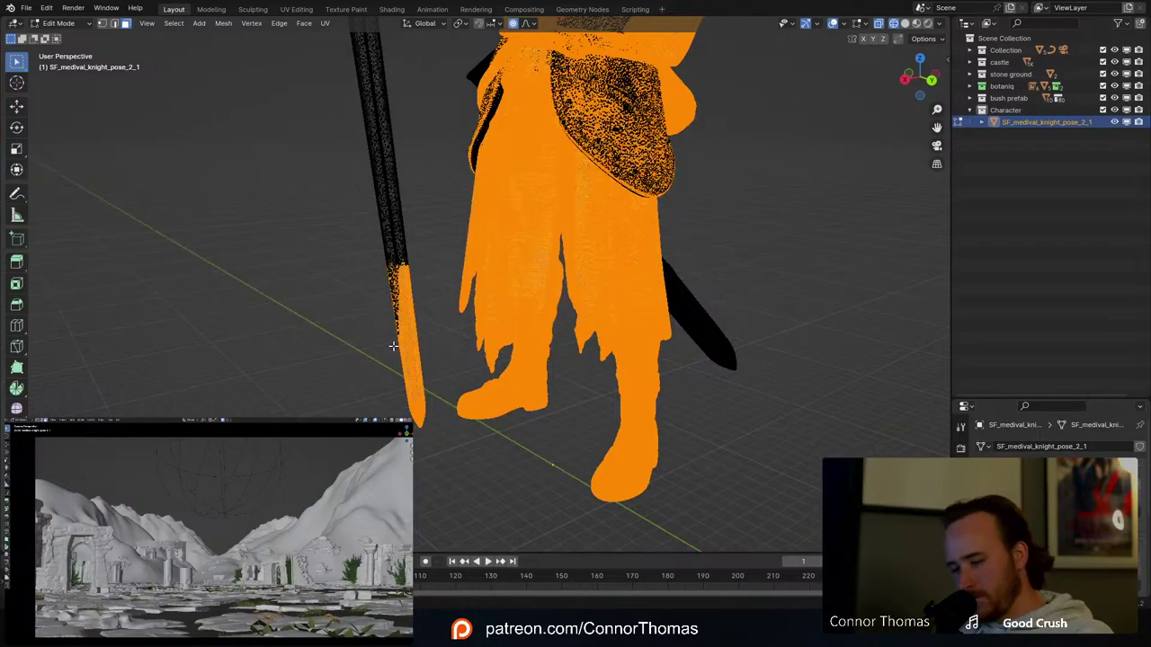
key("b")
left_click_drag(359, 227, 429, 494)
mouse_move(401, 318)
middle_mouse_down()
mouse_move(458, 318)
mouse_move(454, 365)
mouse_move(392, 294)
middle_mouse_up()
key("z")
left_click(486, 347)
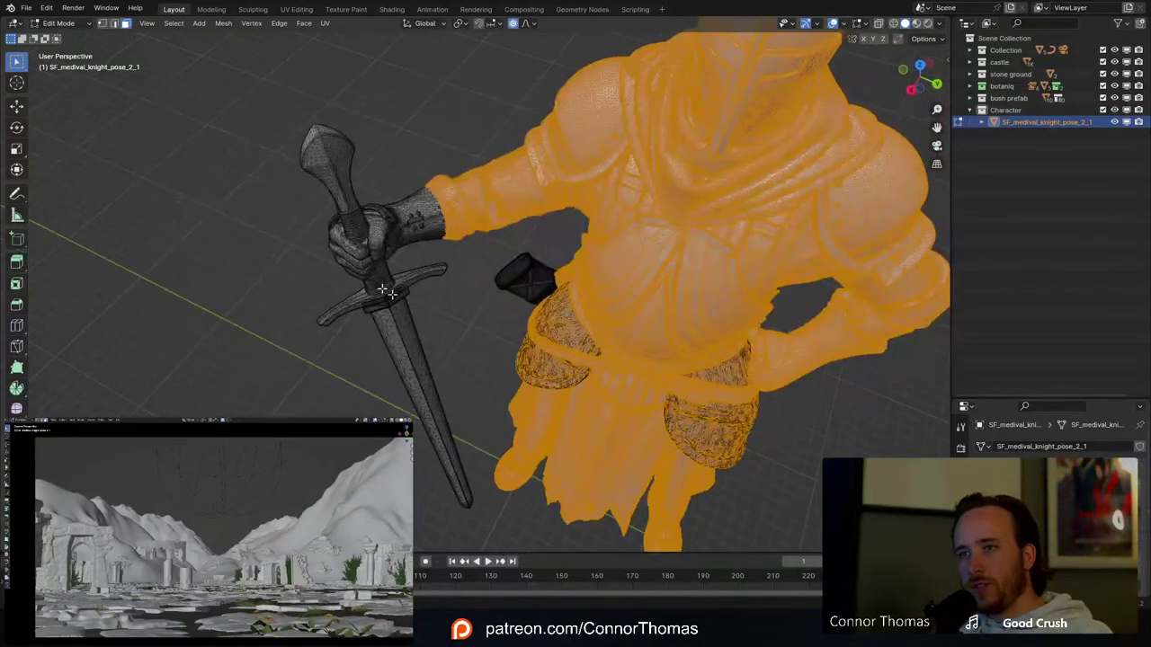
Step: In wireframe, circle-select the gripping hand, pommel, grip and crossguard back into the body selection, leaving the blade out
scroll(382, 290, "up", 5)
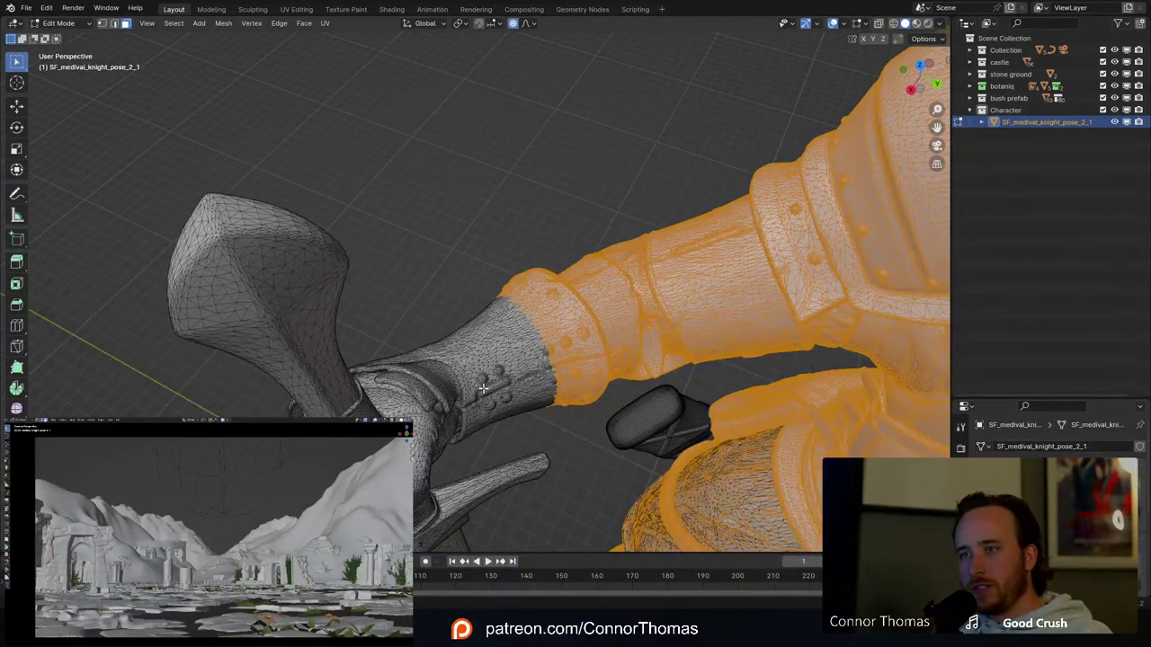
scroll(508, 456, "down", 5)
scroll(508, 454, "up", 5)
middle_click_drag(507, 434, 530, 375)
scroll(530, 375, "down", 2)
key("z")
left_click(393, 339)
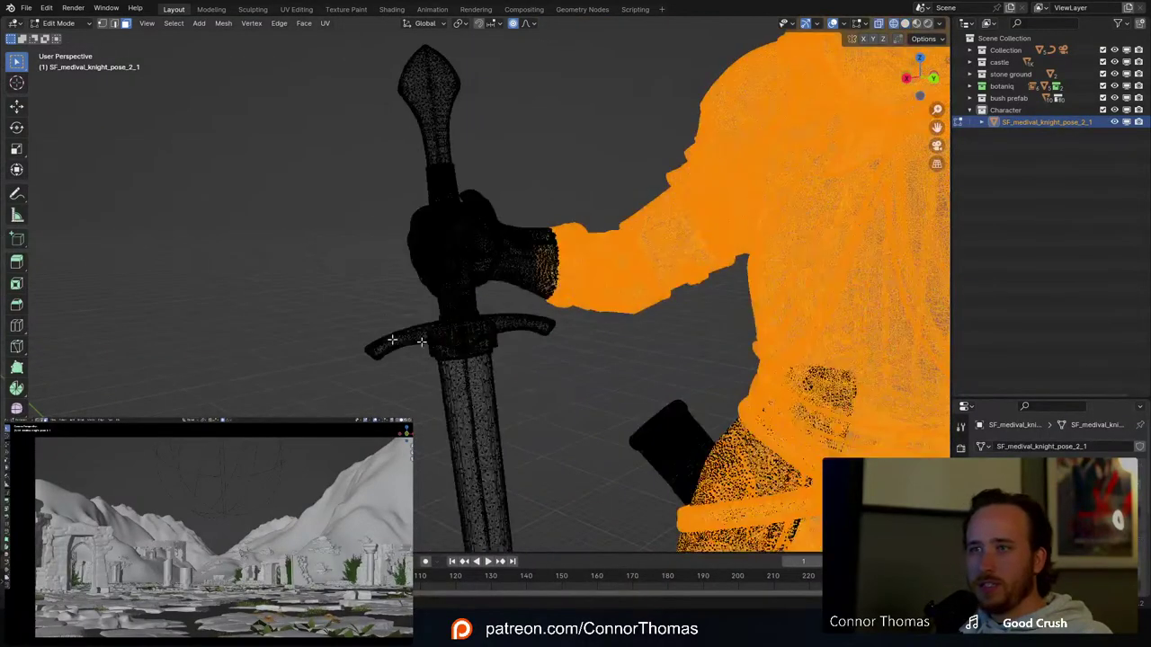
middle_click_drag(464, 335, 460, 333)
key("c")
scroll(462, 315, "down", 6)
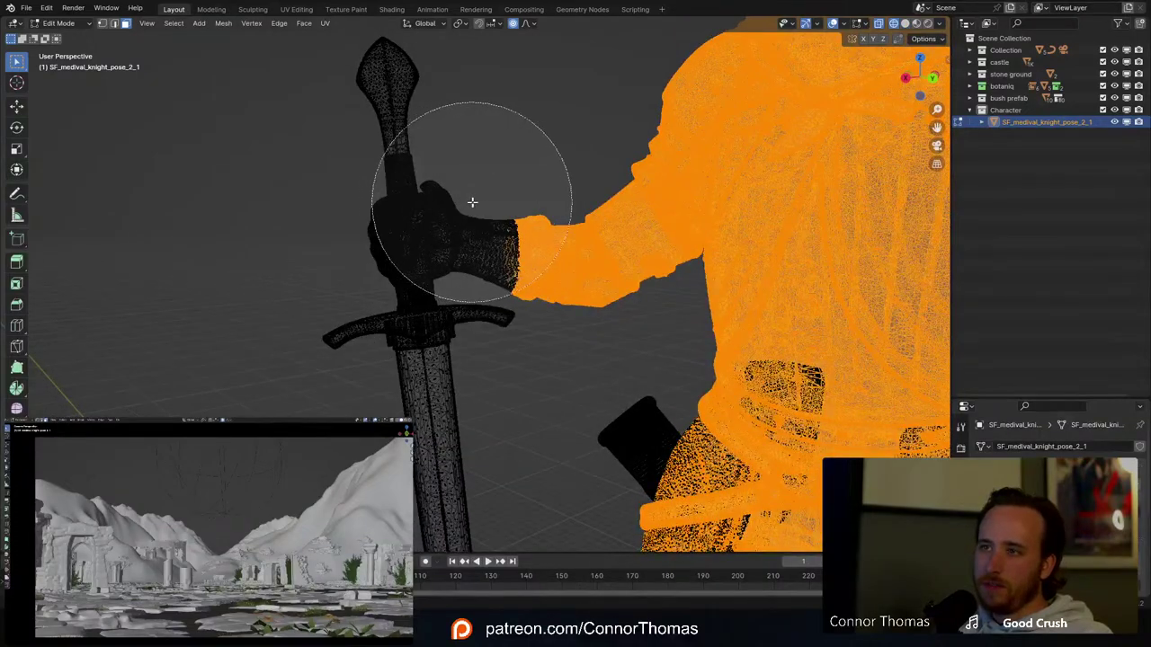
left_click_drag(470, 201, 421, 107)
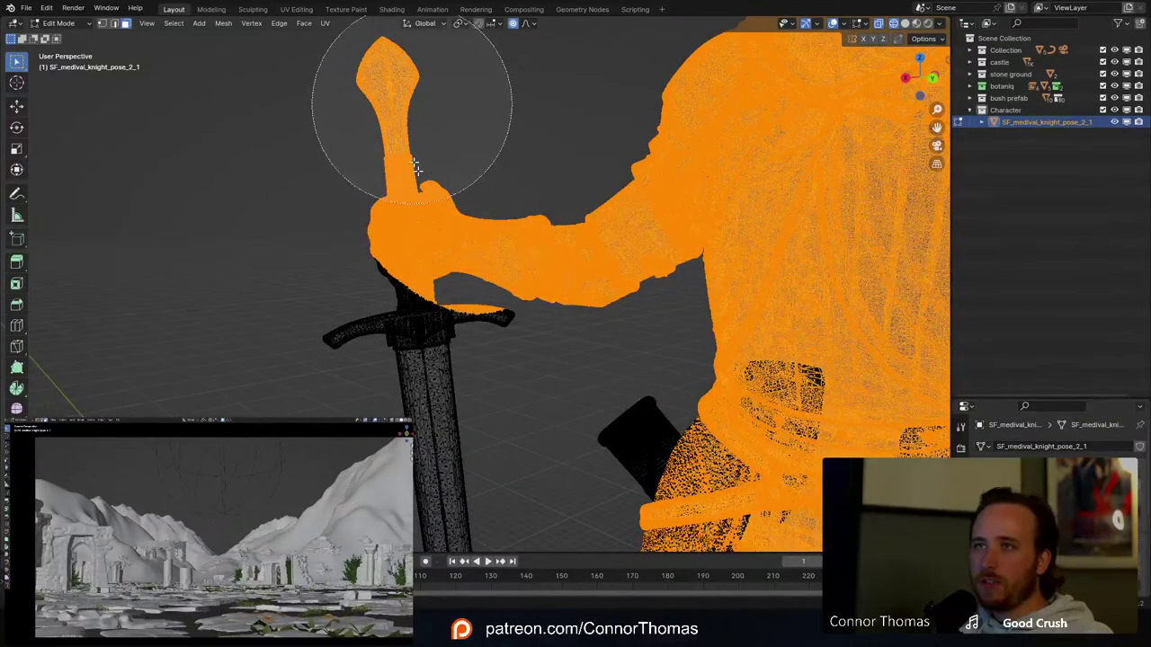
mouse_move(514, 237)
left_mouse_down()
mouse_move(411, 270)
mouse_move(314, 268)
left_mouse_up()
right_click(314, 269)
Step: Circle-deselect the stray blade faces just beneath the crossguard to leave a clean selection boundary
mouse_move(329, 266)
middle_mouse_down()
mouse_move(354, 259)
mouse_move(393, 321)
middle_mouse_up()
scroll(396, 326, "up", 5)
key("c")
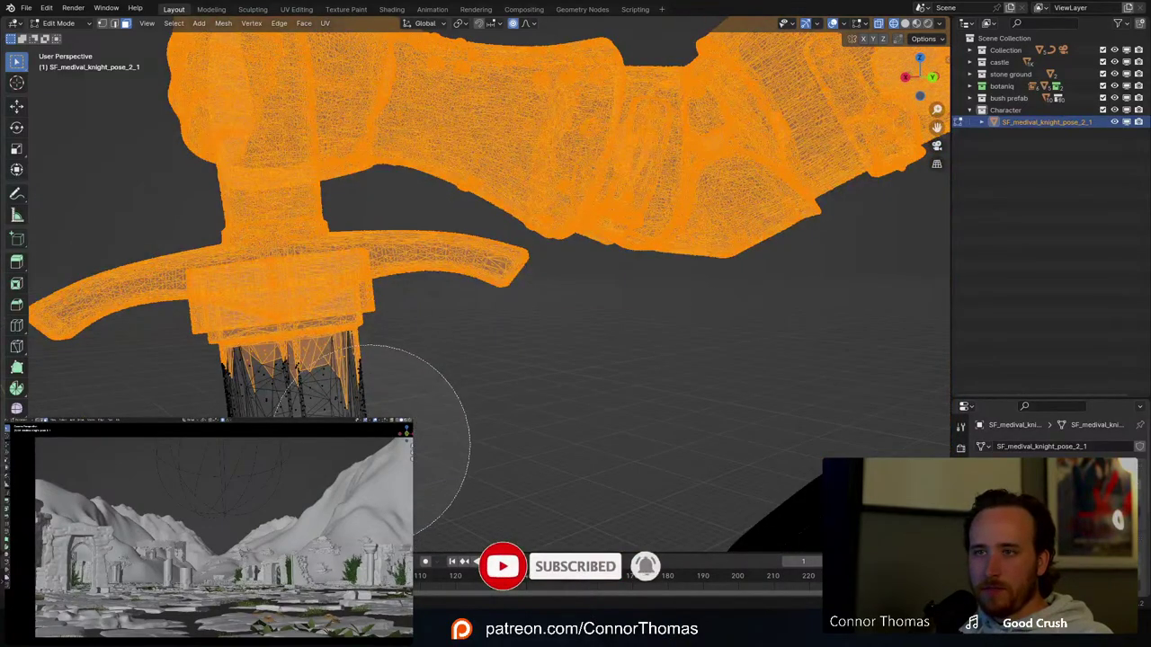
middle_click(368, 439)
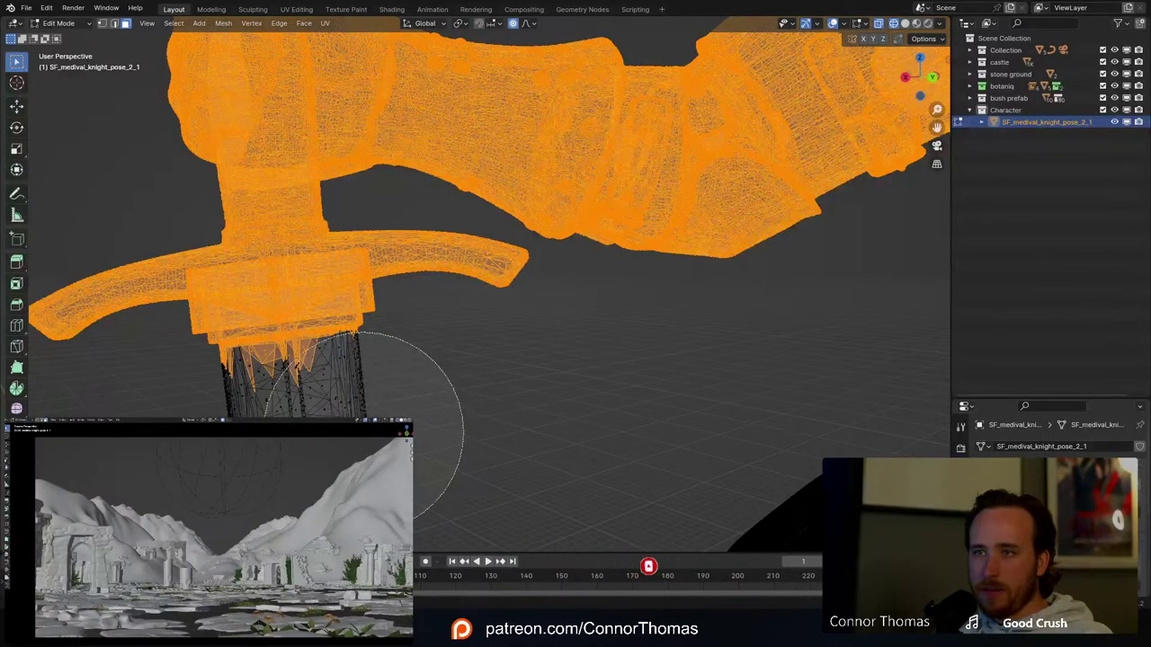
mouse_move(362, 426)
middle_mouse_down()
mouse_move(278, 447)
mouse_move(235, 441)
mouse_move(314, 439)
middle_mouse_up()
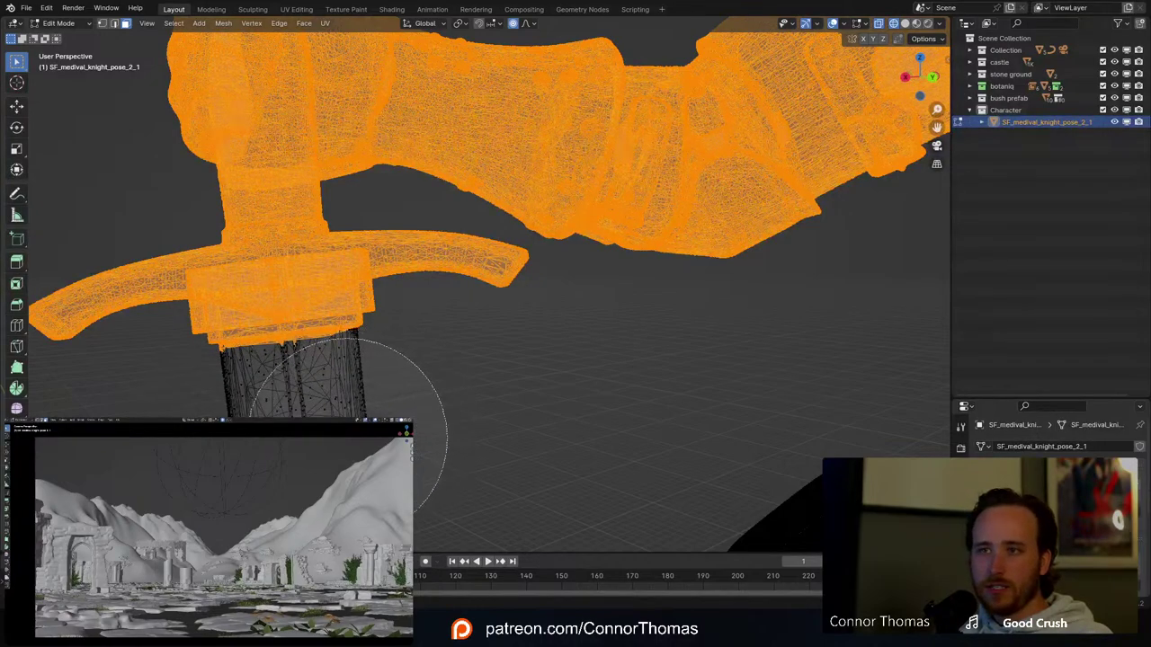
right_click(294, 441)
Step: Circle-select the remaining waist pieces and the whole scabbard so that only the blade stays unselected
mouse_move(293, 441)
middle_mouse_down("shift")
mouse_move(648, 316)
mouse_move(604, 290)
middle_mouse_up("shift")
middle_click_drag(476, 372, 493, 372)
scroll(493, 372, "down", 10)
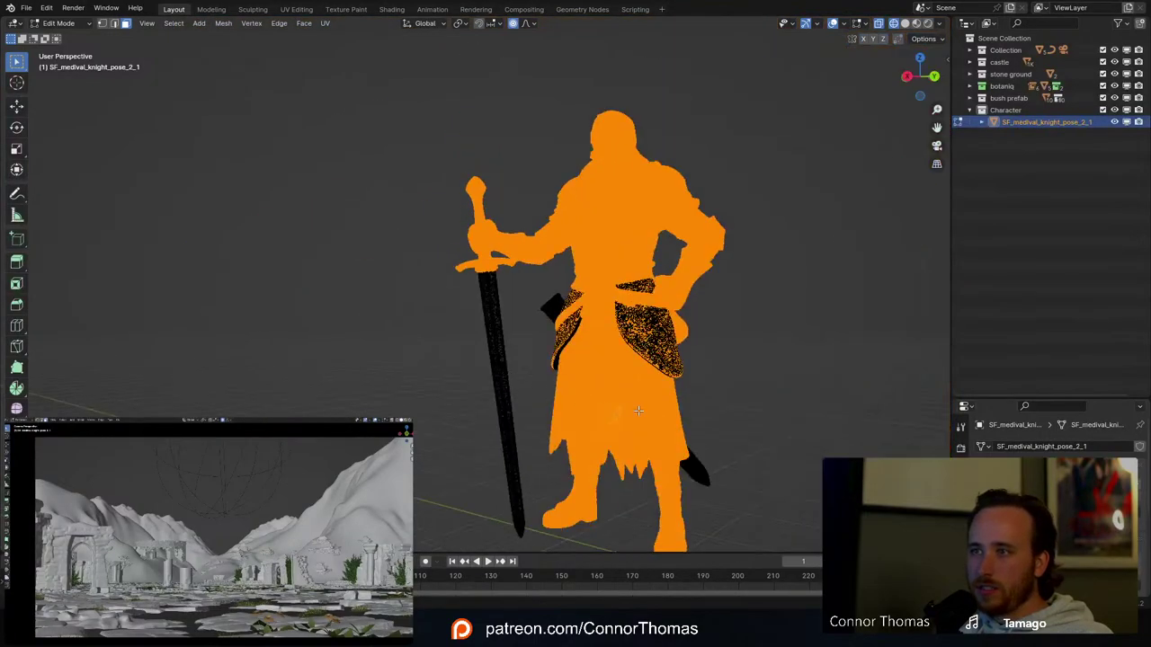
middle_click_drag(633, 403, 597, 369, "shift")
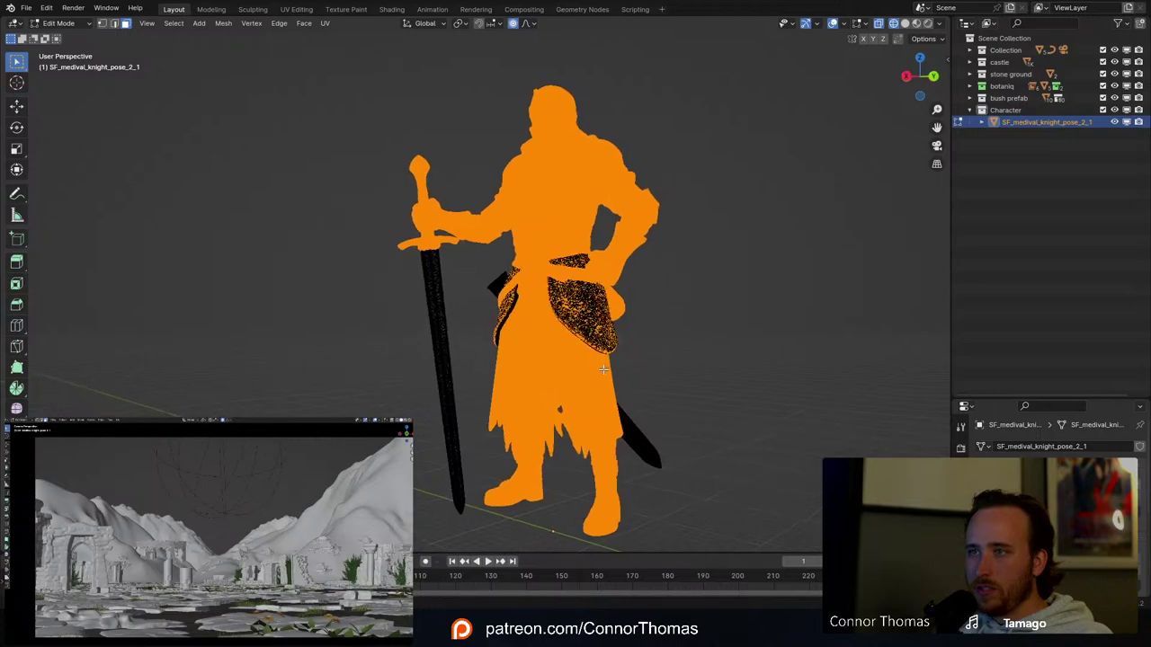
key("c")
left_click_drag(589, 292, 591, 303)
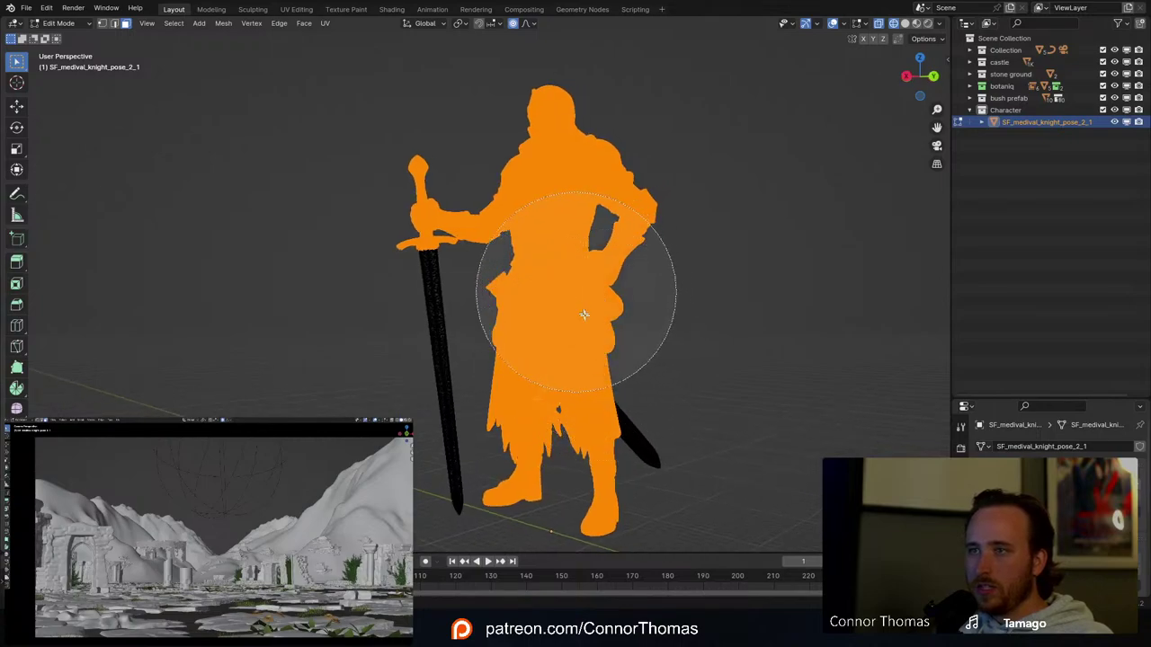
left_click_drag(644, 419, 657, 450)
key("Escape")
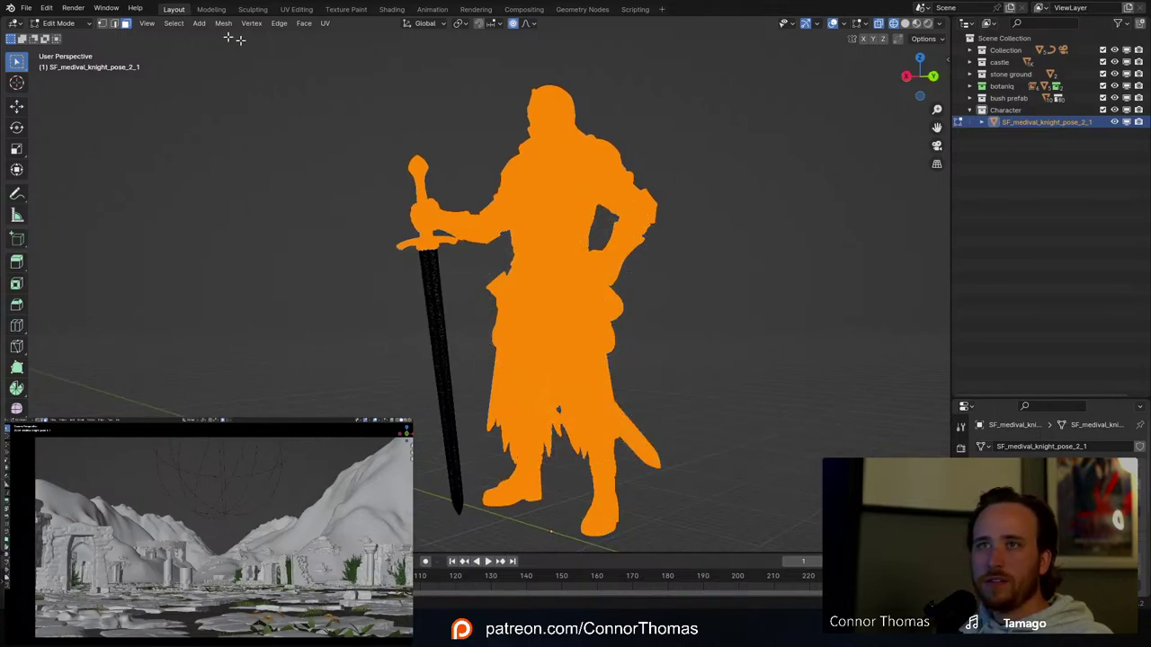
Step: Invert the selection, delete the sword blade, and return to solid shading in Object Mode
left_click(173, 23)
left_click(218, 66)
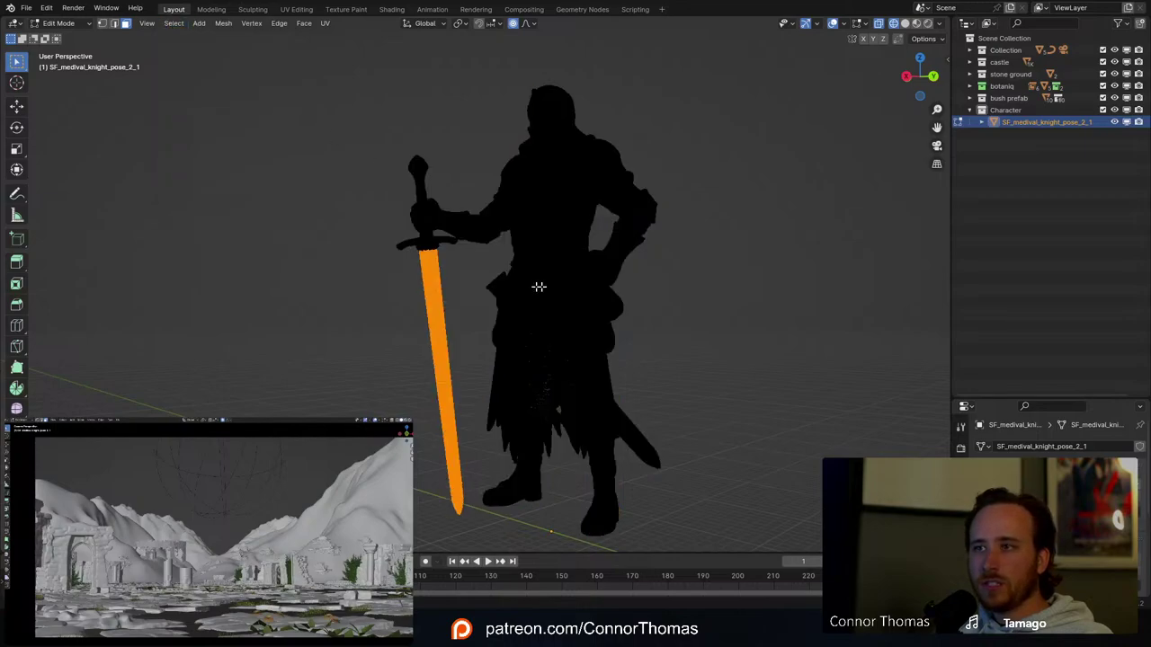
key("x")
left_click(493, 265)
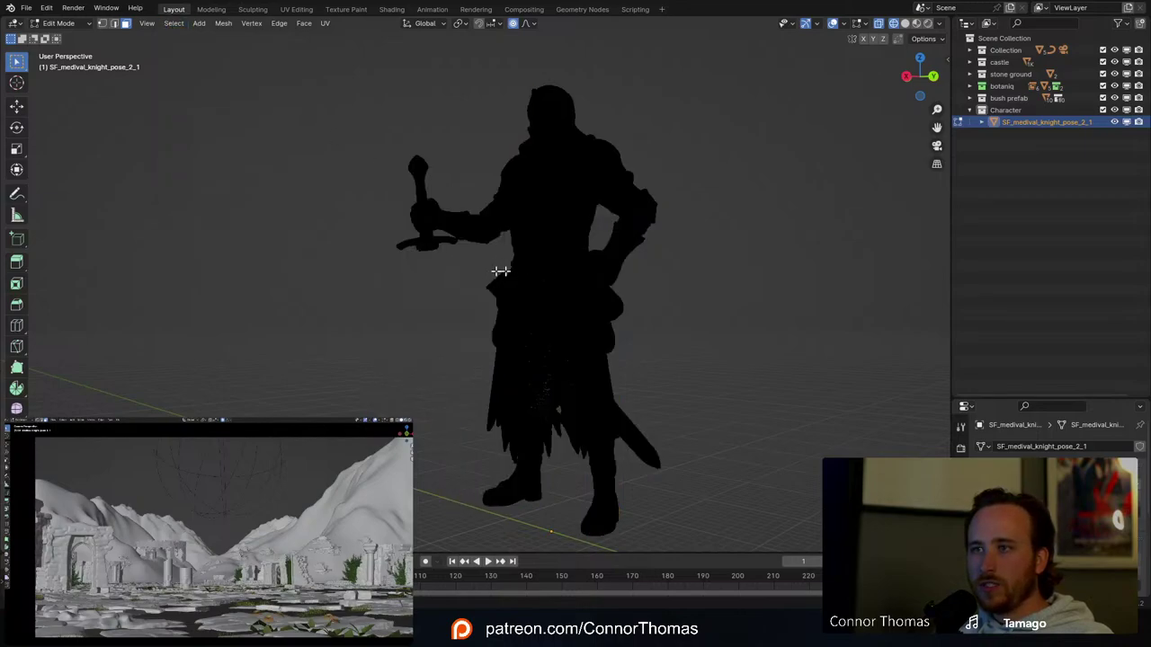
mouse_move(435, 194)
middle_mouse_down()
mouse_move(572, 247)
mouse_move(572, 226)
mouse_move(442, 237)
mouse_move(464, 238)
middle_mouse_up()
key("z")
left_click(604, 263)
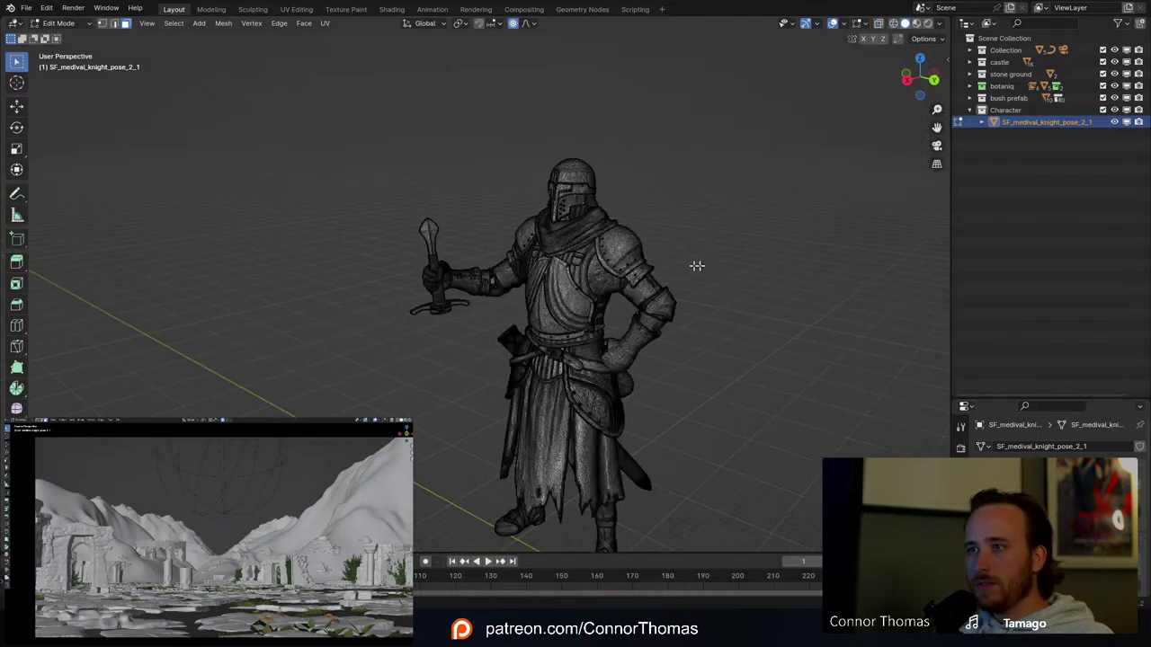
mouse_move(696, 264)
middle_mouse_down()
mouse_move(710, 275)
mouse_move(696, 298)
mouse_move(547, 266)
mouse_move(439, 218)
mouse_move(345, 235)
mouse_move(203, 217)
middle_mouse_up()
key("Tab")
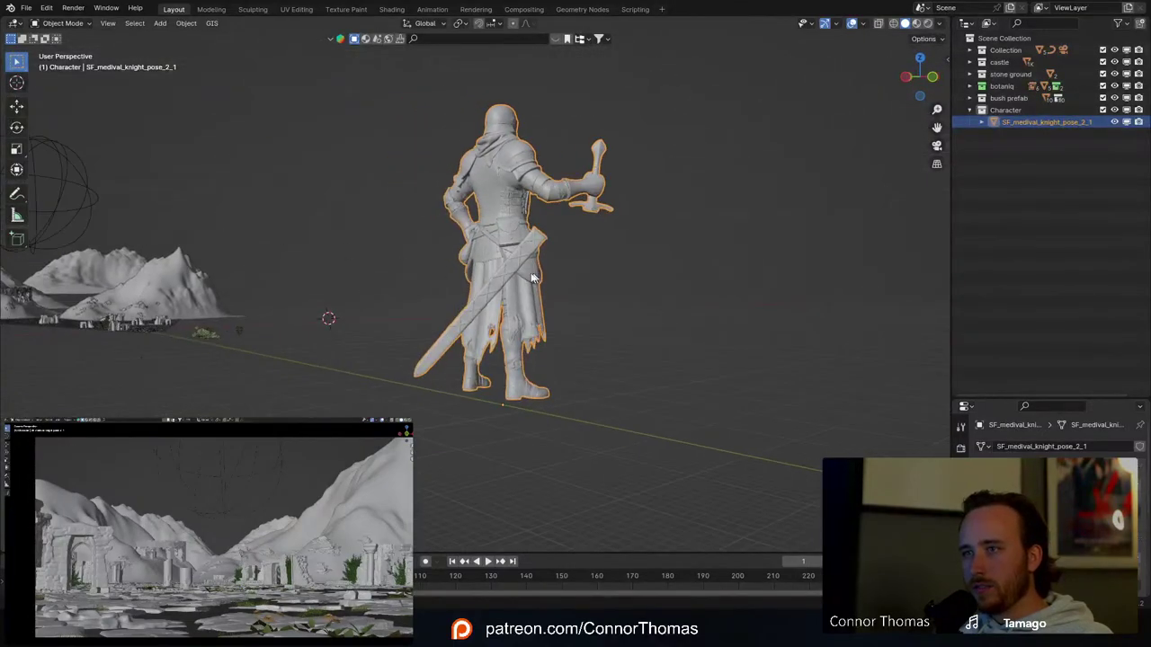
Step: Re-enter Edit Mode and select the linked scabbard body and its upper bands at the knight's hip
key("Tab")
middle_click_drag(498, 282, 515, 287)
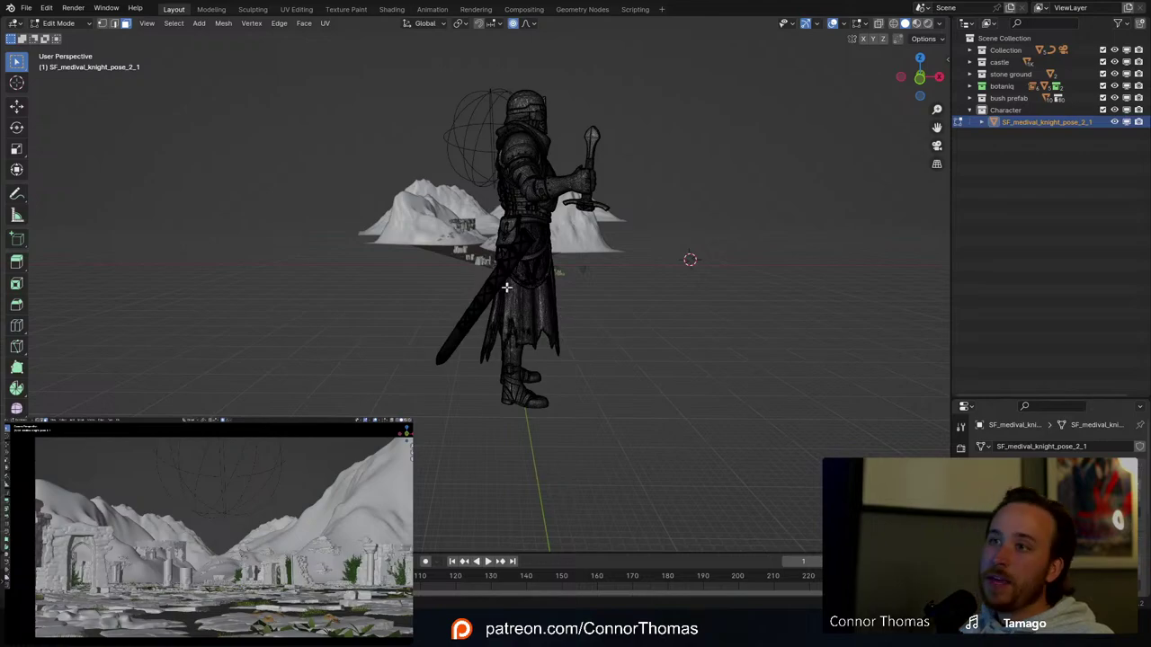
scroll(576, 297, "up", 10)
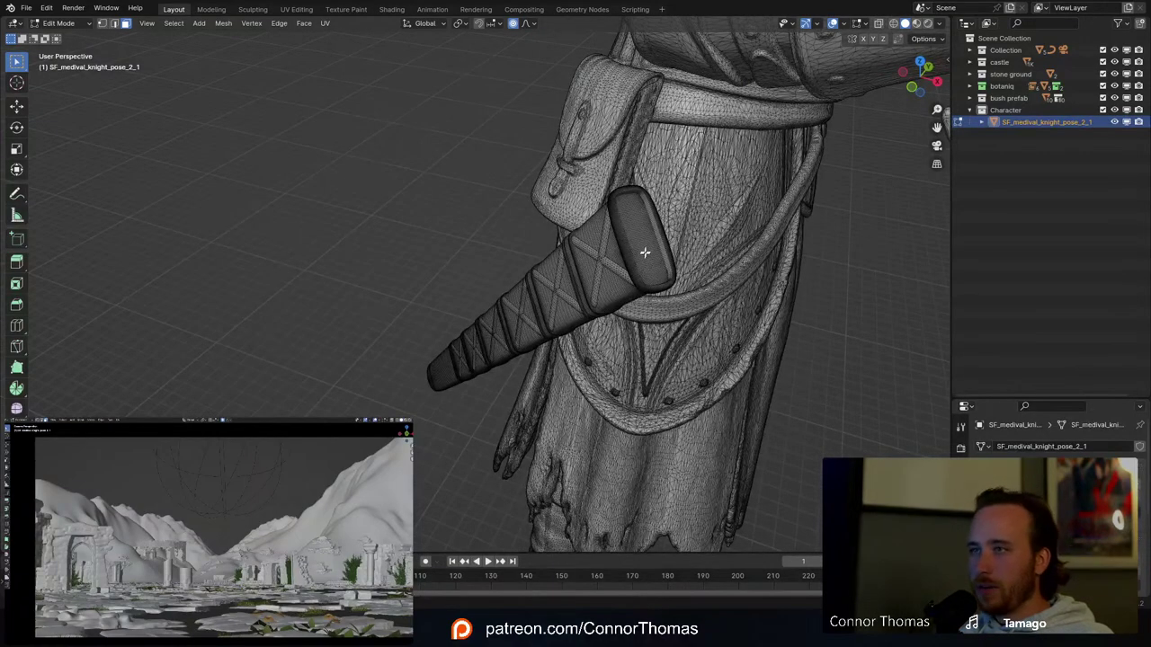
scroll(644, 253, "down", 8)
scroll(638, 258, "up", 7)
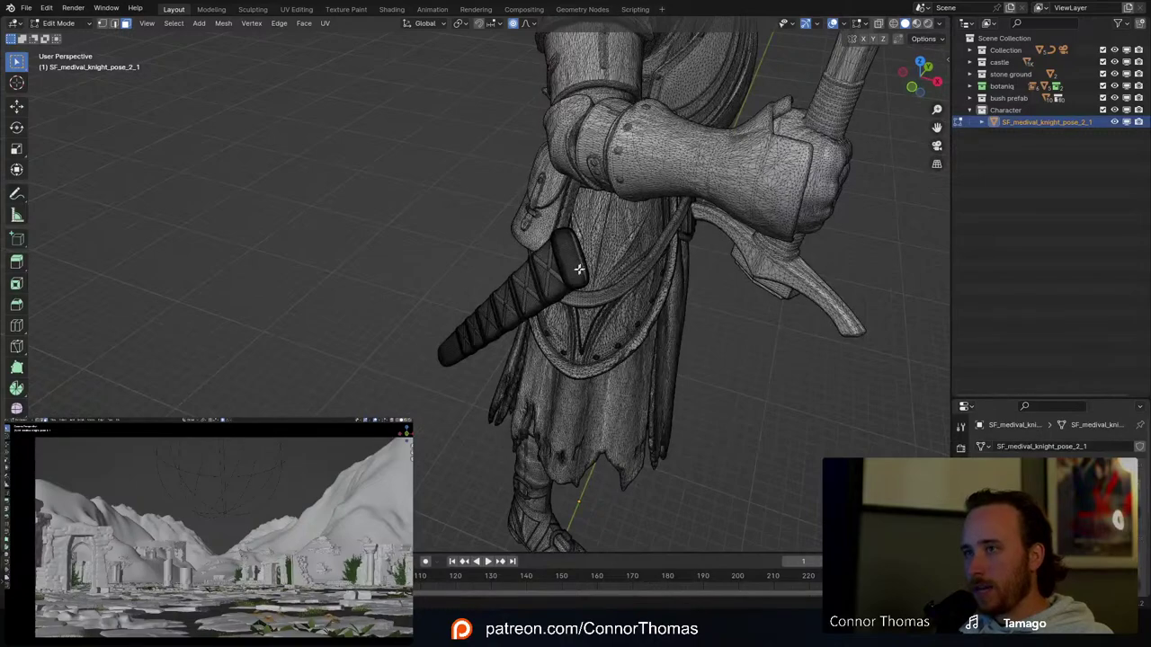
key("l")
key("KP_Decimal")
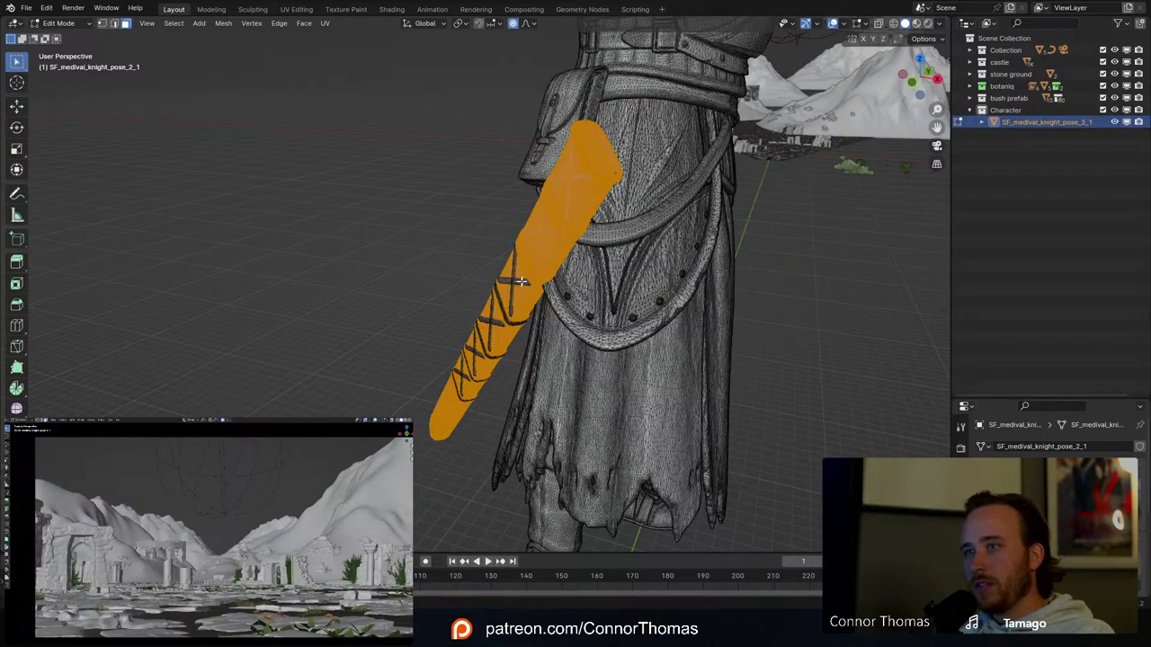
Step: Add the remaining linked cross lacing and bands along the scabbard to the selection and delete the scabbard's vertices
middle_click_drag(522, 281, 564, 262)
scroll(565, 262, "up", 3)
key("l")
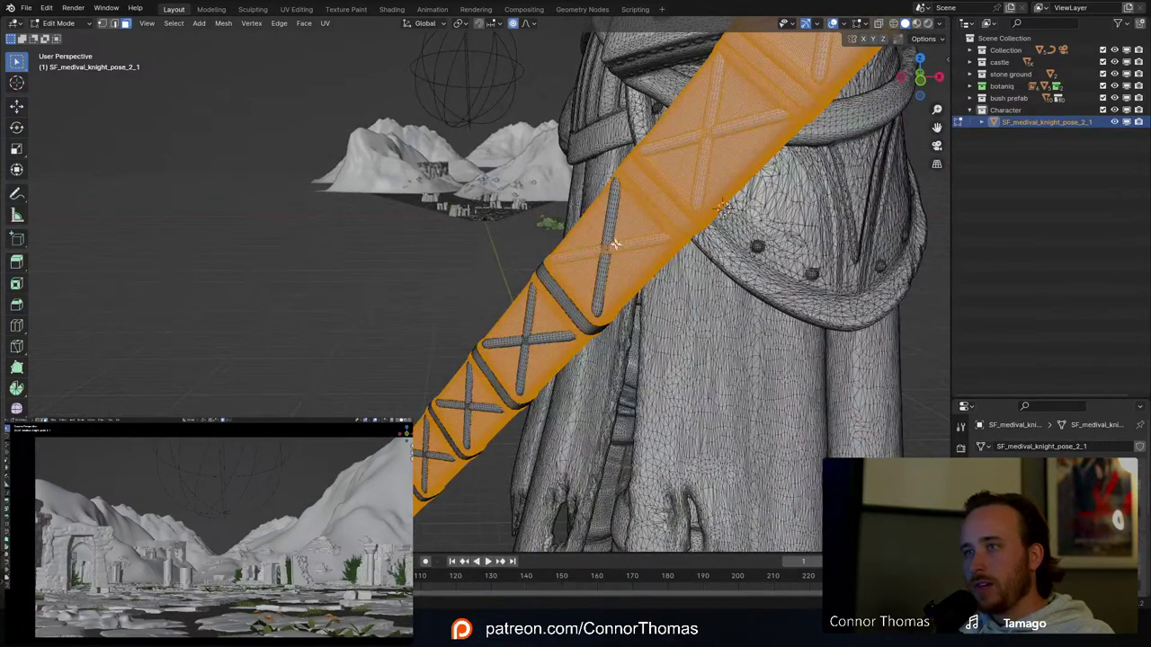
key("l")
key("l")
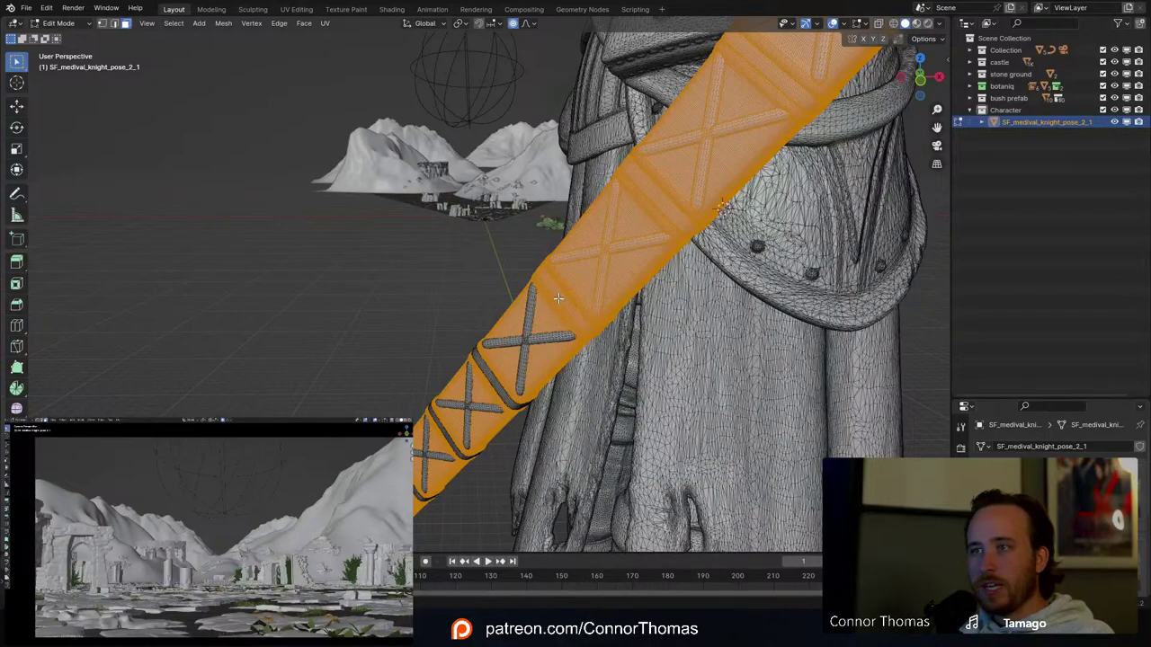
key("l")
key("l")
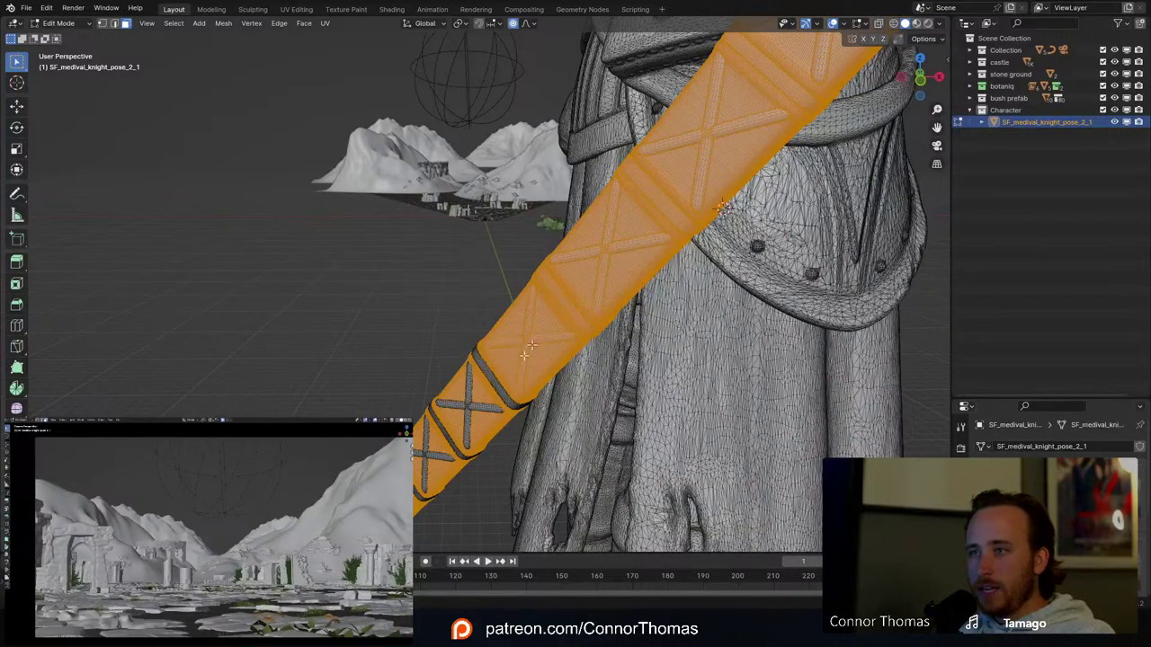
key("l")
middle_click_drag(493, 382, 557, 294)
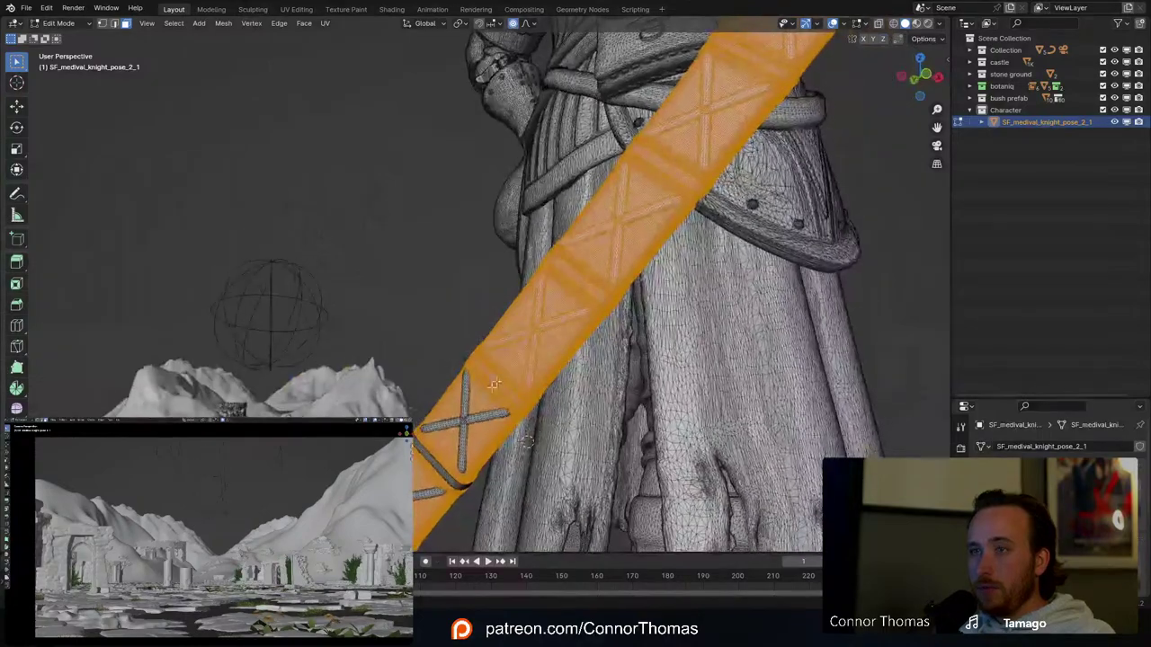
key("l")
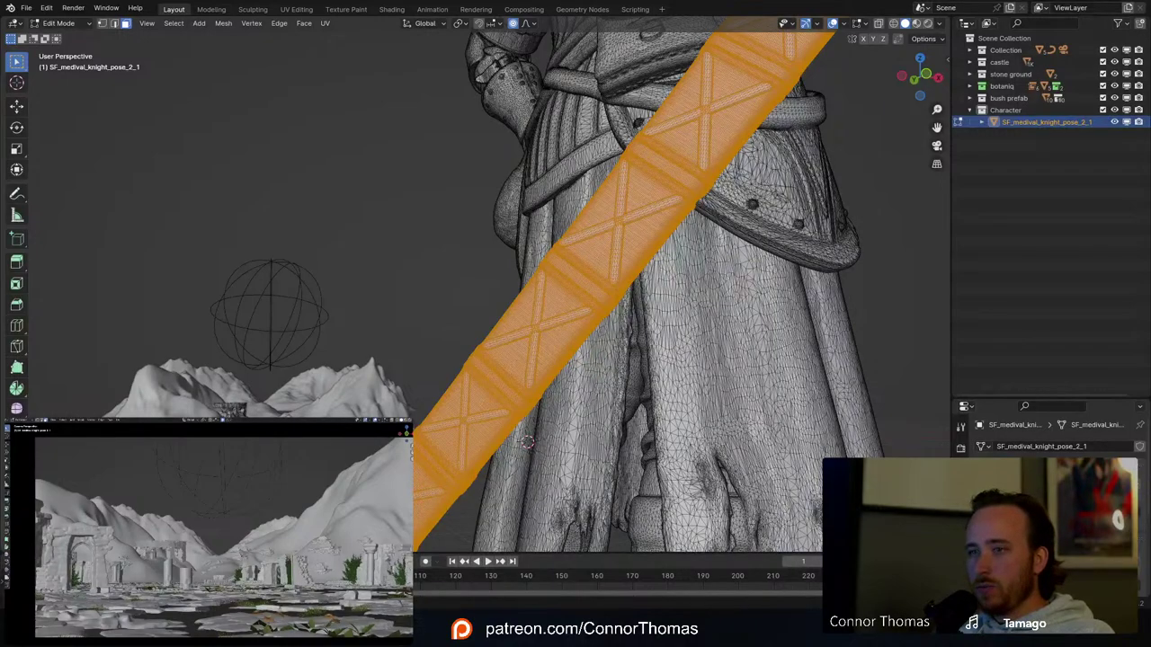
middle_click_drag(584, 468, 619, 226, "shift")
scroll(629, 223, "down", 3)
key("x")
key("v")
Step: Select the leftover cross-shaped lacing pieces floating beside the knight's skirt and delete them
mouse_move(735, 236)
middle_mouse_down()
mouse_move(707, 215)
mouse_move(741, 217)
mouse_move(717, 238)
middle_mouse_up()
scroll(704, 211, "down", 4)
scroll(740, 218, "up", 3)
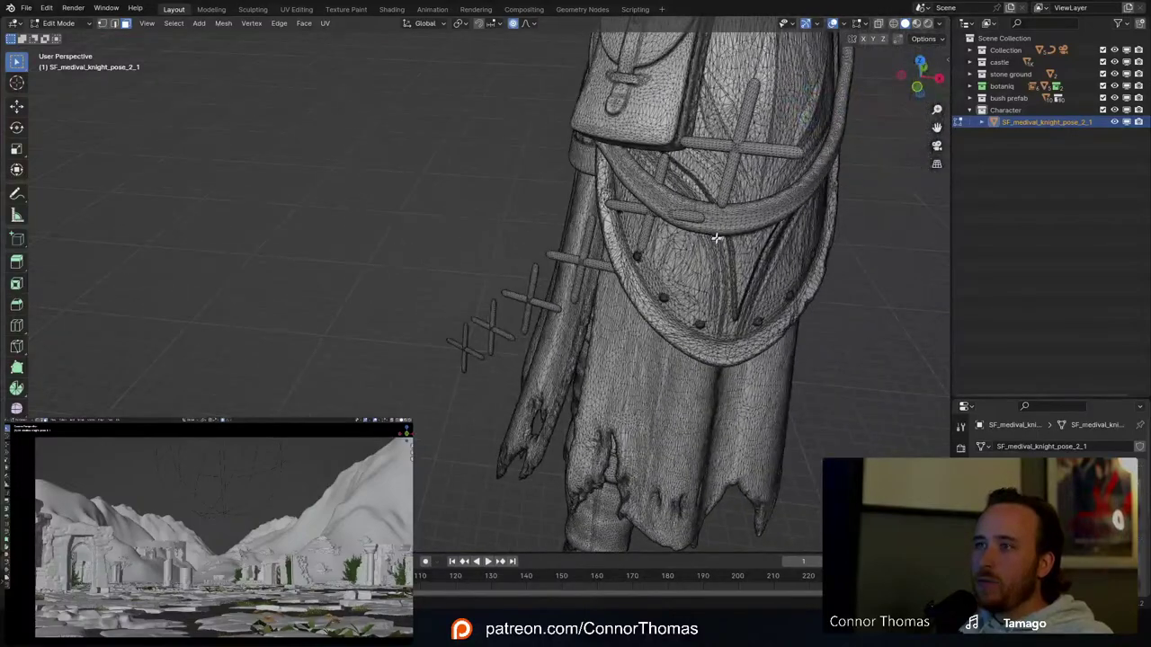
key("l")
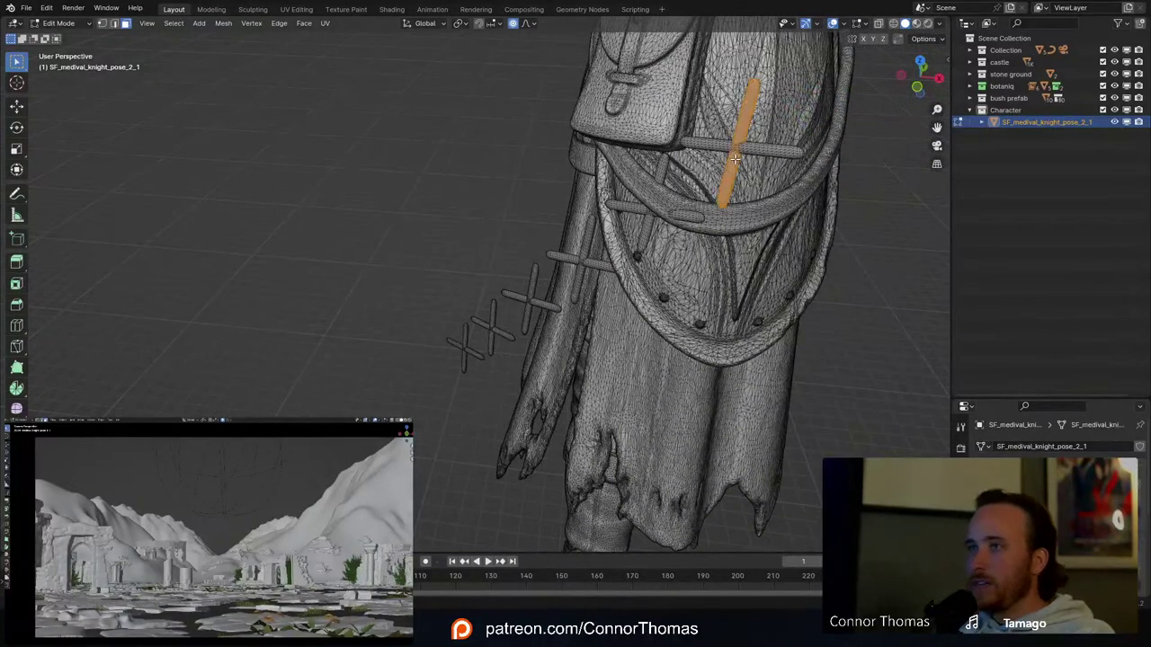
key("l")
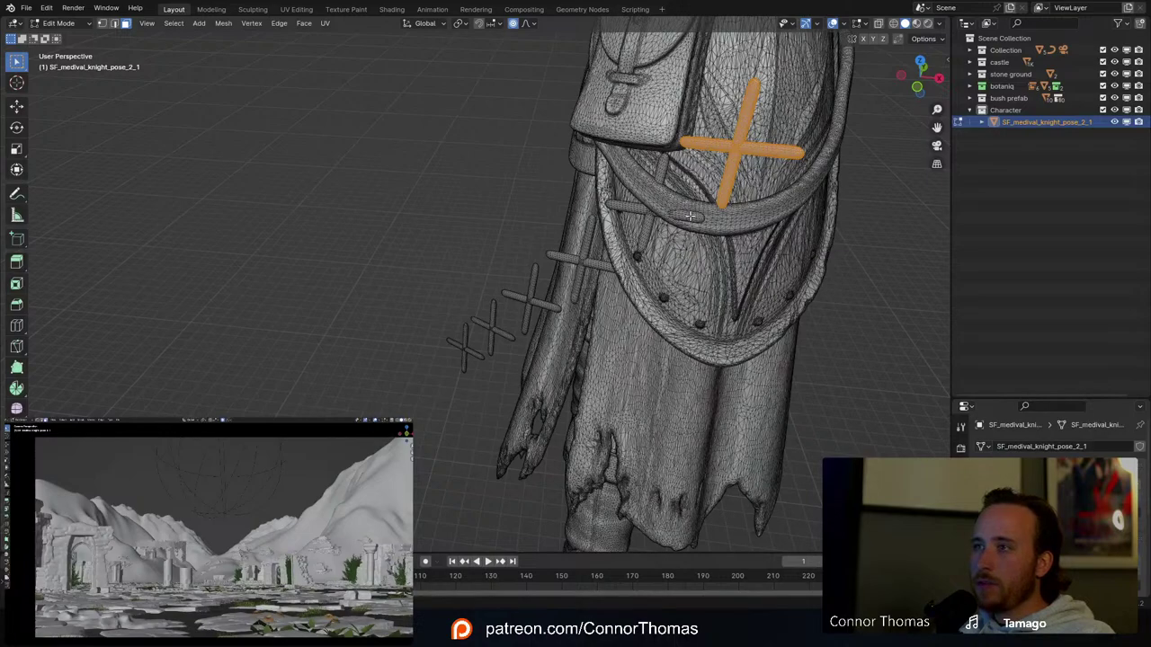
key("l")
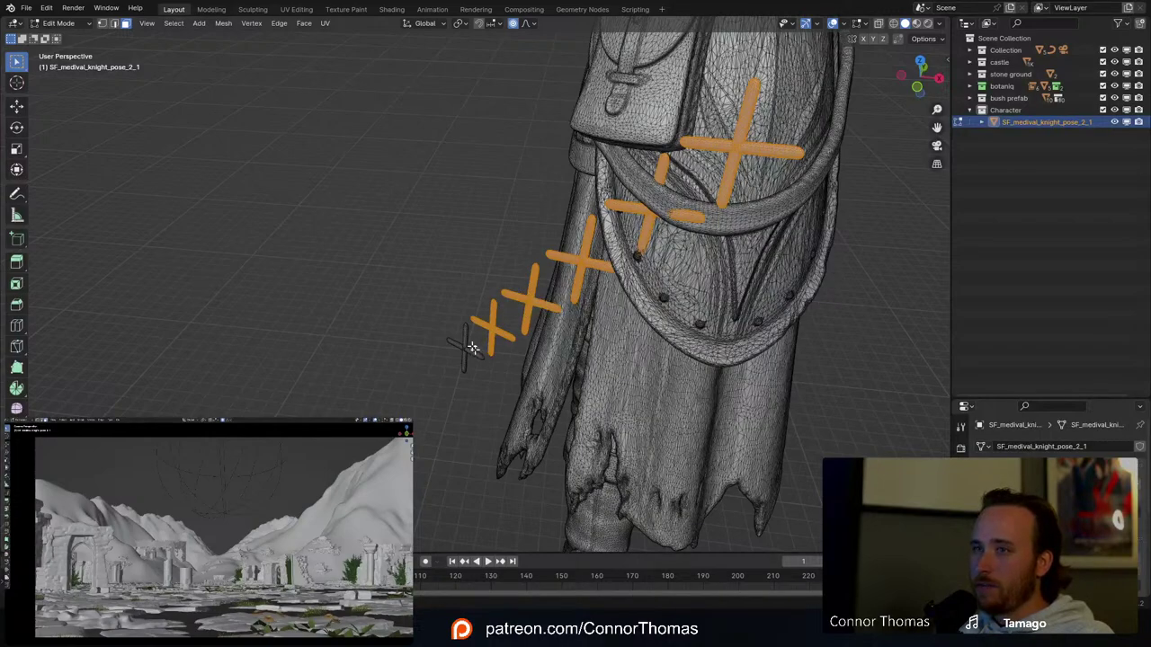
middle_click_drag(655, 224, 638, 225)
key("x")
left_click(640, 226)
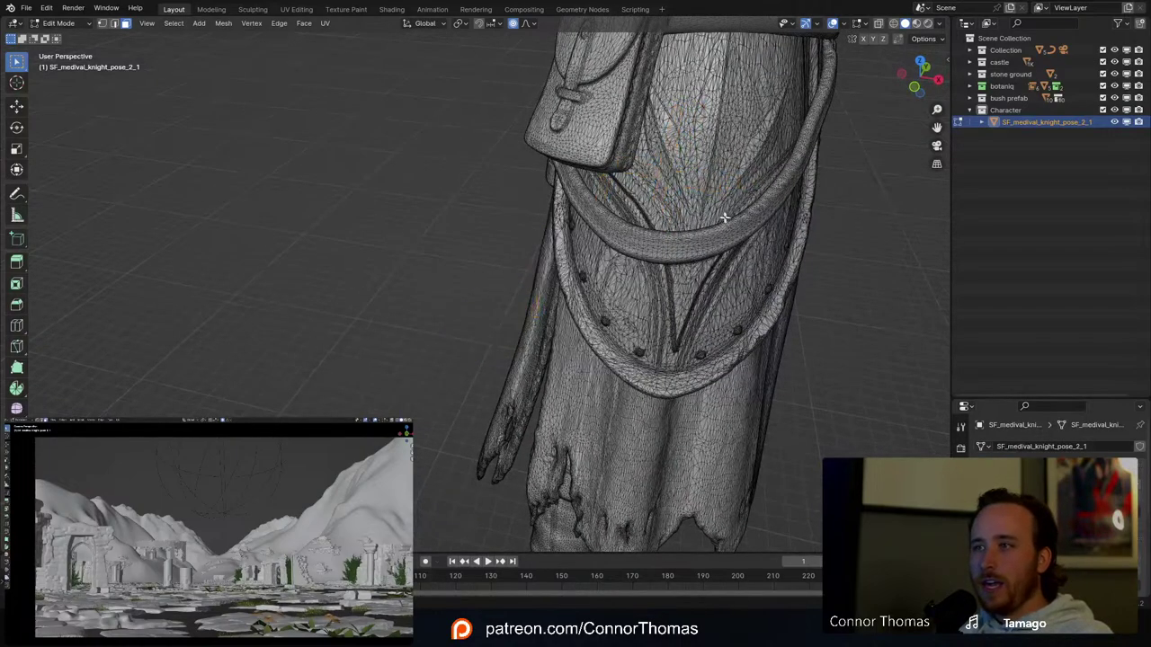
Step: Select the knight's main body mesh, including the armour, belt and front cloth
scroll(725, 217, "down", 3)
middle_click_drag(724, 217, 650, 241)
scroll(657, 210, "down", 3)
scroll(669, 193, "up", 6)
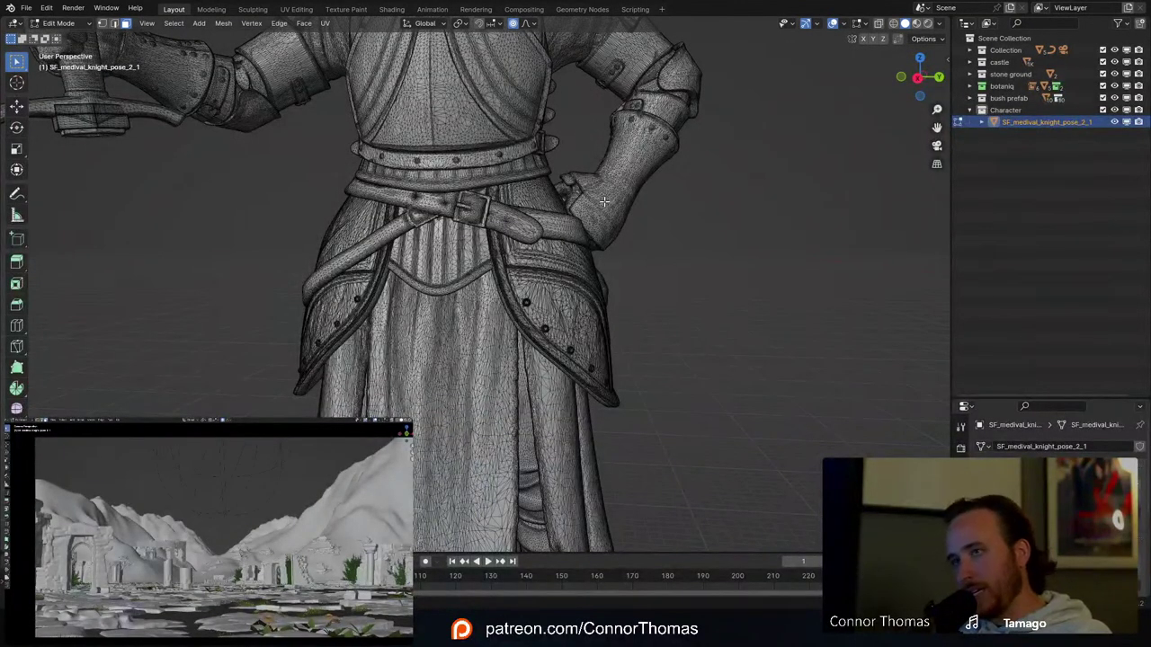
key("a")
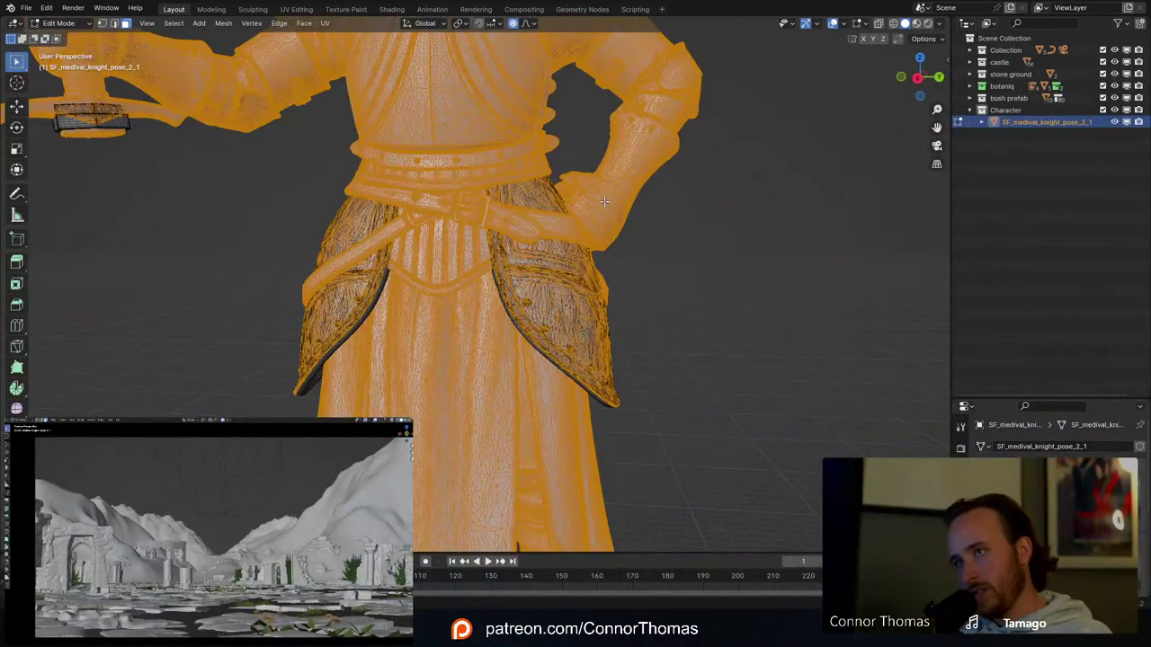
Step: Deselect all of the knight's geometry and return to Object Mode with the knight seen from its front
key("KP_1")
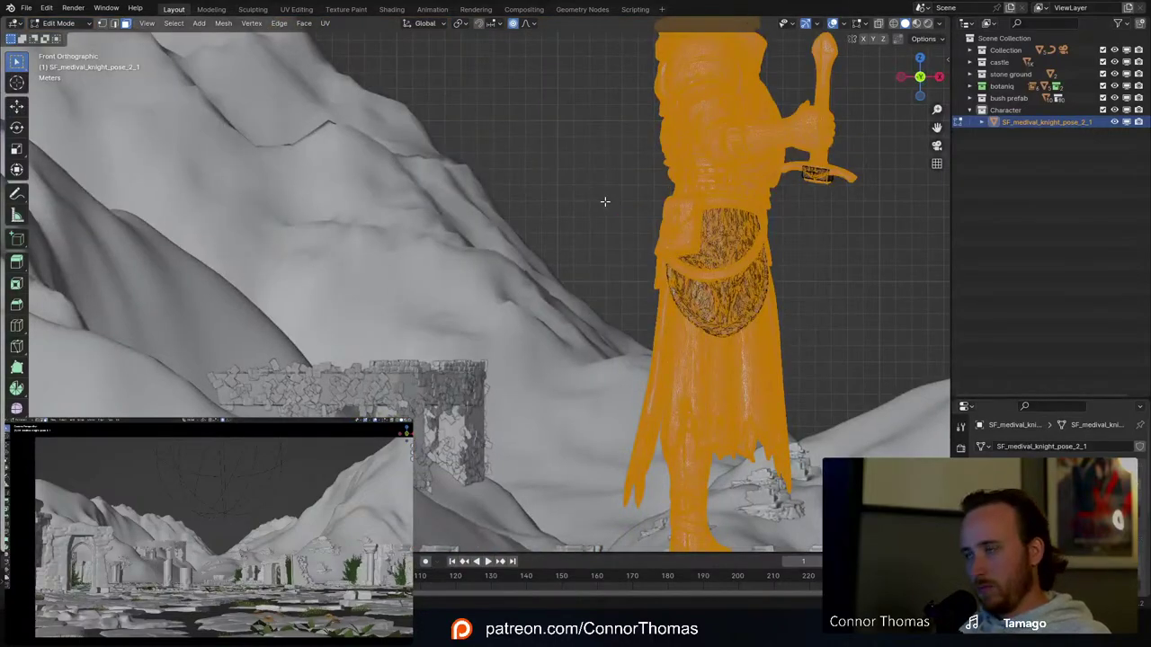
key("KP_3")
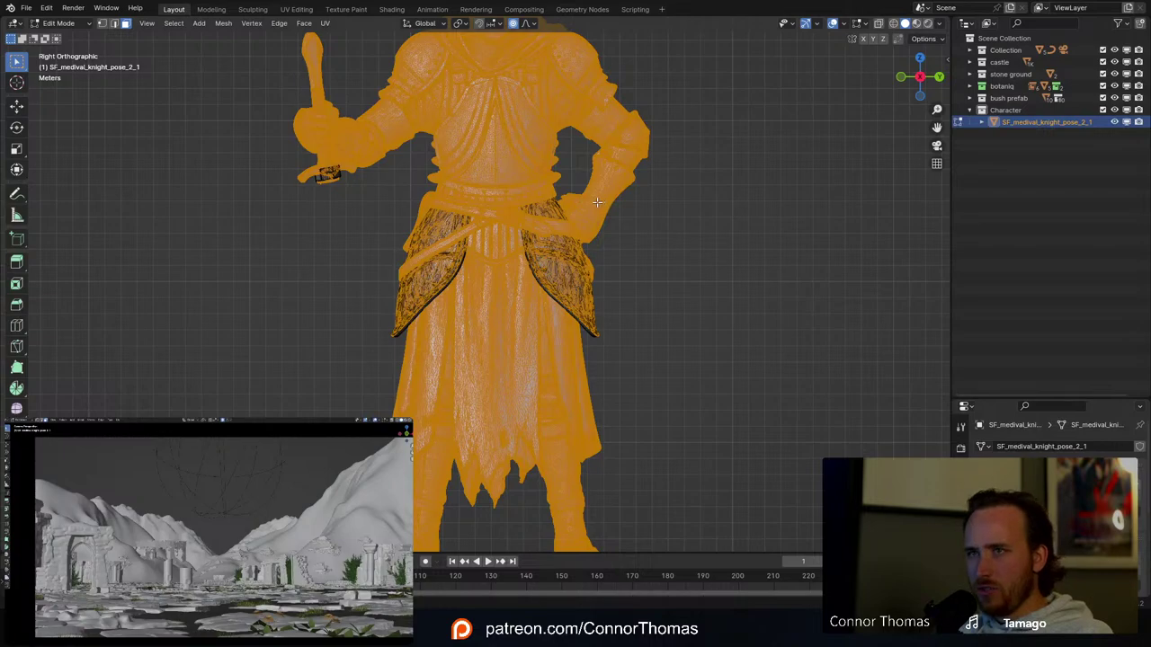
key("alt+a")
middle_click_drag(635, 121, 582, 254, "shift")
key("z")
left_click(745, 252)
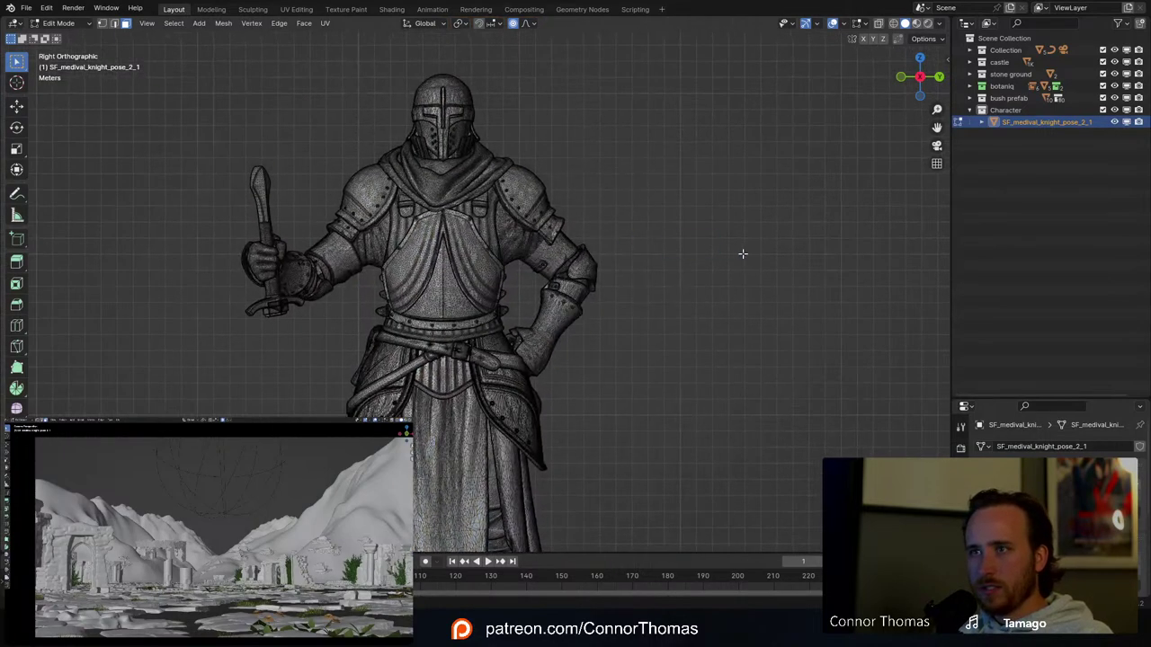
key("Tab")
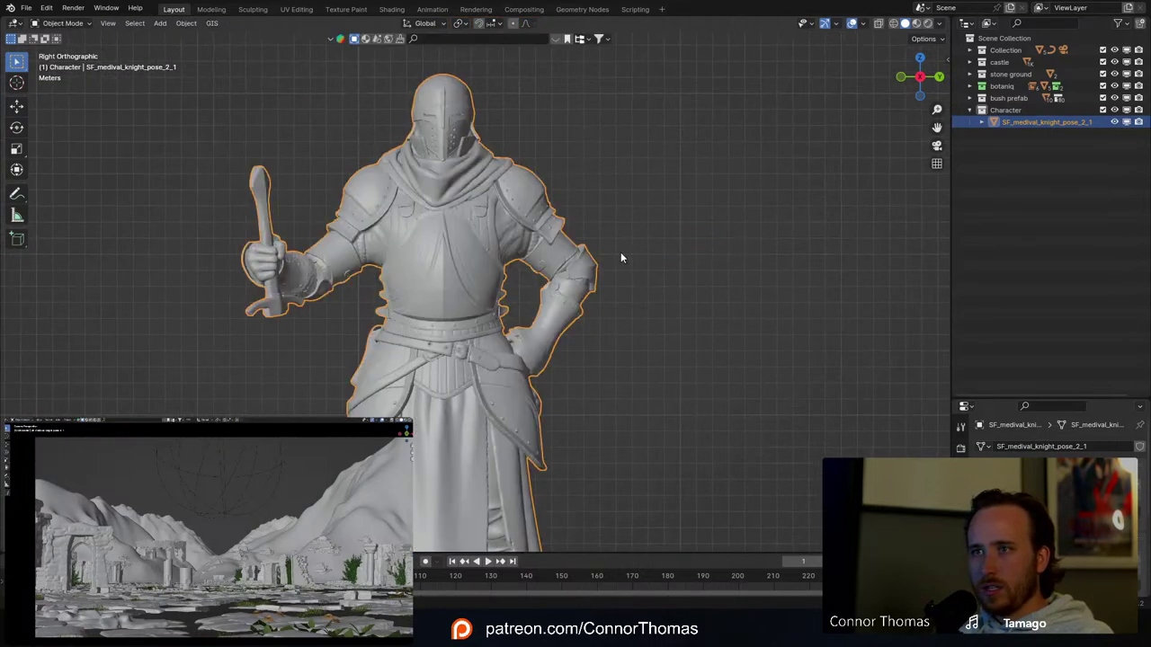
Step: Switch the knight to Sculpt Mode, choose the Pose brush and set its radius to 297 px
left_click(58, 24)
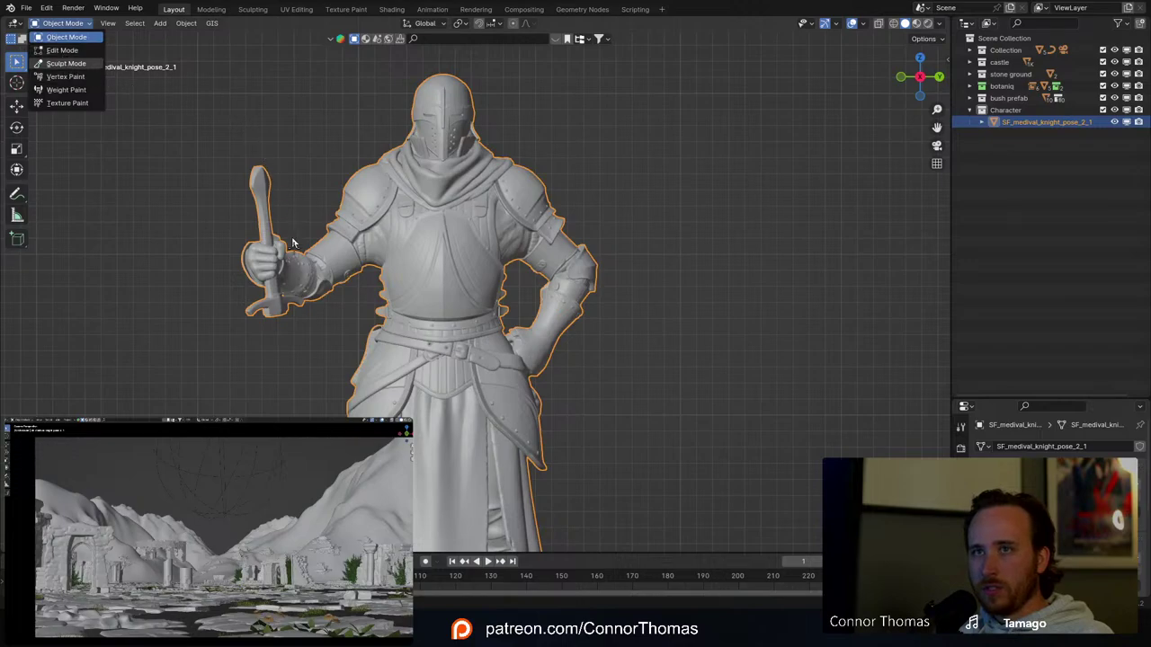
key("Return")
left_click(17, 460)
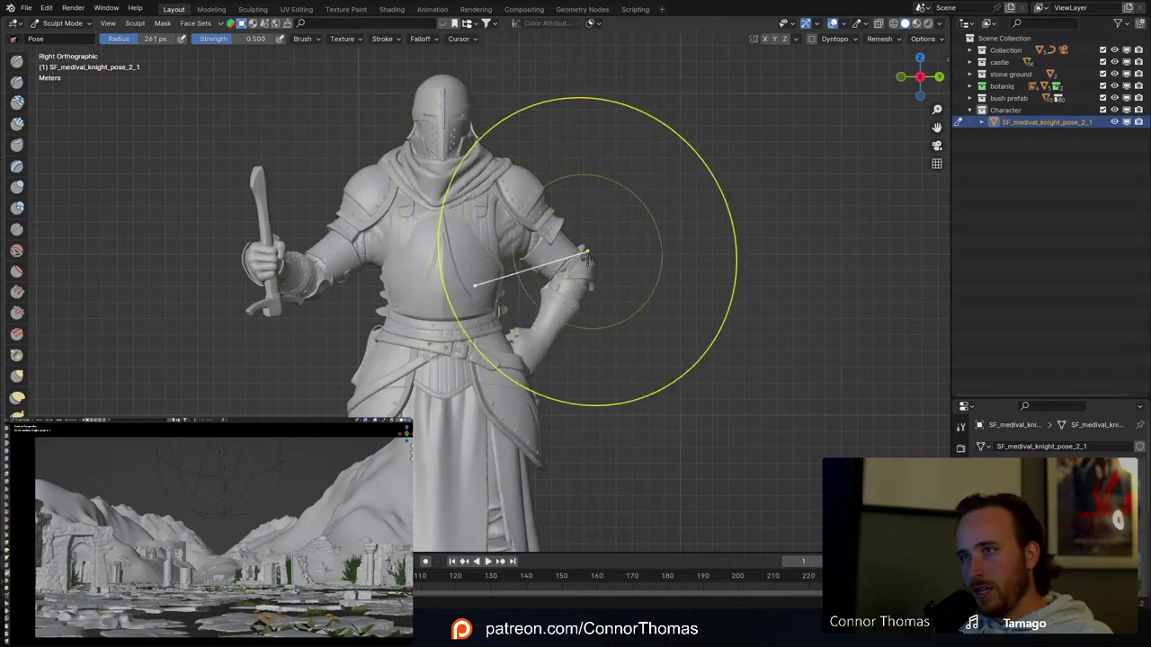
key("f")
left_click(603, 267)
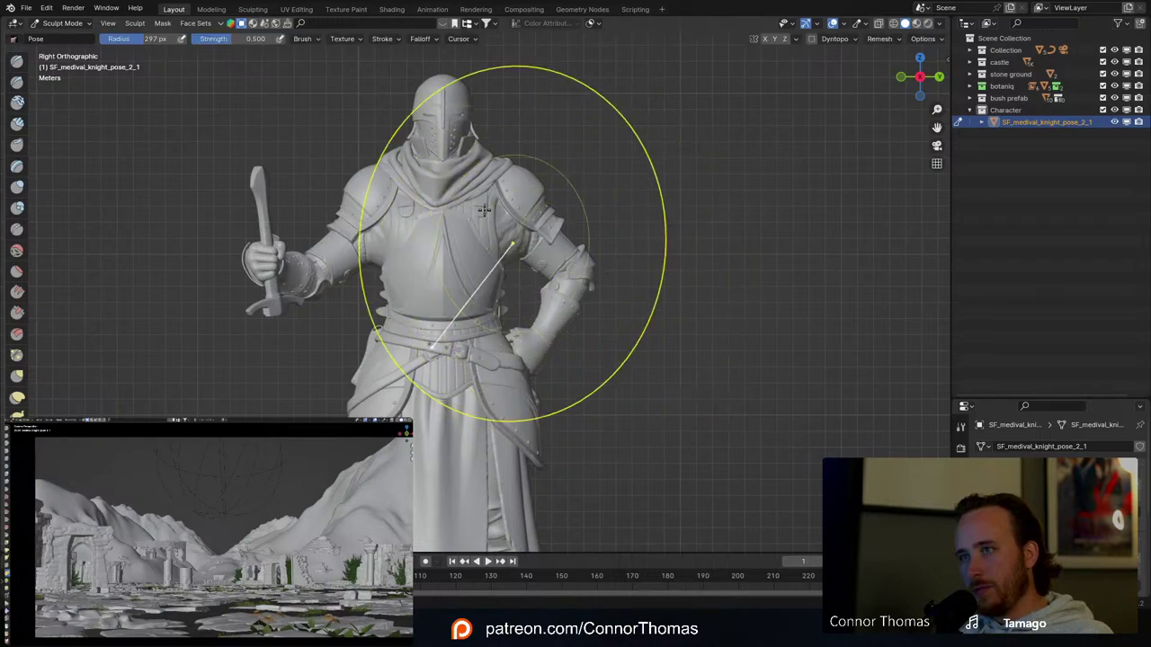
Step: Undo the last pose attempt on the knight and set the Pose brush radius to 222 px
right_click(521, 205)
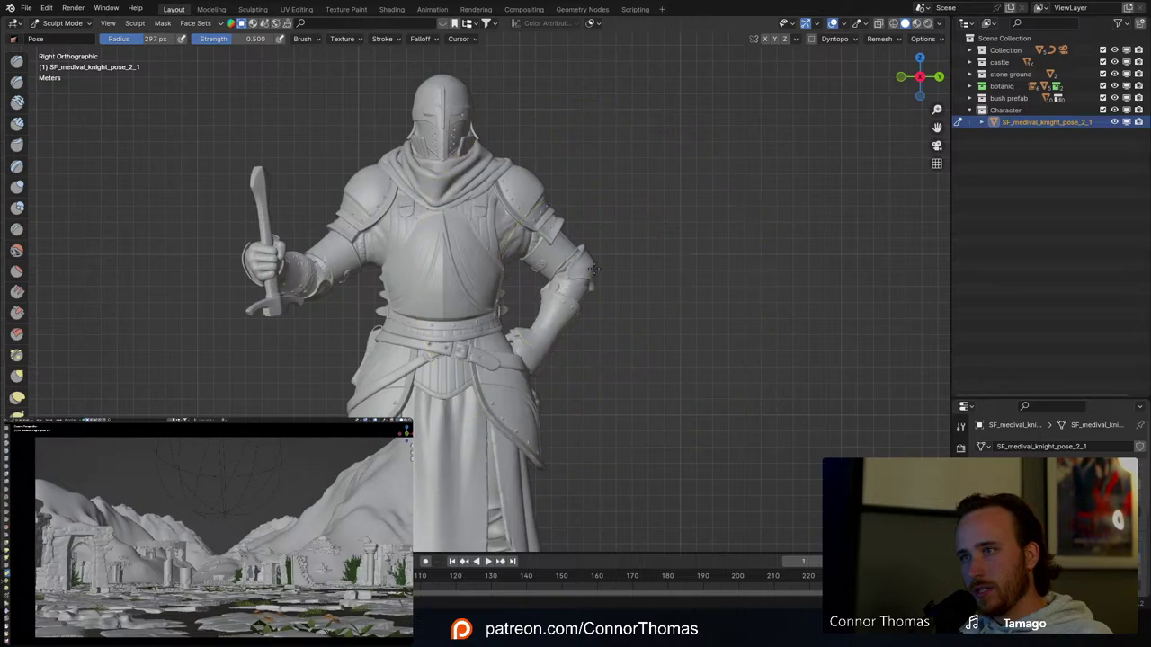
key("ctrl+z")
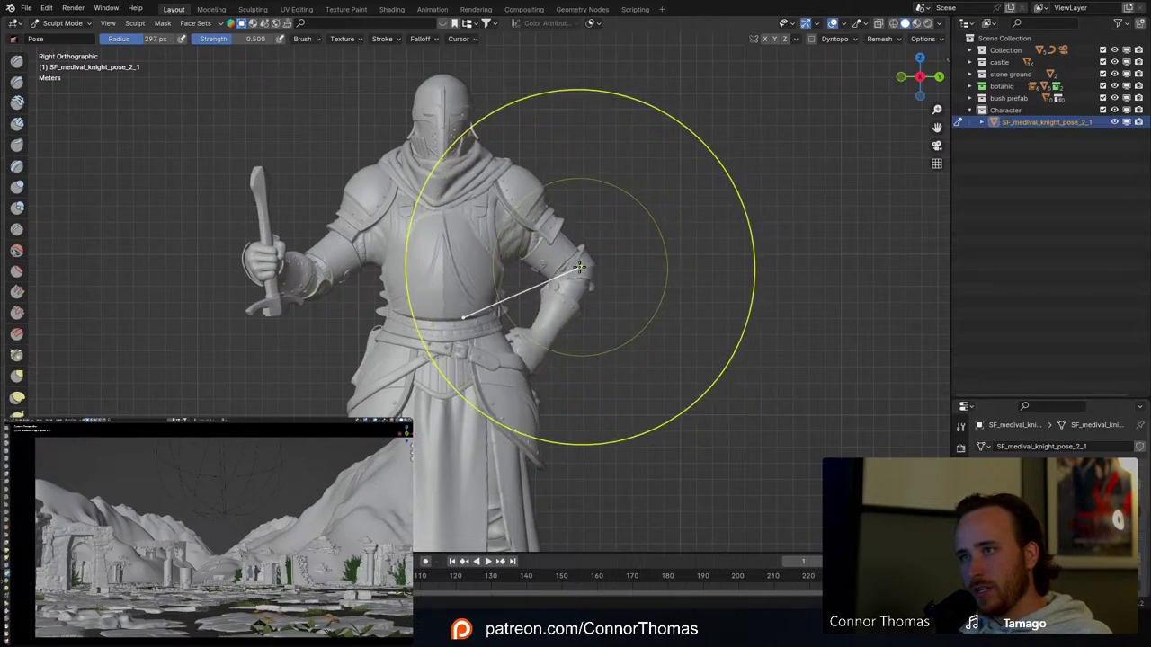
key("f")
left_click(537, 270)
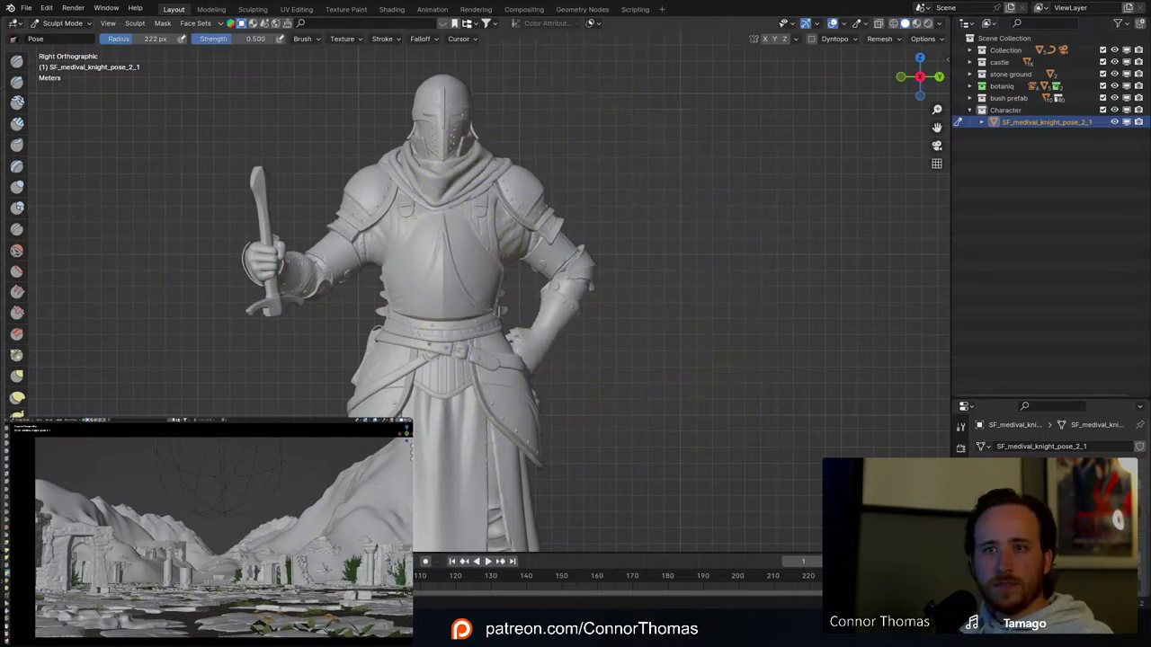
scroll(17, 269, "down", 3)
scroll(17, 234, "down", 3)
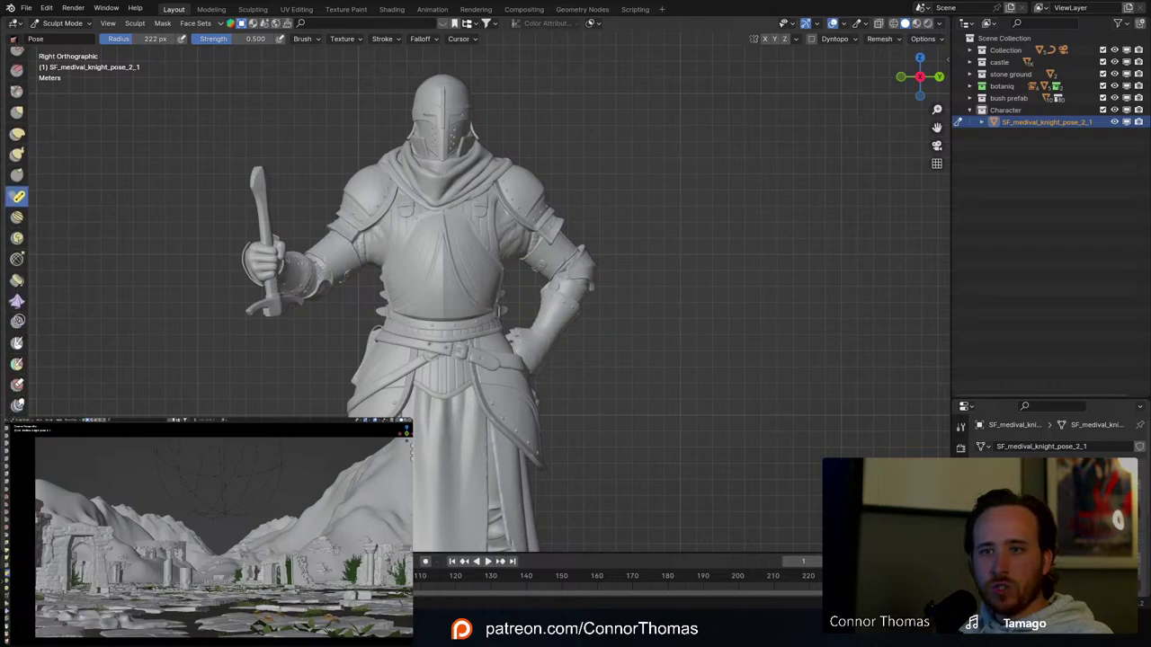
scroll(17, 234, "down", 10)
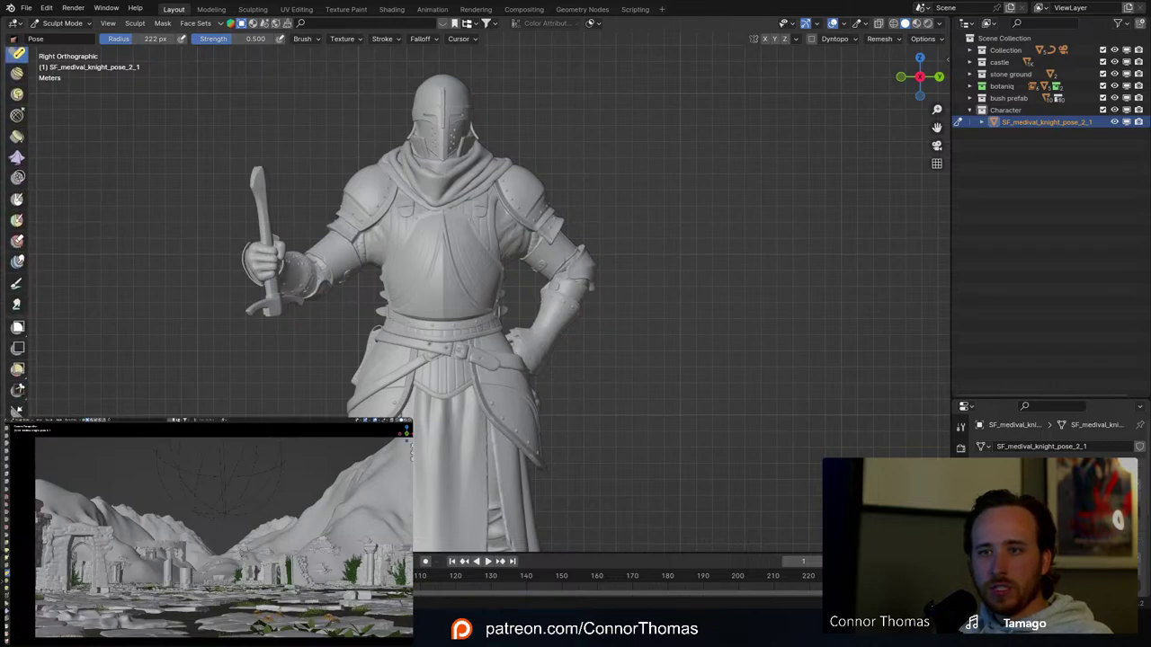
scroll(17, 293, "up", 12)
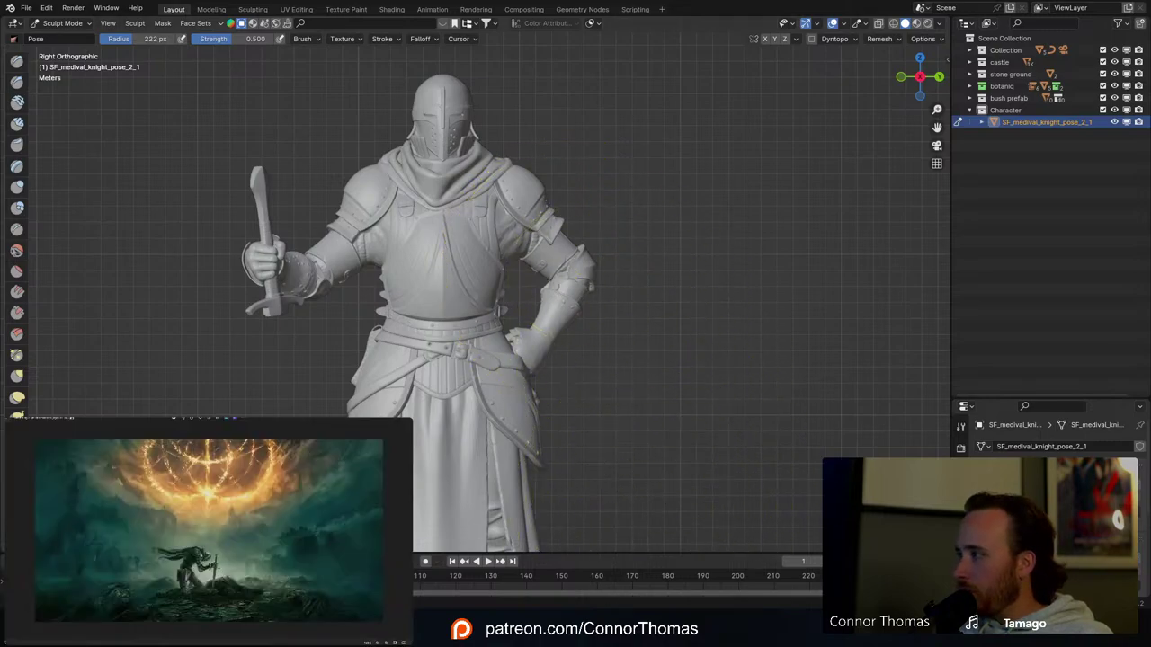
mouse_move(537, 247)
middle_mouse_down()
mouse_move(620, 252)
mouse_move(493, 233)
mouse_move(386, 239)
middle_mouse_up()
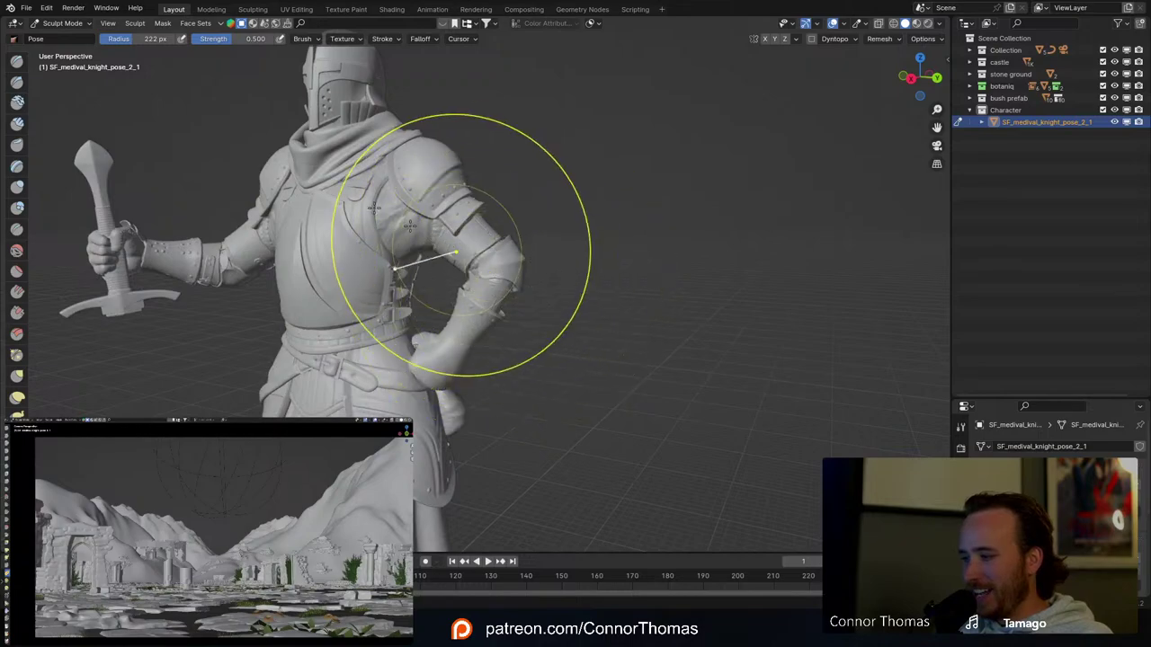
Step: Return the knight from Sculpt Mode to Object Mode and deselect it
left_click(59, 25)
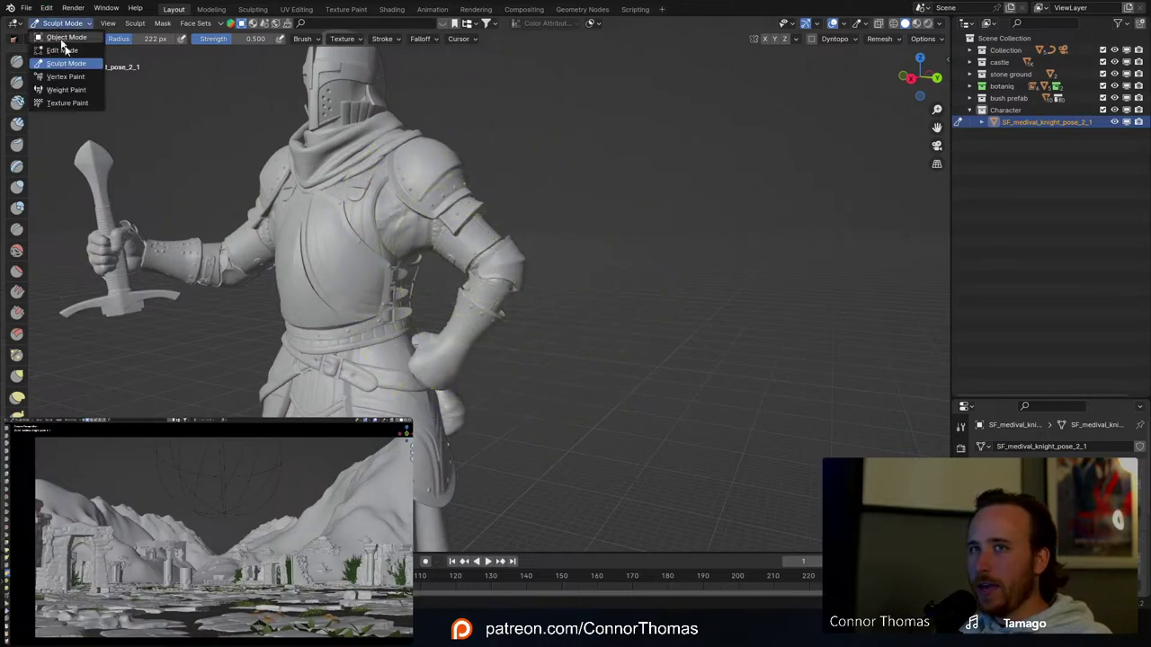
left_click(63, 37)
scroll(314, 280, "down", 6)
key("alt+a")
middle_click_drag(454, 352, 484, 336)
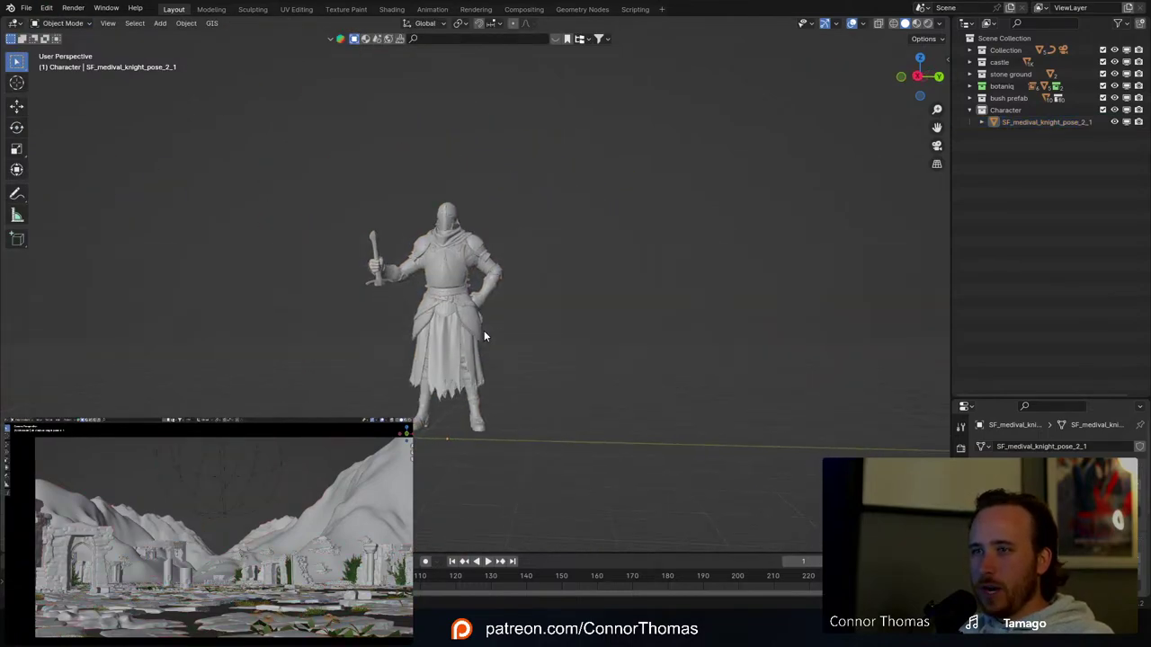
key("shift+s")
left_click(571, 391)
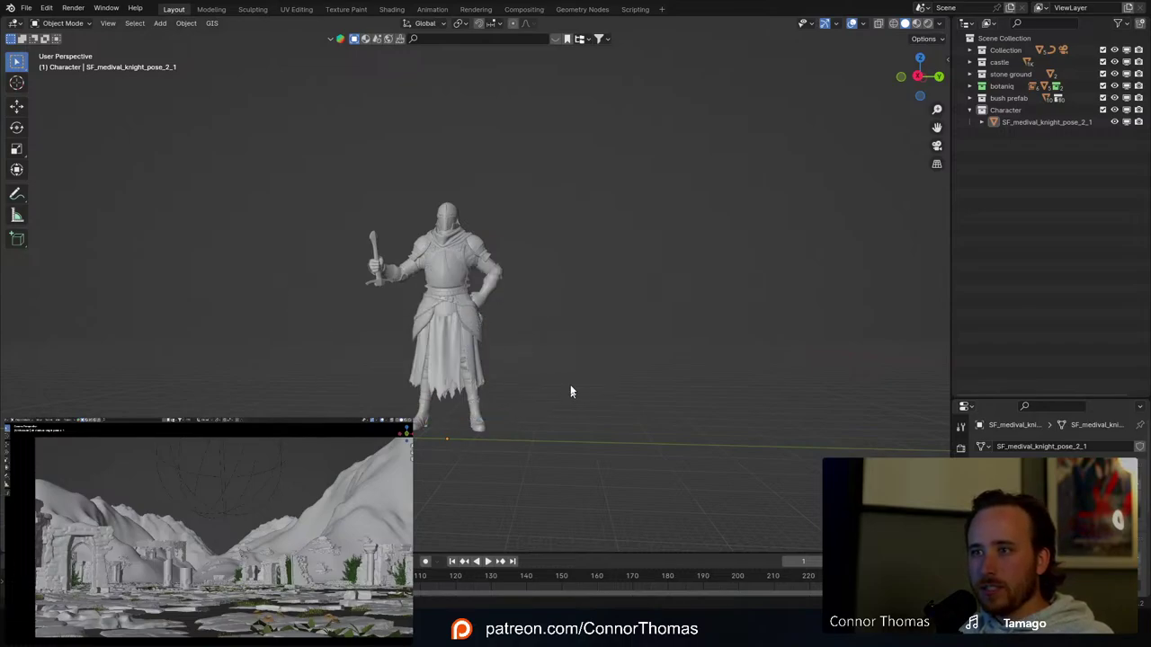
key("shift+a")
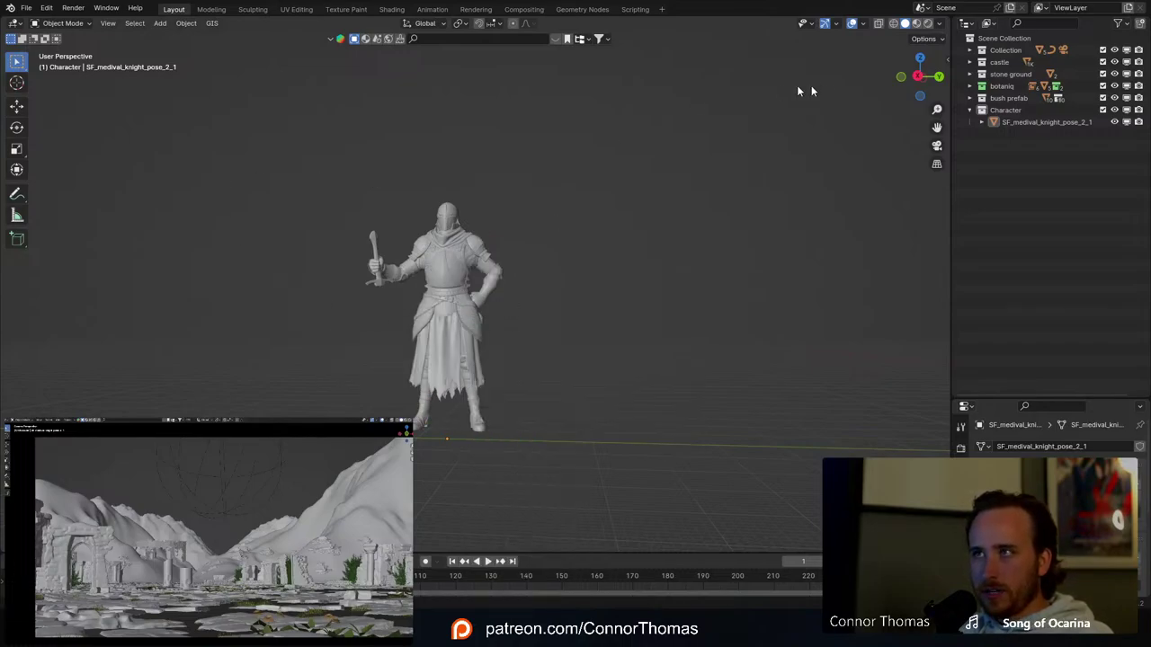
left_click(864, 23)
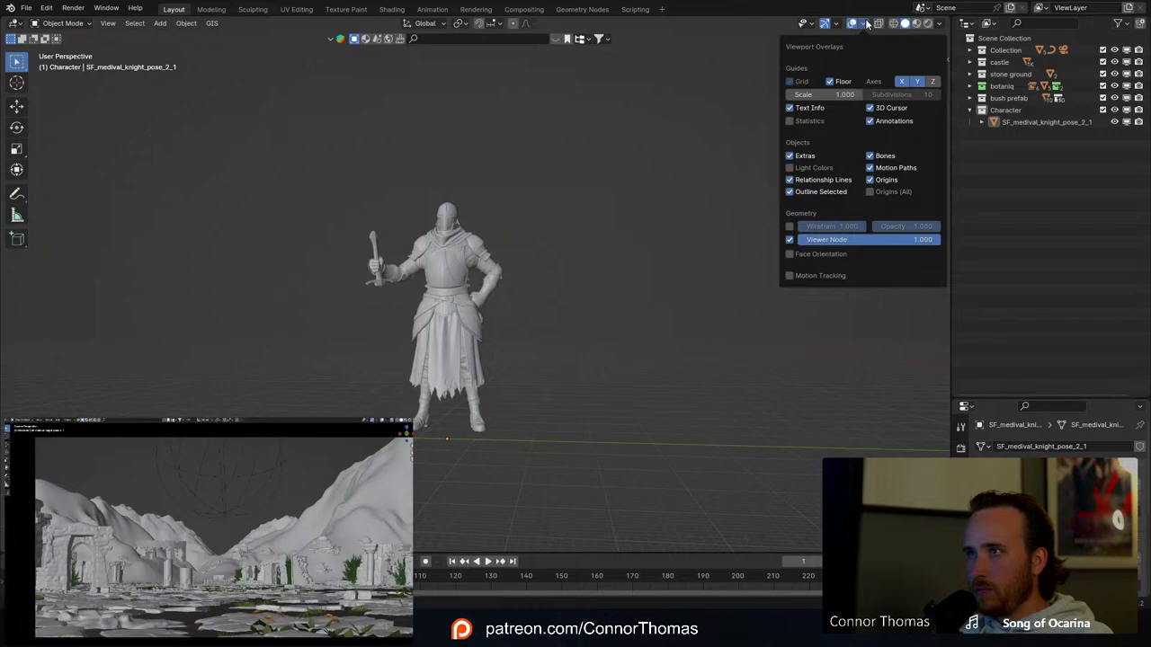
Step: Select the knight and snap the 3D cursor to its origin between the feet
middle_click_drag(297, 288, 378, 290)
left_click(431, 301)
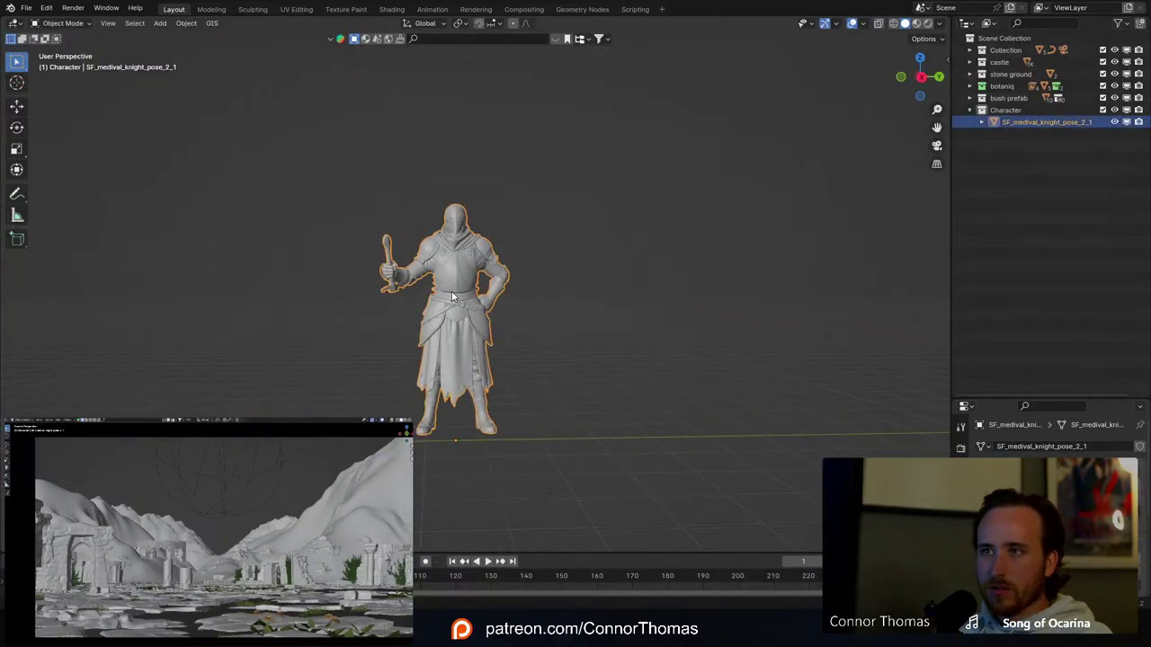
key("shift+s")
left_click(453, 369)
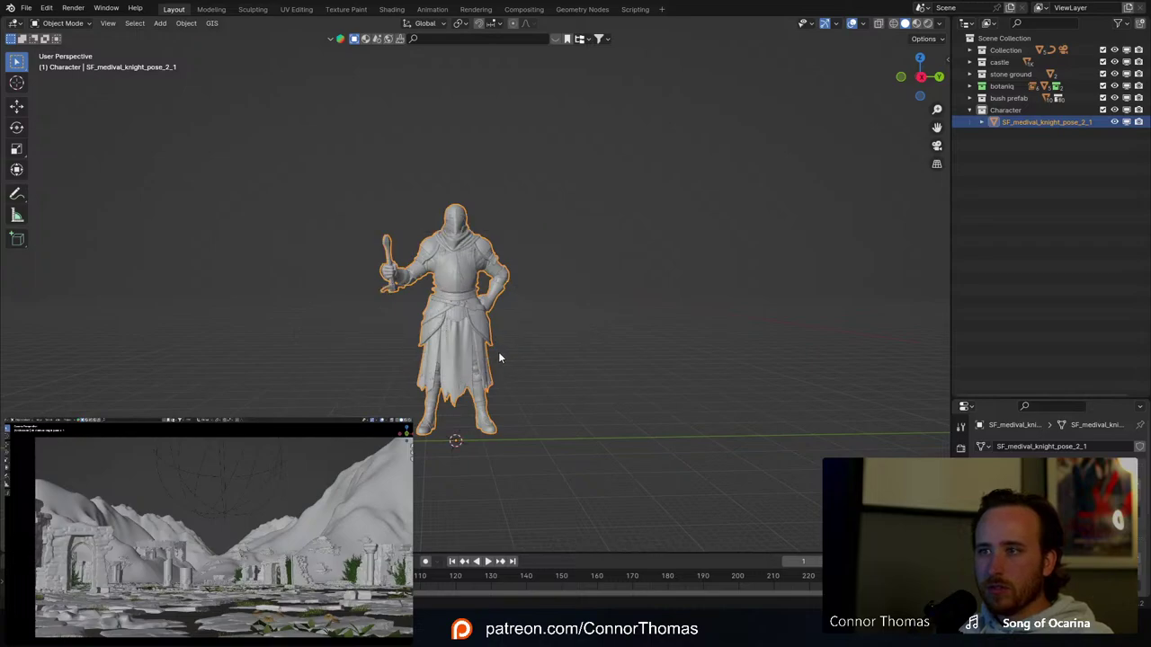
Step: Deselect the knight and add a Human (Meta-Rig) armature at the 3D cursor
left_click(497, 349)
key("shift+a")
mouse_move(431, 291)
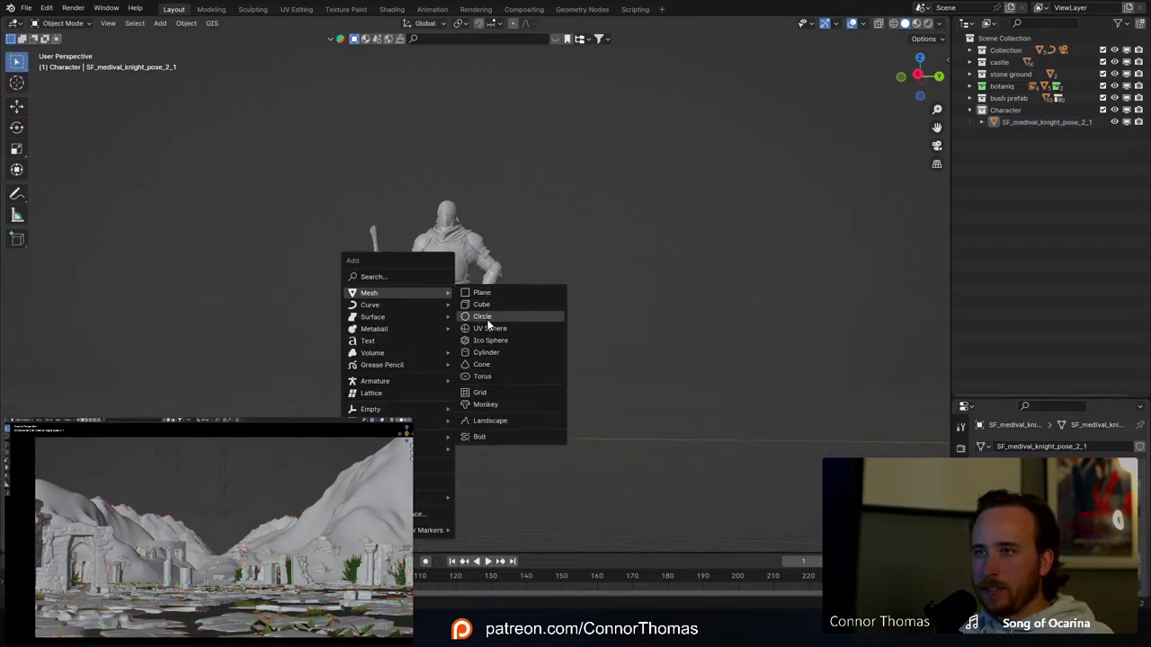
mouse_move(421, 380)
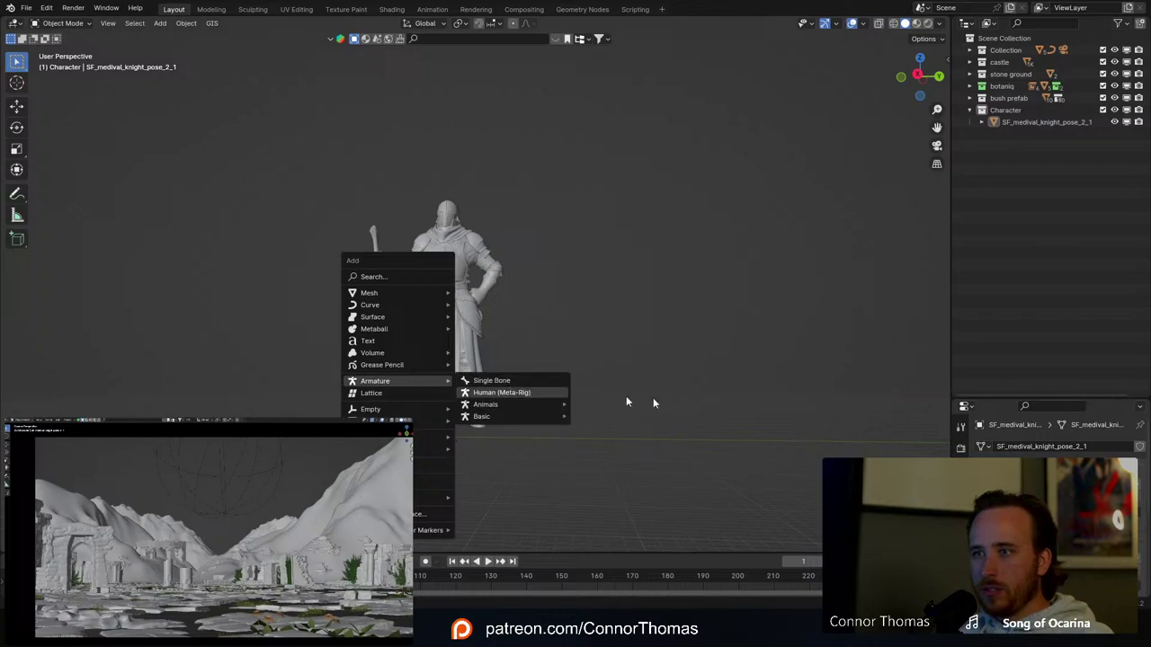
left_click(463, 392)
Step: Scale the meta-rig up to roughly the knight's height and rotate it about the global Z axis to face the knight's direction
scroll(463, 391, "up", 3)
key("s")
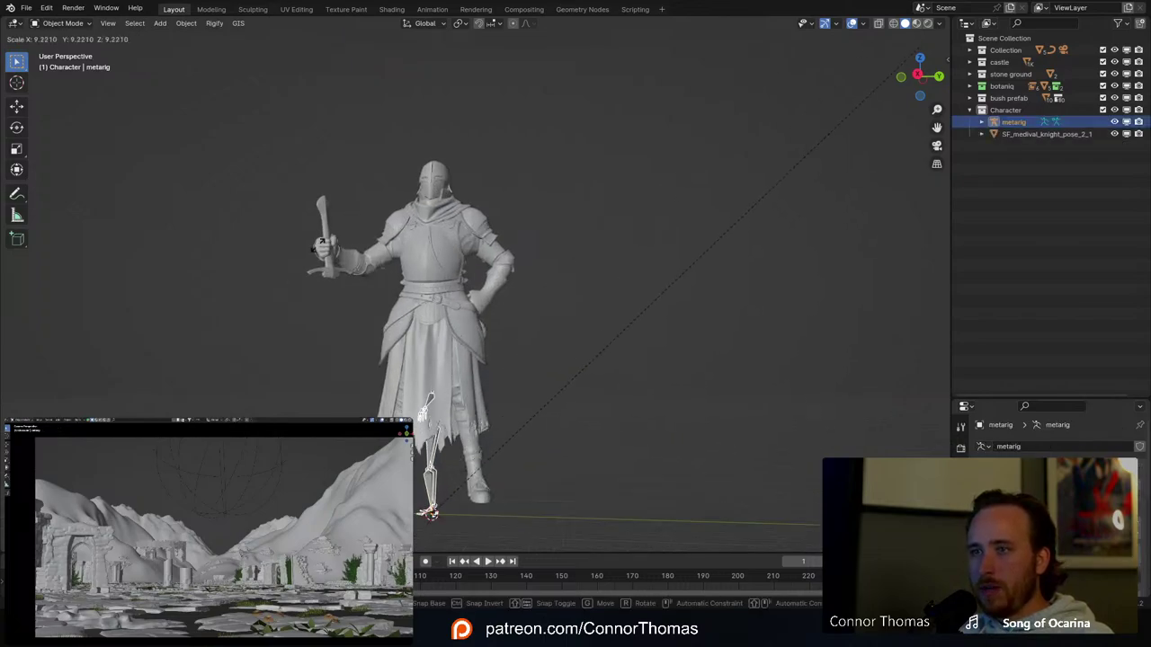
left_click(258, 49)
key("r")
key("z")
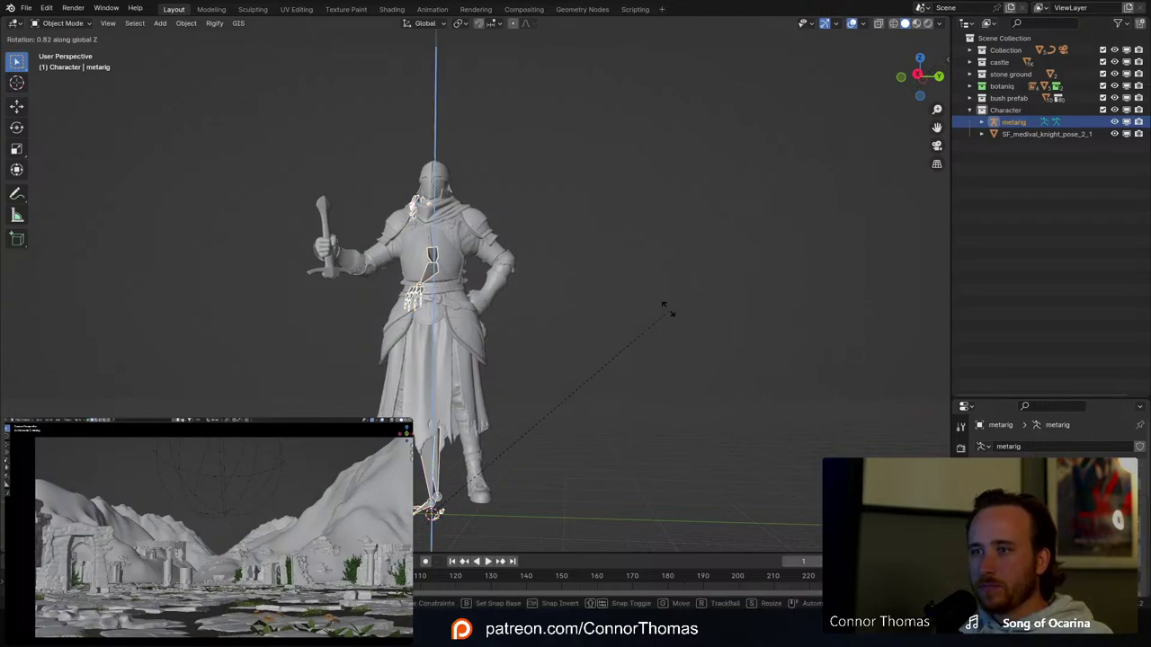
left_click(165, 255)
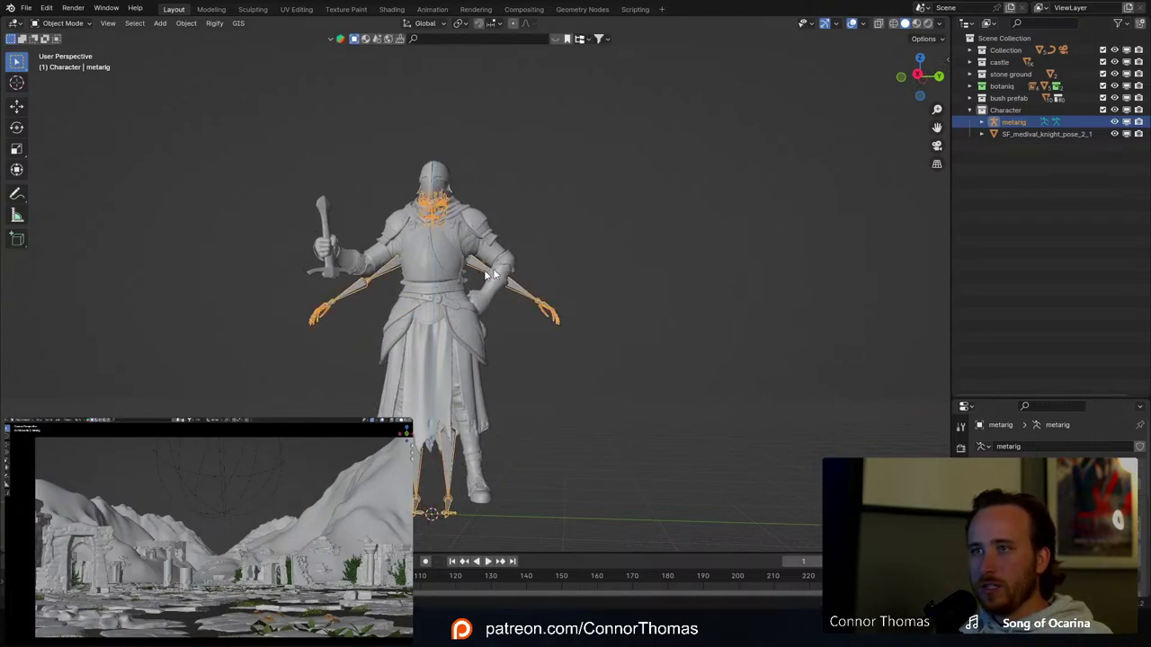
key("s")
left_click(567, 227)
middle_click_drag(567, 227, 412, 222)
key("Tab")
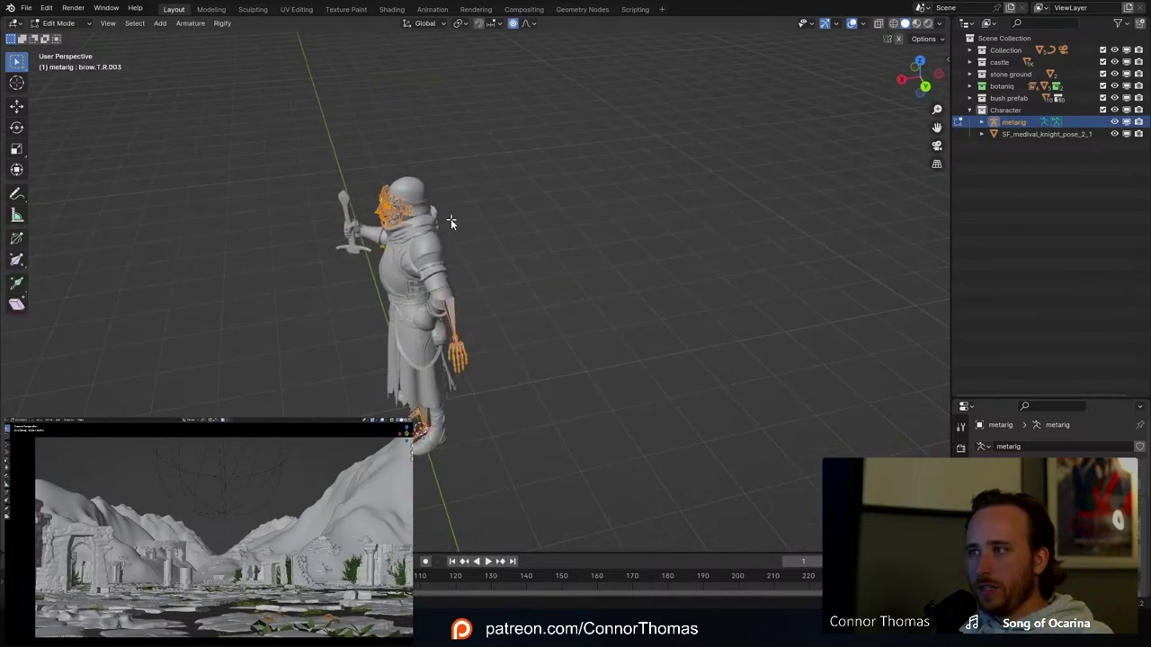
key("Tab")
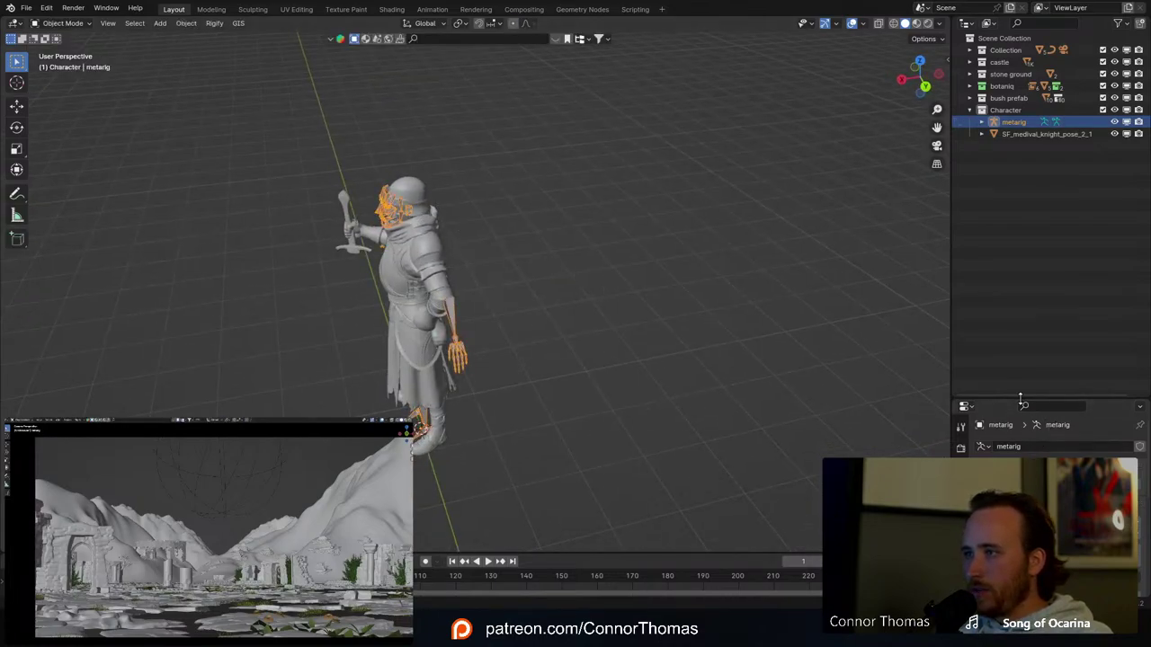
Step: Enlarge the properties editor and turn on In Front in the meta-rig armature's viewport display settings
left_click_drag(1025, 401, 999, 219)
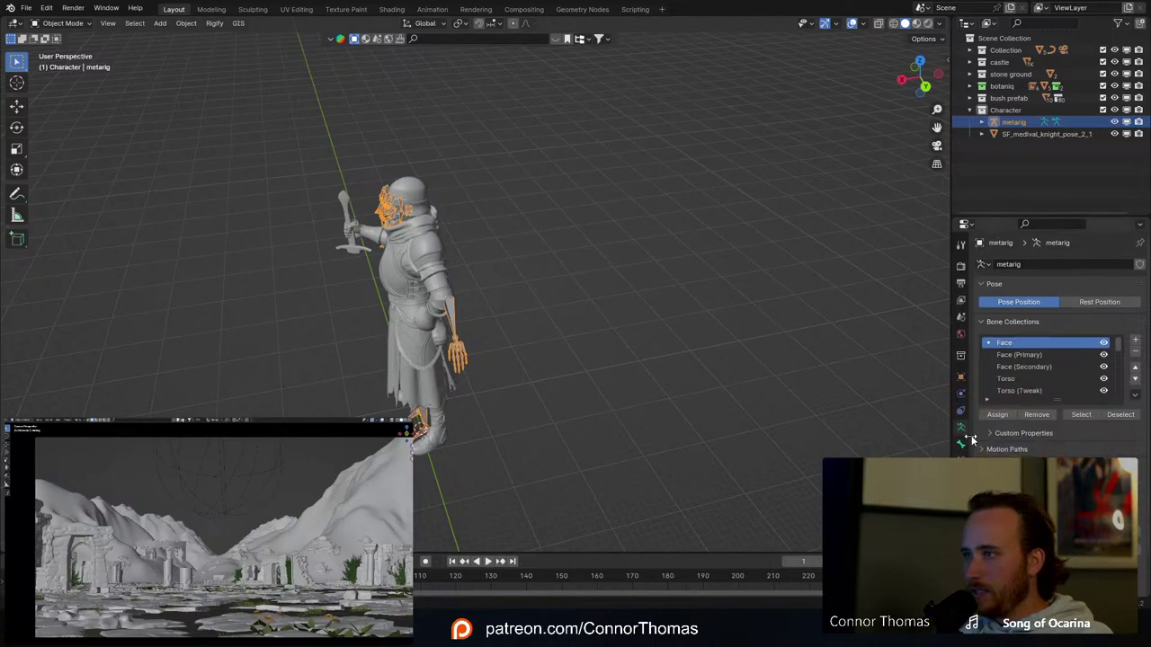
scroll(1014, 444, "down", 2)
scroll(1015, 444, "up", 2)
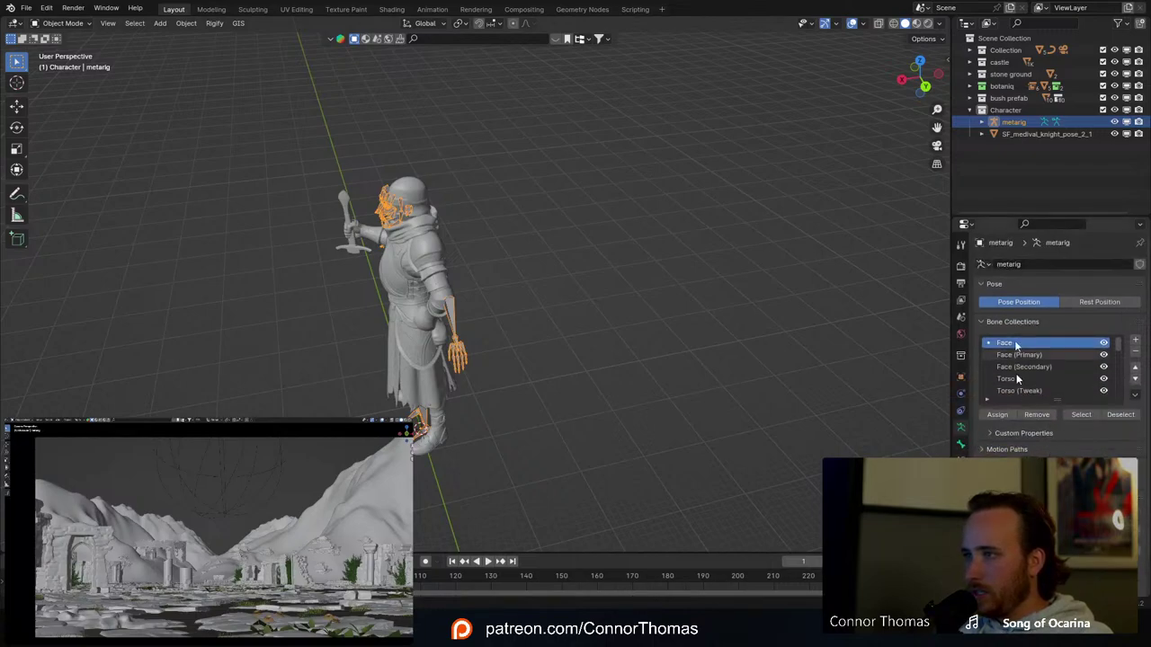
left_click(960, 444)
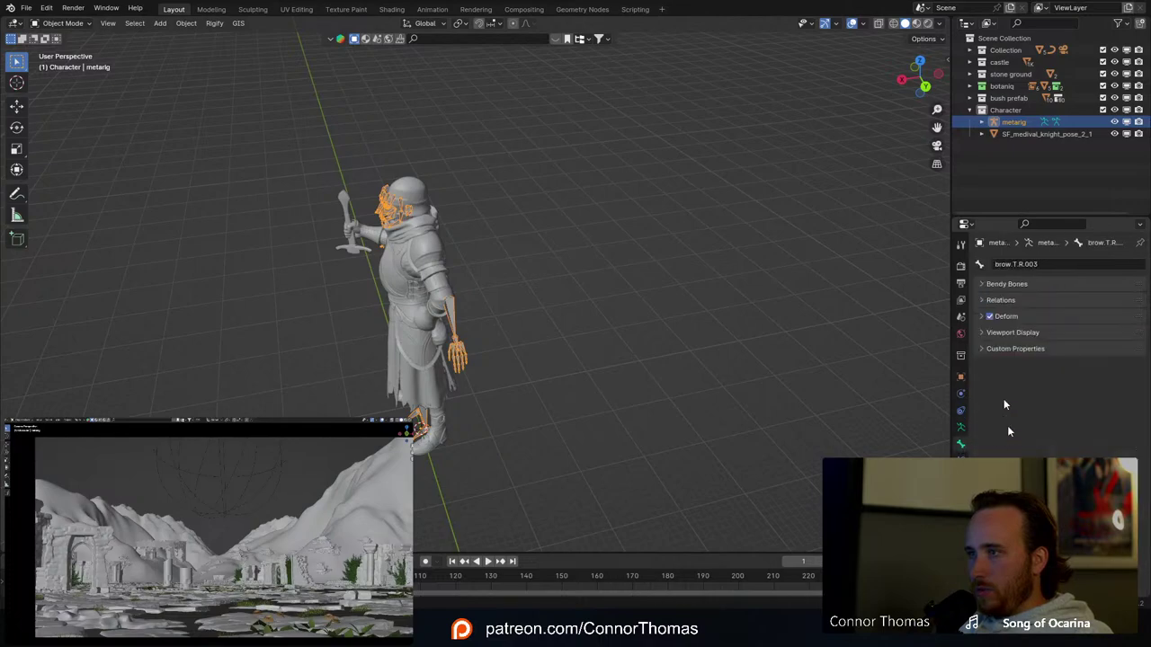
left_click(1007, 335)
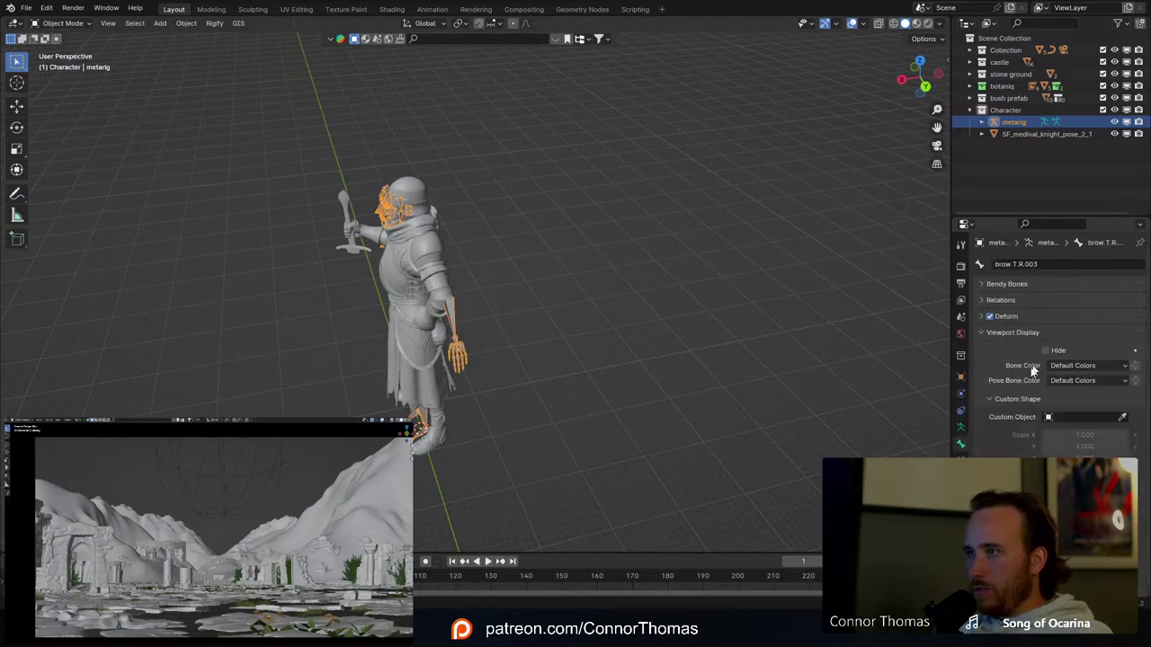
scroll(1013, 376, "down", 1)
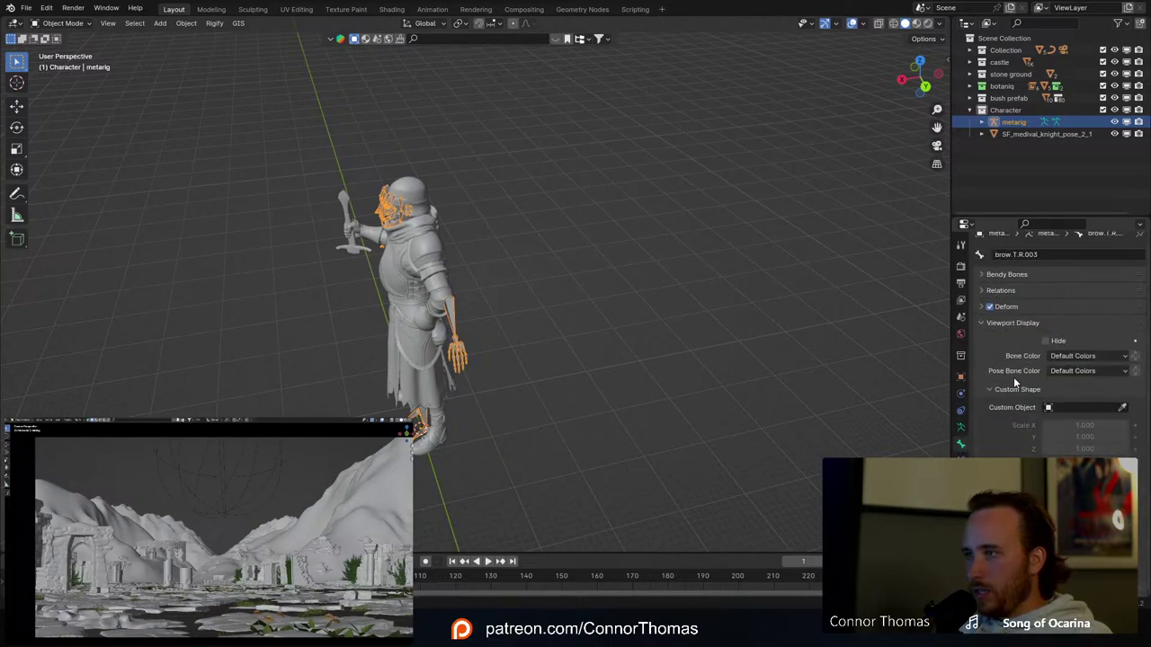
left_click(961, 428)
left_click(1012, 457)
scroll(1012, 444, "down", 5)
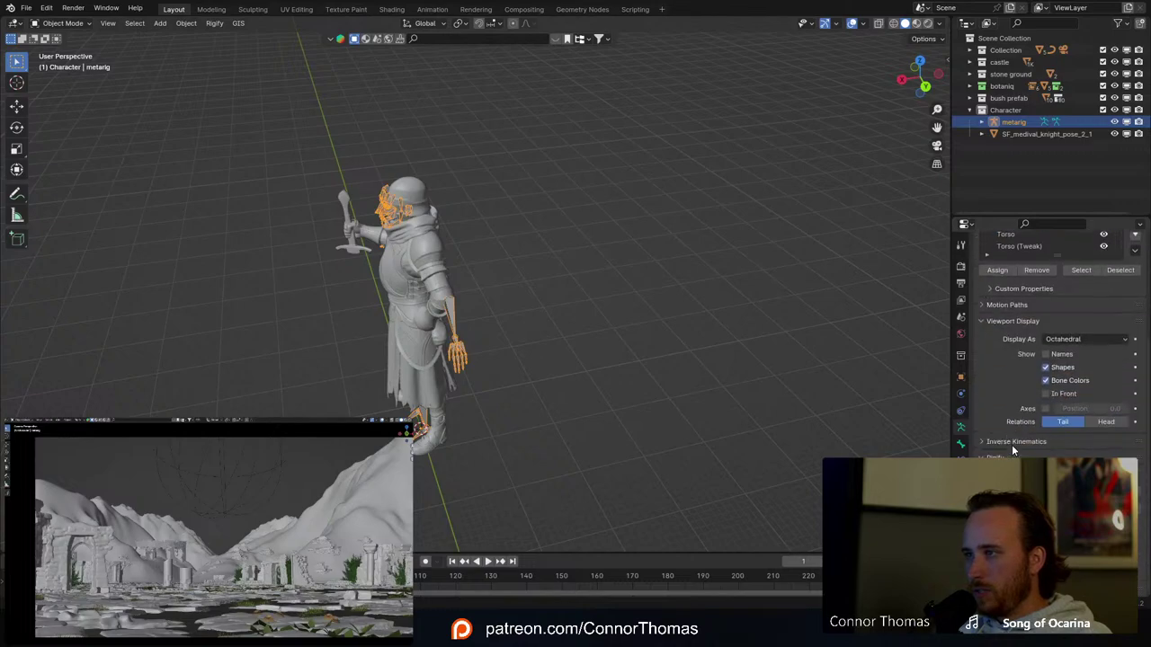
left_click(1051, 394)
middle_click_drag(360, 367, 471, 357)
scroll(504, 351, "up", 5)
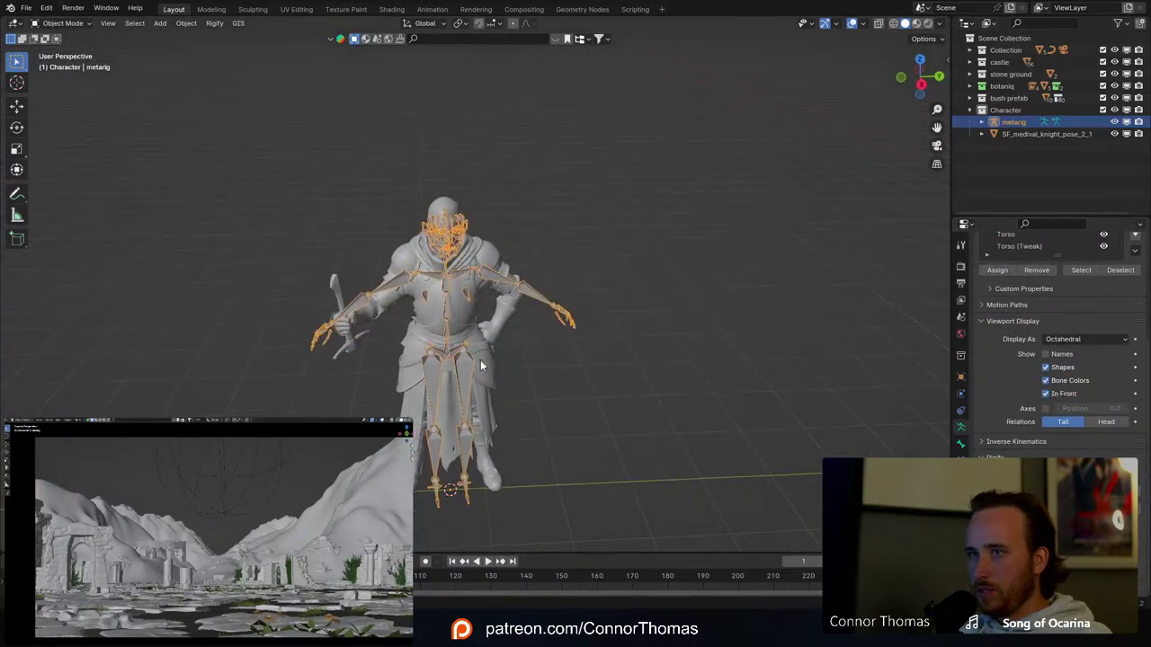
Step: Enter Edit Mode on the meta-rig and delete both breast bones from the chest
key("Tab")
left_click(459, 313)
key("x")
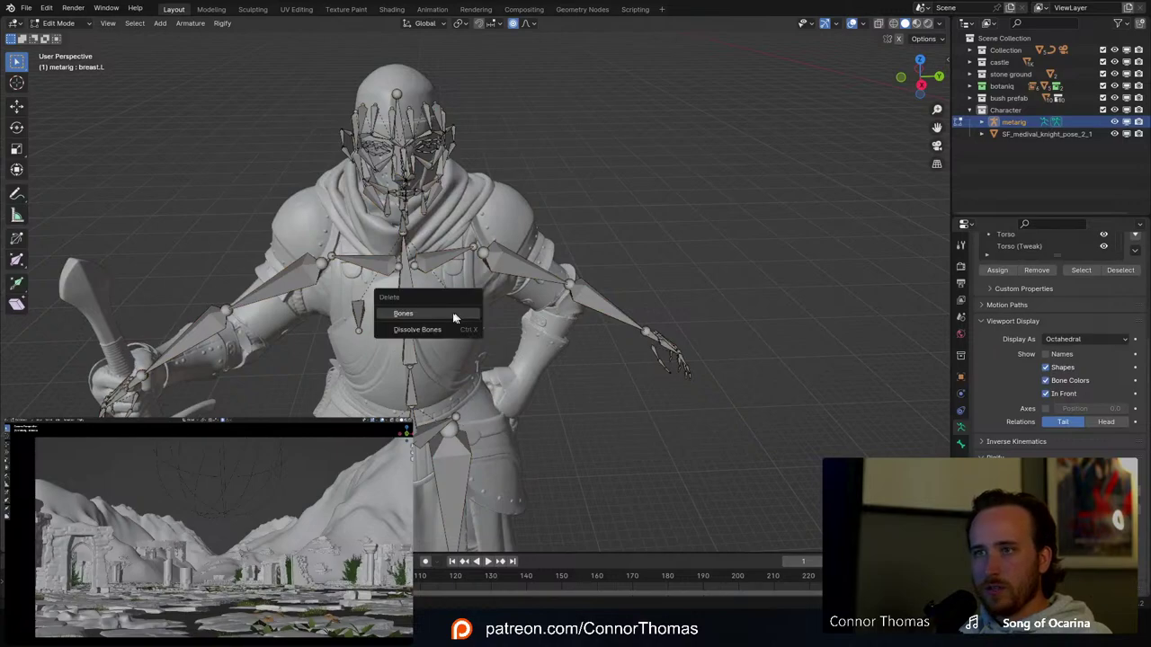
left_click(385, 317)
key("x")
left_click(364, 313)
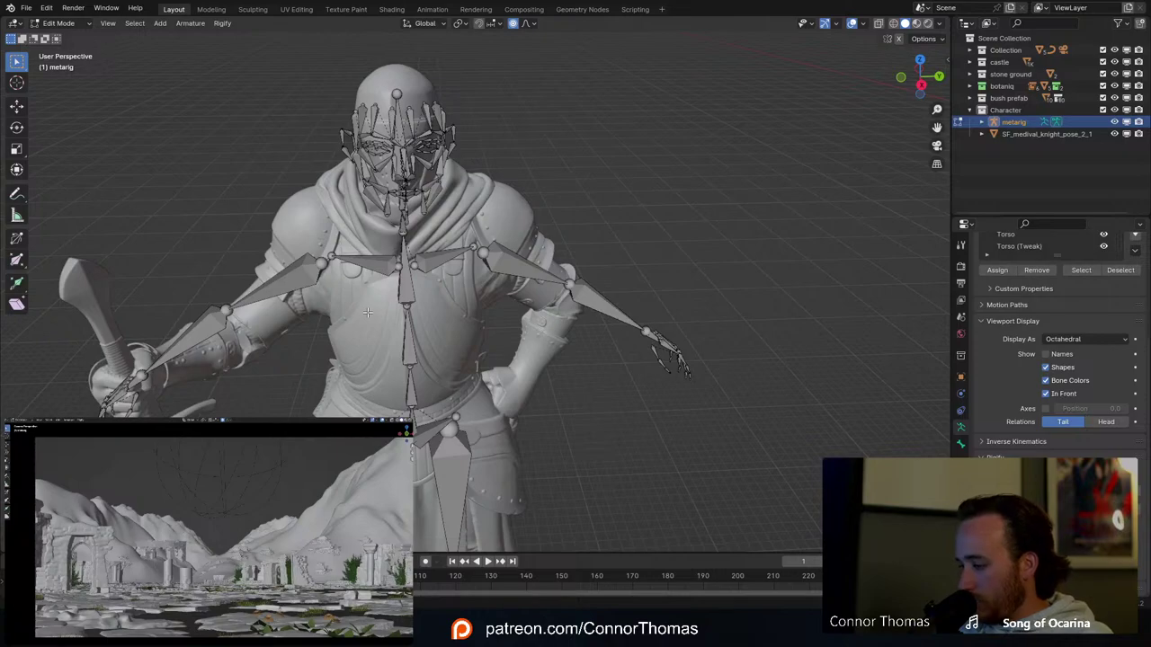
Step: In the orthographic view facing the knight, move the meta-rig's left shoulder joint up and outward into the knight's shoulder pauldron
key("KP_1")
key("KP_3")
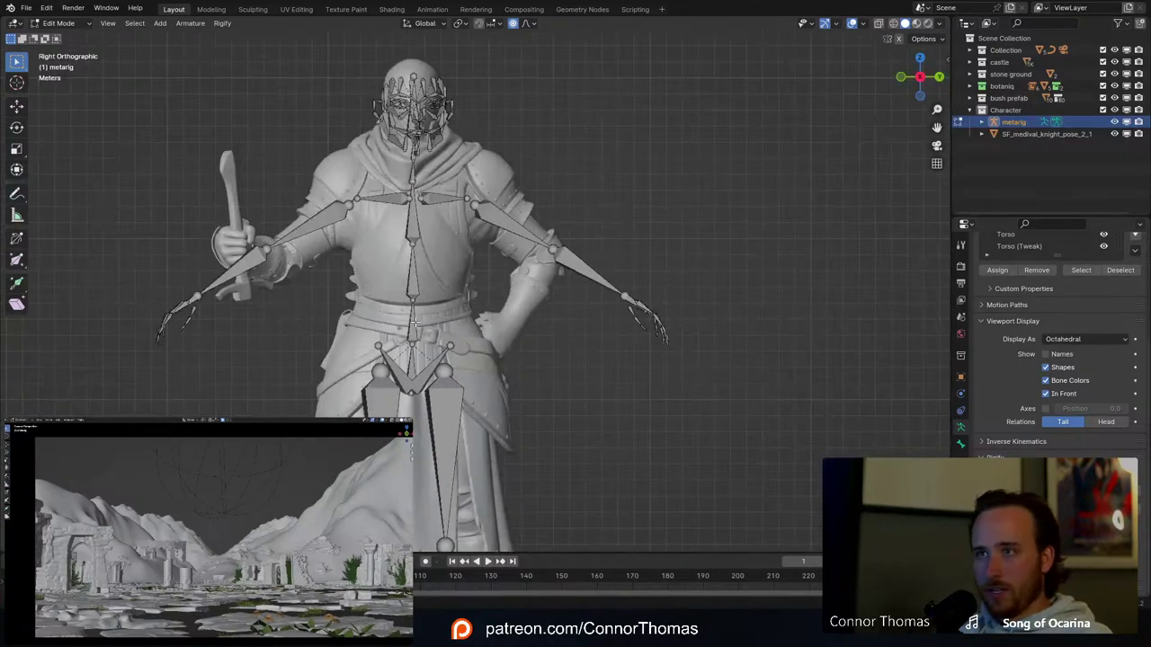
scroll(468, 151, "up", 3)
middle_click_drag(468, 151, 498, 224, "shift")
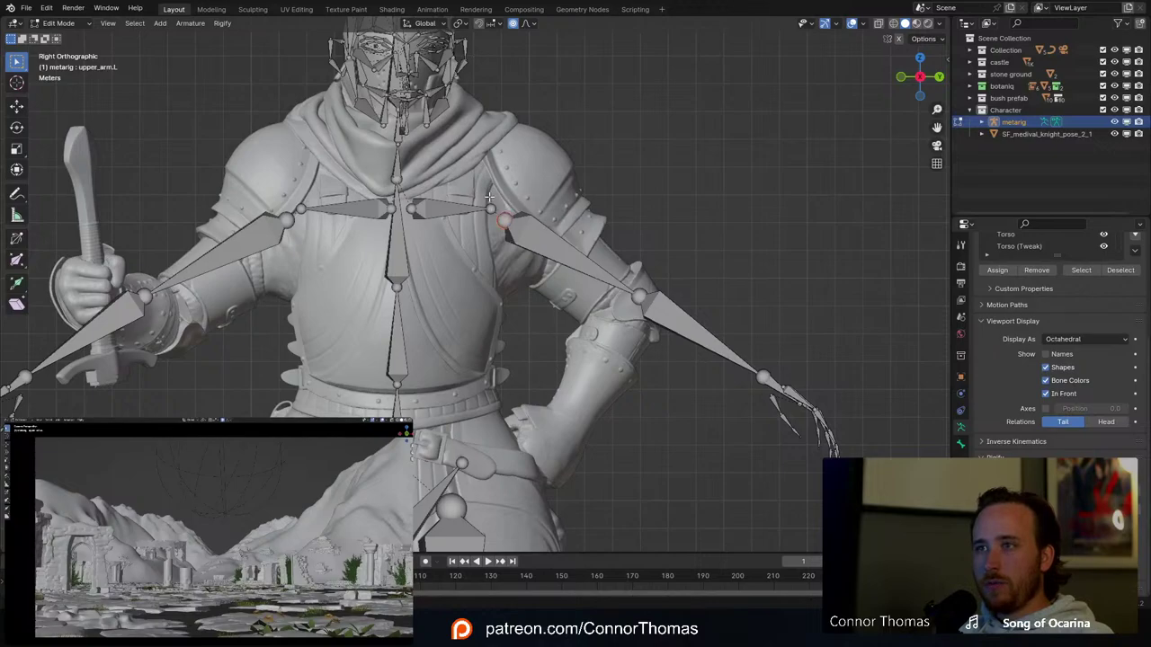
key("g")
left_click(530, 198)
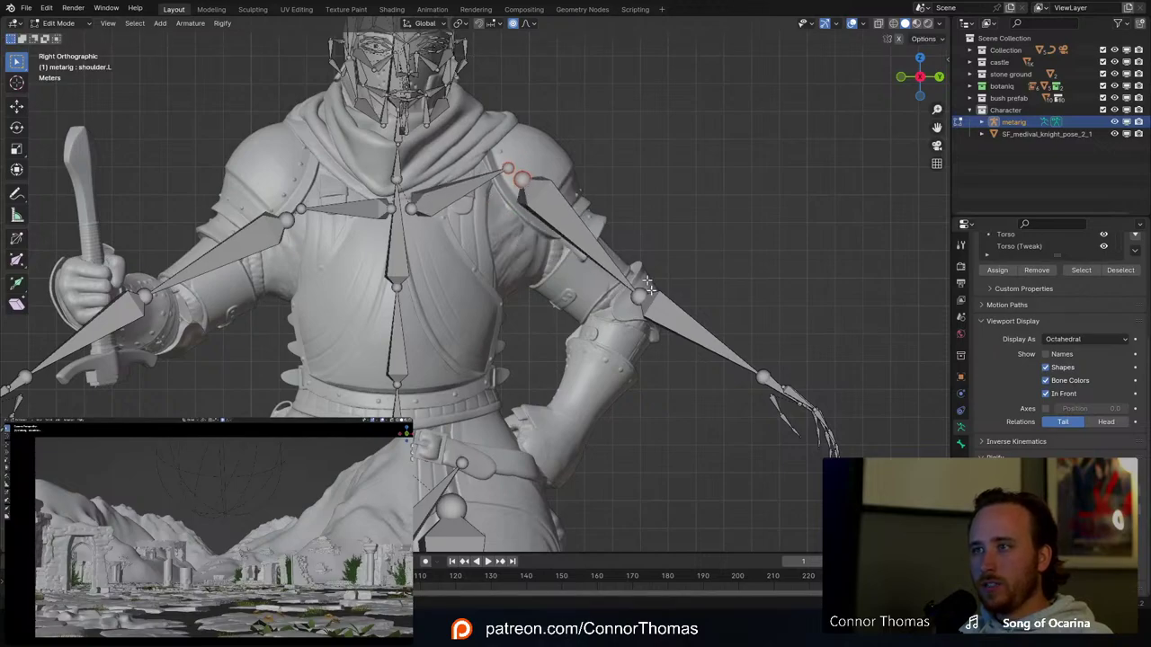
left_click(637, 300)
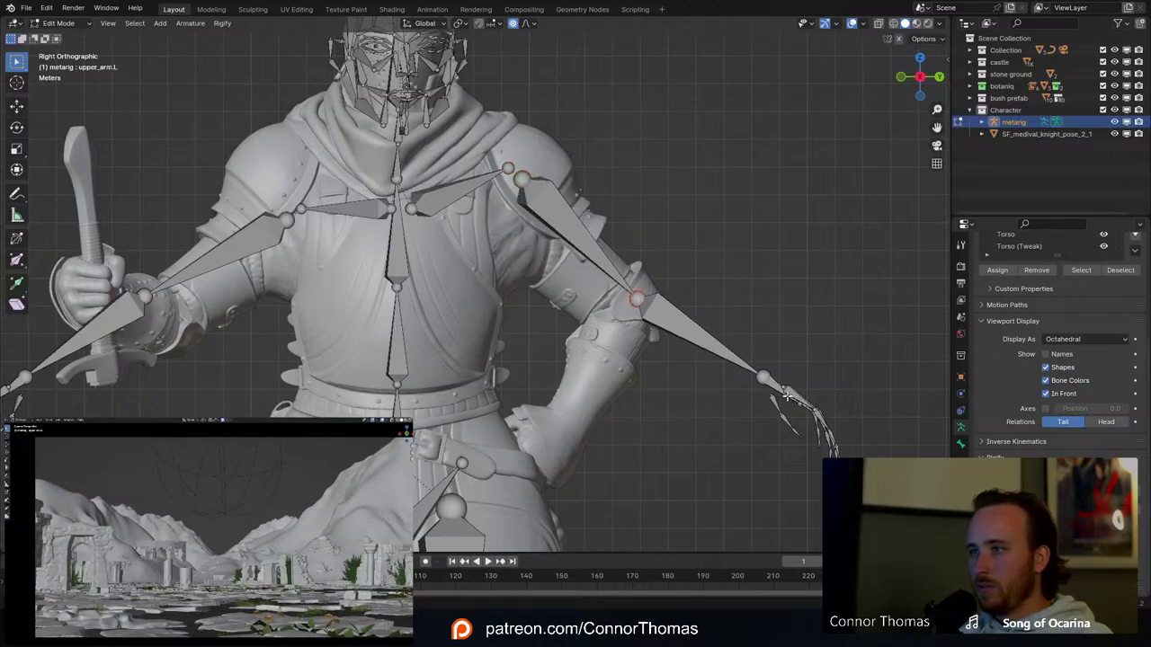
Step: Circle-select the finger bones of the meta-rig's left hand and delete them
key("a")
key("alt+a")
scroll(790, 402, "down", 2, "shift")
key("c")
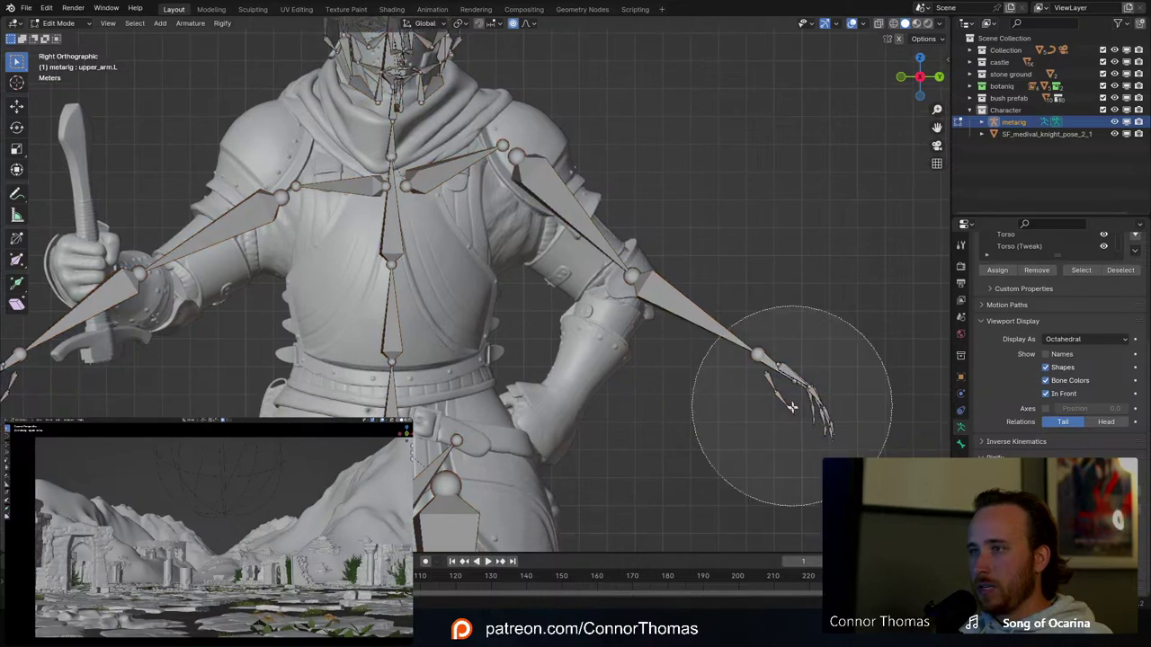
left_click_drag(848, 475, 835, 463)
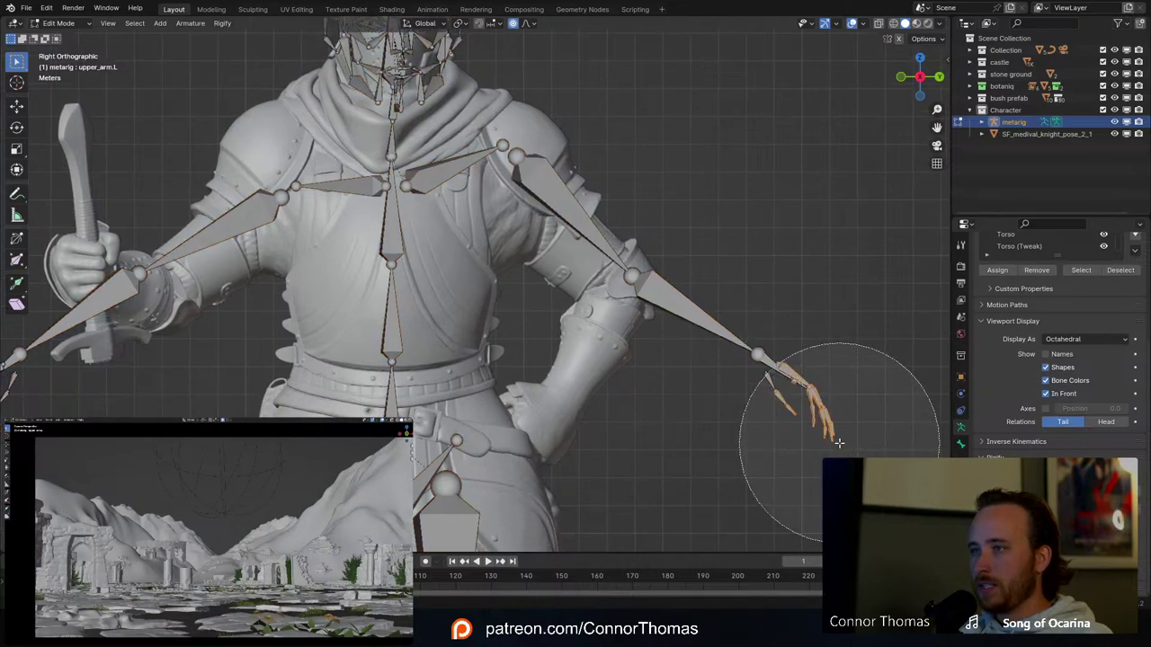
right_click(839, 442)
key("x")
left_click(814, 440)
Step: Delete the remaining thumb and palm bones of the left hand, keeping only the single hand bone
key("x")
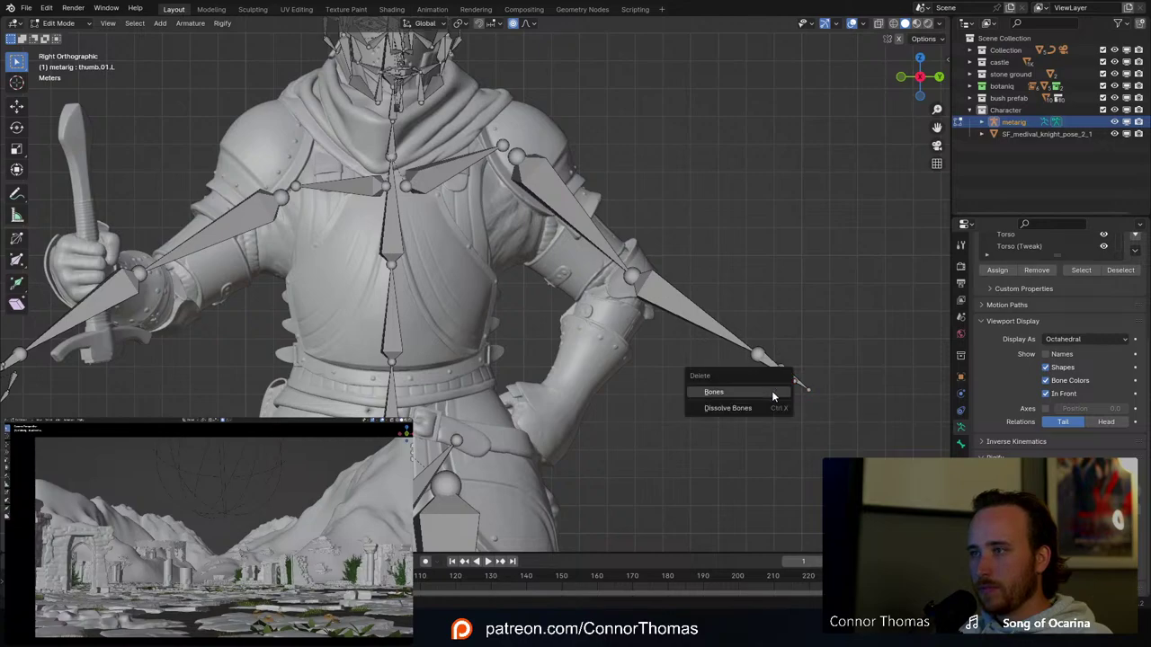
left_click(773, 393)
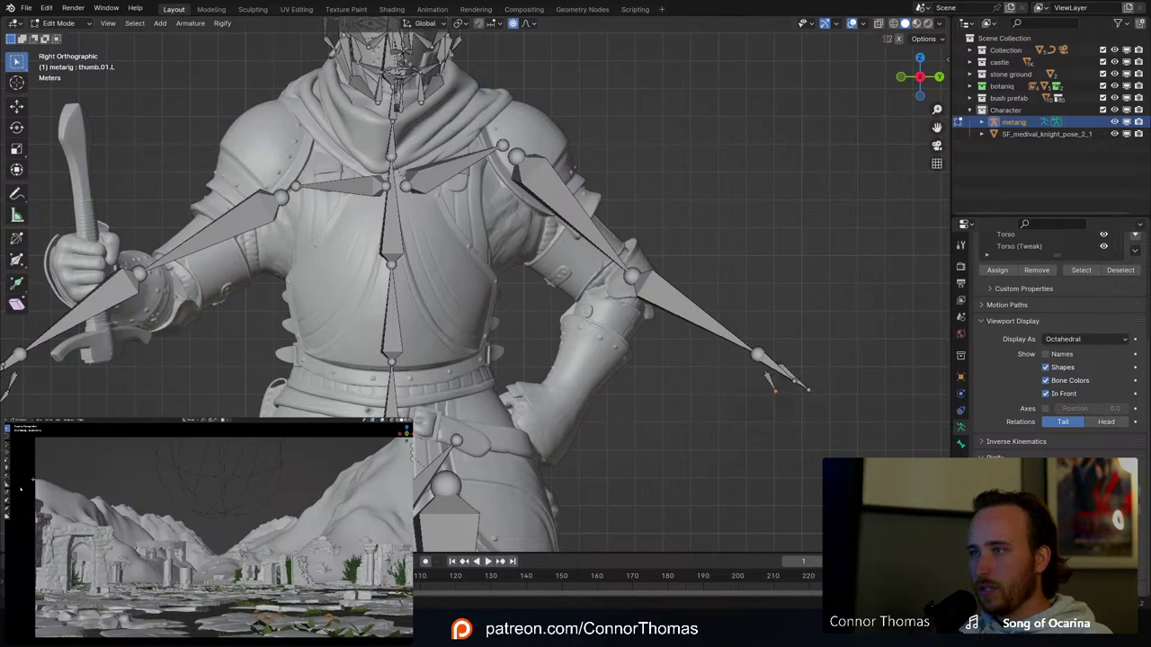
key("x")
left_click(782, 380)
key("x")
left_click(794, 380)
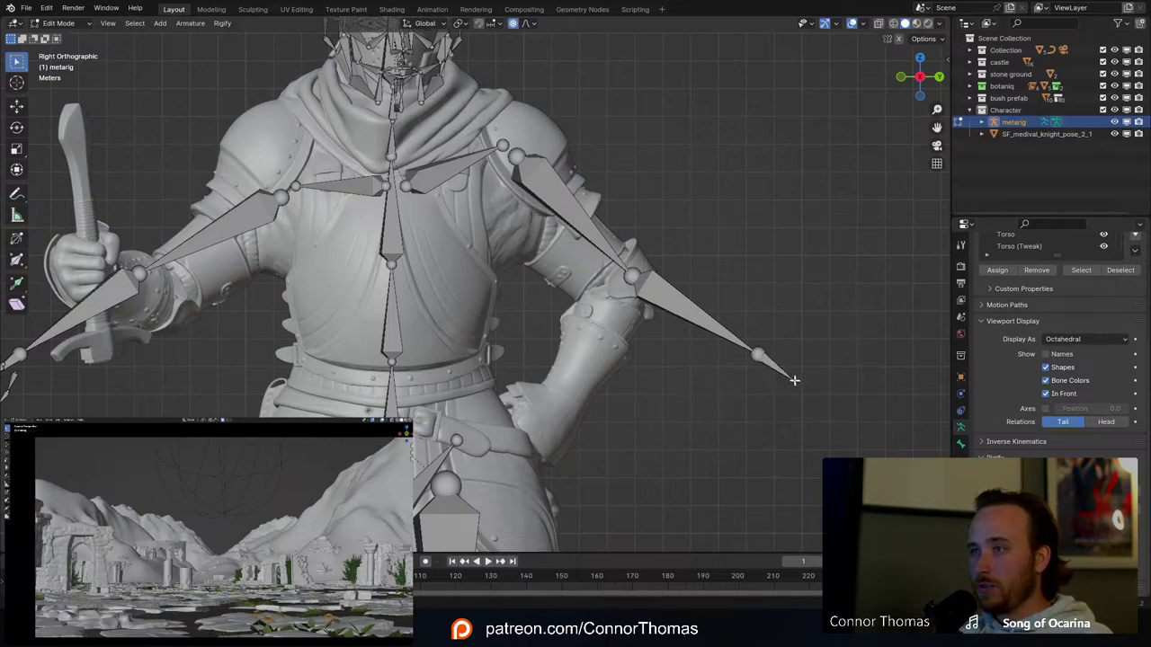
Step: Move the left wrist joint and hand bone tip onto the knight's gauntlet resting on the hip
left_click_drag(760, 361, 572, 404)
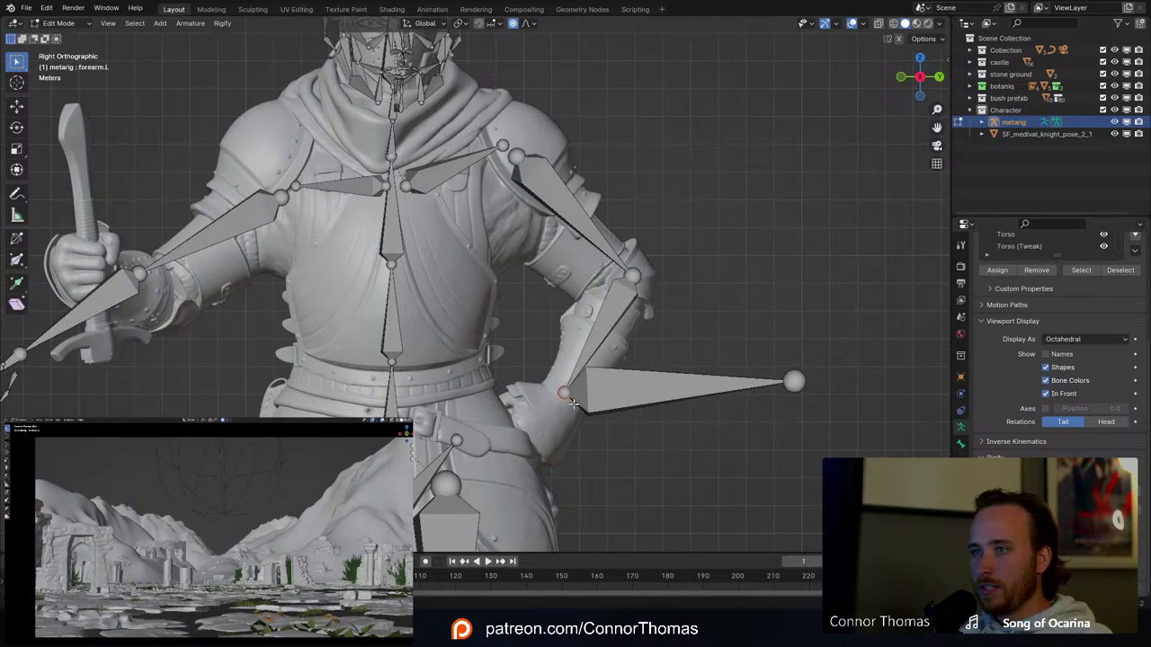
key("g")
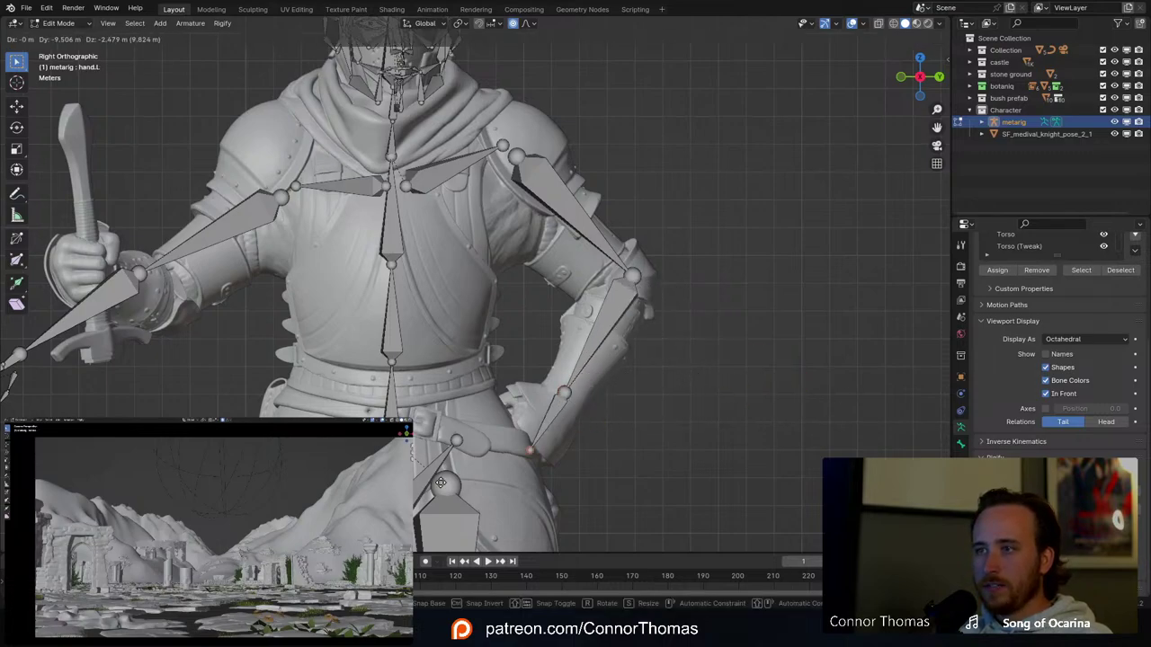
left_click(440, 483)
Step: Viewed from above, adjust the depth of the left hand tip and wrist joint to sit inside the knight's arm
middle_click_drag(601, 343, 532, 388)
key("g")
left_click(511, 418)
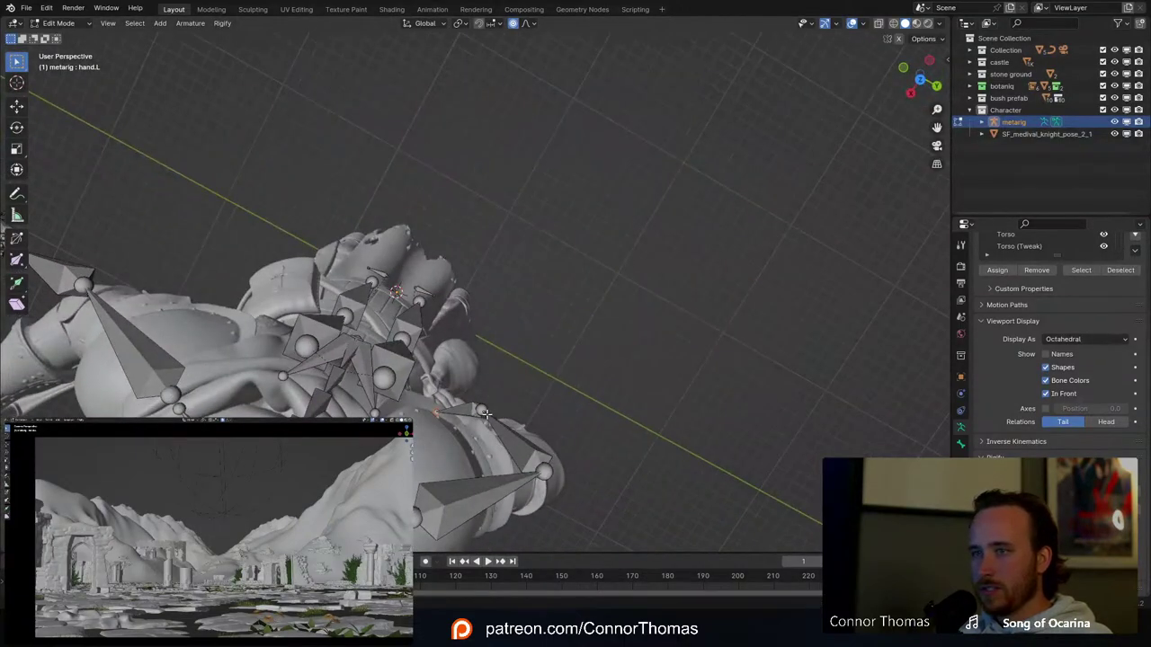
left_click(486, 414)
key("g")
left_click(493, 430)
Step: Move the right shoulder joint up and outward into the knight's other shoulder, level with the left one
middle_click_drag(506, 441, 581, 354)
scroll(581, 354, "down", 2)
middle_click_drag(483, 324, 677, 295, "shift")
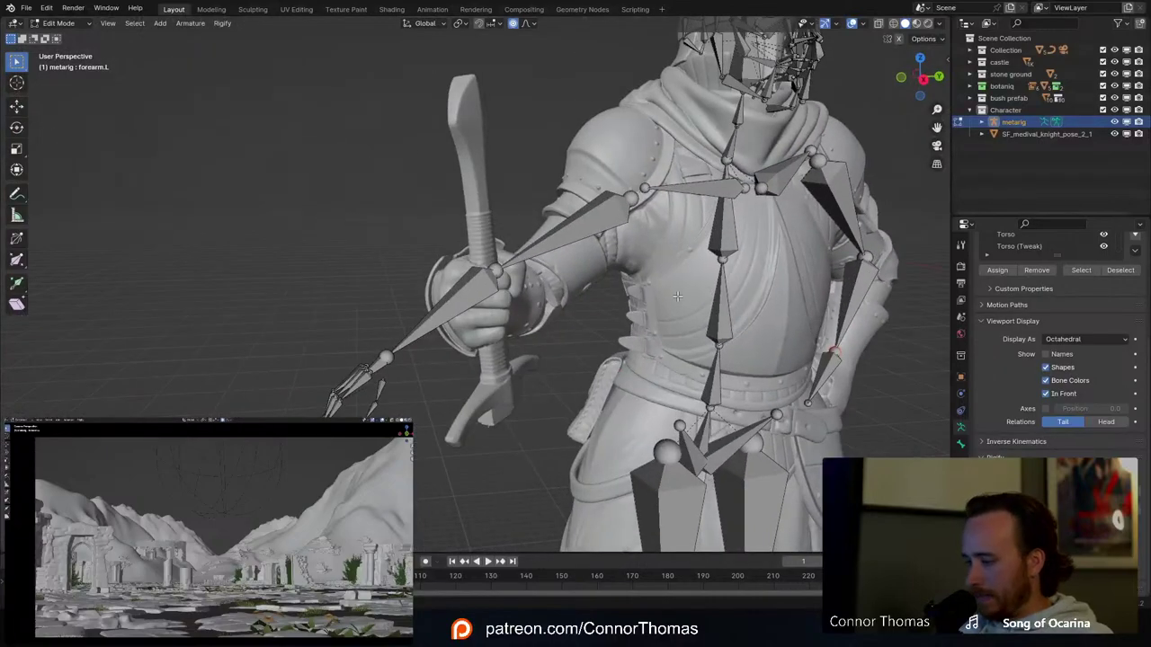
key("KP_3")
scroll(559, 210, "up", 4)
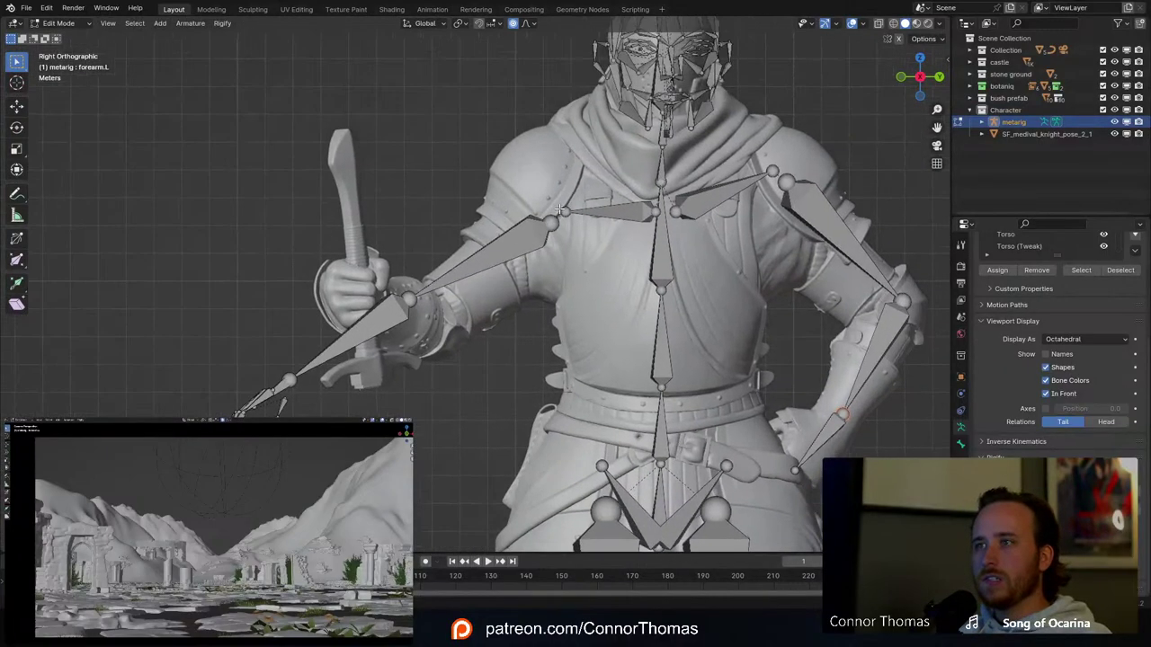
scroll(588, 232, "up", 4)
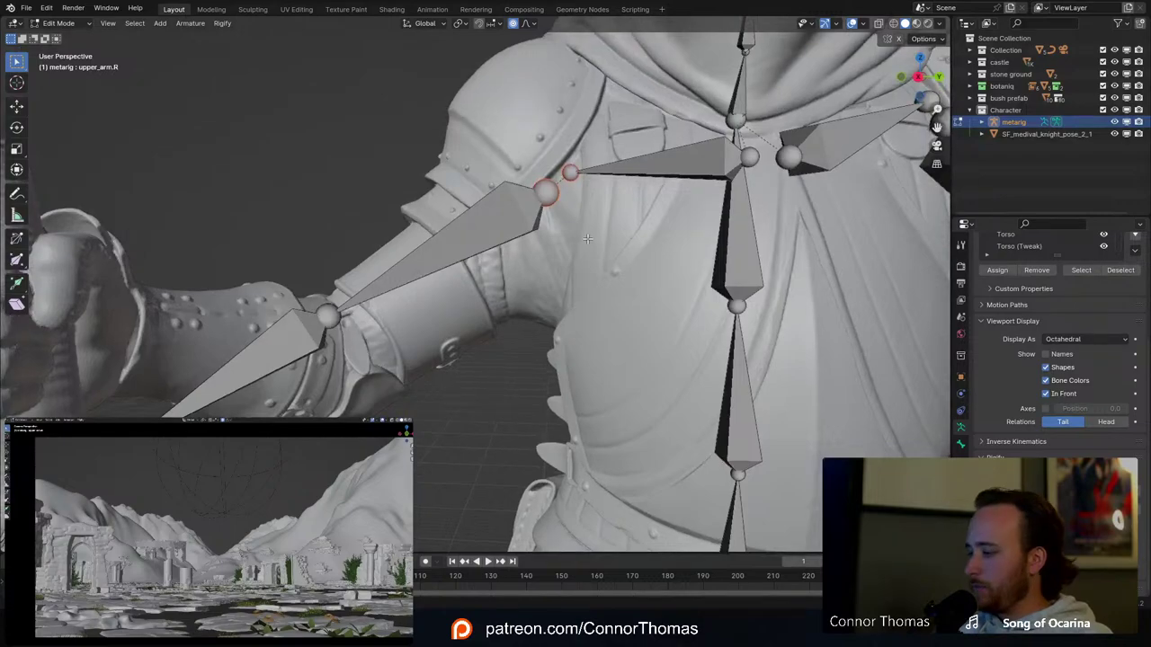
scroll(587, 237, "down", 4)
middle_click_drag(517, 232, 370, 314, "shift")
key("g")
left_click(391, 284)
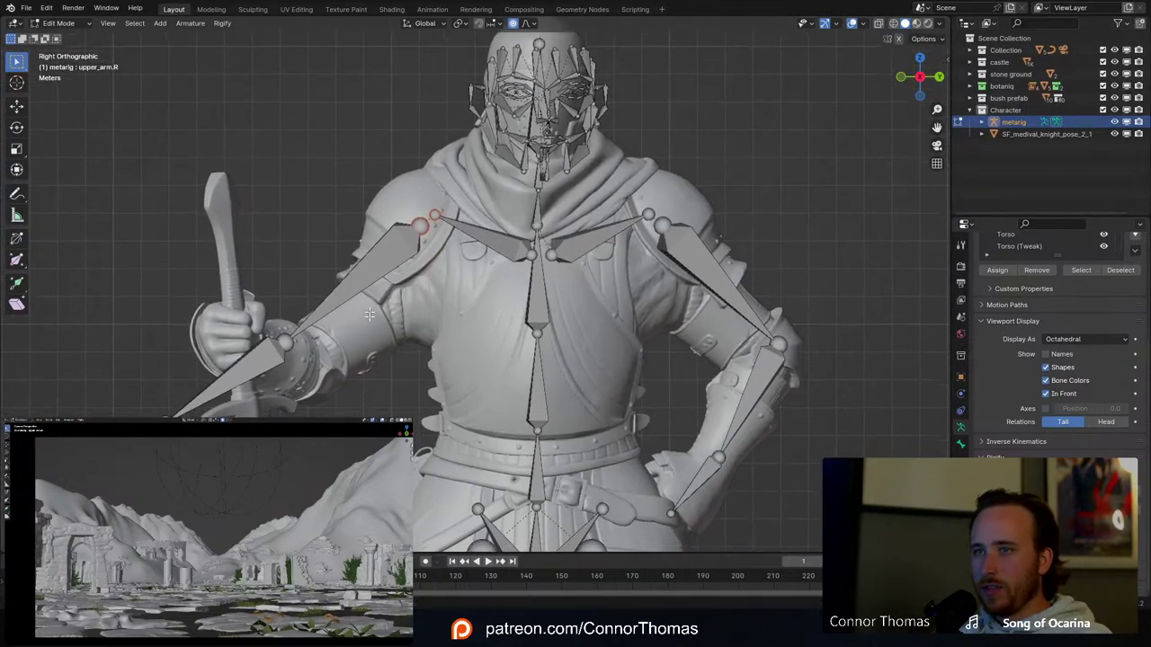
Step: Move the right elbow joint inward onto the knight's sword-arm elbow
left_click(285, 347)
key("g")
left_click(341, 366)
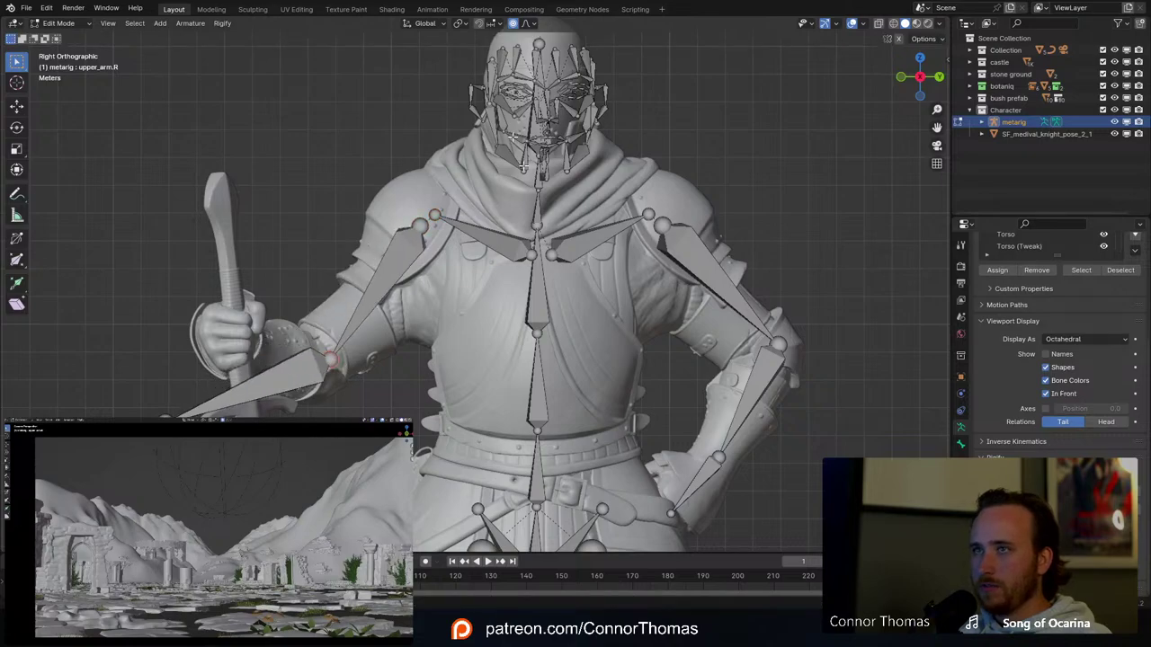
Step: Split the 3D viewport vertically and set the second view to top orthographic, framing the knight and rig
right_click(484, 18)
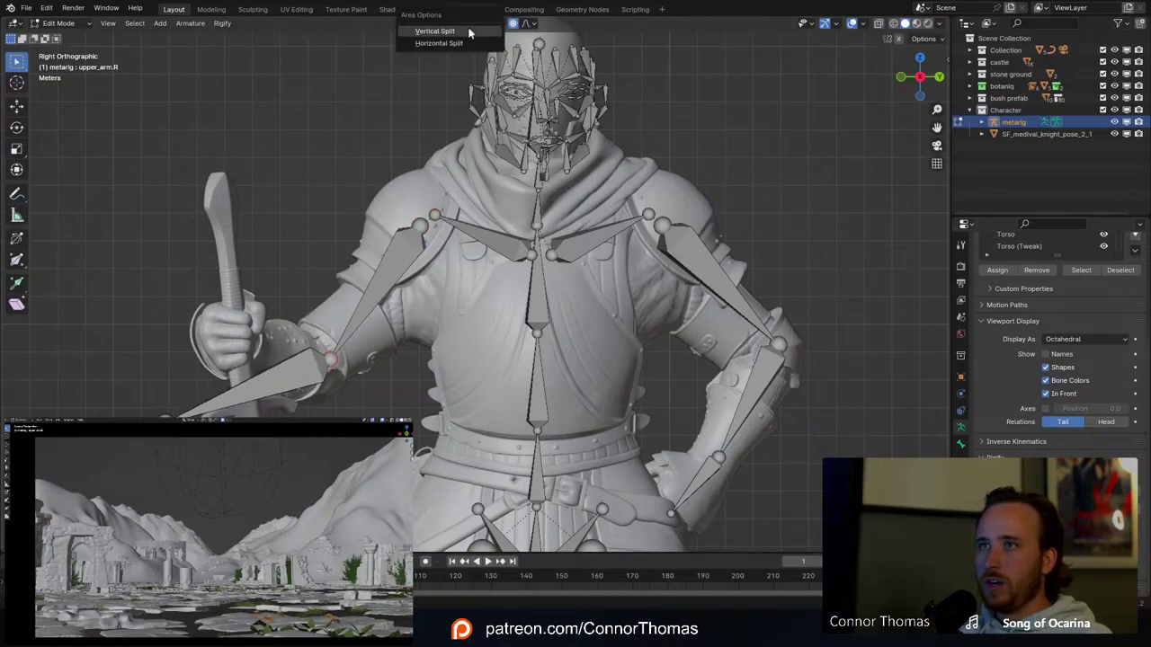
left_click(468, 33)
left_click(475, 161)
key("KP_7")
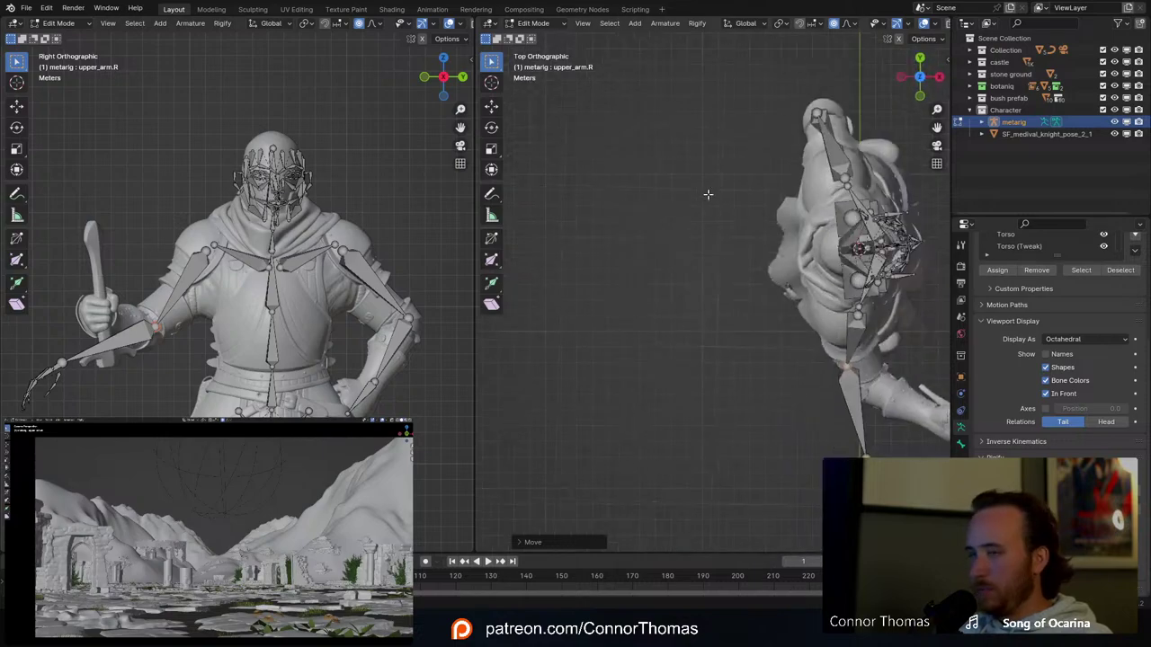
middle_click_drag(827, 334, 618, 288, "shift")
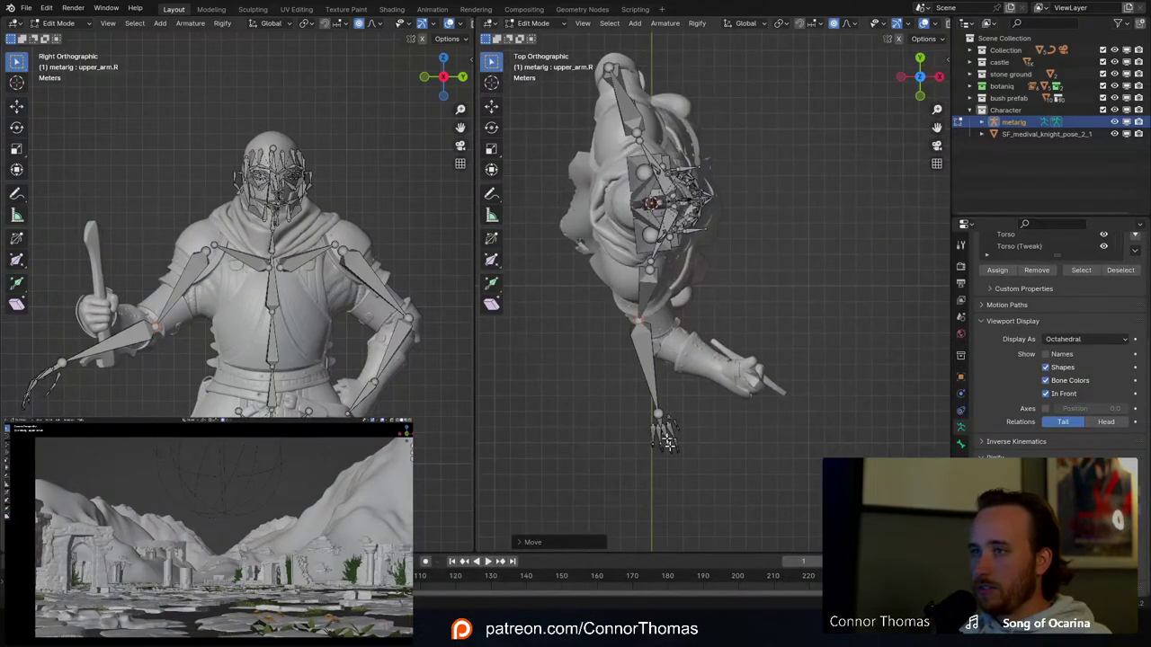
Step: Circle-select the right hand bones in the top view, then move and rotate them onto the knight's sword hand
key("a")
key("alt+a")
key("c")
scroll(668, 449, "up", 4)
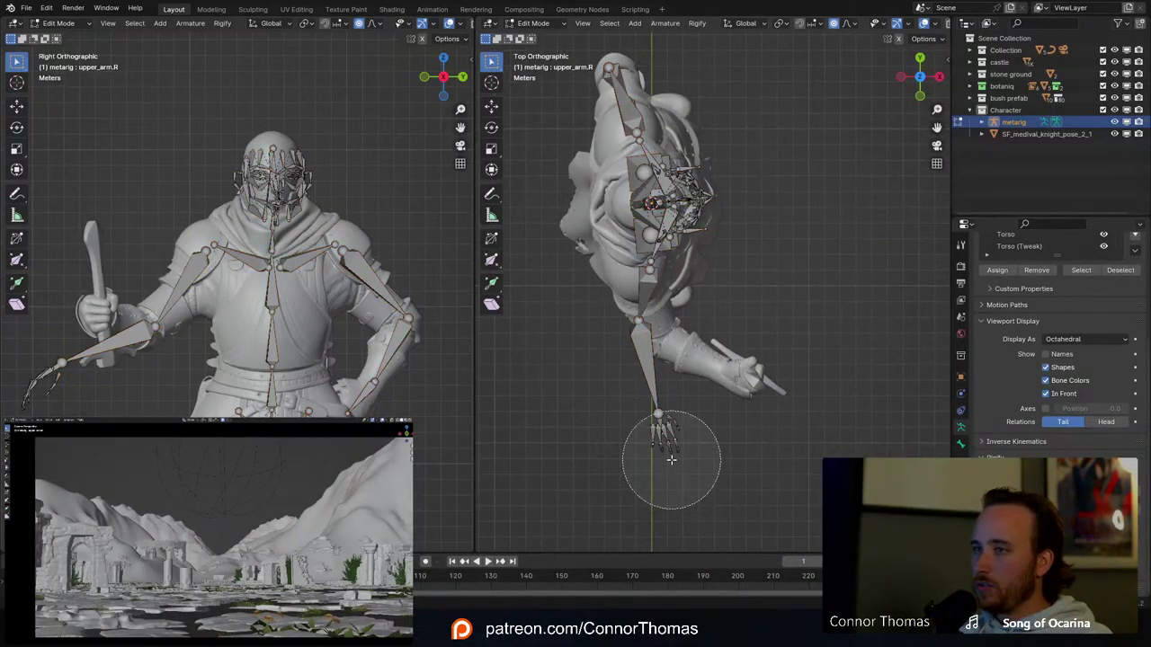
left_click(673, 457)
key("Escape")
key("g")
left_click(780, 426)
key("r")
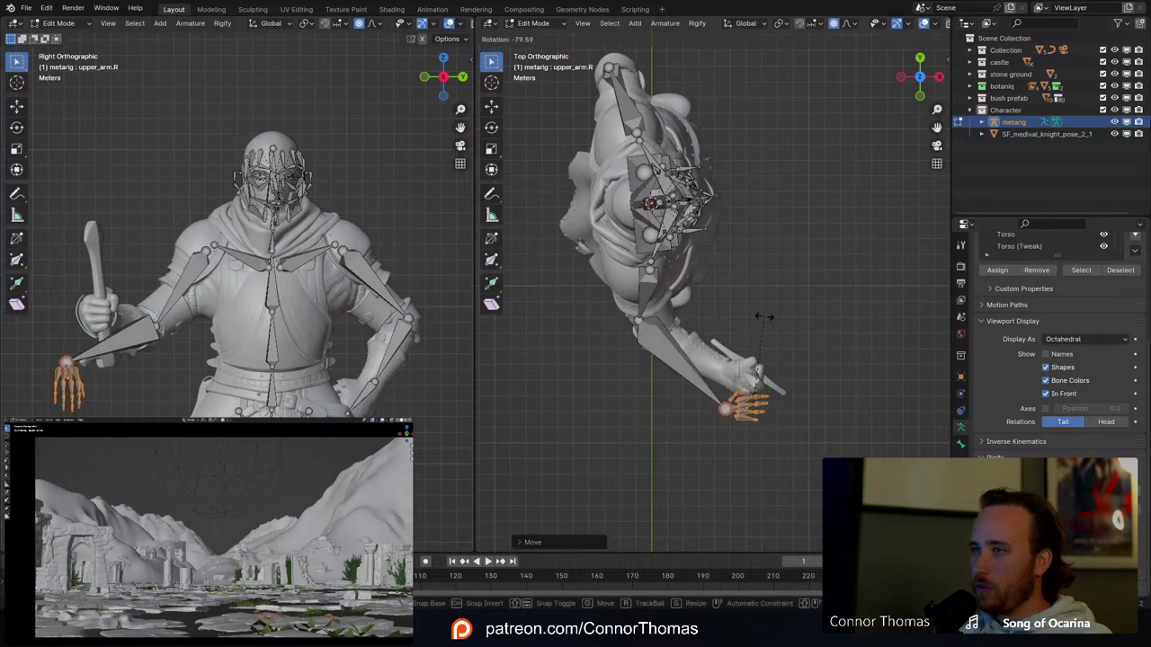
left_click(765, 316)
key("g")
left_click(790, 298)
Step: Circle-select the right hand's finger and palm bones and hide them, leaving only the hand bone
key("a")
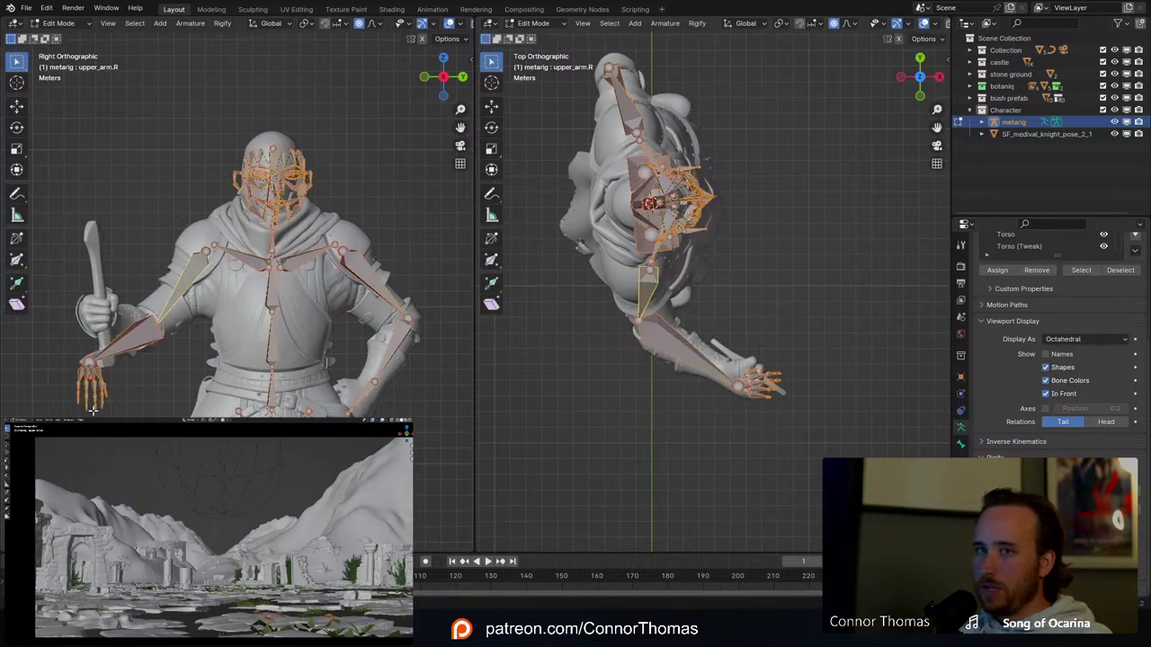
key("alt+a")
key("c")
left_click(94, 401)
key("Escape")
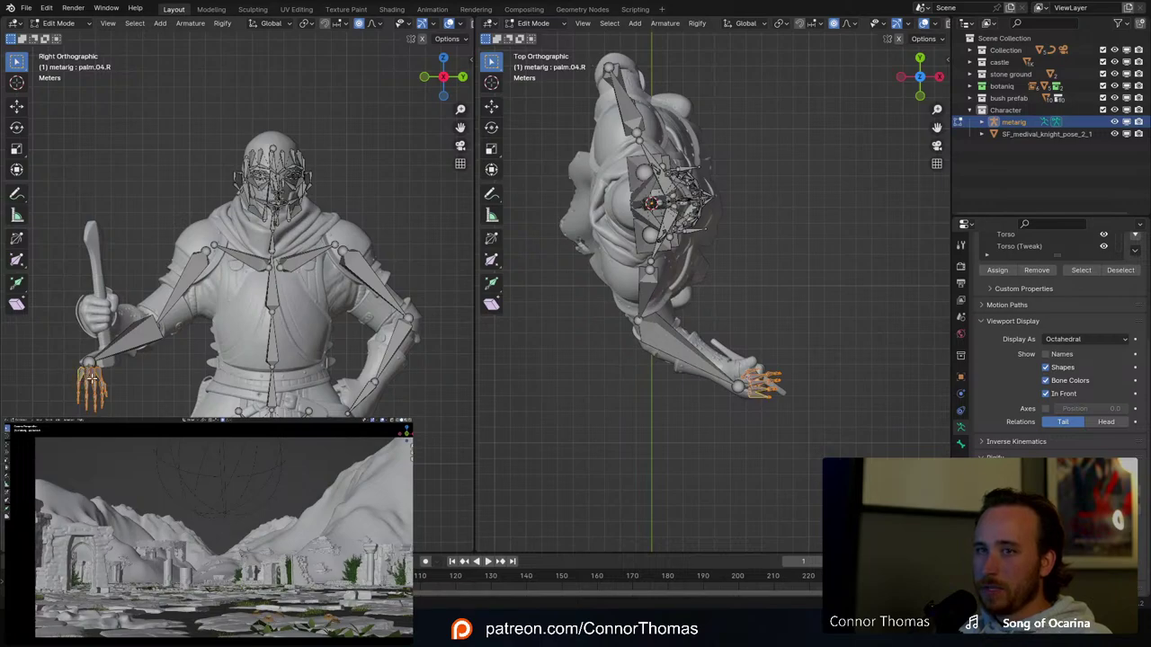
key("h")
Step: Raise the right wrist joint and hand bone tip into the knight's sword-gripping gauntlet
key("g")
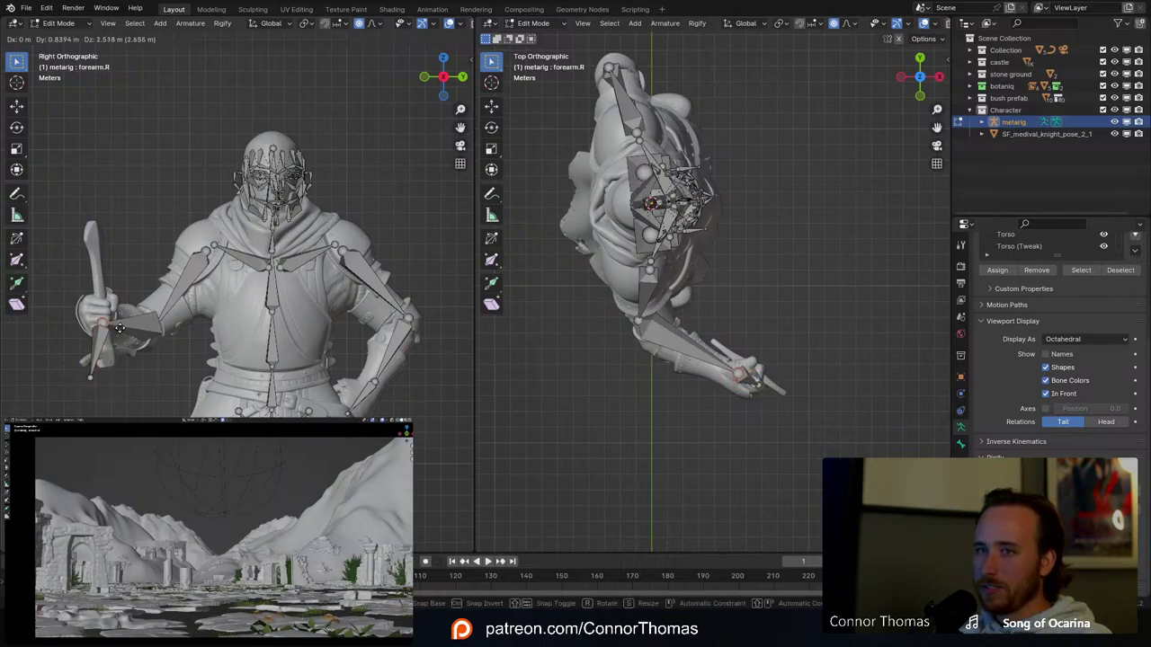
left_click(137, 328)
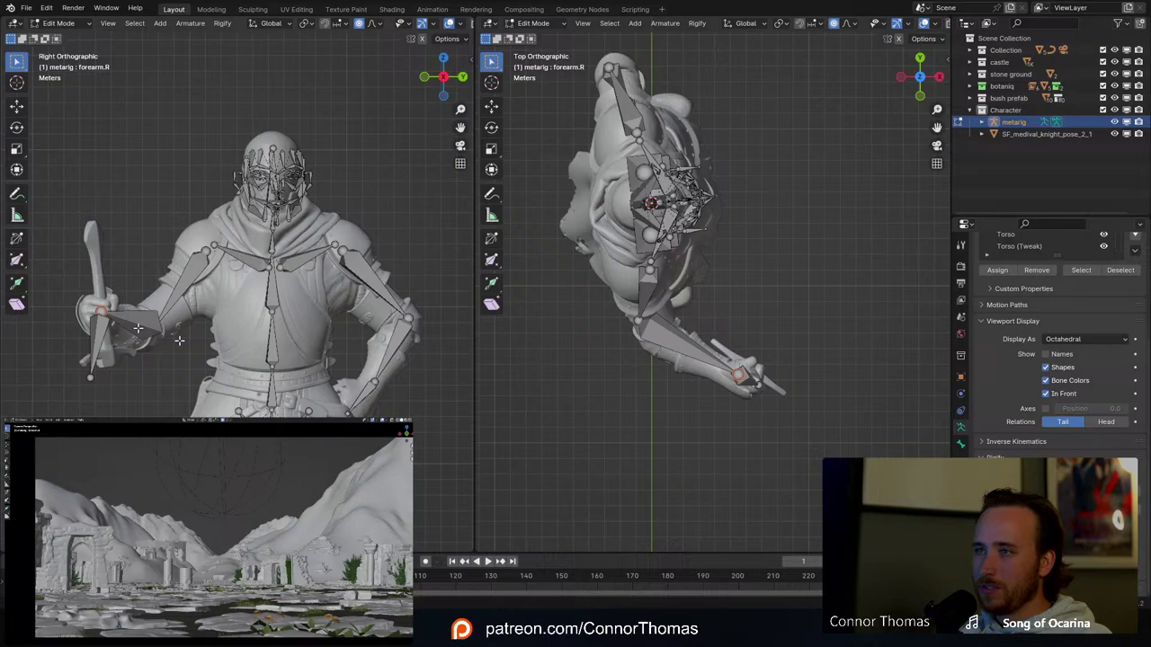
left_click(91, 380)
key("g")
left_click(101, 314)
Step: Fine-tune the right wrist joint's position so it sits in the knight's wrist behind the sword grip
middle_click_drag(101, 314, 236, 345)
key("KP_Decimal")
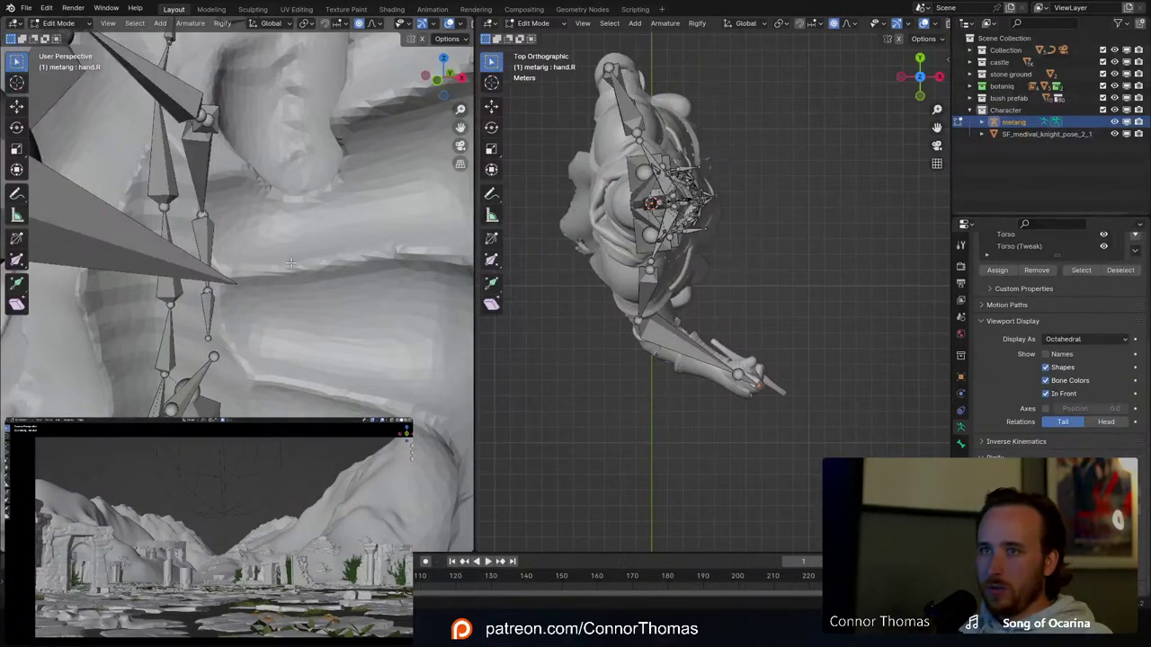
scroll(315, 374, "down", 10)
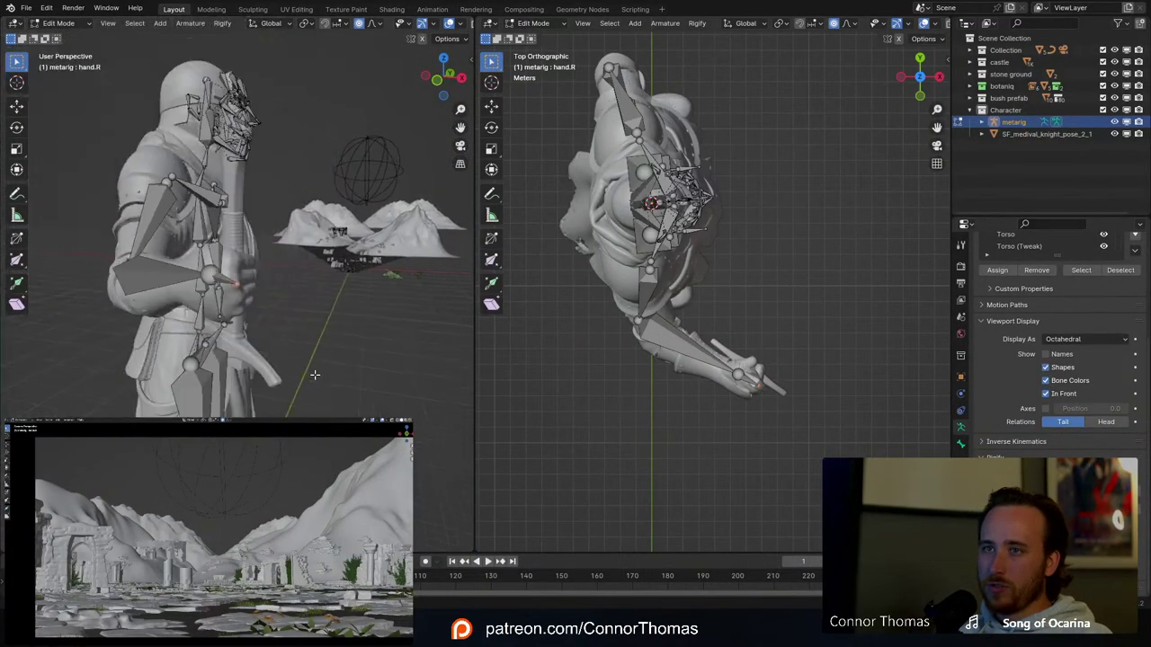
middle_click_drag(266, 297, 335, 250)
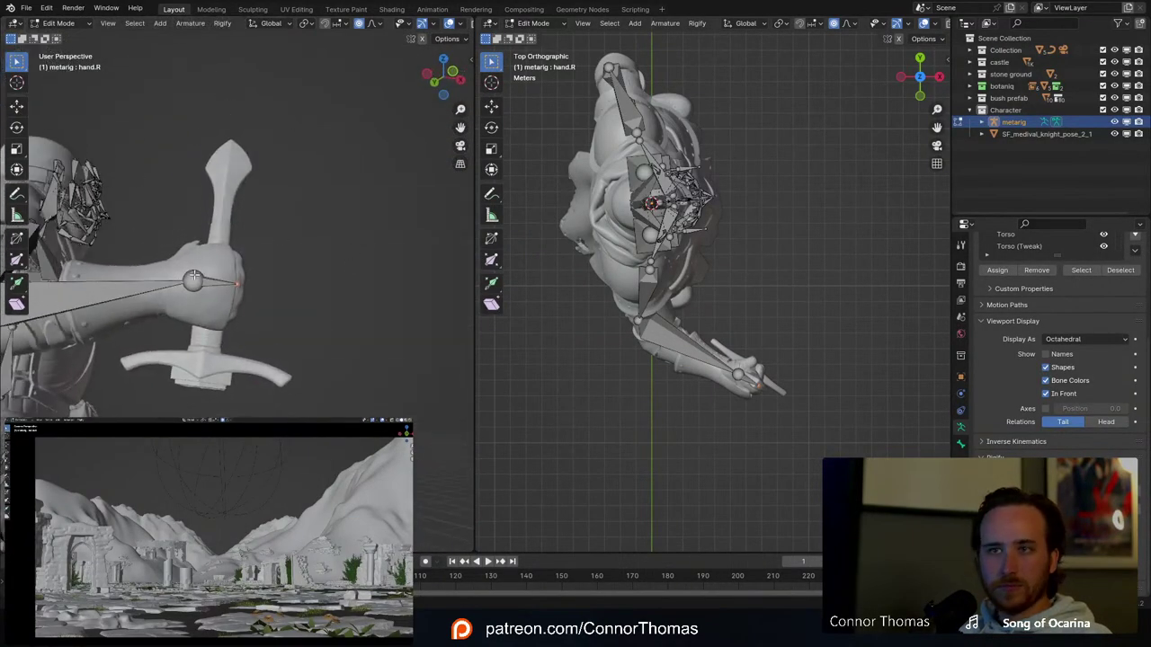
left_click(319, 251)
middle_click_drag(194, 275, 143, 291, "shift")
key("g")
left_click(298, 262)
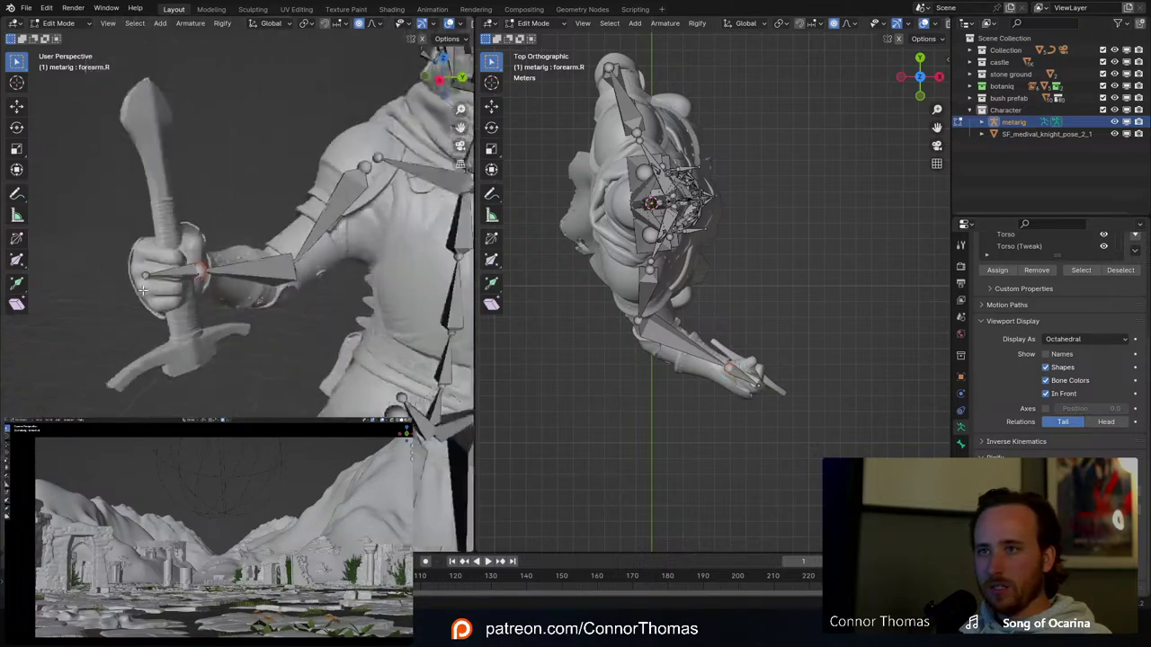
Step: In the right side view, select both knee joints of the meta-rig and move them outward over the knight's knees
scroll(143, 291, "down", 3)
middle_click_drag(234, 288, 211, 278)
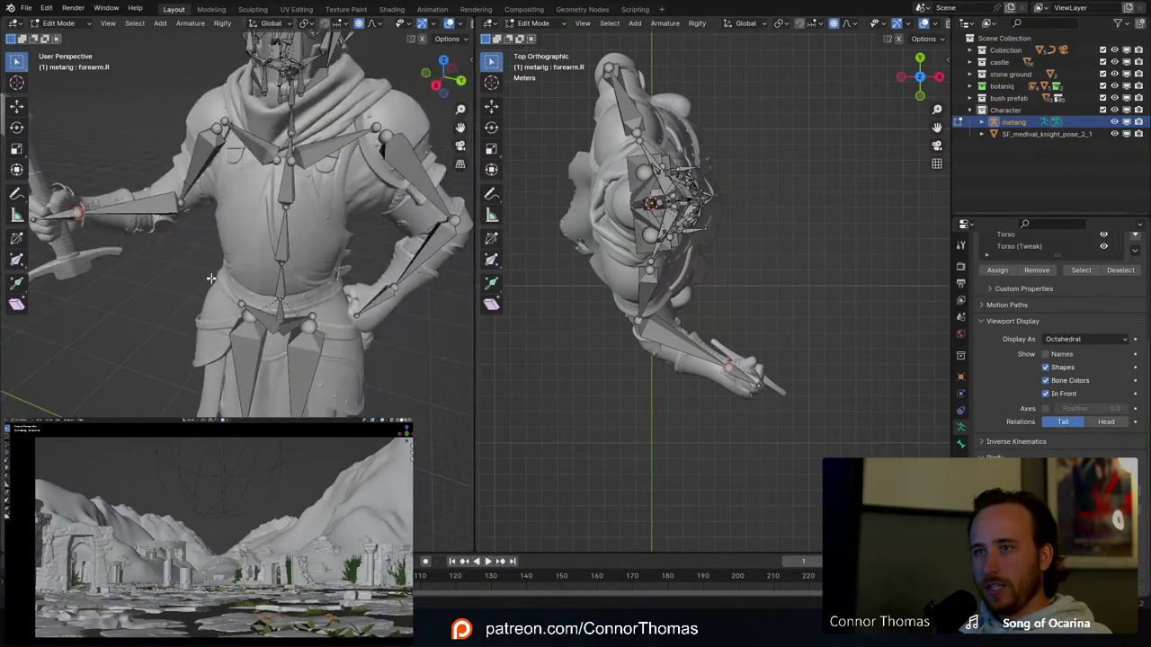
key("KP_3")
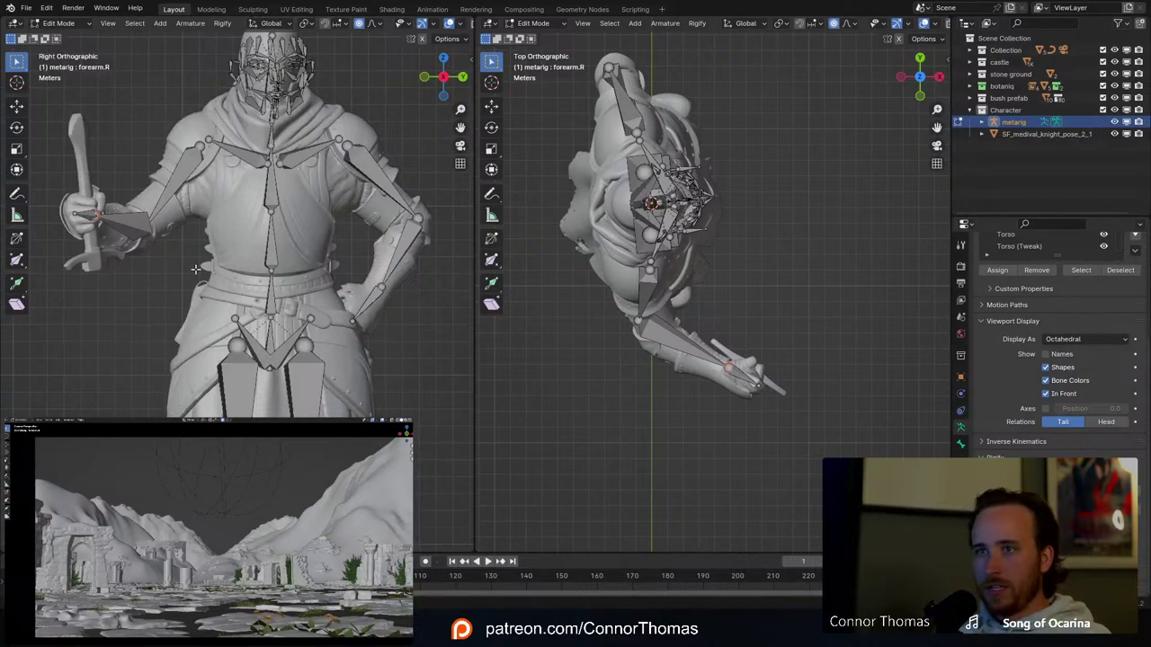
middle_click_drag(224, 370, 256, 240, "shift")
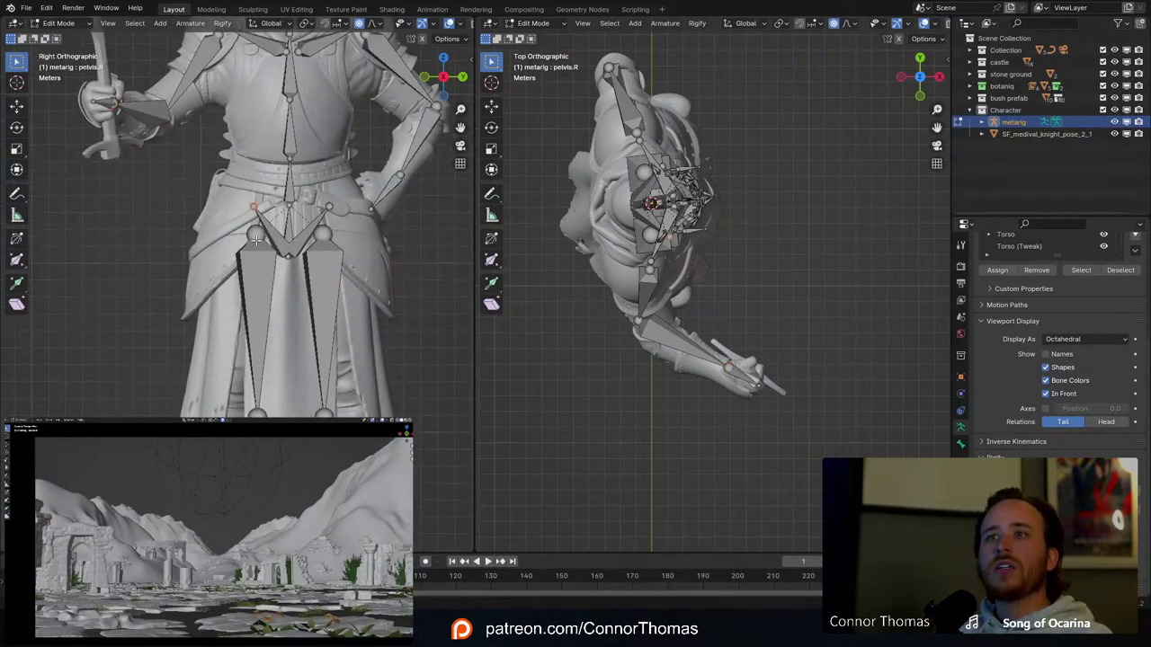
left_click(258, 240)
key("alt+a")
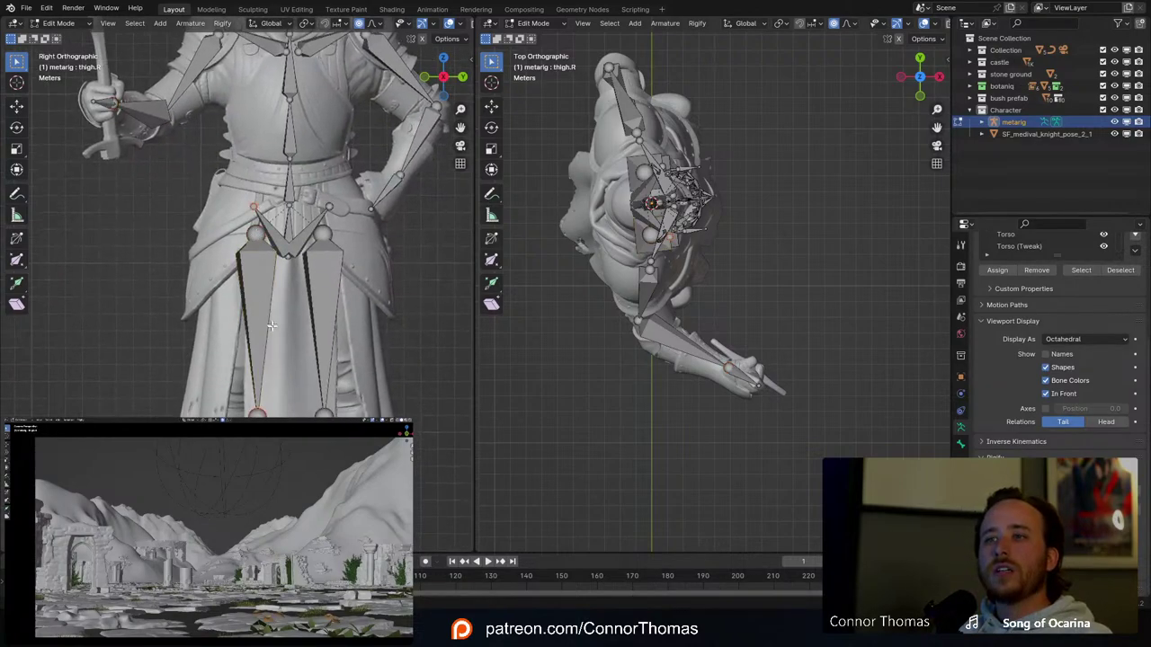
middle_click_drag(270, 325, 282, 248, "shift")
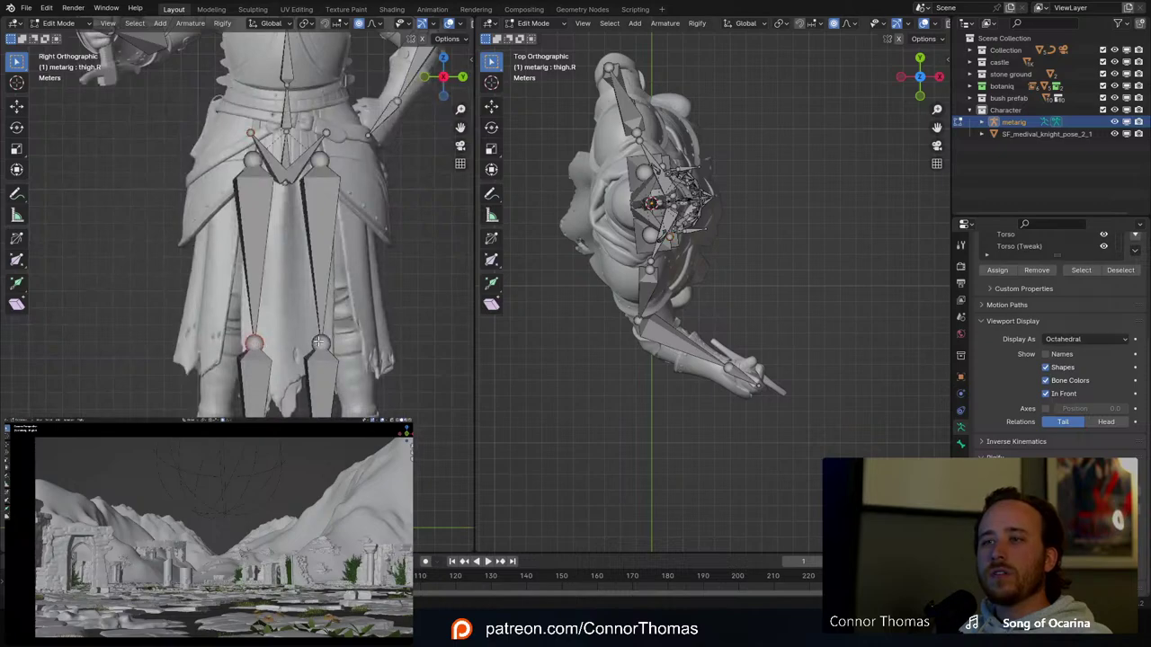
left_click_drag(319, 343, 347, 342)
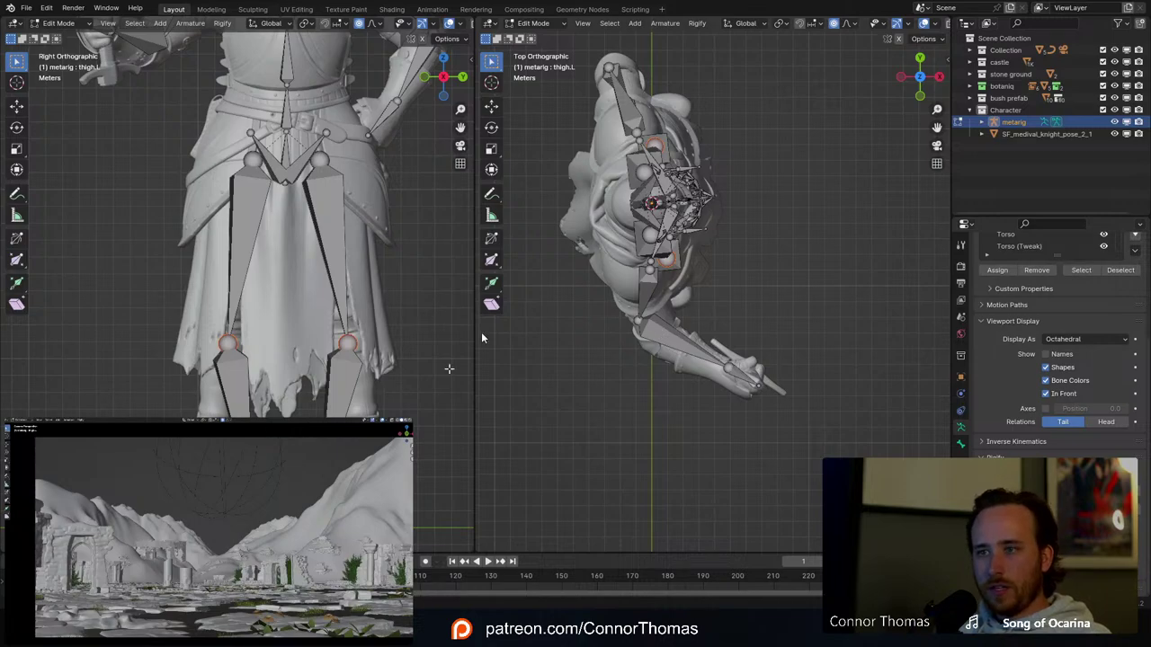
Step: Select the right ankle and foot bones and move them up and outward into the knight's right boot
key("a")
middle_click_drag(283, 342, 285, 244, "shift")
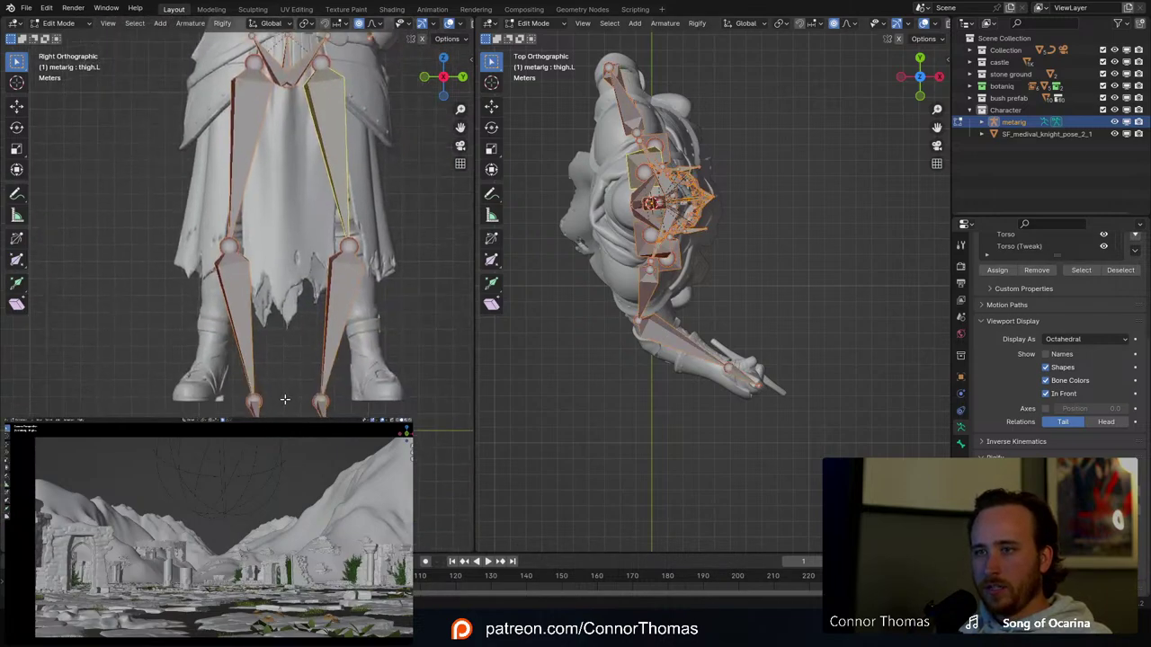
key("alt+a")
left_click(254, 400)
key("g")
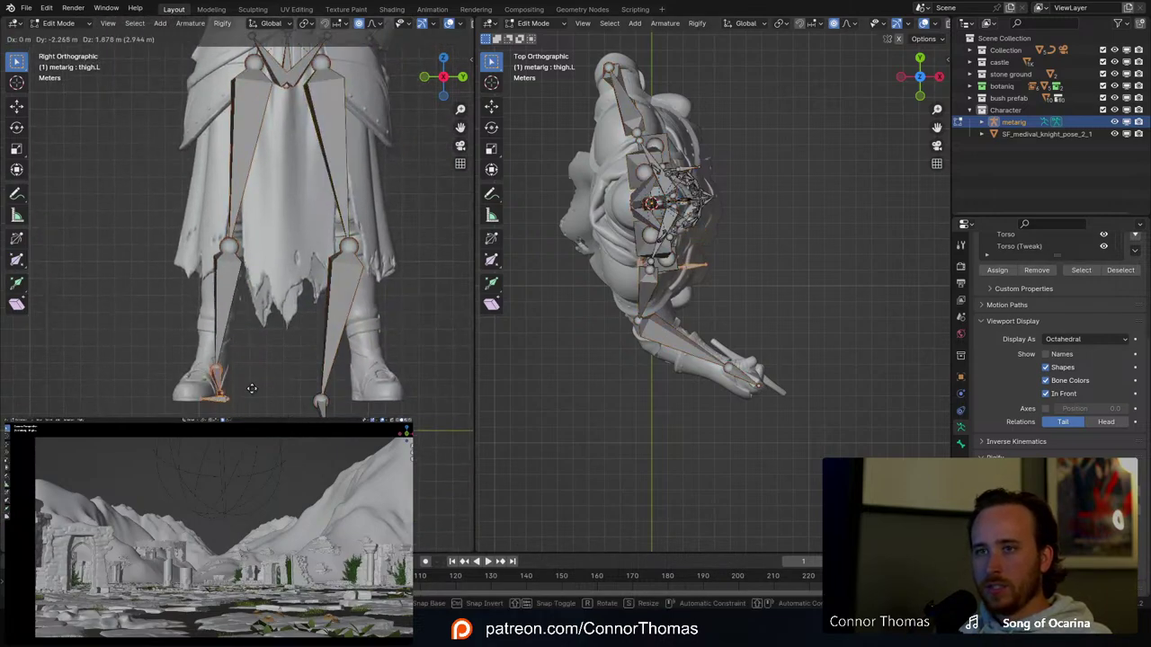
left_click(244, 386)
Step: Box-select the left ankle and foot bones and move them into the knight's left boot
key("a")
key("alt+a")
left_click_drag(276, 379, 367, 428)
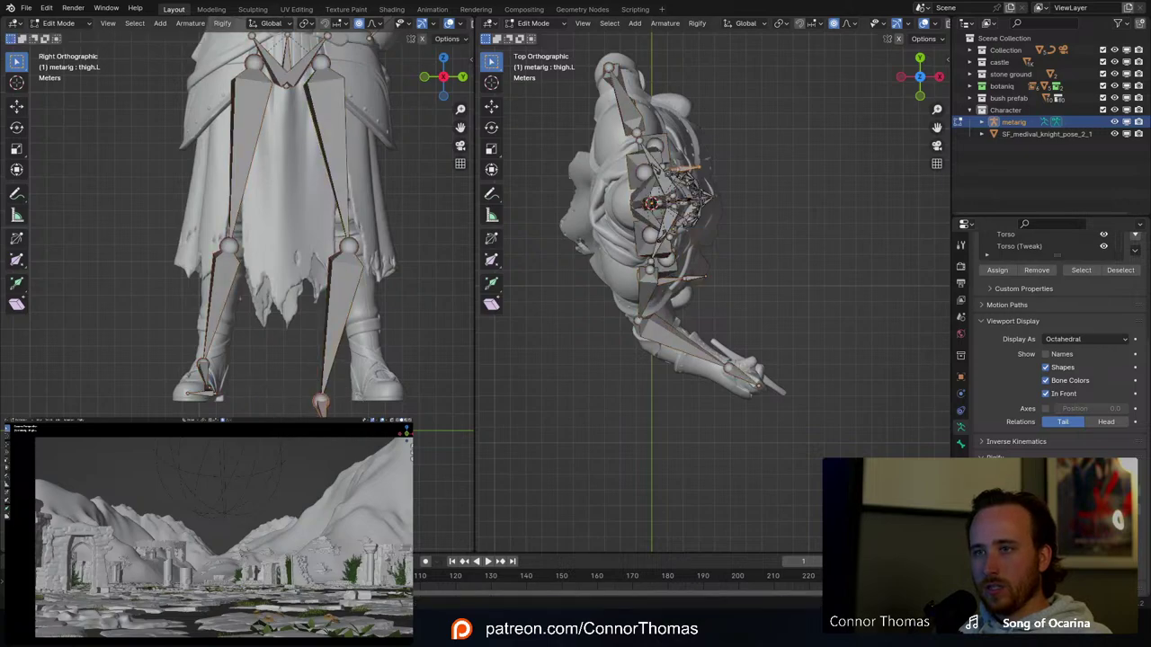
key("g")
left_click(415, 398)
Step: Scale the two toe bones apart by about 1.25 to angle them along the knight's boots
middle_click_drag(415, 396, 232, 447)
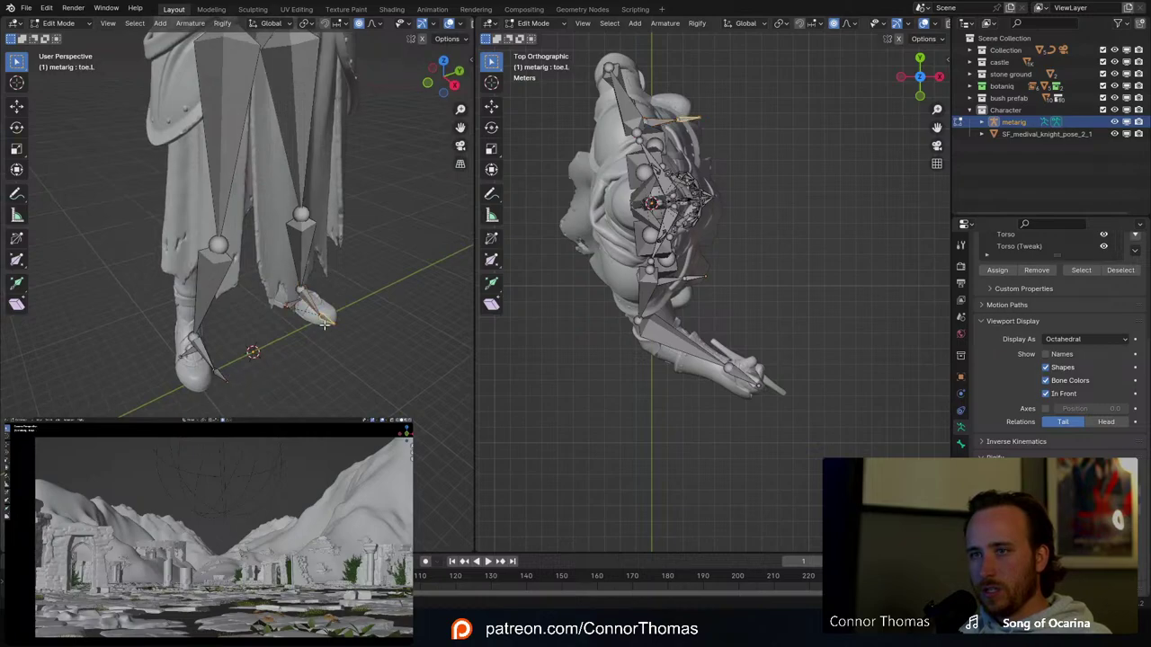
key("s")
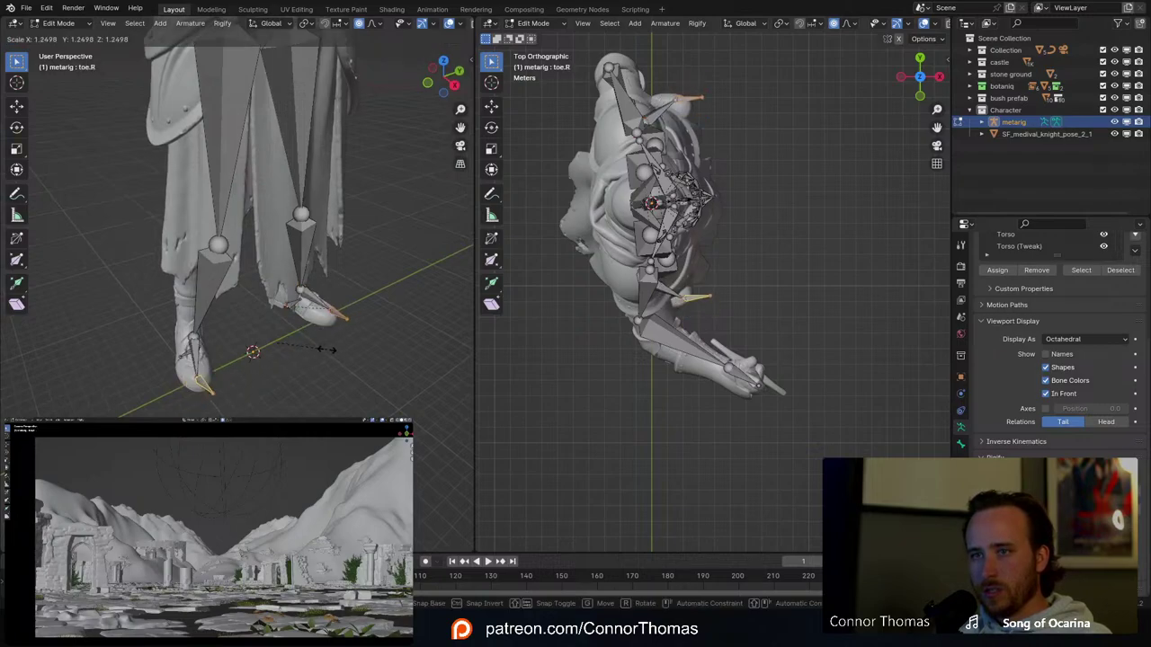
left_click(328, 351)
key("a")
key("alt+a")
Step: Circle-select the cluster of face bones and the ear bones at the knight's helmet and delete them
middle_click_drag(248, 381, 301, 236)
scroll(175, 329, "down", 5)
middle_click_drag(299, 183, 240, 280)
scroll(221, 300, "up", 6)
key("c")
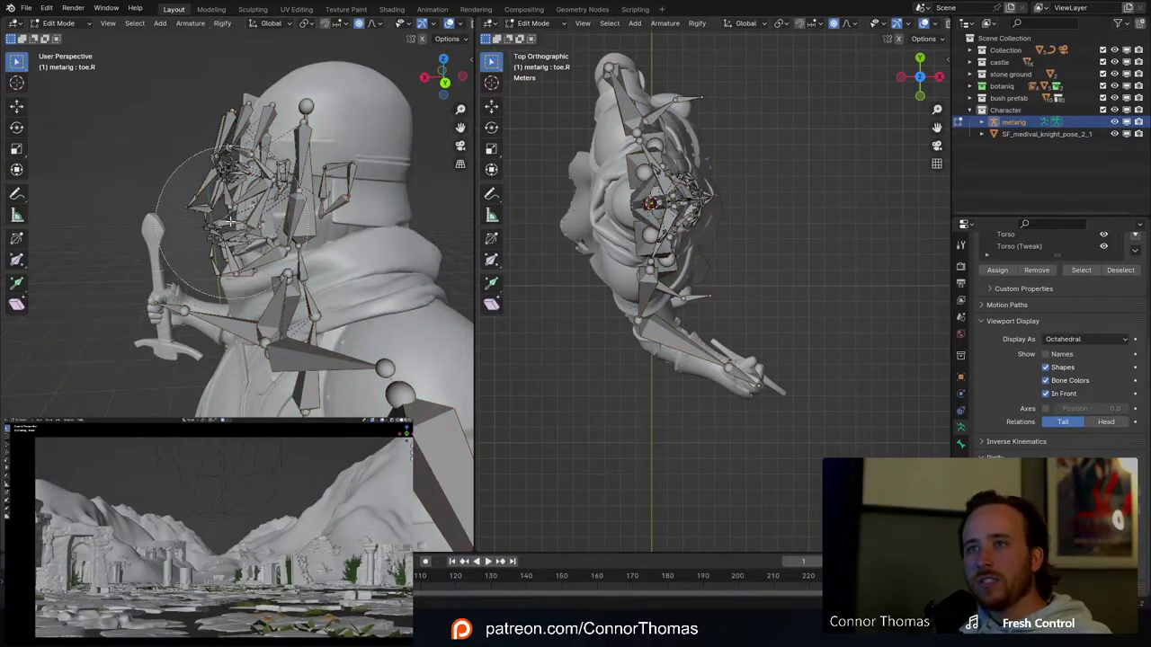
left_click_drag(208, 217, 216, 146)
right_click(216, 146)
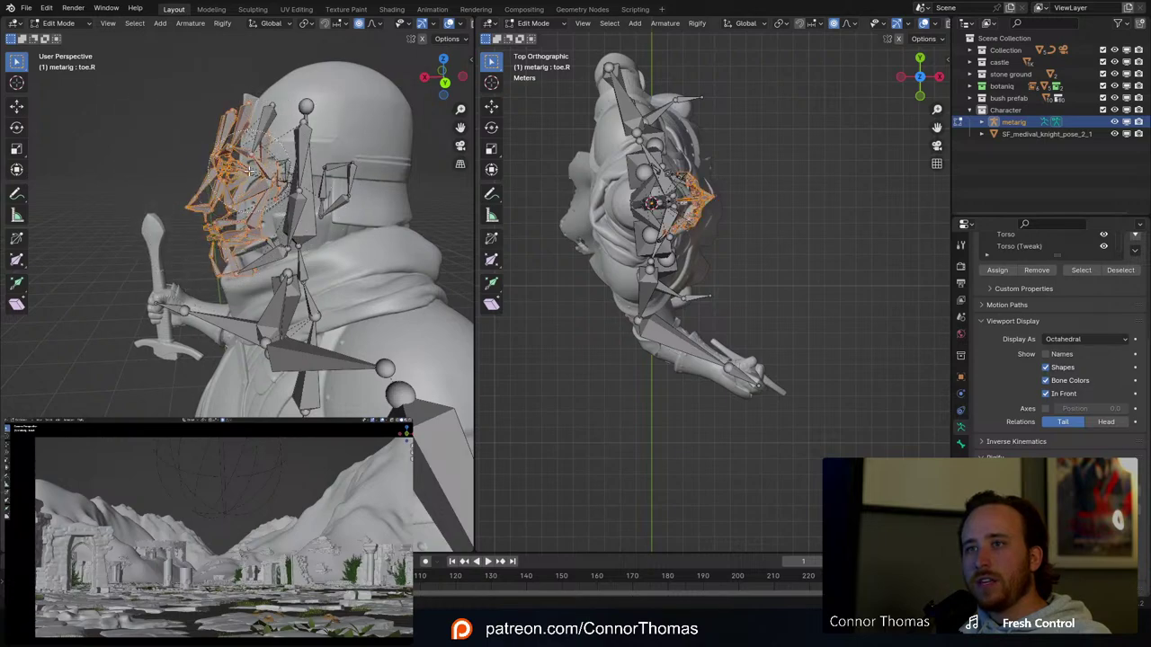
key("c")
left_click_drag(346, 185, 358, 207)
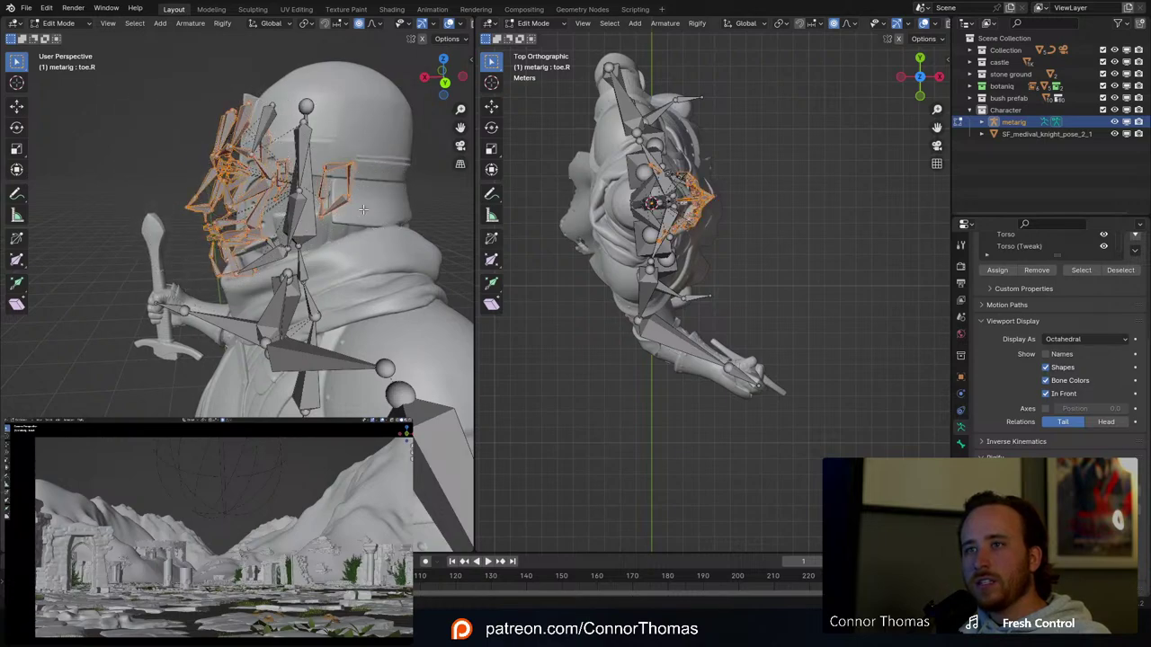
key("x")
left_click(363, 210)
Step: Delete the leftover forehead, temple and jaw bones one by one, keeping only the main head and neck bones
middle_click_drag(274, 105, 285, 93)
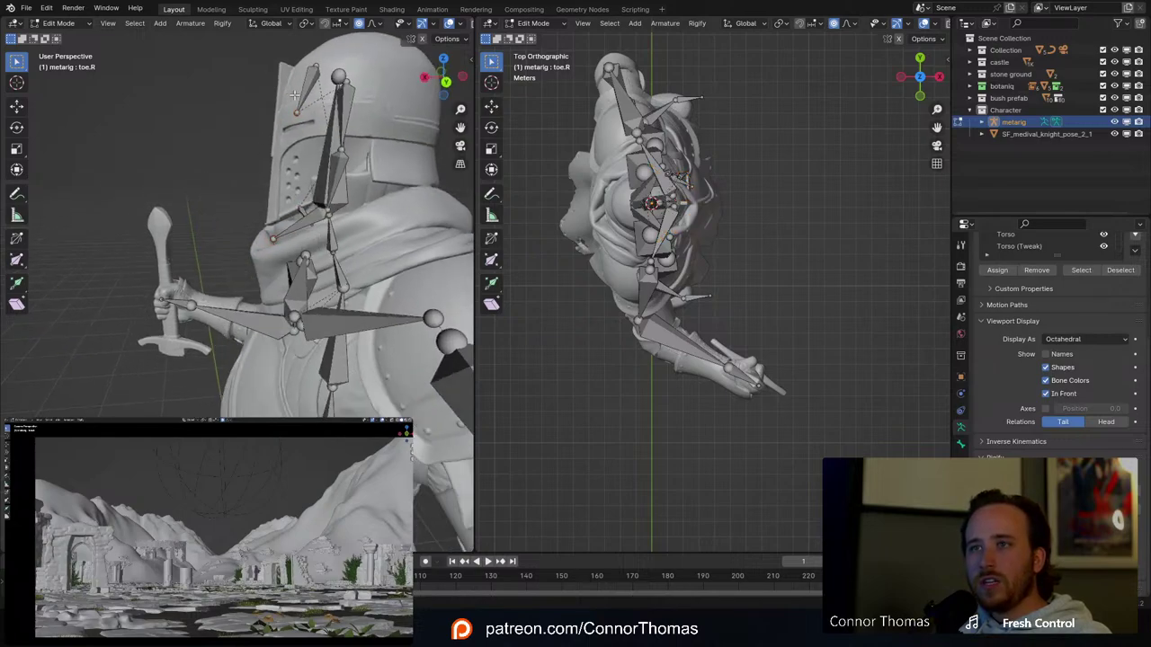
key("x")
left_click(301, 93)
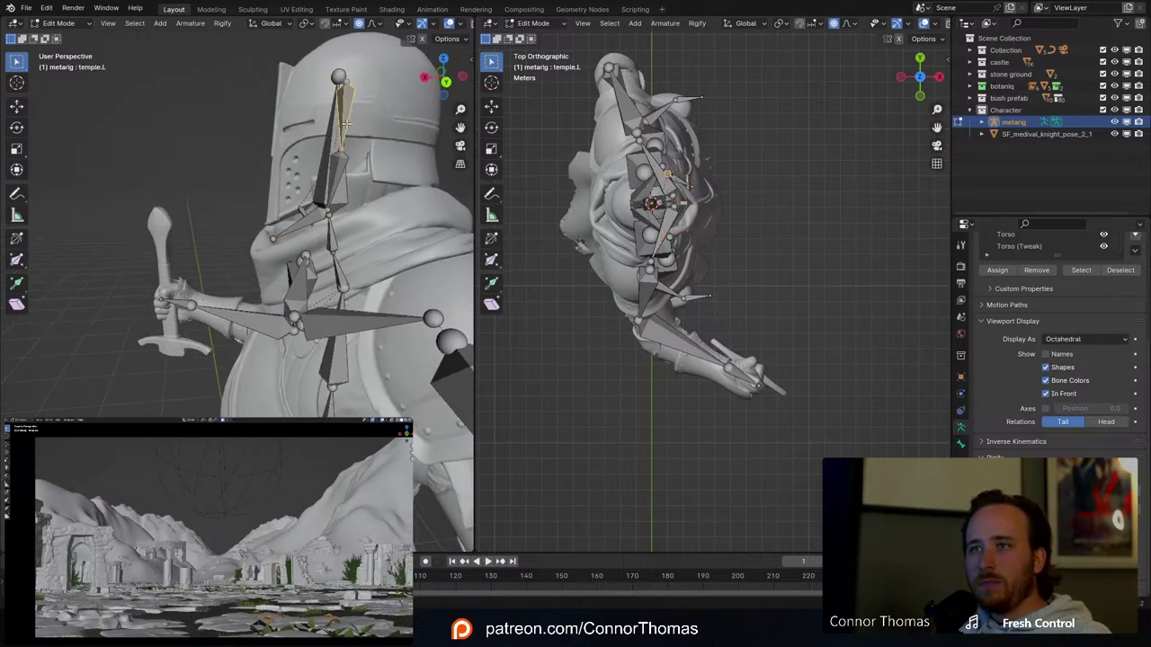
key("x")
left_click(346, 128)
key("x")
left_click(348, 194)
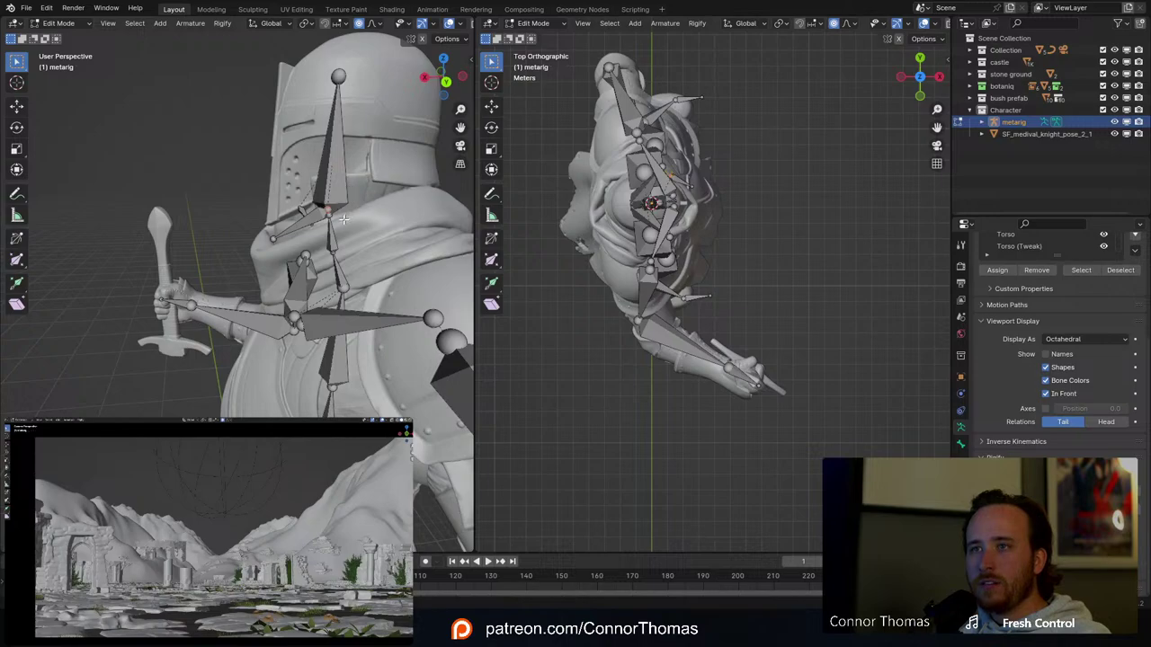
left_click(306, 225)
key("x")
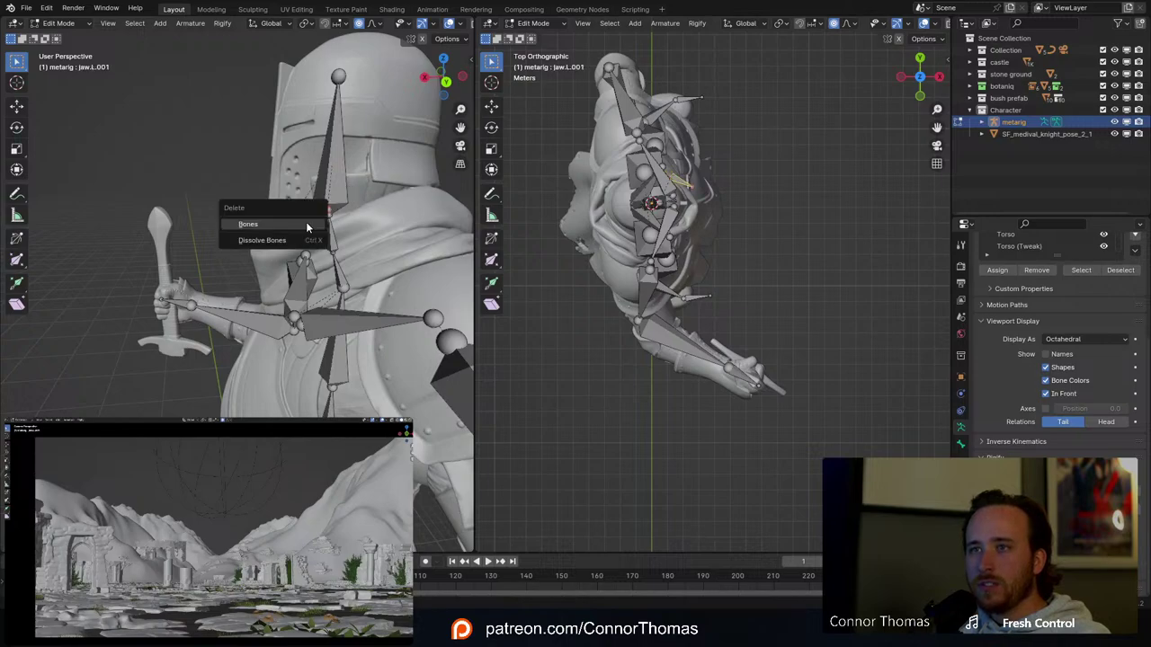
left_click(302, 216)
key("x")
left_click(303, 216)
Step: Return the fitted meta-rig to Object Mode and save the file
middle_click_drag(253, 230, 228, 244)
scroll(229, 243, "down", 5)
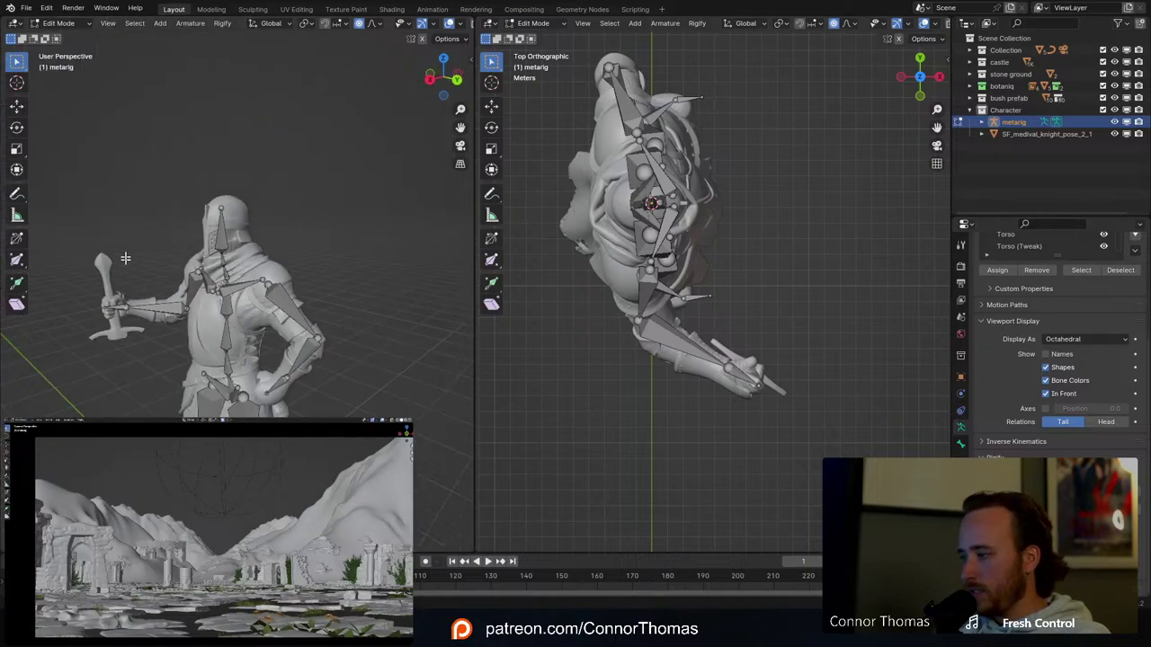
middle_click_drag(125, 258, 267, 262)
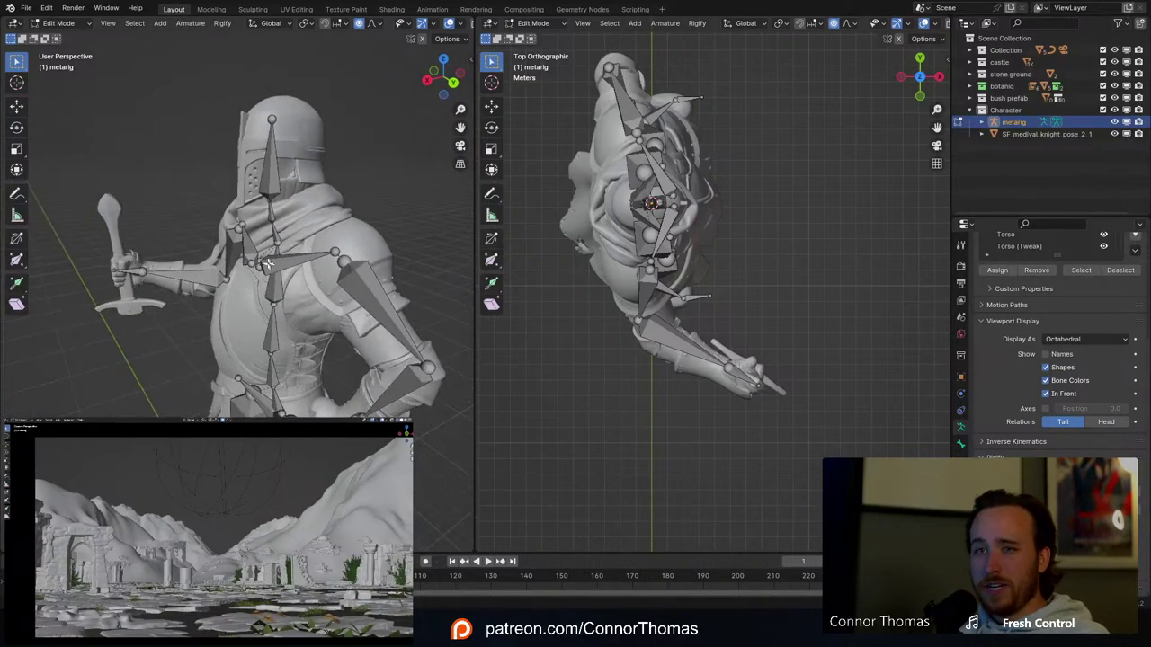
left_click(61, 23)
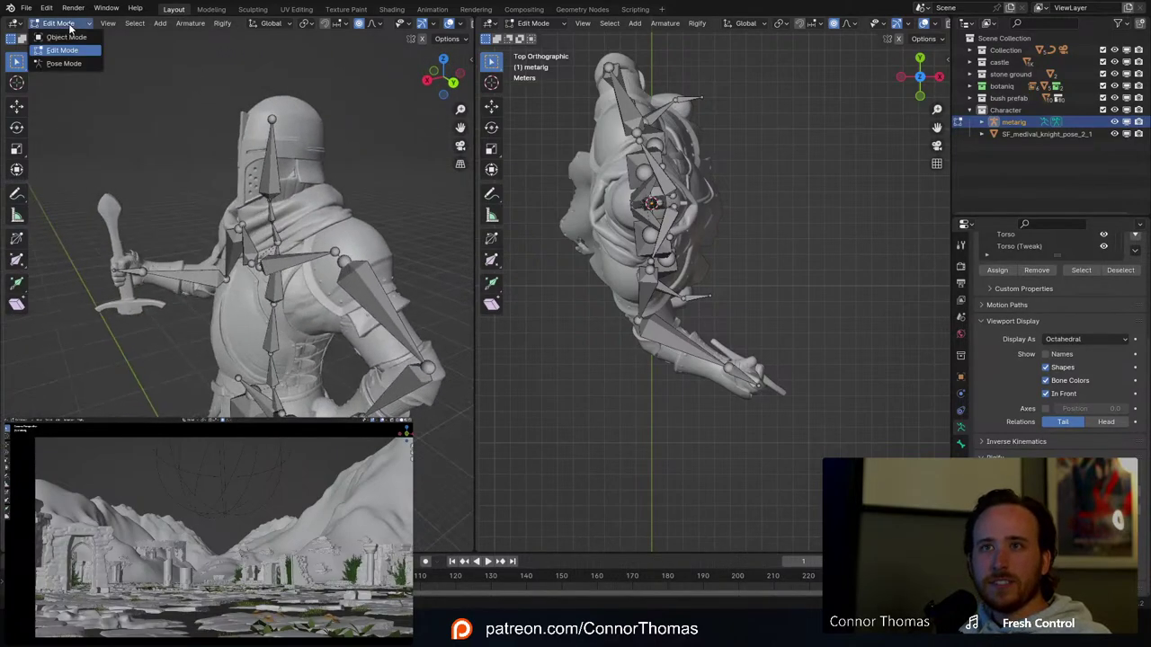
left_click(65, 38)
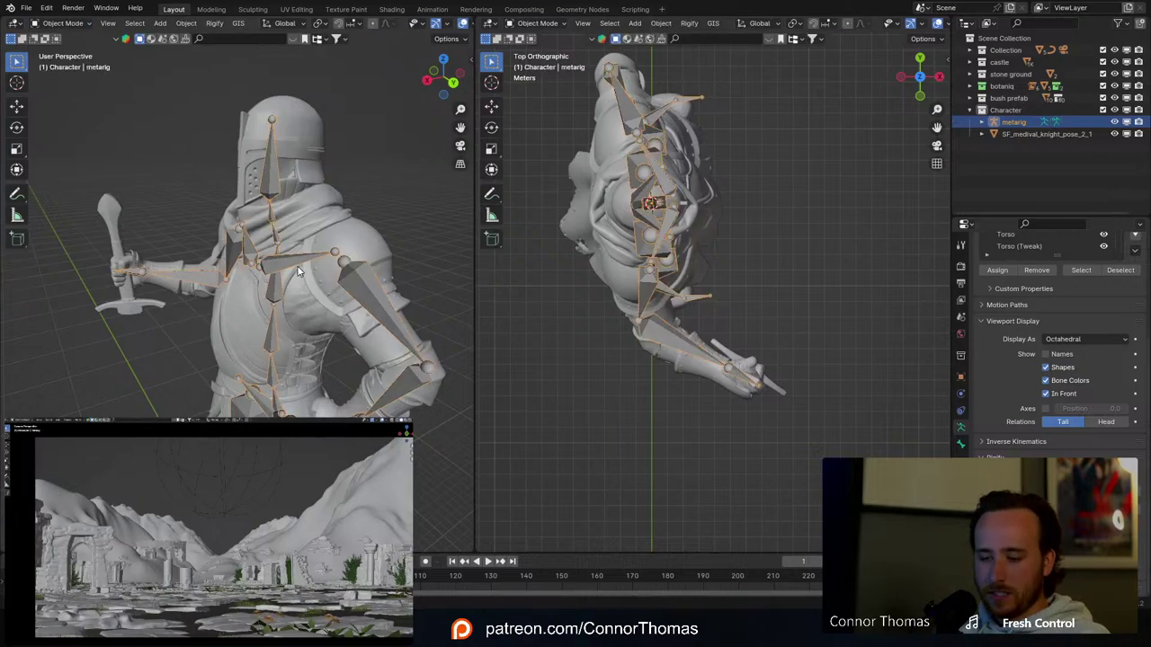
key("ctrl+s")
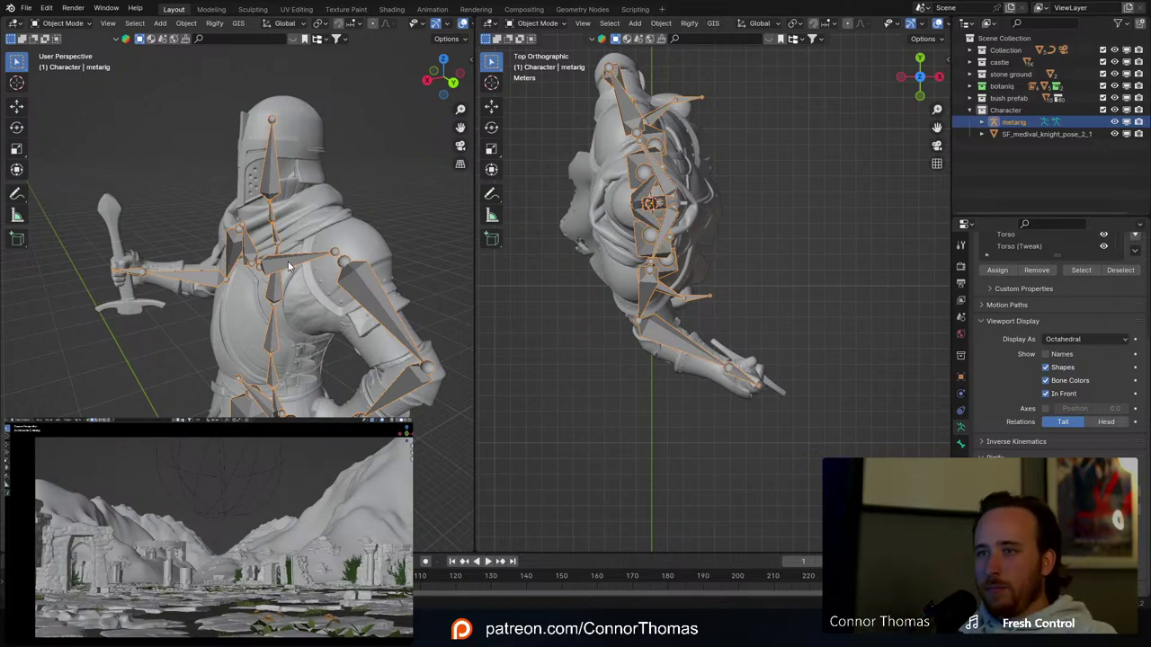
Step: Select the knight mesh and join the two side-by-side 3D viewports into a single perspective viewport
left_click(313, 181)
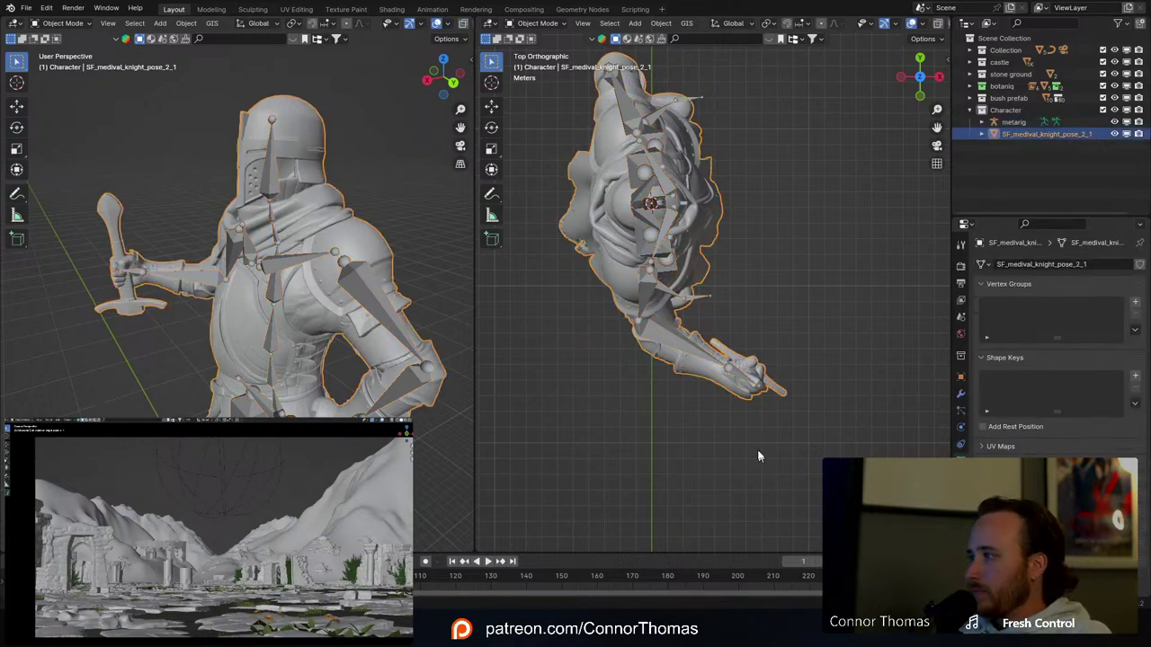
scroll(368, 310, "up", 2)
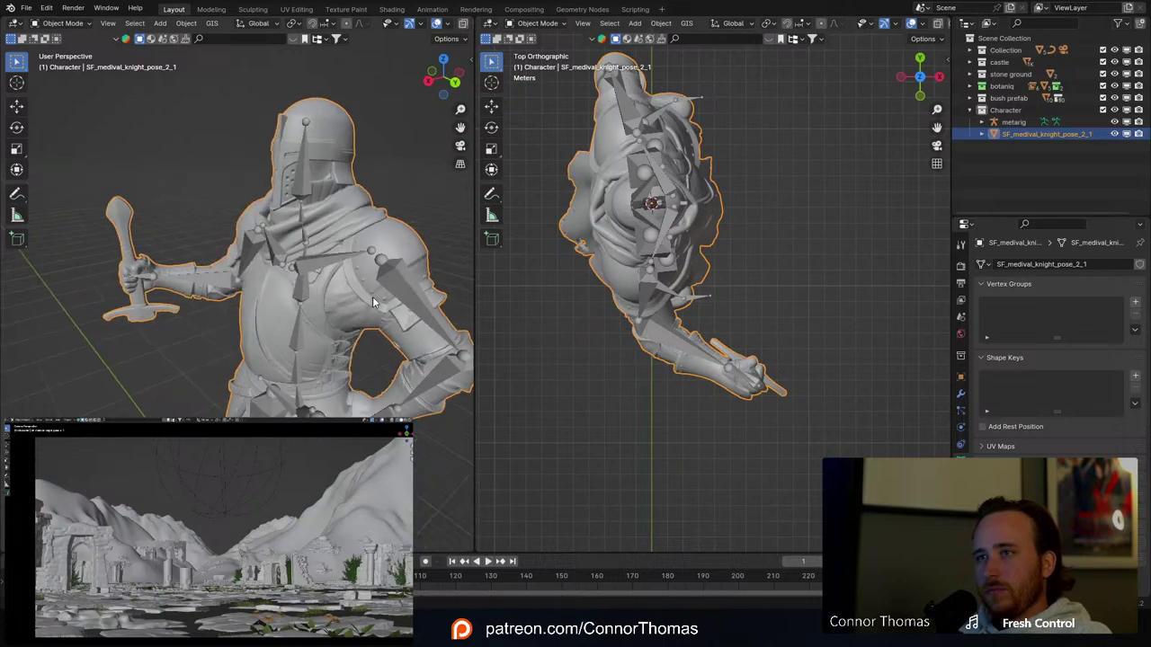
right_click(474, 272)
left_click(466, 295)
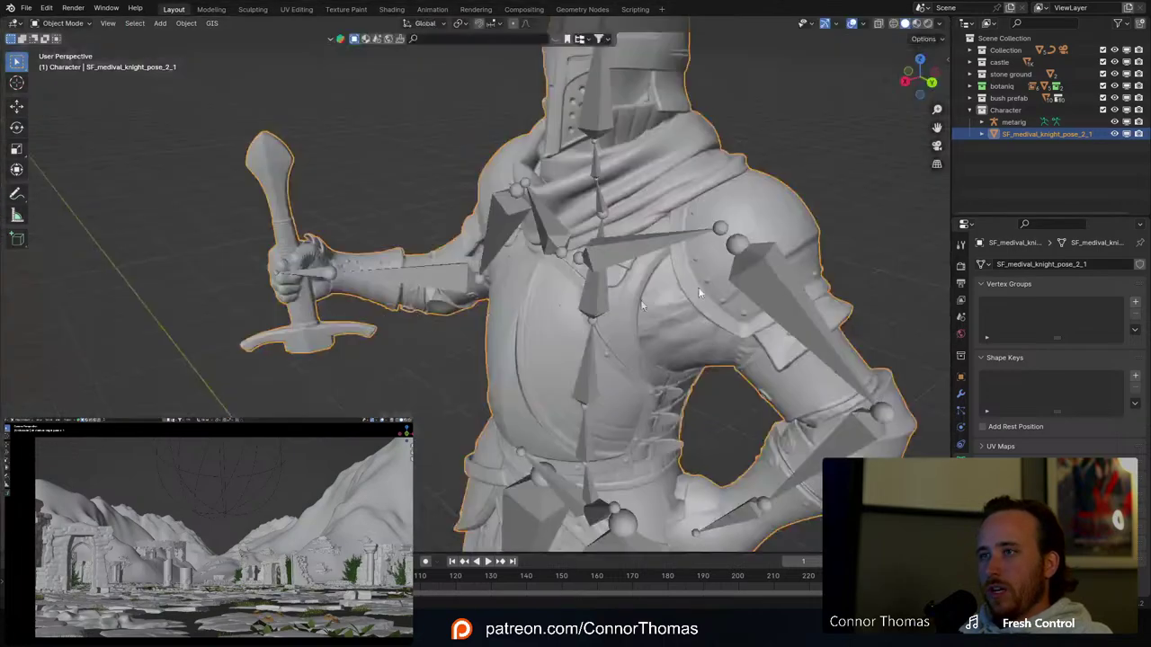
Step: Add the meta-rig to the selected knight mesh, parent the mesh to it with automatic weights, and save the file
scroll(481, 364, "down", 2)
middle_click_drag(481, 364, 644, 216)
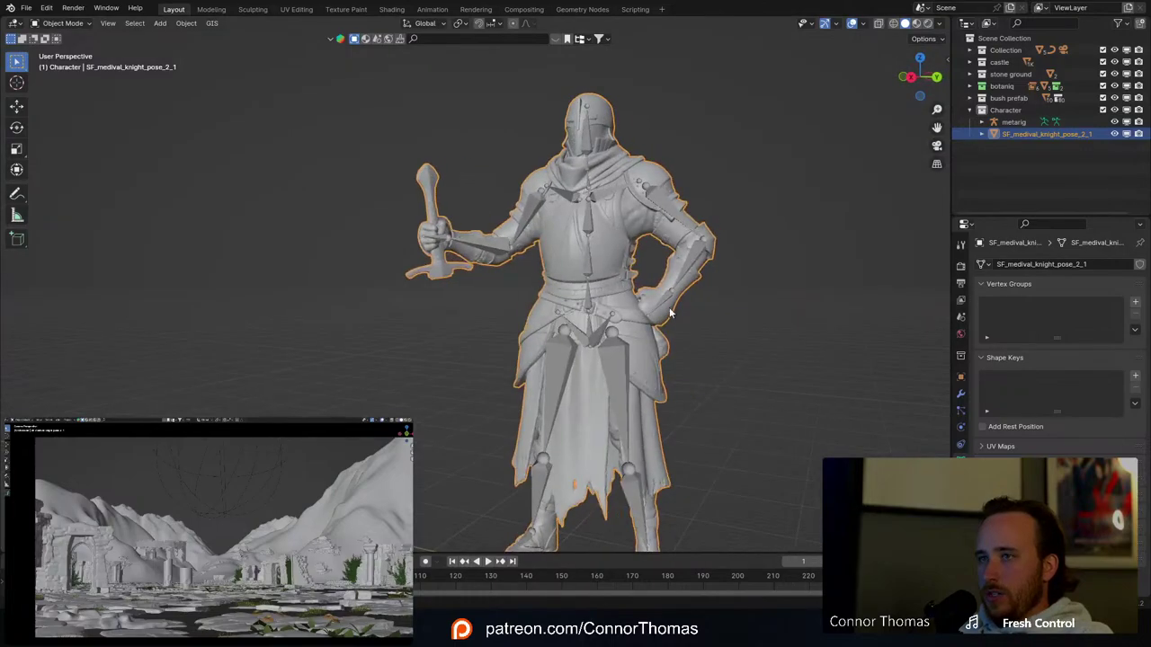
left_click(606, 193, "shift")
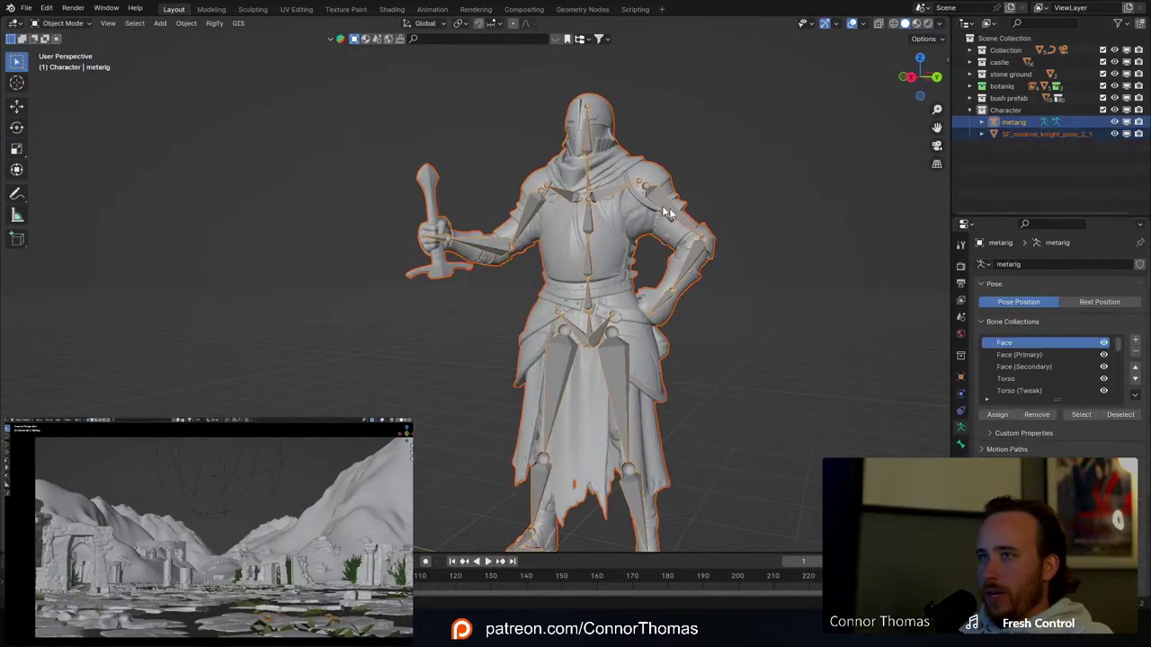
key("ctrl+p")
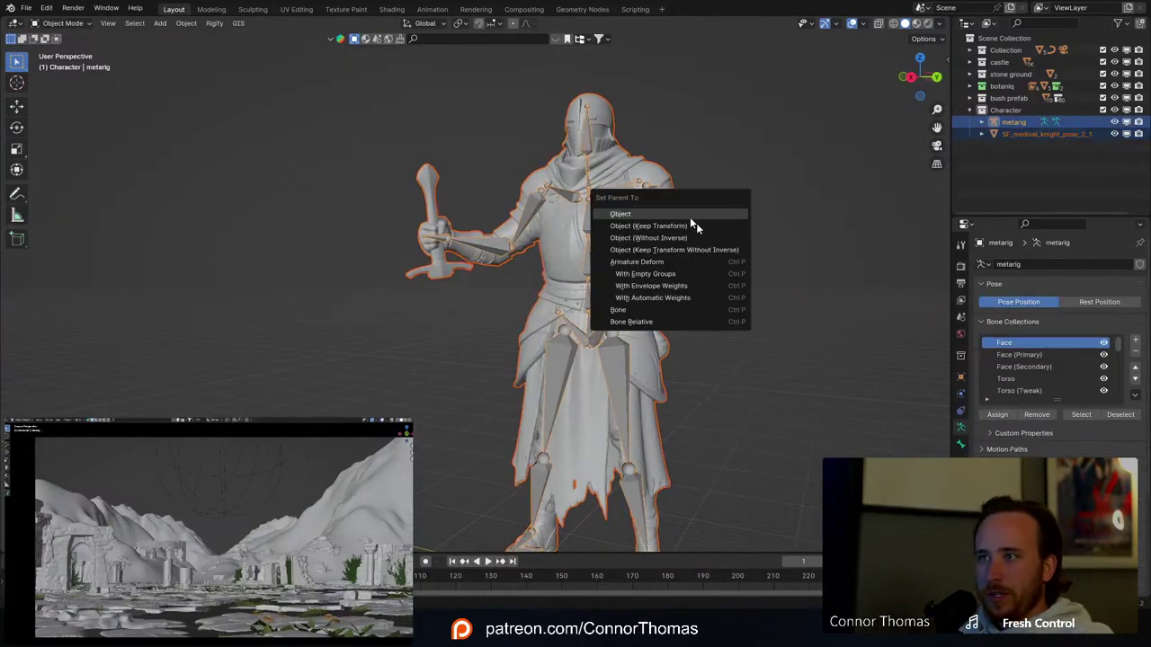
left_click(694, 298)
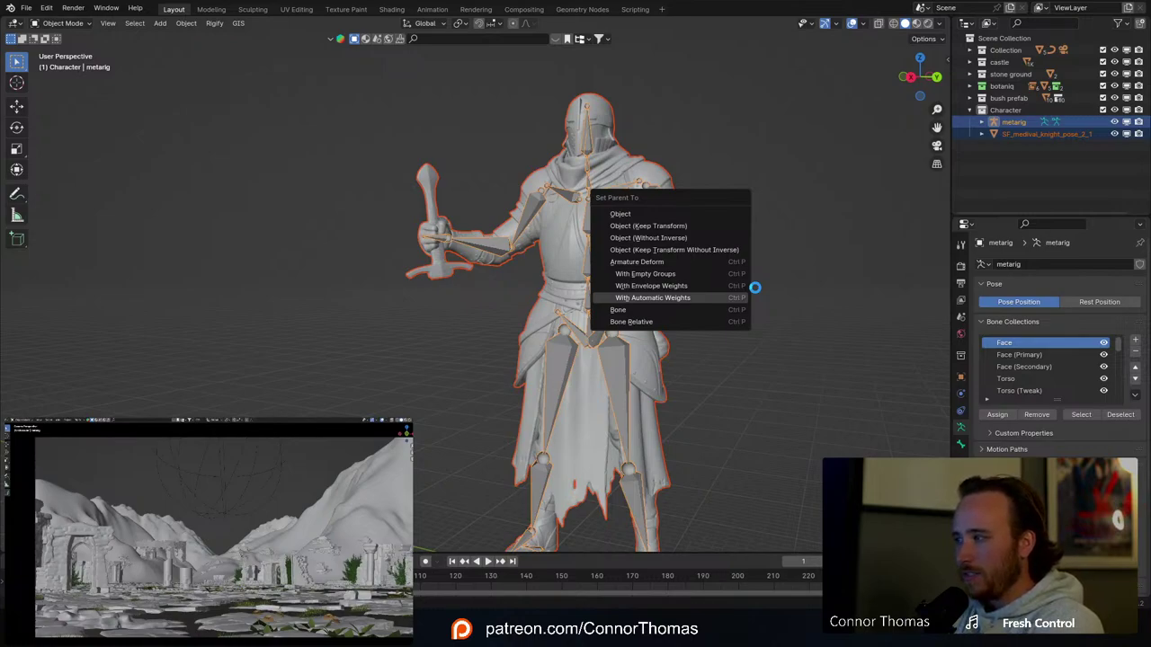
left_click(755, 289)
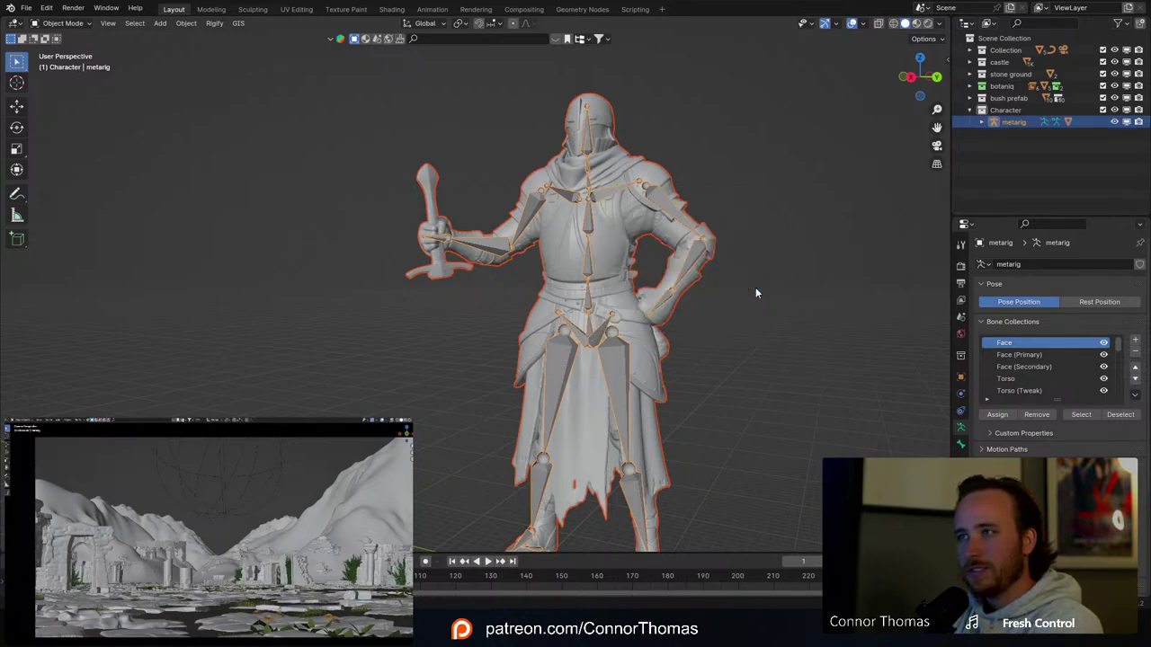
left_click(527, 219)
key("ctrl+s")
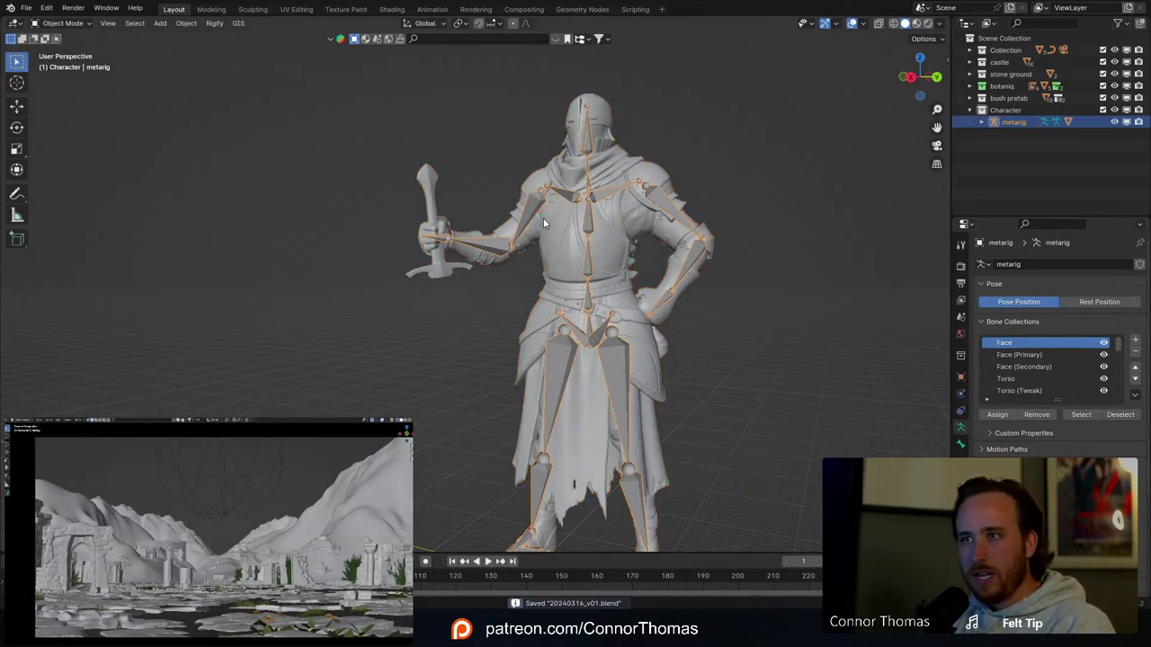
Step: Switch the meta-rig to Pose Mode and try a free trackball rotation of the right forearm bone to test the deformation
key("ctrl+Tab")
left_click(504, 251)
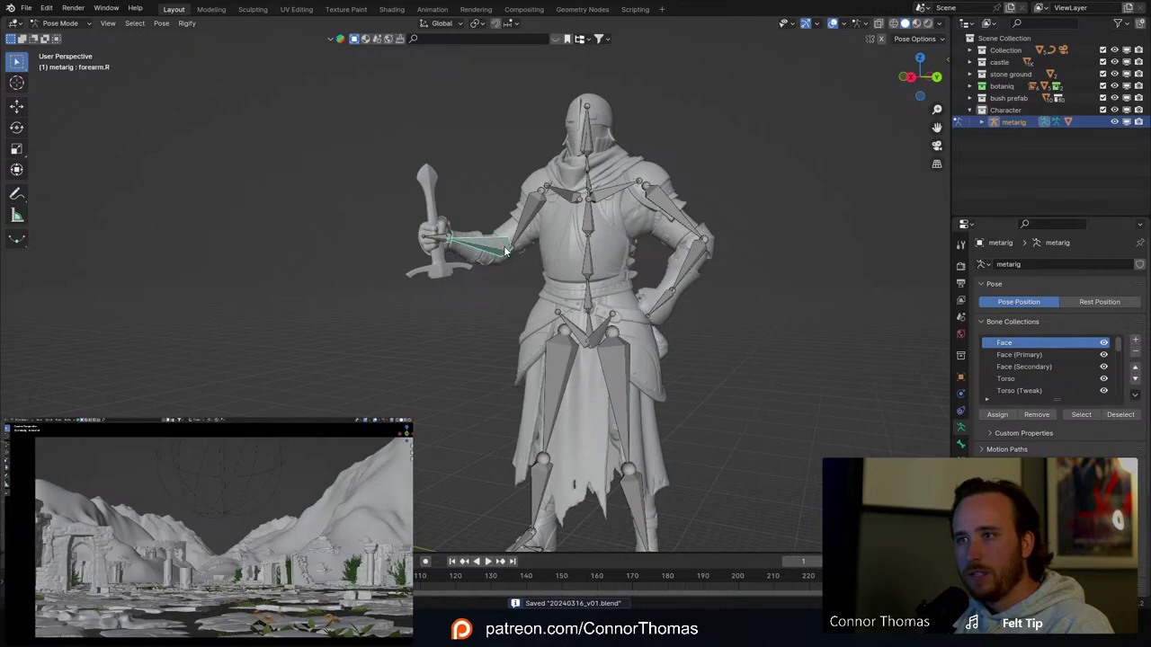
key("r")
key("r")
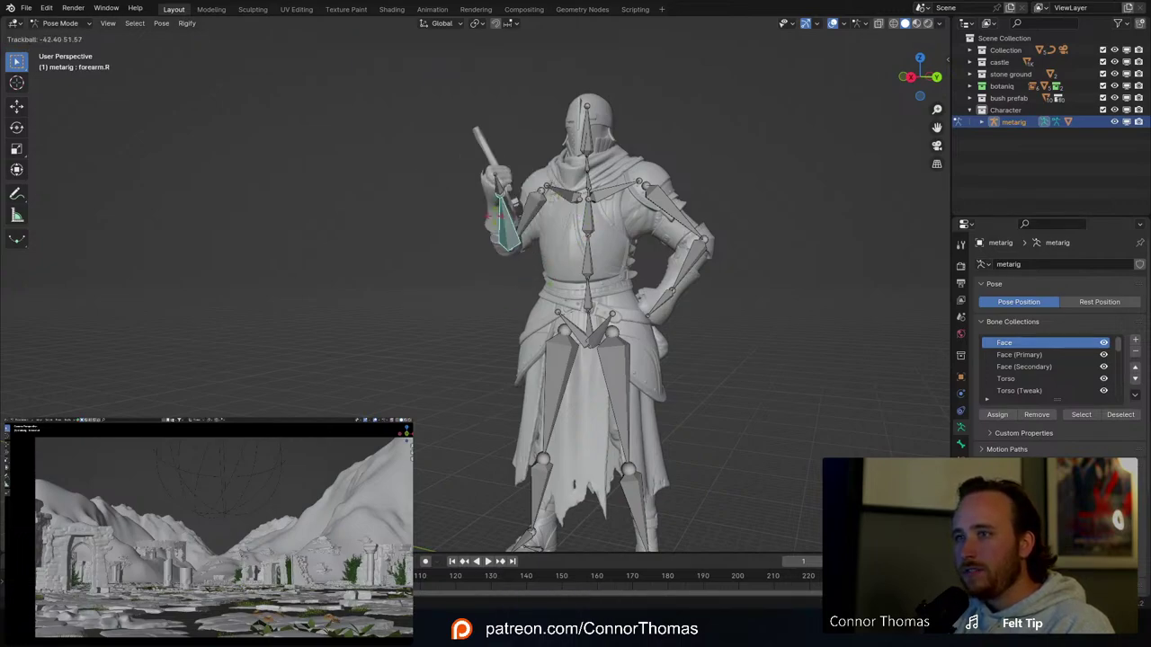
left_click(575, 277)
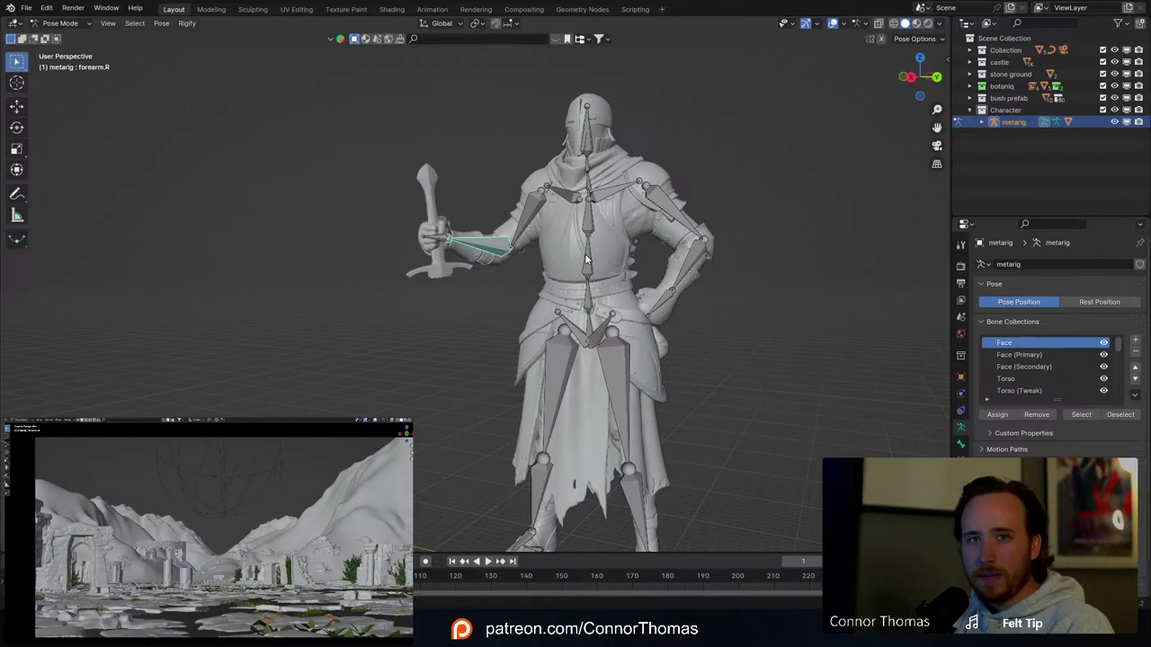
Step: Return the meta-rig to Object Mode and, in top view, move the rigged knight into the valley between the two nearest mountains
key("ctrl+Tab")
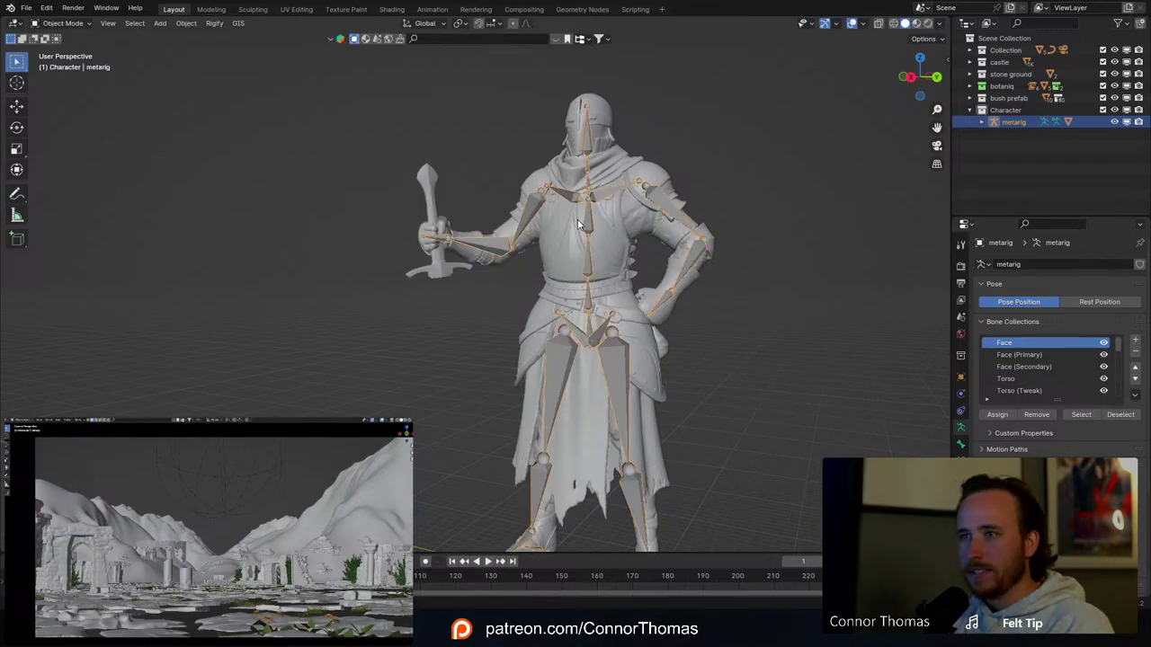
key("g")
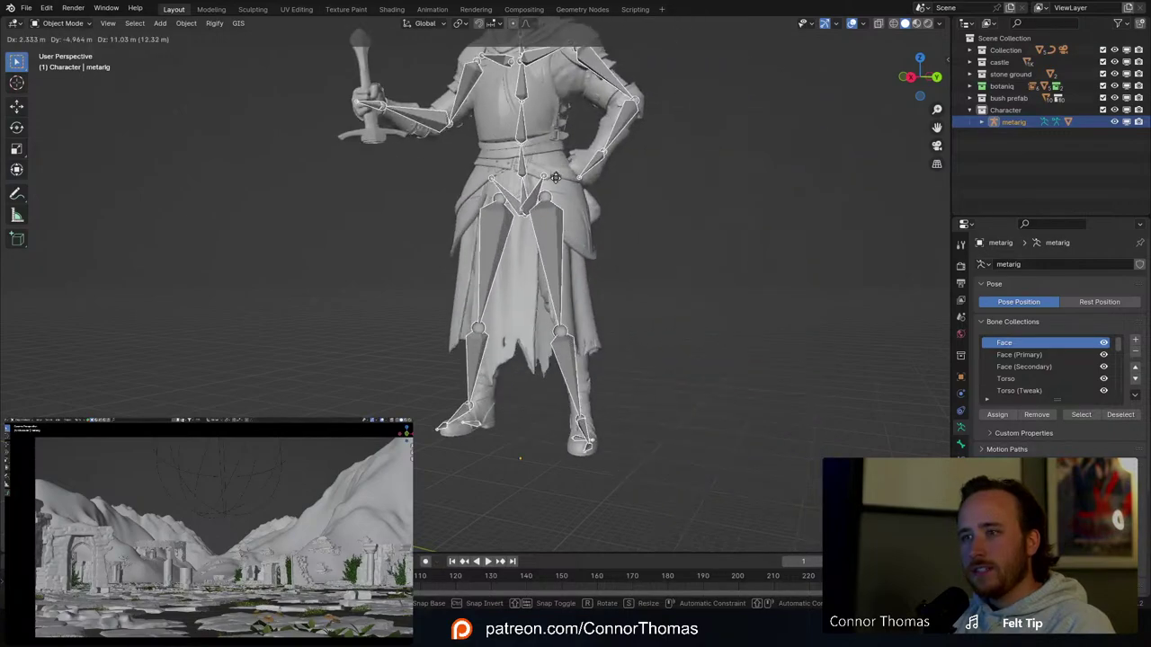
left_click(478, 283)
scroll(486, 286, "up", 10)
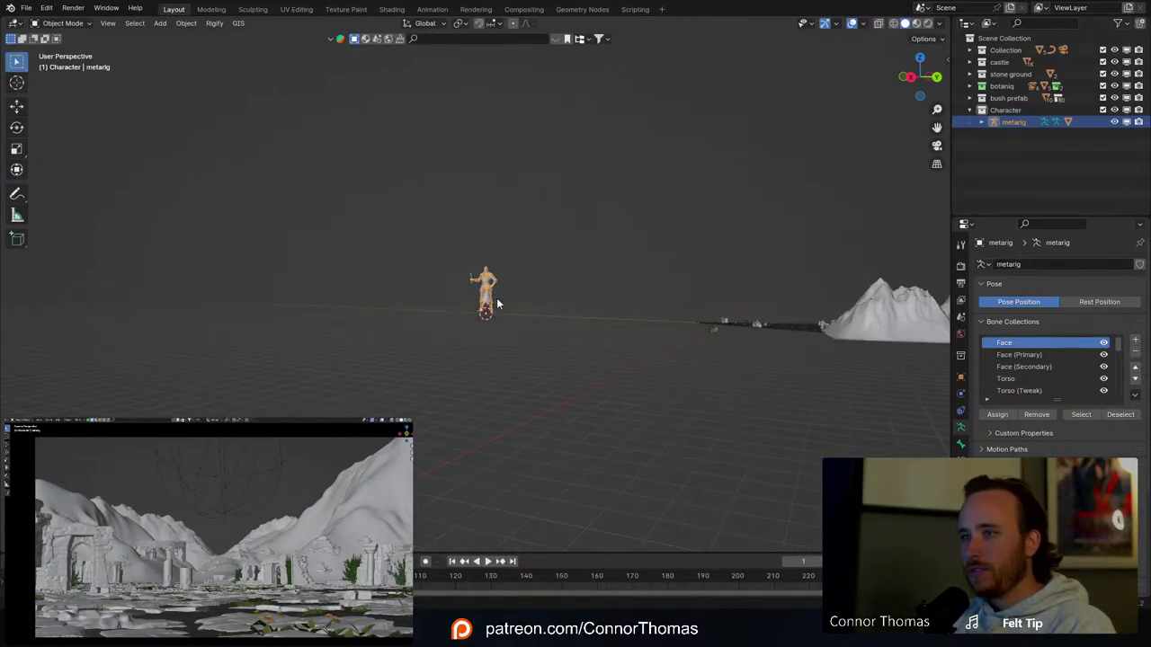
middle_click_drag(540, 332, 608, 390)
key("KP_7")
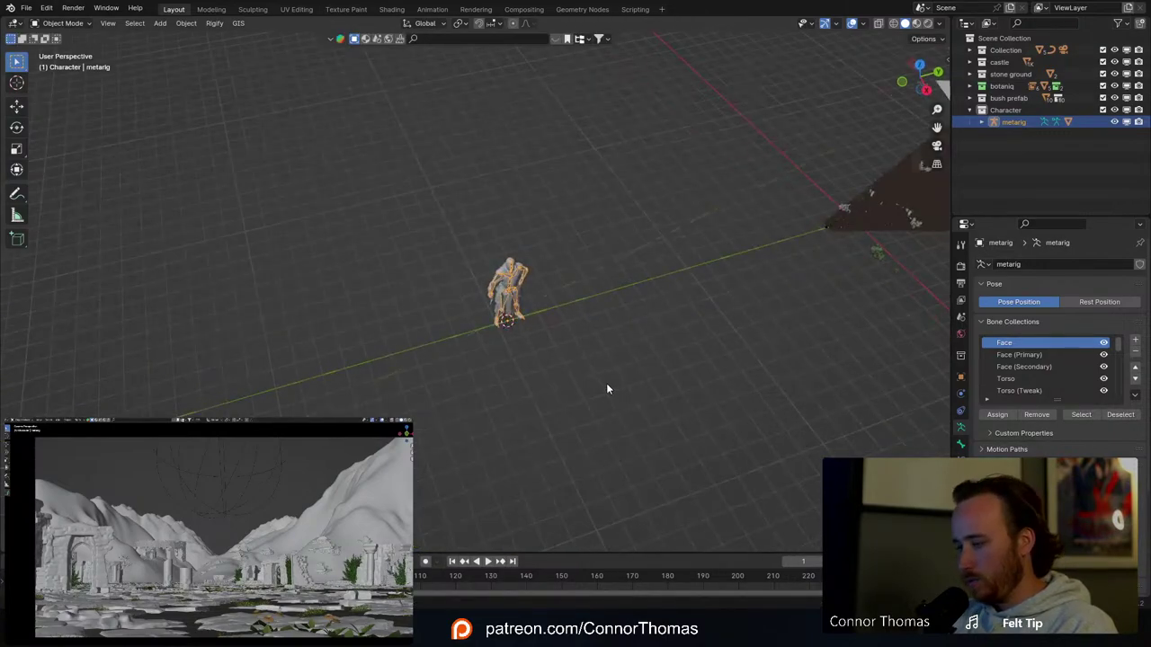
scroll(606, 387, "down", 3)
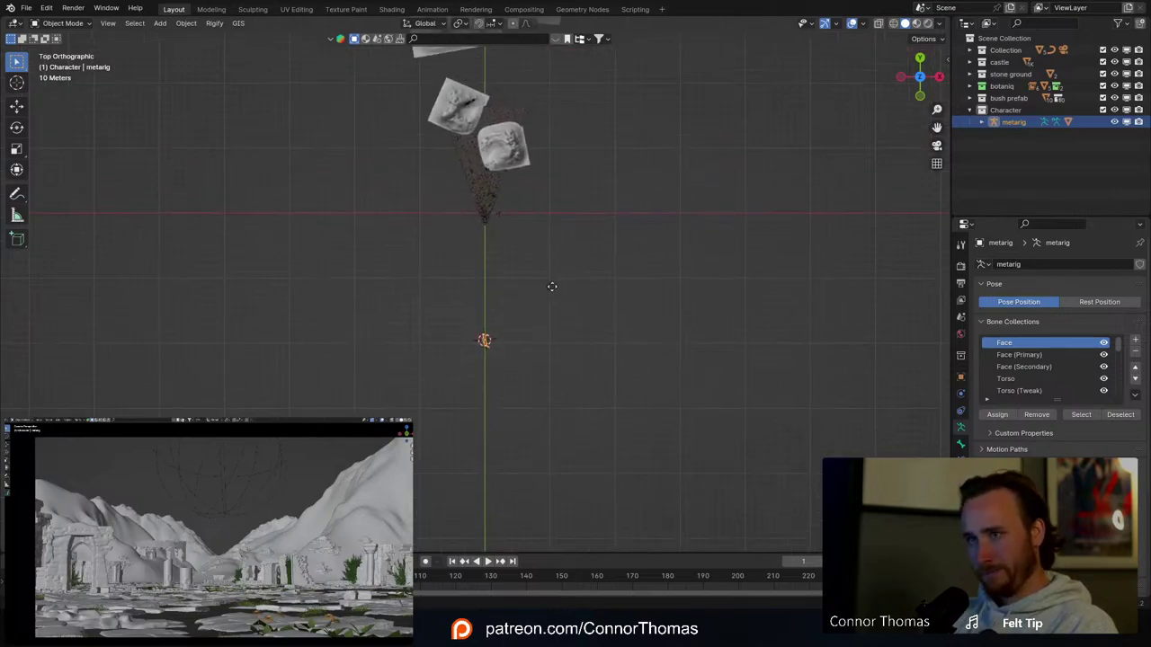
key("g")
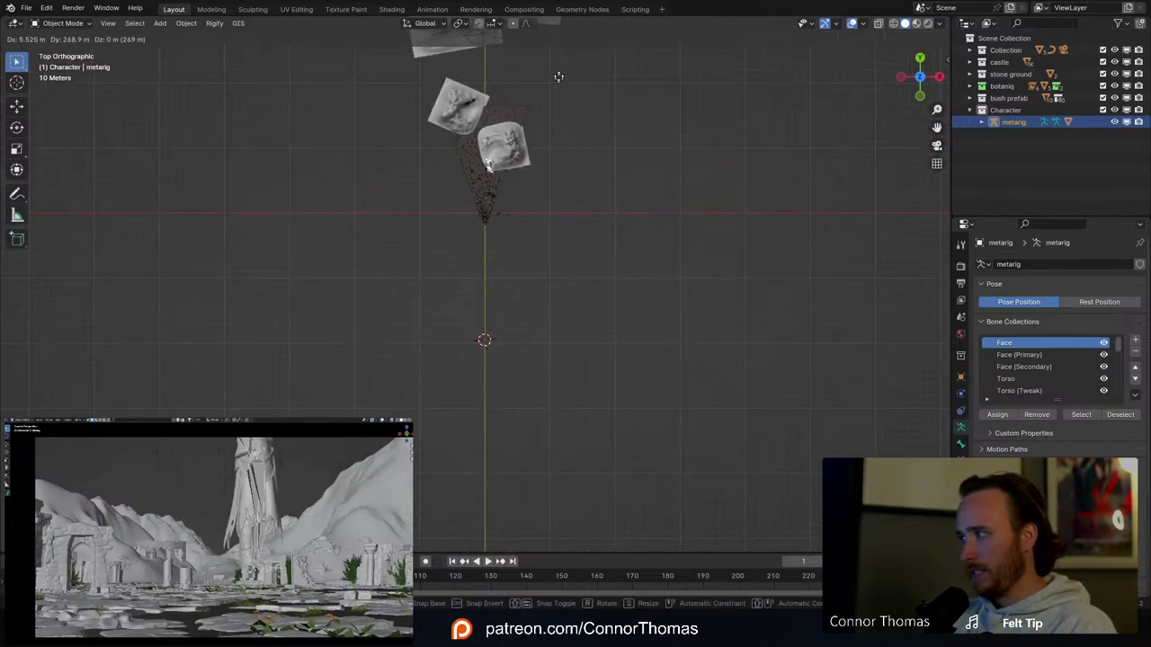
left_click(549, 70)
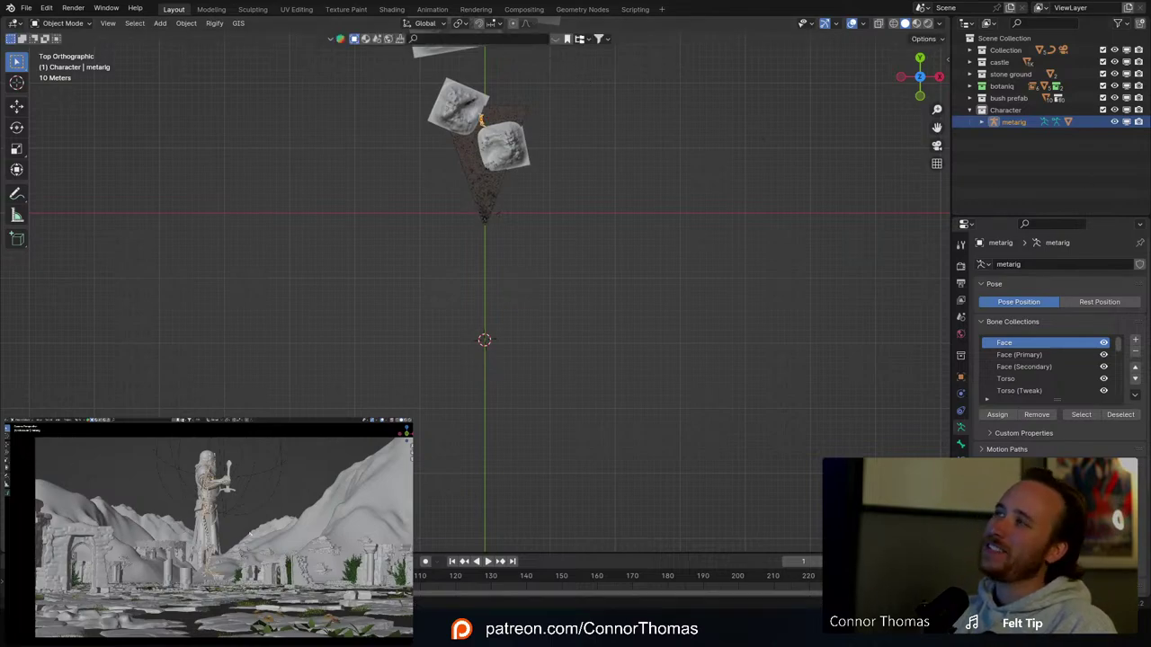
Step: Rotate the rigged knight by about 63° in top view and move it back near the world origin
key("r")
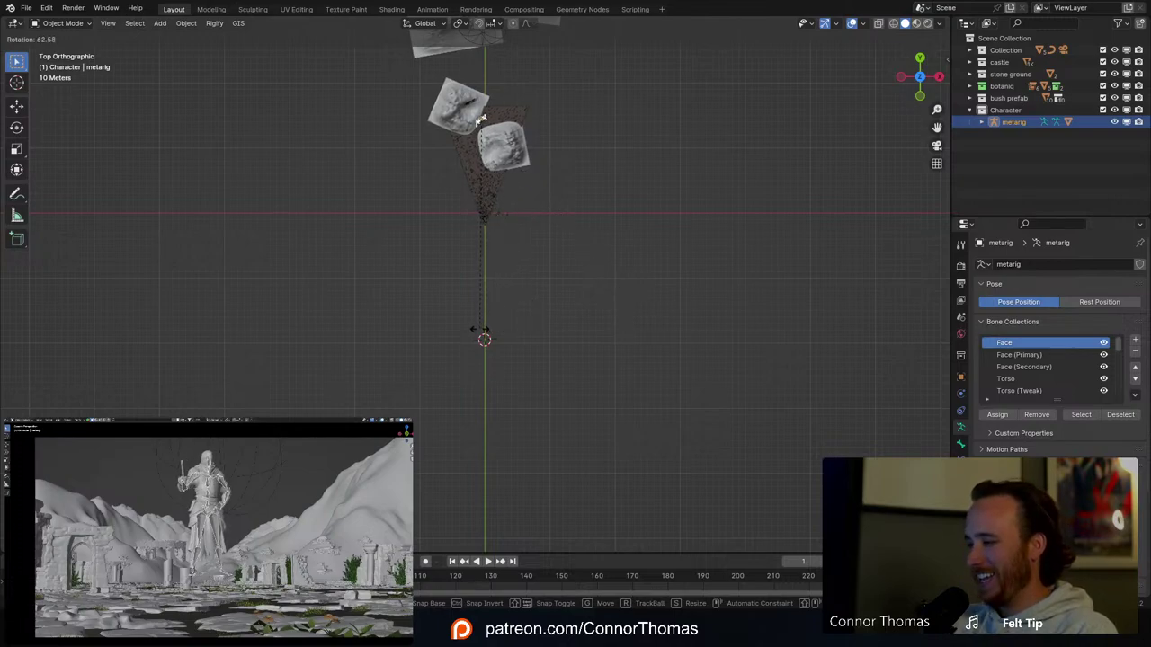
left_click(482, 329)
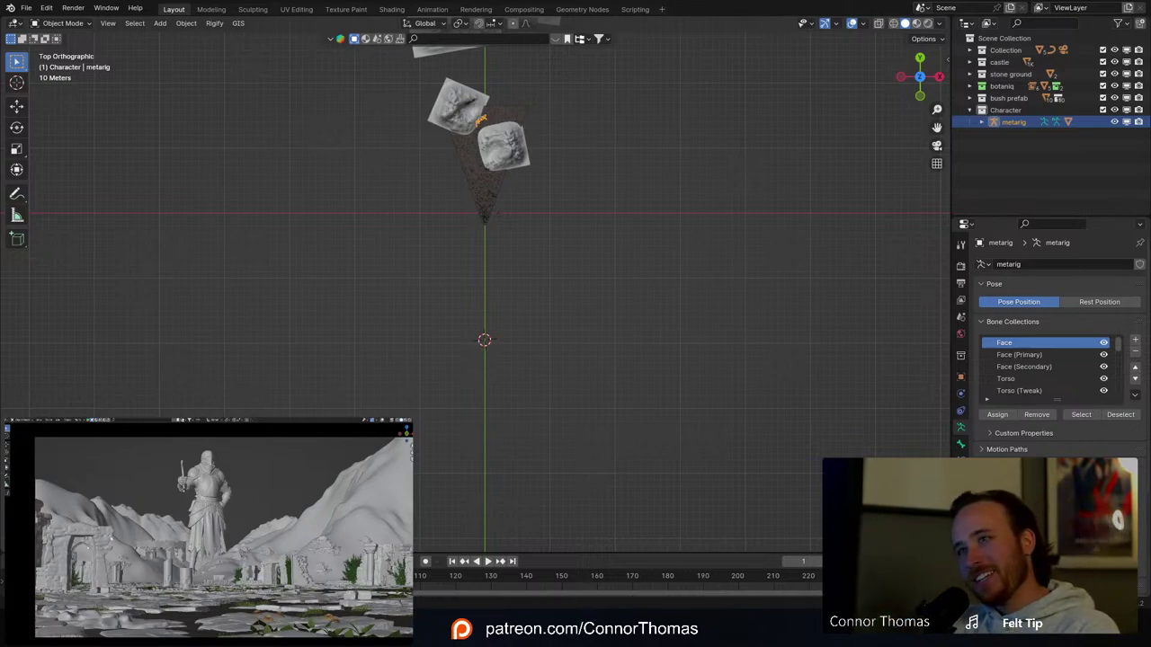
key("g")
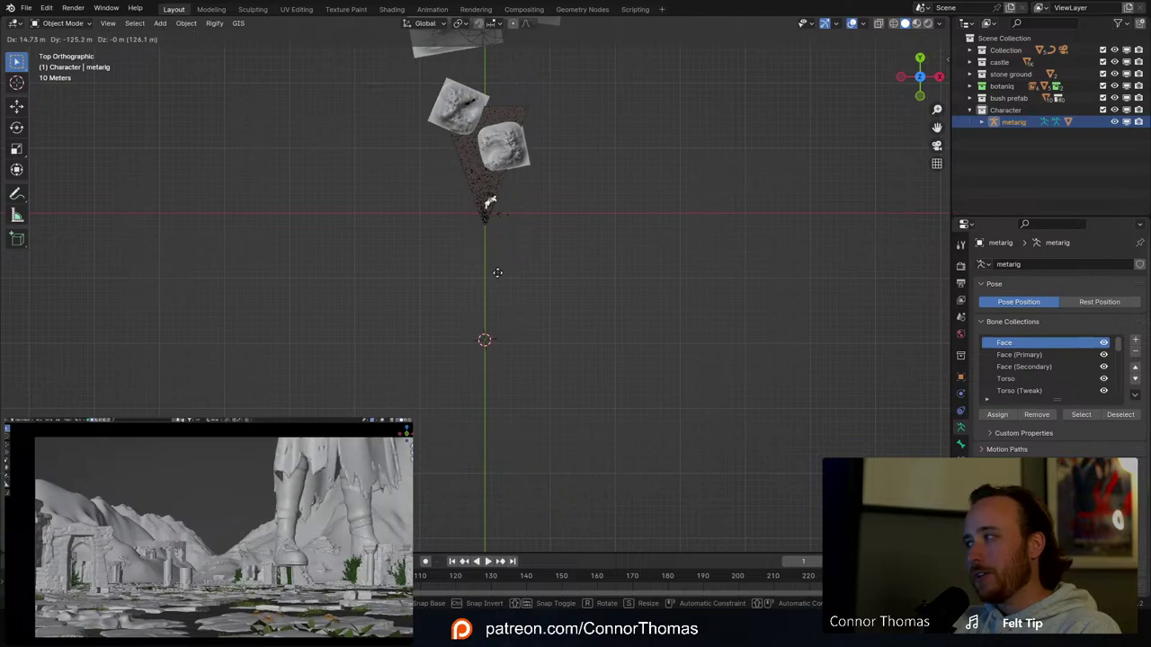
left_click(490, 283)
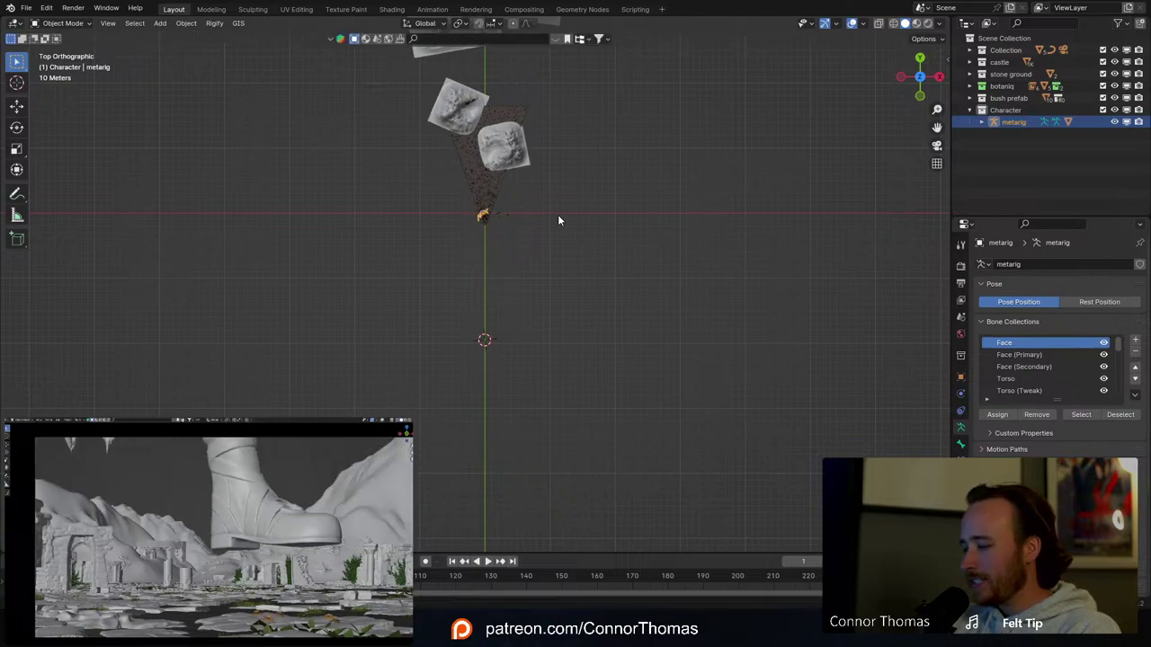
Step: Scale the rigged knight down in two passes until it is shorter than the nearby stone archway
scroll(558, 220, "up", 5)
key("s")
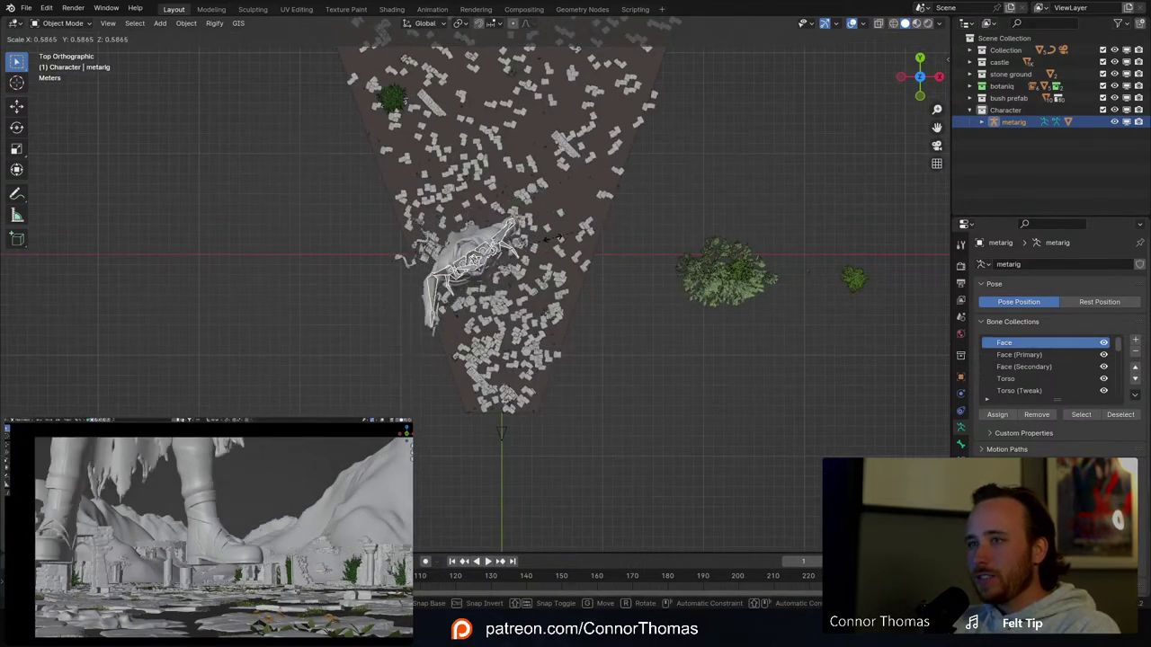
left_click(473, 257)
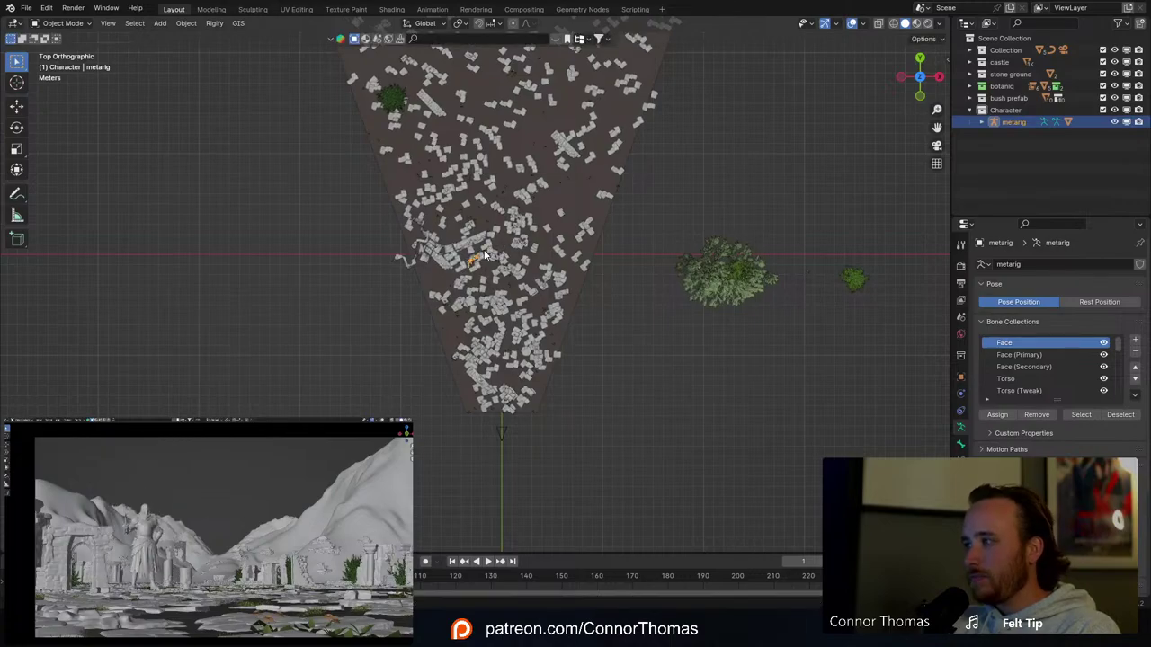
middle_click_drag(511, 297, 467, 175)
key("KP_Decimal")
scroll(553, 187, "down", 4)
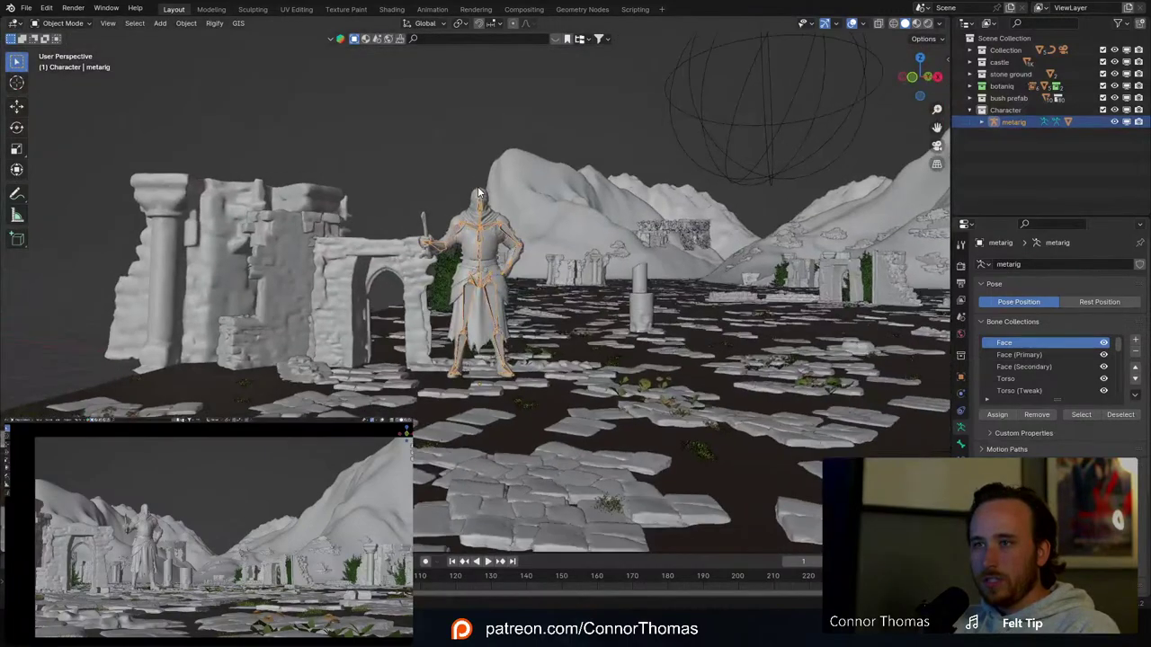
key("s")
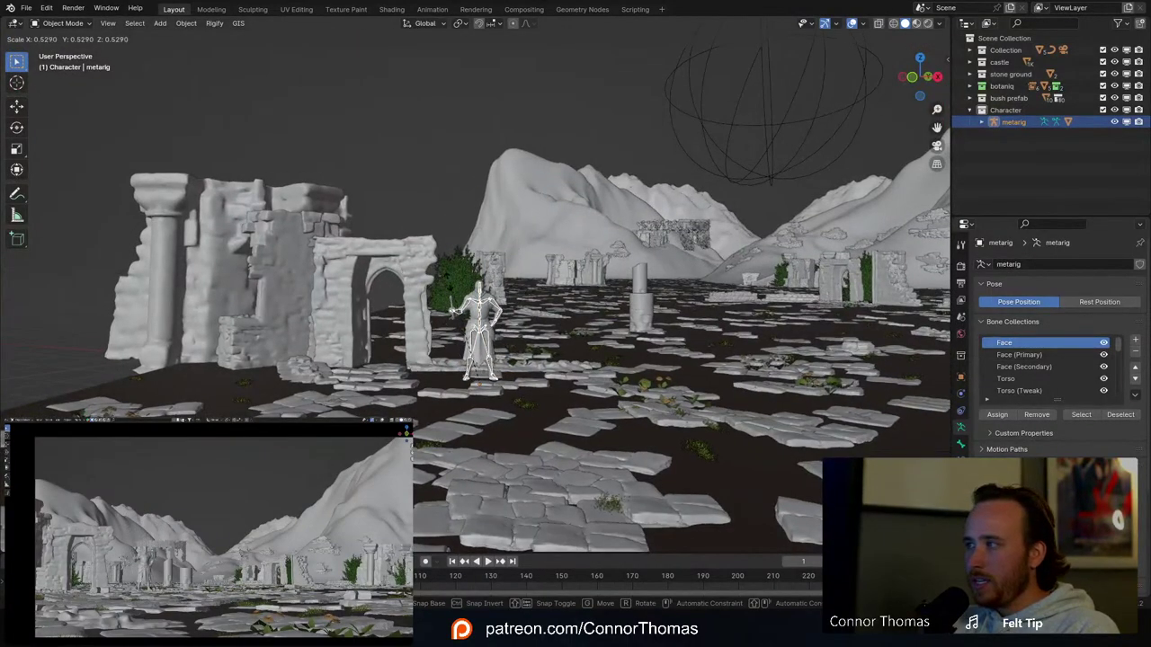
left_click(444, 292)
Step: Lower the rigged knight along the global Z axis until its feet meet the stone ground
middle_click_drag(482, 319, 616, 325)
scroll(483, 365, "up", 3)
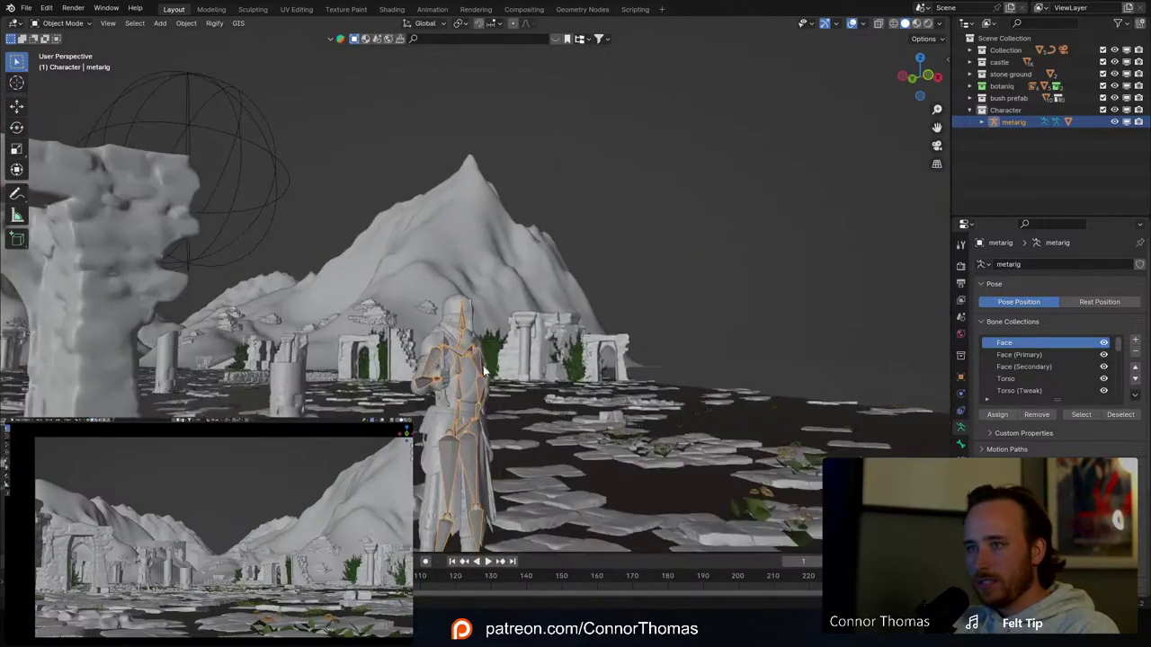
middle_click_drag(489, 428, 569, 239, "shift")
key("g")
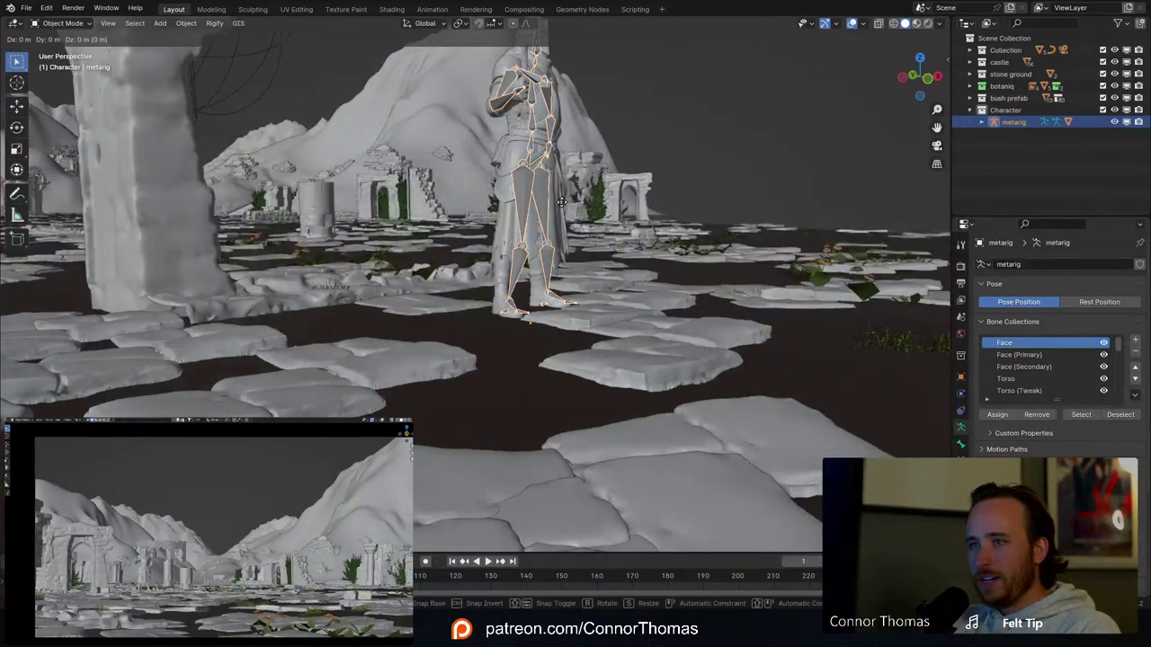
key("z")
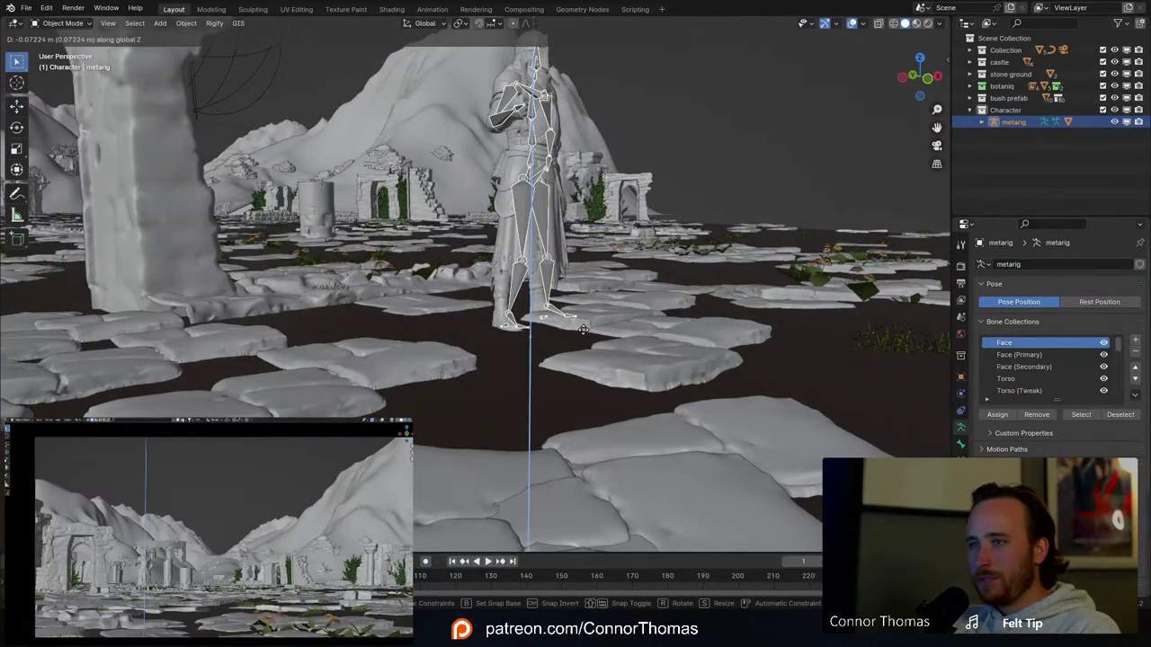
left_click(532, 284)
Step: In top view, move the rigged knight toward the camera into the foreground, among the stone slabs
scroll(532, 279, "down", 3)
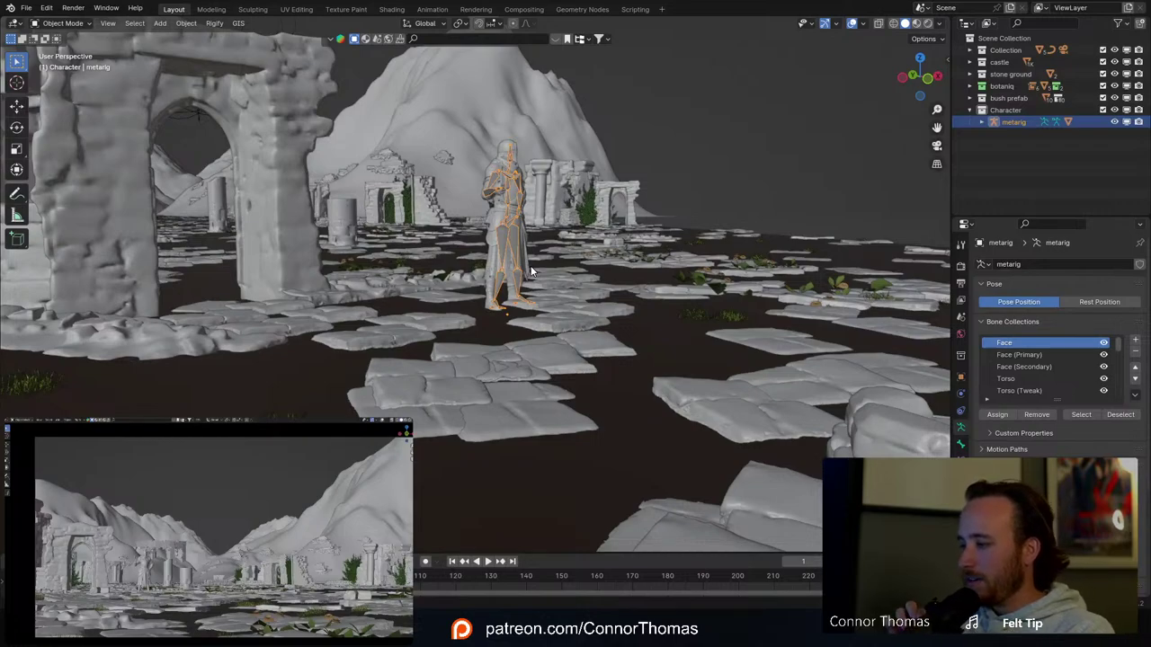
key("KP_7")
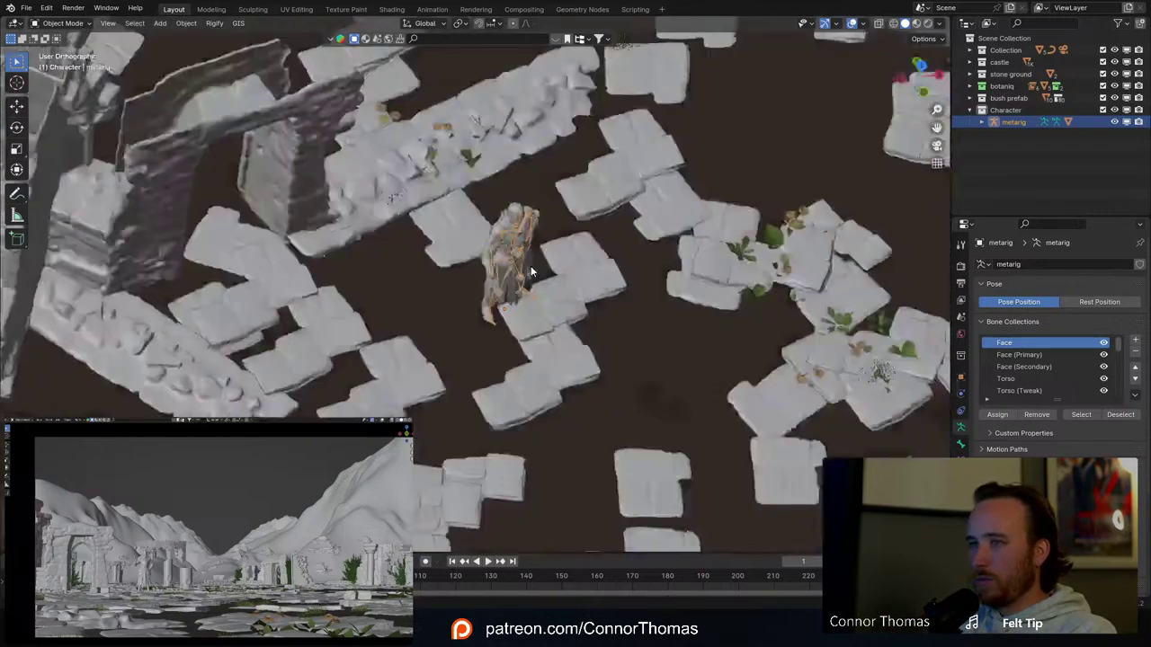
key("KP_7")
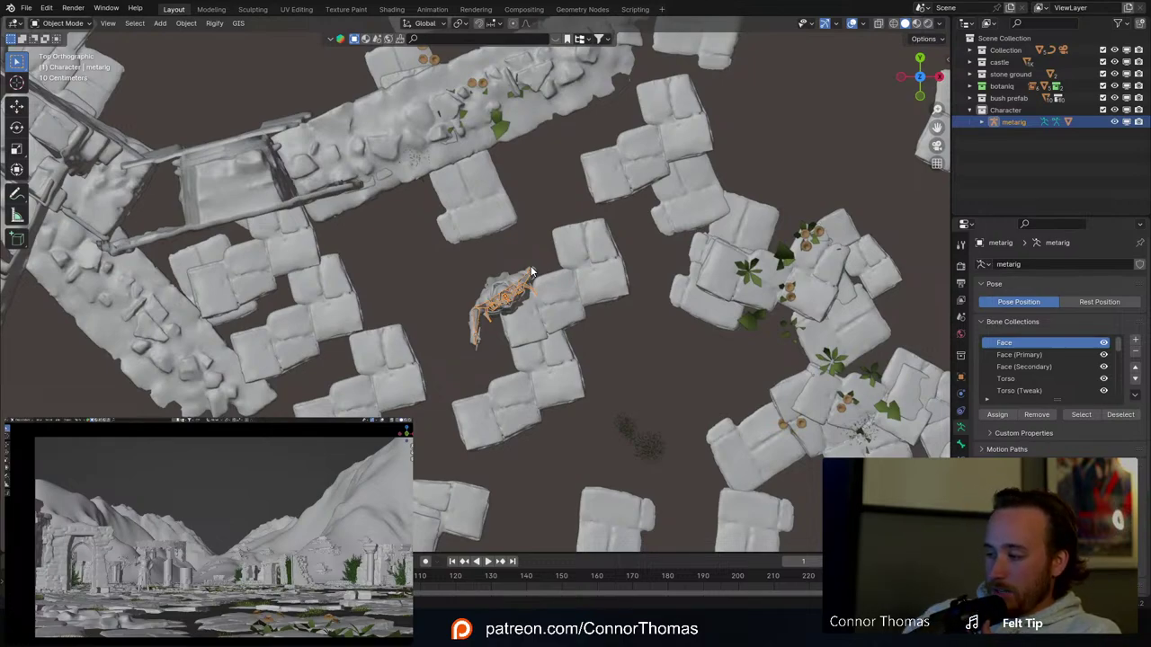
scroll(537, 393, "down", 10)
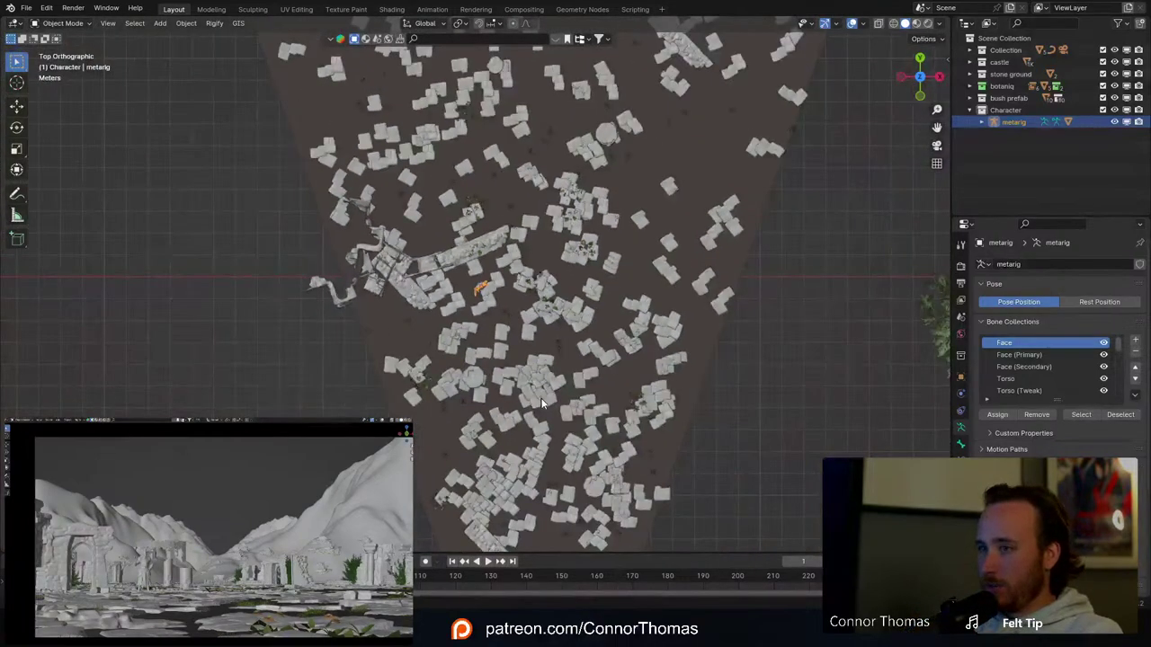
middle_click_drag(543, 402, 529, 237, "shift")
scroll(529, 238, "down", 1)
key("g")
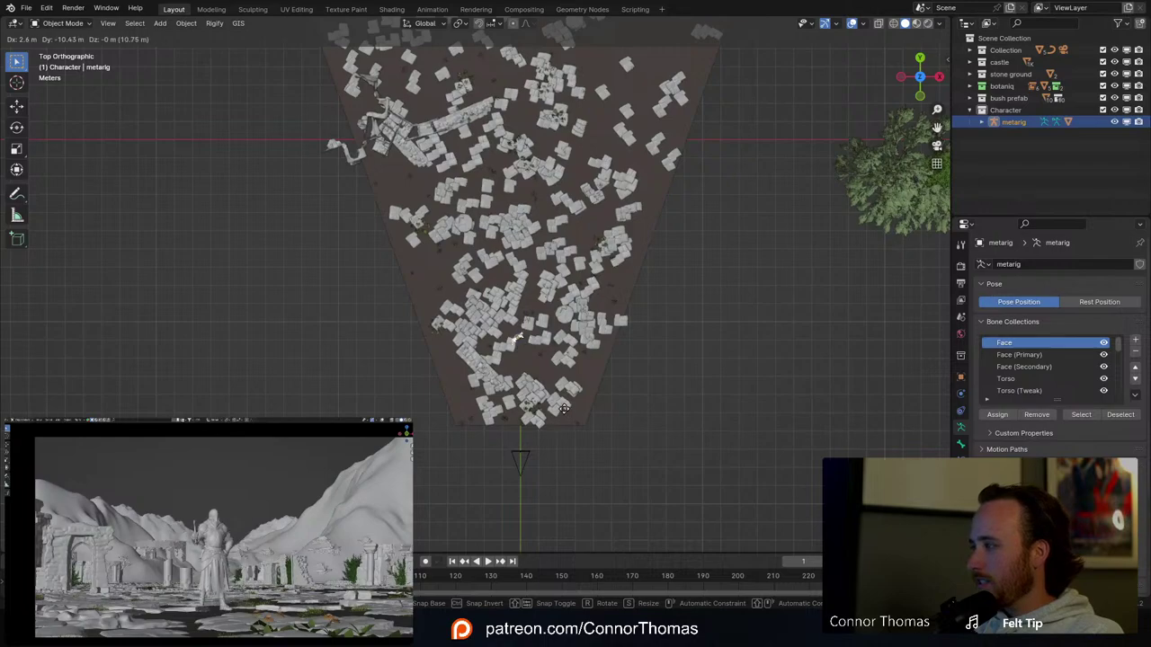
left_click(567, 415)
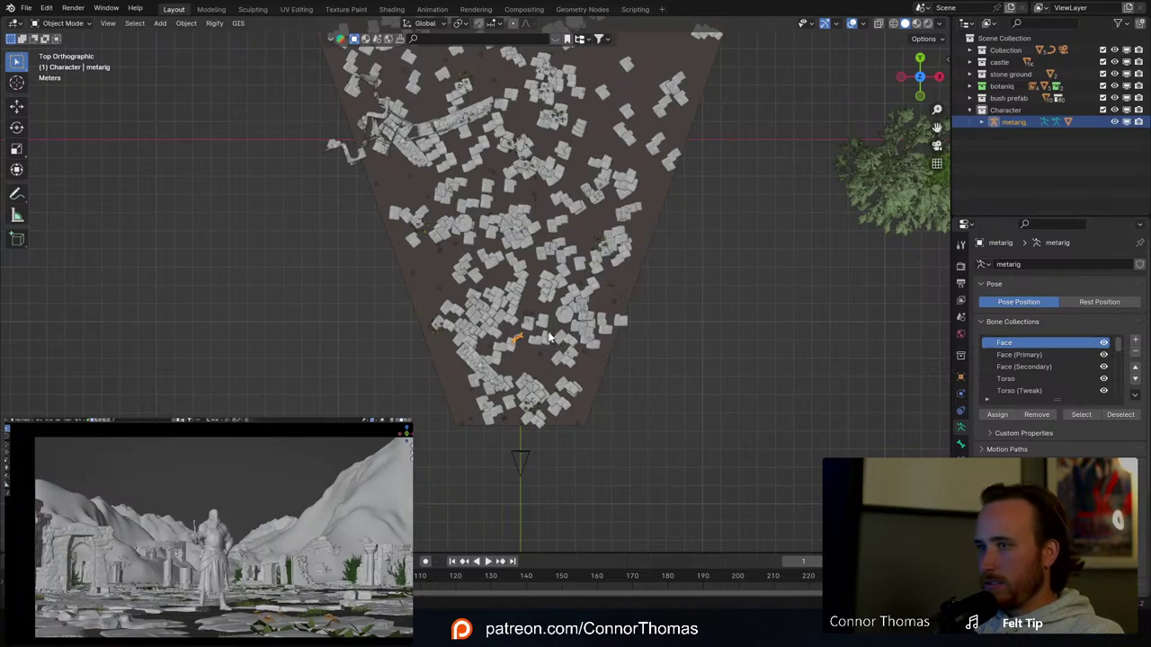
Step: Shift the rigged knight slightly left of the path's centre and rotate it by about -77° in top view
key("g")
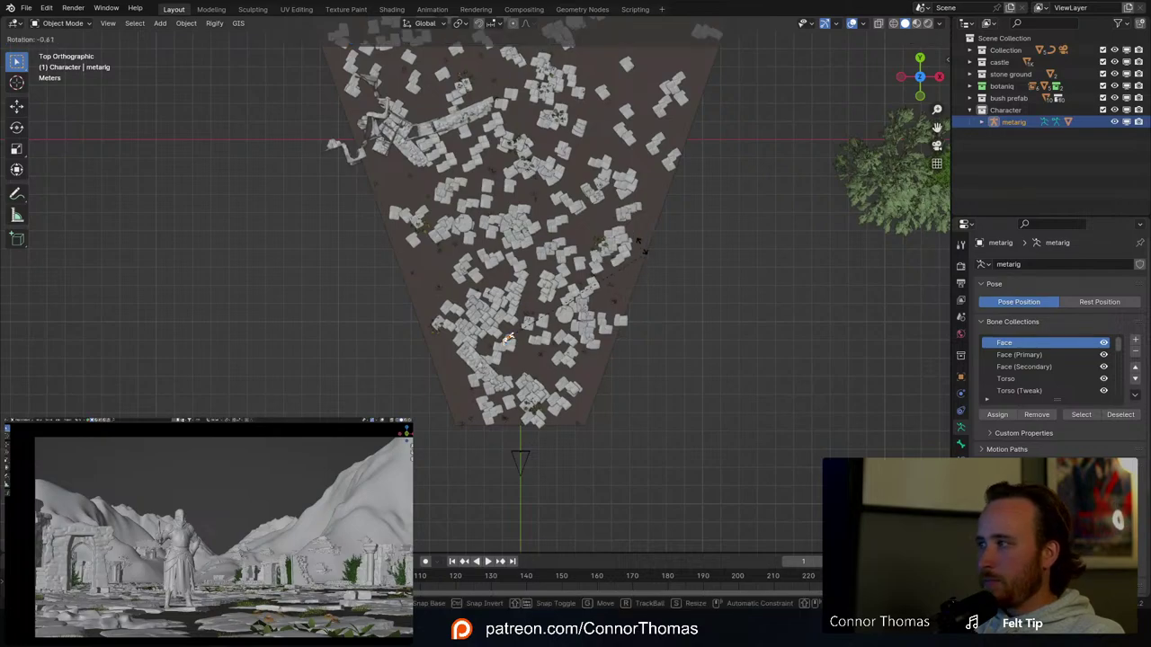
key("r")
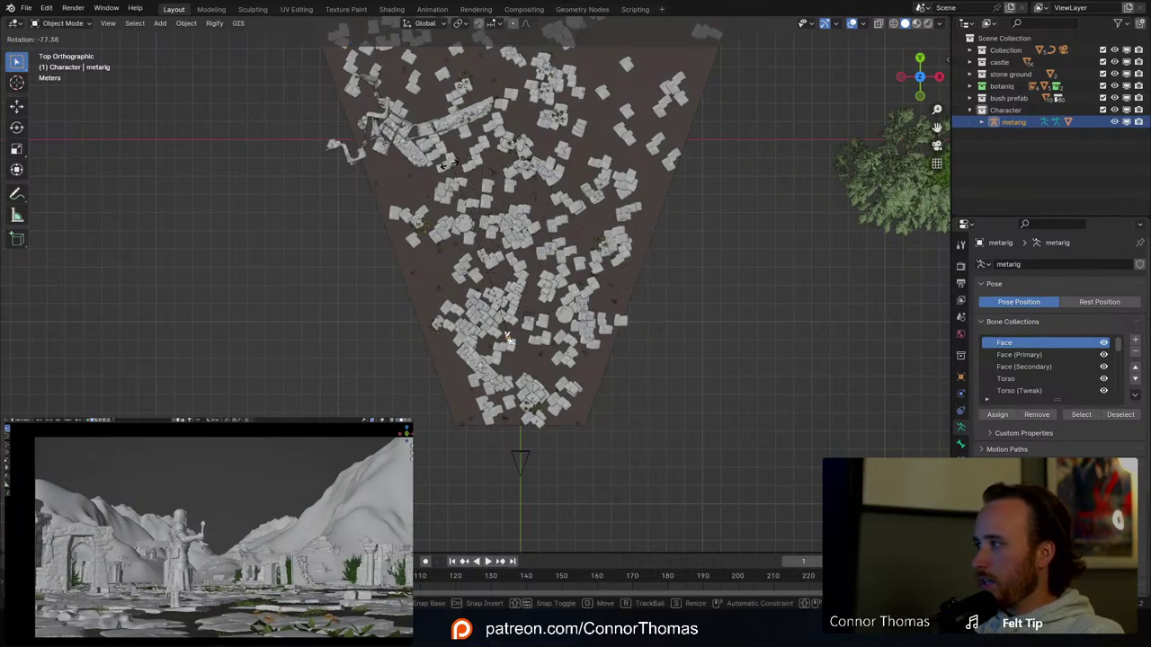
left_click(445, 175)
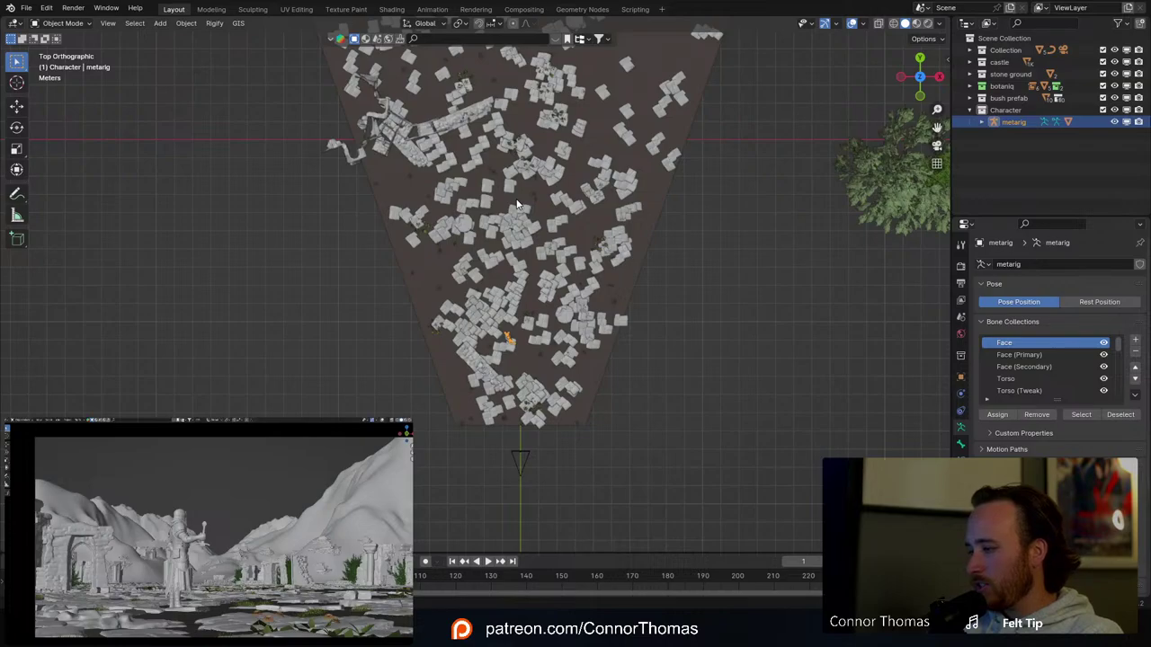
Step: Switch the meta-rig to Pose Mode and rotate the right shin bone backward until it is roughly horizontal, bending the knee
key("KP_Decimal")
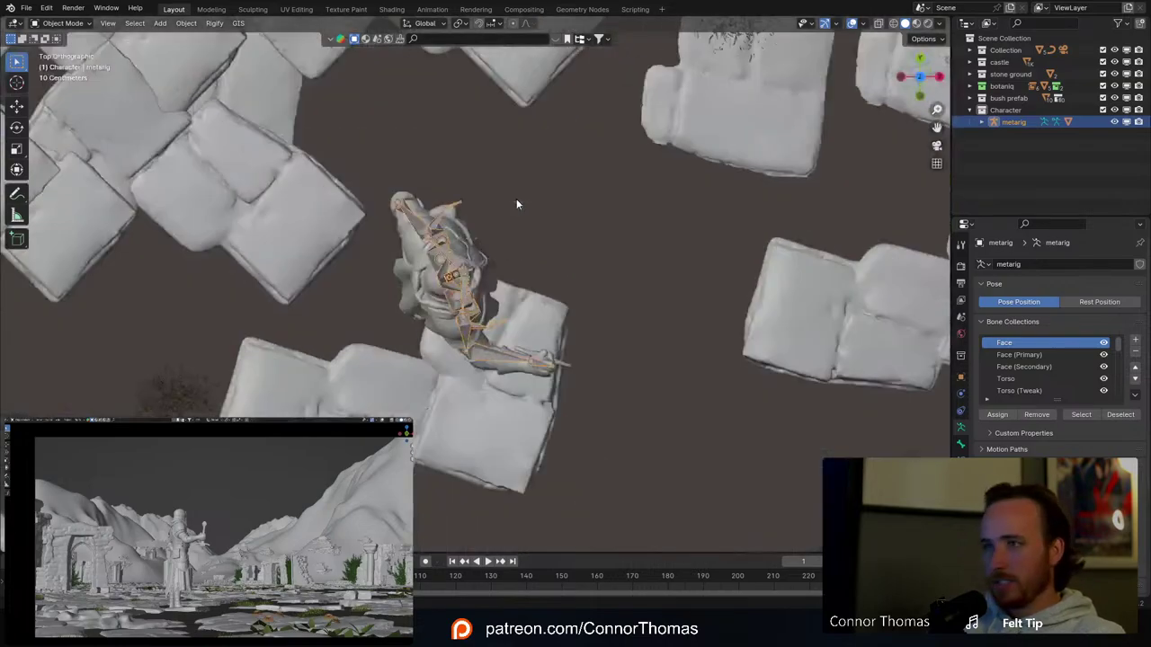
scroll(491, 194, "down", 2)
middle_click_drag(493, 196, 497, 276)
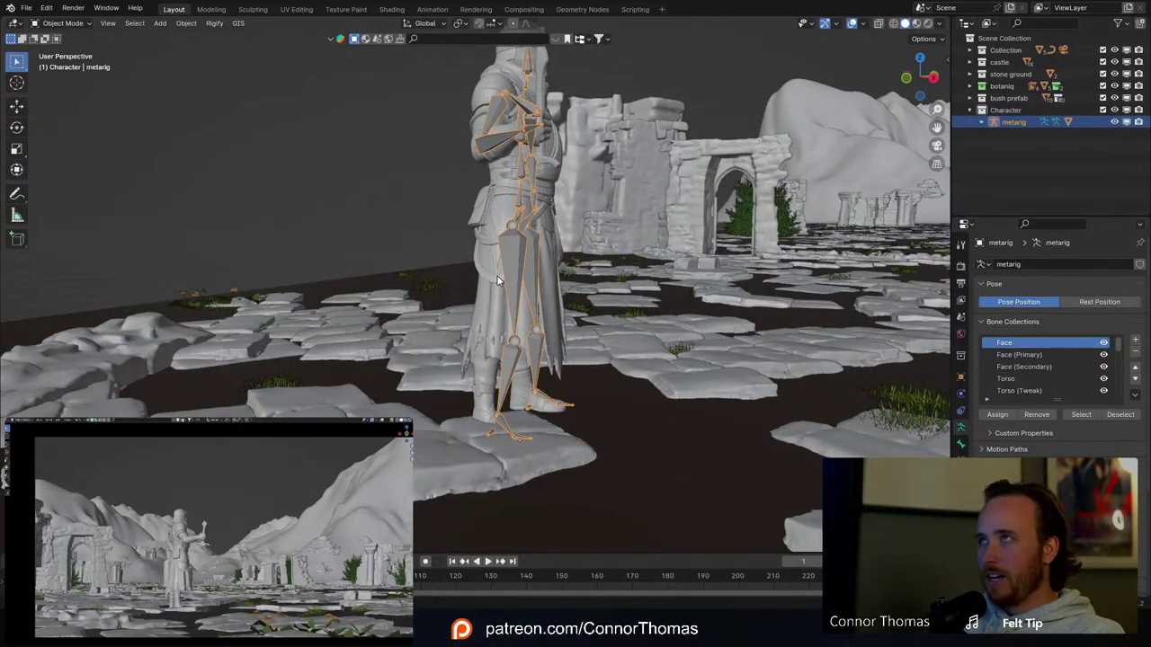
key("ctrl+Tab")
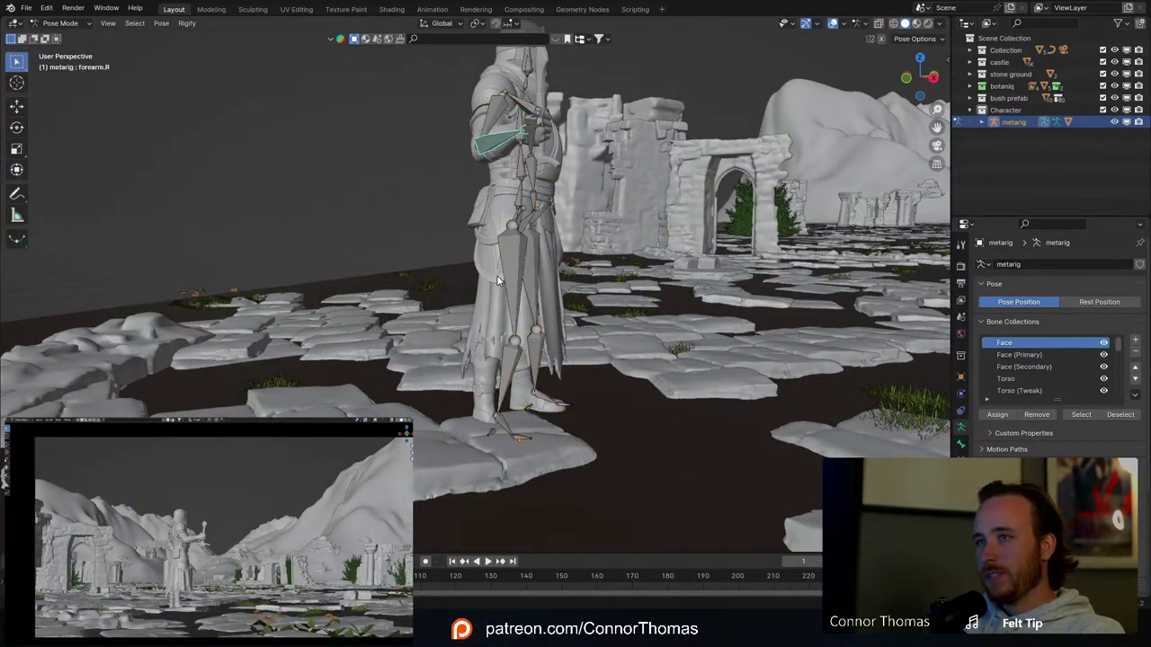
left_click(534, 349)
middle_click_drag(534, 349, 585, 341)
key("r")
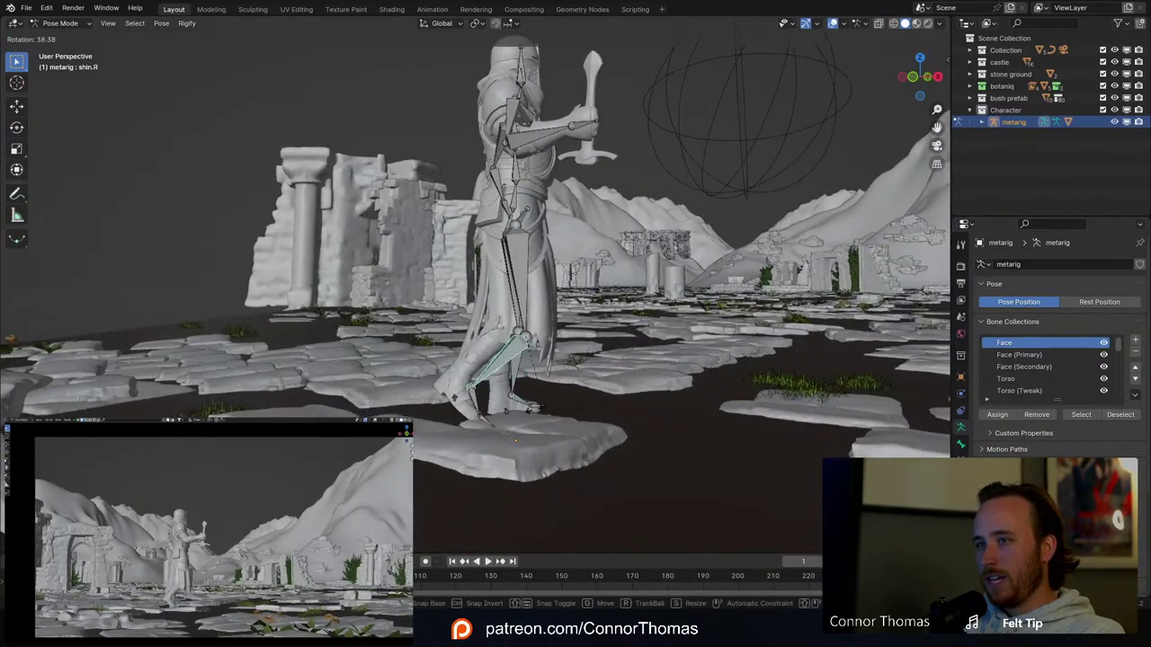
left_click(471, 354)
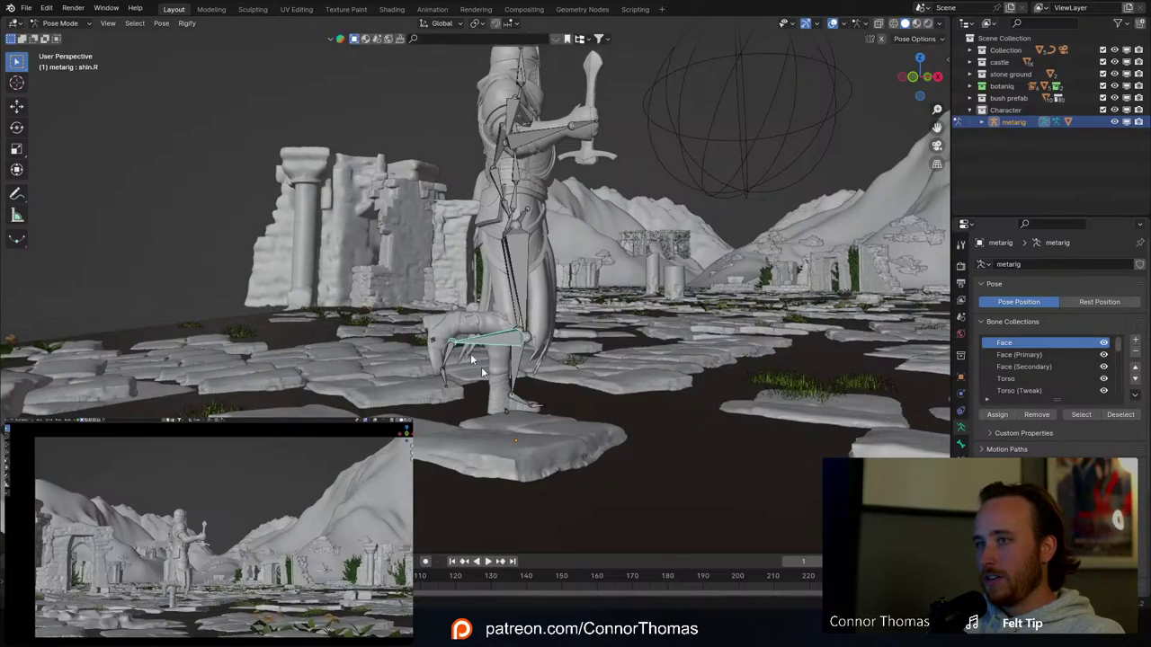
Step: Select the right foot and toe bones and rotate them together by about 51° so the foot extends backward
left_click(448, 371)
left_click(448, 377, "shift")
middle_click_drag(521, 349, 596, 347, "shift")
key("r")
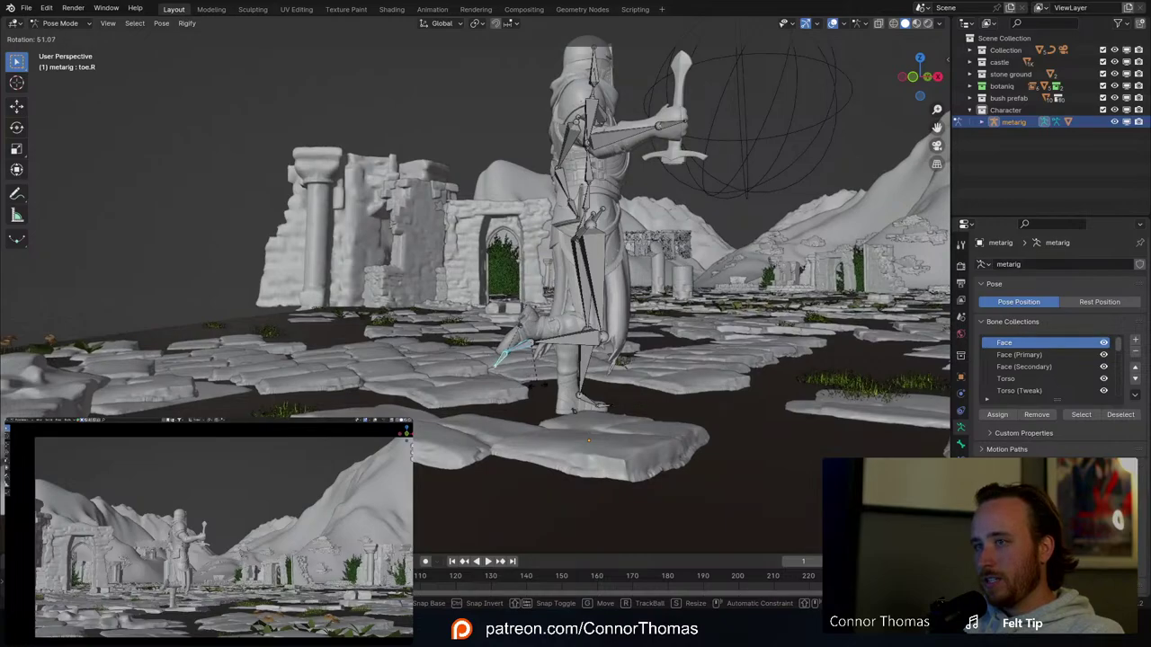
left_click(522, 379)
middle_click_drag(530, 315, 493, 306)
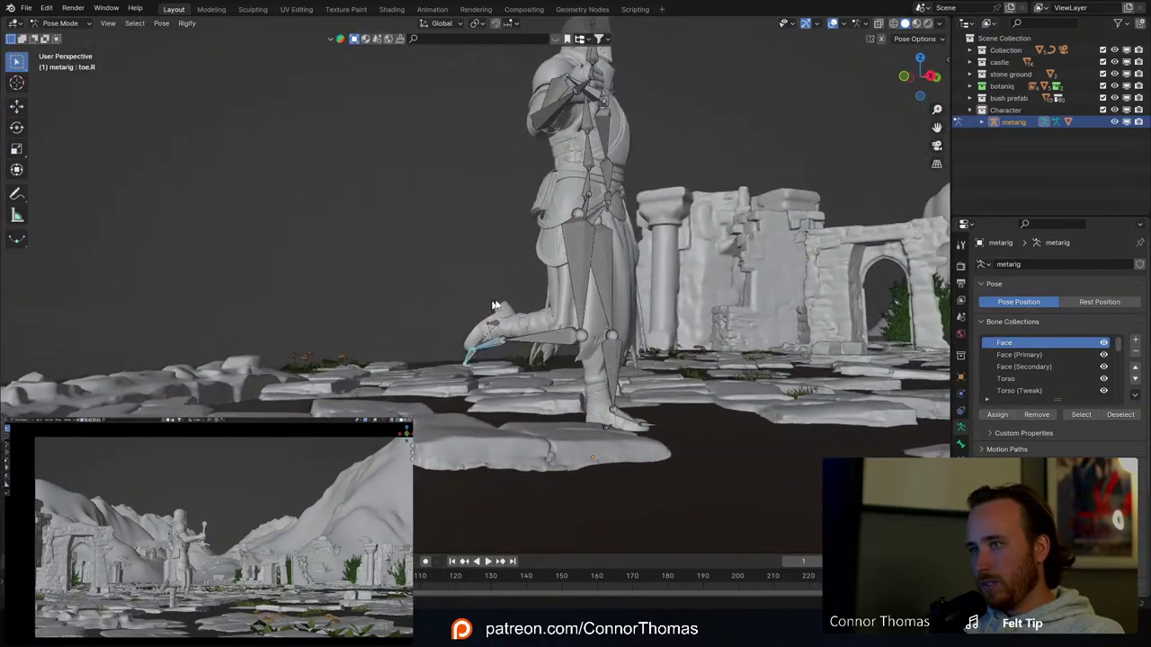
middle_click_drag(657, 297, 598, 305)
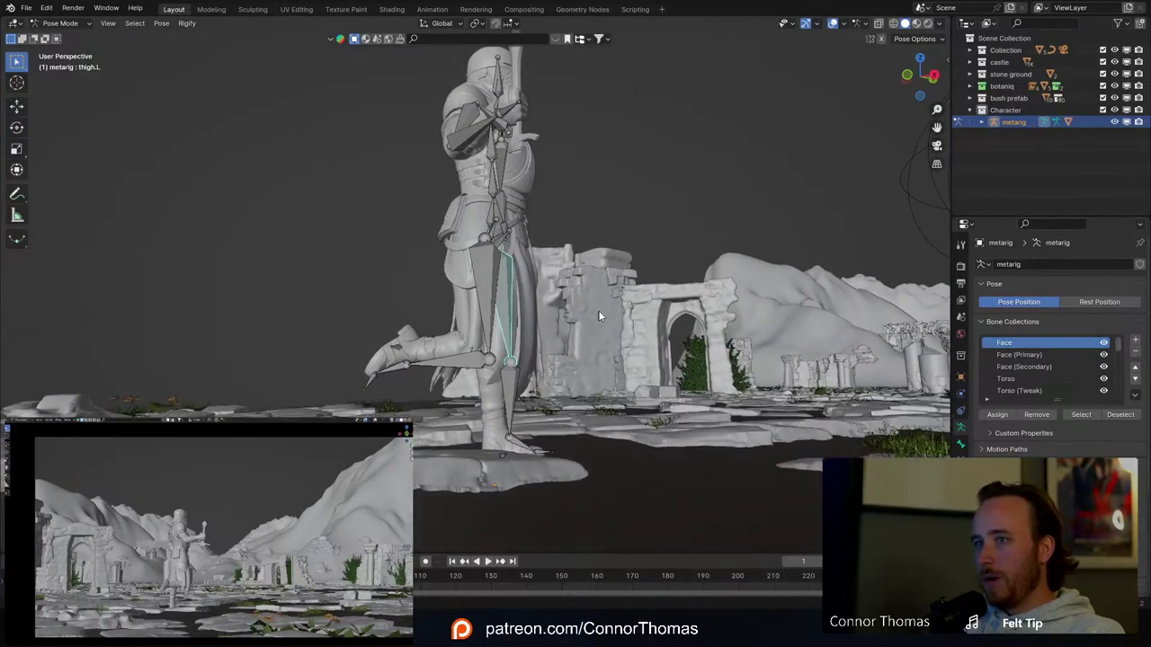
Step: Rotate the left thigh bone forward by about -63° and swing the left shin down to vertical, forming the front leg of a kneel
key("r")
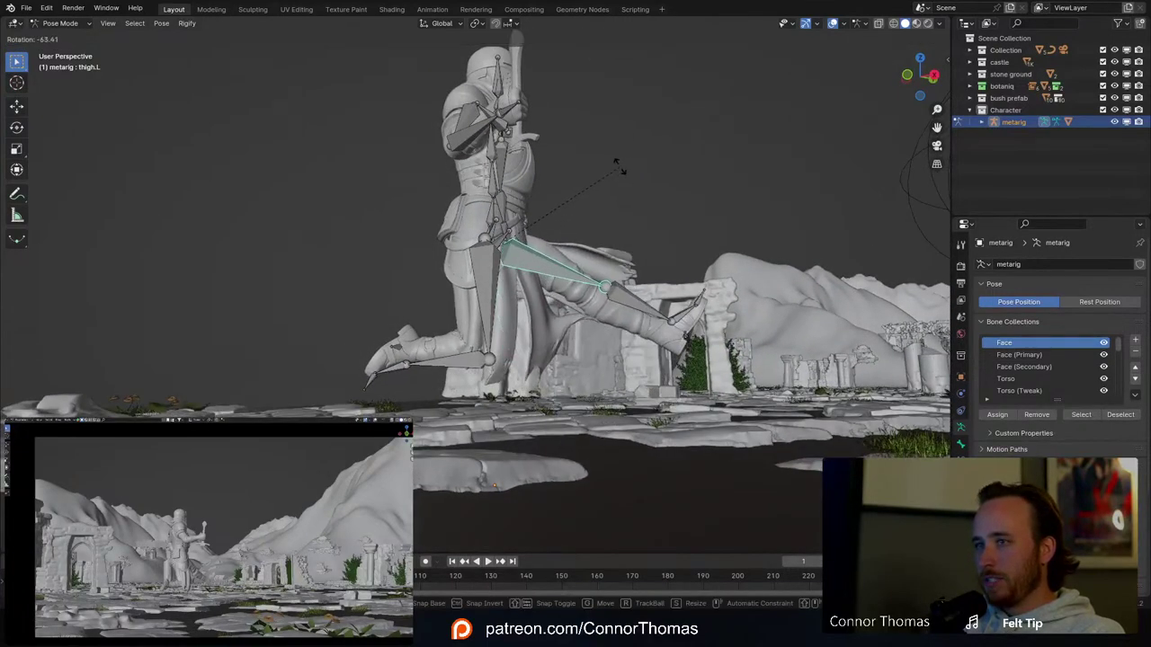
left_click(629, 274)
key("r")
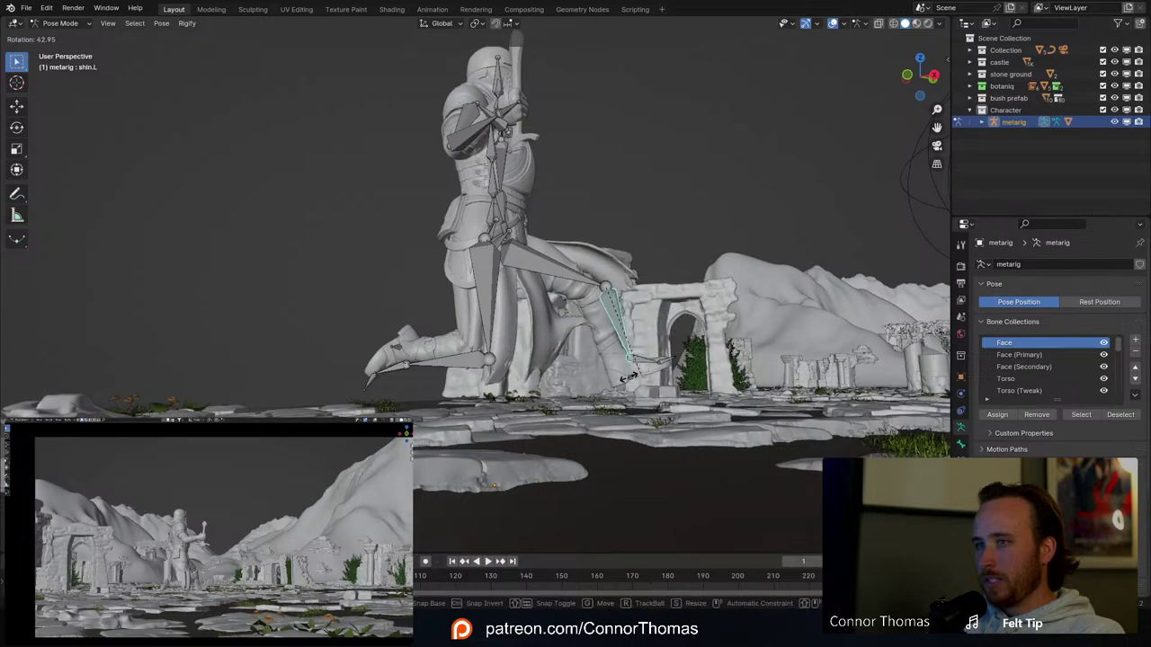
left_click(607, 371)
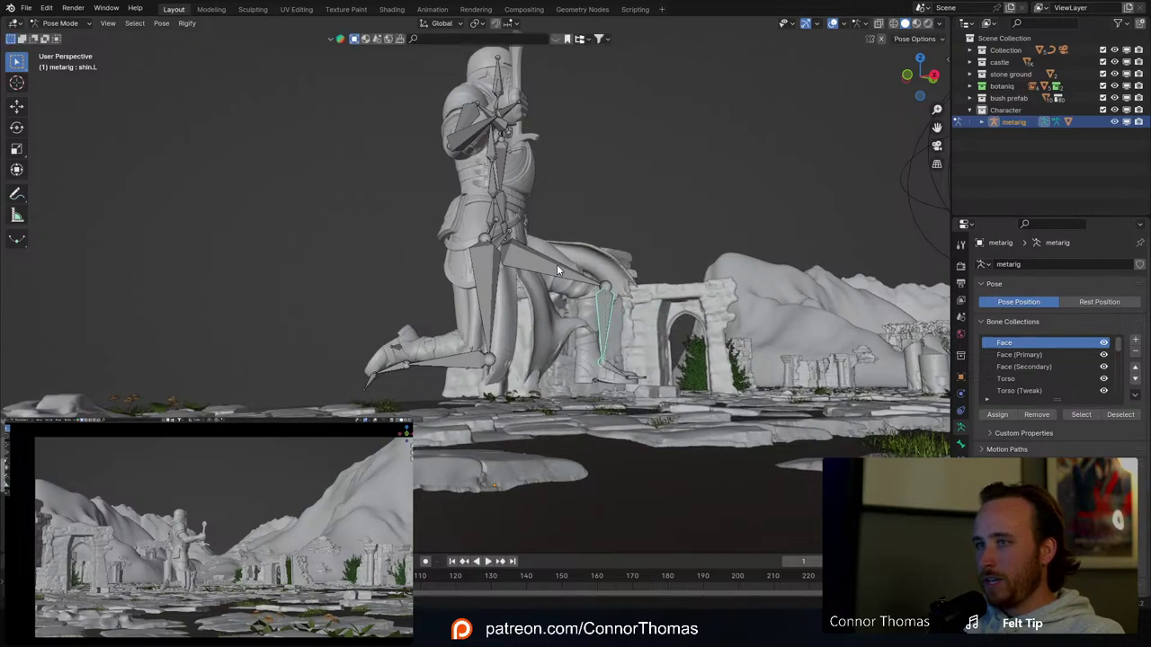
left_click(557, 264)
middle_click_drag(556, 264, 554, 217)
key("r")
left_click(630, 267)
Step: Return to Object Mode and lower the whole rig along Z until the right knee reaches the stone ground
key("ctrl+Tab")
key("g")
key("z")
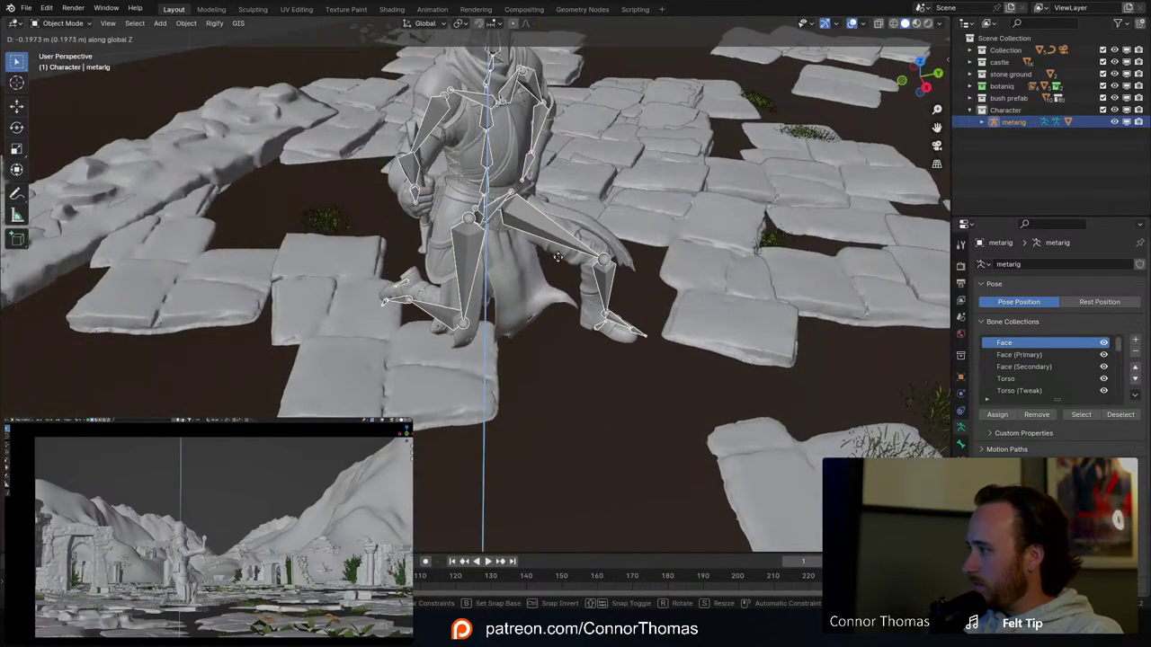
left_click(559, 272)
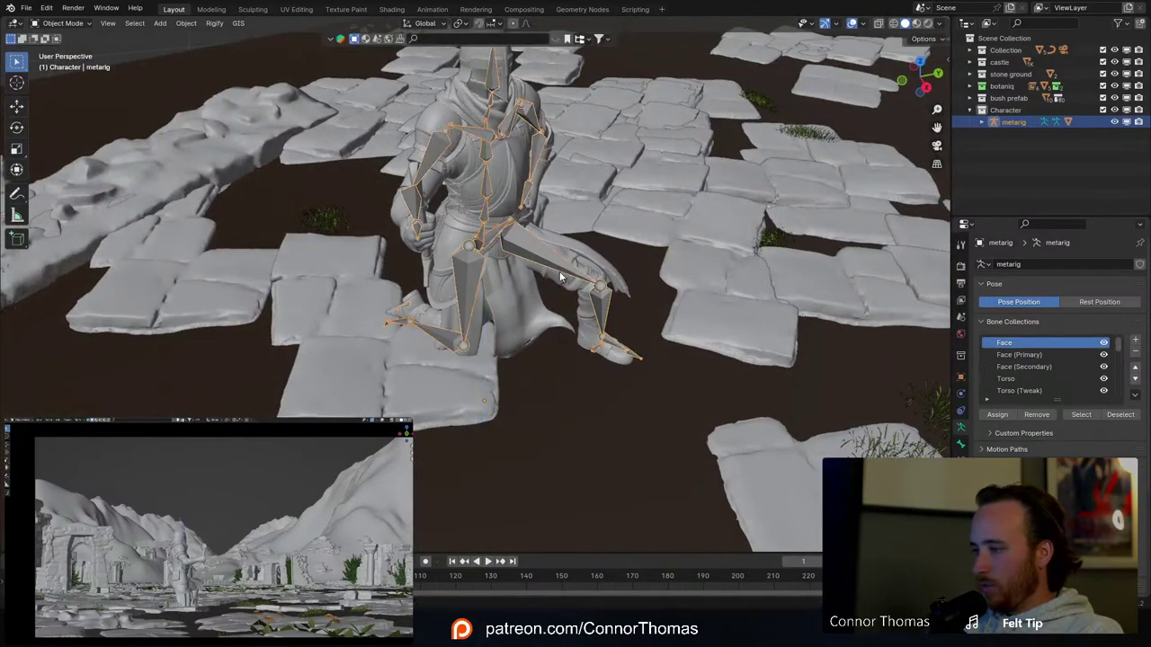
Step: Rotate the kneeling knight by about 57° in top view
key("KP_7")
key("r")
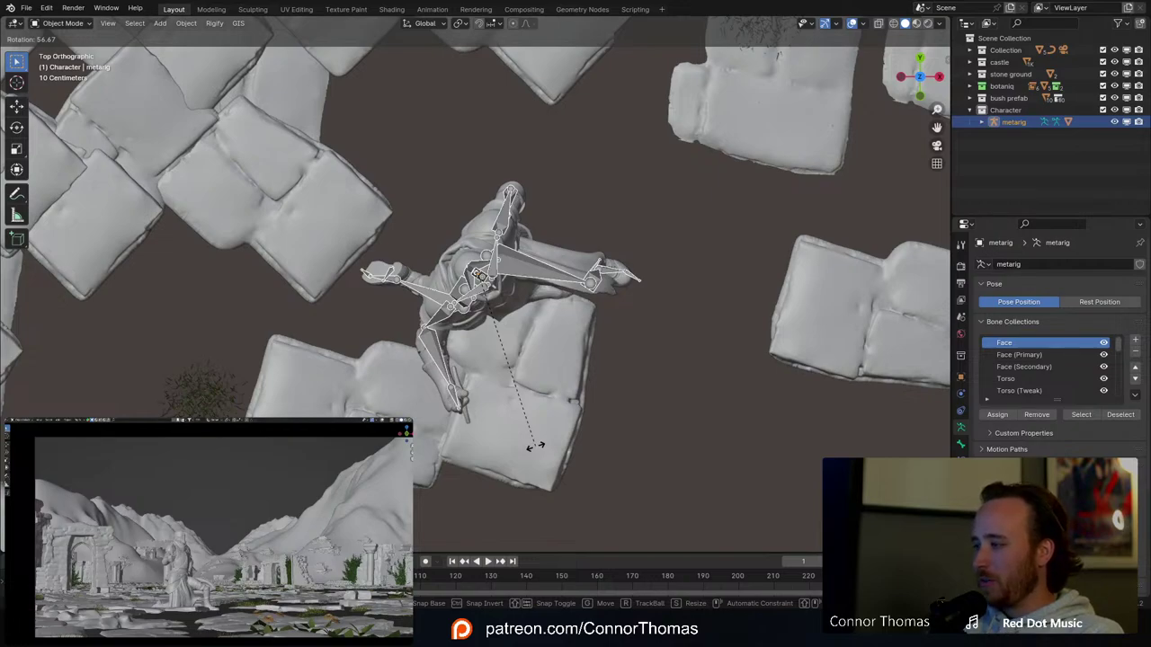
left_click(535, 447)
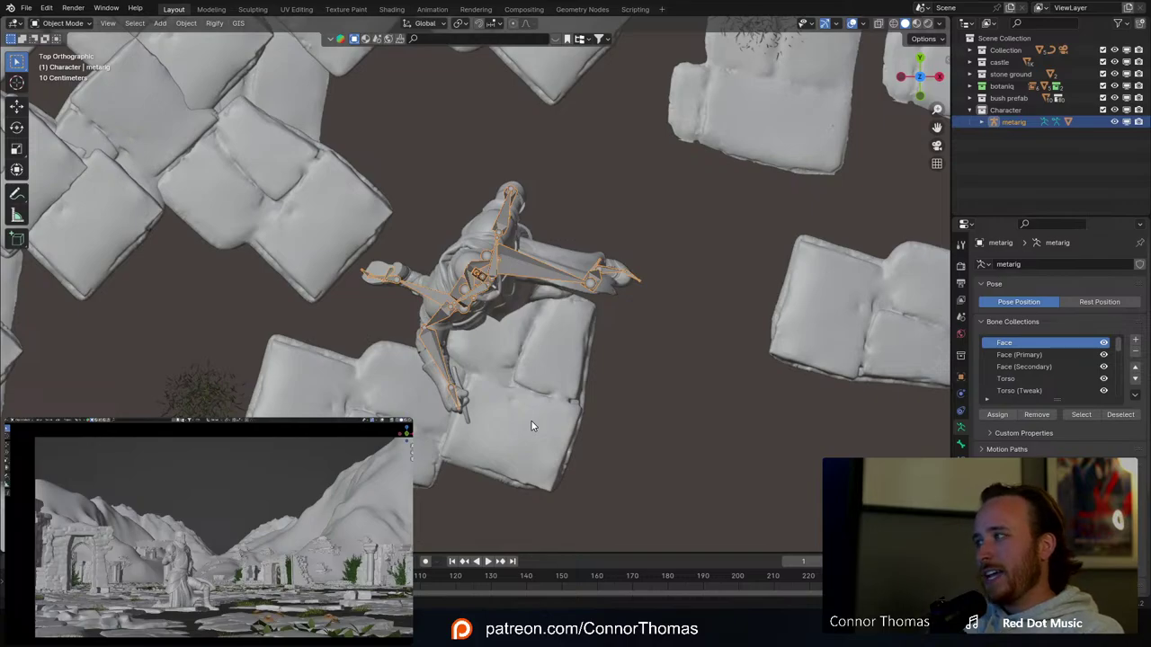
Step: In top view, move the kneeling knight about 0.95 m along negative Y, off the stone slab toward the camera
middle_click_drag(454, 434, 561, 400)
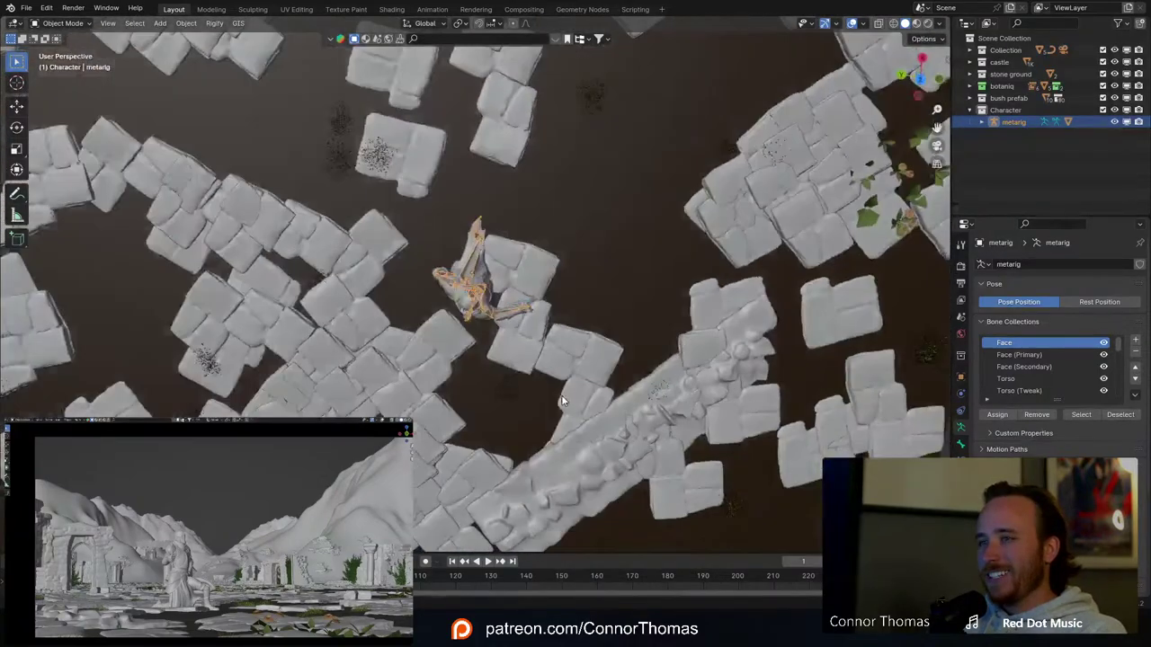
key("KP_7")
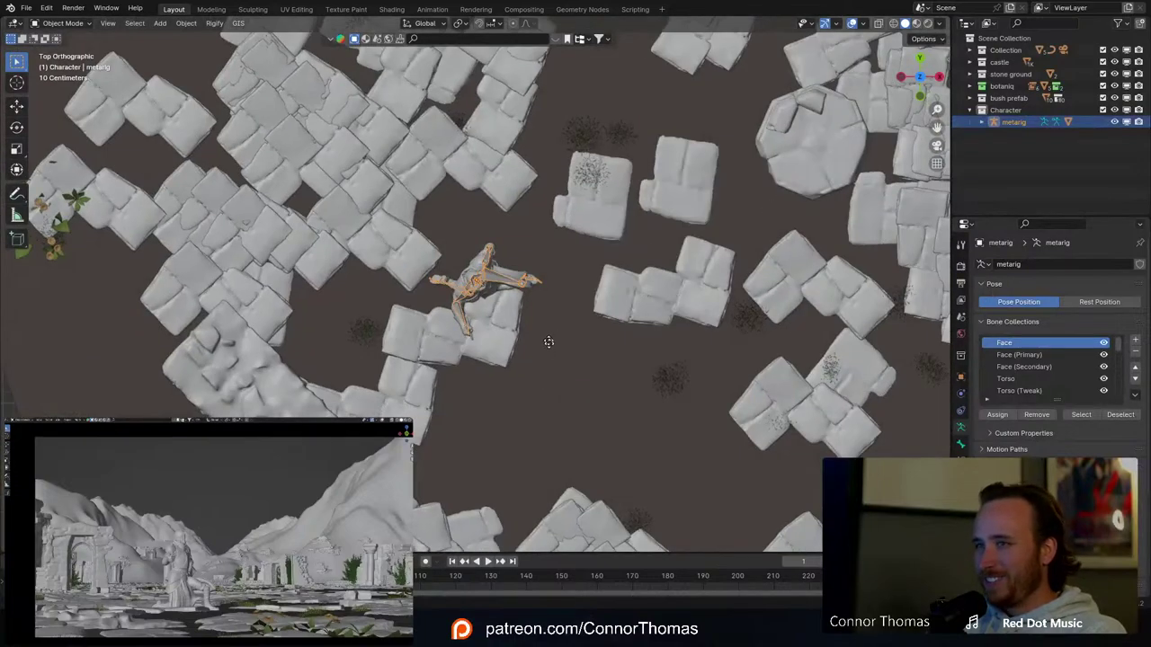
key("g")
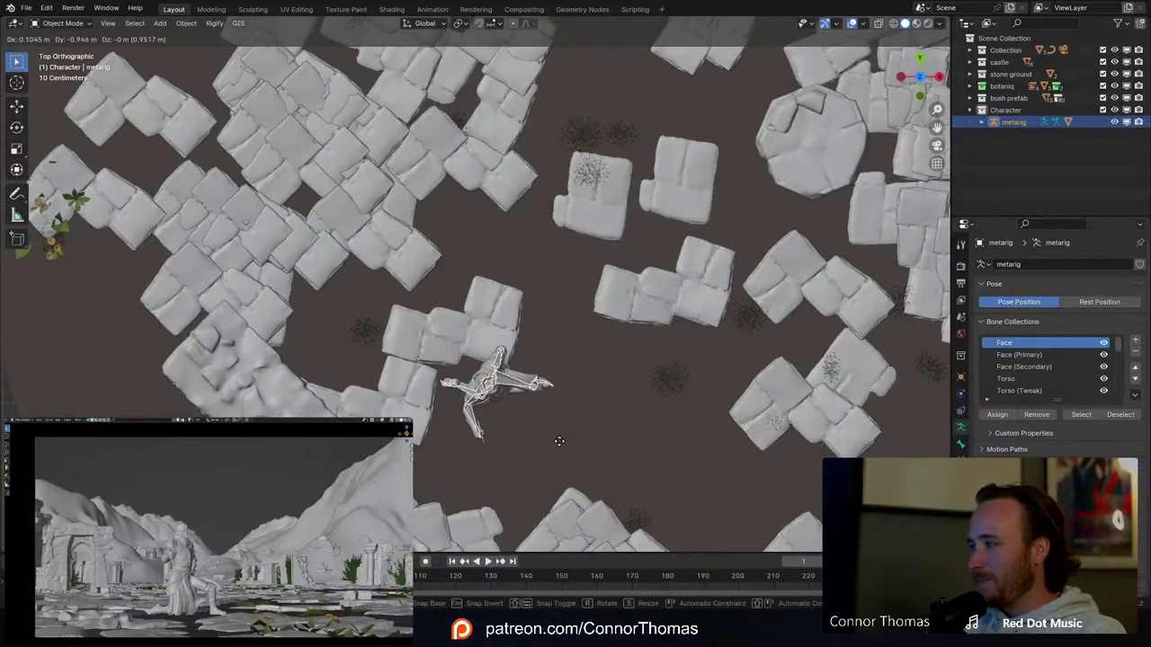
left_click(558, 440)
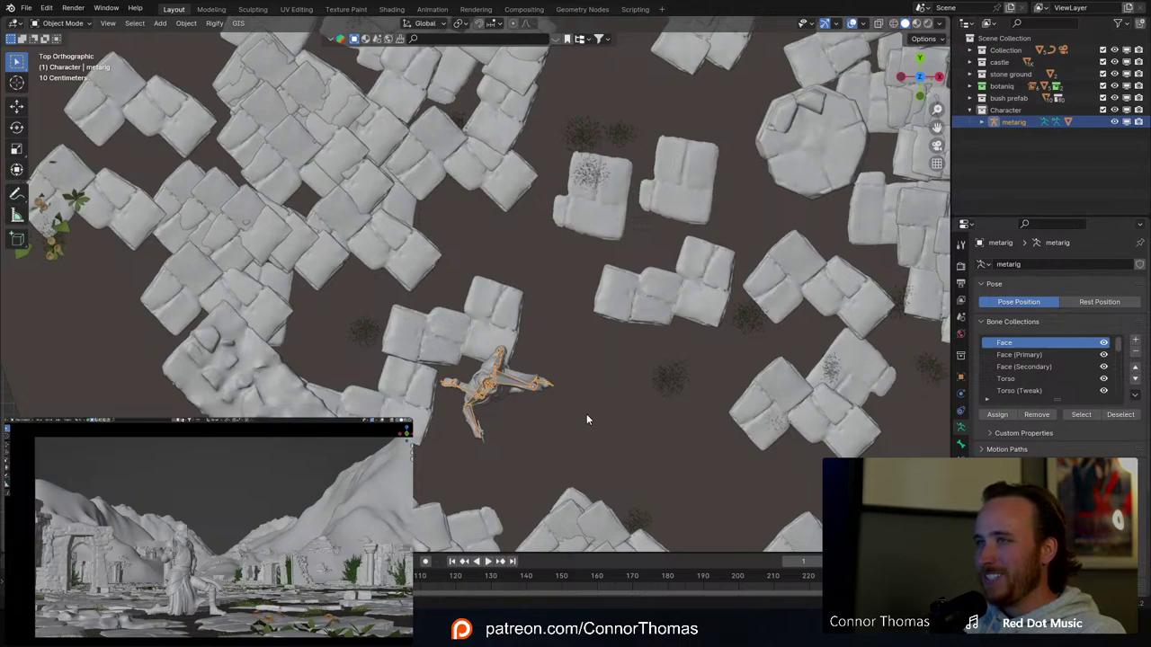
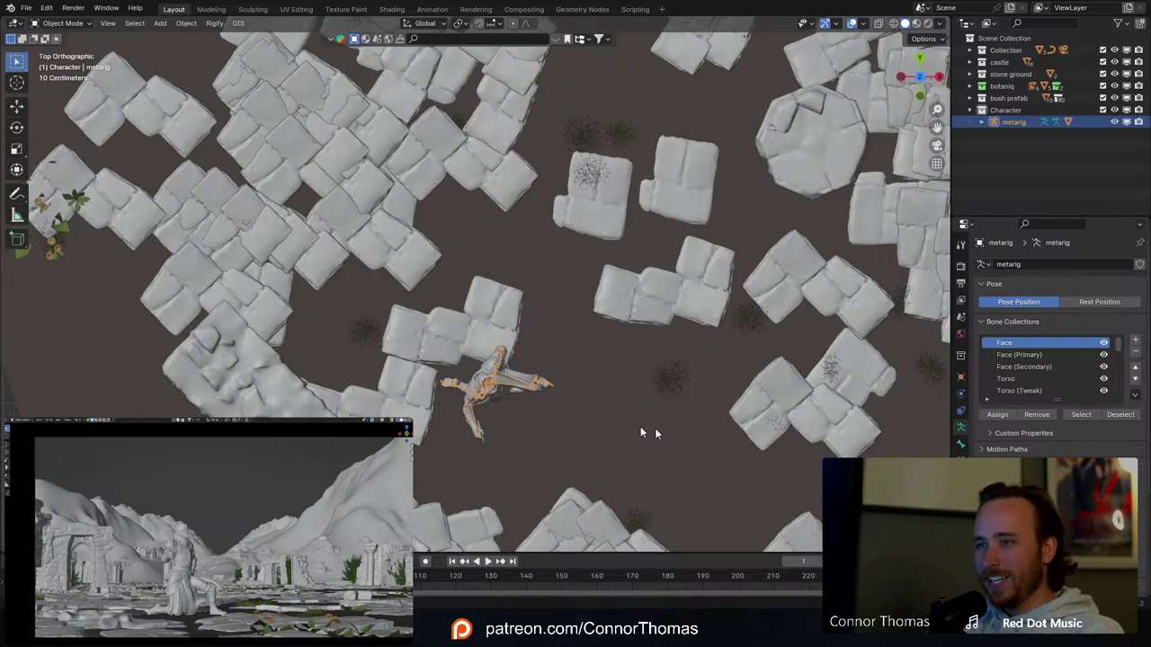
Step: Switch the rig back to Pose Mode and rotate the right upper arm by about -60° in top view so the arm points forward
middle_click_drag(655, 430, 528, 385)
scroll(570, 303, "up", 5)
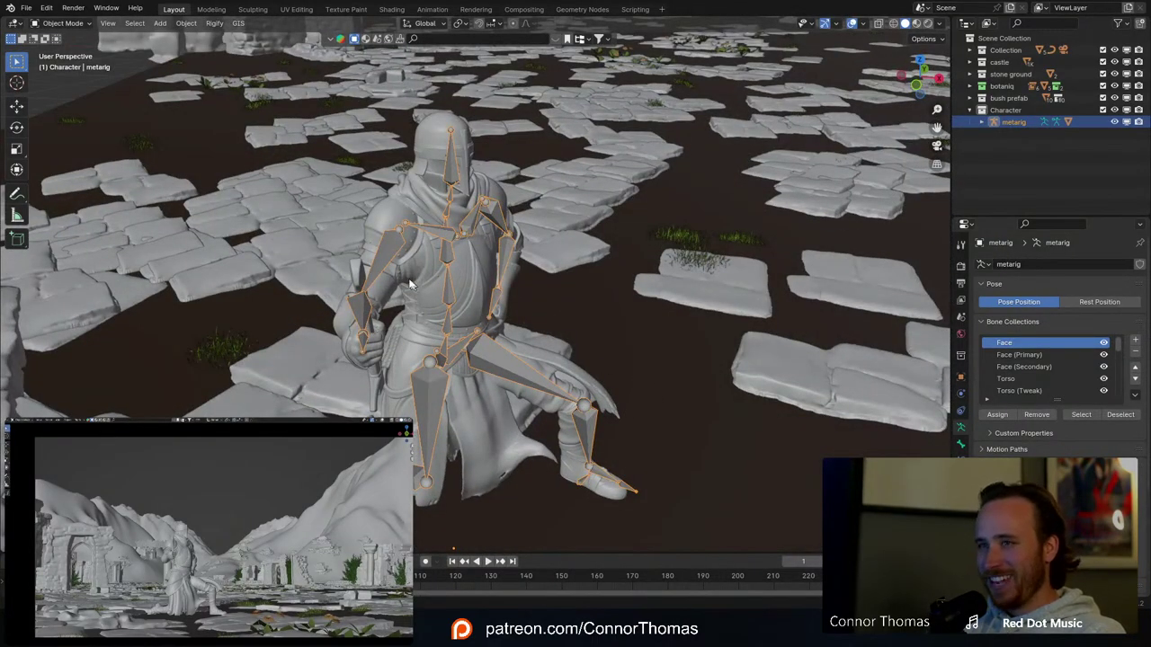
key("ctrl+Tab")
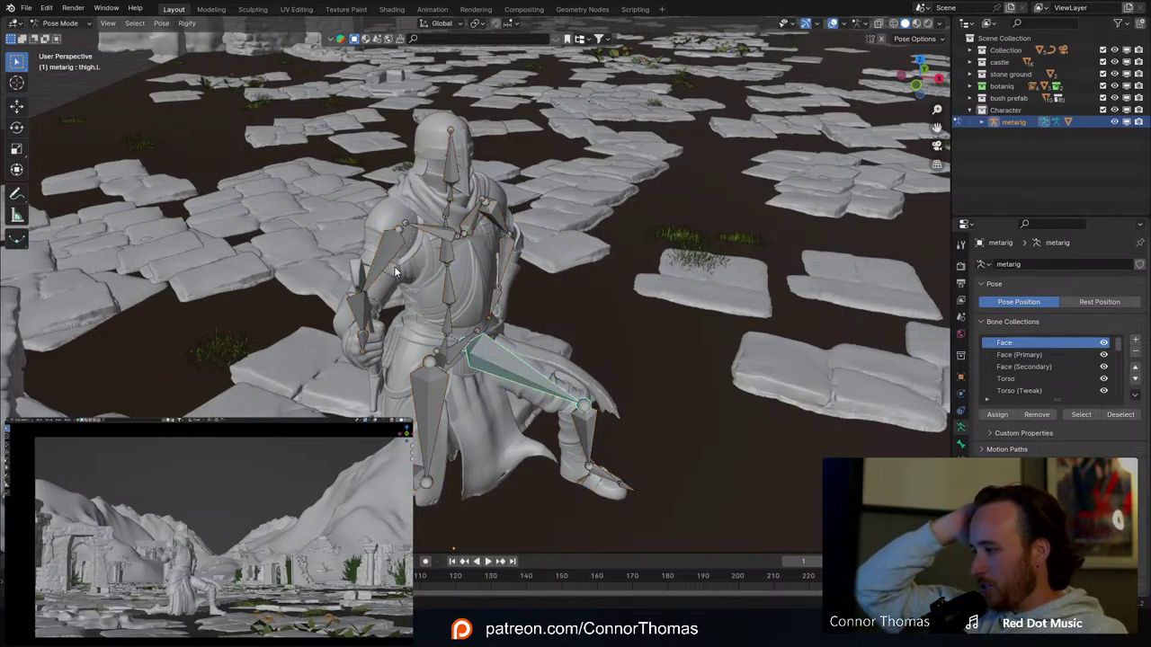
key("KP_7")
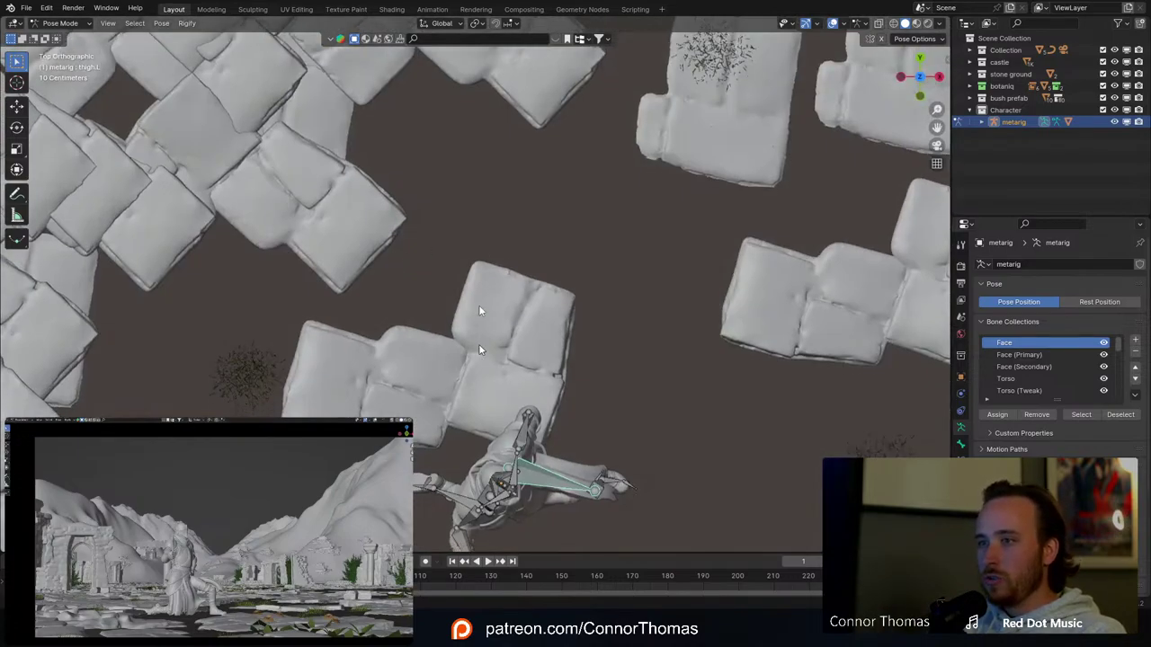
middle_click_drag(479, 345, 461, 187, "shift")
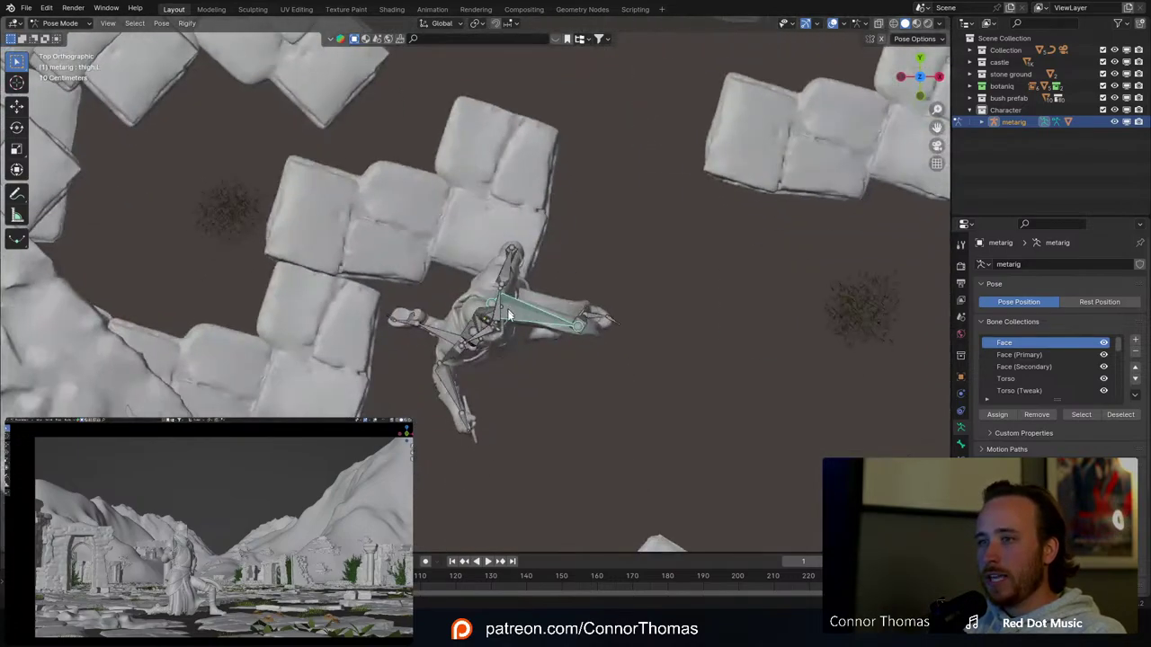
scroll(507, 309, "up", 1)
left_click(450, 367)
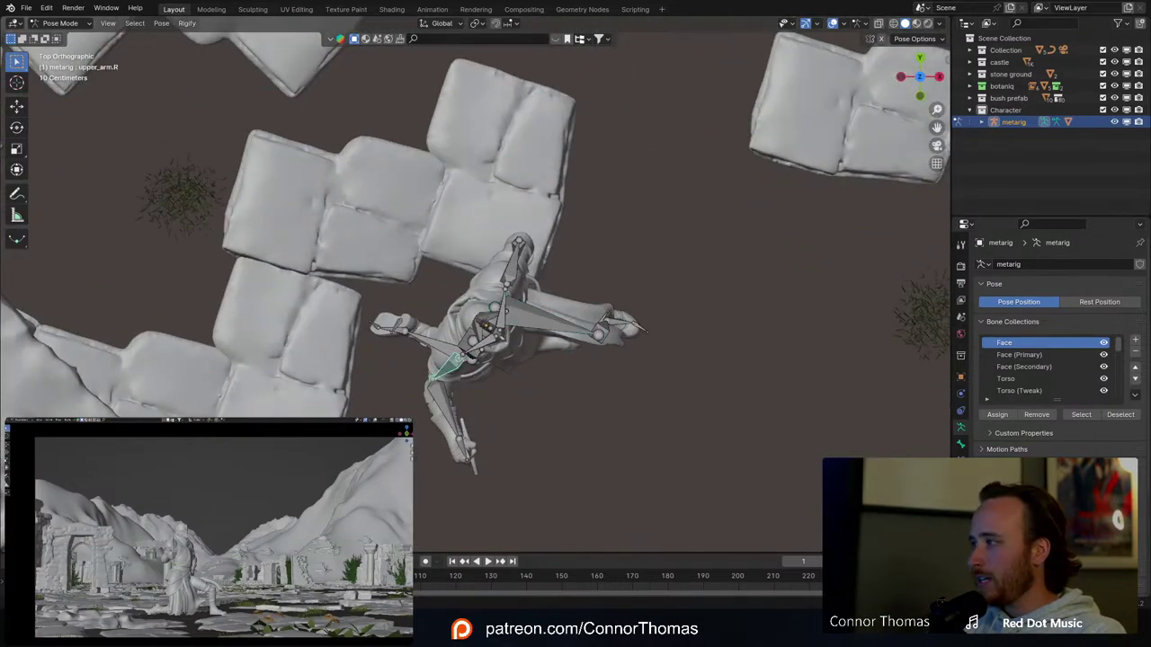
key("r")
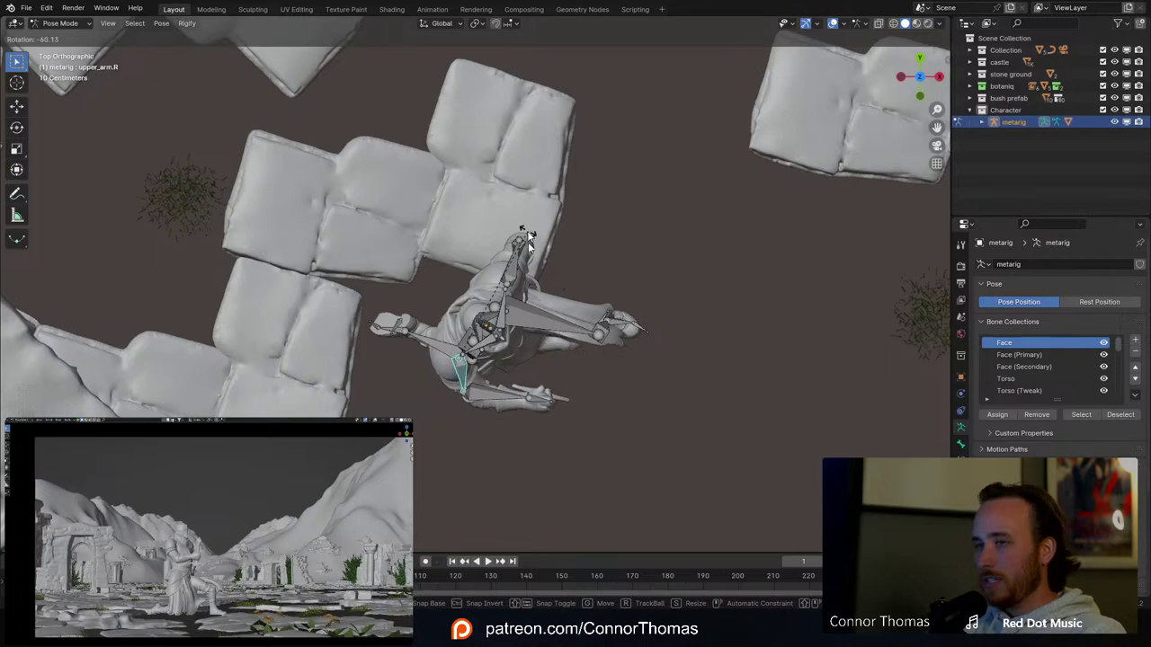
left_click(528, 235)
Step: From the side, raise the right upper arm by about -22° and lower the right forearm by about 16° so it is nearly level
left_click(514, 389)
middle_click_drag(566, 404, 528, 307)
left_click(454, 261)
middle_click_drag(454, 261, 660, 288)
key("r")
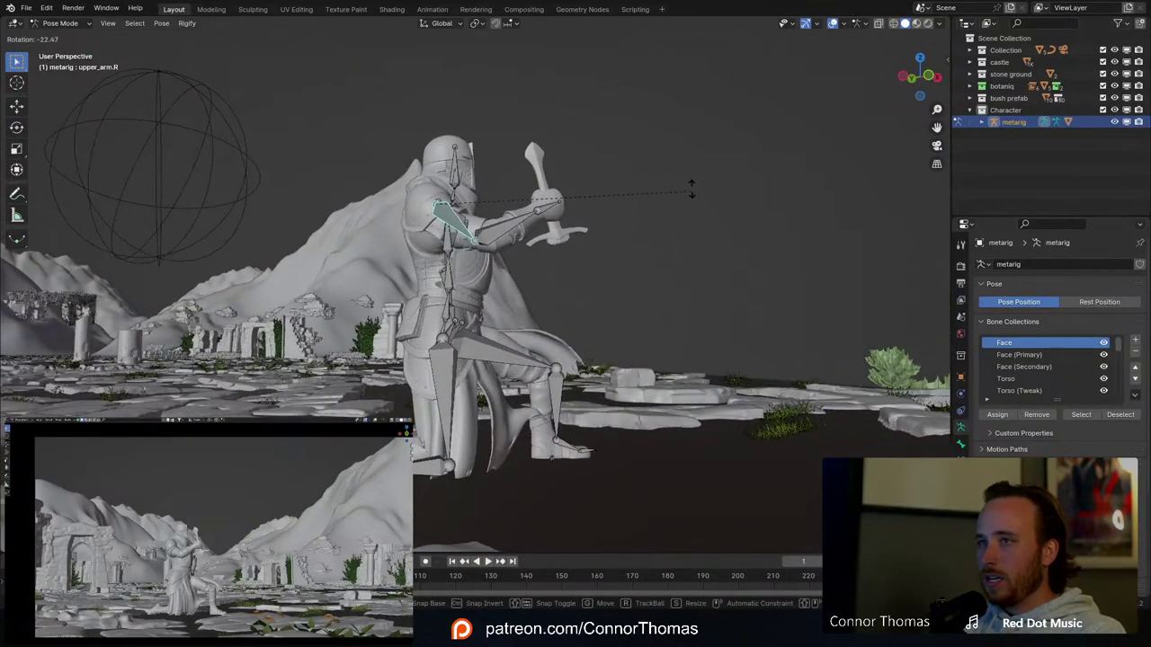
left_click(628, 207)
key("r")
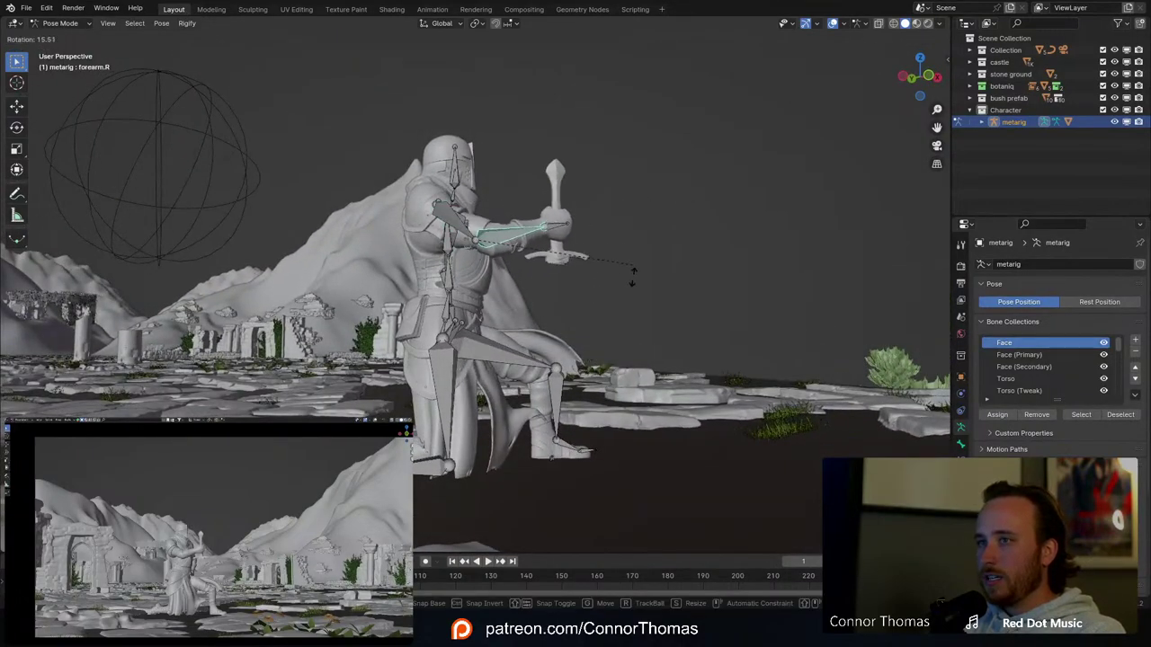
left_click(630, 289)
Step: Adjust the right forearm from above, rotating it outward by about 9°
middle_click_drag(629, 289, 676, 395)
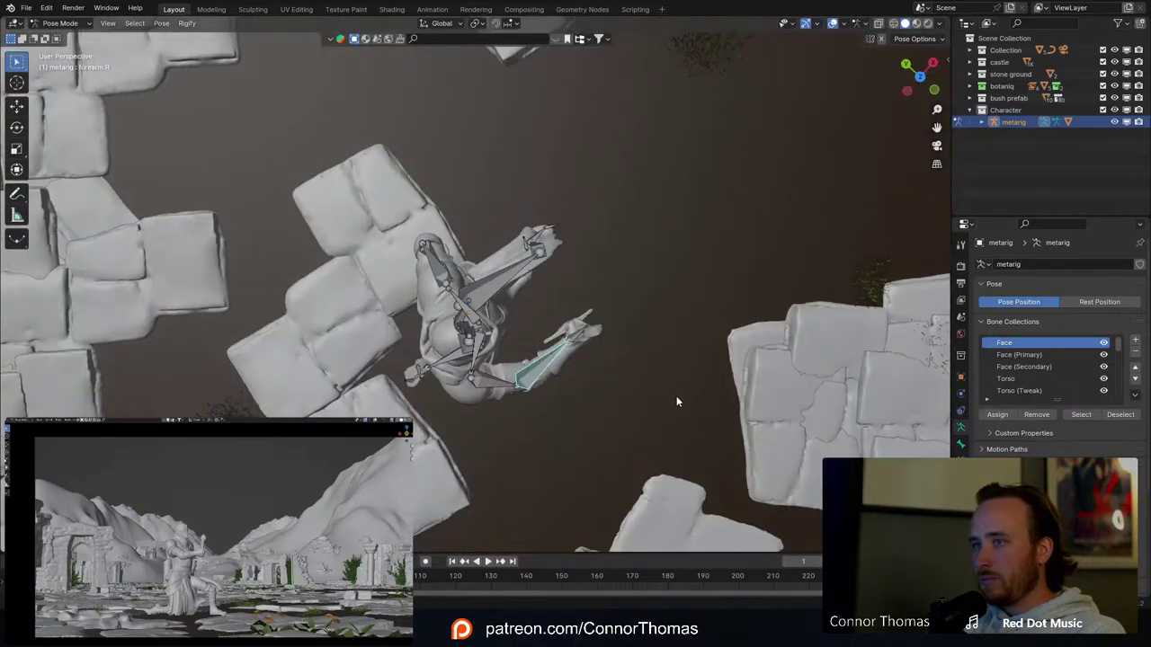
key("r")
key("r")
left_click(711, 396)
key("r")
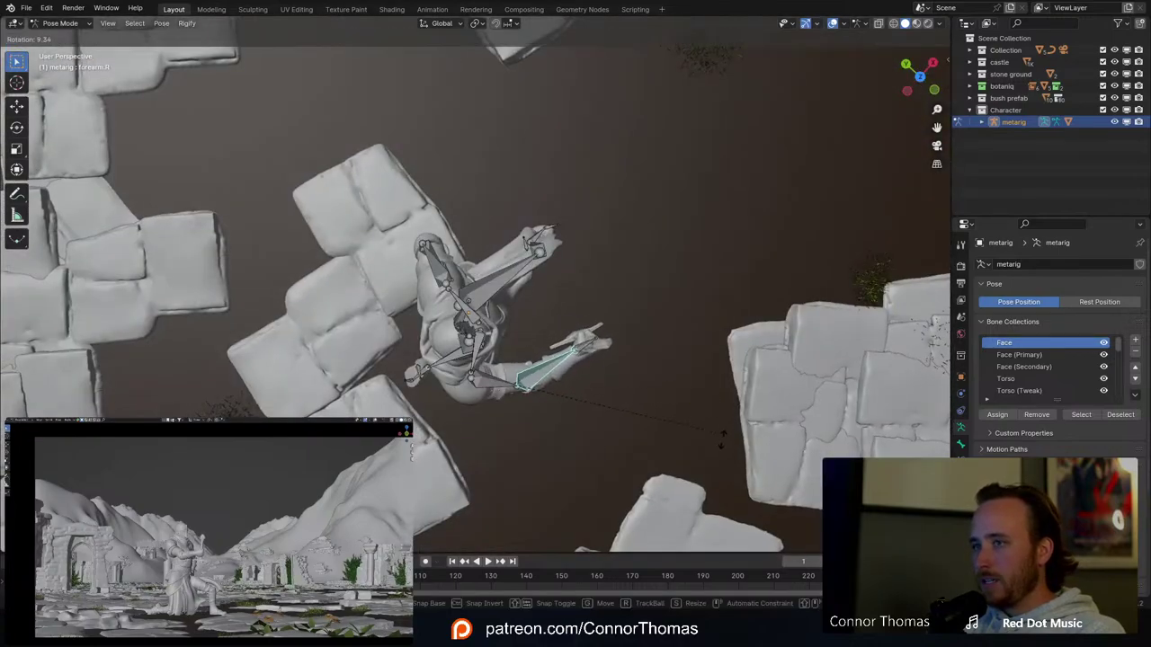
left_click(692, 436)
Step: From a side angle, rotate the lower spine bone spine.001 by about 13° to tilt the torso
middle_click_drag(692, 436, 718, 291)
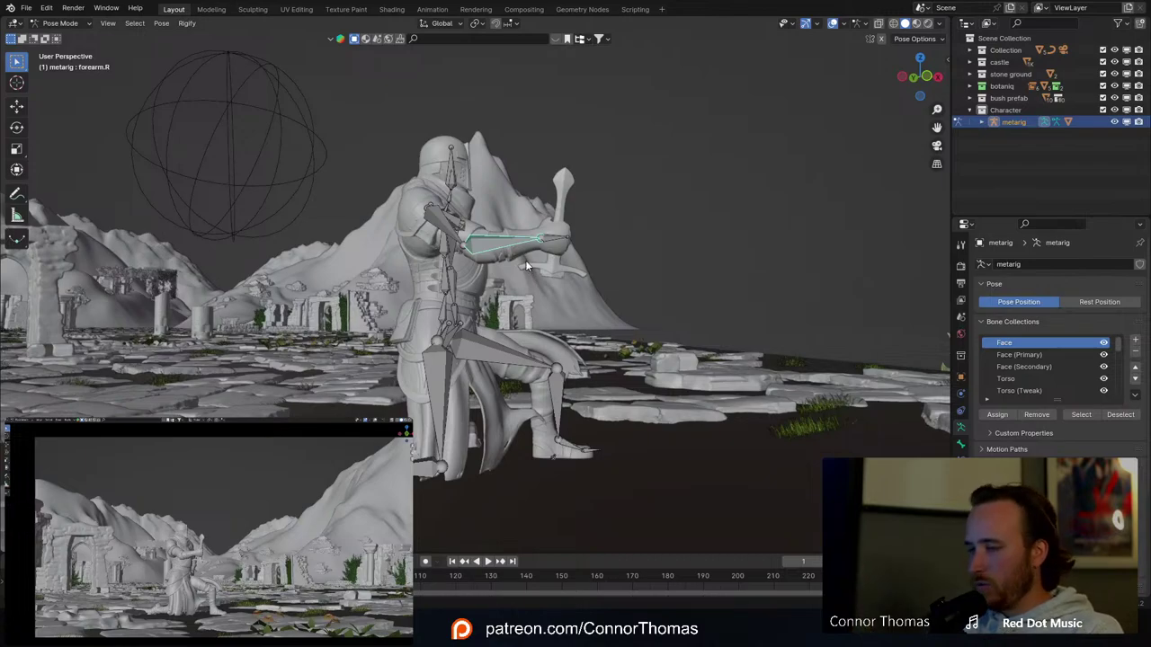
key("KP_3")
key("KP_0")
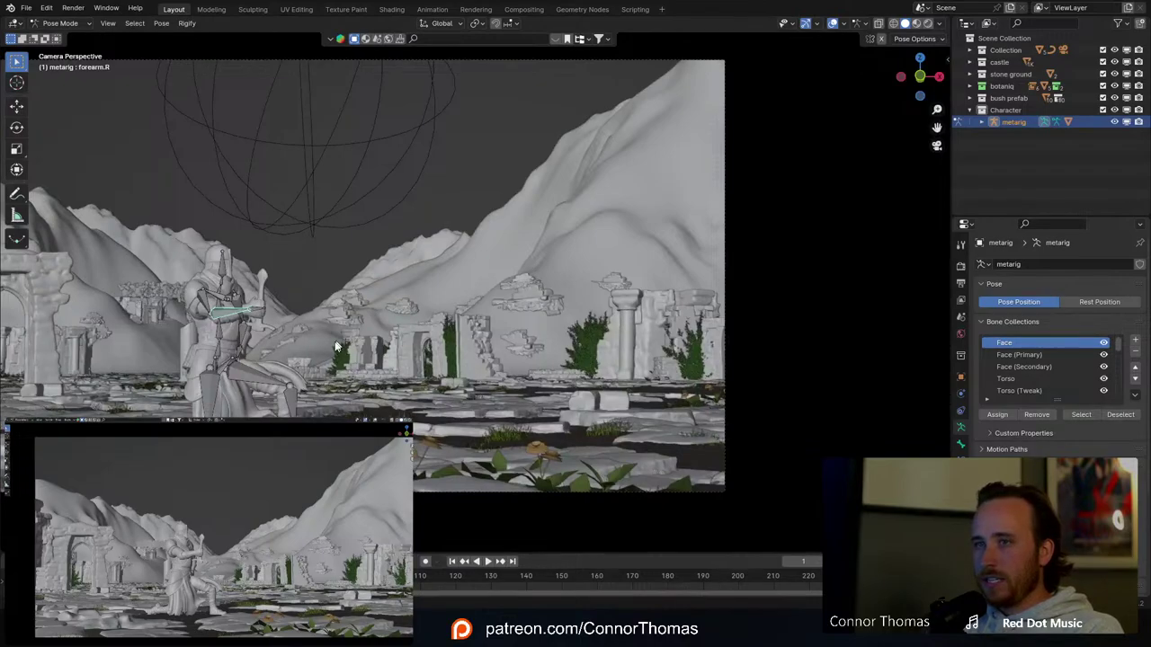
middle_click_drag(385, 312, 577, 250, "shift")
middle_click_drag(435, 313, 428, 318)
scroll(422, 333, "up", 4)
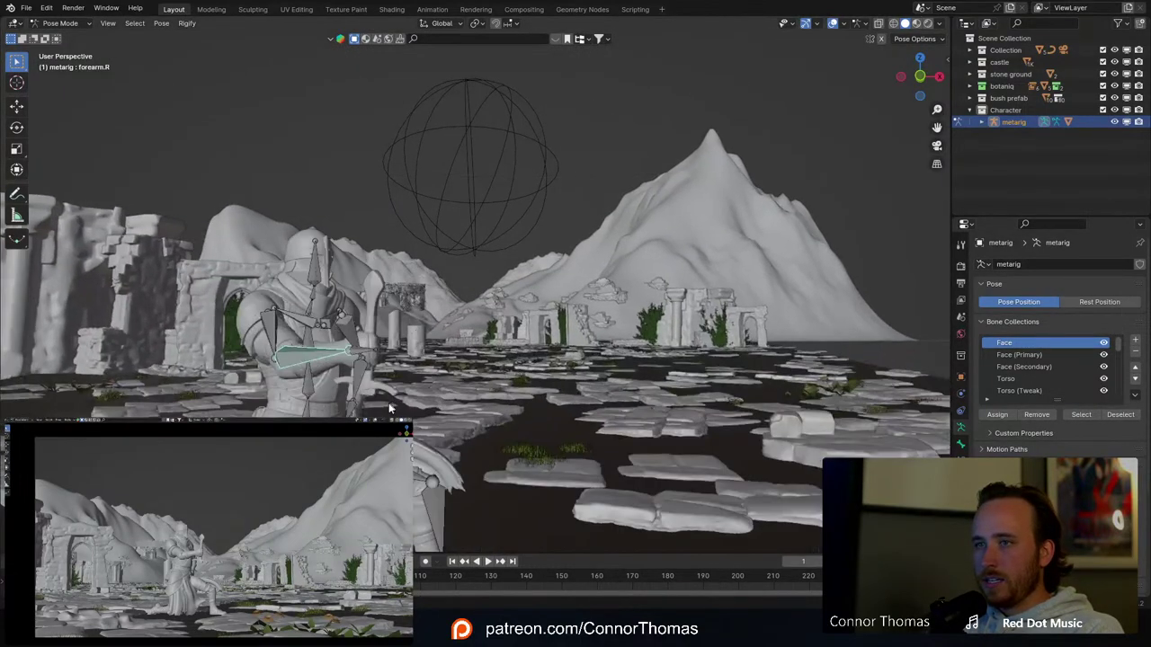
middle_click_drag(390, 409, 521, 357)
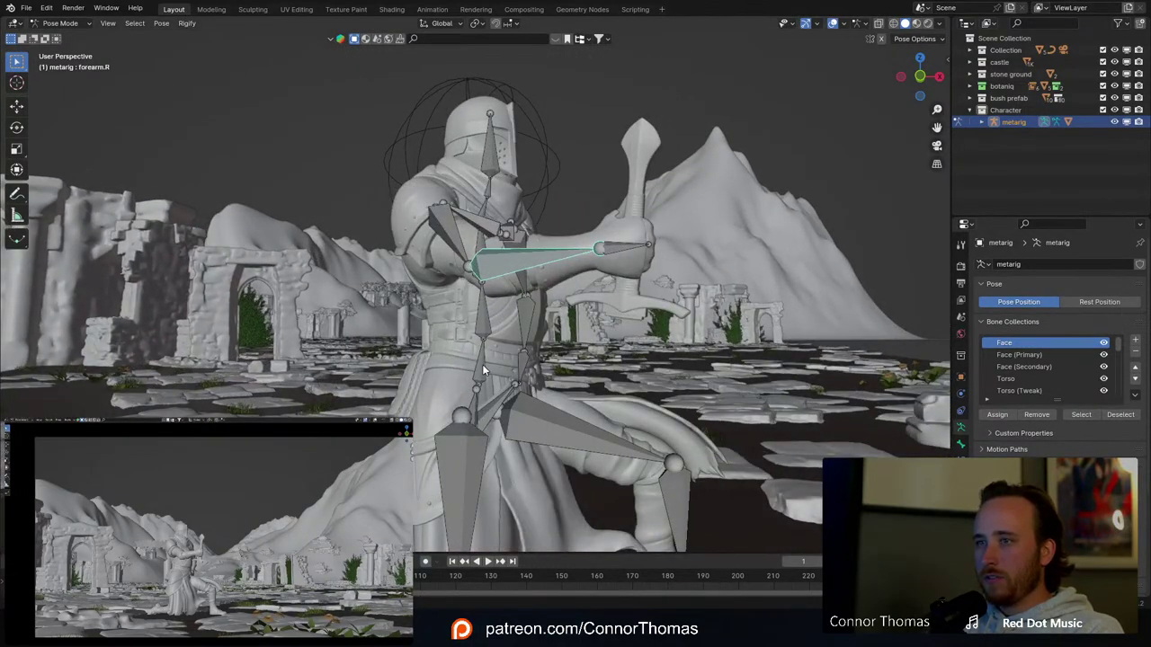
middle_click_drag(649, 330, 622, 275)
key("r")
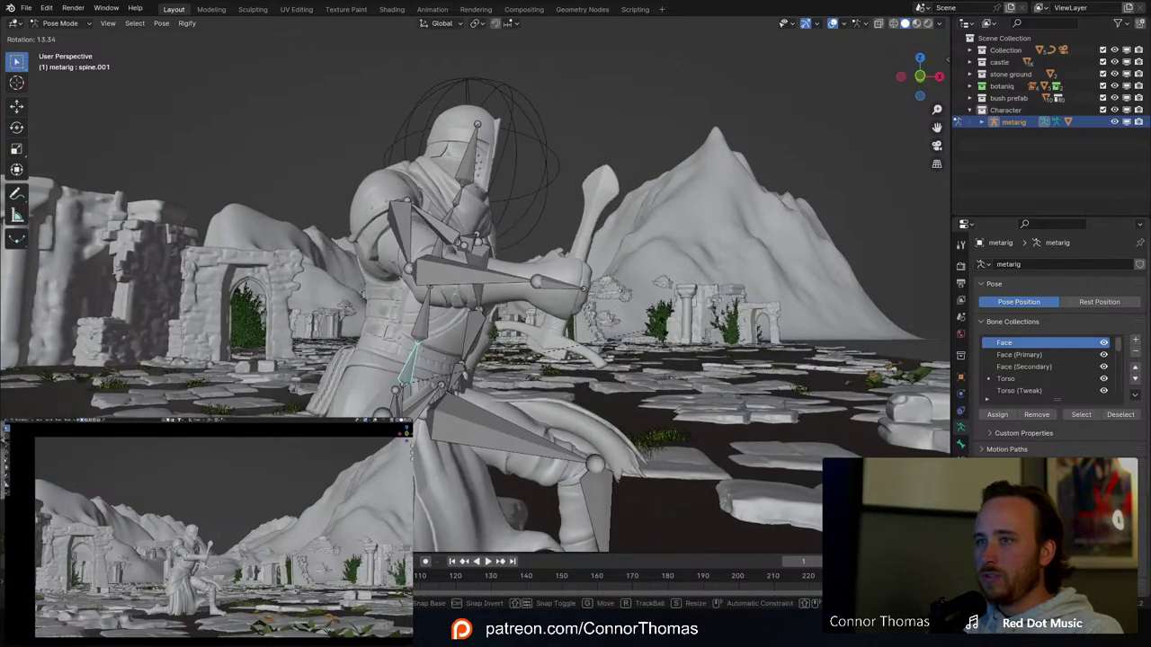
left_click(664, 333)
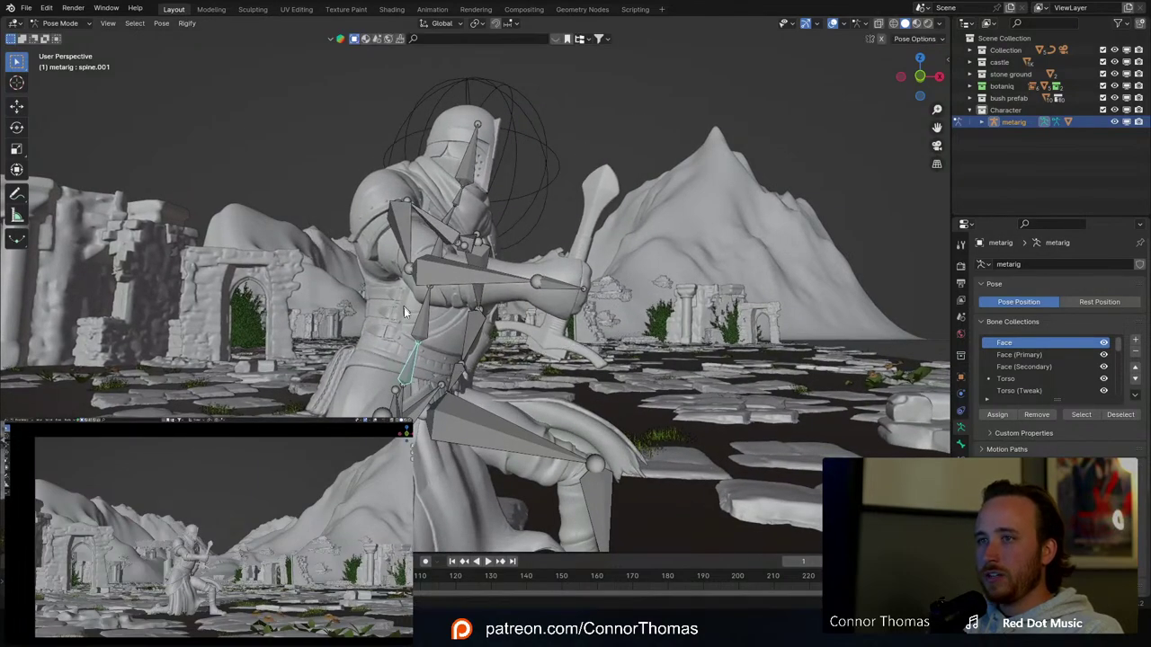
Step: Bend the torso forward over the front knee by rotating spine.002 by about 26° and tilting spine.003 further down
key("r")
left_click(670, 219)
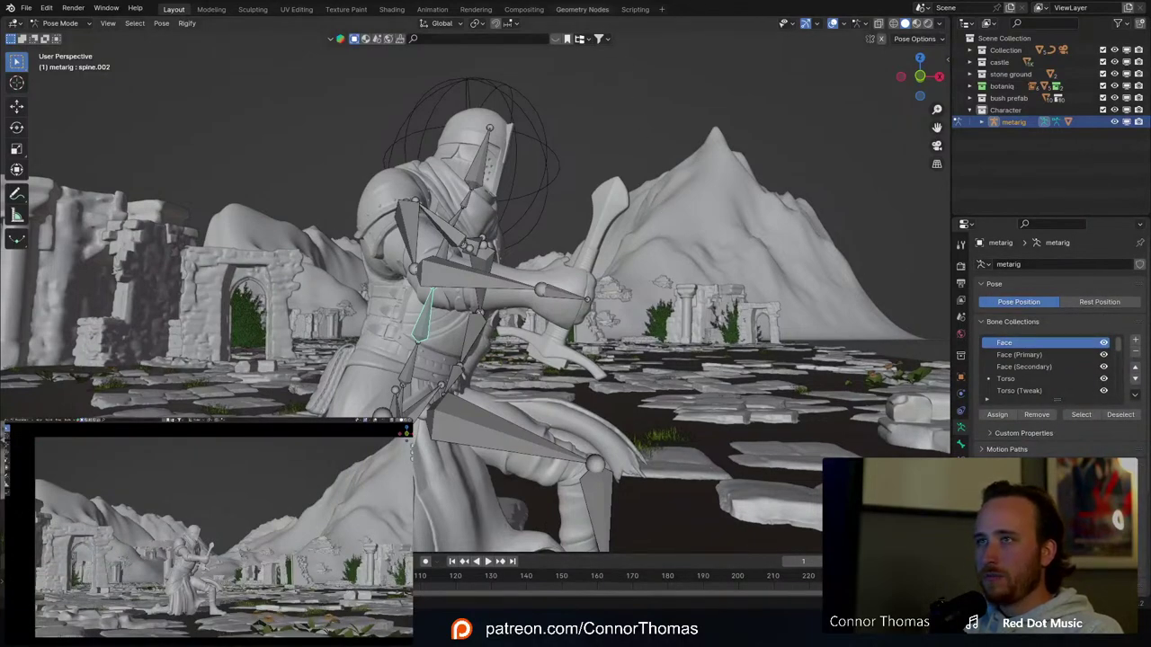
key("r")
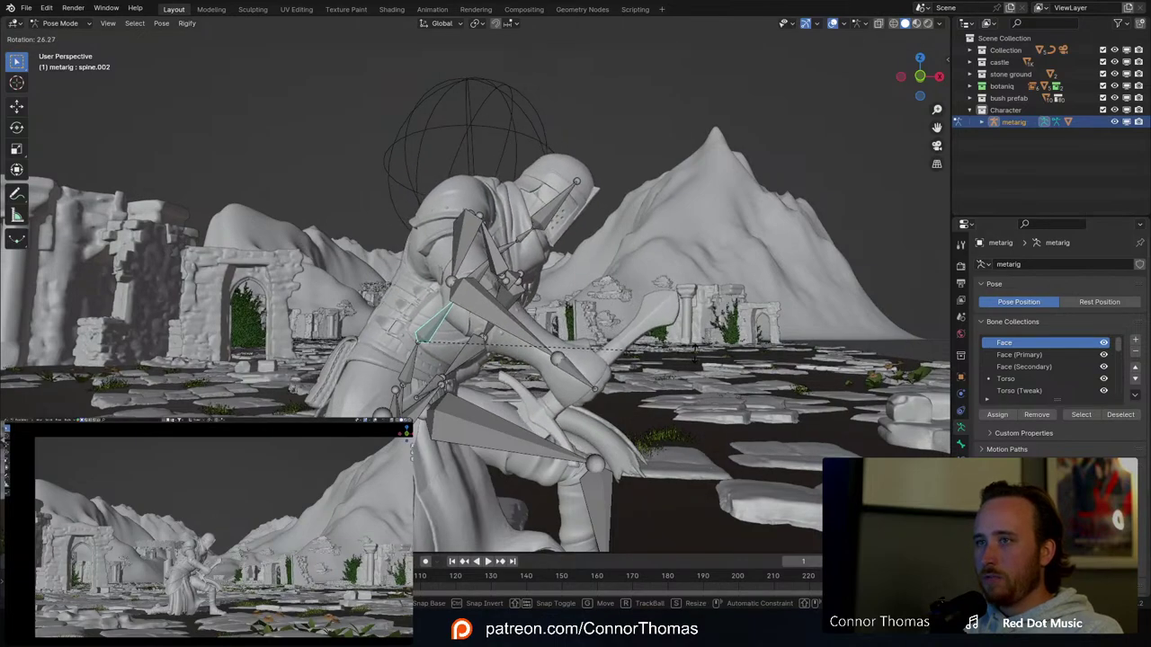
left_click(617, 345)
key("r")
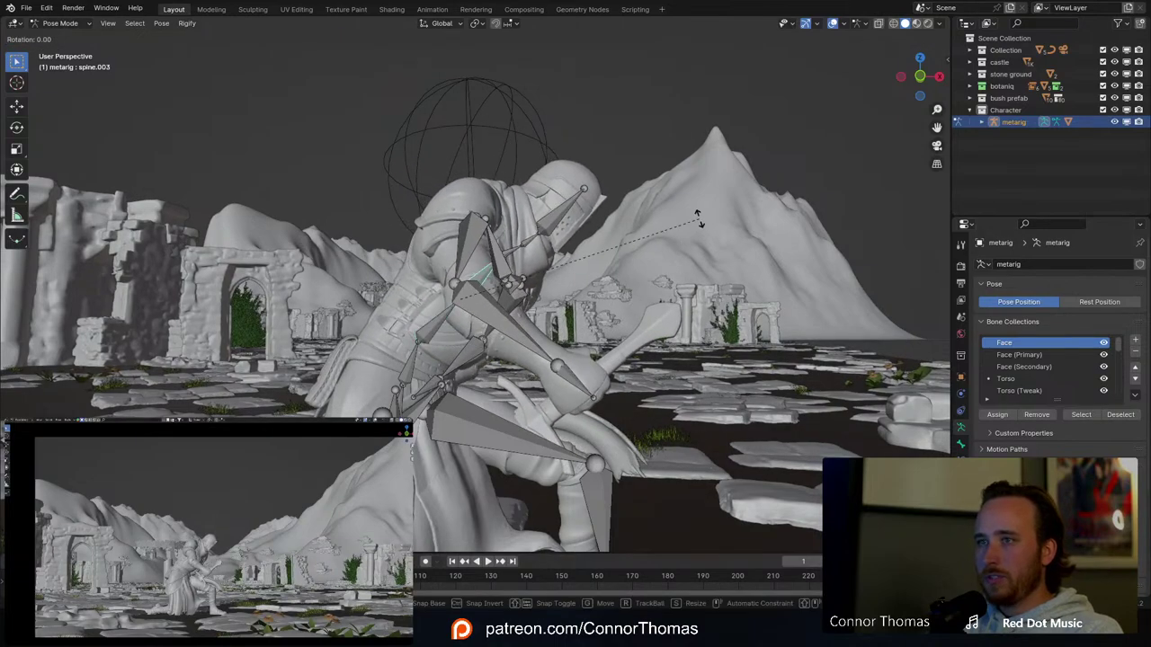
left_click(750, 214)
key("r")
left_click(745, 243)
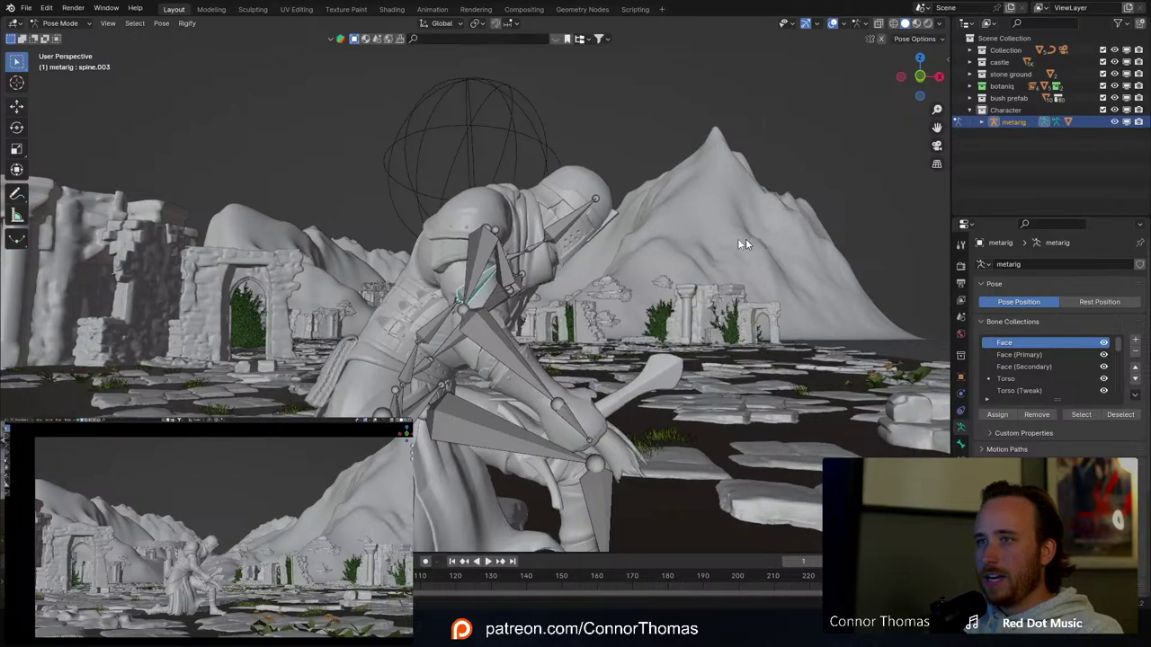
Step: Bow the head further by rotating spine.004 by about 6°, spine.005 by about 5° and the head bone spine.006 by about 12°
key("r")
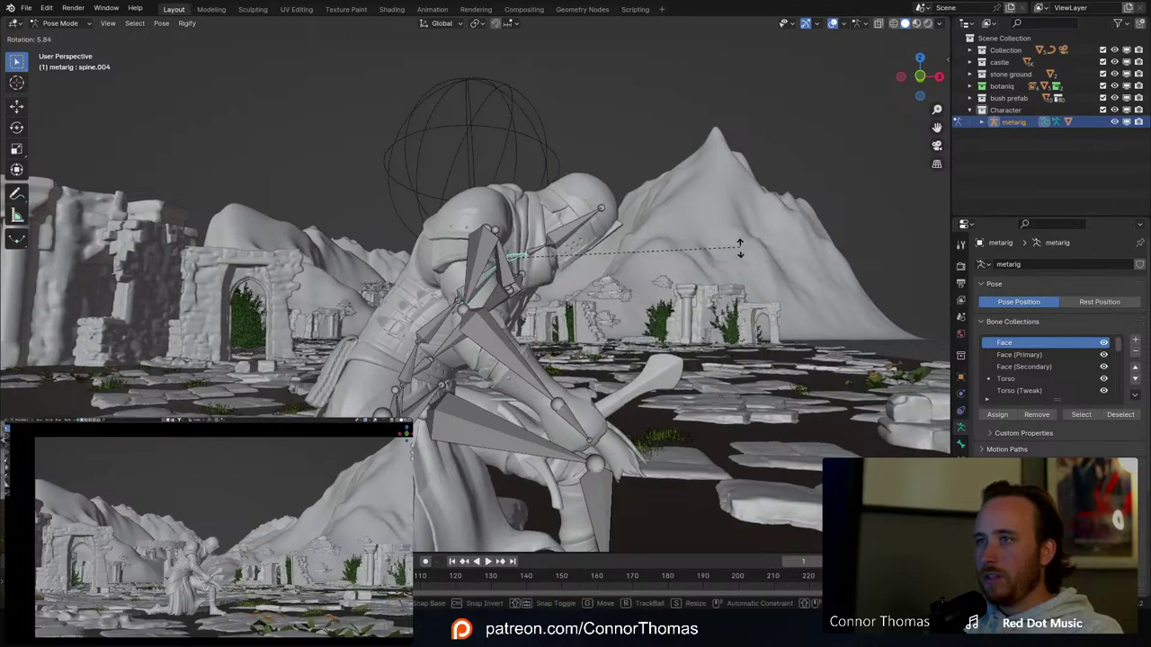
left_click(735, 249)
key("r")
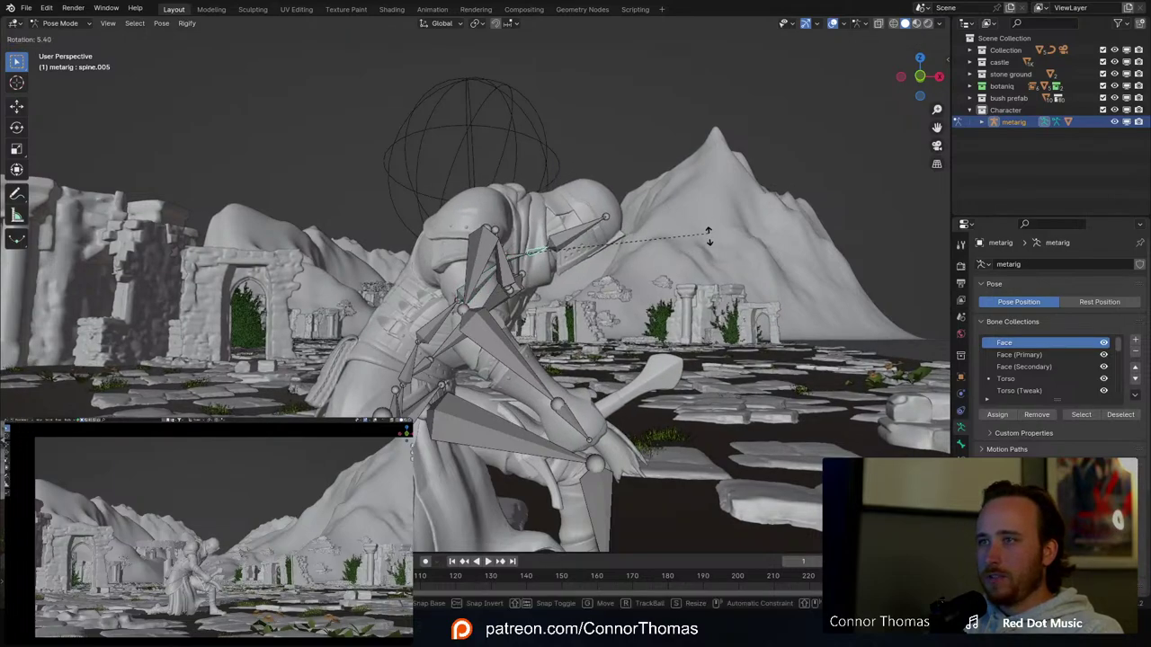
left_click(592, 232)
key("r")
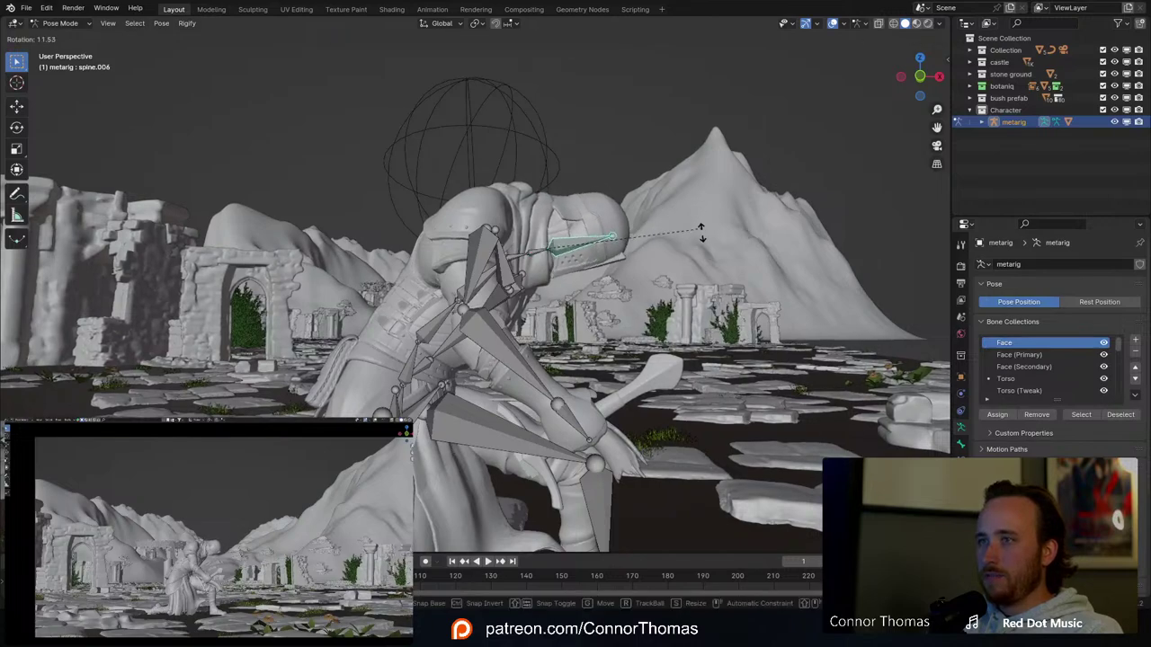
left_click(706, 233)
key("r")
key("r")
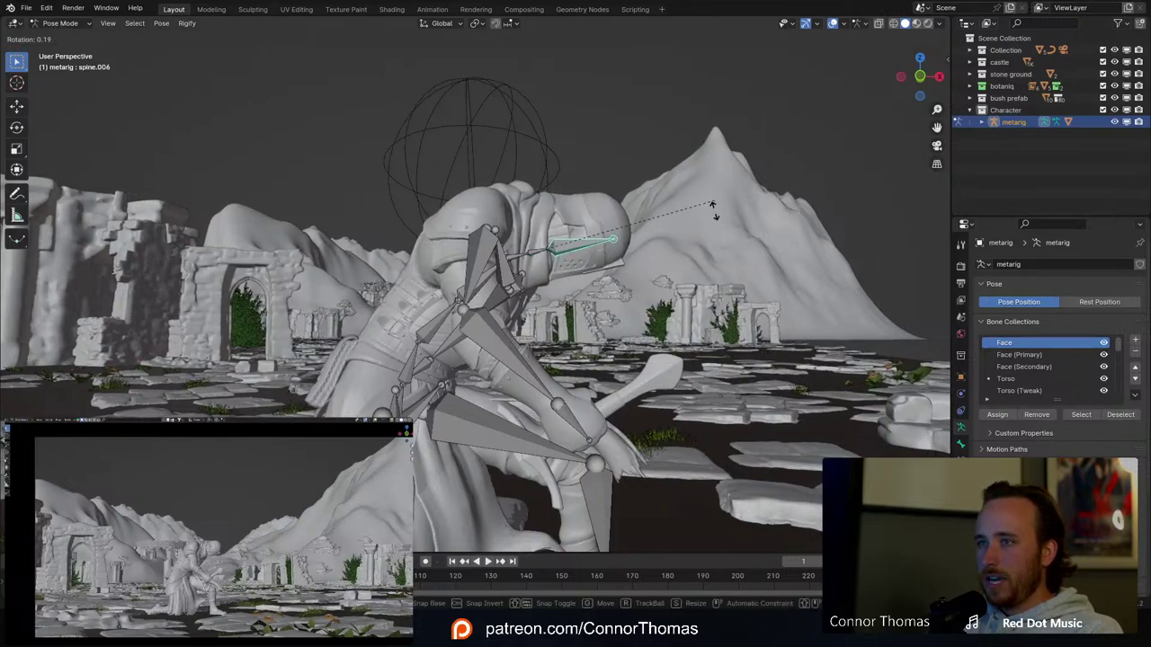
left_click(709, 227)
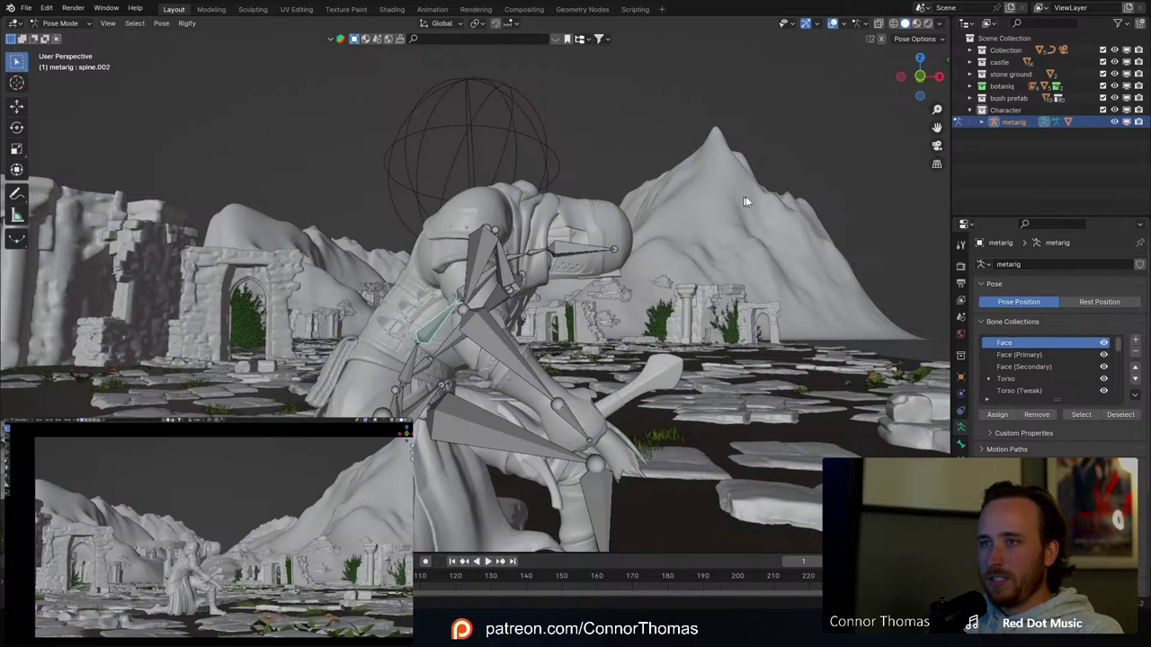
Step: Lean the torso further forward by rotating spine.002 slightly down and spine.001 by about 8°
key("r")
left_click(766, 251)
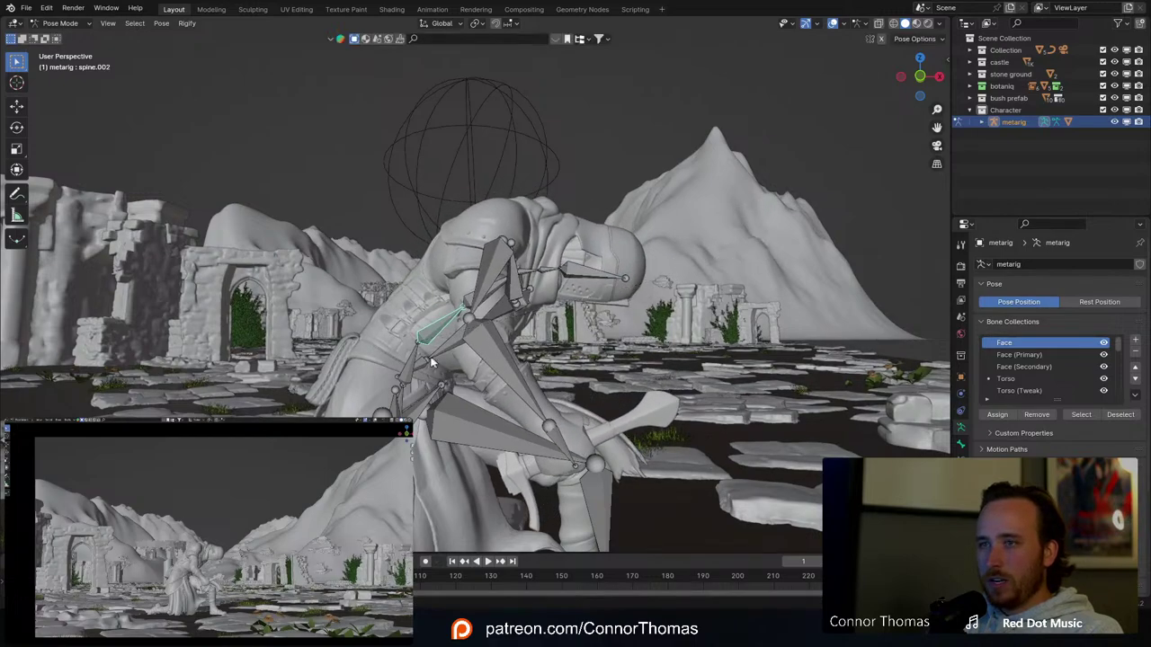
key("r")
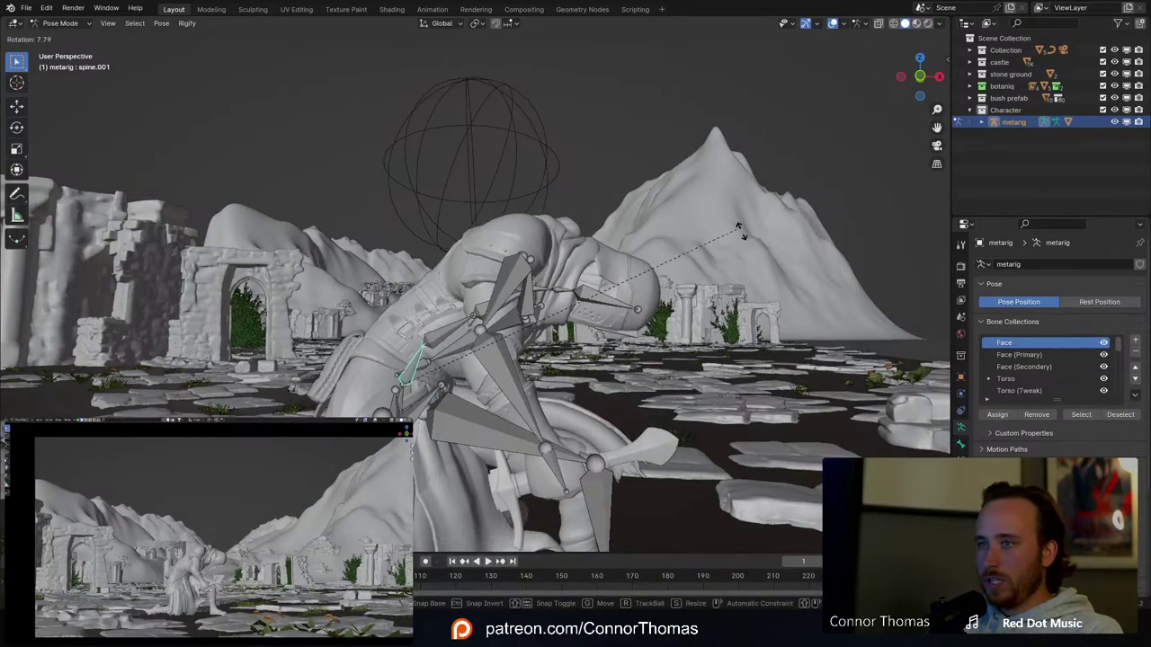
left_click(742, 235)
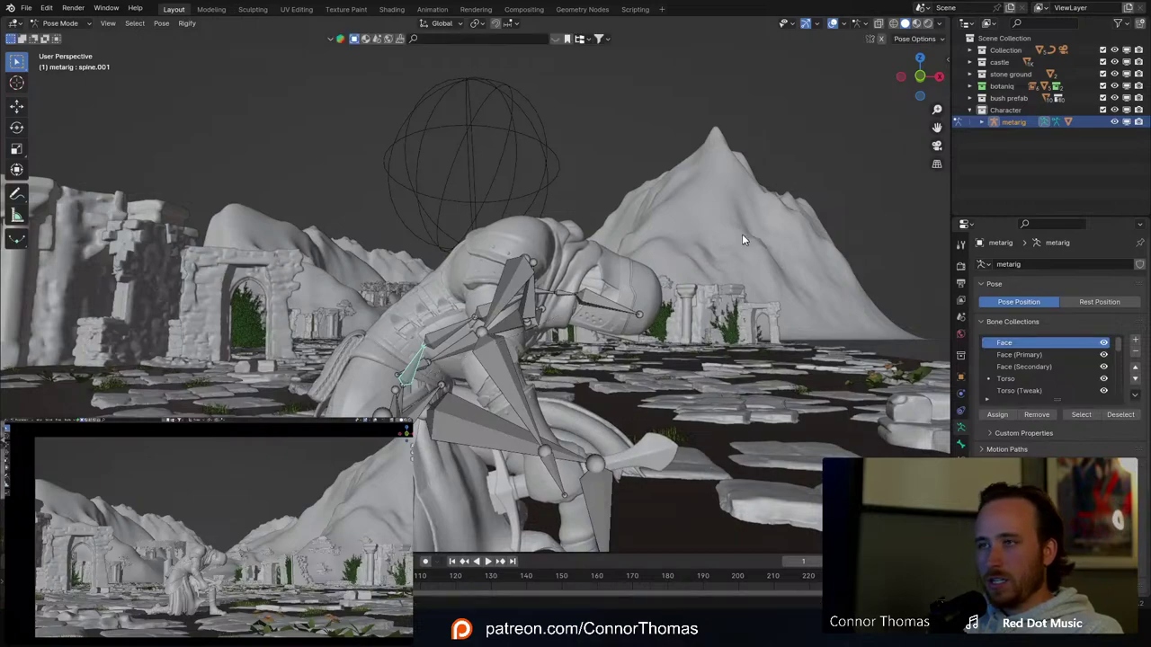
Step: Raise the right upper arm bone upper_arm.R until the forearm reaches forward nearly level and the sword stands upright
left_click(501, 293)
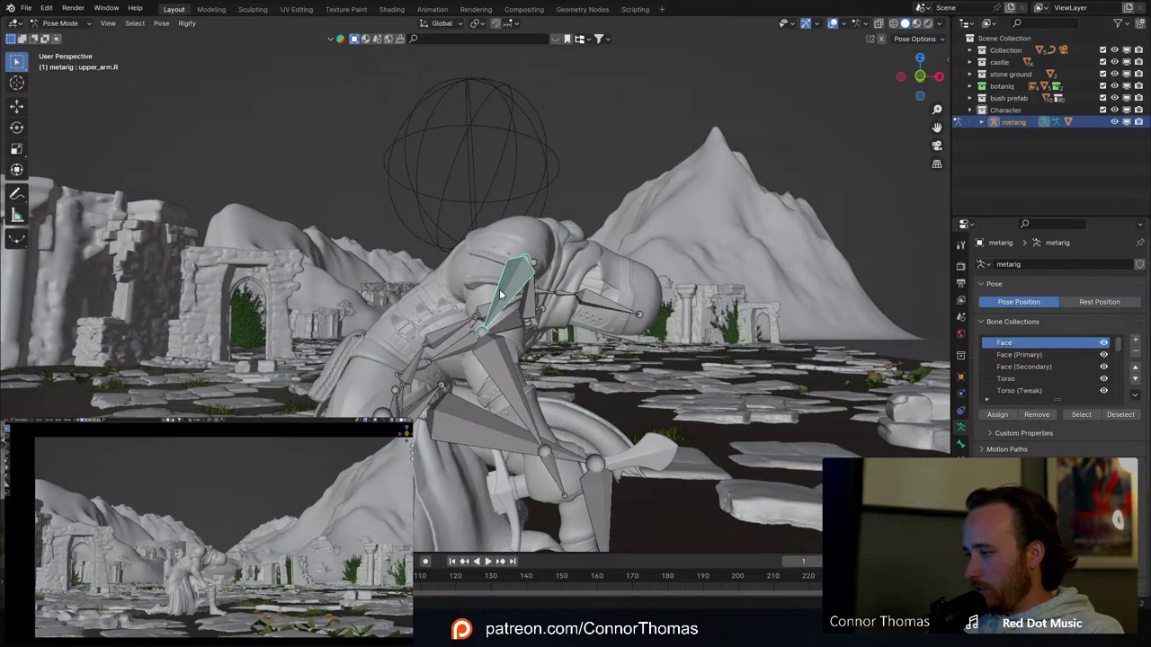
middle_click_drag(575, 290, 459, 254, "shift")
key("r")
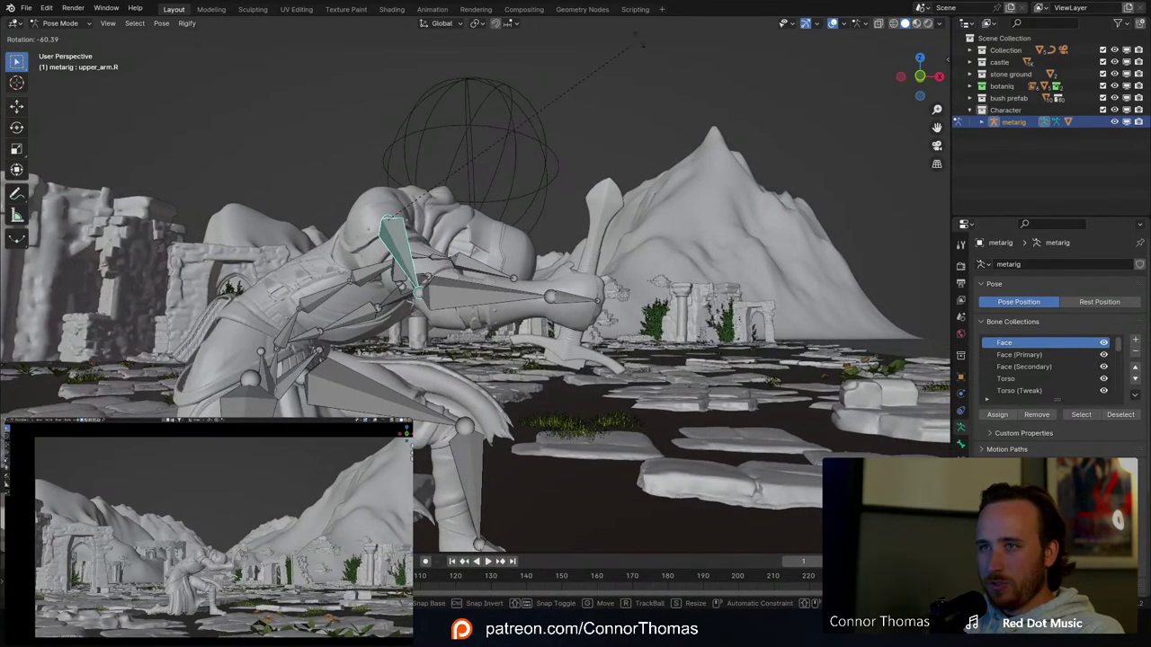
right_click(635, 67)
middle_click_drag(635, 66, 564, 88)
key("r")
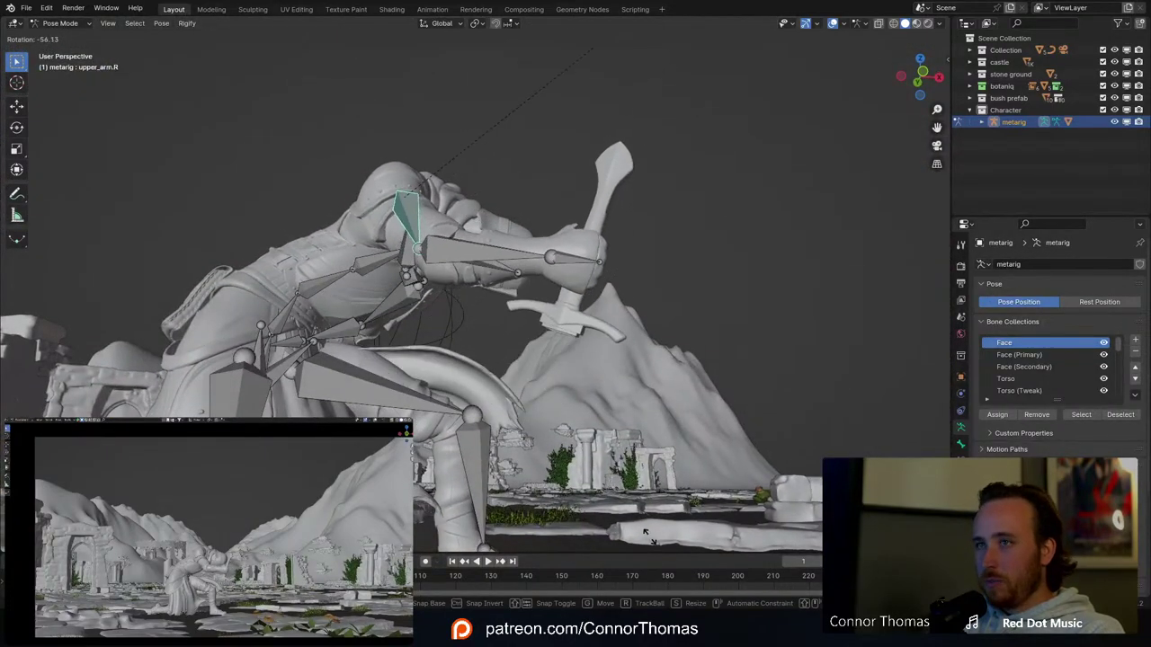
left_click(627, 483)
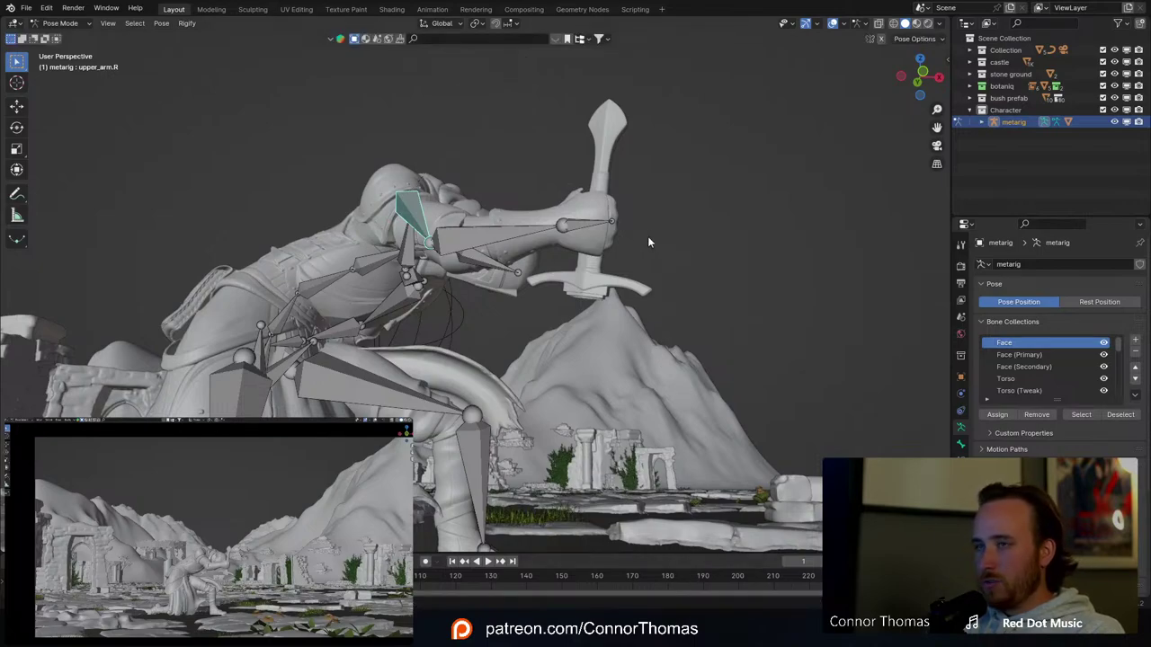
Step: Swing the right upper arm forward with a trackball rotation, and raise it from the side by about -11°
middle_click_drag(513, 216, 526, 244)
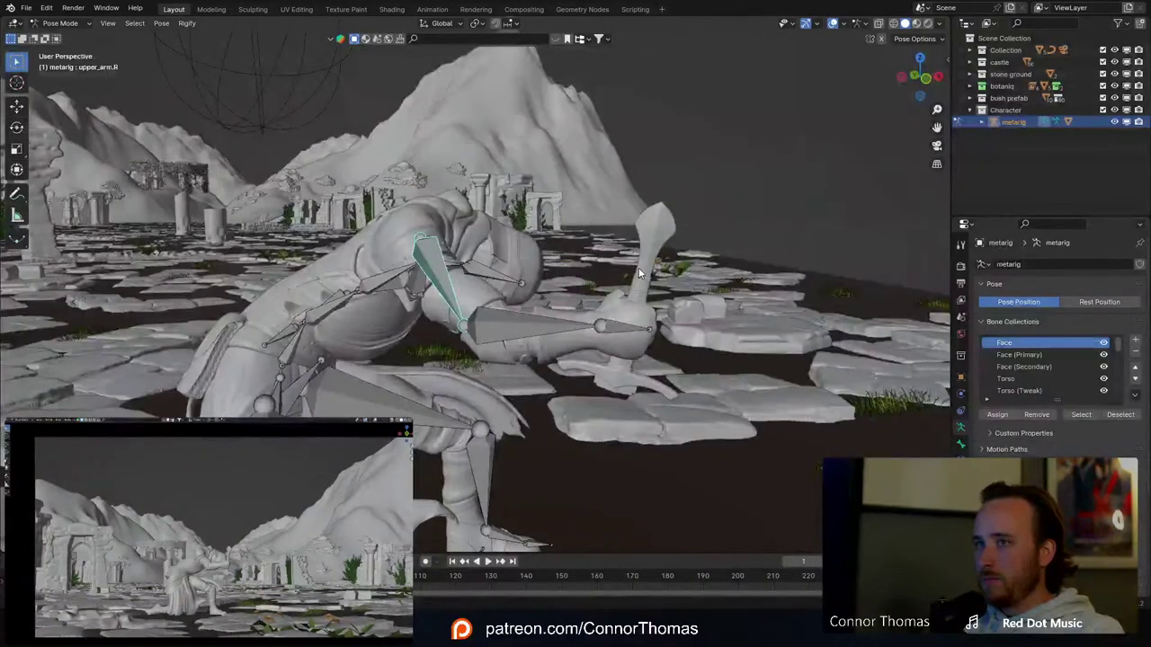
key("r")
key("r")
left_click(698, 274)
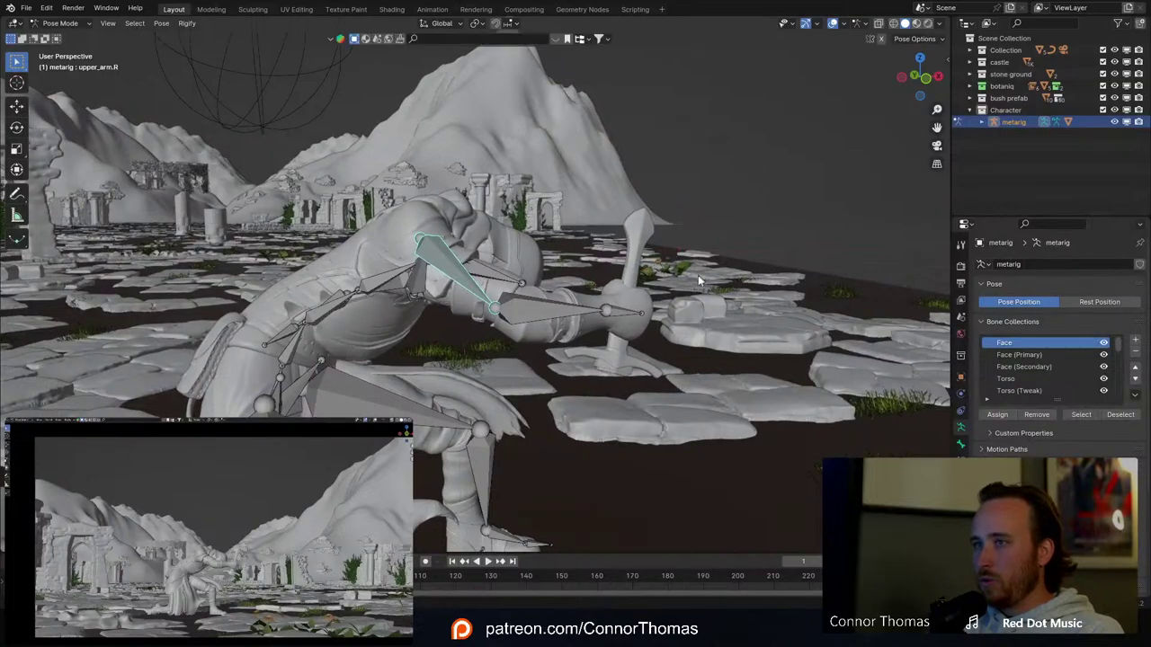
middle_click_drag(698, 274, 609, 239)
key("r")
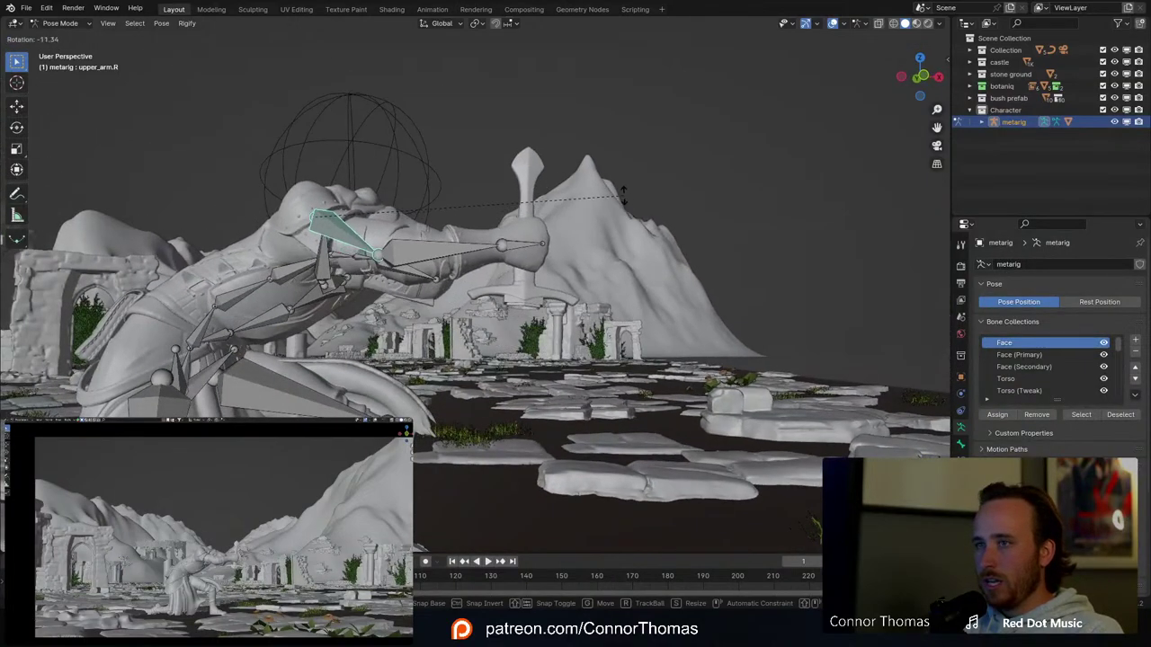
left_click(455, 268)
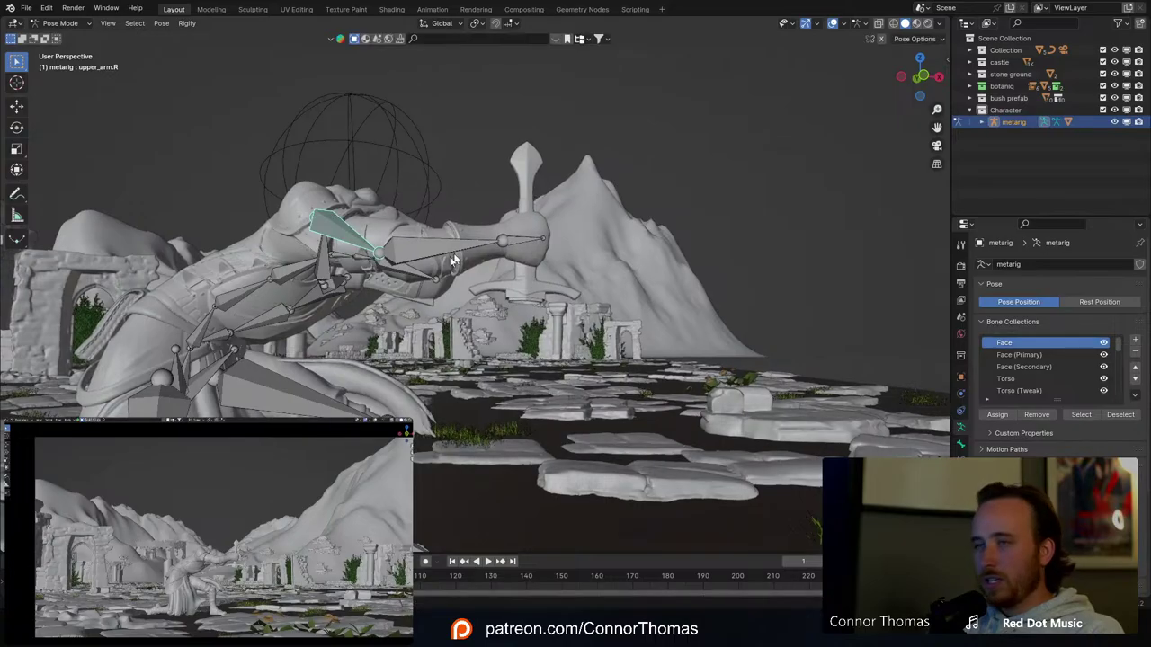
Step: Twist the upper torso by trackball-rotating spine.003 by about 12° and 1°
middle_click_drag(454, 268, 540, 252)
left_click(397, 267)
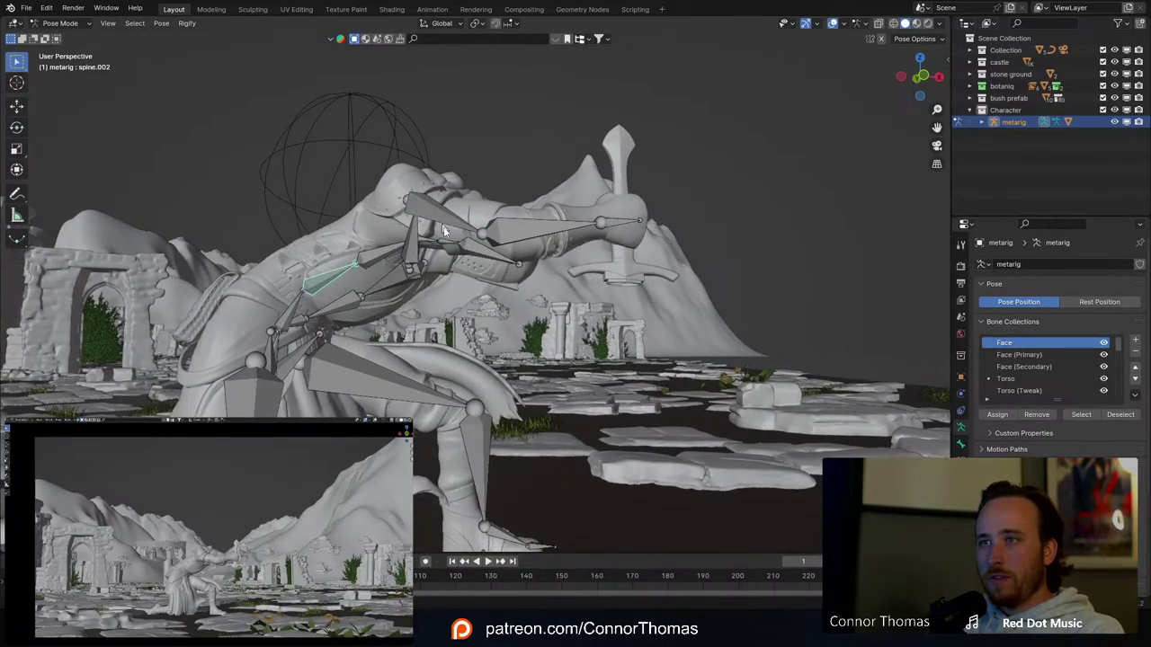
middle_click_drag(444, 231, 390, 252)
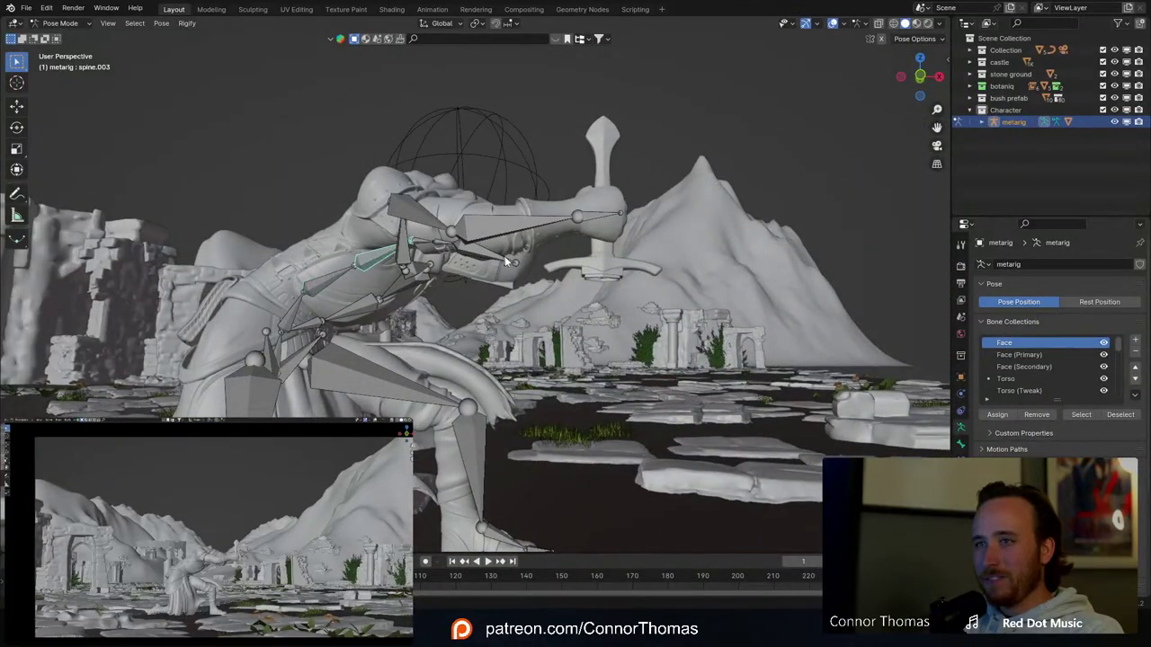
middle_click_drag(506, 261, 541, 266)
key("r")
key("r")
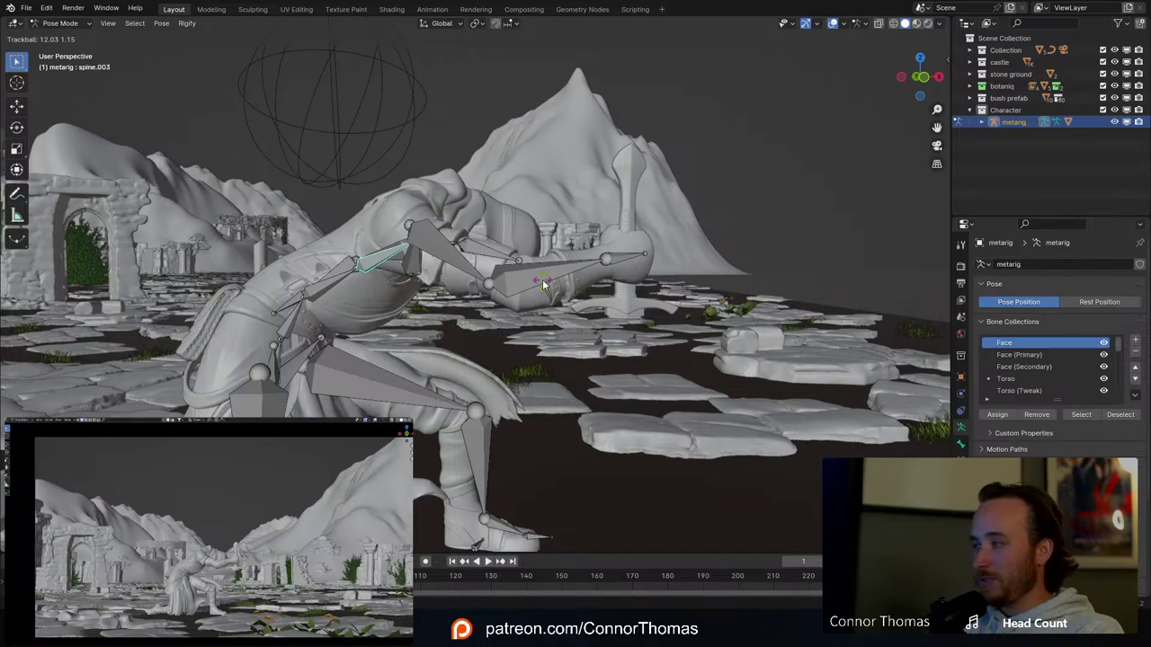
left_click(543, 283)
Step: Rotate the left foot bone foot.L slightly downward to set the front foot flat on the ground
middle_click_drag(534, 253, 630, 355)
left_click(580, 448)
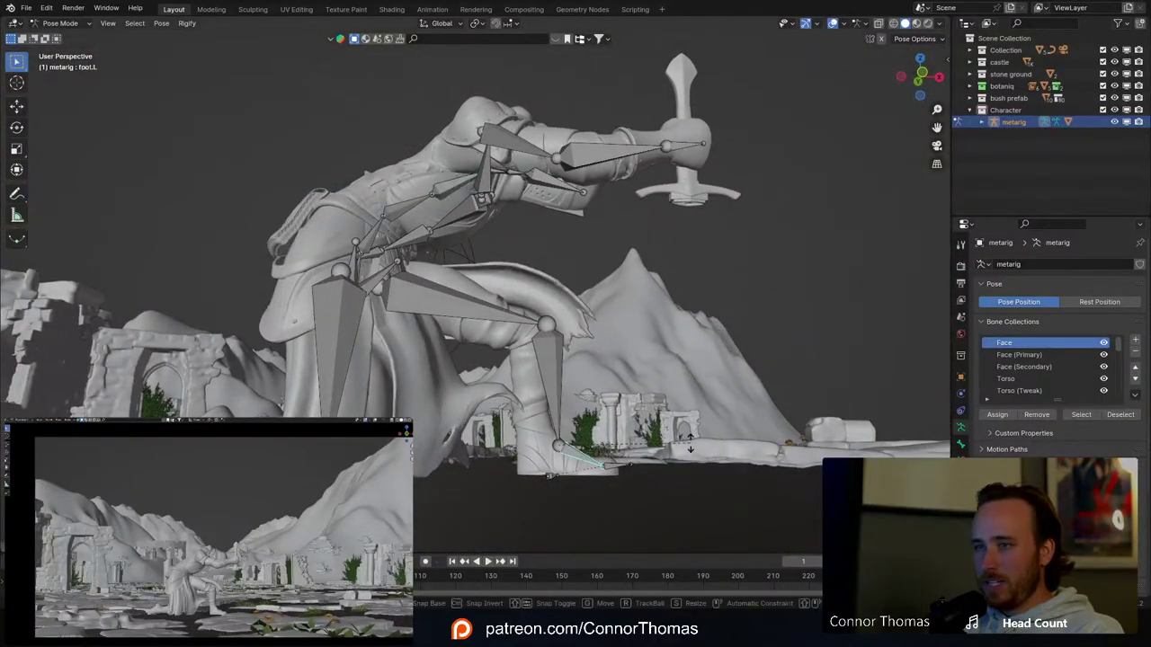
key("r")
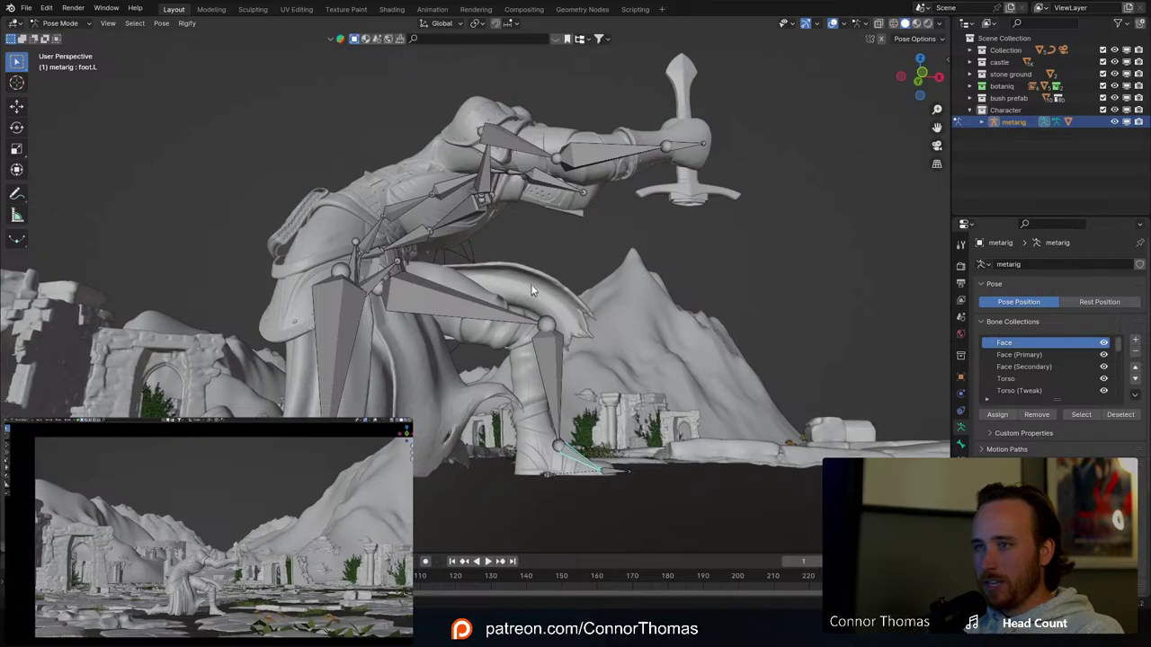
Step: Check the pose from the front and side, and rotate the head bone spine.006
middle_click_drag(530, 290, 530, 316)
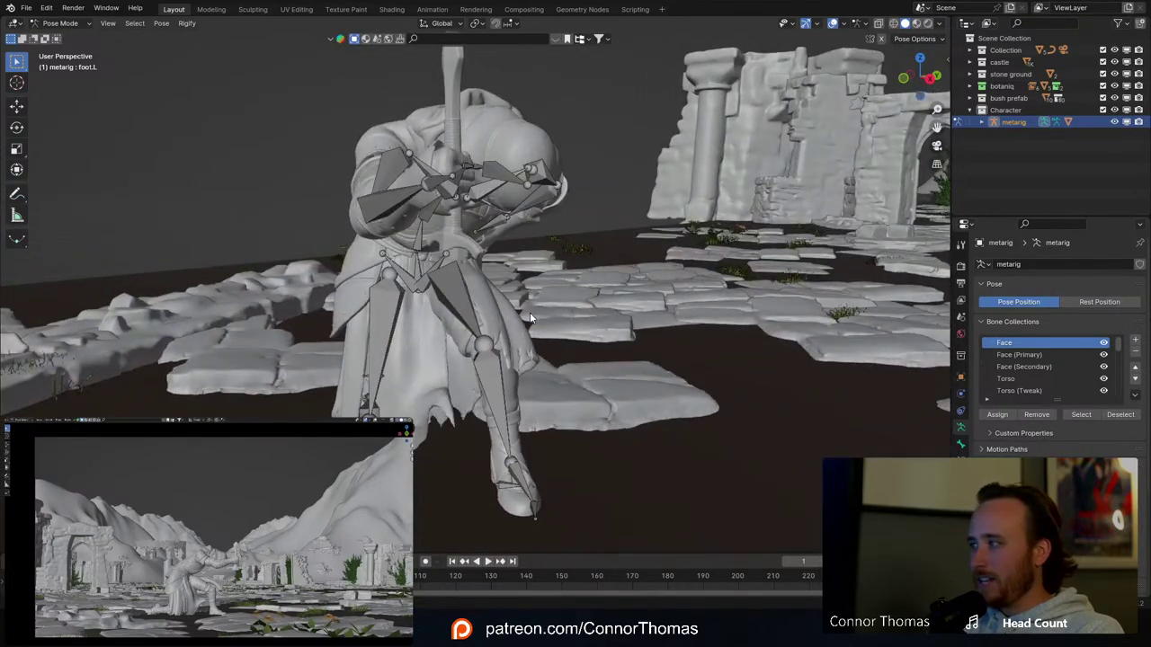
middle_click_drag(624, 283, 541, 166)
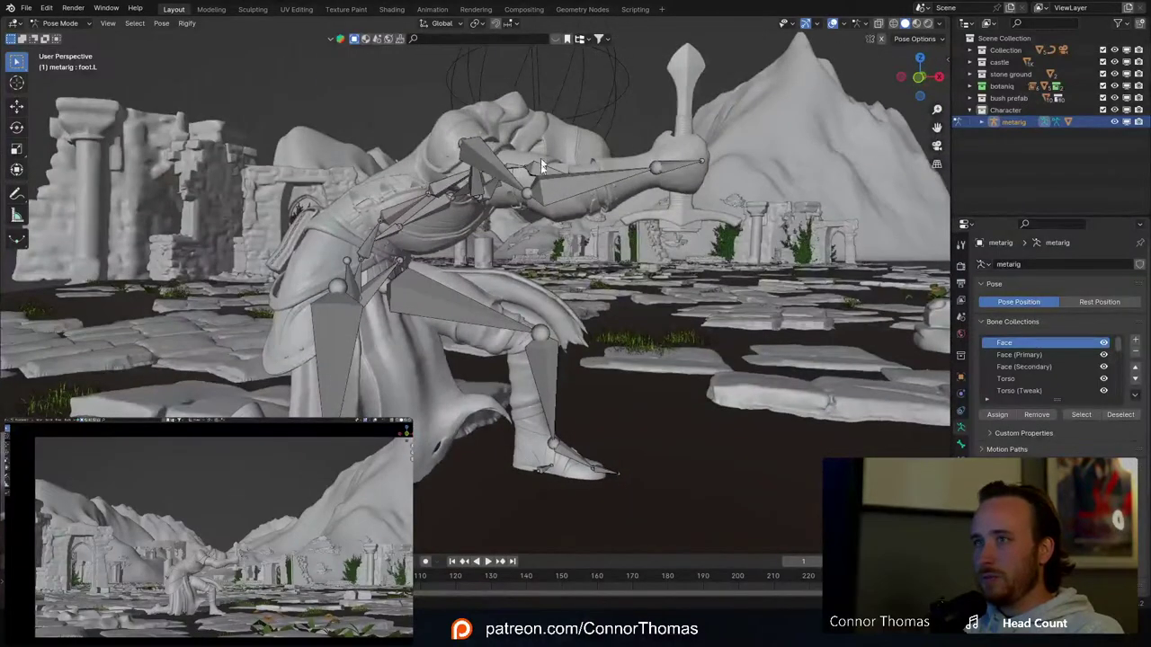
middle_click_drag(639, 196, 640, 205)
key("r")
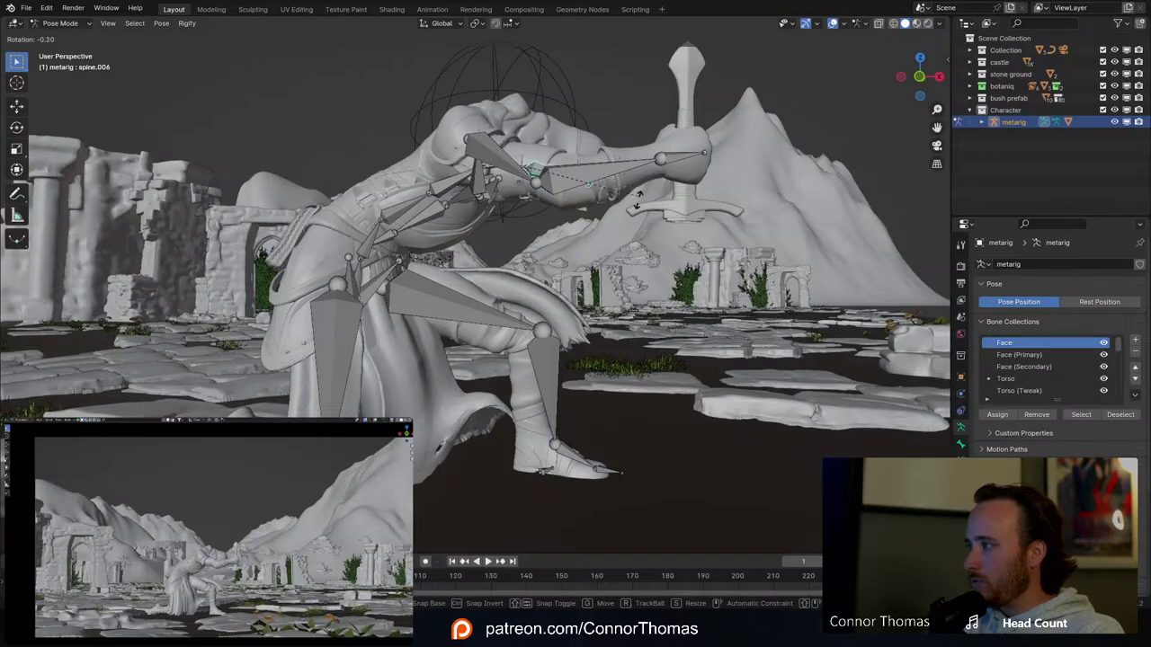
Step: Finish rotating the knight's head bone (spine.006) and inspect the bowed kneeling pose from both sides
left_click(639, 198)
middle_click_drag(638, 200, 891, 215)
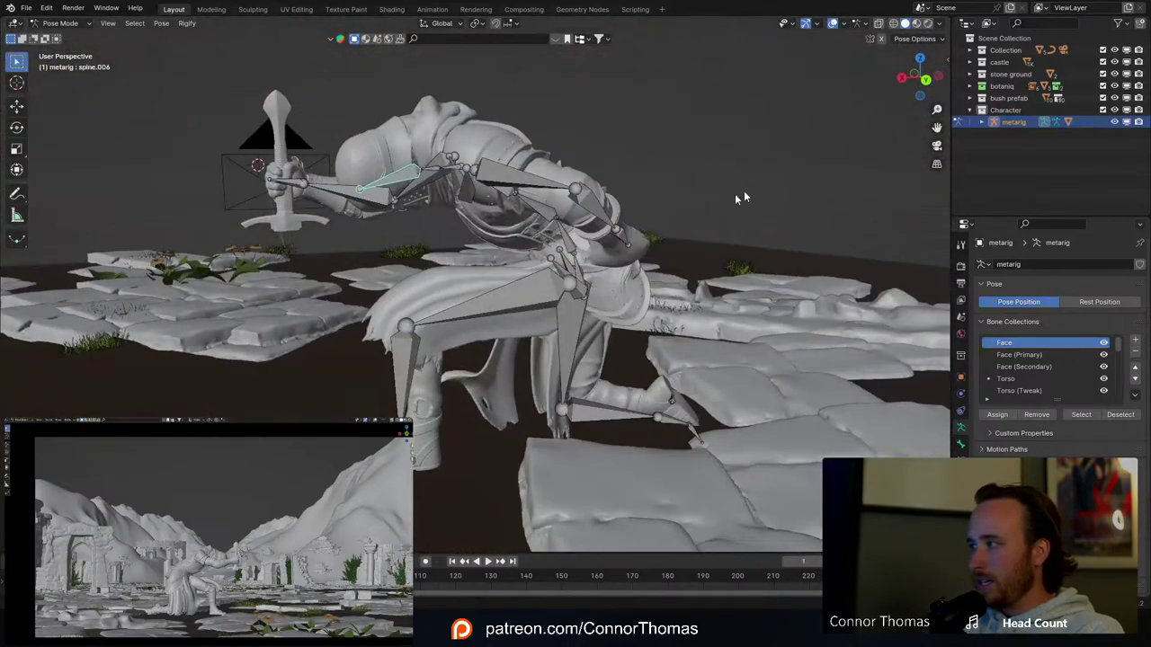
middle_click_drag(772, 212, 567, 243)
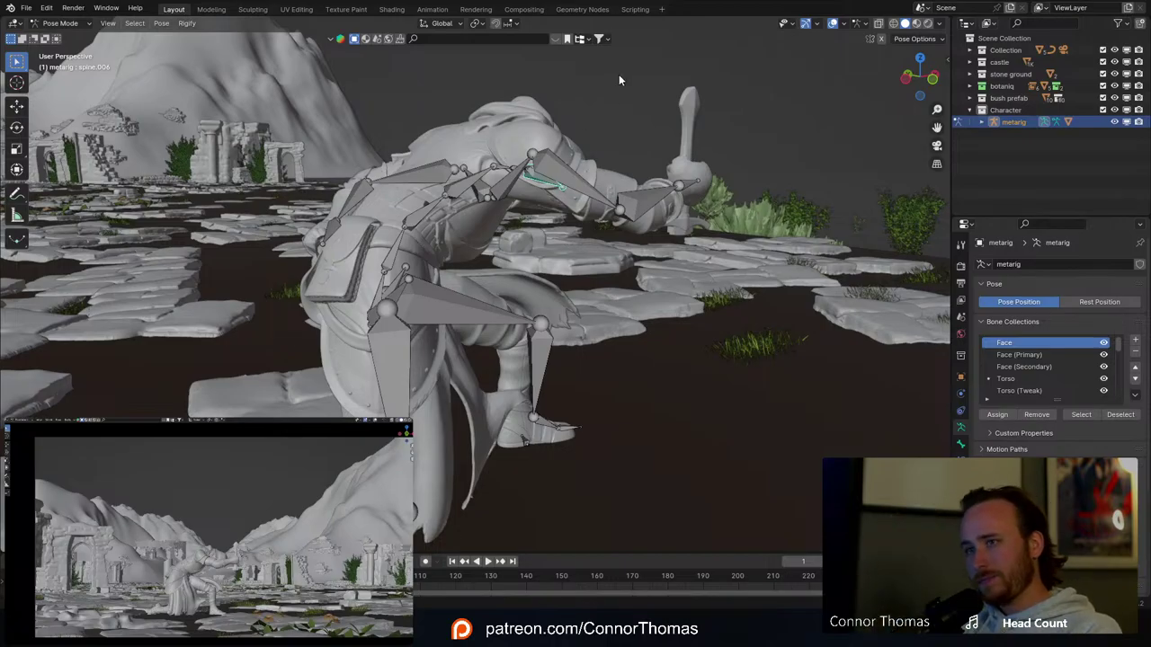
middle_click_drag(619, 74, 559, 133)
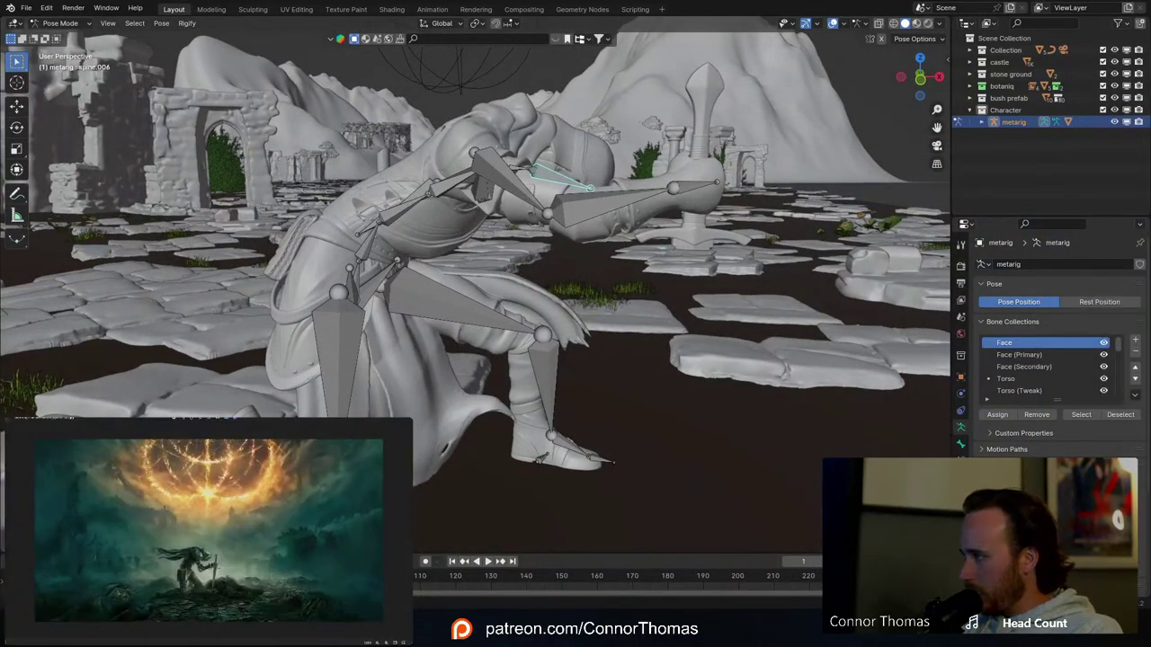
Step: Rotate the right upper arm bone (upper_arm.R) down and back so the elbow hangs beside the torso
left_click(510, 187)
middle_click_drag(575, 241, 656, 199, "shift")
key("r")
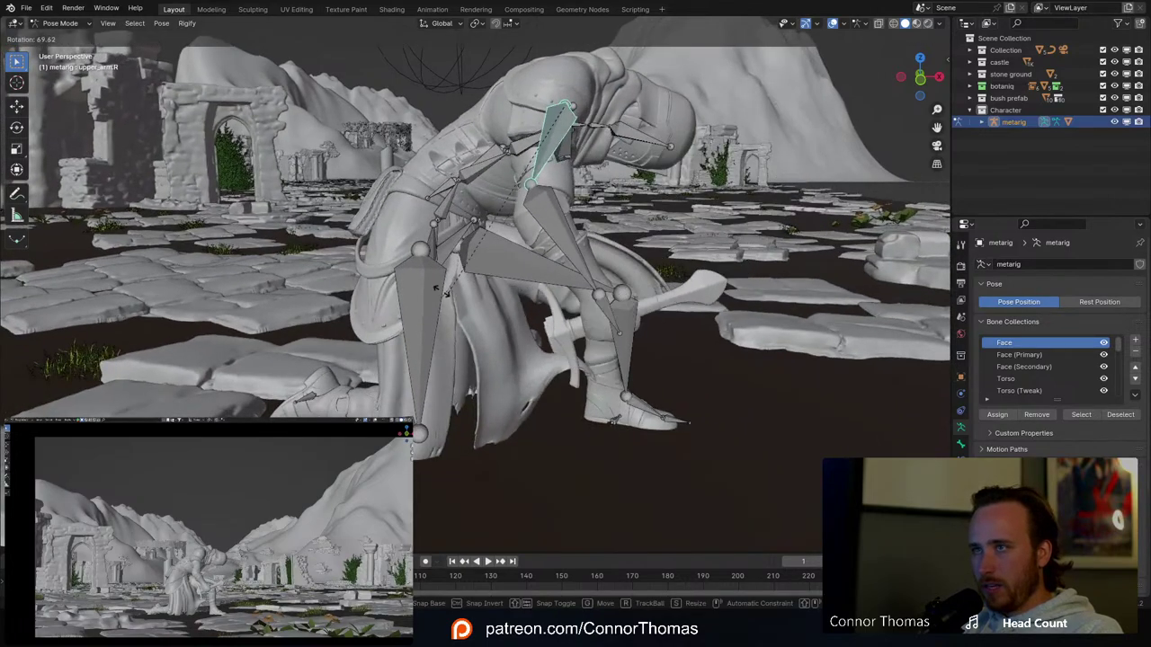
left_click(571, 214)
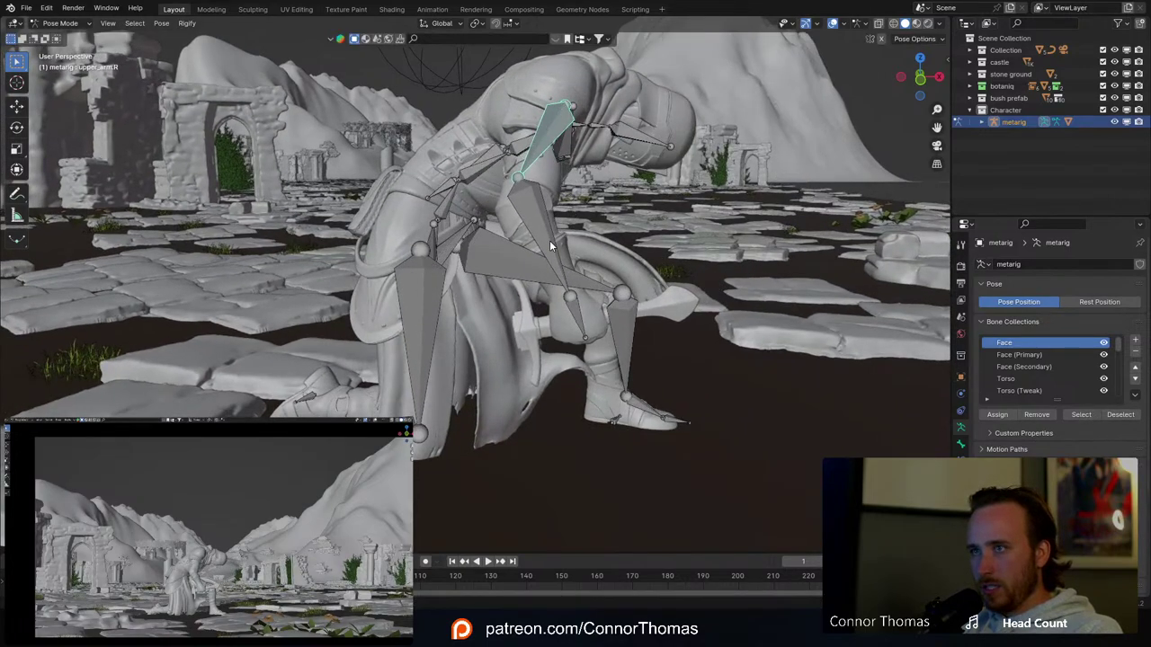
Step: Rotate the right forearm bone (forearm.R) upward by about 64° so it points forward above the raised knee
left_click(551, 244)
key("r")
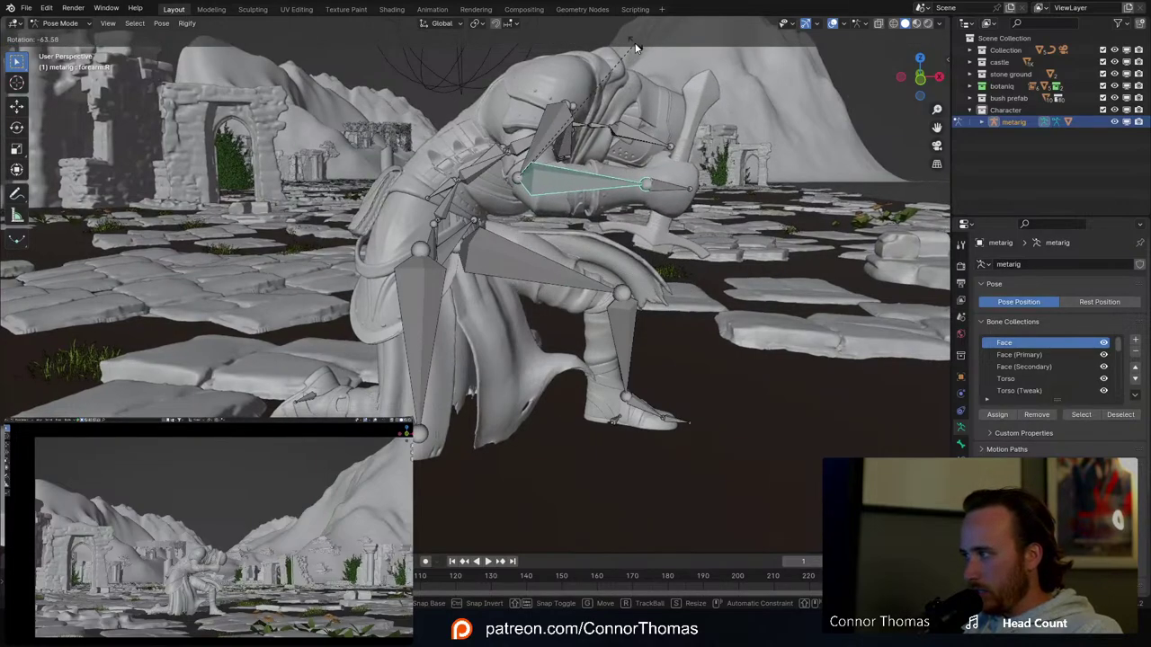
left_click(635, 48)
mouse_move(651, 144)
middle_mouse_down()
mouse_move(624, 172)
mouse_move(645, 160)
middle_mouse_up()
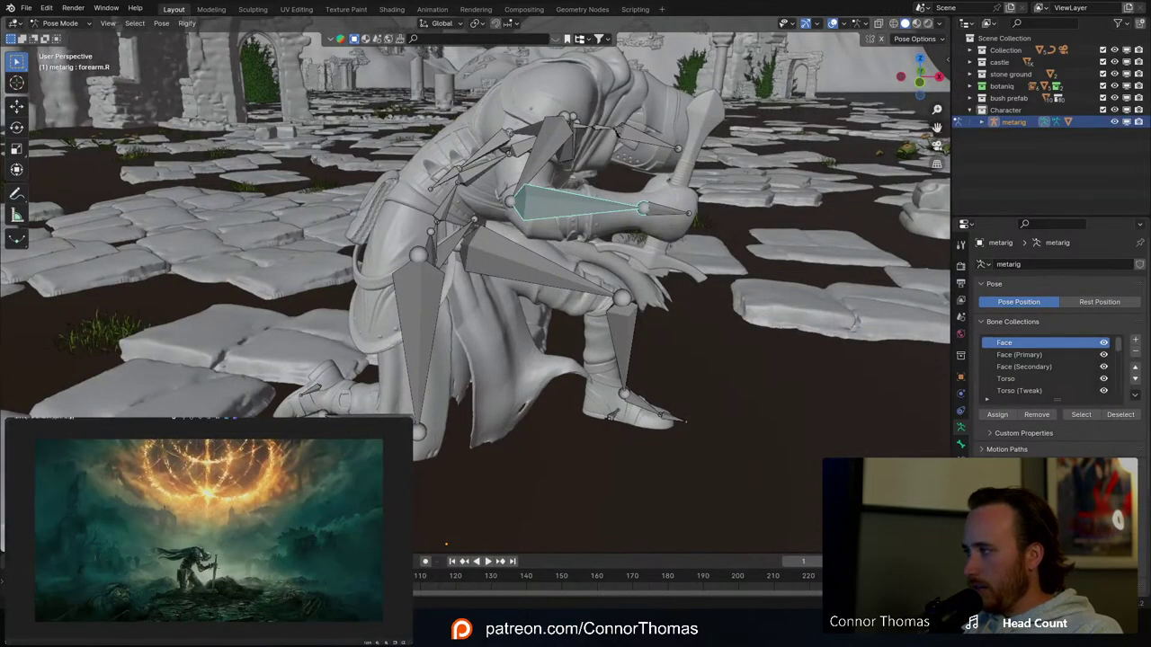
Step: Try scaling the right upper arm bone along the global Z axis and along its local X axis
left_click(542, 160)
middle_click_drag(542, 160, 583, 286)
key("s")
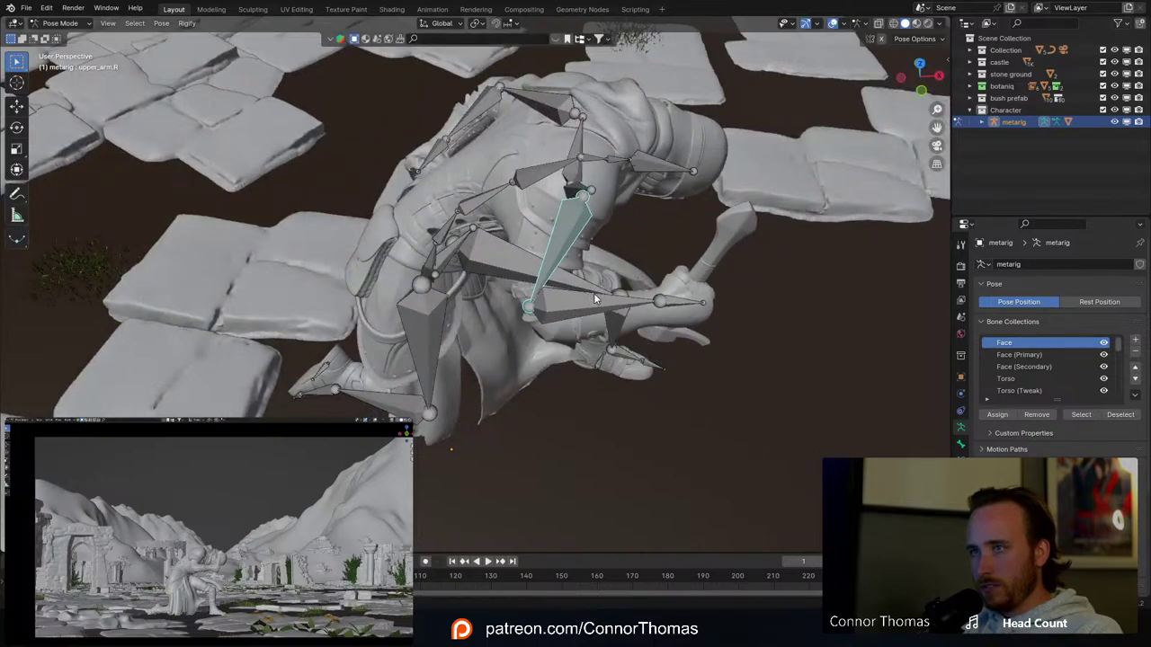
key("z")
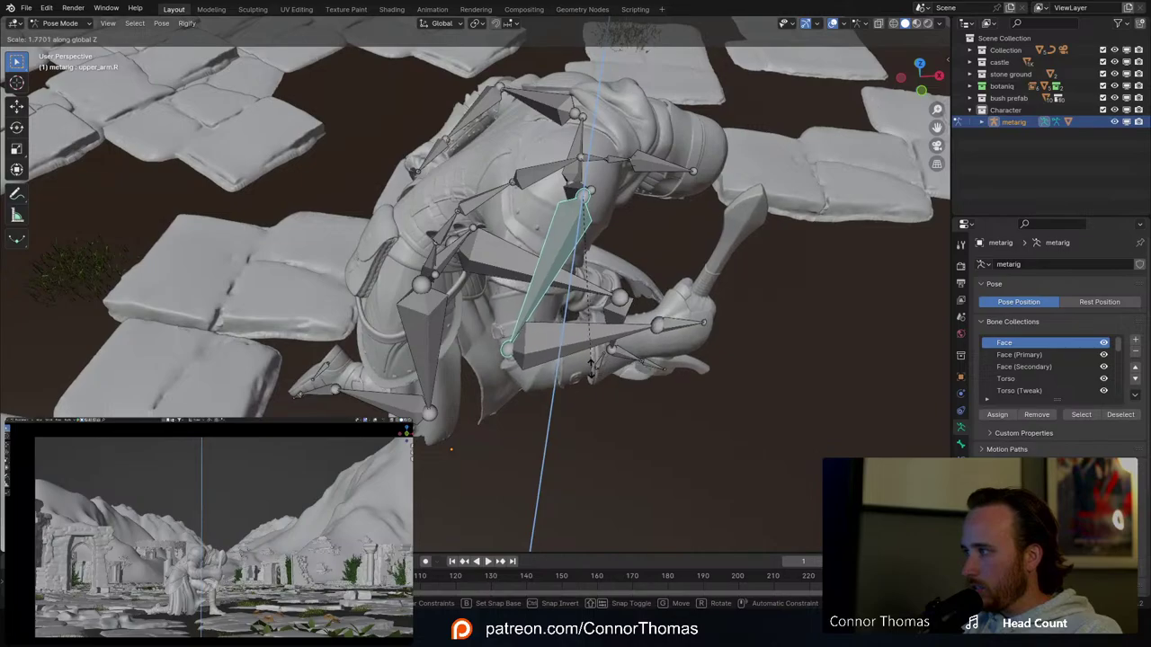
left_click(593, 360)
middle_click_drag(594, 360, 560, 252)
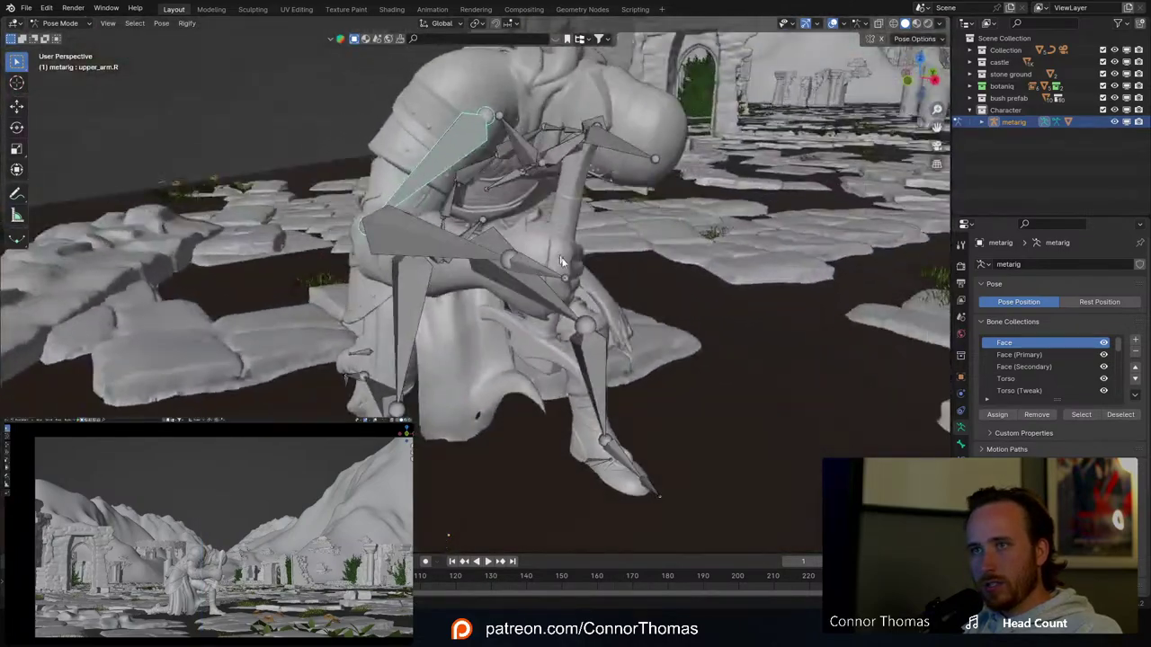
key("s")
key("x")
key("x")
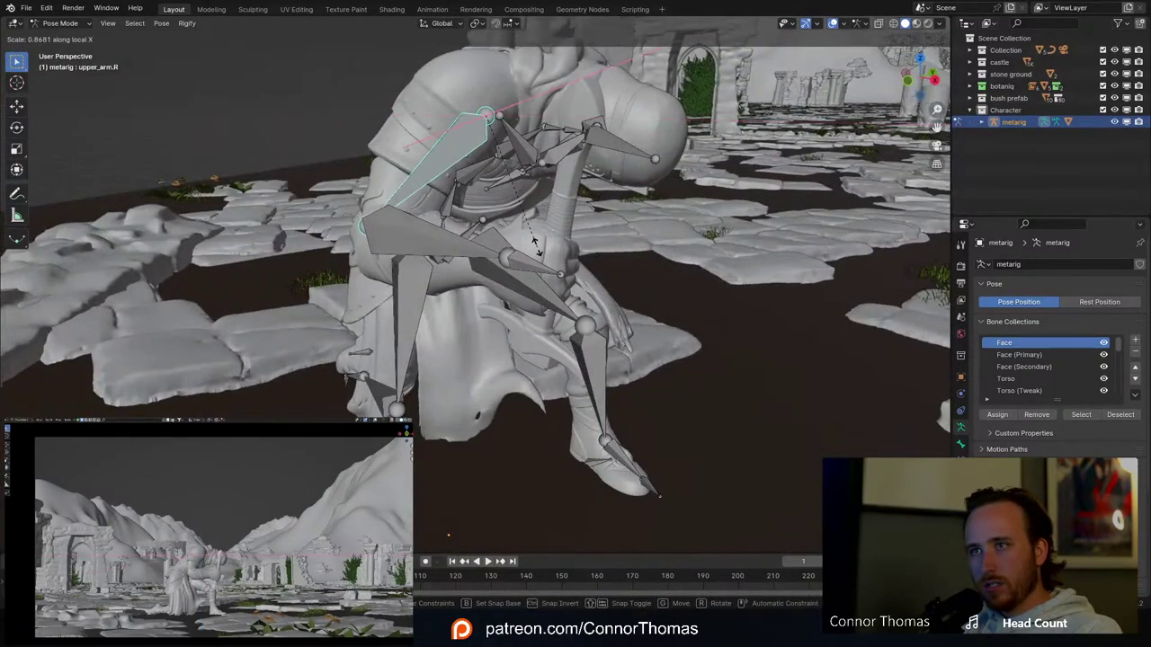
left_click(508, 235)
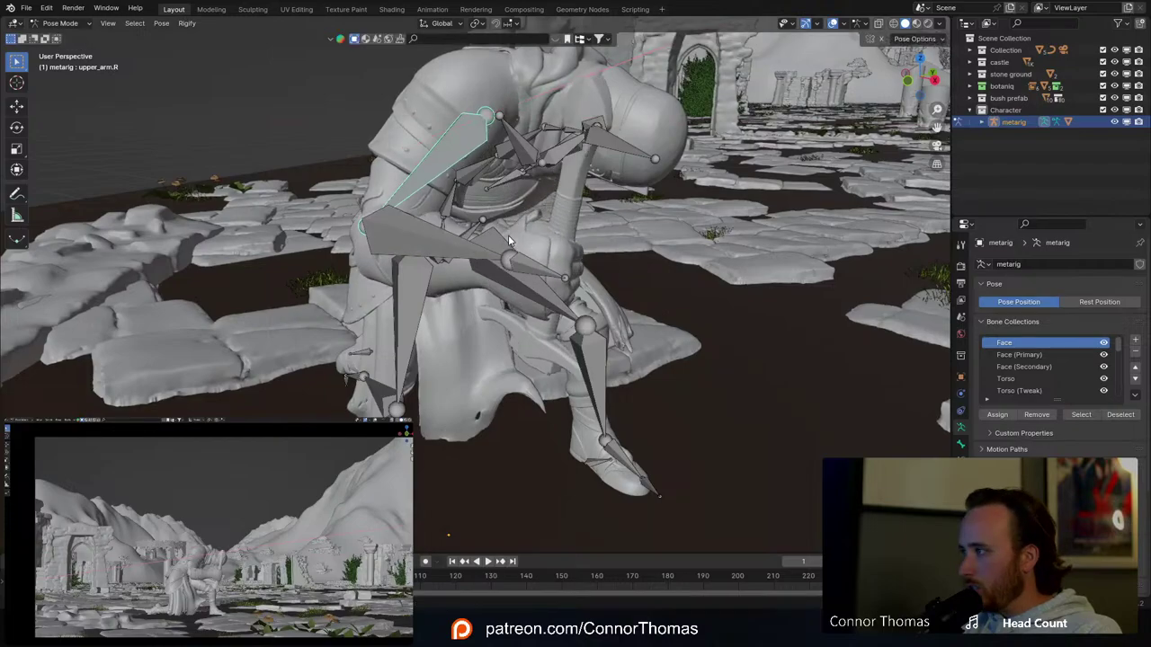
Step: Adjust the right upper arm's rotation slightly as seen from the front of the knight
middle_click_drag(508, 235, 509, 179)
key("r")
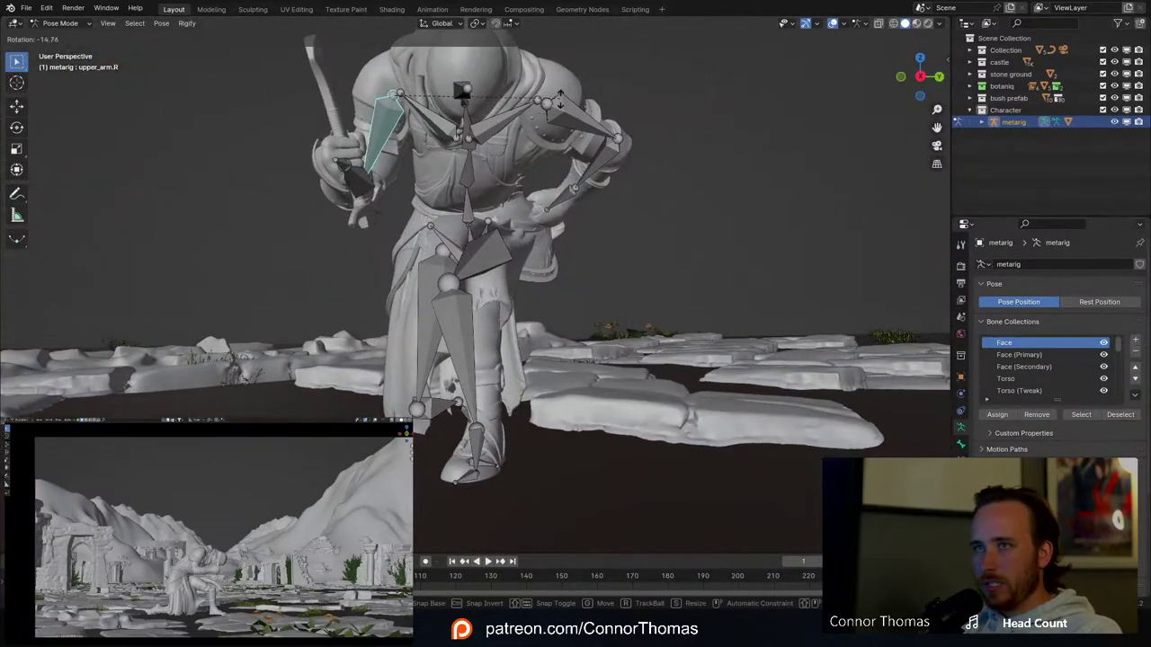
left_click(551, 142)
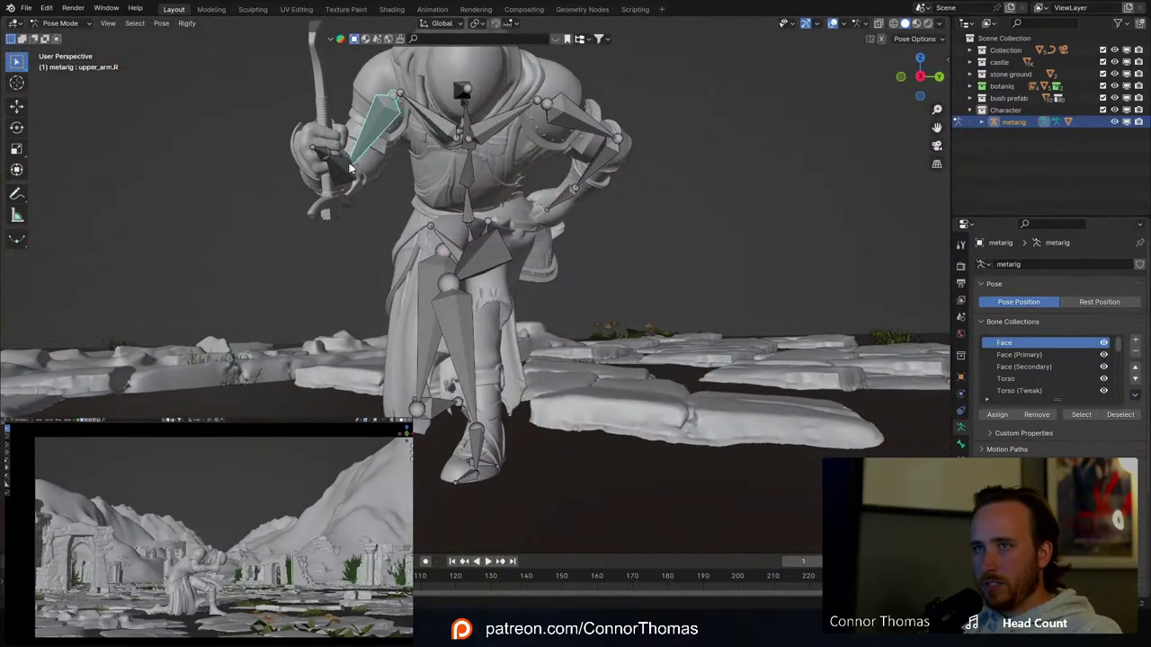
Step: Rotate the right hand bone (hand.R) upward by about 24° in the side view so the sword stands vertical
middle_click_drag(551, 142, 597, 179)
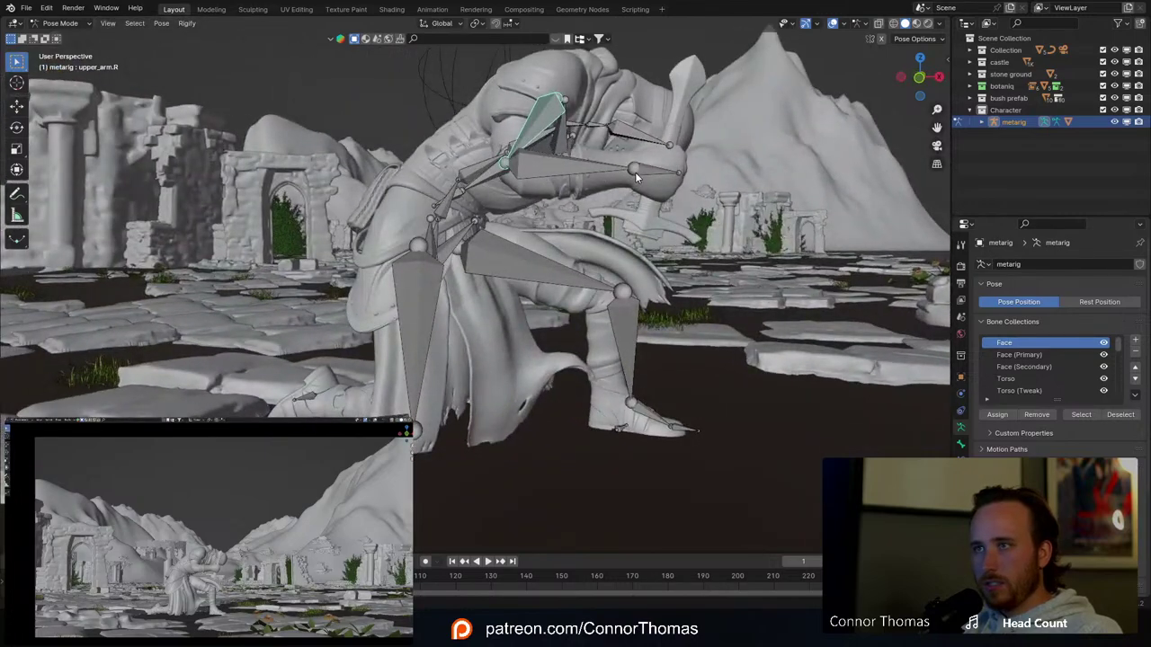
key("r")
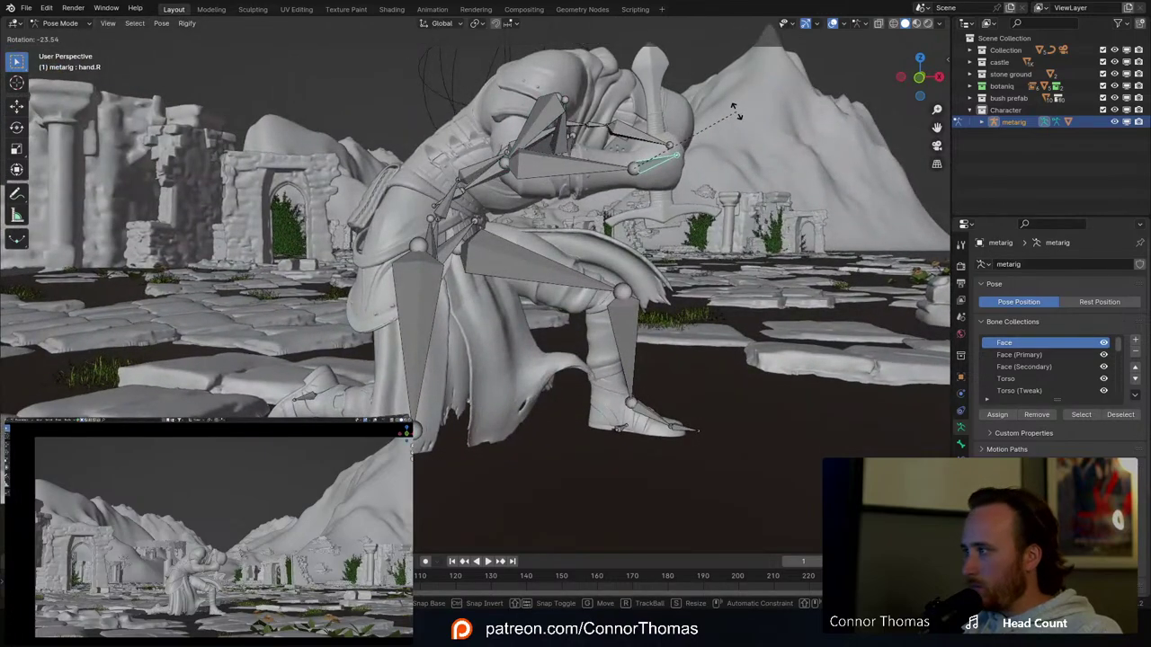
left_click(734, 111)
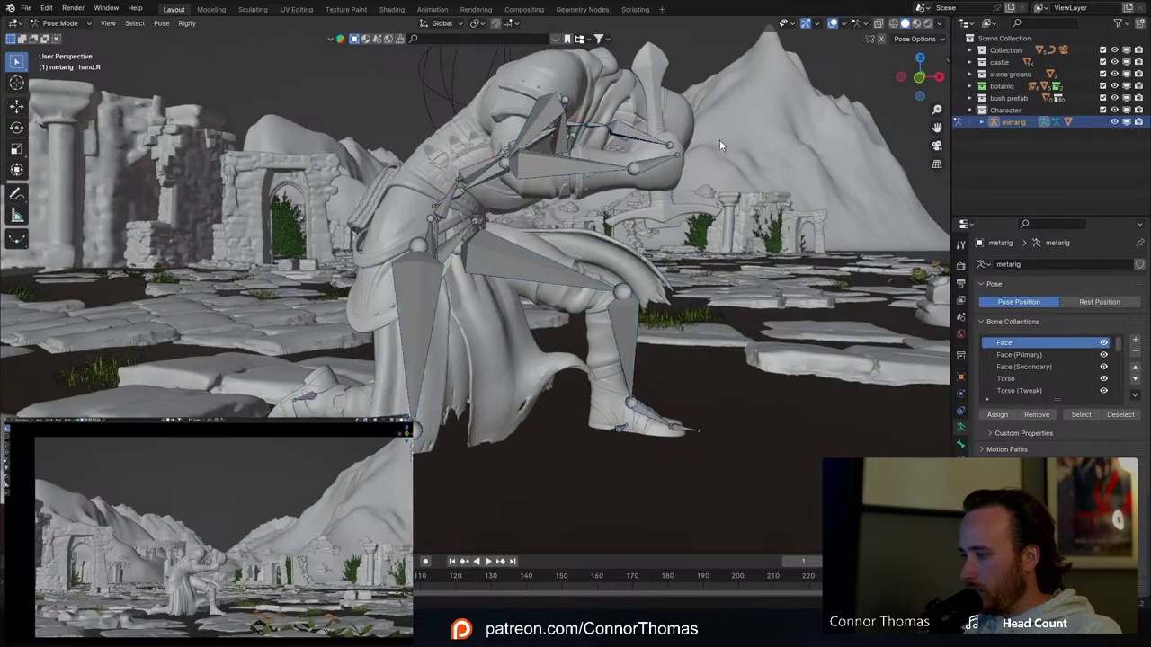
Step: Rotate the mid-spine bone (spine.002) slightly backward in the side view to raise the knight's upper body
middle_click_drag(720, 139, 705, 347)
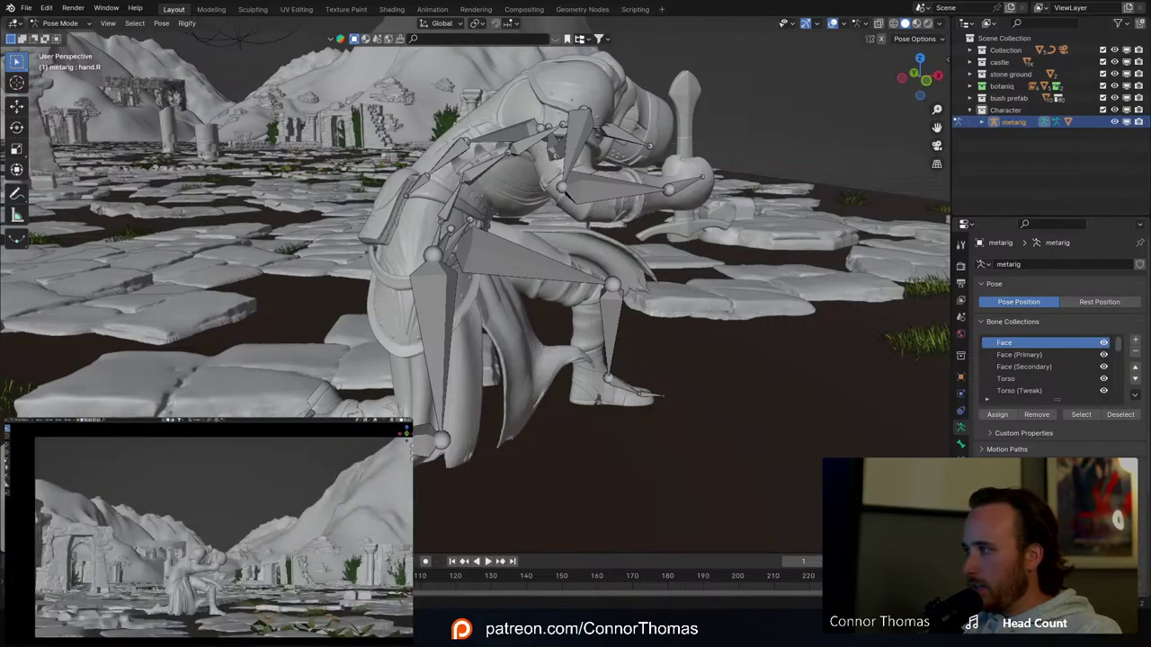
middle_click_drag(610, 248, 598, 324)
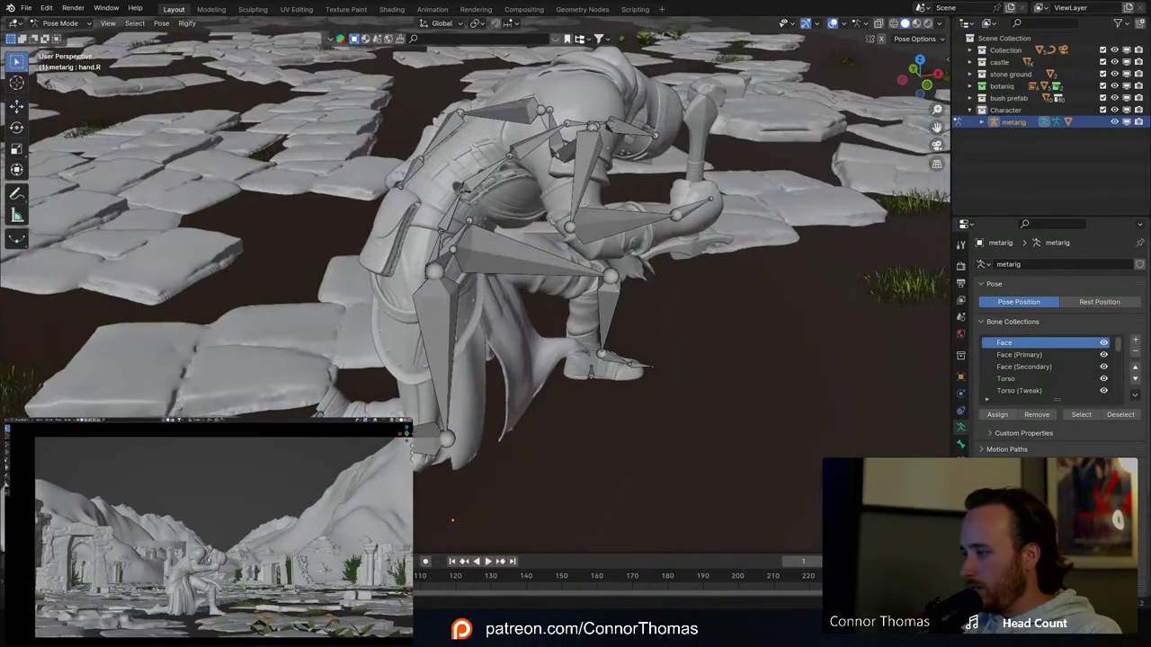
middle_click_drag(784, 93, 619, 203)
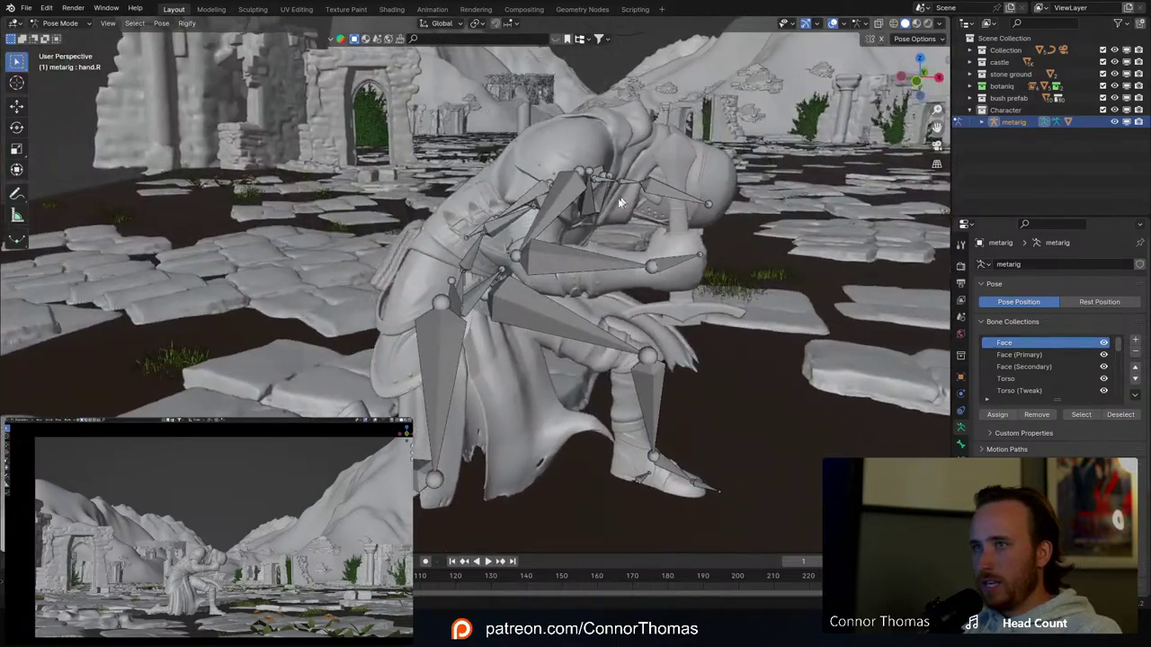
left_click(538, 201)
middle_click_drag(538, 202, 498, 214)
key("r")
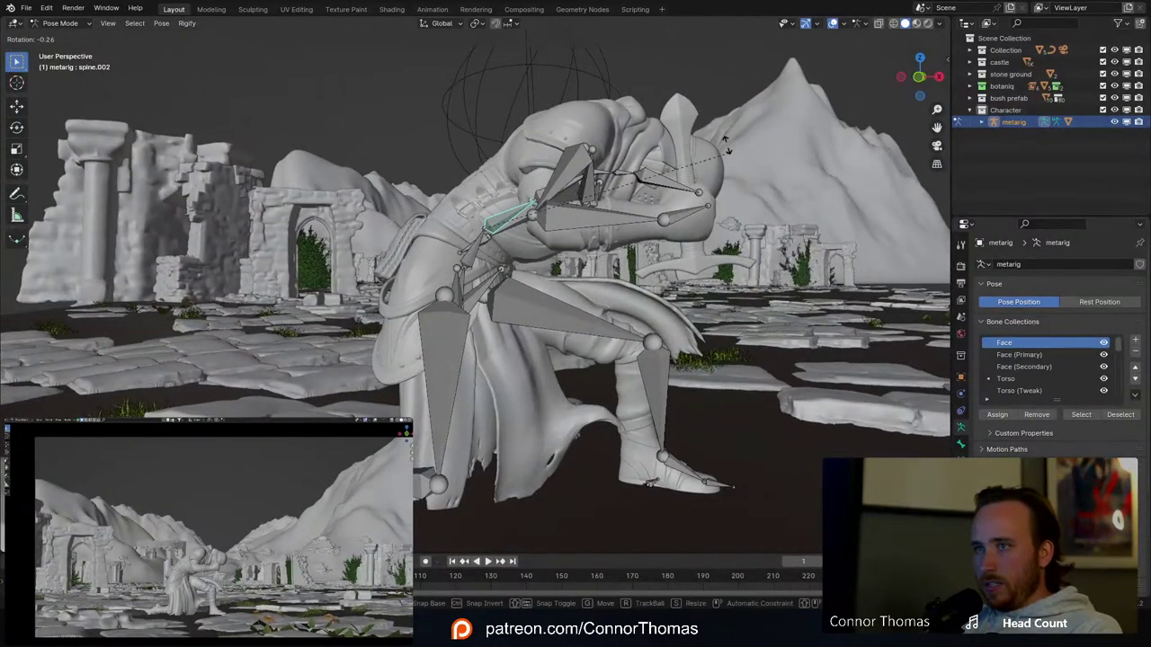
left_click(687, 129)
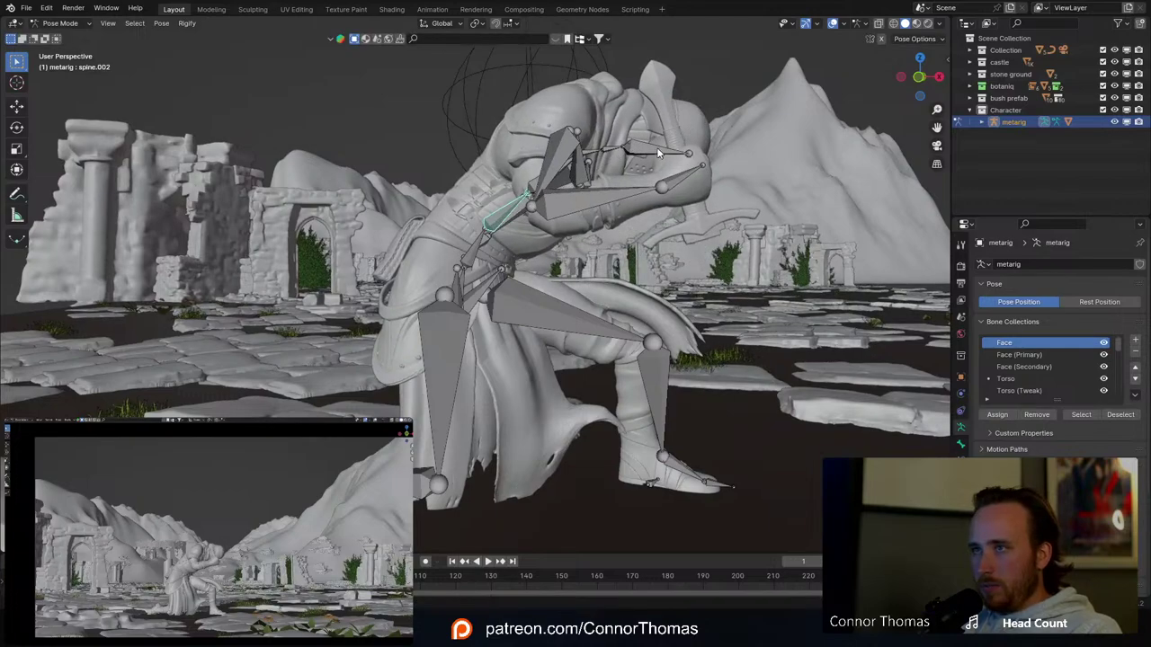
Step: Rotate the right forearm bone downward by about 24° in the side view, bringing the sword hand lower
left_click(617, 199)
middle_click_drag(617, 199, 750, 213)
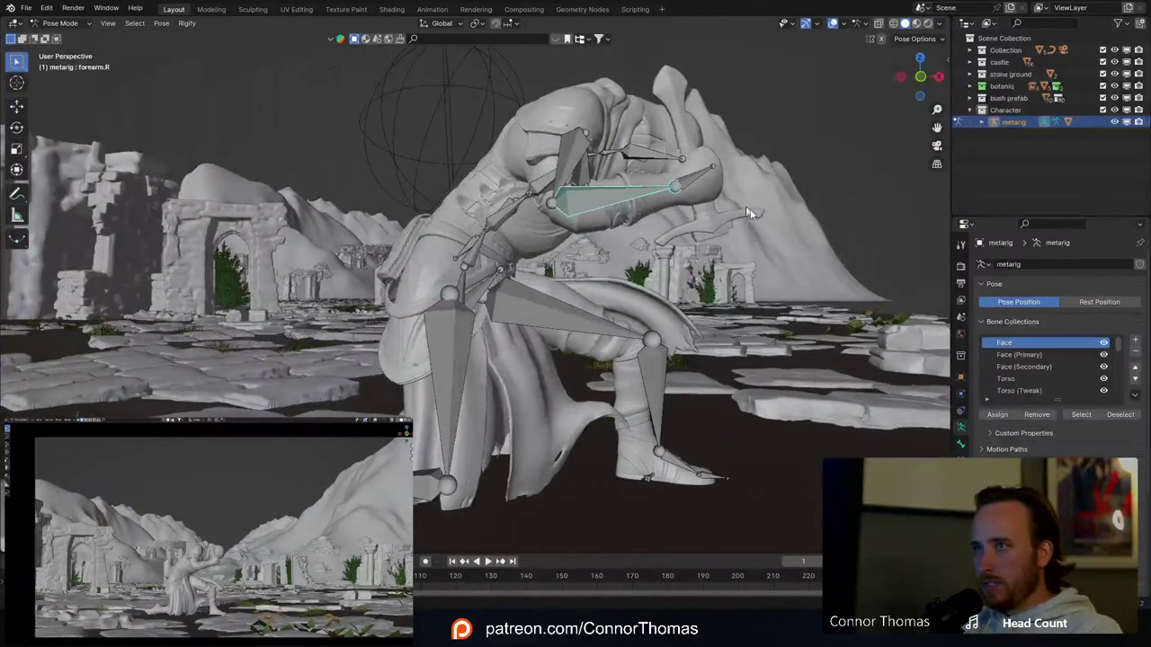
key("r")
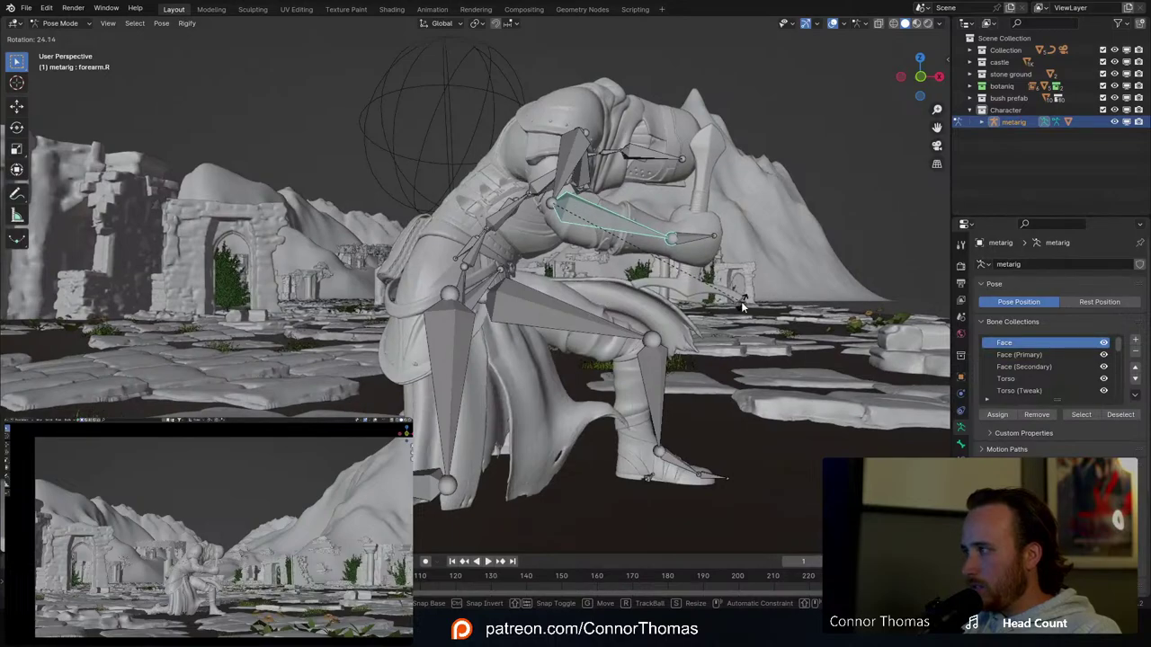
left_click(740, 302)
Step: Trackball-rotate the head bone (spine.006) in the front view so the head bows straight ahead between the shoulders
middle_click_drag(734, 202, 585, 125)
left_click(654, 134)
key("r")
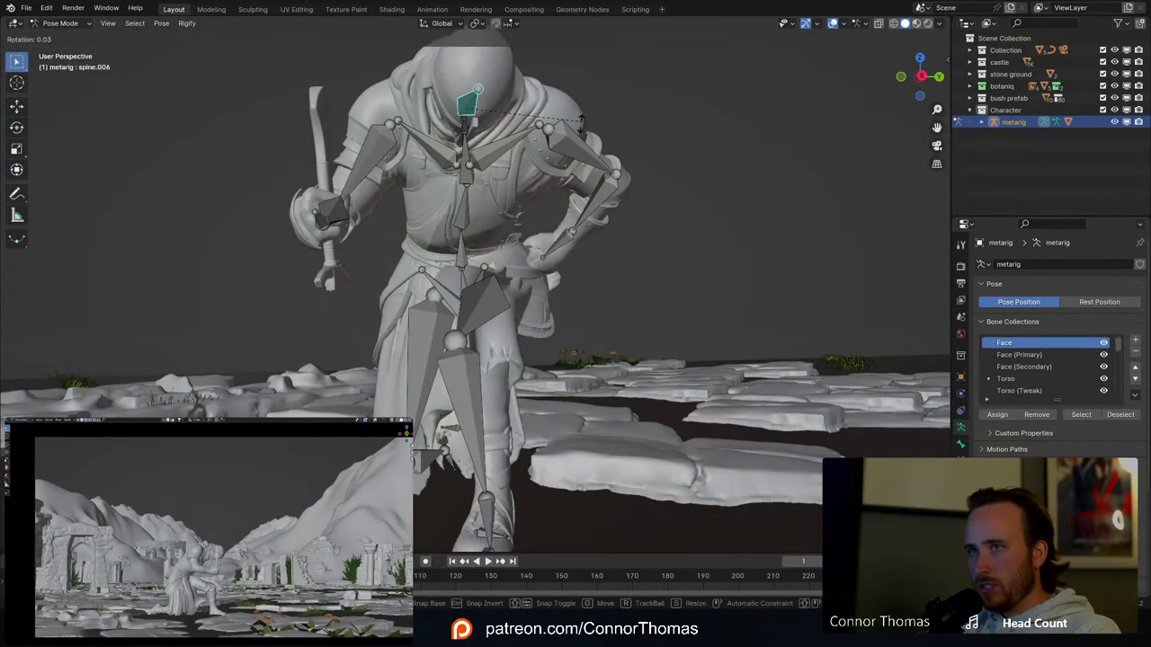
key("r")
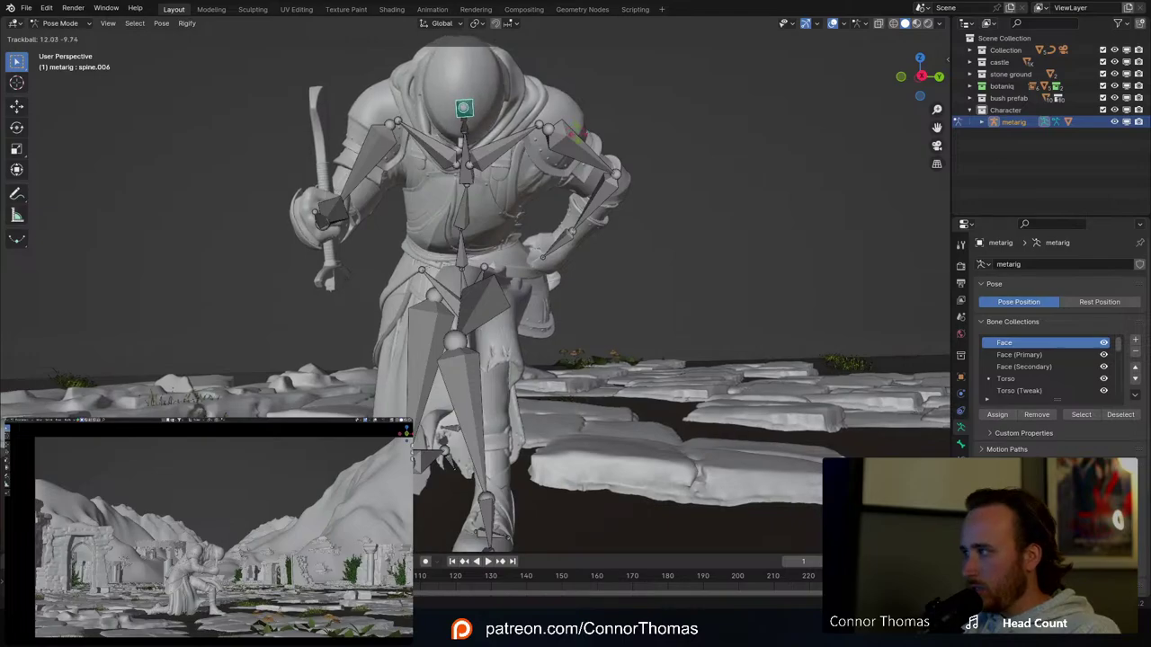
left_click(579, 138)
Step: Check the knight's pose from the side and front, and save the file
middle_click_drag(475, 172, 591, 170)
scroll(550, 129, "down", 2)
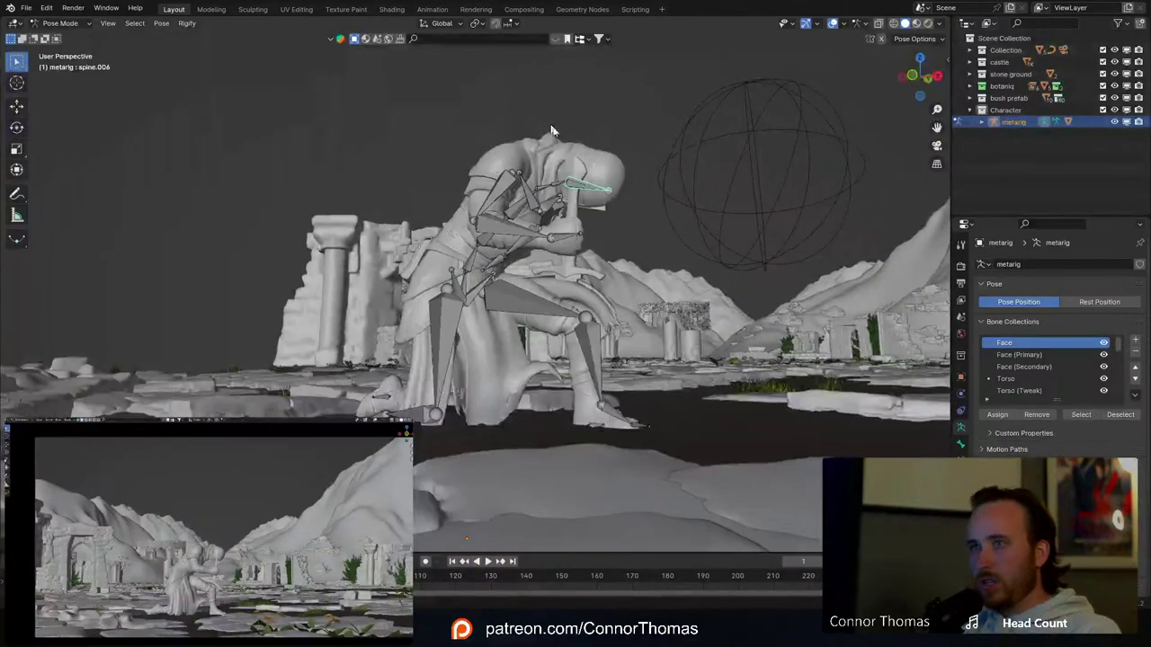
middle_click_drag(550, 129, 467, 127)
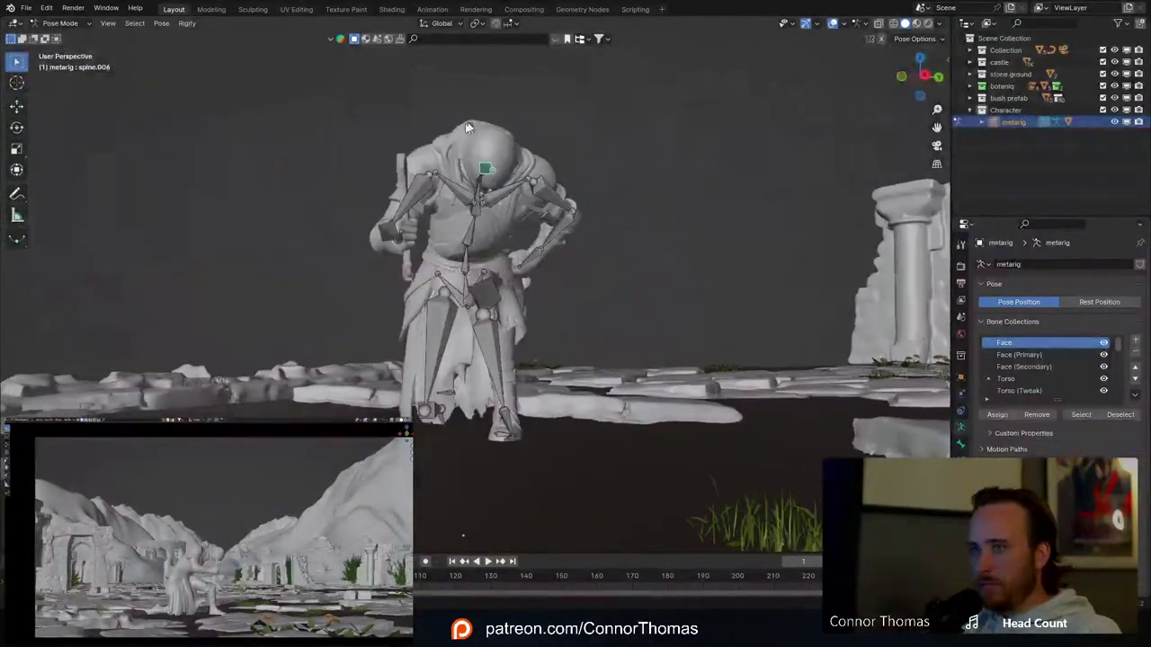
middle_click_drag(513, 297, 580, 306)
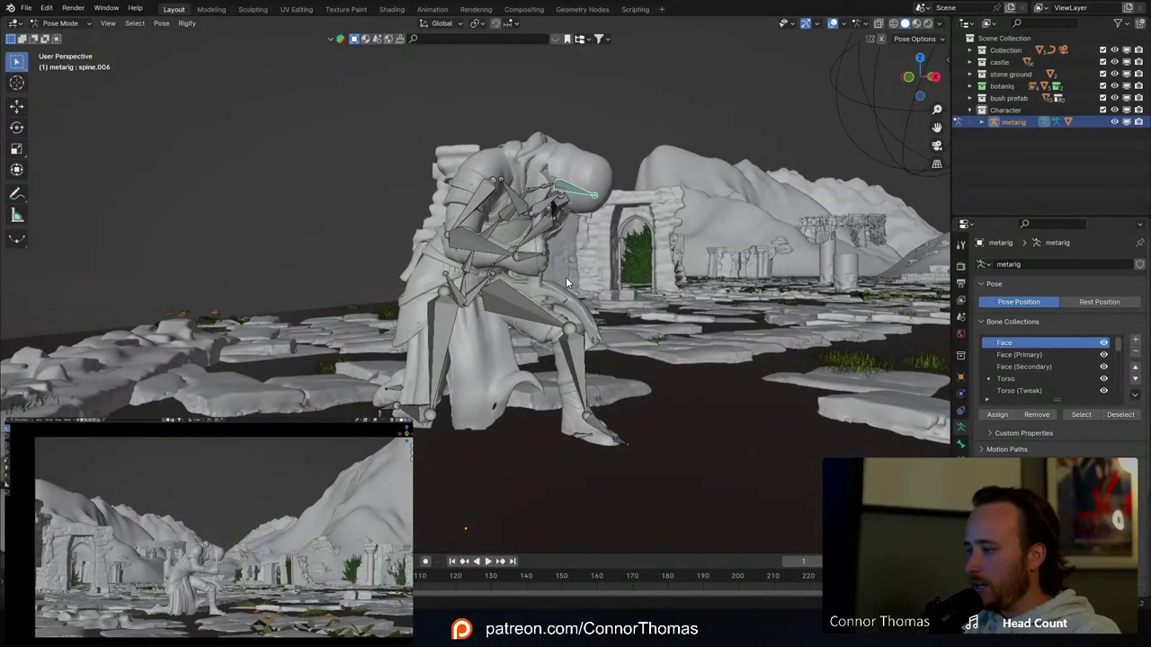
key("ctrl+s")
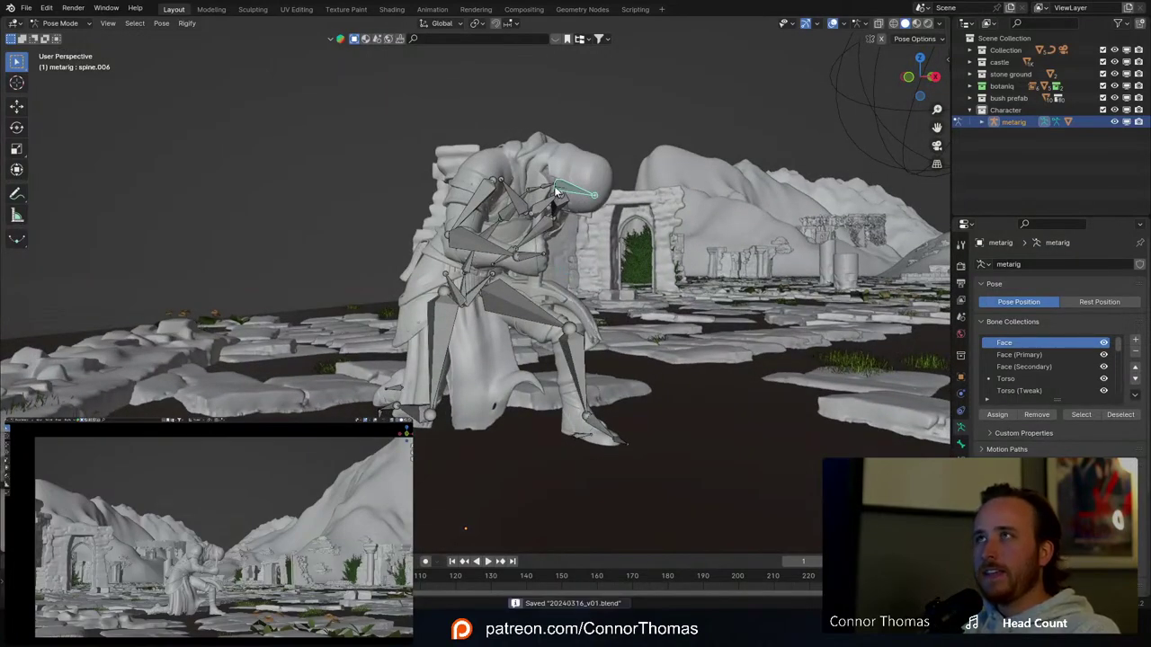
Step: Leave Pose Mode on the rig, select the knight mesh in Object Mode, and put it in Weight Paint mode
middle_click_drag(550, 152, 556, 201)
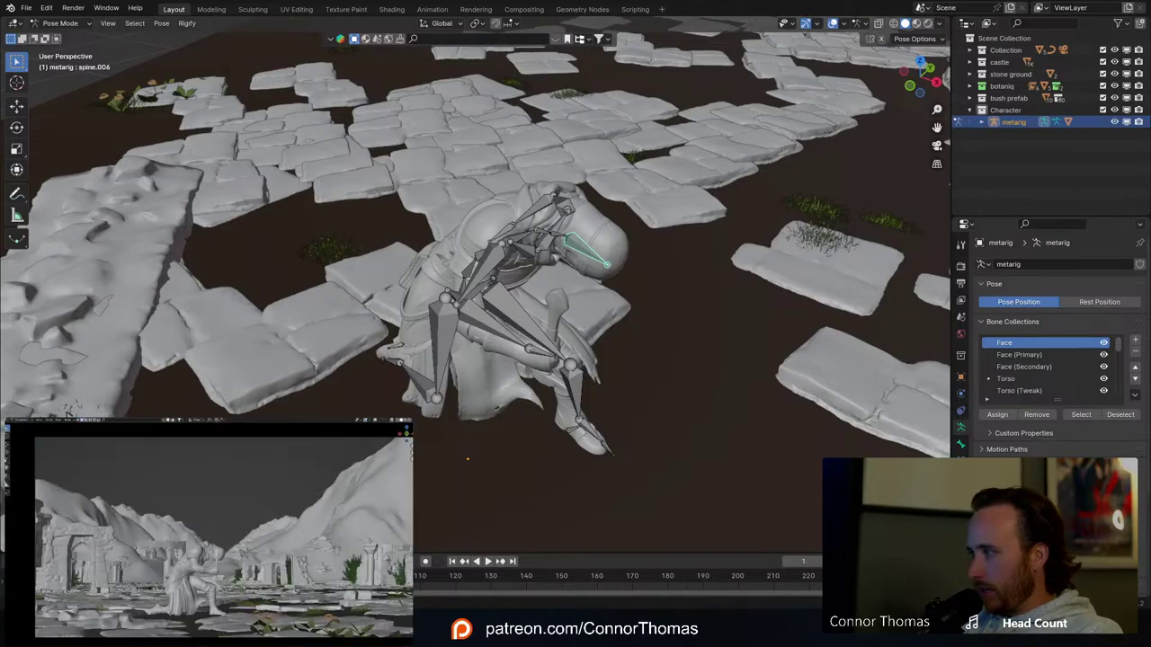
middle_click_drag(513, 271, 576, 466)
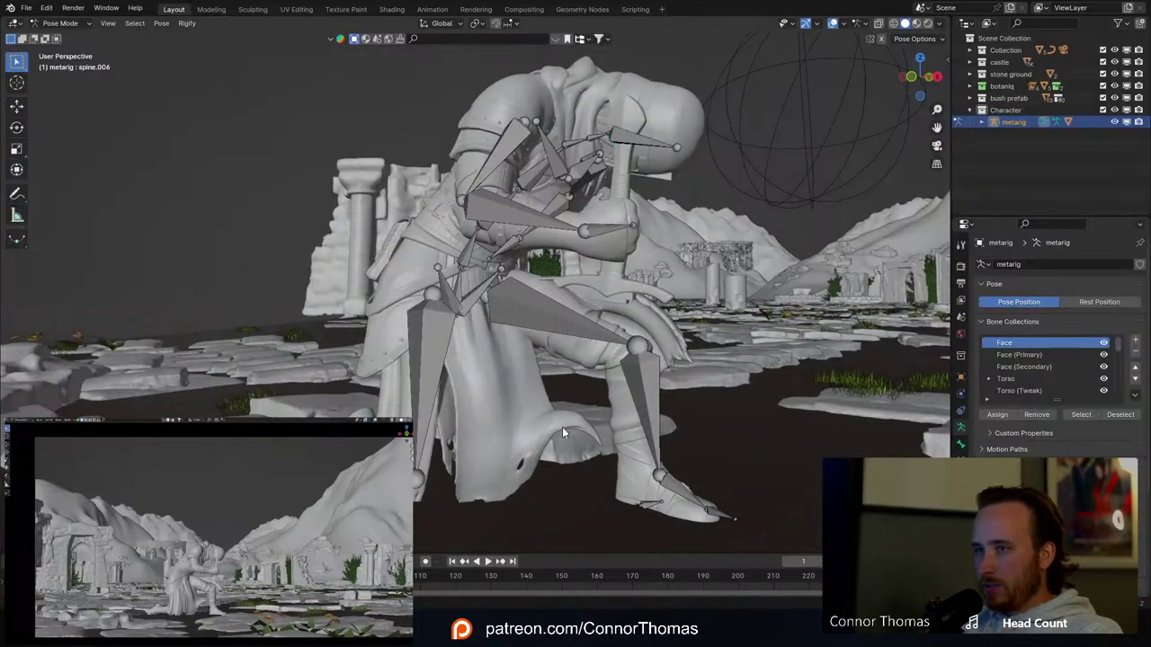
middle_click_drag(562, 426, 599, 363)
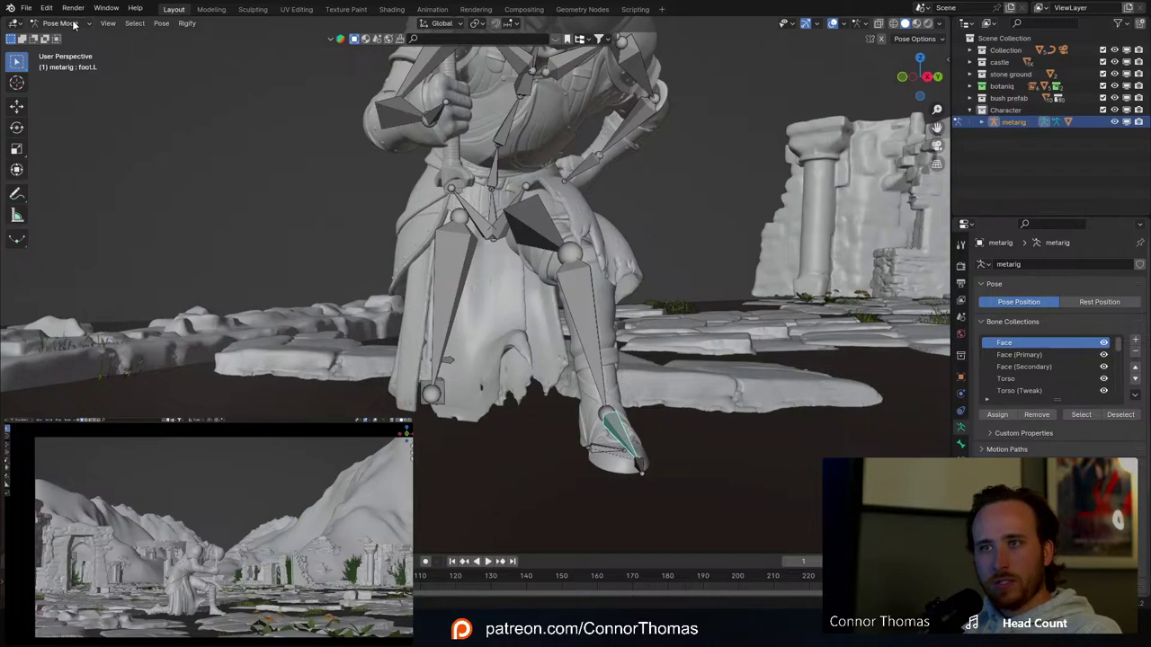
key("ctrl+Tab")
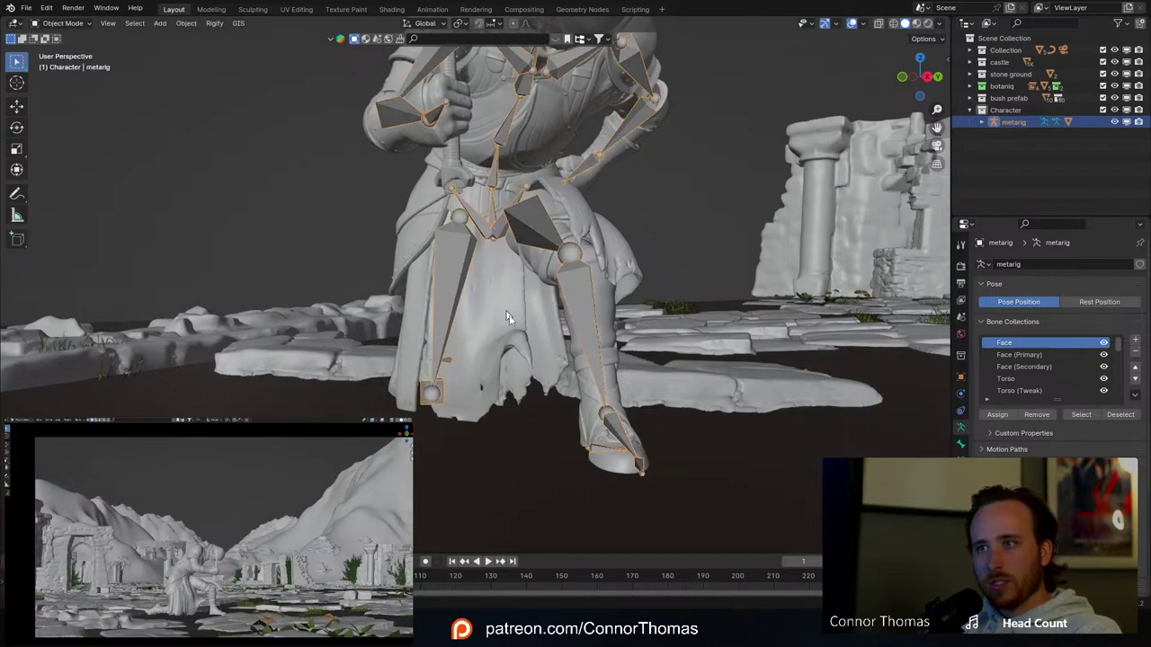
left_click(517, 333)
left_click(62, 24)
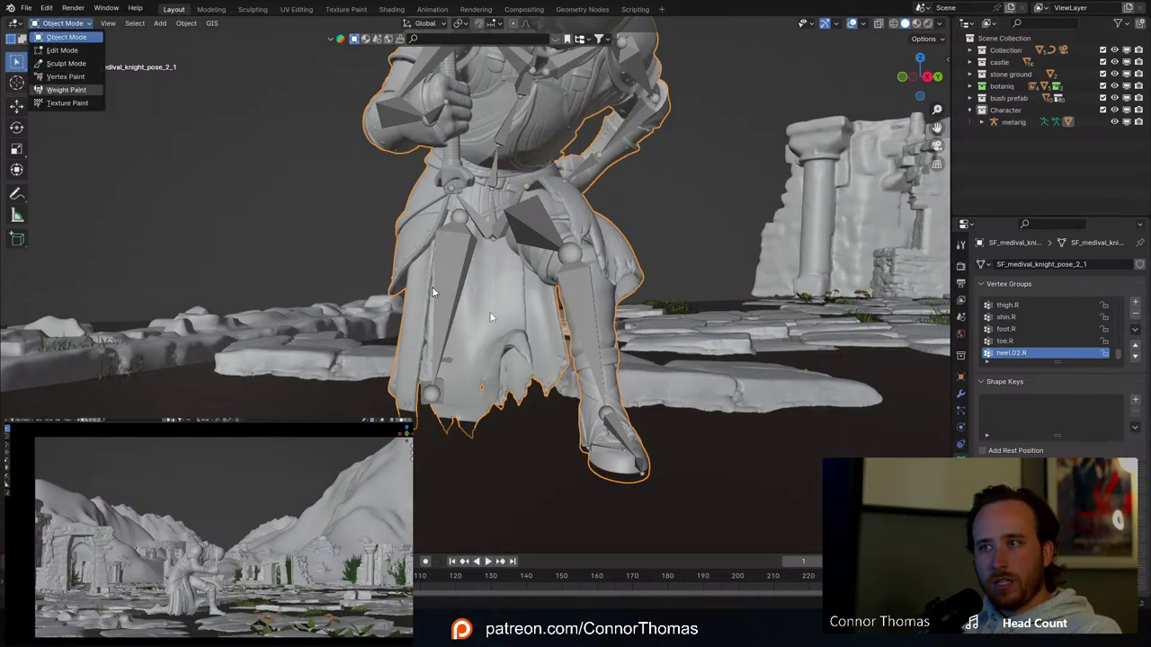
middle_click_drag(514, 321, 532, 339)
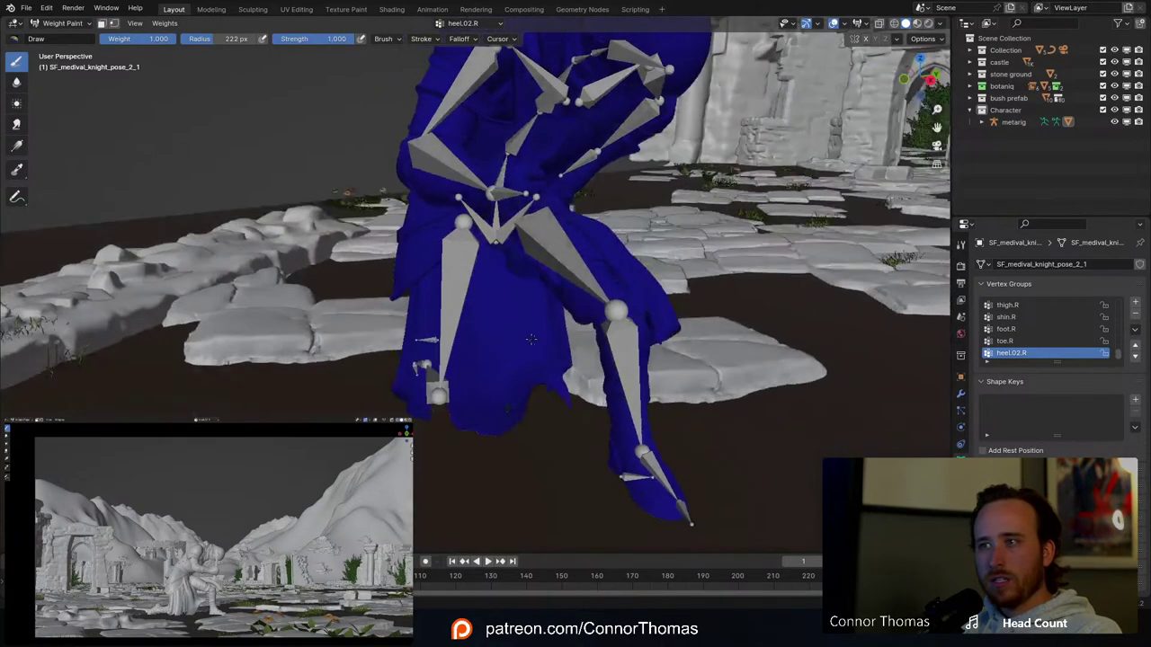
left_click(660, 471)
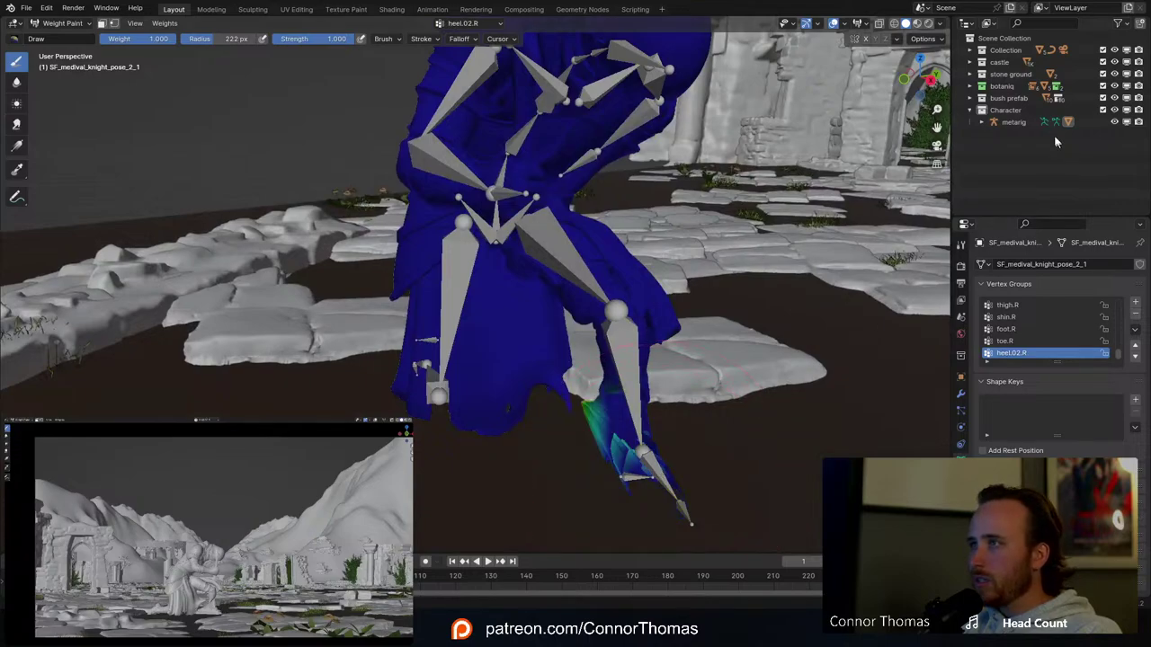
left_click(1011, 123)
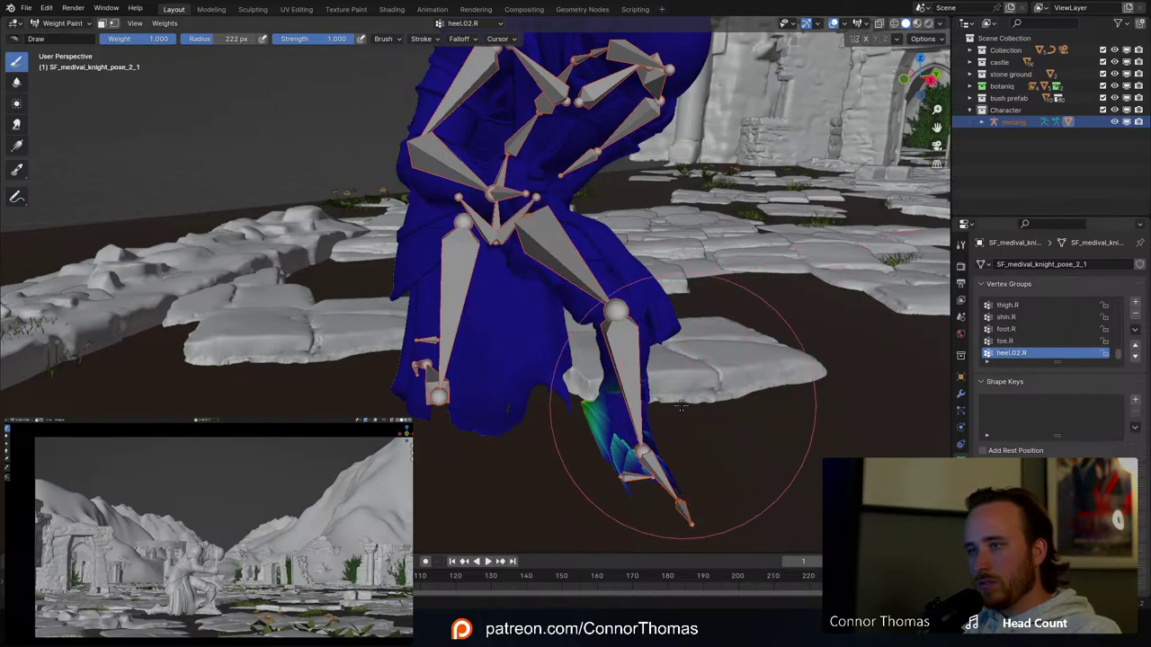
mouse_move(680, 407)
middle_mouse_down()
mouse_move(740, 374)
mouse_move(575, 414)
middle_mouse_up()
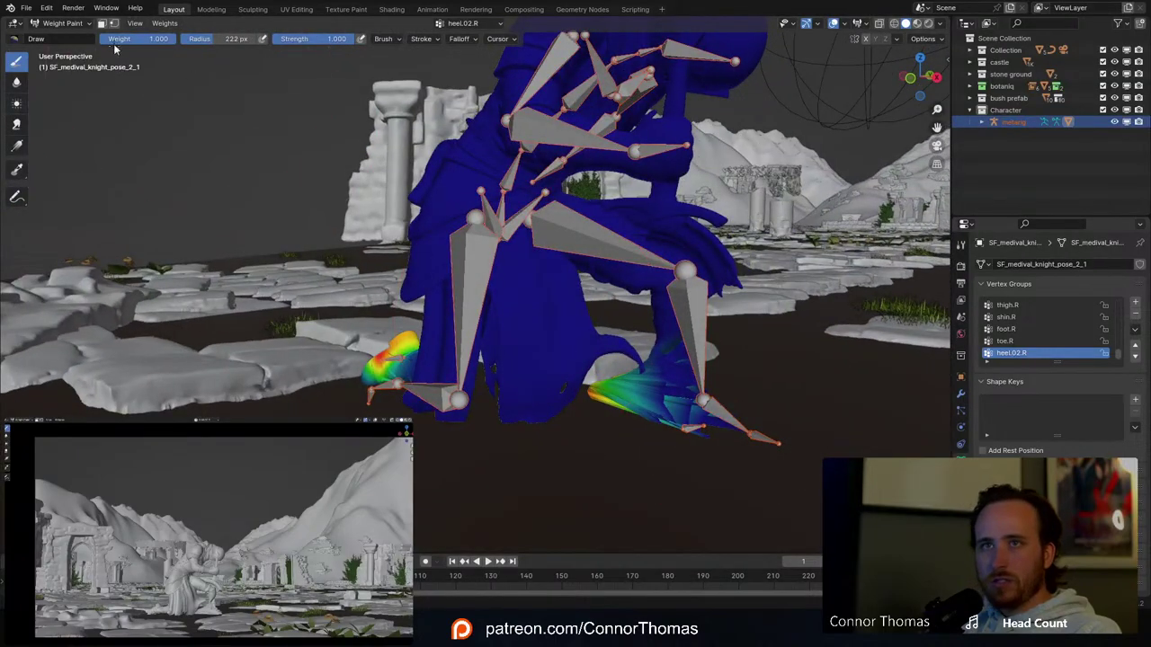
left_click(77, 22)
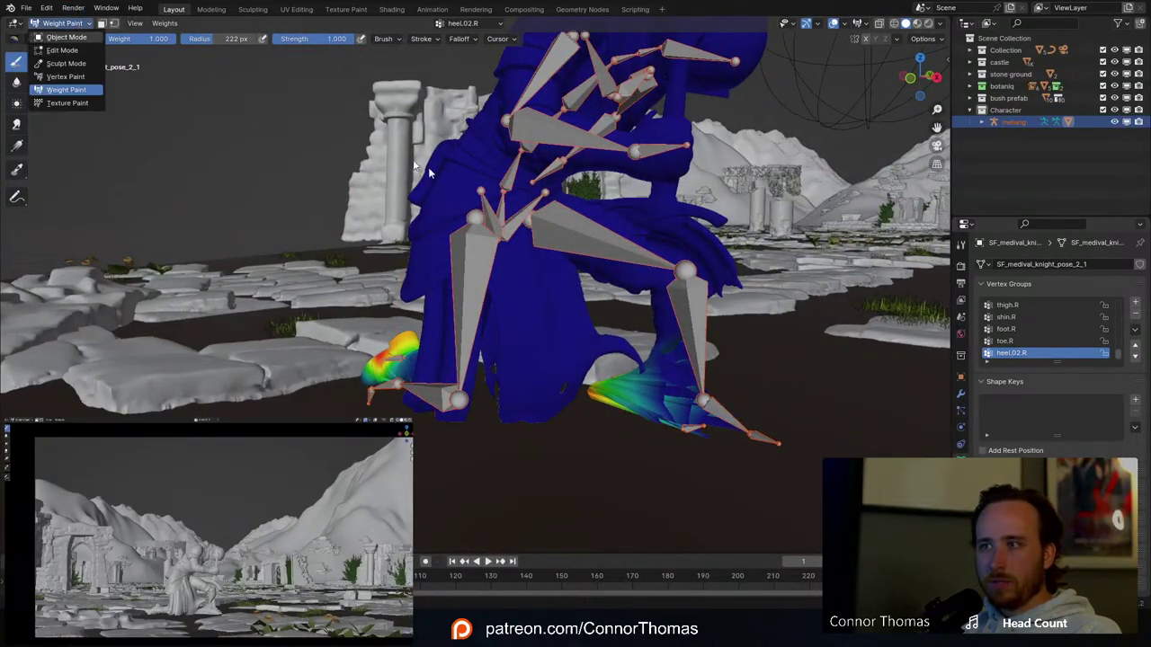
middle_click_drag(658, 318, 633, 305)
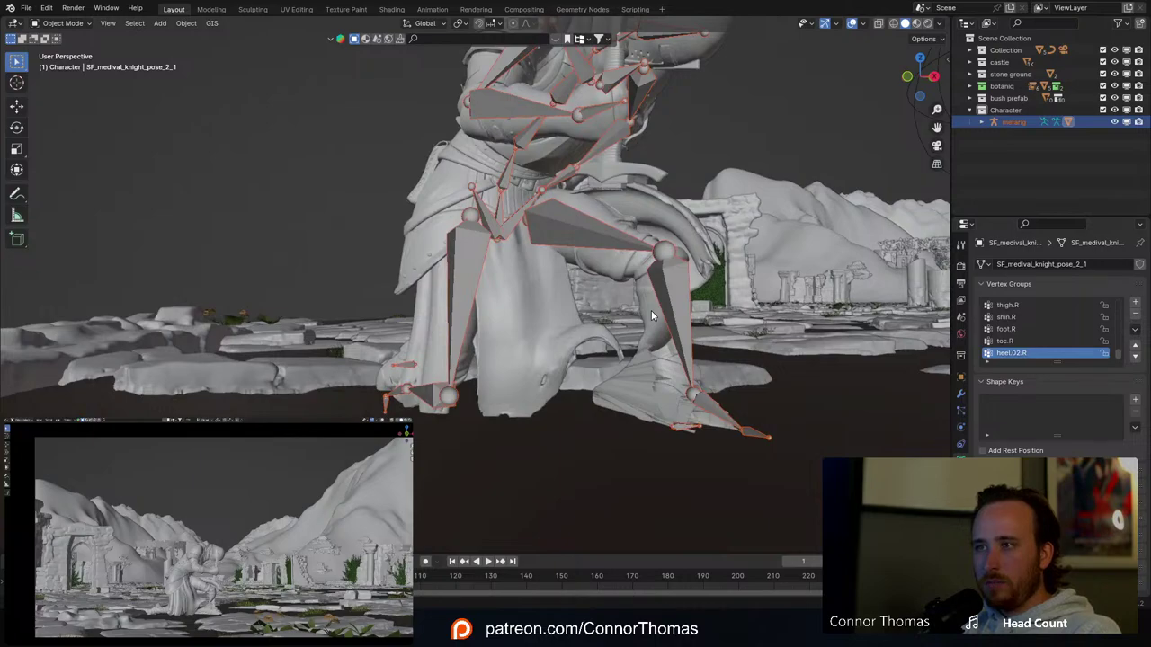
key("ctrl+z")
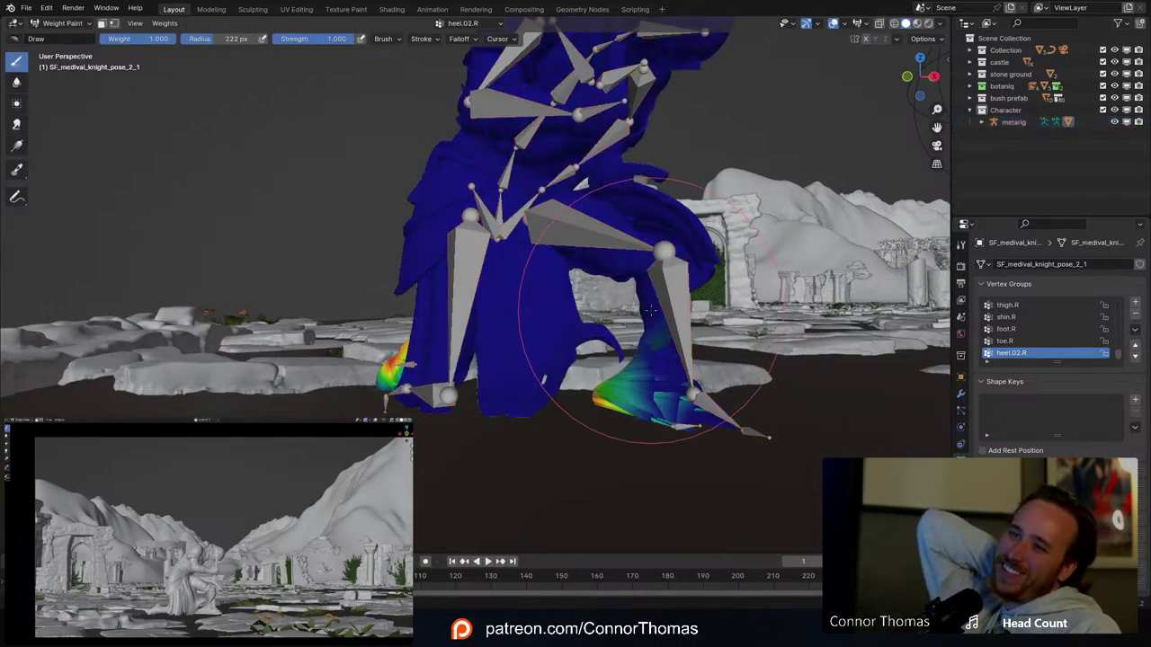
key("ctrl+z")
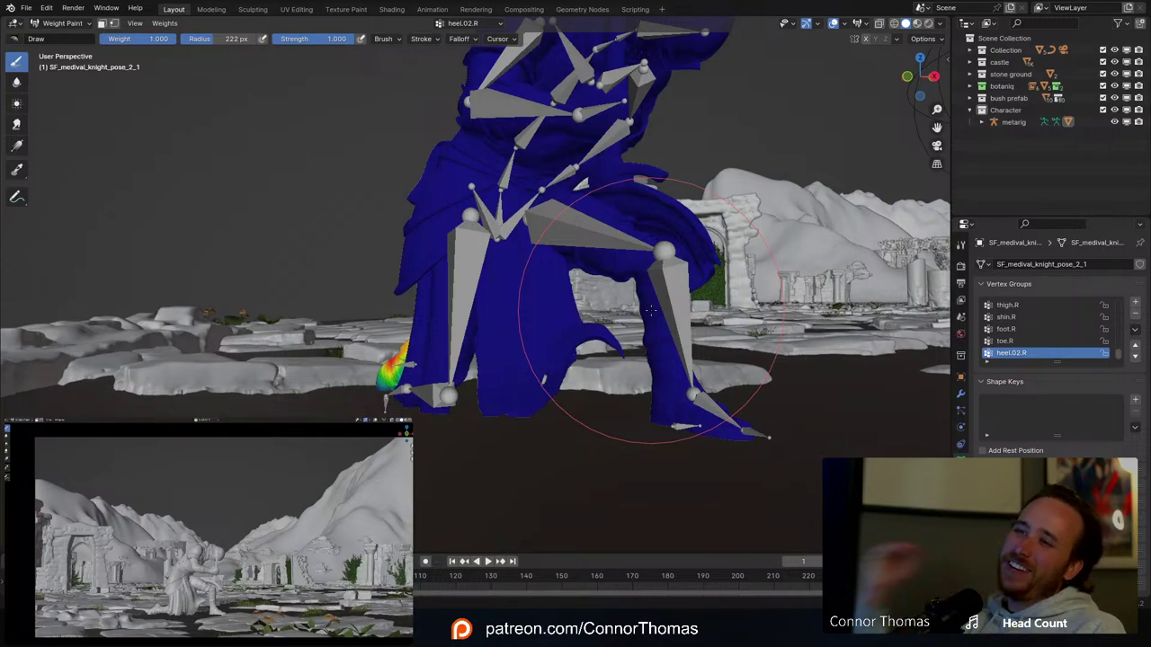
Step: Inspect the foot.L vertex group's weights on the knight mesh and make shin.L the active group
middle_click_drag(589, 305, 633, 272)
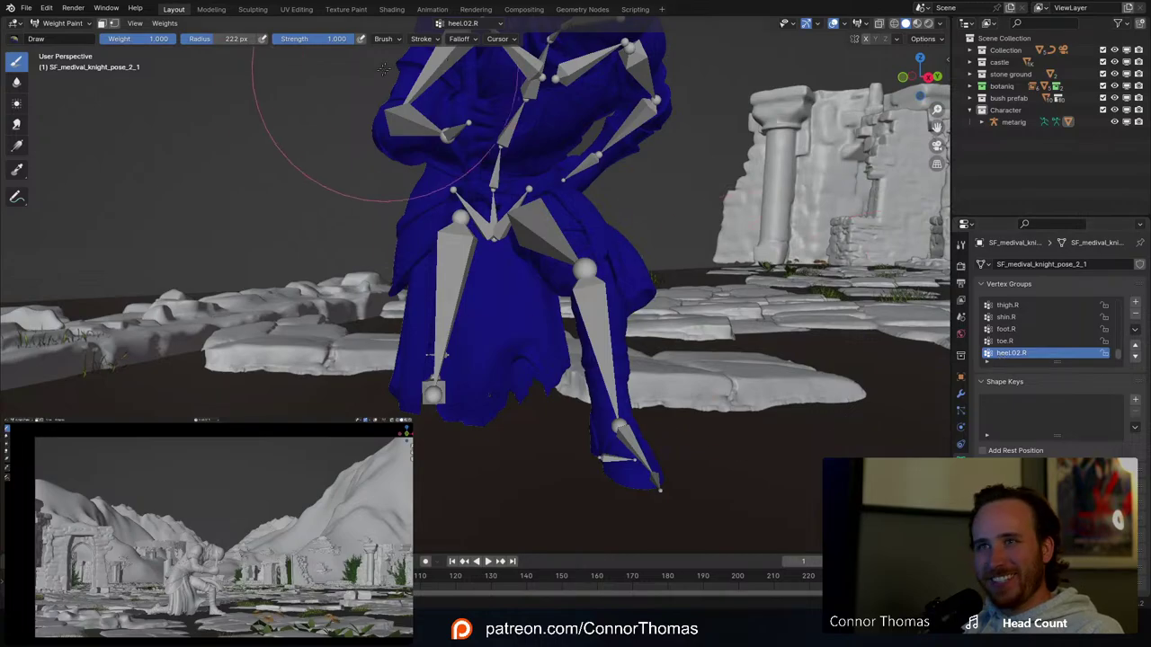
middle_click_drag(552, 423, 490, 331)
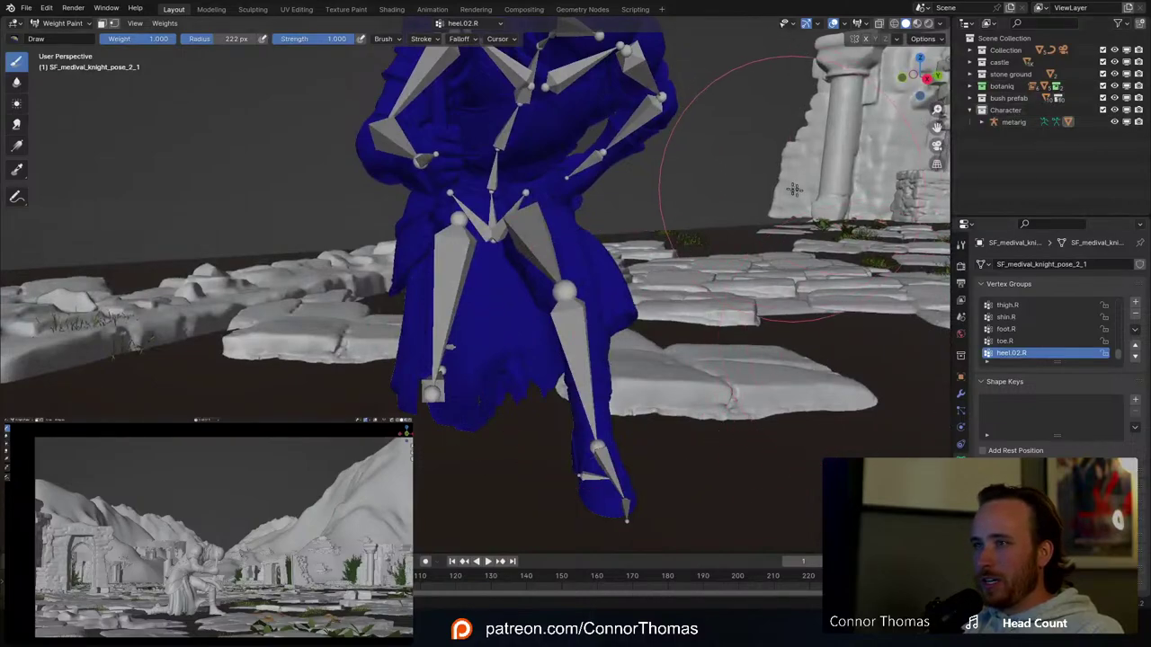
scroll(1025, 337, "up", 5)
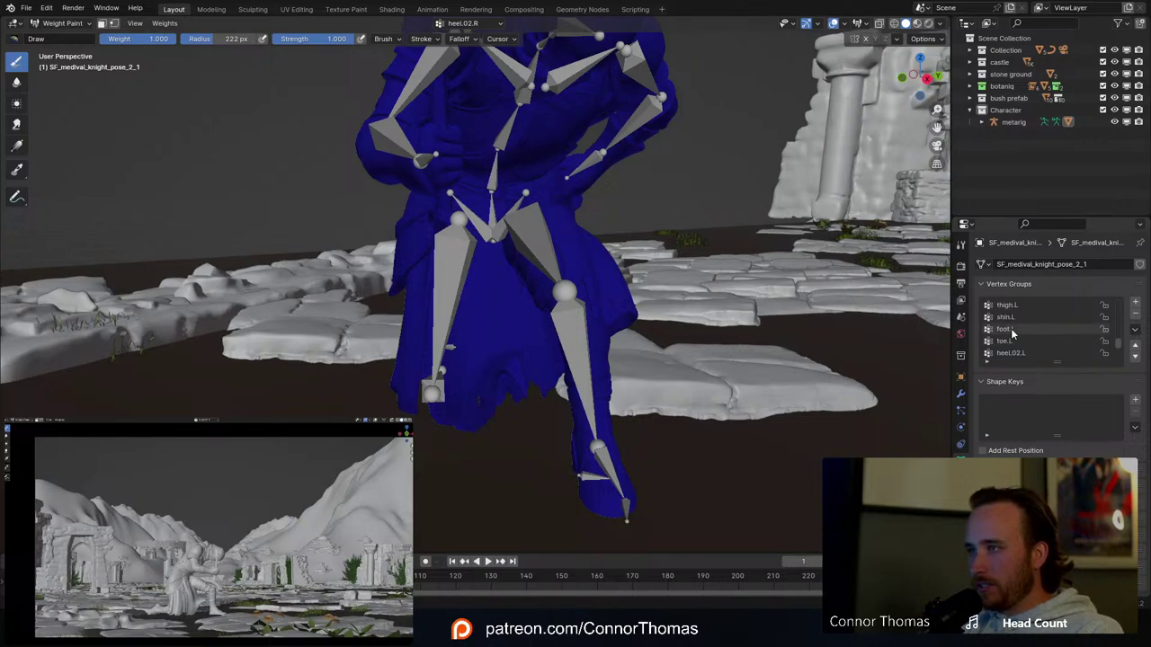
left_click(1013, 330)
middle_click_drag(665, 310, 639, 346)
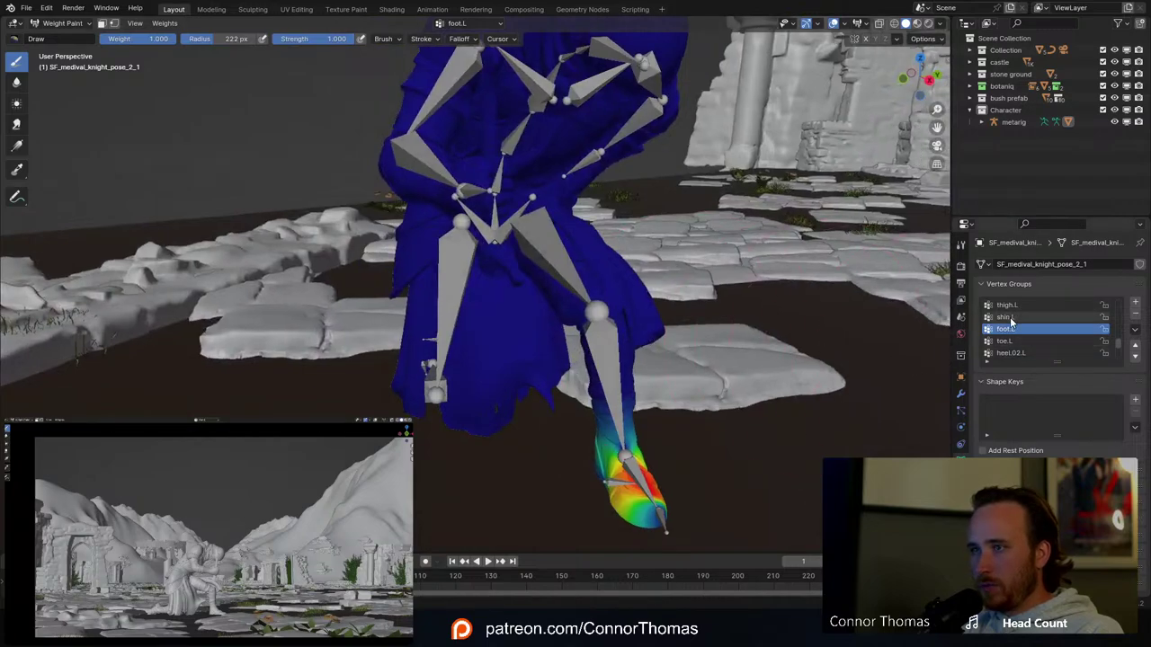
left_click(1007, 317)
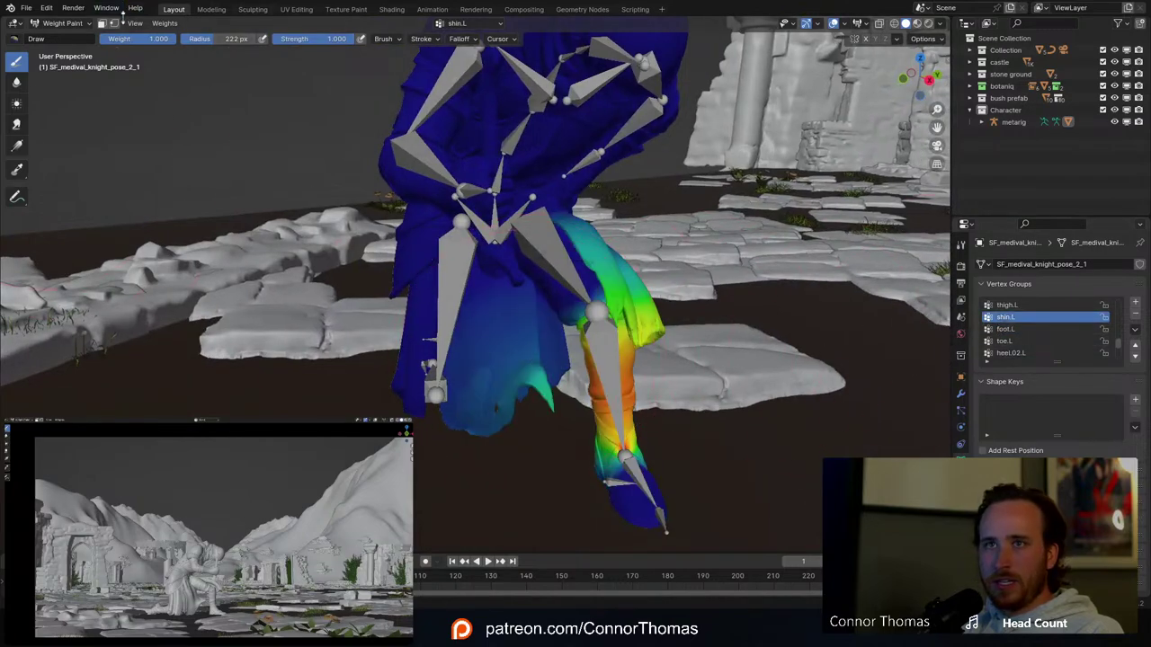
Step: Paint shin.L weight off the torn cloth tip between the legs, using the Subtract brush with a 153 px radius
left_click(18, 40)
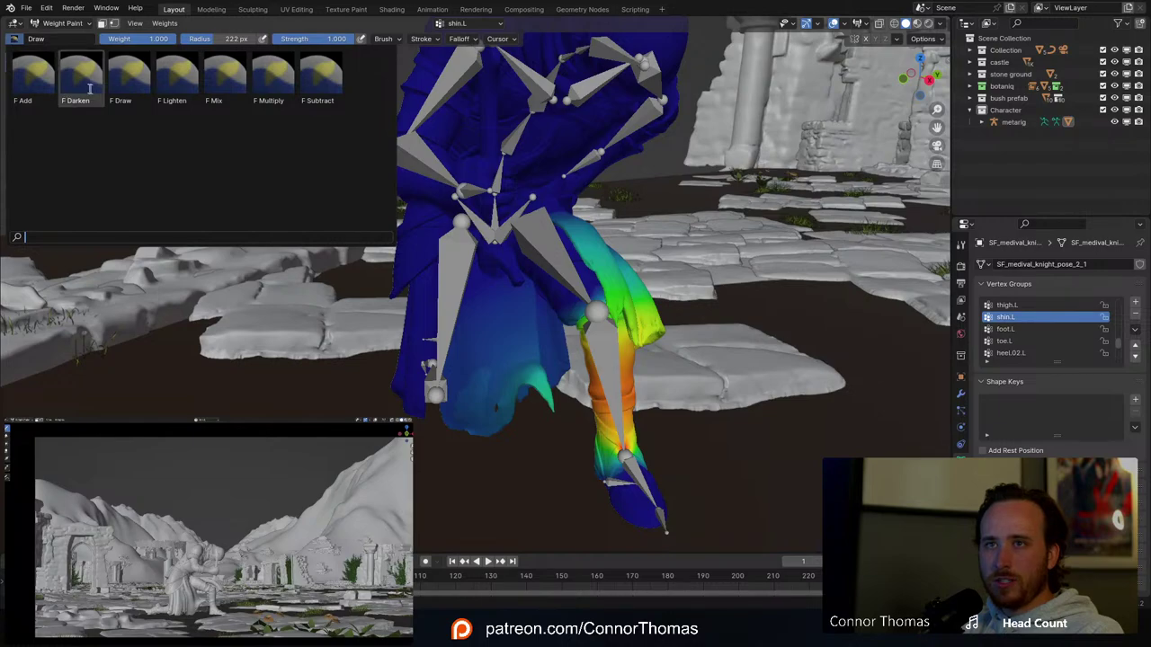
left_click(319, 81)
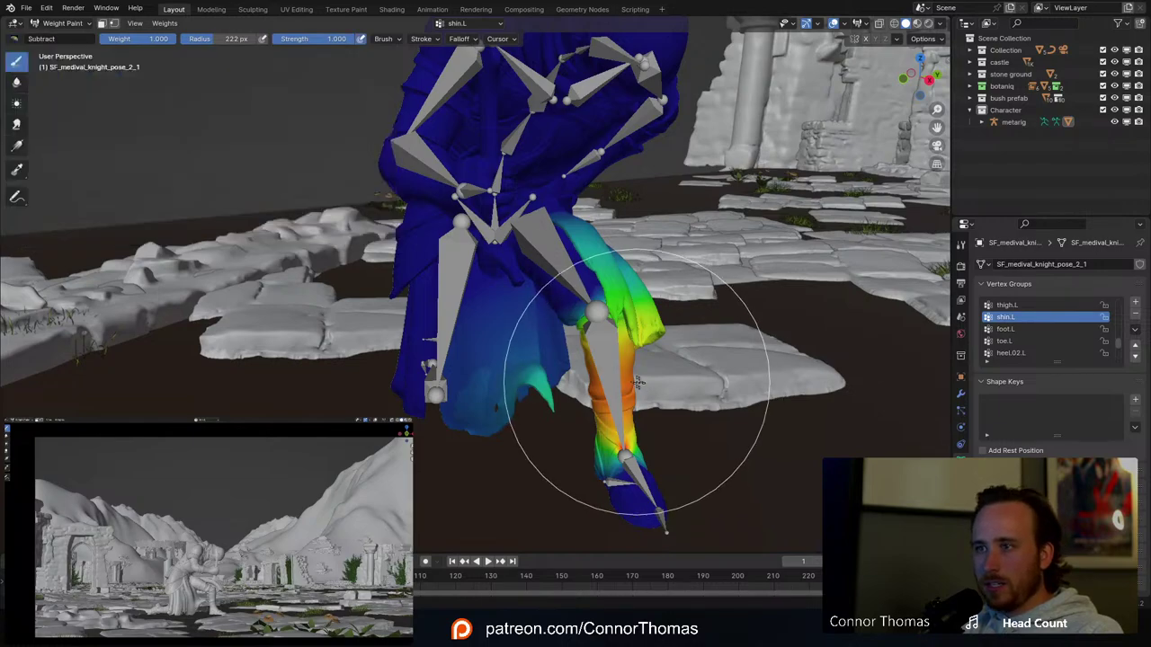
mouse_move(637, 382)
middle_mouse_down("shift")
mouse_move(671, 255)
mouse_move(601, 293)
mouse_move(530, 289)
middle_mouse_up("shift")
scroll(599, 295, "up", 5)
key("f")
left_click(458, 302)
left_click_drag(552, 306, 564, 339)
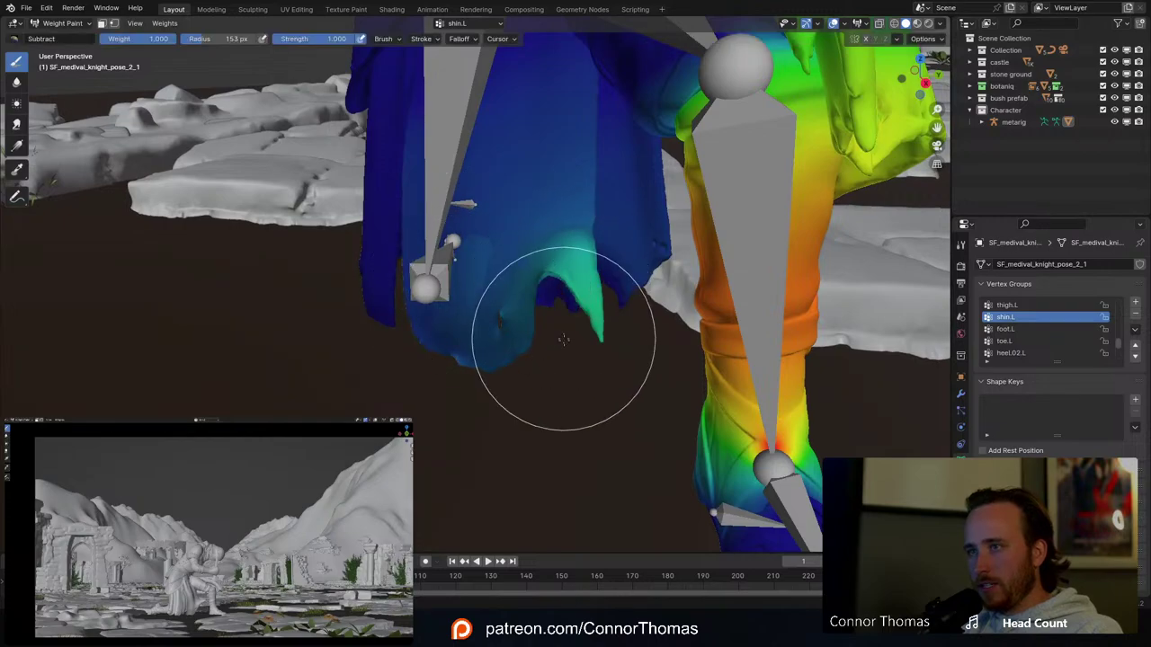
middle_click_drag(576, 256, 557, 270)
mouse_move(560, 260)
middle_mouse_down()
mouse_move(604, 292)
mouse_move(589, 317)
middle_mouse_up()
left_click(568, 467)
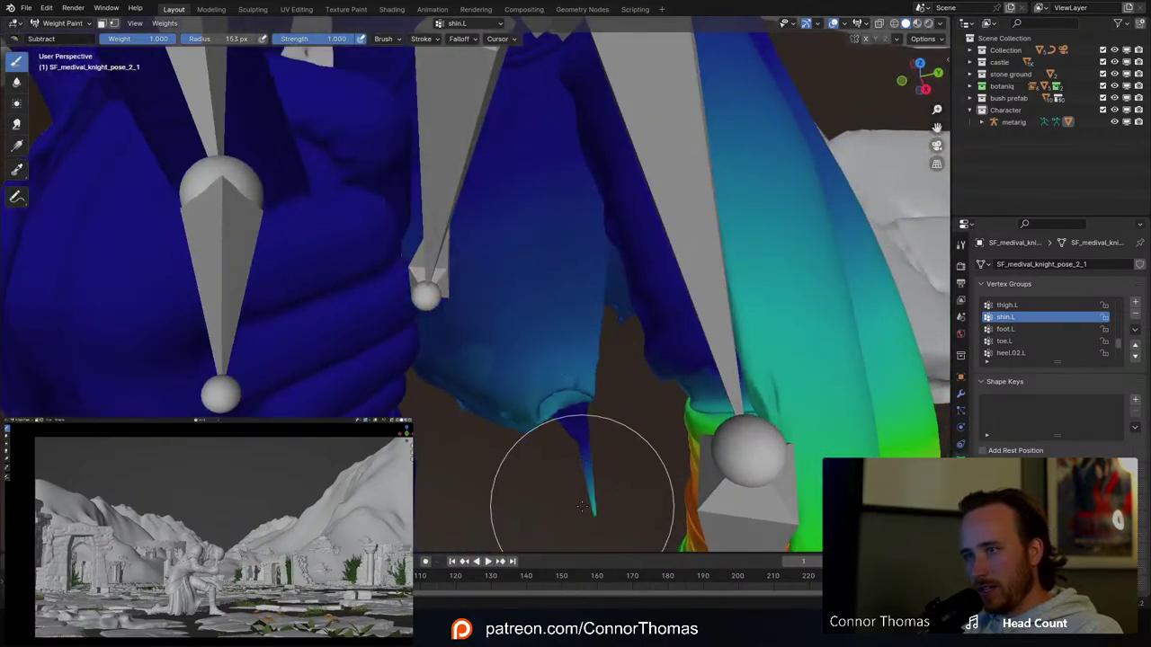
mouse_move(537, 455)
left_mouse_down()
mouse_move(569, 423)
mouse_move(570, 398)
left_mouse_up()
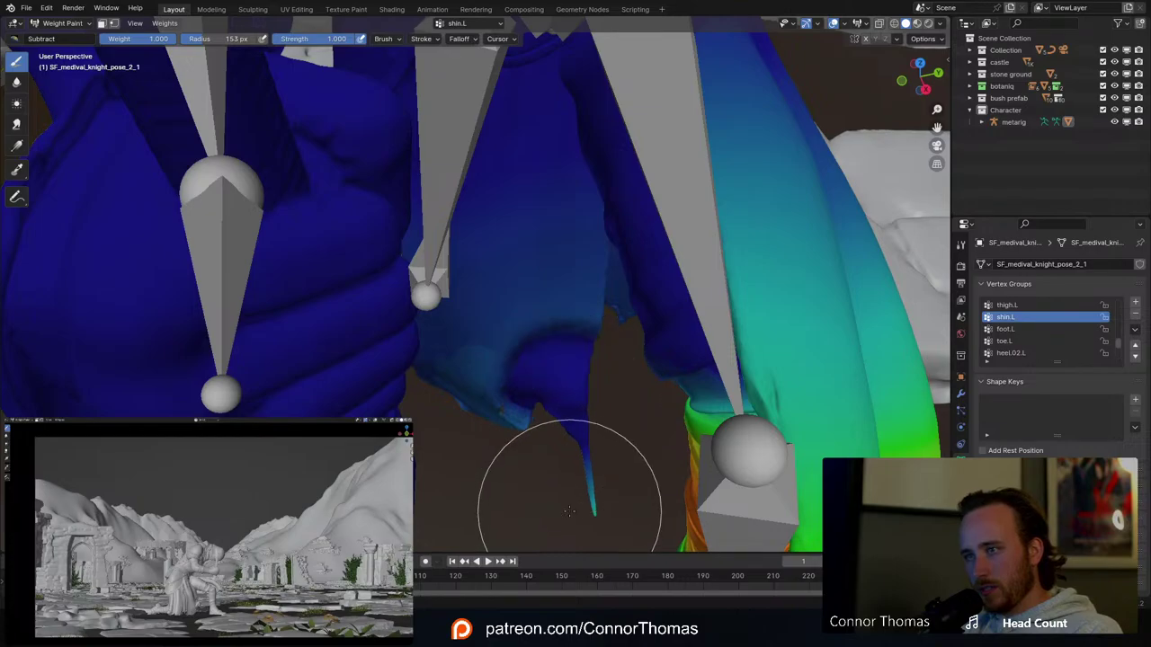
Step: Subtract shin.L weight along the lower hem of the hanging cloth in wireframe shading
key("z")
left_click(453, 492)
middle_click_drag(560, 499, 531, 456, "shift")
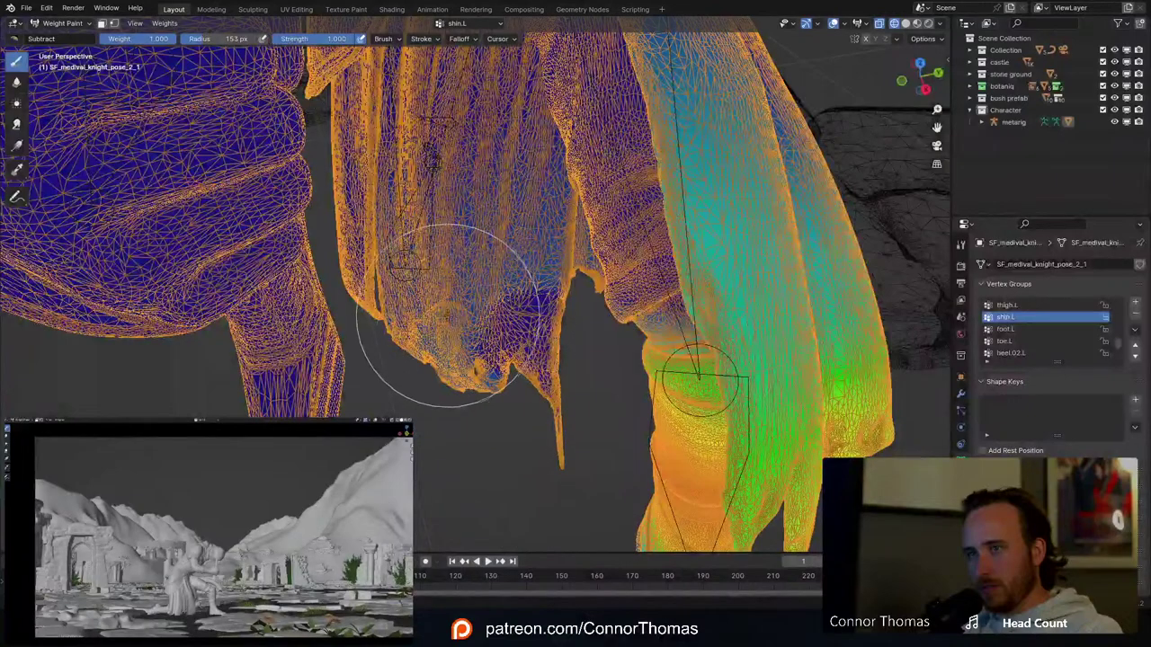
left_click_drag(445, 316, 449, 411)
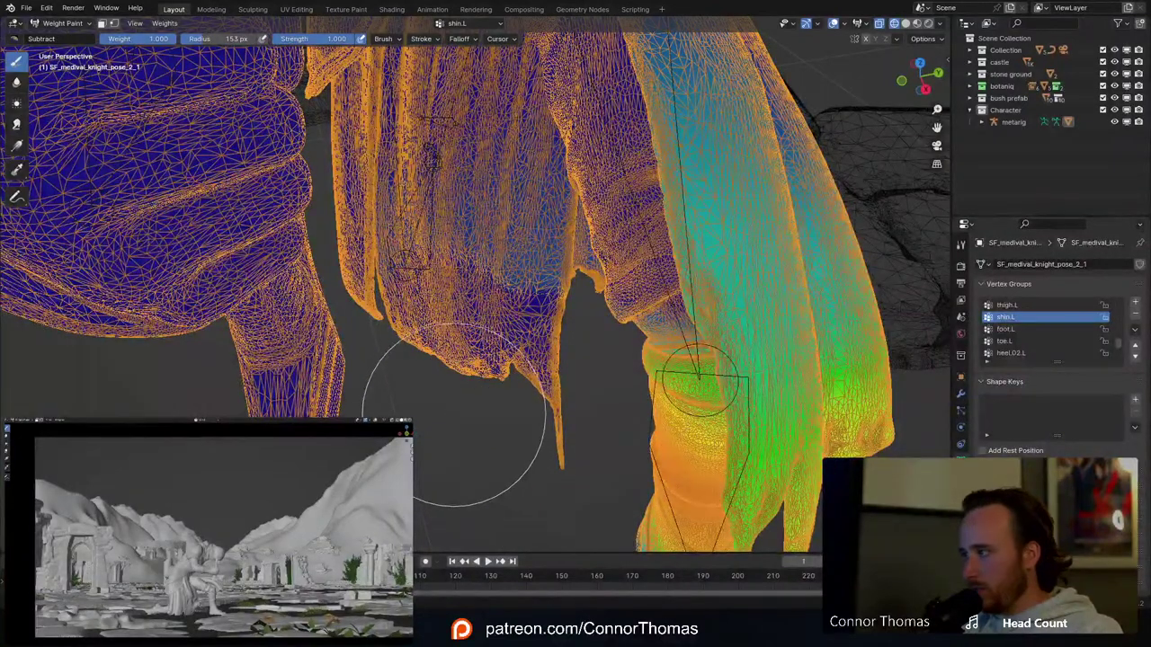
Step: Subtract shin.L weight from the stretched cloth spike with an 83 px brush radius, and return the viewport to solid shading
middle_click_drag(471, 368, 485, 319)
mouse_move(561, 316)
middle_mouse_down()
mouse_move(622, 301)
mouse_move(566, 300)
middle_mouse_up()
middle_click_drag(567, 300, 558, 372, "shift")
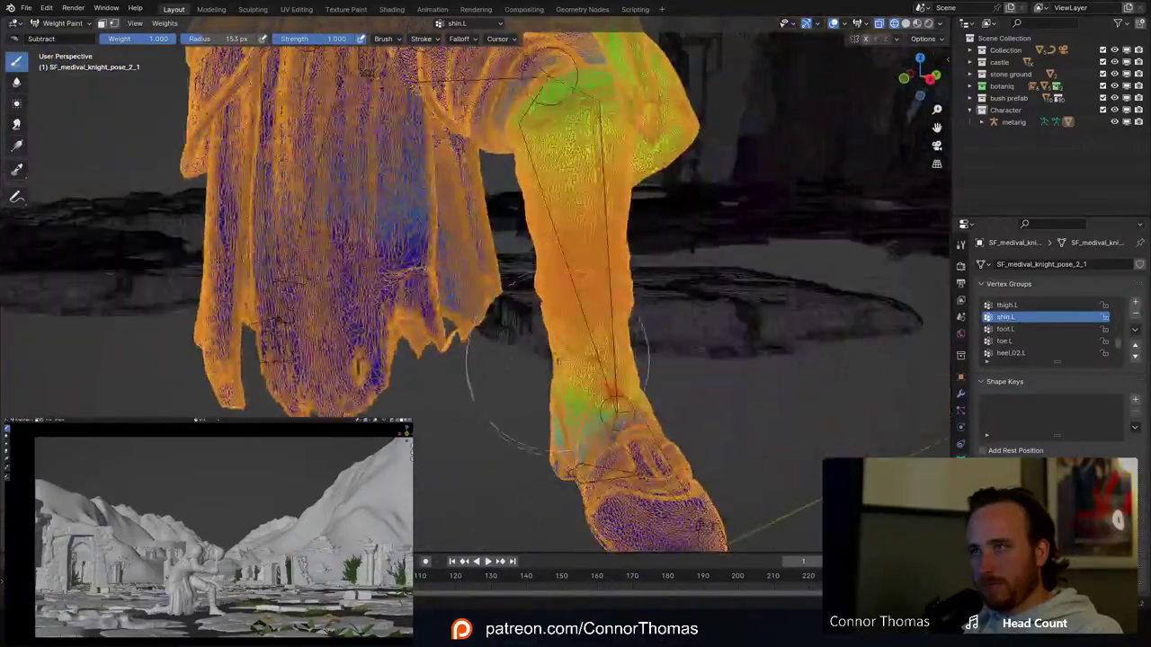
scroll(576, 351, "up", 3)
middle_click_drag(599, 313, 641, 227)
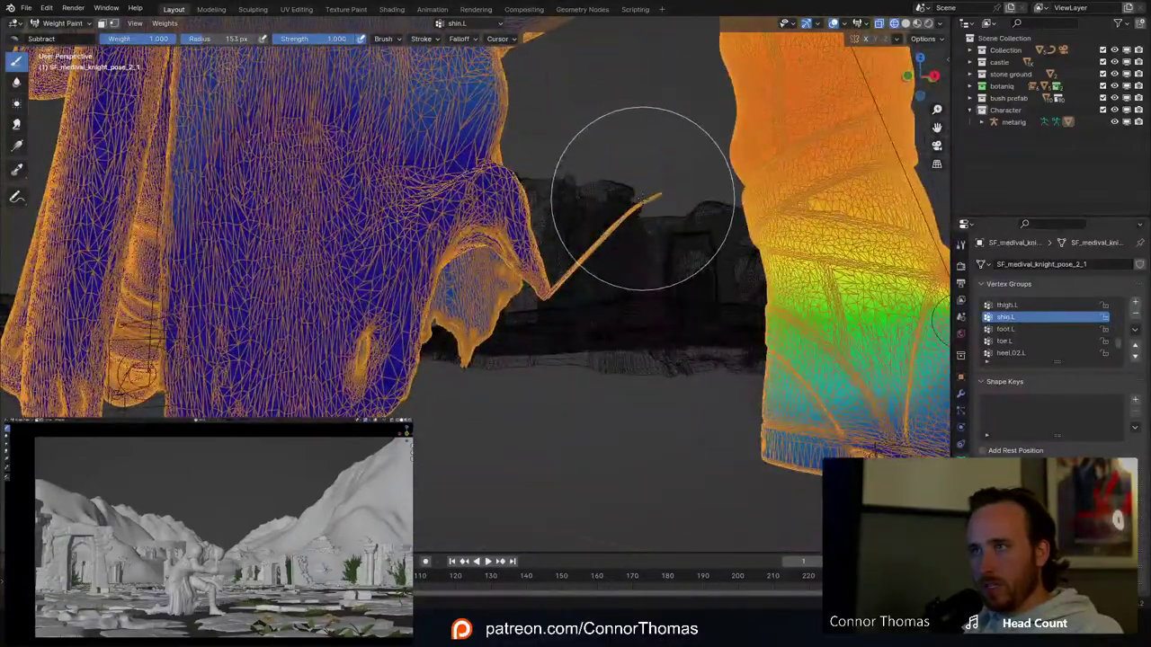
key("f")
left_click(590, 213)
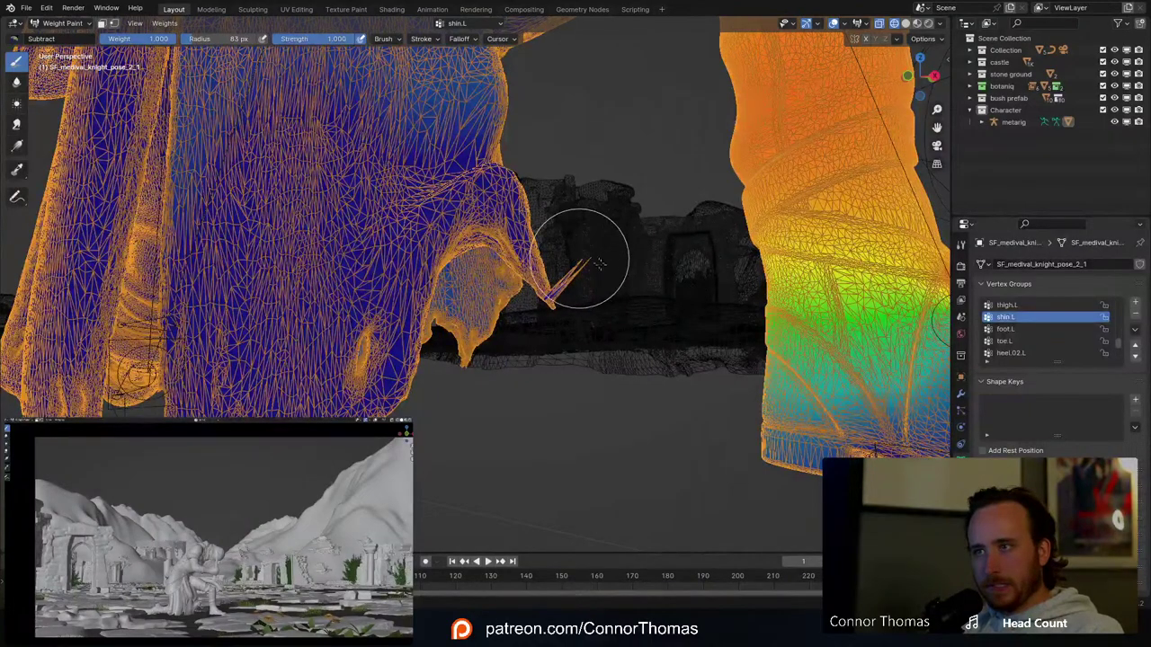
key("z")
left_click(679, 281)
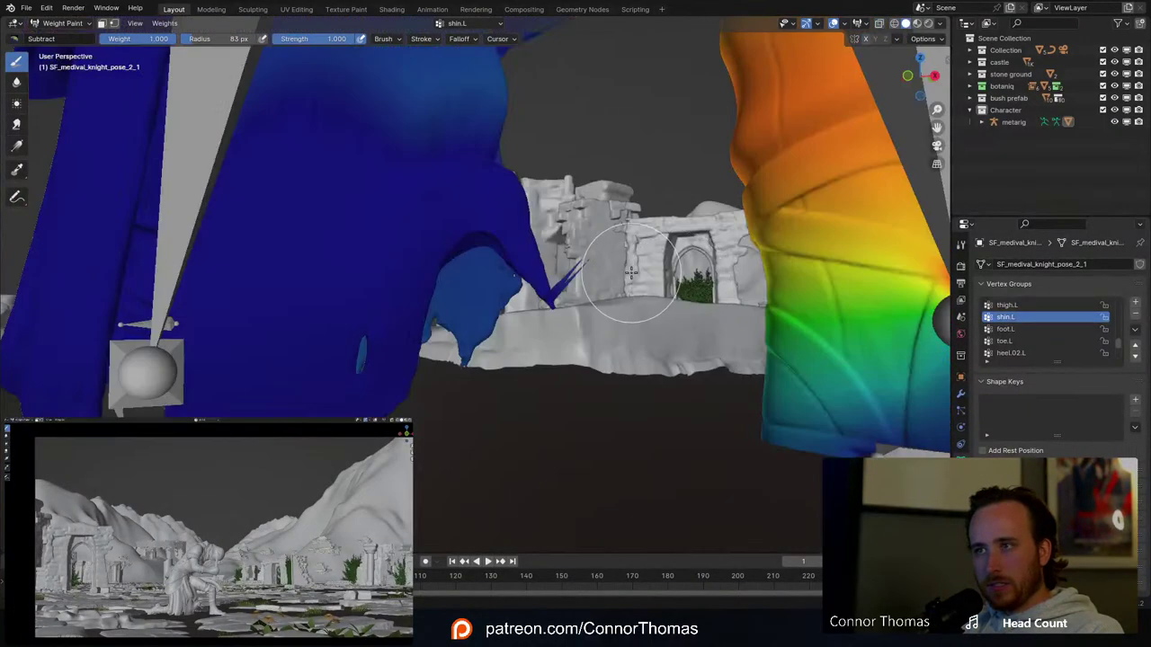
mouse_move(630, 273)
middle_mouse_down()
mouse_move(642, 296)
mouse_move(620, 286)
middle_mouse_up()
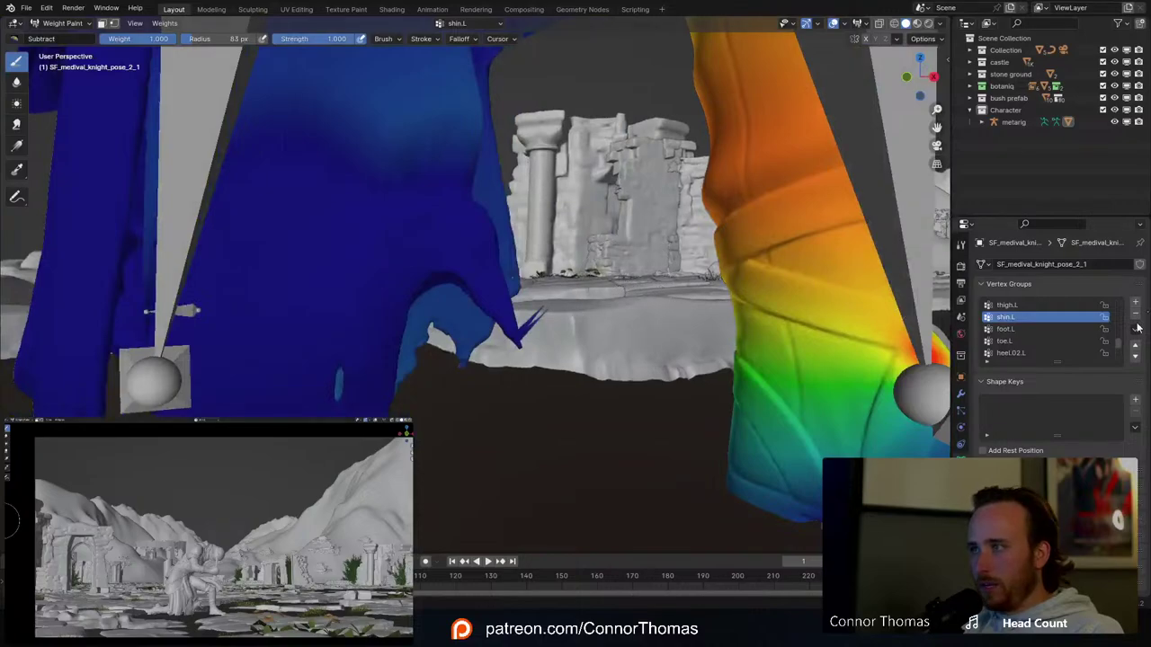
Step: Make thigh.L the active vertex group and subtract its weight from the stretched cloth tip with the 83 px brush
left_click(1020, 329)
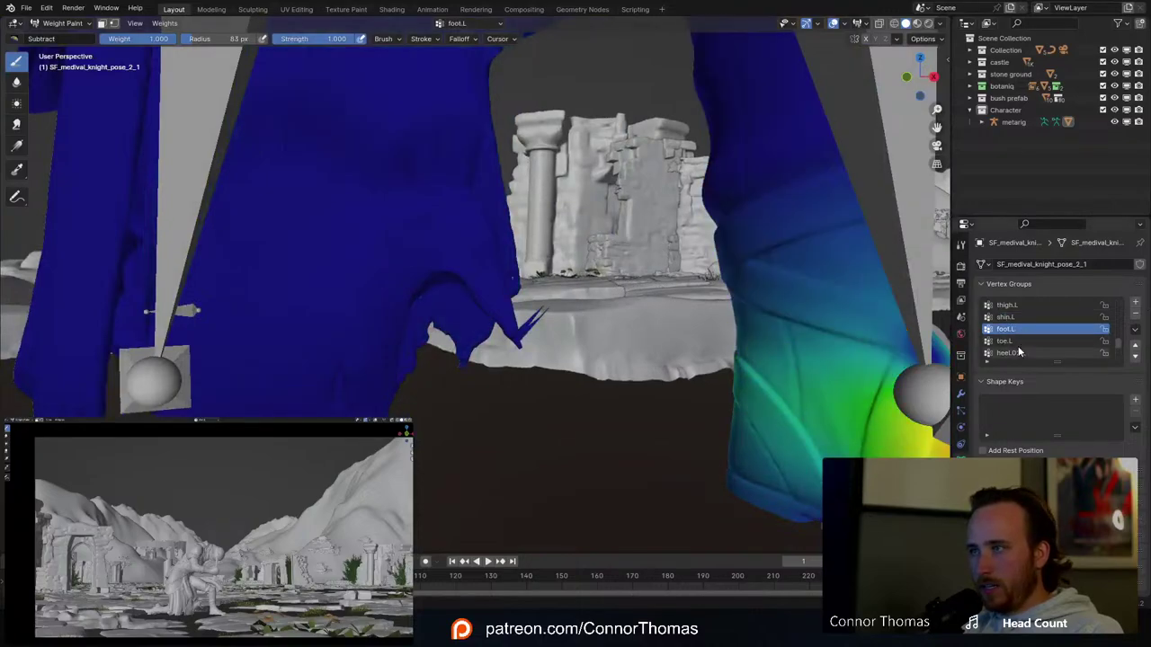
left_click(1005, 306)
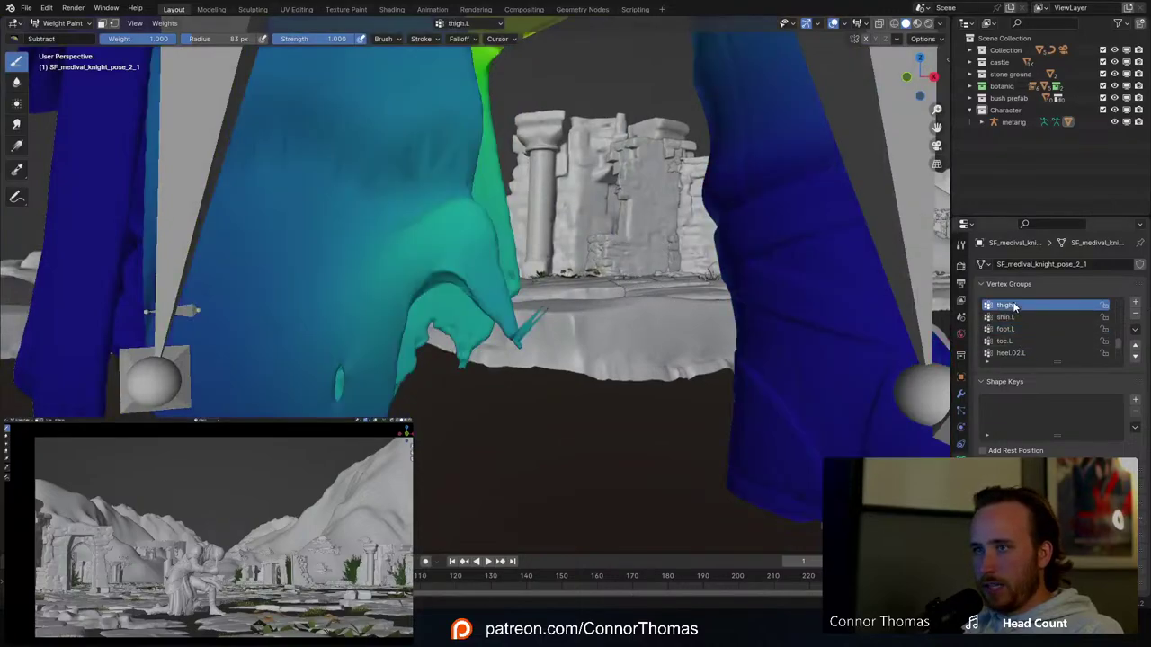
middle_click_drag(543, 297, 635, 306, "shift")
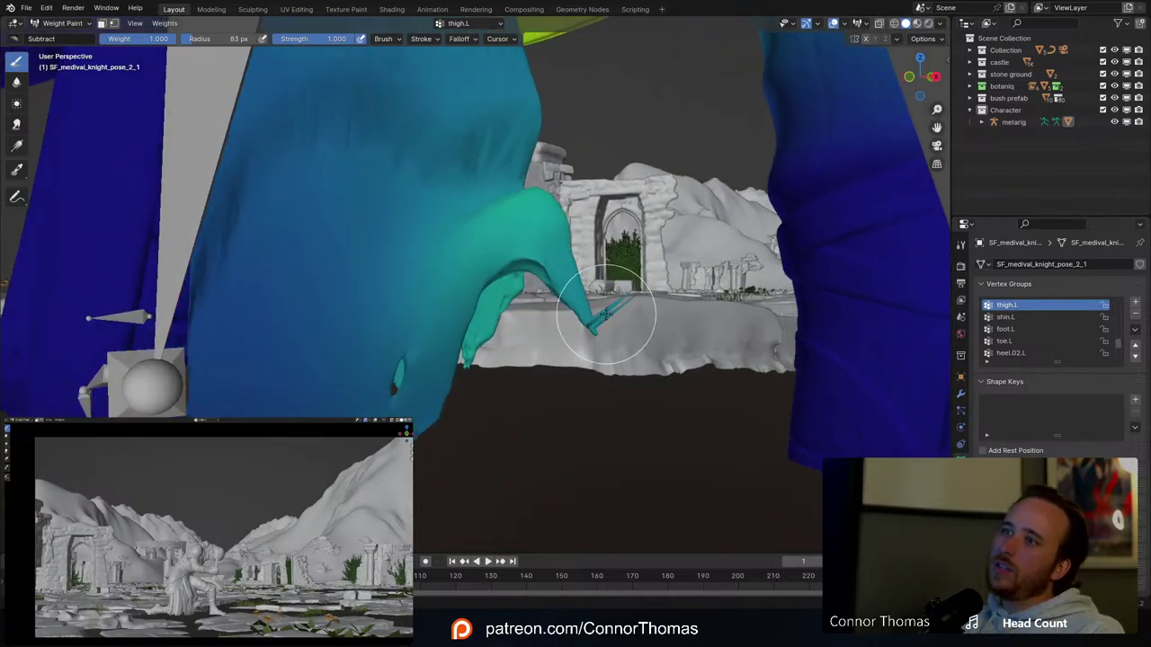
left_click_drag(616, 301, 629, 304)
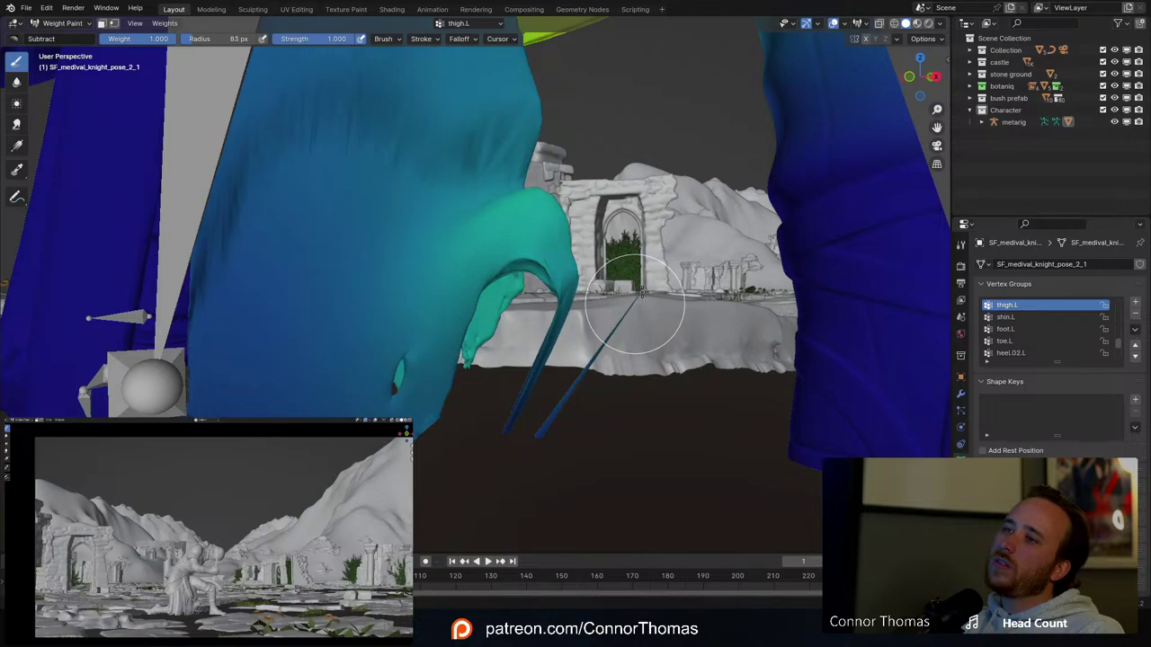
Step: Enlarge the Subtract brush radius to 219 px and paint thigh.L weight off the torn lower edge of the hanging cloth
key("f")
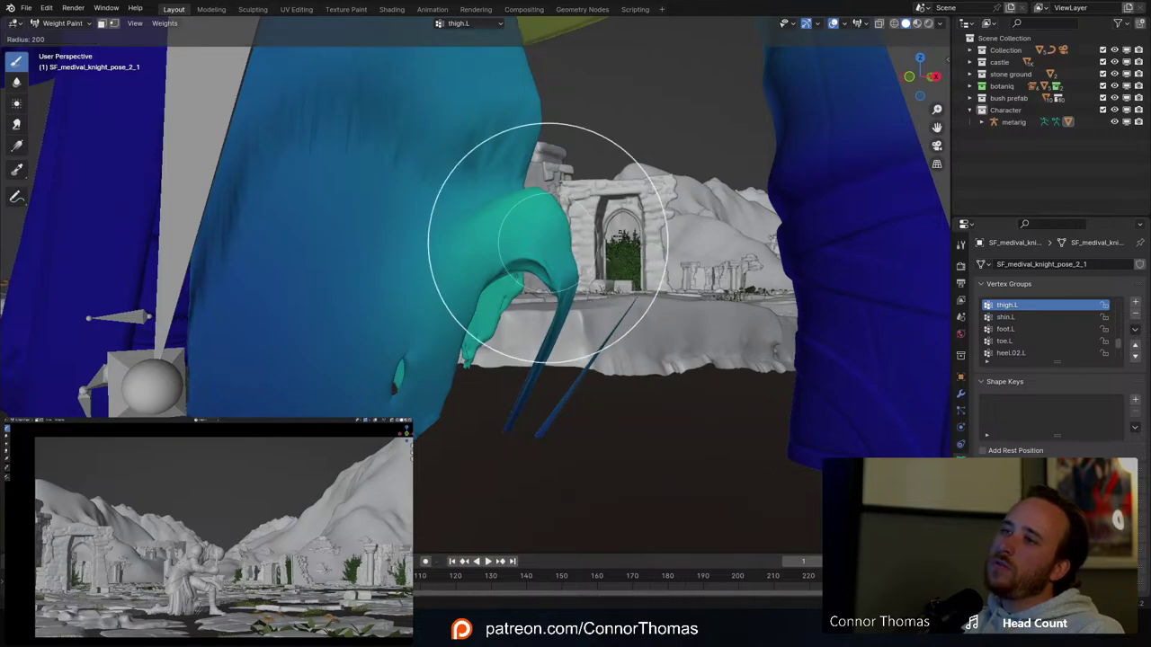
left_click(535, 231)
left_click_drag(534, 231, 544, 337)
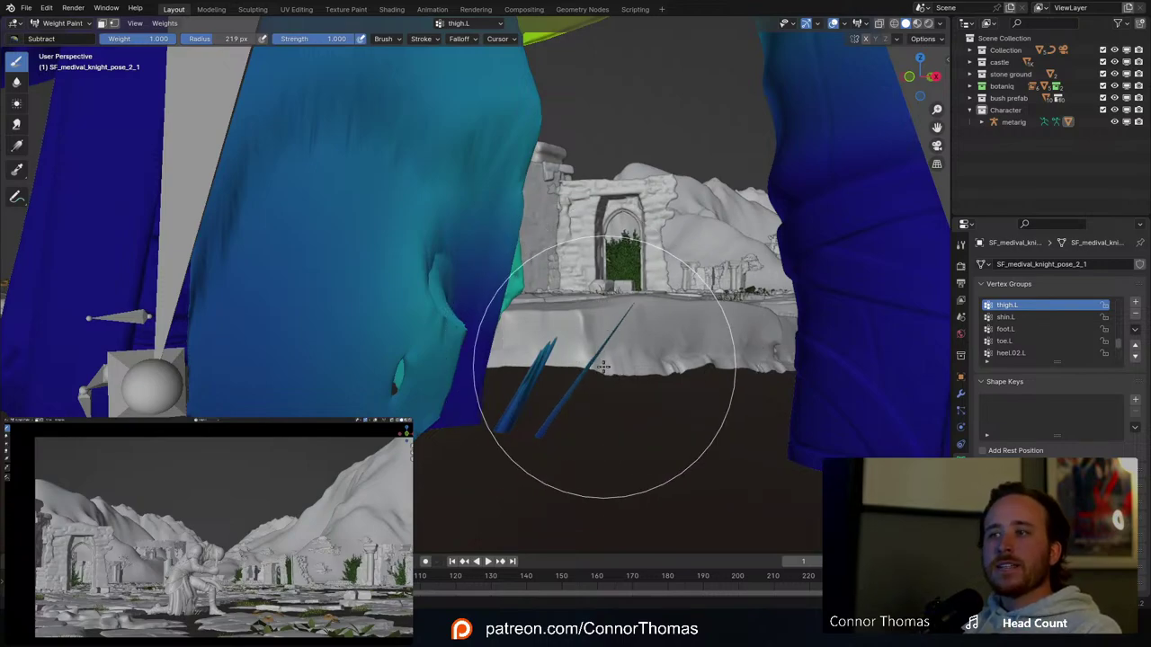
Step: Show the viewport in wireframe shading and set the Subtract brush radius to 126 px at the cloth spikes
key("z")
left_click(445, 378)
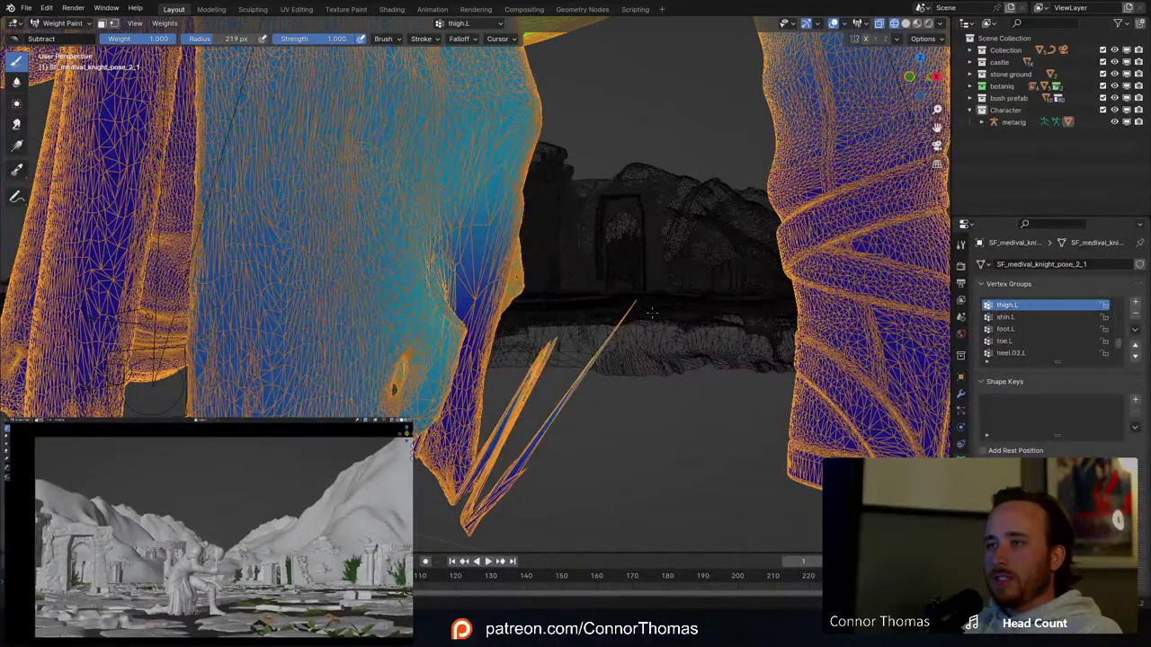
middle_click_drag(642, 312, 725, 262)
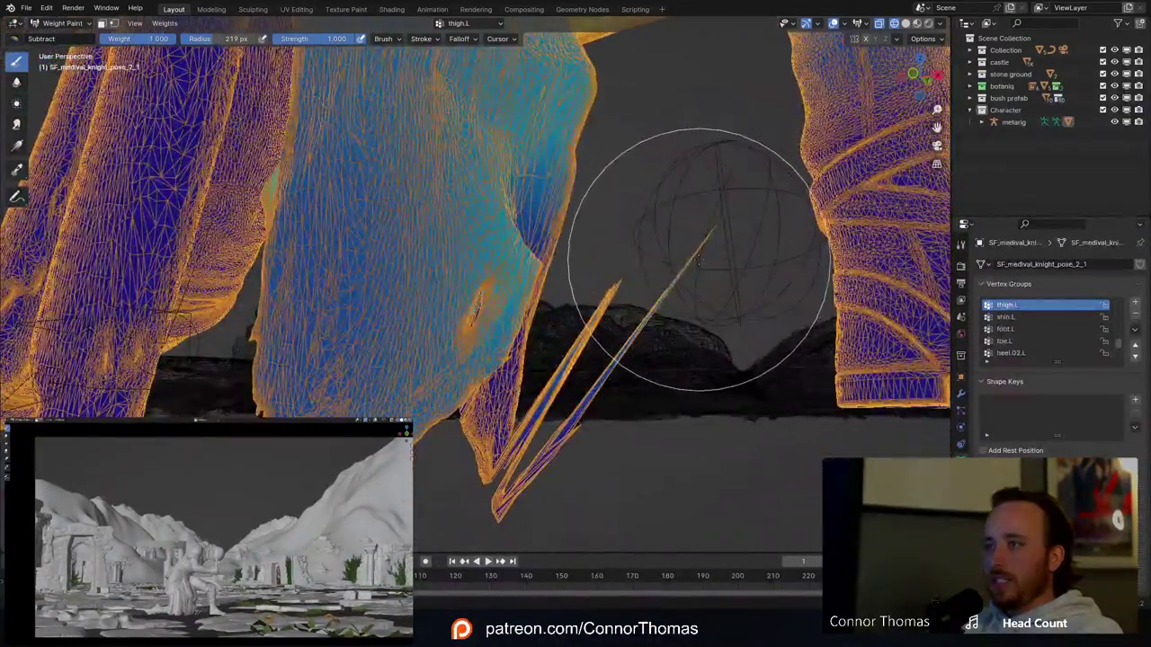
key("f")
left_click(718, 216)
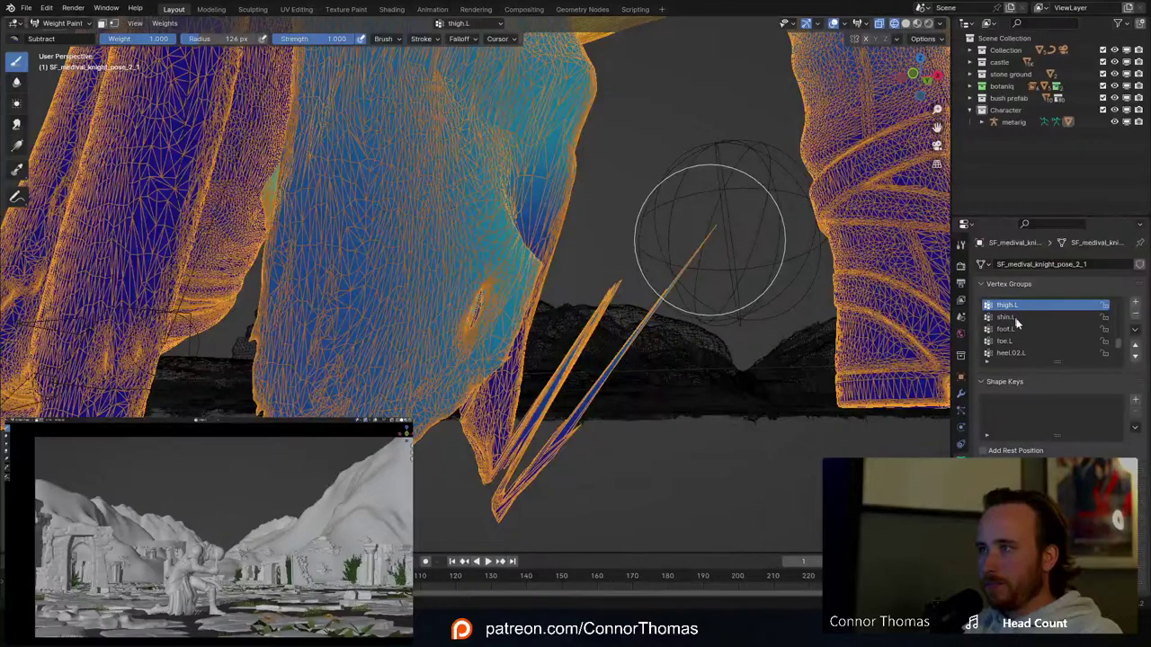
Step: Check the pelvis, toe.L, foot.L, shin.L and thigh.L vertex groups for weight on the cloth spikes
scroll(1018, 326, "up", 2)
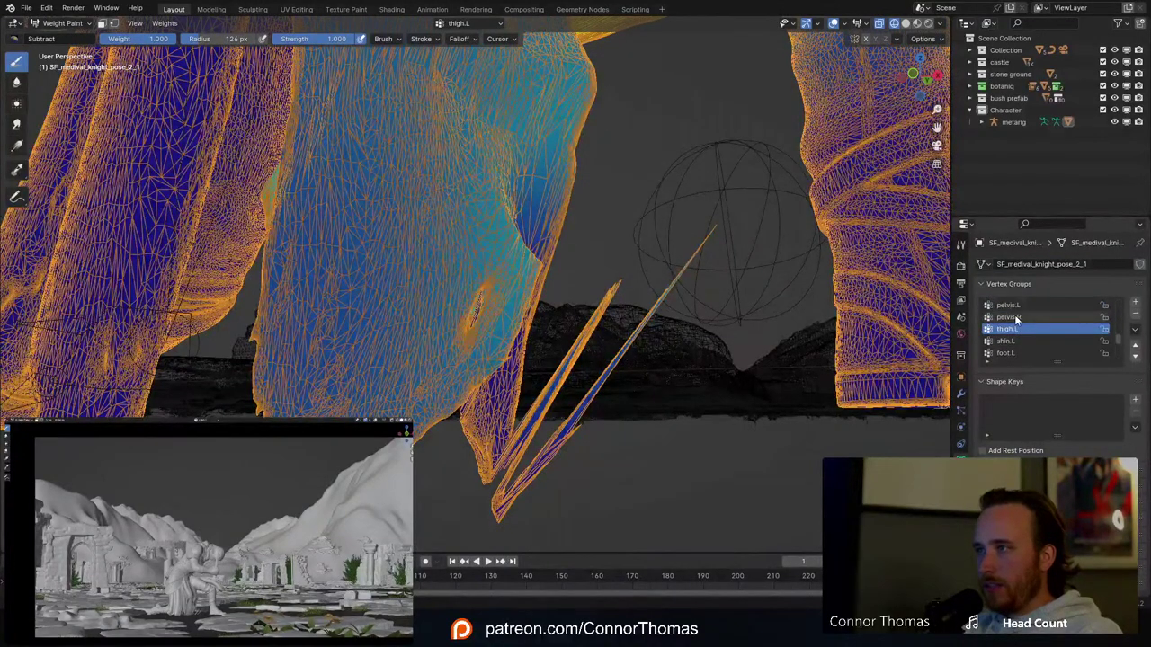
left_click(1015, 316)
left_click(1008, 305)
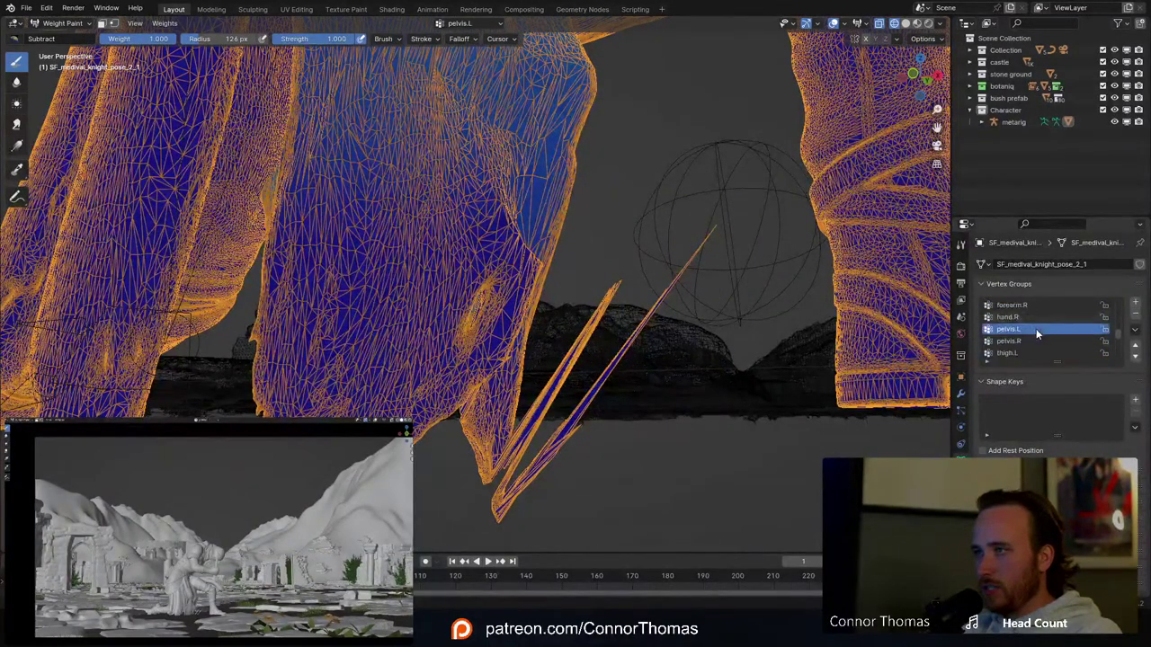
scroll(1031, 333, "down", 1)
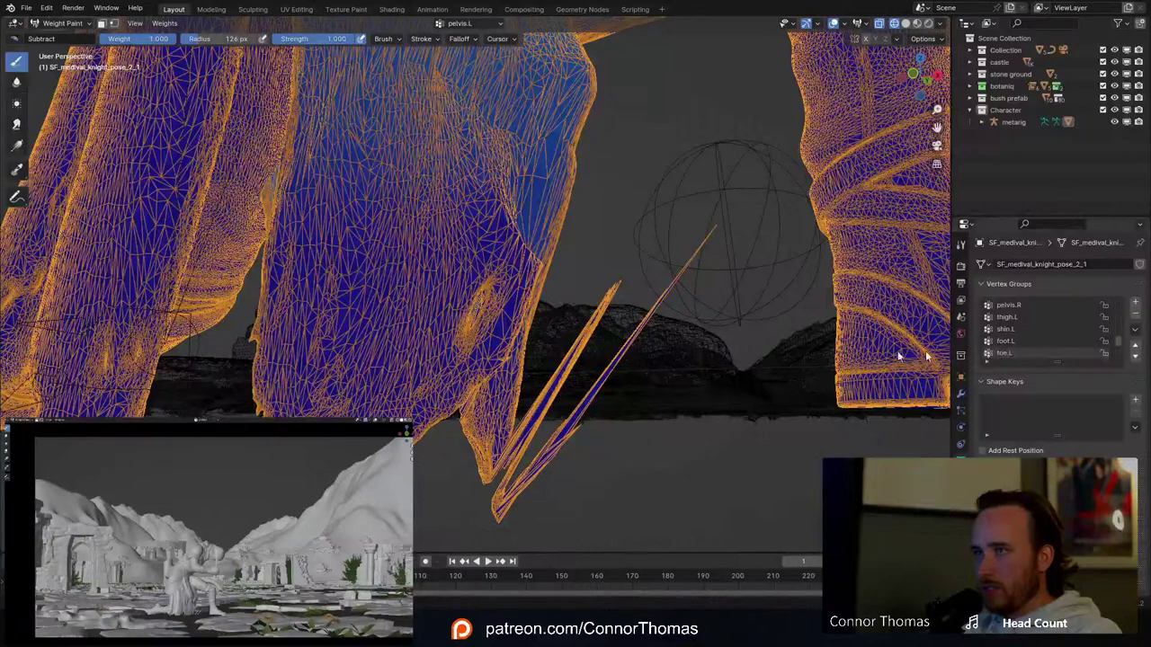
left_click(1007, 353)
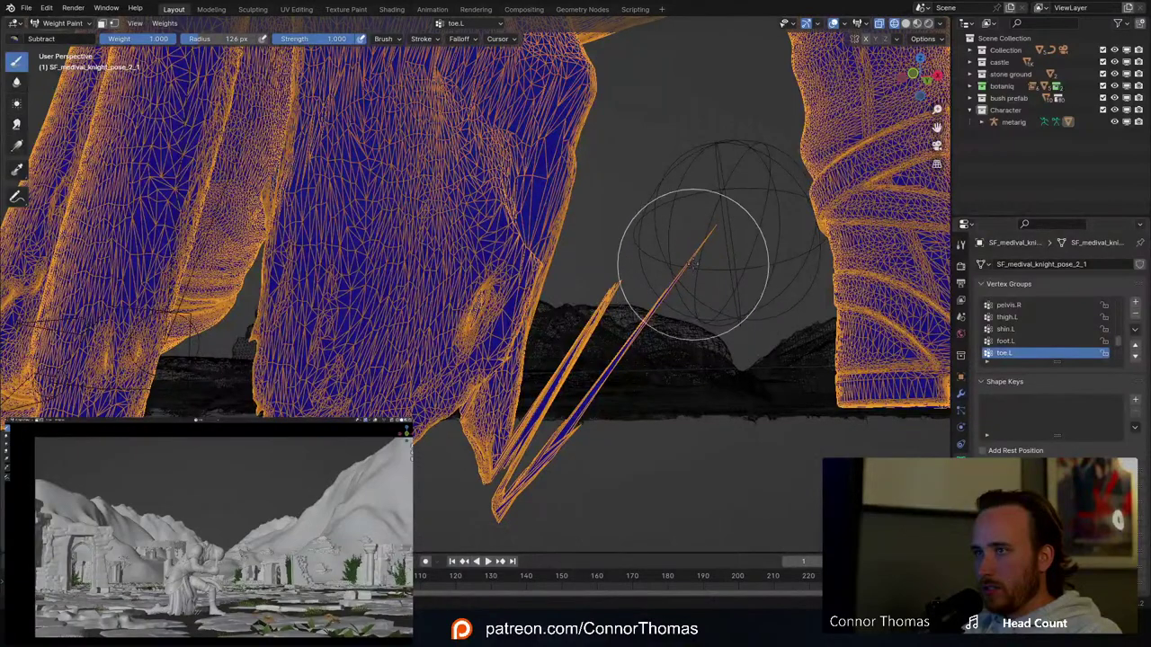
left_click(1022, 340)
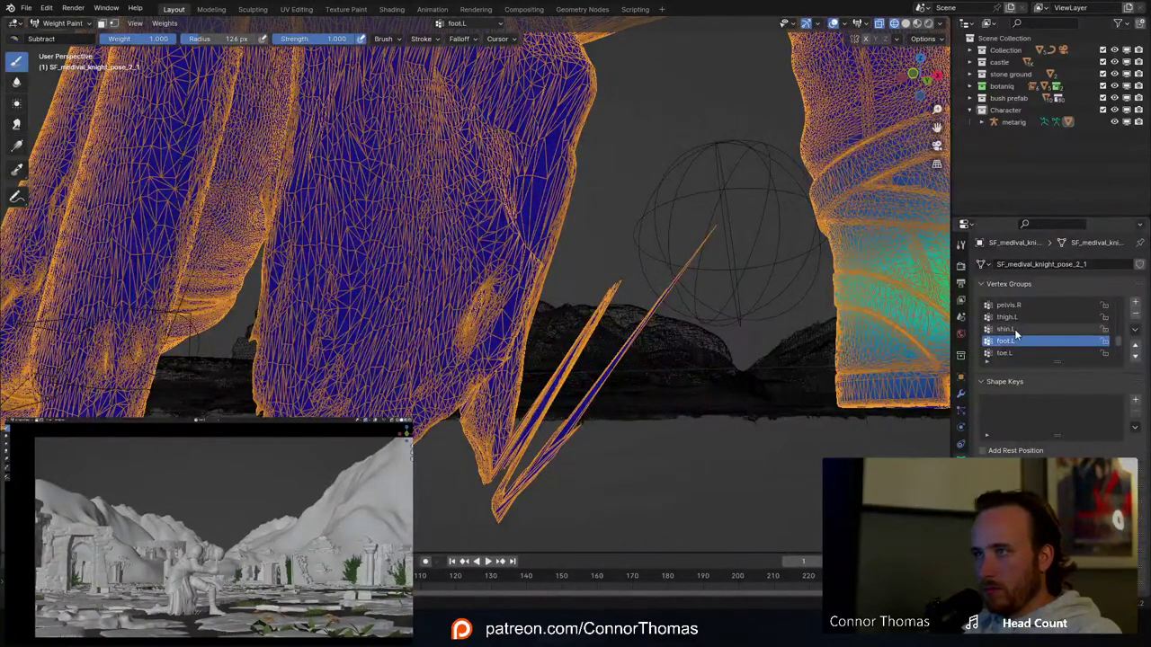
left_click(1015, 329)
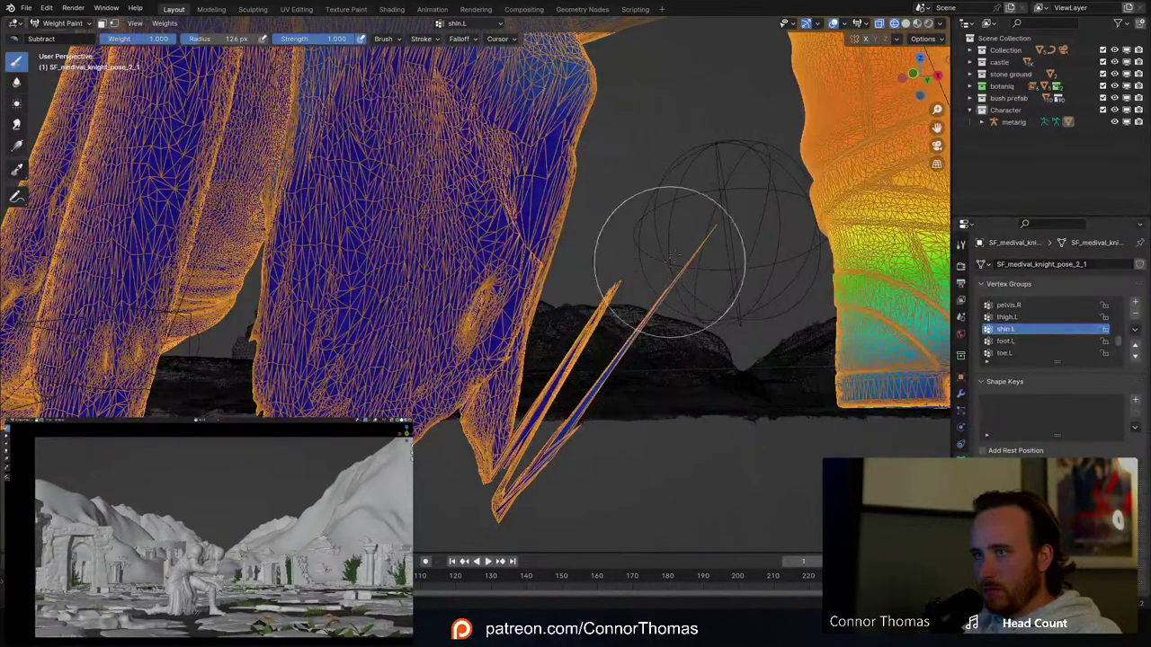
left_click(1006, 317)
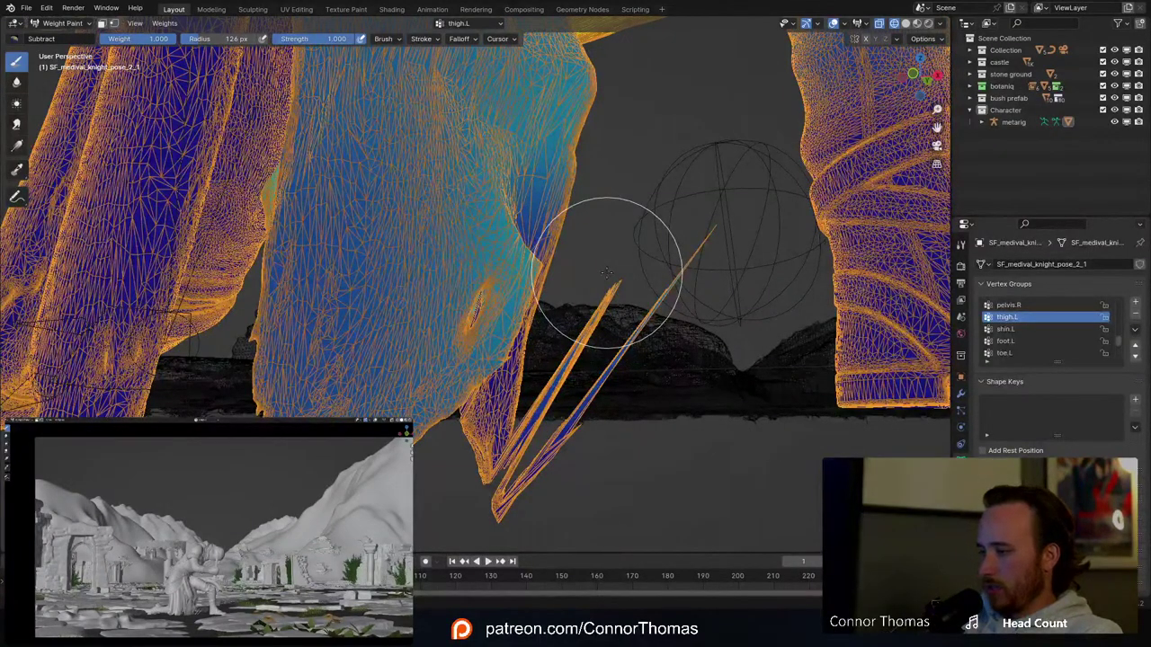
Step: Return the viewport to solid shading and examine the stretched spikes below the hanging cloth
middle_click_drag(547, 222, 395, 292)
scroll(519, 245, "down", 2)
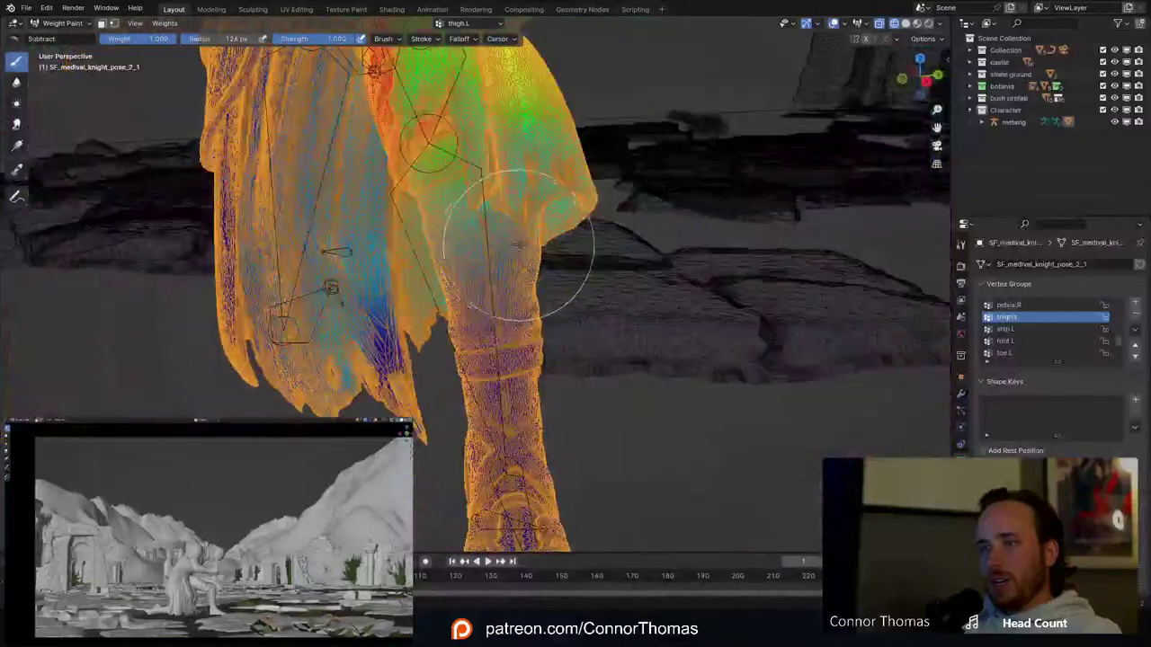
middle_click_drag(517, 243, 643, 221)
key("z")
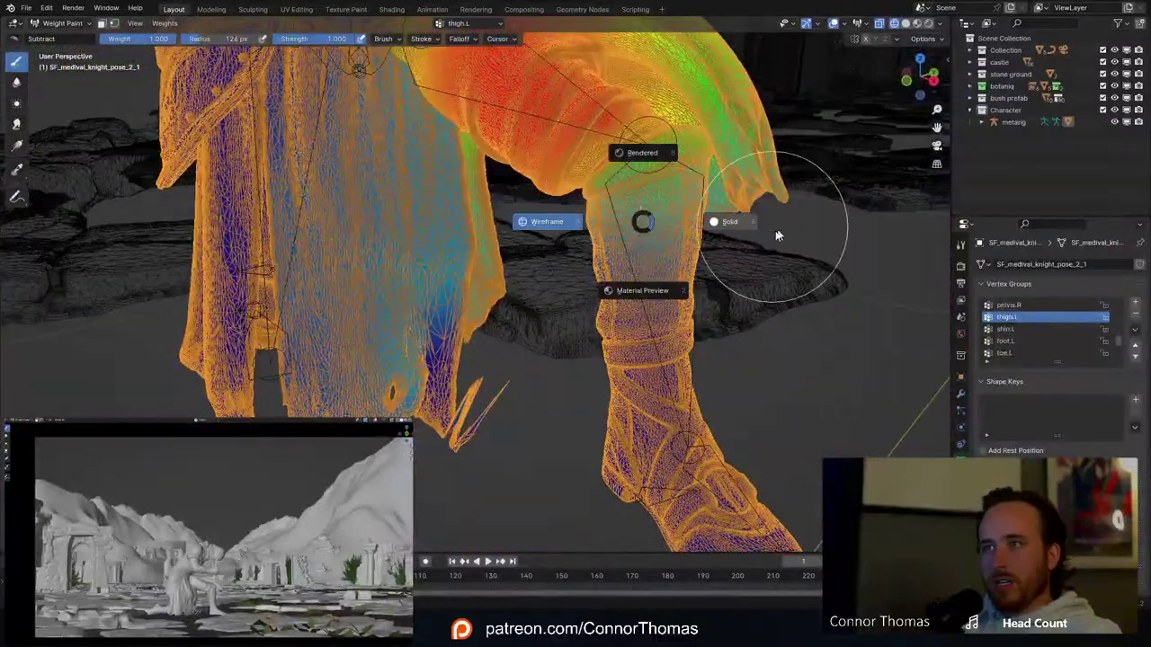
left_click(779, 236)
middle_click_drag(656, 332, 691, 249)
scroll(683, 297, "up", 5)
middle_click_drag(678, 336, 645, 258)
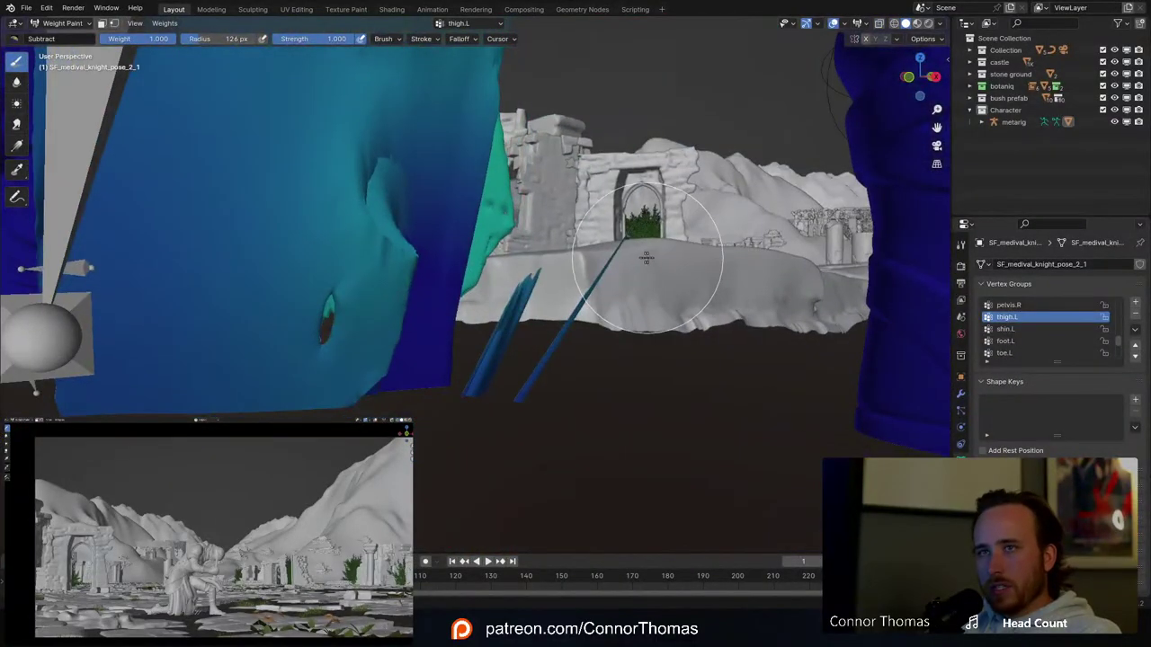
middle_click_drag(486, 179, 591, 206)
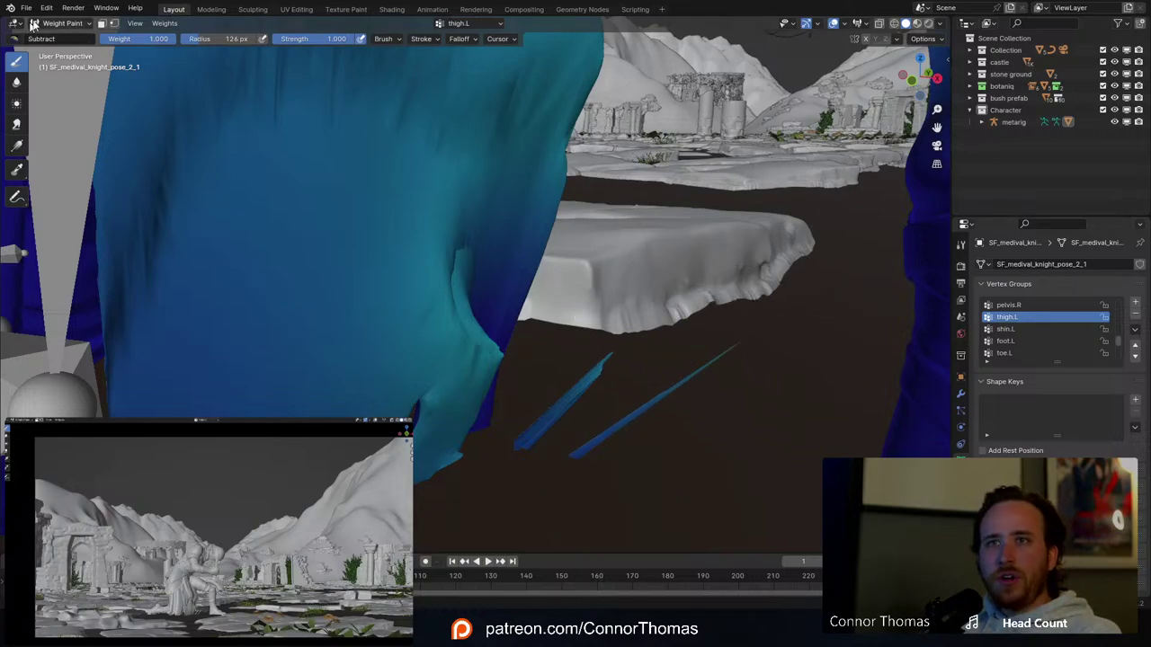
Step: Leave weight painting for Object Mode and select the metarig armature
left_click(34, 24)
key("ctrl+Tab")
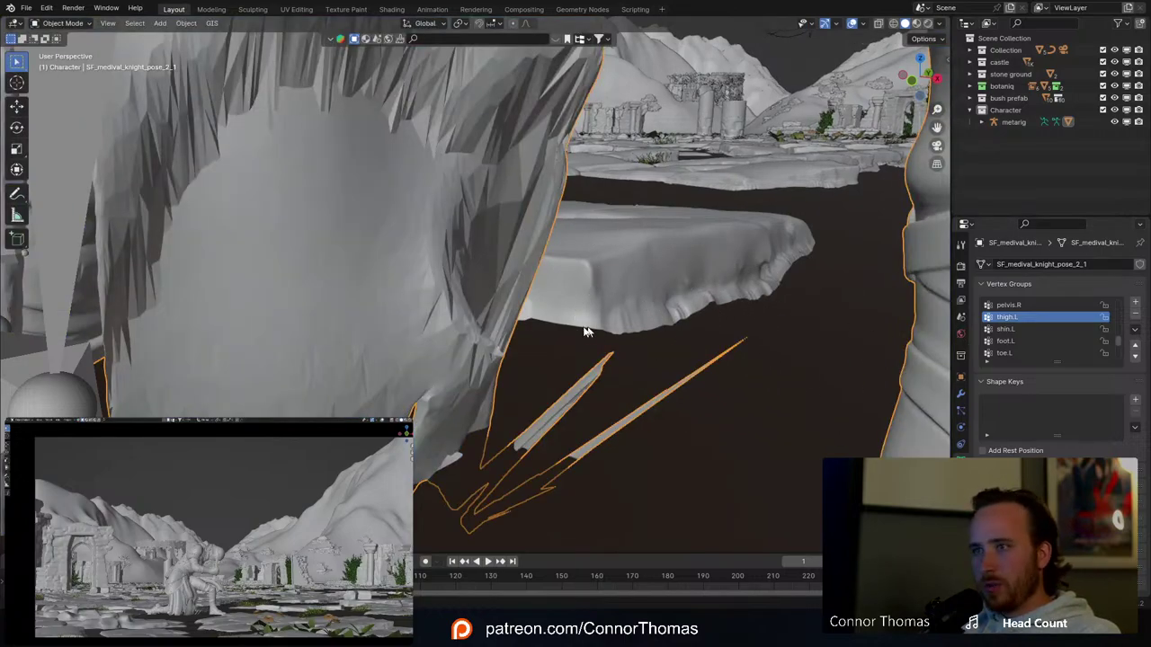
middle_click_drag(585, 331, 547, 289)
scroll(311, 152, "down", 8)
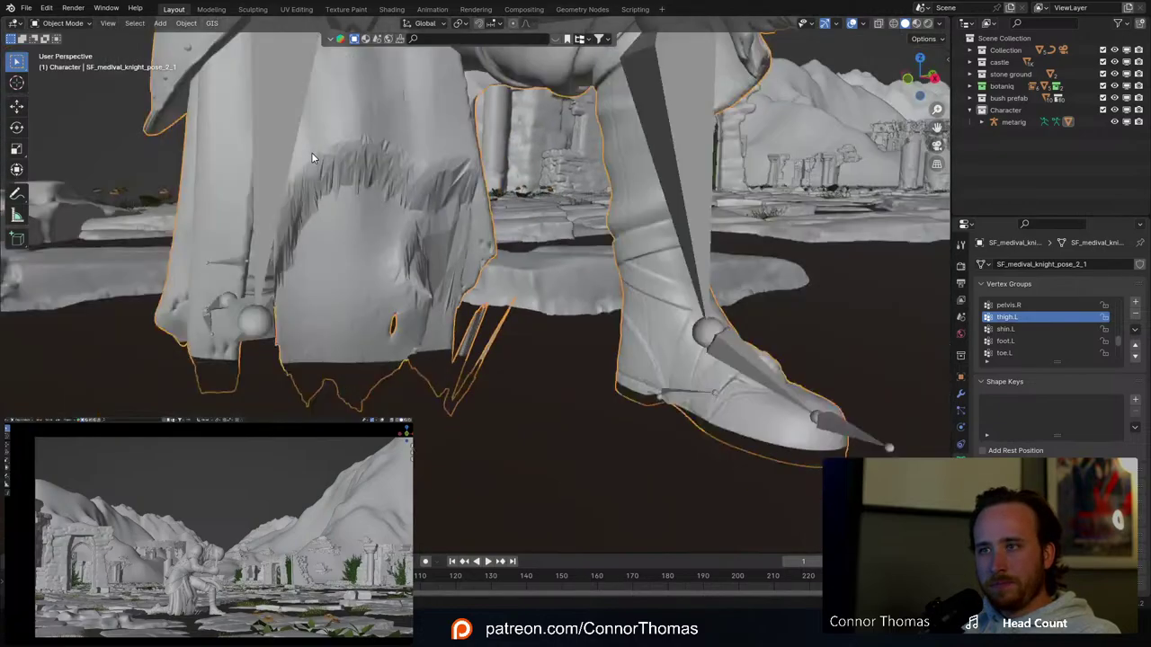
middle_click_drag(495, 142, 539, 225)
left_click(477, 240)
middle_click_drag(540, 225, 600, 219)
scroll(600, 219, "up", 6)
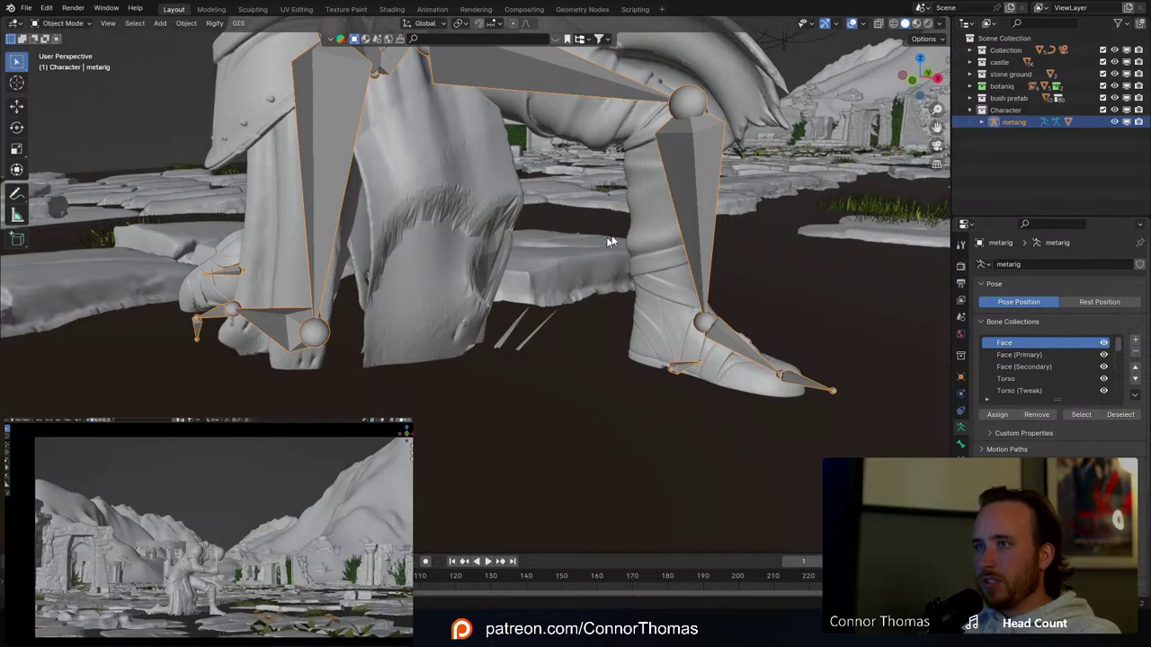
Step: Apply the Armature modifier on the knight mesh
left_click(644, 221)
left_click(961, 396)
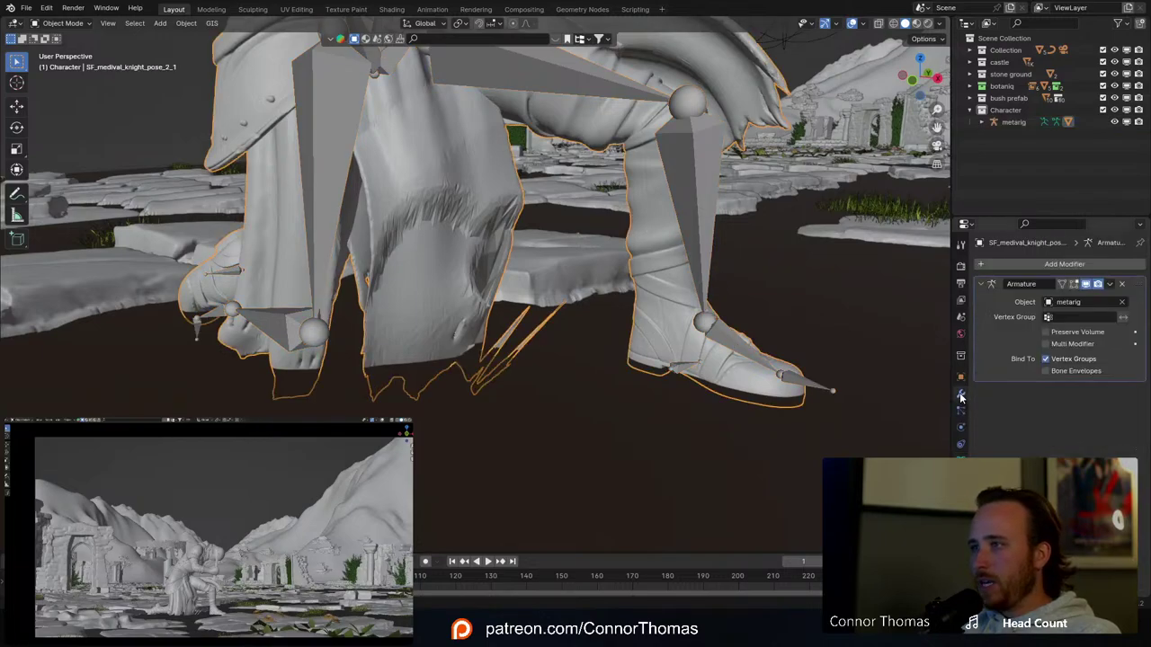
key("ctrl+a")
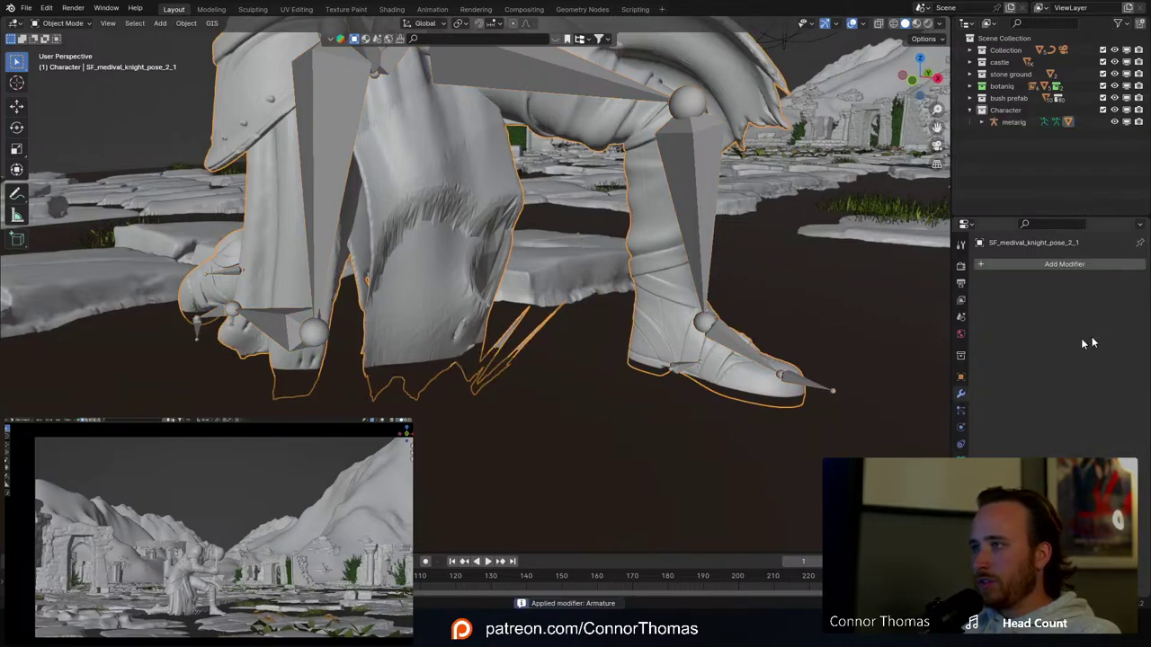
Step: Try to delete the metarig armature while the knight is still parented to it, and undo the deletion
left_click(697, 157)
key("x")
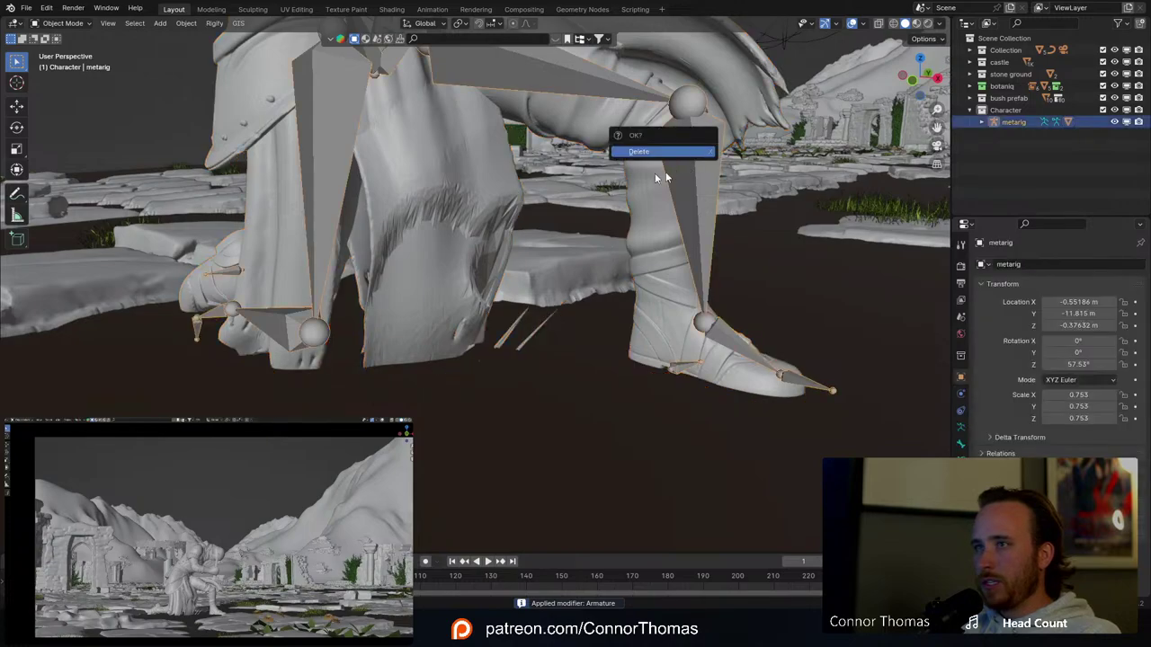
left_click(644, 149)
key("ctrl+z")
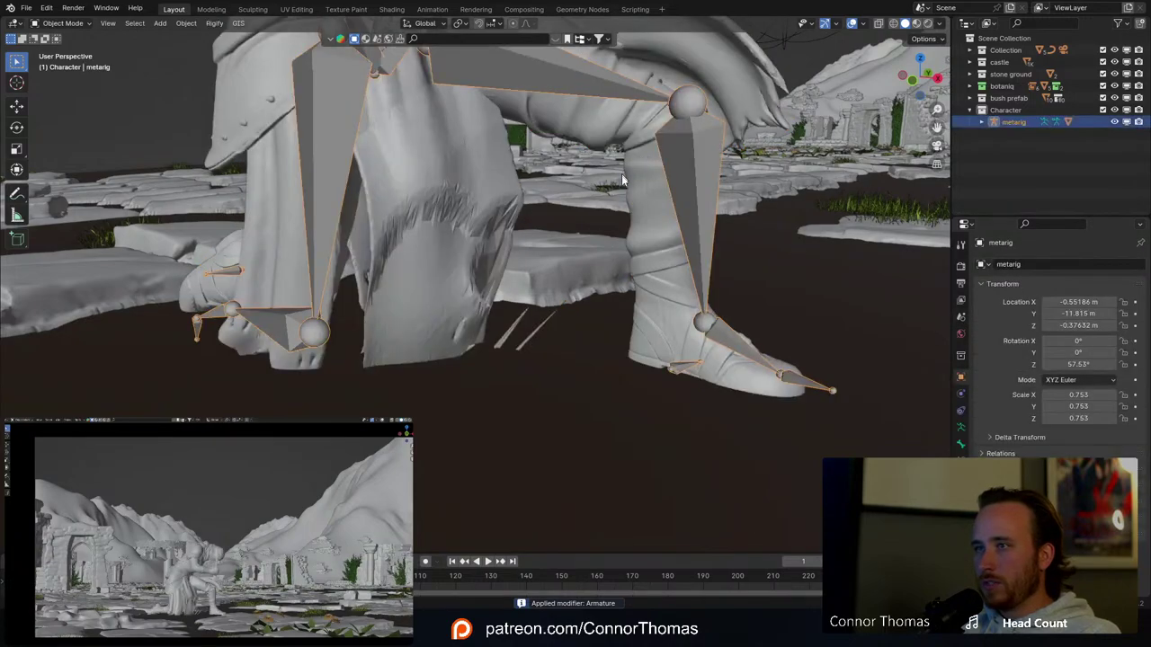
Step: Clear the knight mesh's parent while keeping its transformation
left_click(651, 186)
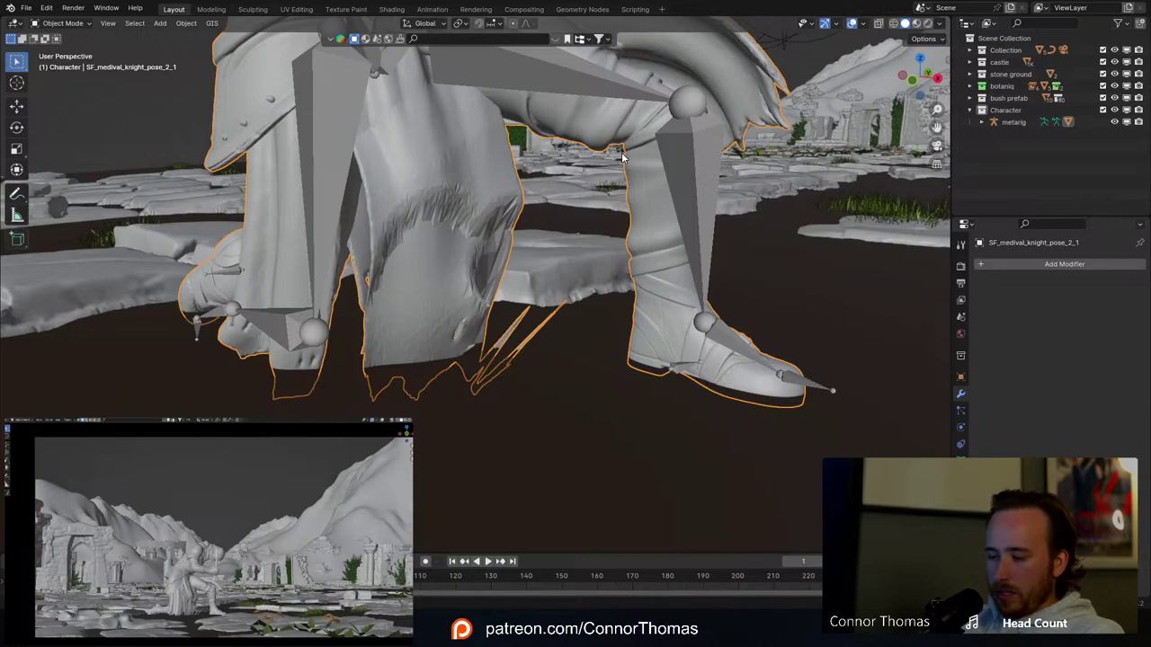
key("alt+p")
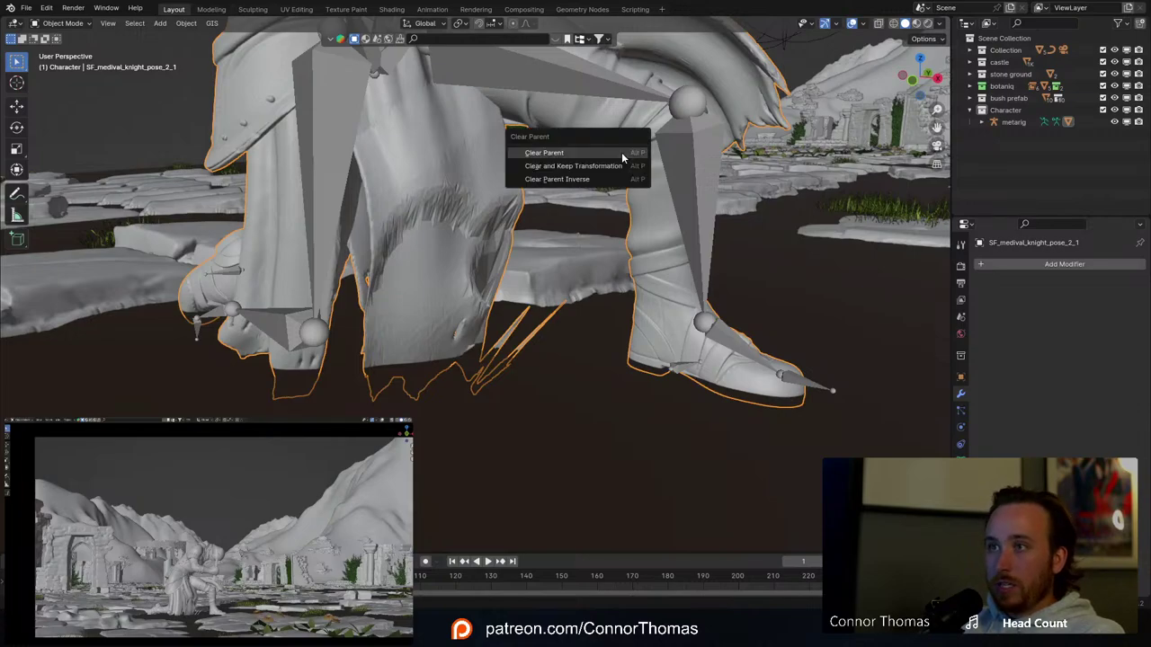
left_click(568, 166)
Step: Delete the metarig armature from the Character collection
left_click(687, 144)
key("x")
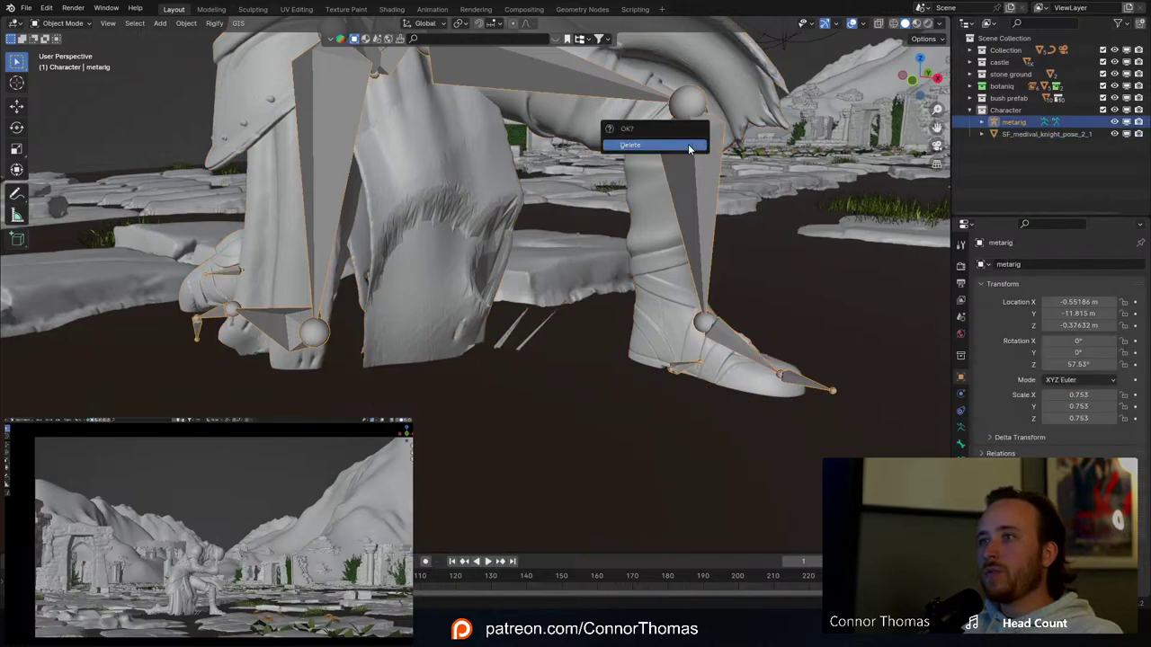
left_click(689, 148)
Step: Select the knight mesh, enter Sculpt Mode and choose the Smooth brush for the jagged cloth between the legs
middle_click_drag(575, 170, 537, 243)
scroll(572, 214, "down", 5)
left_click(471, 200)
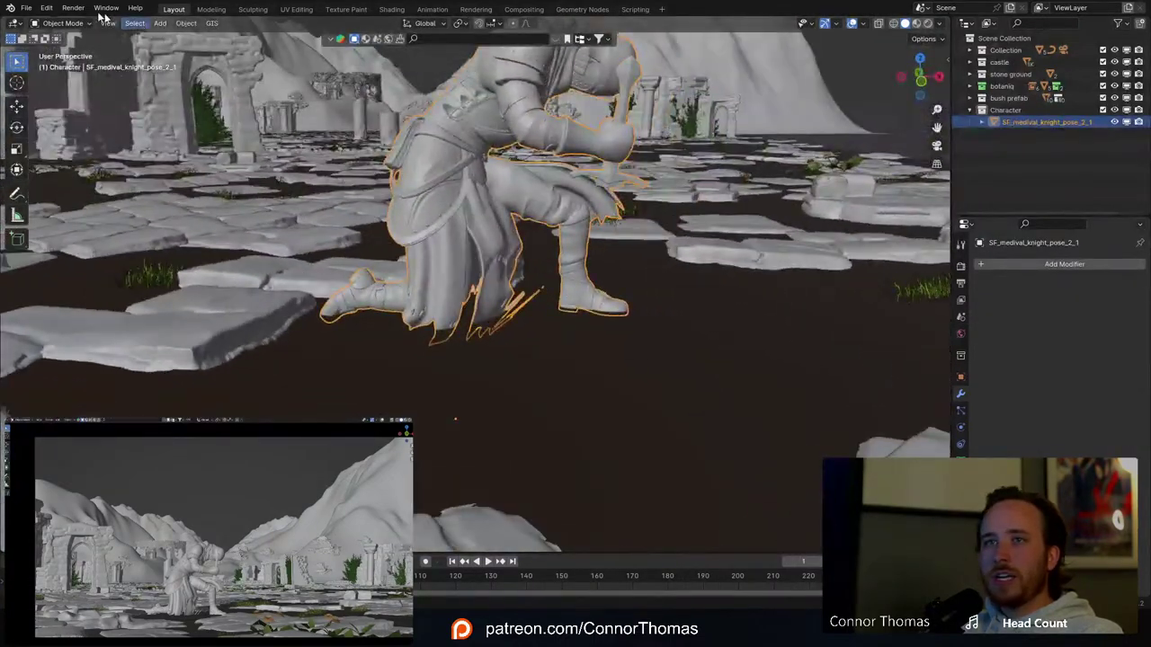
left_click(46, 23)
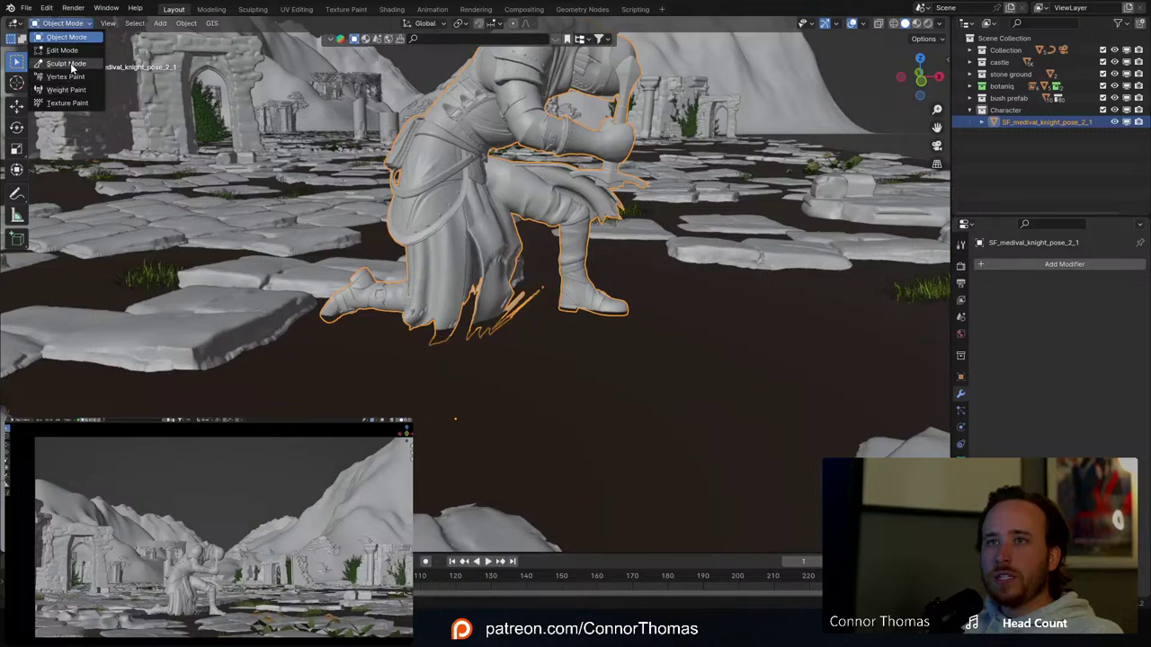
middle_click_drag(532, 245, 503, 251)
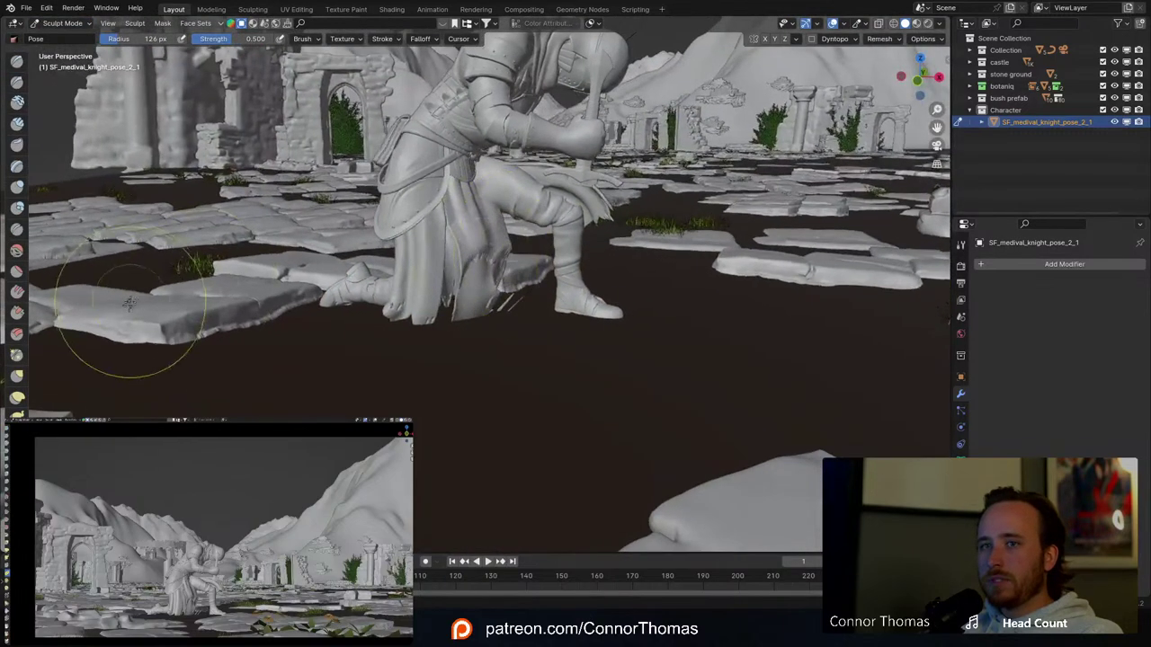
left_click(17, 250)
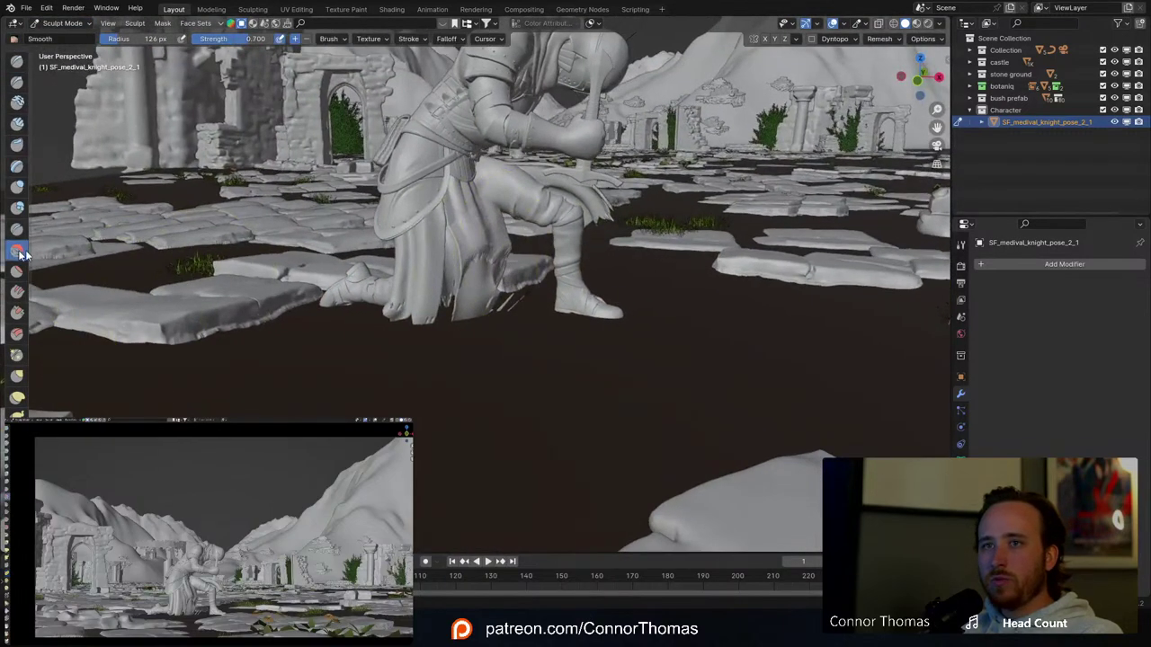
scroll(443, 231, "up", 6)
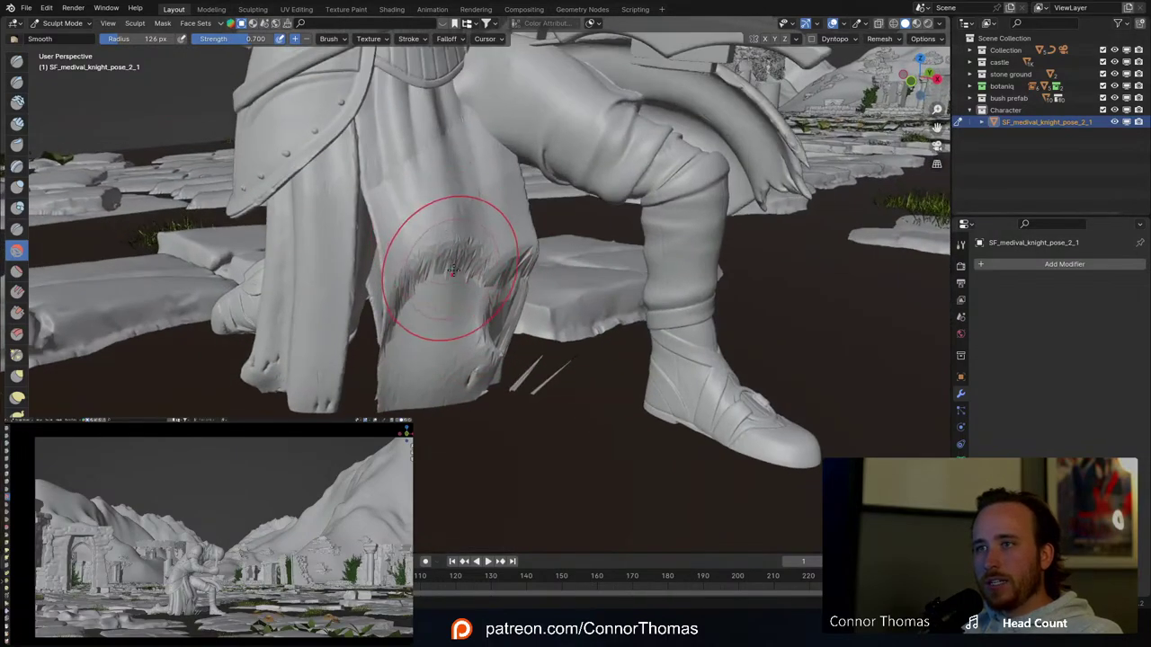
Step: Smooth the jagged area of the cloth between the knight's legs with the Smooth brush at a 222 px radius
scroll(450, 263, "up", 3)
key("f")
left_click(447, 228)
mouse_move(447, 224)
left_mouse_down()
mouse_move(398, 213)
mouse_move(347, 296)
mouse_move(328, 360)
mouse_move(338, 389)
mouse_move(485, 235)
mouse_move(548, 215)
mouse_move(566, 251)
mouse_move(494, 430)
mouse_move(481, 382)
mouse_move(503, 423)
left_mouse_up()
key("f")
left_click(687, 417)
mouse_move(567, 395)
left_mouse_down()
mouse_move(498, 364)
mouse_move(471, 385)
left_mouse_up()
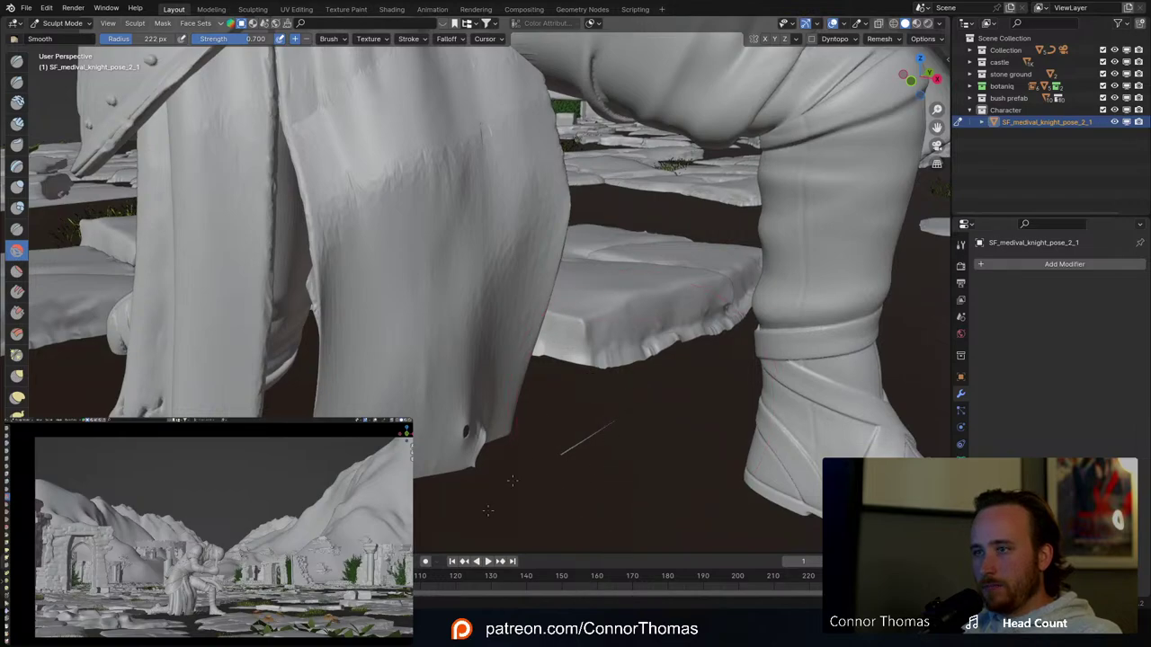
left_click_drag(462, 369, 450, 376)
left_click_drag(431, 299, 423, 372)
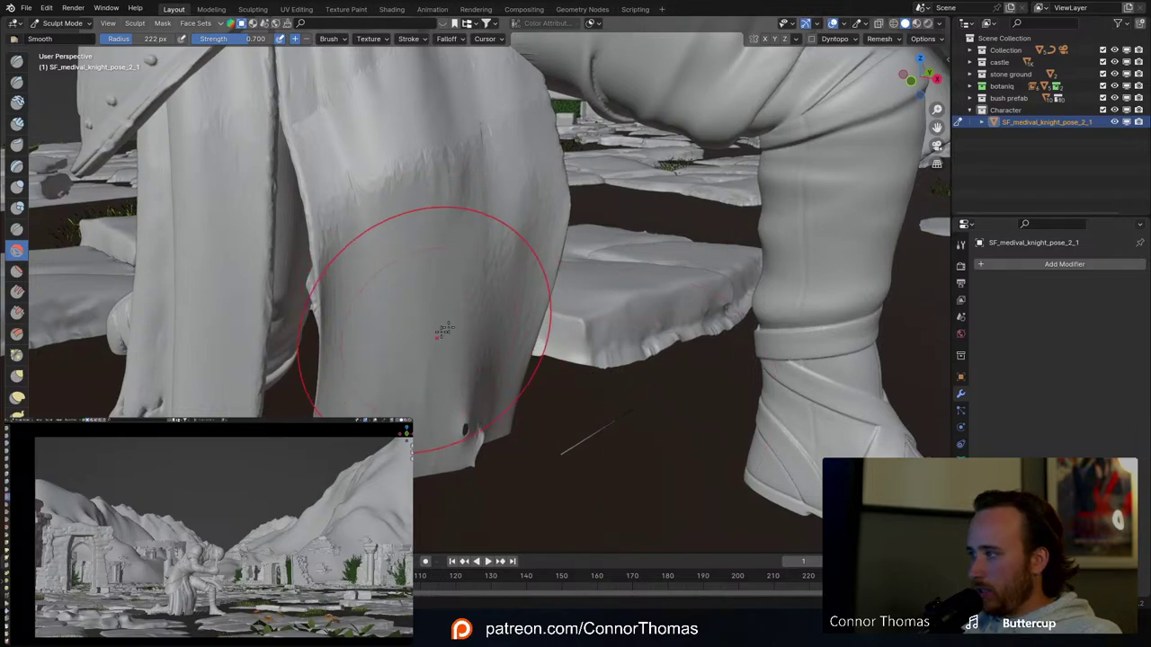
mouse_move(477, 258)
middle_mouse_down()
mouse_move(599, 239)
mouse_move(540, 342)
middle_mouse_up()
middle_click_drag(468, 410, 571, 263)
left_click_drag(571, 263, 629, 260)
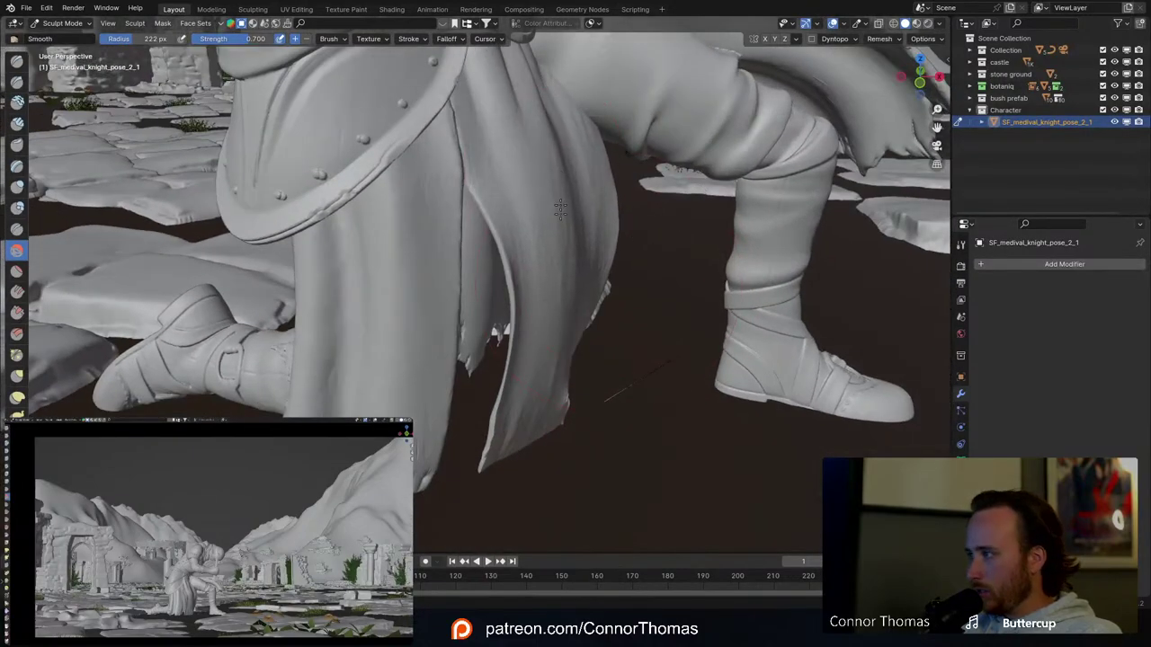
Step: Bend the hanging cloth inward with the Pose brush at a 360 px radius and undo the stroke that bends the leg
mouse_move(594, 269)
middle_mouse_down()
mouse_move(651, 209)
mouse_move(634, 223)
middle_mouse_up()
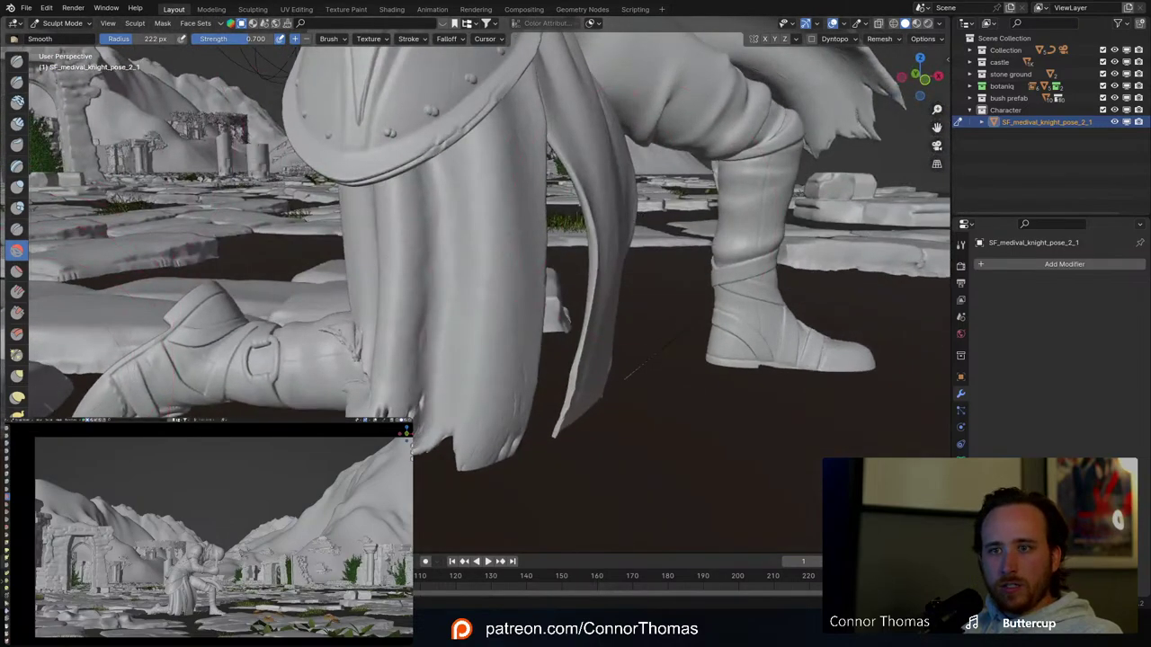
left_click(16, 460)
key("f")
left_click(685, 248)
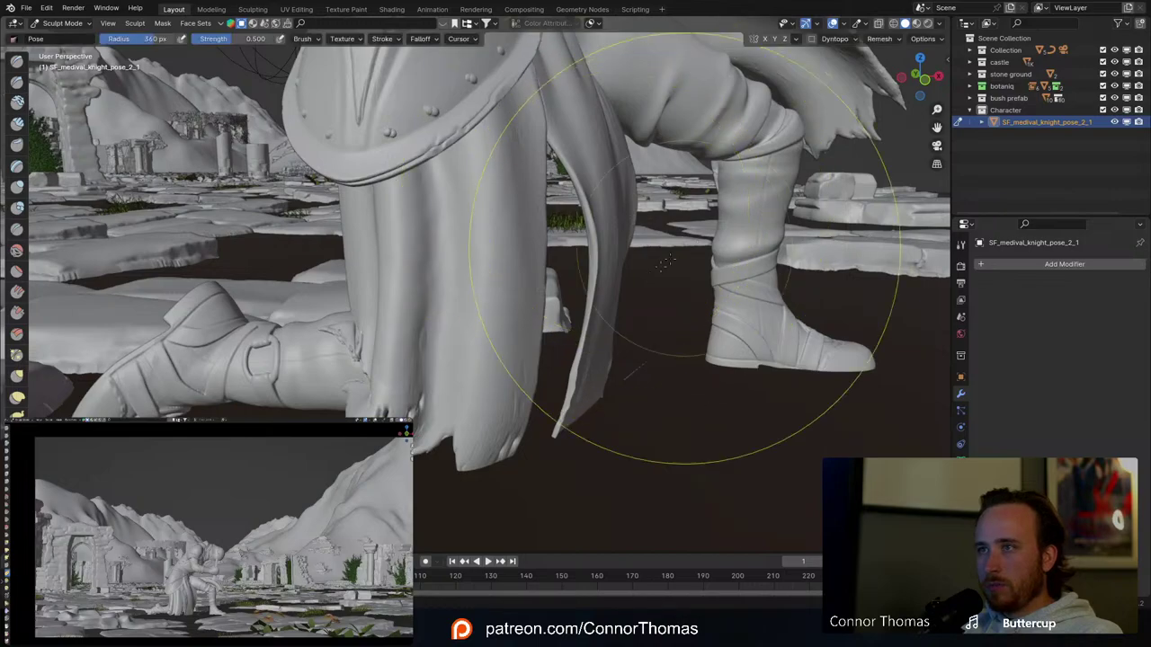
mouse_move(601, 369)
left_mouse_down()
mouse_move(537, 374)
mouse_move(565, 369)
left_mouse_up()
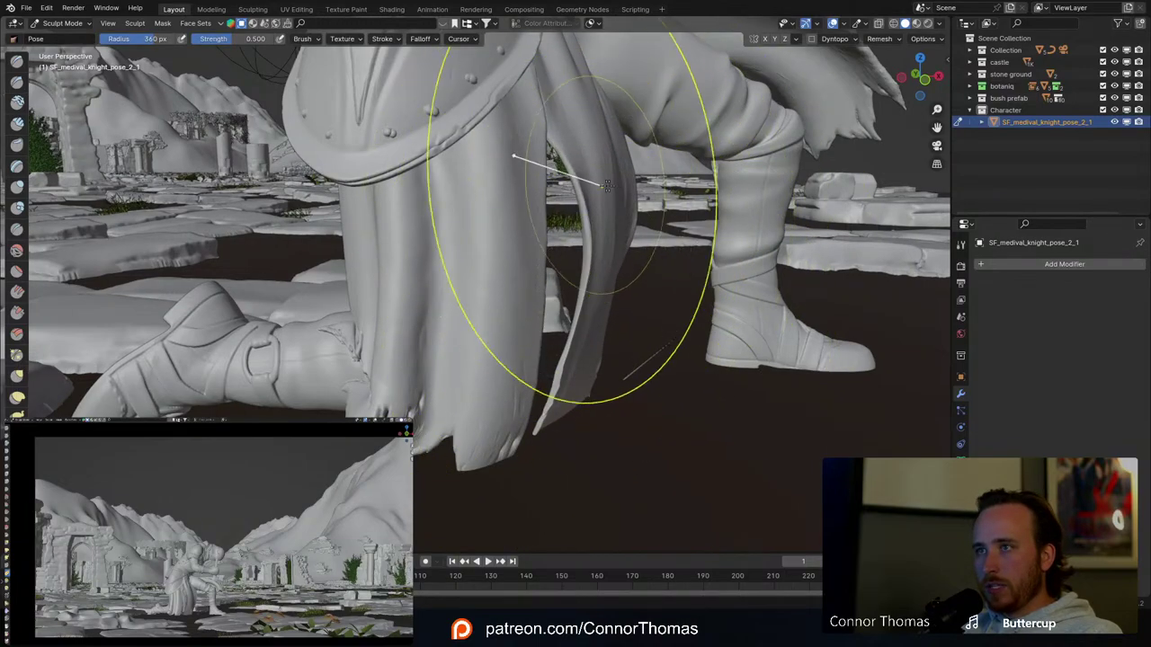
mouse_move(608, 189)
left_mouse_down()
mouse_move(625, 224)
mouse_move(612, 208)
left_mouse_up()
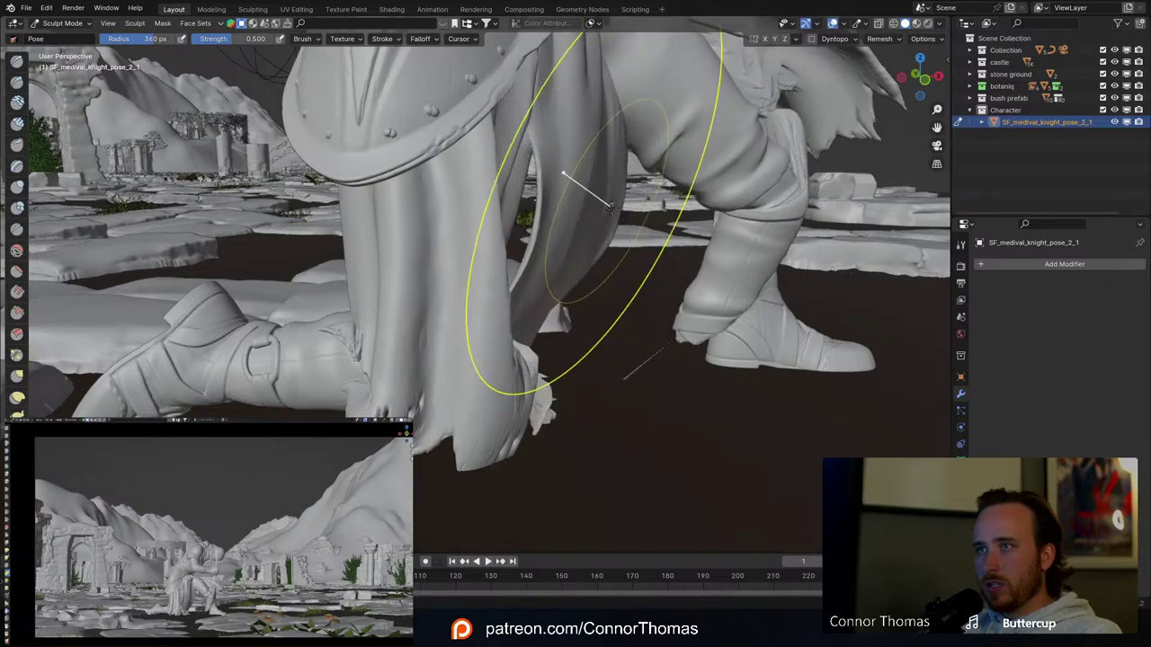
key("ctrl+z")
Step: Try to push the hanging cloth inward with the Elastic Deform brush
middle_click_drag(703, 192, 661, 194)
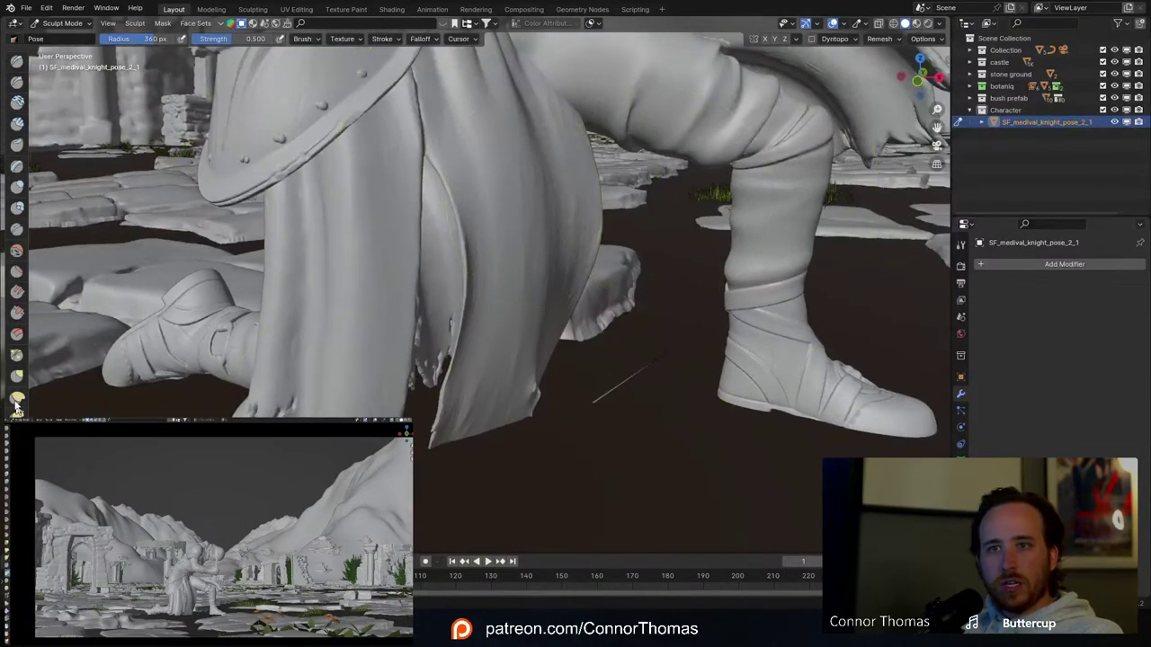
left_click(14, 399)
mouse_move(499, 297)
middle_mouse_down()
mouse_move(627, 315)
mouse_move(612, 310)
middle_mouse_up()
left_click_drag(597, 275, 566, 278)
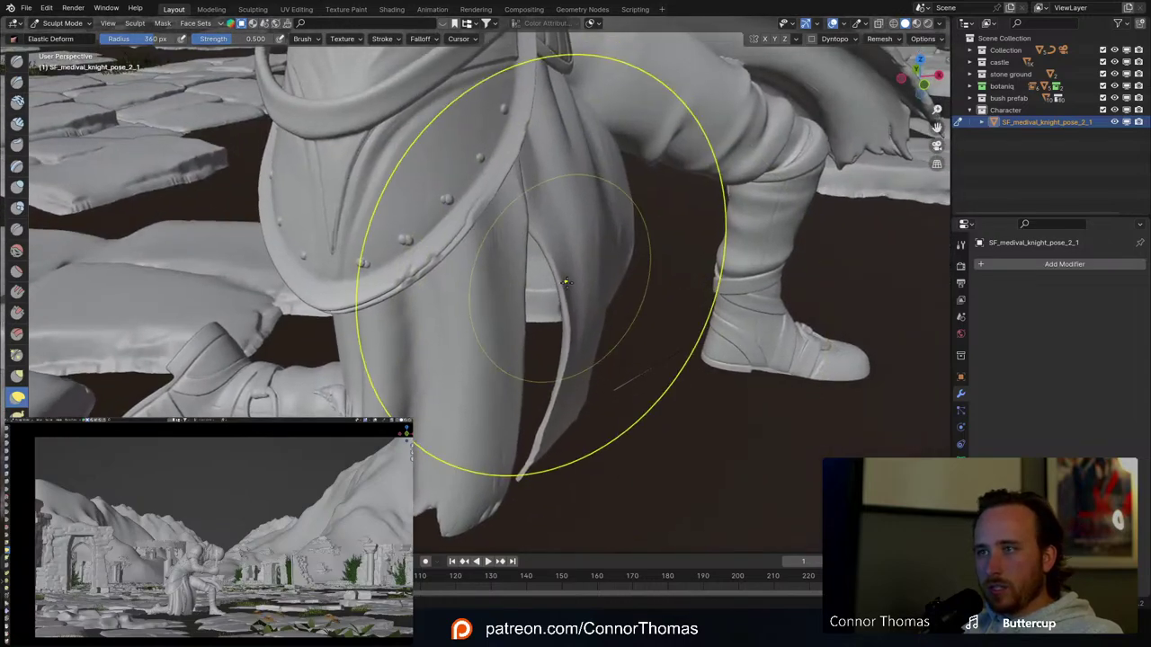
key("ctrl+z")
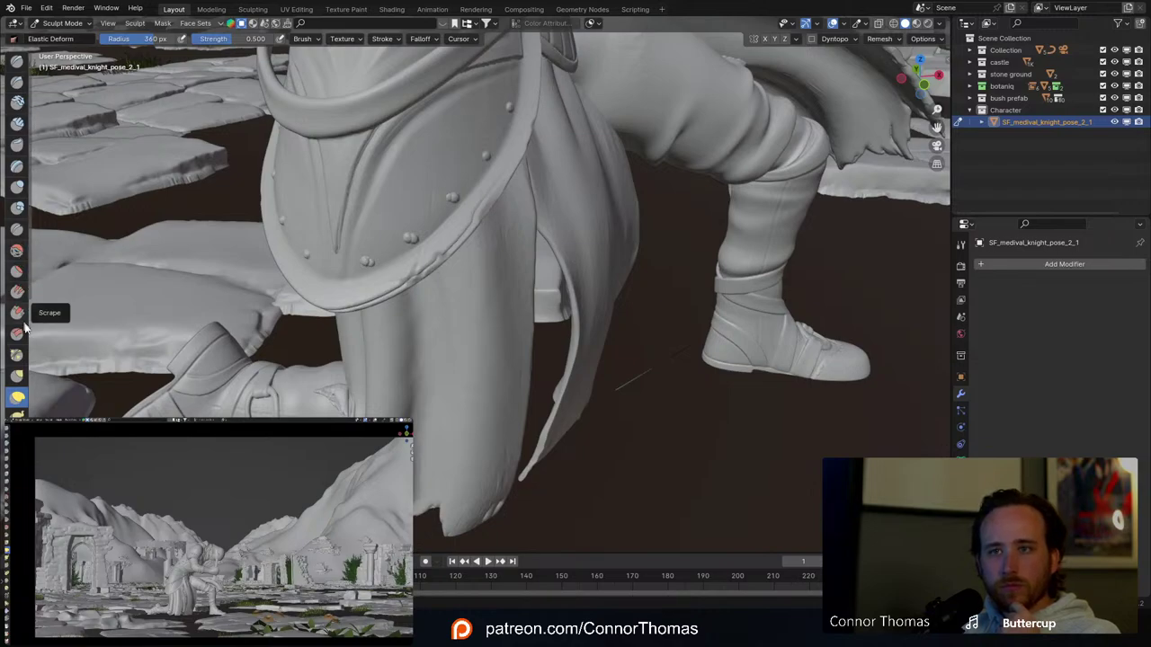
Step: Reshape the cloth between the legs with the Grab brush, pulling it toward the kneeling leg from the front and from behind
left_click(20, 377)
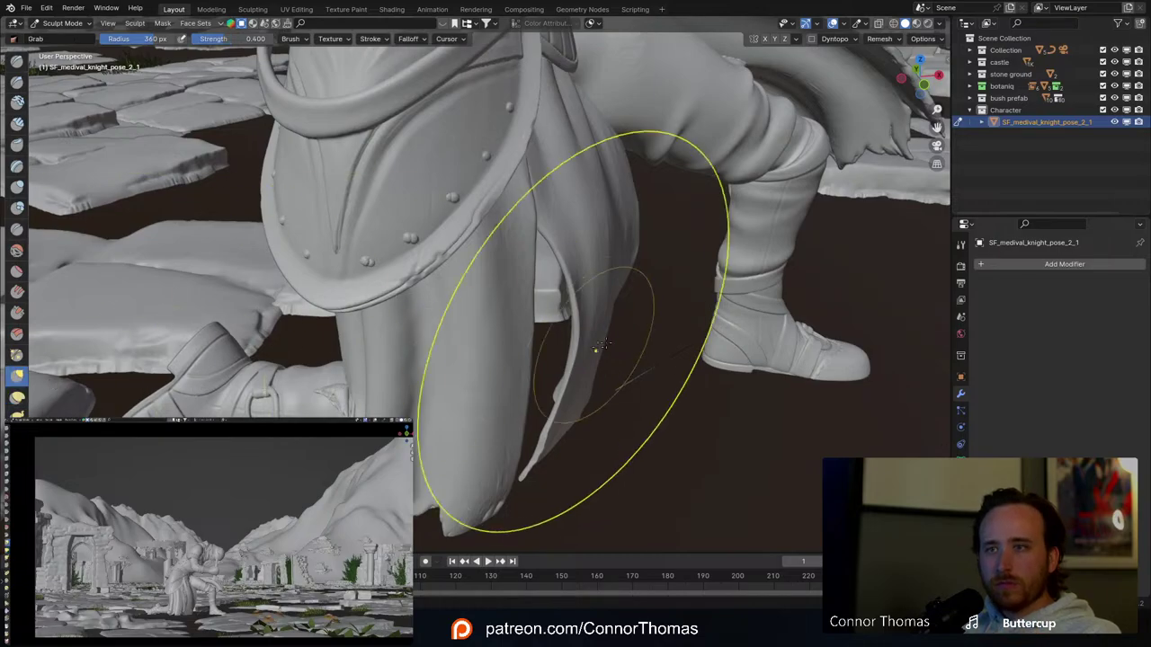
left_click_drag(609, 242, 563, 265)
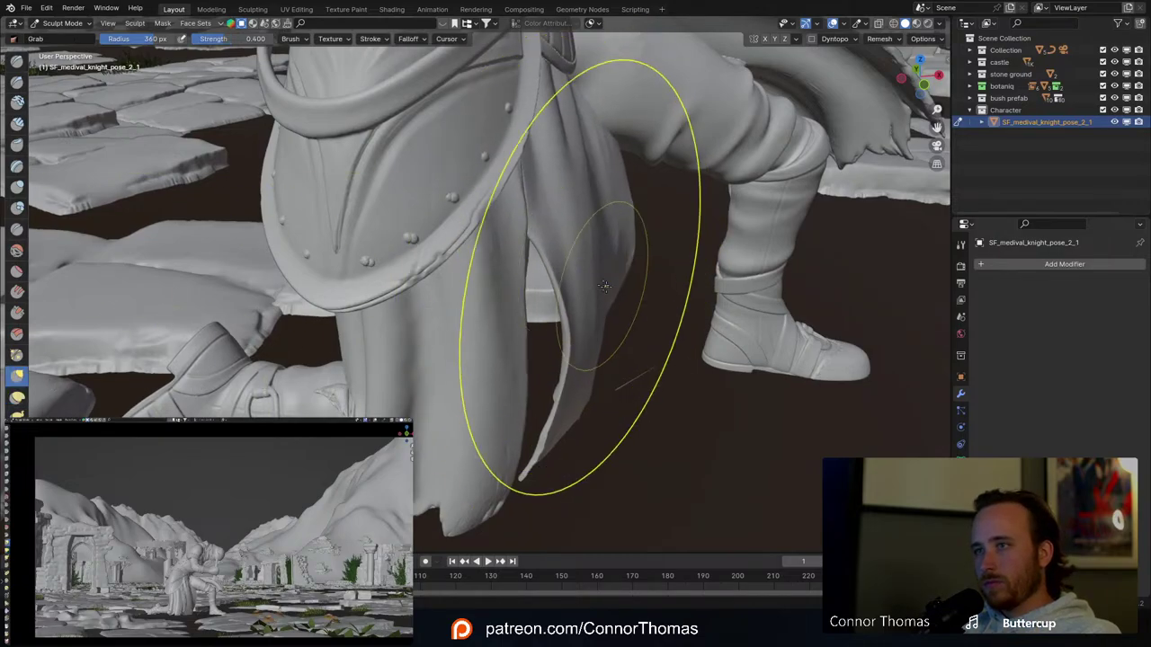
middle_click_drag(578, 296, 340, 234)
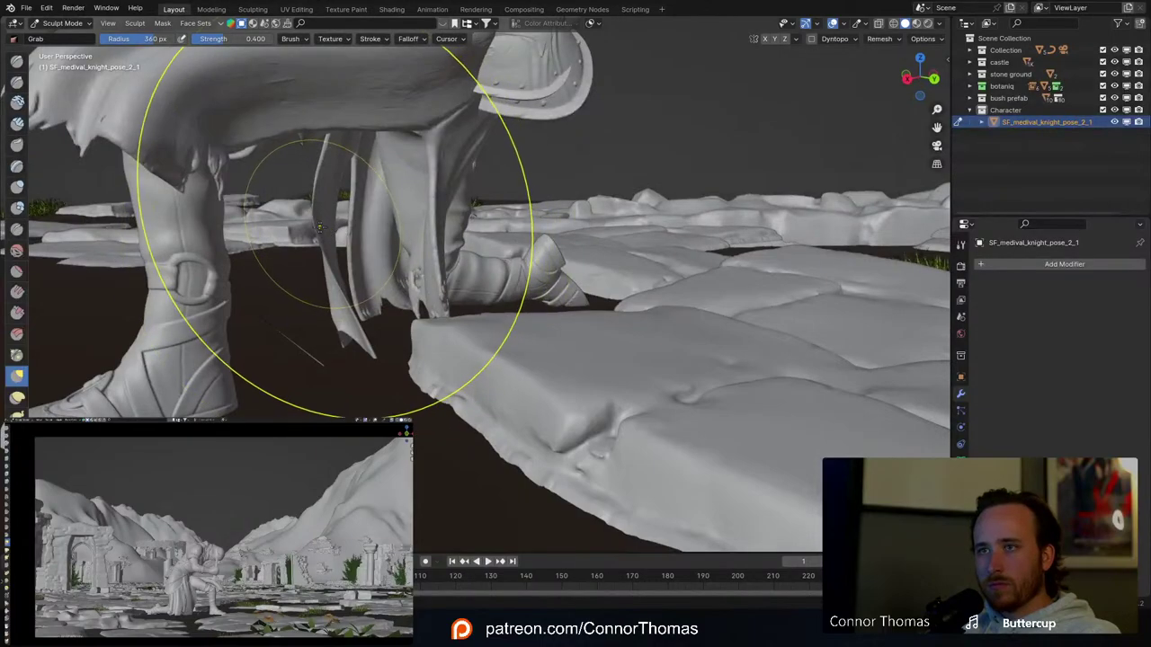
mouse_move(334, 238)
left_mouse_down()
mouse_move(364, 238)
mouse_move(380, 286)
left_mouse_up()
Step: Try to move the area around the raised knee with the Grab brush
mouse_move(376, 286)
middle_mouse_down()
mouse_move(552, 340)
mouse_move(504, 245)
mouse_move(583, 239)
mouse_move(580, 257)
mouse_move(464, 239)
mouse_move(489, 169)
mouse_move(656, 178)
mouse_move(448, 282)
mouse_move(473, 287)
mouse_move(557, 199)
middle_mouse_up()
scroll(475, 221, "up", 5)
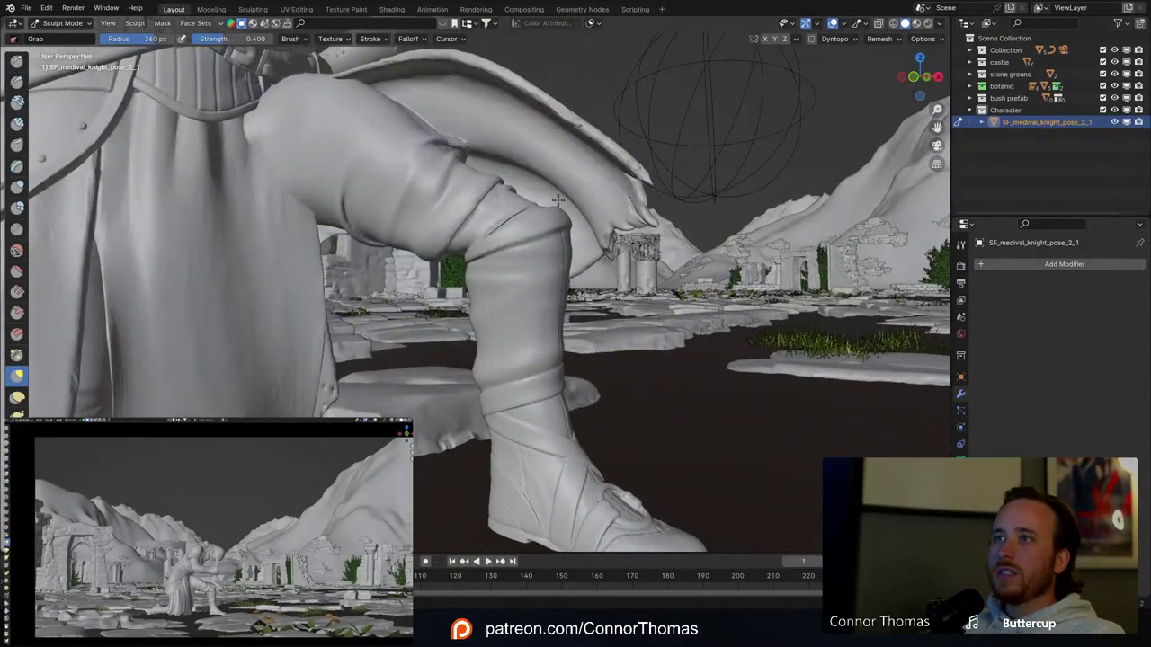
left_click_drag(558, 201, 545, 178)
key("ctrl+z")
Step: Mask the shin and boot of the raised leg with the Mask brush at a 360 px radius
scroll(16, 306, "down", 3)
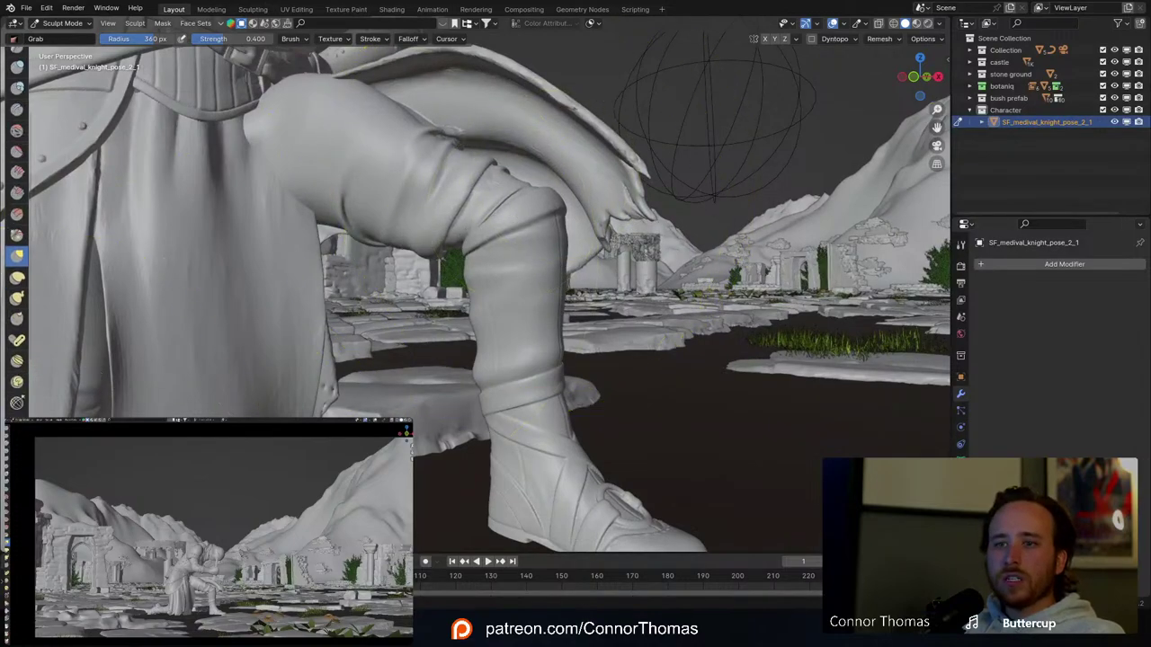
scroll(22, 407, "down", 2)
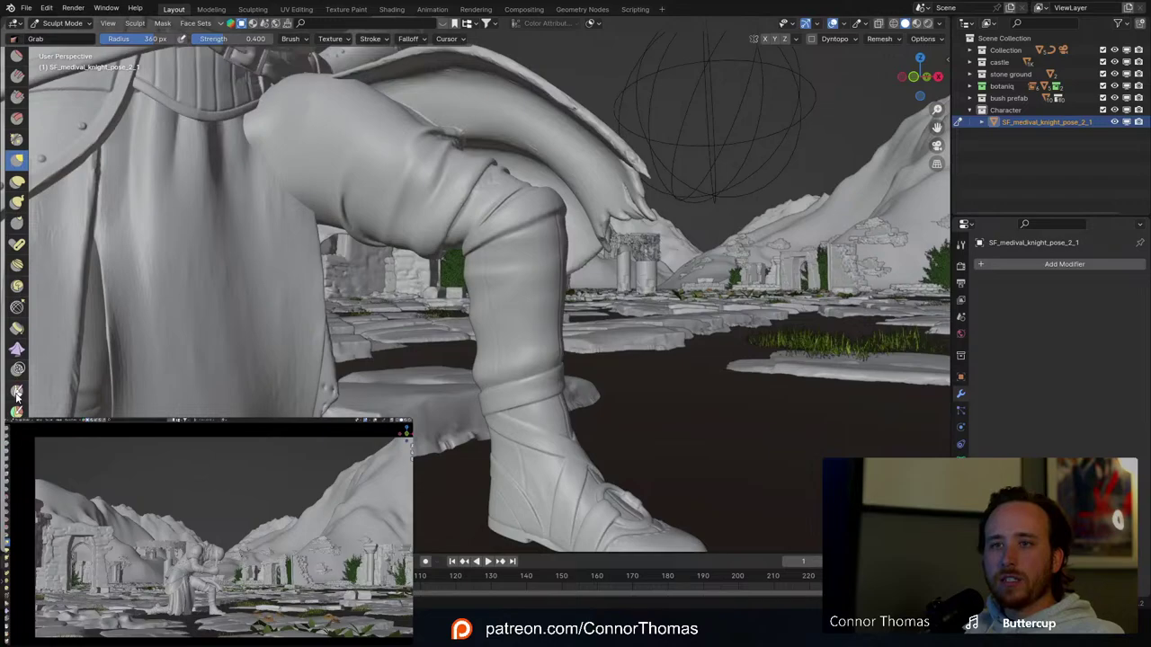
left_click(17, 392)
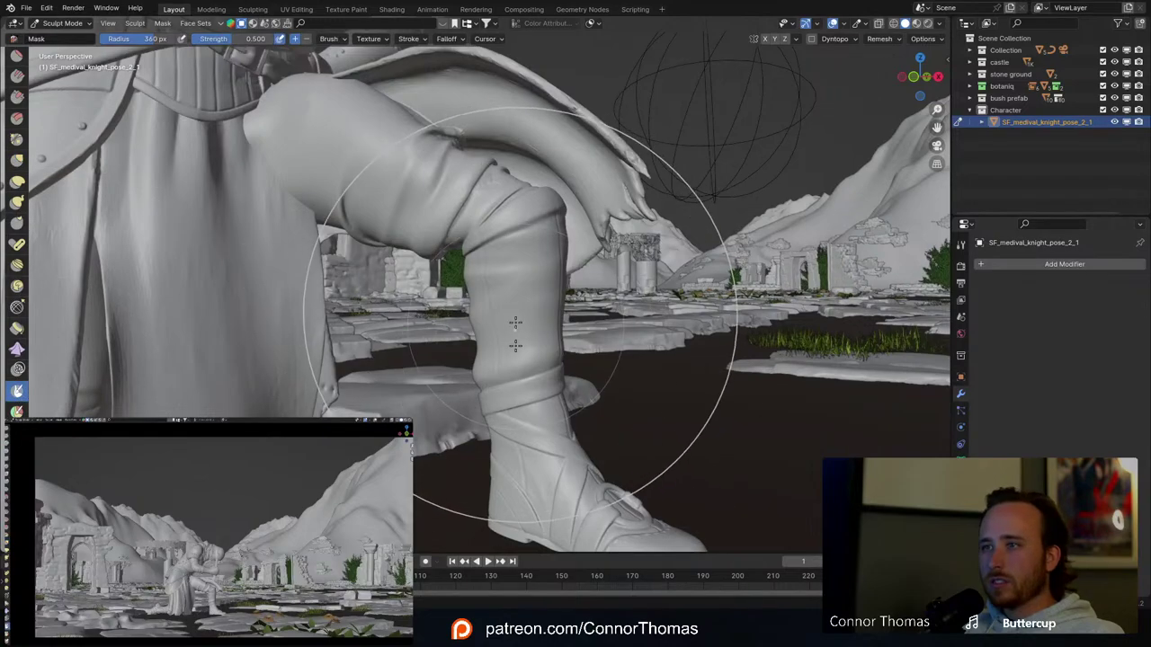
mouse_move(515, 346)
left_mouse_down()
mouse_move(531, 432)
mouse_move(621, 490)
left_mouse_up()
mouse_move(619, 472)
middle_mouse_down("shift")
mouse_move(612, 439)
mouse_move(553, 461)
middle_mouse_up("shift")
middle_click_drag(534, 348, 616, 447, "shift")
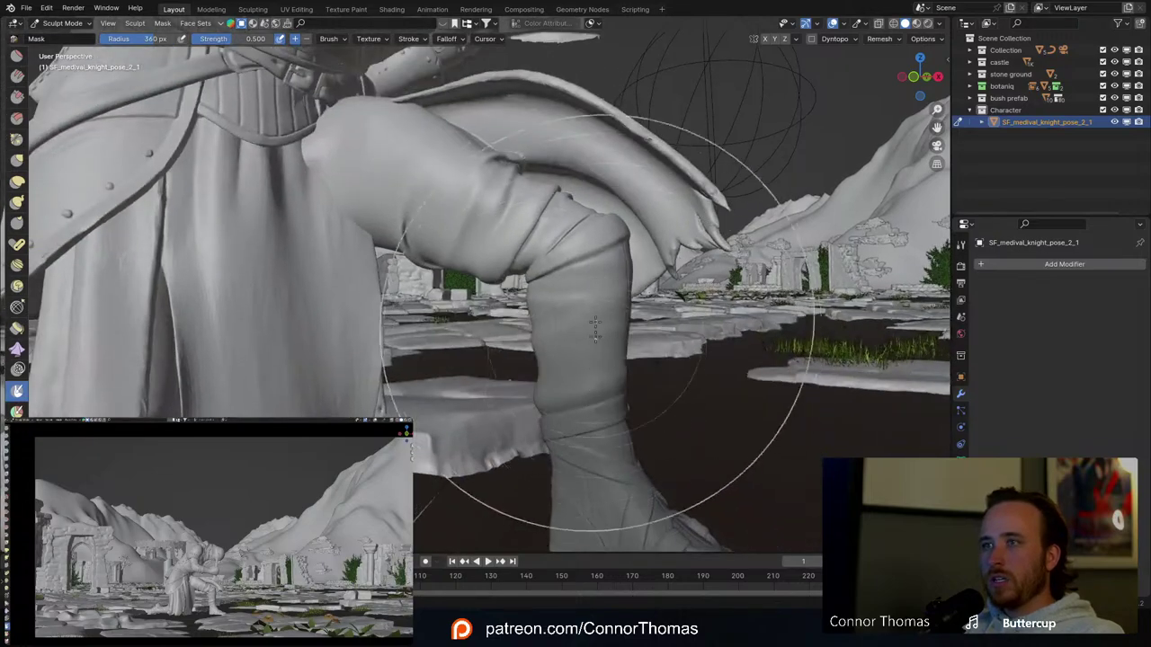
Step: Extend the mask over the knee and thigh of the raised leg with the brush radius at 268 px
key("f")
left_click(594, 286)
left_click_drag(511, 252, 420, 148)
middle_click_drag(420, 148, 378, 278)
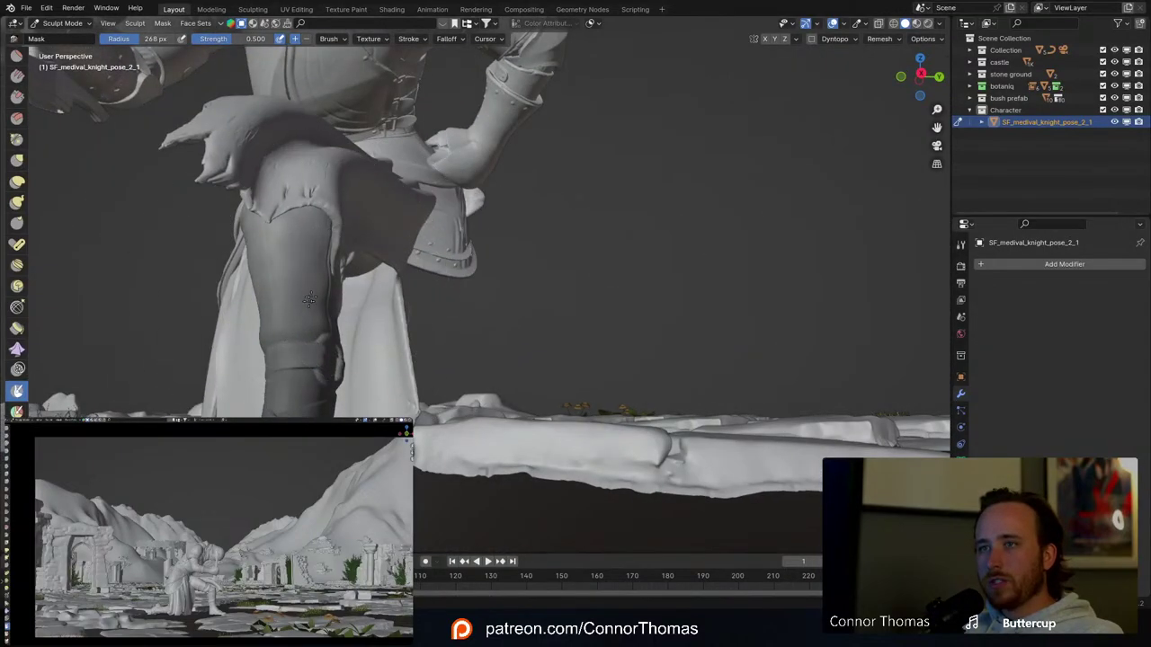
middle_click_drag(309, 300, 369, 207)
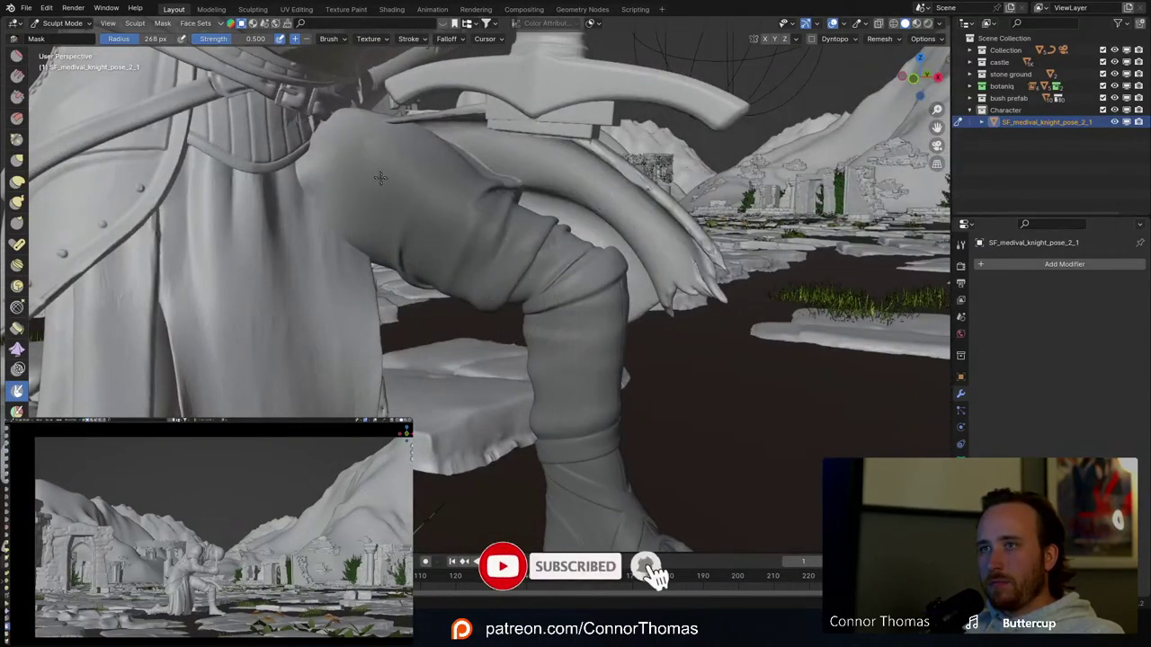
Step: Fill in the remaining mask over the knee folds and down the shin of the raised leg
mouse_move(547, 228)
middle_mouse_down()
mouse_move(665, 239)
mouse_move(567, 258)
middle_mouse_up()
scroll(567, 258, "up", 4)
left_click_drag(567, 258, 455, 177)
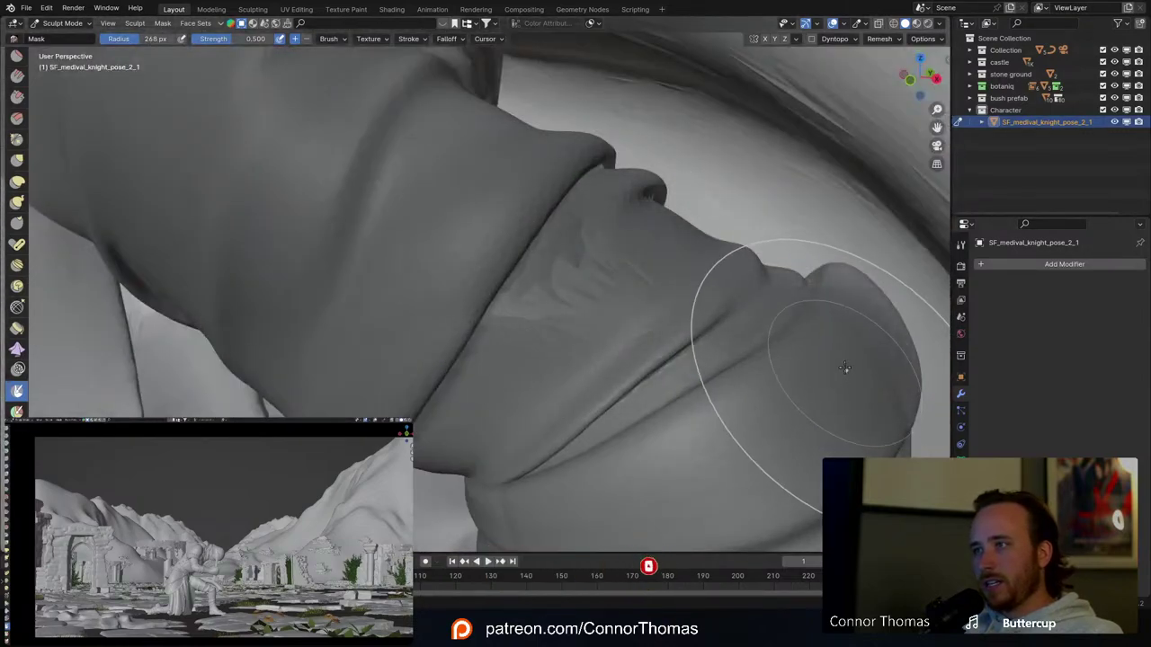
middle_click_drag(885, 300, 776, 355, "ctrl")
mouse_move(612, 342)
left_mouse_down()
mouse_move(586, 411)
mouse_move(480, 344)
left_mouse_up()
middle_click_drag(460, 296, 417, 203, "shift")
mouse_move(441, 301)
left_mouse_down()
mouse_move(495, 369)
mouse_move(549, 553)
left_mouse_up()
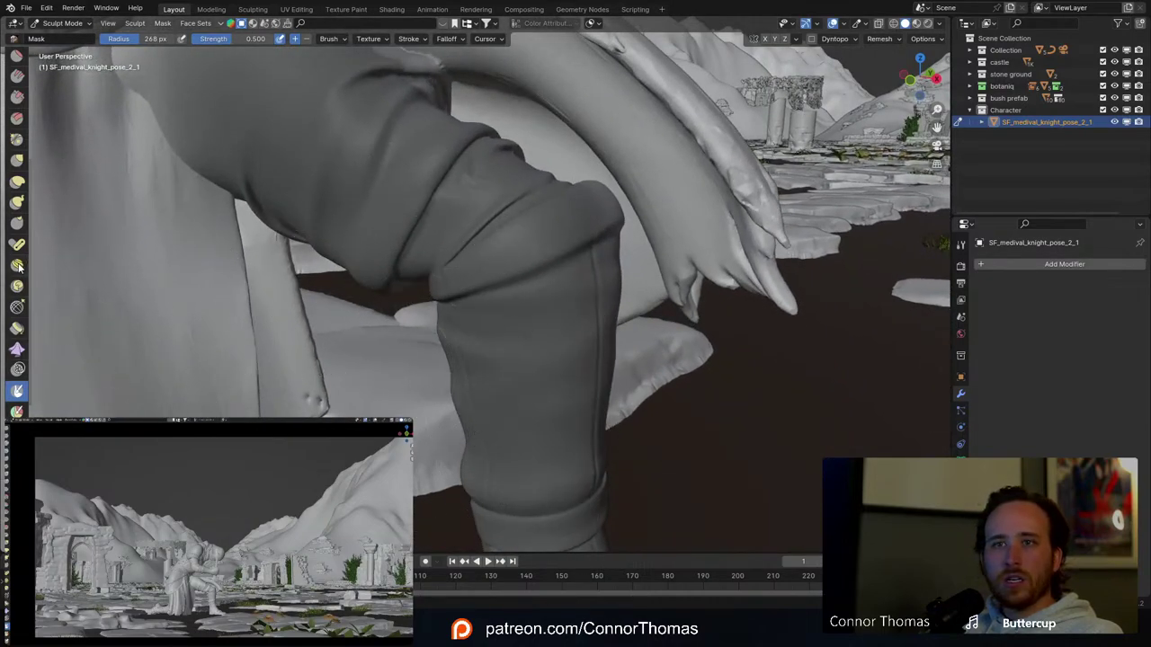
Step: Enlarge the brush to 365 px, try Elastic Deform on the cloth draped over the raised knee, and pull it down with Grab
left_click(17, 180)
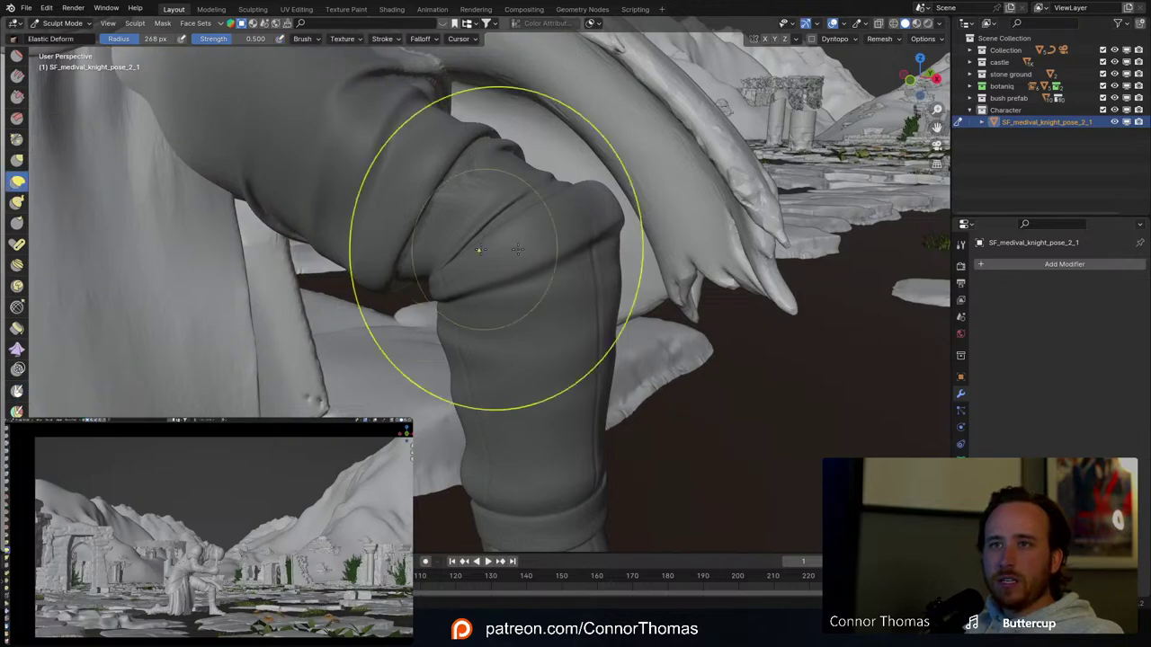
middle_click_drag(668, 185, 720, 261)
key("f")
left_click(497, 180)
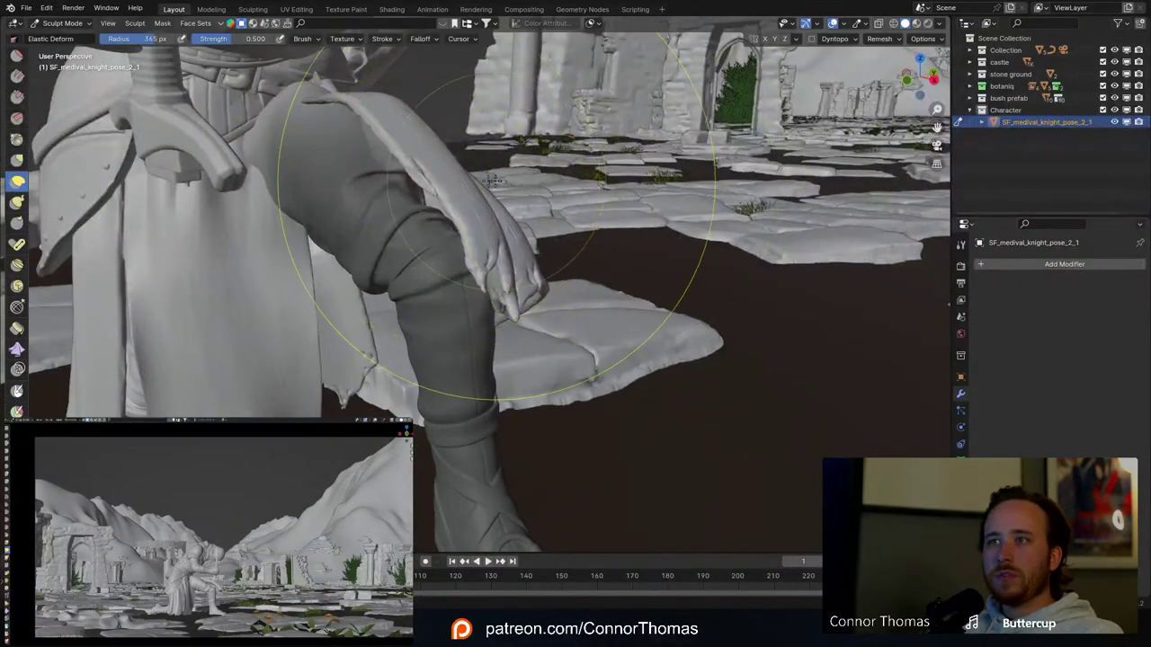
left_click_drag(452, 222, 474, 273)
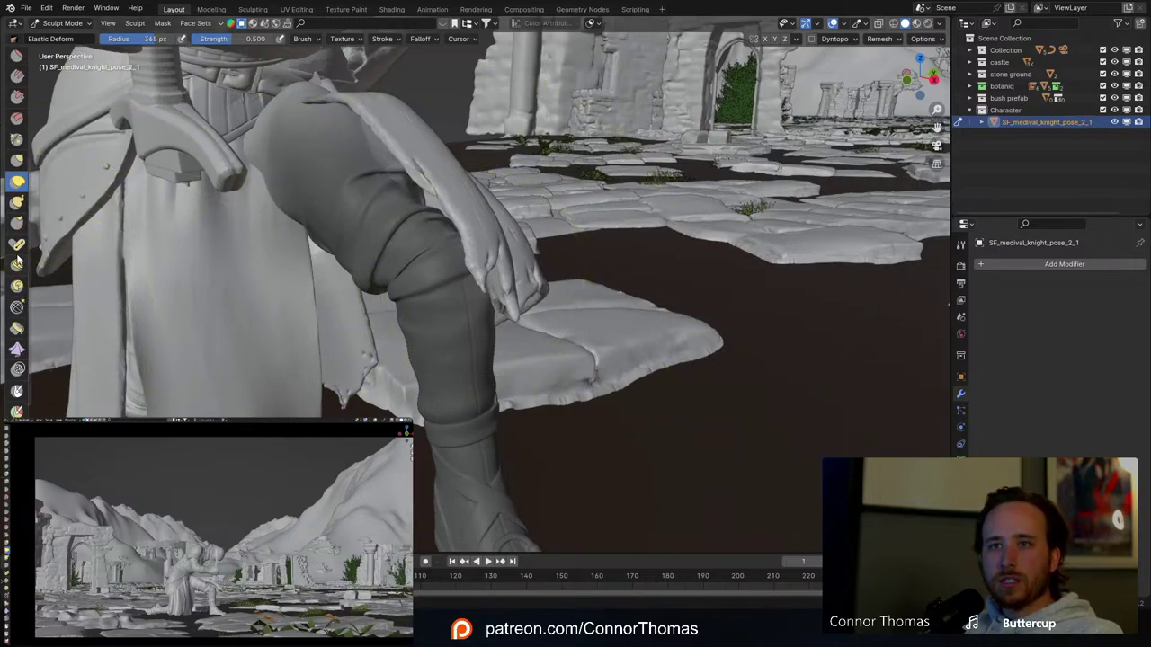
left_click(18, 161)
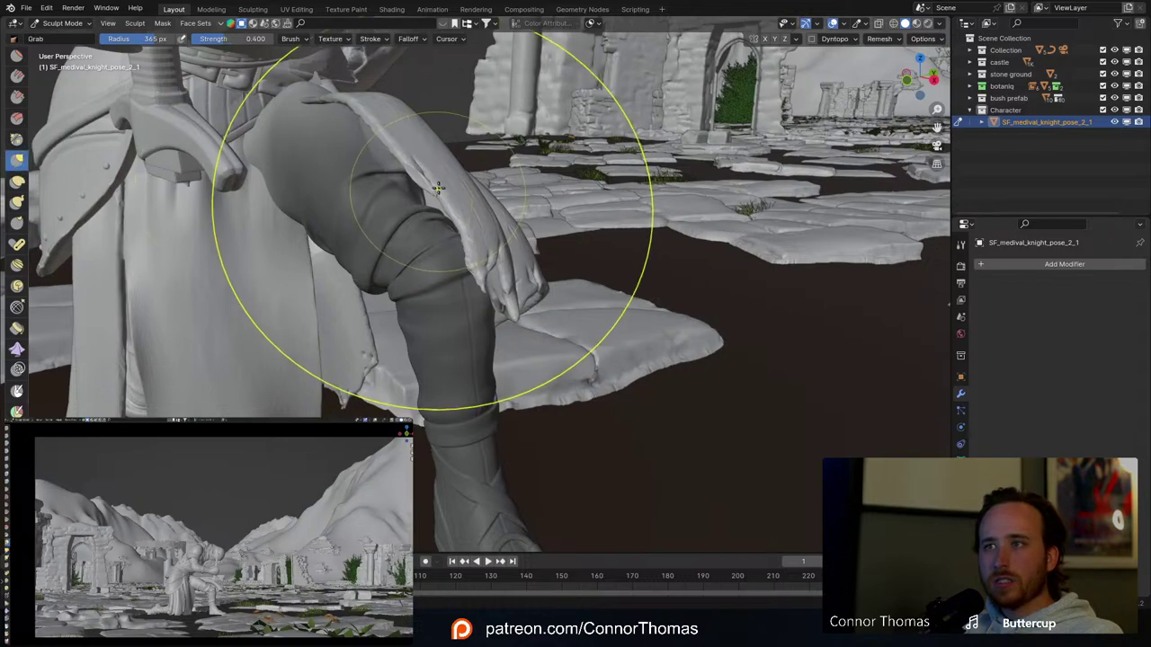
mouse_move(433, 197)
left_mouse_down()
mouse_move(478, 236)
mouse_move(446, 263)
mouse_move(468, 254)
left_mouse_up()
Step: Lower the draped cloth toward the masked knee with the Grab brush, working from the side and front of the leg
mouse_move(467, 254)
middle_mouse_down()
mouse_move(564, 209)
mouse_move(546, 151)
middle_mouse_up()
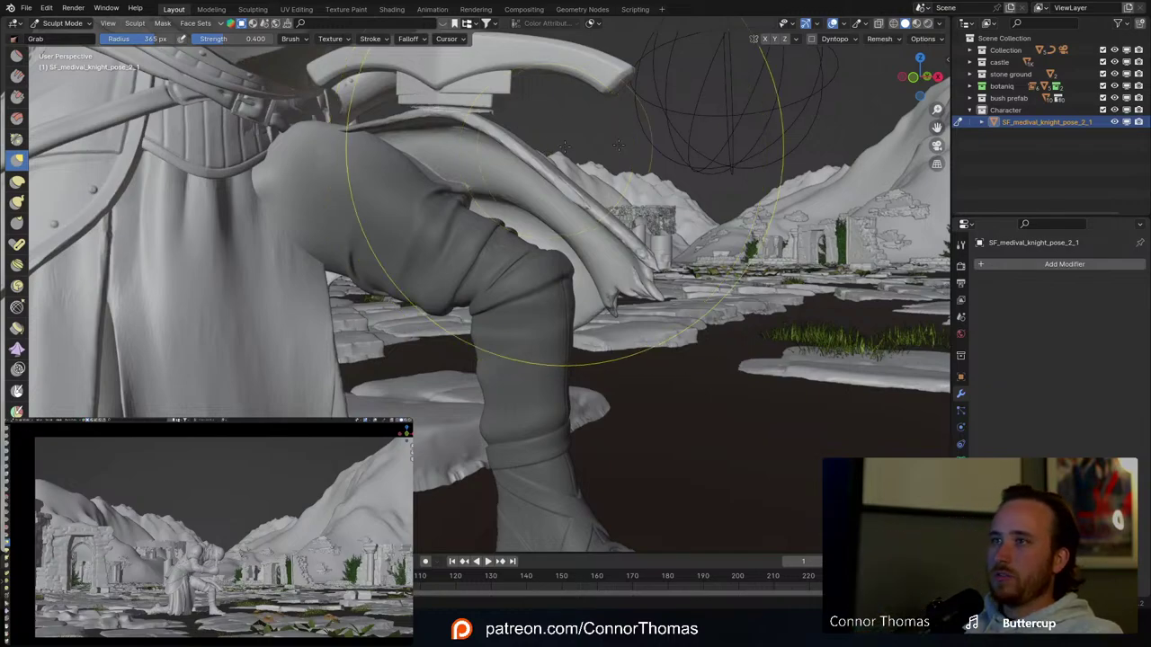
middle_click_drag(546, 207, 584, 184)
mouse_move(584, 183)
left_mouse_down()
mouse_move(575, 278)
mouse_move(552, 336)
mouse_move(549, 325)
left_mouse_up()
middle_click_drag(550, 325, 393, 171)
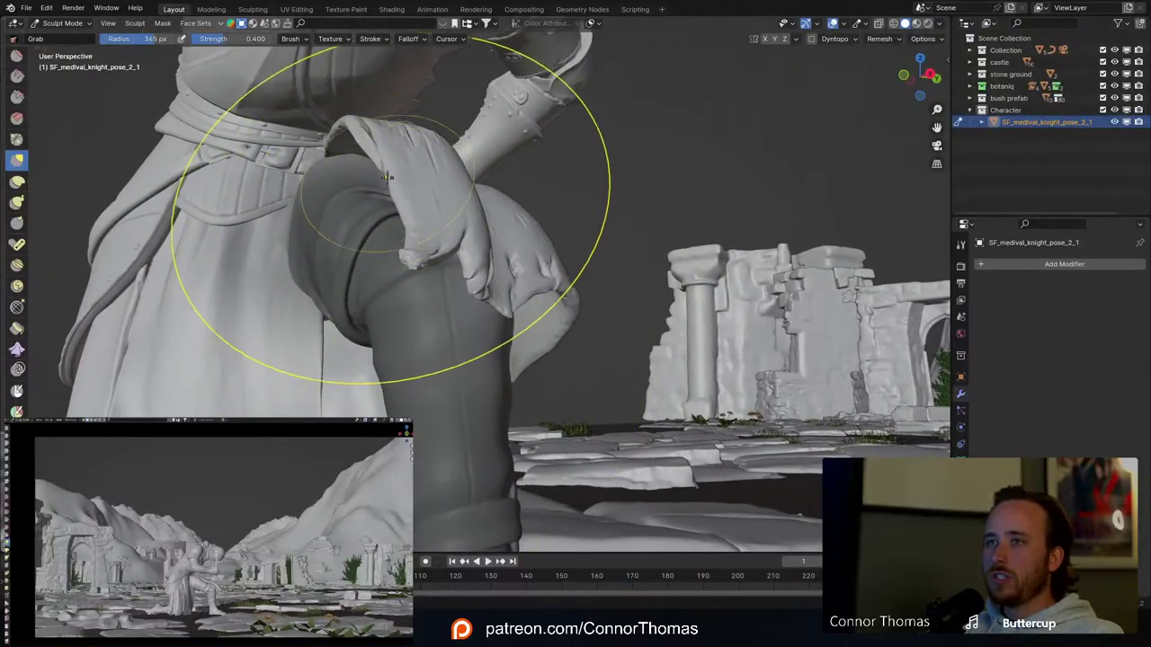
mouse_move(359, 304)
middle_mouse_down()
mouse_move(390, 275)
mouse_move(412, 289)
mouse_move(505, 219)
mouse_move(504, 199)
middle_mouse_up()
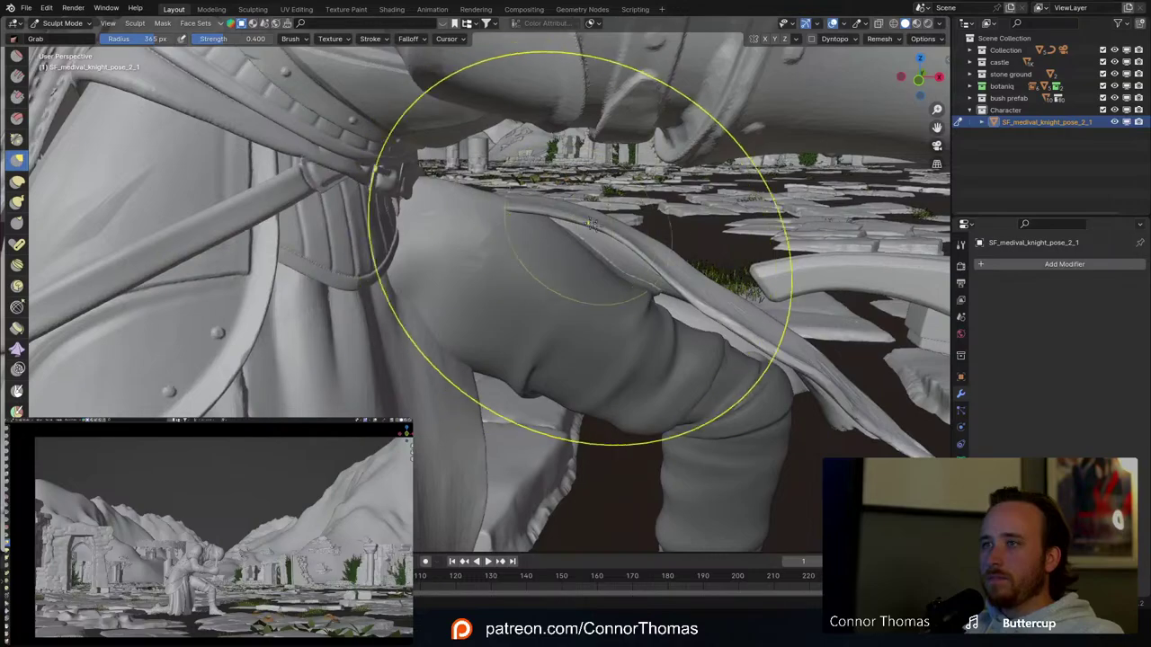
mouse_move(597, 260)
middle_mouse_down()
mouse_move(500, 241)
mouse_move(545, 249)
middle_mouse_up()
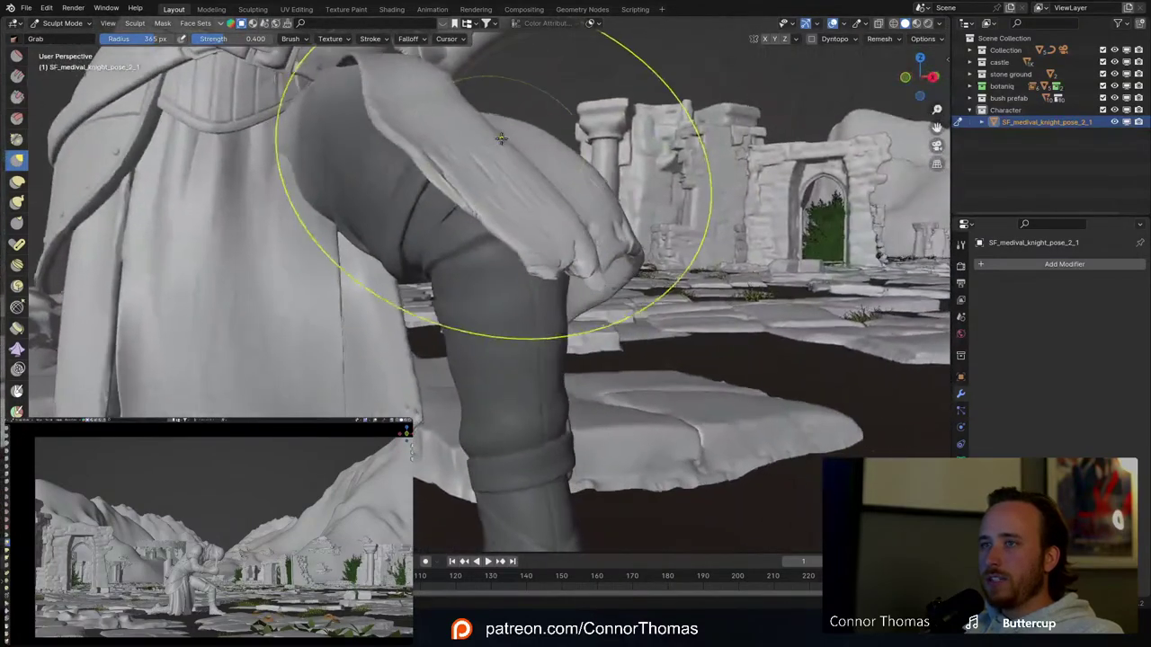
Step: Pull the cloth's inner edge and torn end down over the masked knee and upper shin with the Grab brush
mouse_move(528, 290)
middle_mouse_down()
mouse_move(584, 234)
mouse_move(534, 265)
mouse_move(550, 203)
middle_mouse_up()
left_click_drag(550, 203, 534, 255)
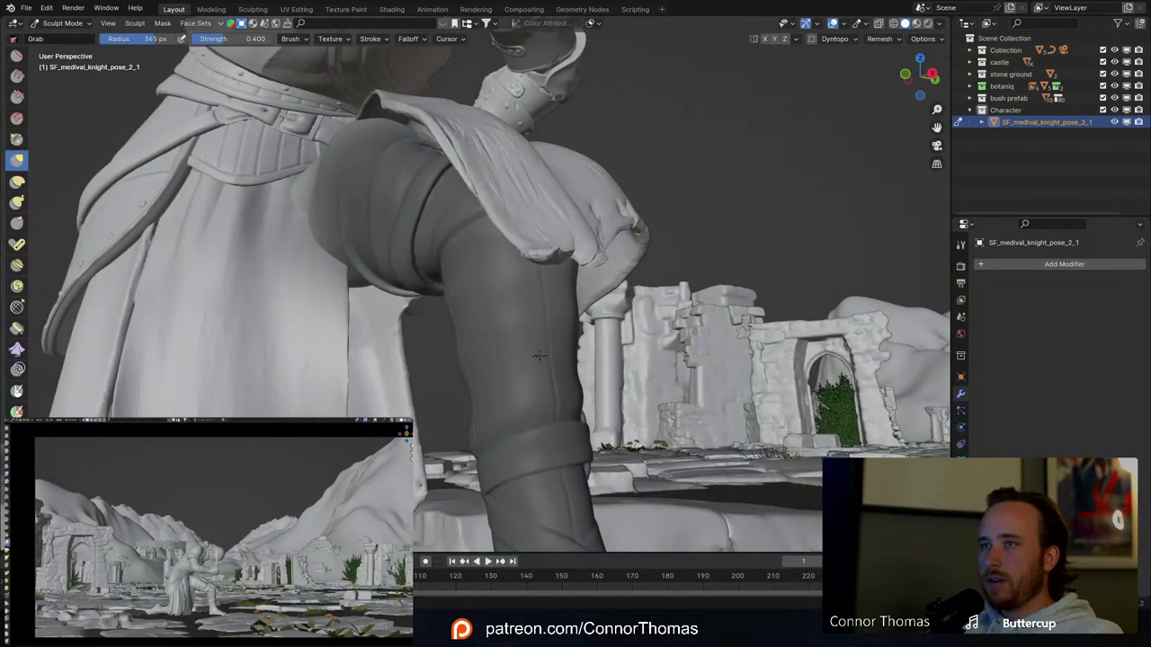
left_click_drag(540, 356, 534, 392)
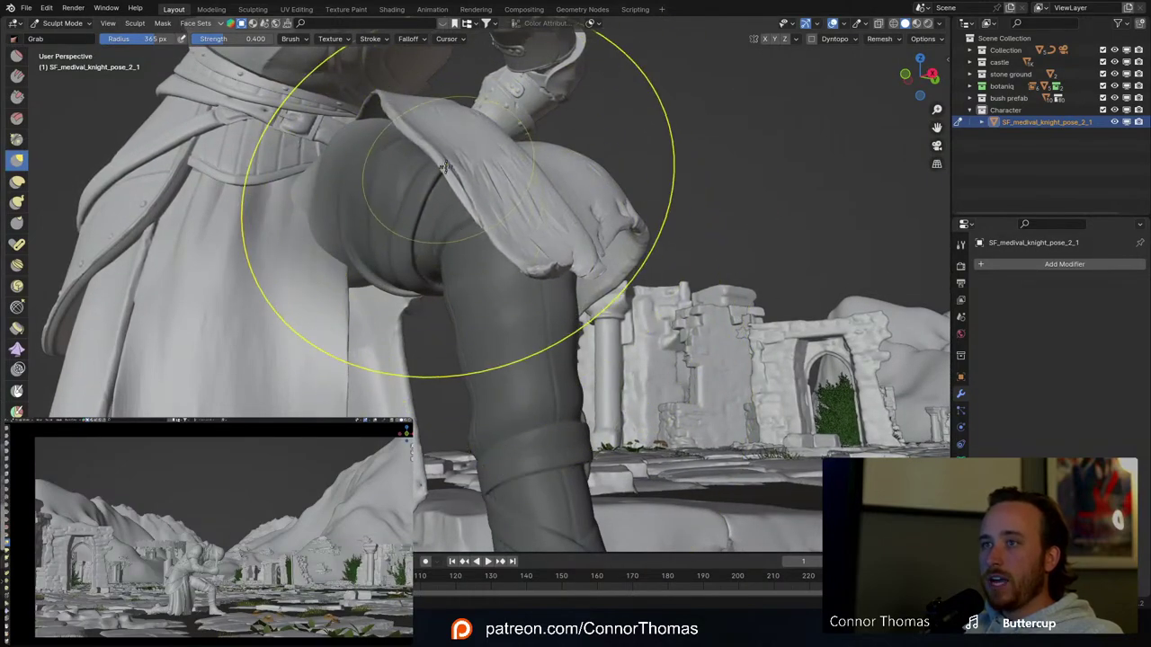
mouse_move(429, 211)
left_mouse_down()
mouse_move(563, 260)
mouse_move(511, 332)
left_mouse_up()
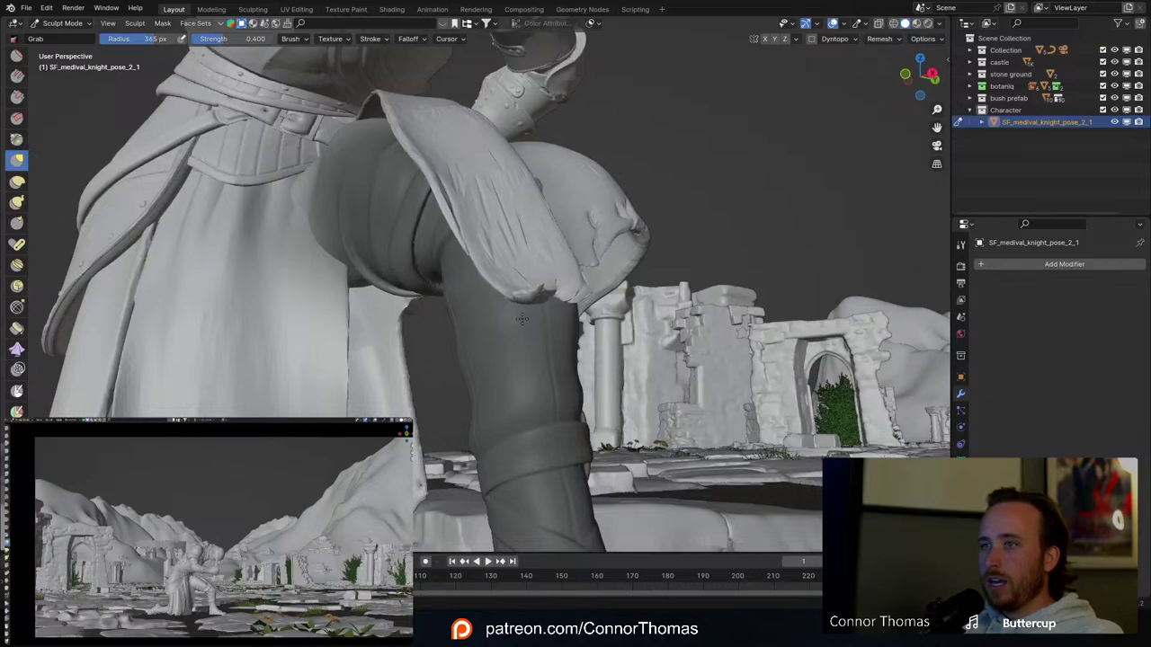
Step: Shift the upper part of the draped cloth across the masked thigh with the Grab brush, shaping its inner edge
middle_click_drag(522, 319, 414, 301)
mouse_move(350, 239)
left_mouse_down()
mouse_move(349, 208)
mouse_move(439, 244)
mouse_move(392, 266)
left_mouse_up()
mouse_move(392, 266)
middle_mouse_down()
mouse_move(517, 236)
mouse_move(358, 213)
middle_mouse_up()
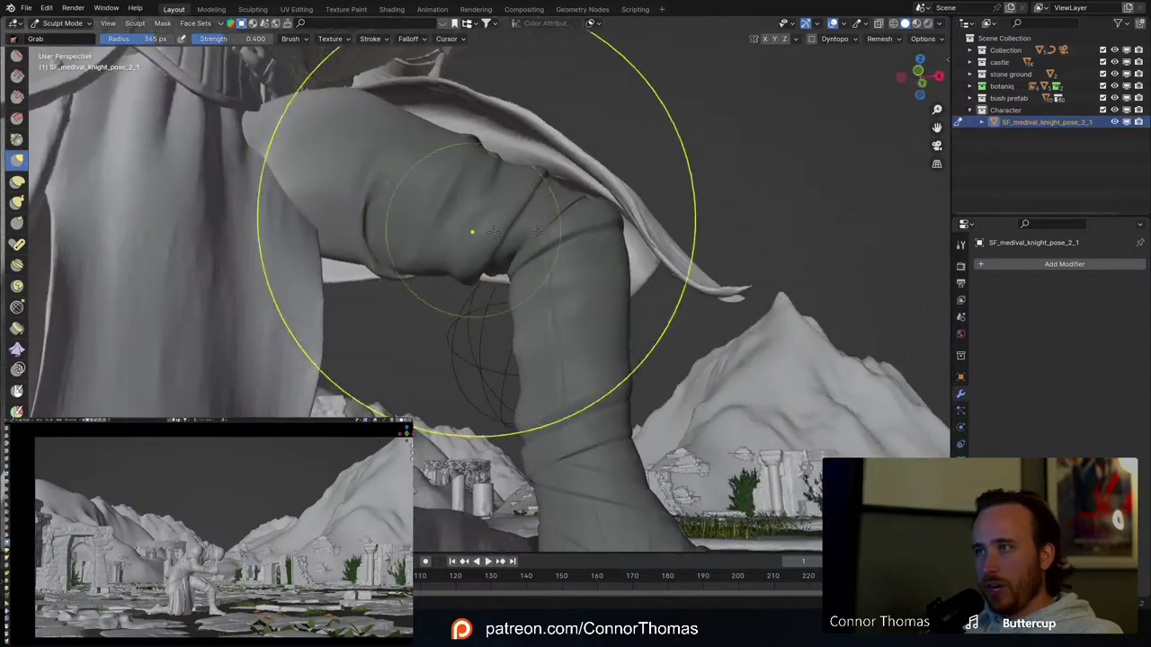
middle_click_drag(537, 232, 455, 153)
mouse_move(455, 154)
left_mouse_down()
mouse_move(322, 205)
mouse_move(296, 186)
left_mouse_up()
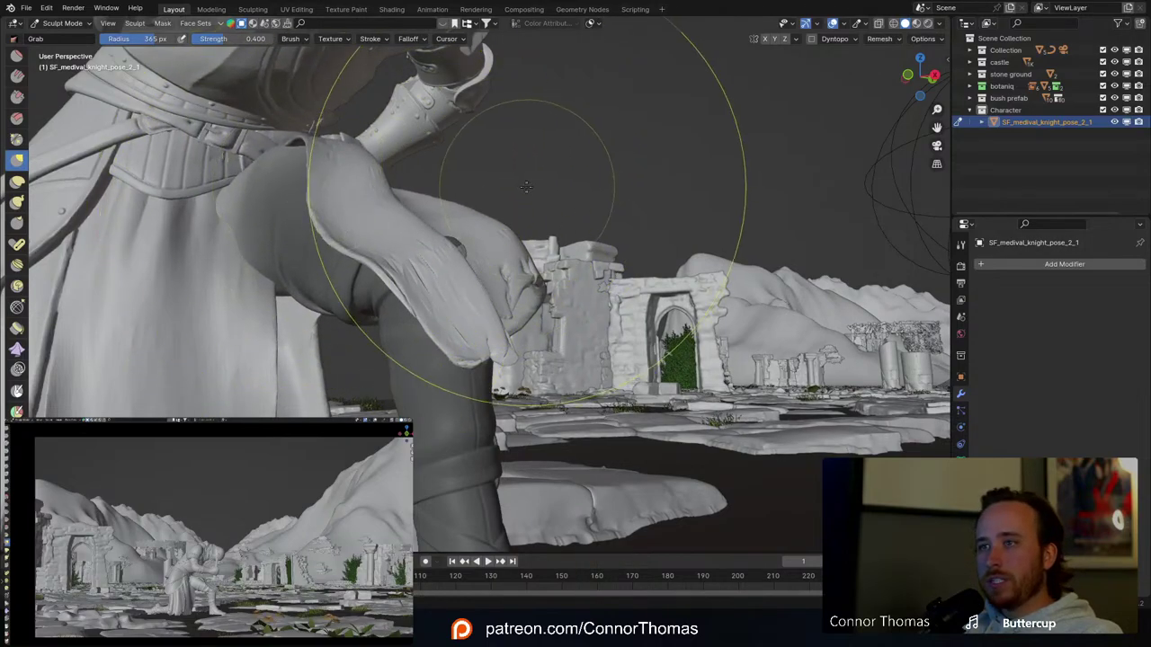
Step: Pull the draped cloth's torn end down and inward against the front of the masked knee and upper shin with the Grab brush
middle_click_drag(528, 189, 486, 192)
left_click_drag(389, 273, 372, 246)
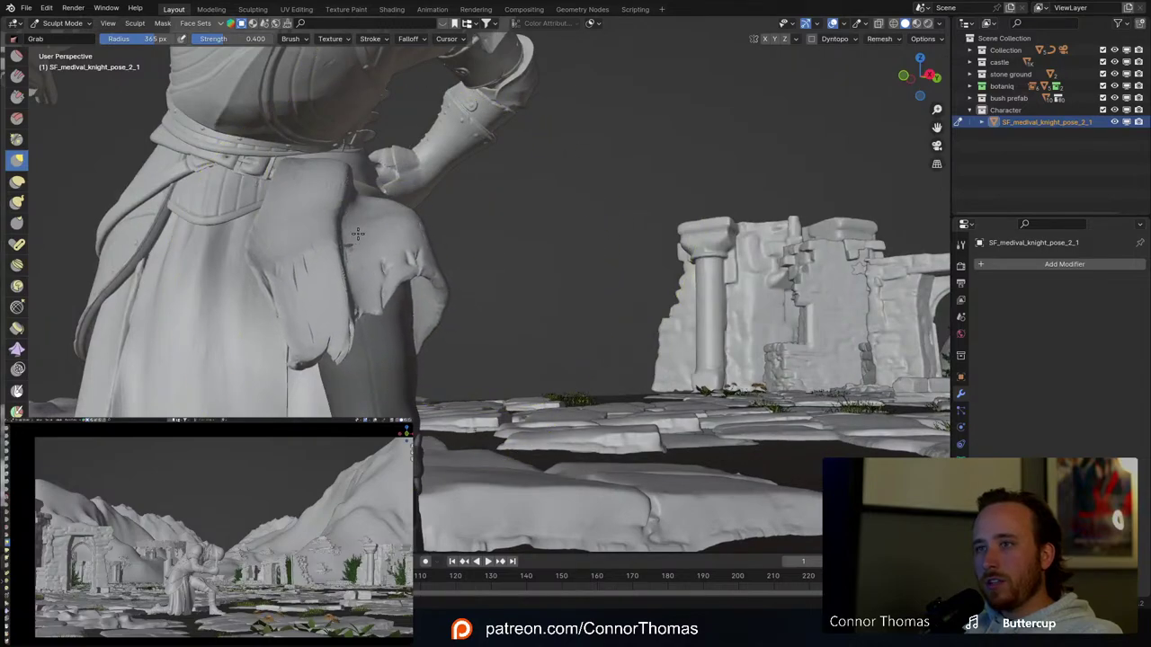
middle_click_drag(423, 236, 569, 243)
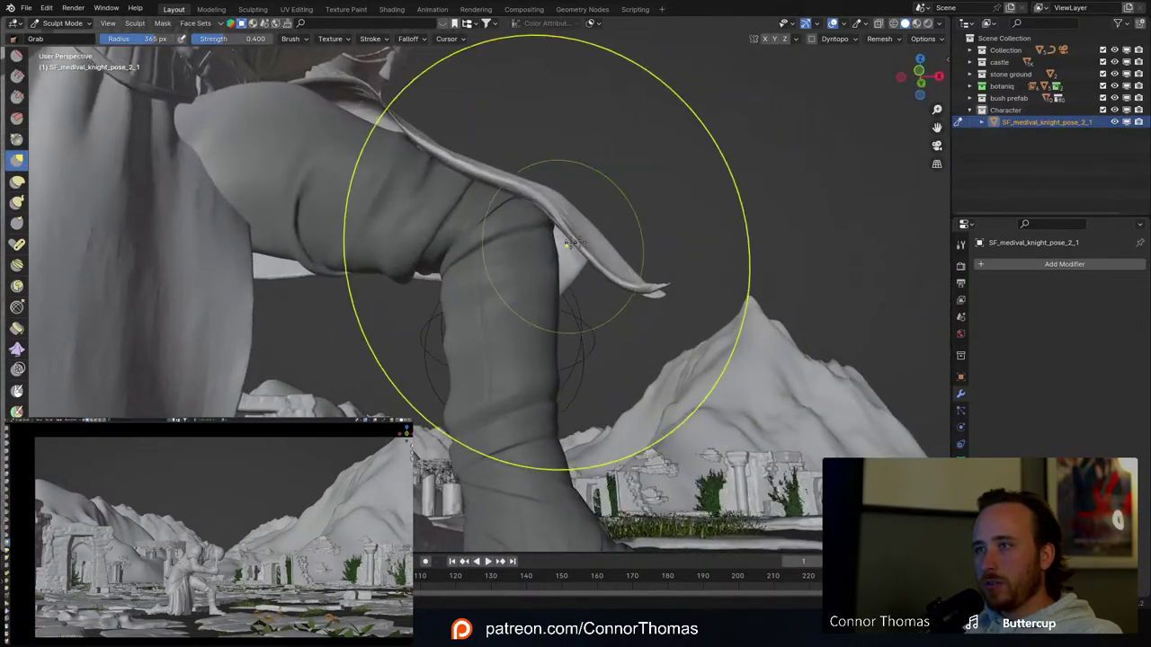
key("f")
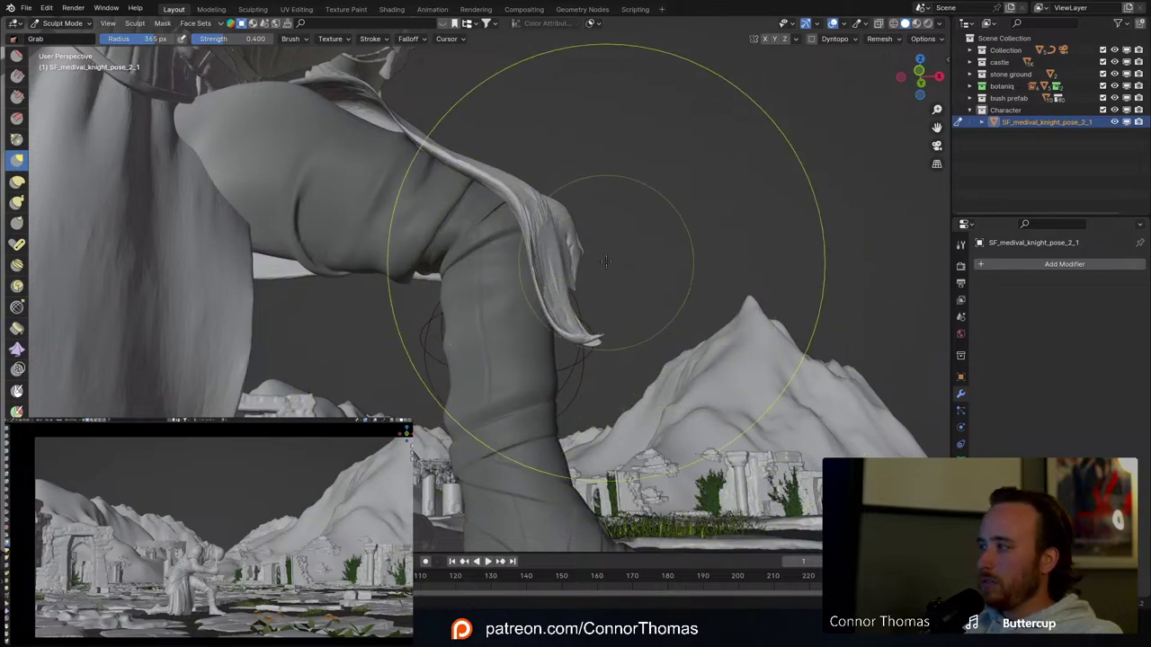
mouse_move(621, 240)
middle_mouse_down()
mouse_move(468, 266)
mouse_move(542, 277)
mouse_move(531, 284)
middle_mouse_up()
mouse_move(421, 324)
middle_mouse_down()
mouse_move(529, 255)
mouse_move(542, 259)
middle_mouse_up()
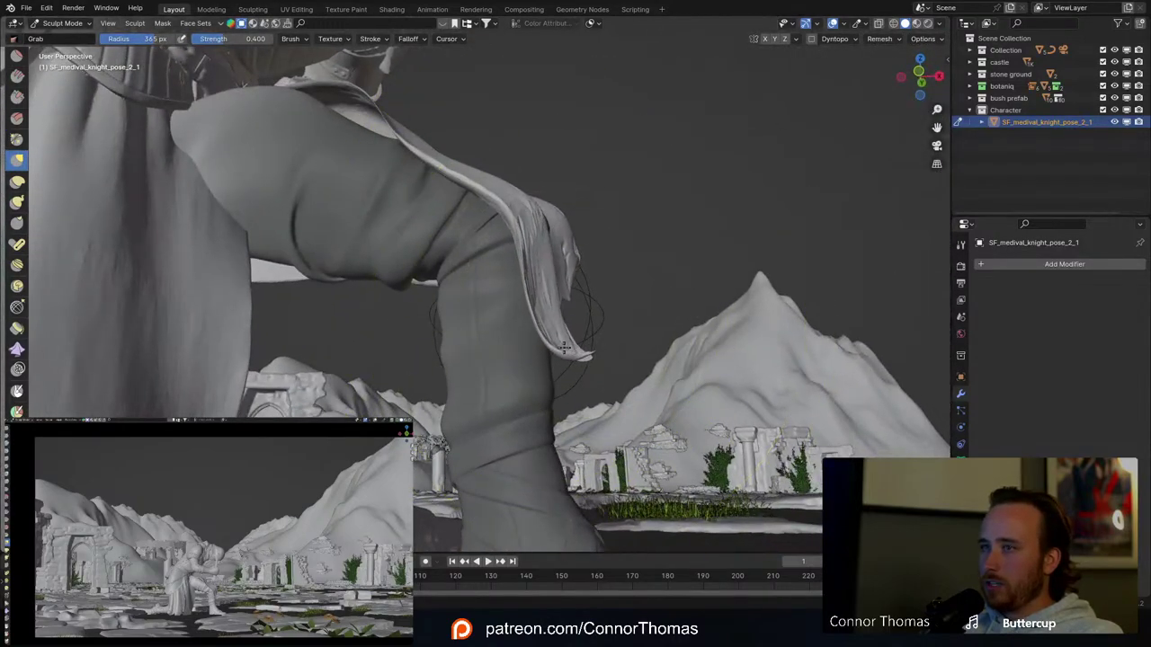
key("Escape")
Step: Check the skirt hem and feet against the ground in Object Mode, then return the knight to Sculpt Mode
mouse_move(558, 227)
middle_mouse_down()
mouse_move(464, 151)
mouse_move(612, 141)
mouse_move(566, 205)
mouse_move(636, 153)
mouse_move(575, 130)
mouse_move(548, 230)
mouse_move(629, 235)
middle_mouse_up()
middle_click_drag(596, 118, 619, 165)
left_click(63, 23)
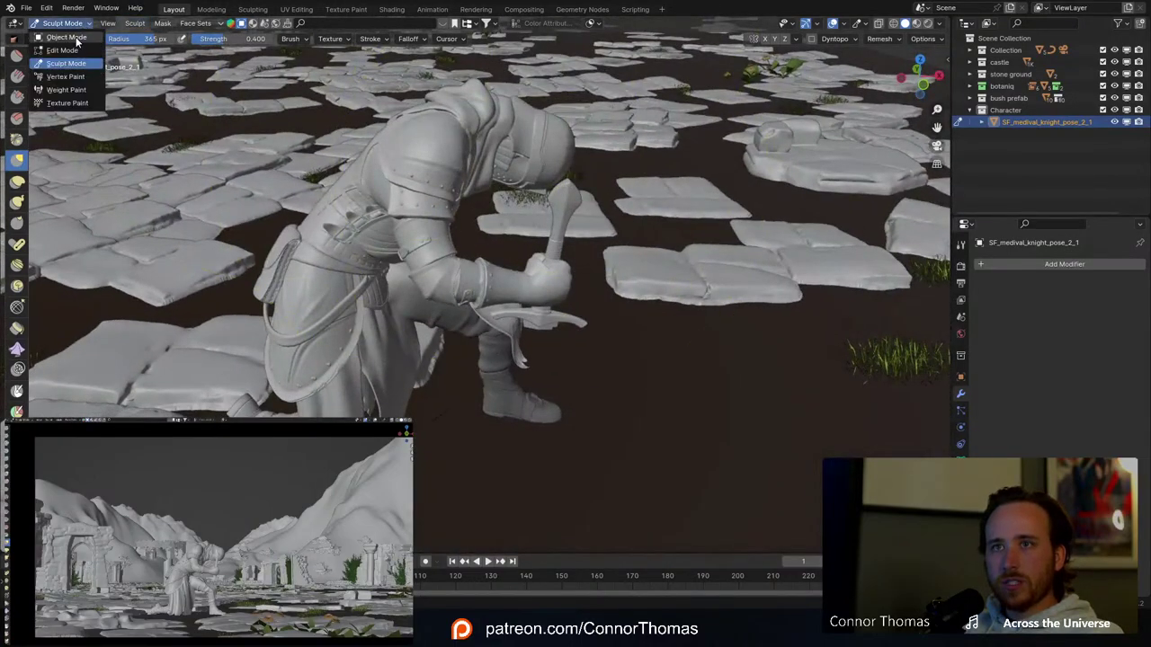
left_click(66, 37)
middle_click_drag(608, 296, 668, 124)
scroll(635, 210, "up", 2)
middle_click_drag(614, 218, 563, 230)
left_click(448, 214)
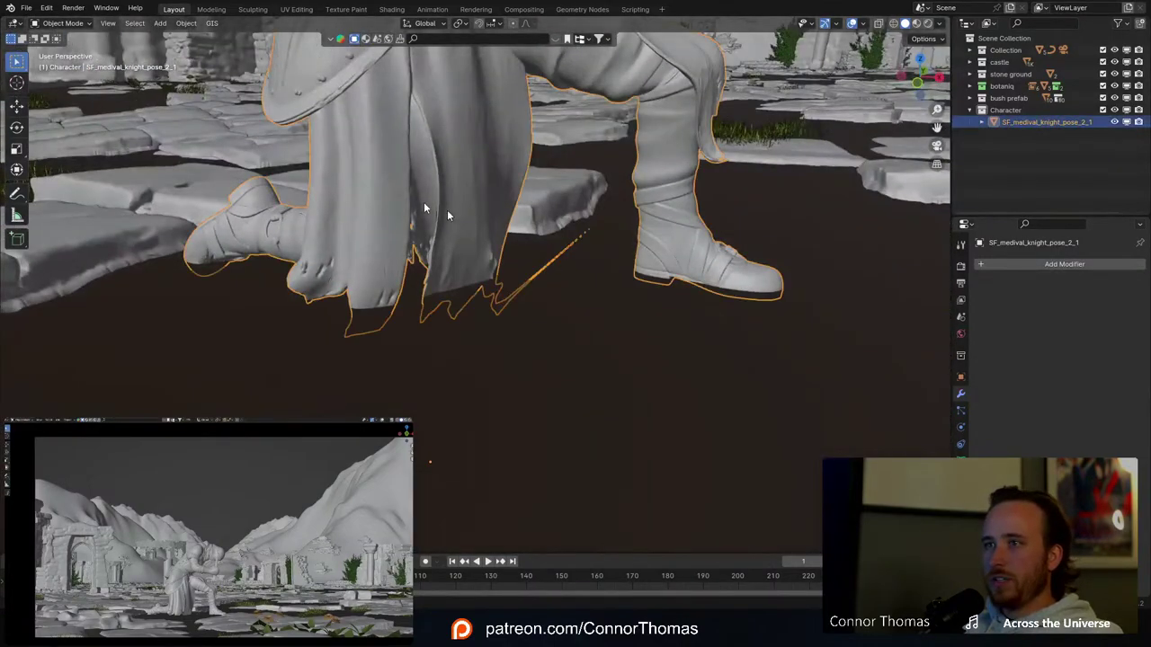
left_click(54, 25)
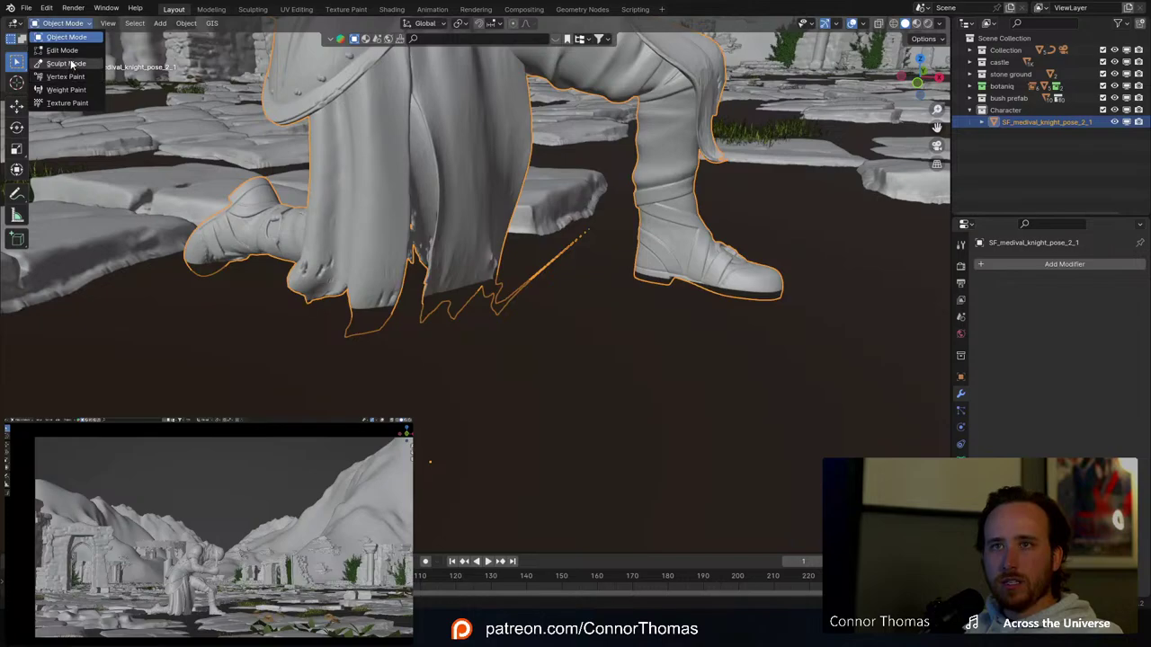
left_click(65, 63)
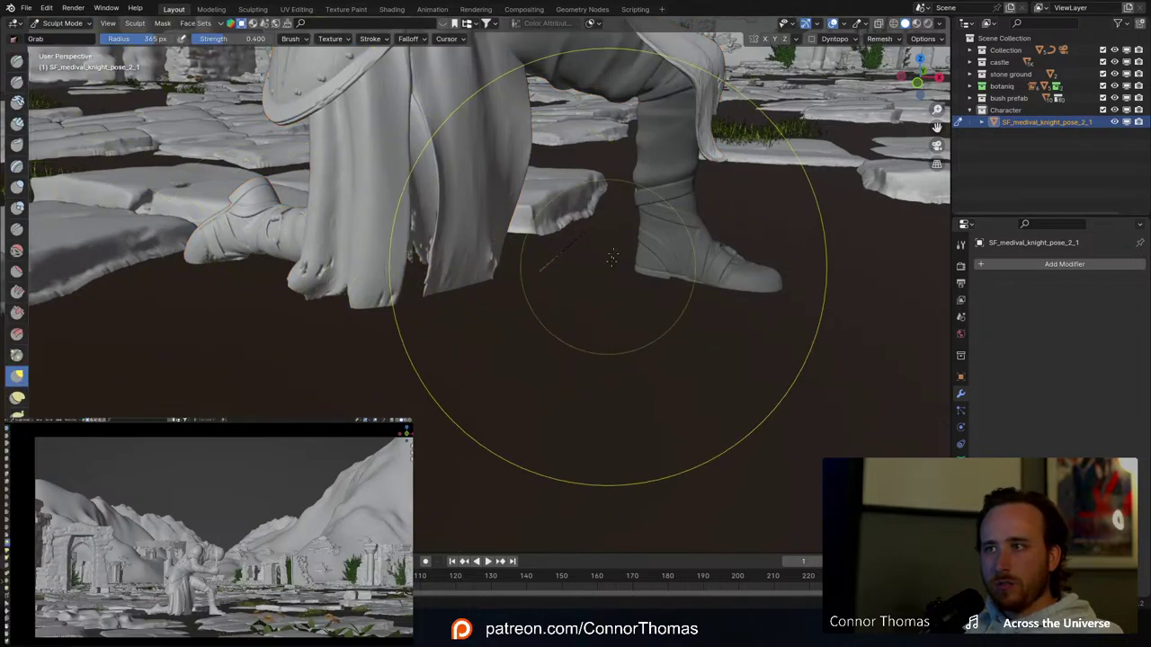
Step: Reduce the brush radius to 159 px and try the Smooth brush on the stray spike at the skirt's hem
middle_click_drag(617, 257, 571, 238)
scroll(572, 239, "up", 4)
key("f")
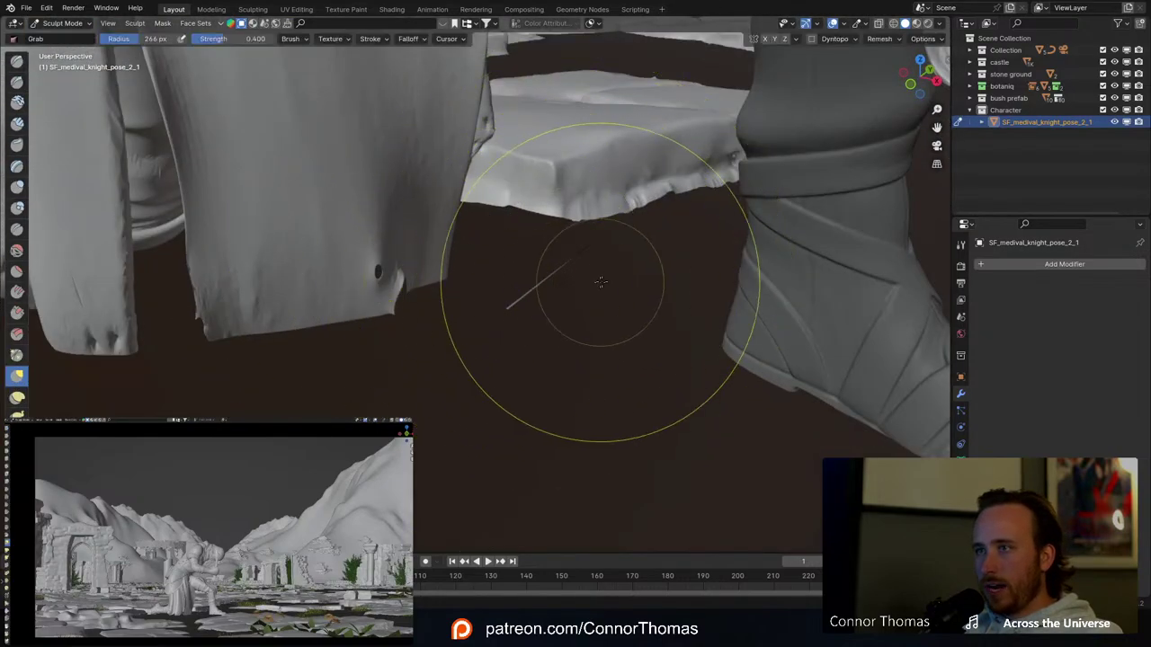
left_click(535, 290)
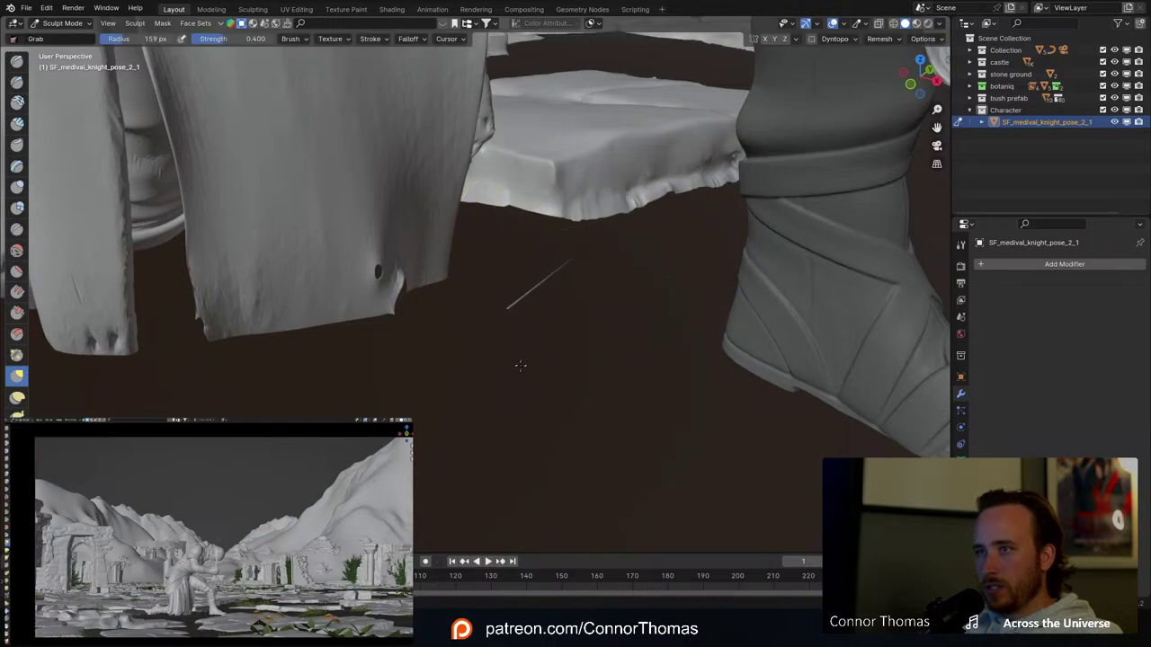
left_click(17, 251)
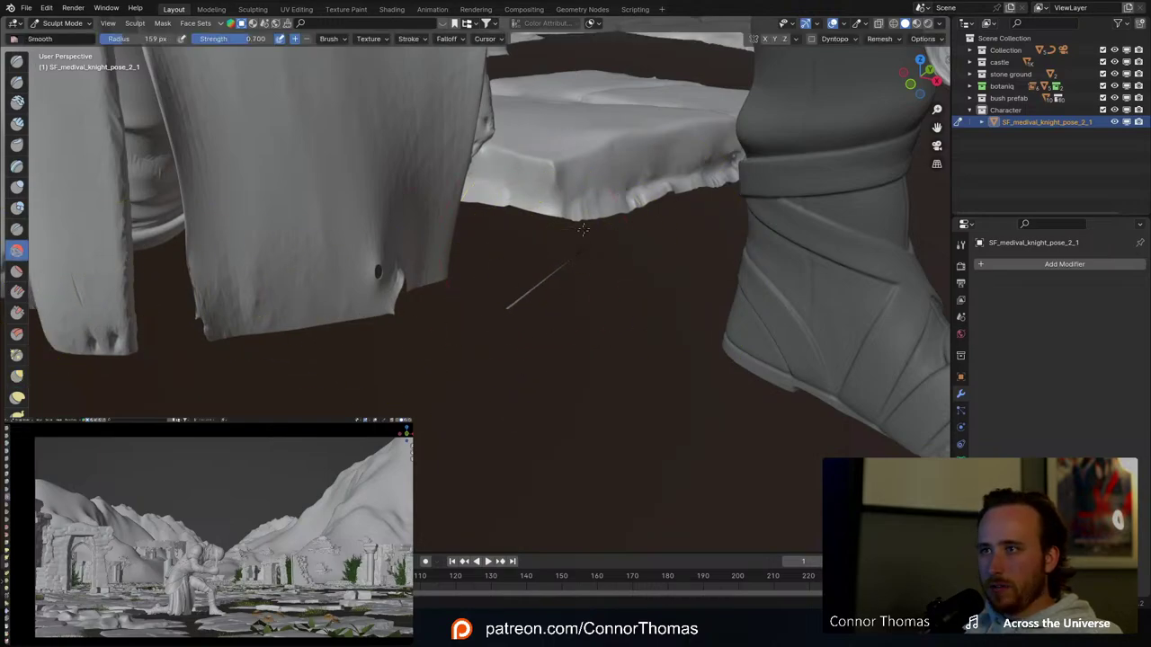
scroll(545, 305, "up", 5)
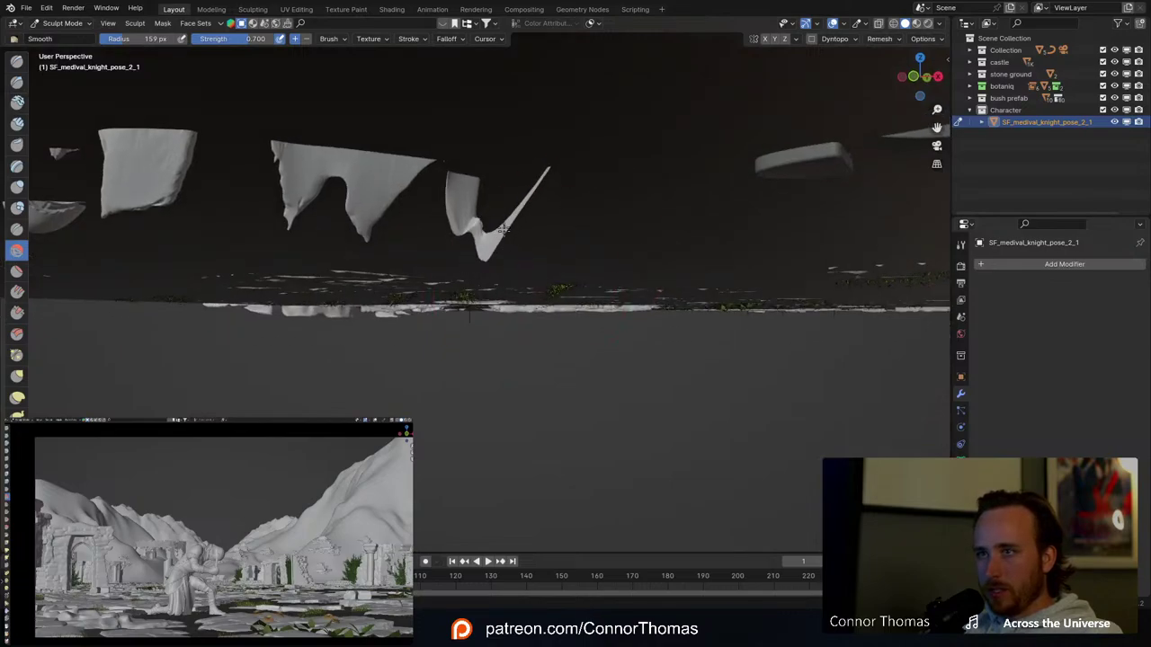
middle_click_drag(503, 228, 584, 267)
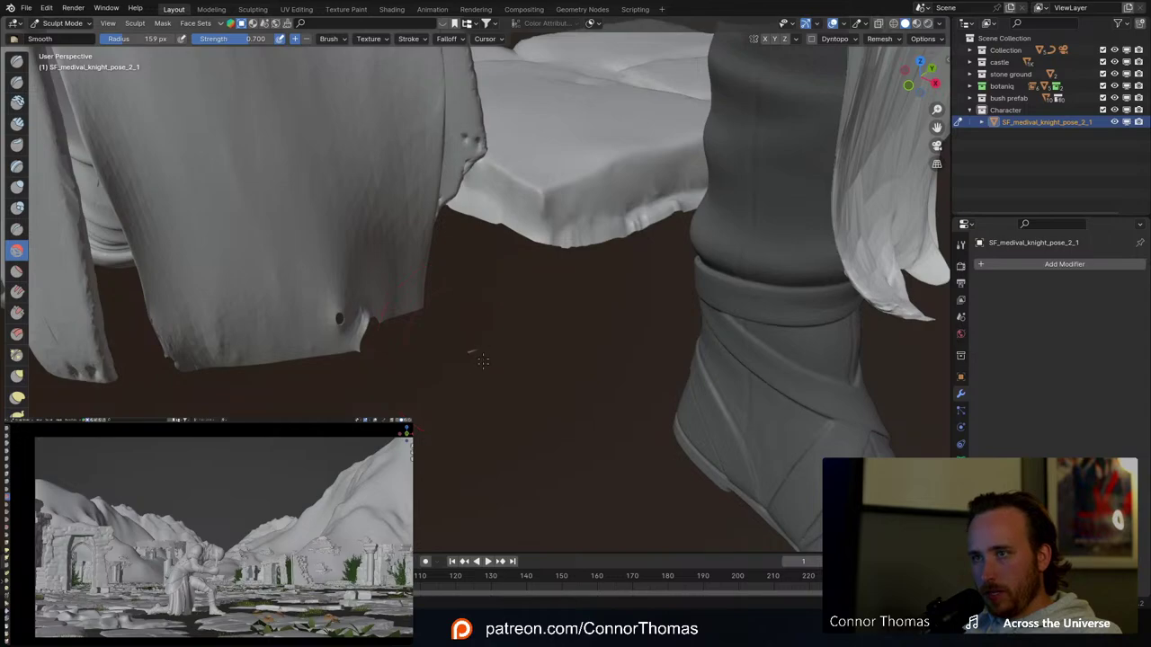
mouse_move(515, 367)
middle_mouse_down("shift")
mouse_move(553, 321)
mouse_move(601, 202)
middle_mouse_up("shift")
scroll(552, 321, "down", 9)
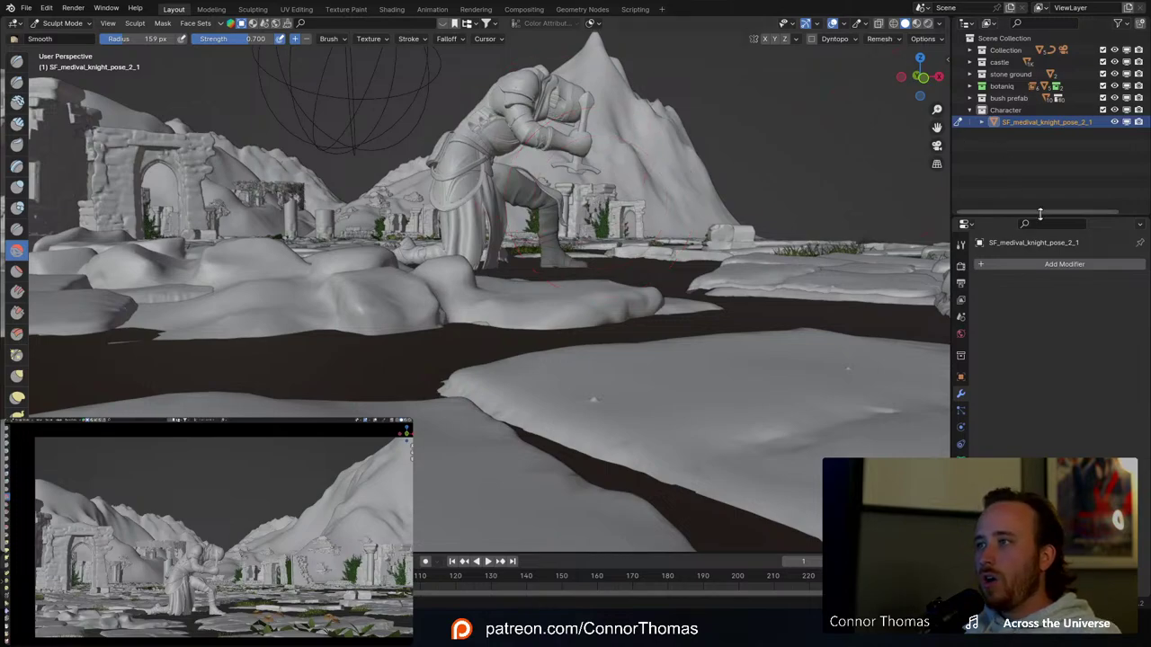
left_click(1034, 262)
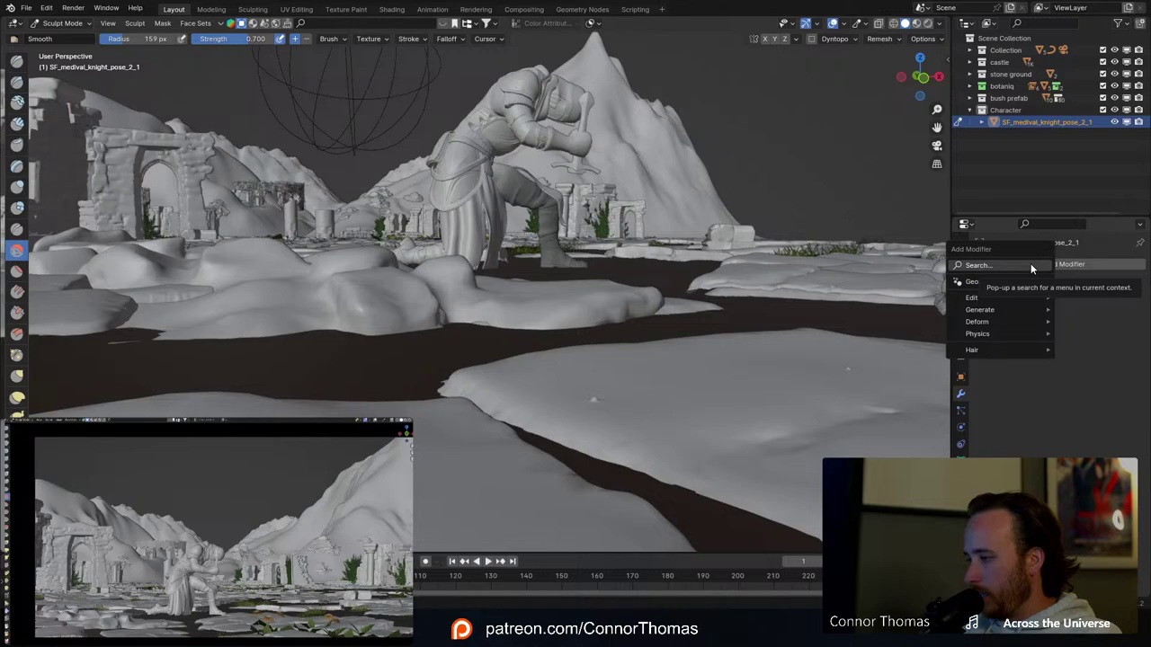
type("s")
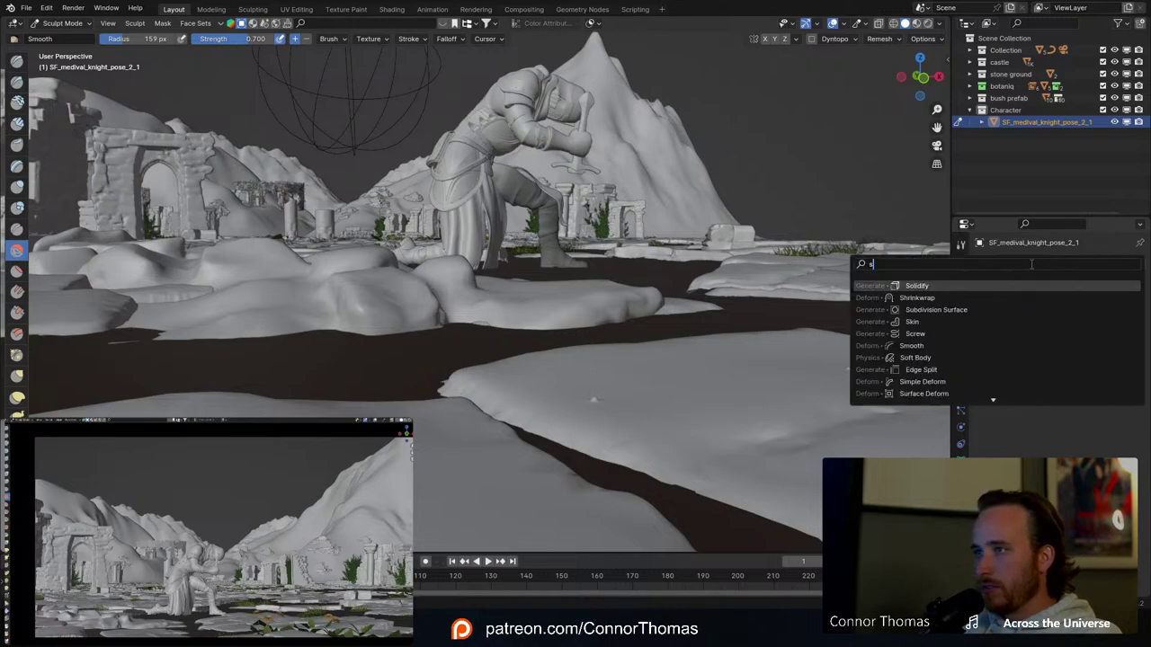
type("mooth")
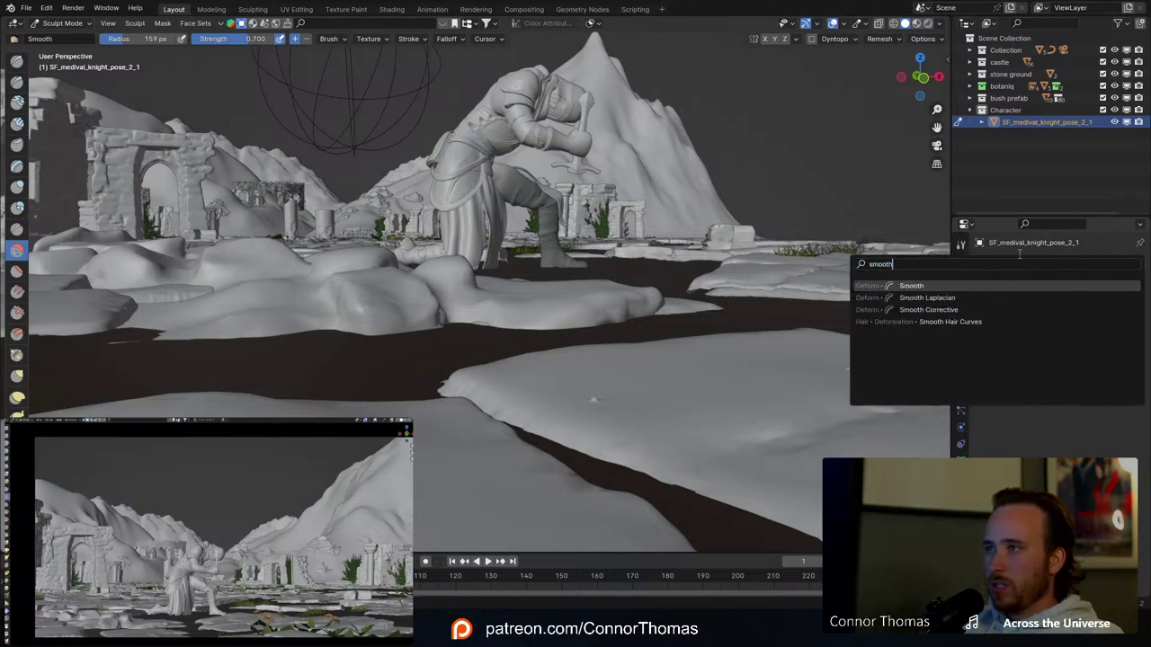
key("Down")
key("Down")
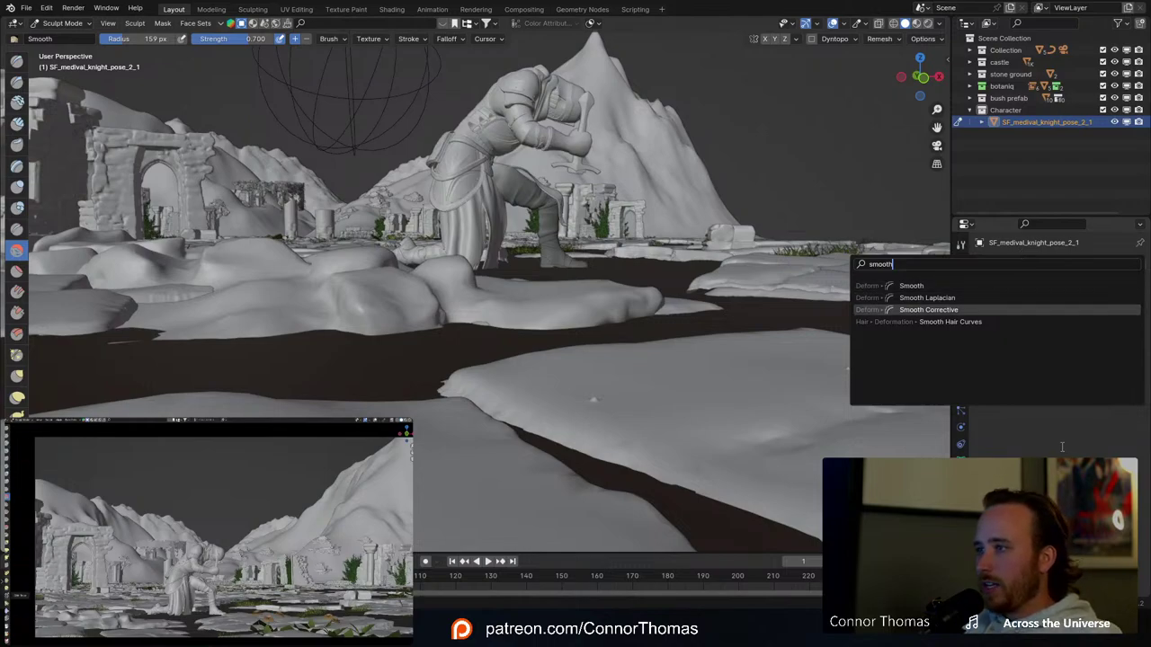
key("Escape")
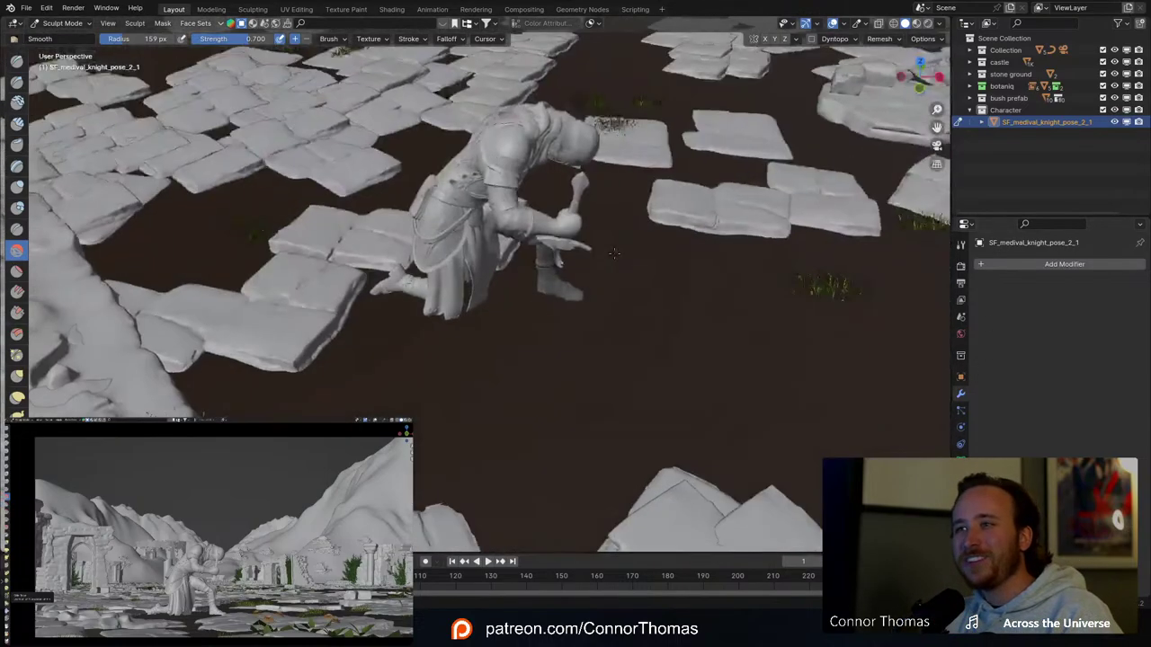
Step: In Object Mode, examine from below the ground plane which parts of the knight's skirt hem and feet poke through
middle_click_drag(617, 251, 684, 251)
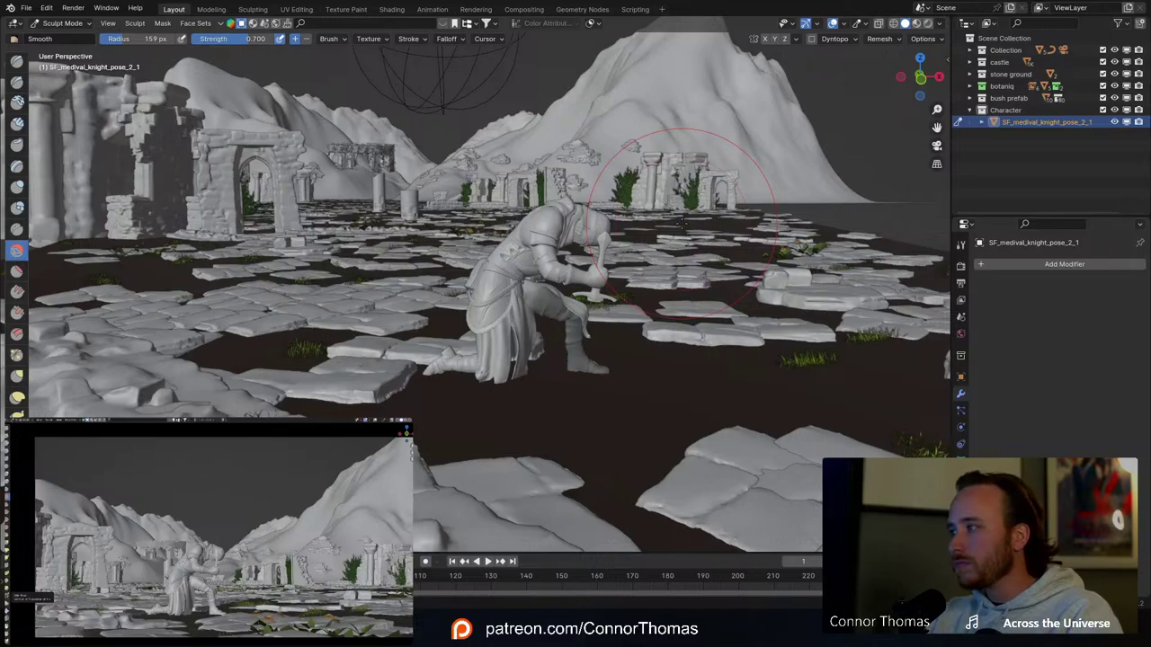
middle_click_drag(644, 258, 124, 108)
left_click(61, 24)
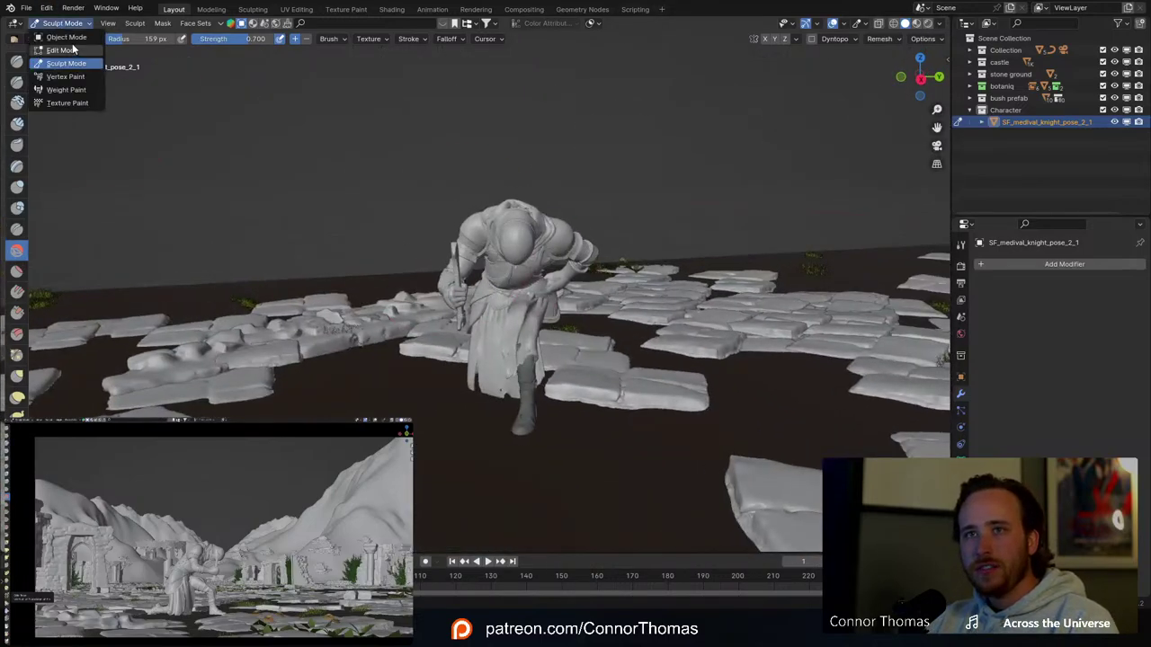
left_click(67, 37)
middle_click_drag(423, 252, 491, 244)
key("a")
key("a")
scroll(557, 405, "up", 7)
middle_click_drag(587, 493, 522, 332, "shift")
left_click(505, 291)
middle_click_drag(505, 291, 612, 287)
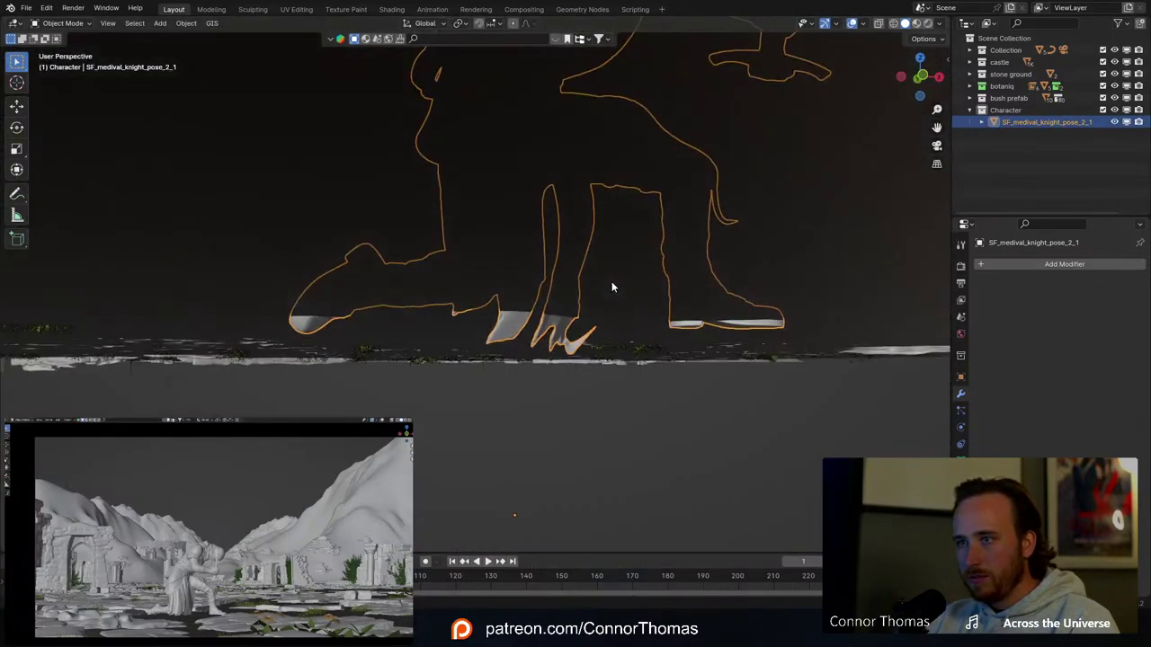
Step: In Sculpt Mode, bend the rear skirt flap up toward ground level using the Pose brush at a 64 px radius
left_click(65, 23)
left_click(65, 63)
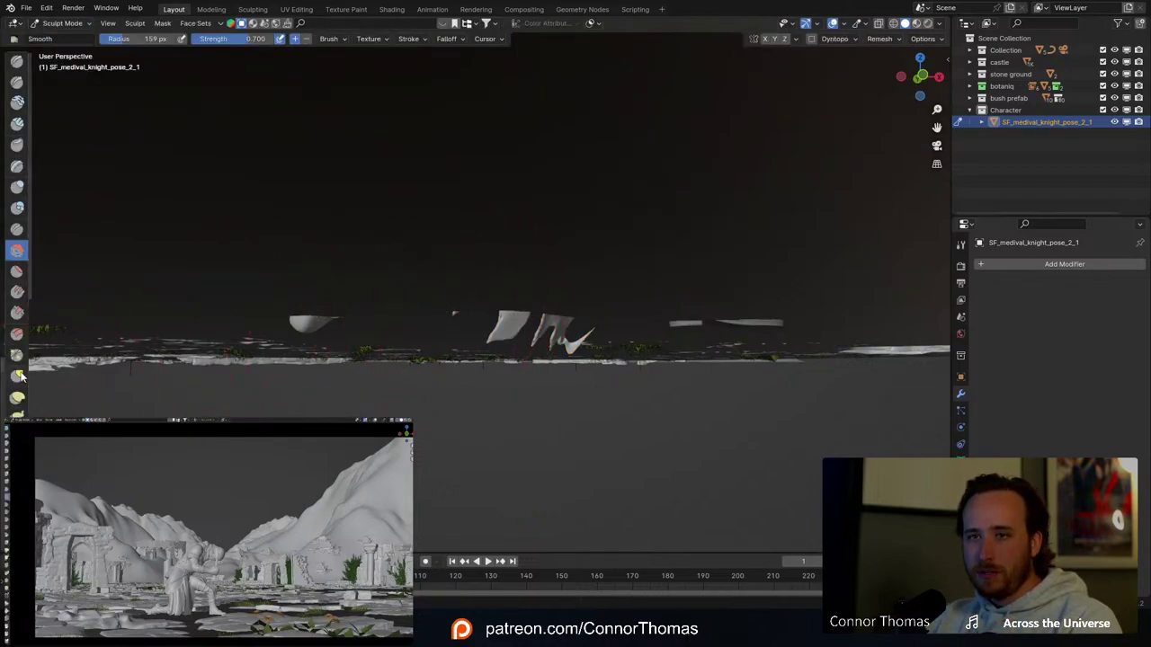
left_click(16, 461)
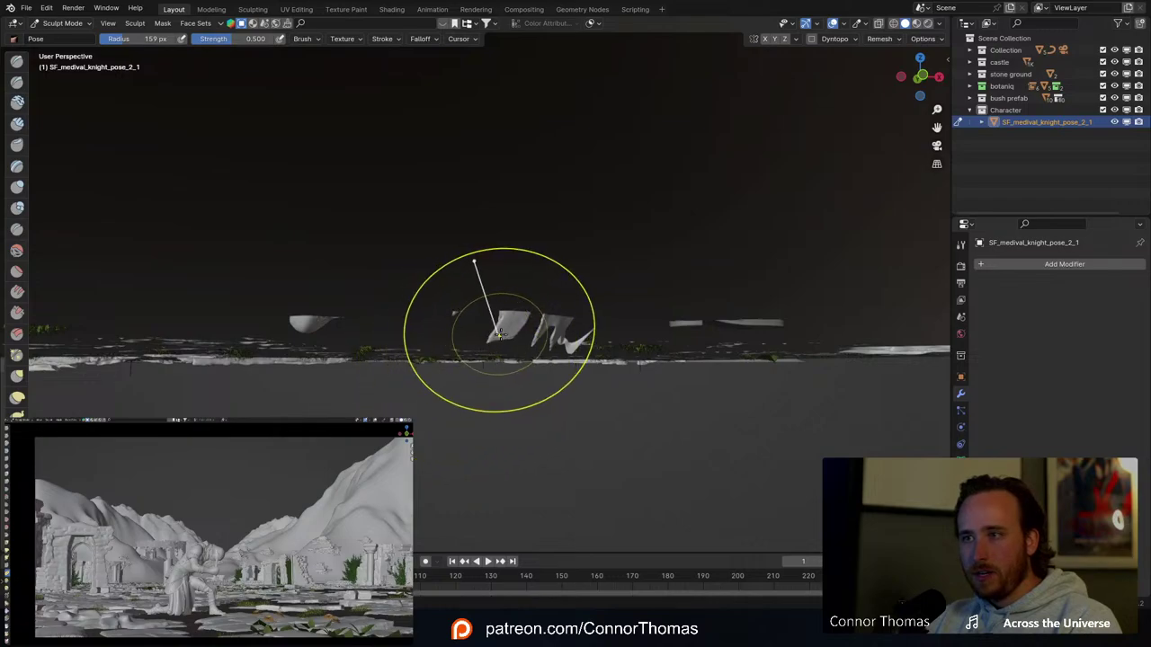
mouse_move(504, 331)
middle_mouse_down()
mouse_move(539, 346)
mouse_move(524, 342)
middle_mouse_up()
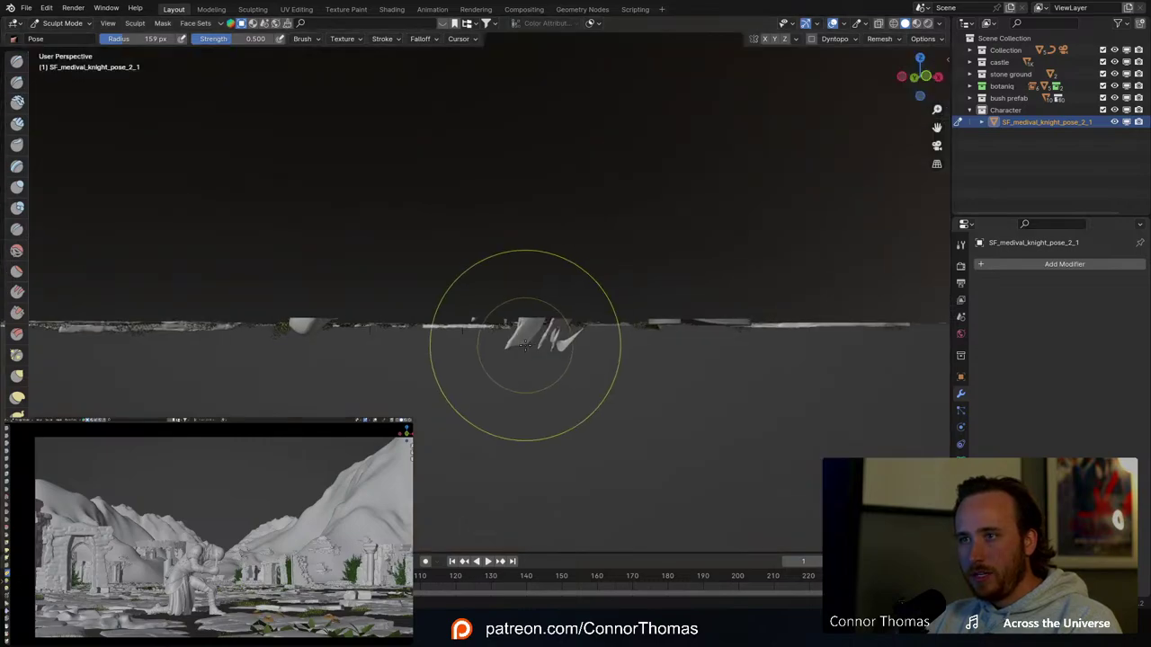
scroll(522, 342, "up", 2)
scroll(522, 342, "up", 5)
key("f")
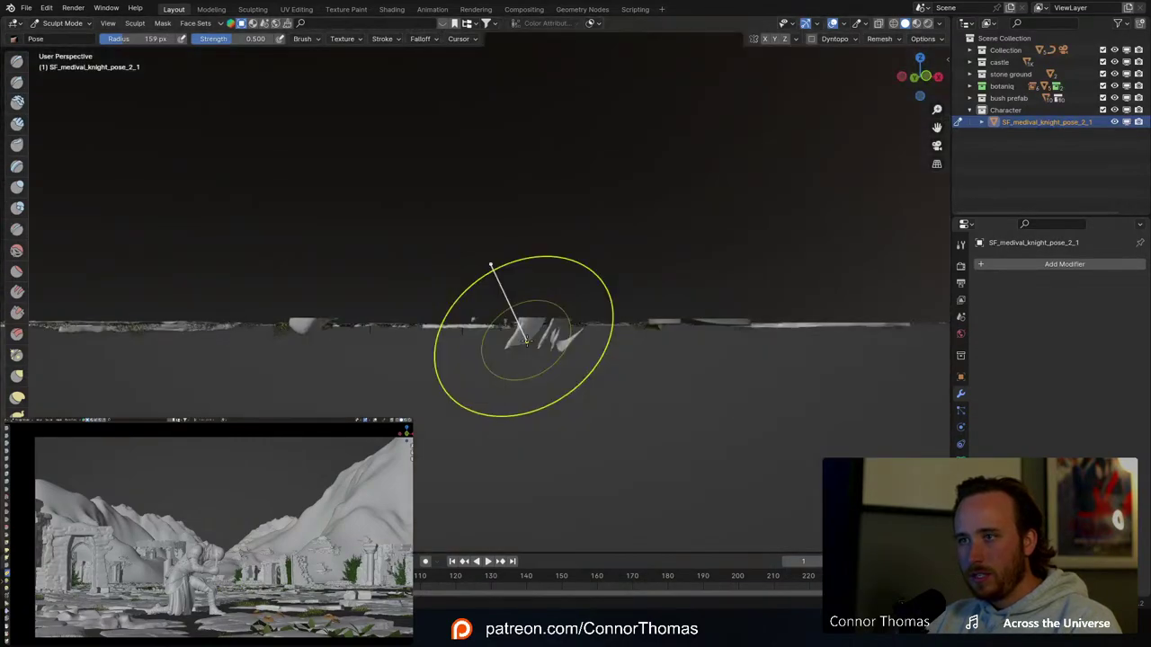
left_click(467, 334)
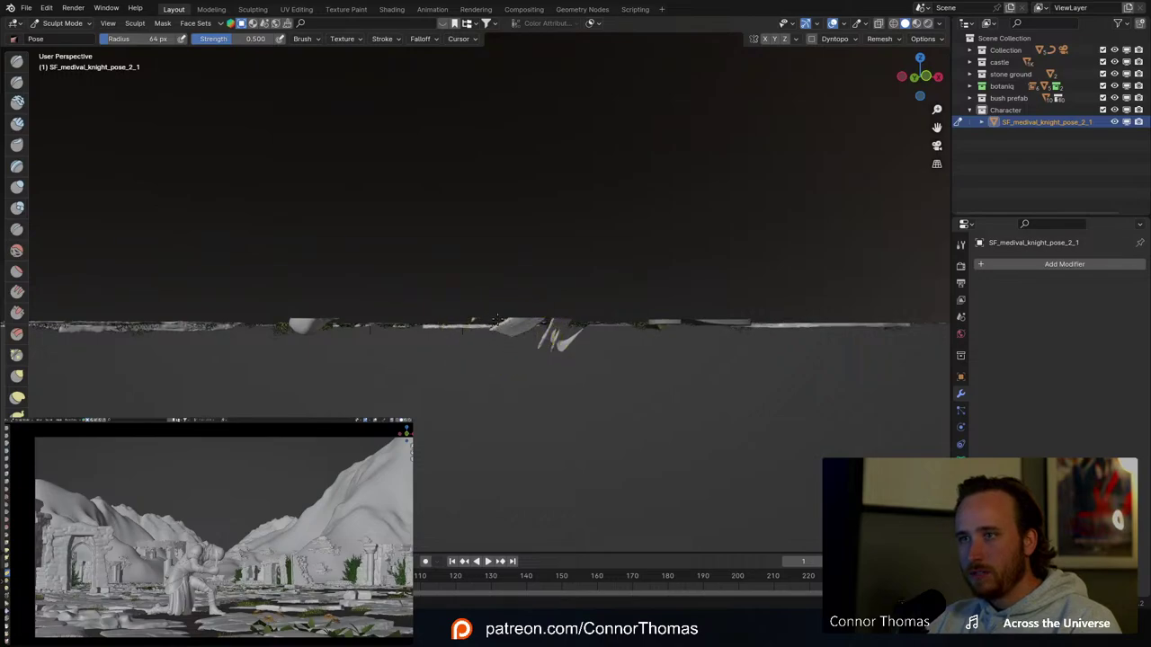
scroll(495, 319, "down", 2)
scroll(504, 325, "up", 2)
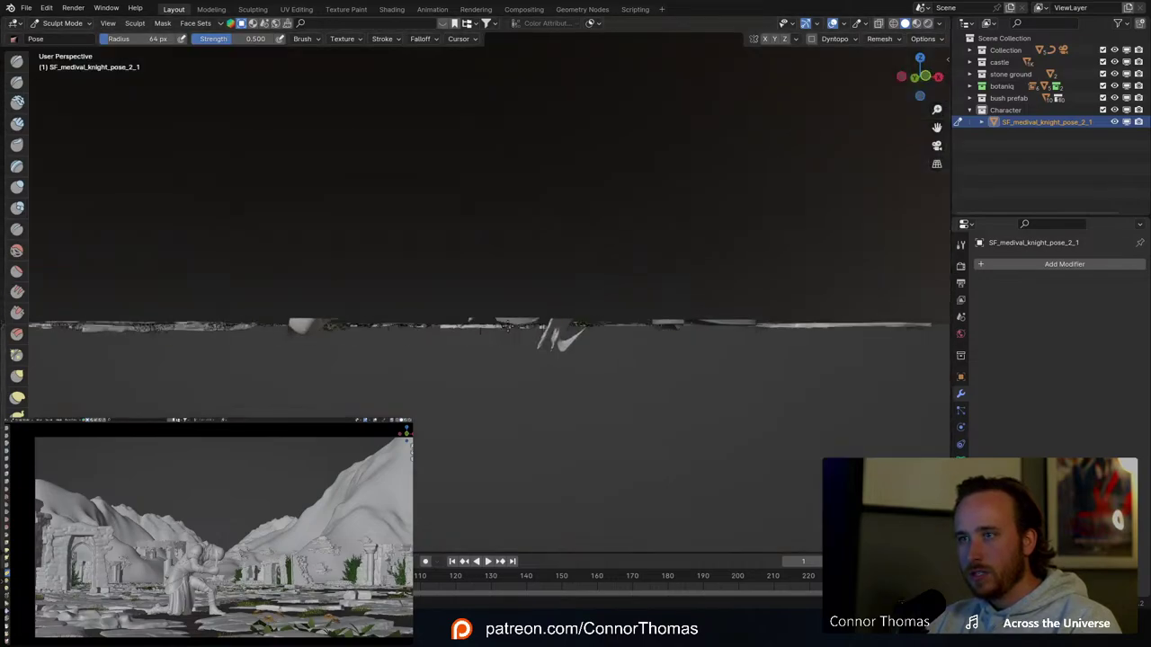
scroll(513, 332, "down", 4)
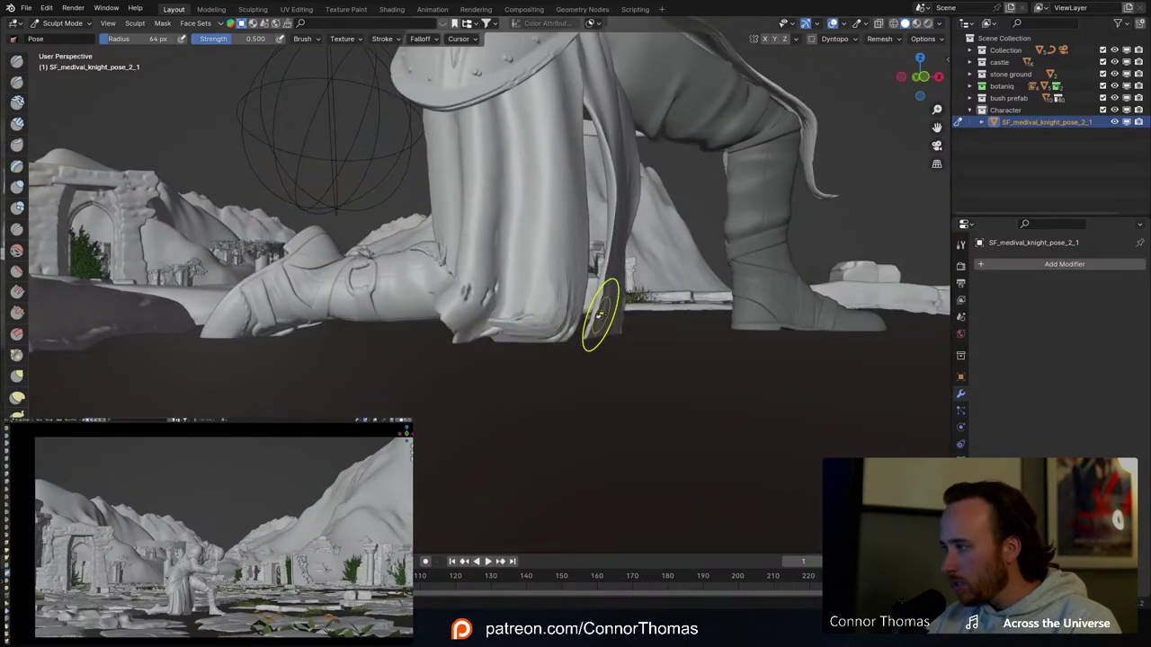
Step: Fold the front skirt's torn hem strips and stray spike upward from beneath the ground with the Pose brush
mouse_move(599, 315)
middle_mouse_down()
mouse_move(585, 265)
mouse_move(576, 308)
mouse_move(593, 344)
middle_mouse_up()
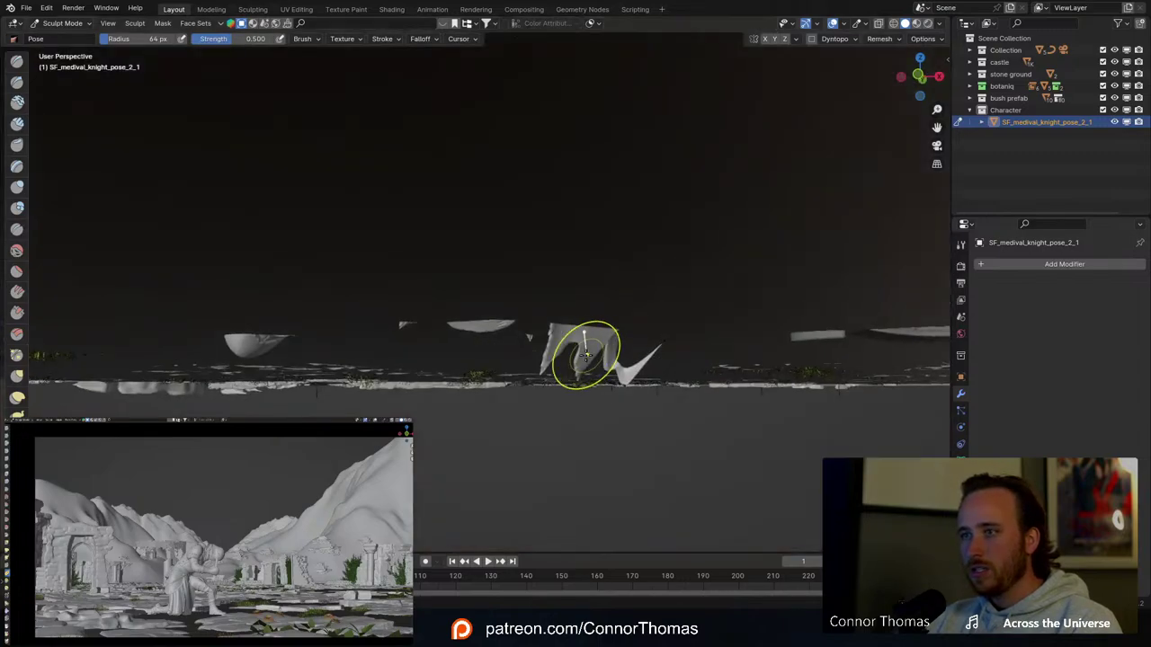
left_click_drag(582, 365, 552, 351)
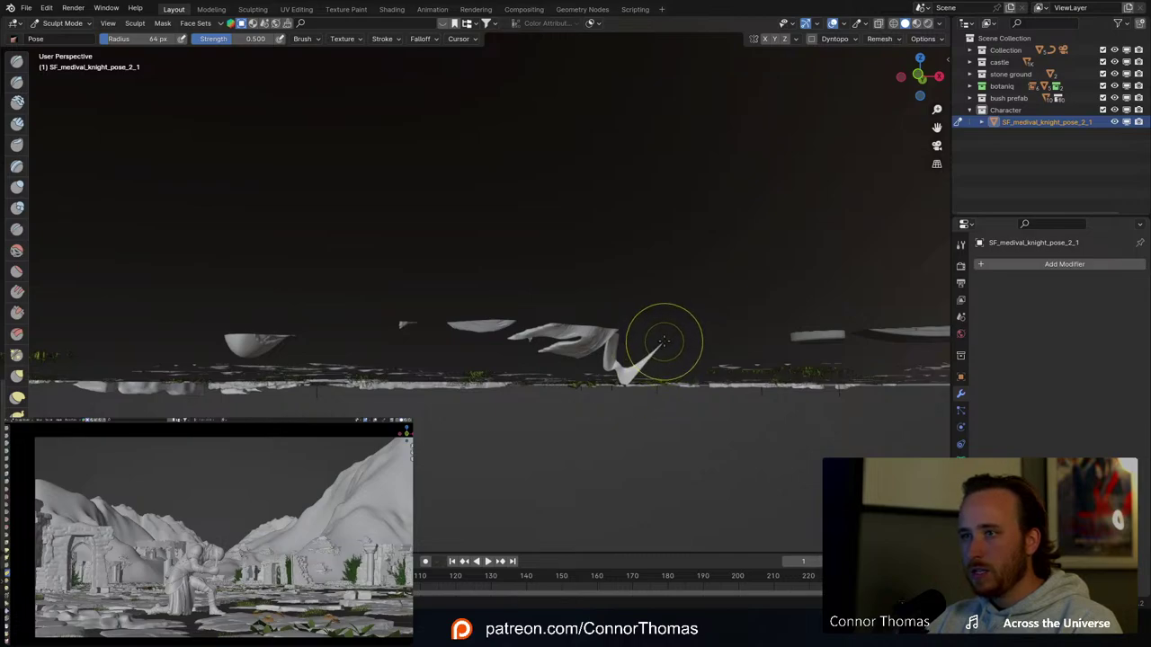
left_click_drag(662, 351, 636, 395)
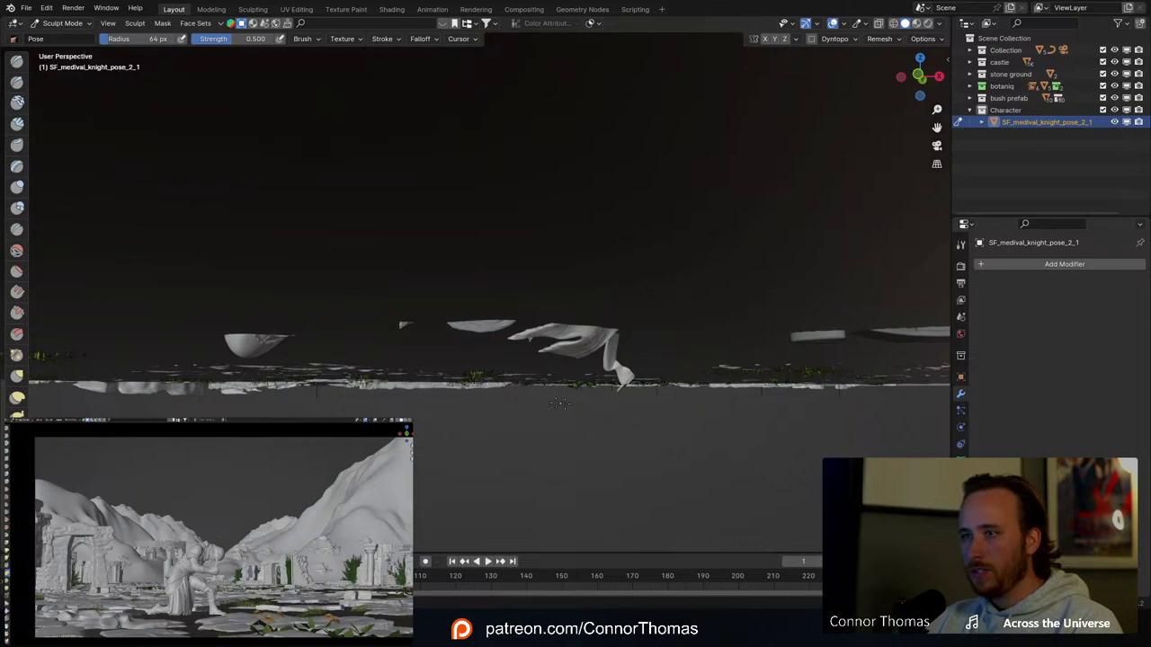
middle_click_drag(723, 372, 724, 371)
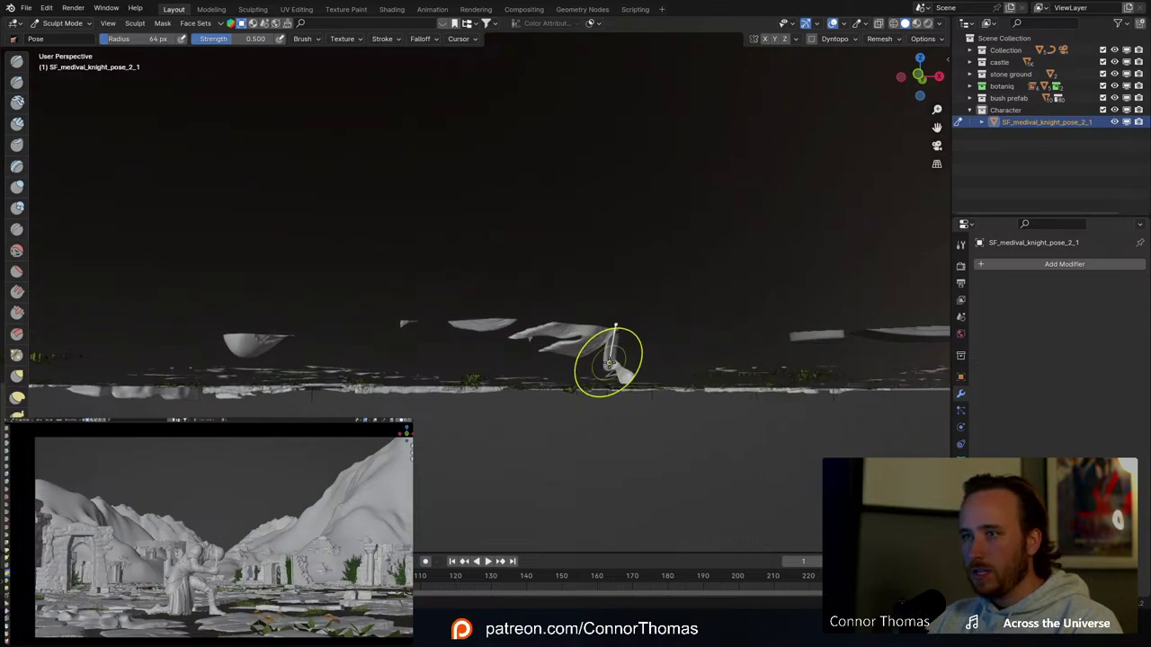
left_click_drag(609, 365, 600, 365)
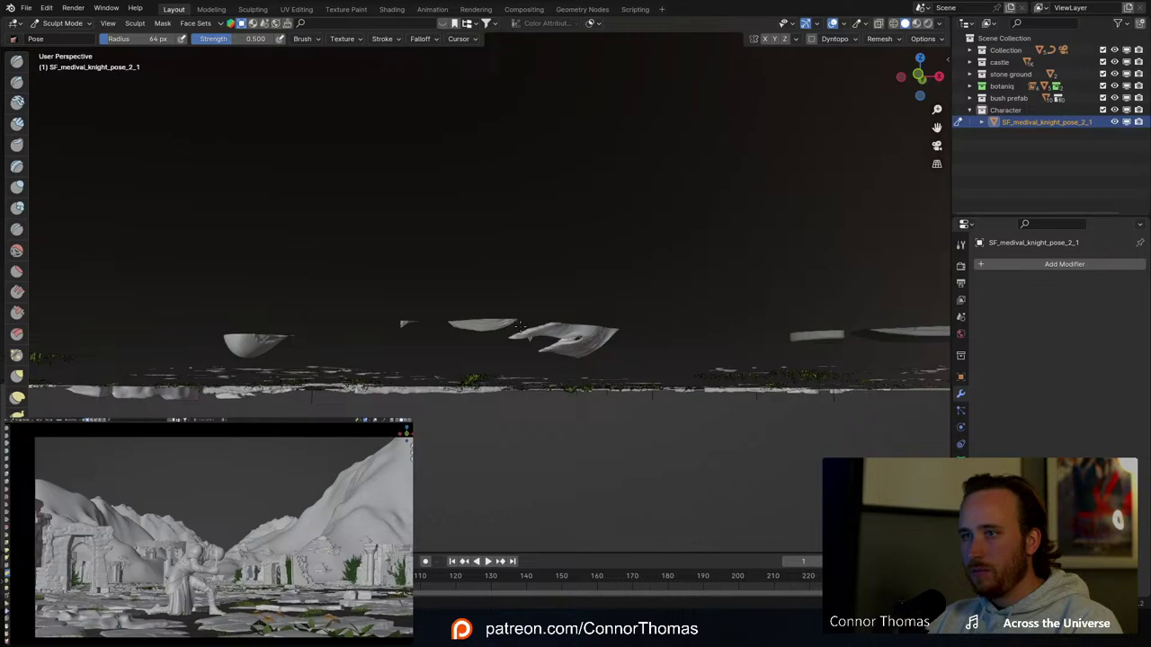
middle_click_drag(671, 327, 671, 347)
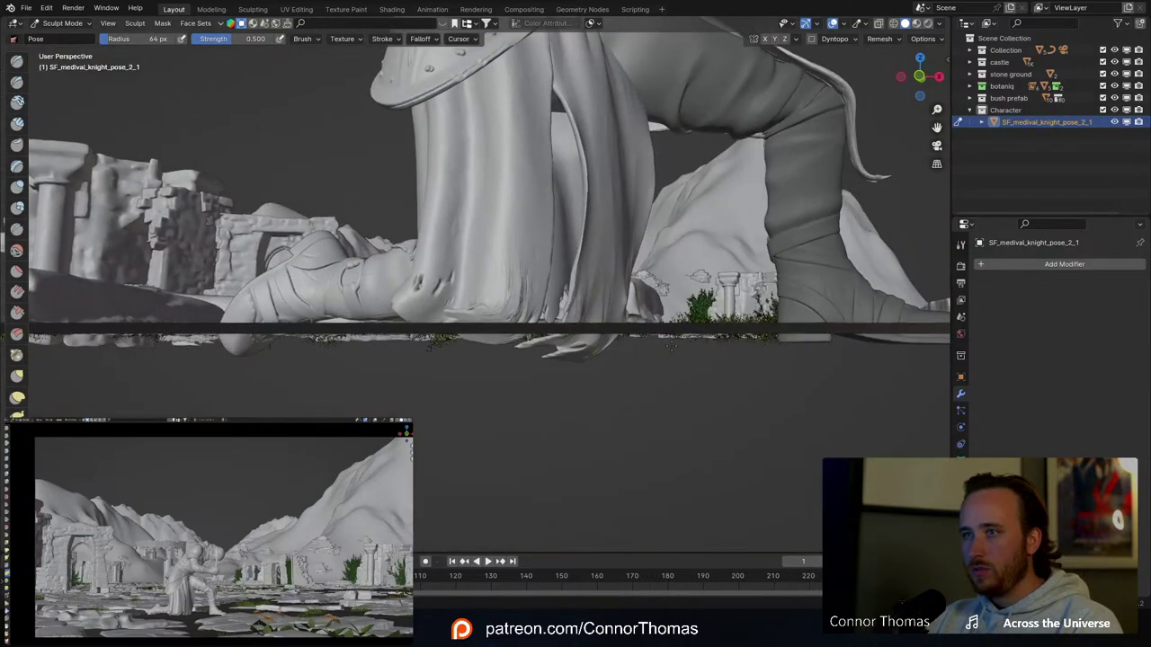
Step: Pull the torn skirt strips below the ground upward using the Elastic Deform brush at a 130 px radius
left_click(18, 399)
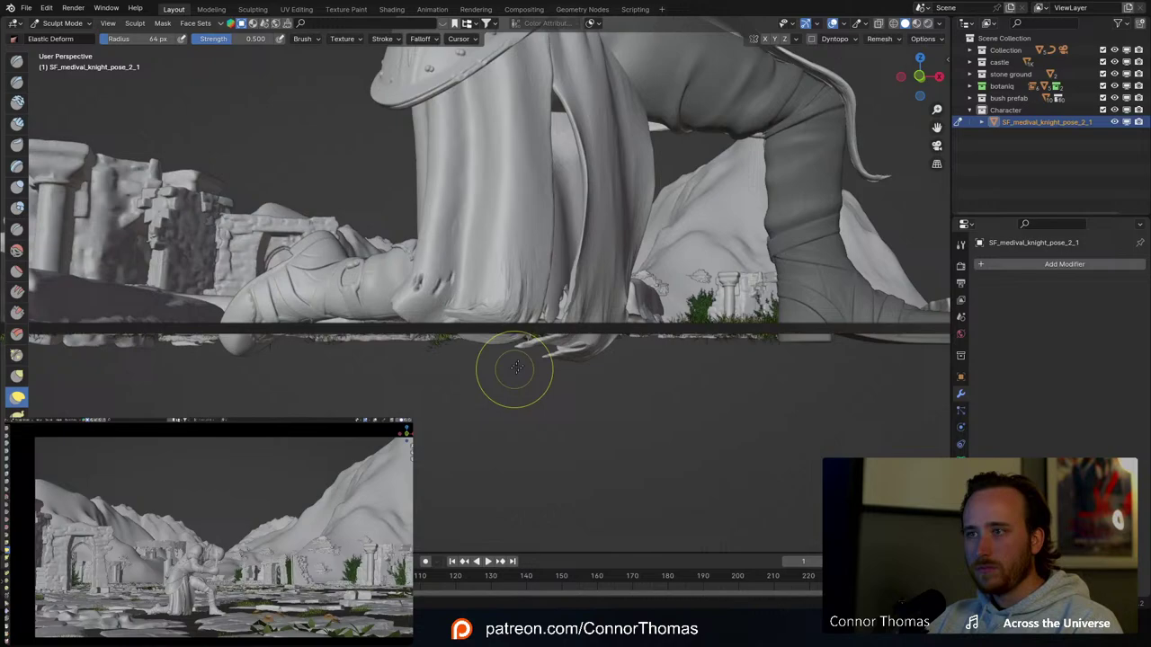
key("f")
left_click(594, 319)
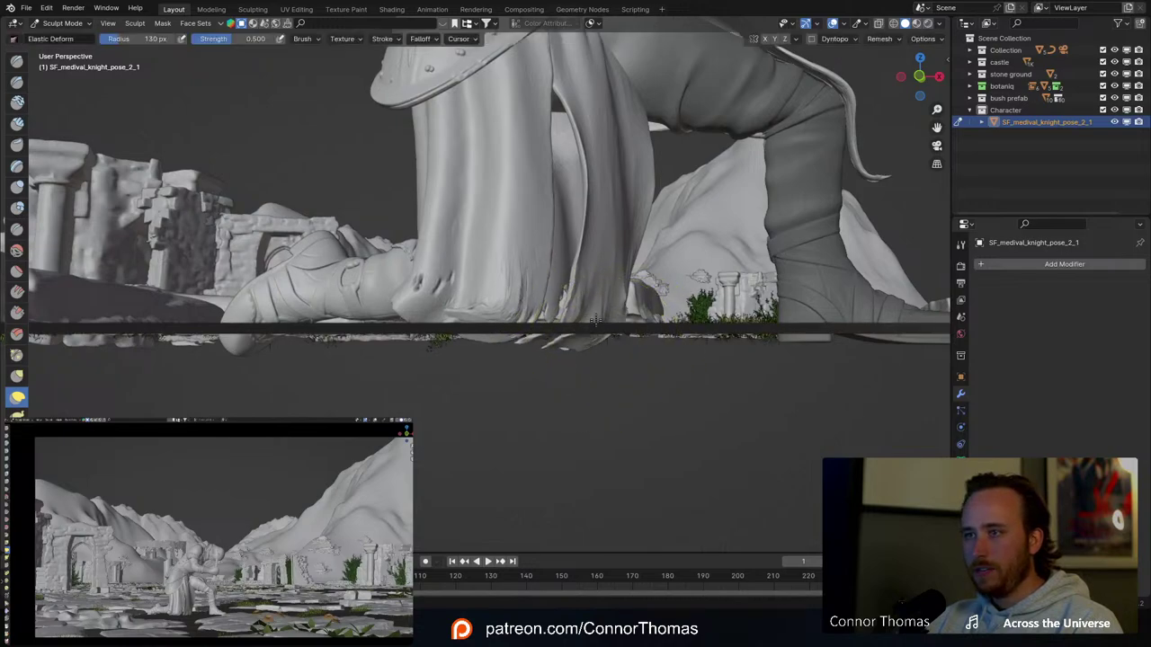
mouse_move(594, 283)
left_mouse_down()
mouse_move(559, 339)
mouse_move(536, 298)
left_mouse_up()
mouse_move(544, 304)
middle_mouse_down()
mouse_move(620, 351)
mouse_move(596, 336)
middle_mouse_up()
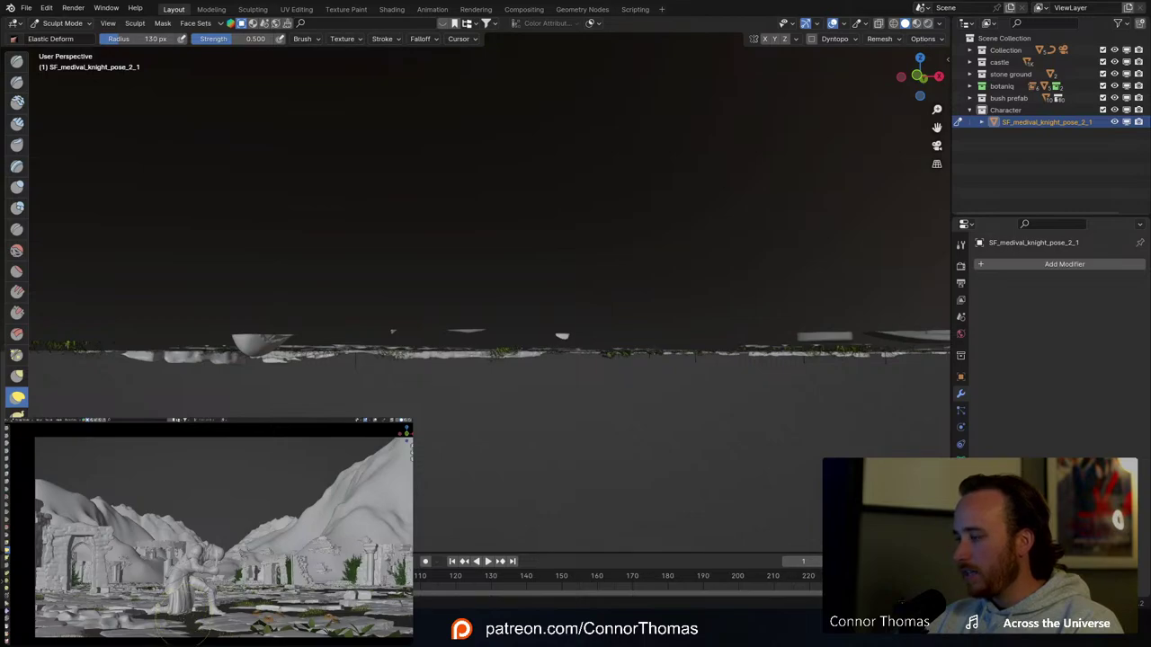
Step: Raise the kneeling rear lower leg and boot using the Pose brush at a 363 px radius
mouse_move(493, 225)
middle_mouse_down()
mouse_move(501, 233)
mouse_move(450, 248)
mouse_move(406, 236)
mouse_move(499, 241)
mouse_move(478, 216)
mouse_move(495, 213)
mouse_move(454, 221)
mouse_move(537, 228)
mouse_move(494, 223)
middle_mouse_up()
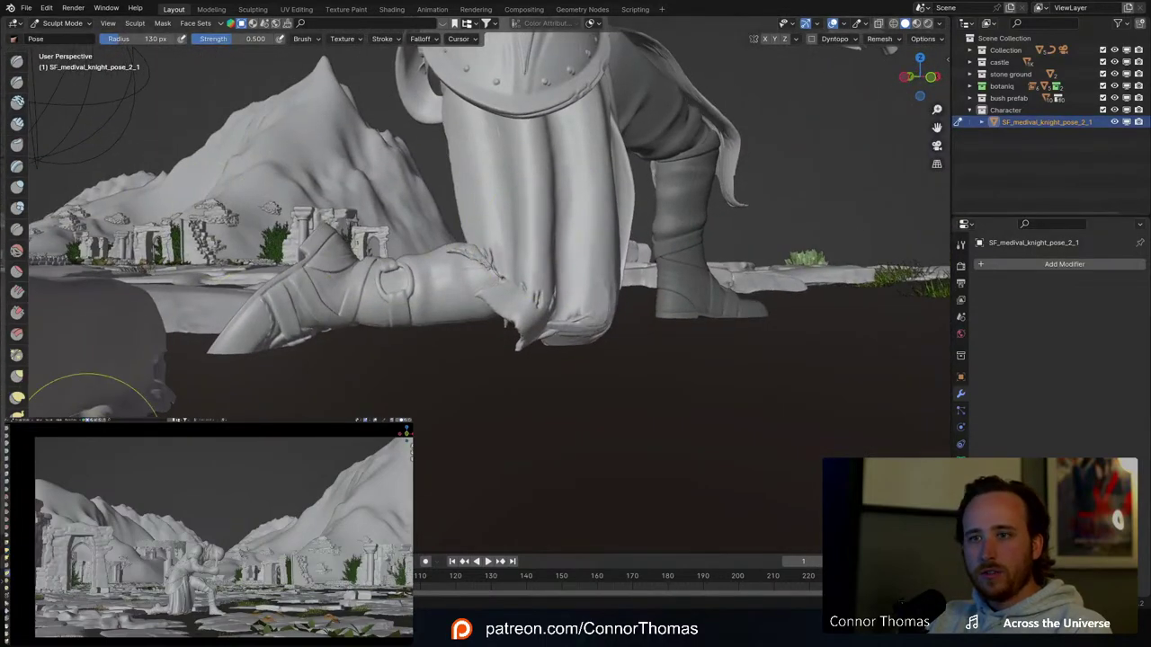
key("f")
left_click(513, 296)
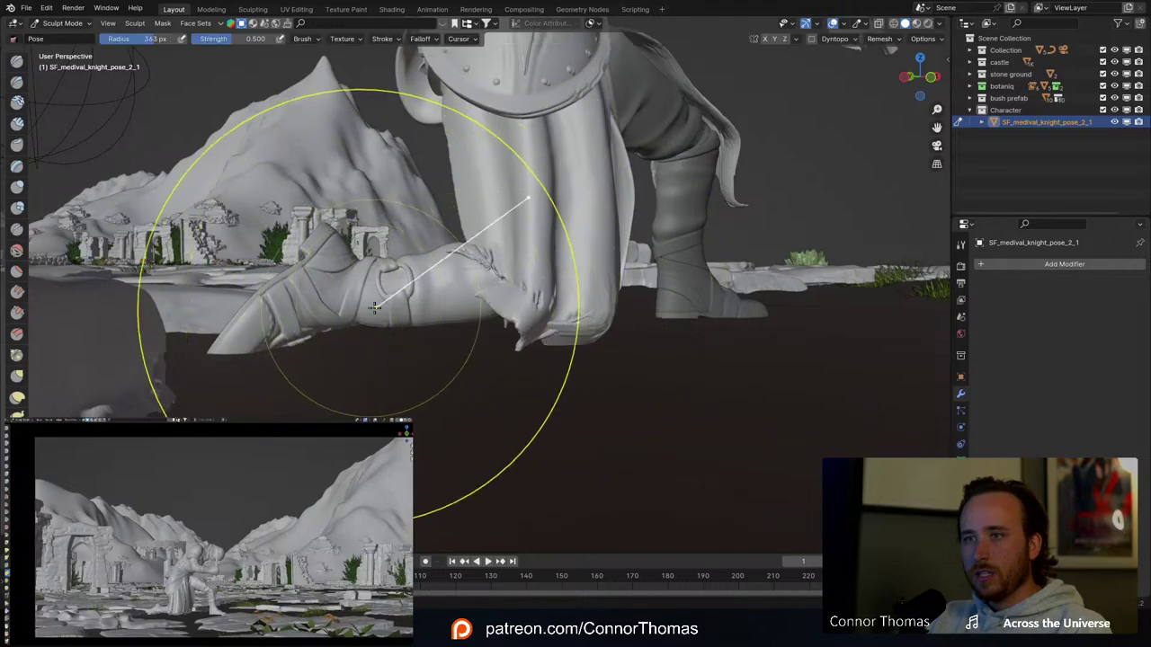
left_click_drag(297, 318, 293, 293)
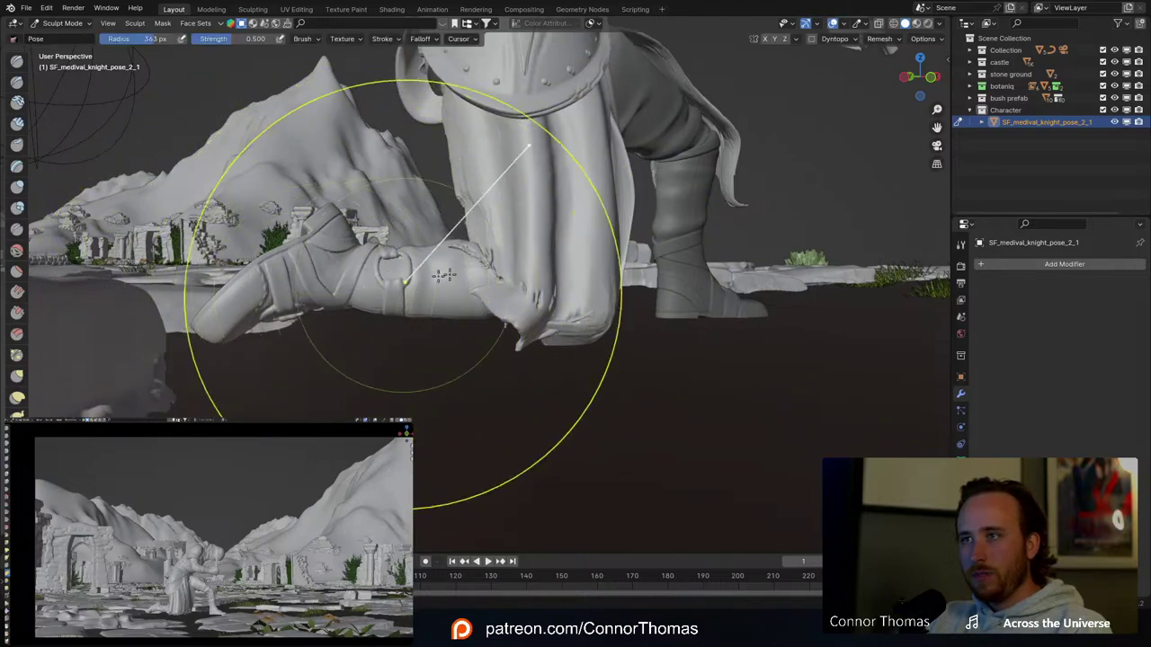
Step: Try to raise the bent front knee using the Pose brush at a 363 px radius
mouse_move(617, 269)
middle_mouse_down()
mouse_move(737, 218)
mouse_move(683, 216)
middle_mouse_up()
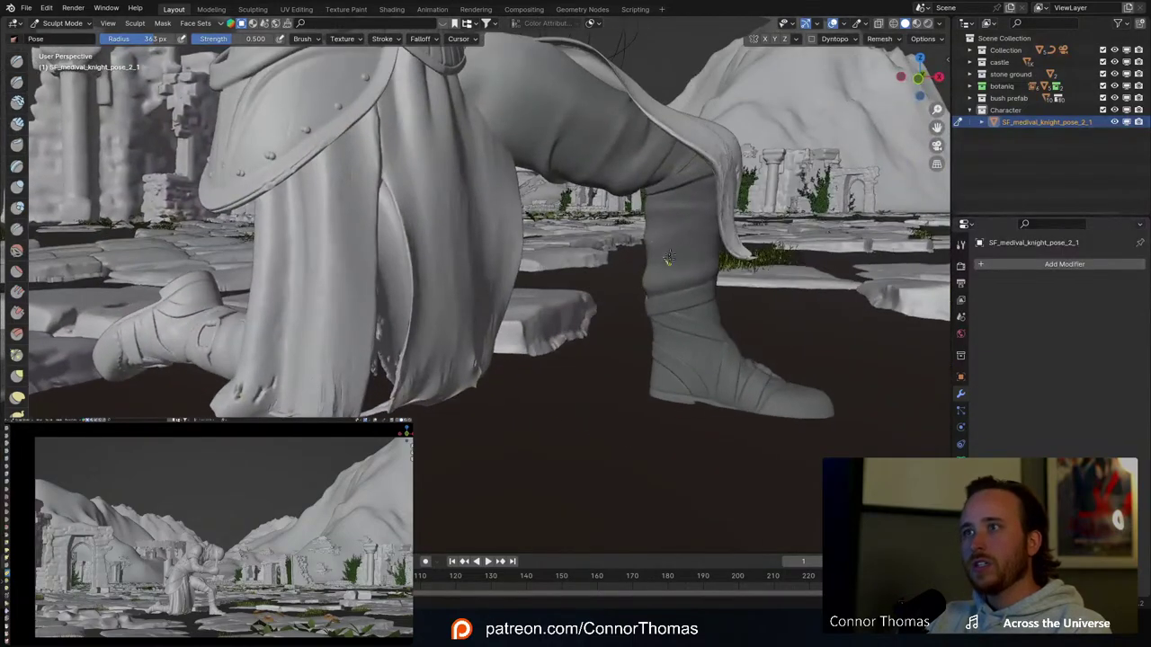
mouse_move(713, 162)
left_mouse_down()
mouse_move(719, 153)
mouse_move(712, 167)
left_mouse_up()
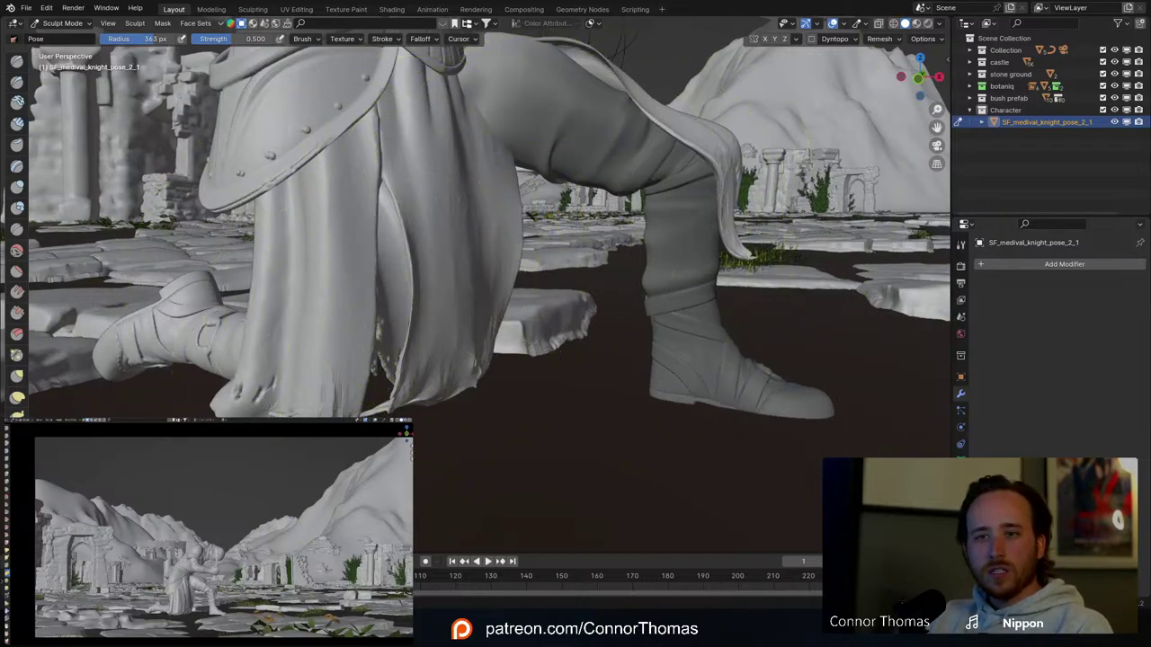
scroll(17, 386, "down", 3)
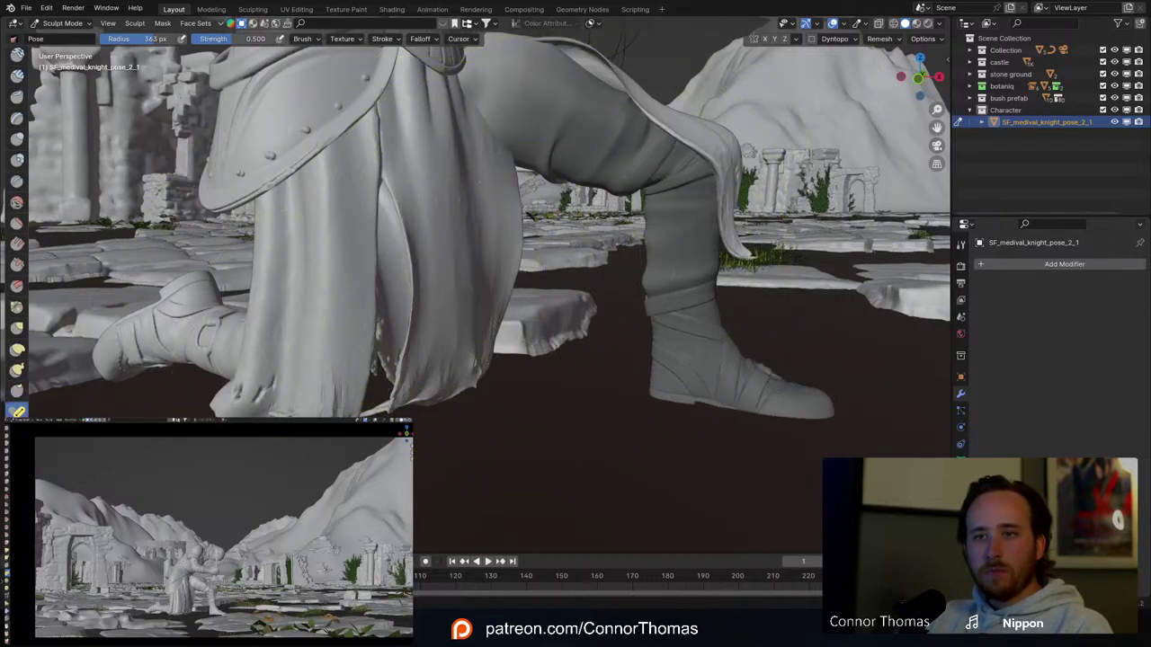
scroll(17, 378, "down", 3)
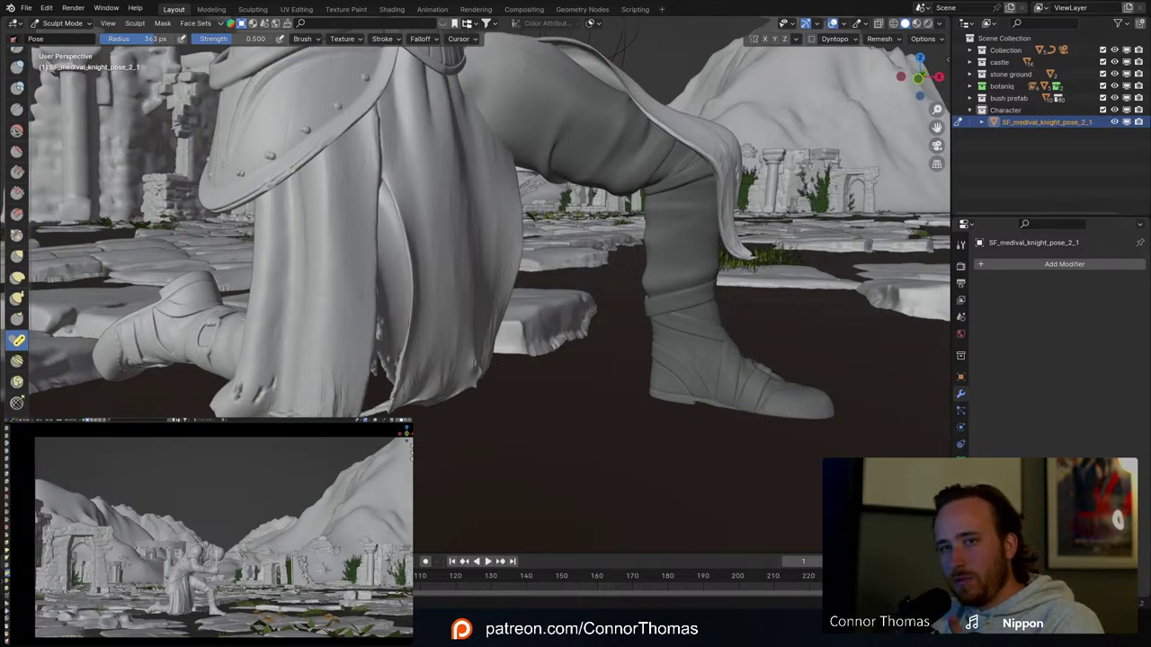
left_click(17, 485)
mouse_move(608, 178)
middle_mouse_down("shift")
mouse_move(575, 202)
mouse_move(584, 369)
mouse_move(526, 243)
mouse_move(564, 224)
middle_mouse_up("shift")
left_click(305, 39)
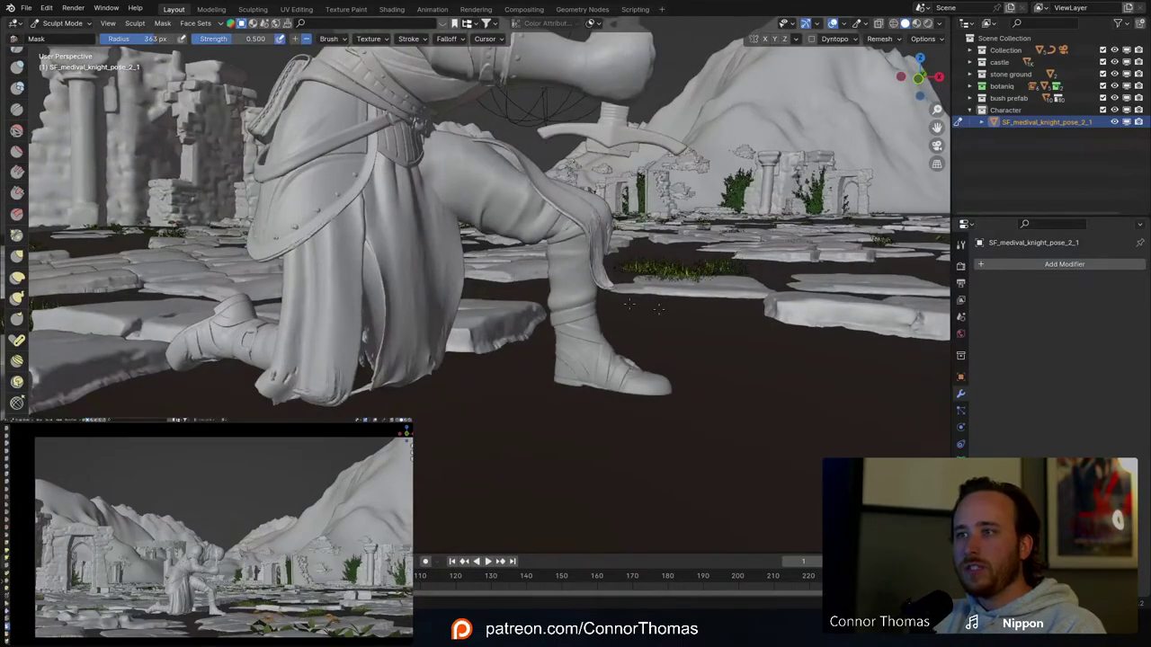
mouse_move(629, 304)
middle_mouse_down()
mouse_move(447, 259)
mouse_move(118, 339)
middle_mouse_up()
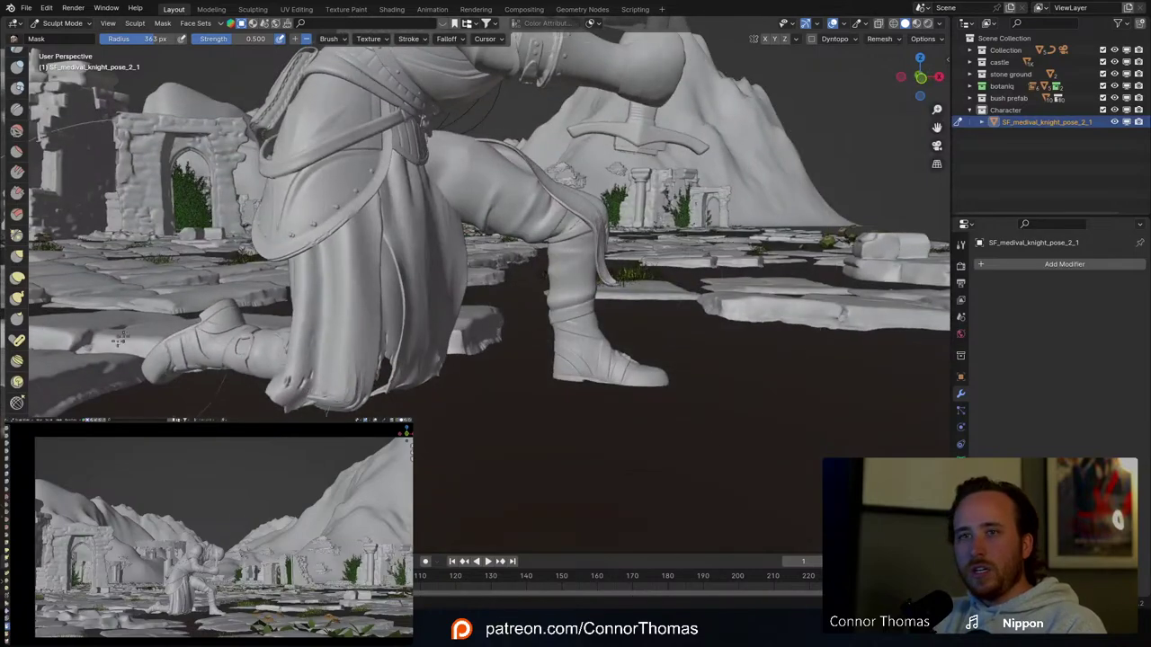
left_click(17, 340)
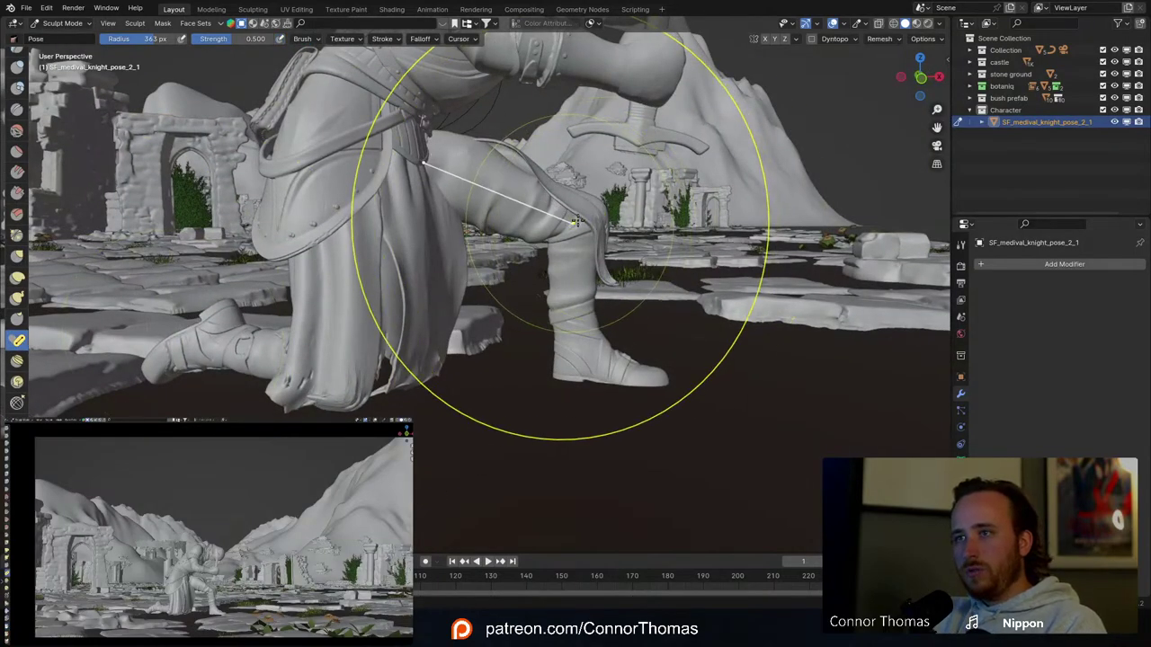
left_click_drag(571, 223, 579, 208)
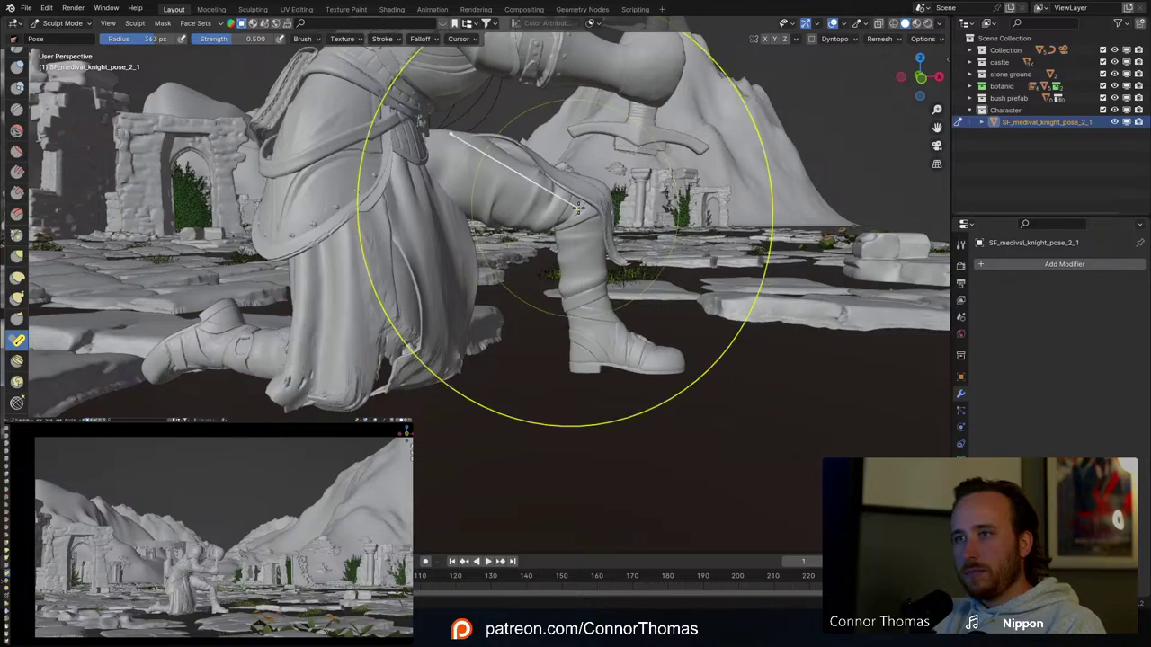
key("ctrl+z")
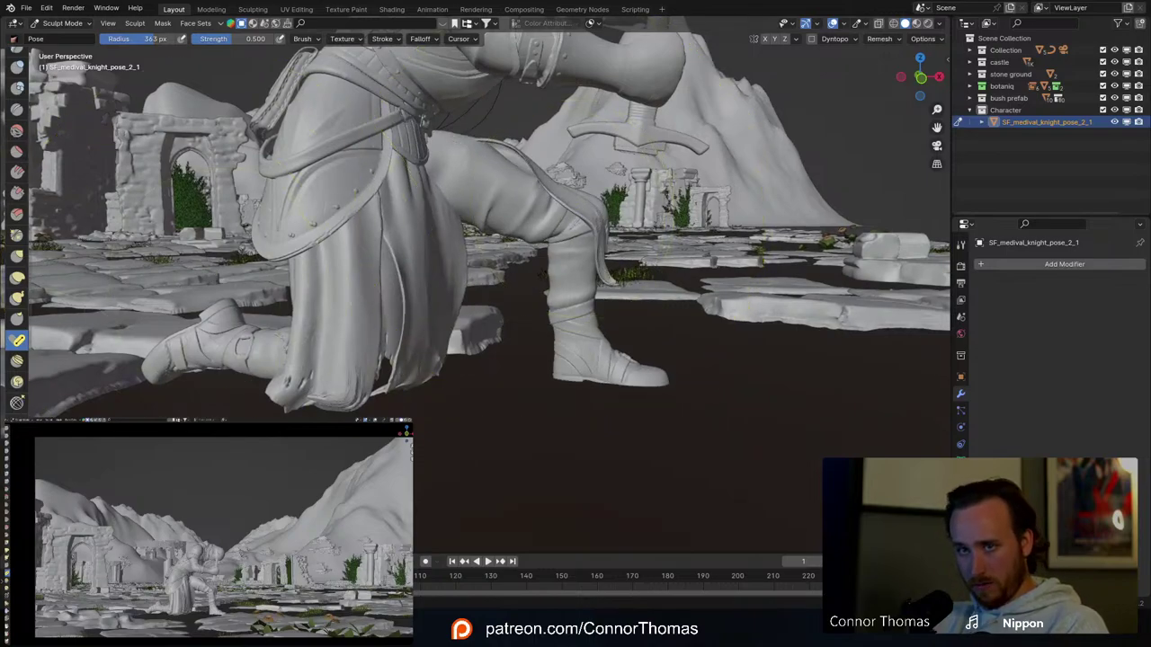
Step: Mask the hanging skirt cloth beside the raised leg using the Mask brush in add mode at a 192 px radius
key("m")
middle_click_drag(356, 316, 278, 337)
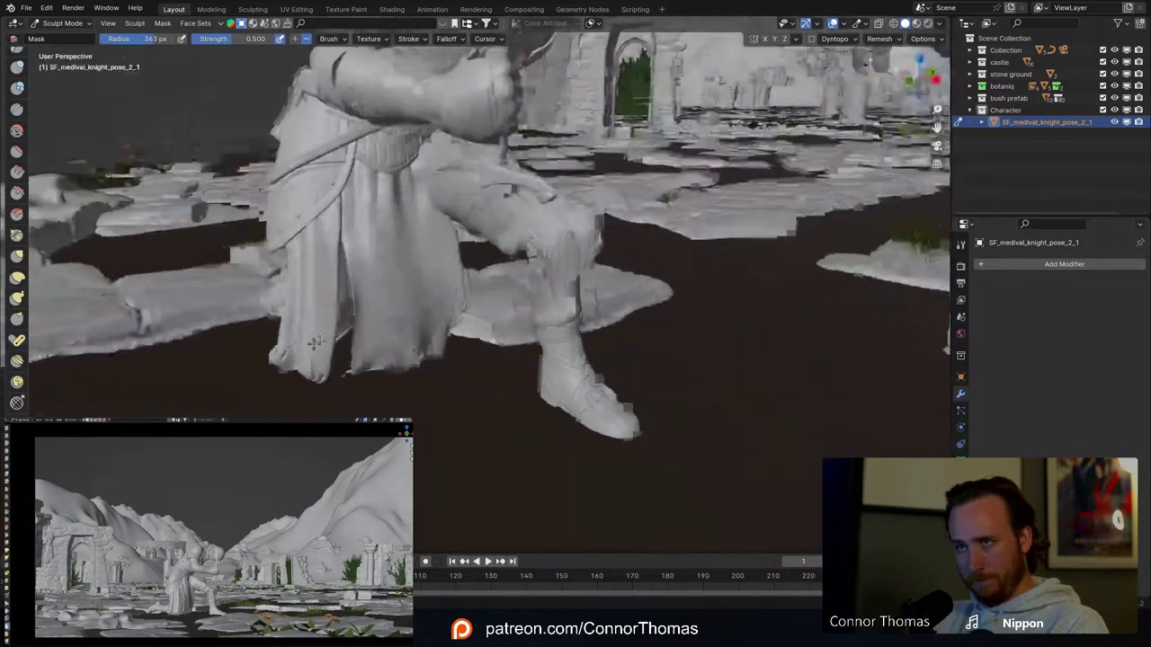
scroll(368, 311, "up", 4)
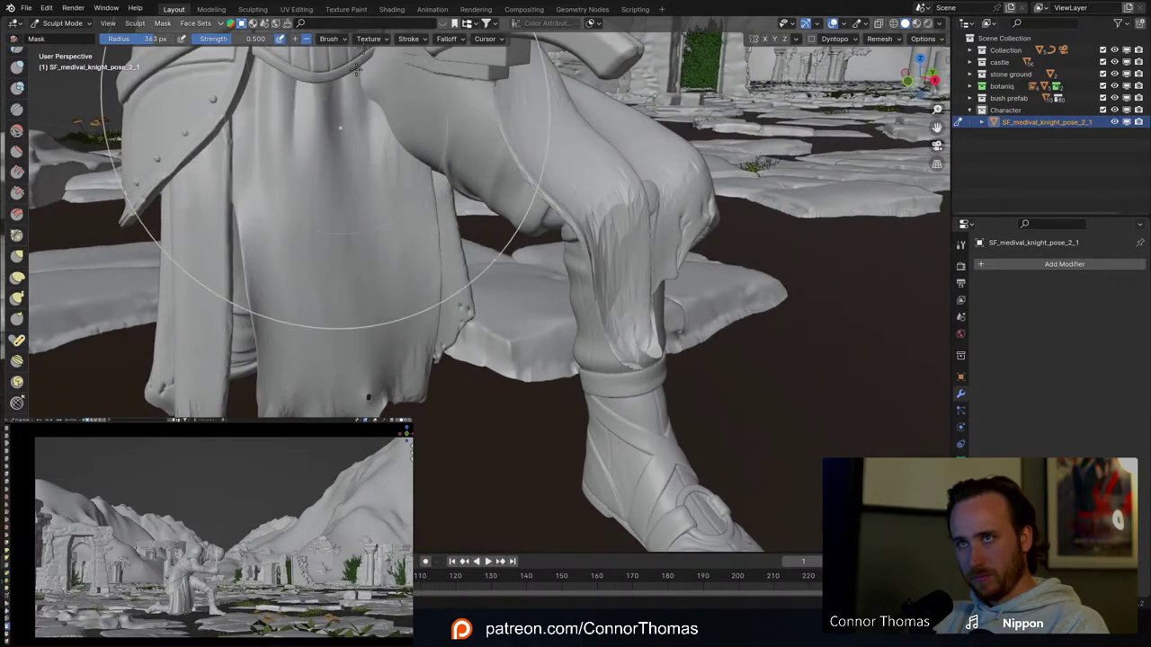
left_click(297, 40)
key("f")
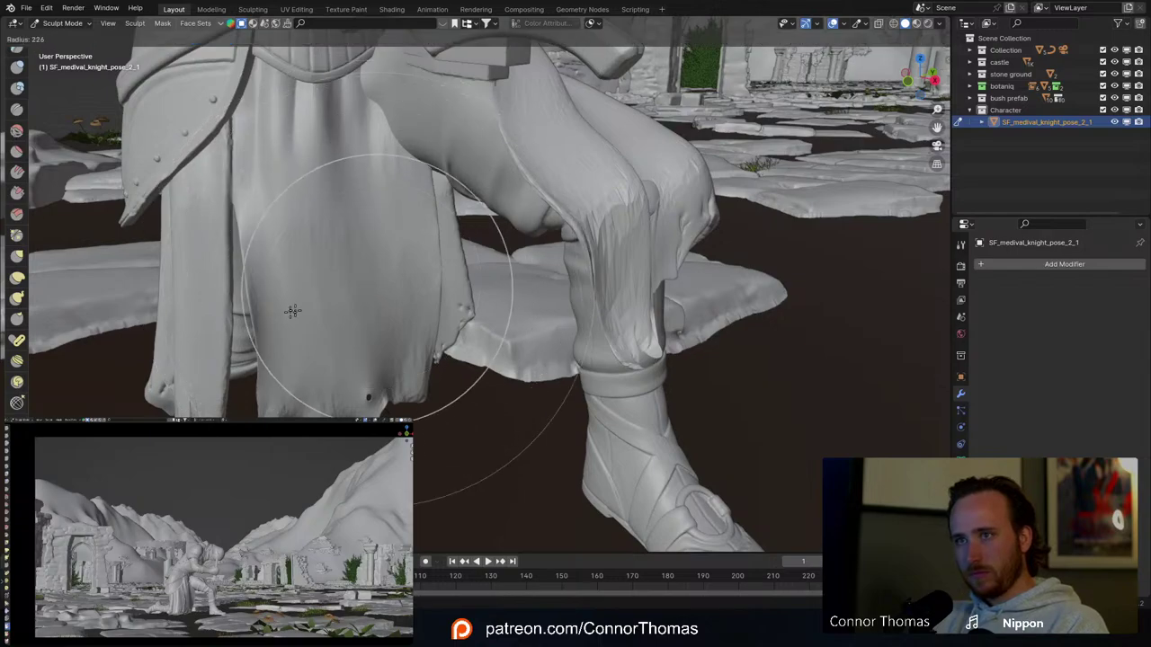
left_click(293, 311)
mouse_move(347, 278)
left_mouse_down()
mouse_move(385, 289)
mouse_move(376, 209)
mouse_move(300, 140)
mouse_move(437, 296)
mouse_move(427, 221)
mouse_move(349, 414)
left_mouse_up()
middle_click_drag(304, 423, 368, 375)
mouse_move(375, 299)
left_mouse_down()
mouse_move(338, 316)
mouse_move(340, 347)
left_mouse_up()
middle_click_drag(460, 326, 259, 311)
left_click_drag(594, 298, 555, 334)
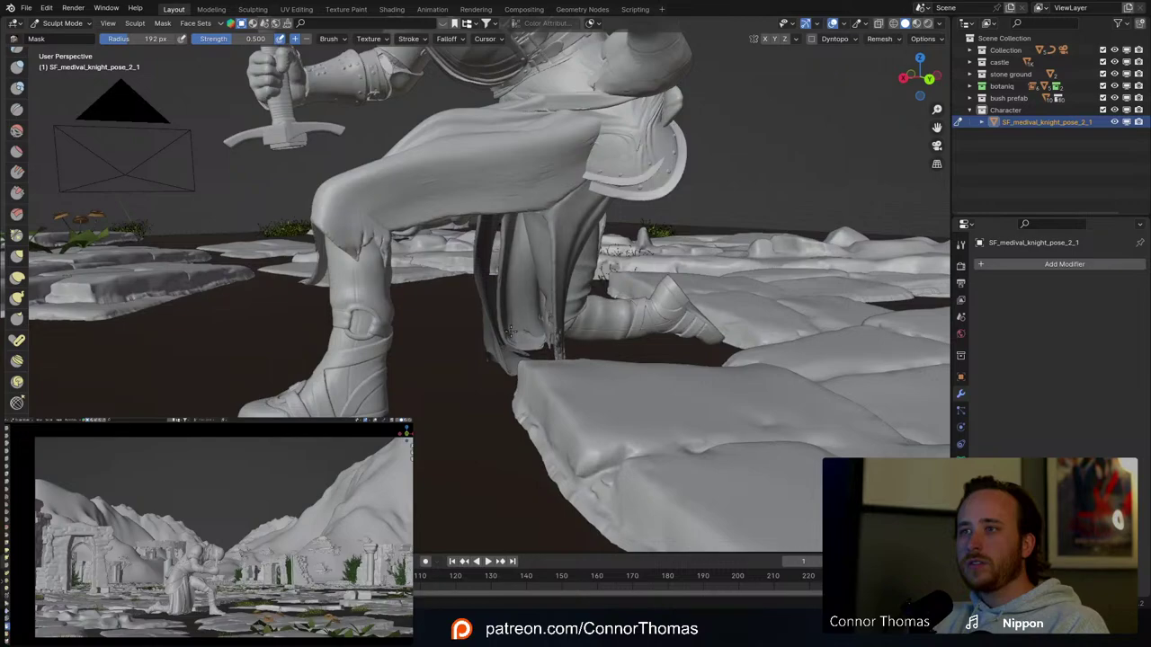
middle_click_drag(512, 329, 78, 324)
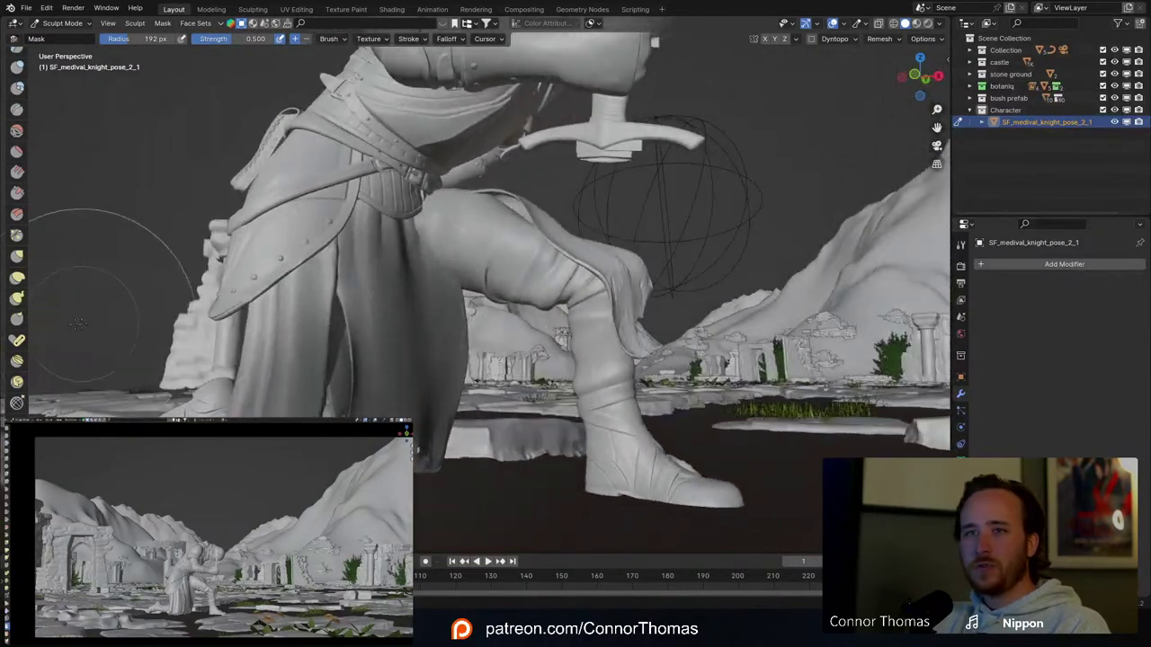
Step: Try to lift the front knee with the skirt masked, using the Pose brush at a 386 px radius
left_click(17, 340)
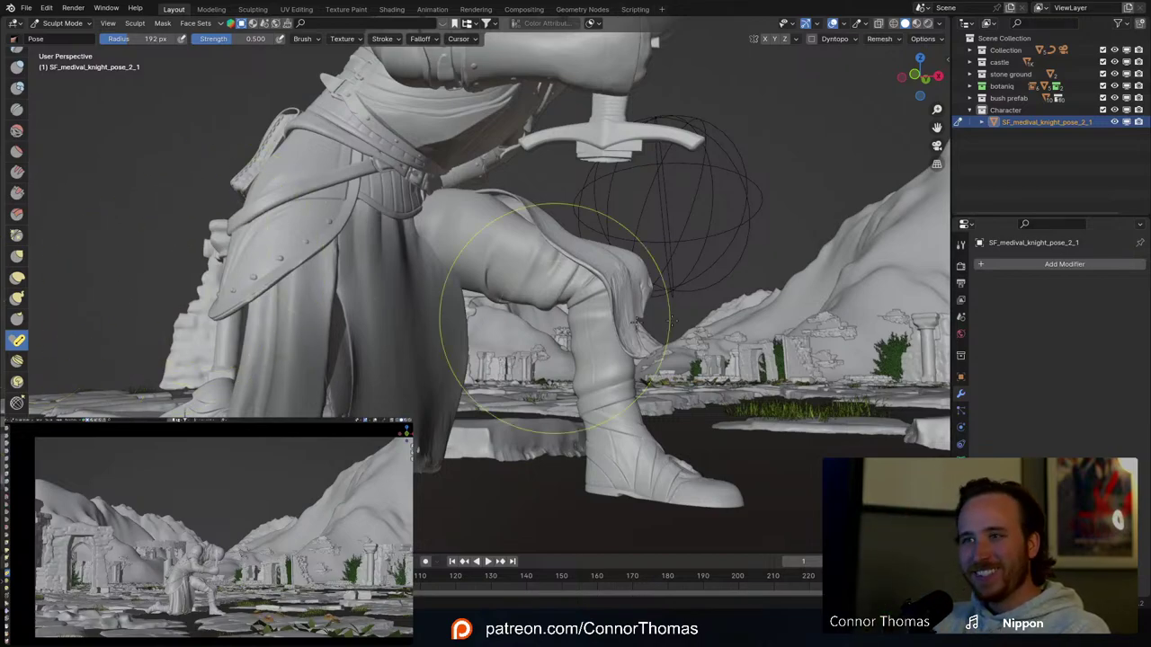
key("f")
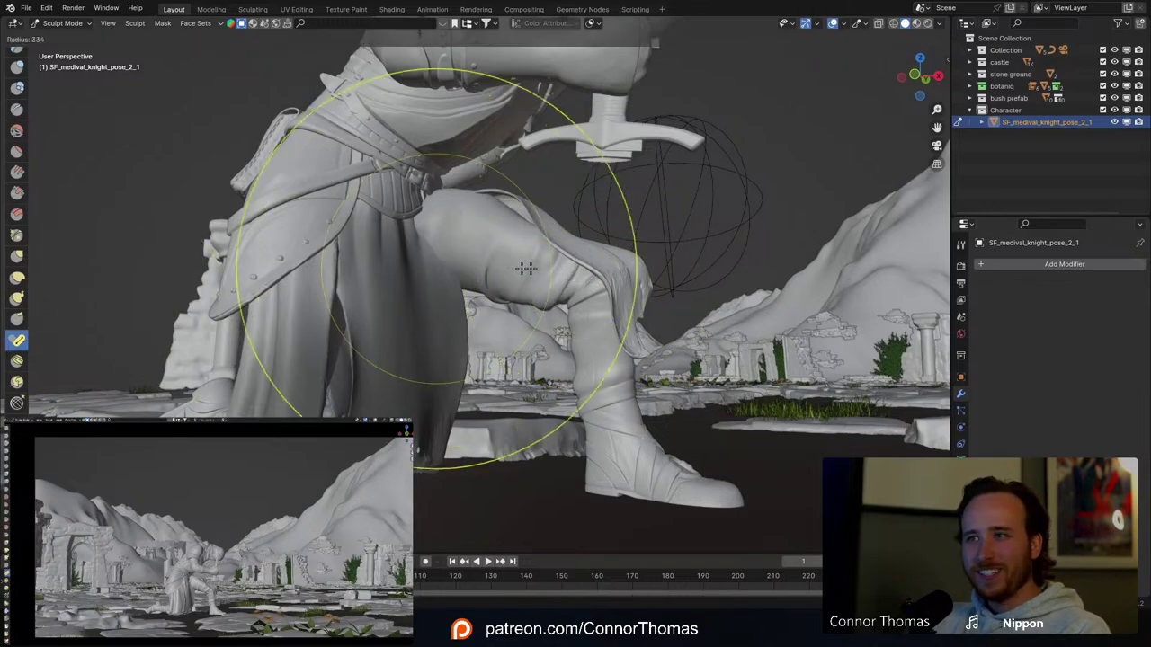
left_click(600, 284)
left_click_drag(600, 283, 606, 264)
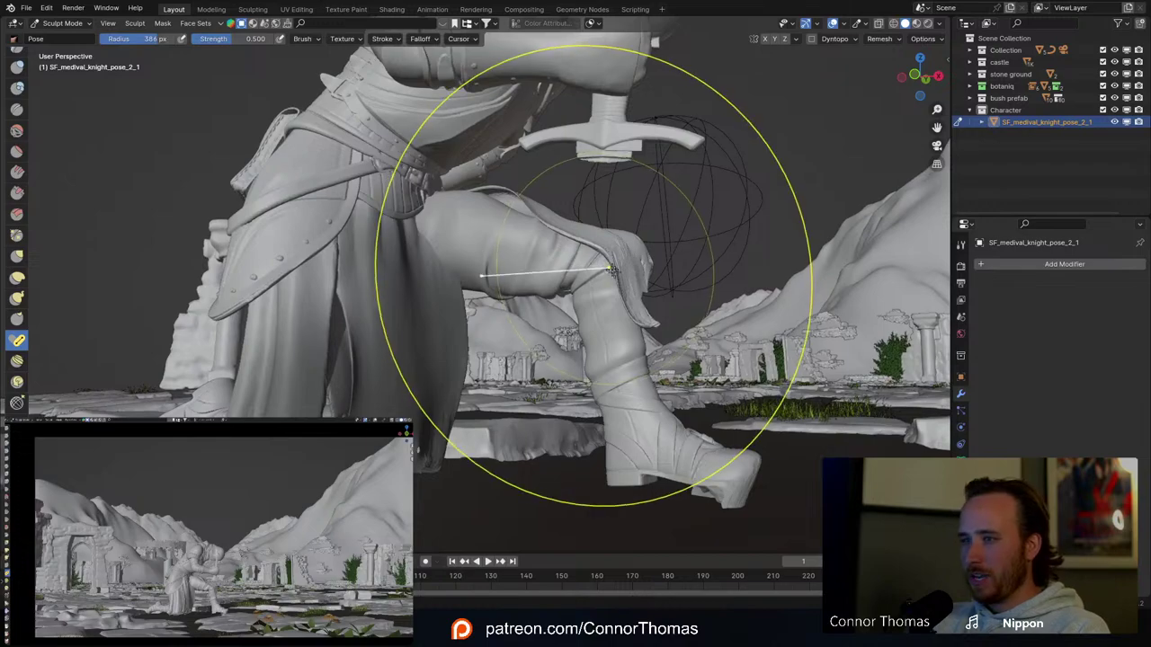
key("ctrl+z")
Step: Check the front boot's sole from beneath the ground and try raising the knee and swinging the shin sideways with the Pose brush
middle_click_drag(689, 320, 624, 168, "shift")
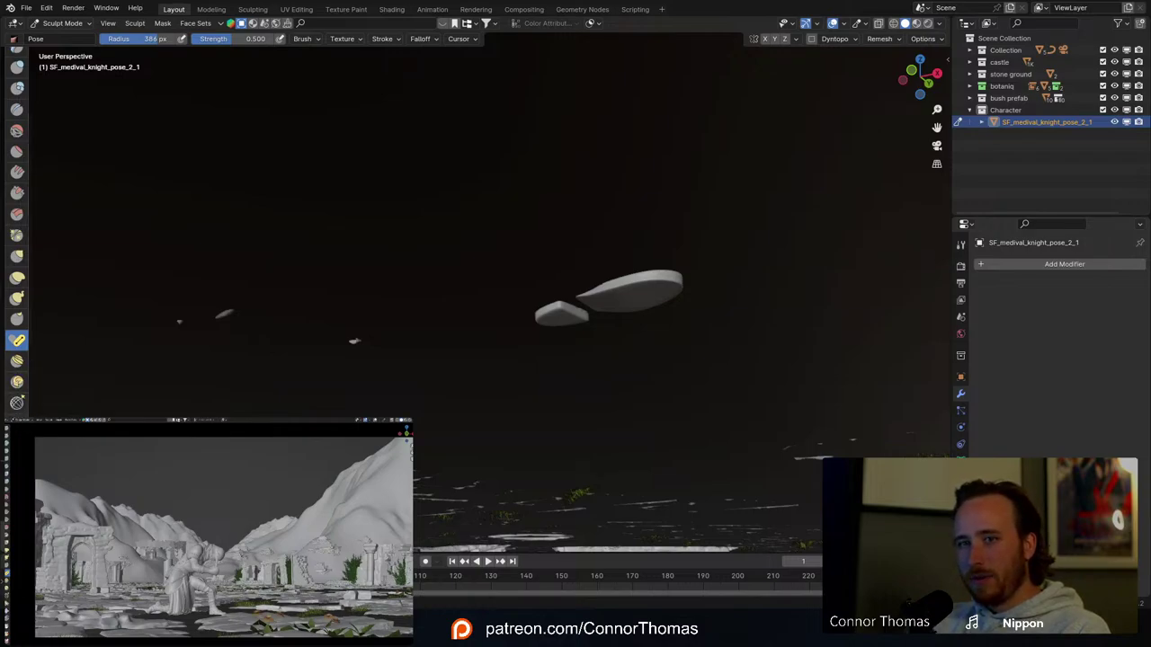
key("m")
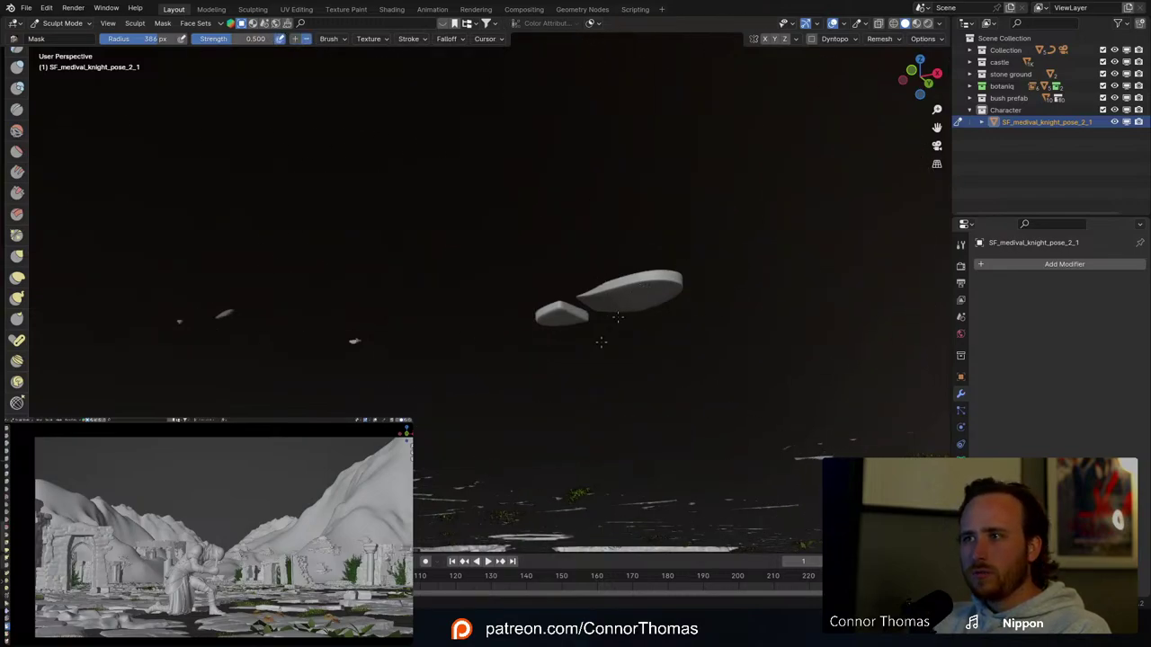
middle_click_drag(585, 305, 570, 257)
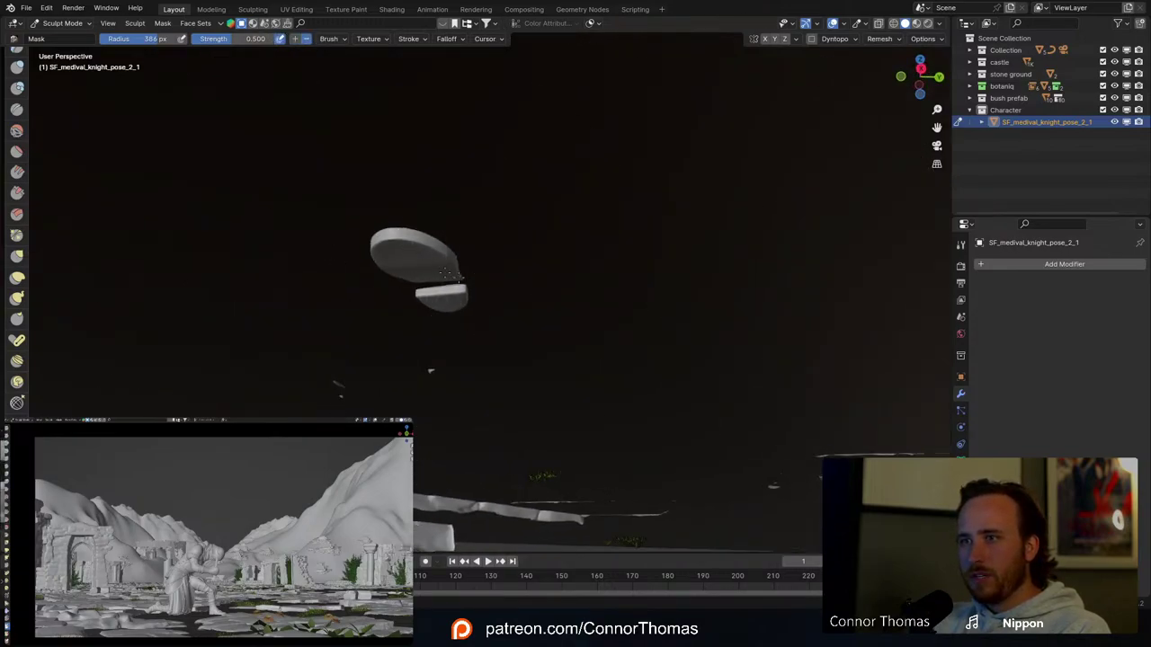
mouse_move(453, 250)
middle_mouse_down()
mouse_move(584, 289)
mouse_move(617, 277)
mouse_move(608, 347)
middle_mouse_up()
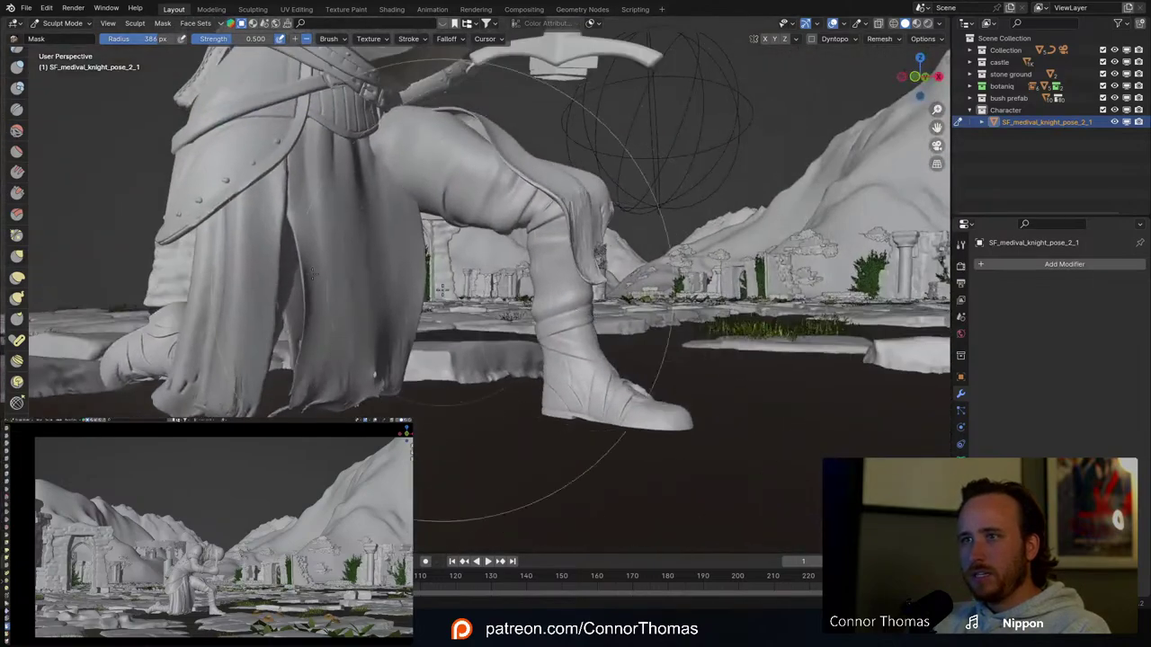
left_click(19, 343)
left_click_drag(546, 220, 590, 147)
key("ctrl+z")
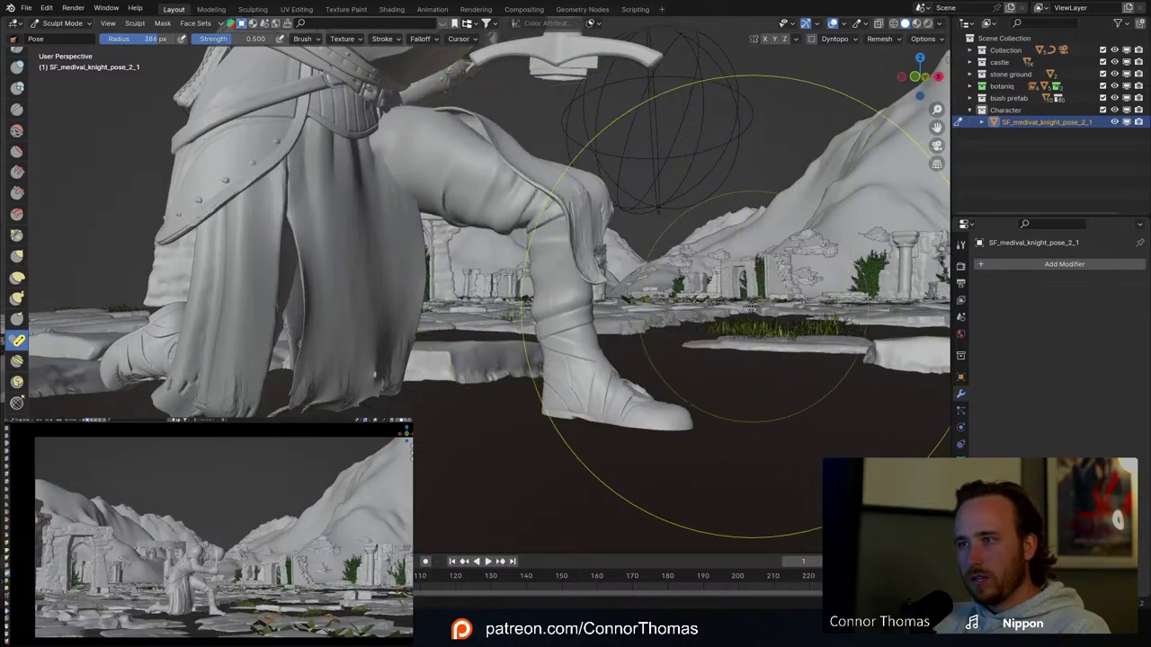
middle_click_drag(750, 303, 604, 302)
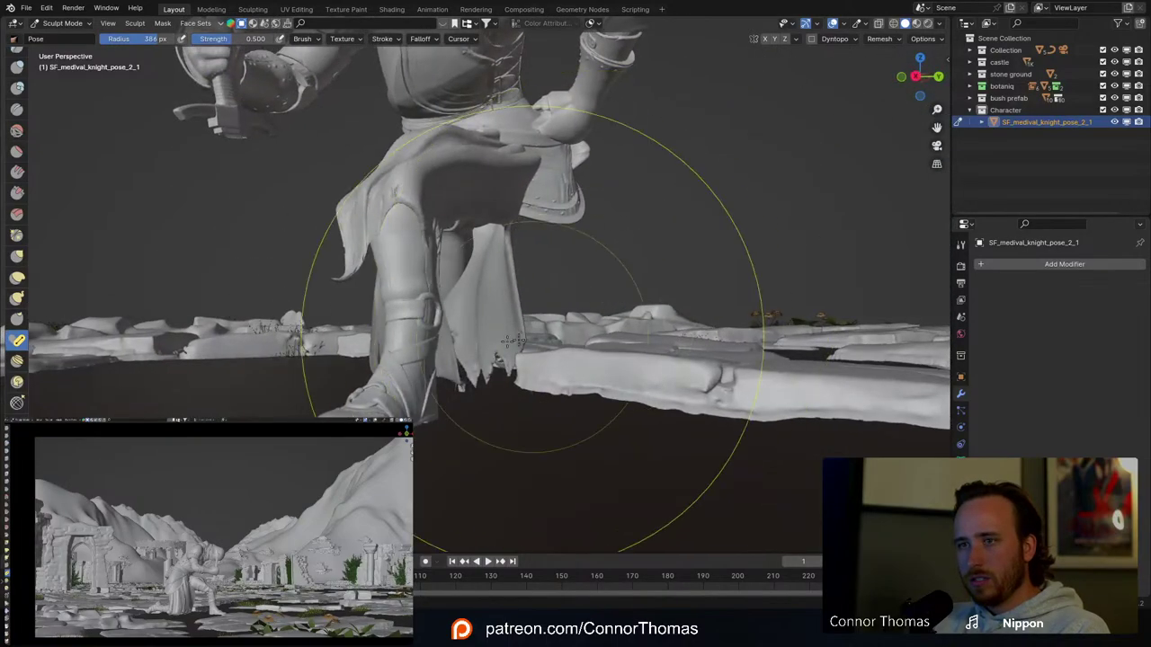
mouse_move(412, 325)
left_mouse_down()
mouse_move(360, 334)
mouse_move(288, 319)
mouse_move(468, 338)
left_mouse_up()
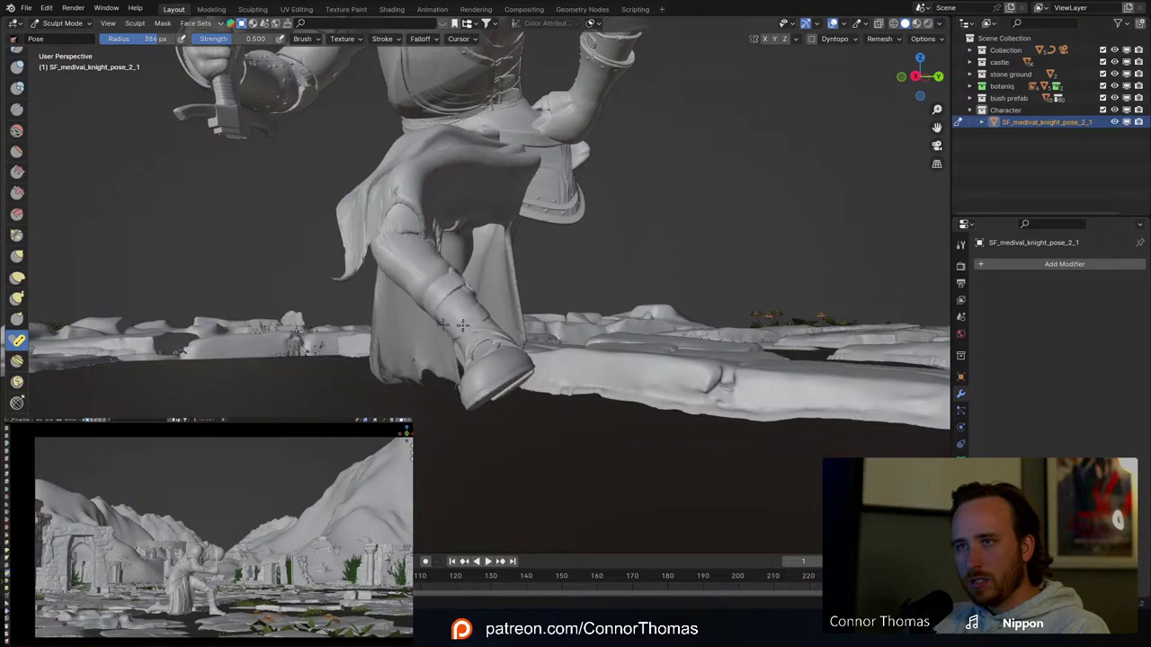
Step: Raise the front knee and lower leg from the side using the Pose brush at a 417 px radius
mouse_move(467, 338)
middle_mouse_down()
mouse_move(459, 324)
mouse_move(540, 270)
middle_mouse_up()
key("f")
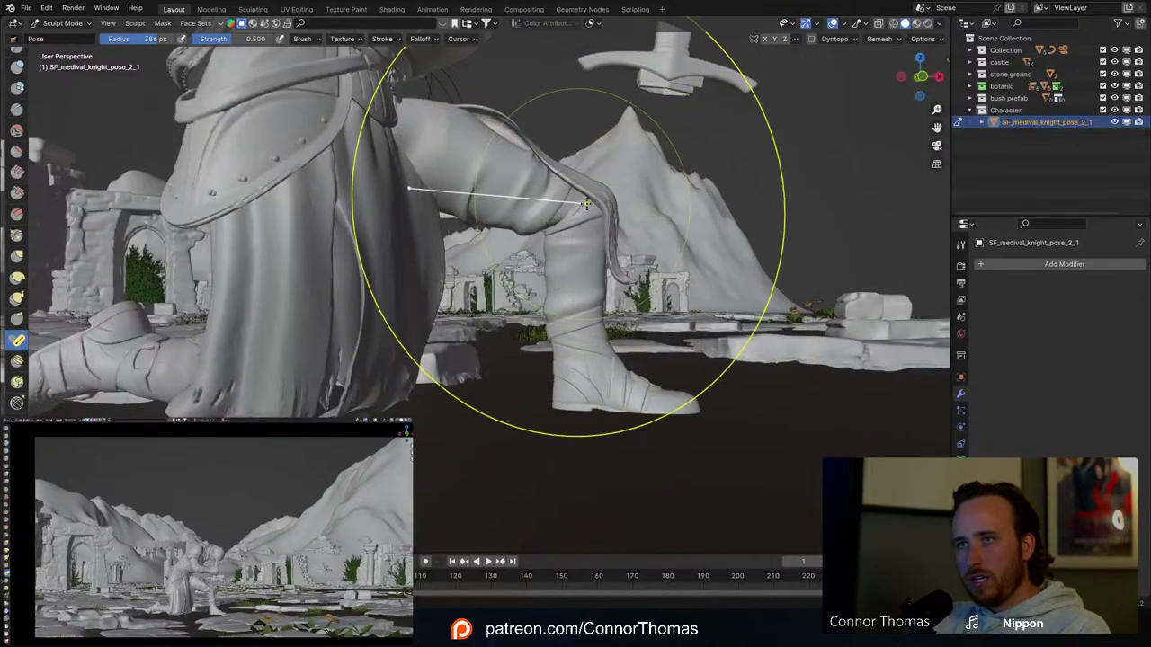
left_click(606, 212)
left_click_drag(586, 220, 604, 198)
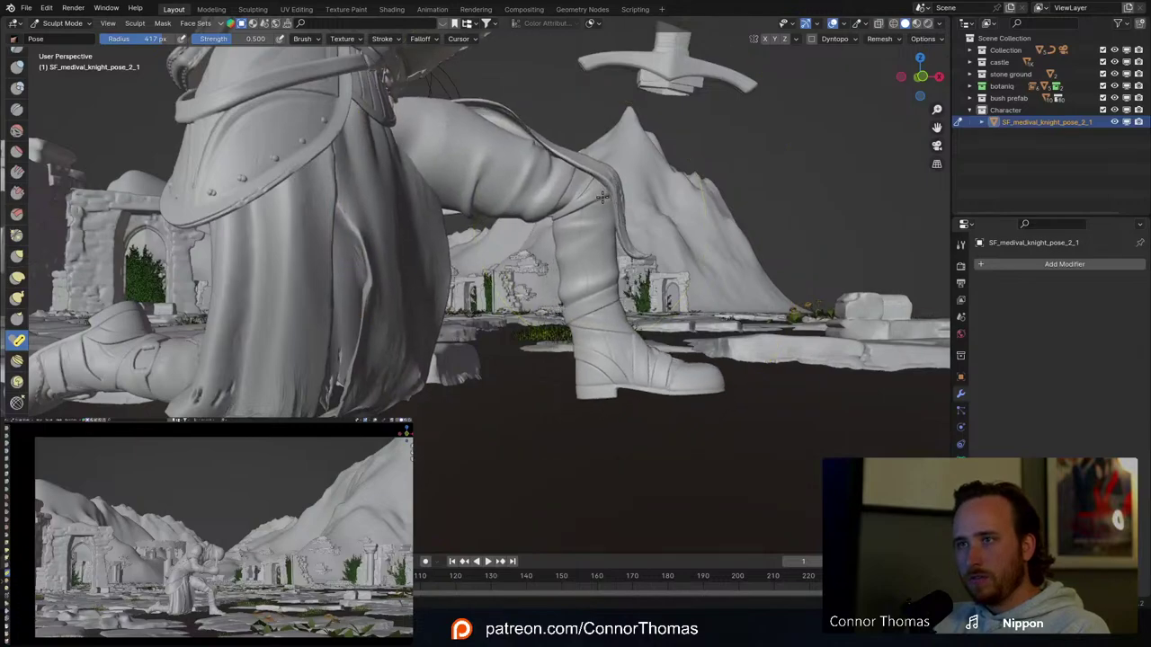
Step: Lift the front leg slightly further with the Pose brush and reduce the brush radius to 291 px
scroll(640, 218, "down", 2)
mouse_move(644, 215)
middle_mouse_down()
mouse_move(660, 215)
mouse_move(635, 213)
middle_mouse_up()
key("f")
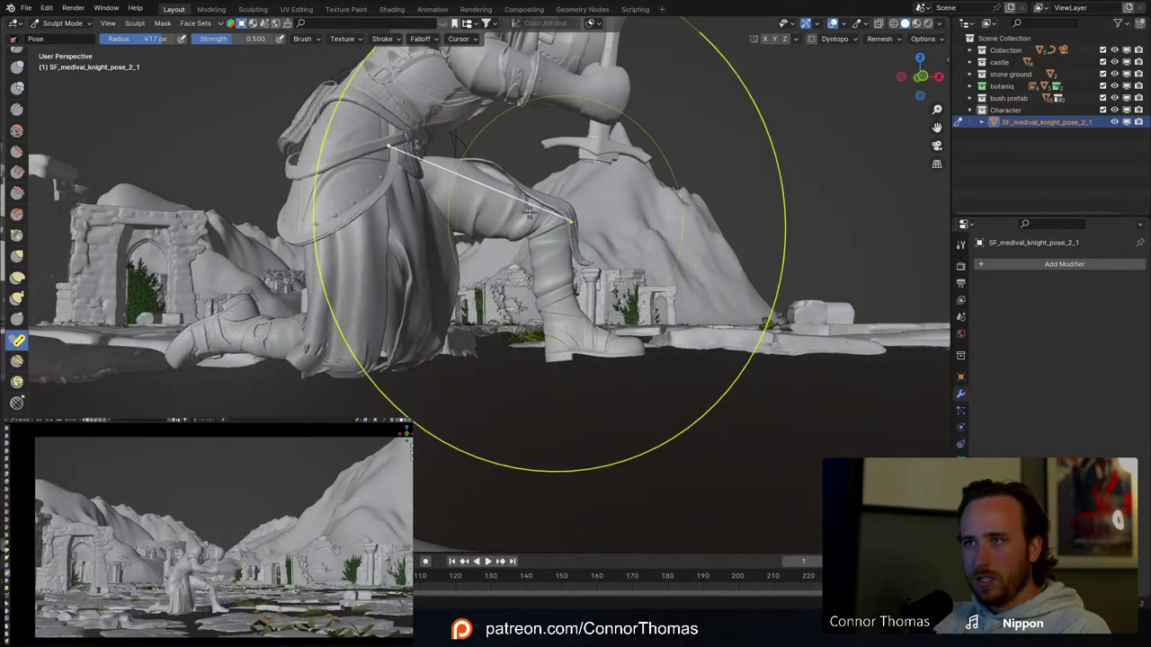
left_click(541, 214)
left_click_drag(540, 213, 543, 207)
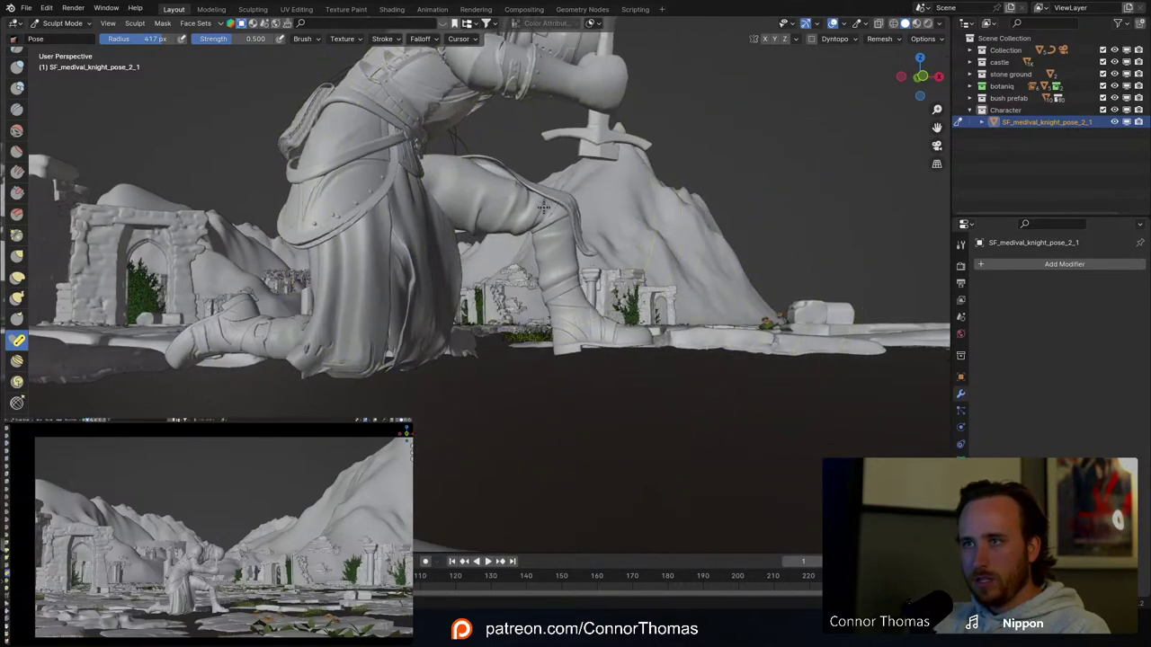
key("f")
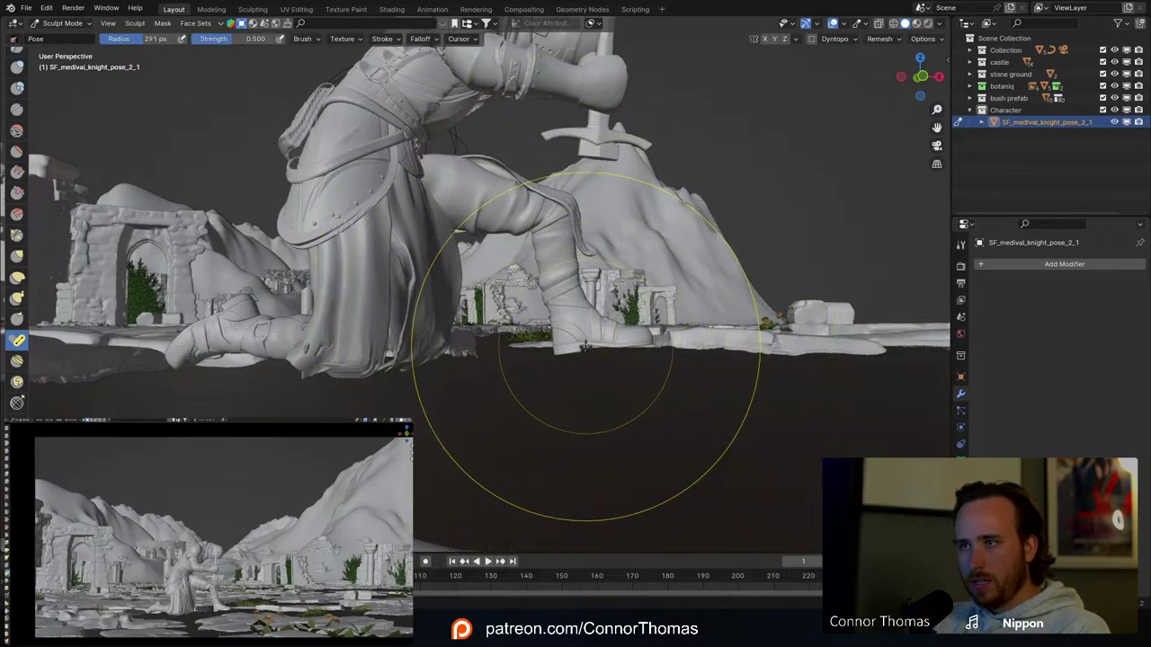
Step: Shift the front foot and lower leg slightly backward with the Pose brush at a 250 px radius
left_click(564, 346)
key("f")
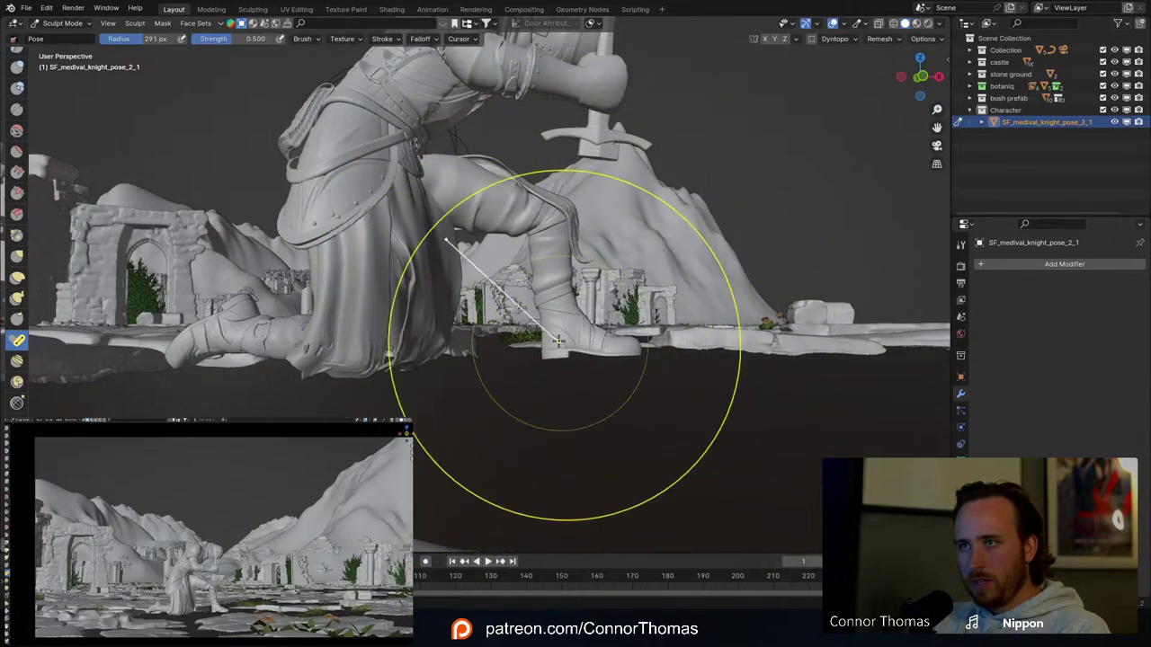
left_click(566, 340)
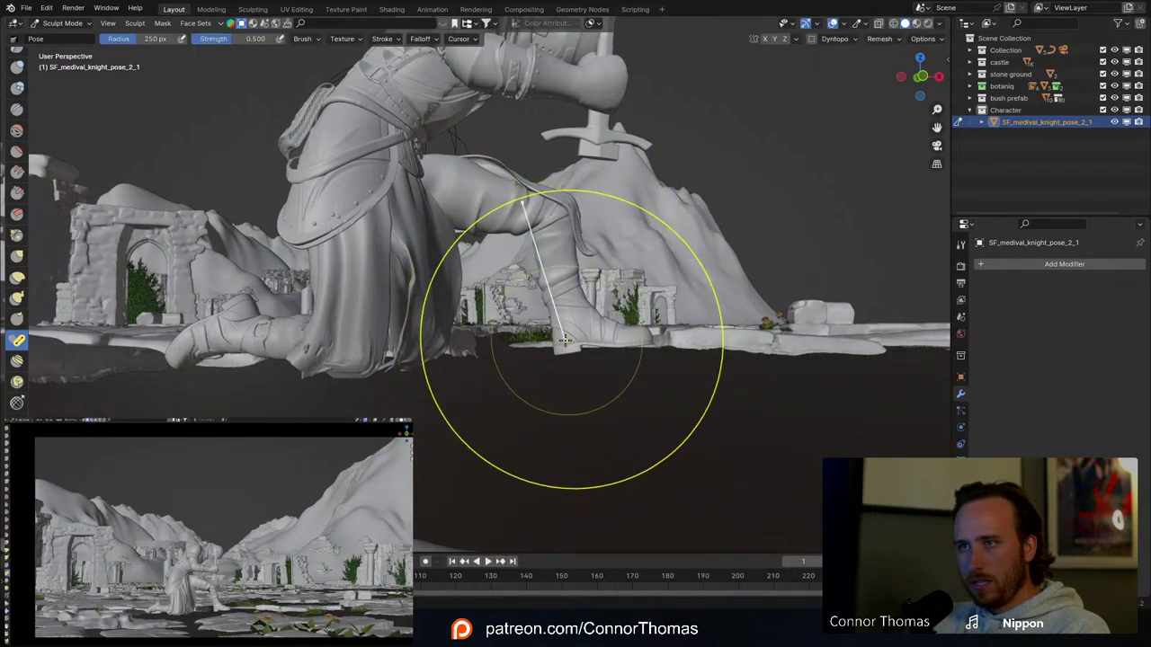
left_click_drag(562, 351, 550, 351)
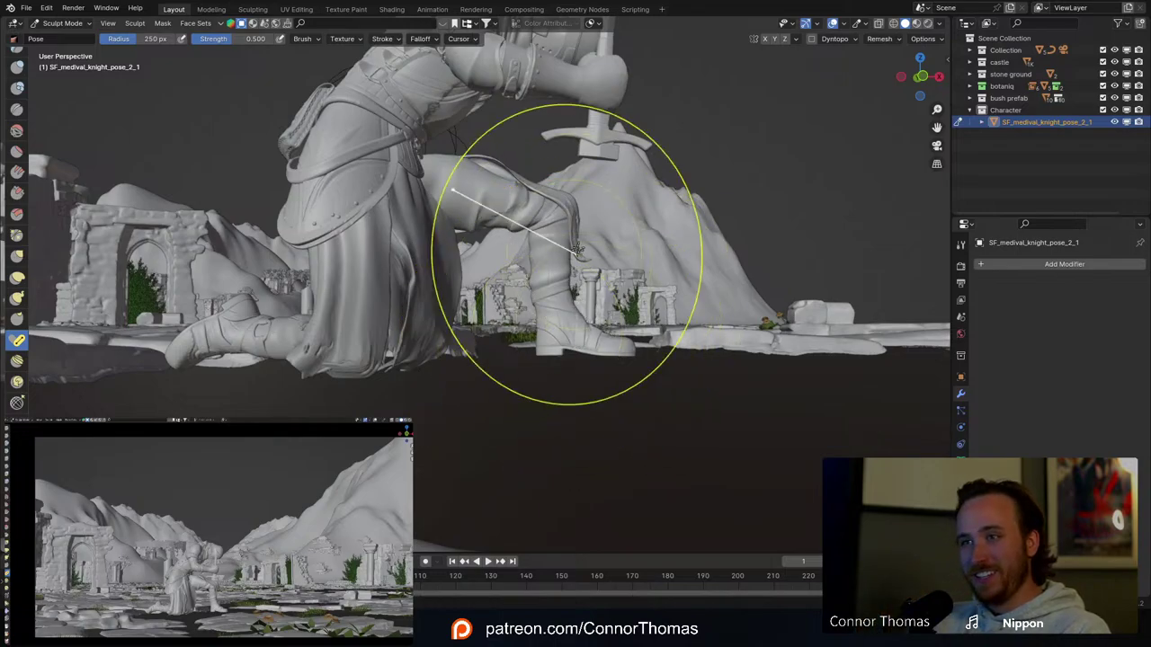
middle_click_drag(577, 251, 532, 236)
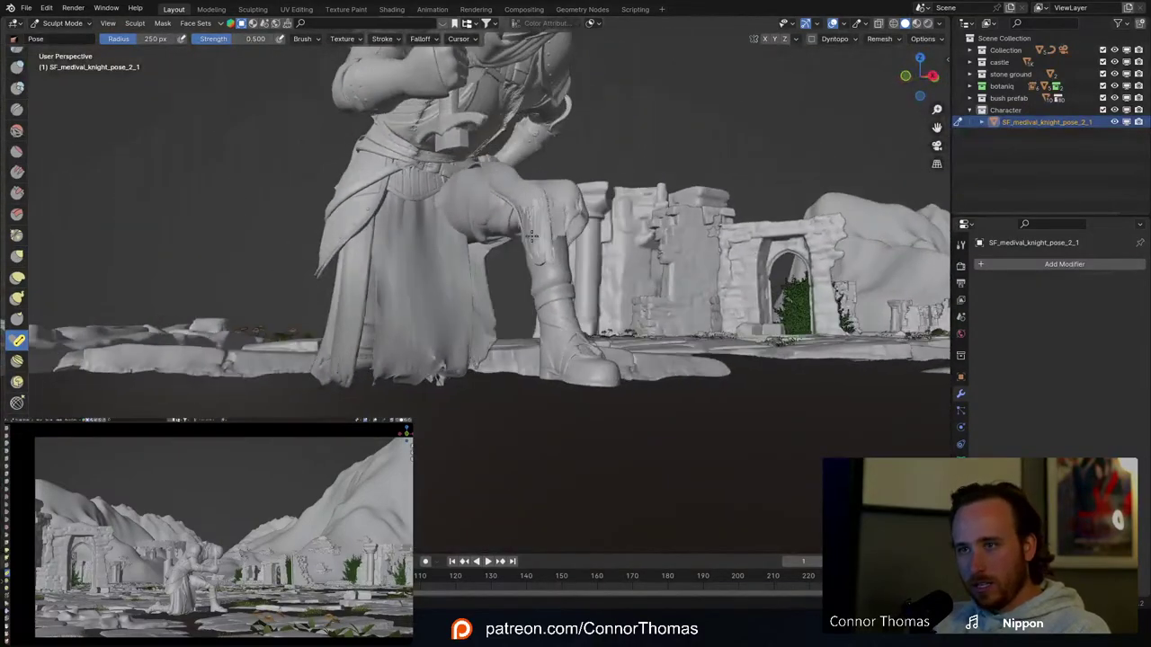
Step: Inspect the masked skirt with the Mask brush active and clear the mask from the knight
left_click(17, 280)
scroll(306, 388, "up", 4)
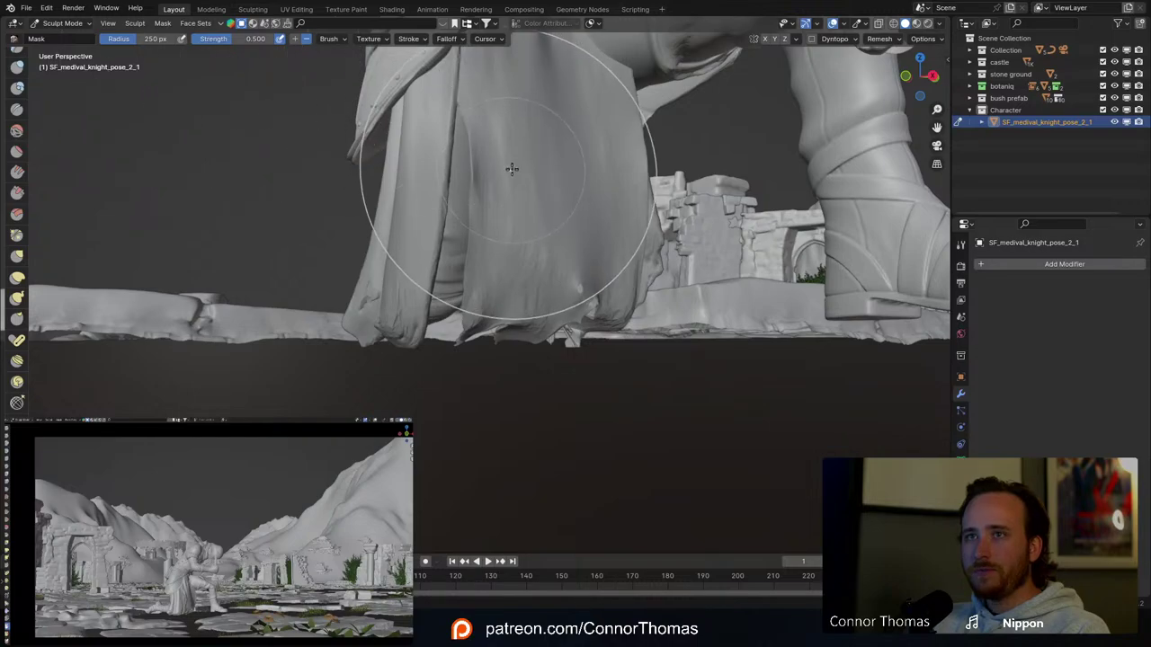
scroll(512, 169, "down", 3)
middle_click_drag(512, 169, 468, 230)
left_click(163, 23)
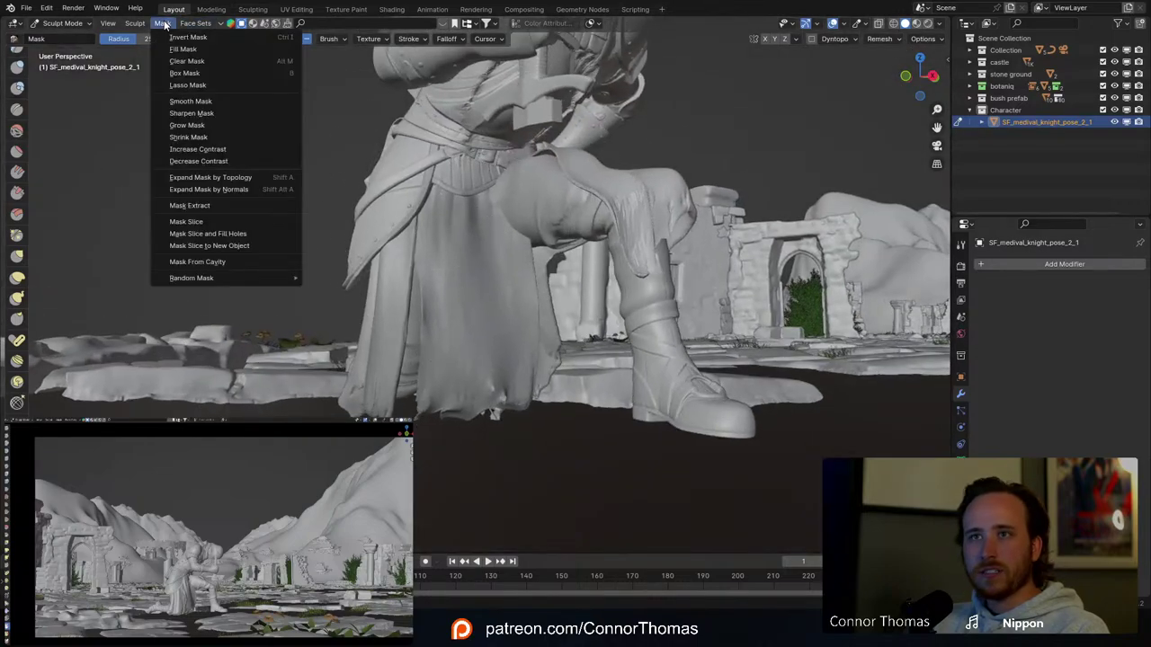
left_click(217, 62)
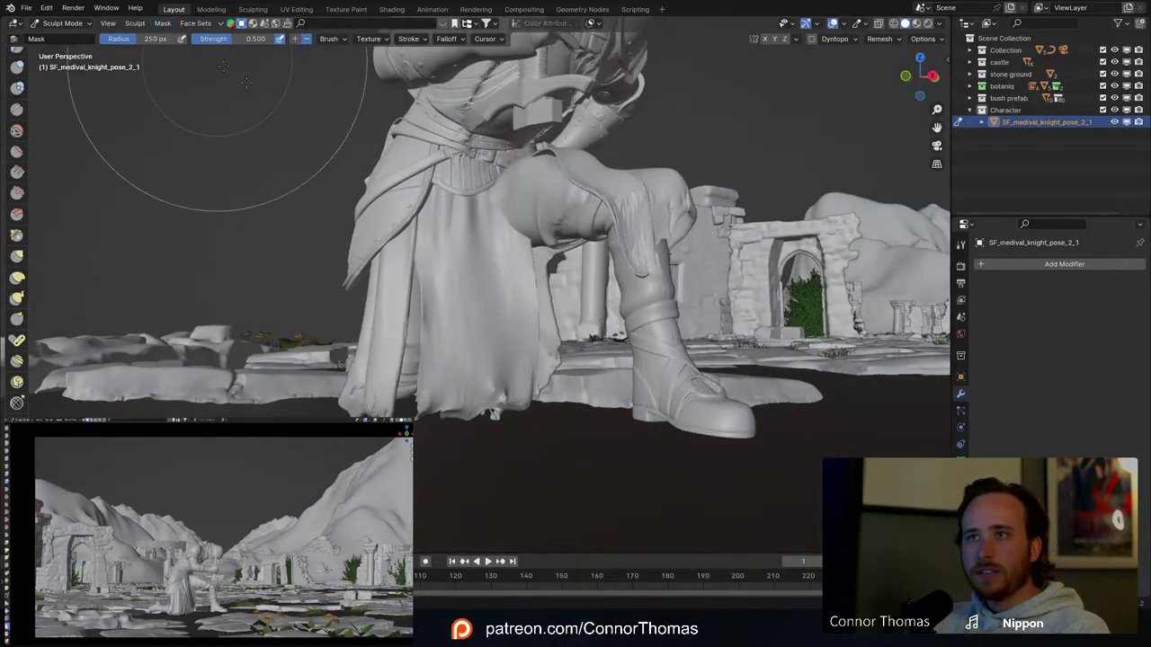
Step: Pull the ragged points hanging from the front skirt hem up to ground level with the Grab brush at a 250 px radius
middle_click_drag(488, 386, 468, 421)
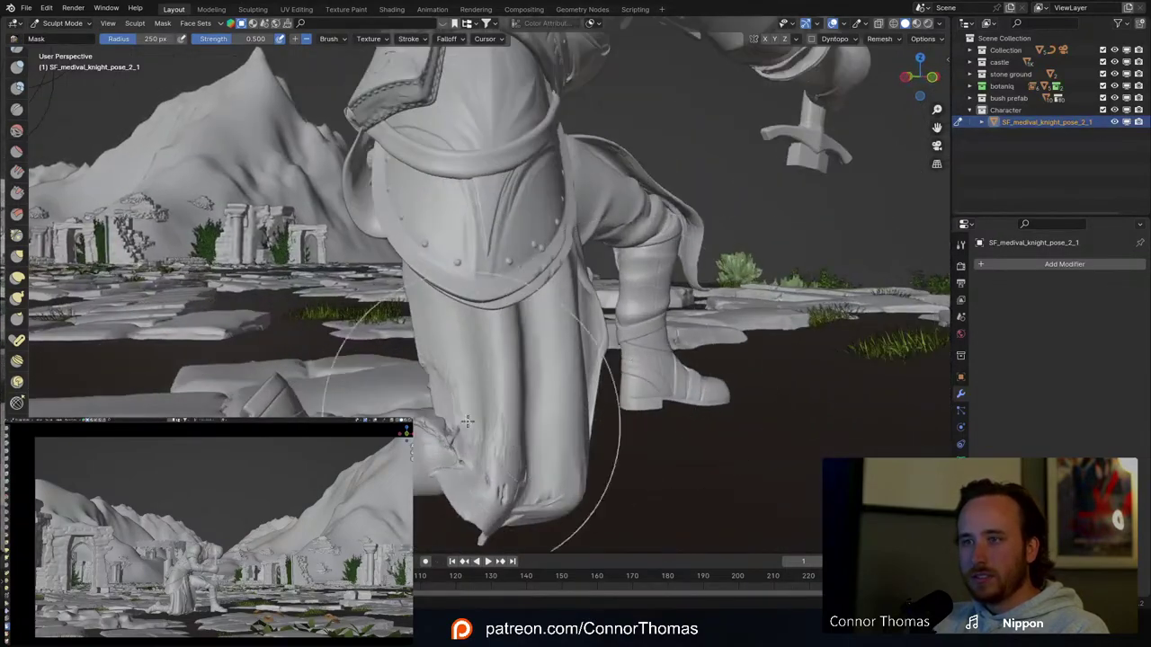
left_click(18, 259)
mouse_move(685, 479)
middle_mouse_down()
mouse_move(665, 463)
mouse_move(531, 440)
mouse_move(577, 415)
mouse_move(514, 427)
mouse_move(448, 478)
middle_mouse_up()
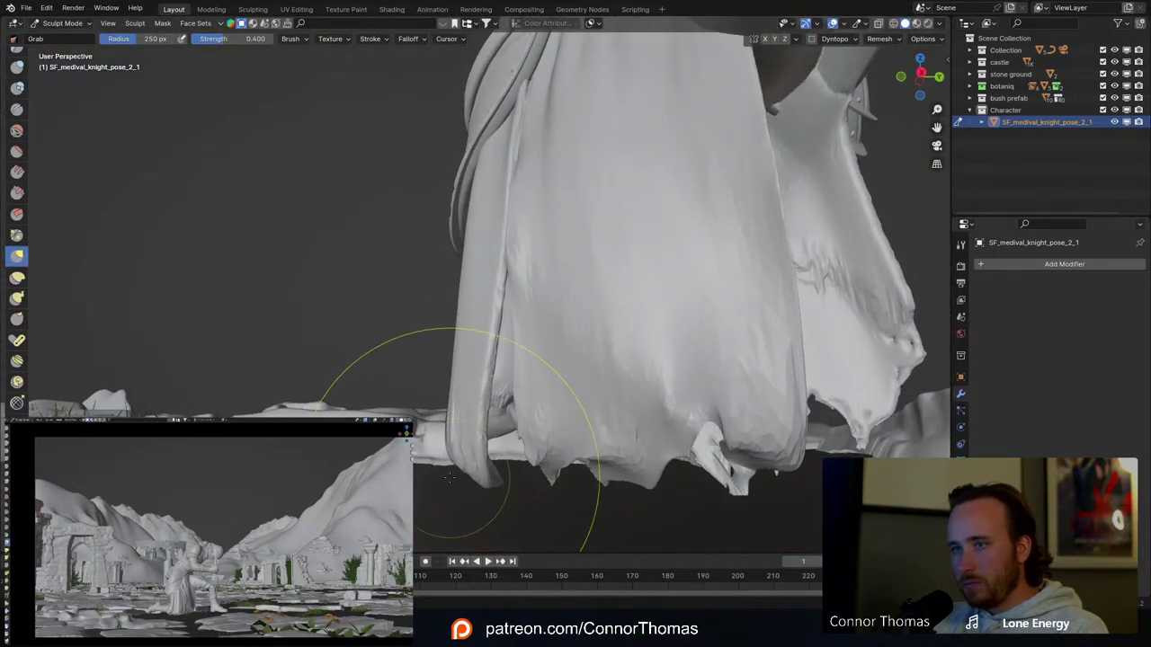
middle_click_drag(474, 425, 565, 469)
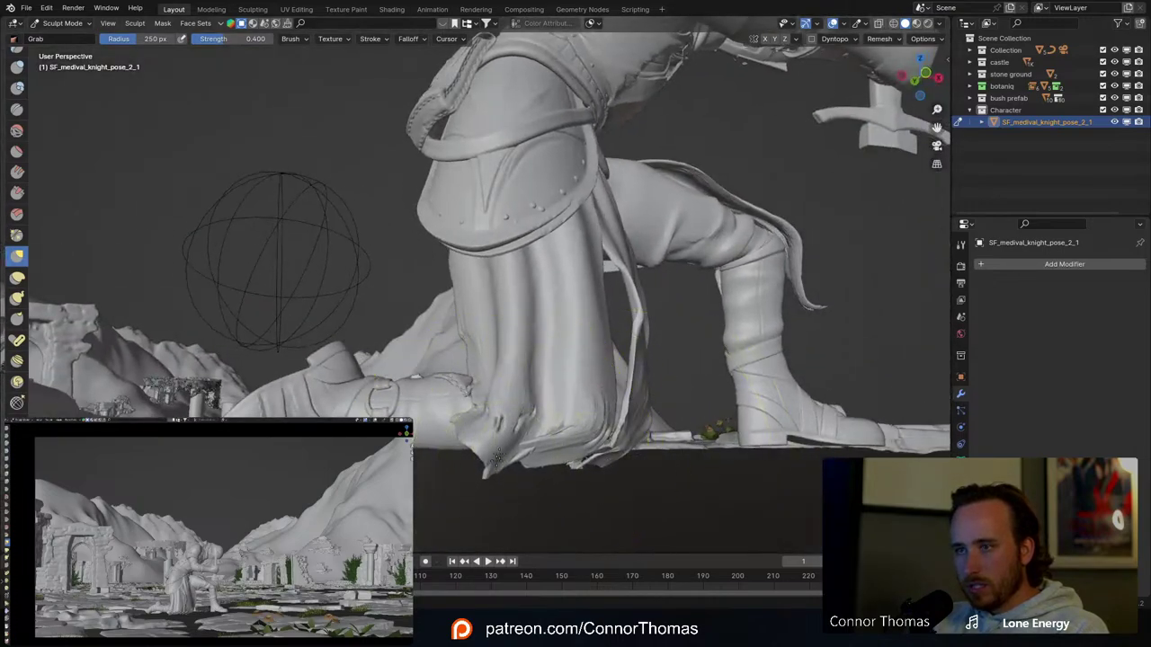
scroll(500, 439, "up", 8)
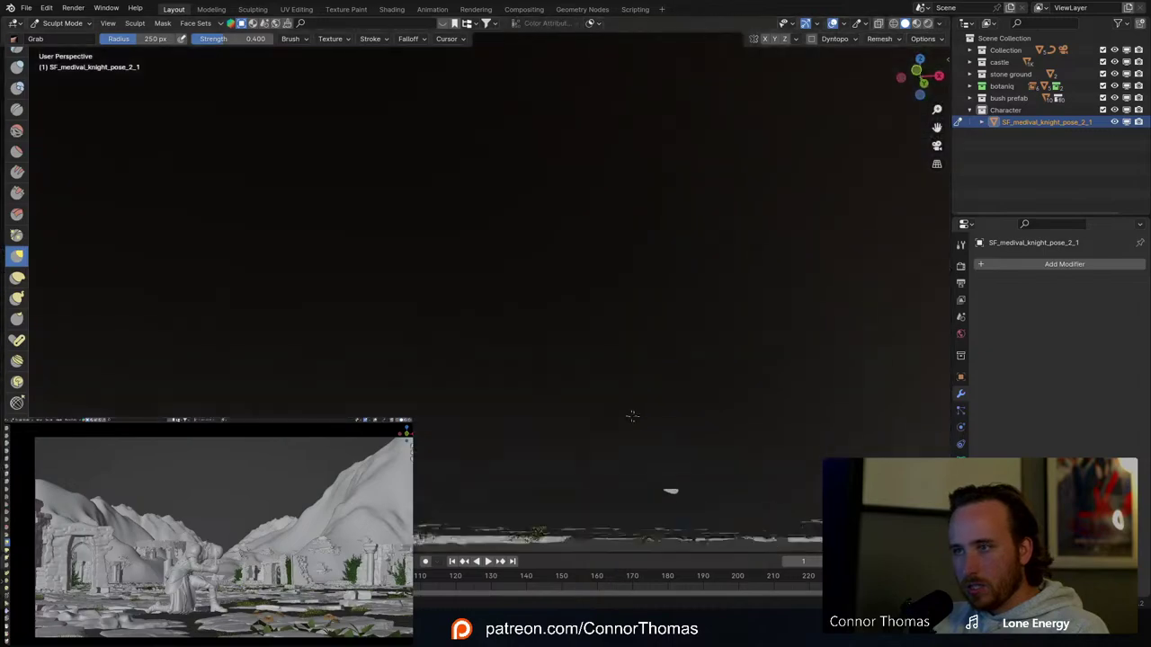
scroll(500, 439, "down", 6)
middle_click_drag(500, 439, 589, 452)
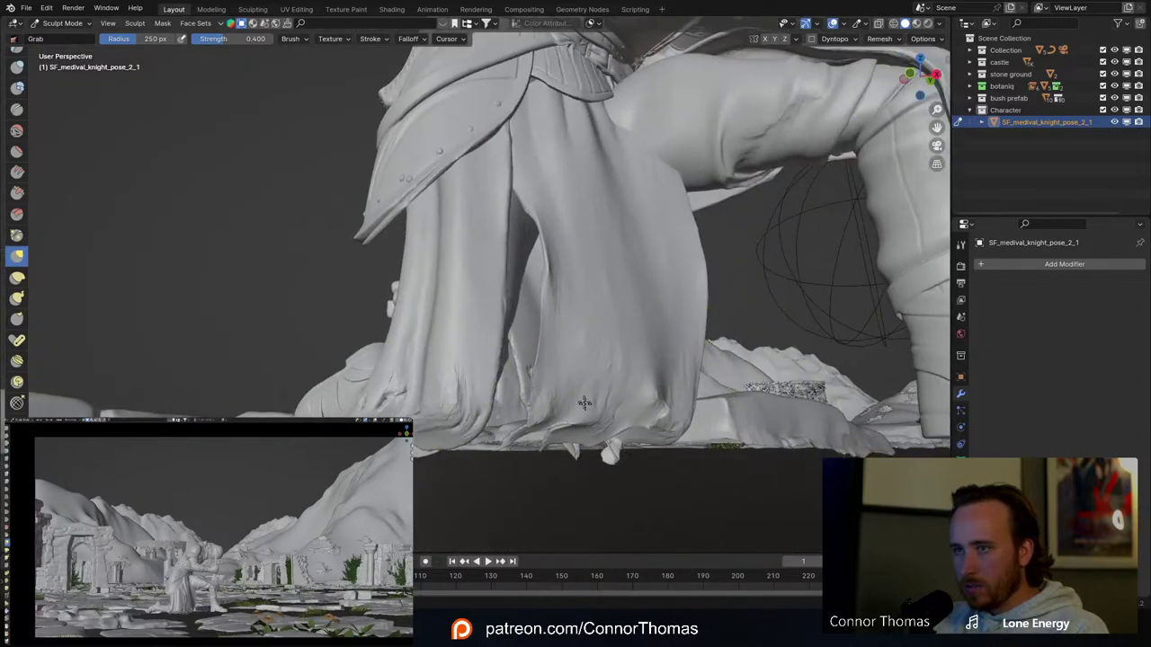
left_click_drag(588, 414, 605, 431)
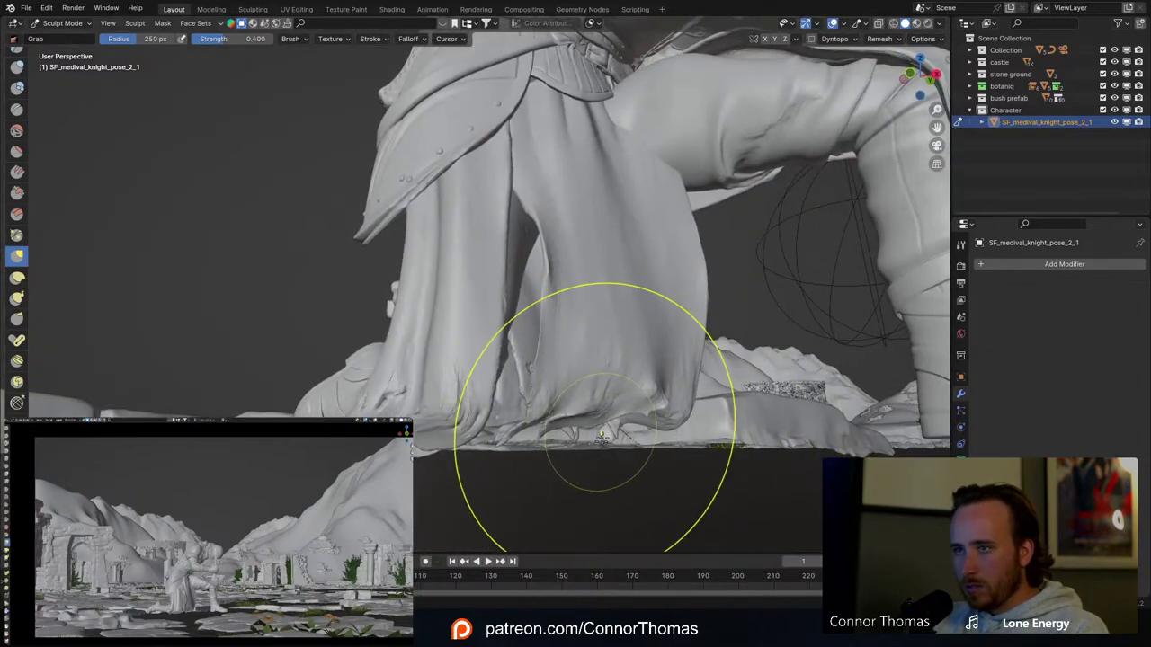
mouse_move(602, 438)
middle_mouse_down()
mouse_move(620, 432)
mouse_move(550, 406)
mouse_move(566, 430)
middle_mouse_up()
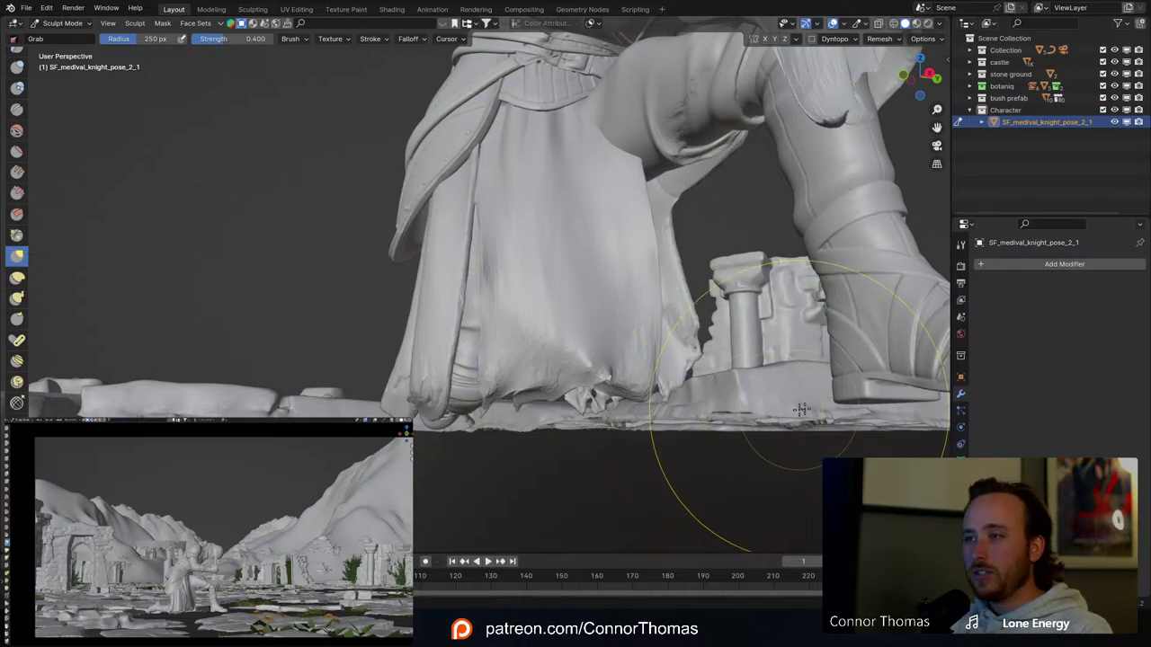
Step: Switch to Object Mode, adjust the knight's height along the Z axis against the ground, and deselect everything
mouse_move(635, 326)
middle_mouse_down()
mouse_move(771, 344)
mouse_move(779, 326)
mouse_move(504, 340)
middle_mouse_up()
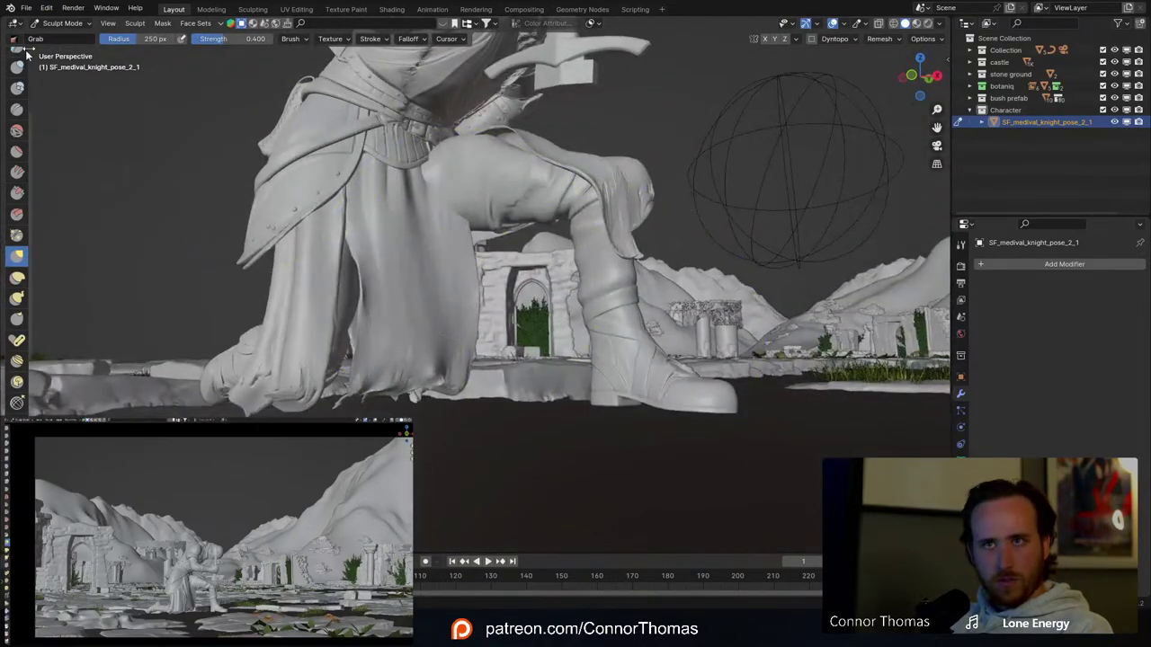
left_click(58, 22)
left_click(54, 37)
middle_click_drag(385, 174, 423, 150)
key("g")
key("z")
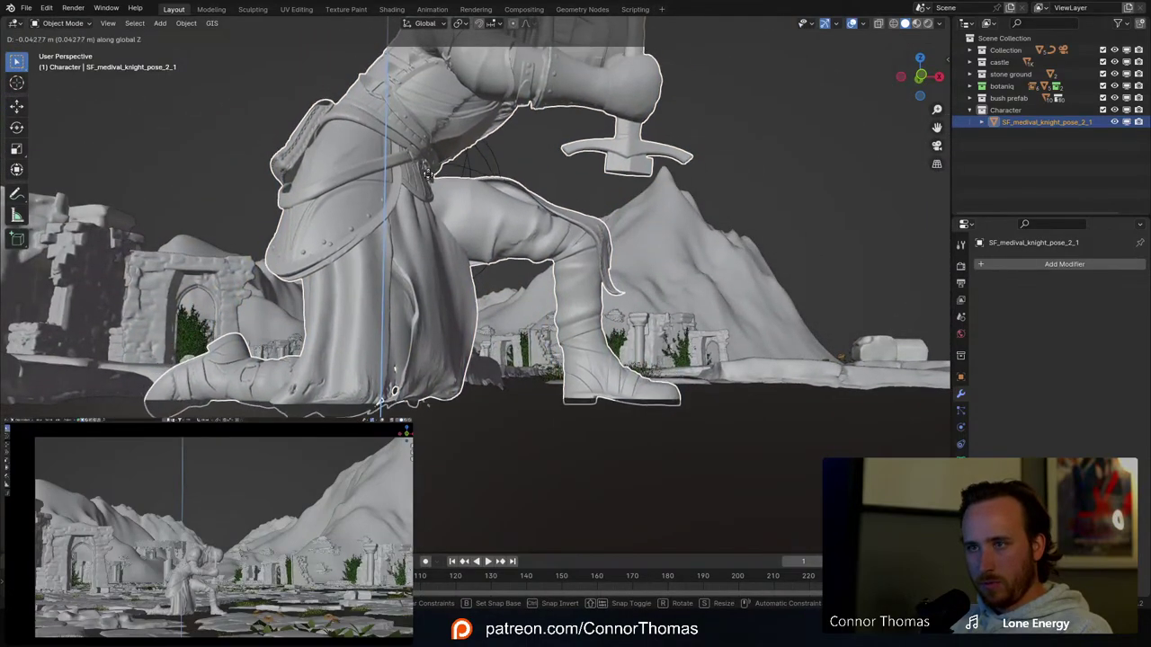
mouse_move(429, 171)
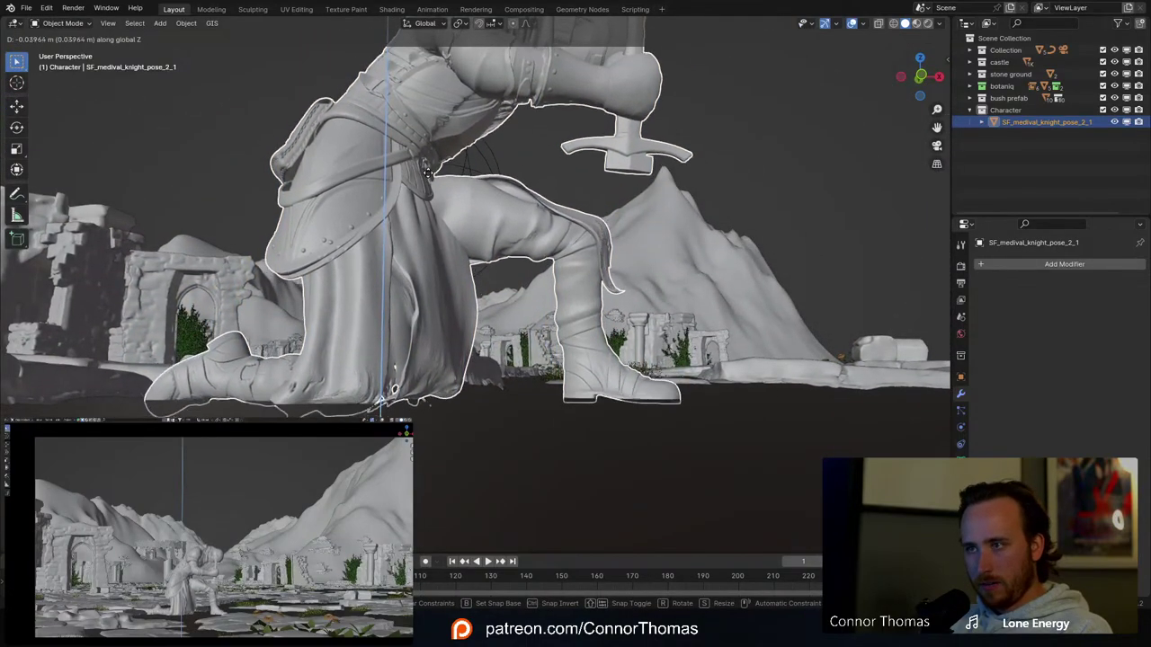
left_click(429, 167)
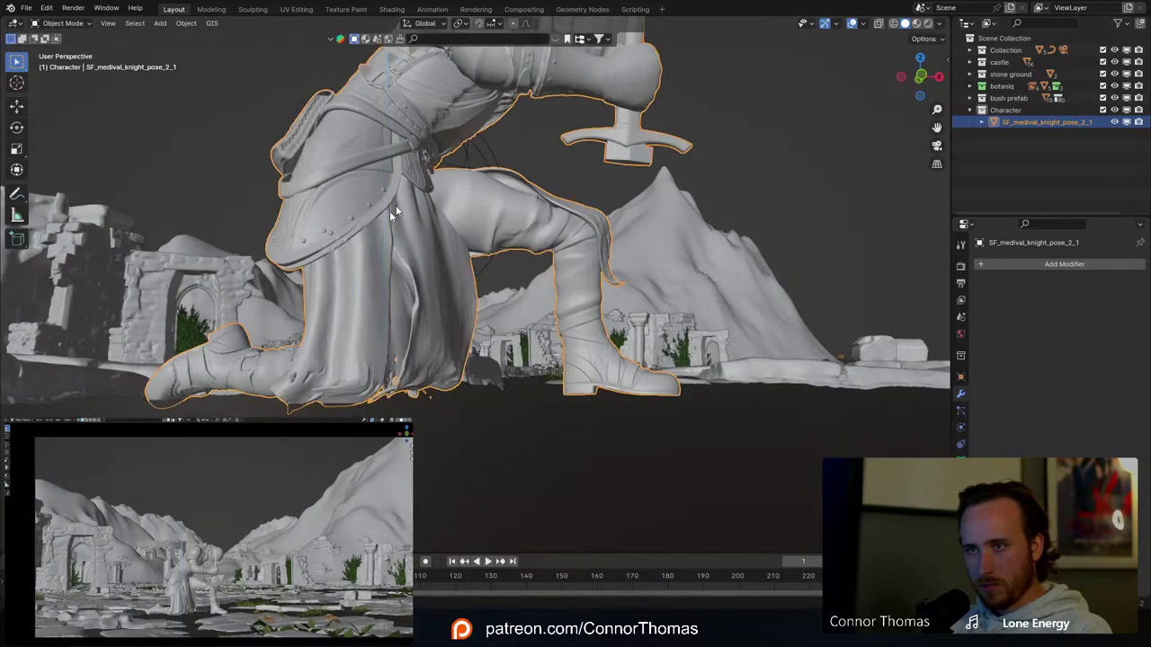
middle_click_drag(389, 210, 446, 279)
key("a")
key("alt+a")
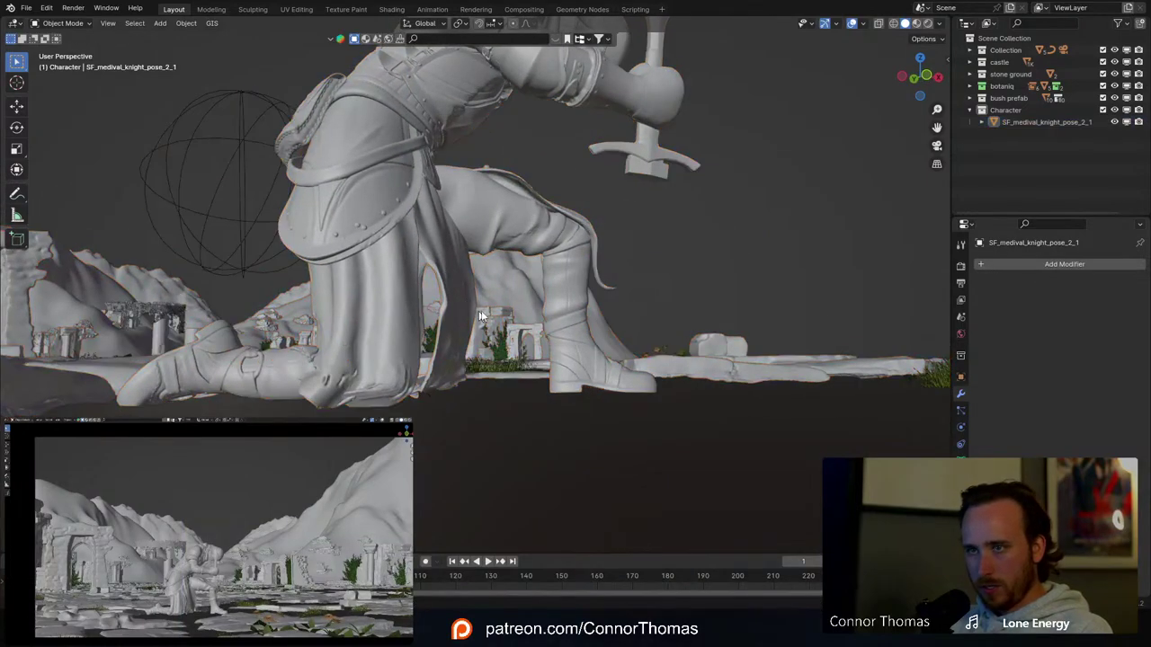
middle_click_drag(481, 316, 461, 270)
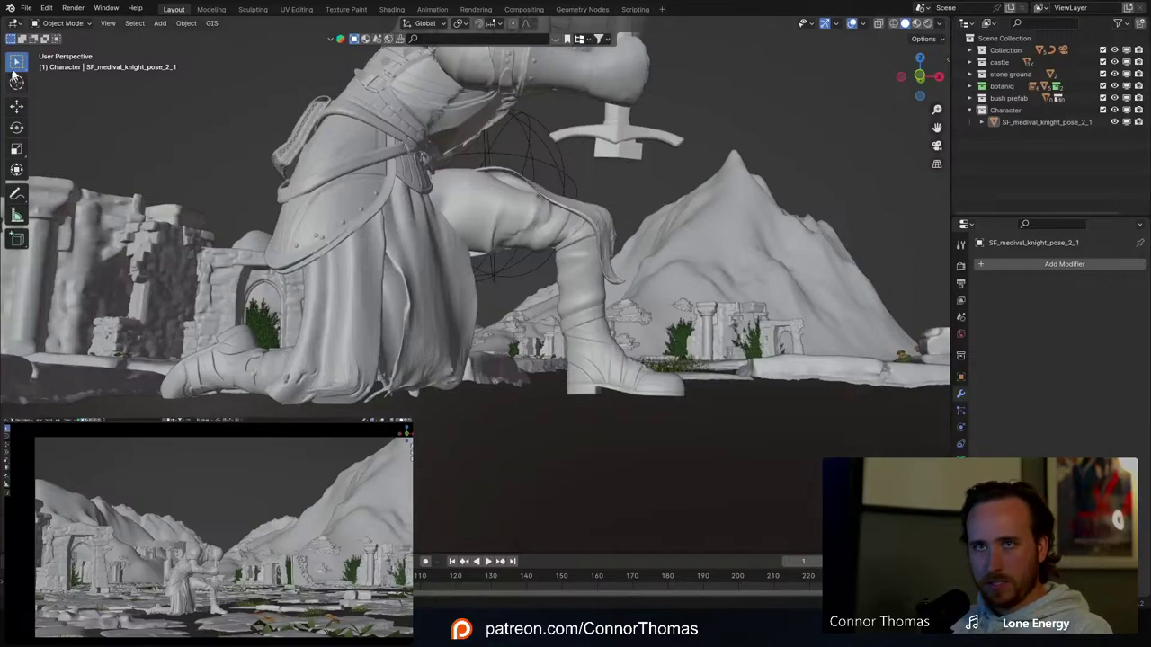
Step: Return to Sculpt Mode and nudge the front knee and foot with the Pose brush at a 346 px radius
left_click(60, 24)
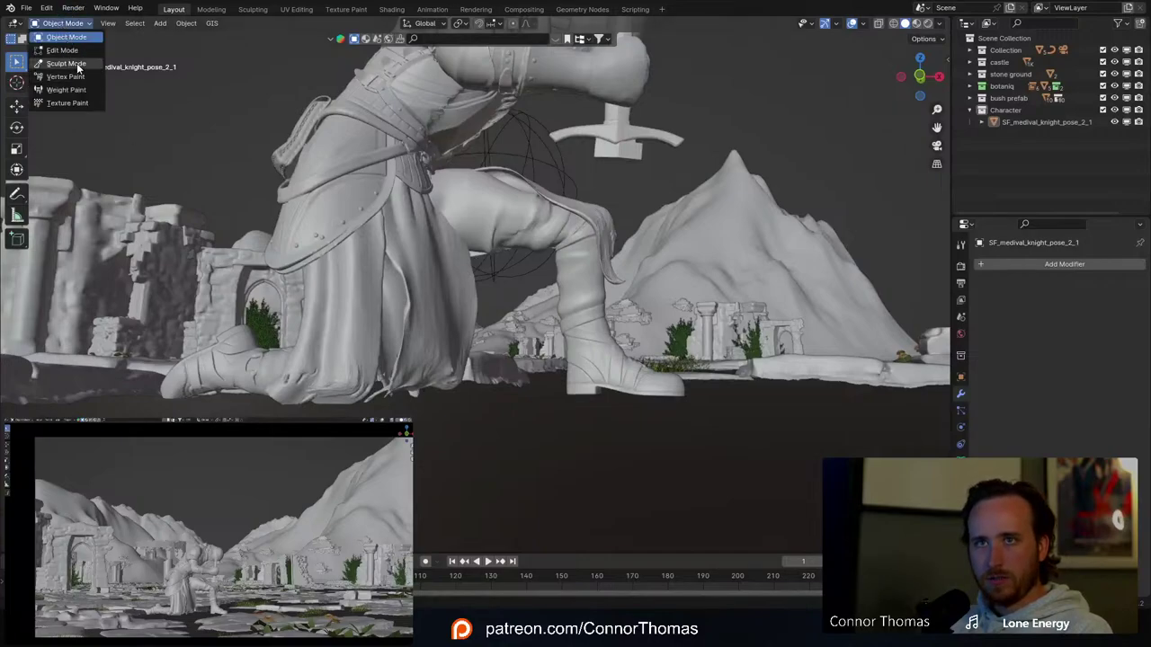
middle_click_drag(478, 217, 375, 210, "shift")
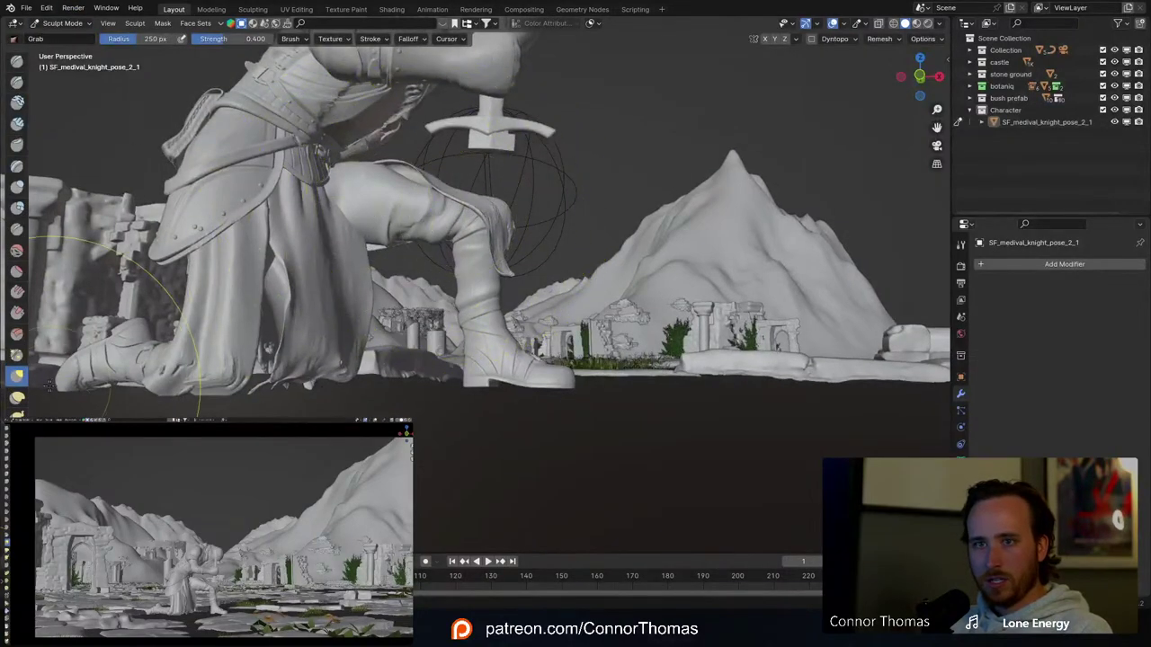
middle_click_drag(409, 298, 432, 286)
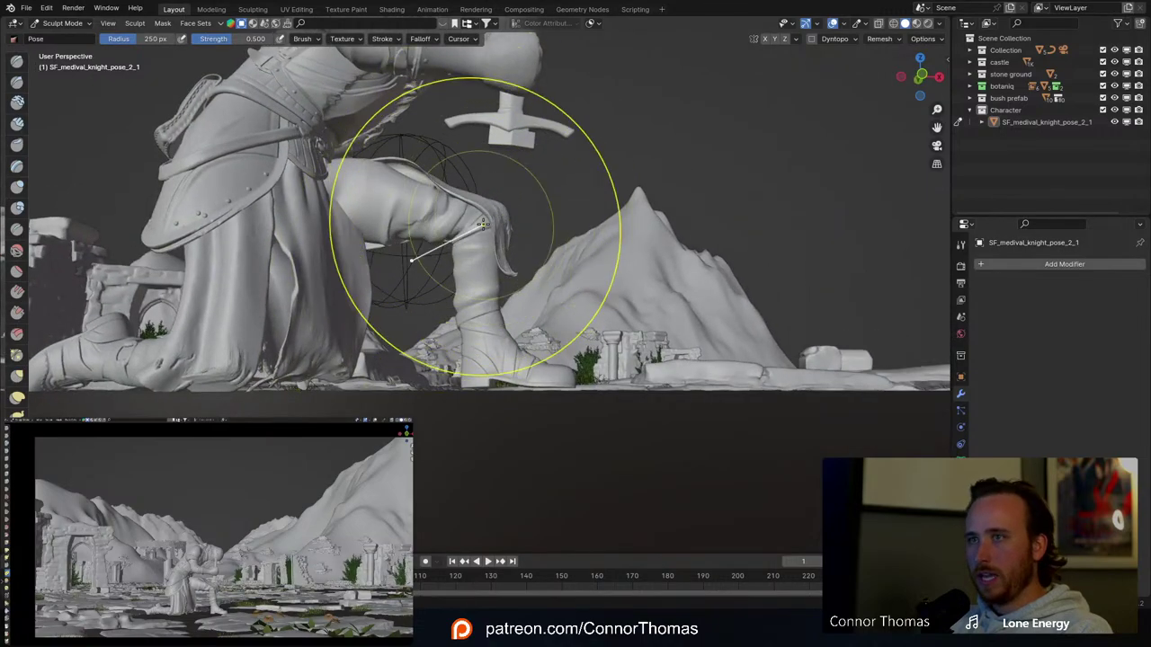
key("f")
left_click(686, 230)
left_click_drag(483, 238, 484, 250)
mouse_move(486, 249)
middle_mouse_down()
mouse_move(395, 301)
mouse_move(372, 282)
mouse_move(569, 285)
mouse_move(567, 294)
middle_mouse_up()
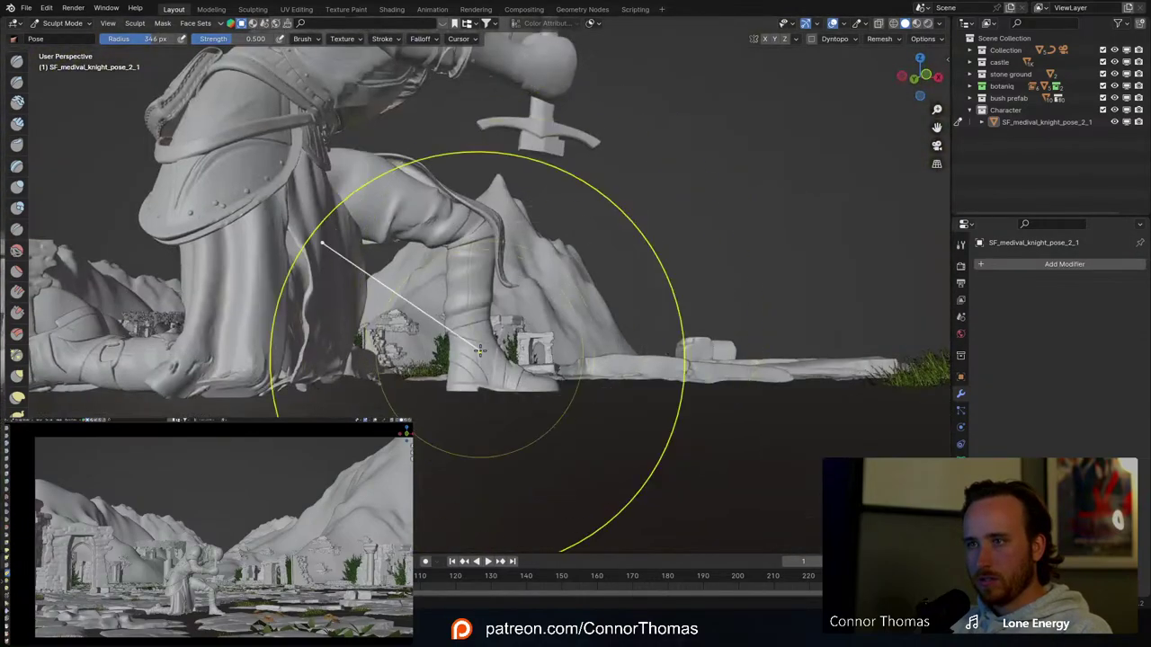
mouse_move(546, 389)
left_mouse_down()
mouse_move(529, 386)
mouse_move(542, 385)
left_mouse_up()
mouse_move(637, 337)
middle_mouse_down()
mouse_move(377, 344)
mouse_move(390, 318)
mouse_move(641, 338)
middle_mouse_up()
scroll(641, 337, "down", 4)
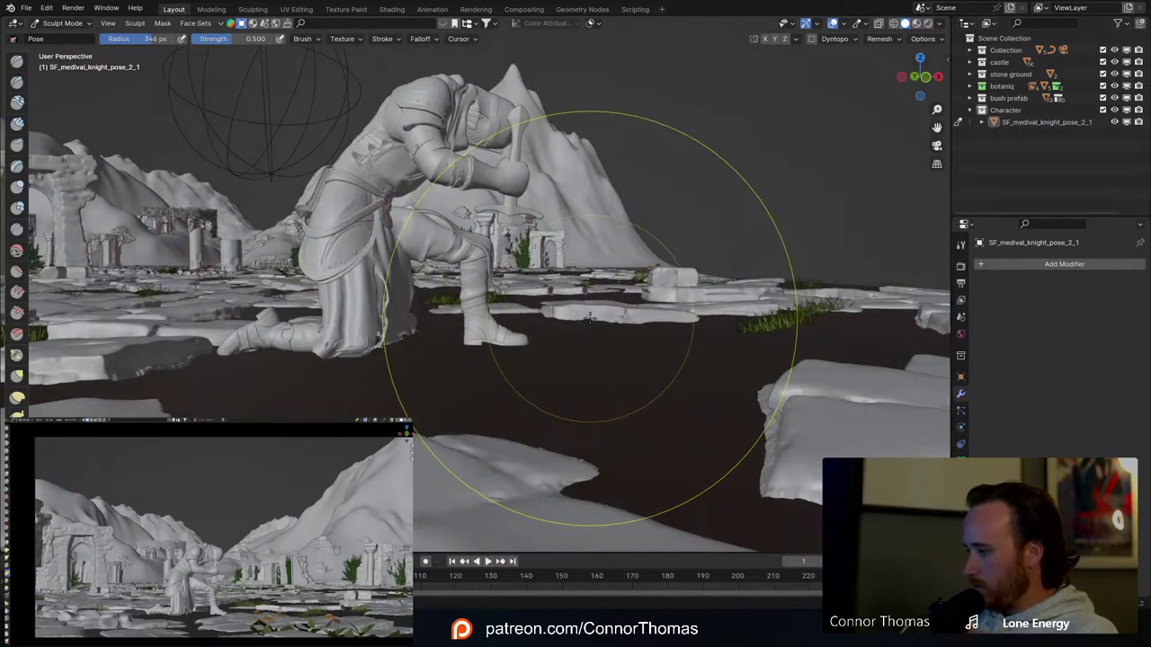
Step: Return to Object Mode and examine the kneeling knight's placement among the stones from above and from several sides
left_click(63, 24)
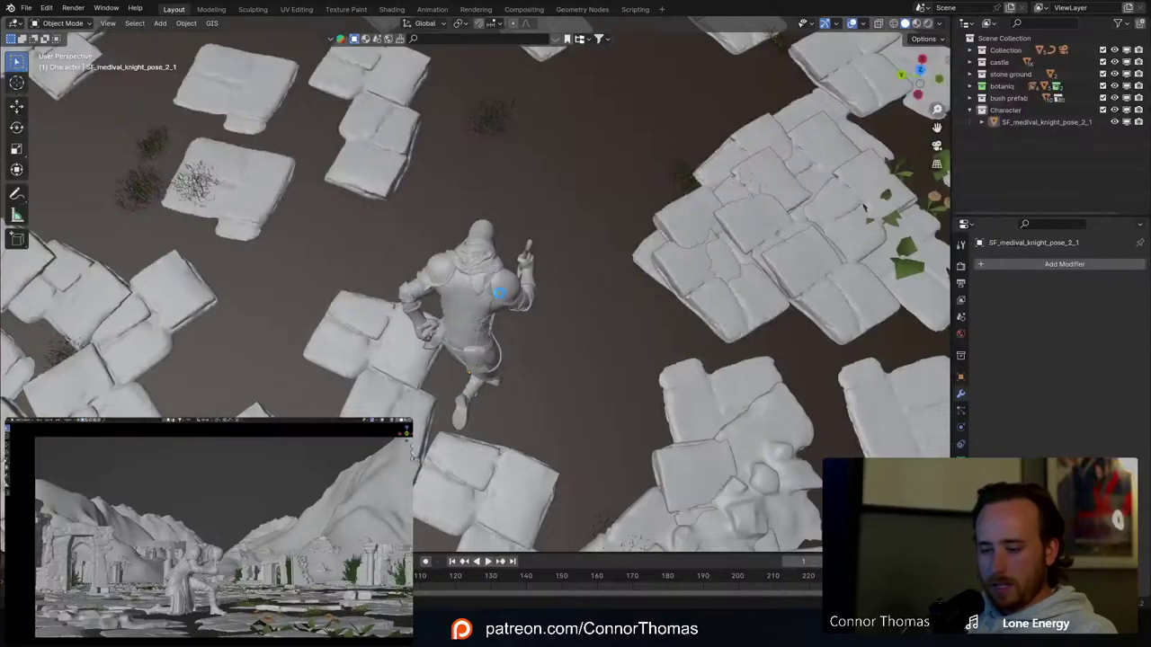
middle_click_drag(558, 305, 537, 249)
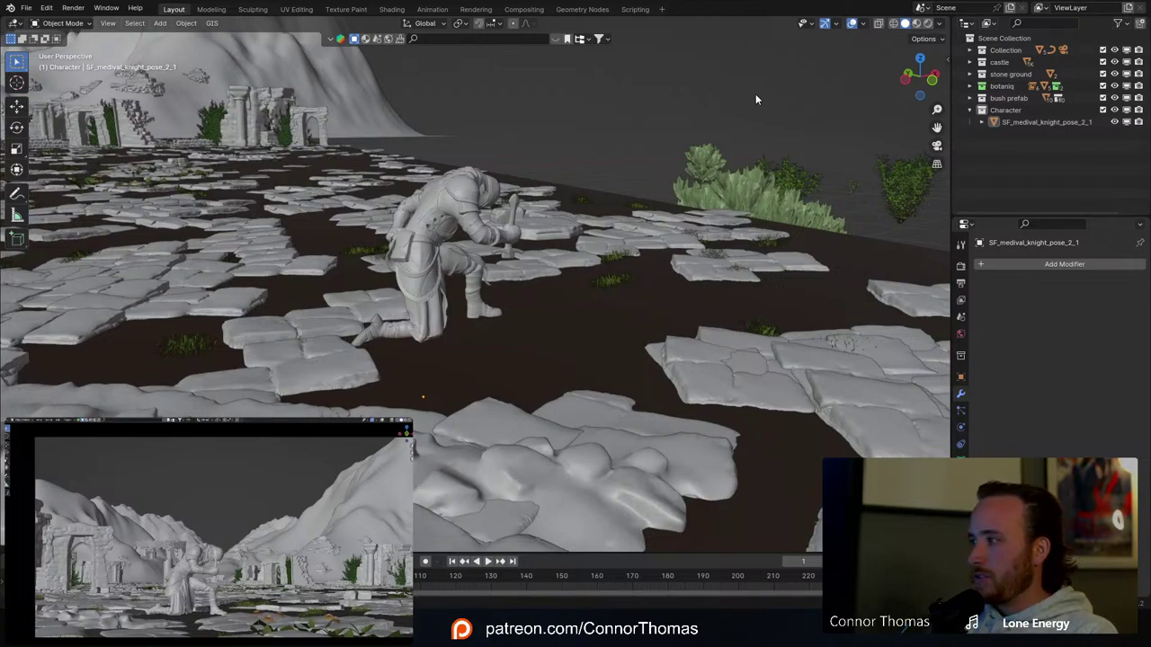
middle_click_drag(548, 197, 642, 279, "shift")
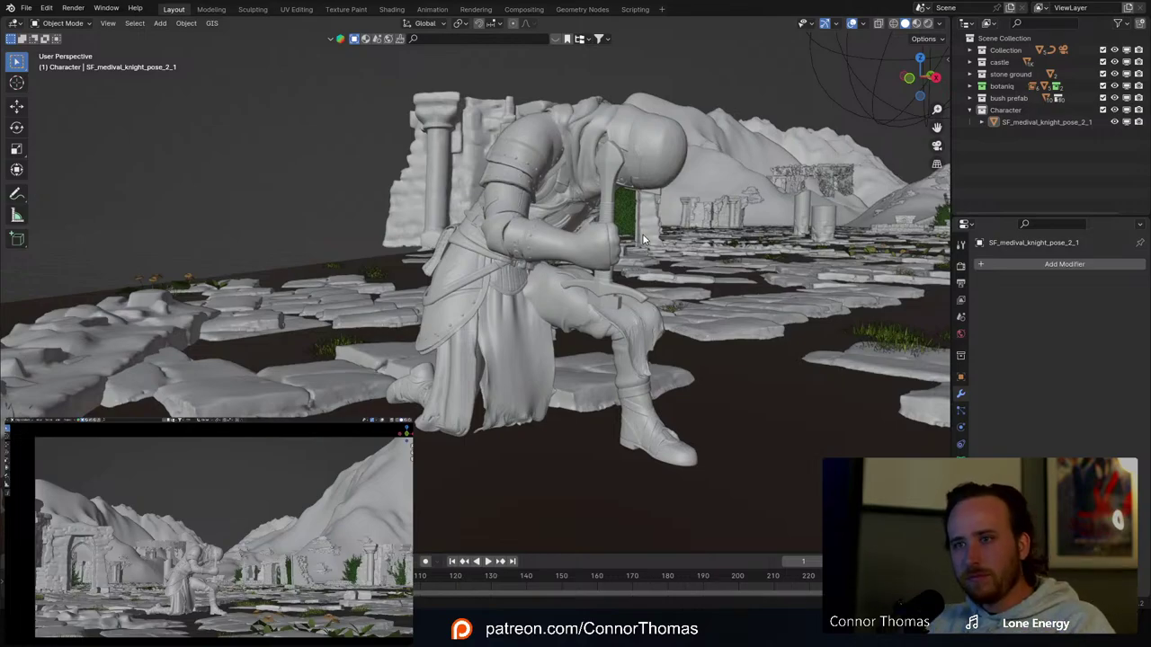
middle_click_drag(525, 336, 566, 329)
scroll(578, 349, "down", 4)
middle_click_drag(594, 318, 701, 350)
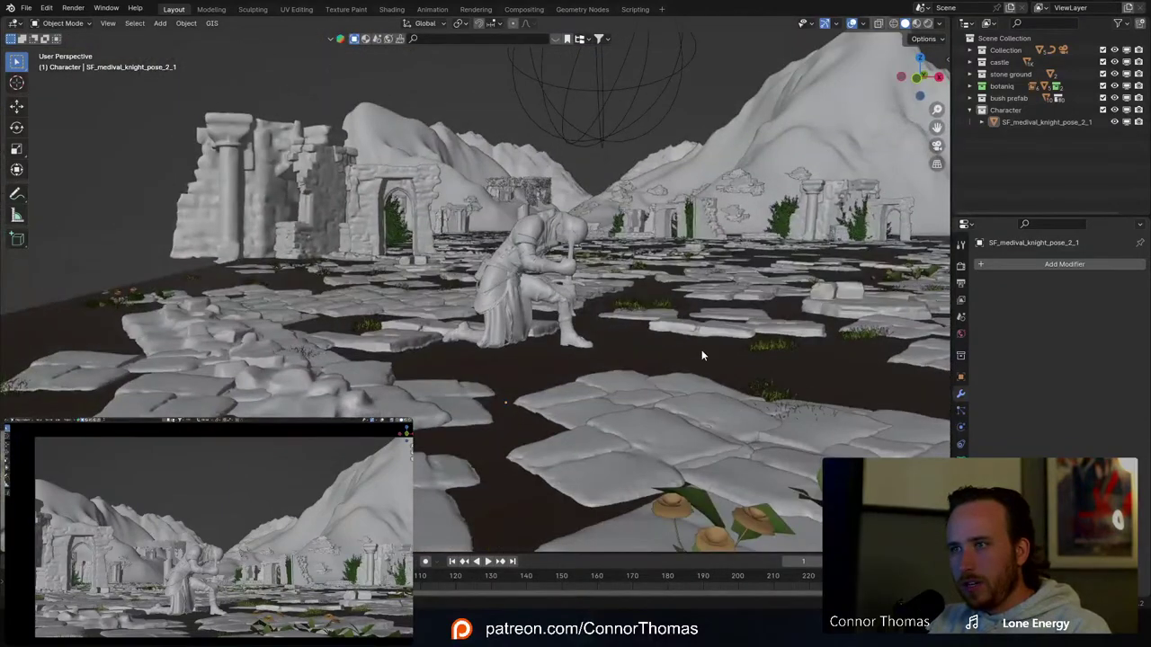
Step: Select the ground plane, review its dandelion weed particle system's emission, rotation, render and children settings, then deselect everything
left_click(702, 350)
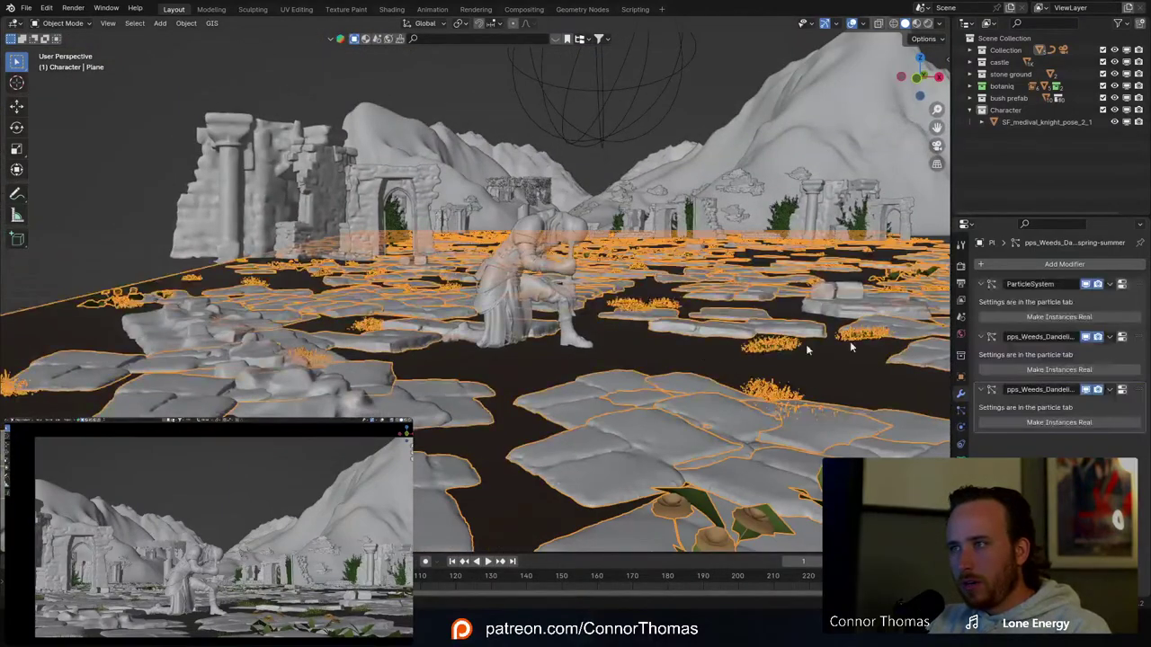
left_click(961, 410)
scroll(1034, 405, "down", 5)
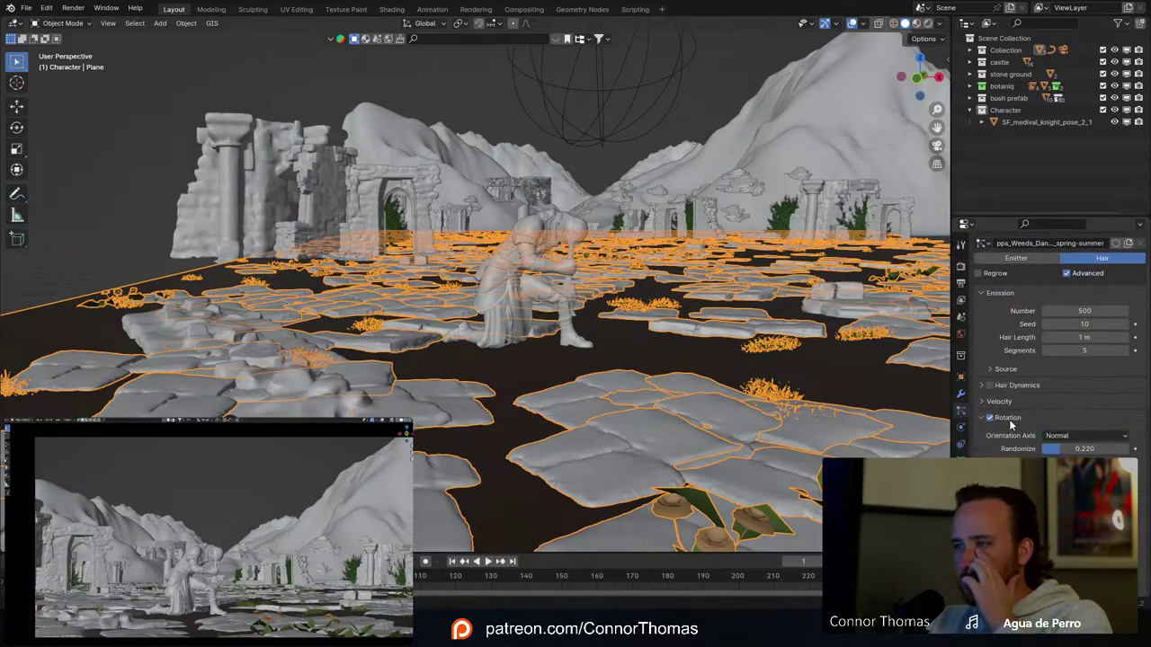
scroll(1007, 422, "down", 3)
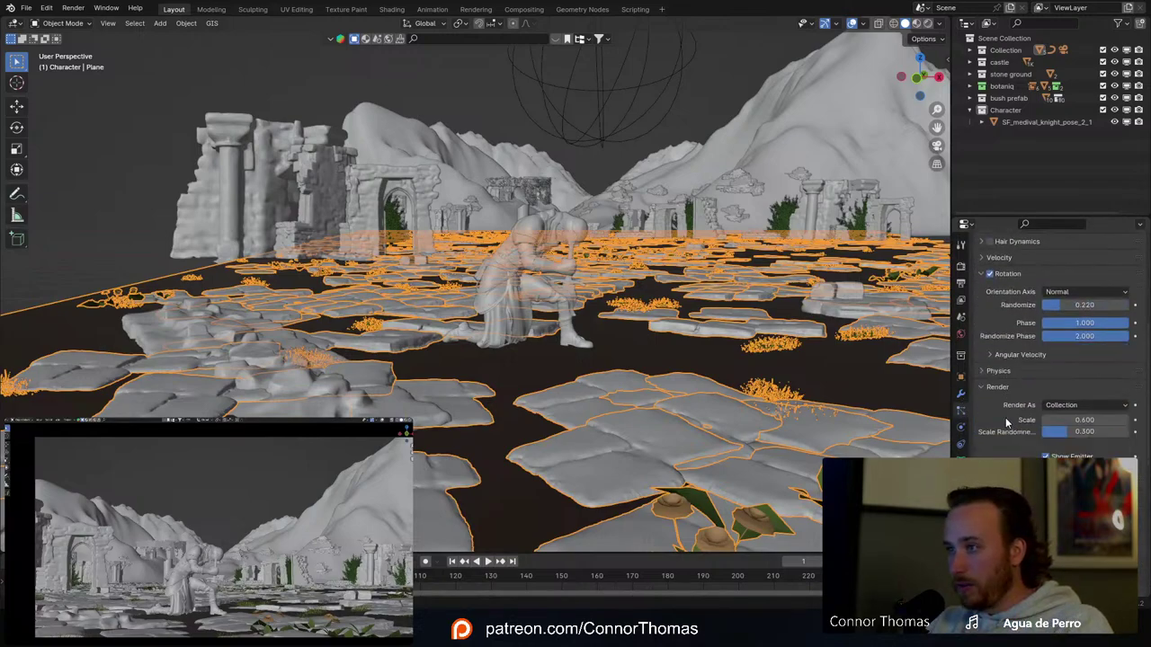
scroll(1004, 416, "down", 5)
scroll(1005, 422, "down", 1)
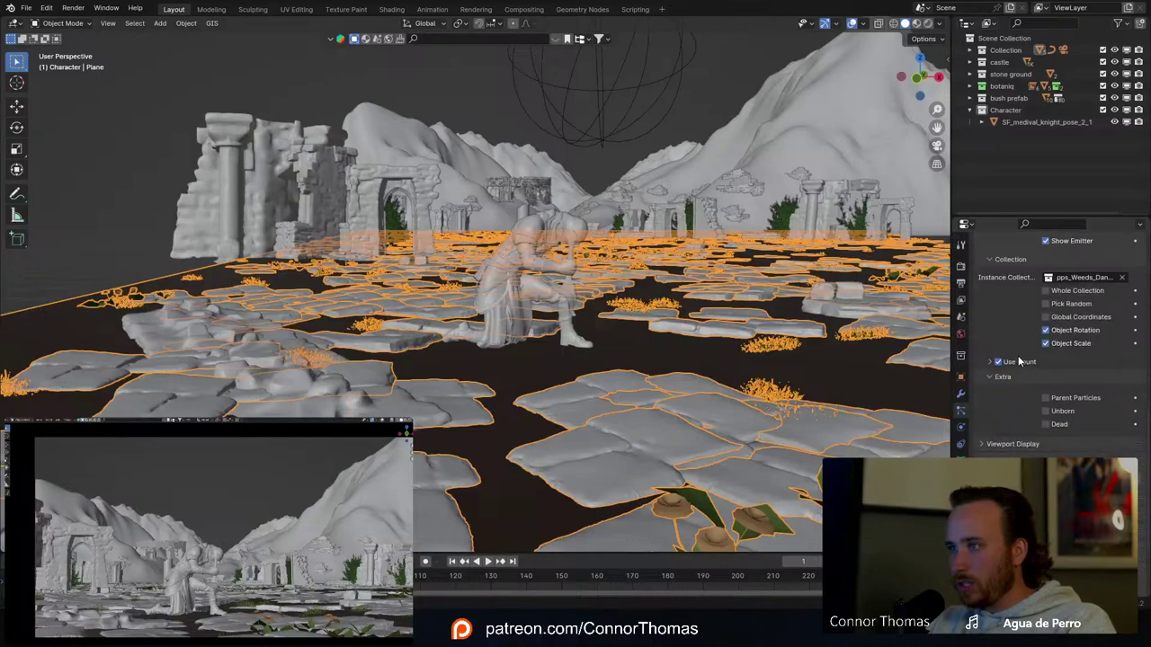
scroll(1010, 396, "down", 2)
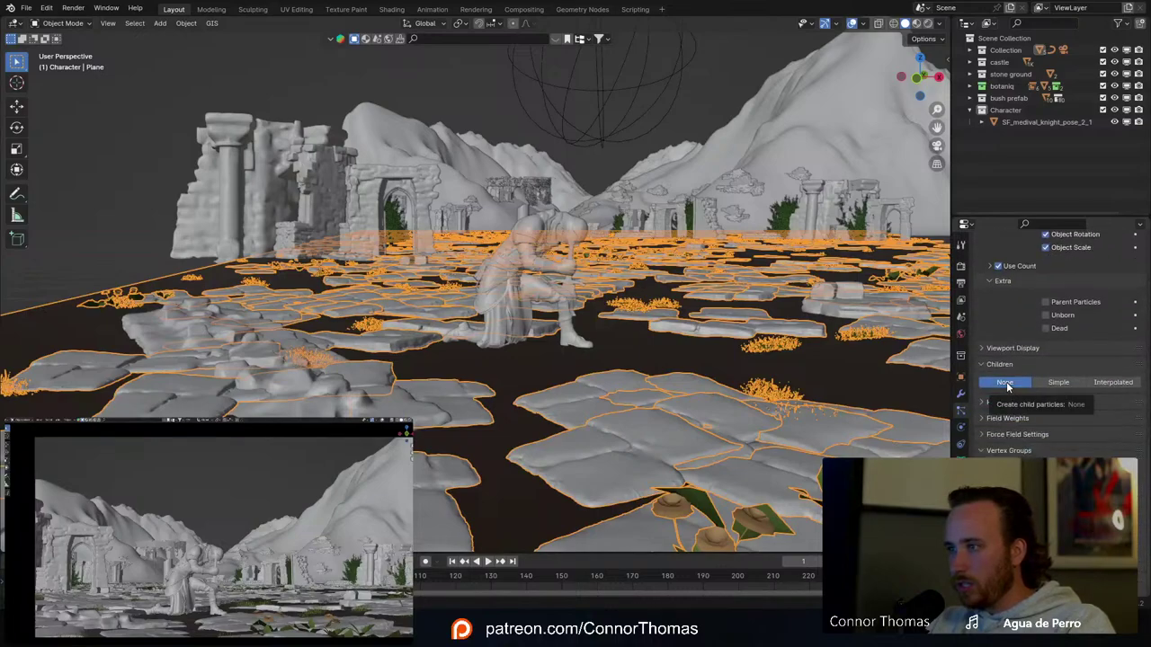
scroll(1007, 386, "down", 2)
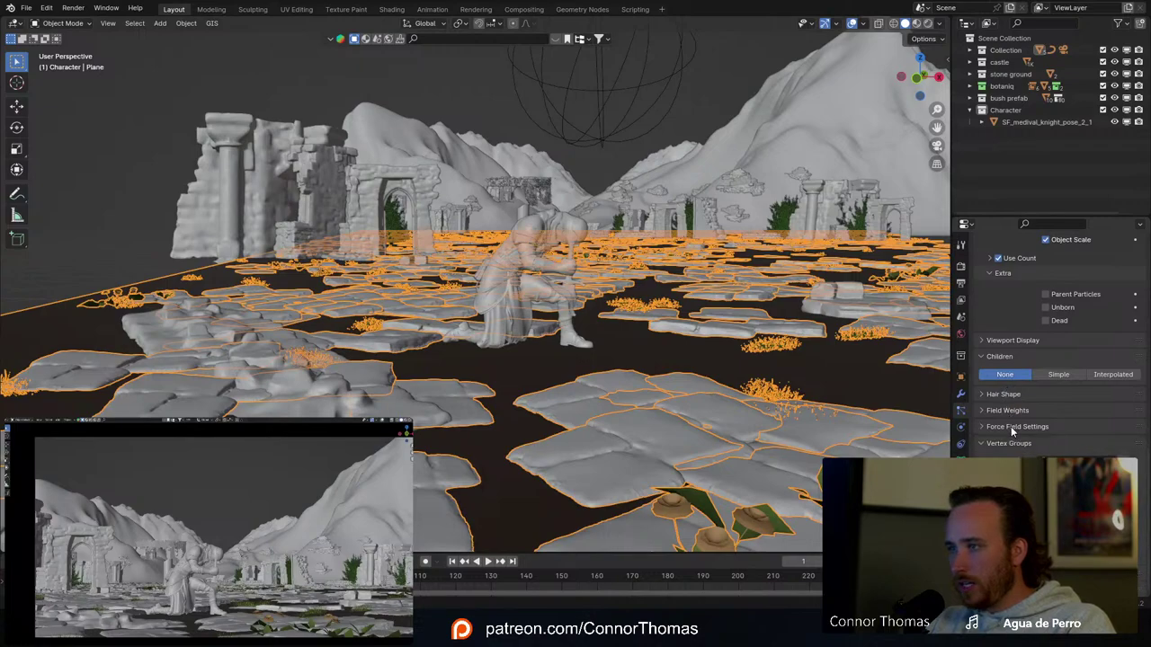
scroll(1012, 428, "up", 10)
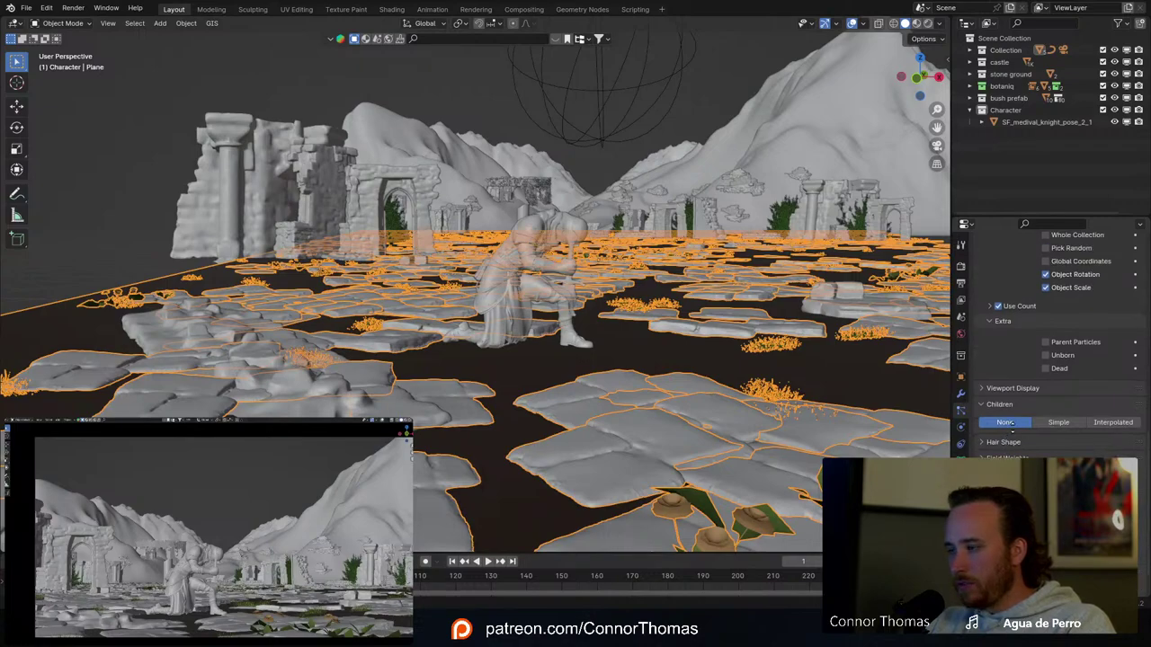
scroll(1011, 425, "up", 10)
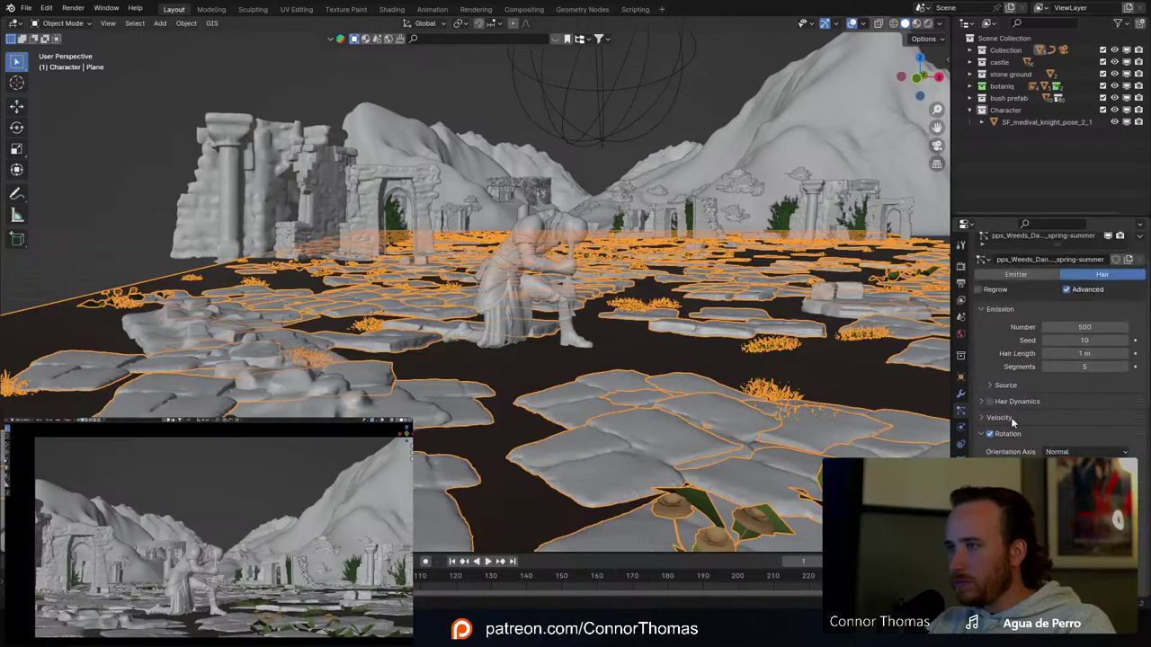
scroll(1012, 421, "up", 1)
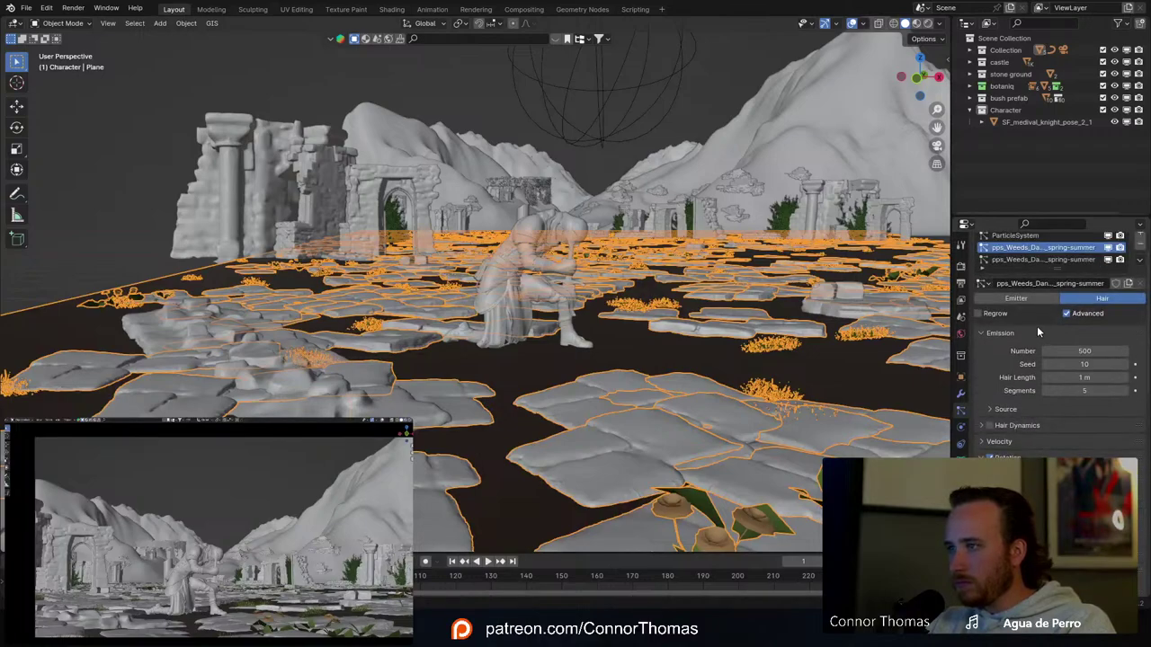
middle_click_drag(526, 344, 576, 318)
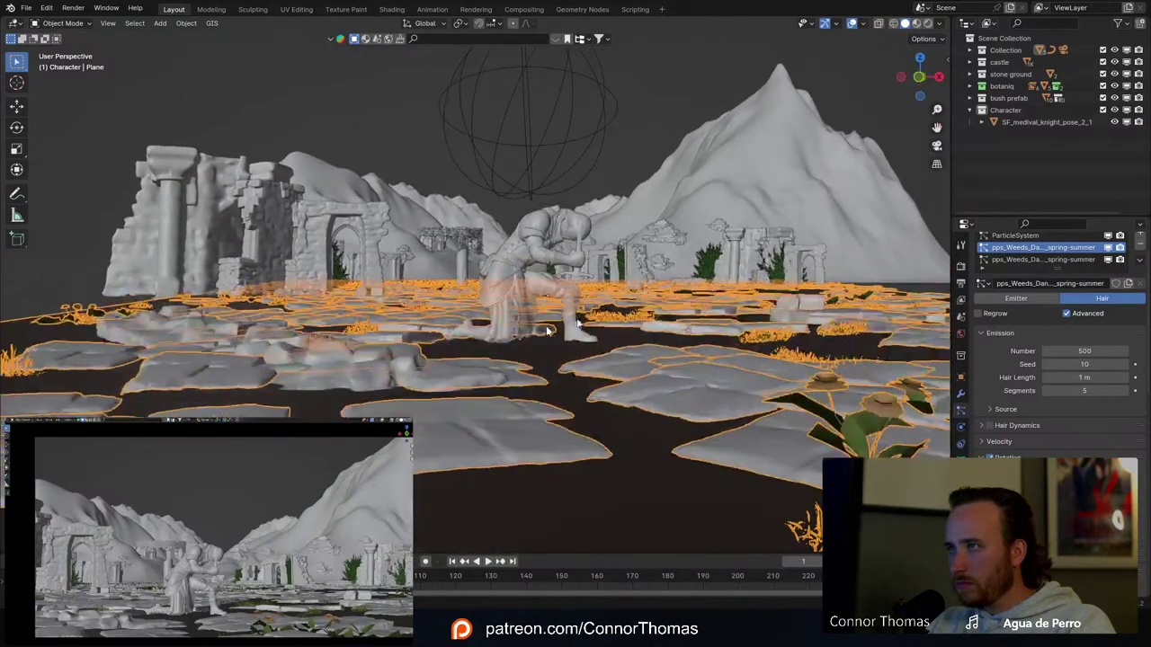
middle_click_drag(648, 315, 658, 334)
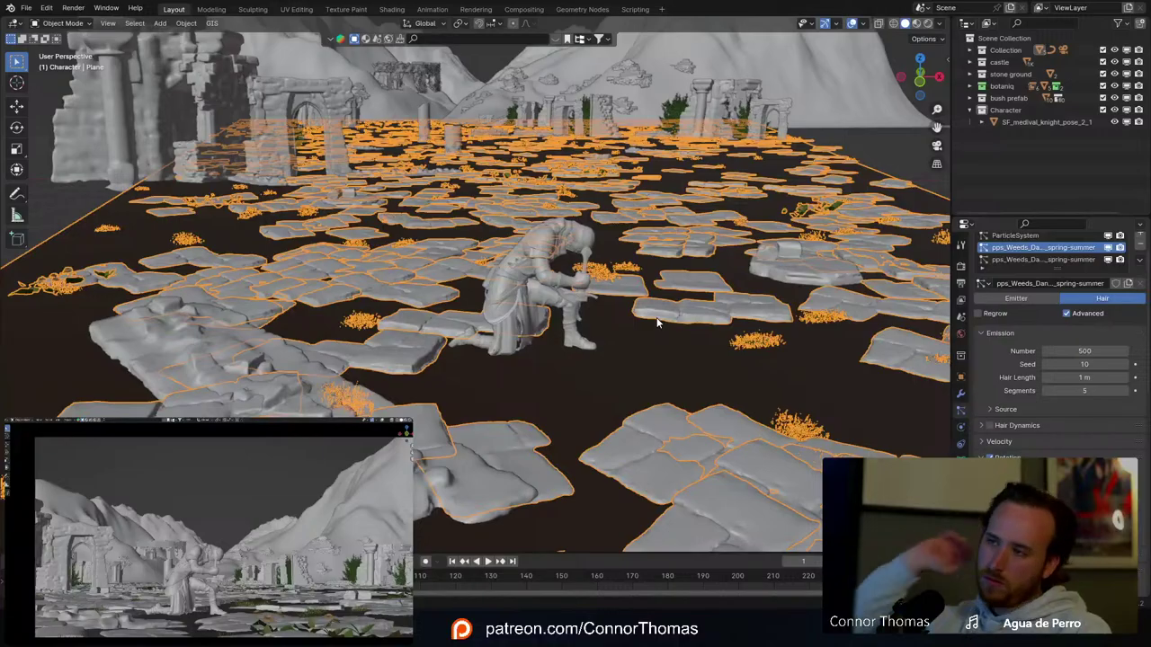
middle_click_drag(481, 273, 474, 244)
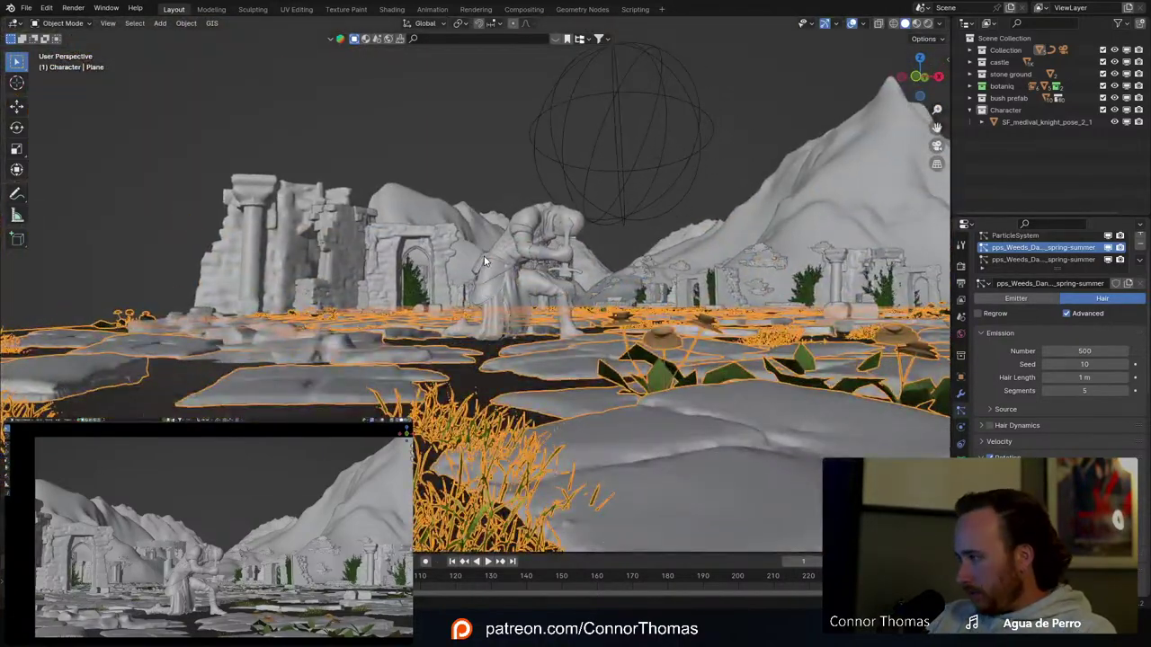
key("a")
key("a")
Step: Place the 3D cursor on the kneeling knight's head and return to the selection tool
middle_click_drag(753, 298, 588, 338)
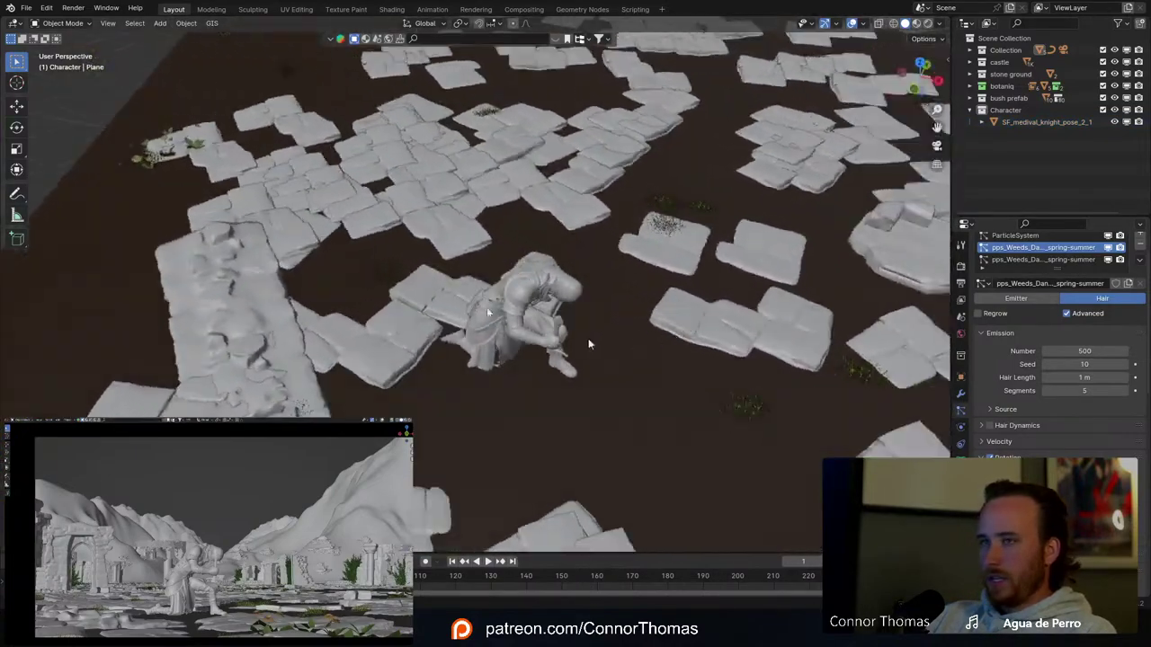
left_click(14, 84)
scroll(531, 179, "up", 5)
middle_click_drag(452, 207, 598, 209)
left_click(649, 202)
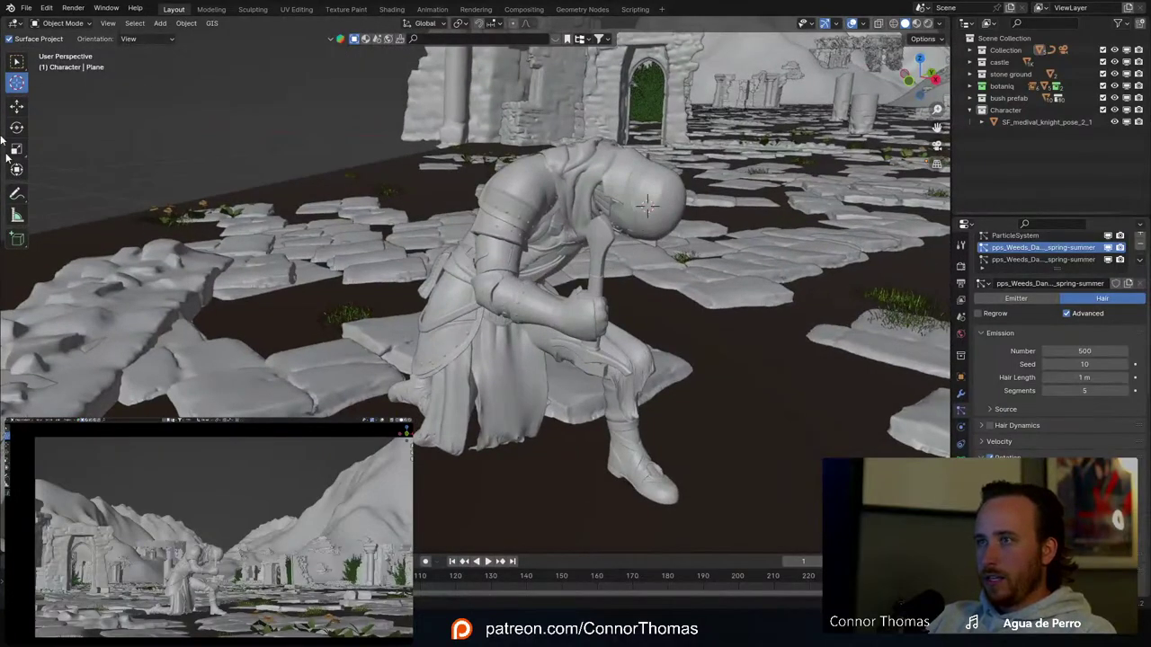
left_click(18, 63)
middle_click_drag(421, 197, 459, 175)
key("shift+a")
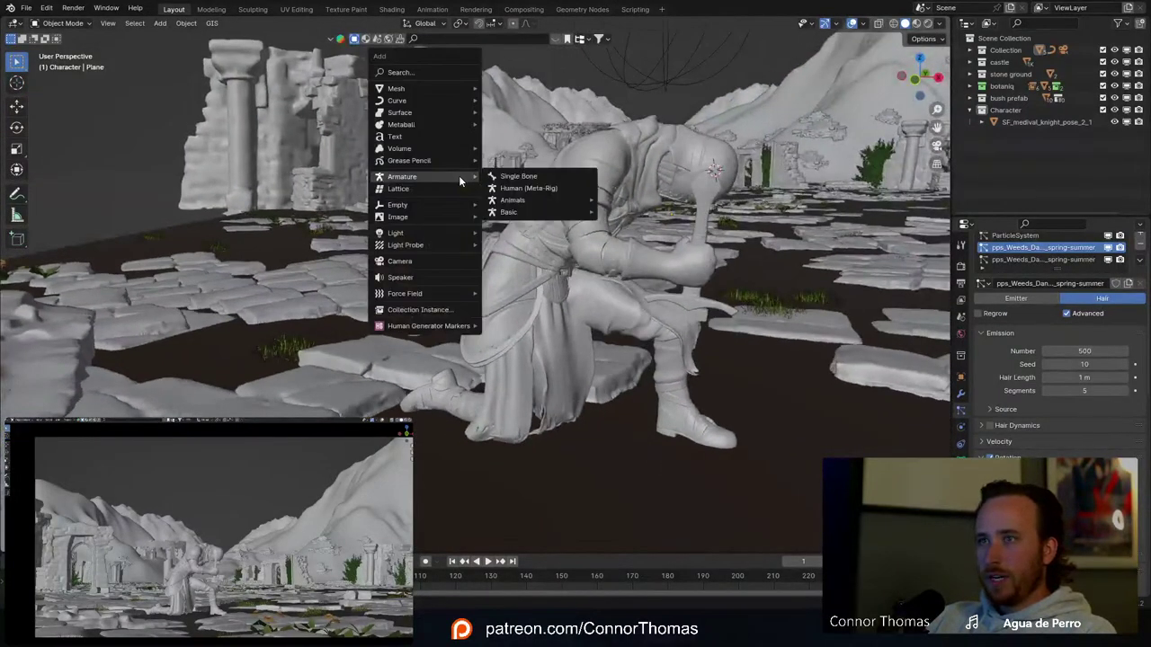
left_click(540, 187)
Step: Collapse the Character collection and create a new scene collection named CAM
left_click(970, 110)
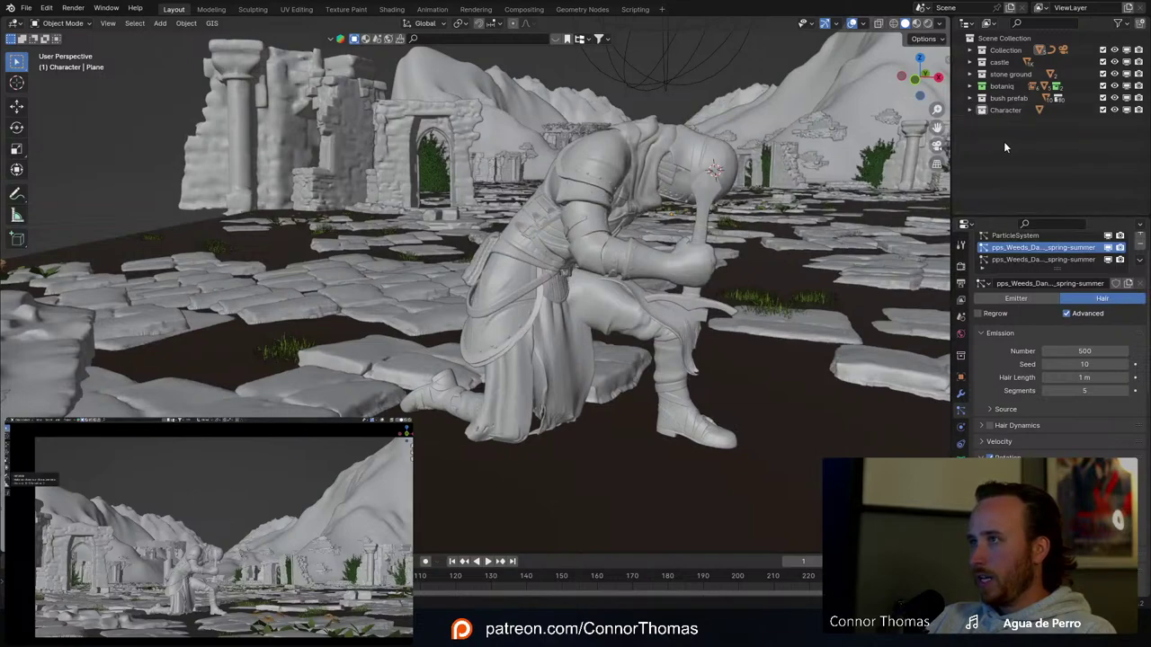
right_click(1014, 136)
left_click(1014, 136)
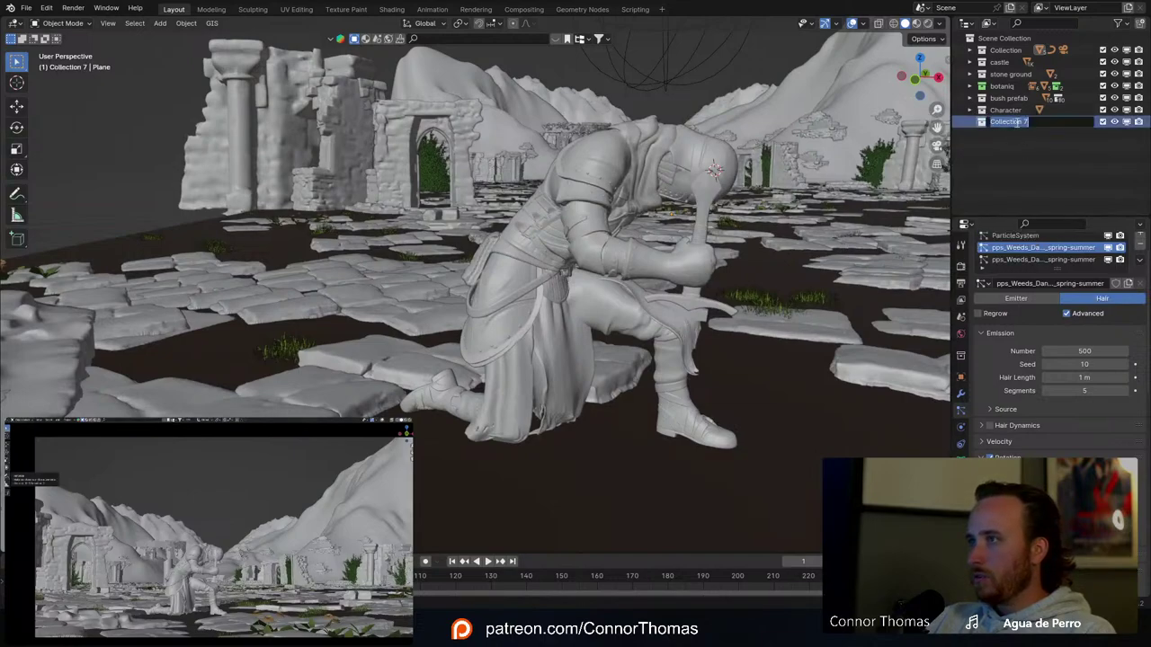
double_click(1018, 123)
type("CAM")
key("Return")
Step: Move the camera object from the first collection into the CAM collection, collapse the first collection and deselect everything
scroll(463, 329, "down", 8)
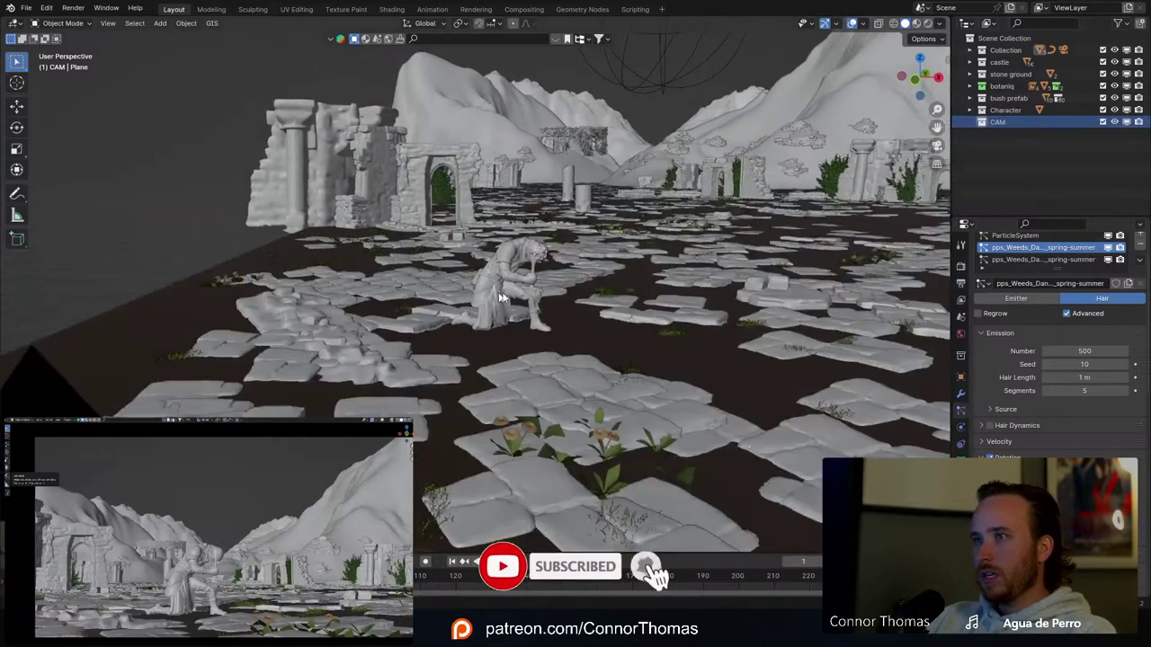
left_click(381, 340)
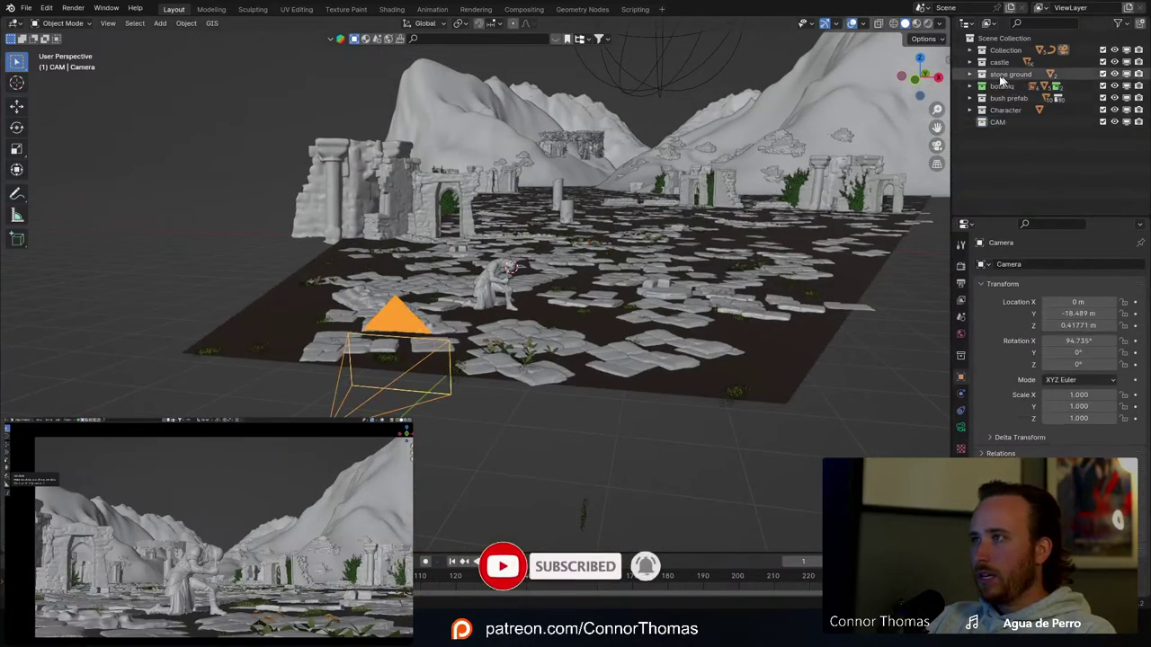
left_click(969, 51)
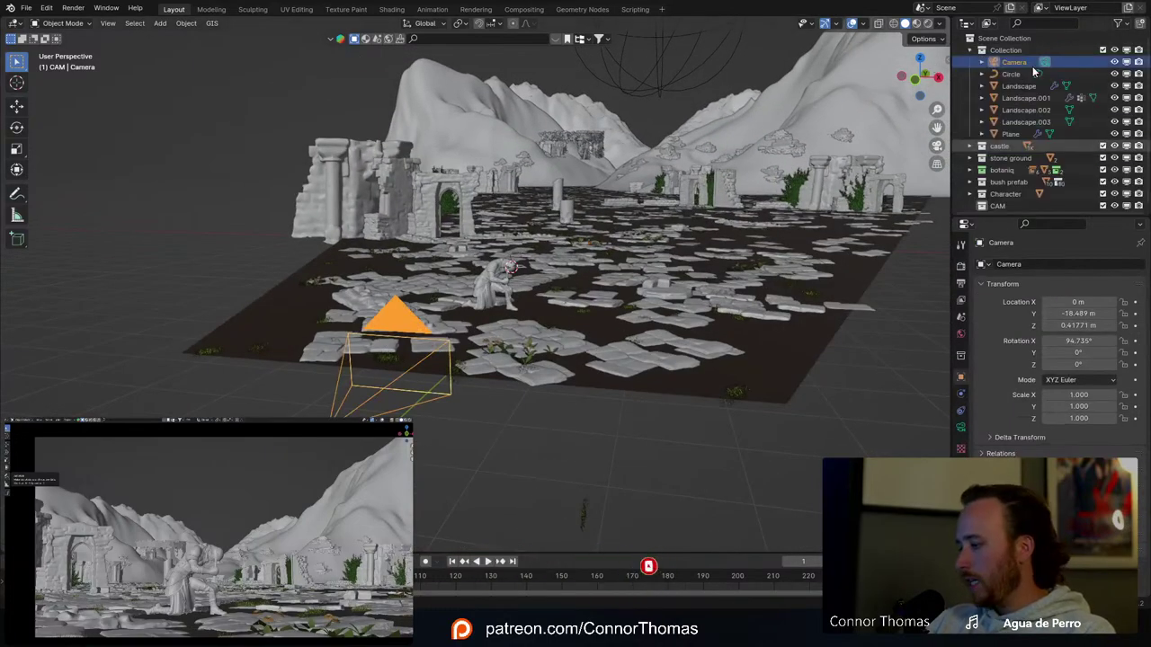
left_click_drag(1013, 62, 997, 206)
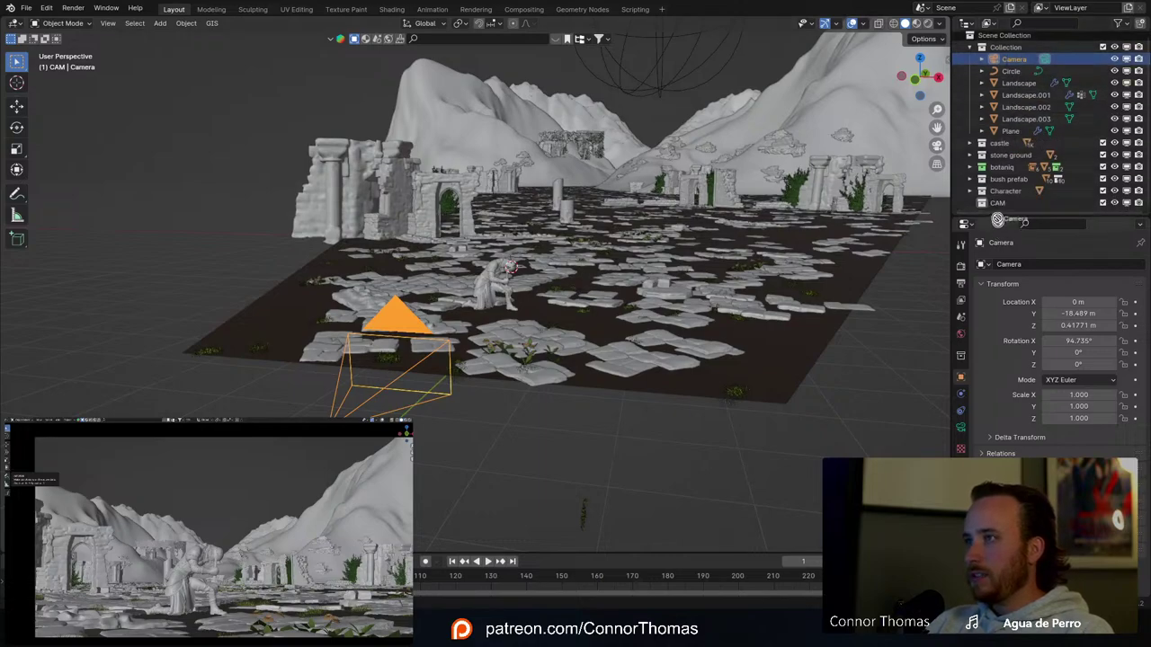
scroll(1035, 135, "down", 1)
left_click(982, 47)
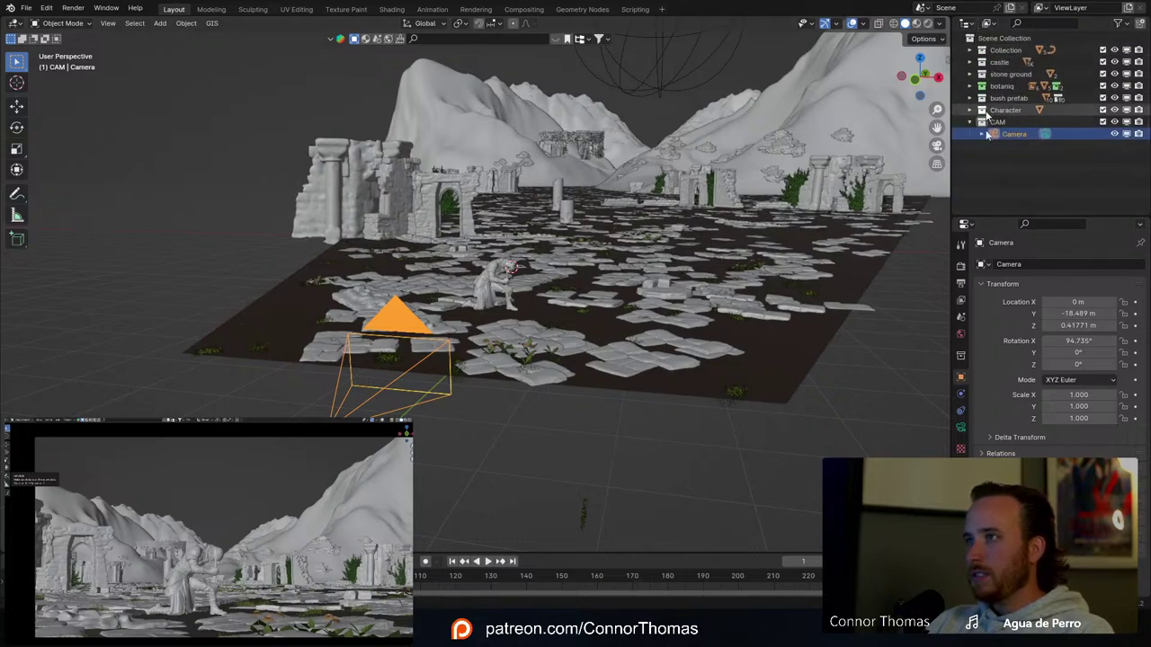
left_click(1004, 160)
Step: Make CAM the active collection and add a Plain Axes empty at the 3D cursor on the knight's head
left_click(997, 122)
scroll(569, 248, "up", 8)
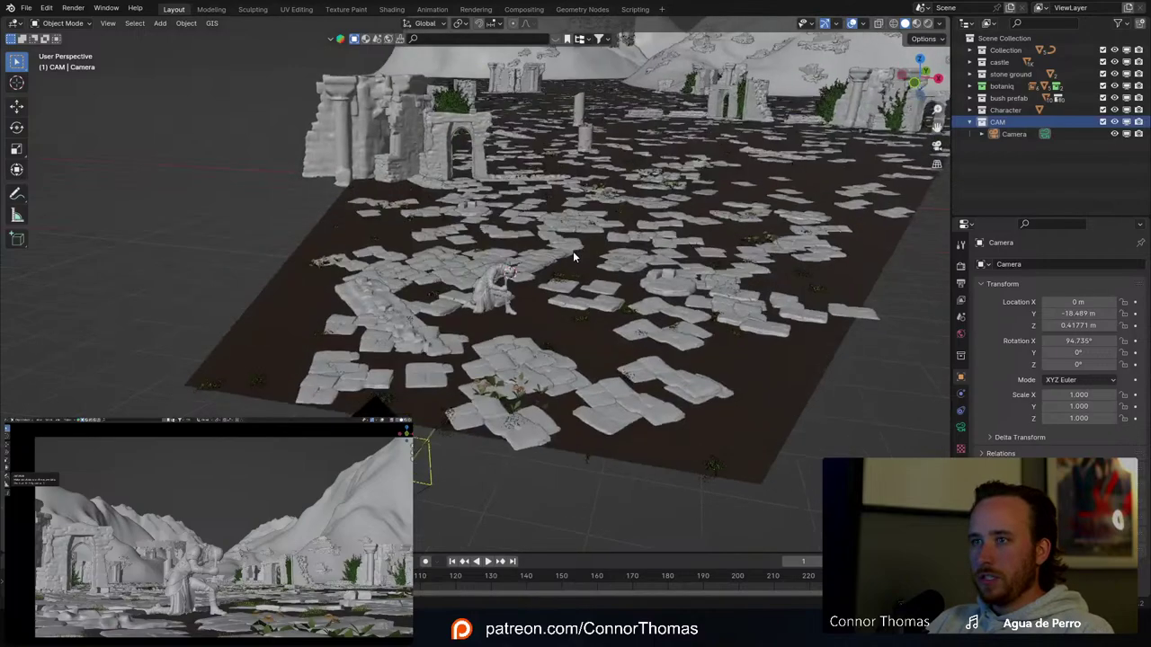
middle_click_drag(565, 245, 647, 260)
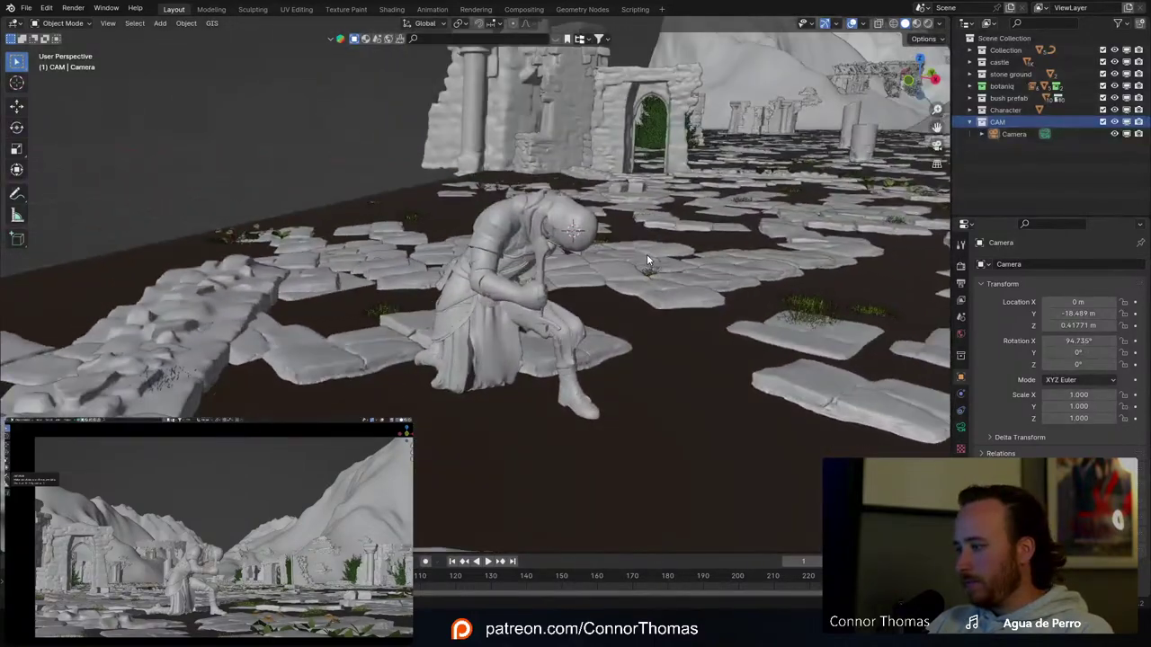
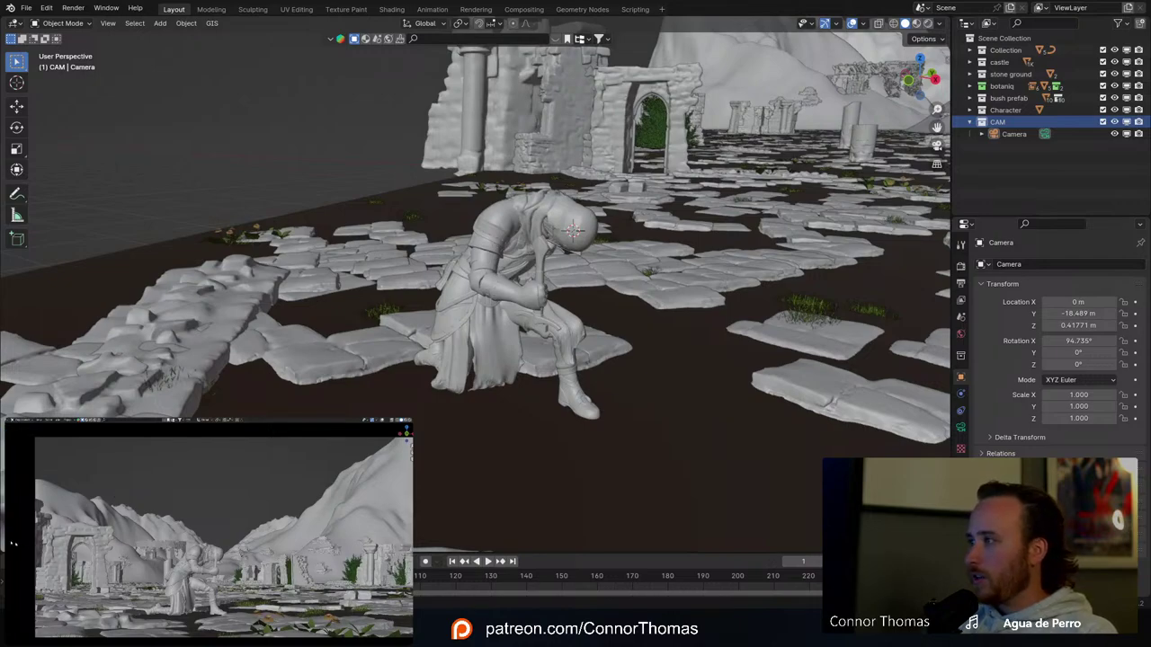
middle_click_drag(170, 548, 172, 532, "shift")
scroll(172, 532, "up", 2)
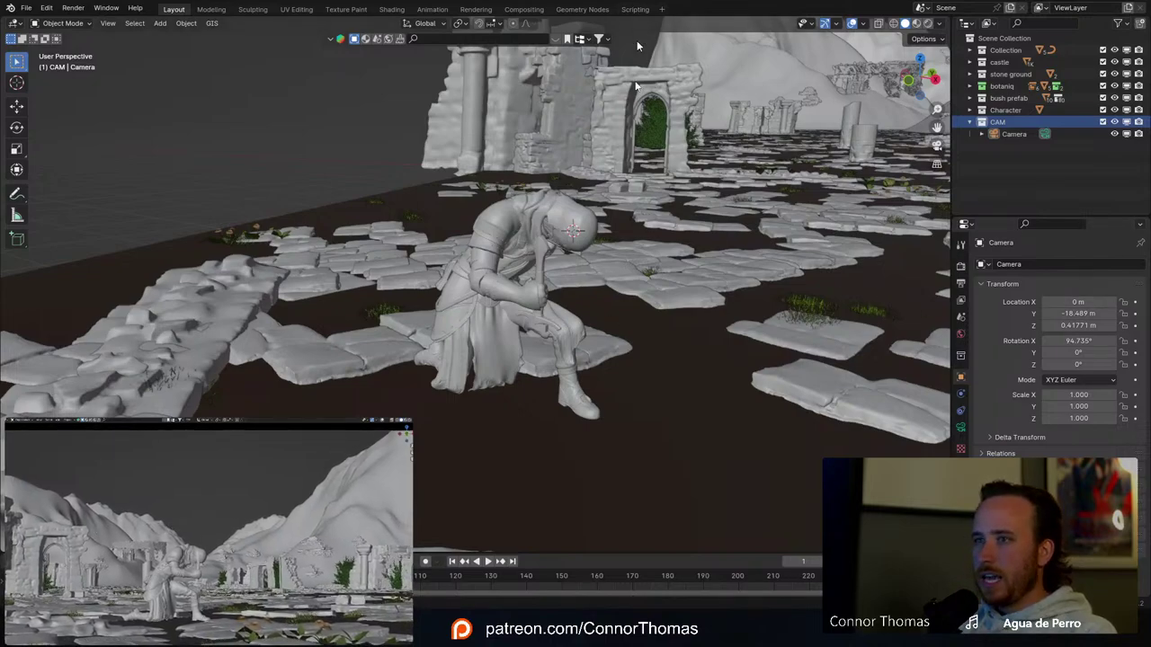
middle_click_drag(595, 257, 615, 257)
key("shift+a")
mouse_move(608, 244)
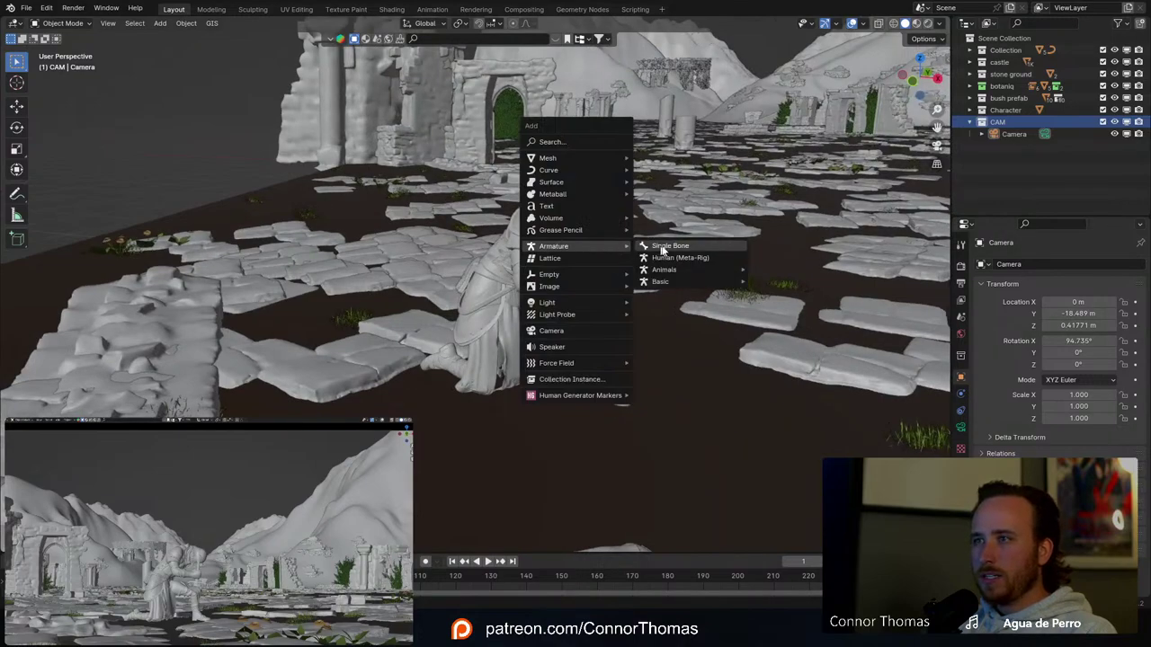
mouse_move(593, 160)
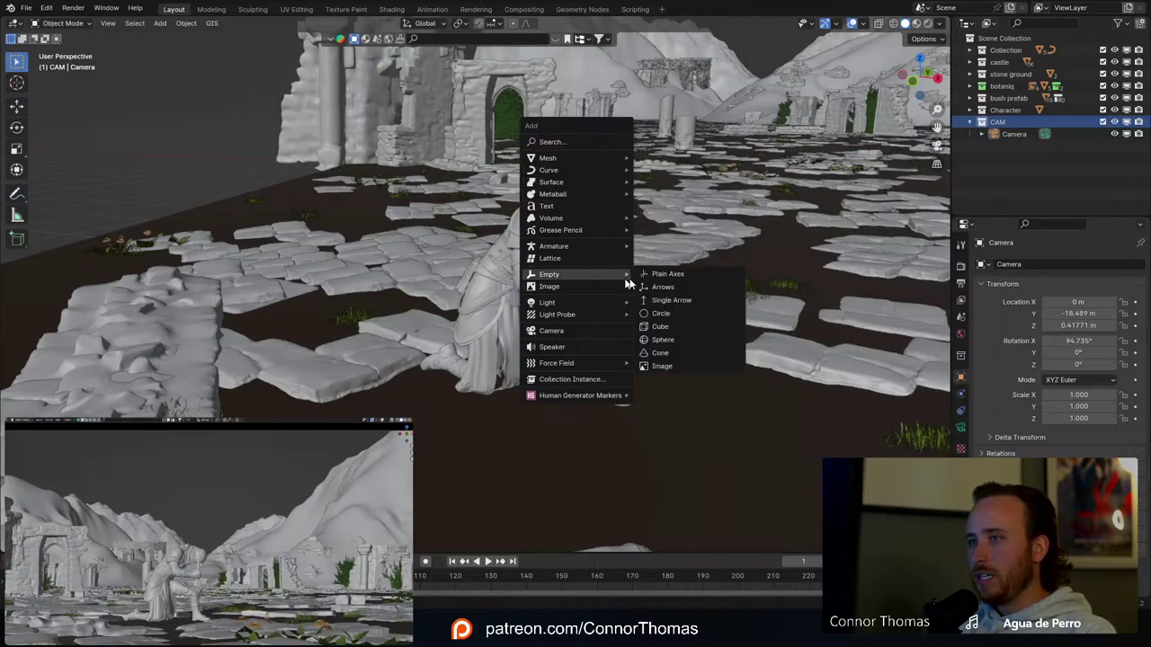
left_click(710, 275)
Step: Scale the empty down to about 0.197 and check its position at the knight's head
middle_click_drag(710, 275, 726, 318)
key("s")
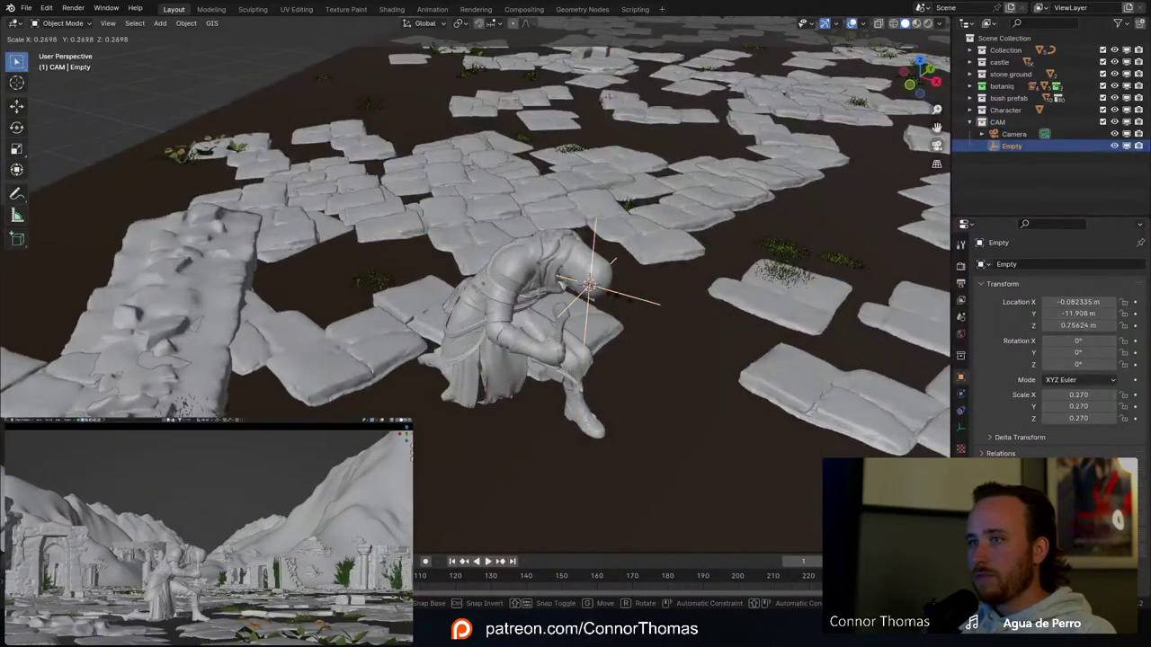
left_click(615, 295)
middle_click_drag(615, 295, 584, 272)
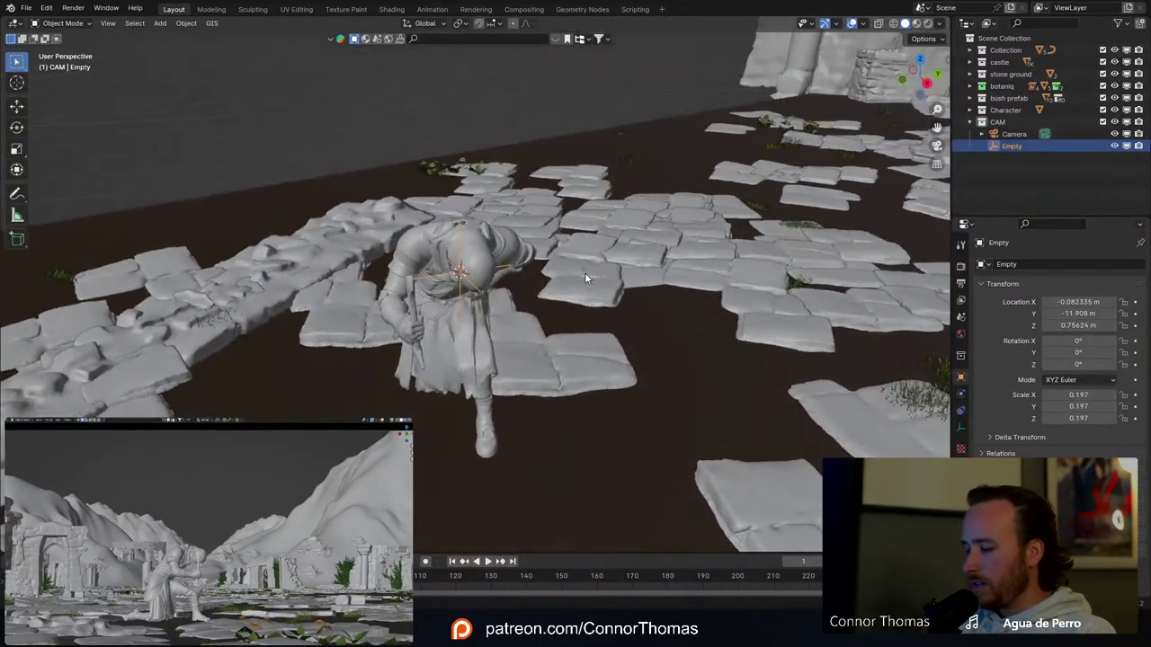
key("KP_Decimal")
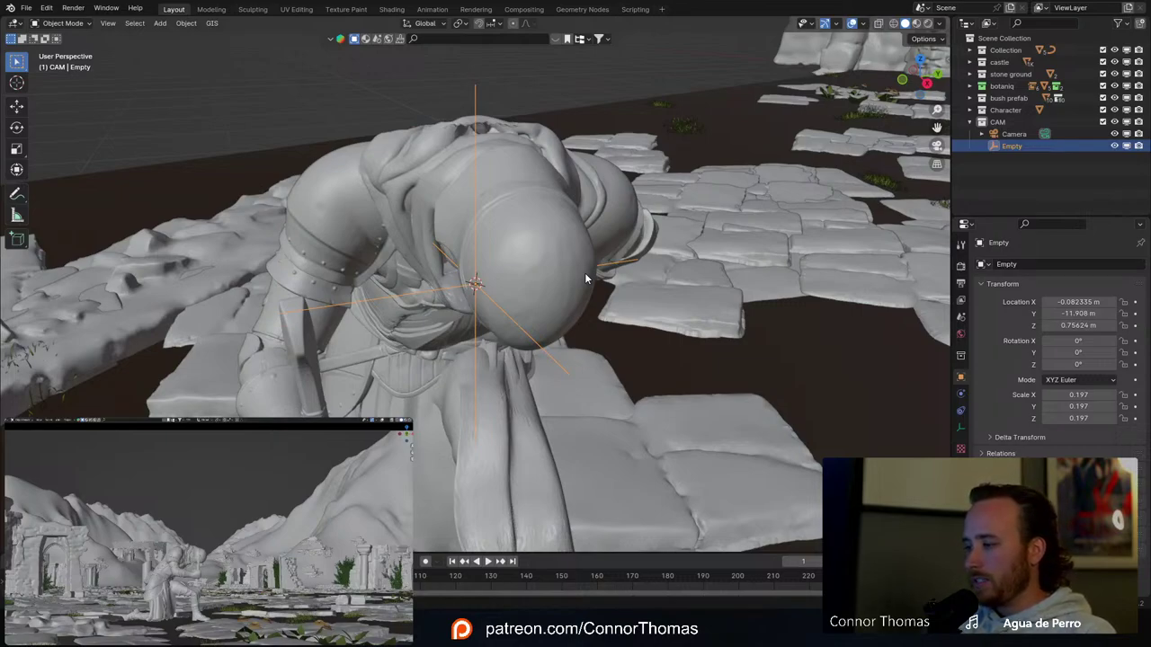
middle_click_drag(585, 272, 925, 284)
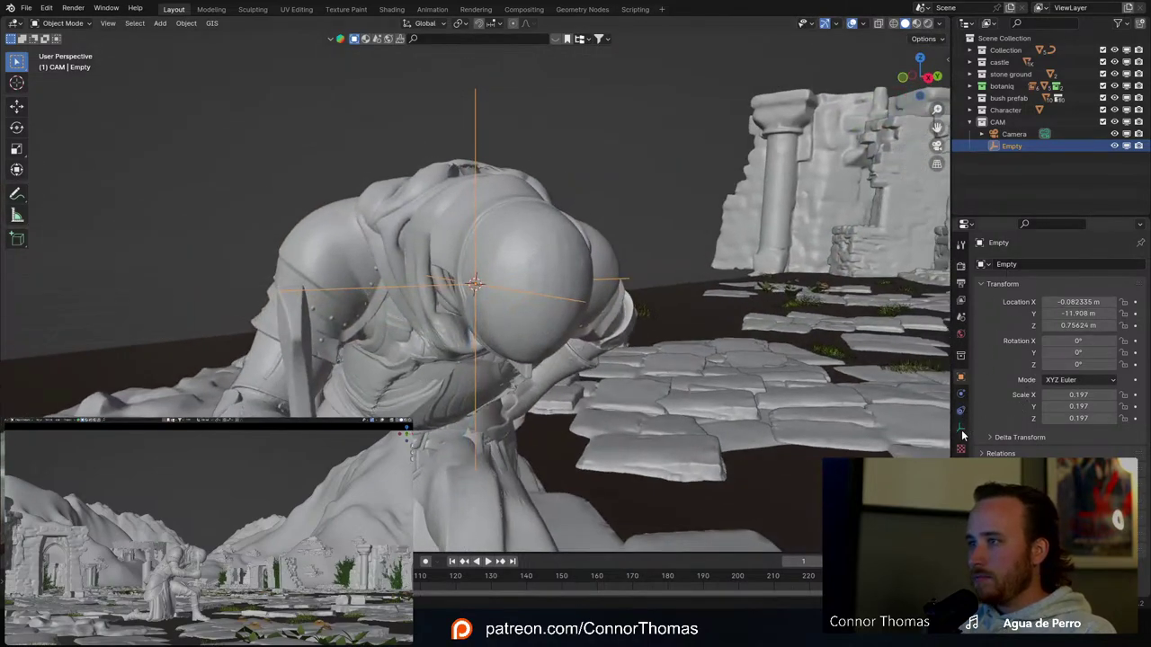
Step: Rename the empty in the CAM collection as Focus
double_click(1017, 146)
type("Focus")
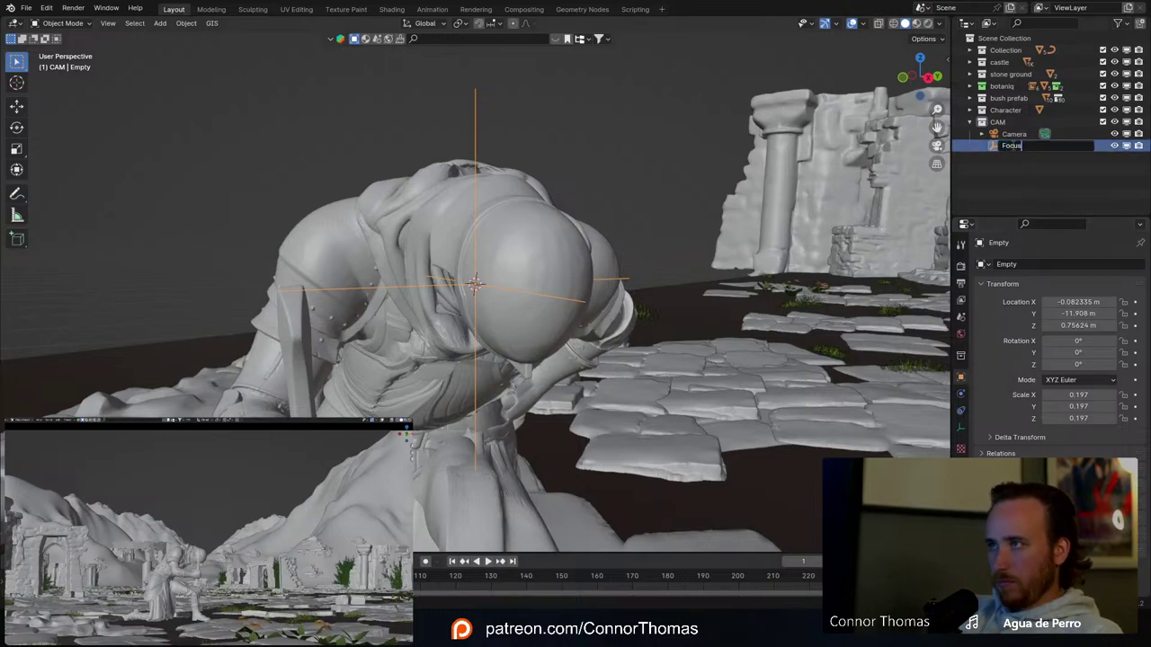
key("Return")
scroll(536, 245, "down", 4)
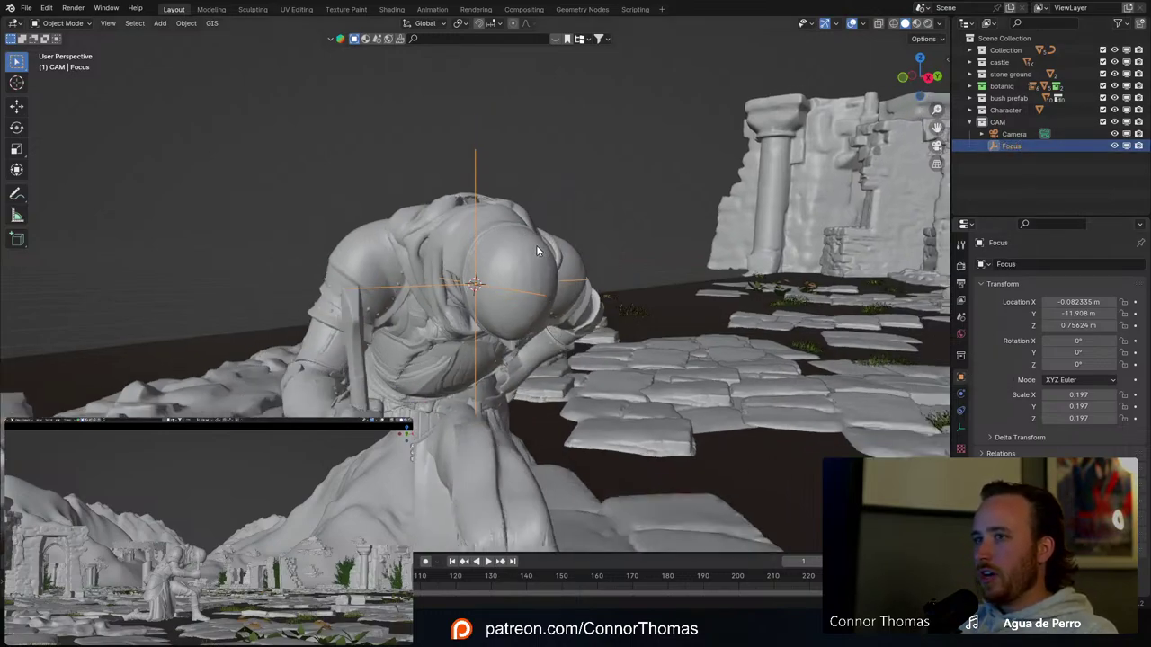
scroll(346, 267, "down", 3)
scroll(270, 261, "down", 4)
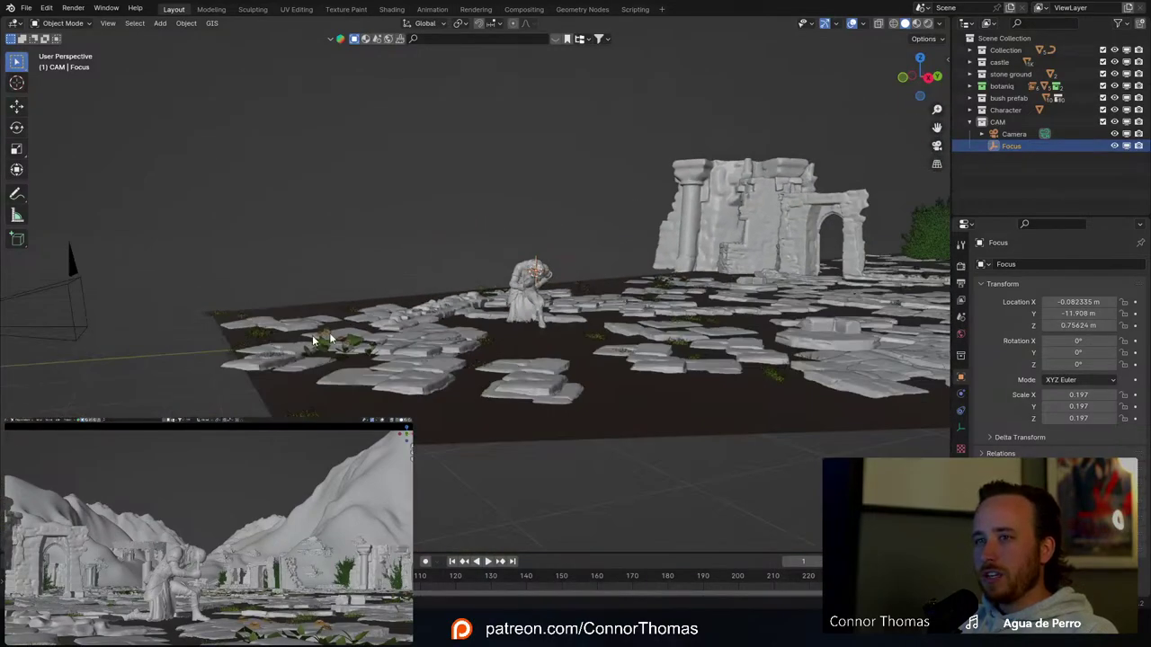
Step: Set the scene camera's depth of field to focus on the Focus empty
left_click(245, 252)
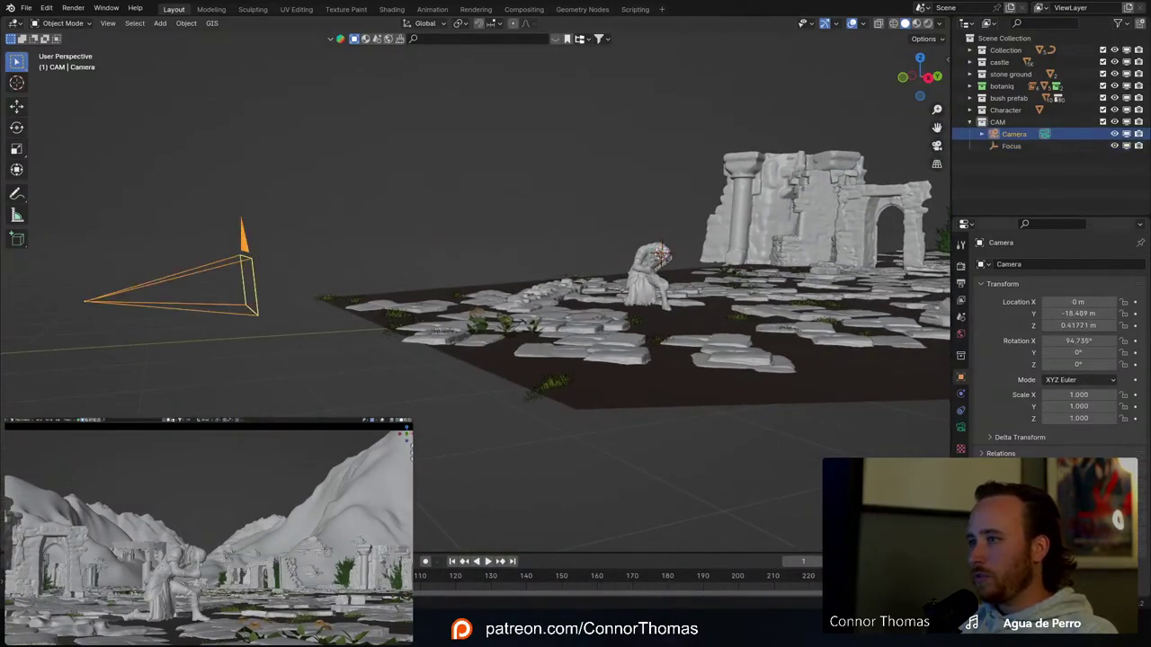
left_click(961, 429)
scroll(1012, 400, "down", 3)
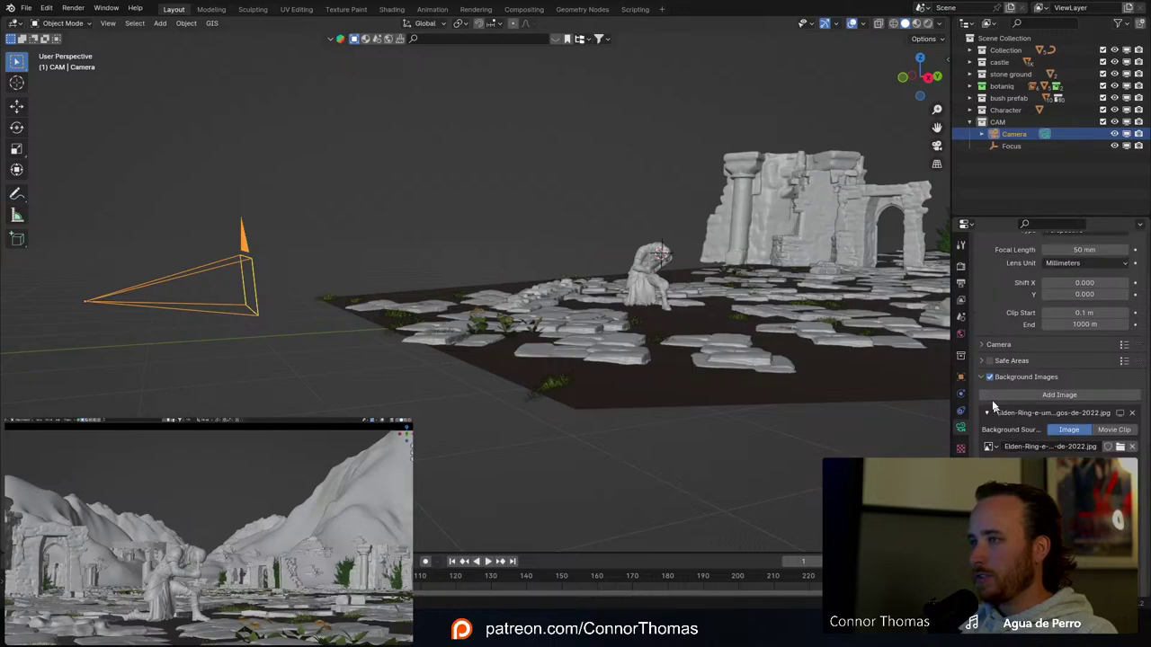
left_click(982, 377)
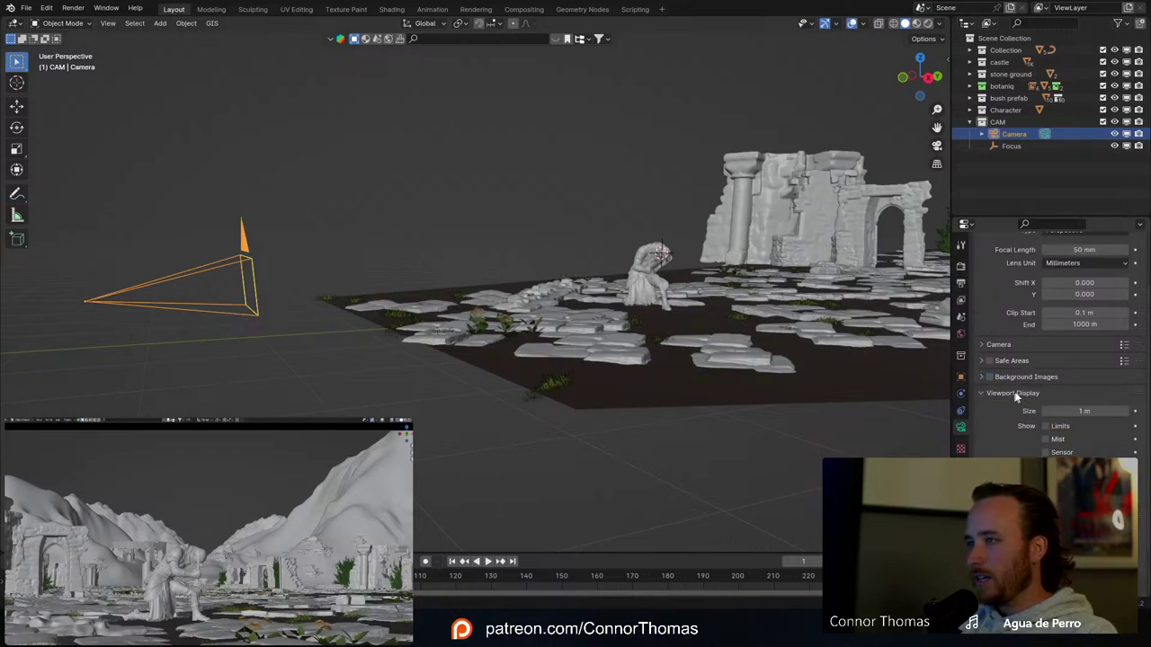
scroll(1022, 399, "down", 2)
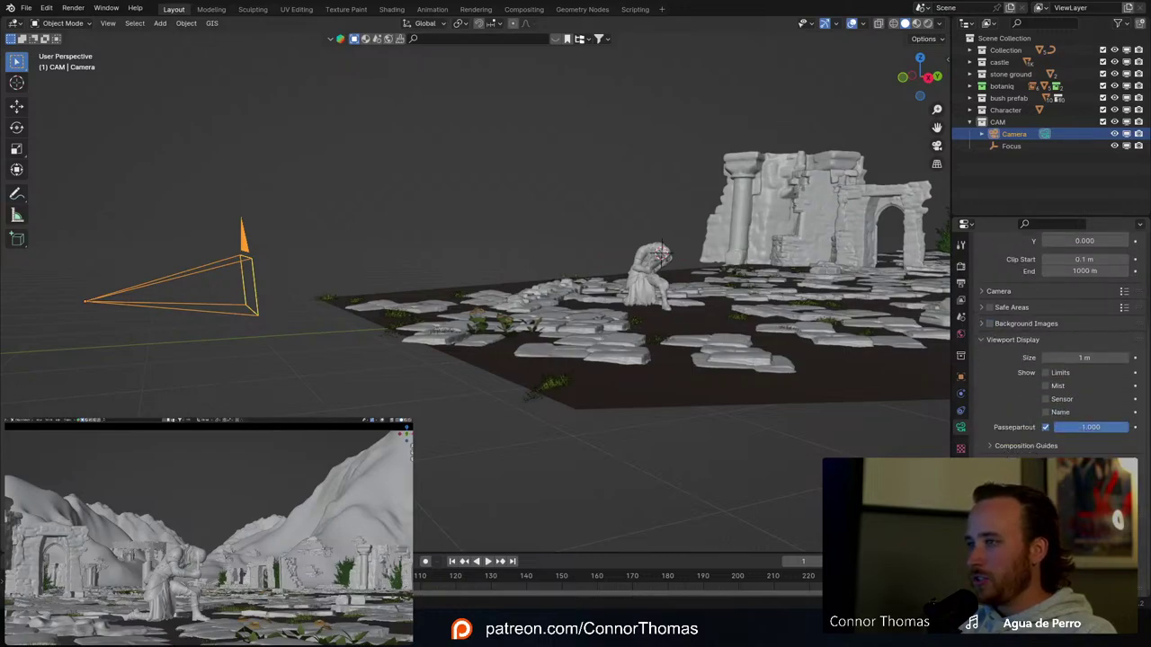
left_click(1070, 467)
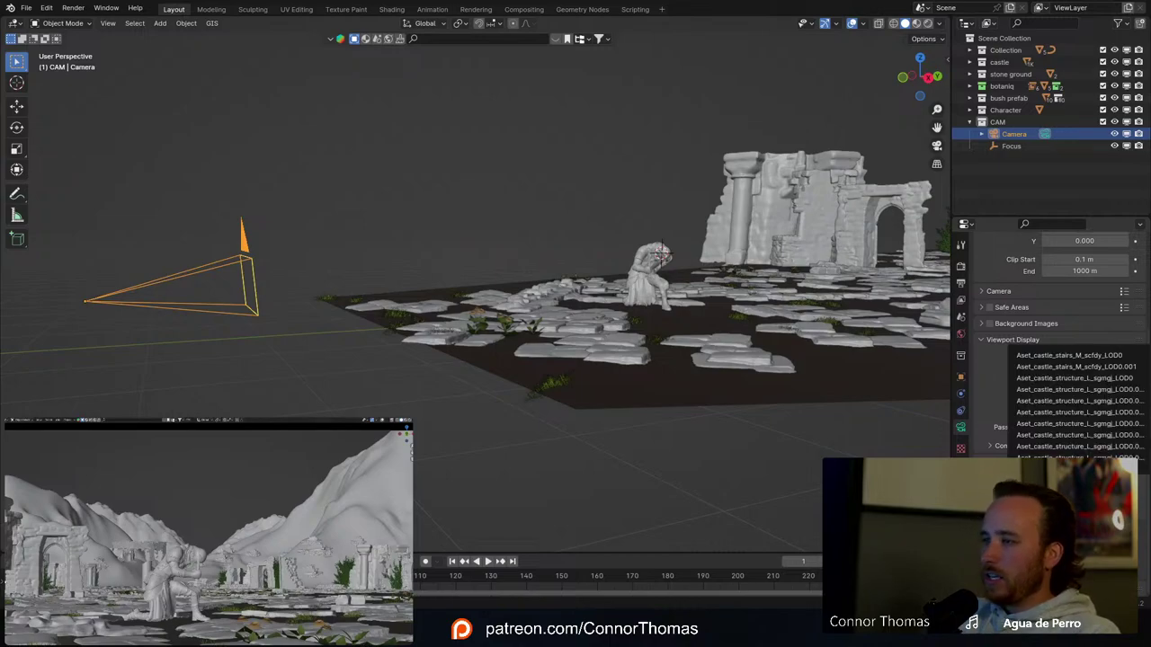
type("fo")
key("Return")
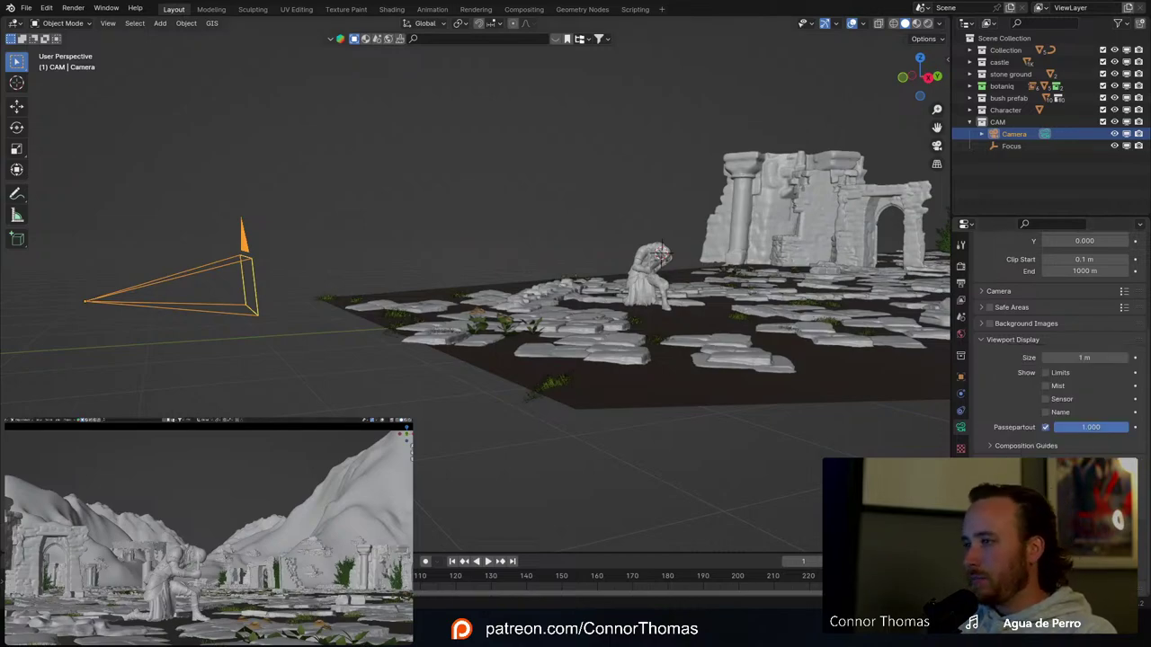
Step: Deselect everything and turn on depth of field display in the camera preview viewport
key("a")
key("a")
middle_click_drag(463, 250, 507, 289)
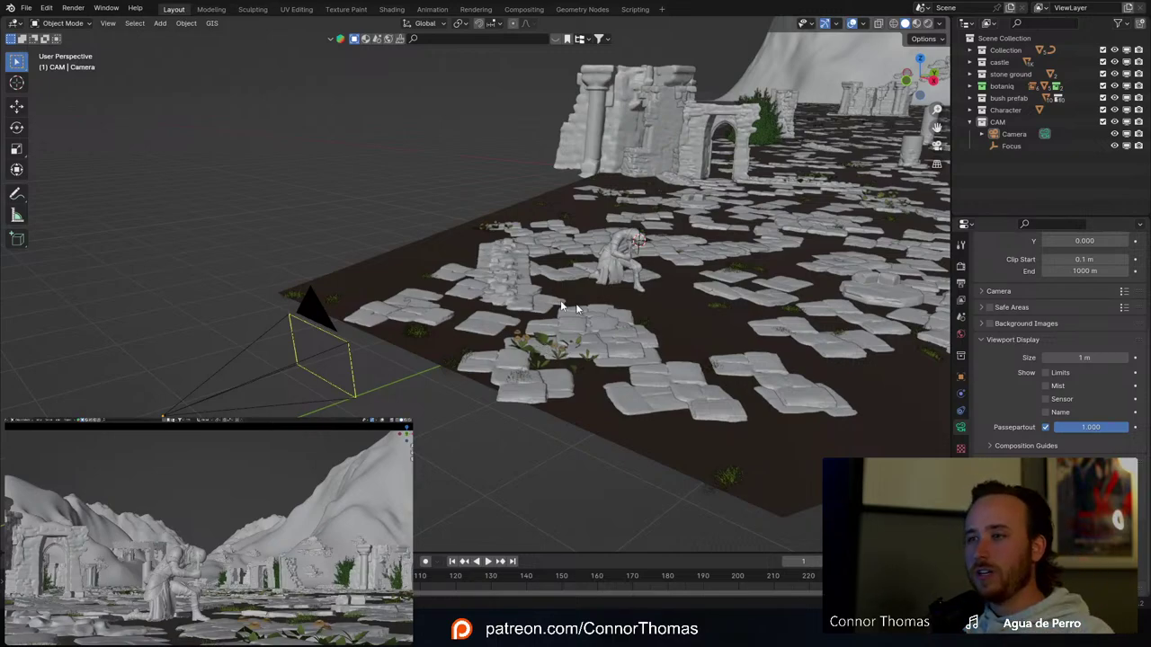
middle_click_drag(618, 267, 627, 284)
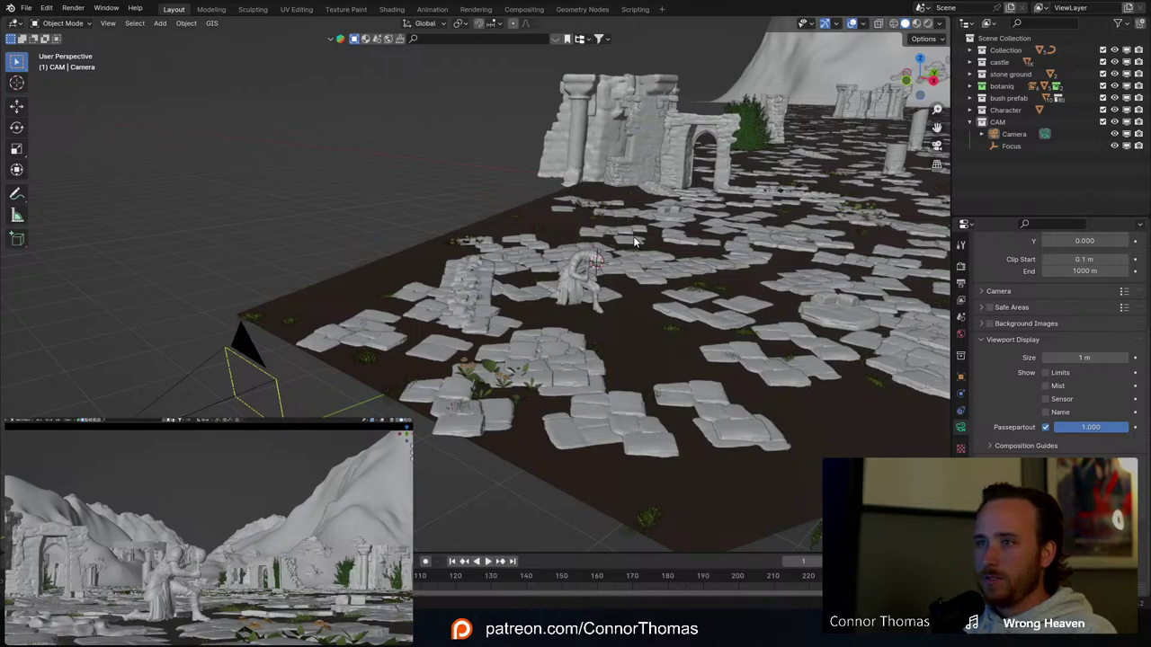
left_click(387, 420)
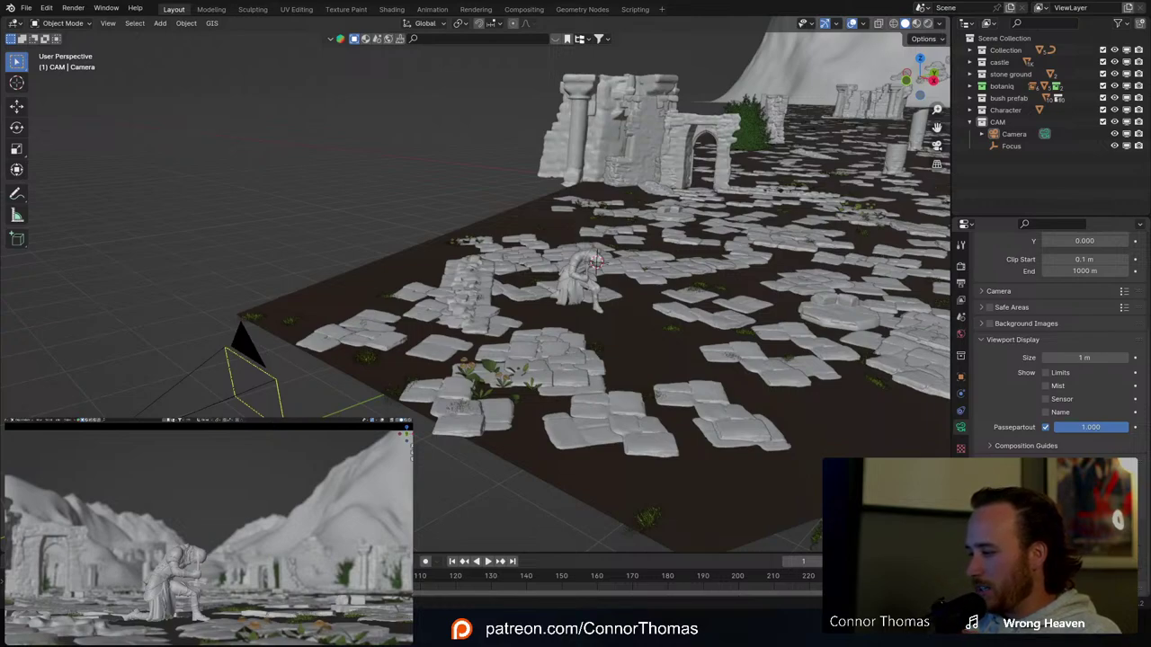
Step: Move the Focus empty on the kneeling knight's head to about X -0.080 m, Y -11.936 m, and deselect it
middle_click_drag(526, 344, 482, 297)
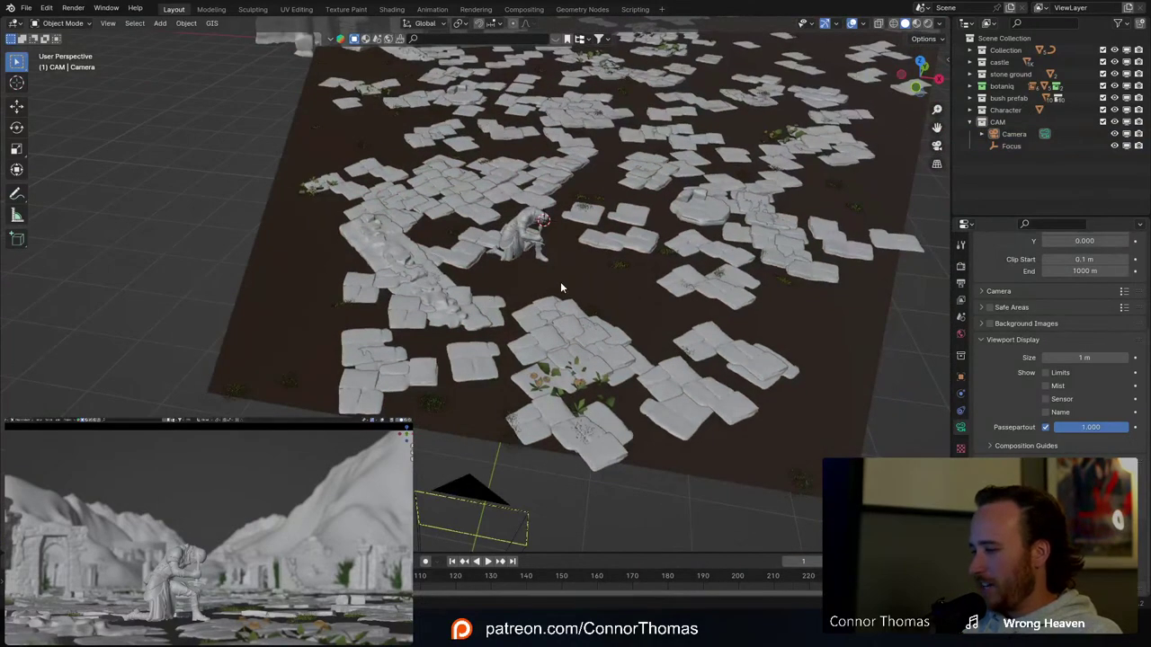
middle_click_drag(560, 284, 585, 347)
scroll(538, 271, "up", 3)
scroll(576, 346, "up", 3)
left_click(565, 315)
key("g")
left_click(552, 315)
key("alt+a")
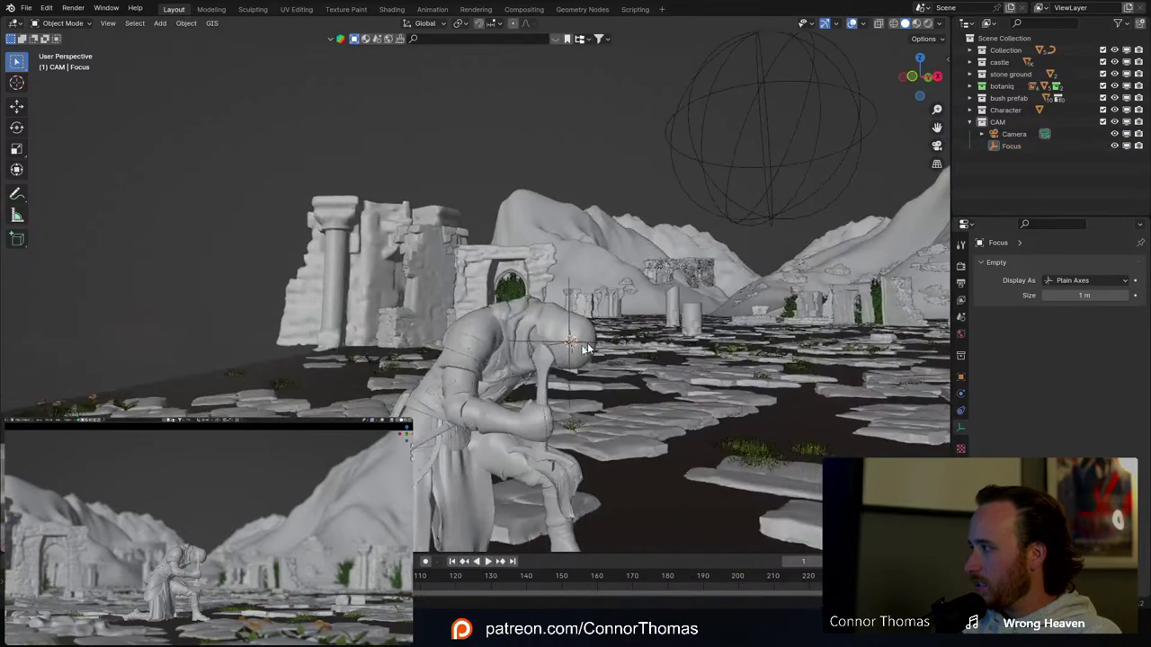
Step: Check the knight from a higher angle and save the file
scroll(522, 333, "down", 2)
middle_click_drag(493, 331, 469, 320)
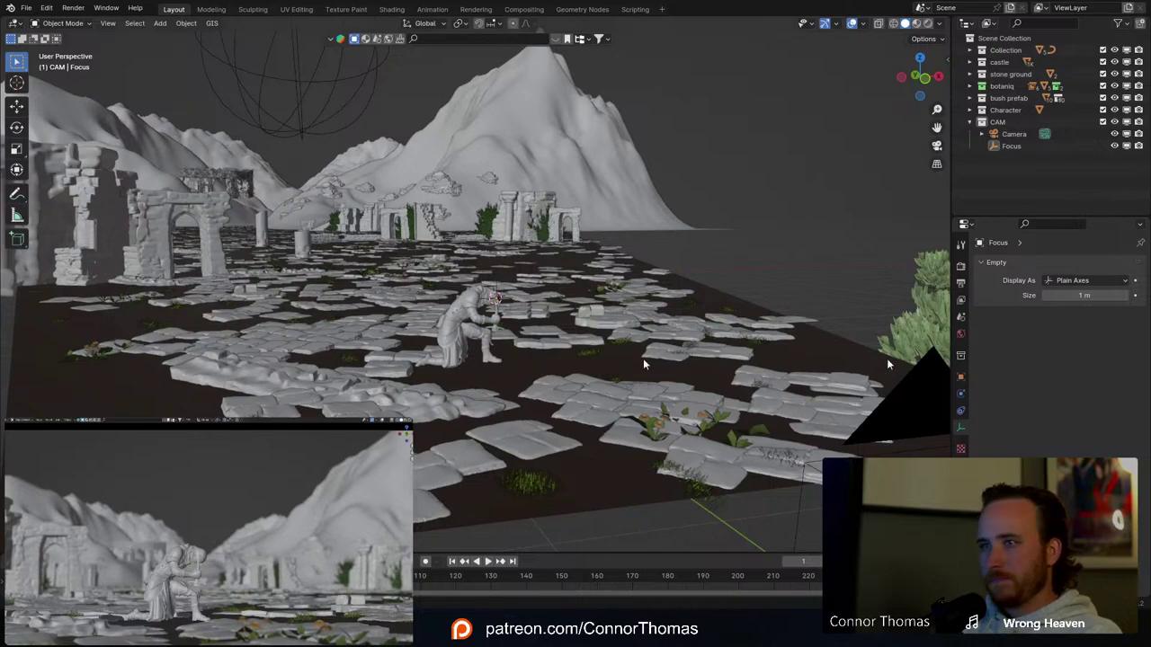
middle_click_drag(644, 364, 474, 331)
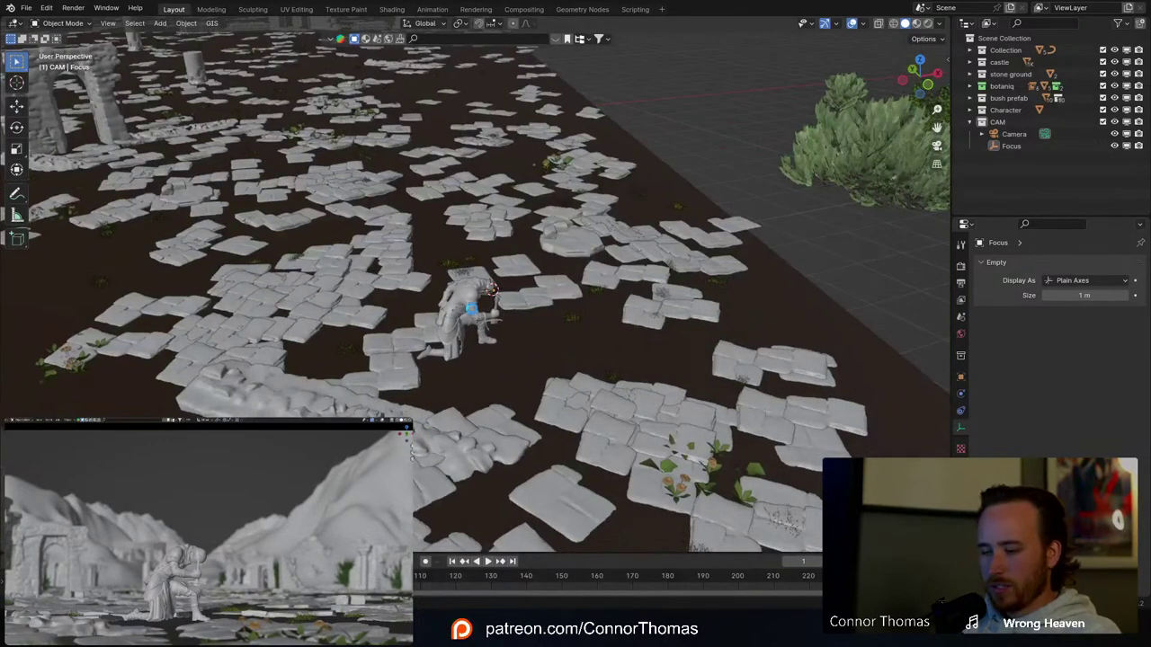
key("ctrl+s")
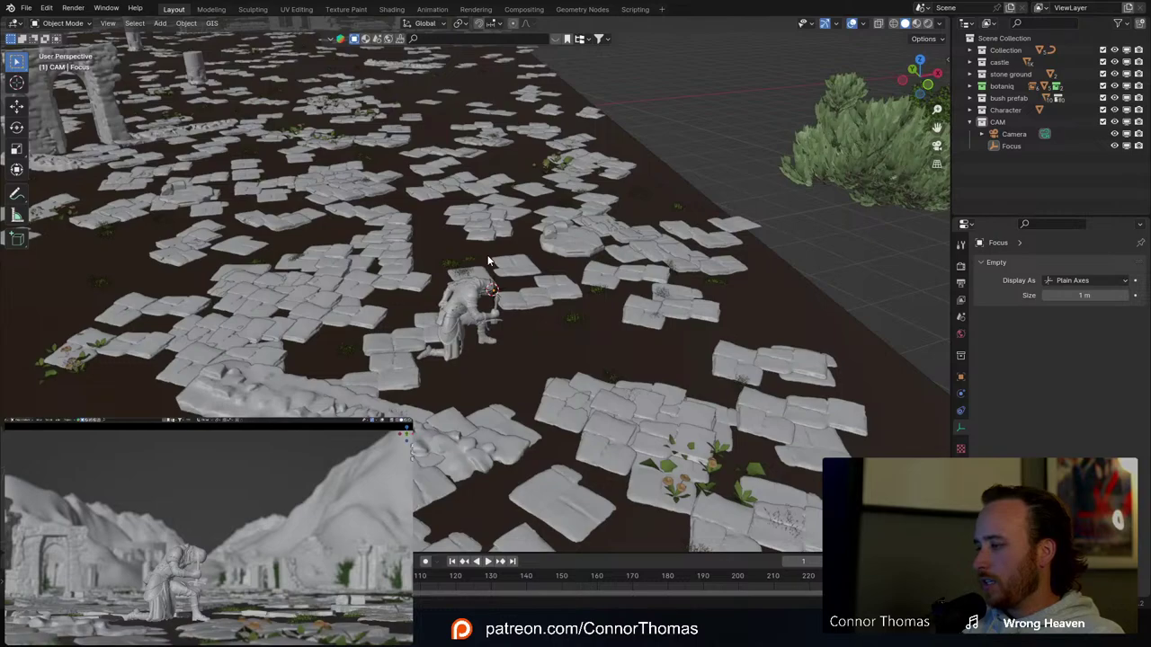
Step: Place the 3D cursor on the front paving slabs beside the flowering plants and return to the selection tool
scroll(486, 261, "down", 8)
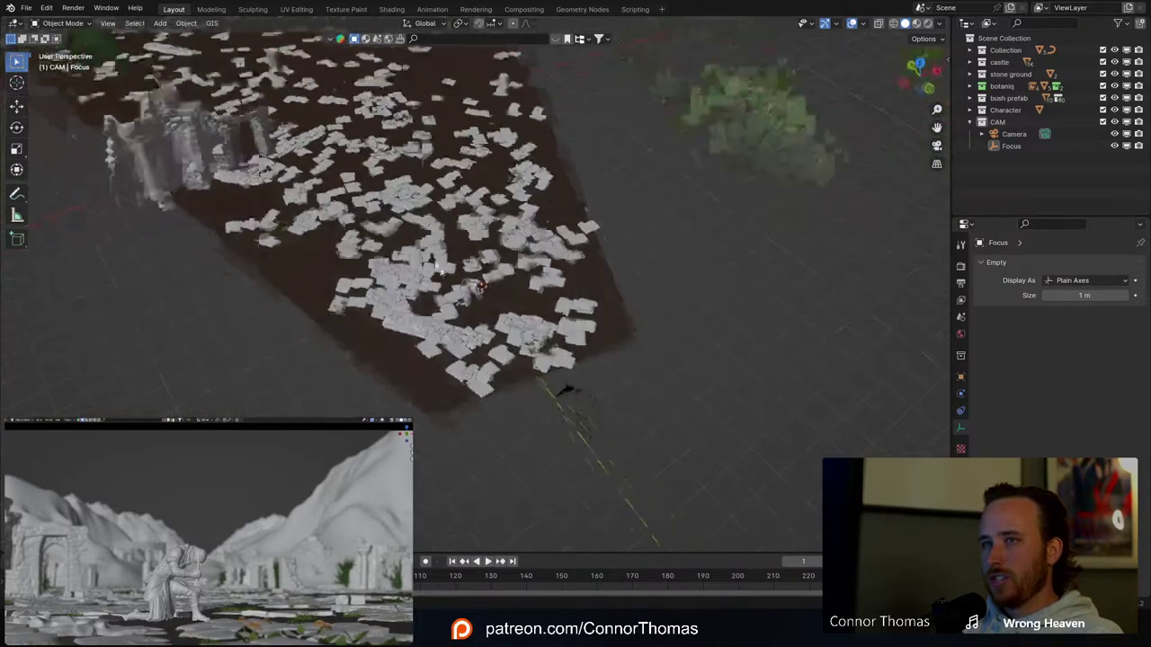
middle_click_drag(523, 180, 470, 190)
scroll(471, 189, "up", 3)
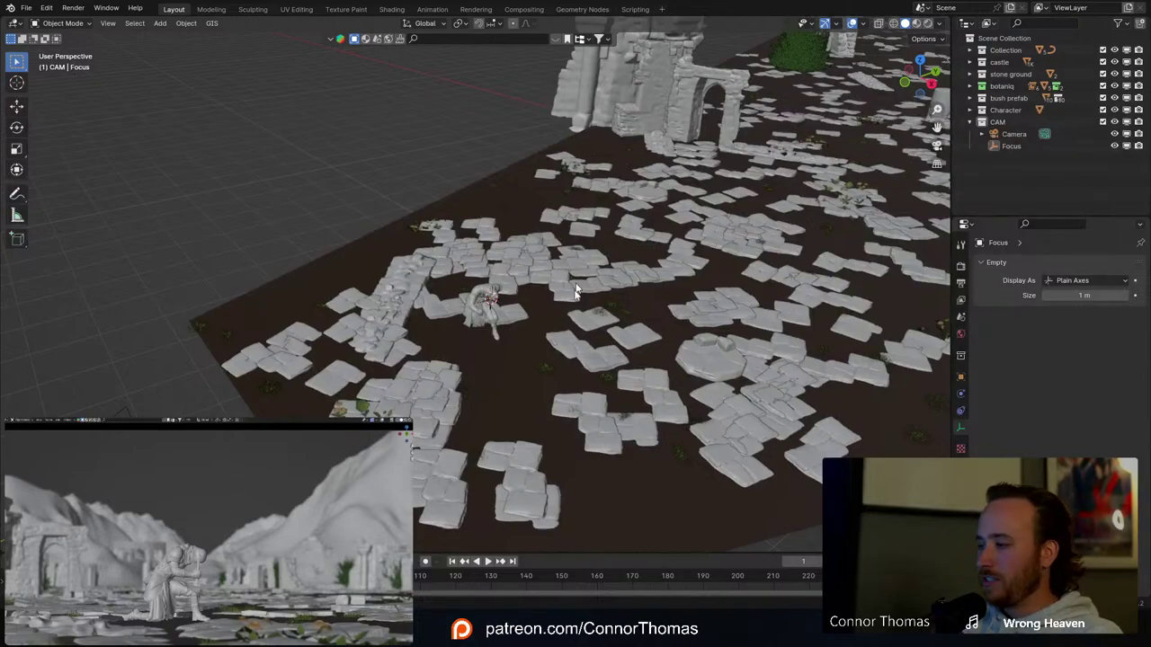
middle_click_drag(570, 314, 573, 285)
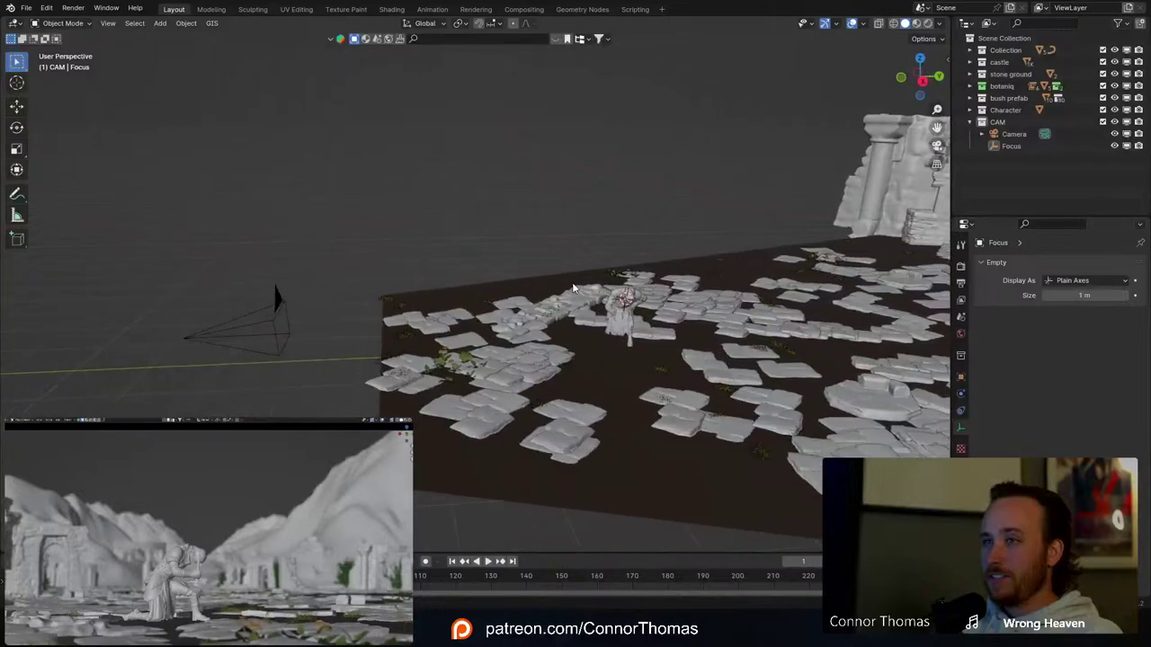
scroll(545, 276, "up", 5)
scroll(660, 339, "down", 5)
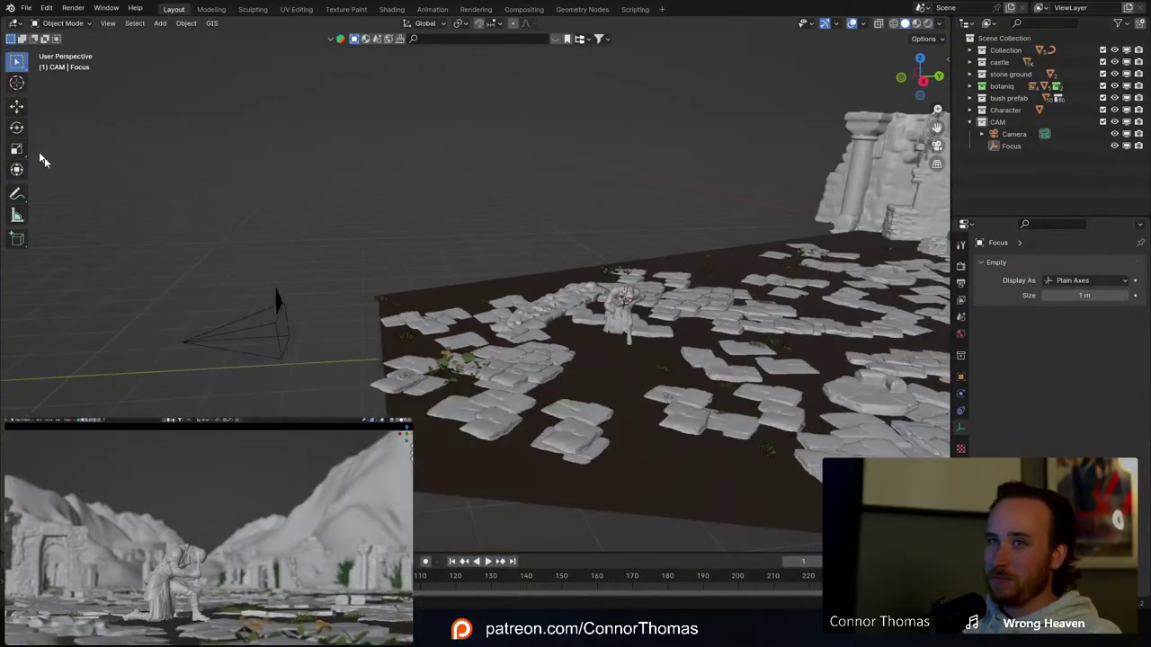
left_click(24, 85)
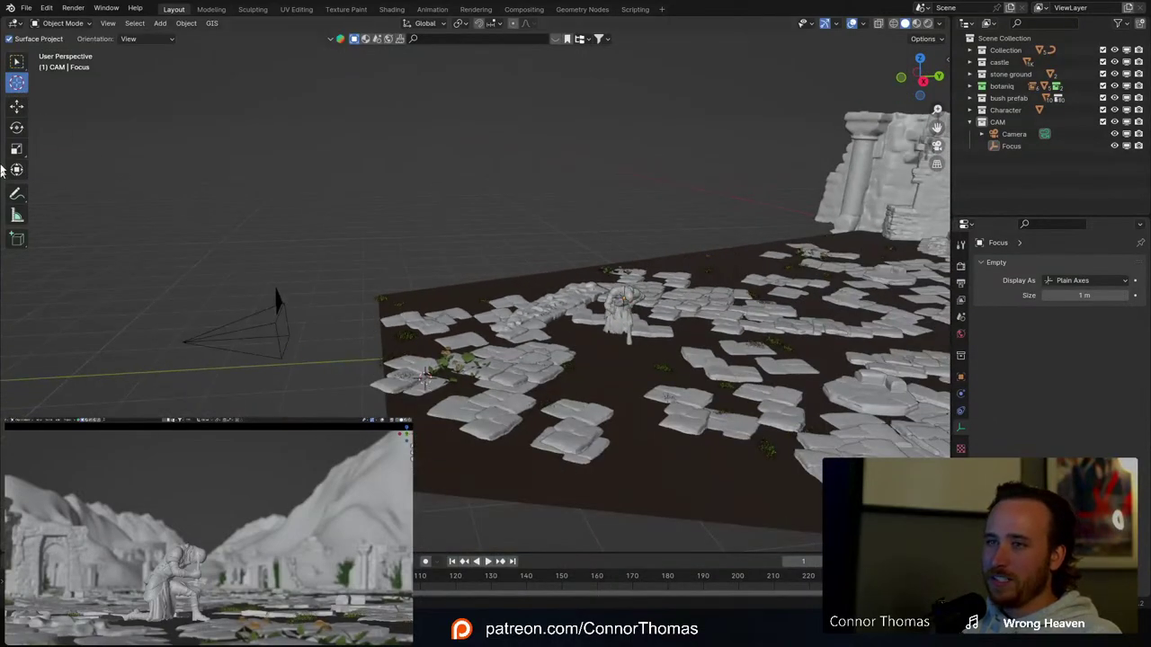
left_click(14, 63)
Step: Fit the whole camera frame inside the camera preview and compare it with the overall scene layout
middle_click_drag(554, 331, 617, 321)
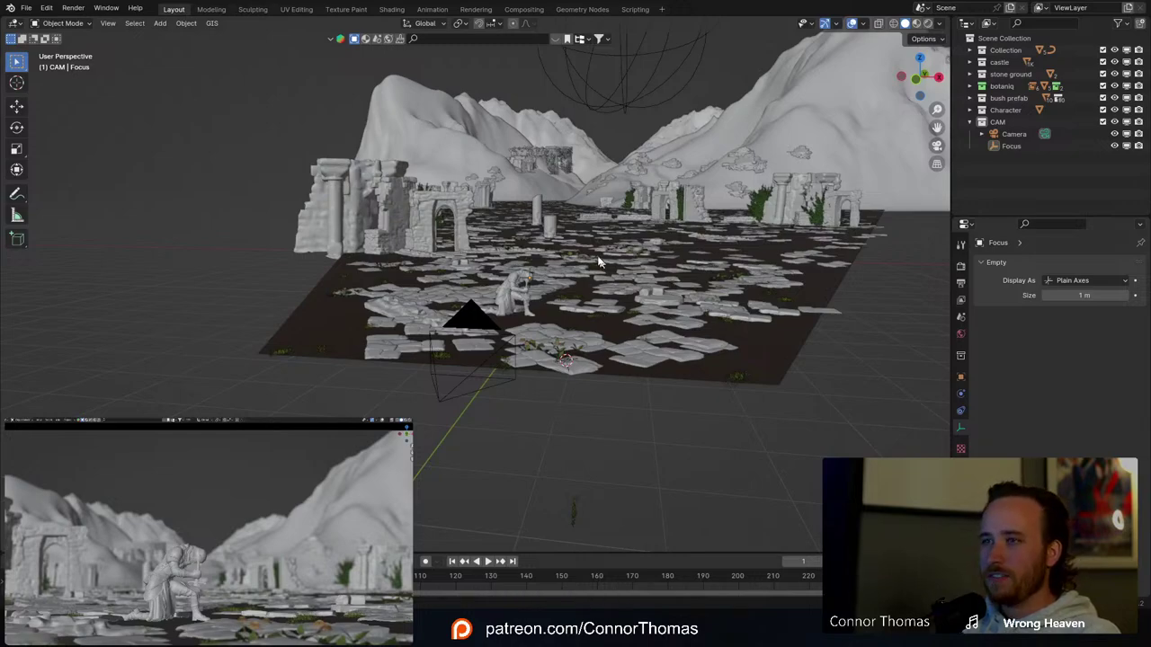
mouse_move(602, 262)
middle_mouse_down()
mouse_move(614, 282)
mouse_move(602, 261)
middle_mouse_up()
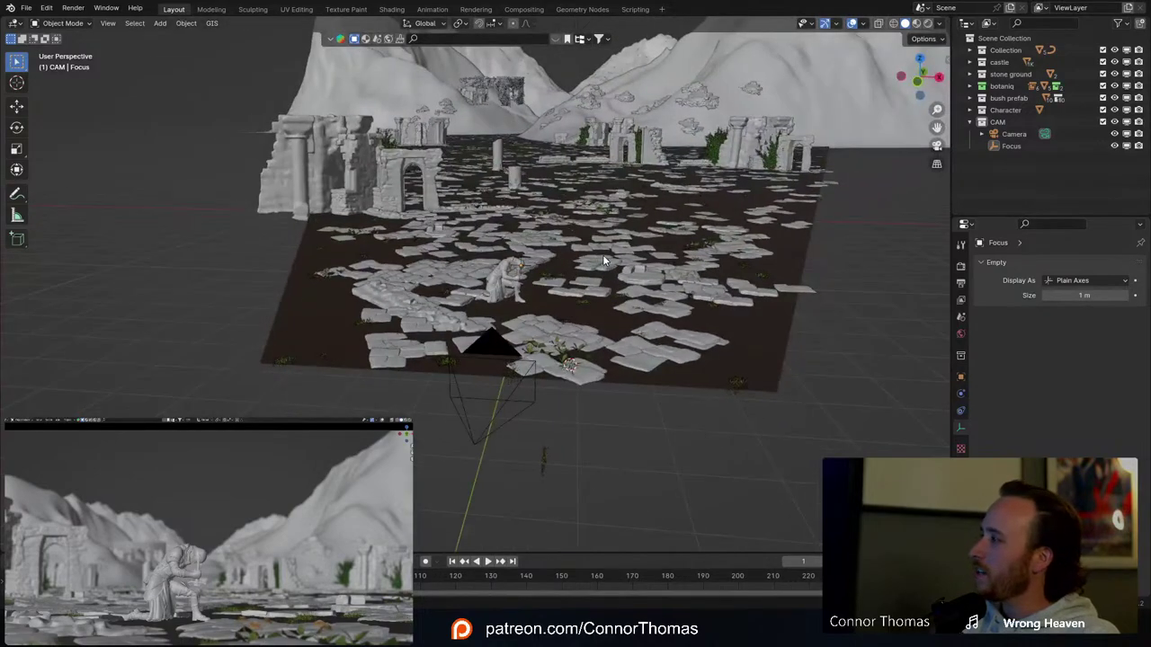
scroll(192, 520, "down", 2)
scroll(191, 519, "up", 1)
middle_click_drag(190, 519, 188, 507, "ctrl")
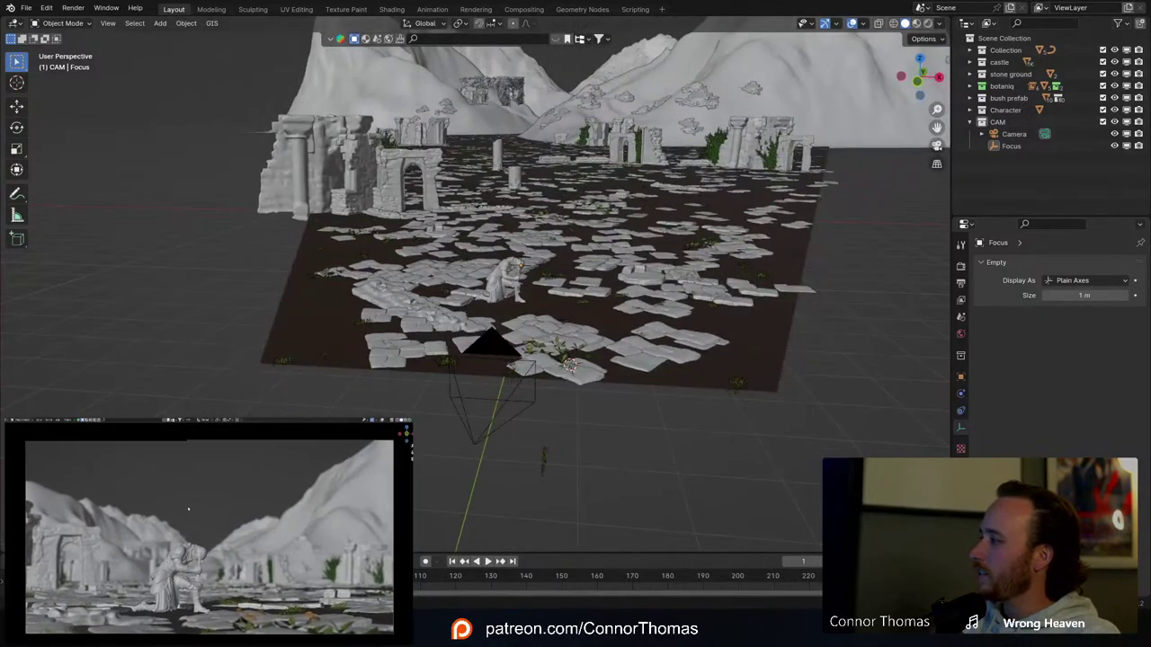
scroll(187, 507, "up", 1)
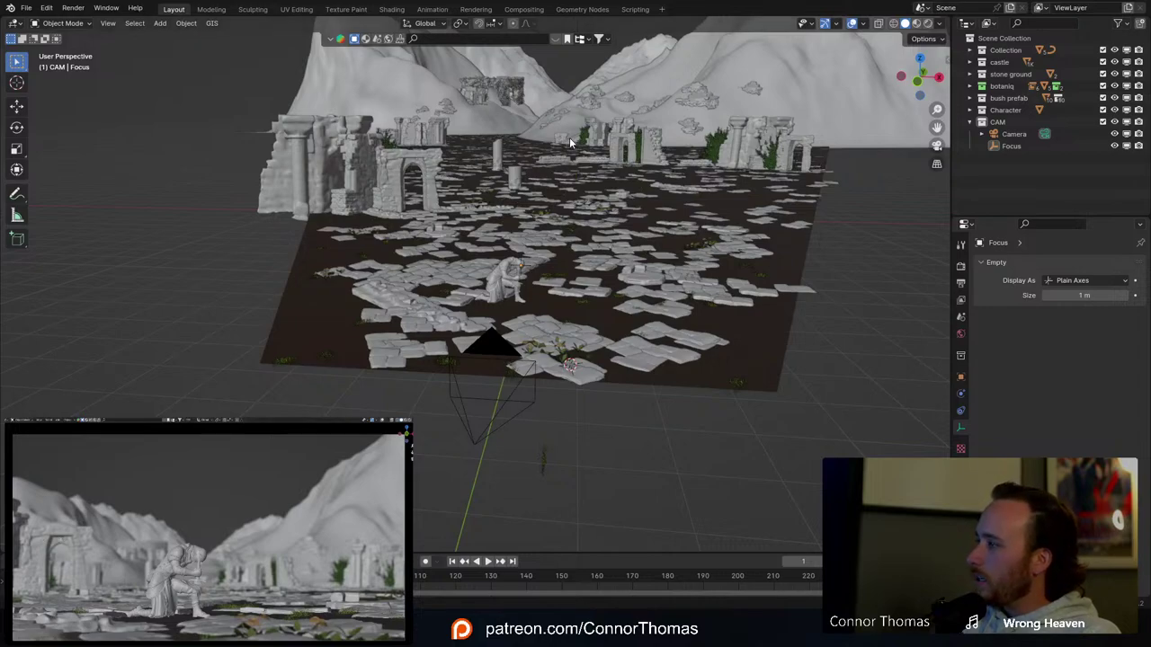
key("alt+Tab")
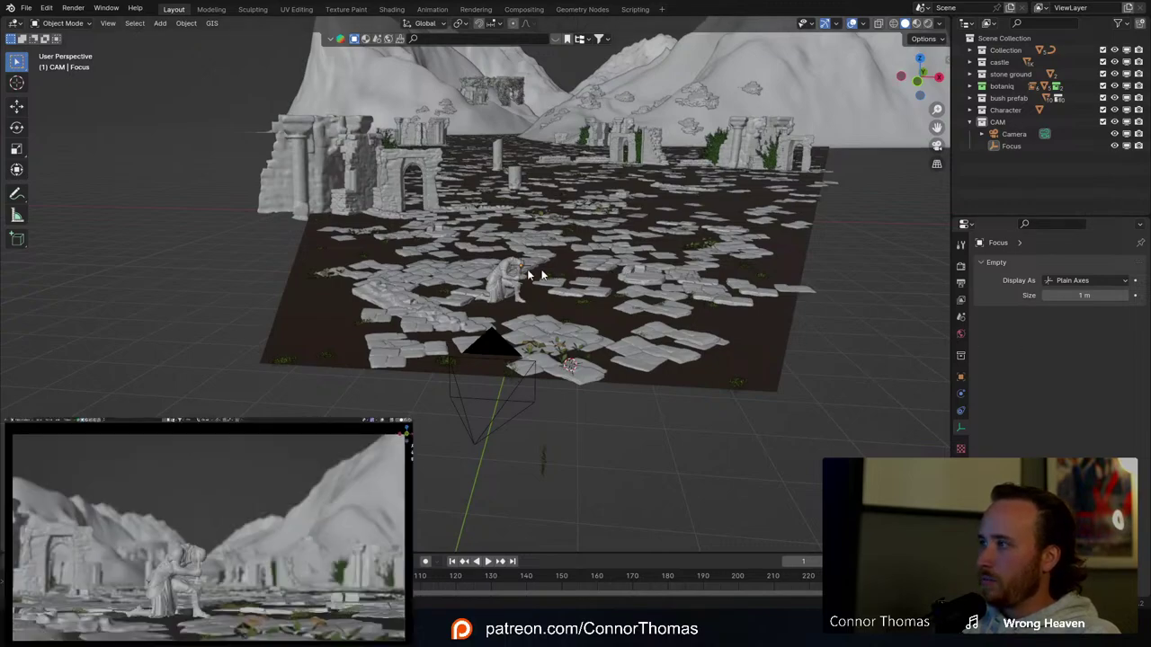
Step: Place the 3D cursor on the ground behind the near archway ruin, beside the broken columns, and return to the selection tool
left_click(22, 86)
middle_click_drag(522, 98, 467, 180)
scroll(477, 292, "down", 5)
middle_click_drag(598, 90, 533, 242, "shift")
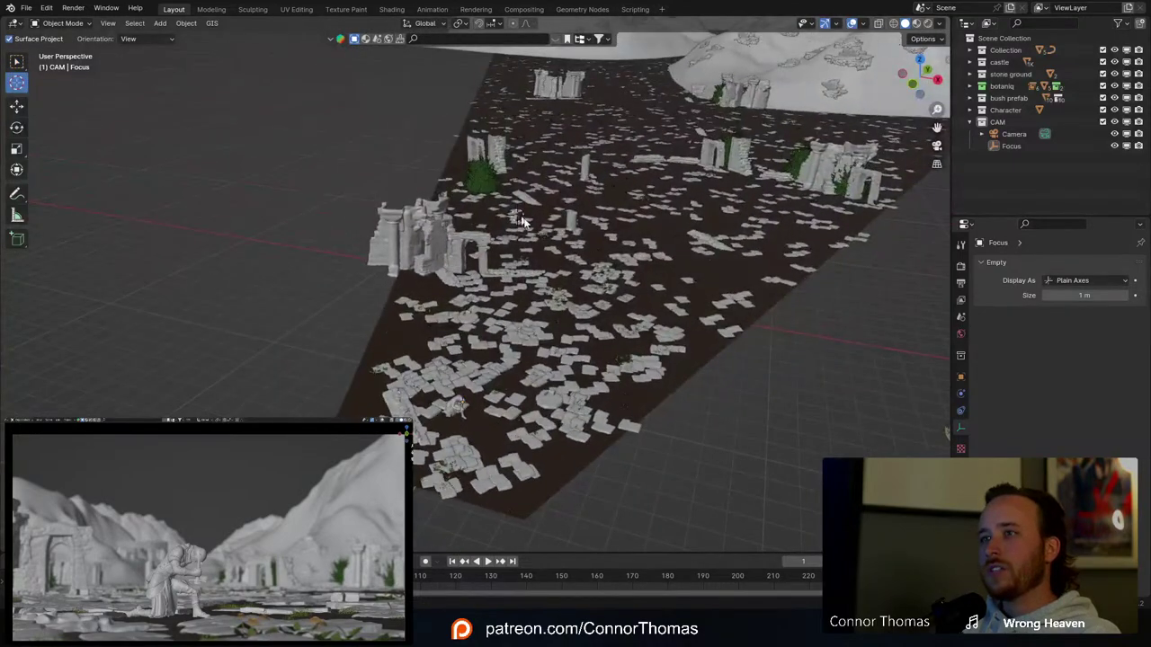
left_click(22, 60)
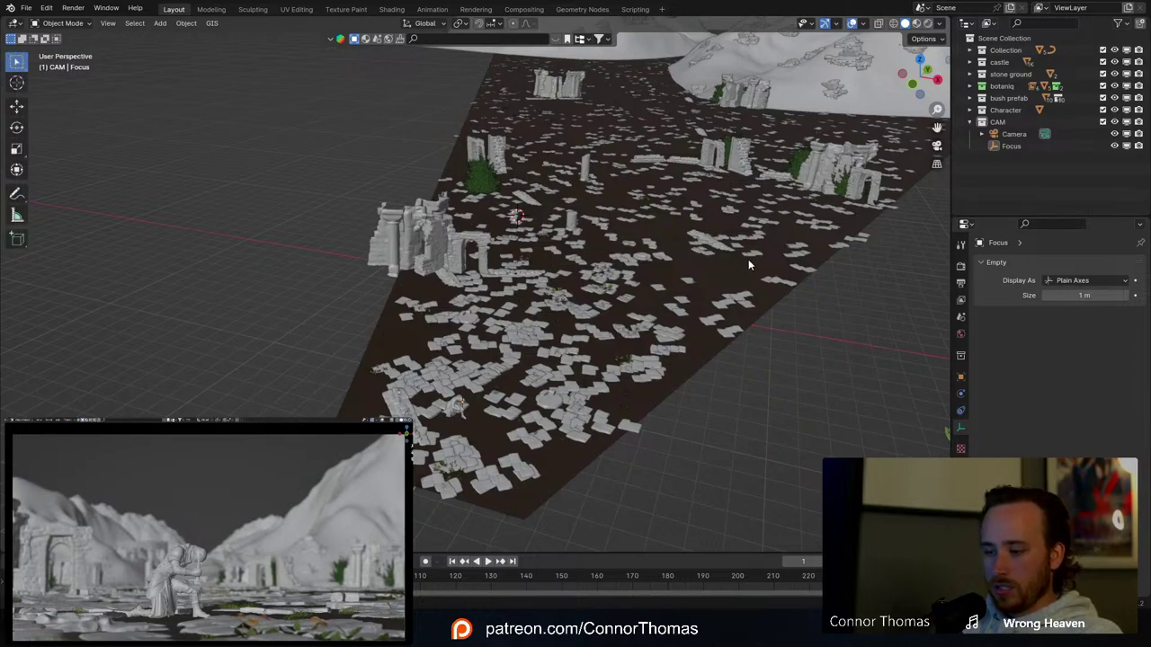
Step: Start spawning a botaniq asset, set the category to coniferous and browse the available trees
key("n")
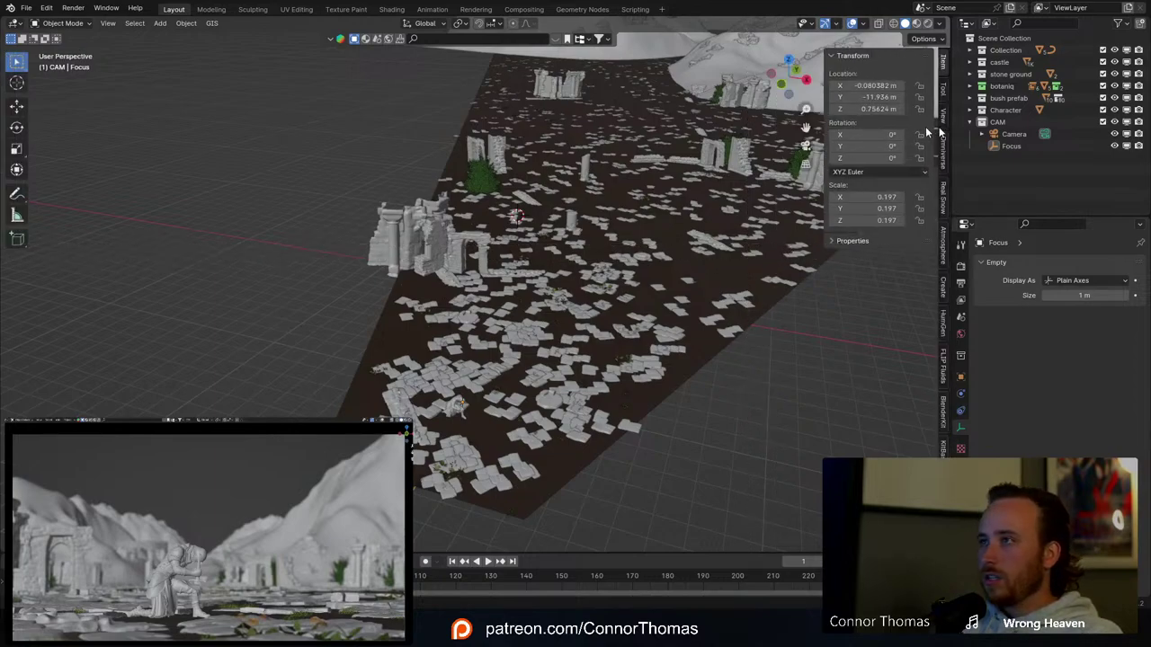
left_click(942, 486)
left_click(869, 94)
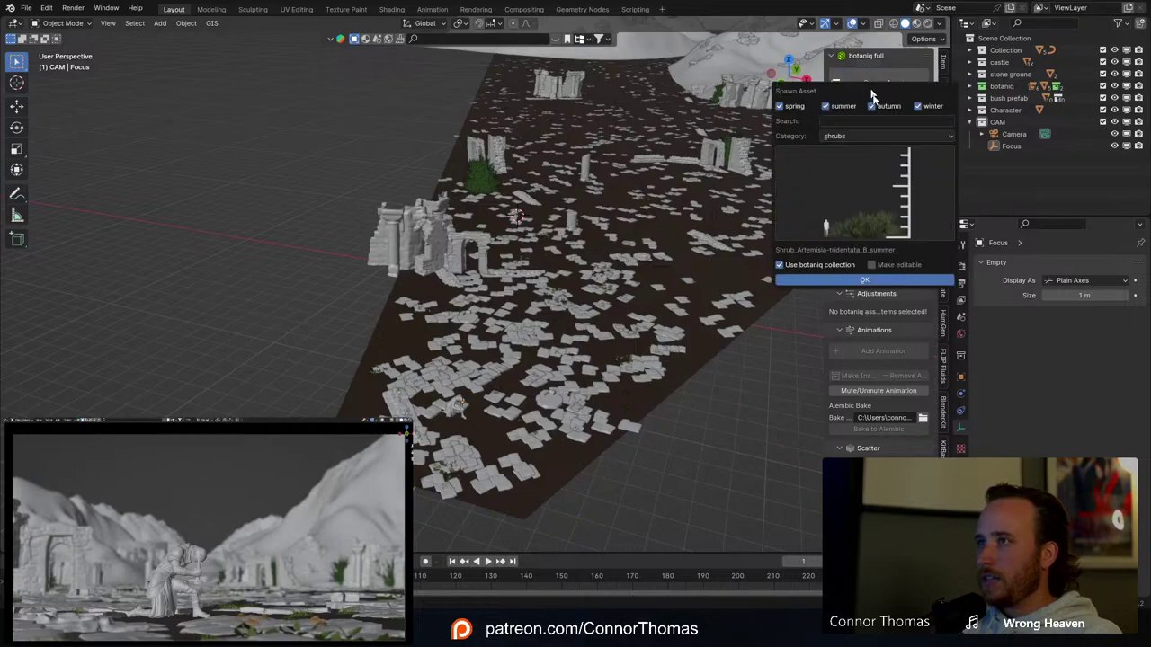
left_click(870, 165)
left_click(865, 135)
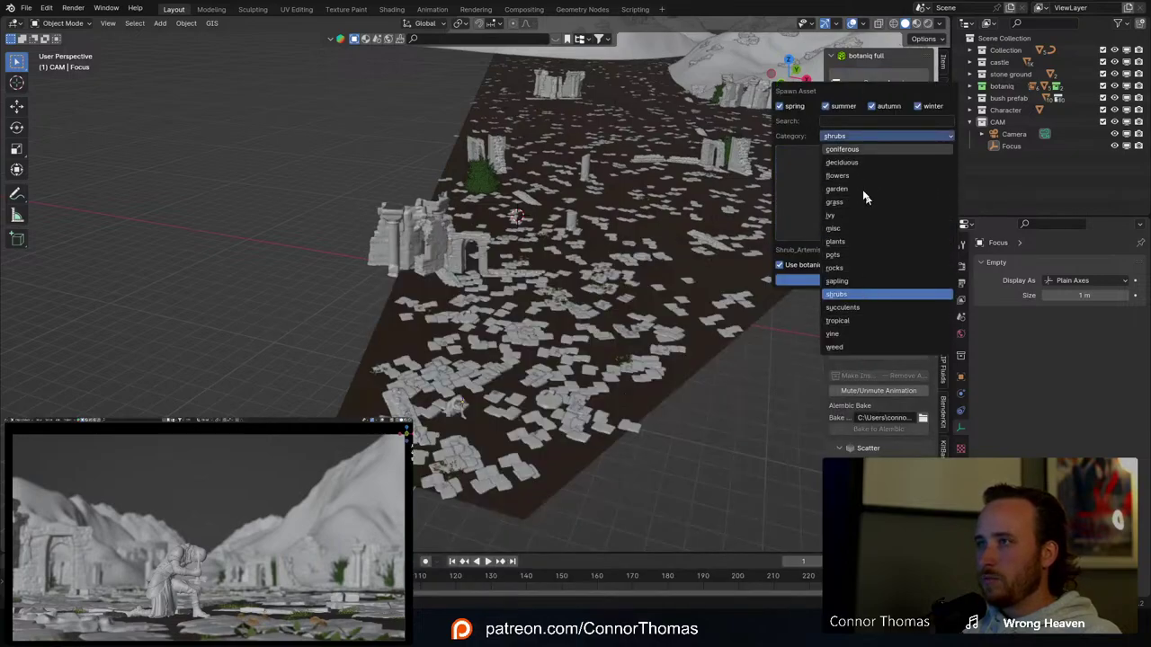
left_click(853, 149)
left_click(865, 202)
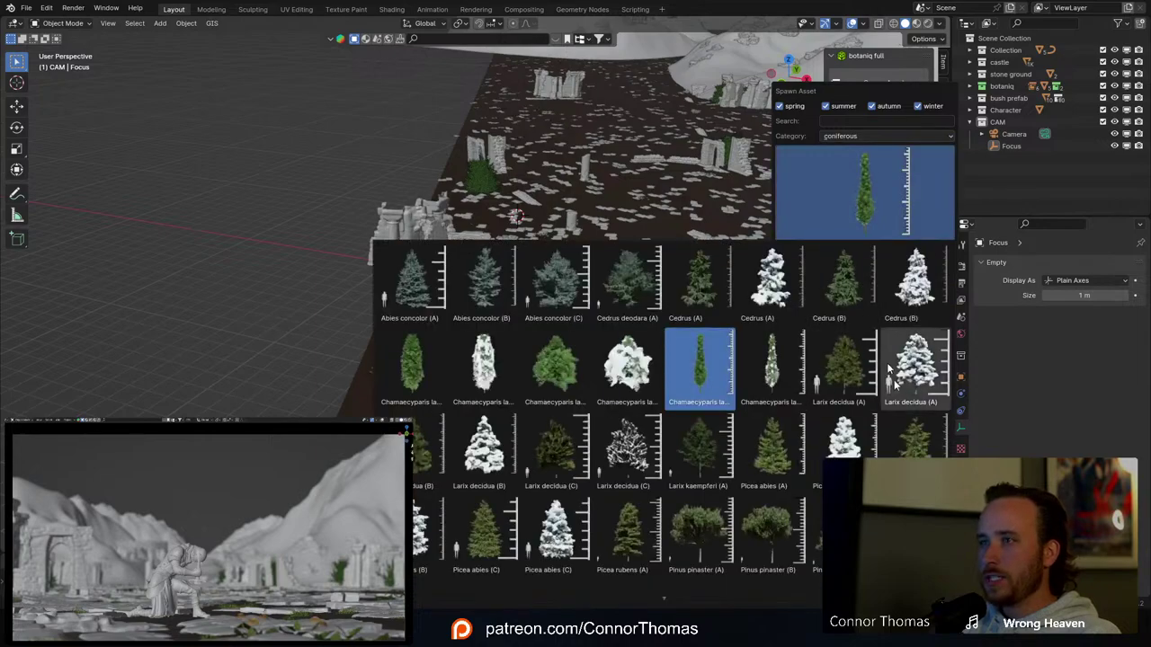
scroll(810, 530, "down", 2)
scroll(810, 531, "down", 2)
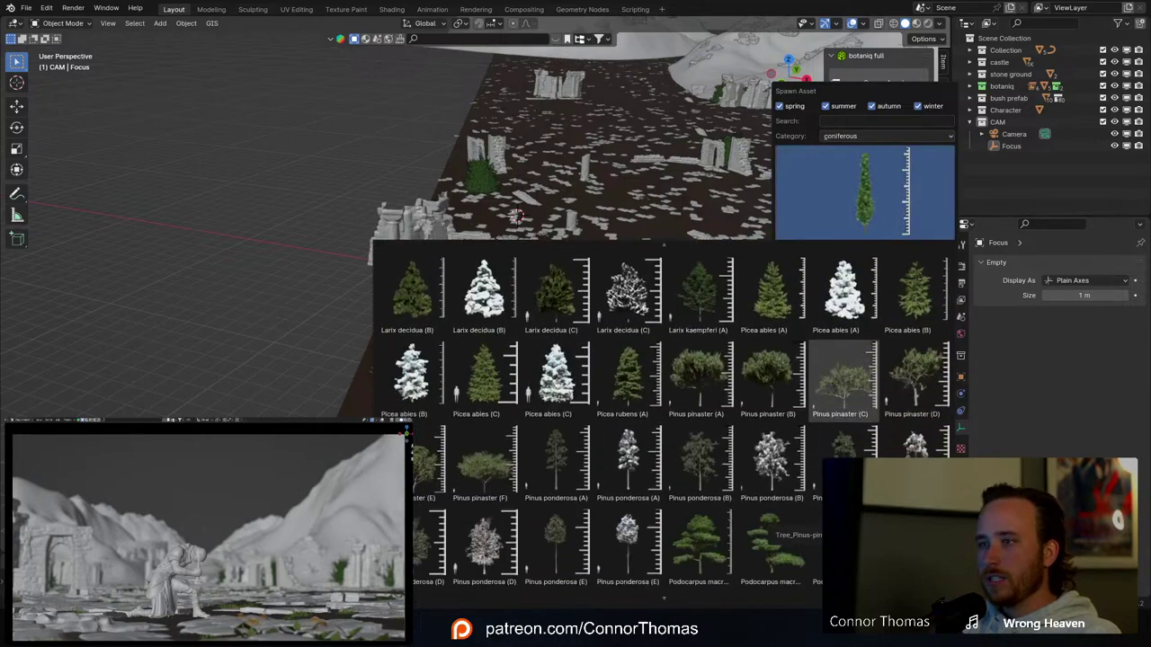
scroll(810, 530, "up", 2)
Step: Set the spawn category to deciduous and spawn the leafless Tree_Alnus-glutinosa_A_winter at the 3D cursor behind the near archway ruin
left_click(857, 135)
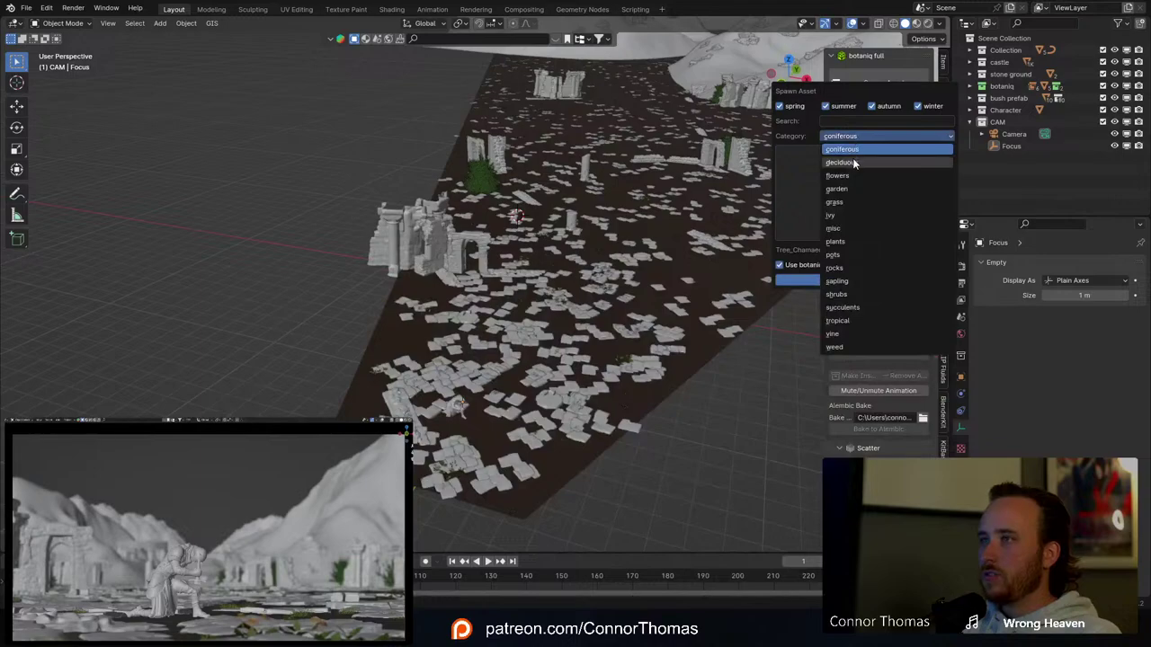
left_click(853, 162)
left_click(863, 202)
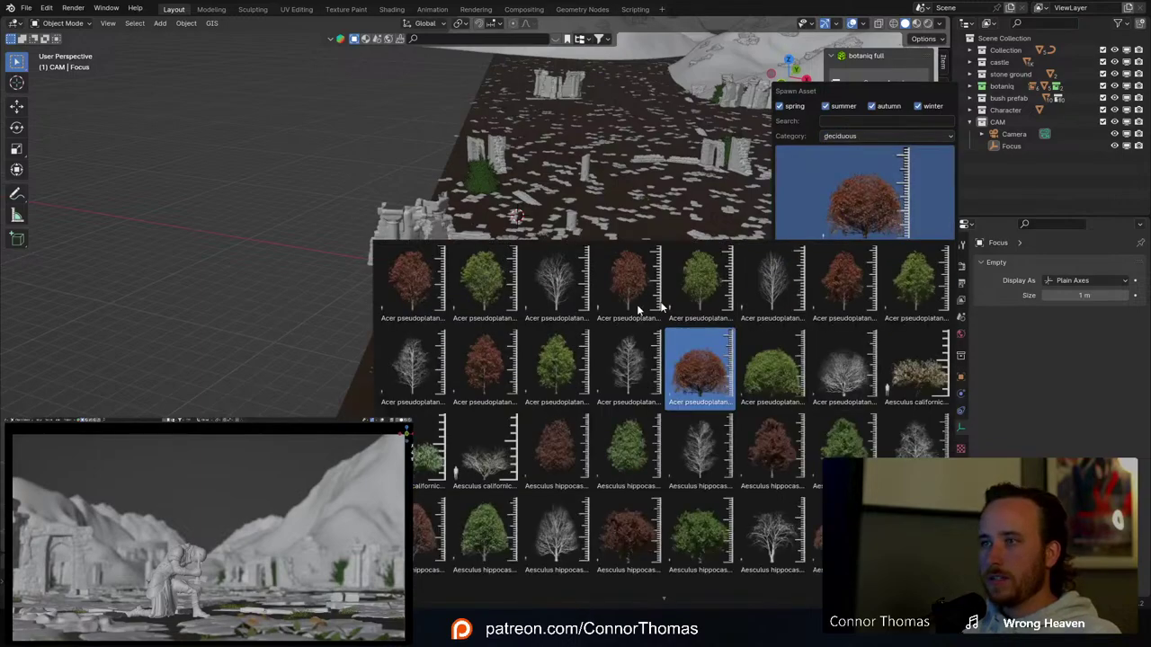
scroll(745, 418, "down", 5)
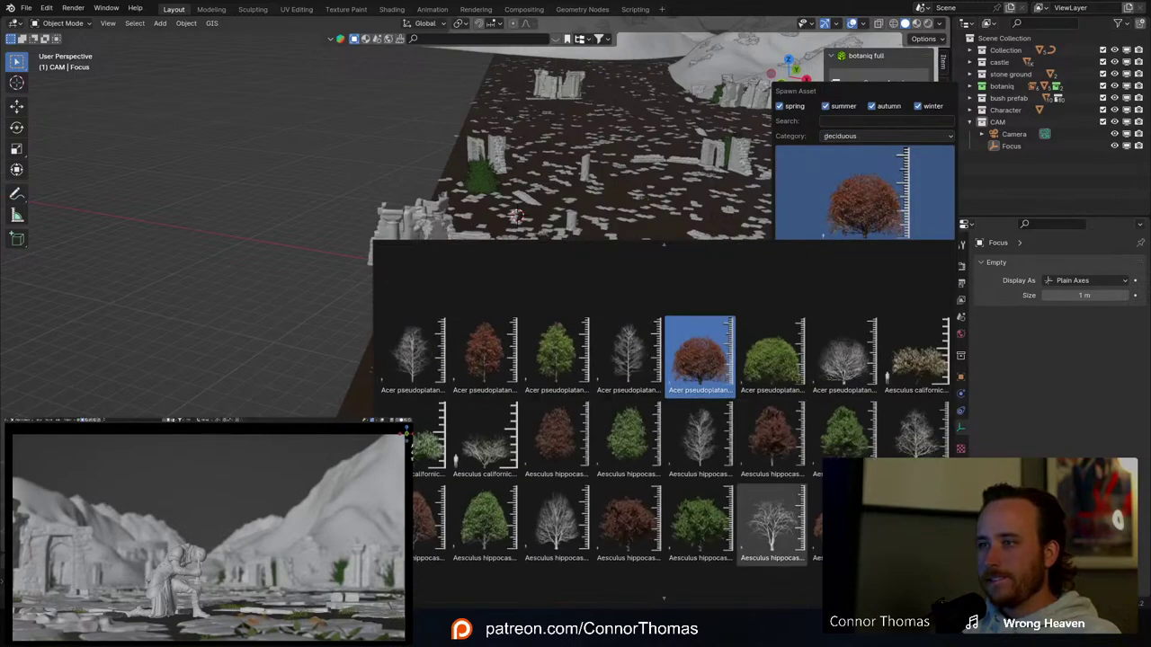
scroll(774, 503, "down", 4)
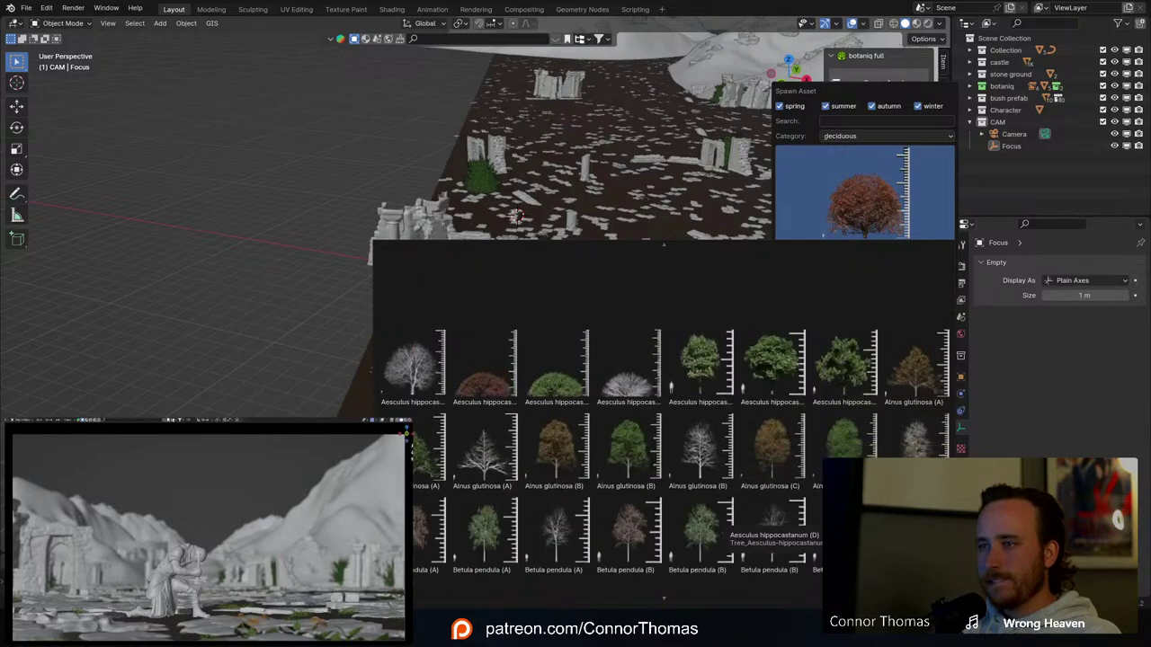
left_click(484, 393)
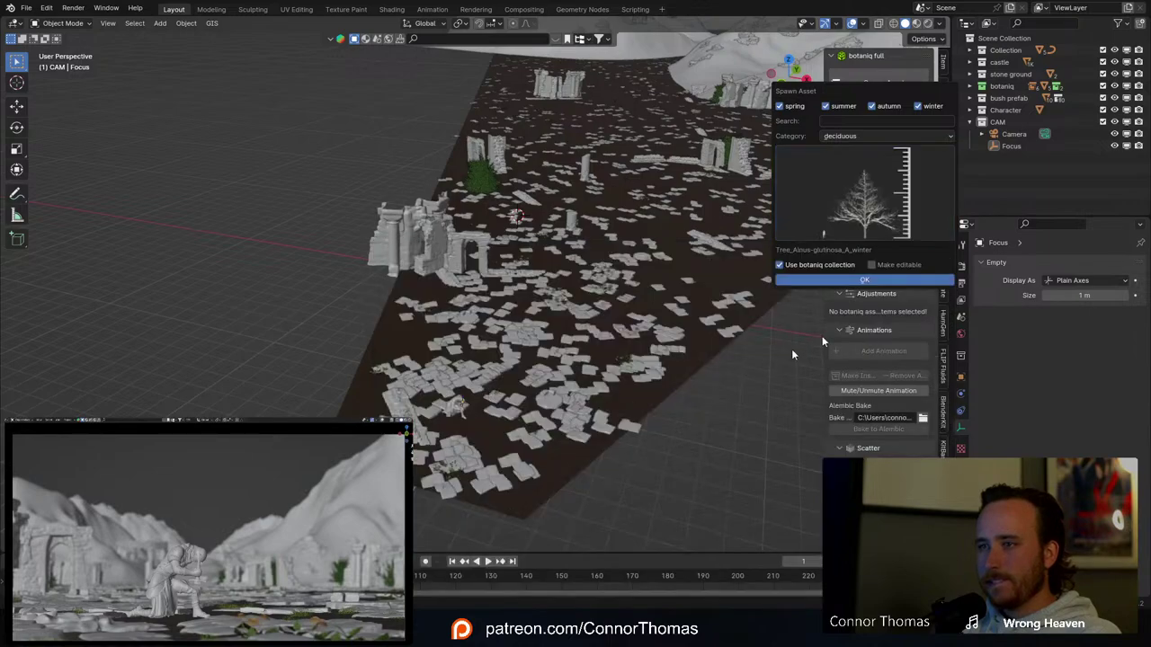
left_click(845, 280)
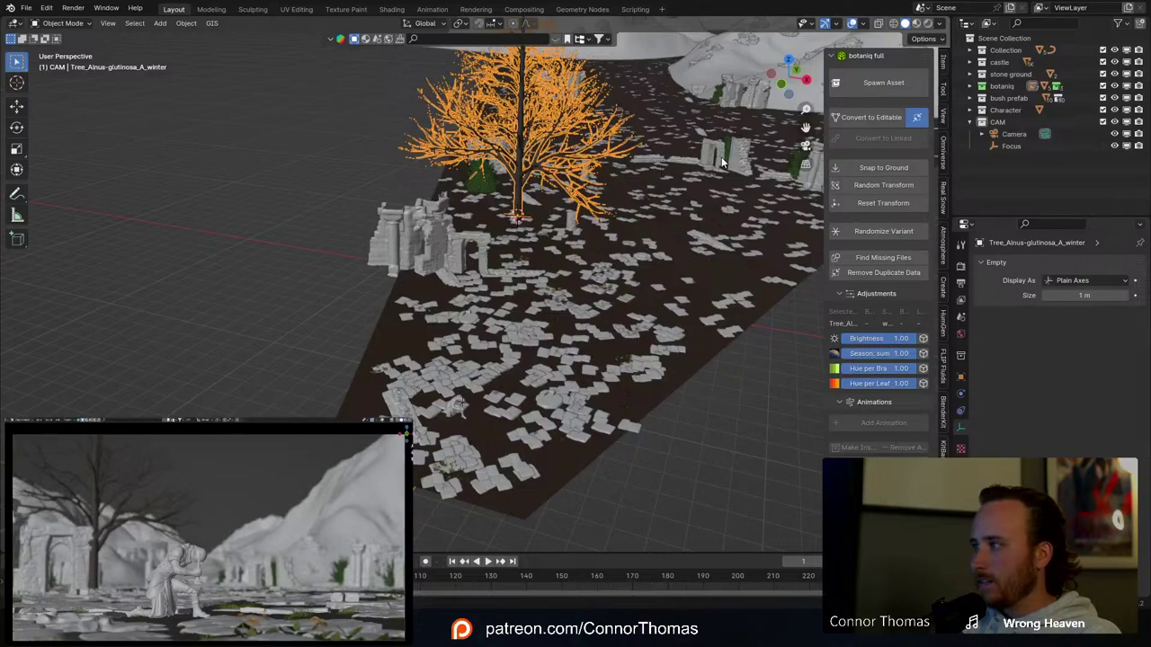
Step: Scale the bare alder down to about 0.34, then shift and tilt it slightly on the ground behind the archway ruin
key("s")
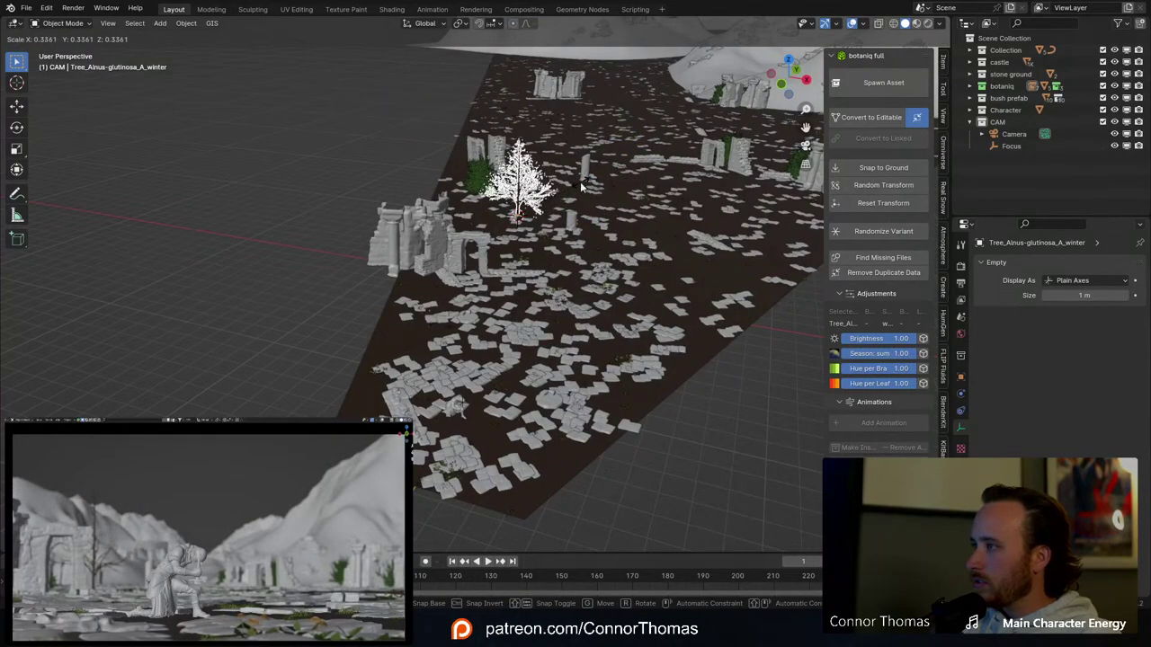
left_click(583, 186)
key("g")
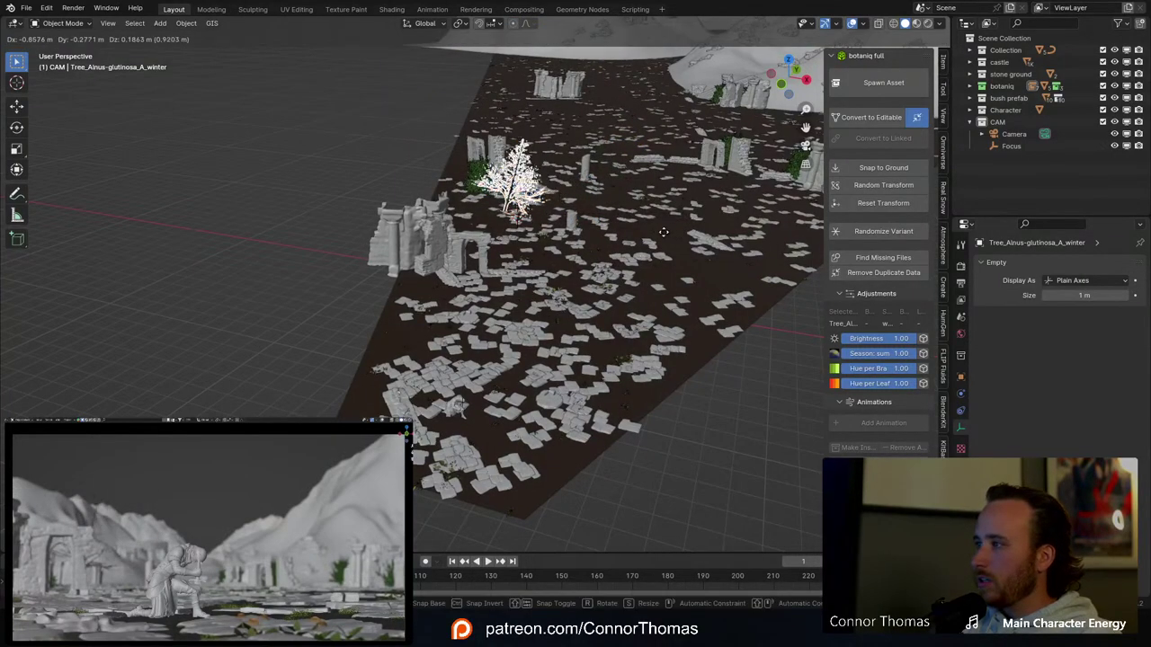
left_click(651, 228)
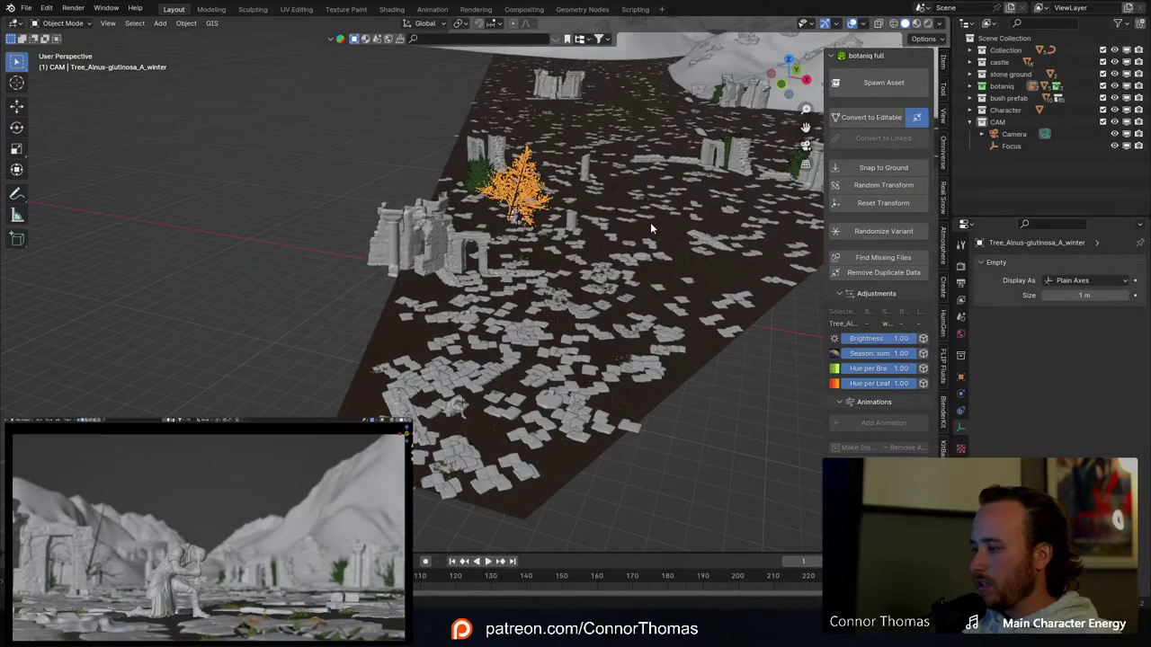
key("KP_Decimal")
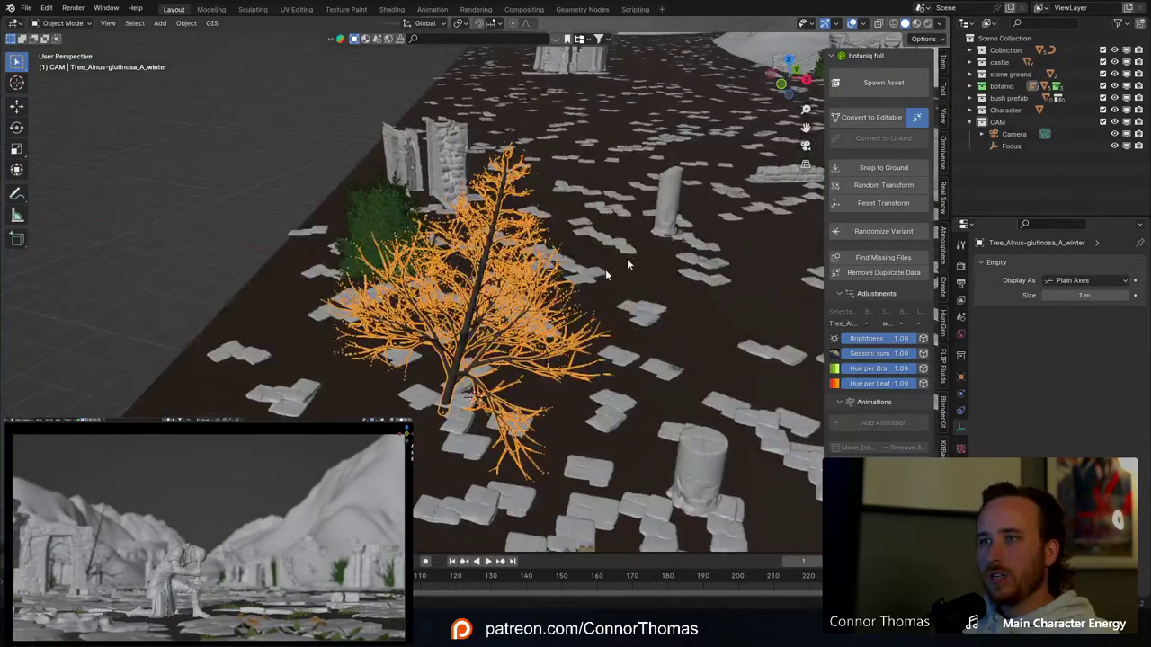
middle_click_drag(627, 264, 567, 301)
Step: Clear the selection and spawn the leafless Tree_Acer-pseudoplatanus_B_winter at the 3D cursor beside the alder
key("a")
key("alt+a")
left_click(907, 85)
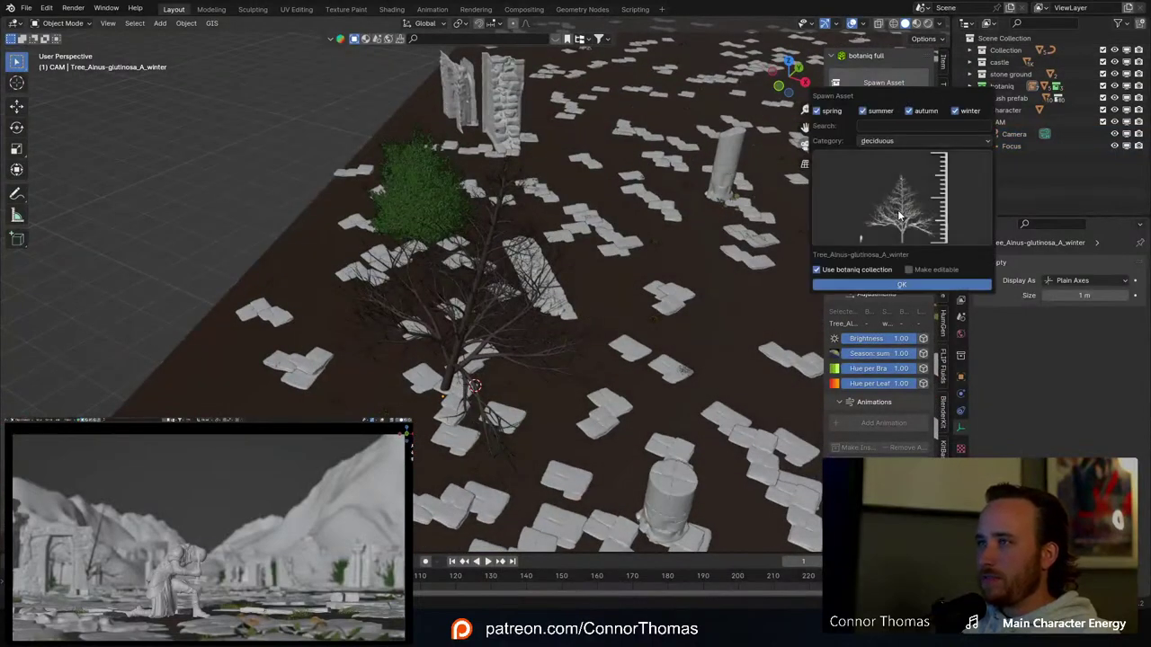
left_click(899, 214)
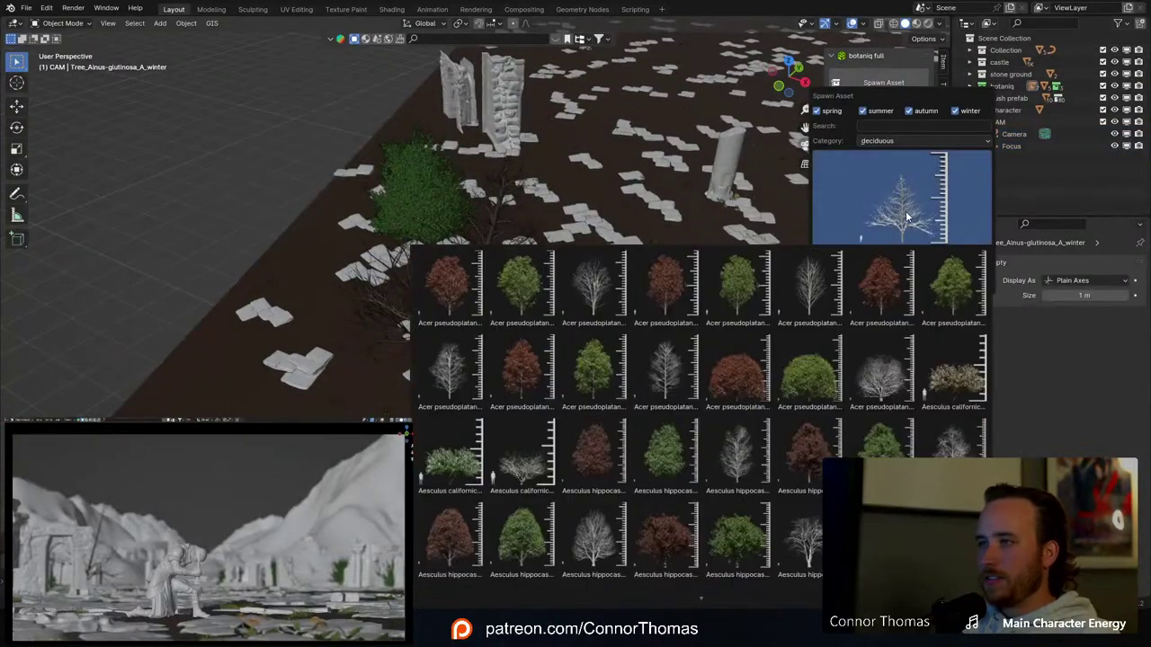
left_click(833, 290)
left_click(901, 285)
Step: Scale the bare maple down to roughly the alder's size, tilt it slightly and deselect it
key("s")
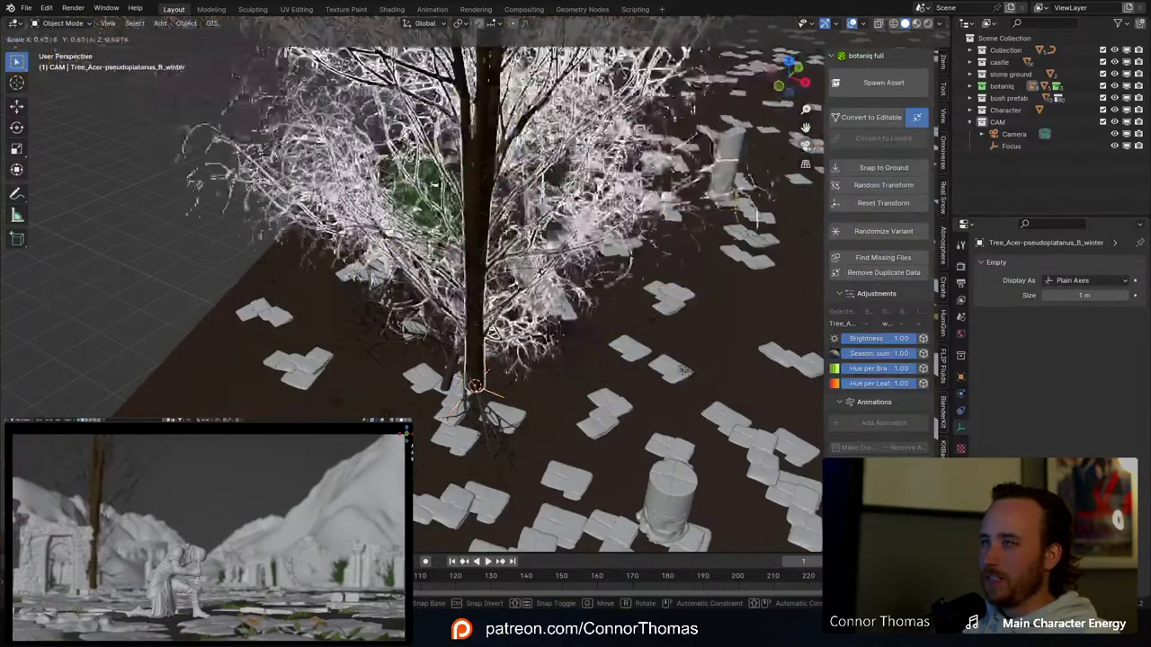
left_click(493, 349)
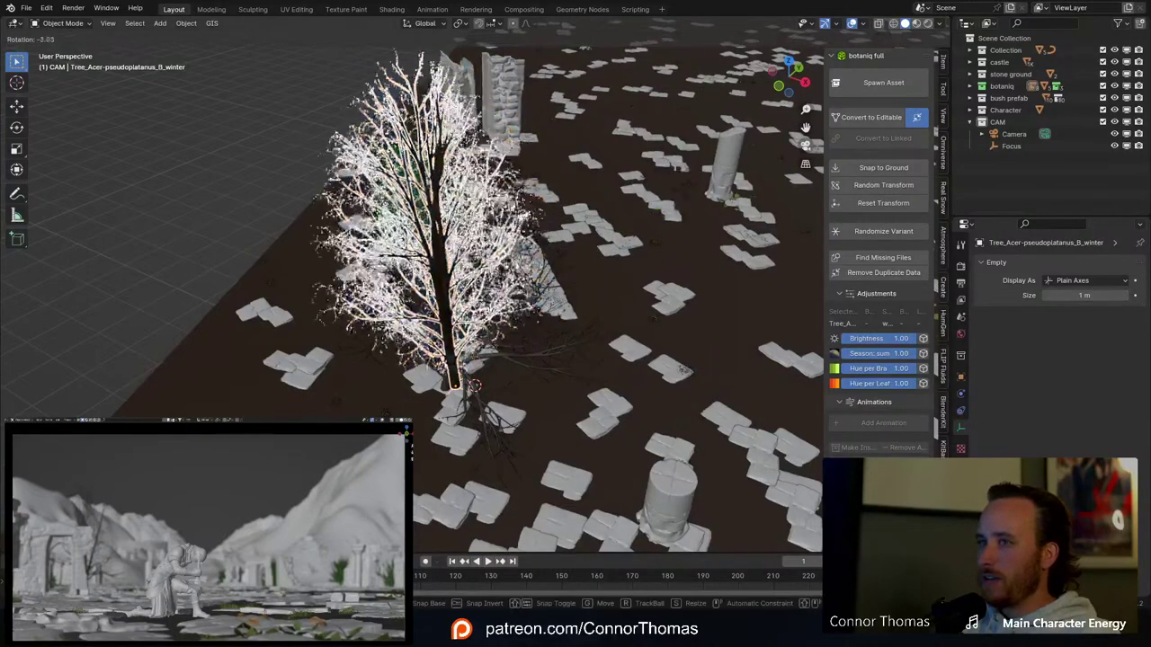
key("a")
key("alt+a")
Step: Select both bare trees and, in top view, duplicate the pair about 8 m towards the near archway ruin
middle_click_drag(706, 194, 475, 290)
left_click(468, 279)
key("alt+a")
left_click(452, 299)
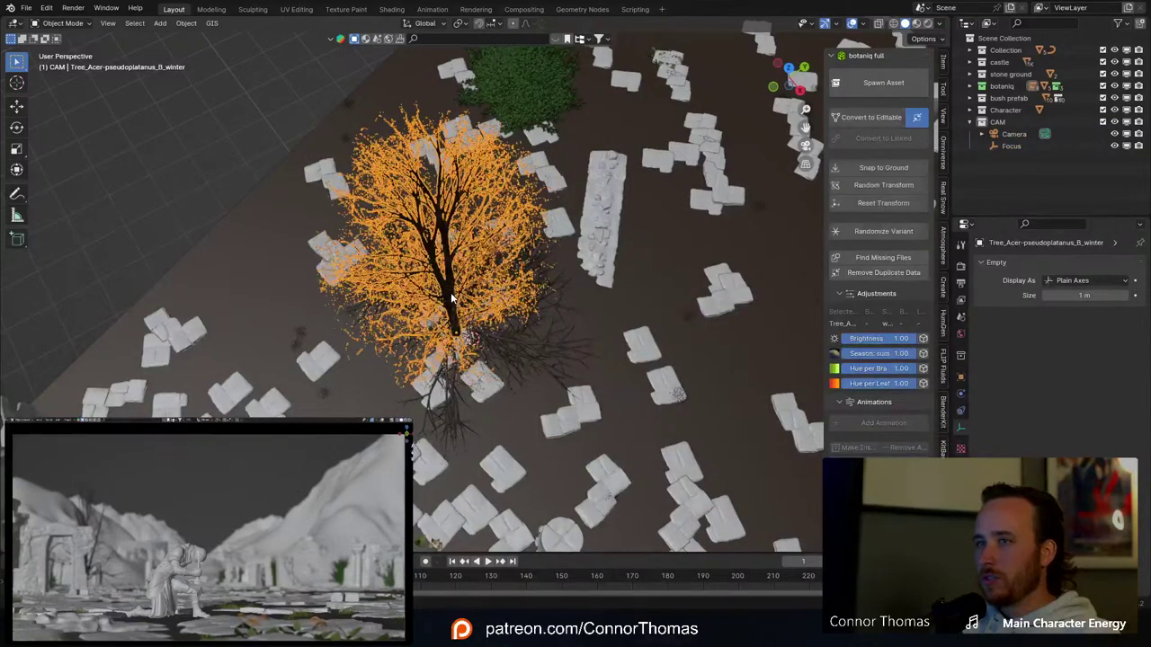
left_click(578, 333, "shift")
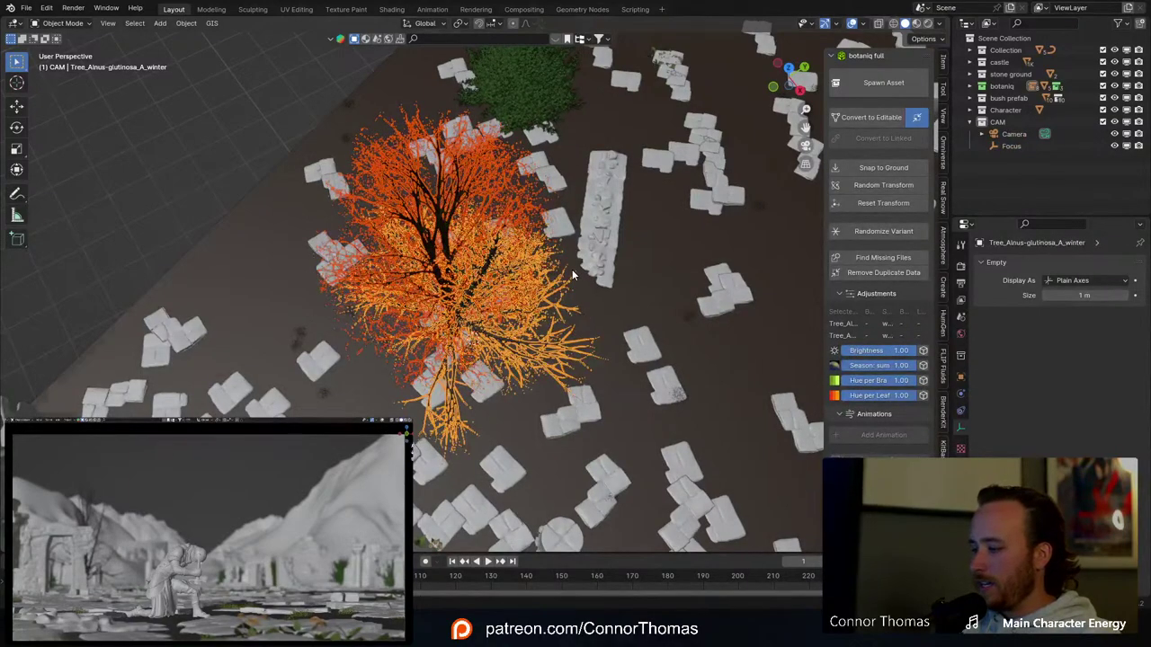
key("KP_7")
scroll(470, 281, "down", 6)
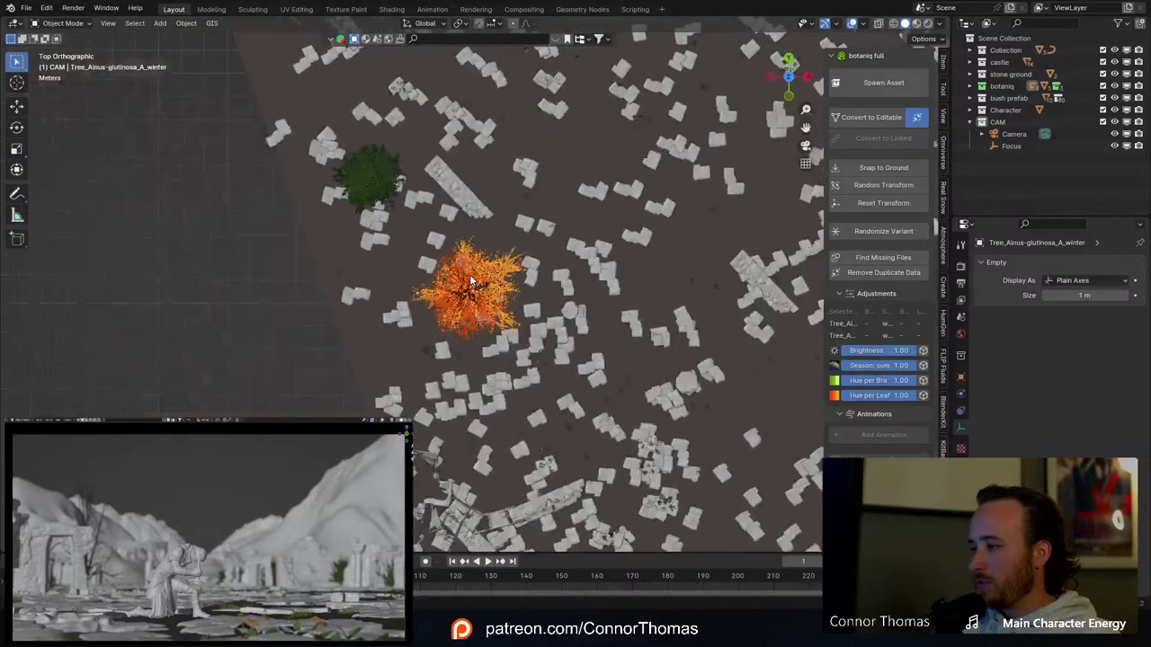
scroll(518, 408, "down", 3)
middle_click_drag(528, 281, 615, 286, "shift")
key("shift+d")
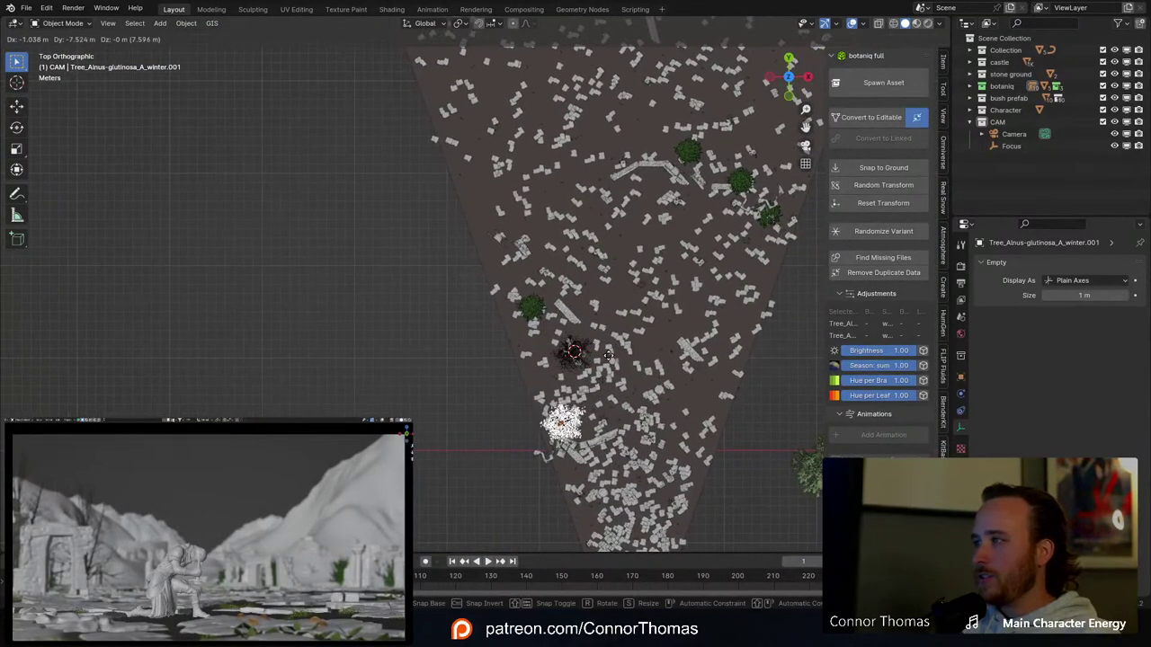
left_click(609, 362)
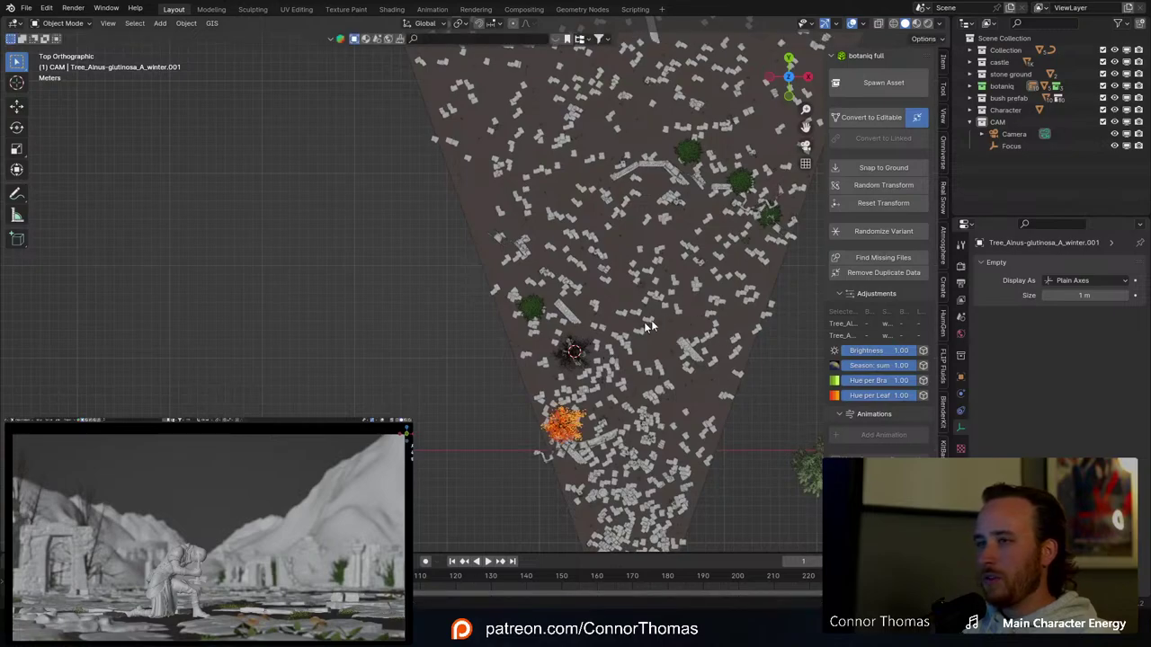
Step: Duplicate the tree pair about 17 m across to the opposite edge of the ground and rotate the copy
middle_click_drag(649, 327, 550, 330, "shift")
key("shift+d")
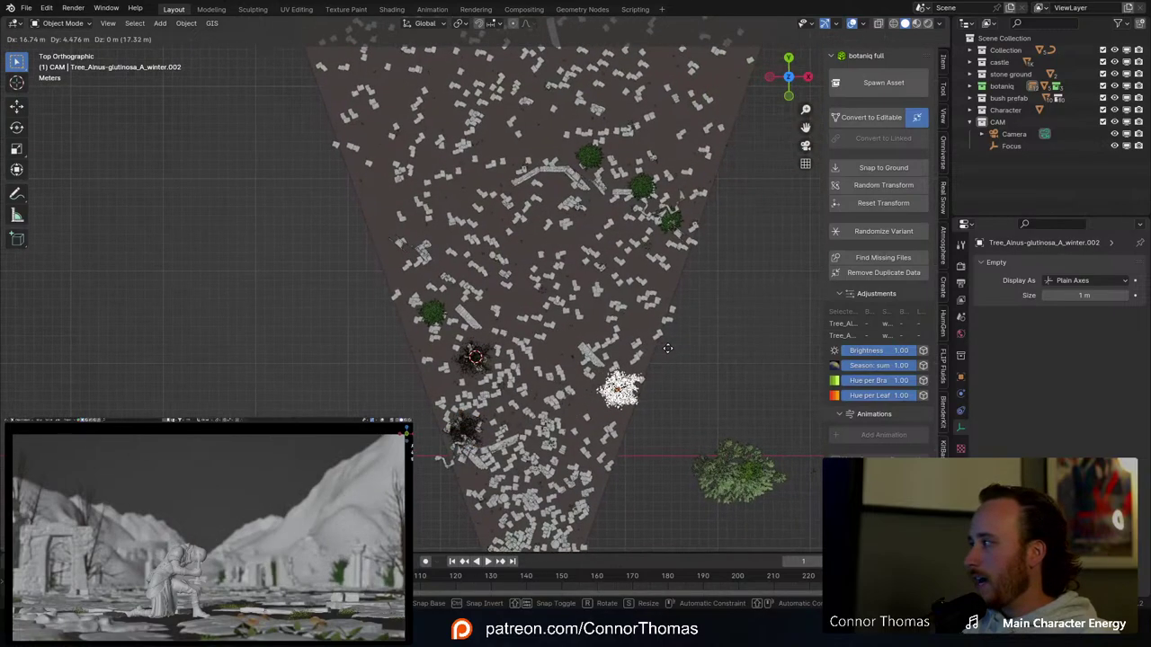
left_click(668, 349)
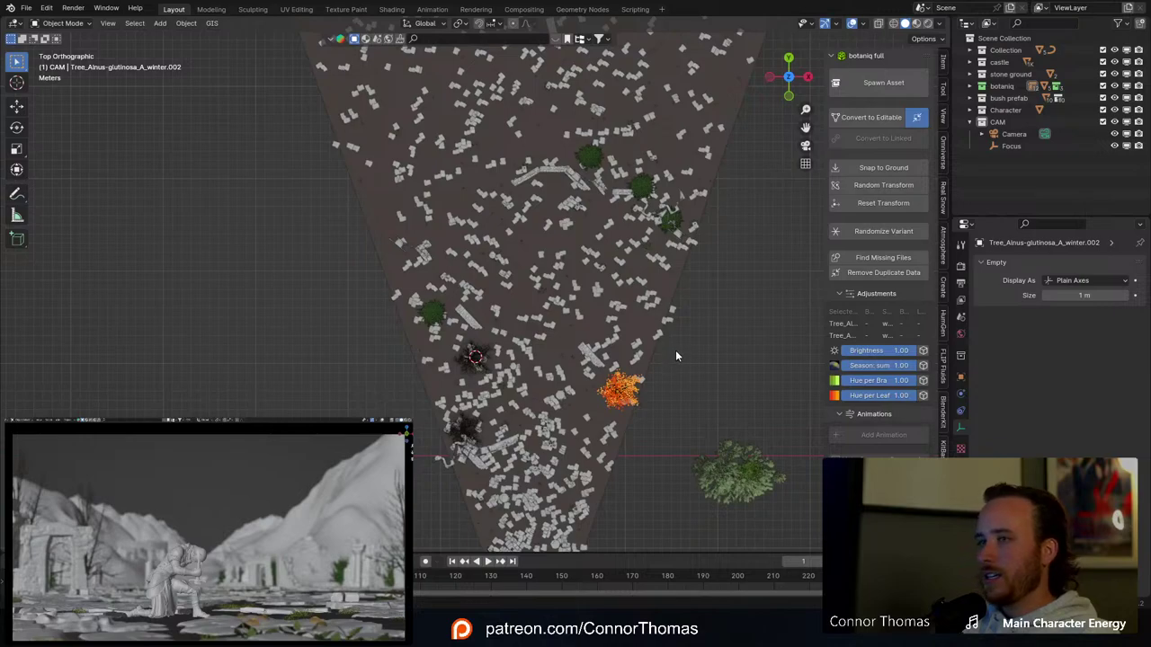
key("r")
left_click(622, 281)
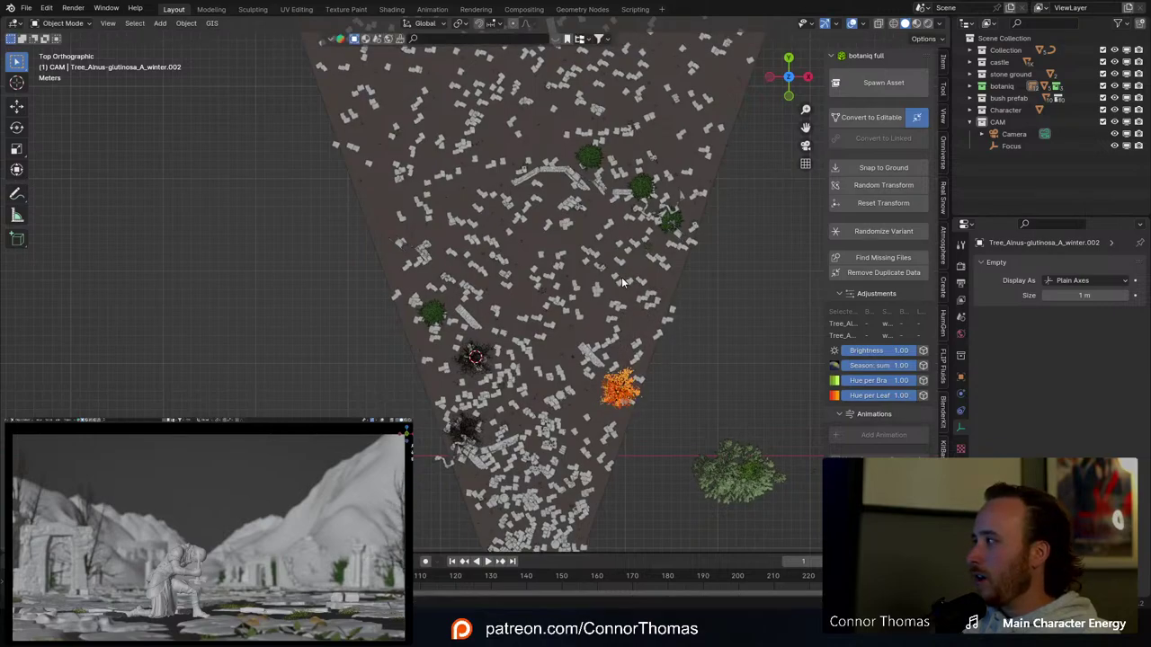
Step: Duplicate the tree pair about 24 m back among the bushes at the angled ruin wall and adjust the copy's tilt and position
middle_click_drag(623, 294, 604, 375, "shift")
key("shift+d")
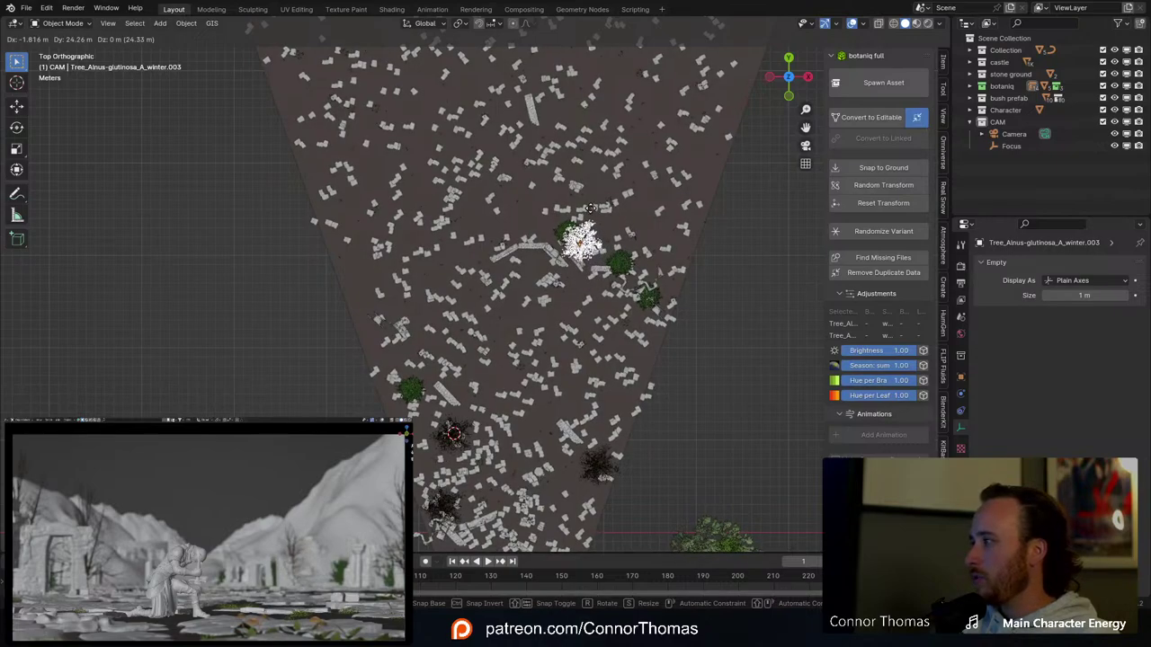
left_click(597, 216)
key("g")
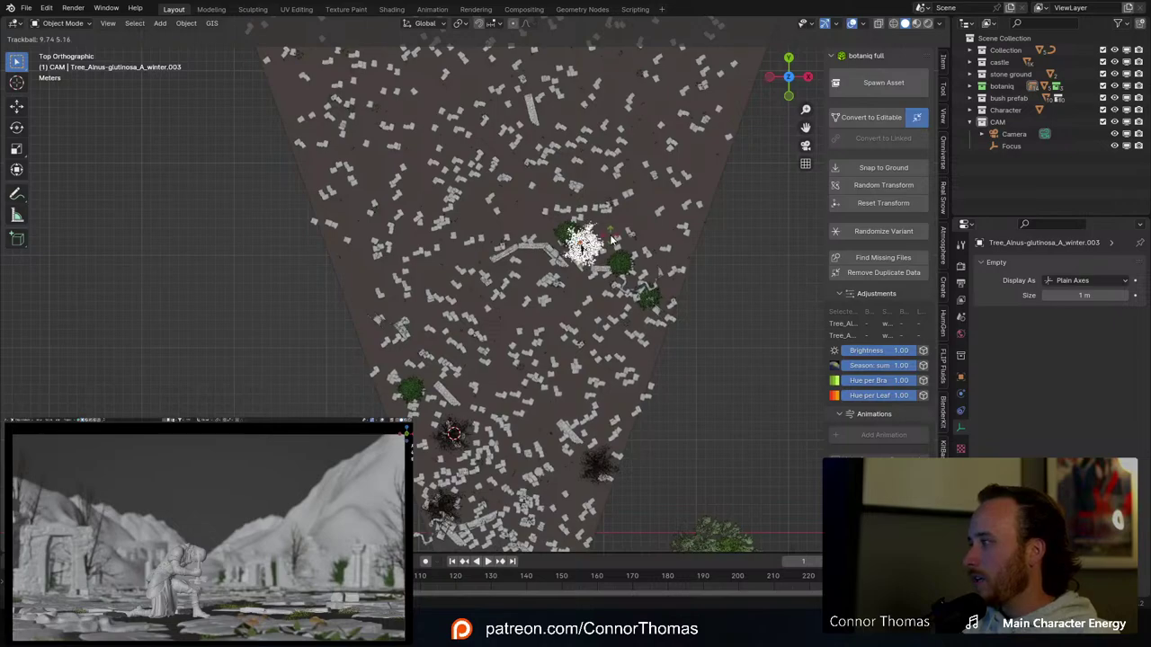
left_click(582, 239)
Step: Duplicate the tree pair a few metres sideways behind the angled ruin wall and rotate the copy to vary it
middle_click_drag(582, 239, 596, 286, "shift")
key("shift+d")
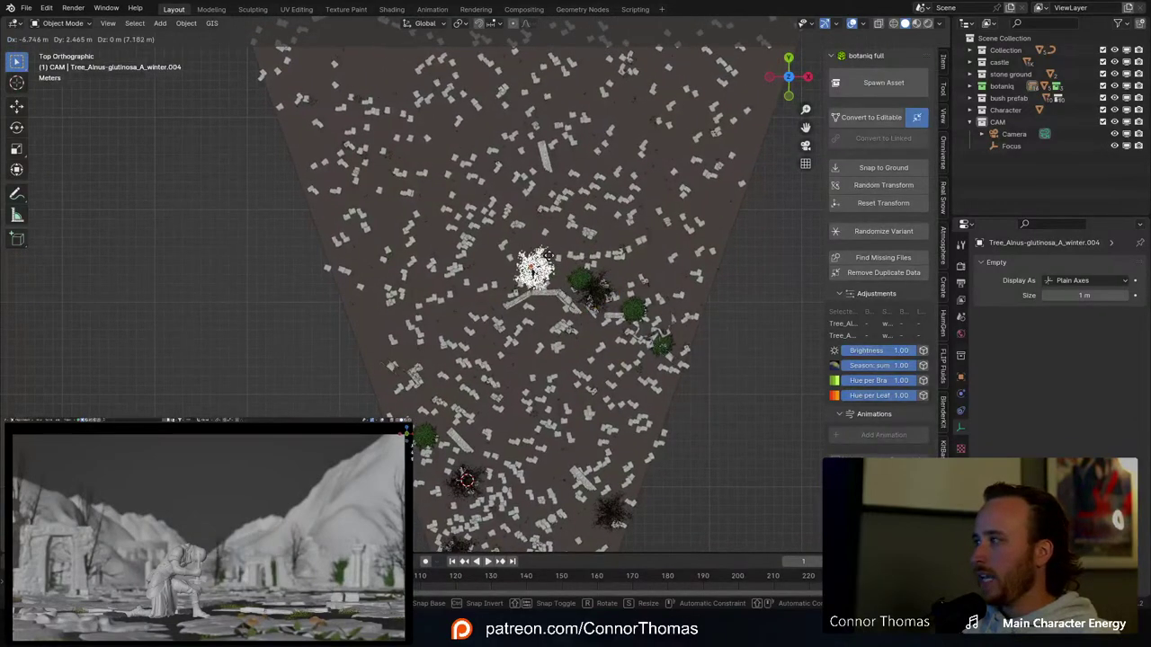
left_click(580, 263)
key("r")
left_click(607, 231)
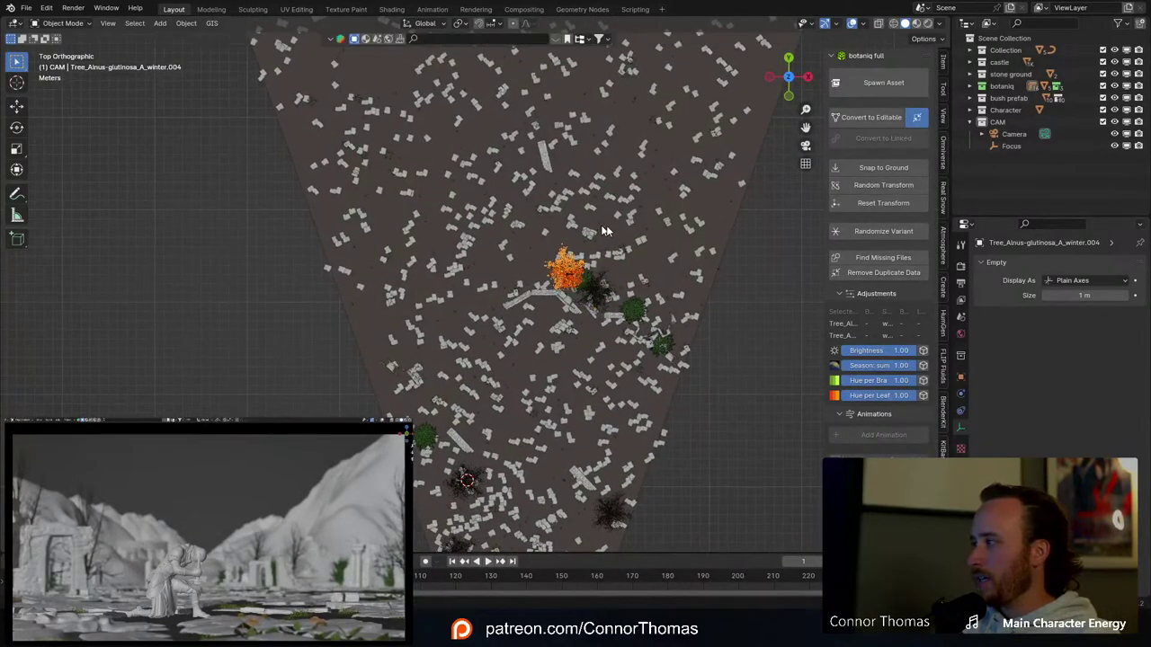
key("r")
left_click(651, 214)
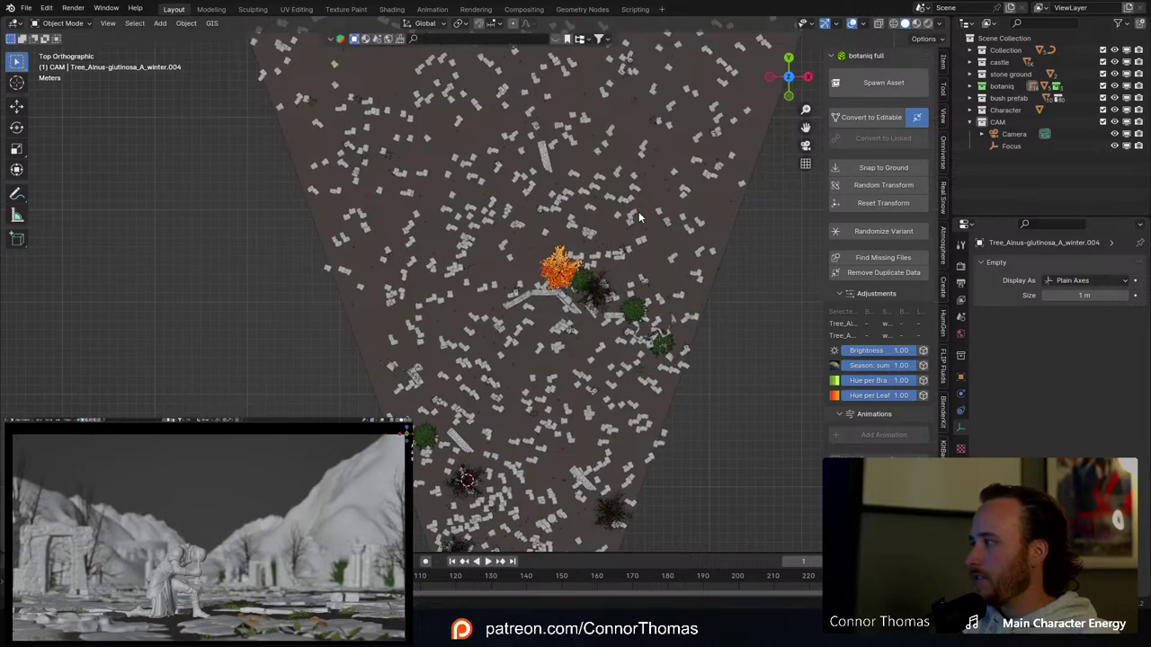
Step: Duplicate the tree pair once more between the clusters behind the angled wall, tilt it and nudge it into place
key("shift+d")
left_click(670, 216)
key("r")
key("r")
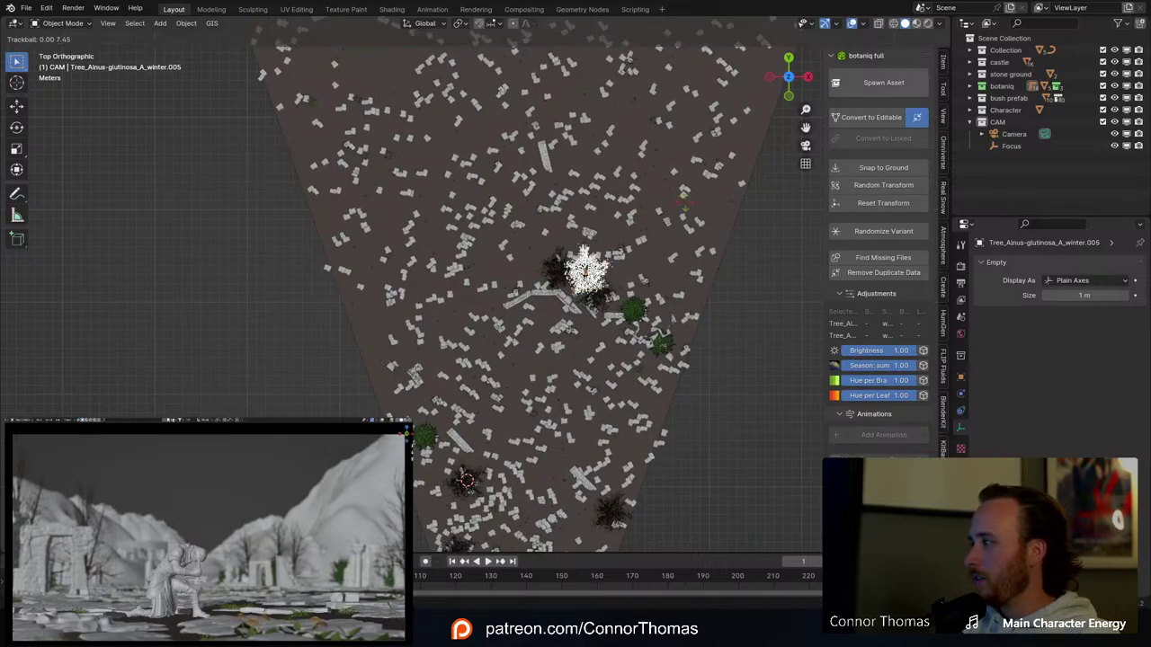
key("g")
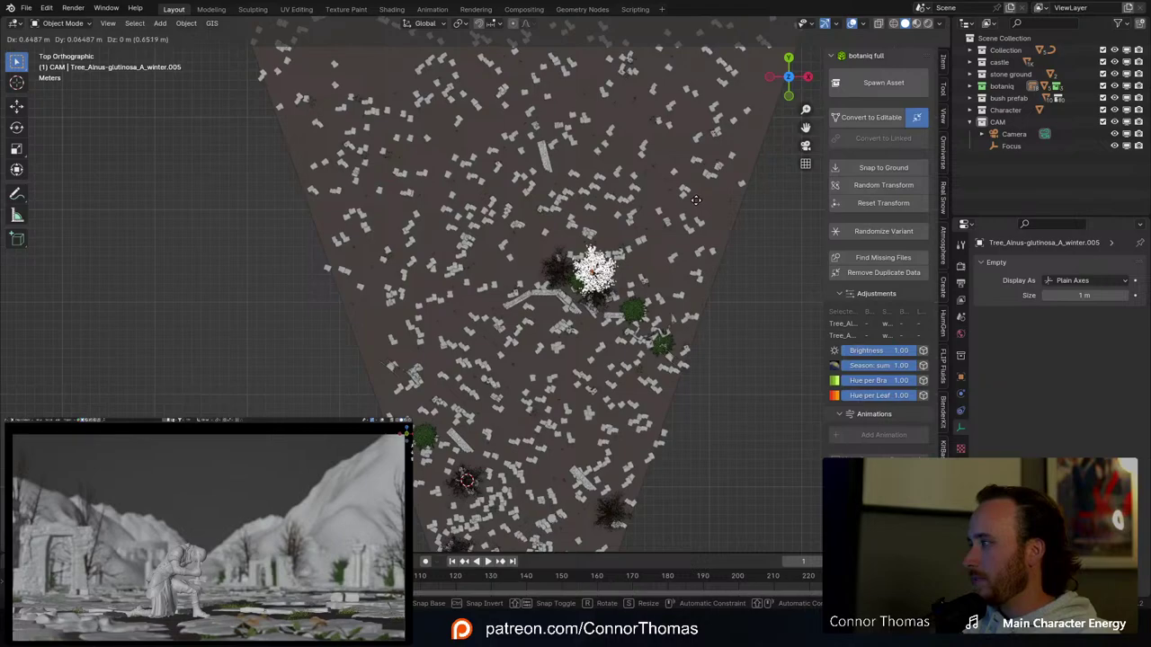
left_click(672, 189)
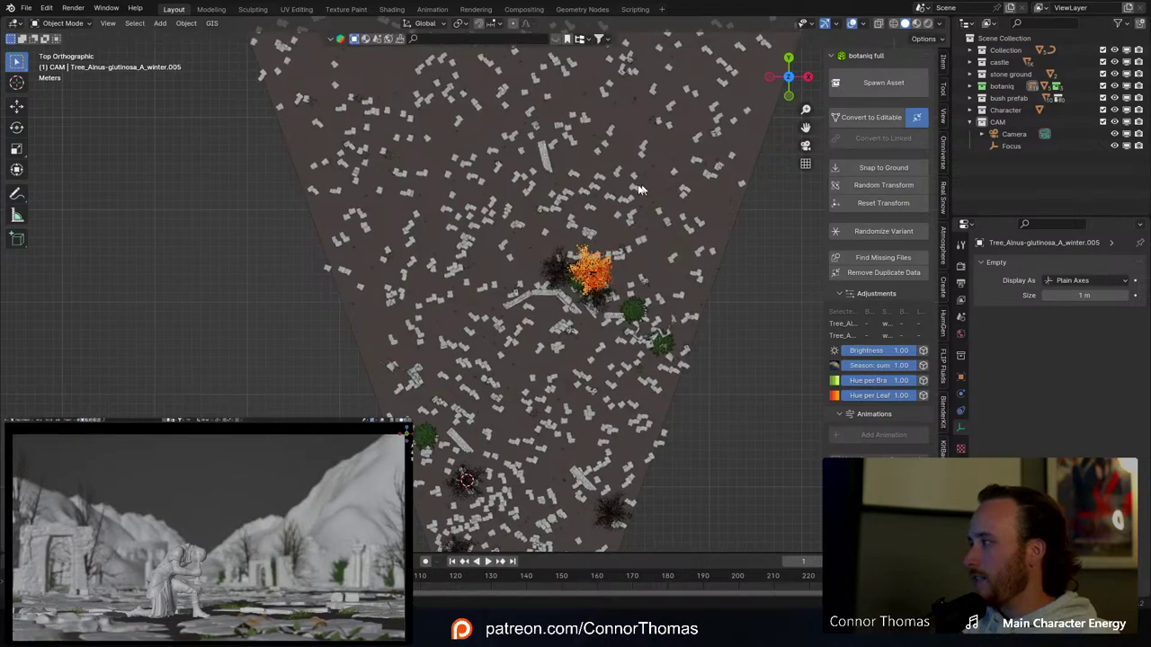
Step: Duplicate the tree pair twice onto the distant ground behind the far ruin wall, placing the copies side by side
middle_click_drag(640, 190, 634, 415, "shift")
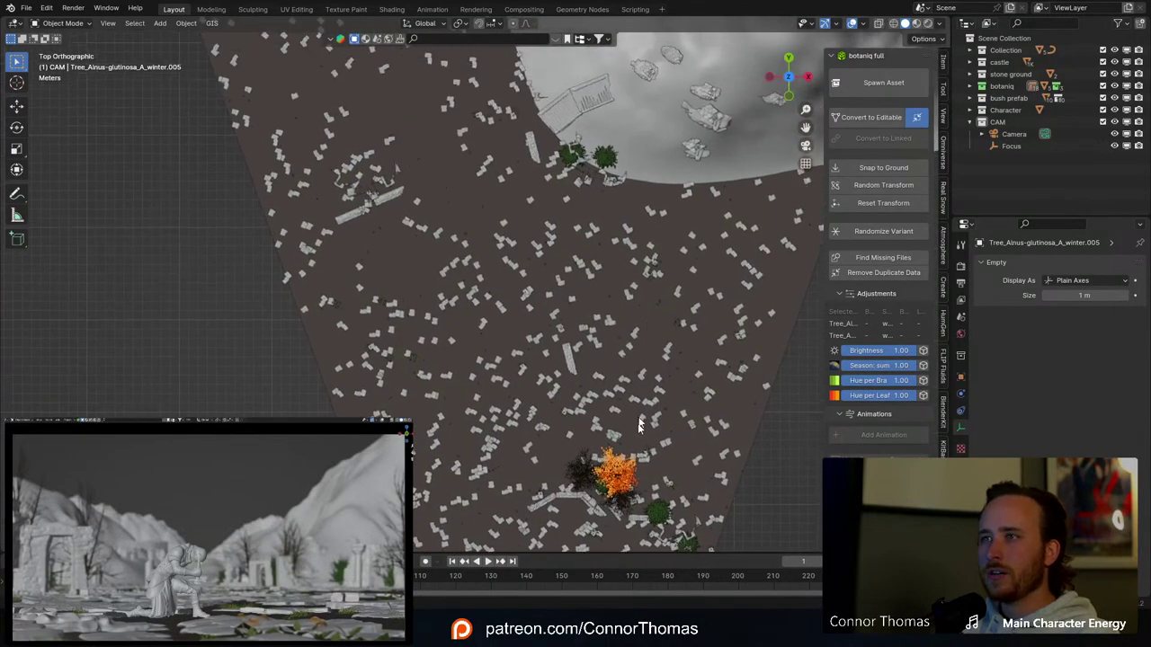
key("shift+d")
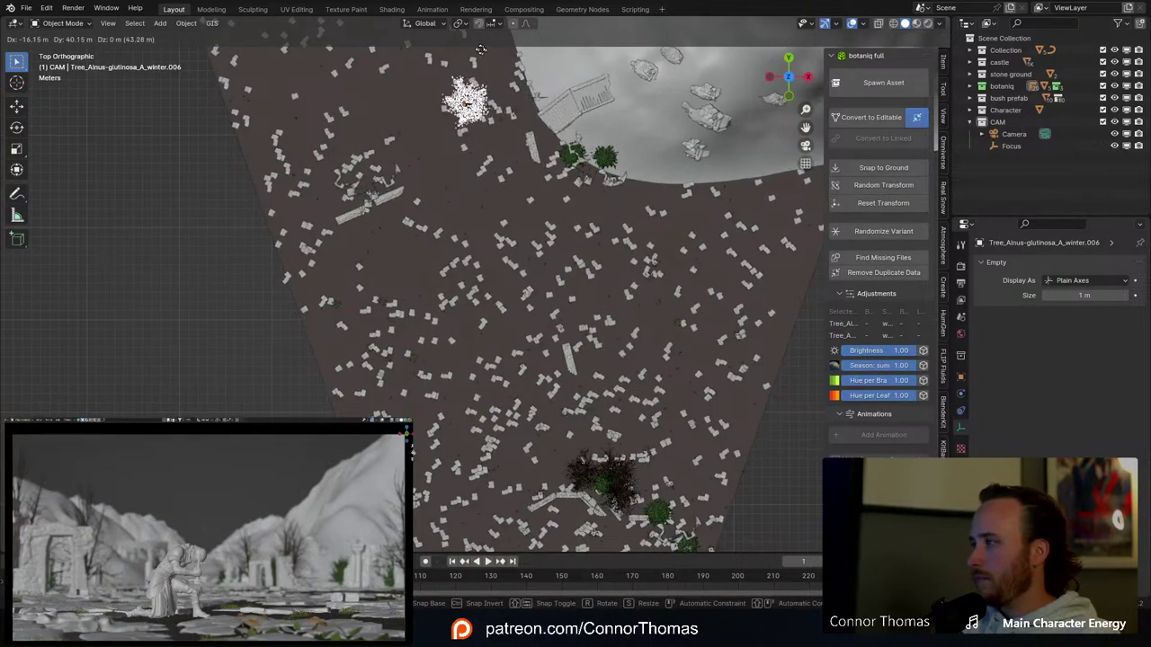
left_click(389, 18)
middle_click_drag(444, 164, 498, 341, "shift")
scroll(498, 341, "down", 2)
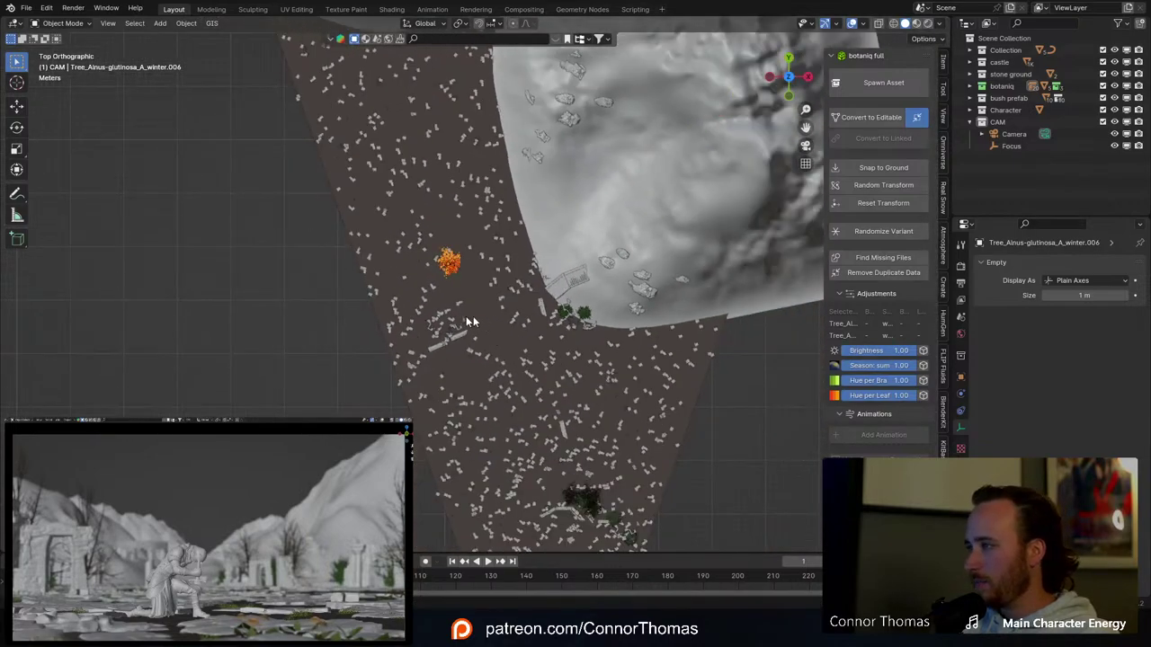
key("shift+d")
left_click(432, 323)
Step: Duplicate the tree pair from the far ground forward to the open side behind the arch ruin, and rotate the copy in two views
middle_click_drag(457, 351, 439, 204, "shift")
key("shift+d")
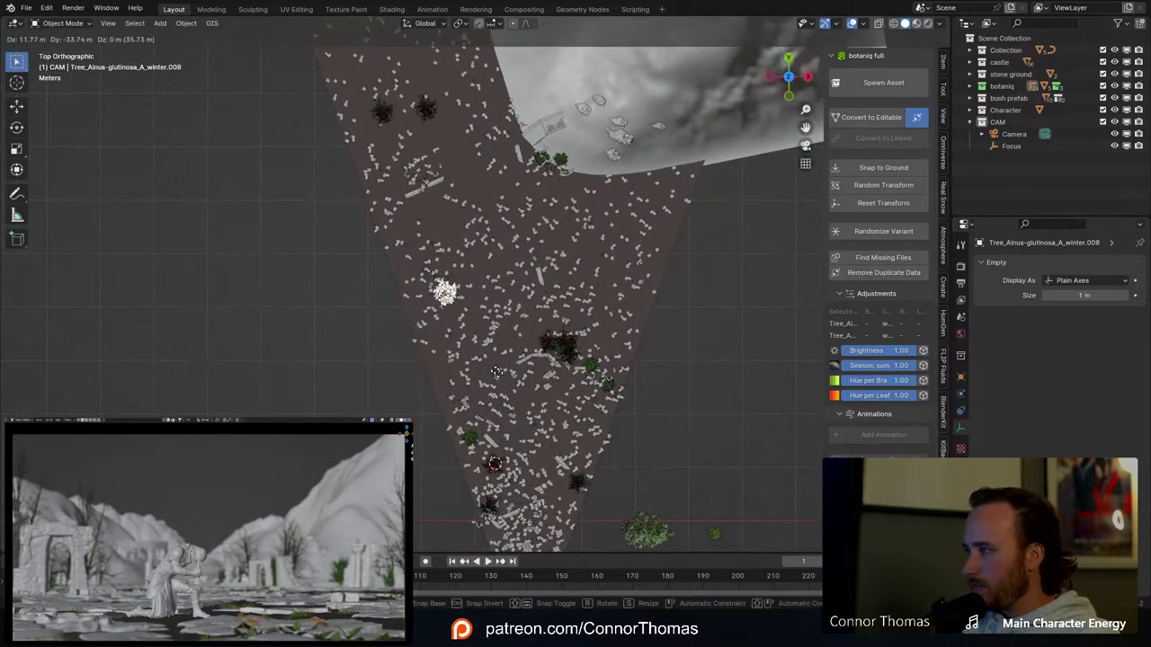
left_click(504, 381)
key("r")
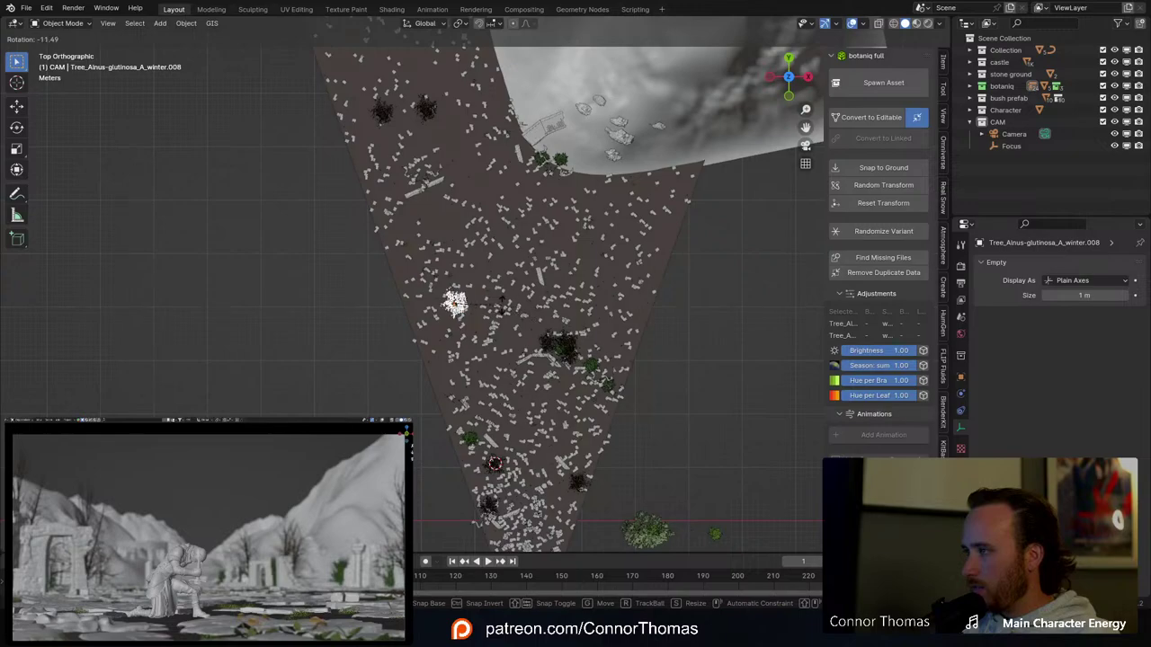
left_click(513, 307)
middle_click_drag(578, 306, 596, 240)
key("r")
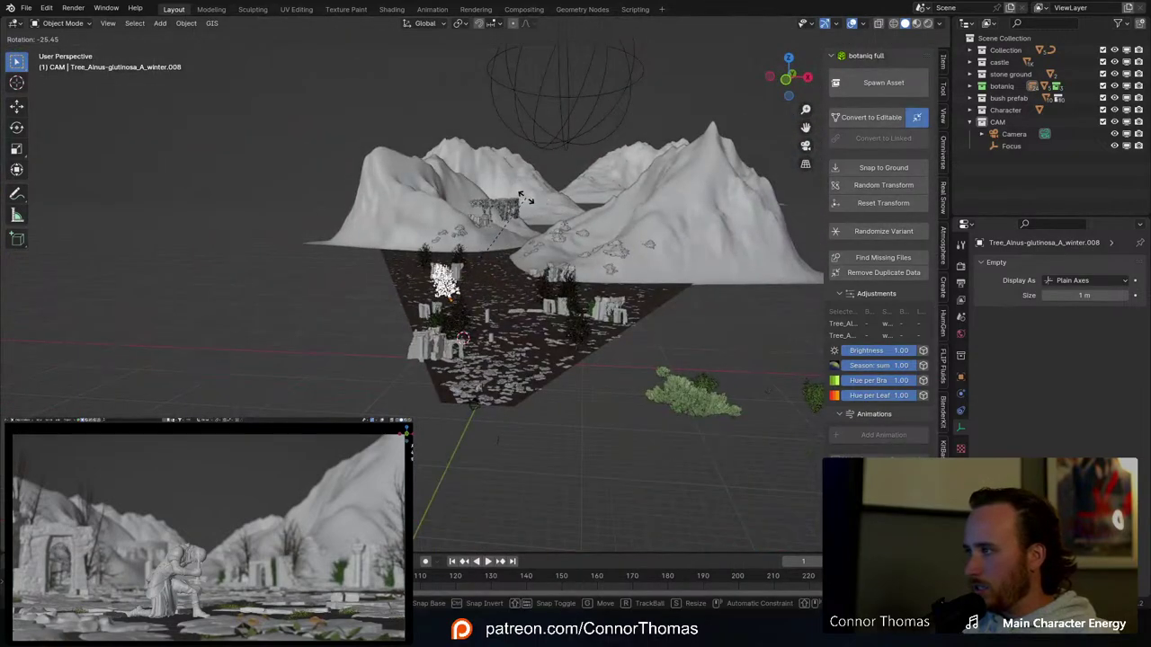
left_click(528, 203)
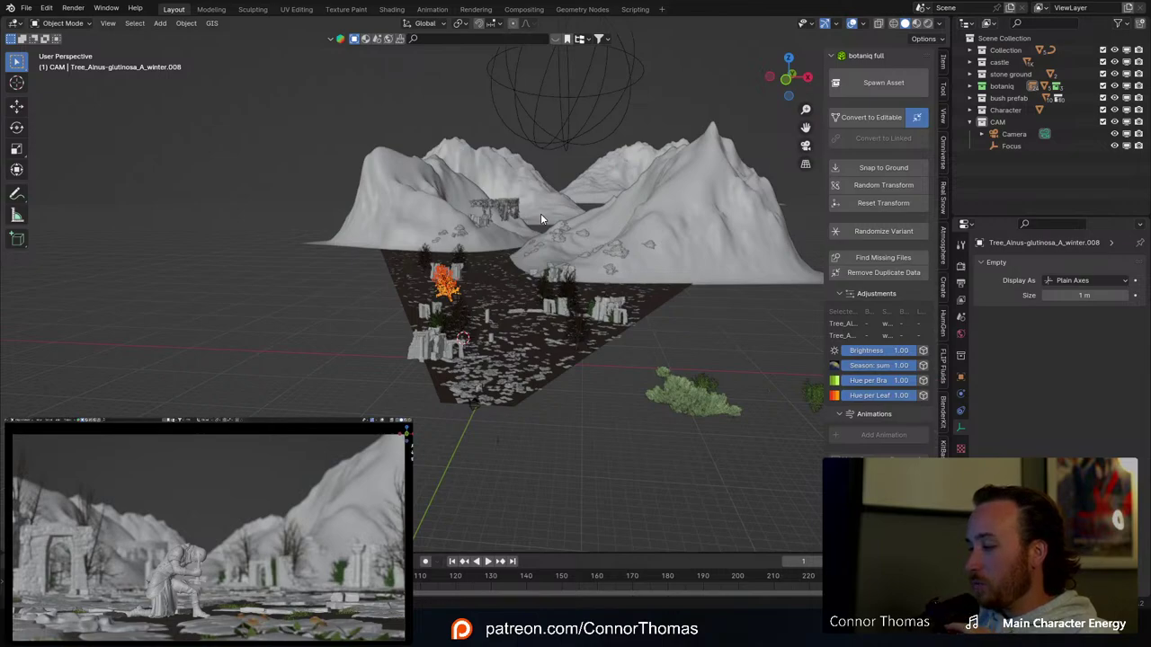
Step: Duplicate the tree about 34 m across to the opposite edge of the ground and save the file
middle_click_drag(551, 229, 511, 337)
scroll(511, 337, "up", 3)
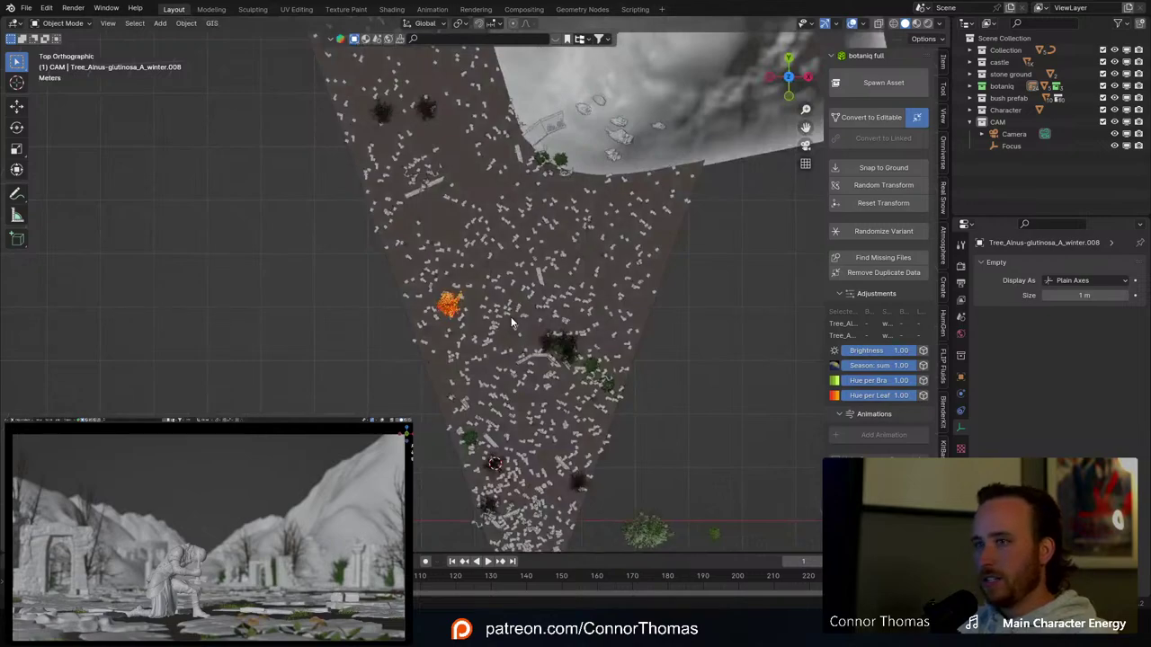
scroll(495, 360, "down", 4)
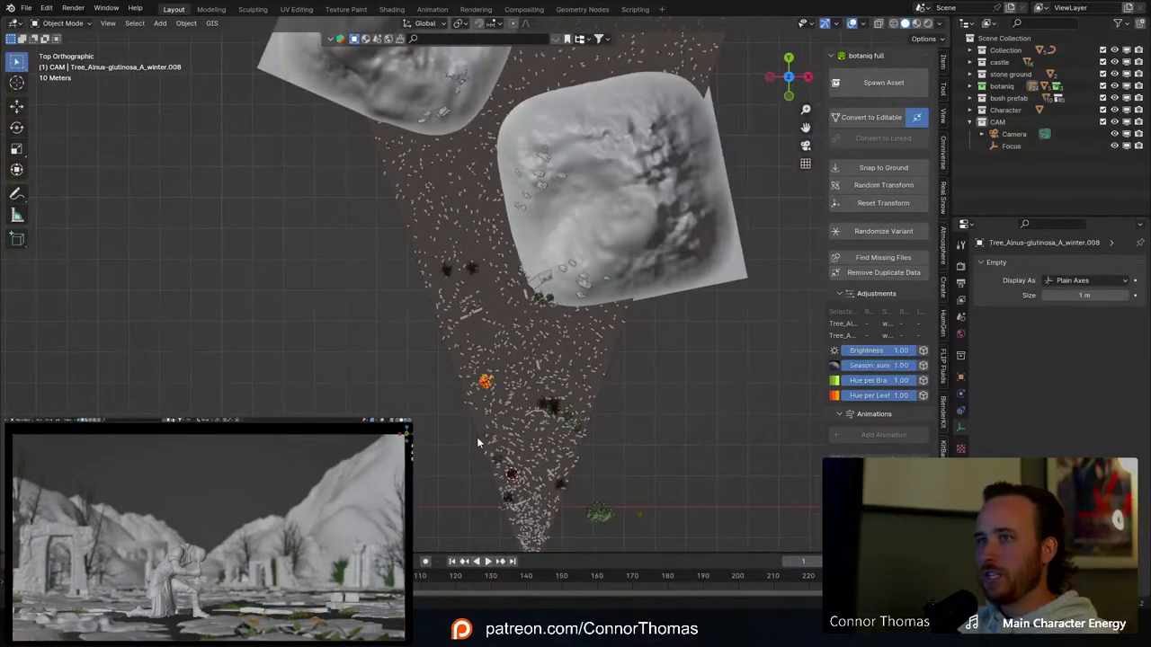
key("shift+d")
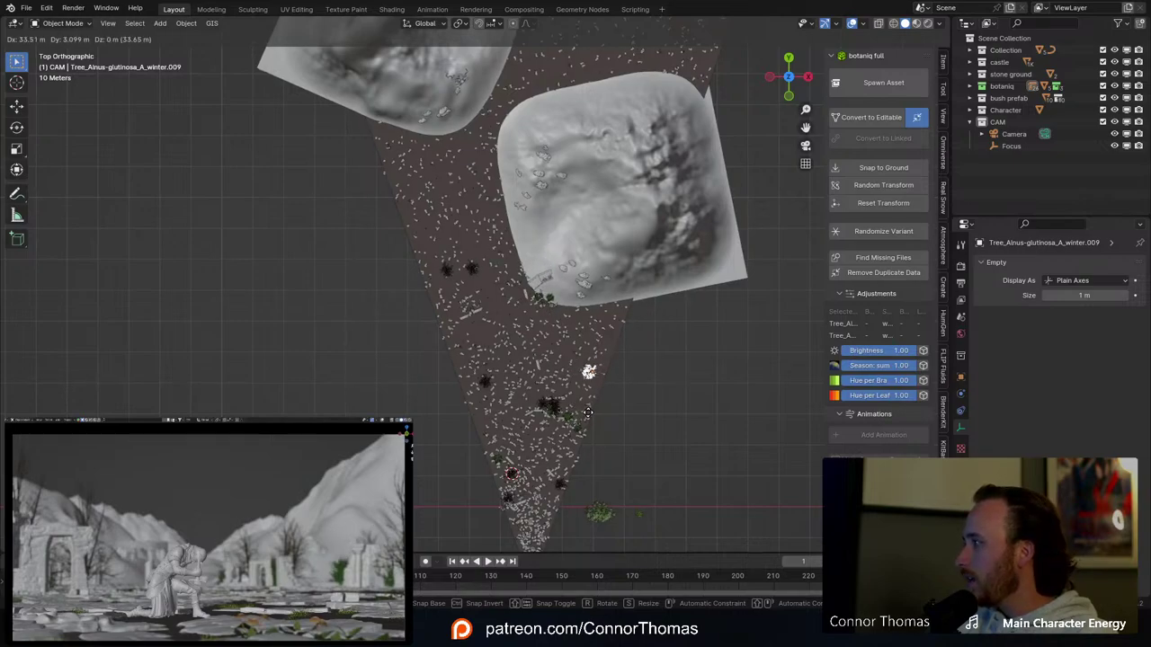
left_click(589, 412)
middle_click_drag(585, 409, 506, 310)
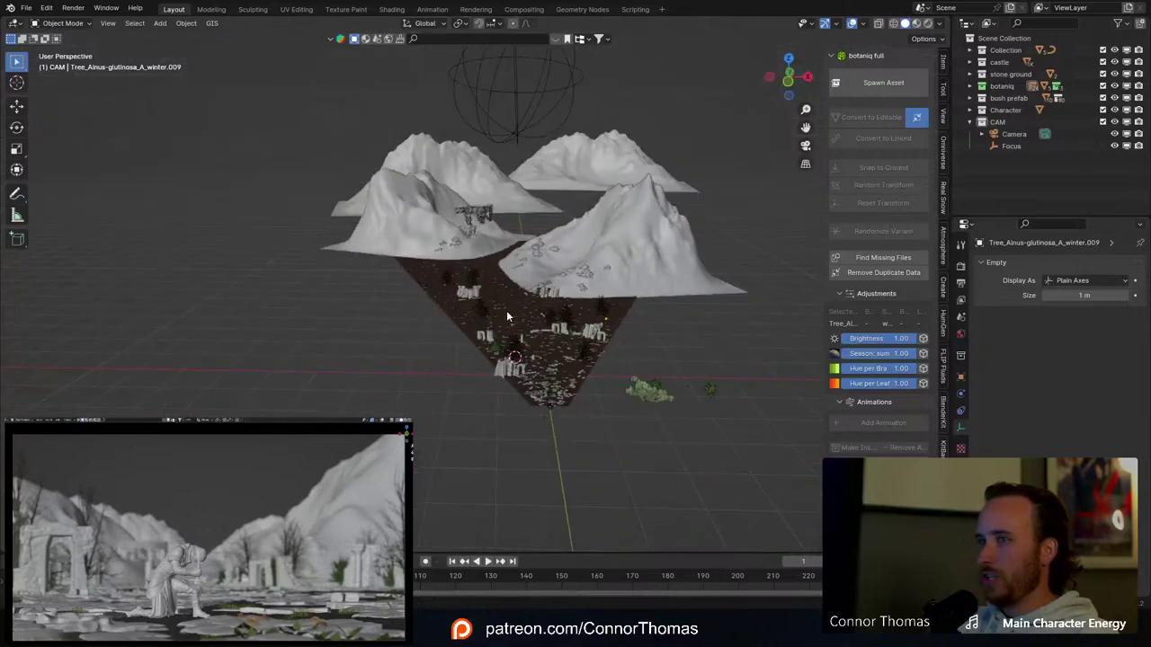
scroll(567, 385, "up", 4)
middle_click_drag(588, 396, 559, 324)
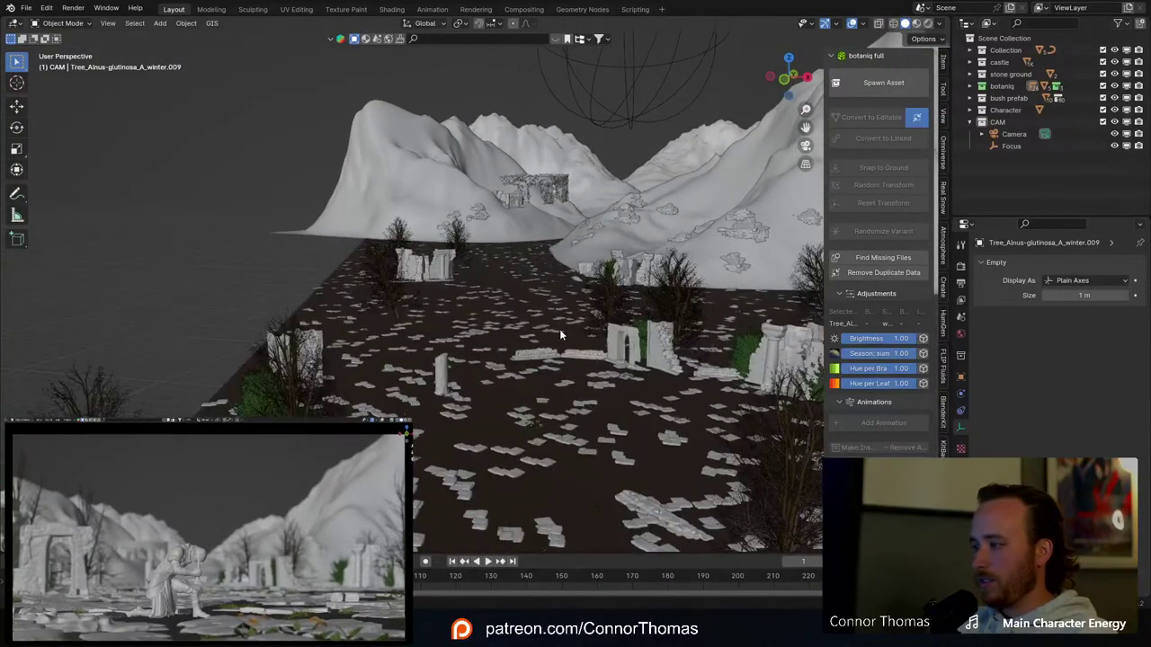
key("ctrl+s")
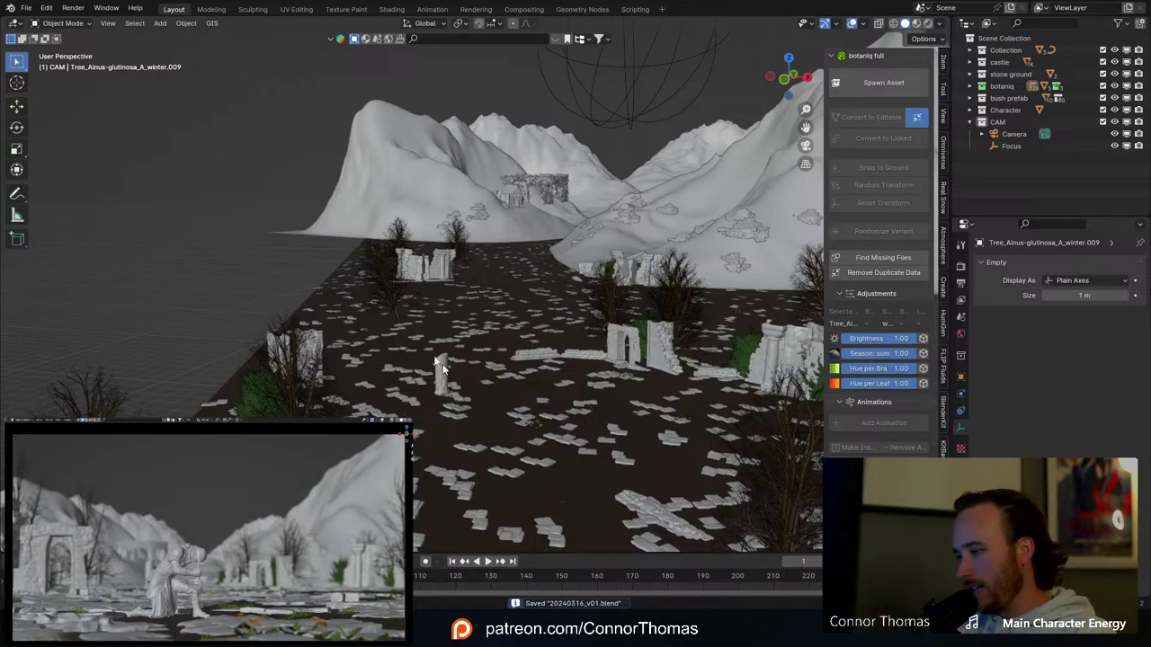
Step: Spawn the Tree_Aesculus-californica_A_winter asset from botaniq's deciduous category
scroll(440, 367, "down", 6)
middle_click_drag(441, 367, 560, 251)
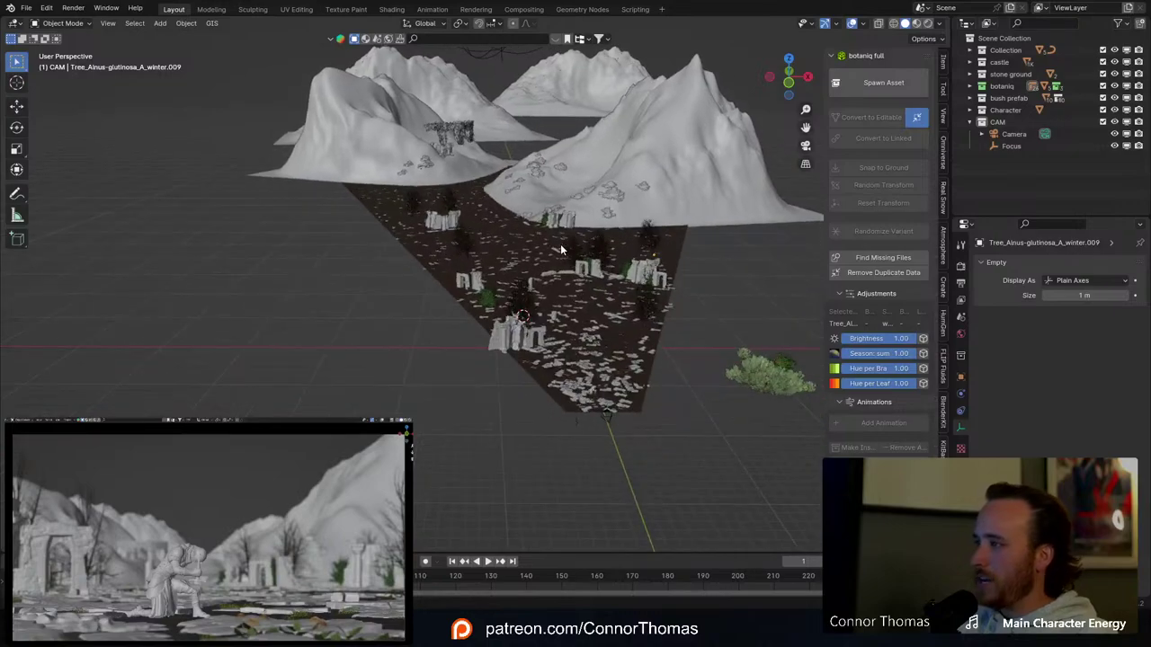
left_click(871, 90)
left_click(876, 216)
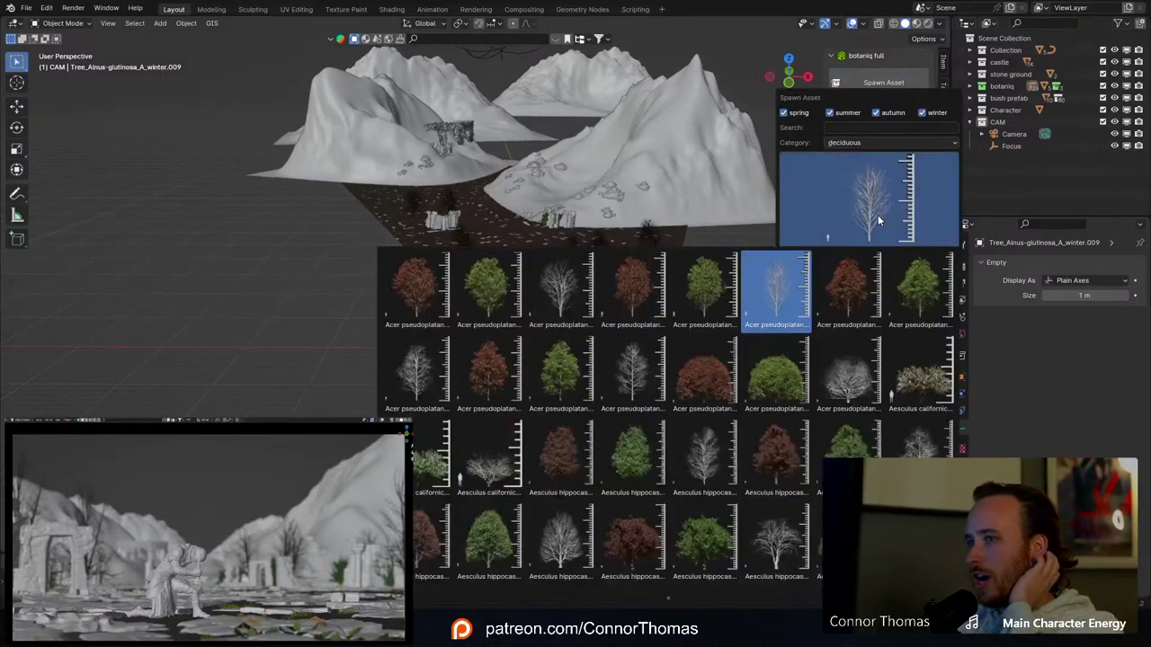
left_click(530, 461)
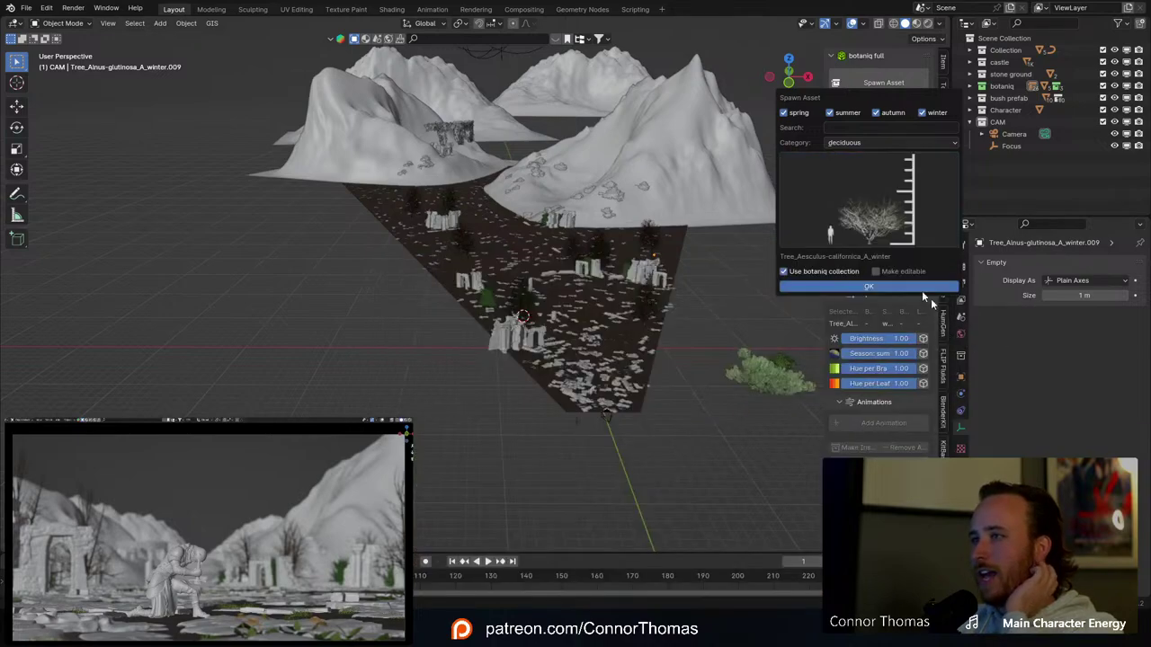
left_click(900, 288)
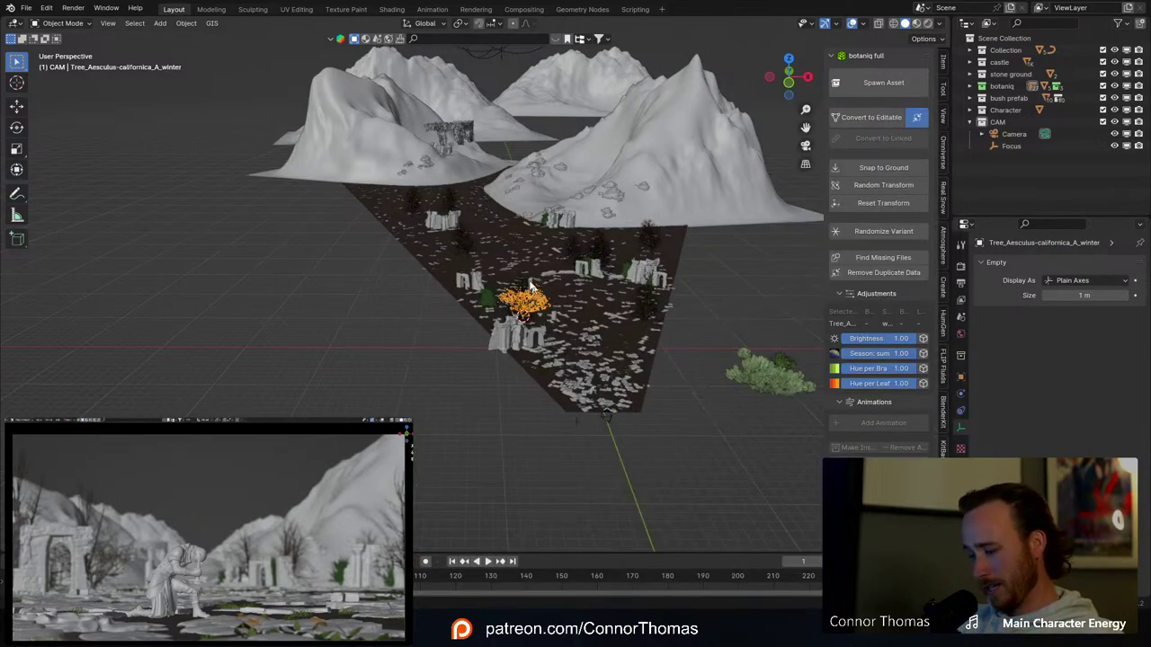
Step: Move the new Aesculus tree about 27 m to the narrow end of the ground beside the camera and rotate it in top view
key("KP_7")
middle_click_drag(660, 342, 657, 43, "shift")
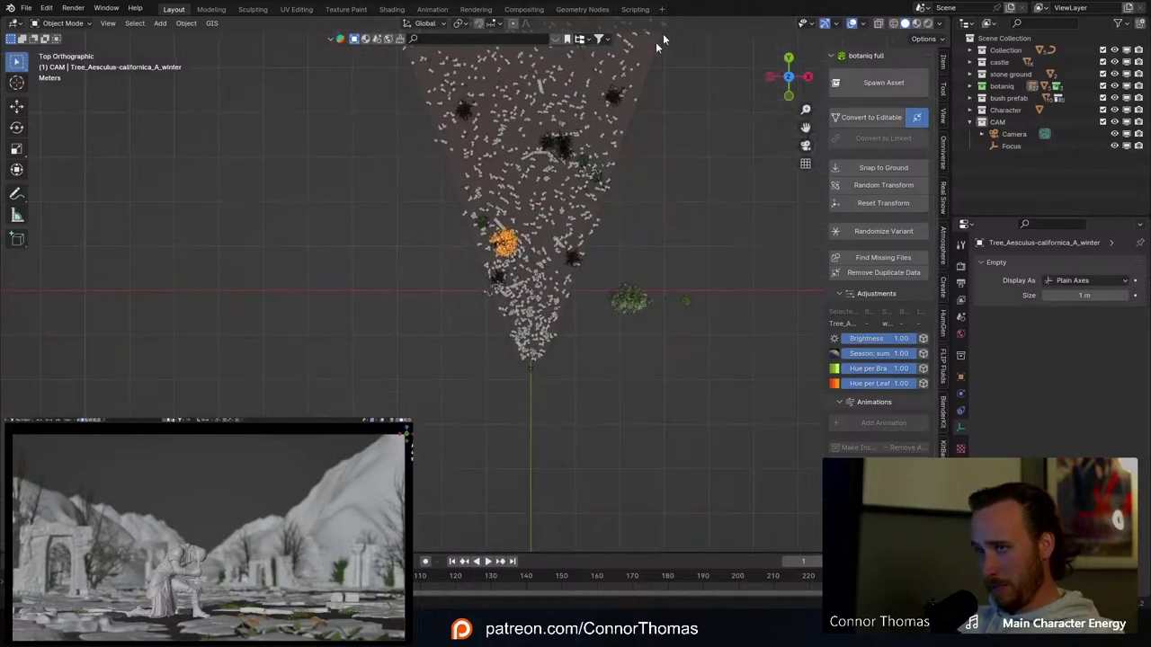
key("g")
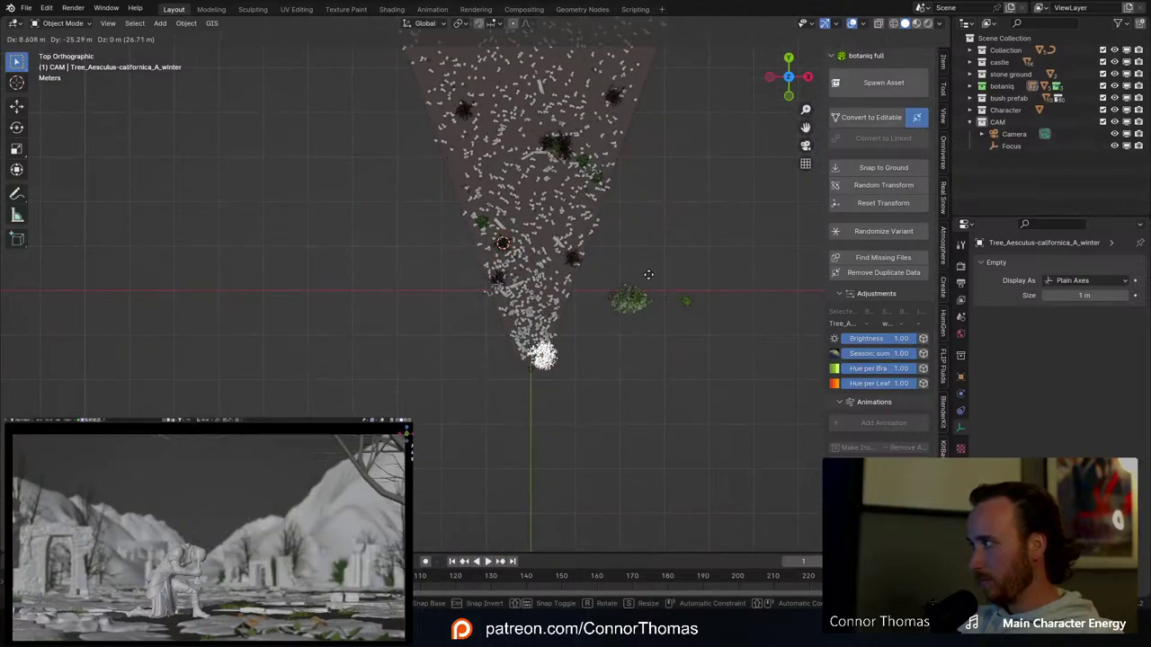
left_click(652, 275)
key("r")
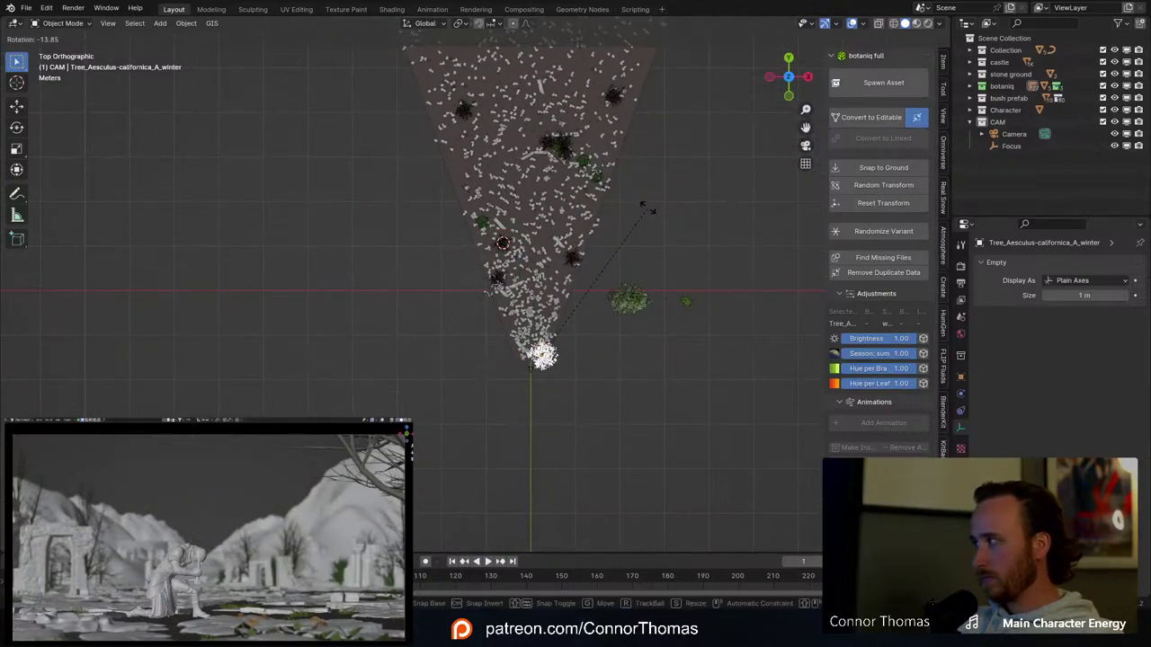
left_click(674, 218)
middle_click_drag(596, 282, 577, 203)
key("KP_Decimal")
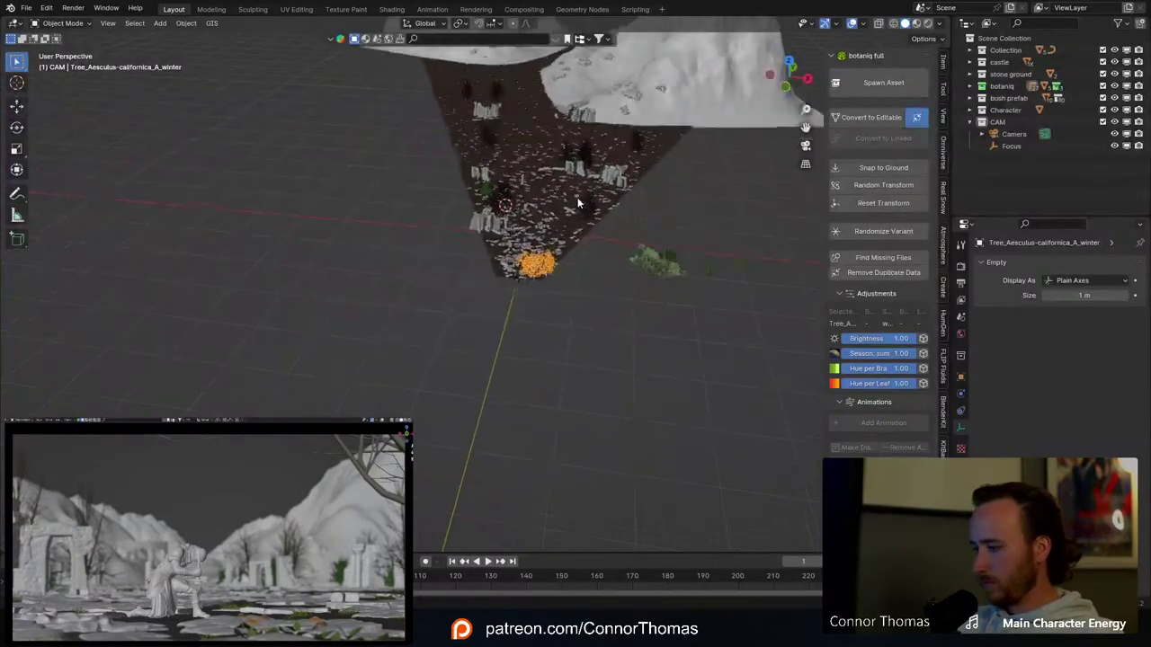
key("g")
key("z")
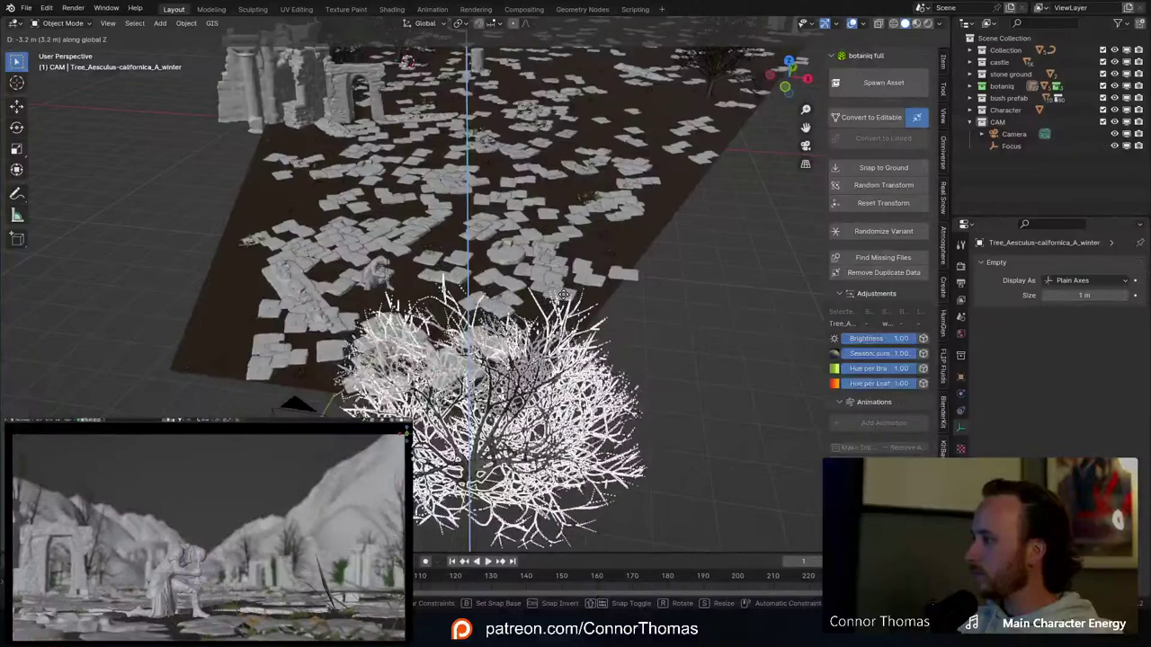
key("Escape")
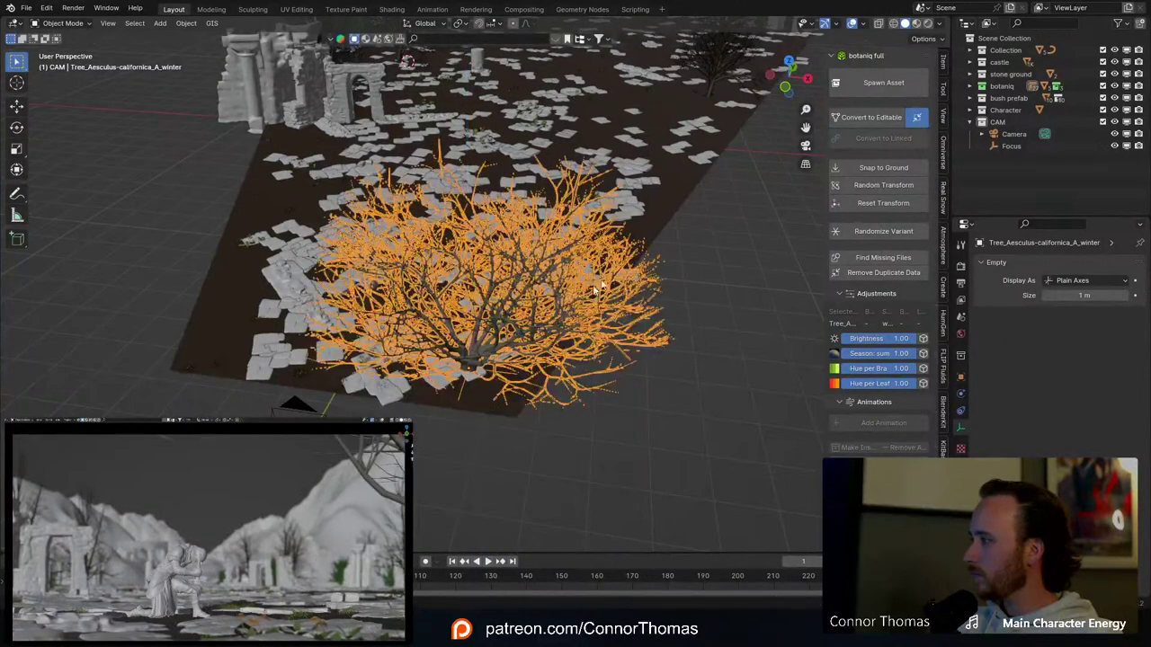
Step: Tilt the Aesculus tree by about 20° toward the camera and shift its position
key("r")
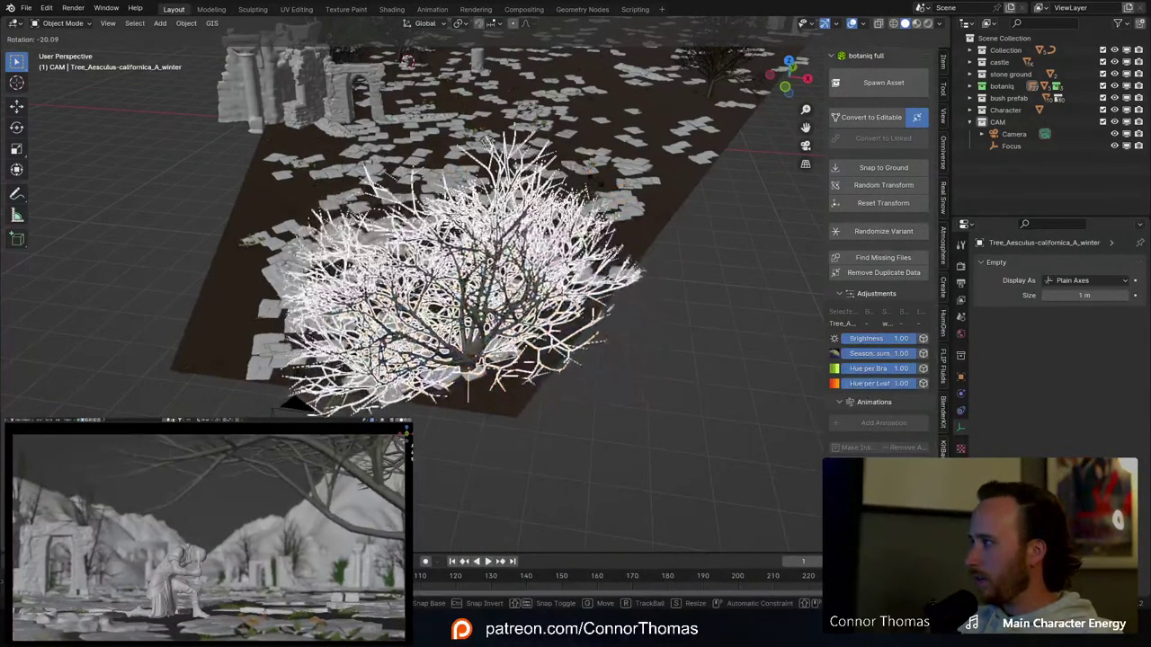
left_click(591, 192)
key("g")
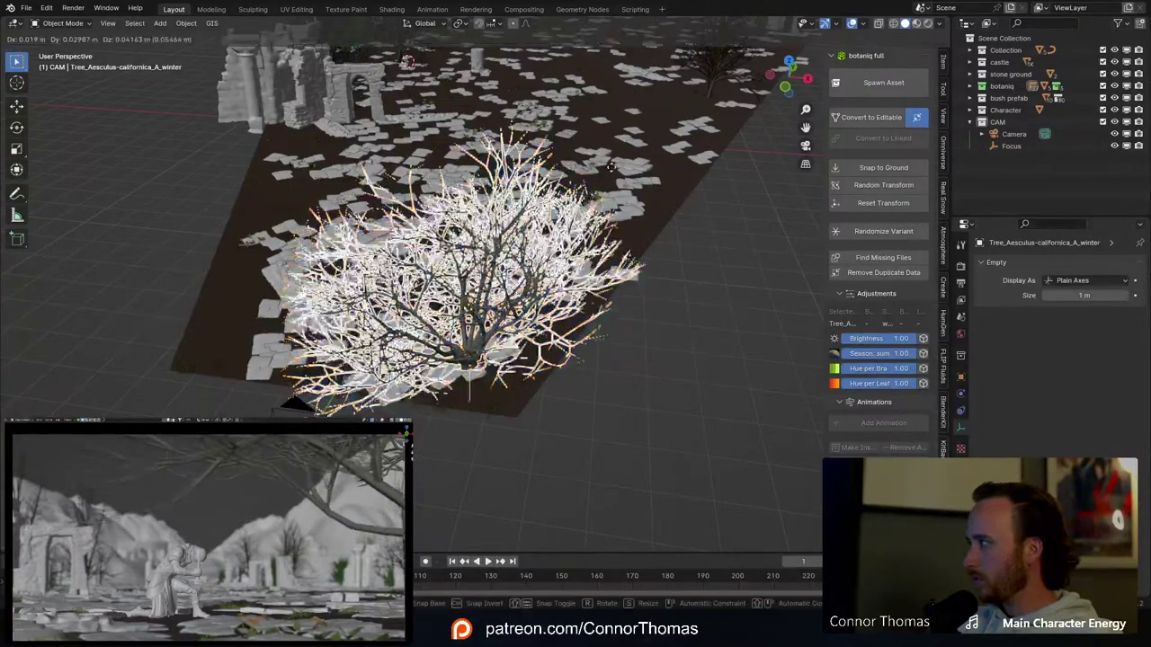
left_click(633, 126)
Step: Move the Aesculus tree back from the camera, tilt and raise it so only its branch tips hang into the frame's upper corner
middle_click_drag(617, 168, 532, 198)
key("g")
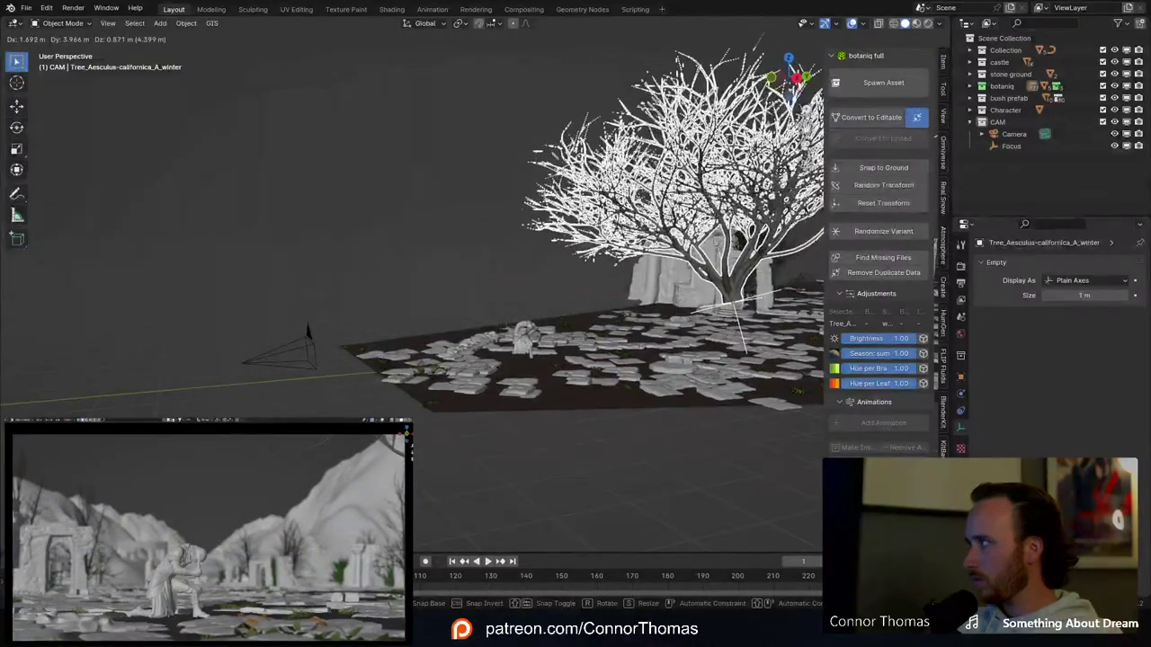
left_click(753, 185)
middle_click_drag(640, 277, 744, 261)
key("g")
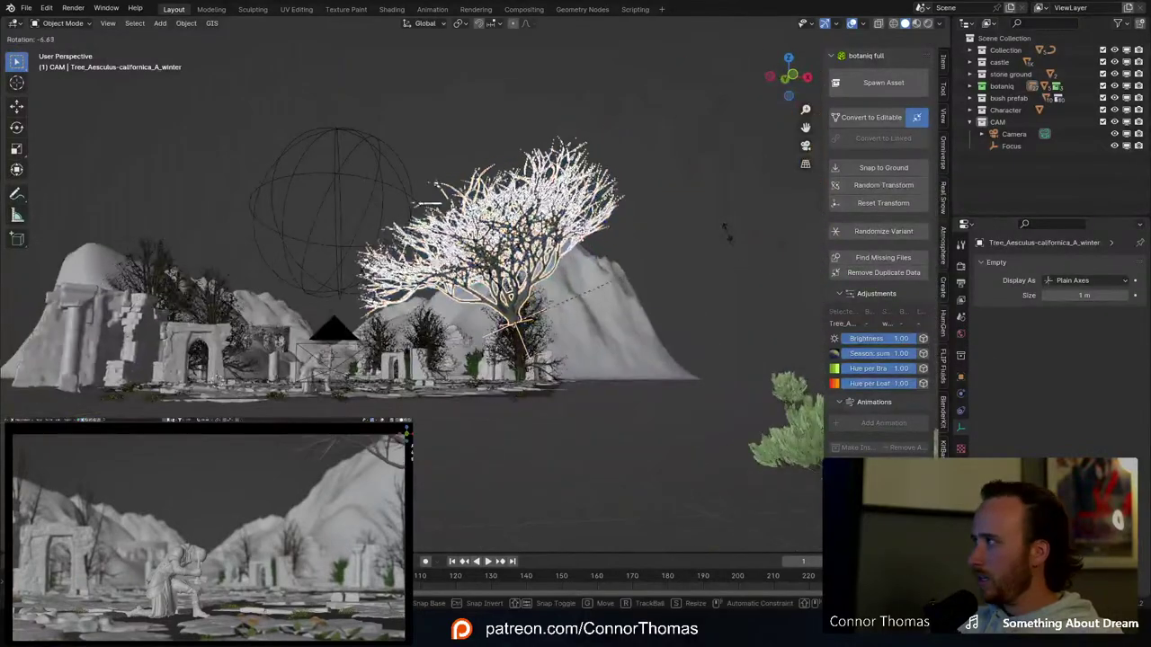
left_click(802, 202)
Step: Duplicate the Aesculus tree to the opposite side of the ground by the near ruin, rotate the copy about 16°, and save the file
scroll(597, 245, "down", 1)
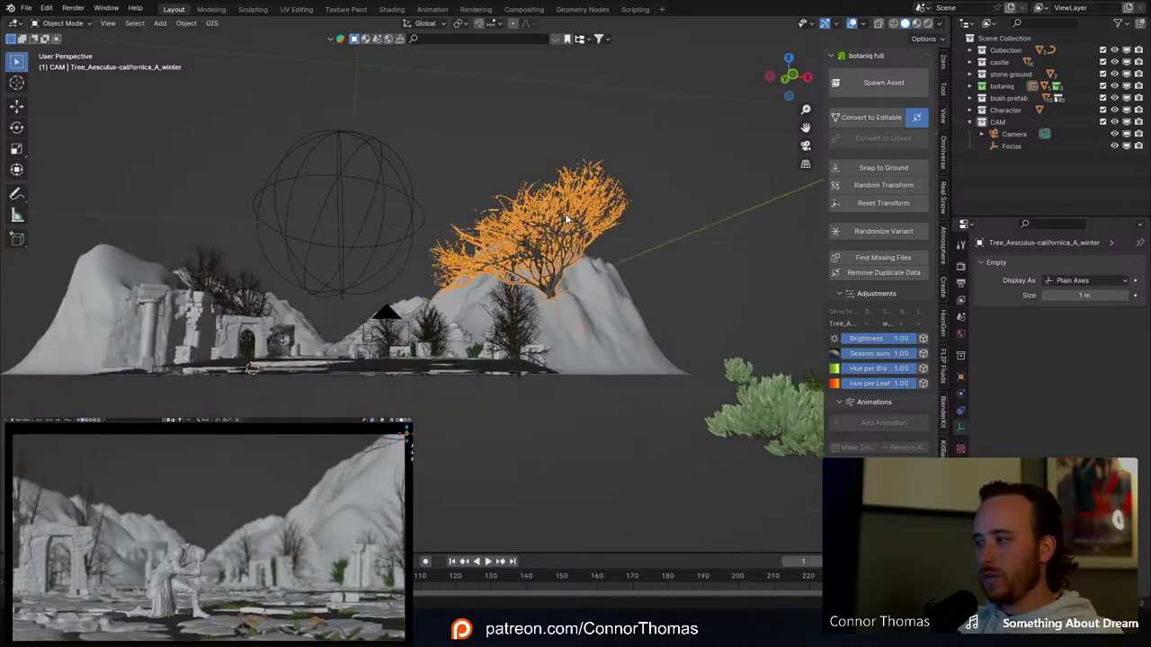
middle_click_drag(563, 215, 596, 272)
scroll(597, 272, "down", 2)
key("shift+d")
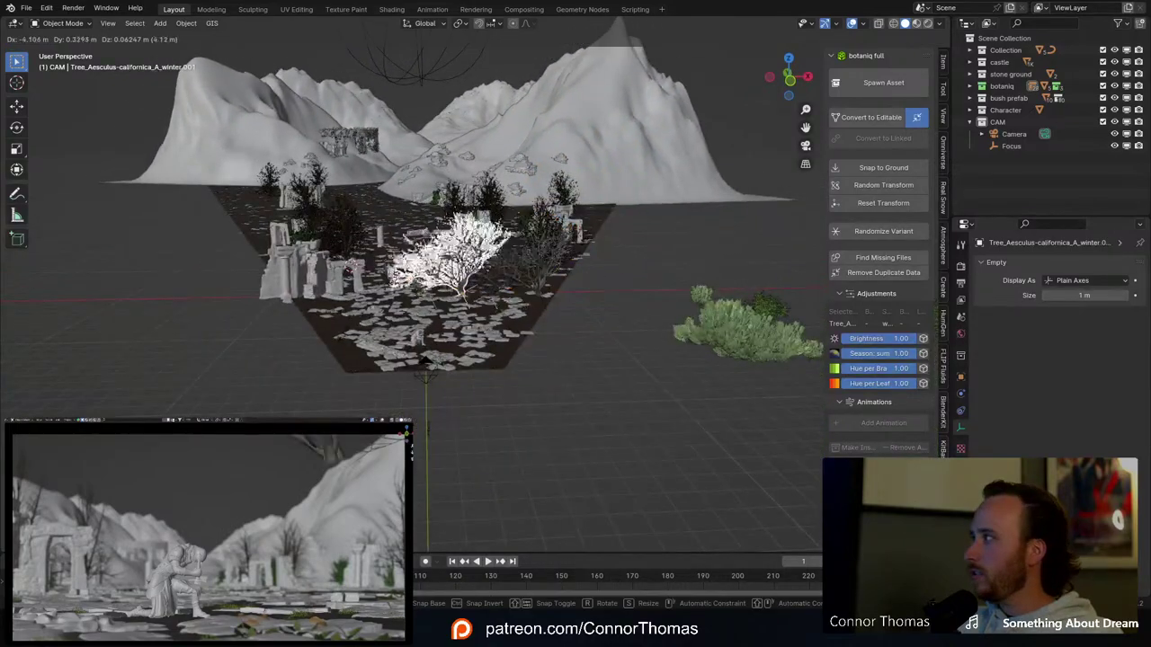
key("r")
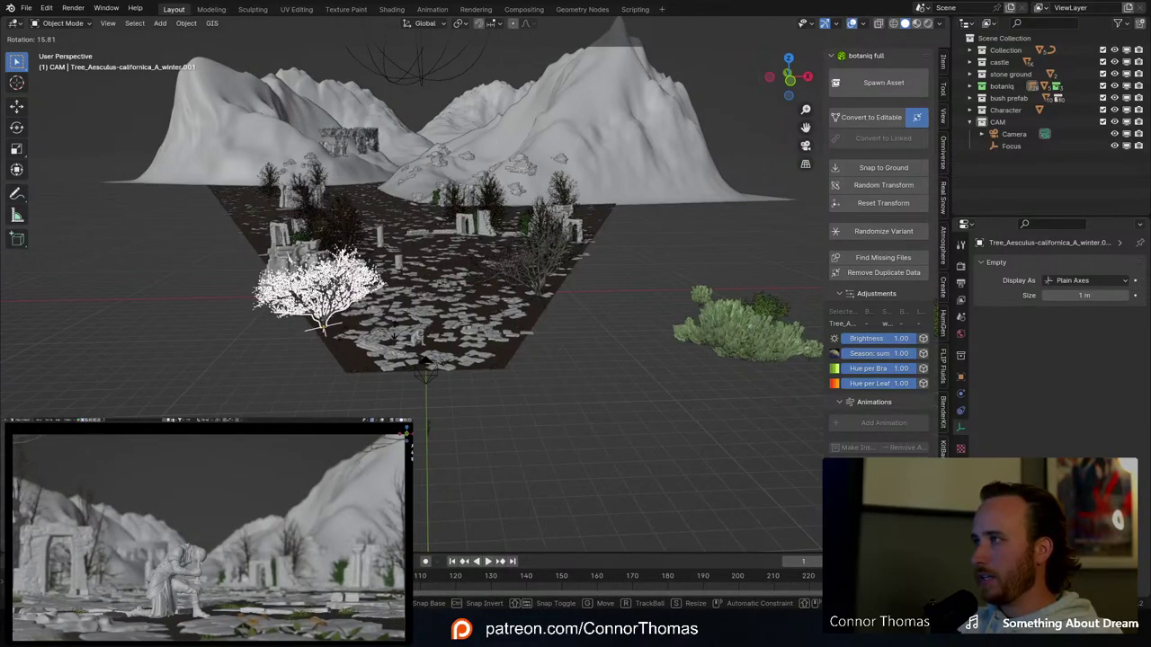
left_click(396, 331)
key("a")
key("a")
middle_click_drag(444, 306, 409, 304)
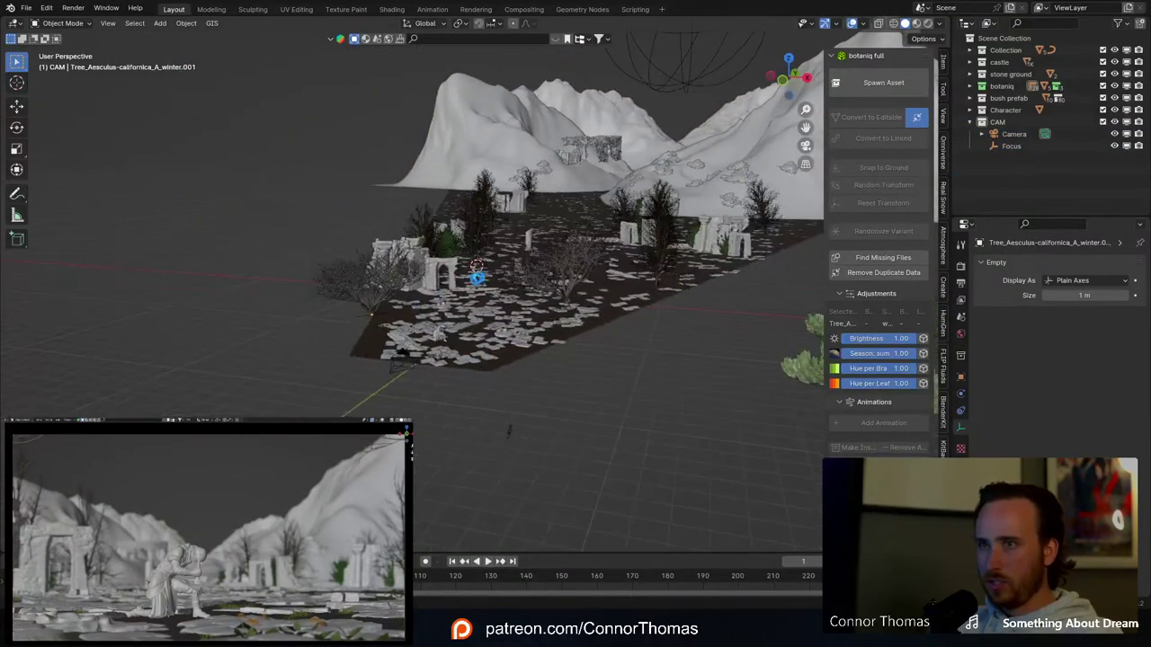
key("ctrl+s")
Step: Place the 3D cursor on the far ground between the ruins and the large mountain's foot, and save the file
scroll(390, 285, "up", 5)
middle_click_drag(593, 267, 635, 267, "shift")
scroll(381, 300, "down", 4)
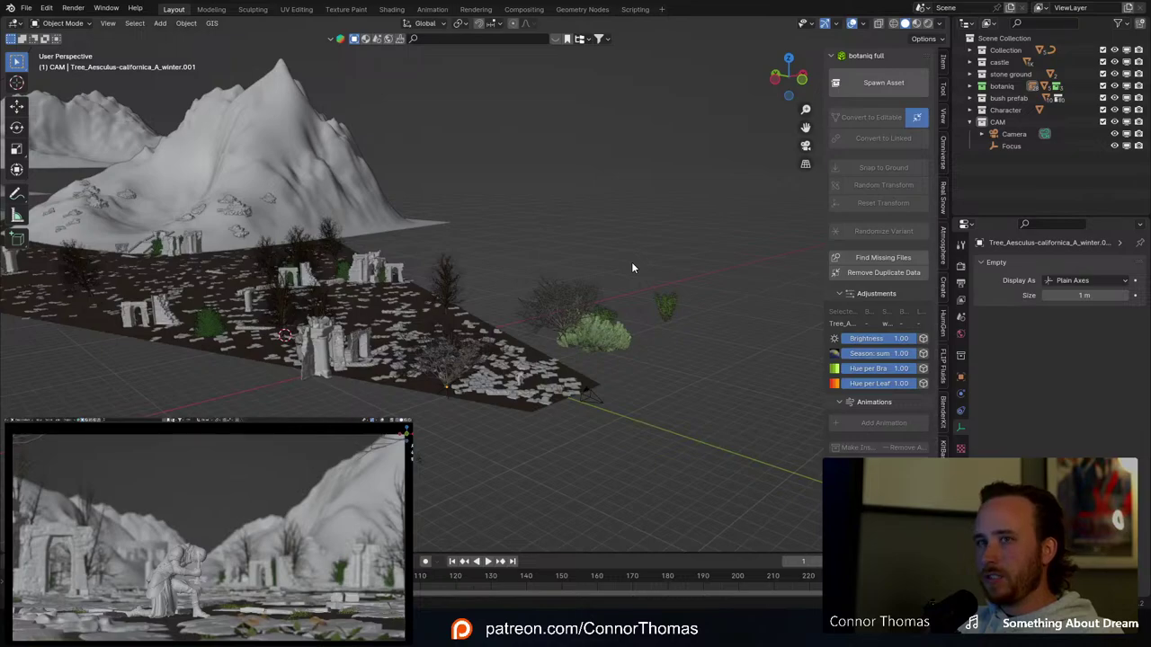
middle_click_drag(631, 267, 103, 130)
left_click(25, 84)
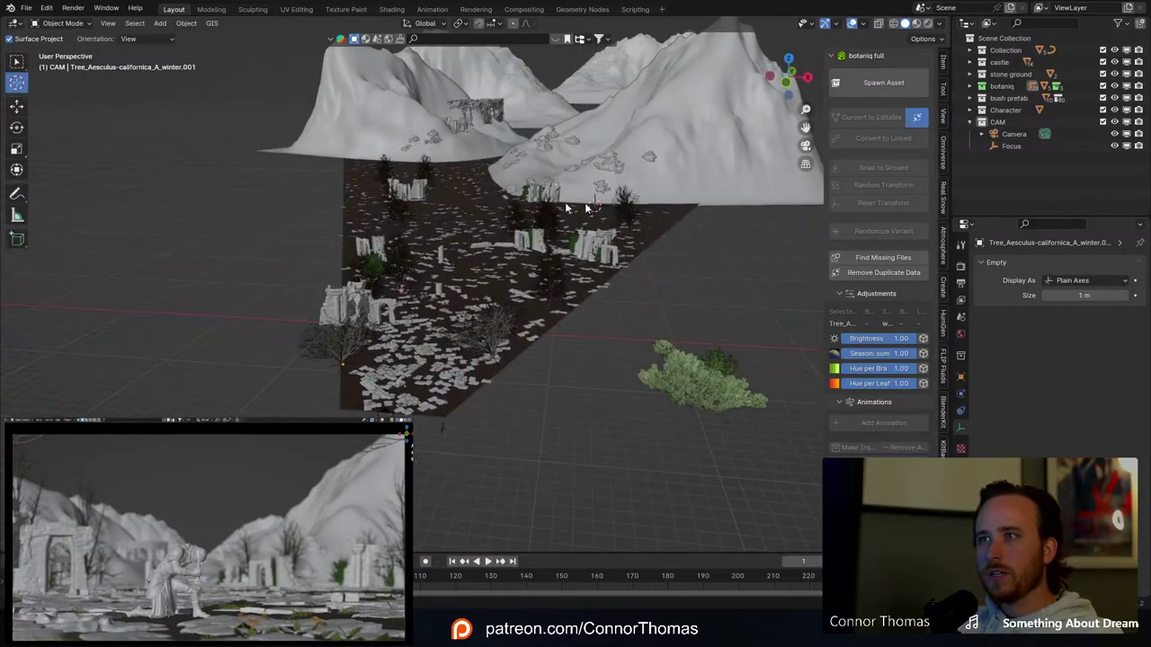
left_click(27, 62)
middle_click_drag(530, 225, 593, 241)
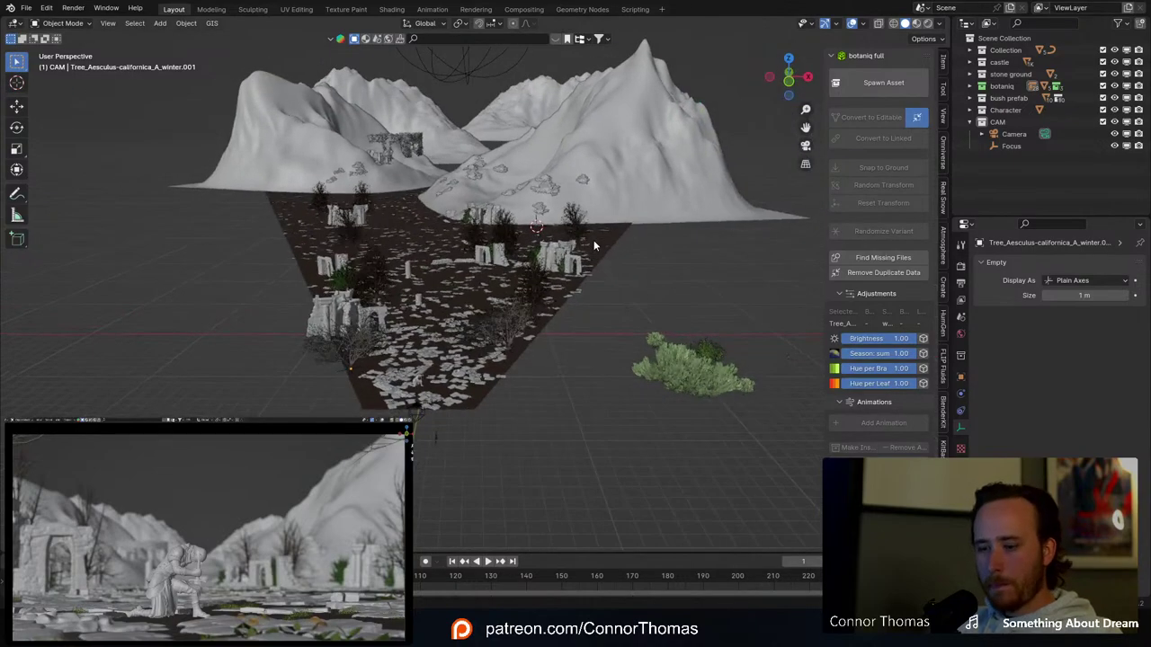
key("ctrl+s")
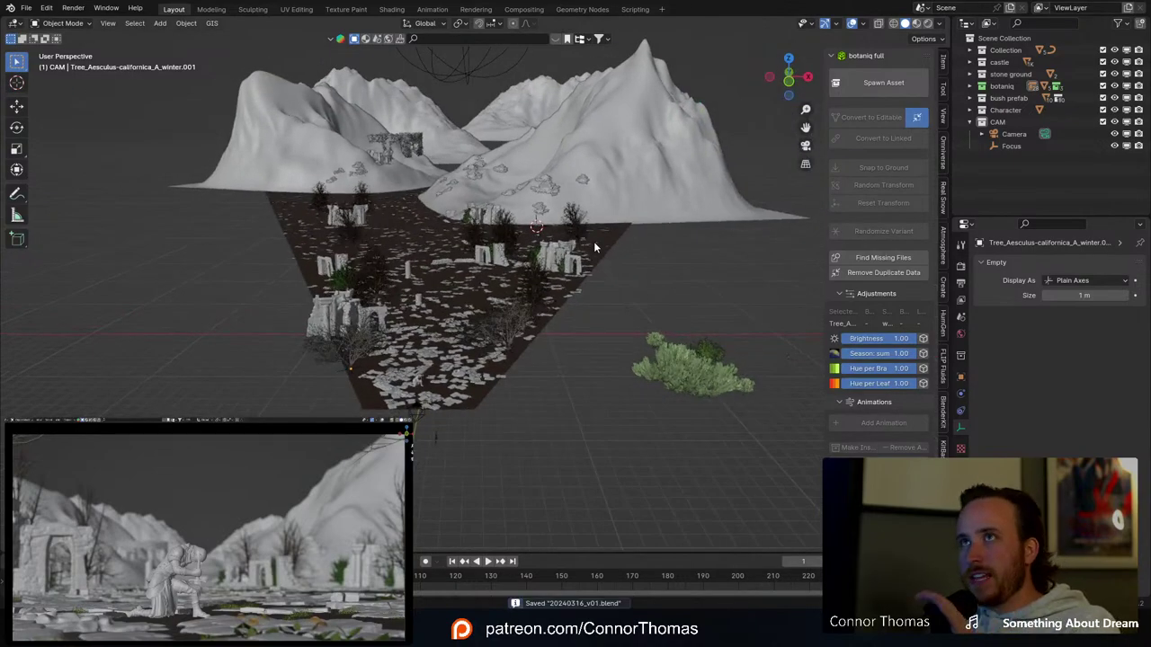
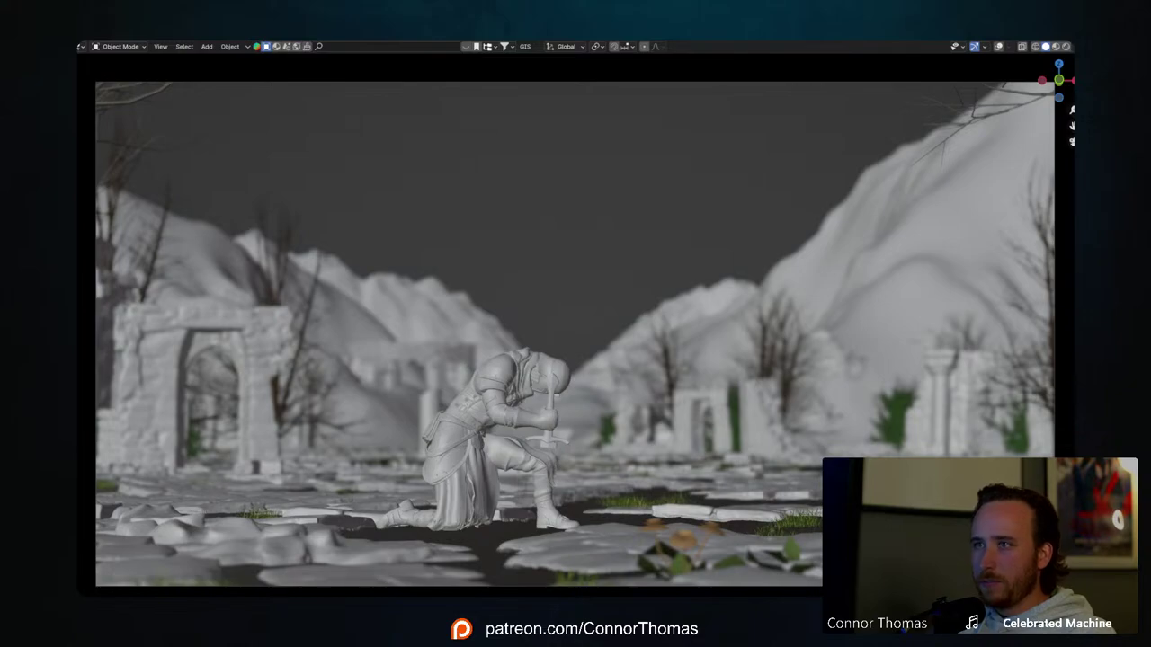
Step: Add a cube at the knight's sword and scale it down to about the width of a blade
key("Tab")
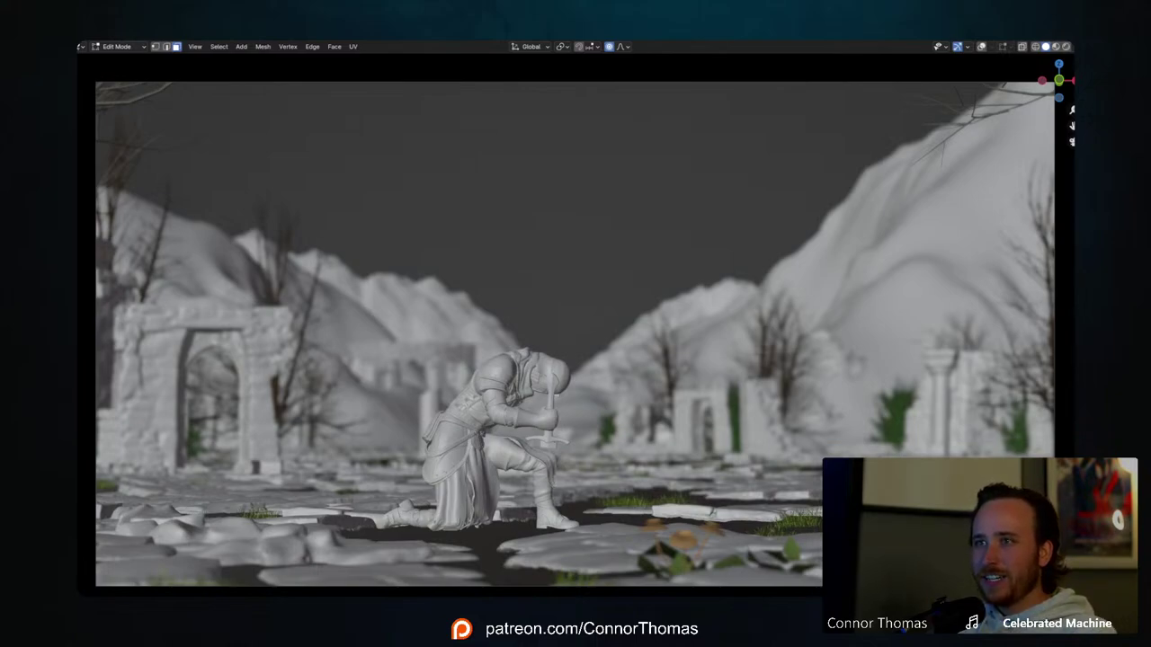
key("1")
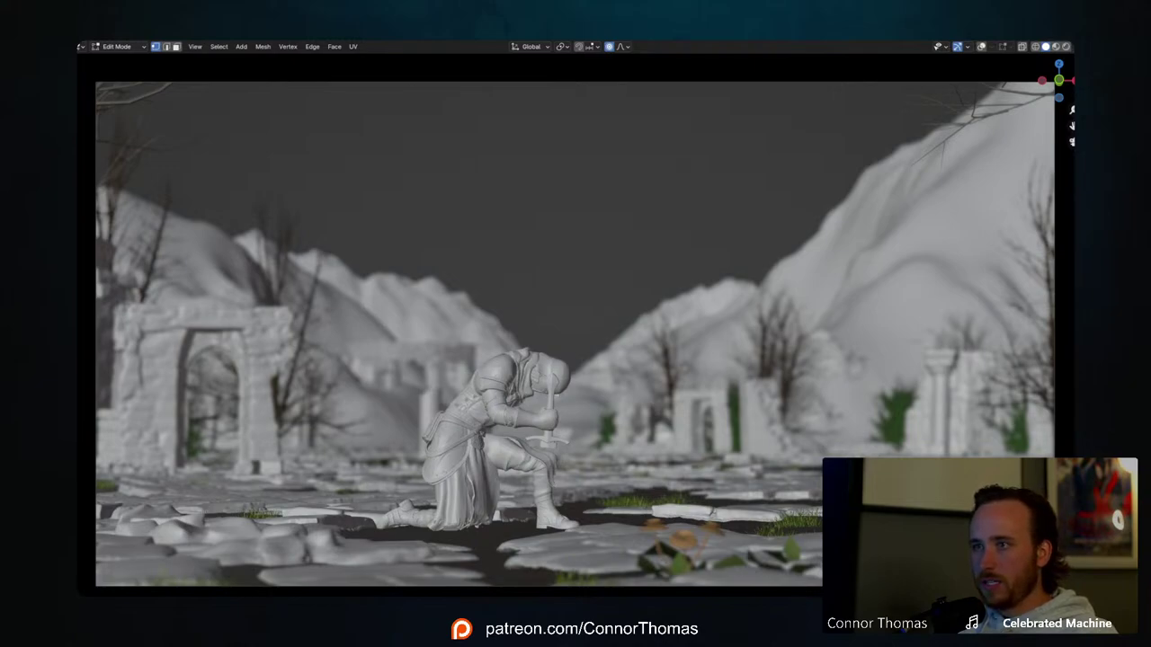
key("Tab")
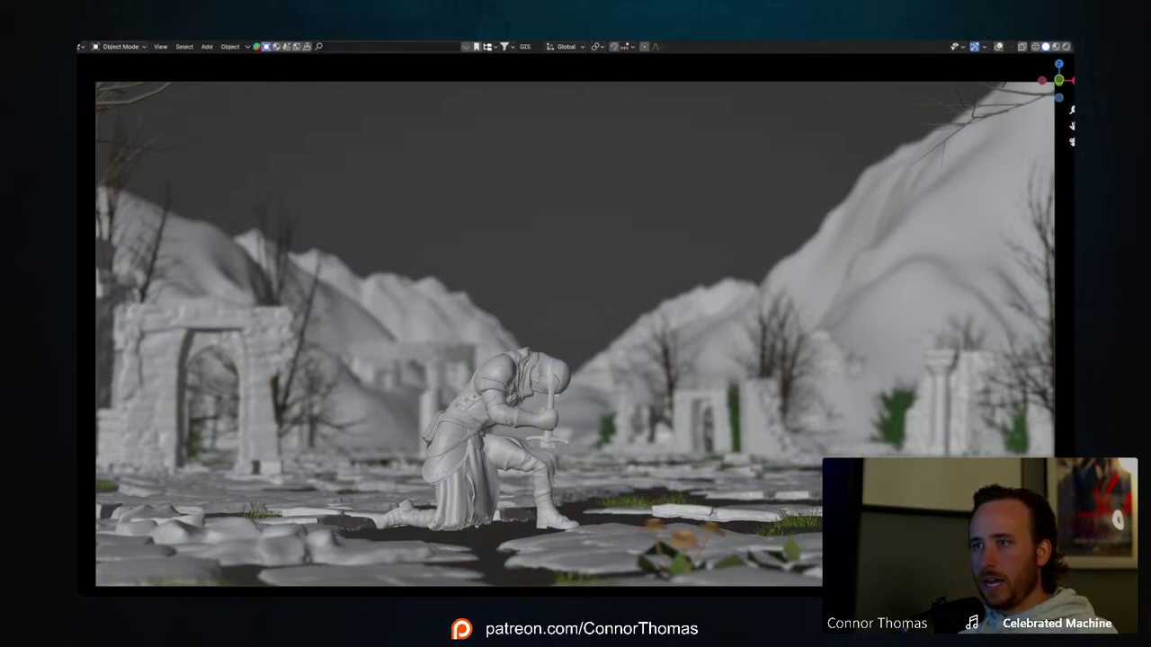
key("alt+h")
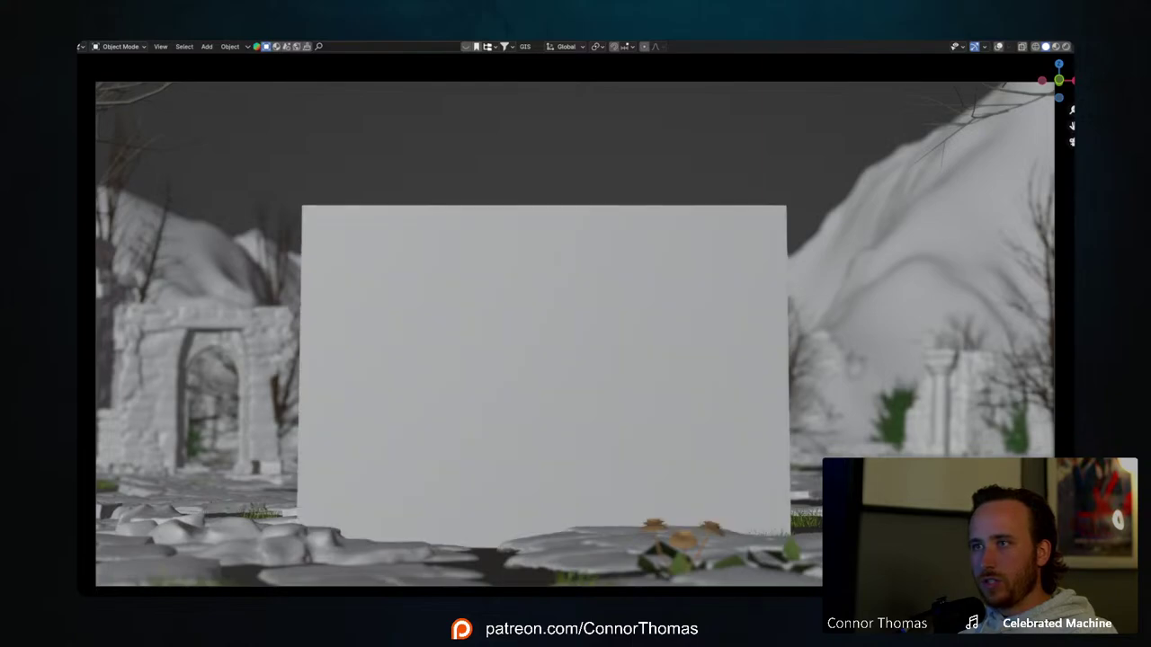
key("s")
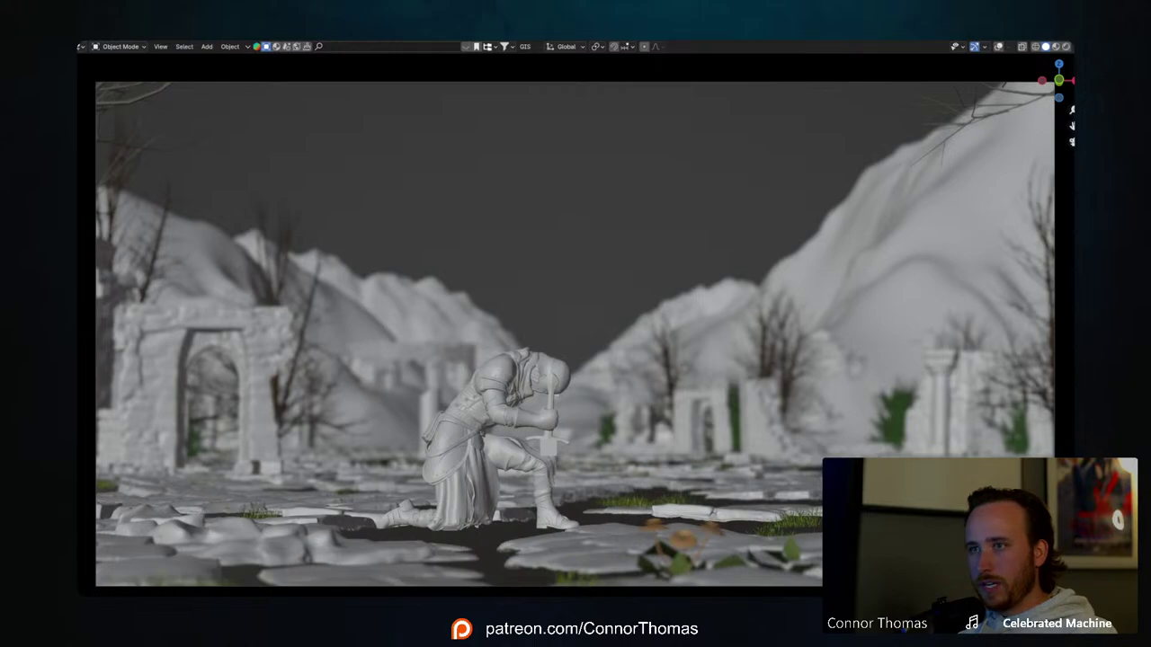
Step: Position the small cube along the Y and X axes directly under the sword's guard
key("g")
key("y")
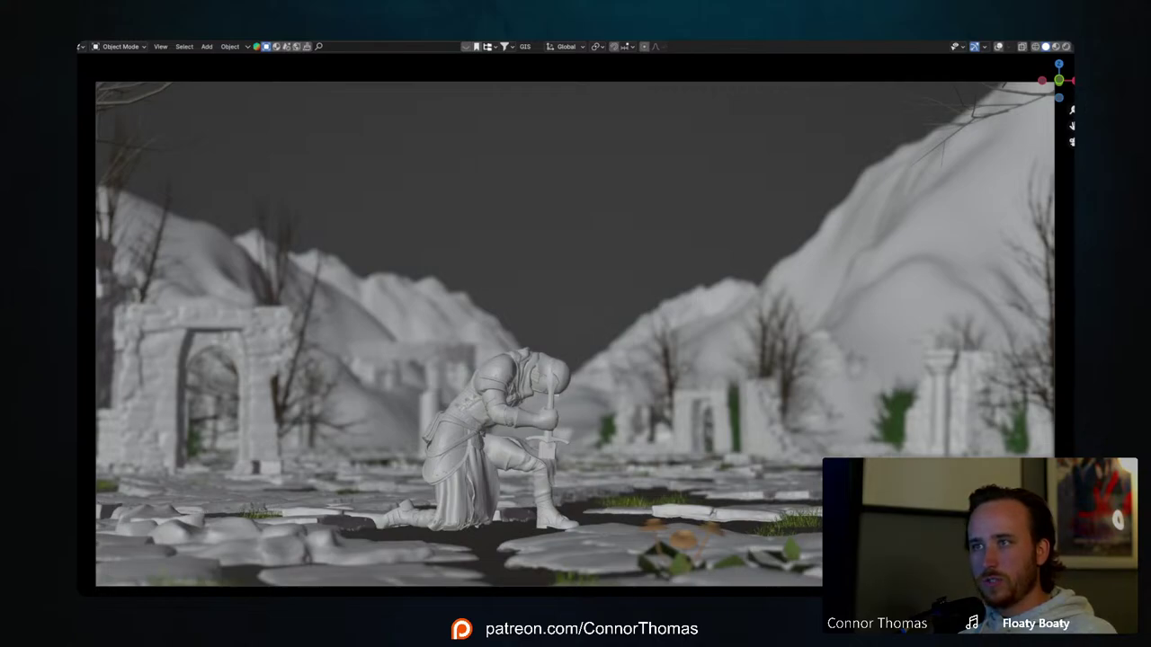
key("g")
key("x")
key("Escape")
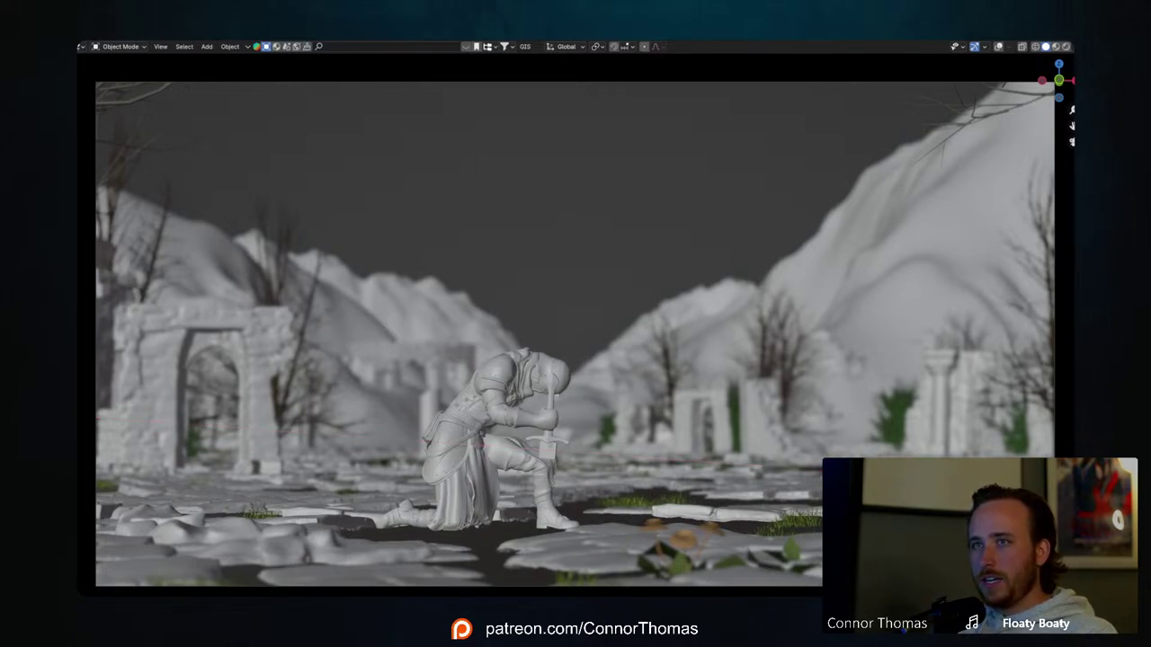
key("g")
key("x")
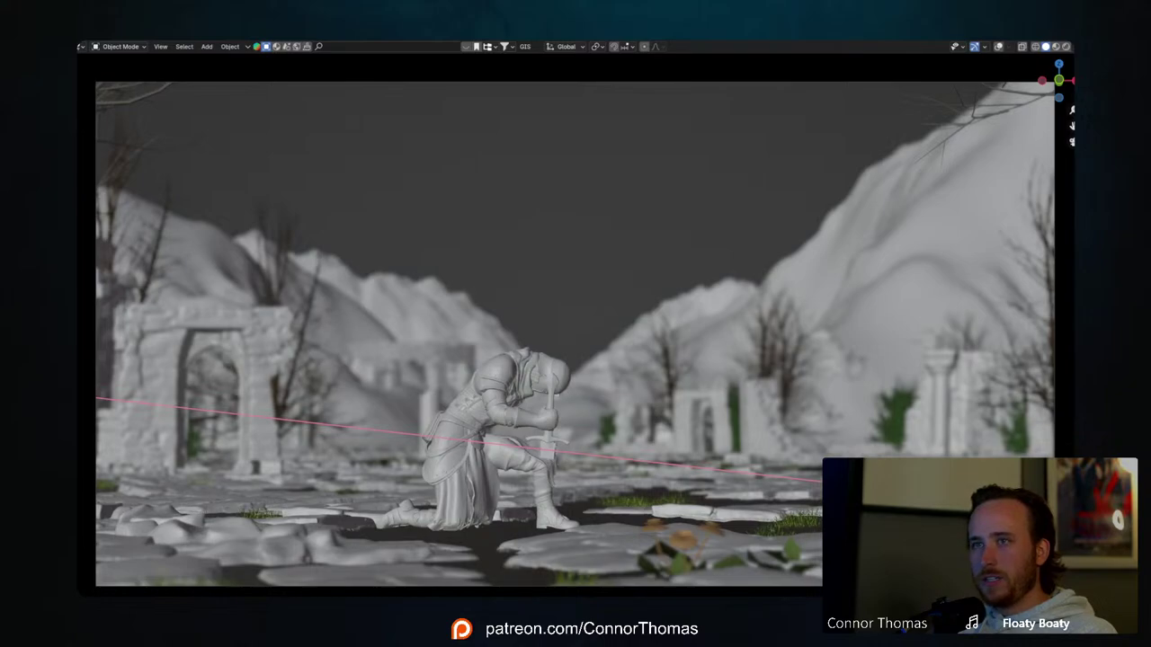
key("Escape")
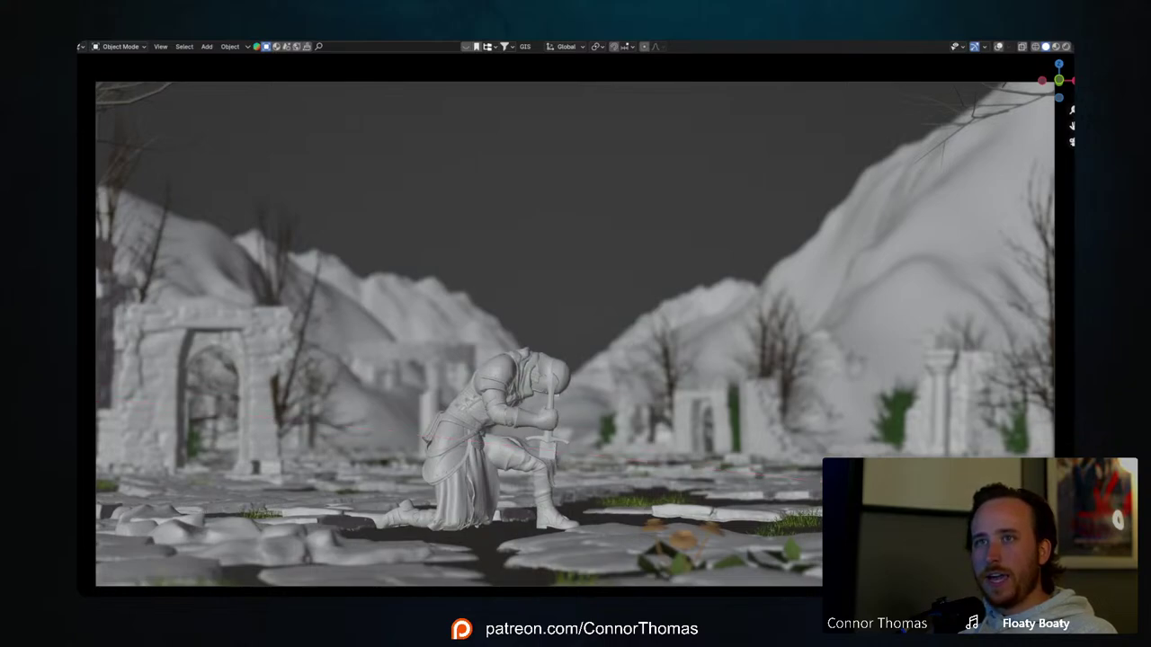
key("g")
key("y")
key("x")
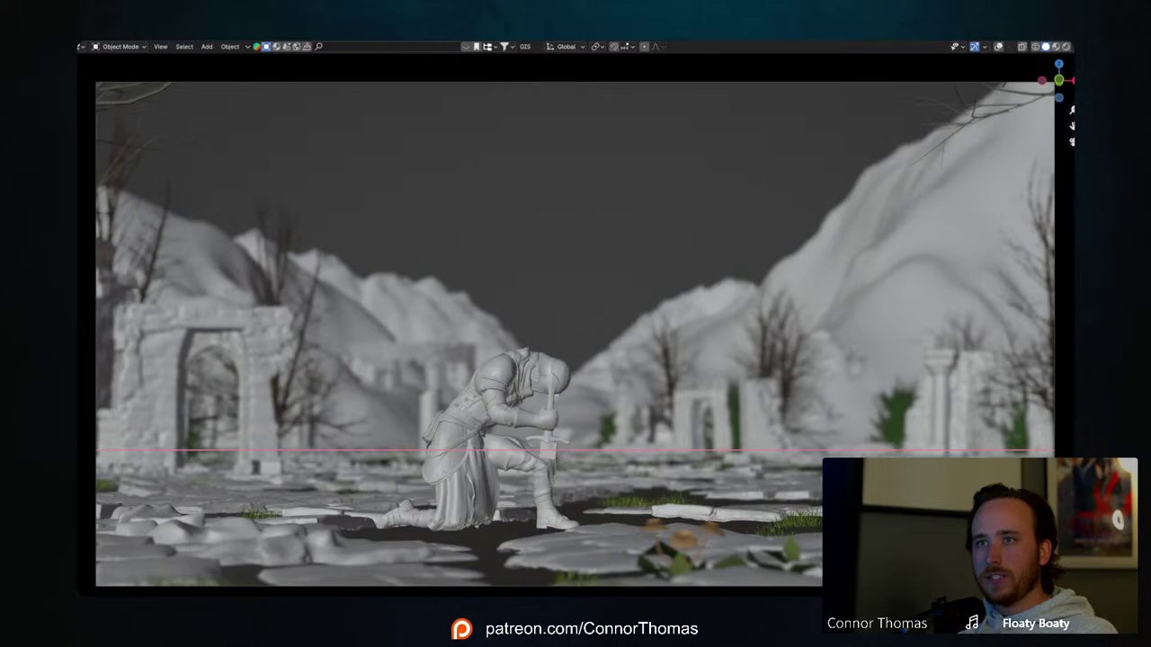
key("Escape")
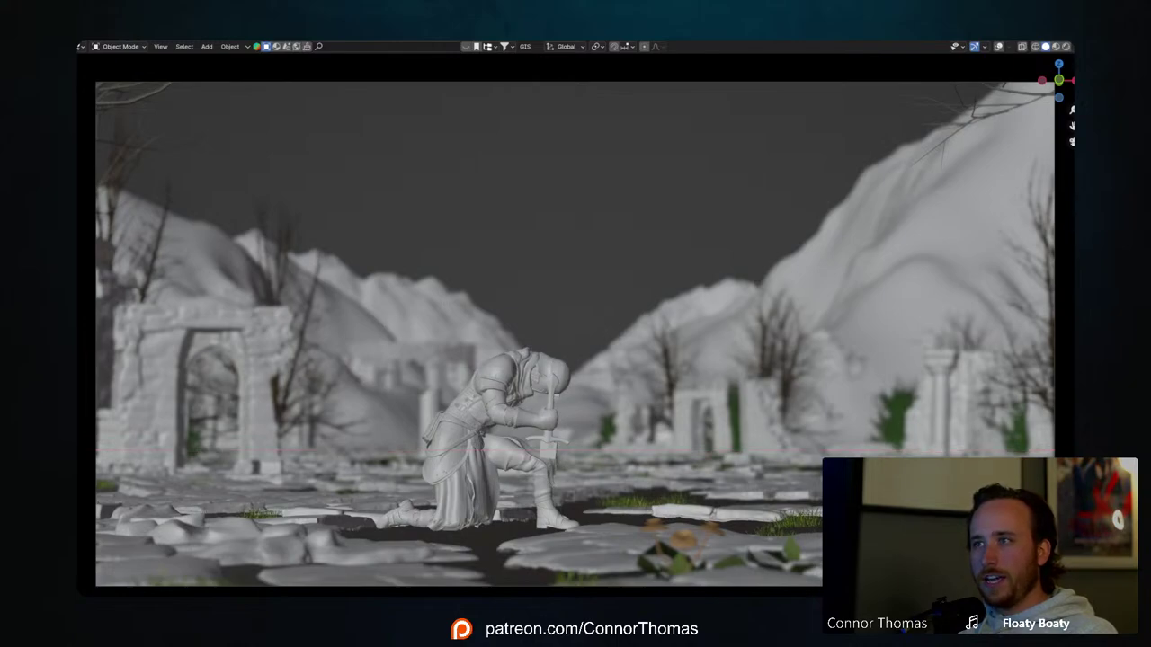
Step: Turn off proportional editing and try shifting the small cube's geometry along the X axis
key("Tab")
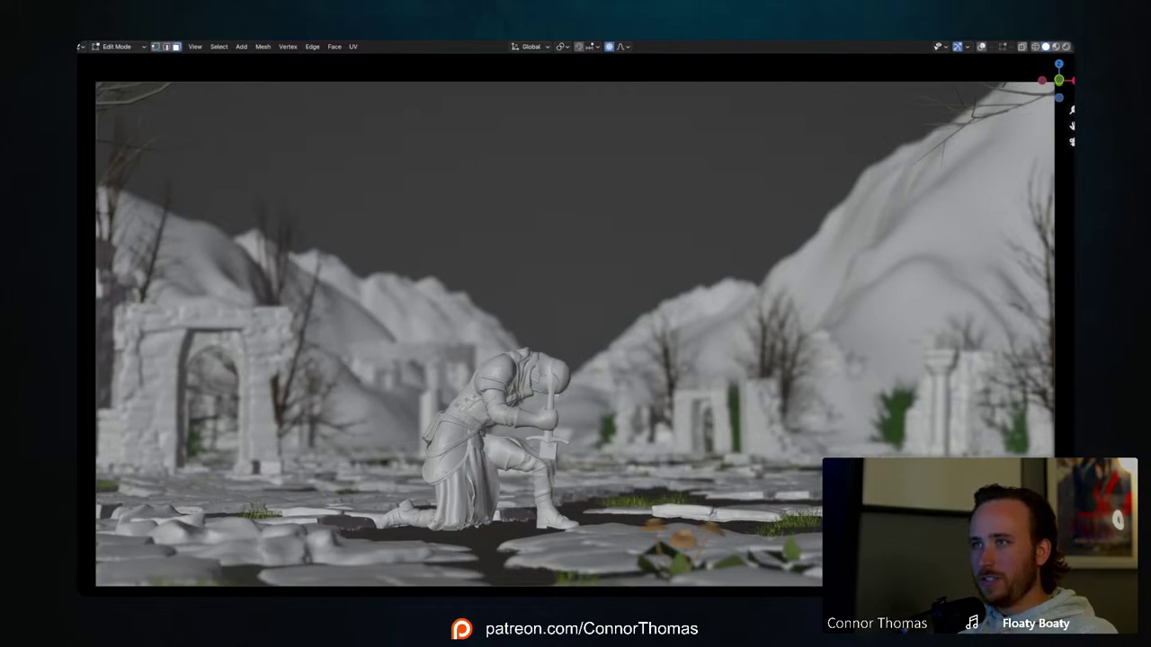
key("g")
key("x")
key("Escape")
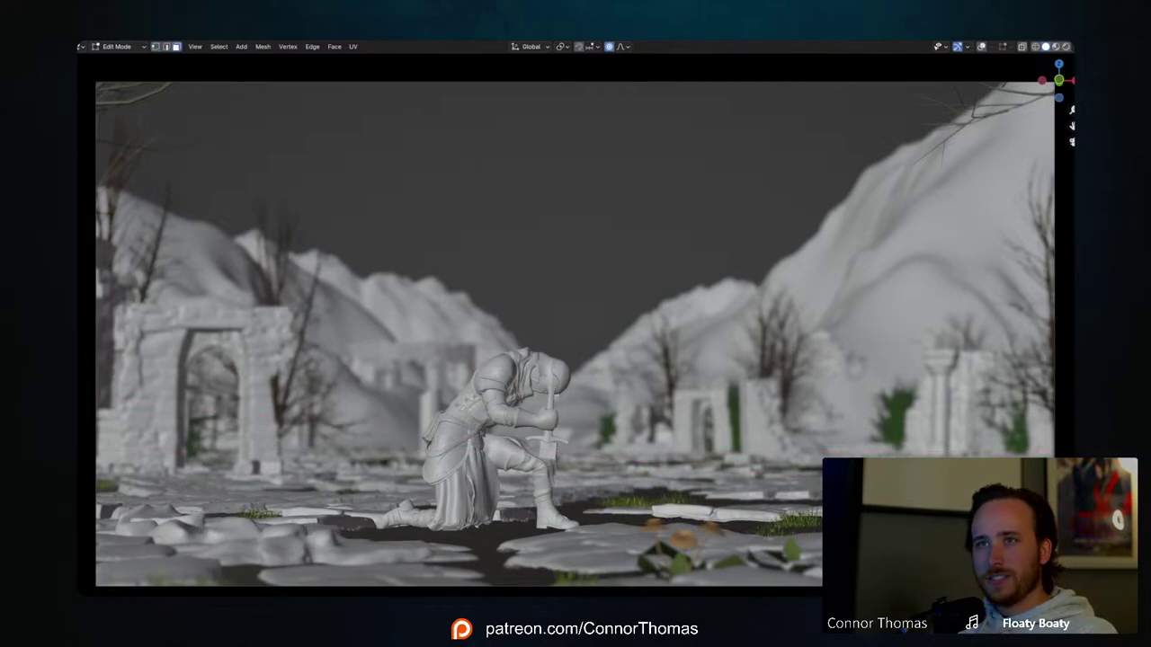
key("o")
key("g")
key("x")
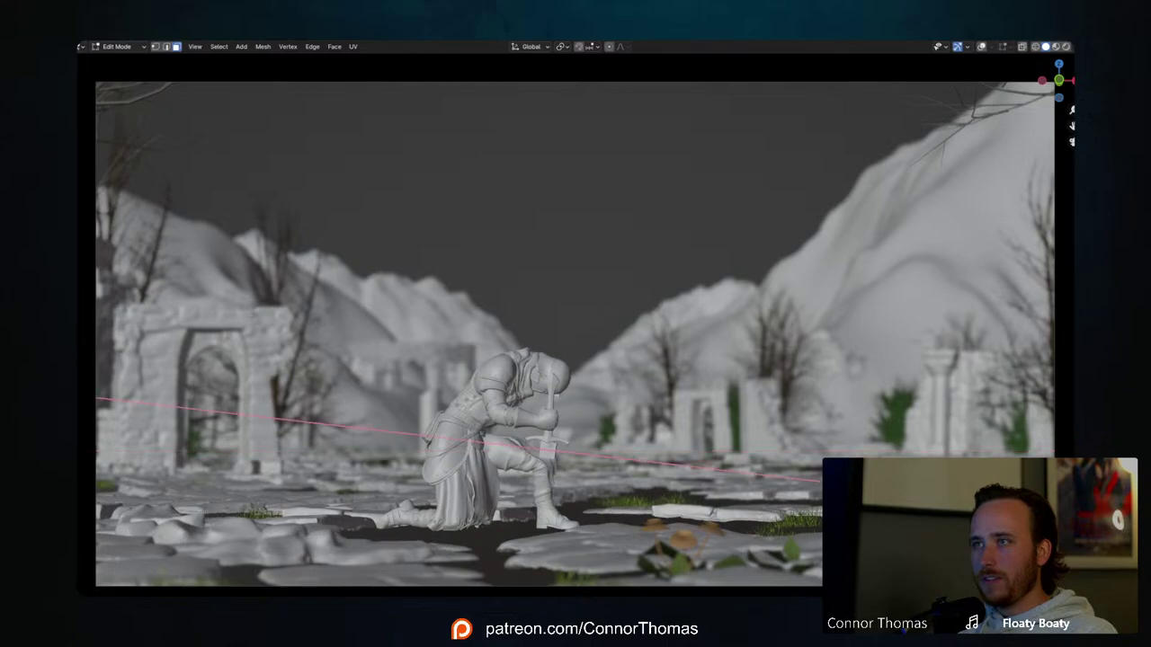
key("Escape")
Step: Stretch the cube's lower end along its local Z axis down to the ground to form the sword blade
key("Tab")
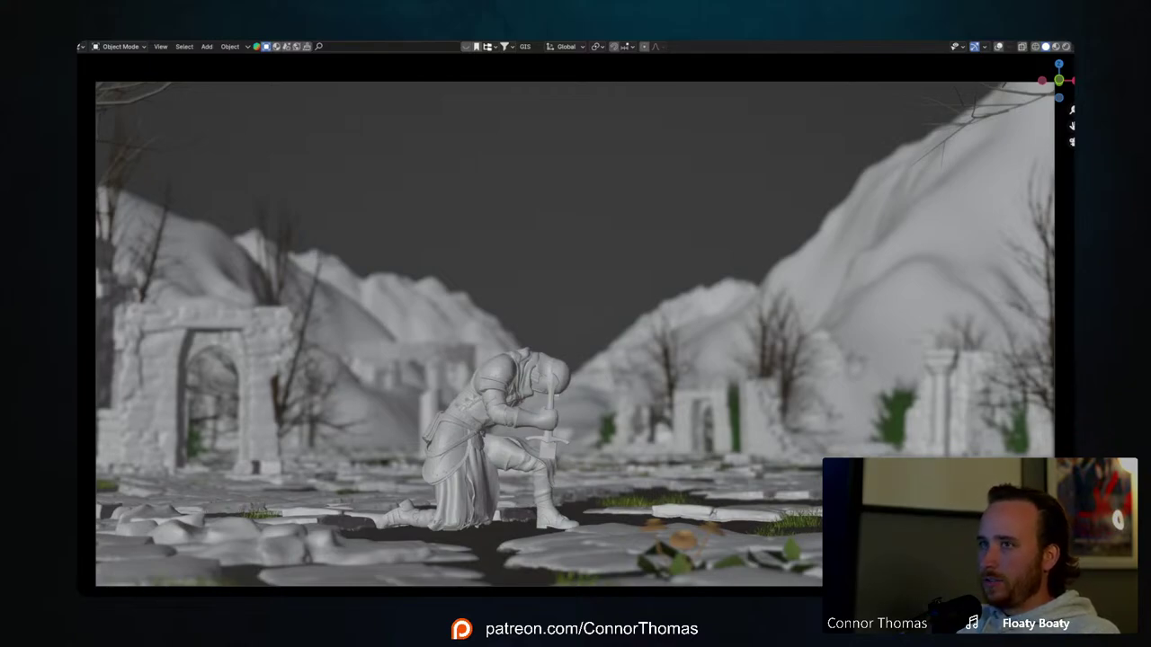
key("Tab")
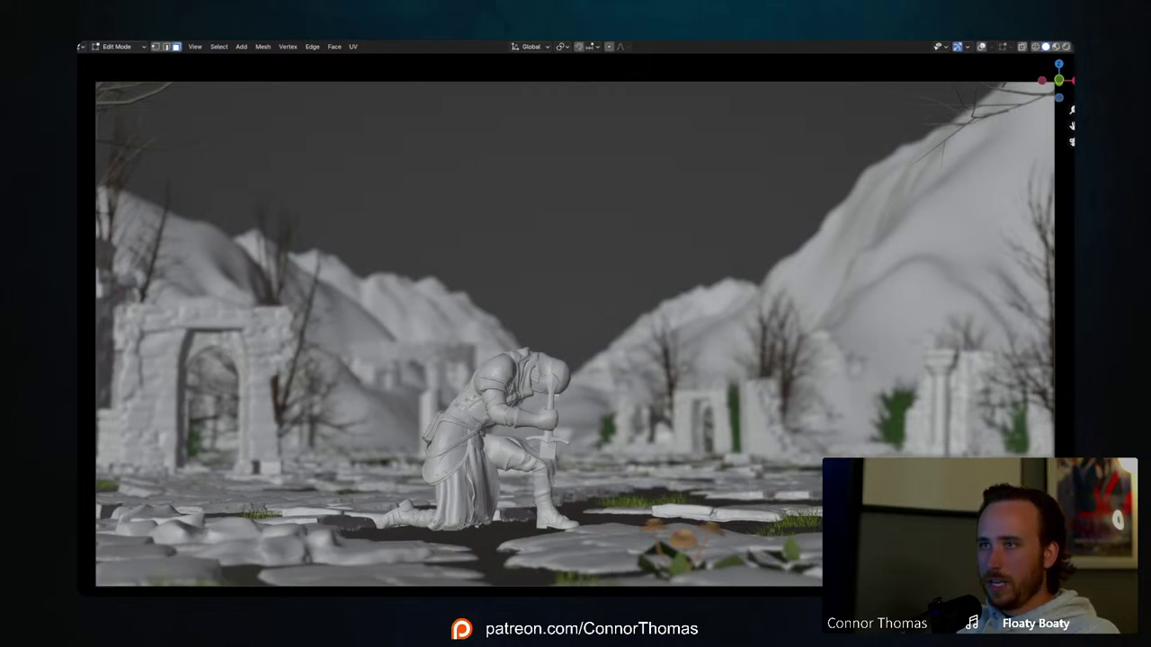
key("g")
key("z")
key("z")
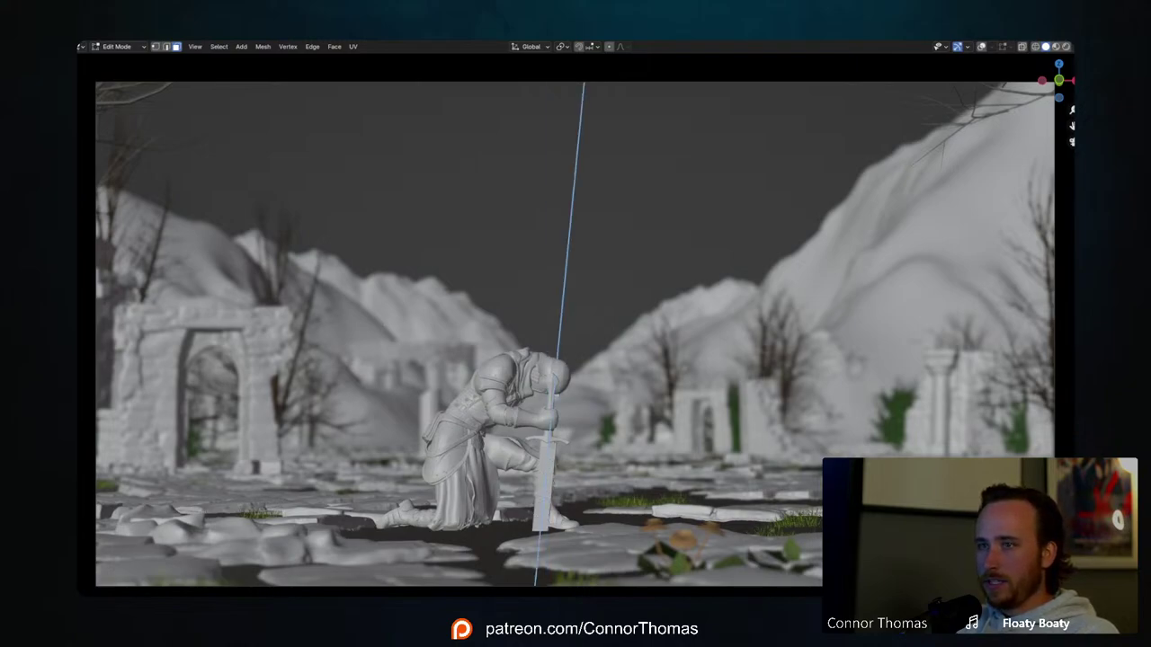
key("Return")
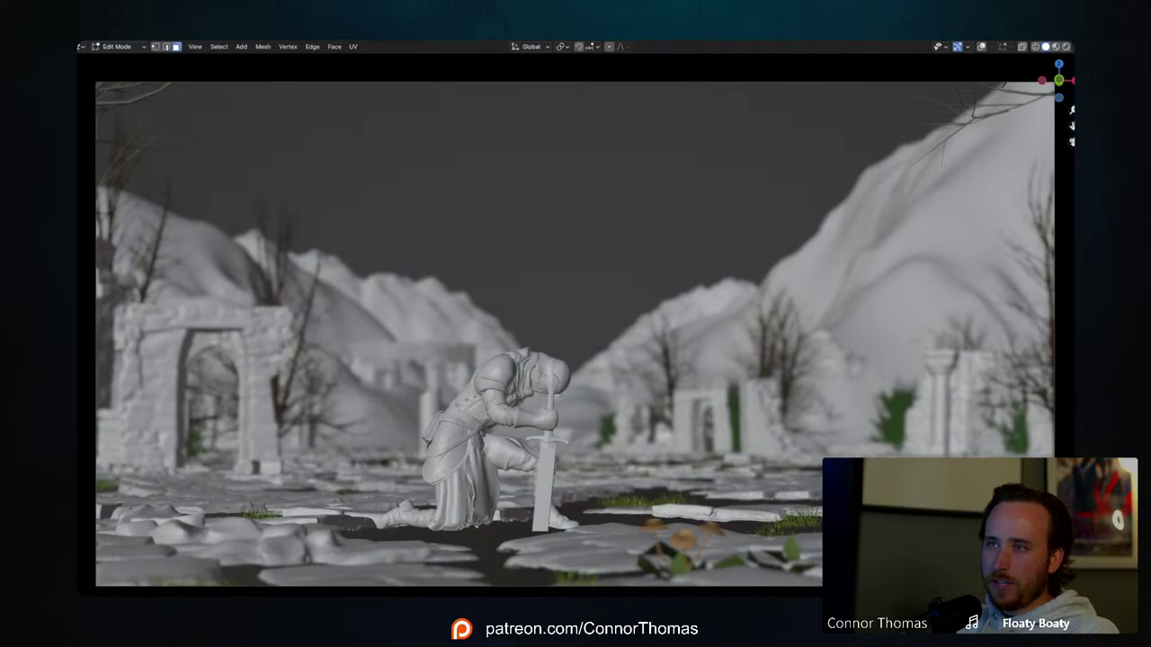
Step: Adjust the blade object's placement along the X and Z axes to line it up with the sword's guard
key("2")
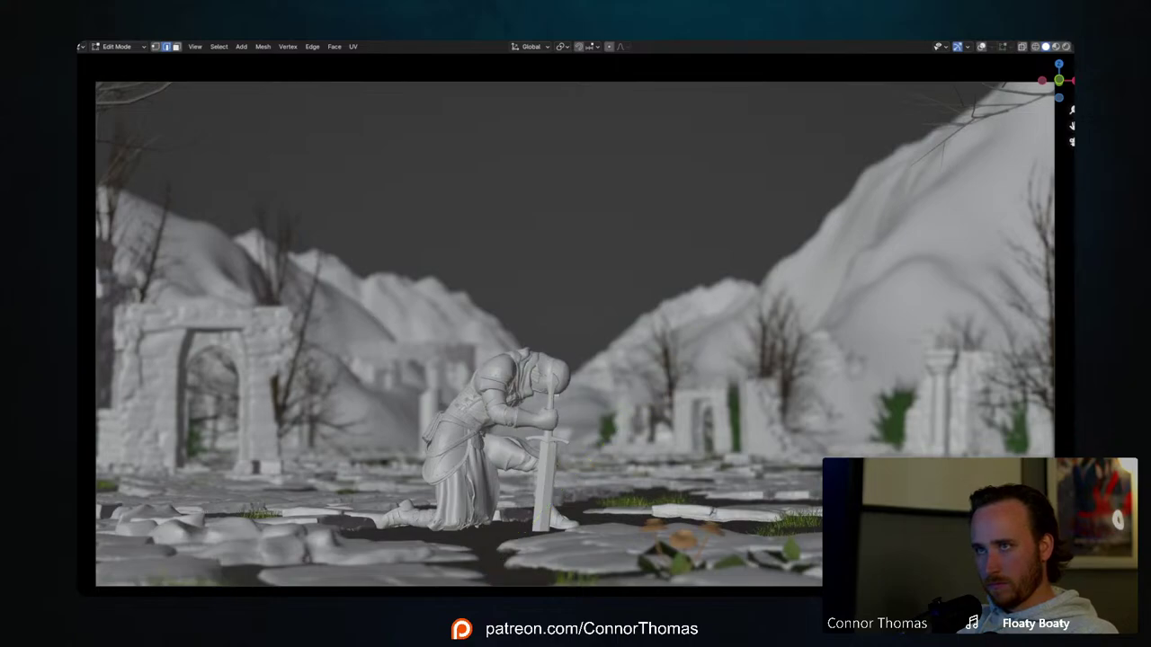
key("Tab")
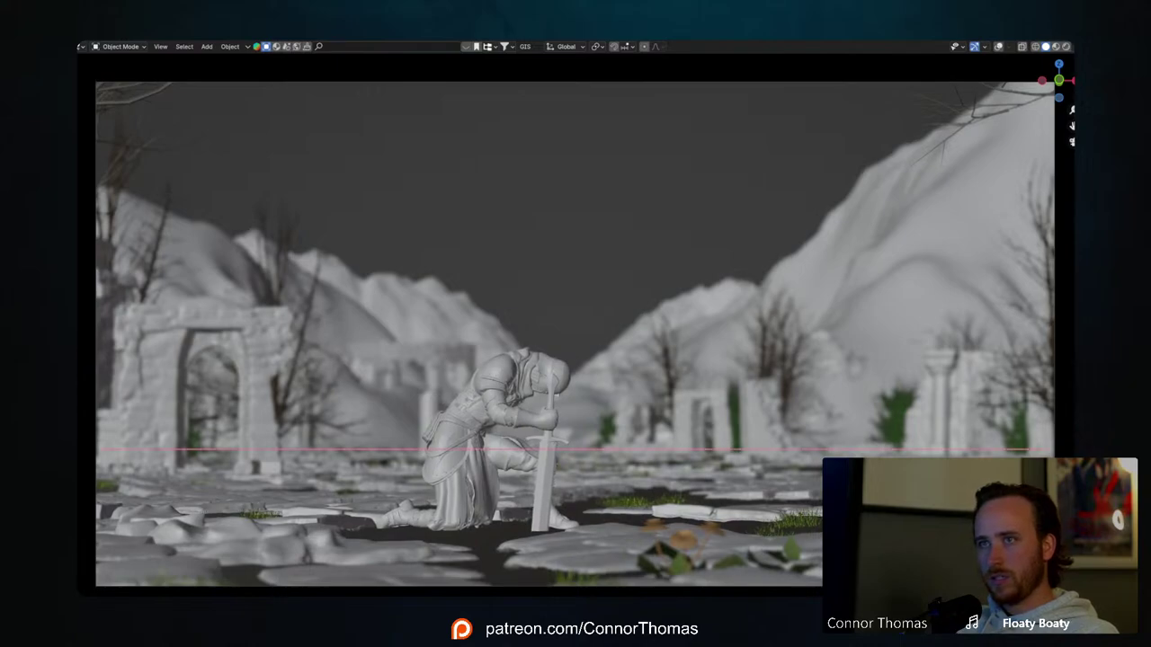
key("g")
key("z")
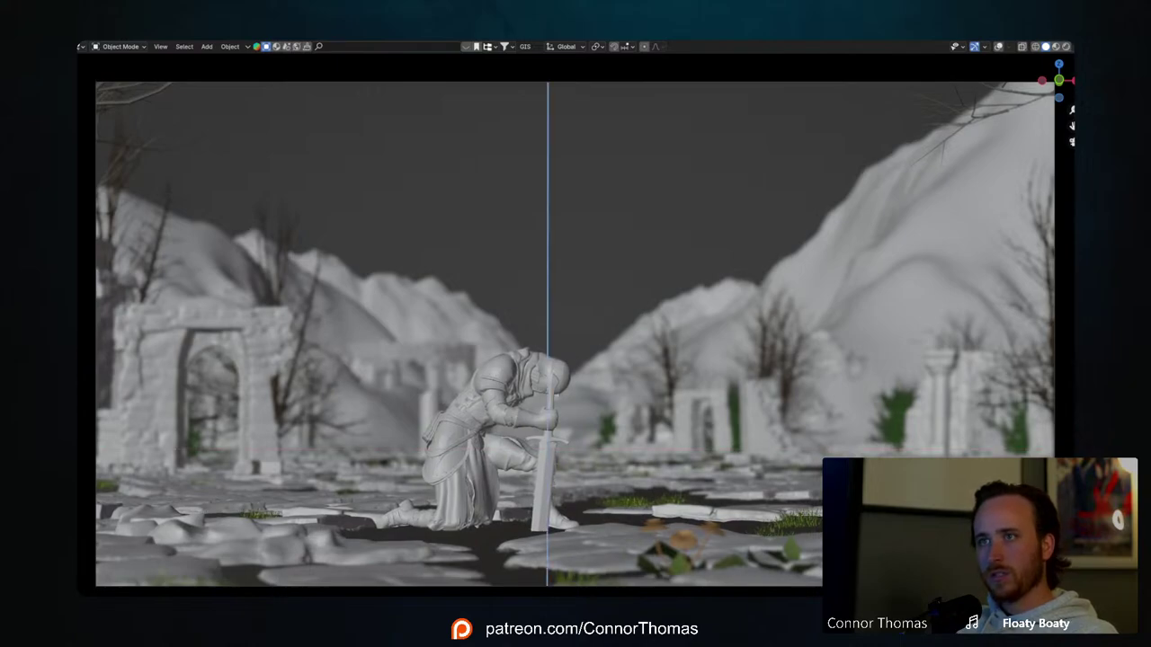
key("z")
key("Escape")
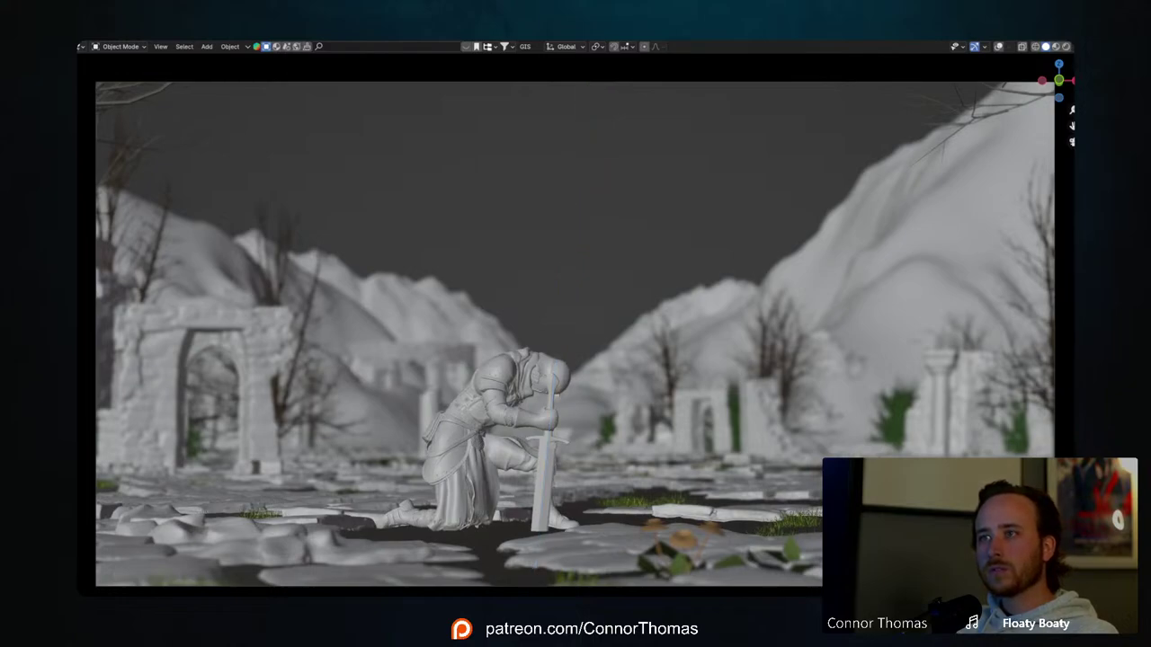
key("g")
key("x")
key("x")
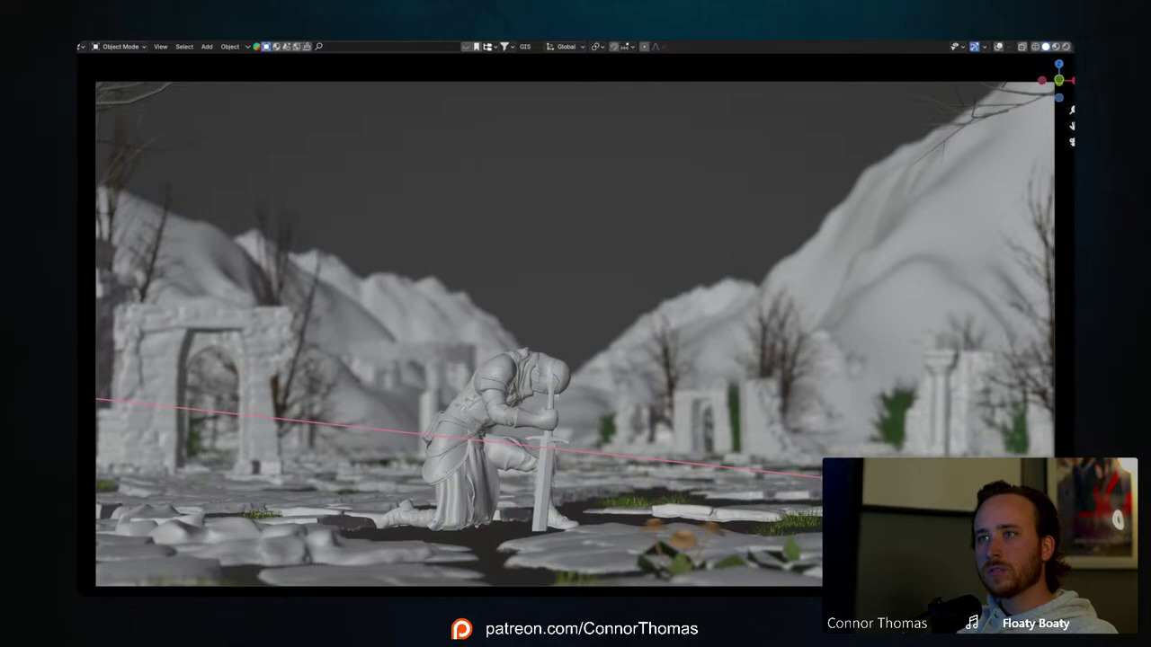
key("Escape")
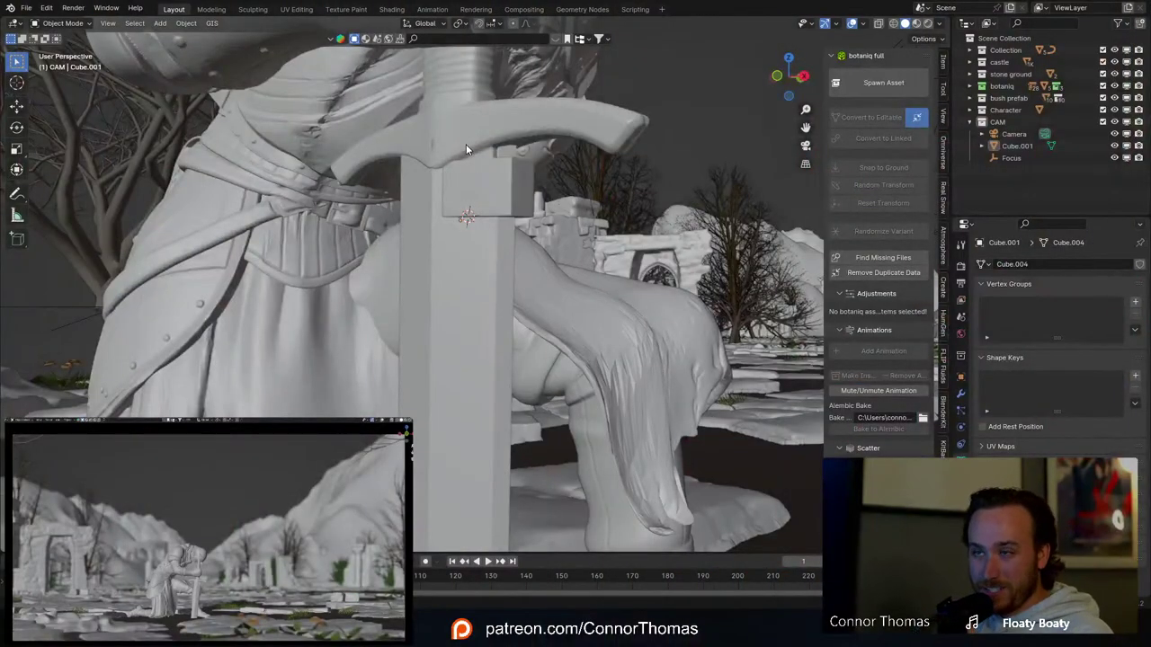
Step: Place the 3D cursor on the small block at the blade's top, just below the sword's guard
middle_click_drag(466, 144, 478, 304)
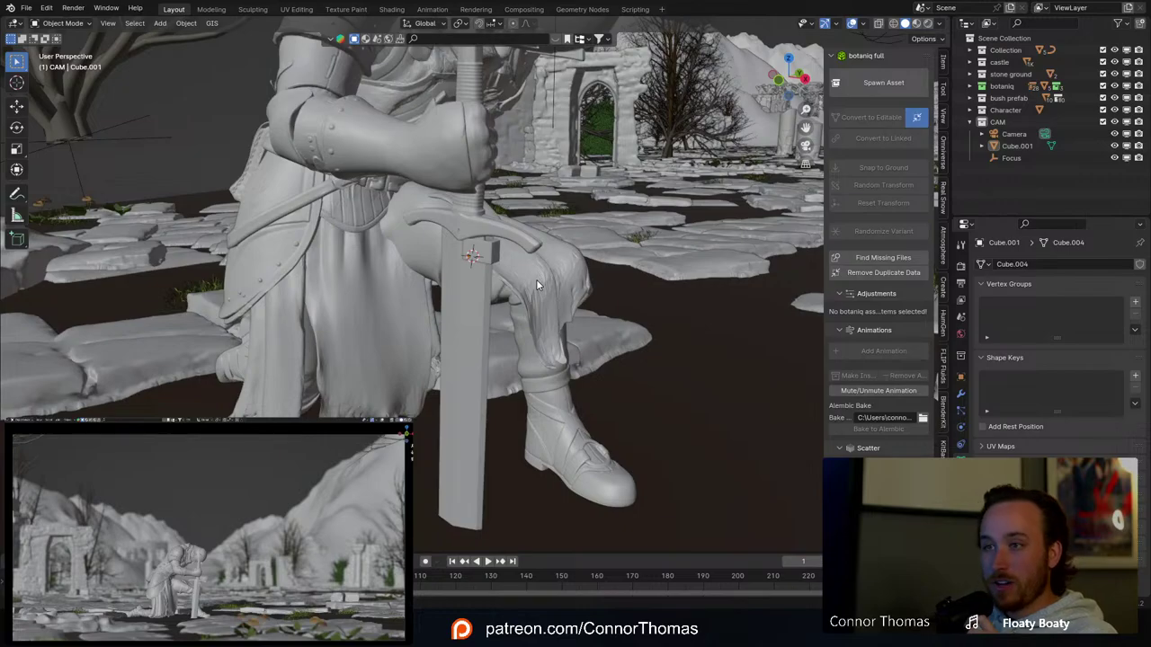
key("KP_Decimal")
middle_click_drag(557, 310, 513, 217)
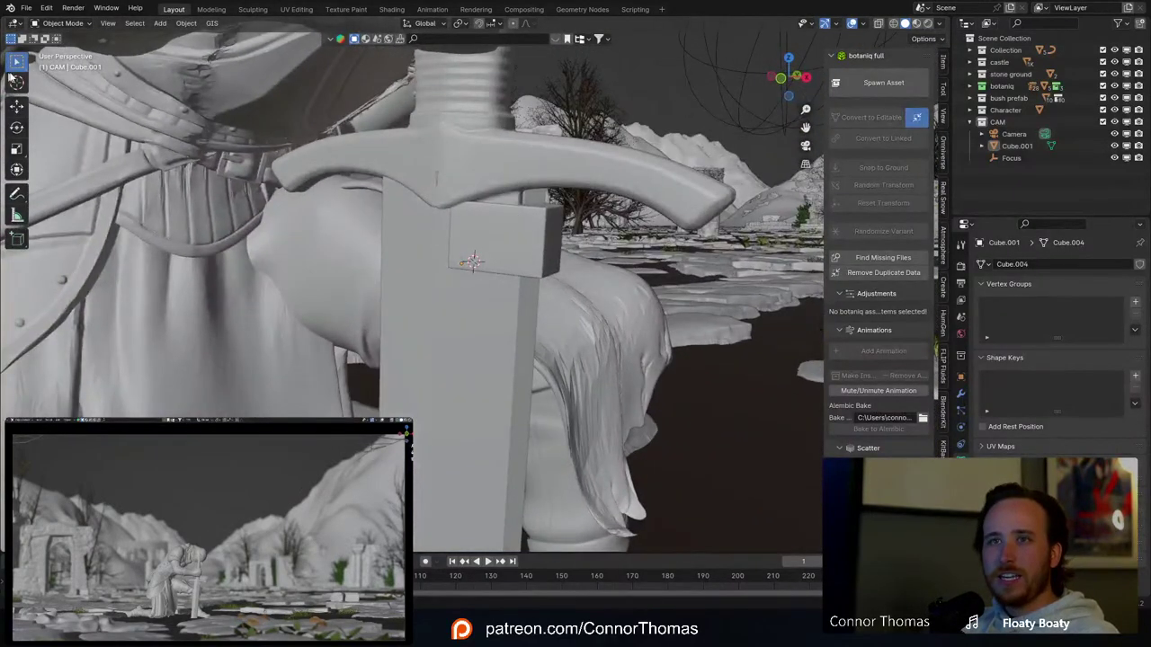
left_click(16, 83)
left_click(533, 224)
left_click(16, 60)
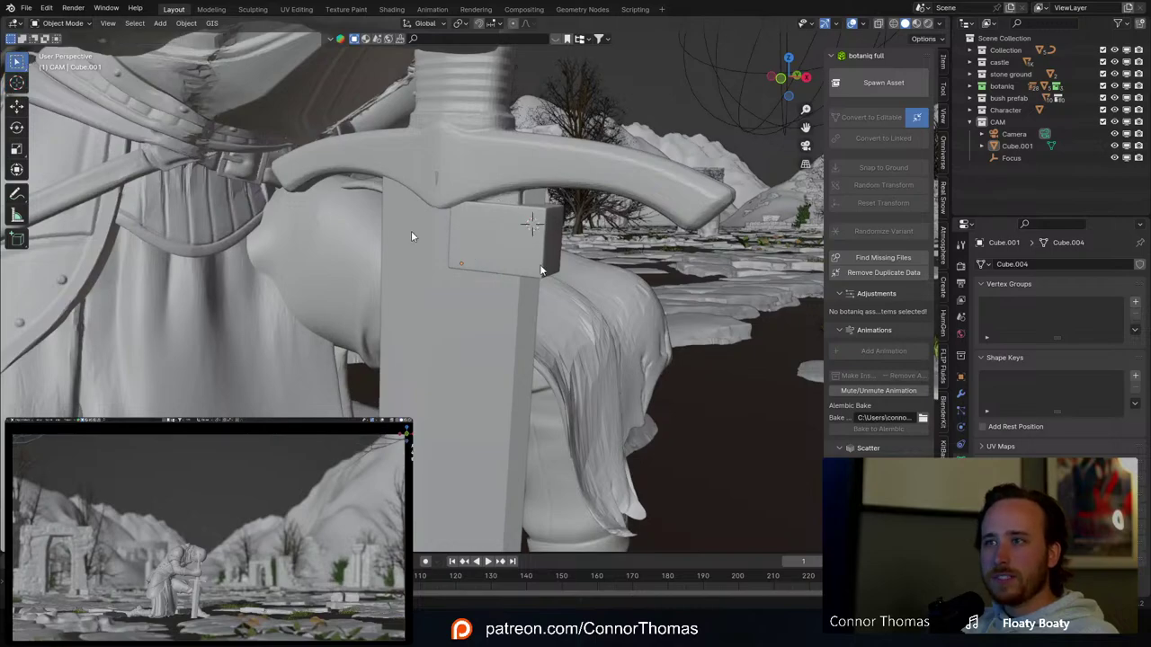
Step: Add a new cube at the 3D cursor and scale it down to slightly narrower than the sword's guard
middle_click_drag(411, 230, 530, 245)
key("shift+a")
mouse_move(532, 244)
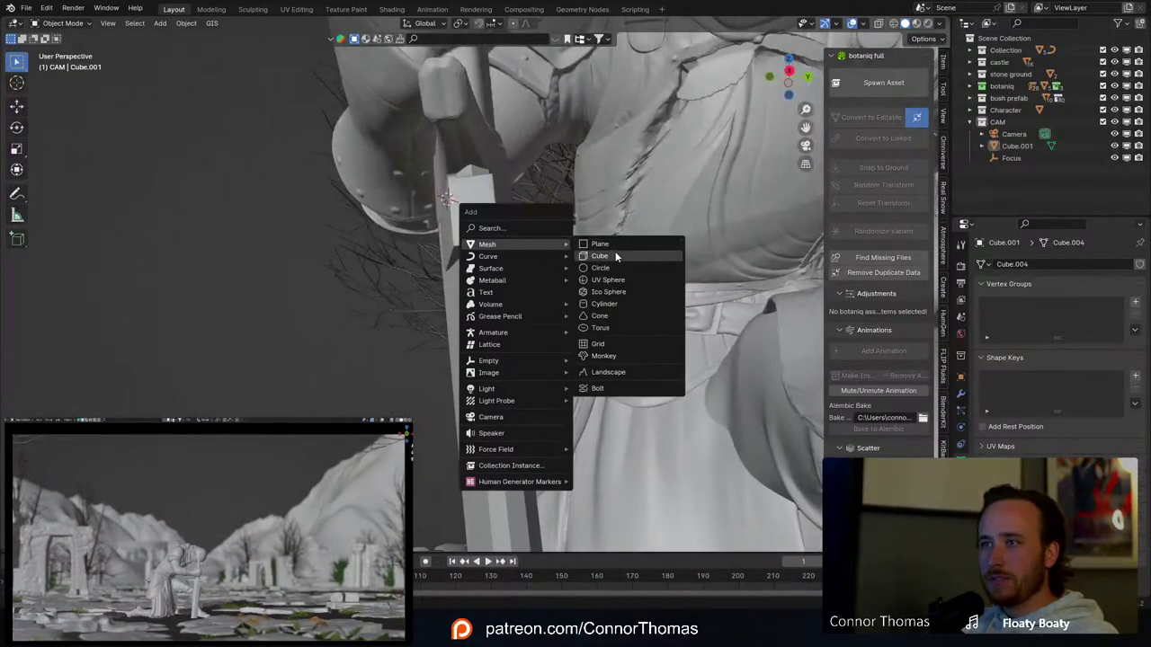
left_click(600, 255)
key("s")
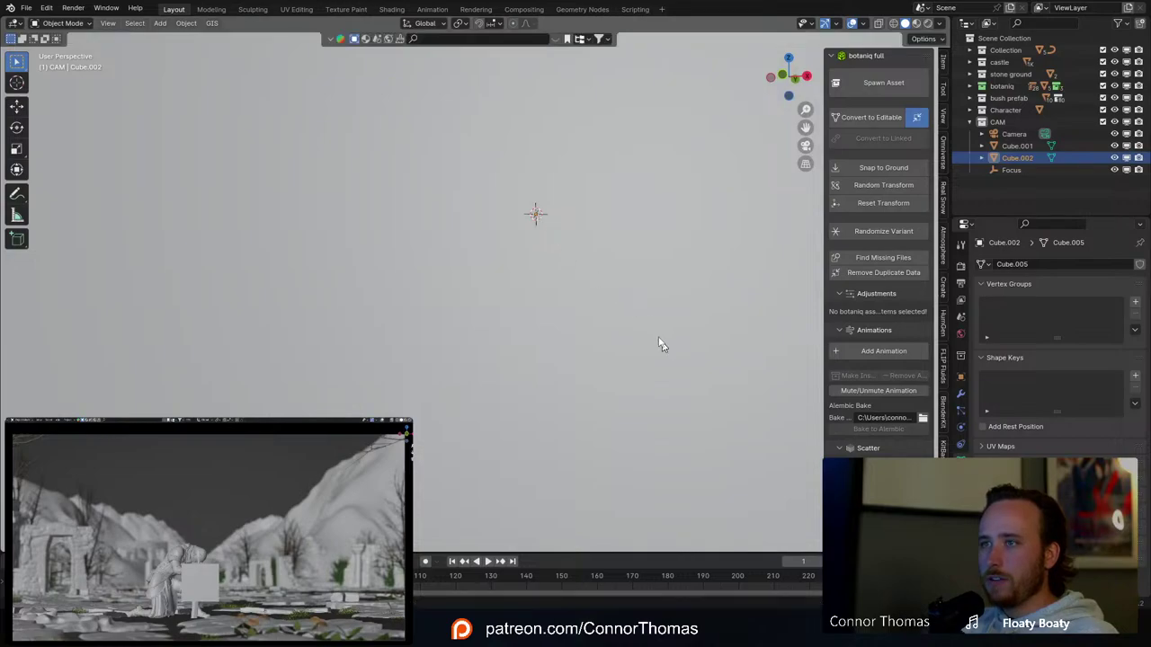
left_click(583, 241)
mouse_move(583, 241)
middle_mouse_down()
mouse_move(654, 251)
mouse_move(593, 246)
middle_mouse_up()
Step: Move the new cube in front of the blade so its upper face sits just beneath the sword's guard
key("g")
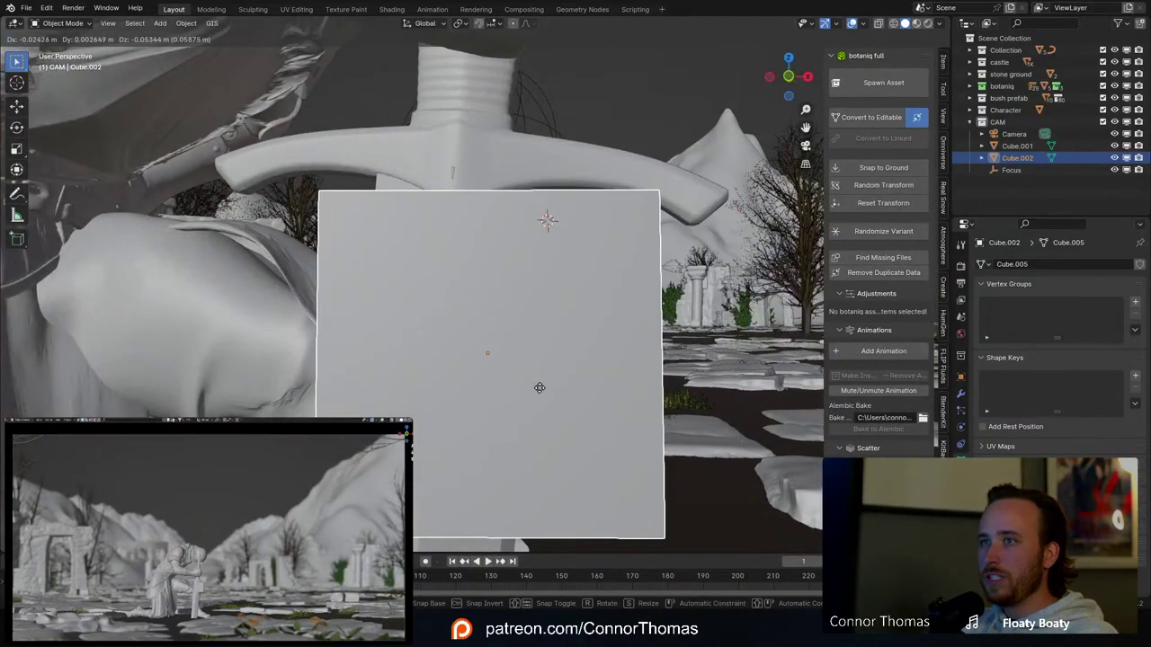
left_click(548, 412)
middle_click_drag(696, 365, 679, 378)
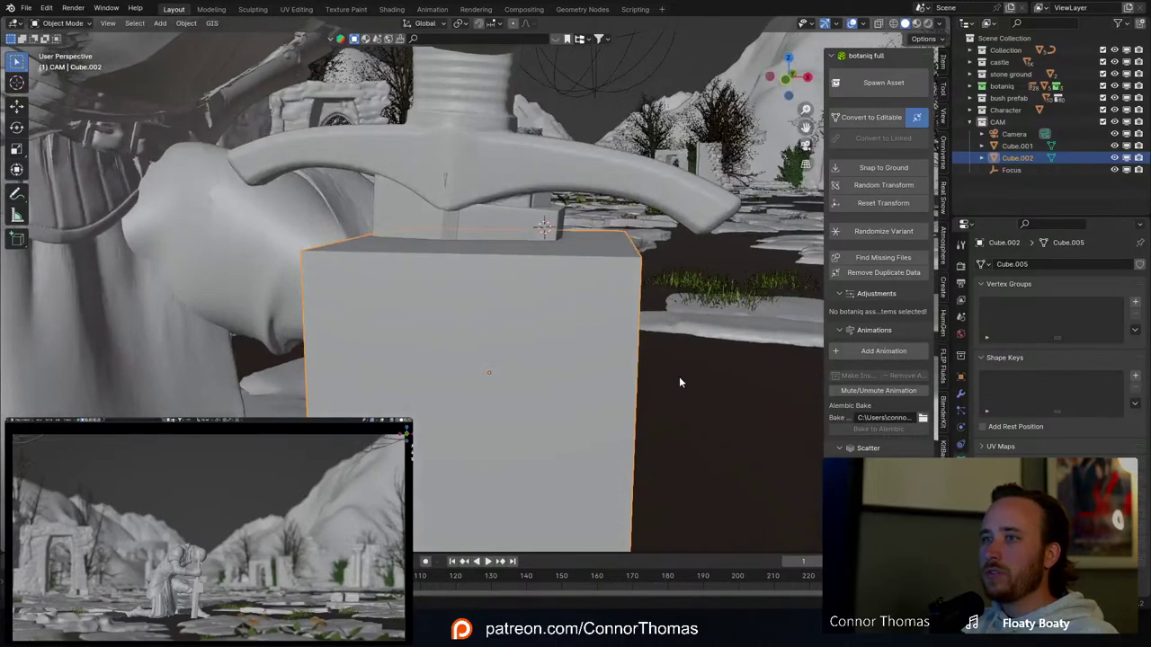
key("g")
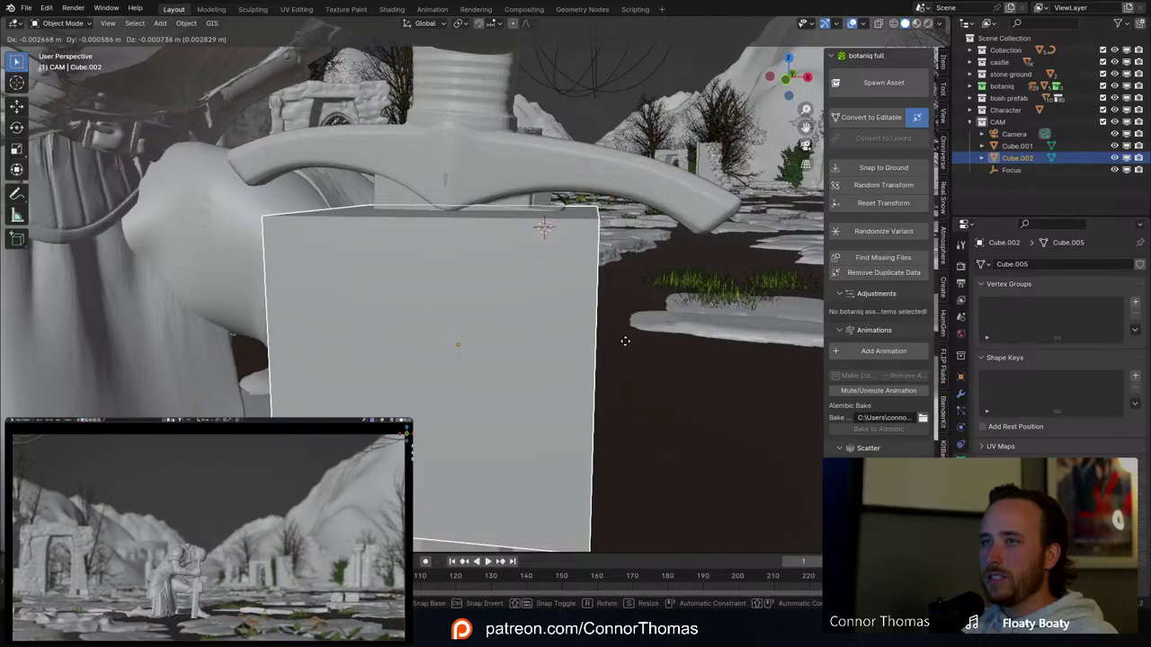
left_click(625, 341)
mouse_move(625, 341)
middle_mouse_down()
mouse_move(568, 345)
mouse_move(617, 350)
middle_mouse_up()
Step: Add a vertical loop cut down the middle of the new cube's mesh
key("Tab")
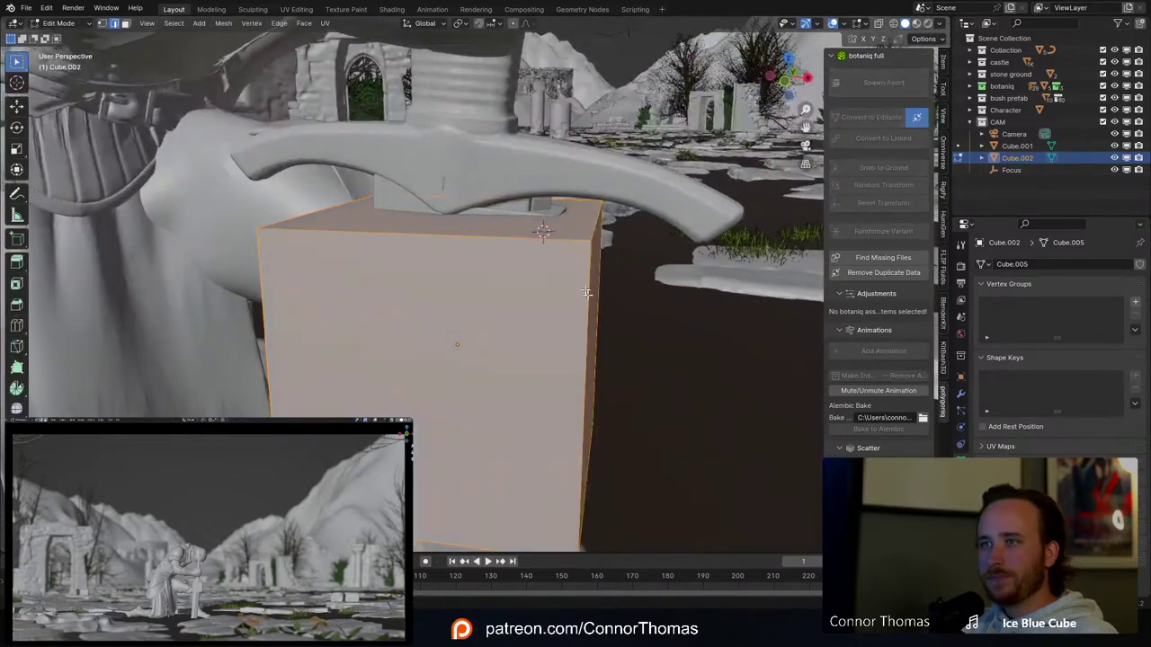
middle_click_drag(586, 291, 552, 285)
key("ctrl+r")
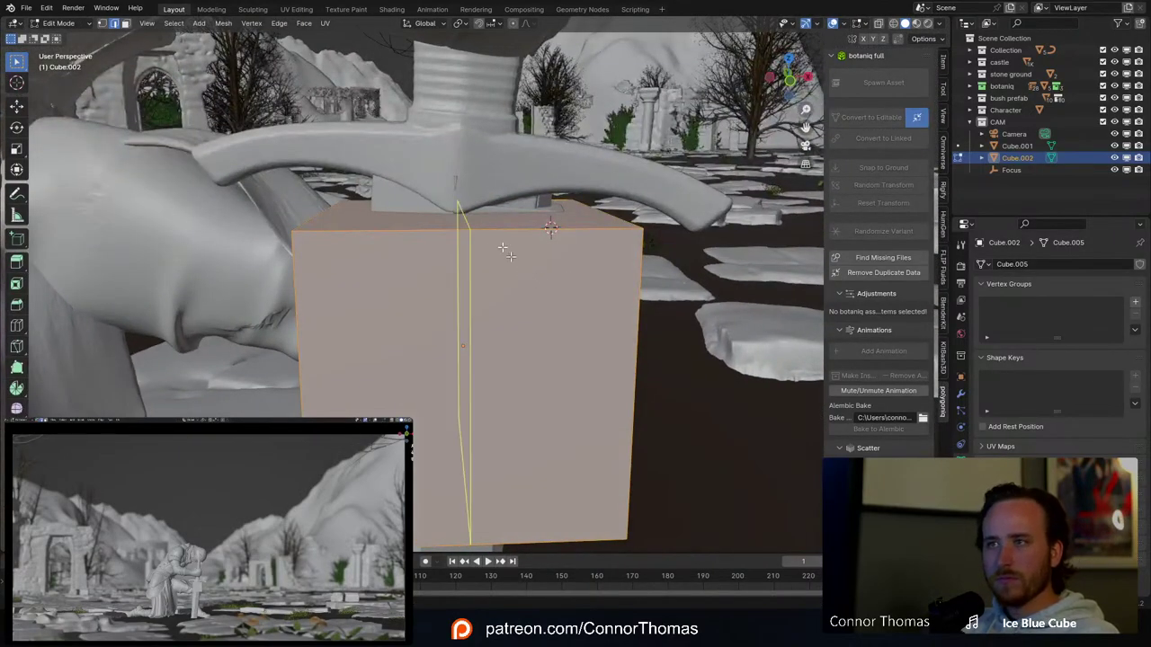
Step: Add a centred vertical loop cut to the cutter cube and raise its outer top edge towards the crossguard
left_click(486, 241)
right_click(487, 241)
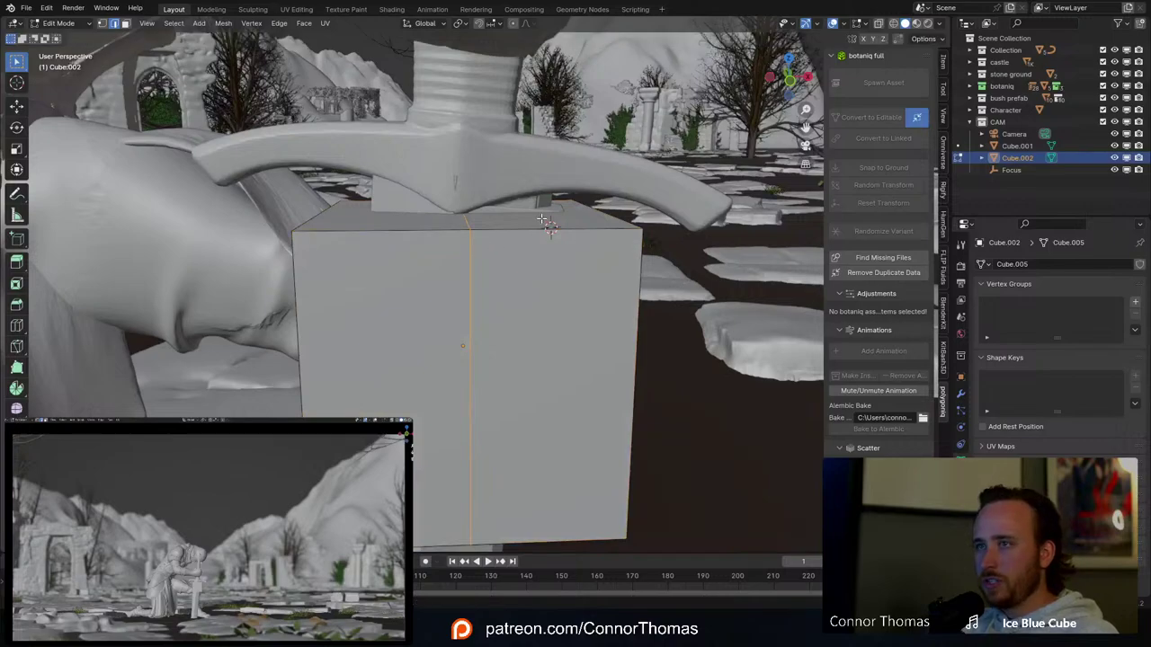
middle_click_drag(626, 214, 612, 207)
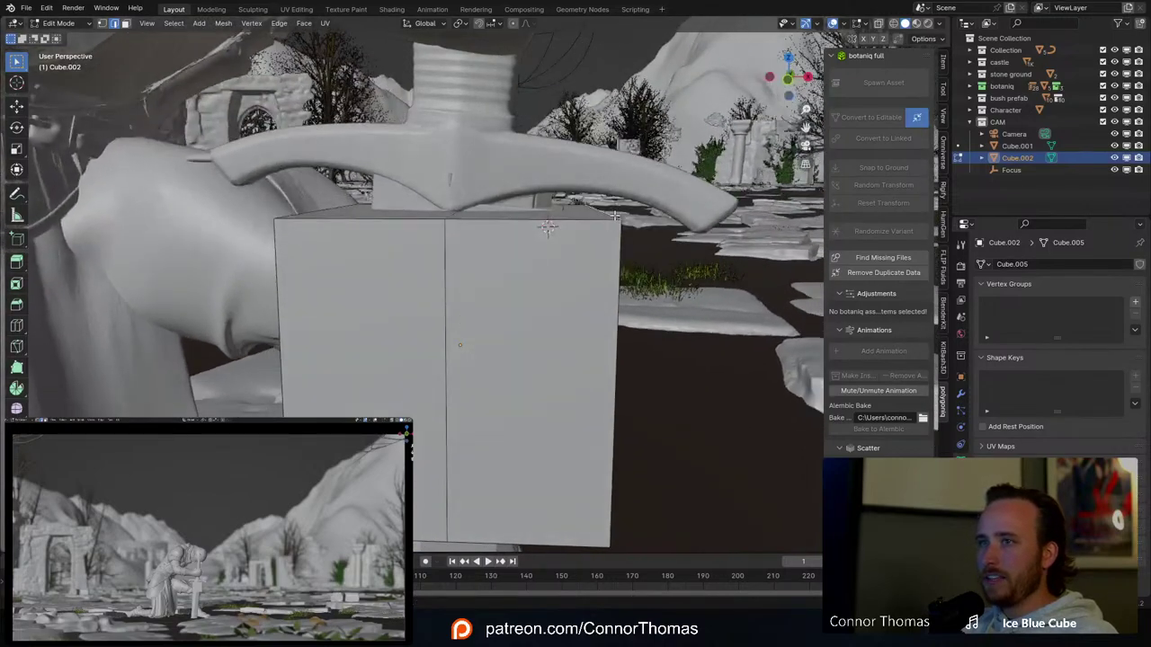
key("g")
right_click(613, 207)
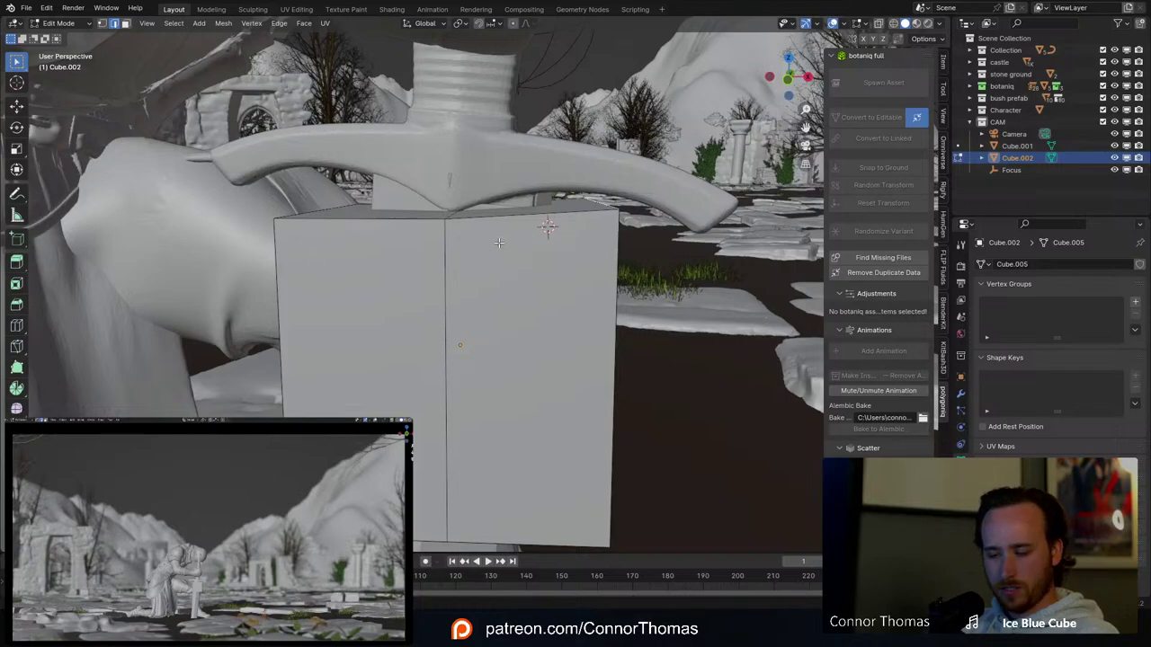
Step: Add a second vertical loop cut beside the cube's centre edge and raise its top edge towards the underside of the crossguard
key("ctrl+r")
left_click(526, 214)
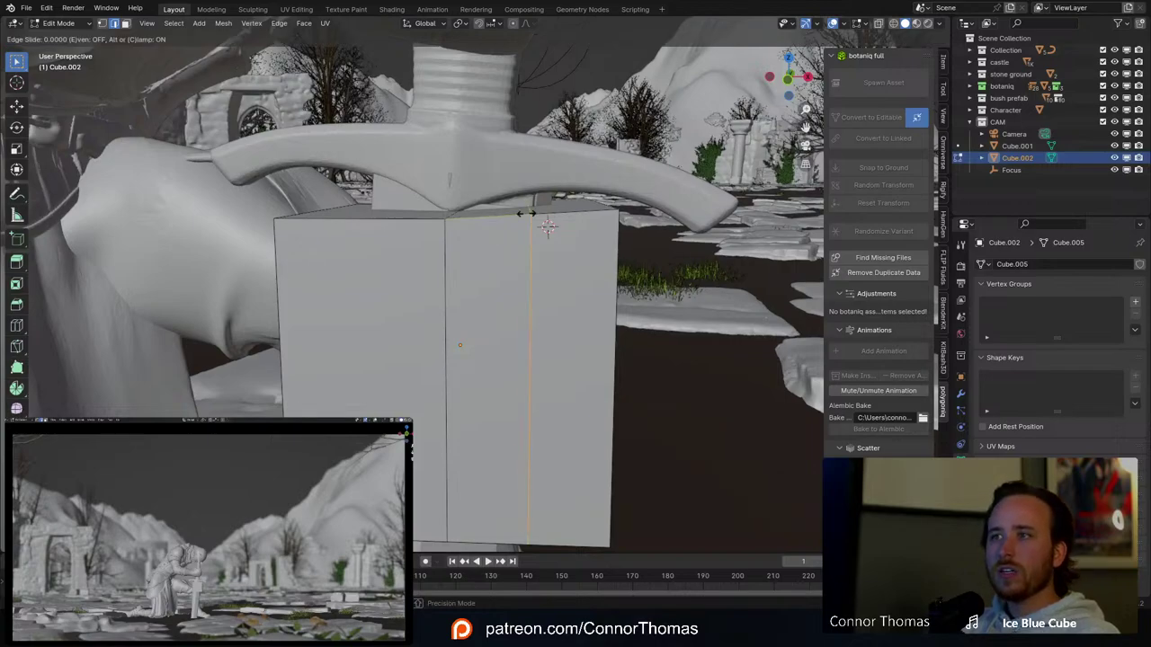
left_click(479, 229)
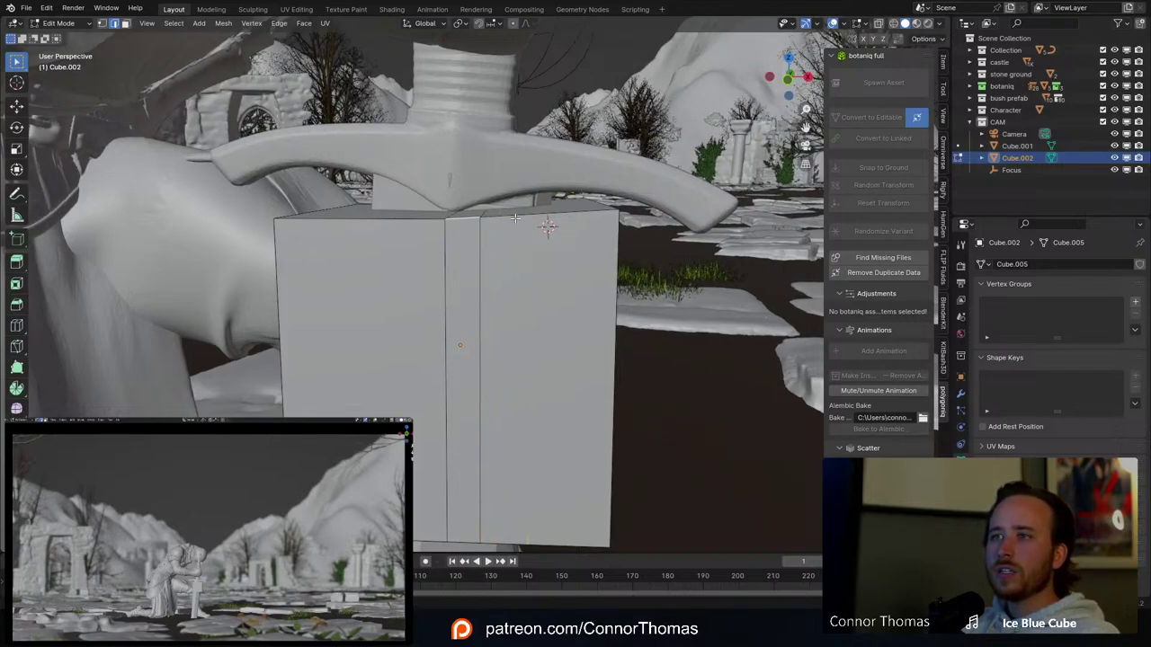
left_click(493, 210)
key("g")
left_click(514, 210)
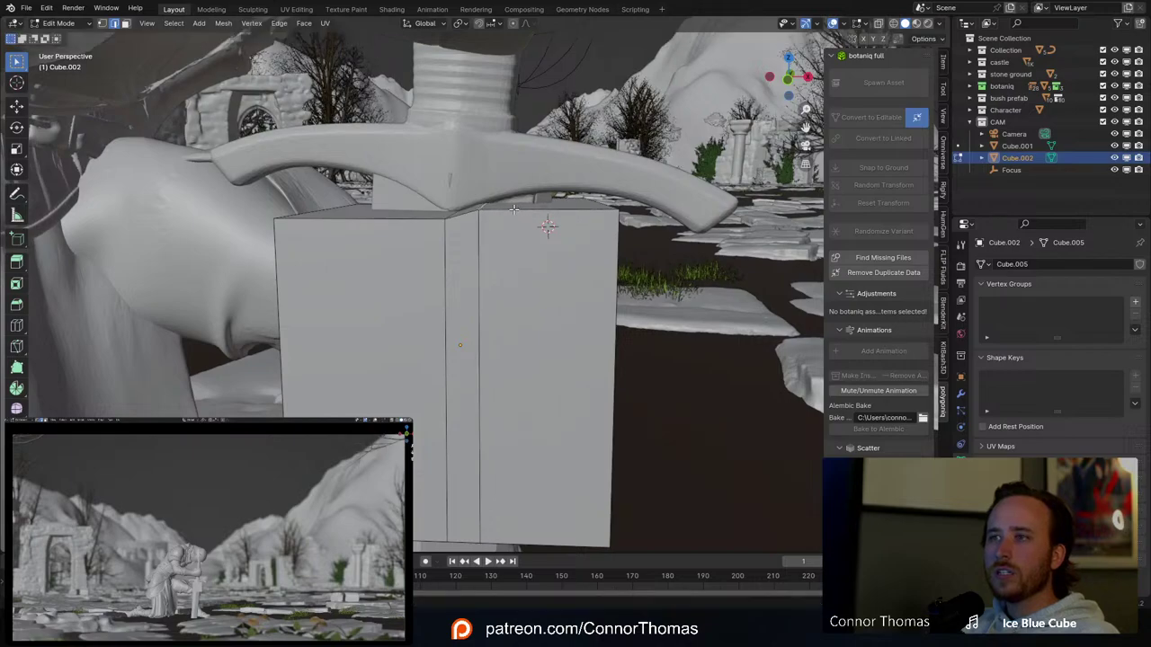
Step: Add a centred loop cut in the cube's outer section, reposition the top edges to follow the crossguard's curve, and leave Edit Mode
key("ctrl+r")
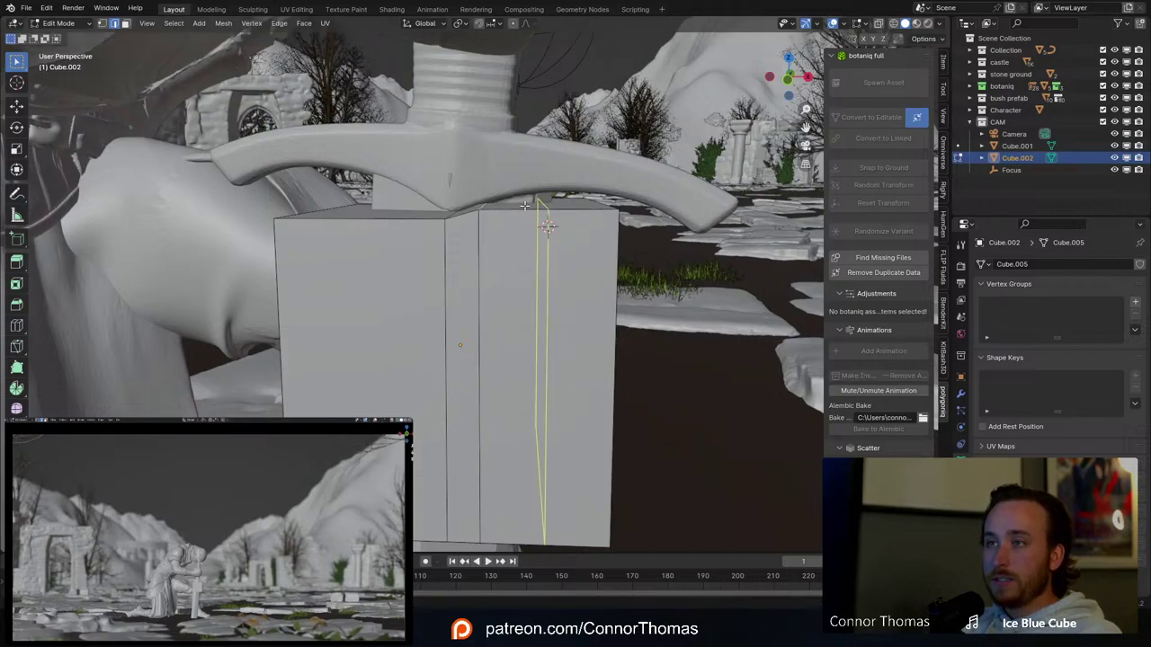
left_click(526, 207)
right_click(526, 207)
middle_click_drag(582, 217, 507, 216)
key("g")
left_click(576, 206)
key("g")
left_click(627, 197)
key("Tab")
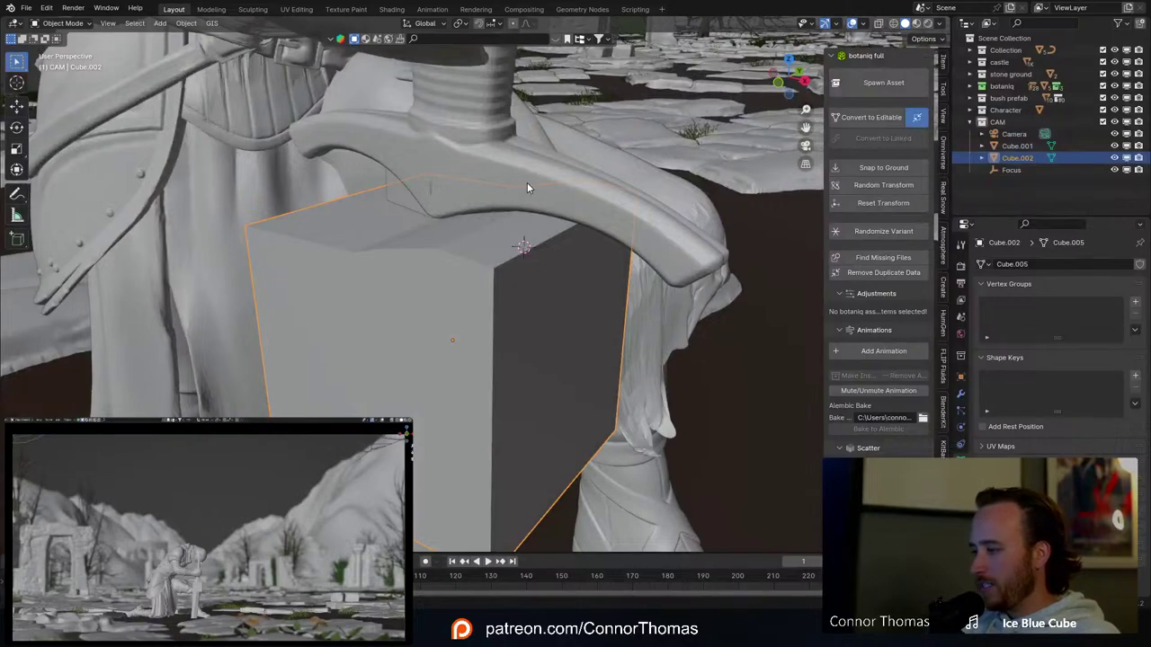
Step: Add a Boolean Difference modifier to the knight mesh with Cube.002 as the cutting object and the Fast solver
middle_click_drag(527, 183, 543, 196)
scroll(544, 196, "down", 6)
scroll(527, 226, "up", 8)
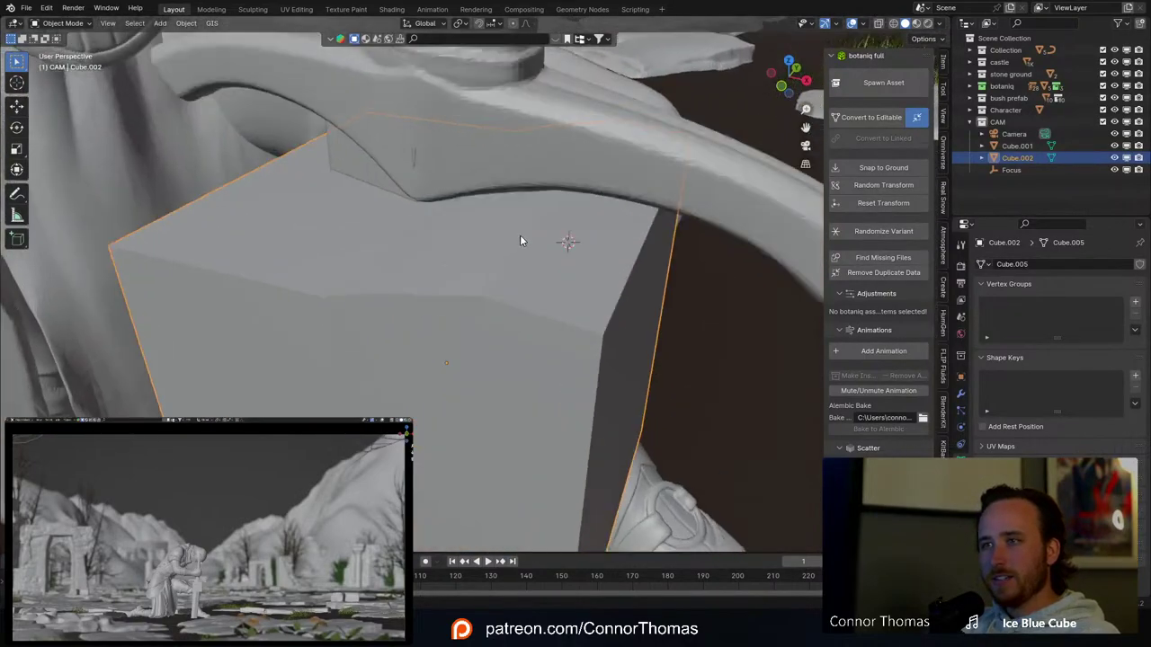
middle_click_drag(520, 240, 978, 263)
left_click(556, 135)
left_click(960, 395)
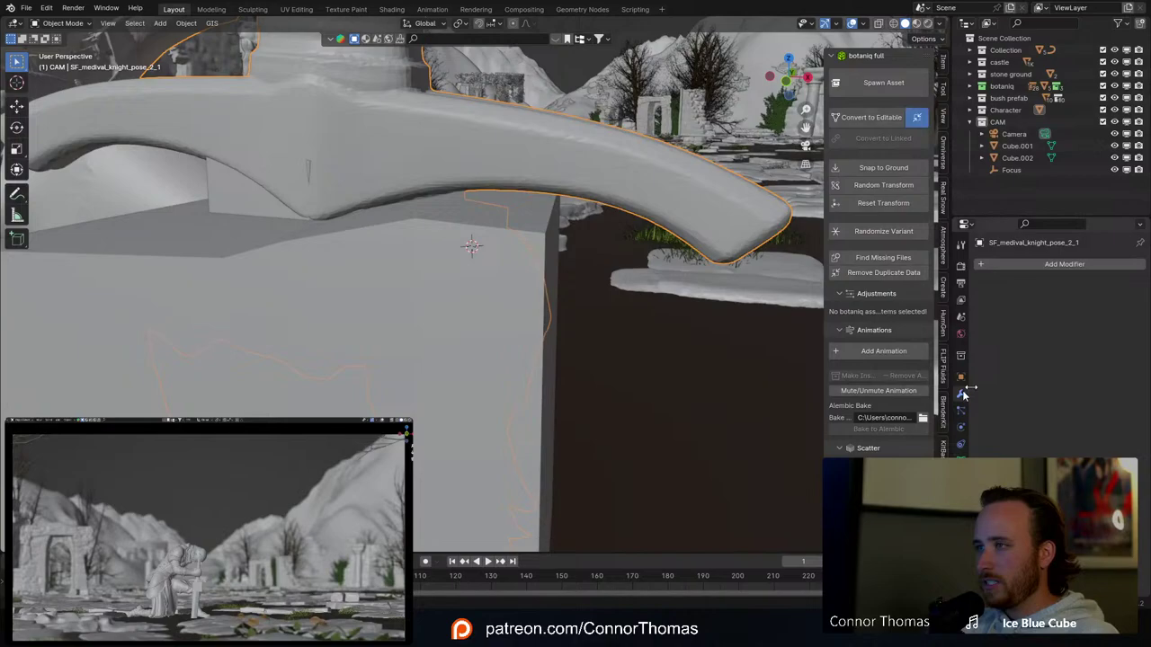
left_click(1030, 259)
type("b")
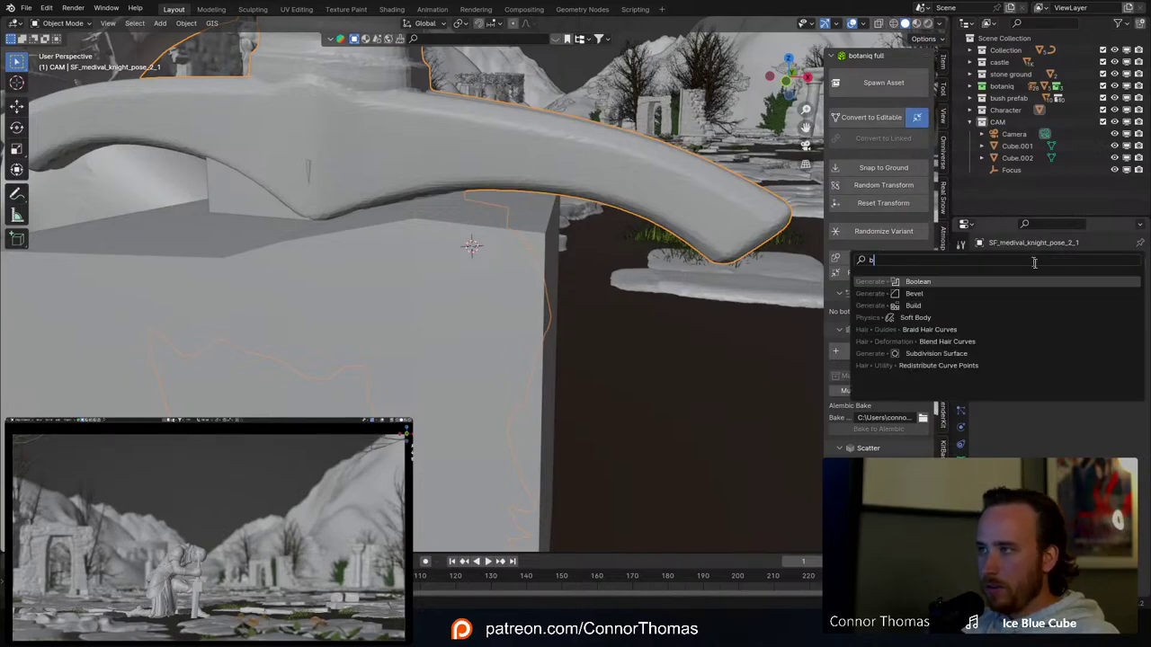
left_click(989, 282)
left_click(1122, 333)
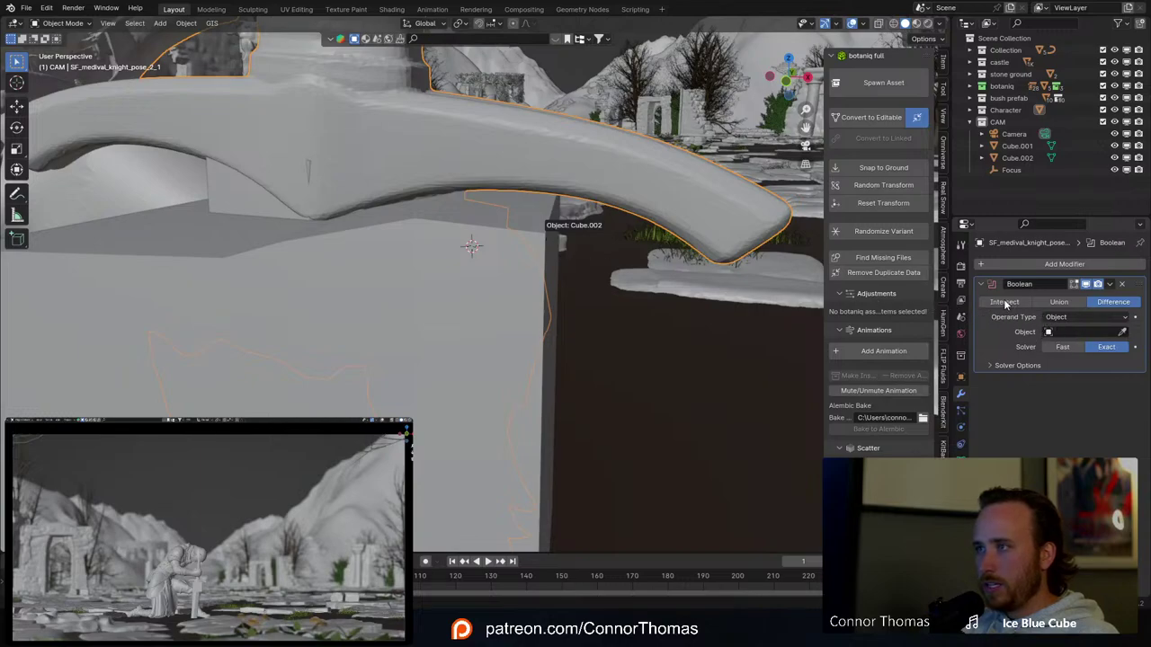
left_click(1062, 349)
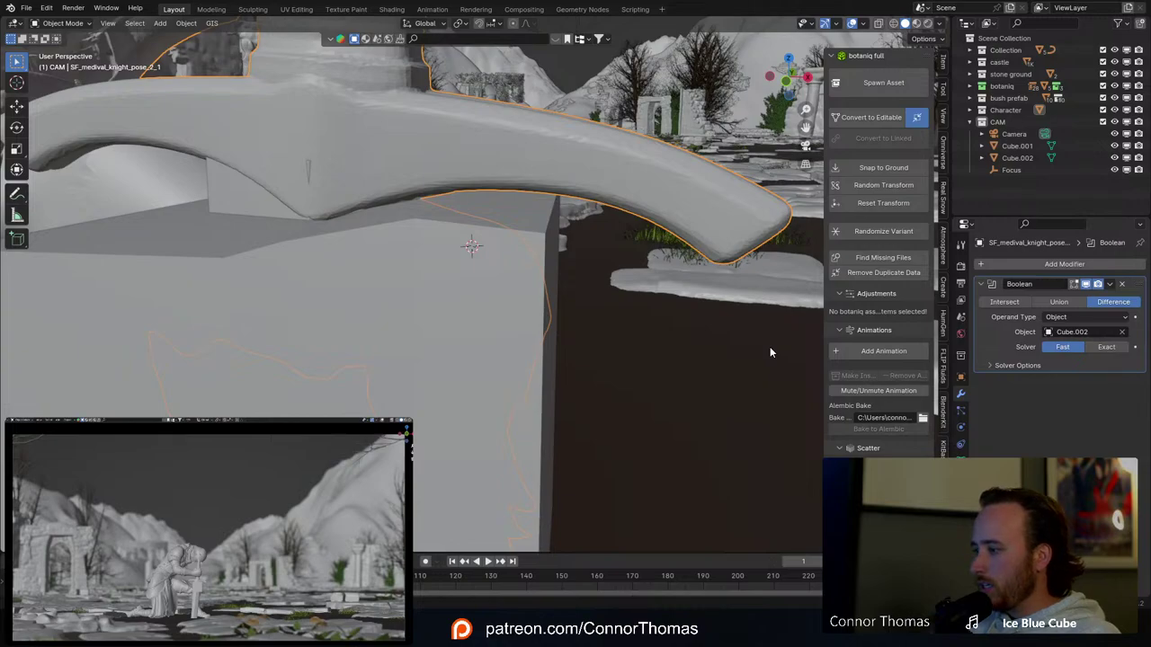
Step: Apply the knight's Boolean modifier and delete the cutter cube Cube.002
mouse_move(490, 212)
middle_mouse_down()
mouse_move(479, 252)
mouse_move(478, 219)
middle_mouse_up()
scroll(484, 254, "down", 4)
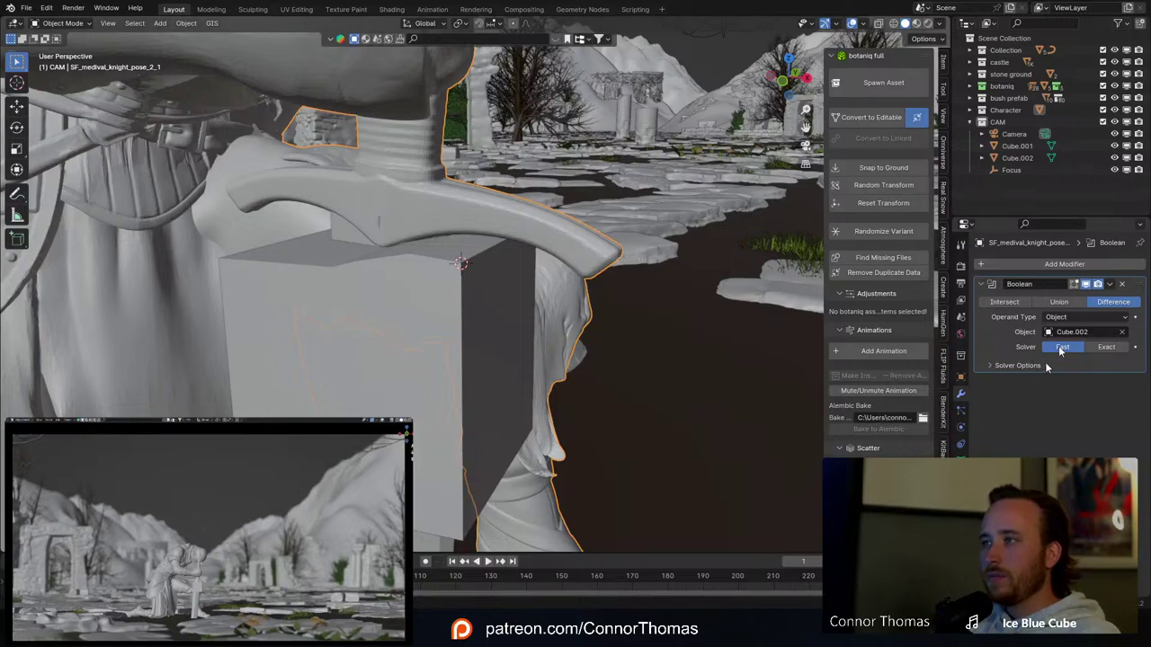
key("ctrl+a")
left_click(430, 340)
key("x")
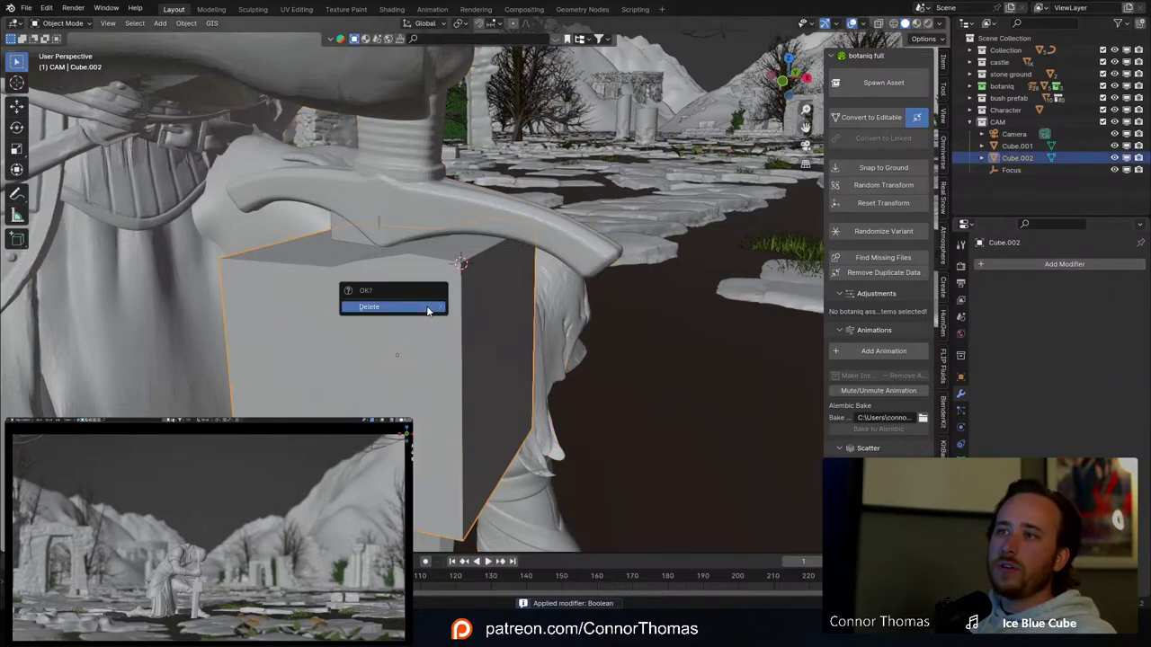
left_click(432, 310)
Step: Rotate the sword blade Cube.001 slightly in side view to line it up with the hilt and crossguard, and deselect everything
middle_click_drag(431, 312, 550, 248)
key("a")
key("alt+a")
scroll(549, 248, "down", 8)
middle_click_drag(538, 329, 466, 214, "shift")
scroll(443, 226, "up", 3)
left_click(464, 255)
middle_click_drag(490, 263, 564, 276)
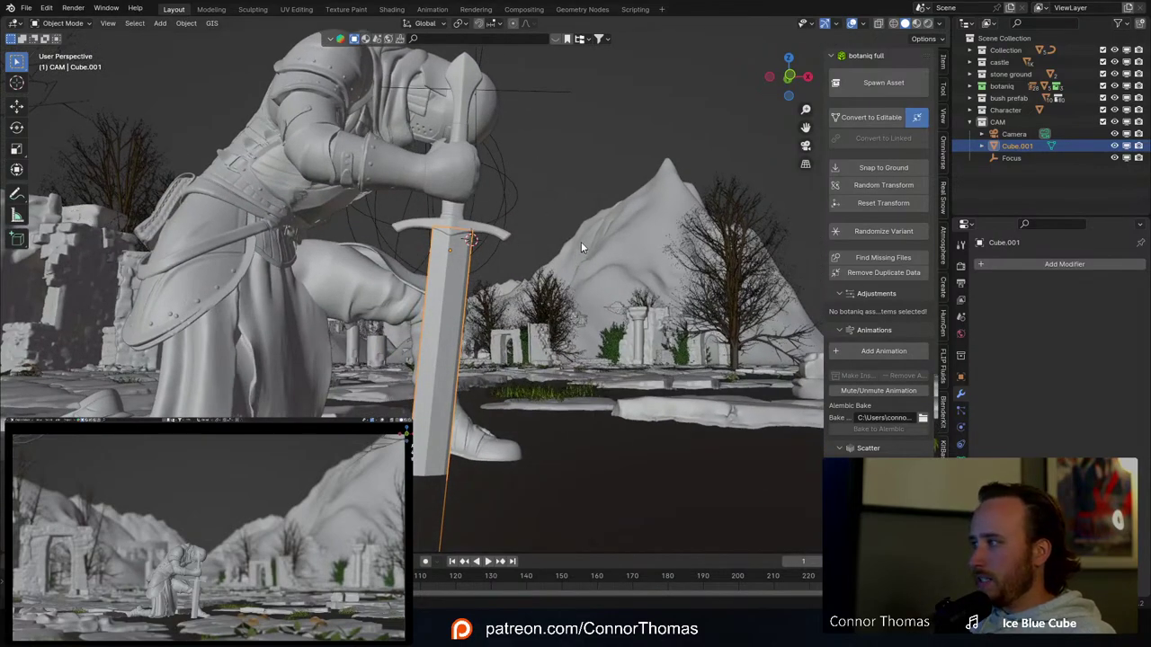
key("r")
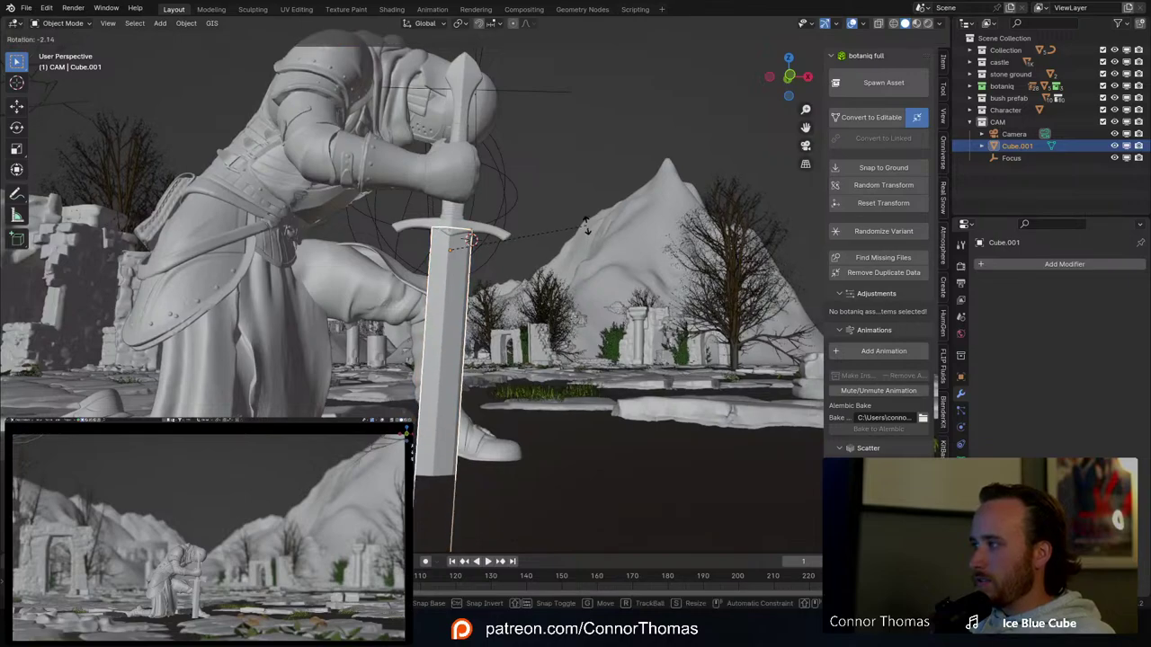
left_click(586, 227)
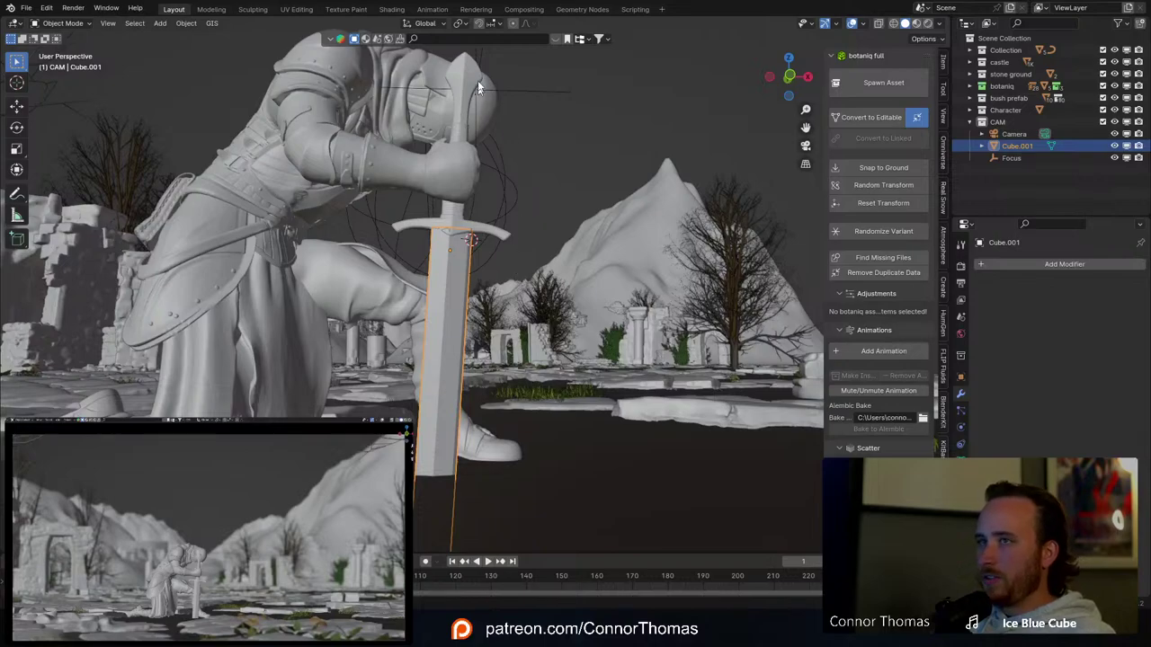
key("r")
left_click(604, 295)
key("a")
key("a")
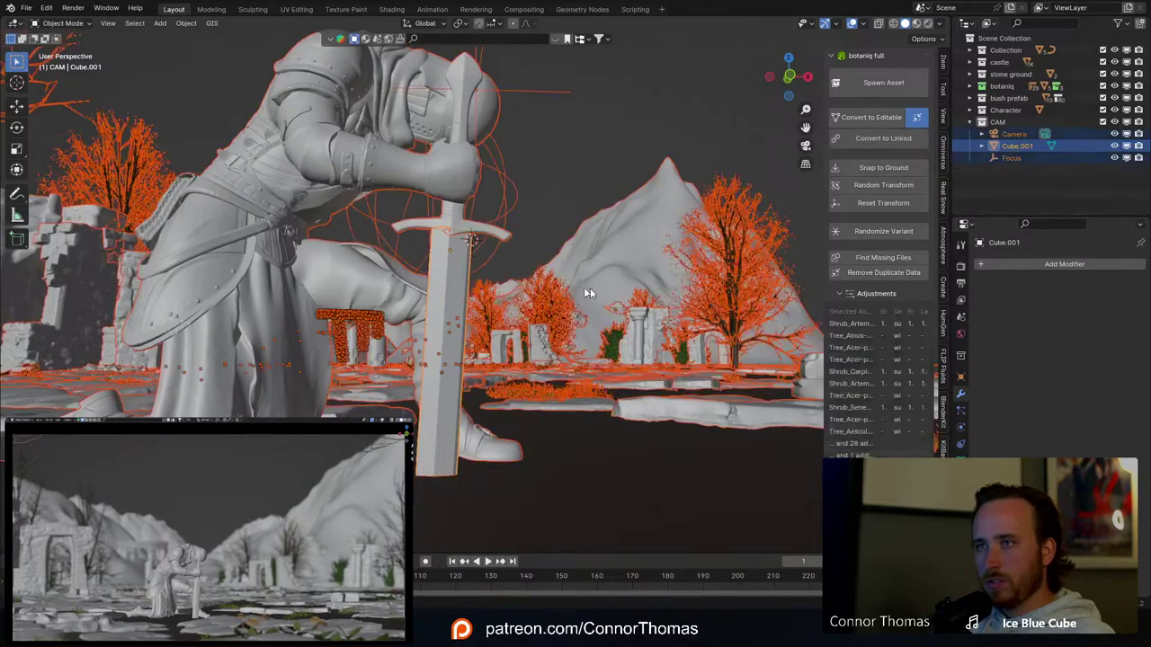
Step: Scale the sword blade along the Y axis under the crossguard, deselect everything and save the file
middle_click_drag(392, 246, 430, 280)
scroll(440, 245, "up", 4)
left_click(444, 238)
mouse_move(443, 239)
middle_mouse_down()
mouse_move(449, 226)
mouse_move(527, 225)
mouse_move(501, 213)
mouse_move(522, 195)
mouse_move(503, 167)
mouse_move(496, 251)
mouse_move(530, 267)
mouse_move(444, 229)
mouse_move(455, 220)
middle_mouse_up()
key("s")
key("y")
left_click(504, 237)
key("a")
key("a")
scroll(522, 196, "down", 4)
key("ctrl+s")
Step: Review the stone ground and layout around the kneeling knight from several angles and save the file again
scroll(495, 251, "down", 3)
scroll(531, 268, "down", 8)
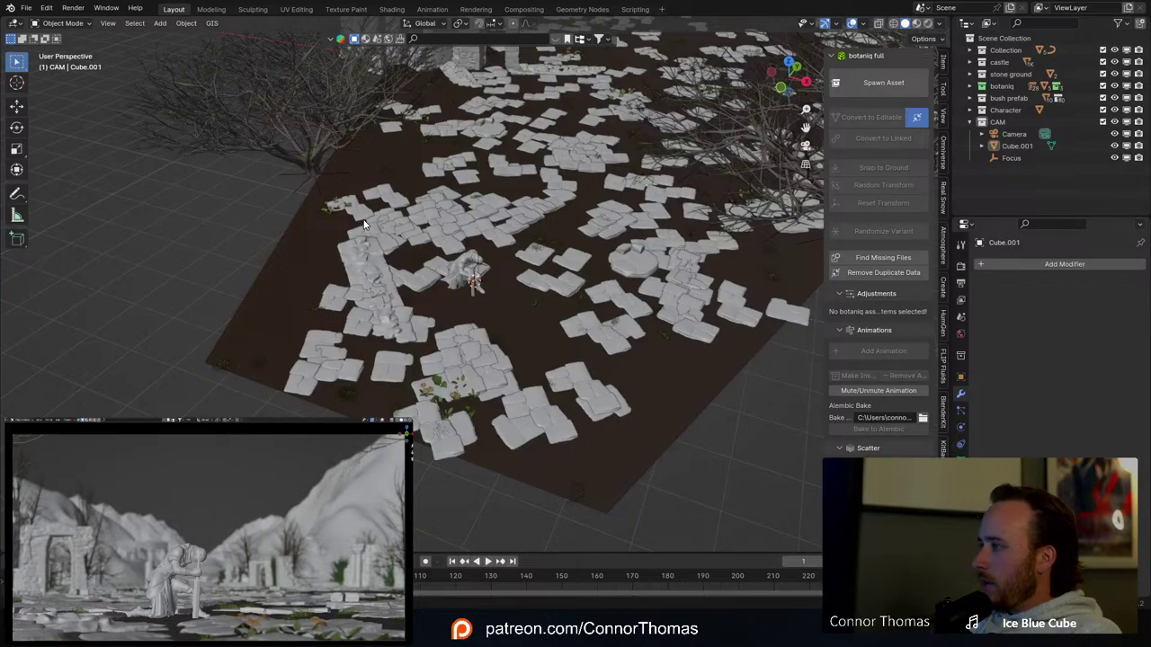
scroll(535, 268, "up", 5)
middle_click_drag(535, 268, 566, 143)
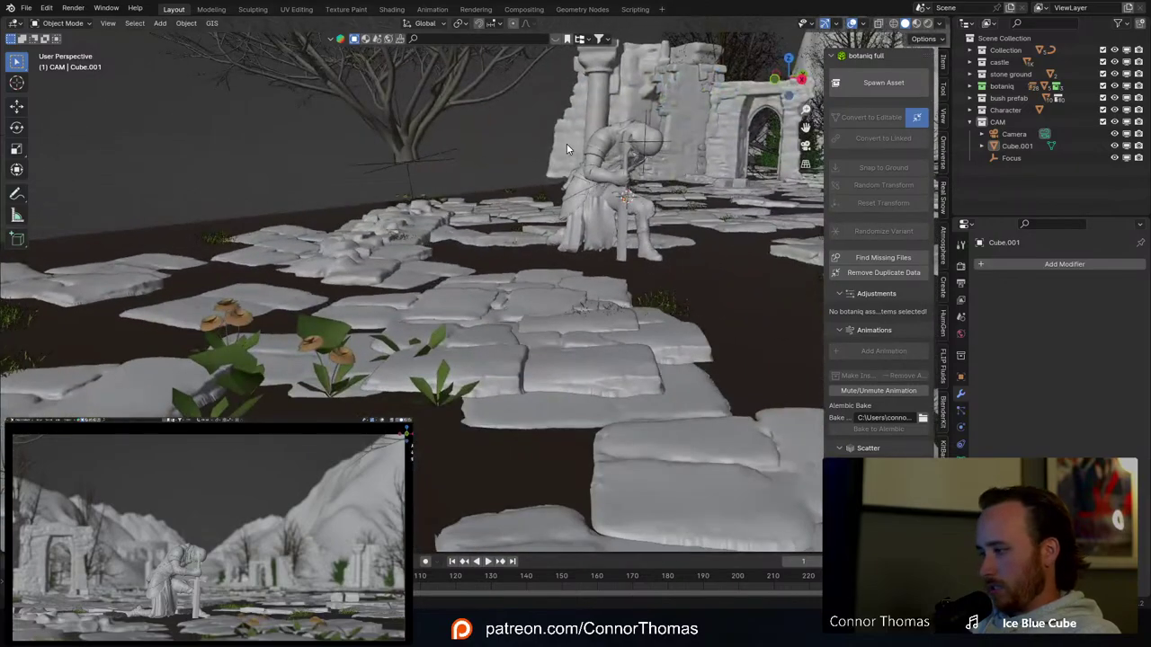
key("ctrl+s")
middle_click_drag(490, 152, 527, 190)
scroll(531, 211, "down", 3)
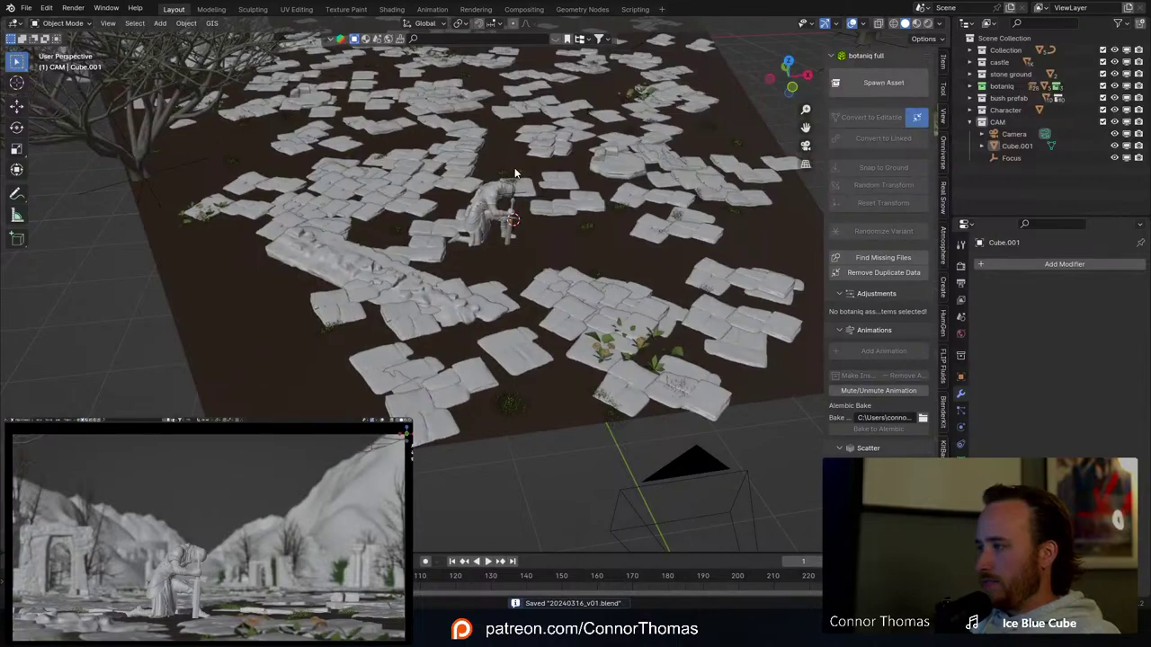
middle_click_drag(564, 101, 423, 102)
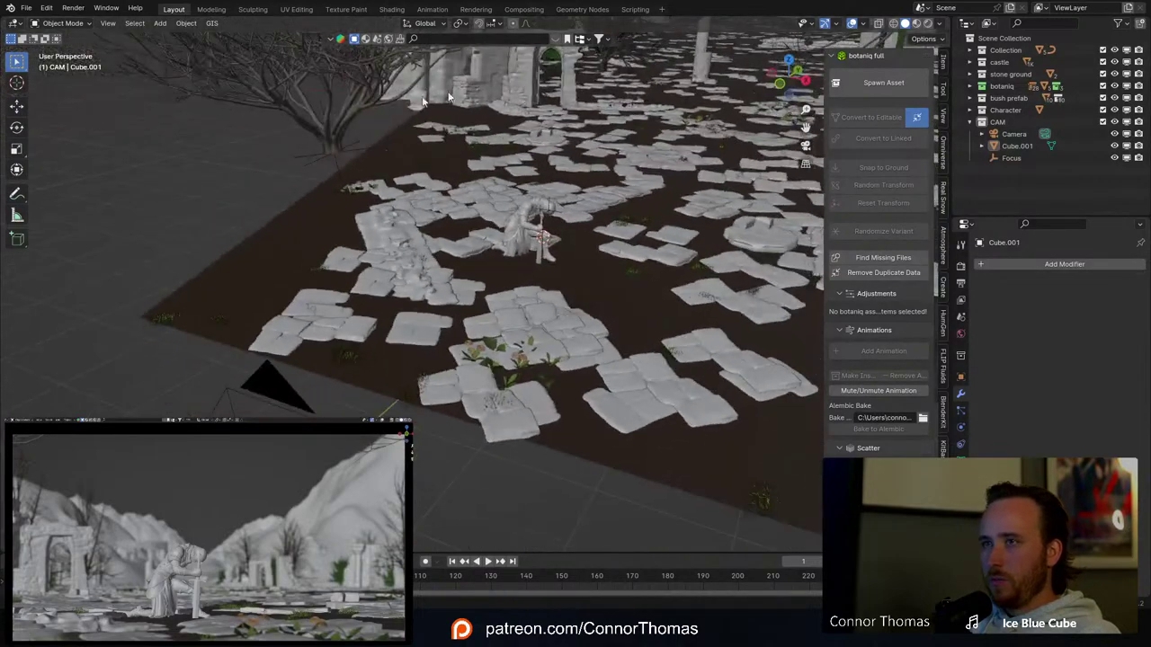
left_click(26, 8)
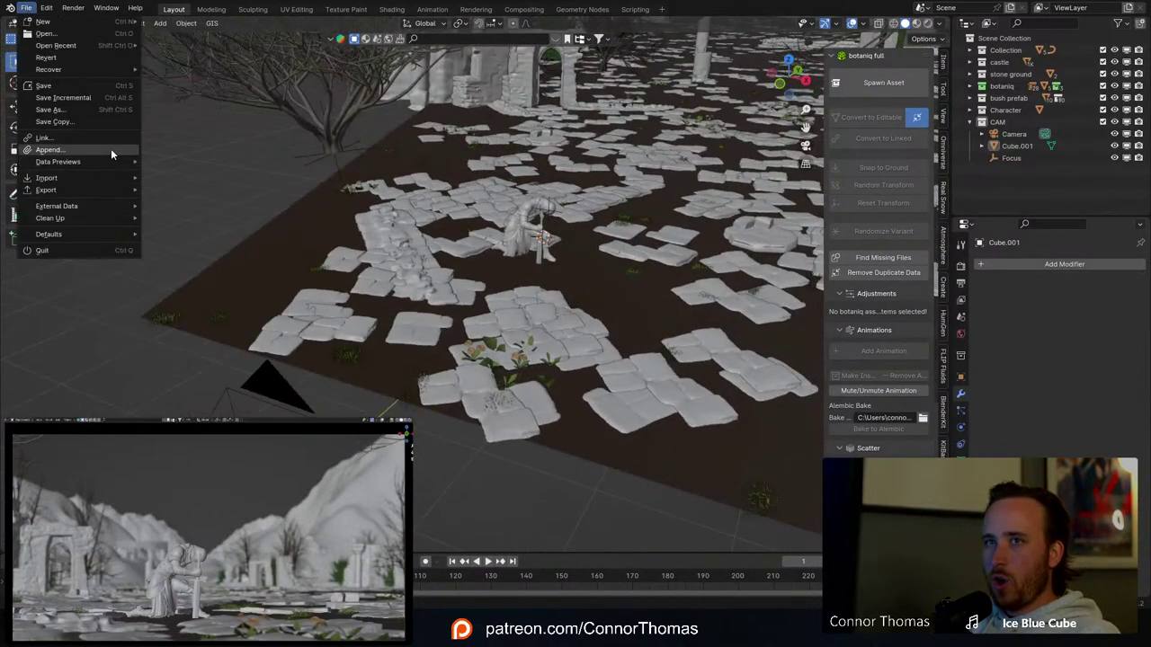
mouse_move(107, 177)
left_click(206, 190)
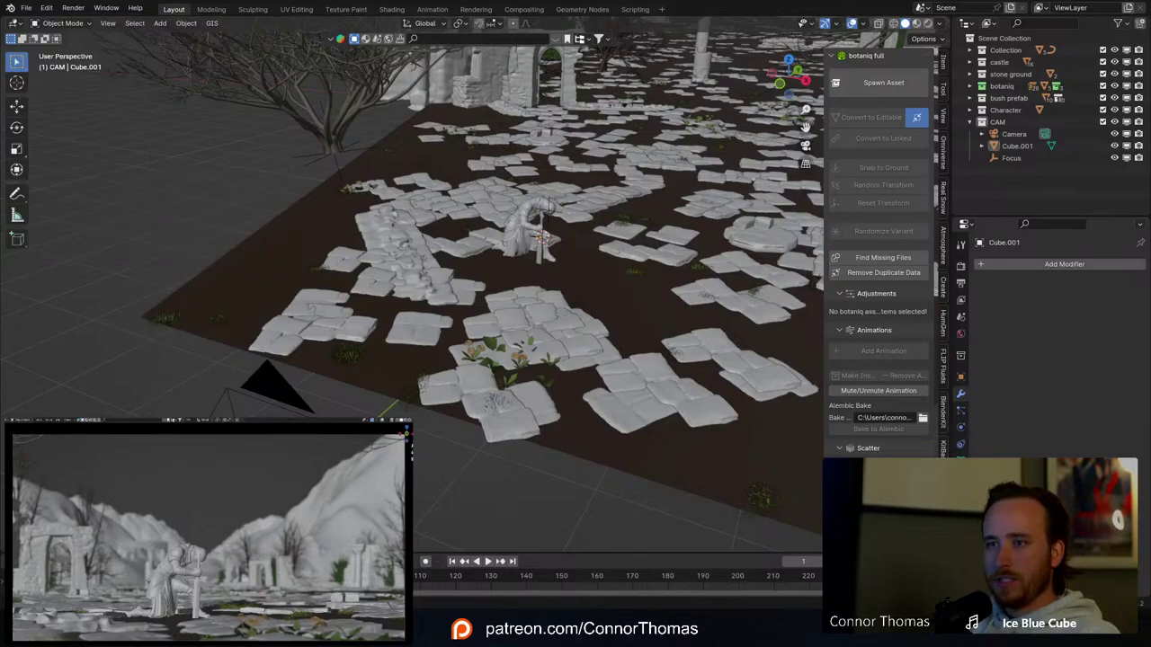
Step: Switch to File Explorer and open the image stored in the project folder
key("alt+Tab")
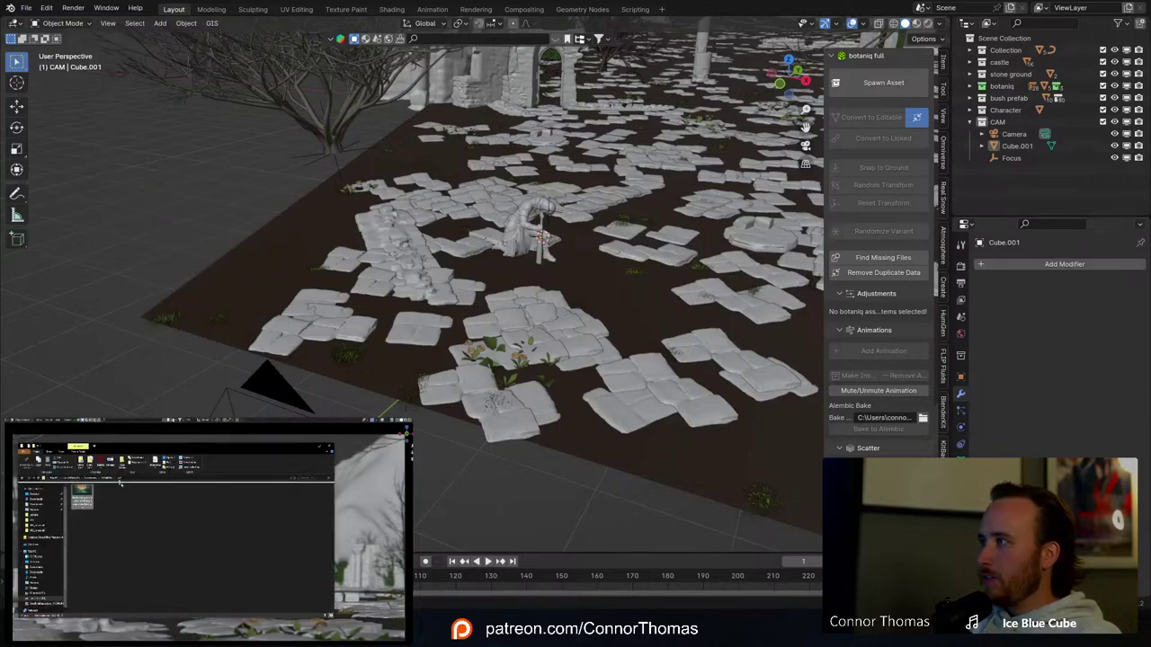
left_click(107, 478)
double_click(83, 501)
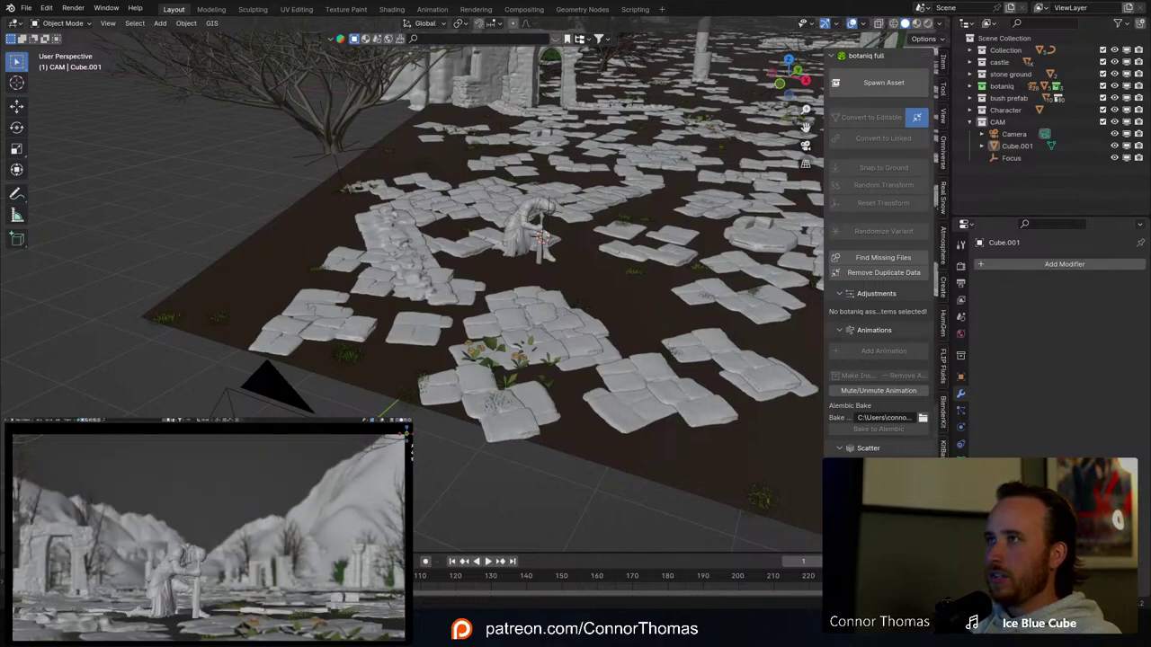
Step: Hide the viewport sidebar and import the FBX file Ch25_nonPBR.fbx from the VFX_material folder
key("n")
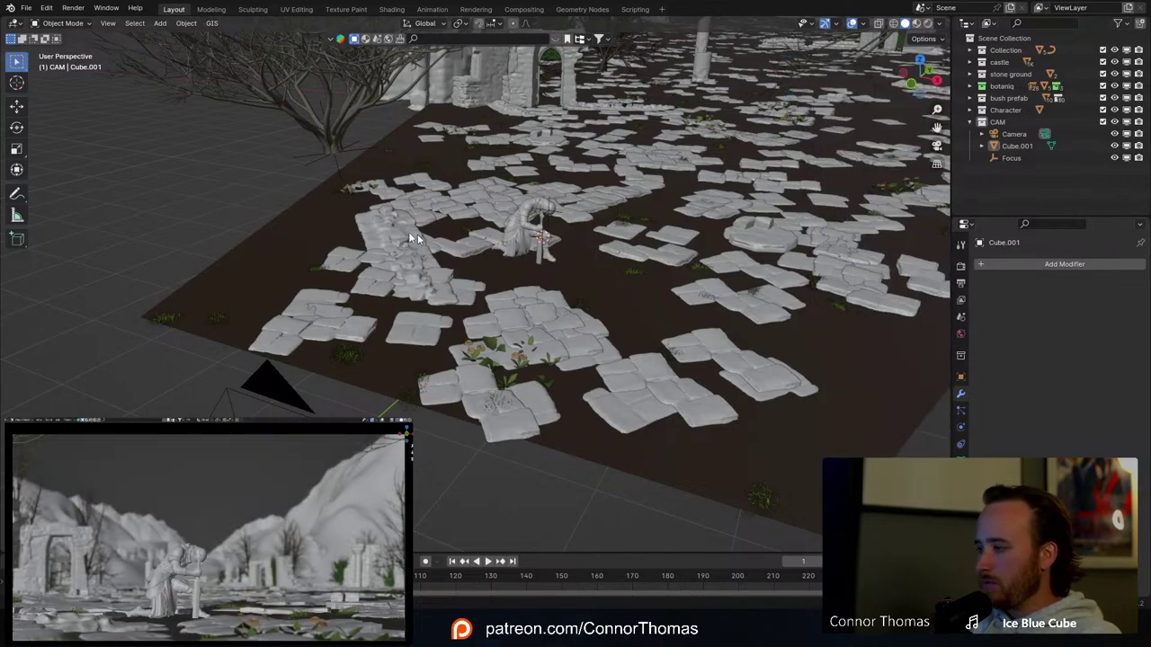
left_click(26, 7)
mouse_move(93, 172)
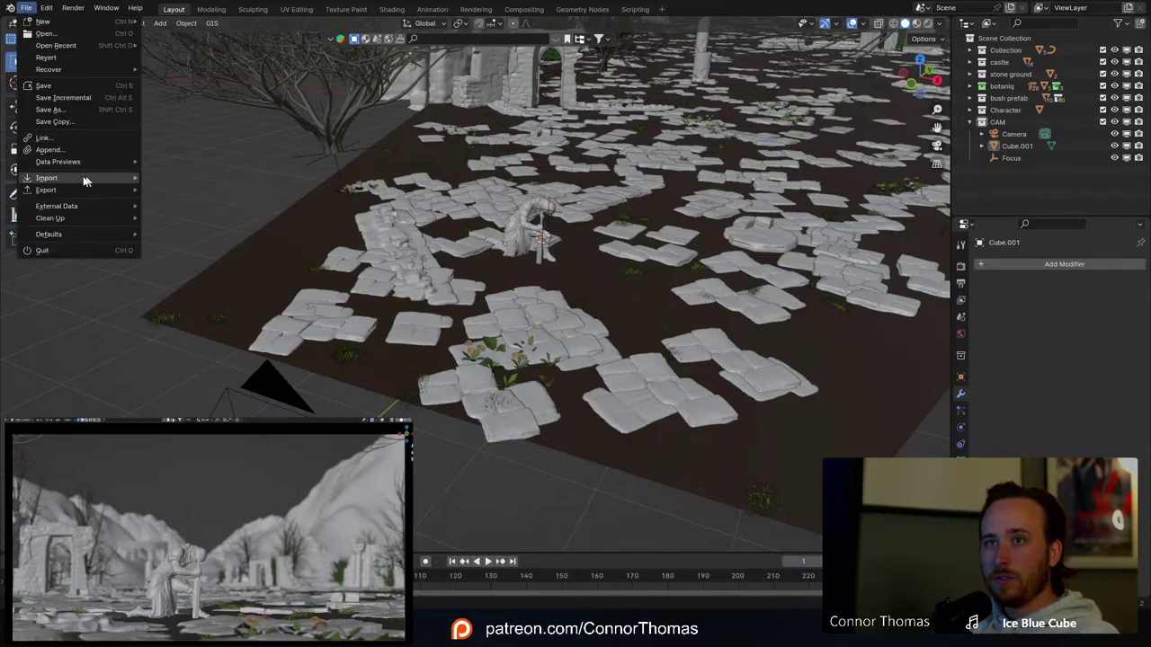
left_click(229, 297)
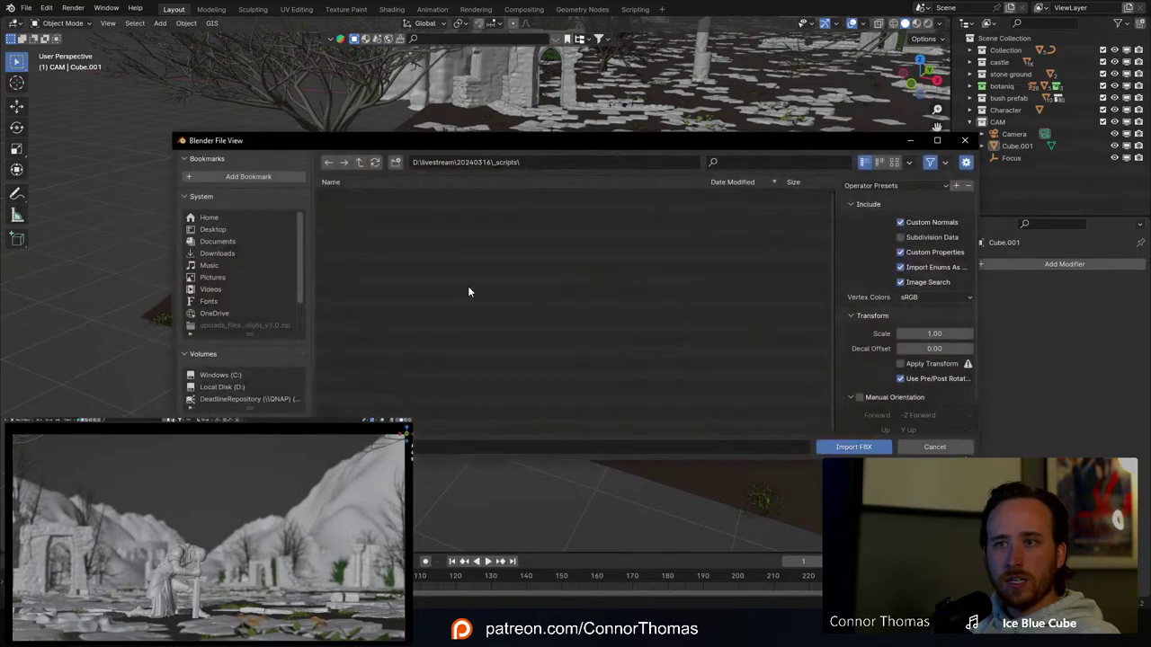
left_click(363, 161)
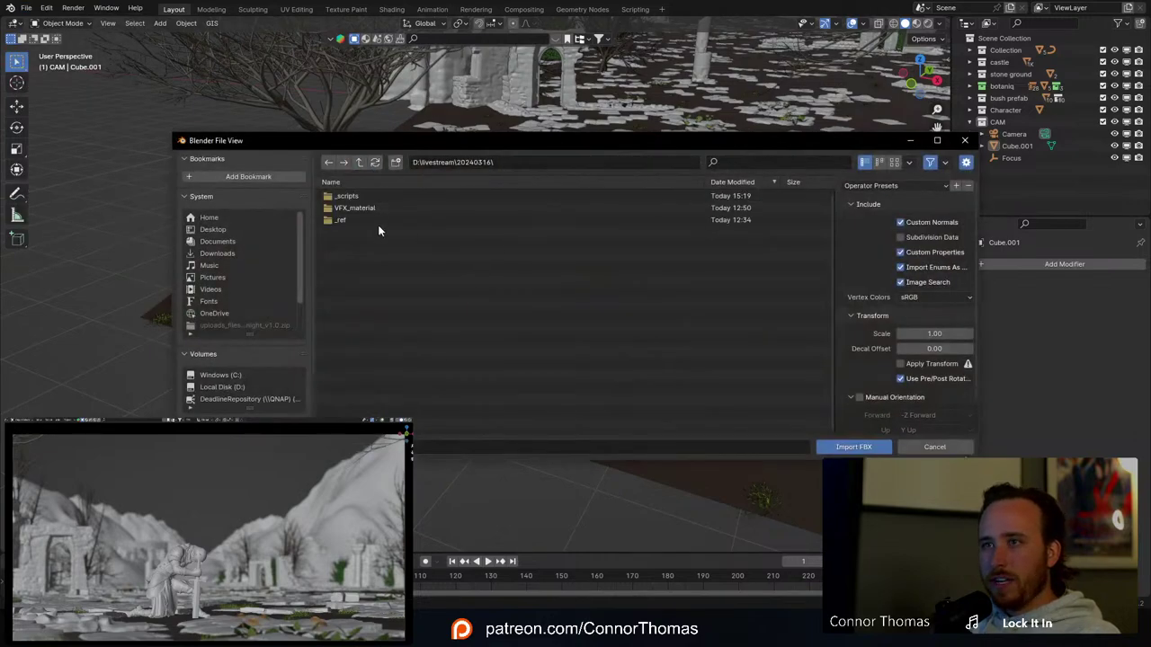
left_click(368, 209)
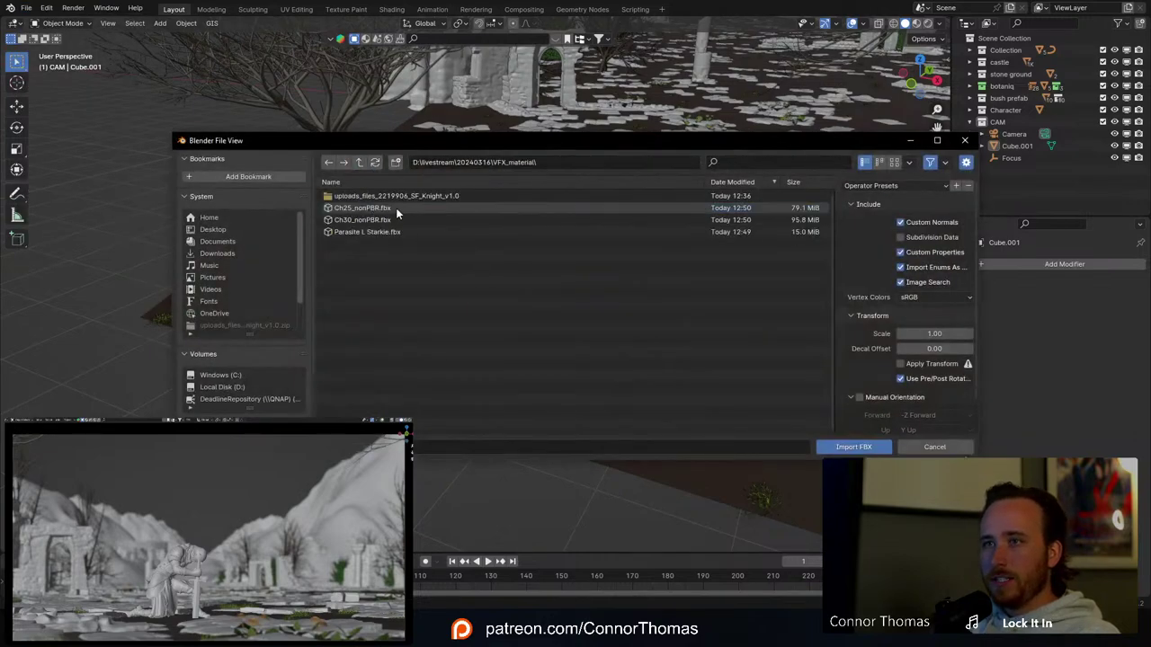
double_click(396, 208)
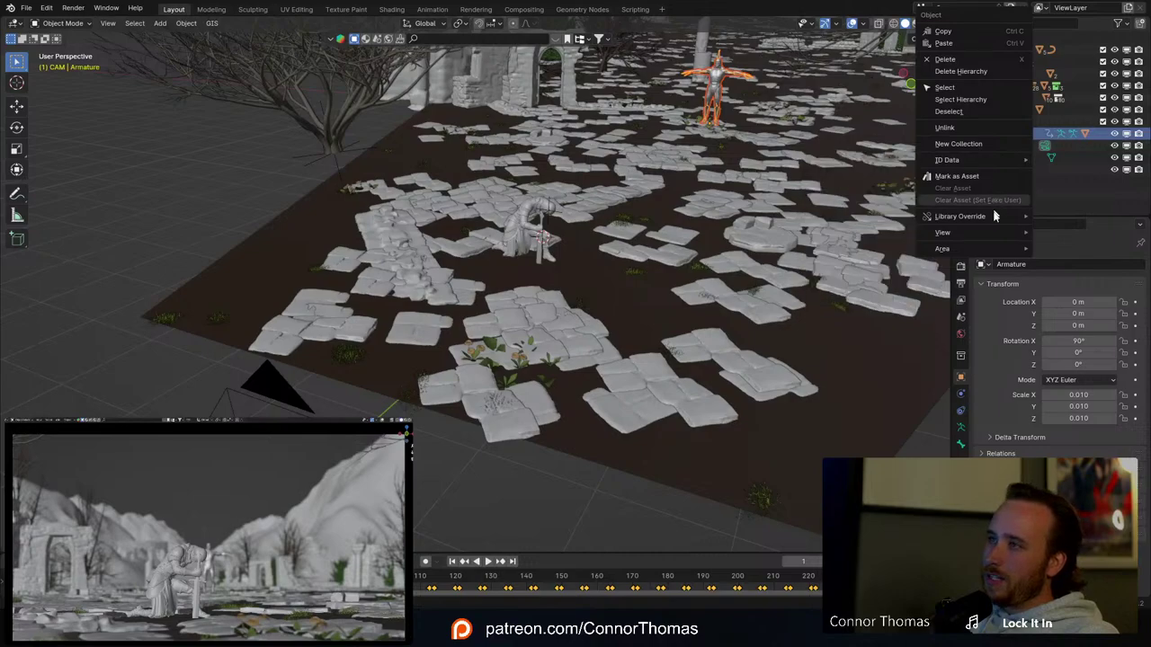
Step: Select the imported Armature's whole hierarchy and move it into the Character collection
left_click(978, 99)
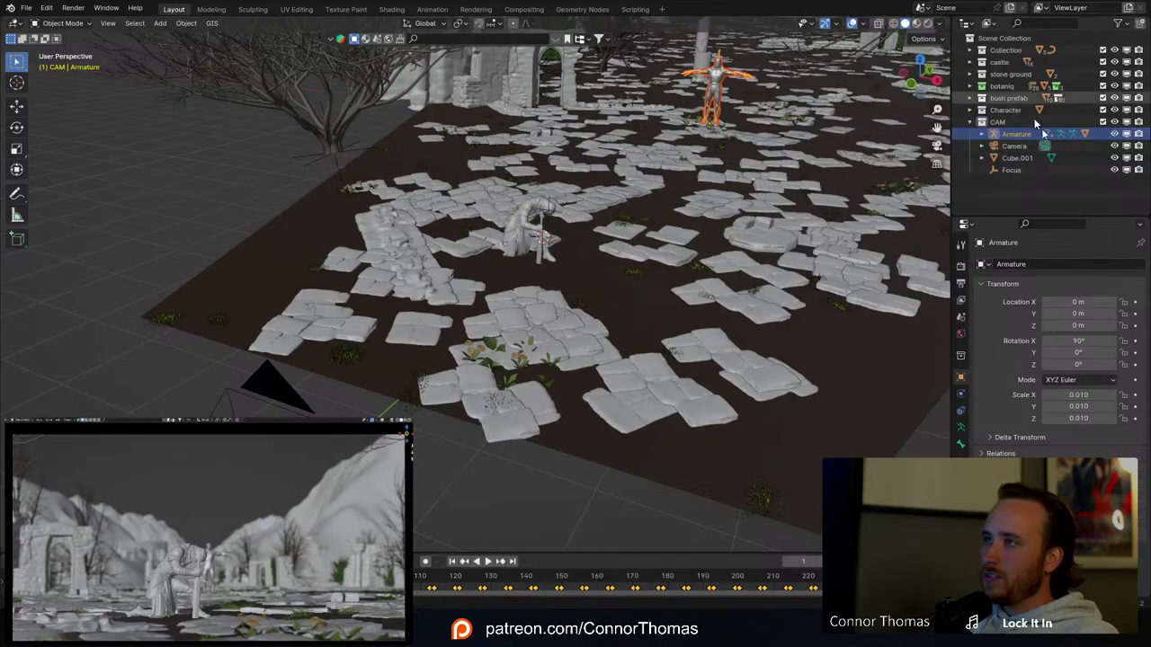
left_click_drag(1014, 134, 1021, 109)
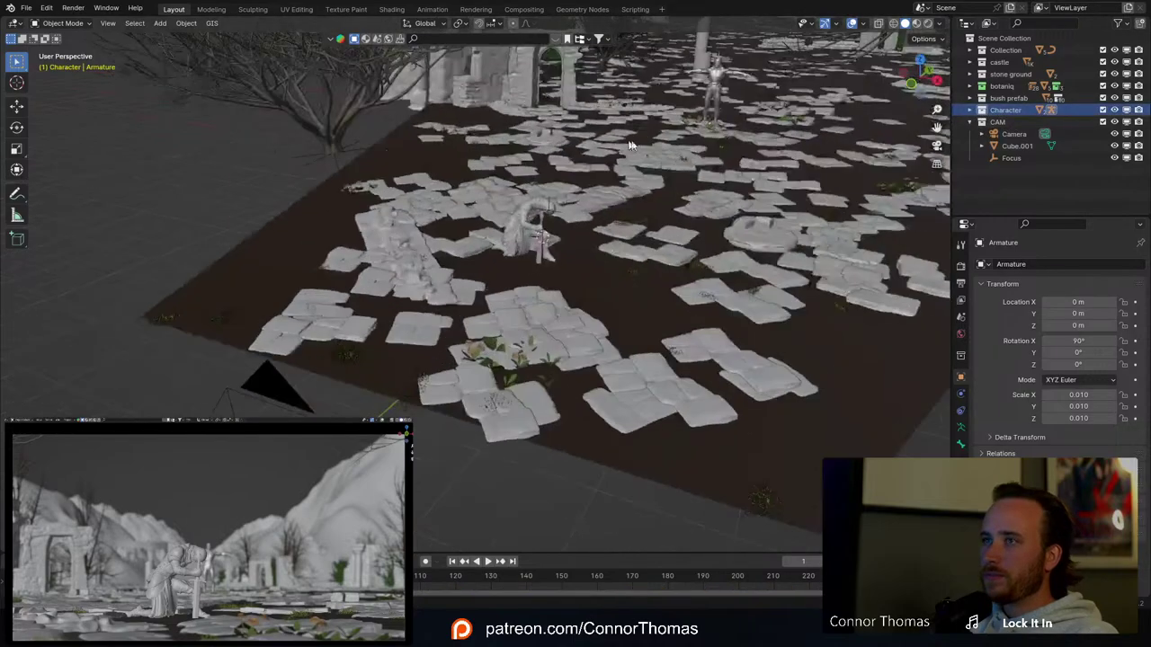
Step: Examine the imported Ch25 character up close from the front, back and sides
left_click(729, 87)
left_click(713, 87)
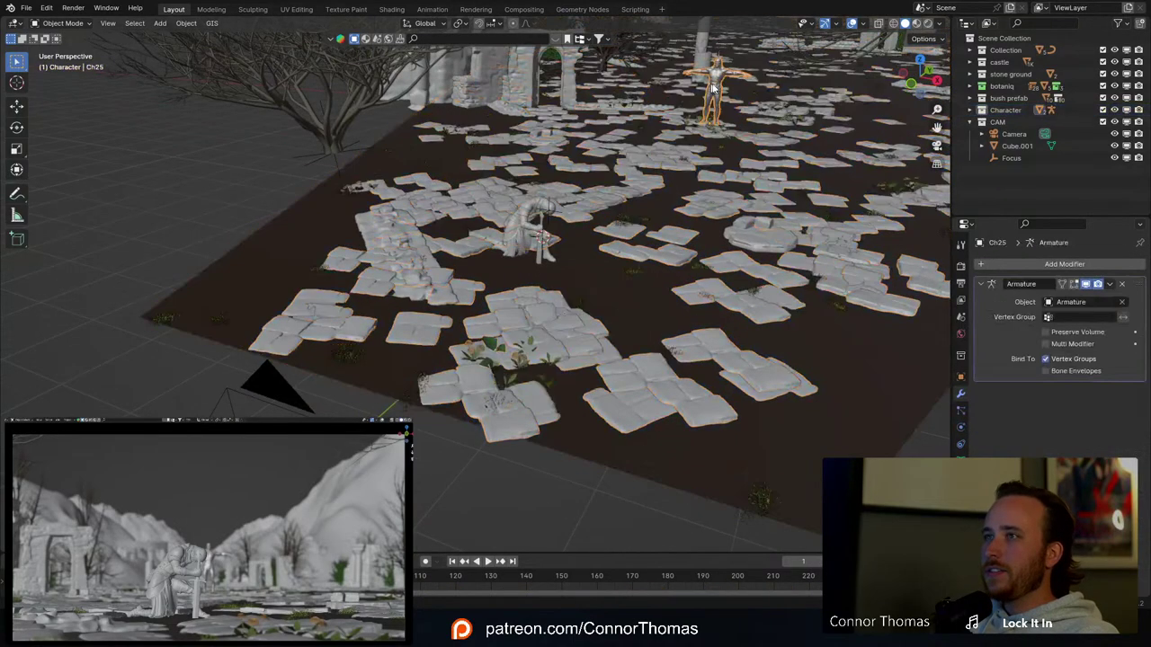
key("KP_Decimal")
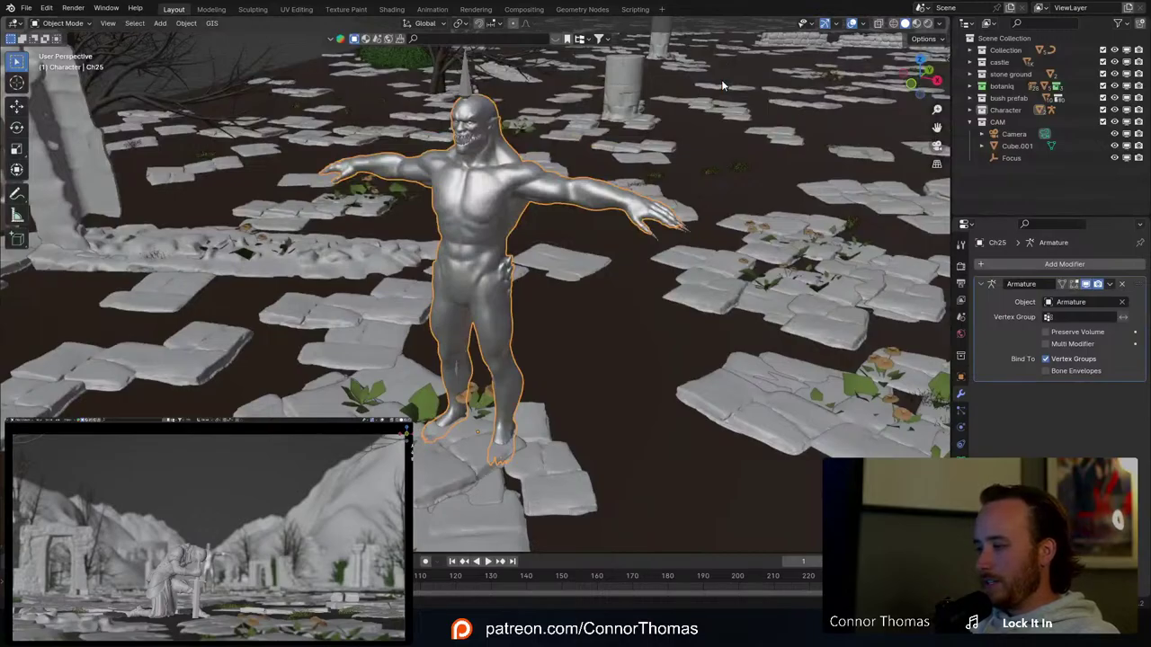
scroll(608, 169, "up", 3)
middle_click_drag(586, 141, 626, 263, "shift")
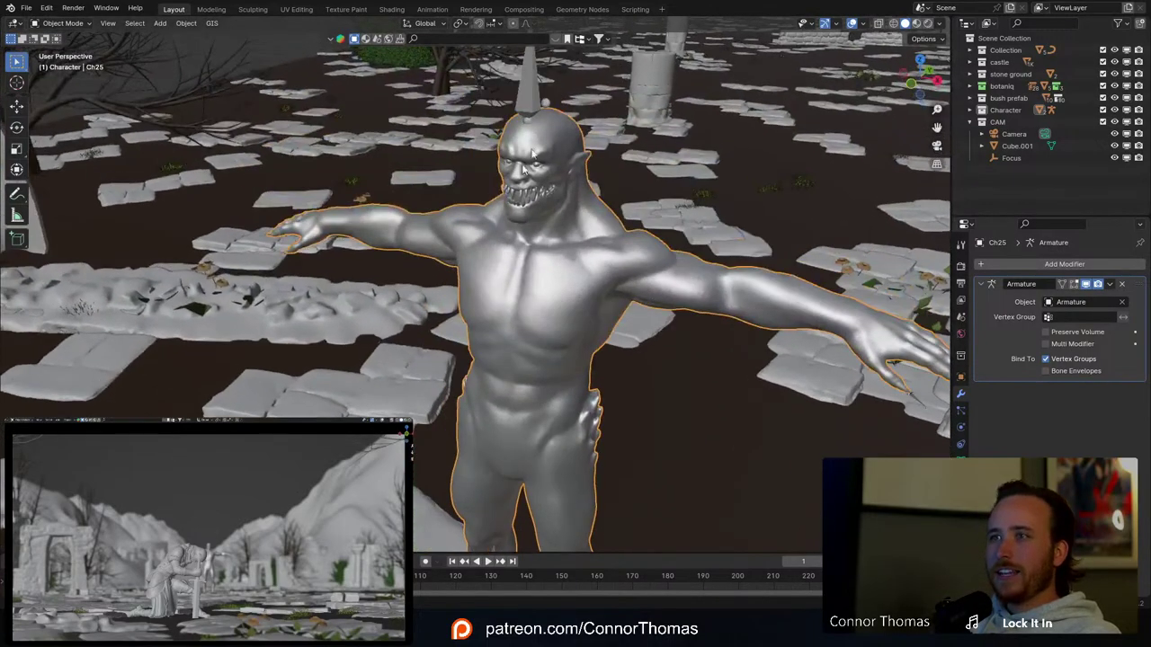
middle_click_drag(639, 155, 904, 115)
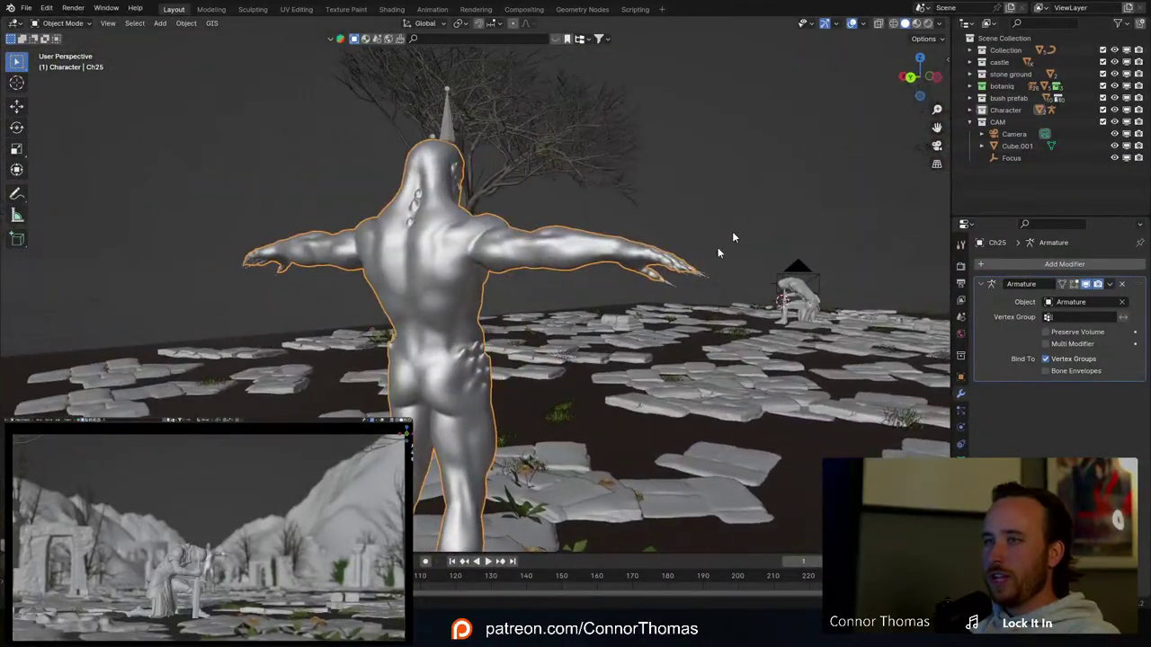
middle_click_drag(718, 247, 543, 231)
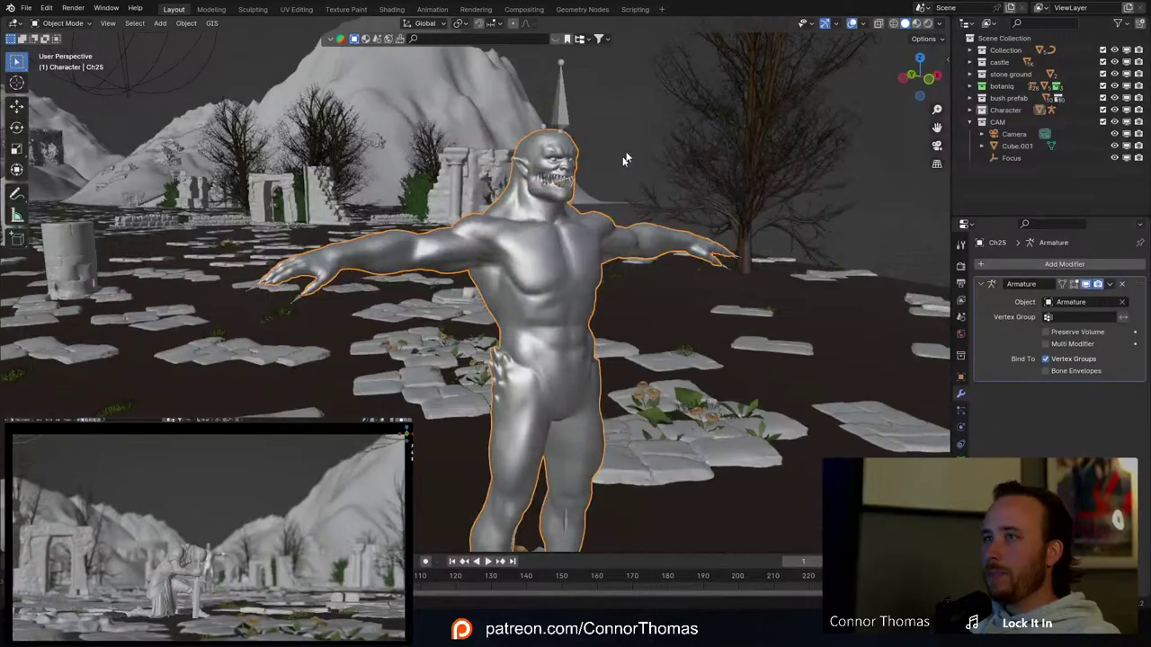
middle_click_drag(627, 159, 543, 155)
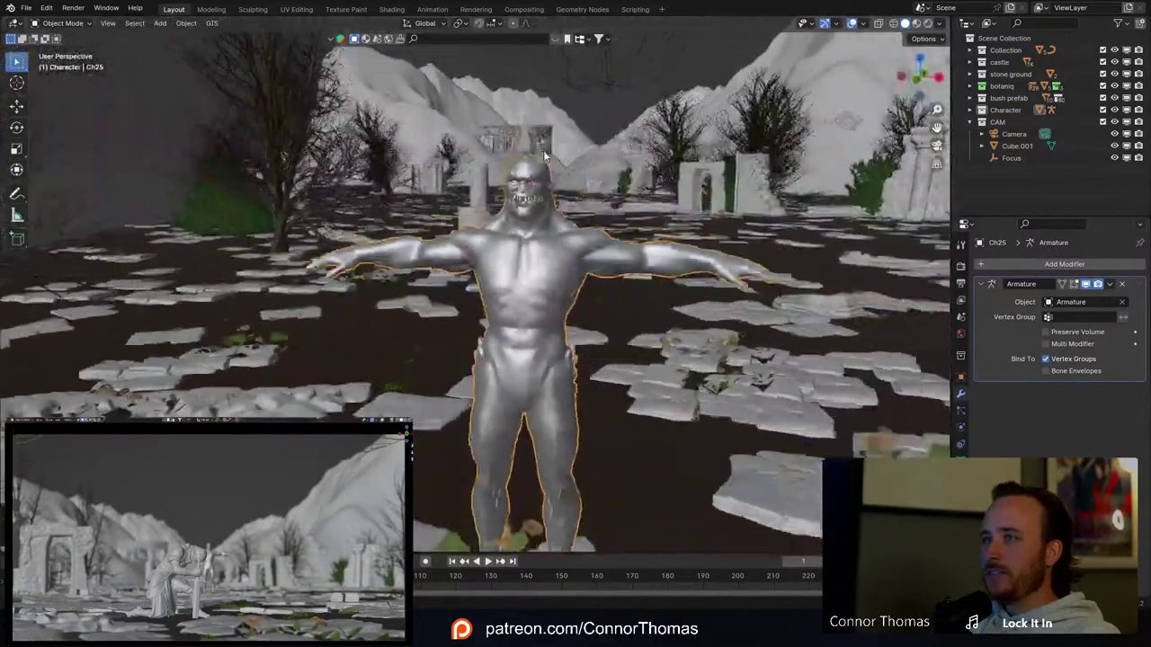
scroll(538, 162, "down", 3)
Step: Preview the imported character's animation and delete all keyframes from its armature in Pose Mode, returning to Object Mode
left_click(509, 202)
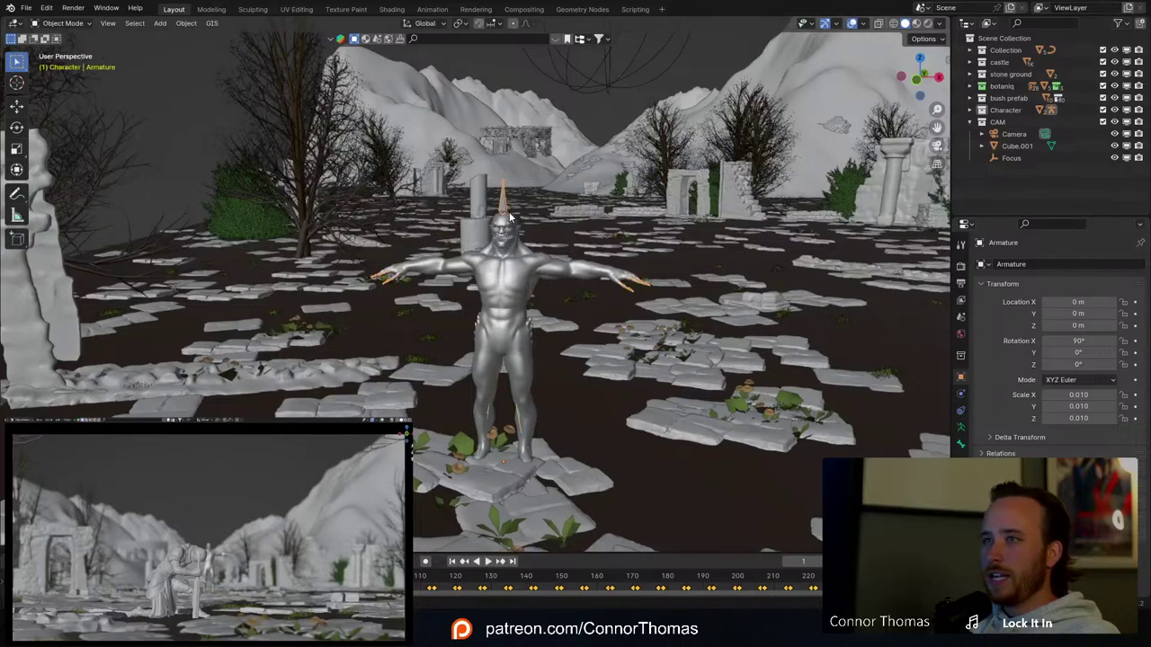
key("ctrl+Tab")
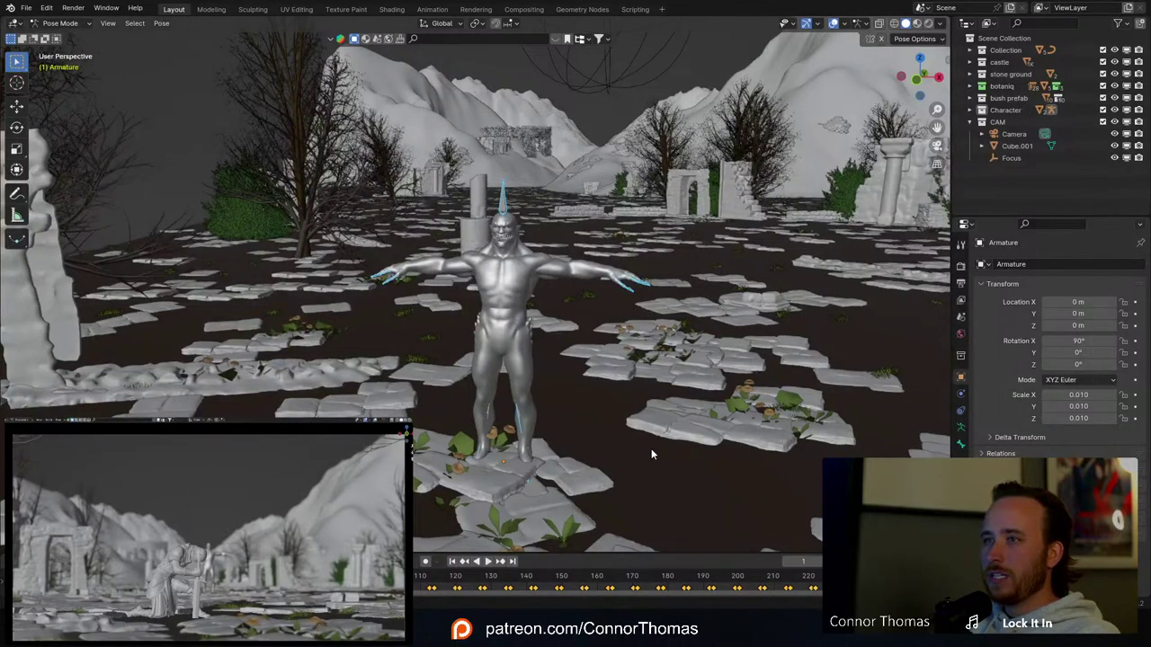
key("x")
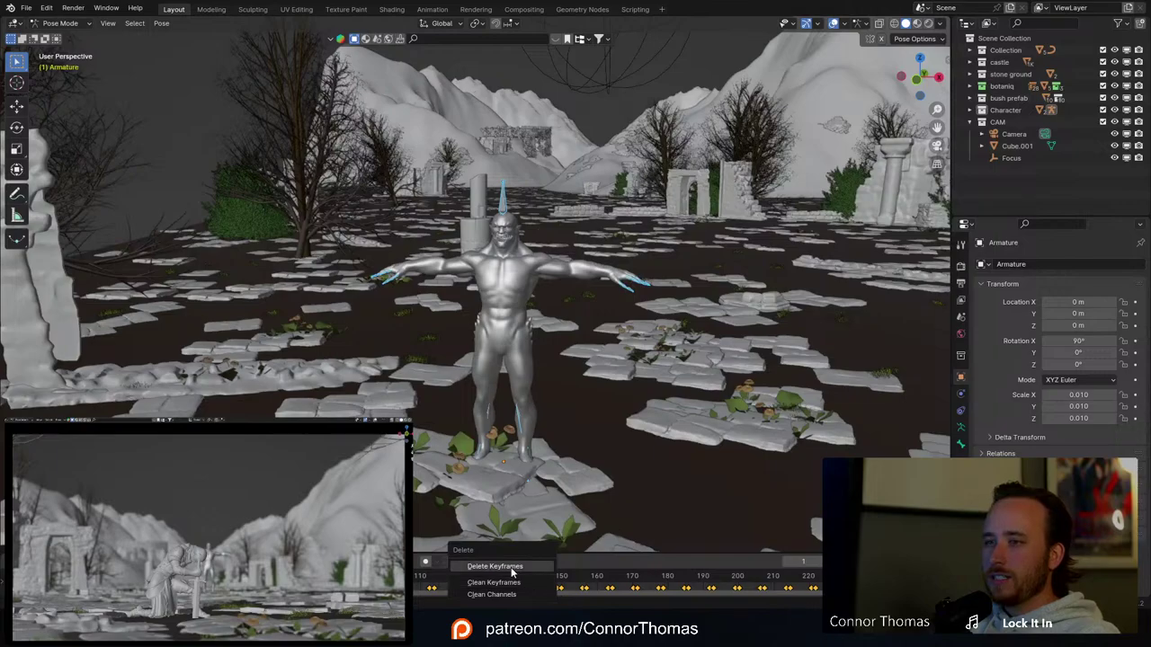
left_click(494, 567)
scroll(608, 576, "down", 3)
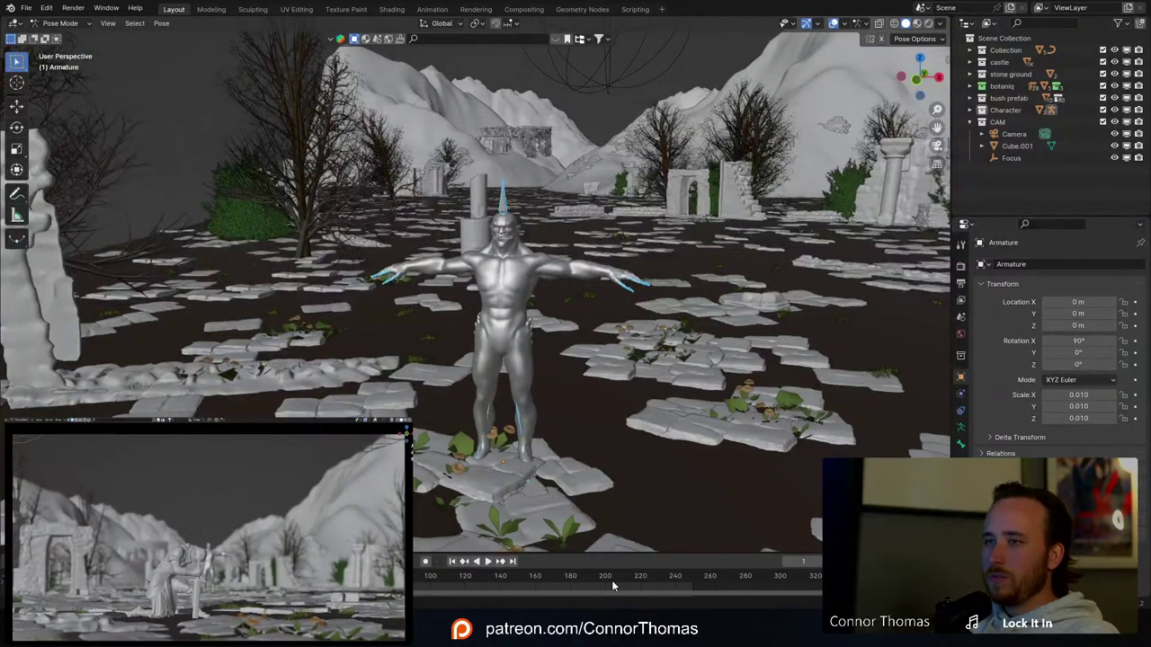
scroll(614, 576, "up", 1)
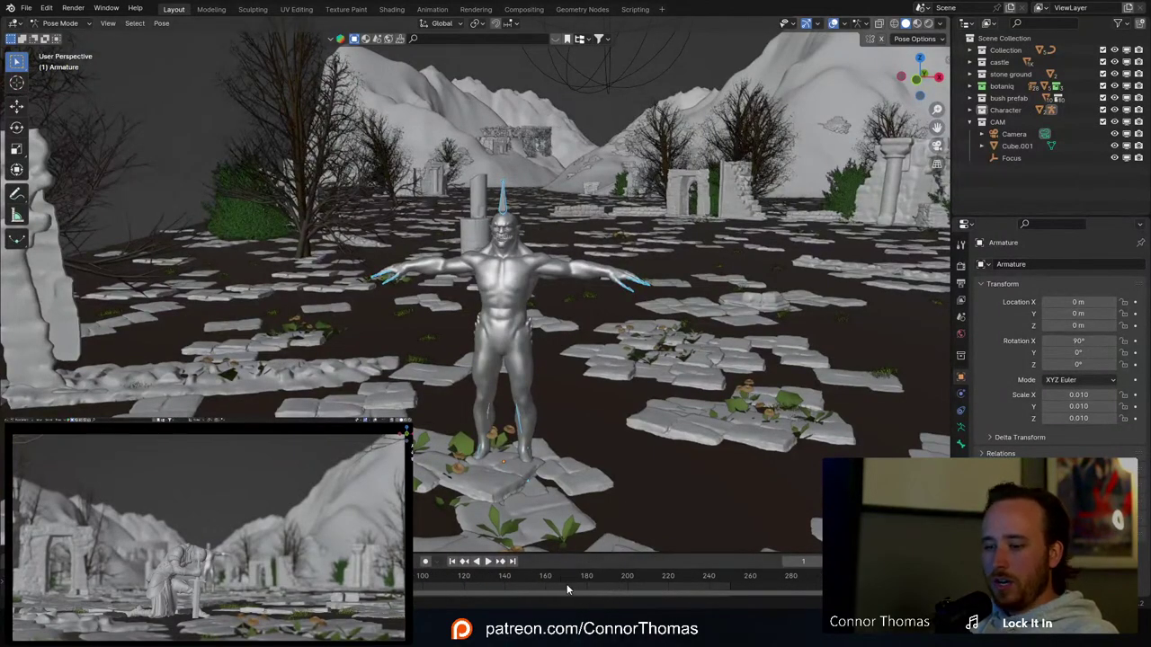
key("ctrl+z")
key("space")
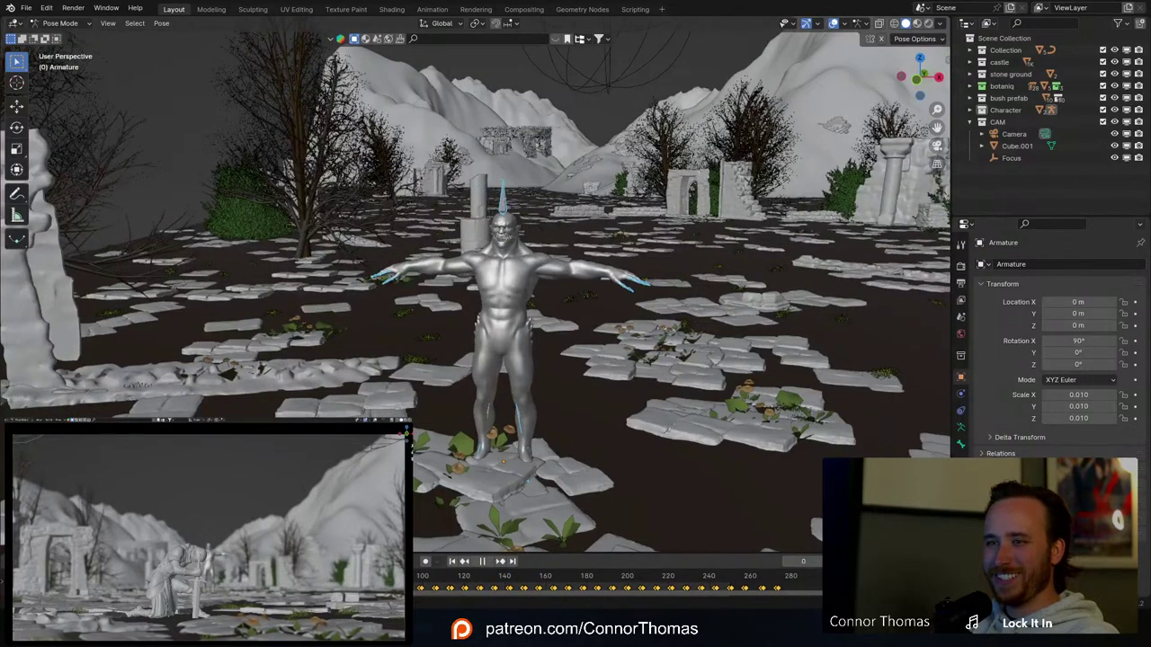
key("space")
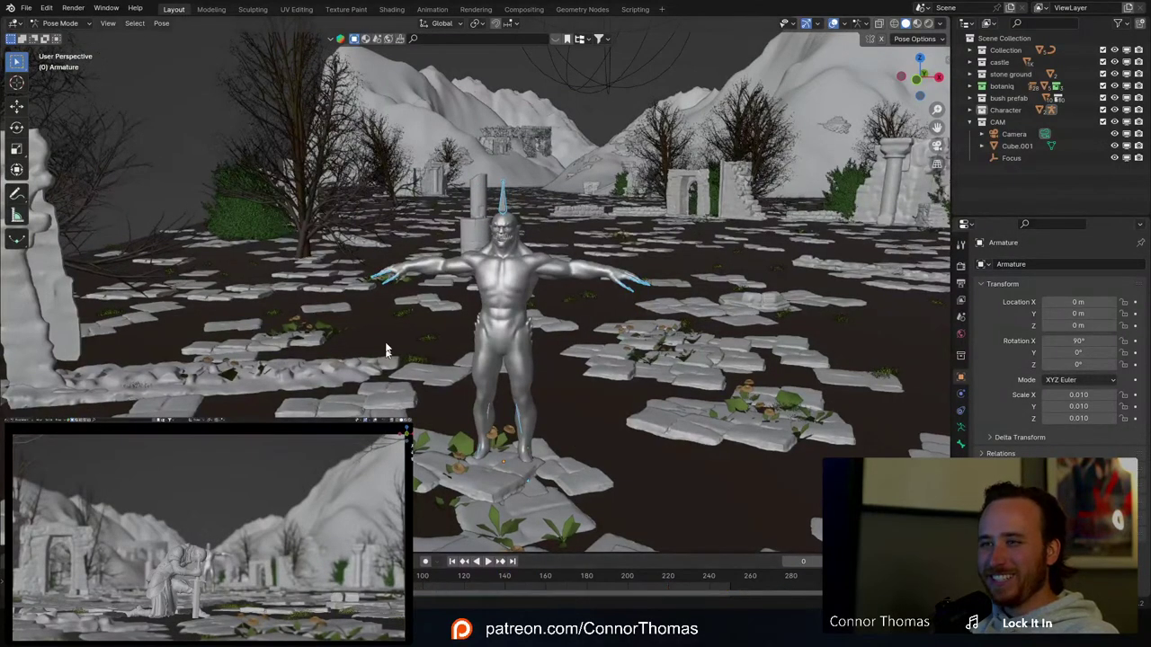
key("ctrl+Tab")
Step: Move the armature in top view next to the kneeling knight, to about X 0.28 m, Y -12.63 m
middle_click_drag(512, 241, 706, 263)
scroll(509, 296, "down", 5)
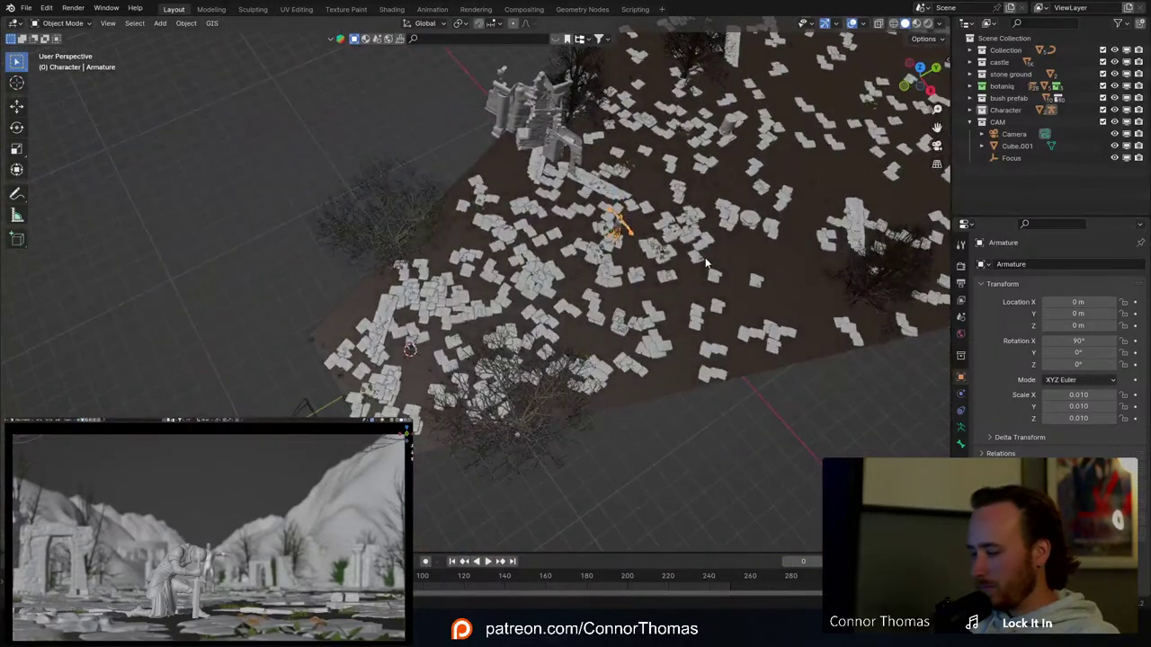
key("KP_7")
key("g")
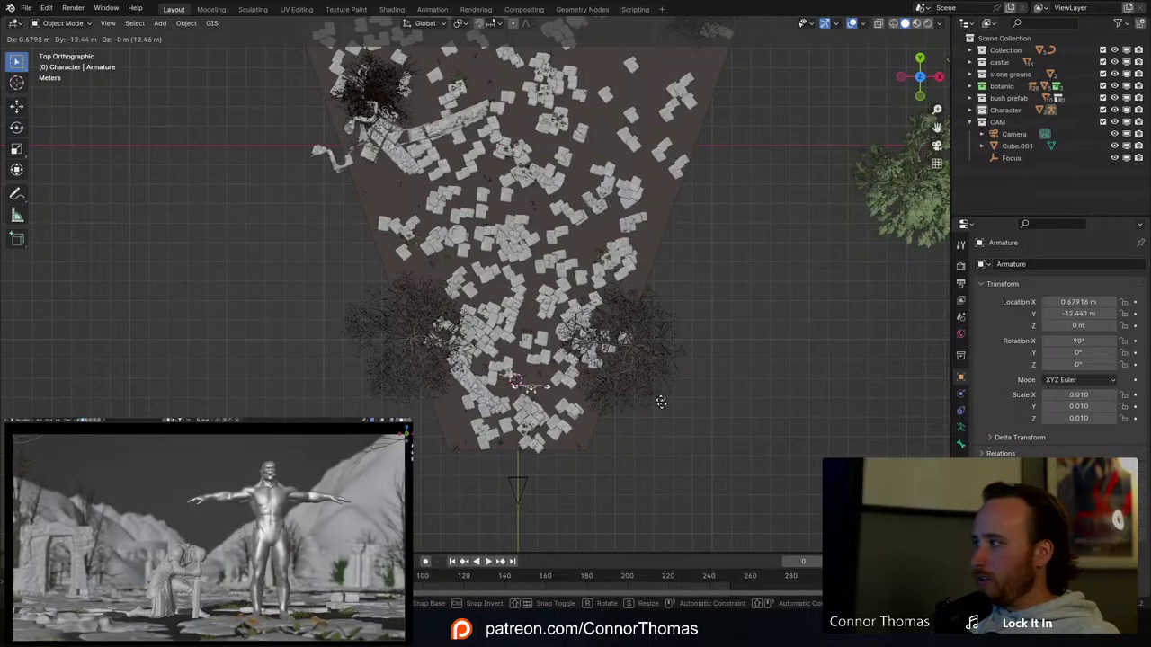
left_click(651, 400)
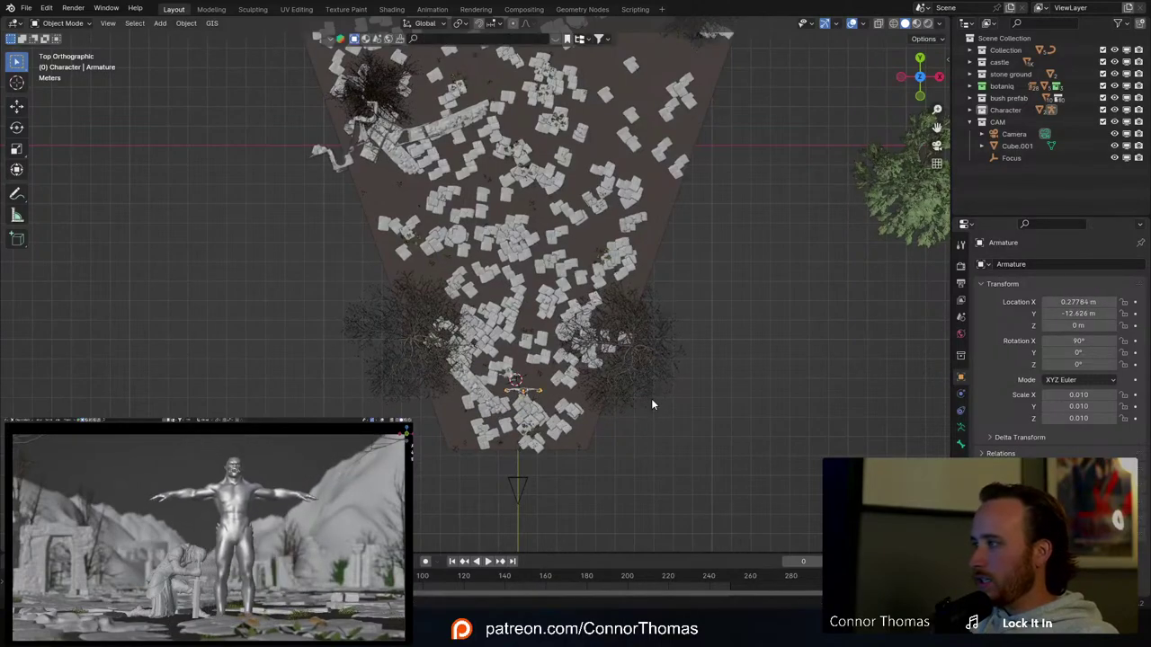
Step: Scale the character down slightly to suit the kneeling knight beside it
middle_click_drag(642, 404, 678, 286)
key("KP_Decimal")
key("s")
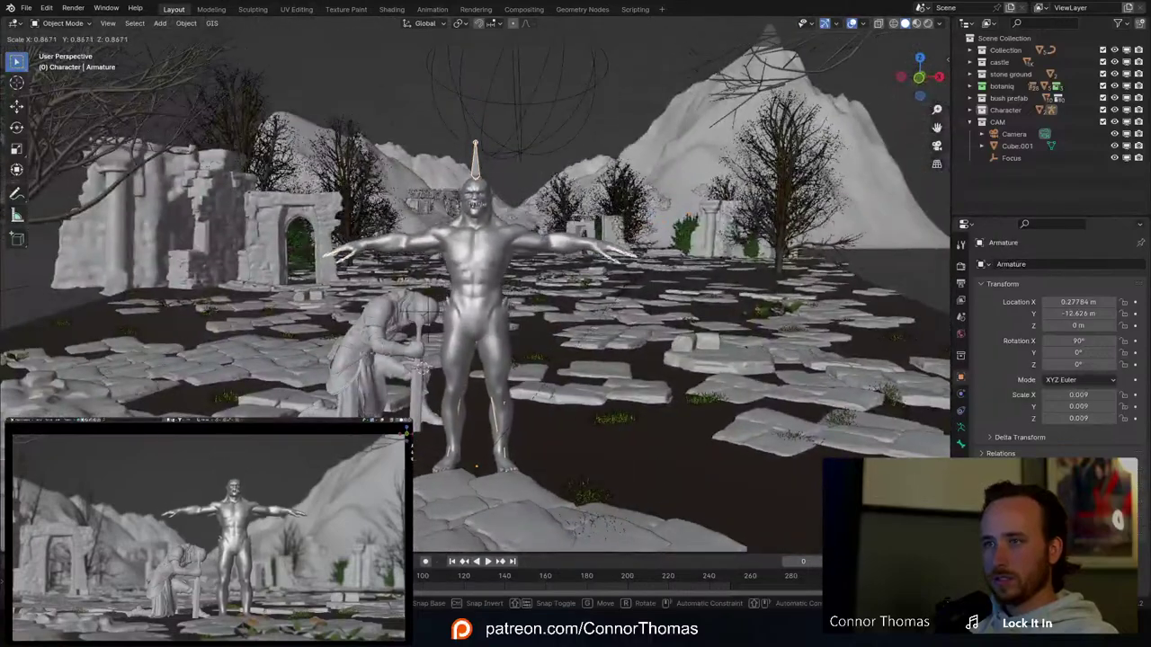
left_click(679, 252)
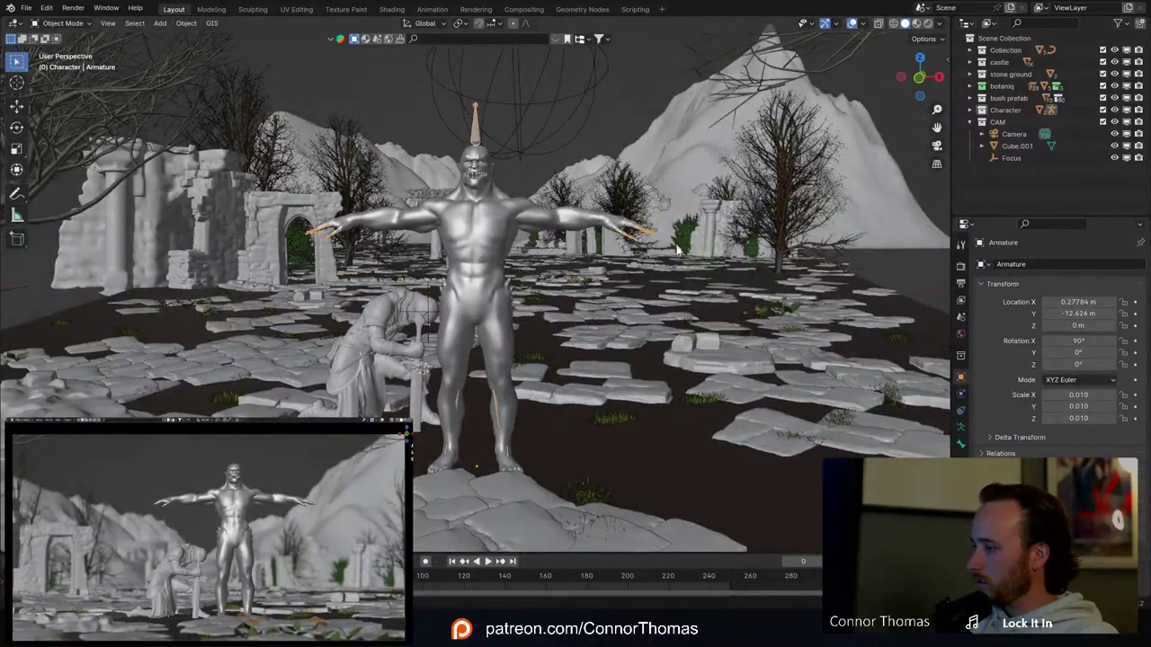
Step: Try to reach the armature's bones inside the body using Pose Mode with wireframe shading
middle_click_drag(682, 260, 600, 215)
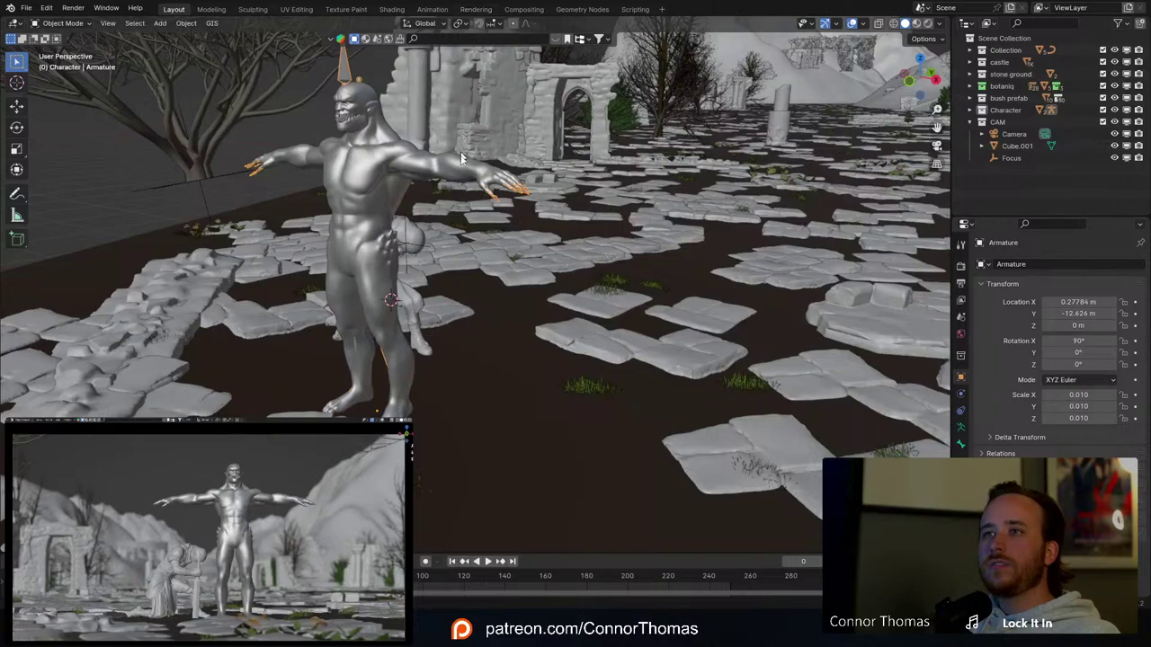
key("ctrl+Tab")
left_click(369, 265)
key("z")
left_click(280, 267)
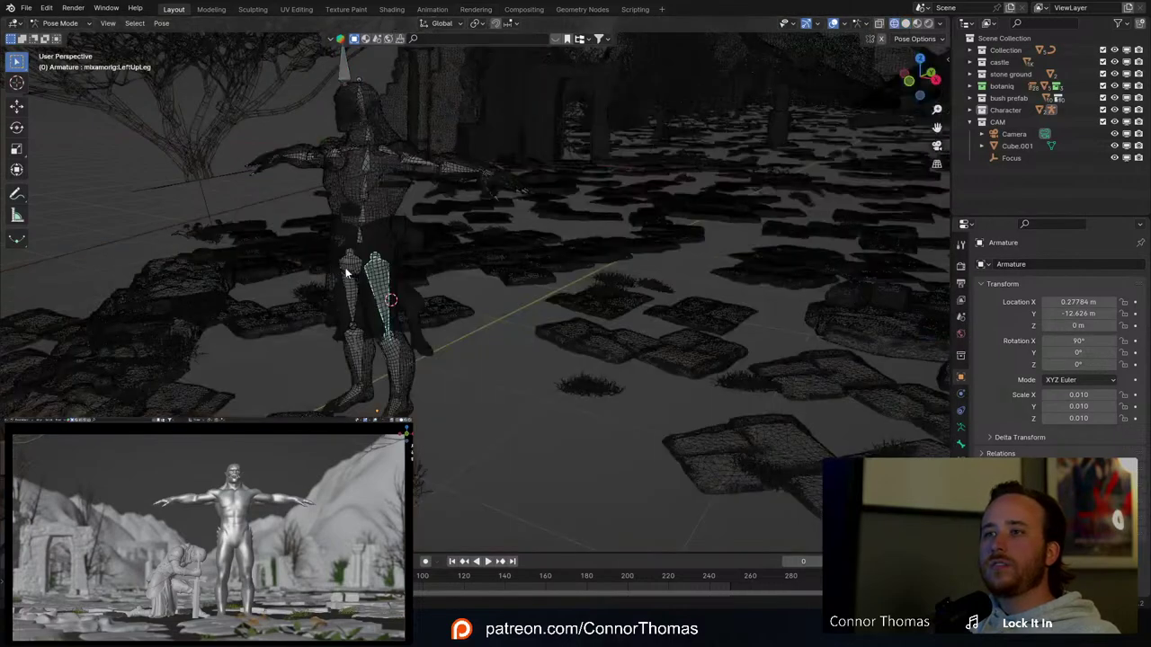
key("ctrl+Tab")
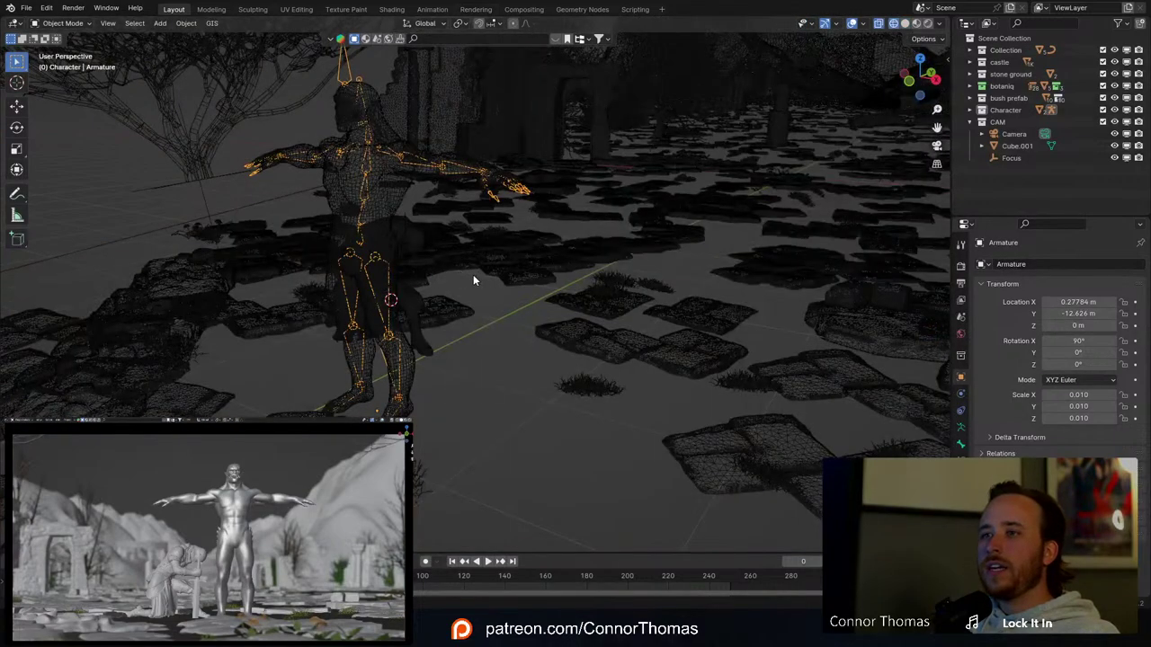
key("z")
left_click(600, 271)
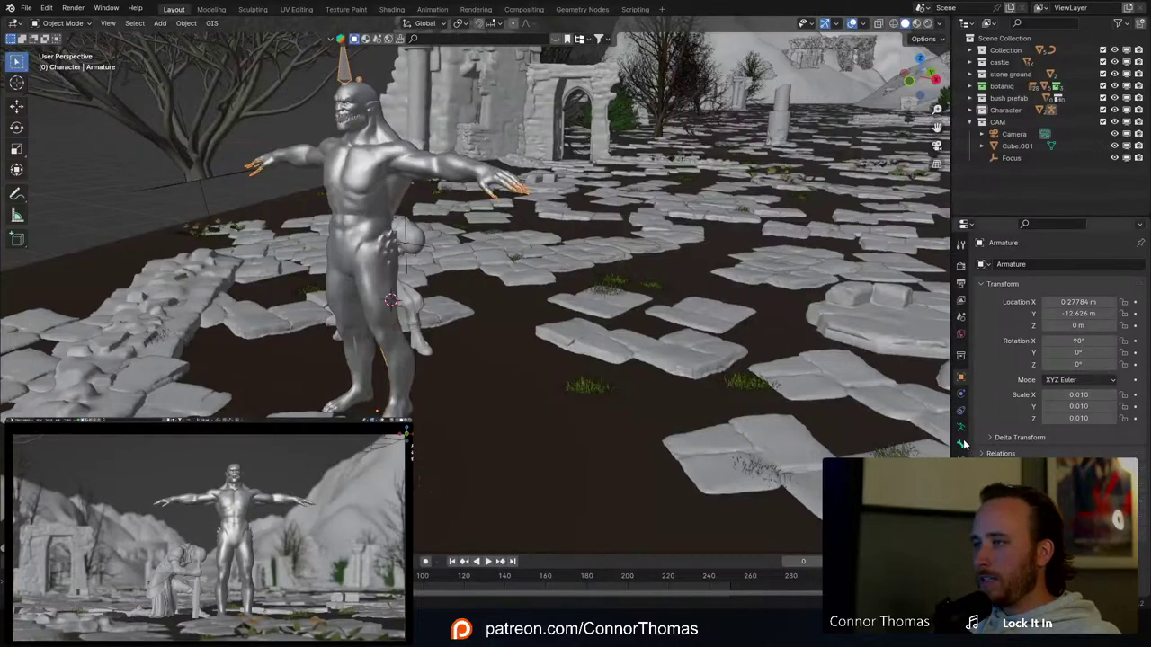
Step: Set the armature's viewport display so its bones are drawn in front of the body mesh
left_click(962, 444)
scroll(1016, 426, "down", 1)
left_click(981, 323)
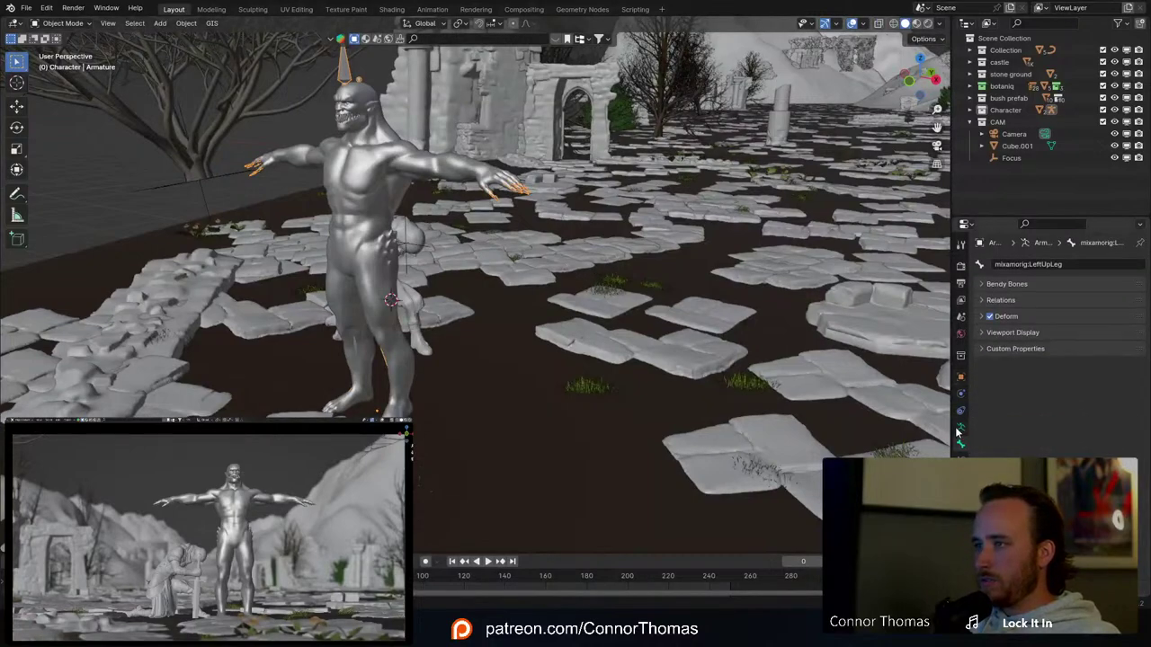
left_click(961, 428)
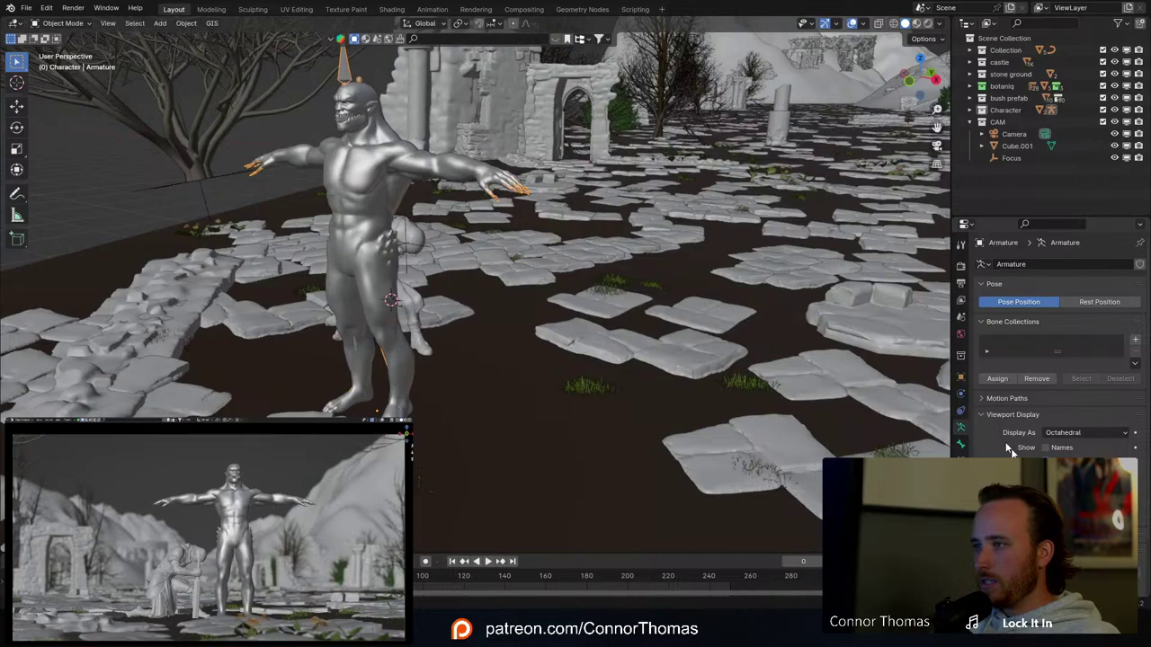
left_click(1045, 491)
middle_click_drag(432, 295, 471, 287)
Step: In Pose Mode, move the character's hips bone away from the knight's body and lower it toward the ground
key("ctrl+Tab")
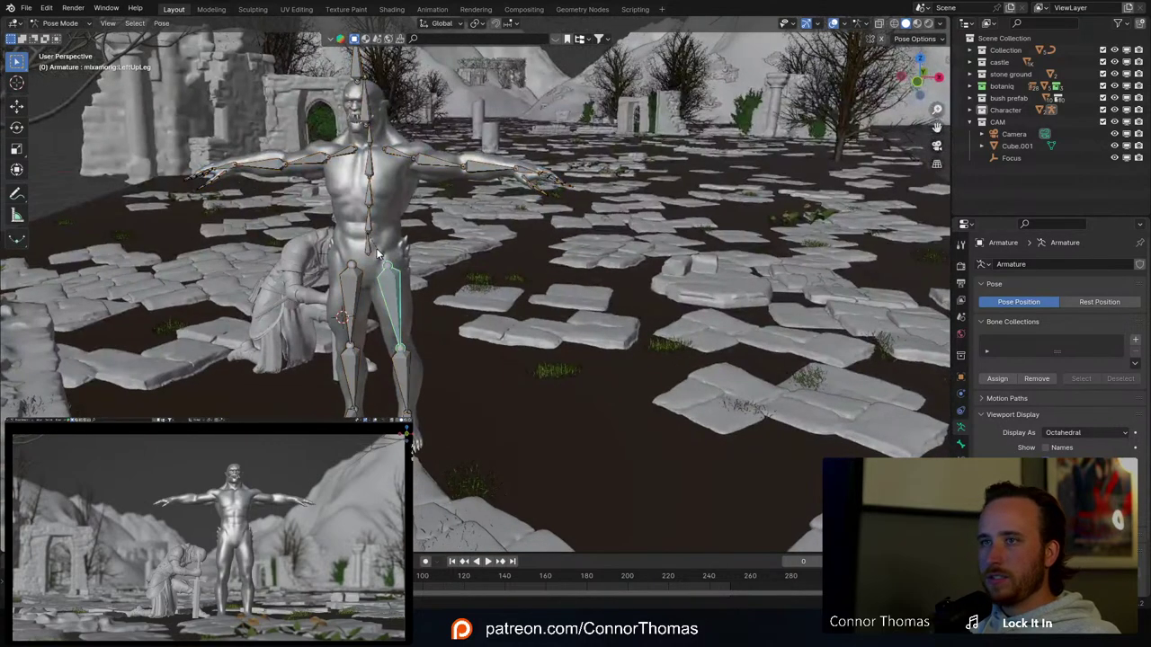
left_click(367, 252)
key("g")
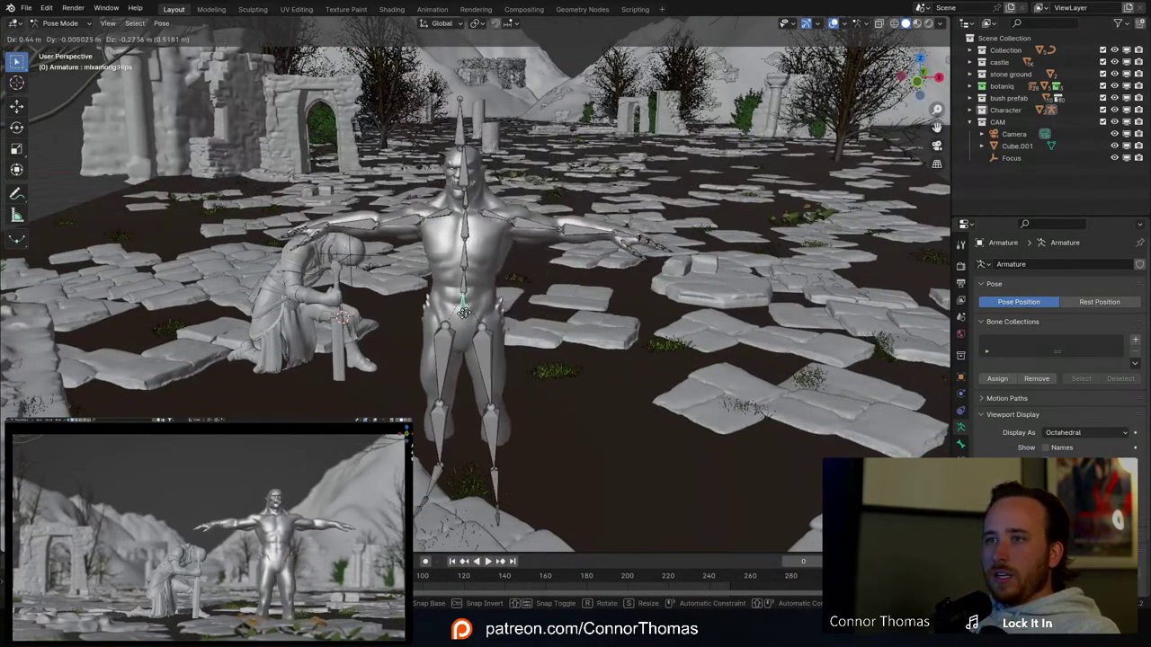
left_click(454, 377)
middle_click_drag(454, 377, 564, 358)
key("g")
left_click(447, 382)
Step: Freely rotate the hips bone so the character tips over into a lying position beside the knight
key("r")
key("r")
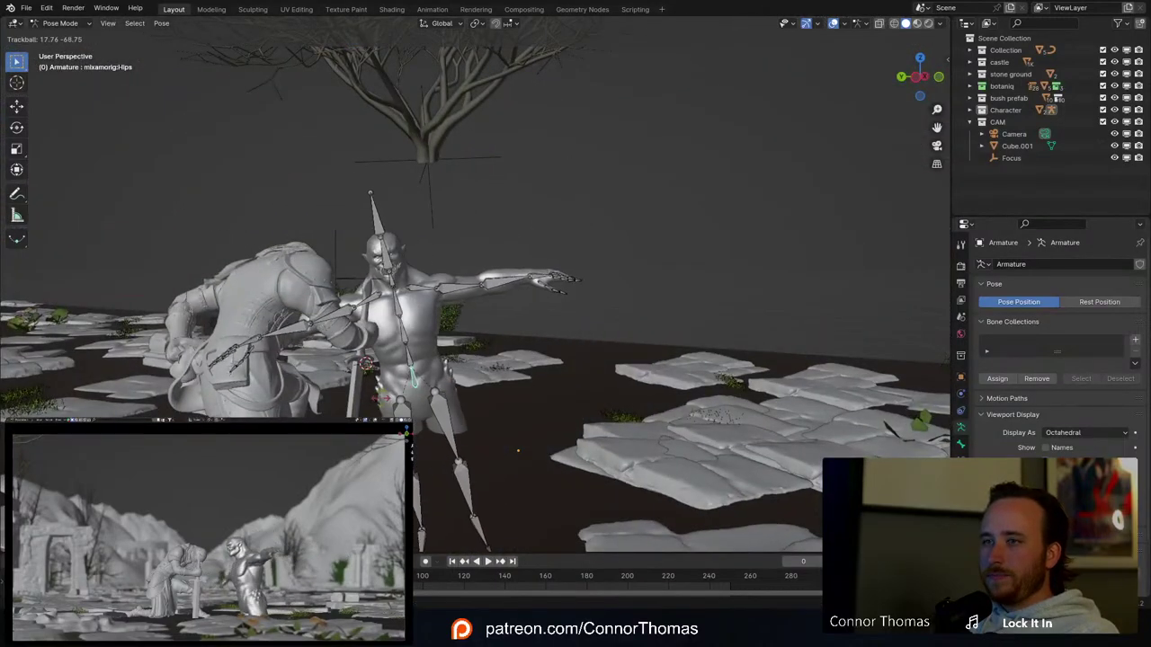
left_click(432, 232)
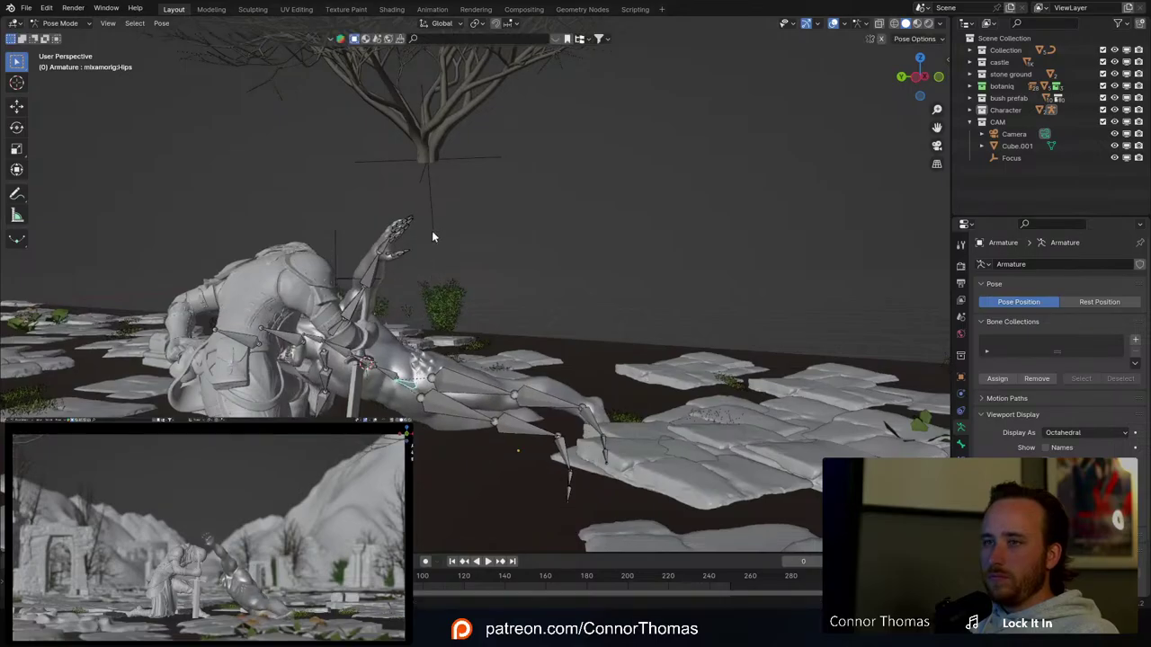
Step: Reposition and turn the hips bone in top view so the body lies diagonally beside the knight
middle_click_drag(431, 232, 604, 346)
scroll(565, 270, "up", 1)
key("KP_7")
key("g")
left_click(589, 255)
key("r")
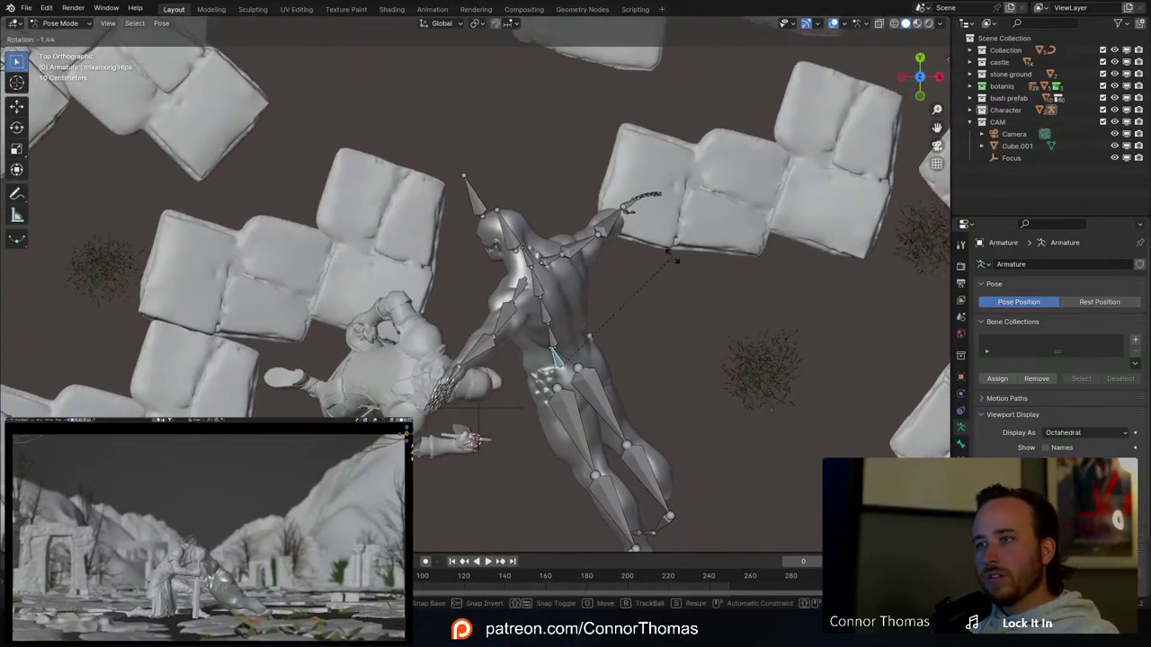
left_click(655, 258)
Step: Adjust the hips bone's position so the lying body rests on the ground near the knight's sword
middle_click_drag(656, 257, 612, 145)
key("g")
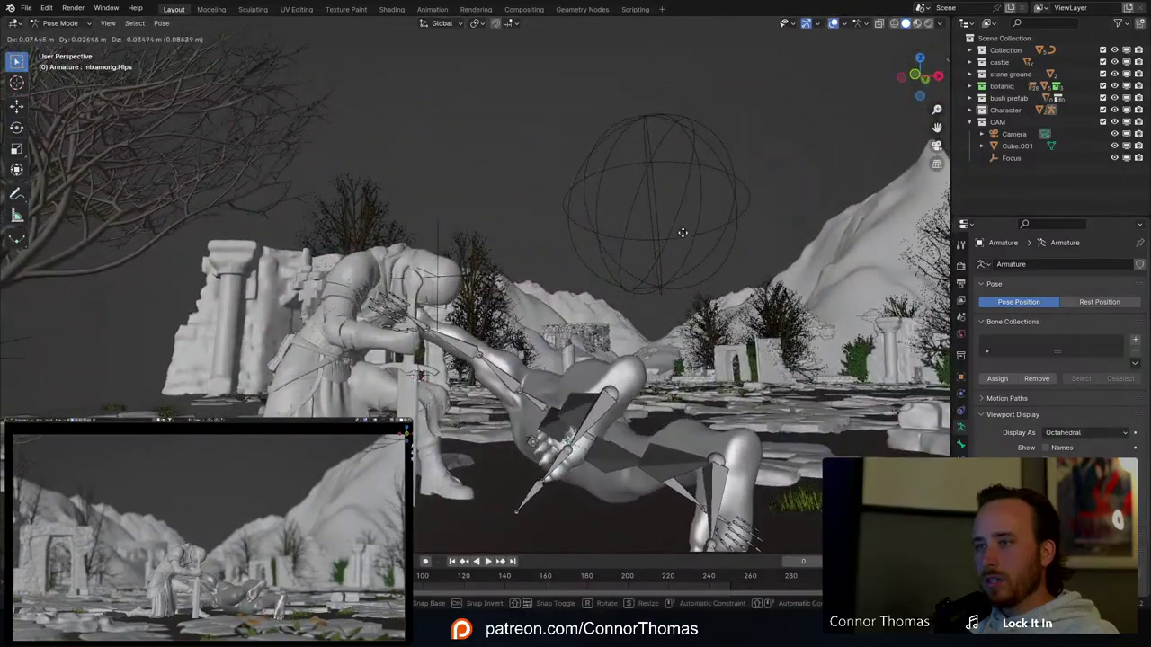
left_click(689, 258)
middle_click_drag(689, 257, 600, 385)
key("g")
left_click(603, 368)
Step: Rotate the right upper-leg and lower-leg bones so the leg extends outward along the ground
key("r")
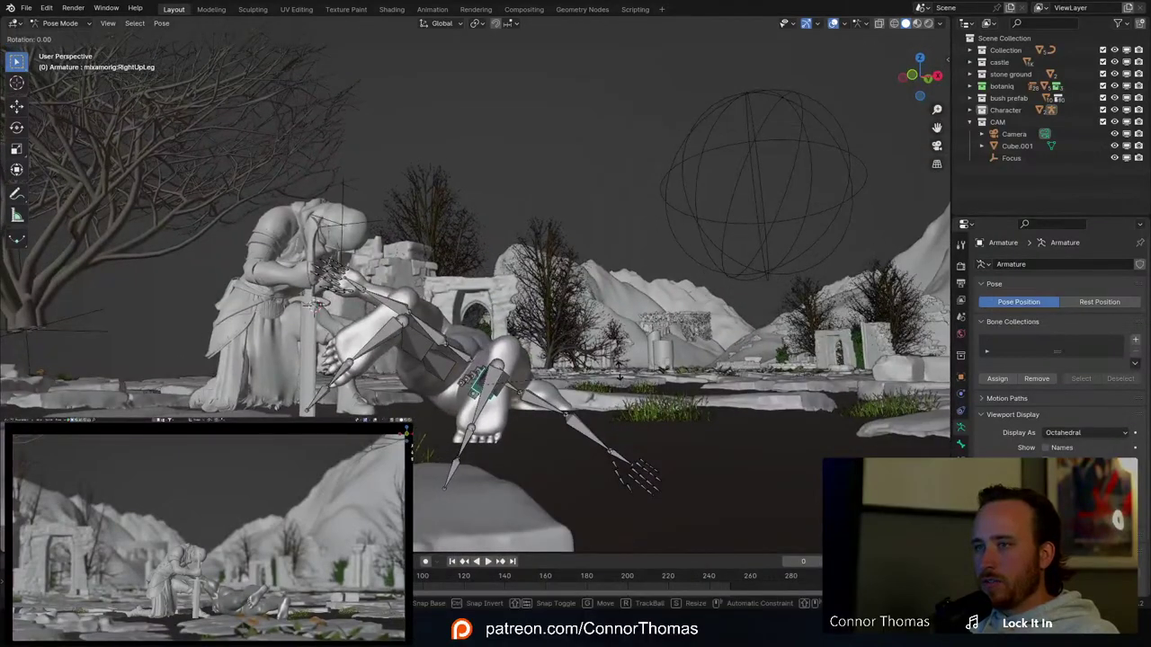
left_click(599, 382)
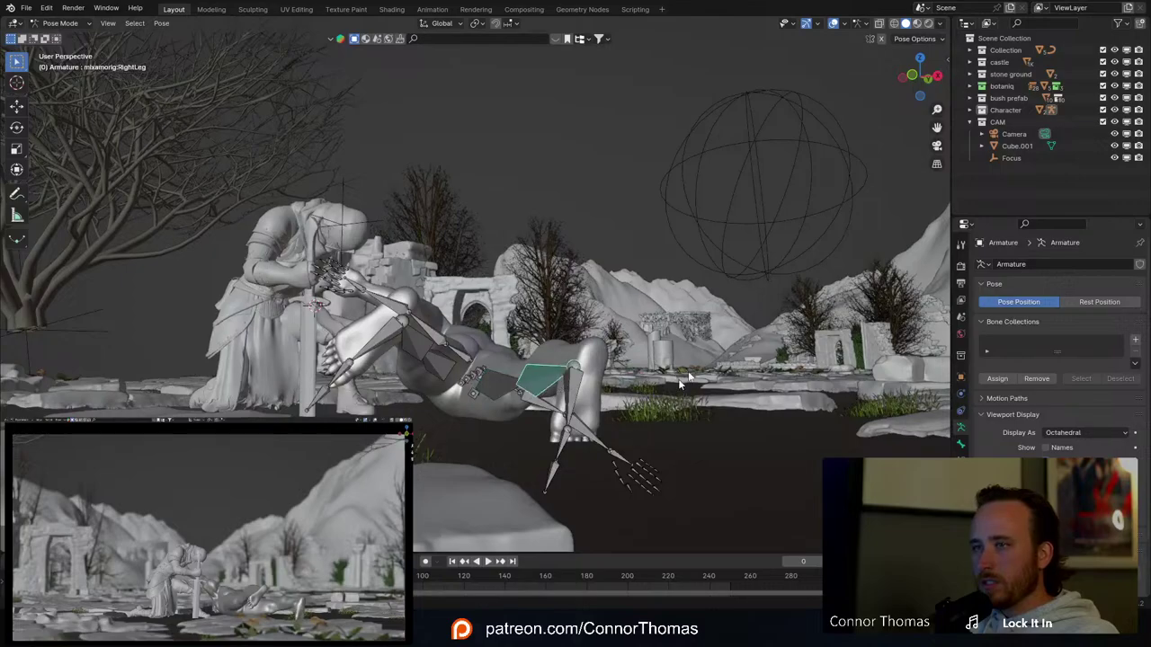
middle_click_drag(680, 382, 685, 312)
key("r")
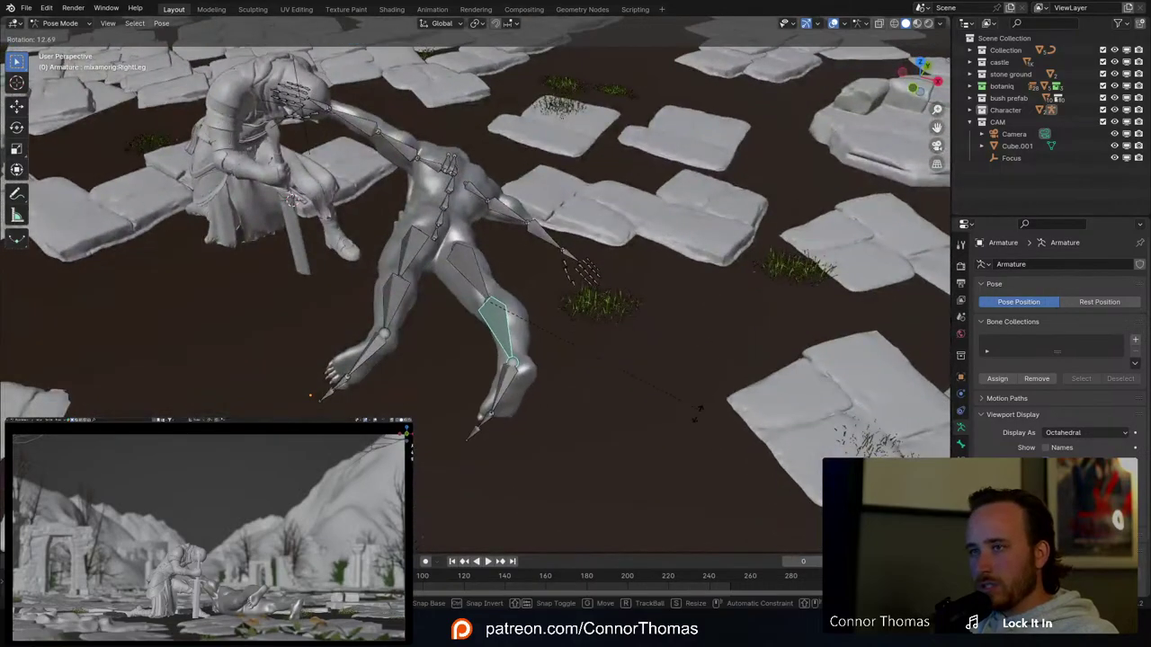
key("r")
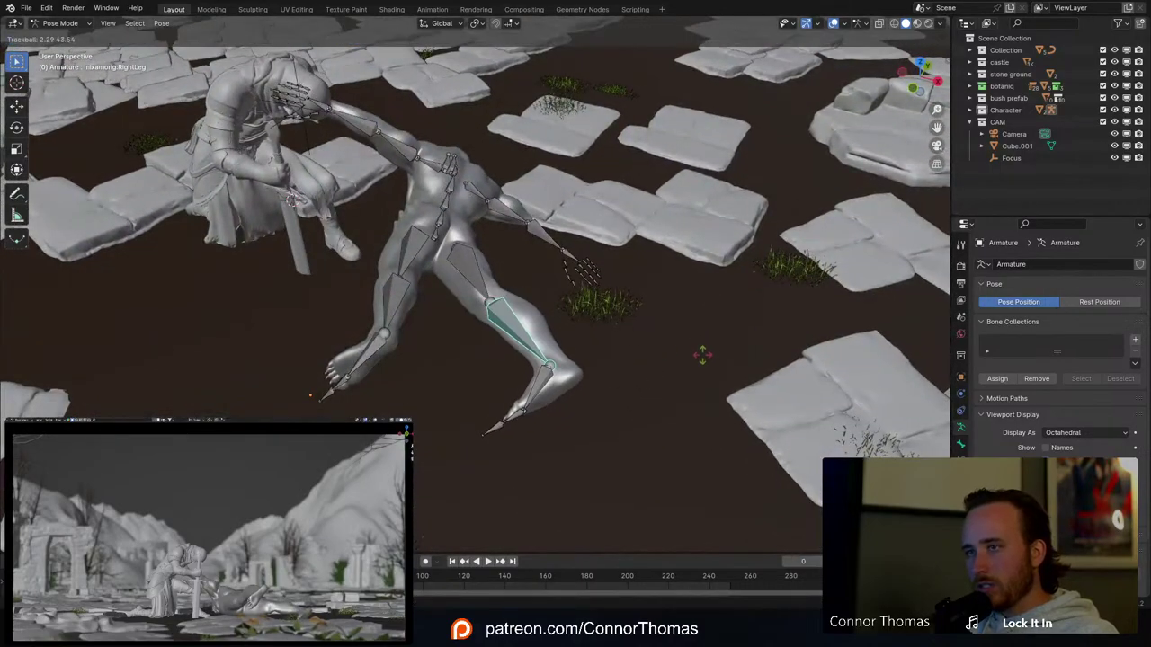
left_click(702, 356)
Step: Freely rotate the right foot bone to change how the foot rests on the ground
key("r")
key("r")
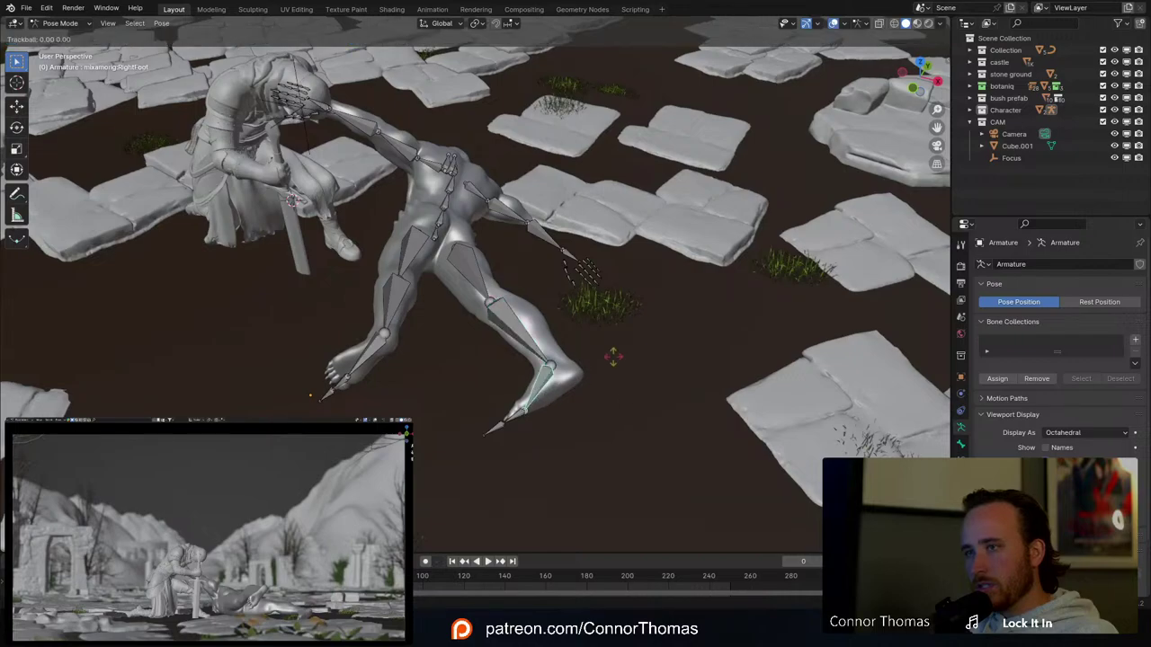
left_click(631, 340)
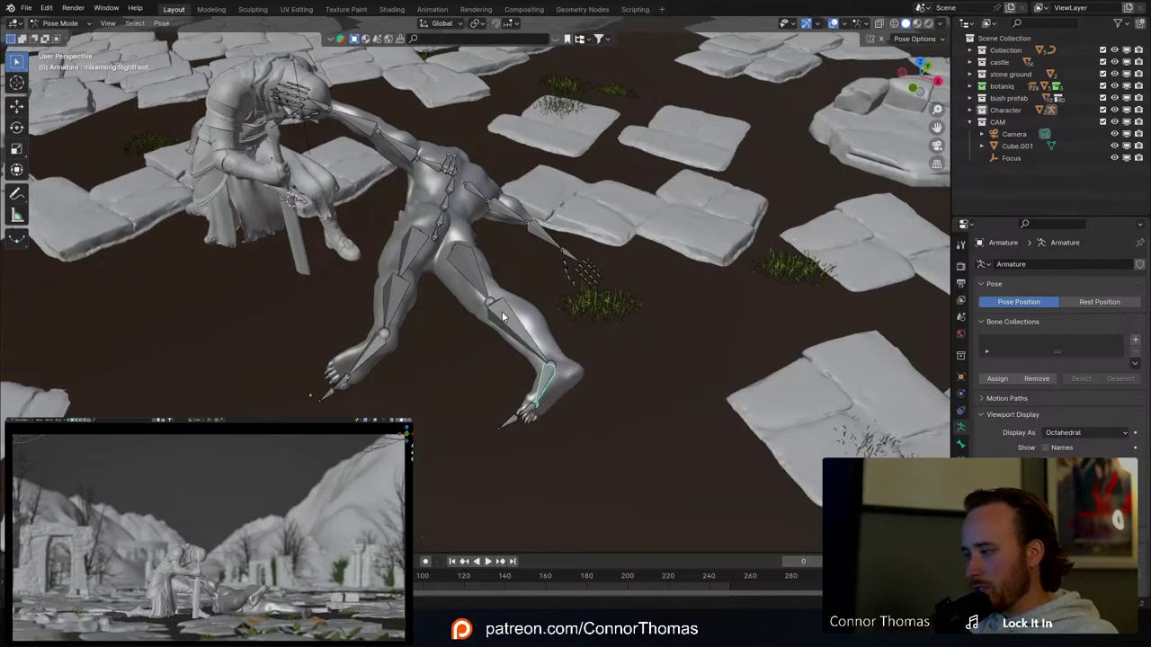
middle_click_drag(501, 311, 611, 301, "shift")
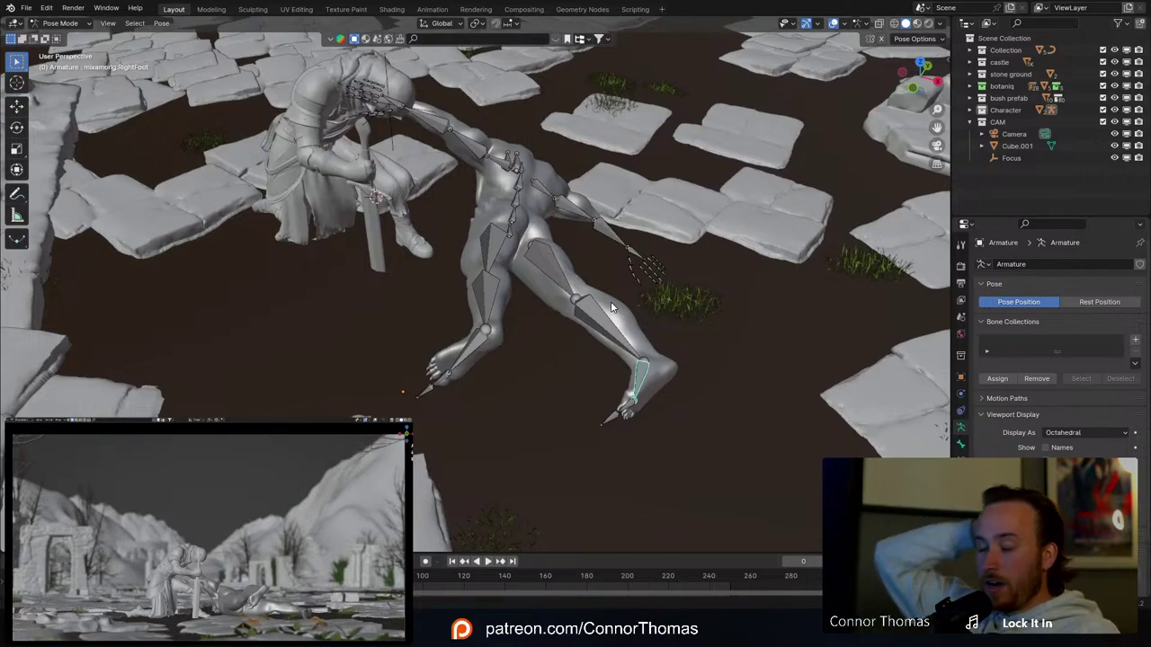
Step: Rotate the left shoulder bone from a low side view to turn the creature's left arm
middle_click_drag(551, 314, 666, 261)
left_click(545, 270)
scroll(623, 289, "up", 3)
key("r")
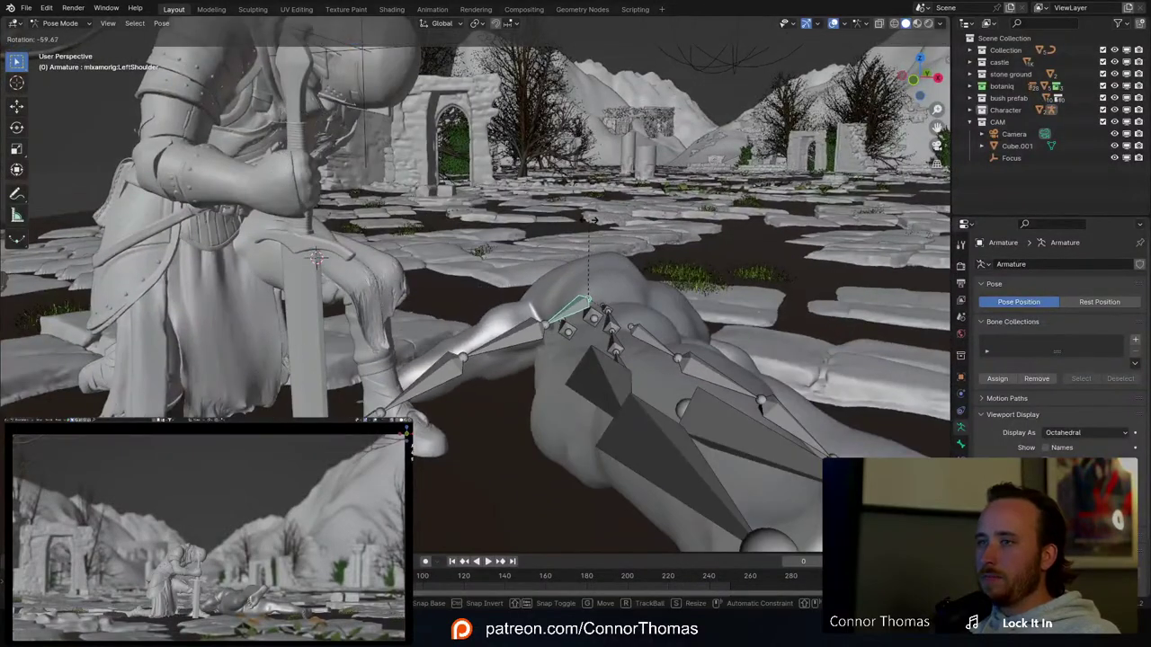
left_click(495, 255)
middle_click_drag(496, 255, 534, 270)
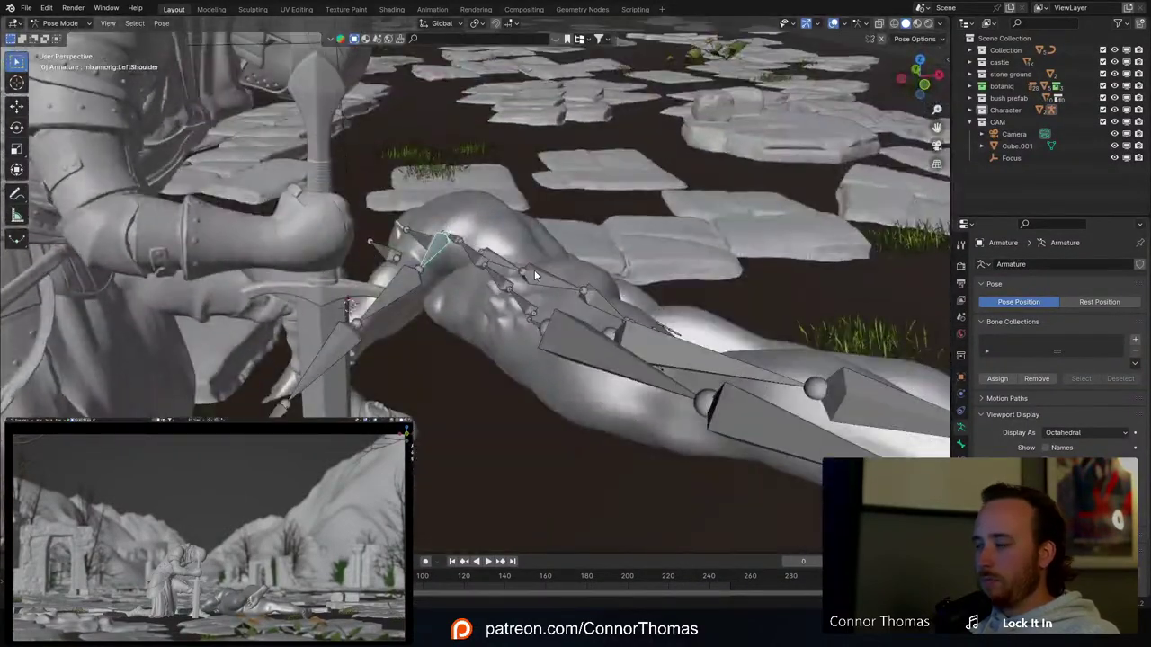
Step: In top view, rotate the left shoulder, upper-arm and forearm bones so the arm reaches forward past the head
key("KP_7")
middle_click_drag(578, 182, 577, 212, "shift")
key("KP_7")
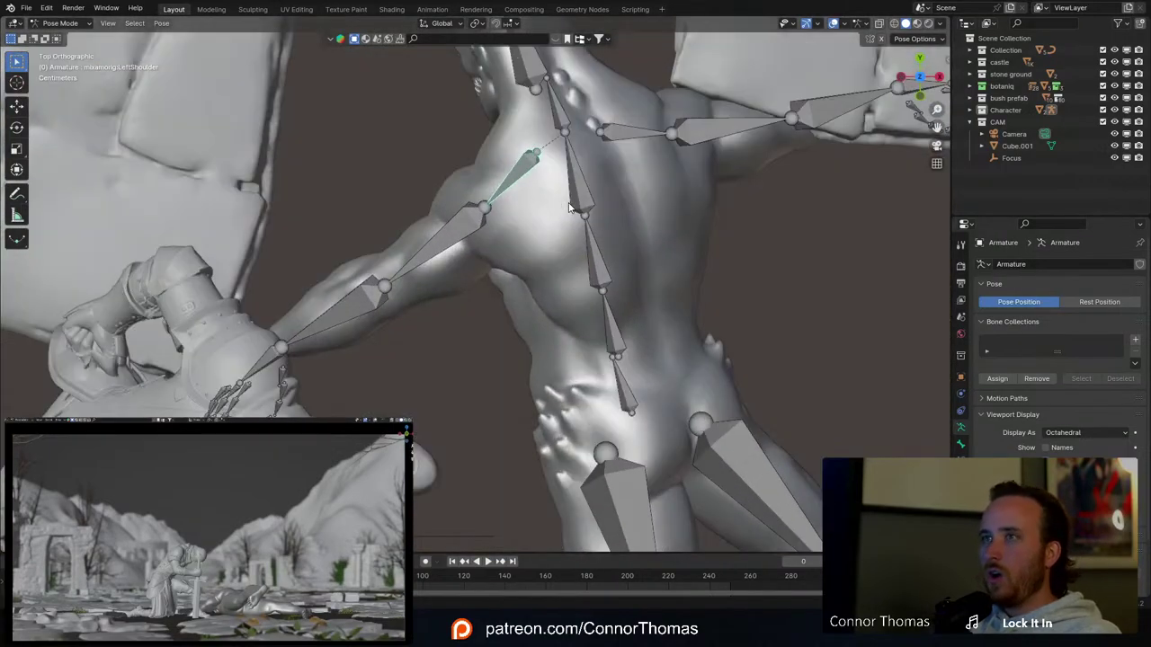
scroll(636, 183, "down", 2)
key("r")
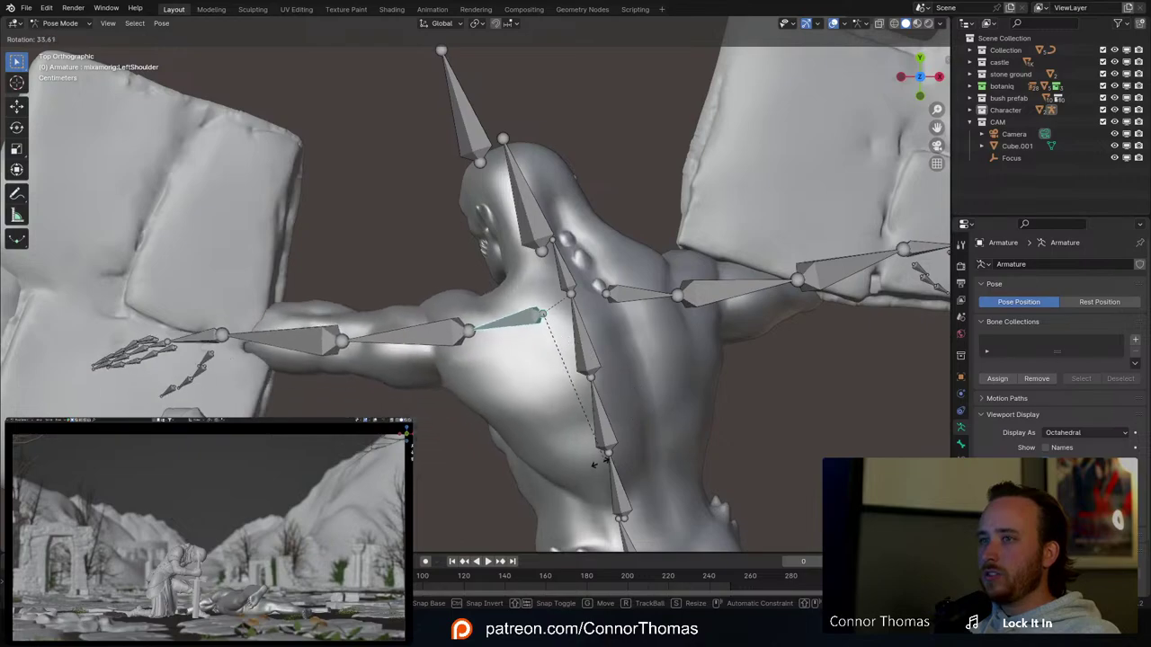
left_click(594, 466)
key("r")
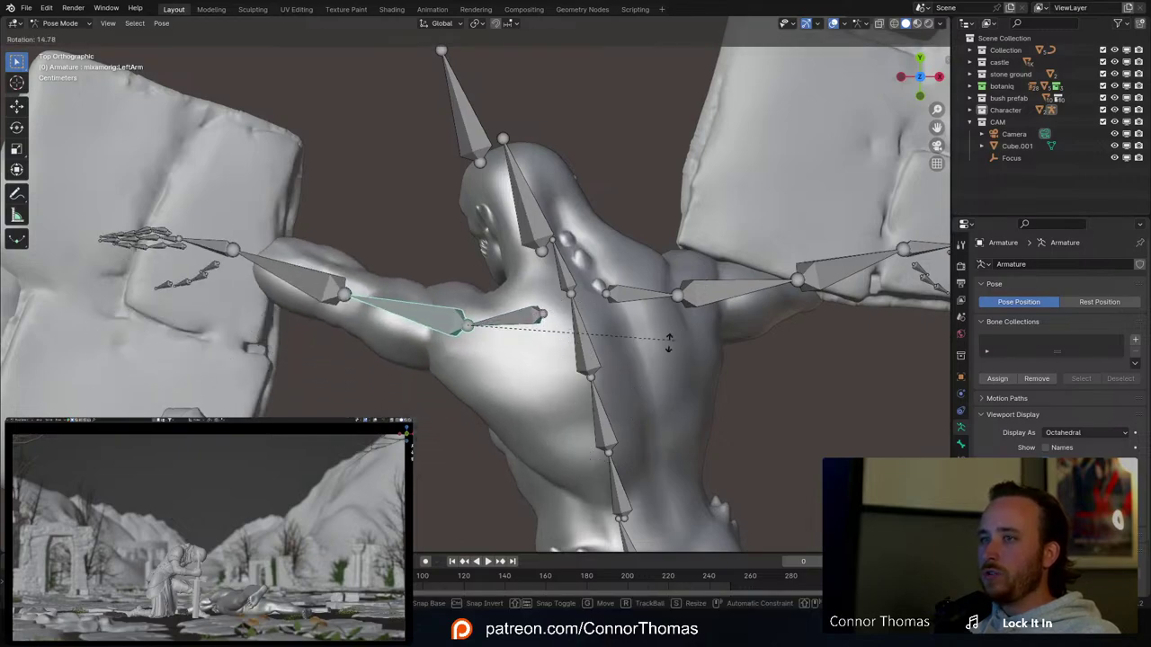
left_click(432, 290)
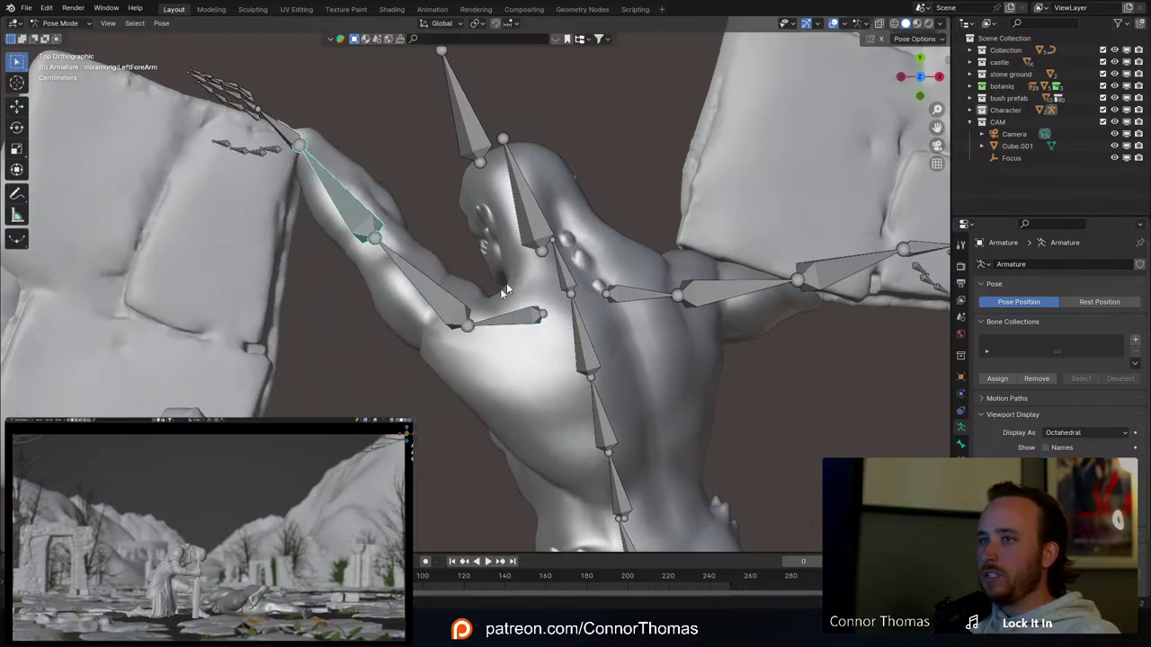
Step: From the side, rotate the left upper-arm and forearm bones so the arm lies along the stone slab
middle_click_drag(467, 314, 668, 194)
key("r")
left_click(494, 396)
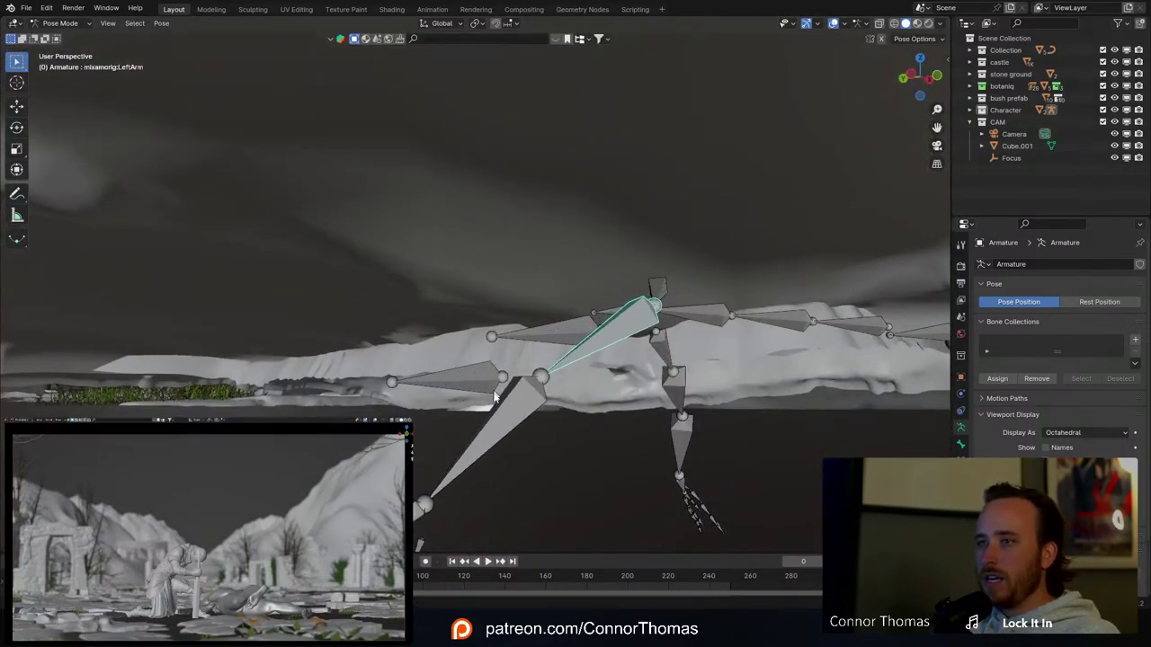
middle_click_drag(543, 343, 544, 387)
key("r")
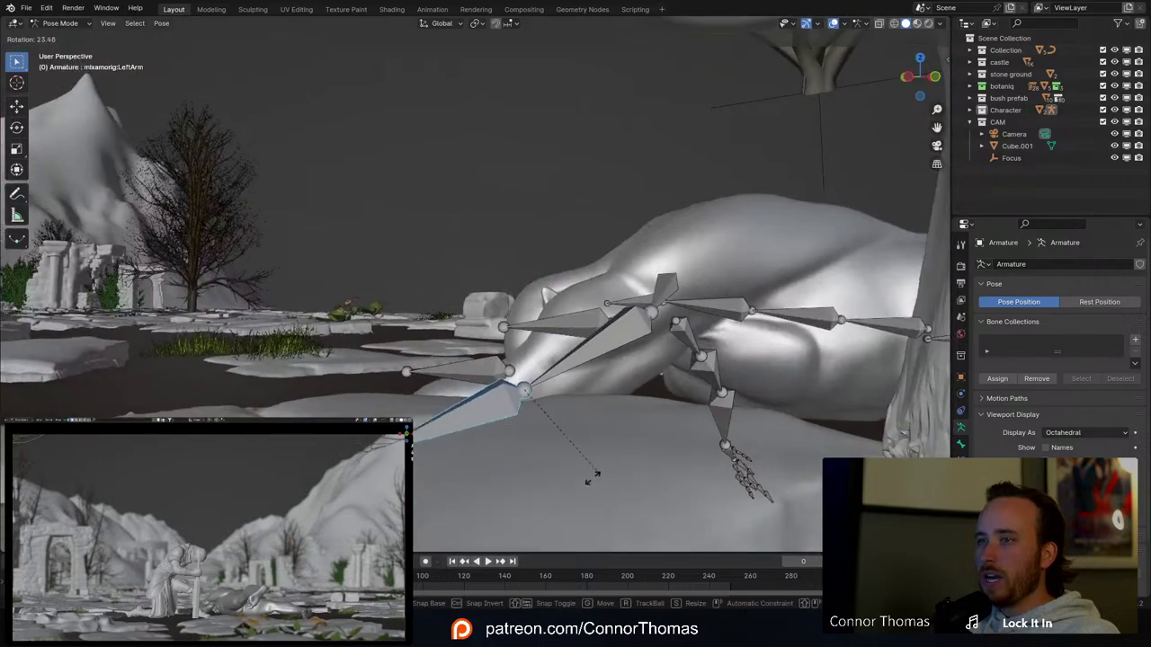
left_click(389, 412)
left_click(318, 401)
Step: Freely rotate the left hand bone so the palm and fingers lie level with the ground
middle_click_drag(317, 401, 503, 297, "shift")
key("r")
key("r")
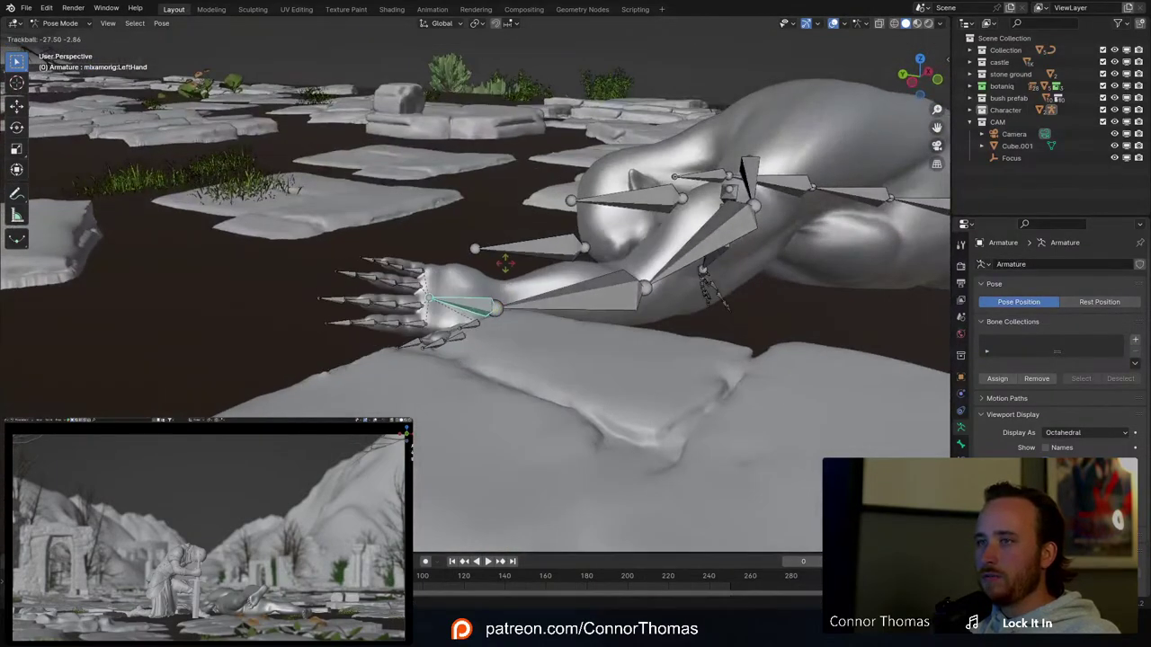
left_click(461, 248)
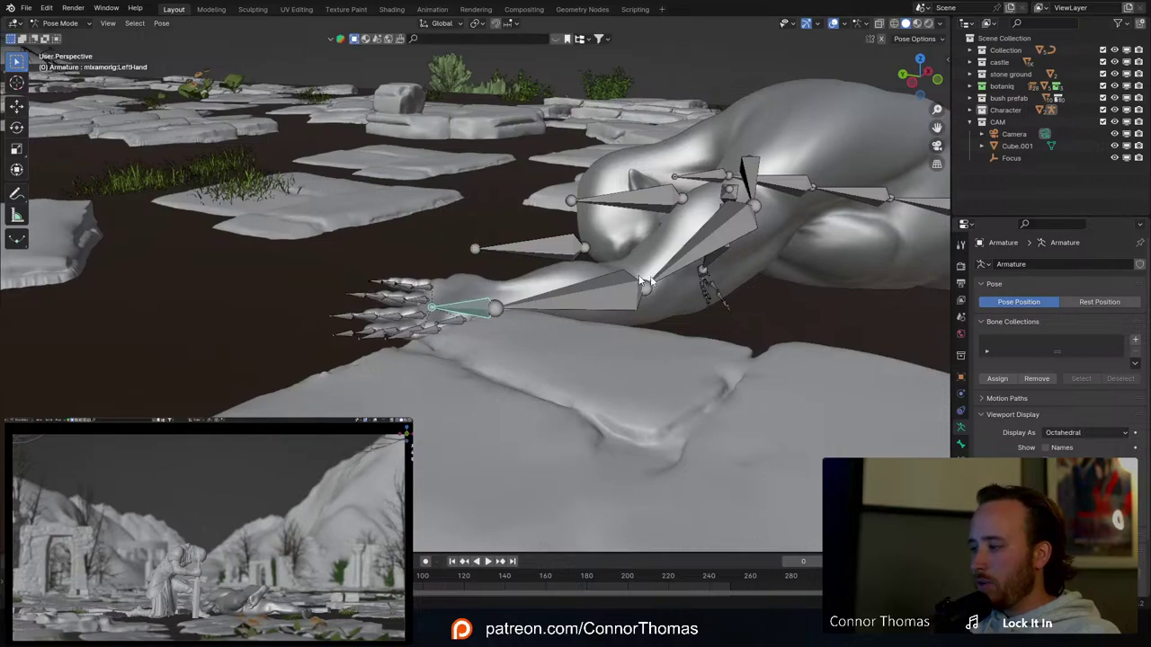
middle_click_drag(646, 281, 593, 272)
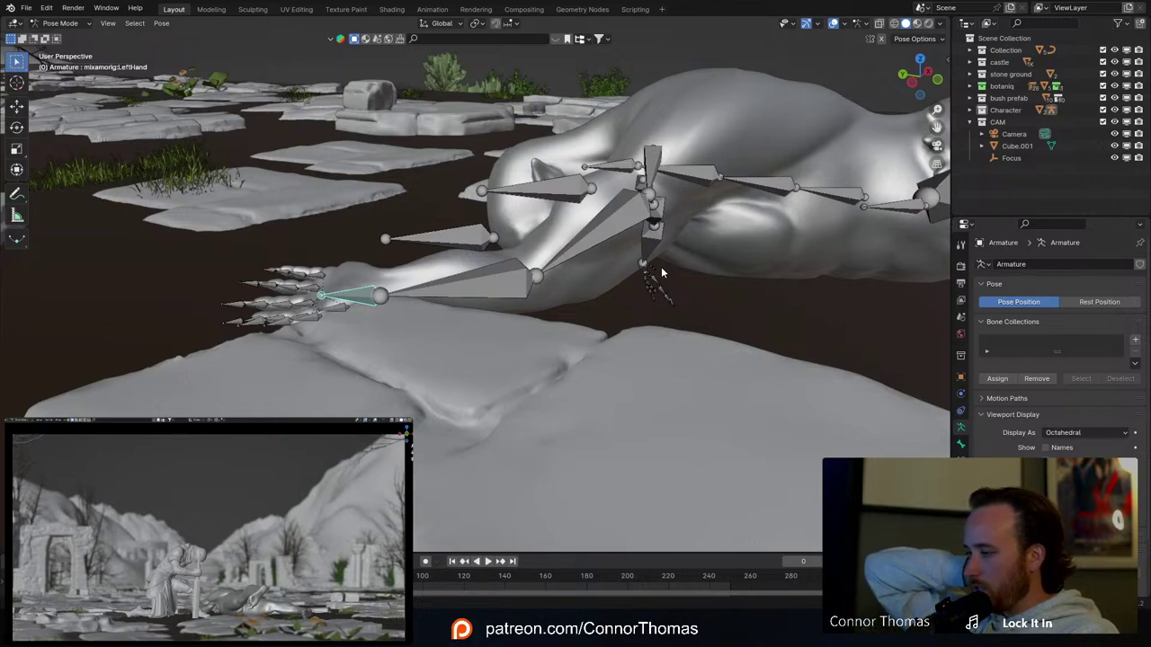
Step: Move and rotate the left upper-leg bone so the thigh lies lower, close to the ground
middle_click_drag(442, 183, 427, 161)
left_click(427, 160)
mouse_move(633, 156)
middle_mouse_down()
mouse_move(598, 151)
mouse_move(624, 159)
middle_mouse_up()
key("r")
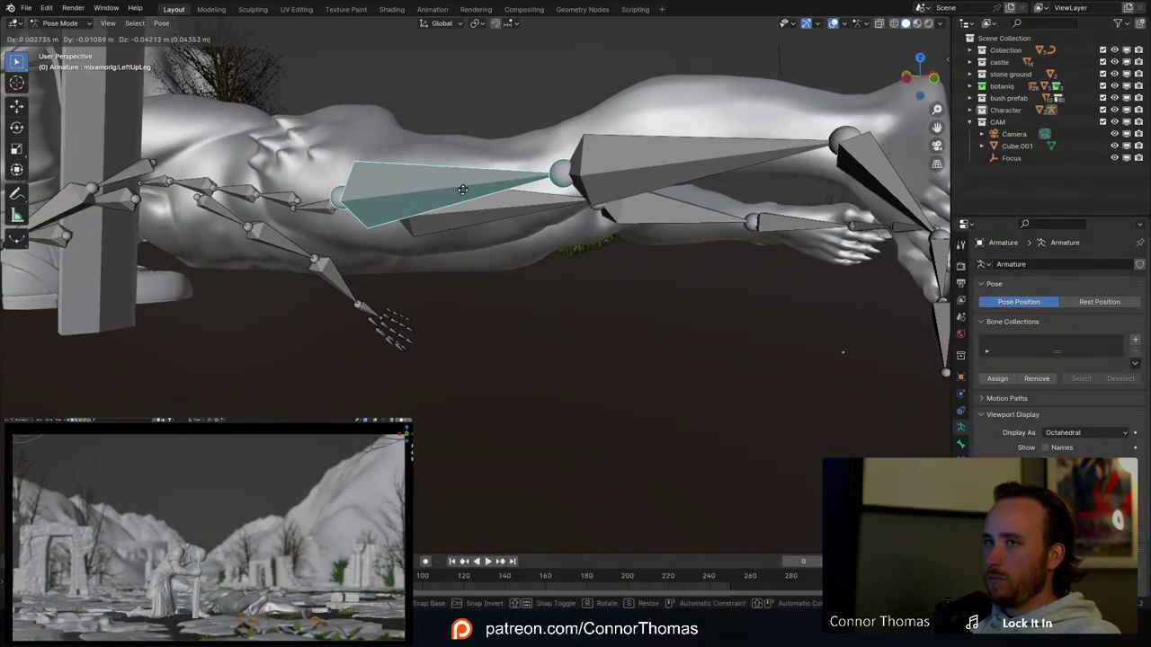
key("g")
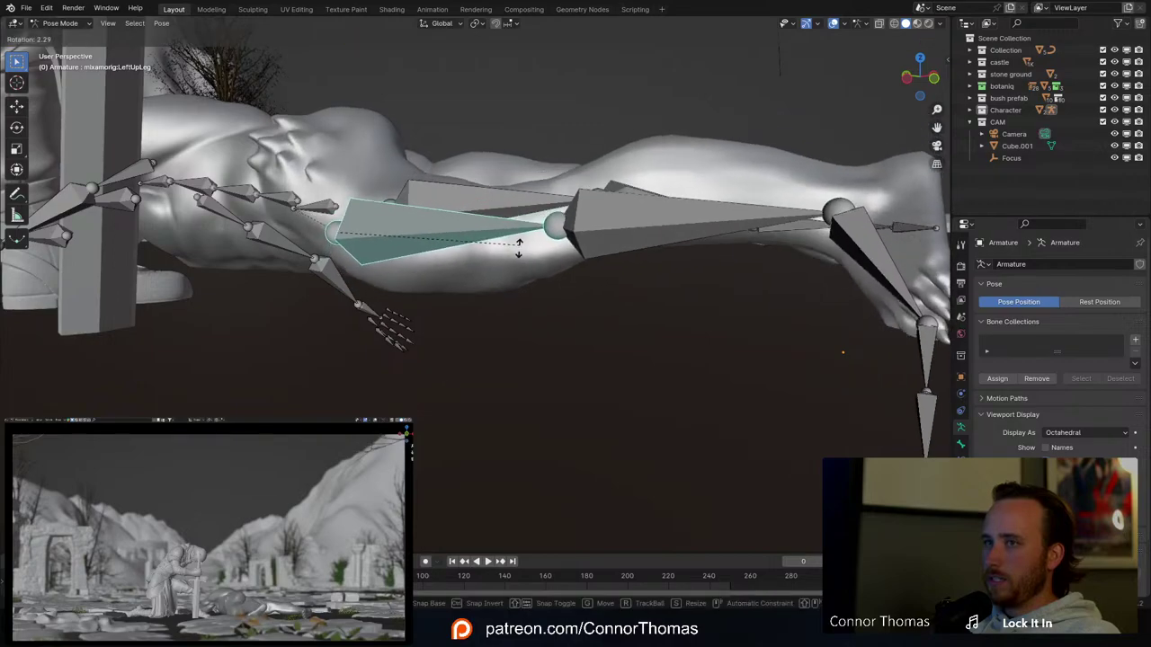
left_click(589, 246)
key("g")
left_click(478, 223)
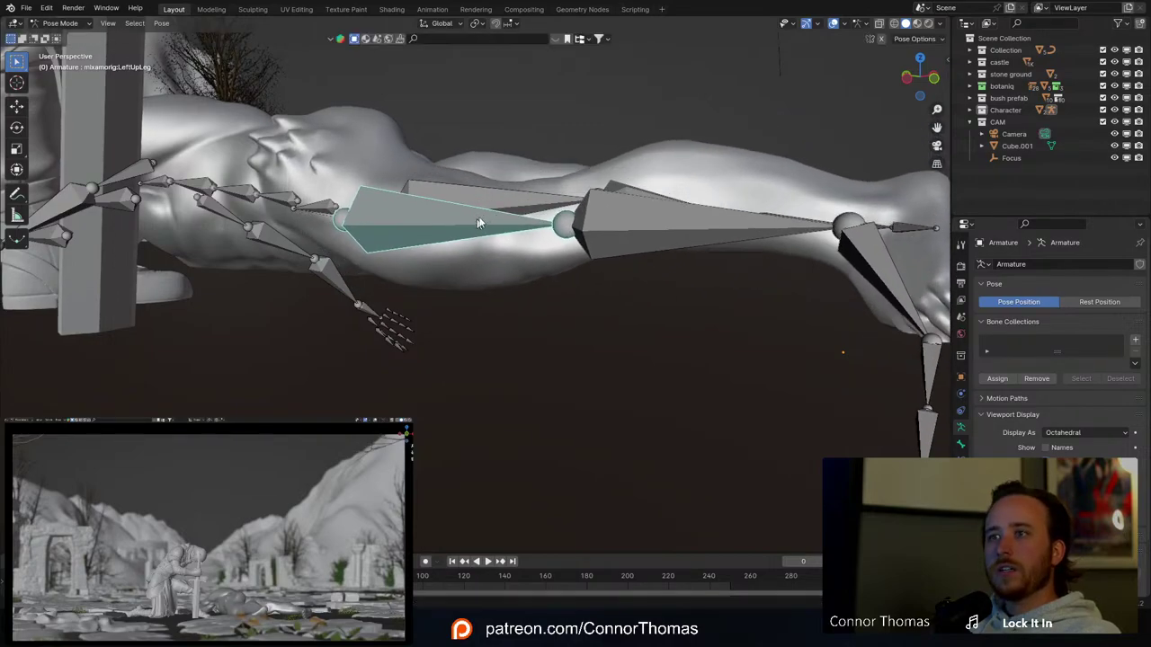
key("r")
left_click(524, 258)
Step: Rotate the left lower-leg bone freely so the shin lies flat and the foot turns onto its side
left_click(609, 270)
middle_click_drag(709, 273, 500, 201, "shift")
key("r")
left_click(644, 201)
key("r")
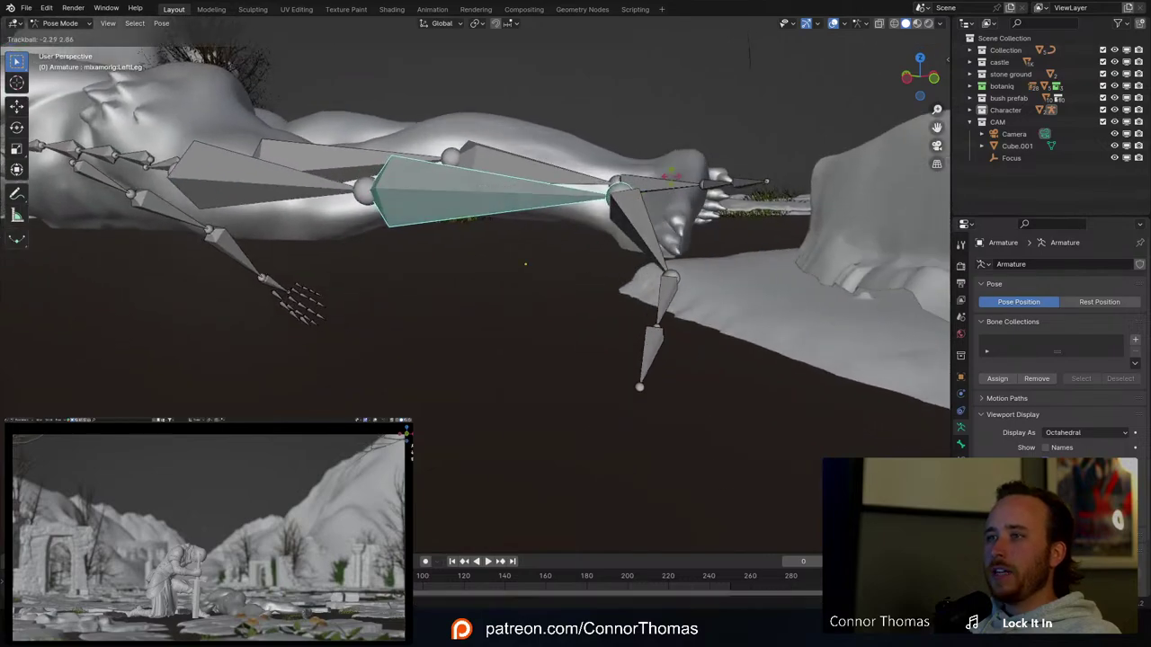
left_click(694, 171)
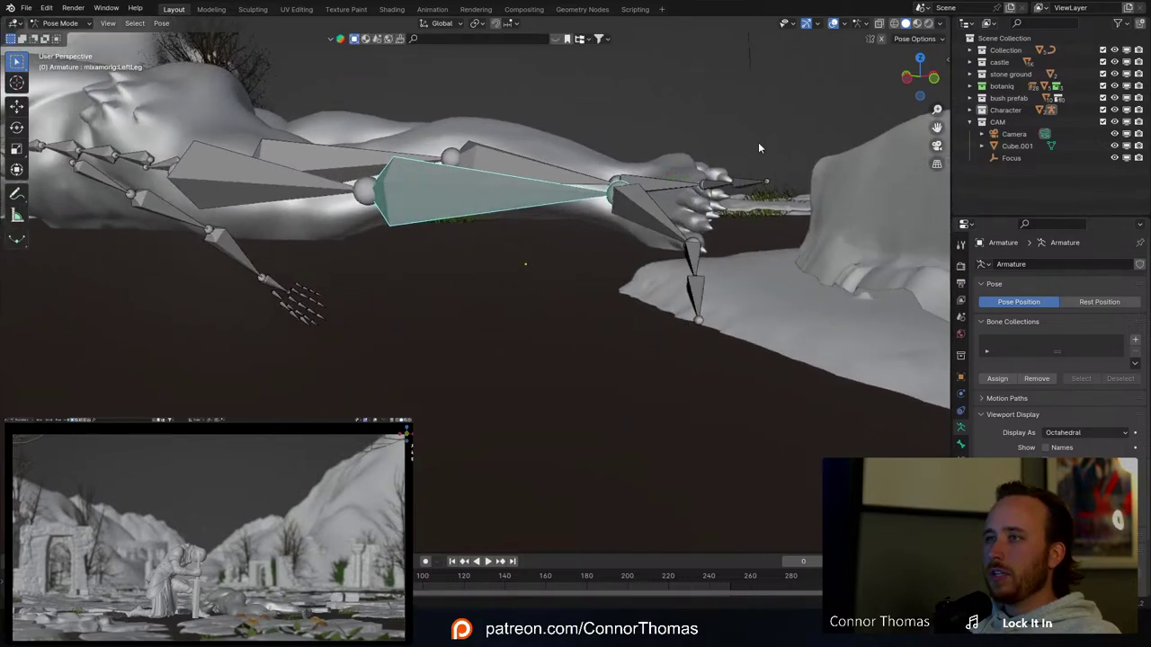
key("r")
key("r")
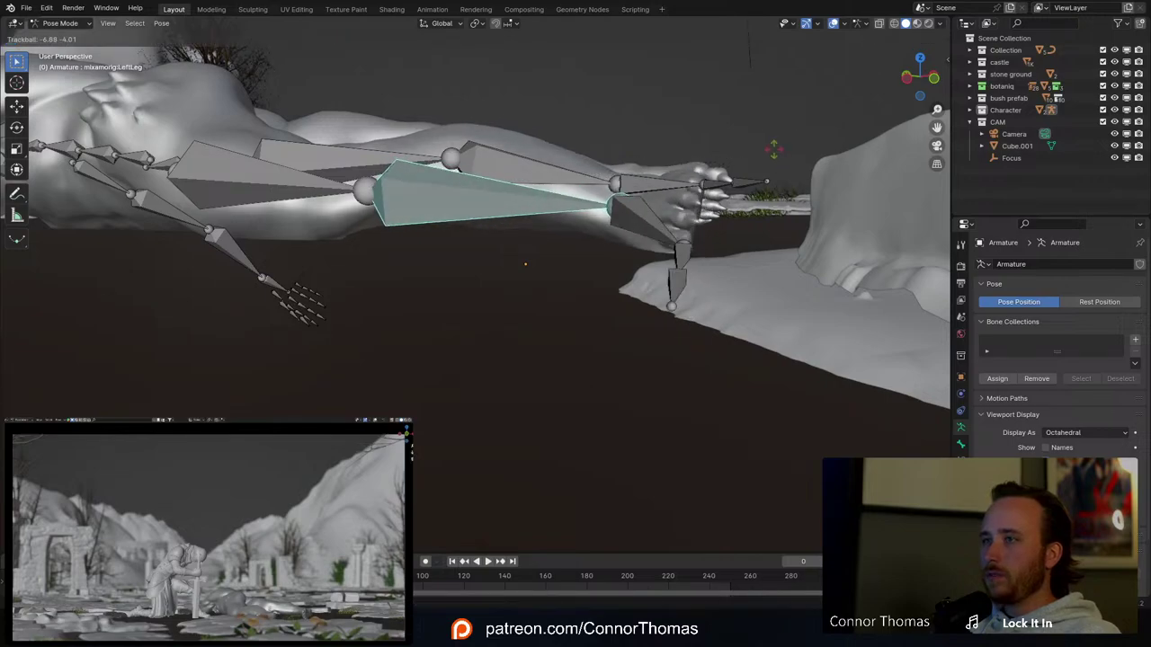
left_click(720, 167)
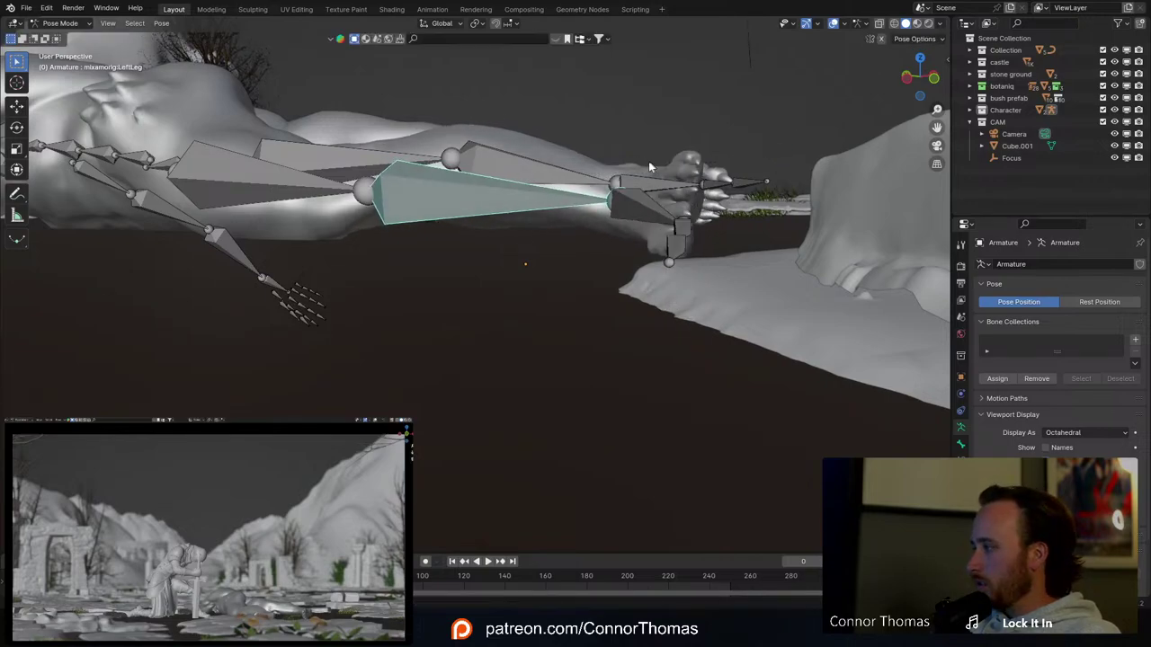
Step: Freely rotate the head bone so the creature's face turns to the side, away from the knight
middle_click_drag(566, 181, 373, 278)
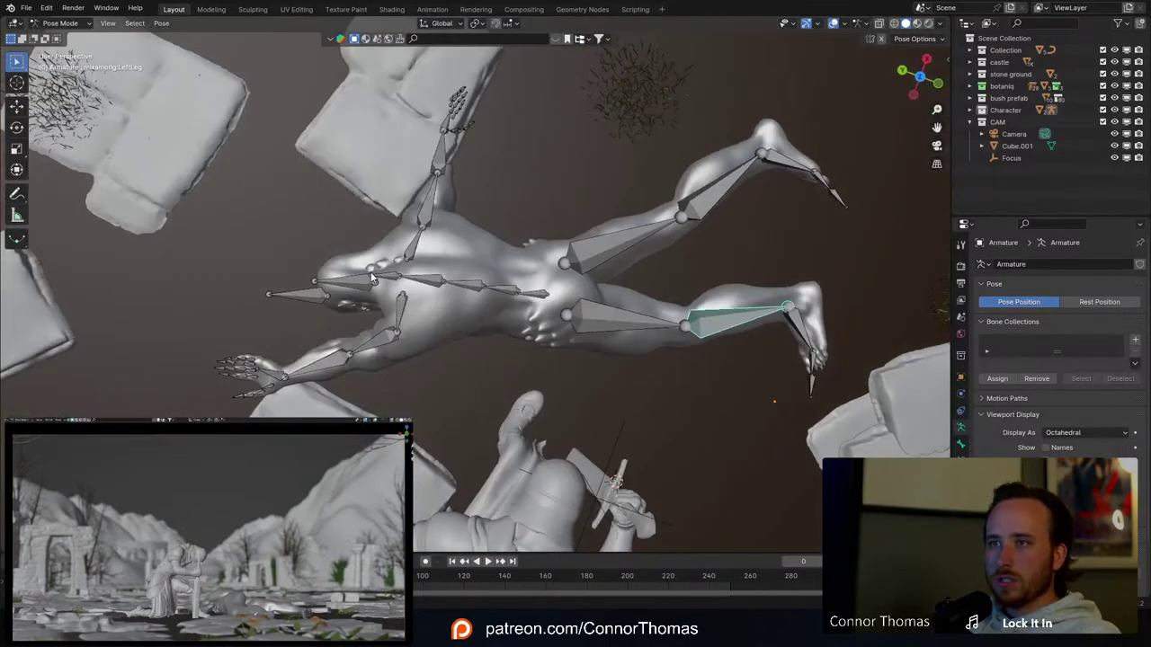
key("r")
key("r")
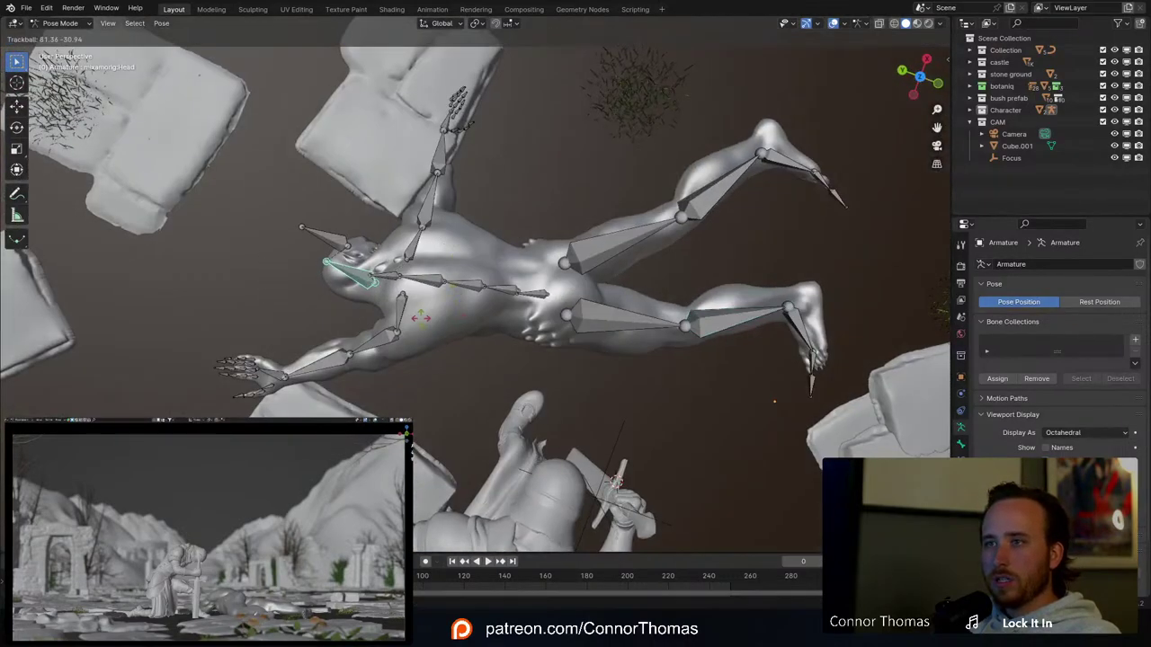
left_click(423, 322)
Step: Adjust the left shoulder bone's placement and rotation from in front of the creature's head
middle_click_drag(423, 322, 510, 235)
scroll(530, 144, "up", 5)
left_click(568, 136)
key("r")
key("r")
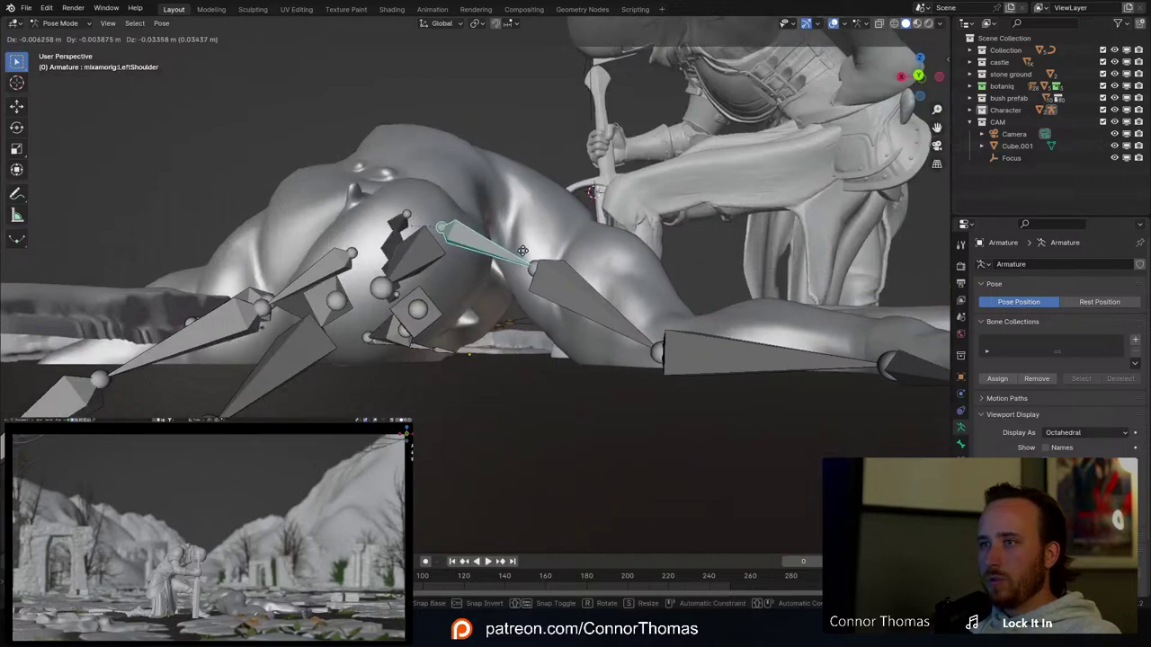
left_click(615, 238)
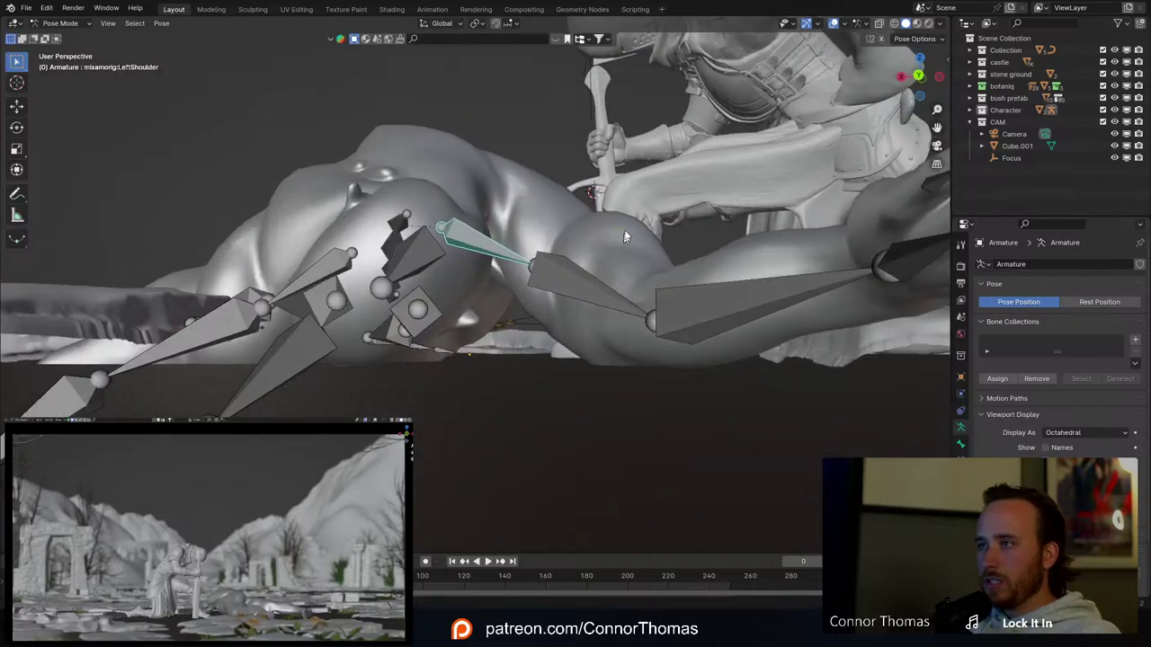
Step: Rotate the left forearm bone down so the forearm and hand rest flat along the ground
left_click(785, 267)
middle_click_drag(616, 293, 683, 301)
left_click(665, 313)
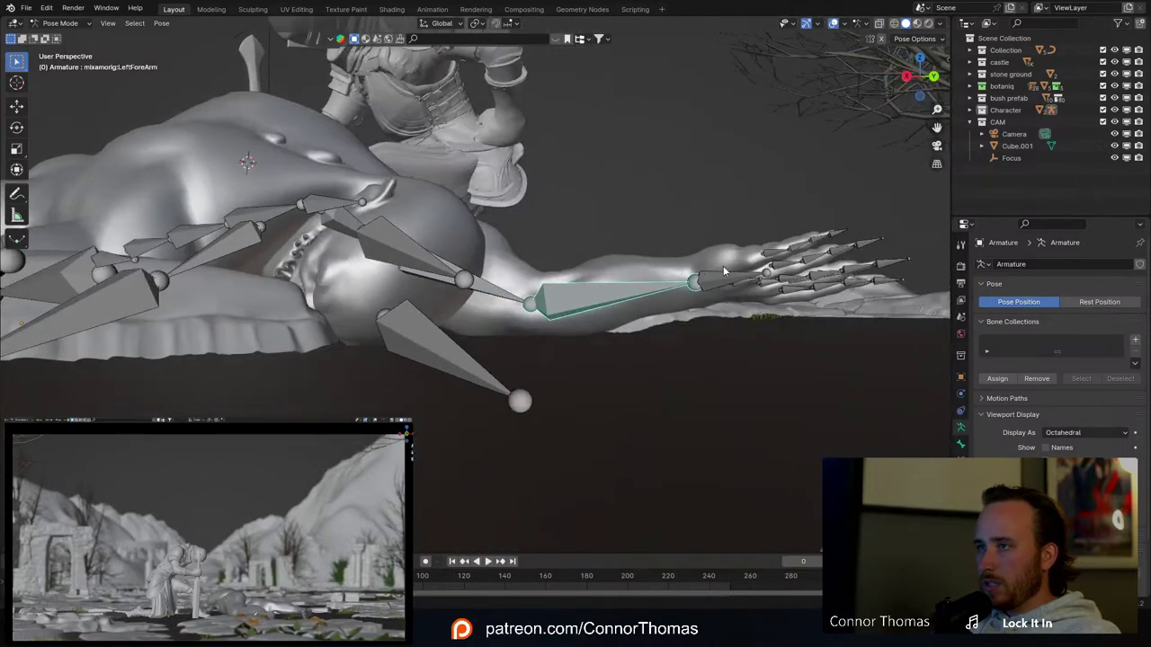
key("r")
left_click(743, 310)
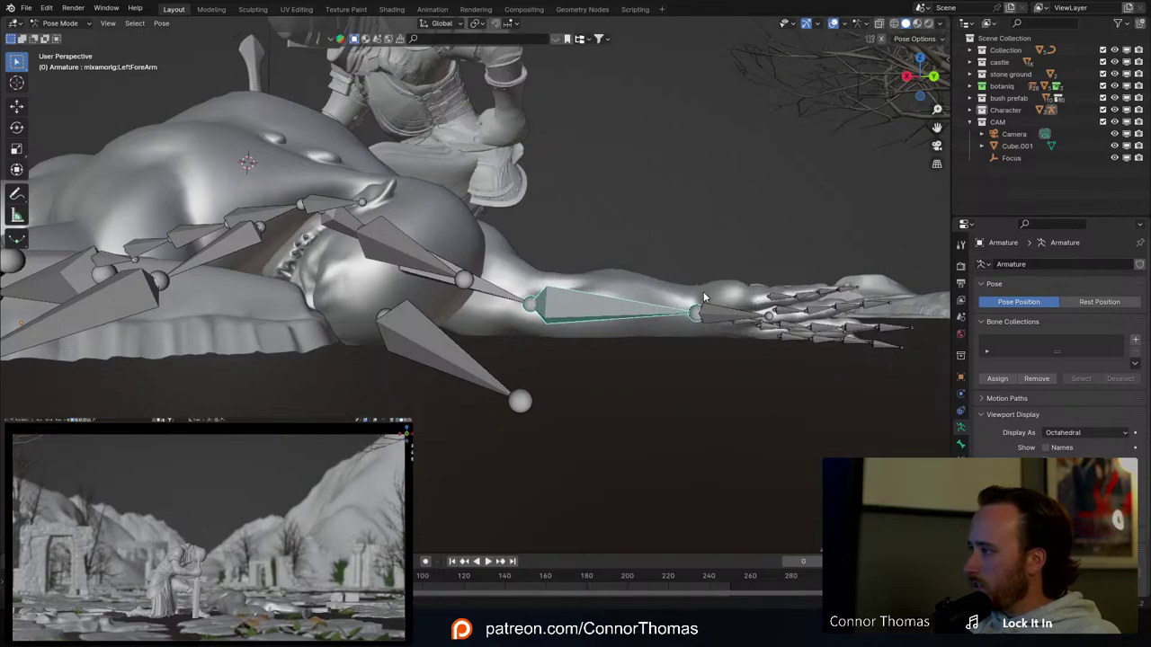
Step: Rotate the right upper-arm and forearm bones upward so the right arm lies level on the stone slab
middle_click_drag(671, 285, 621, 253)
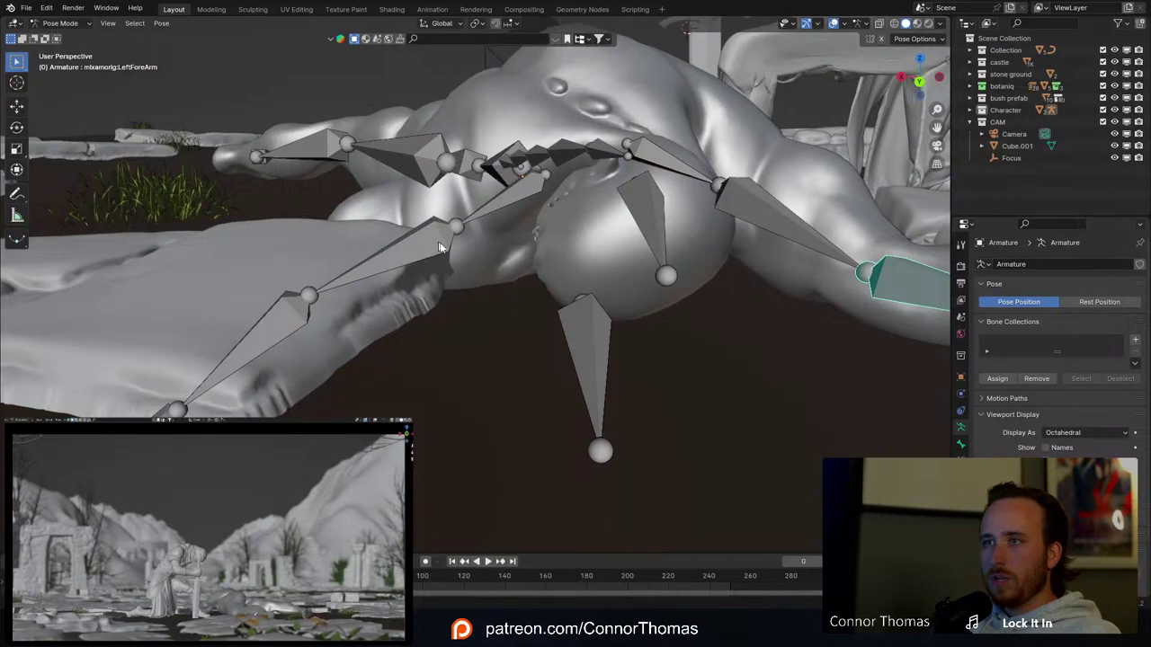
left_click(440, 247)
middle_click_drag(440, 248, 606, 225, "shift")
key("r")
left_click(511, 243)
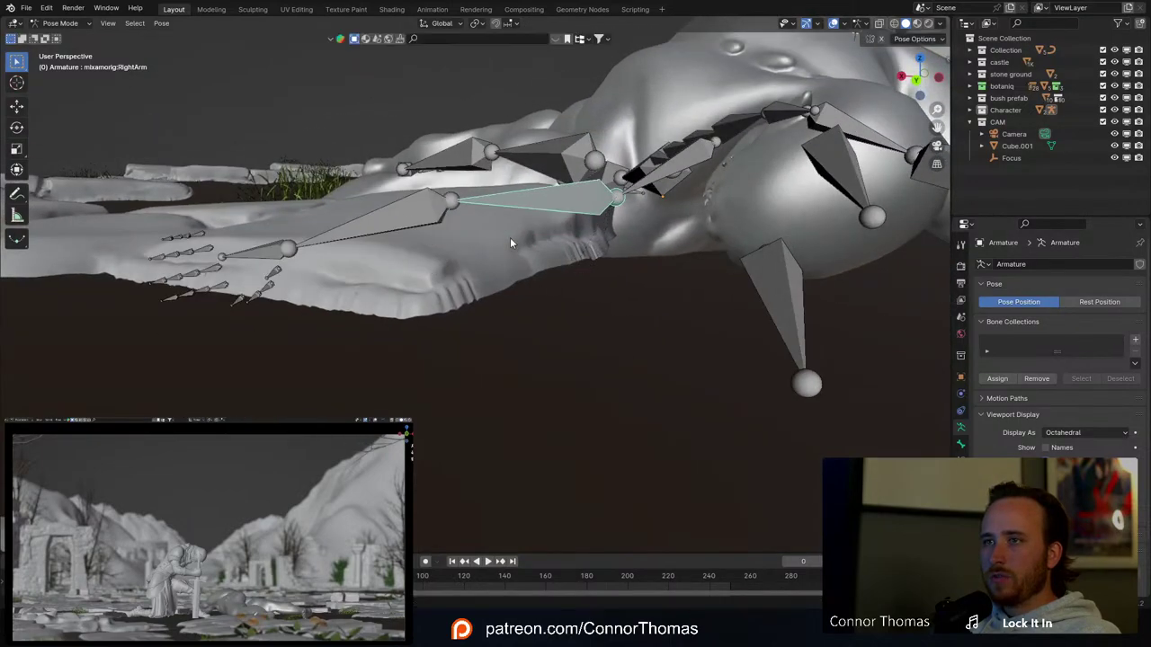
key("r")
left_click(463, 228)
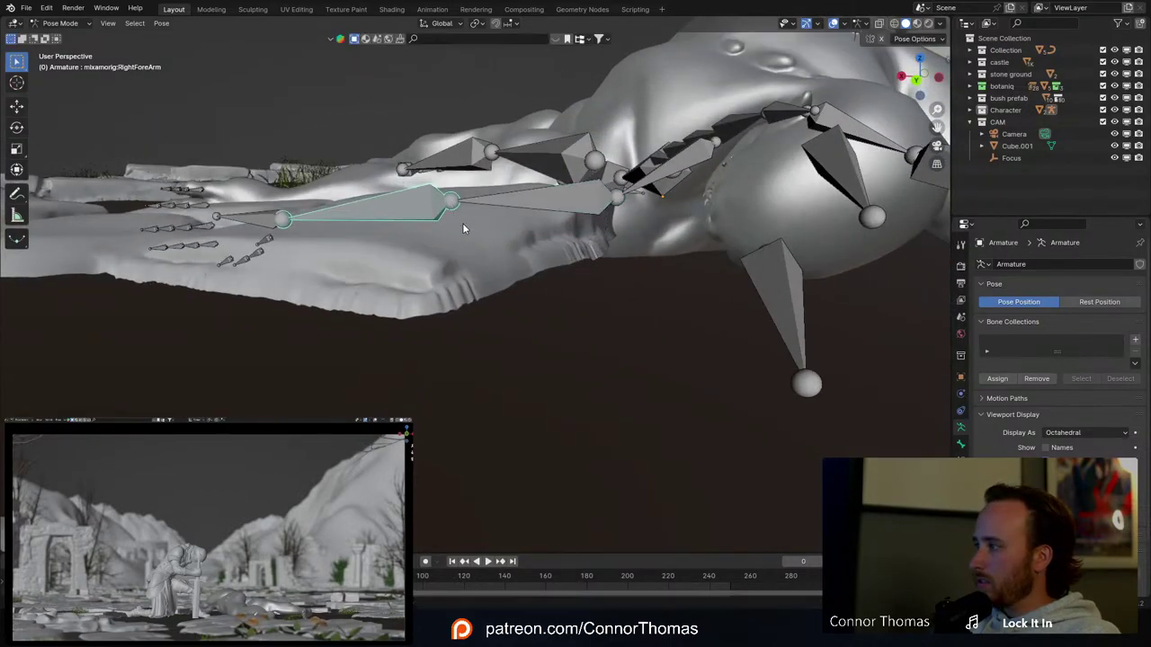
Step: Rotate the right forearm bone from above to bend the outstretched arm slightly at the elbow
middle_click_drag(469, 196, 548, 255)
key("r")
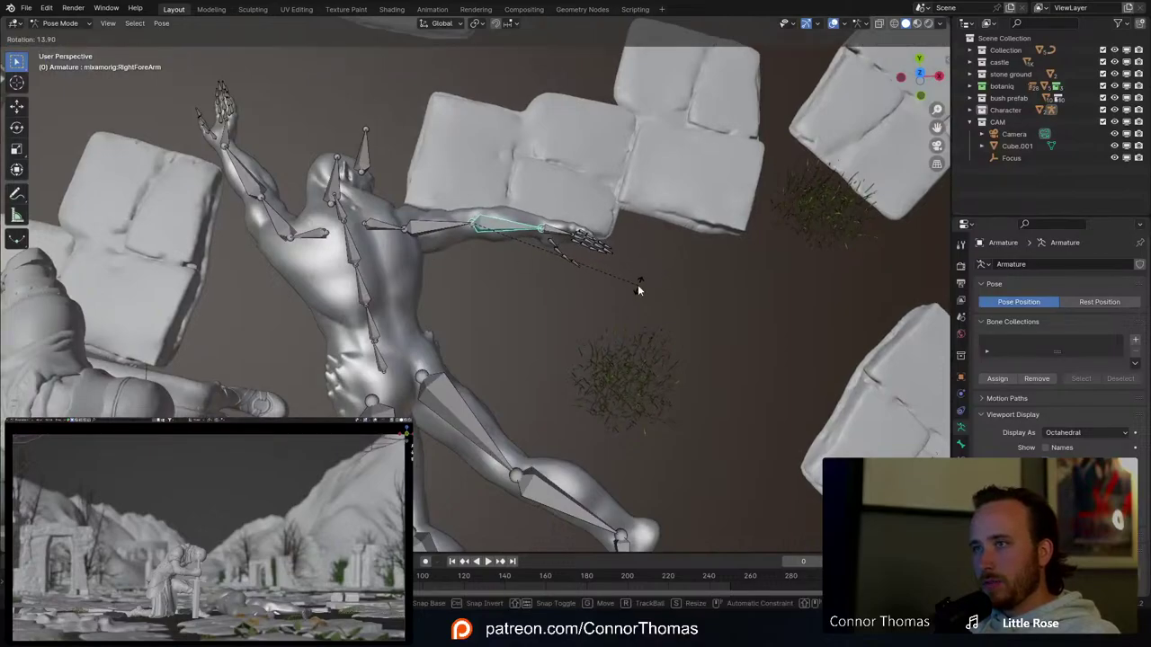
left_click(637, 288)
Step: Rotate the right hand bone so the hand lies flat on the ground
middle_click_drag(638, 288, 565, 173)
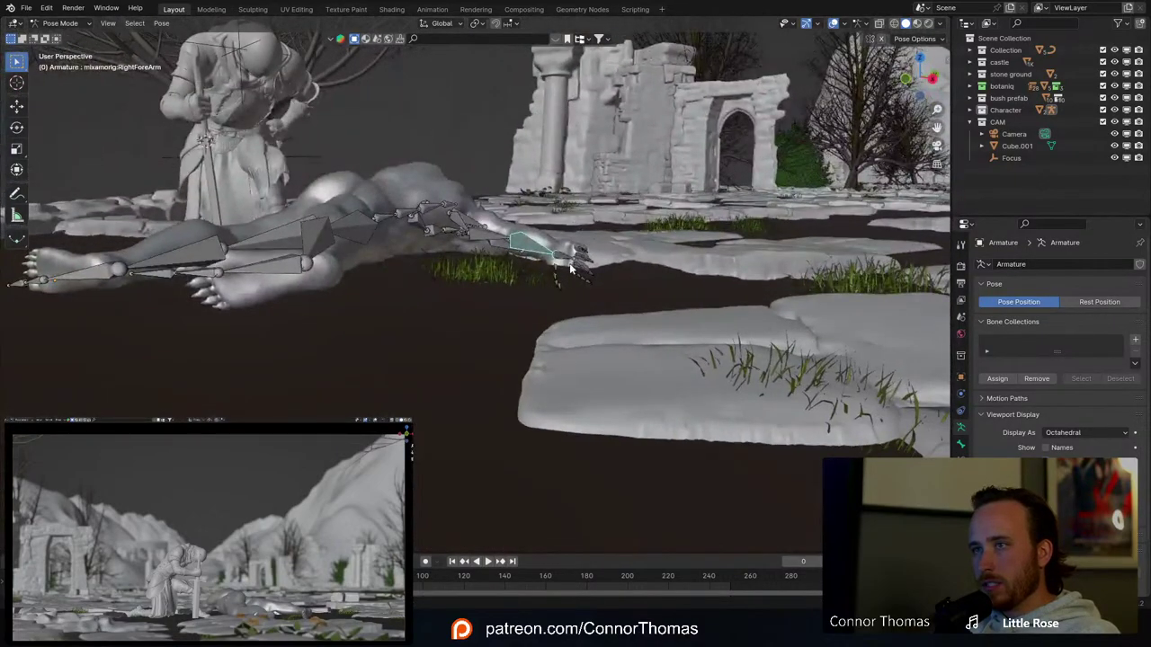
key("r")
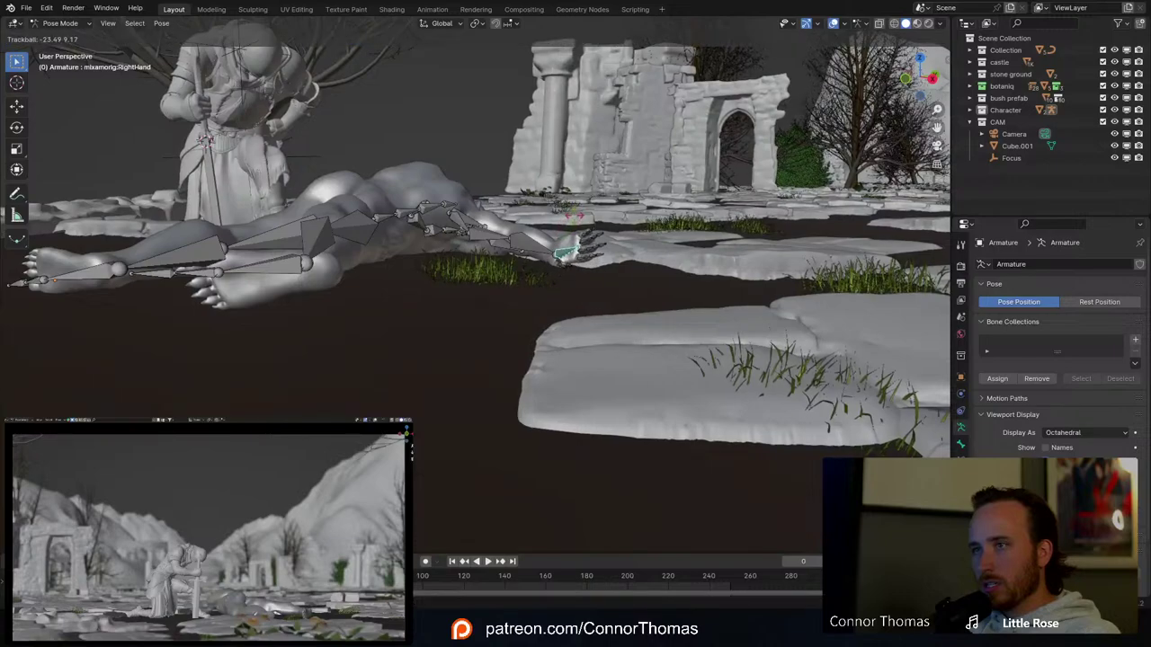
key("r")
left_click(681, 313)
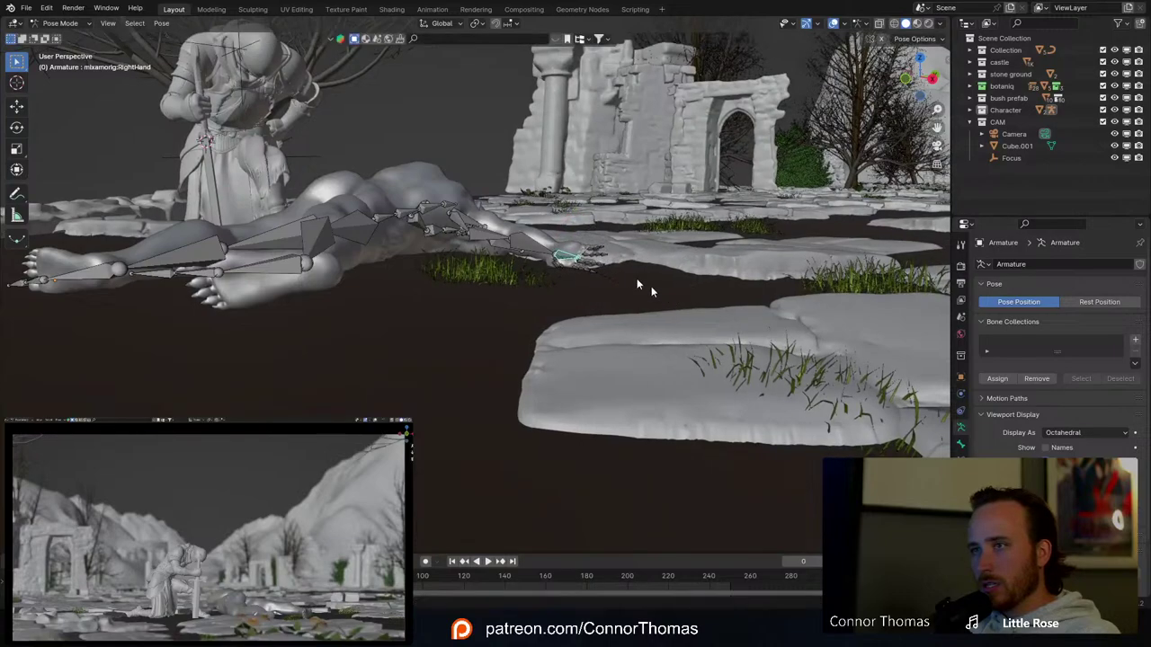
key("r")
left_click(604, 241)
Step: Switch the creature's armature from Pose Mode back to Object Mode
middle_click_drag(576, 225, 619, 290)
key("ctrl+Tab")
scroll(618, 289, "down", 8)
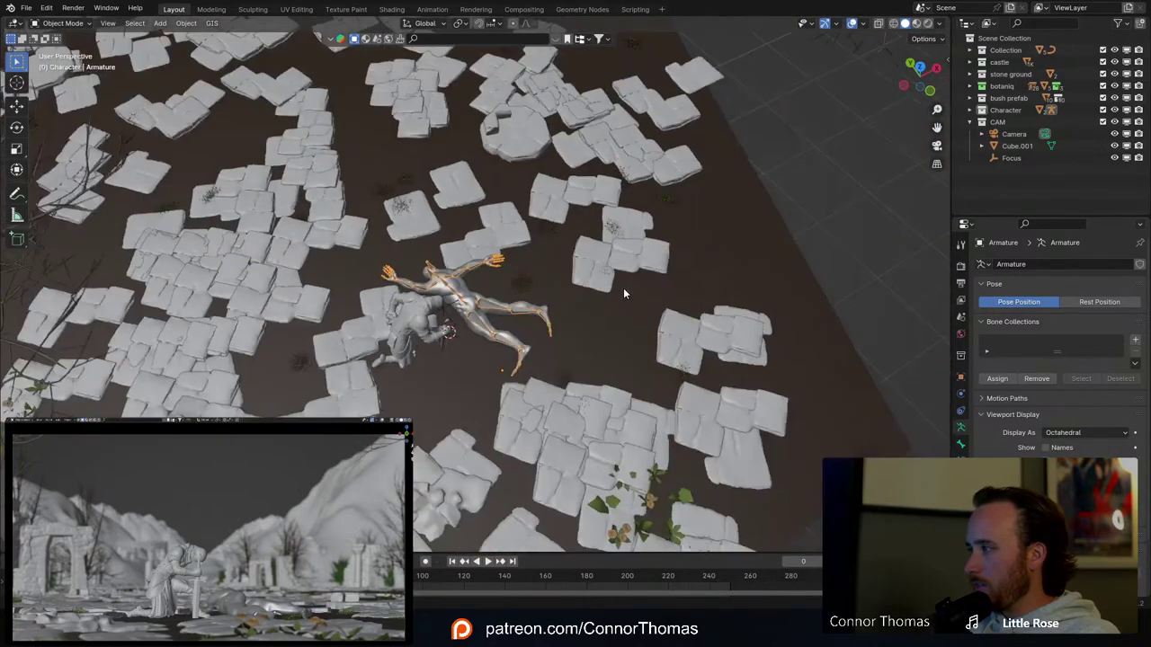
Step: Save the file and select the face-down creature's armature together with its child mesh in the Character collection
scroll(623, 288, "down", 4)
middle_click_drag(623, 287, 561, 218, "shift")
scroll(529, 210, "up", 5)
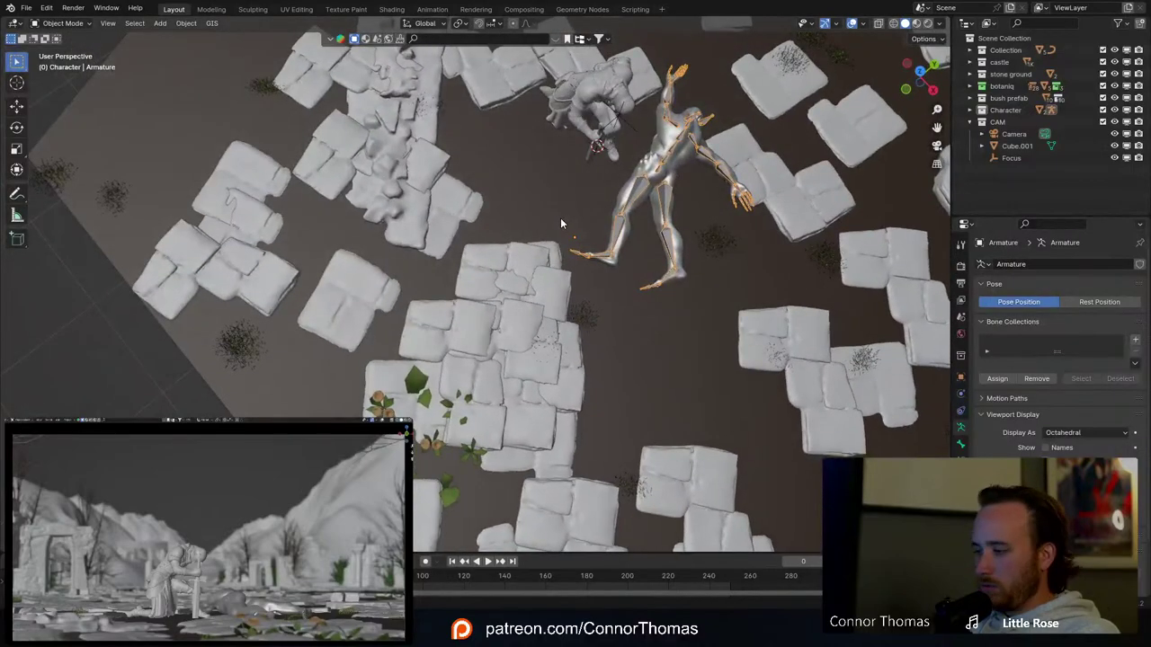
mouse_move(647, 250)
middle_mouse_down()
mouse_move(623, 167)
mouse_move(609, 202)
mouse_move(641, 232)
middle_mouse_up()
middle_click_drag(758, 157, 646, 215, "shift")
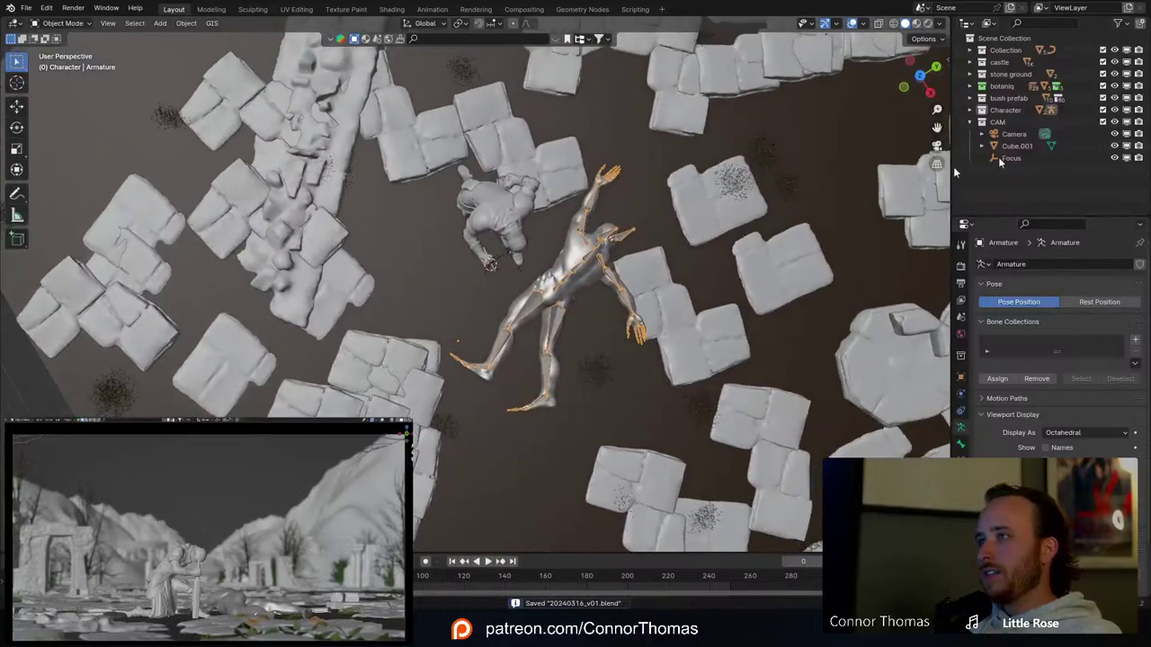
key("KP_Decimal")
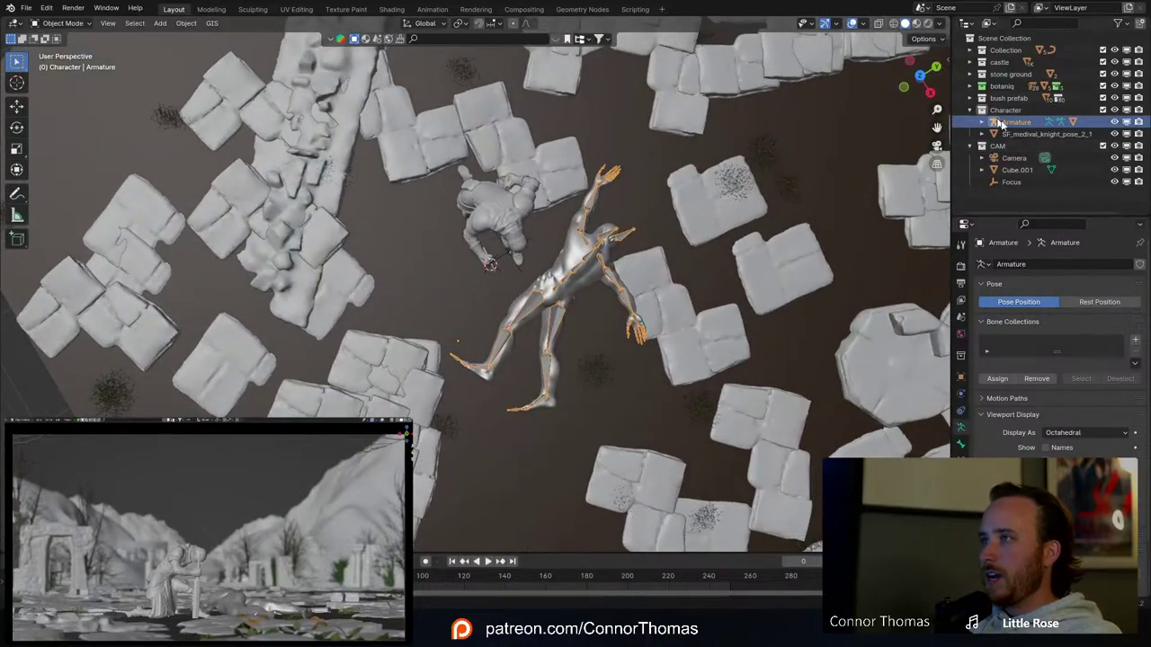
right_click(1019, 127)
left_click(1012, 123)
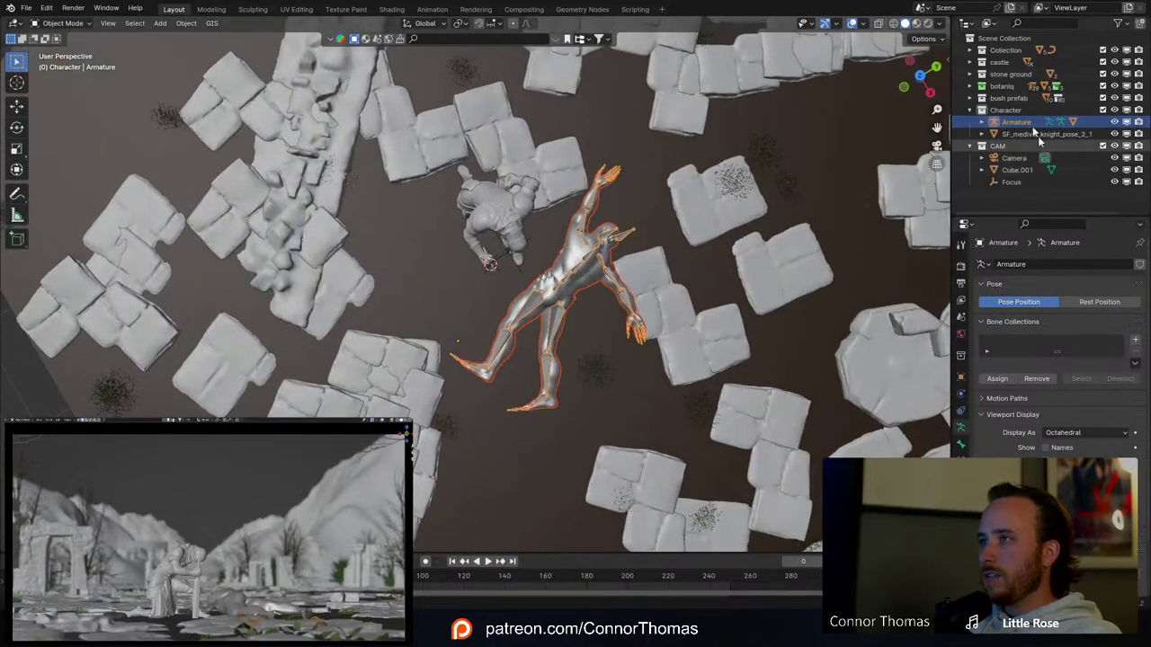
Step: Duplicate the creature, rotate the copy, and place it on the foreground stones beside the rubble wall
middle_click_drag(508, 209, 539, 323, "shift")
scroll(541, 323, "down", 3)
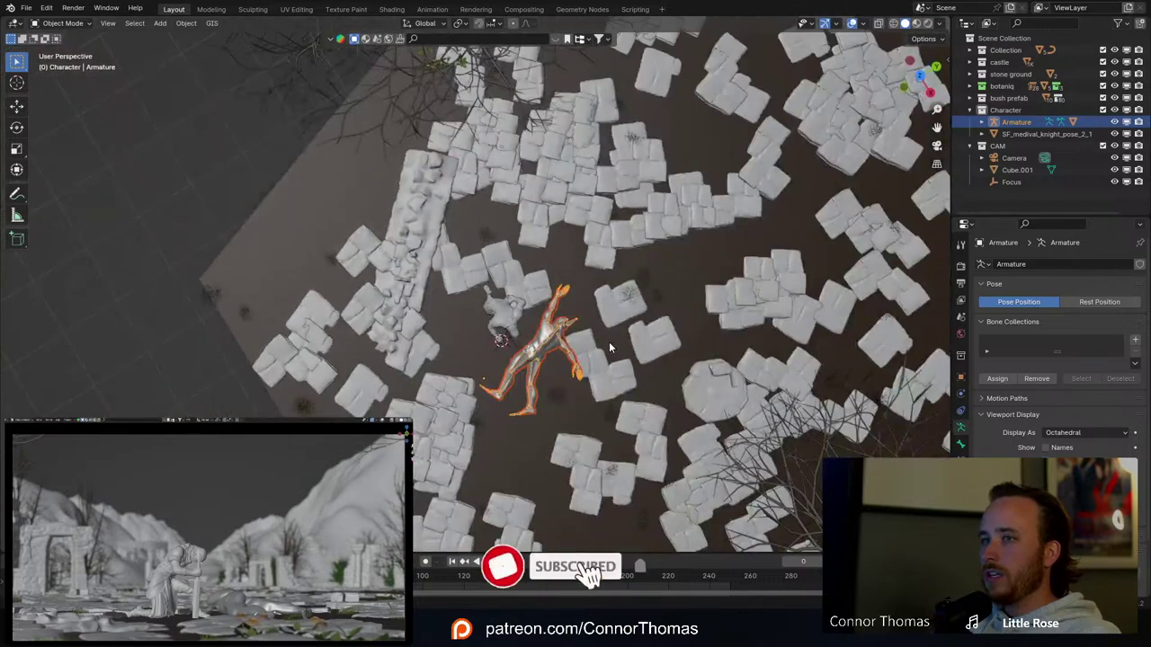
key("shift+d")
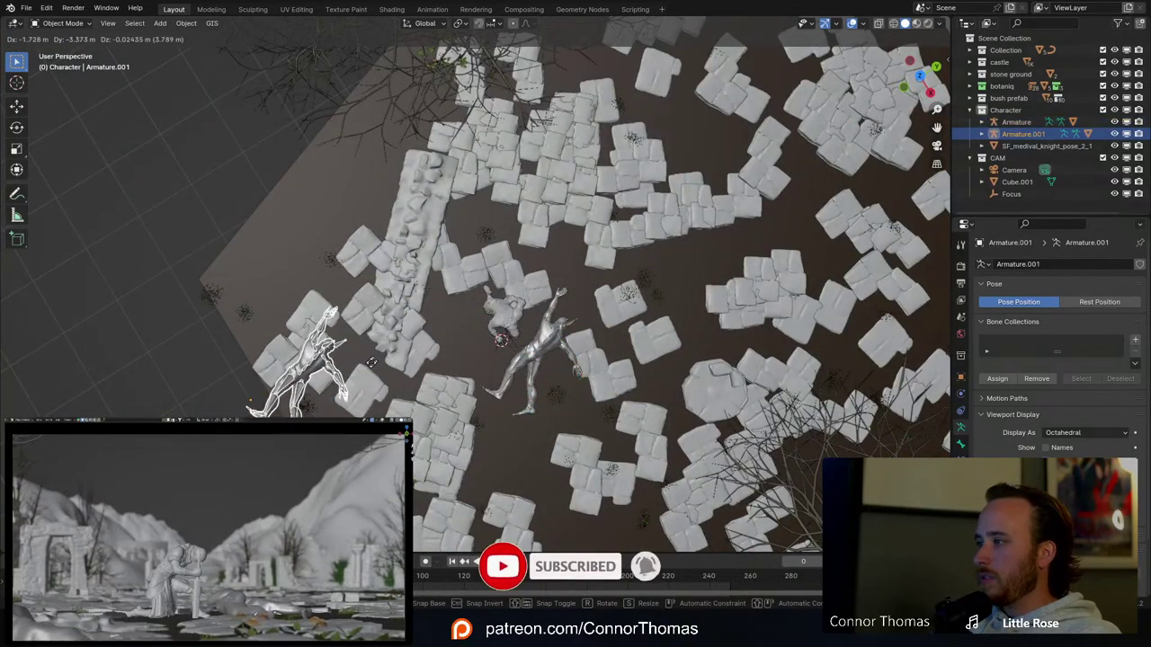
key("r")
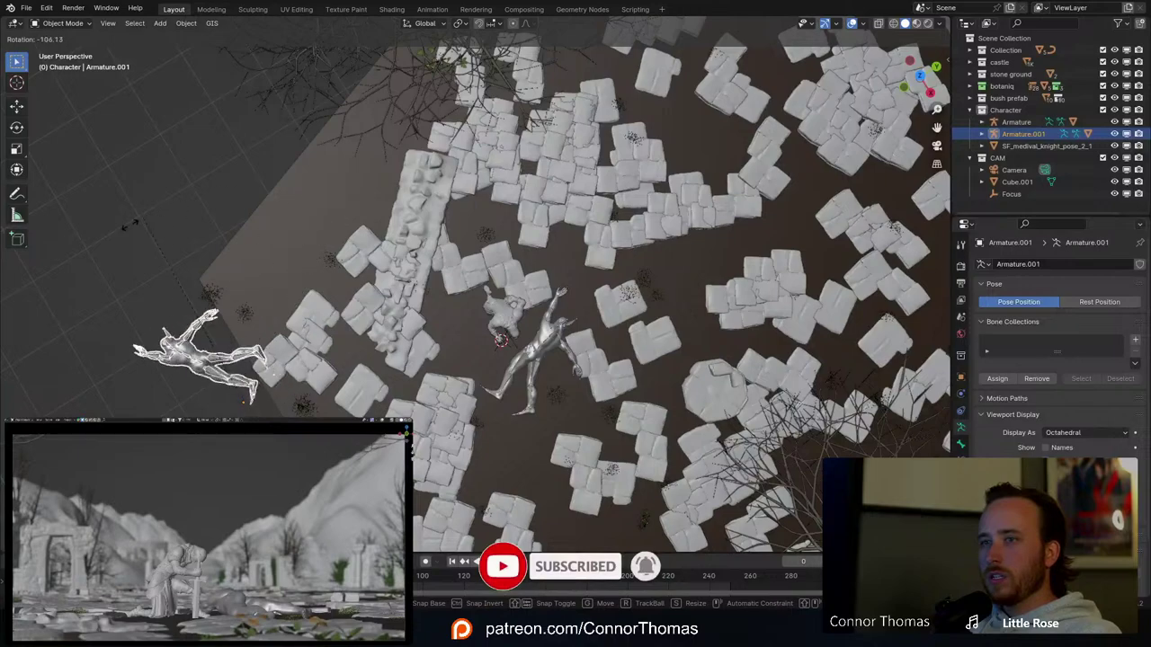
key("g")
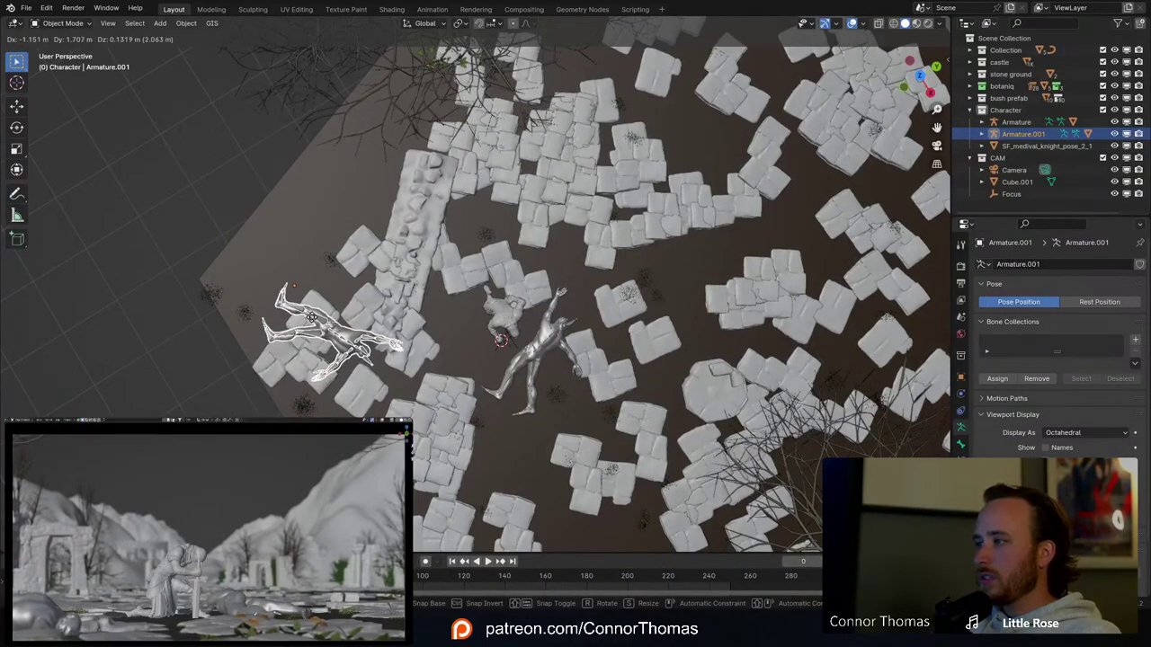
left_click(316, 316)
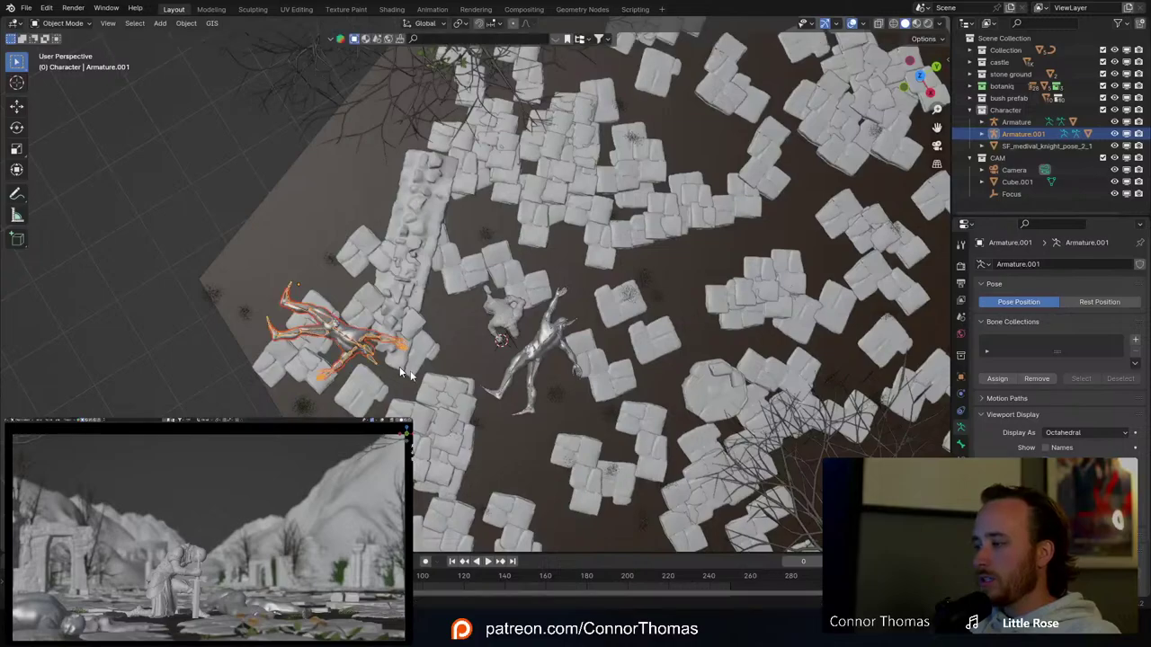
Step: Duplicate the creature again, place the copy farther back among the scattered slabs, and rotate it about 130°
middle_click_drag(447, 382, 329, 347, "shift")
scroll(360, 333, "down", 6)
middle_click_drag(398, 321, 222, 315, "shift")
key("shift+d")
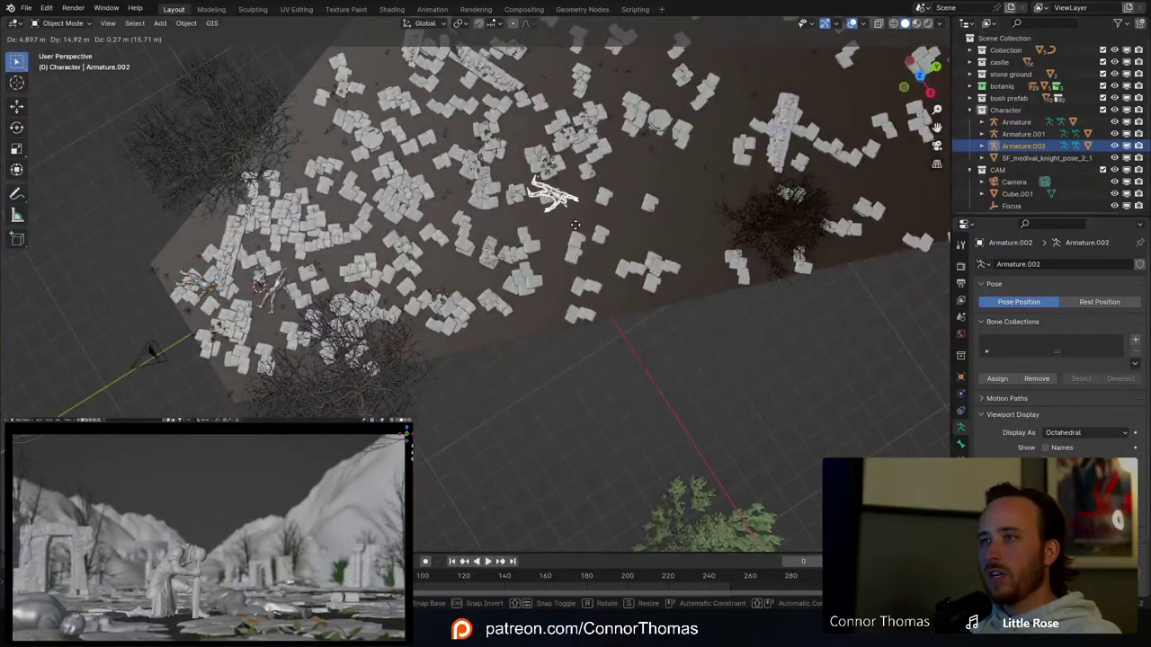
left_click(576, 225)
key("r")
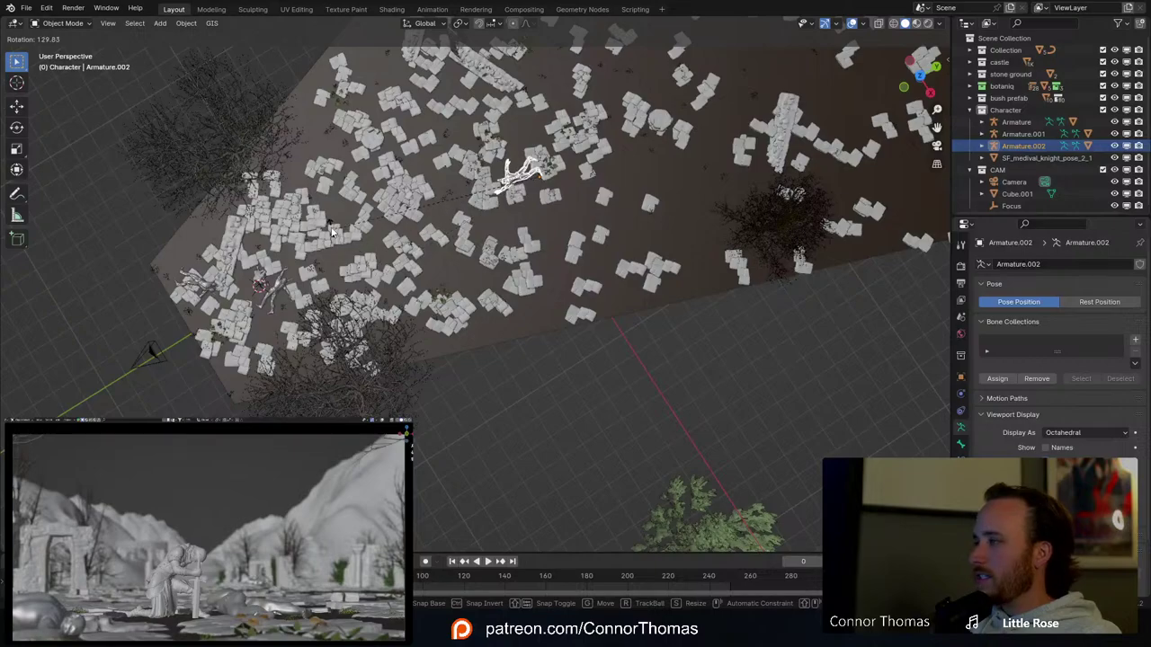
left_click(331, 232)
key("g")
left_click(559, 221)
Step: Shift and tilt the distant creature copy, lower it onto the ground, then deselect everything and save the file
middle_click_drag(566, 227, 546, 139)
key("KP_Decimal")
middle_click_drag(542, 185, 531, 162)
key("g")
left_click(621, 202)
middle_click_drag(752, 211, 720, 222)
key("r")
key("g")
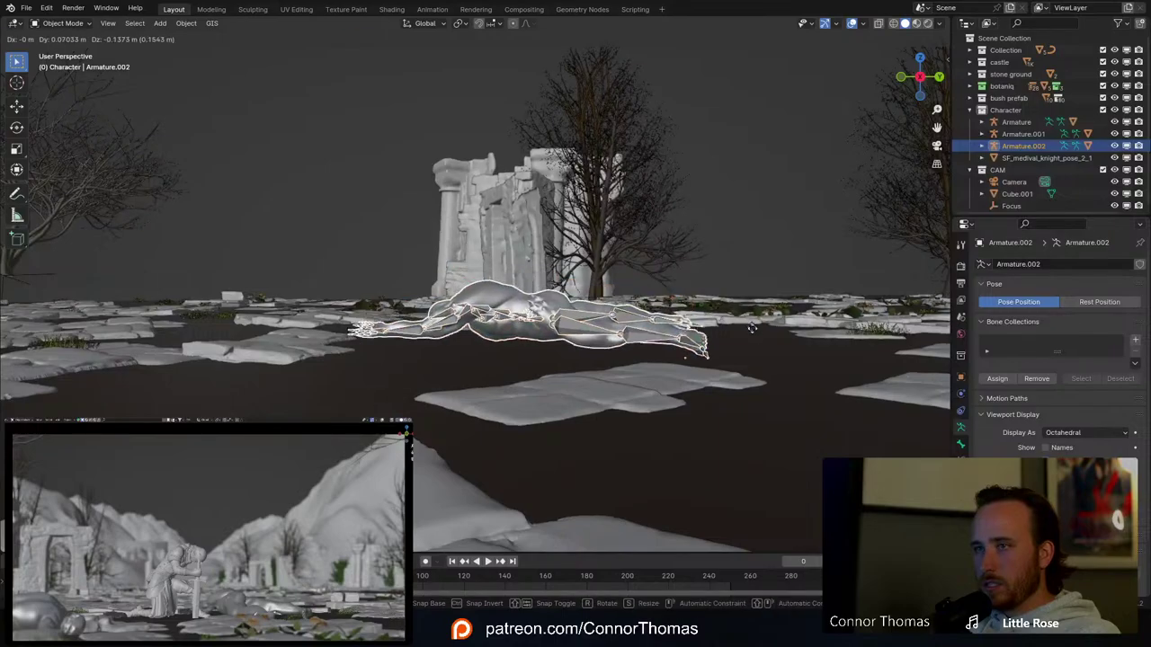
left_click(758, 340)
middle_click_drag(758, 340, 542, 287)
key("a")
key("alt+a")
scroll(541, 287, "down", 5)
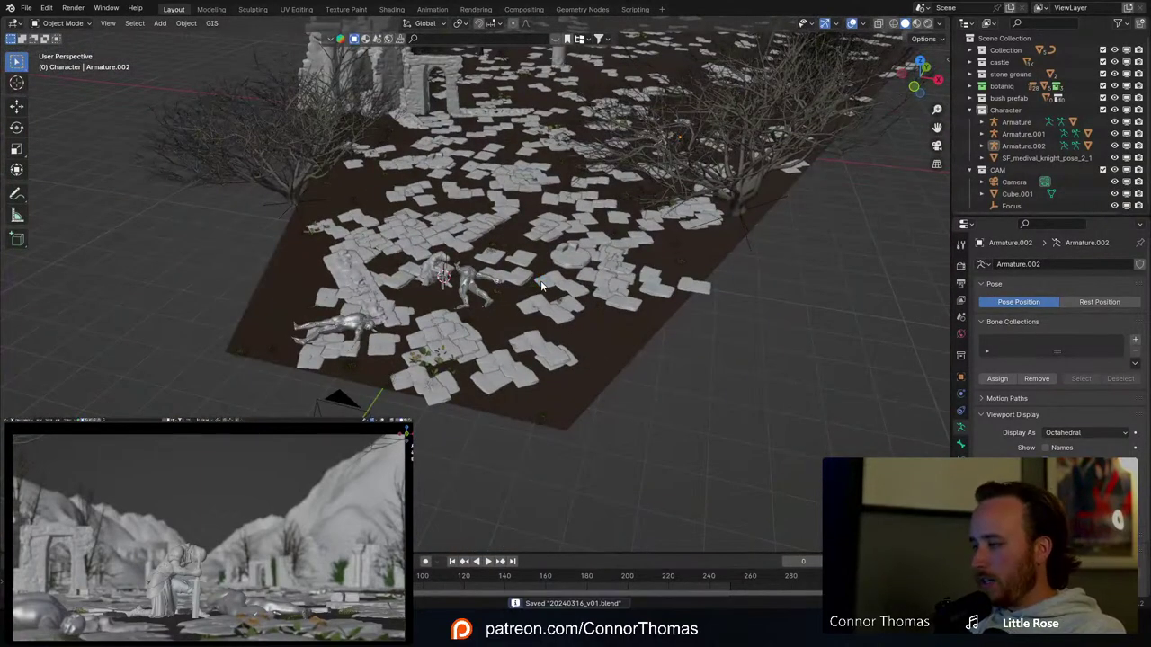
Step: Import the FBX model Ch30_nonPBR.fbx from the VFX_material folder into the Character collection
left_click(27, 8)
mouse_move(98, 179)
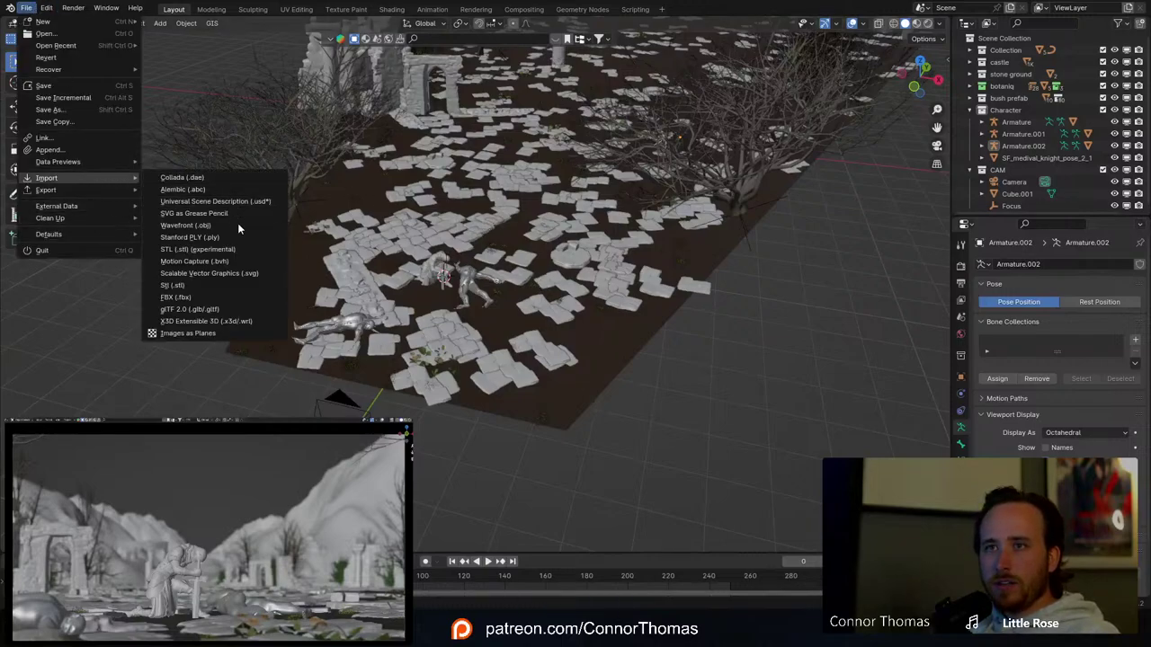
left_click(212, 300)
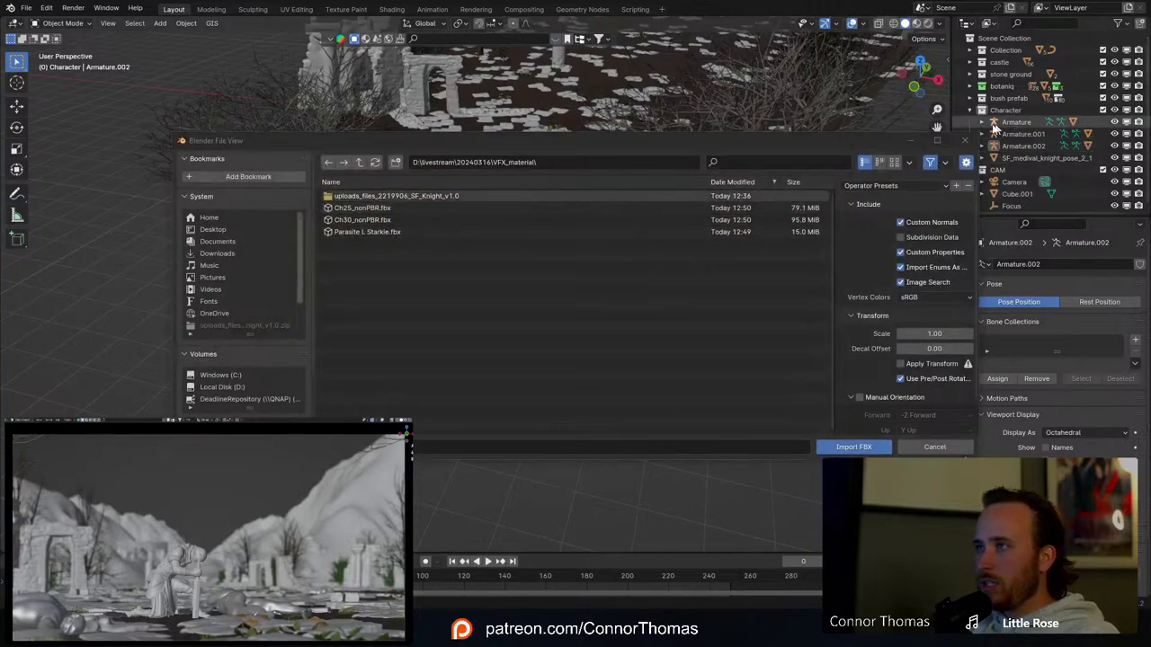
left_click(981, 121)
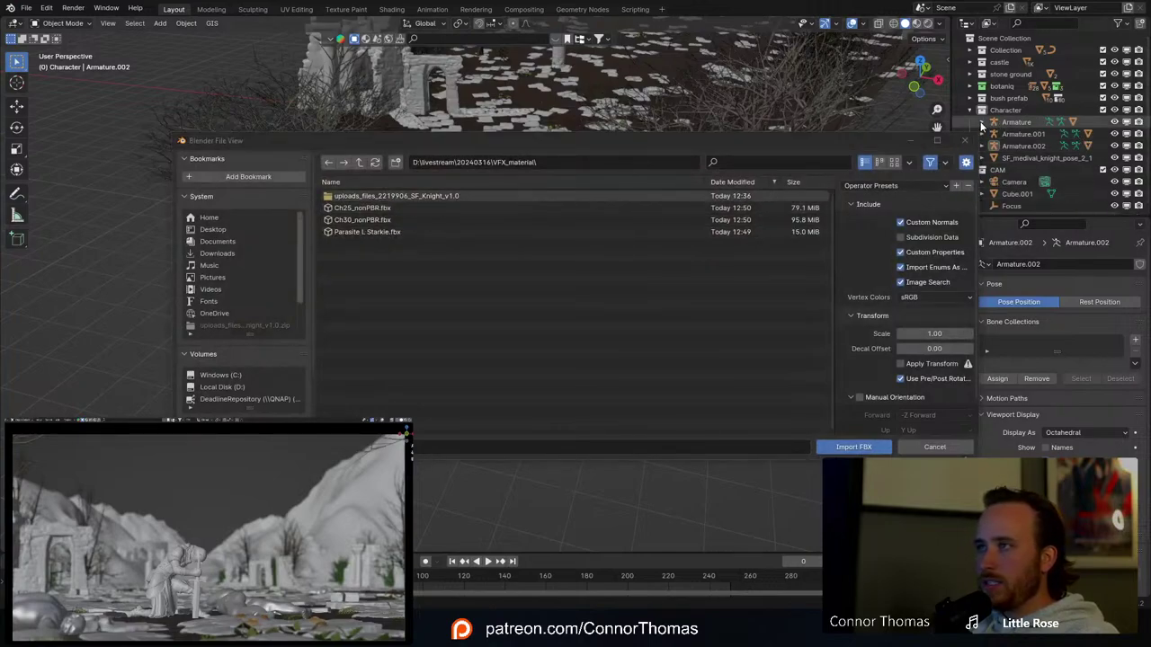
left_click(357, 221)
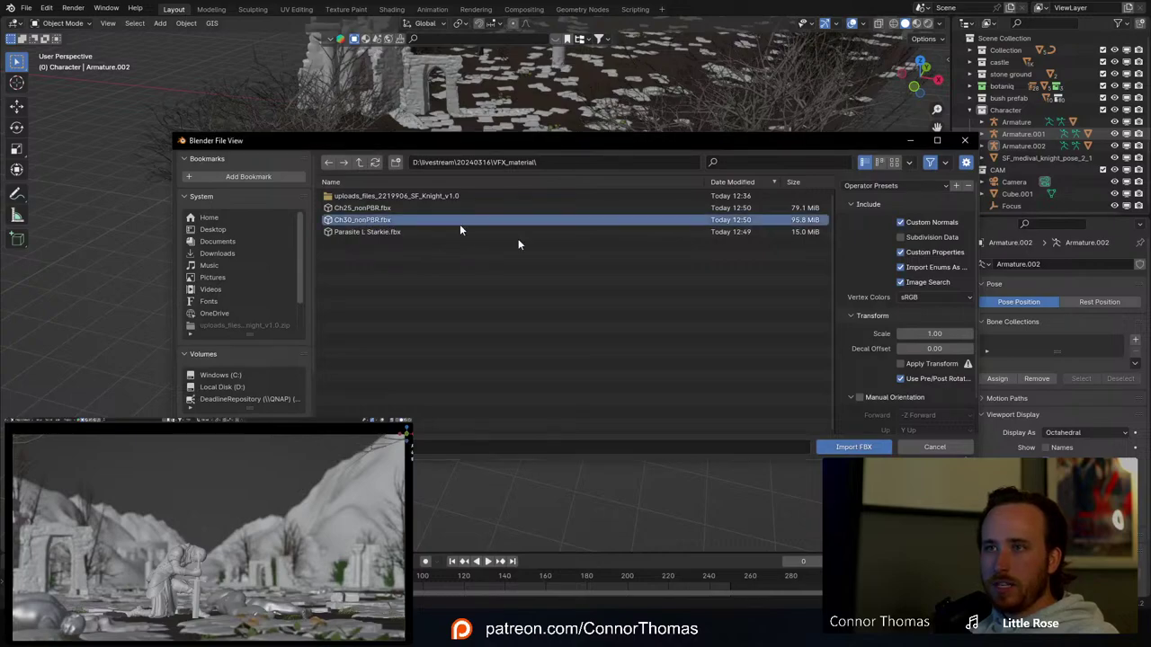
left_click(841, 447)
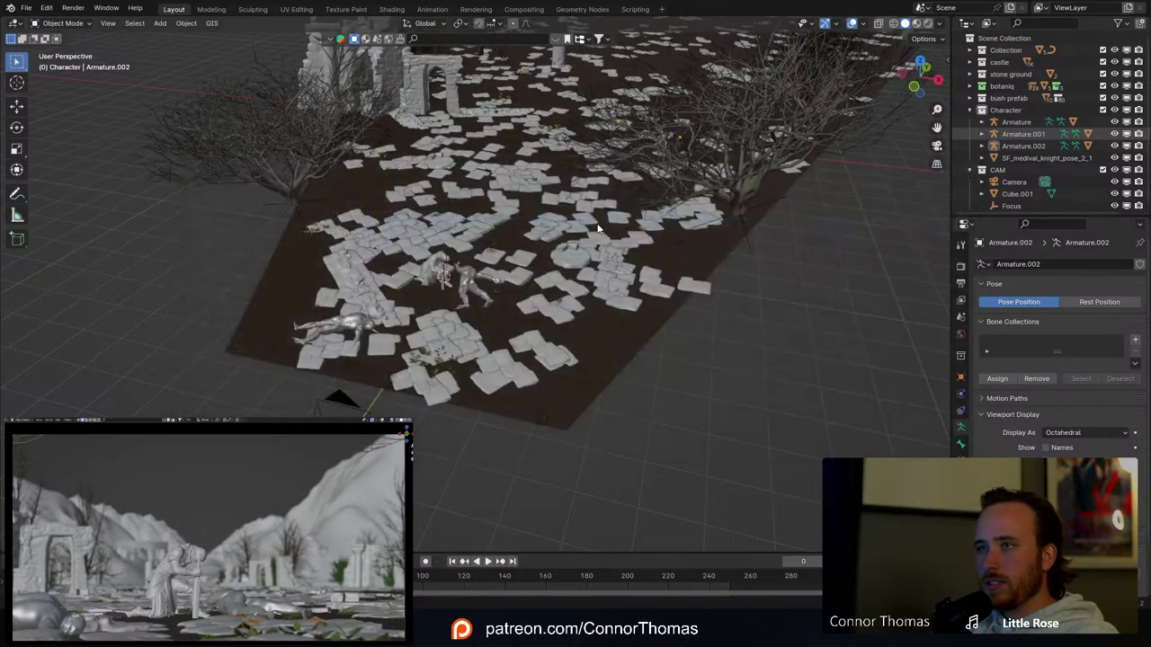
key("KP_Decimal")
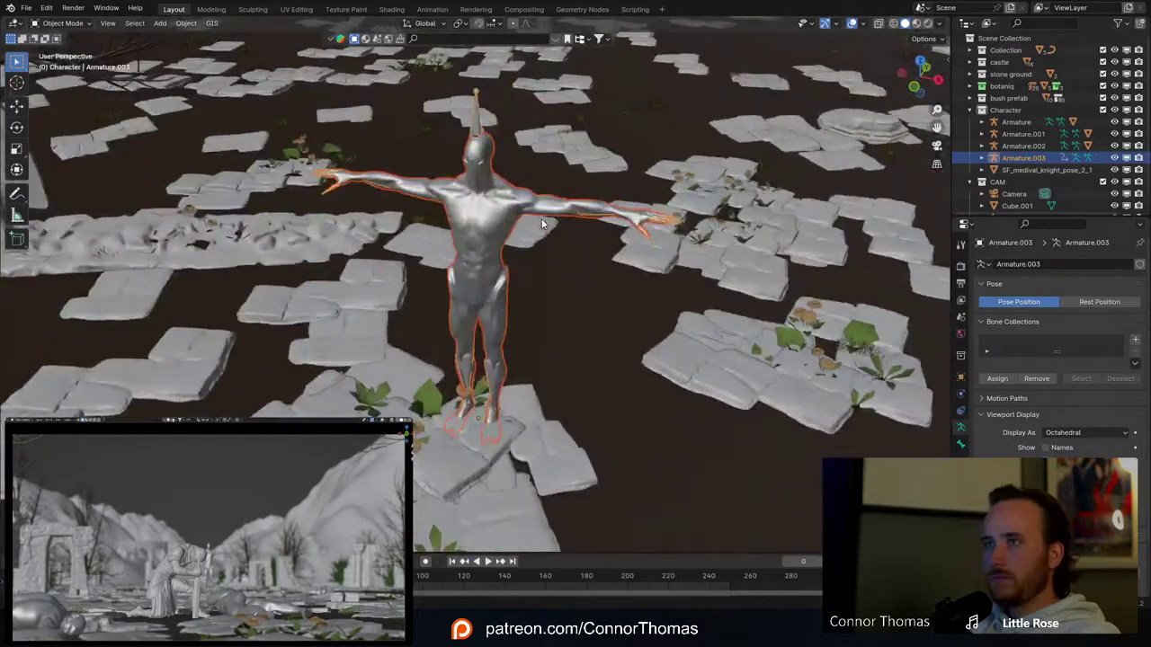
Step: Move the imported Ch30 character from the middle of the ruins to the foreground beside the kneeling knight
middle_click_drag(512, 148, 603, 208)
scroll(529, 102, "up", 4)
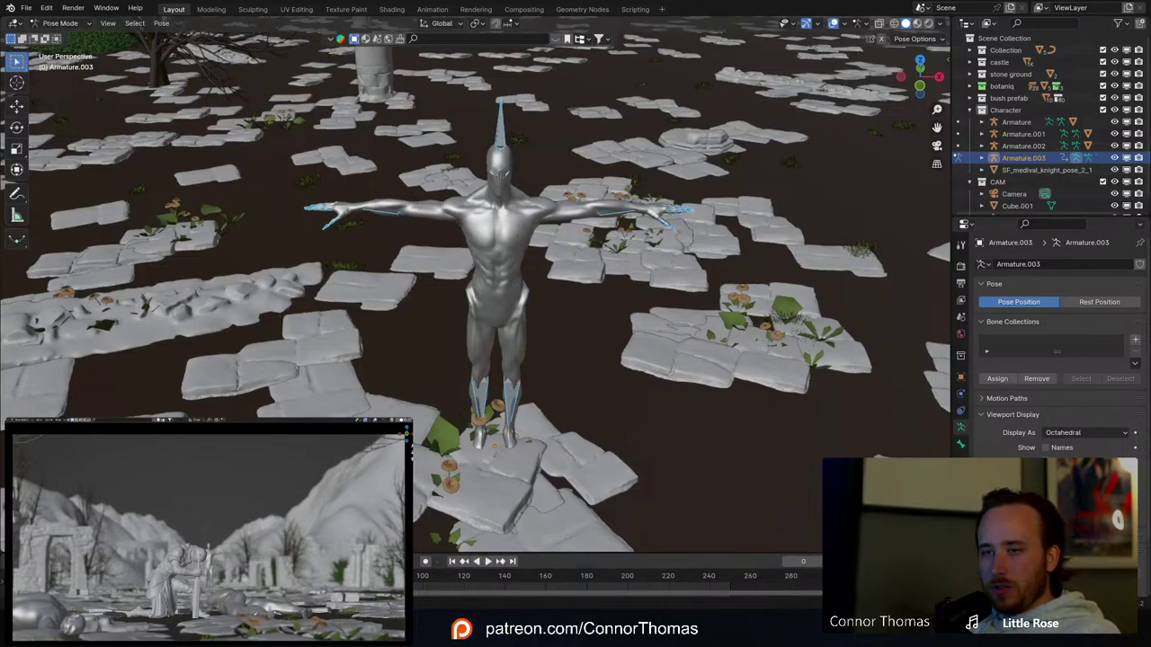
scroll(567, 227, "down", 12)
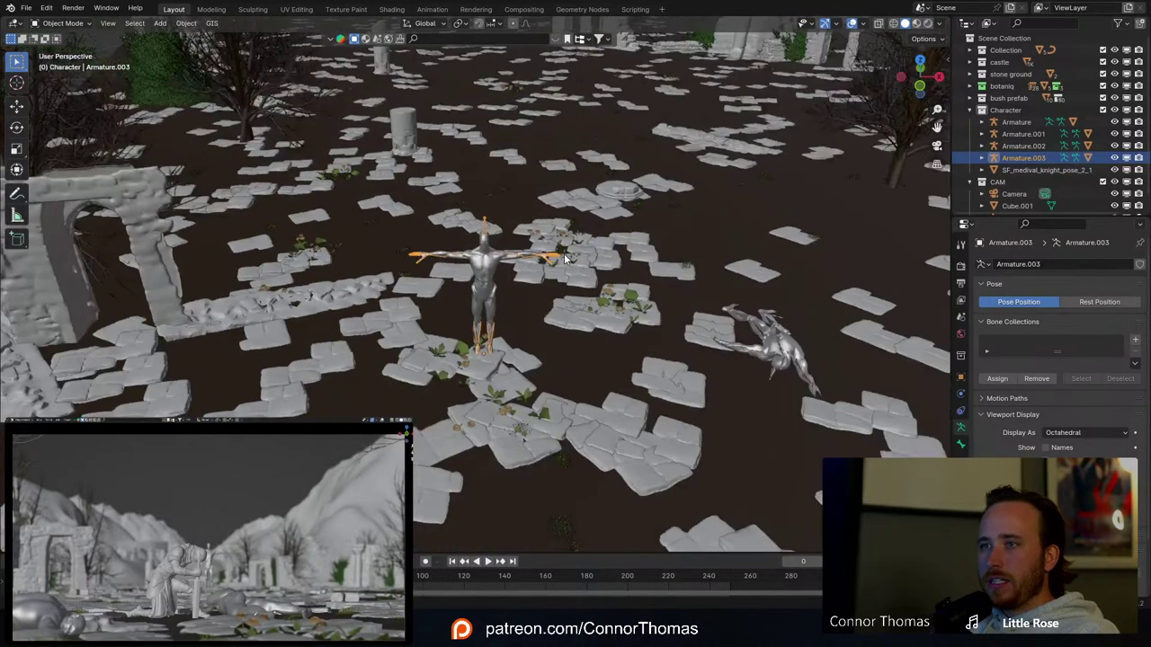
middle_click_drag(561, 273, 450, 250)
key("g")
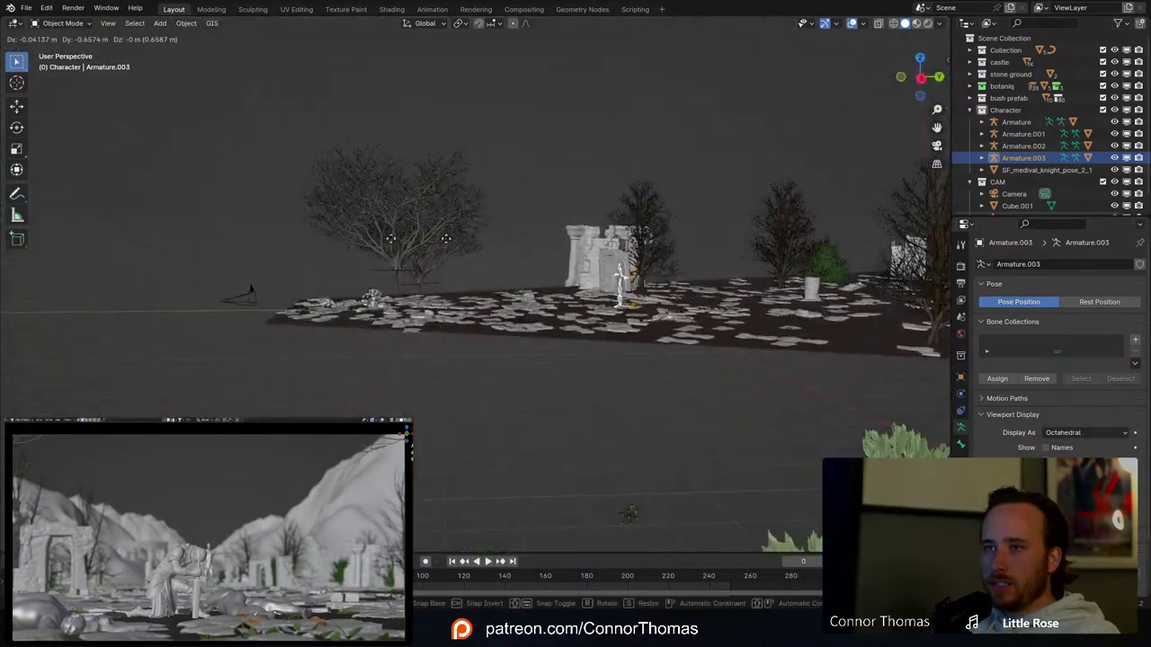
left_click(236, 247)
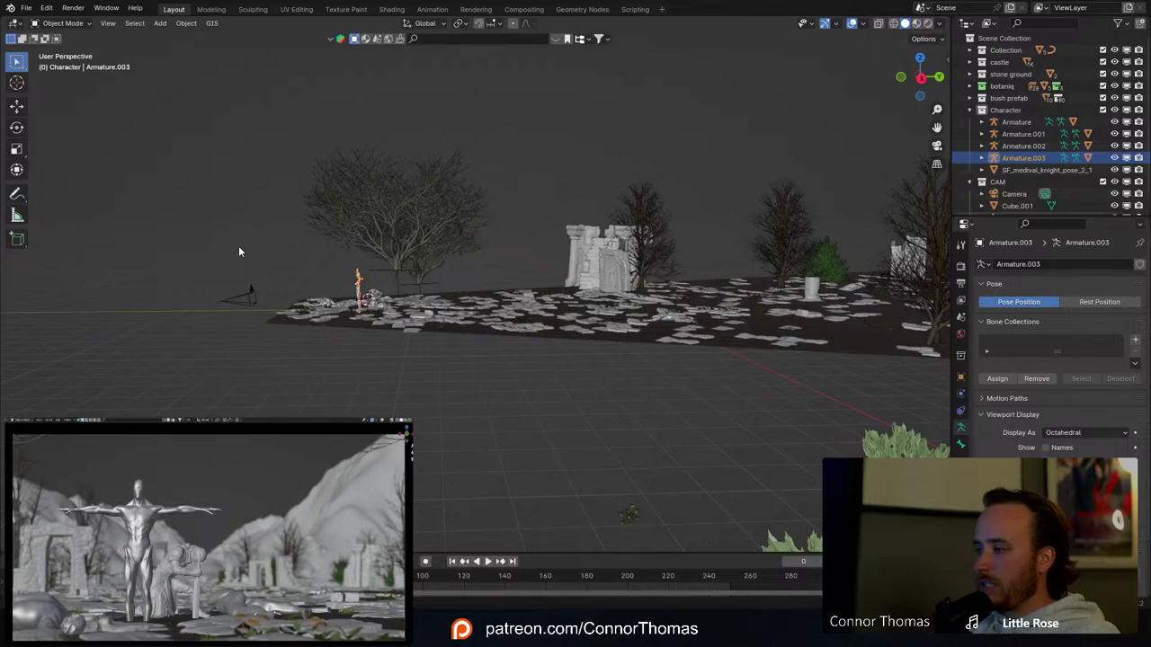
Step: Move the Ch30 character from top view onto the foreground stone slabs near the plants, on the other side of the knight
middle_click_drag(238, 250, 791, 315, "shift")
scroll(485, 260, "up", 3)
scroll(617, 225, "up", 2)
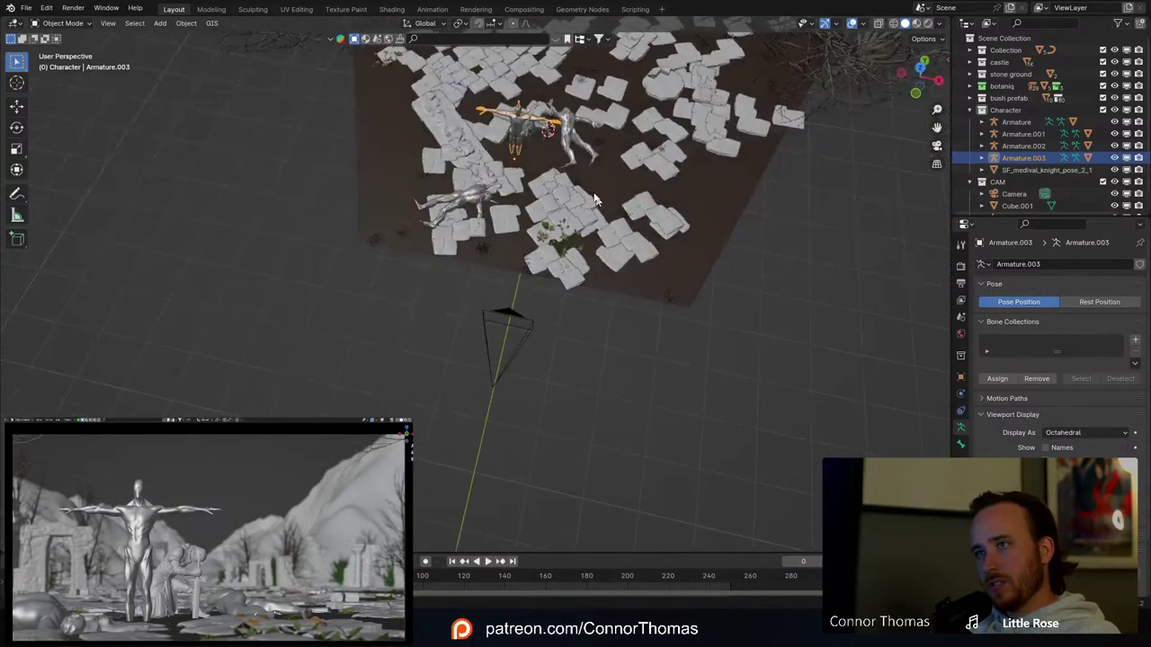
middle_click_drag(591, 198, 545, 341)
key("KP_7")
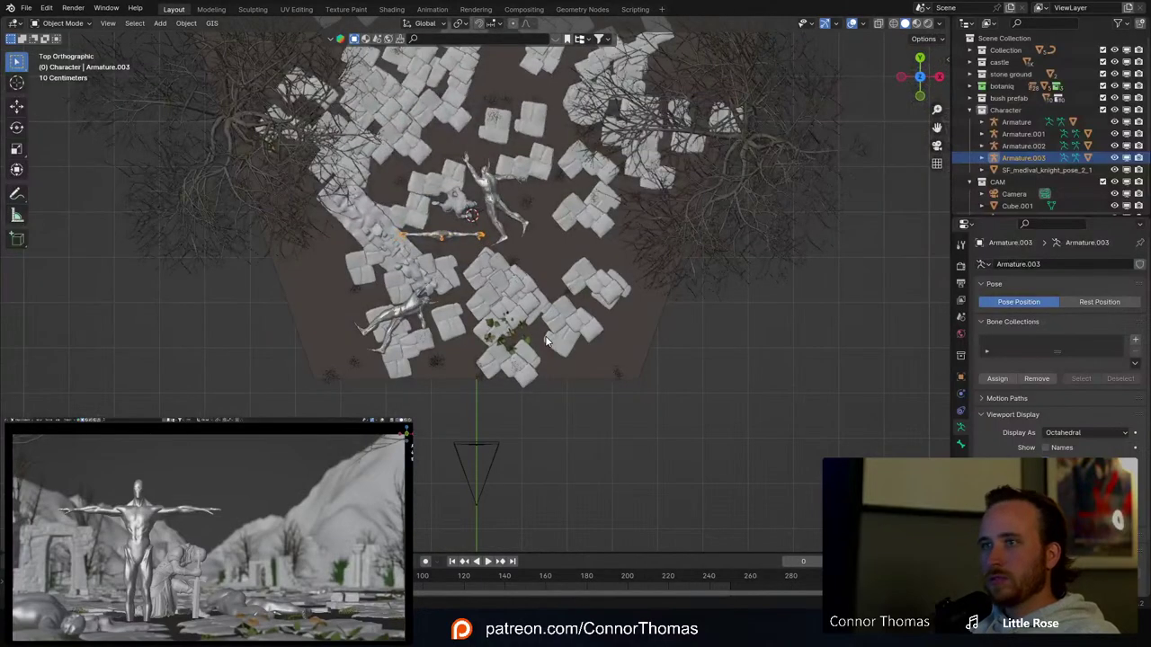
key("g")
left_click(617, 344)
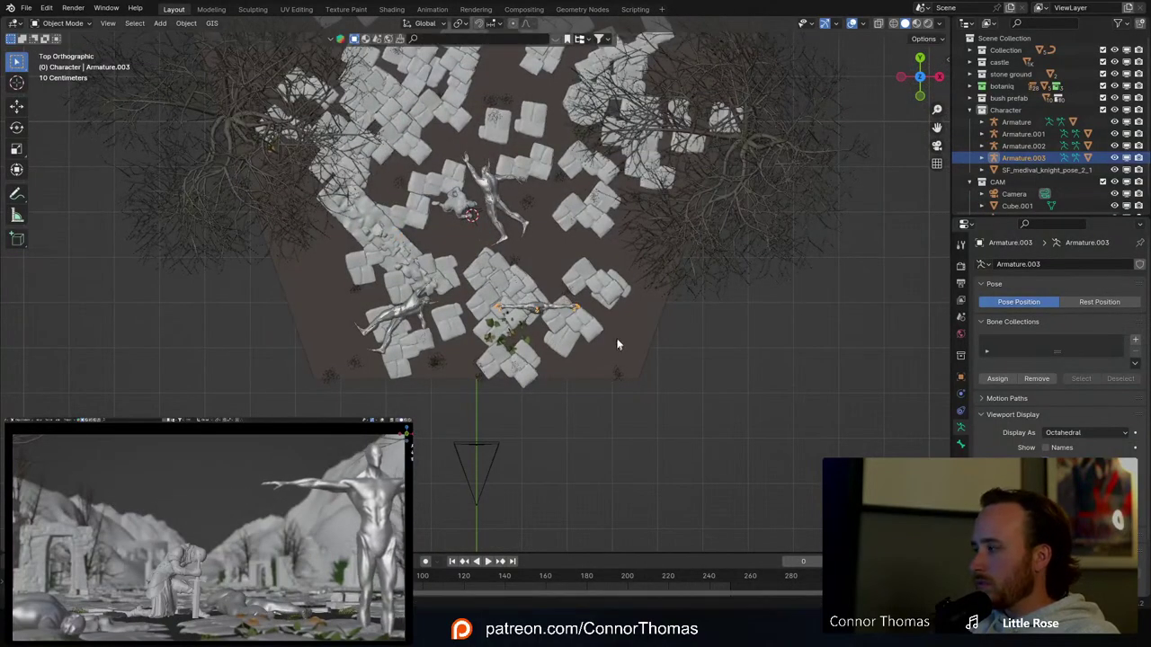
Step: Trackball-rotate the standing Ch30 character so it tips over diagonally across the foreground slabs
key("r")
key("r")
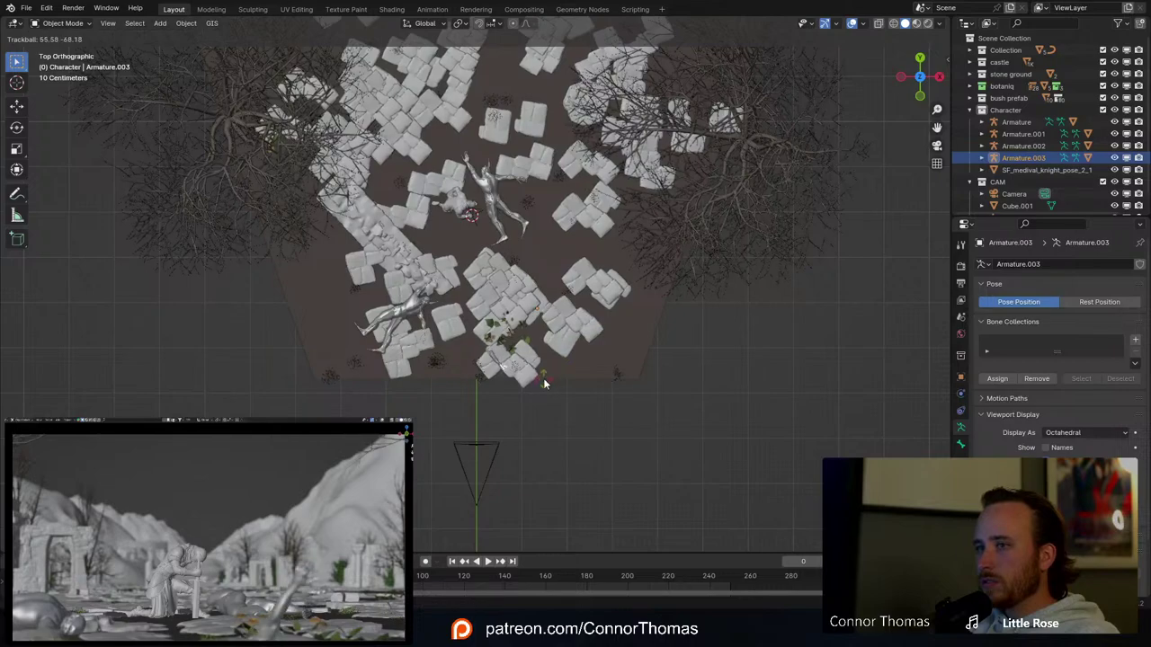
left_click(543, 383)
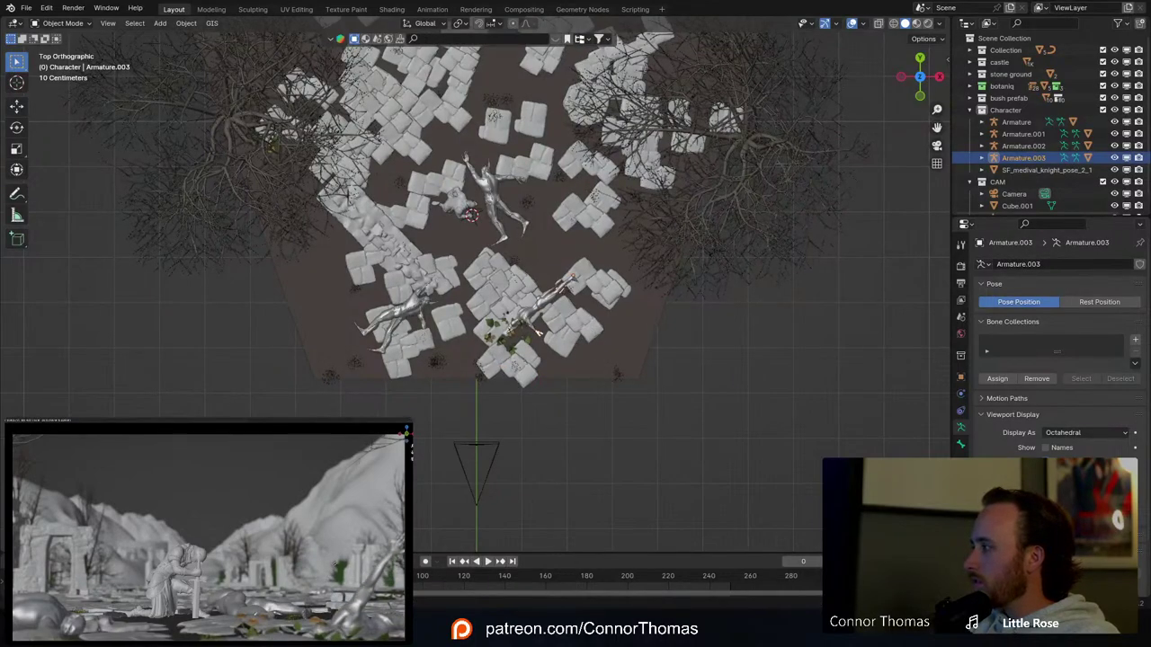
right_click(335, 582)
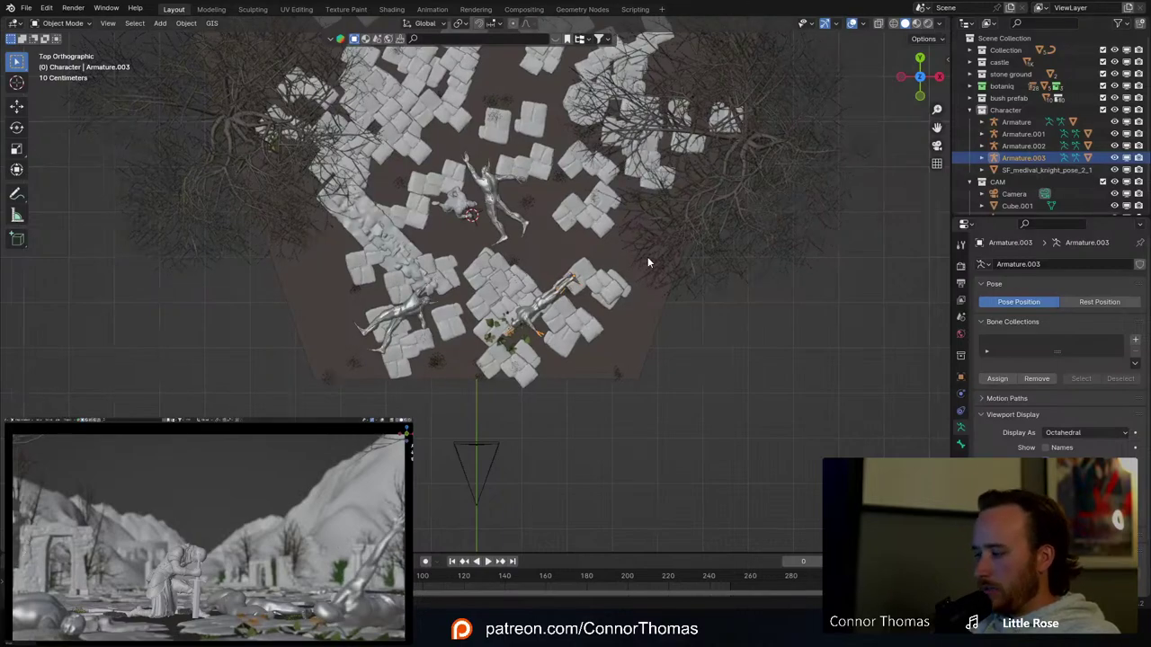
Step: Rotate the Ch30 character's hips bone about 68° in Pose Mode, seen from above
key("ctrl+Tab")
key("KP_Decimal")
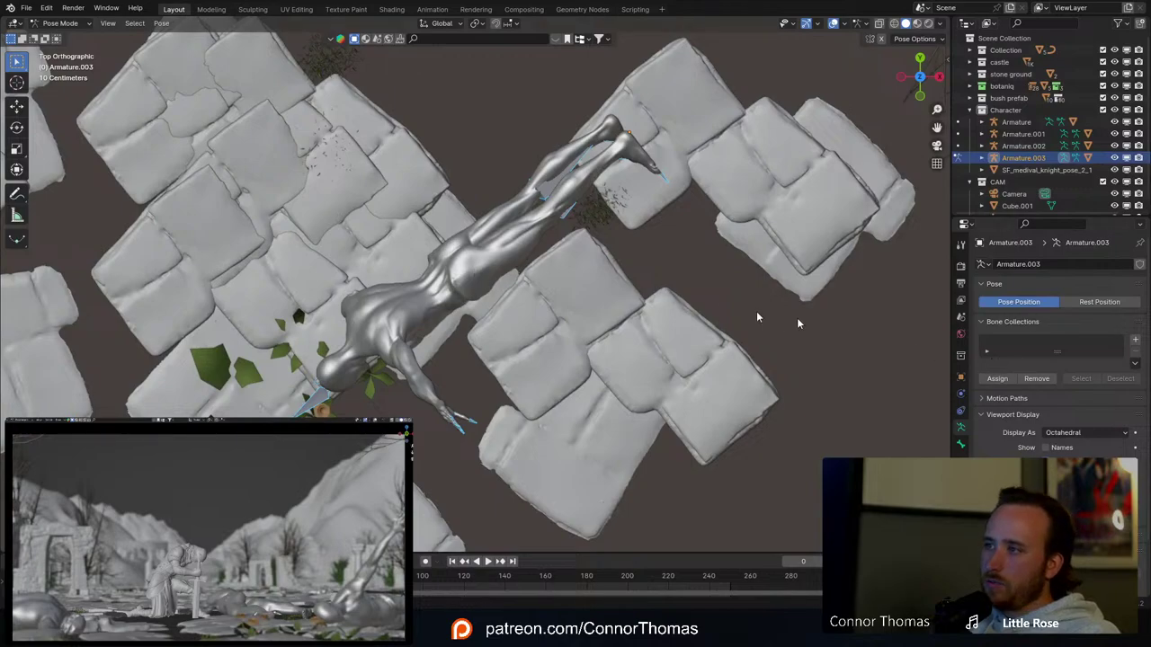
left_click(1045, 492)
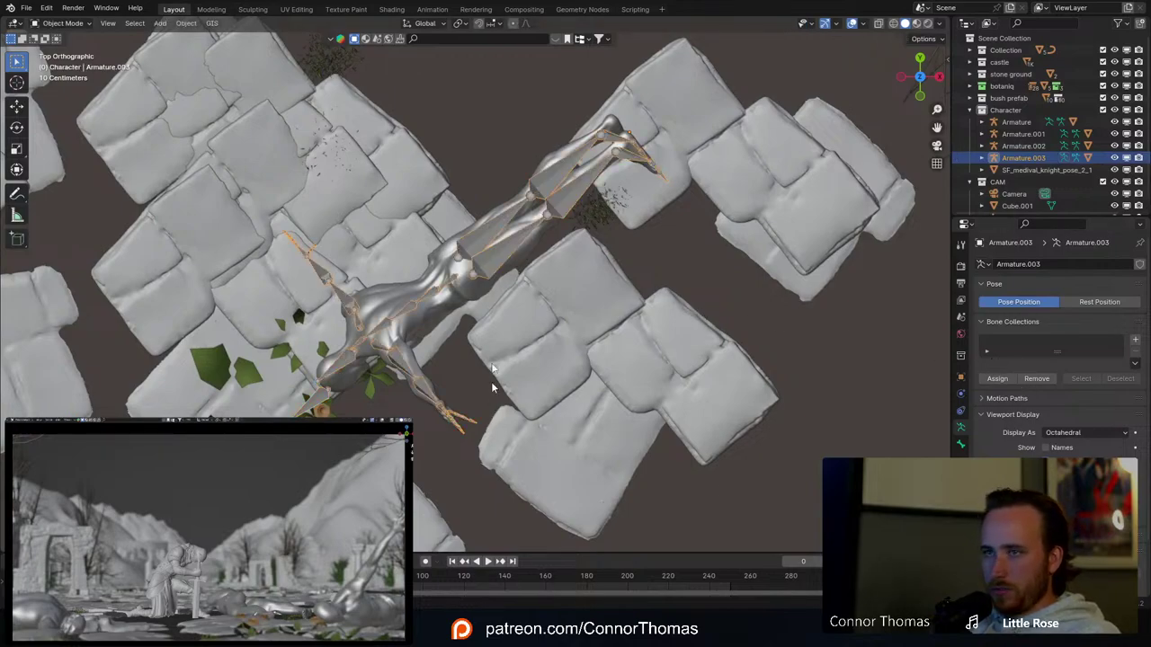
left_click(441, 284)
key("r")
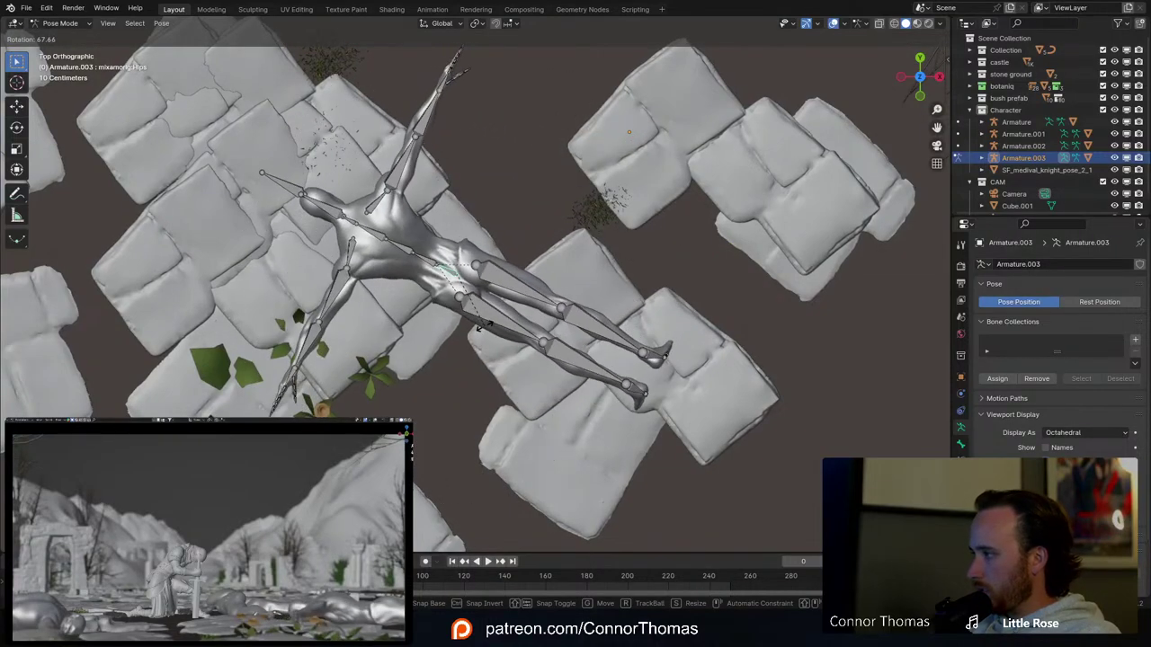
left_click(494, 332)
Step: Move the Ch30 character's hips bone so the body lies farther back, beyond the slabs with the plants
scroll(548, 266, "down", 3)
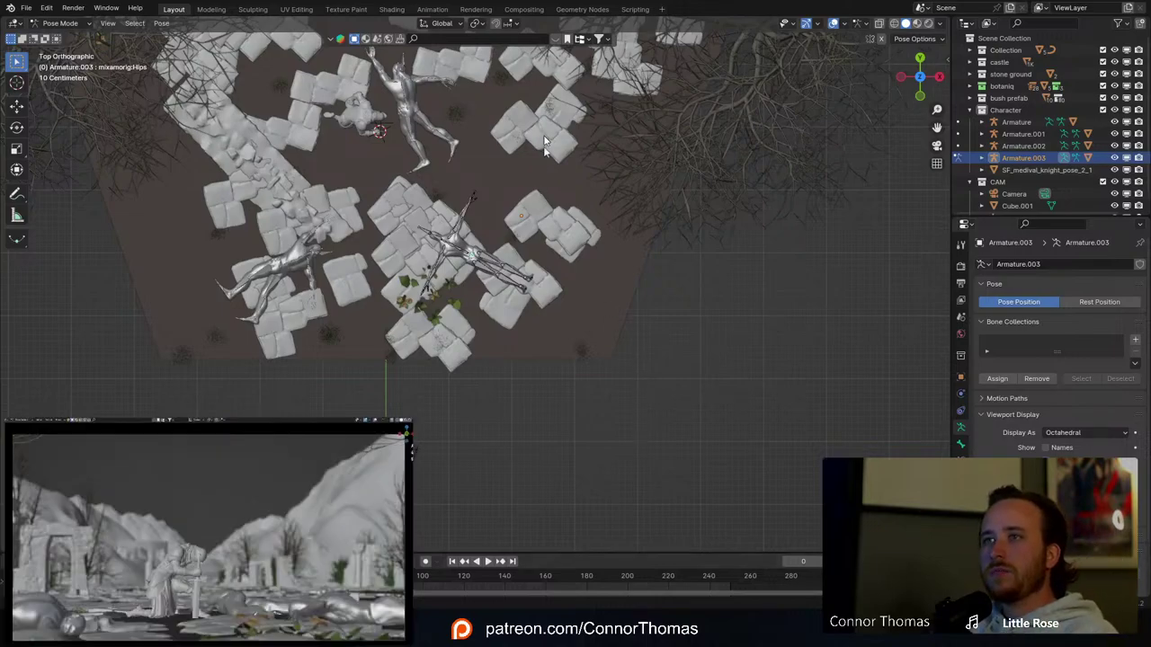
middle_click_drag(545, 145, 585, 326, "shift")
key("g")
left_click(600, 373)
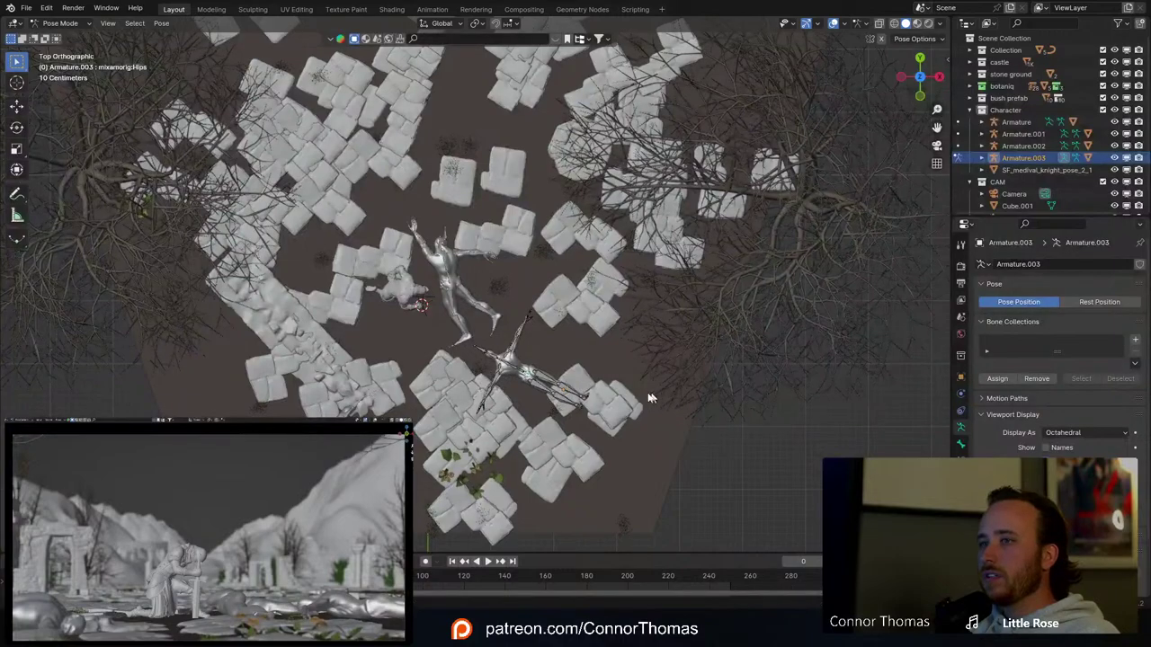
Step: Rotate the Ch30 hips bone about 41° from top view and move the body onto the stone slabs beside the plants
key("s")
left_click(635, 398)
key("r")
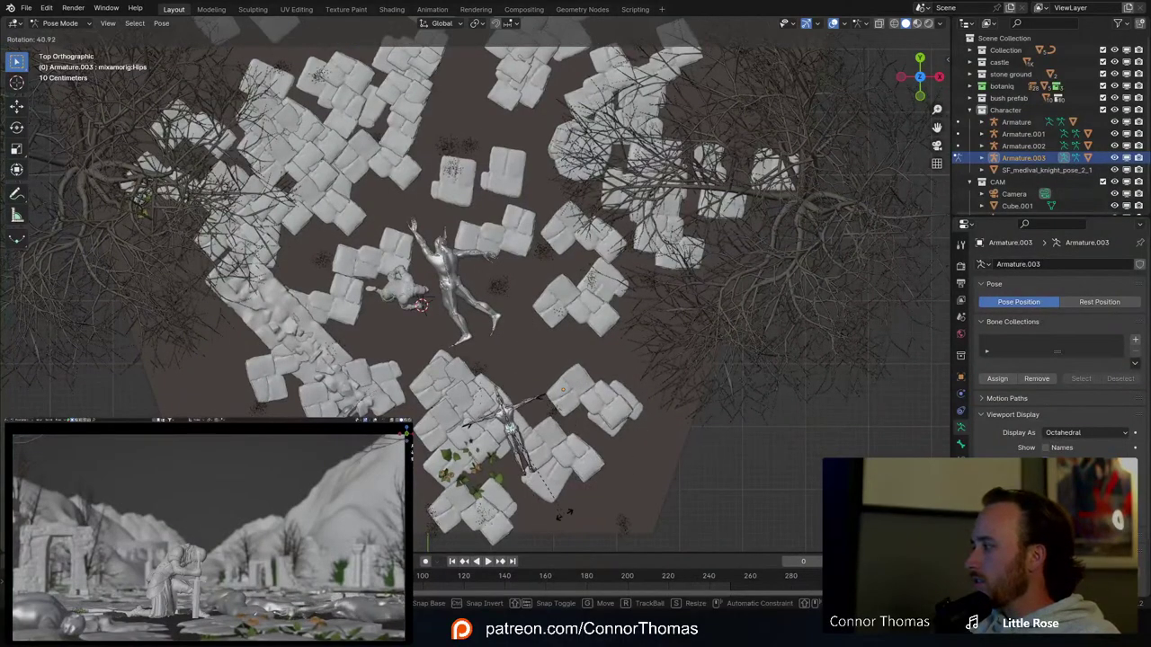
key("g")
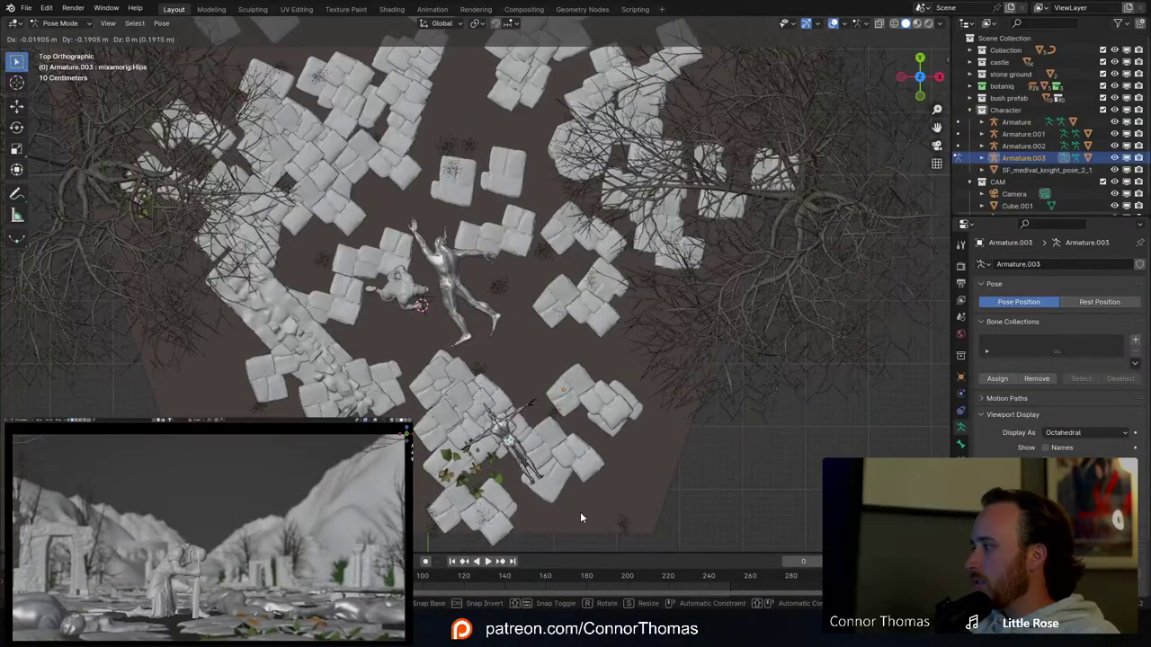
left_click(580, 511)
Step: Adjust the height of the hips bone so the Ch30 body rests against the stone slabs
middle_click_drag(558, 488, 620, 324)
key("KP_Decimal")
scroll(514, 316, "down", 12)
scroll(558, 312, "up", 4)
key("g")
left_click(645, 334)
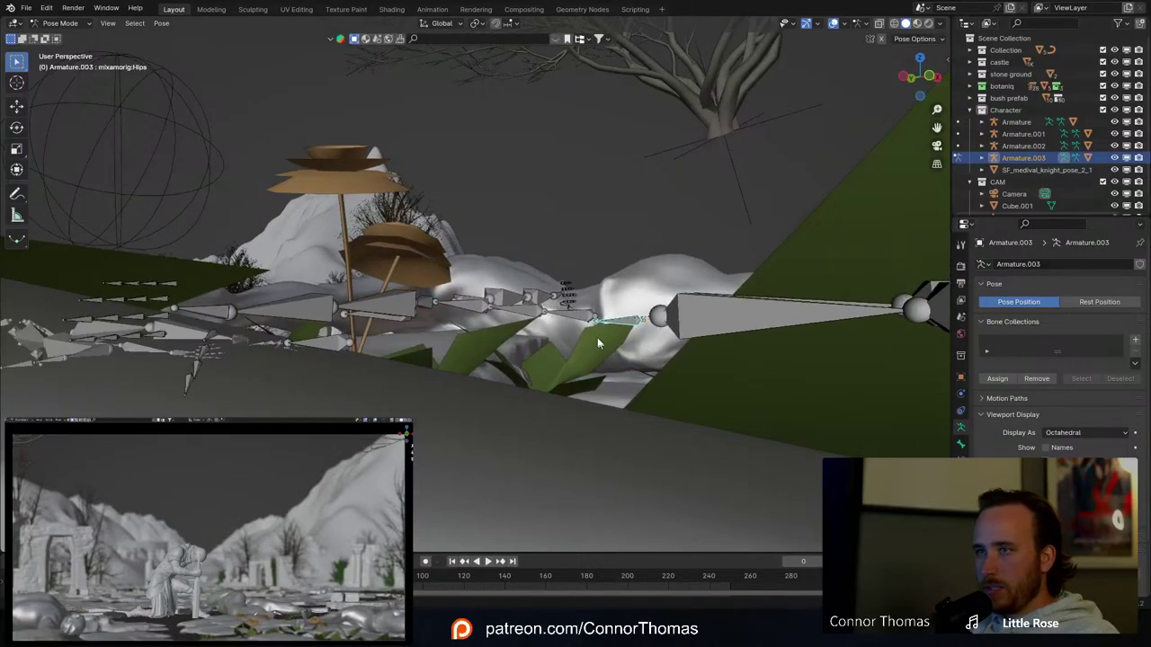
Step: Raise the lower spine bone so the torso and arms lift out of the slabs
key("g")
left_click(565, 281)
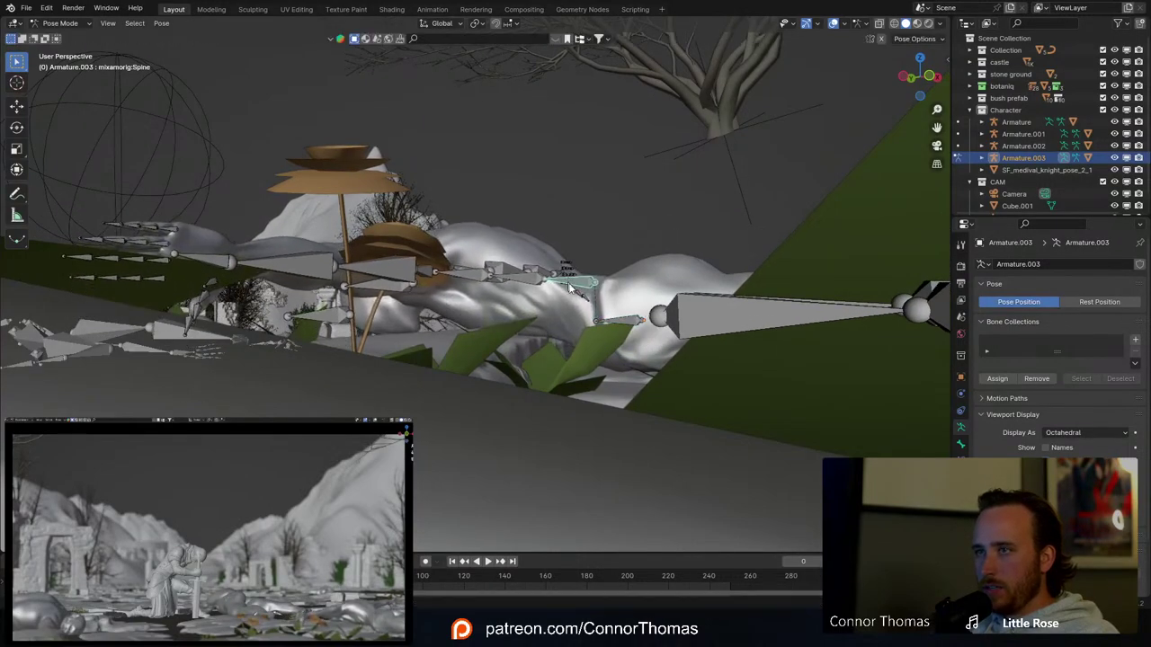
middle_click_drag(565, 281, 458, 313)
key("g")
left_click(601, 301)
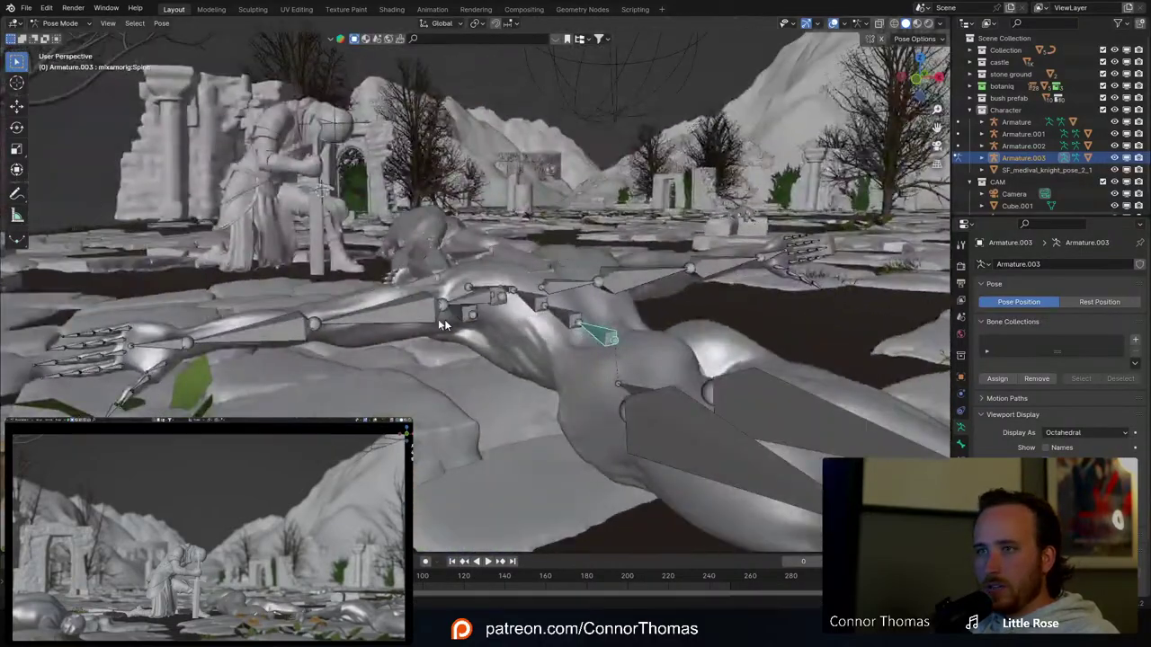
Step: Rotate the LeftShoulder bone of the lying Ch30 character from top view
left_click(427, 319)
key("KP_7")
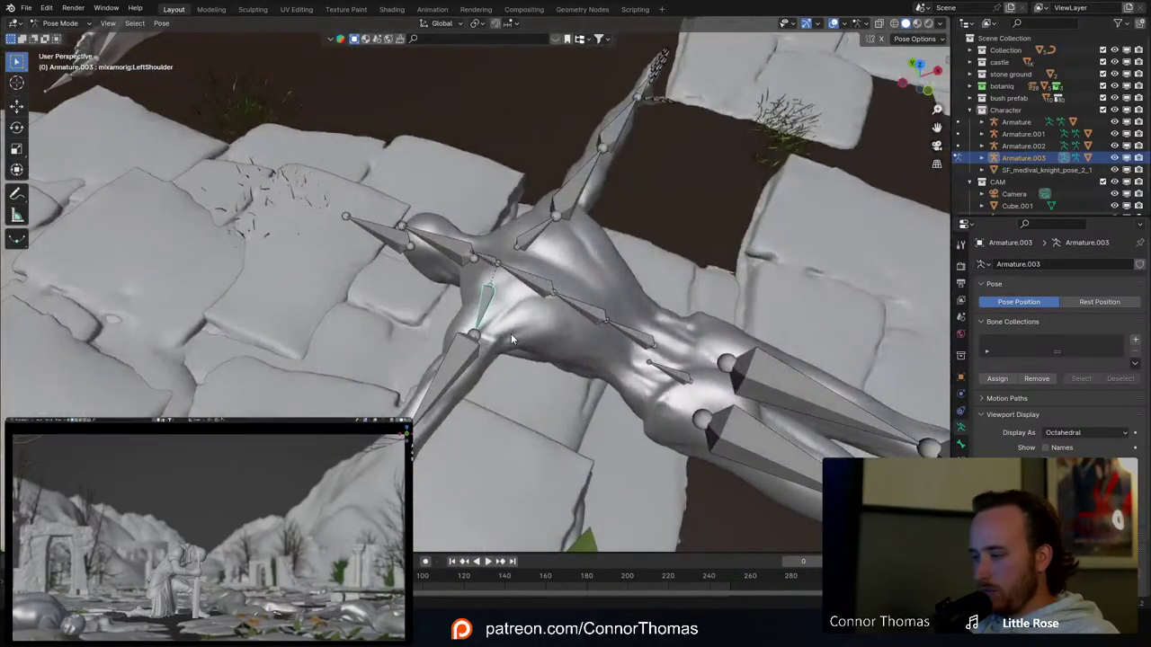
left_click(511, 334)
key("r")
left_click(401, 358)
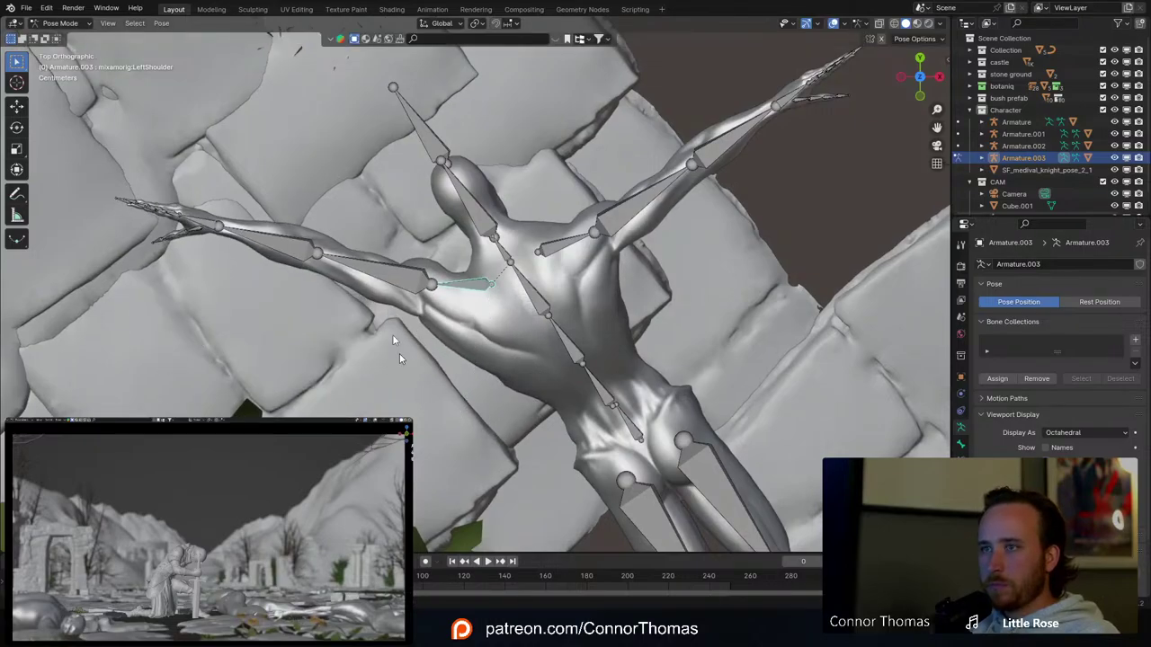
Step: Trackball-rotate the LeftArm bone so the outstretched arm angles up toward the head's side
left_click(381, 263)
key("r")
key("r")
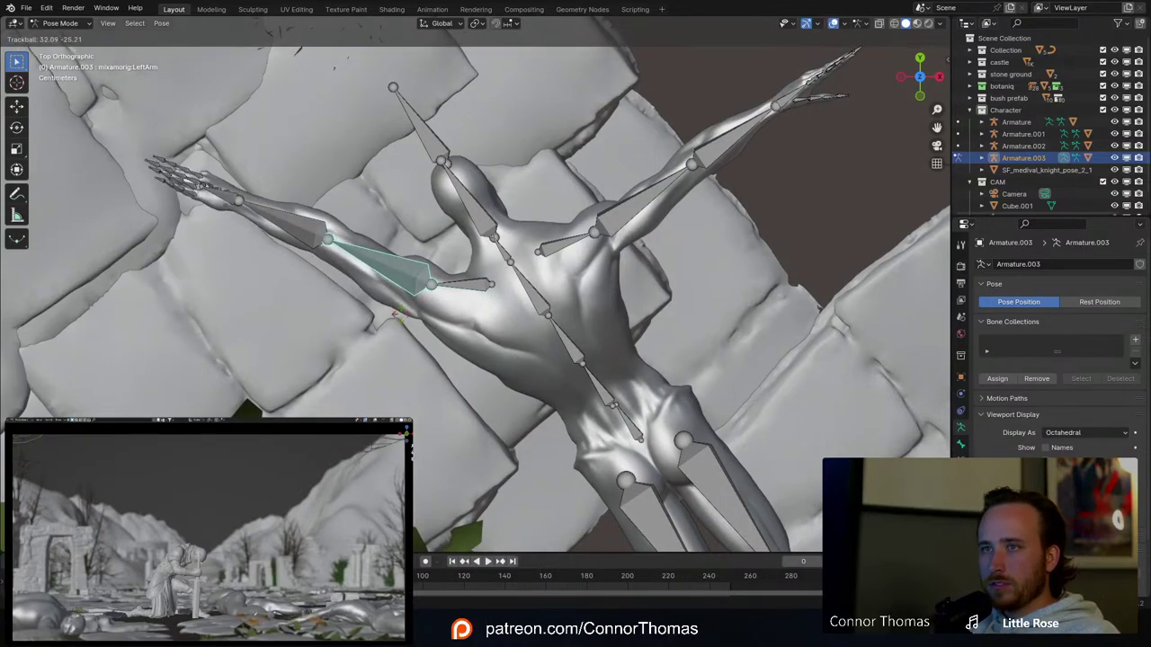
left_click(399, 334)
Step: Reposition the upper torso bones, rotating Spine2 about -9° and moving it so the chest sits lower over the slabs
middle_click_drag(398, 334, 501, 354)
left_click(494, 309)
key("g")
left_click(464, 333)
left_click(581, 311)
key("r")
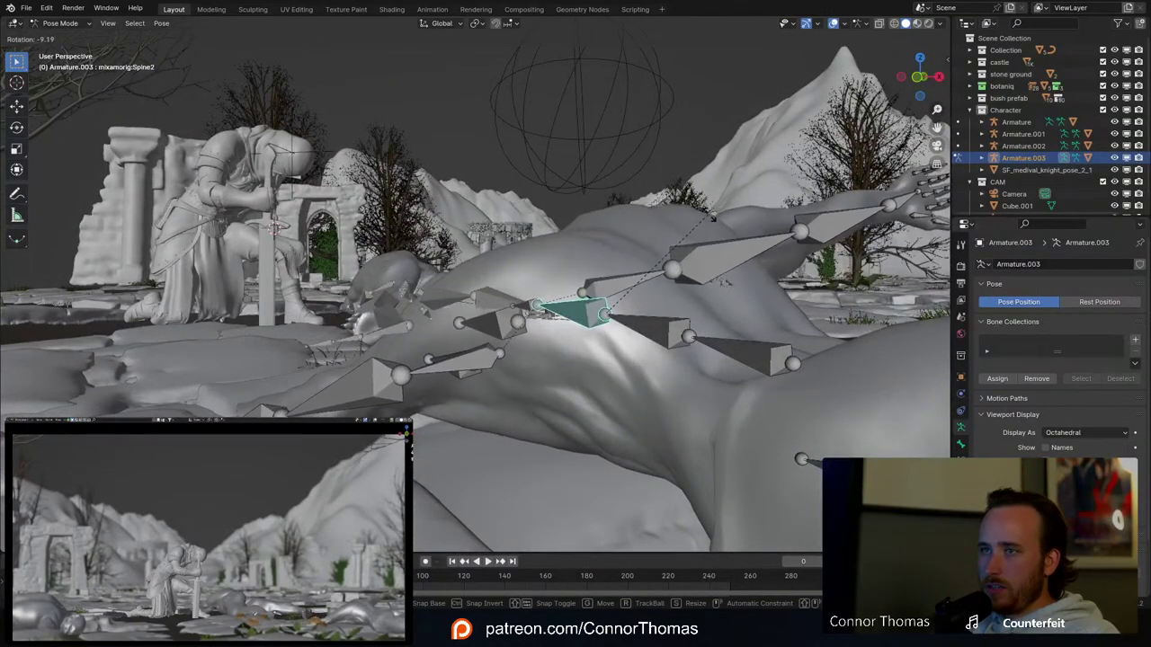
key("g")
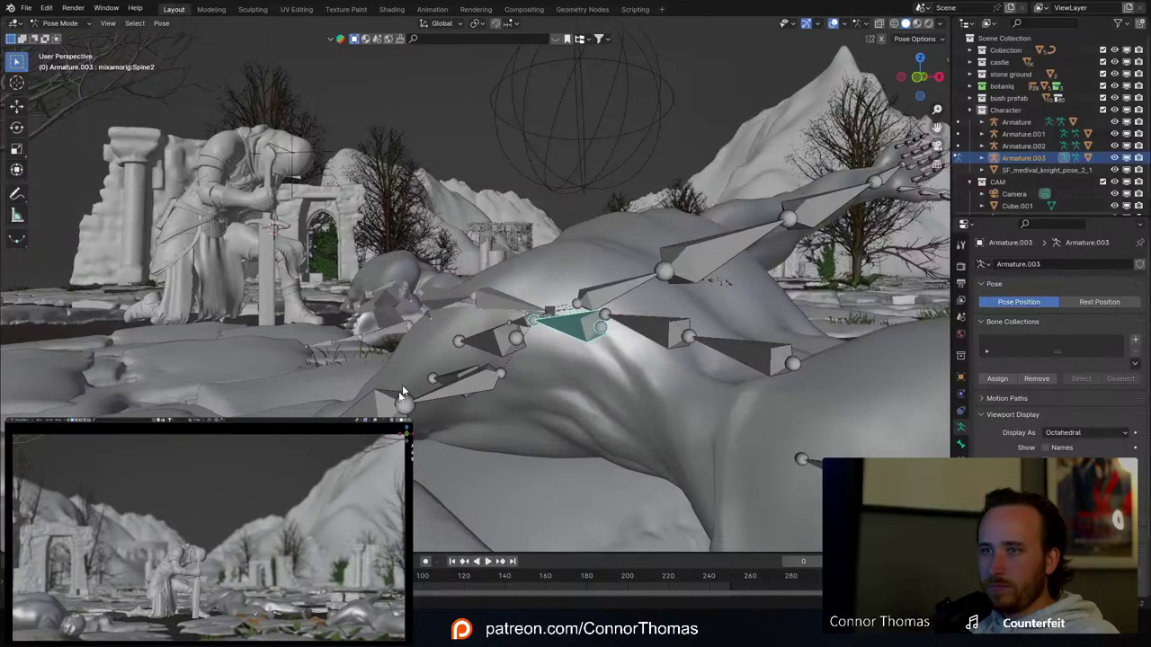
Step: Rotate the LeftArm bone about 30° so the upper arm lies down along the slab surface
left_click(395, 399)
middle_click_drag(395, 398, 584, 398)
key("r")
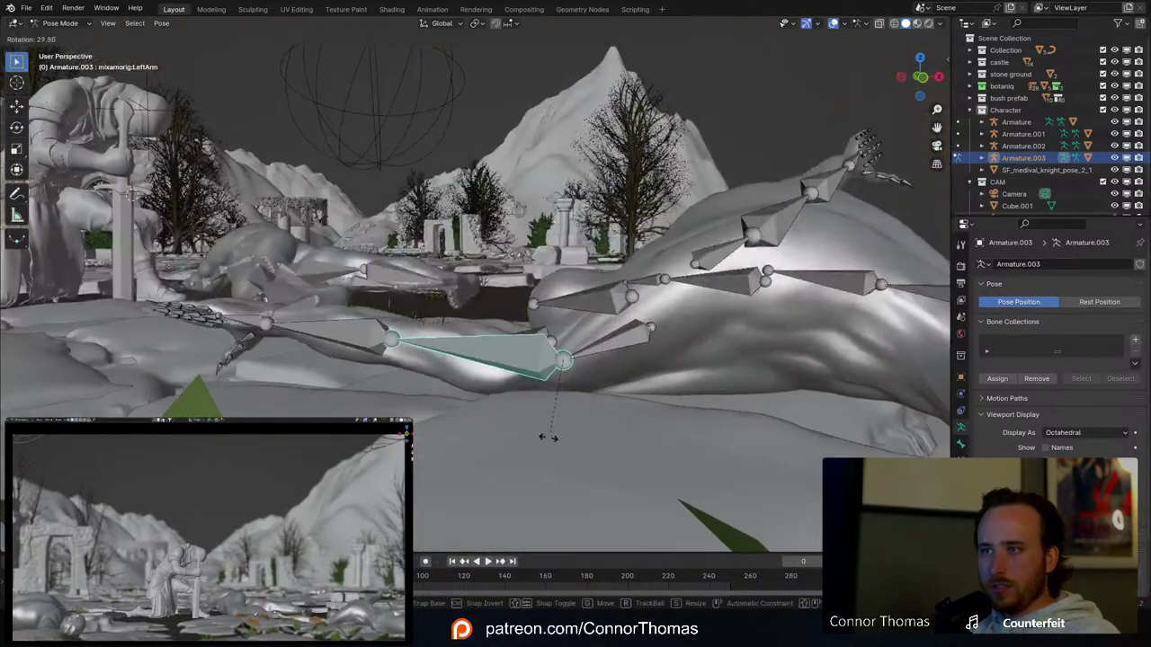
left_click(449, 404)
middle_click_drag(450, 403, 490, 324)
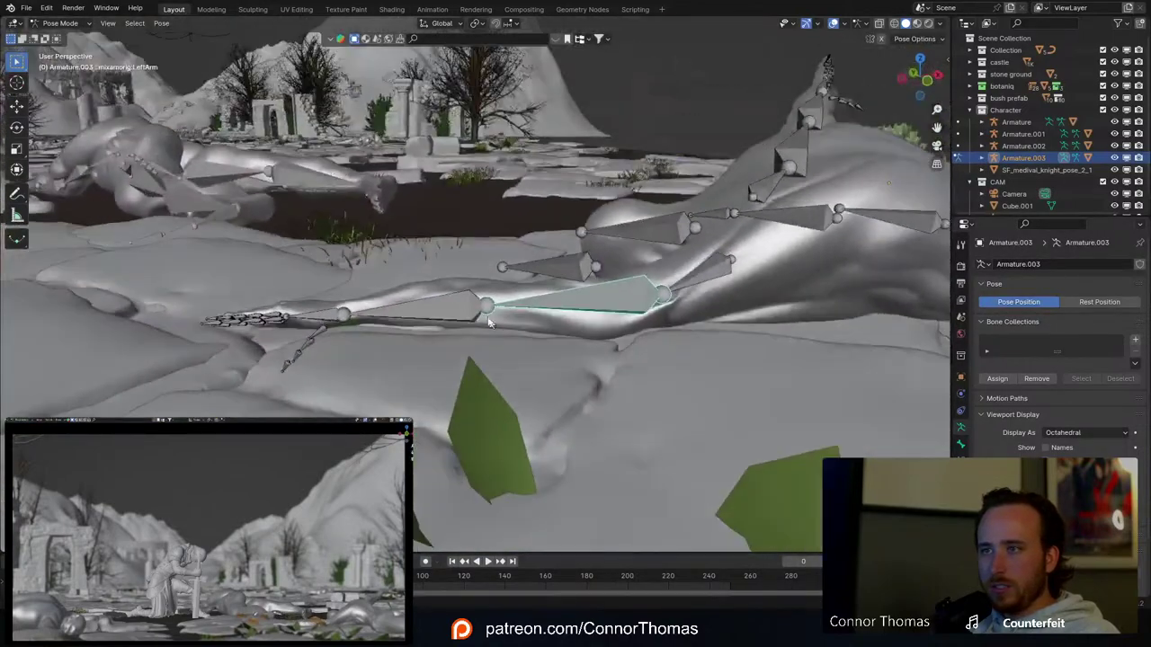
Step: Trackball-rotate the LeftForeArm bone and bend it at the elbow so the hand swings toward the head's side
left_click(472, 313)
key("r")
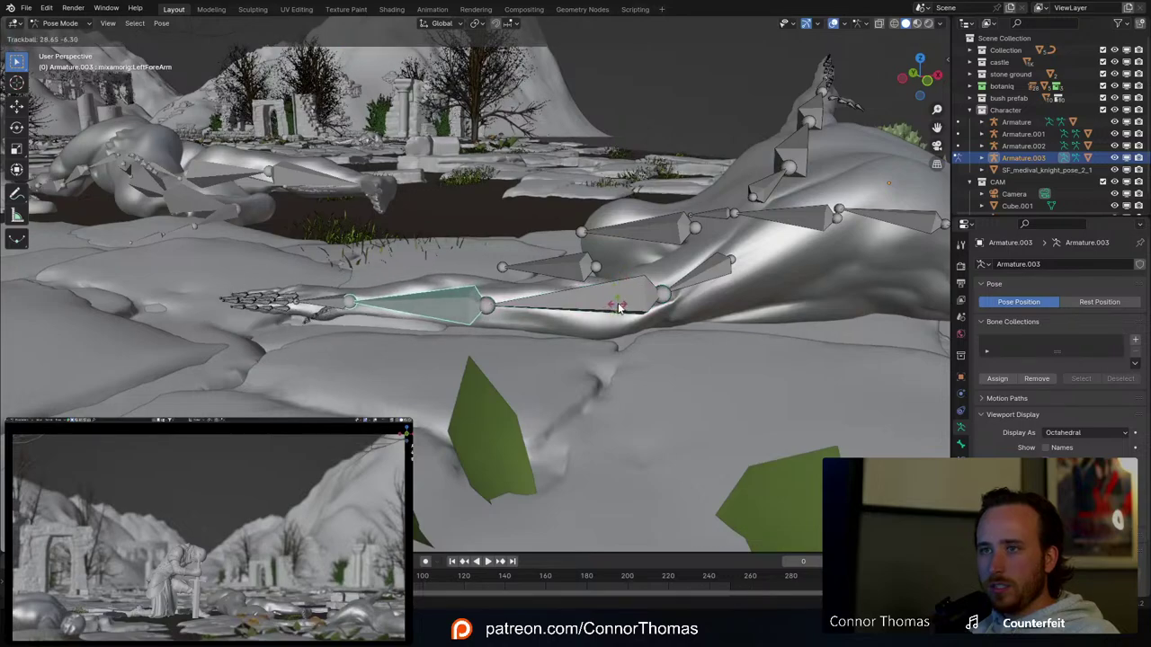
left_click(646, 253)
middle_click_drag(493, 252, 517, 363)
key("r")
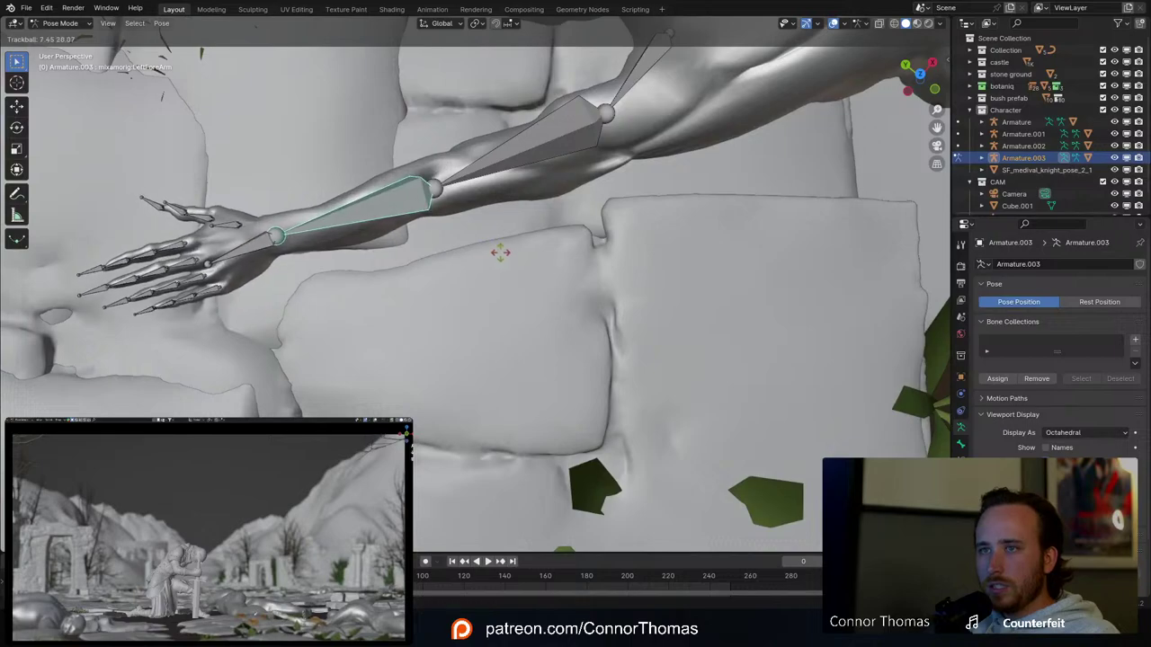
left_click(496, 234)
key("r")
left_click(404, 275)
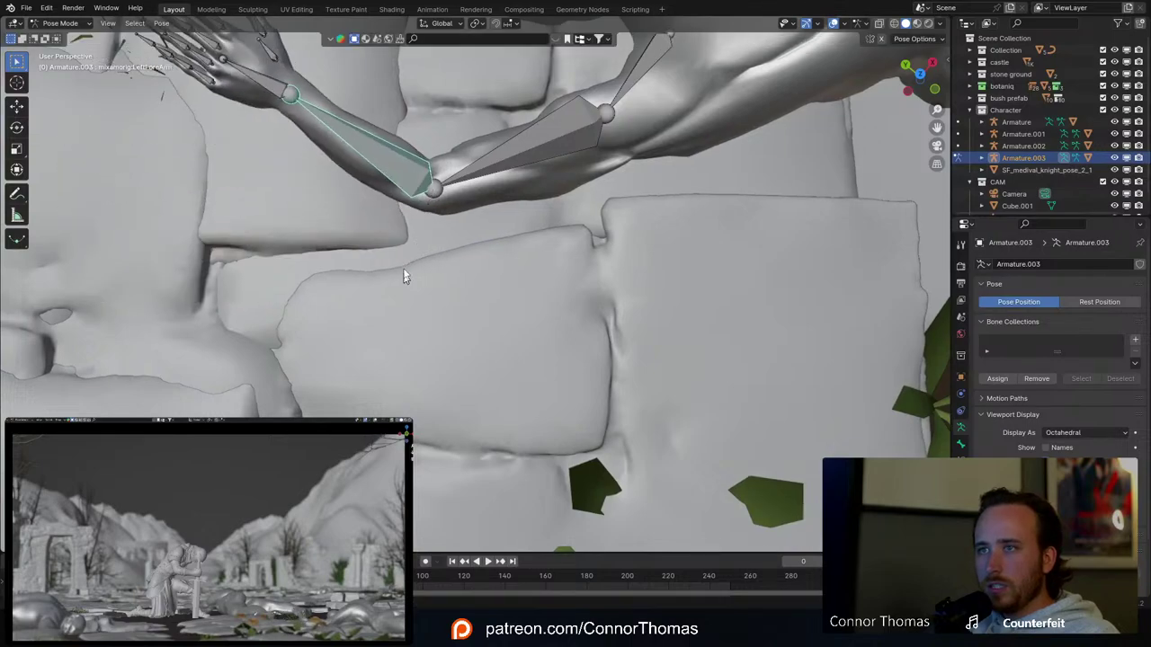
Step: Trackball-rotate the bent left forearm so the hand turns with its fingers spread away from the body
middle_click_drag(403, 275, 498, 308)
key("r")
key("r")
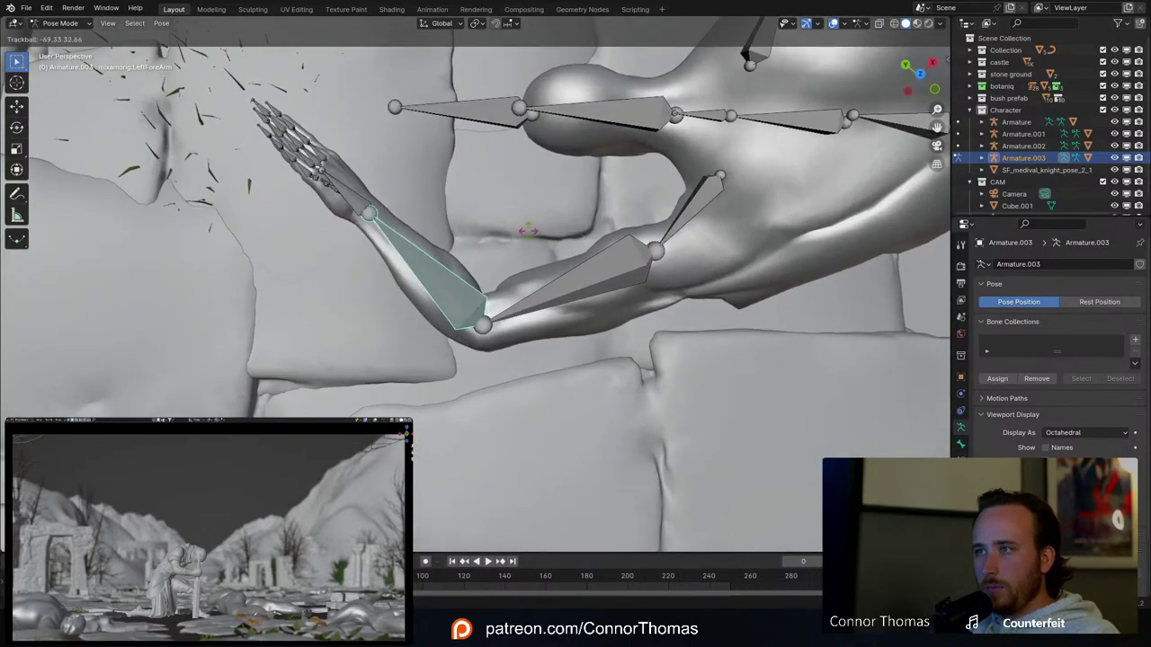
left_click(535, 268)
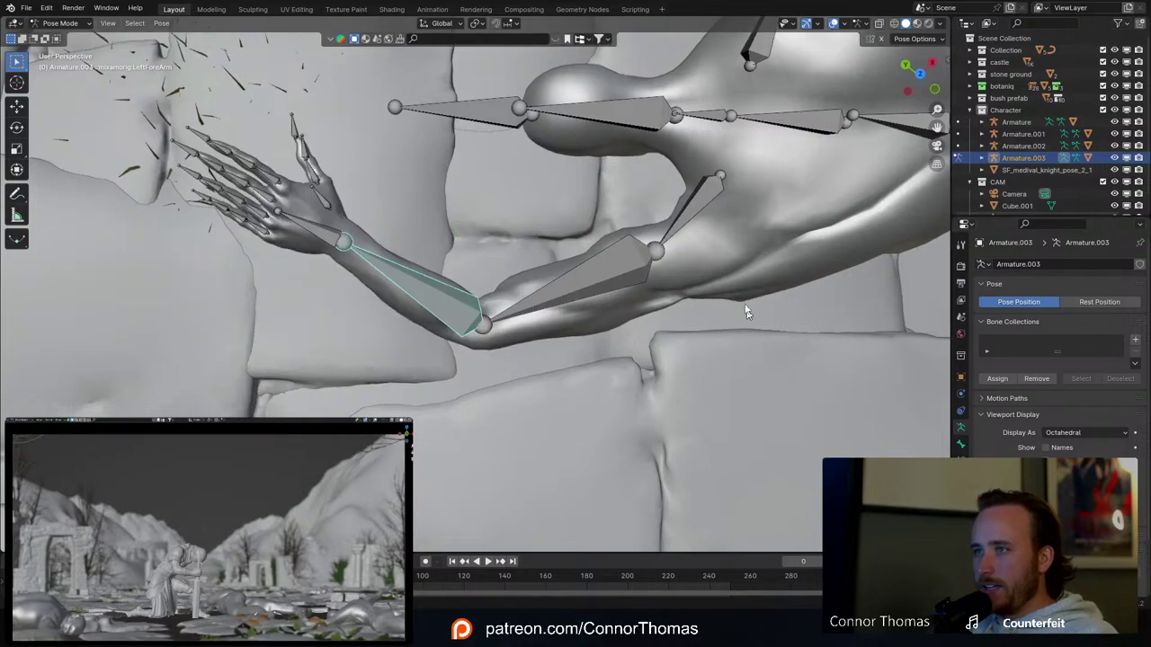
key("r")
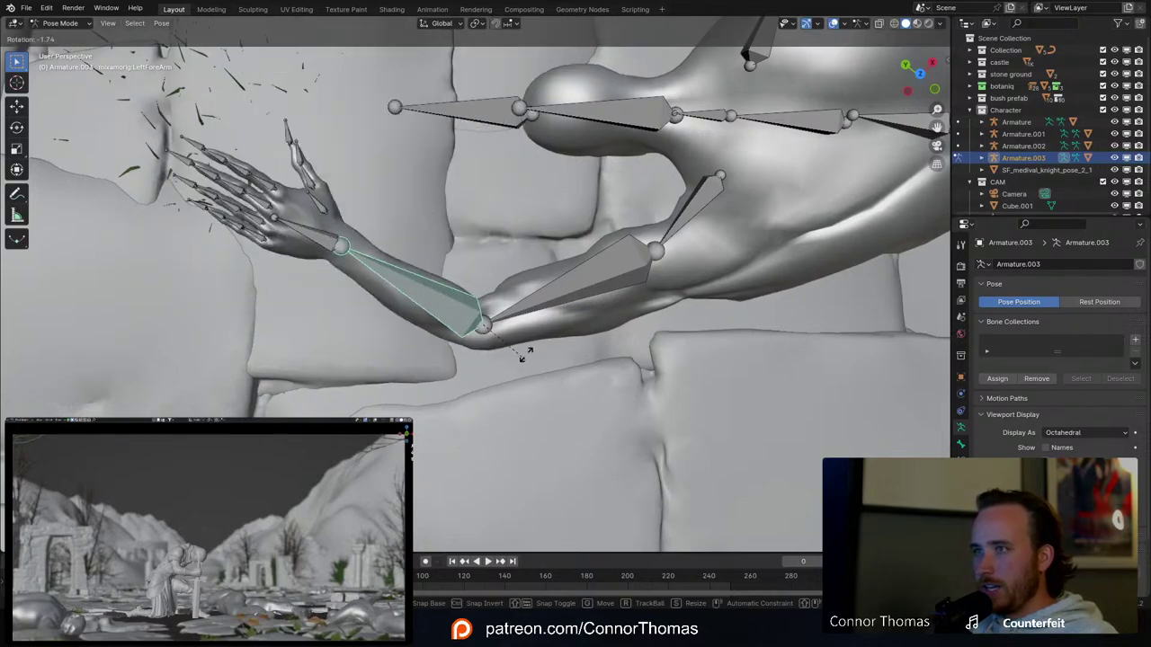
right_click(494, 336)
Step: Rotate the left forearm about -24° from a low side view and shift it so it rests on the slab
middle_click_drag(494, 325, 539, 192)
key("g")
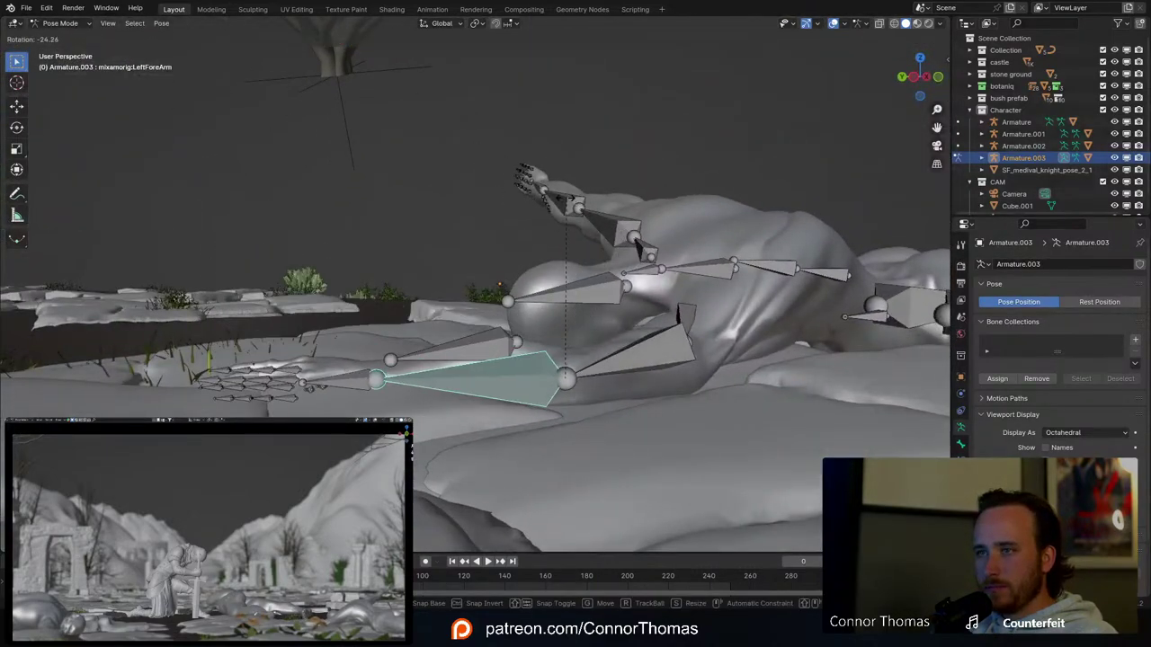
left_click(569, 187)
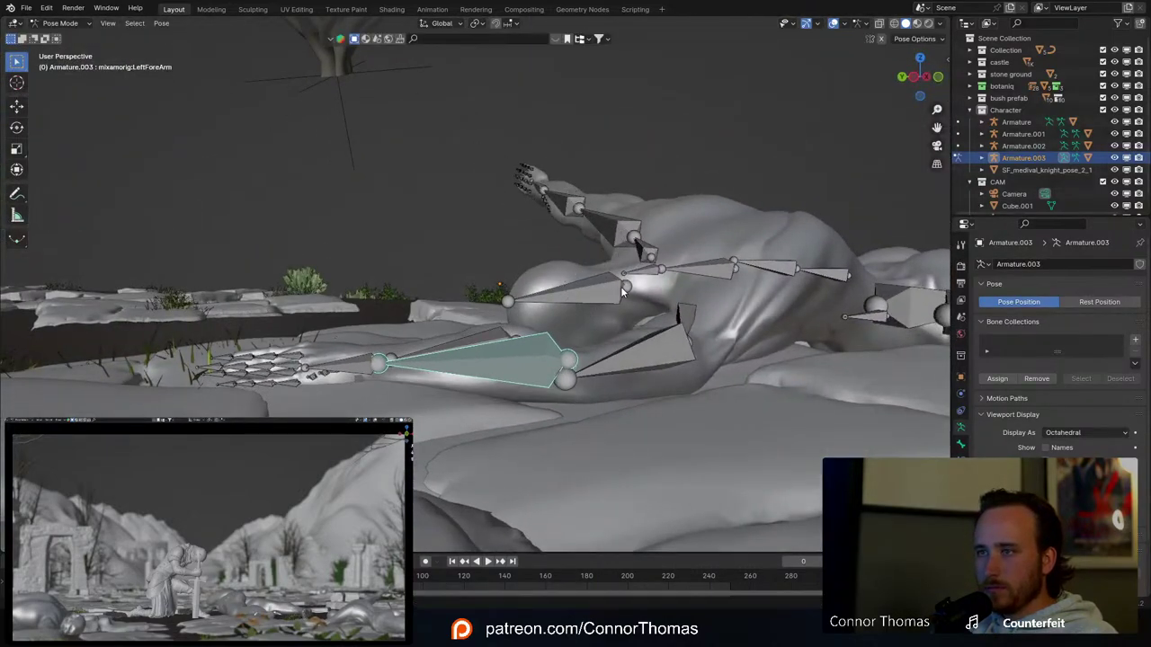
key("r")
left_click(622, 287)
middle_click_drag(390, 277, 403, 381)
Step: Rotate the LeftHand bone at the wrist so the hand follows the slab beside the grass blades
left_click(363, 380)
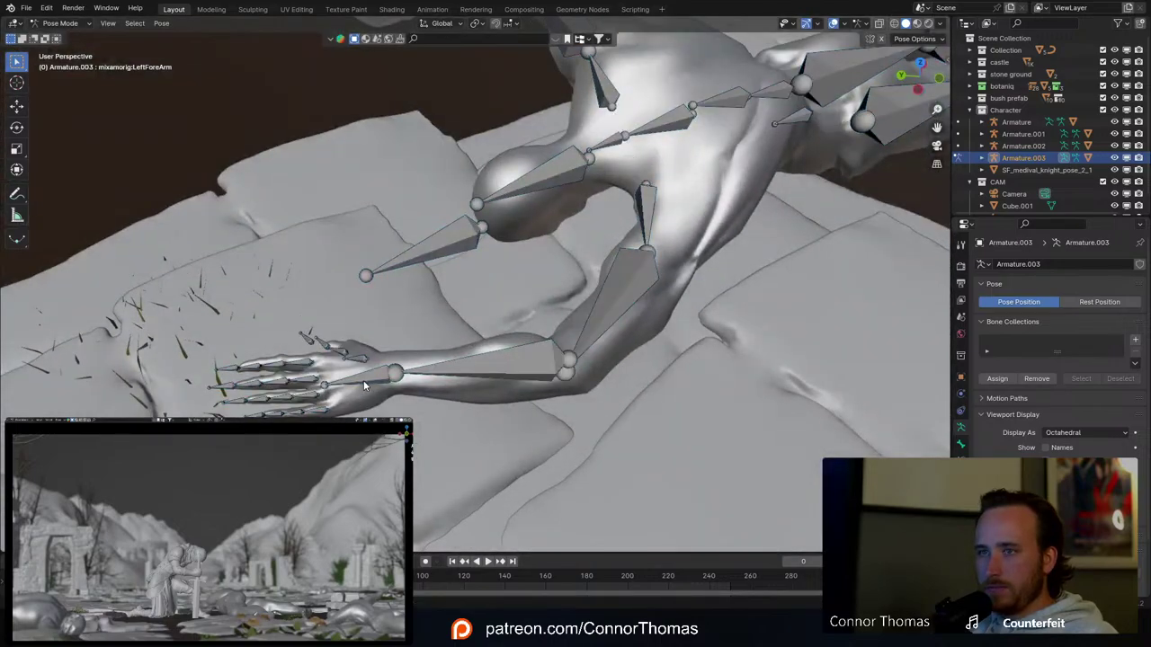
middle_click_drag(414, 330, 415, 364)
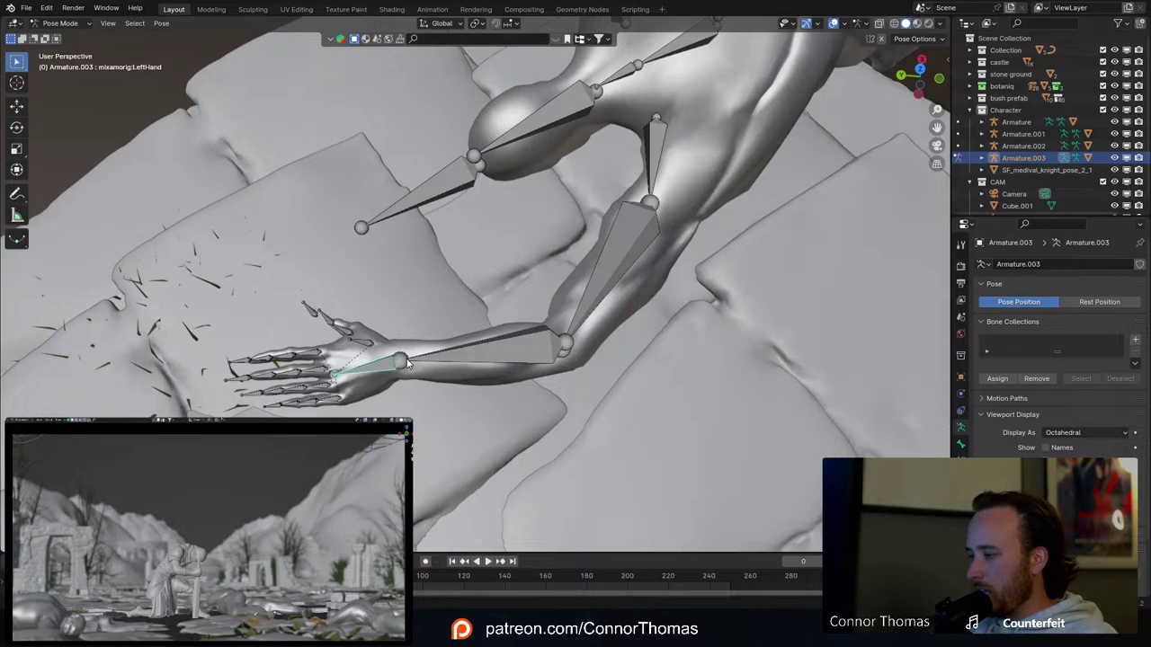
middle_click_drag(407, 361, 321, 226)
key("r")
left_click(589, 364)
key("r")
key("r")
left_click(585, 376)
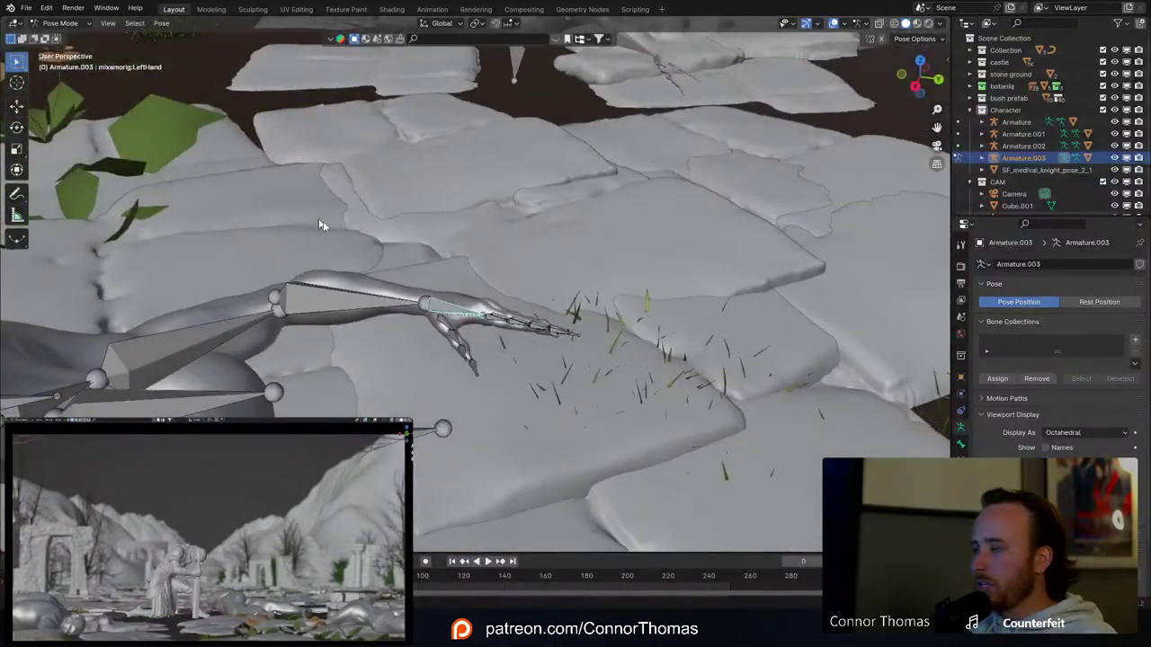
Step: Trackball-rotate the left hand from a closer angle so the palm and fingers tilt down to the stone
middle_click_drag(504, 284, 566, 344)
middle_click_drag(560, 387, 615, 397)
key("r")
key("r")
left_click(659, 376)
Step: Rotate the left thumb's end bones to curl the thumb toward the slab
left_click(528, 347)
left_click(449, 380)
middle_click_drag(448, 379, 506, 446)
key("r")
left_click(502, 328)
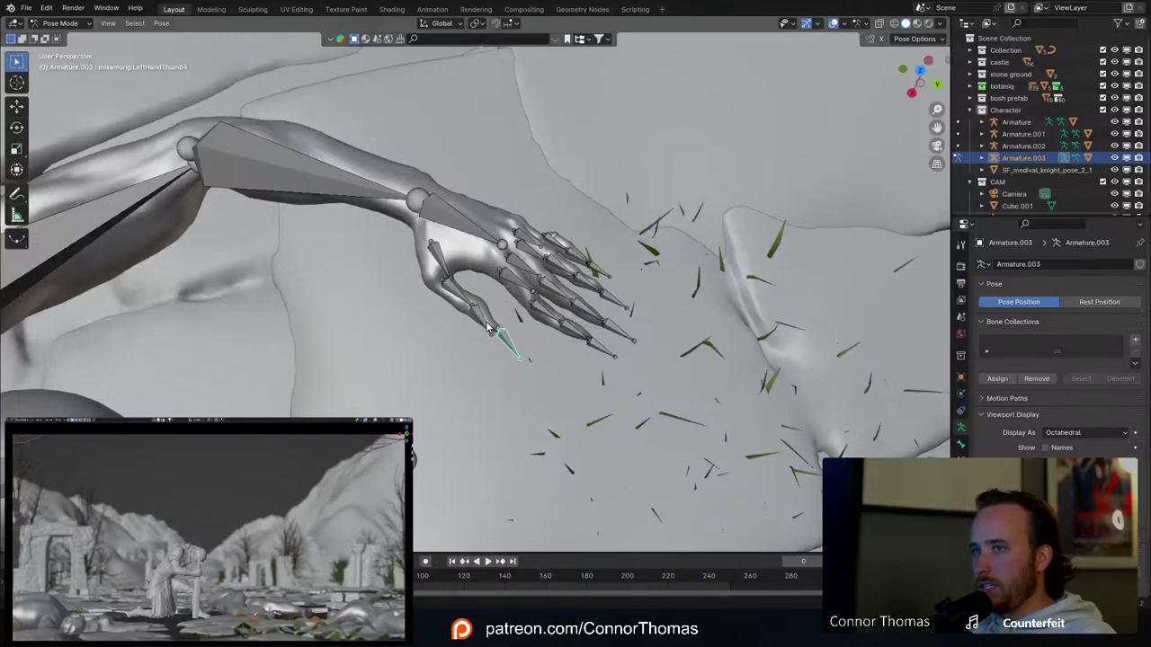
left_click(486, 323)
key("r")
left_click(512, 325)
key("a")
key("a")
Step: Rotate the LeftHandIndex1 bone and the outer middle-finger bones so the left fingers bend and spread naturally
middle_click_drag(511, 325, 526, 403)
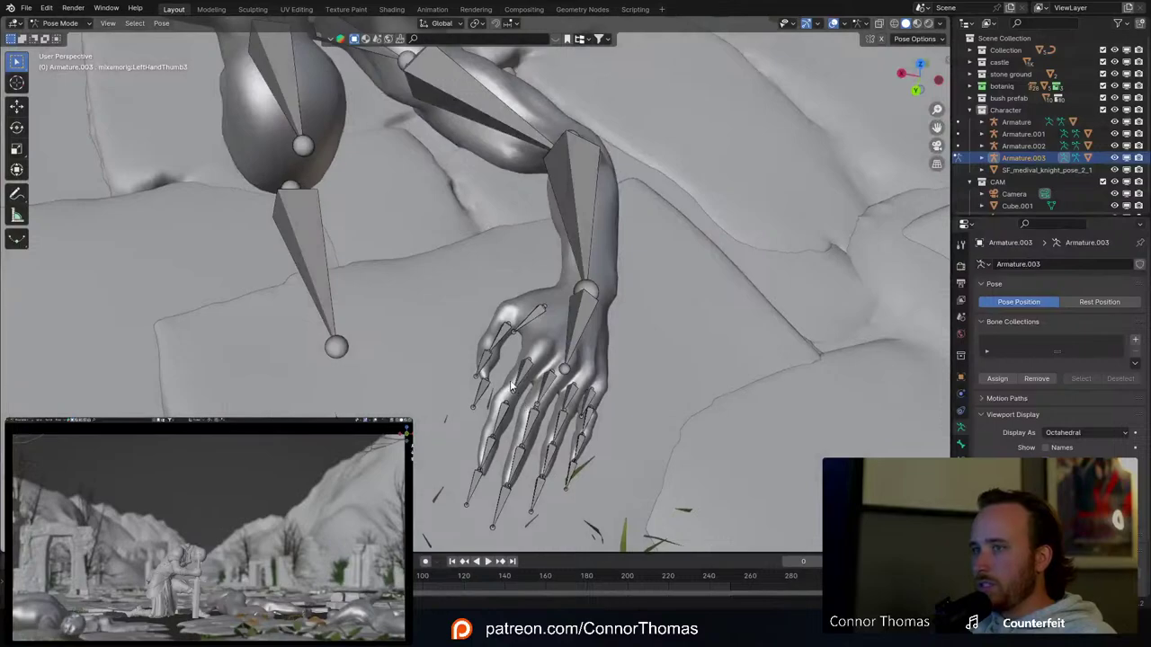
key("r")
left_click(508, 412)
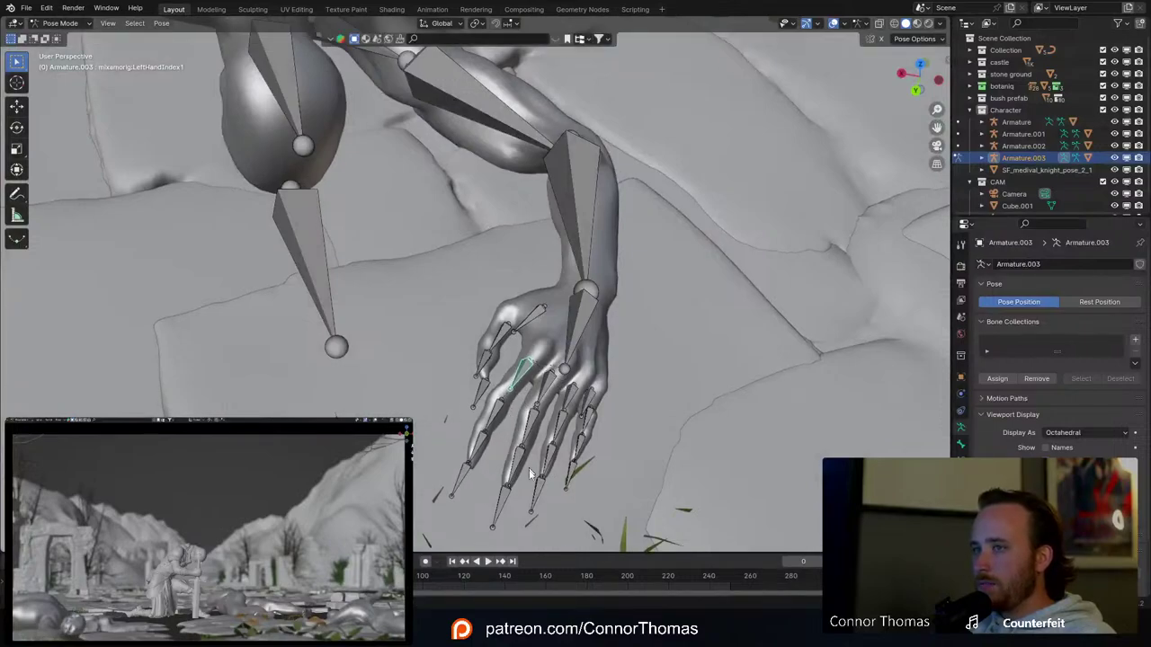
key("r")
key("r")
left_click(508, 491)
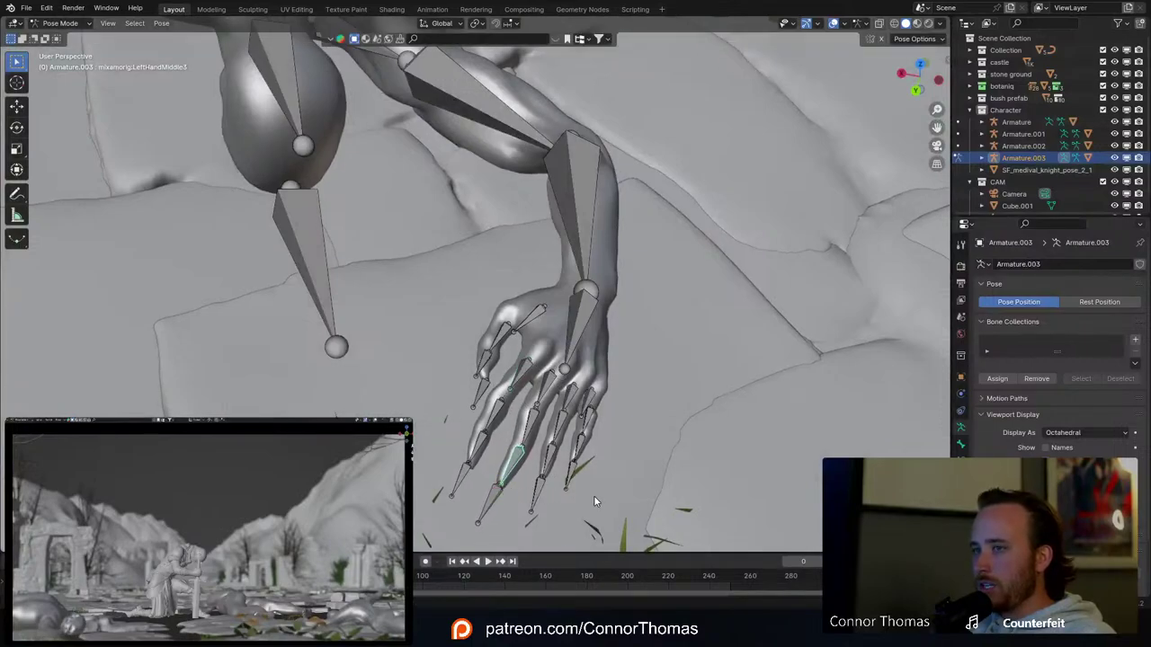
key("r")
left_click(548, 512)
key("a")
key("a")
Step: Rotate and trackball-rotate the Head bone so the Ch30 character's head turns toward the ground
scroll(458, 475, "down", 6)
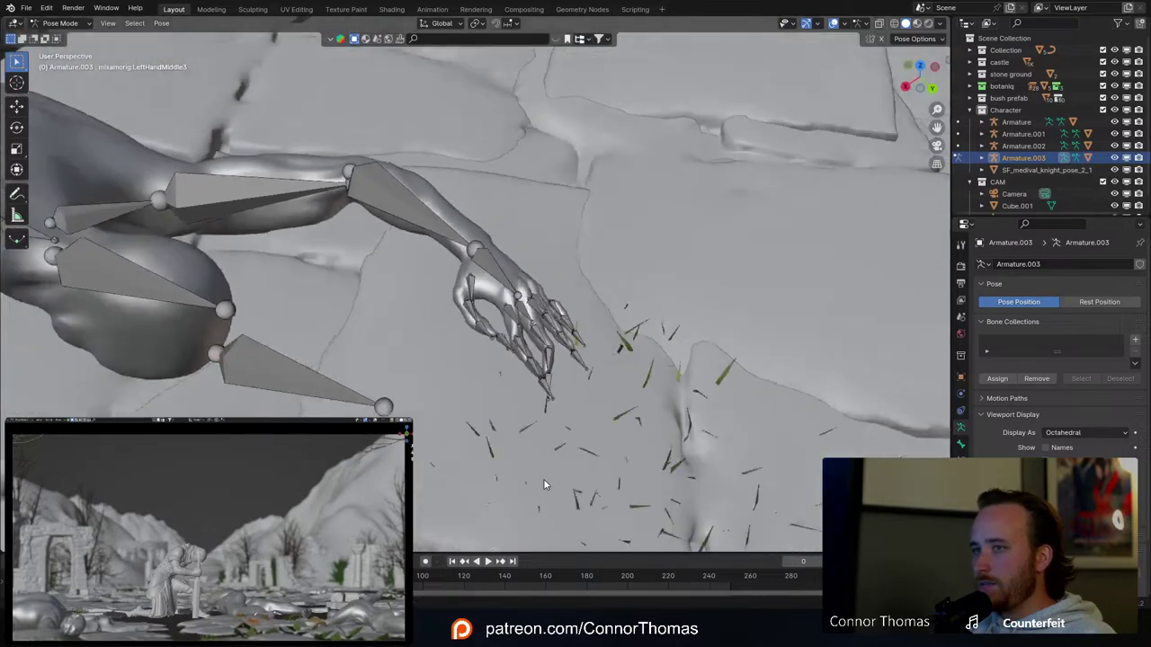
middle_click_drag(244, 357, 603, 286)
left_click(599, 231)
middle_click_drag(598, 231, 459, 171)
key("r")
left_click(657, 351)
key("r")
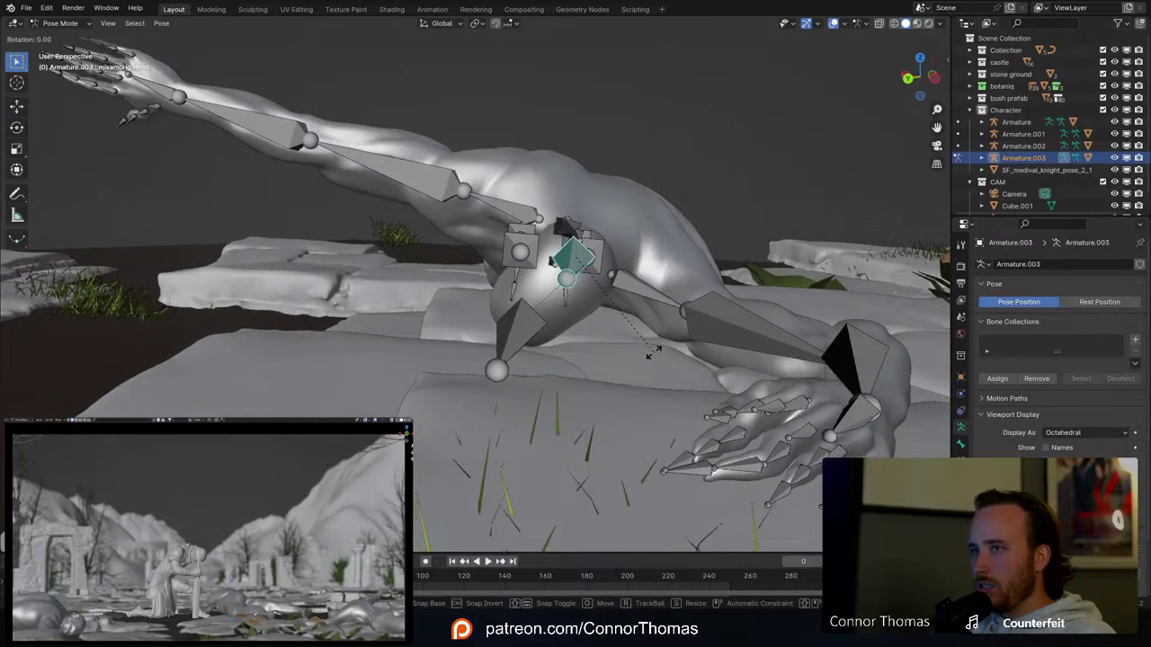
key("r")
left_click(601, 306)
Step: Bend the torso sideways by rotating the Spine bone about 9° and the Spine2 bone about 17°
middle_click_drag(601, 306, 619, 405)
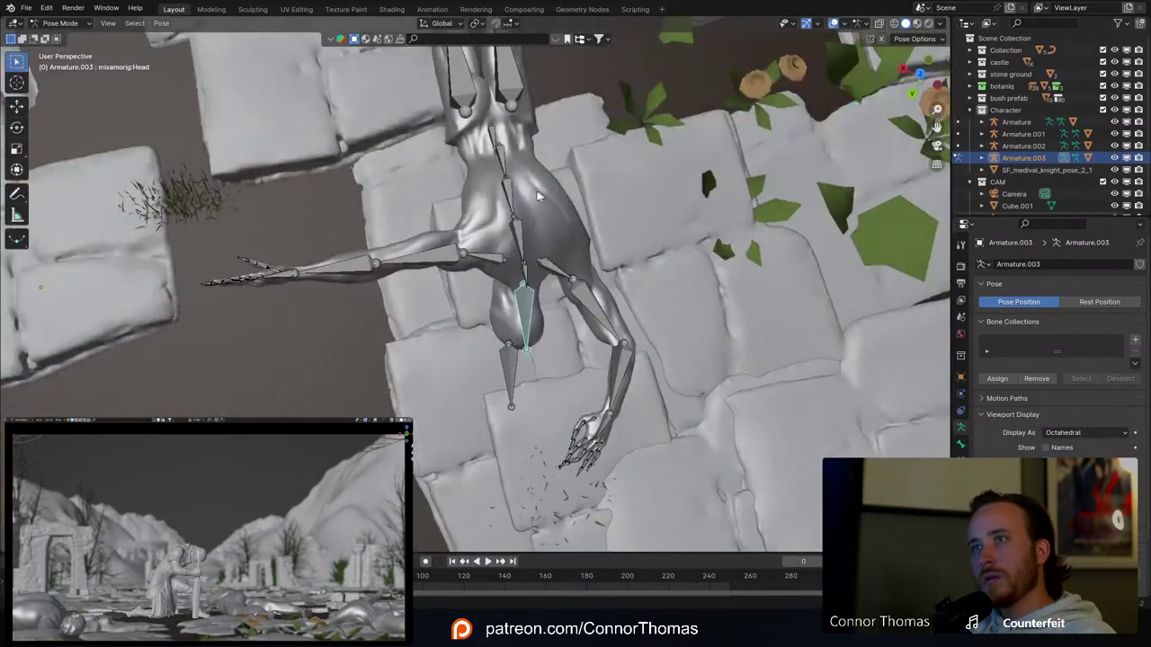
left_click(506, 162)
key("r")
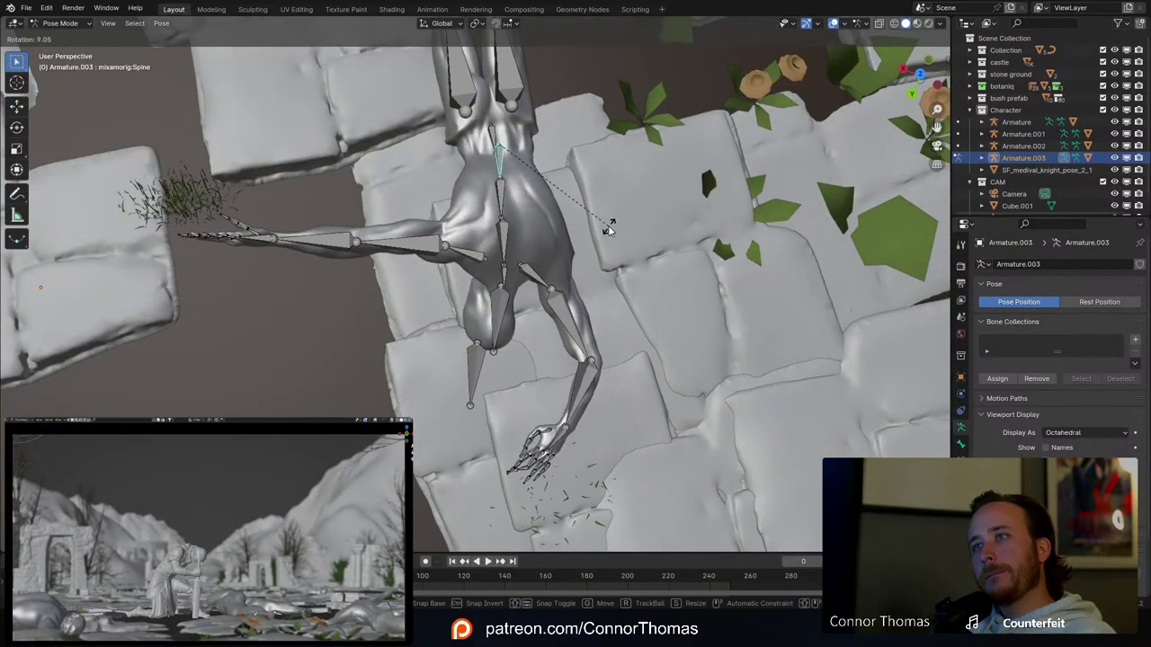
left_click(518, 241)
key("r")
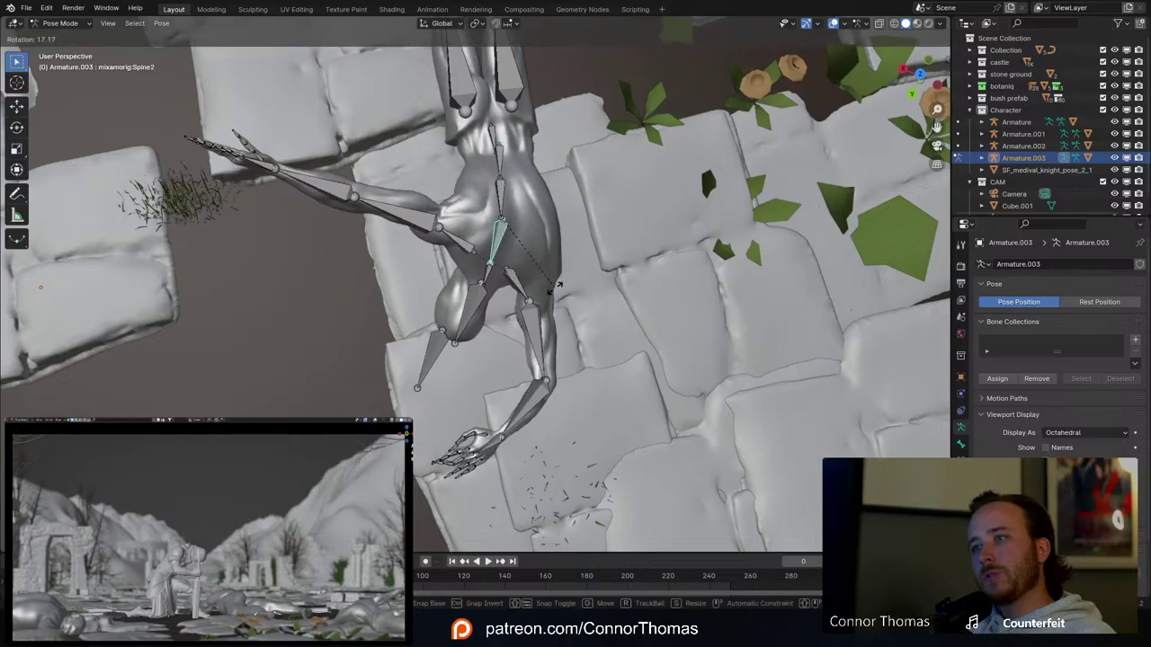
left_click(562, 280)
middle_click_drag(562, 281, 527, 196)
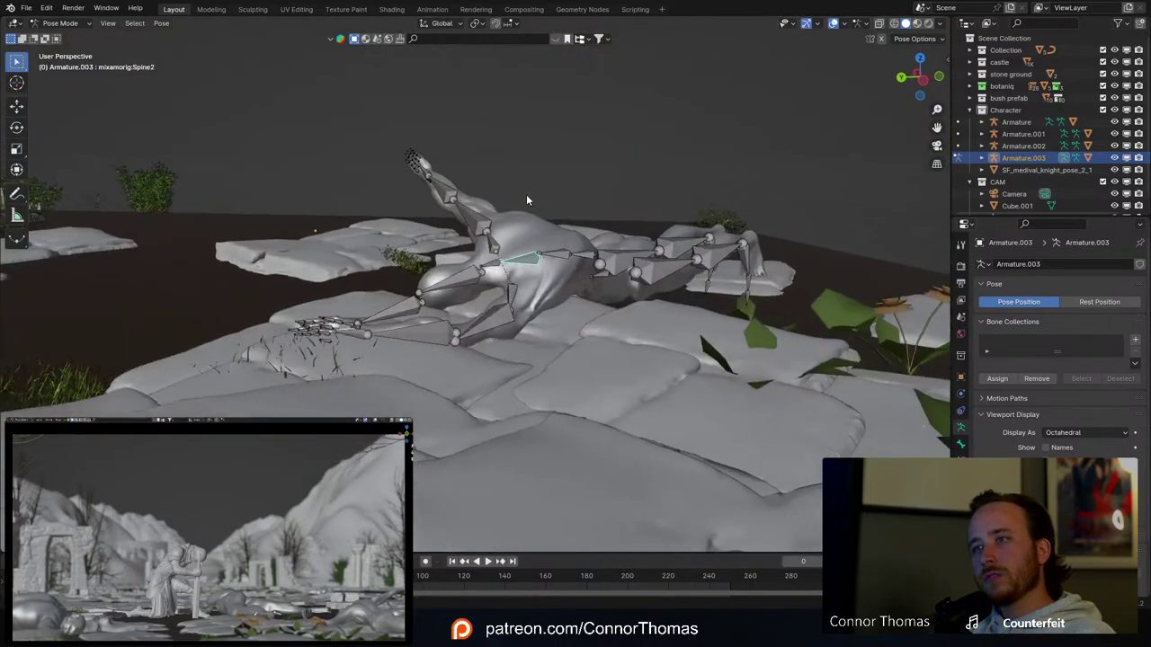
key("a")
key("a")
Step: Spread the legs seen from above by rotating the LeftUpLeg, LeftLeg and RightUpLeg bones outward
middle_click_drag(554, 263, 485, 323)
key("r")
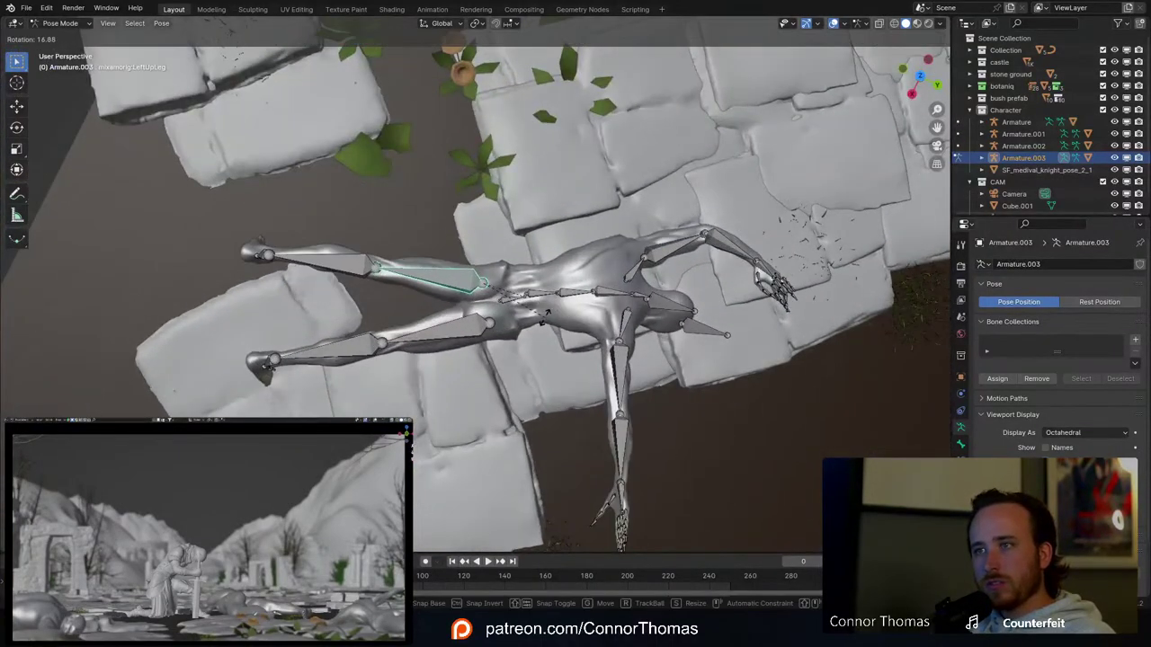
left_click(374, 274)
key("r")
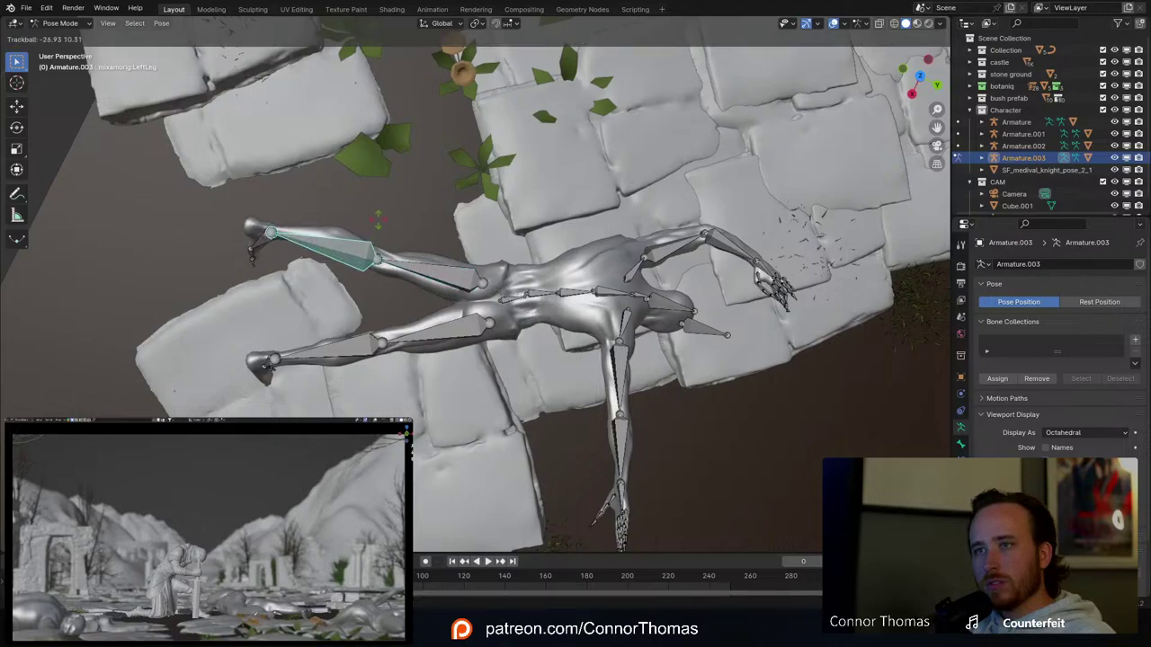
left_click(374, 262)
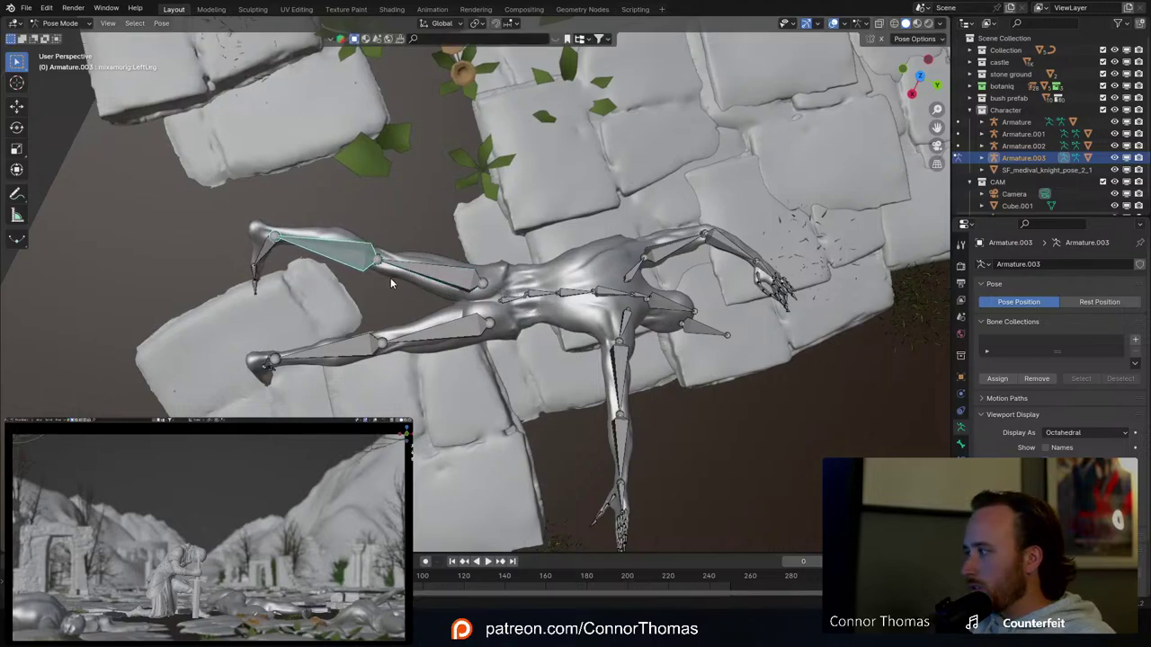
key("r")
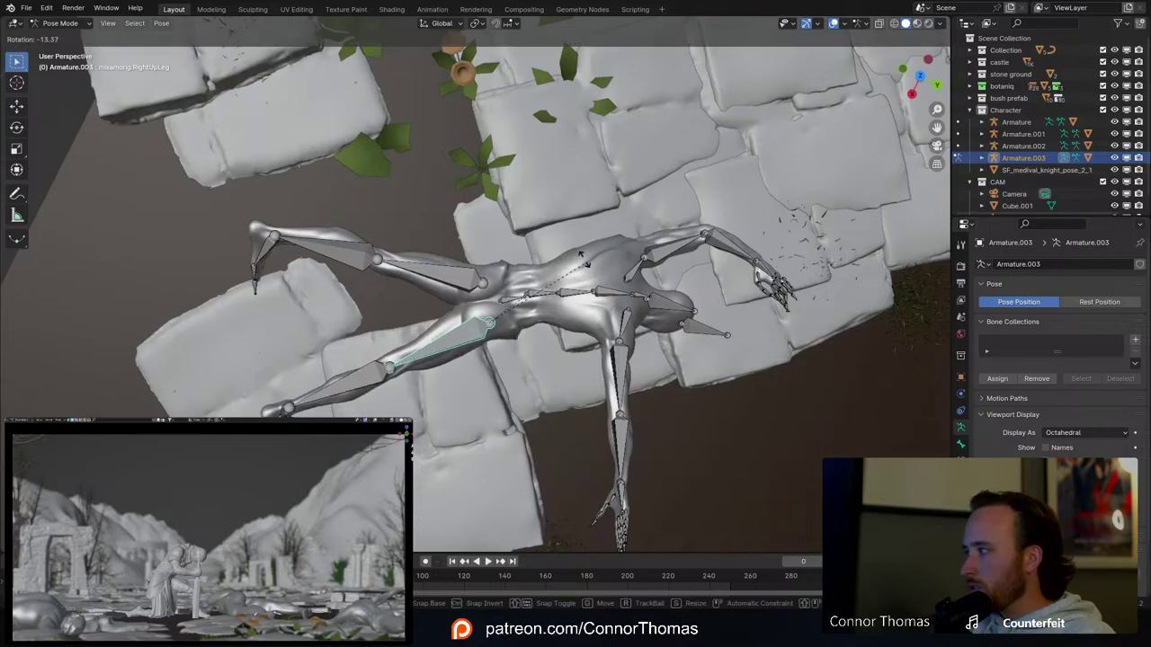
left_click(565, 250)
Step: Lower the left leg toward the ground by rotating the LeftUpLeg, LeftLeg and LeftFoot bones from the side
middle_click_drag(519, 364, 553, 235)
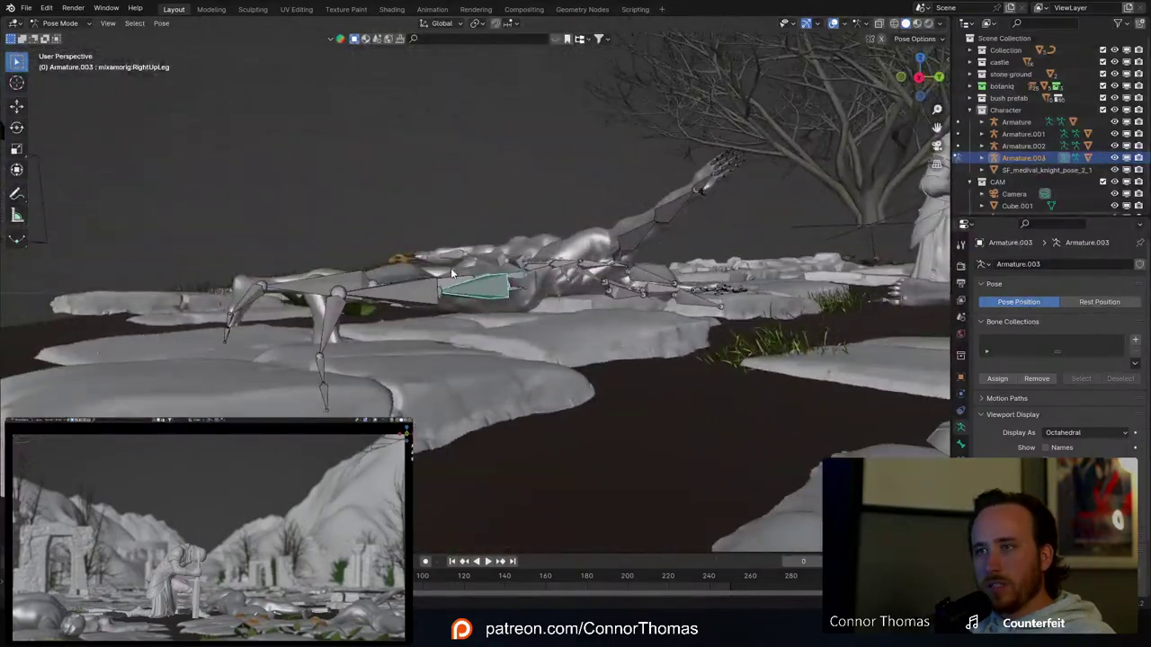
left_click(455, 274)
middle_click_drag(455, 274, 425, 267)
key("g")
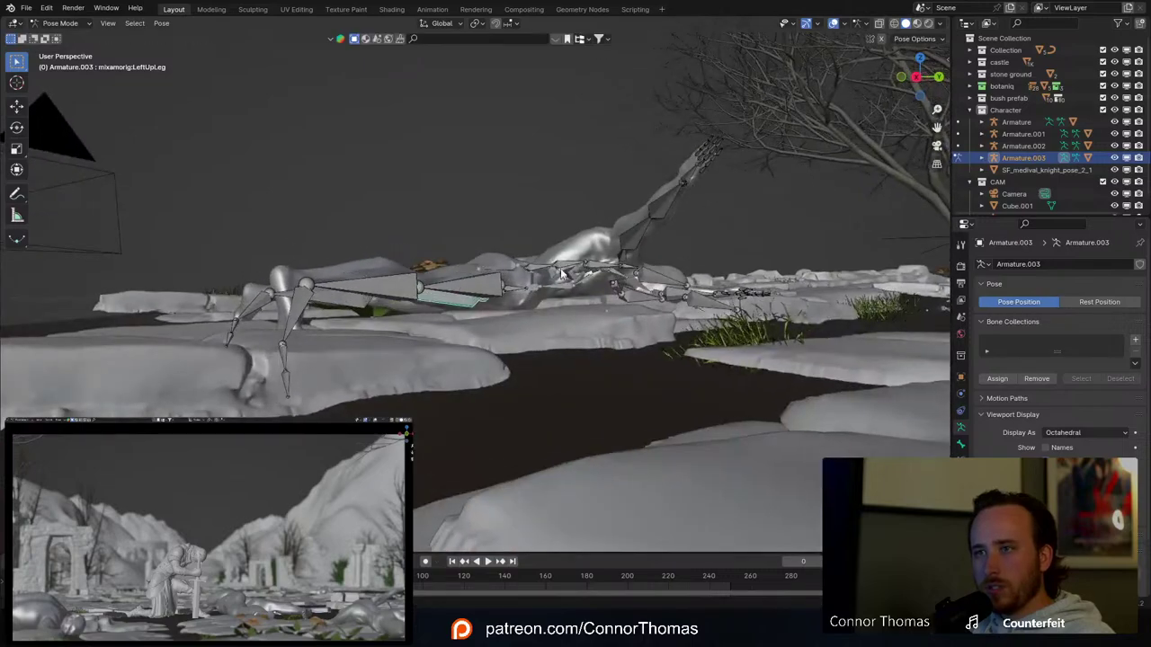
left_click(459, 288)
left_click(354, 316)
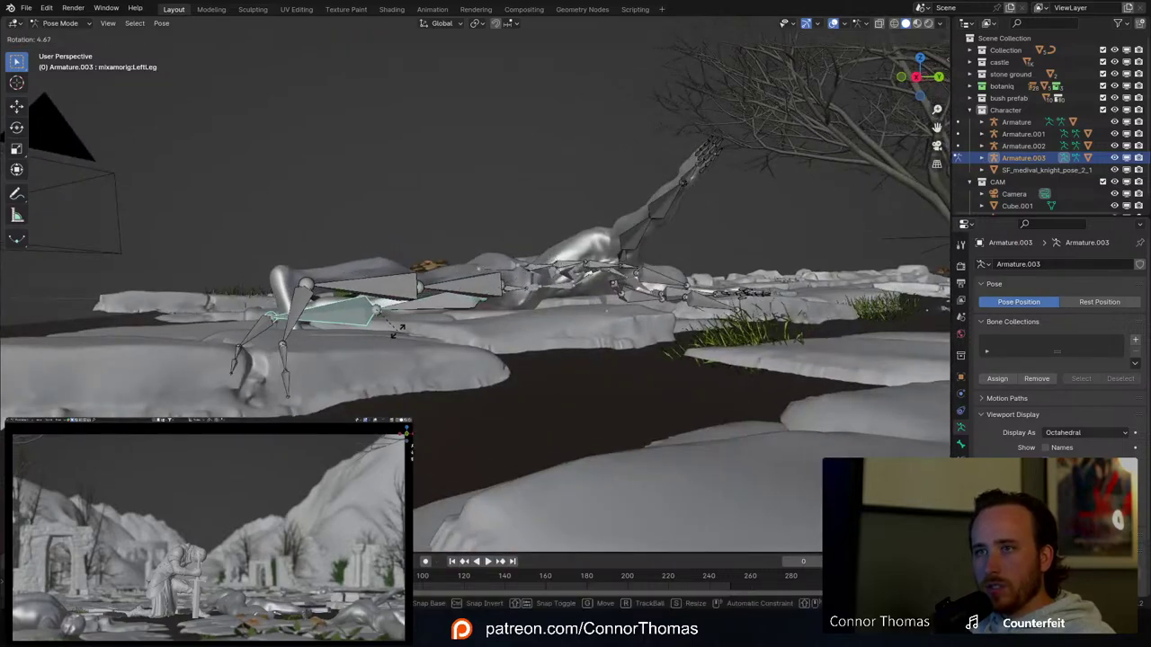
middle_click_drag(354, 317, 368, 353)
key("r")
left_click(247, 353)
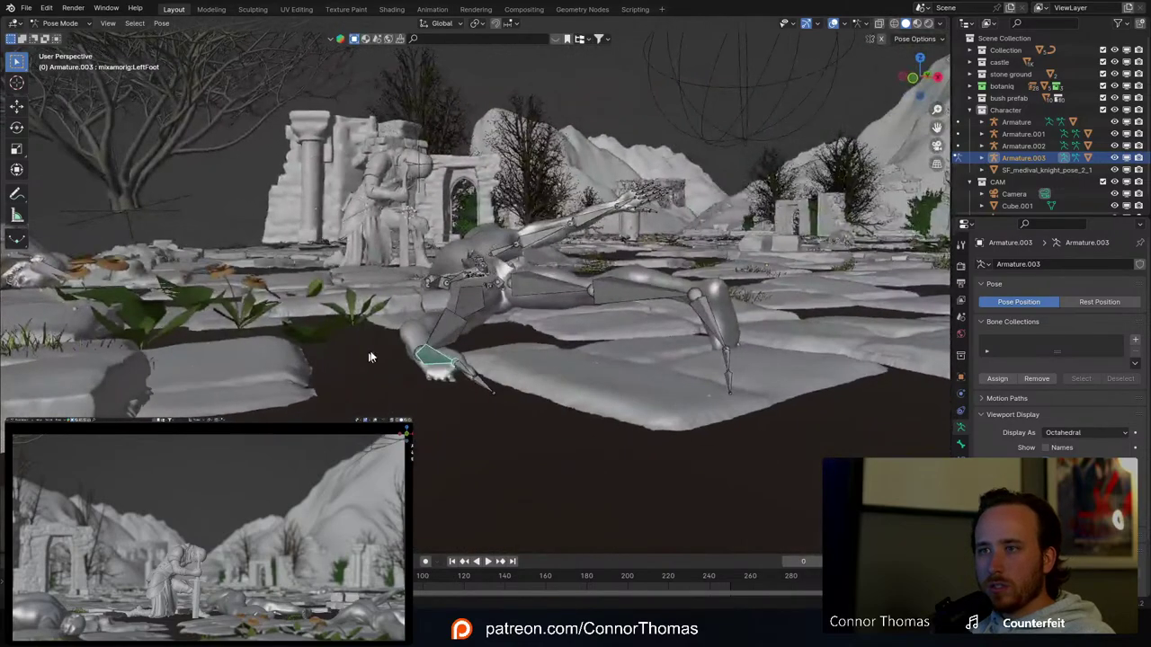
Step: Rotate the RightUpLeg bone downward so the right thigh lies closer to the slab
middle_click_drag(422, 298, 504, 175)
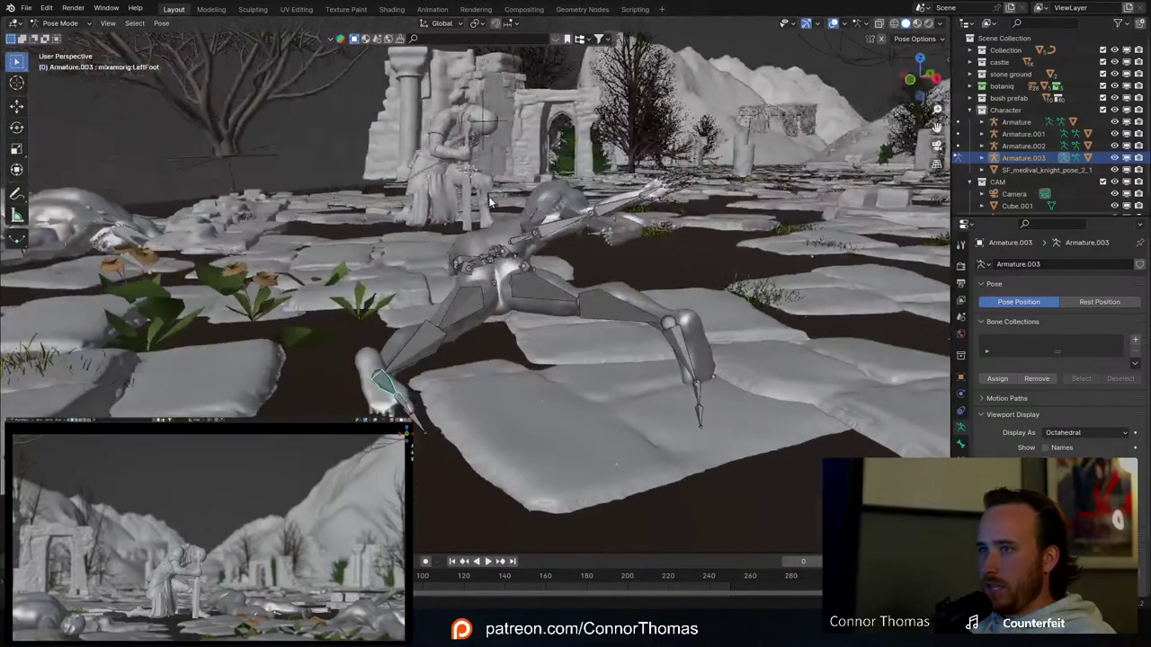
left_click(540, 291)
middle_click_drag(542, 292, 649, 320)
scroll(659, 280, "up", 4)
key("r")
left_click(647, 376)
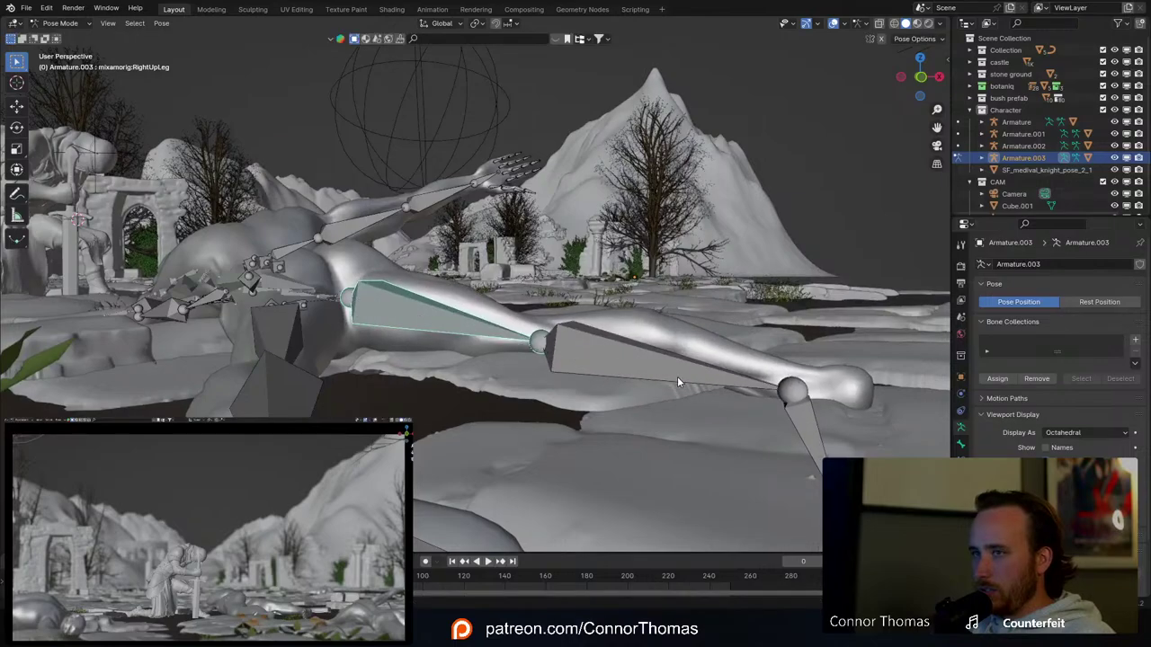
Step: Rotate the RightLeg bone and the right foot bone so the lower leg and foot rest along the slab
left_click(677, 376)
key("r")
left_click(815, 415)
left_click(814, 415)
key("r")
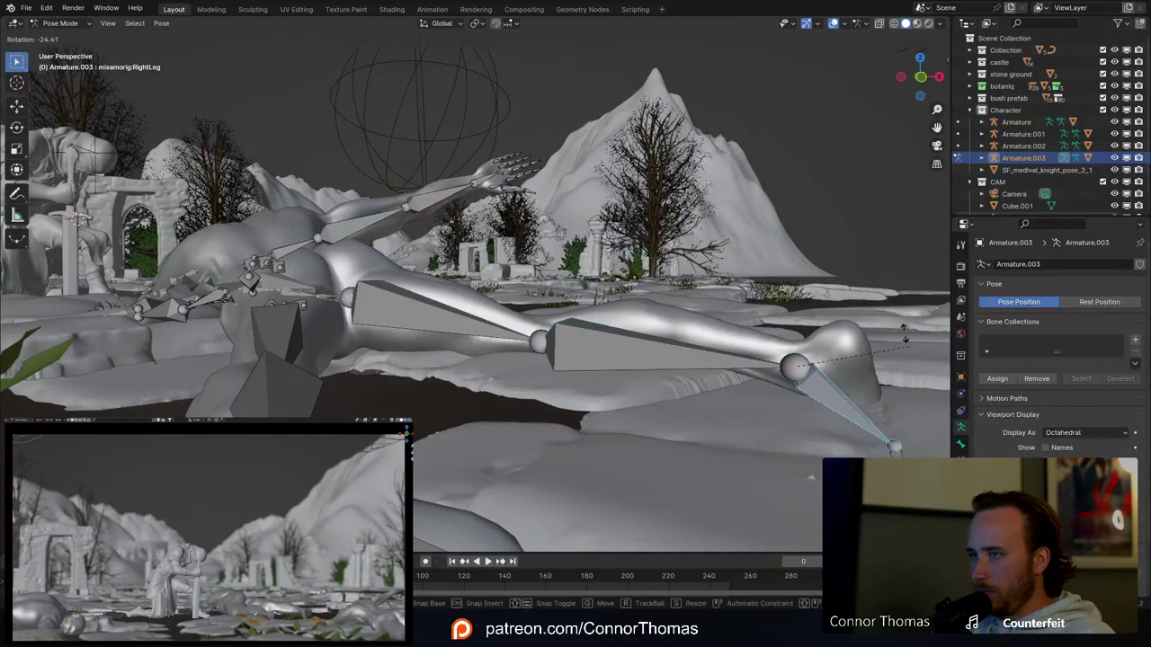
left_click(794, 309)
key("ctrl+Tab")
middle_click_drag(794, 309, 619, 353)
key("ctrl+Tab")
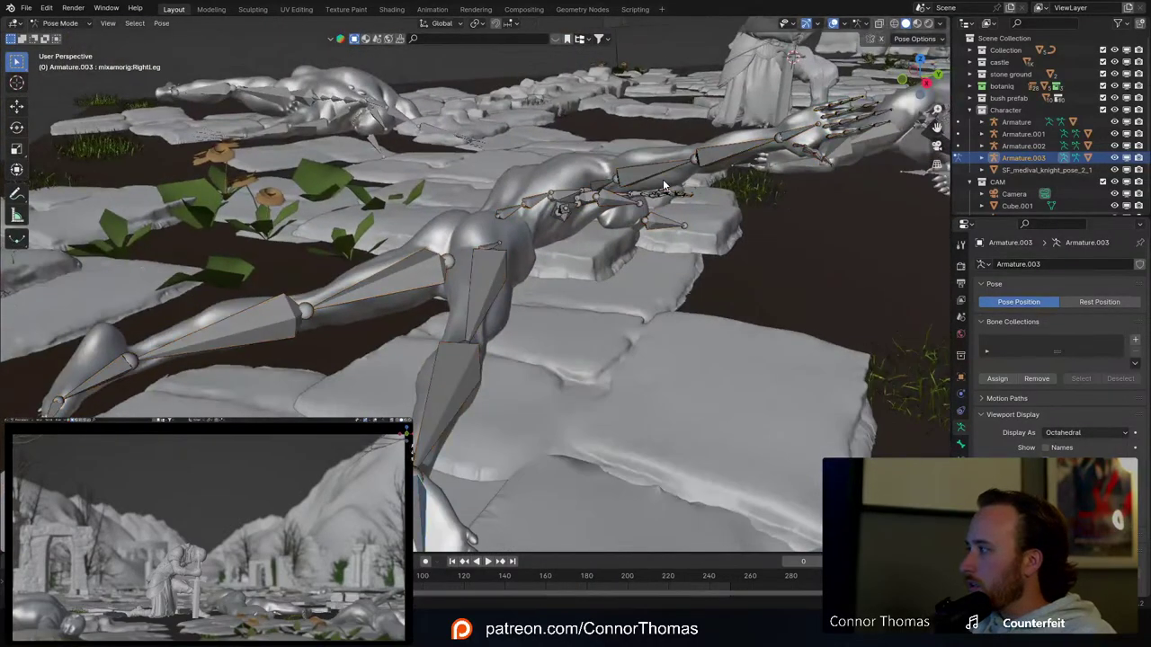
Step: Rotate the RightShoulder bone and the right arm bones so the raised arm drops onto the slab
middle_click_drag(676, 163, 743, 143)
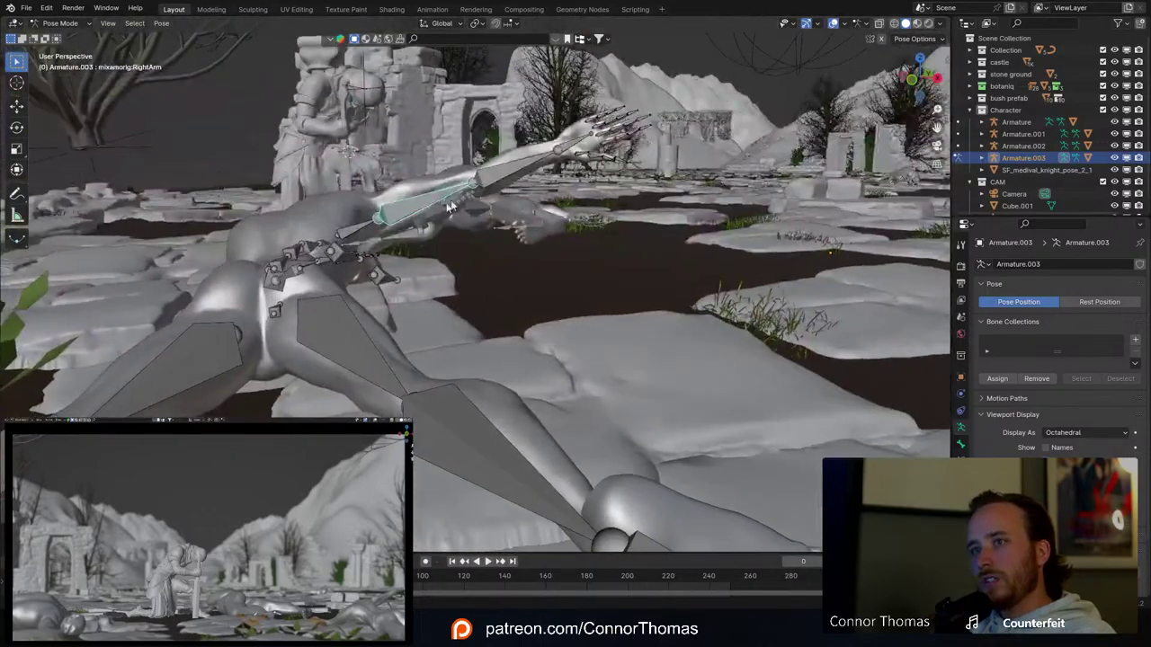
left_click(357, 227)
key("r")
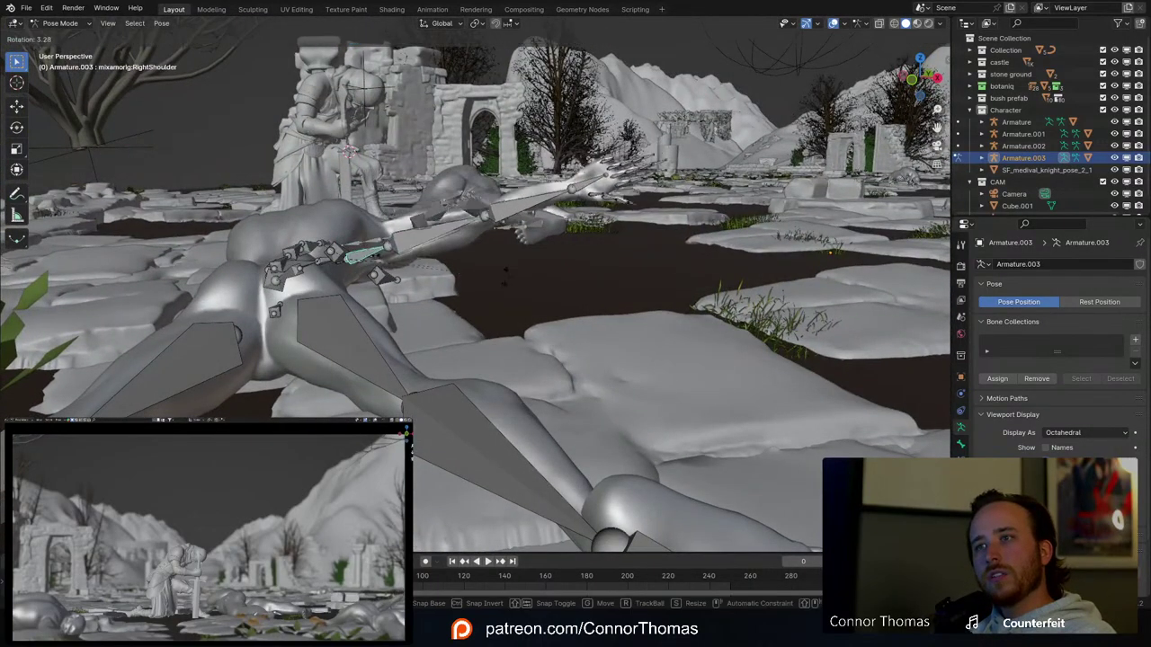
left_click(485, 305)
middle_click_drag(623, 258, 642, 244)
key("r")
left_click(574, 291)
left_click(567, 331)
key("r")
left_click(562, 234)
Step: Return the armature to Object Mode and deselect everything
middle_click_drag(562, 236, 546, 295)
key("ctrl+Tab")
key("a")
key("a")
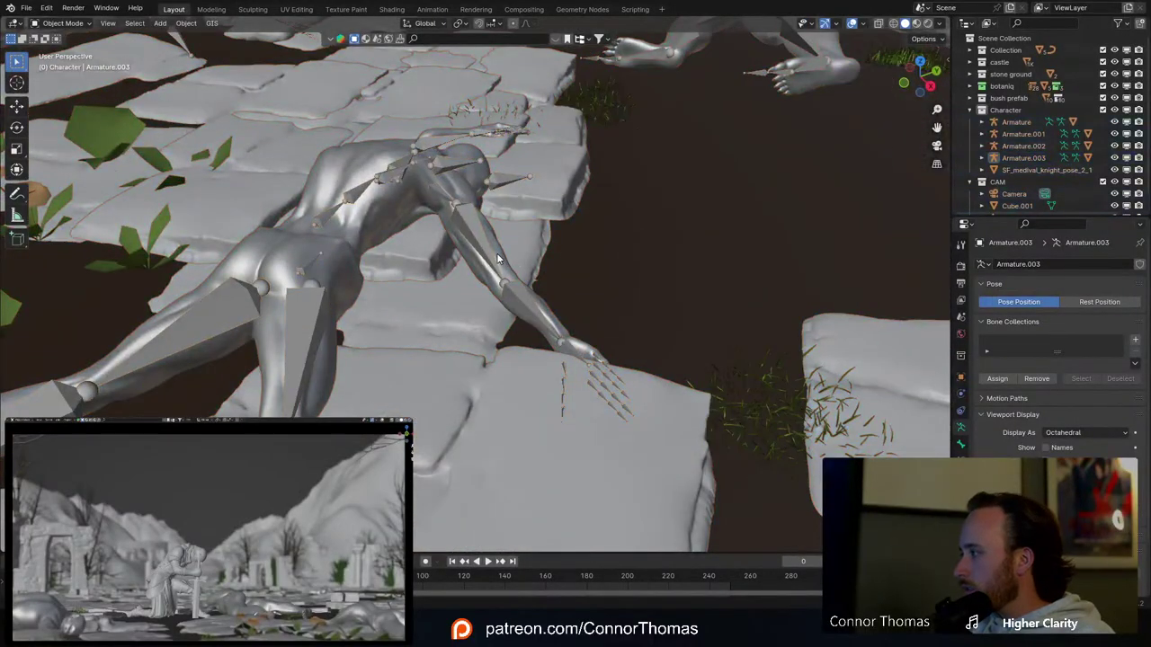
Step: Duplicate the whole Armature.003 hierarchy and place the copy by the slabs beyond the knight, past the left-hand tree
middle_click_drag(470, 271, 660, 275)
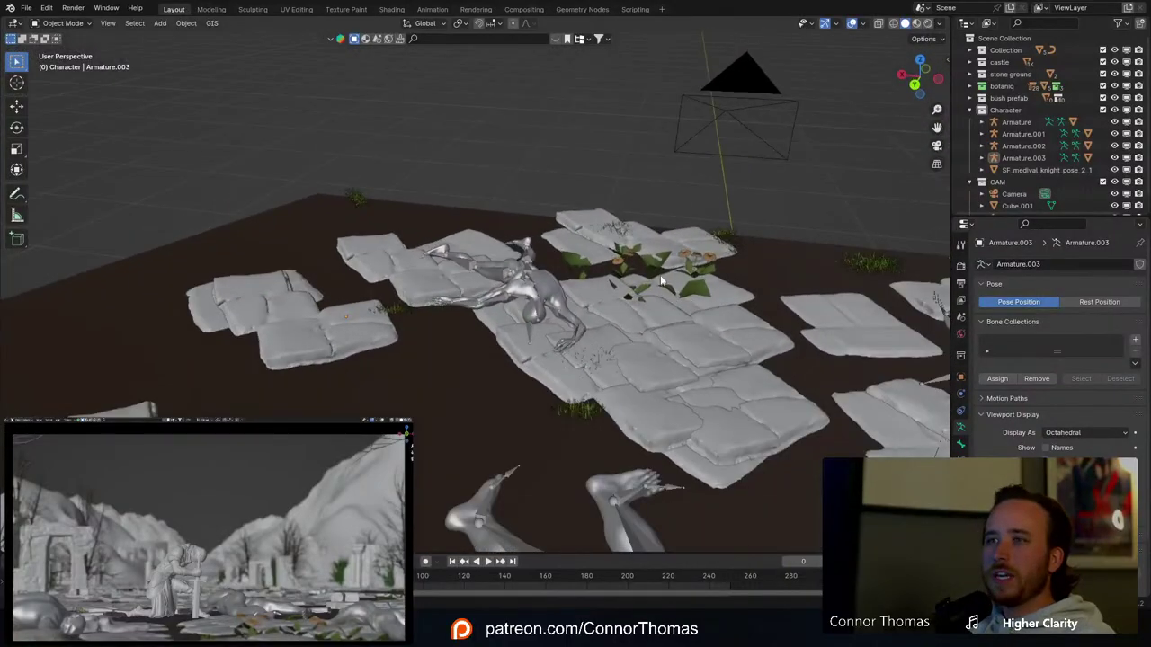
left_click(523, 274)
right_click(1023, 160)
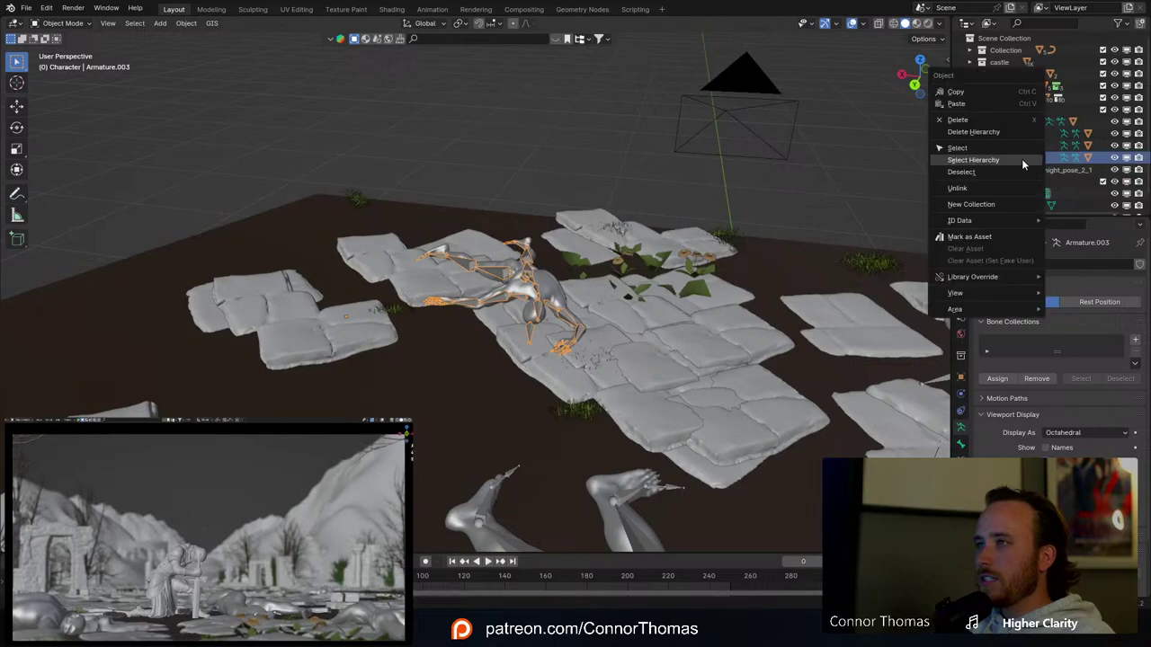
left_click(998, 161)
middle_click_drag(548, 236, 526, 293)
key("KP_7")
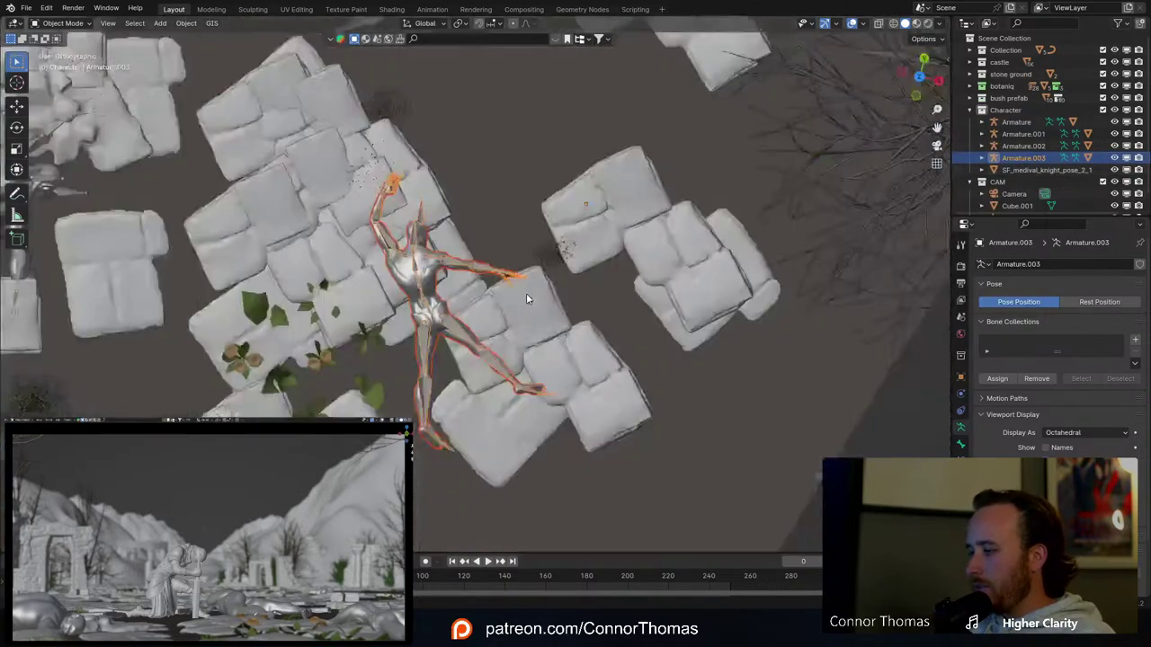
scroll(553, 292, "down", 1)
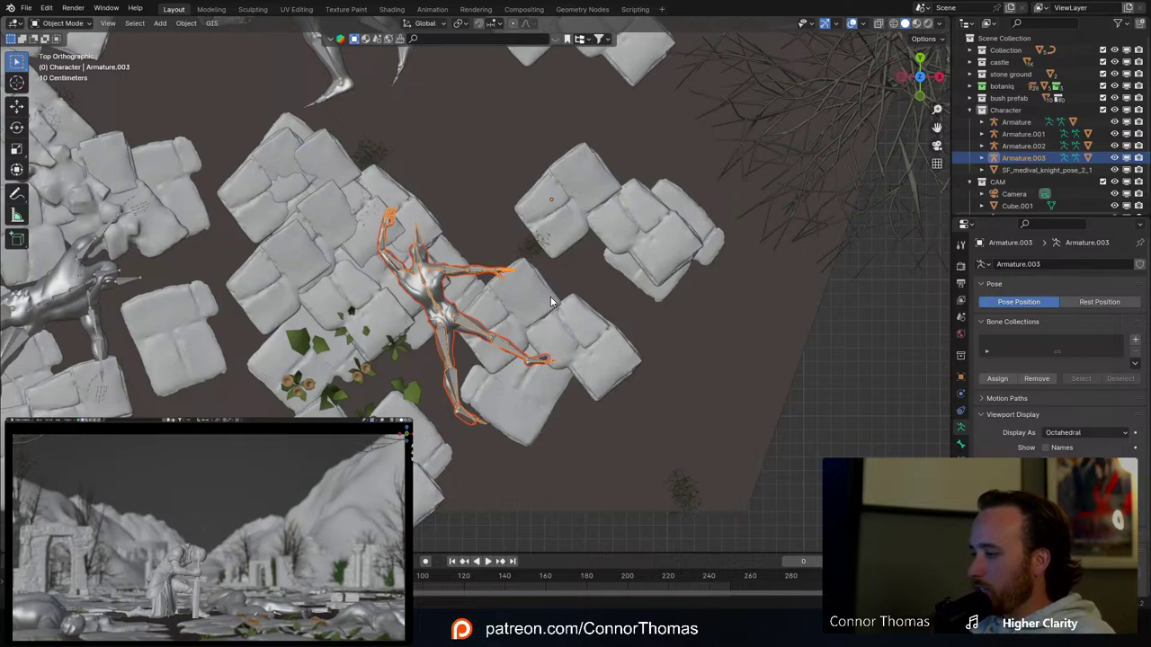
scroll(547, 308, "down", 4)
middle_click_drag(443, 190, 565, 341, "shift")
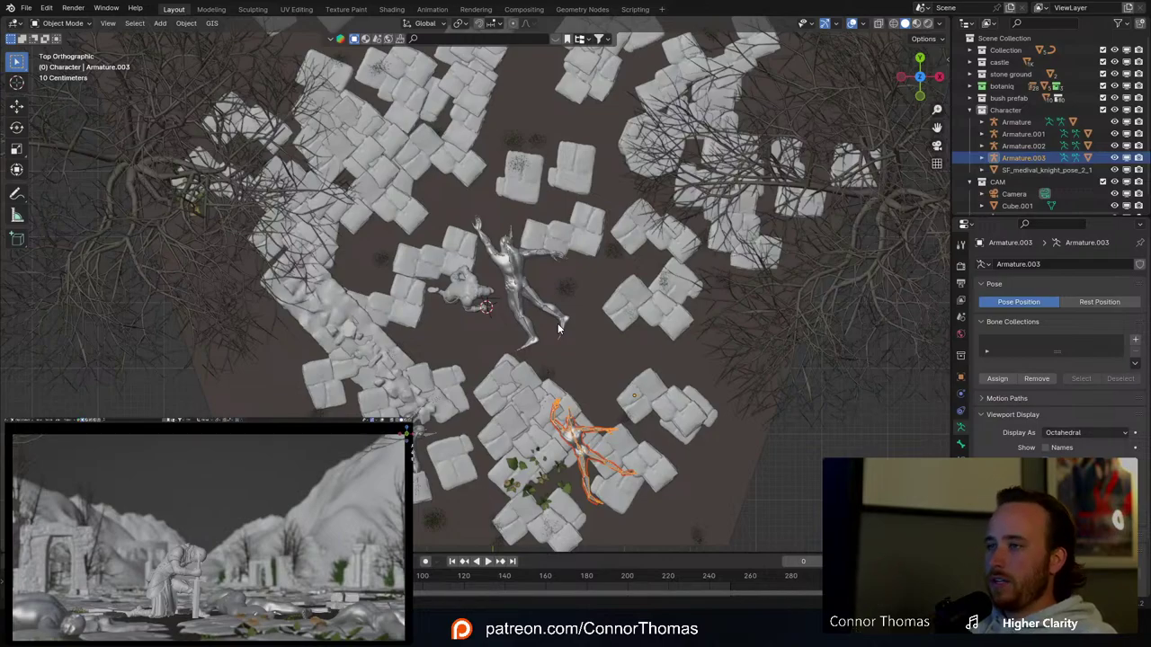
middle_click_drag(593, 253, 588, 185, "shift")
scroll(589, 182, "down", 3)
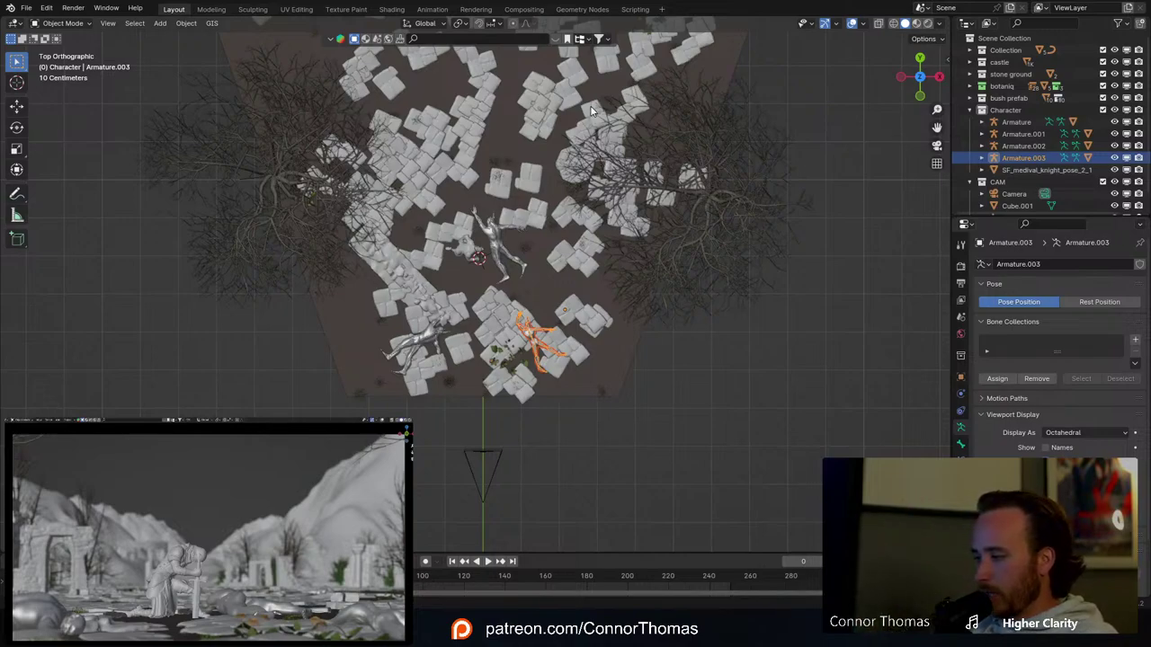
scroll(582, 346, "up", 3)
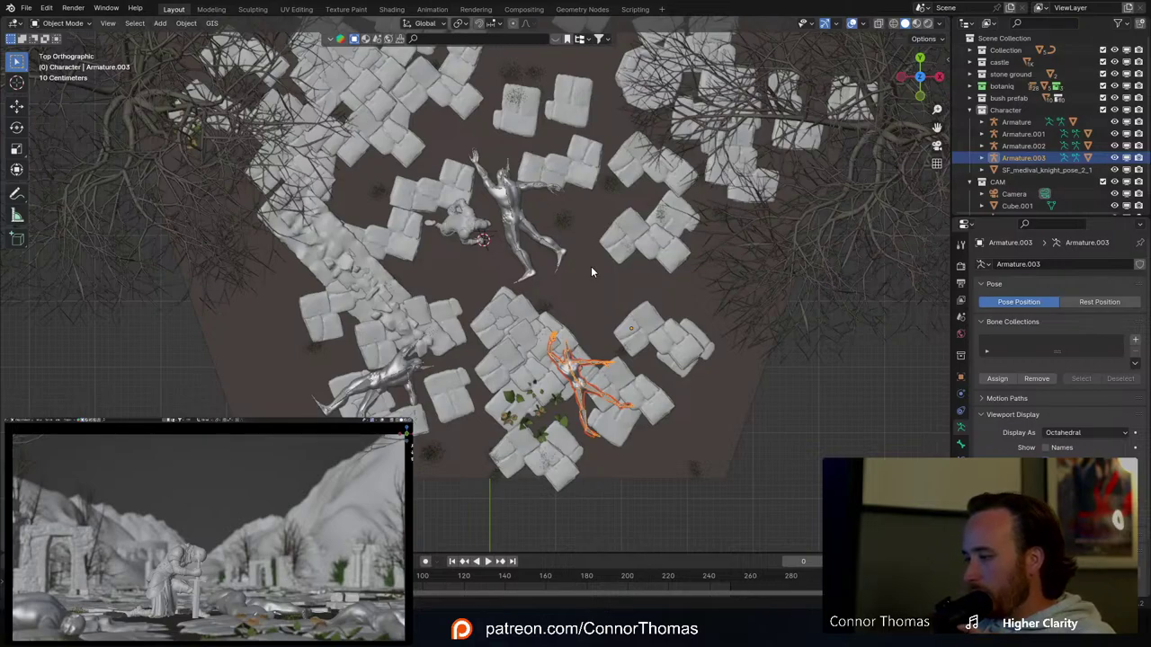
scroll(585, 287, "down", 3)
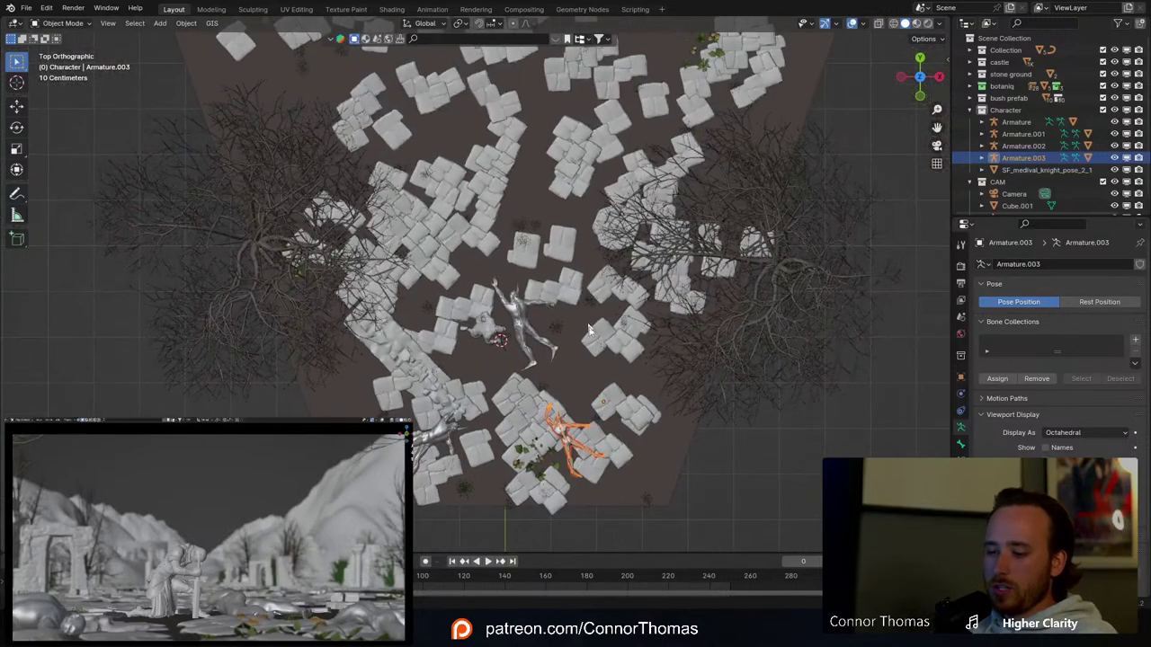
key("shift+d")
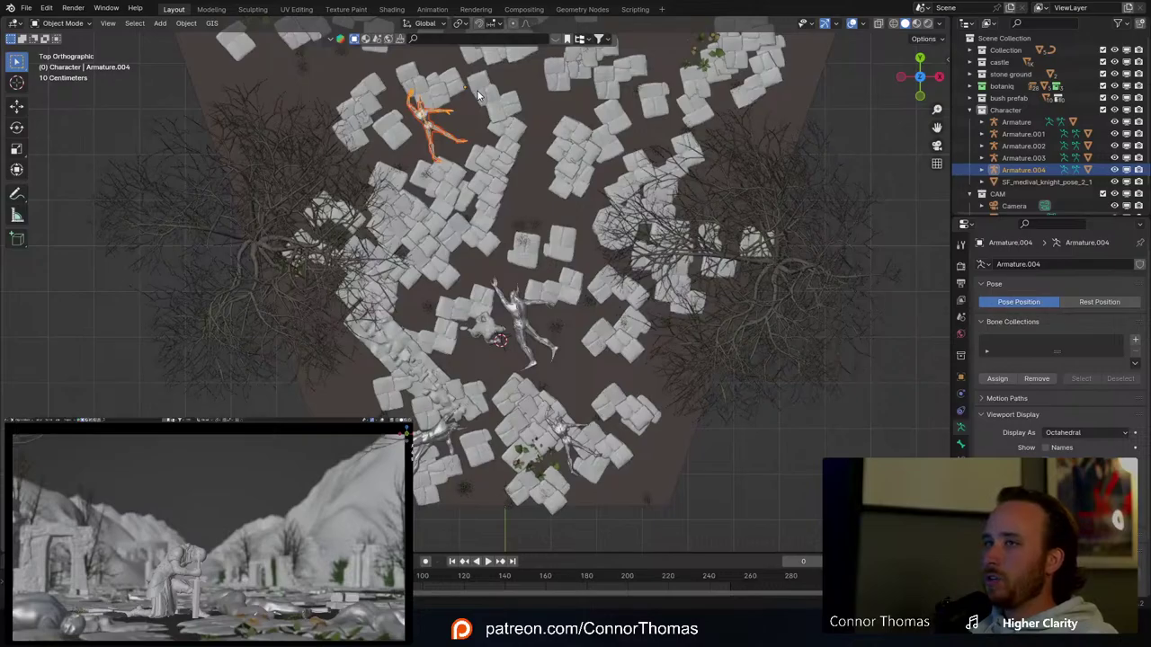
Step: Move the duplicated character along the global Y axis to adjust how it lies on the slabs, and clear the selection
key("KP_Decimal")
middle_click_drag(511, 290, 317, 170)
key("g")
key("y")
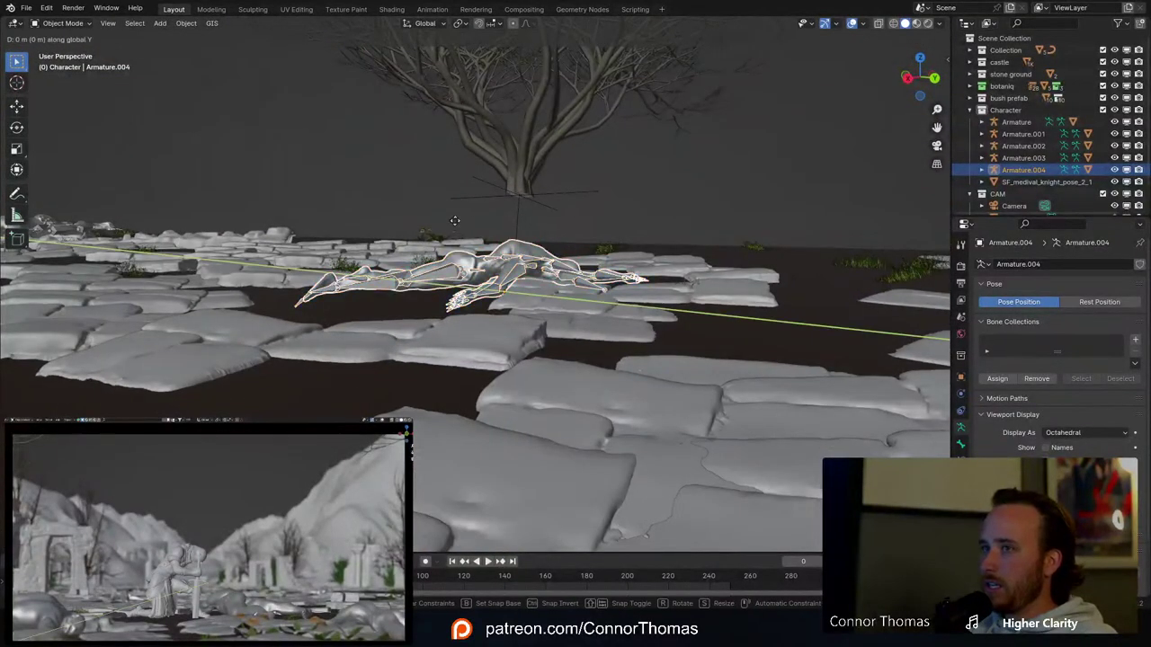
left_click(524, 225)
key("a")
key("a")
Step: Duplicate the Armature.004 hierarchy and place the new copy on the slab path beside the left-hand tree
middle_click_drag(524, 228, 540, 300)
scroll(491, 263, "down", 5)
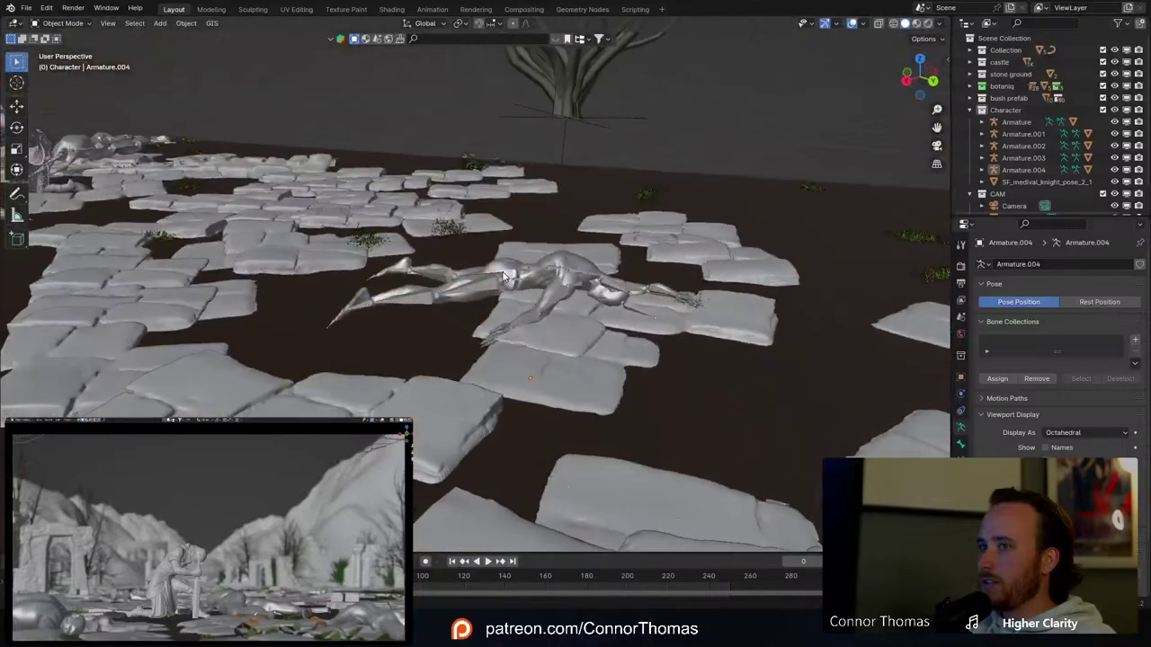
scroll(491, 263, "down", 5)
middle_click_drag(470, 245, 467, 304)
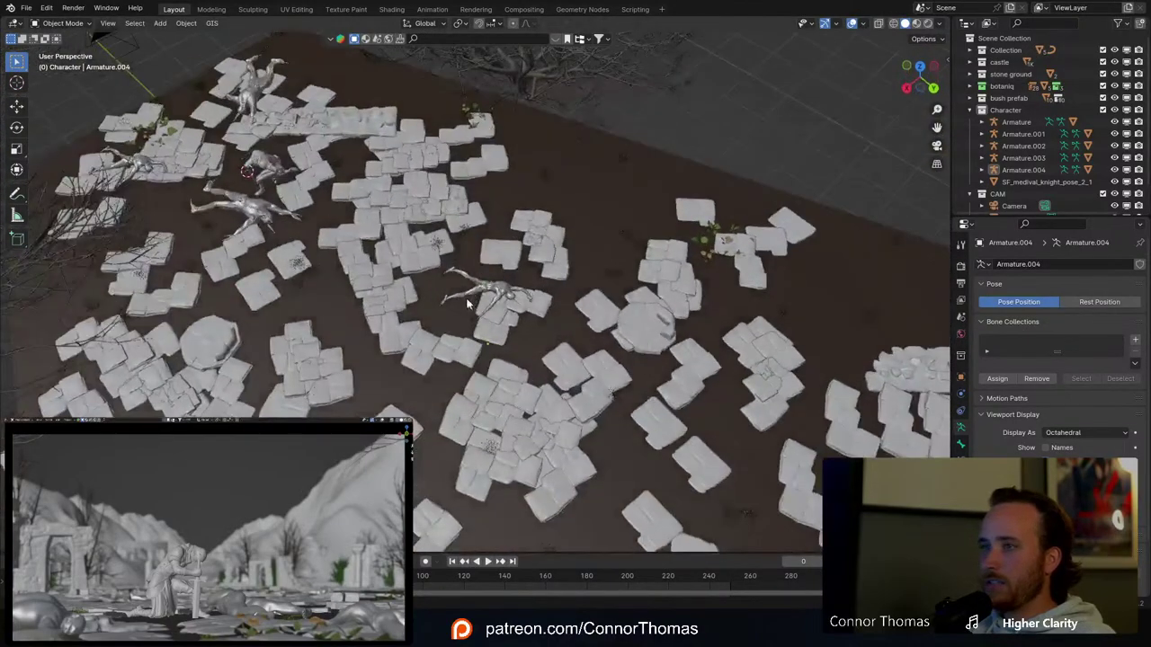
left_click(493, 293)
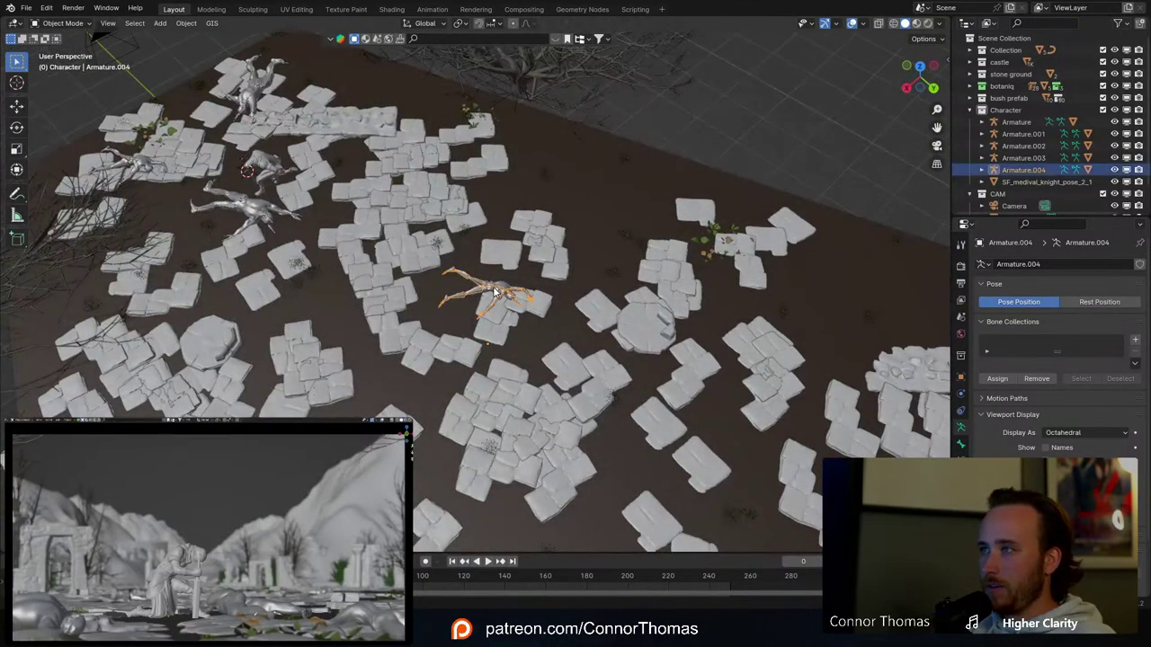
right_click(1014, 177)
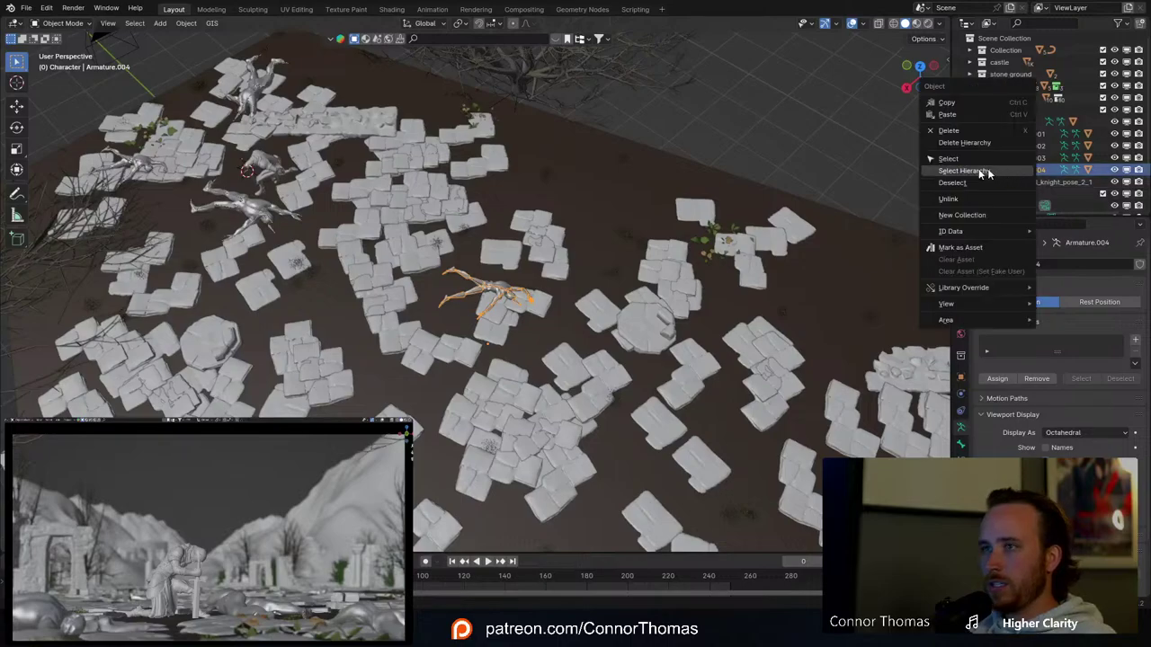
key("KP_7")
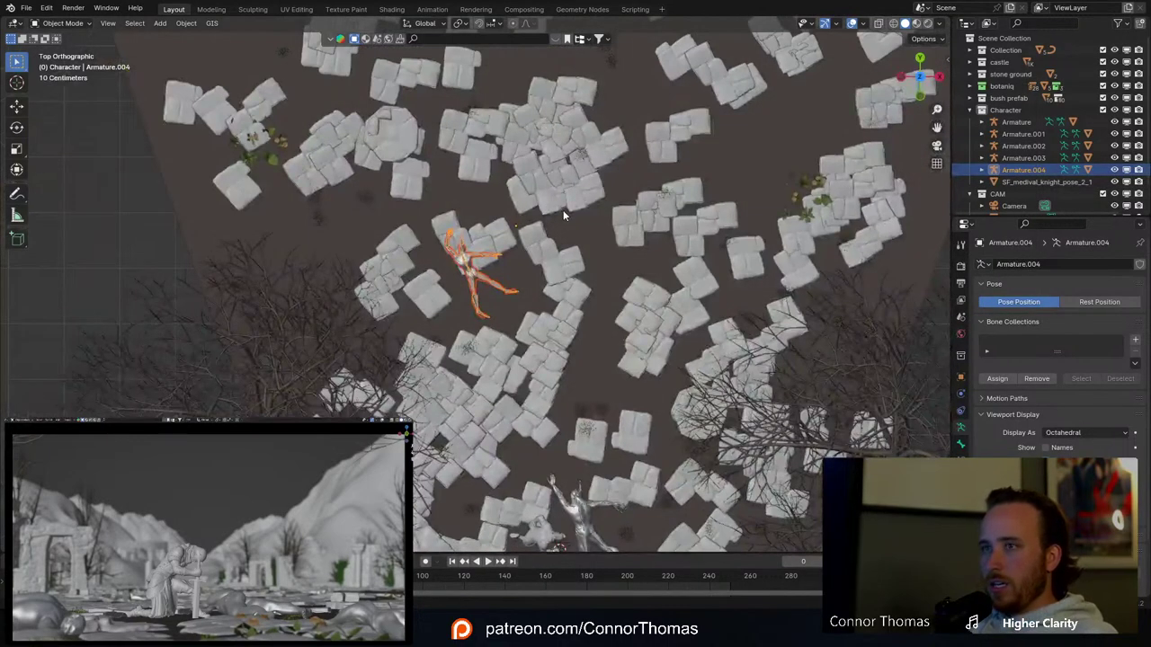
middle_click_drag(563, 210, 575, 137, "shift")
key("shift+d")
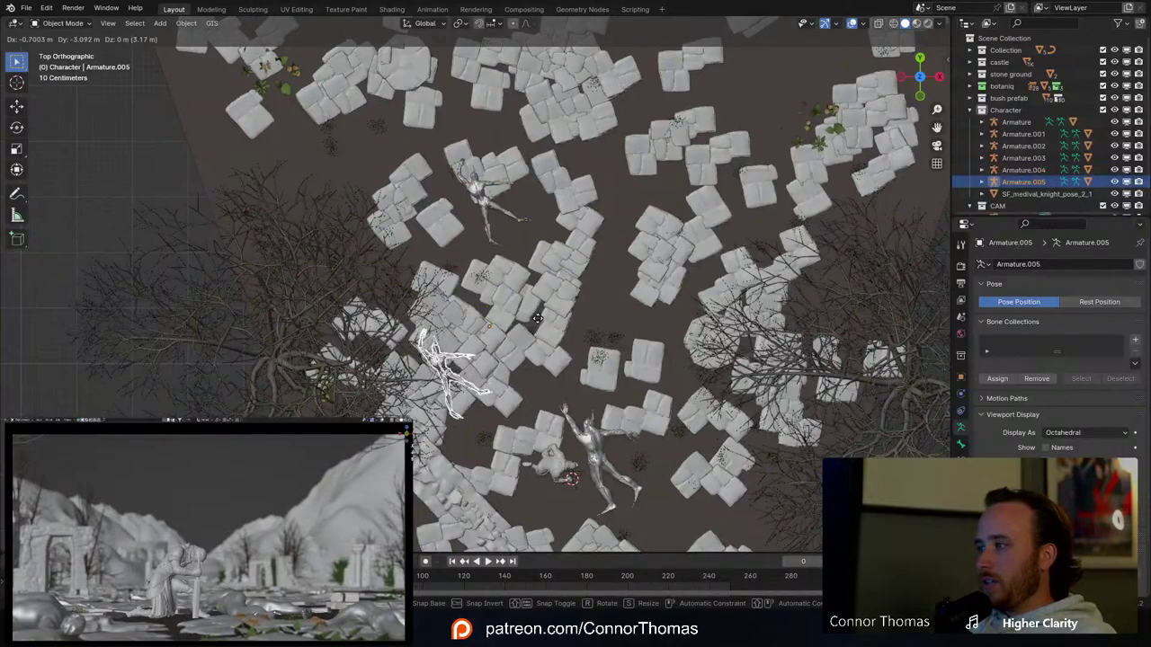
left_click(545, 345)
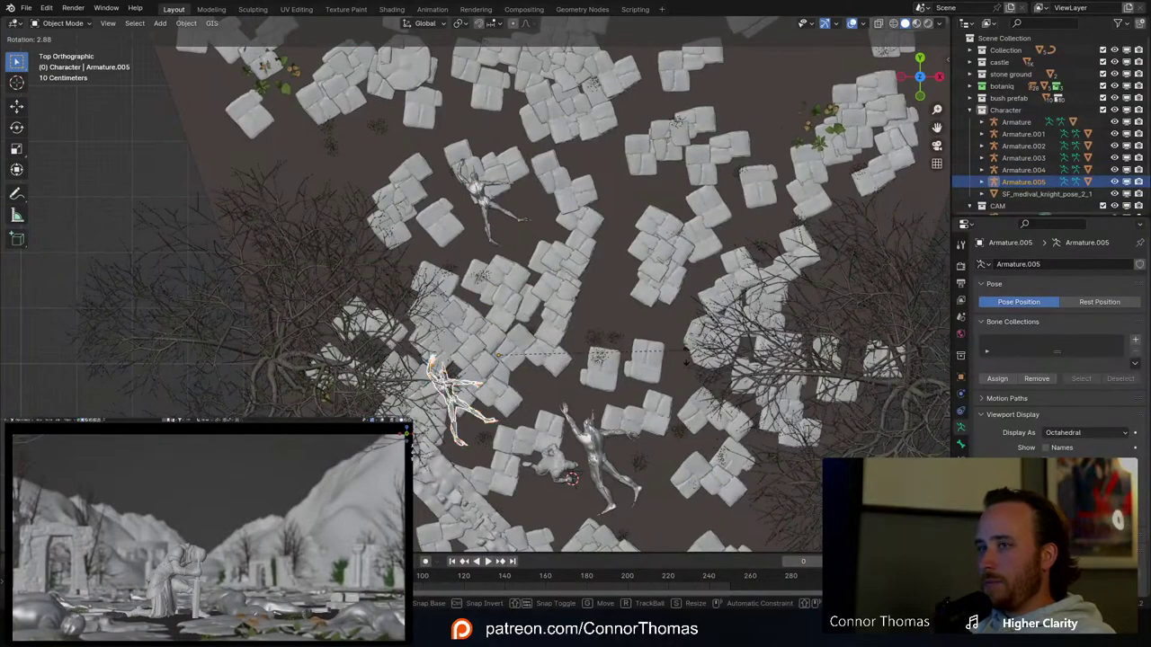
Step: Rotate Armature.005 and move it past the copy lying beyond the left-hand tree, turning it again to vary its direction
key("r")
left_click(497, 380)
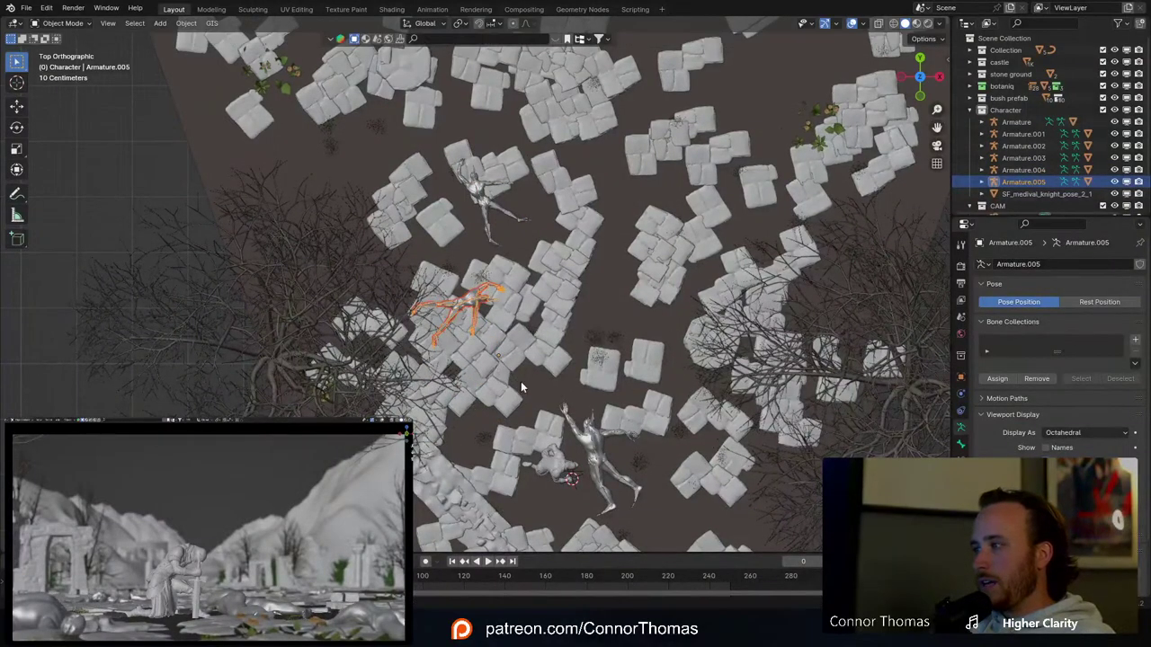
key("g")
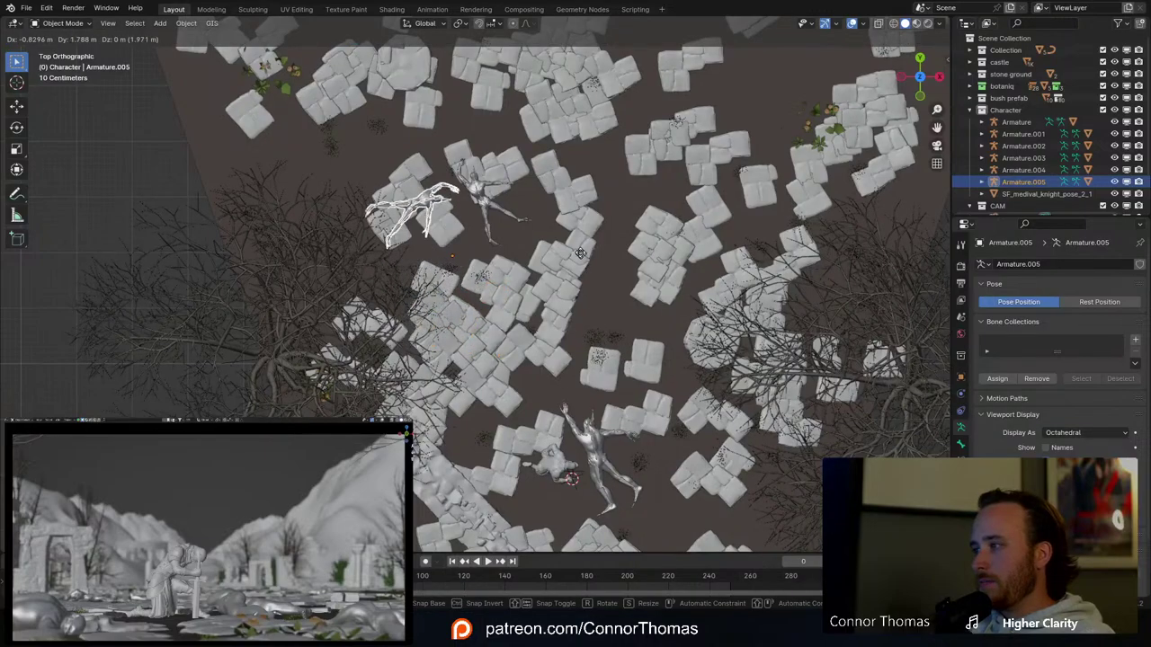
left_click(556, 177)
key("r")
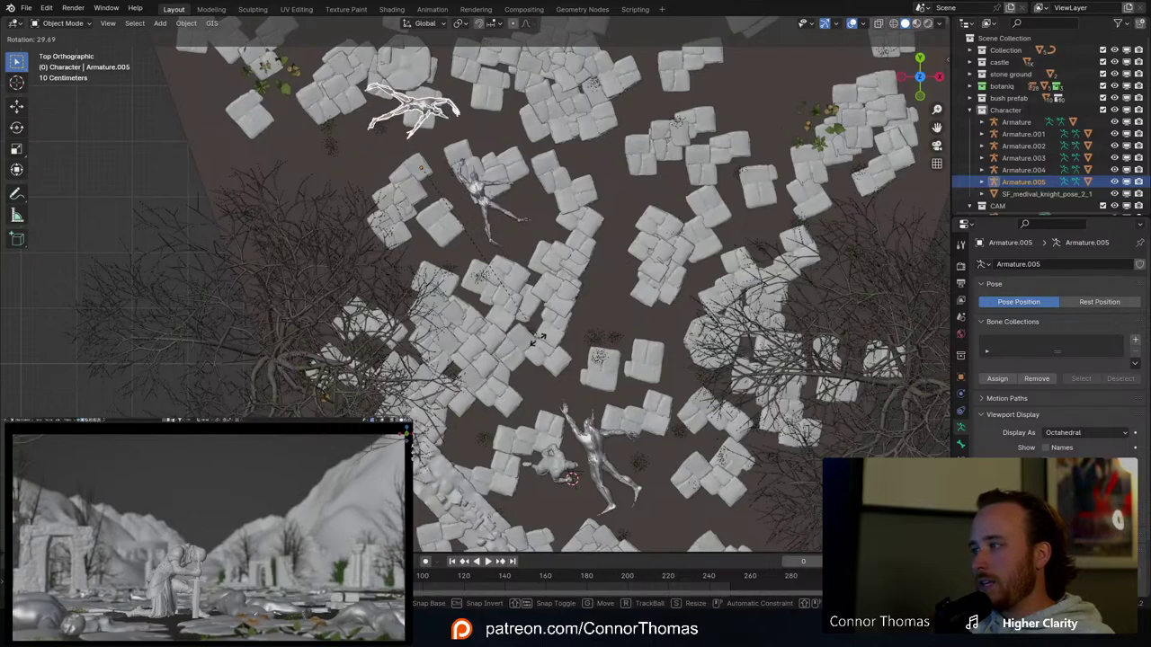
left_click(478, 314)
Step: Move Armature.005 far back onto the plant-covered slab cluster beyond the other distant fallen character
middle_click_drag(516, 193, 482, 401, "shift")
key("g")
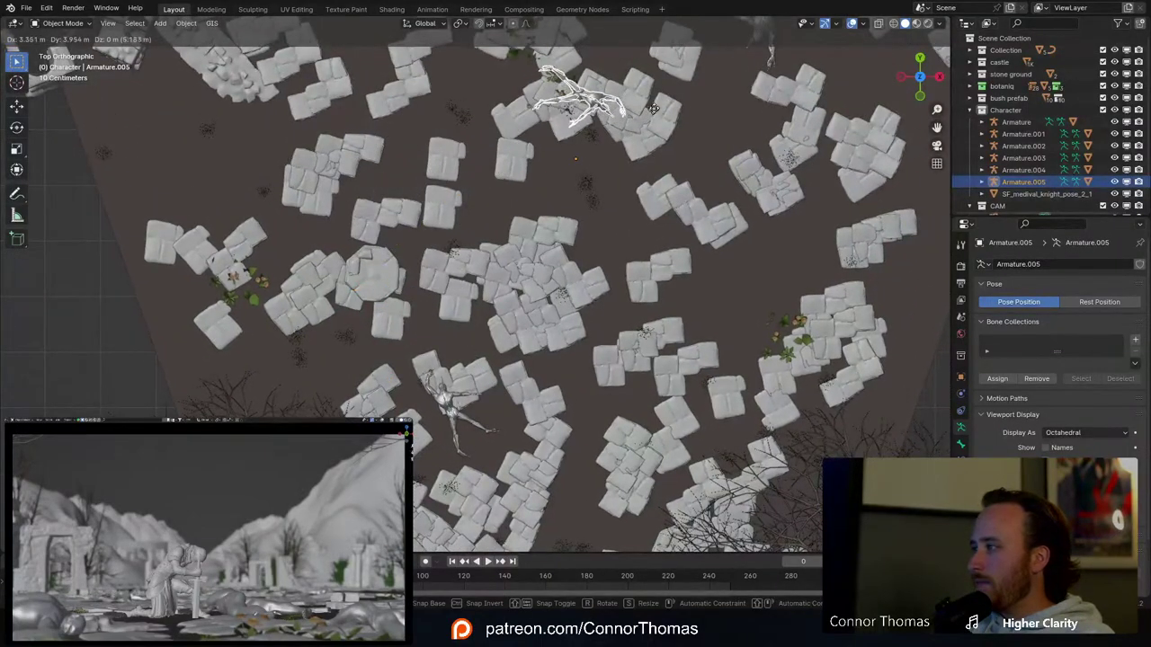
left_click(741, 522)
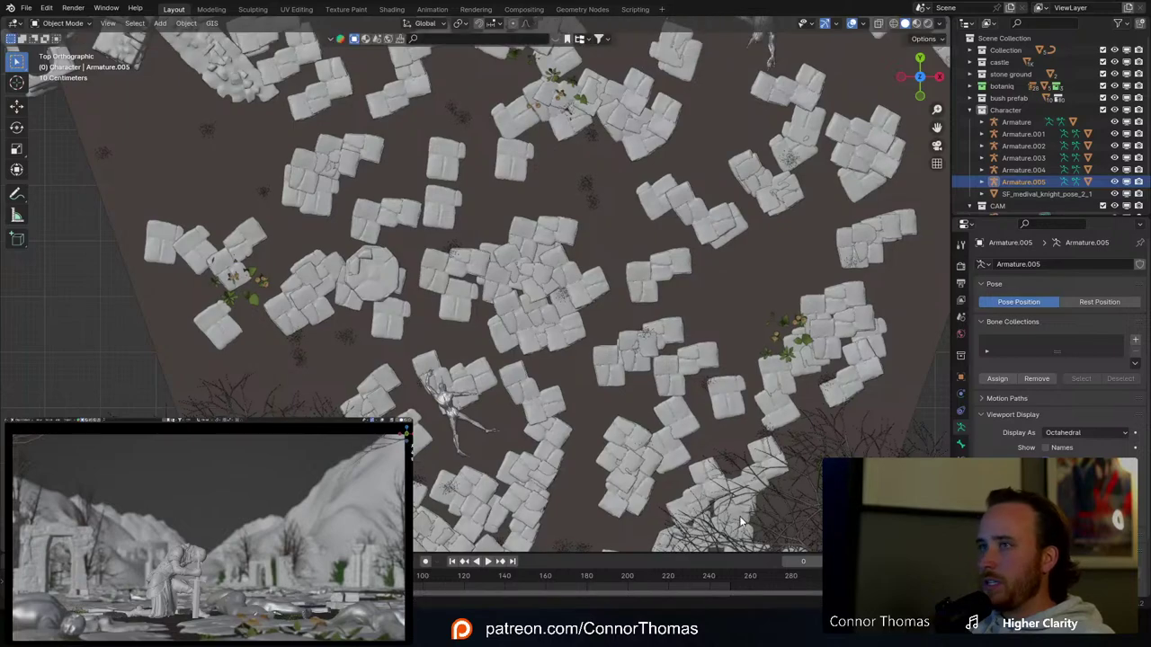
scroll(681, 273, "down", 3)
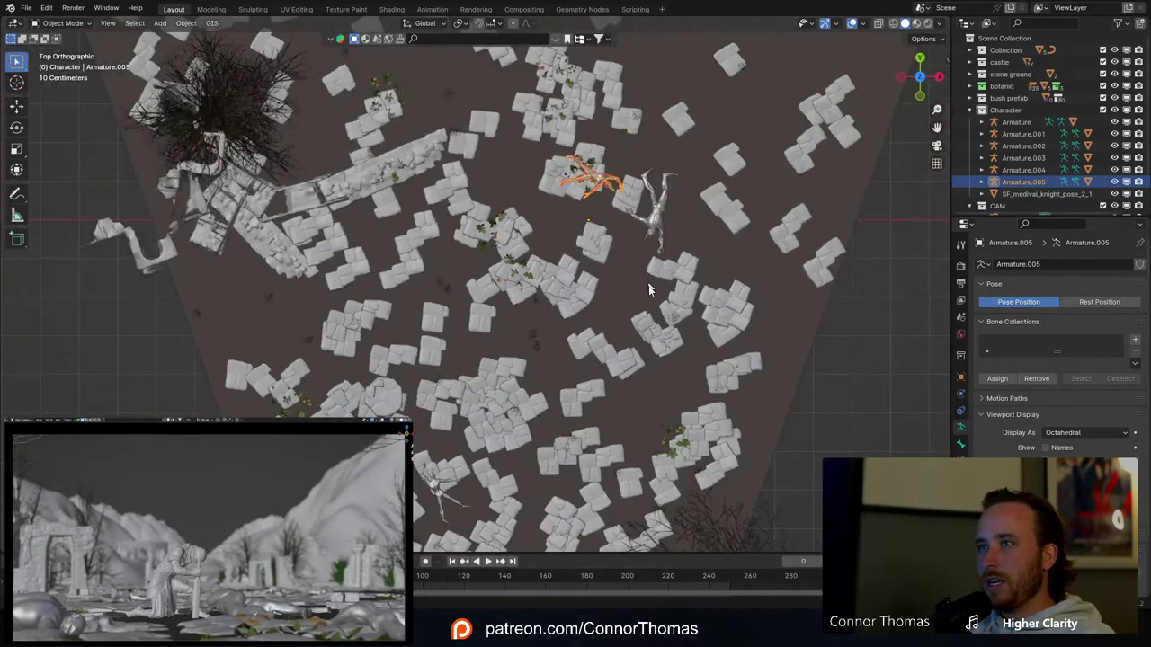
scroll(621, 289, "up", 5, "shift")
key("g")
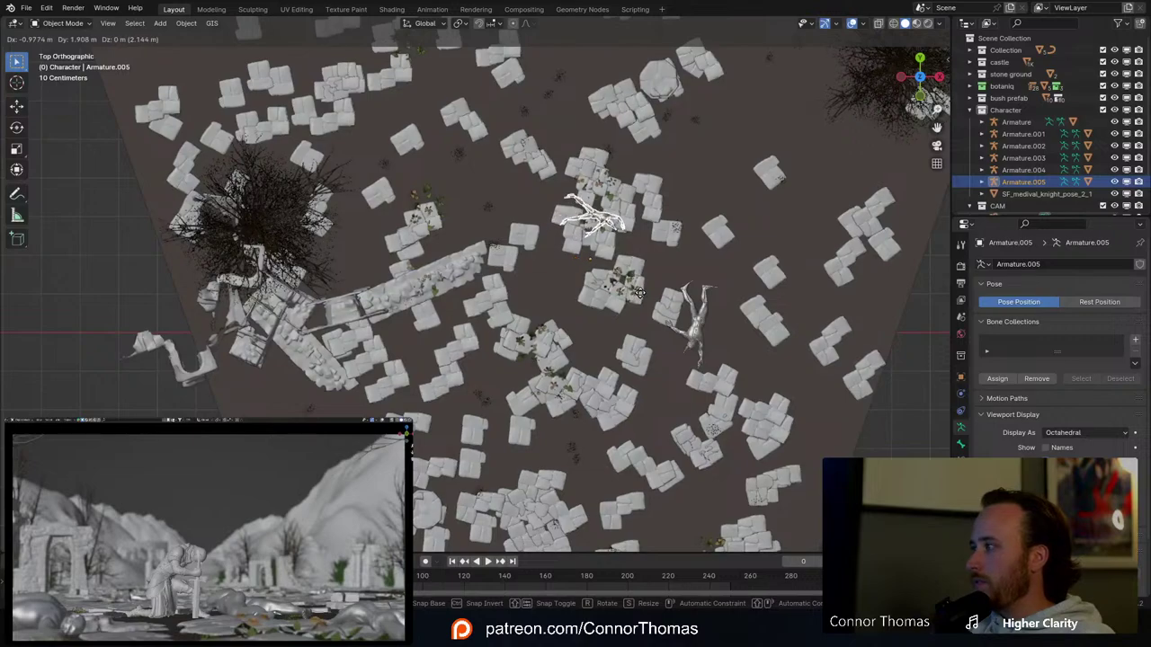
left_click(632, 299)
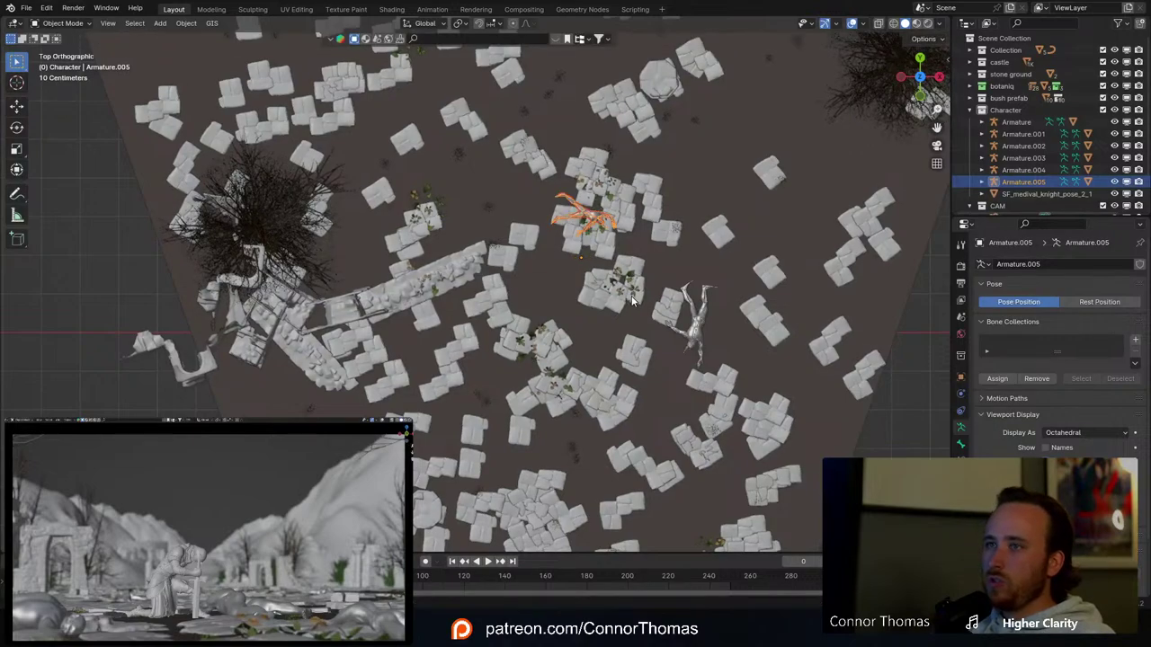
Step: Duplicate Armature.005, place the copy on the slabs farther back behind the castle wall tree, and save the file
middle_click_drag(626, 334, 696, 407, "shift")
key("shift+d")
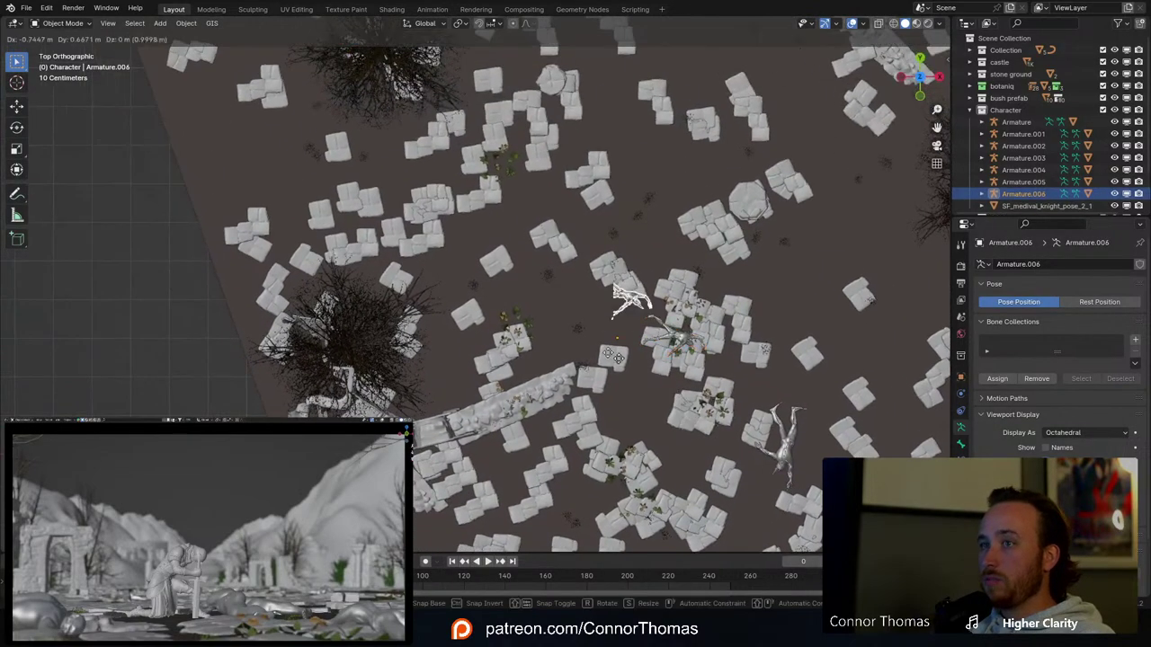
left_click(449, 279)
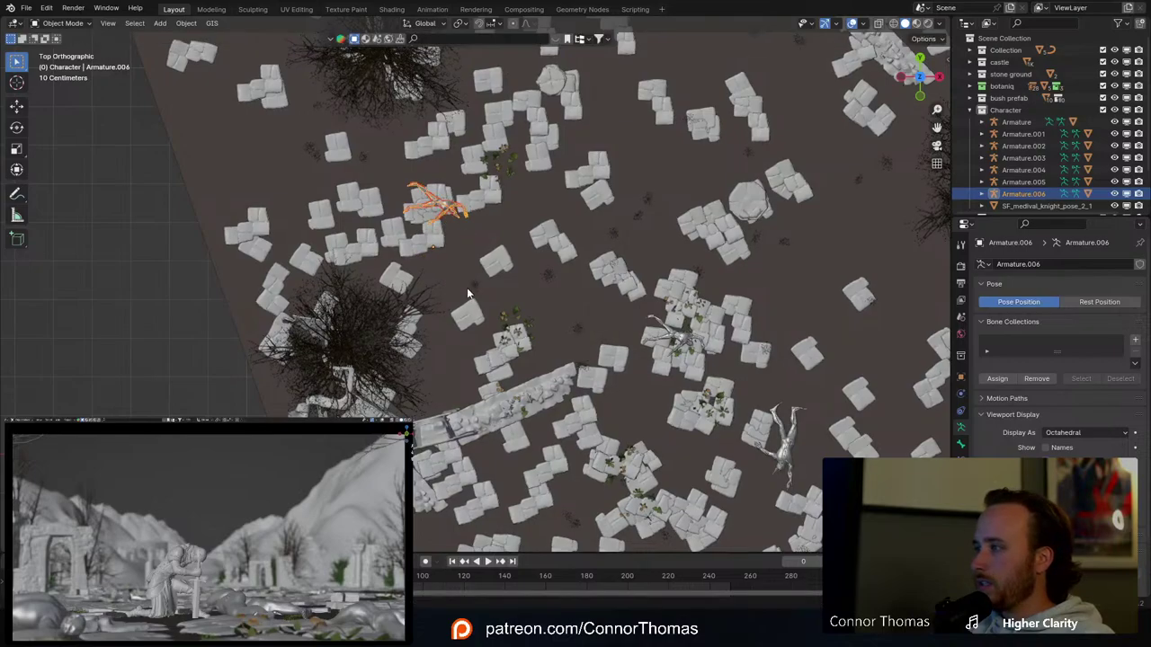
scroll(508, 309, "down", 2)
middle_click_drag(508, 309, 482, 245)
key("ctrl+s")
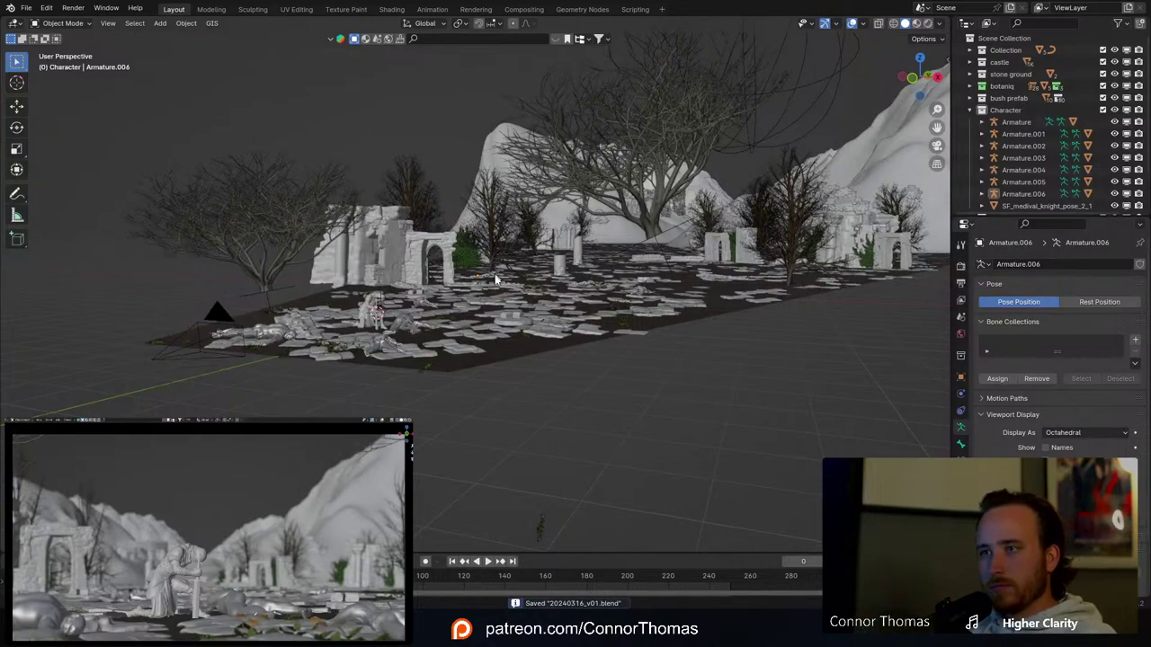
Step: Inspect the fallen characters scattered around the kneeling knight and save the file
middle_click_drag(495, 279, 464, 212)
scroll(470, 237, "up", 4)
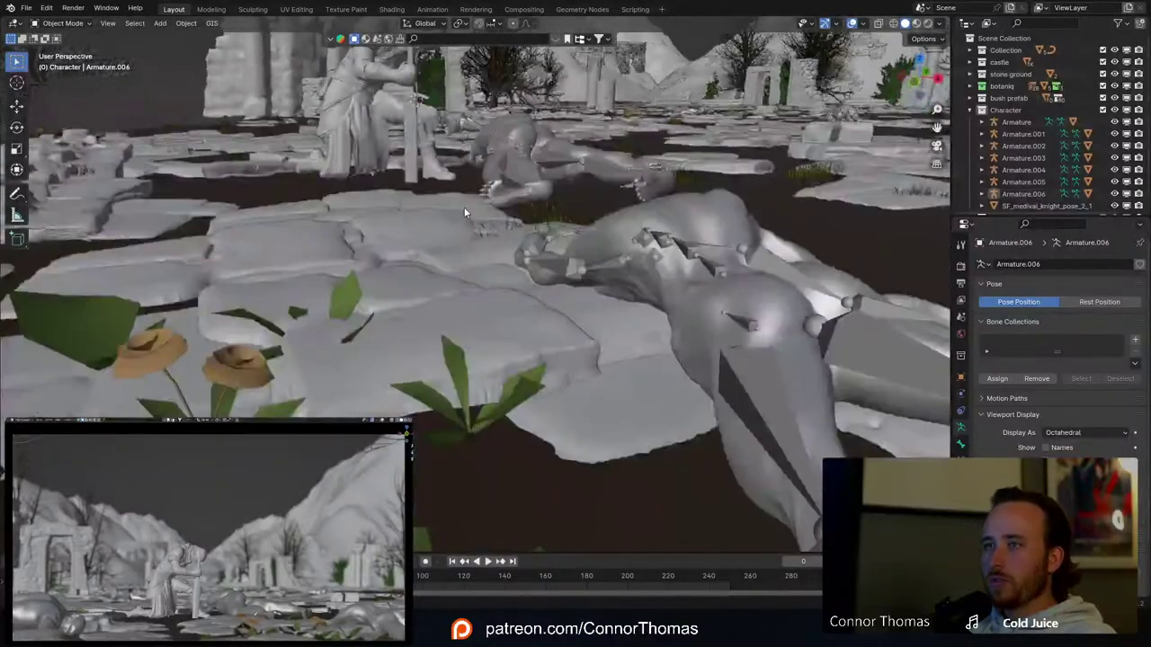
scroll(464, 212, "down", 8)
scroll(464, 212, "up", 5)
middle_click_drag(485, 164, 555, 207)
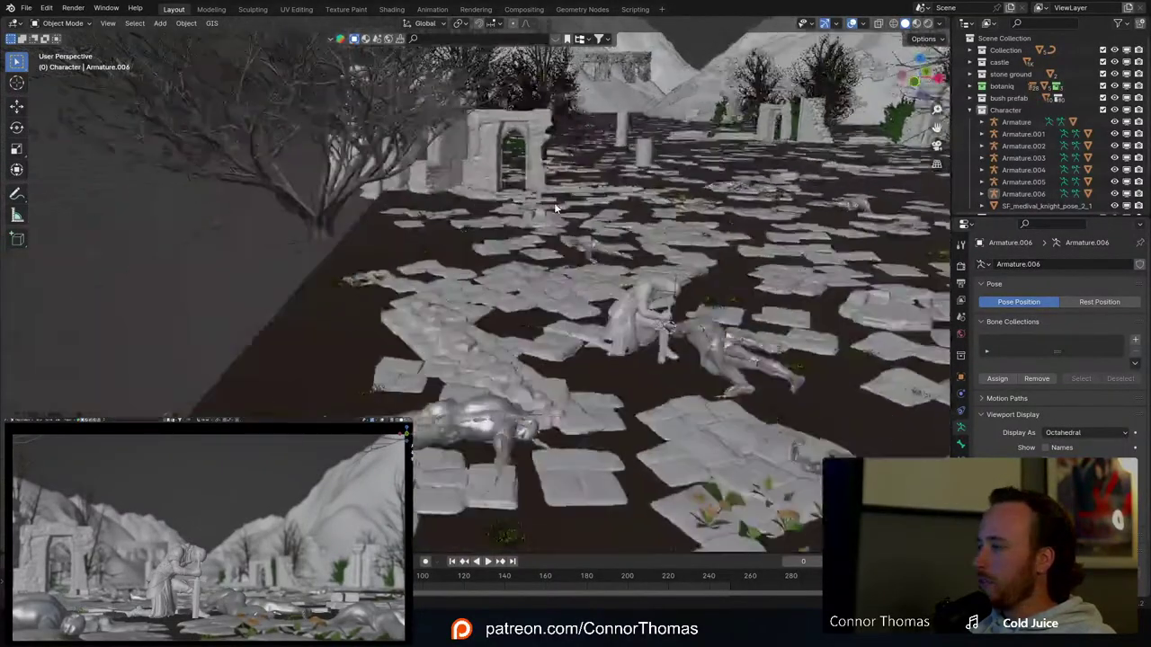
scroll(554, 202, "down", 2)
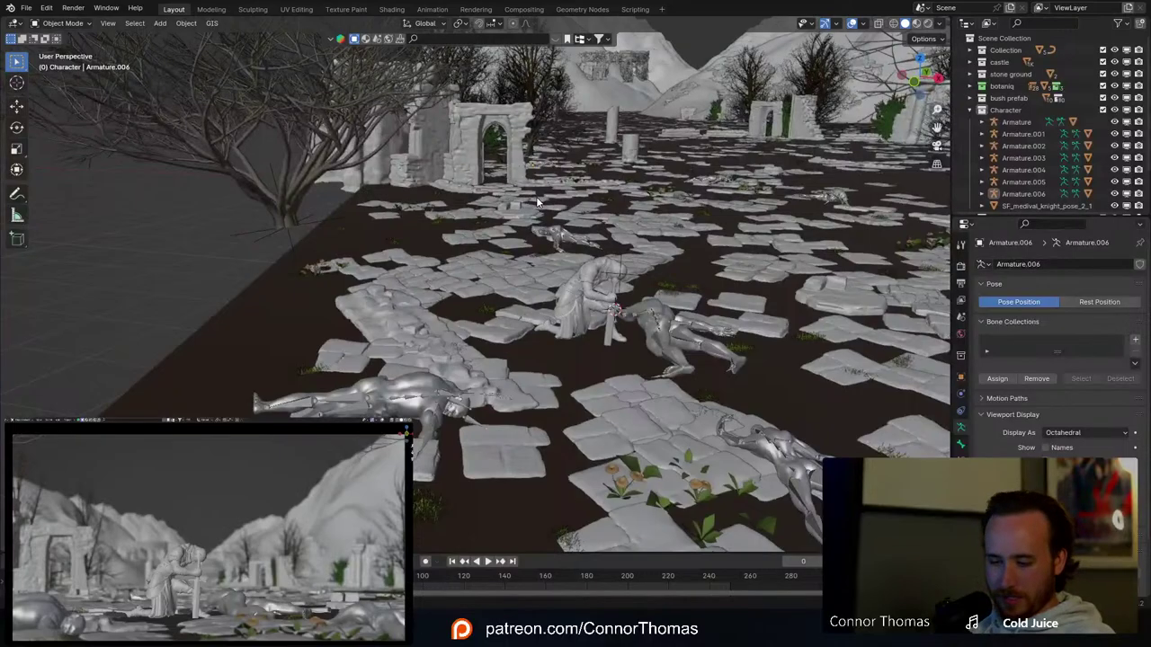
key("ctrl+s")
Step: Box-select the whole ruined arched bridge on the left-hand mountain
scroll(520, 198, "down", 6)
middle_click_drag(519, 198, 605, 266)
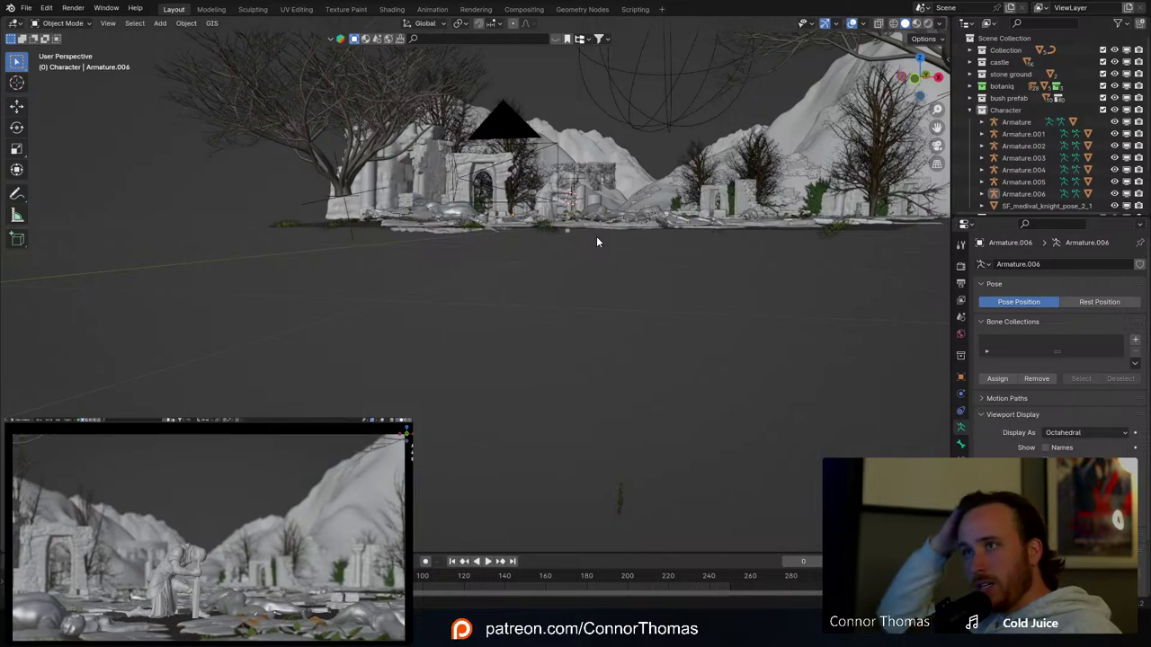
middle_click_drag(597, 241, 331, 221)
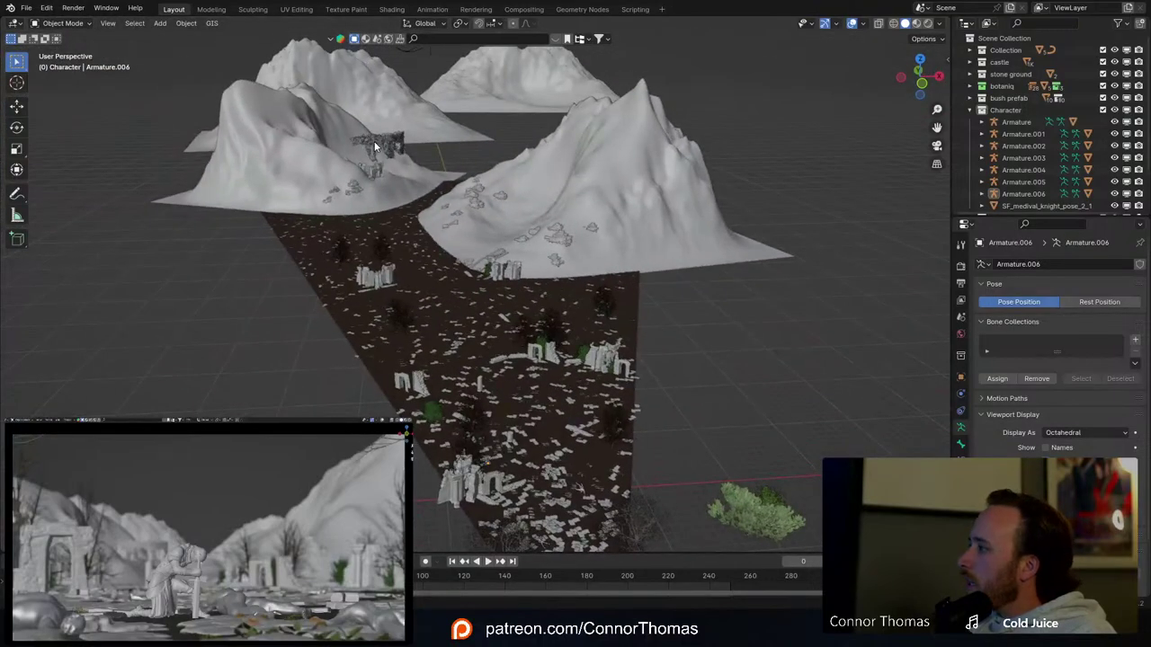
left_click(383, 148)
key("KP_Decimal")
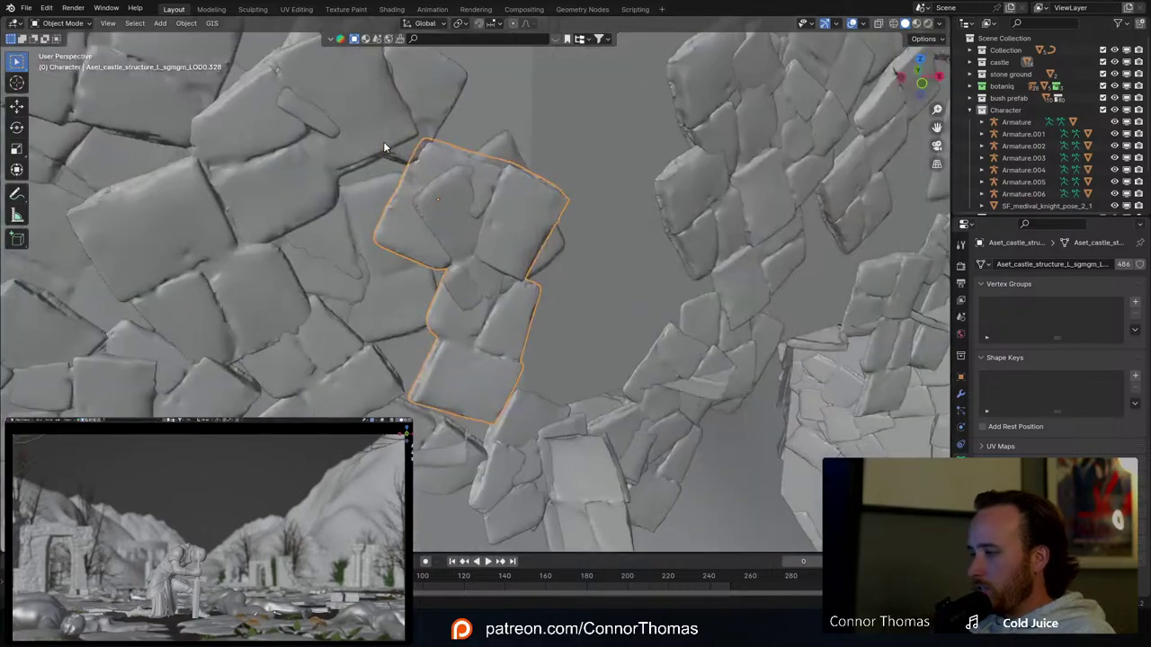
scroll(466, 185, "down", 6)
middle_click_drag(479, 195, 589, 297)
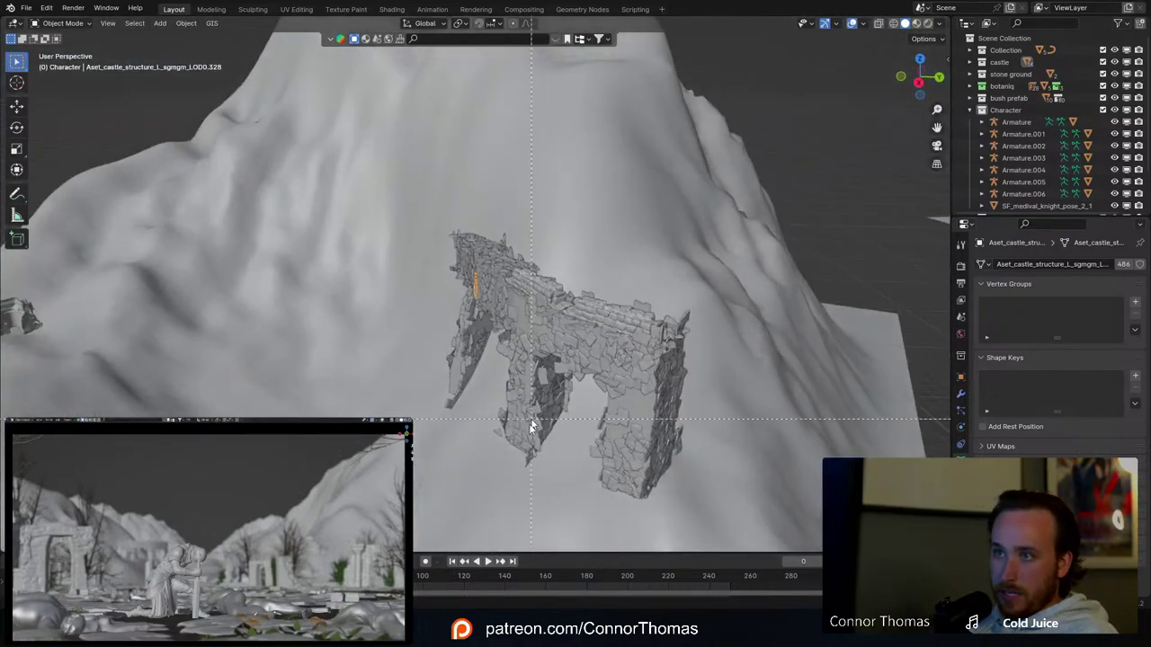
left_click_drag(394, 515, 689, 207)
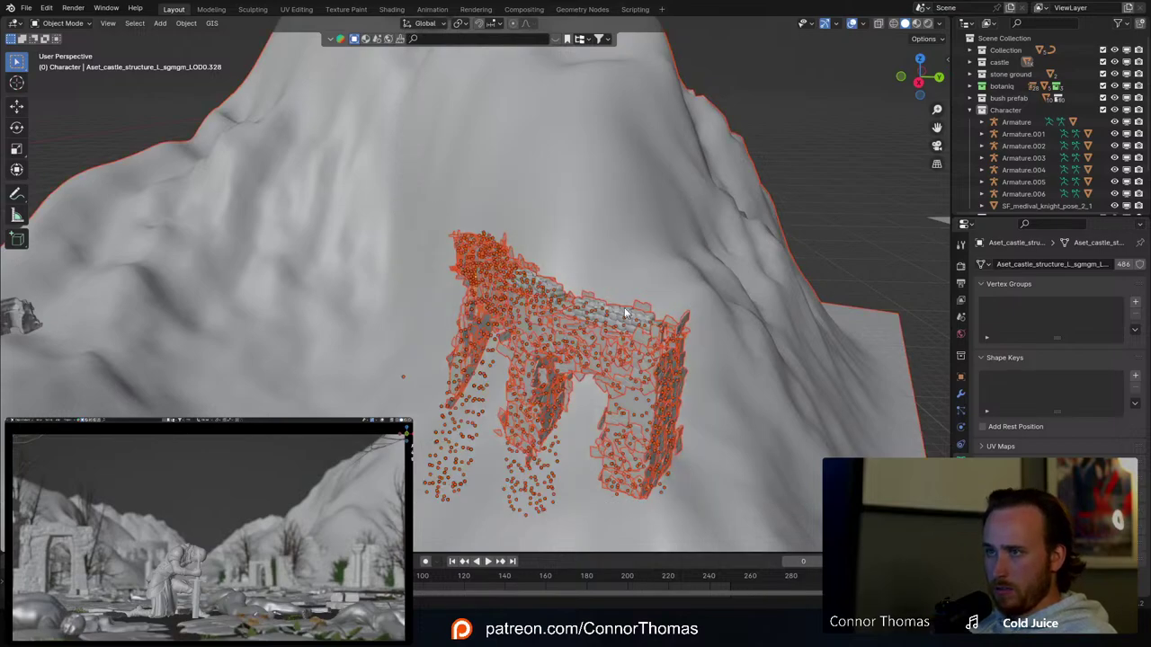
Step: Remove the mountain and the ground from the selection so only the bridge pieces stay selected
scroll(633, 200, "down", 8)
middle_click_drag(571, 183, 652, 227)
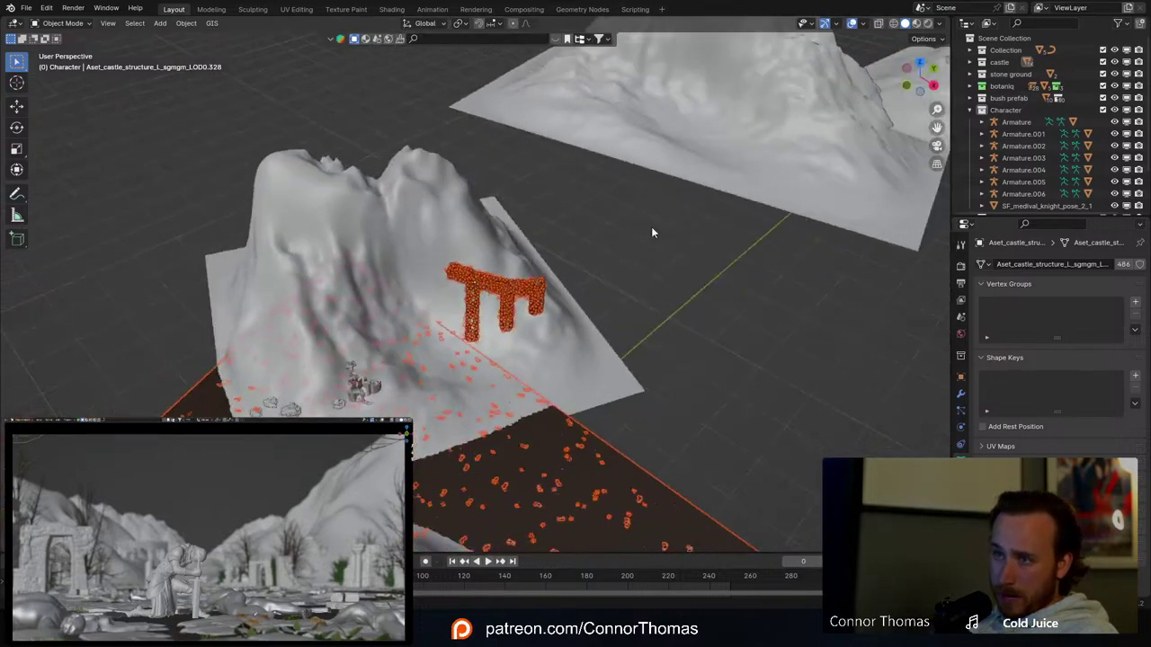
middle_click_drag(580, 408, 607, 297, "shift")
key("b")
middle_click_drag(587, 370, 724, 348)
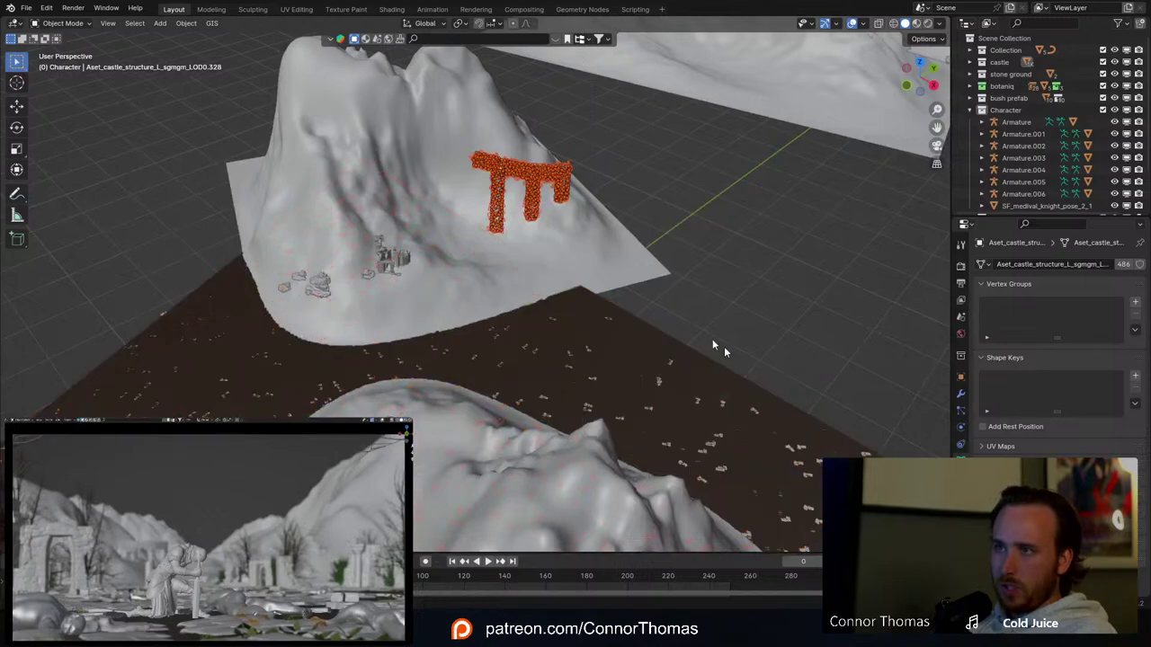
Step: Duplicate the ruined bridge from the top view, place the copy on the right-hand mountain's inner slope, and rotate it across the slope
middle_click_drag(717, 273, 682, 270)
scroll(683, 269, "down", 7)
key("KP_7")
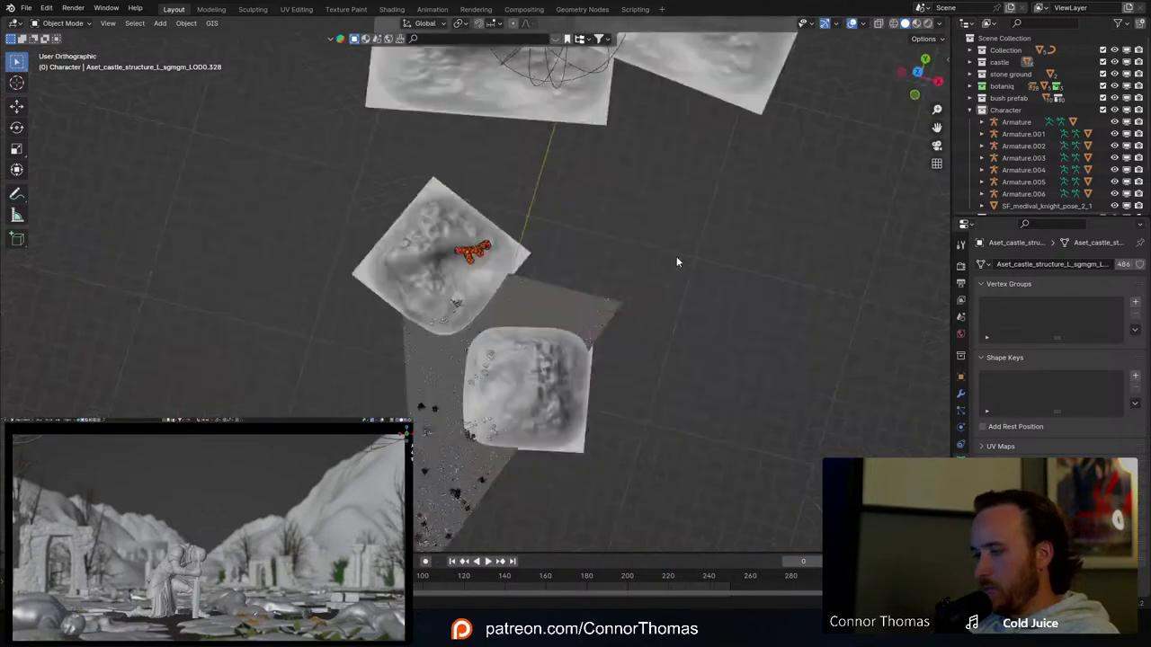
middle_click_drag(660, 224, 606, 140, "shift")
key("shift+d")
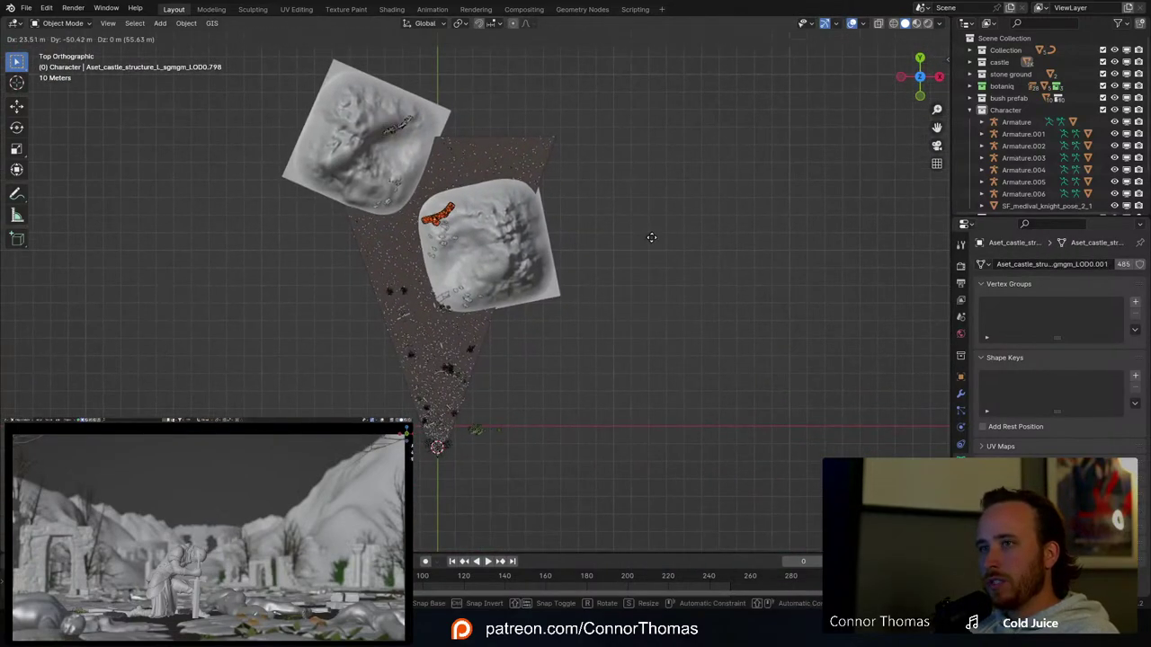
left_click(671, 256)
key("r")
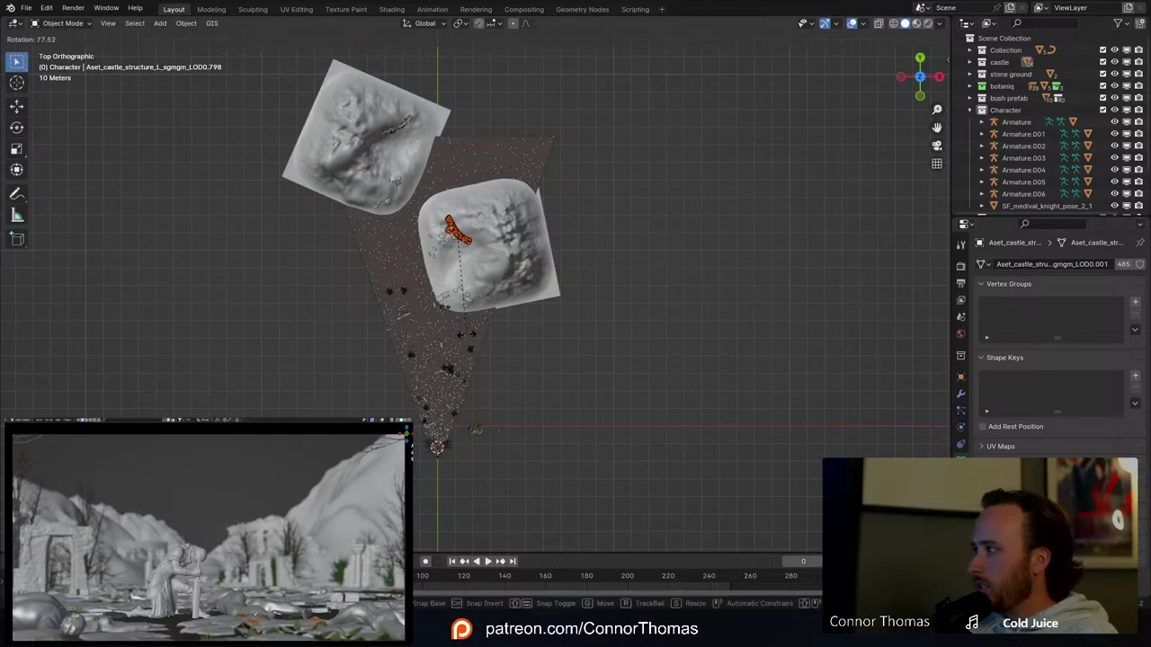
left_click(478, 333)
Step: Adjust the bridge copy's position on the right-hand mountain and rotate it about 22 degrees further
key("g")
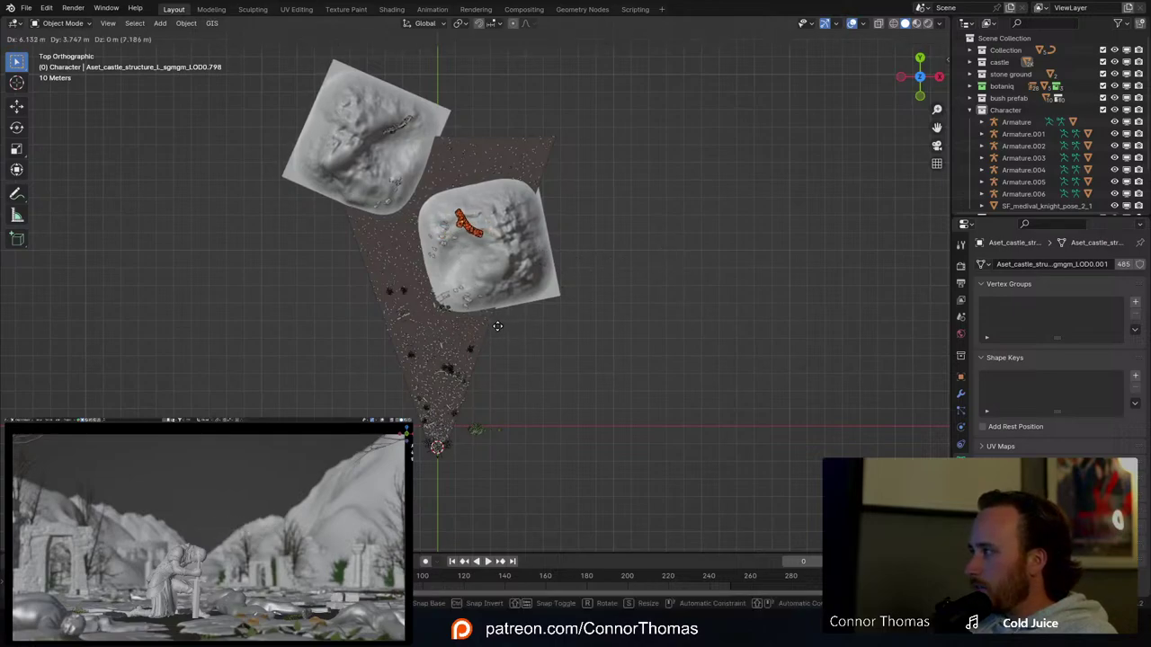
left_click(483, 324)
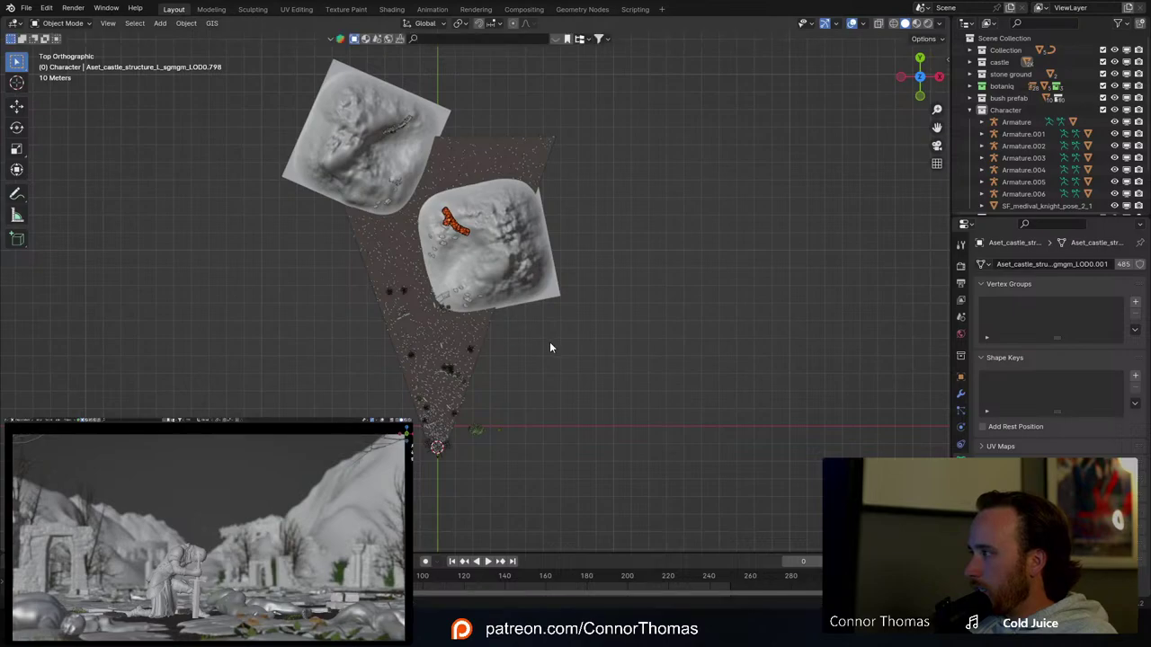
key("r")
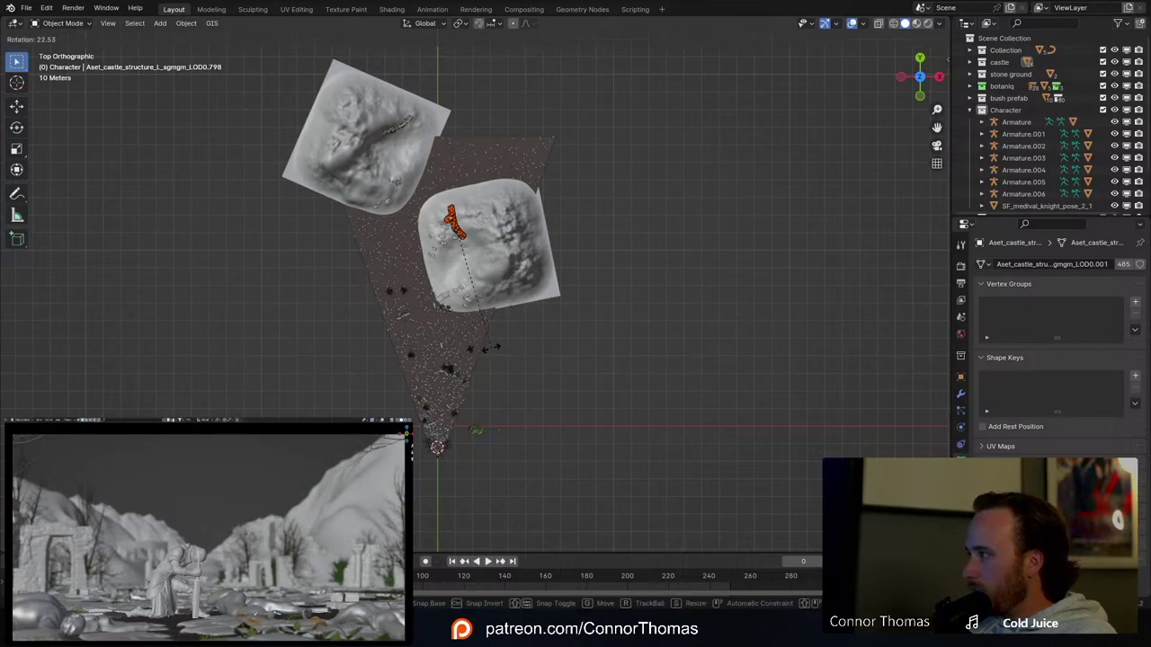
left_click(493, 353)
middle_click_drag(504, 354, 516, 271)
key("KP_Decimal")
scroll(649, 270, "down", 6)
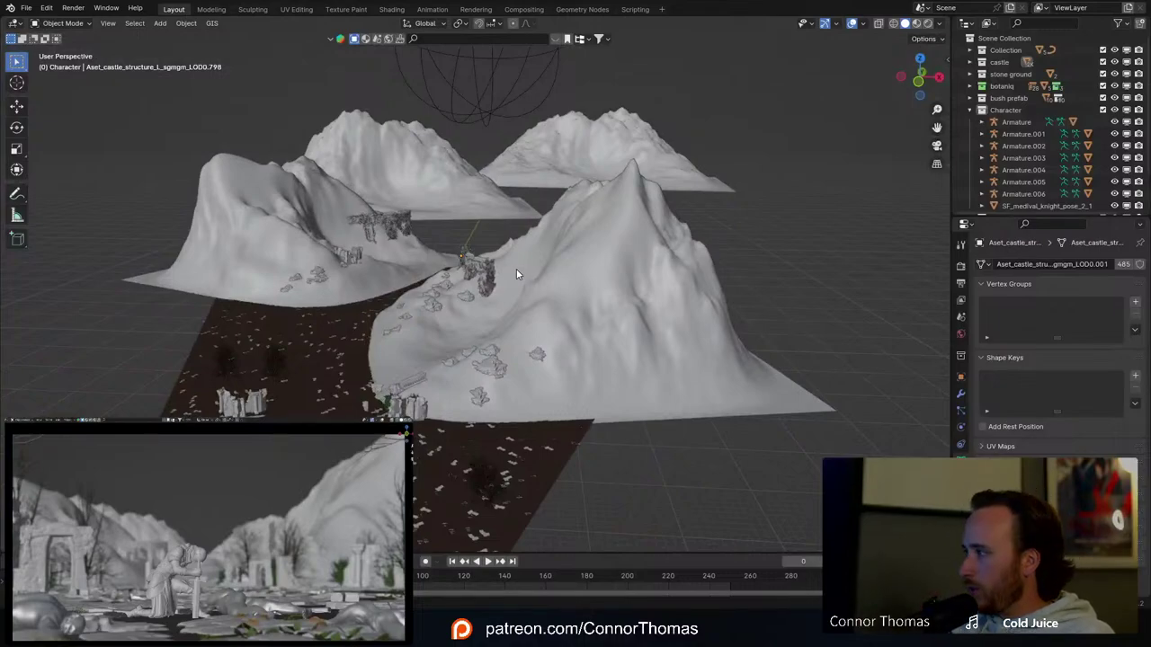
left_click(515, 277)
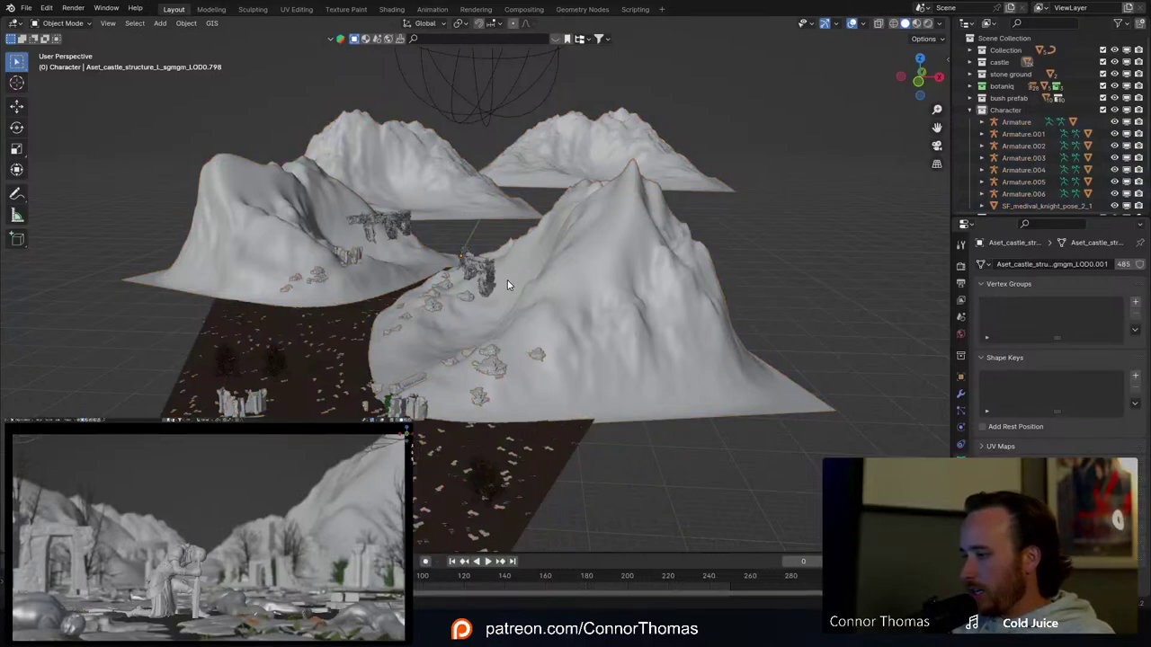
Step: Select the scene camera in front of the slab ground and frame the view on it
middle_click_drag(506, 314, 517, 167, "shift")
scroll(517, 167, "down", 3)
middle_click_drag(498, 226, 515, 193, "shift")
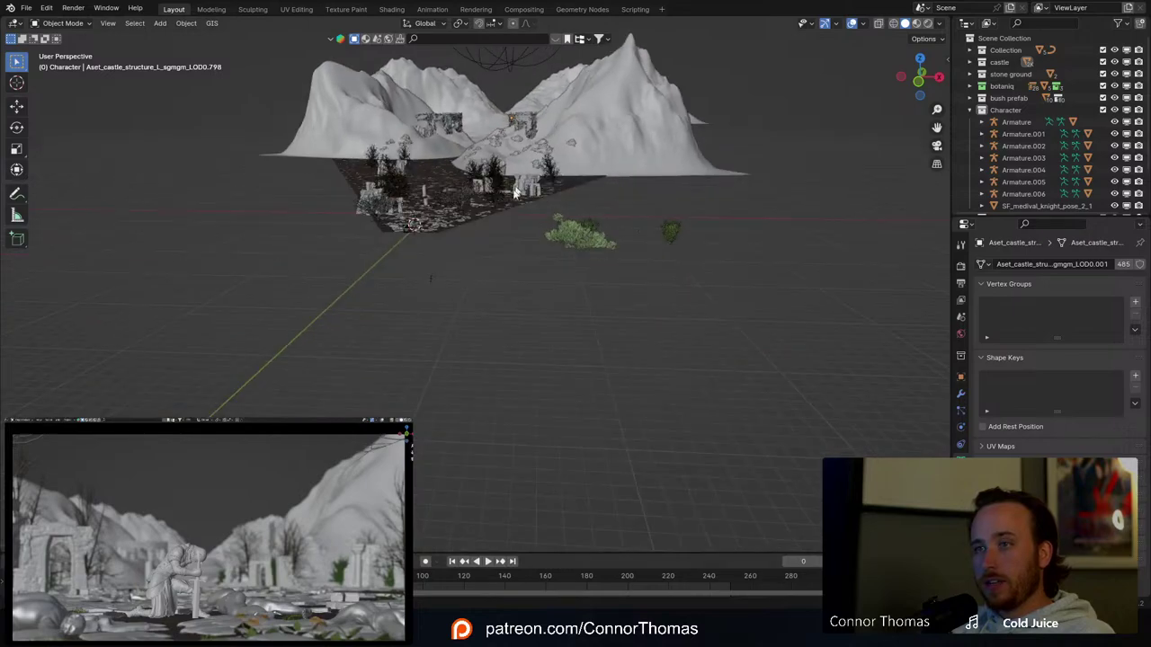
scroll(515, 193, "up", 3)
middle_click_drag(416, 189, 434, 232, "shift")
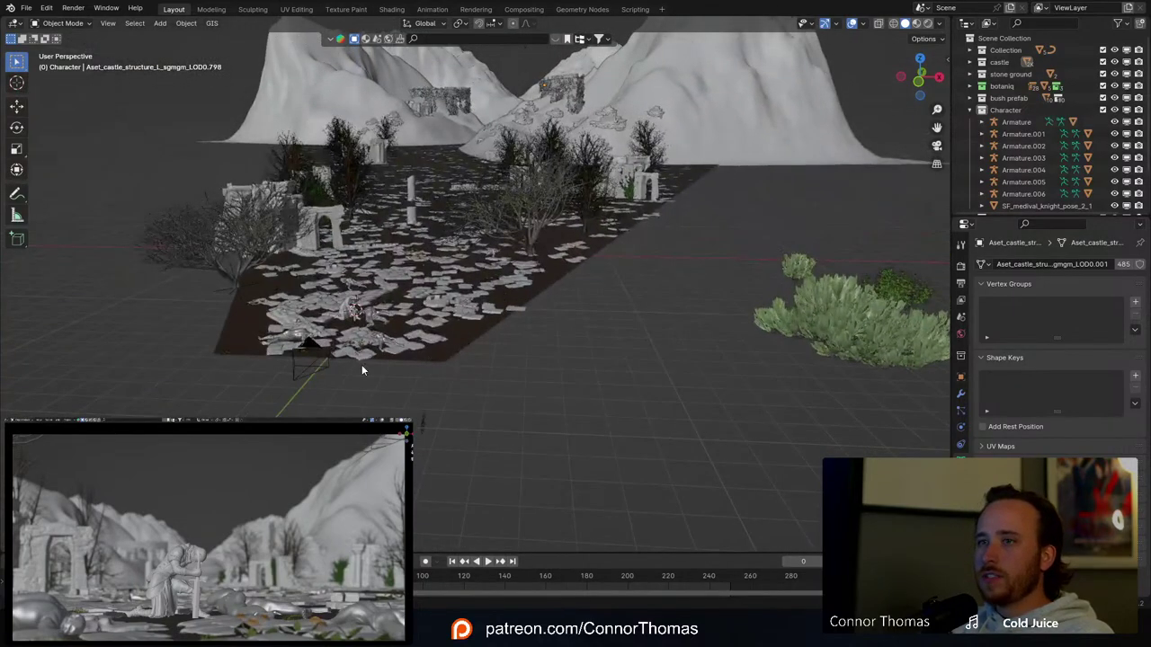
left_click(313, 352)
key("KP_Decimal")
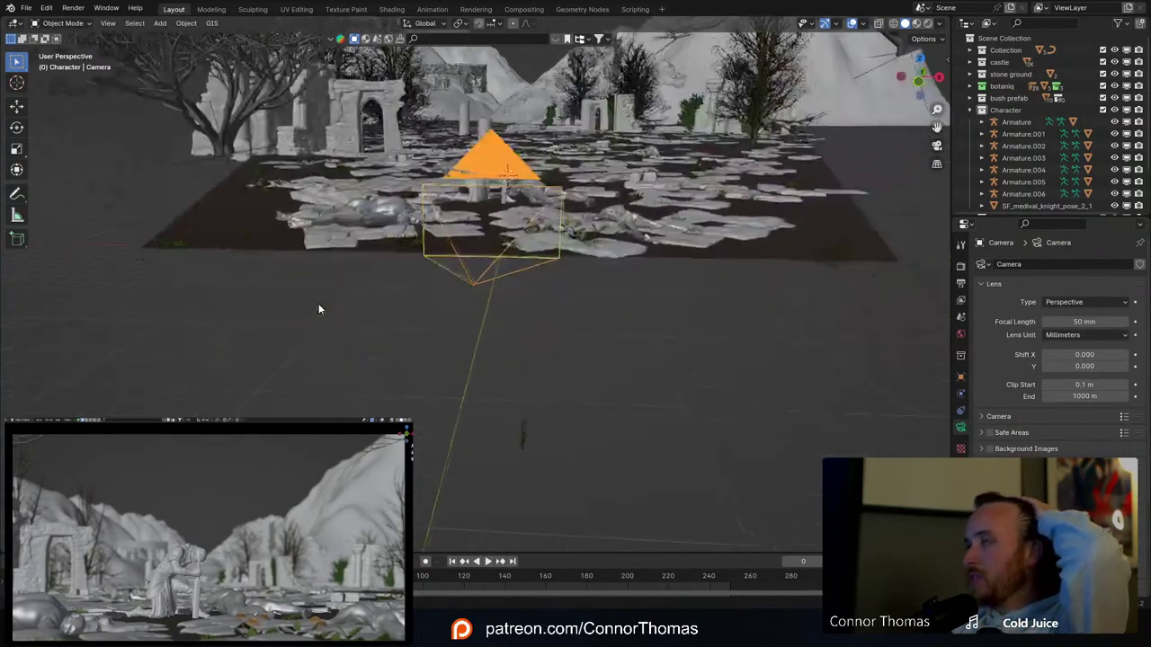
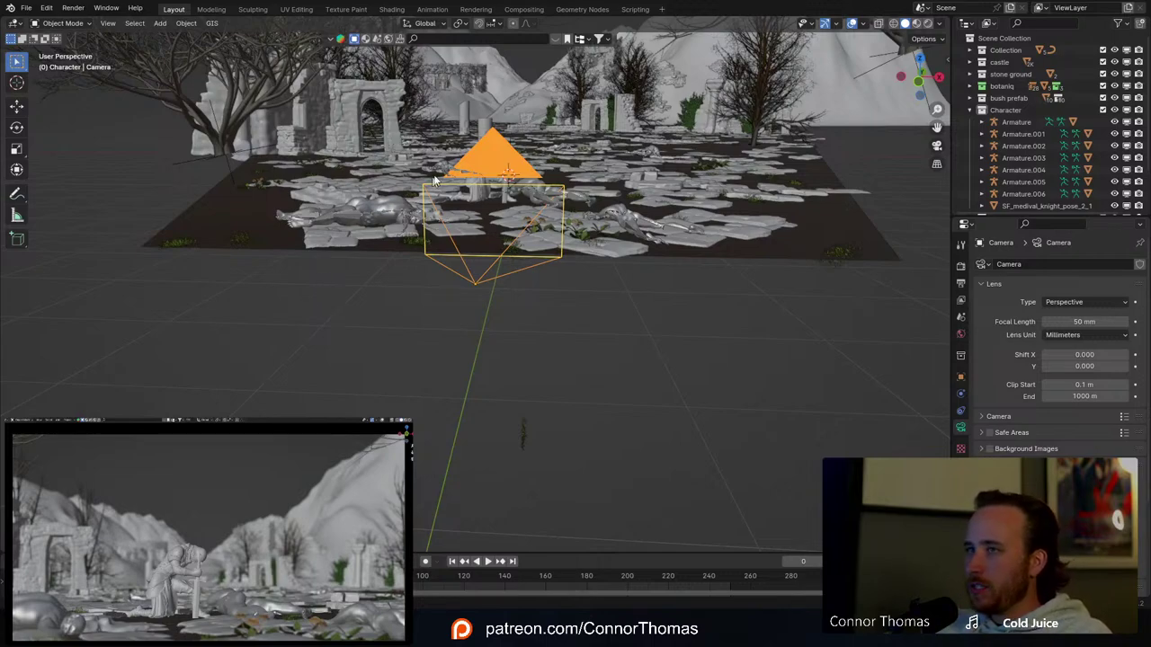
Step: Examine the layout of the whole scene from above, from the camera to the far mountains
middle_click_drag(437, 183, 452, 203)
scroll(451, 203, "down", 4)
middle_click_drag(476, 90, 470, 327, "shift")
scroll(470, 327, "down", 3)
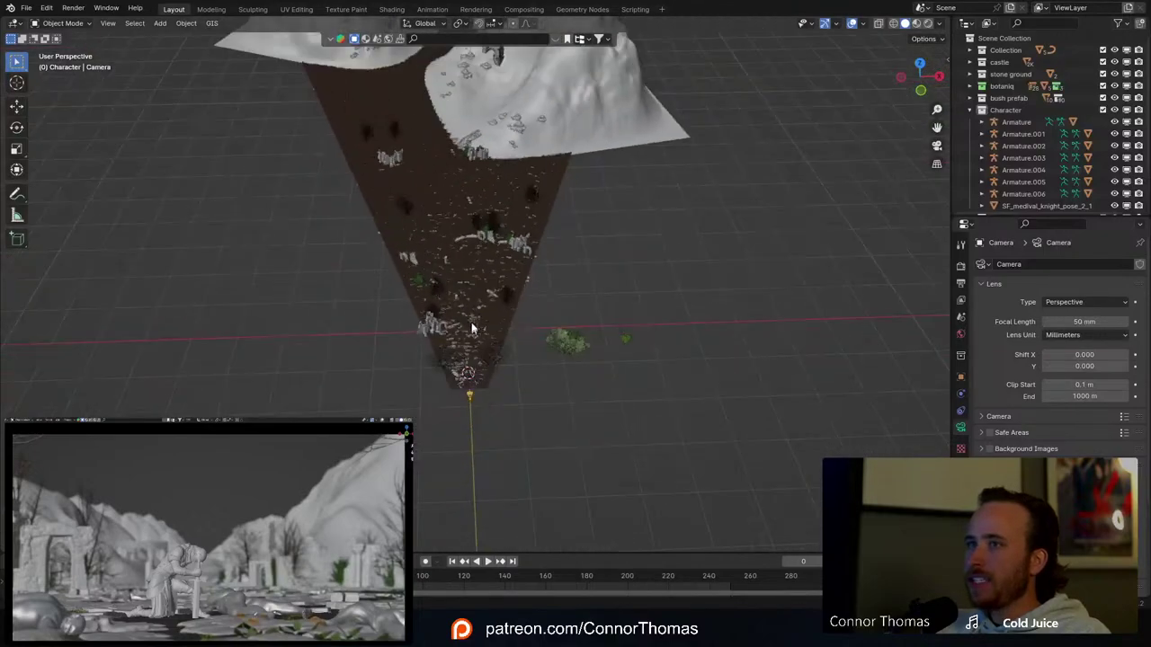
scroll(466, 150, "down", 4)
middle_click_drag(467, 153, 471, 222, "shift")
scroll(471, 223, "up", 2)
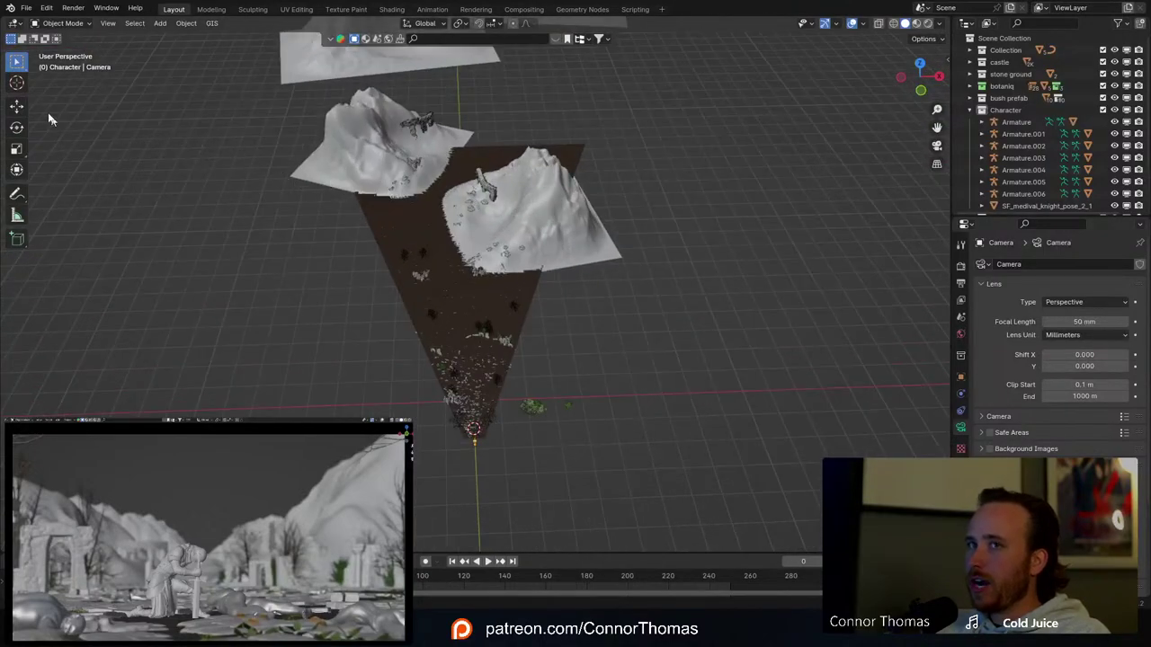
Step: Restore the selection tool, view the mountains from the side, and save the scene file
left_click(17, 82)
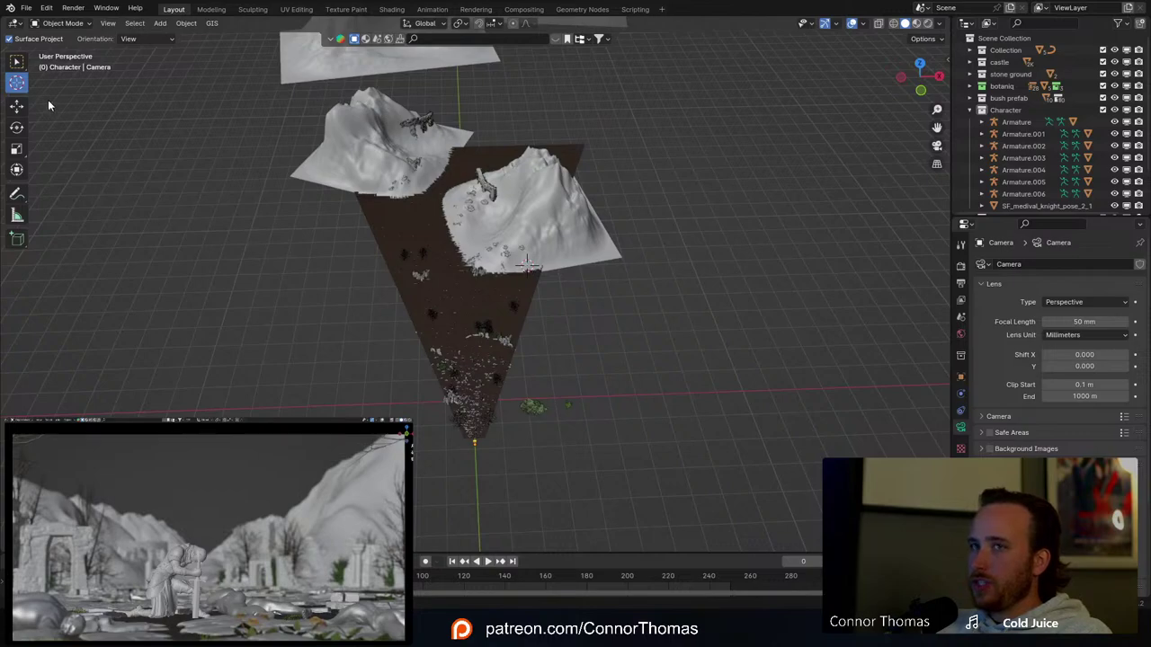
left_click(17, 60)
middle_click_drag(558, 311, 487, 256)
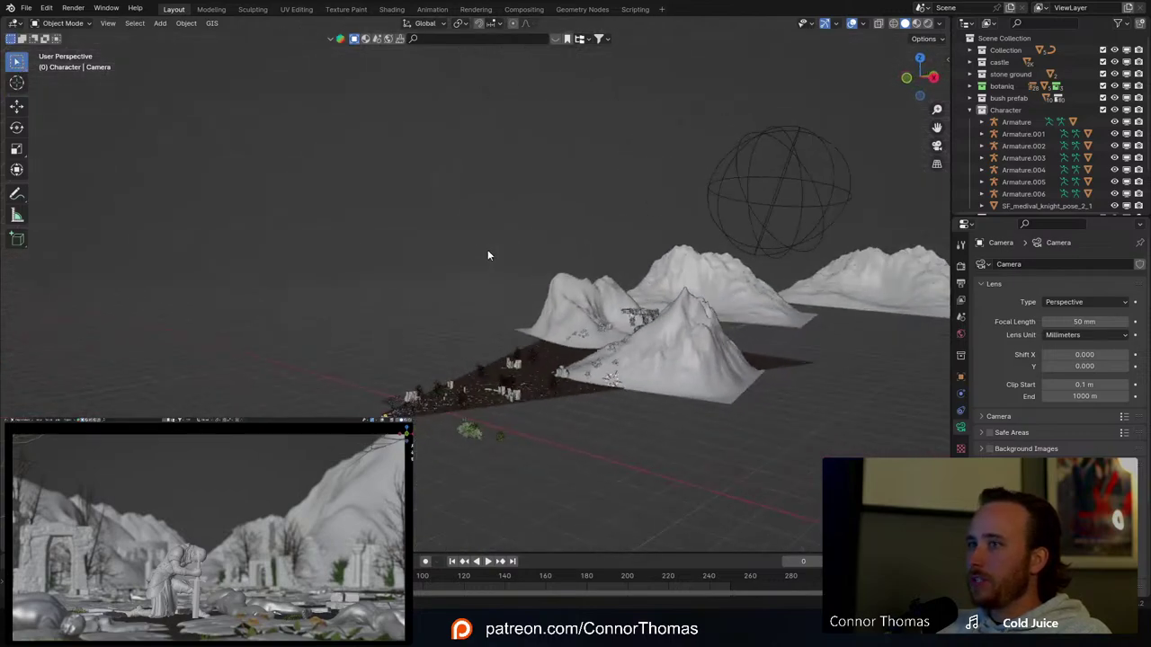
key("ctrl+s")
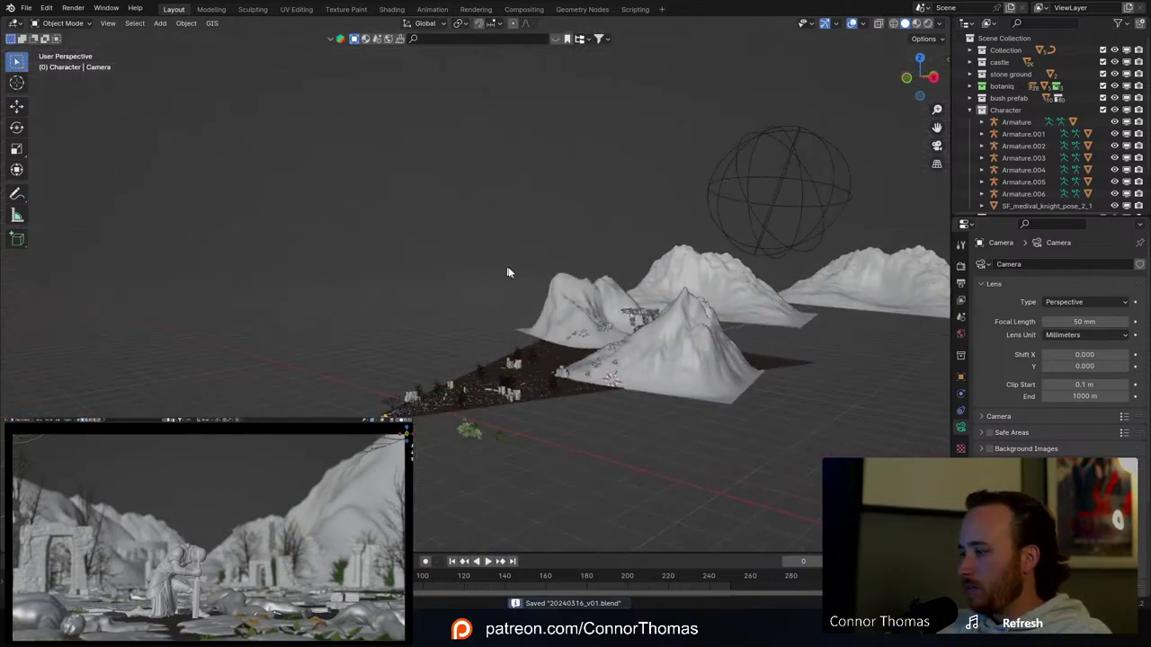
Step: Select the sphere of circle curves floating above the far mountains and frame the view on it
scroll(635, 390, "up", 4)
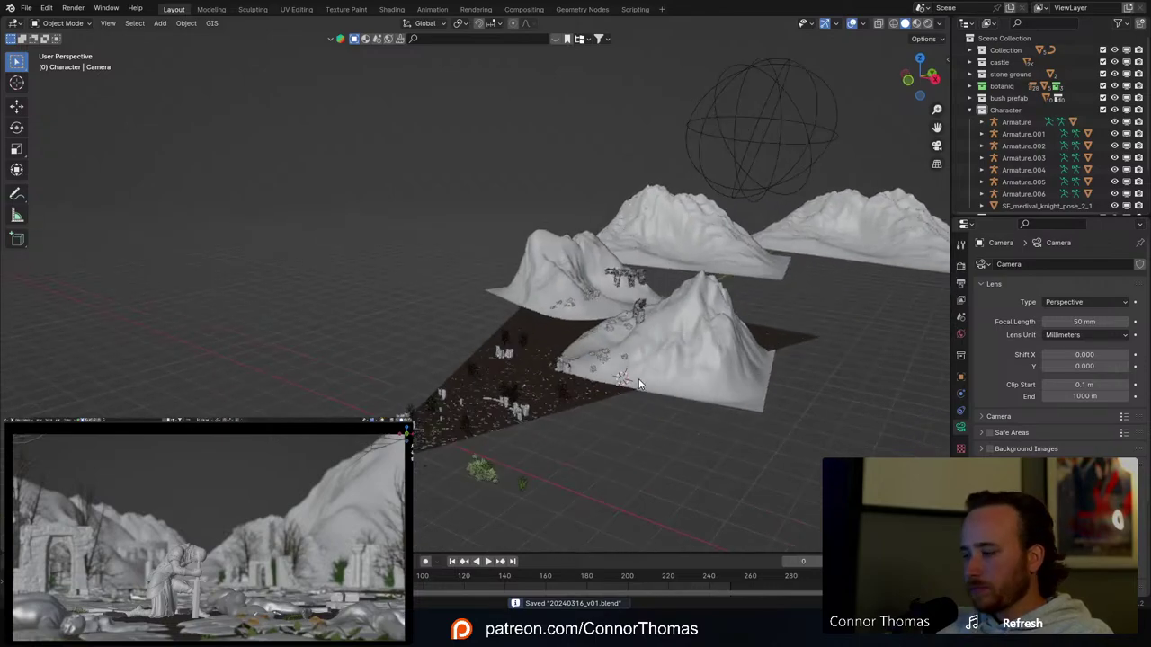
key("KP_Decimal")
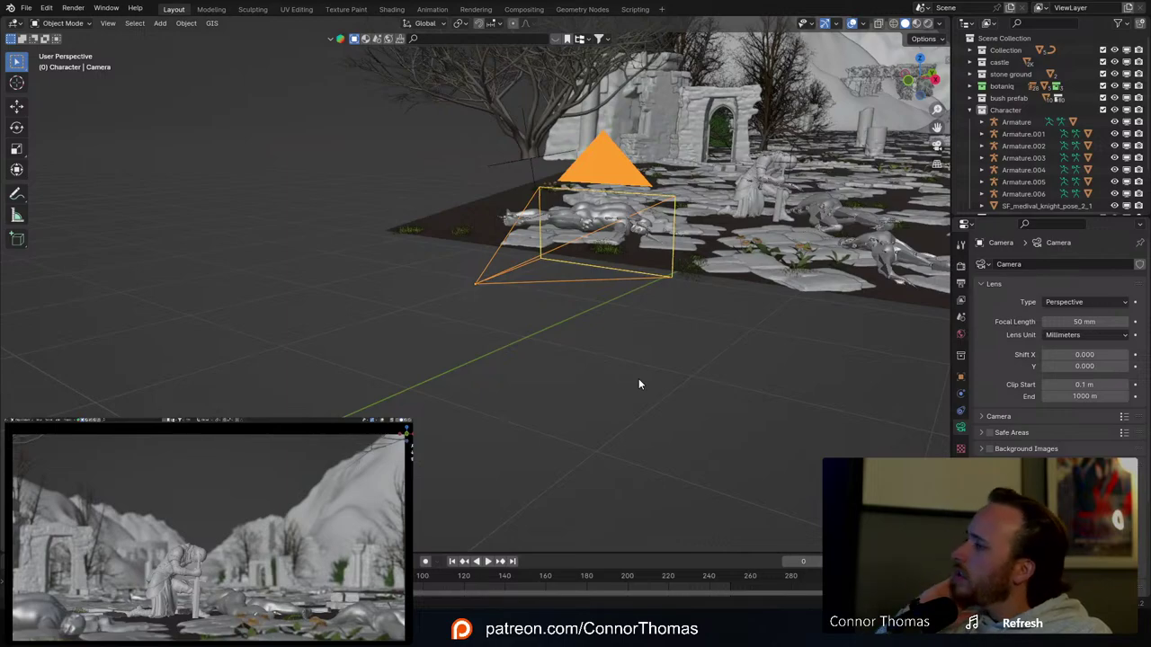
middle_click_drag(514, 363, 650, 442)
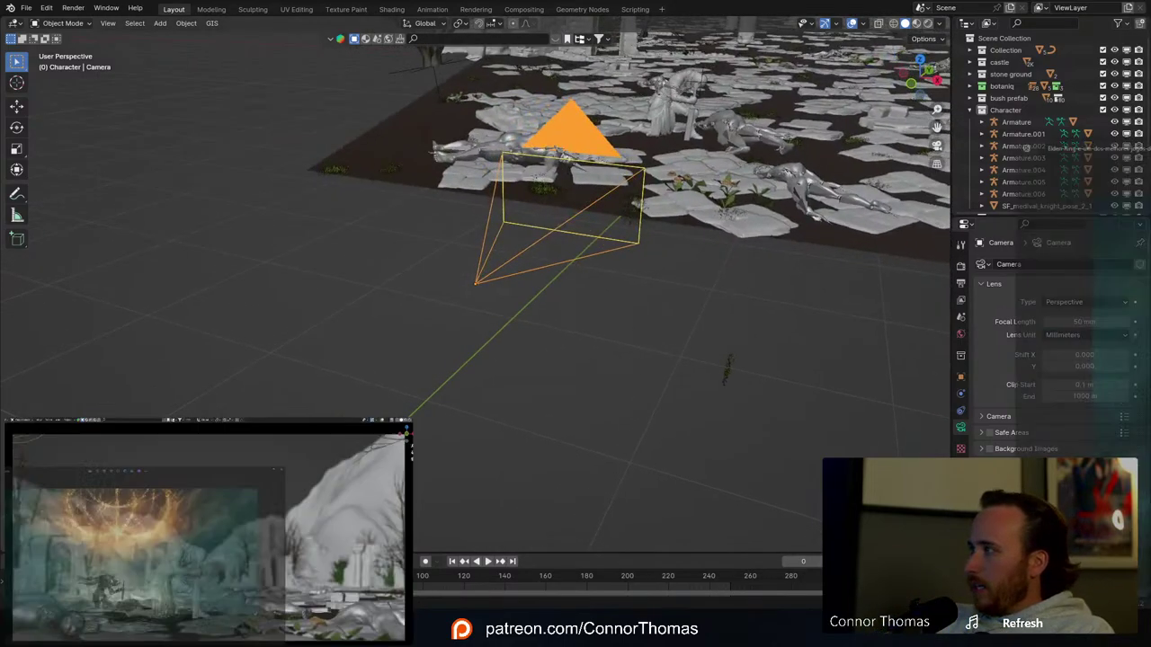
scroll(642, 294, "down", 14)
middle_click_drag(630, 232, 612, 335, "shift")
left_click(670, 108)
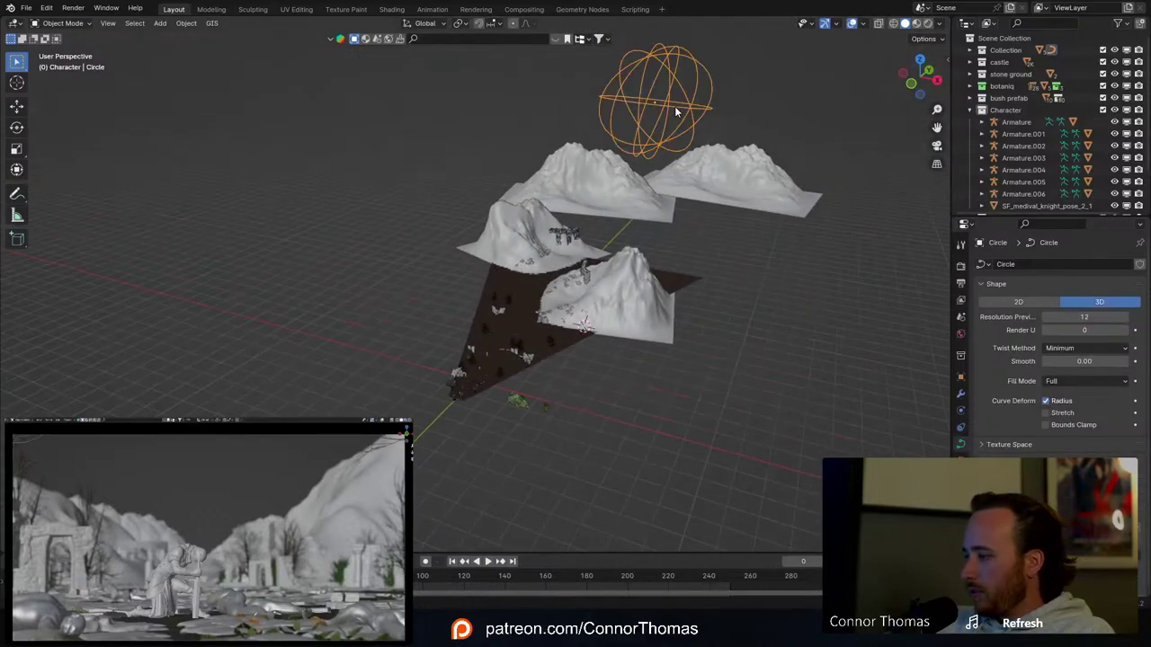
key("KP_Decimal")
middle_click_drag(624, 243, 553, 308)
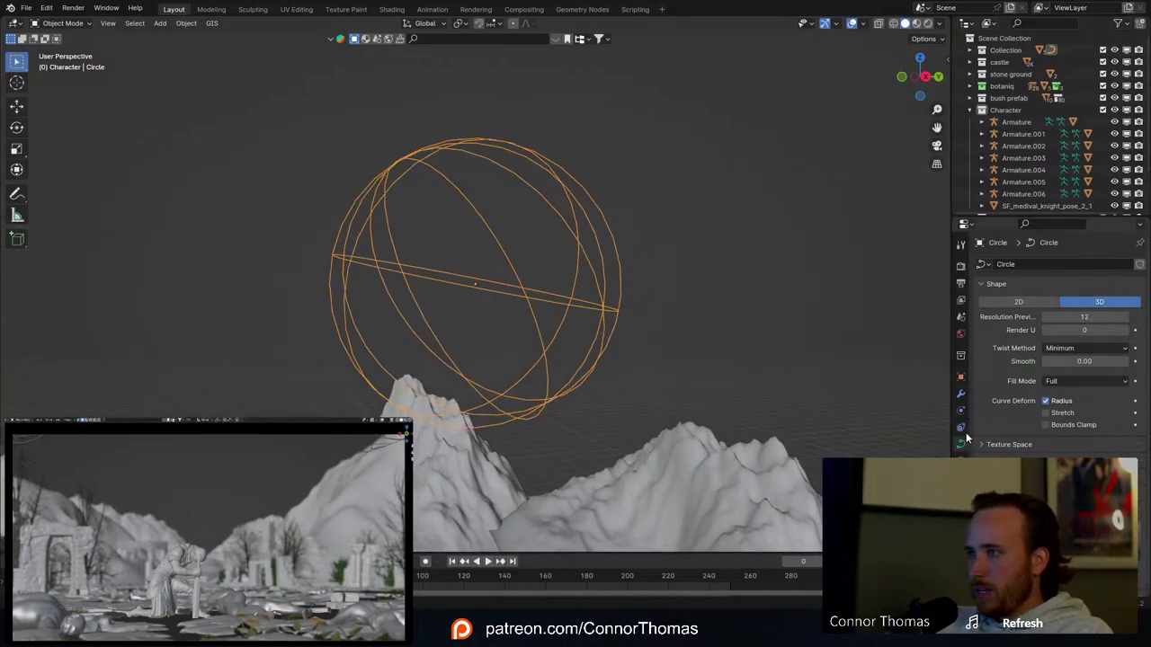
Step: Convert the circle-curve sphere to a mesh and save the file
left_click(186, 23)
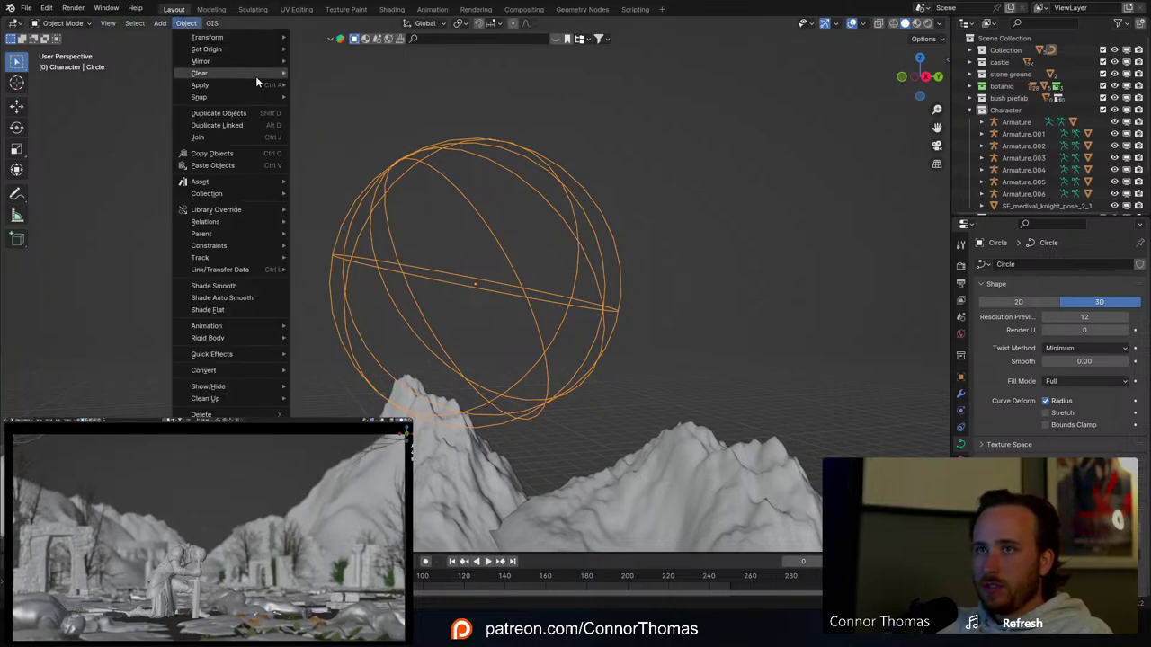
mouse_move(256, 76)
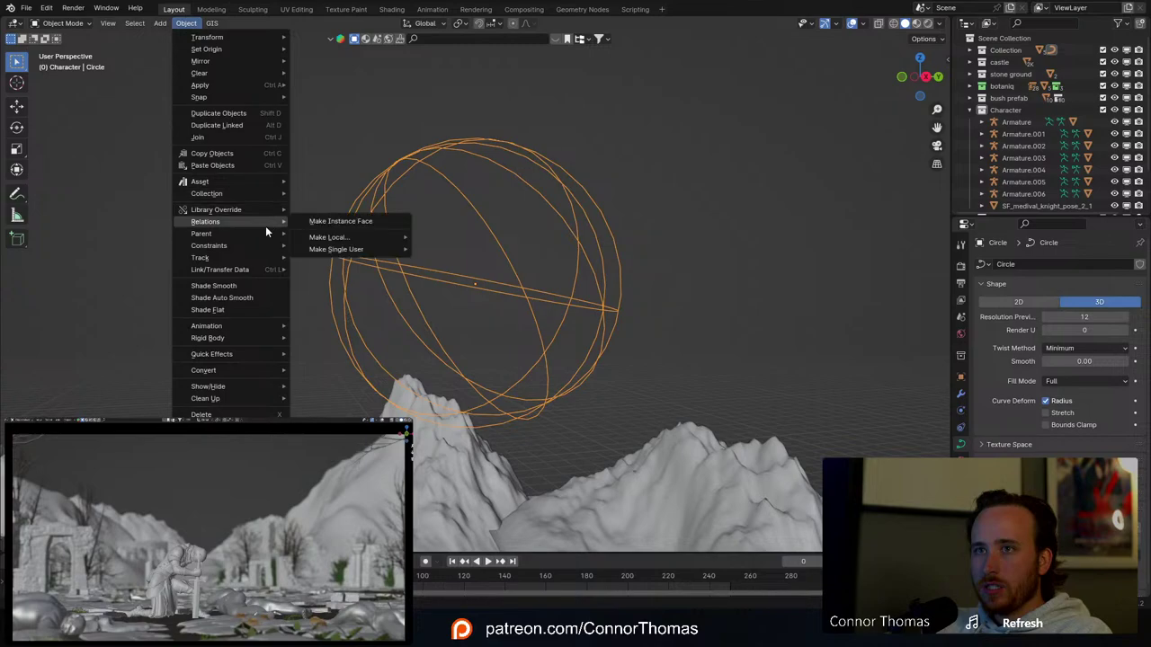
mouse_move(236, 372)
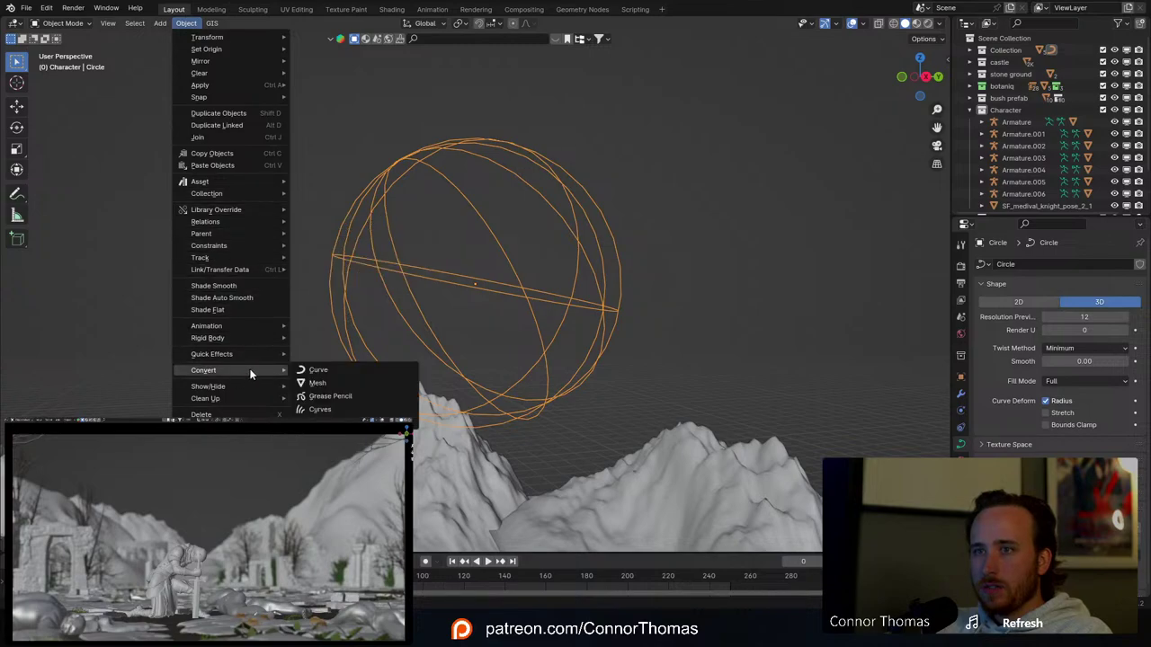
left_click(336, 382)
middle_click_drag(481, 288, 644, 253)
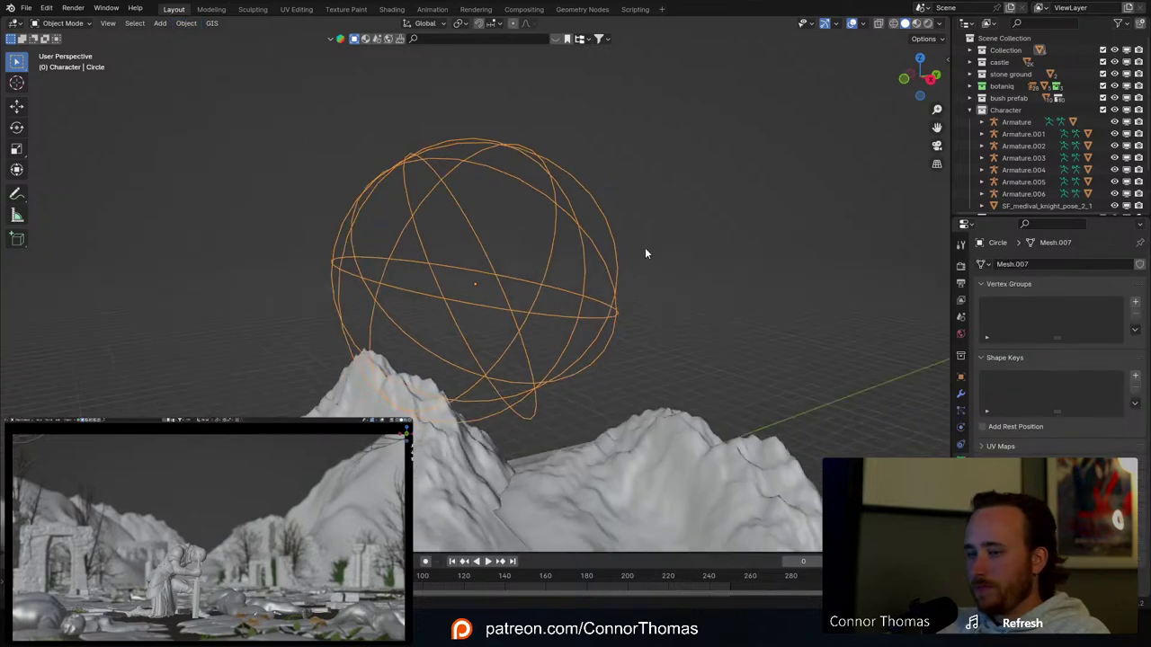
key("ctrl+s")
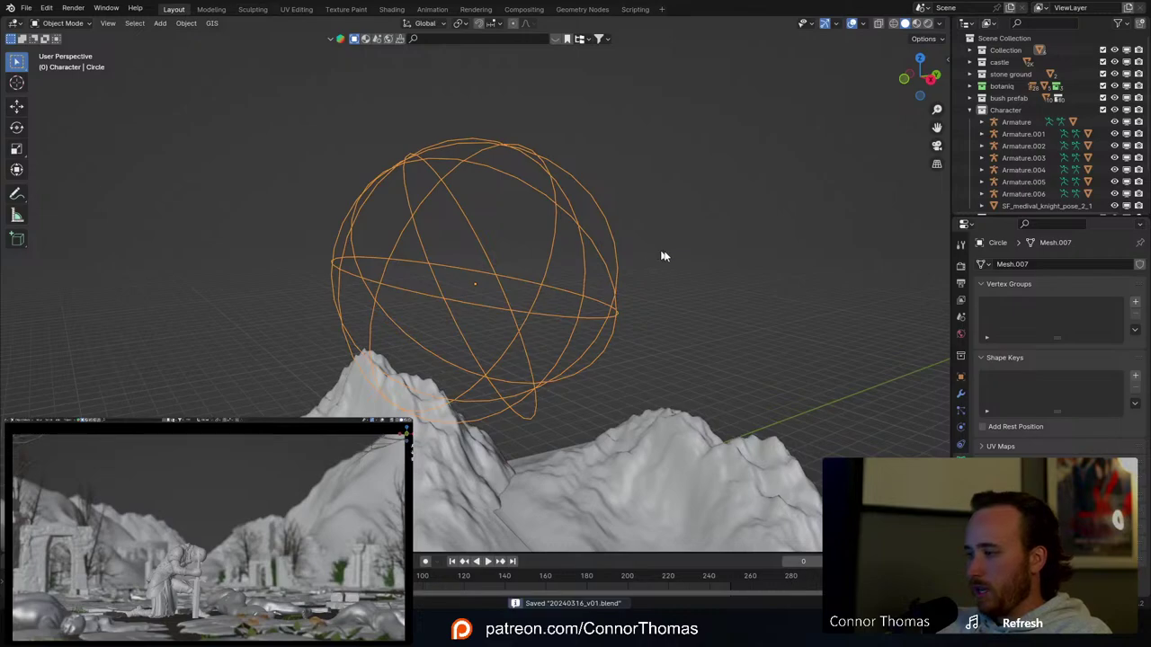
Step: Add a particle system to the ring sphere and set its type to Hair
left_click(961, 412)
left_click(1140, 267)
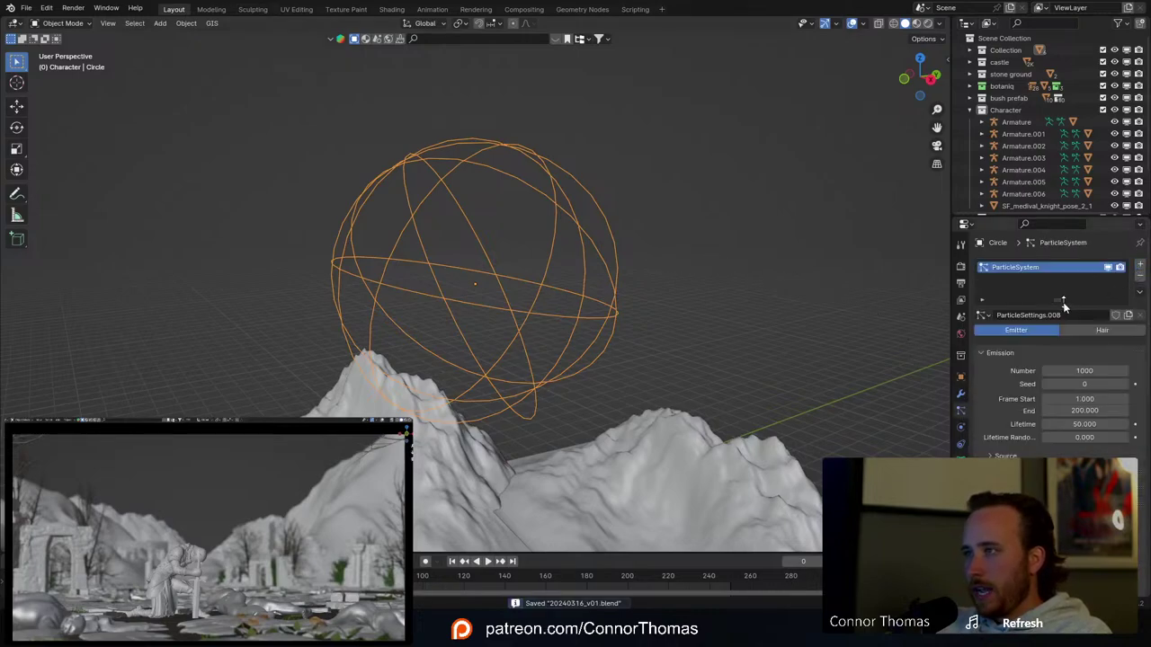
left_click(1083, 332)
middle_click_drag(465, 219, 835, 349)
Step: Add a Solidify modifier to the ring sphere and place it before the particle system in the modifier stack
left_click(961, 392)
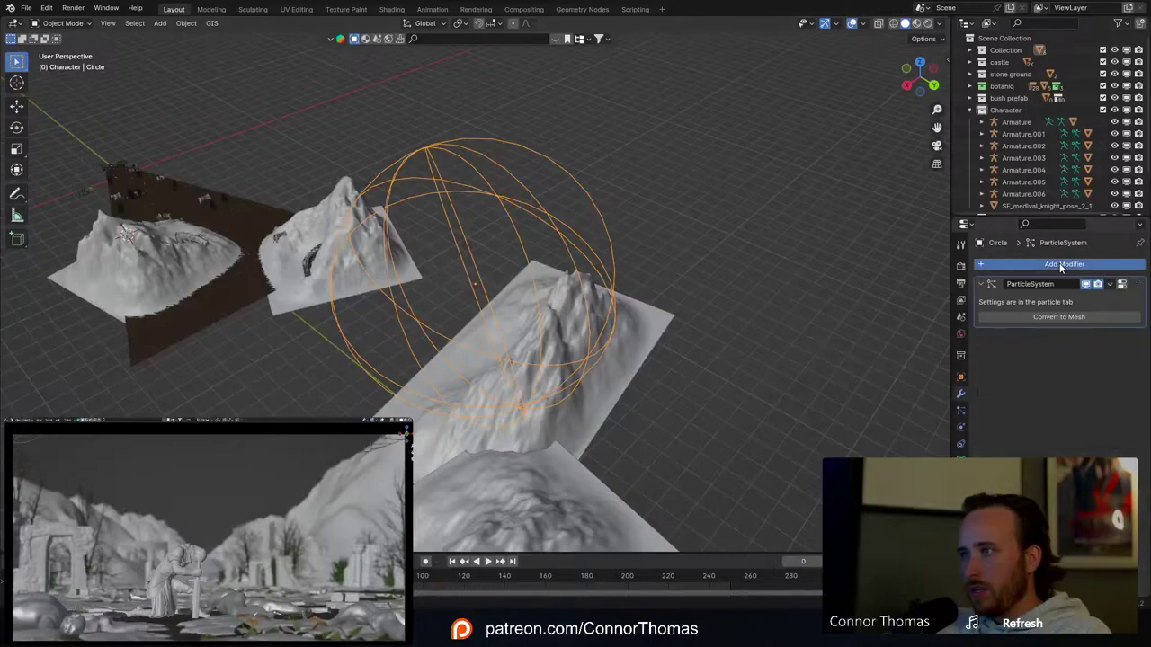
left_click(1053, 264)
type("s")
left_click(935, 286)
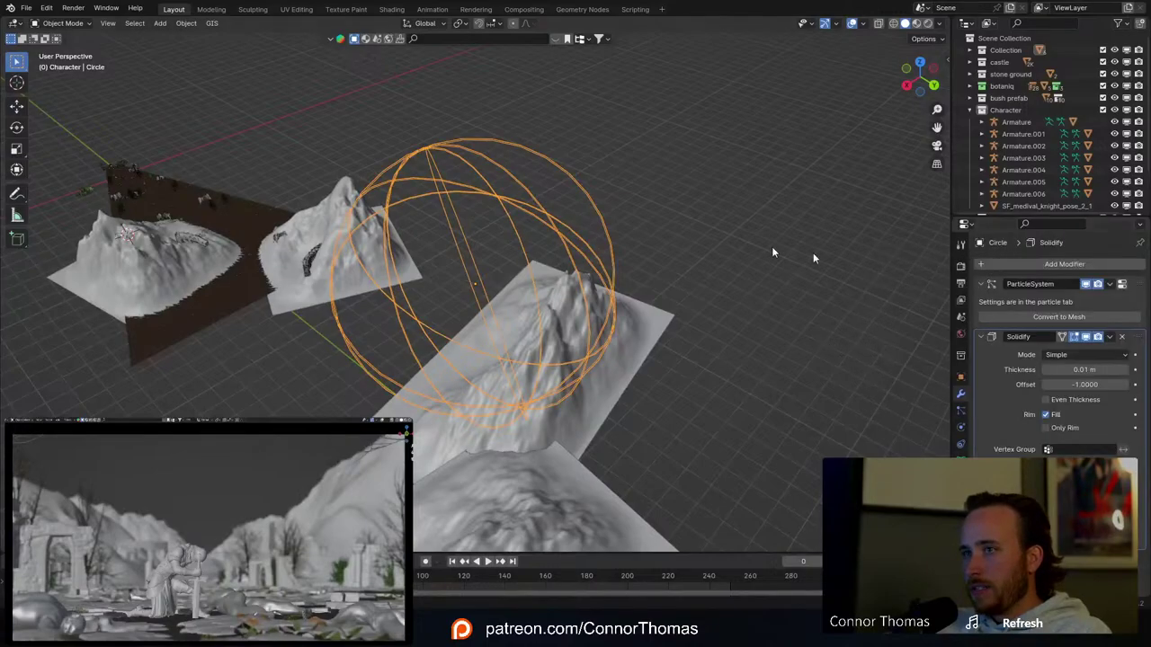
middle_click_drag(812, 253, 529, 191)
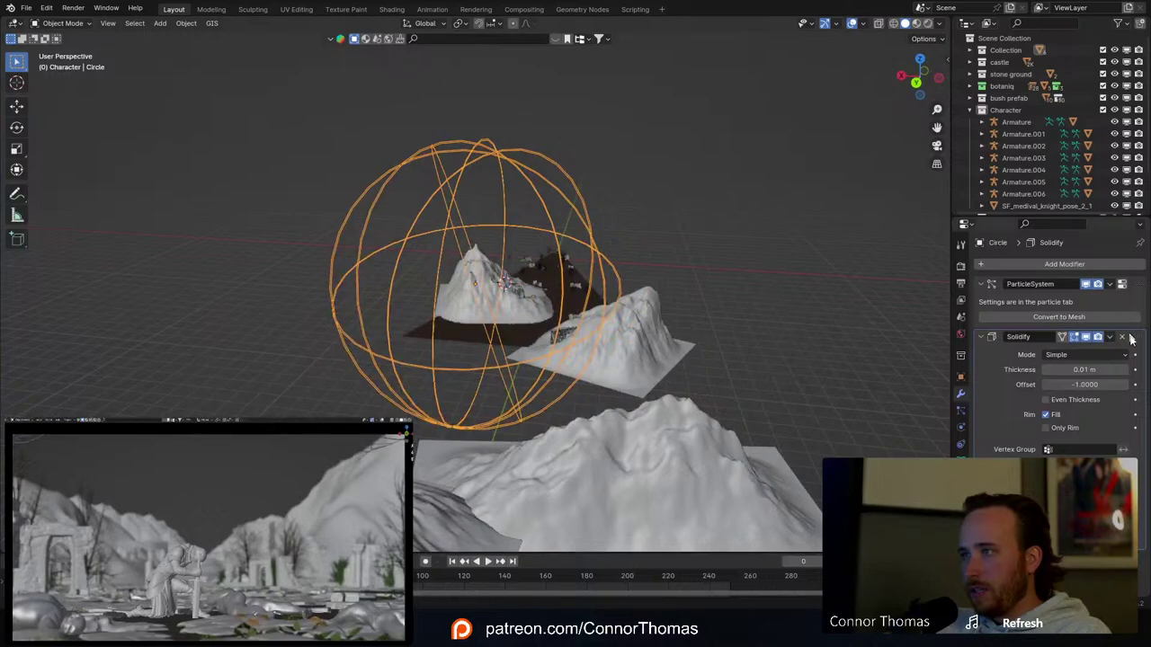
left_click_drag(1131, 338, 1135, 266)
middle_click_drag(884, 285, 518, 263)
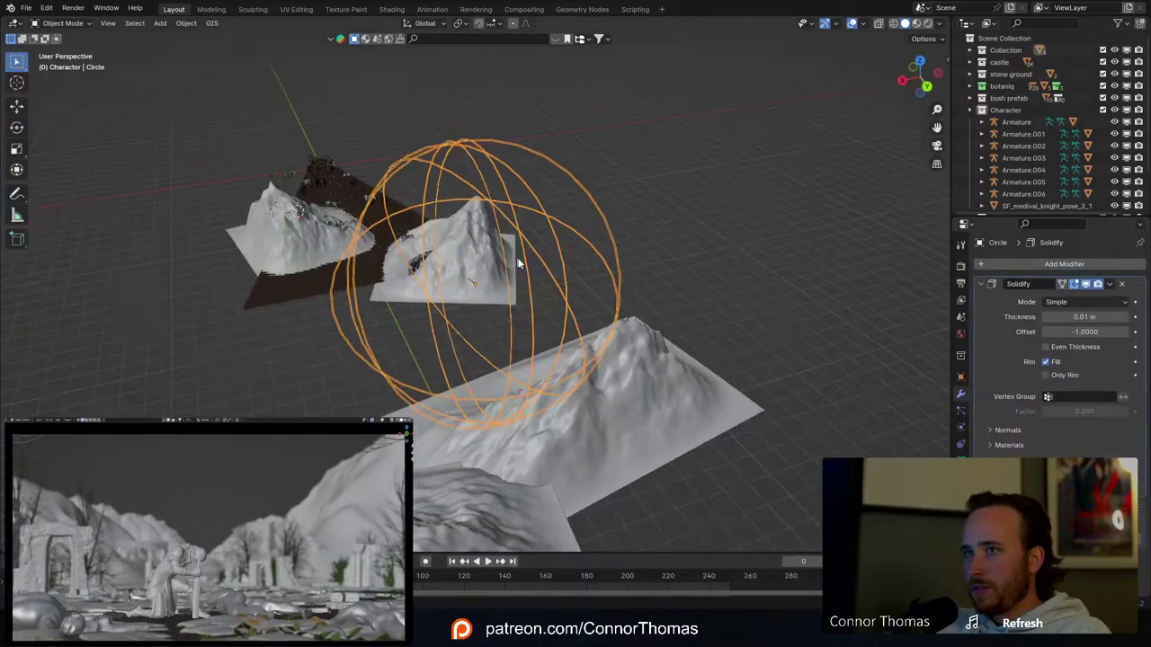
scroll(521, 252, "up", 5)
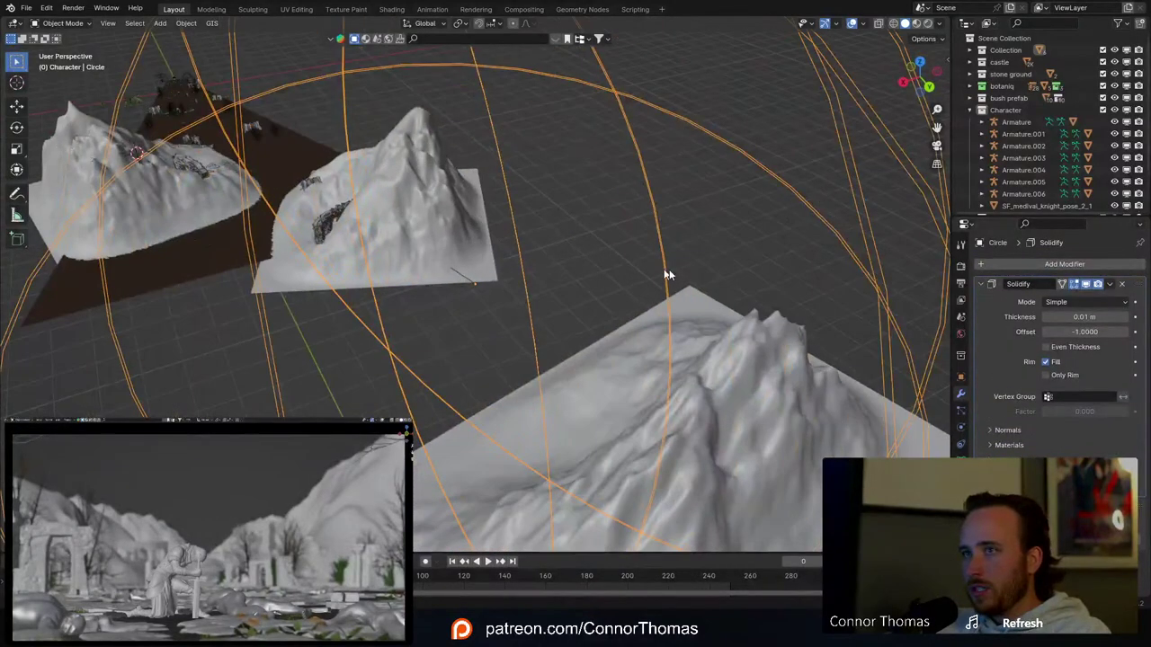
Step: Set the ring sphere's particle hair length to 3.57 m and deselect the sphere
left_click(961, 411)
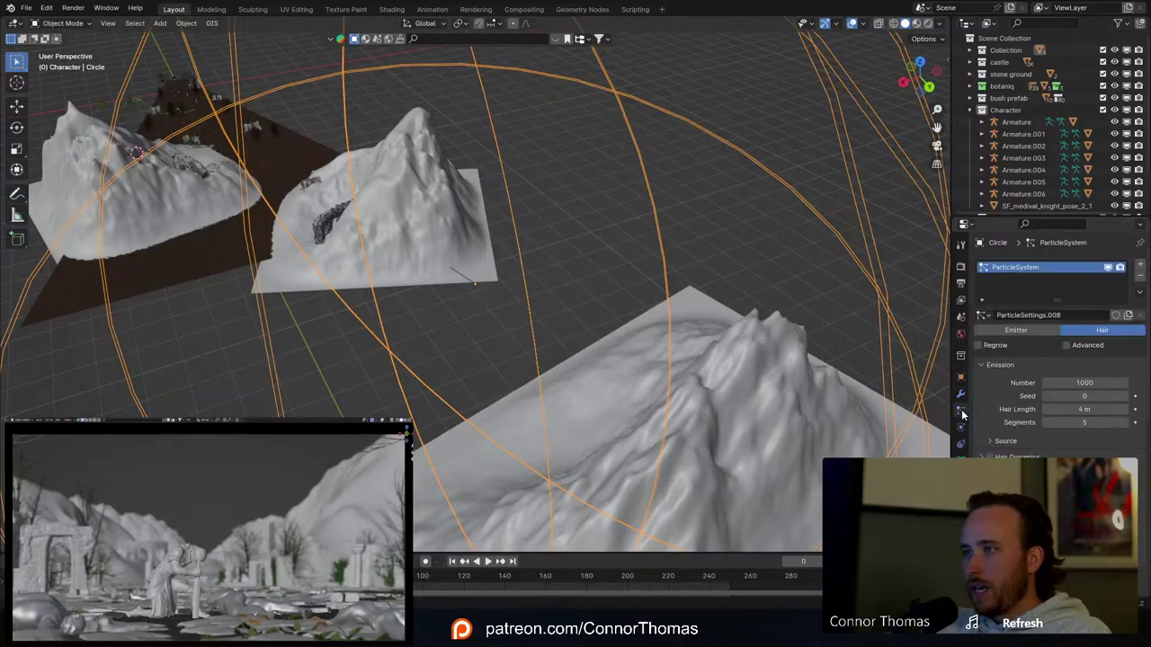
left_click_drag(1079, 409, 1107, 409)
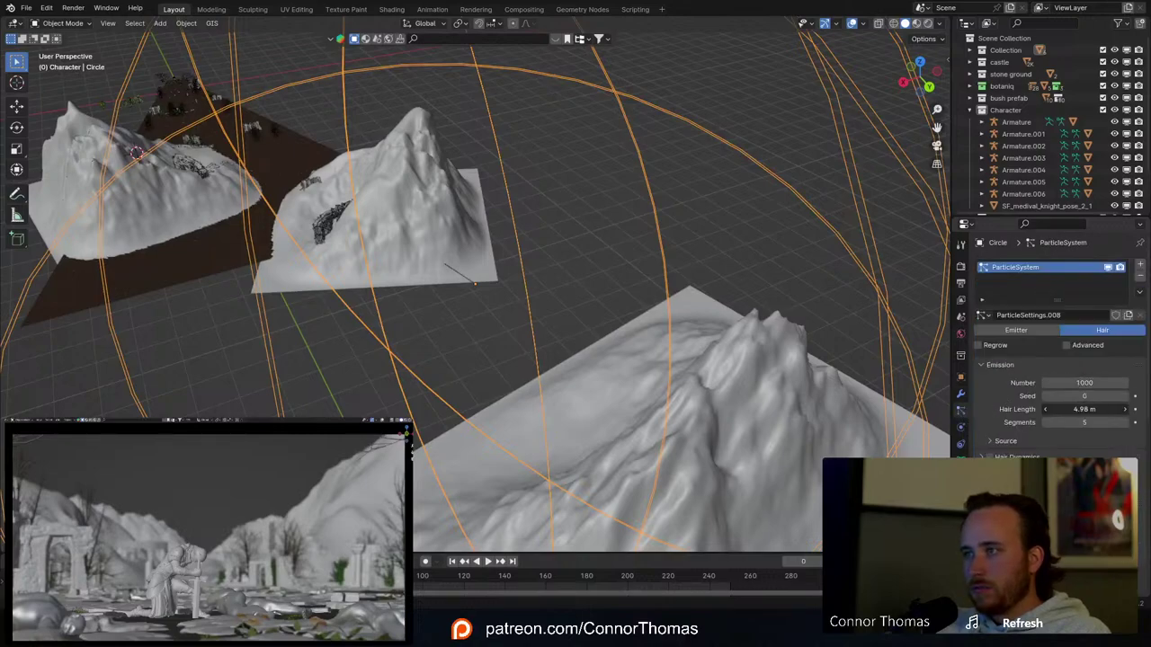
scroll(707, 288, "down", 4)
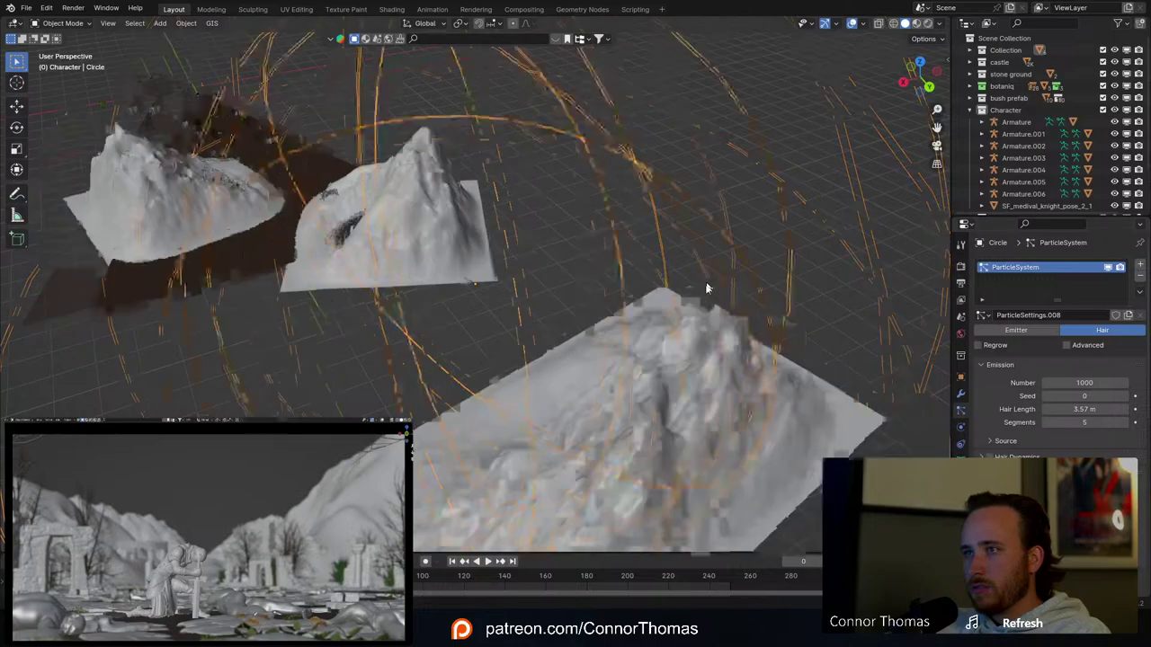
middle_click_drag(707, 288, 651, 253)
scroll(651, 254, "up", 3)
key("ctrl+i")
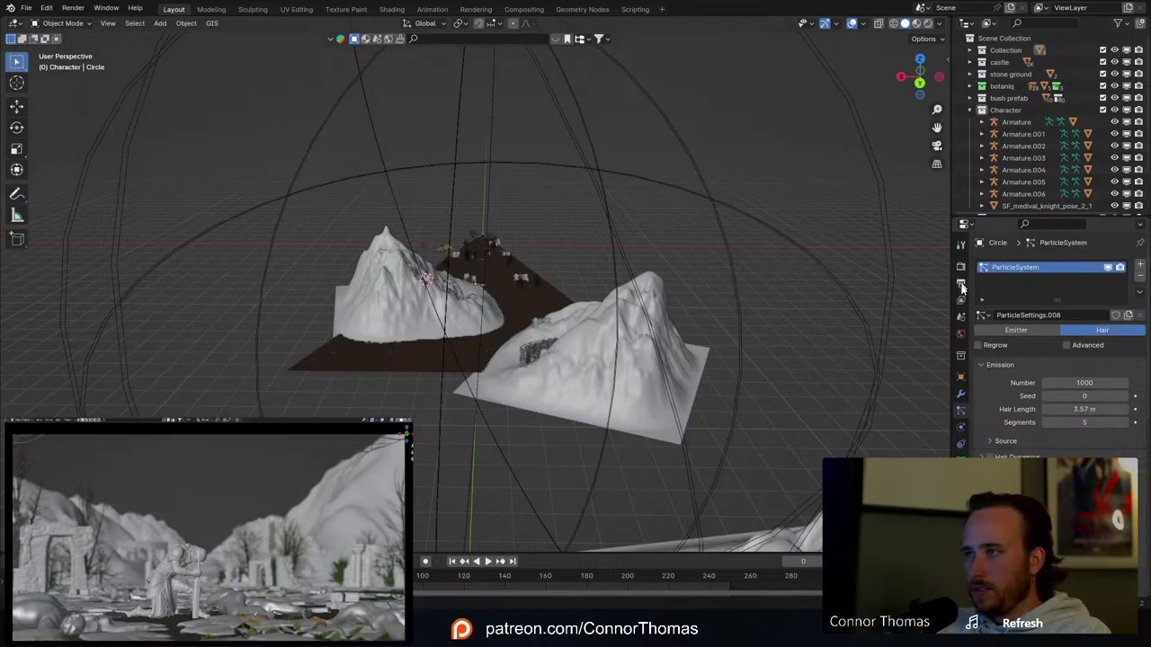
Step: Remove the Solidify modifier from the ring sphere and return to its particle settings
left_click(962, 392)
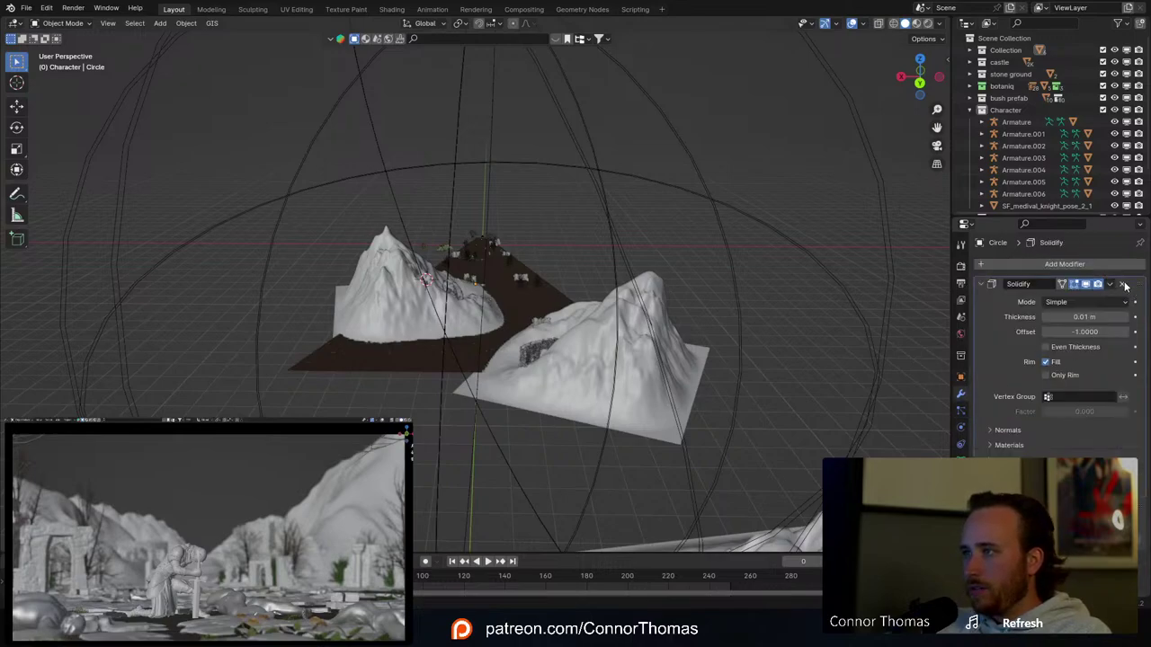
left_click(1123, 284)
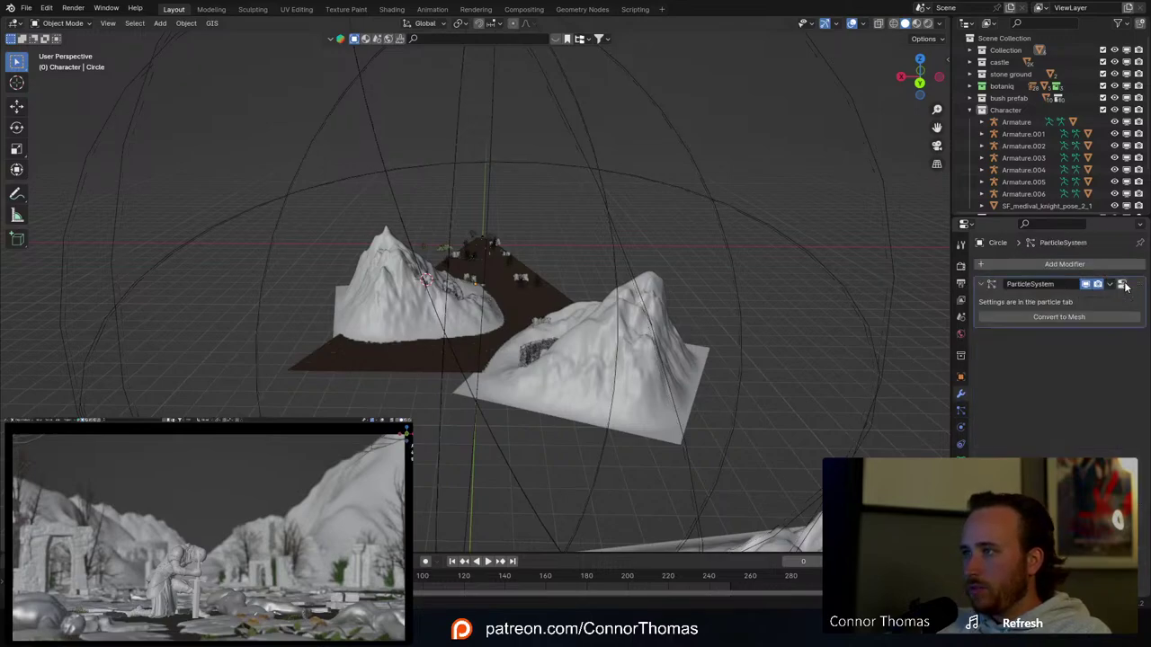
left_click(963, 411)
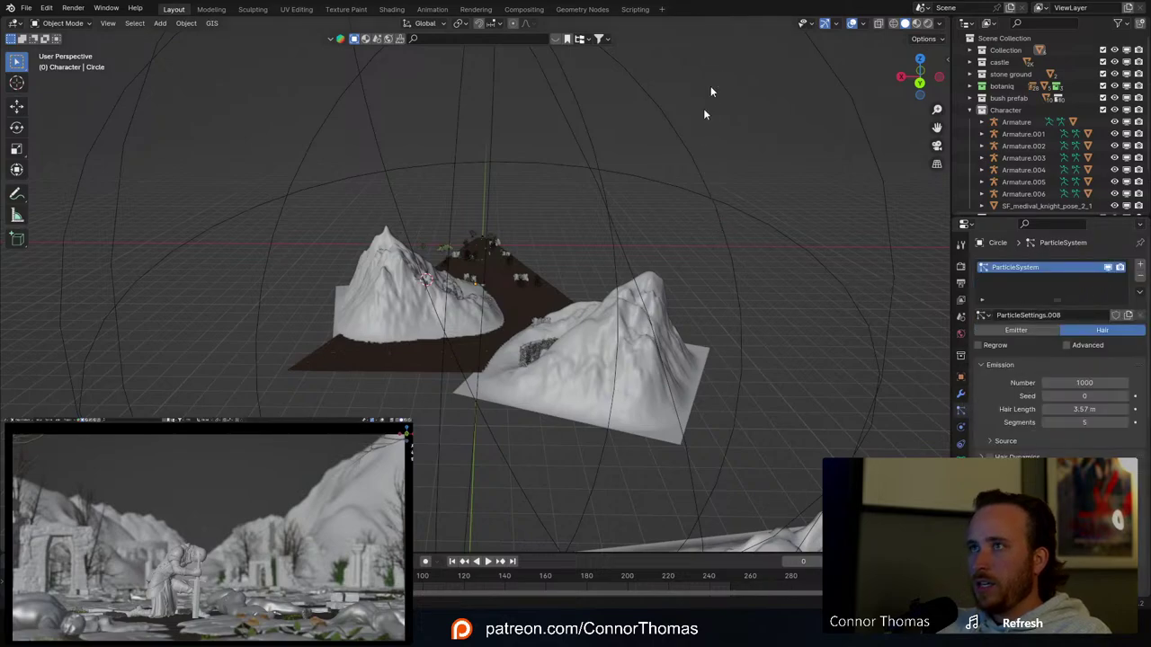
Step: Extrude all the ring edges of the sphere mesh and scale the extrusion slightly inward to form thin bands
scroll(645, 226, "down", 5)
key("Tab")
middle_click_drag(600, 223, 604, 226)
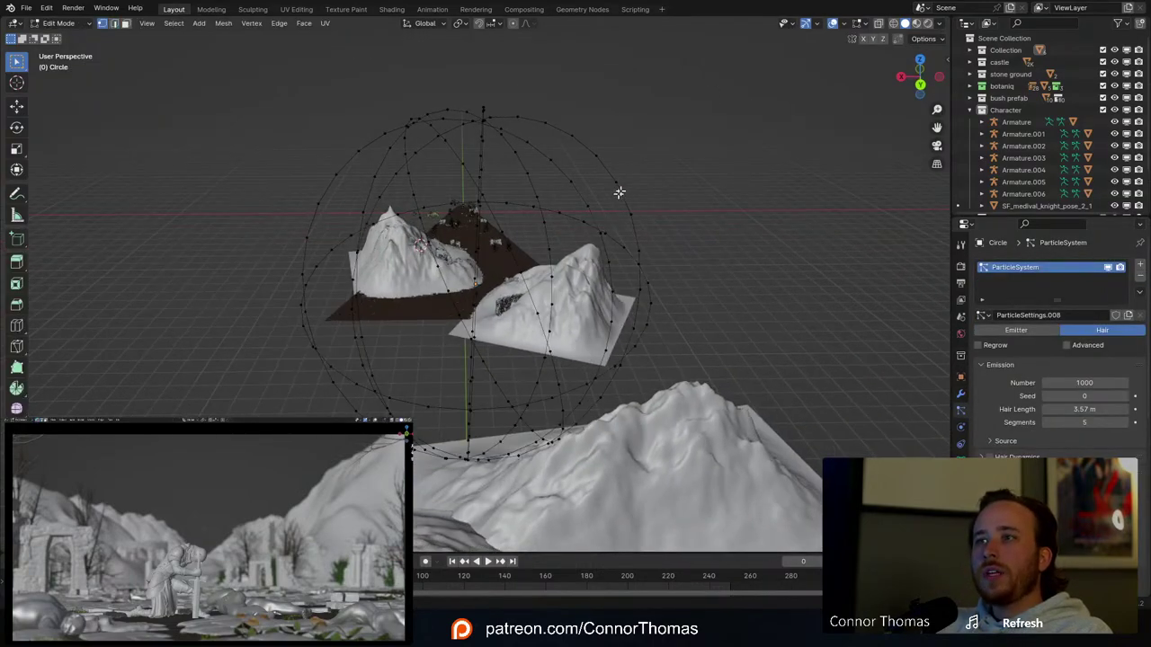
scroll(619, 193, "up", 2)
key("a")
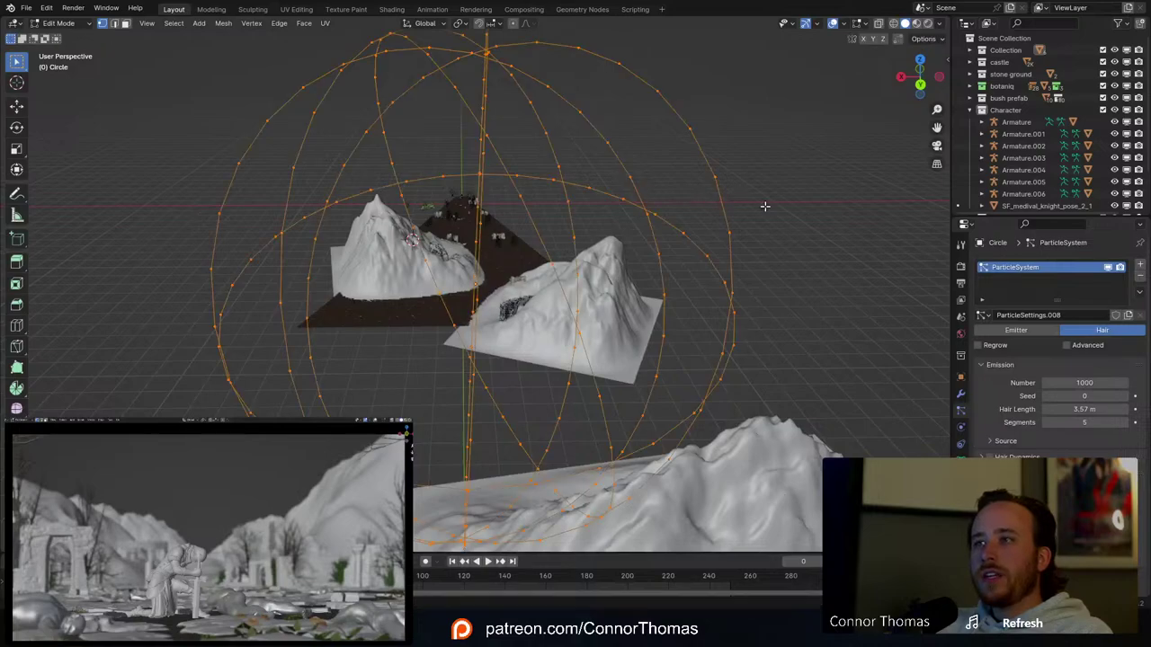
key("e")
key("s")
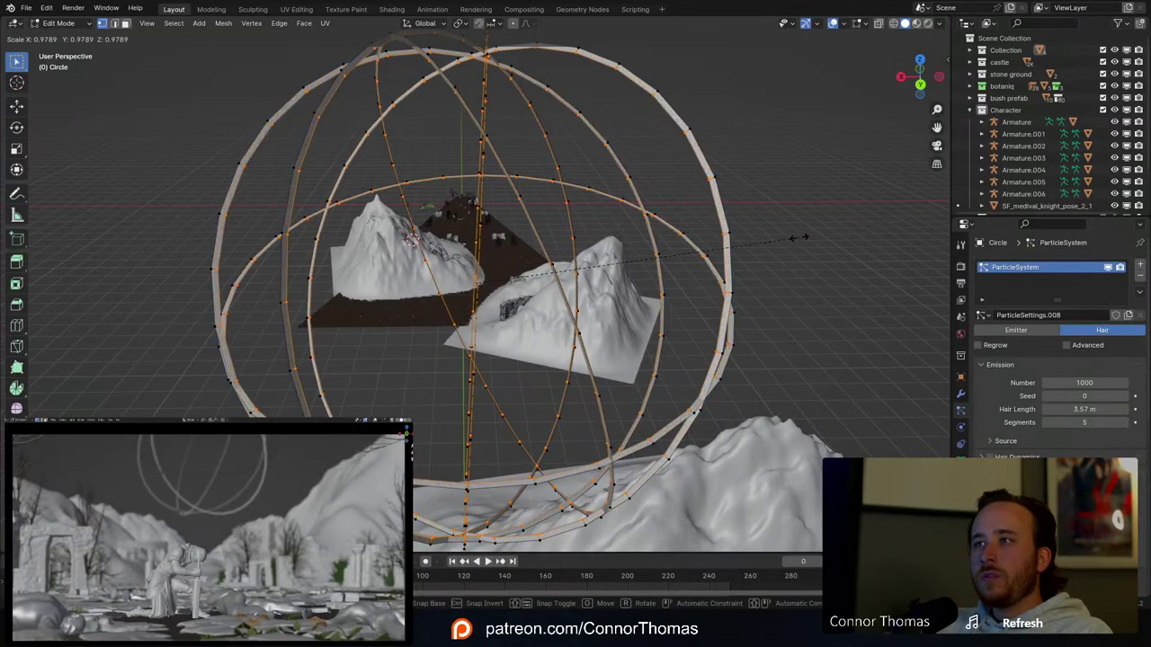
left_click(804, 238)
key("Tab")
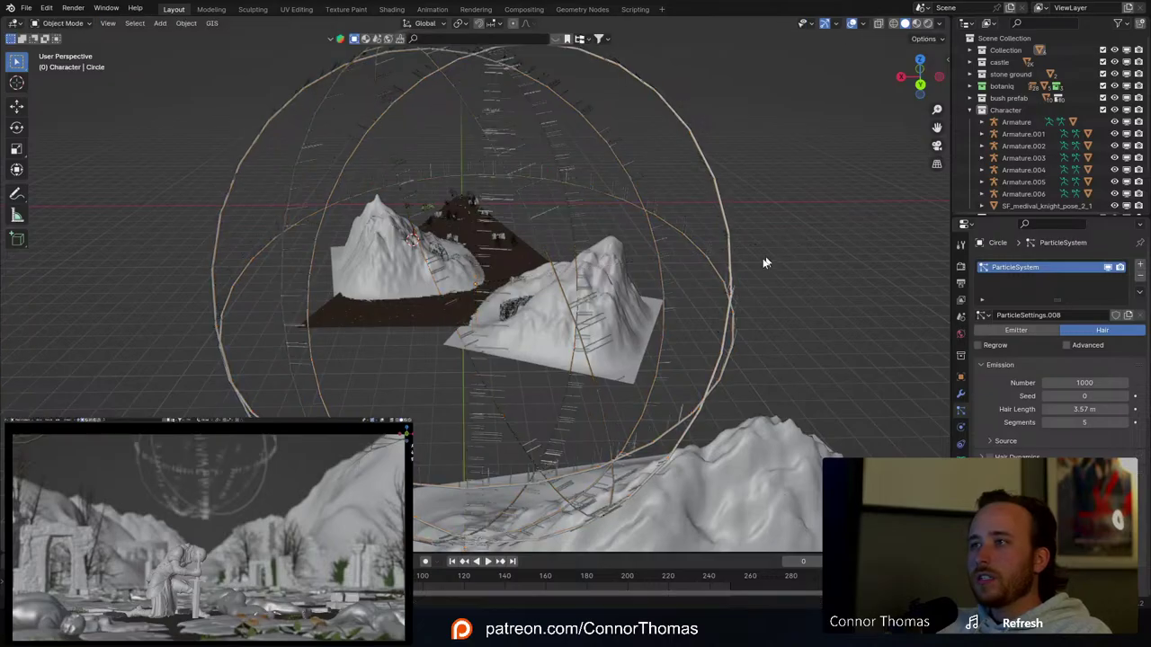
Step: Set the children of the ring sphere's hair particles to Interpolated
key("a")
key("alt+a")
middle_click_drag(667, 243, 791, 216)
scroll(1020, 427, "down", 10)
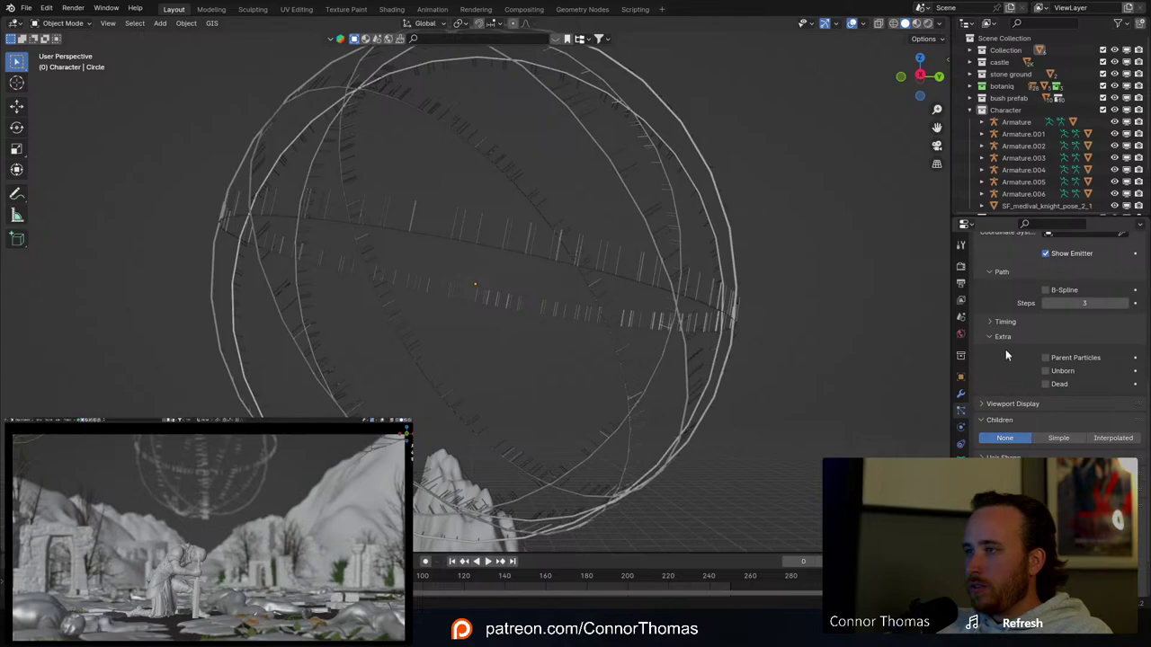
scroll(1012, 406, "up", 5)
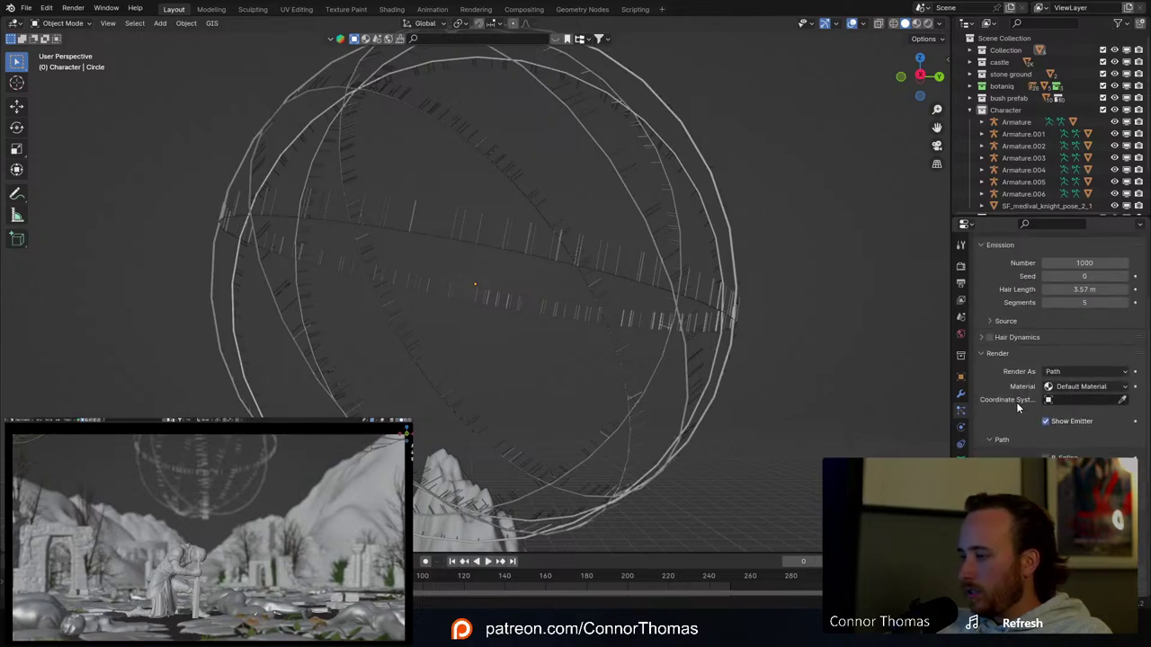
scroll(1016, 413, "down", 7)
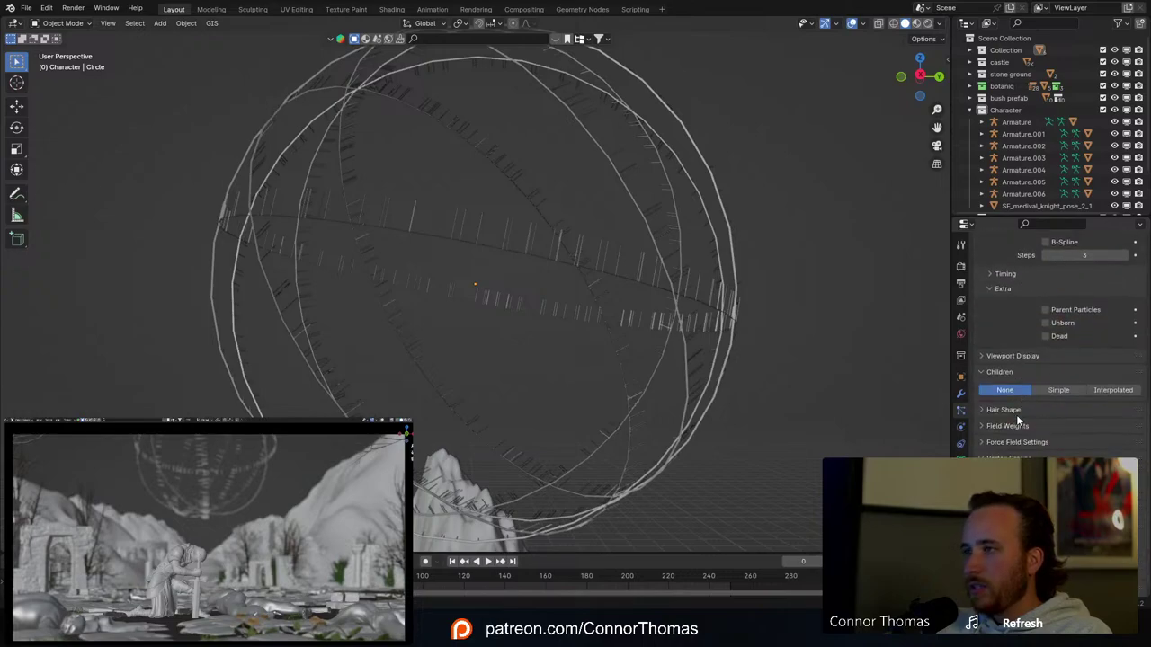
left_click(1118, 394)
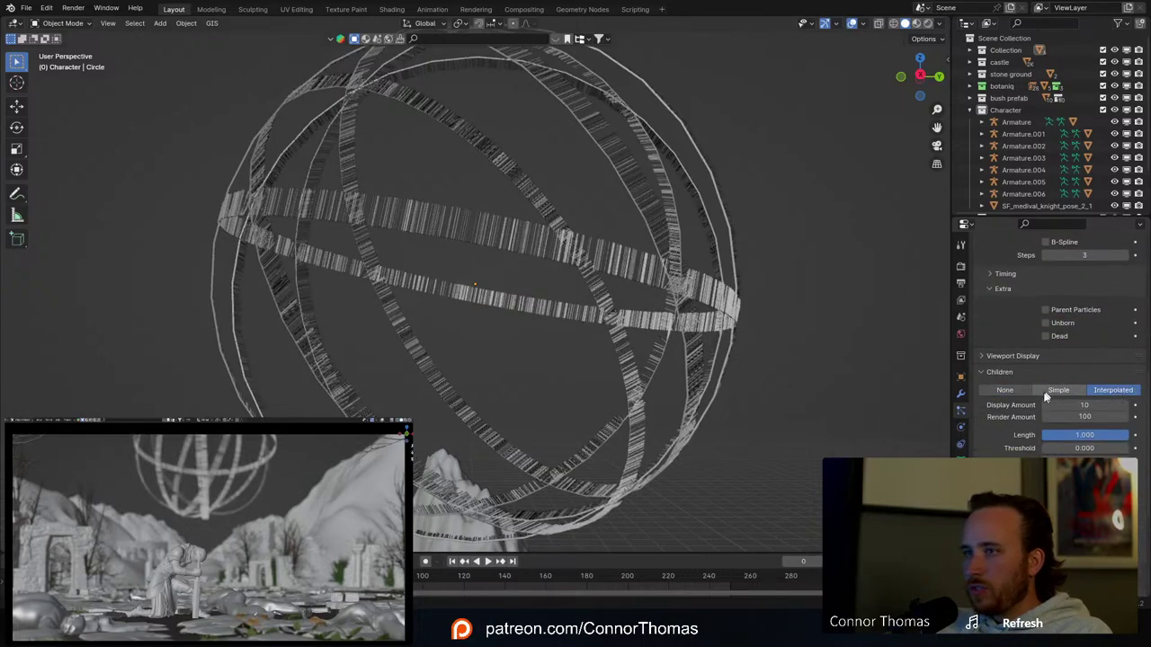
scroll(1045, 396, "down", 3)
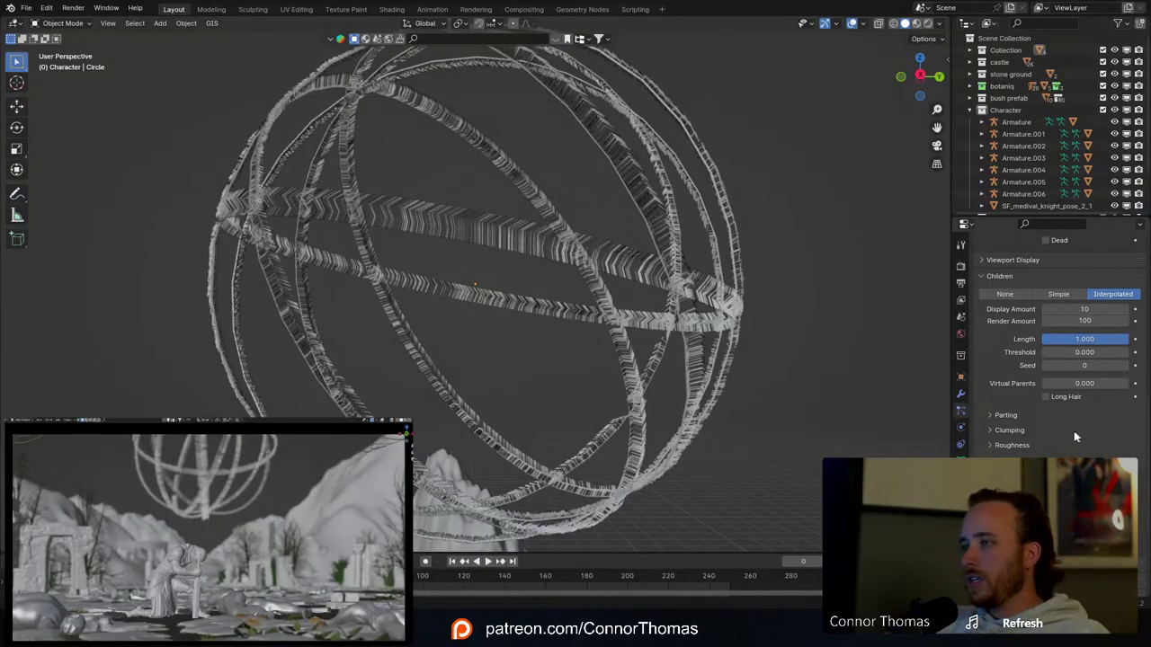
Step: Set the render amount of the ring sphere's interpolated child hairs to 10
scroll(1068, 430, "up", 3)
double_click(1101, 358)
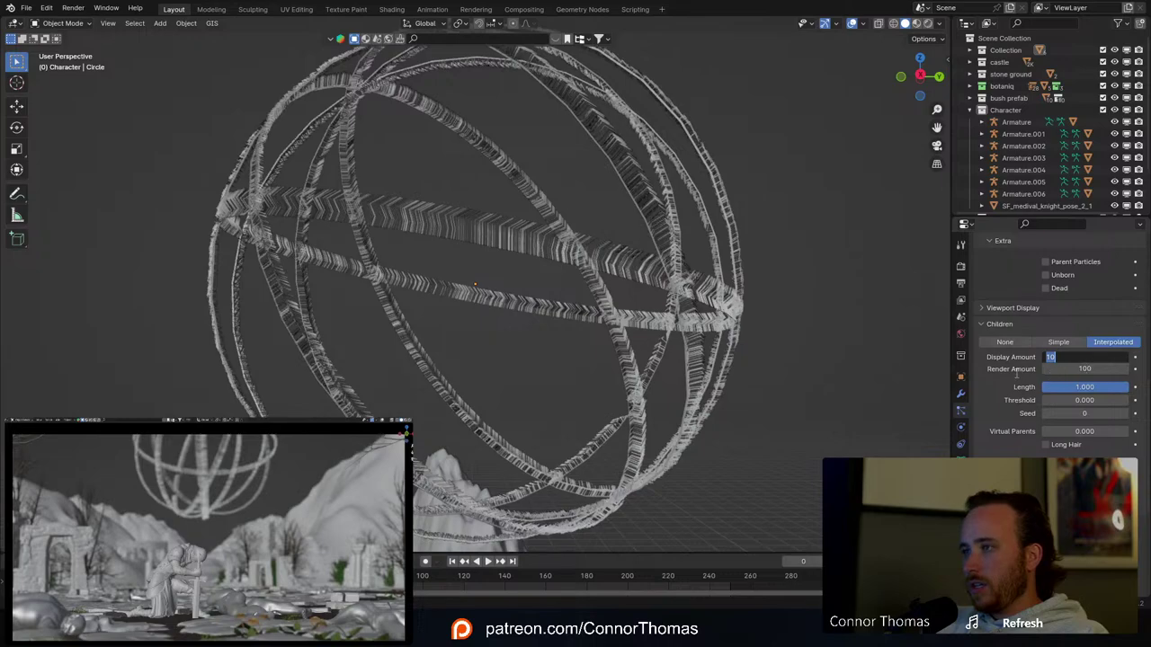
double_click(1083, 366)
type("10")
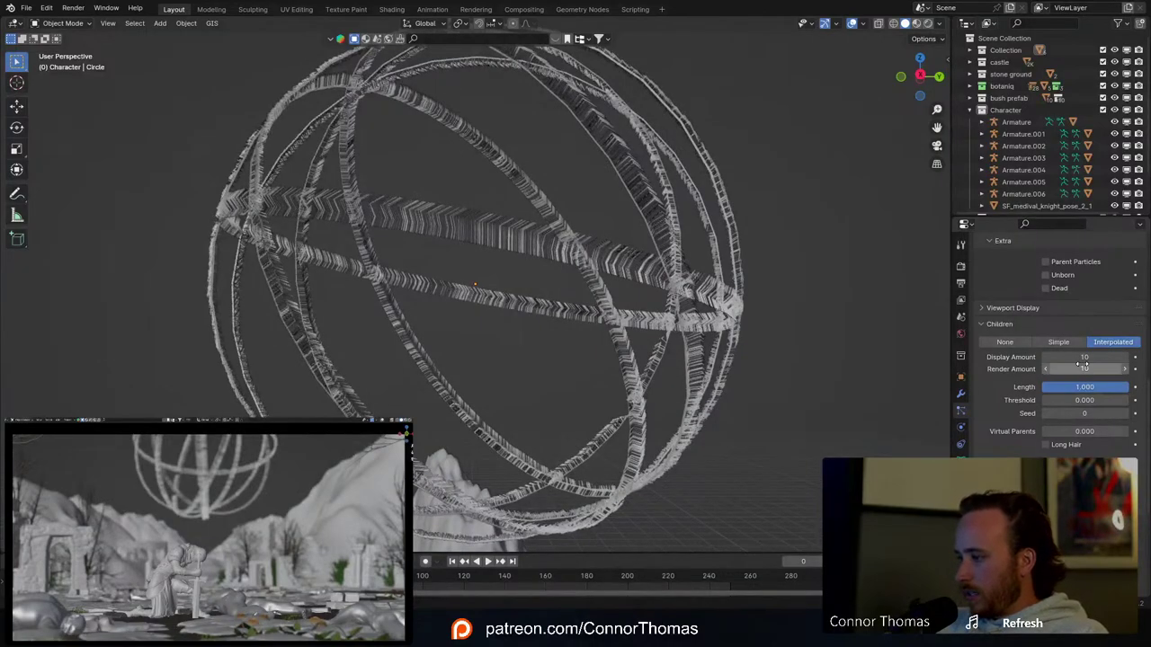
key("Return")
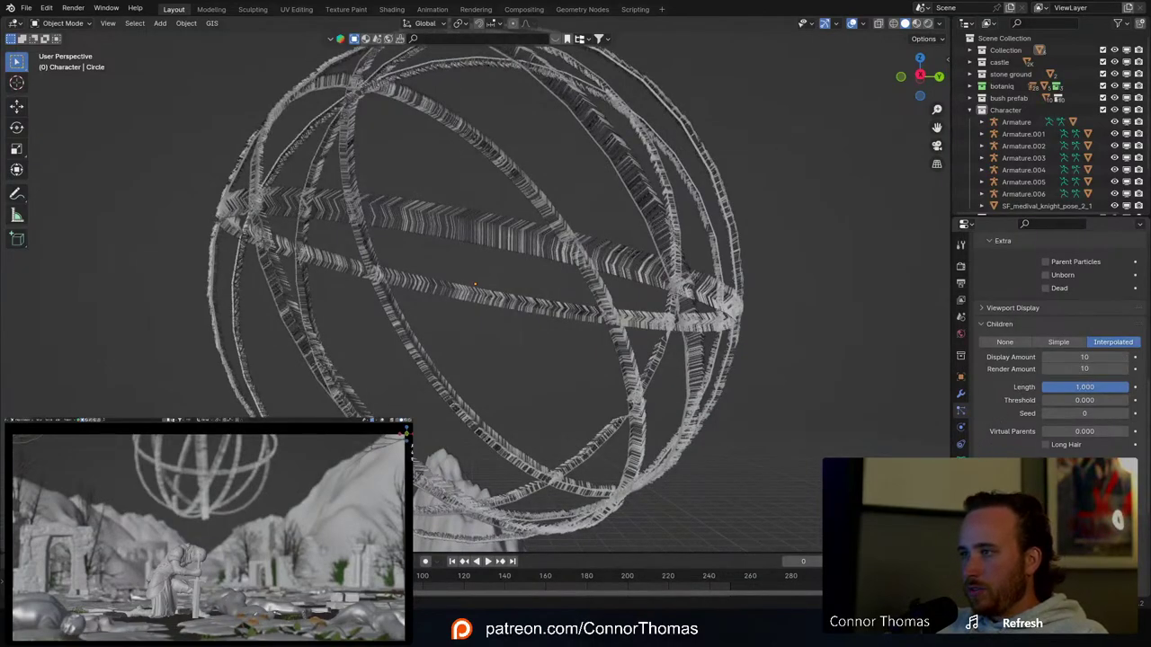
Step: Roughen the ring sphere's child hairs with a random roughness of 0.248 at size 2.646, and inspect the rings from several angles
scroll(1067, 452, "down", 3)
left_click_drag(1077, 452, 1034, 452)
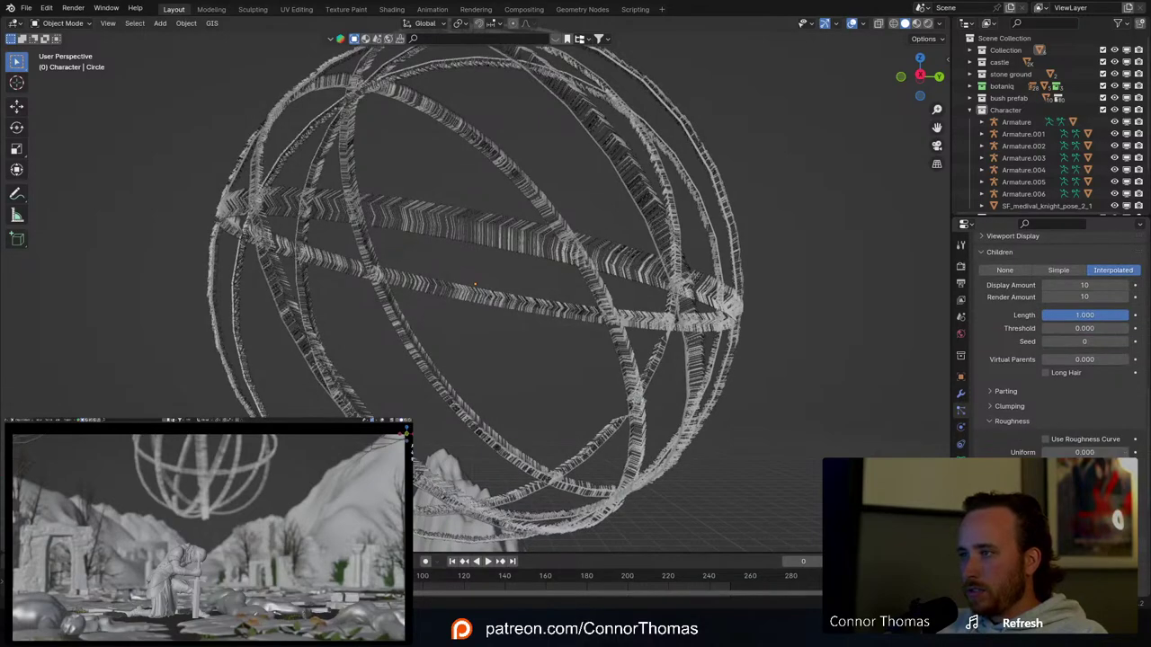
left_click_drag(1061, 482, 1094, 482)
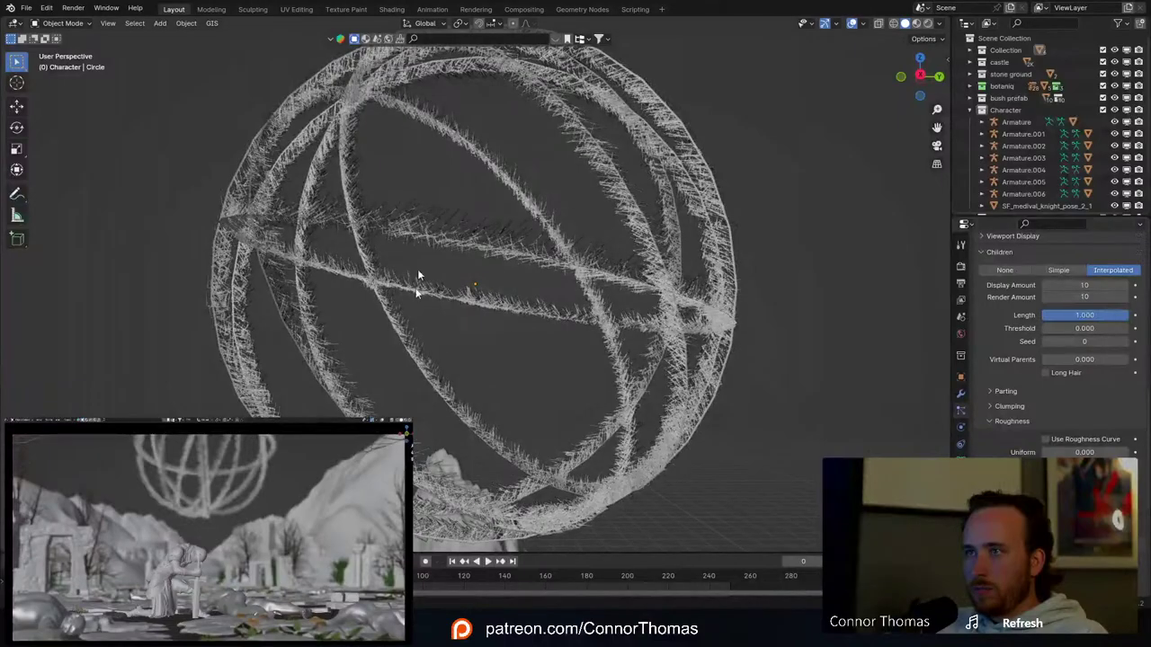
middle_click_drag(417, 278, 371, 176)
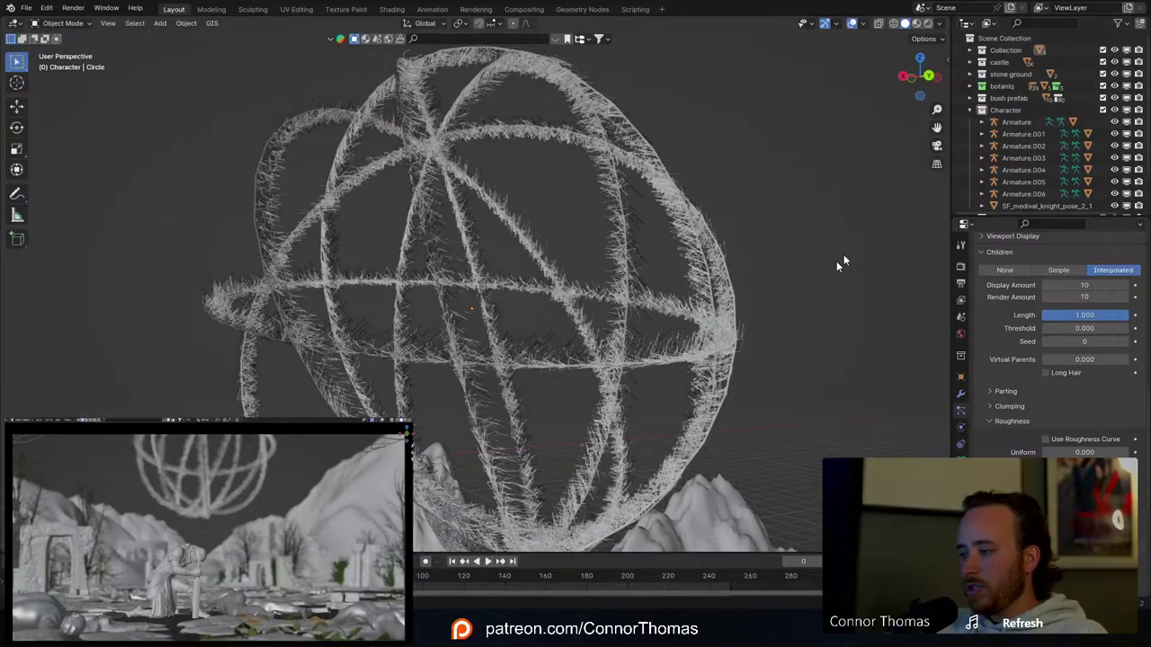
scroll(1002, 429, "down", 6)
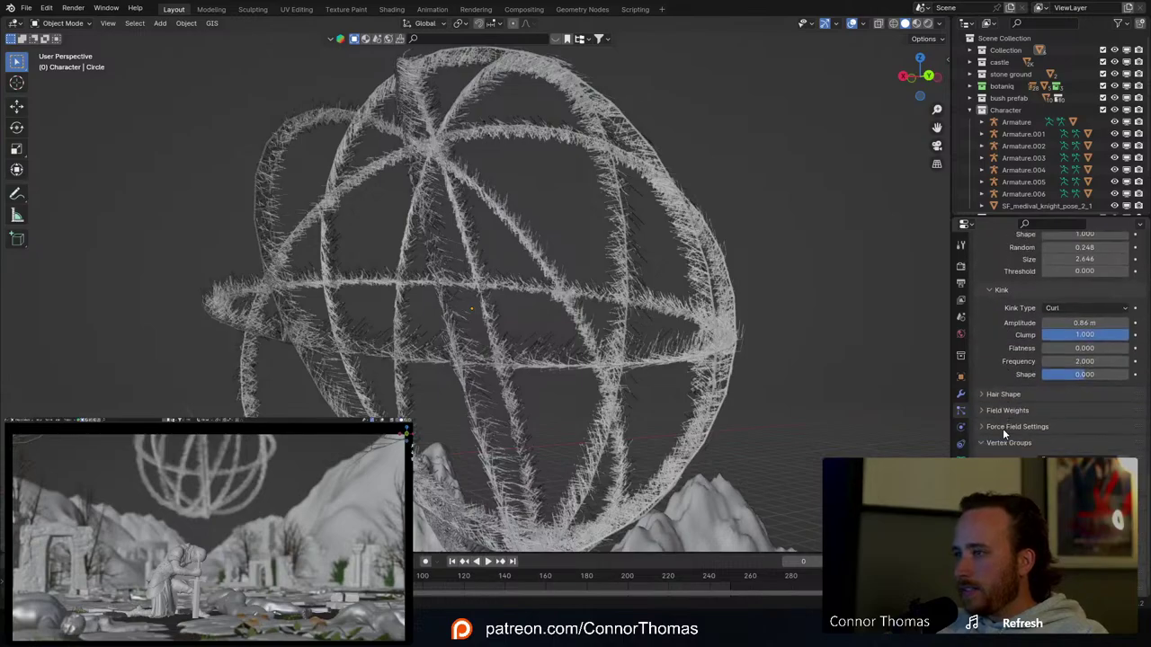
scroll(1003, 414, "up", 5)
middle_click_drag(490, 295, 821, 299)
scroll(999, 427, "up", 4)
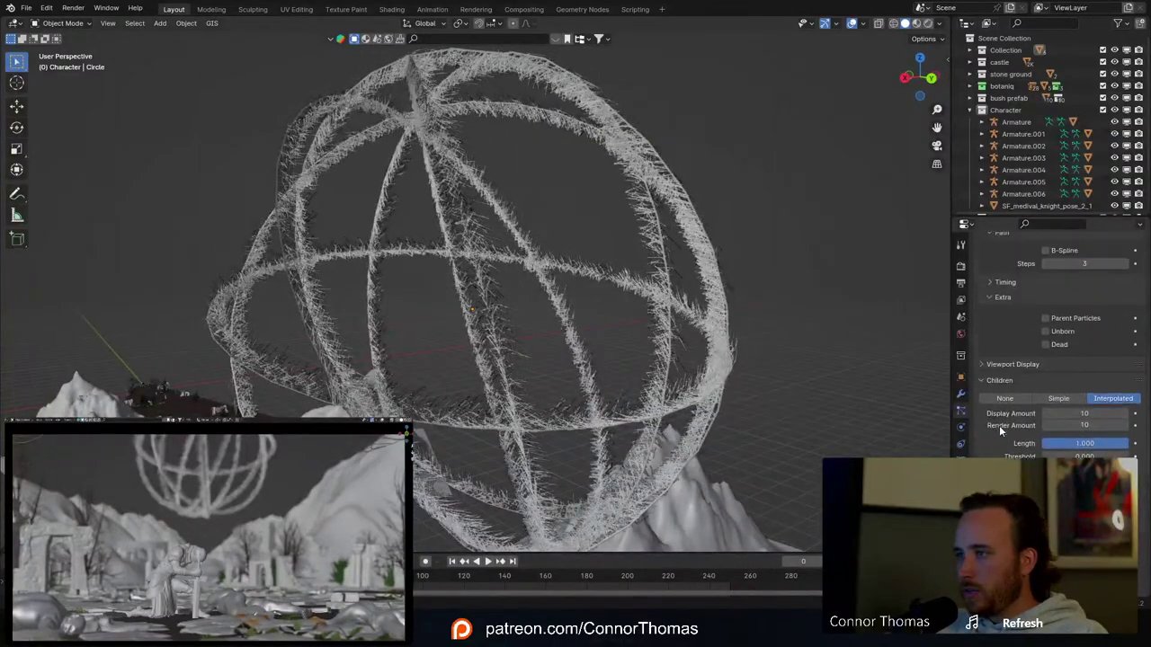
Step: Enable Long Hair for the child hairs and set their clumping to clump 1.000 and shape -0.816
scroll(999, 425, "down", 2)
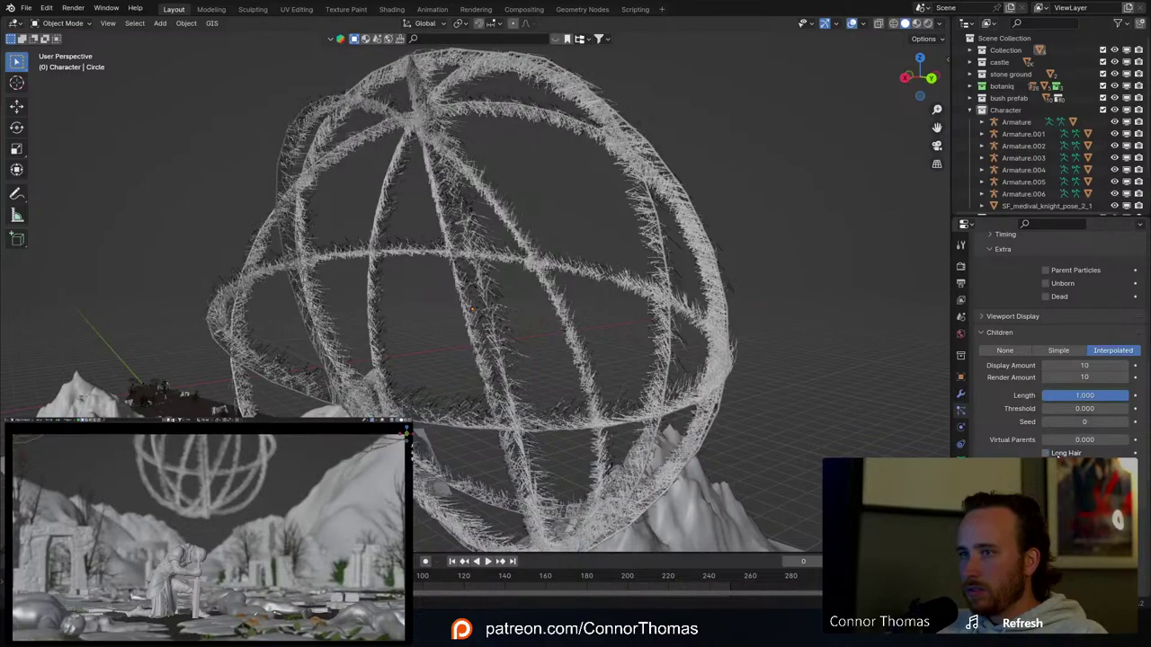
left_click(1057, 455)
scroll(1008, 445, "down", 2)
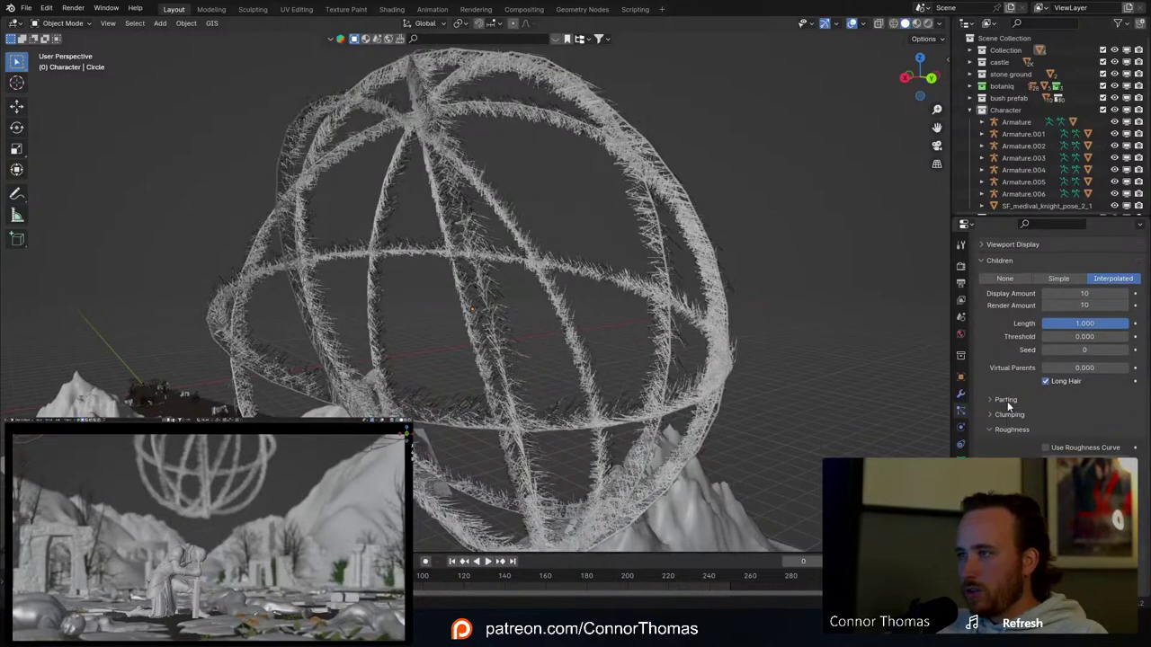
left_click(1003, 414)
left_click_drag(1083, 446, 1048, 456)
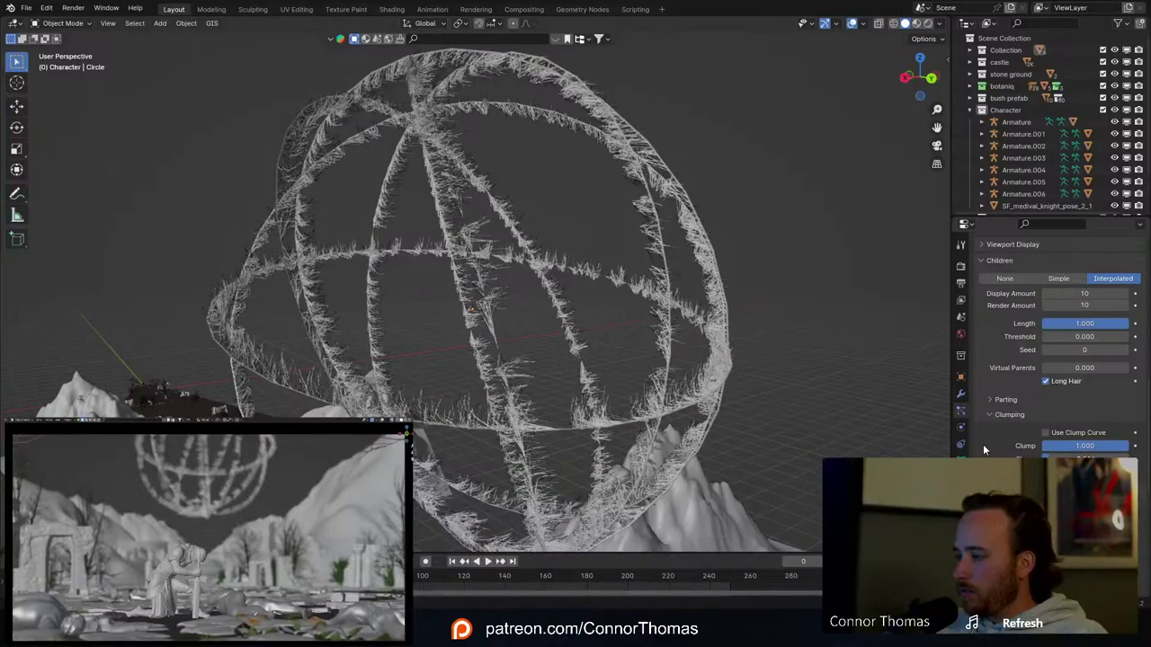
Step: Enable advanced hair settings and particle rotation with orientation axis Global X, phase 0.898 and randomize phase 1.633
scroll(985, 441, "down", 4)
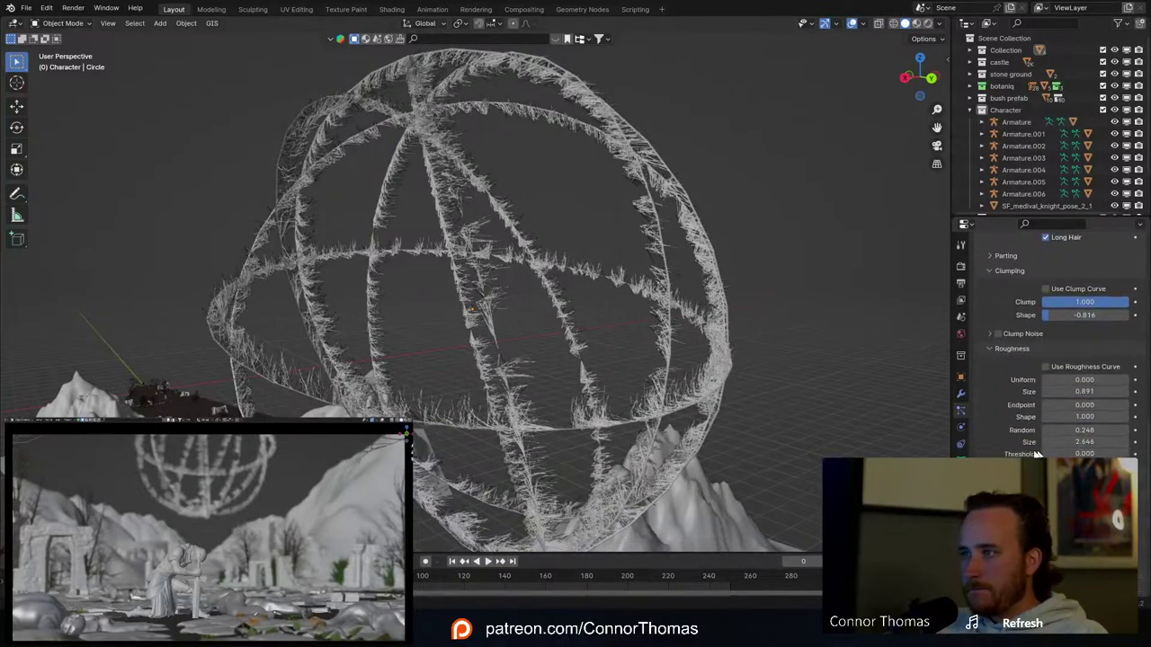
scroll(1017, 455, "down", 4)
scroll(1053, 350, "up", 15)
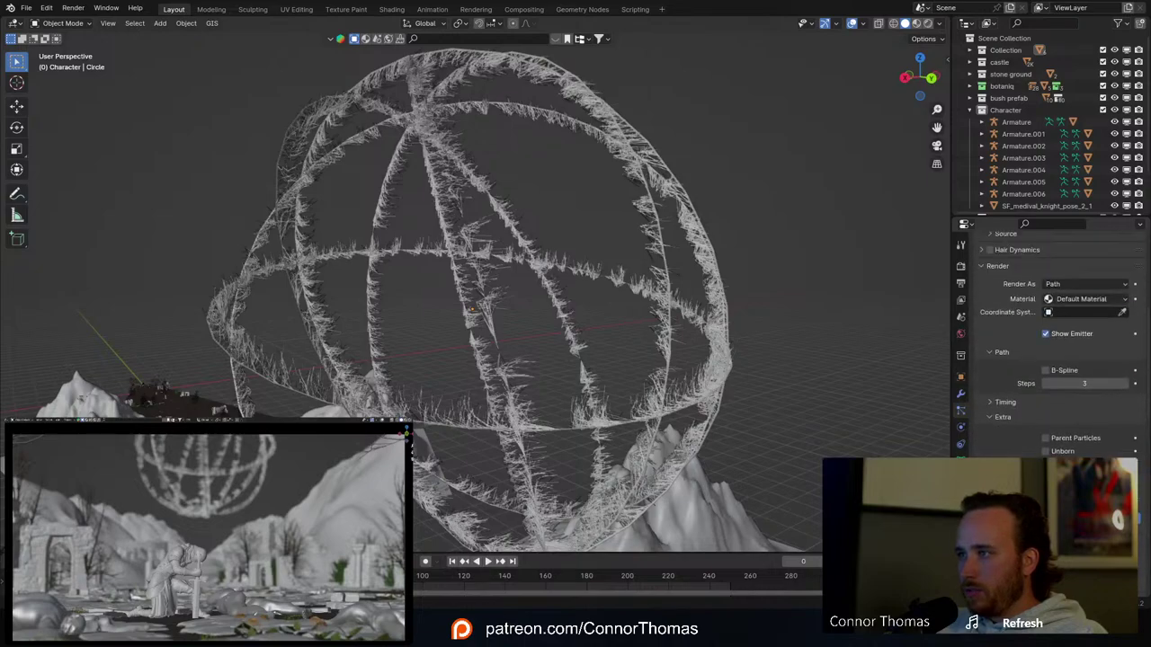
scroll(1046, 416, "up", 5)
left_click(1067, 306)
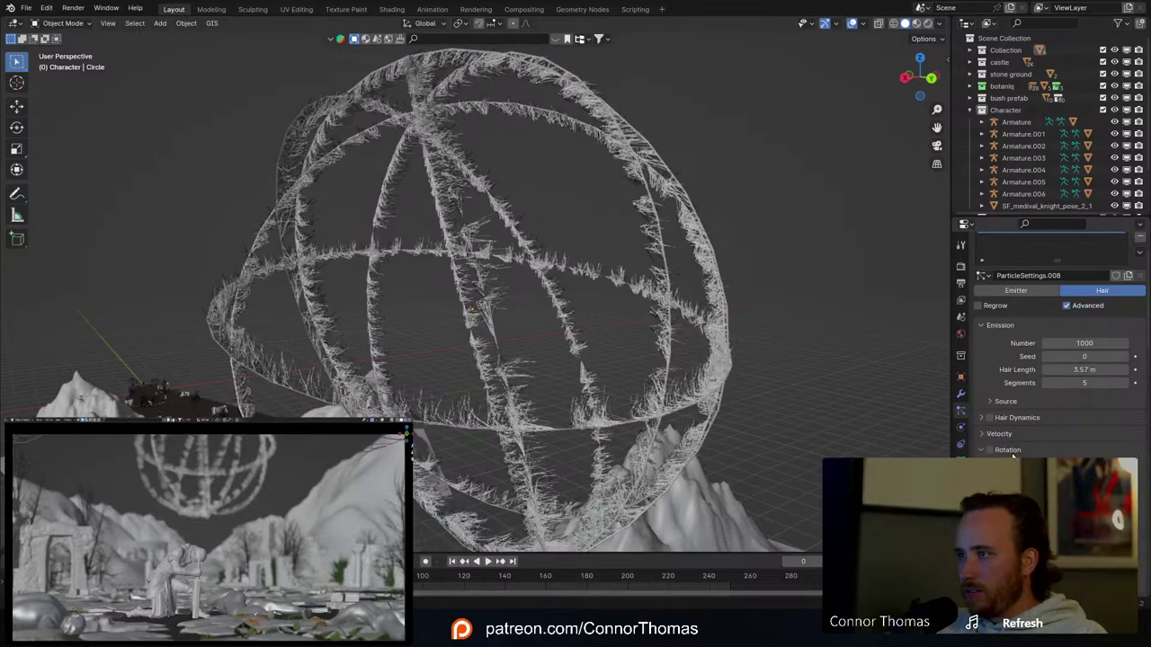
scroll(1086, 434, "down", 2)
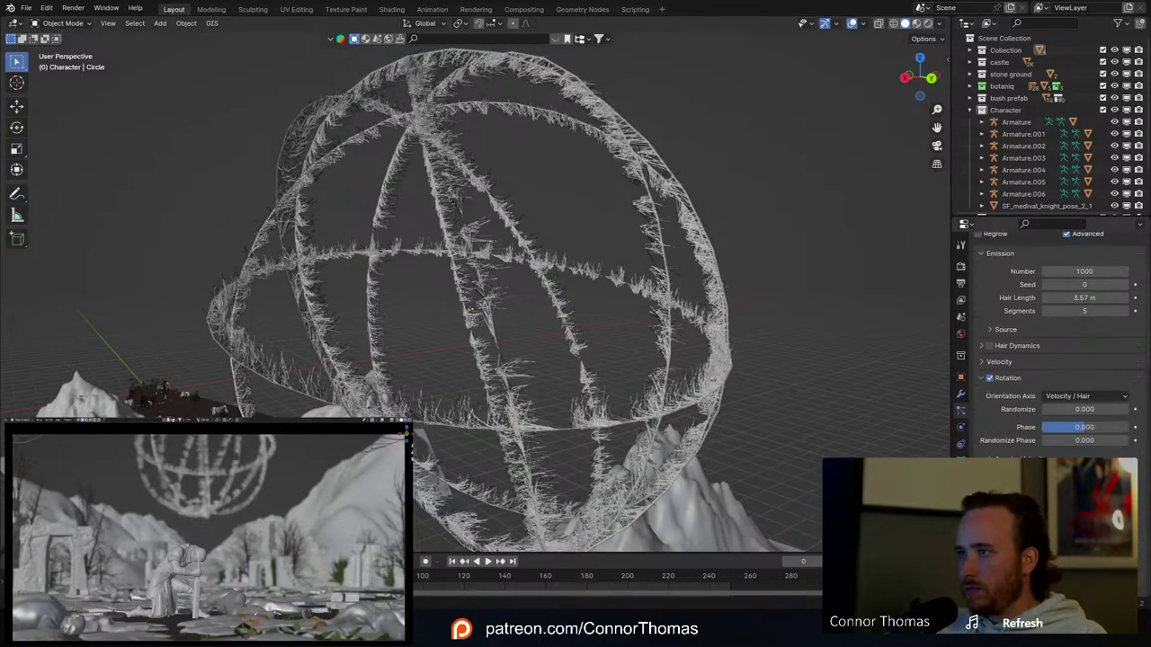
mouse_move(1086, 440)
left_mouse_down()
mouse_move(1100, 439)
mouse_move(1093, 427)
left_mouse_up()
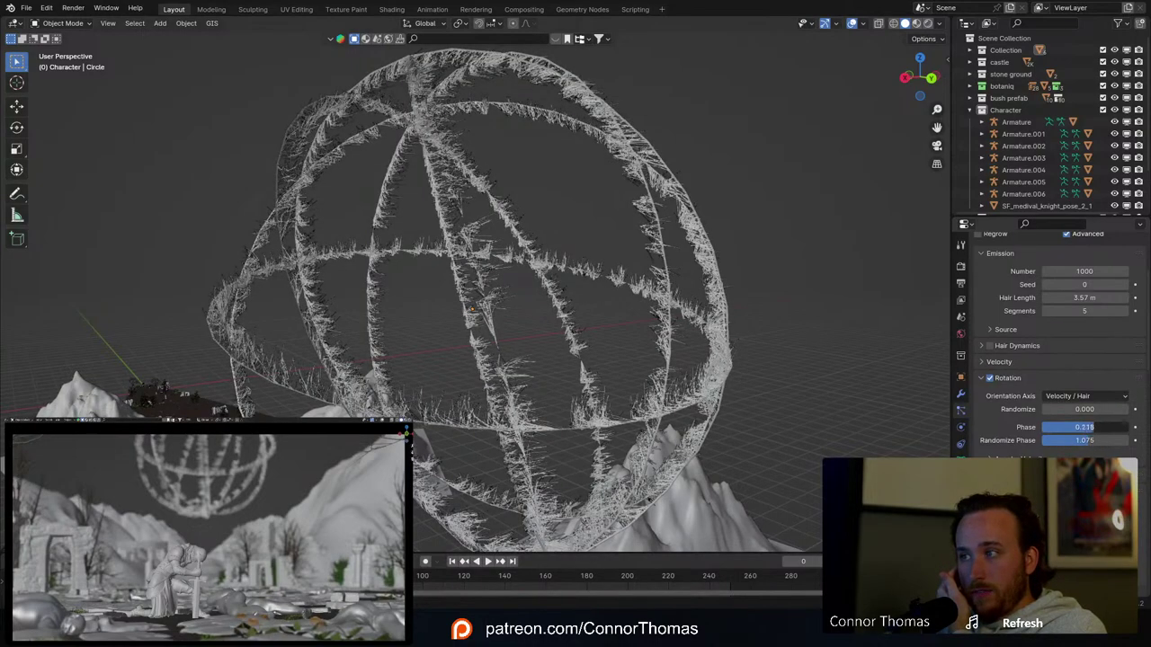
left_click(1080, 397)
left_click(1073, 462)
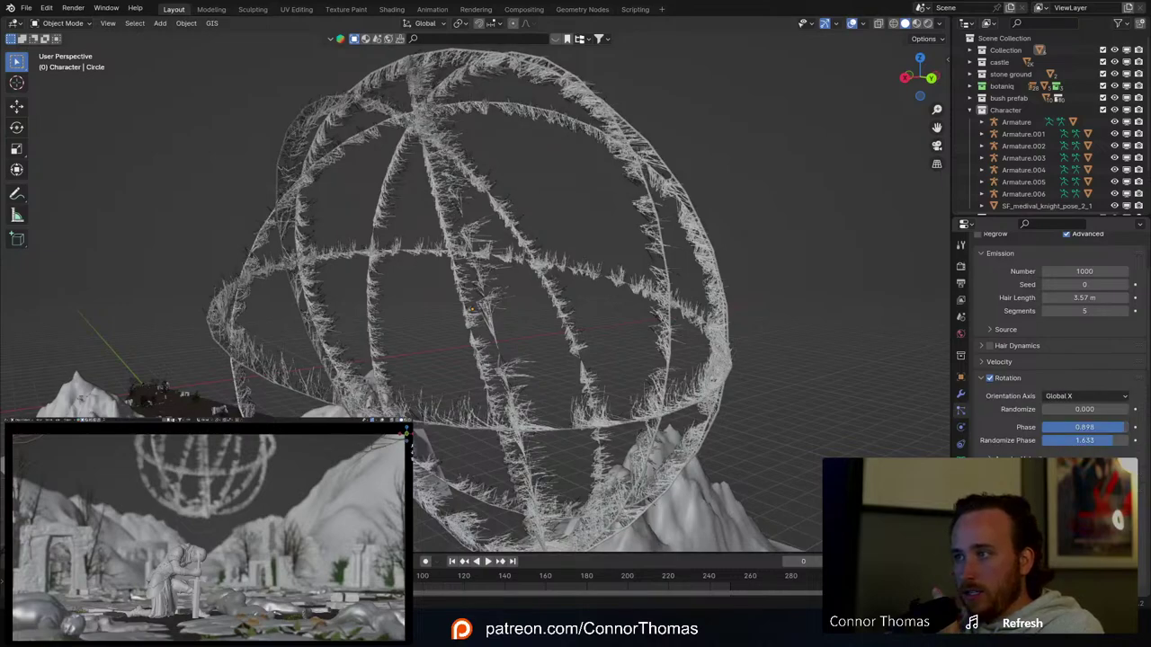
Step: Add a new material to the ring sphere and name it Fire
scroll(1043, 342, "down", 3)
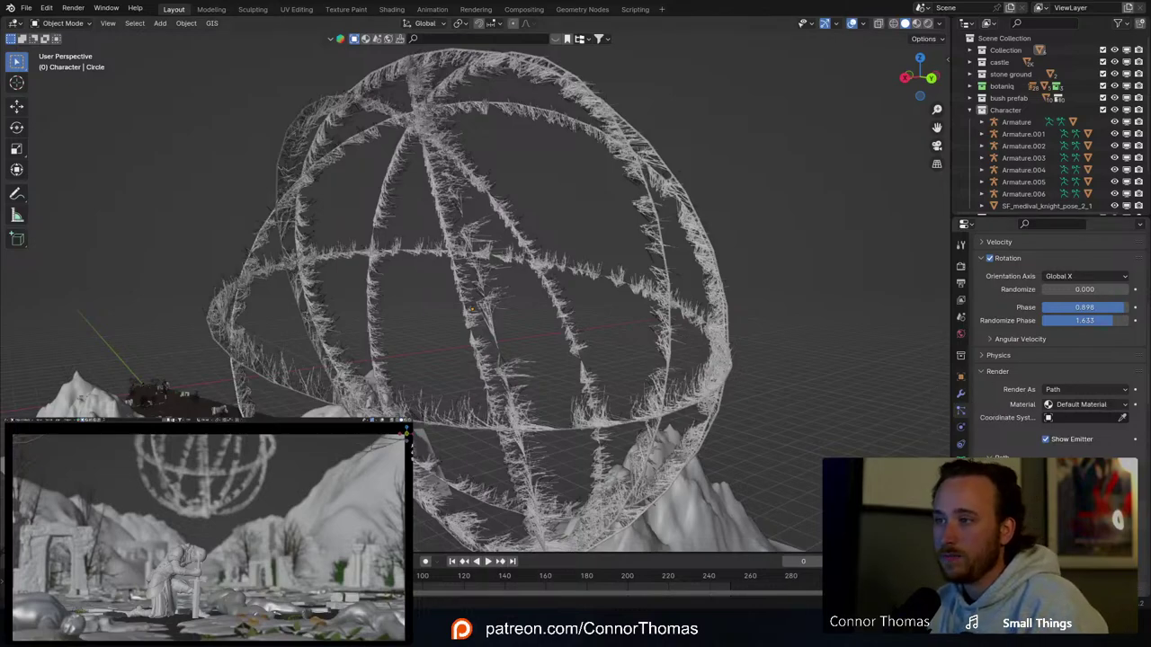
left_click(961, 479)
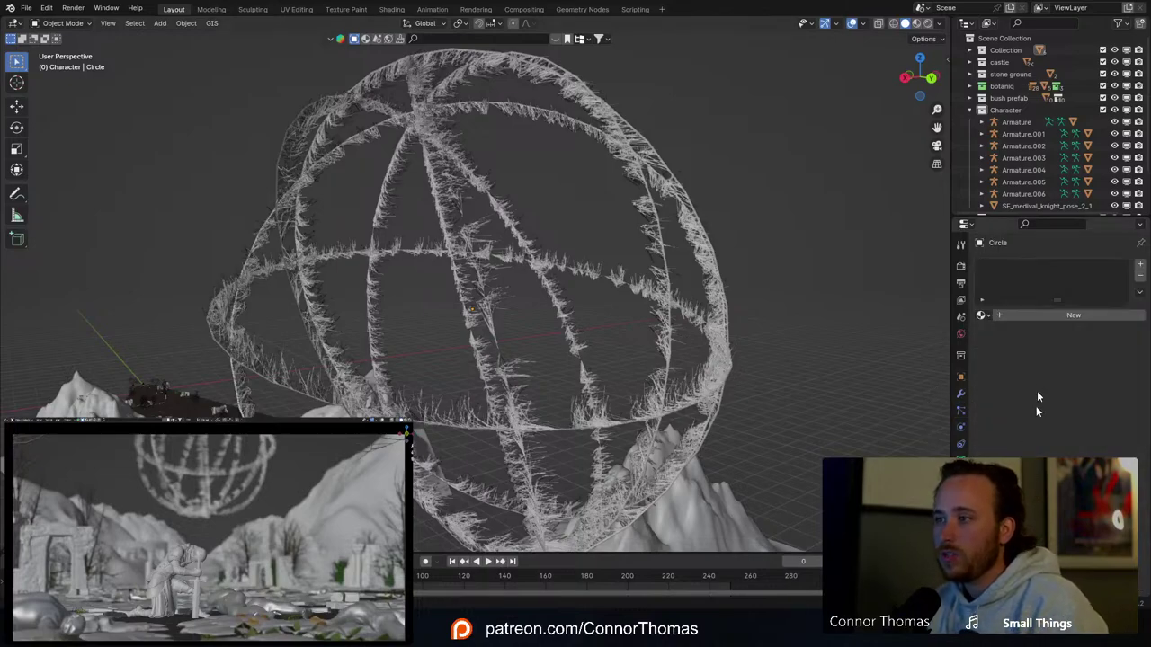
left_click(1140, 265)
left_click(1028, 315)
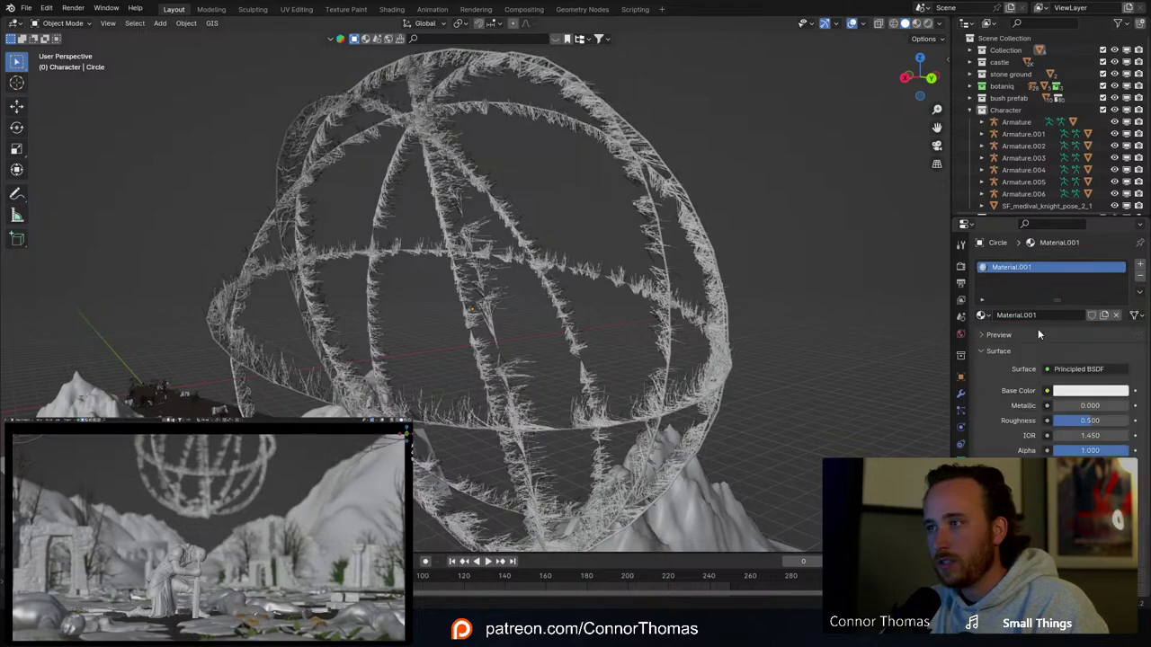
left_click(1034, 315)
type("Fire")
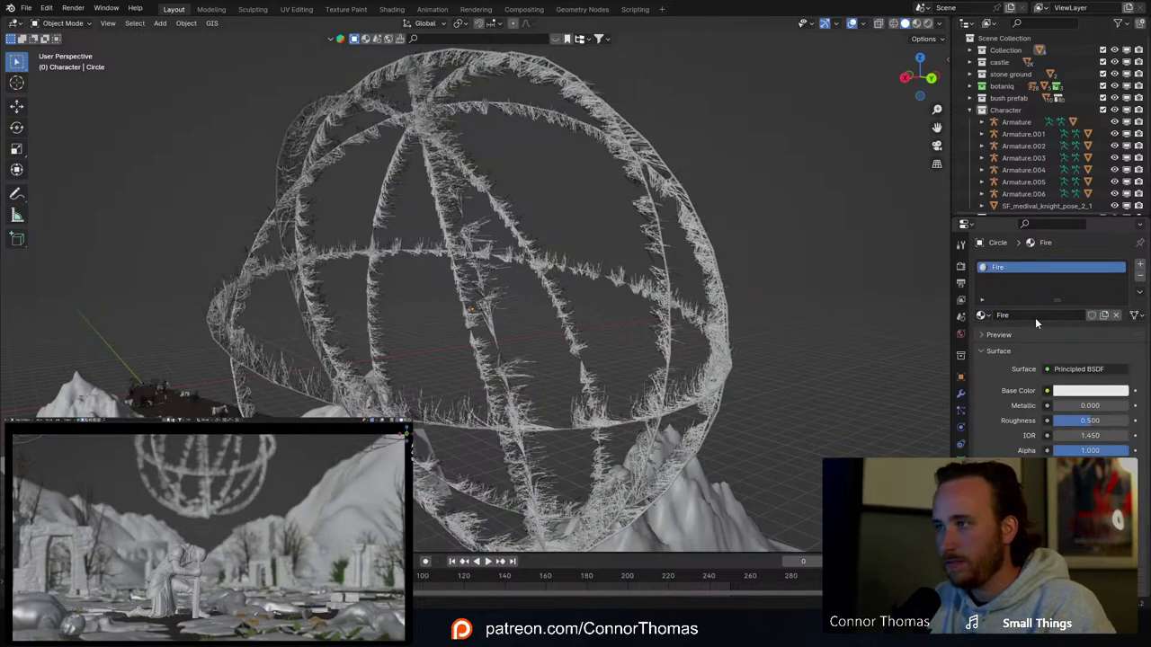
Step: Change the Fire material's surface to Emission with an orange-red color (hue 0.015, saturation 0.990) and strength 53.1
left_click(1071, 371)
key("e")
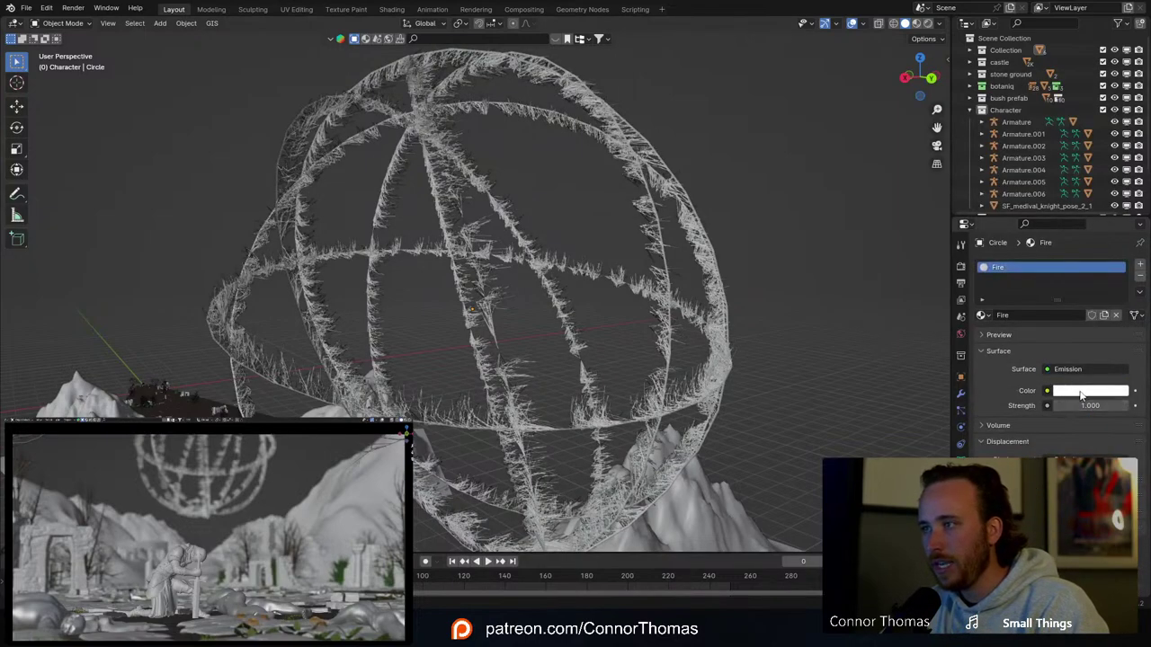
left_click(1082, 390)
left_click_drag(1045, 286, 1042, 299)
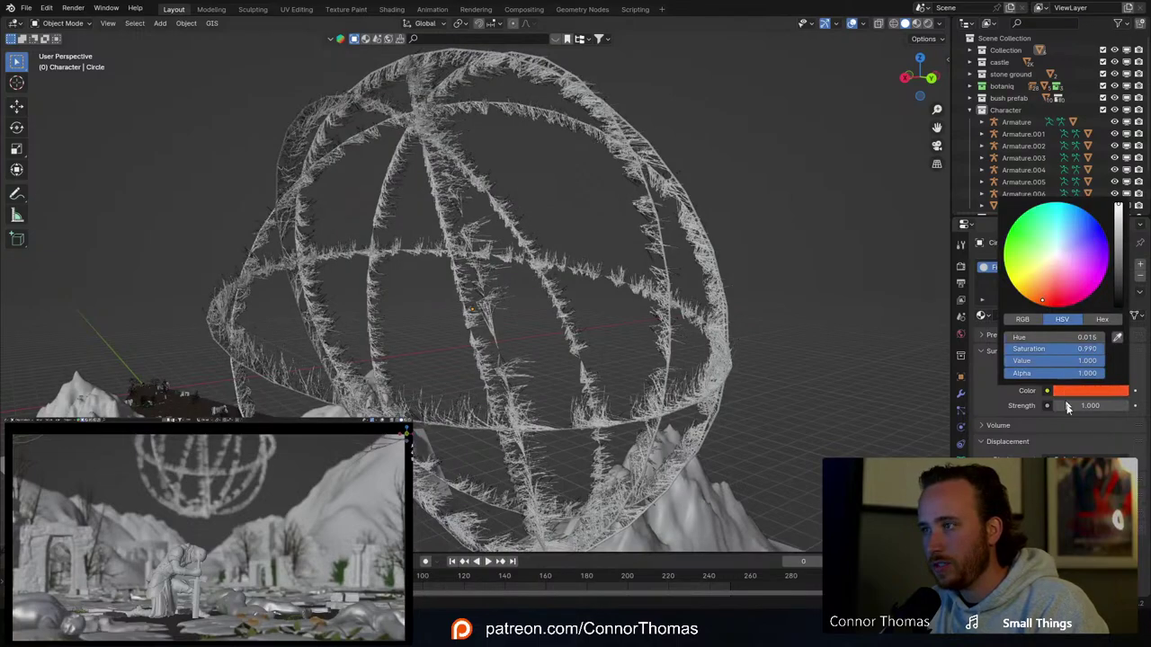
left_click_drag(1079, 405, 1130, 405)
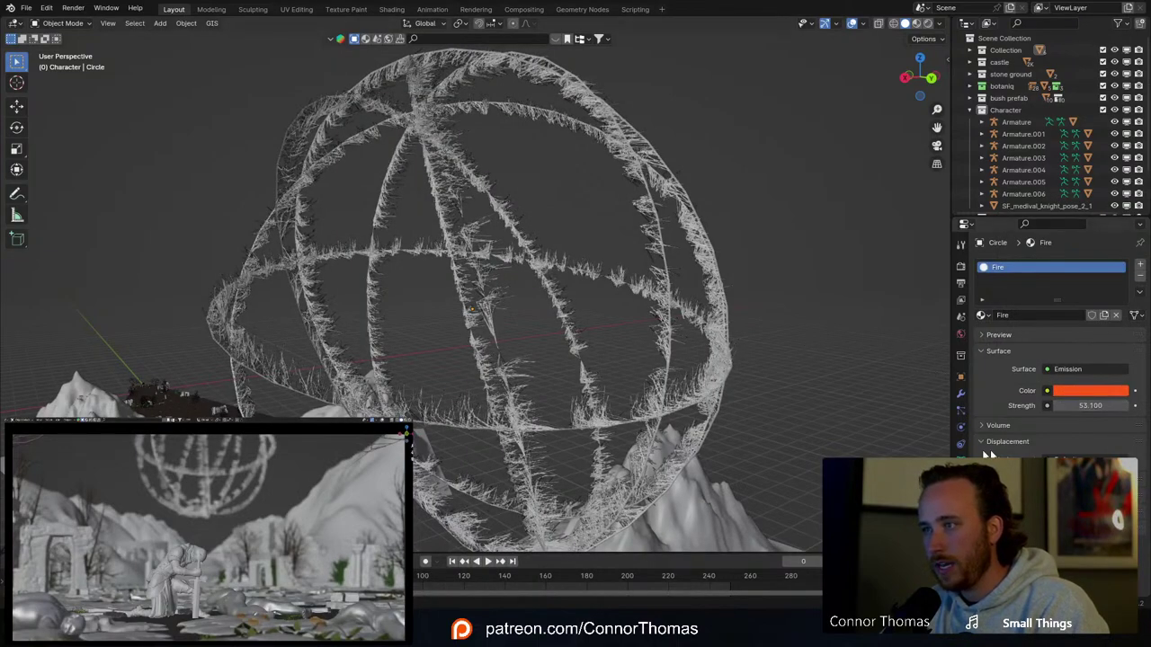
Step: Check the render material in the ring sphere's hair particle settings and save the scene file
left_click(962, 411)
scroll(988, 432, "down", 5)
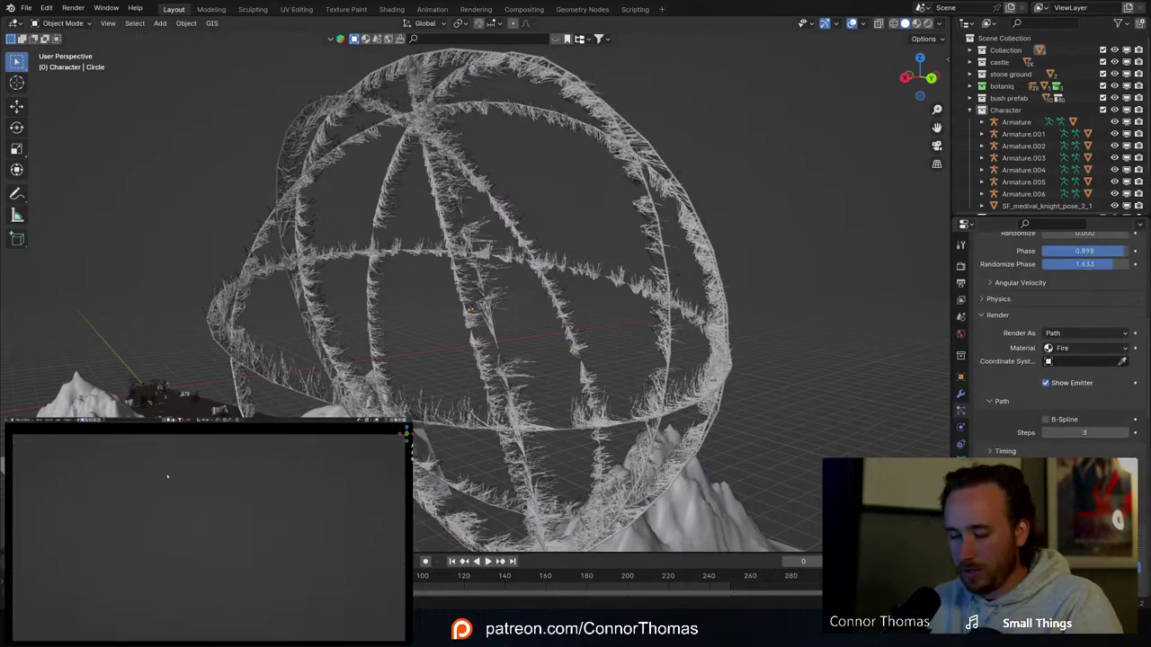
key("ctrl+s")
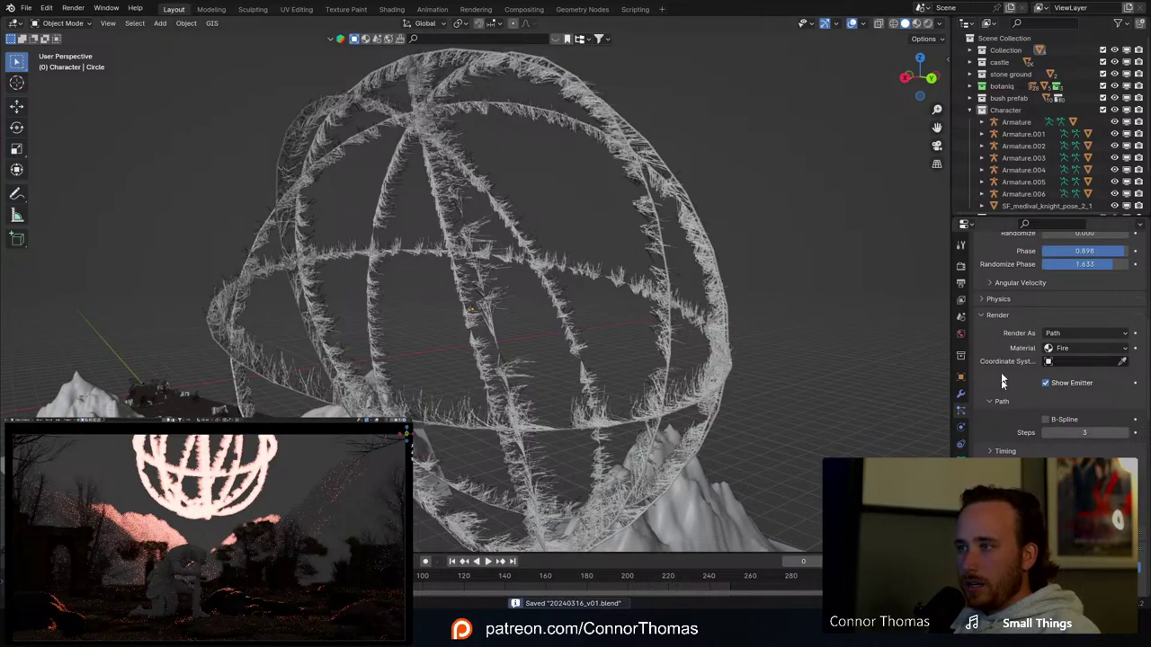
Step: Try an emission strength of 1 on the Fire material, and settle on a strength of 12.5
left_click(960, 479)
left_click(1090, 406)
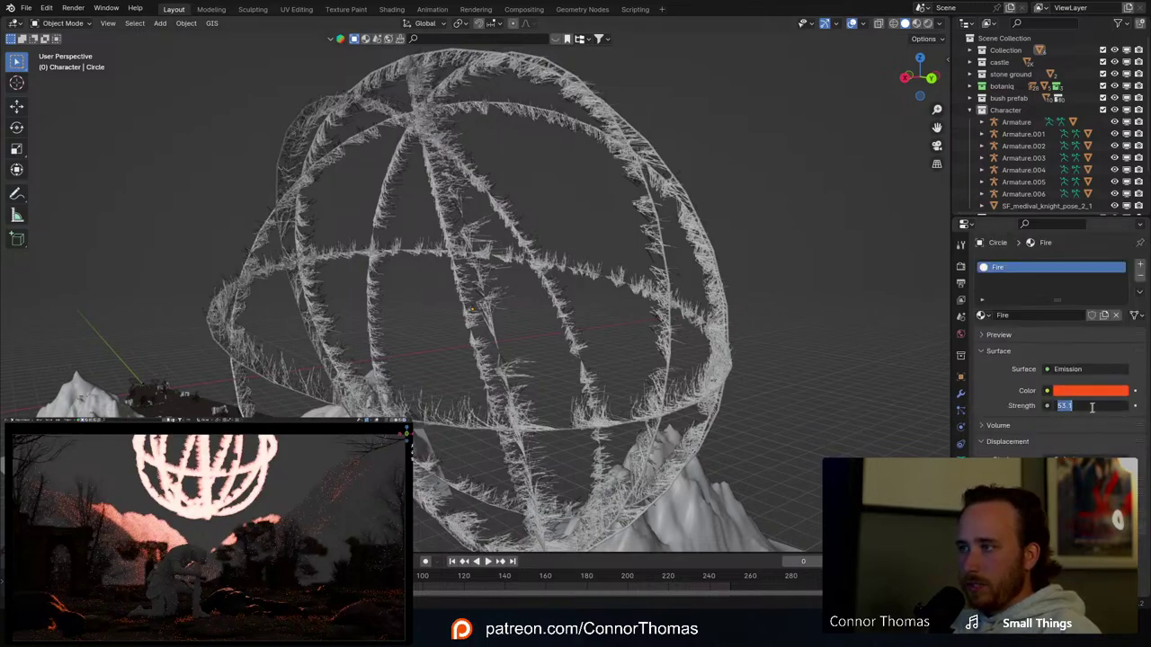
type("1")
key("Return")
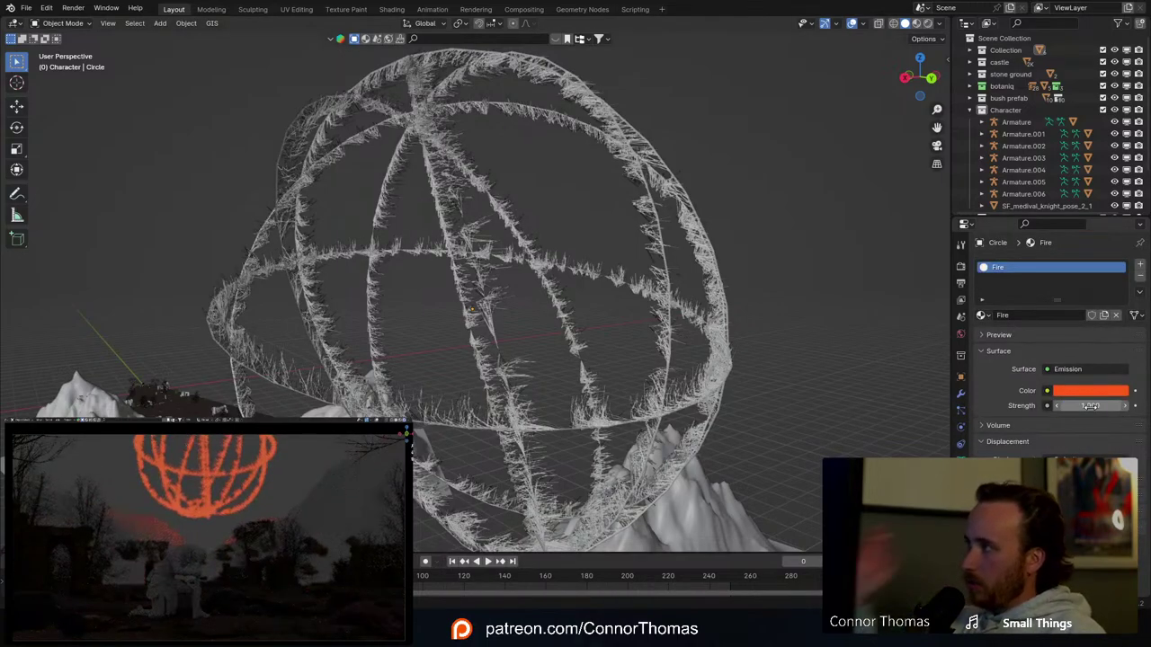
left_click_drag(1062, 406, 1129, 407)
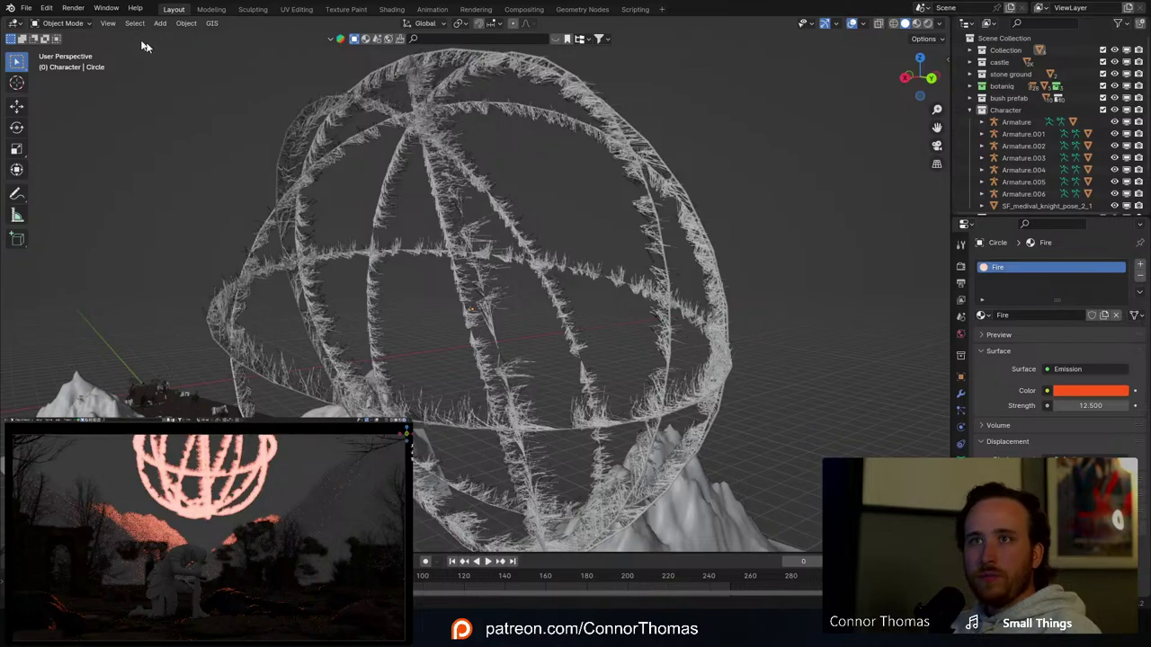
Step: Switch the main 3D view to the Shader Editor showing the Fire material's nodes
left_click(59, 24)
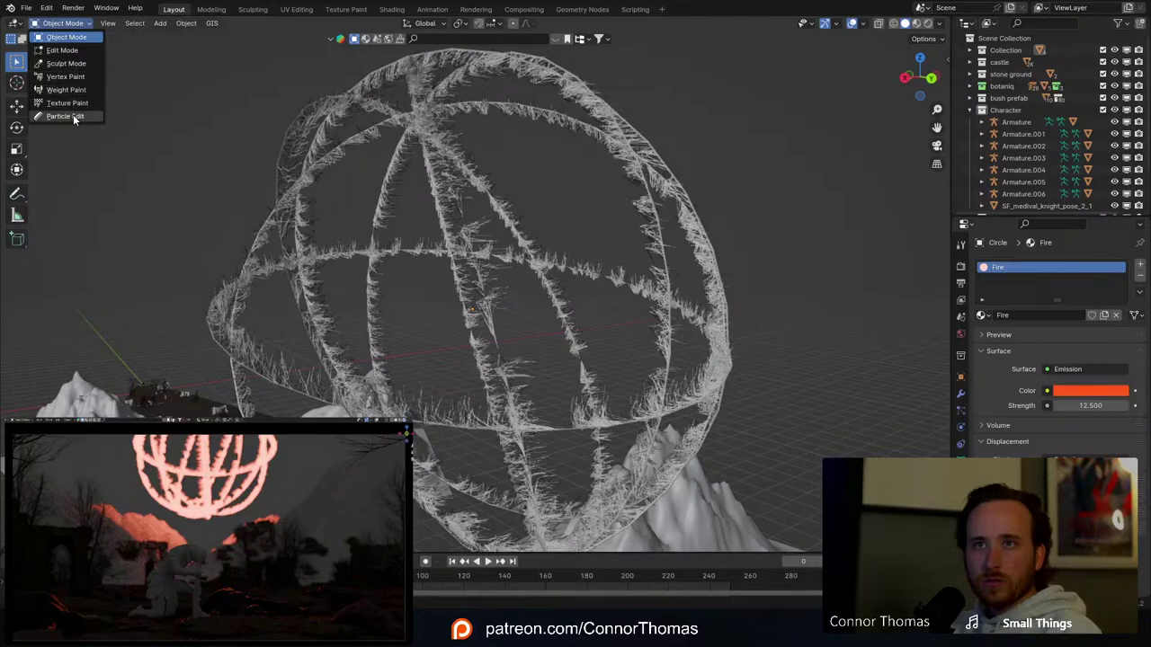
left_click(31, 22)
left_click(13, 24)
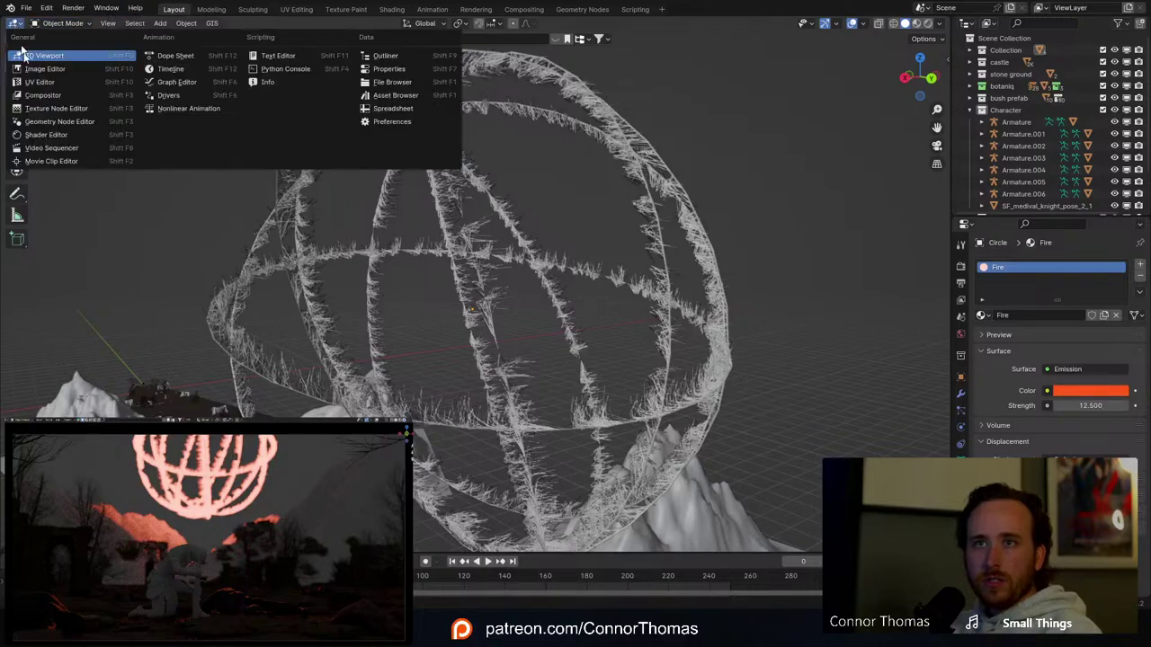
left_click(54, 131)
middle_click_drag(347, 287, 439, 273)
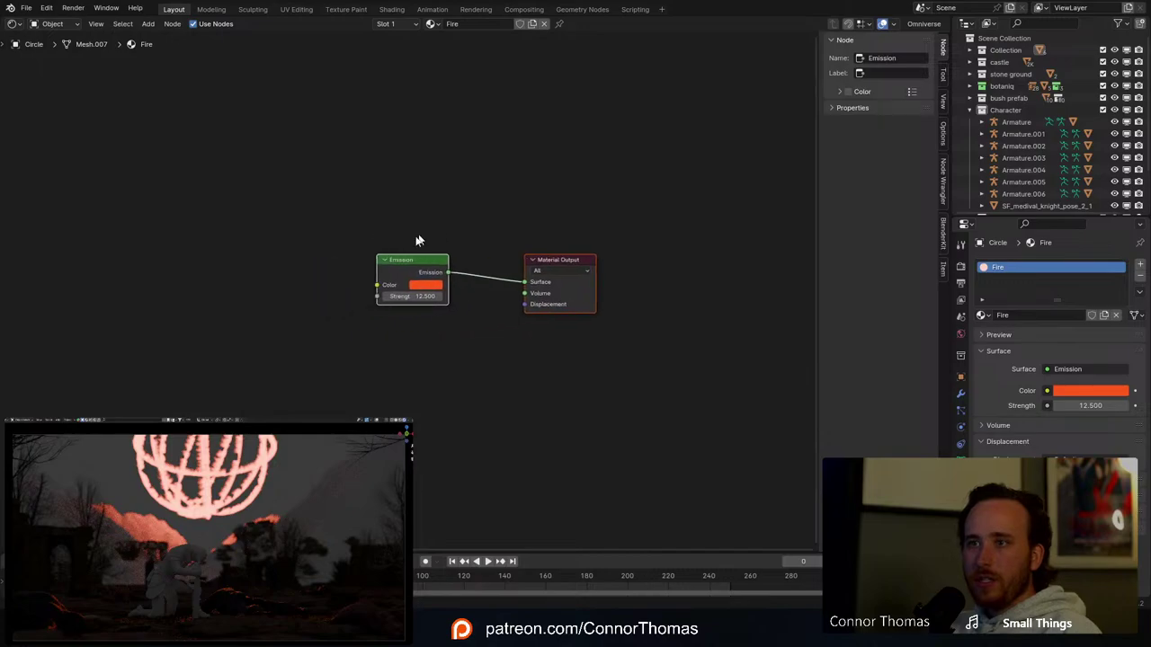
Step: Add a Musgrave Texture node above the Emission node in the Fire material
left_click_drag(401, 267, 367, 314)
left_click(356, 193)
key("shift+a")
left_click(356, 192)
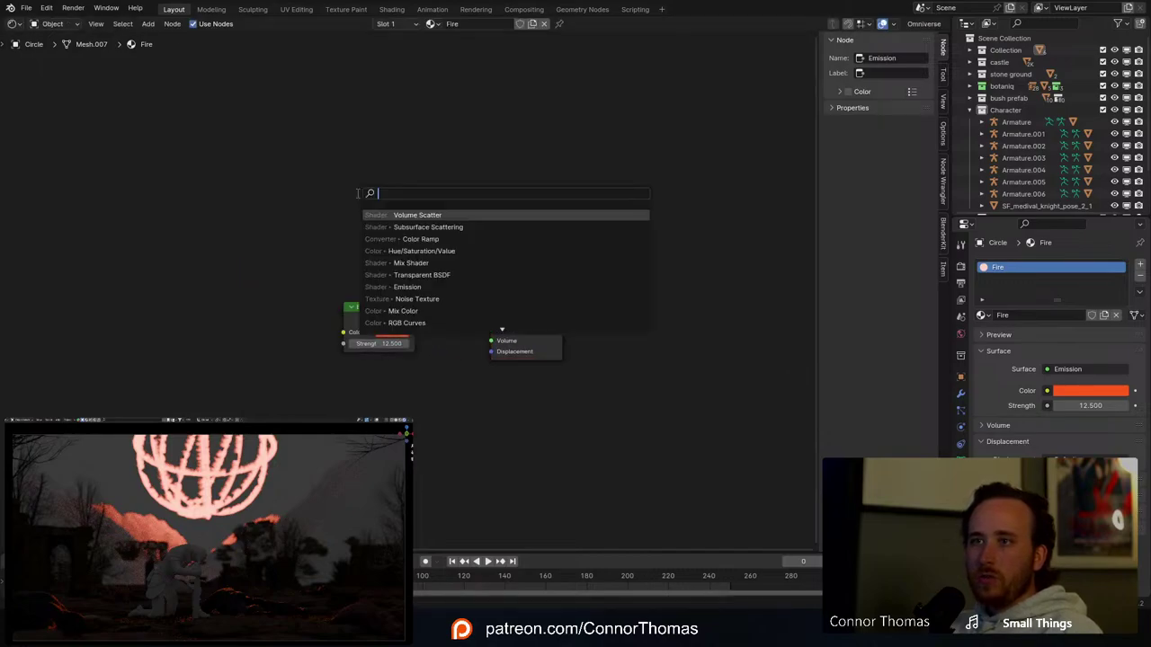
type("r")
key("BackSpace")
type("musgra")
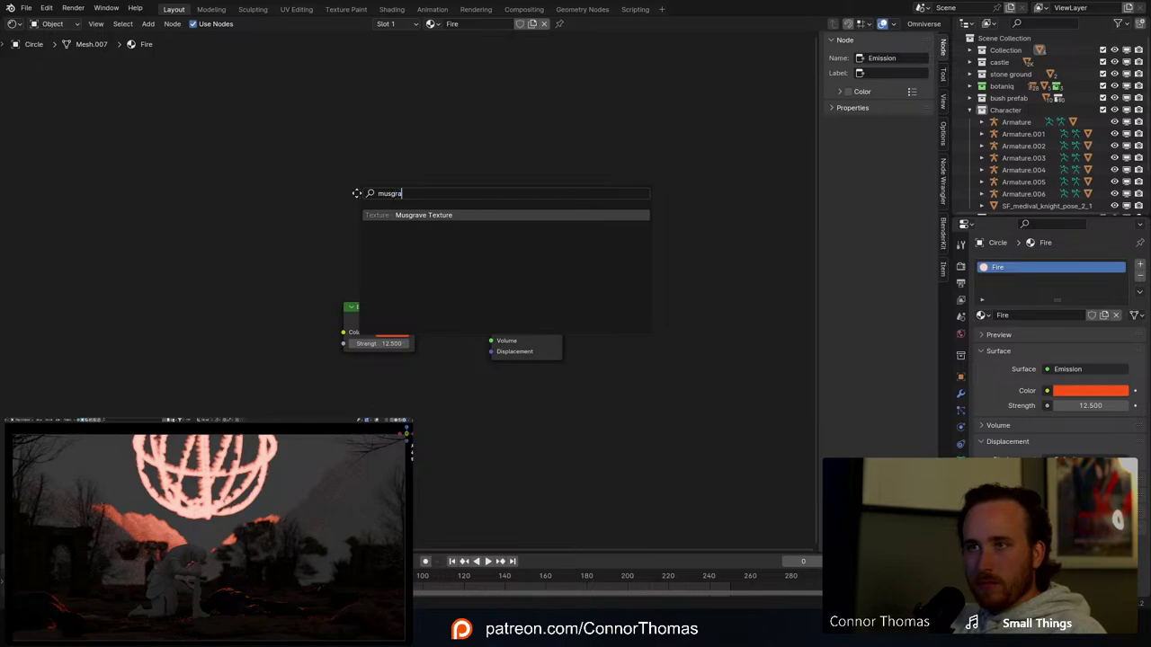
key("Return")
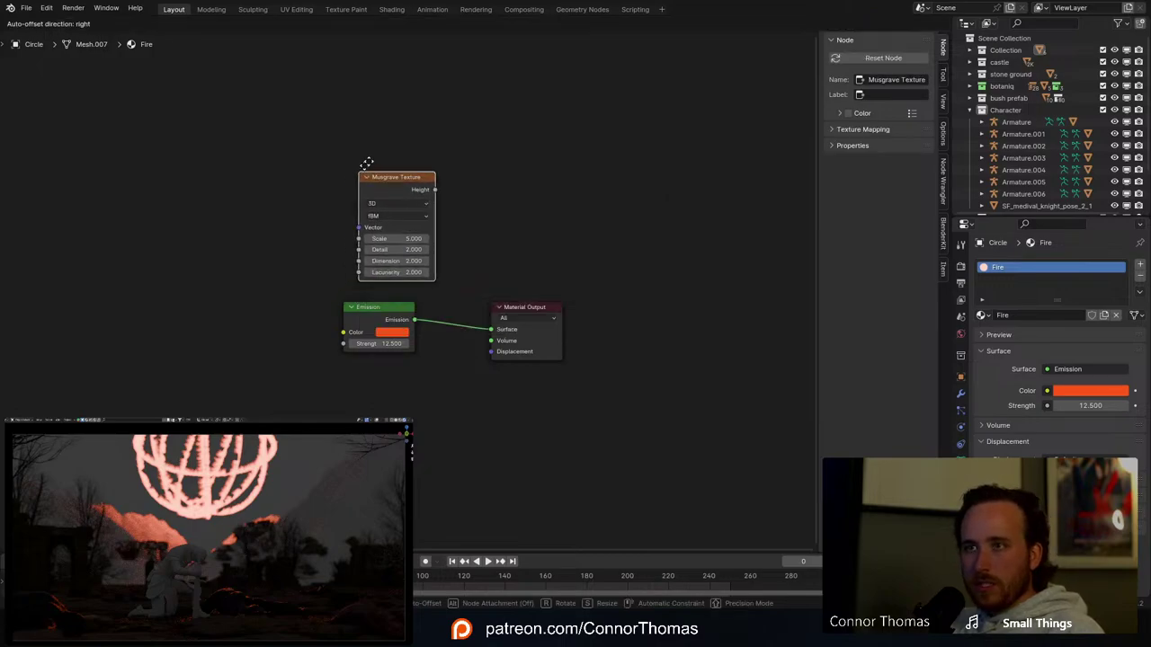
left_click(418, 160)
Step: Preview the Musgrave Texture through the Material Output, set its scale to 15.1 and move it clear of the Emission node
left_click(418, 160, "ctrl+shift")
middle_click_drag(534, 216, 604, 293)
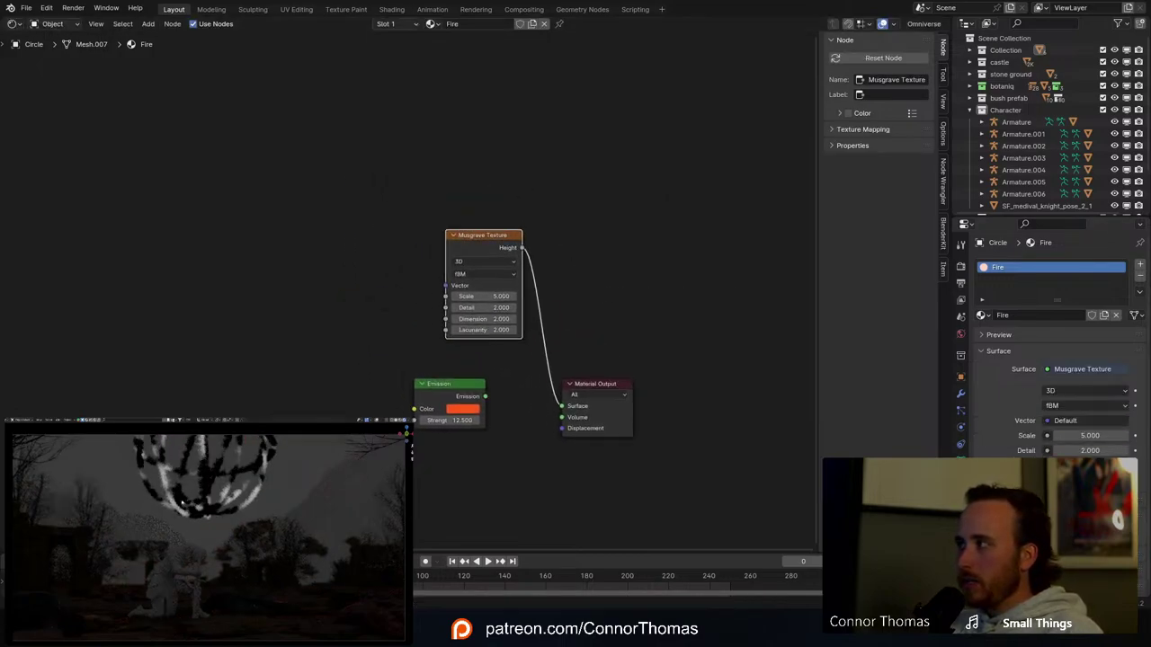
scroll(611, 297, "up", 2)
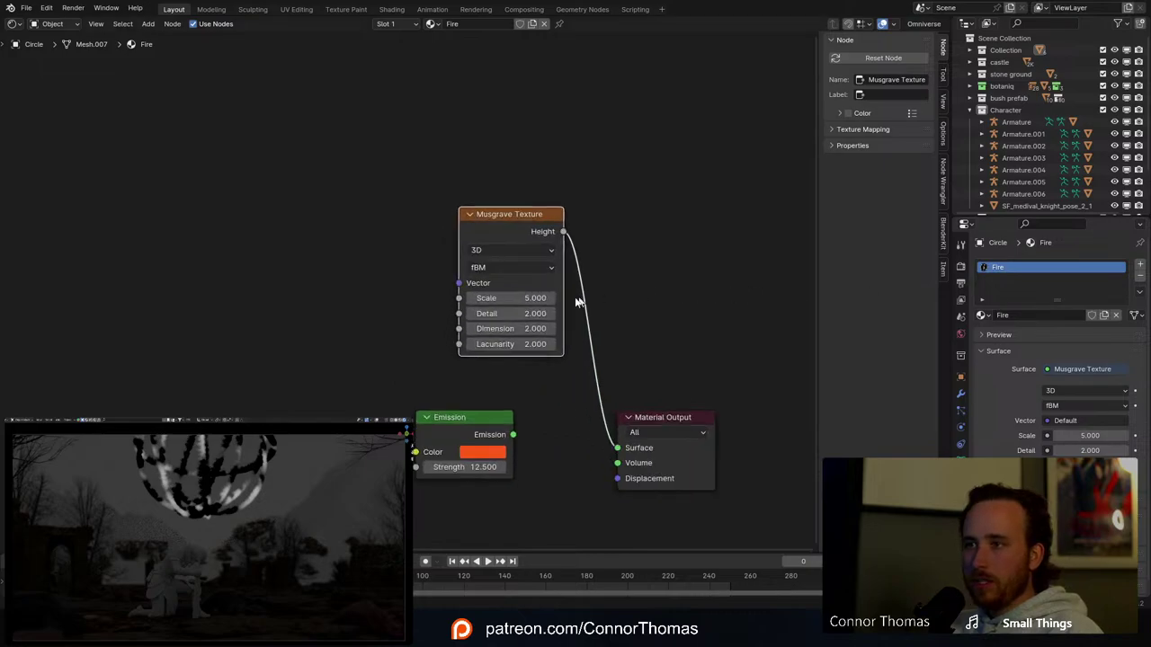
left_click_drag(525, 298, 646, 298)
left_click_drag(460, 212, 234, 204)
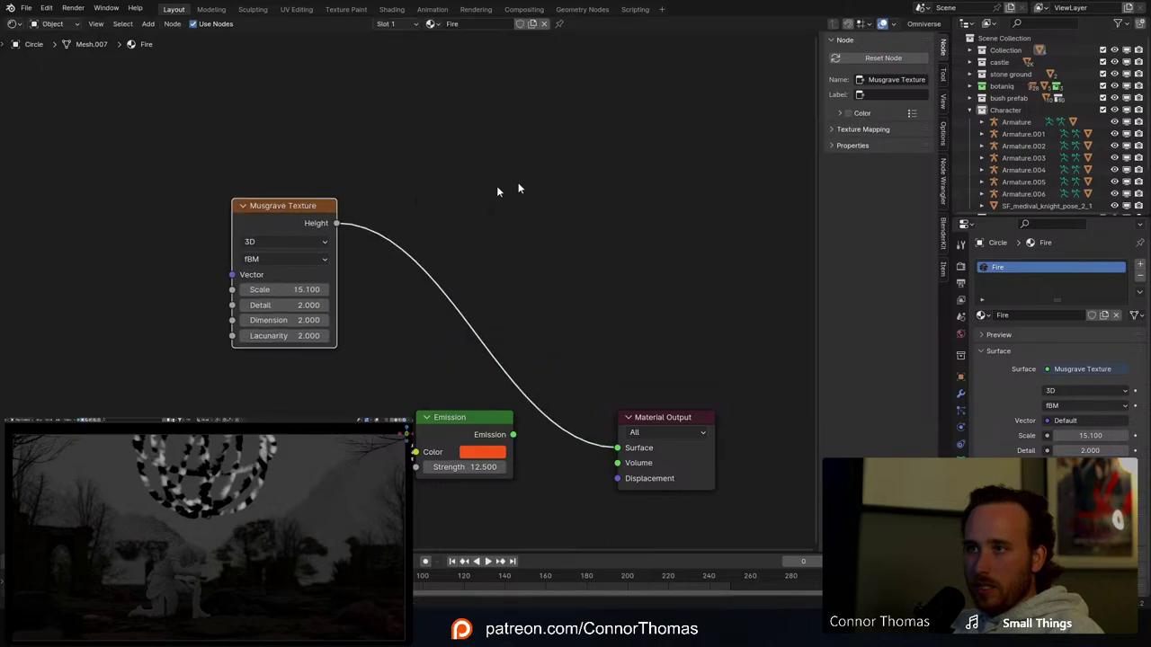
Step: Connect the Musgrave Texture's Height to the Emission Strength and link Emission back to the Material Output's Surface
left_click_drag(479, 420, 451, 393)
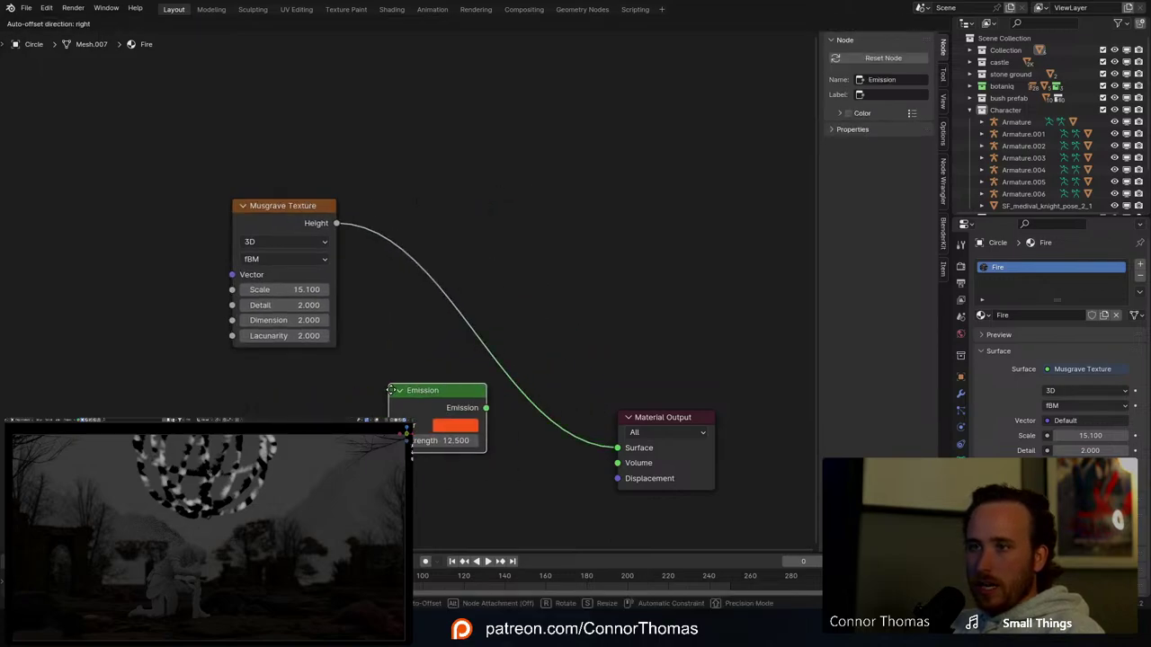
left_click_drag(338, 225, 390, 441)
left_click(446, 399, "ctrl+shift")
middle_click_drag(480, 282, 660, 249)
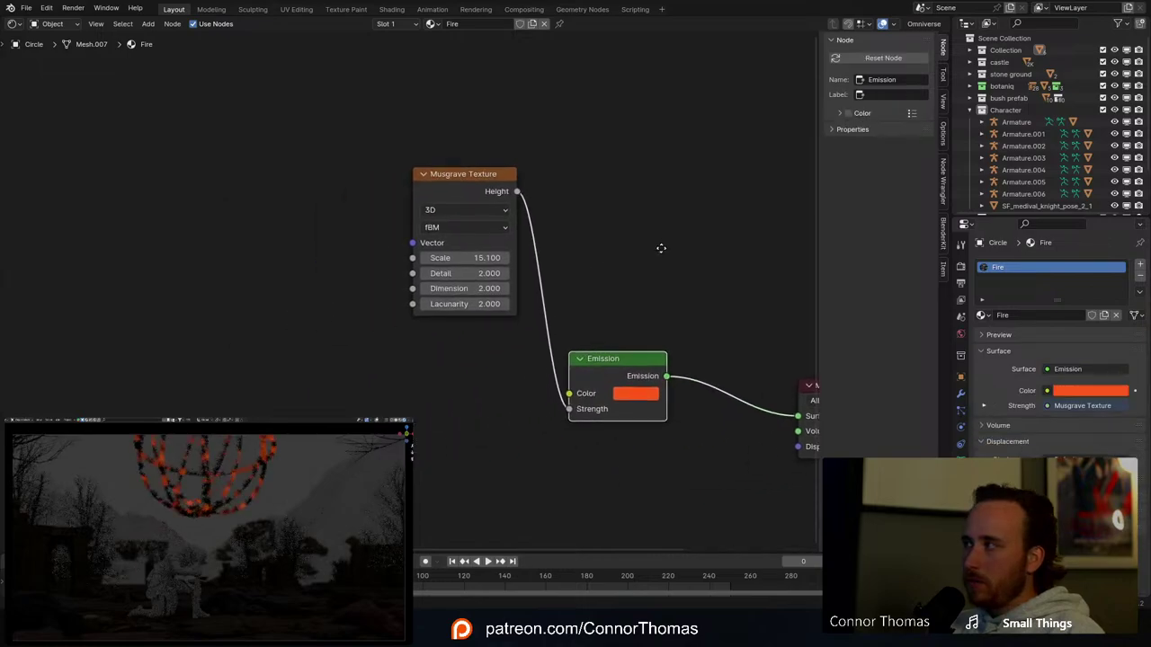
Step: Insert a Math node set to Multiply with a value of 10 between the Musgrave Texture and the Emission Strength
left_click_drag(448, 176, 119, 202)
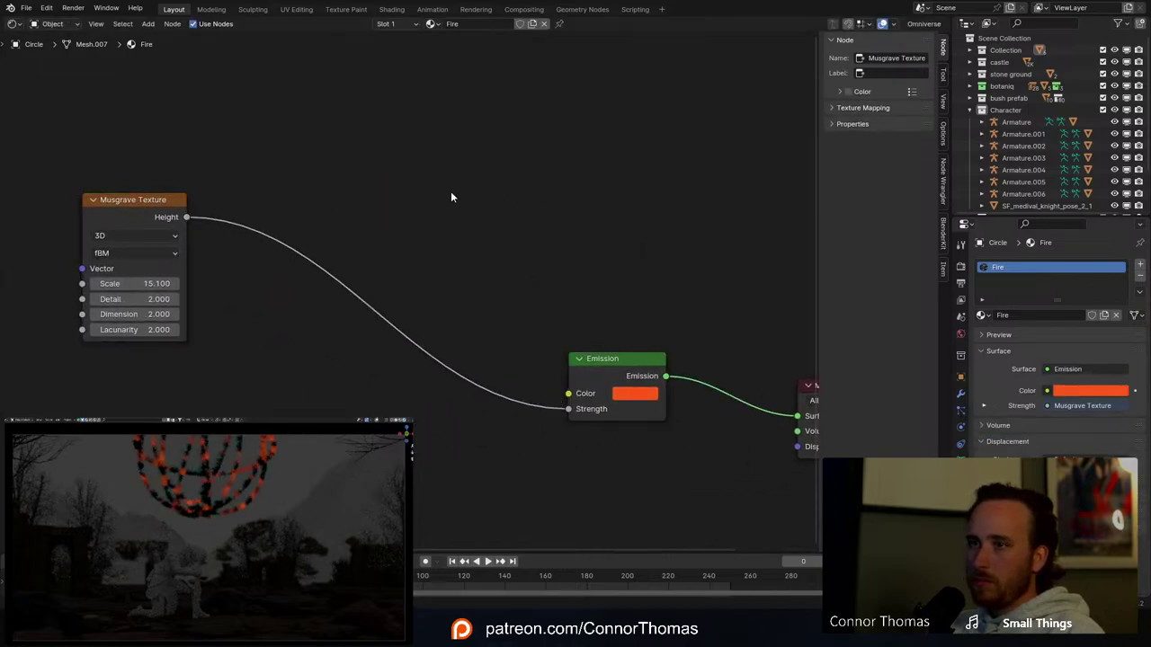
key("shift+a")
type("math")
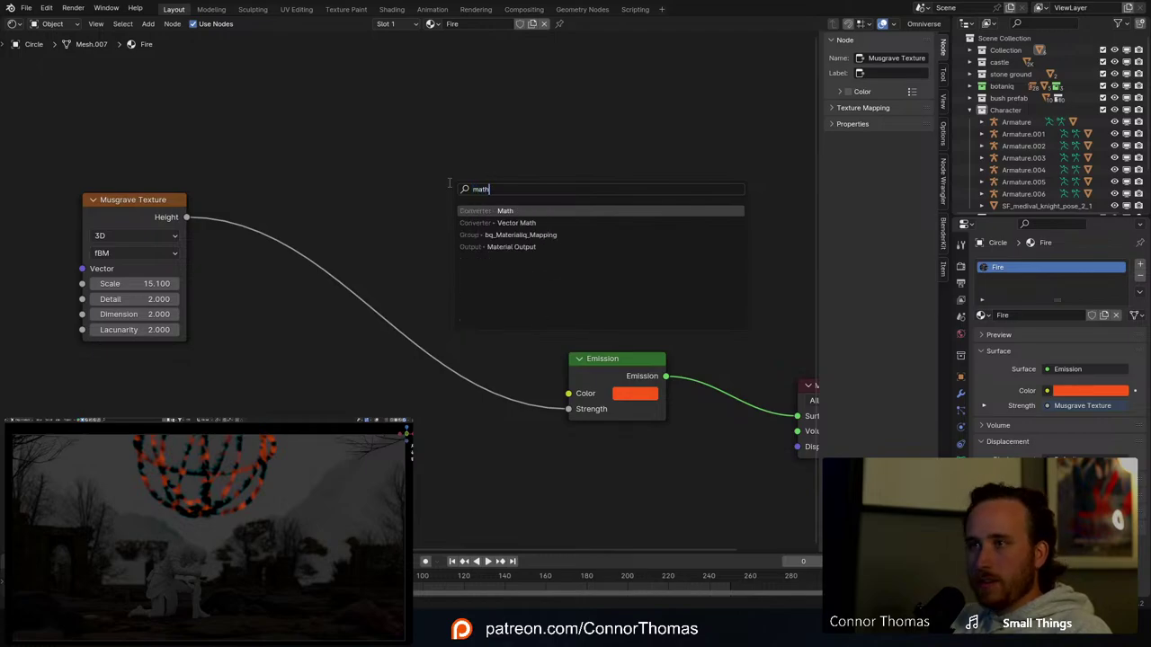
key("Return")
left_click(349, 264)
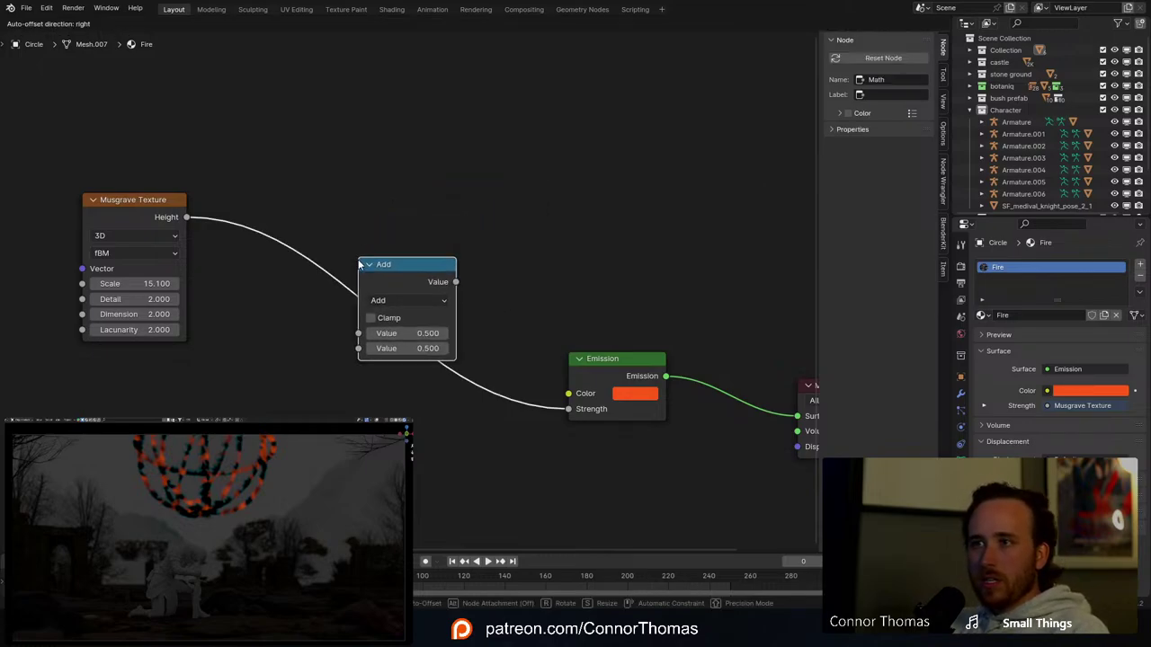
left_click(383, 302)
left_click(413, 370)
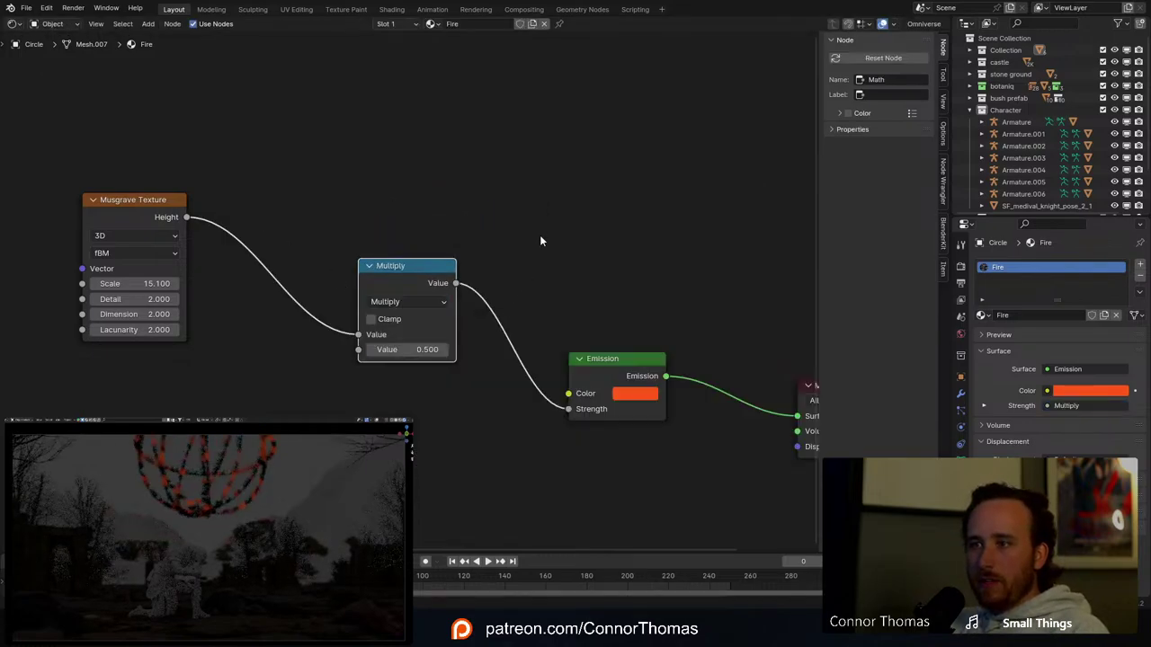
left_click(407, 349)
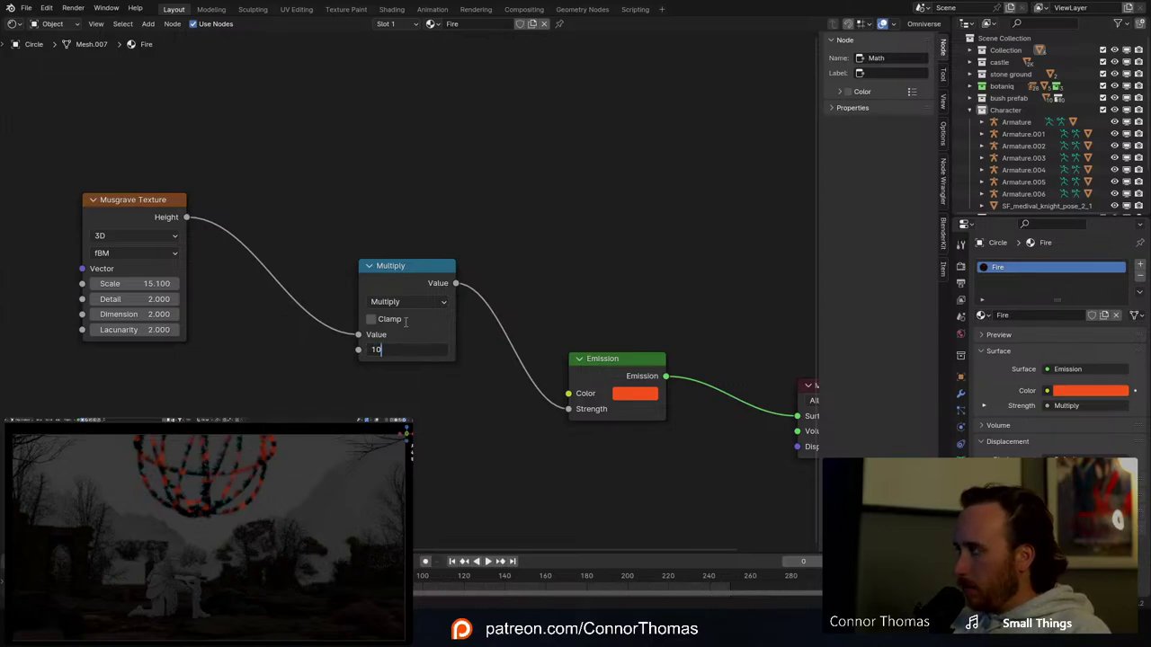
type("10")
key("Return")
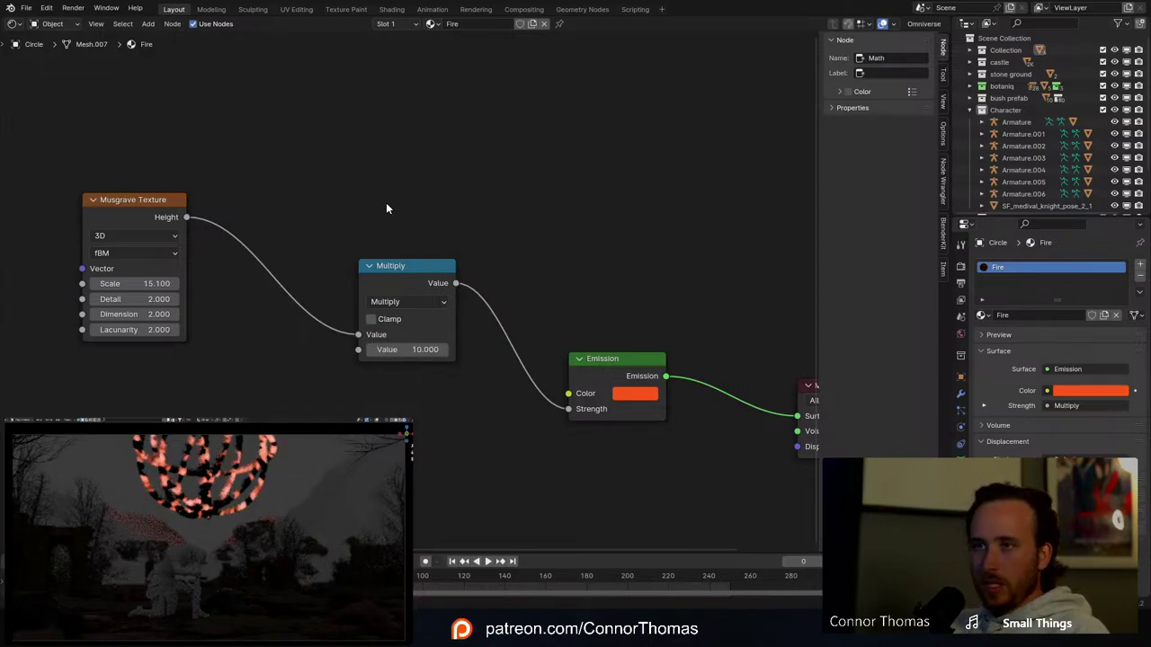
Step: Insert a Color Ramp between the Musgrave Texture and Multiply nodes, and brighten its black stop to grey
middle_click_drag(173, 215, 261, 219)
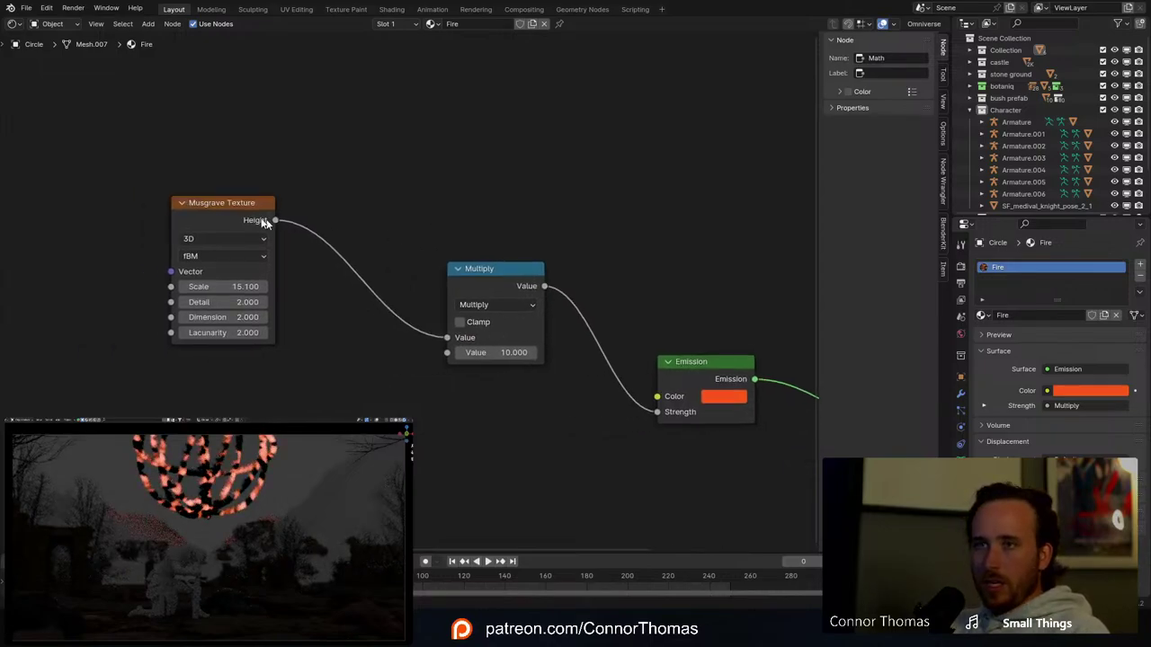
key("shift+a")
left_click(450, 155)
type("col")
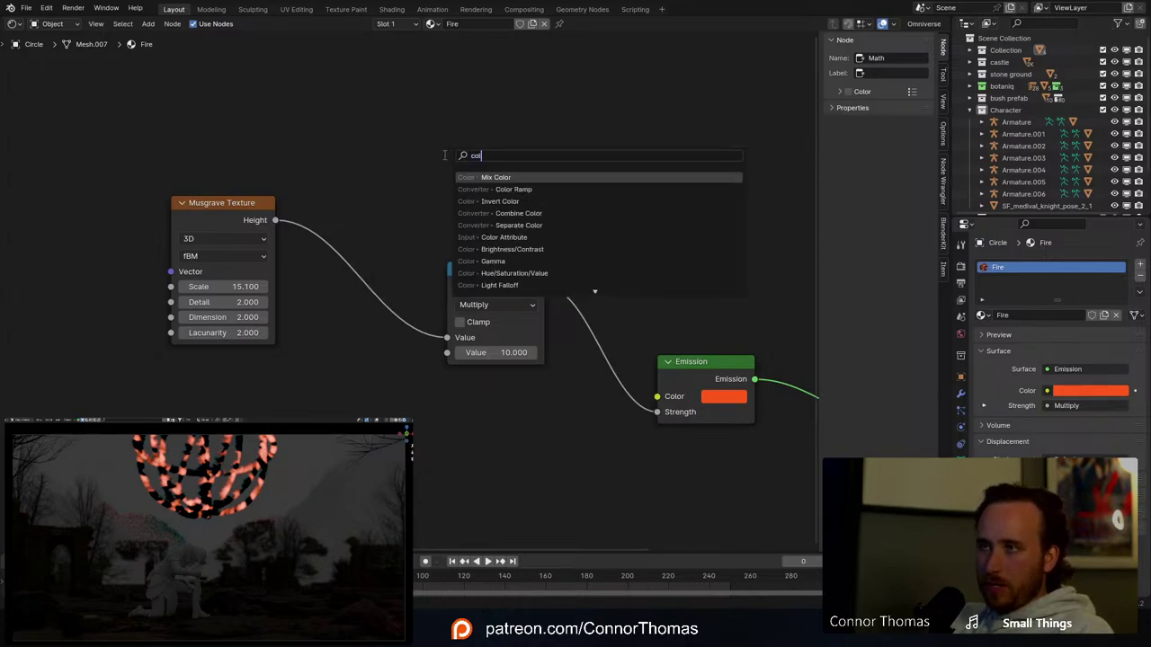
type("o")
key("Down")
key("Return")
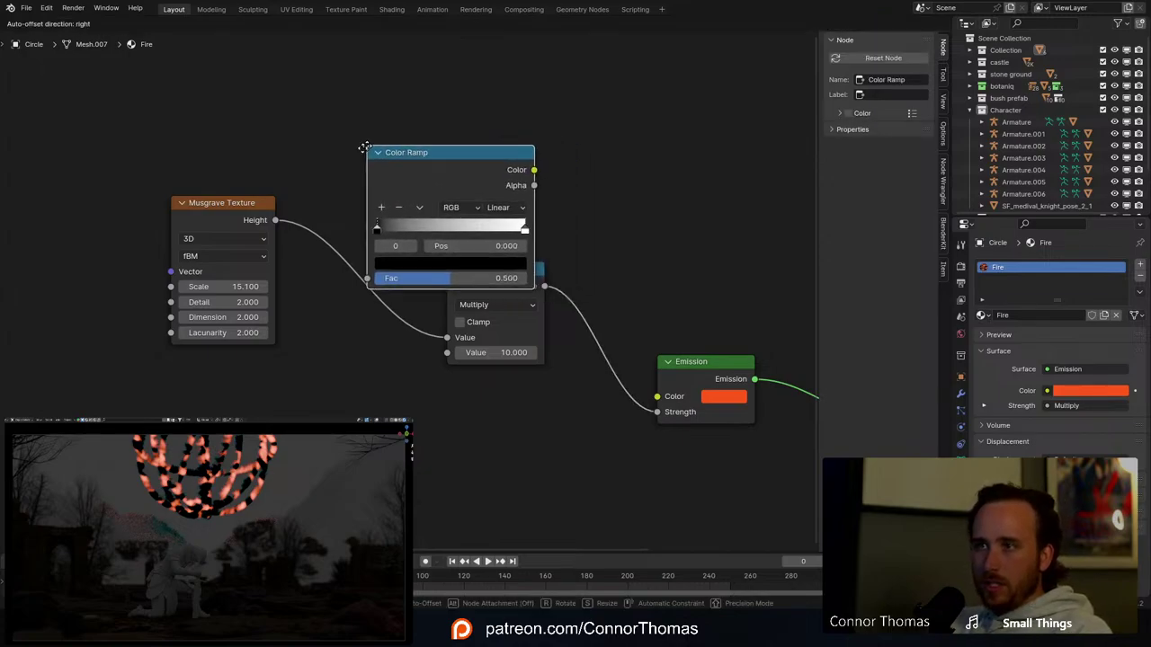
left_click(329, 158)
left_click(392, 286)
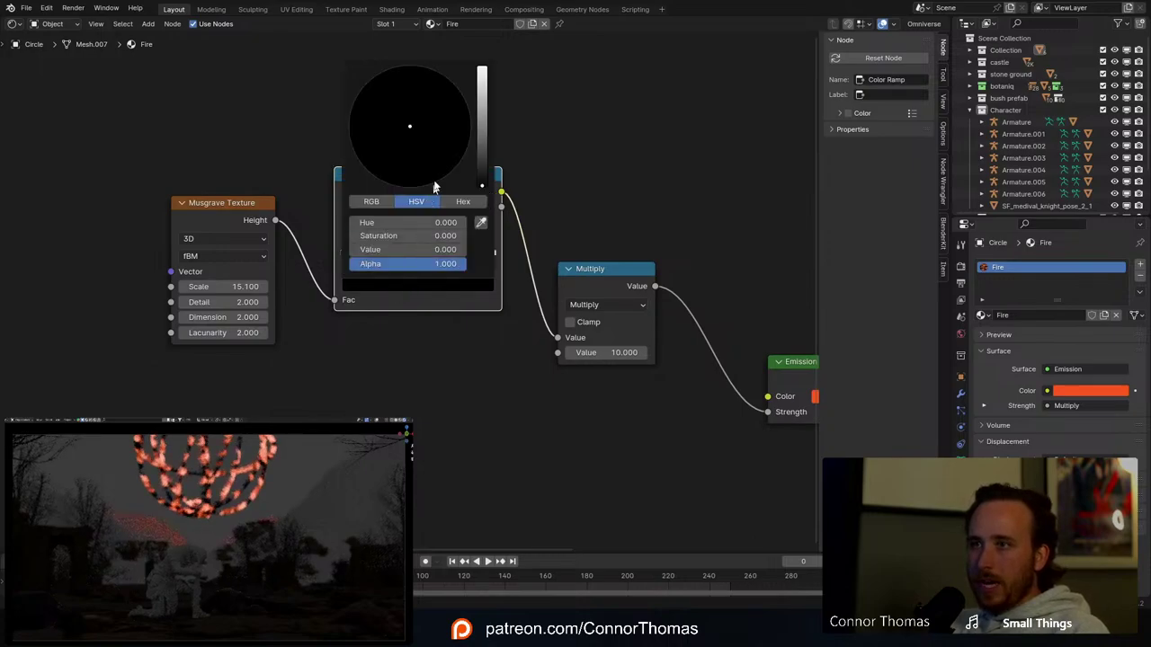
left_click_drag(482, 185, 482, 153)
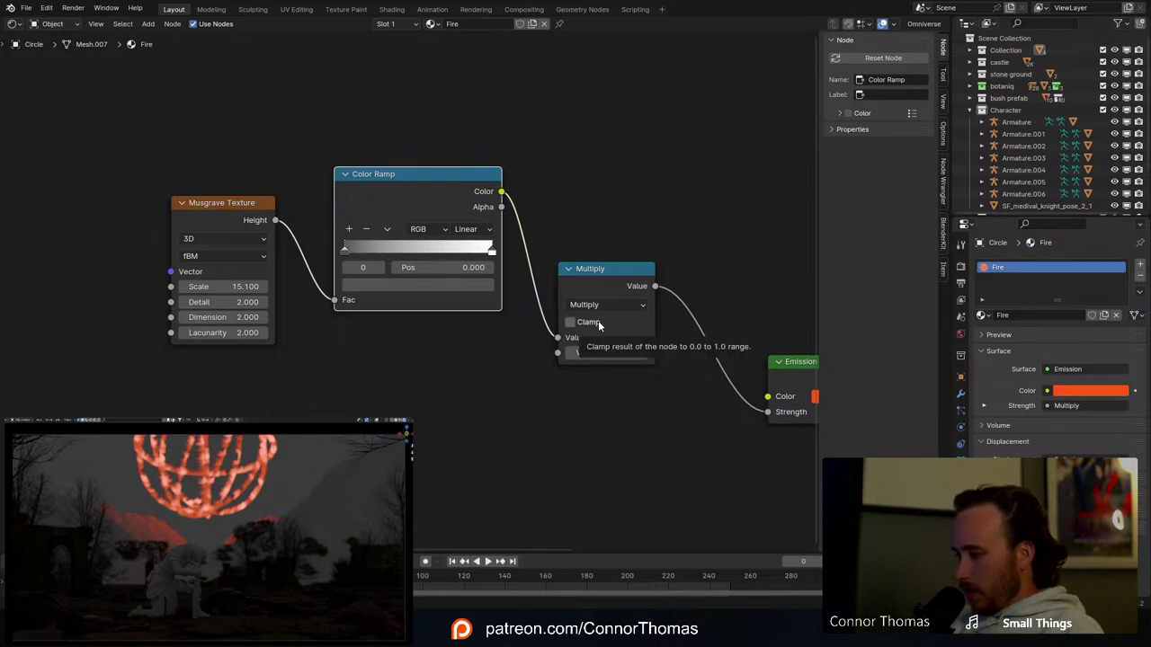
middle_click_drag(443, 399, 436, 423)
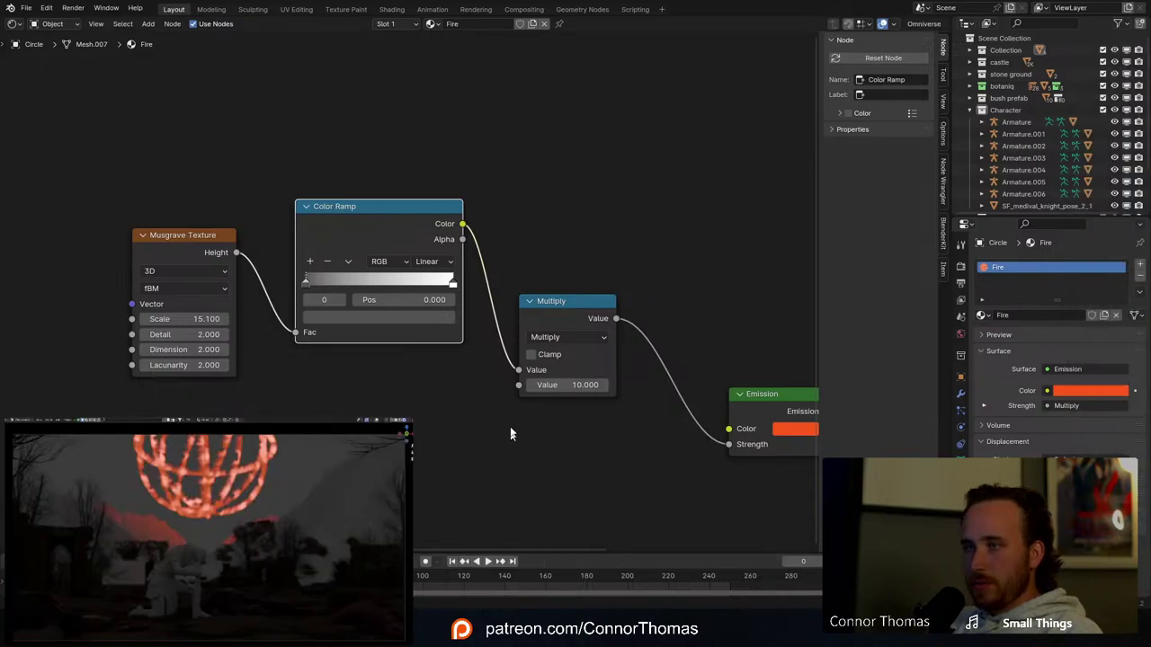
middle_click_drag(510, 434, 315, 427)
key("shift+a")
left_click(548, 149)
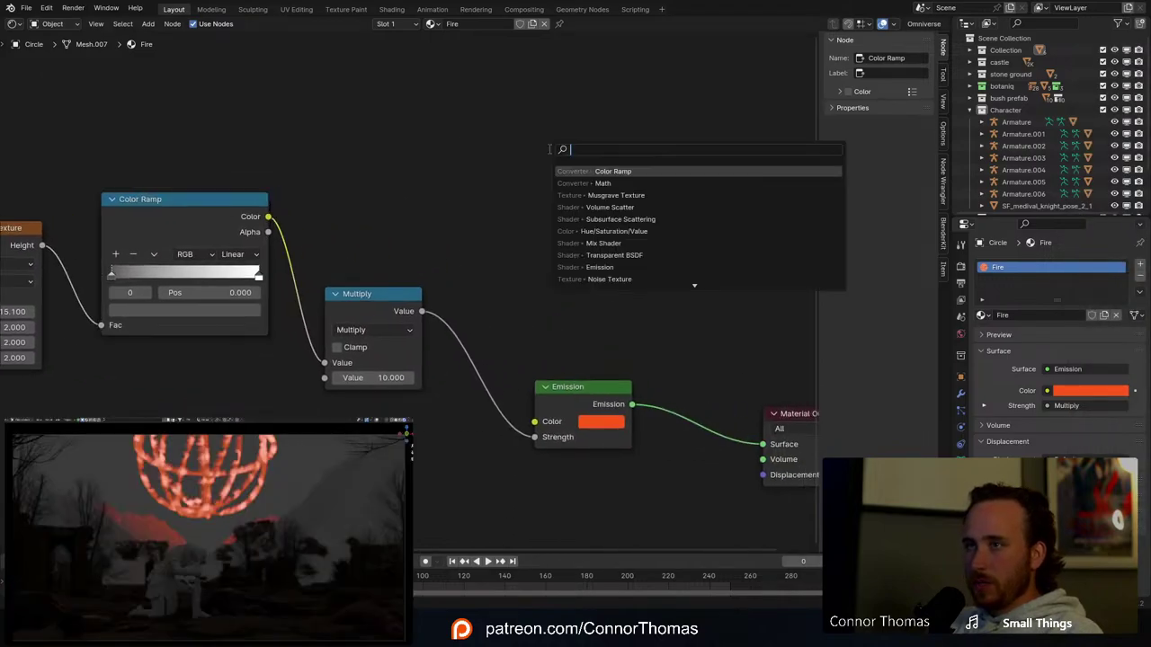
left_click(367, 108)
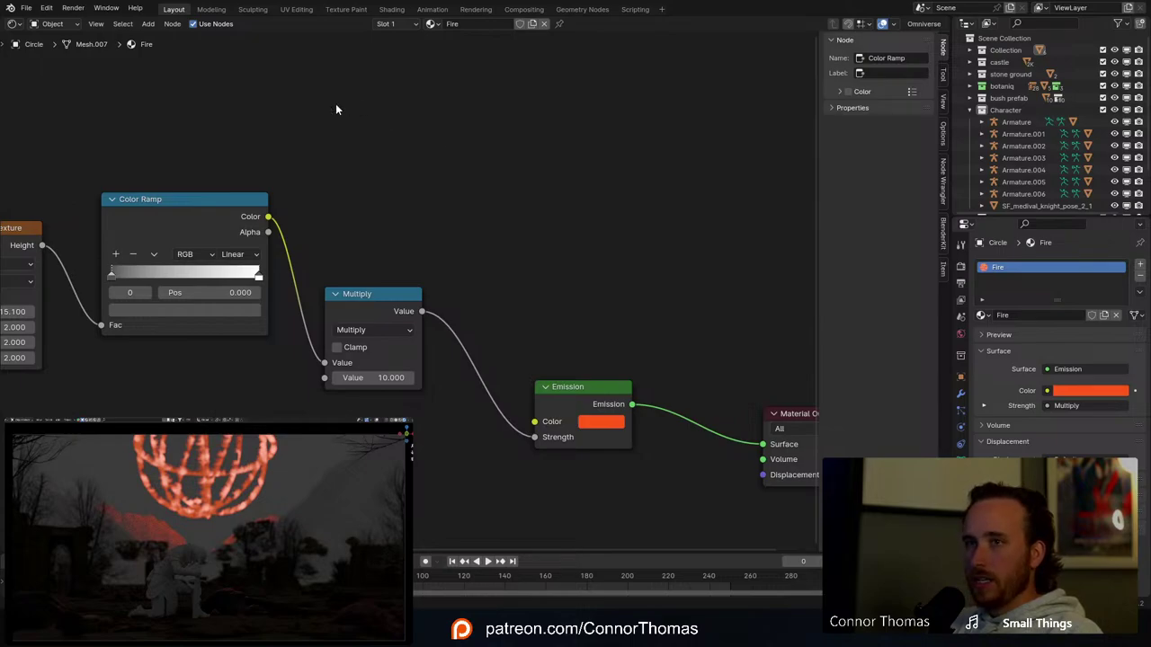
Step: Duplicate the Color Ramp above the node chain, feed its Fac from the Musgrave Height and preview it through the Material Output
middle_click_drag(335, 104, 511, 141)
left_click(373, 245)
key("shift+d")
left_click(605, 94)
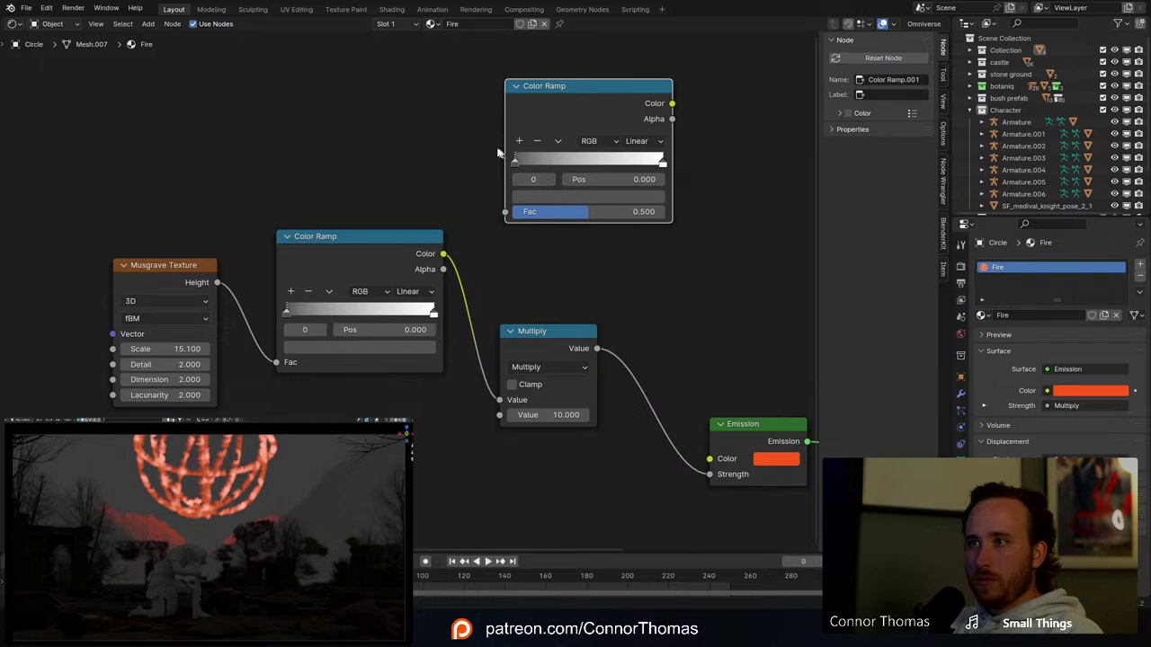
left_click_drag(223, 279, 505, 211)
left_click(587, 89, "ctrl+shift")
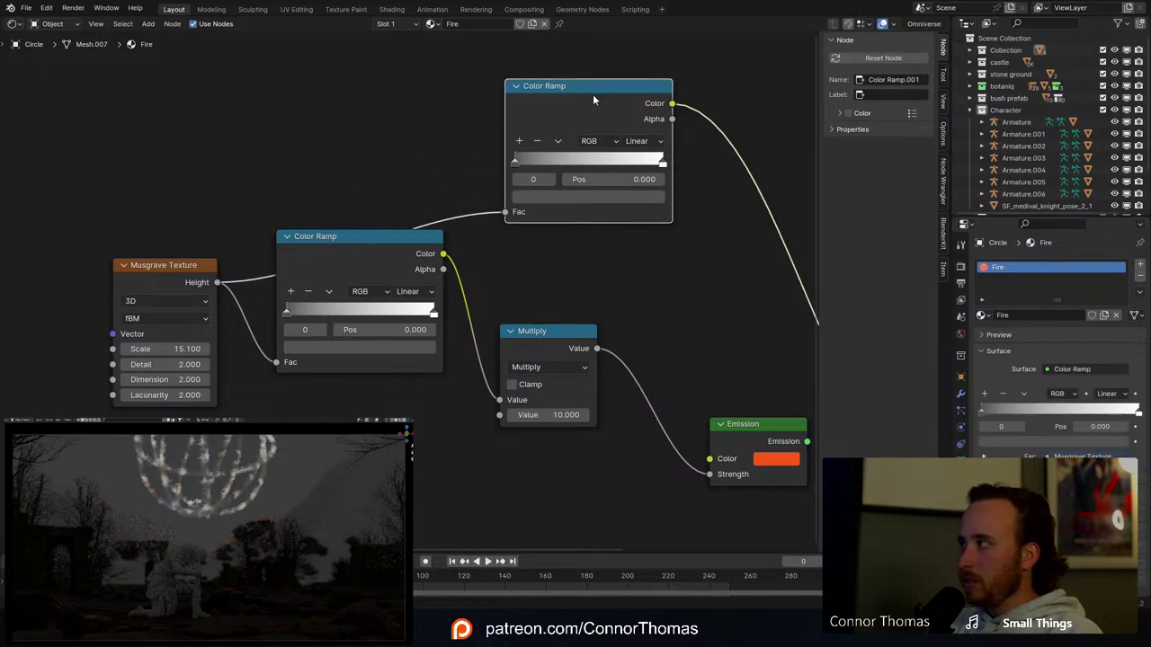
Step: Set the duplicated Color Ramp's grey stop to black at position 0.332 and bring the white stop in close to it
middle_click_drag(694, 160, 632, 213)
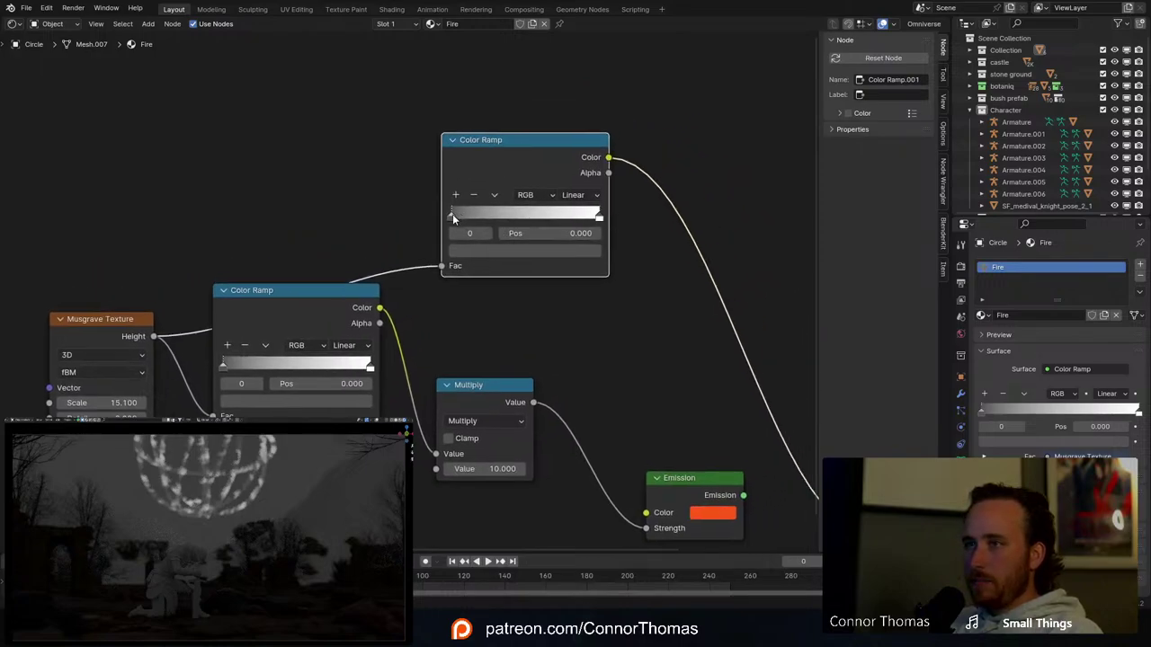
left_click(485, 250)
left_click_drag(591, 135, 590, 153)
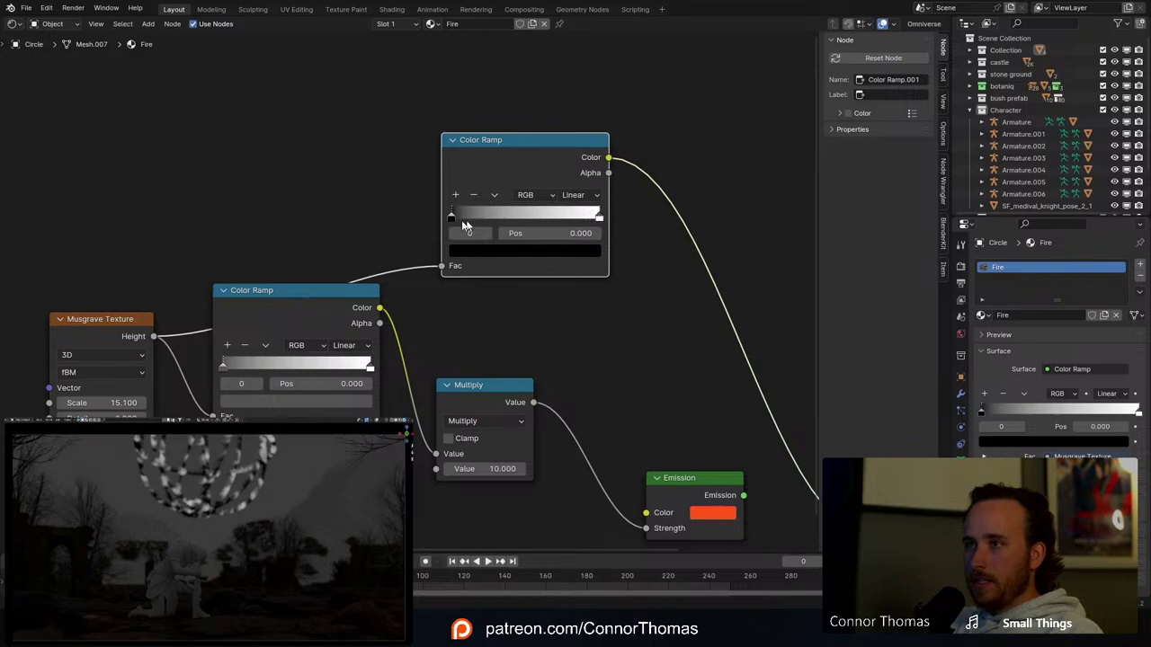
left_click_drag(451, 216, 486, 210)
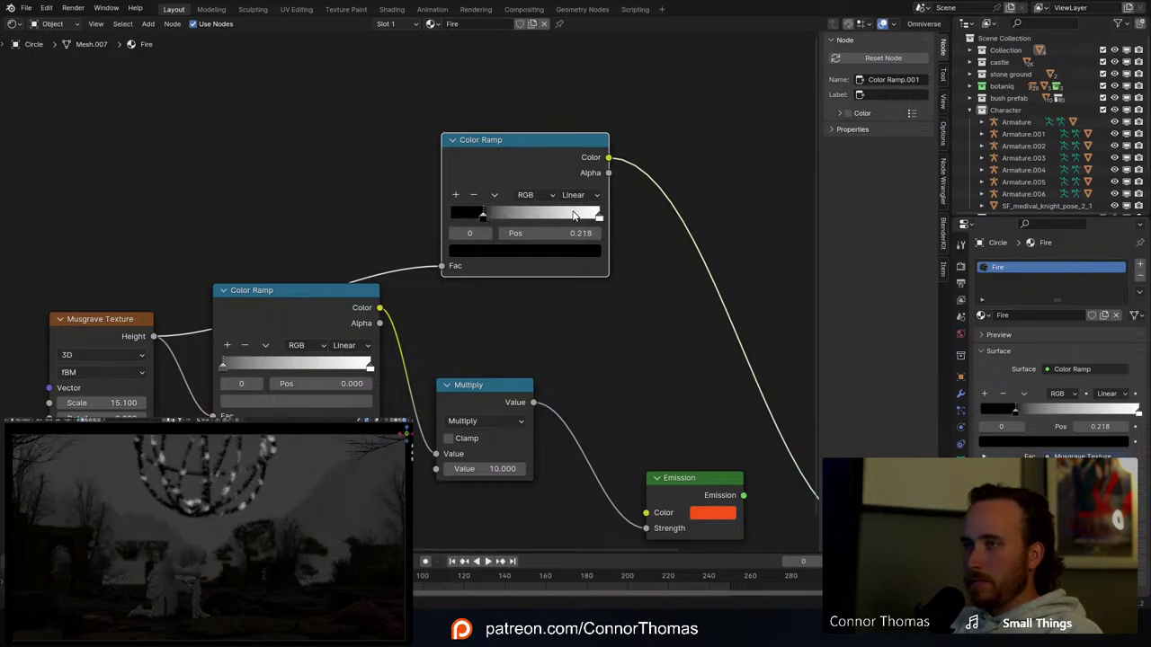
left_click_drag(598, 216, 523, 219)
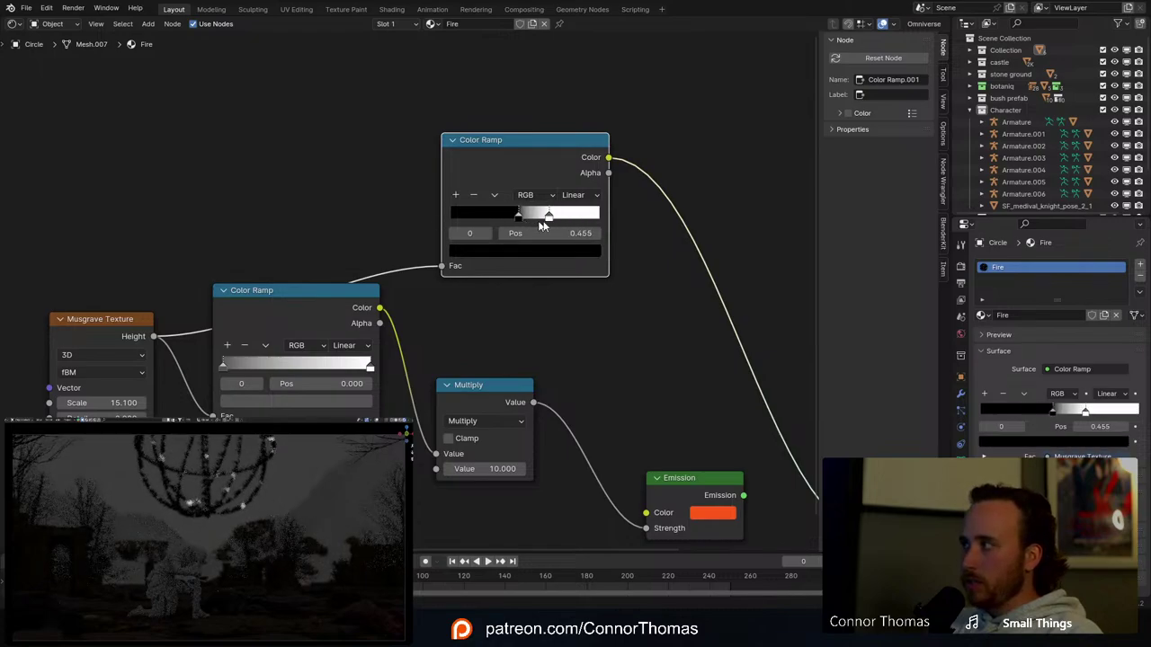
key("g")
left_click(523, 223)
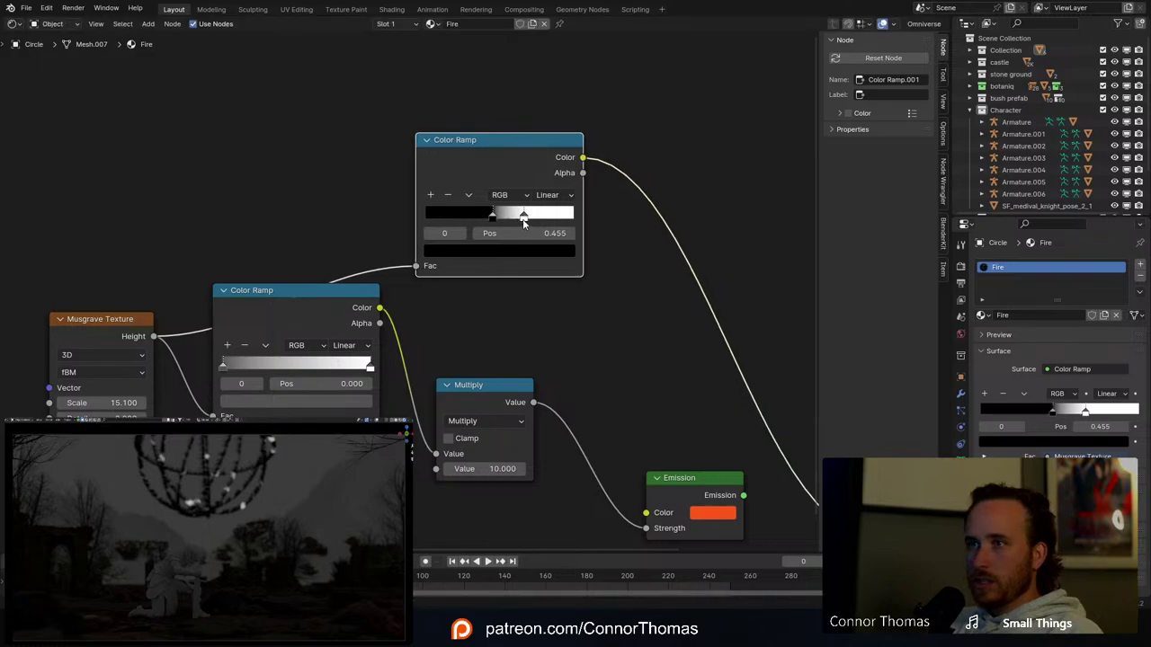
left_click_drag(523, 223, 476, 227)
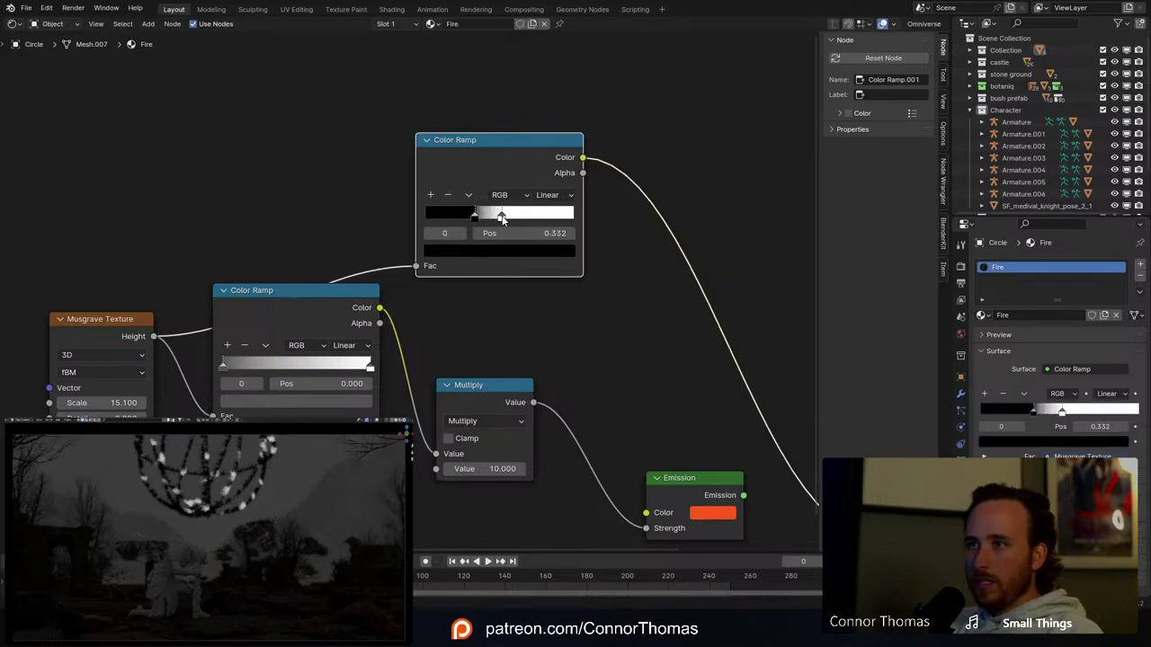
Step: Switch the duplicated Color Ramp to Constant interpolation, with the black stop at 0 and the white stop at 0.441
left_click(549, 198)
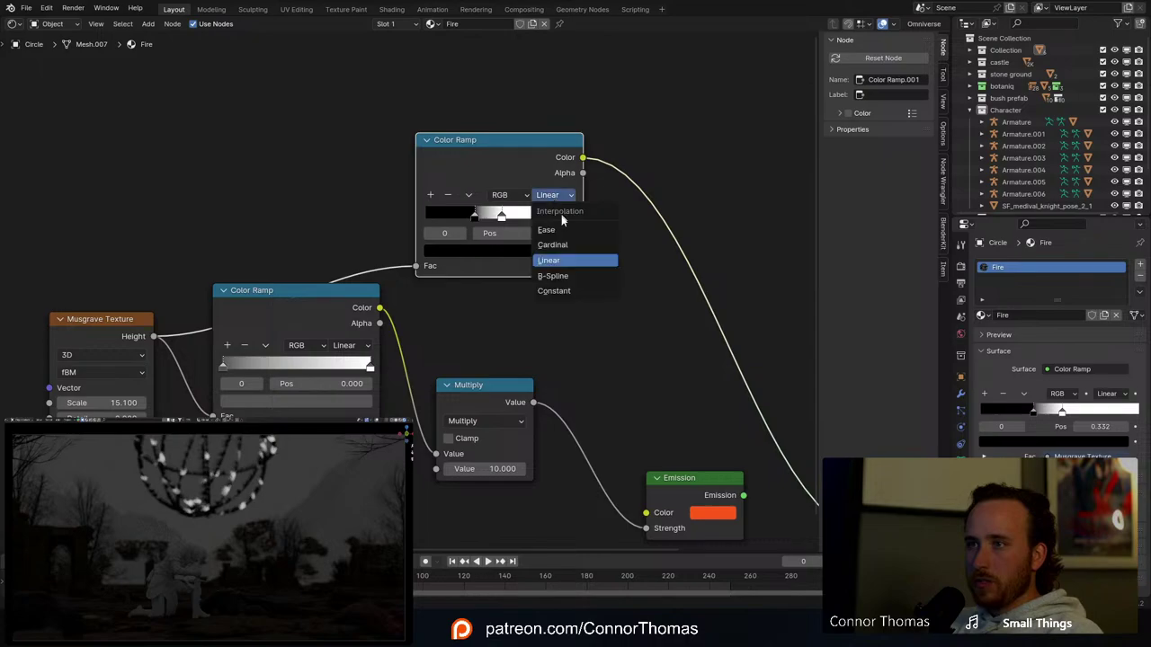
left_click(578, 290)
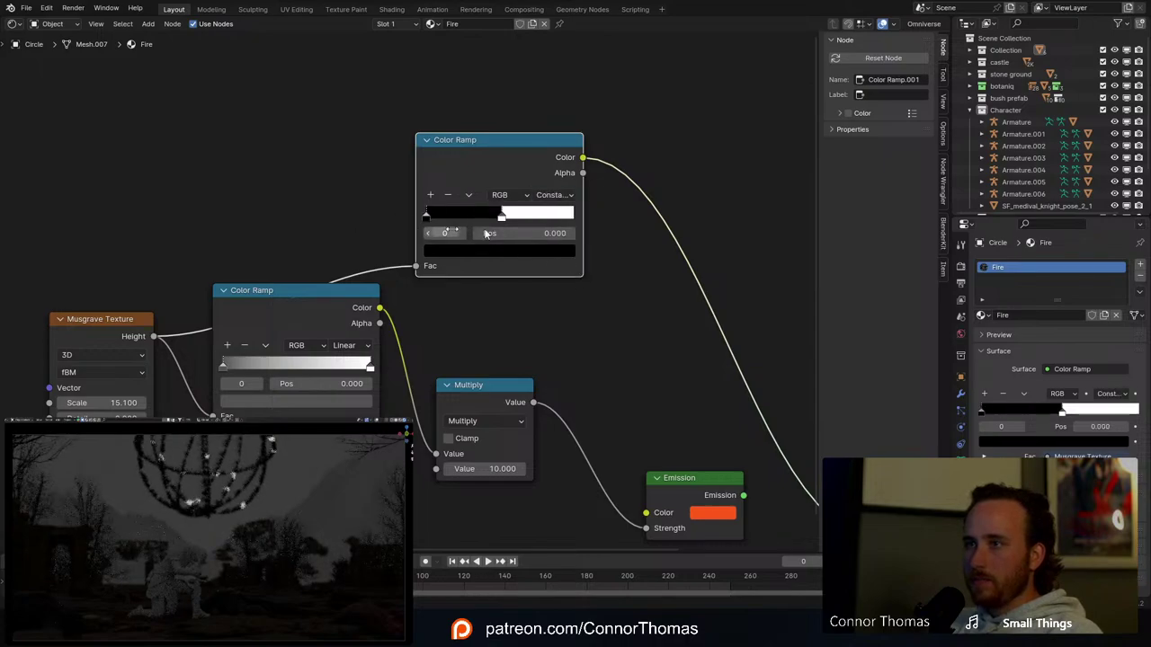
left_click_drag(504, 218, 483, 218)
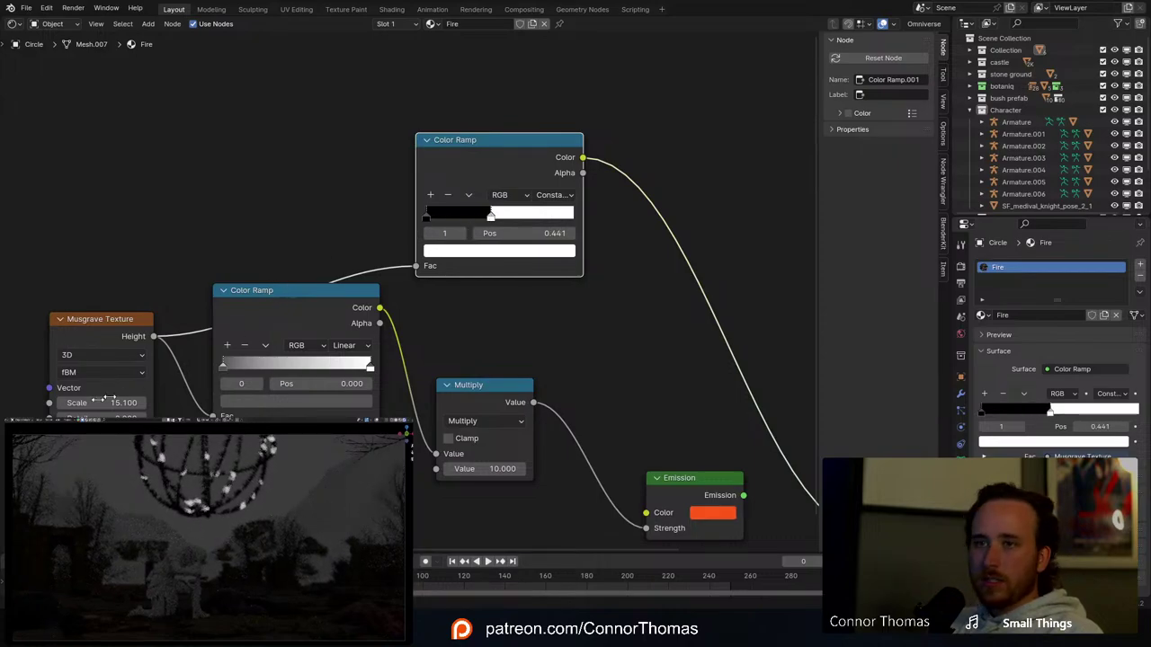
Step: Set the Musgrave Texture's scale to 75.7 and move the duplicated Color Ramp's white stop to position 0.568
left_click_drag(95, 403, 165, 403)
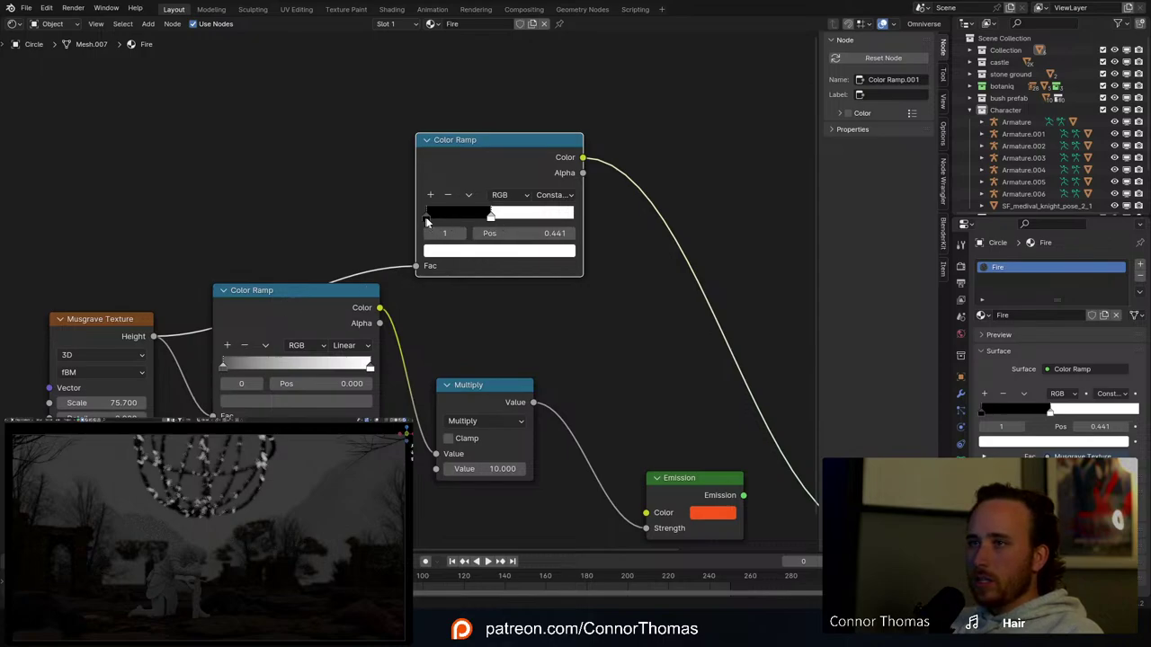
mouse_move(493, 218)
left_mouse_down()
mouse_move(537, 218)
mouse_move(509, 221)
left_mouse_up()
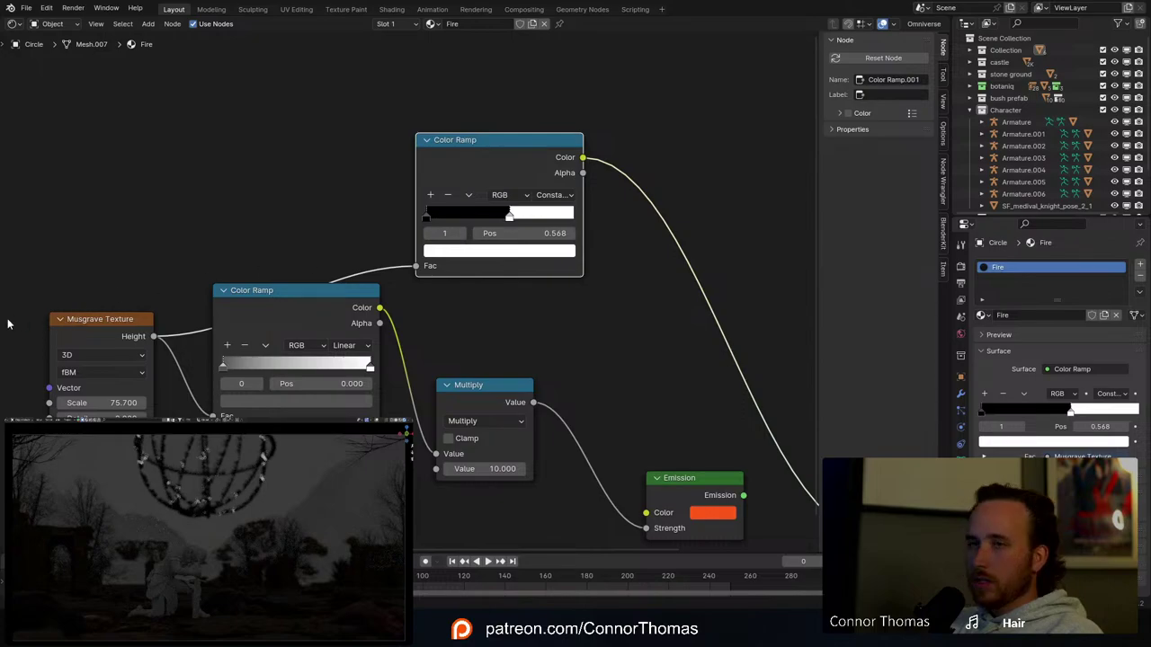
Step: Set the Musgrave Texture's scale to 187.6 while previewing it and the Constant Color Ramp, and reconnect Emission to the Material Output
left_click(90, 323, "ctrl+shift")
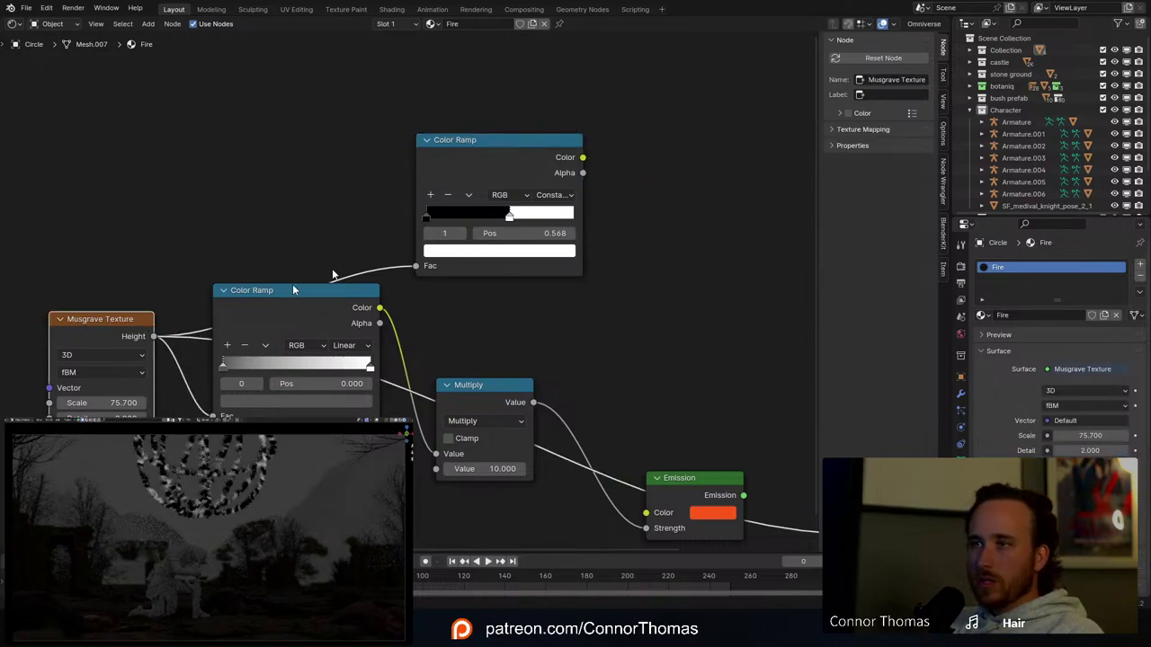
left_click_drag(99, 403, 225, 403)
left_click(470, 144, "ctrl+shift")
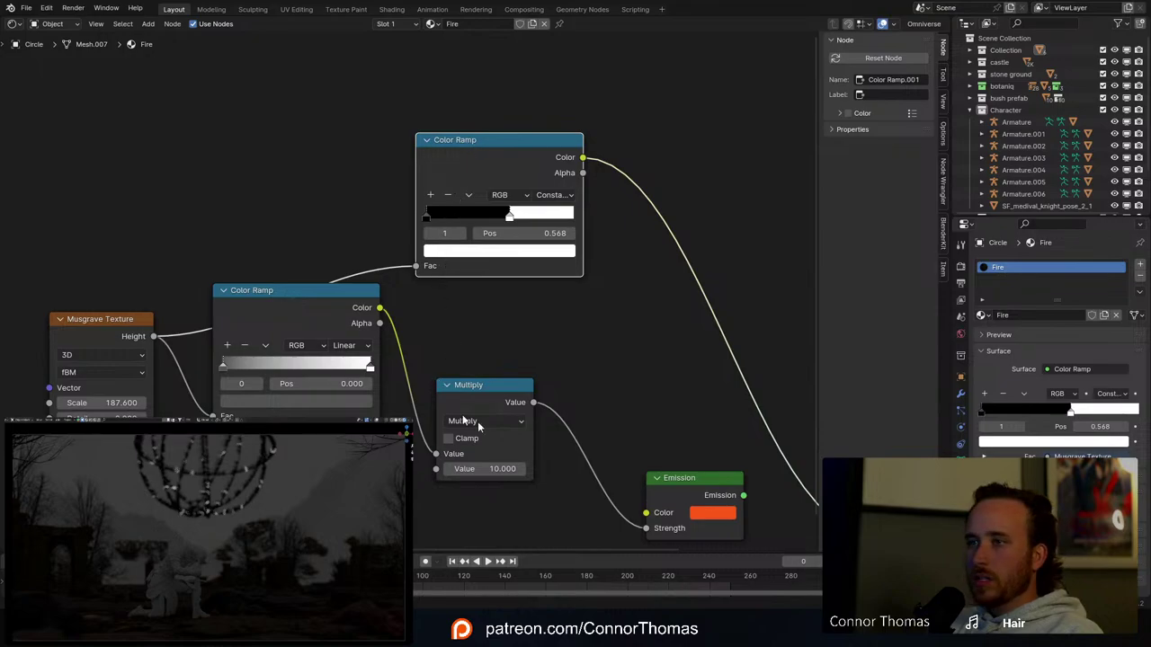
middle_click_drag(580, 391, 482, 255)
left_click(598, 343, "ctrl+shift")
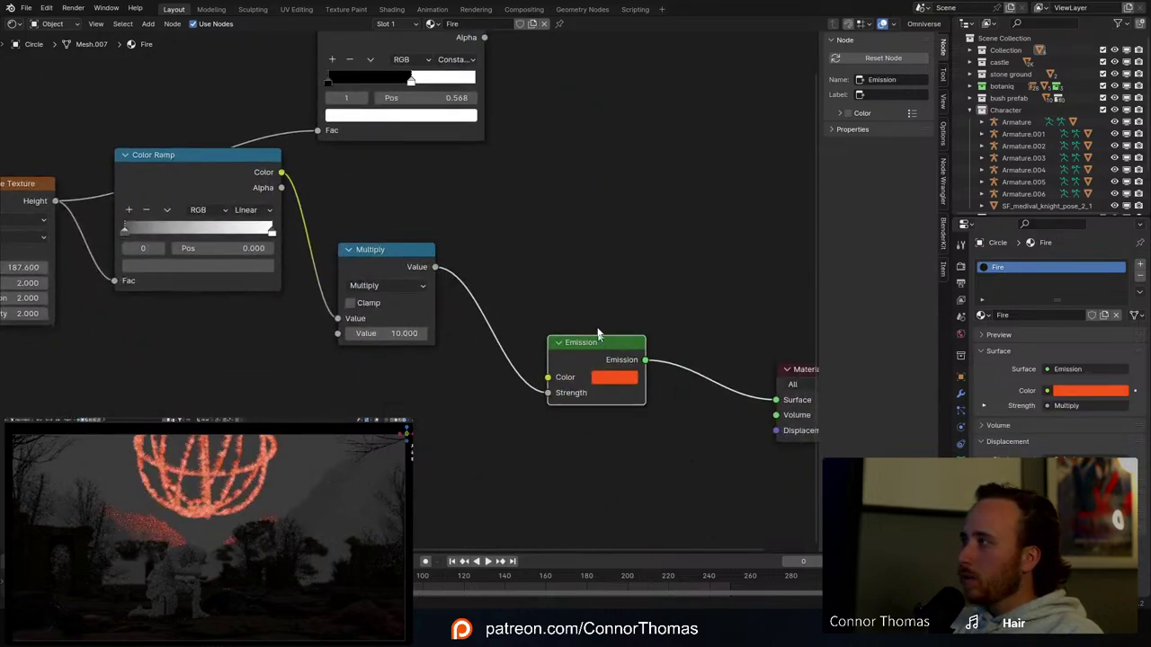
Step: Duplicate the Multiply node beside the Constant Color Ramp, feed it from the ramp's Color and set its value to 50
middle_click_drag(542, 230, 558, 312)
left_click_drag(387, 86, 332, 72)
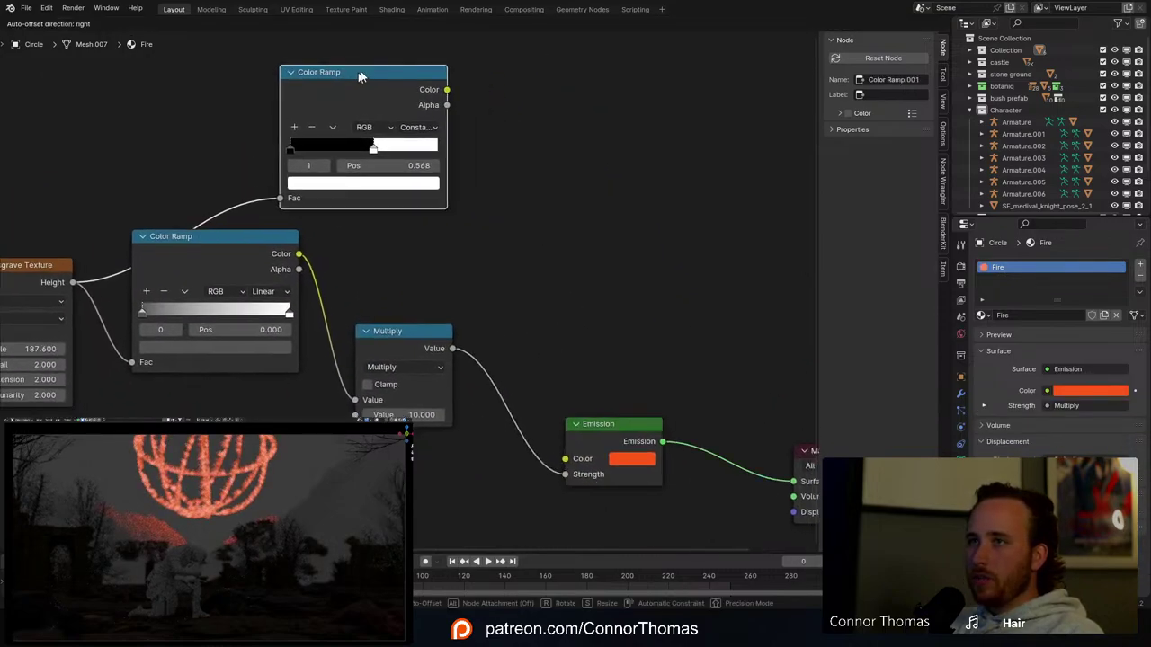
left_click(417, 339)
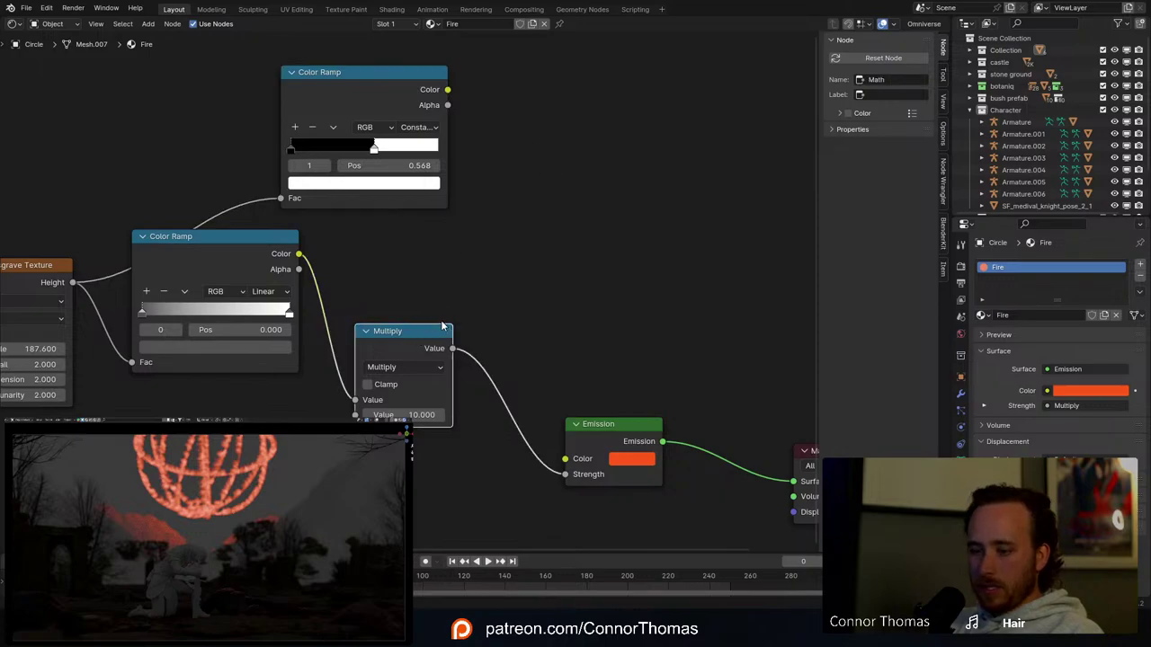
key("shift+d")
left_click(580, 110)
left_click_drag(447, 90, 497, 186)
left_click(566, 202)
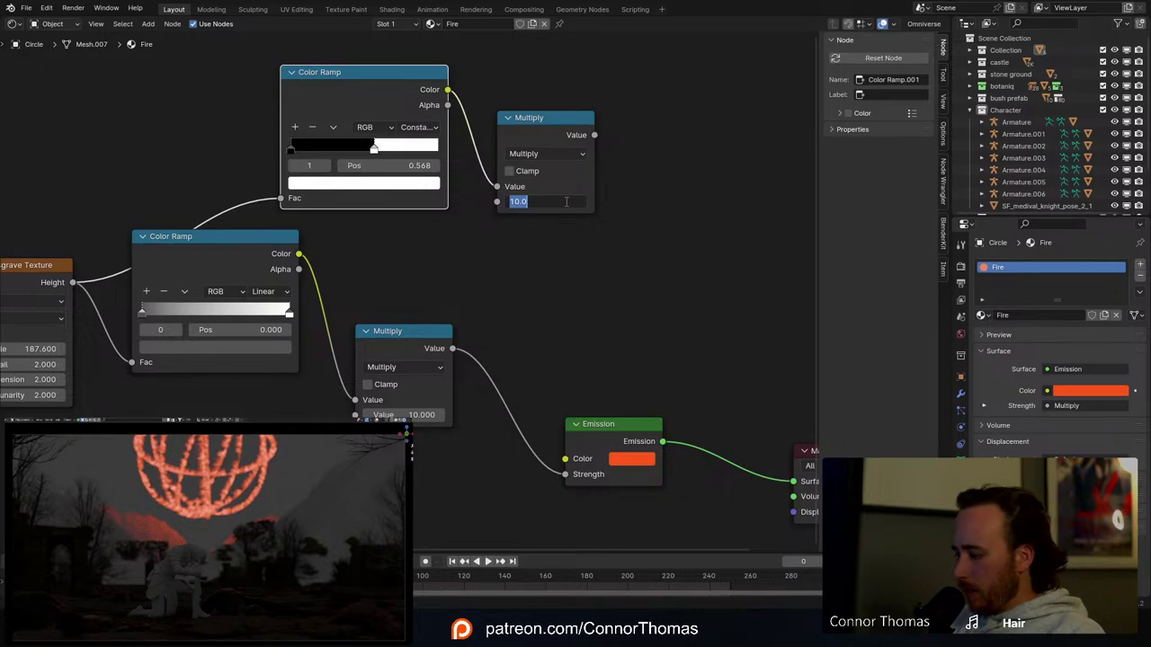
key("Return")
Step: Add a Mix Color node after the two Multiply nodes
middle_click_drag(652, 294, 586, 287)
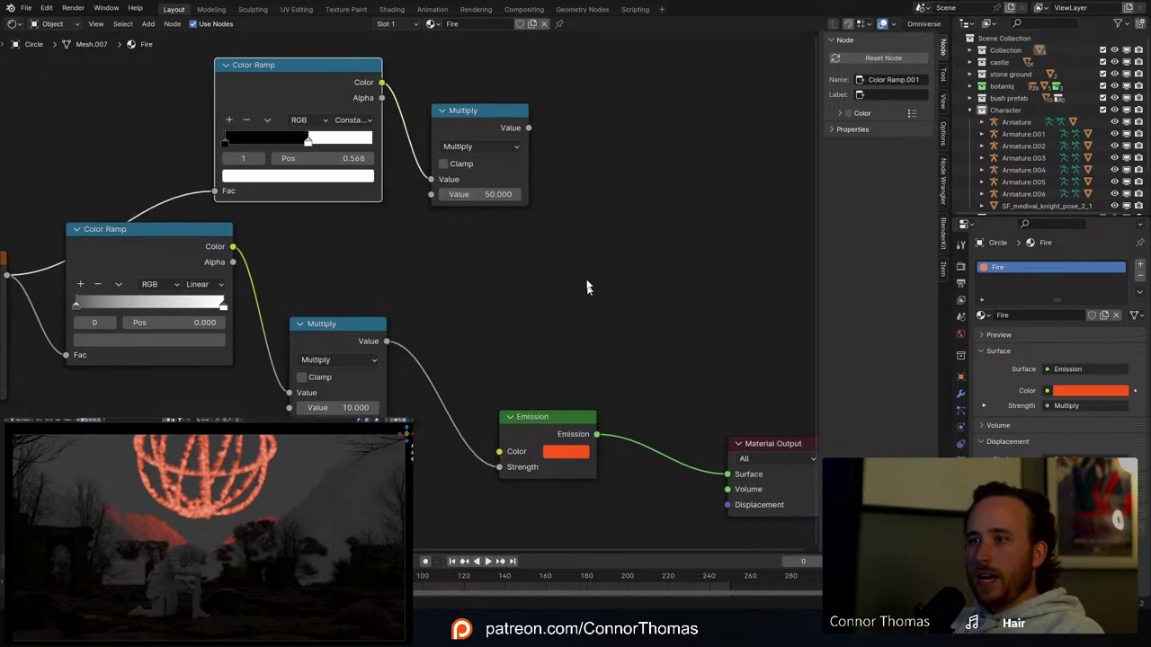
key("shift+a")
left_click(560, 264)
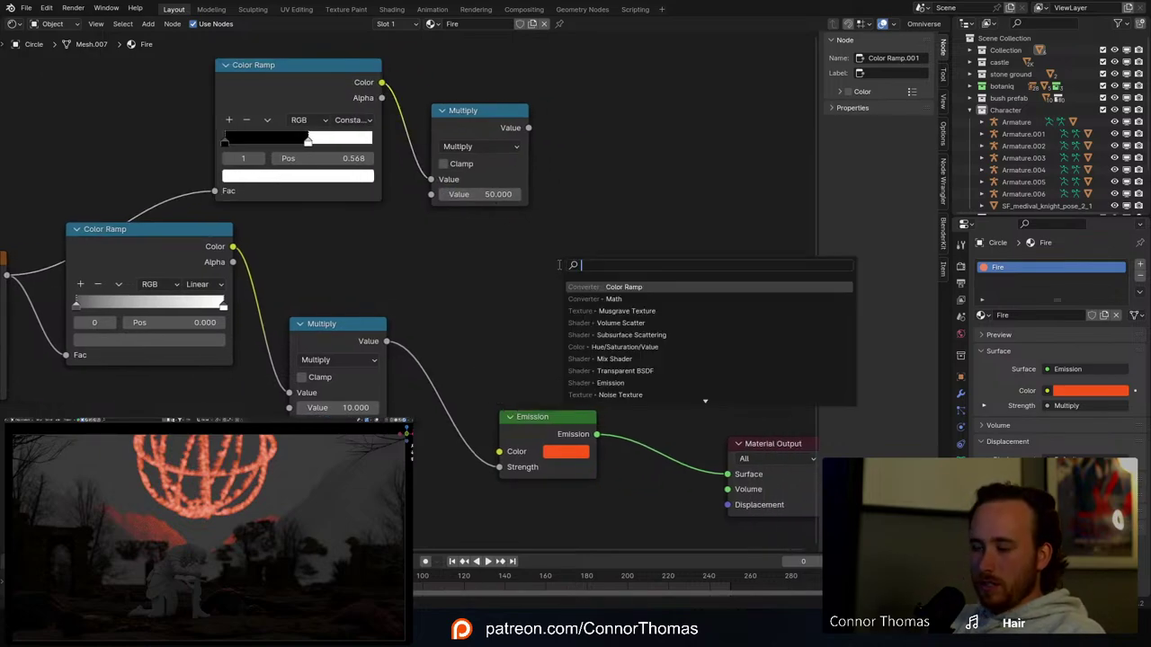
type("mix")
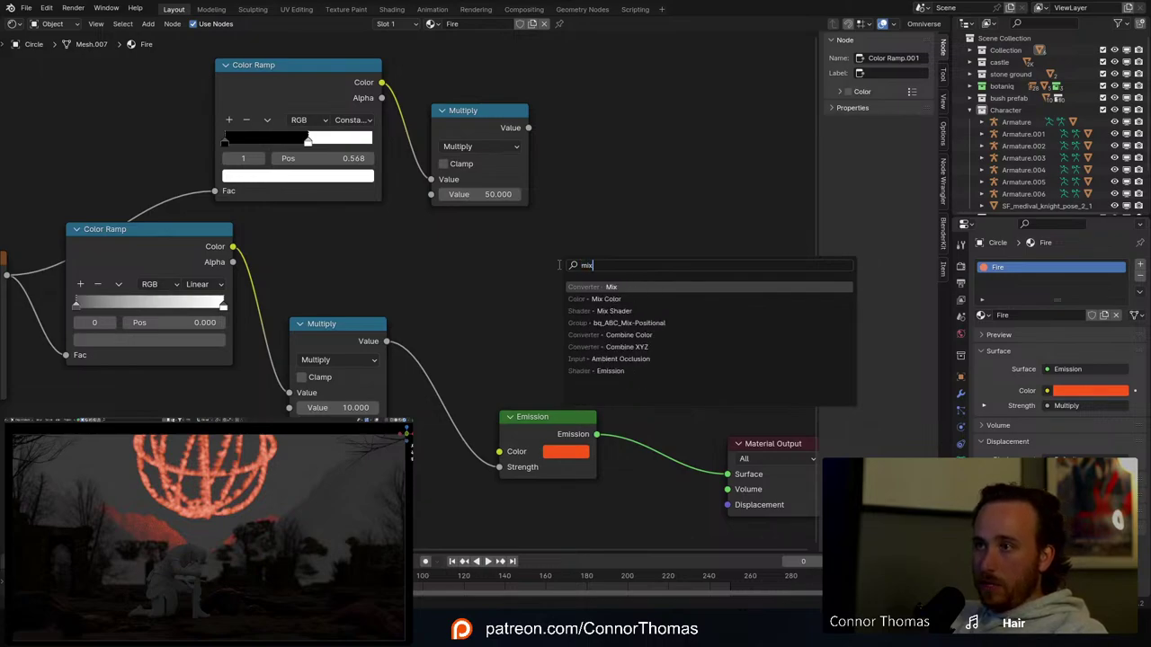
key("Return")
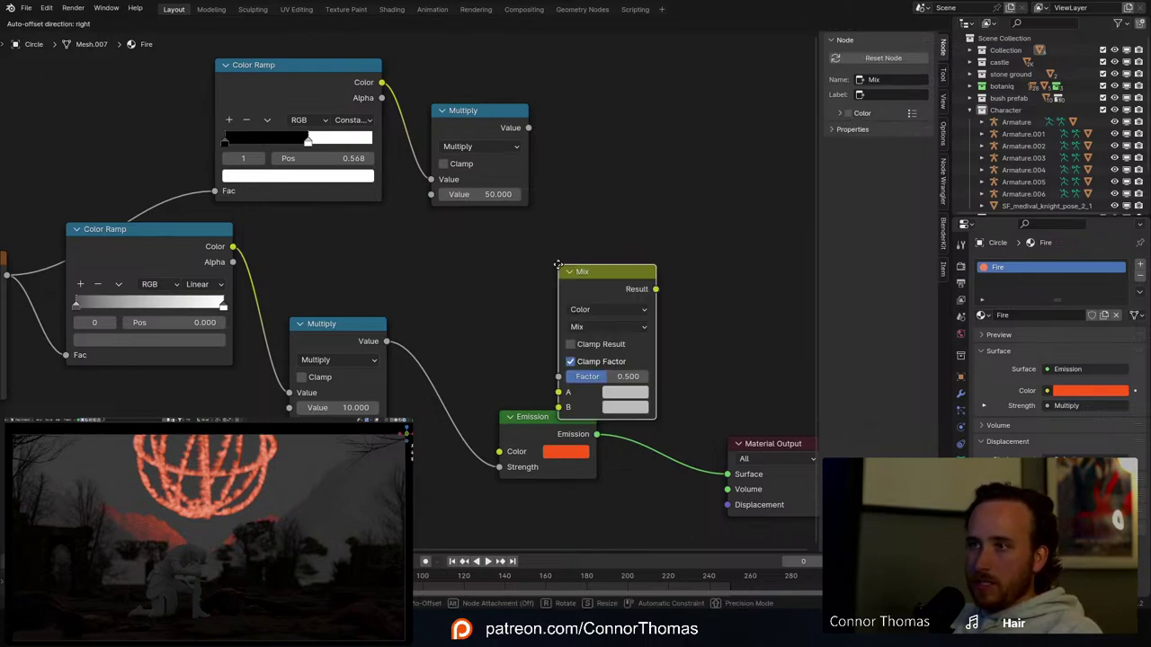
left_click(609, 176)
Step: Connect the upper Multiply to the Mix node's A and the lower Multiply to B, with blending mode Add
left_click_drag(529, 128, 610, 302)
left_click_drag(386, 342, 610, 316)
left_click(635, 235)
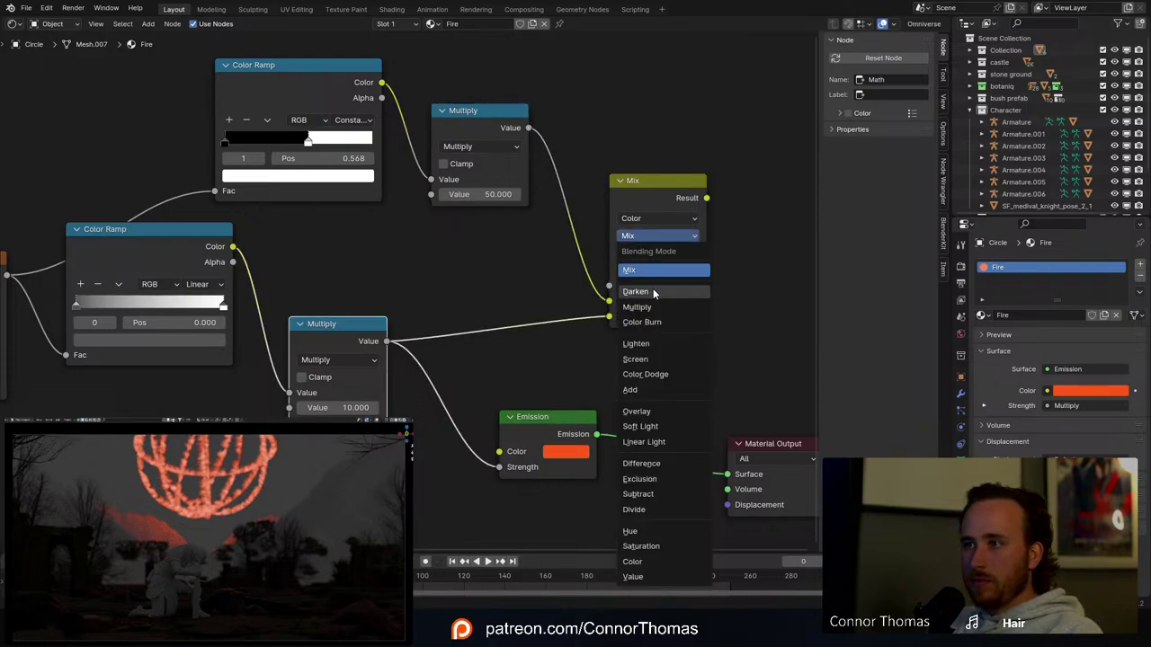
left_click(688, 389)
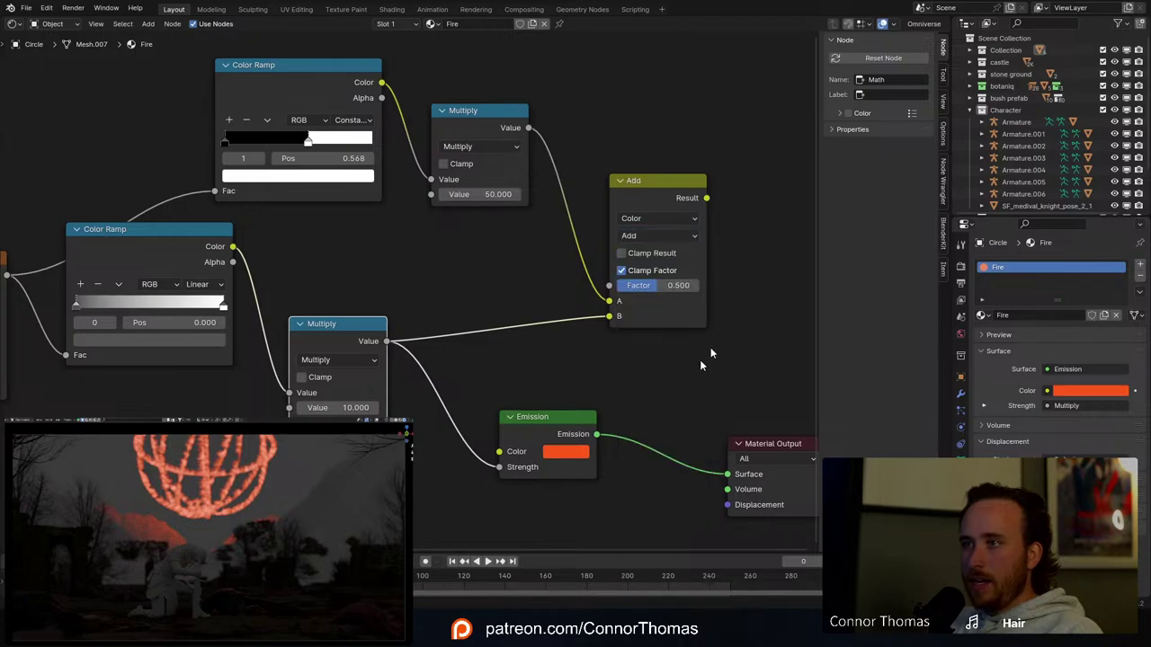
Step: Preview the Add node against both Multiply nodes through the Material Output and set the Add factor to 1.000
left_click(657, 181, "ctrl+shift")
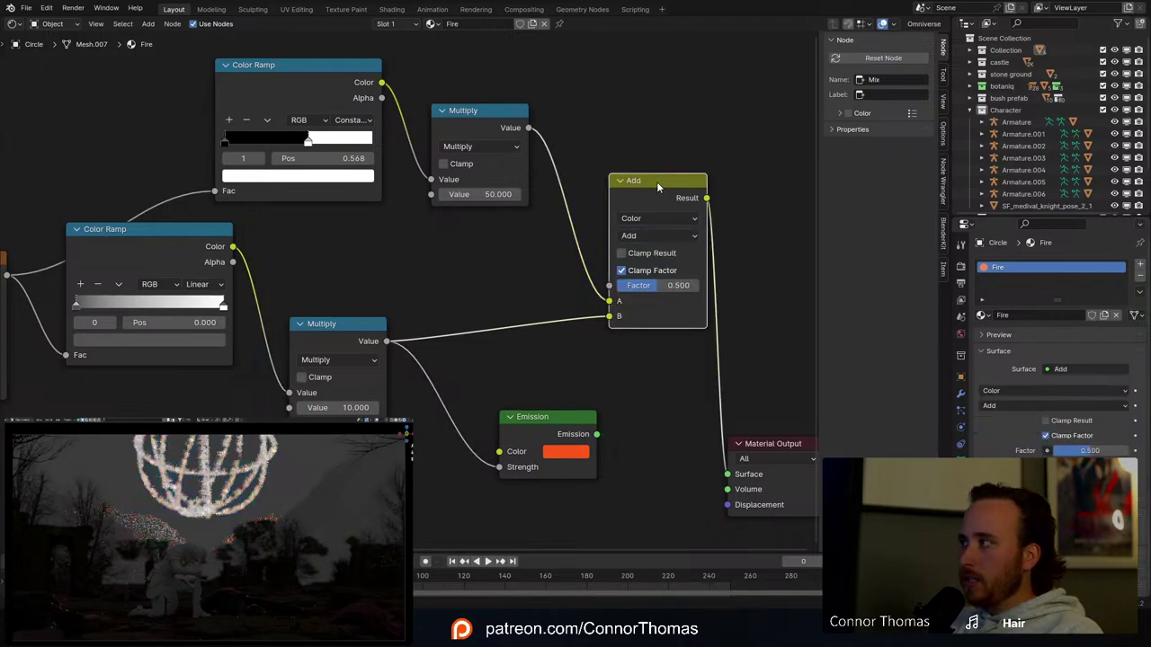
left_click(474, 111, "ctrl+shift")
left_click(355, 329, "ctrl+shift")
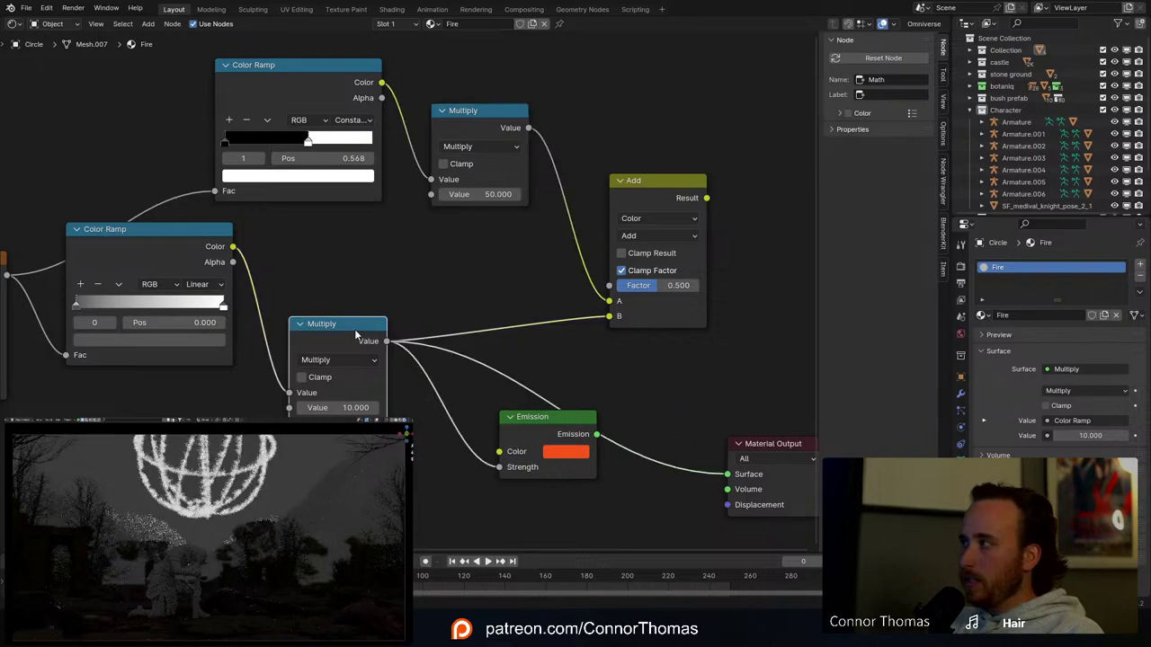
left_click(674, 179, "ctrl+shift")
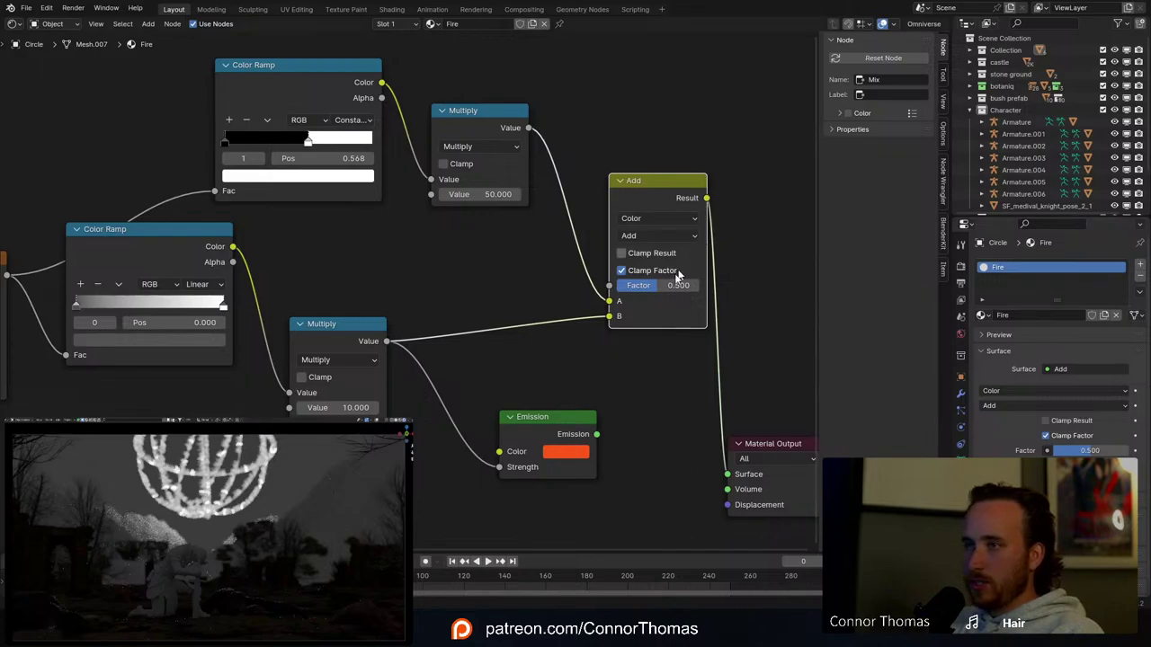
left_click_drag(661, 285, 697, 284)
Step: Move Emission and Material Output after the Add node, feed the Add result into Emission Strength and connect Emission to the output surface
middle_click_drag(564, 351, 428, 361)
left_click_drag(460, 444, 695, 320)
left_click_drag(535, 209, 329, 476)
left_click_drag(390, 430, 687, 263)
middle_click_drag(723, 333, 551, 344)
left_click(521, 274, "ctrl+shift")
middle_click_drag(648, 339, 534, 316)
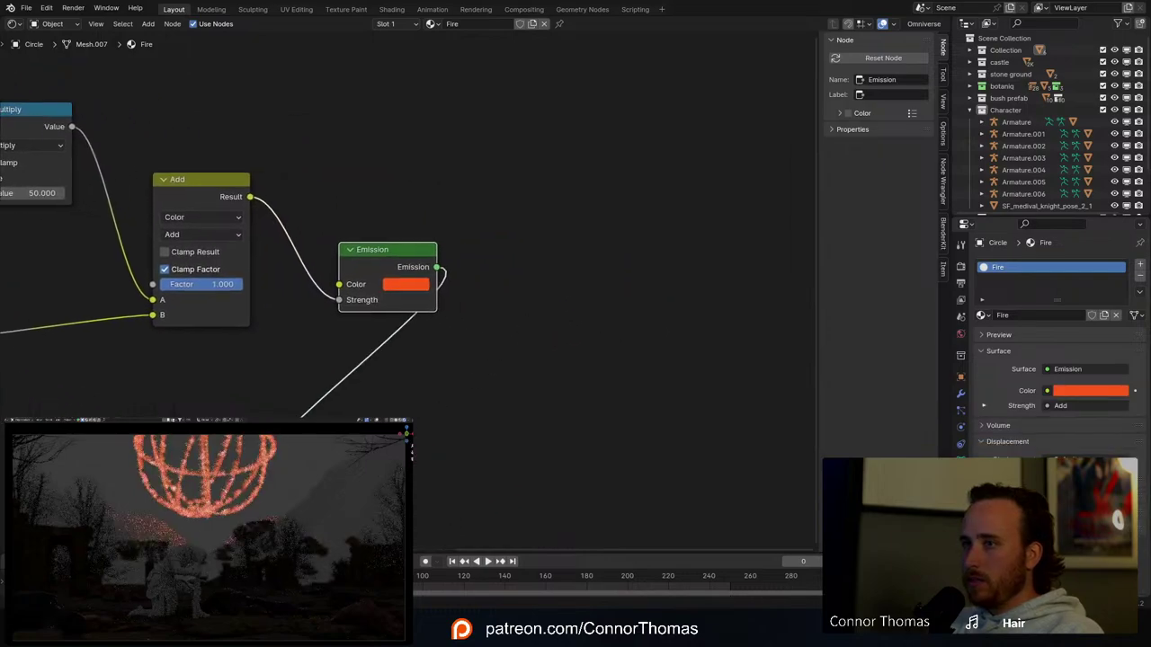
left_click_drag(365, 438, 780, 342)
Step: Move the Constant Color Ramp's white stop to position 0.395 and save the file
middle_click_drag(491, 441, 685, 432)
scroll(539, 431, "down", 4)
middle_click_drag(407, 421, 650, 434)
scroll(431, 278, "up", 2)
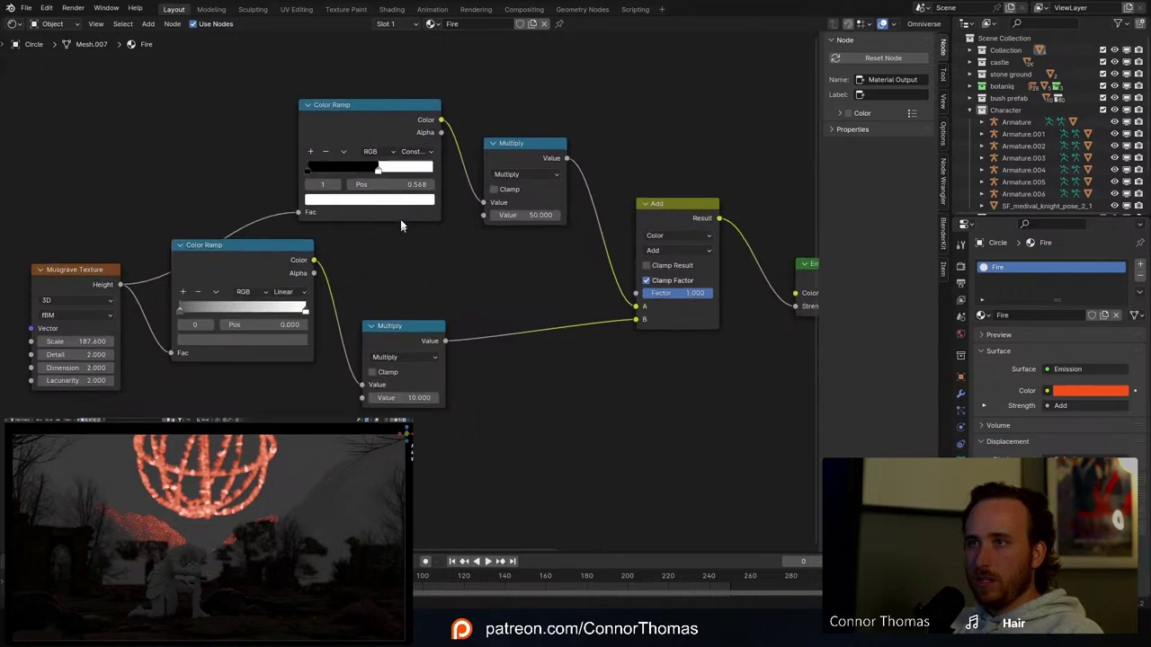
left_click_drag(374, 171, 354, 170)
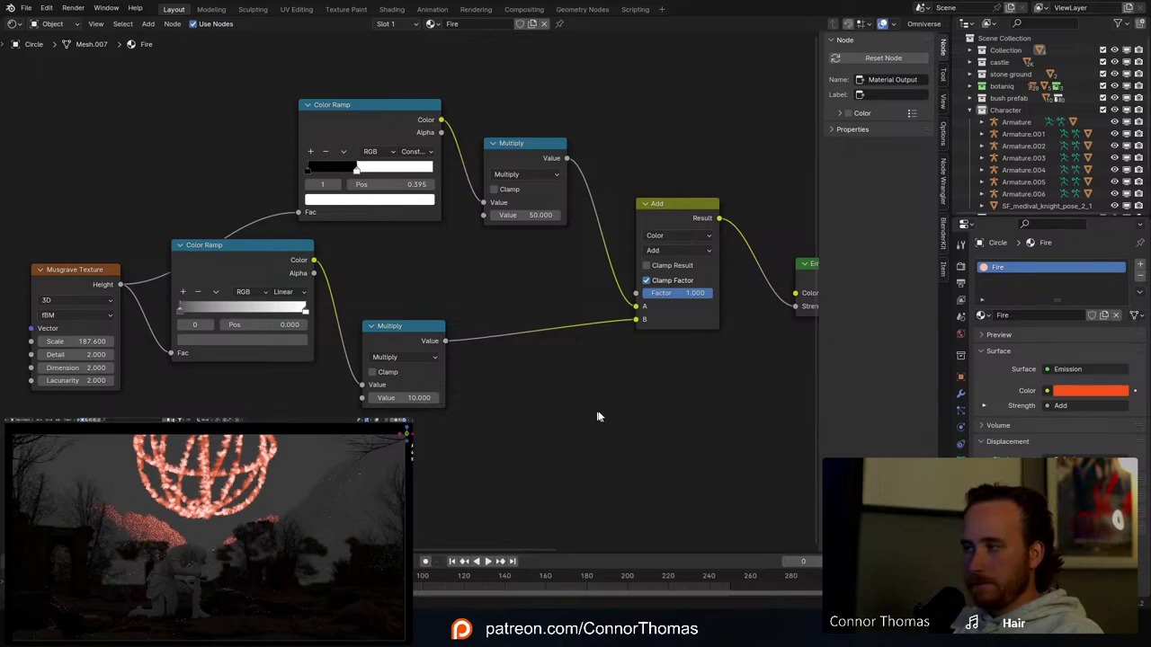
middle_click_drag(599, 382, 553, 377)
key("ctrl+s")
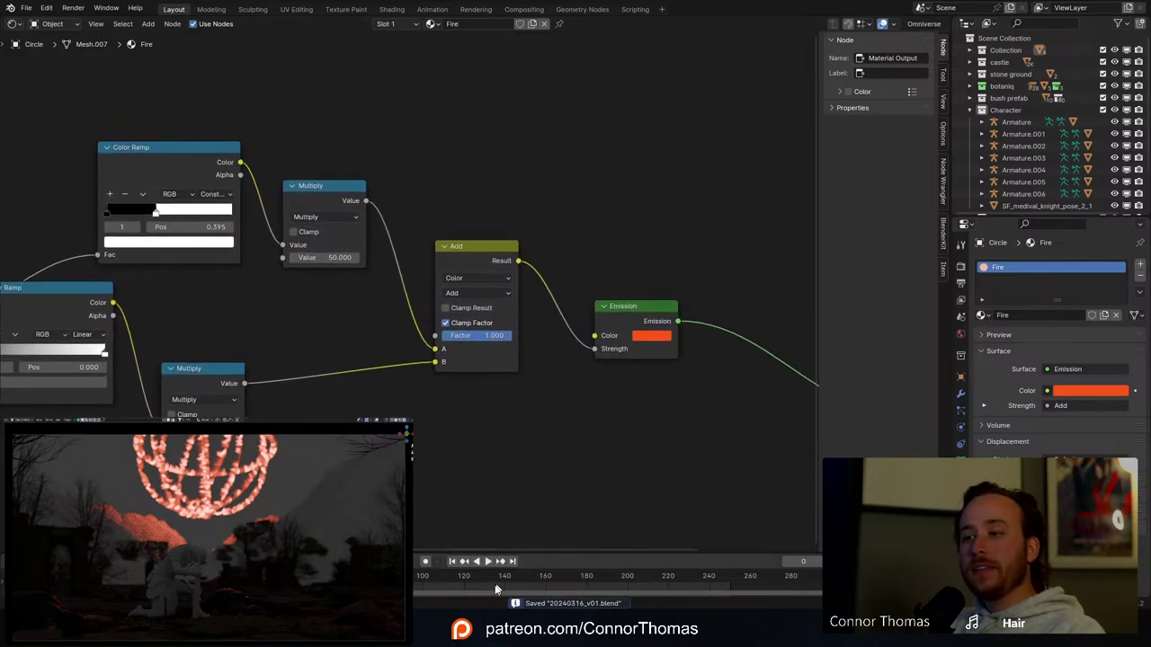
Step: Switch to Chrome and open a new browser tab
mouse_move(459, 630)
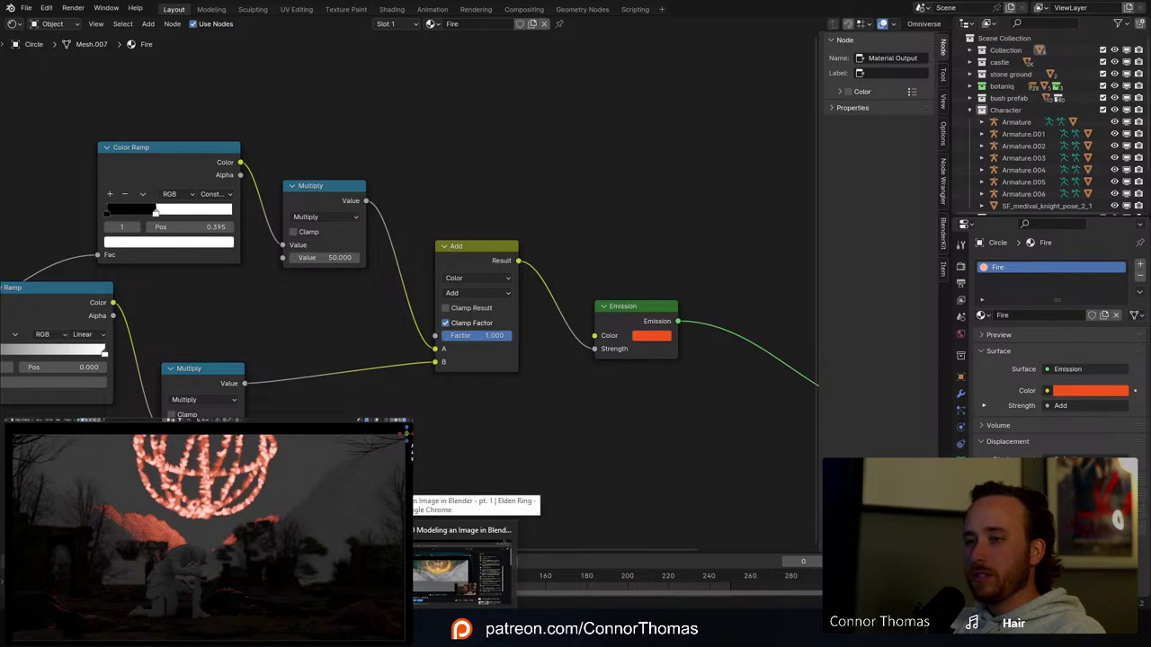
left_click(463, 640)
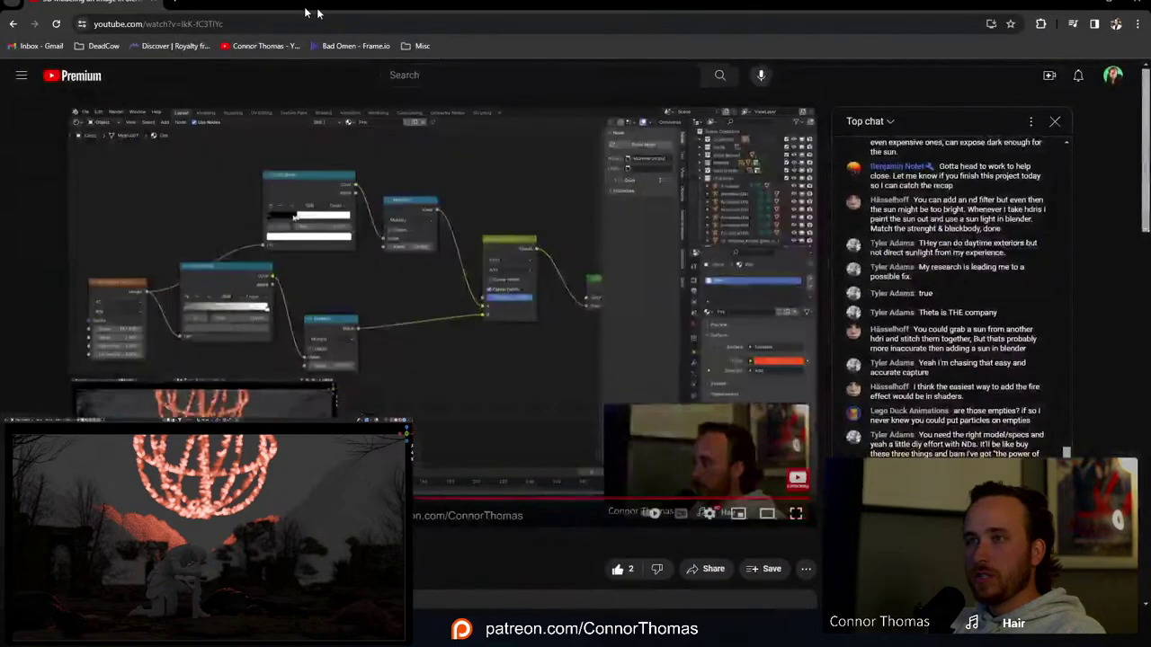
left_click(180, 2)
type("fire/")
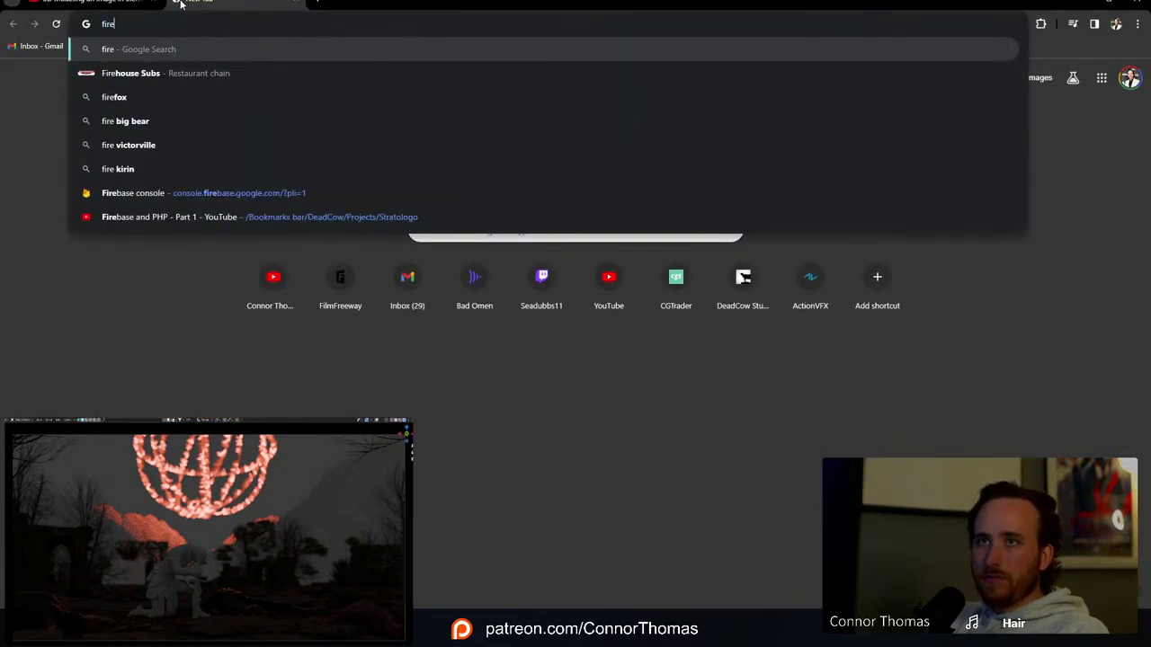
key("Return")
left_click(143, 23)
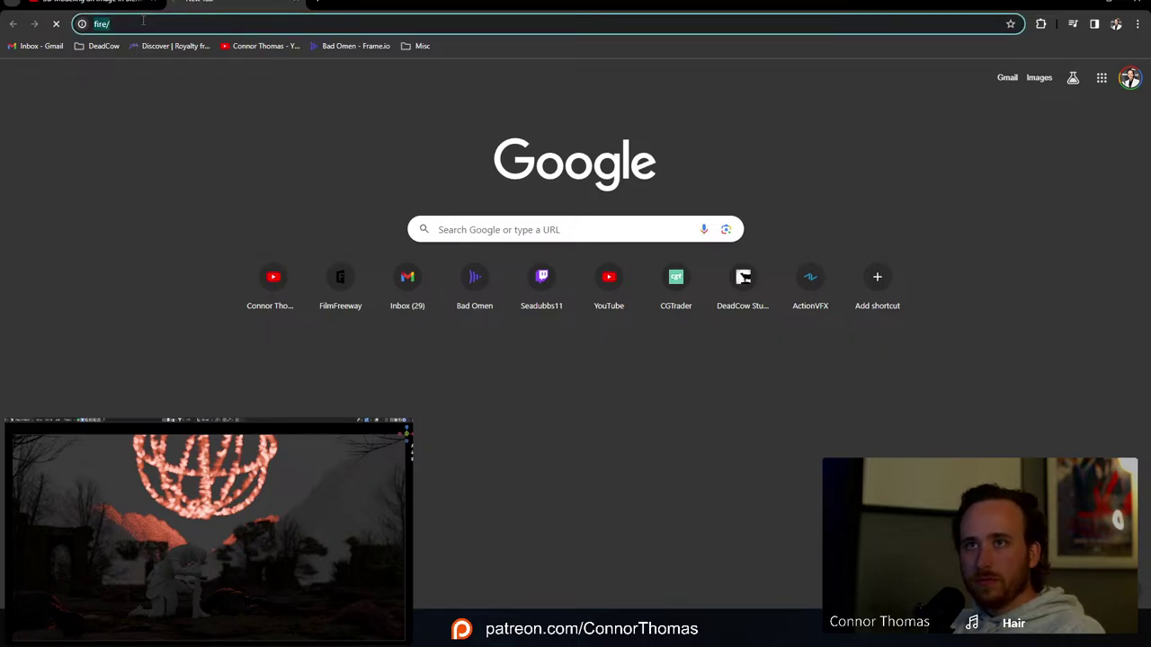
key("BackSpace")
key("BackSpace")
key("Return")
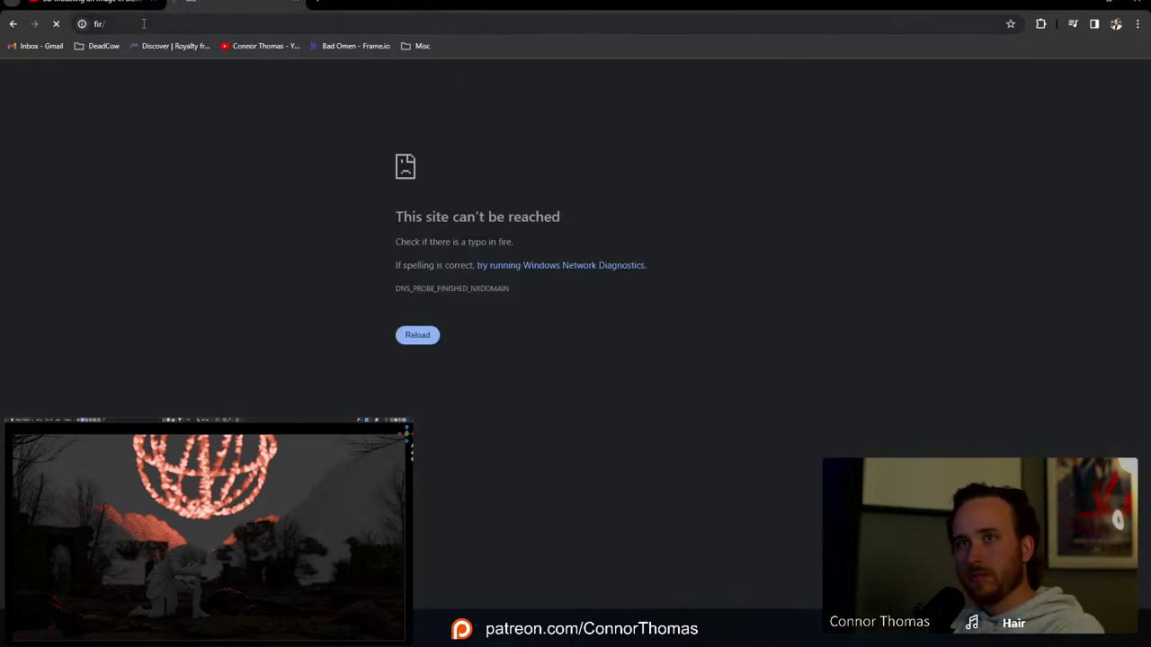
Step: Search Google for "fire", decline the precise location request and show the image results
left_click(143, 23)
type("fire")
key("Return")
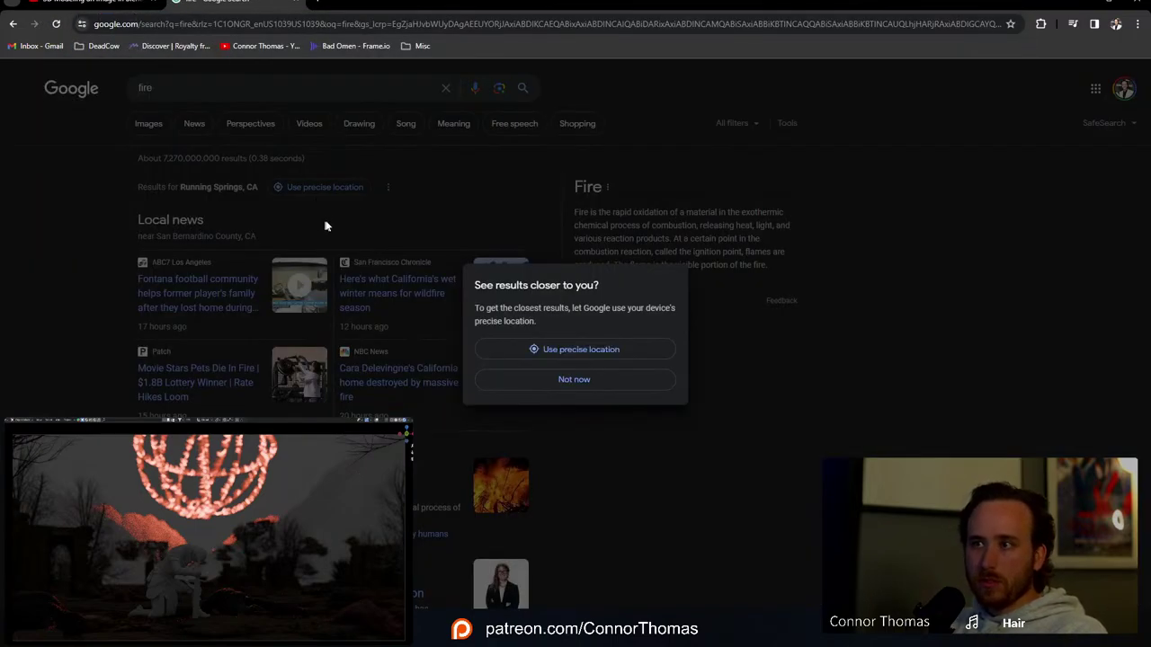
left_click(573, 379)
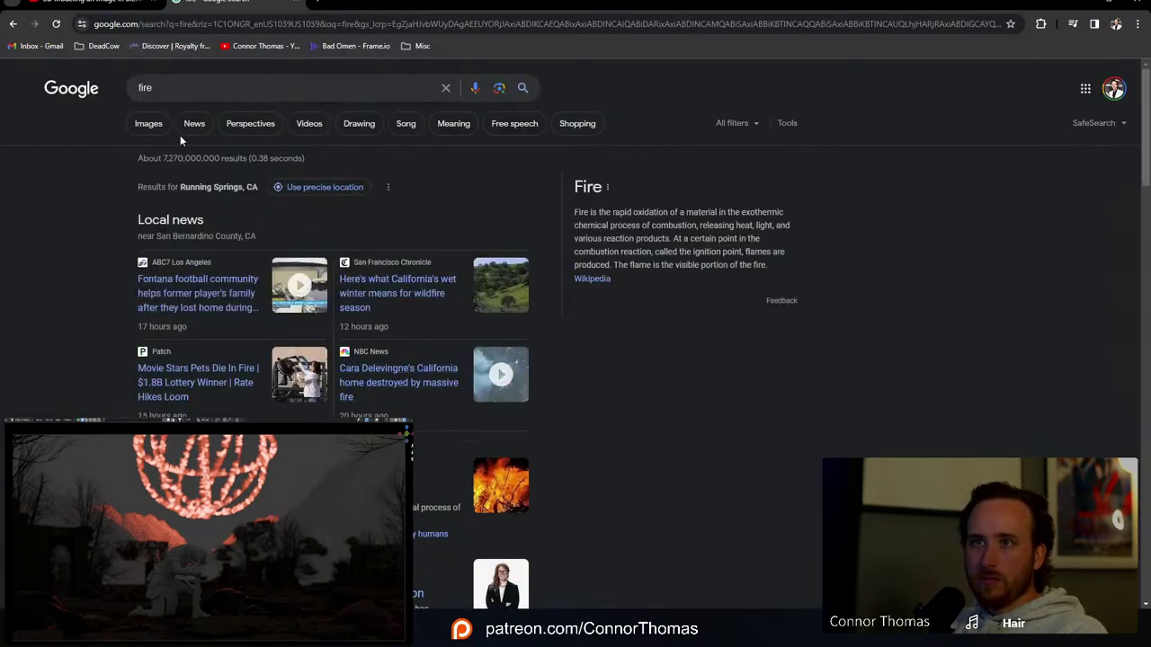
left_click(150, 127)
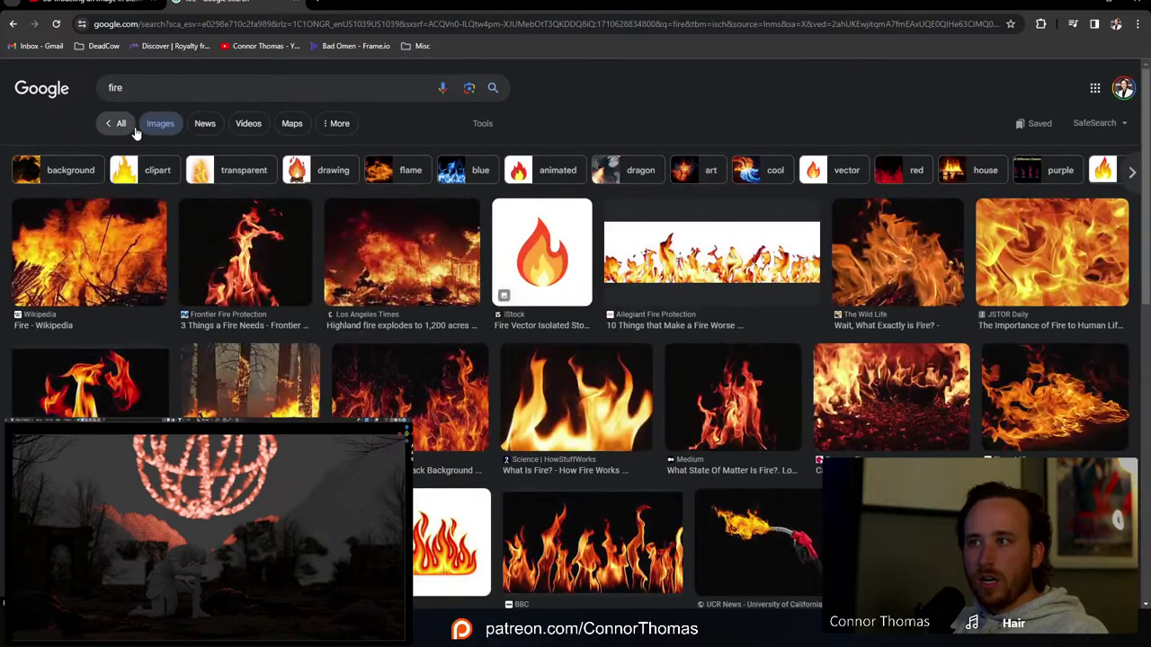
Step: Save the JSTOR Daily full-frame flames image as Fire.jpg in the 20240316 project's VFX_material folder
left_click(1064, 246)
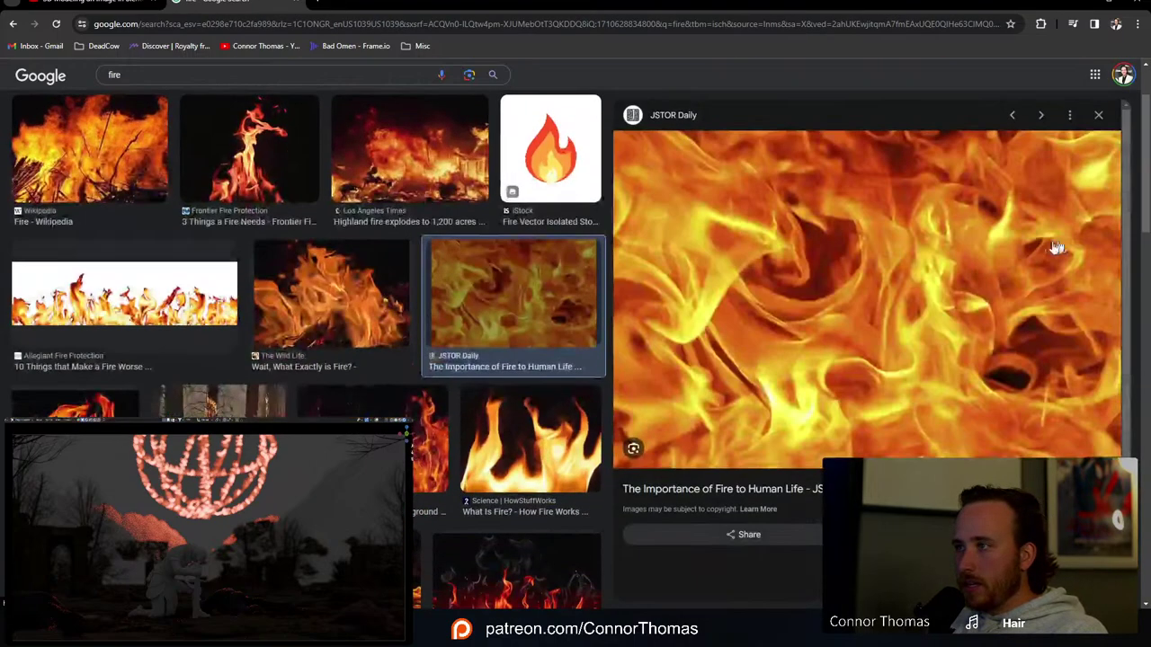
right_click(839, 273)
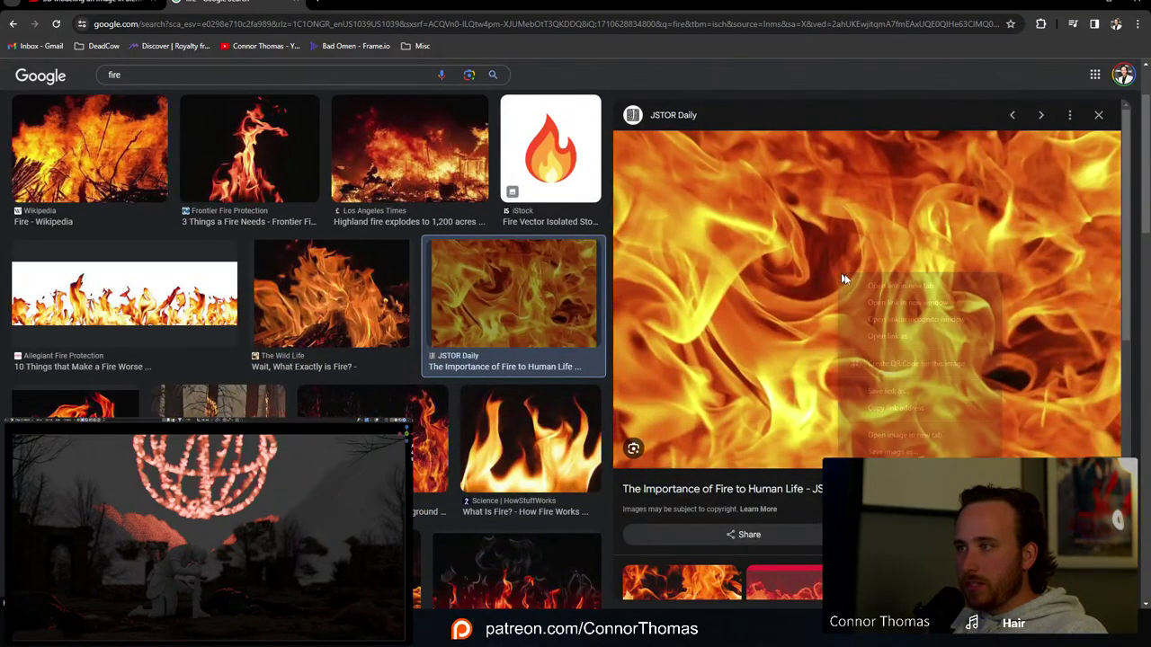
left_click(893, 452)
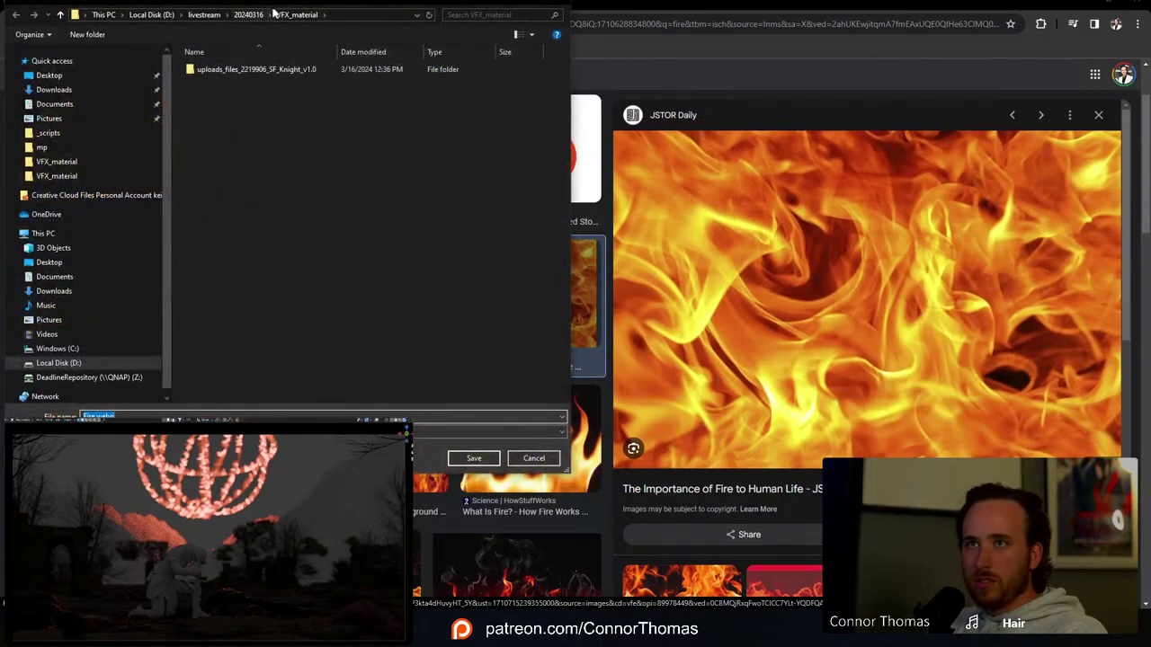
left_click(248, 14)
double_click(208, 96)
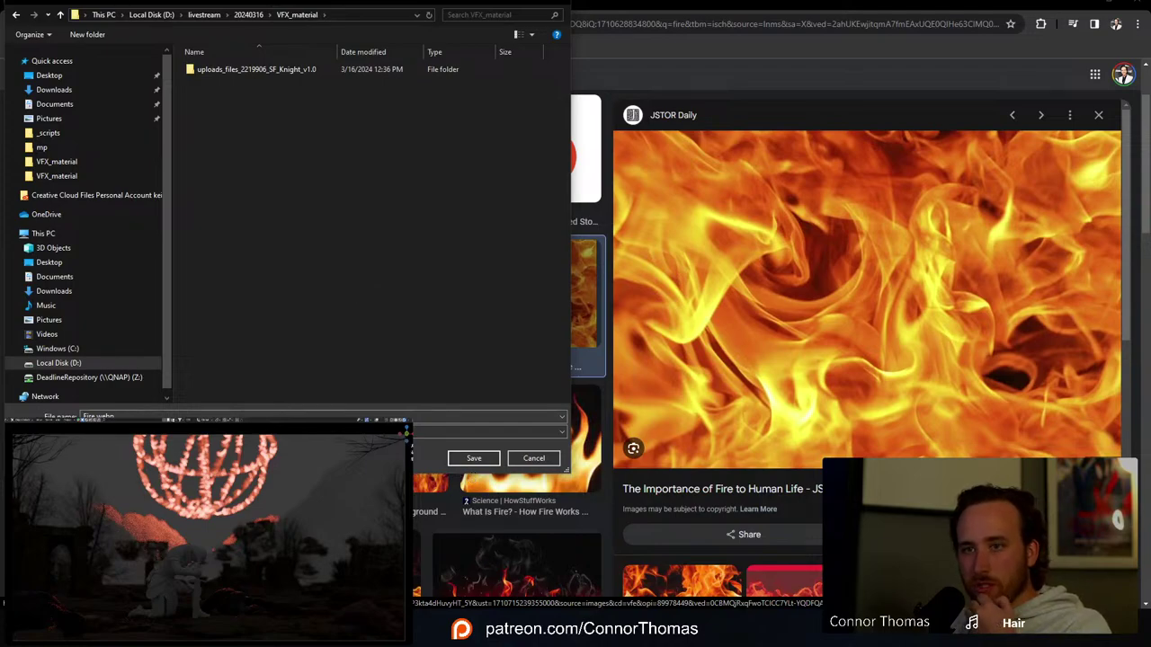
left_click(321, 431)
left_click(415, 440)
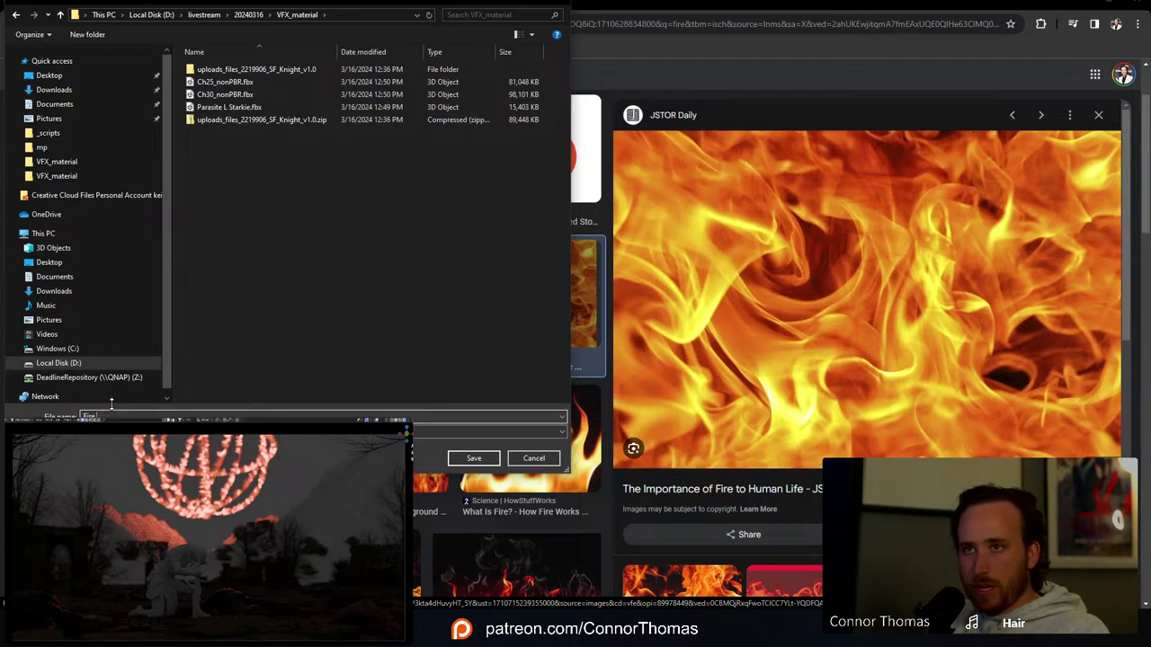
key("Return")
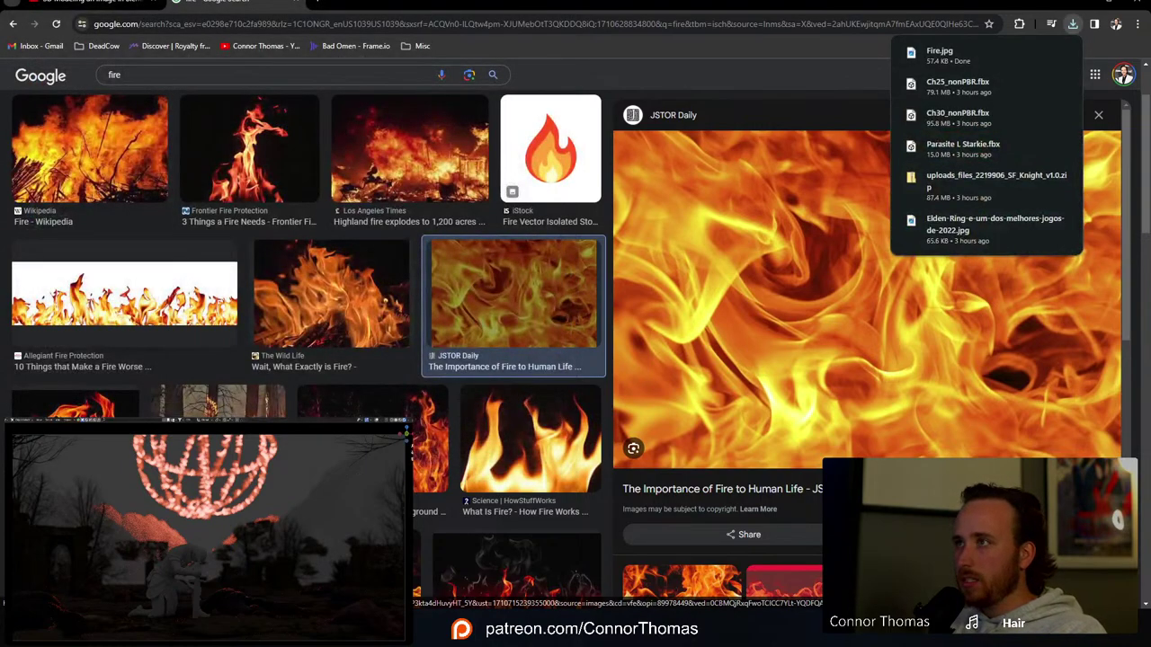
Step: Switch to Blender and add an Image Texture node above the Add node in the Fire material
key("alt+Tab")
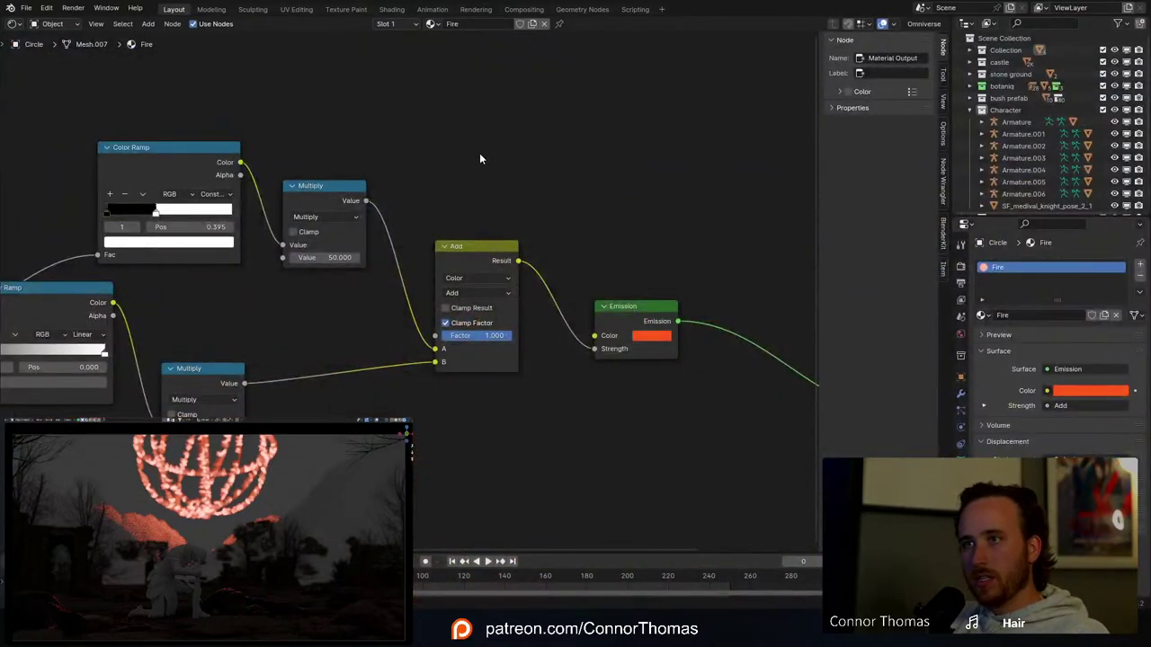
key("shift+a")
type("imag")
key("Return")
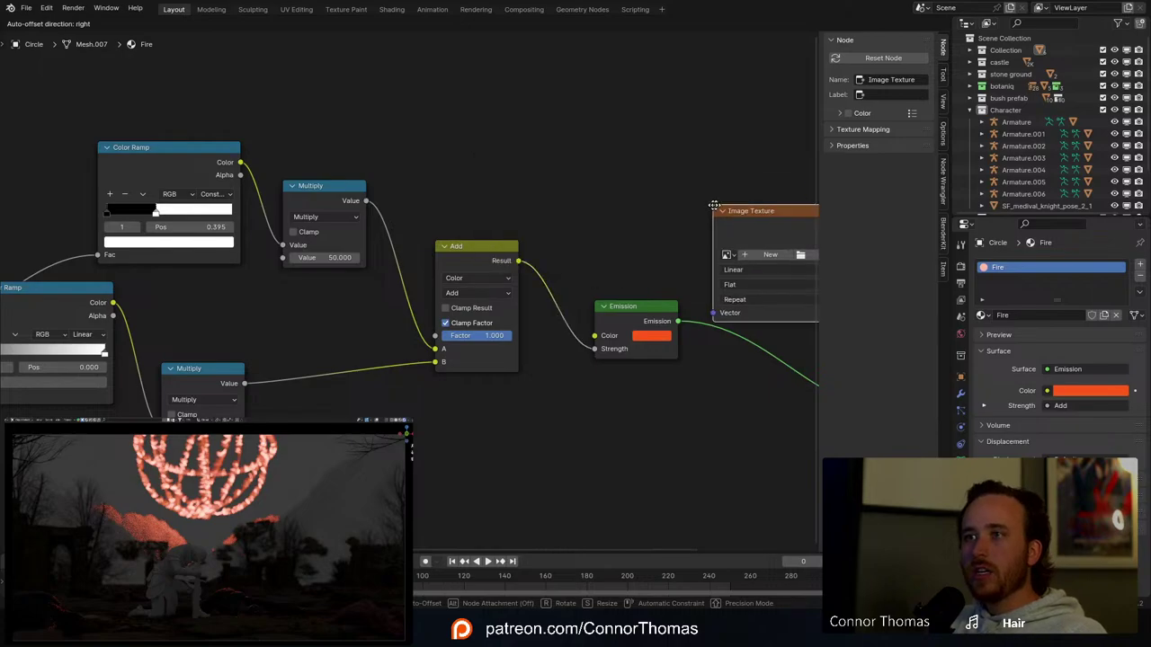
left_click(453, 96)
Step: Load Fire.jpg from D:\livestream\20240316\VFX_material into the Image Texture node
left_click(563, 144)
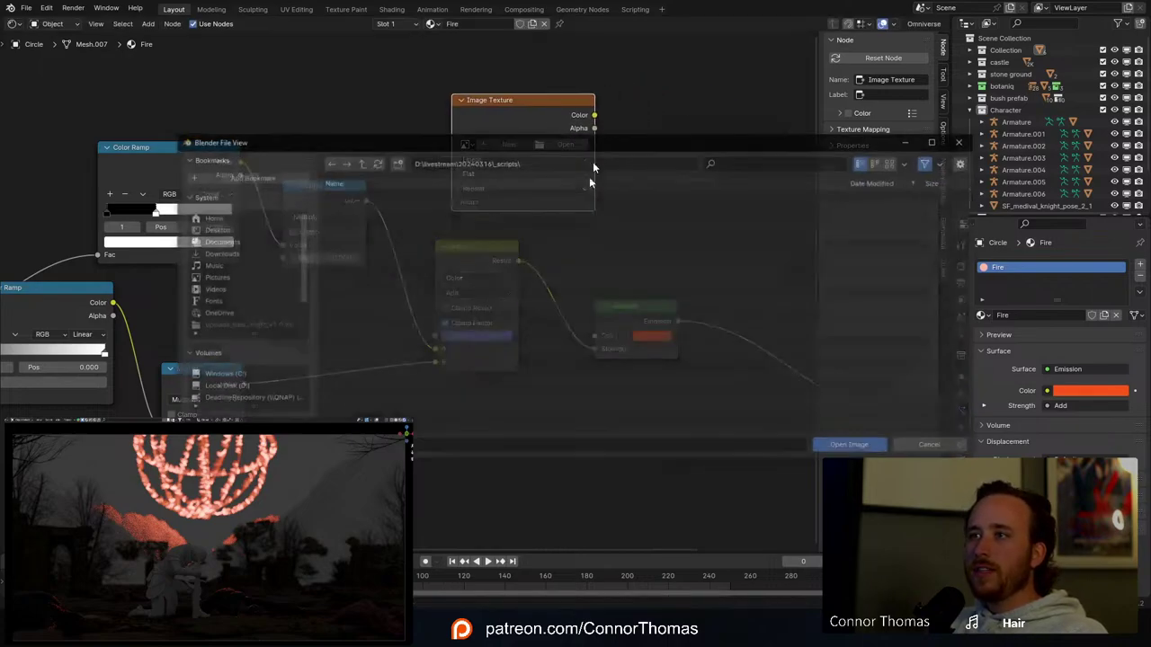
left_click(212, 277)
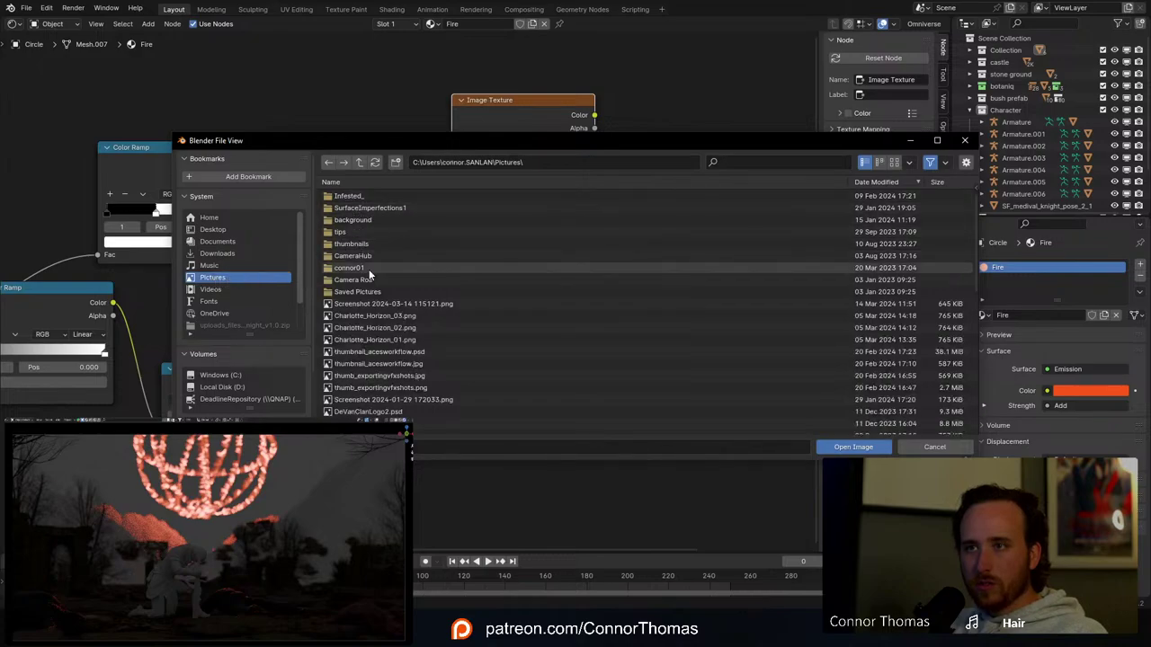
scroll(245, 309, "down", 2)
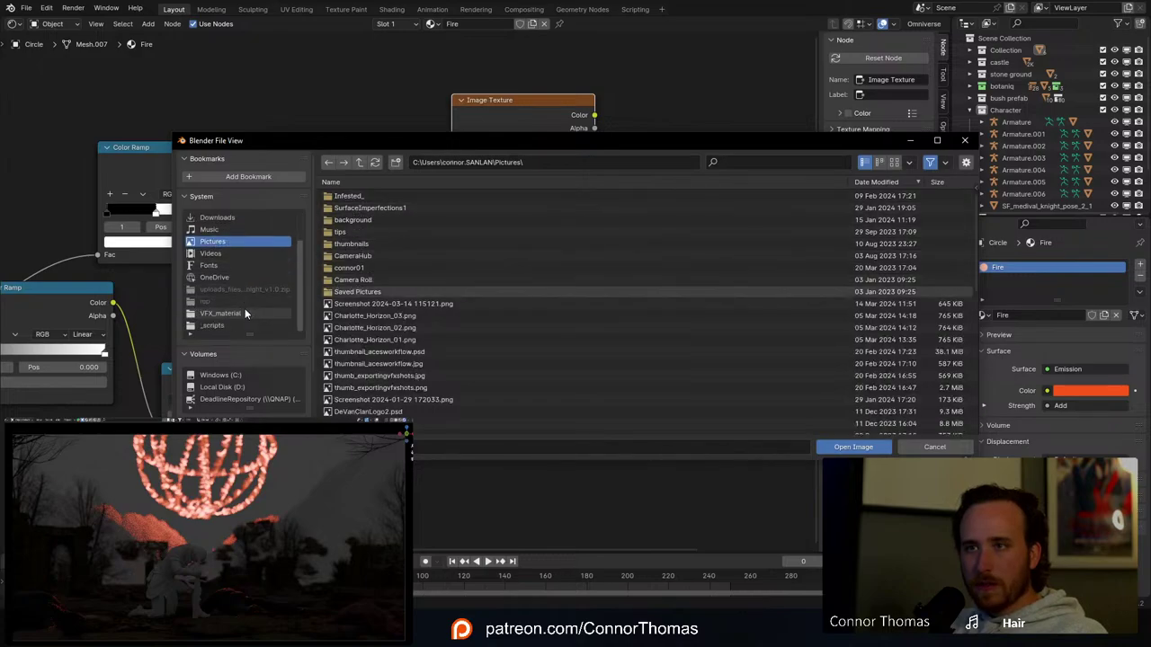
left_click(232, 388)
left_click(346, 197)
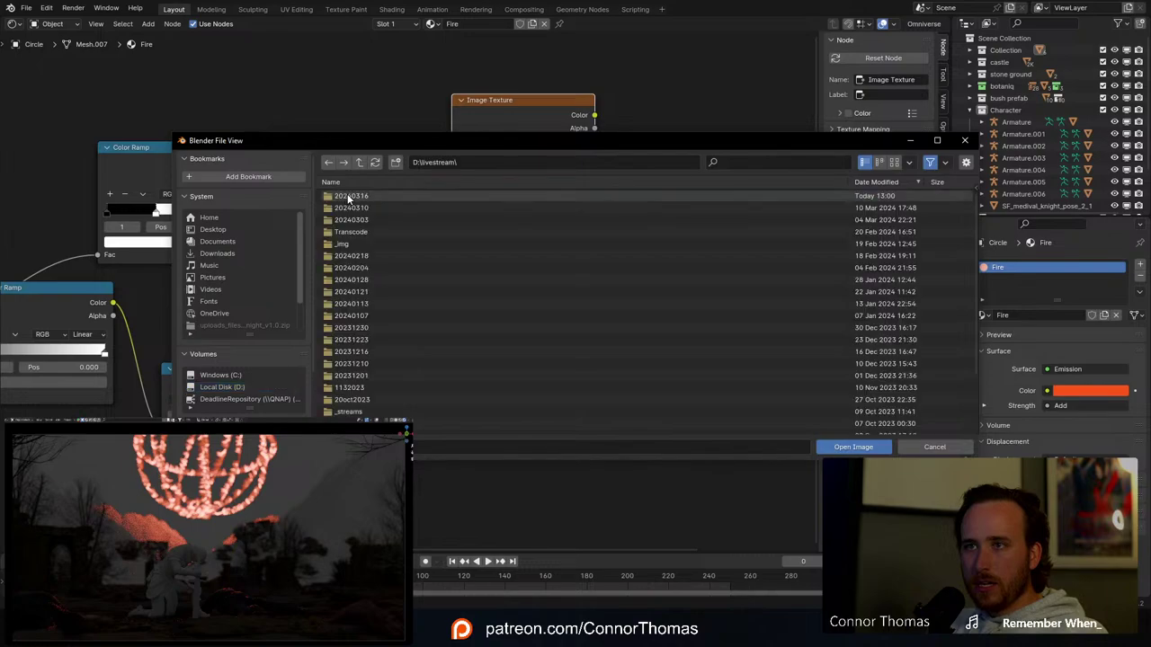
left_click(350, 197)
left_click(356, 199)
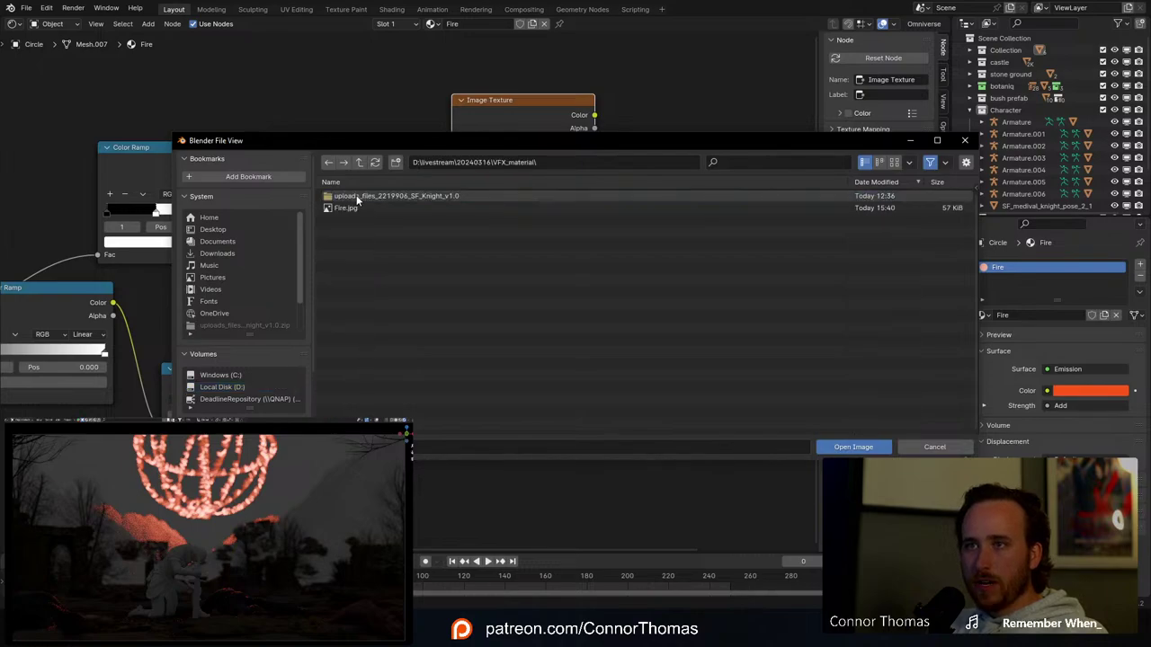
left_click(348, 208)
double_click(348, 208)
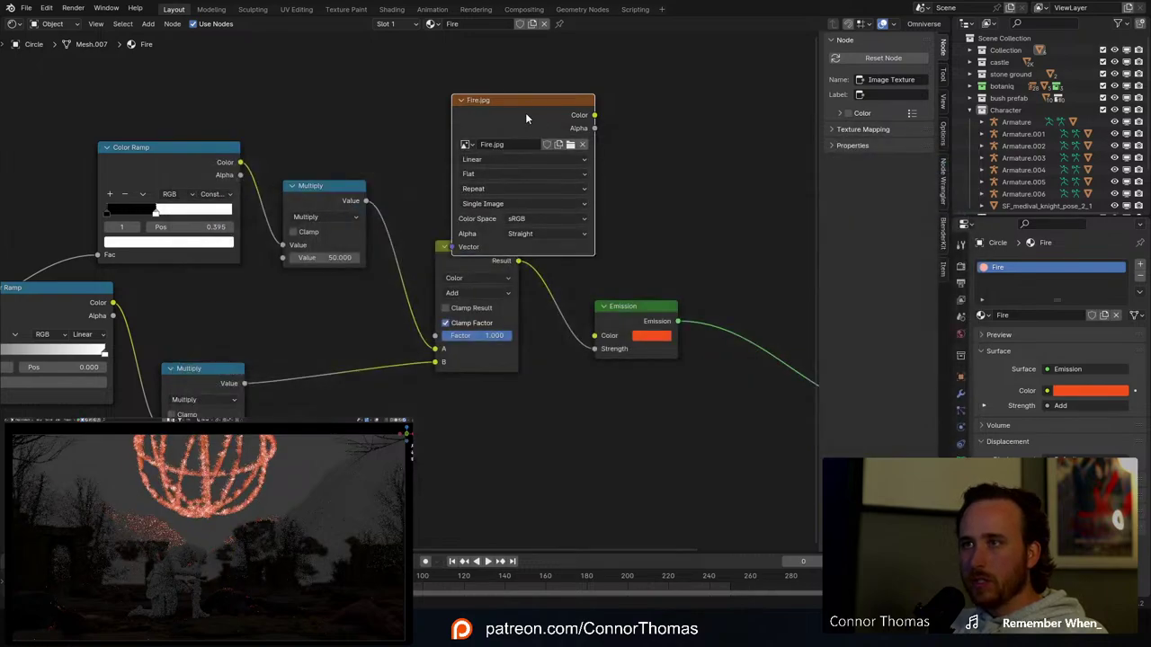
Step: Preview the Fire.jpg node on the material's surface and give it Texture Coordinate and Mapping nodes driven by Generated coordinates
left_click_drag(525, 112, 495, 77)
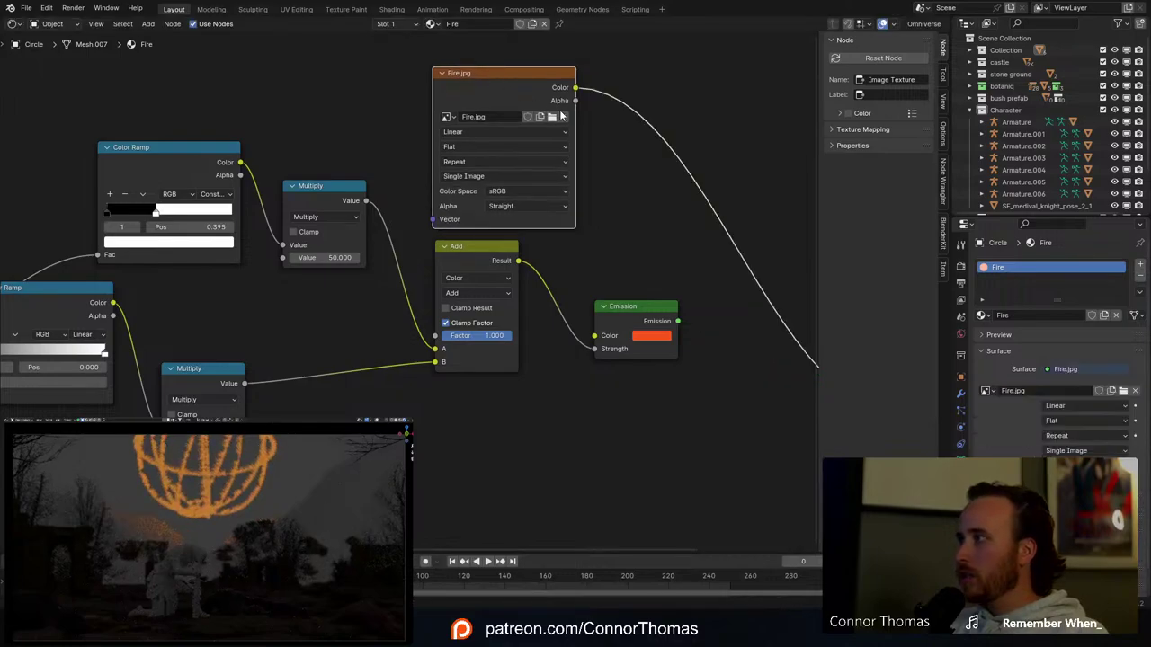
middle_click_drag(496, 77, 436, 184)
left_click_drag(436, 183, 502, 81)
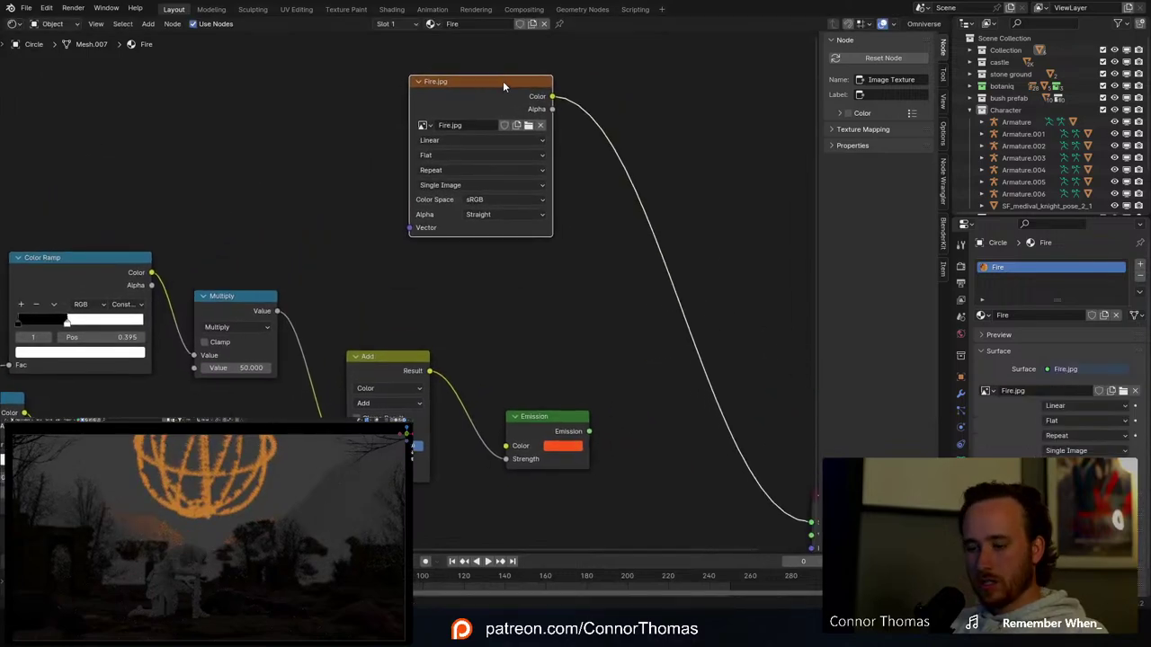
key("ctrl+t")
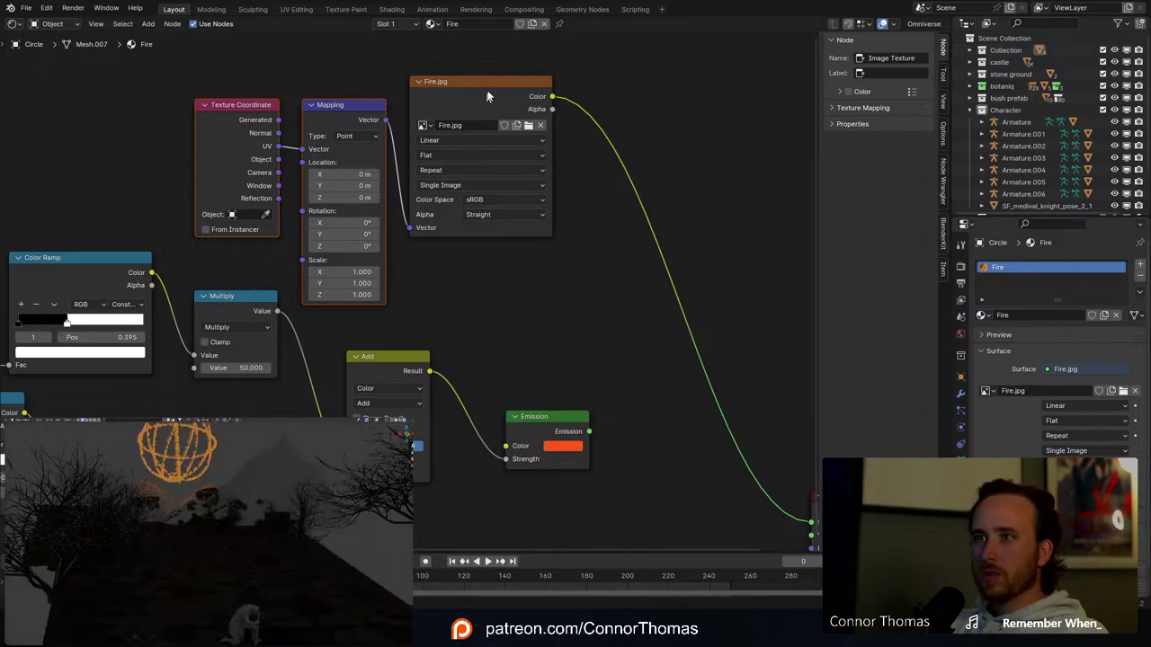
middle_click_drag(243, 152, 333, 194)
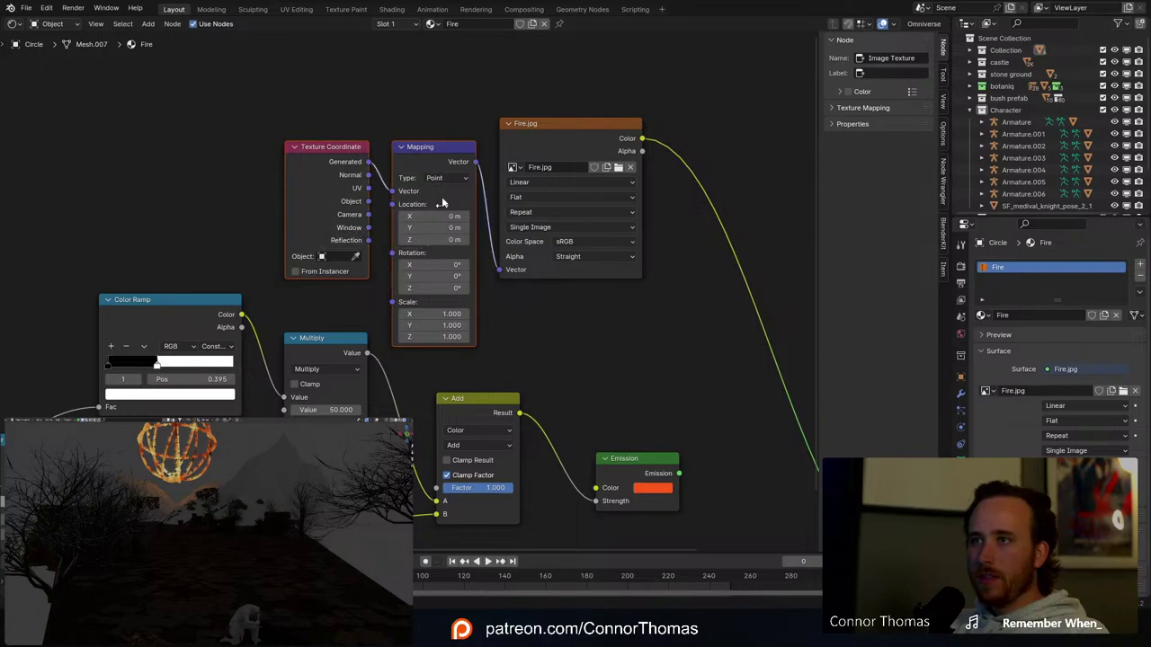
left_click_drag(441, 196, 417, 108)
Step: Add a Value node below the Texture Coordinate node
middle_click_drag(125, 208, 252, 267)
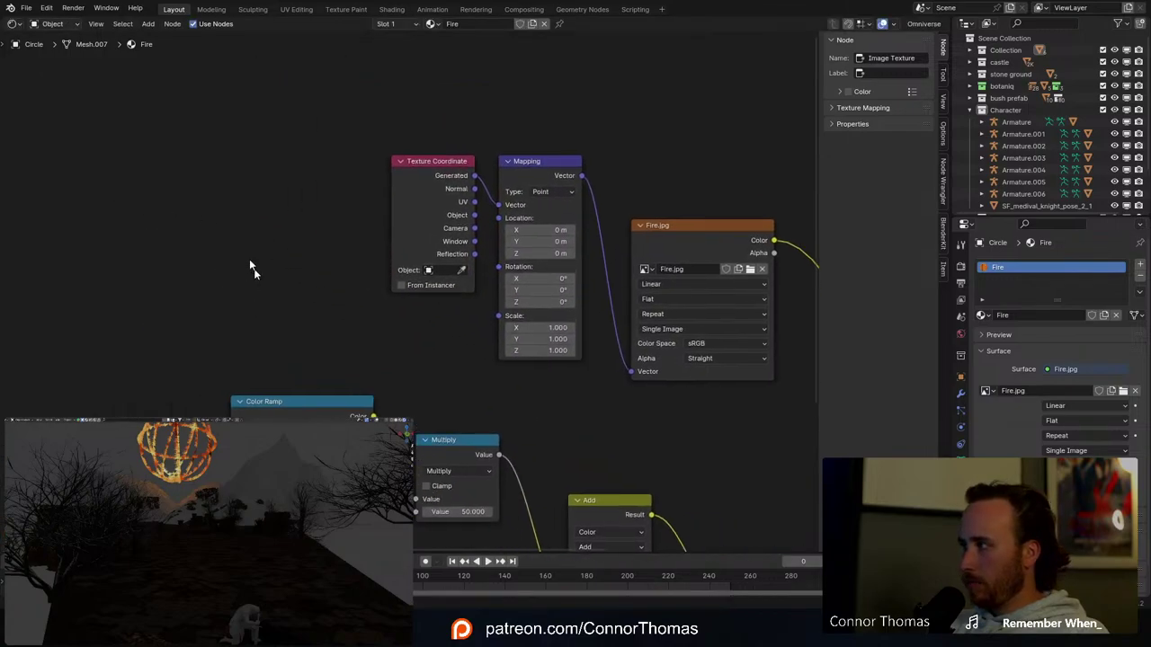
key("shift+a")
left_click(227, 231)
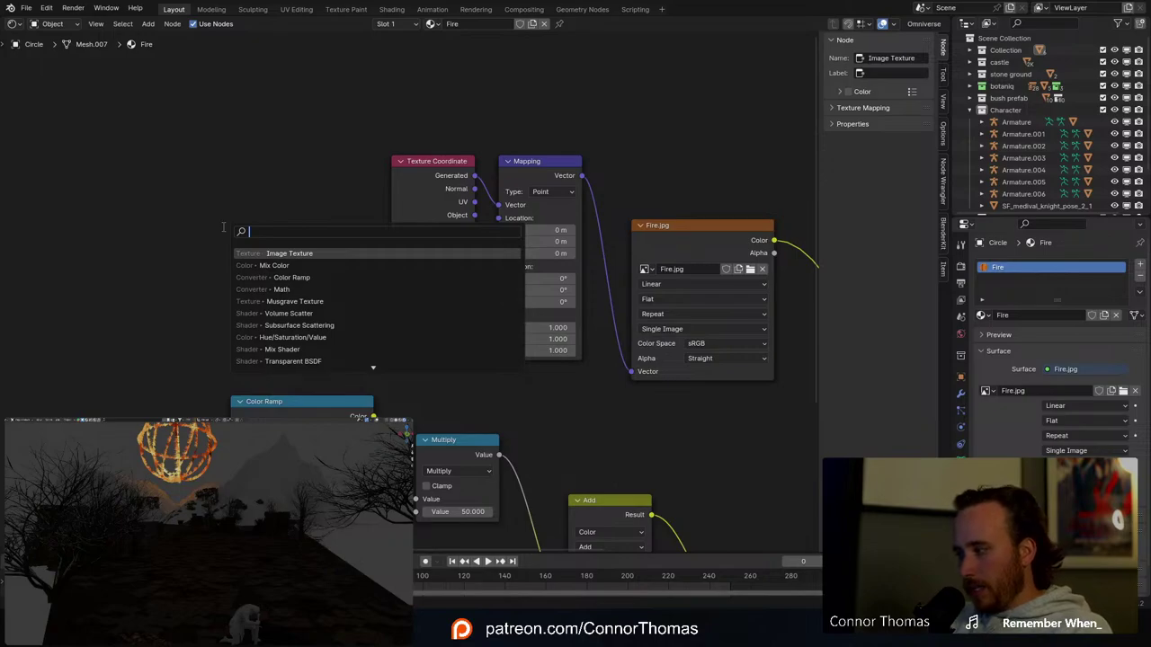
type("val")
key("Return")
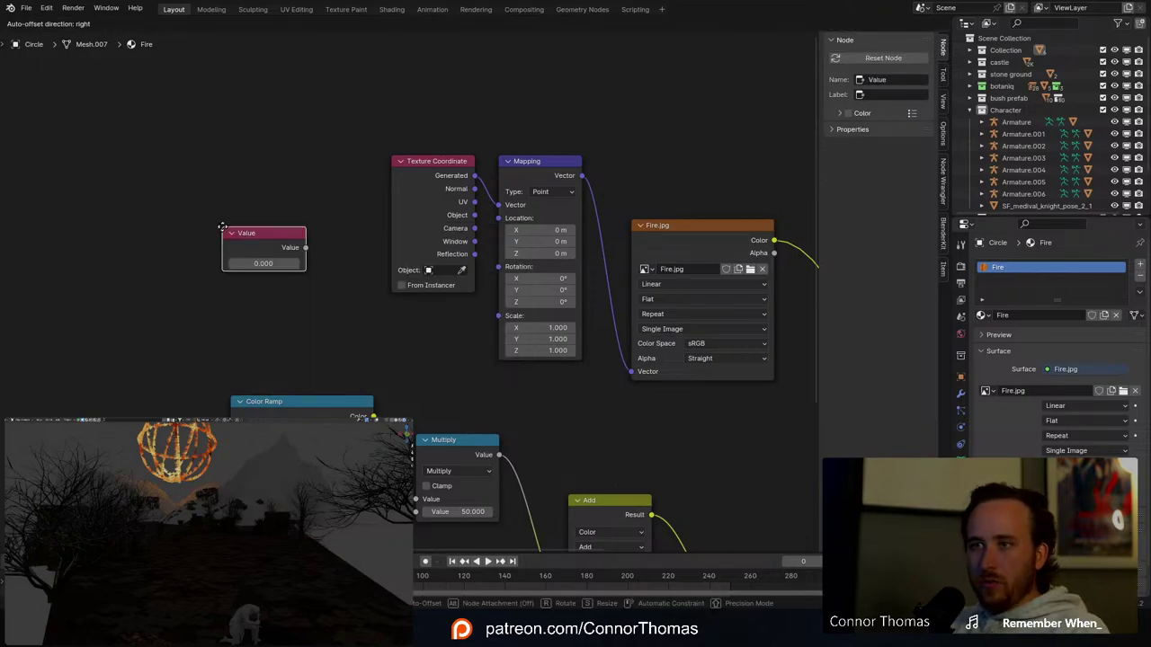
left_click(433, 351)
Step: Set the Value node to 3 and connect it to the Mapping node's Scale
left_click(433, 351)
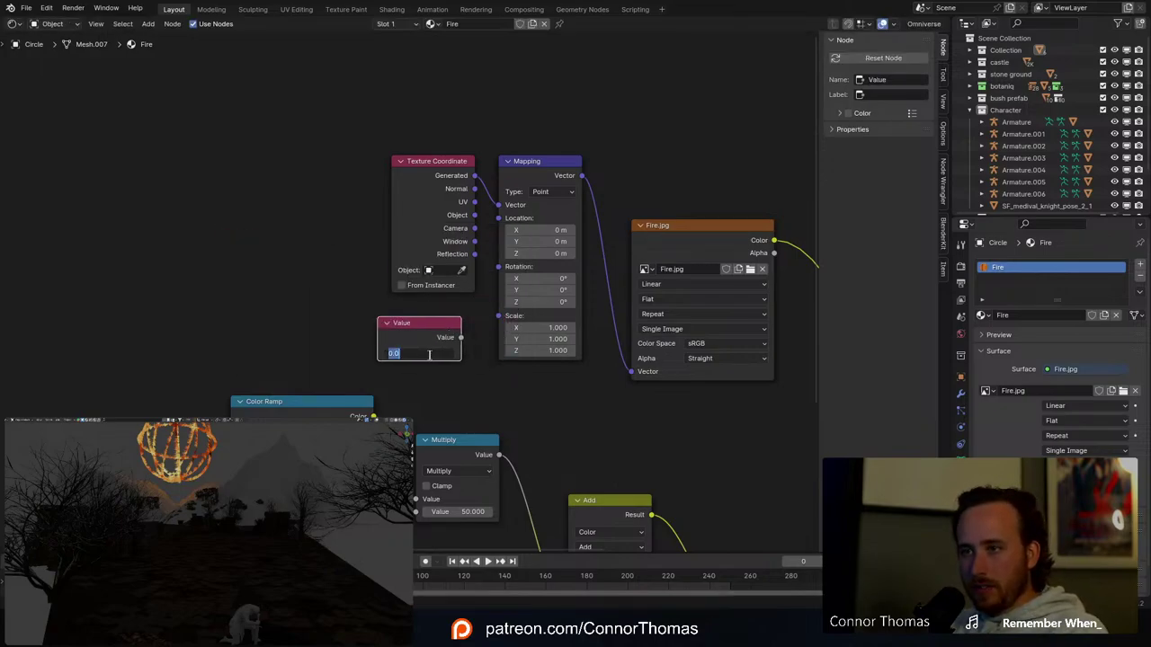
type("3")
key("Return")
left_click_drag(461, 337, 498, 315)
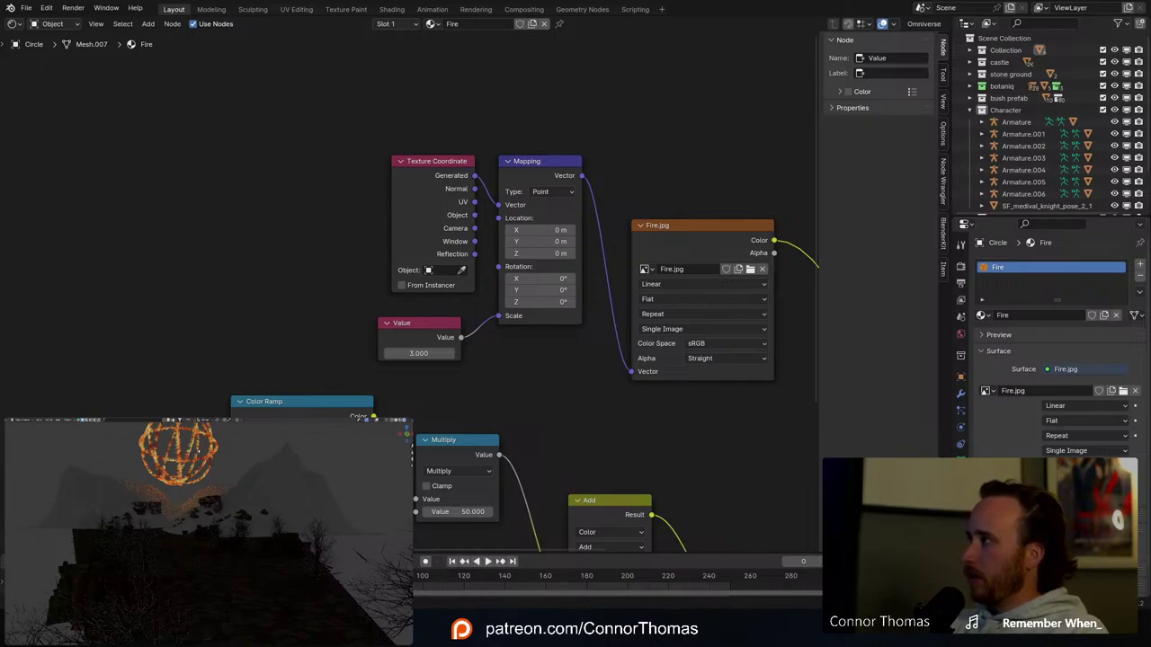
Step: Frame the ring sphere in the viewport and raise the Value node driving the fire texture's scale to 14.4
key("KP_Decimal")
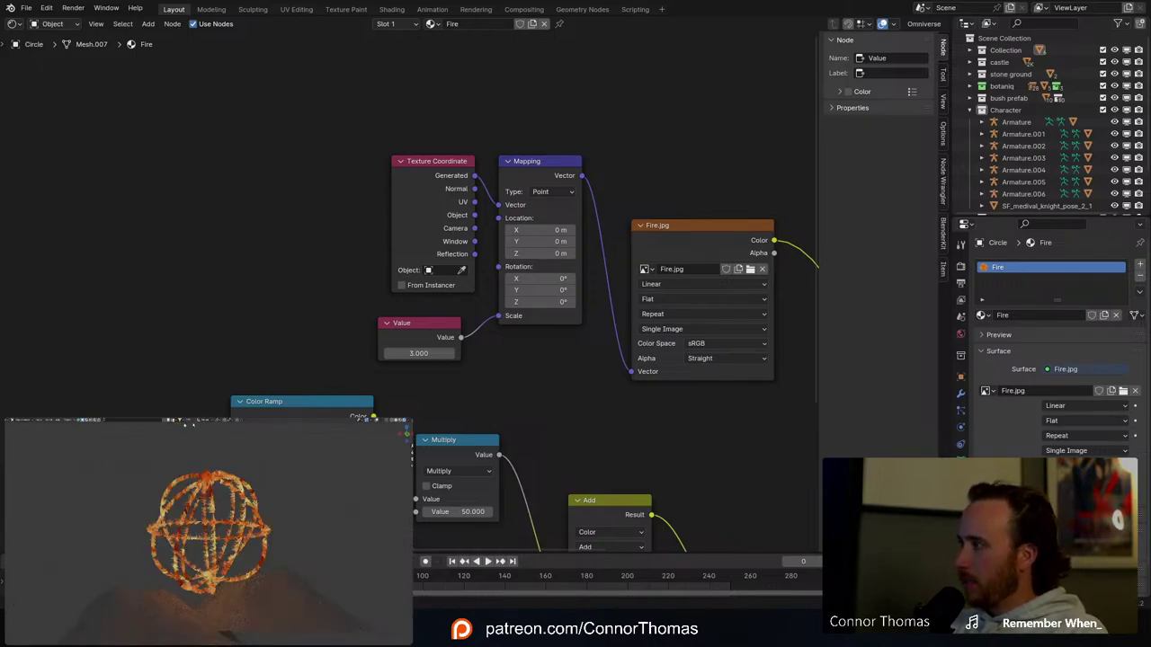
scroll(192, 522, "up", 3)
middle_click_drag(177, 522, 191, 540)
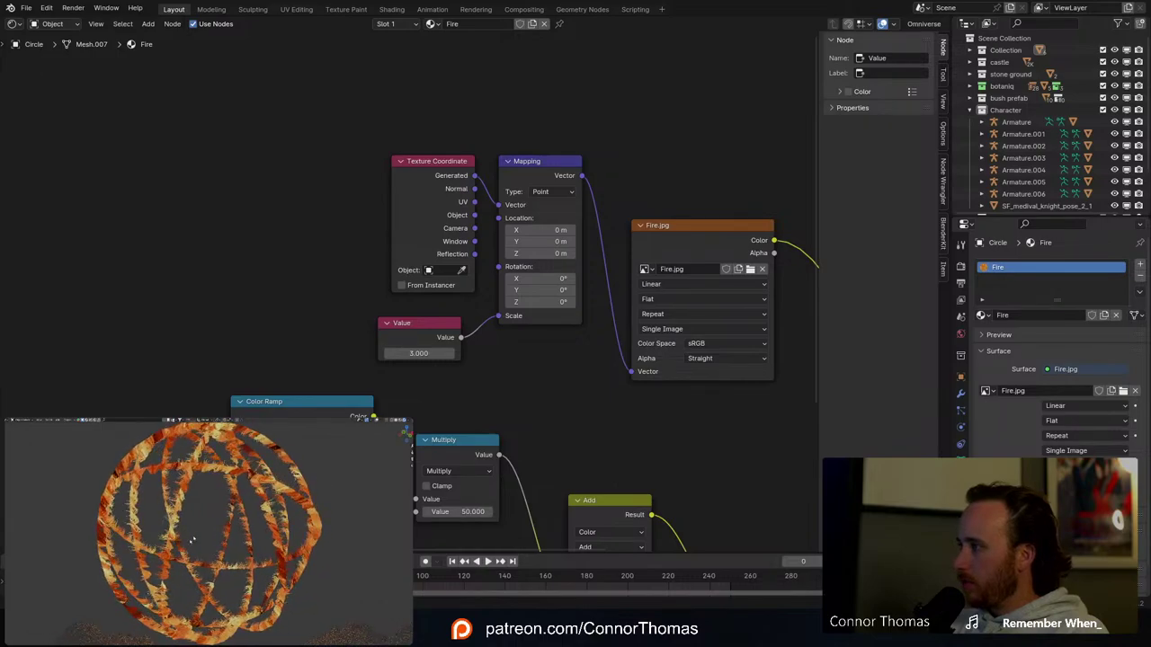
left_click_drag(436, 354, 536, 354)
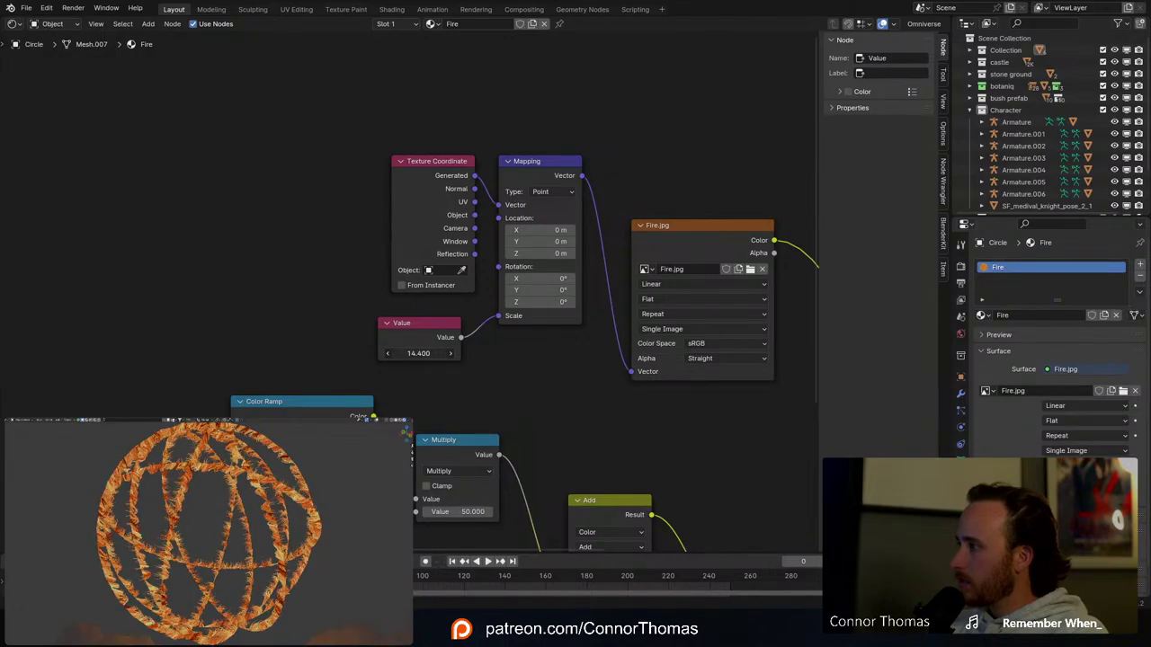
Step: Move the Emission node near the Material Output, feed Fire.jpg's color into its Color, and connect its Emission to the Surface
scroll(494, 372, "down", 5)
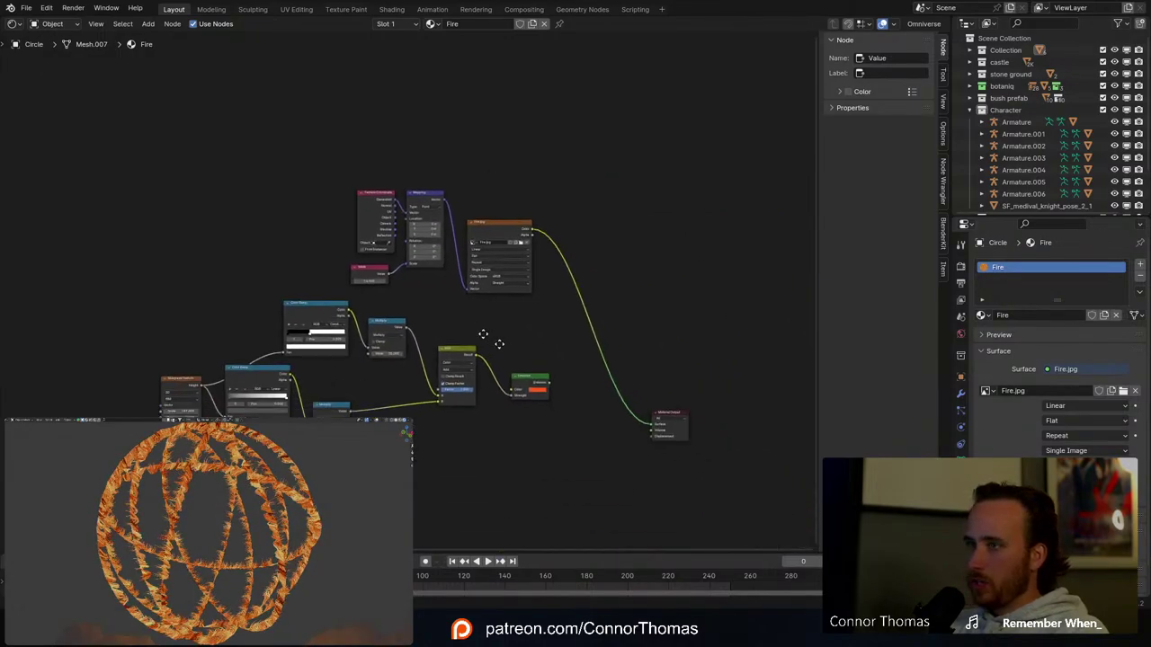
left_click_drag(537, 393, 658, 359)
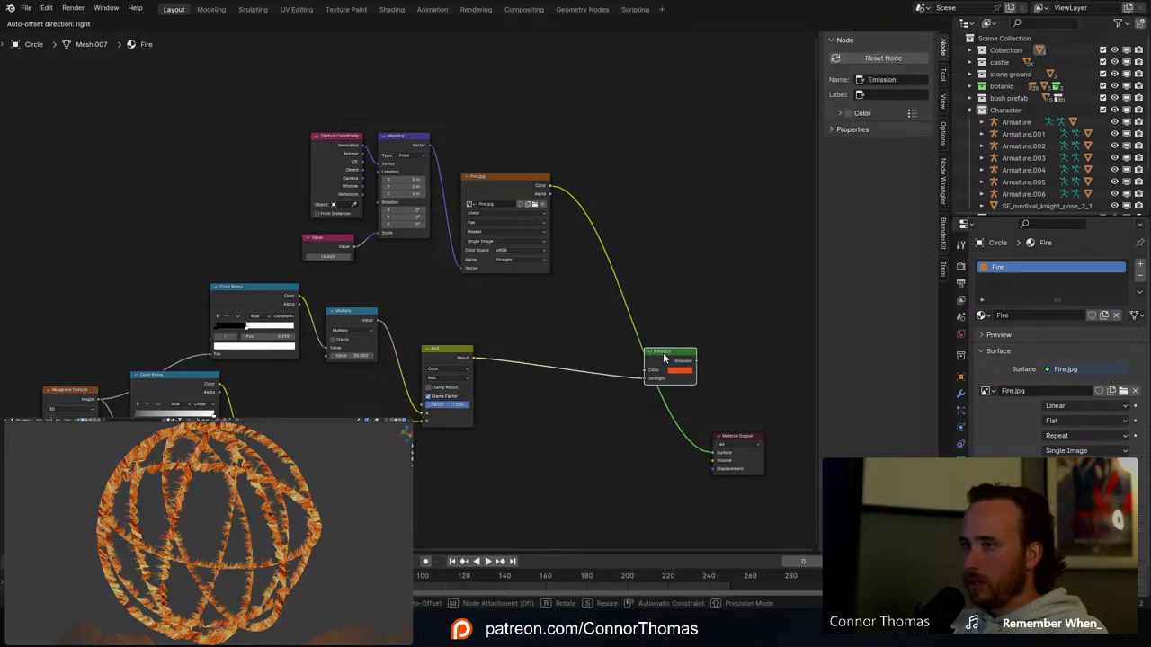
left_click_drag(550, 186, 647, 369)
left_click(669, 355, "ctrl+shift")
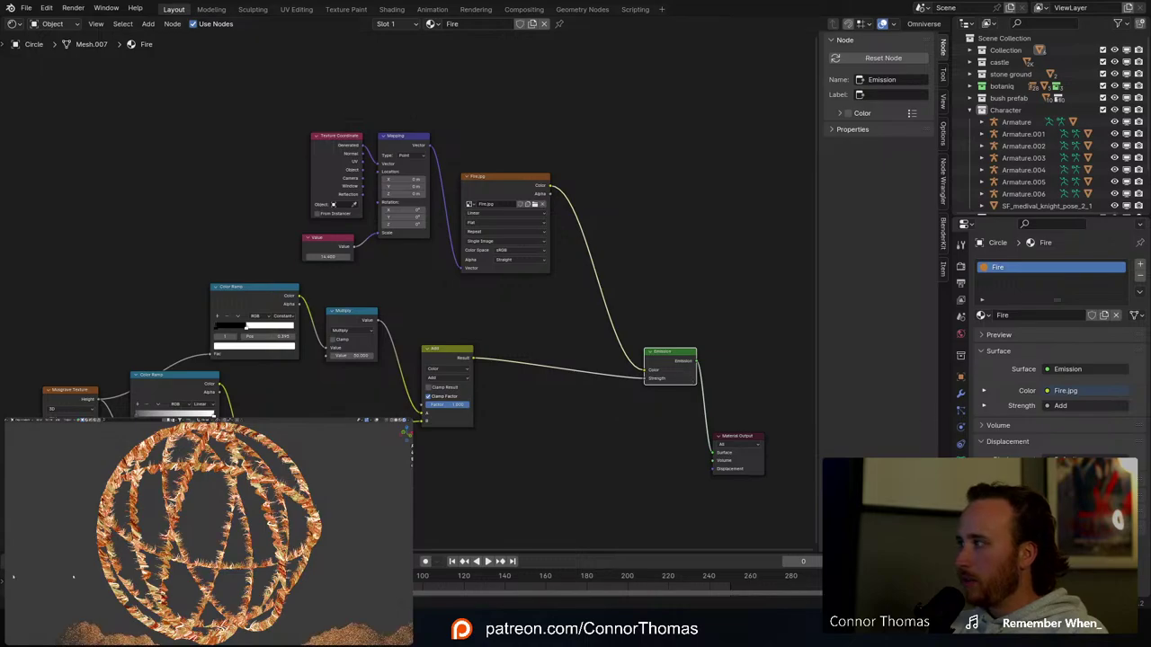
Step: Check the fire sphere in the camera composition and isolated in local view
middle_click_drag(197, 448, 239, 508)
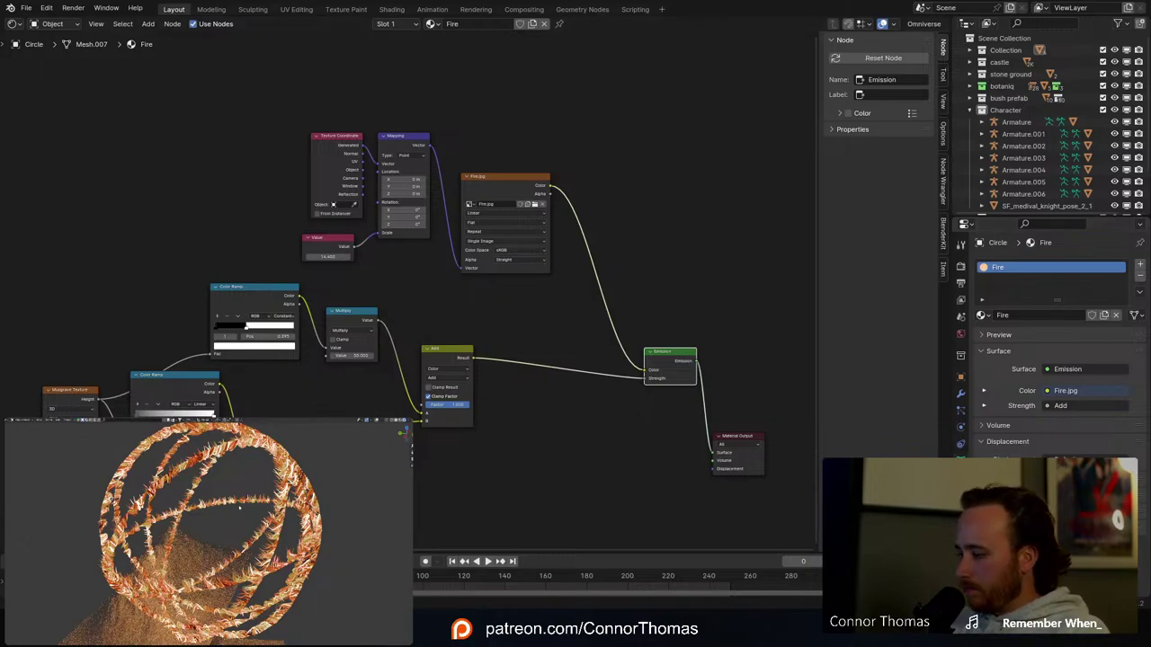
key("KP_0")
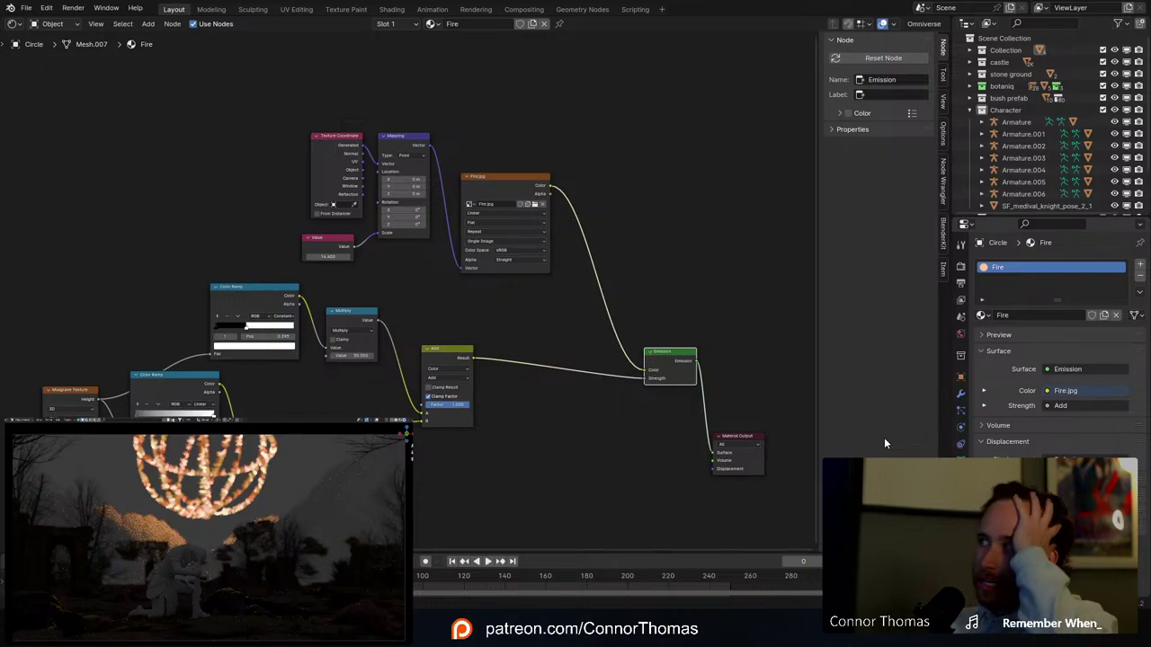
key("Home")
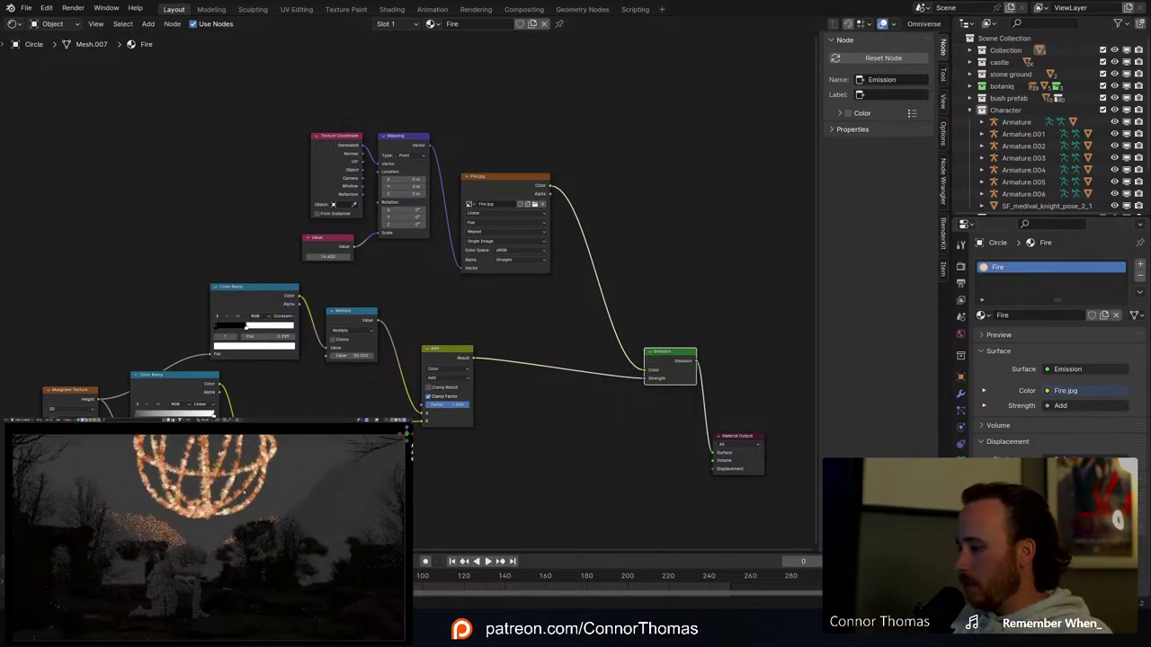
key("slash")
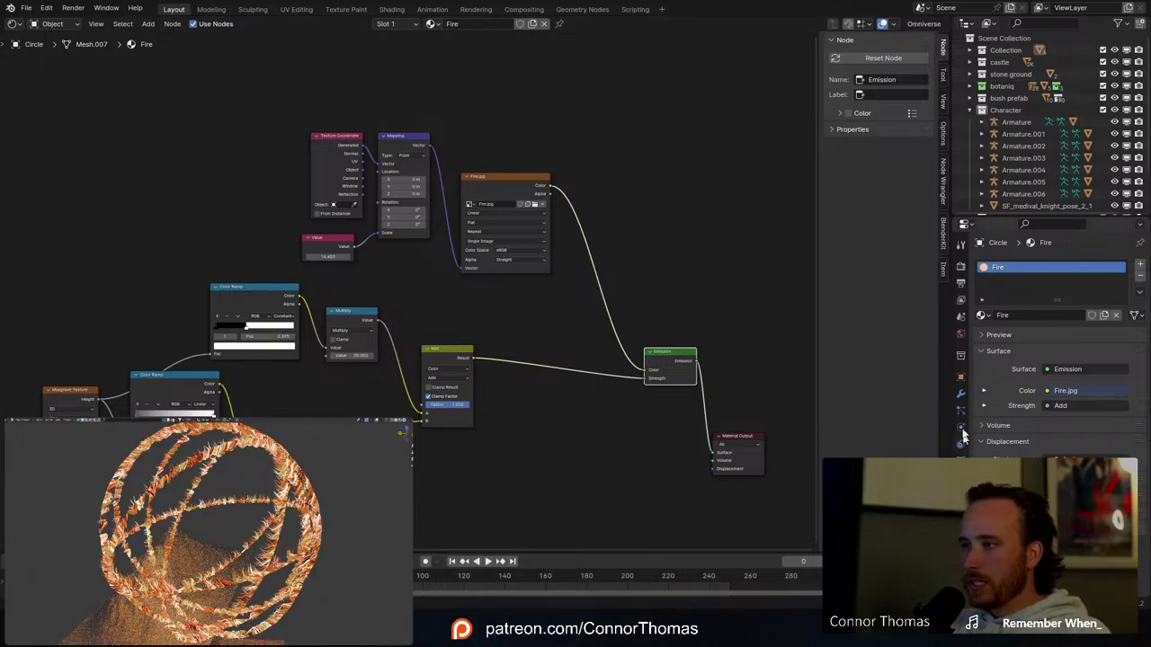
Step: Review the circle's hair particle settings, from emission, rotation and render through children, clumping and roughness
left_click(959, 413)
scroll(1017, 427, "down", 5)
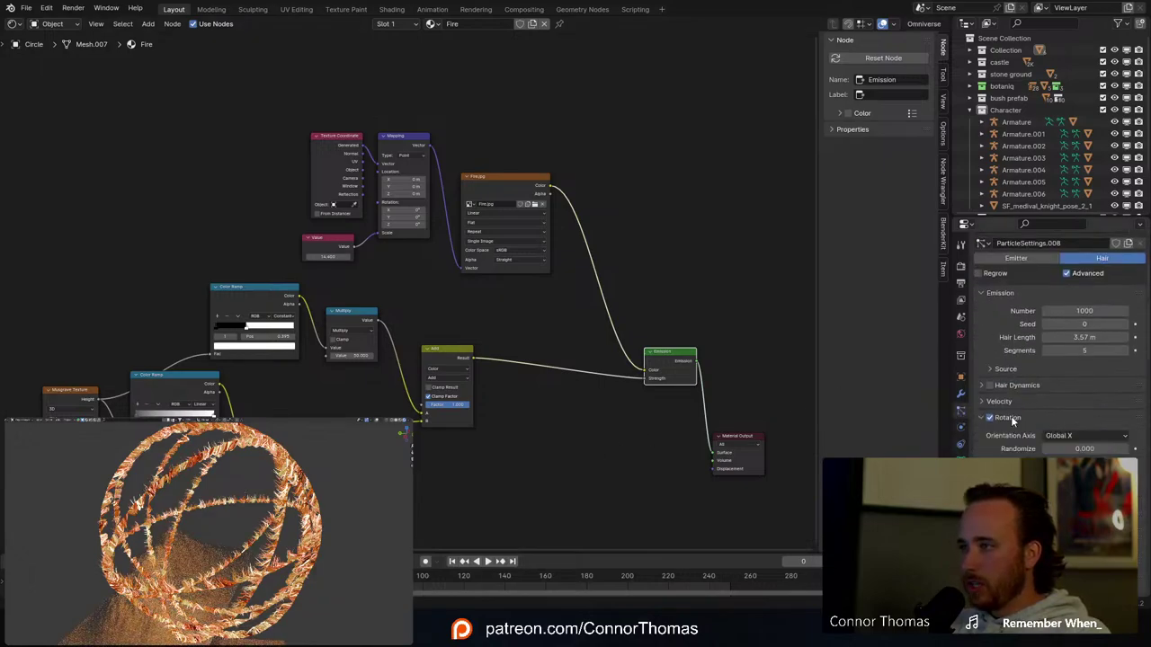
scroll(1002, 418, "down", 5)
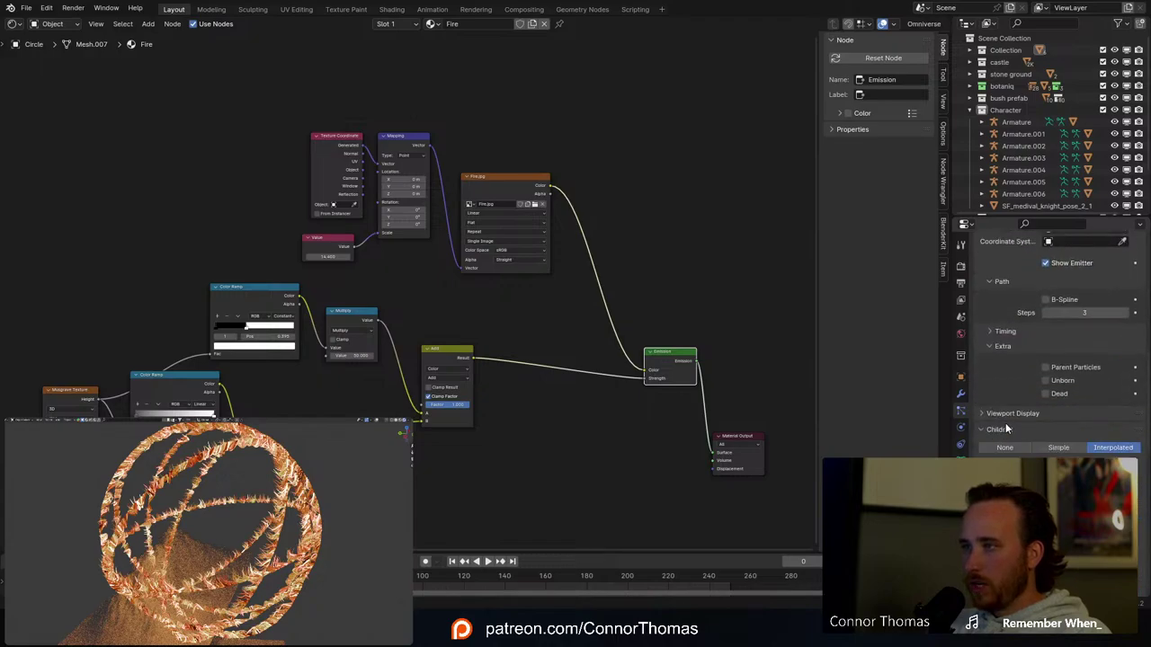
scroll(1006, 428, "down", 4)
scroll(1025, 440, "down", 4)
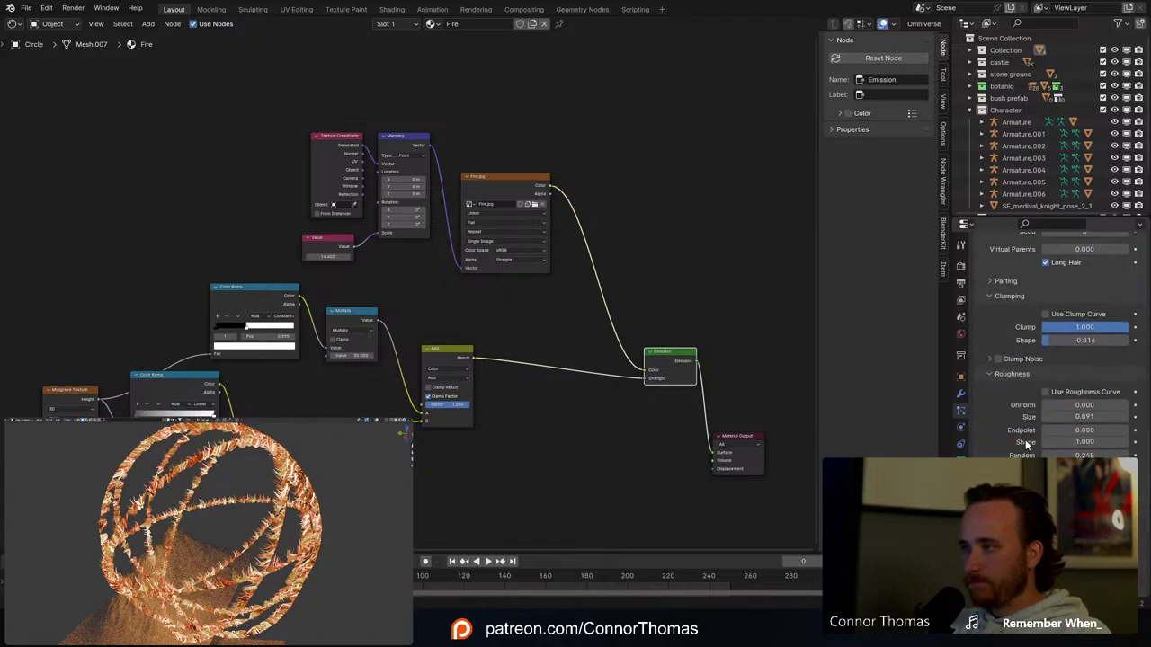
scroll(1027, 442, "up", 12)
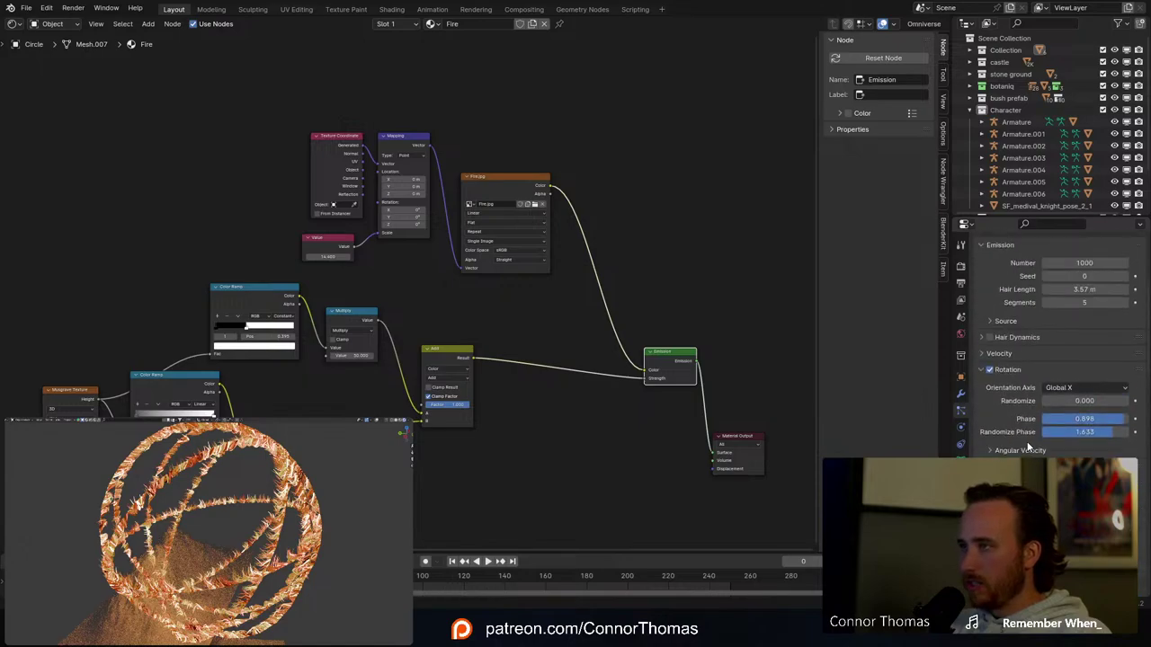
scroll(1027, 442, "up", 2)
scroll(1025, 333, "down", 5)
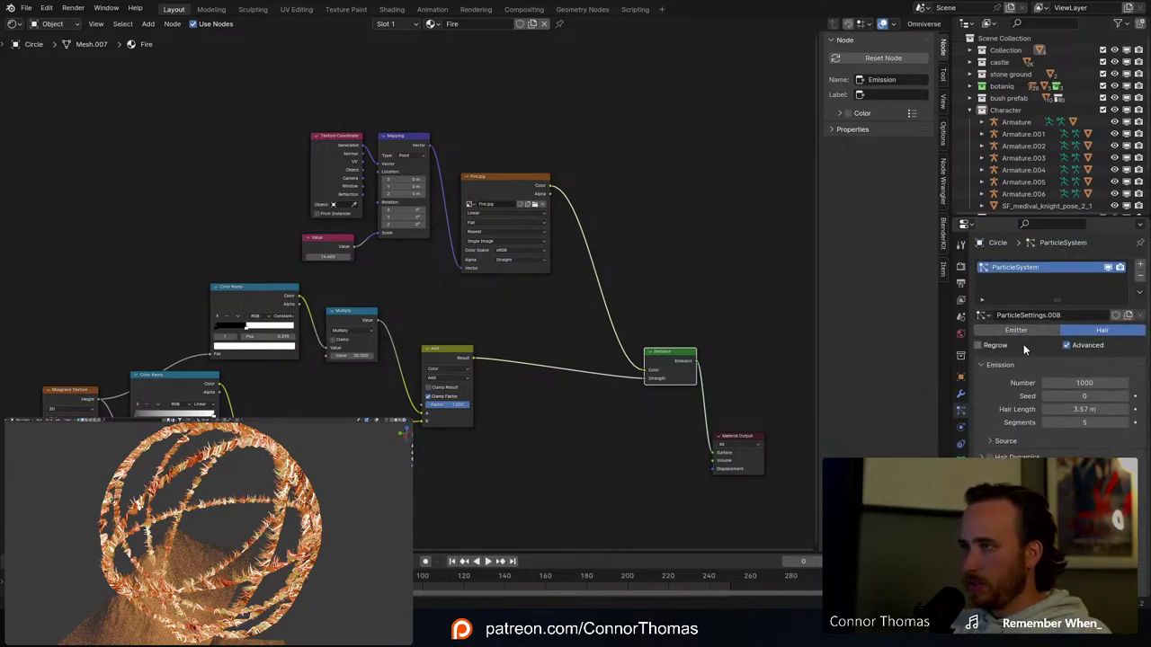
scroll(1026, 369, "down", 8)
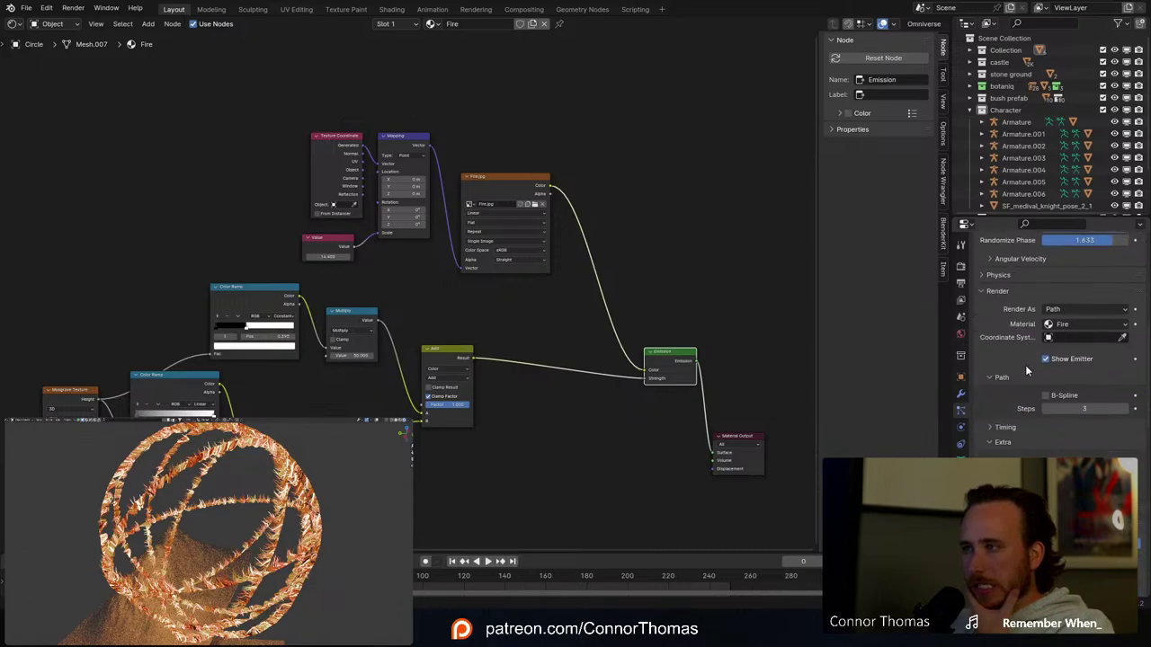
scroll(1025, 369, "down", 10)
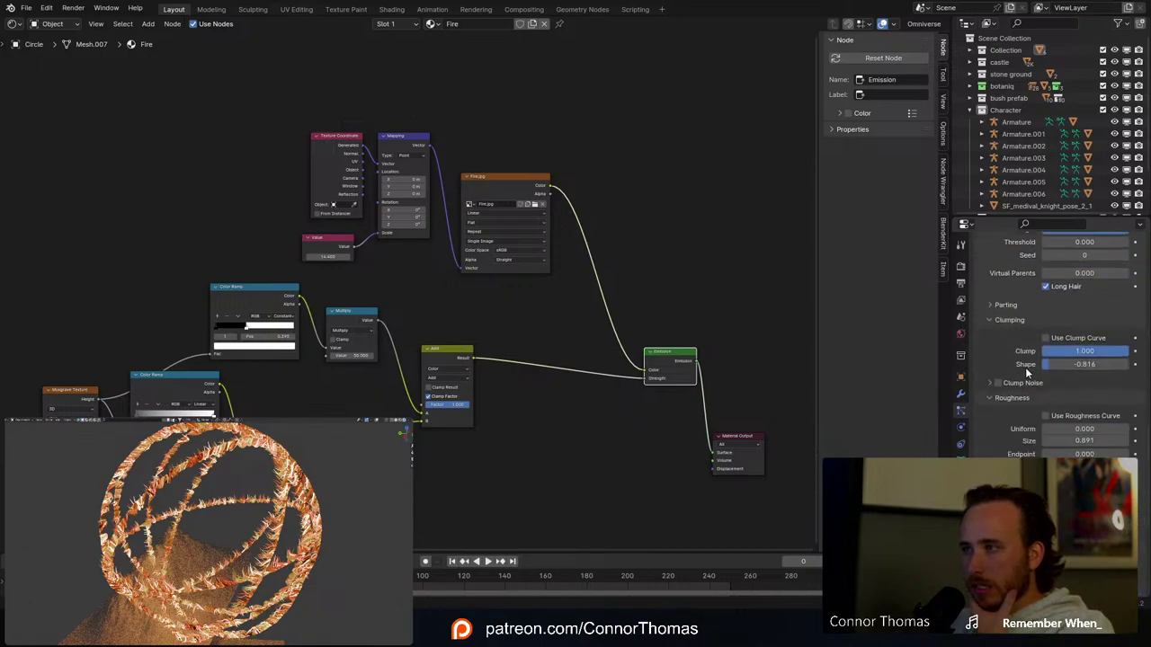
Step: Reduce the hair strands' Diameter Root, trying 0.1 m and settling on 0.02 m
left_click(1014, 394)
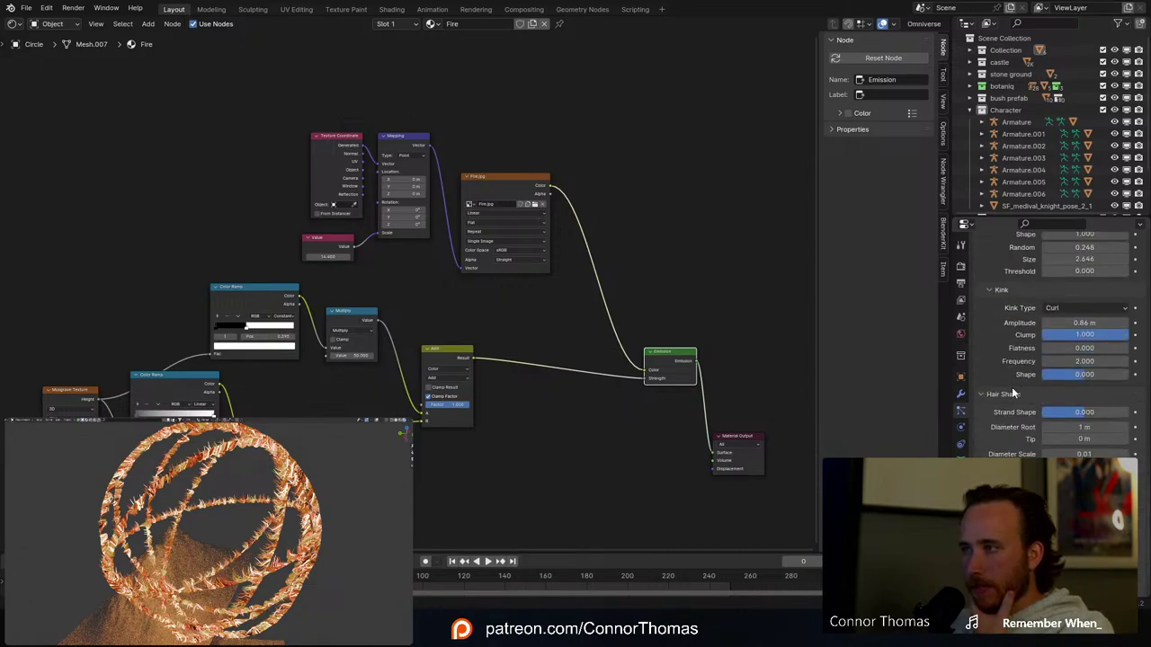
scroll(1012, 387, "down", 2)
double_click(1086, 351)
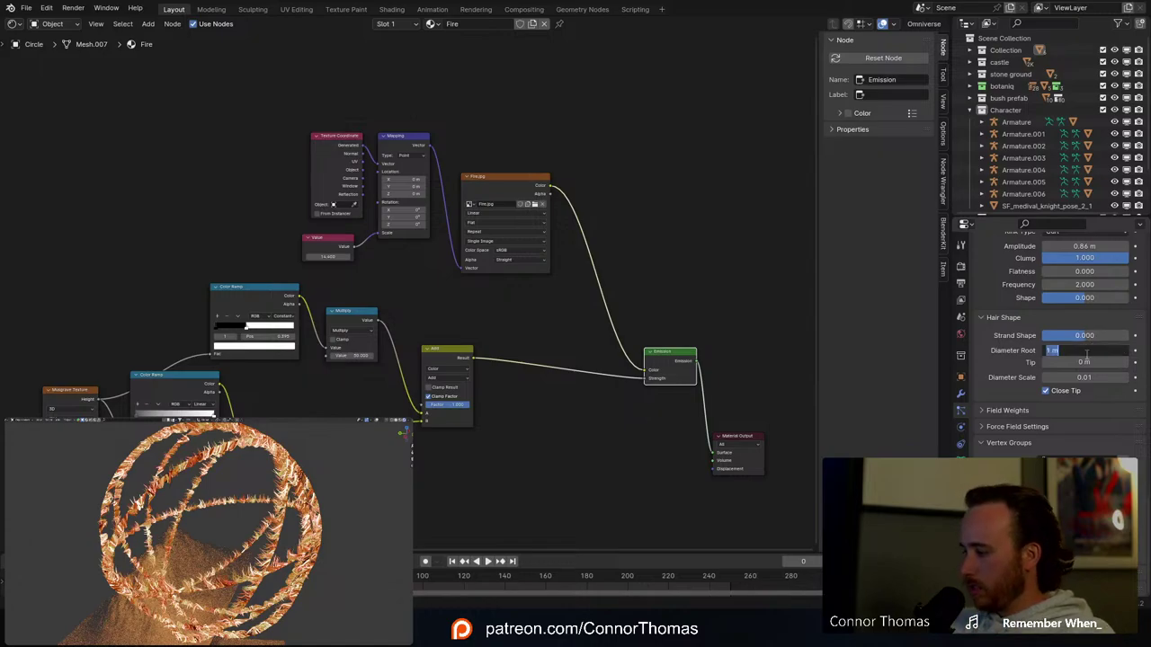
type("0.1")
key("Return")
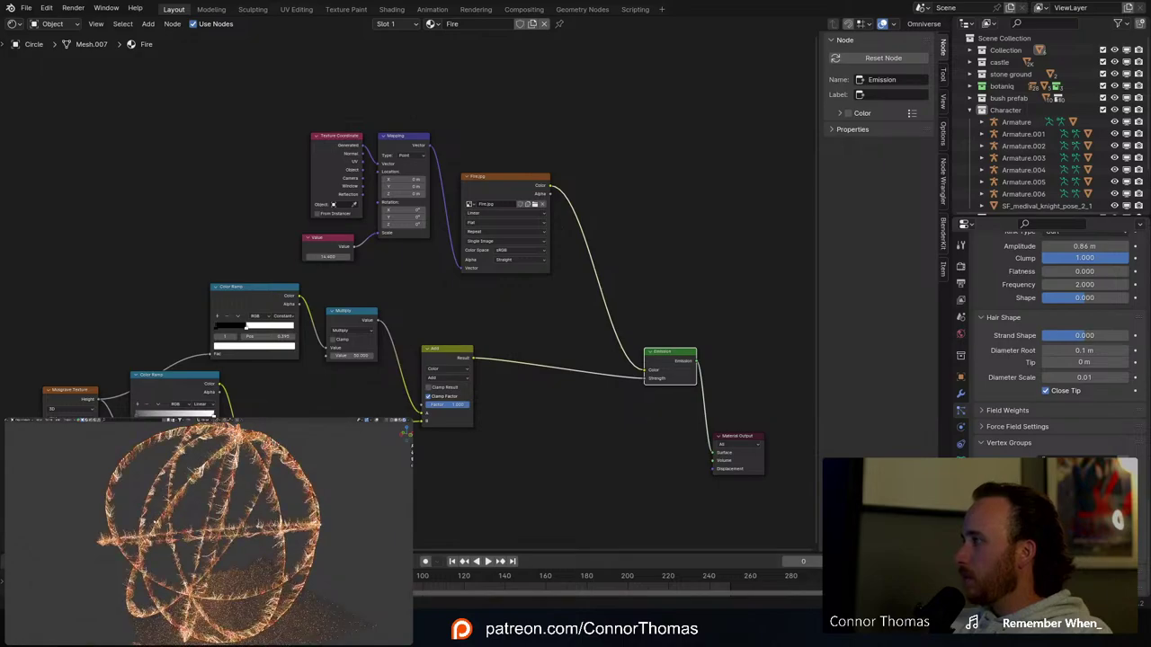
left_click(1097, 352)
key("BackSpace")
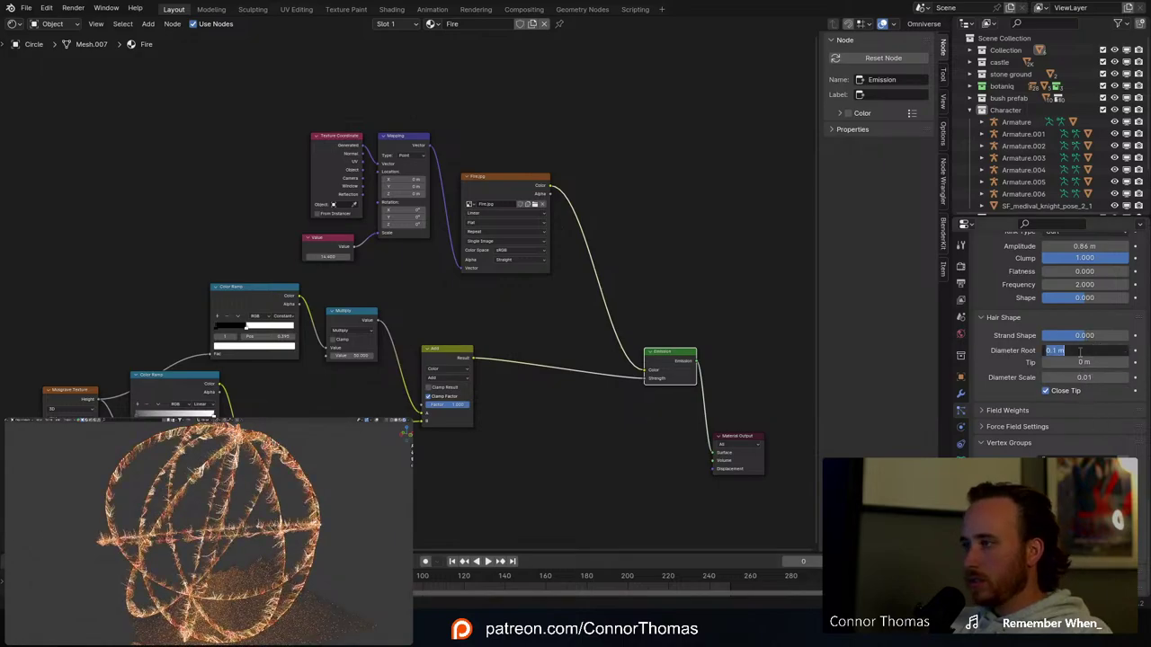
type(".02")
key("Return")
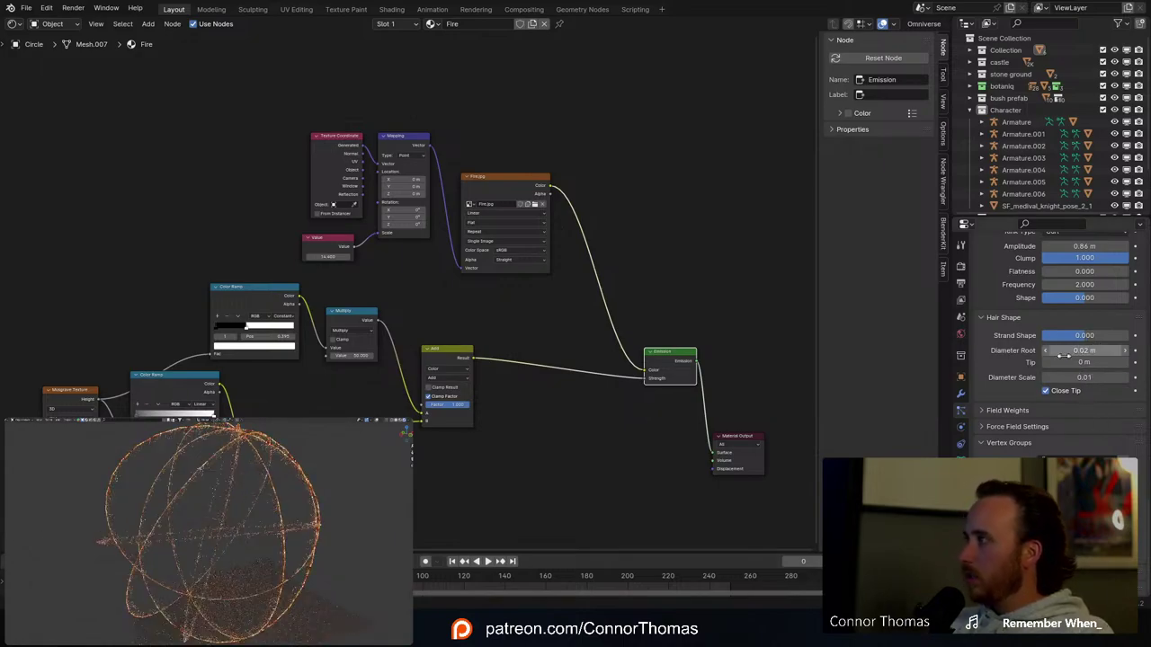
middle_click_drag(196, 490, 238, 472)
Step: Set both the Display Amount and Render Amount of the interpolated hair children to 50
scroll(1025, 382, "up", 5)
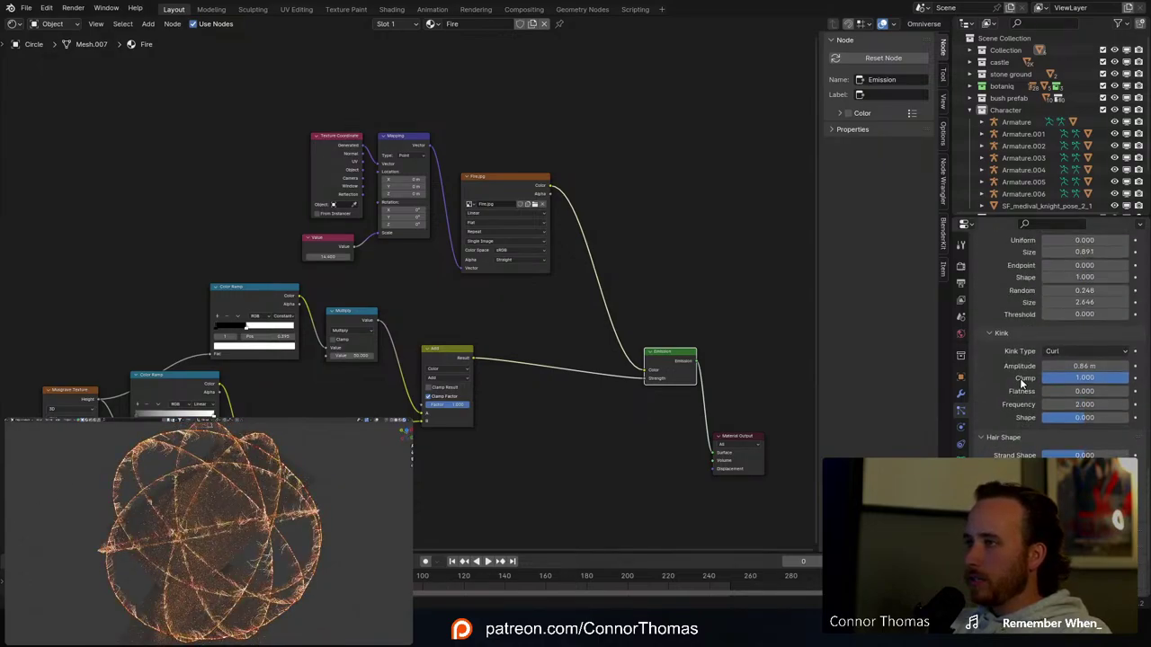
scroll(1026, 395, "up", 4)
scroll(1007, 412, "up", 8)
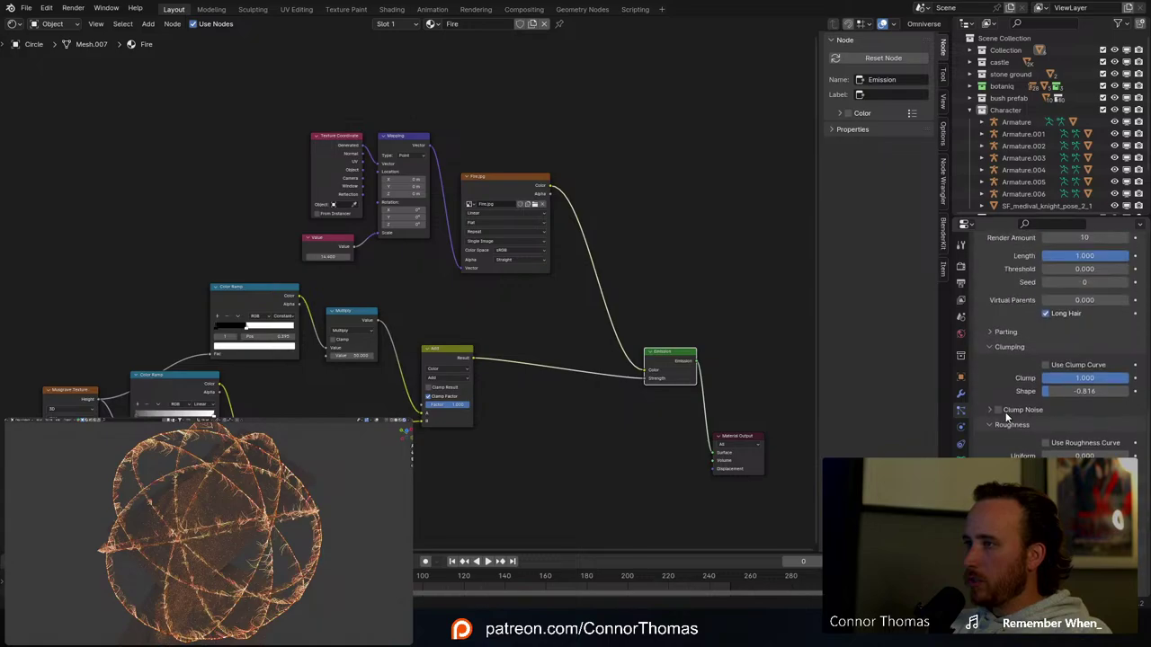
double_click(1107, 393)
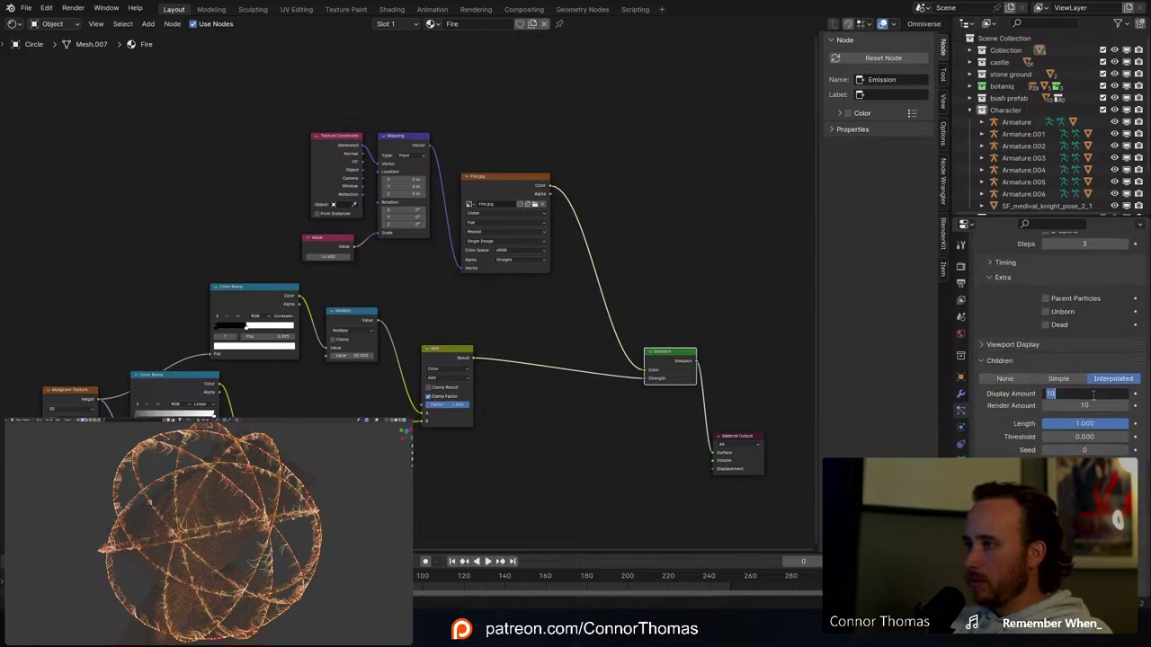
type("50")
key("Tab")
type("50")
key("Return")
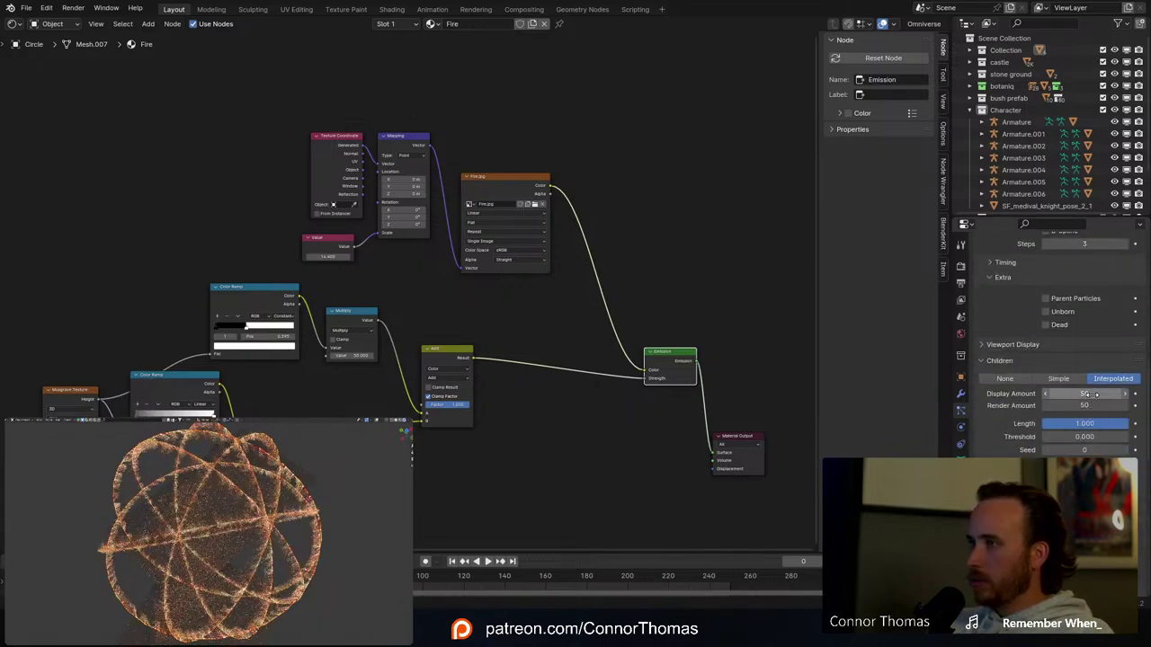
middle_click_drag(274, 590, 216, 518)
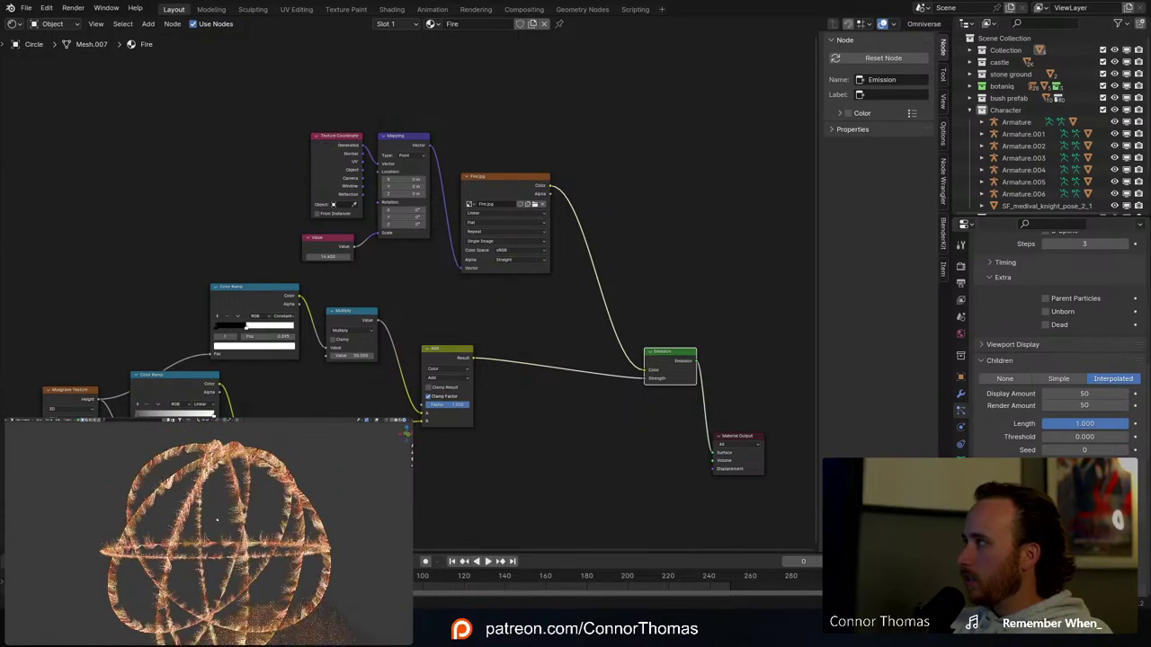
Step: Try shortening the child hair Length to 0.449 and 0.741, comparing the camera and isolated views, and return it to 1.000
key("KP_0")
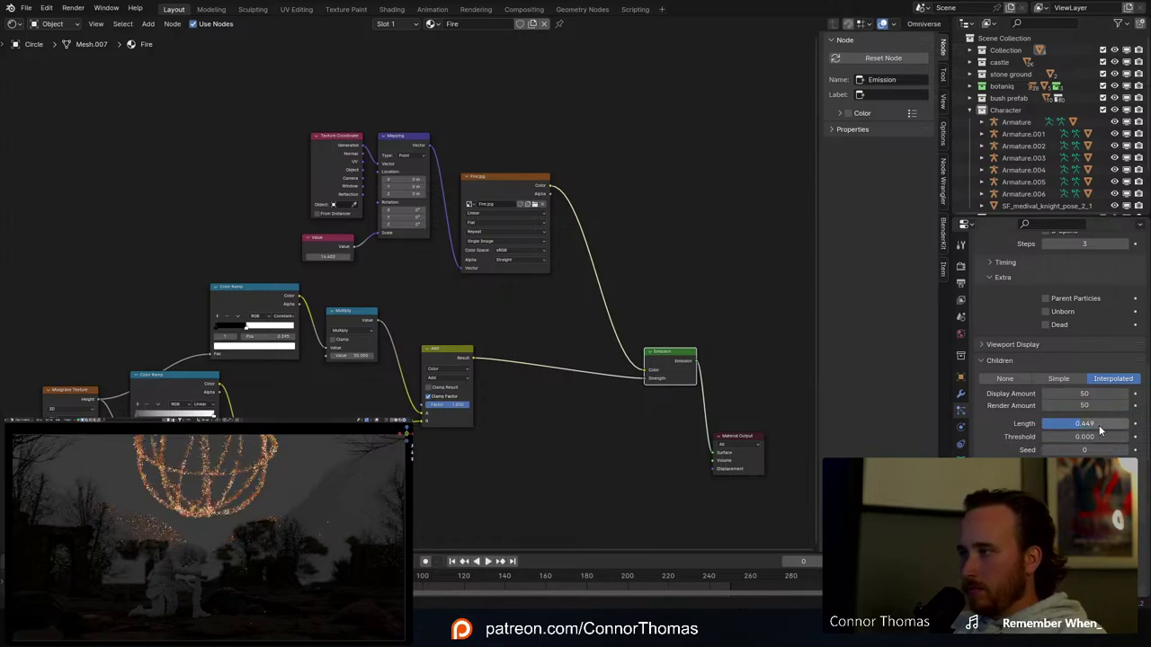
left_click_drag(1099, 427, 1129, 423)
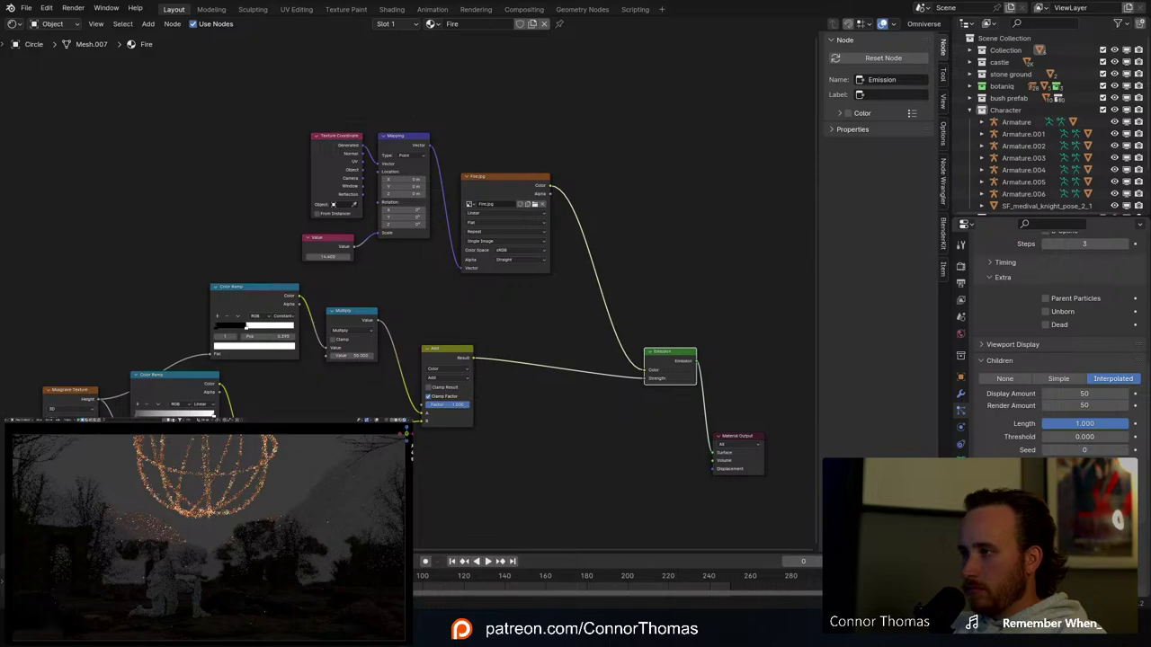
key("slash")
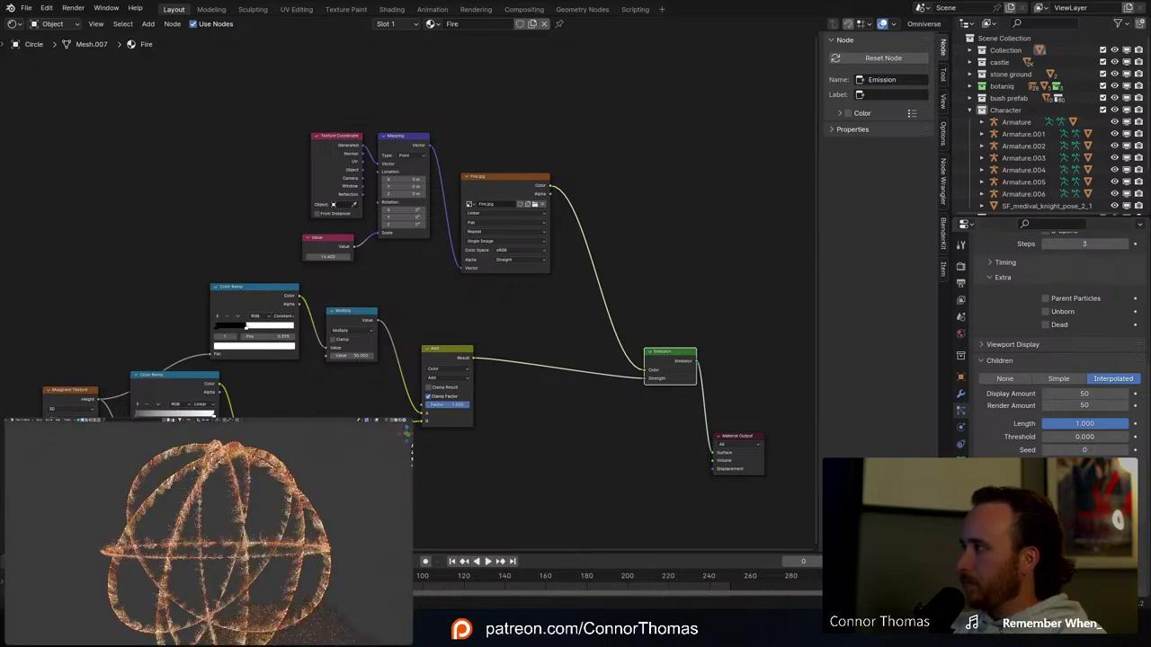
left_click_drag(1090, 424, 1041, 425)
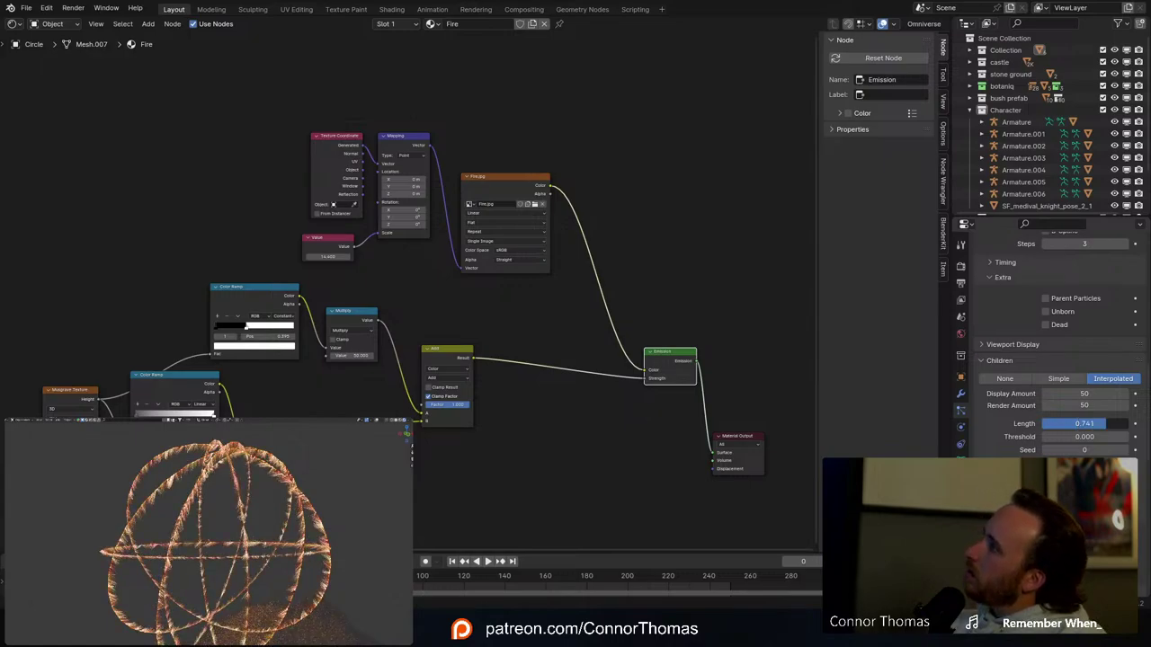
left_click_drag(1106, 423, 1129, 423)
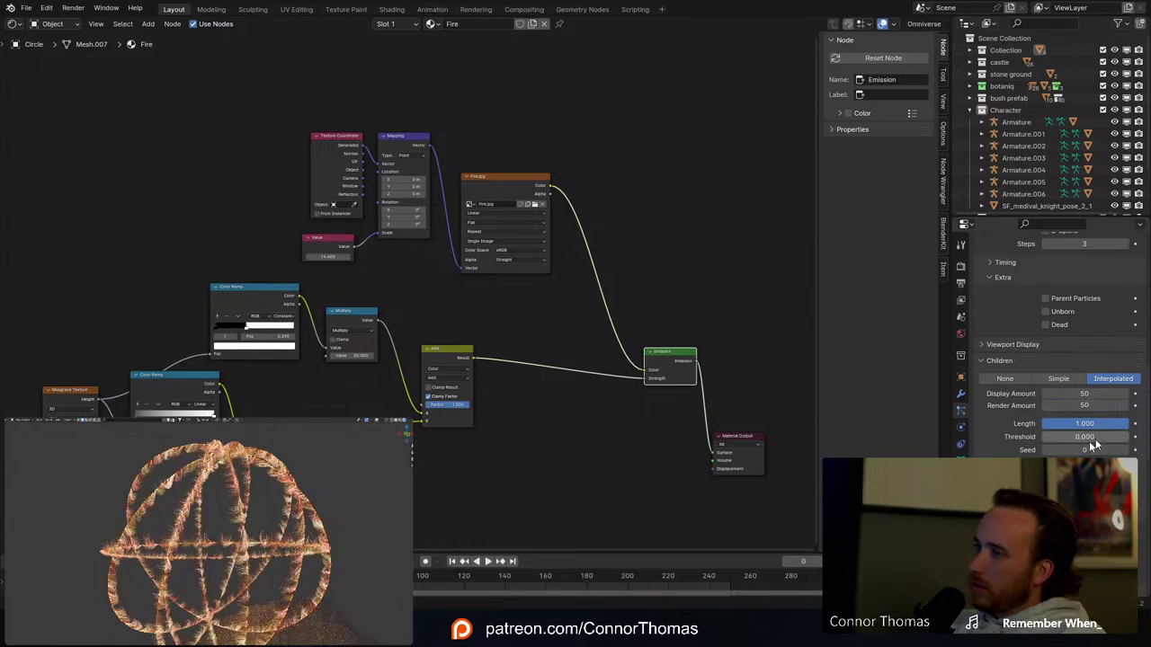
Step: Set the Amplitude of the child hairs' Curl kink to 1.68 m
scroll(1089, 441, "down", 4)
scroll(1060, 360, "down", 4)
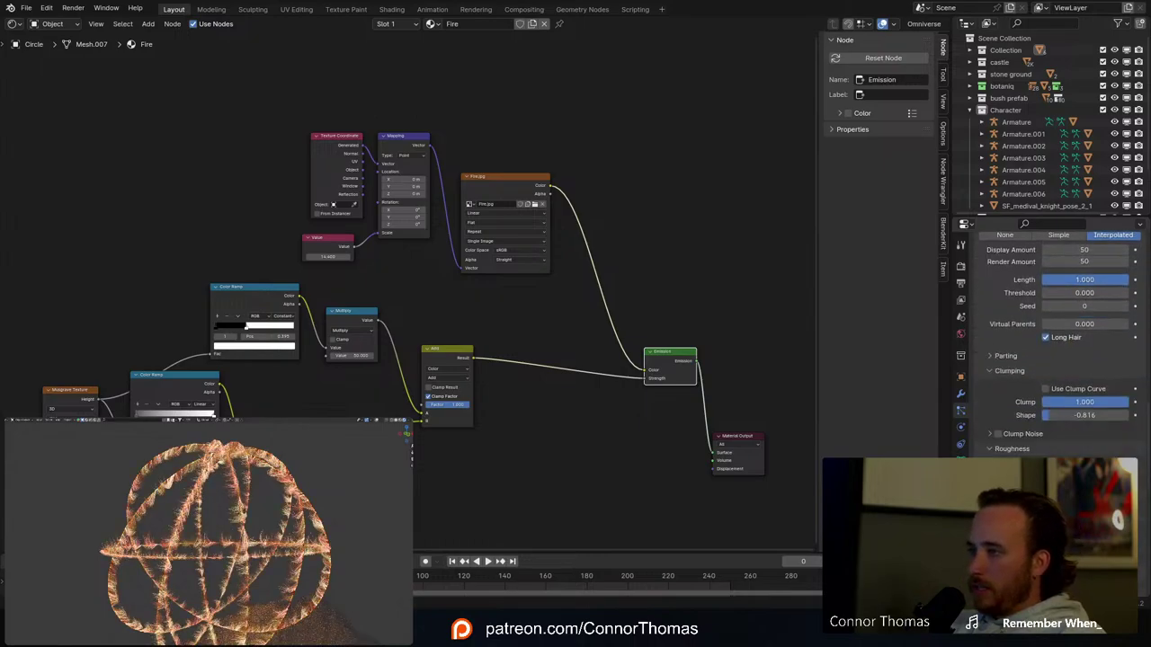
scroll(1061, 360, "down", 5)
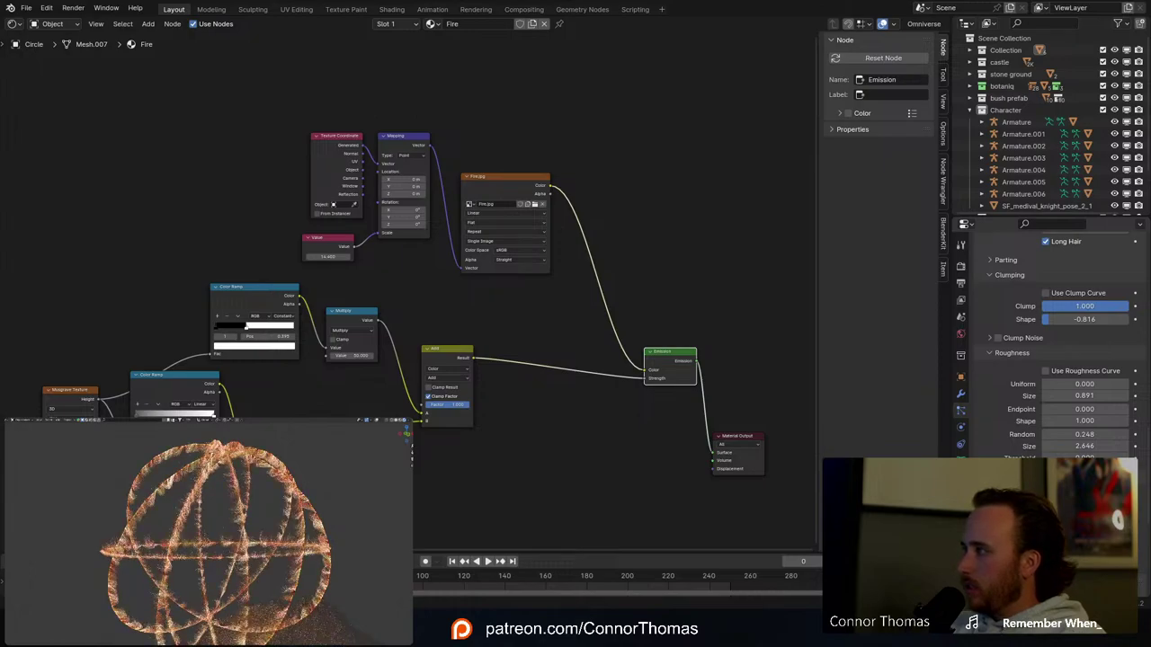
scroll(1061, 360, "down", 4)
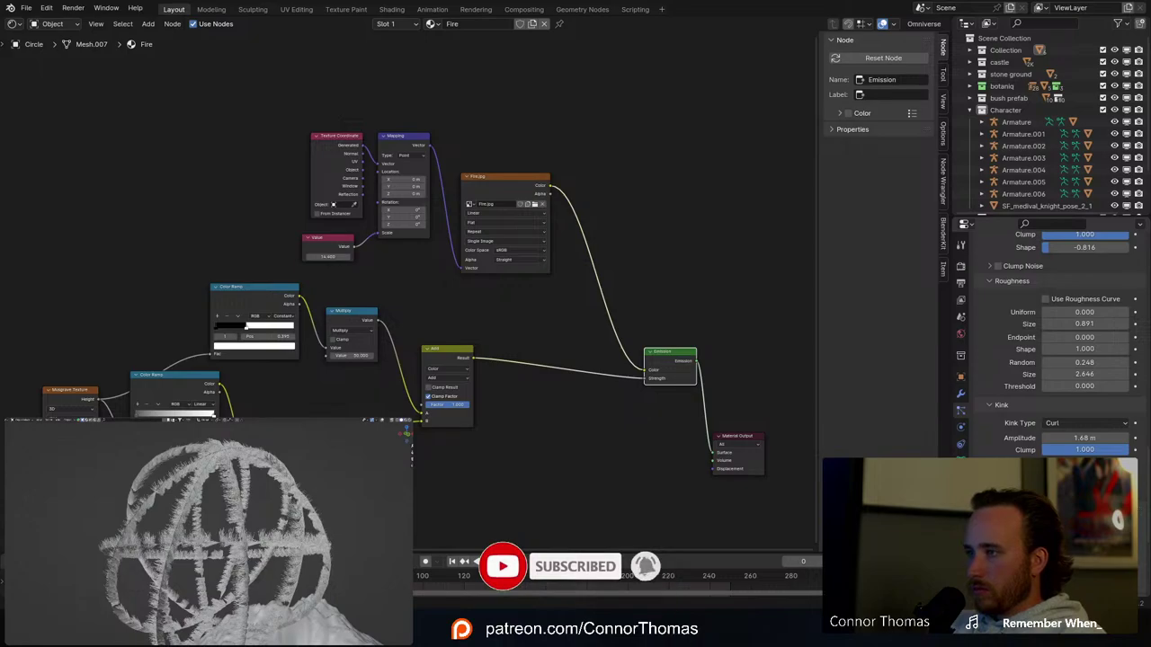
scroll(1043, 342, "down", 2)
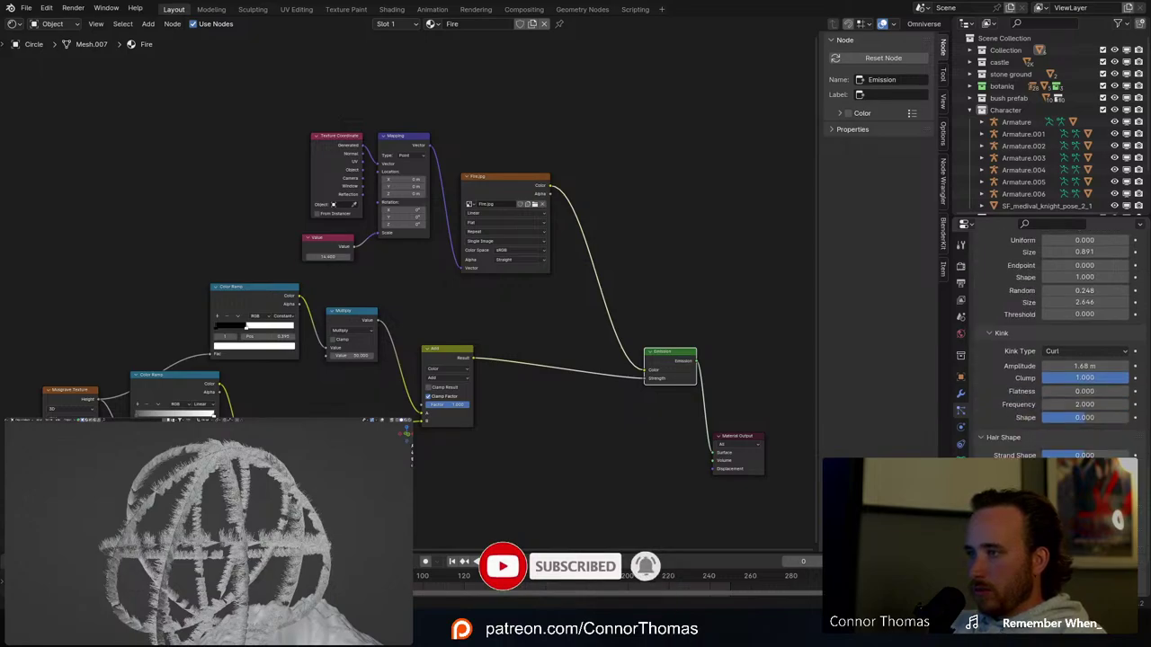
Step: Return to the hair's emission settings and view the full scene through the camera in rendered shading
scroll(1043, 341, "up", 5)
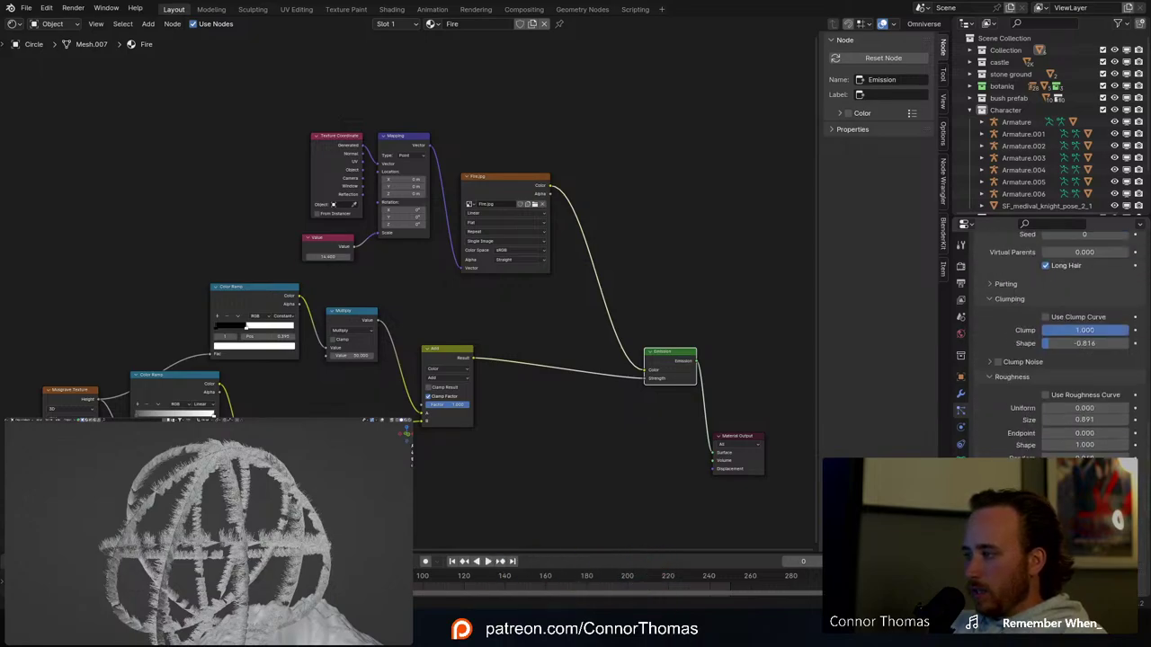
scroll(1044, 342, "up", 10)
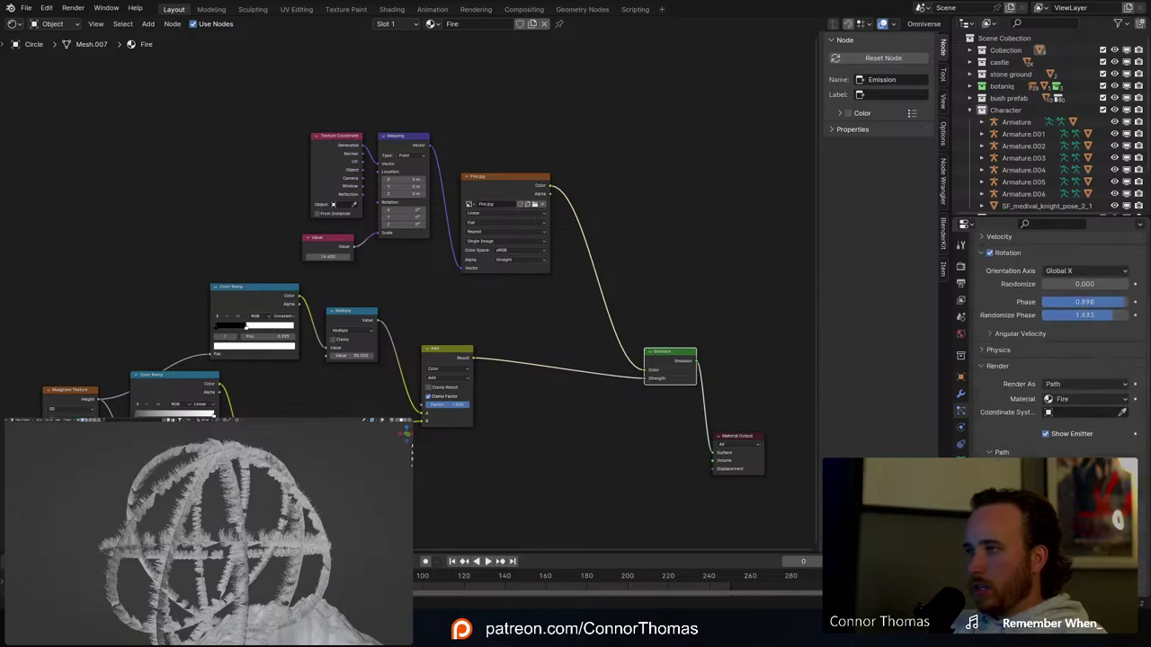
scroll(1043, 342, "up", 5)
mouse_move(235, 526)
middle_mouse_down()
mouse_move(183, 501)
mouse_move(237, 560)
mouse_move(222, 490)
middle_mouse_up()
key("KP_0")
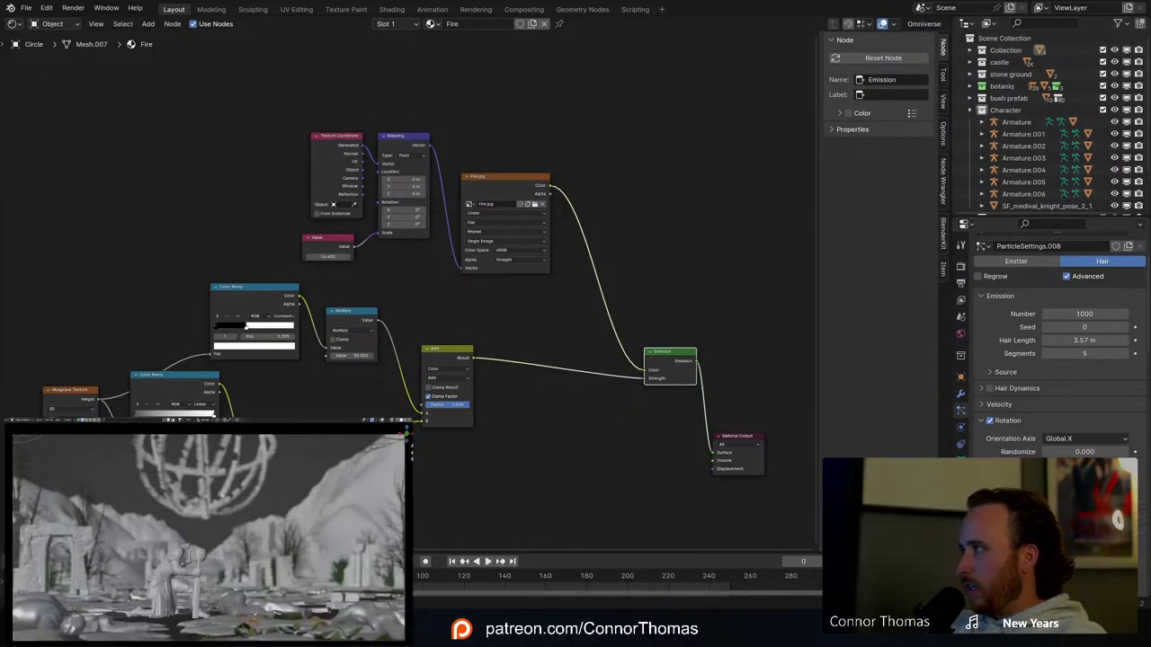
key("z")
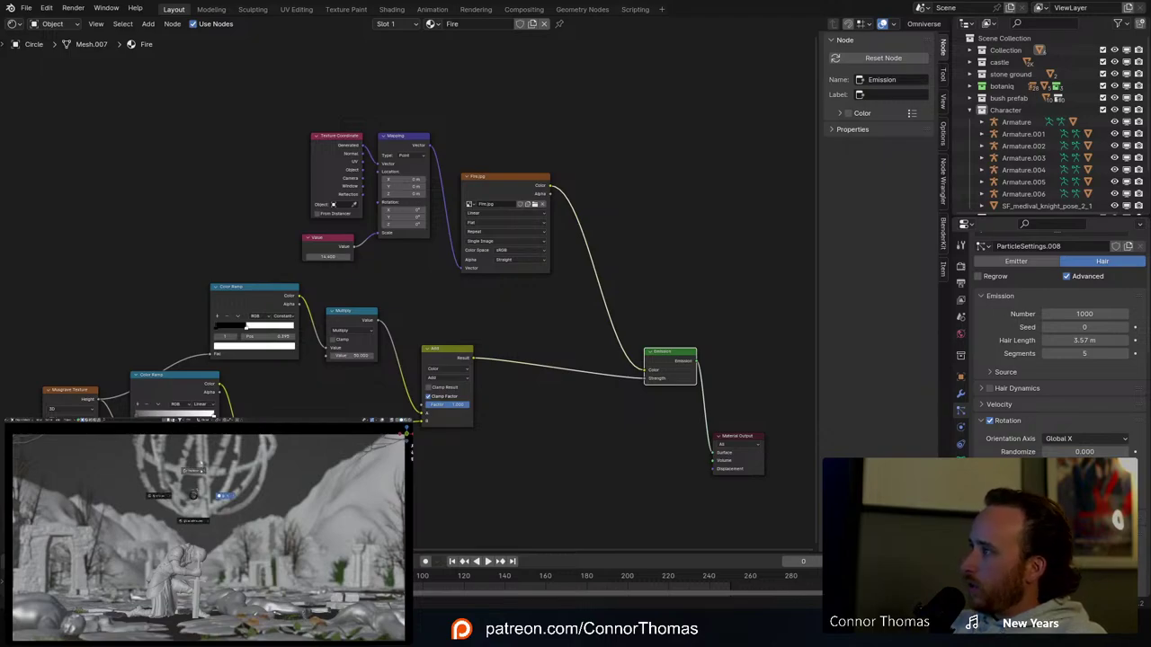
left_click(200, 460)
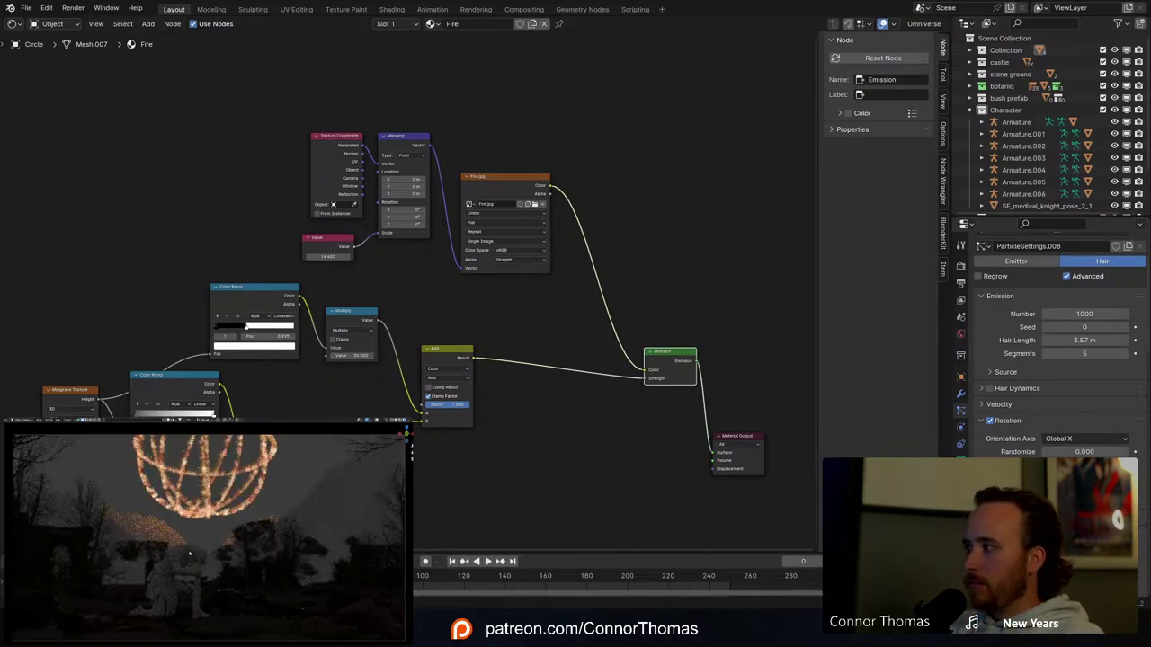
Step: Switch the Shader Editor area to the 3D Viewport and bring the whole landscape and ring sphere into view
left_click(14, 24)
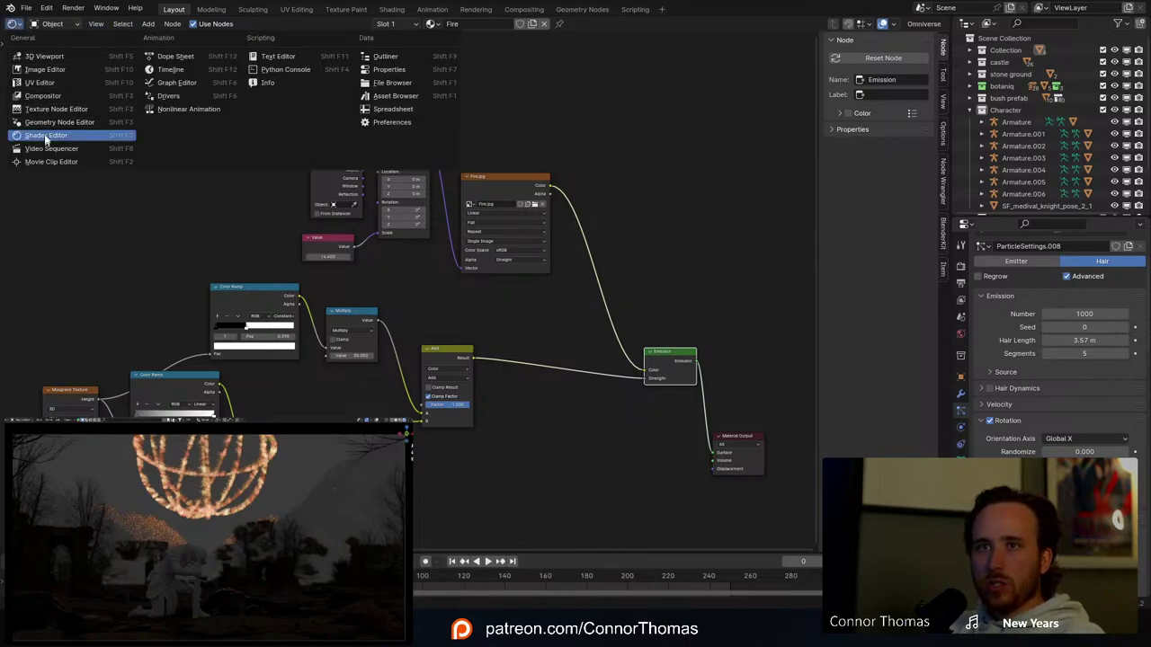
left_click(44, 56)
scroll(520, 443, "down", 4)
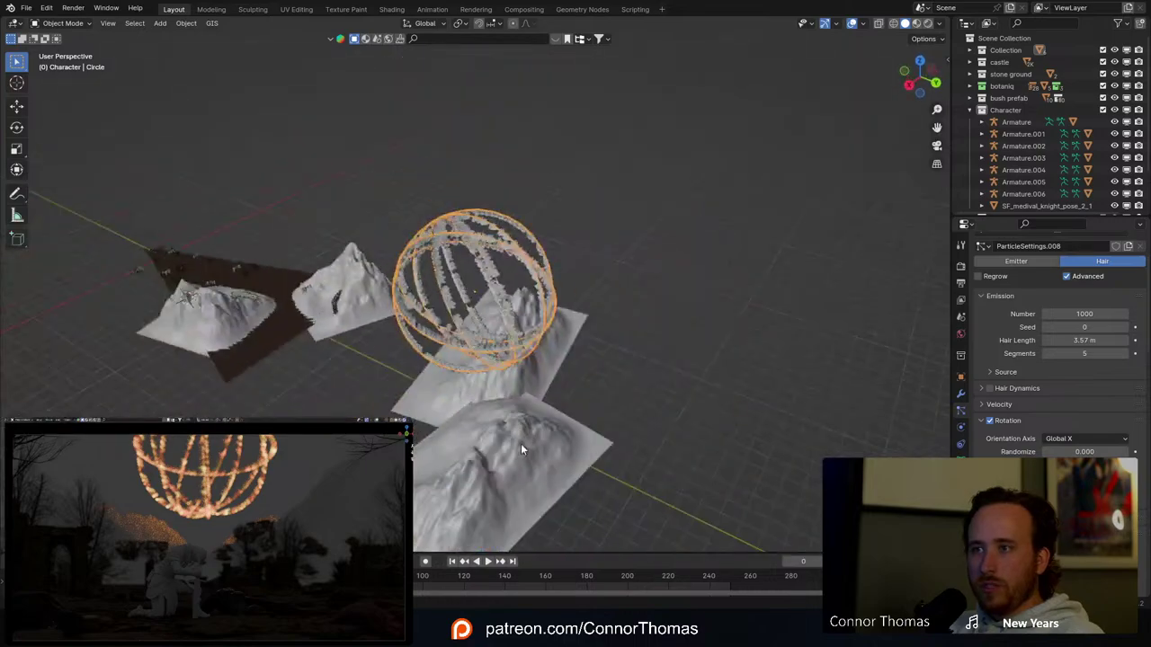
scroll(521, 443, "down", 2)
Step: Find the kneeling medieval knight among the stone slabs, select it and frame it in the viewport
left_click(238, 262)
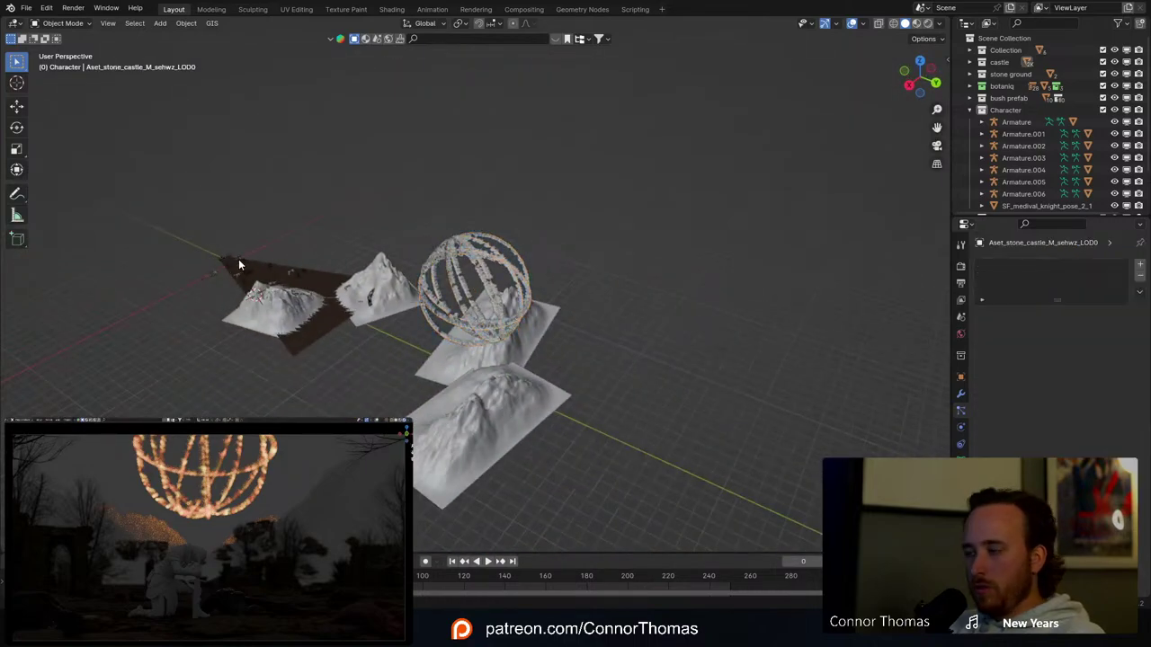
scroll(238, 259, "up", 3)
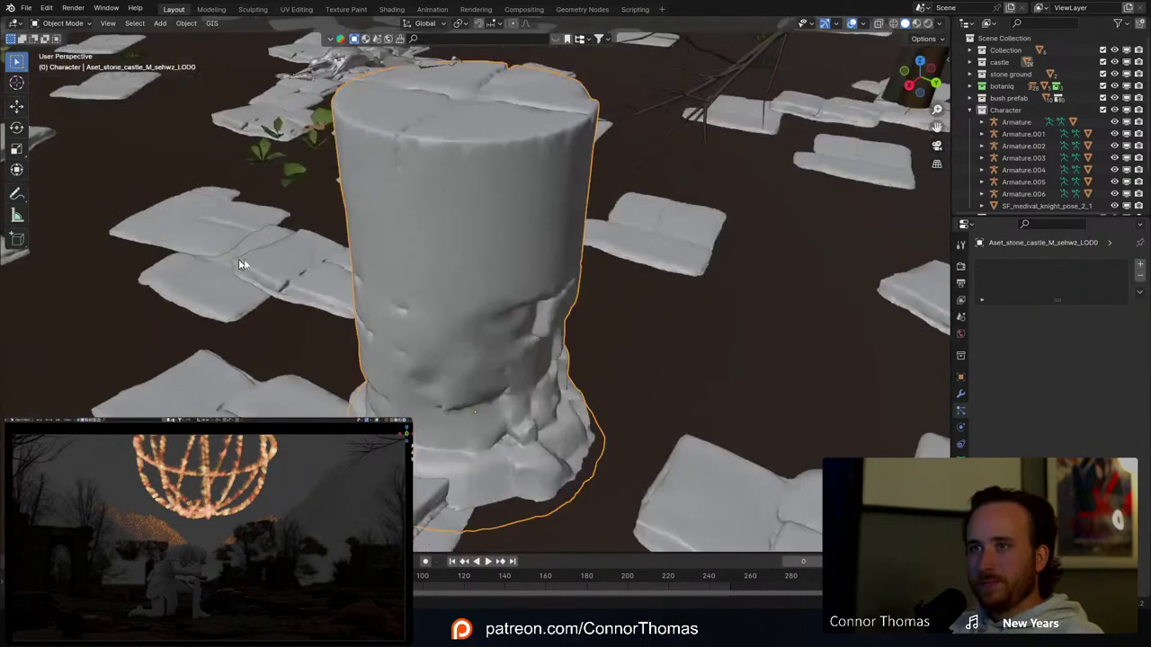
scroll(244, 259, "down", 5)
middle_click_drag(244, 259, 513, 310)
scroll(369, 272, "up", 2)
scroll(450, 261, "up", 2)
middle_click_drag(405, 225, 537, 317, "shift")
scroll(417, 207, "up", 2)
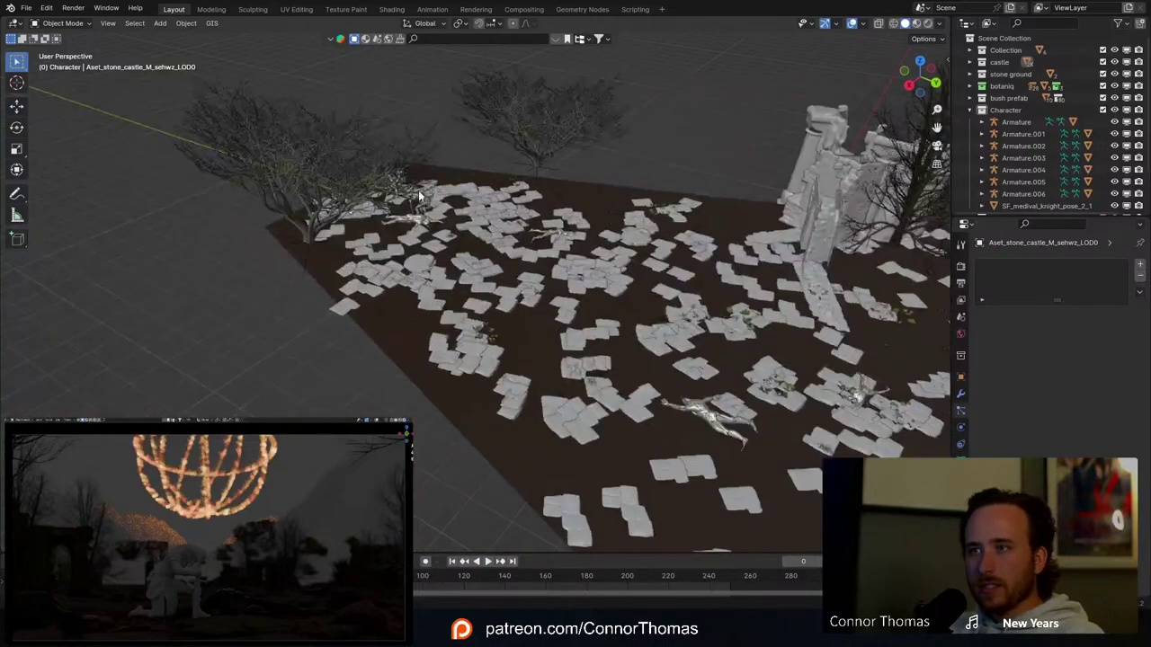
left_click(422, 211)
left_click(422, 210)
left_click(422, 211)
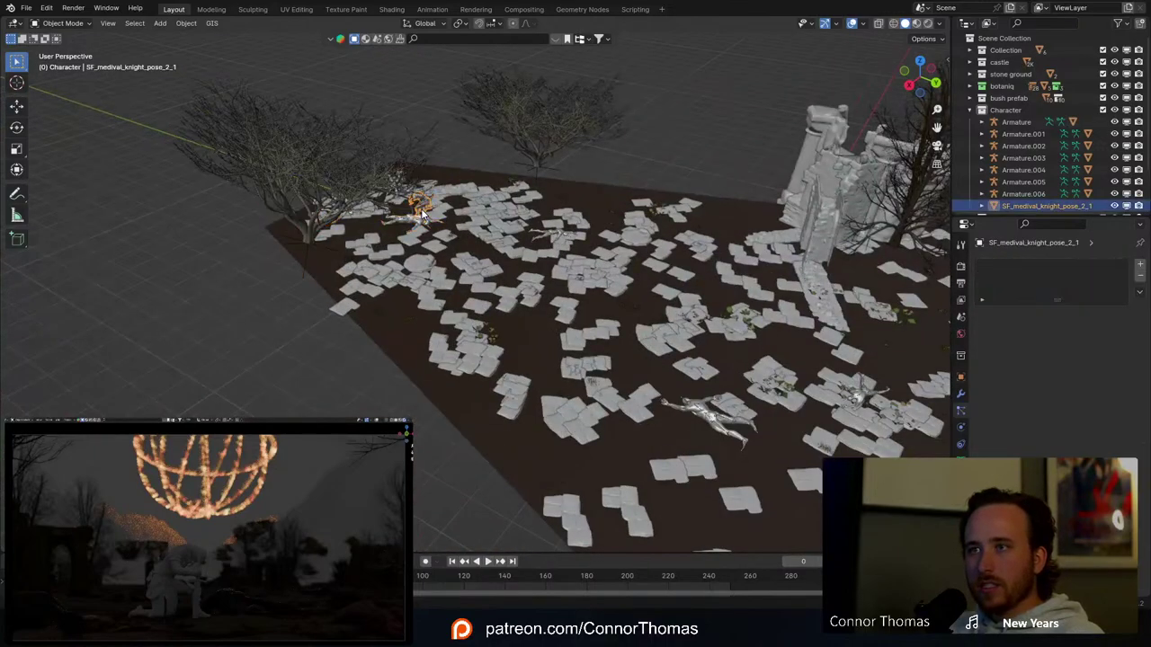
key("KP_Decimal")
scroll(421, 209, "down", 2)
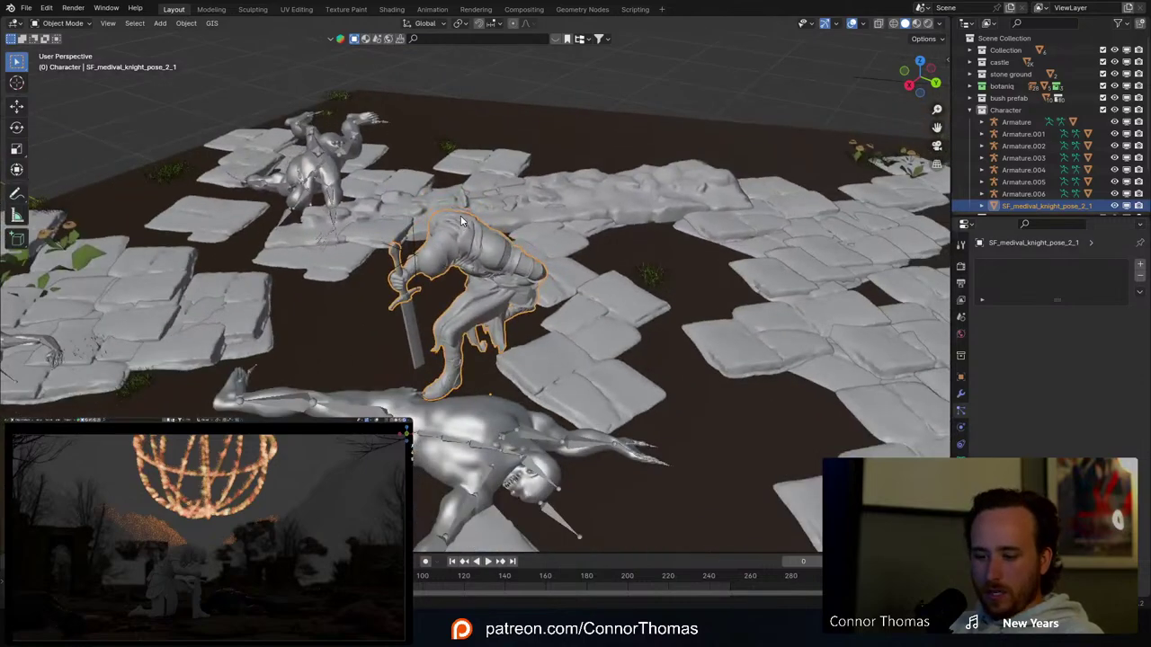
Step: Snap the 3D cursor to the selected knight and add an area light at that point
key("shift+s")
left_click(463, 300)
middle_click_drag(463, 300, 539, 270)
key("shift+a")
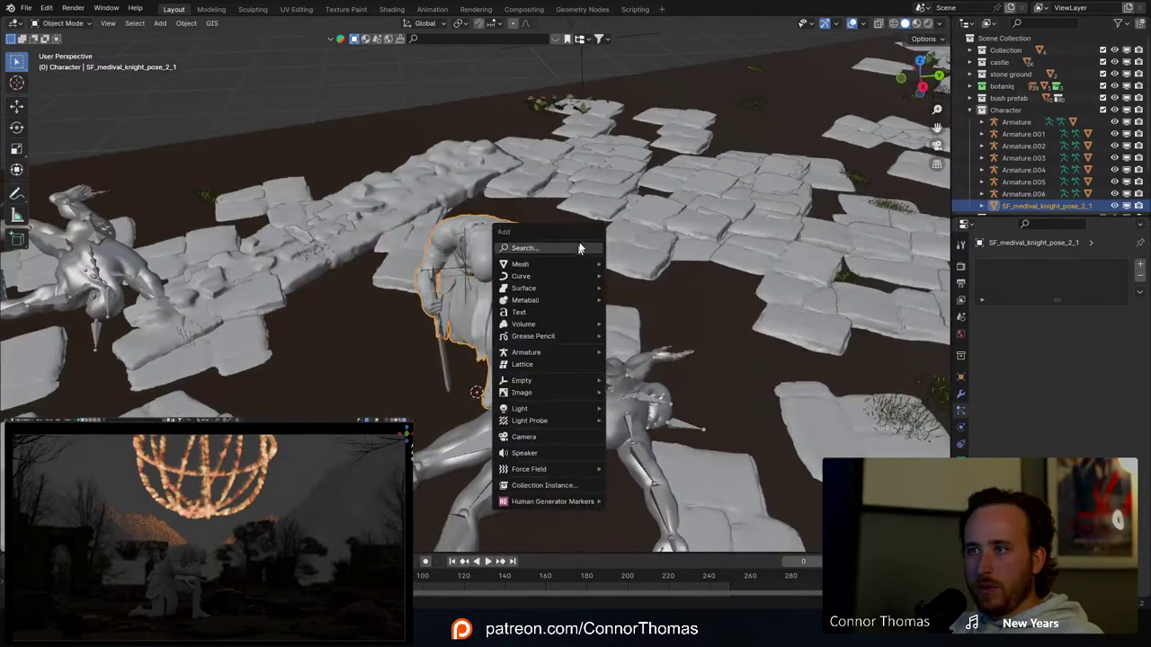
mouse_move(551, 410)
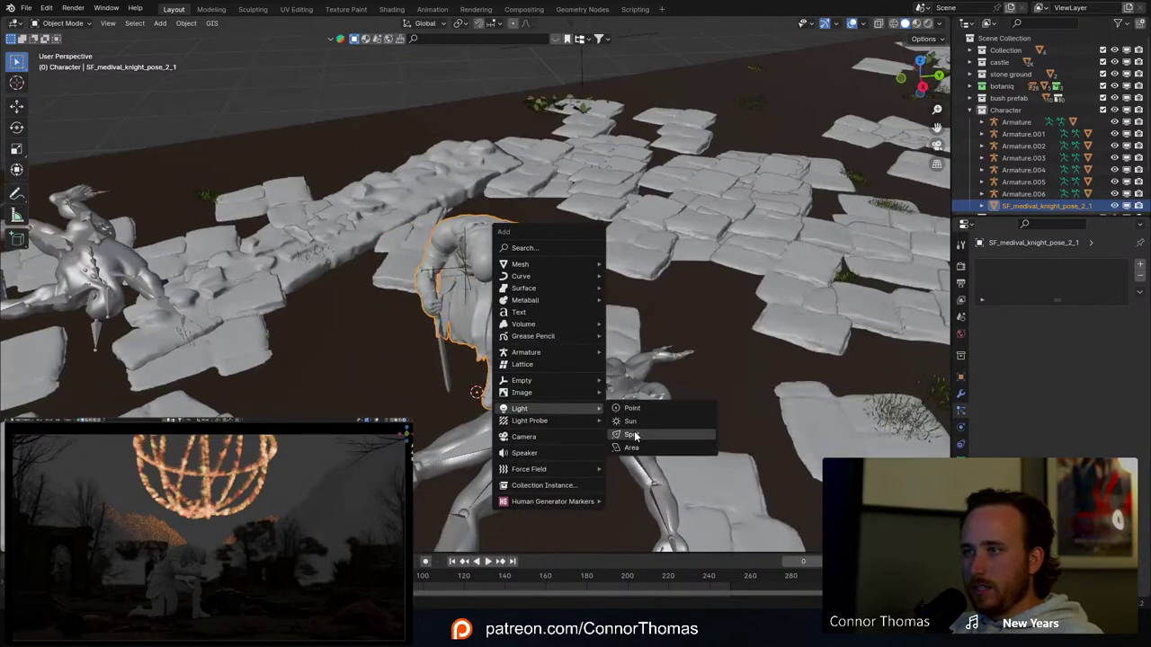
left_click(639, 452)
Step: Move the area light up beside the knight to a height of about 1.12 m and rotate it upright
middle_click_drag(639, 452, 544, 306)
key("g")
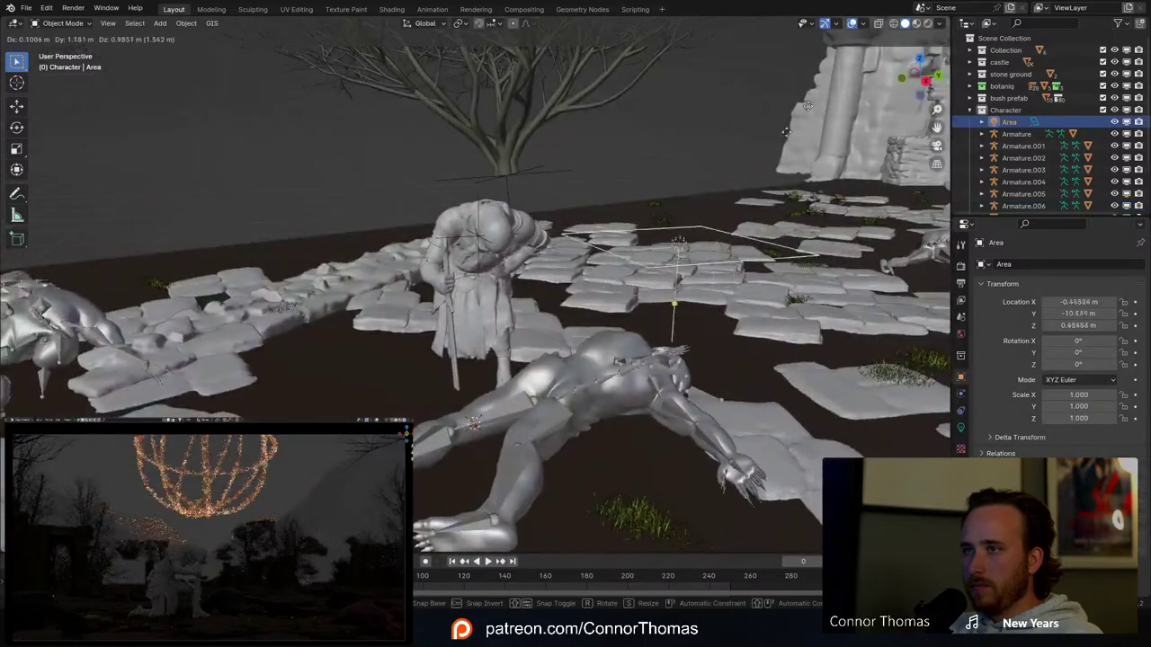
left_click(890, 290)
key("r")
left_click(689, 306)
Step: Rotate the area light freely to about -72°, -11° and 19°, and shift it to about X -1.04 m, Y -10.18 m
middle_click_drag(689, 306, 629, 270)
key("r")
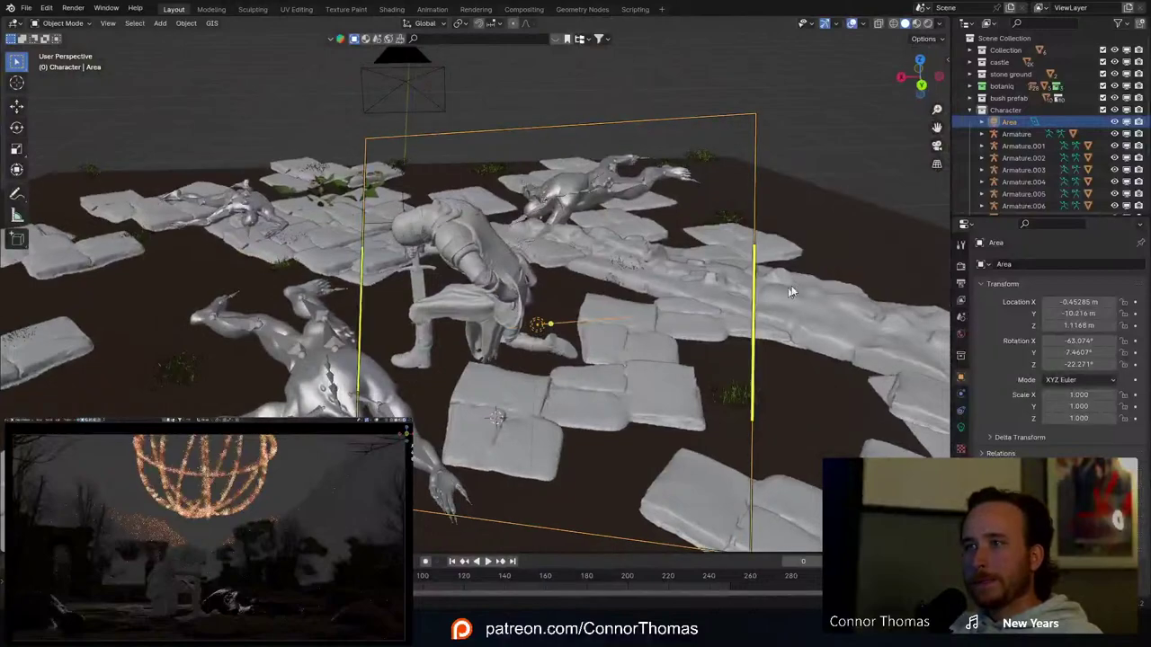
key("r")
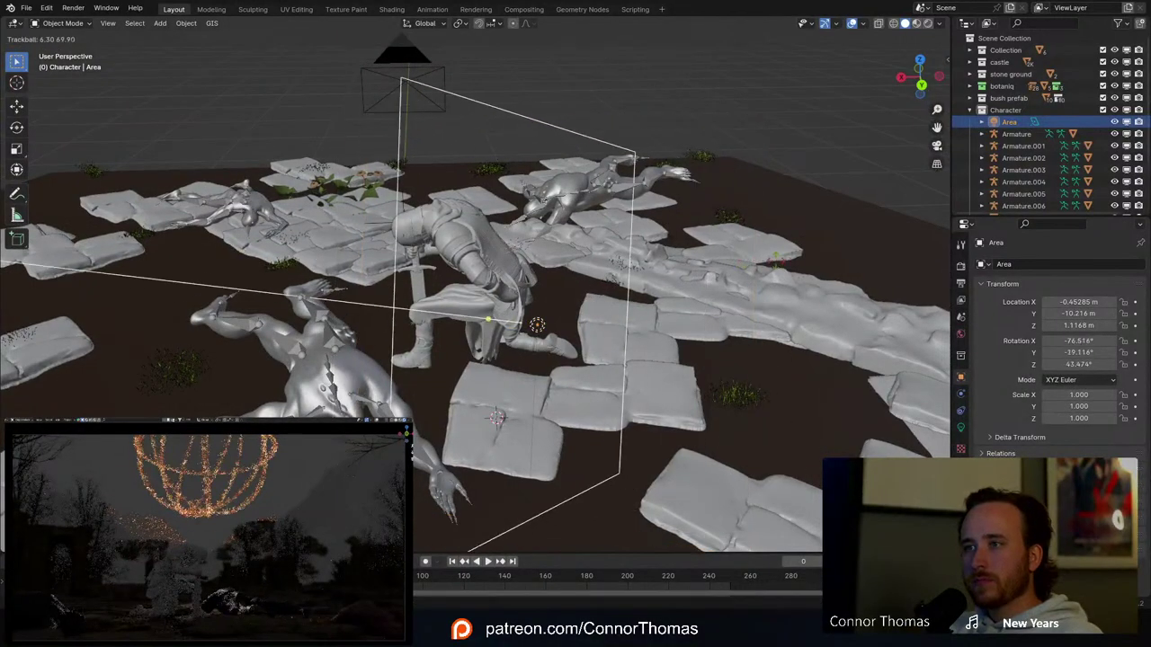
left_click(758, 261)
key("g")
left_click(42, 252)
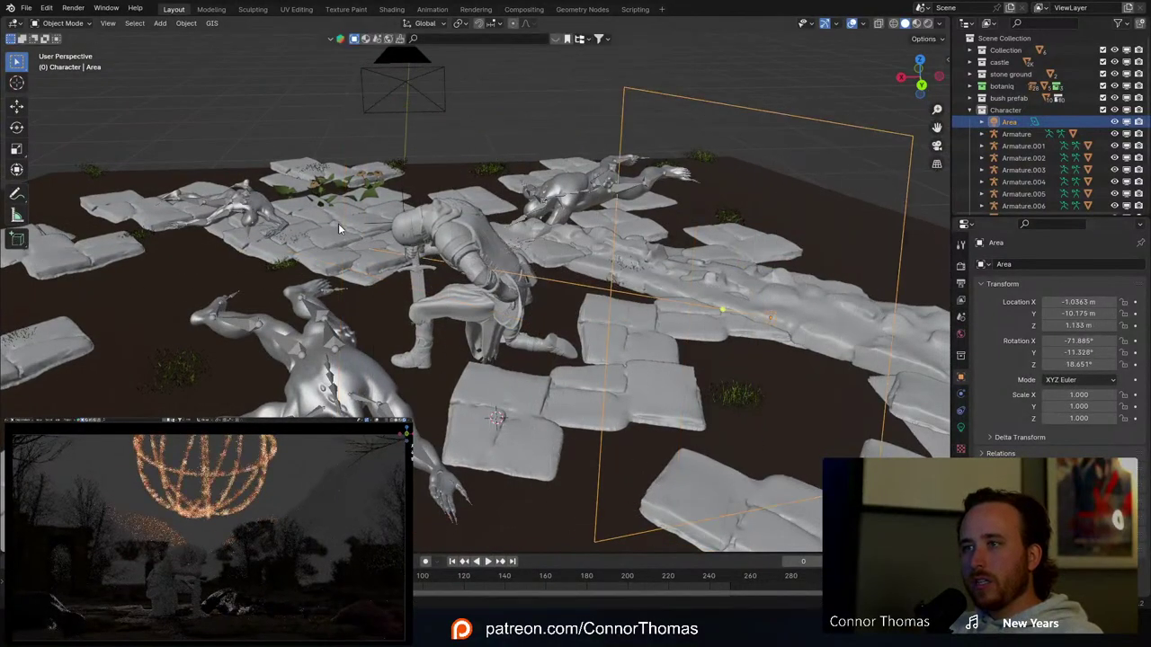
Step: Give the area light a warm peach-orange color and set its power to about 19.3 W
middle_click_drag(338, 223, 512, 219)
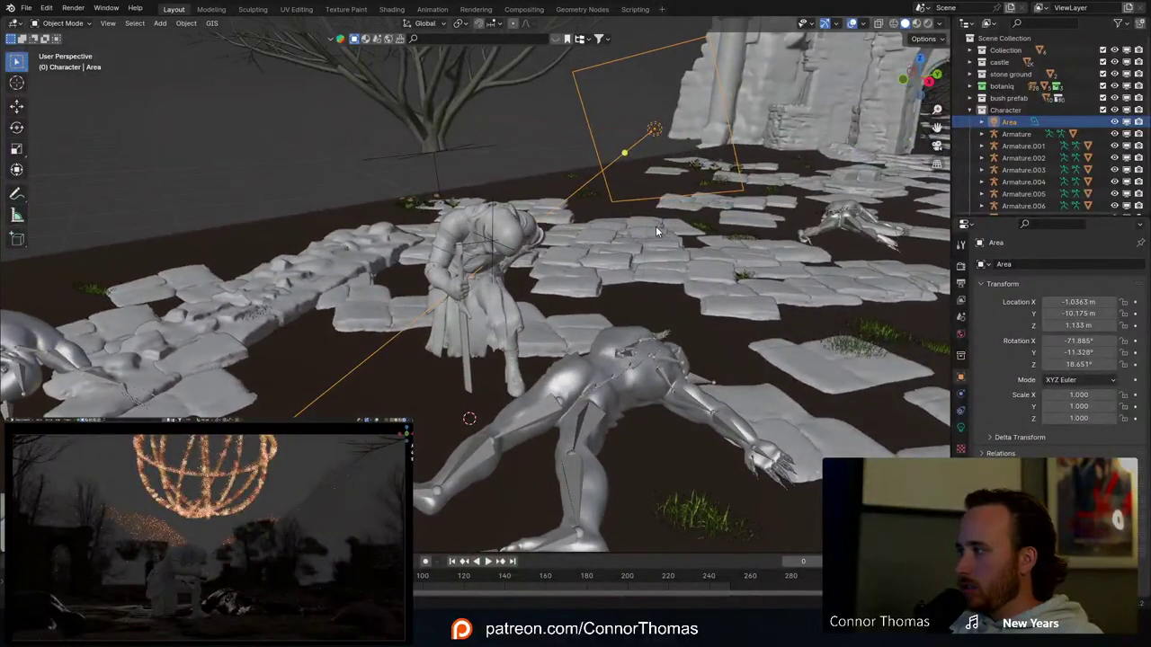
middle_click_drag(656, 226, 576, 211)
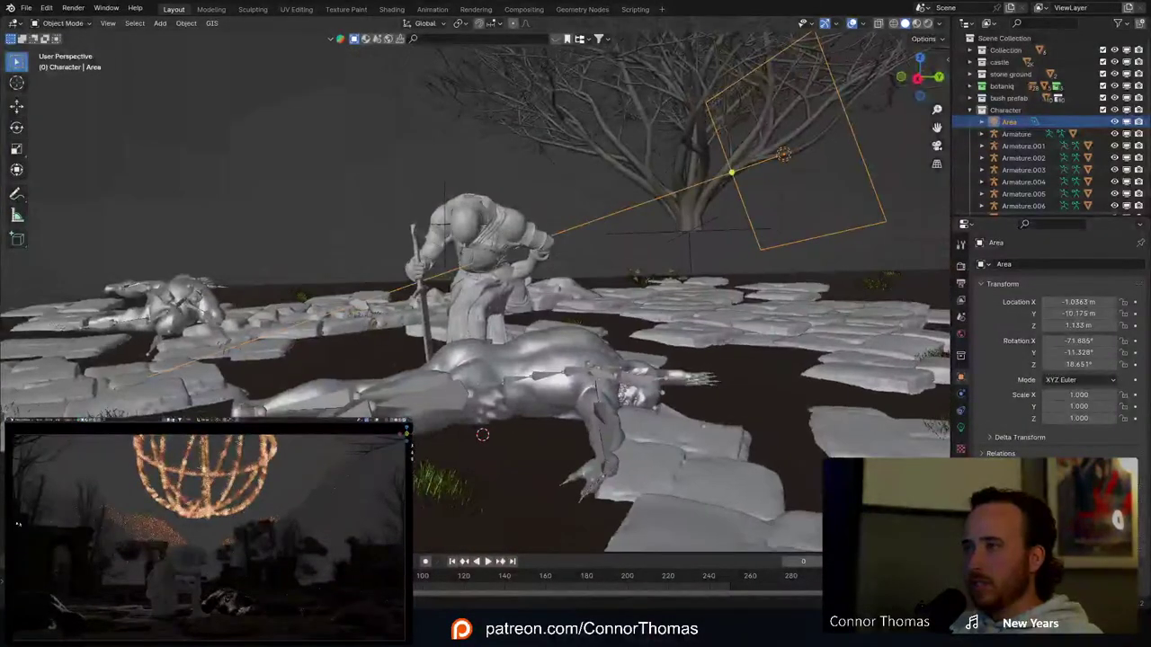
left_click(961, 428)
left_click(1115, 336)
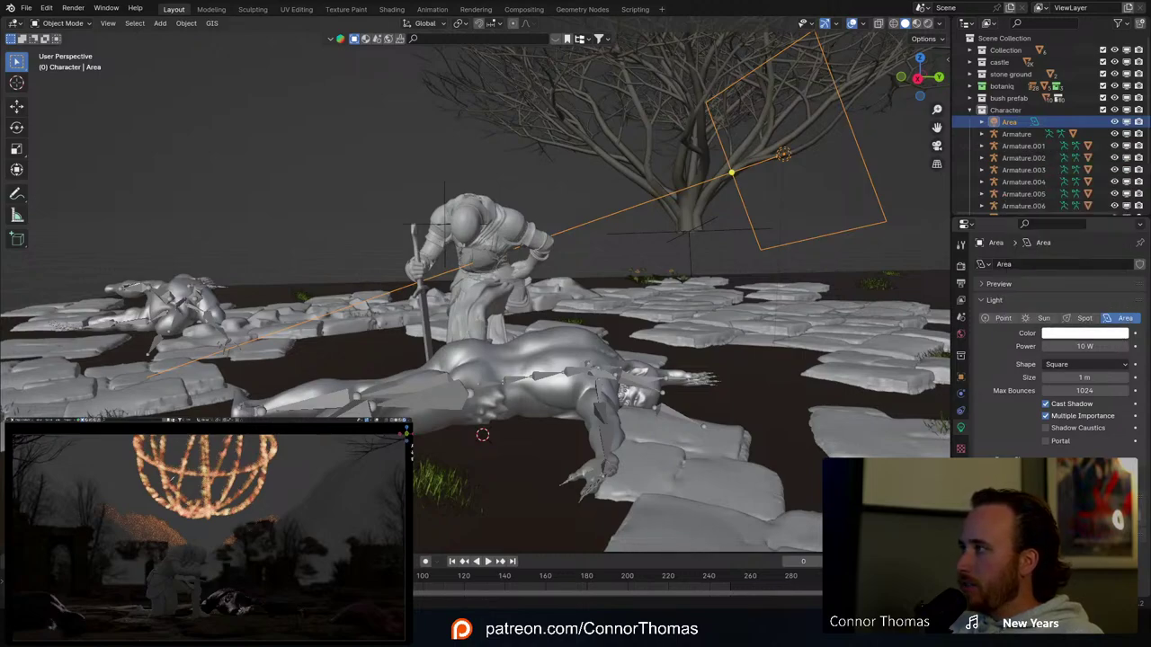
left_click(205, 486)
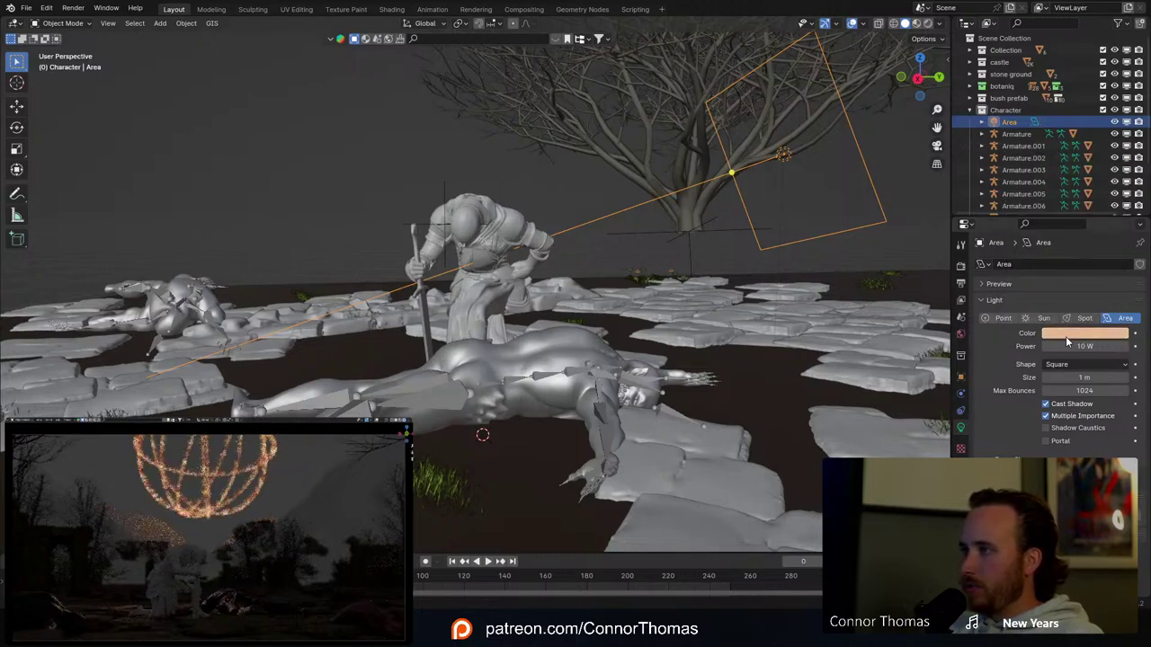
left_click_drag(1079, 346, 1120, 347)
Step: Rotate the area light from overhead views to re-aim its beam across the kneeling knight
middle_click_drag(753, 238, 423, 392)
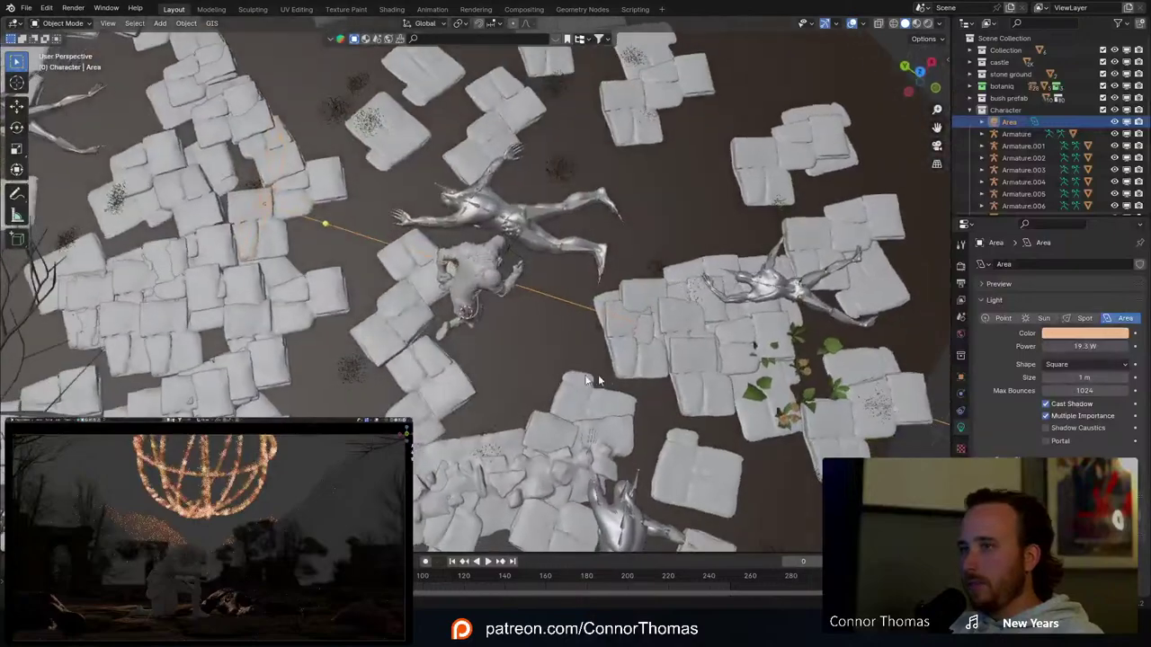
key("r")
left_click(499, 151)
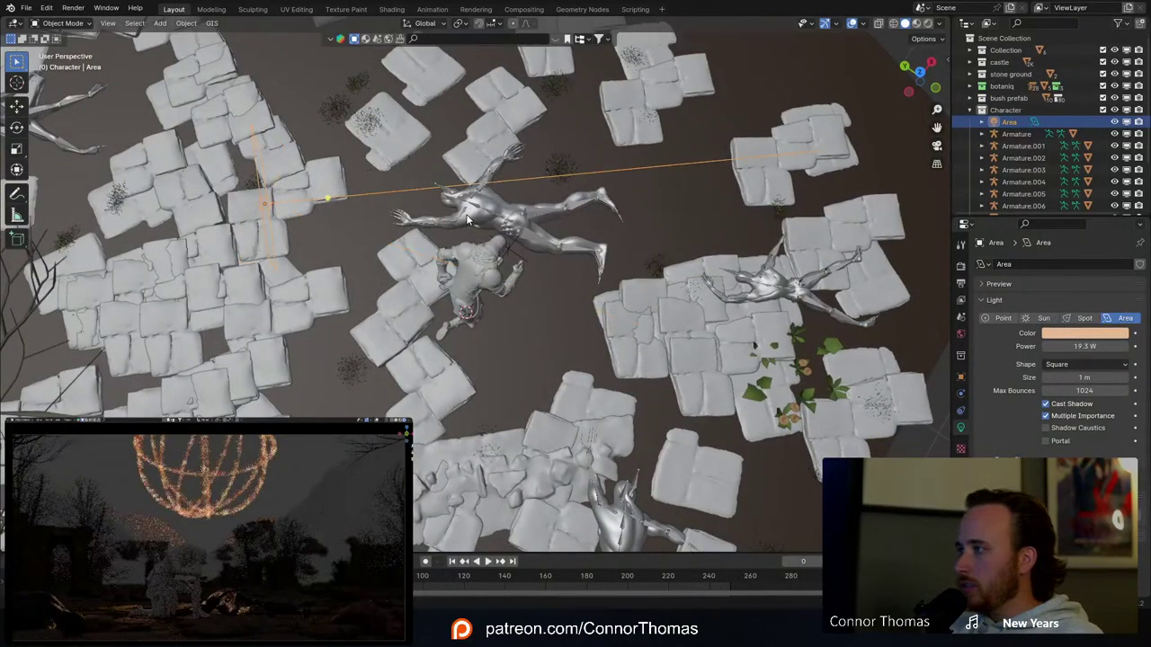
middle_click_drag(470, 256, 594, 256)
key("r")
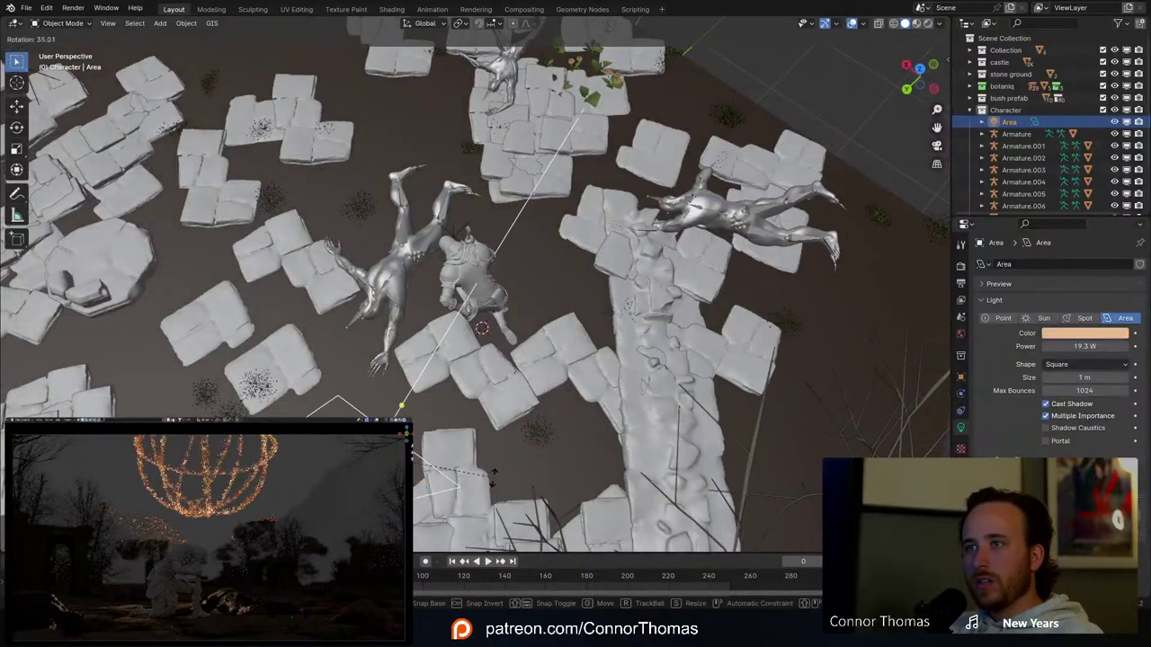
left_click(480, 473)
Step: Select the kneeling knight and inspect the pose, sword and surrounding ground from several angles
middle_click_drag(433, 438, 485, 250)
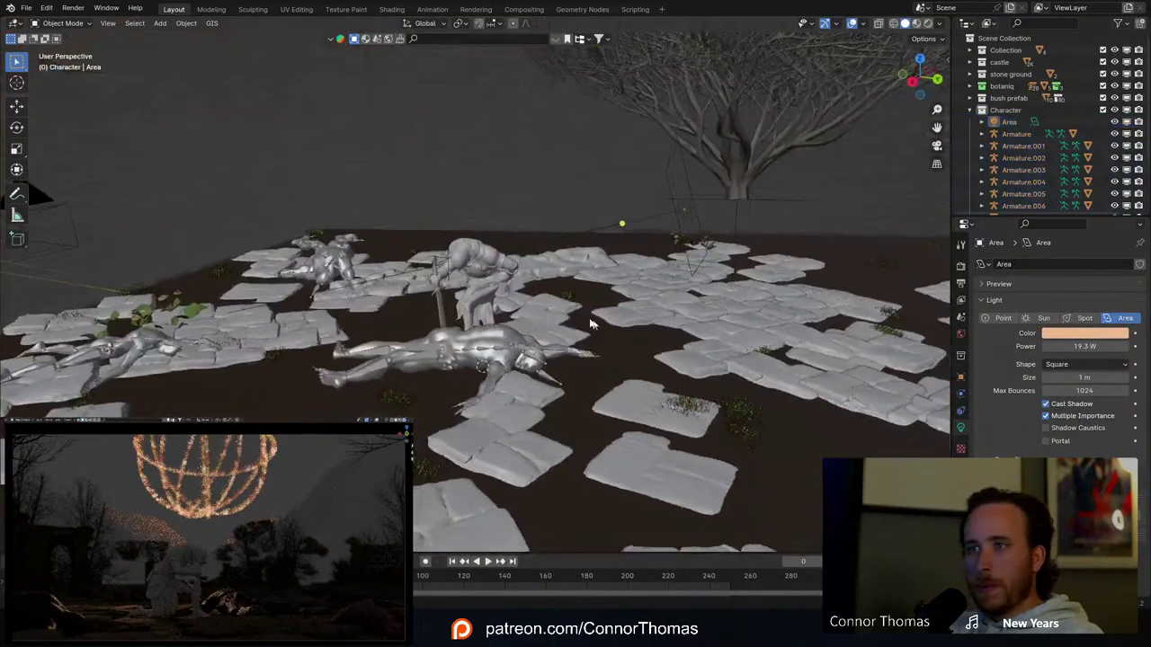
left_click(485, 245)
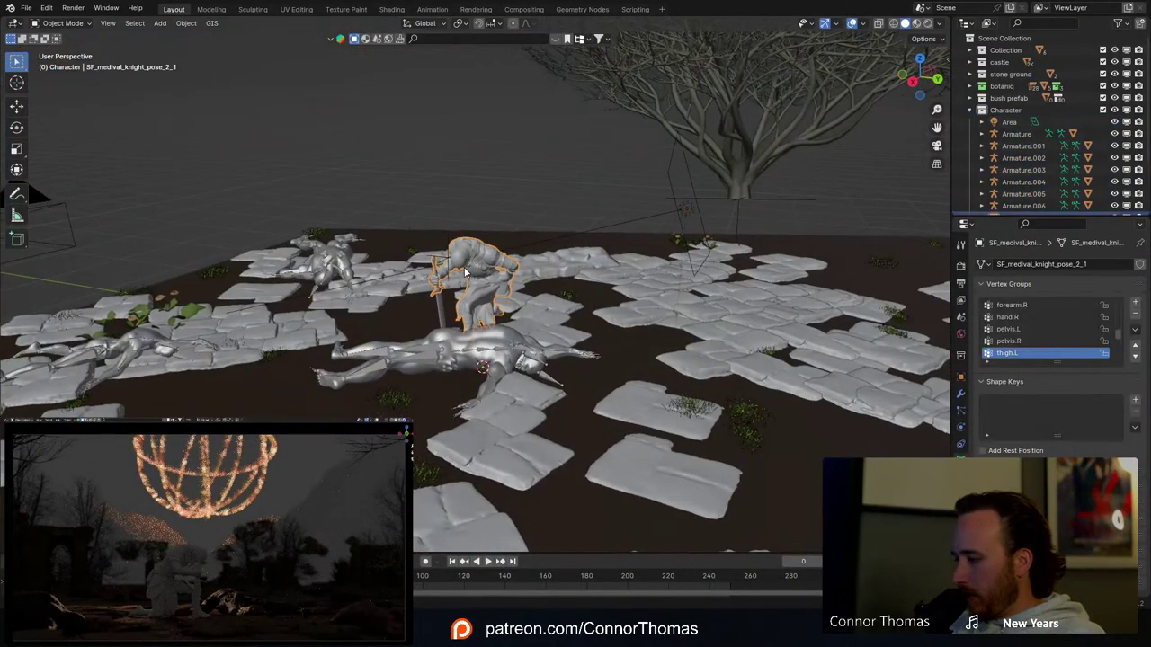
key("KP_Decimal")
middle_click_drag(471, 264, 546, 248)
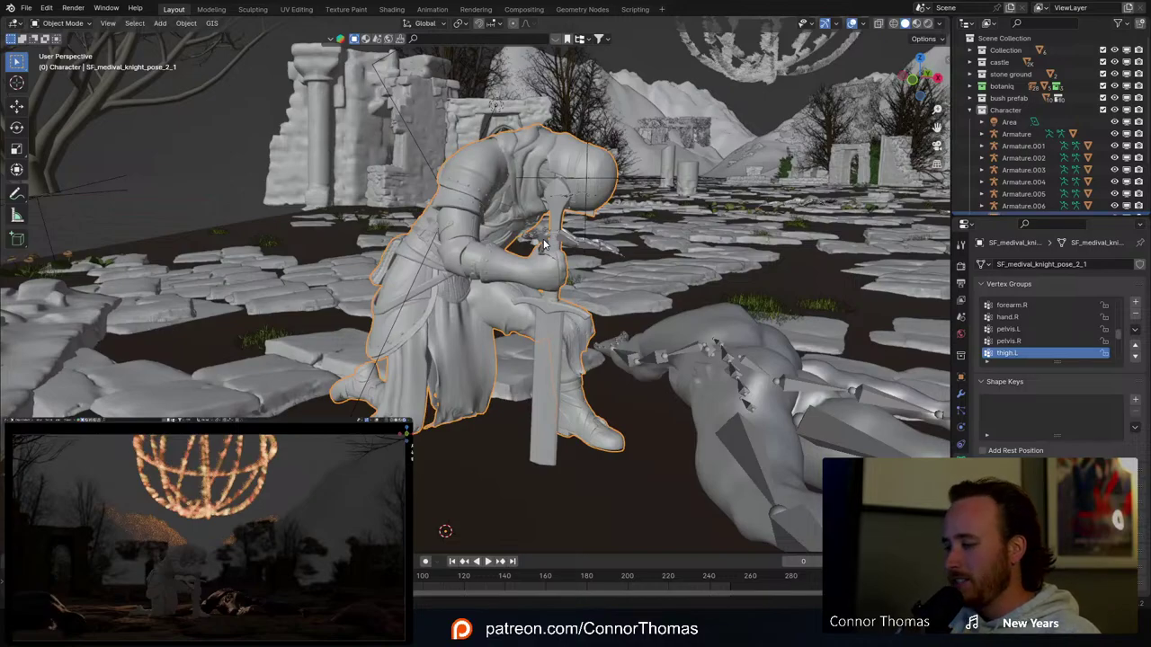
mouse_move(541, 245)
middle_mouse_down()
mouse_move(557, 223)
mouse_move(555, 252)
mouse_move(521, 247)
middle_mouse_up()
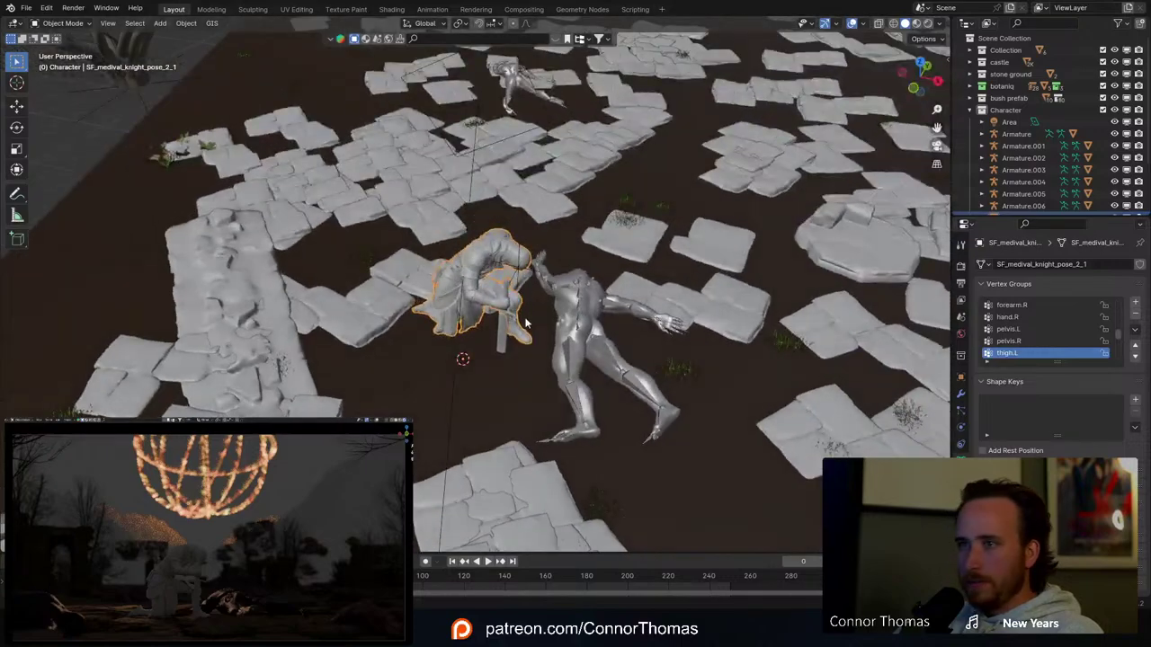
scroll(517, 246, "up", 4)
scroll(514, 244, "up", 2)
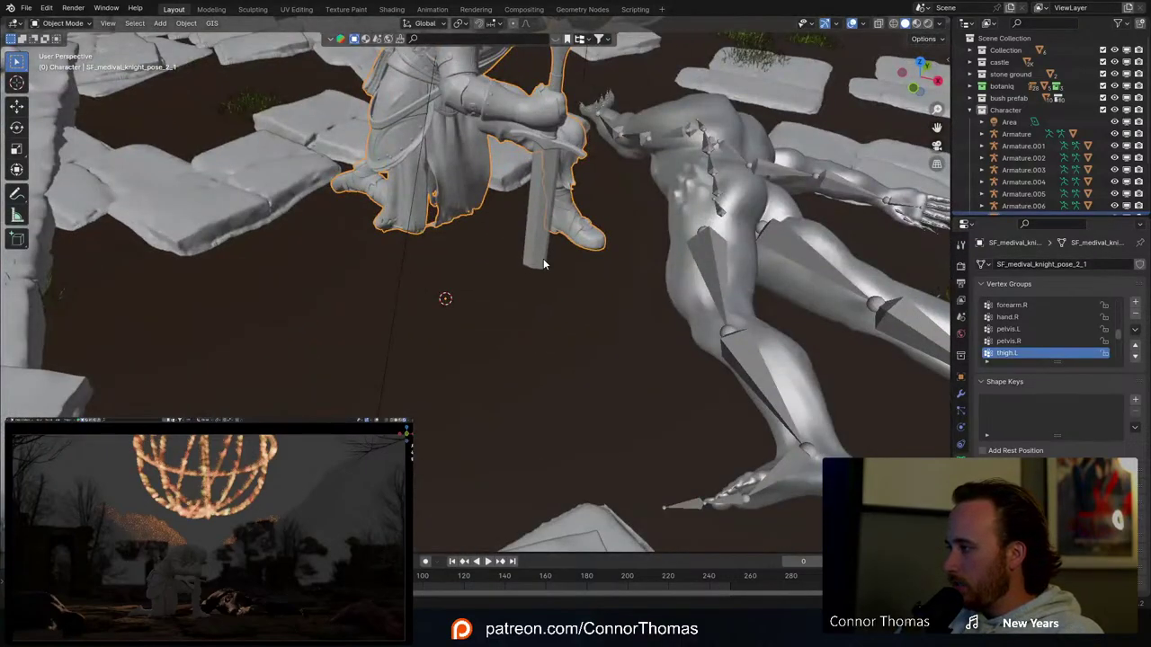
Step: Select the ground plane and the Landscape.002 mountain in turn while surveying the scene layout from farther out
left_click(575, 526)
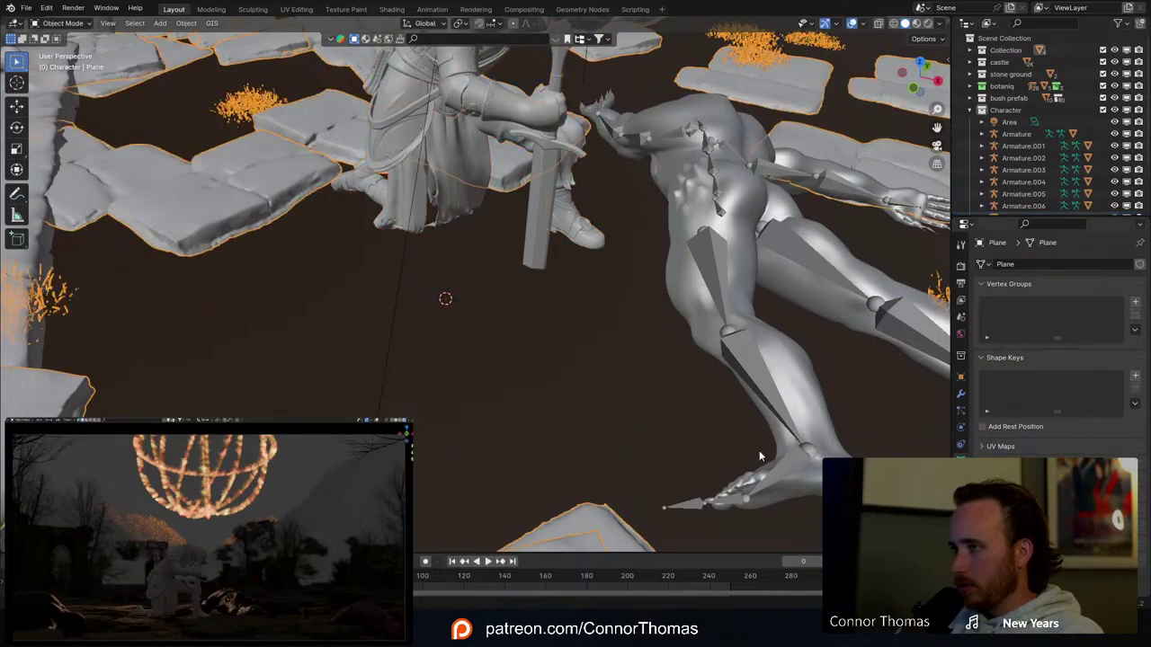
scroll(759, 457, "down", 6)
middle_click_drag(759, 457, 558, 205)
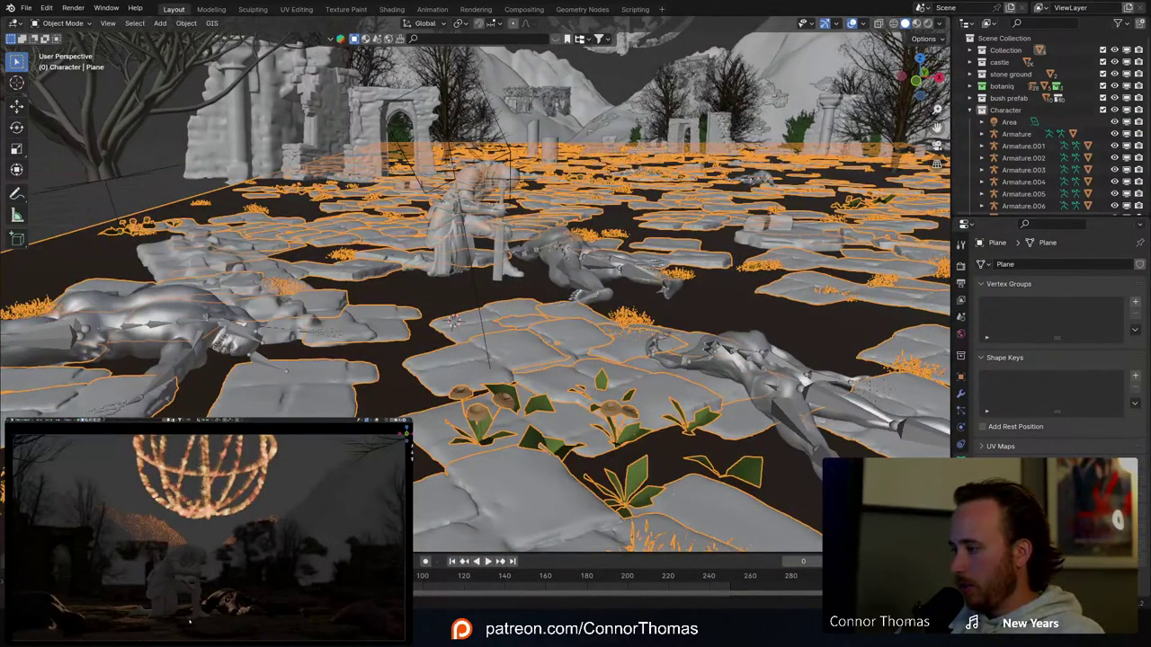
scroll(654, 106, "down", 6)
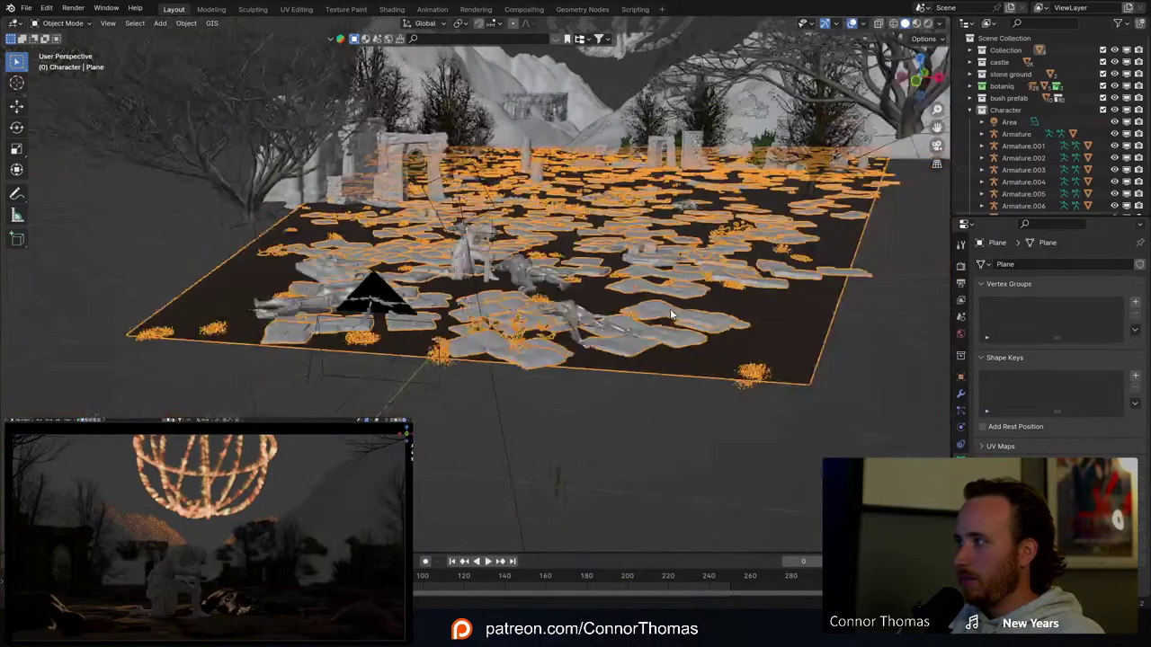
middle_click_drag(654, 105, 592, 184)
left_click(535, 85)
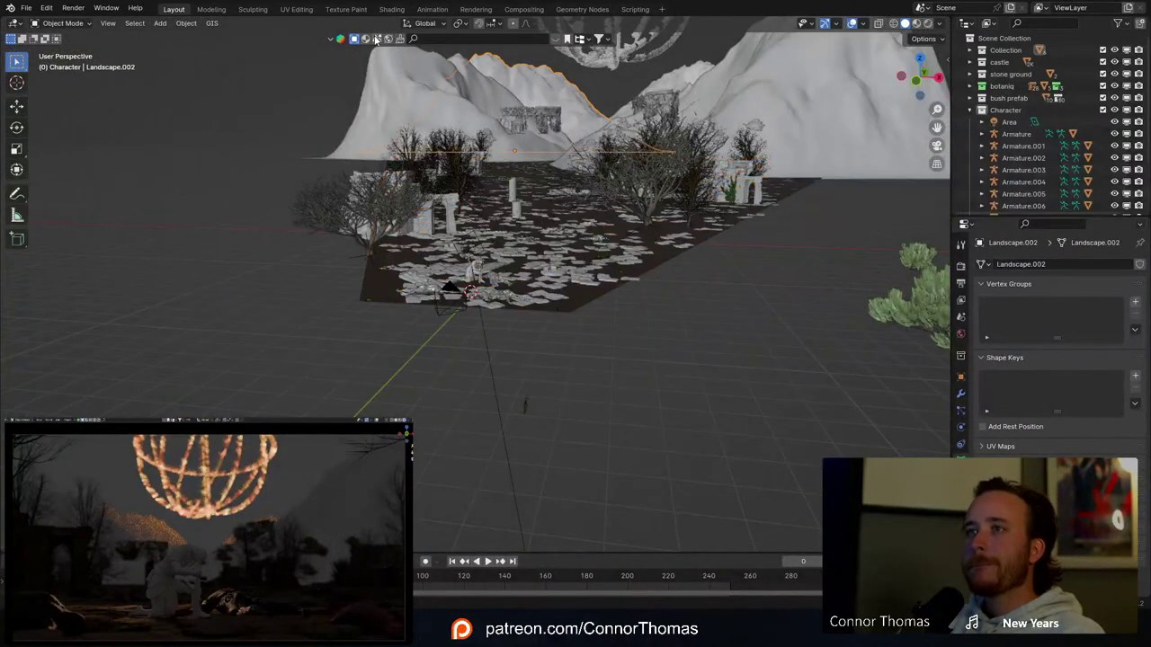
mouse_move(556, 231)
middle_mouse_down()
mouse_move(522, 227)
mouse_move(631, 209)
mouse_move(604, 207)
mouse_move(564, 231)
middle_mouse_up()
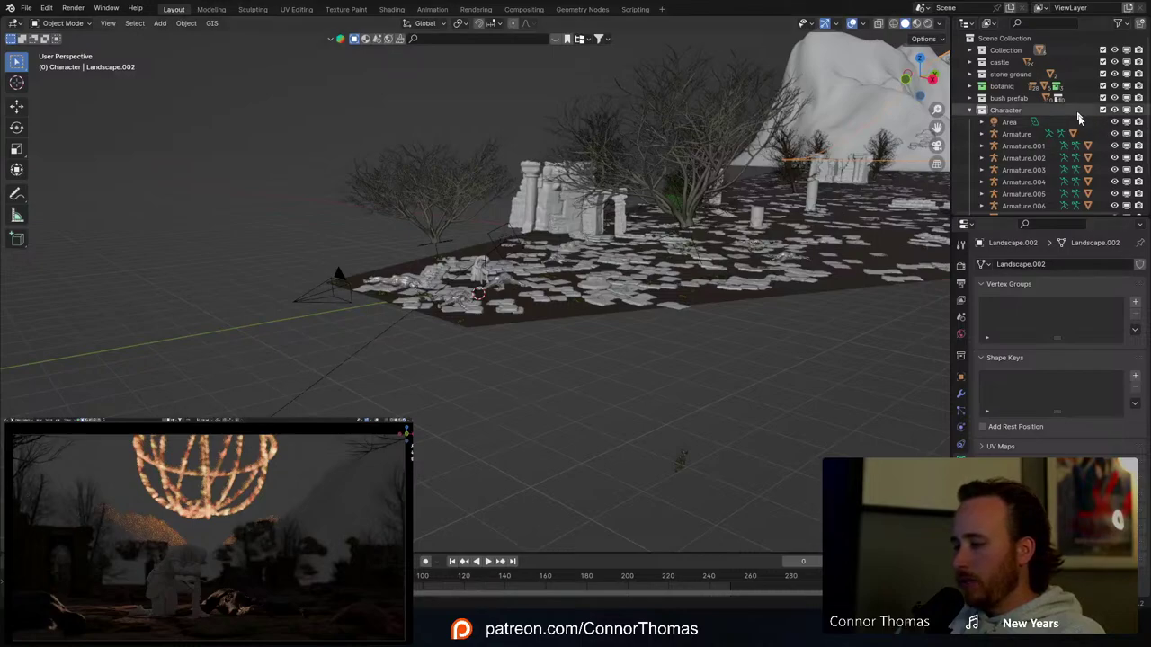
Step: Collapse the Character collection in the outliner, and select and frame the kneeling knight again
left_click(969, 110)
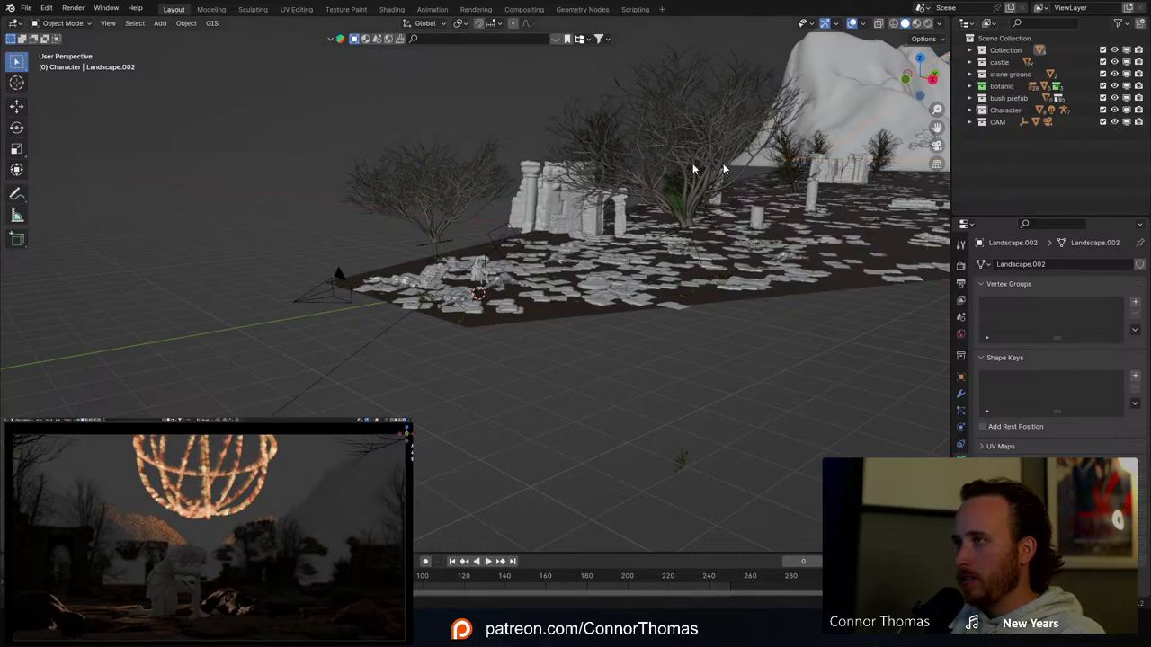
middle_click_drag(693, 169, 612, 226)
scroll(491, 313, "up", 7)
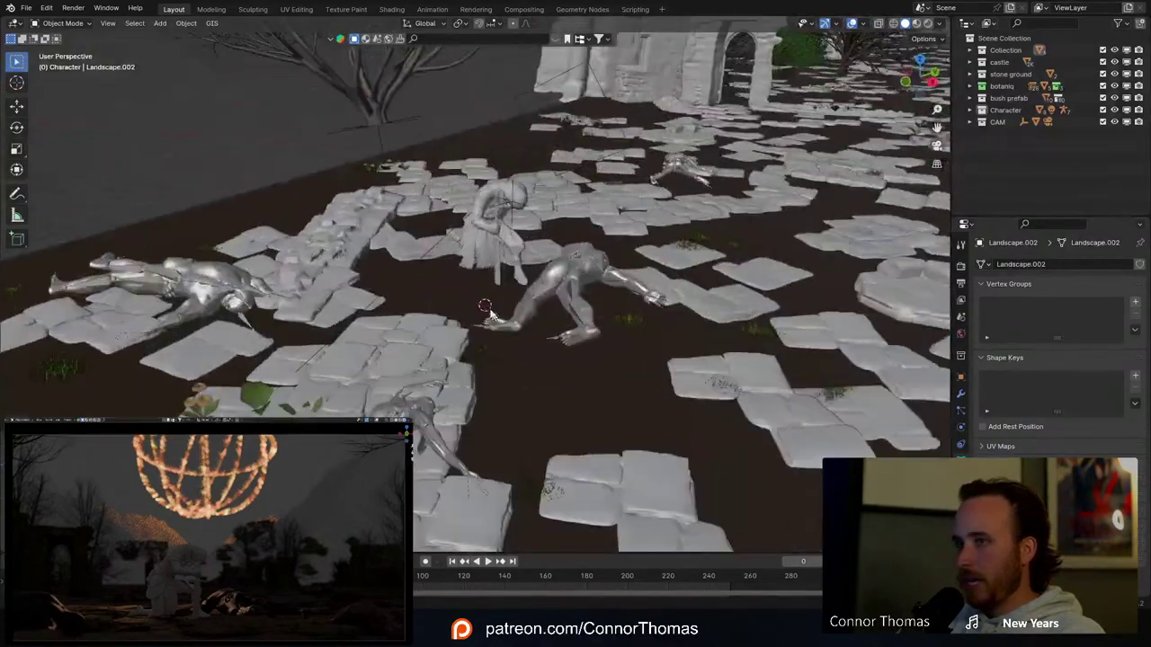
left_click(488, 247)
key("KP_Decimal")
scroll(463, 238, "up", 6)
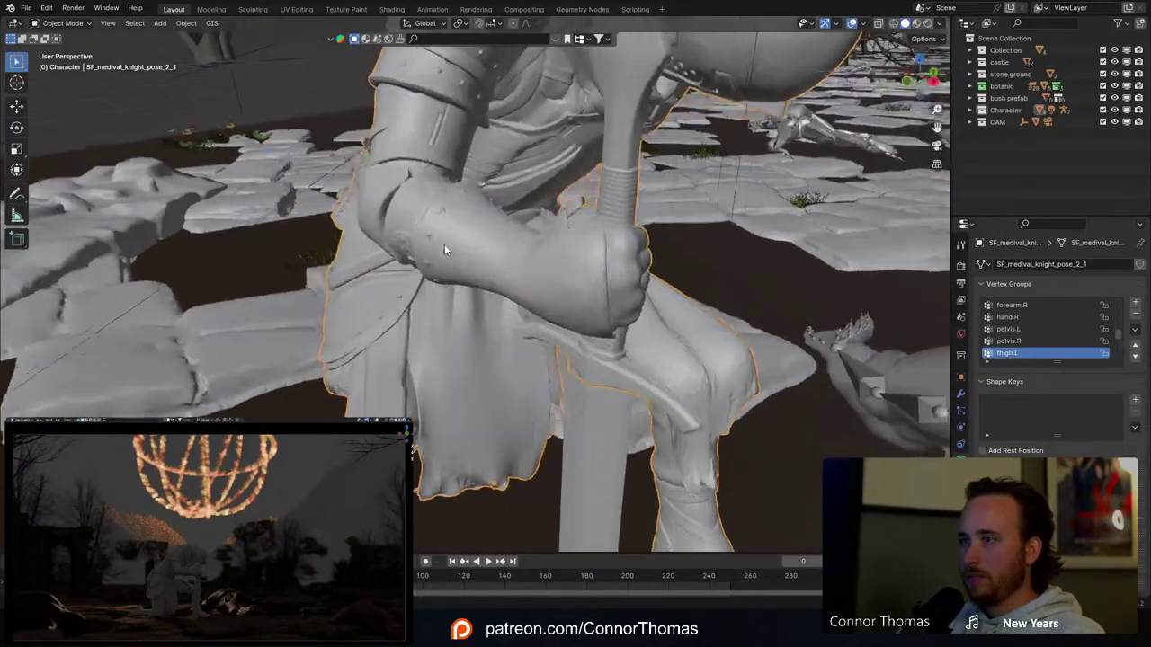
Step: Examine the kneeling knight, the fallen bodies around it, the ruins and the mountains from close-up, overhead and distant viewpoints
middle_click_drag(444, 249, 594, 296)
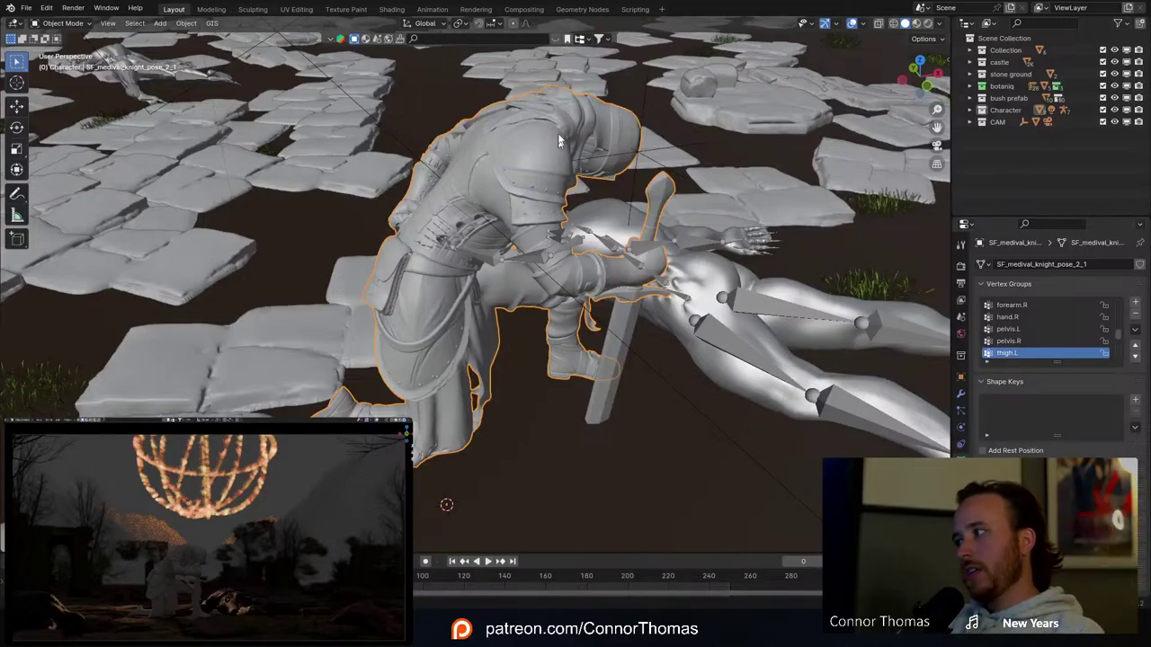
middle_click_drag(558, 141, 3, 65)
left_click(17, 82)
middle_click_drag(359, 135, 421, 171)
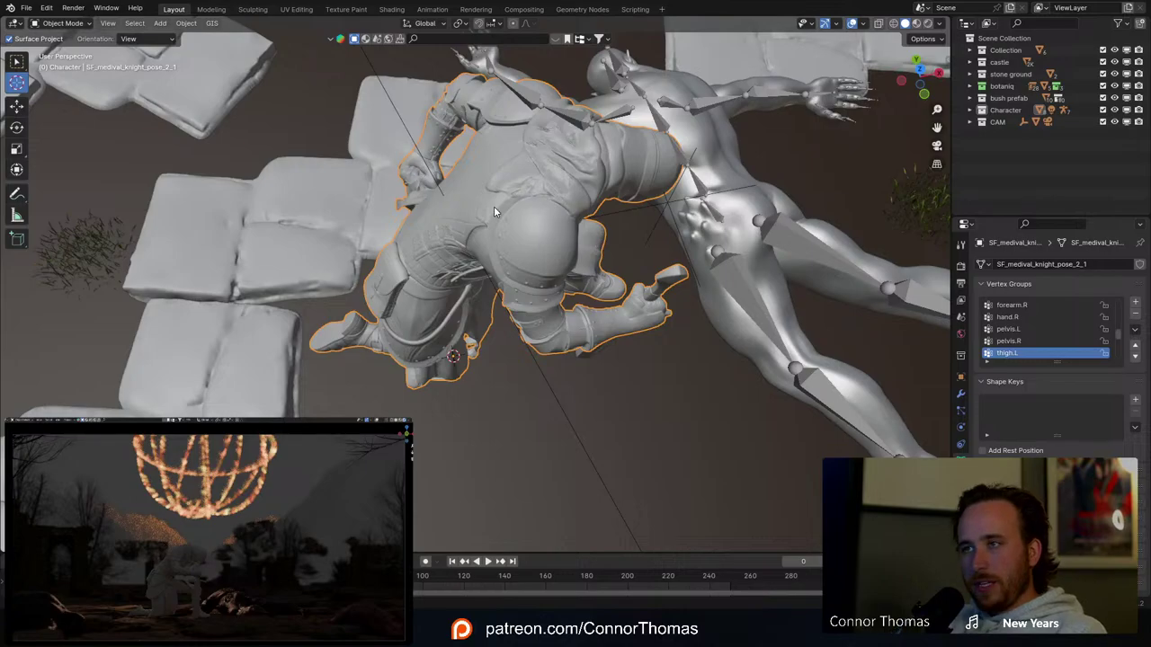
scroll(452, 153, "down", 4)
middle_click_drag(420, 171, 483, 132)
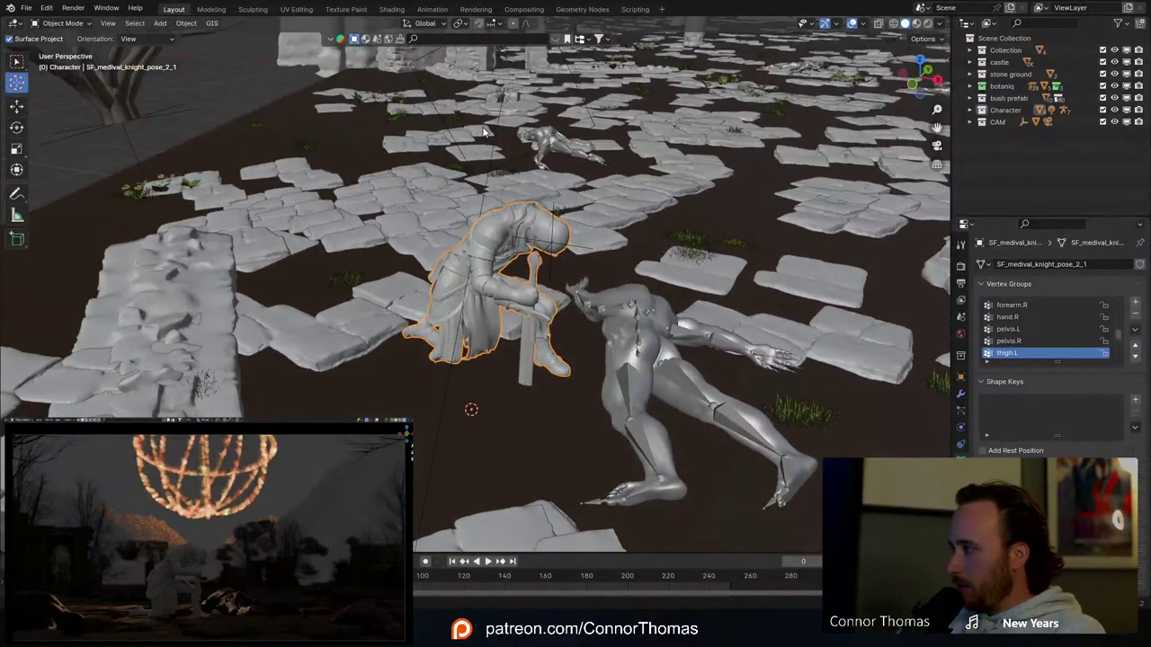
middle_click_drag(576, 141, 587, 114)
scroll(587, 112, "down", 8)
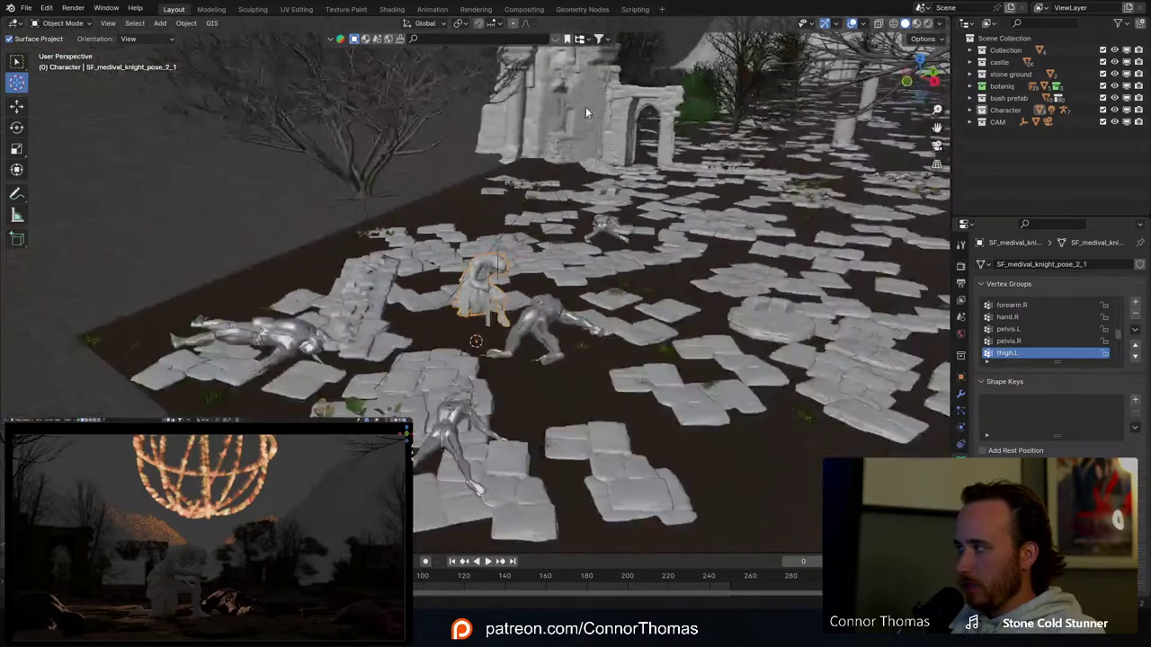
middle_click_drag(665, 89, 681, 214)
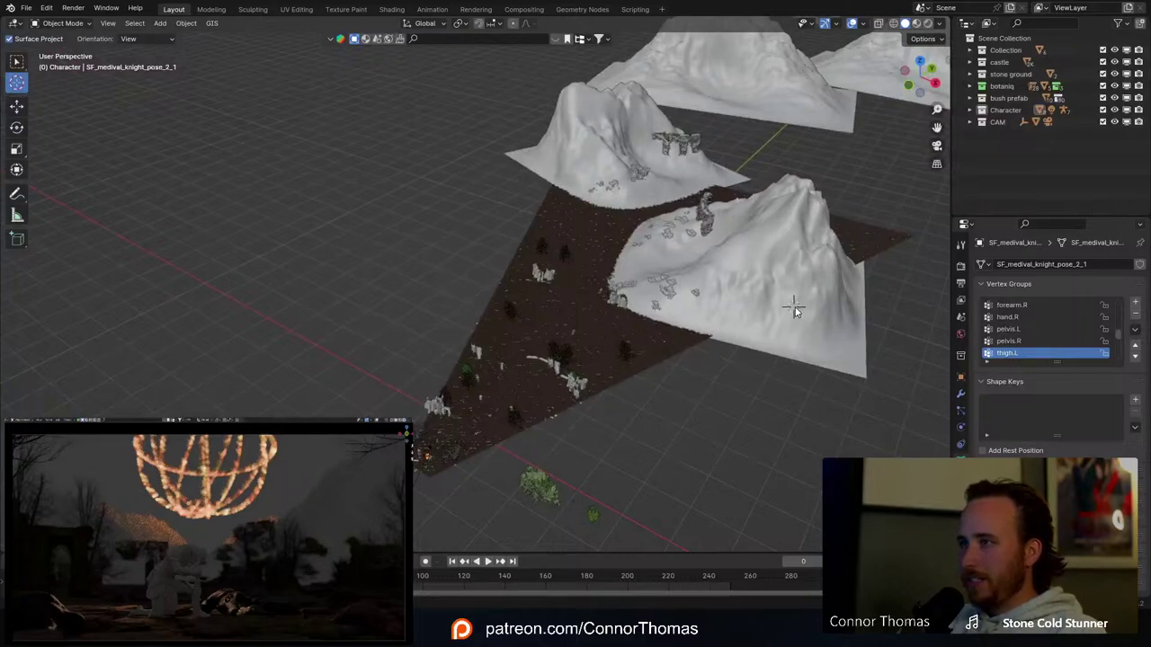
Step: Select the Landscape.001 mountain and search the material library for dirt
left_click(14, 63)
left_click(815, 270)
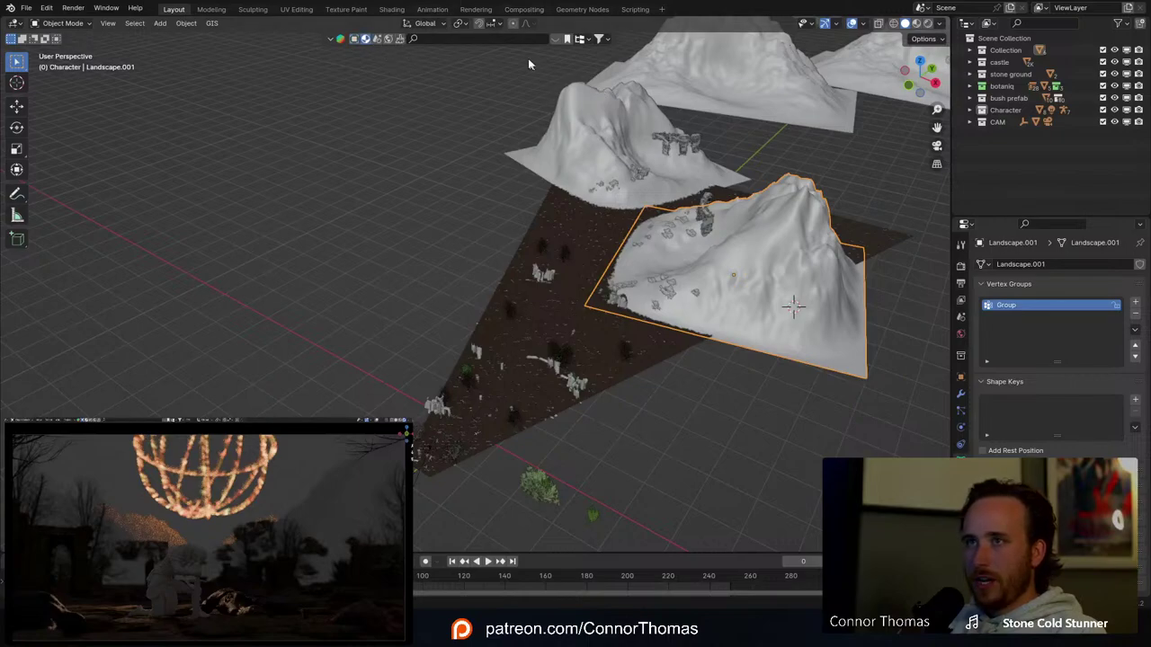
left_click(468, 38)
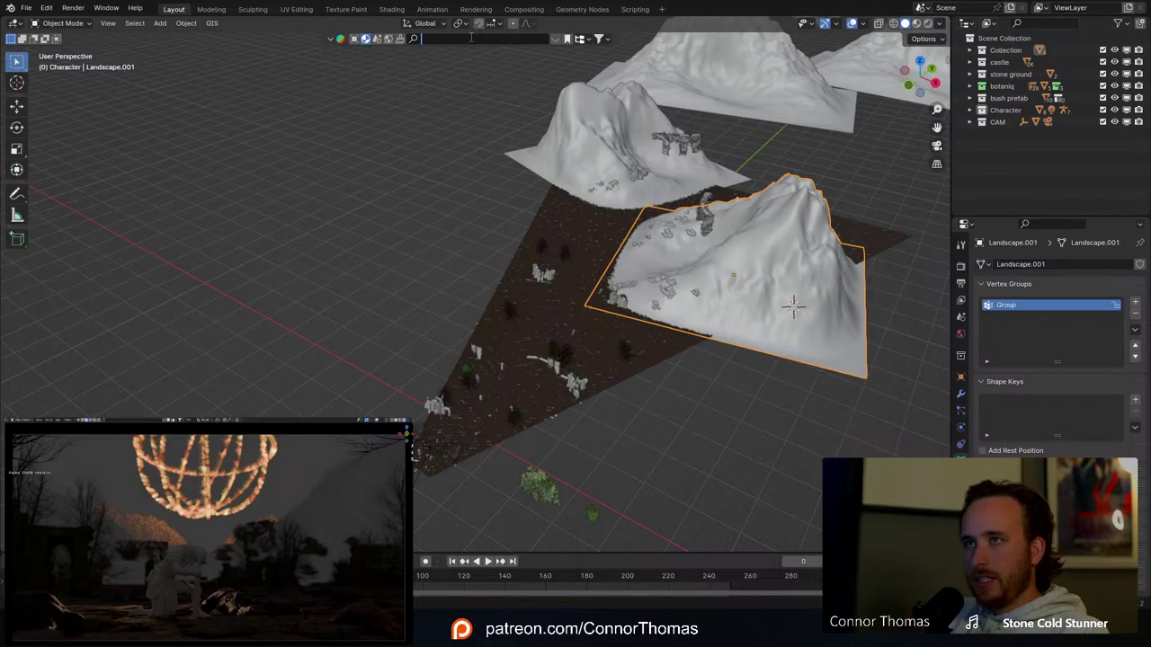
key("Return")
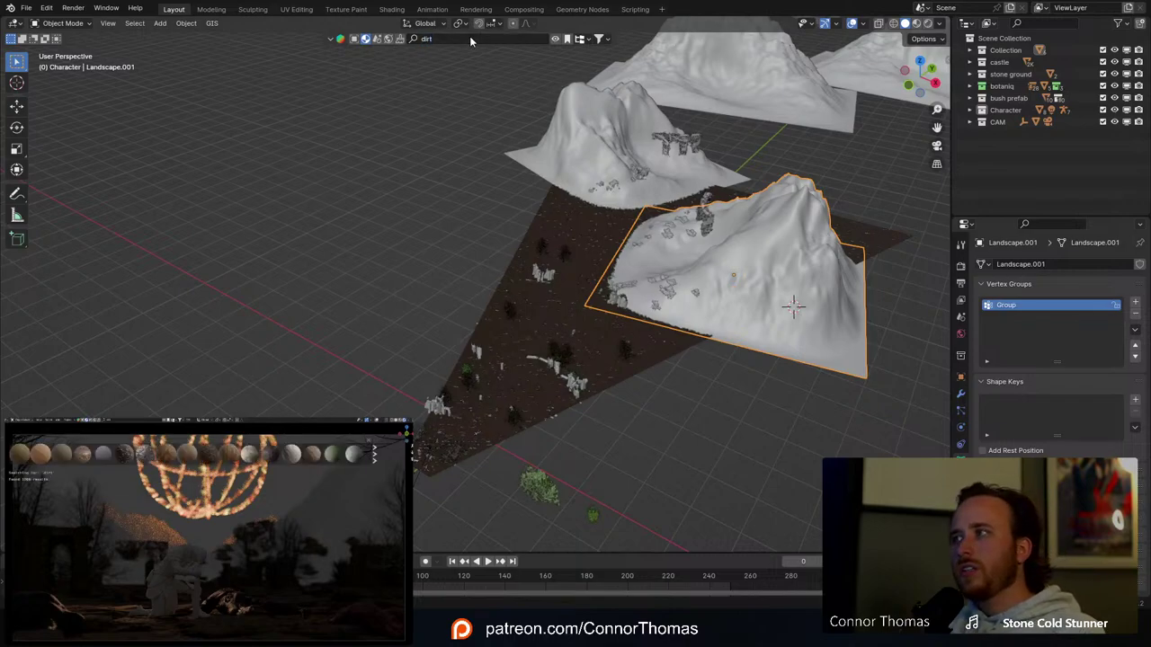
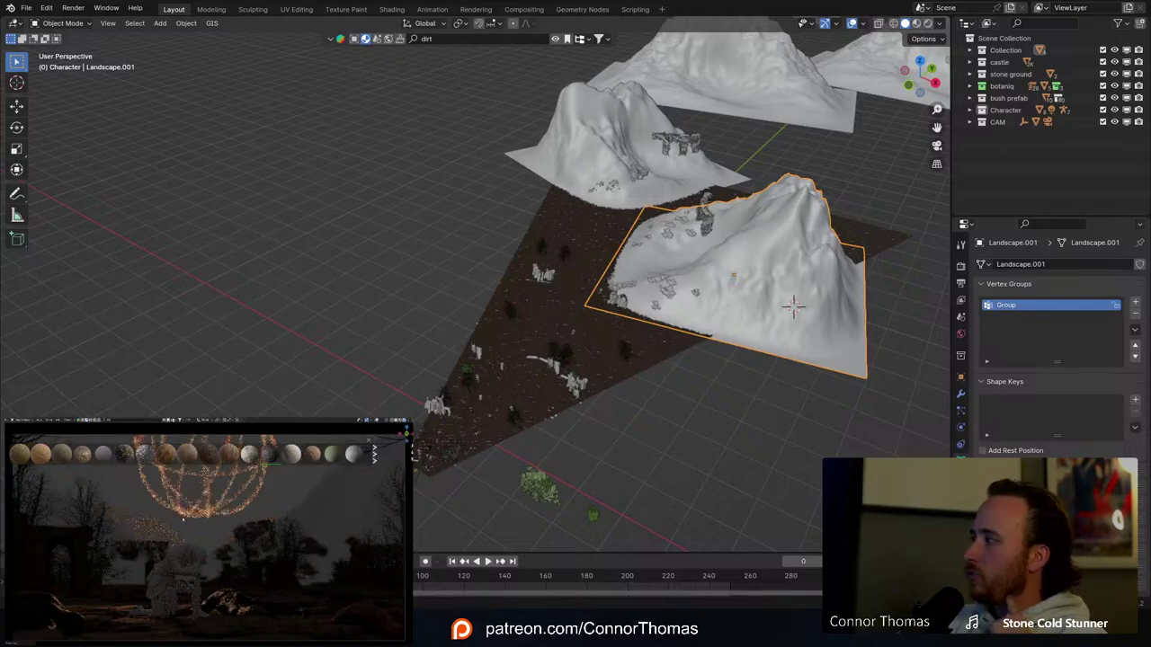
Step: Assign the existing Procedural Dirt material to the Landscape.002 mountain
left_click(122, 525)
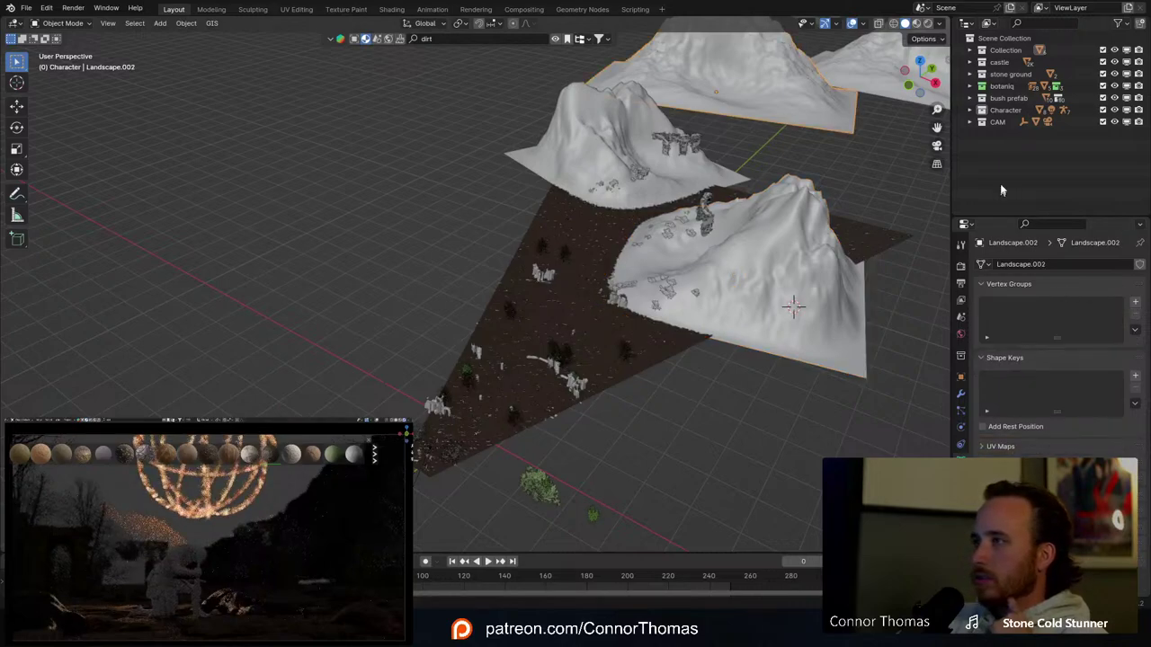
left_click(961, 478)
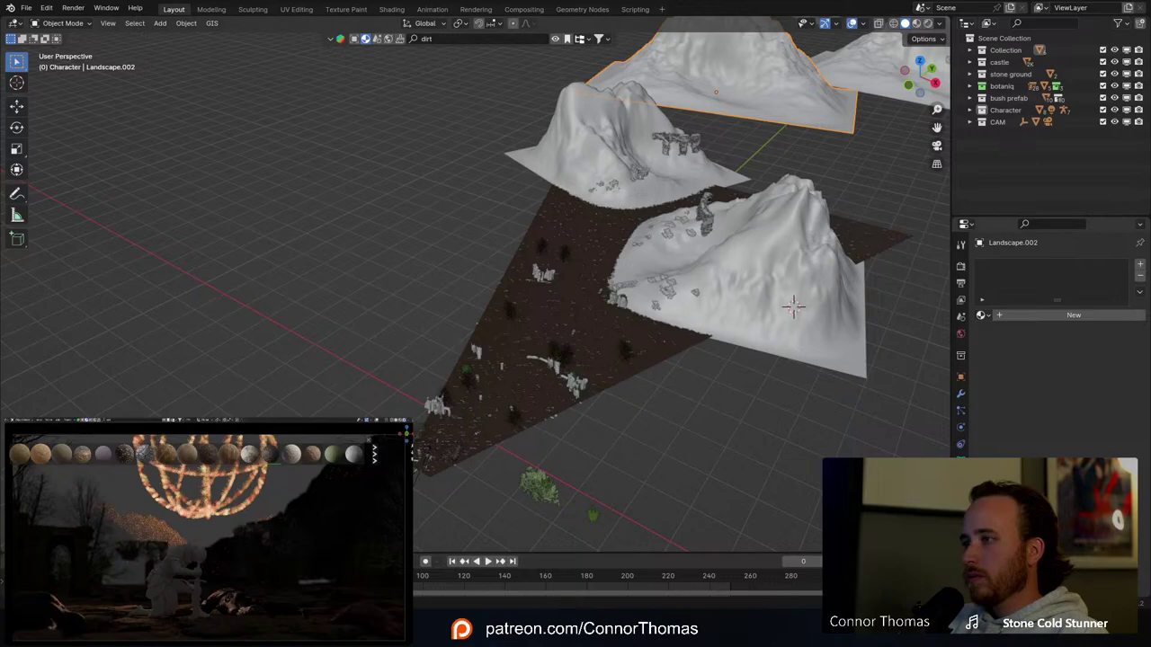
left_click(984, 314)
type("dirt")
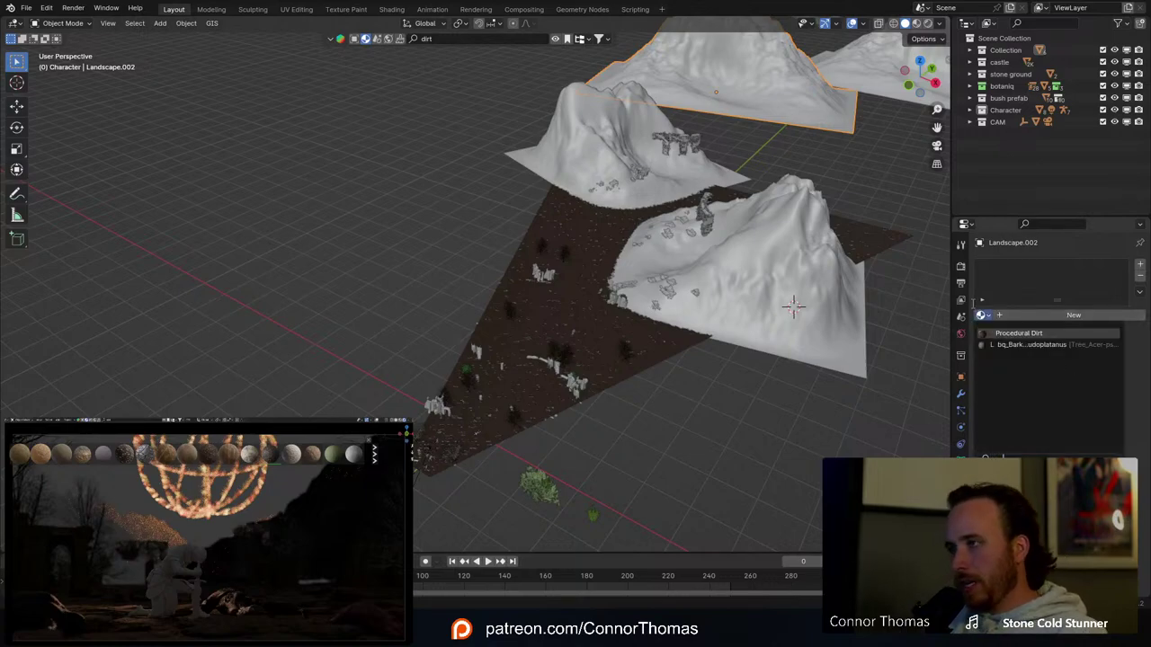
key("Return")
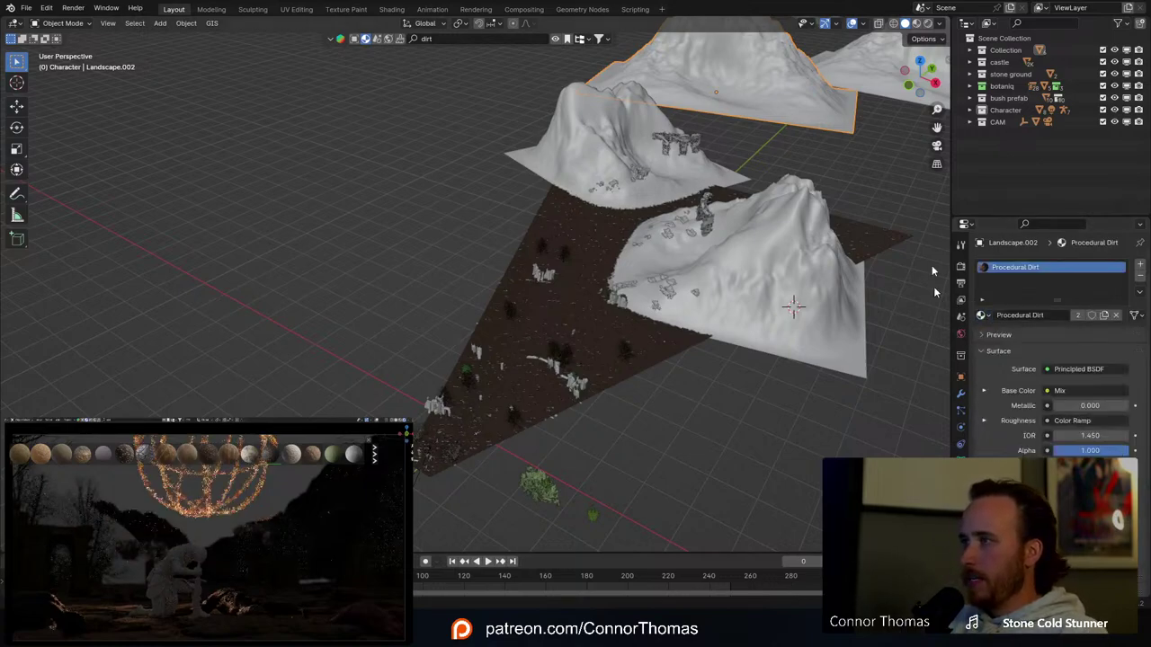
Step: Assign the Procedural Dirt material to the original Landscape mountain
left_click(586, 150)
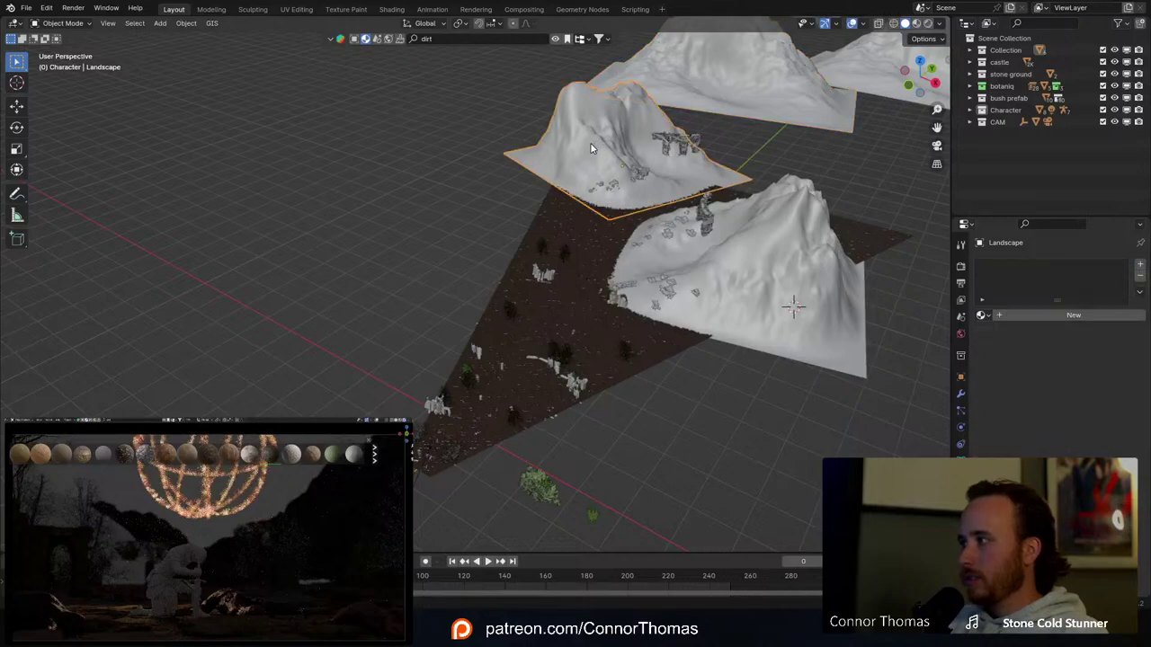
left_click(982, 315)
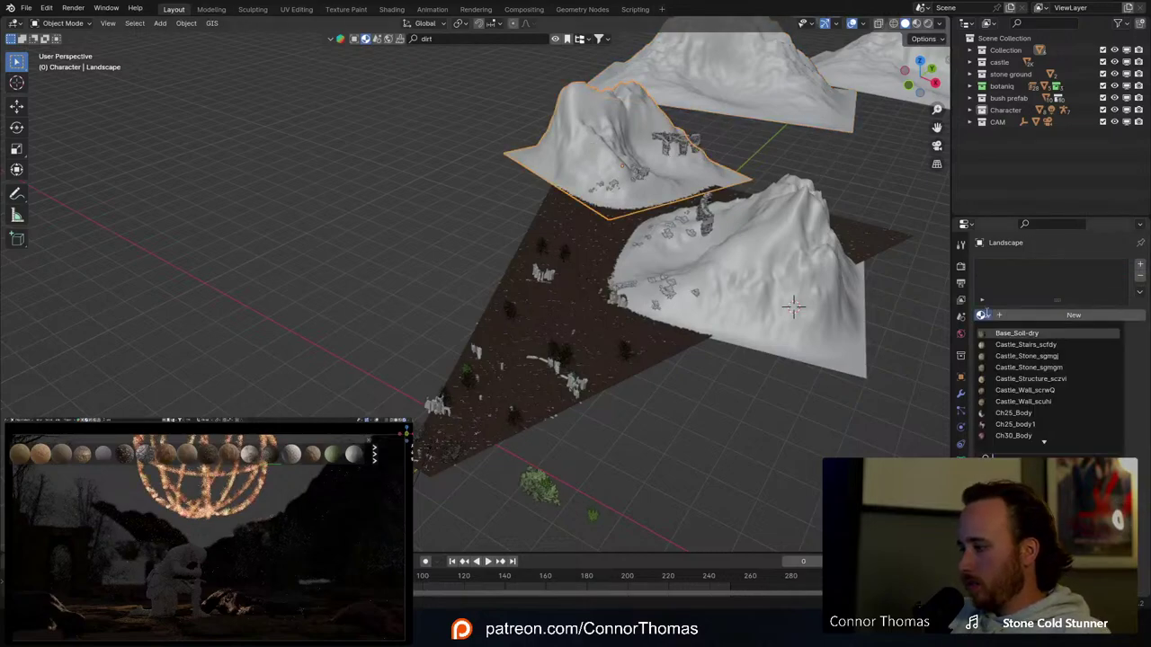
type("dirt")
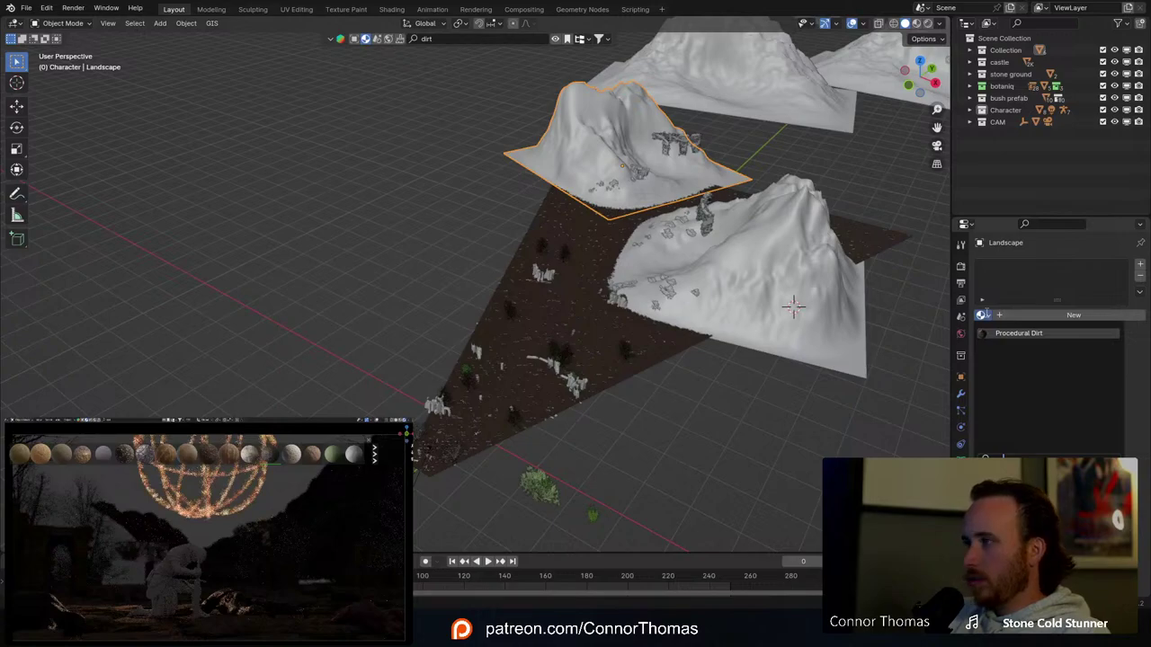
key("Return")
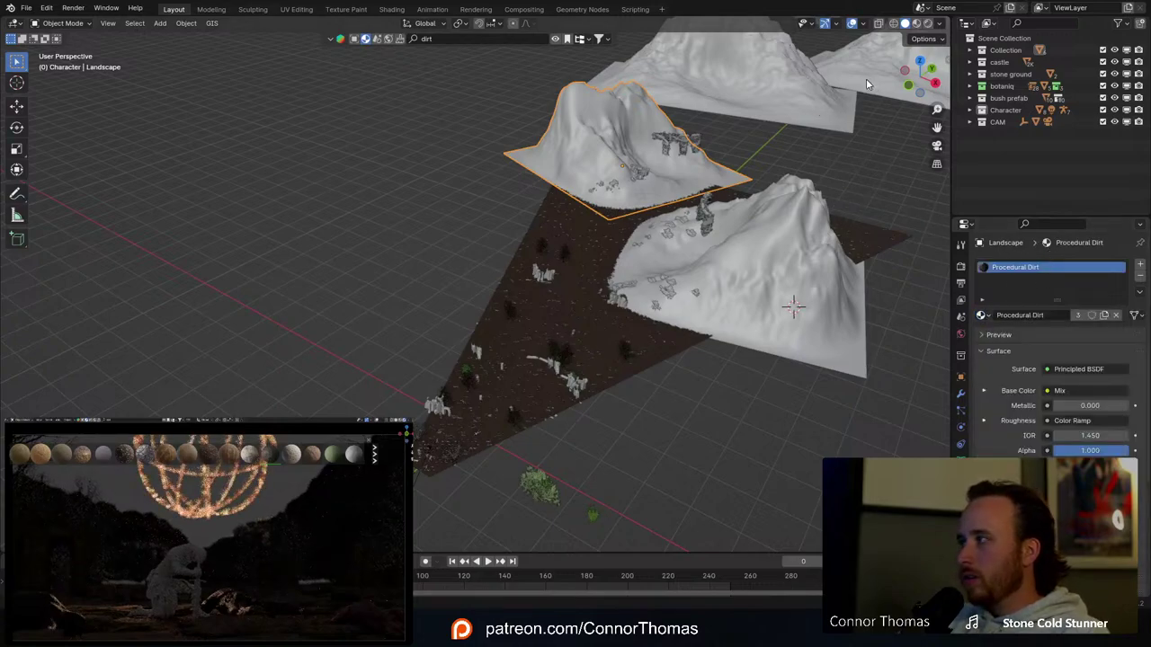
Step: Assign the Procedural Dirt material to the Landscape.003 mountain and save the file
left_click(880, 88)
left_click(981, 314)
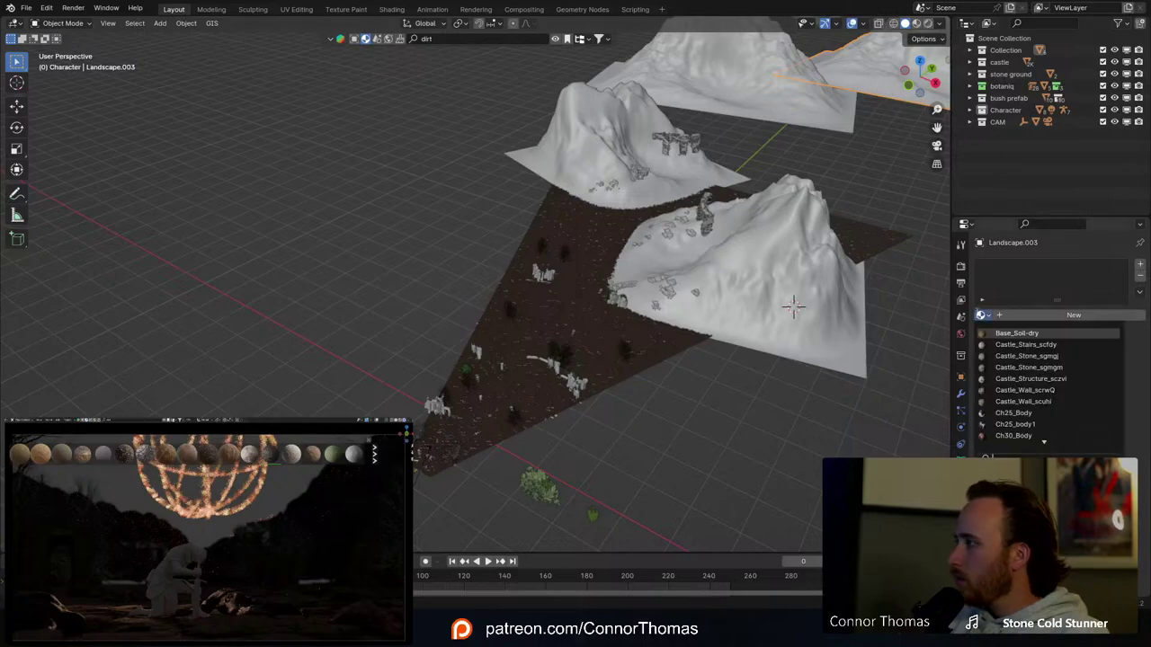
type("di")
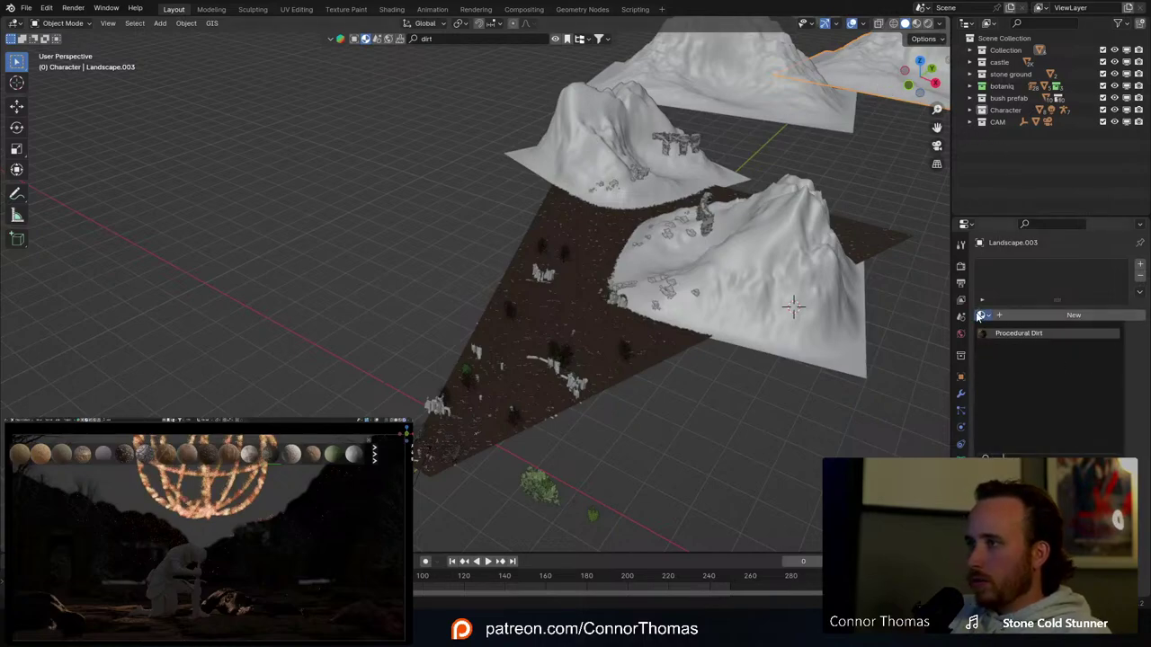
key("Return")
middle_click_drag(688, 280, 699, 229)
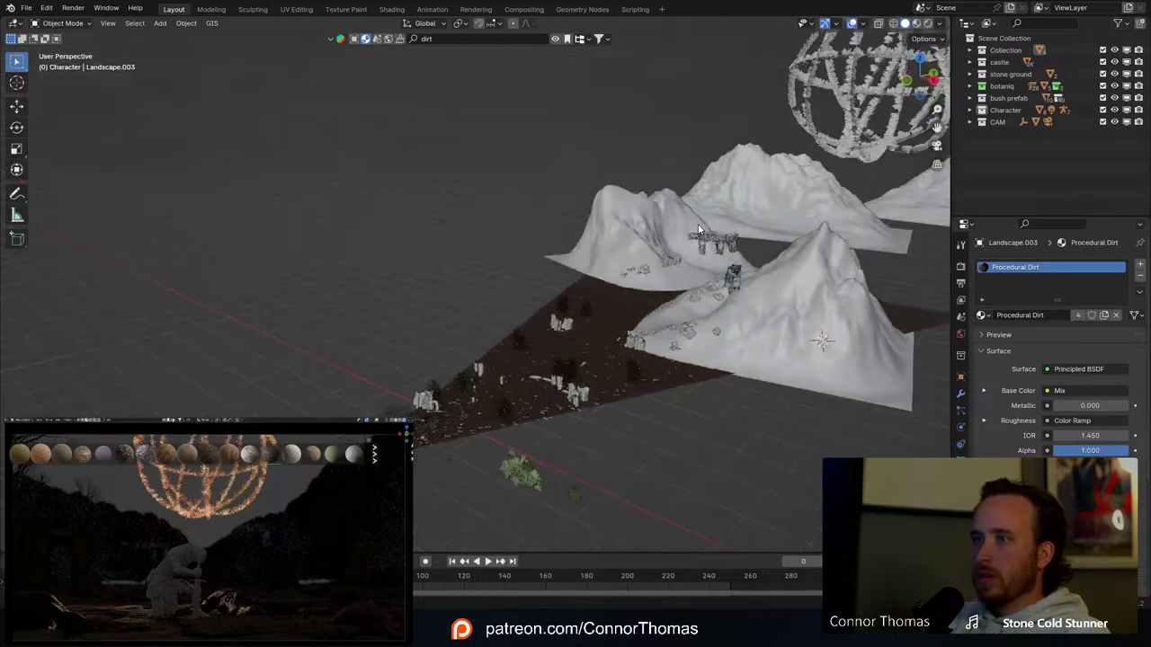
key("ctrl+s")
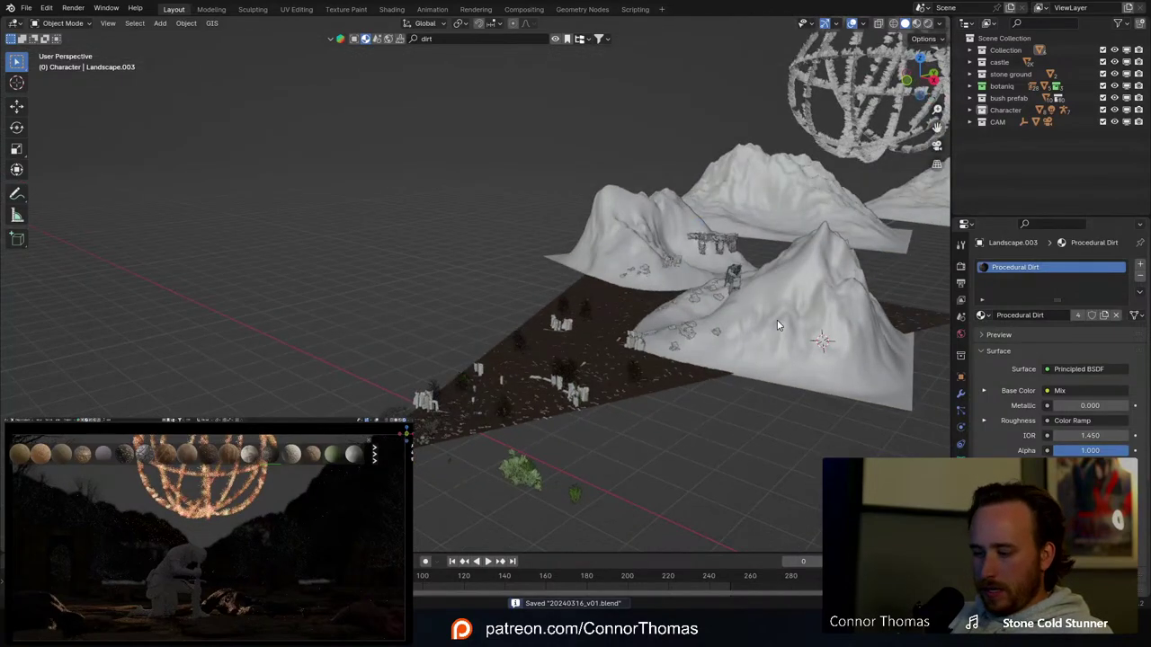
Step: Open the Physical Atmosphere settings and set the atmosphere density to 1.2
key("n")
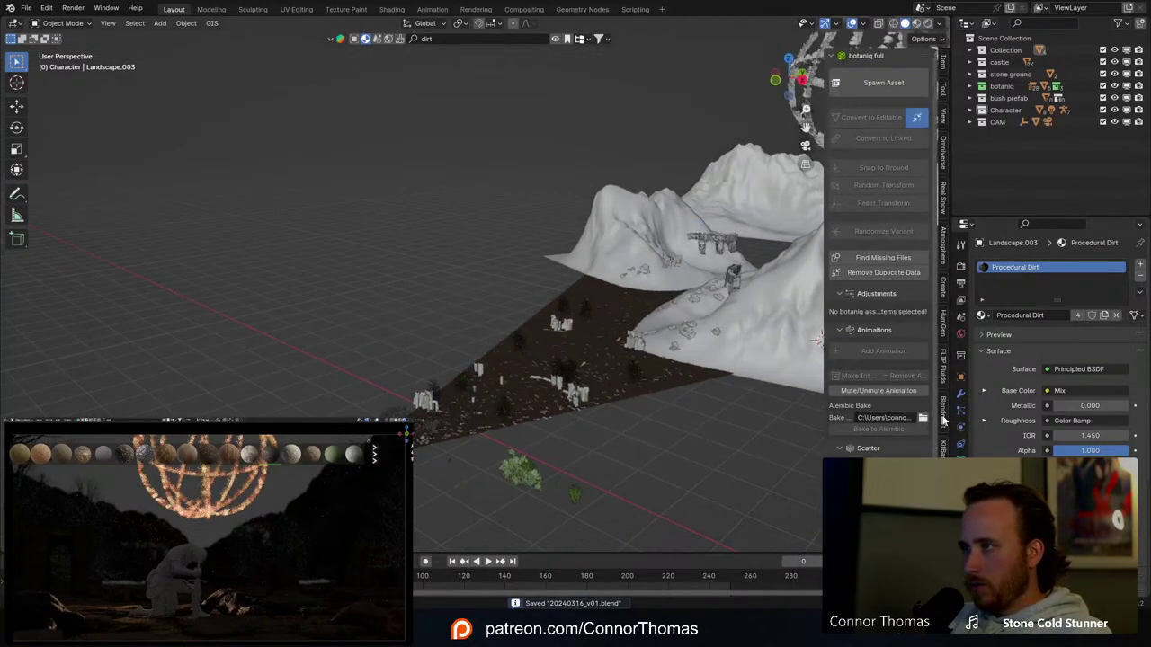
left_click(943, 258)
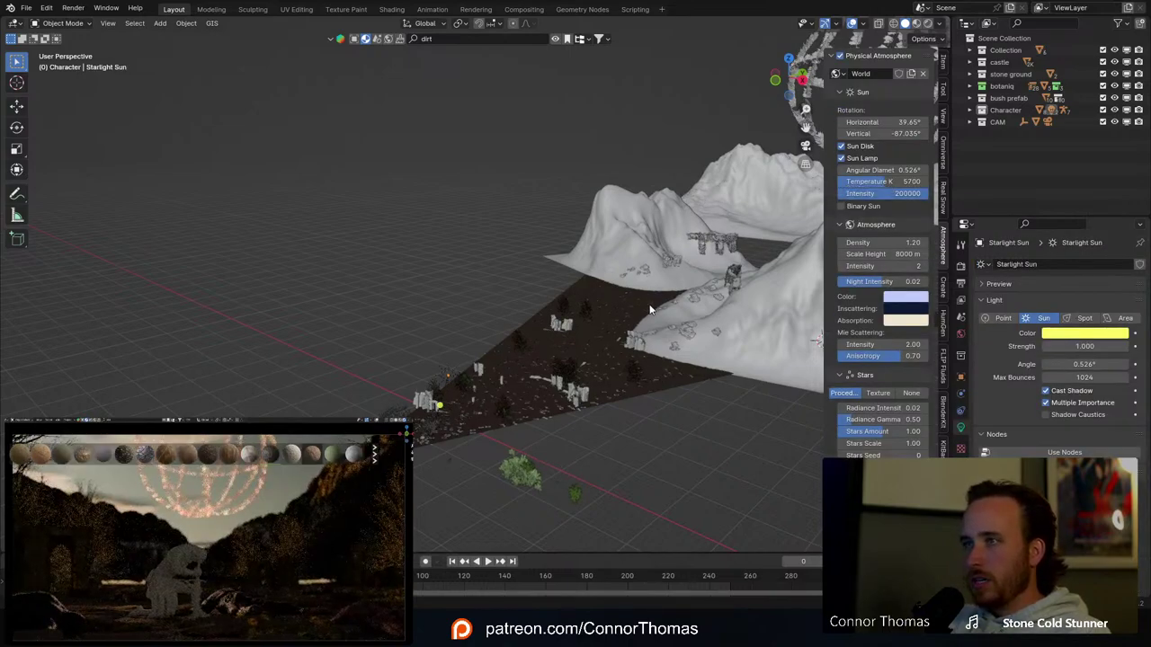
scroll(683, 251, "down", 5)
middle_click_drag(690, 239, 664, 234)
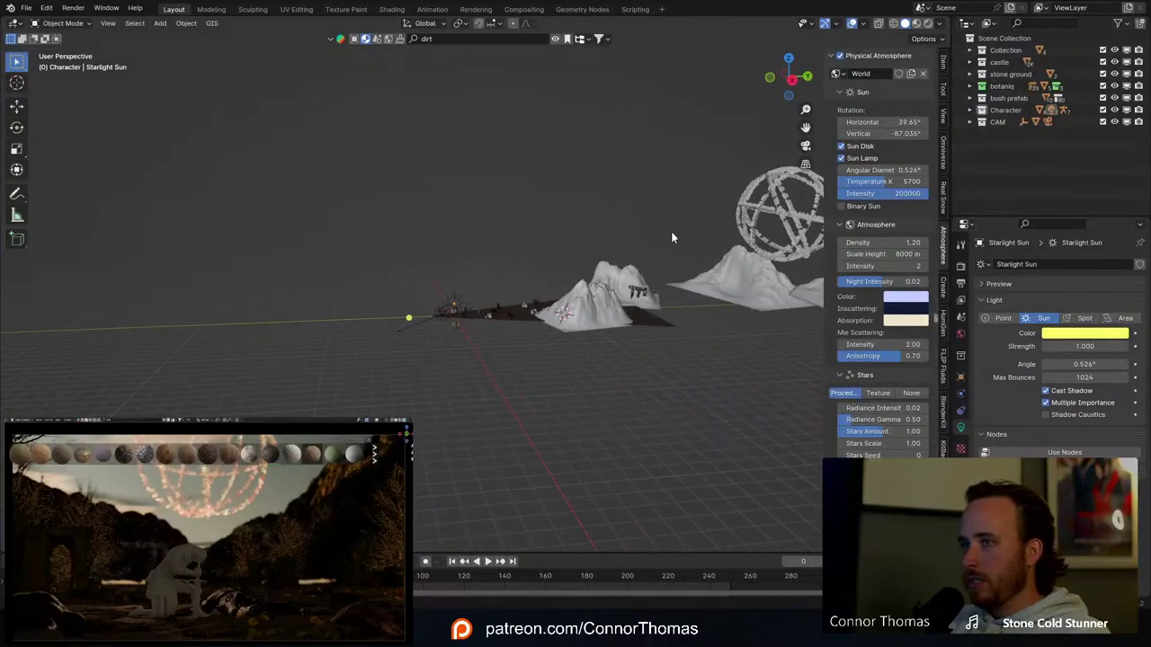
middle_click_drag(671, 237, 527, 365)
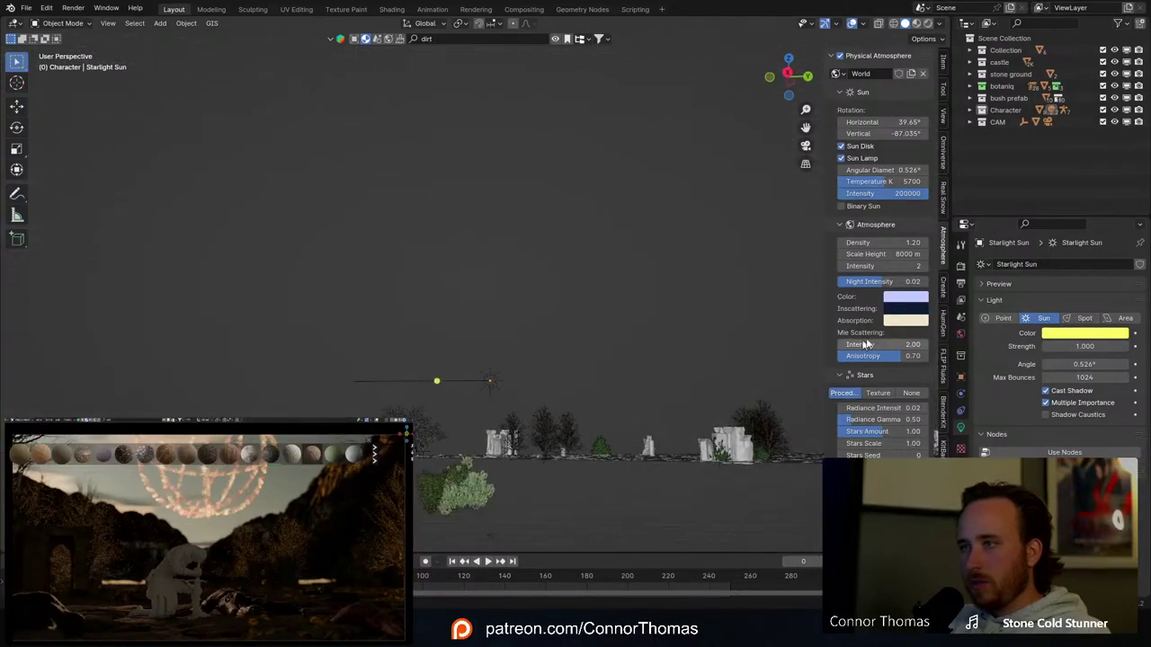
left_click(914, 243)
type("1.2")
key("Return")
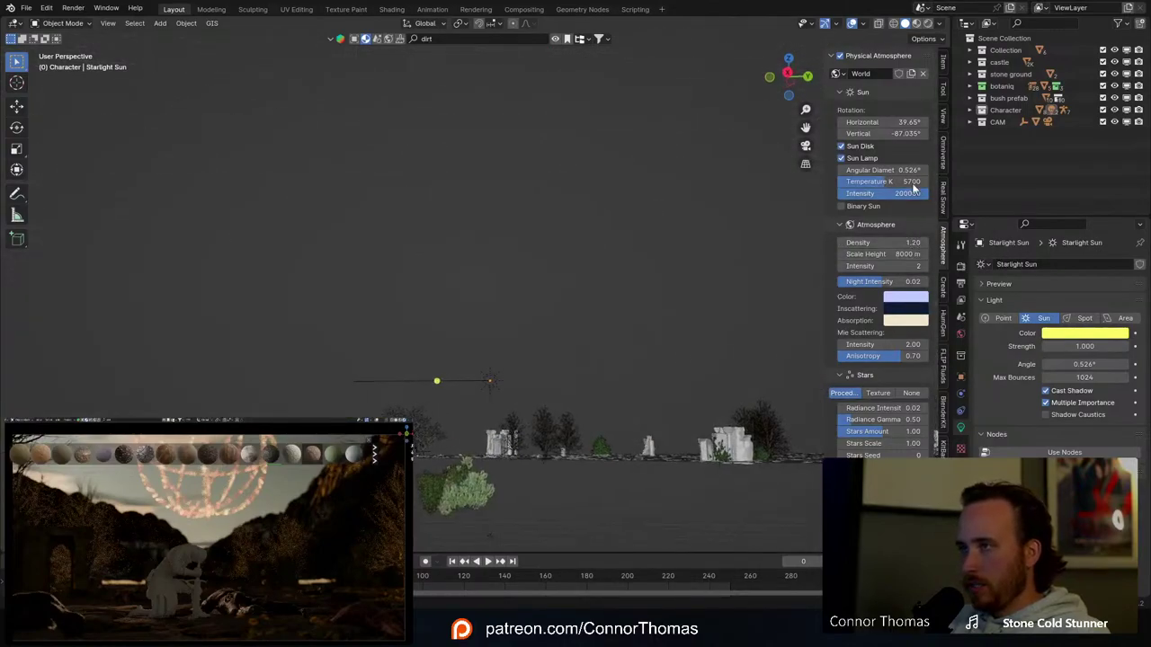
Step: Lower the atmosphere's sun below the horizon by setting its vertical rotation to -92.035°
mouse_move(903, 135)
left_mouse_down()
mouse_move(922, 135)
mouse_move(906, 135)
left_mouse_up()
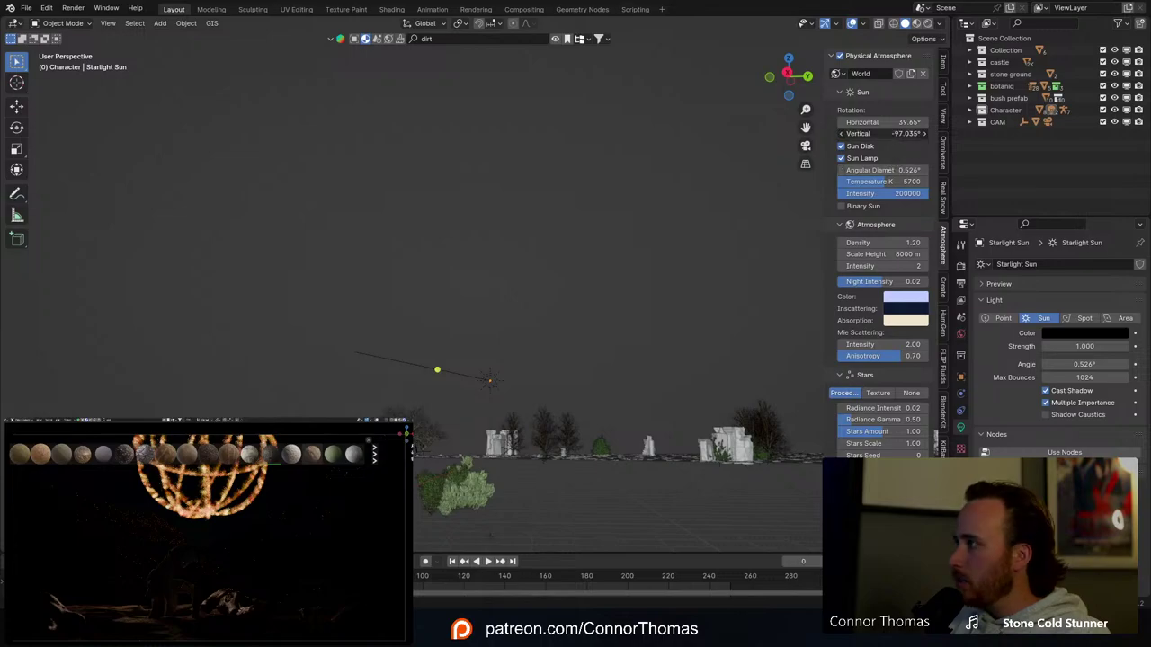
mouse_move(882, 133)
left_mouse_down()
mouse_move(865, 133)
mouse_move(892, 133)
left_mouse_up()
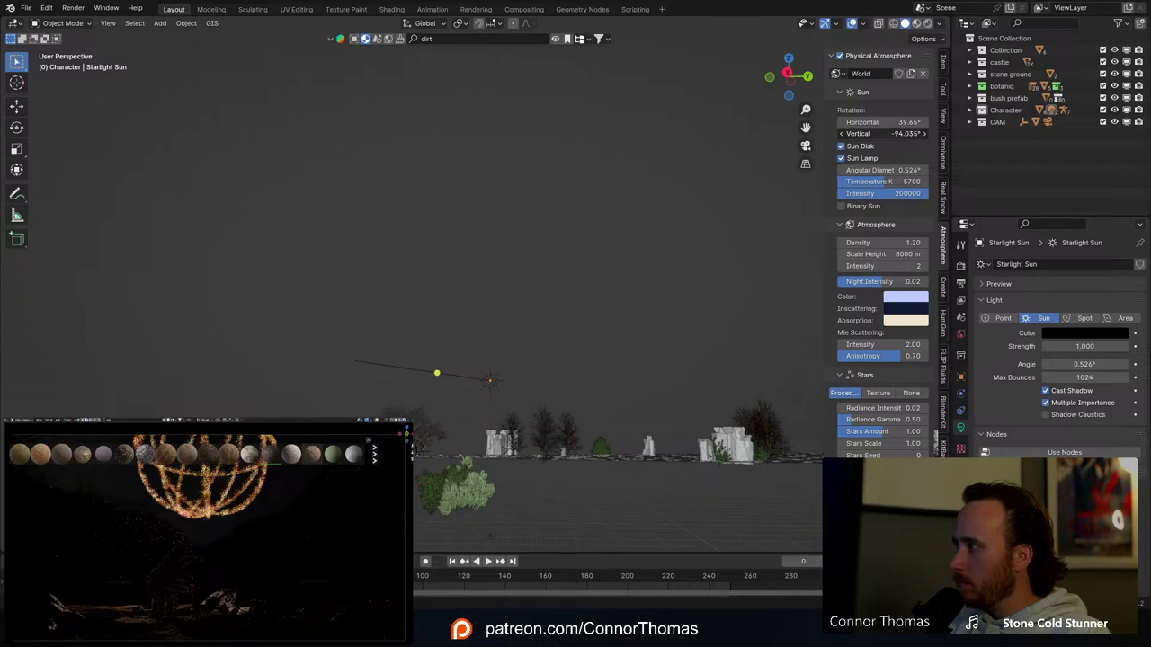
left_click_drag(892, 133, 901, 133)
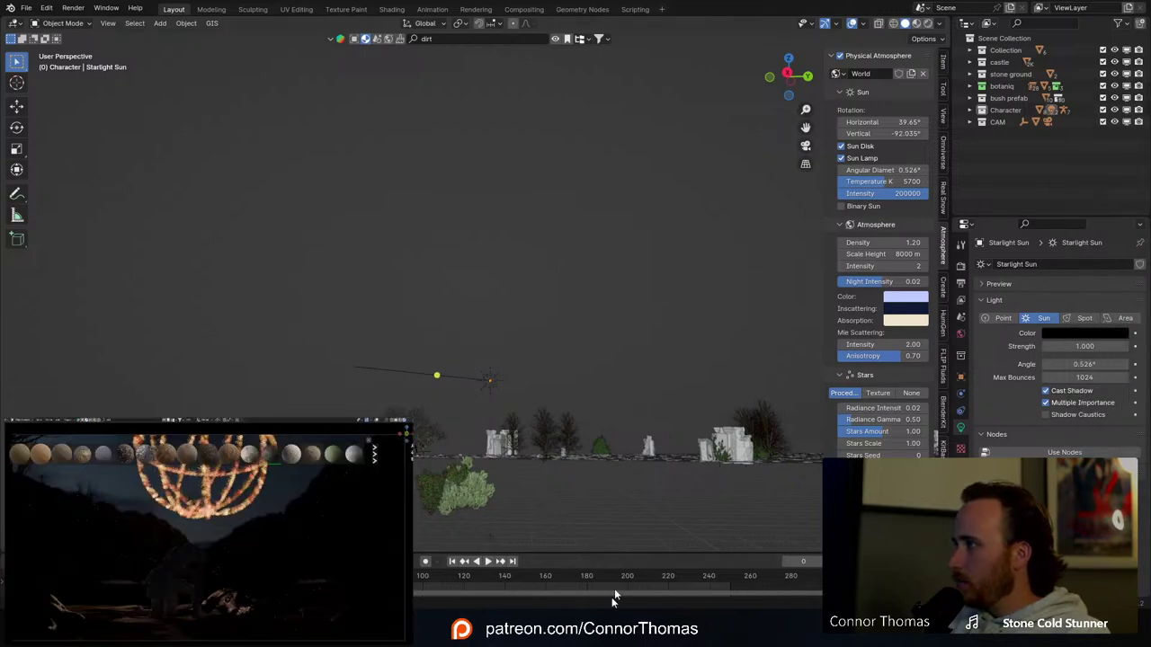
Step: Add a second area light at the 3D cursor near the kneeling knight
middle_click_drag(476, 81, 476, 304)
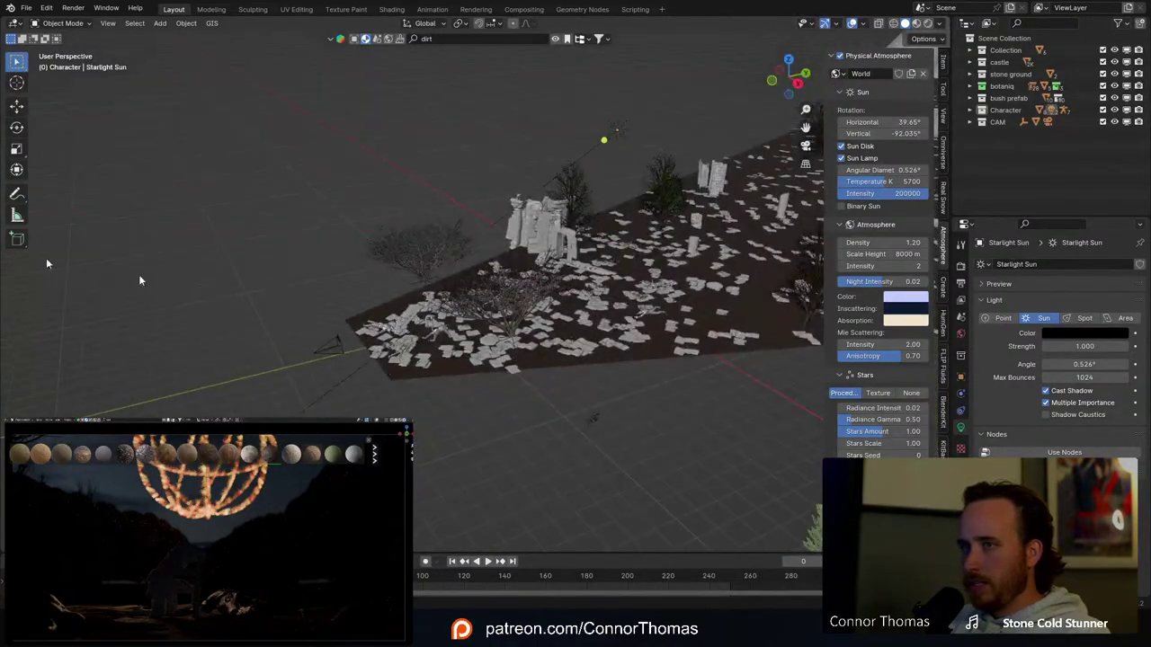
left_click(16, 81)
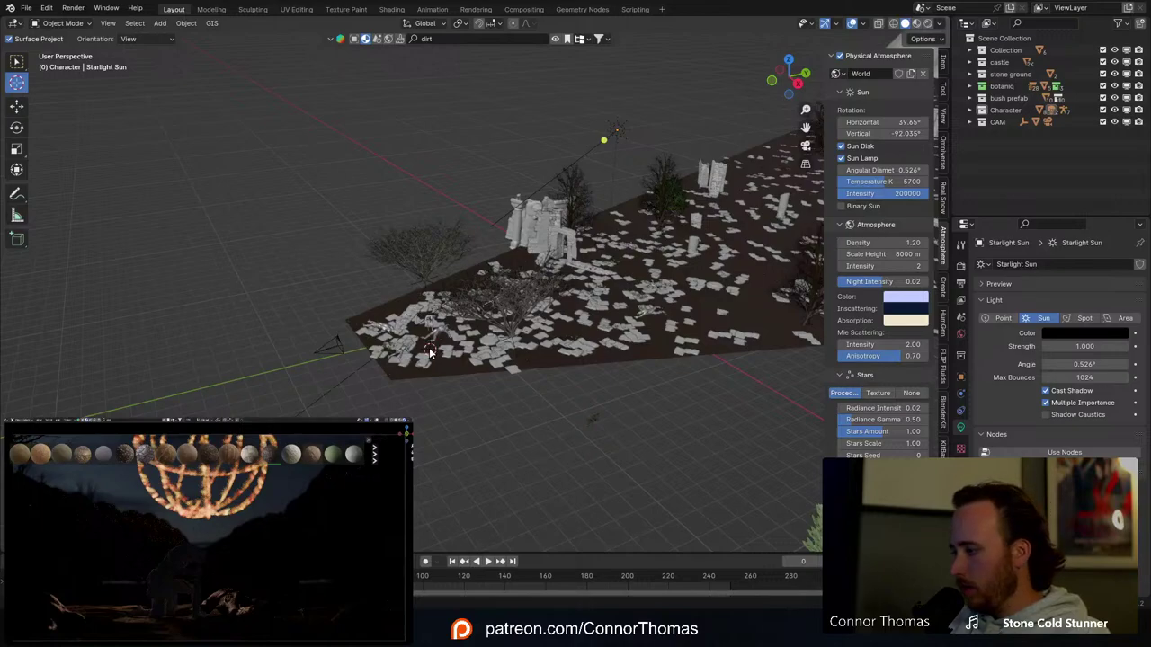
key("shift+a")
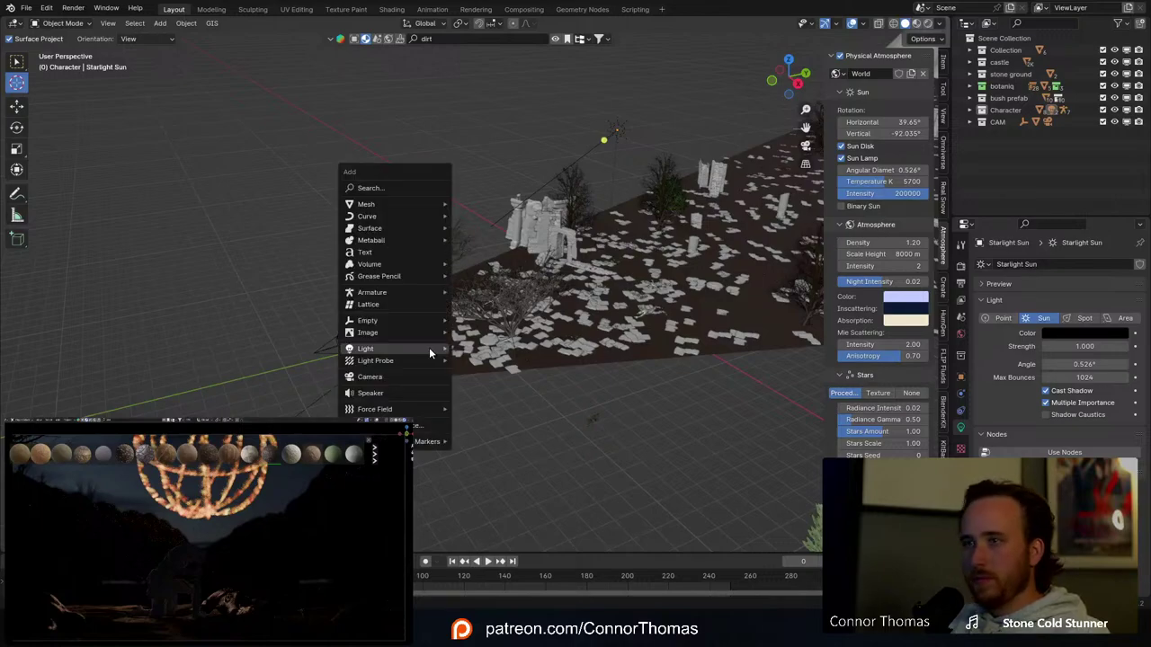
mouse_move(429, 351)
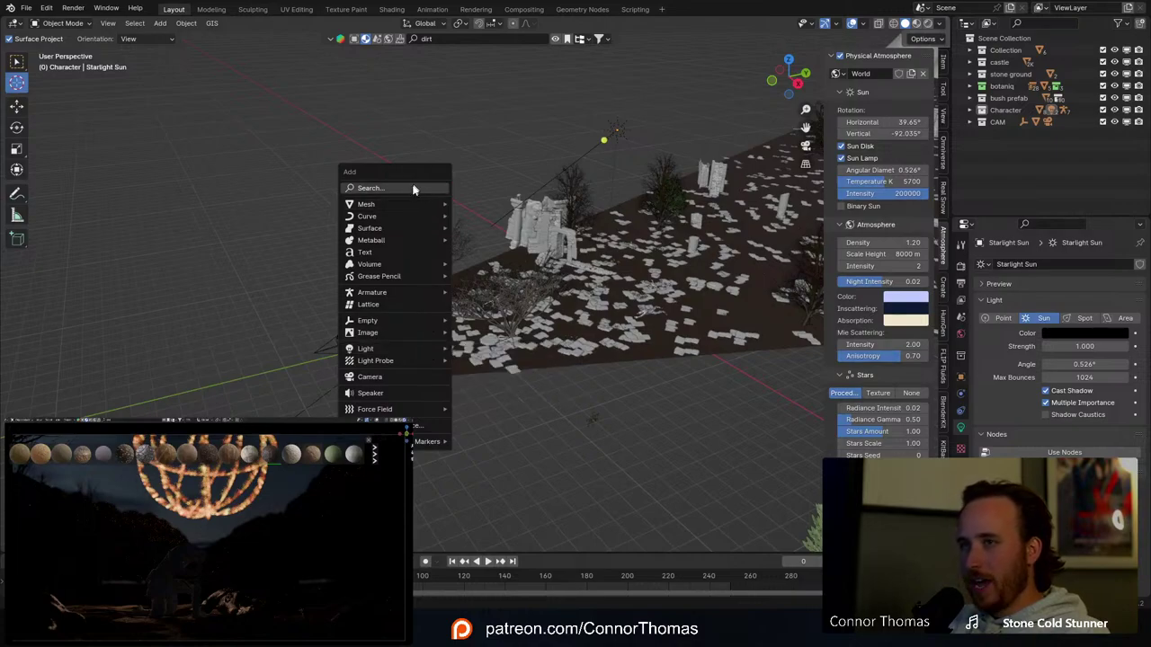
mouse_move(407, 204)
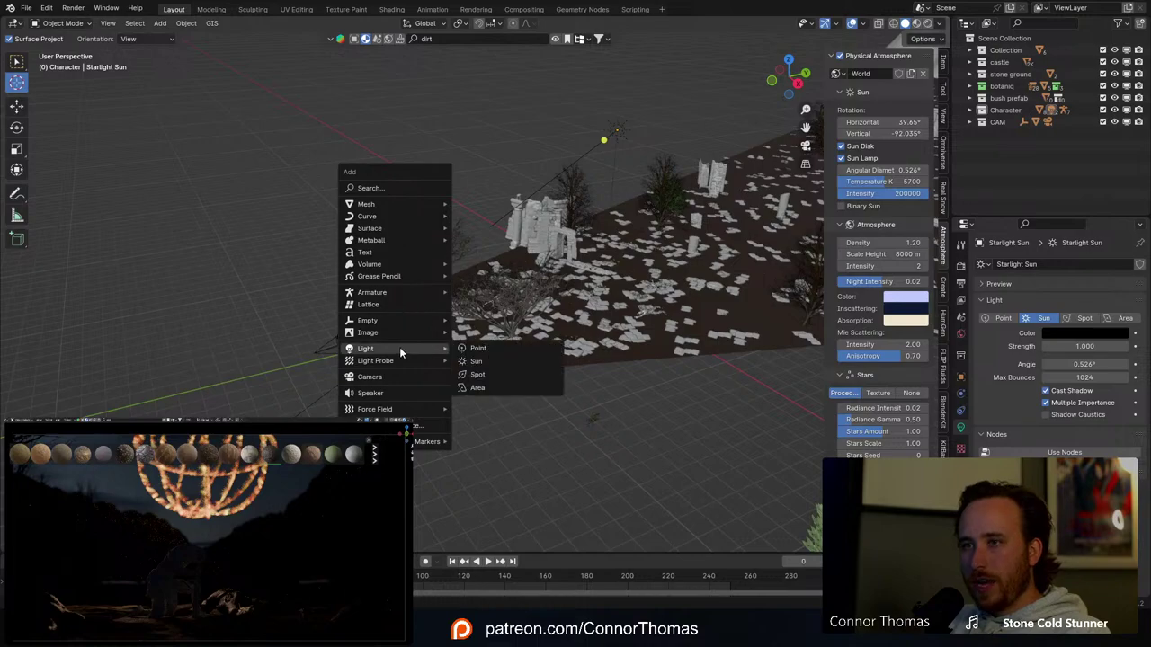
left_click(493, 386)
Step: Move the new area light next to the kneeling knight and rotate it by about -45° to face sideways
middle_click_drag(531, 360, 488, 297)
key("g")
left_click(467, 238)
key("r")
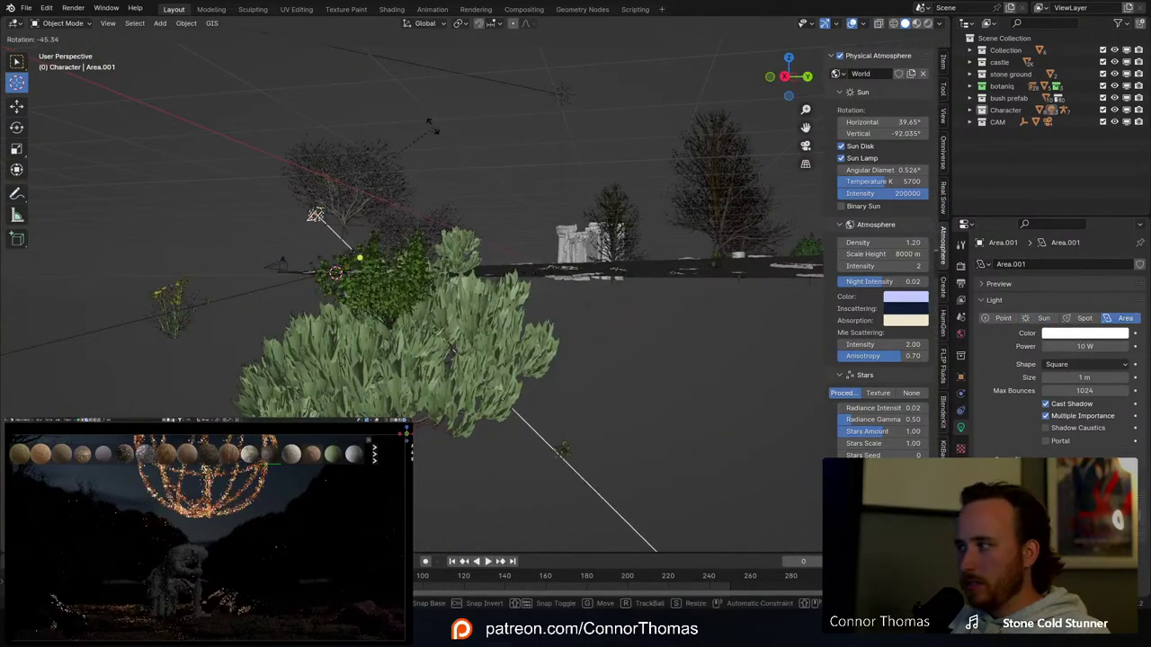
left_click(430, 131)
Step: Adjust the area light's rotation and position so it shines on the kneeling knight from beside the nearby bare tree
middle_click_drag(399, 167, 559, 328)
key("KP_Decimal")
scroll(514, 267, "down", 5)
scroll(558, 327, "down", 2)
middle_click_drag(549, 266, 549, 417, "shift")
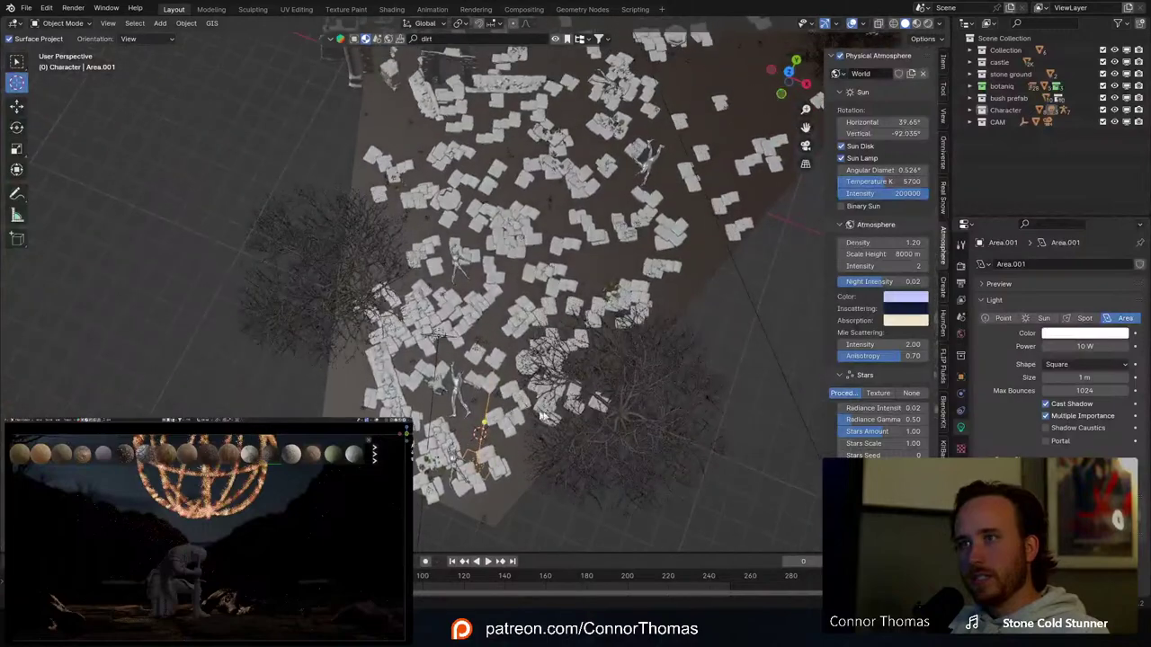
key("r")
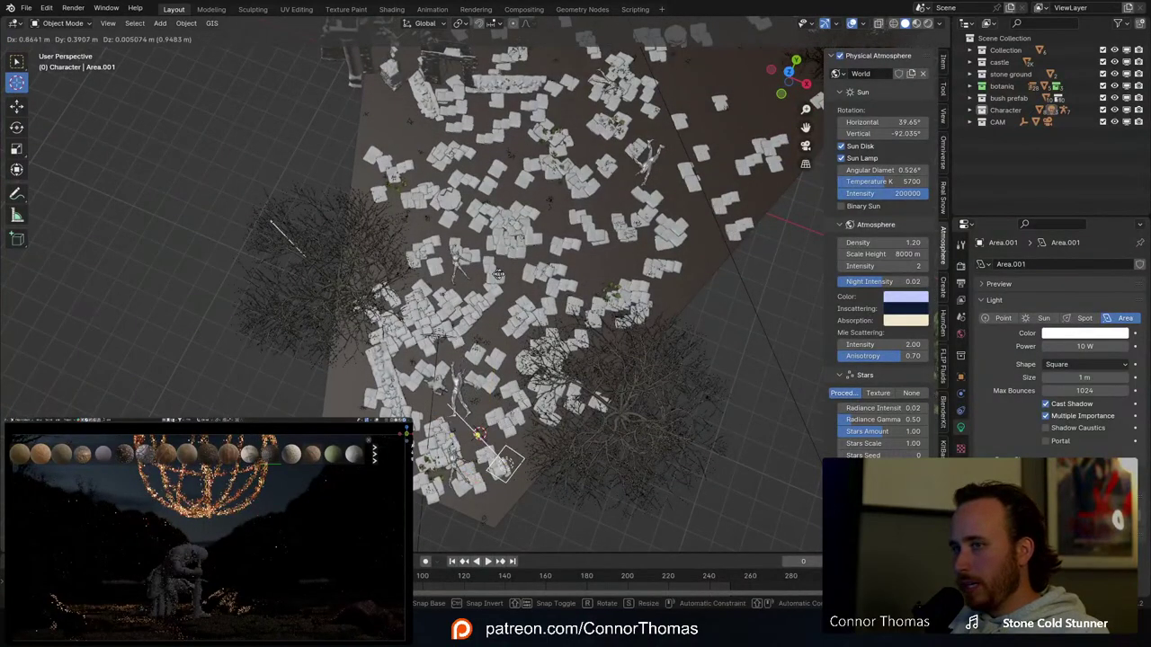
key("g")
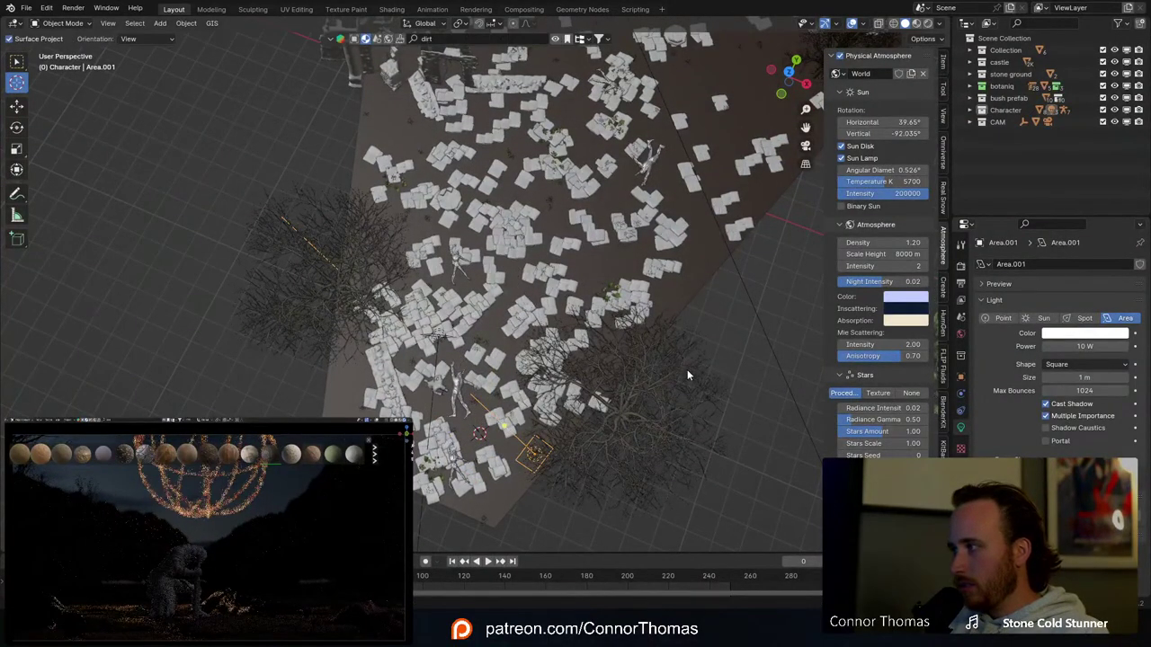
key("r")
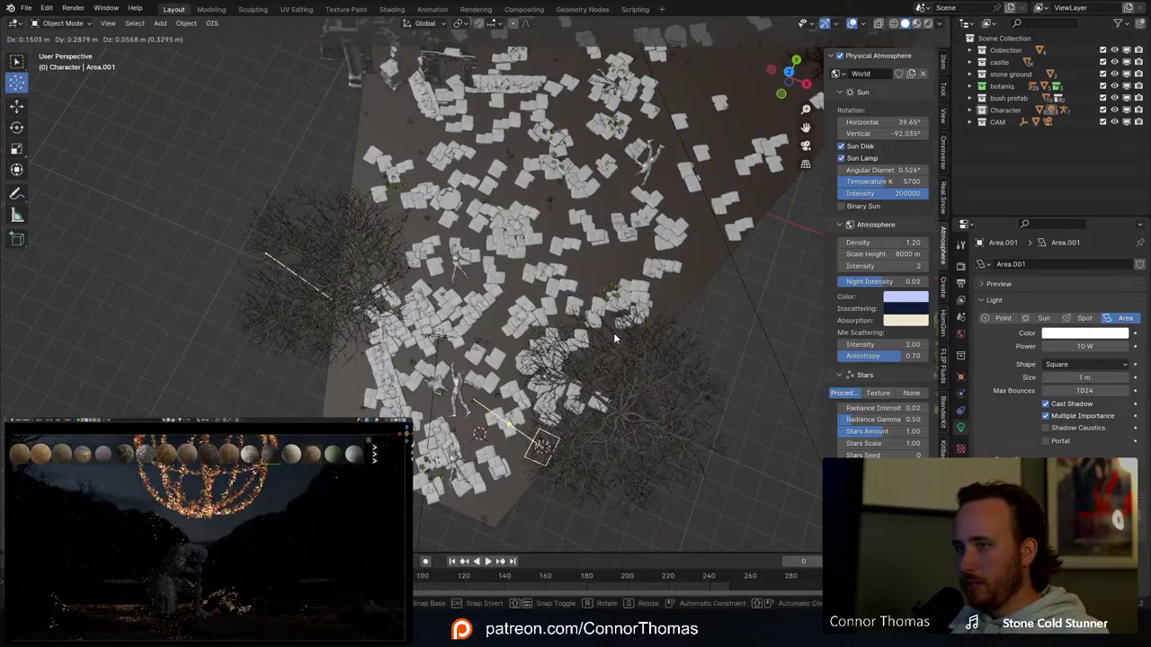
left_click(613, 333)
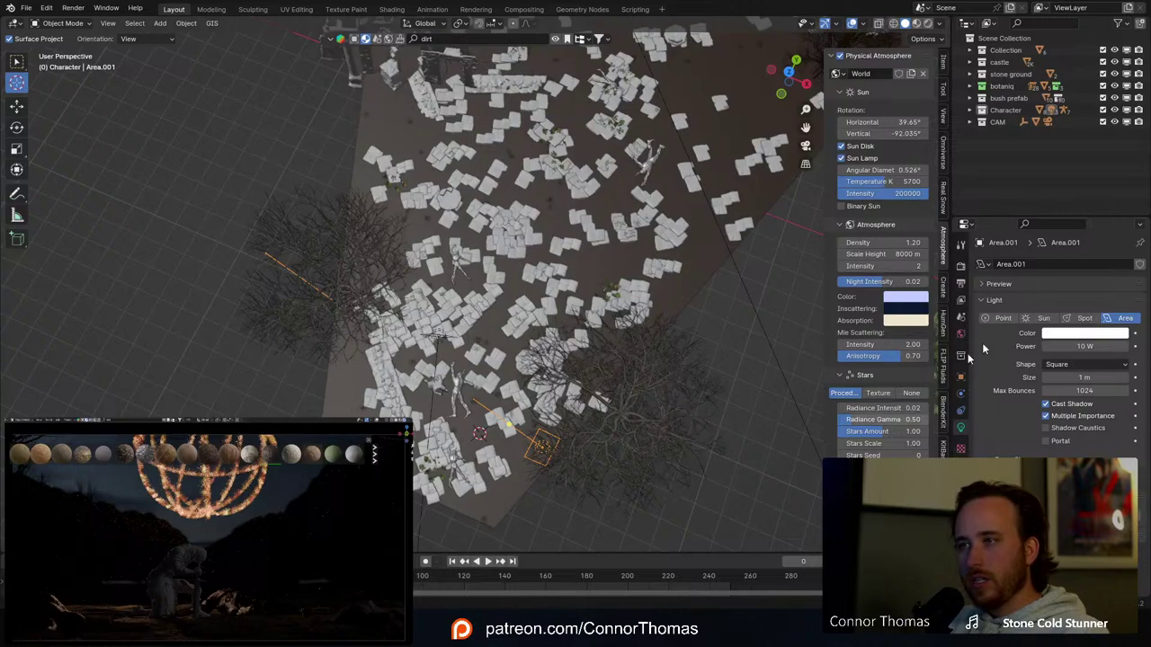
Step: Tint the area light pale blue with a hue of about 0.605 and saturation of about 0.456
left_click(1112, 334)
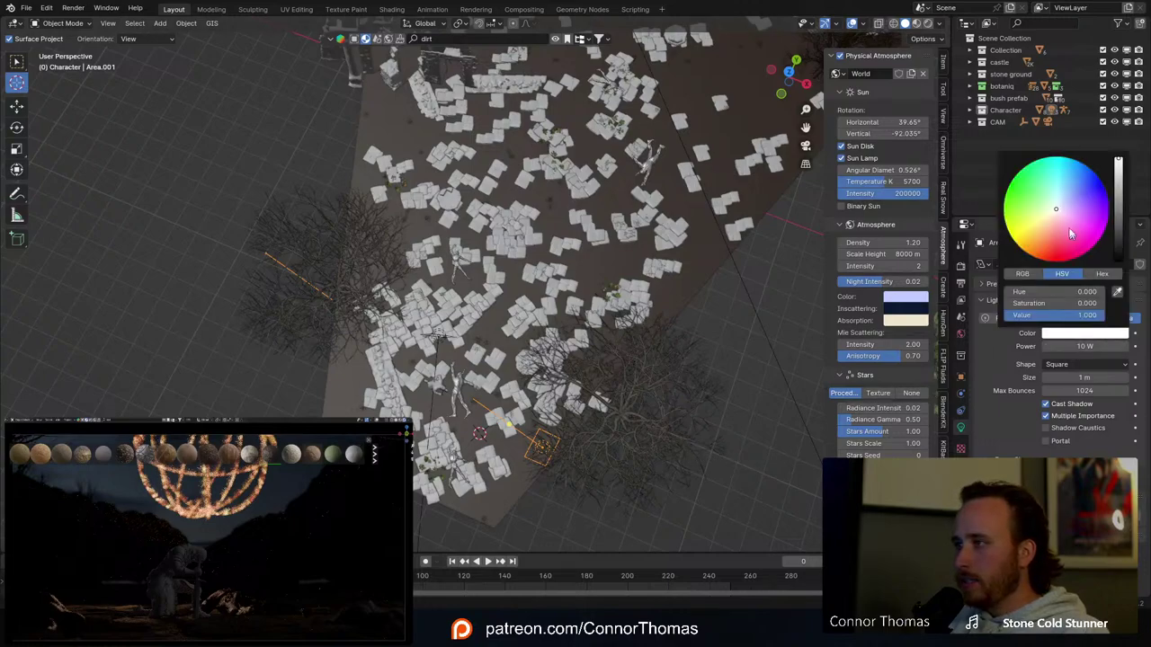
left_click(1065, 204)
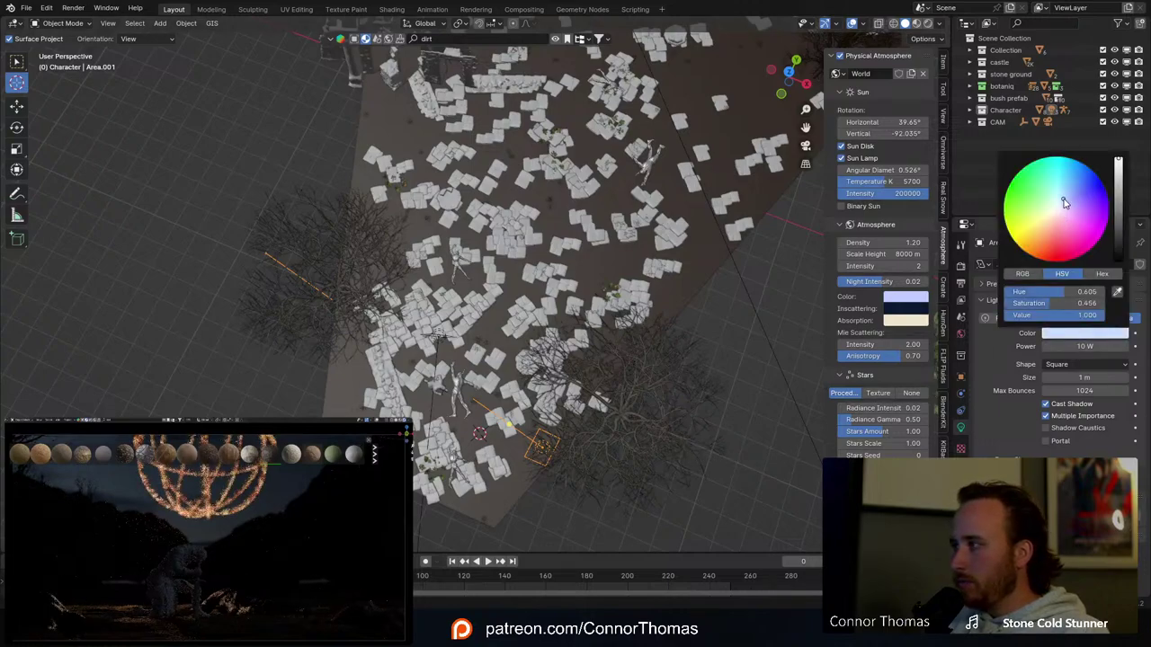
middle_click_drag(278, 402, 711, 388)
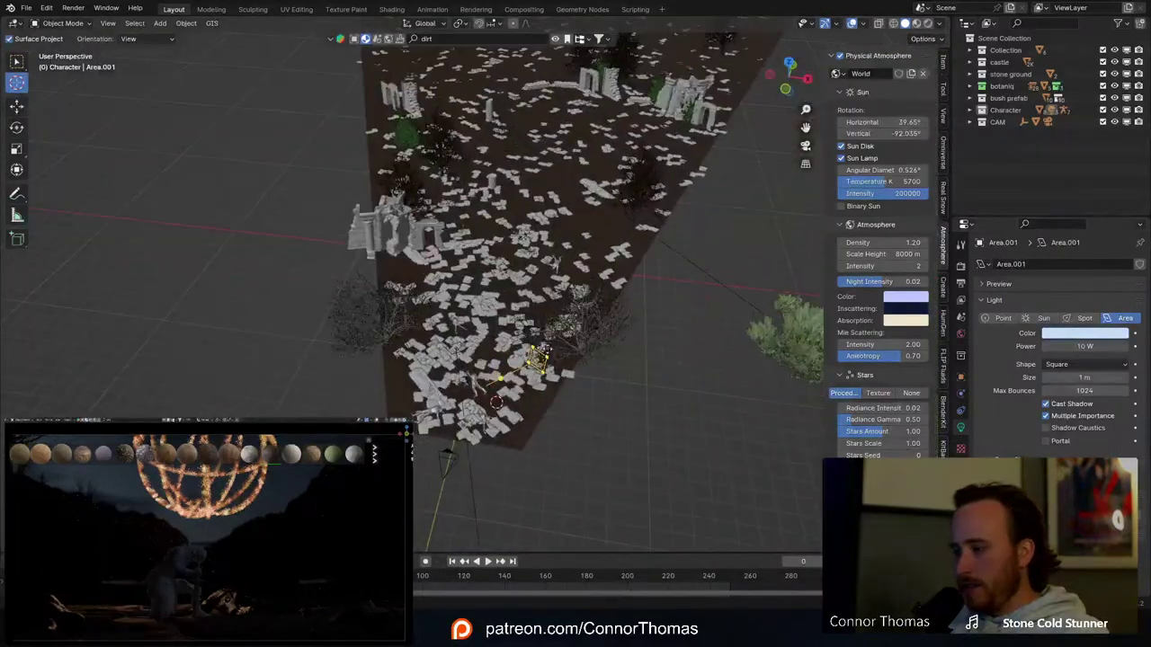
Step: Duplicate the pale blue area light and place the copy beside the camera in front of the knight
key("KP_7")
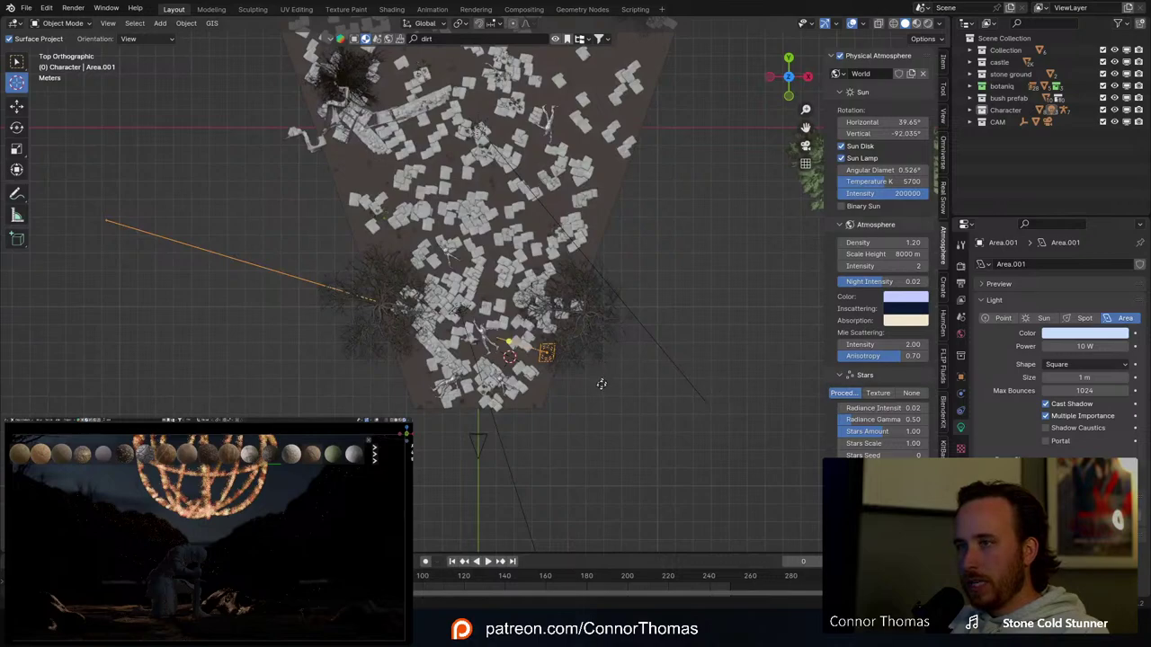
key("shift+d")
left_click(490, 527)
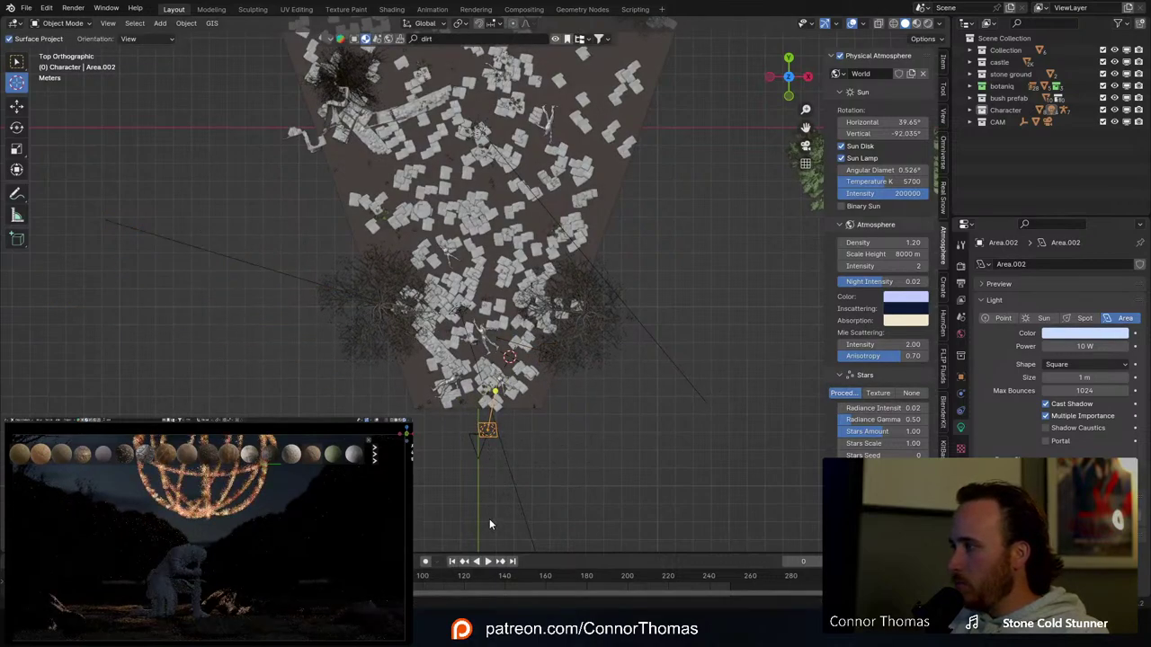
Step: Try a power of 7 W on the light beside the camera and settle on 5 W
left_click(1052, 347)
type("7")
key("Return")
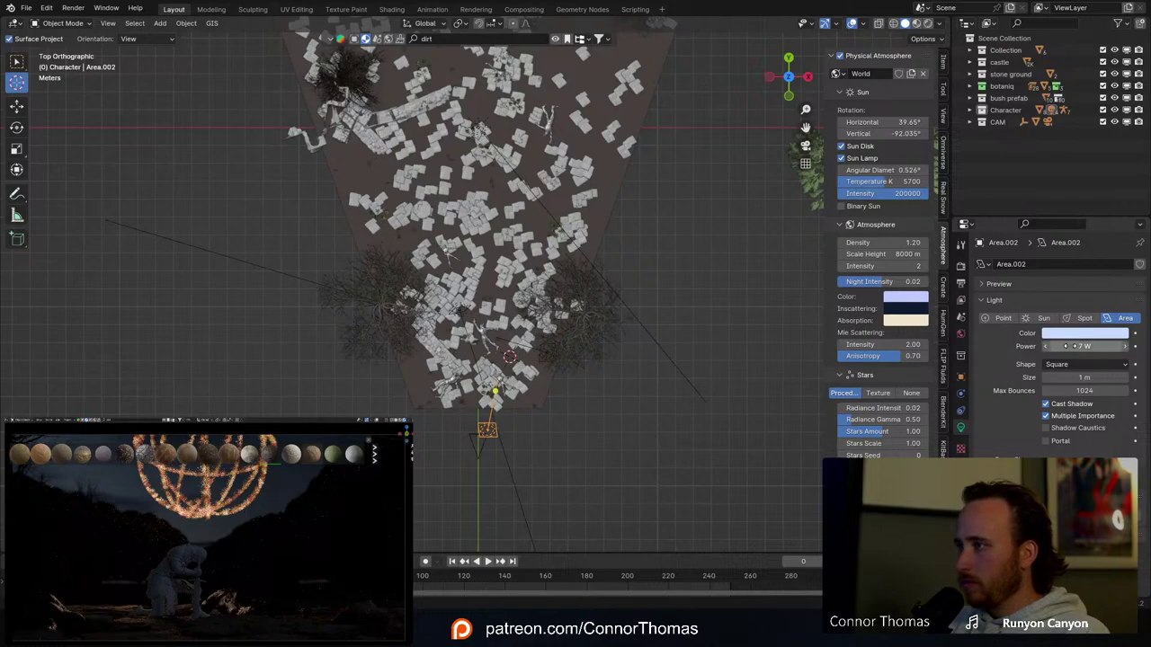
left_click(1071, 346)
type("5")
key("Return")
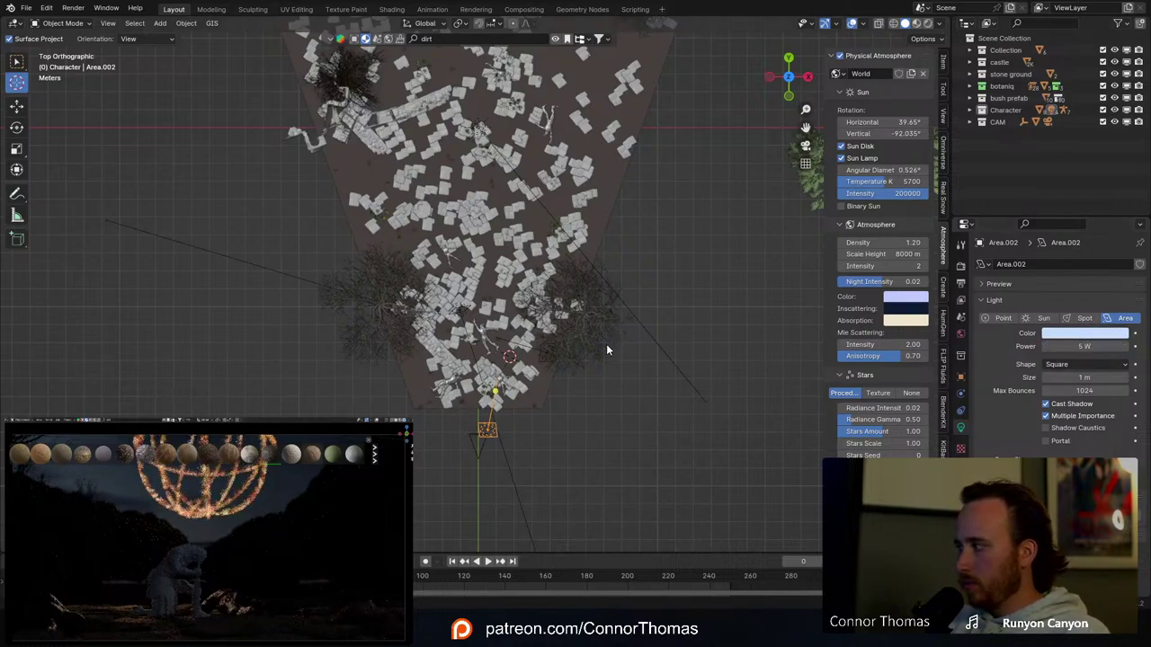
Step: Duplicate the 5 W area light, rotate the copy towards the path and place it behind the knight near the castle ruins
key("shift+d")
left_click(457, 407)
key("r")
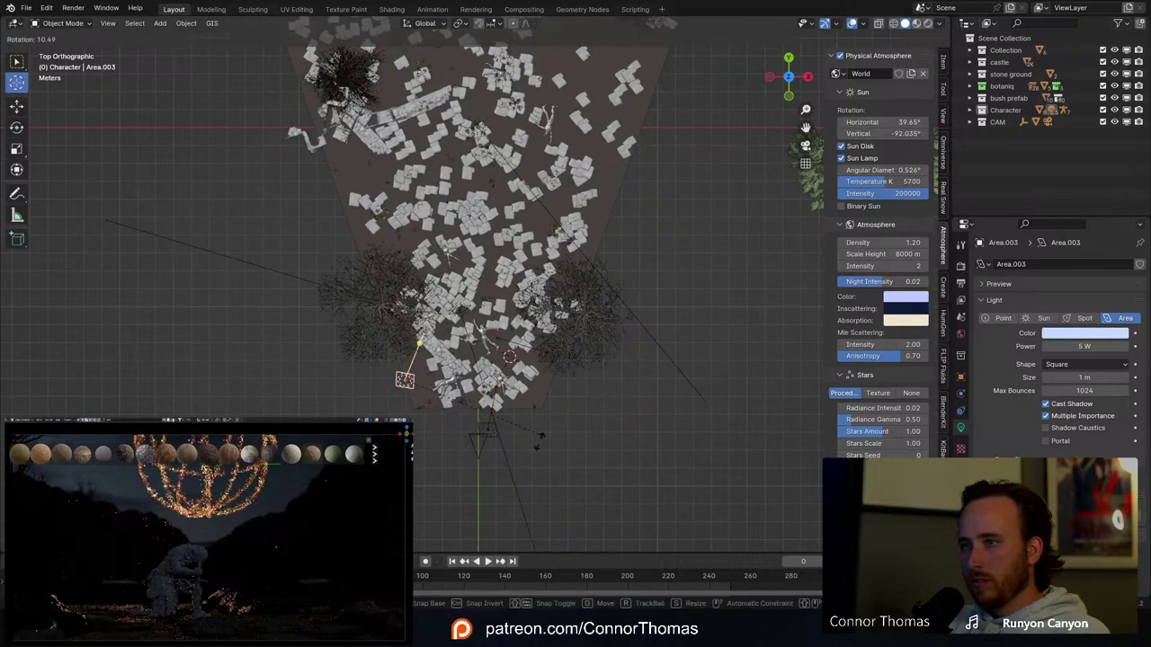
left_click(396, 450)
key("g")
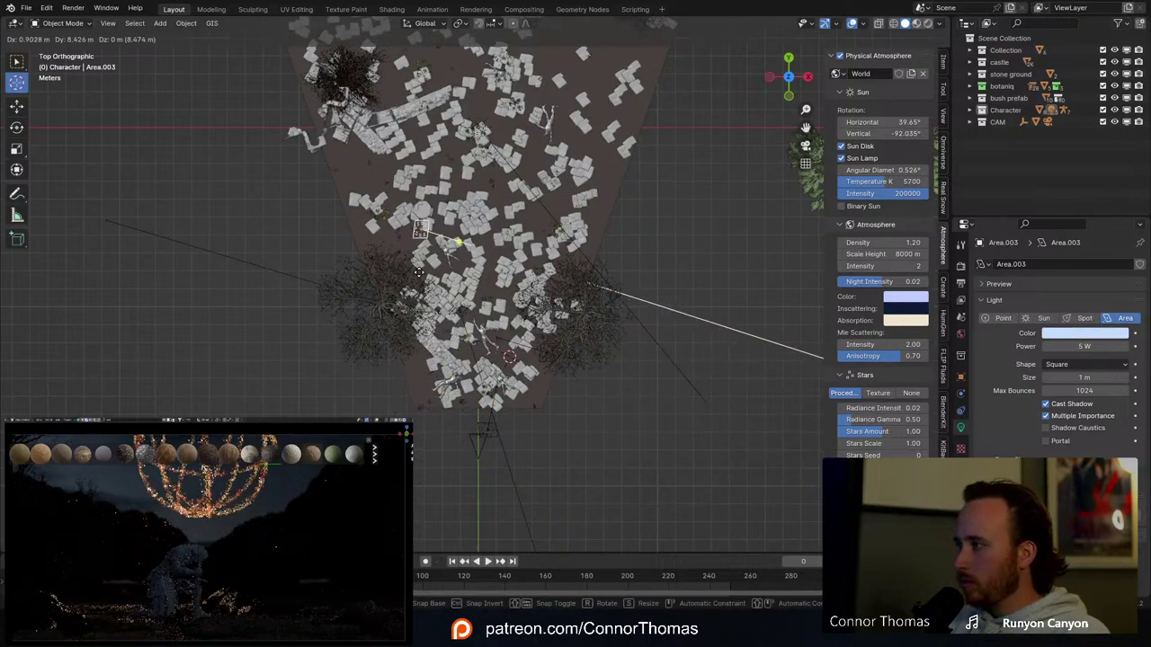
left_click(418, 271)
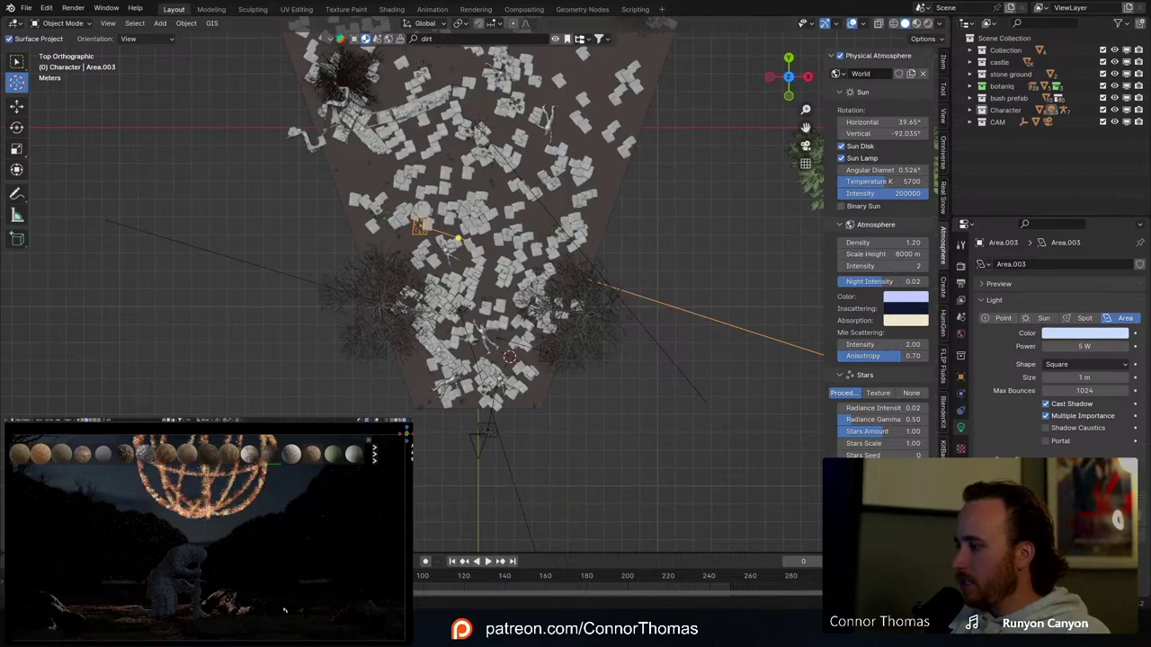
Step: Duplicate the warm area light near the knight, move the copy farther back over the path and convert it to a Sun light
middle_click_drag(636, 389, 581, 293)
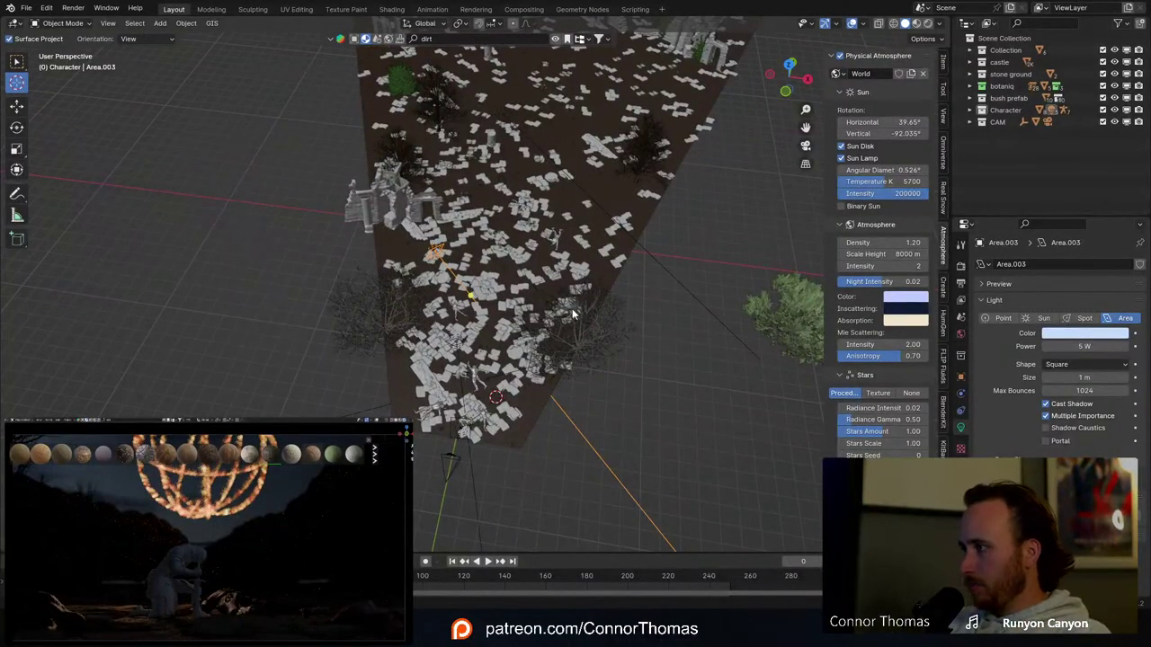
key("a")
key("alt+a")
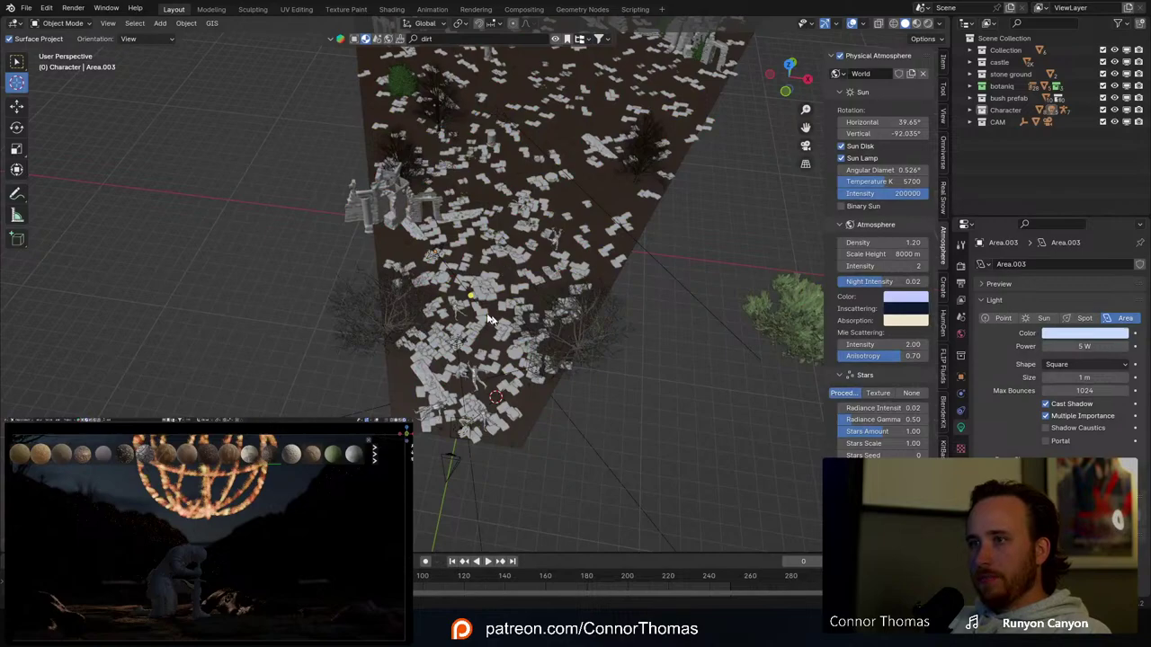
scroll(515, 314, "down", 3)
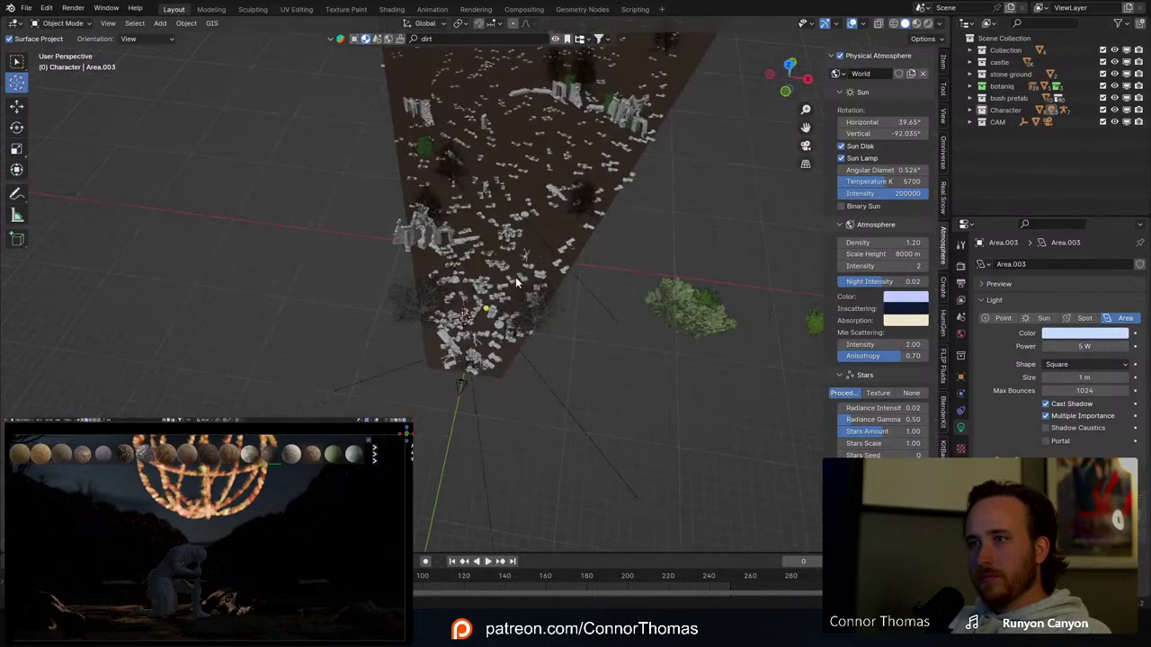
left_click(16, 61)
scroll(449, 402, "up", 3)
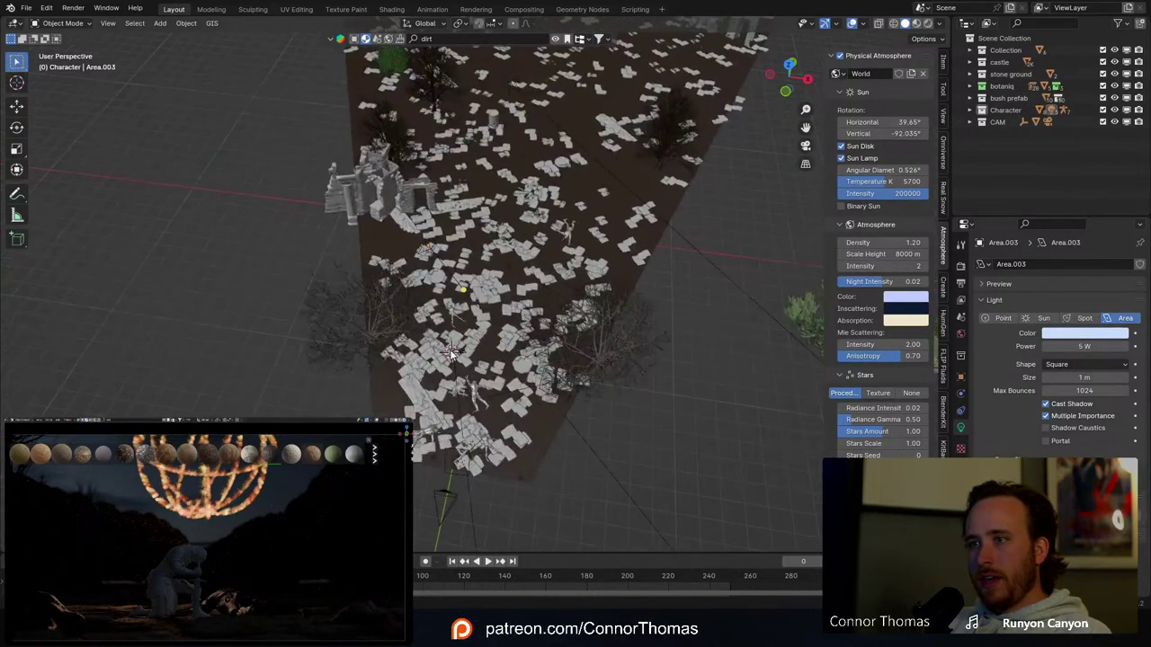
left_click(452, 353)
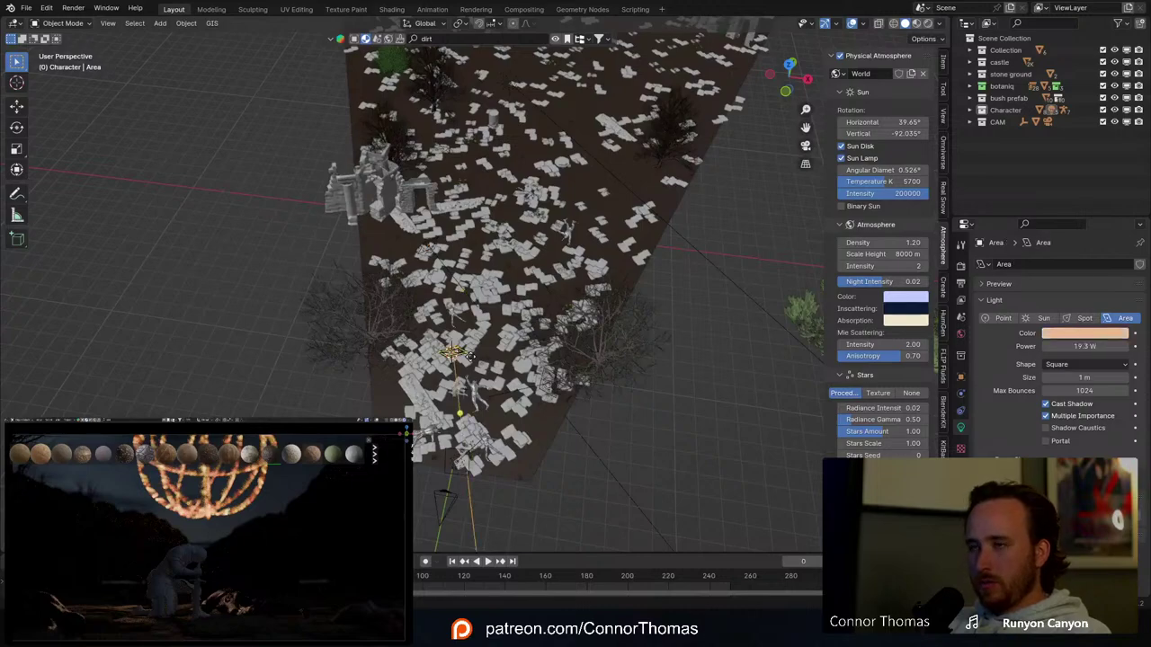
key("shift+d")
left_click(540, 57)
left_click(1040, 318)
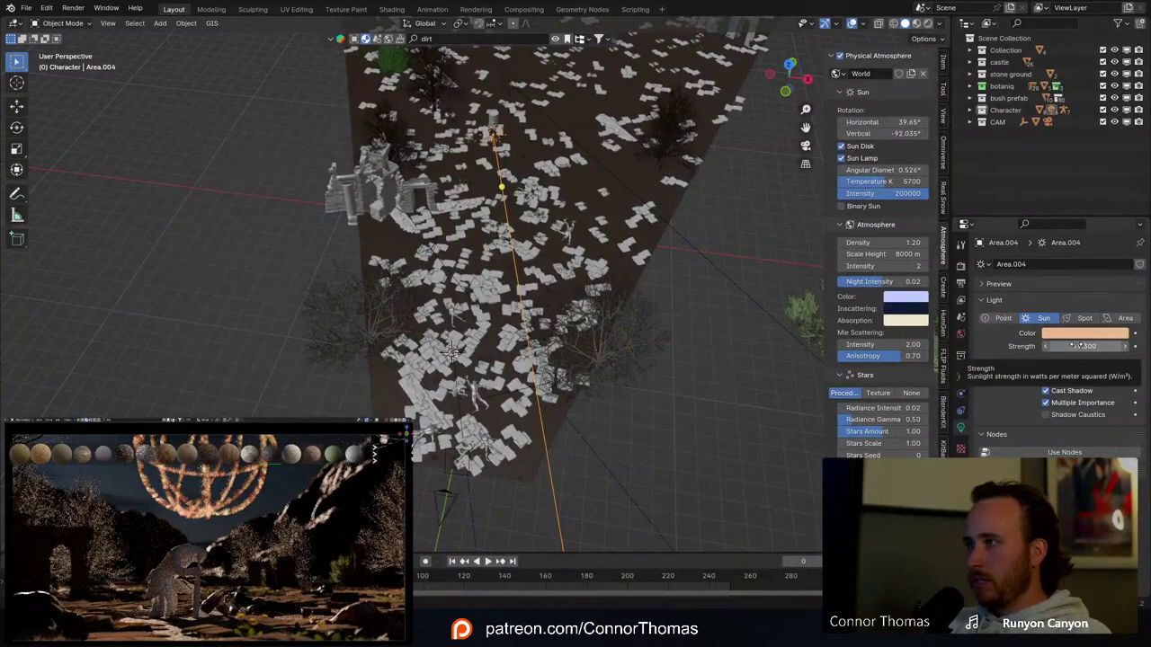
Step: Set the new sun light's strength to 1 and change its colour to pale blue
left_click(1079, 345)
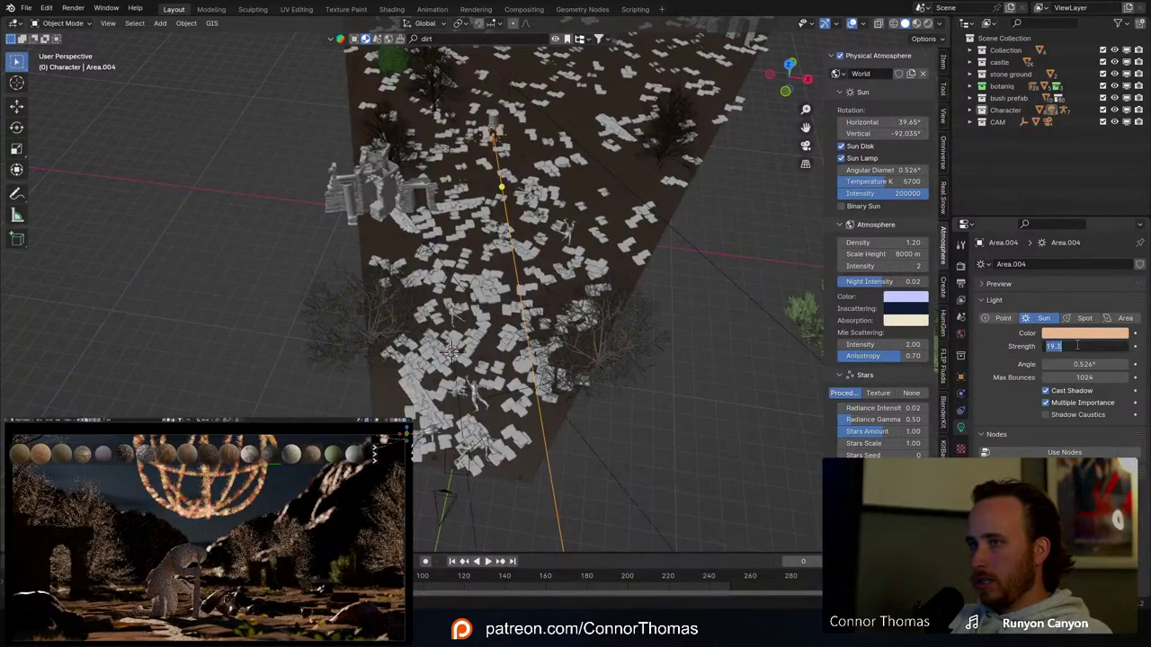
type("1")
key("Return")
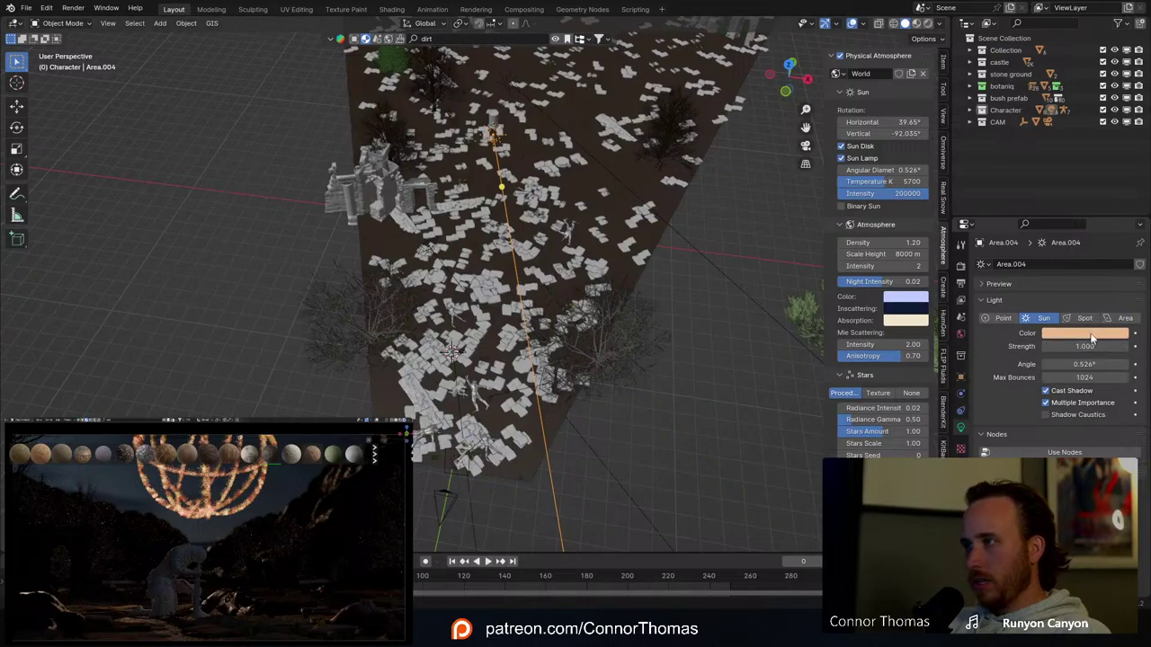
left_click(1070, 334)
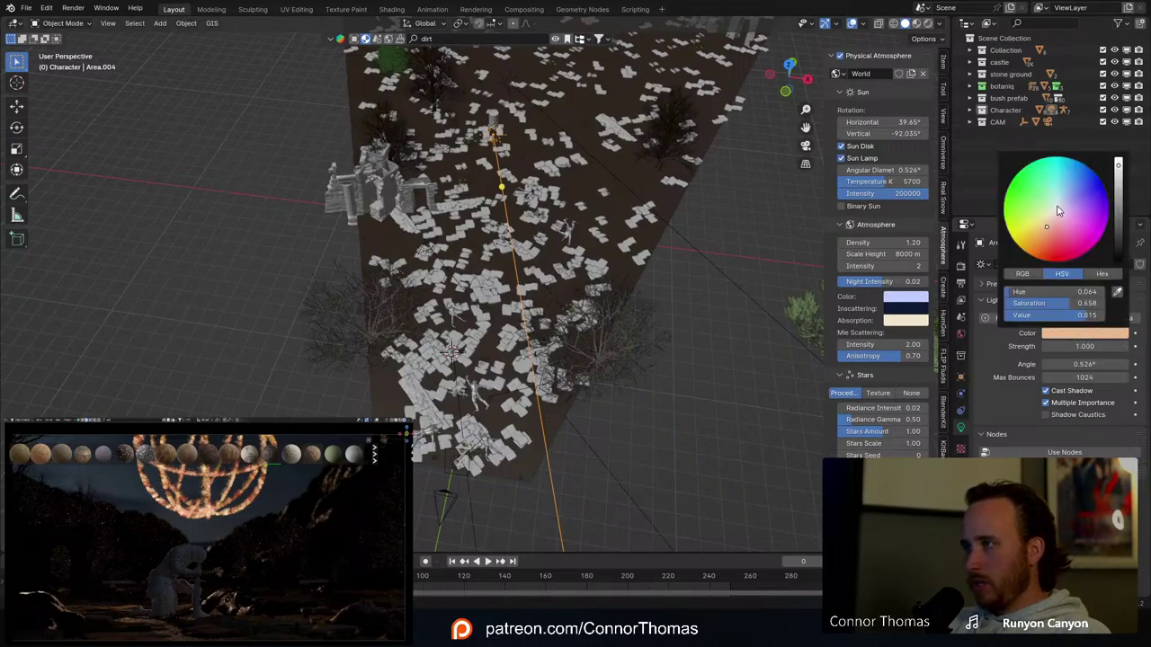
left_click(1058, 210)
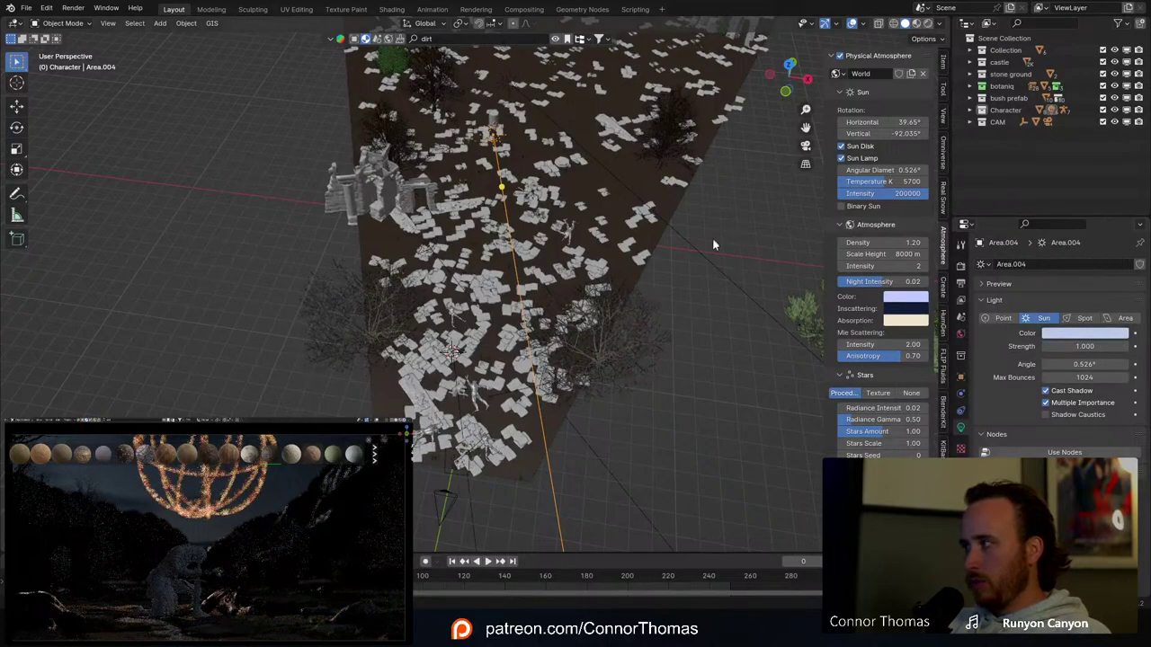
Step: Rotate the sun light freely by about 25° and 83° and set its strength to 0.2
middle_click_drag(712, 237, 627, 266)
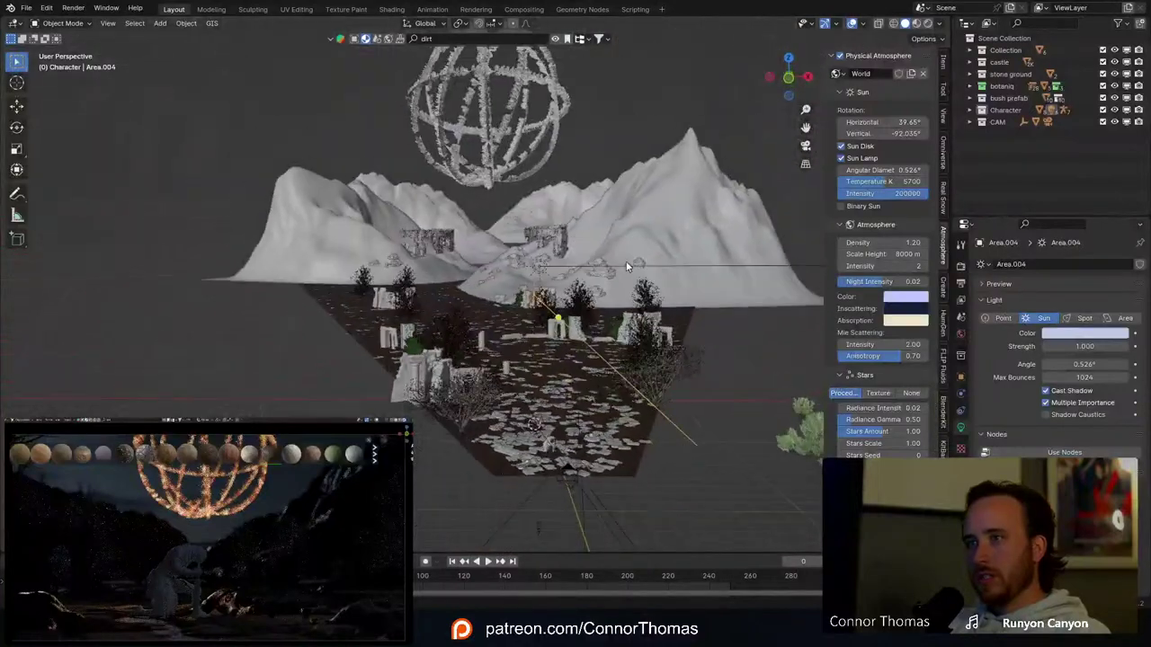
key("r")
key("r")
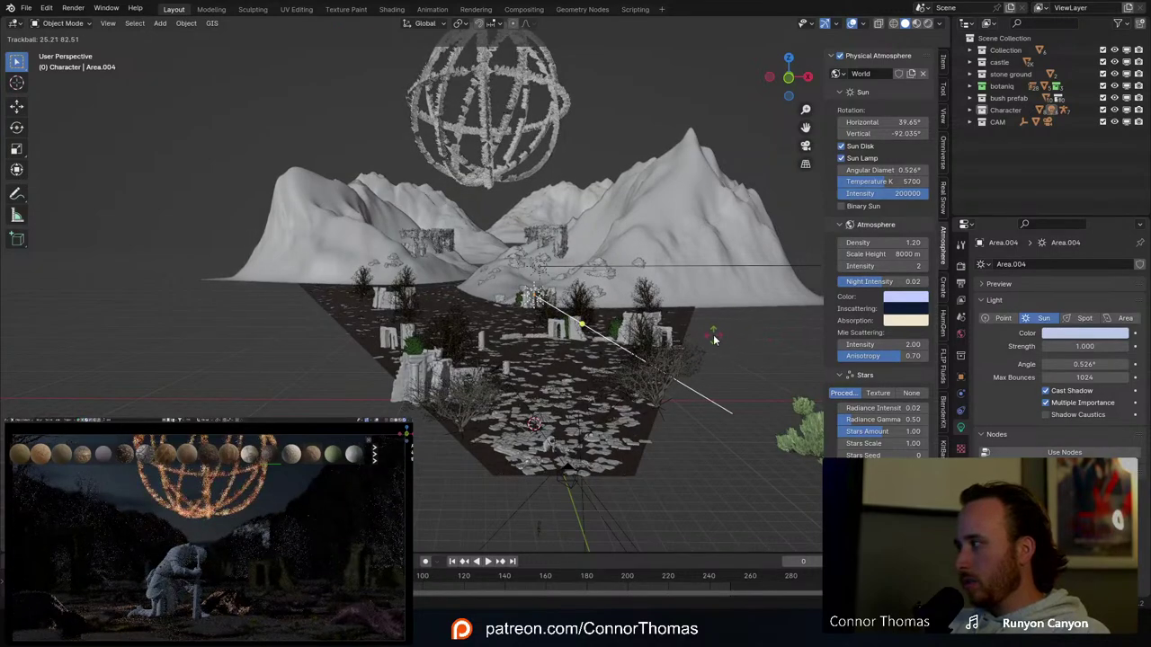
left_click(714, 339)
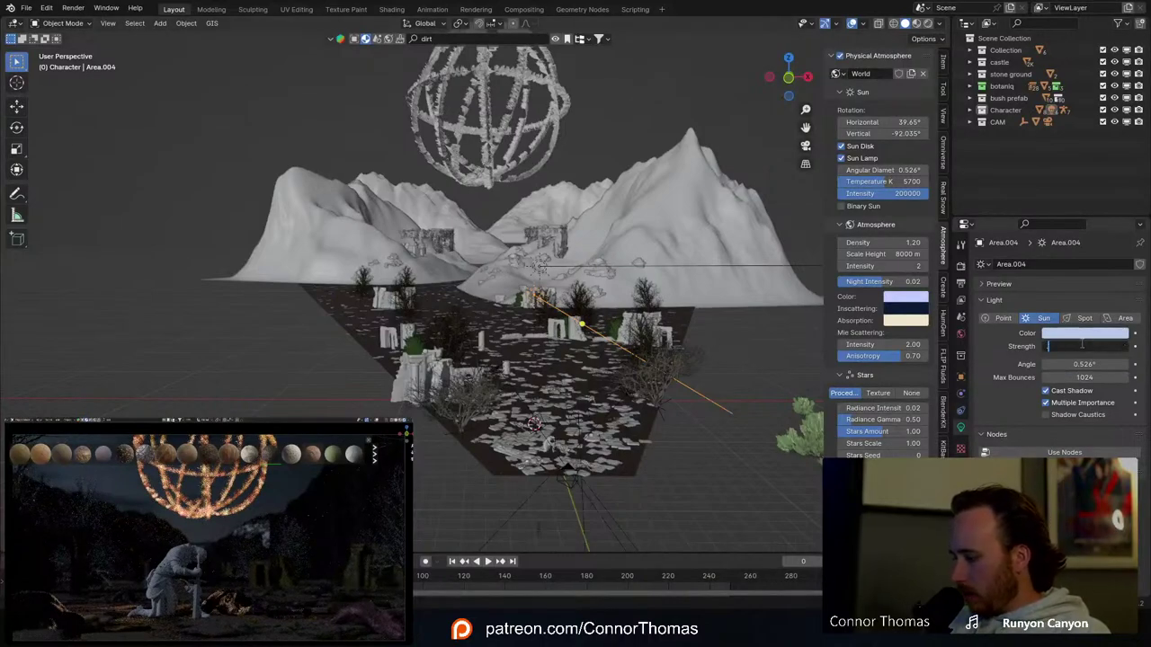
key("Return")
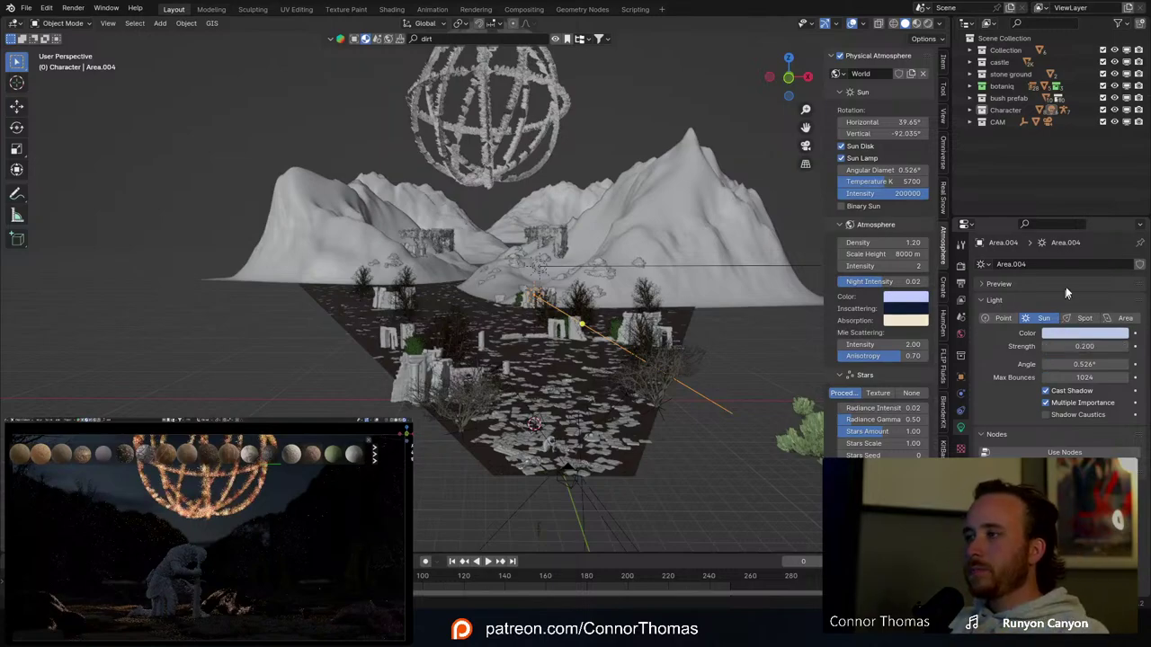
Step: Convert the sun light to an Area light, raise its power to about 409 W and move it outside the castle ruins
left_click(1124, 318)
middle_click_drag(449, 243, 444, 334)
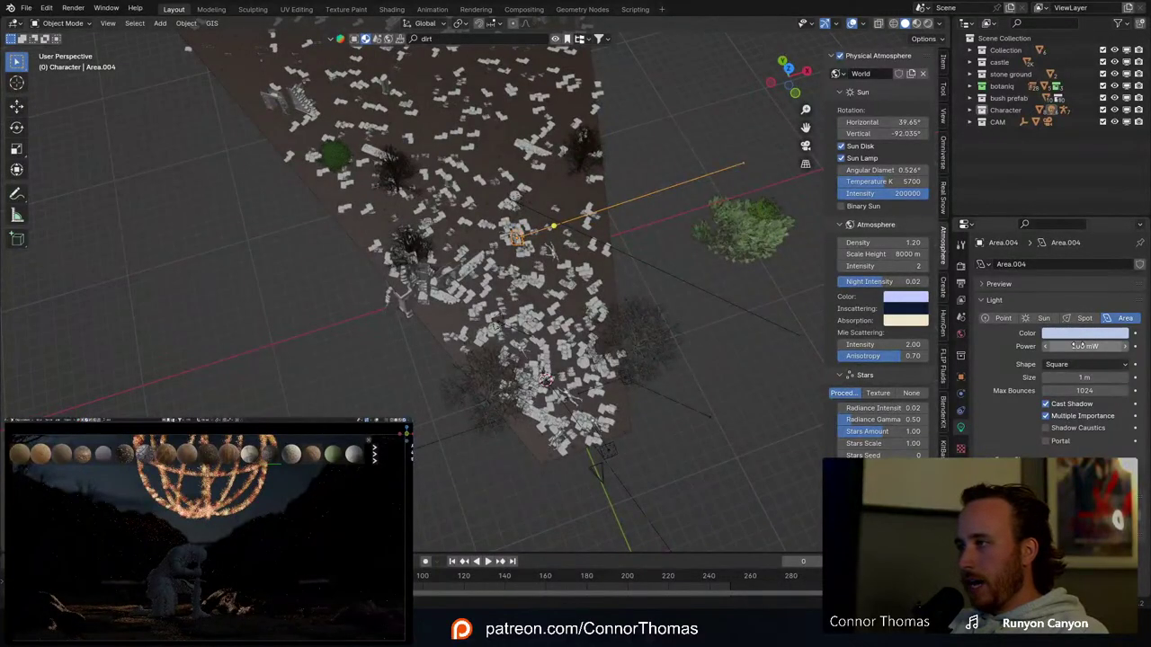
left_click_drag(1076, 345, 1119, 345)
middle_click_drag(526, 242, 616, 262, "shift")
key("g")
left_click(381, 342)
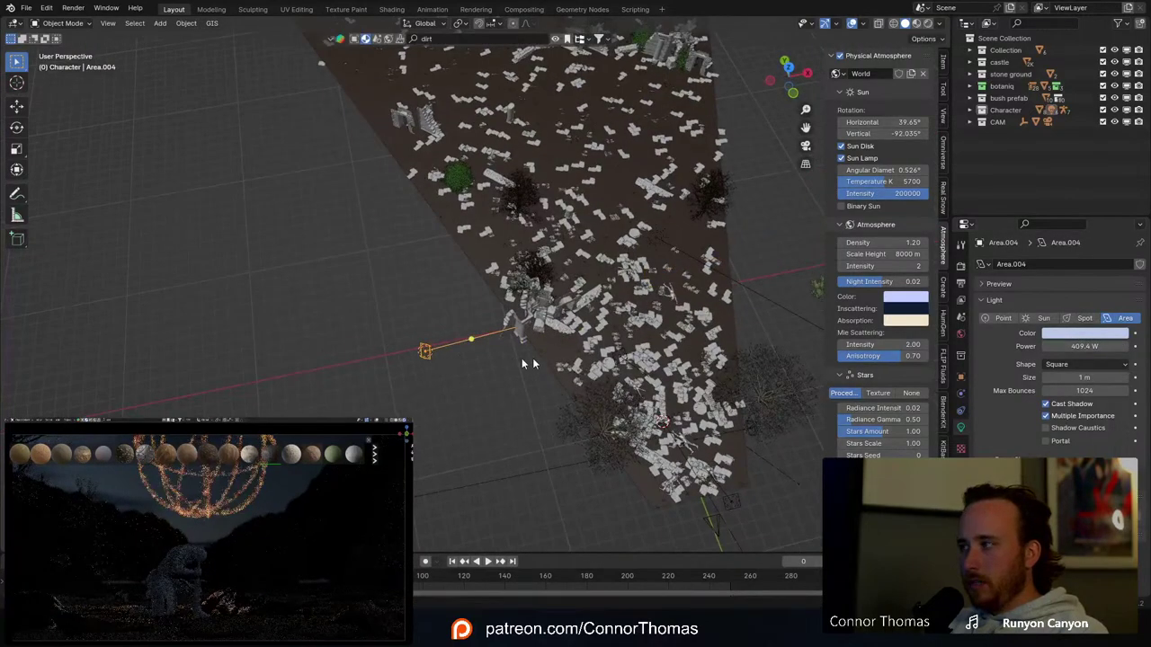
Step: Move the 409 W area light closer to the ruins and tilt it freely by about 10° and 6° towards the path
key("g")
left_click(625, 348)
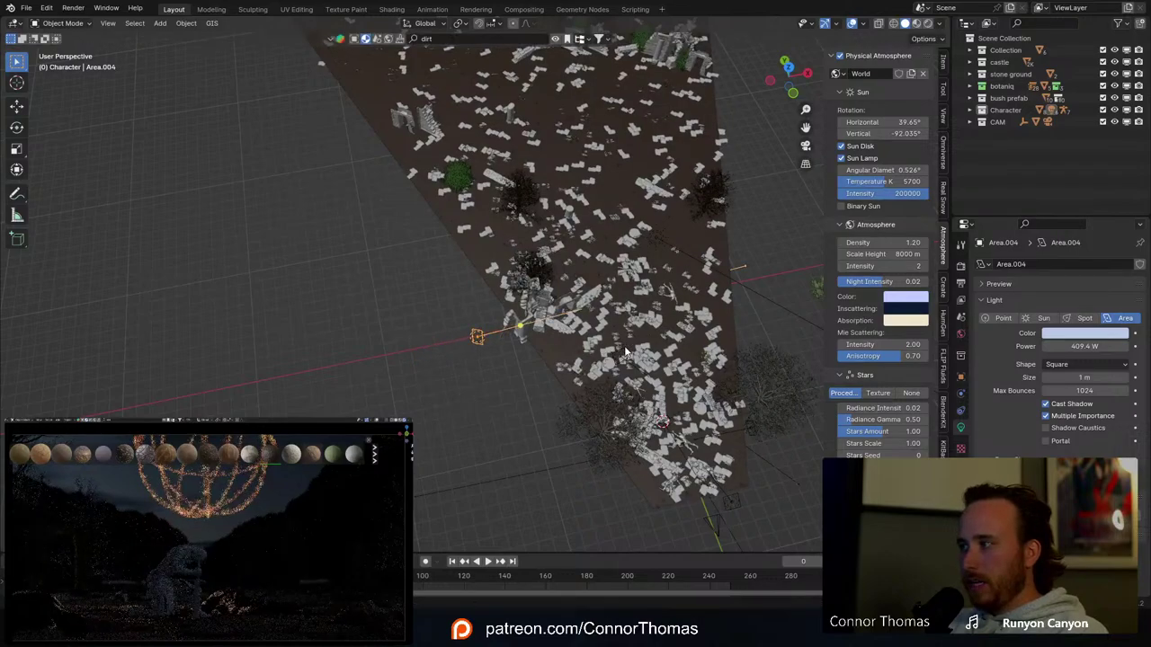
key("r")
key("r")
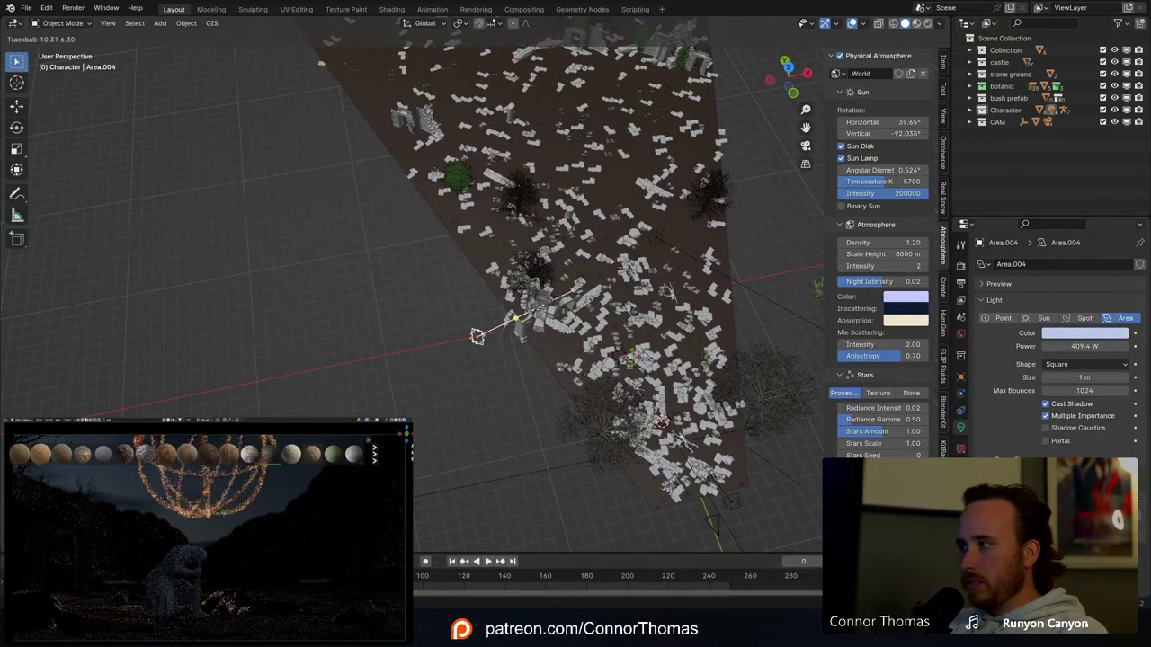
left_click(633, 358)
middle_click_drag(645, 348, 549, 391)
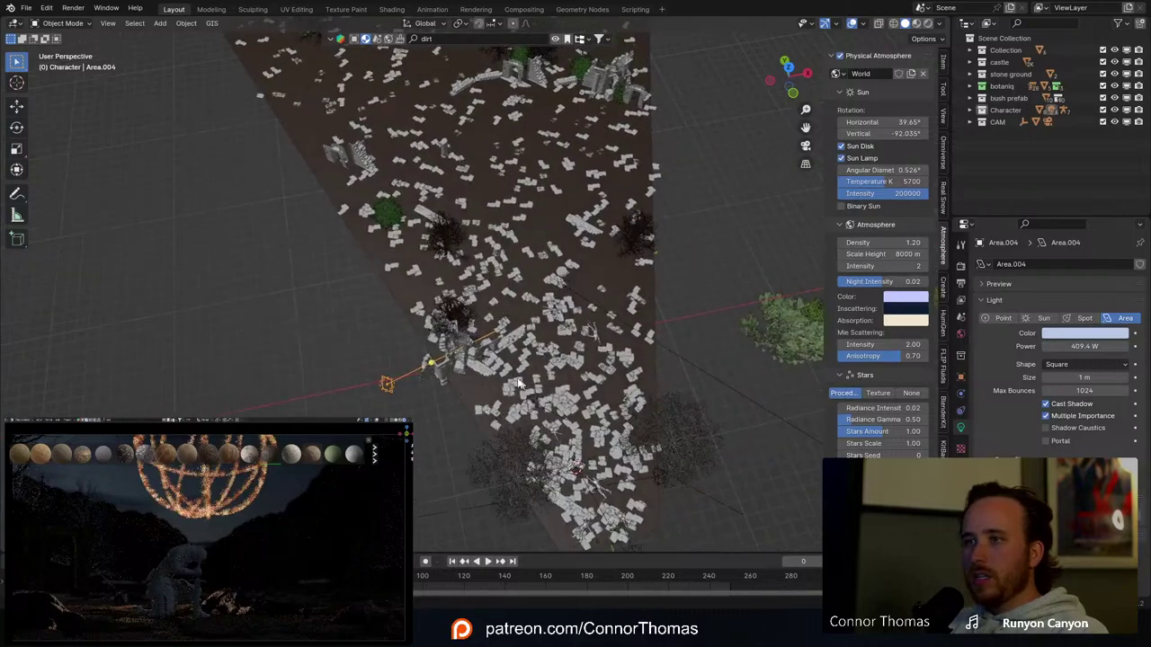
Step: Duplicate the pale blue area light farther up the path, turn it to face the opposite side and move it about 8.5 m
middle_click_drag(495, 362, 455, 380)
key("KP_7")
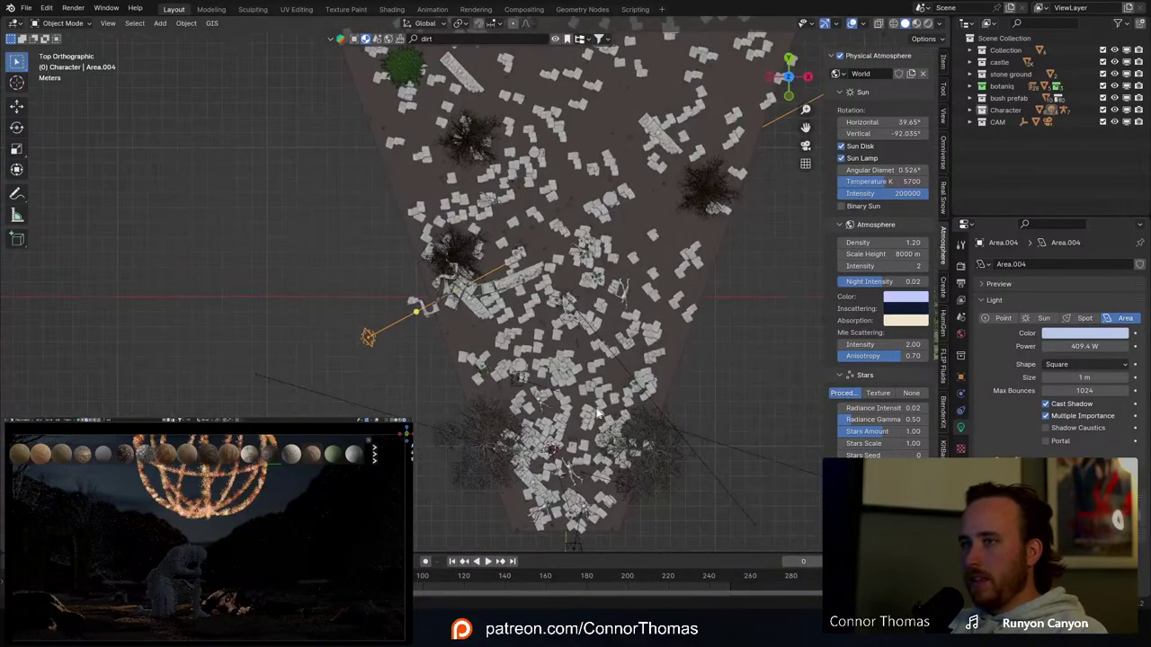
scroll(699, 333, "up", 3)
middle_click_drag(698, 334, 477, 415, "shift")
key("shift+d")
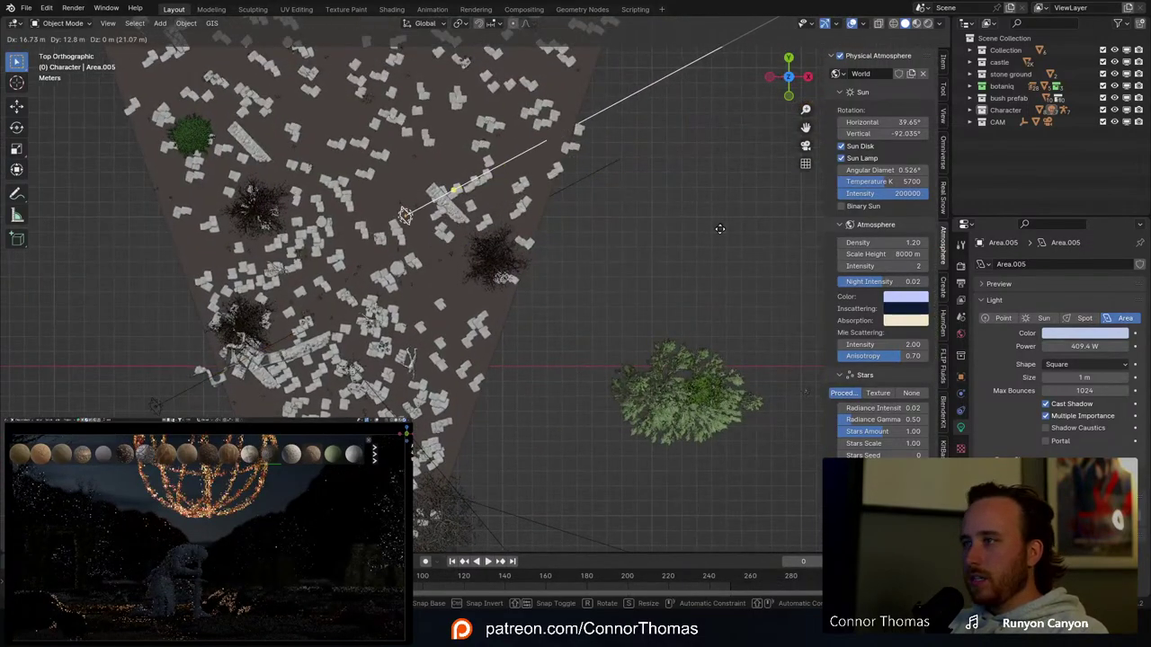
left_click(721, 230)
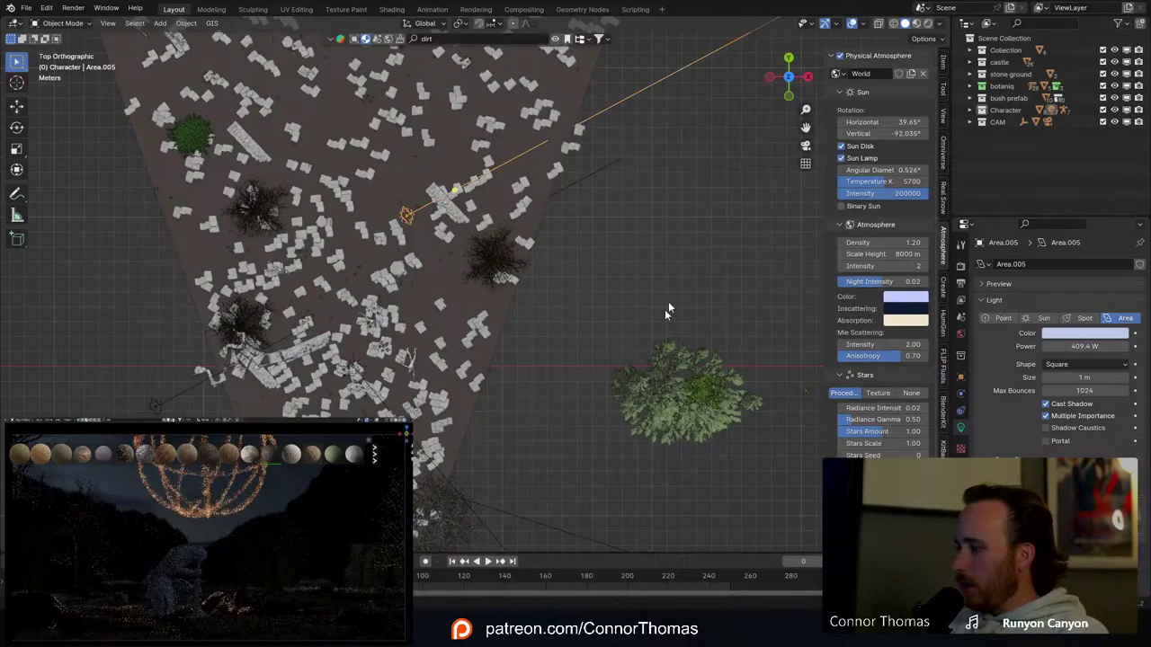
key("g")
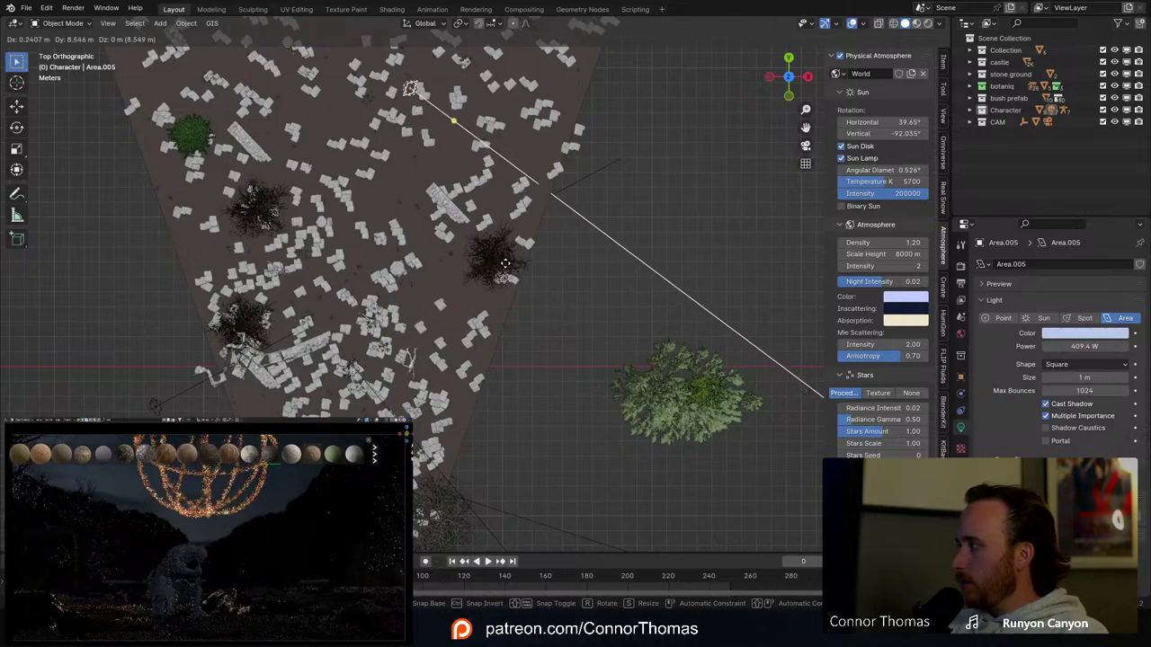
left_click(504, 264)
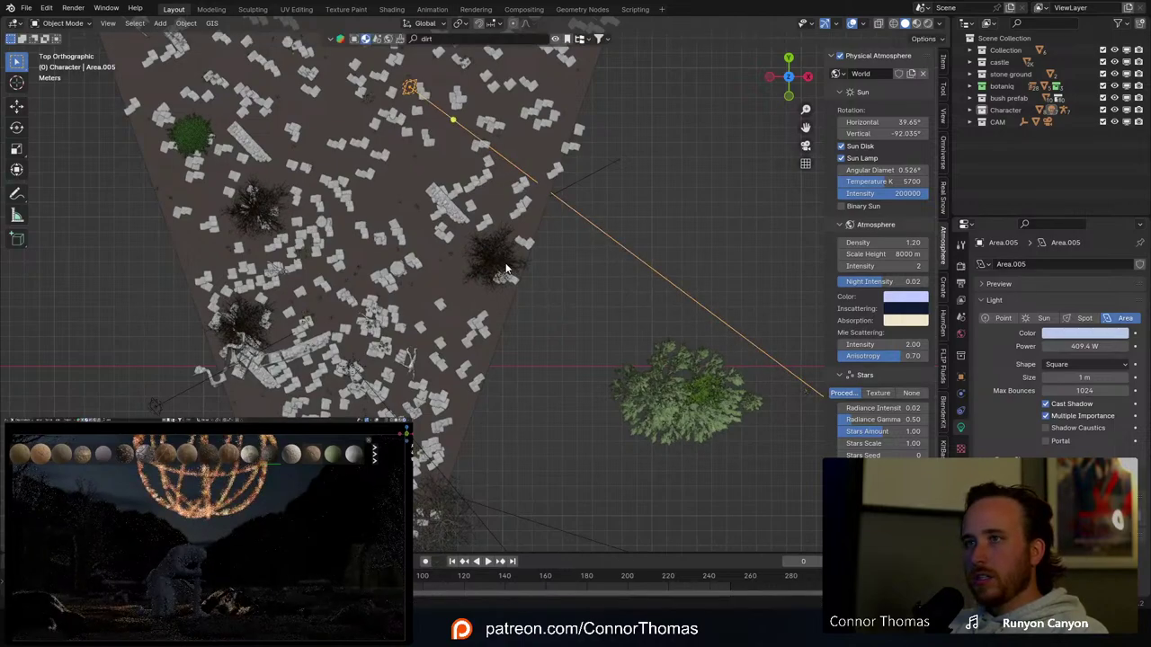
Step: Duplicate the area light beside the straight wall fragment near the green bush, turn it across the path and set its power to 100 W
middle_click_drag(533, 319, 703, 471, "shift")
key("shift+d")
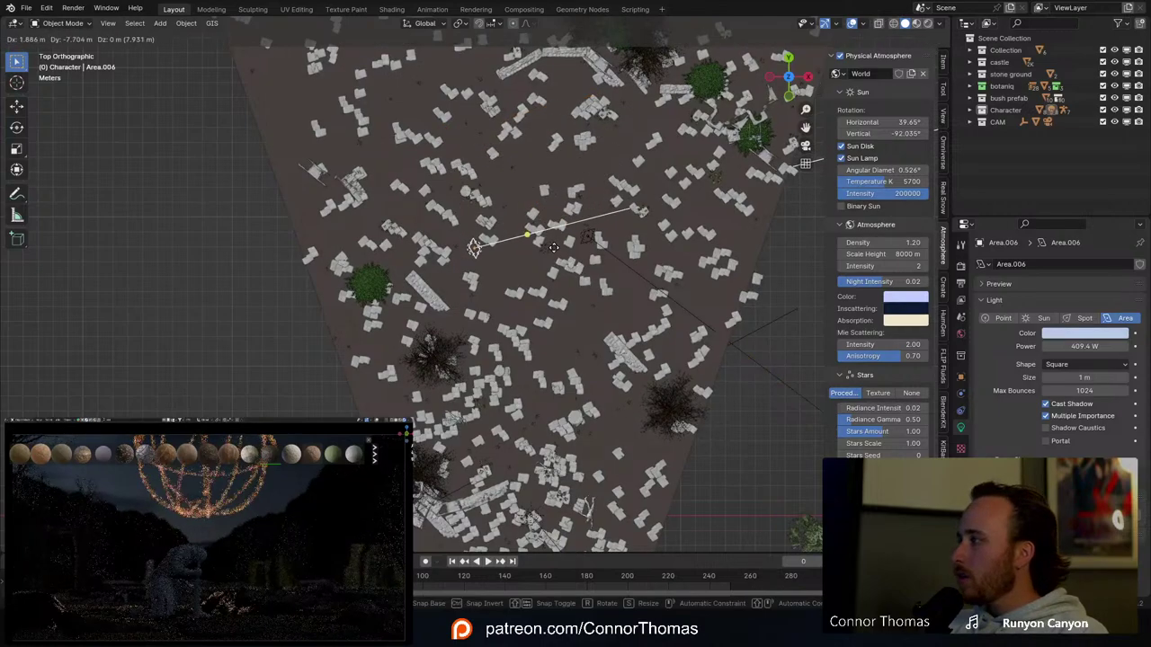
left_click(533, 288)
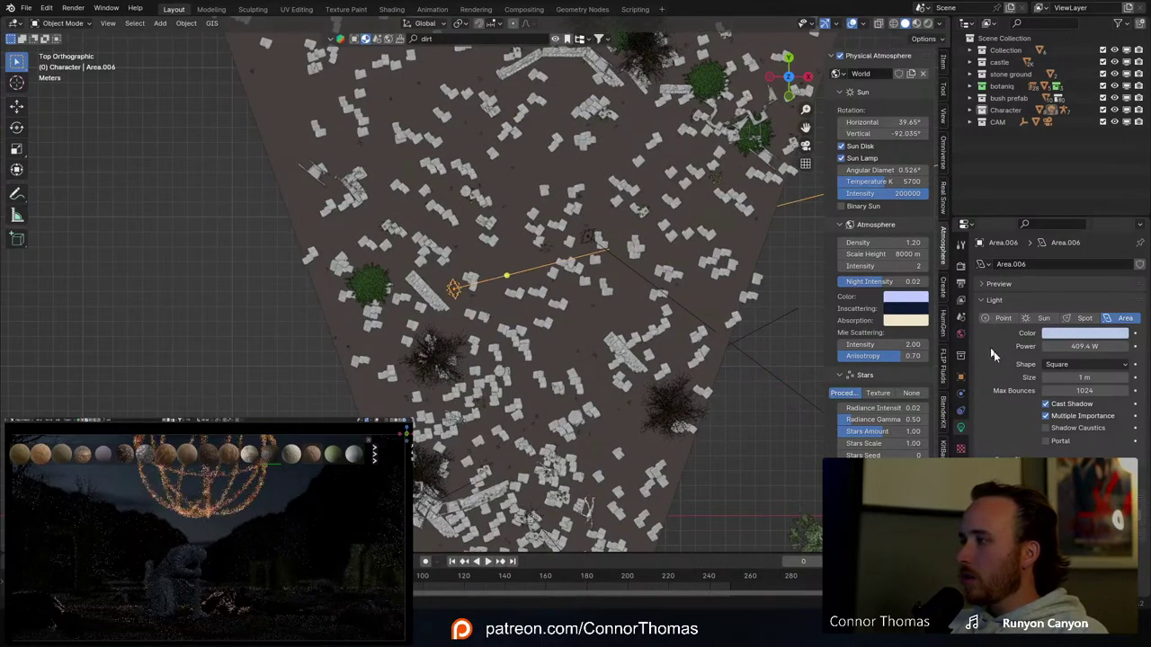
left_click(1094, 347)
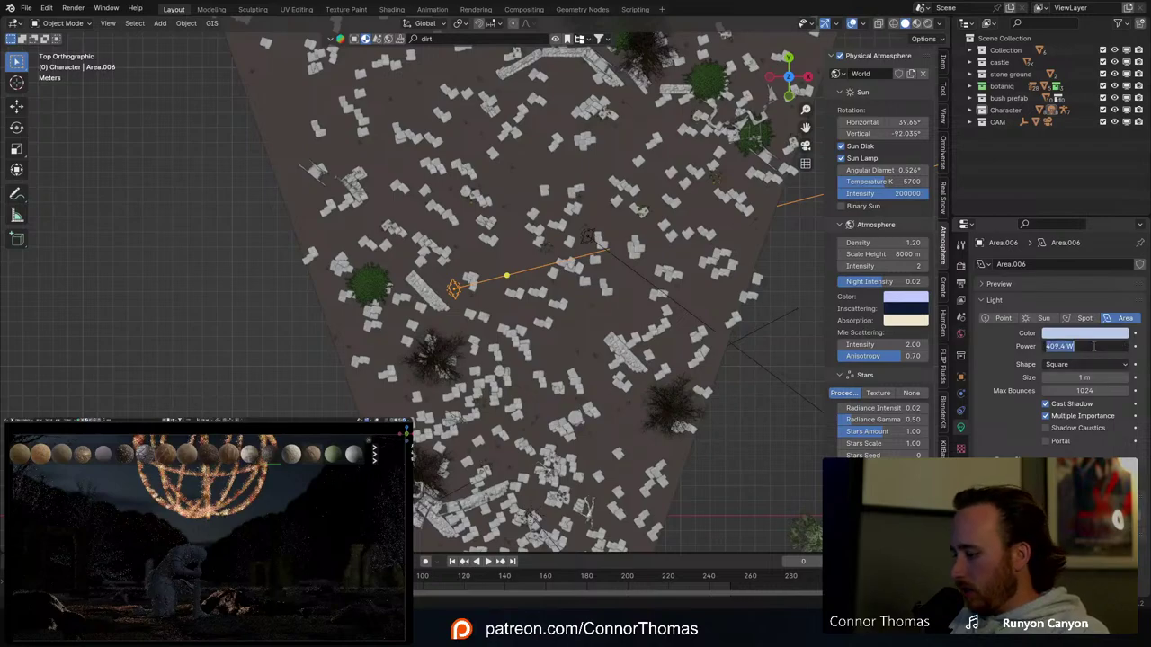
type("100")
key("Return")
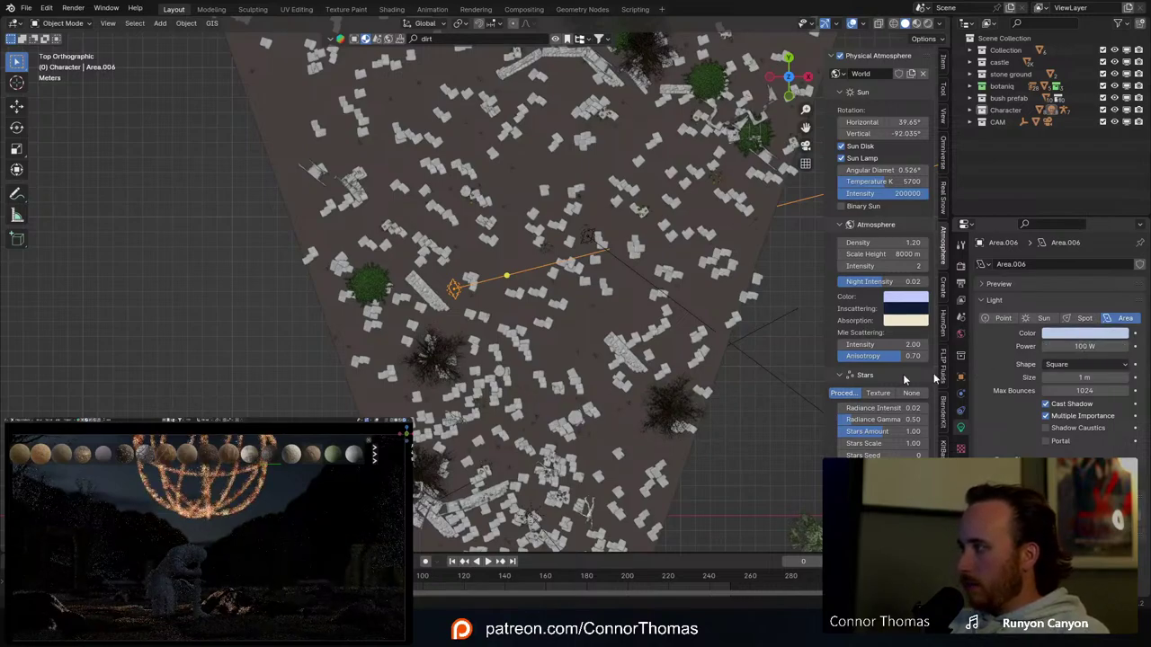
Step: Duplicate the 100 W area light about 14 m up to the curved ruin, and again beside the bare tree at the ground's outer edge
middle_click_drag(548, 207, 541, 330, "shift")
key("shift+d")
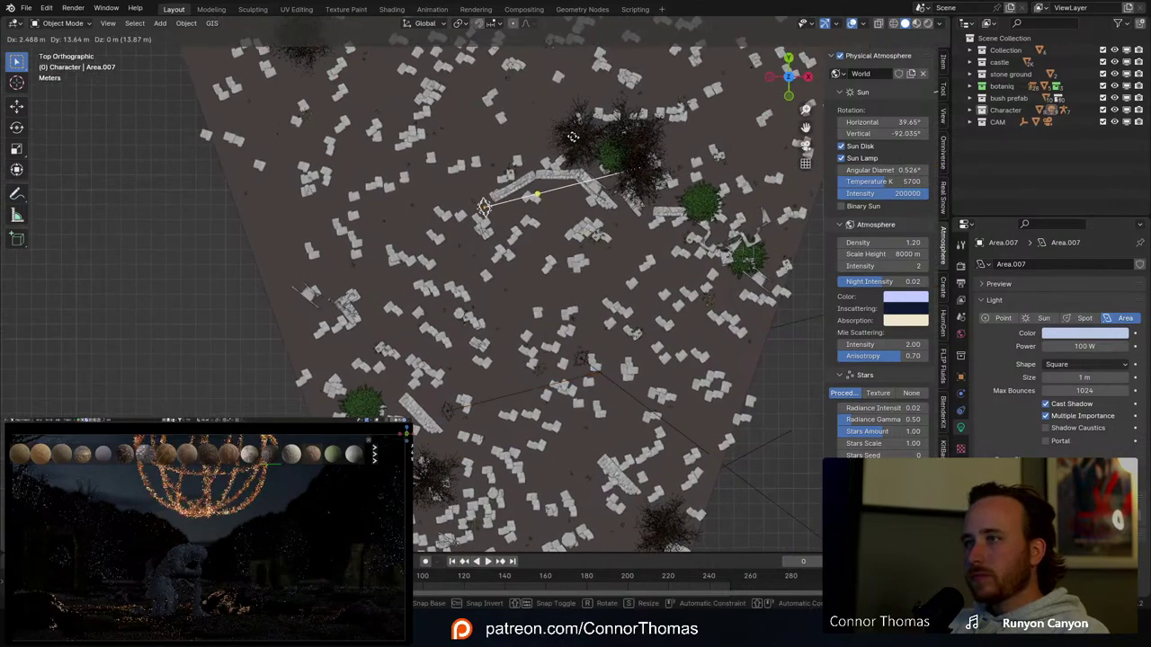
left_click(567, 136)
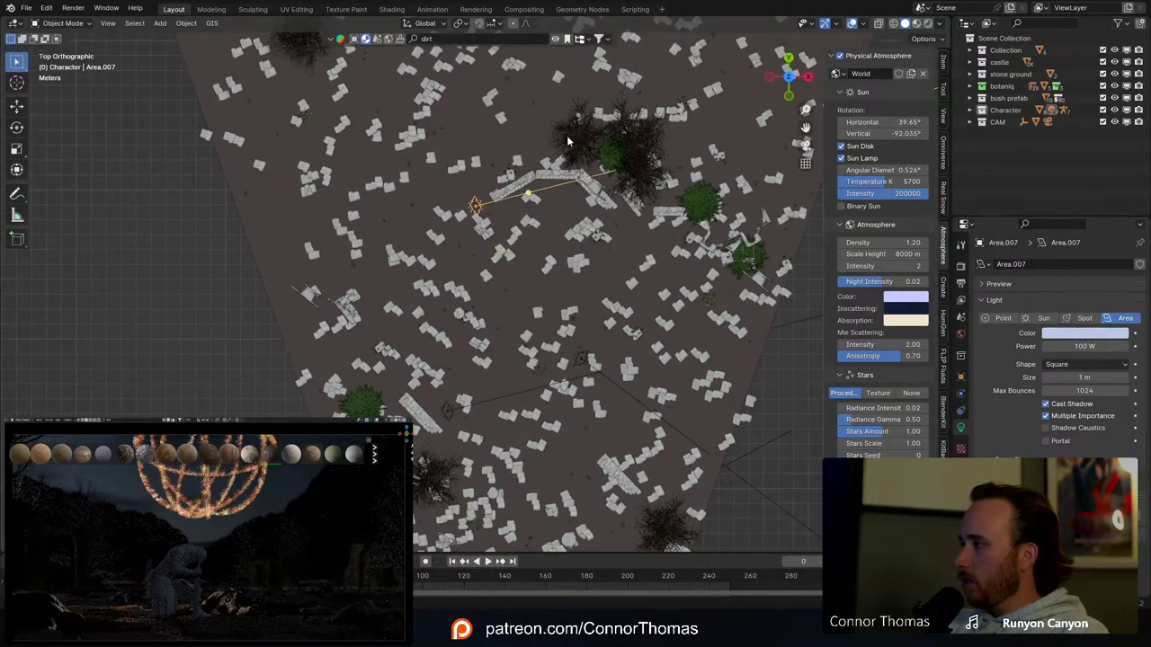
scroll(551, 238, "down", 3)
middle_click_drag(558, 287, 491, 239, "shift")
key("shift+d")
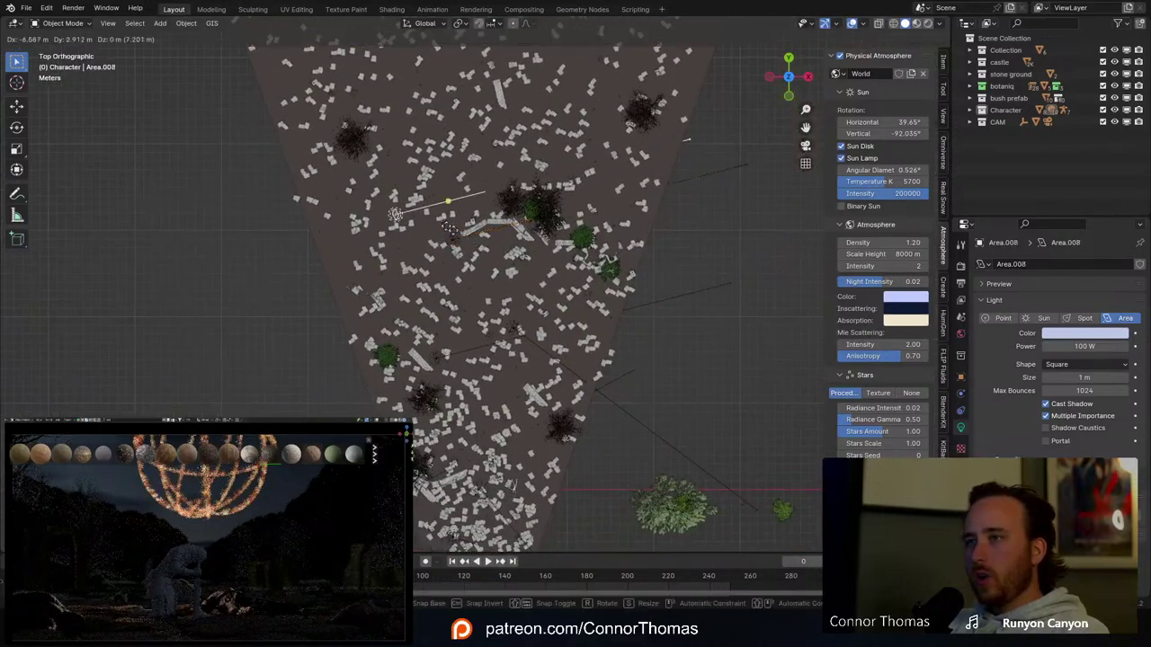
left_click(392, 190)
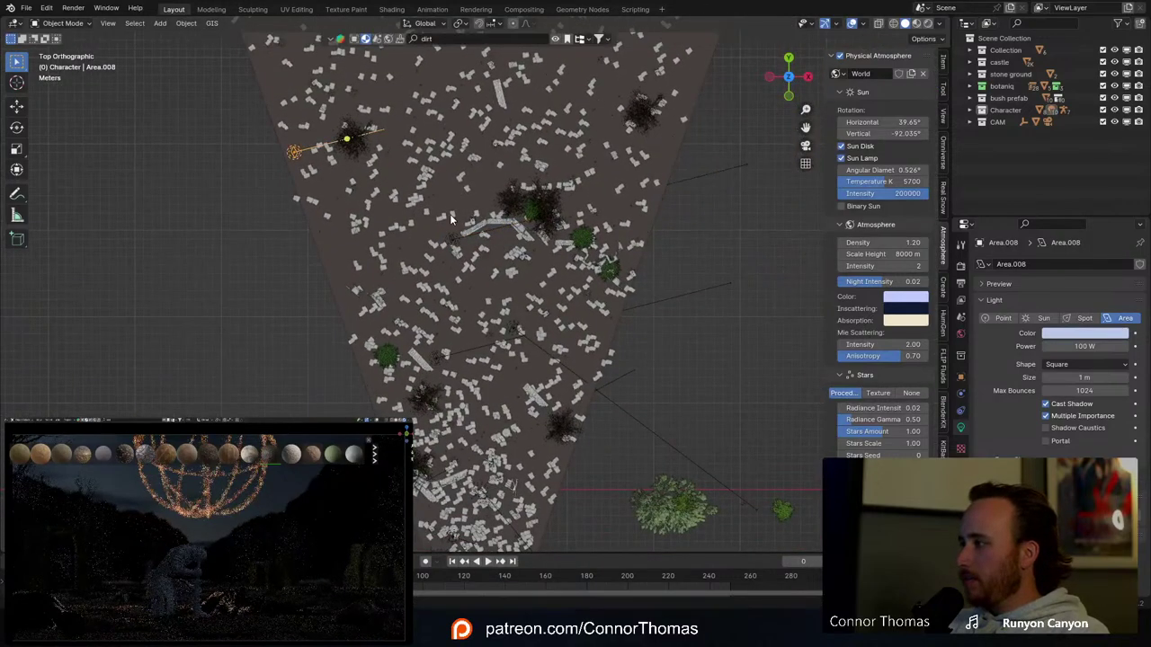
Step: Duplicate the area light beside the narrow wall in mid-ground, rotate it and tilt it freely by about -2° and 32°
middle_click_drag(489, 215, 514, 355, "shift")
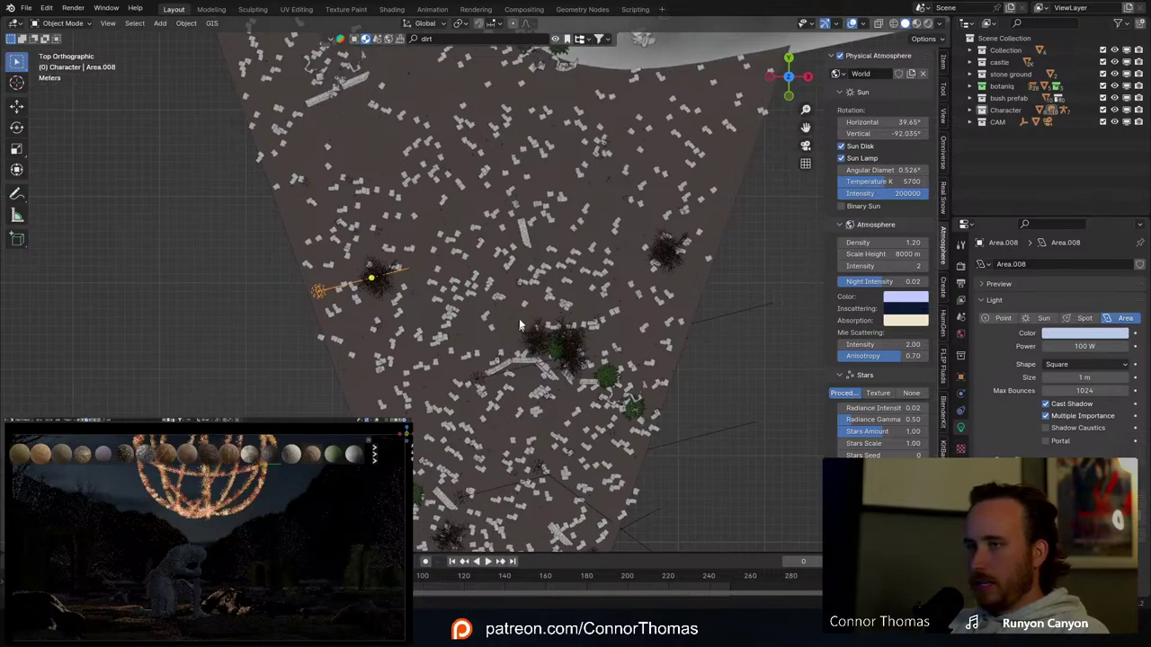
key("shift+d")
left_click(662, 257)
key("r")
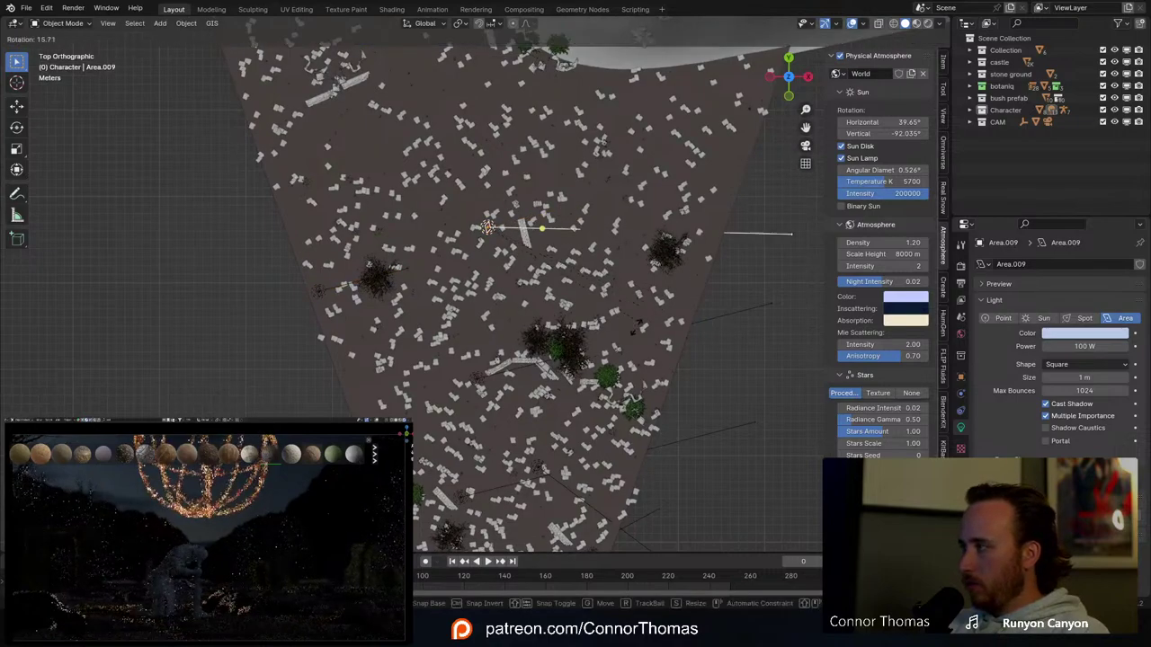
left_click(710, 285)
key("r")
key("r")
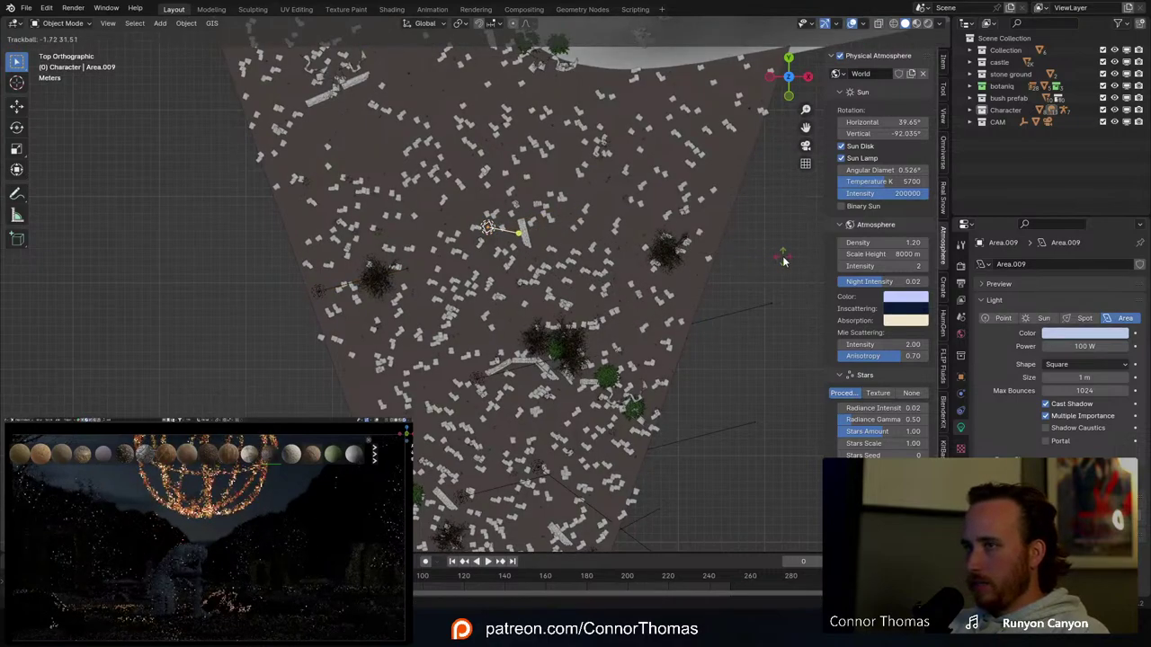
left_click(782, 261)
Step: Duplicate the area light at the foot of the mountain and rotate it to aim at the ruin beside the two green bushes
middle_click_drag(590, 243, 686, 364, "shift")
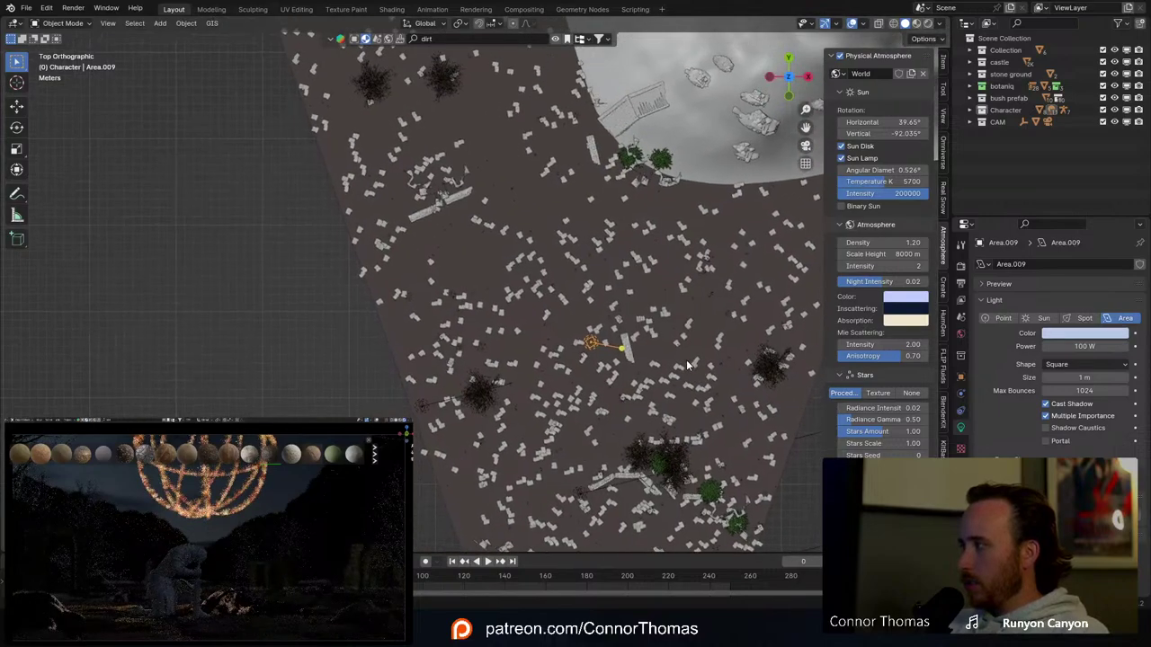
scroll(687, 361, "down", 3)
middle_click_drag(658, 310, 708, 390, "shift")
key("shift+d")
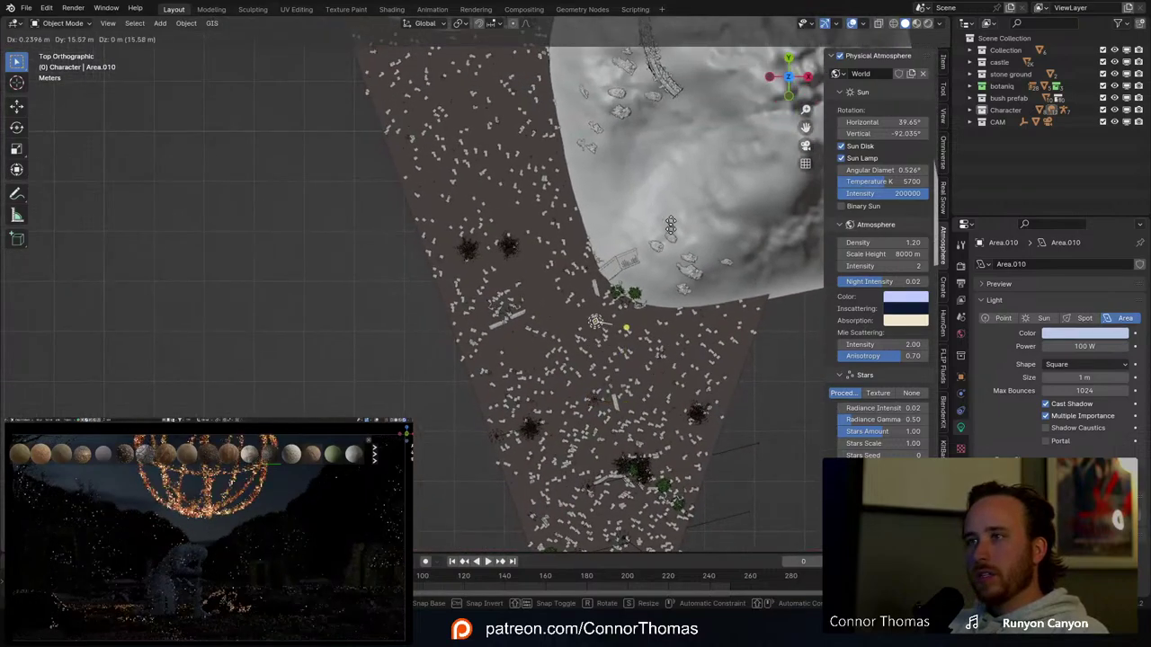
left_click(619, 309)
key("r")
key("r")
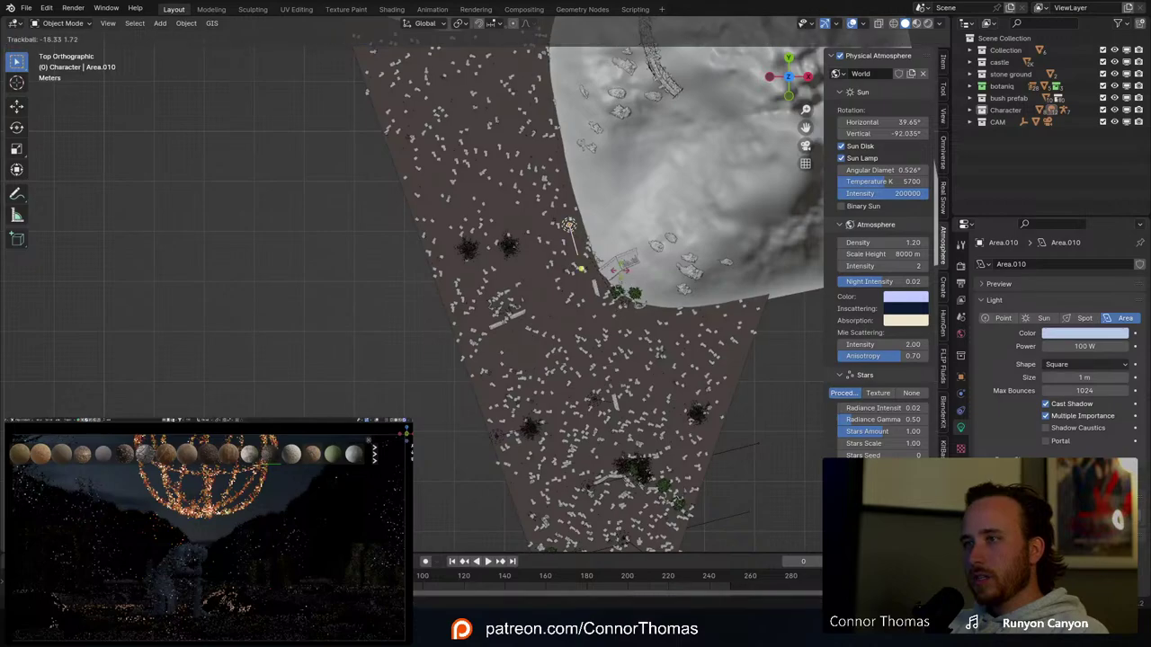
key("r")
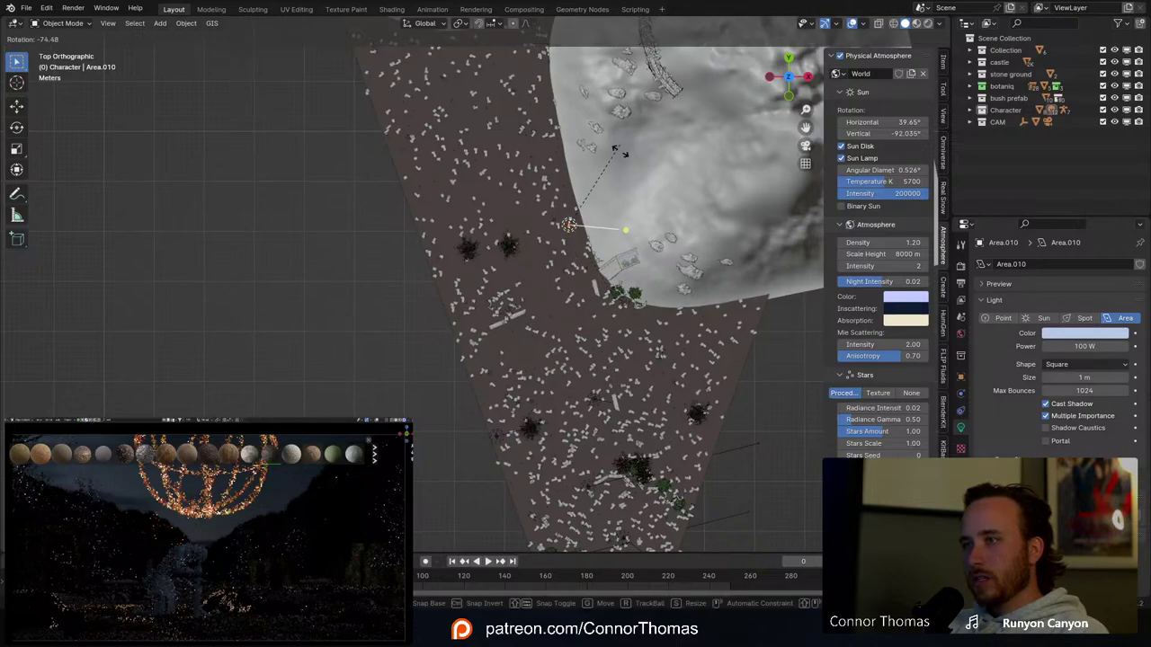
left_click(643, 212)
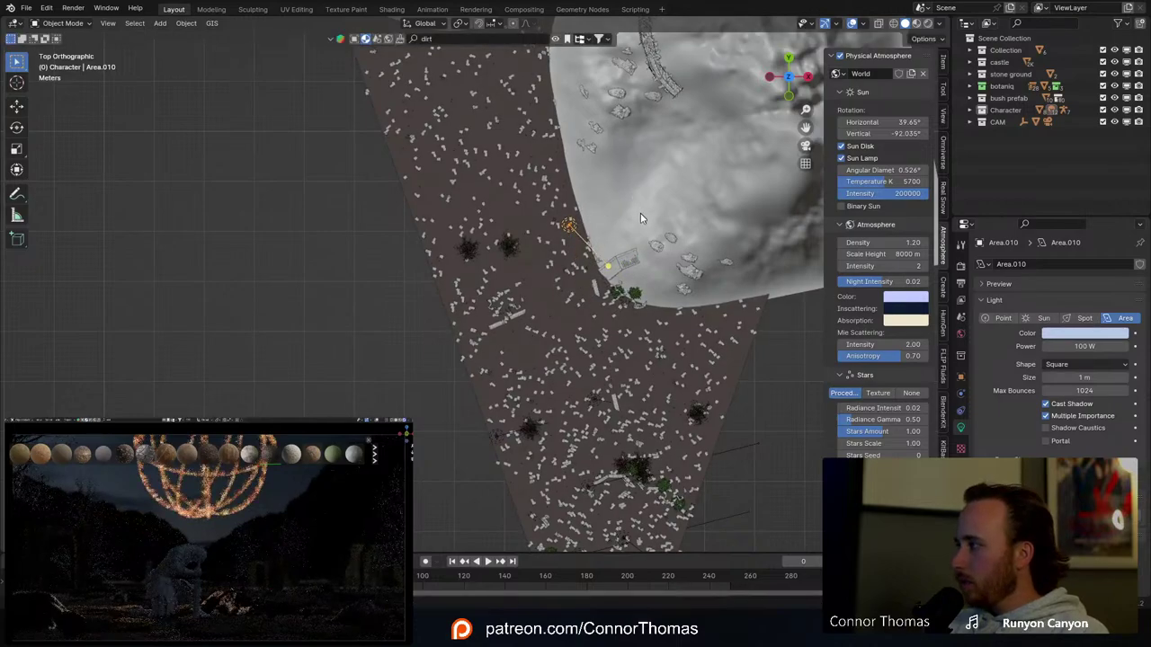
Step: Duplicate the warm 19.3 W area light above the knight in the camera view and convert the copy to a Sun light
middle_click_drag(645, 222, 603, 160)
scroll(579, 291, "up", 3)
middle_click_drag(579, 291, 492, 372)
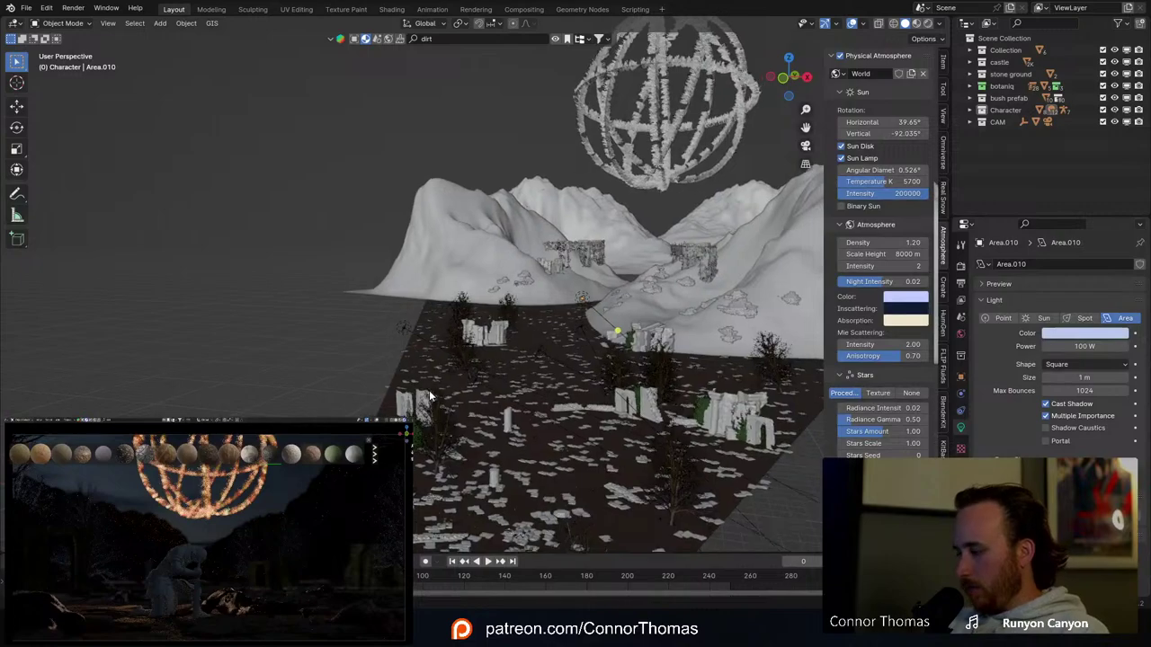
key("KP_0")
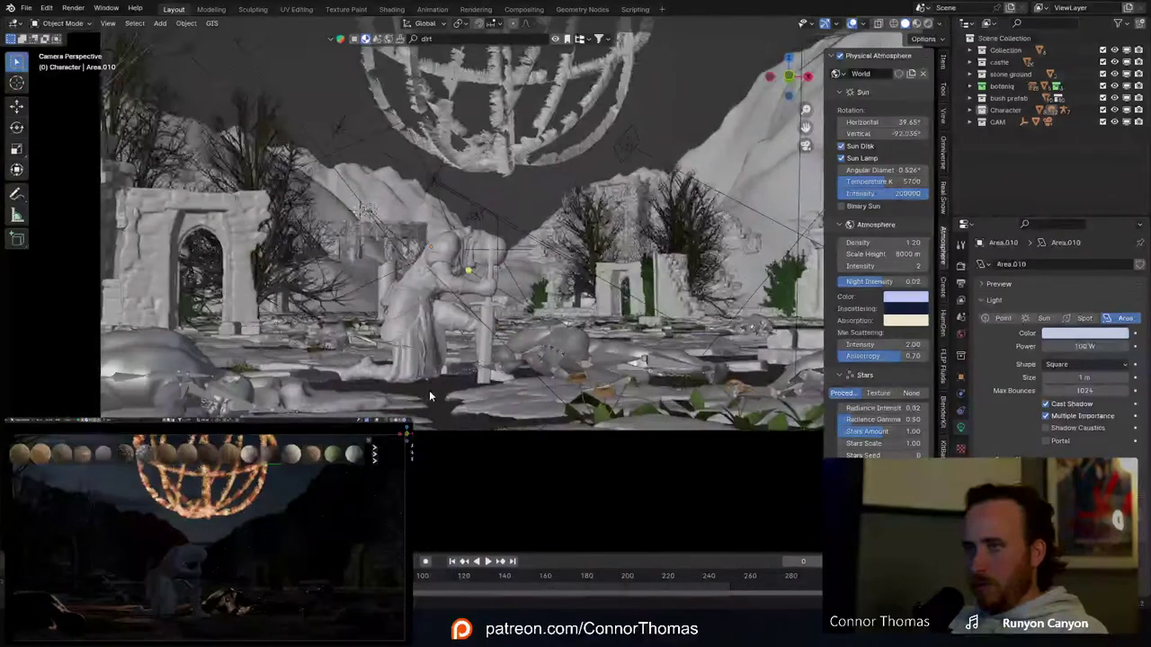
left_click(369, 214)
left_click(369, 214)
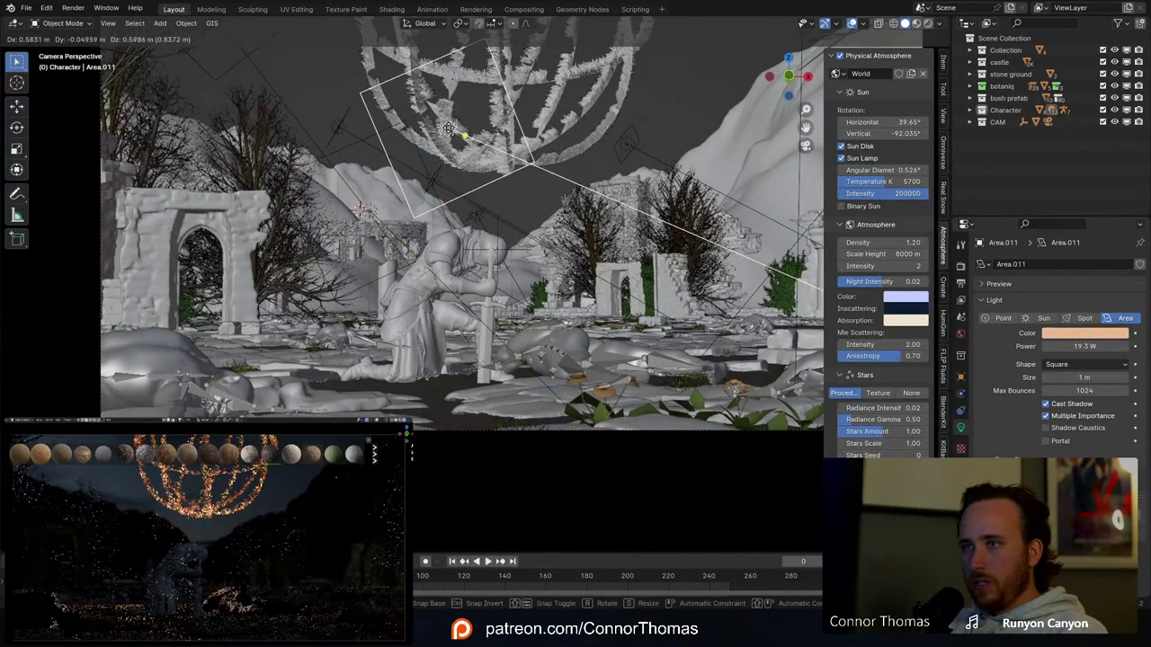
left_click(1043, 317)
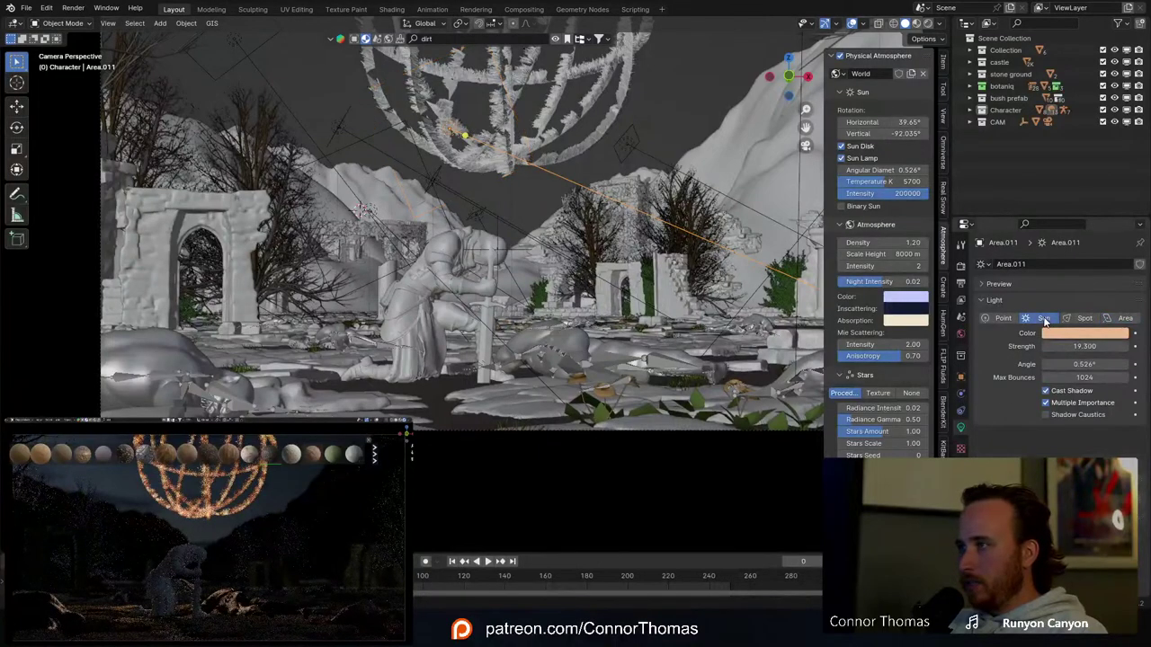
Step: Rotate the warm sun light freely until it points steeply down in front of the kneeling knight
key("KP_0")
middle_click_drag(471, 235, 475, 252)
scroll(475, 252, "down", 3)
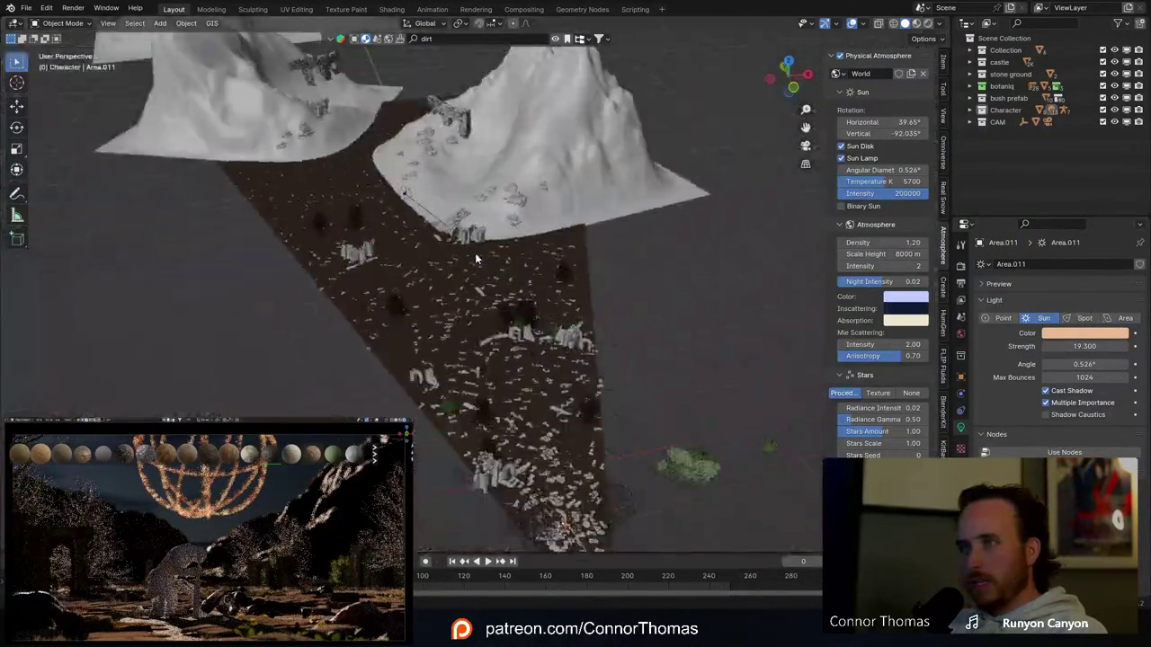
key("KP_0")
key("r")
key("r")
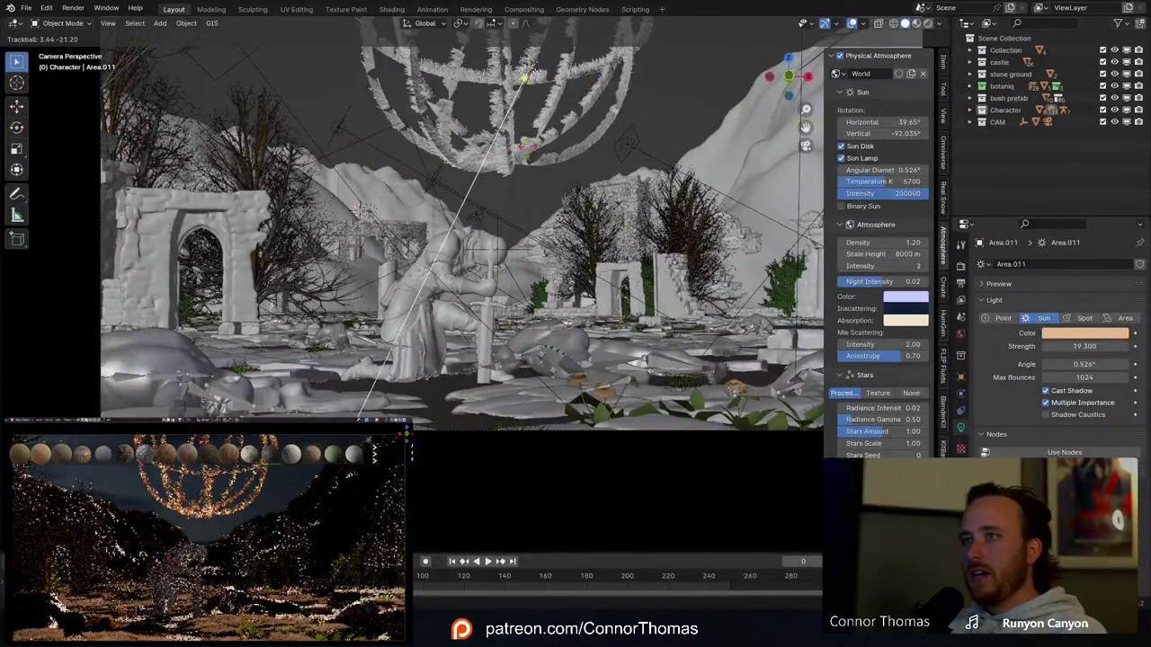
left_click(532, 148)
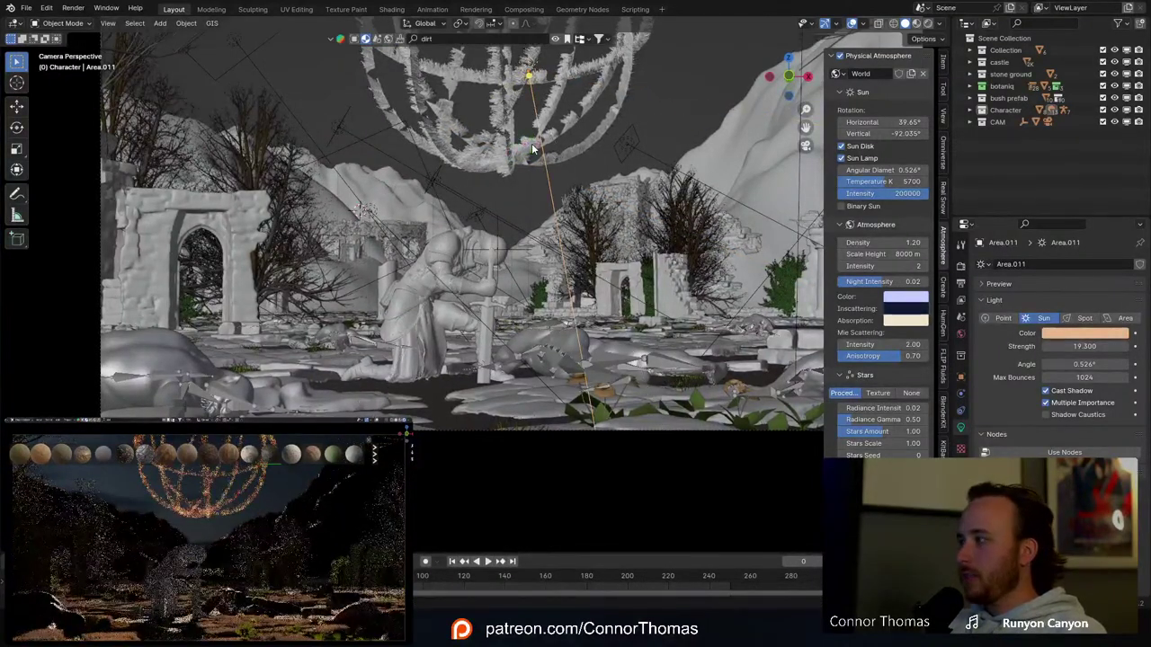
Step: Set the warm sun light's strength to 0.2 and rotate it freely by about 25° and 2°
middle_click_drag(535, 162, 545, 209, "shift")
scroll(546, 209, "down", 2)
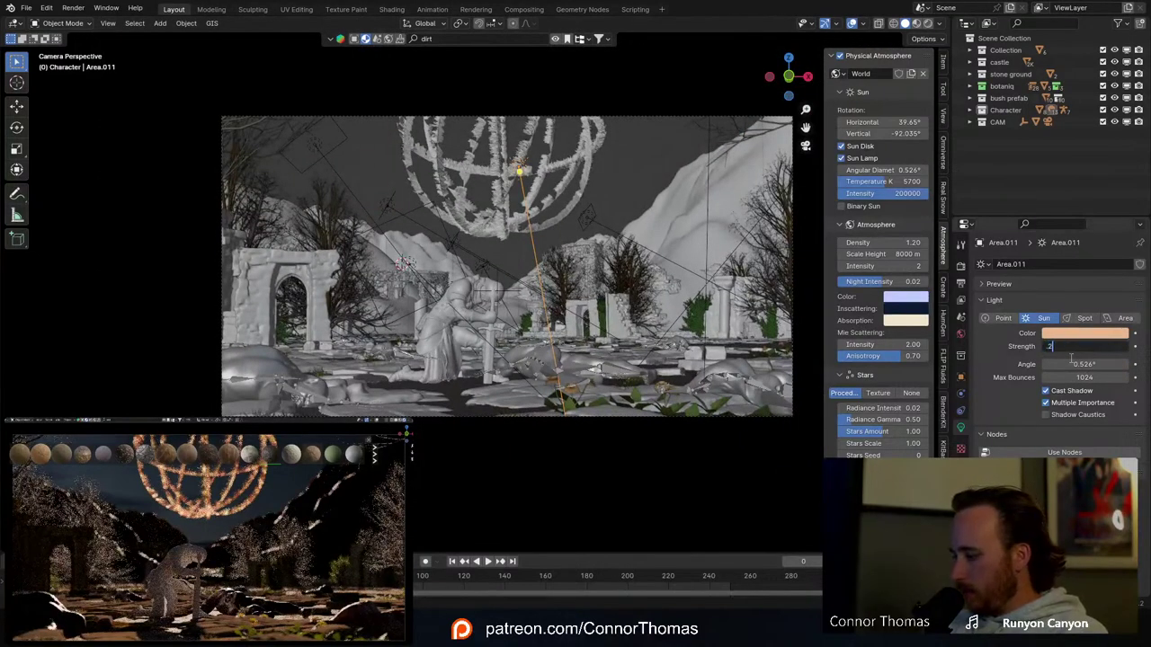
type(".2")
key("Return")
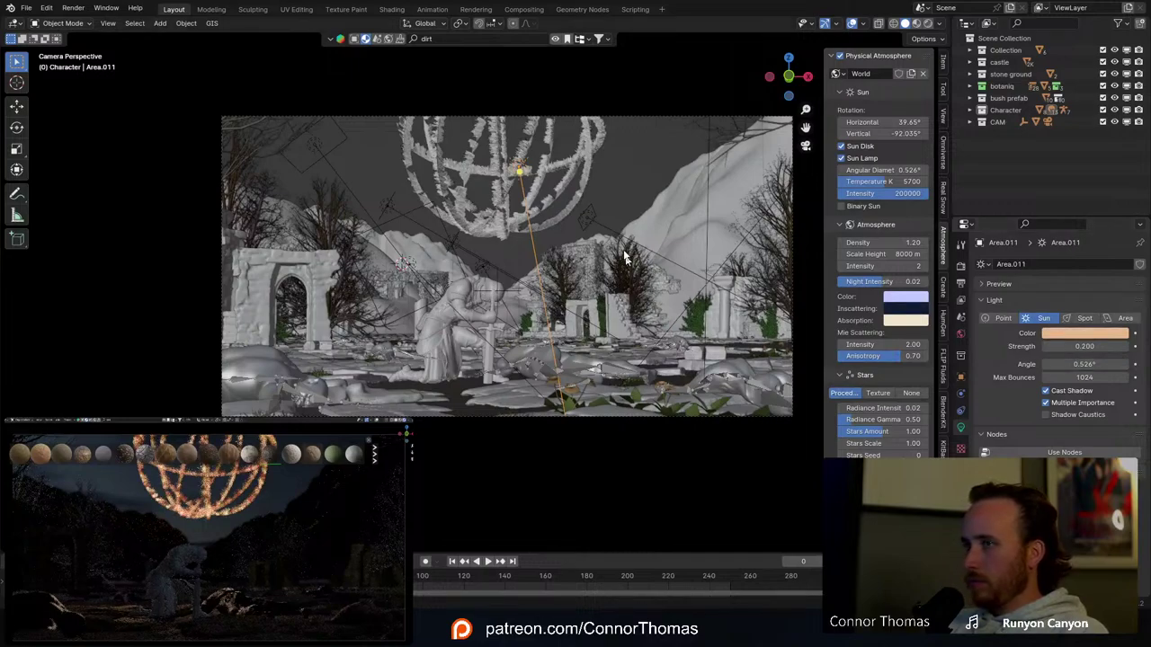
key("r")
key("r")
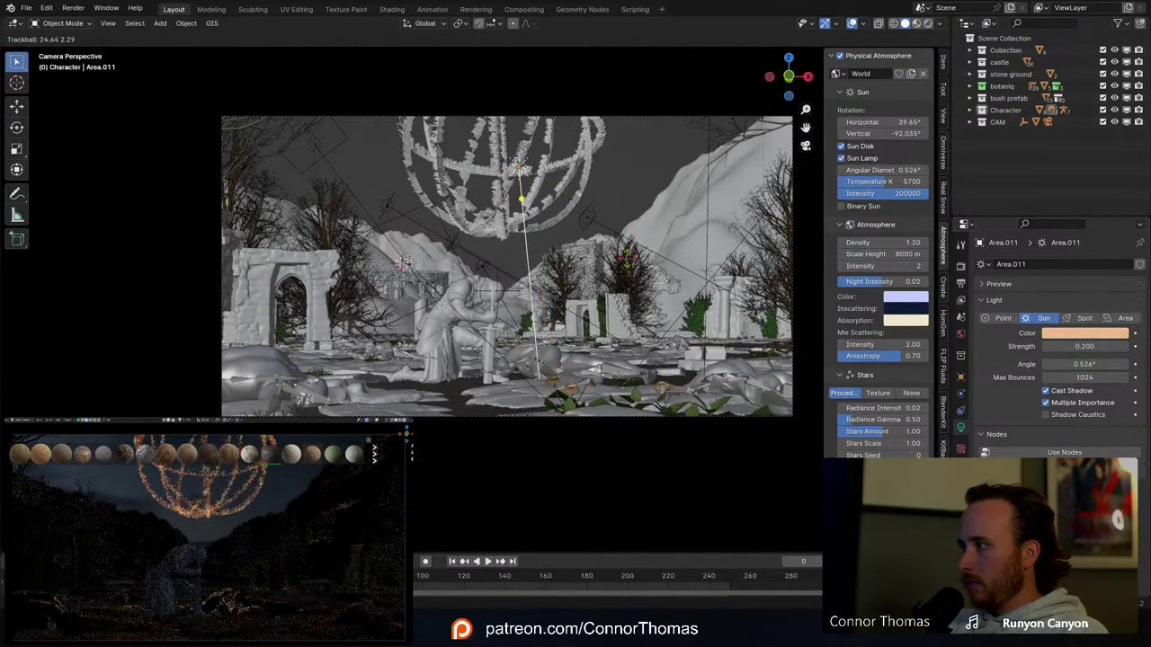
left_click(627, 262)
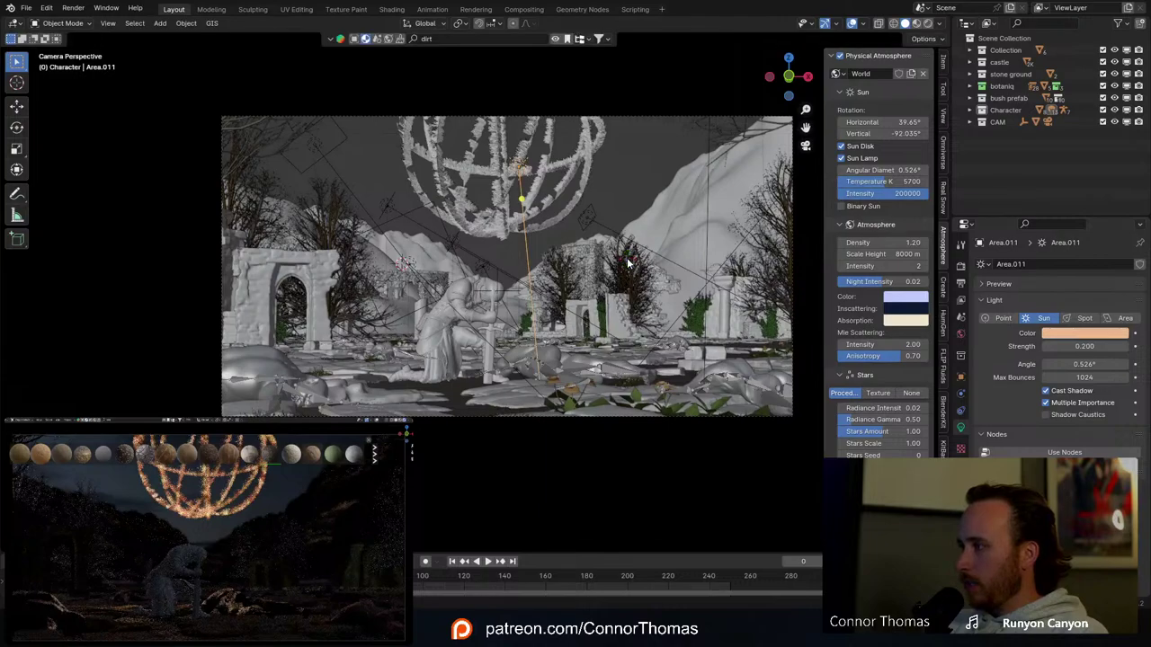
Step: Shift the sun light's colour to a slightly redder, salmon orange
left_click(1095, 334)
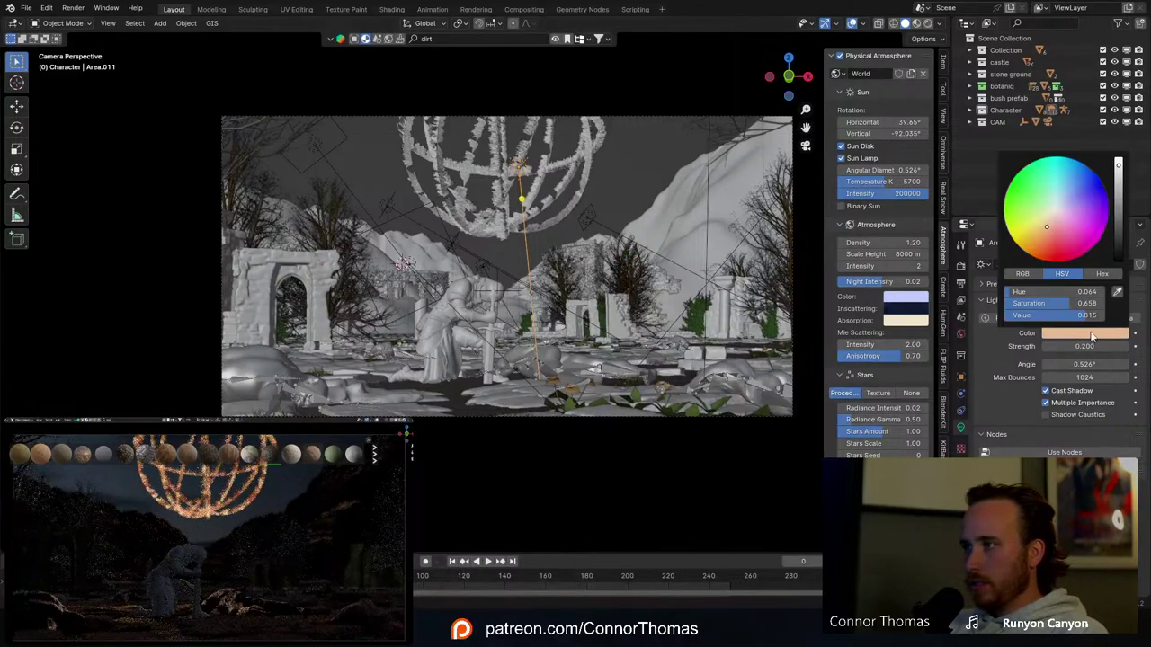
left_click(1050, 257)
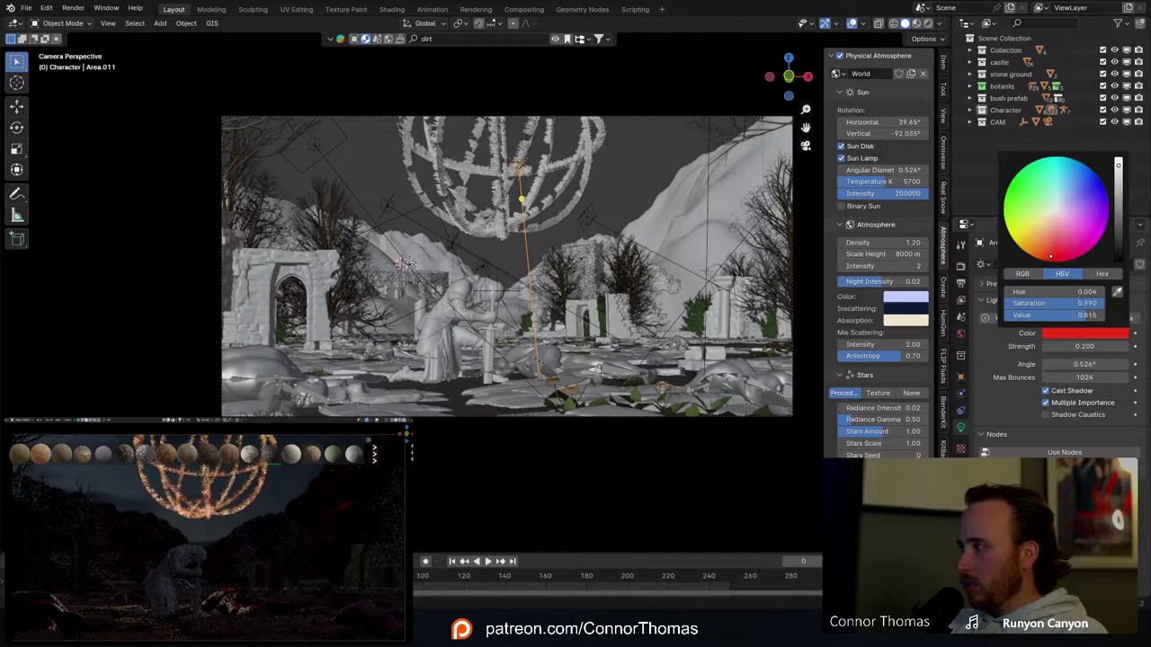
left_click_drag(1051, 257, 1048, 229)
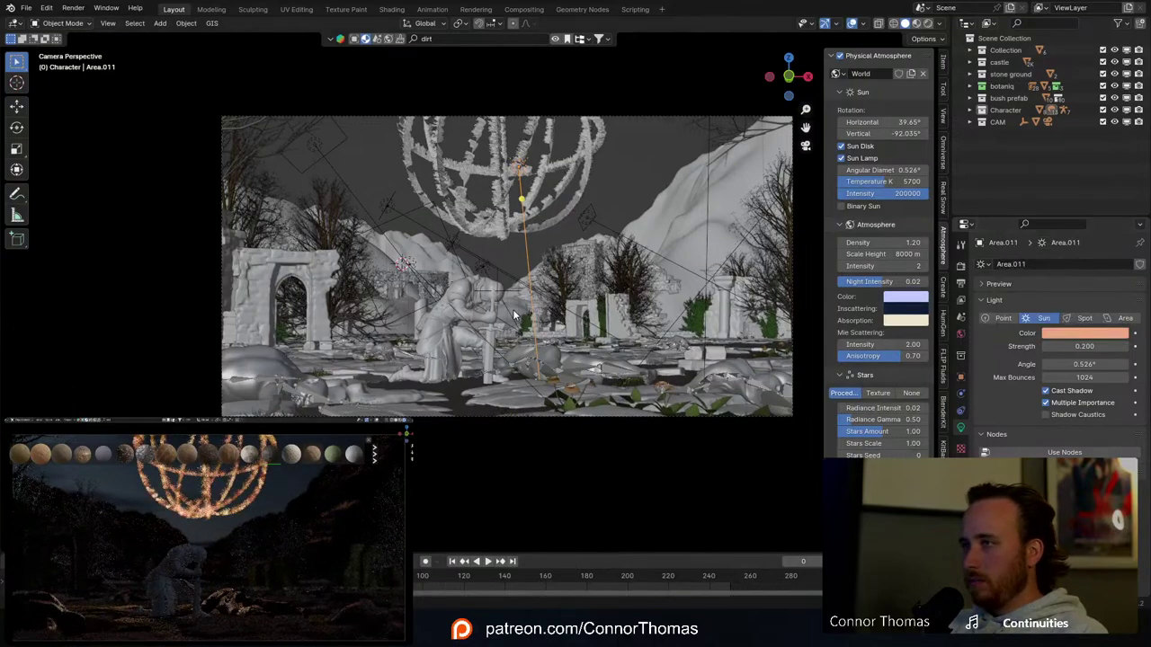
Step: Save the scene file and hide the 3D viewport's sidebar
middle_click_drag(513, 309, 589, 302)
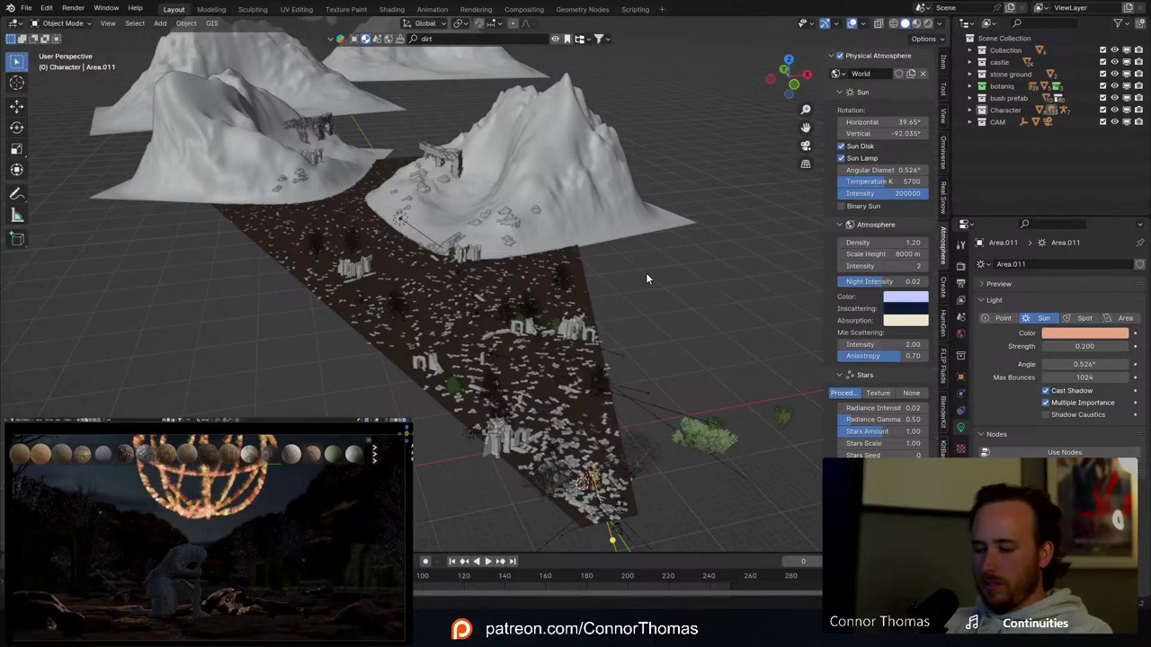
key("ctrl+s")
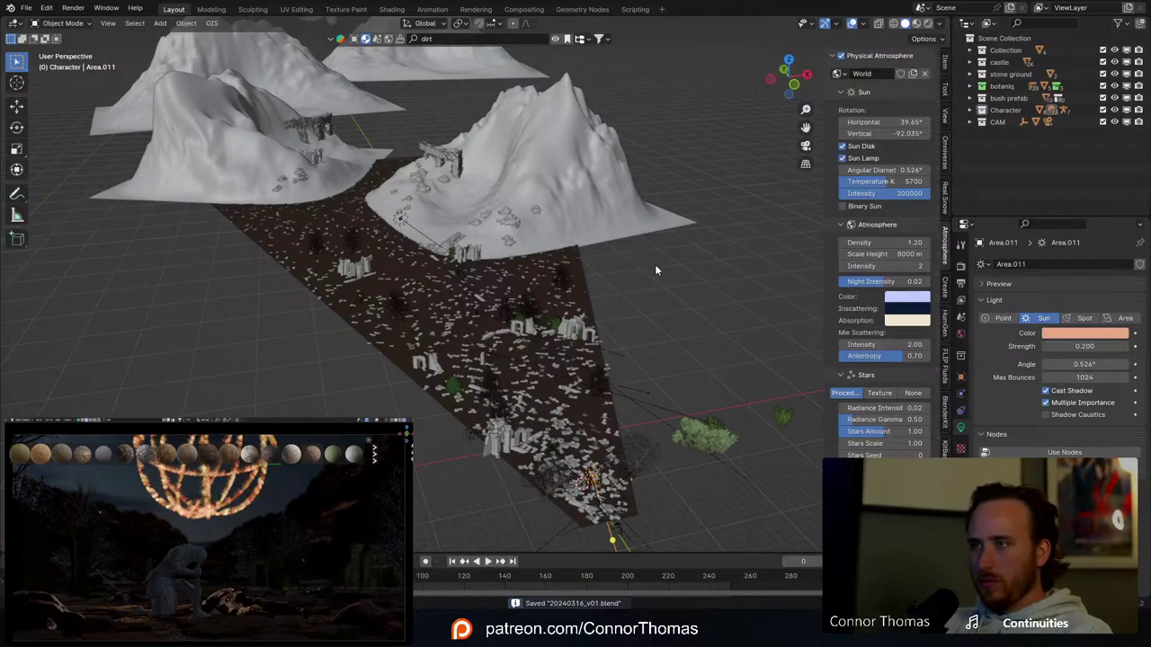
key("n")
Step: Add a cube at the 3D cursor near the knight and scale it up about 3.2 times
middle_click_drag(649, 256, 623, 265)
scroll(624, 266, "down", 2)
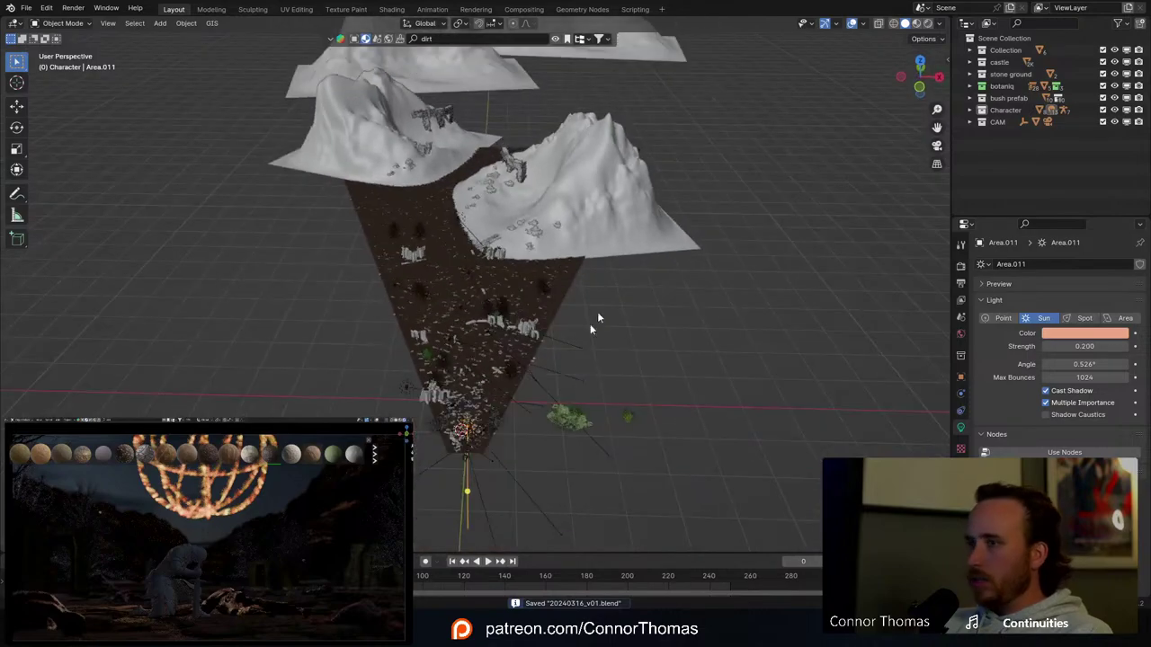
middle_click_drag(573, 348, 582, 292)
key("a")
key("alt+a")
scroll(511, 334, "up", 10)
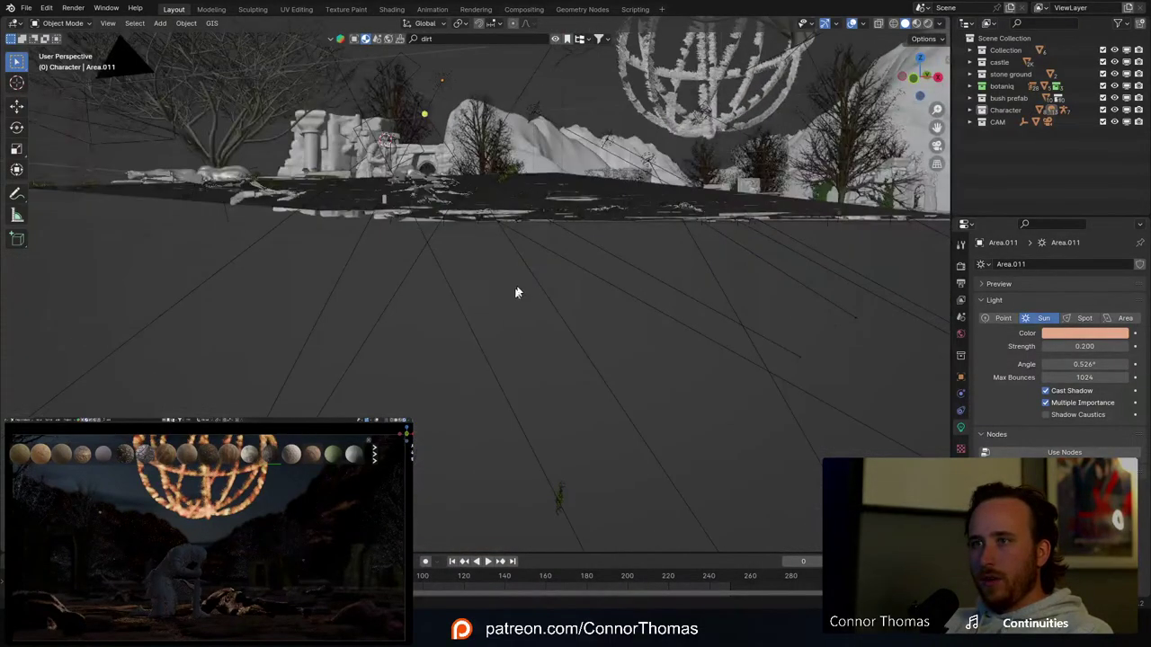
scroll(503, 310, "down", 3)
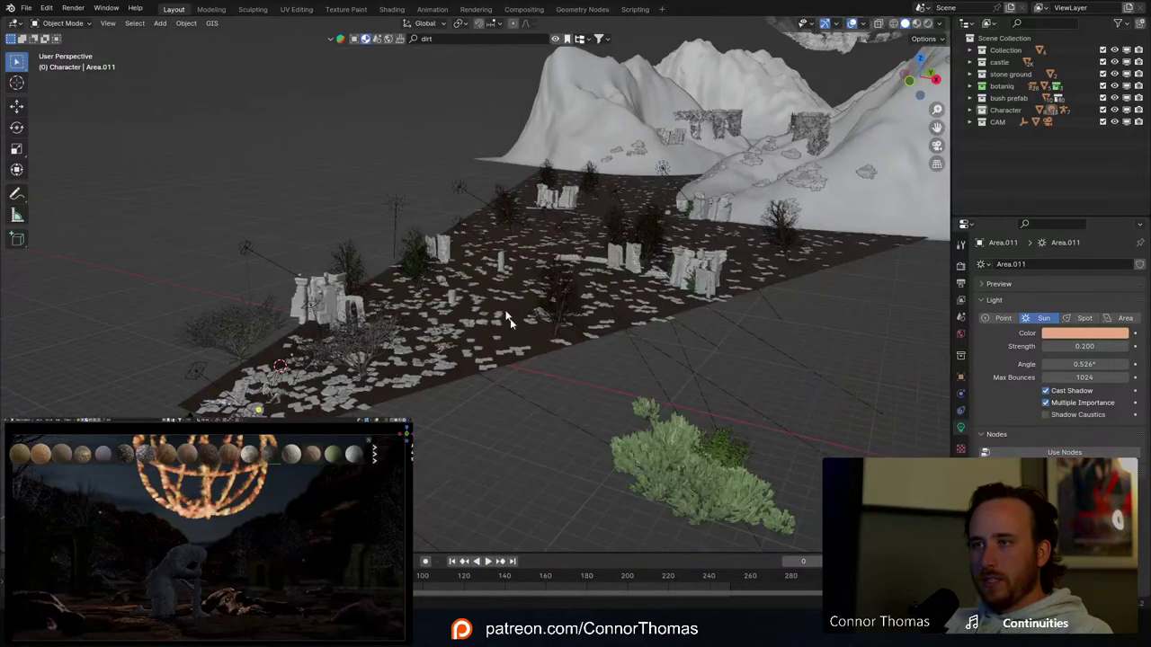
left_click(554, 346)
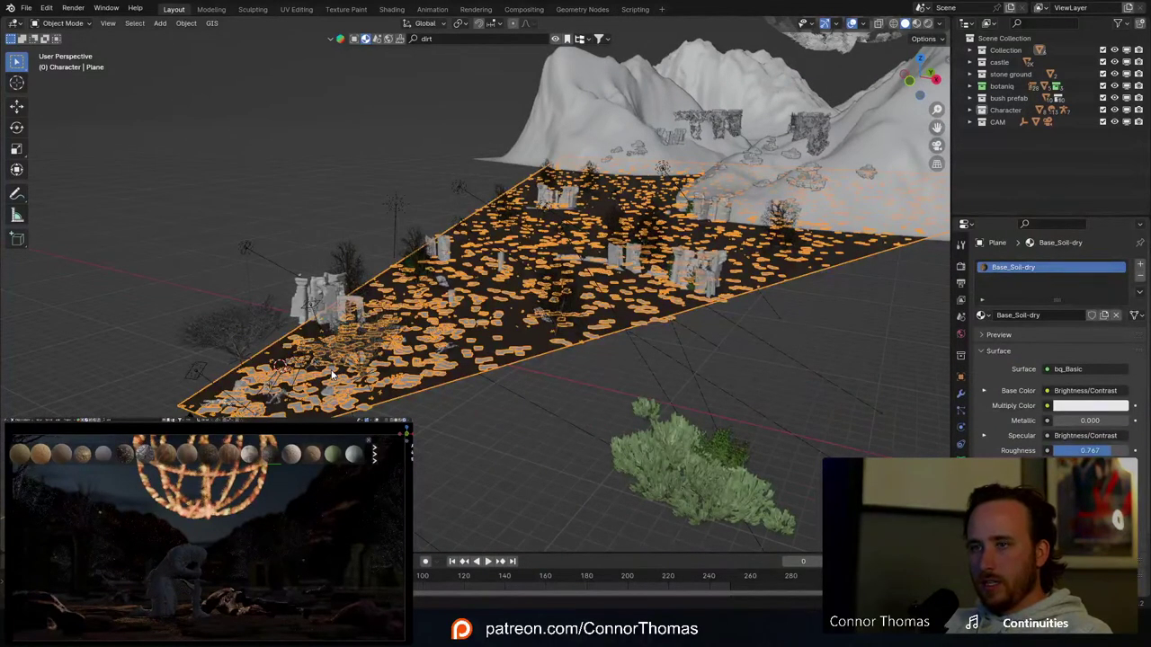
key("shift+a")
mouse_move(339, 226)
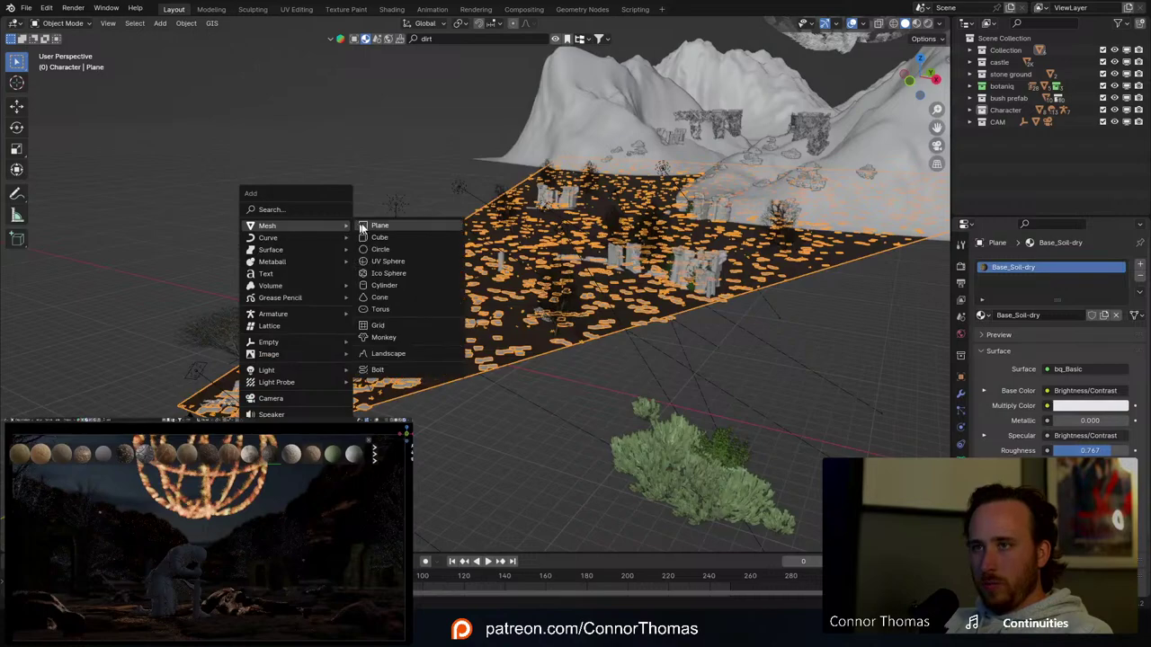
left_click(387, 241)
key("s")
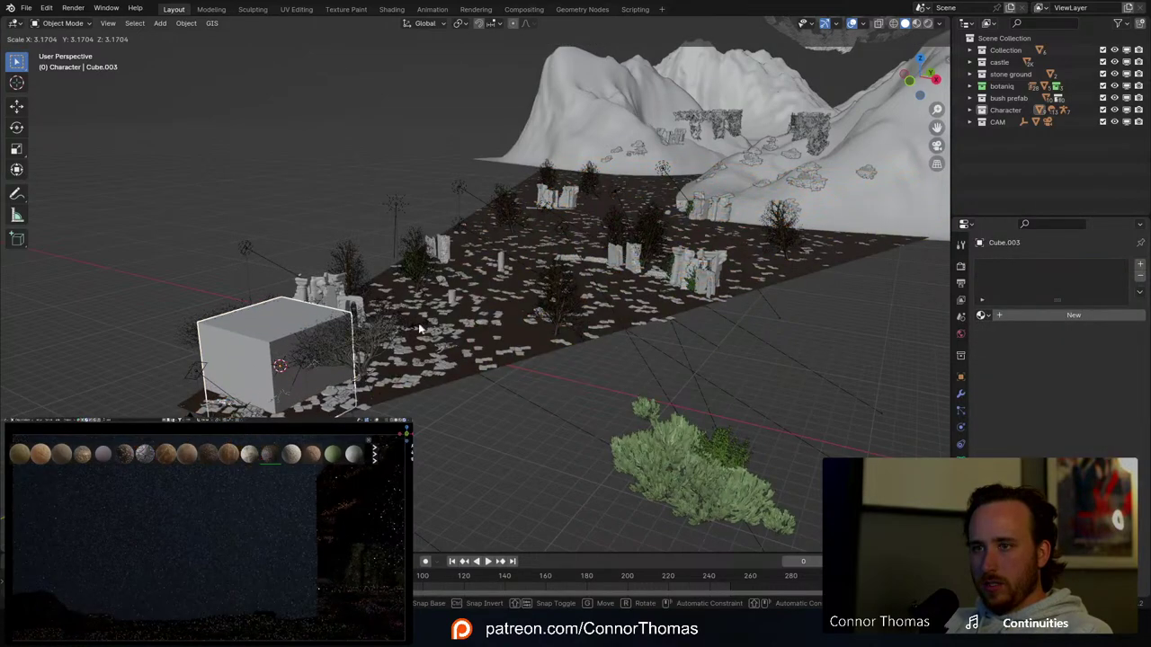
left_click(287, 376)
Step: Push the cube's face on the side away from the mountains about 4 m outward along negative Y
key("Tab")
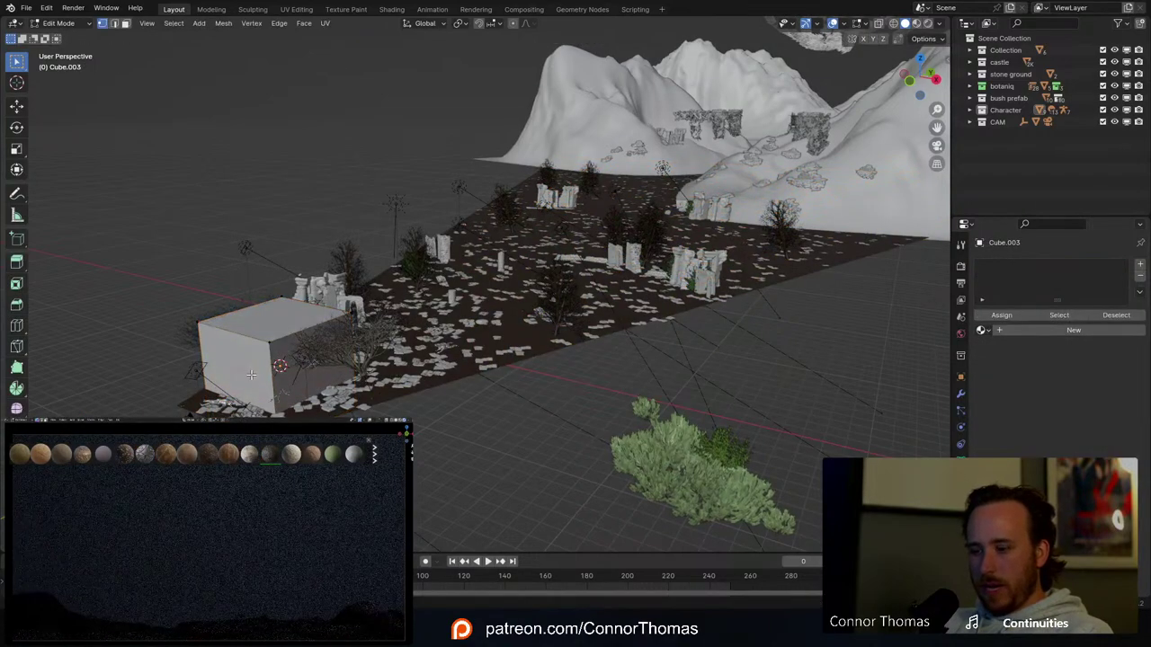
middle_click_drag(251, 374, 339, 356)
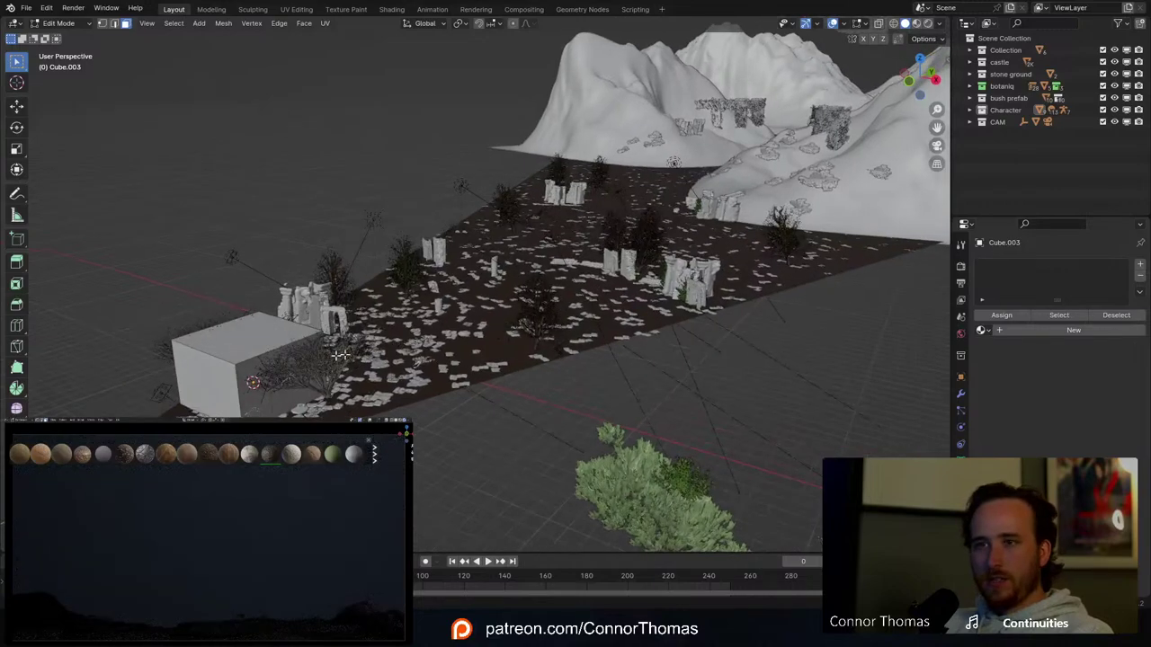
left_click(221, 397)
key("g")
key("y")
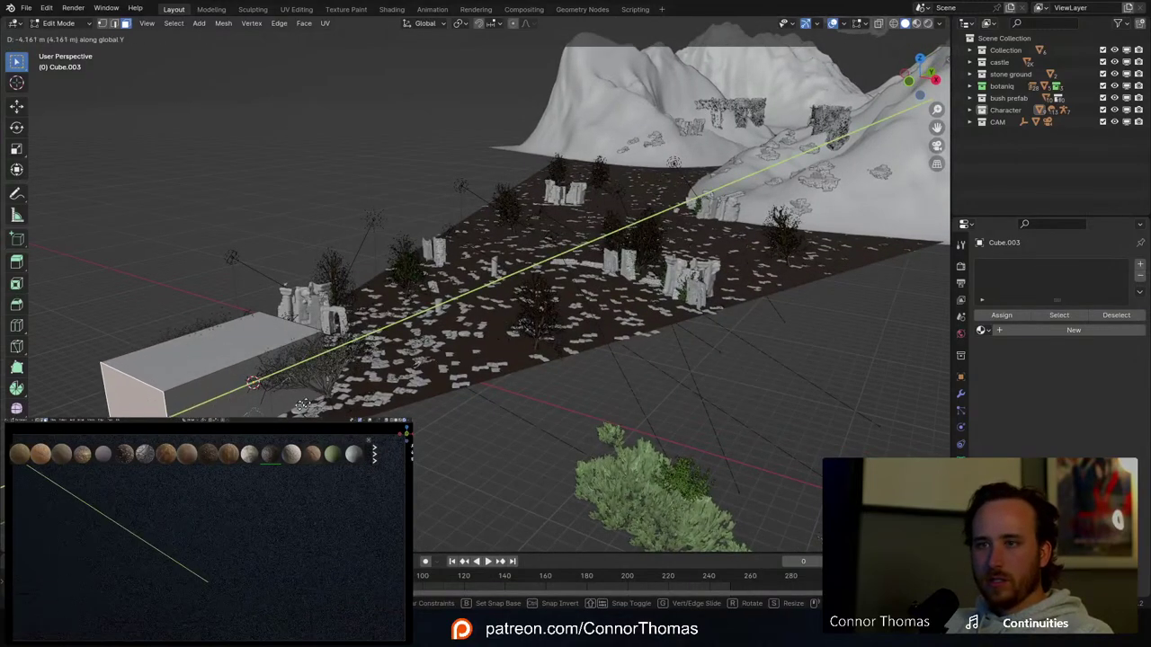
left_click(280, 412)
Step: Extend the cube's opposite face about 152 m along Y, down the path between the mountains
middle_click_drag(236, 252, 129, 268)
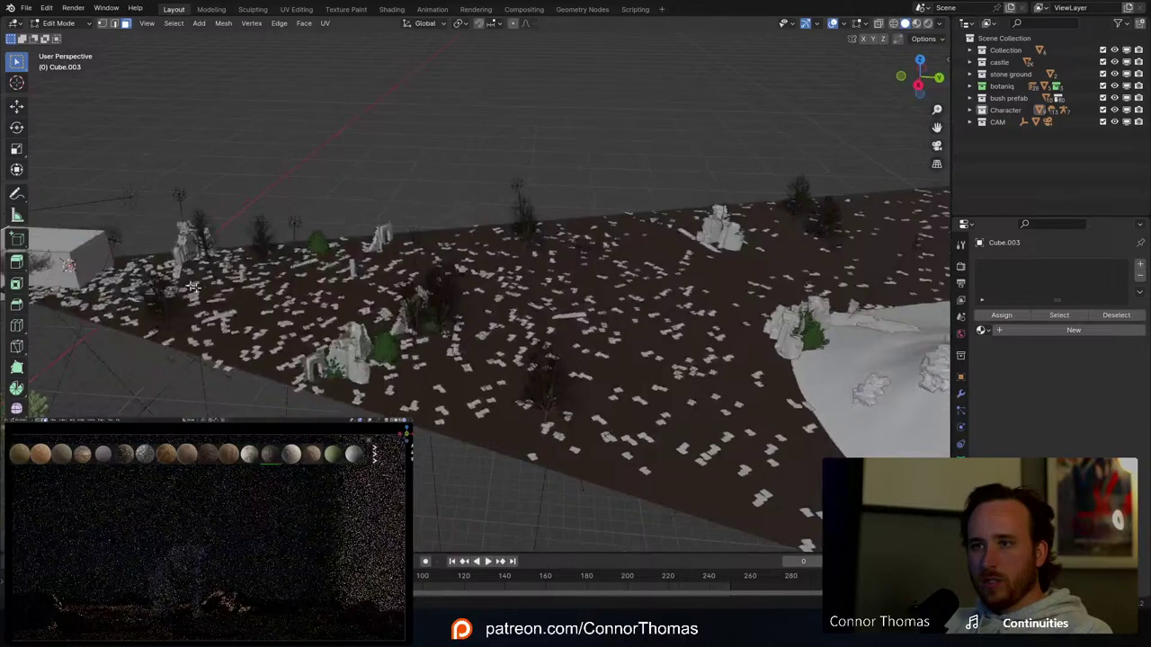
left_click(95, 259)
scroll(418, 292, "down", 7)
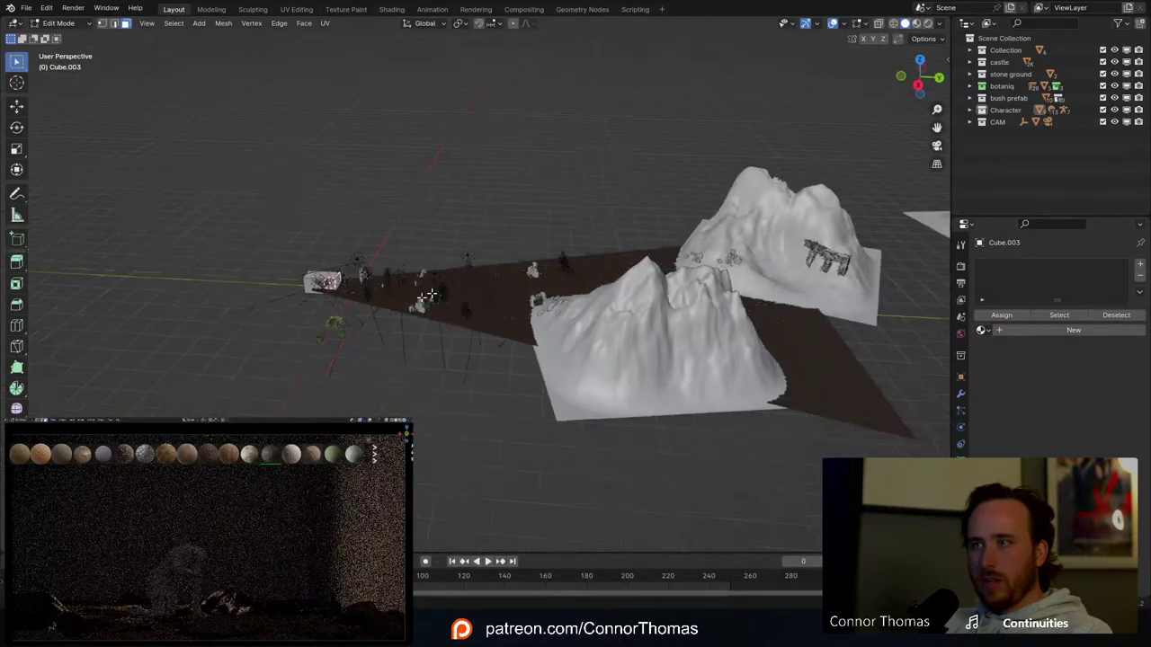
middle_click_drag(429, 295, 395, 270)
key("g")
key("y")
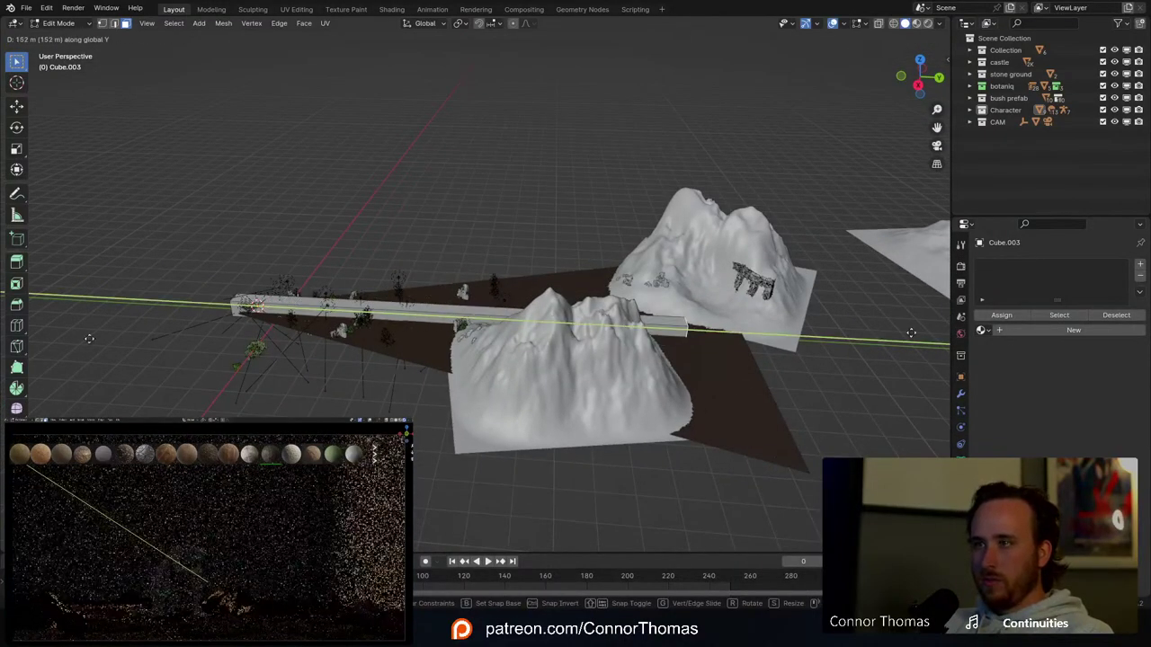
left_click(164, 342)
Step: Push the block's far face further along Y, past the rearmost mountains and the sphere
scroll(552, 335, "down", 5)
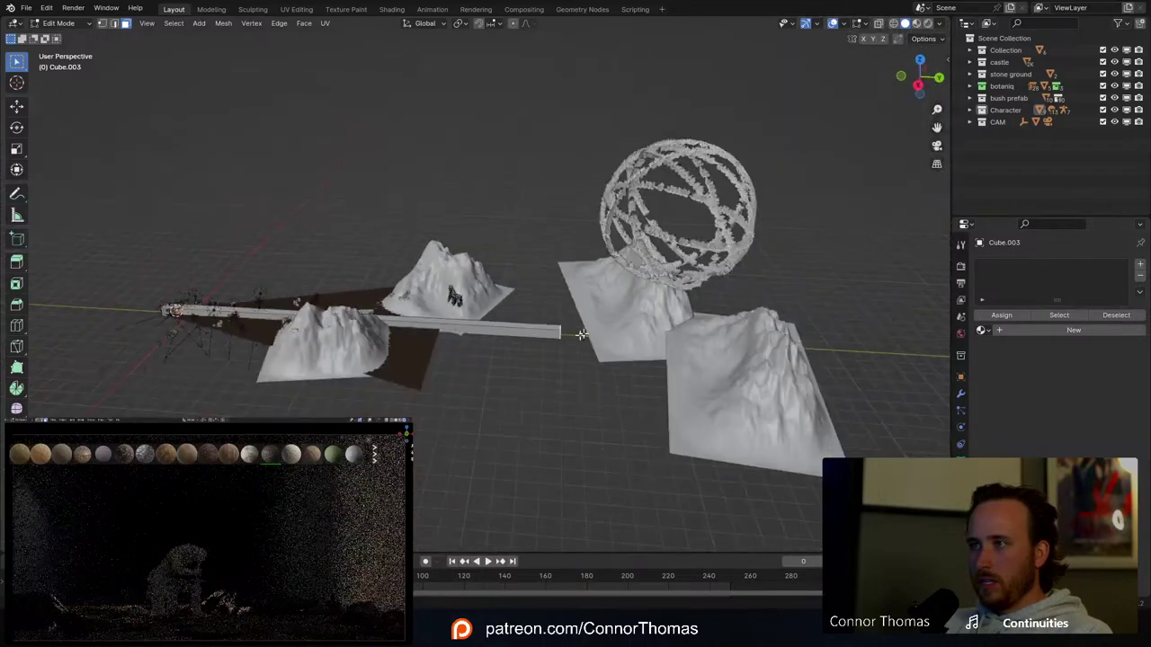
middle_click_drag(552, 335, 449, 331)
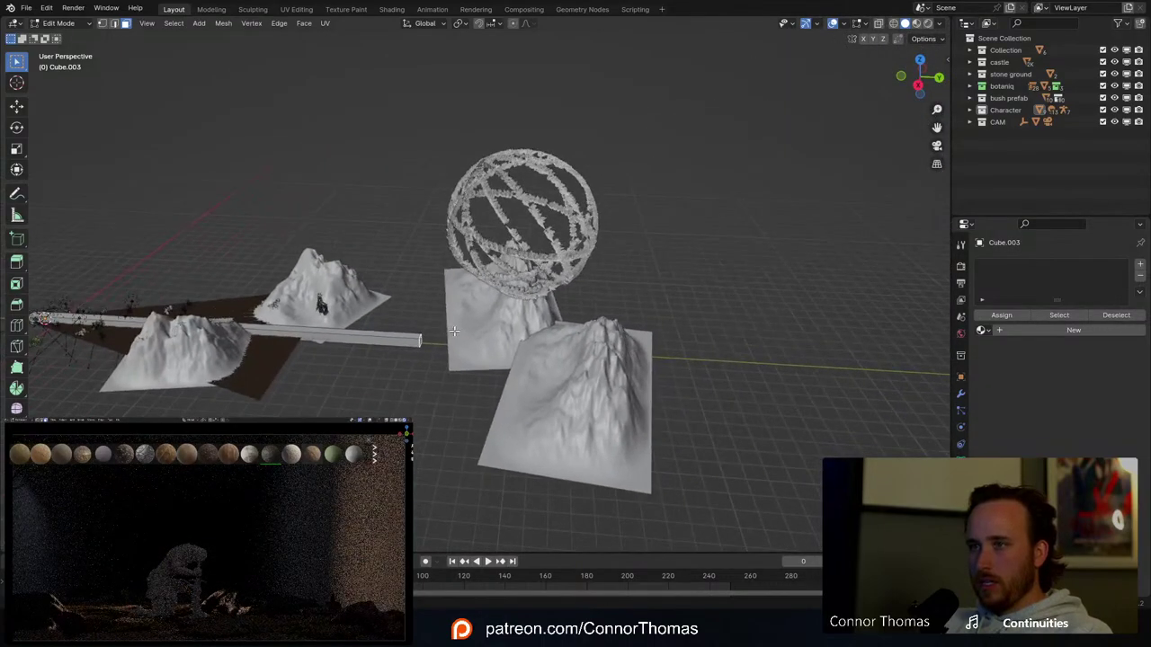
key("g")
key("y")
left_click(660, 358)
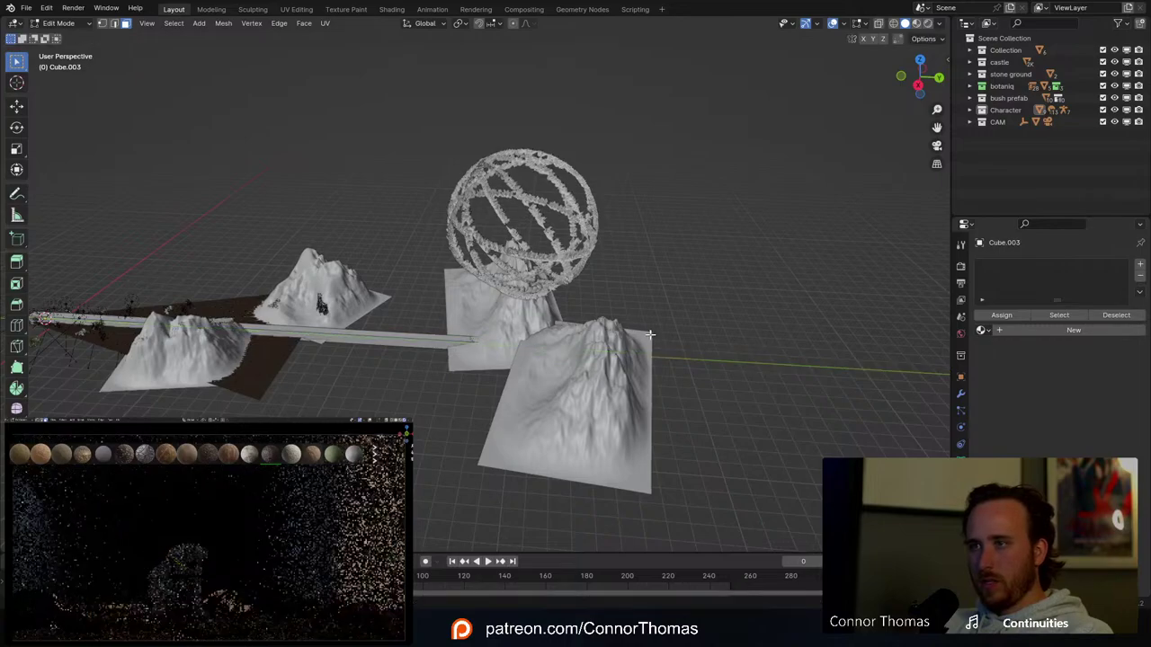
Step: Scale up the block's far face, raise it about 75 m along Z, and return to Object Mode
key("s")
left_click(673, 288)
key("g")
key("z")
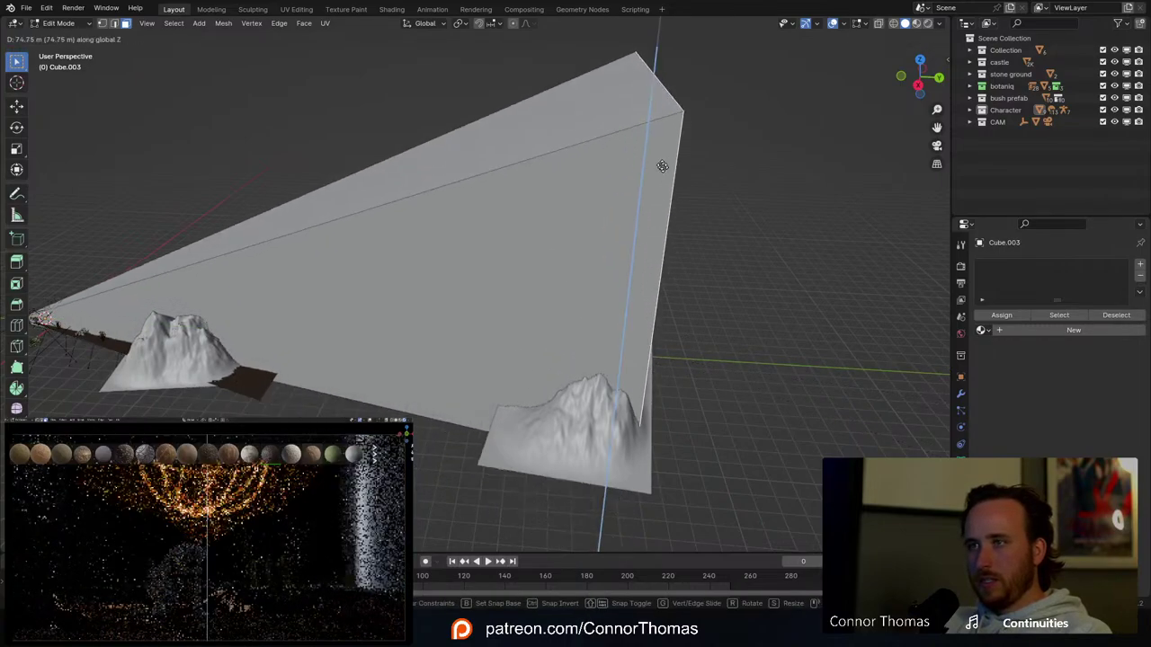
left_click(660, 168)
middle_click_drag(431, 240, 493, 234)
key("Tab")
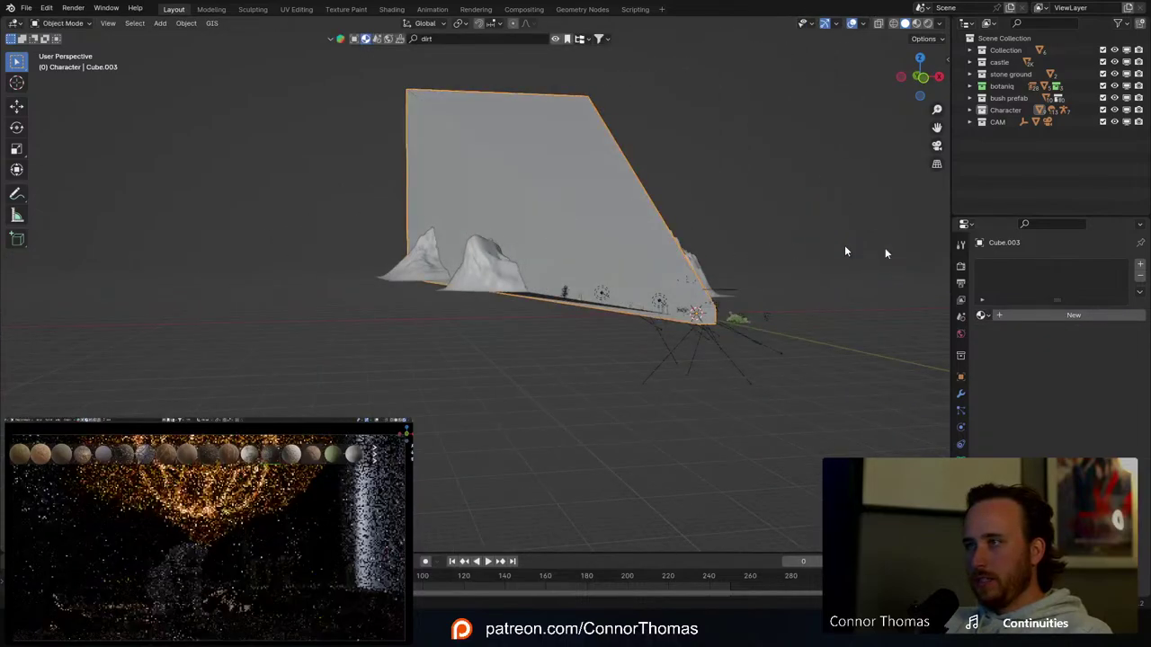
Step: Create a new collection in the scene and name it FX
right_click(1032, 153)
left_click(1010, 140)
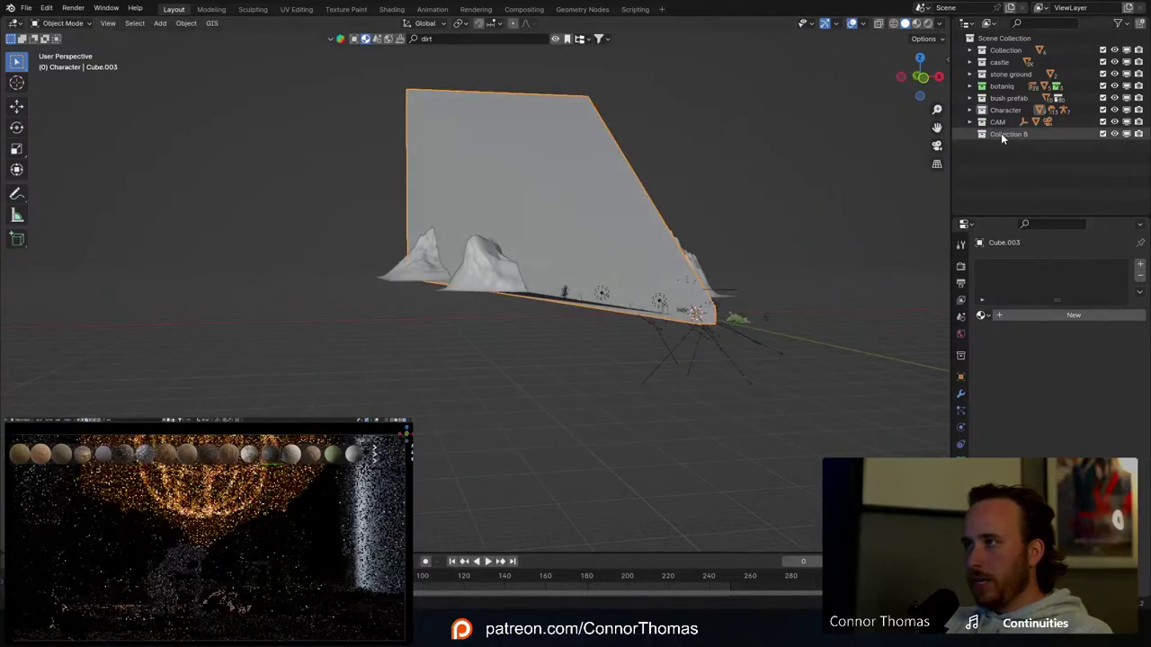
type("FX")
key("Return")
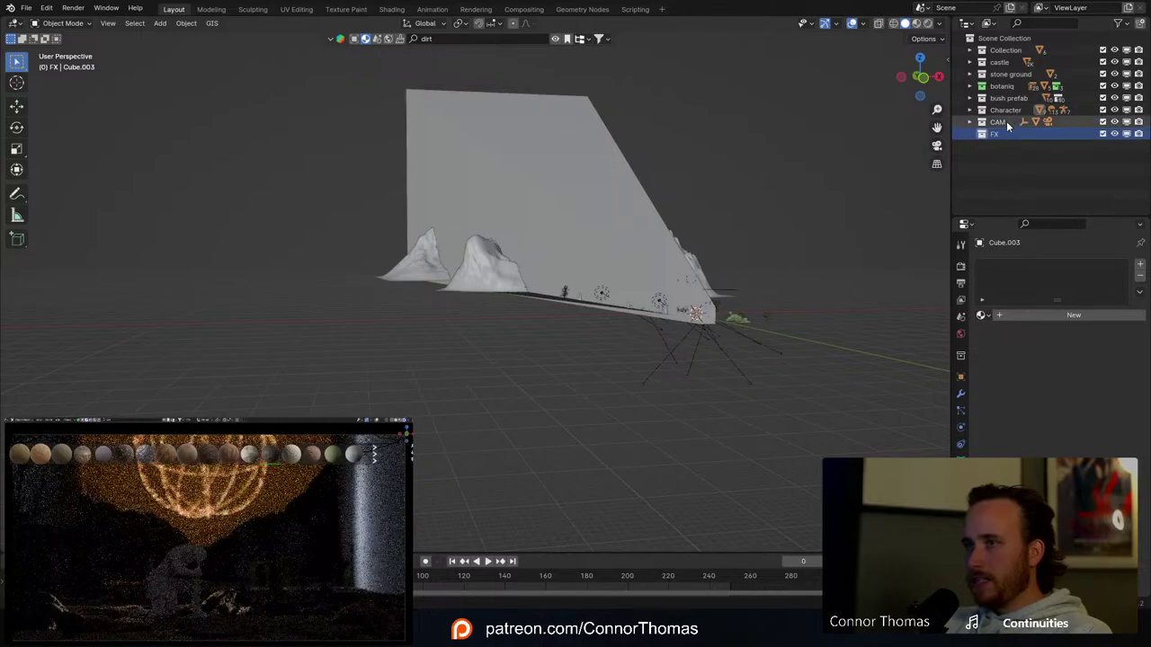
Step: Move the large stretched cube out of the Character collection into the FX collection and collapse the Character collection
left_click(568, 189)
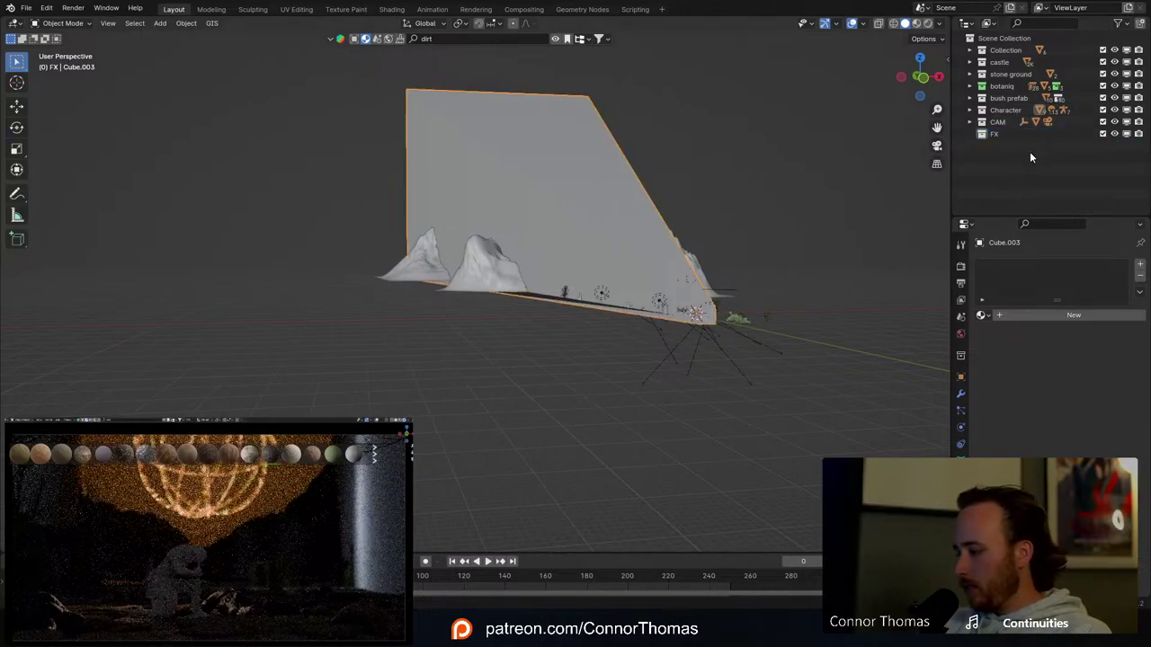
key("KP_Decimal")
left_click_drag(1020, 155, 995, 202)
scroll(1004, 148, "up", 5)
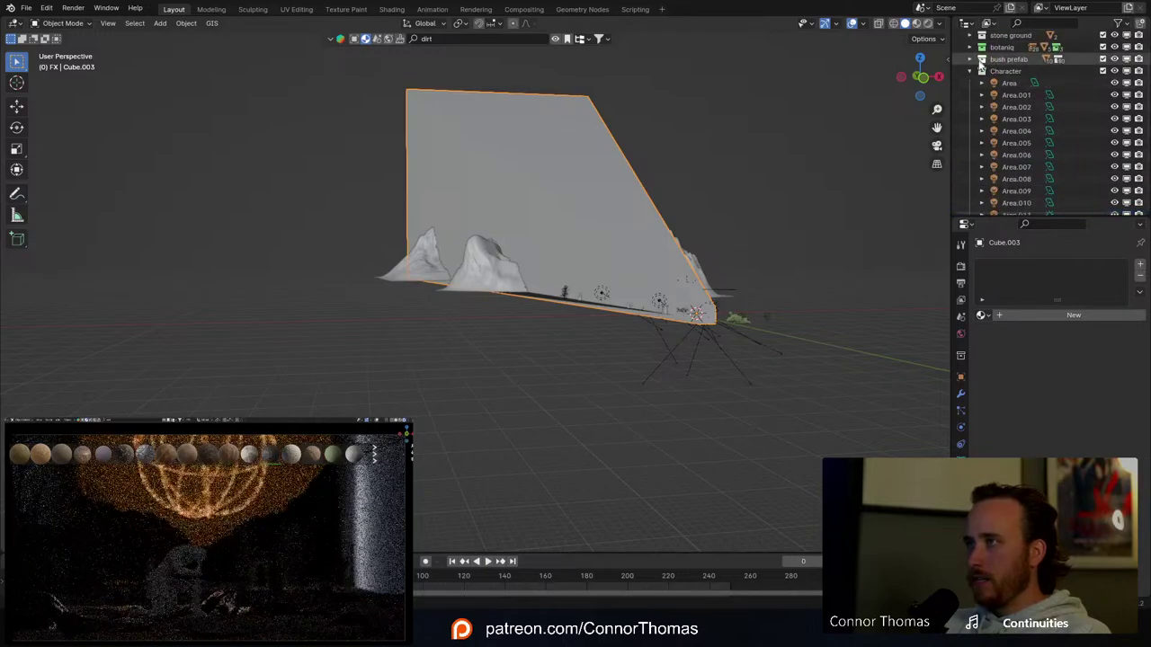
left_click(973, 72)
Step: Rename the stretched cube in the FX collection as fog
double_click(1019, 146)
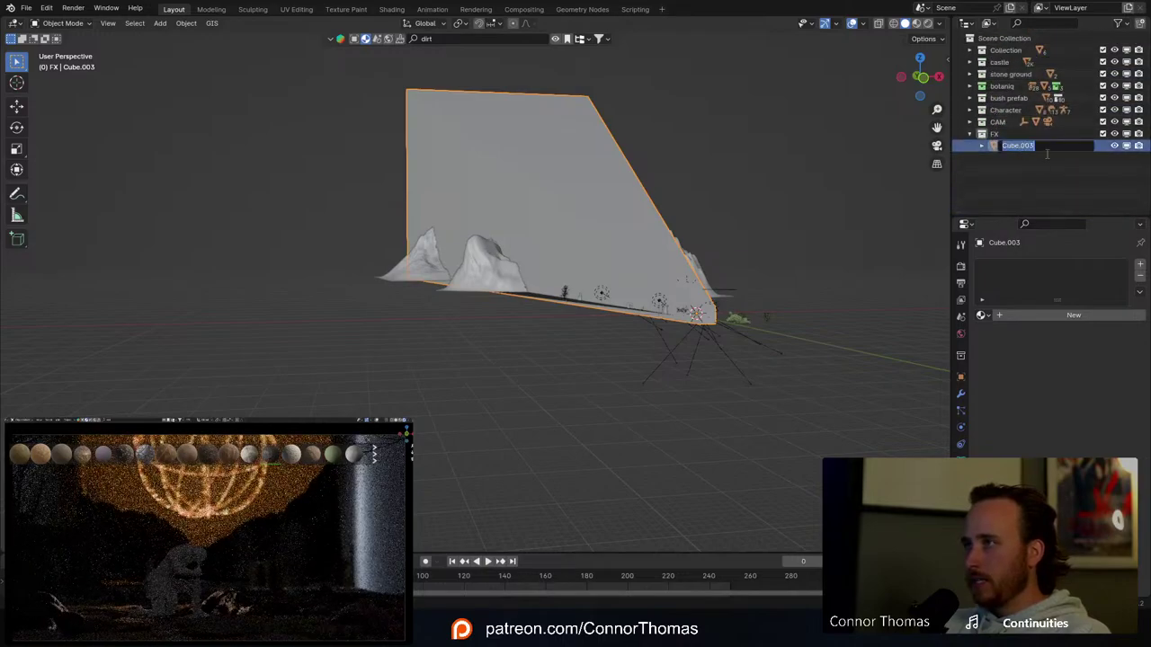
type("fog")
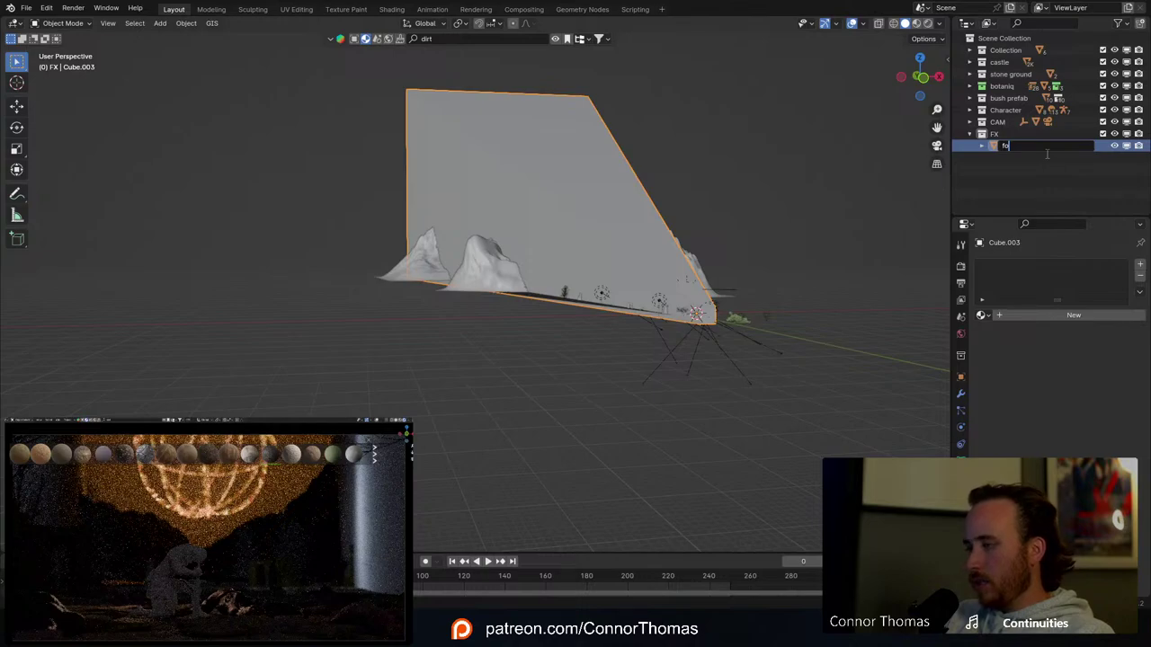
key("Return")
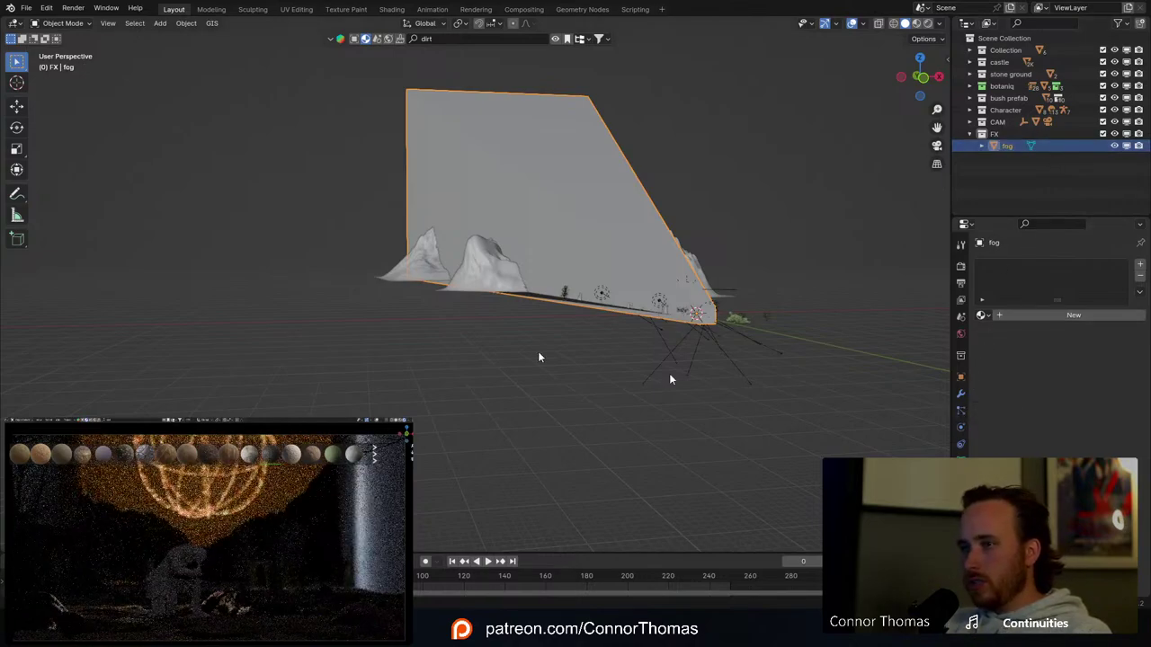
Step: Give the fog object a new material and split the 3D viewport vertically, turning one half into a Shader Editor
left_click(1034, 315)
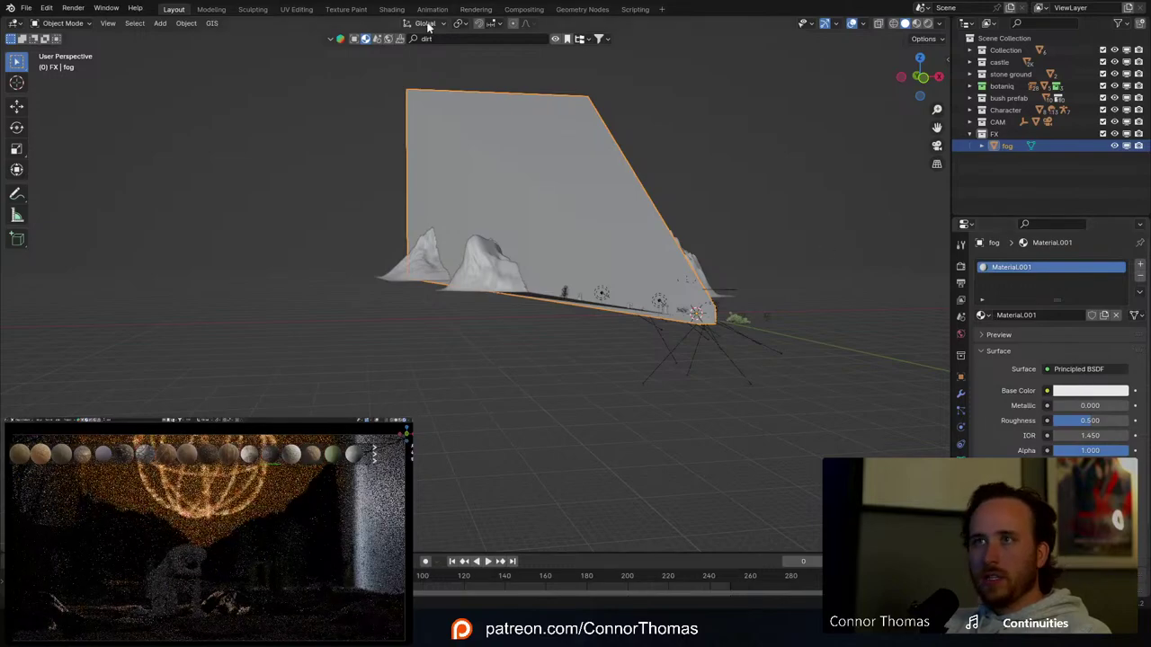
right_click(392, 16)
left_click(385, 31)
left_click(400, 72)
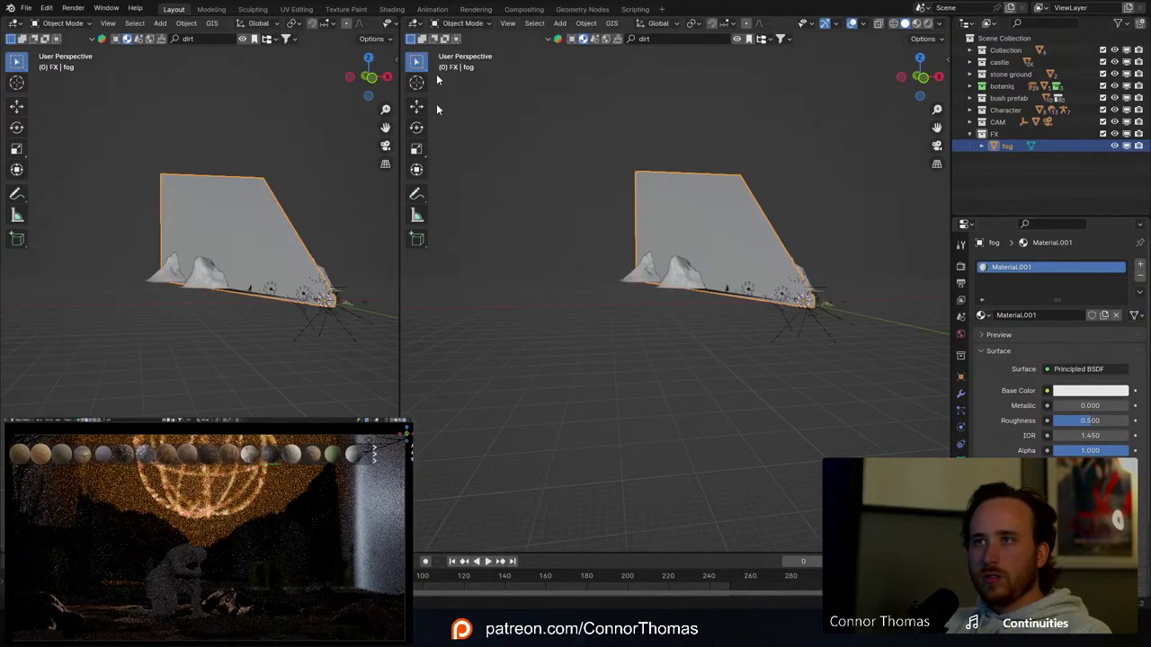
left_click(414, 24)
left_click(502, 135)
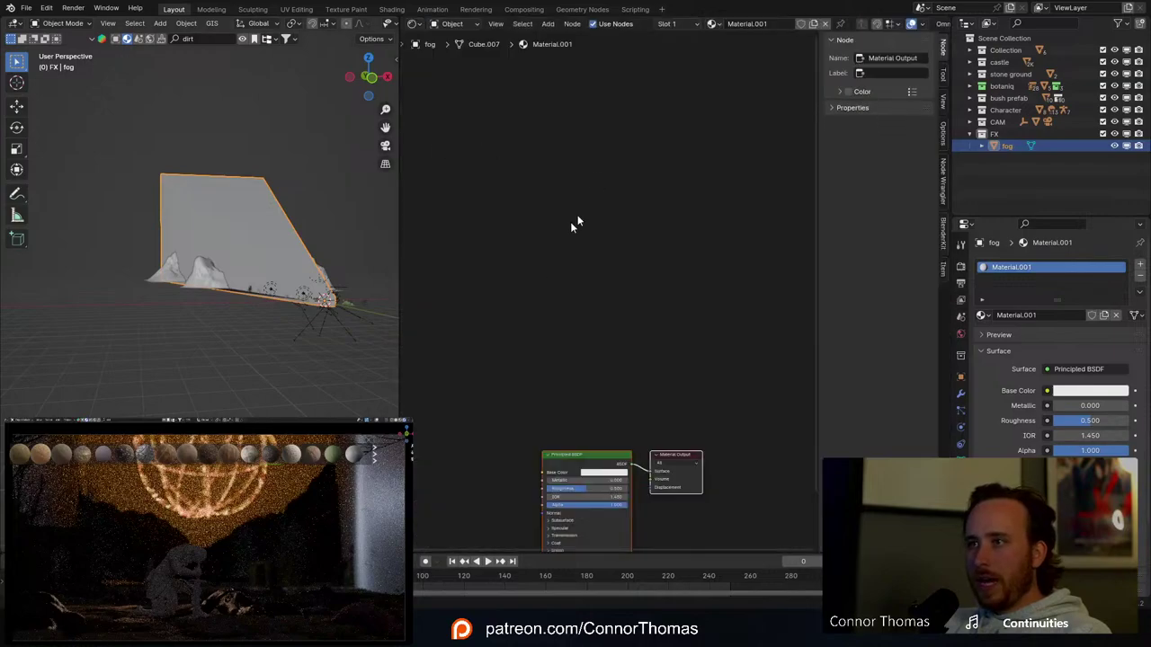
Step: Replace the fog material's Principled BSDF with a Volume Scatter node connected to the Material Output's Volume input
key("x")
middle_click_drag(564, 411, 578, 275)
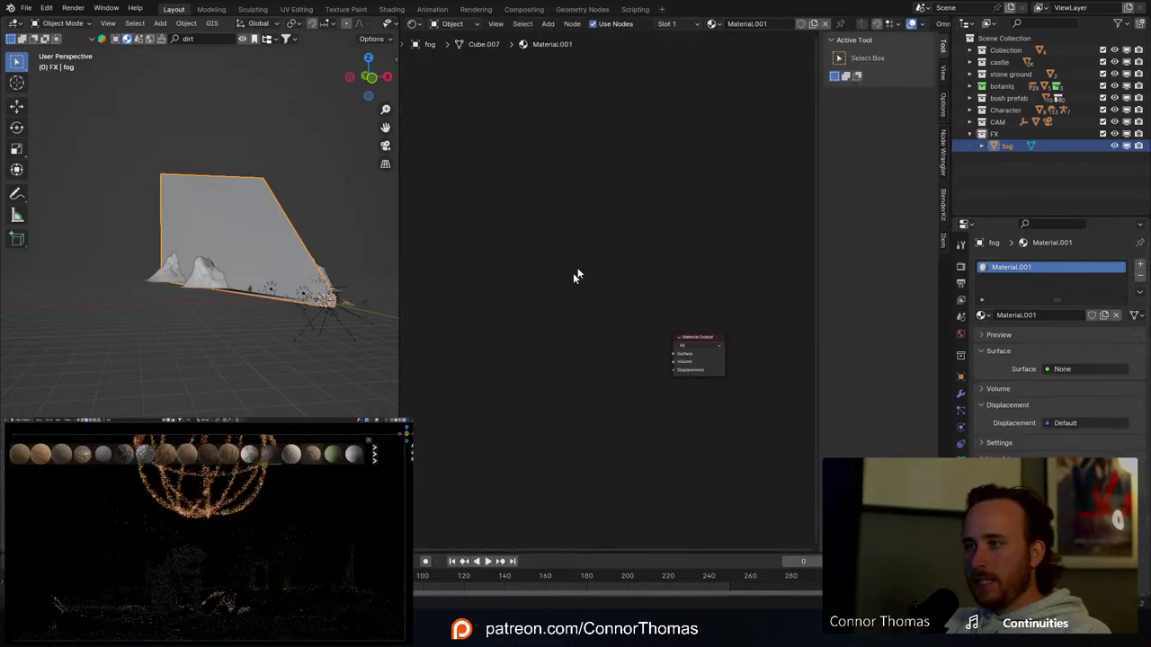
key("shift+a")
type("scatt")
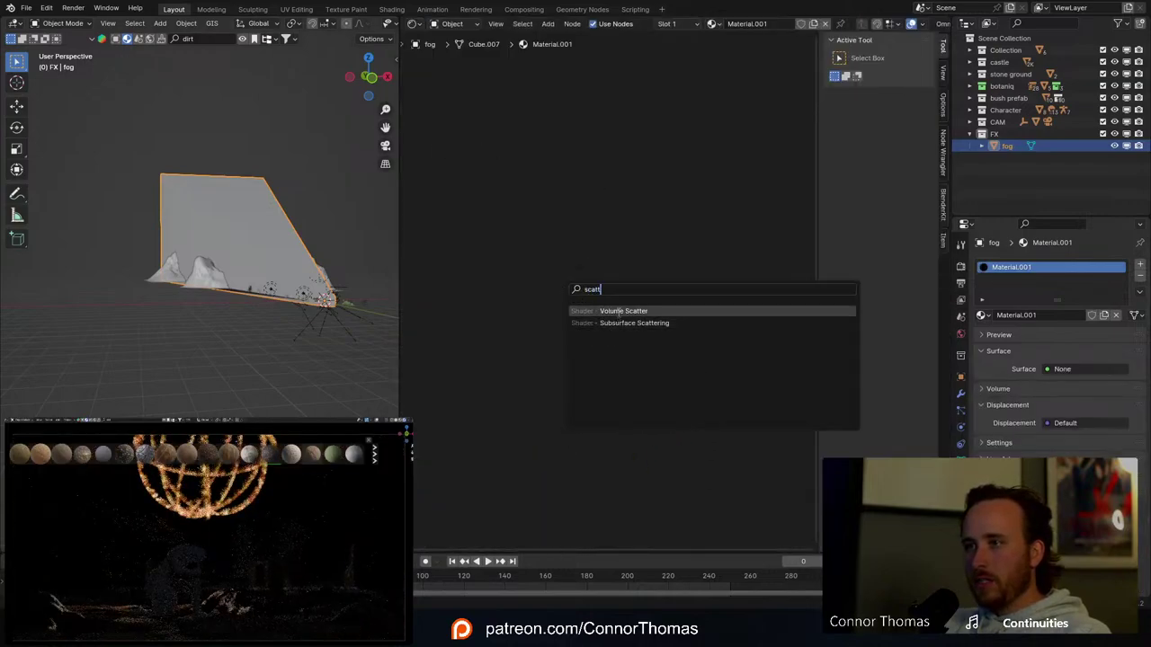
left_click(617, 311)
left_click(553, 331)
scroll(665, 328, "up", 2)
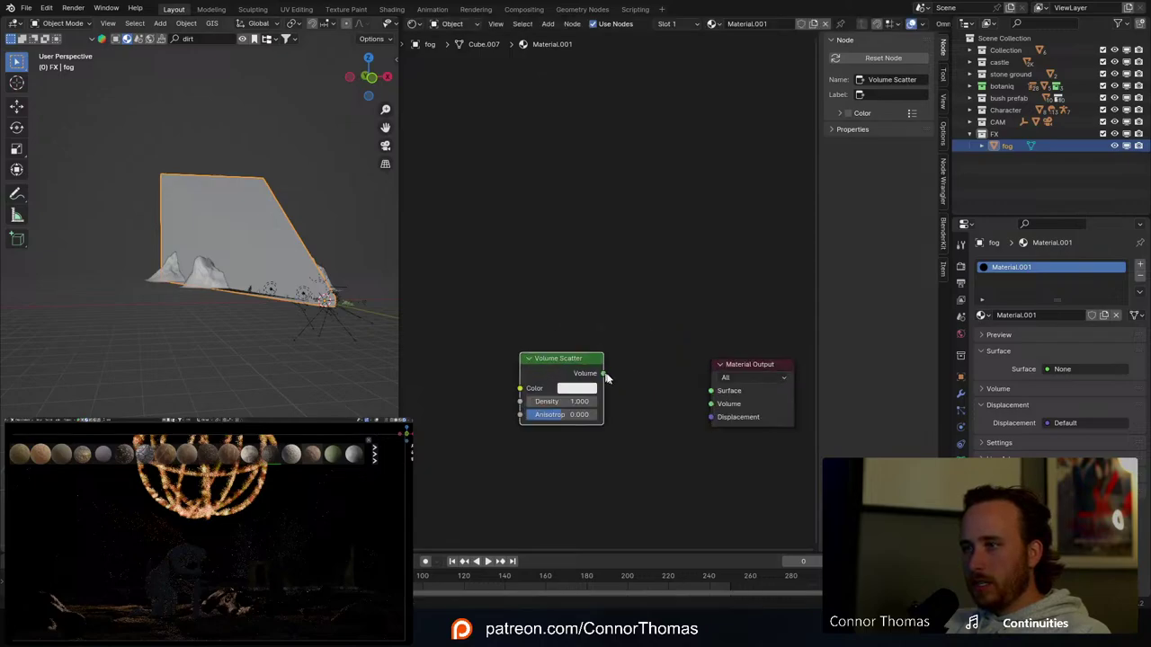
left_click_drag(604, 373, 711, 404)
Step: Set the Volume Scatter's density to 0.01 and its anisotropy to about 0.683
middle_click_drag(667, 433, 654, 370)
scroll(552, 366, "up", 2)
left_click(572, 324)
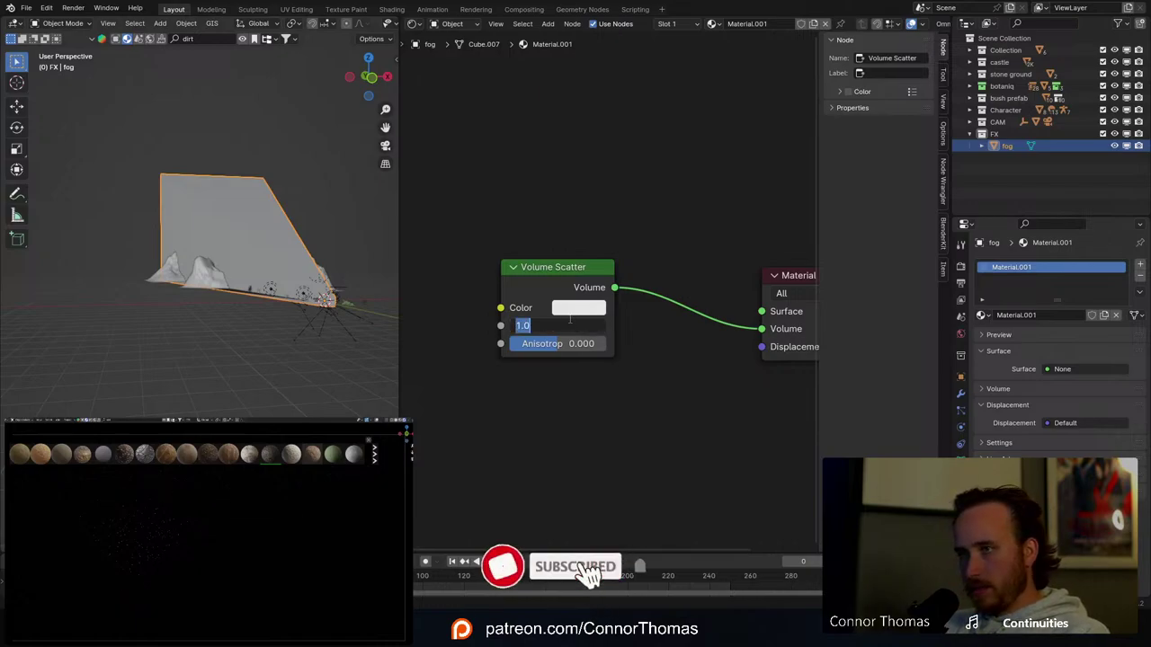
type(".01")
key("Return")
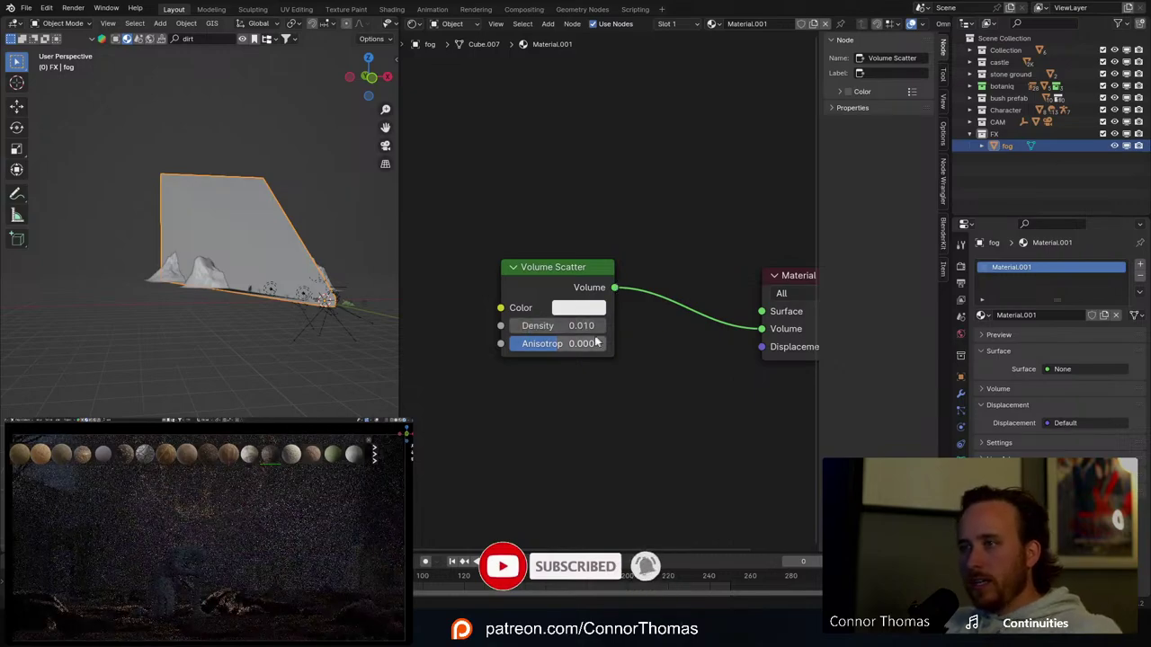
left_click_drag(558, 343, 596, 343)
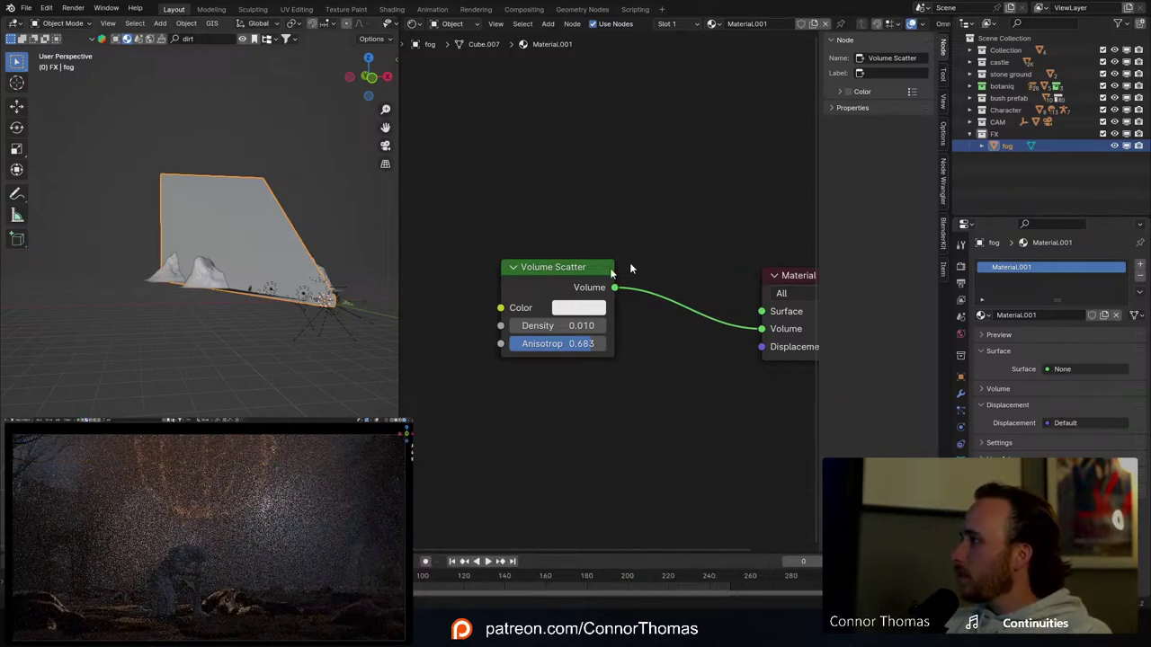
Step: Set the fog material's Volume Scatter density to 0.001 and deselect the fog object
left_click(567, 327)
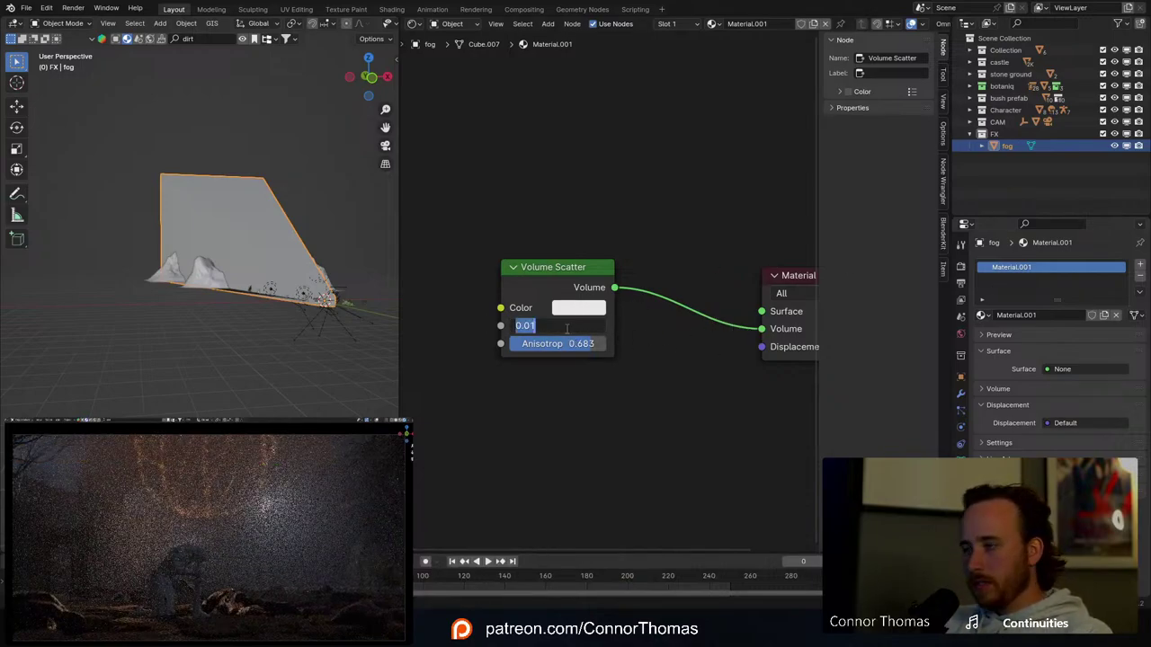
type(".001")
key("Return")
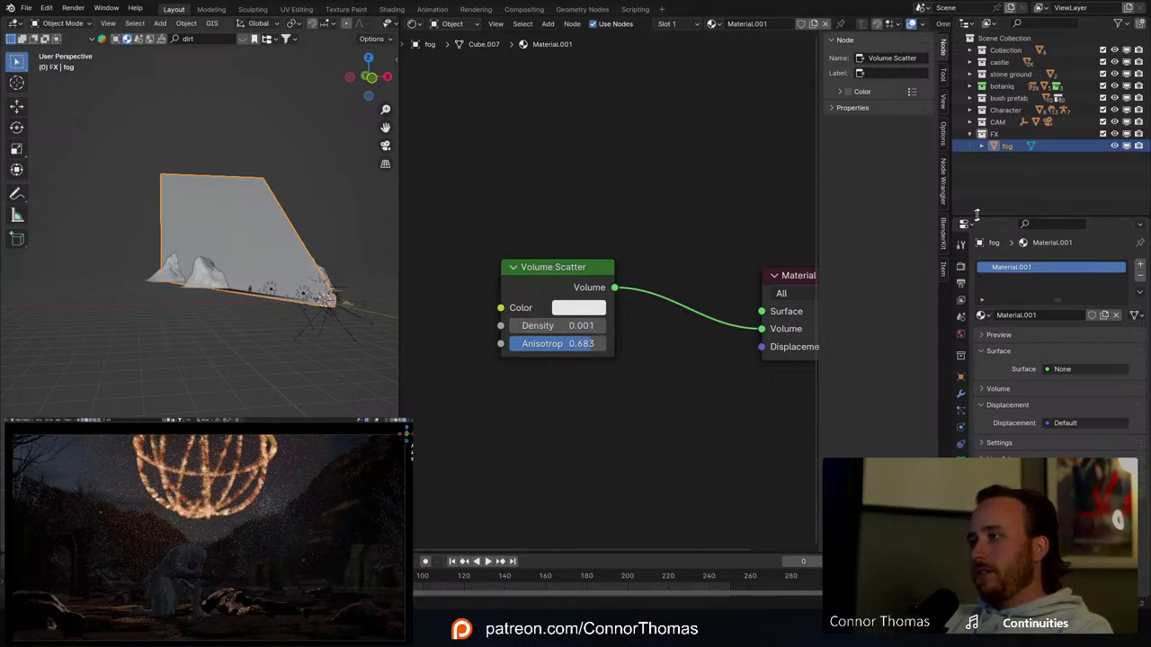
left_click_drag(984, 213, 987, 228)
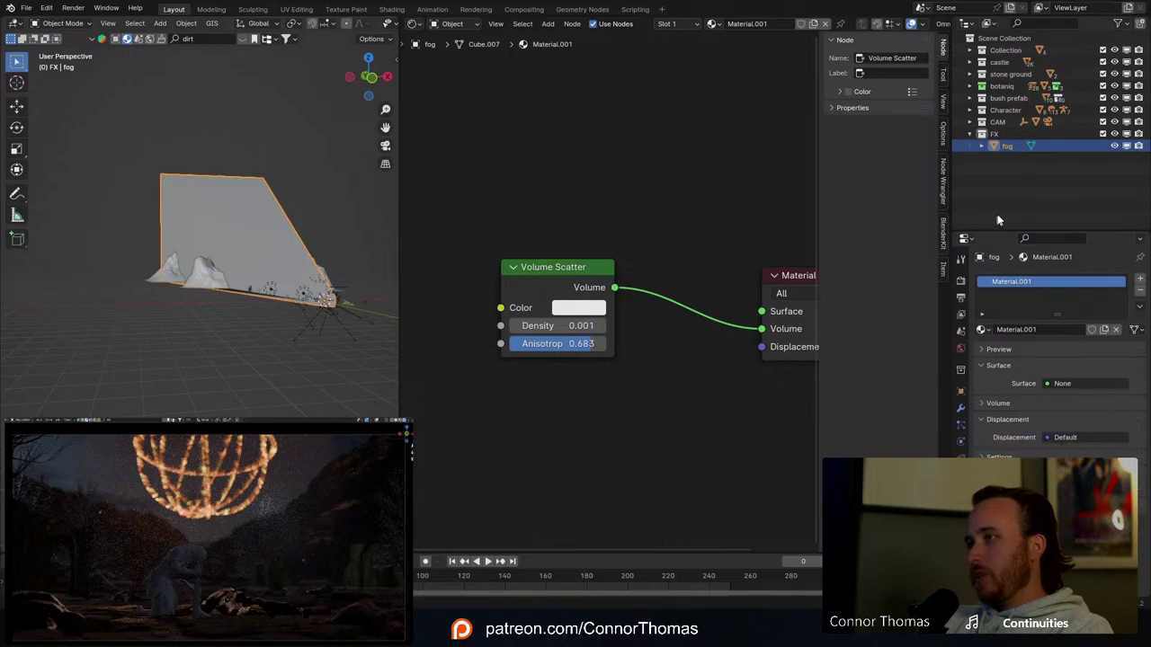
left_click(1001, 219)
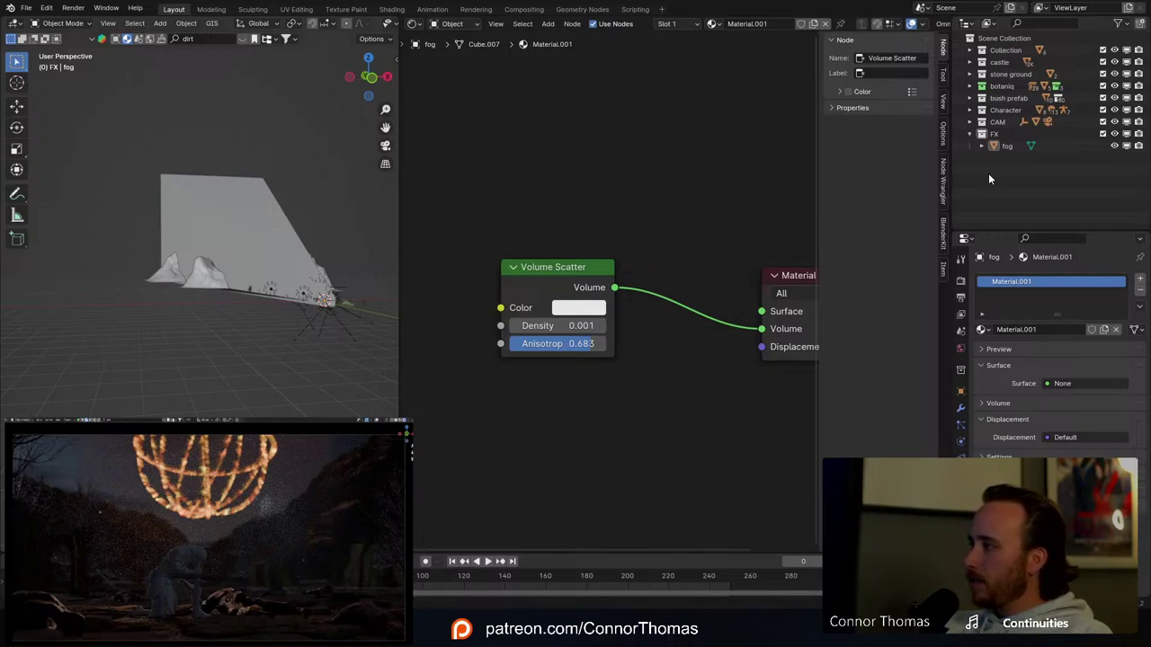
Step: Display the fog object as a wireframe in the viewport and widen the 3D viewport beside the Shader Editor
middle_click_drag(310, 295, 234, 318)
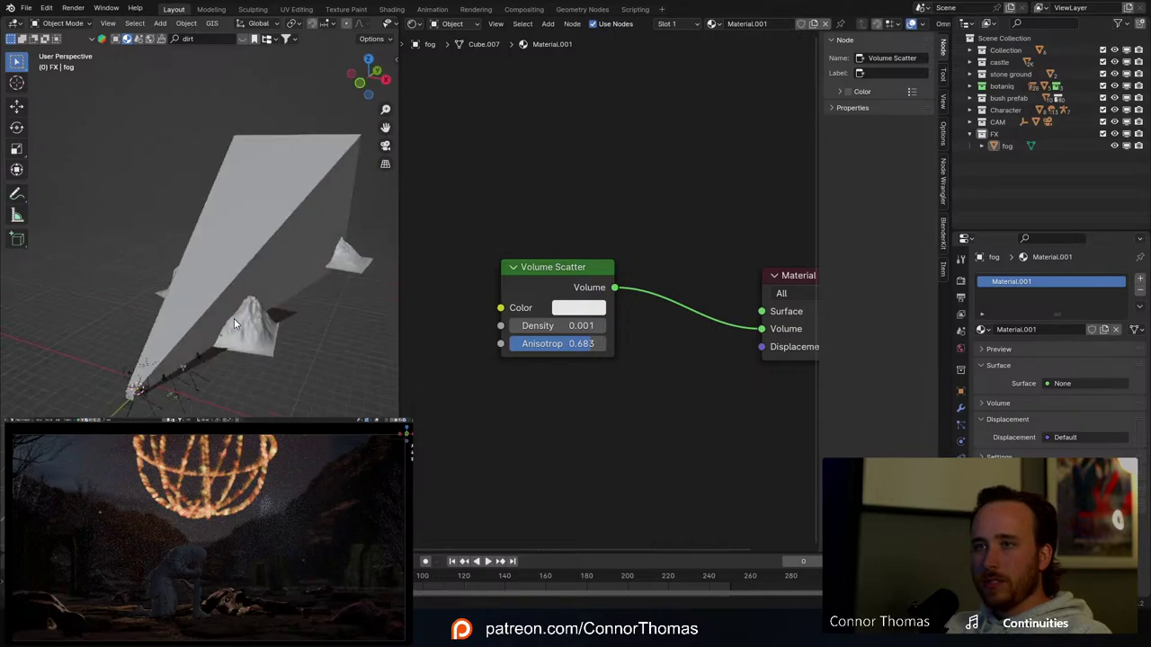
left_click(251, 195)
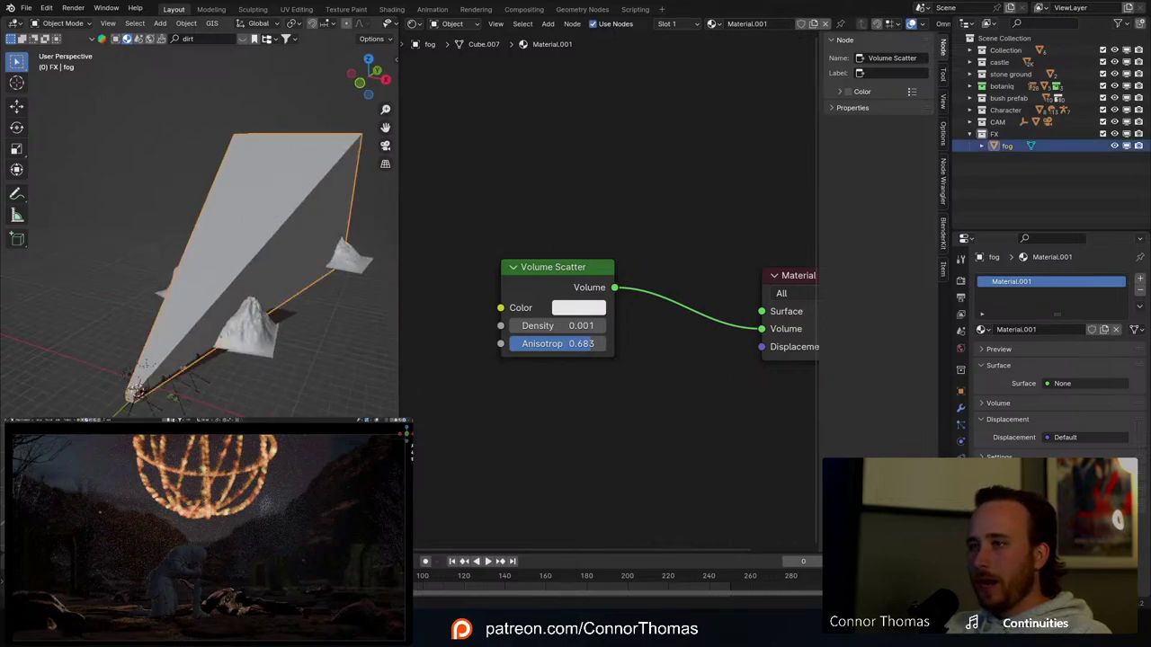
left_click(962, 393)
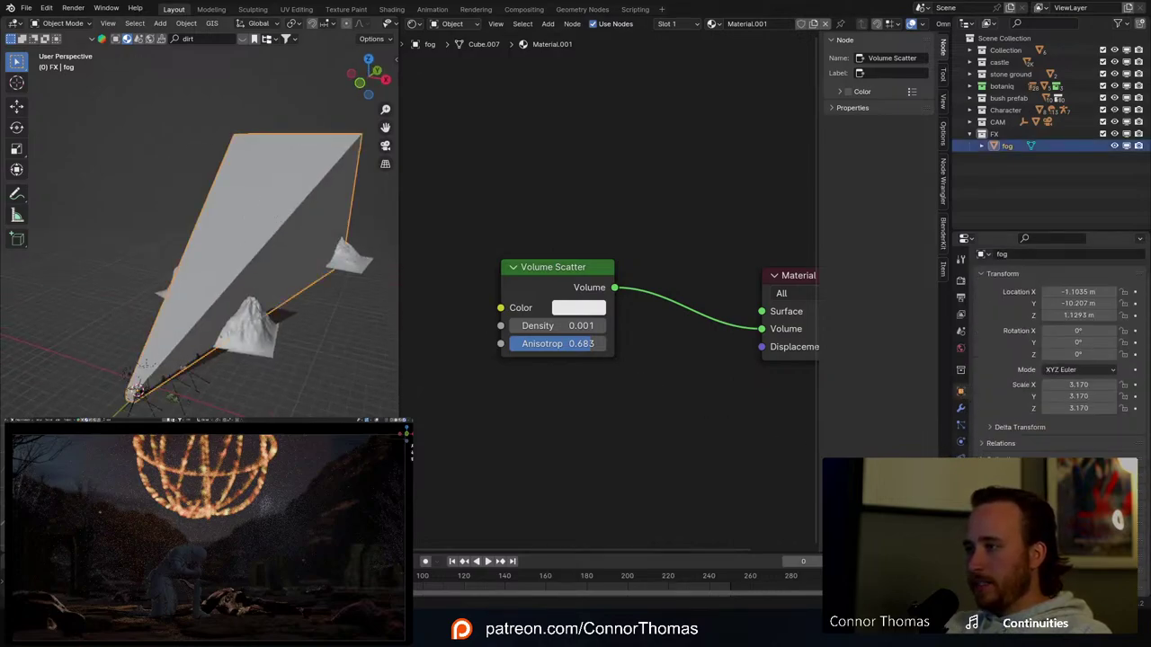
scroll(1048, 359, "down", 8)
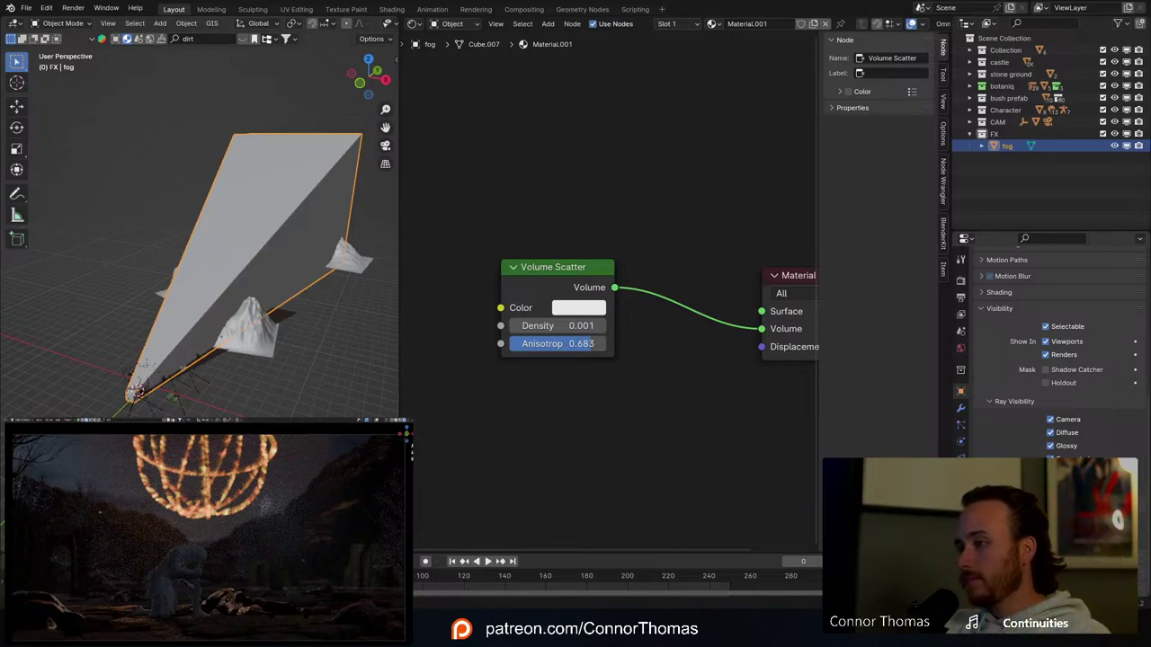
scroll(1043, 360, "down", 4)
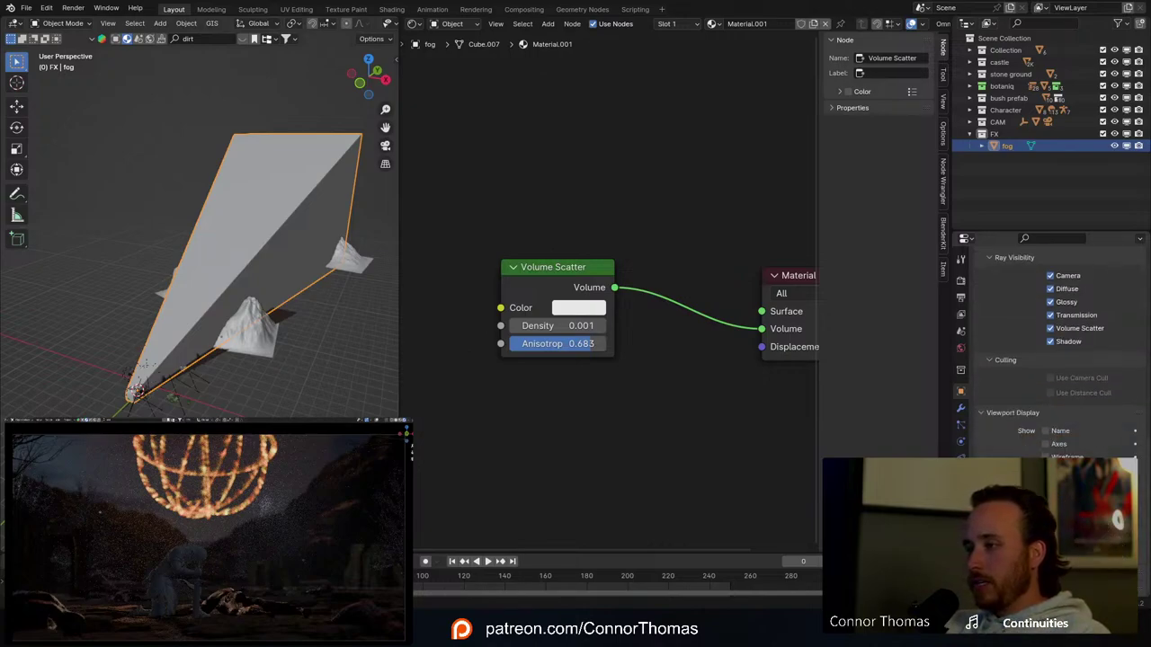
middle_click_drag(269, 234, 326, 257)
left_click(300, 261)
left_click_drag(398, 239, 641, 248)
Step: Set the hair root diameter of the ring sphere's fire particle system to 0.01 m
middle_click_drag(474, 240, 443, 218)
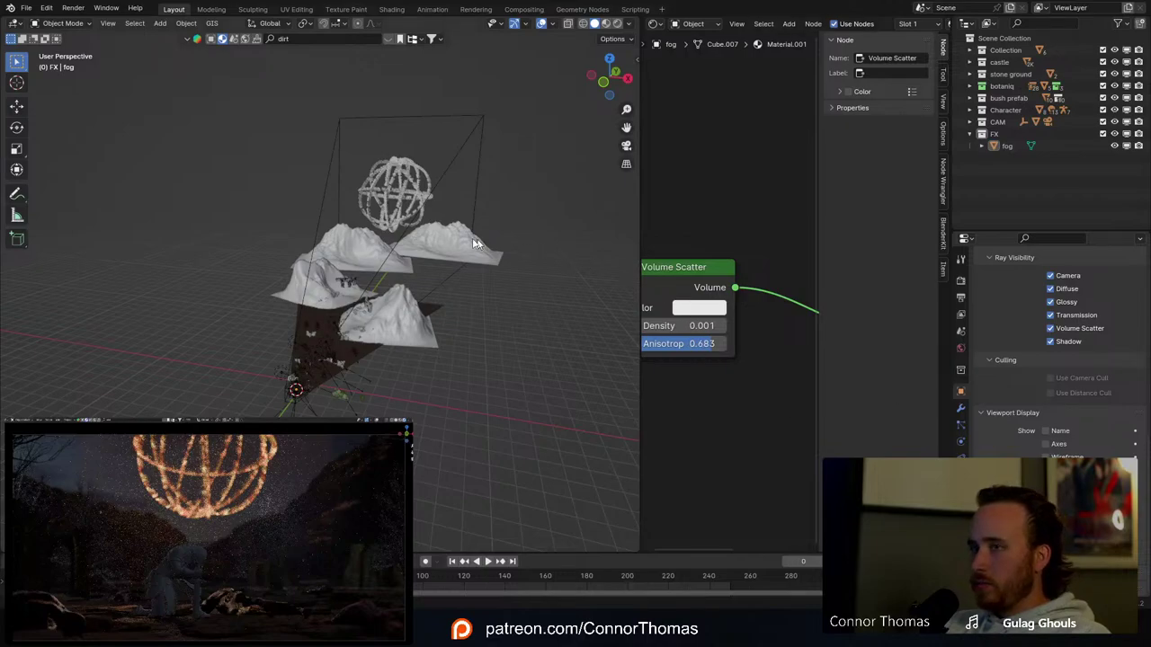
mouse_move(477, 242)
middle_mouse_down()
mouse_move(506, 365)
mouse_move(475, 252)
middle_mouse_up()
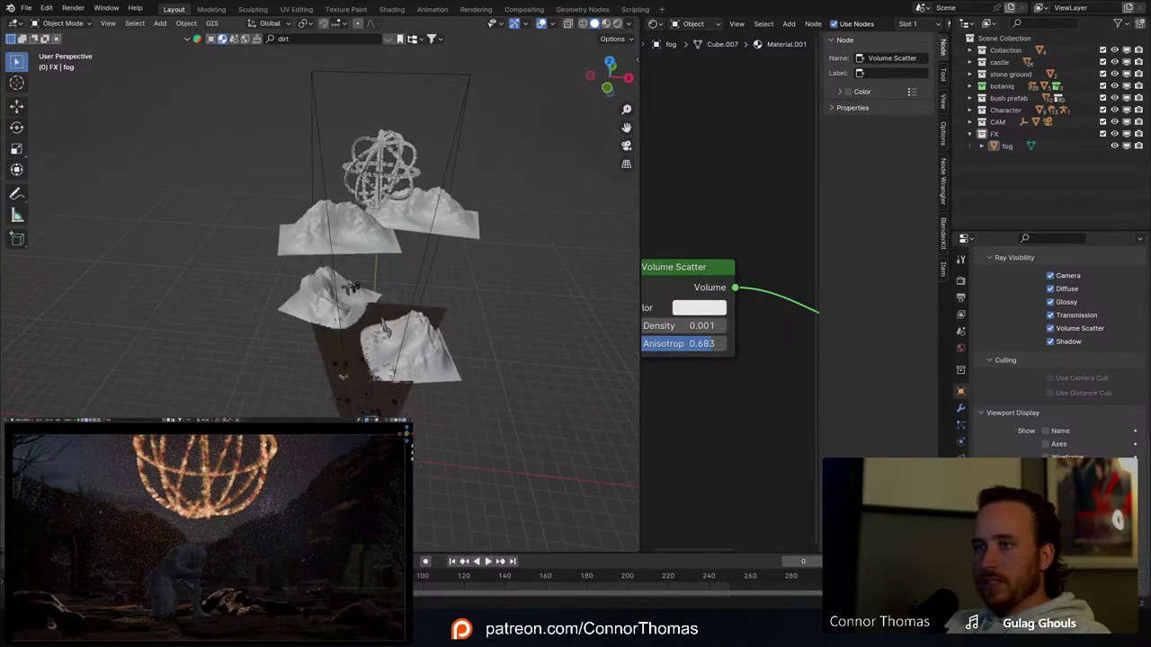
scroll(325, 286, "up", 5)
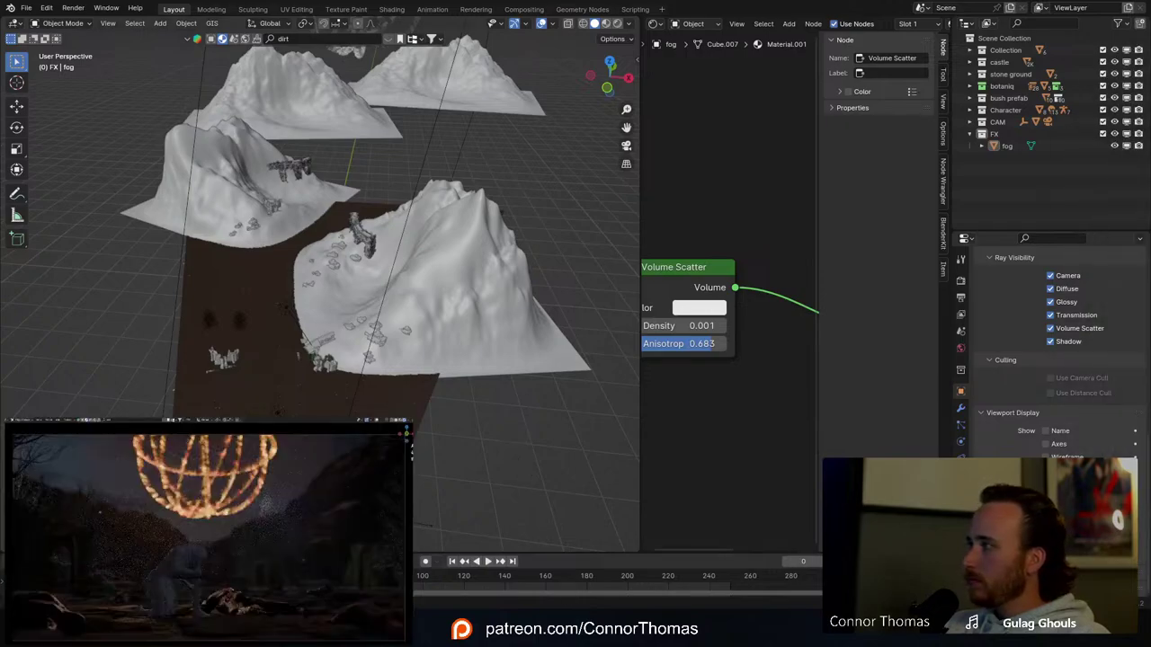
scroll(391, 128, "down", 5)
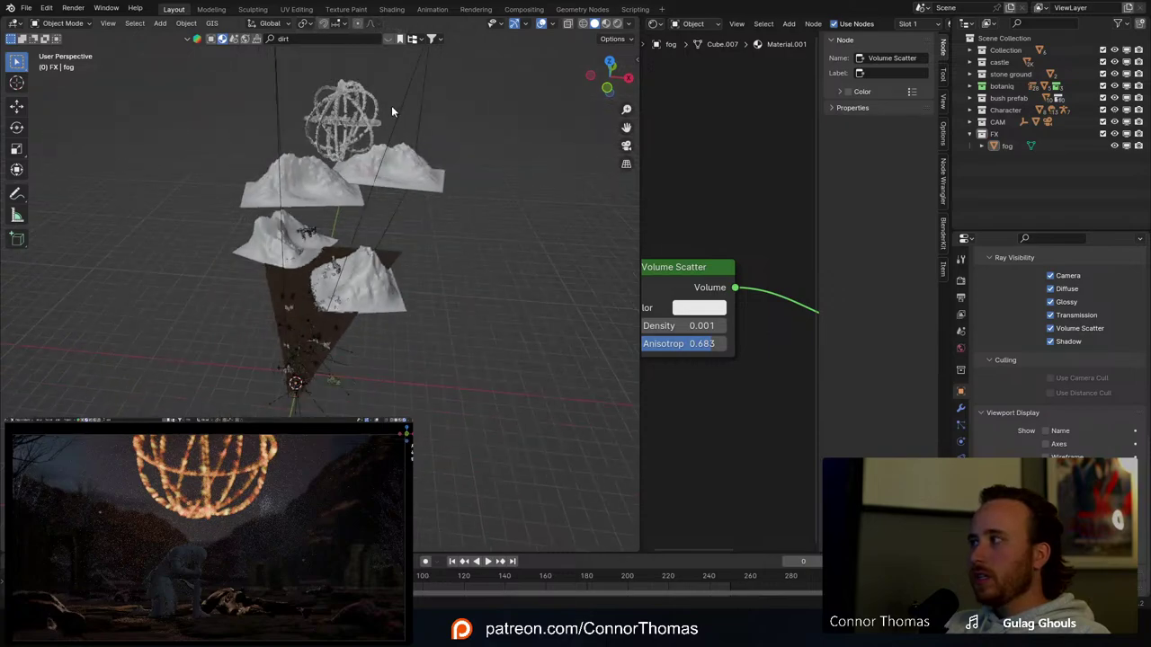
middle_click_drag(392, 106, 405, 299, "shift")
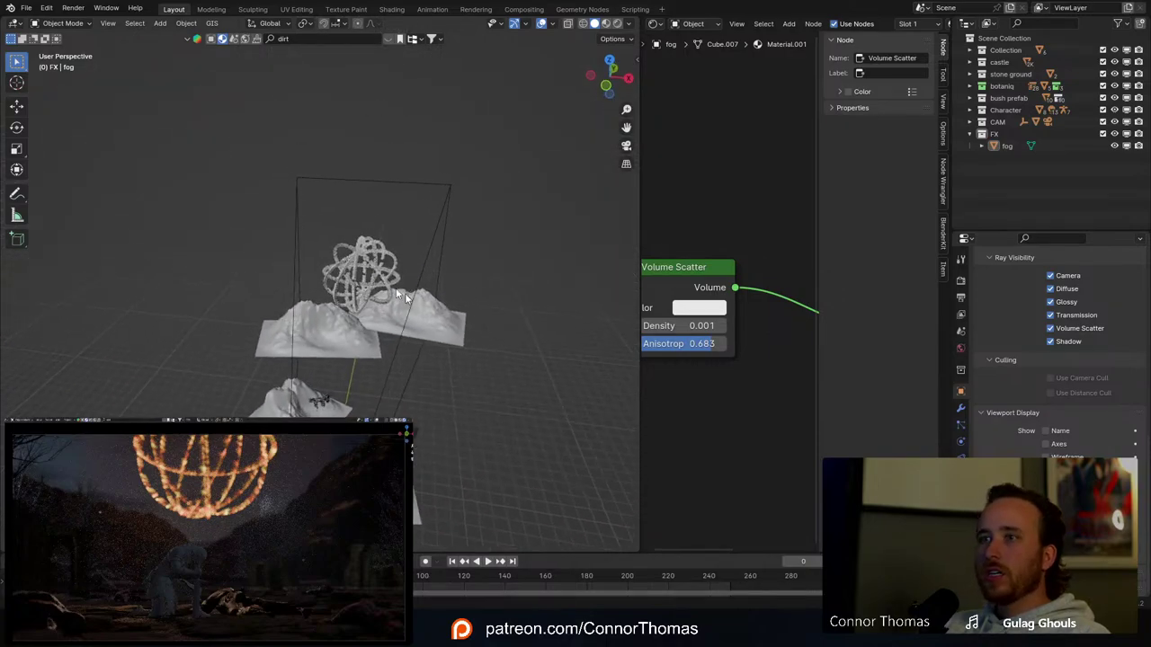
left_click(367, 264)
left_click(960, 425)
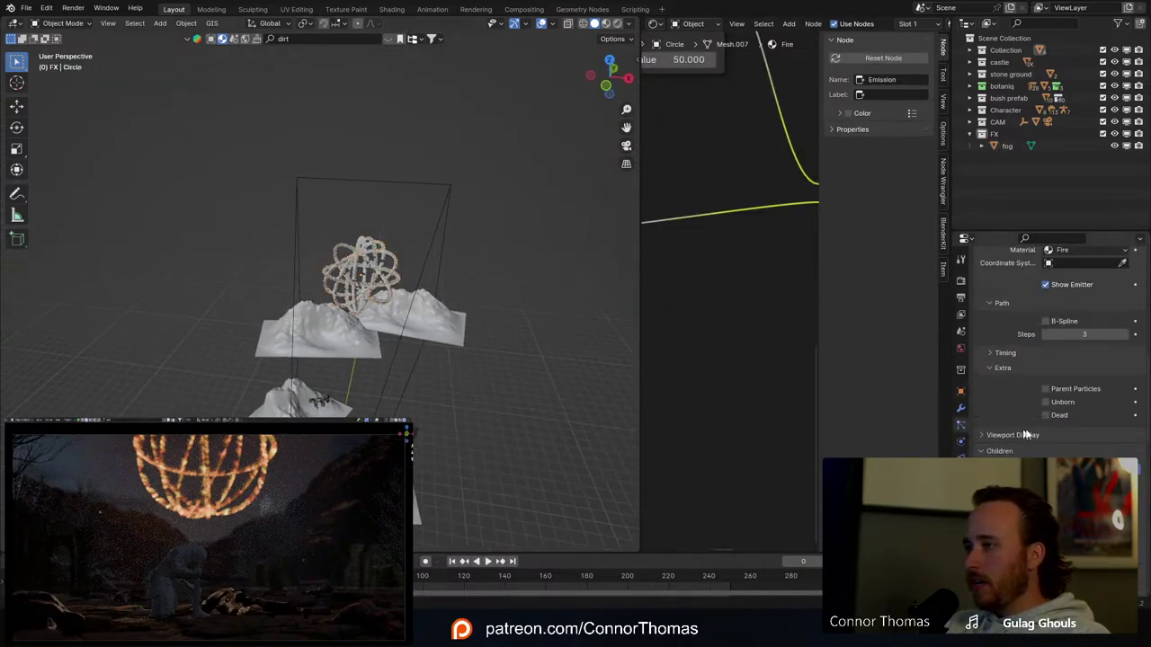
scroll(1027, 429, "down", 5)
scroll(1026, 429, "down", 8)
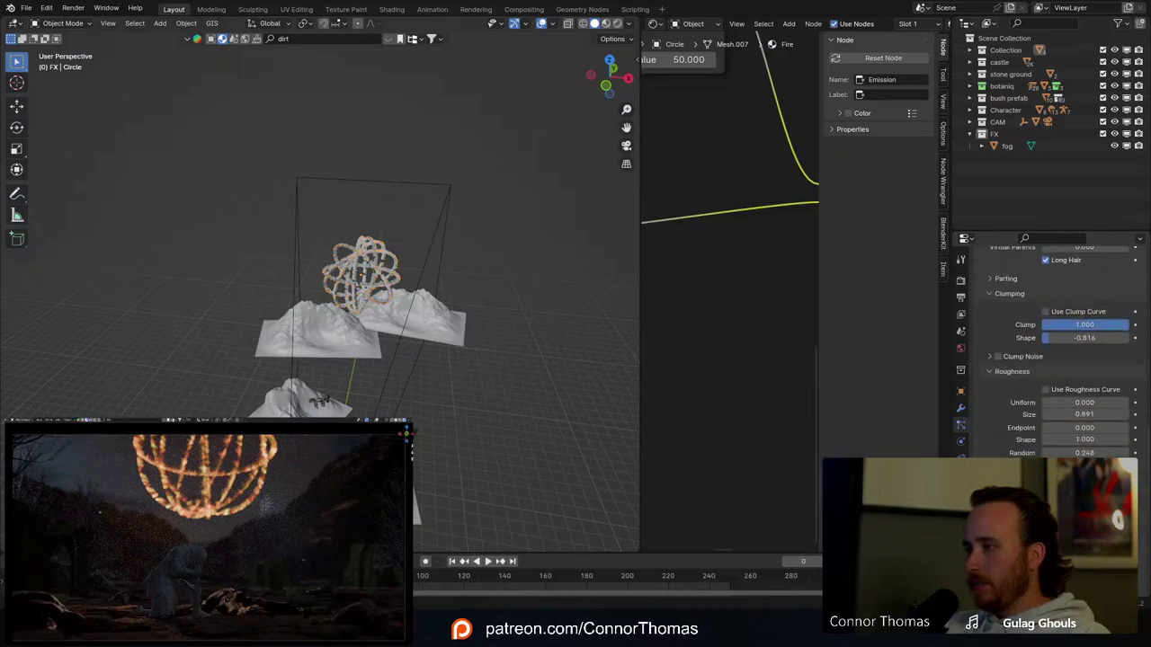
scroll(1027, 429, "down", 3)
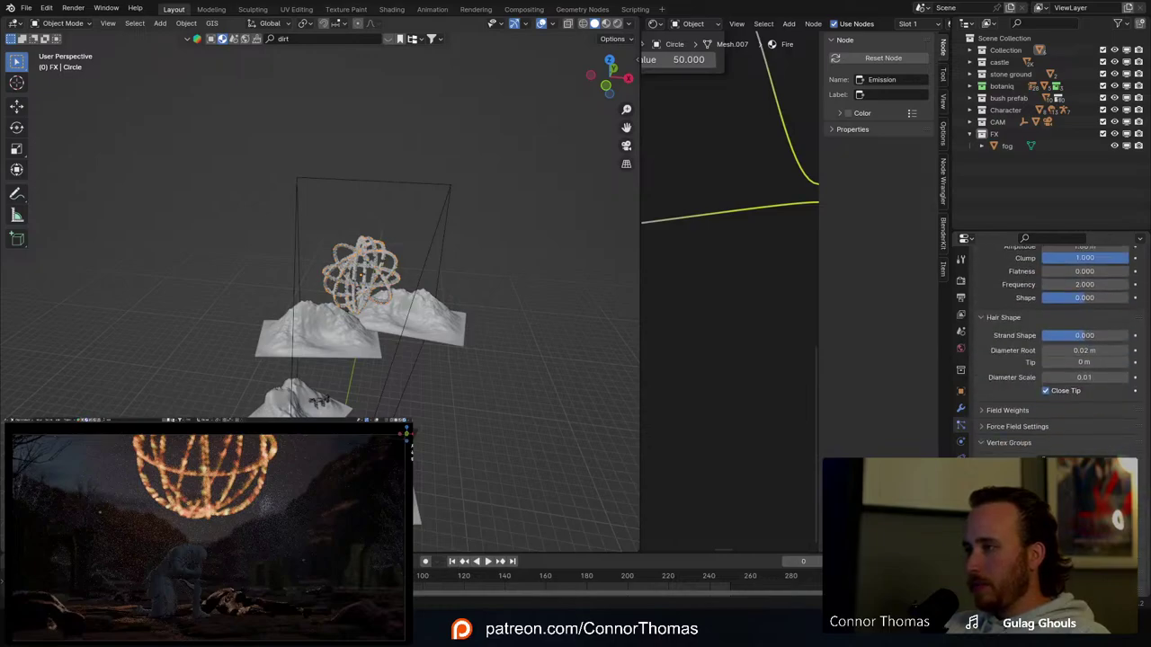
double_click(1088, 351)
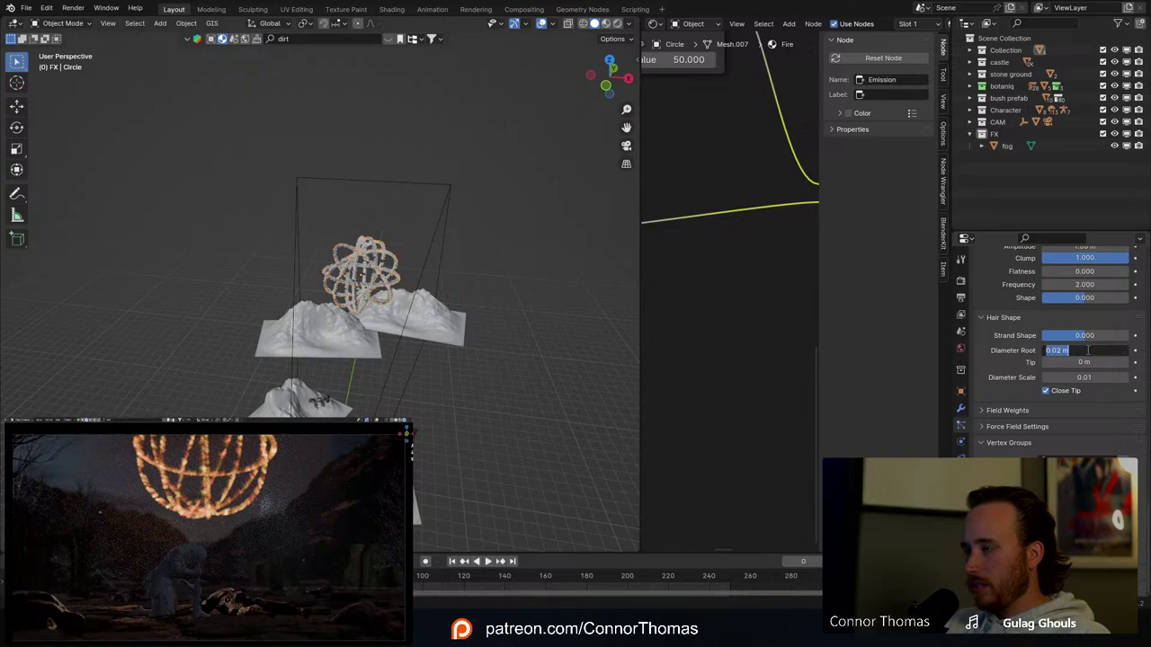
key("BackSpace")
type(".01")
key("Return")
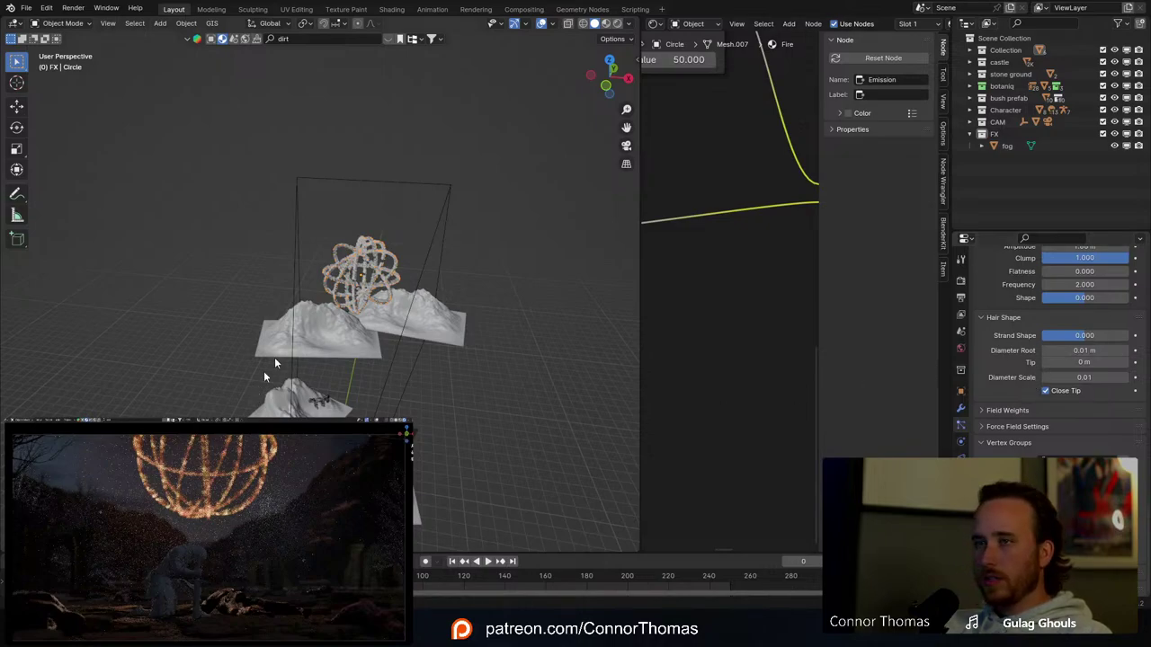
middle_click_drag(275, 357, 387, 278)
scroll(386, 278, "up", 5)
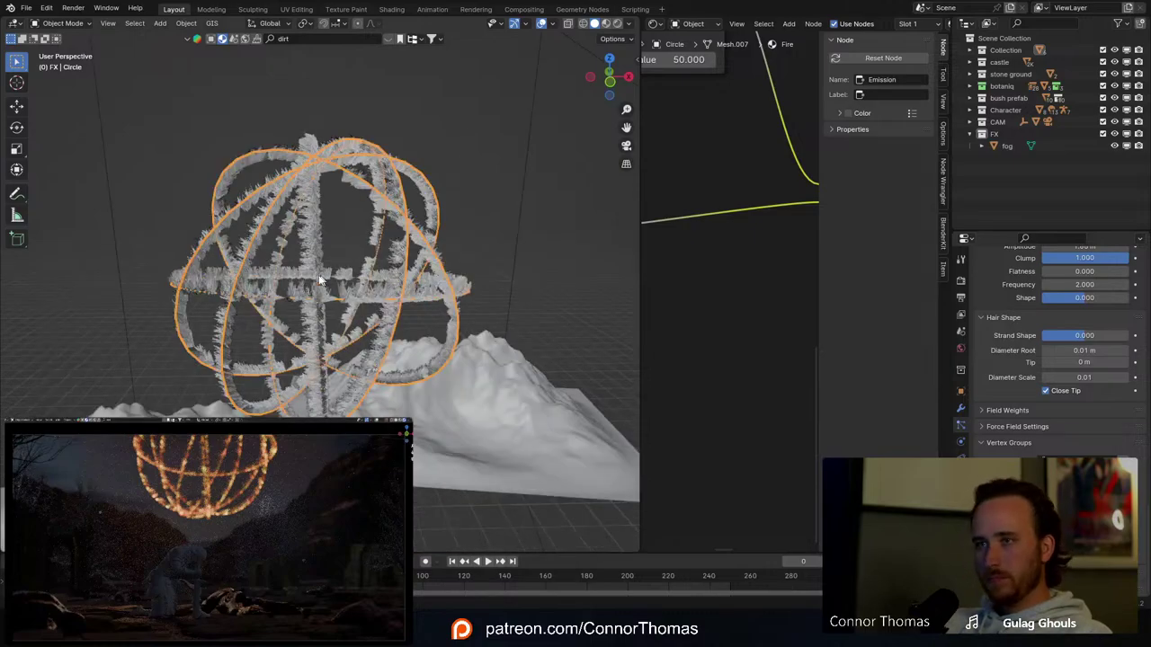
scroll(344, 289, "up", 4)
key("Tab")
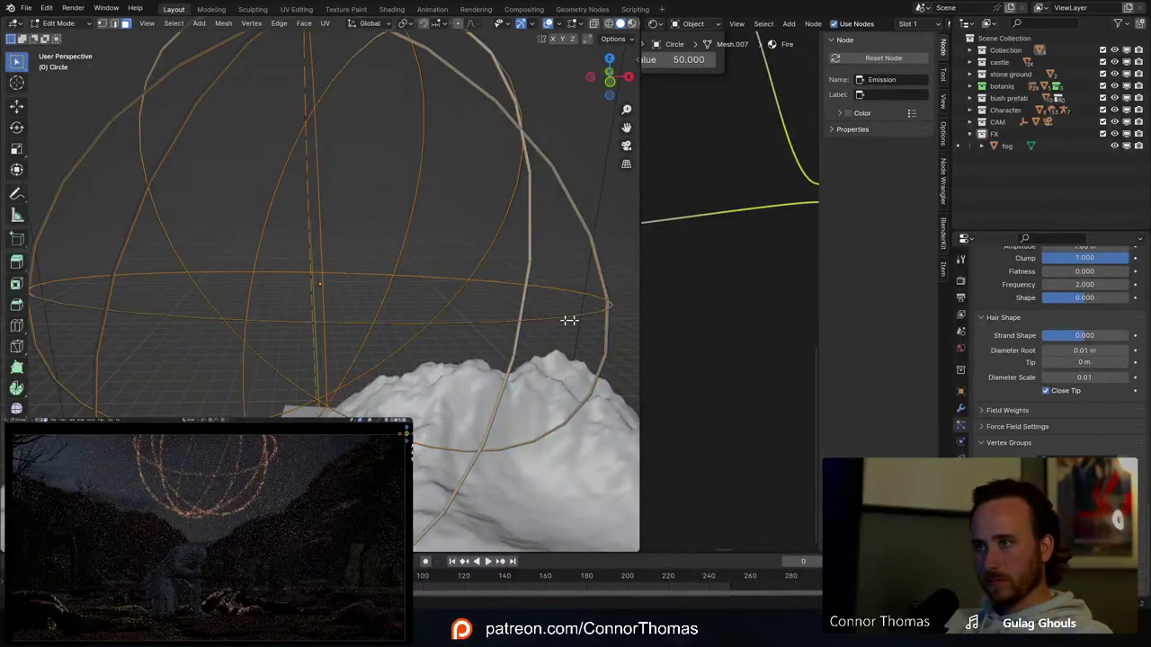
scroll(567, 344, "up", 3)
middle_click_drag(566, 345, 480, 342, "shift")
key("s")
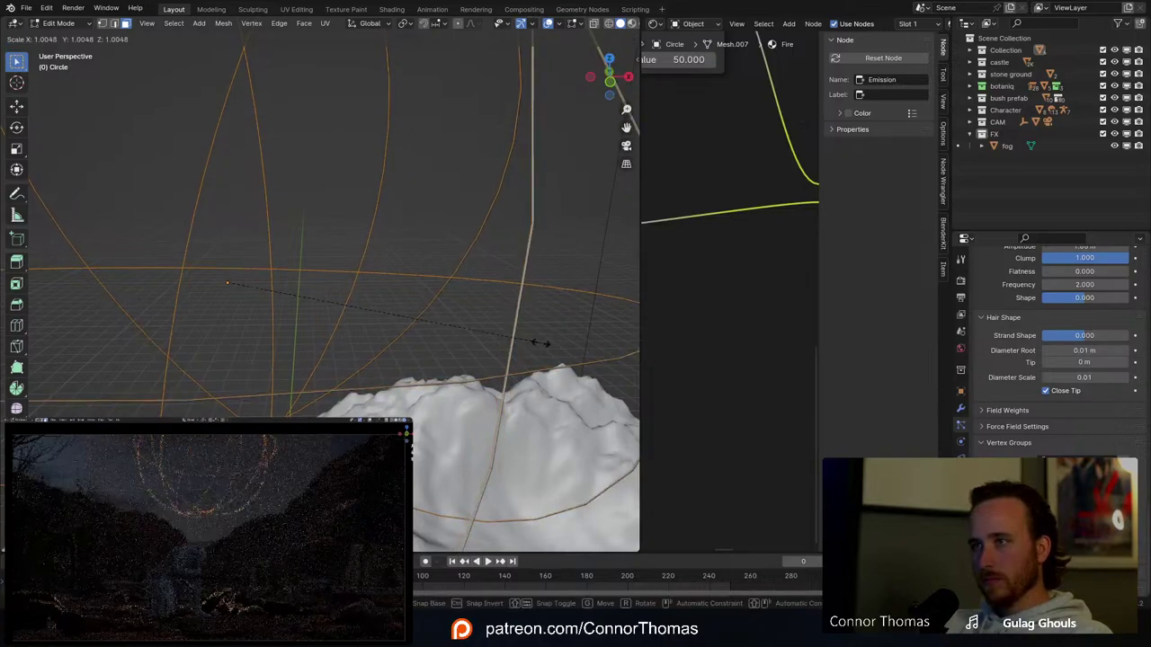
key("Escape")
key("Tab")
scroll(532, 346, "down", 4)
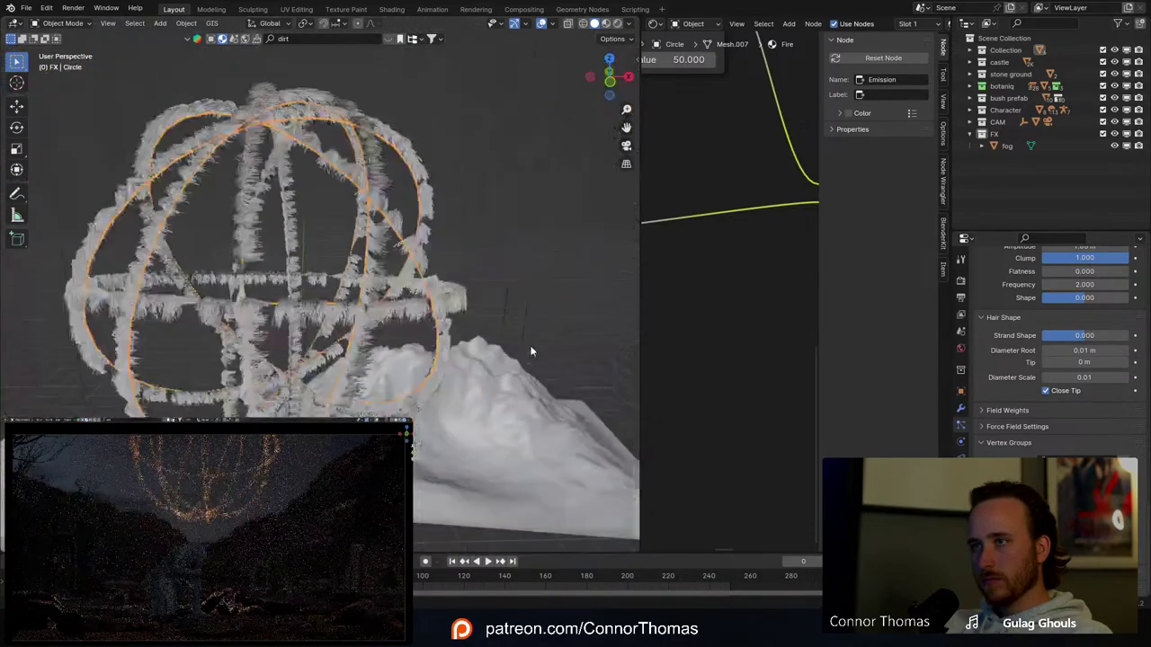
Step: Maximize the Shader Editor on the ring sphere's Fire material and set the Multiply value after the constant Color Ramp to 100
middle_click_drag(346, 271, 306, 203)
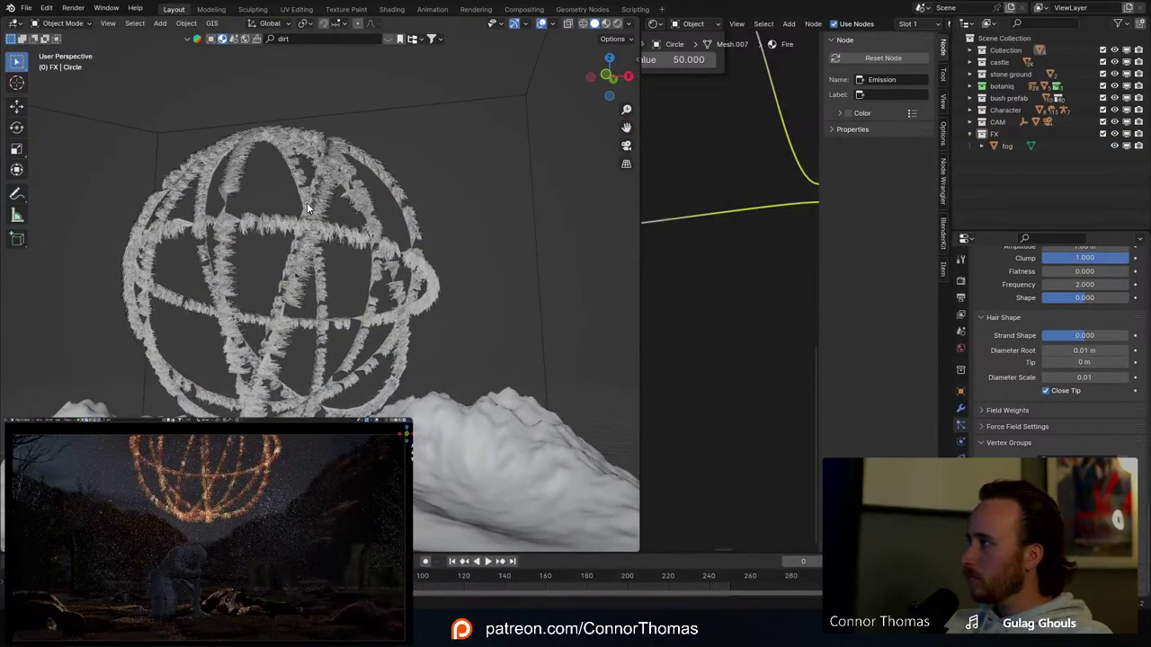
left_click(279, 139)
scroll(755, 366, "down", 12)
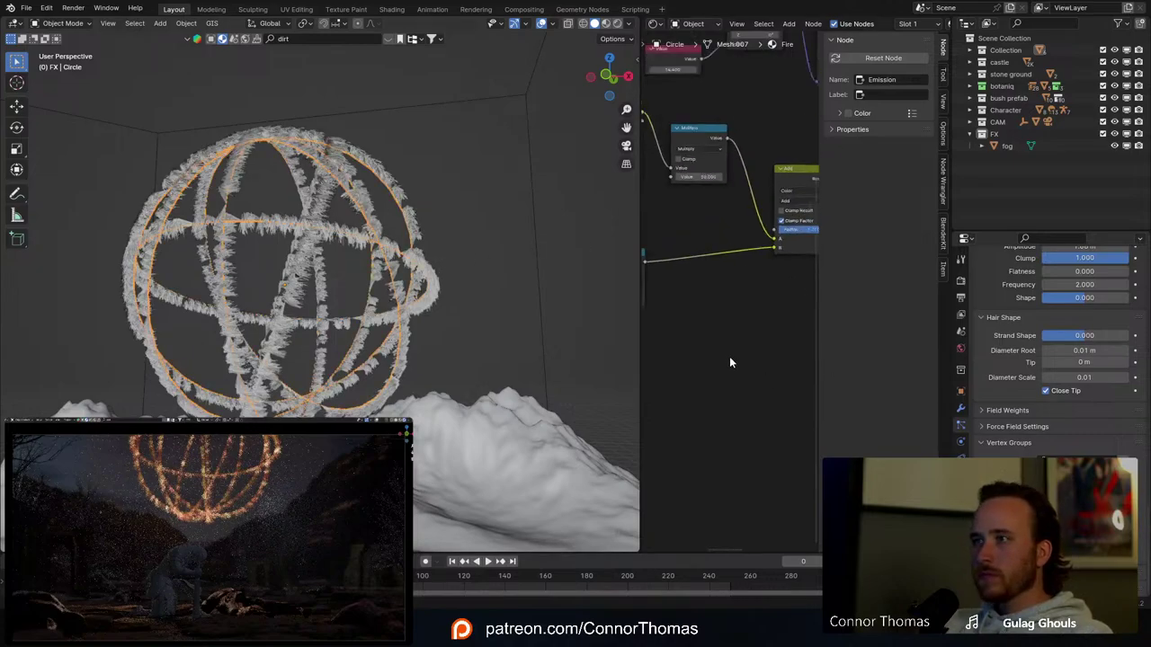
middle_click_drag(734, 441, 794, 459)
key("ctrl+space")
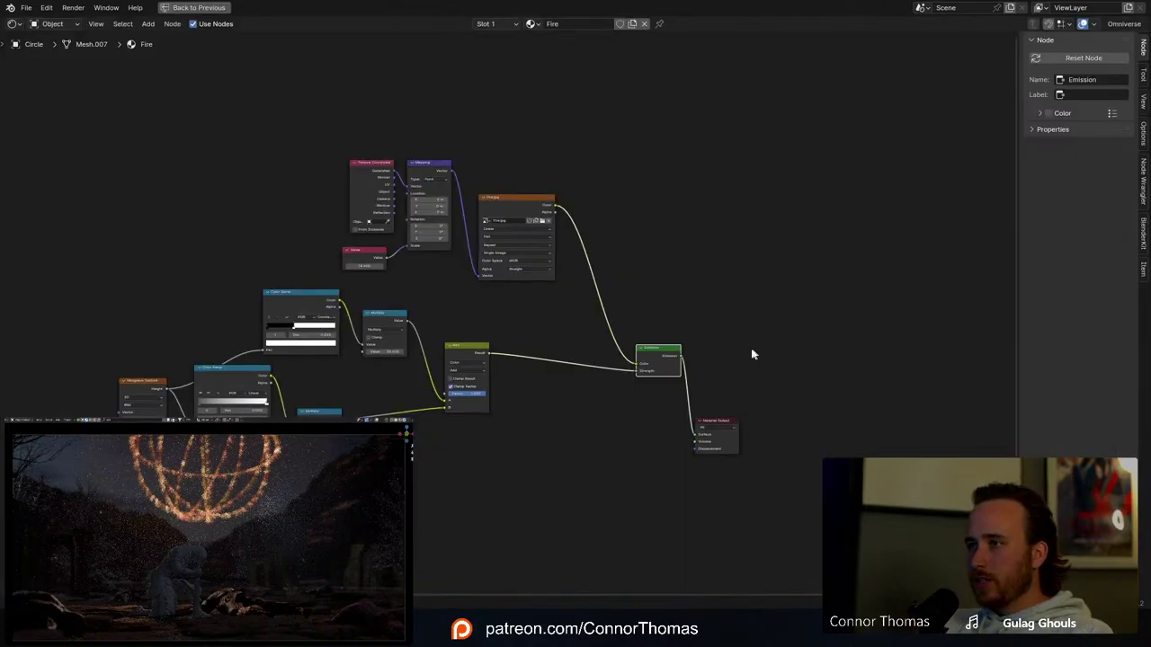
scroll(753, 354, "up", 3)
middle_click_drag(612, 360, 703, 180)
scroll(489, 300, "up", 2)
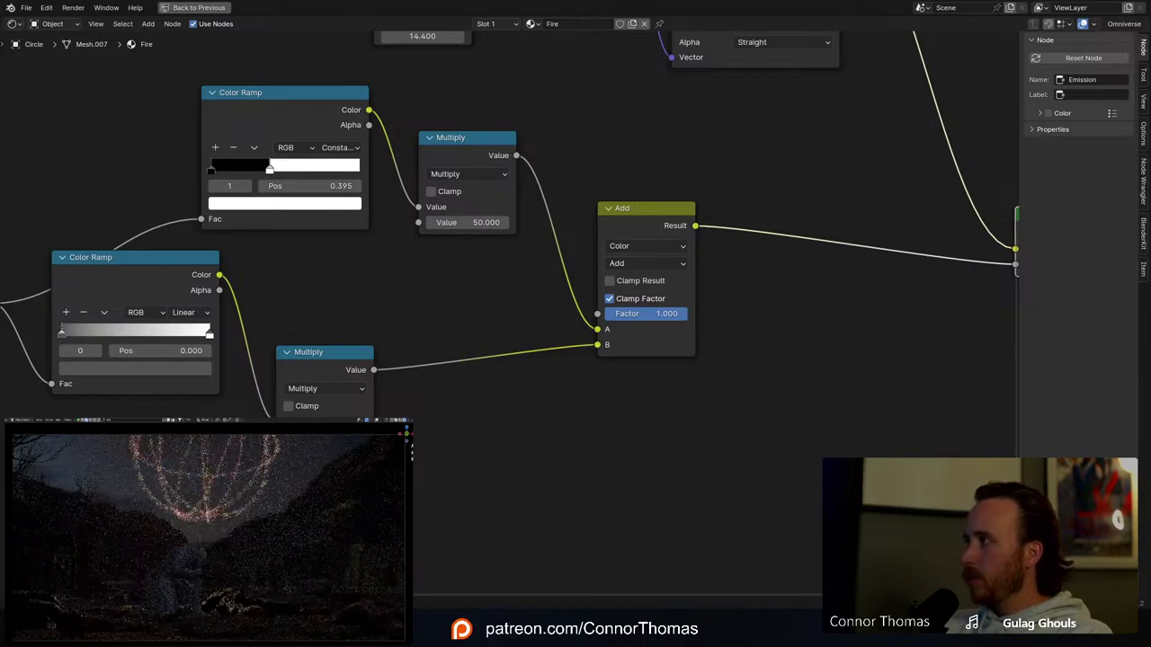
middle_click_drag(547, 370, 467, 425)
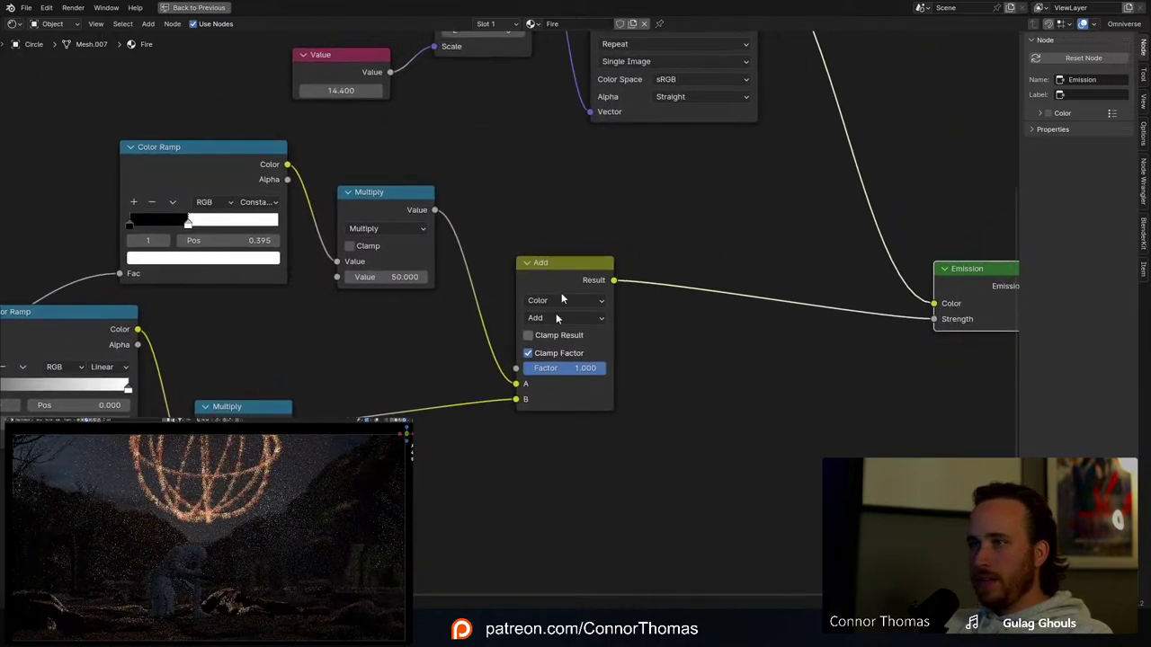
left_click(389, 275)
type("100")
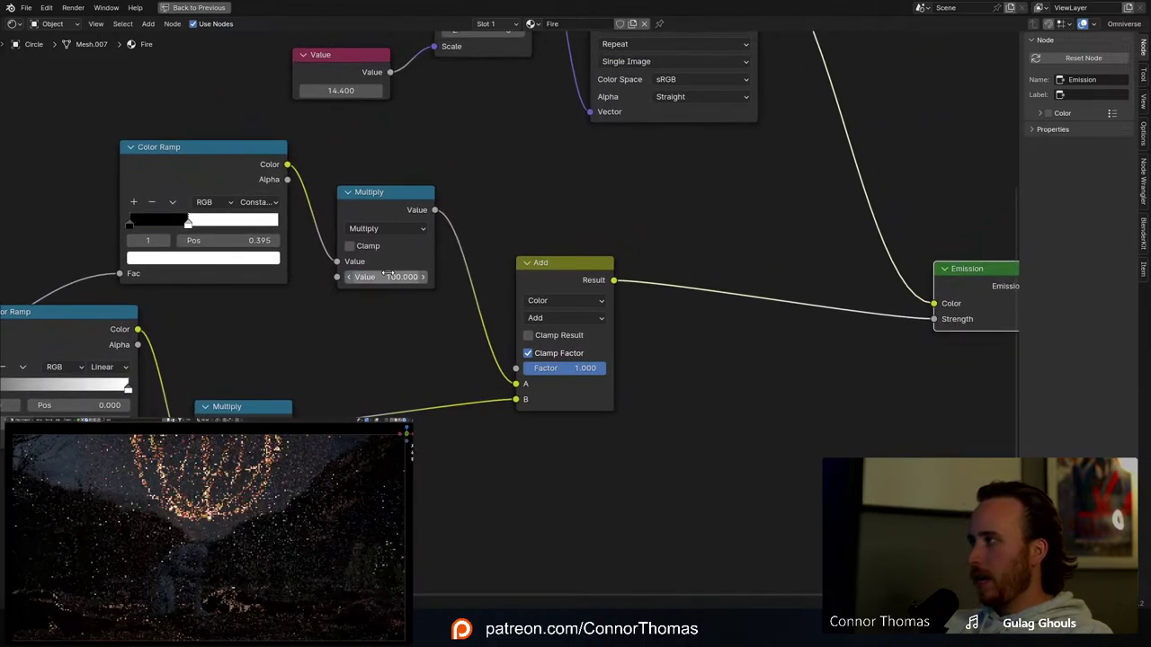
key("Return")
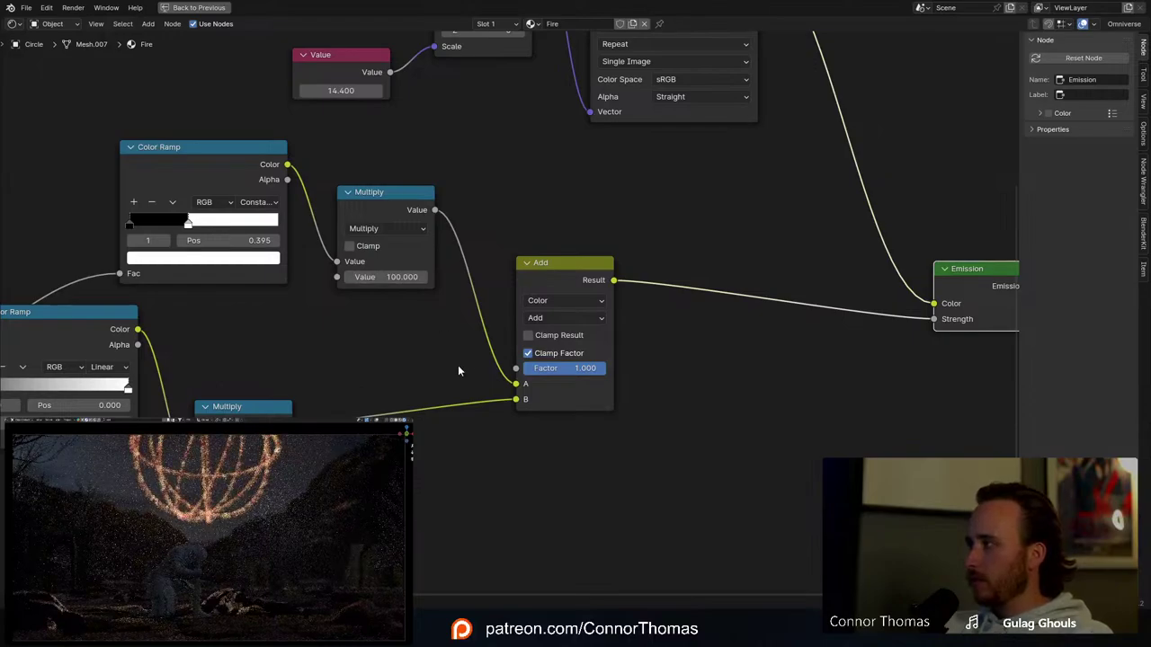
Step: Preview the outputs of the Fire material's two Multiply nodes in turn, and reconnect the Emission node to the Material Output's Surface input
left_click(386, 200)
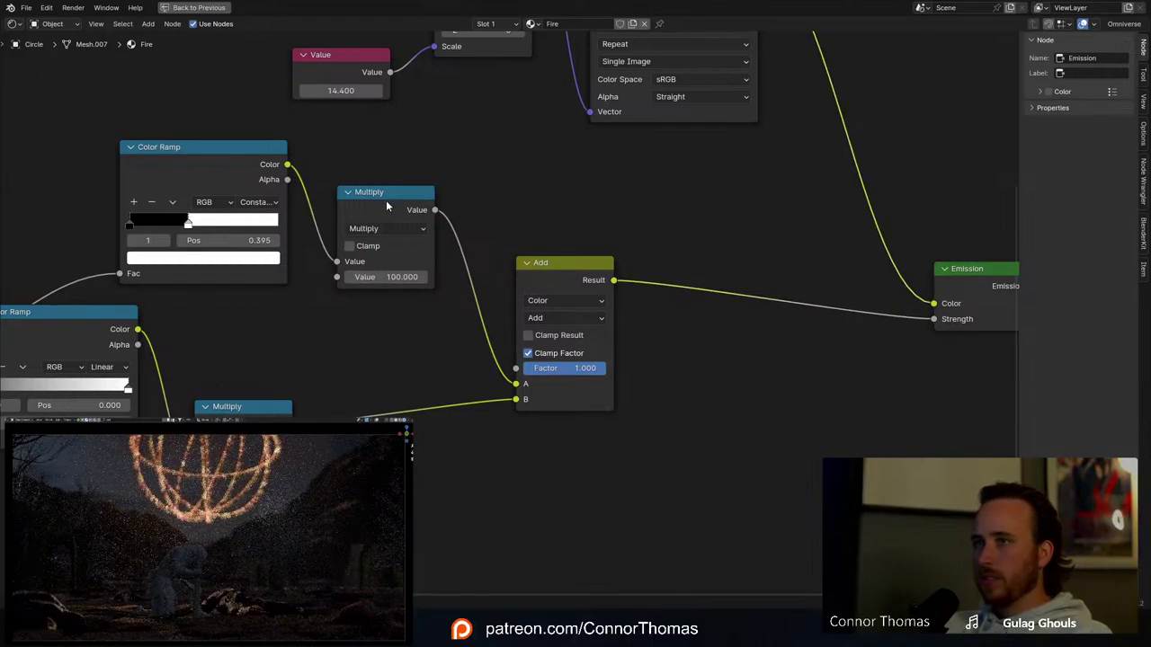
left_click(385, 200, "ctrl+shift")
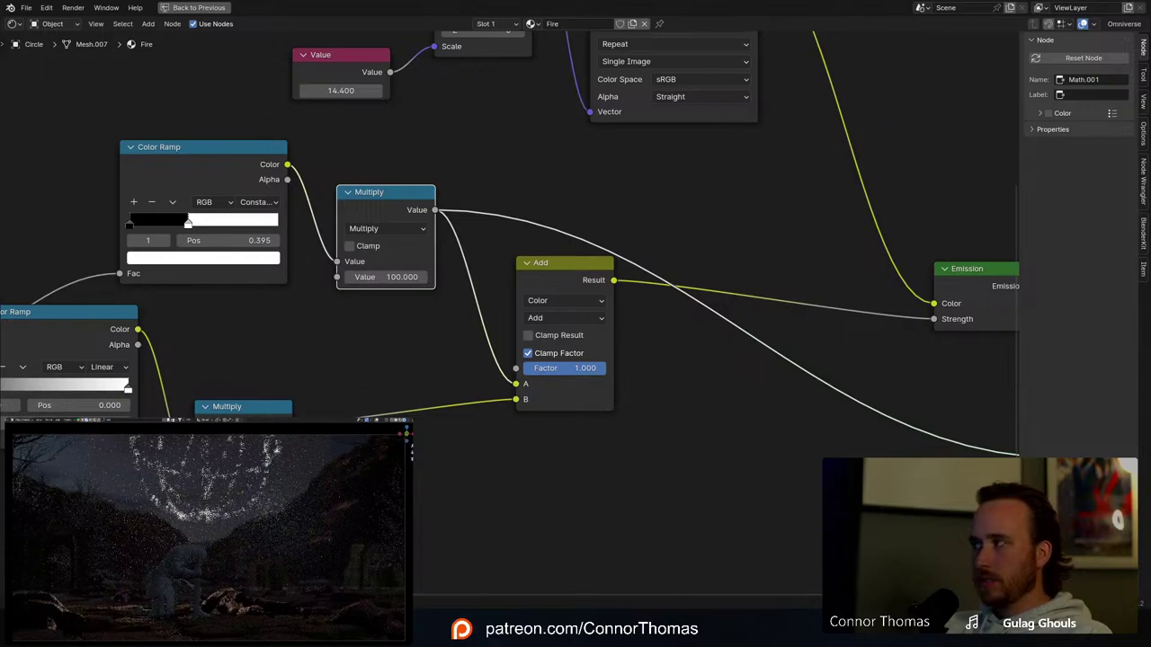
left_click(237, 412)
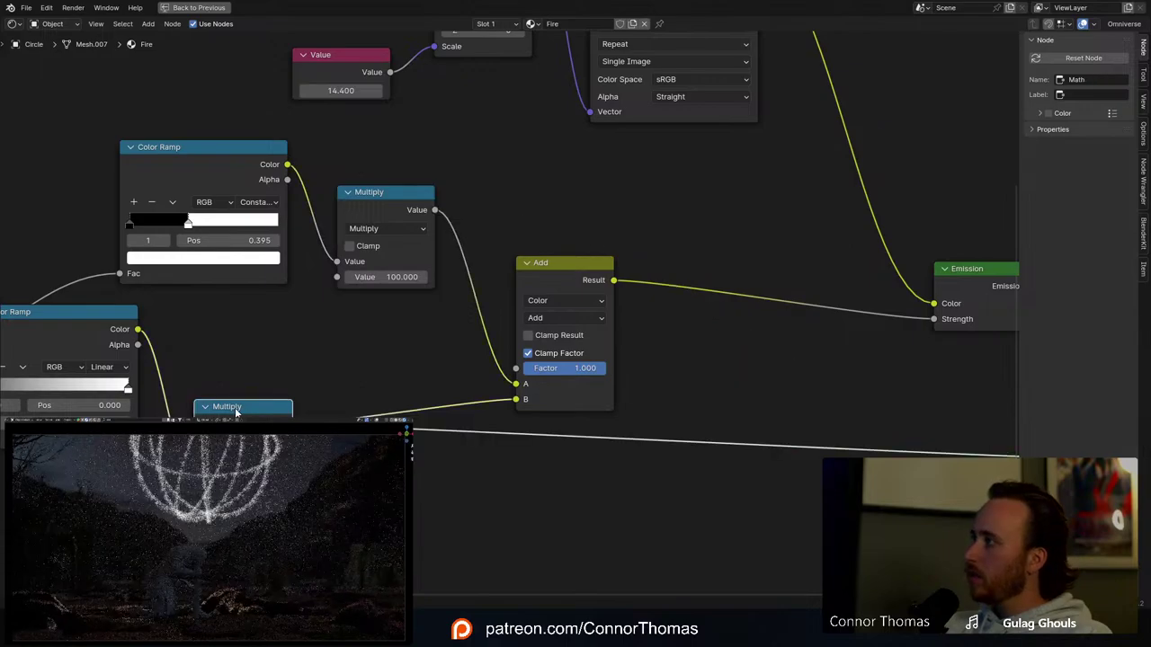
middle_click_drag(689, 369, 543, 377)
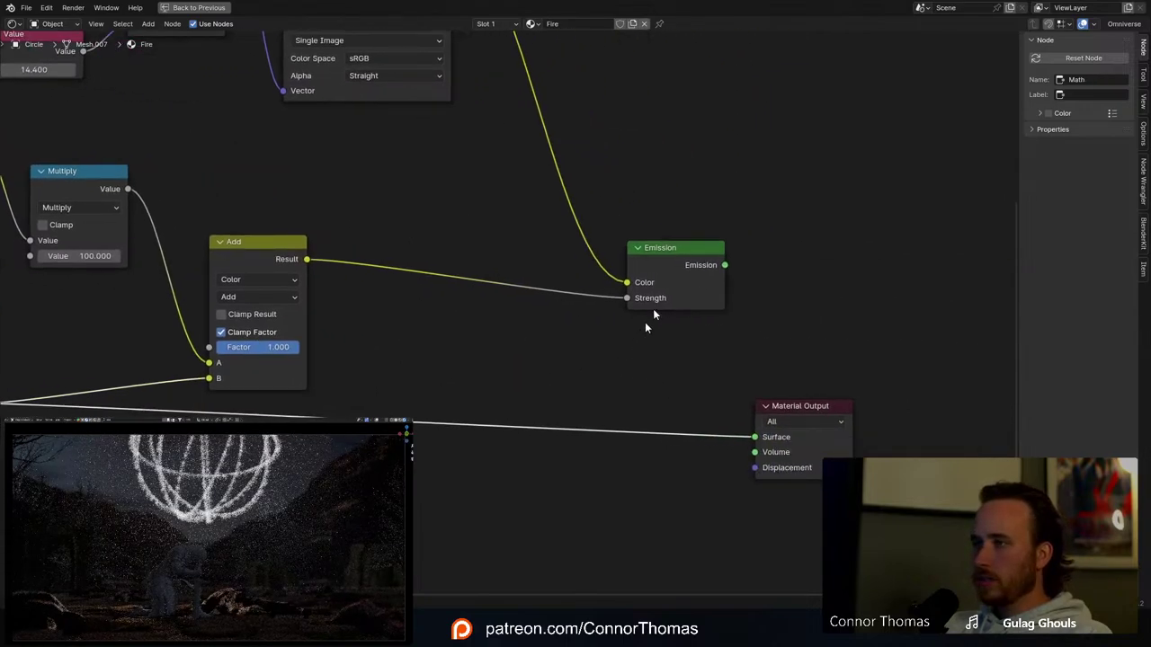
left_click(666, 245, "ctrl+shift")
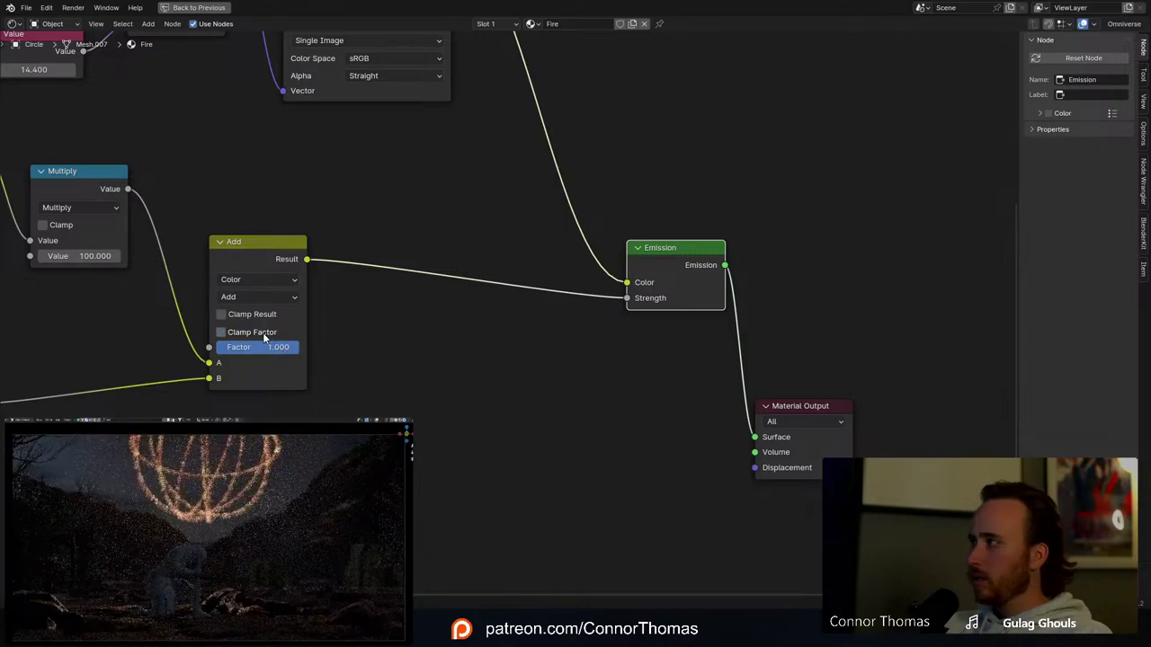
Step: Restore the multi-editor layout from the maximized Shader Editor showing the Fire material
middle_click_drag(522, 414, 531, 416)
scroll(650, 393, "down", 5)
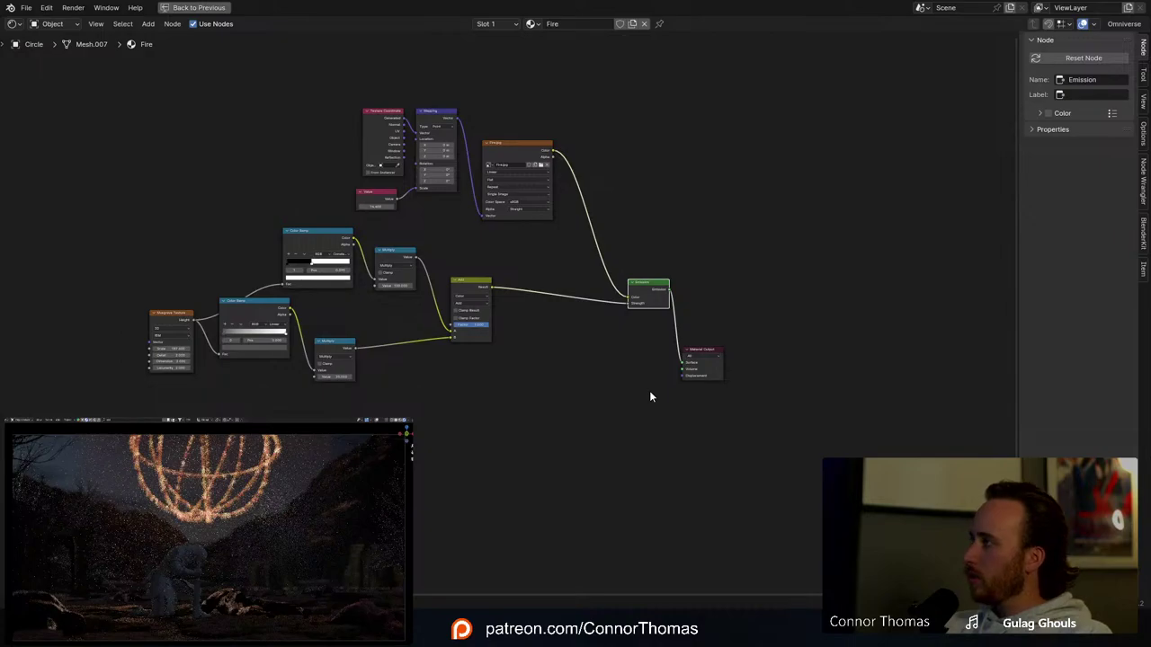
key("ctrl+space")
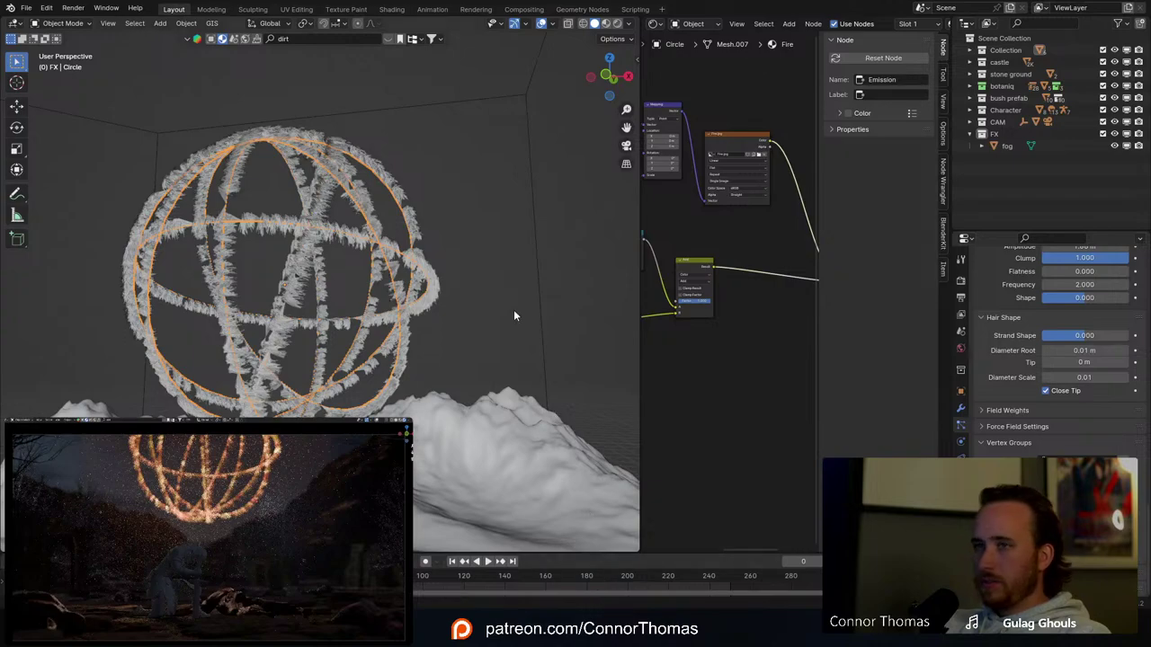
Step: Snap the 3D cursor to the selected ring sphere and save the file
middle_click_drag(515, 316, 529, 360)
scroll(529, 360, "down", 6)
middle_click_drag(416, 303, 314, 270)
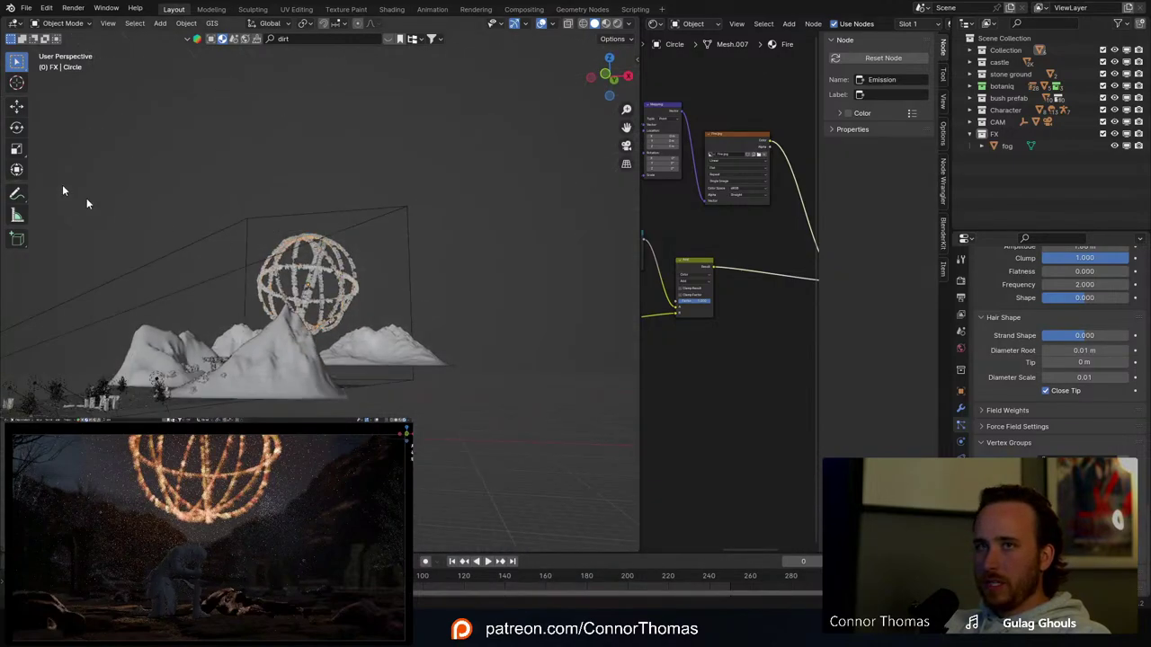
key("shift+s")
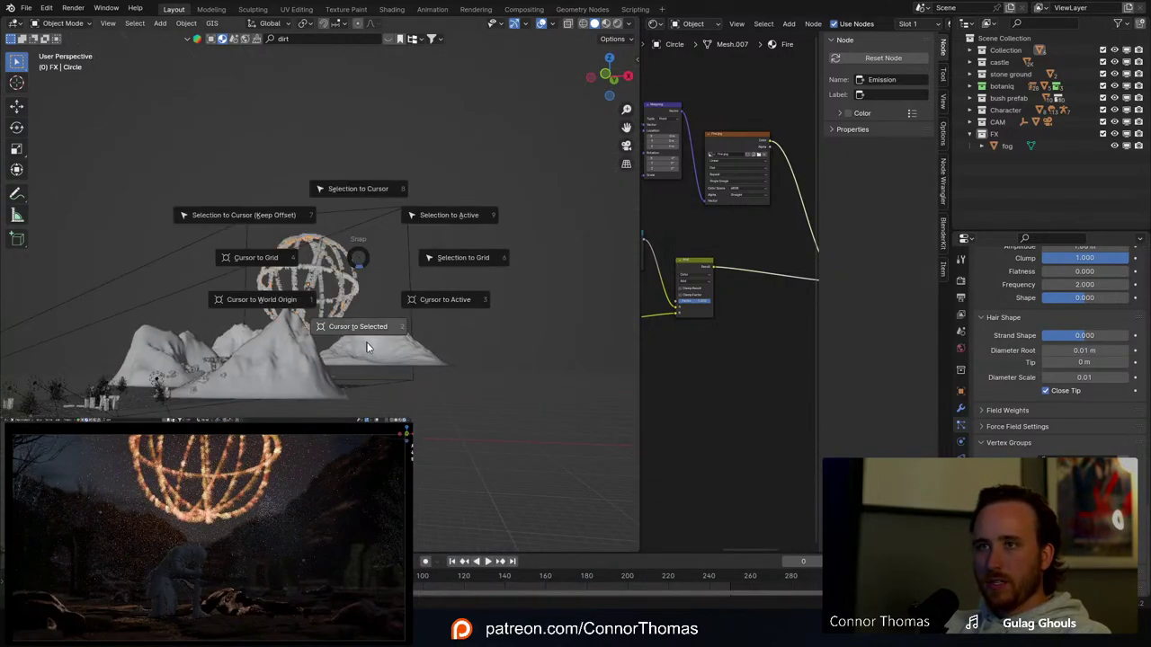
left_click(359, 329)
middle_click_drag(367, 342, 386, 248)
key("ctrl+s")
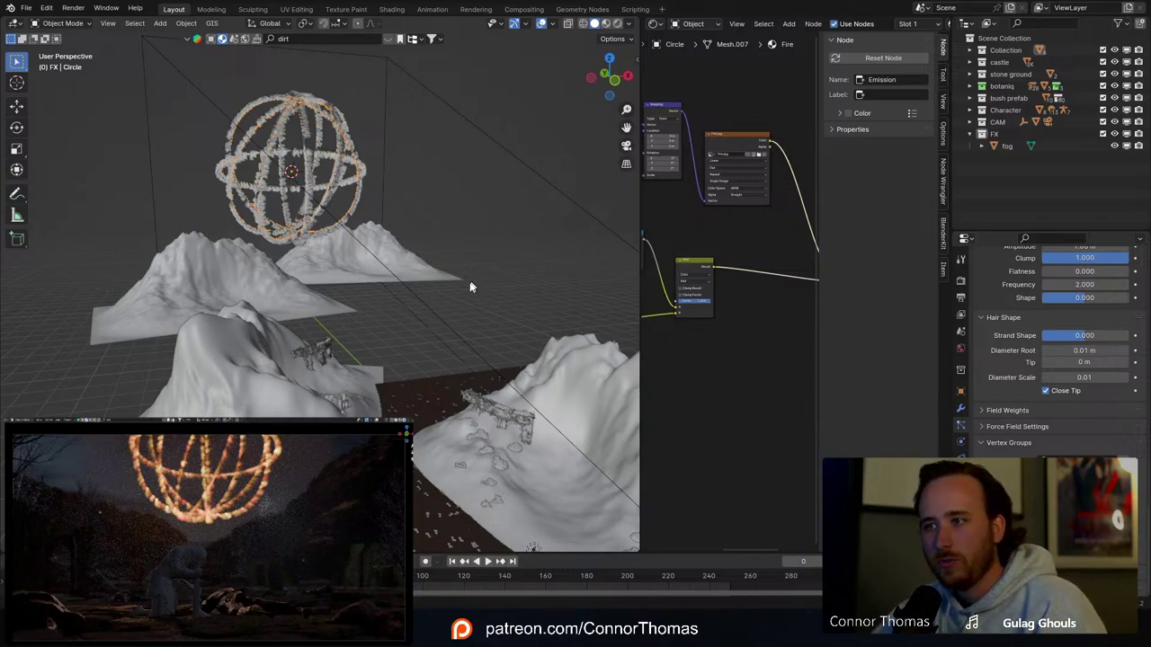
Step: Place the 3D cursor on the slope of the nearest mountain and add a cube mesh there
middle_click_drag(471, 282, 389, 308)
scroll(439, 285, "down", 3)
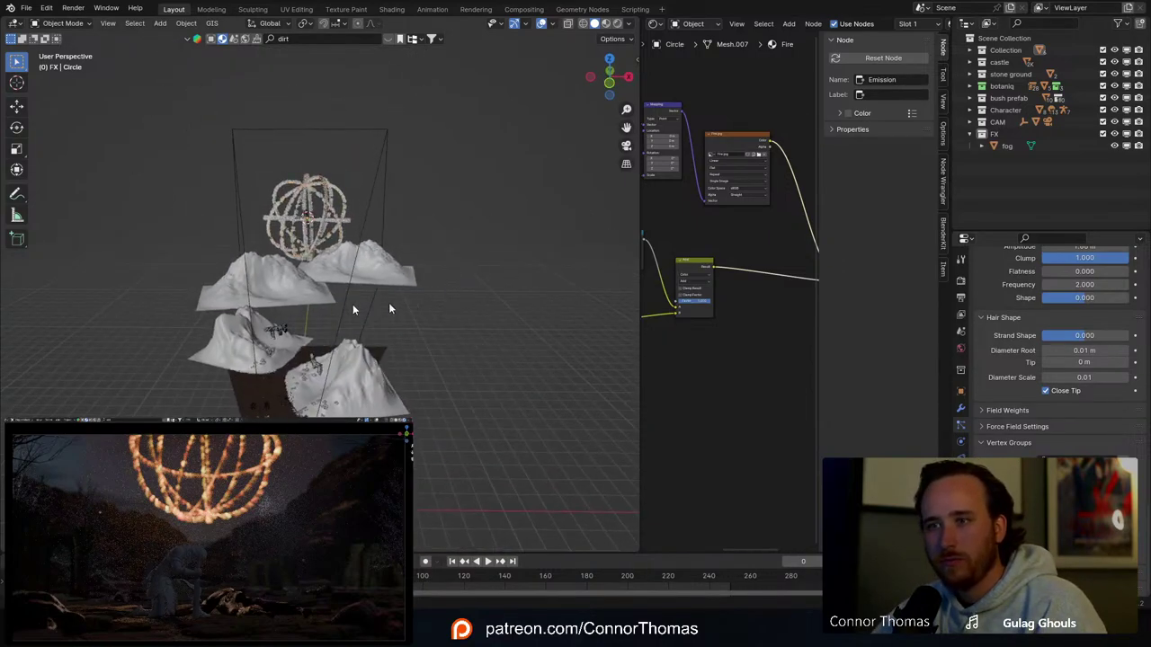
left_click(18, 83)
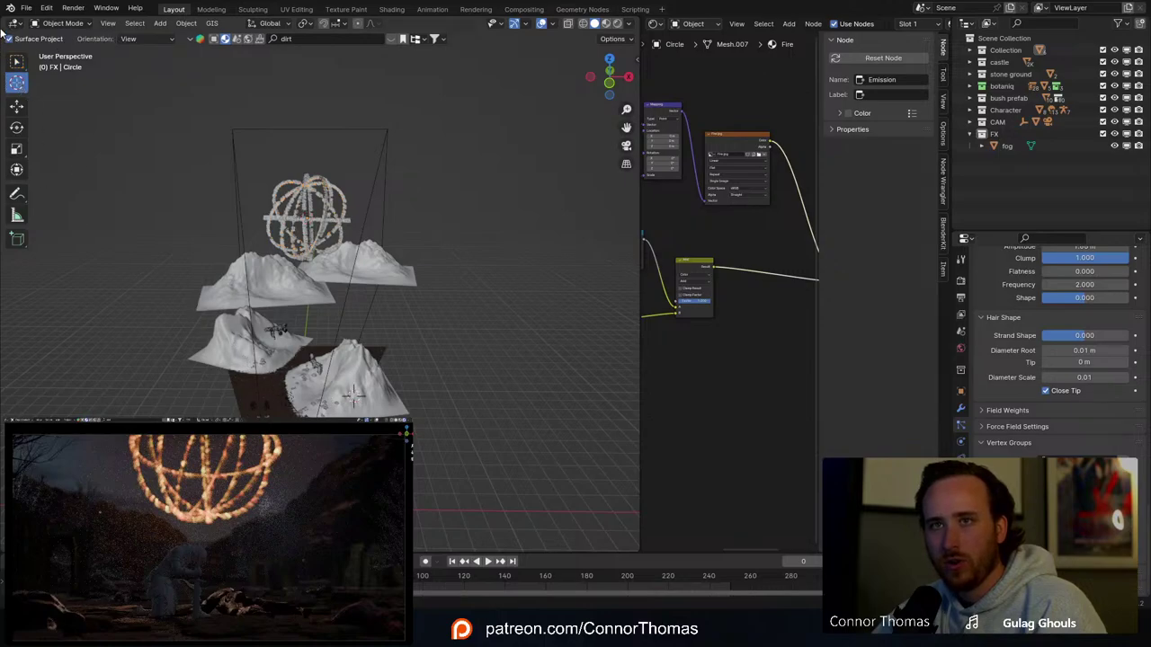
key("w")
key("shift+a")
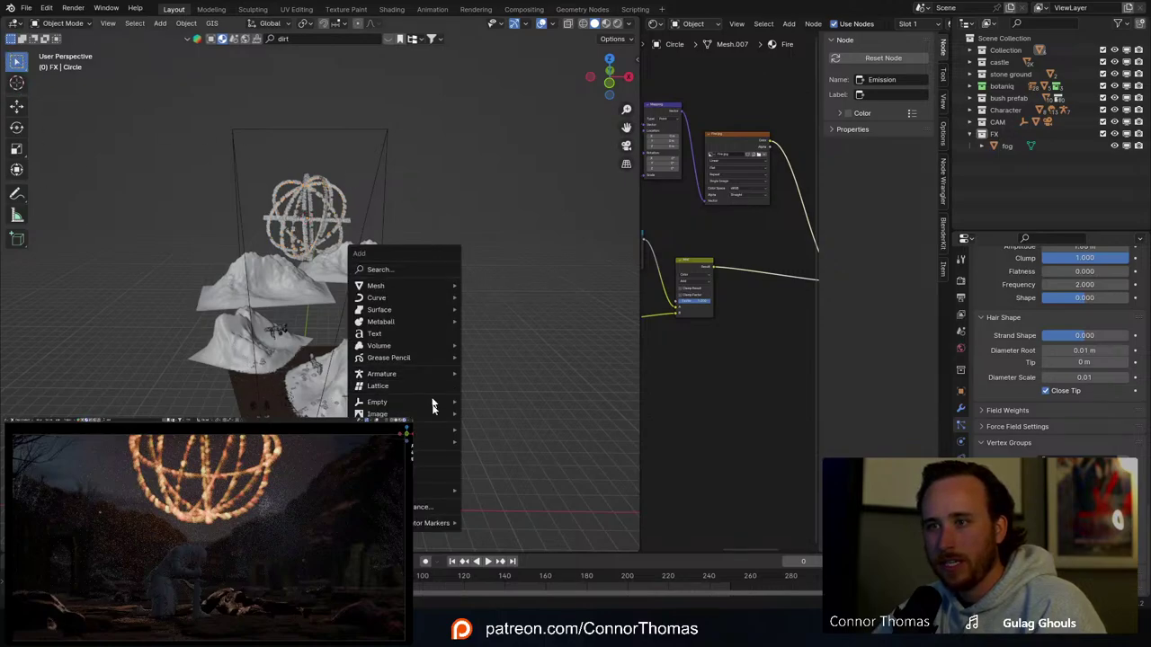
mouse_move(426, 284)
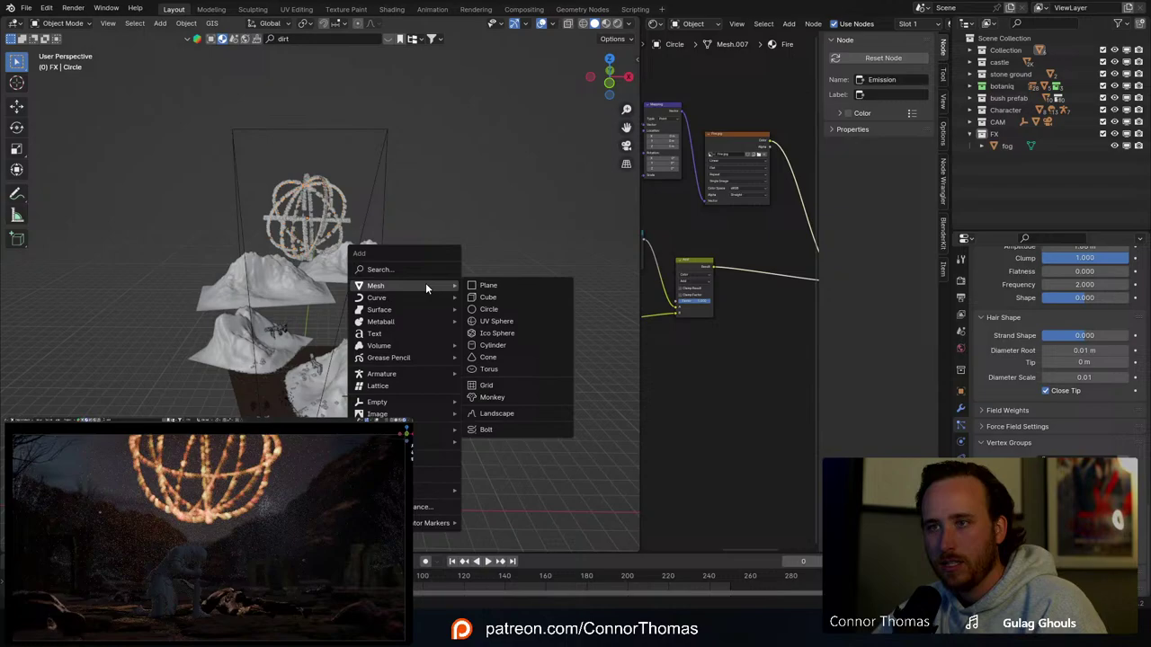
left_click(488, 297)
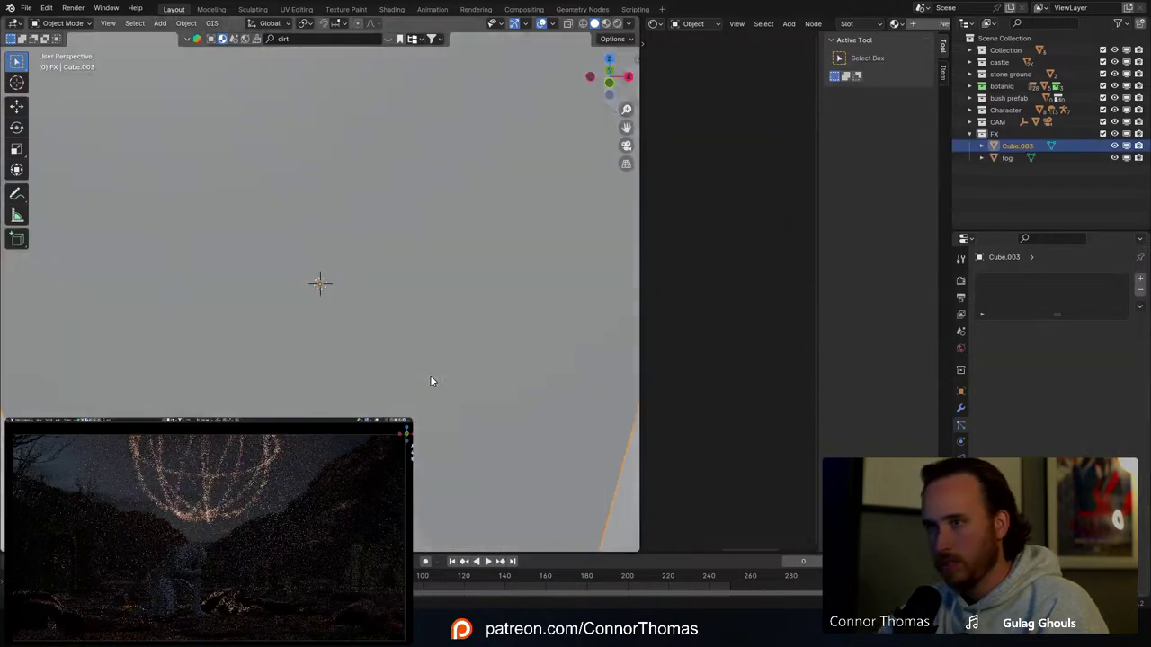
Step: Narrow the 3D viewport to give the Shader Editor more room
scroll(356, 418, "down", 10)
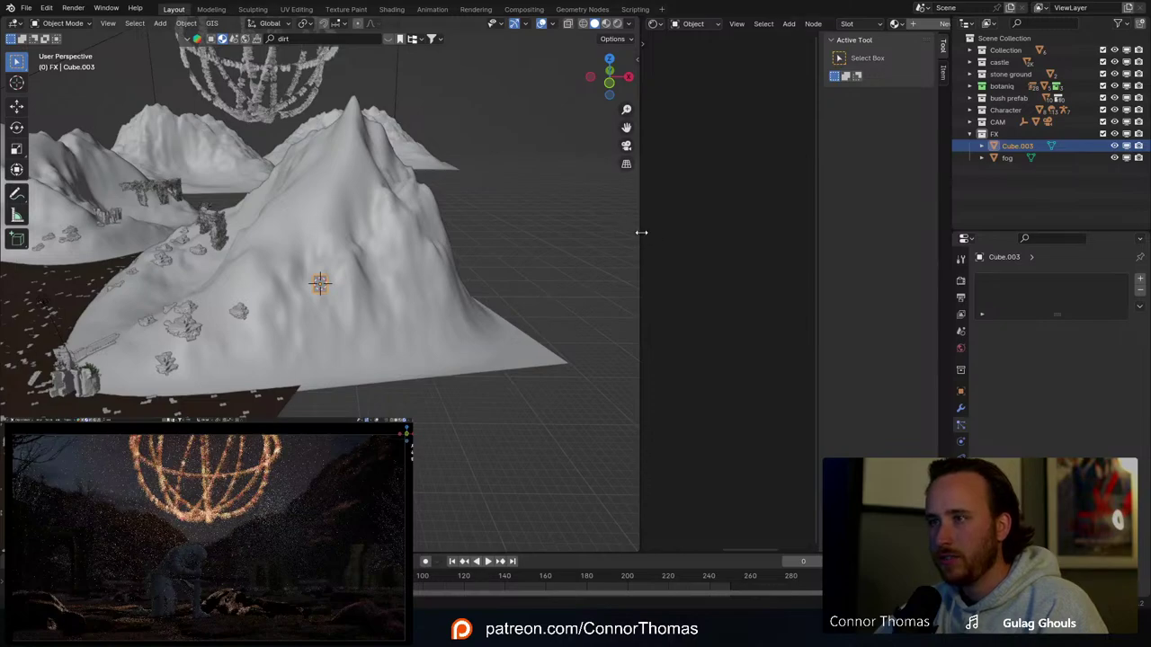
left_click_drag(641, 236, 459, 253)
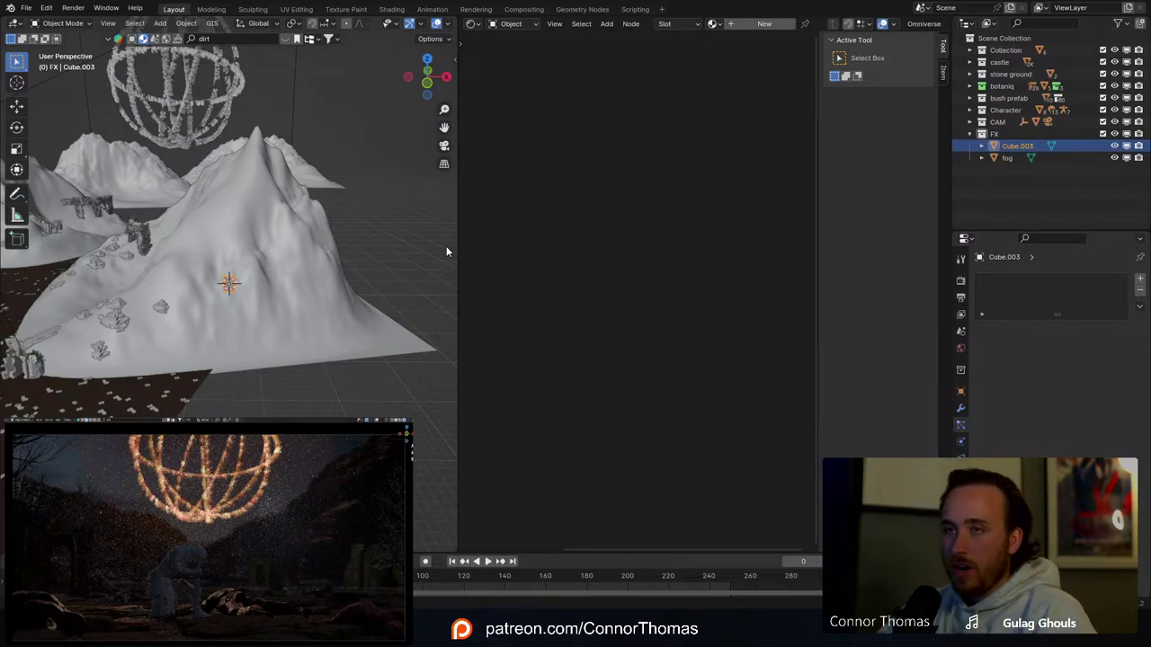
scroll(372, 275, "up", 10)
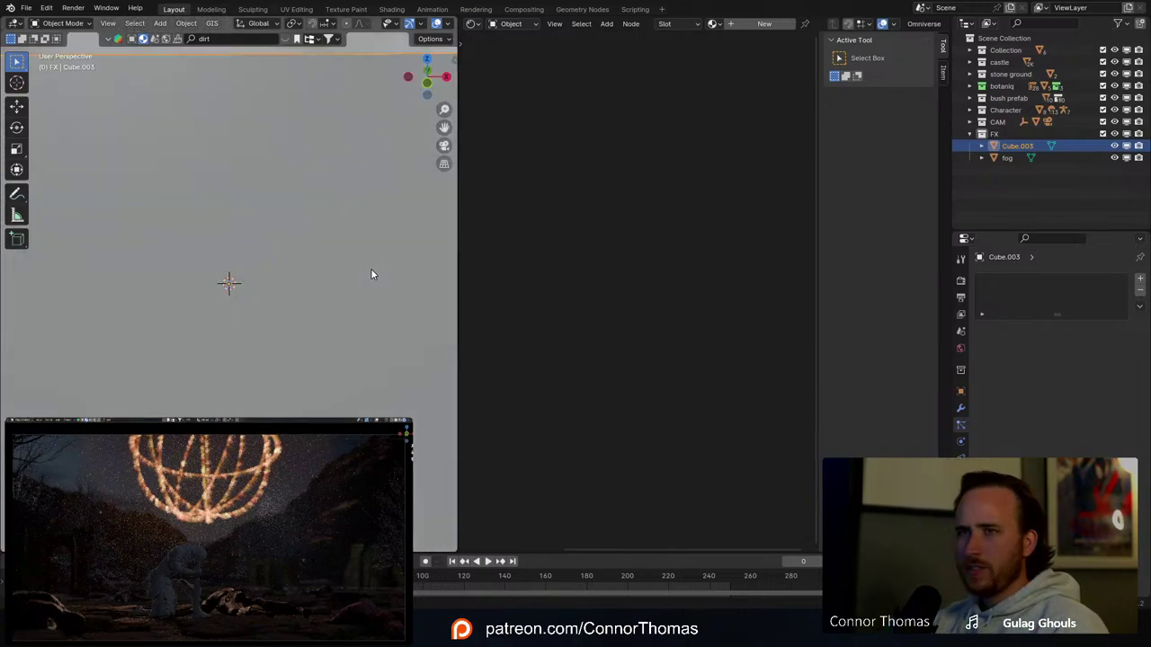
scroll(333, 310, "down", 6)
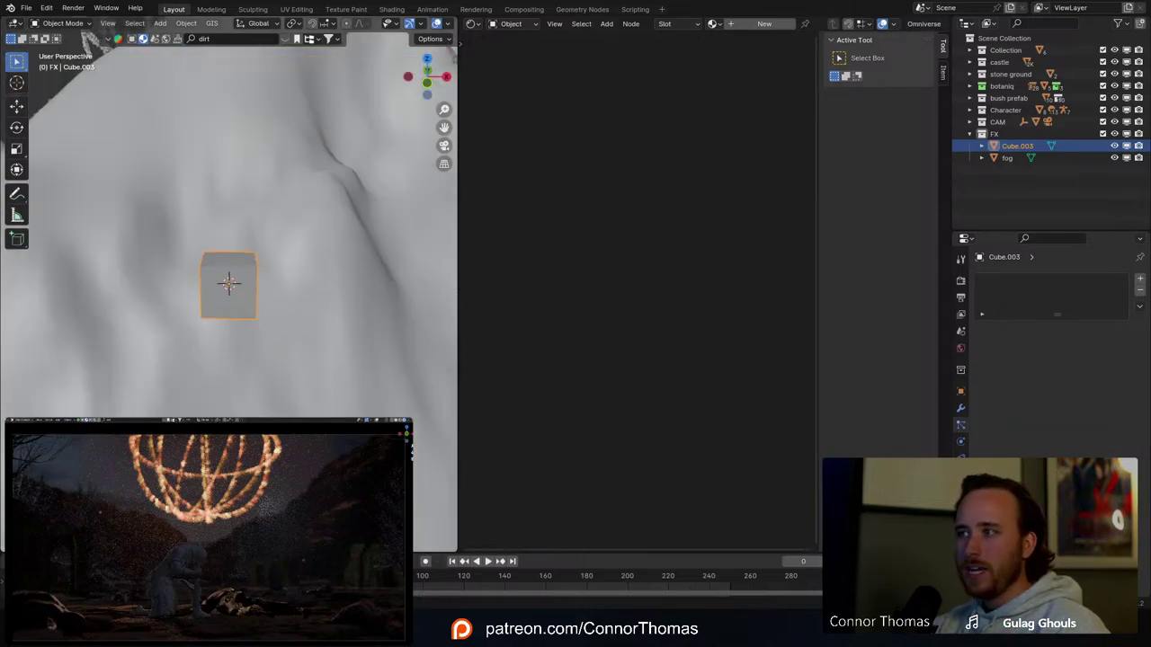
Step: Add a Displace modifier to the cube with a new texture of type Clouds
left_click(960, 409)
left_click(1076, 280)
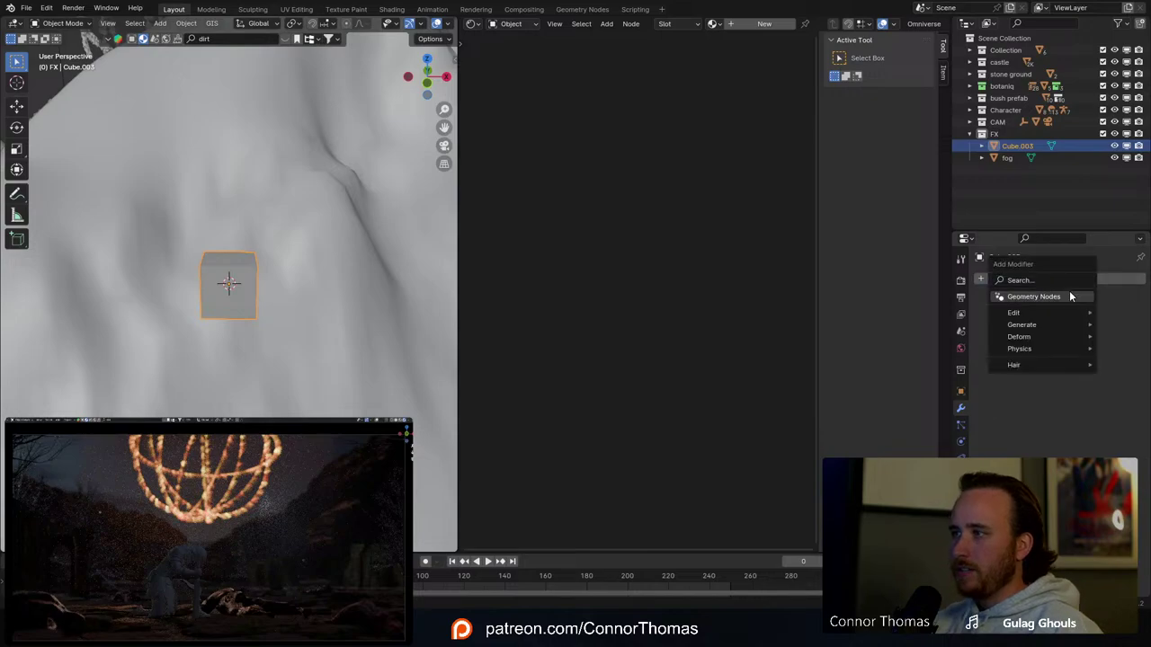
type("d")
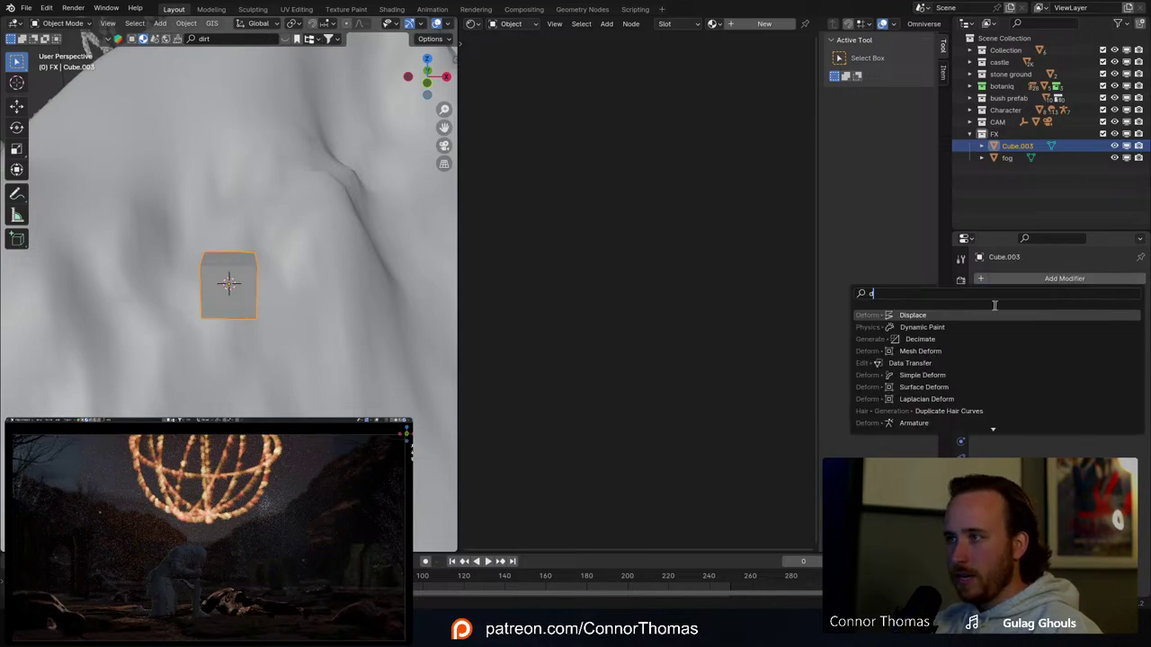
key("Return")
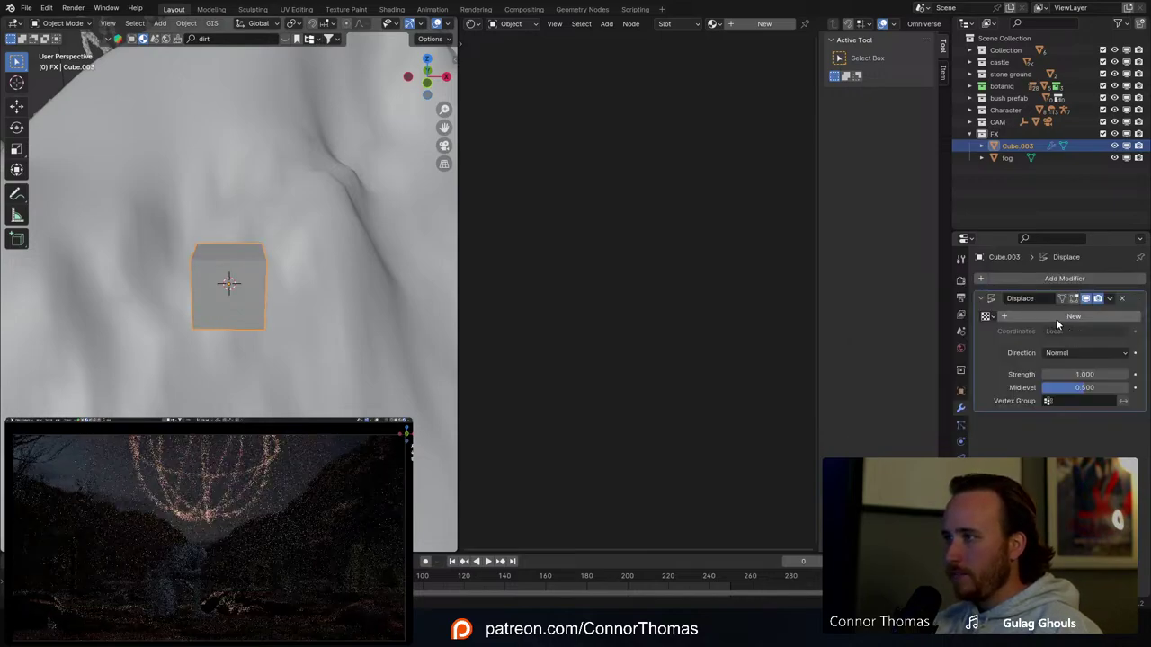
left_click(1135, 316)
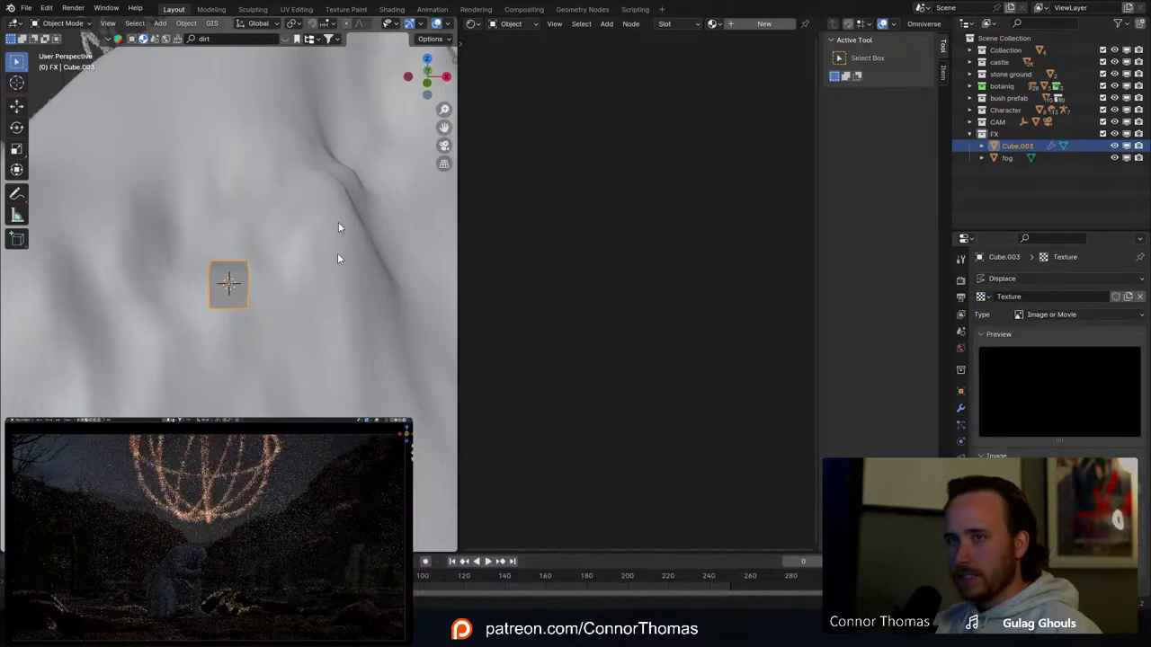
left_click(1053, 315)
left_click(1052, 355)
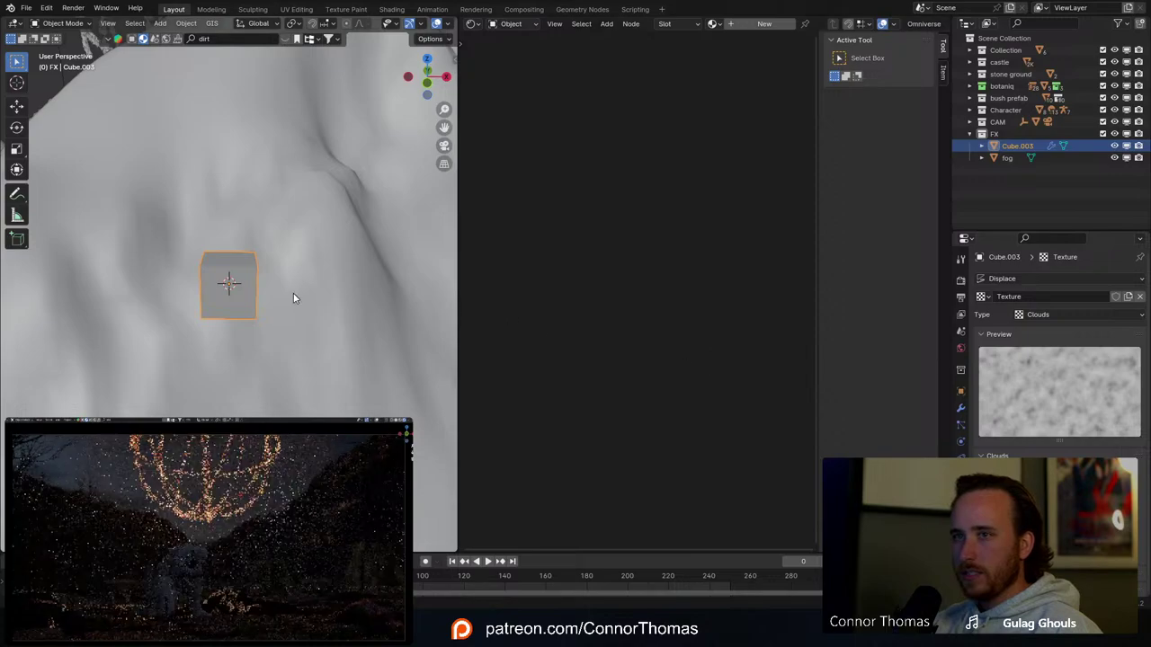
Step: Add a Subdivision Surface modifier to the cube and place it above the Displace modifier
left_click(960, 408)
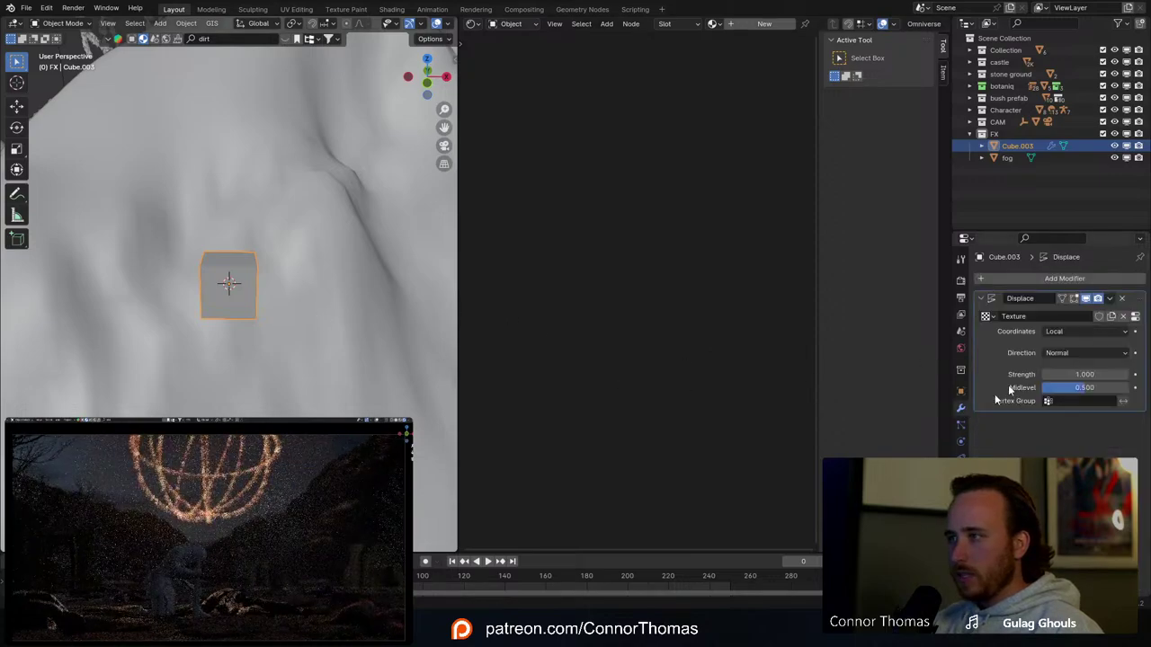
left_click(1034, 278)
type("s")
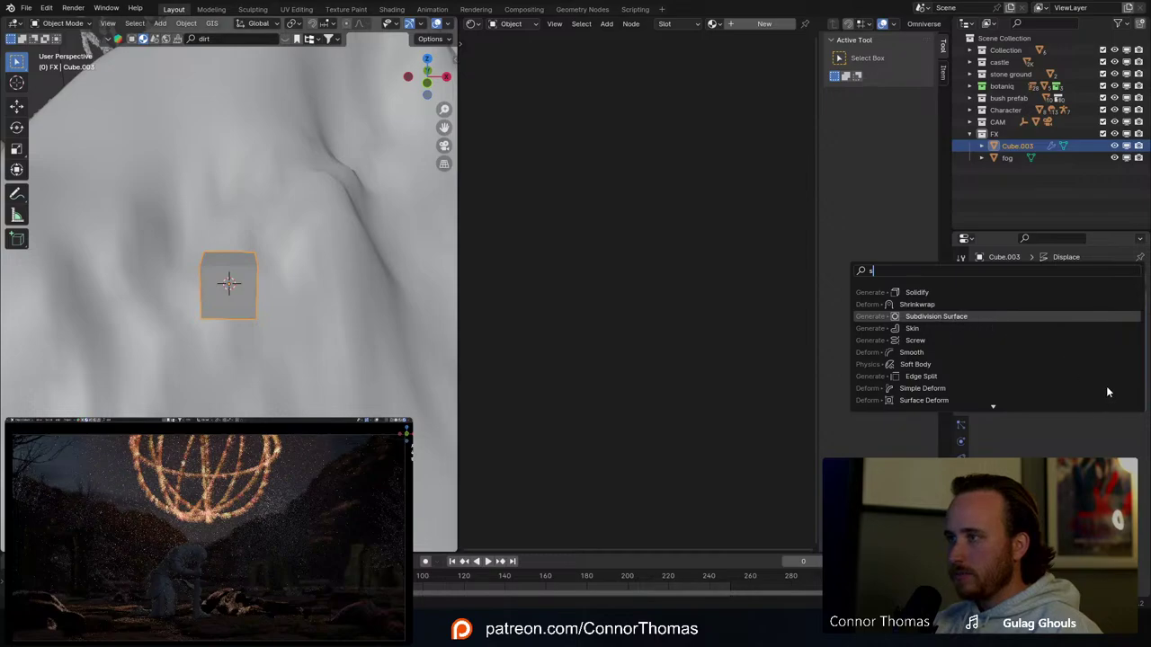
key("Return")
left_click_drag(1134, 418, 1136, 301)
Step: Set the cube's Subdivision levels to 5 for both viewport and render
left_click(1126, 332)
left_click(1125, 331)
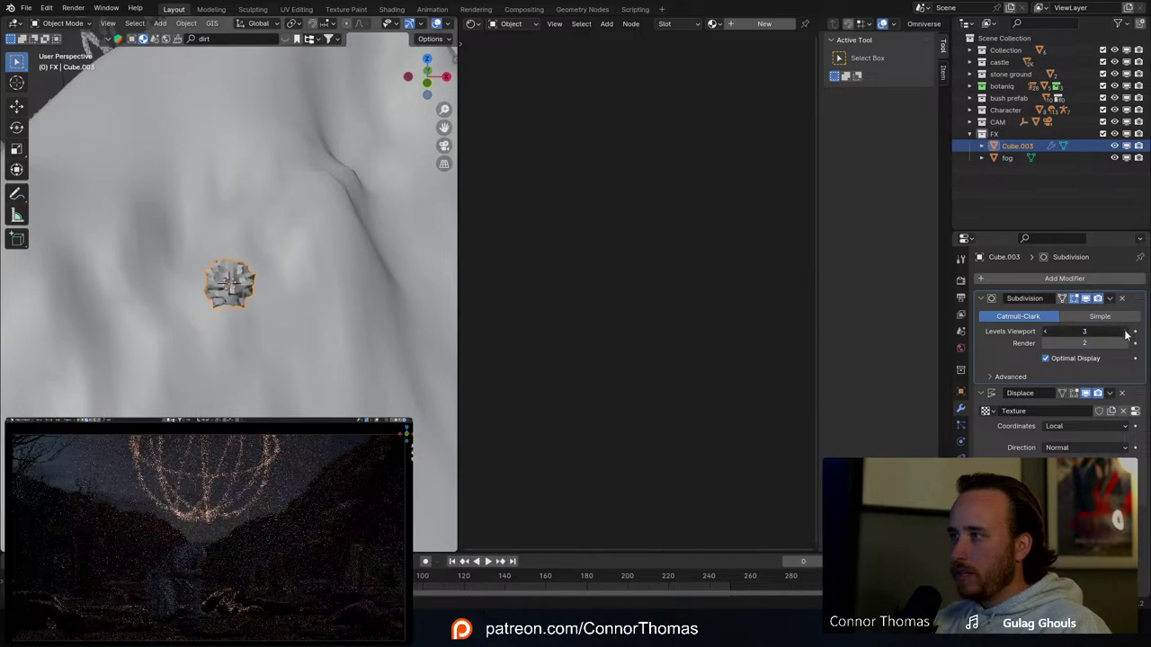
left_click(1126, 332)
left_click(1127, 343)
left_click(1127, 342)
left_click(1128, 342)
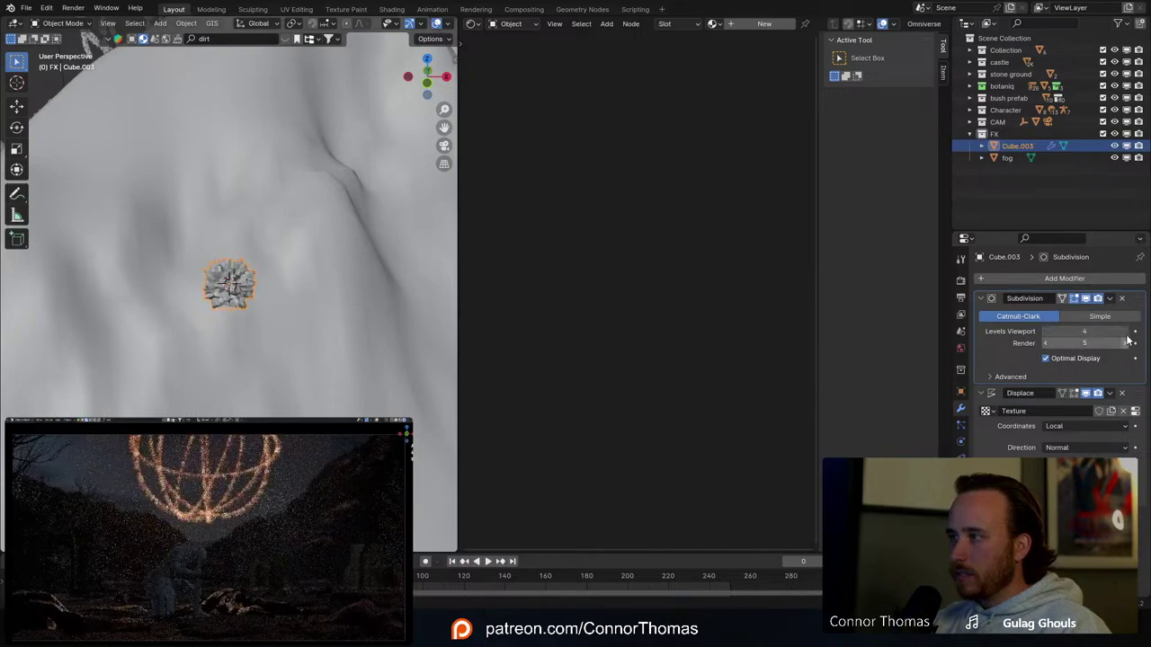
left_click(1126, 332)
Step: Lower the Displace modifier's strength and increase its Clouds texture size to give the cube softer, larger lumps
scroll(349, 313, "up", 4)
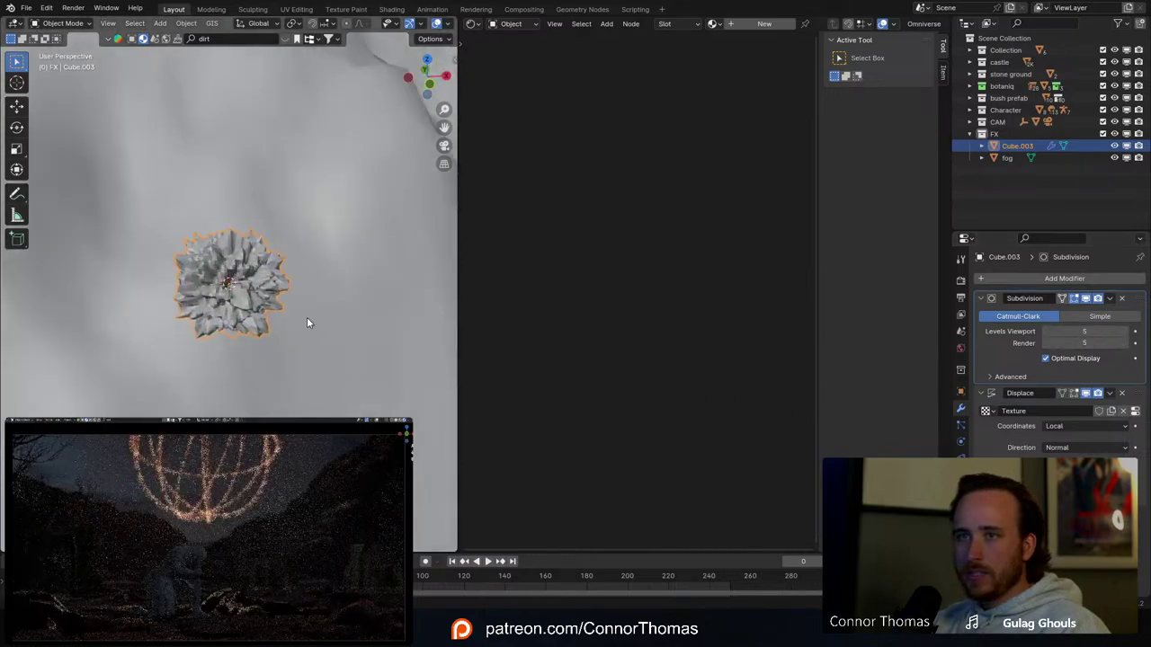
scroll(307, 318, "up", 2)
middle_click_drag(307, 318, 265, 271)
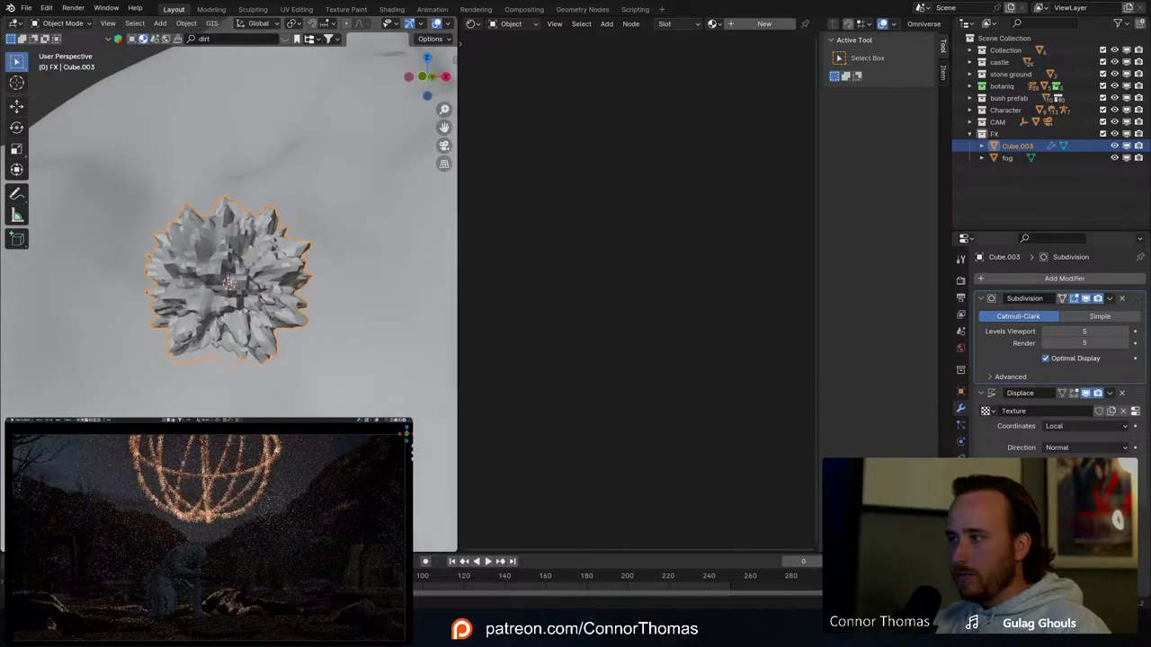
left_click_drag(1085, 468, 1061, 469)
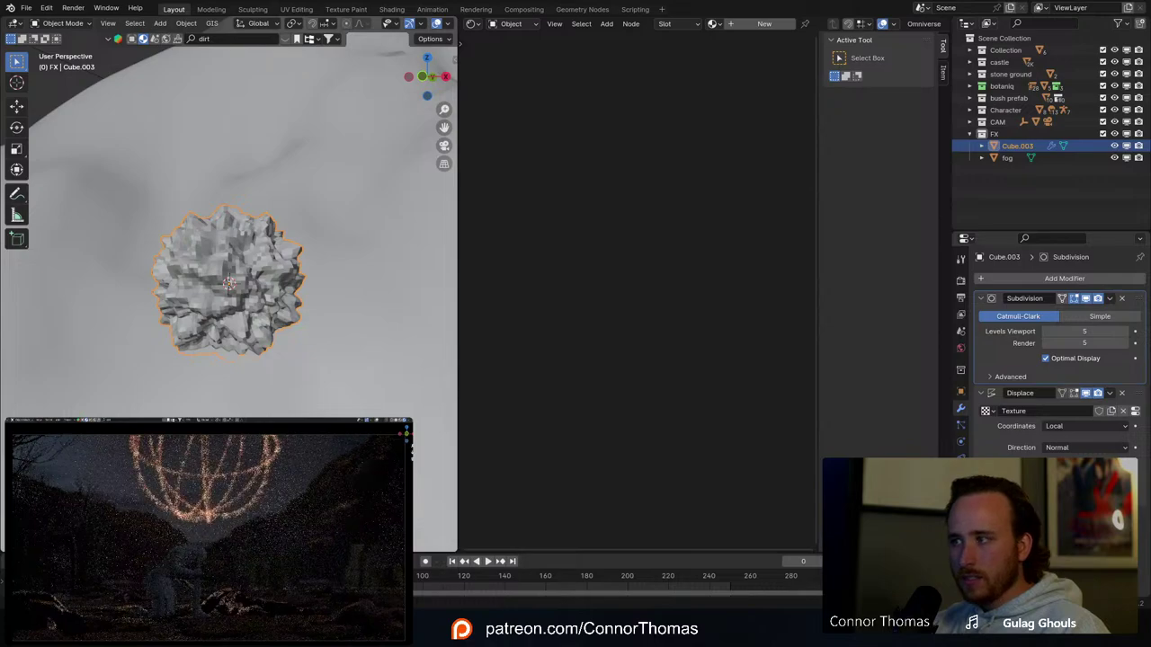
left_click(960, 514)
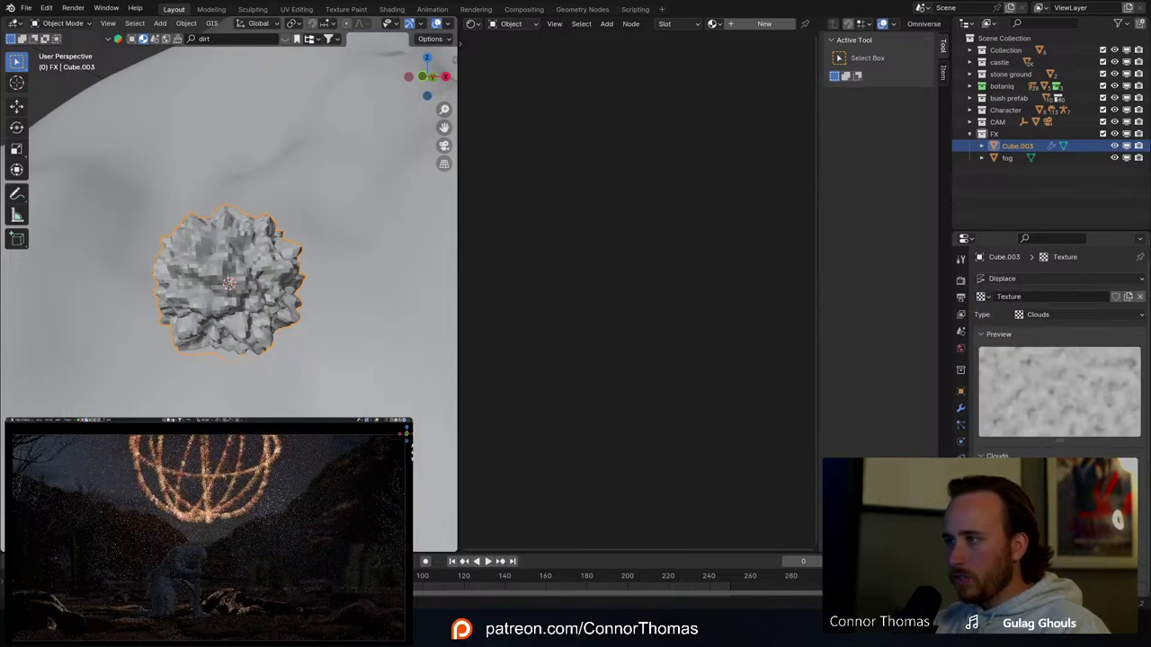
left_click_drag(1070, 541, 1113, 541)
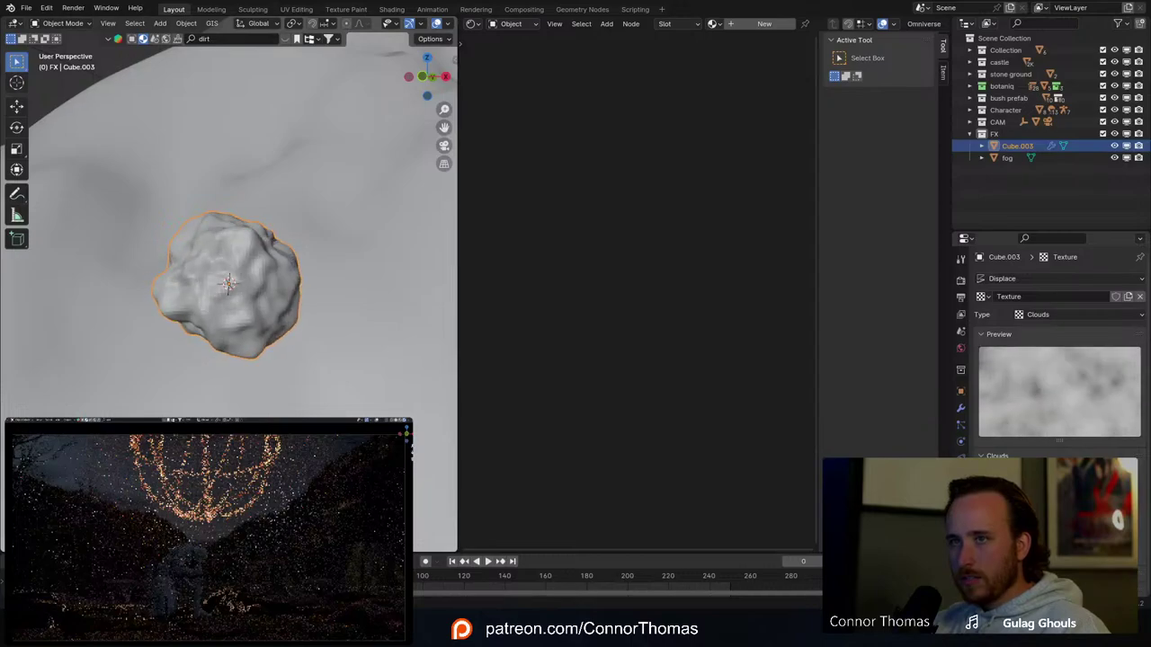
middle_click_drag(267, 334, 276, 383)
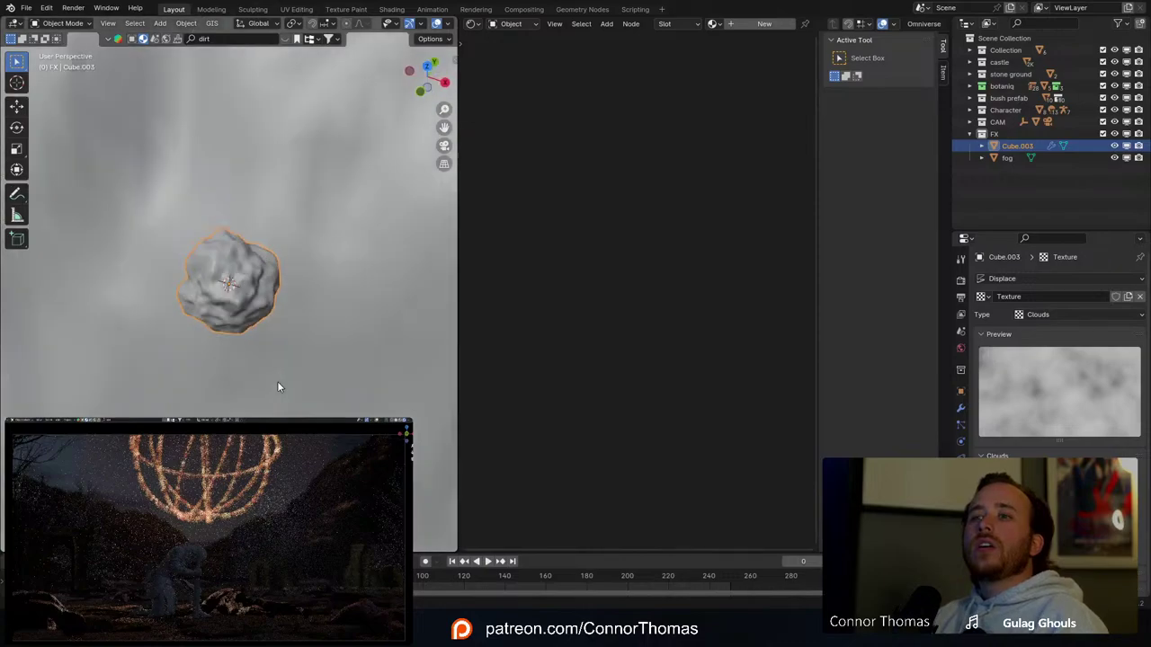
Step: In Edit Mode, extrude one face of the cube outward to stretch the lumpy shape
key("Tab")
middle_click_drag(305, 280, 266, 235)
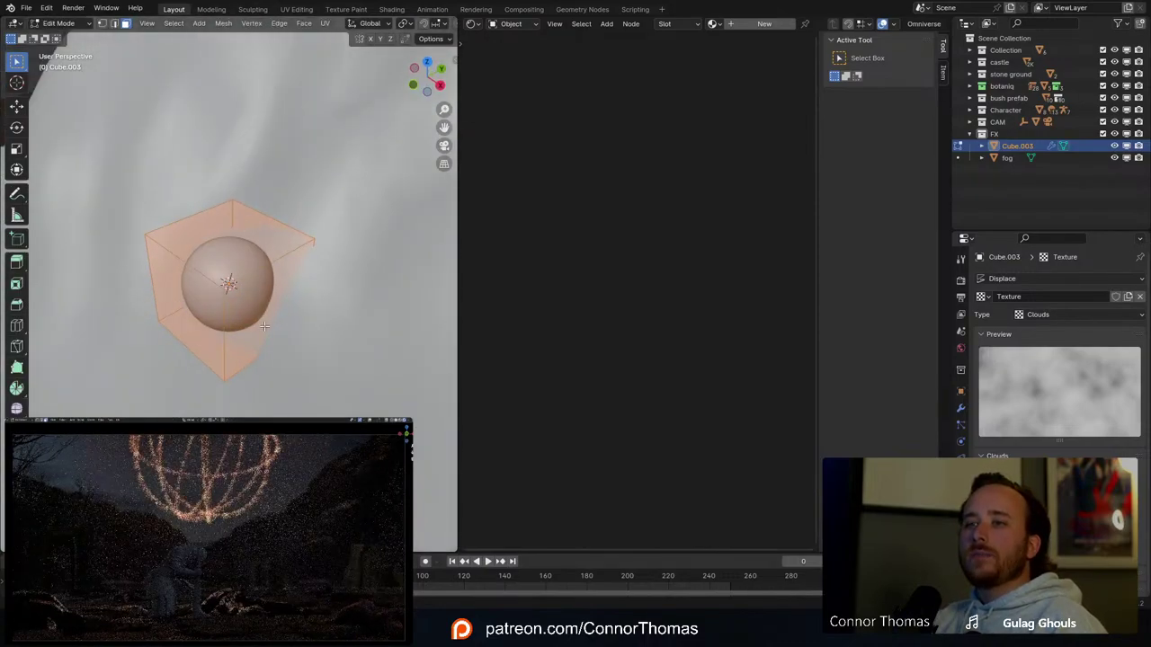
left_click(264, 326)
middle_click_drag(264, 326, 356, 406)
scroll(356, 406, "down", 4)
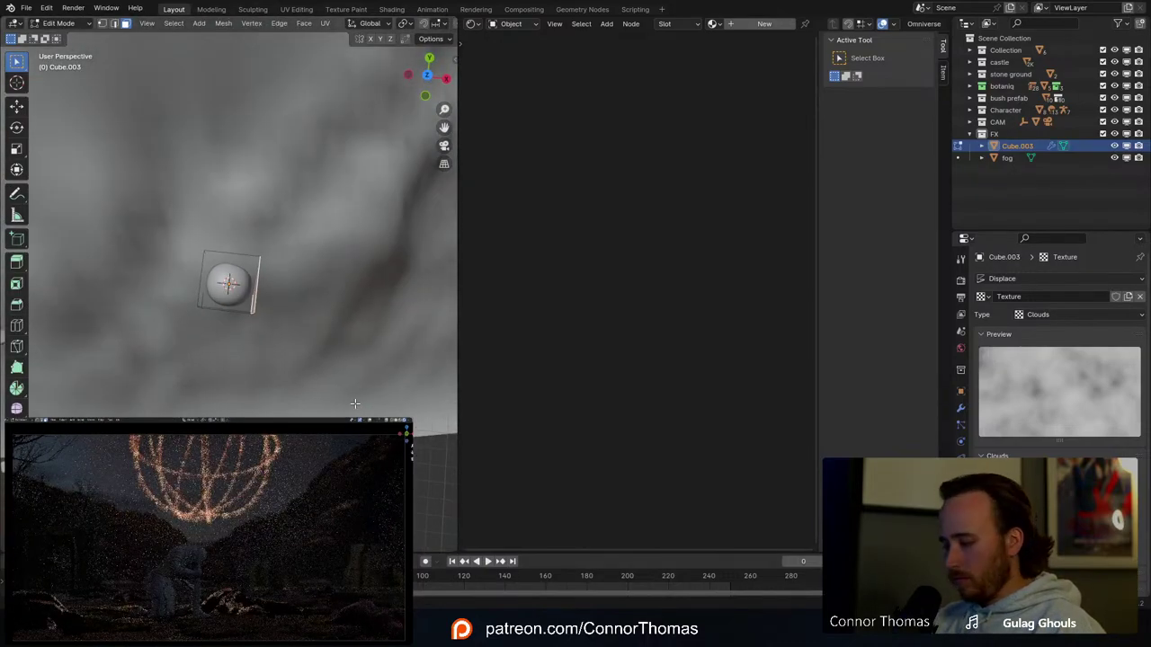
key("KP_7")
middle_click_drag(246, 394, 267, 199)
left_click(244, 300)
key("e")
left_click(273, 147)
Step: Extrude a second face of the cube outward for an elongated cloud form and return to Object Mode
middle_click_drag(265, 279, 308, 369)
left_click(268, 311)
key("e")
left_click(145, 339)
key("Tab")
Step: Scale up the cloud-shaped mesh so it spans a large part of the mountain slope
scroll(309, 369, "down", 8)
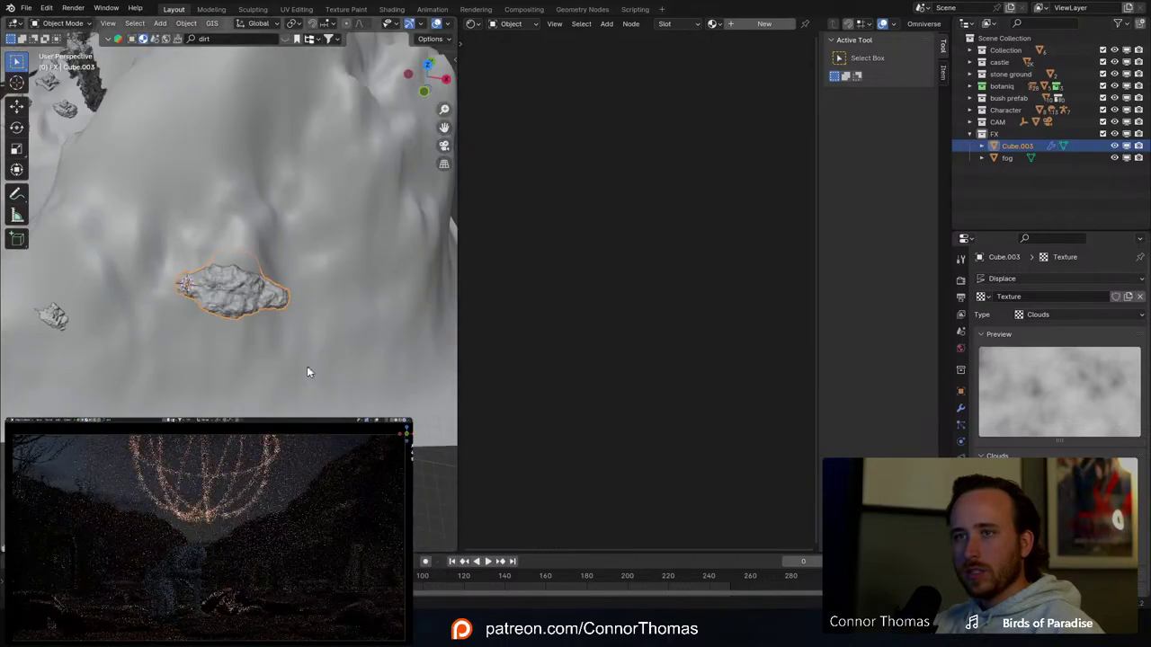
key("s")
left_click(13, 307)
scroll(196, 315, "down", 5)
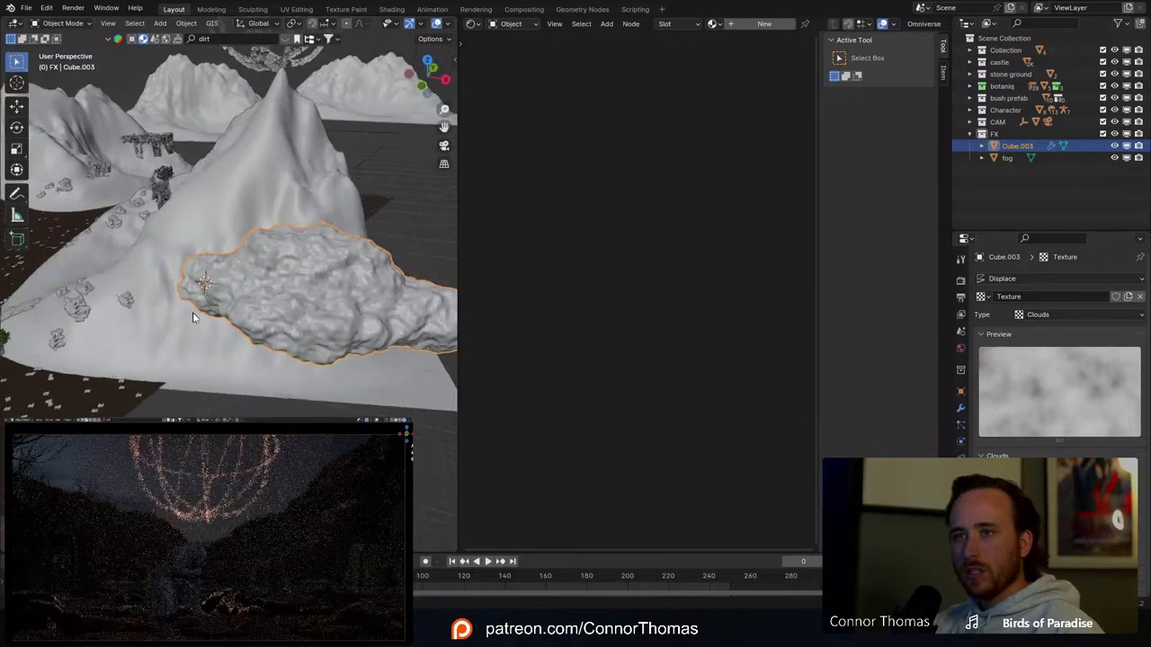
Step: Reposition the cloud-shaped mesh over the mountain's slope on the side facing the ring sphere
middle_click_drag(196, 315, 301, 364)
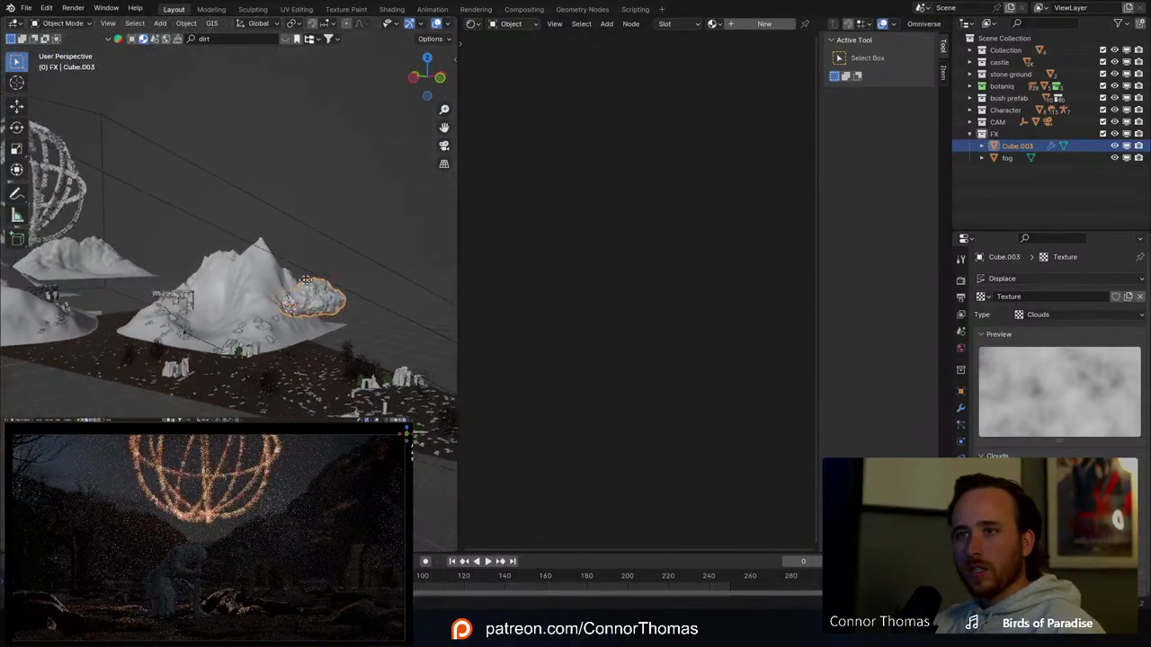
key("r")
left_click(189, 309)
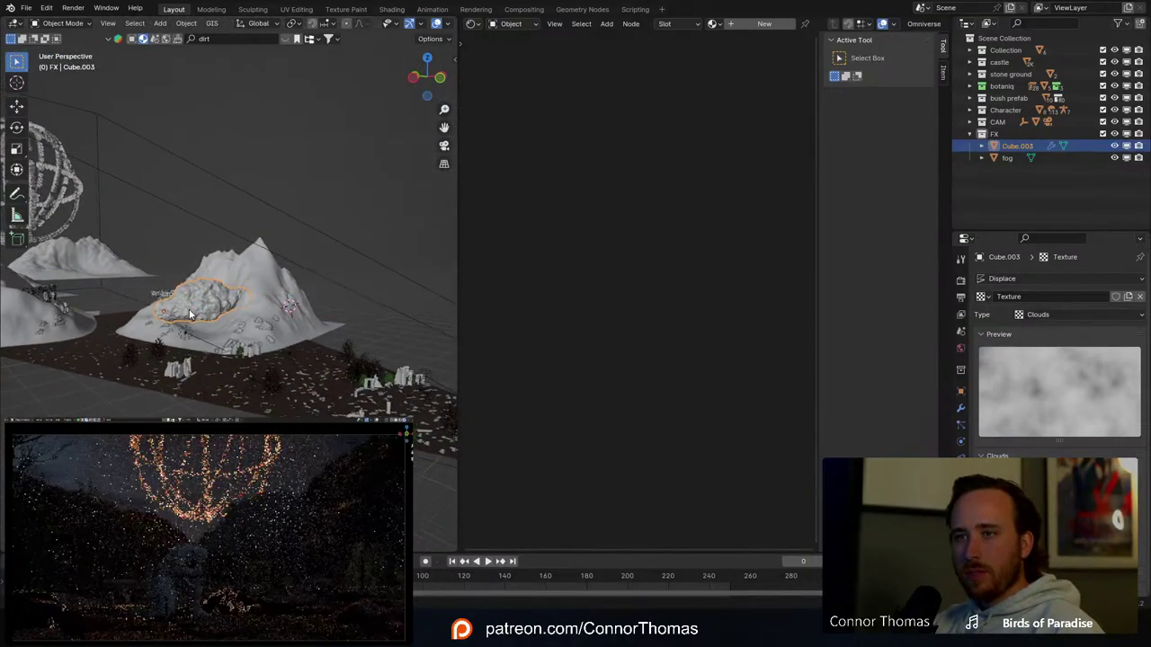
Step: Rotate the cloud-shaped mesh freely so it leans against the mountain slope, and deselect it
scroll(184, 307, "up", 5)
middle_click_drag(182, 308, 225, 306)
key("r")
key("r")
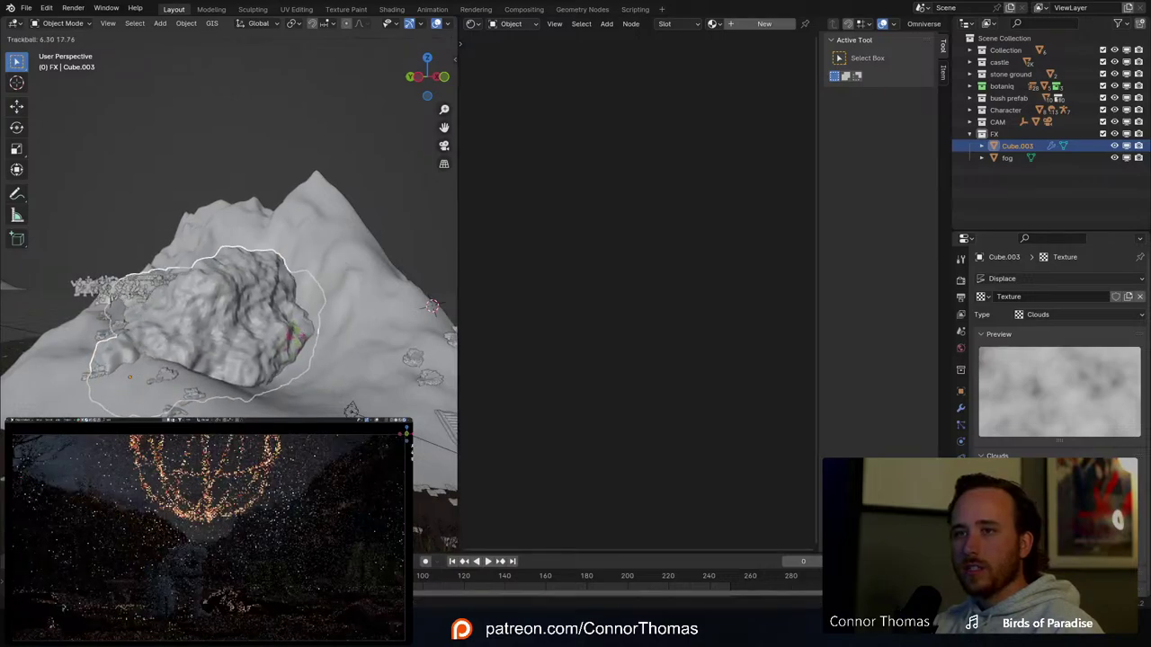
left_click(279, 334)
key("alt+a")
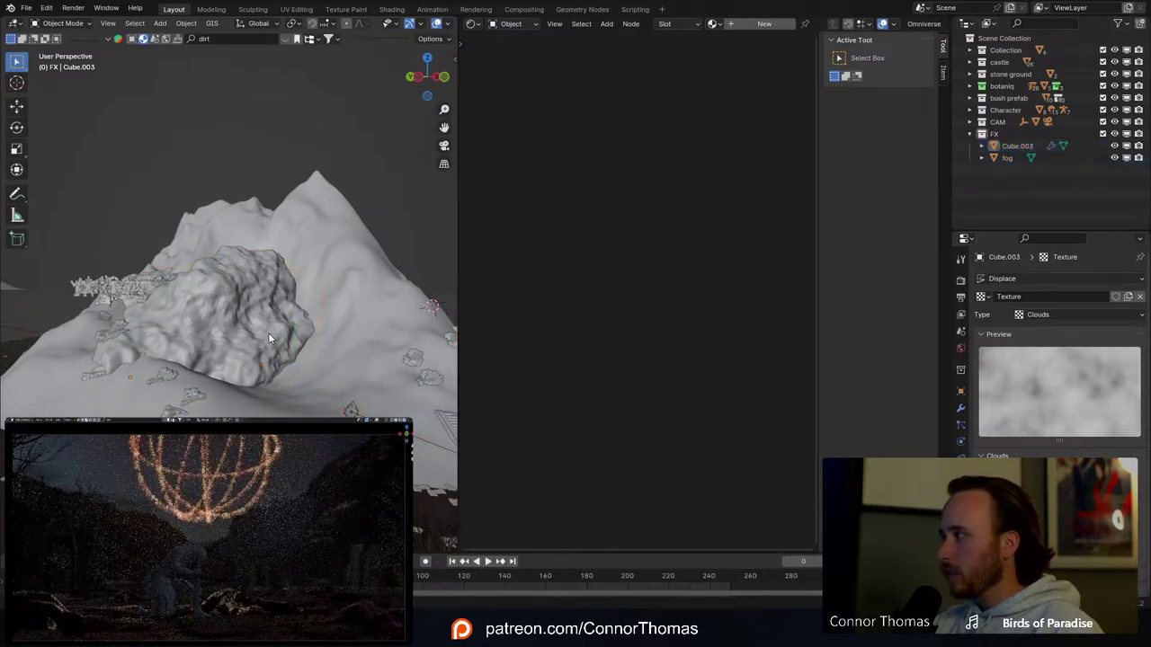
middle_click_drag(239, 315, 216, 324)
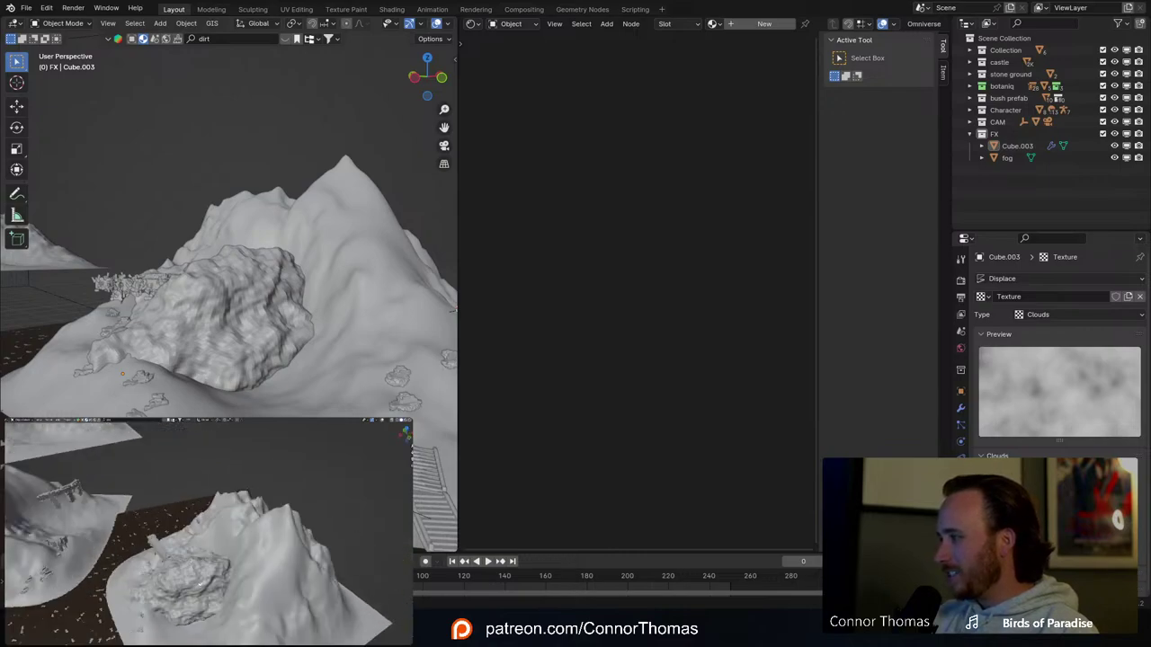
Step: Select the cloud-shaped mesh on the mountain slope and create a new material for it
left_click(200, 584)
scroll(218, 581, "up", 2)
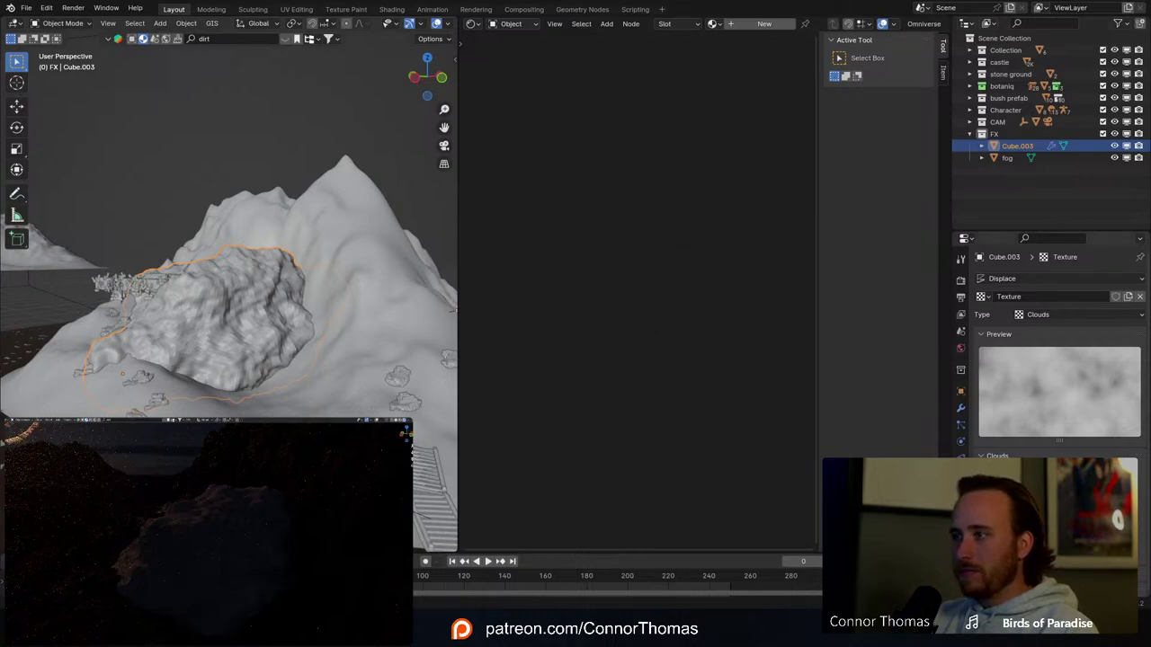
left_click(961, 491)
left_click(1050, 330)
middle_click_drag(621, 297, 591, 215)
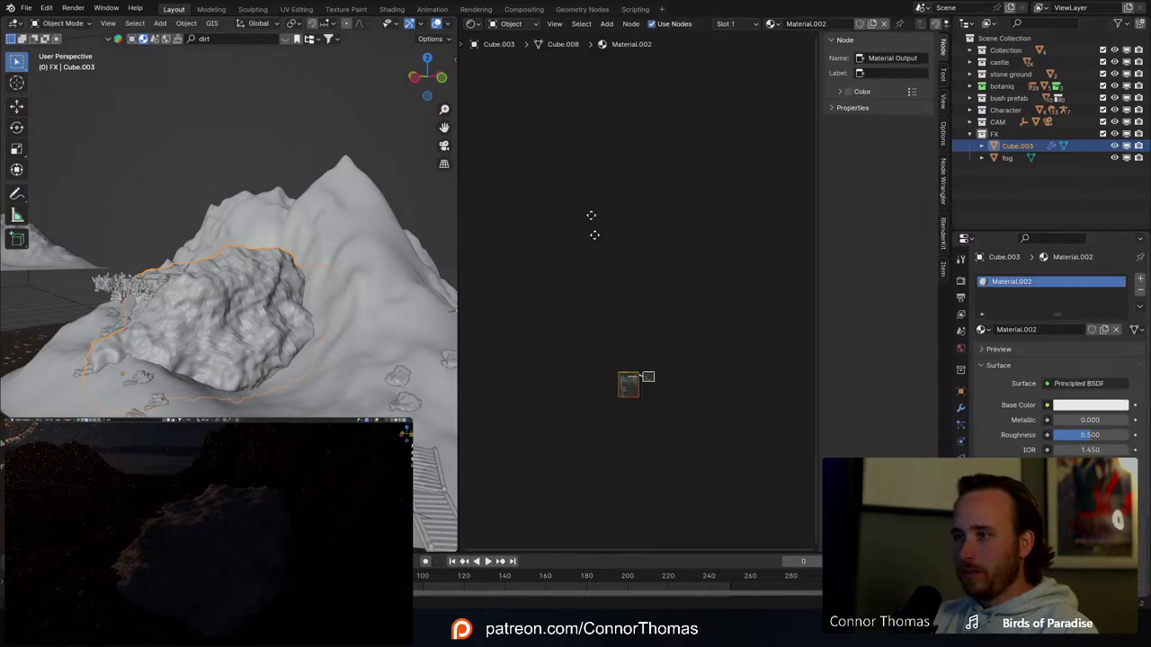
scroll(588, 250, "up", 6)
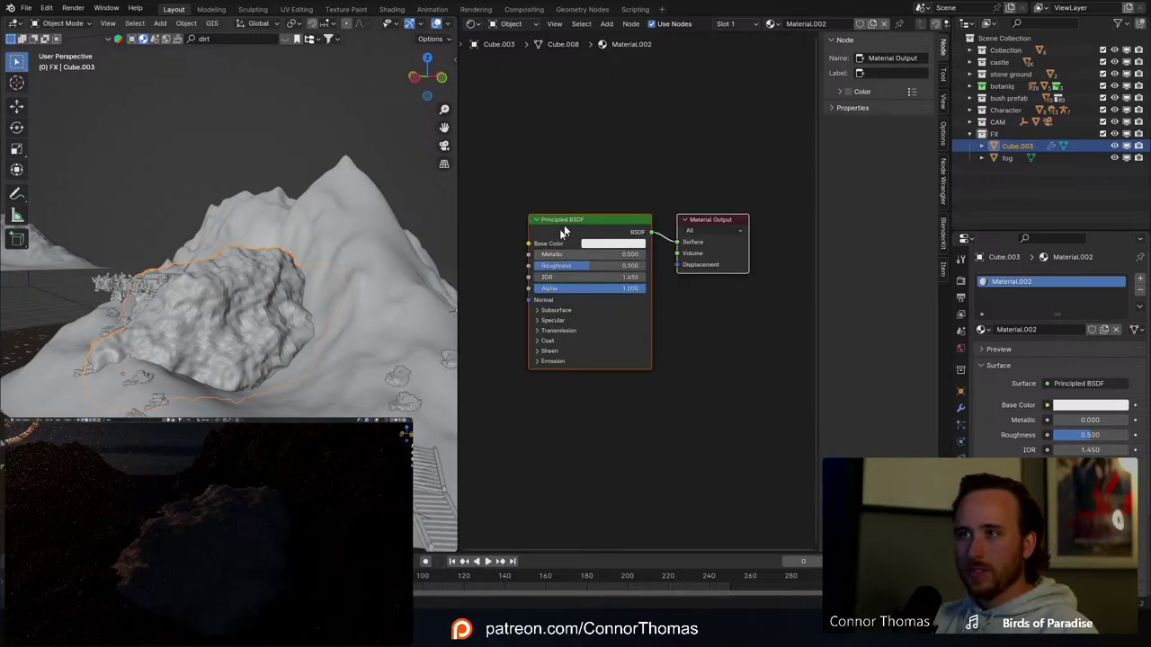
Step: Replace the cloud material's Principled BSDF node with a Principled Volume node
left_click(565, 222)
key("x")
key("shift+a")
type("sca")
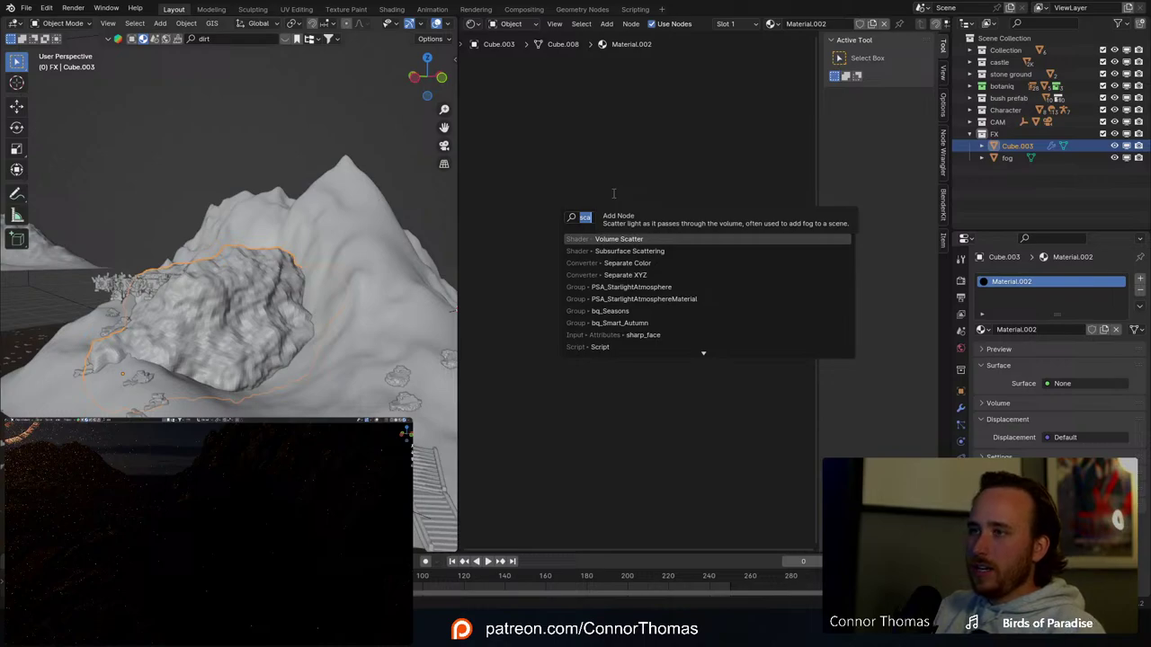
key("BackSpace")
key("BackSpace")
key("BackSpace")
type("volum")
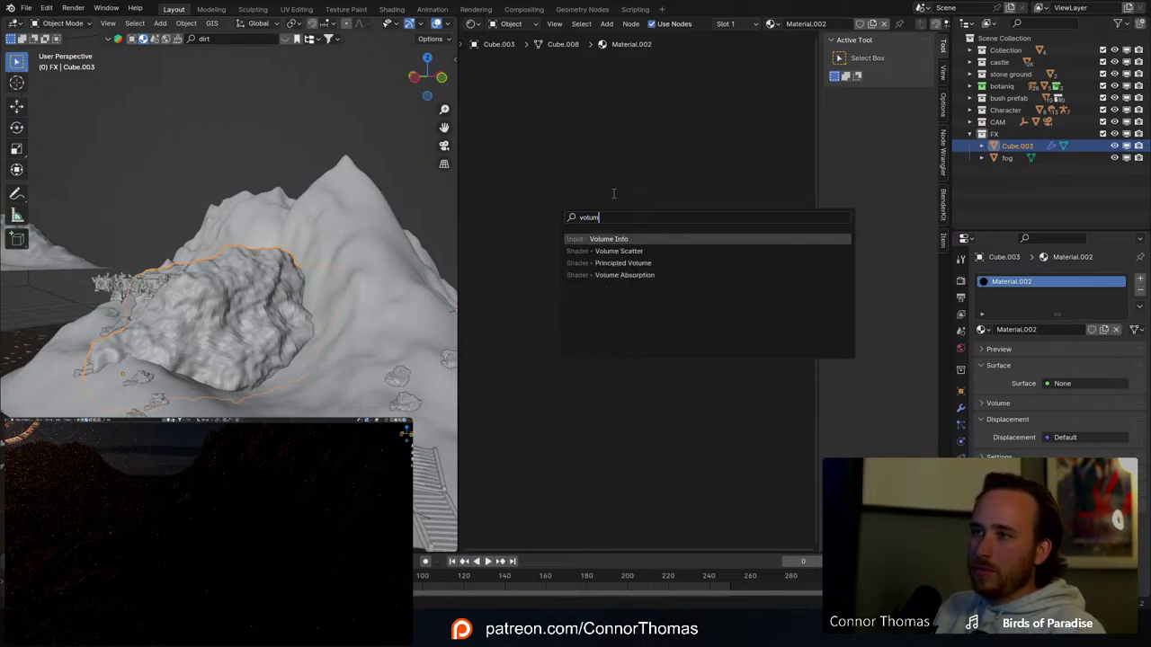
key("Down")
key("Down")
key("Return")
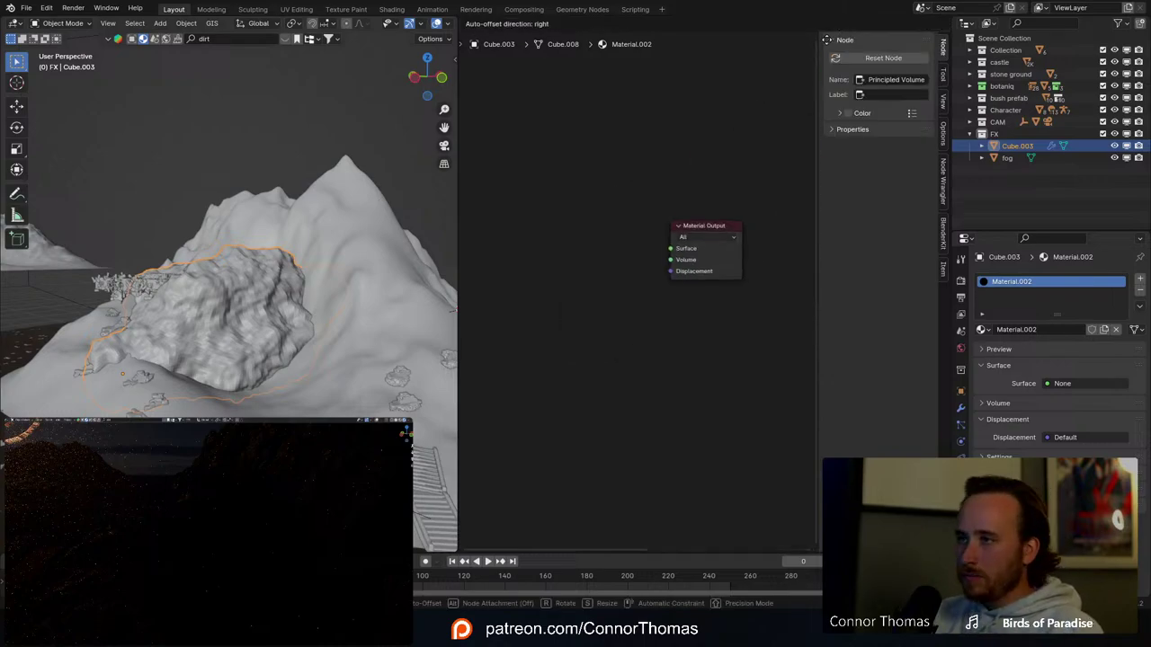
left_click(451, 290)
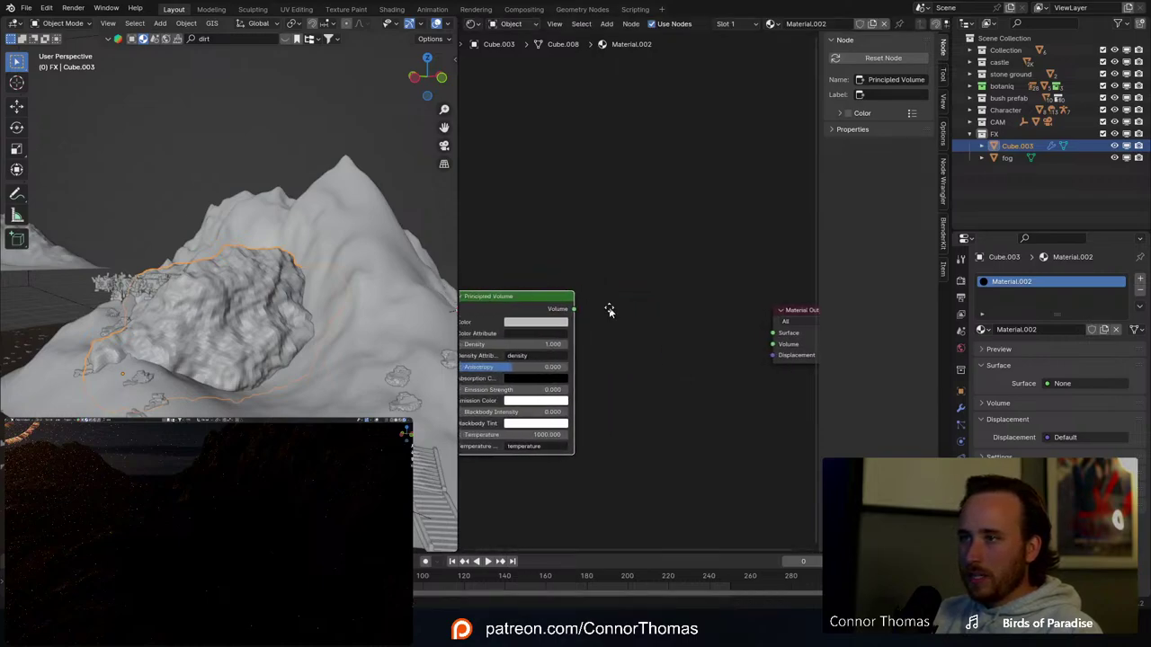
Step: Connect the Principled Volume node's Volume output to the Volume input of the Material Output
middle_click_drag(609, 310, 565, 283)
left_click_drag(547, 278, 742, 318)
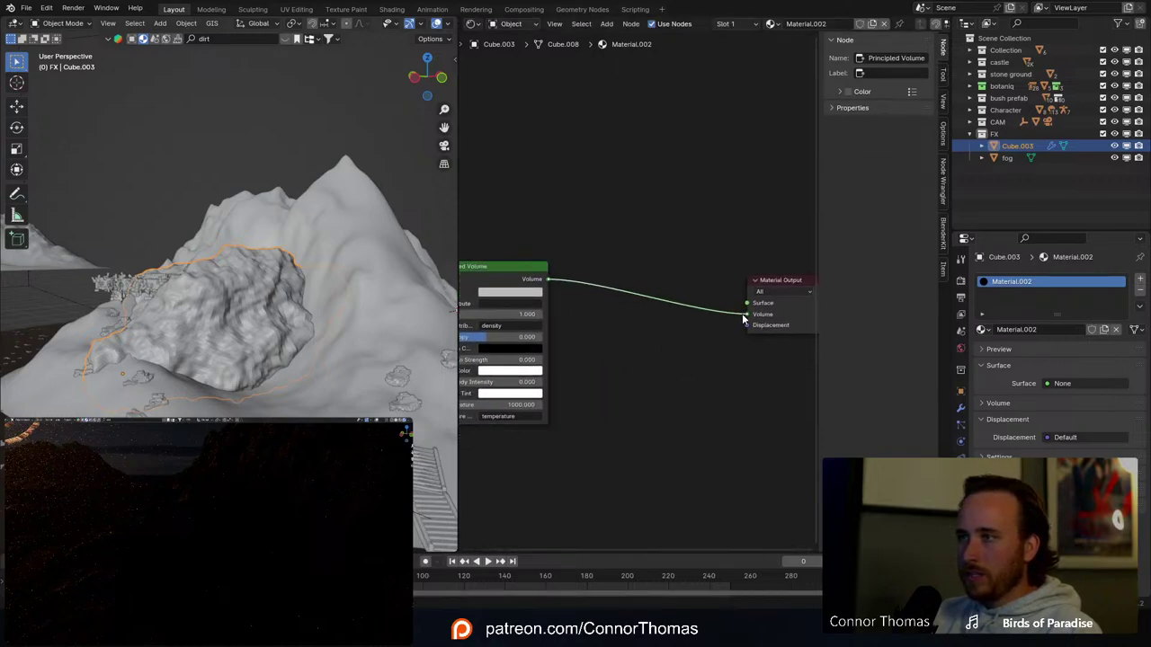
middle_click_drag(574, 322, 667, 322)
middle_click_drag(666, 243, 602, 255)
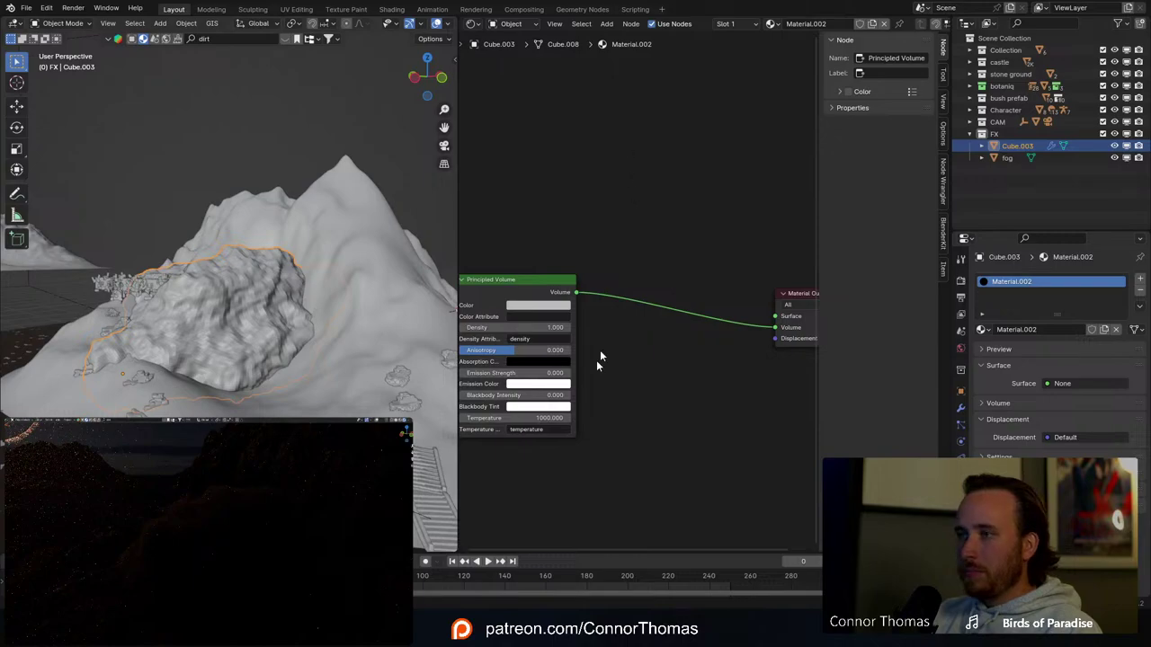
Step: Try a density of 0.01 on the Principled Volume node, and settle on 0.1
middle_click_drag(552, 333, 632, 310)
left_click(634, 306)
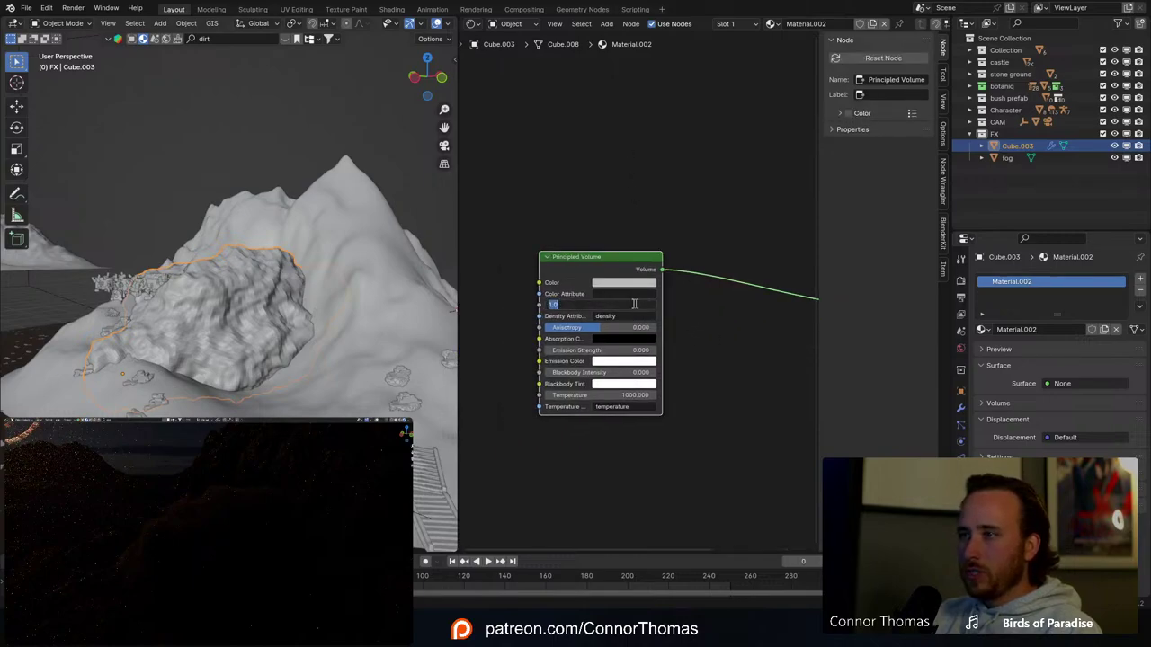
key("Return")
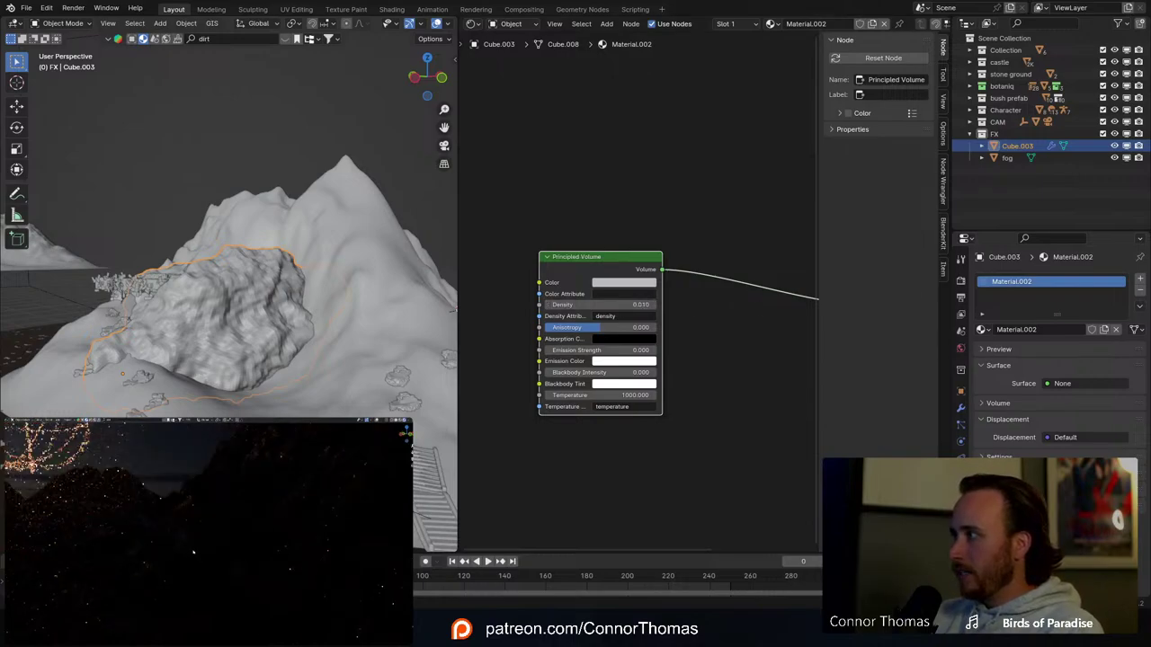
left_click(634, 304)
key("Return")
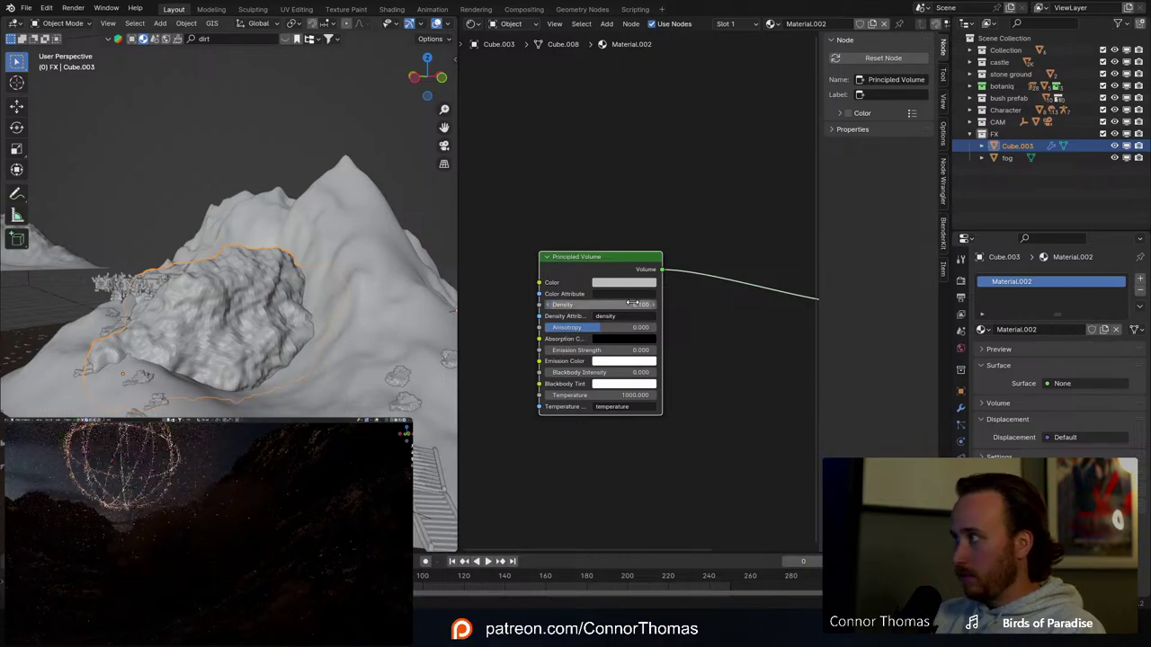
Step: Add a Noise Texture node above the Principled Volume node in the cloud material
middle_click_drag(752, 234, 761, 268)
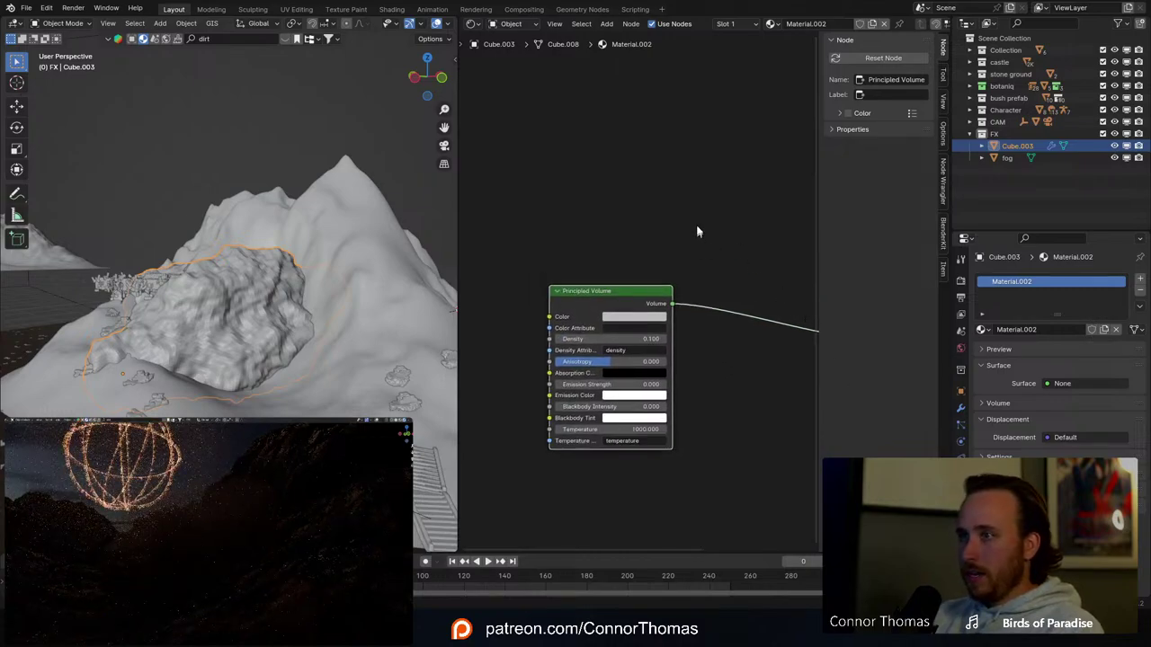
middle_click_drag(697, 226, 648, 218)
key("shift+a")
left_click(648, 214)
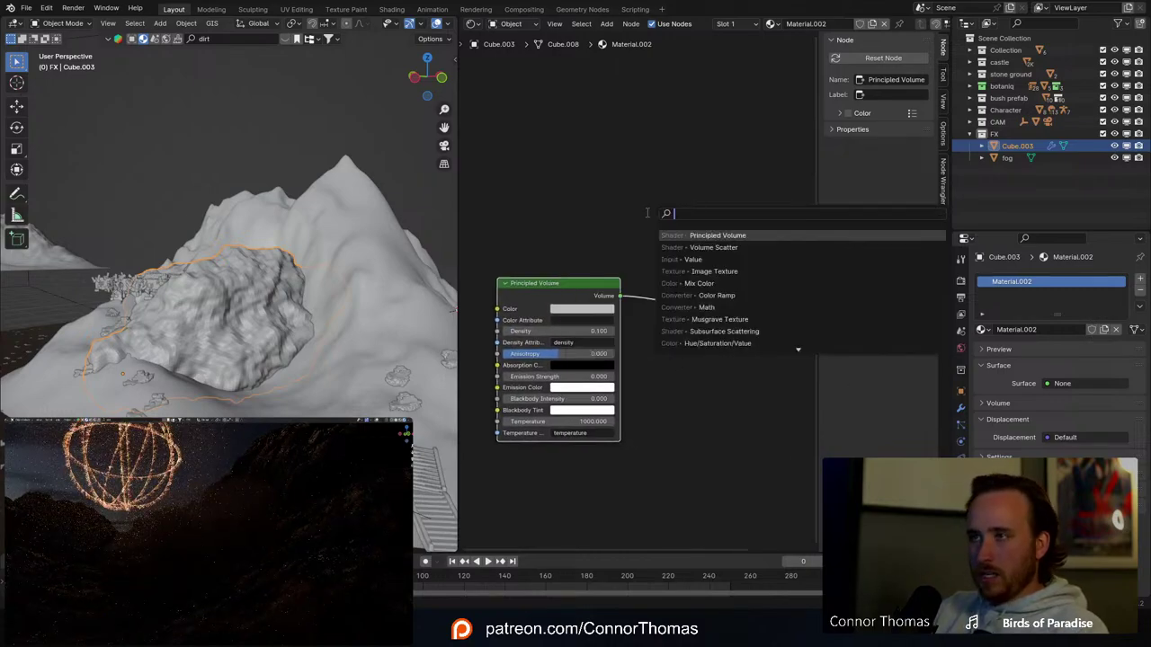
type("noise")
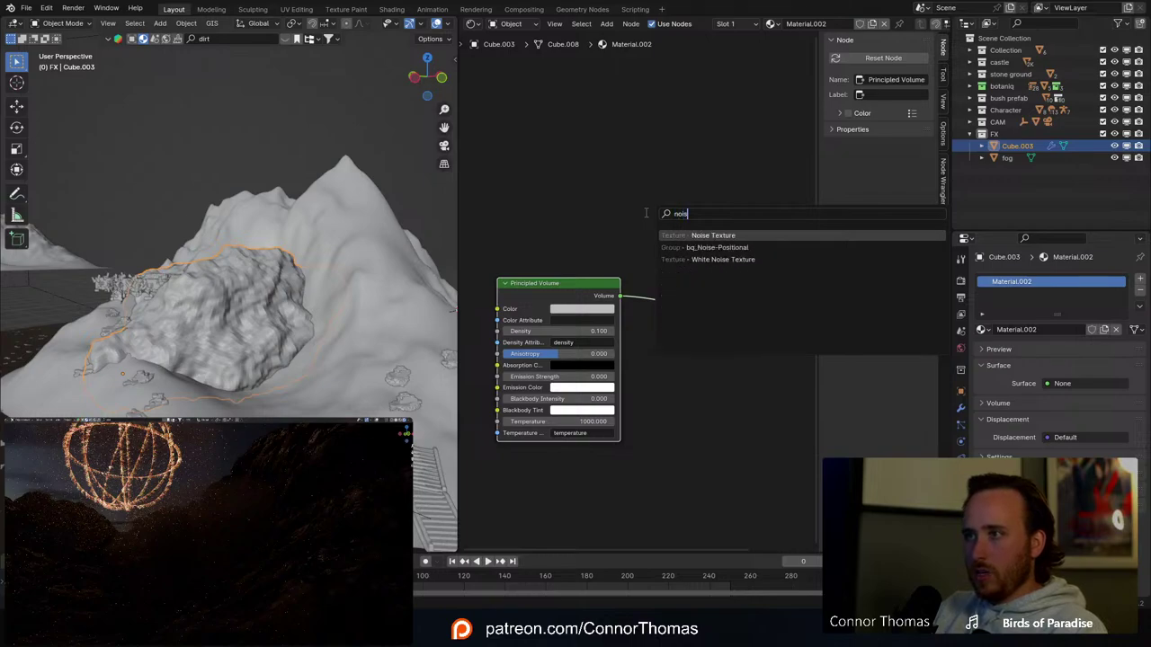
key("Return")
left_click(635, 117)
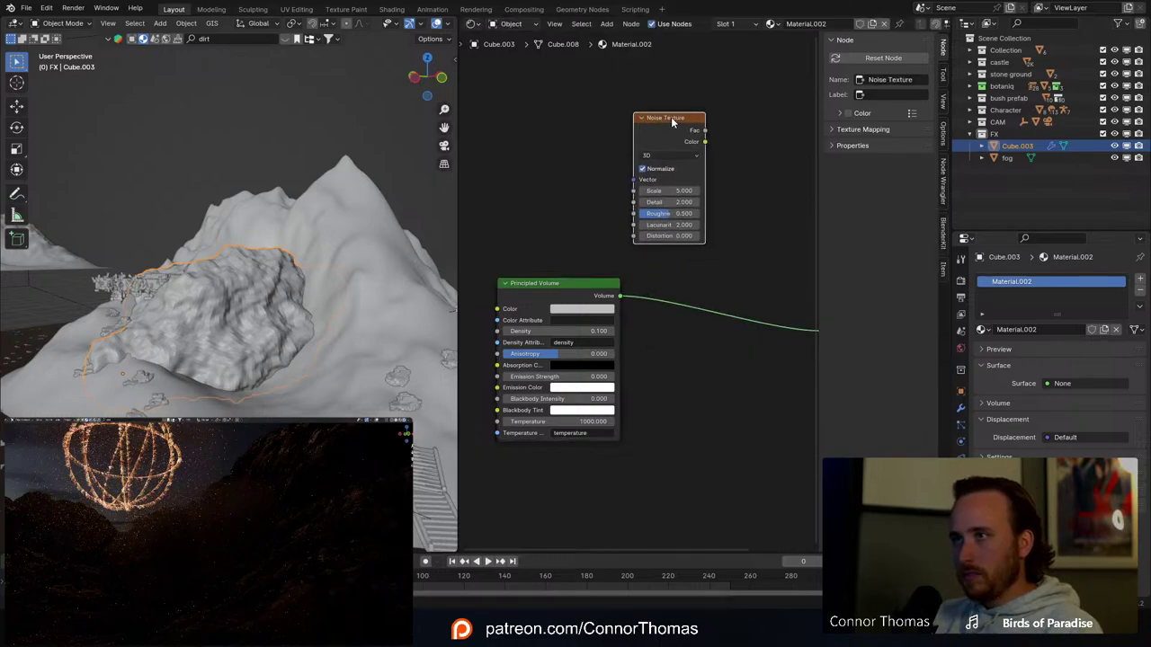
Step: Preview the Noise Texture on the cloud mesh's surface and raise its scale to 12.4
left_click(672, 122, "ctrl+shift")
middle_click_drag(753, 99, 586, 242)
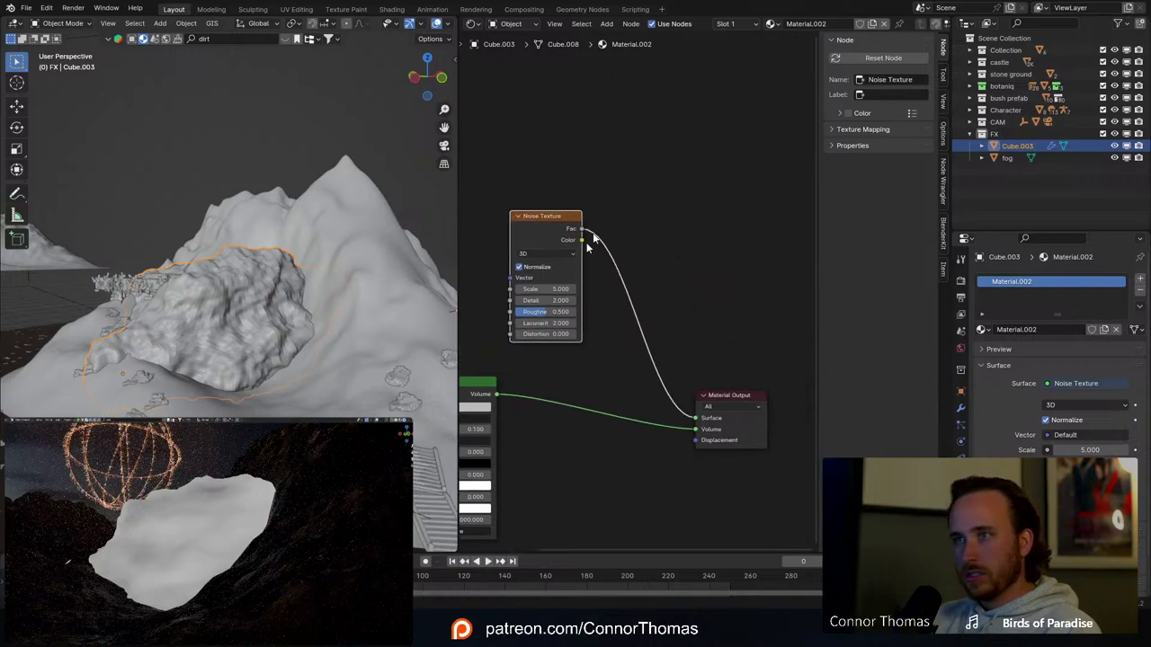
left_click_drag(544, 289, 604, 288)
middle_click_drag(634, 195, 562, 171)
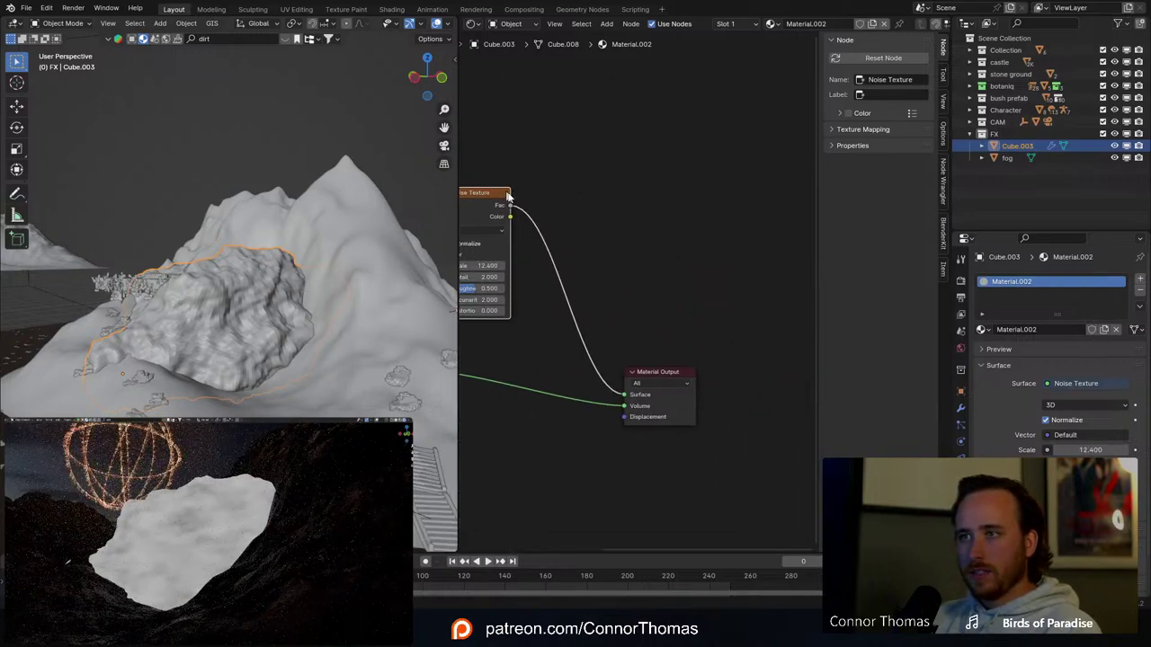
Step: Move the Noise Texture aside and insert a Color Ramp node on its link to the Material Output
middle_click_drag(508, 196, 692, 202)
left_click_drag(614, 208, 529, 200)
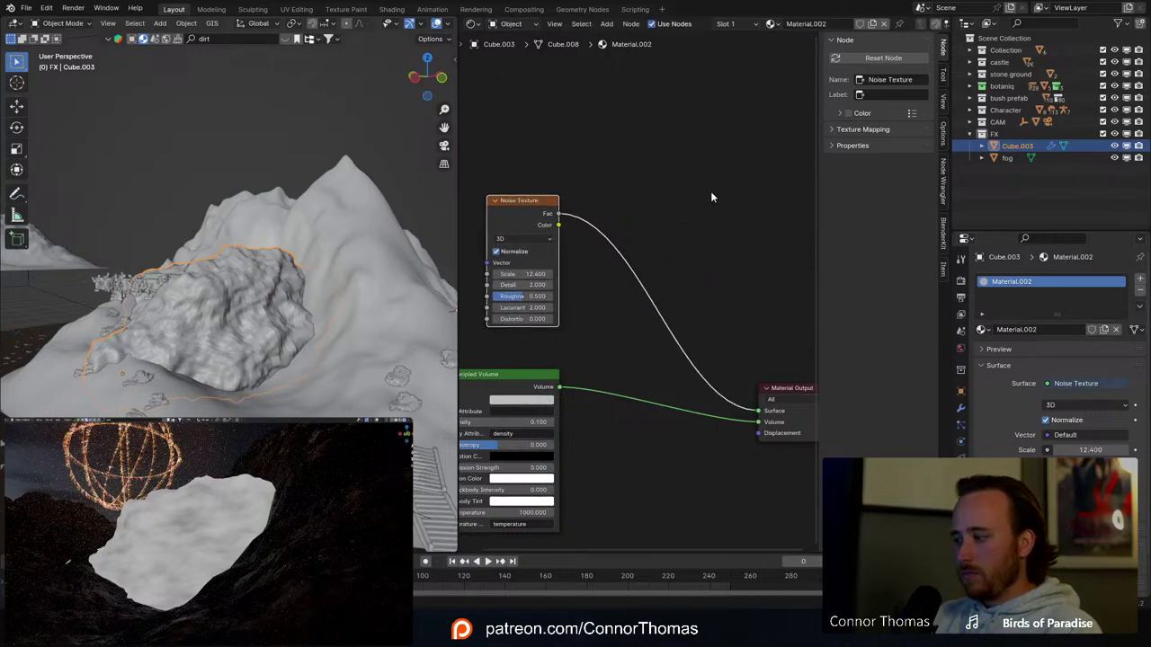
key("shift+a")
left_click(710, 191)
type("colo")
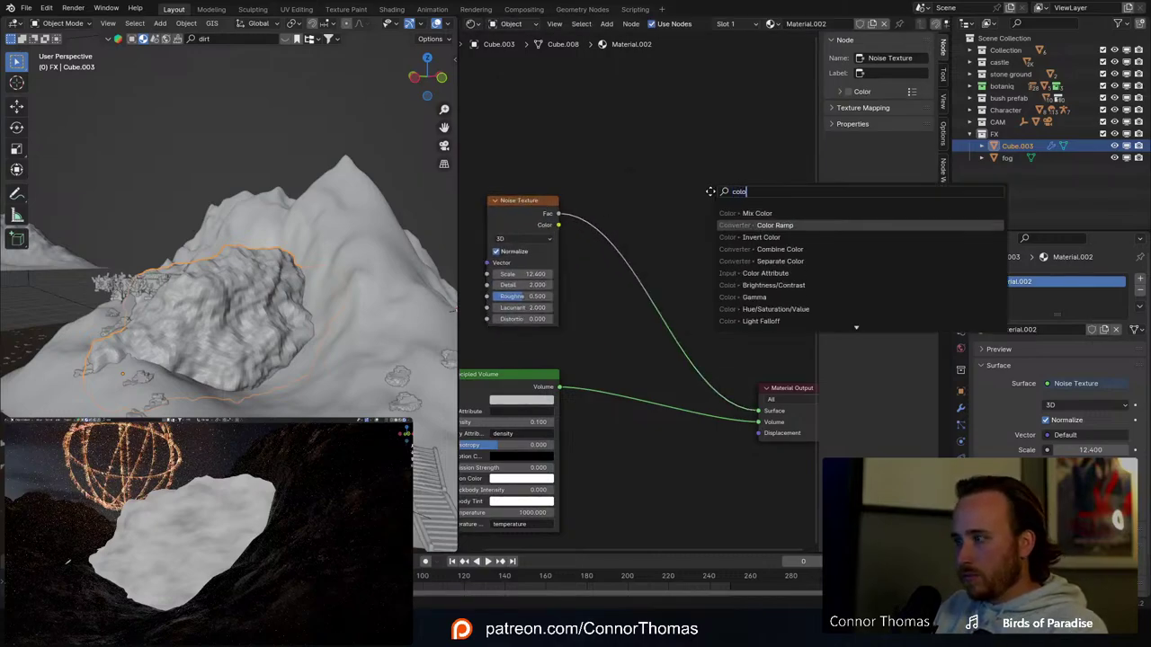
key("Return")
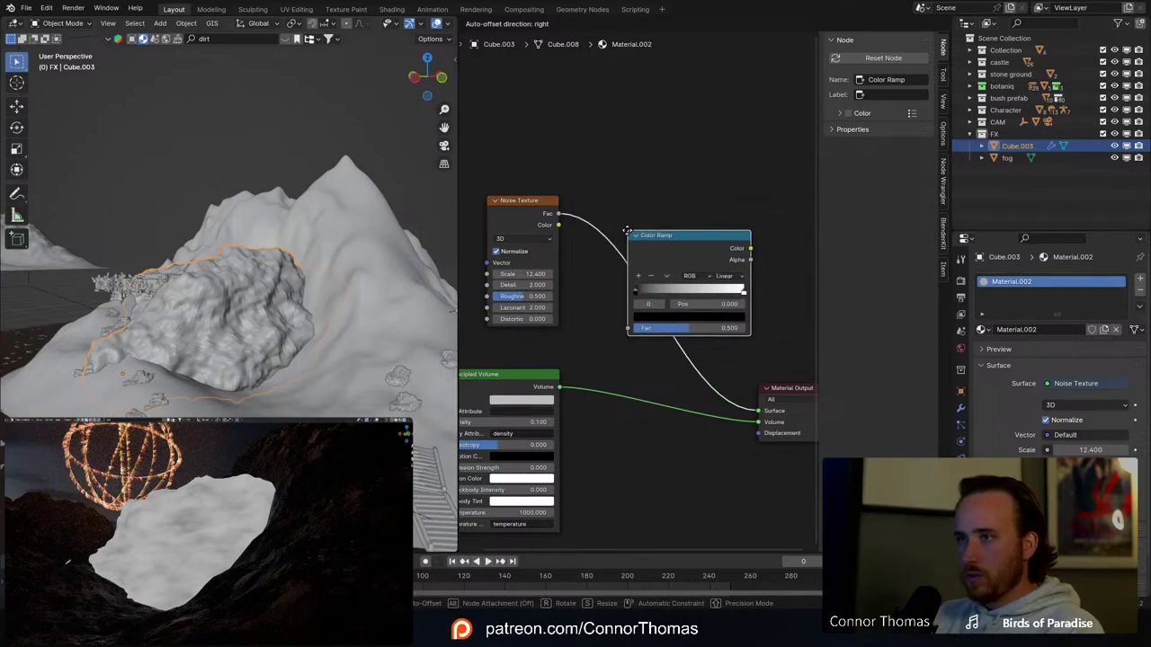
left_click(627, 230)
Step: Move the Color Ramp's black stop to position 0.377 to increase the noise contrast
left_click_drag(742, 290, 765, 296)
left_click(639, 294)
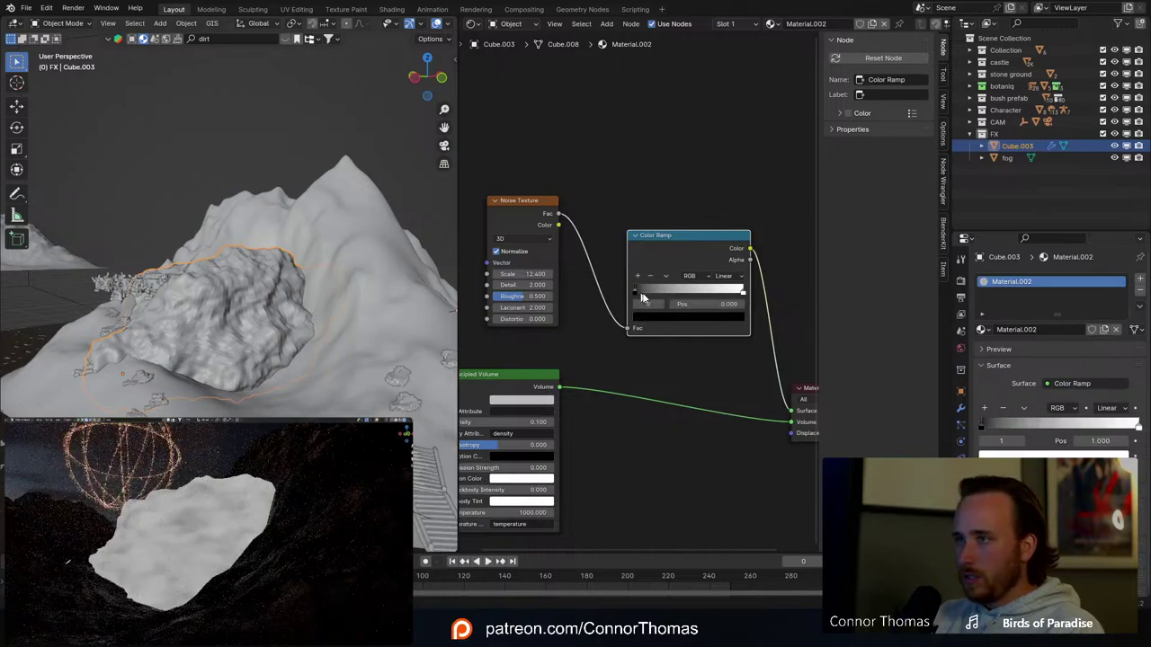
left_click_drag(641, 299, 681, 302)
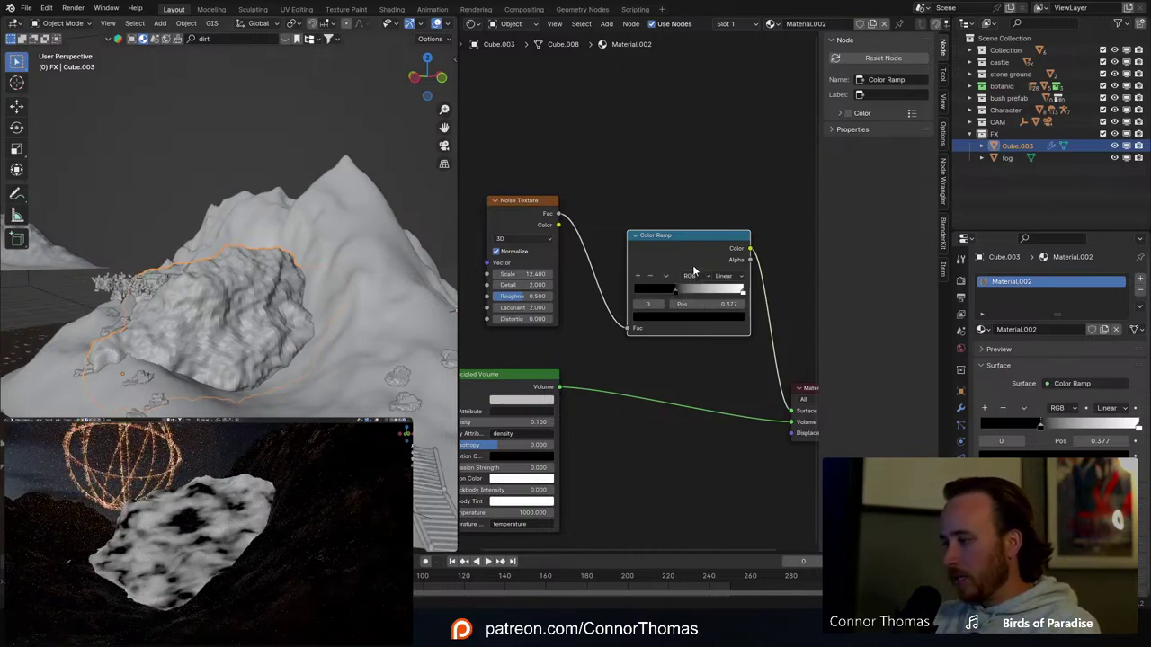
Step: Shift the noise nodes away from the Material Output and connect the Color Ramp's Color to the Principled Volume's Density
left_click_drag(535, 159, 727, 303)
left_click_drag(676, 236, 536, 206)
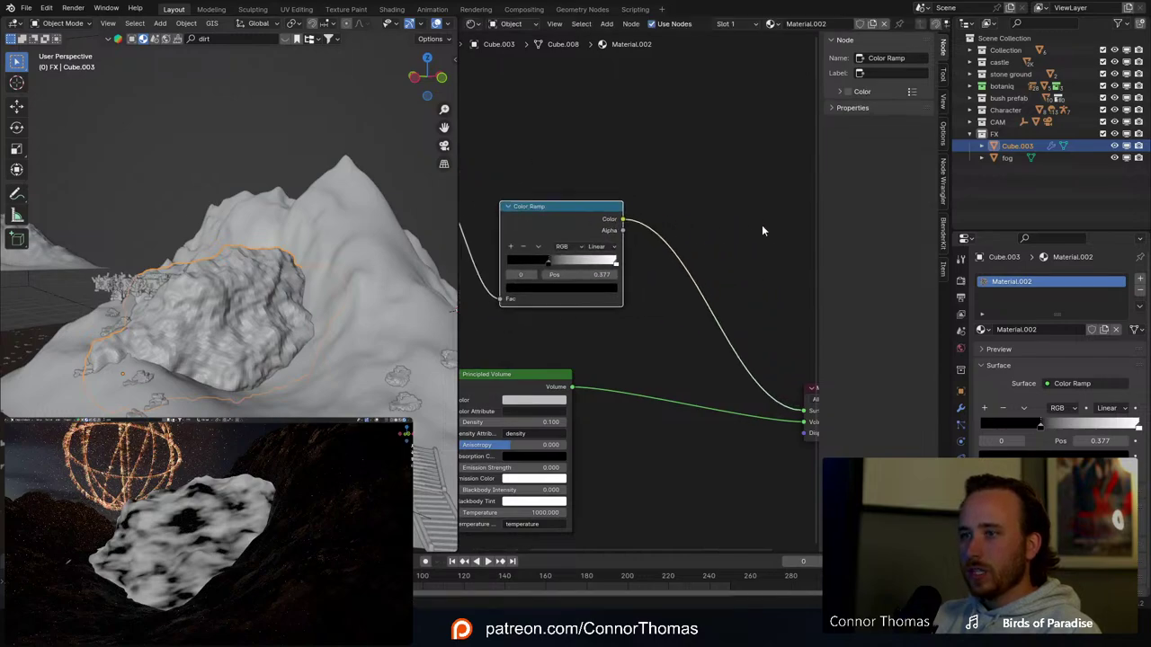
left_click(695, 248)
middle_click_drag(721, 294, 810, 256)
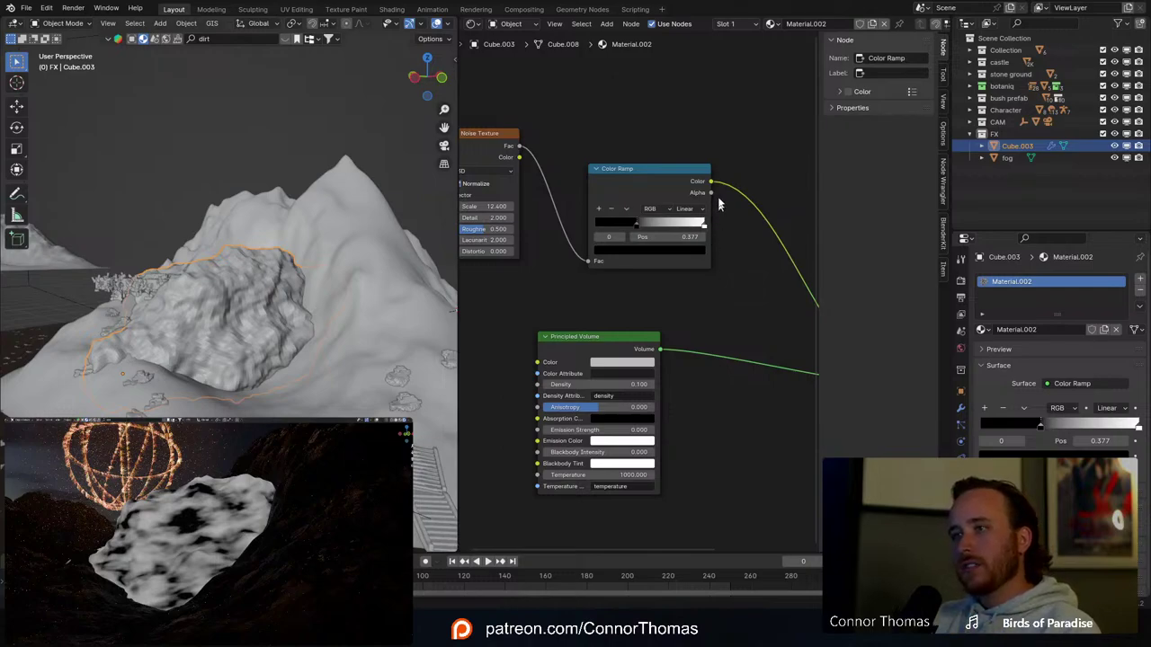
left_click_drag(712, 181, 537, 383)
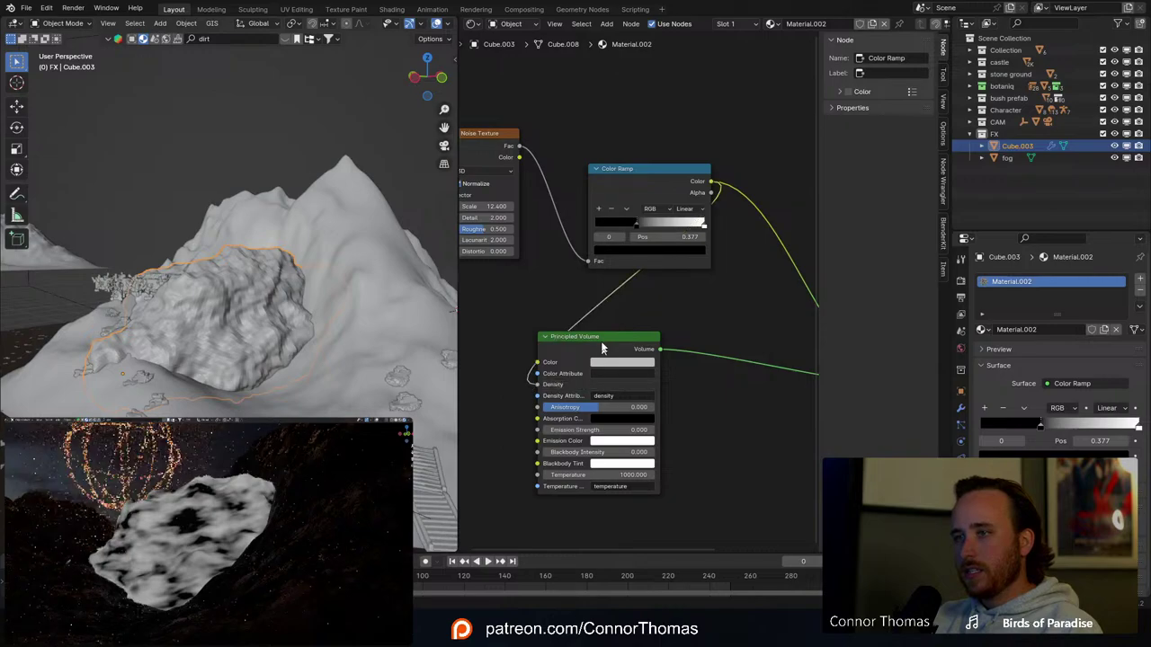
Step: Disconnect the Color Ramp from the Material Output's Surface input and check the cloud in the rendered view
left_click(621, 347)
scroll(715, 314, "right", 5)
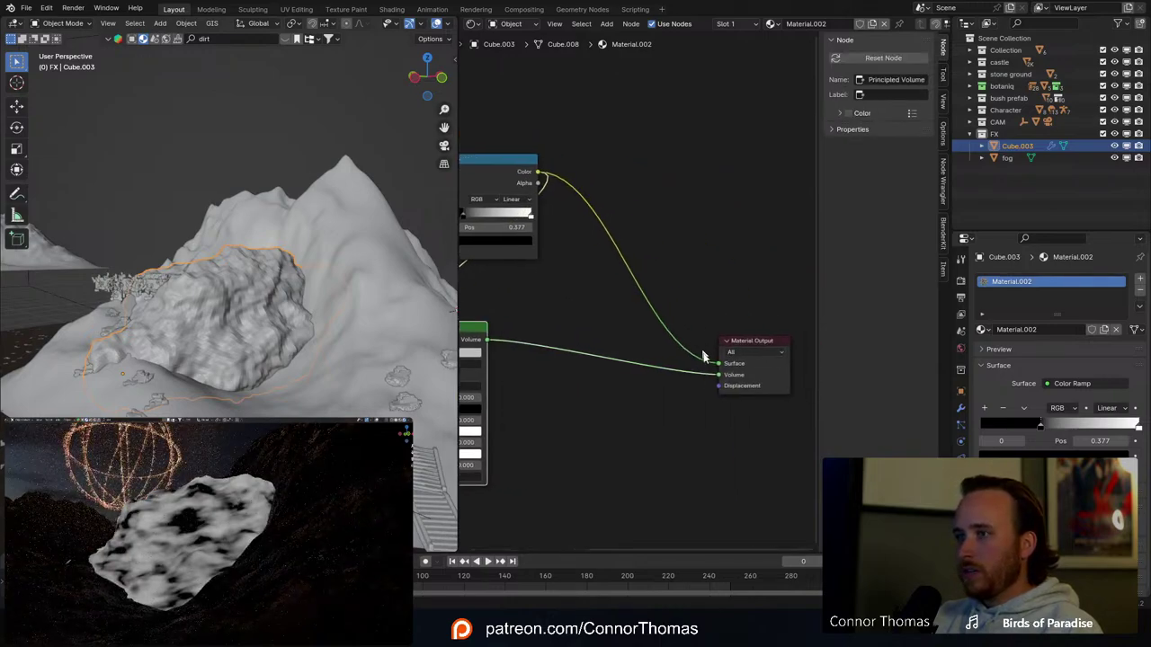
left_click_drag(719, 363, 723, 273)
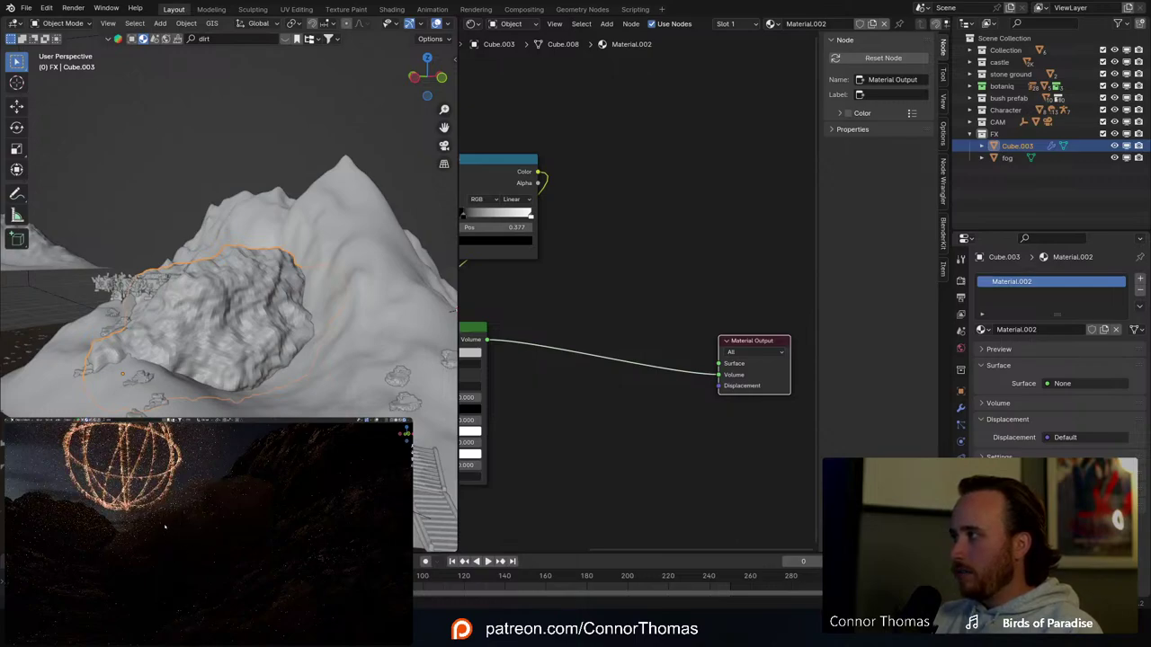
middle_click_drag(164, 527, 160, 525)
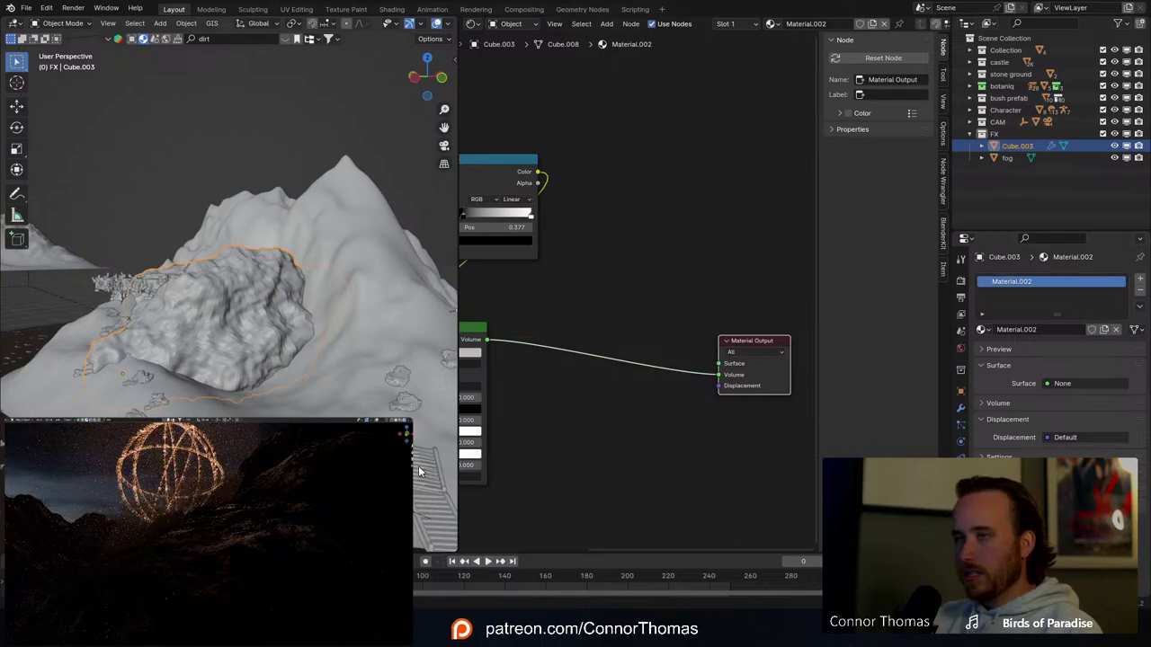
Step: Move the Noise Texture and Color Ramp nodes together to sit before the Principled Volume node
middle_click_drag(584, 332, 809, 405)
scroll(740, 406, "down", 3)
left_click_drag(564, 167, 687, 287)
left_click_drag(683, 246, 442, 271)
left_click(636, 306)
Step: Tint the Principled Volume node's color a muted blue and view the cloud mesh from above
middle_click_drag(664, 238, 617, 93)
scroll(647, 260, "up", 6)
left_click(637, 228)
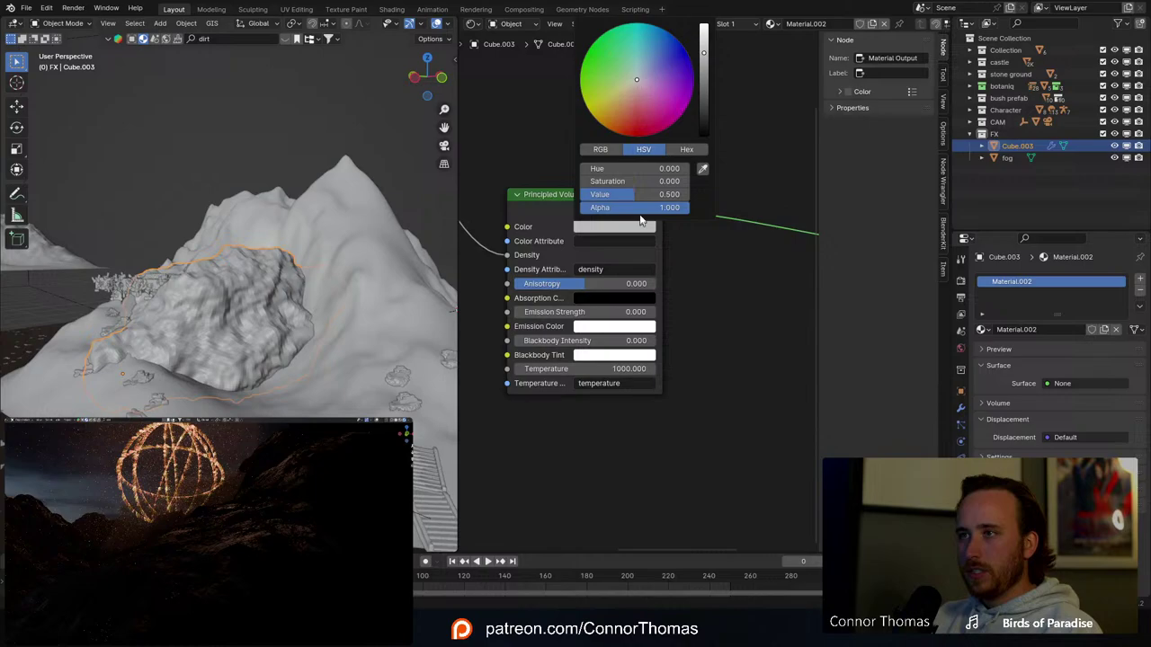
left_click(648, 65)
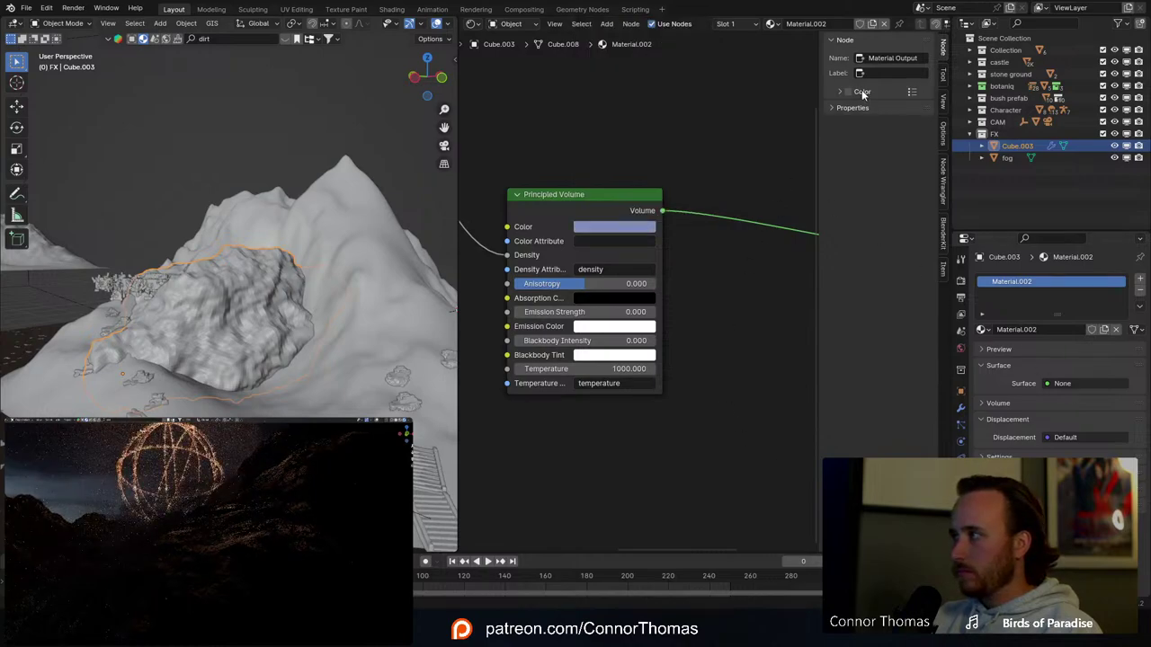
middle_click_drag(377, 338, 270, 331)
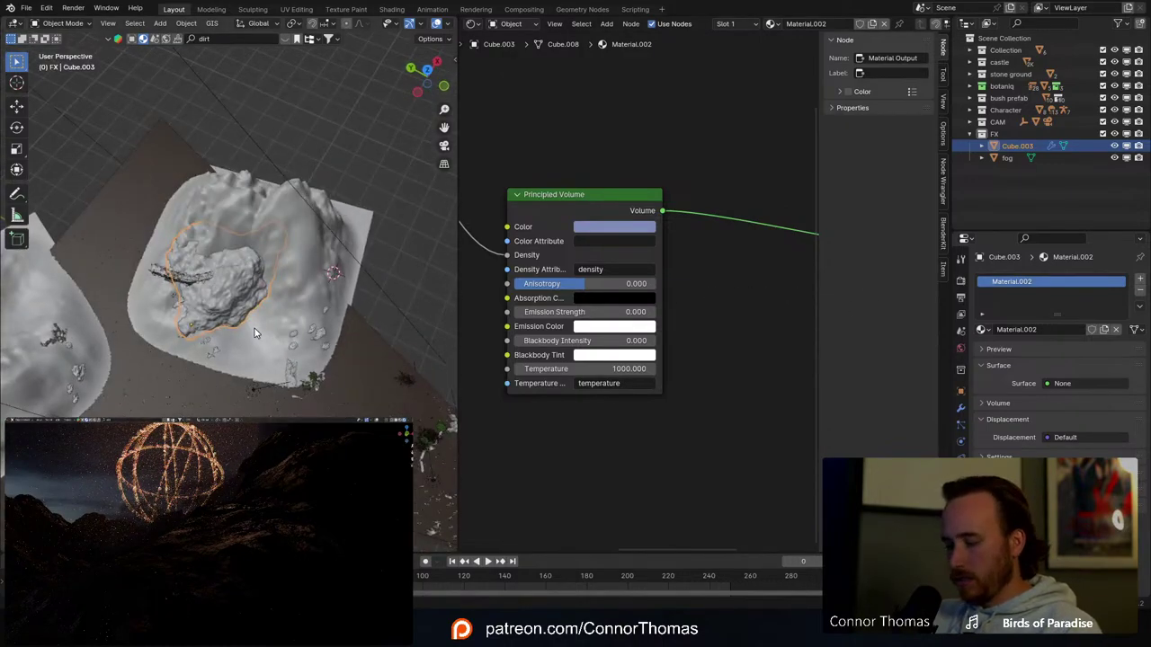
Step: From the top view, duplicate the cloud mesh, rotate the copy and place it just beyond the original between the two mountains
key("KP_7")
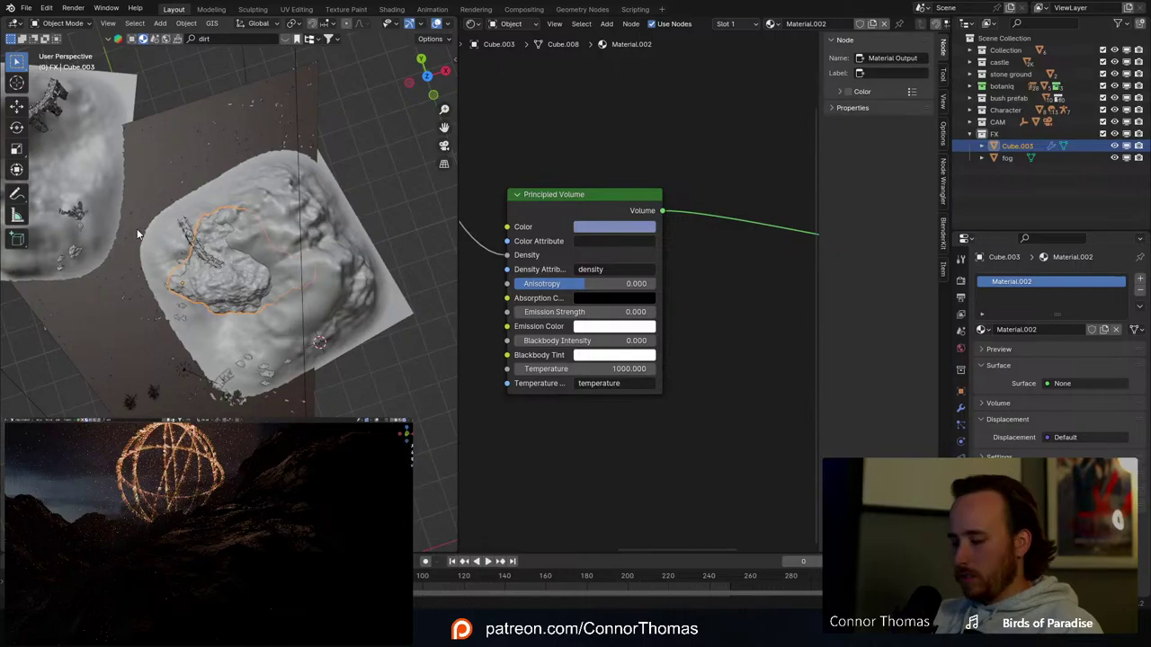
middle_click_drag(180, 203, 267, 296, "shift")
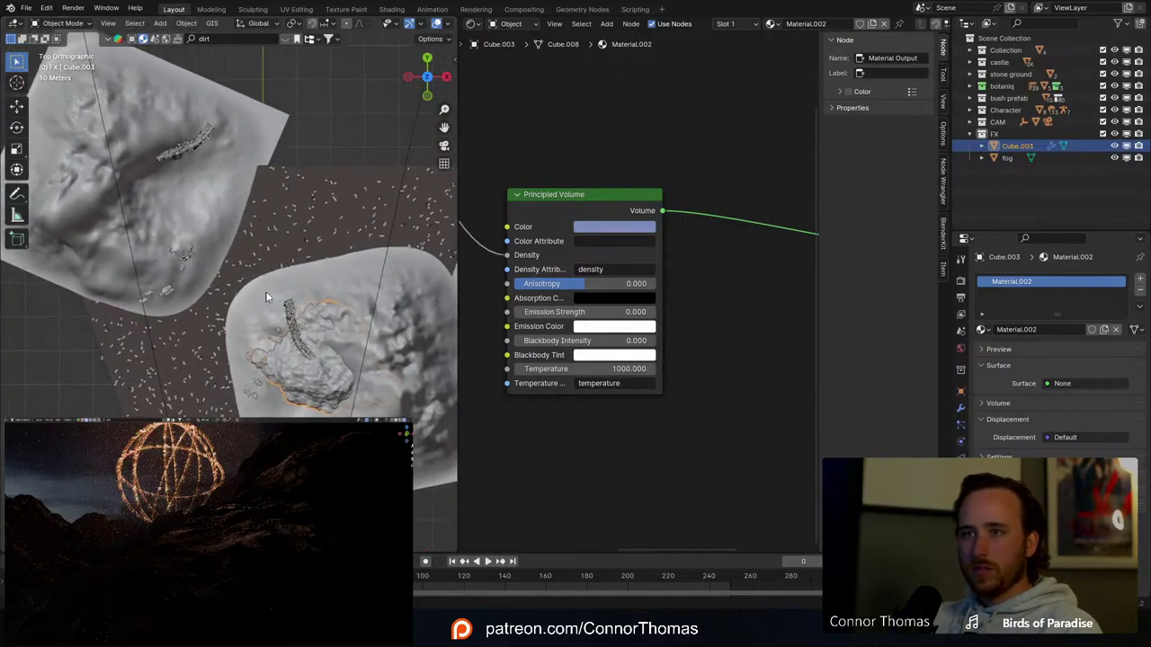
key("shift+d")
left_click(302, 253)
key("r")
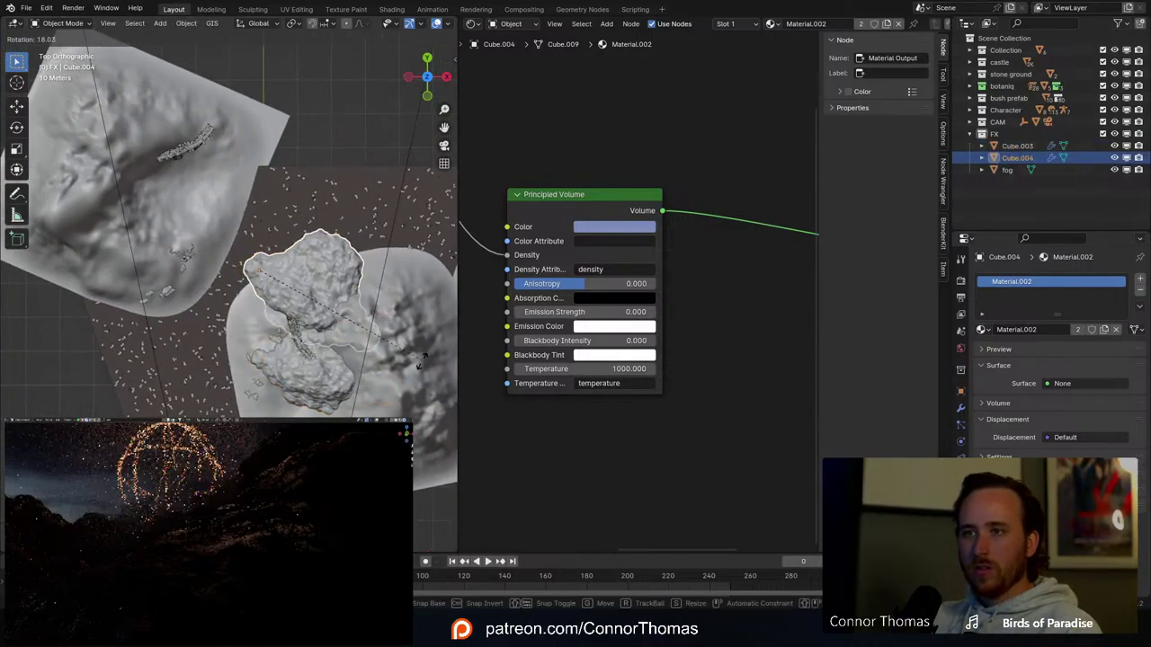
left_click(372, 339)
key("g")
left_click(341, 307)
Step: Duplicate the cloud mesh two more times to extend the row along the foot of the far mountain
key("shift+d")
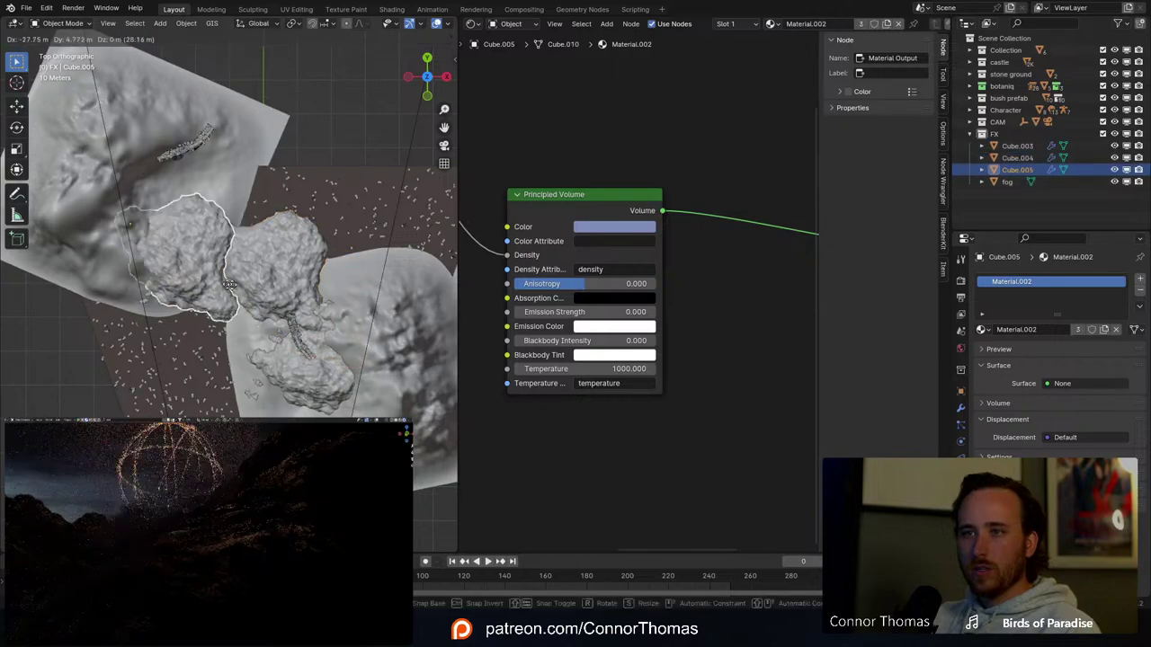
left_click(223, 281)
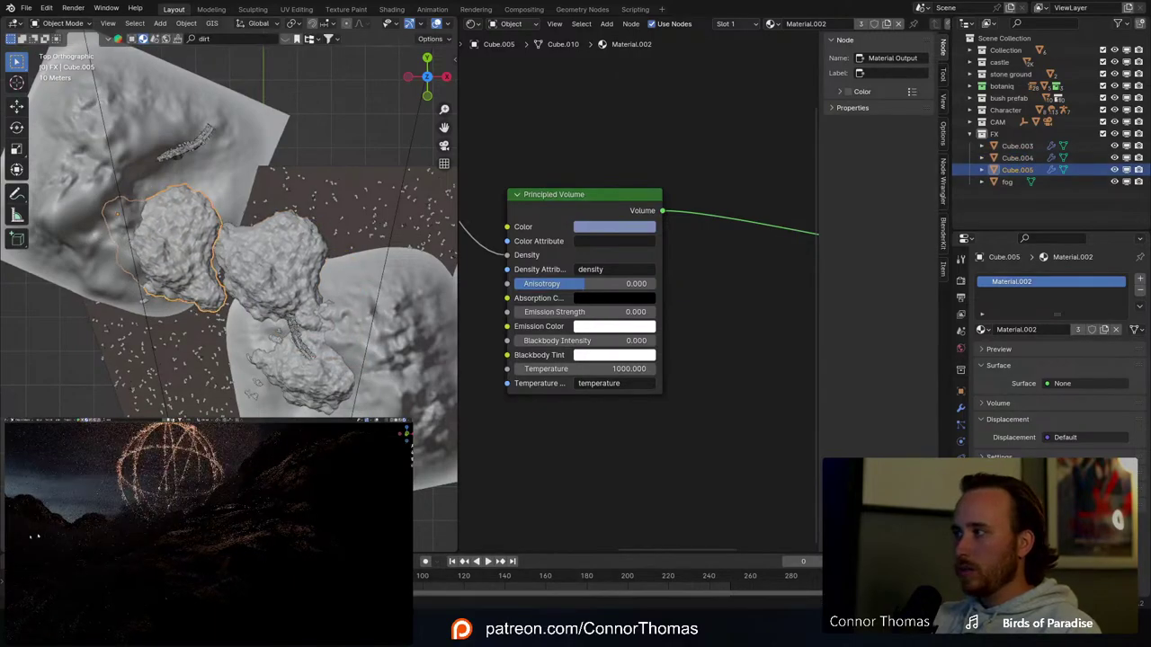
middle_click_drag(190, 274, 319, 281, "shift")
key("shift+d")
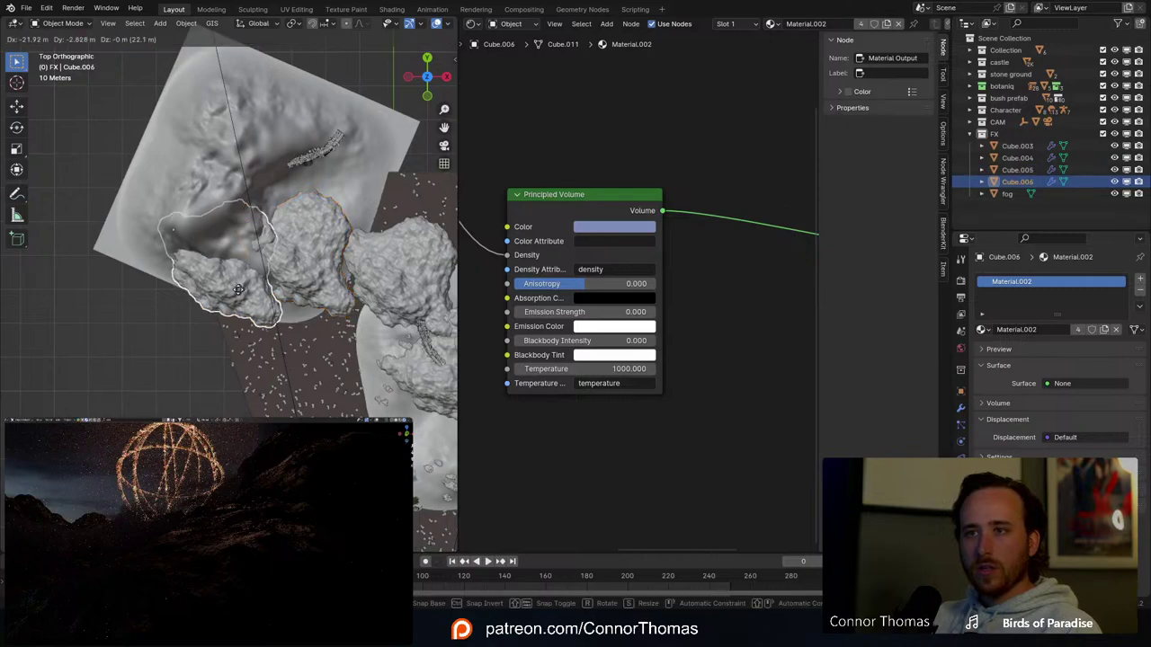
left_click(269, 265)
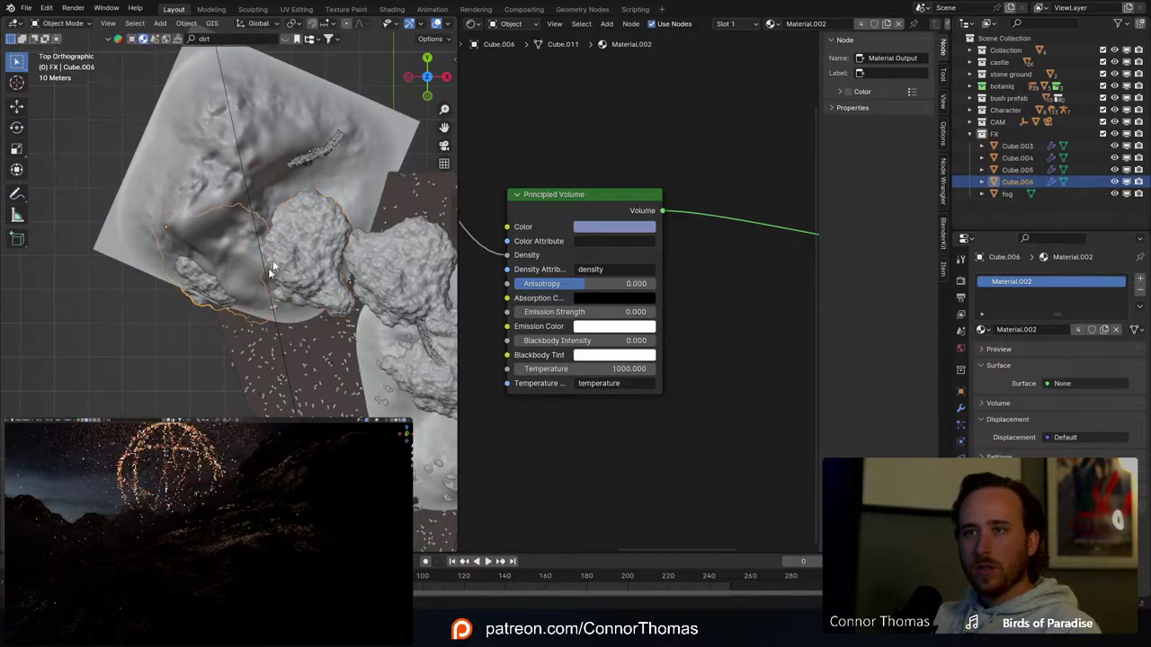
Step: Reposition and rotate the newest cloud copy so it sits against the base of the mountain
middle_click_drag(269, 264, 409, 144)
key("g")
left_click(283, 275)
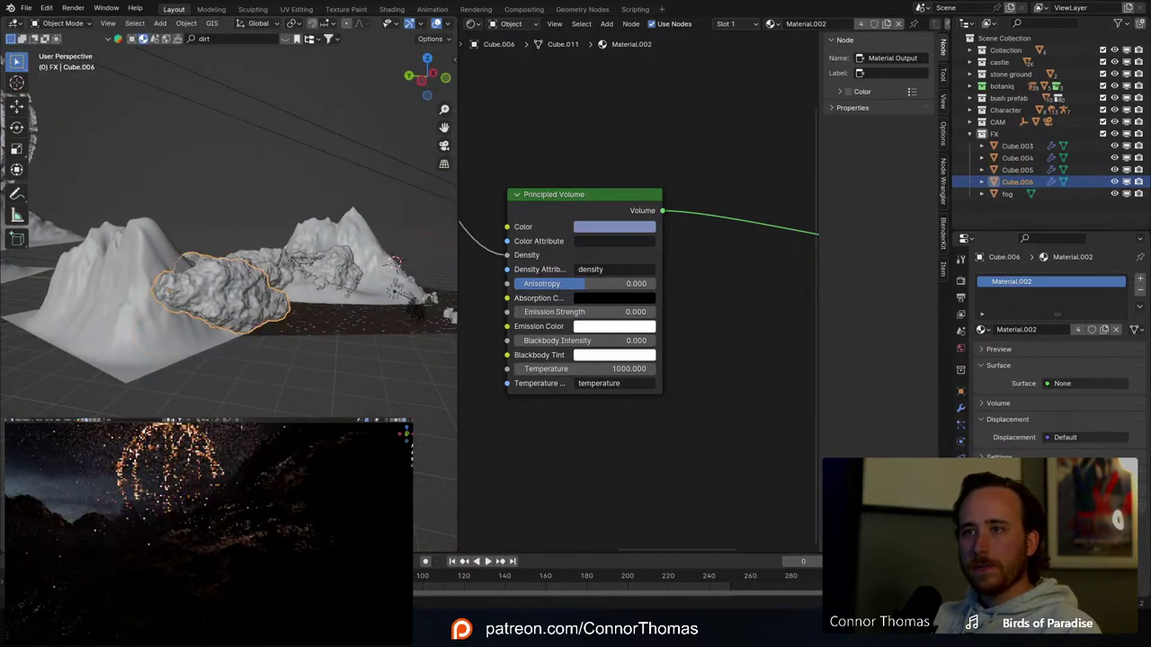
key("r")
left_click(300, 366)
middle_click_drag(300, 337, 197, 328)
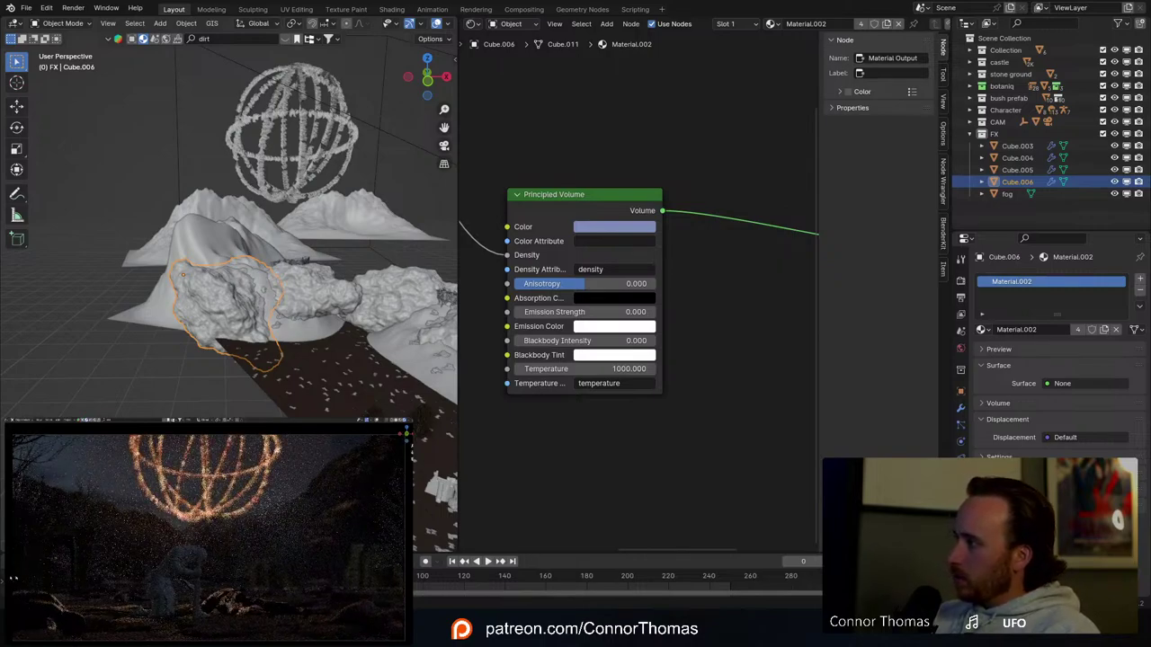
Step: Try a red tint on the Principled Volume color, then change it to a saturated blue
left_click(635, 228)
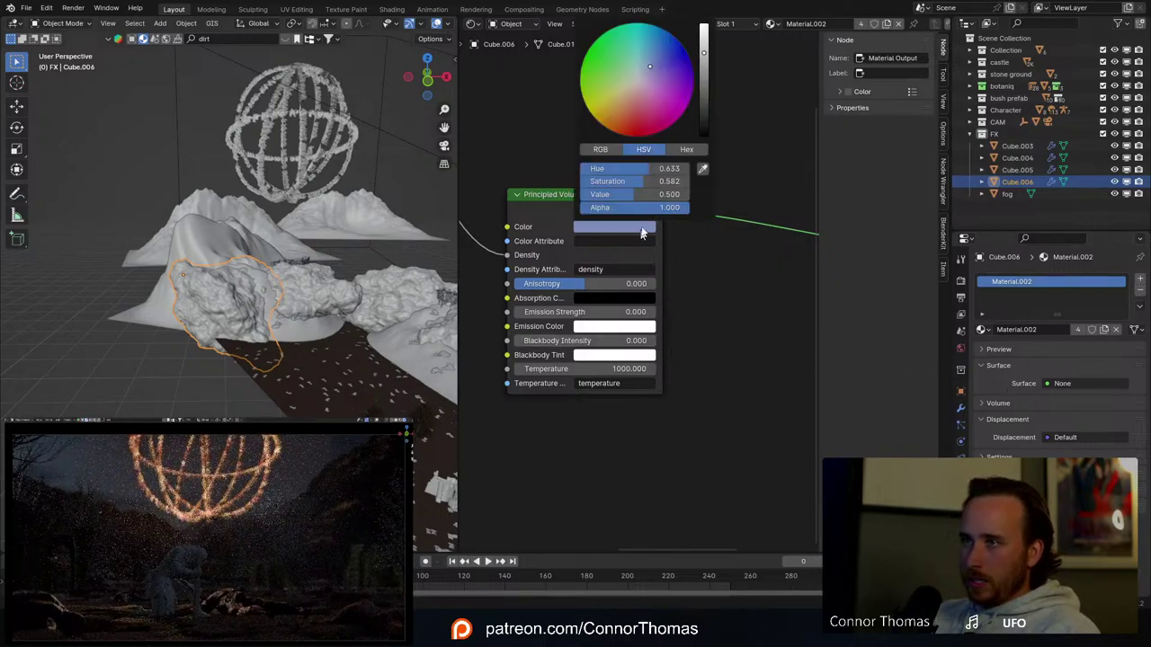
left_click(630, 116)
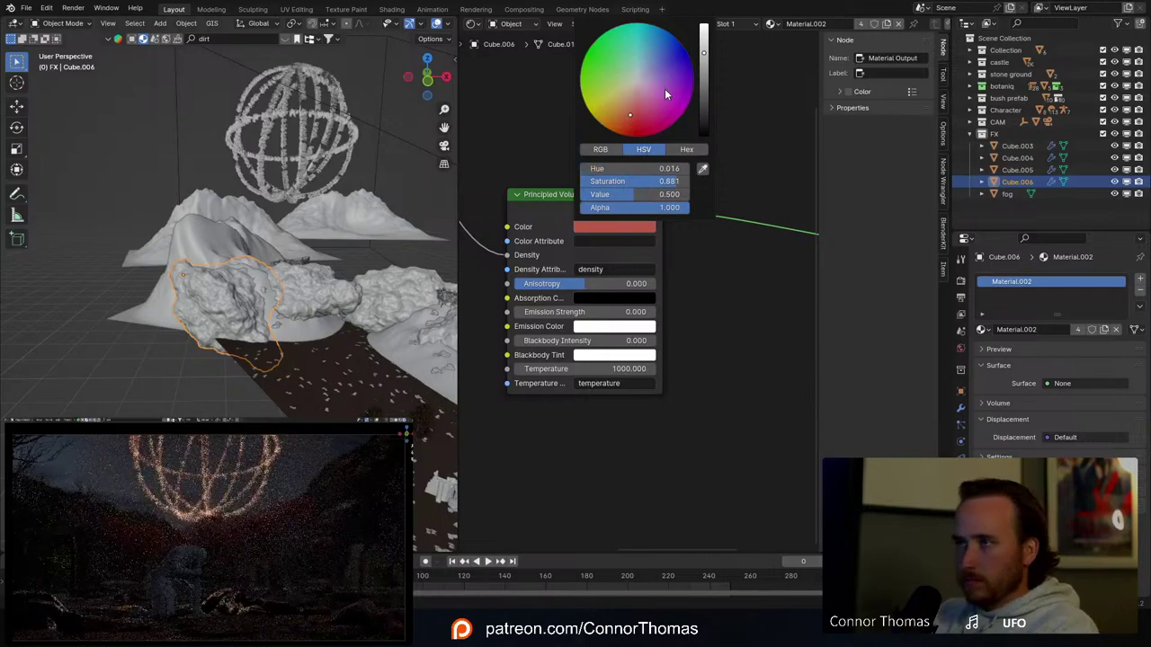
left_click_drag(665, 88, 660, 39)
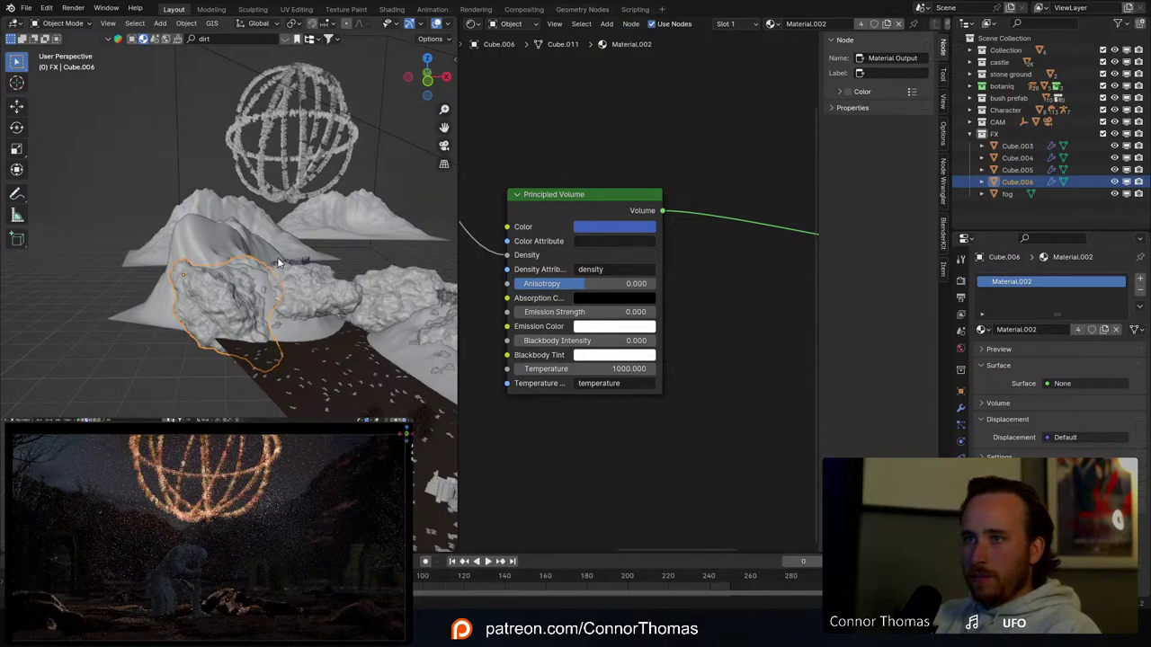
Step: From the top view, duplicate the cloud mesh about 140 m back to the distant mountains by the ring sphere
key("KP_7")
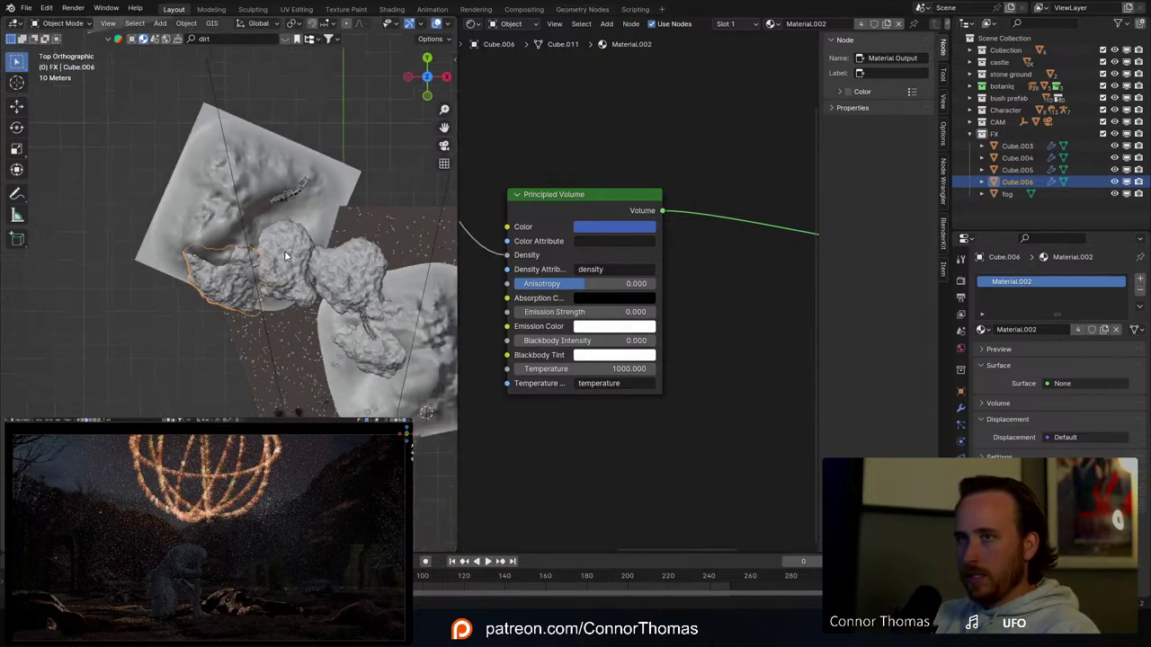
middle_click_drag(290, 268, 304, 370, "shift")
key("shift+d")
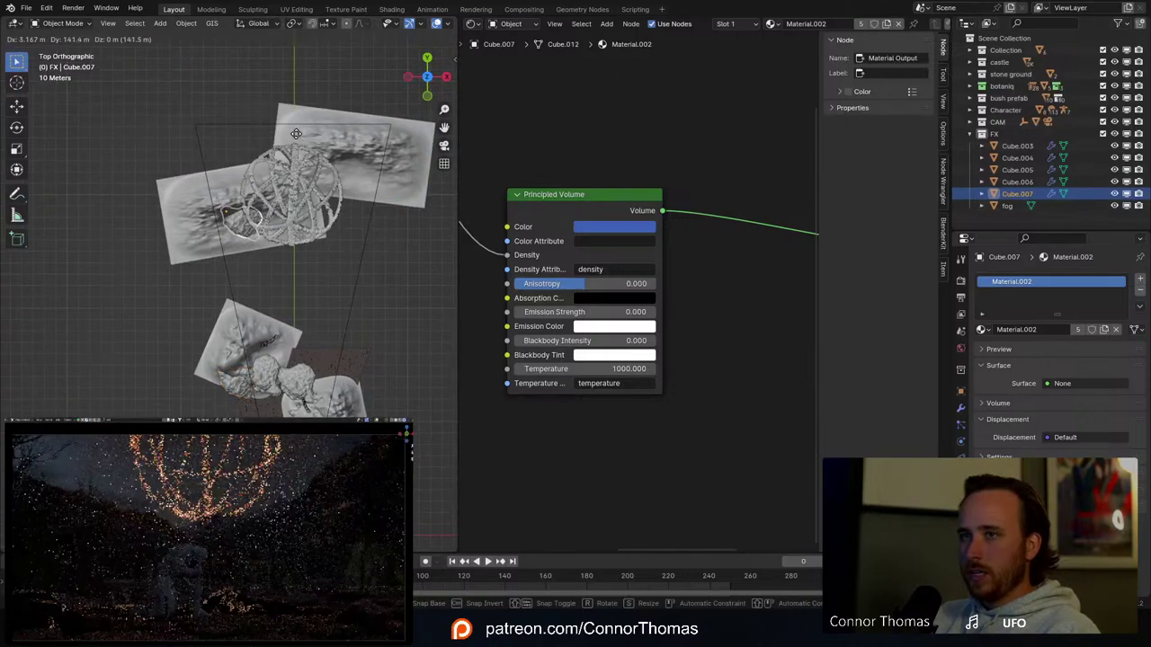
left_click(296, 146)
Step: Raise the distant cloud copy to the underside of the ring sphere and rotate it freely
middle_click_drag(288, 230, 329, 112)
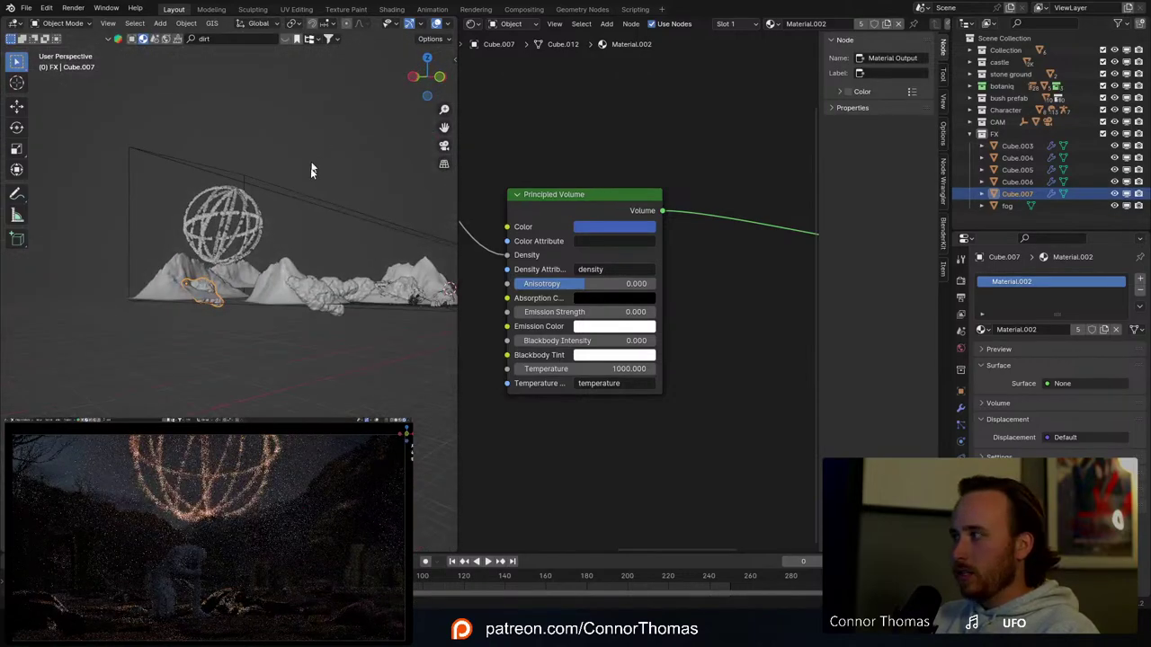
key("g")
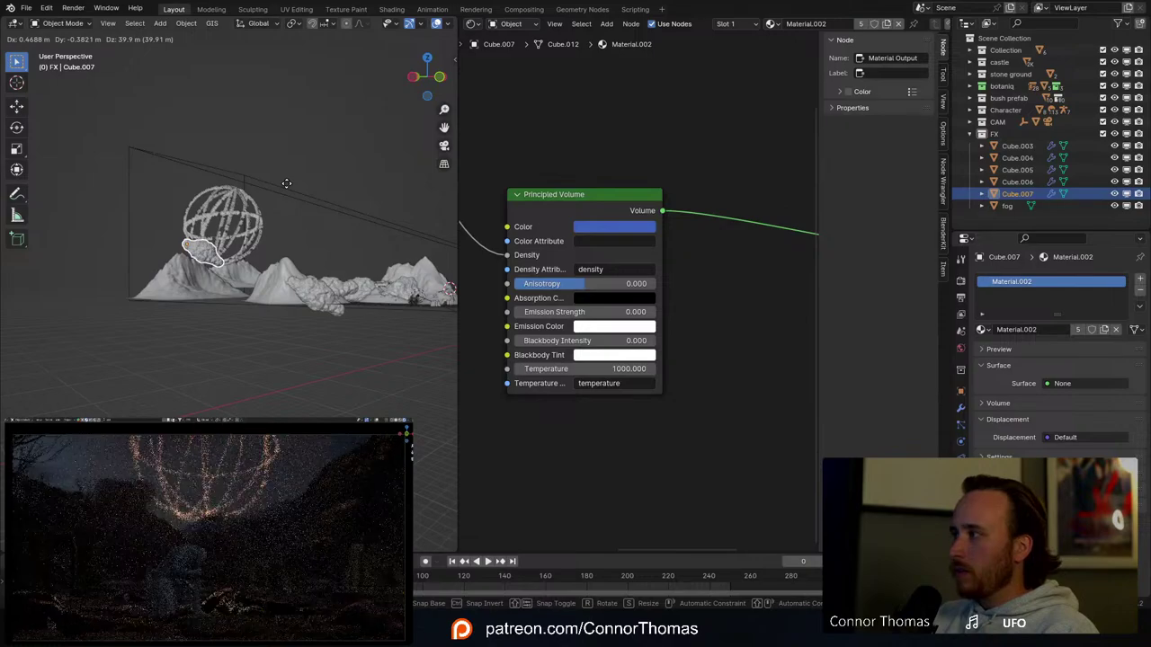
left_click(295, 196)
key("r")
key("r")
left_click(306, 179)
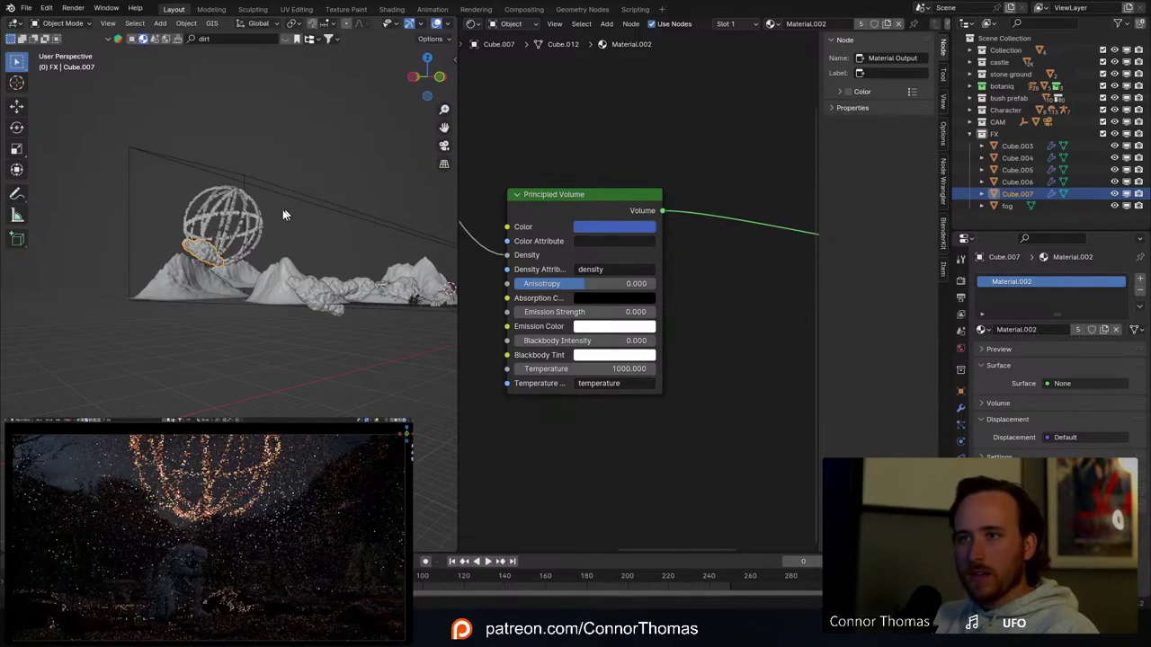
key("KP_Decimal")
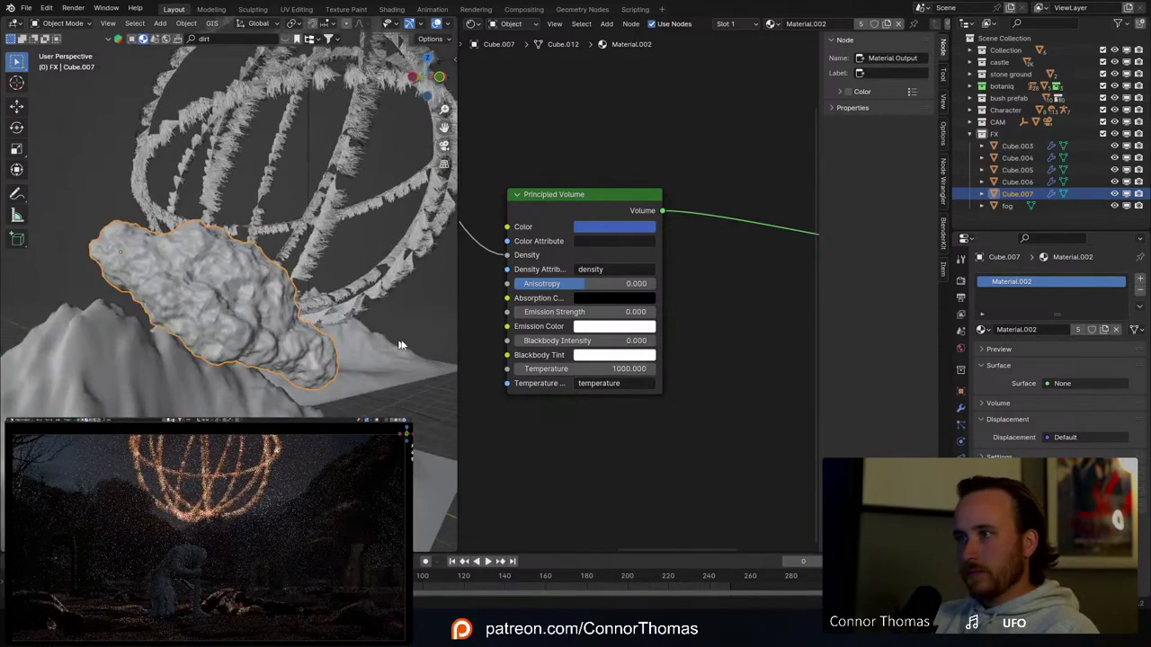
Step: Set the Principled Volume's Anisotropy to 0.718
left_click_drag(575, 283, 648, 284)
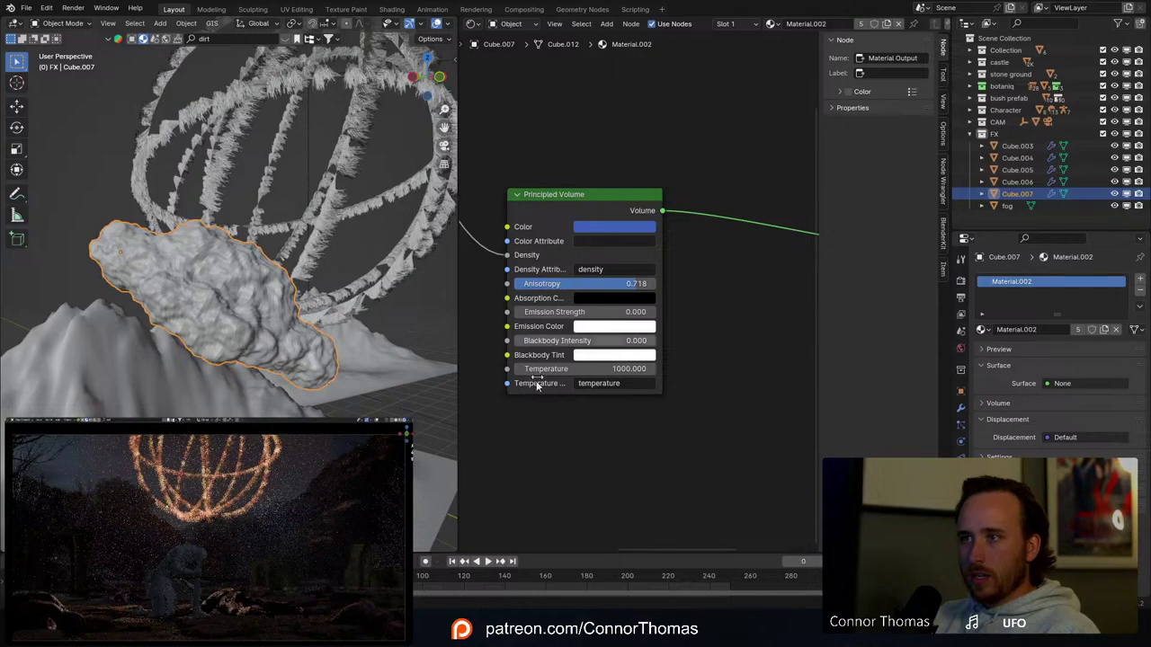
Step: Try disconnecting the Color Ramp from the Principled Volume's Density, and undo the disconnection
middle_click_drag(545, 395, 777, 417)
scroll(635, 296, "down", 3)
middle_click_drag(575, 187, 539, 239)
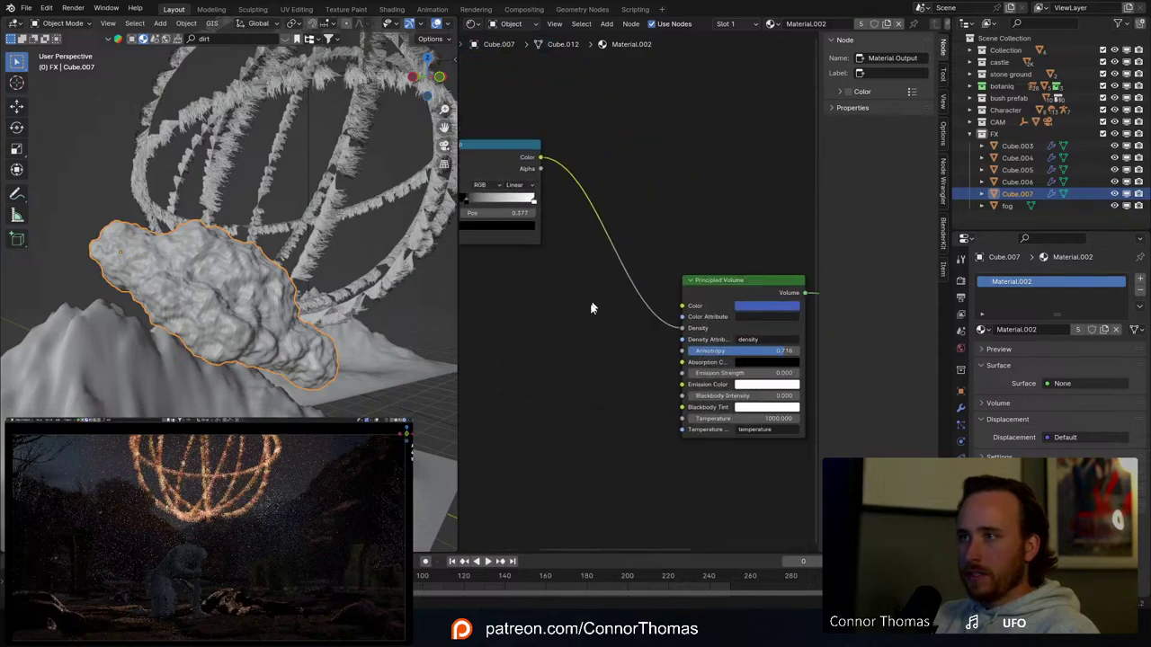
middle_click_drag(607, 311, 605, 297)
left_click_drag(629, 297, 660, 333)
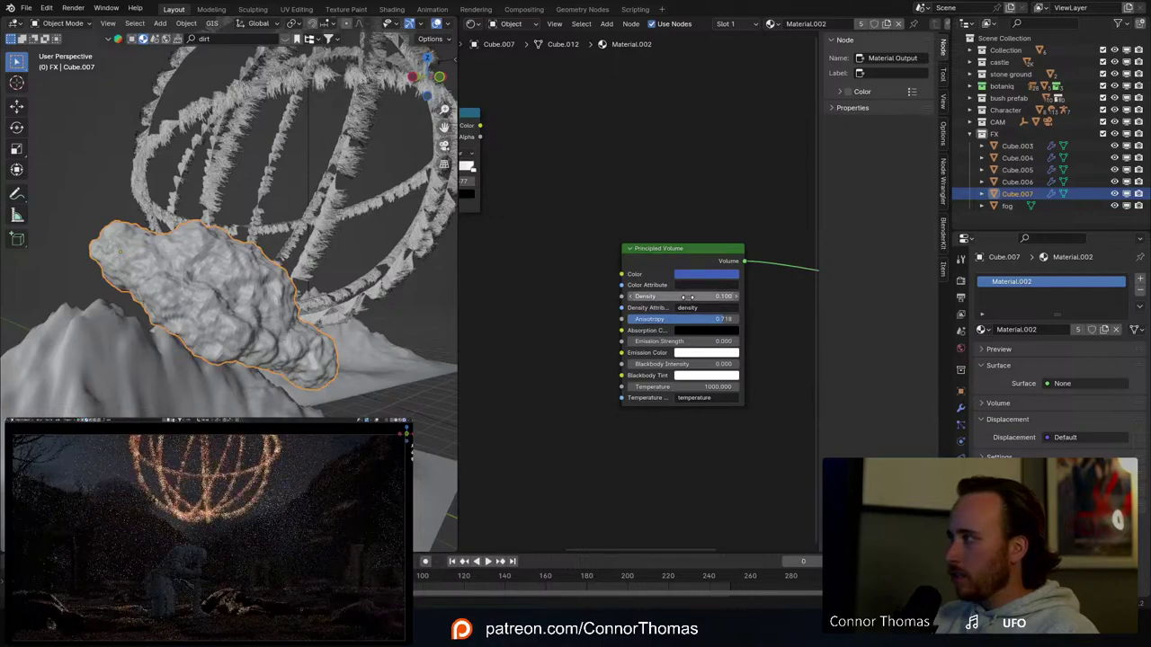
key("ctrl+z")
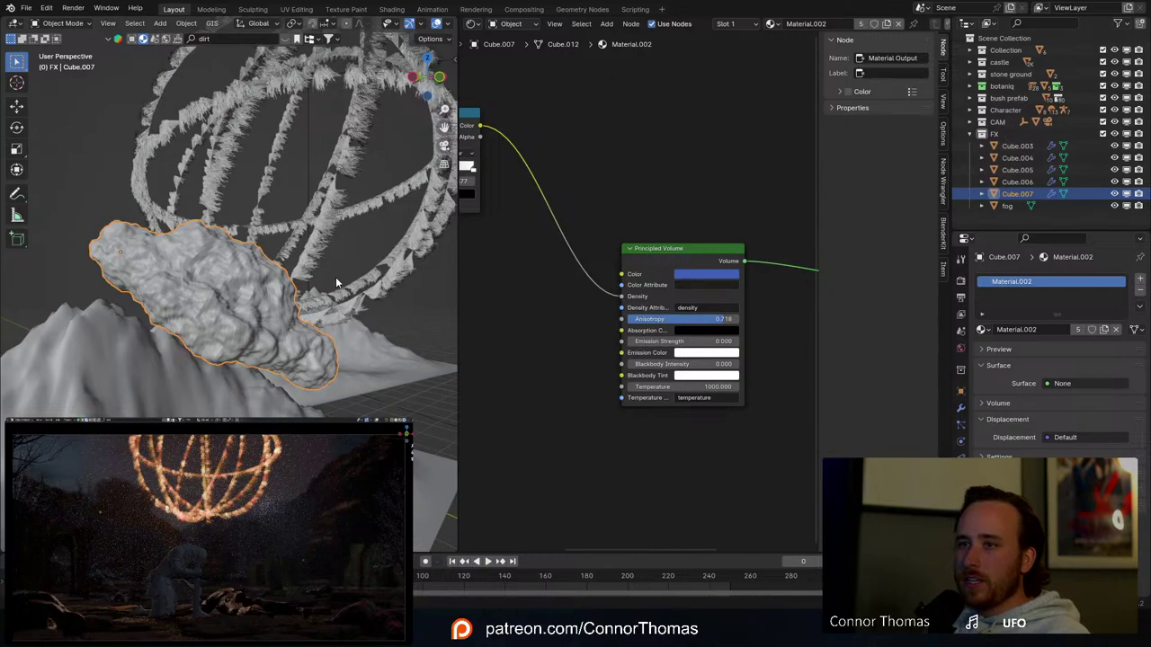
Step: Rotate the distant cloud mesh freely to a new orientation in front of the mountain below the ring sphere
scroll(335, 283, "down", 3)
middle_click_drag(335, 282, 285, 288)
key("r")
key("r")
left_click(347, 372)
middle_click_drag(346, 373, 213, 380)
scroll(267, 331, "down", 3)
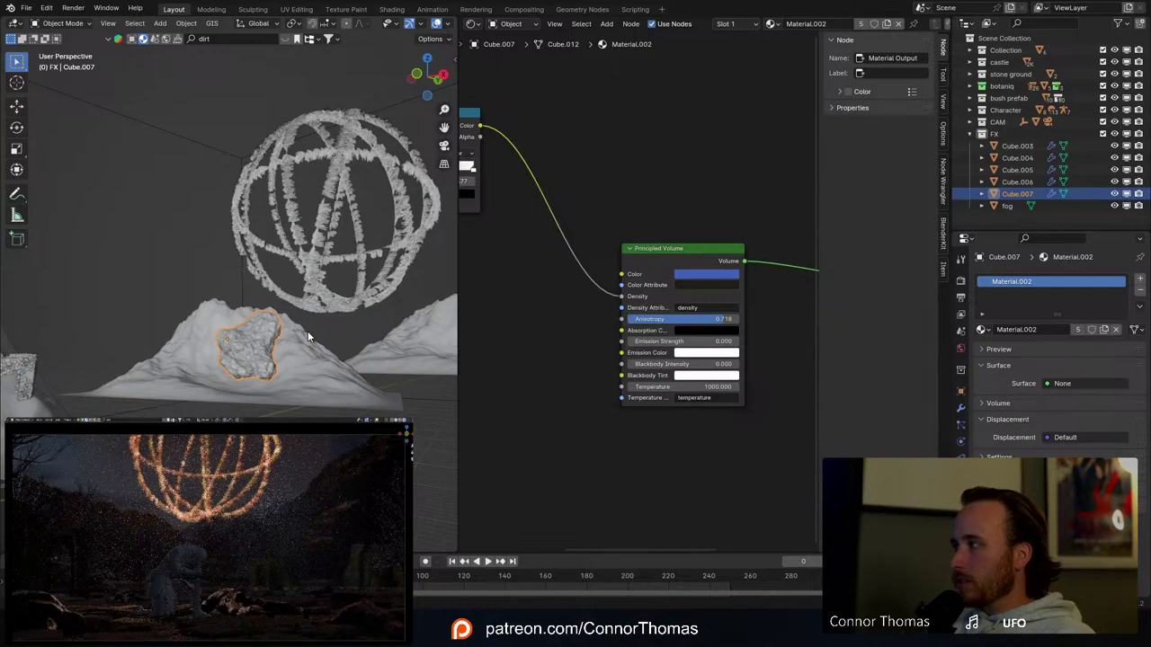
Step: Change the Principled Volume's color to a pale grey-blue
left_click(716, 275)
left_click(729, 147)
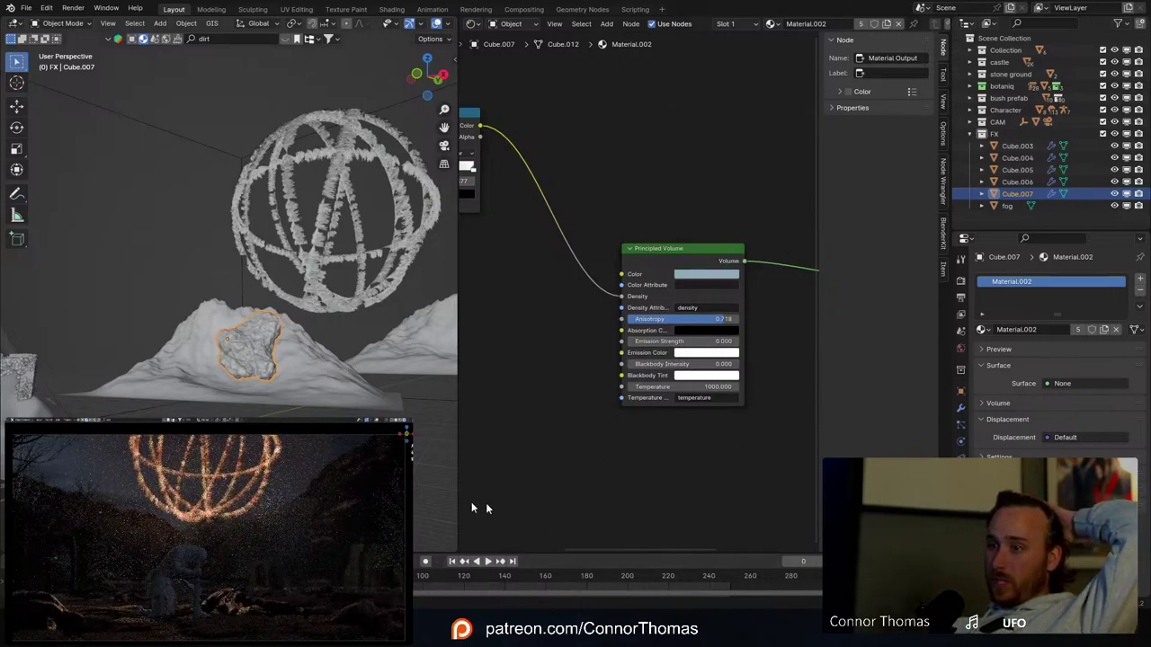
Step: Switch to Discord and read the script posted in the general channel
key("alt+Tab")
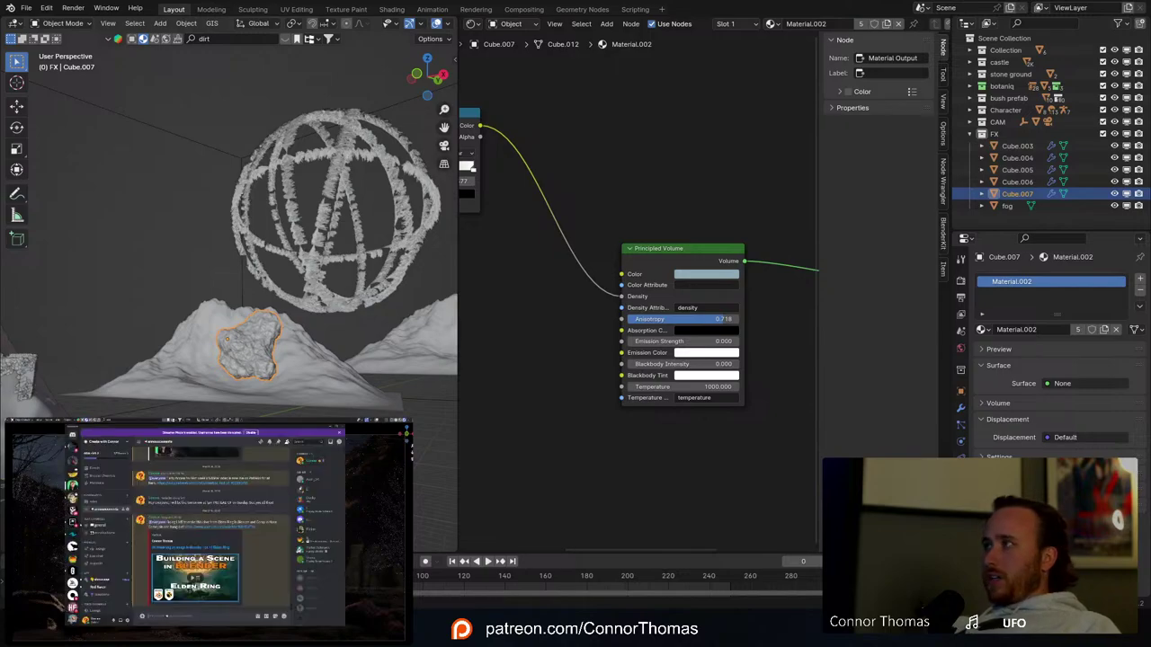
left_click(92, 527)
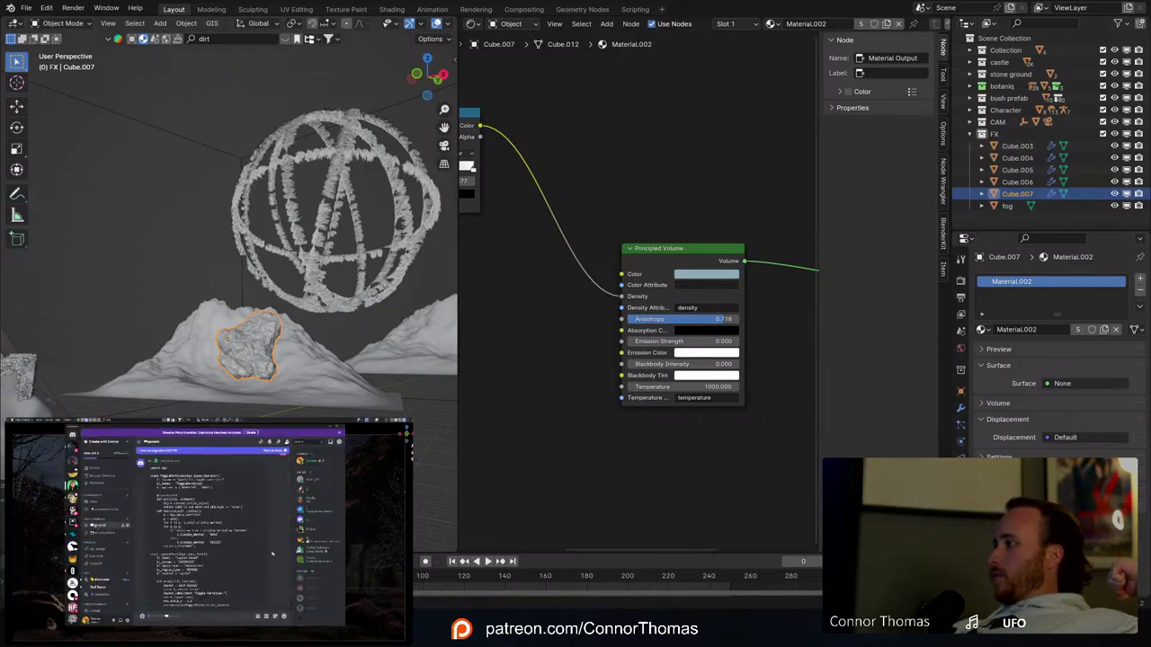
scroll(224, 540, "up", 4)
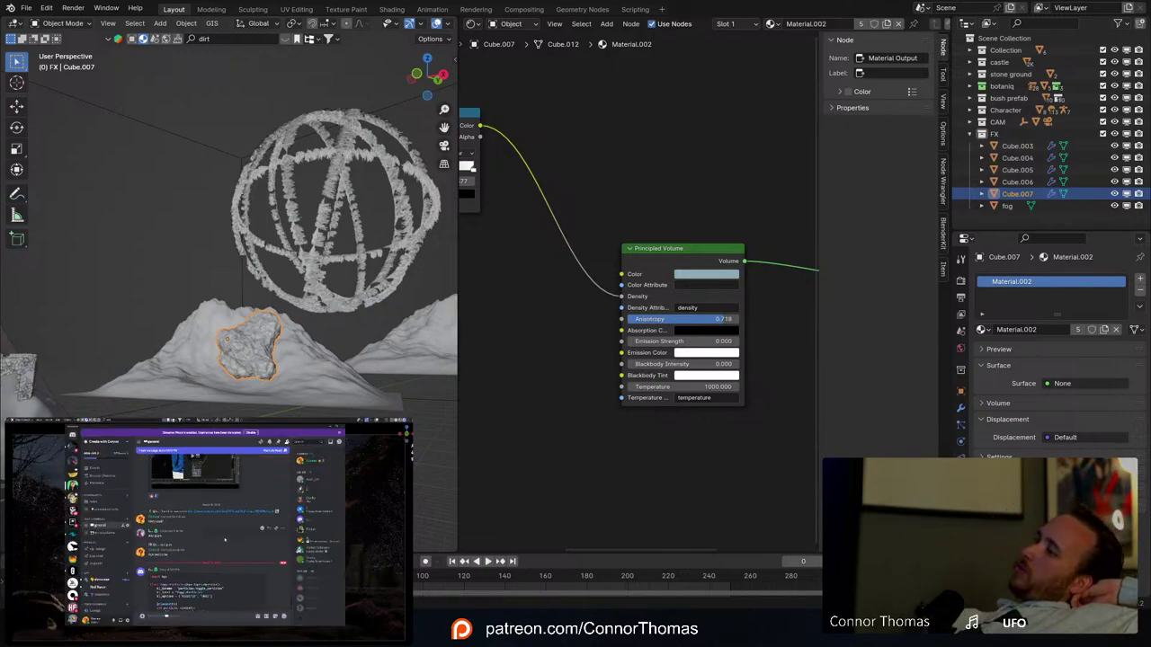
scroll(224, 539, "down", 5)
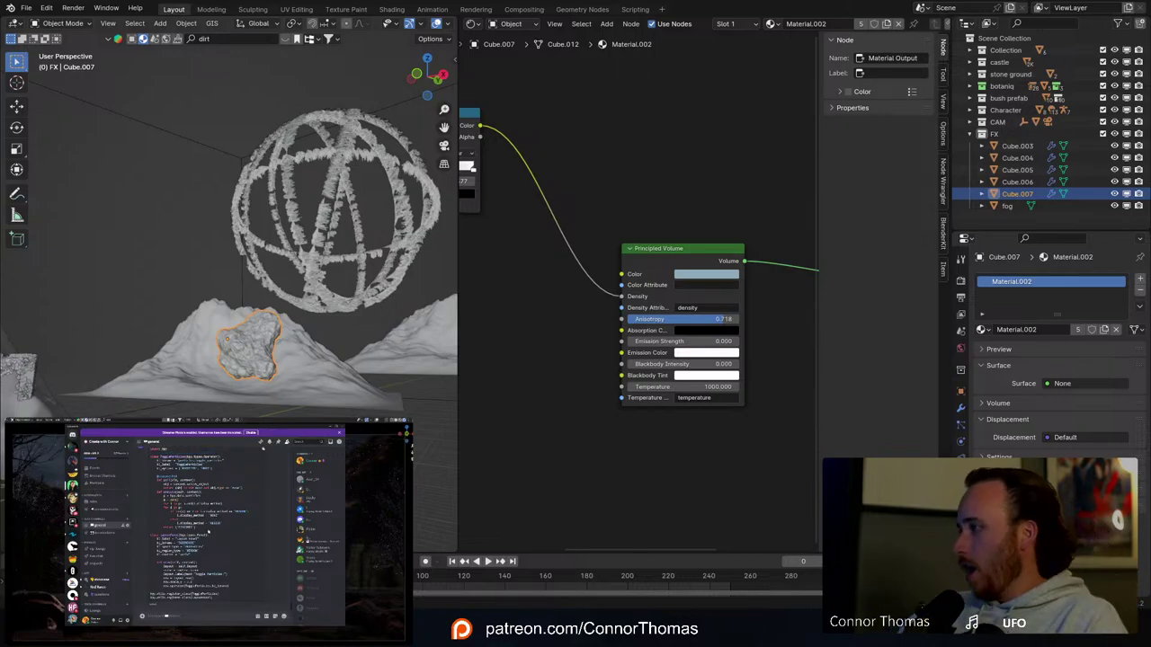
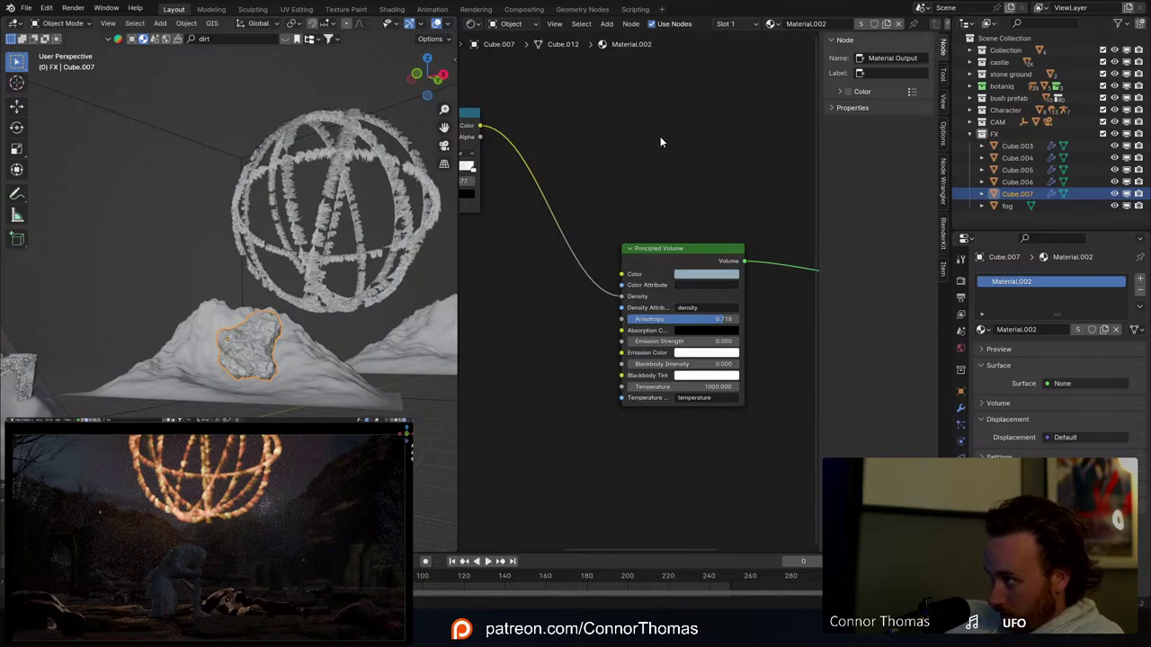
middle_click_drag(278, 316, 298, 332)
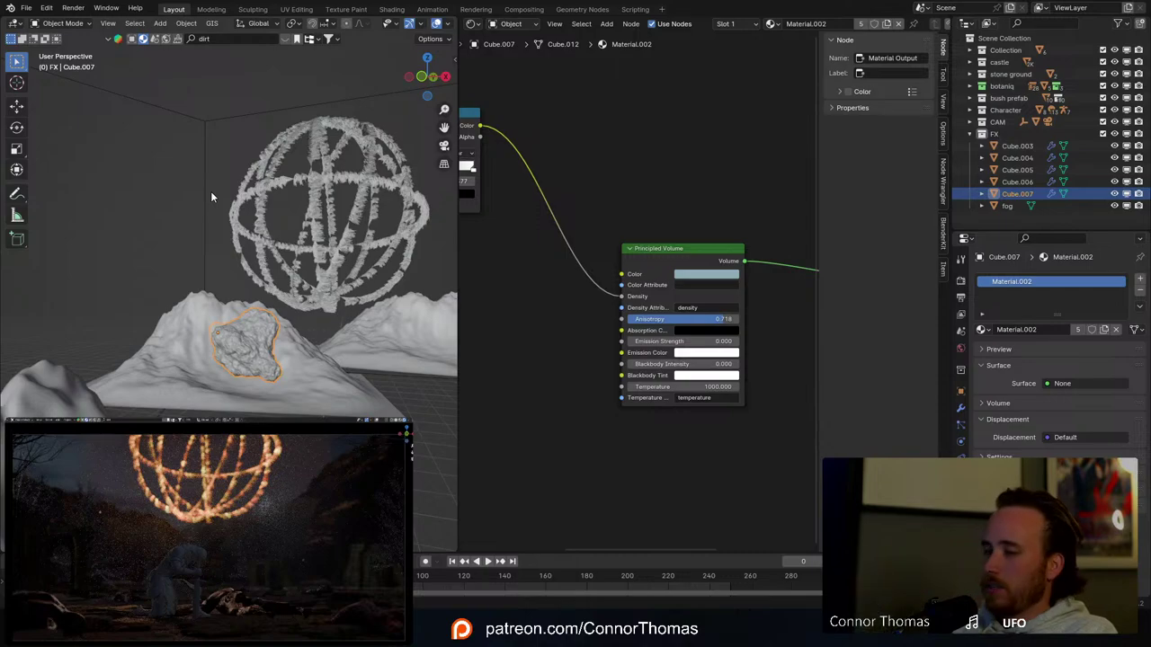
key("alt+Tab")
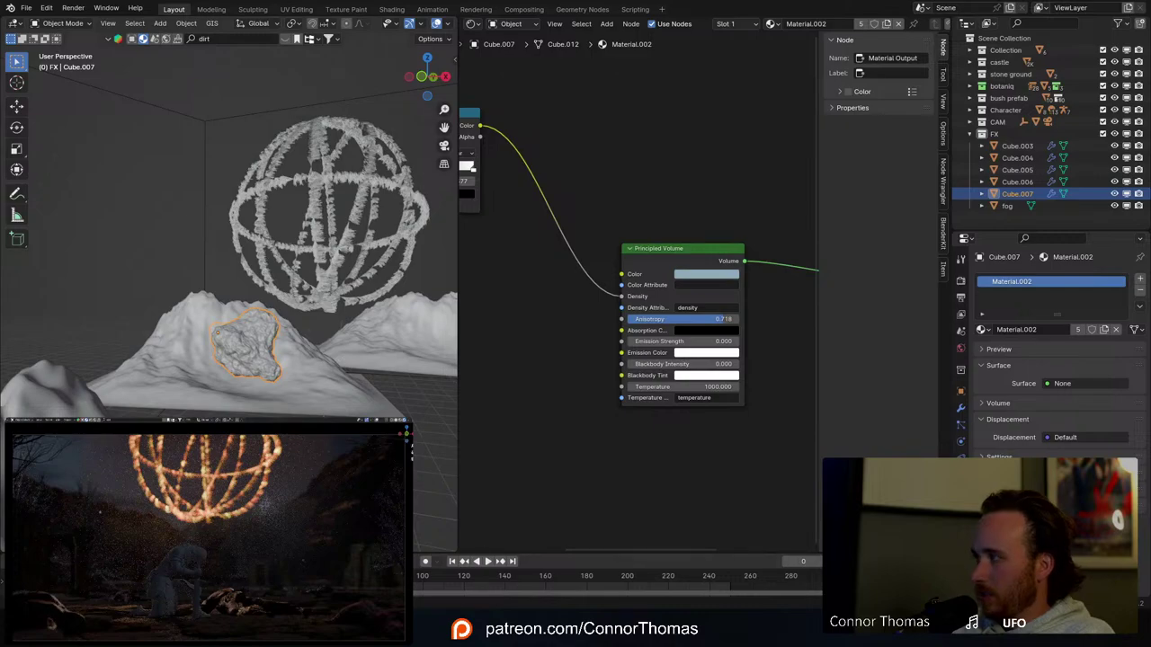
Step: Turn off Volume Scatter ray visibility for the area light beside the far edge of the ground (Area.008)
scroll(208, 335, "down", 4)
middle_click_drag(208, 335, 235, 275)
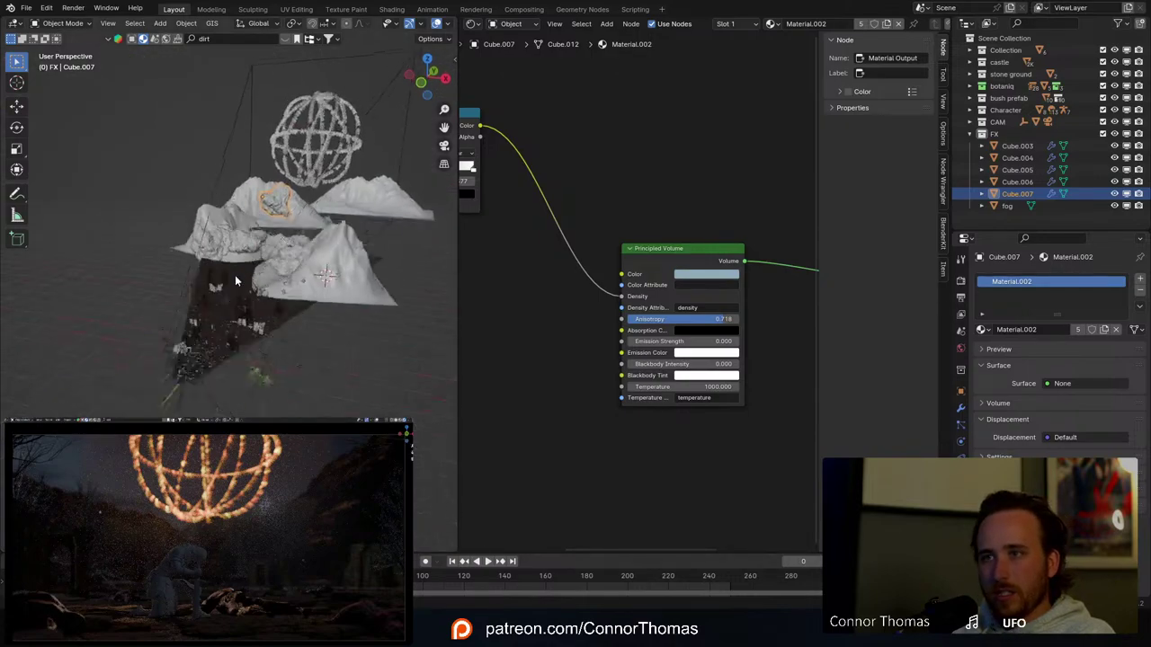
scroll(243, 306, "up", 8)
scroll(254, 305, "down", 1)
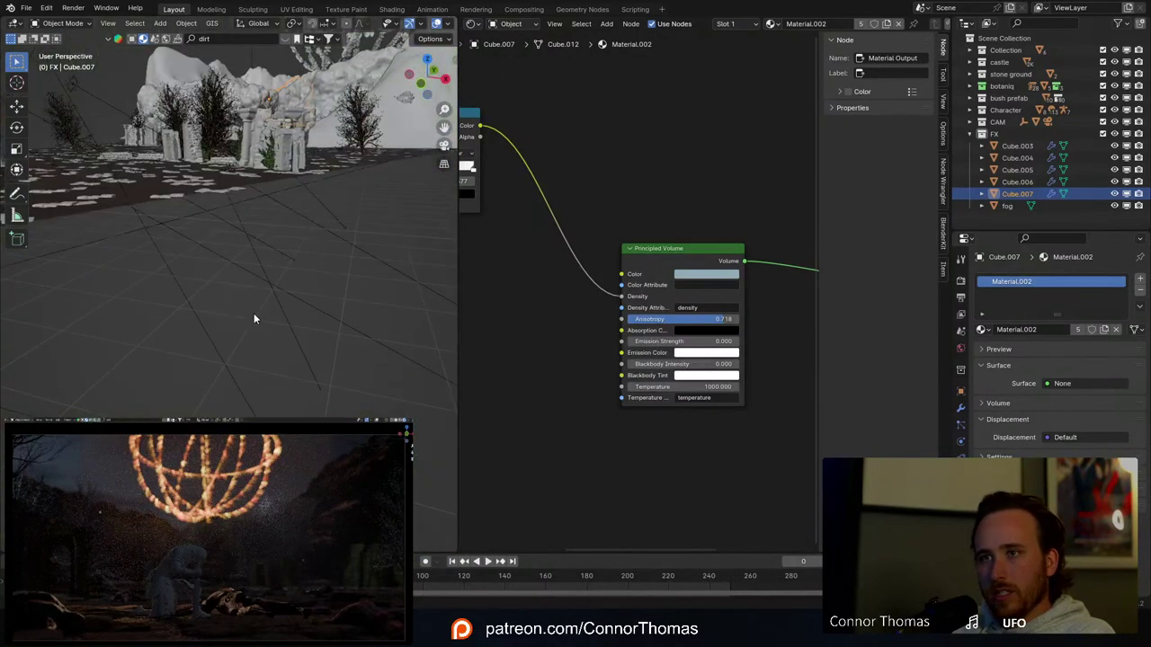
left_click(156, 169)
key("KP_Decimal")
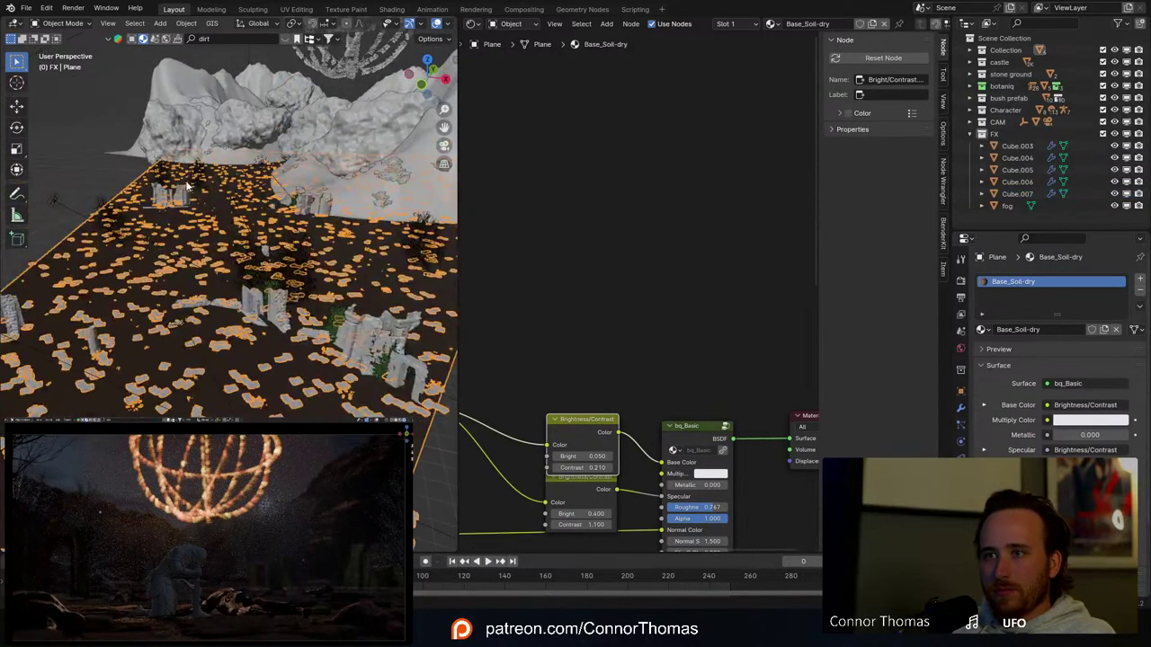
key("alt+a")
middle_click_drag(326, 367, 239, 314)
left_click(112, 180)
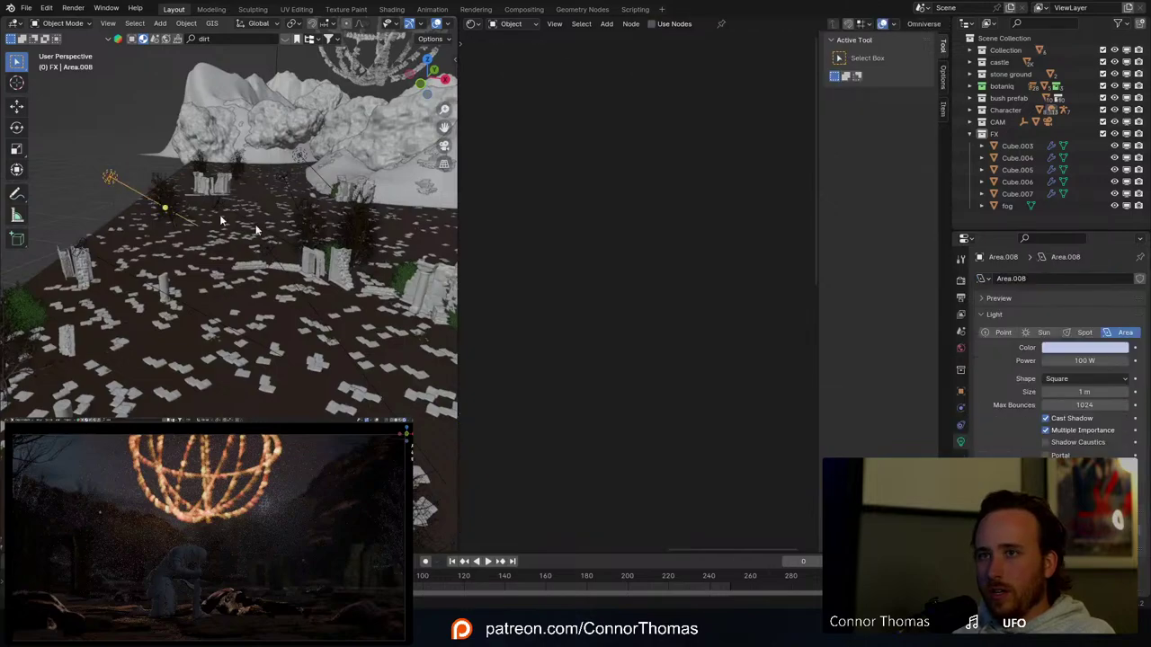
left_click(961, 393)
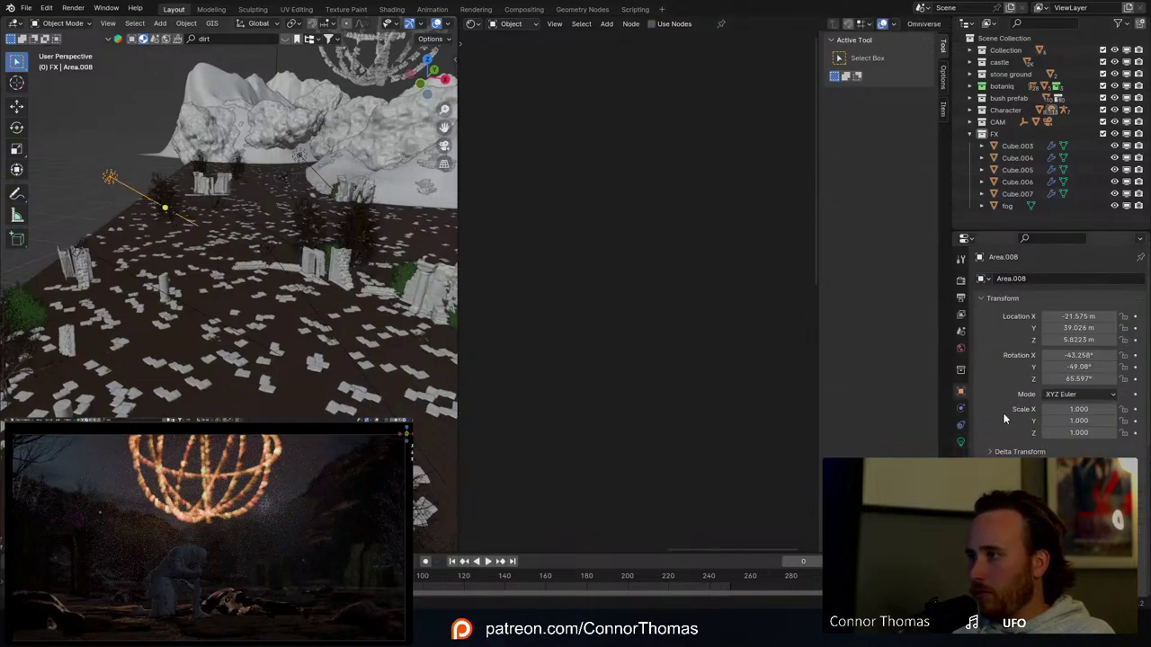
scroll(1013, 429, "down", 10)
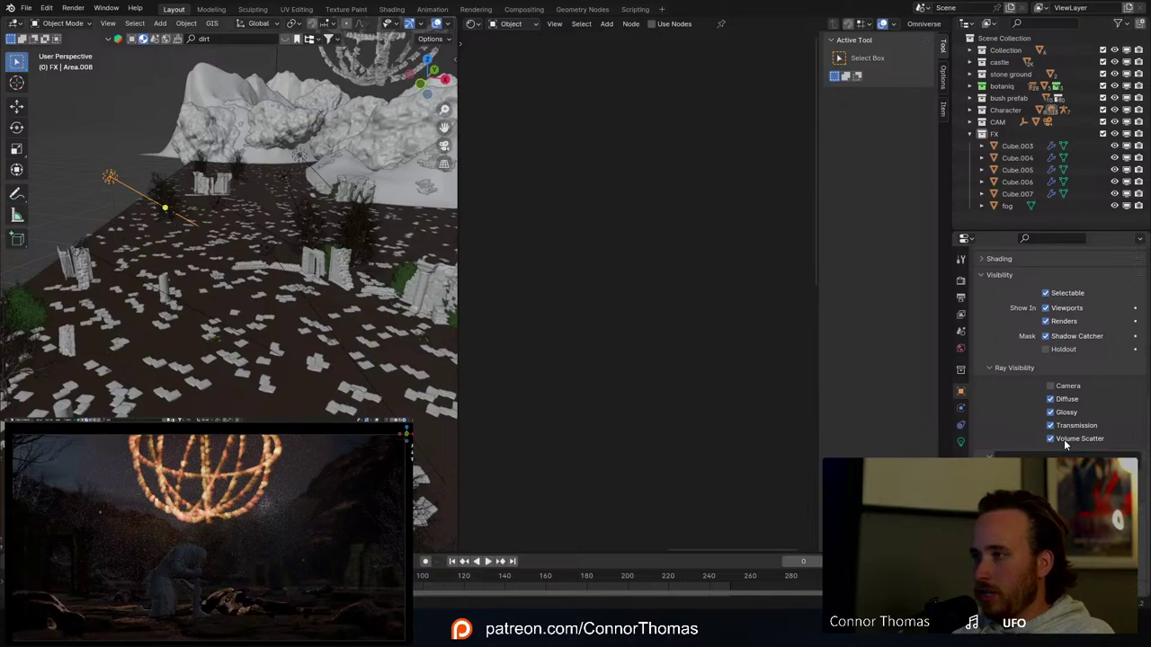
left_click(1065, 441)
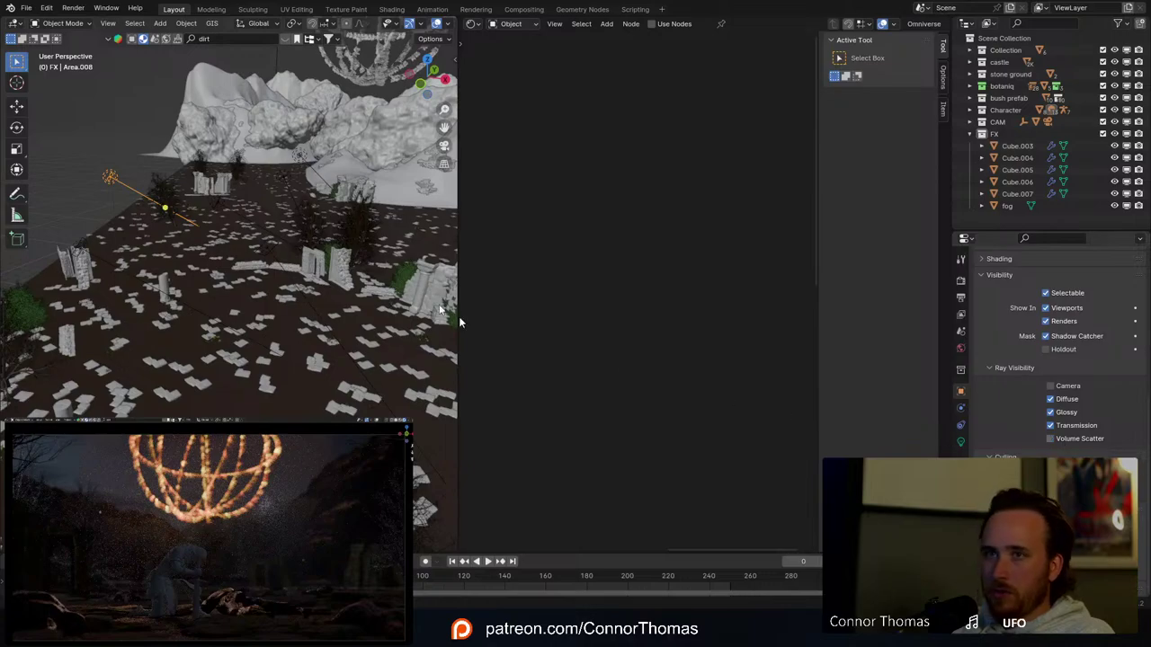
Step: Turn off Volume Scatter ray visibility for the area light above the far middle of the ground (Area.009)
left_click(299, 155)
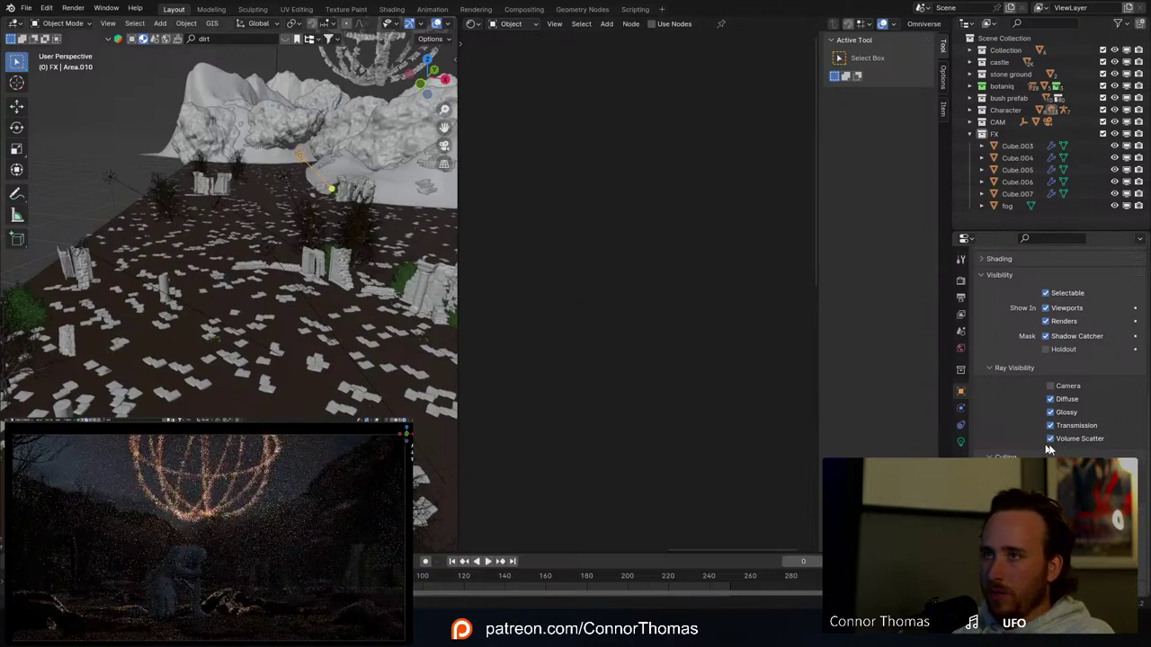
left_click(298, 181)
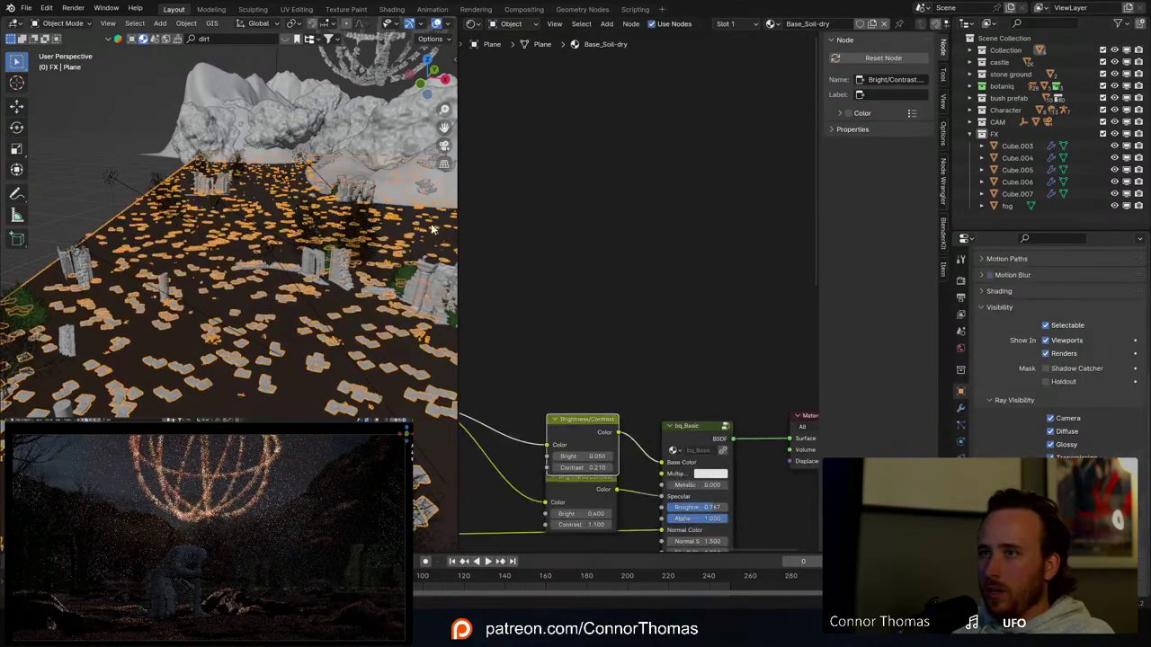
left_click(284, 179)
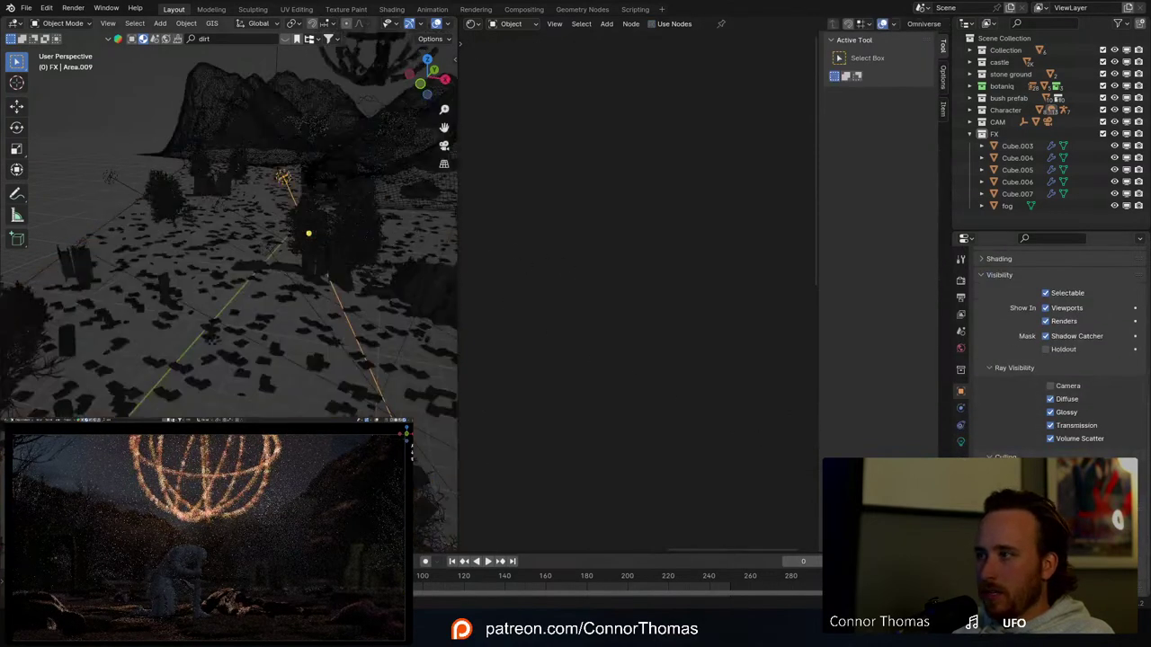
left_click(1050, 438)
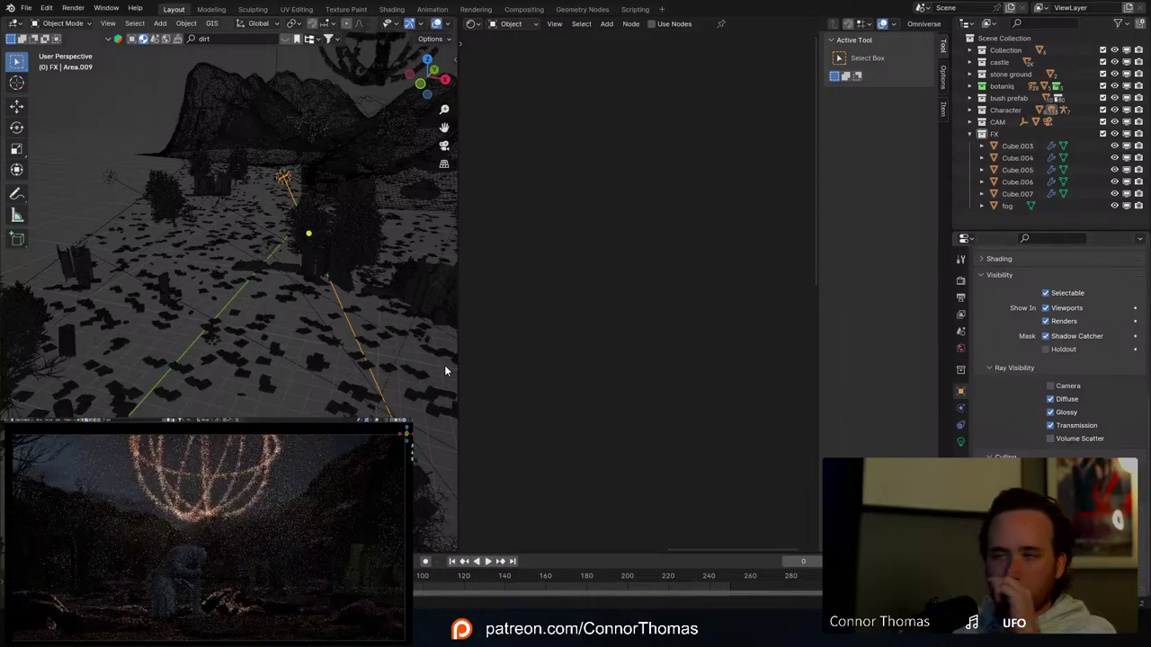
Step: Turn off Volume Scatter ray visibility for the area light near the middle of the ground strip (Area.005)
left_click(181, 301)
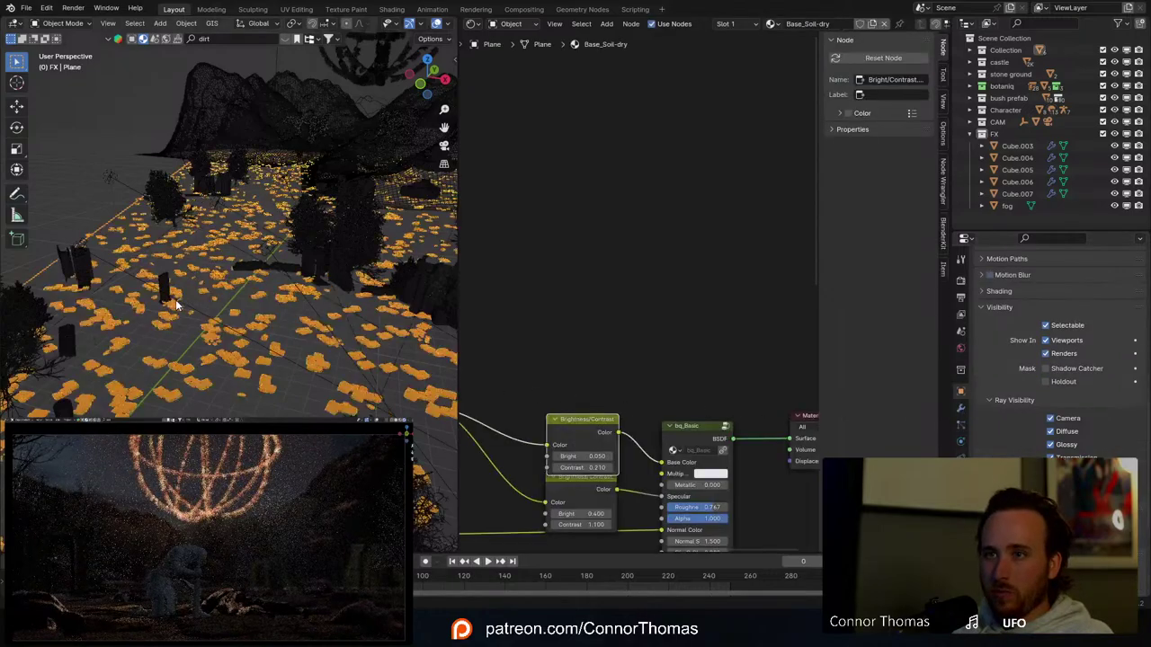
left_click(183, 301)
mouse_move(250, 309)
middle_mouse_down()
mouse_move(278, 332)
mouse_move(255, 306)
middle_mouse_up()
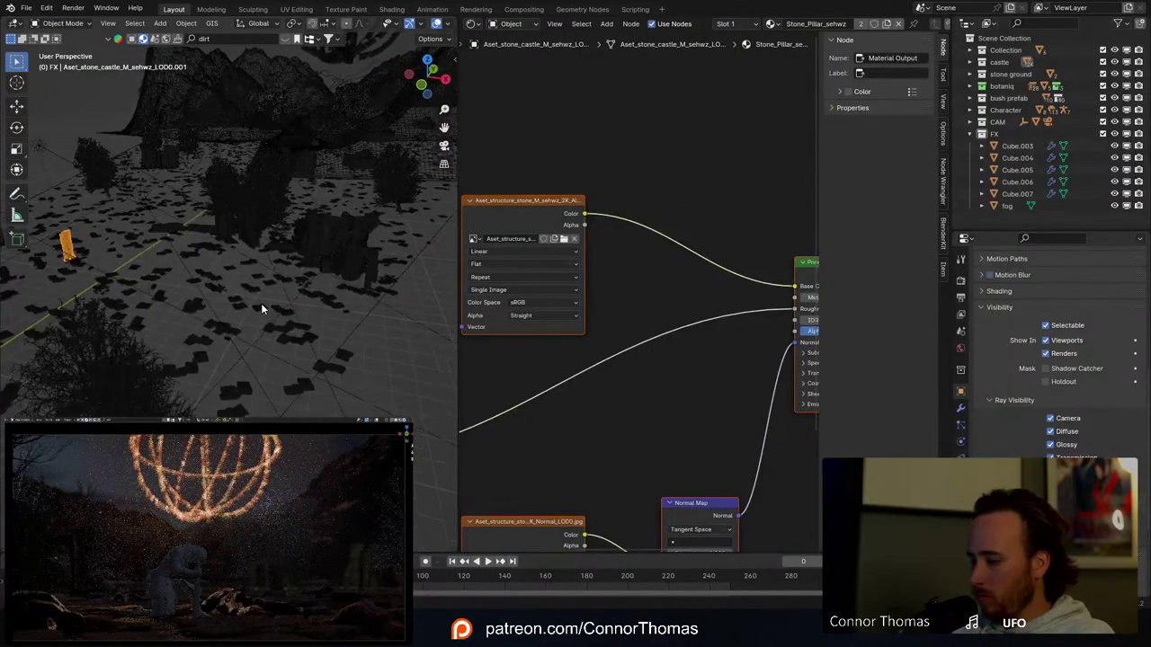
key("KP_Decimal")
scroll(201, 309, "down", 3)
scroll(224, 300, "down", 6)
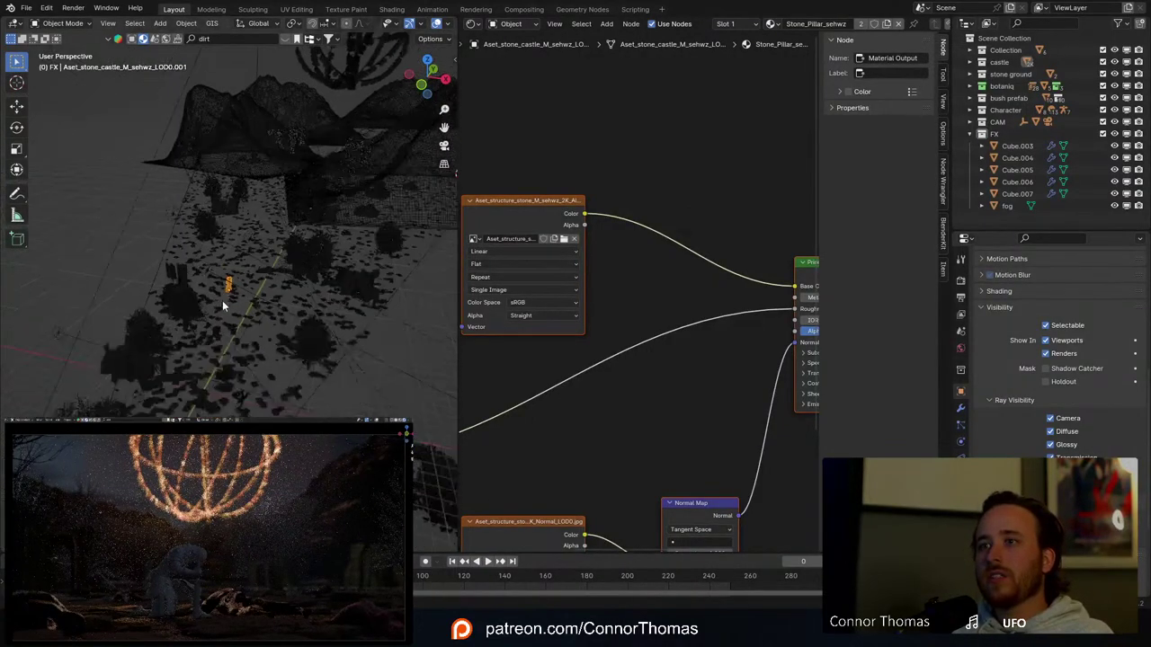
middle_click_drag(281, 277, 288, 324)
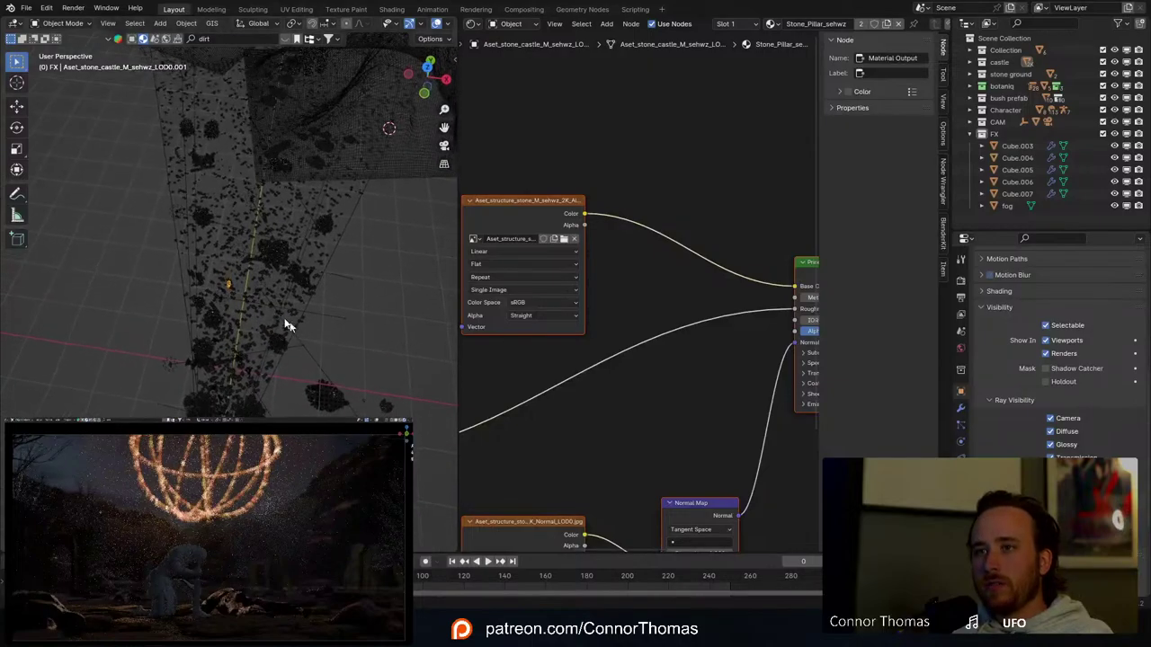
left_click(264, 293)
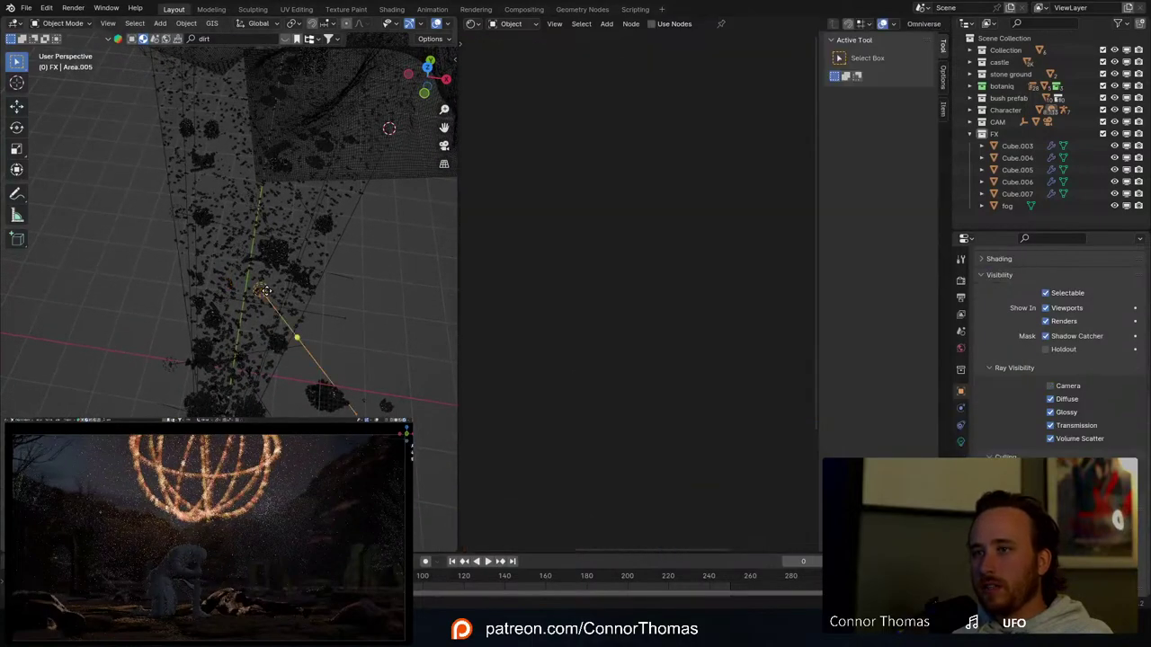
left_click(1057, 440)
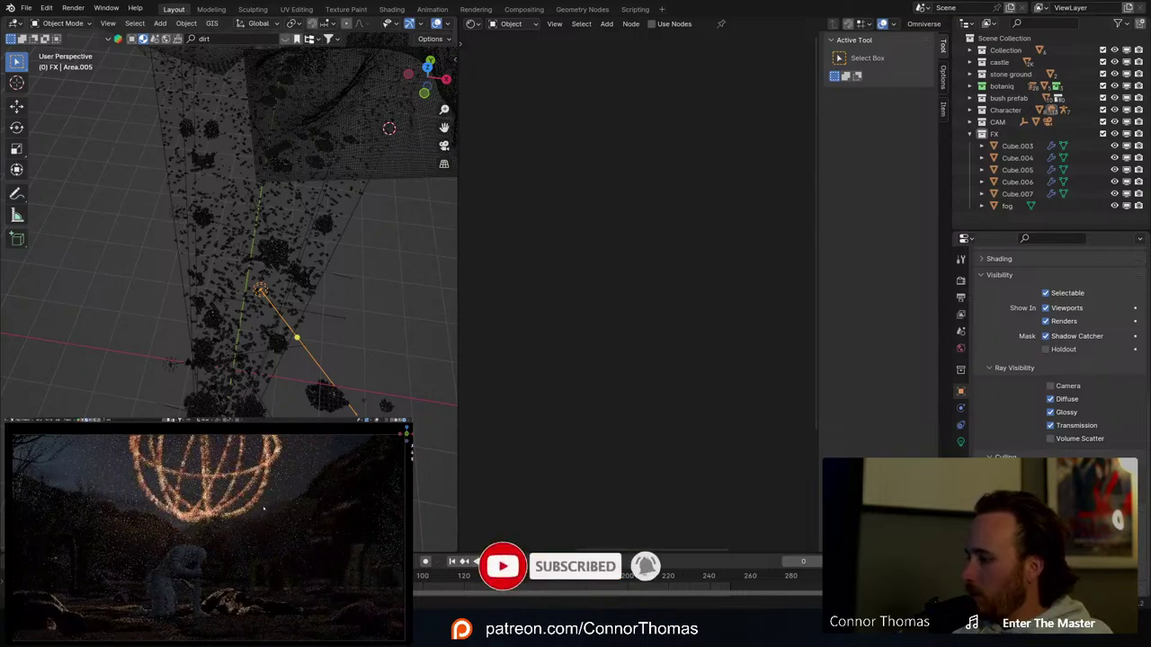
Step: Separate the two overlapping Brightness/Contrast nodes in the ground plane's Base_Soil-dry material by moving one of them up
middle_click_drag(306, 346, 236, 309)
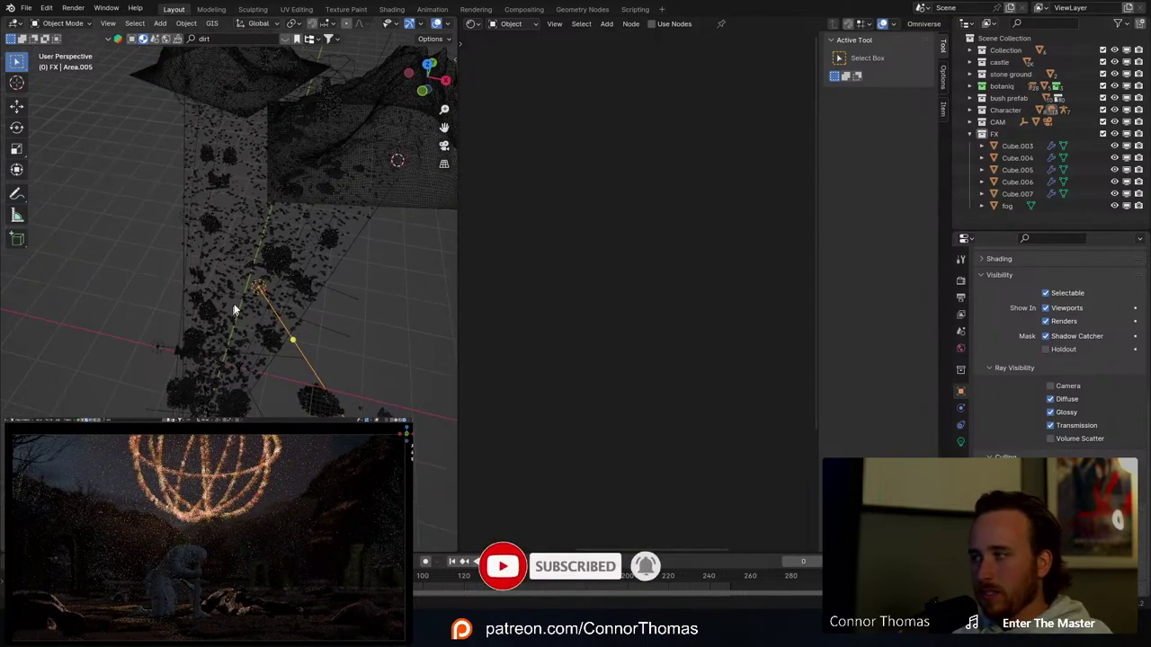
middle_click_drag(376, 325, 312, 241)
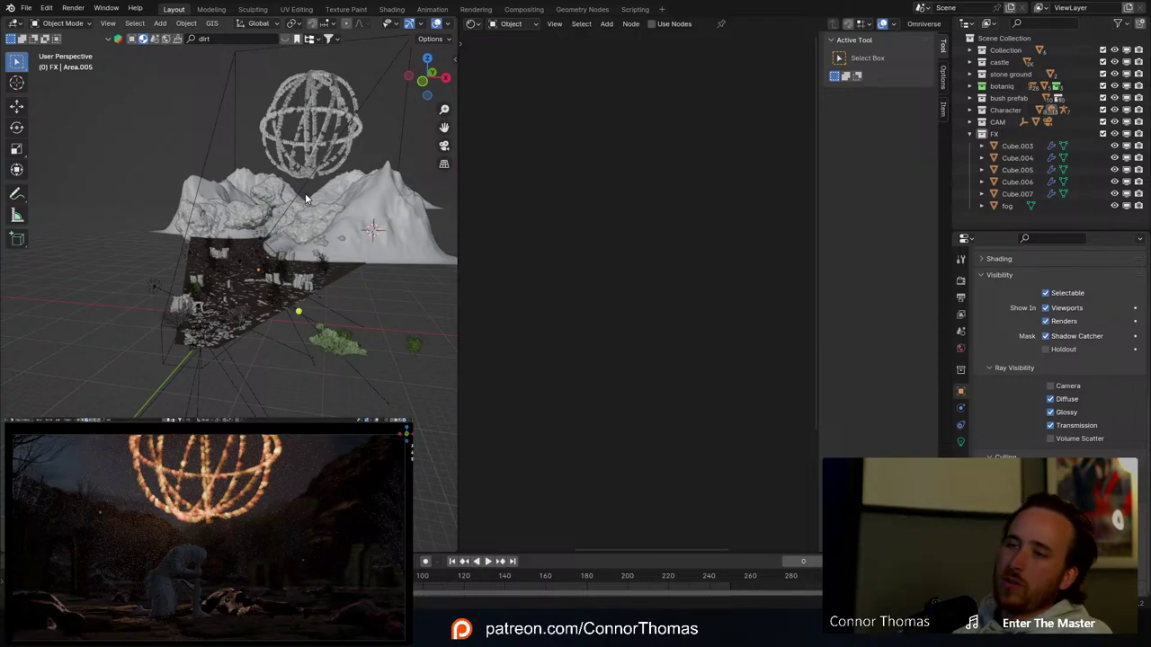
left_click(235, 336)
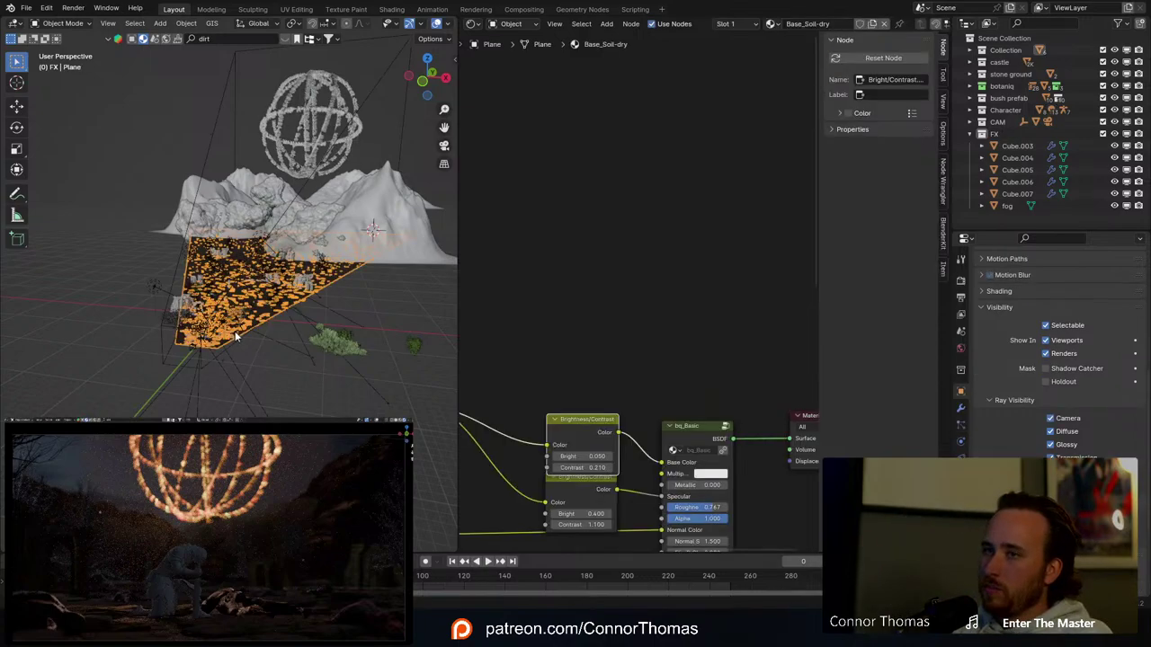
scroll(729, 231, "down", 2)
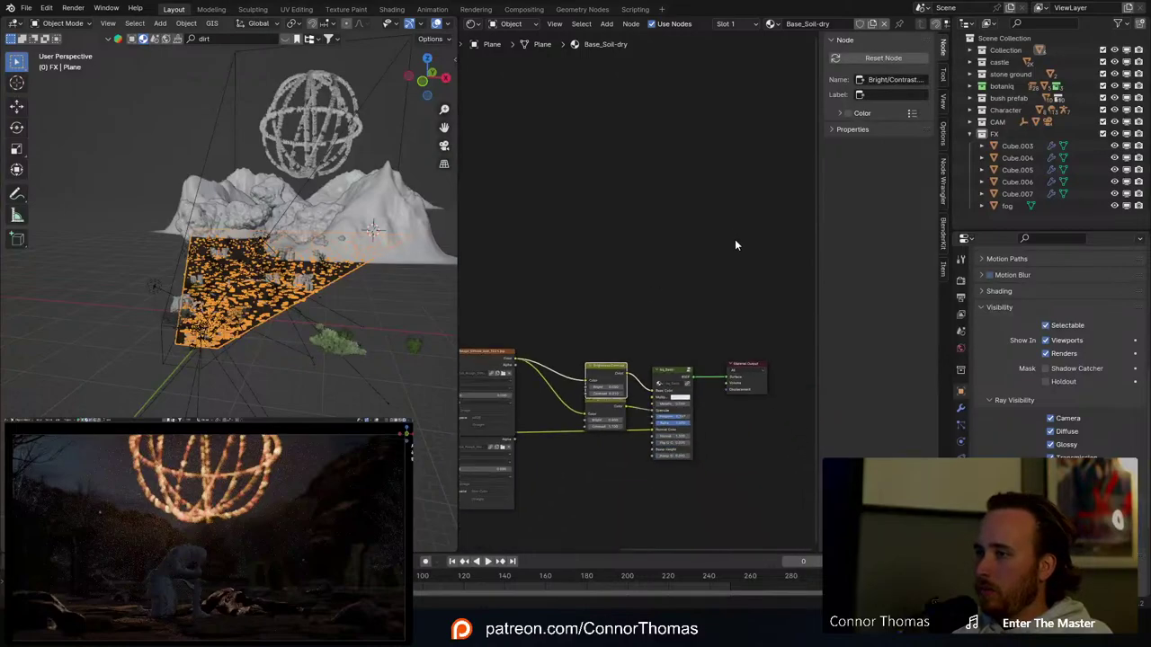
scroll(624, 359, "up", 3)
mouse_move(592, 415)
left_mouse_down()
mouse_move(596, 373)
mouse_move(595, 395)
left_mouse_up()
left_click(632, 345)
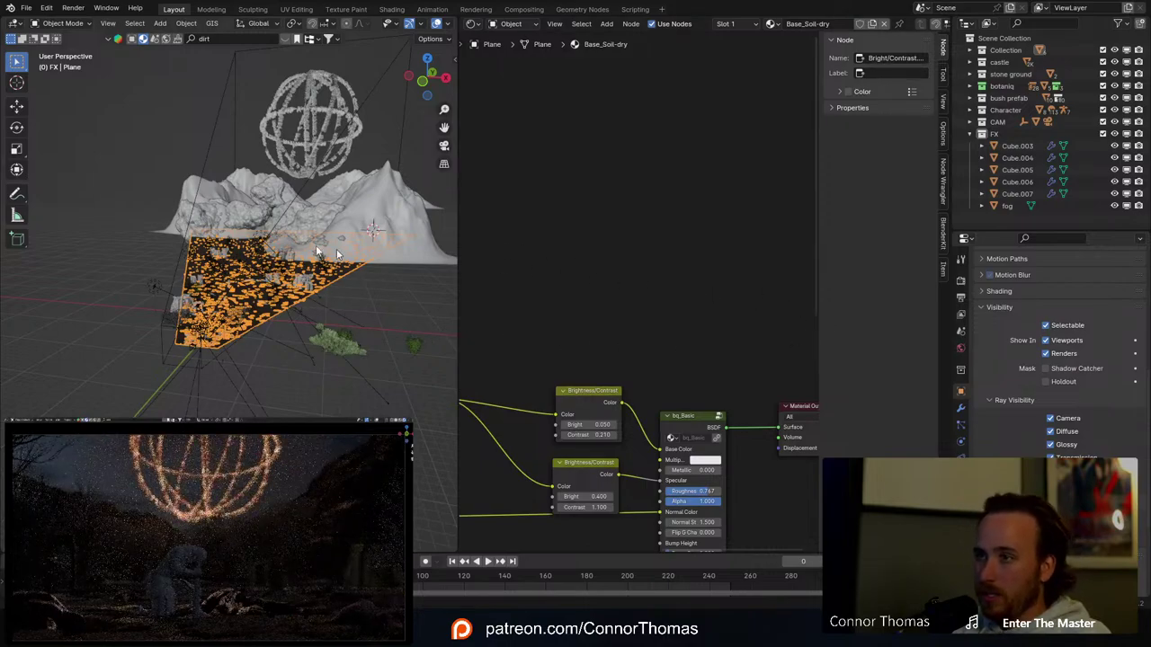
Step: Set the particle number of the ground plane's first Weeds_Dandelion scatter system to 2000 in the polygoniq scatter settings
key("n")
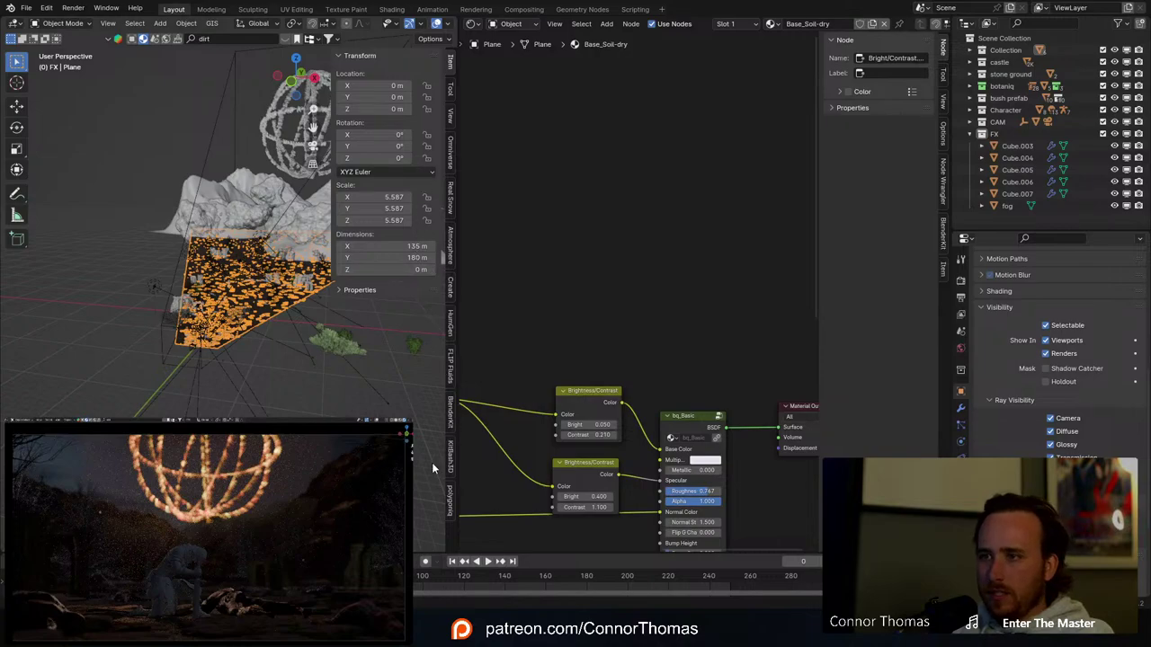
left_click(449, 502)
scroll(396, 378, "down", 12)
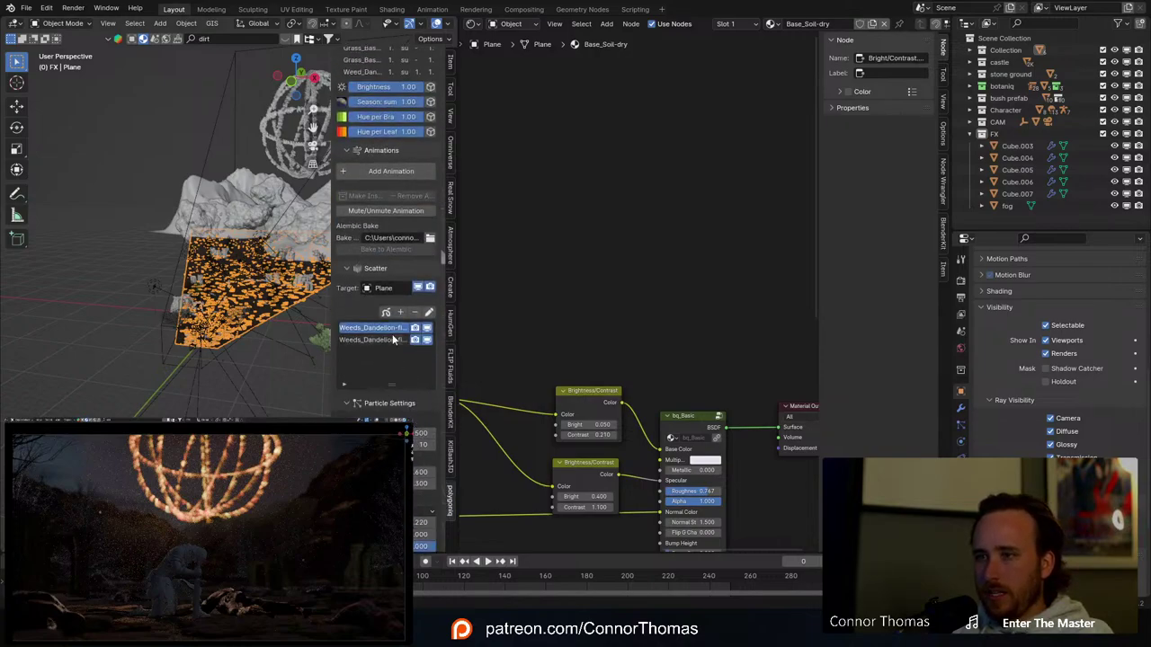
scroll(390, 375, "down", 1)
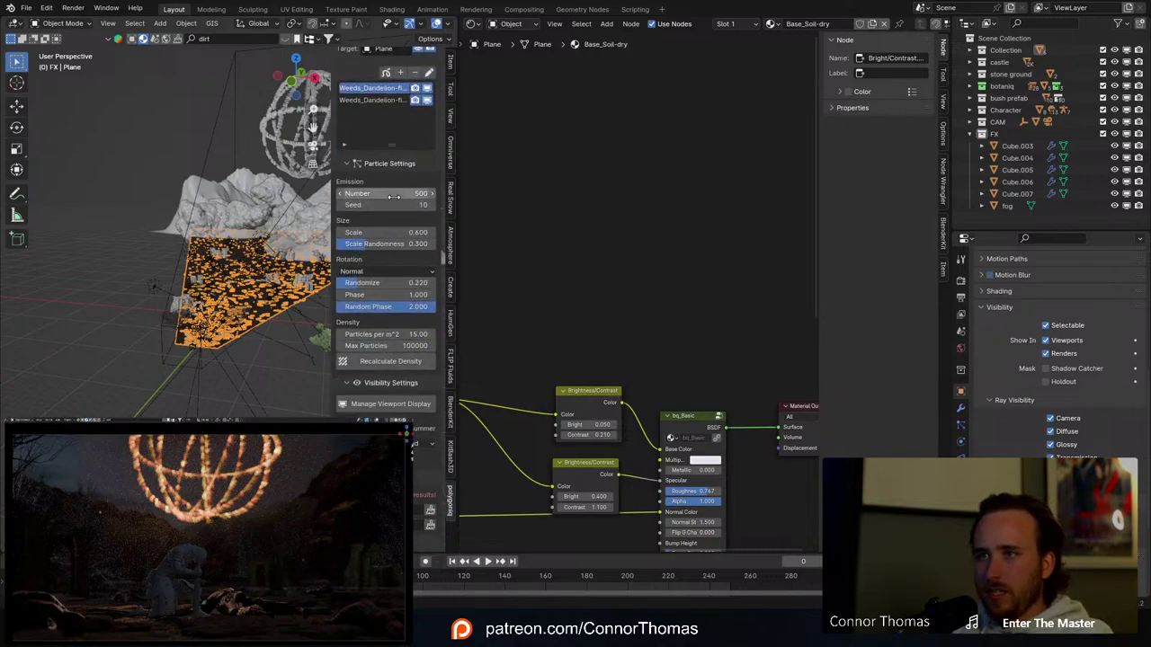
left_click(393, 193)
type("20")
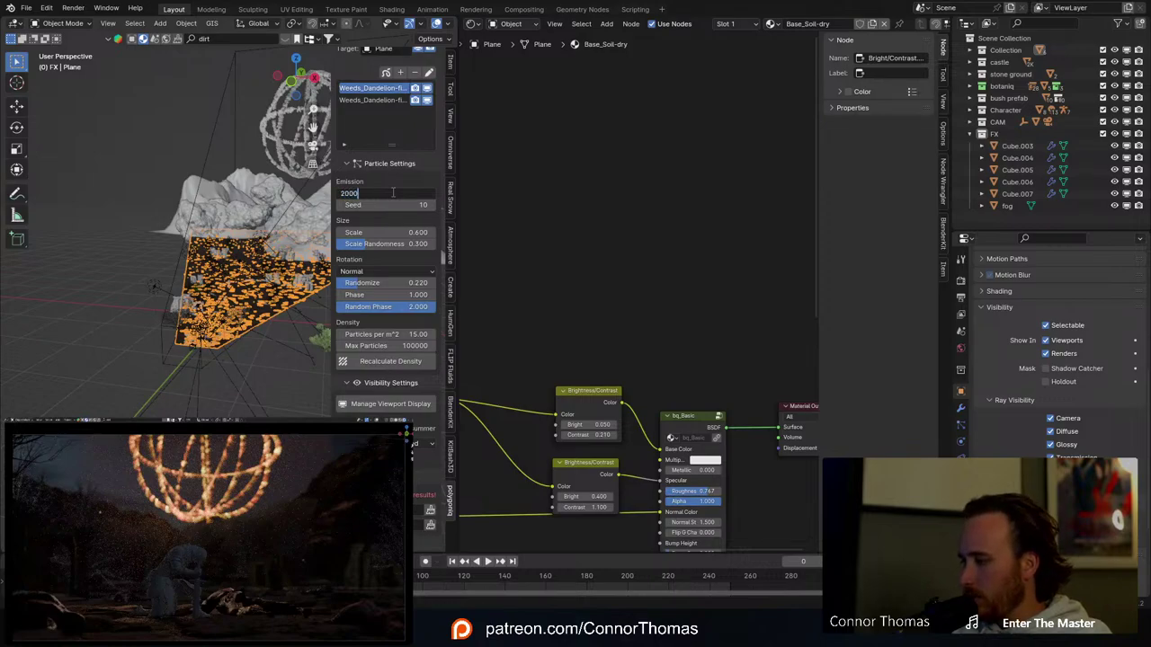
key("Return")
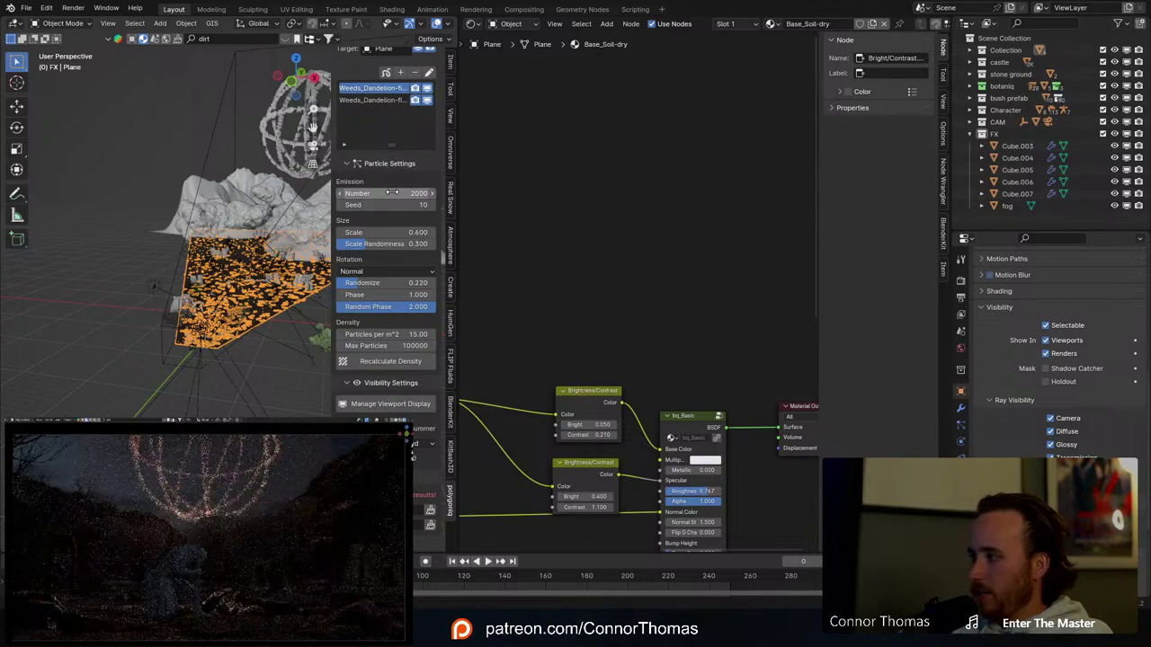
Step: Deselect the ground and examine its scattered weeds and stones from close up and from a distance
scroll(259, 350, "up", 4)
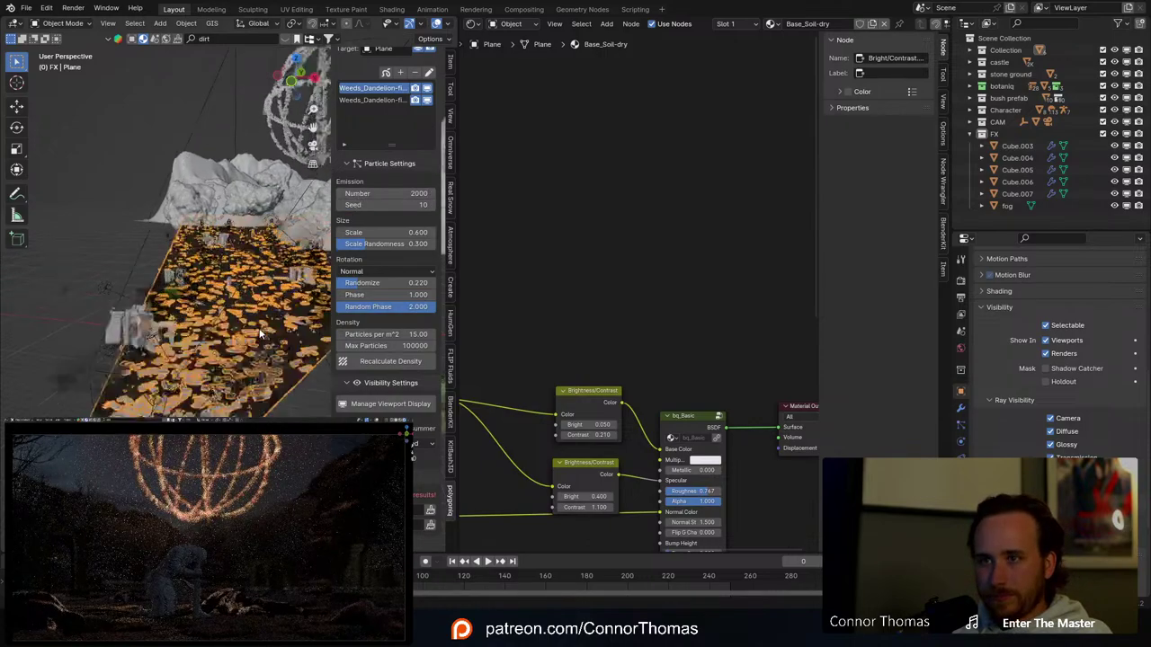
key("alt+a")
mouse_move(254, 343)
middle_mouse_down()
mouse_move(248, 322)
mouse_move(260, 328)
middle_mouse_up()
scroll(254, 326, "up", 3)
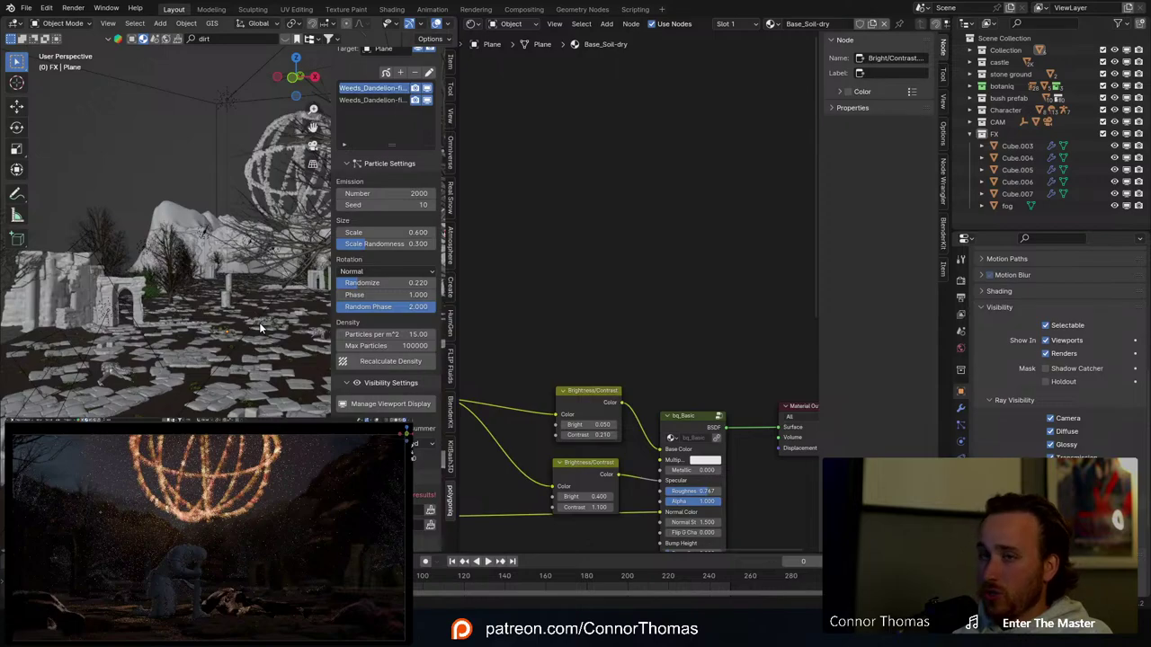
scroll(257, 323, "down", 8)
key("n")
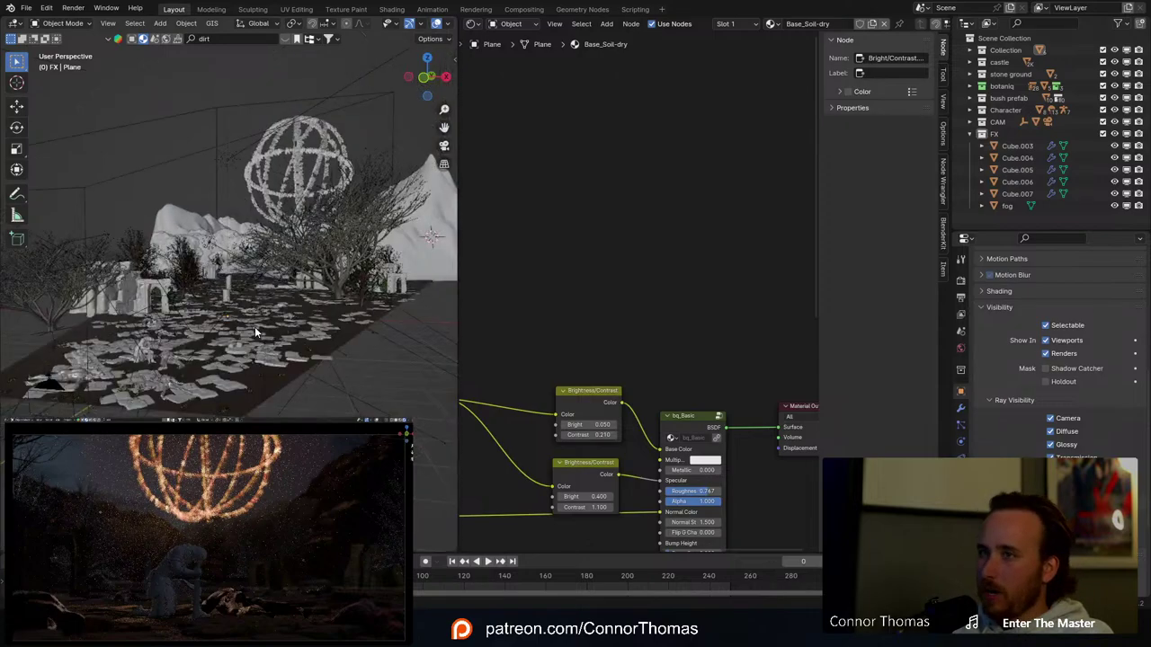
middle_click_drag(259, 320, 266, 323)
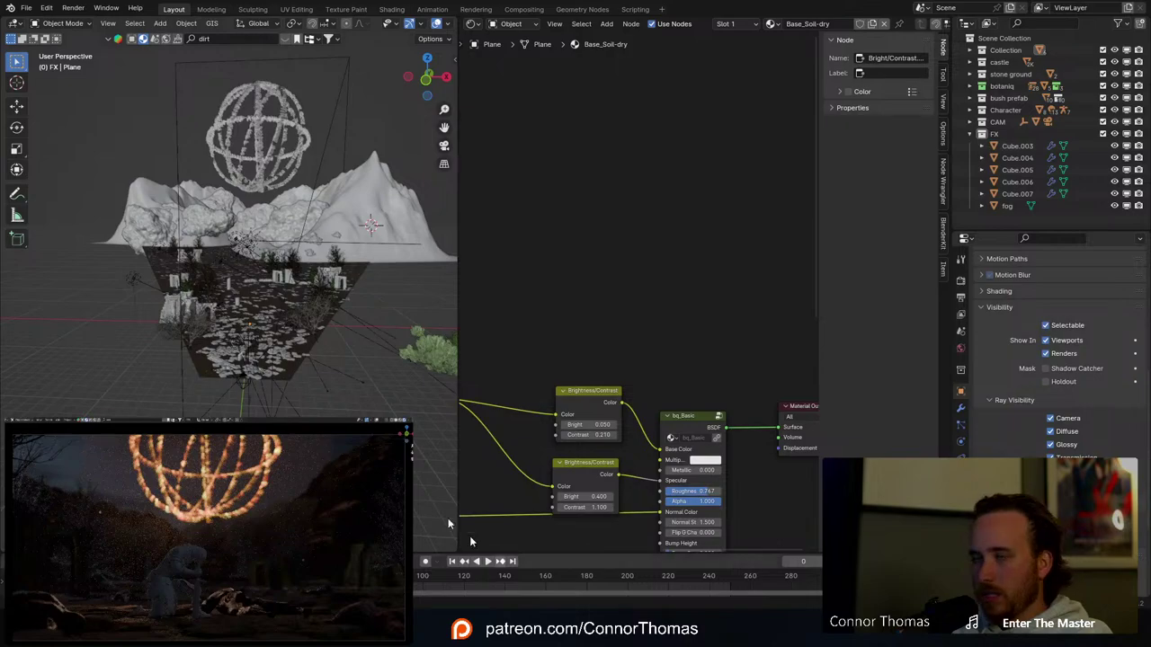
Step: Duplicate the cloud mesh Cube.005, place the copy beside the near end of the ground, and scale it to about 0.44
middle_click_drag(223, 285, 268, 197)
left_click(232, 132)
key("KP_7")
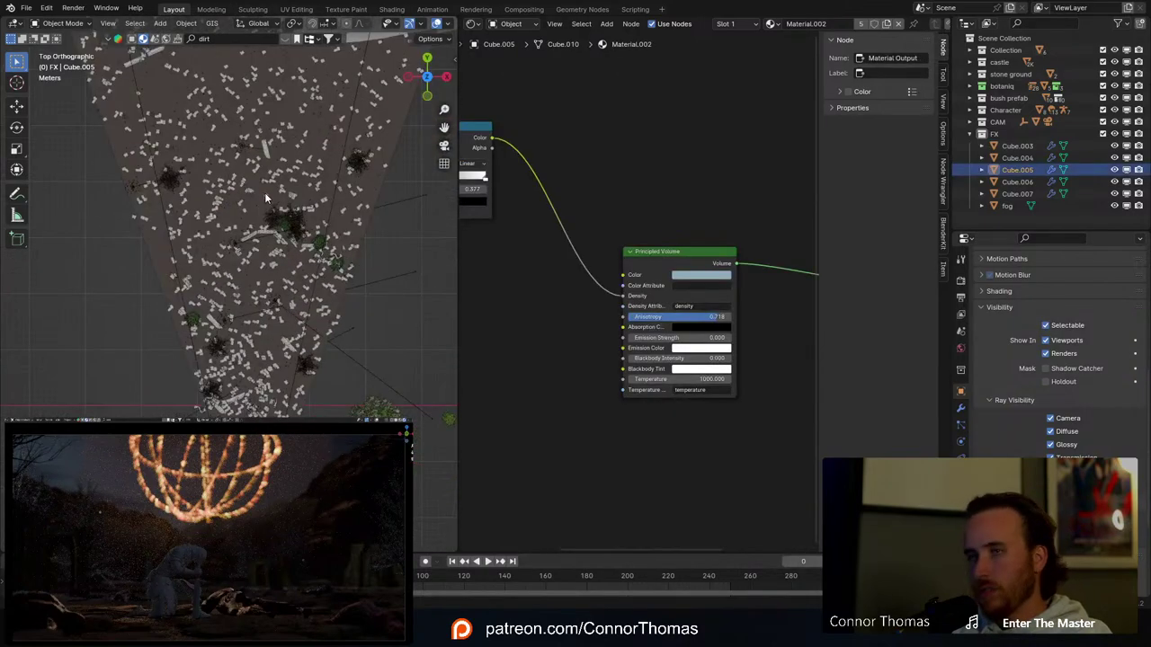
scroll(274, 194, "down", 5)
key("shift+d")
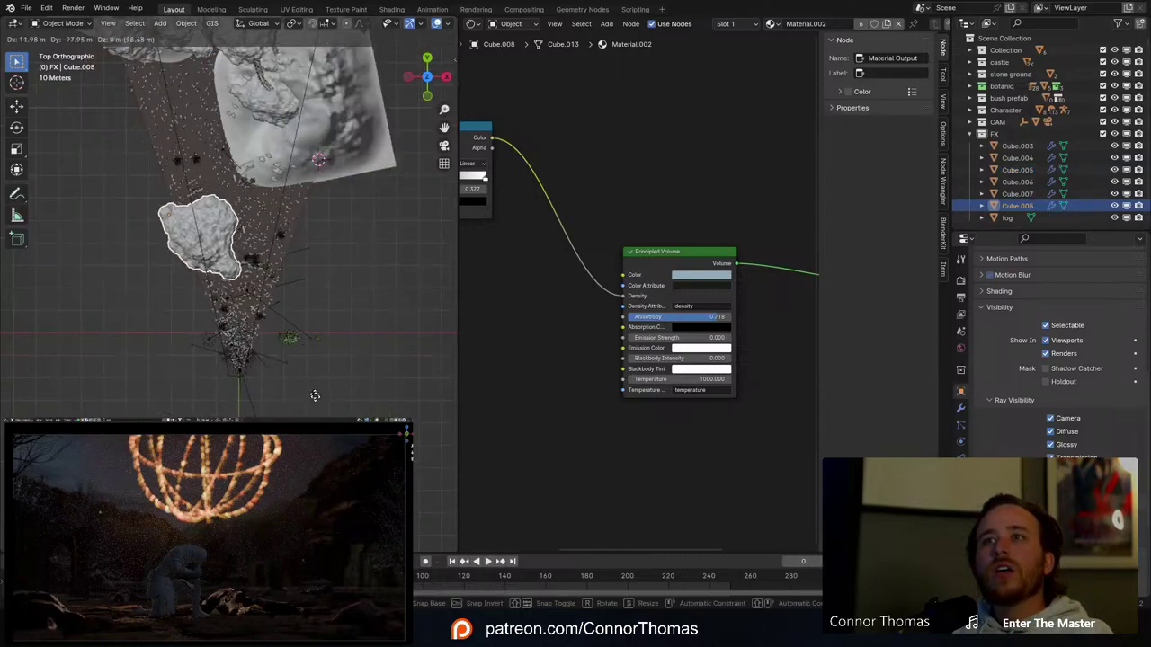
key("s")
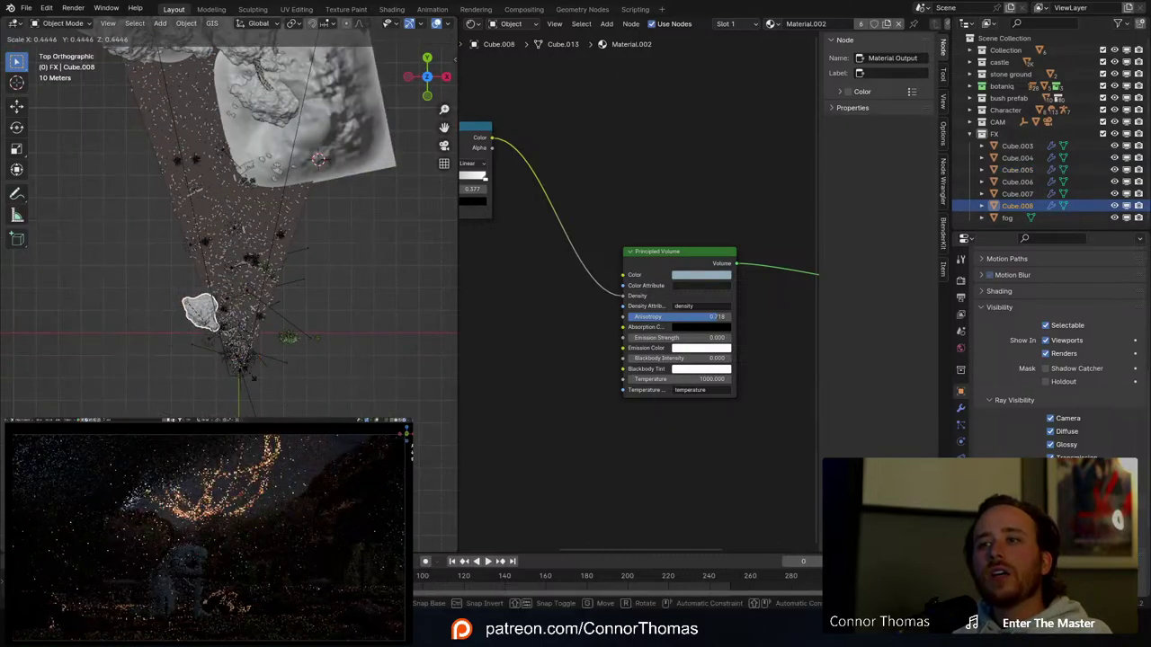
left_click(275, 386)
key("KP_Decimal")
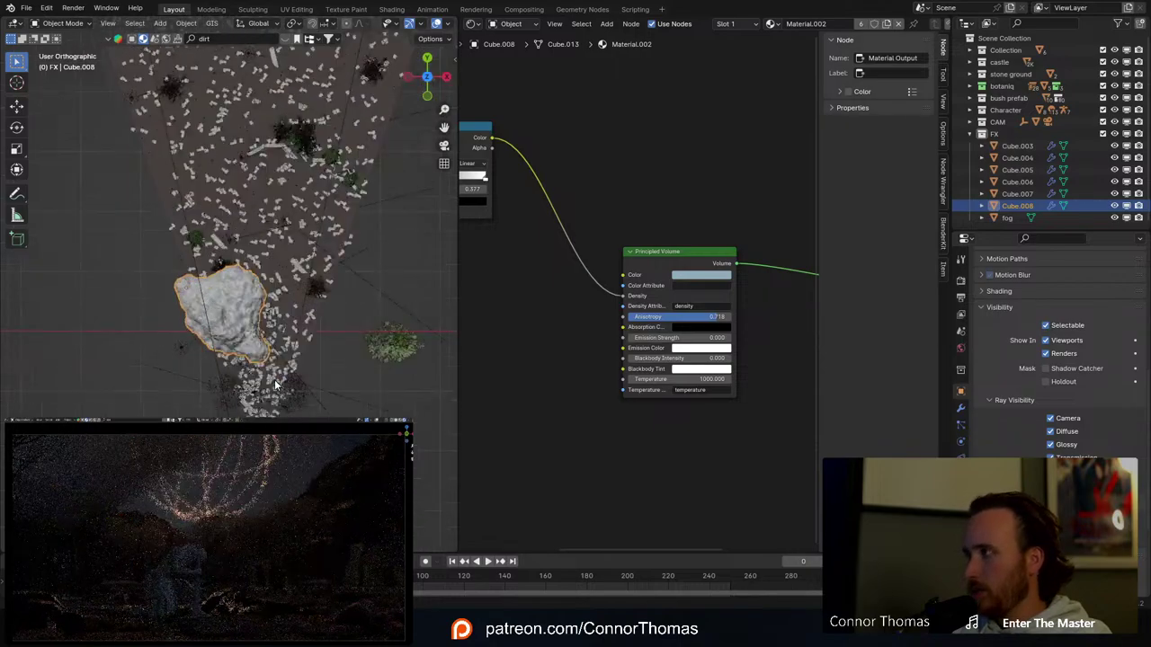
Step: Enlarge the cloud copy Cube.008 and move it about 6.3 m, mostly along negative X, at the near end of the ground
middle_click_drag(274, 386, 249, 278)
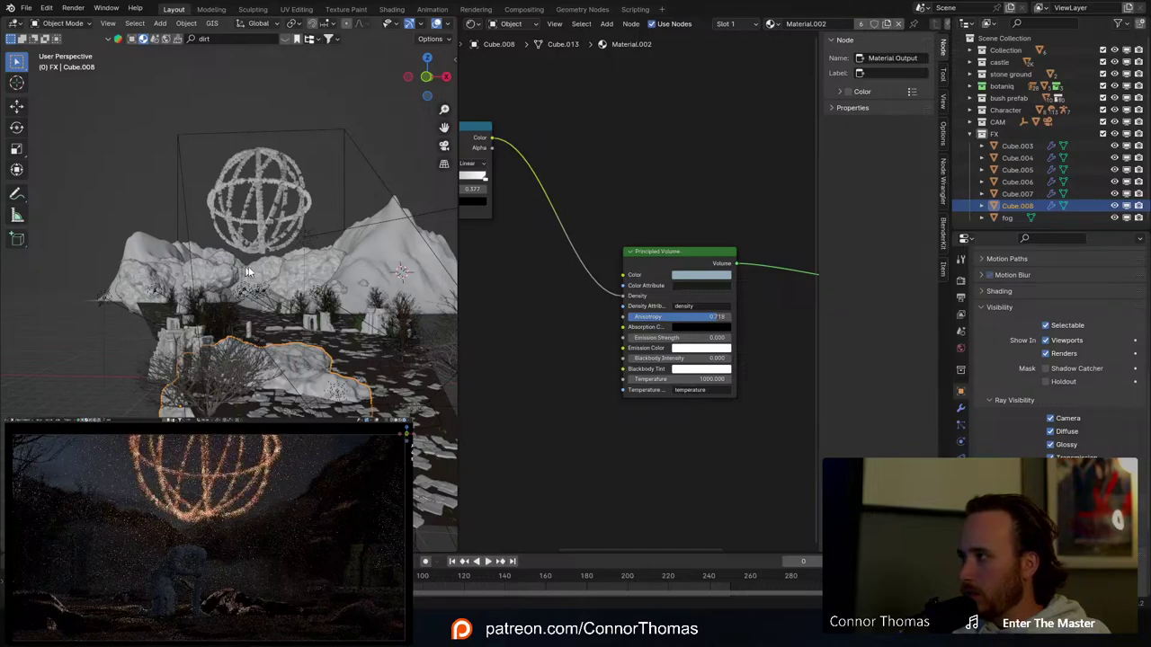
key("s")
left_click(379, 227)
key("g")
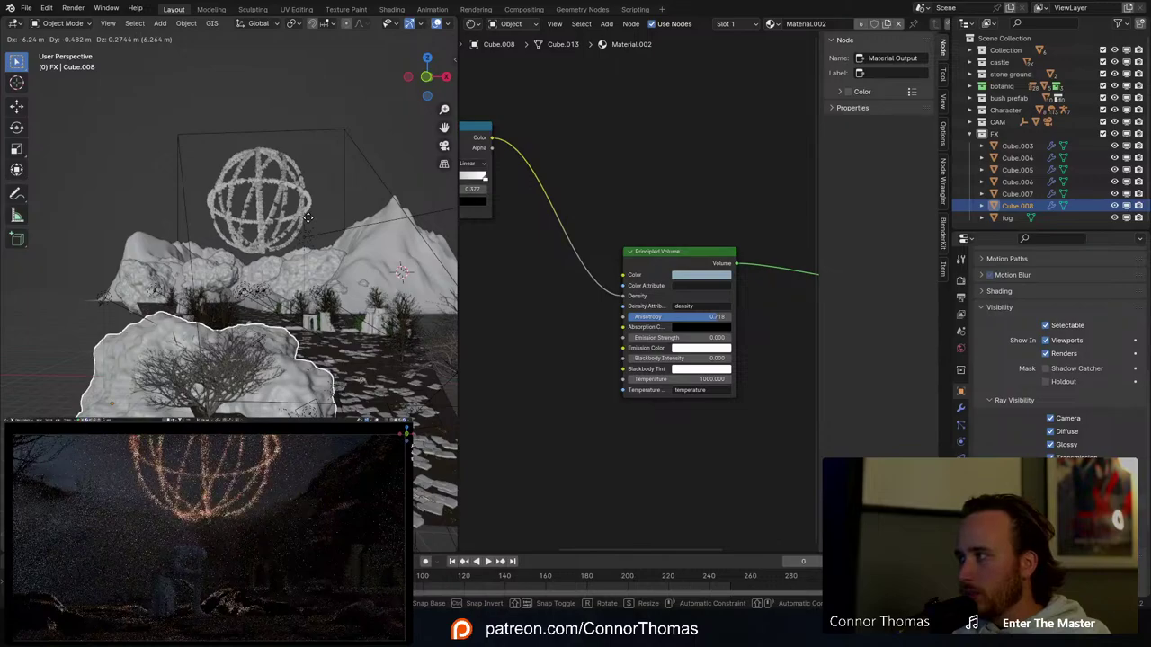
left_click(307, 217)
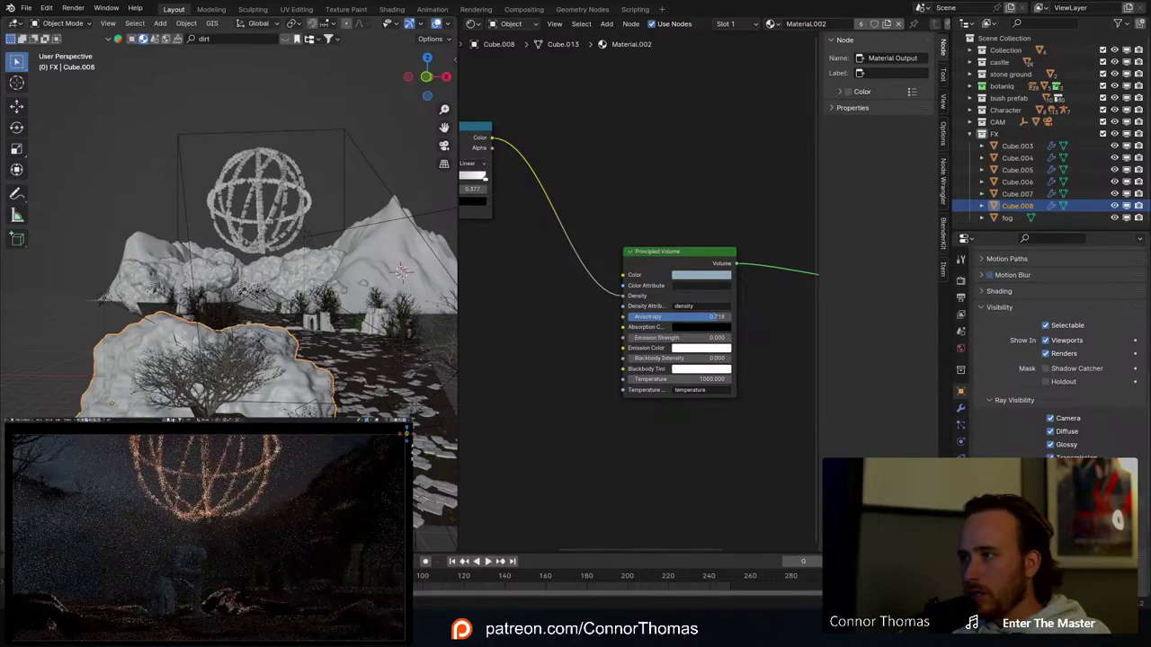
Step: Make Cube.008's material a single-user copy, and replace the Principled Volume's linked density with a fixed value of 0.01
left_click(960, 492)
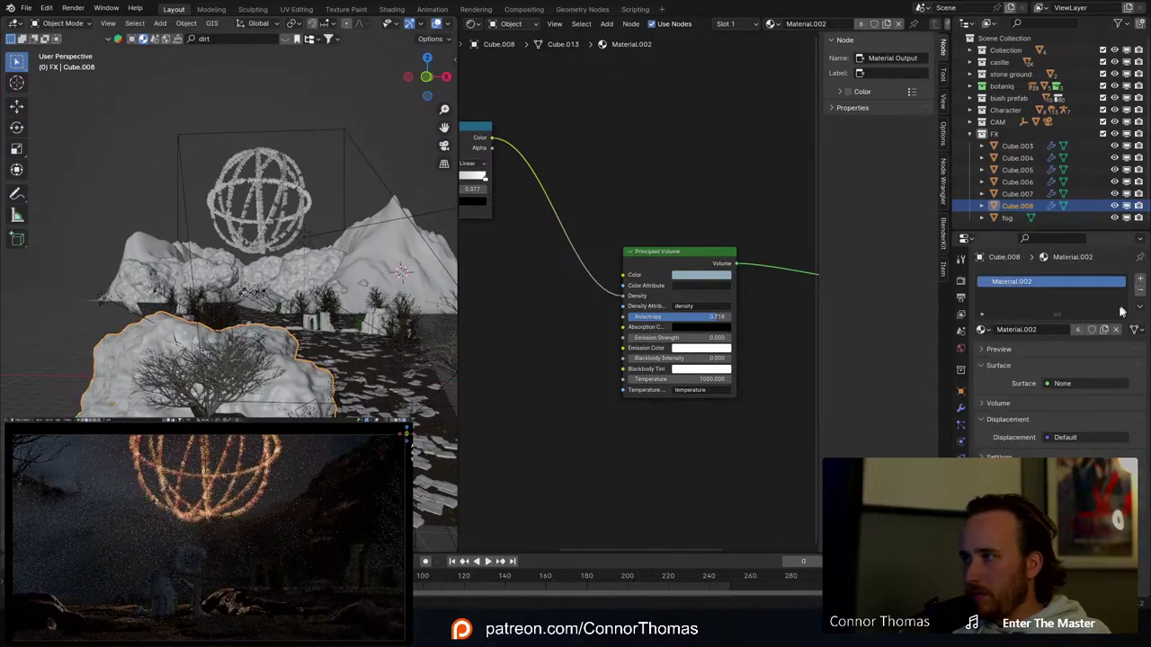
left_click(1105, 329)
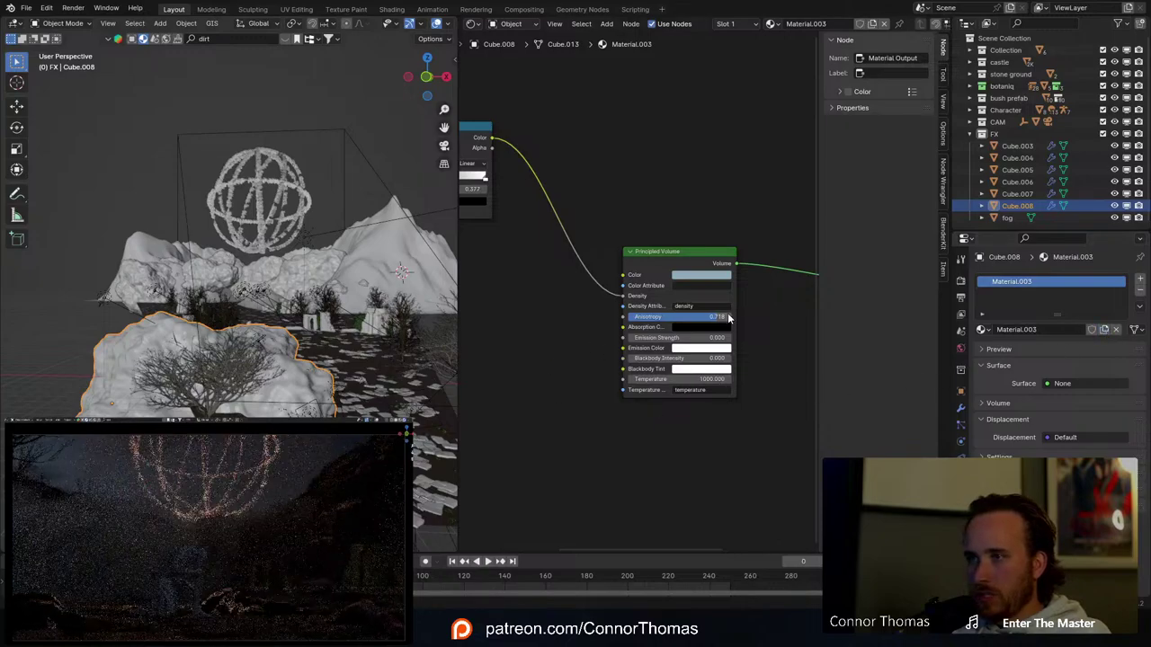
scroll(638, 292, "up", 2)
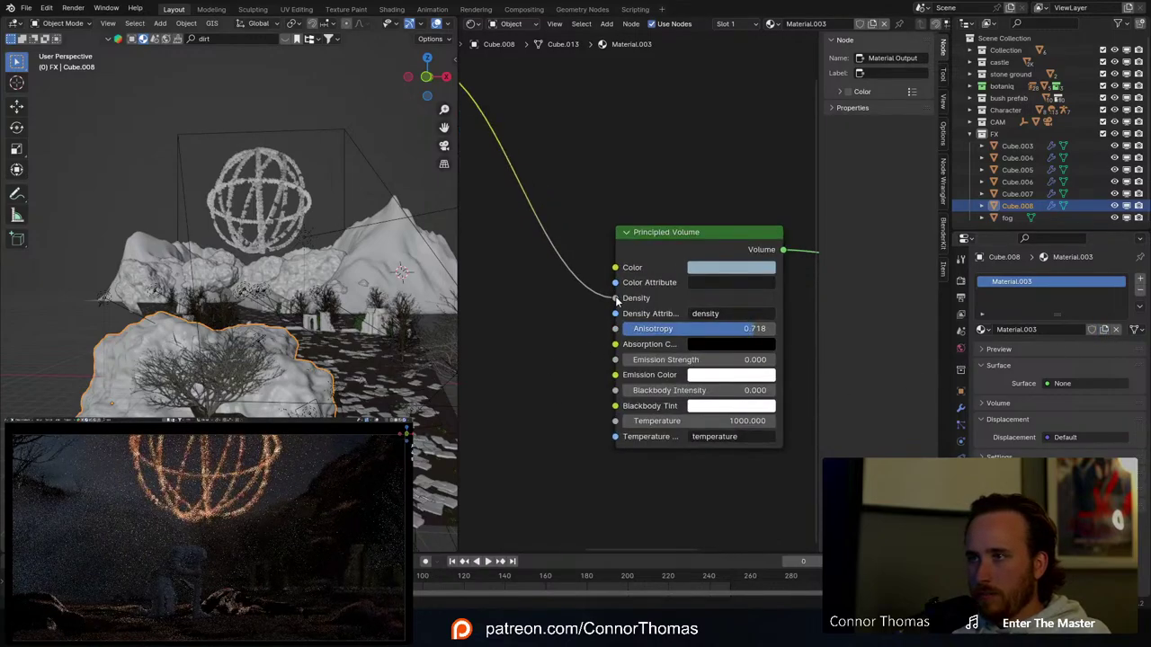
left_click_drag(616, 299, 578, 311)
left_click(682, 300)
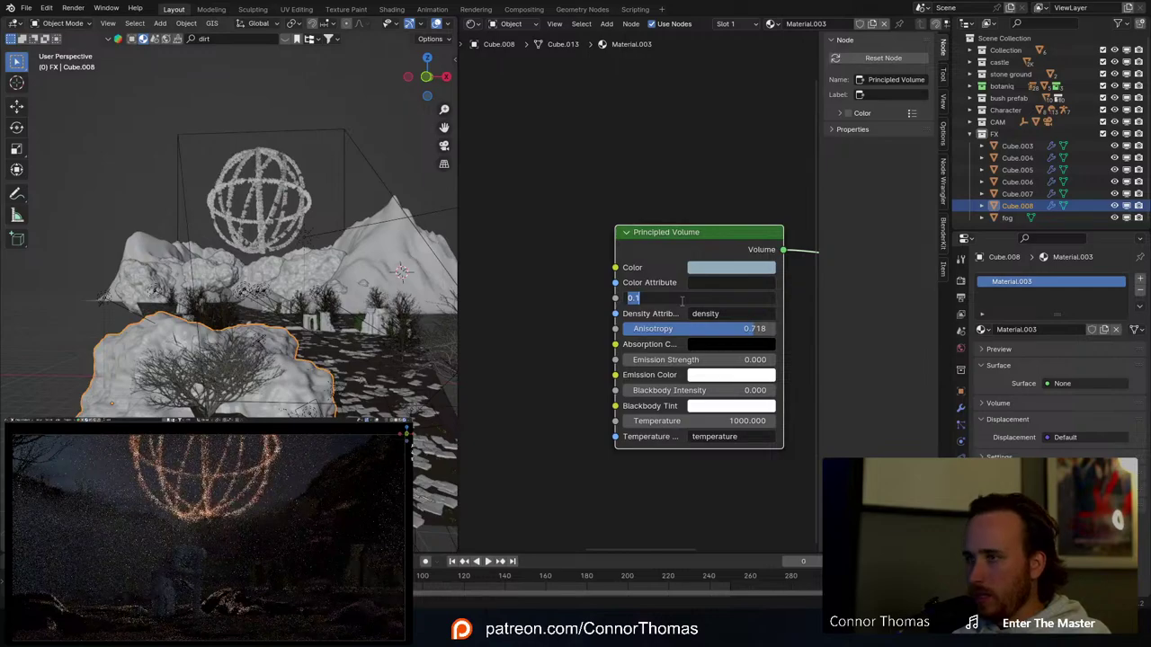
type(".01")
key("Return")
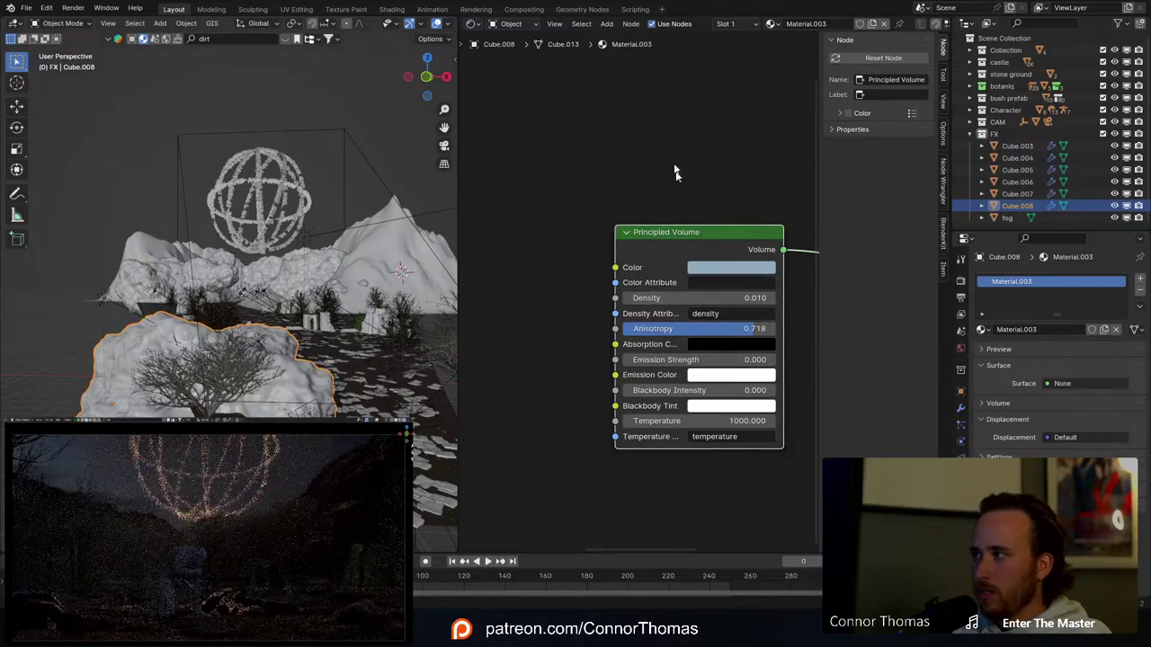
left_click(648, 104)
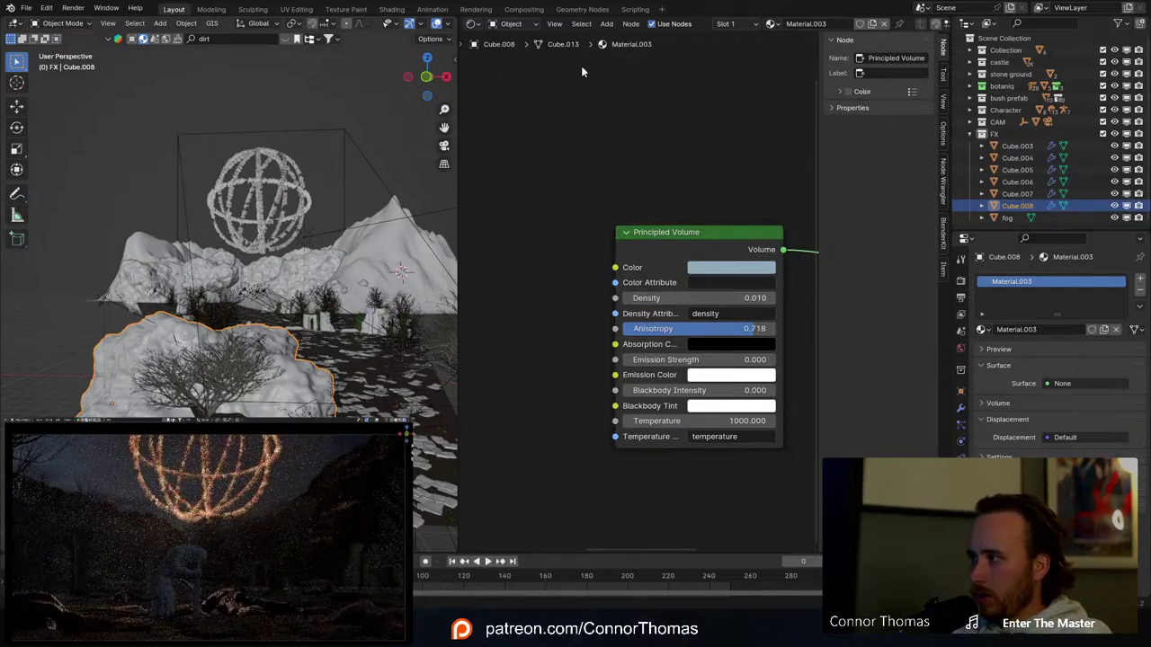
Step: Try an Emission Strength of 0.1 on Cube.008's Principled Volume, and undo it
middle_click_drag(259, 294, 281, 400)
middle_click_drag(567, 377, 530, 365)
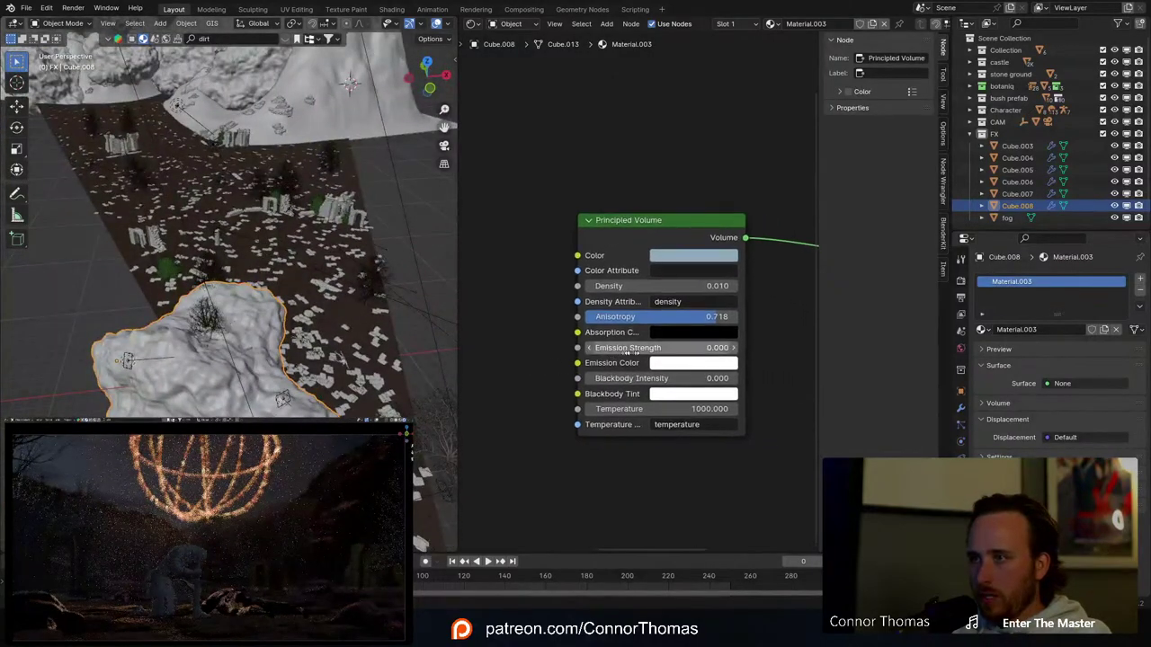
left_click(732, 348)
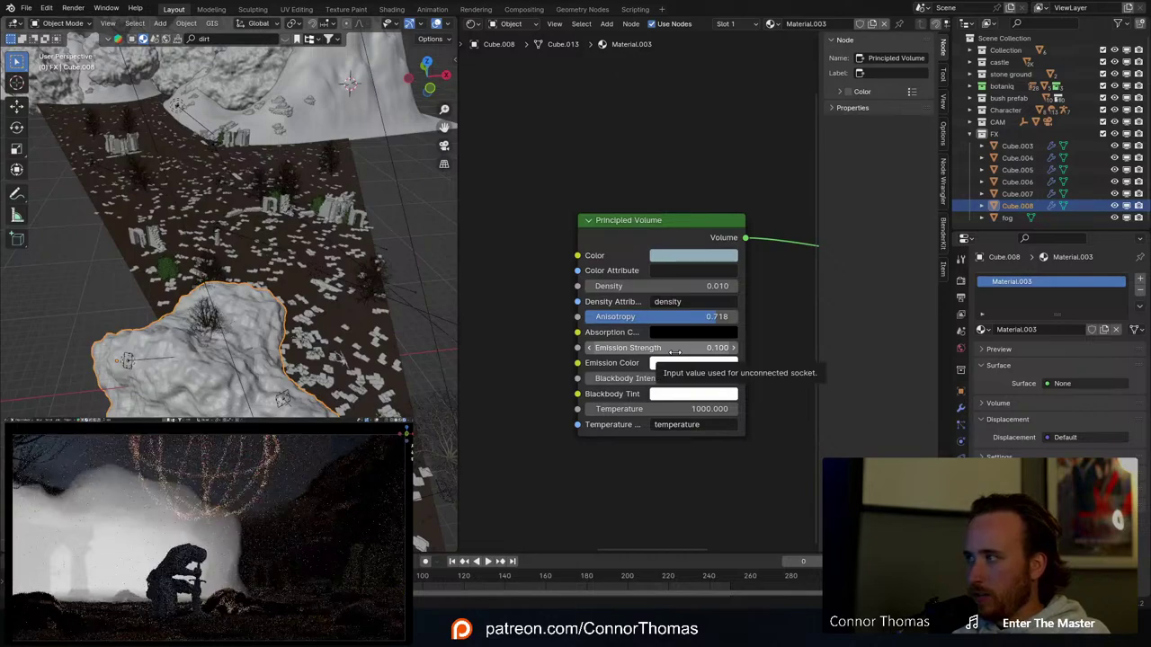
key("ctrl+z")
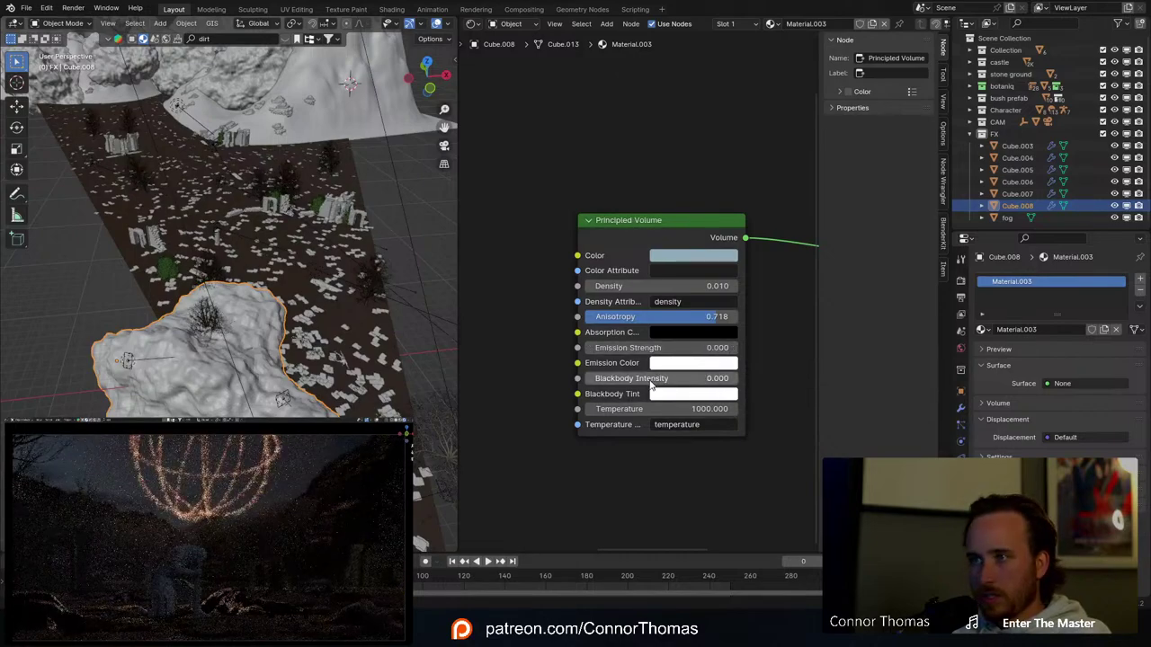
Step: Set Cube.008's Principled Volume density to 0.06 and its color to a stronger blue, hue about 0.574 and saturation about 0.818
left_click(675, 285)
type("0.06")
key("Return")
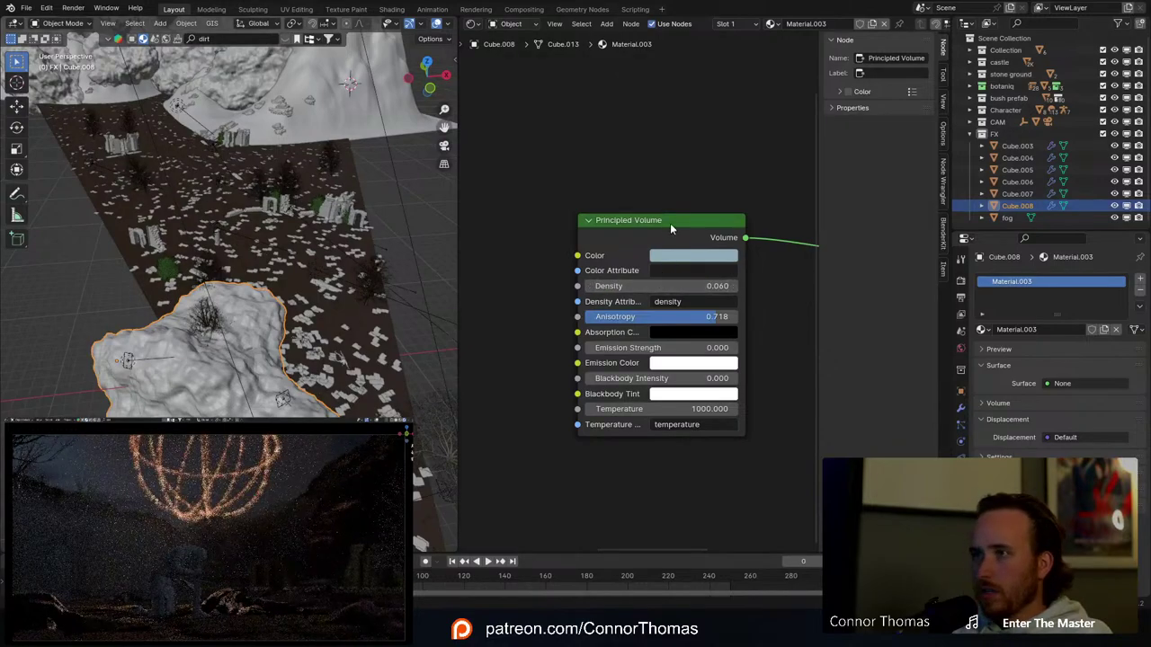
left_click(679, 255)
left_click_drag(729, 86, 730, 68)
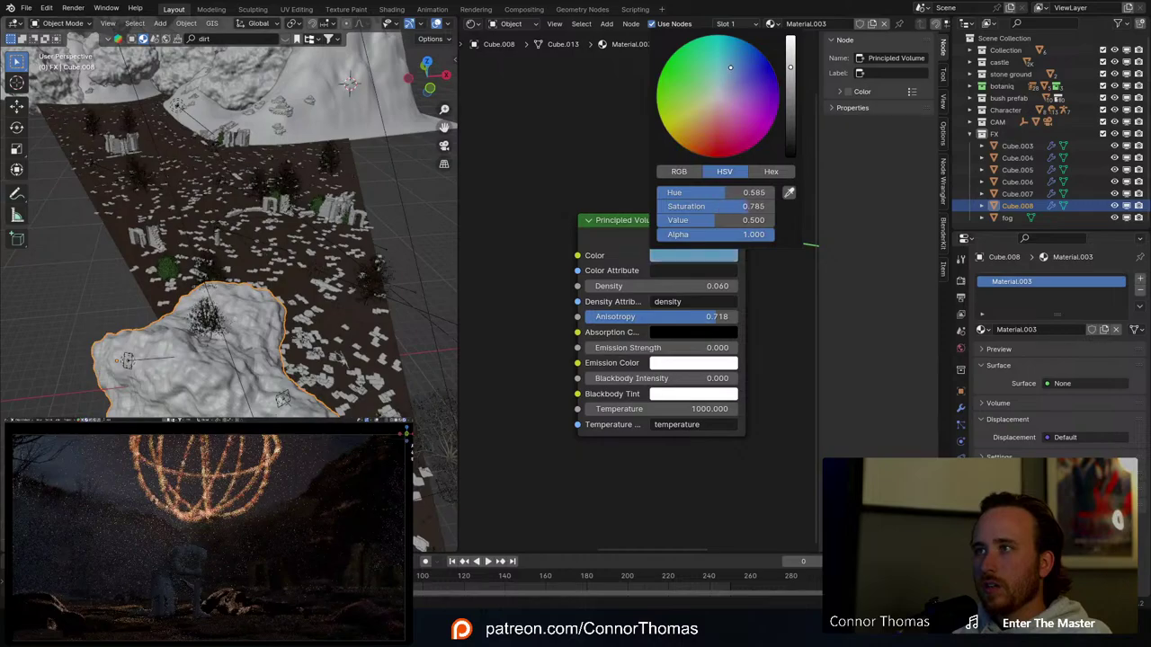
Step: Duplicate the area light at the edge of cloud Cube.008, place the copy about 5.1 m away inside the cloud, and rotate it freely
middle_click_drag(232, 338, 222, 315)
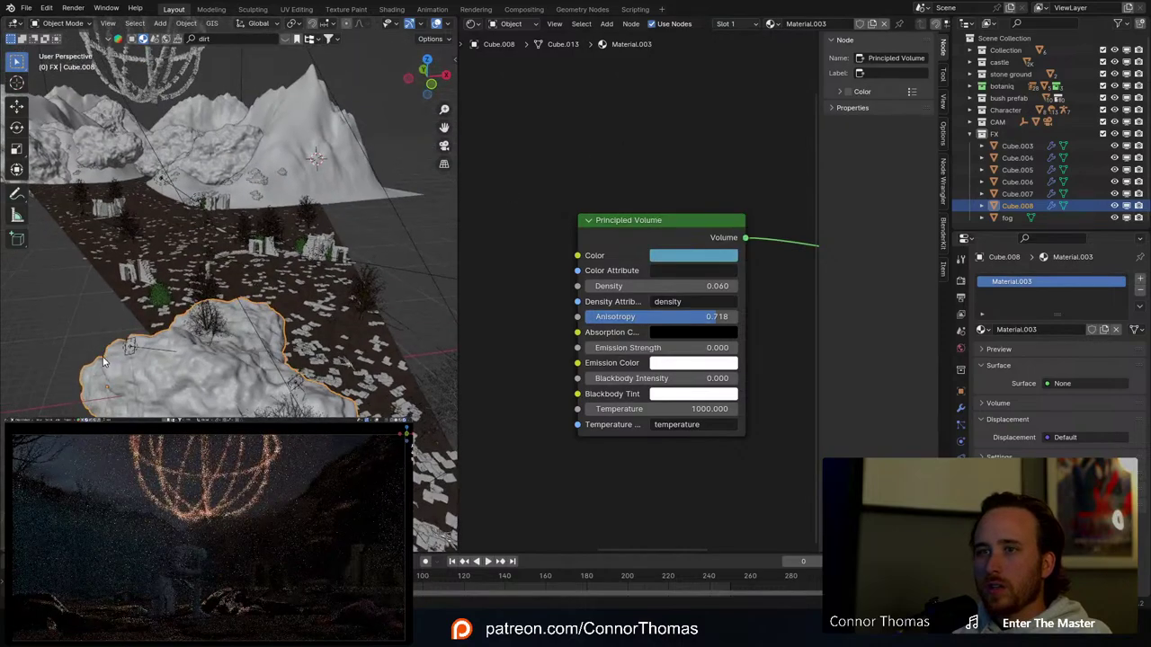
left_click(132, 349)
middle_click_drag(182, 355, 290, 415)
key("shift+d")
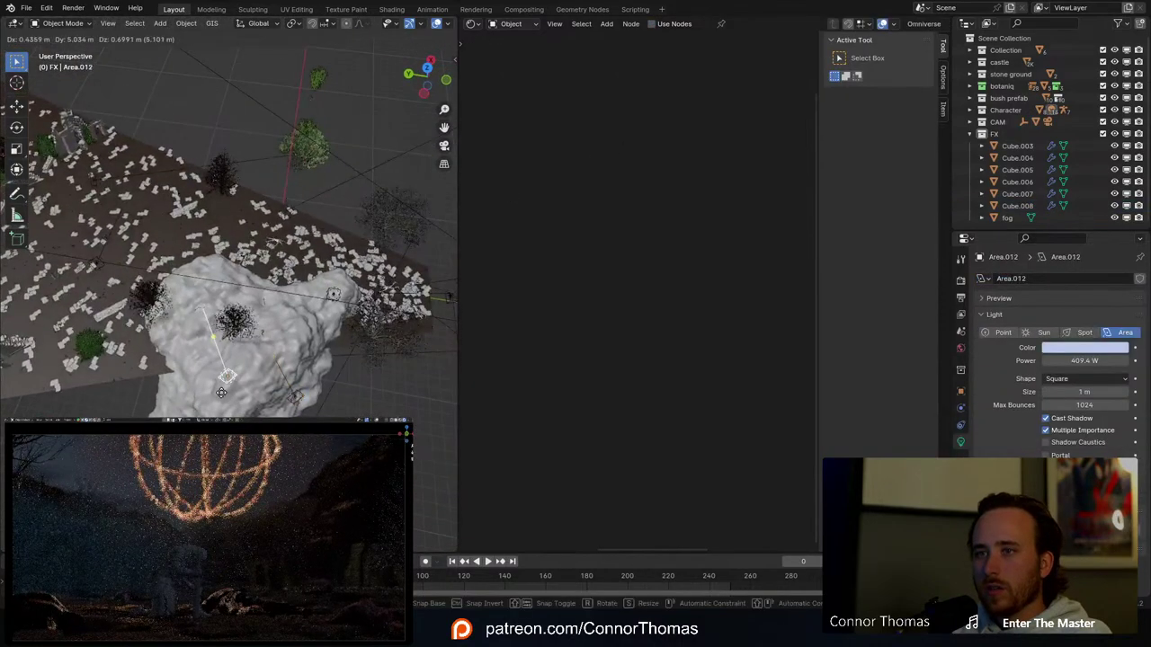
left_click(225, 395)
key("r")
key("r")
left_click(270, 404)
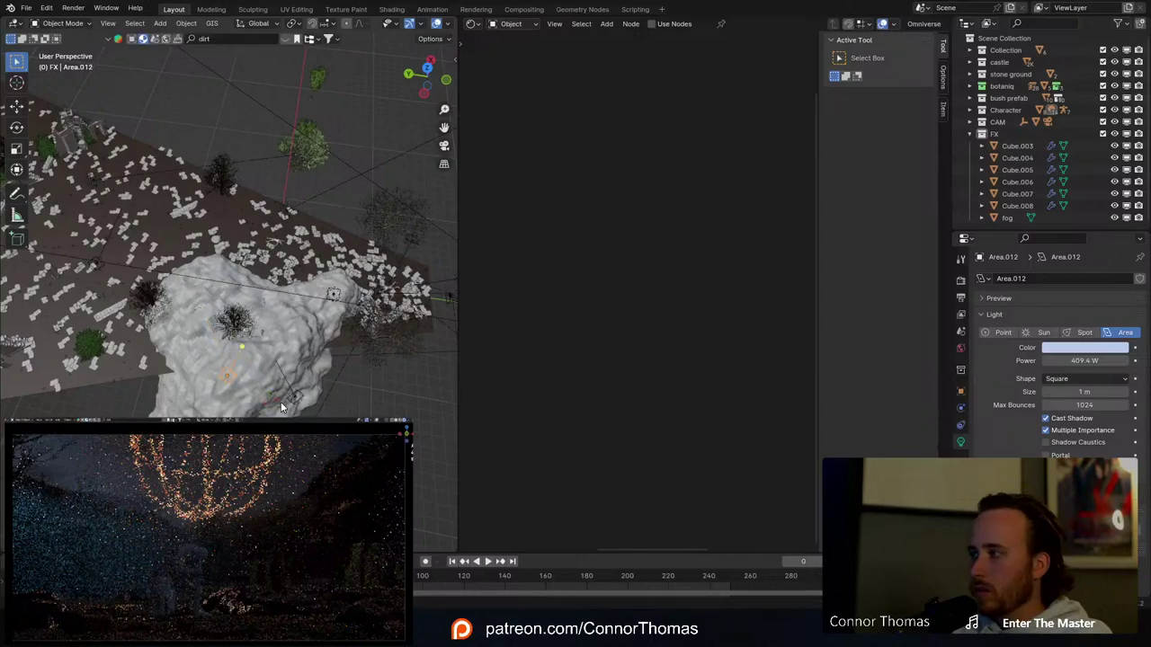
Step: Reselect the cloud mesh Cube.008 and open its Principled Volume color for editing
left_click(258, 410)
left_click(690, 256)
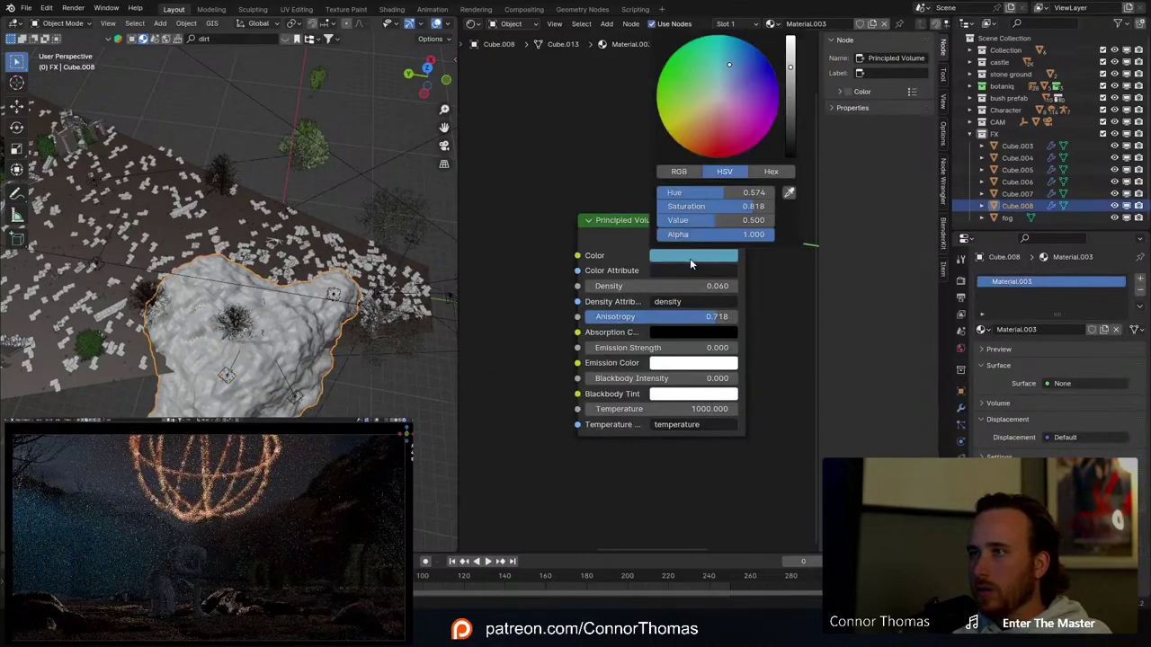
Step: Set the Principled Volume color to a pale grey-blue with saturation about 0.16 and its density to 0.03
left_click(722, 94)
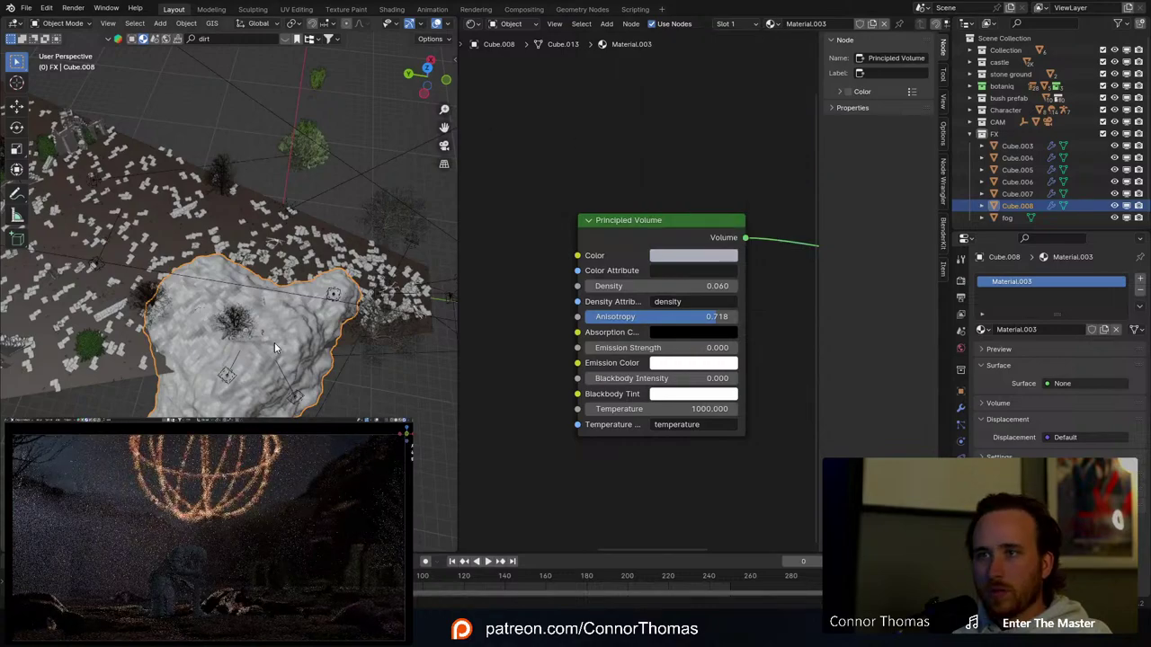
left_click(682, 287)
type(".03")
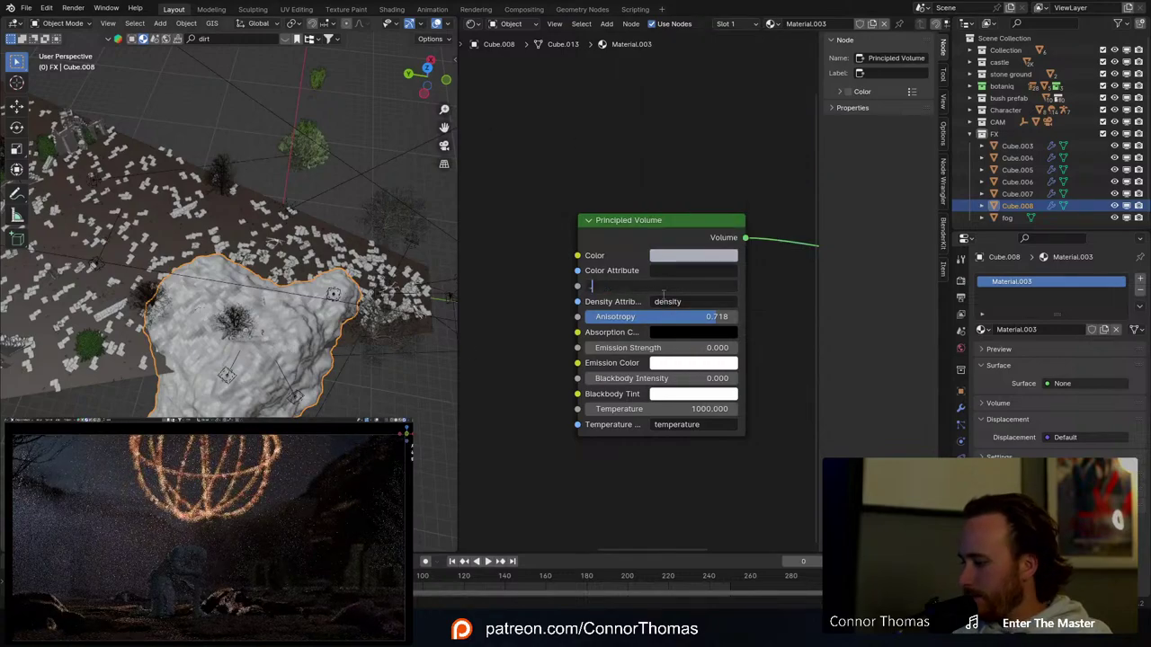
key("Return")
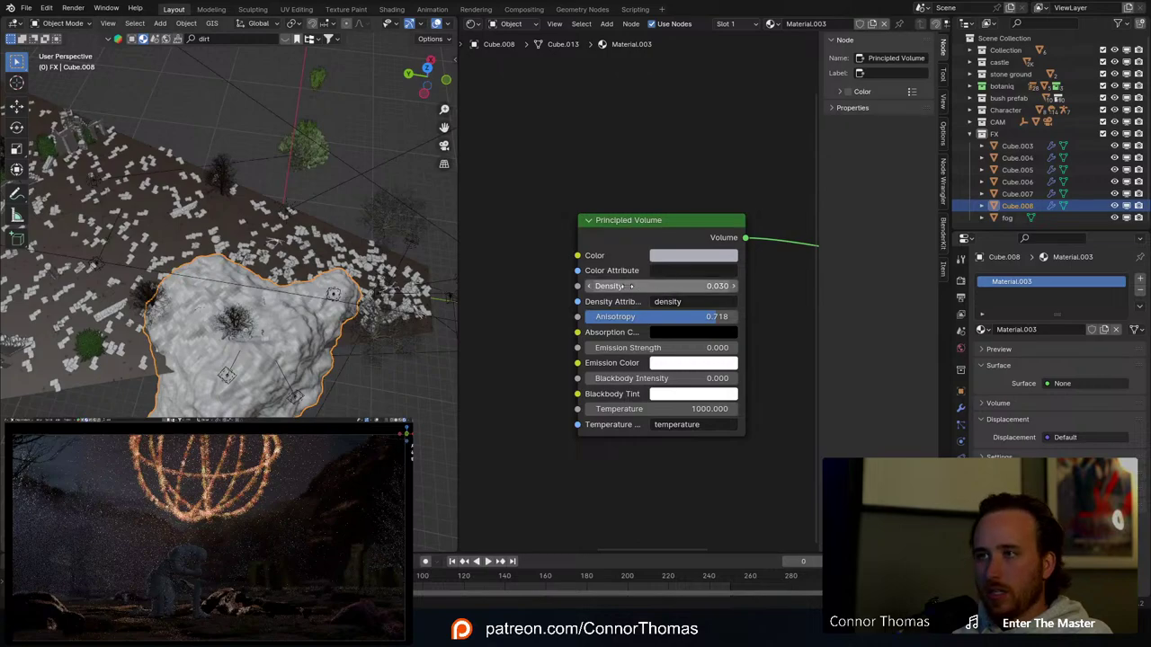
Step: Shift the Principled Volume color to a soft blue, hue about 0.6 and saturation about 0.4, and set its density to 0.02
left_click(692, 256)
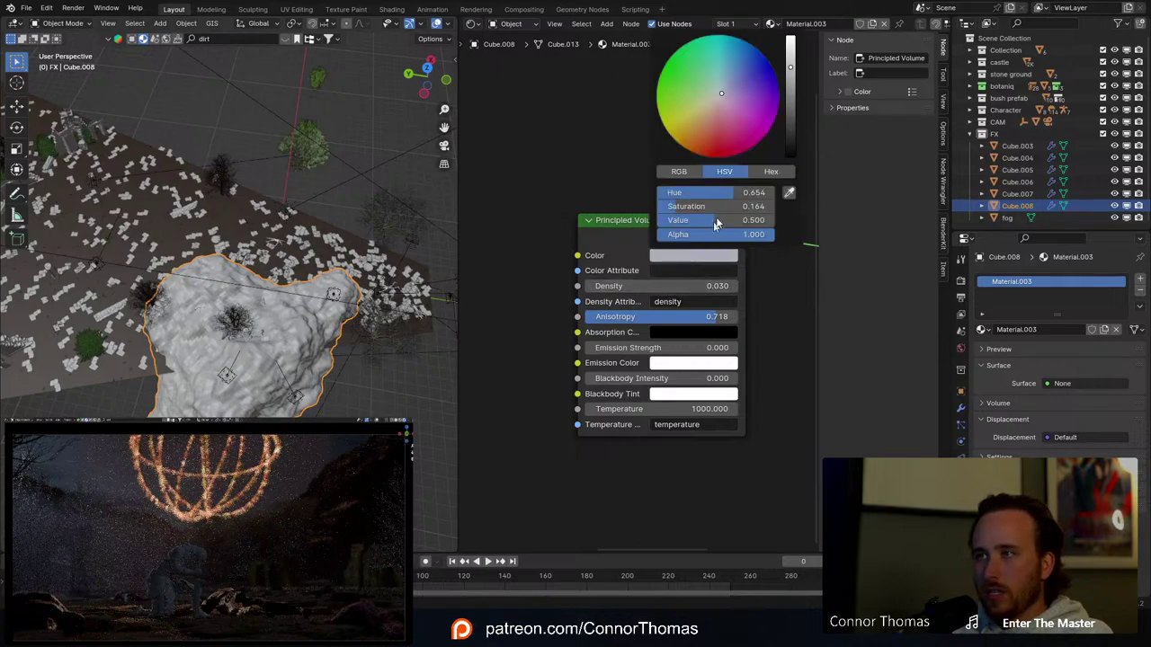
left_click(727, 93)
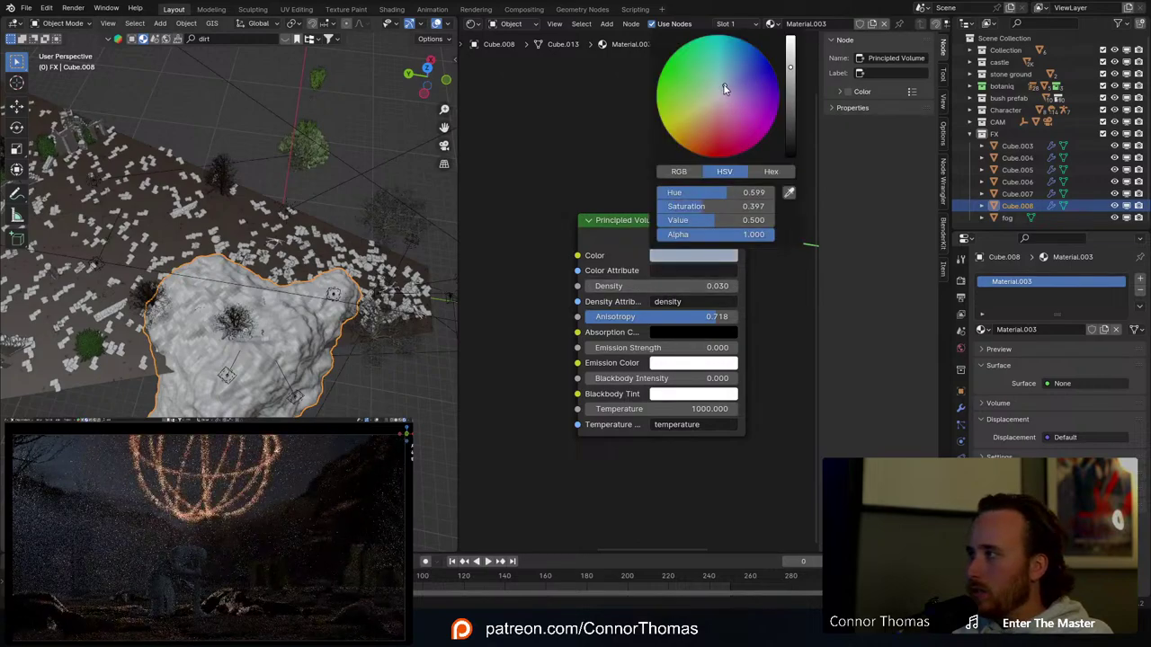
left_click(680, 286)
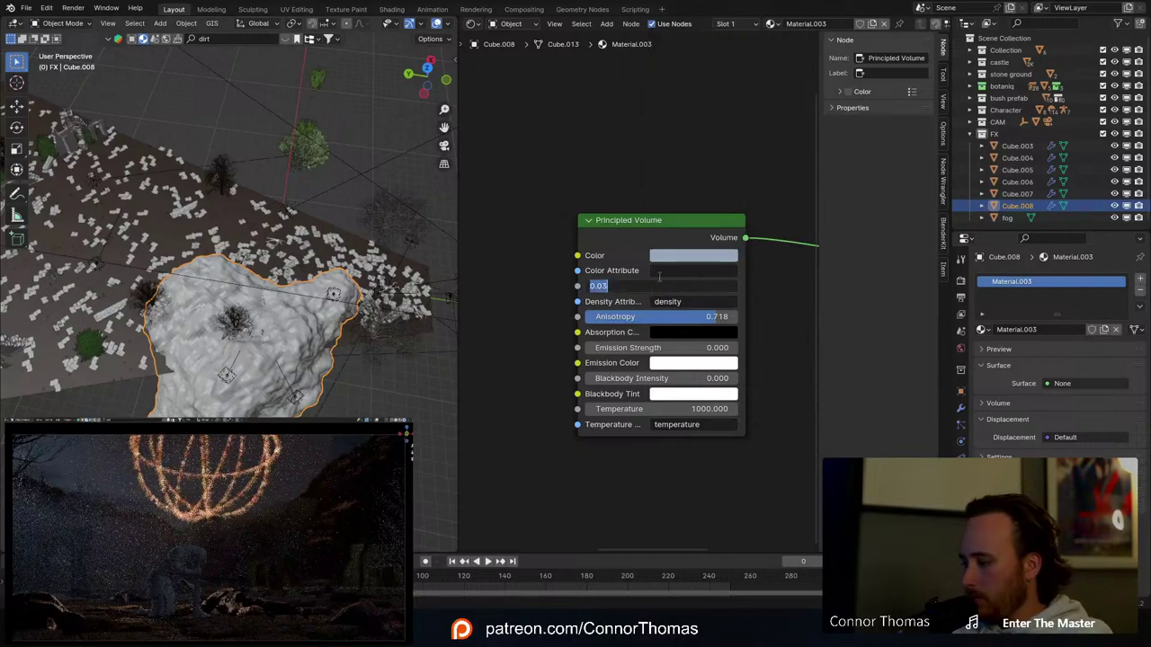
type(".02")
key("Return")
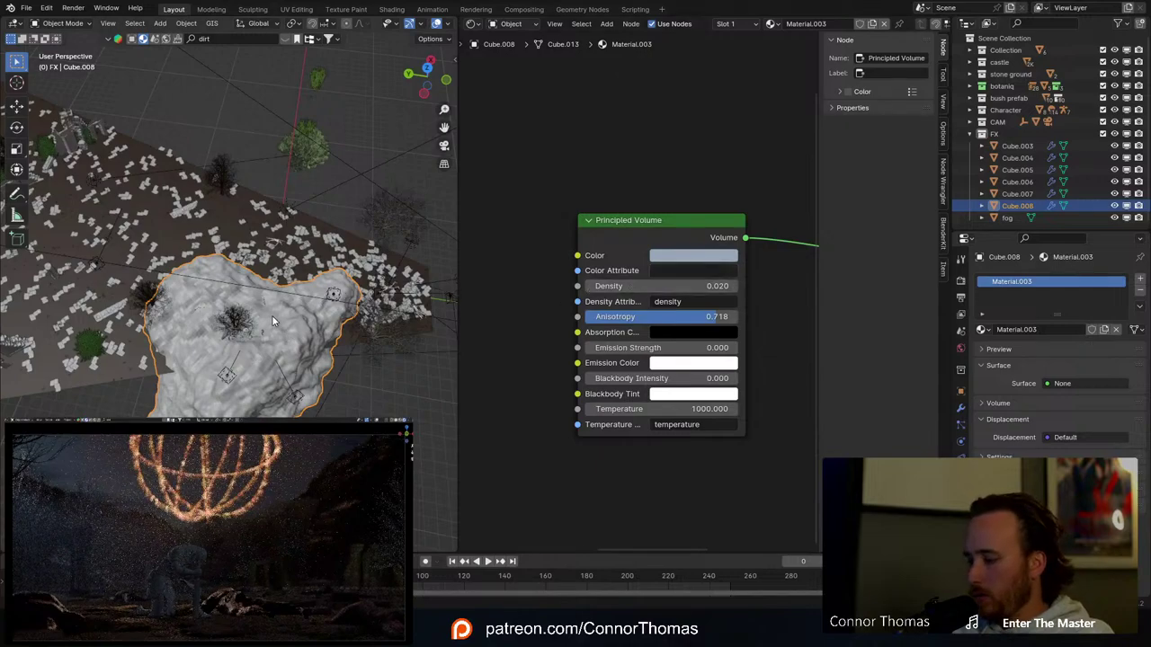
Step: Duplicate the fog cloud in top view, place the copy across the valley on the opposite side, and rotate it to a new angle
key("KP_7")
left_click_drag(271, 315, 149, 297, "shift")
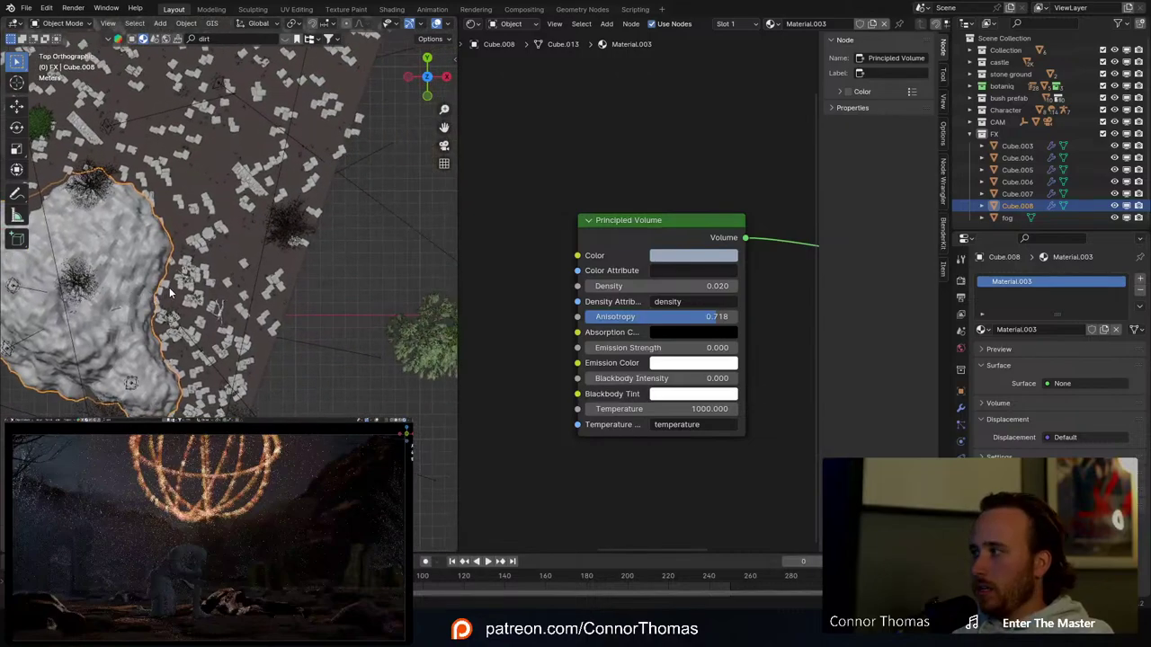
key("shift+d")
key("r")
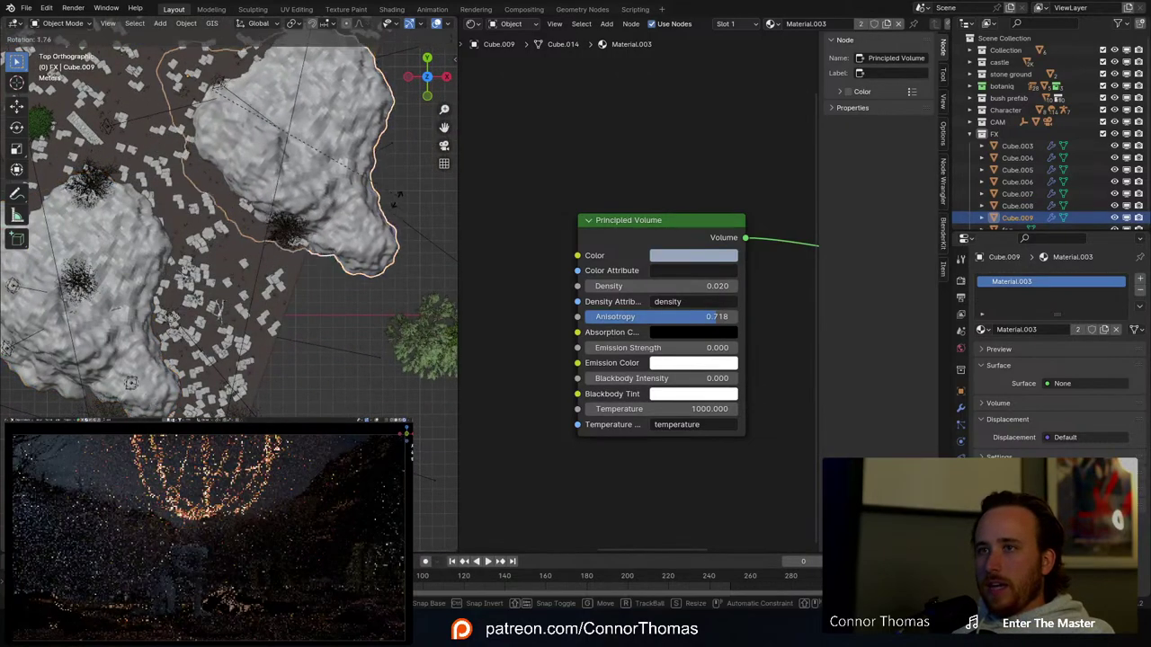
left_click(392, 231)
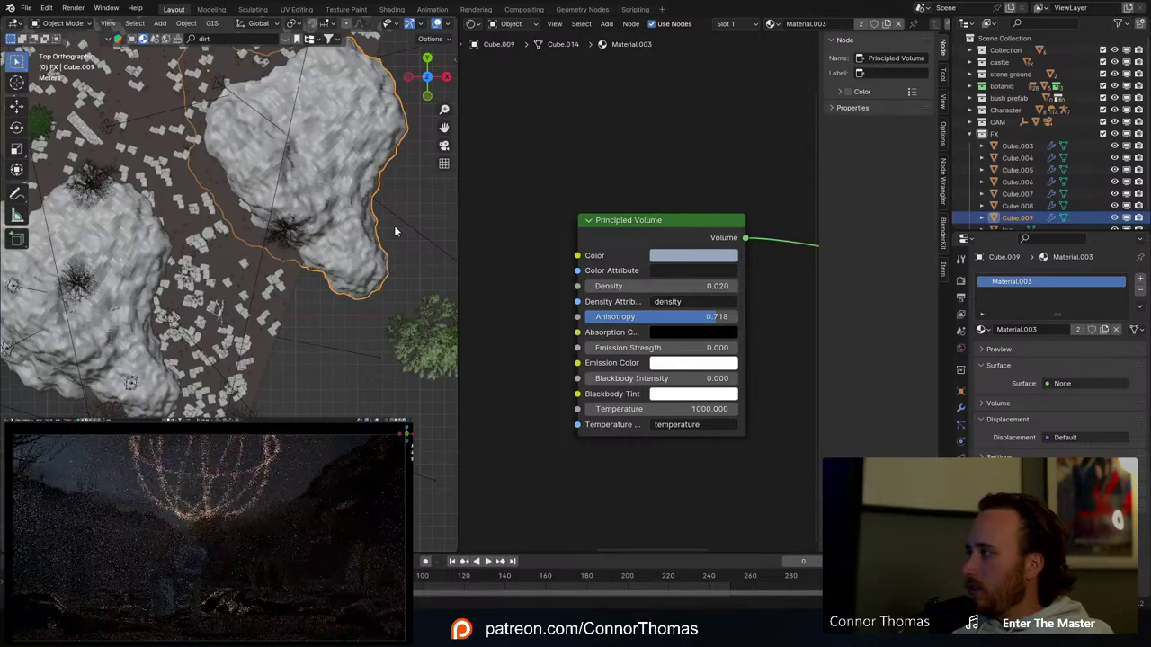
Step: Duplicate the area light inside the original fog cloud, rotate the copy, and position it just outside the upper edge of the new cloud
scroll(111, 289, "down", 2)
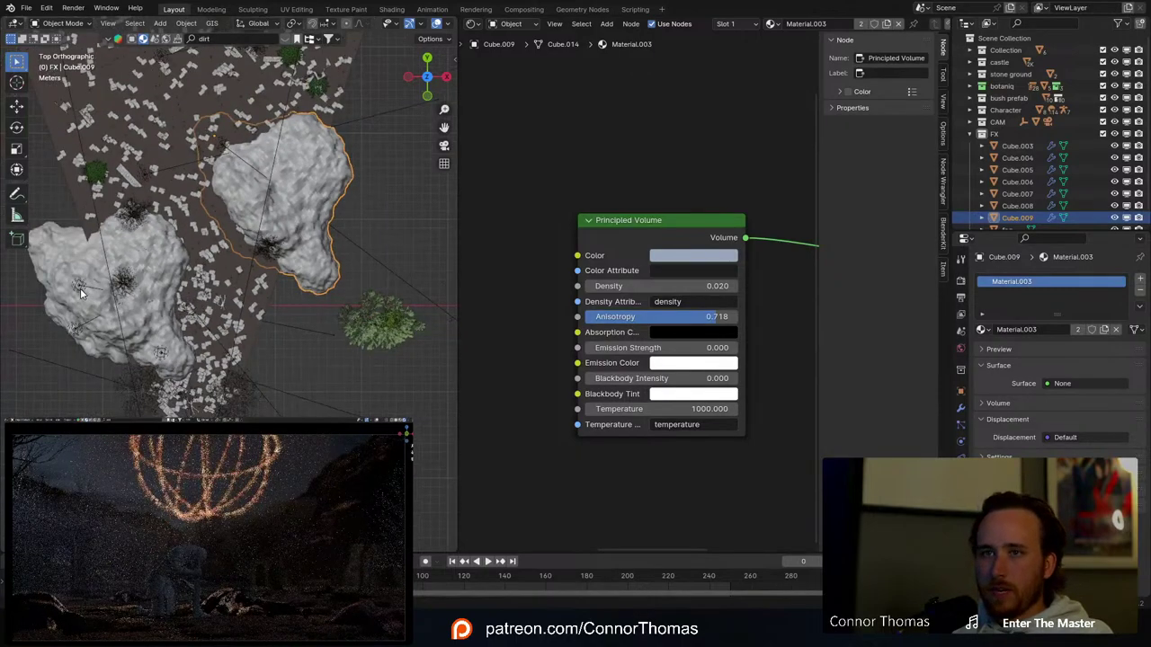
left_click(80, 287)
middle_click_drag(160, 286, 154, 341, "shift")
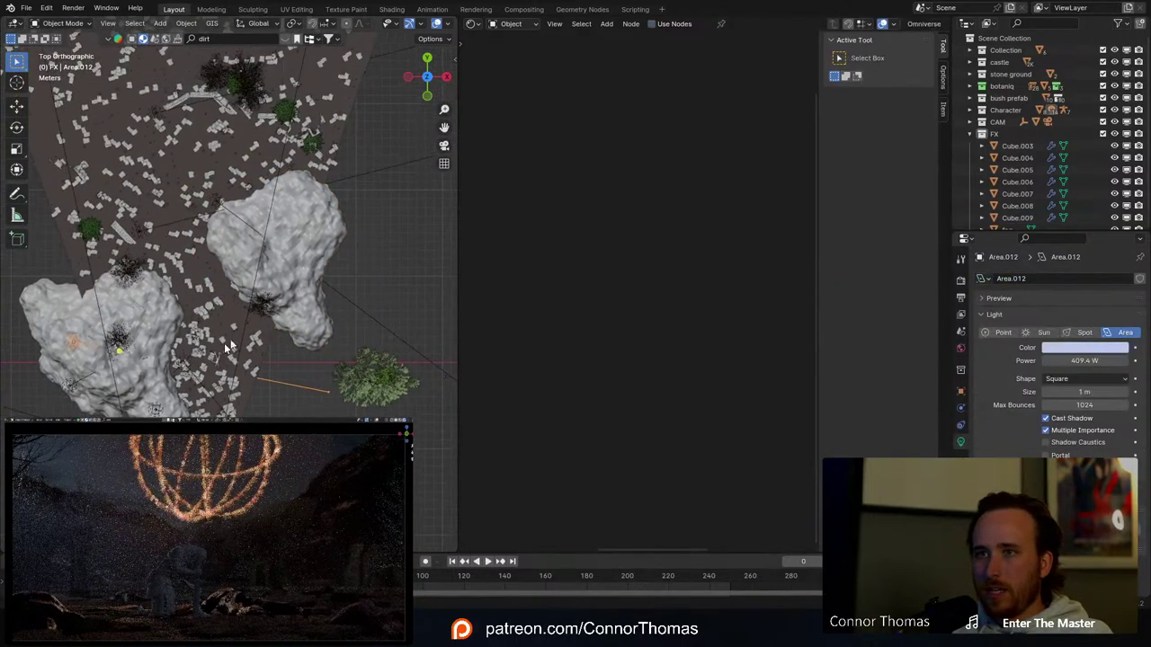
key("shift+d")
left_click(428, 197)
key("r")
left_click(275, 353)
key("g")
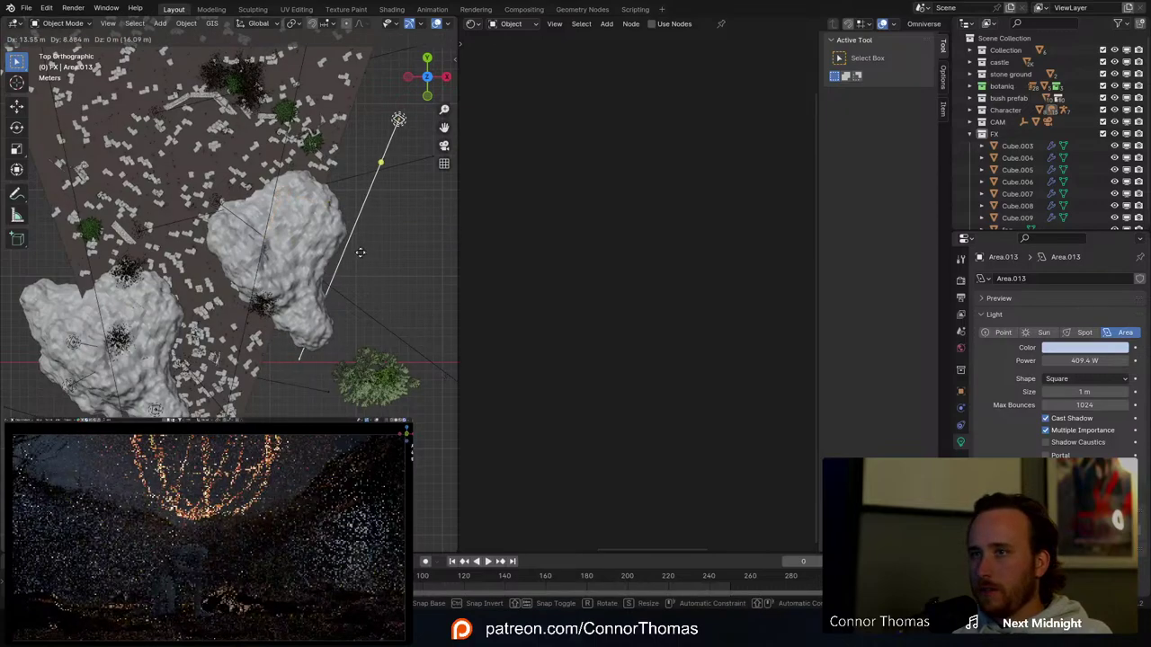
left_click(381, 277)
key("g")
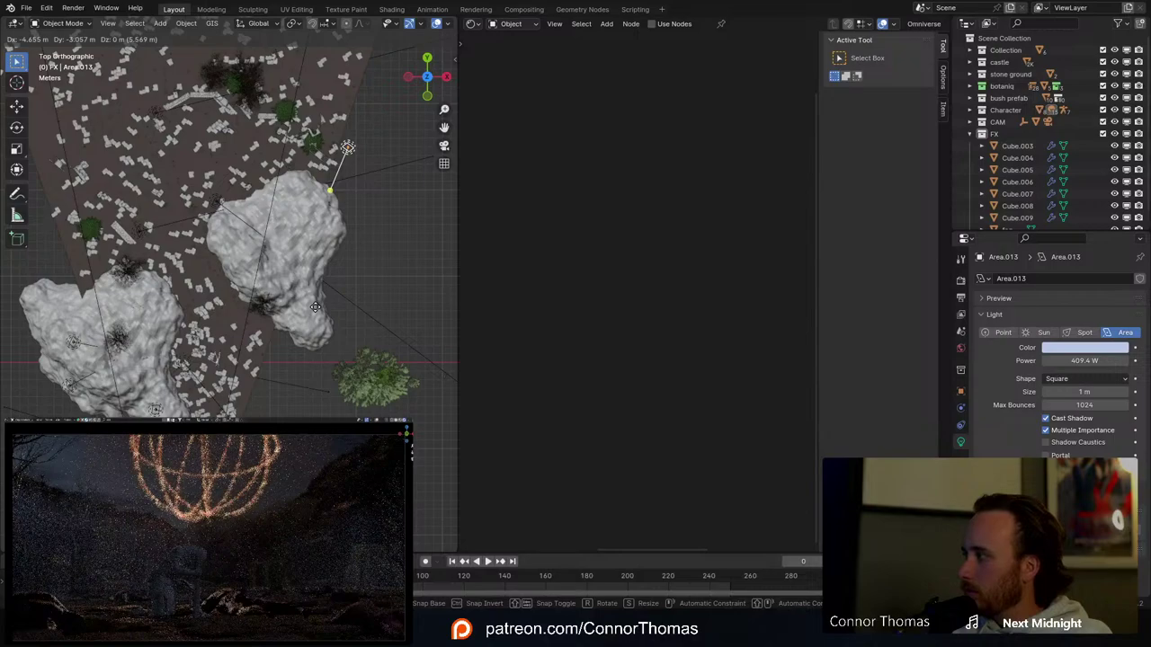
left_click(315, 306)
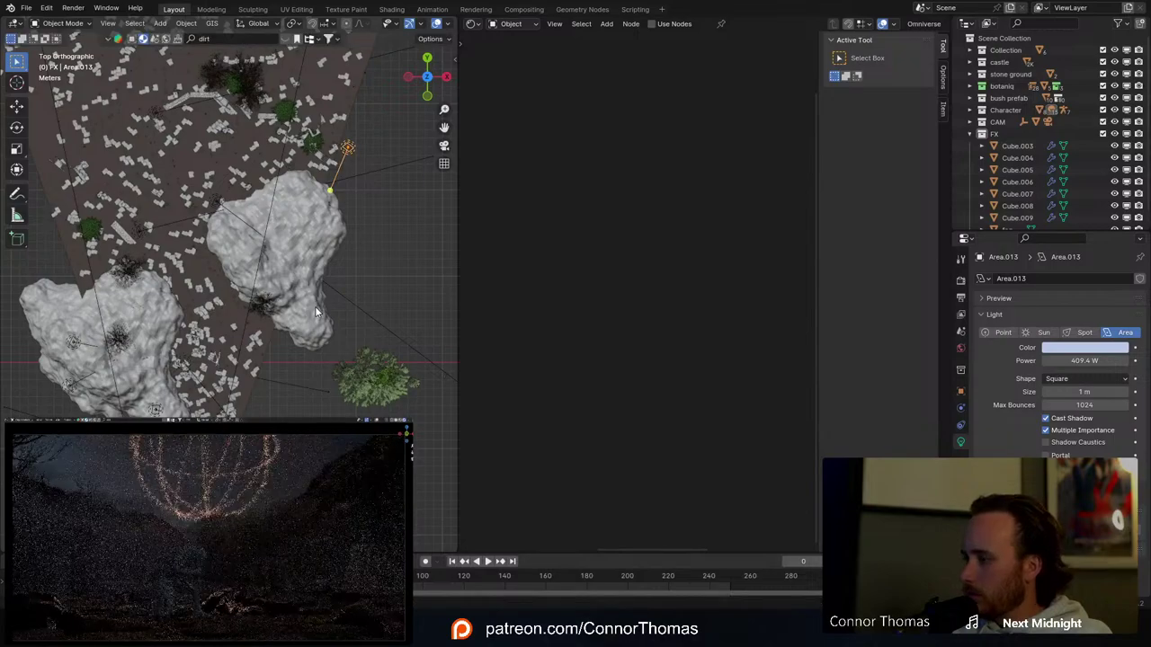
Step: Connect the Color Ramp's Color output to the Principled Volume's Density input in the duplicated cloud's material
left_click(293, 259)
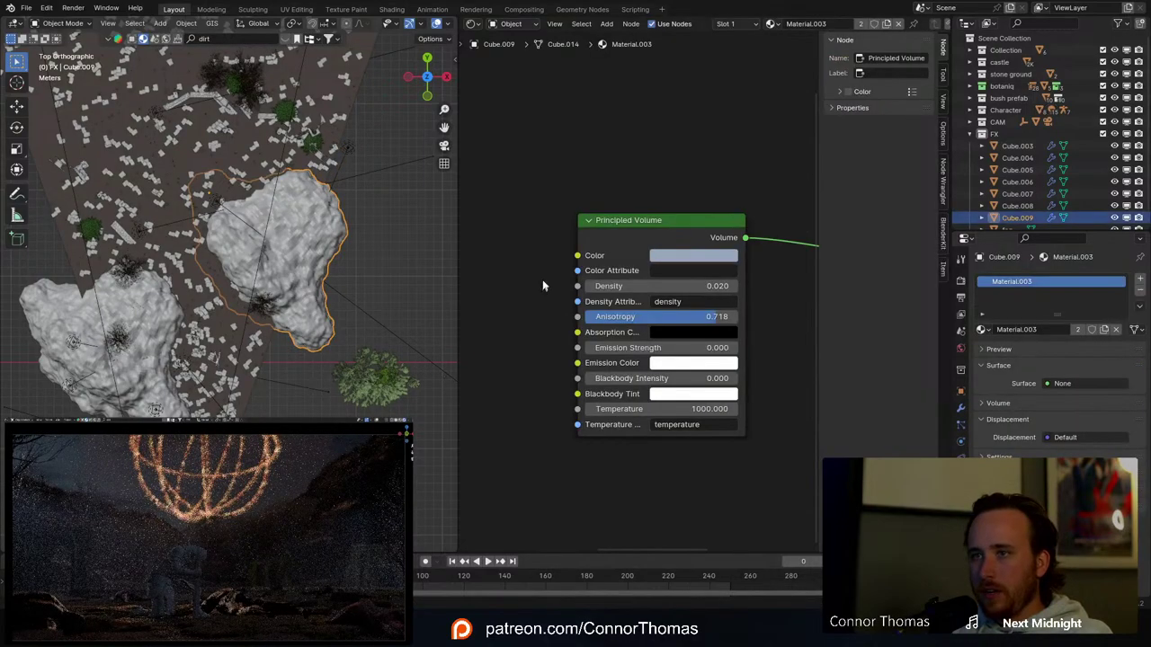
scroll(643, 167, "down", 3)
scroll(630, 246, "up", 12)
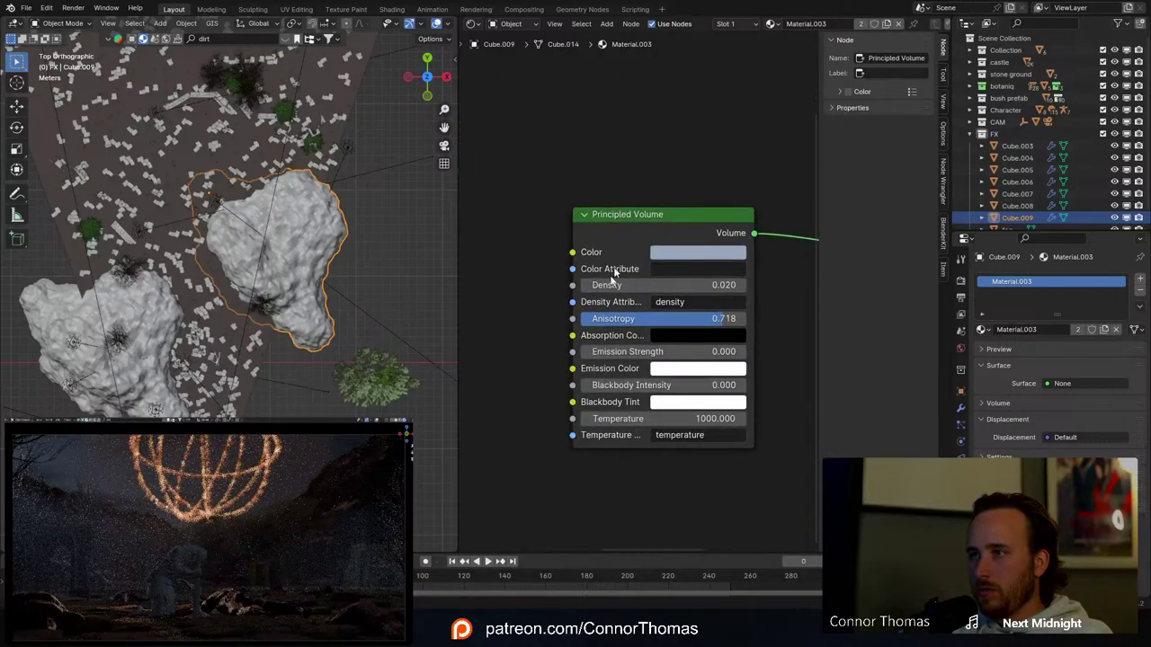
middle_click_drag(565, 318, 599, 309)
scroll(661, 313, "down", 5)
scroll(661, 317, "up", 2)
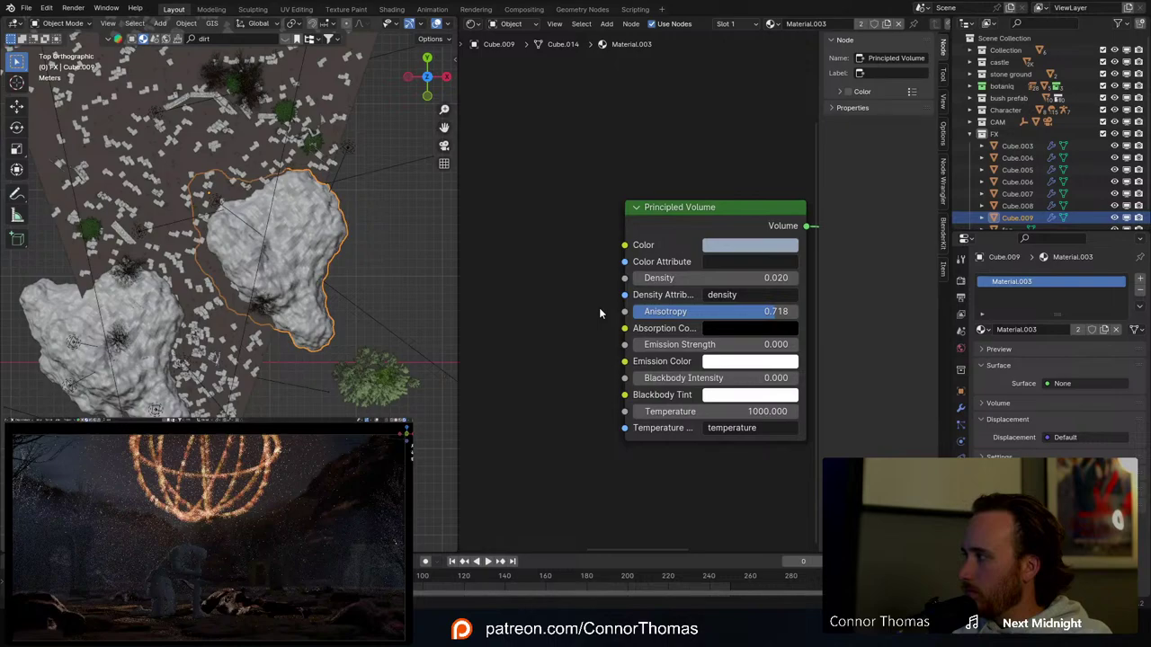
scroll(555, 163, "down", 3)
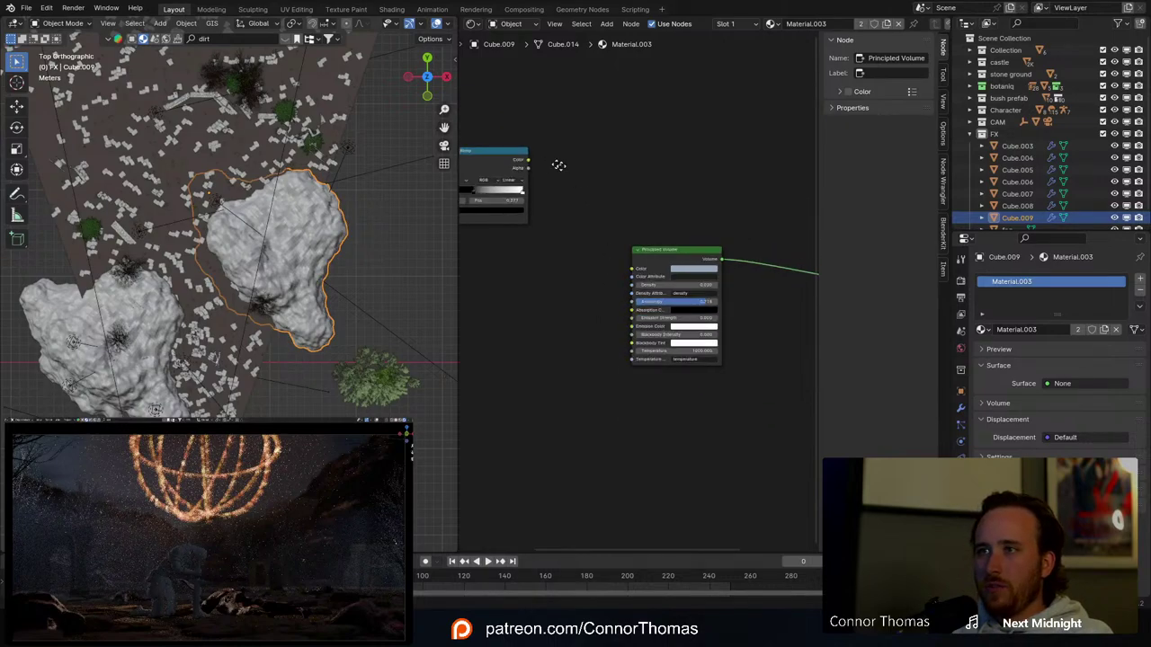
scroll(609, 199, "up", 2)
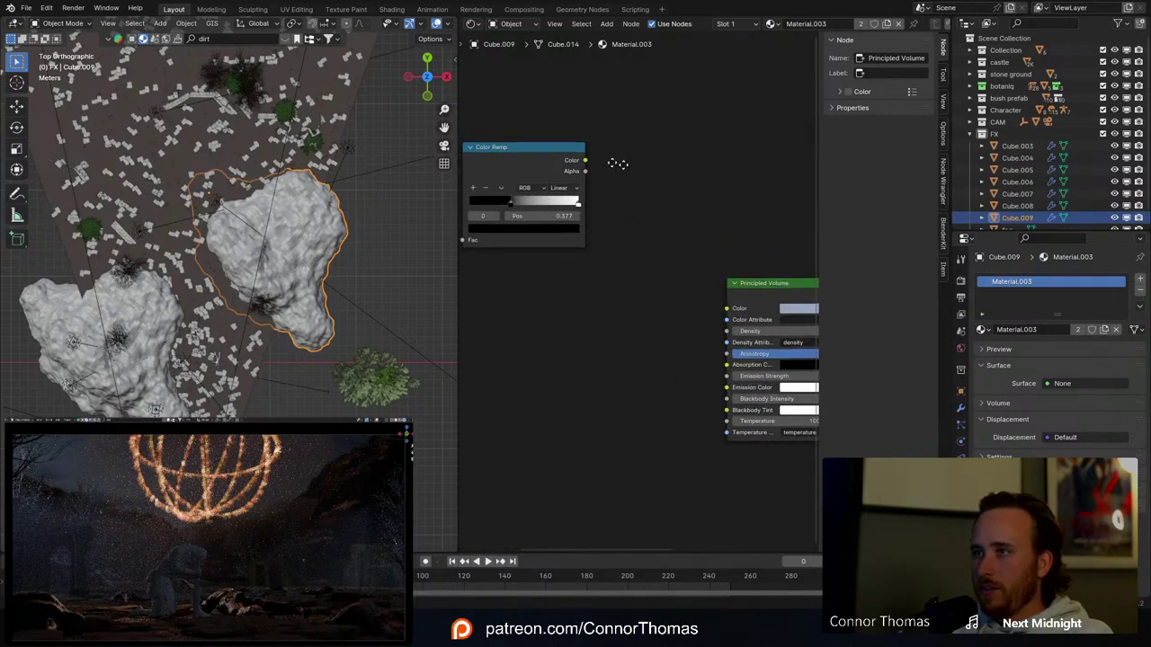
middle_click_drag(618, 163, 562, 145)
left_click_drag(529, 142, 670, 312)
Step: Add a Math node set to Divide and insert it between the Color Ramp and the Principled Volume's Density
key("shift+a")
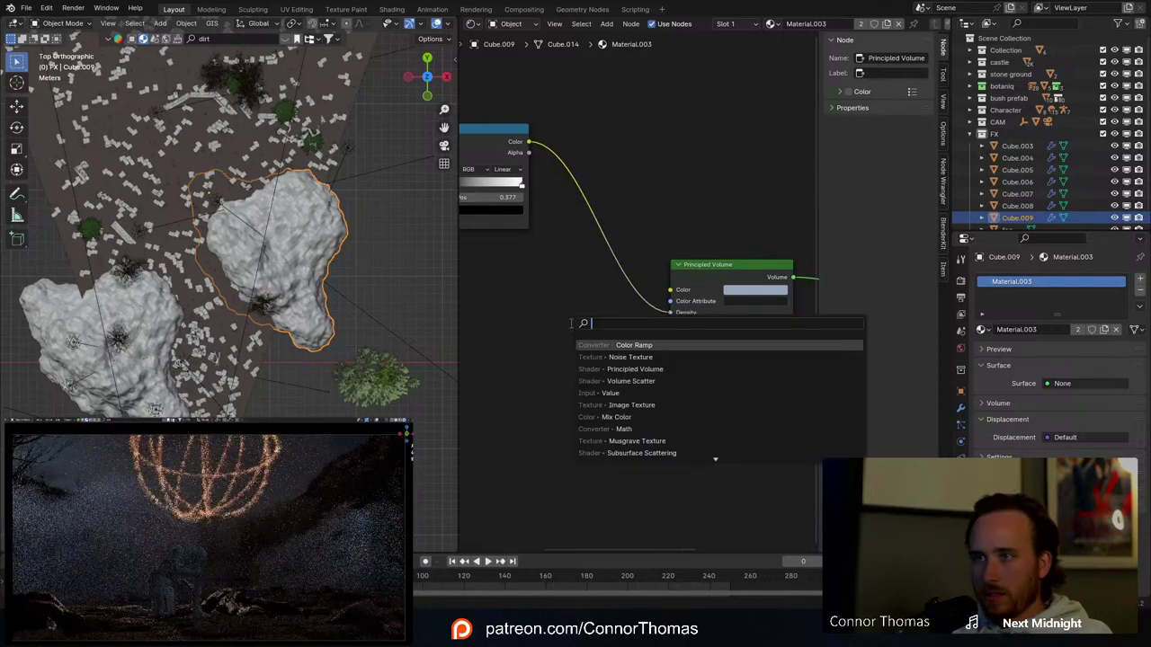
type("math")
key("Return")
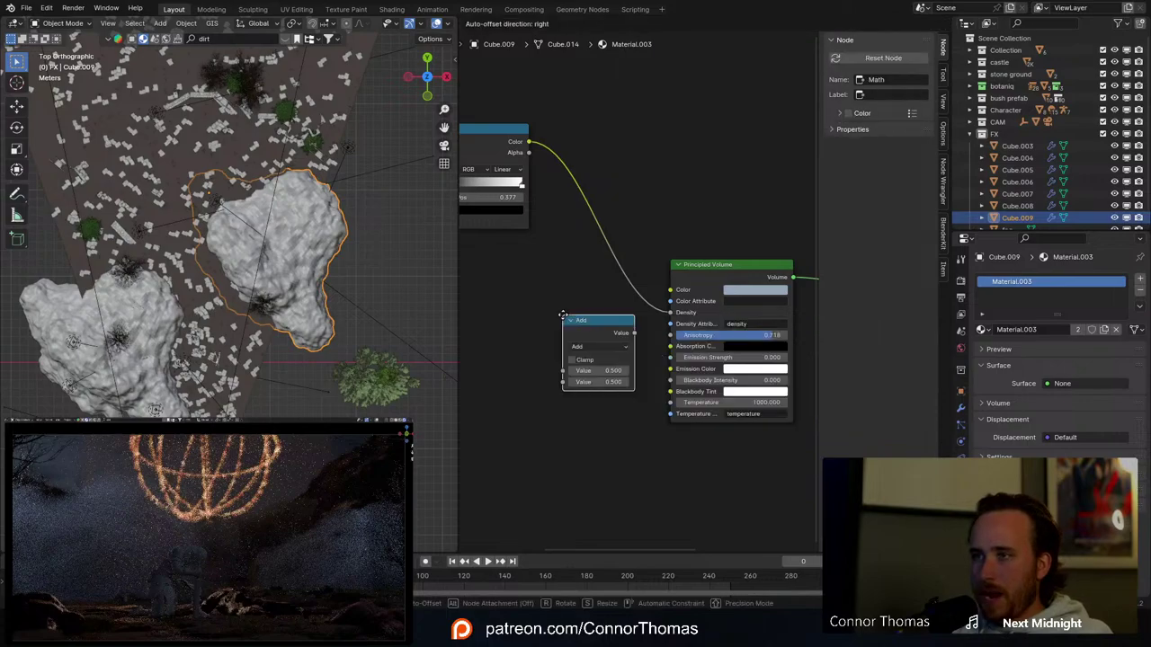
left_click(551, 308)
left_click(578, 335)
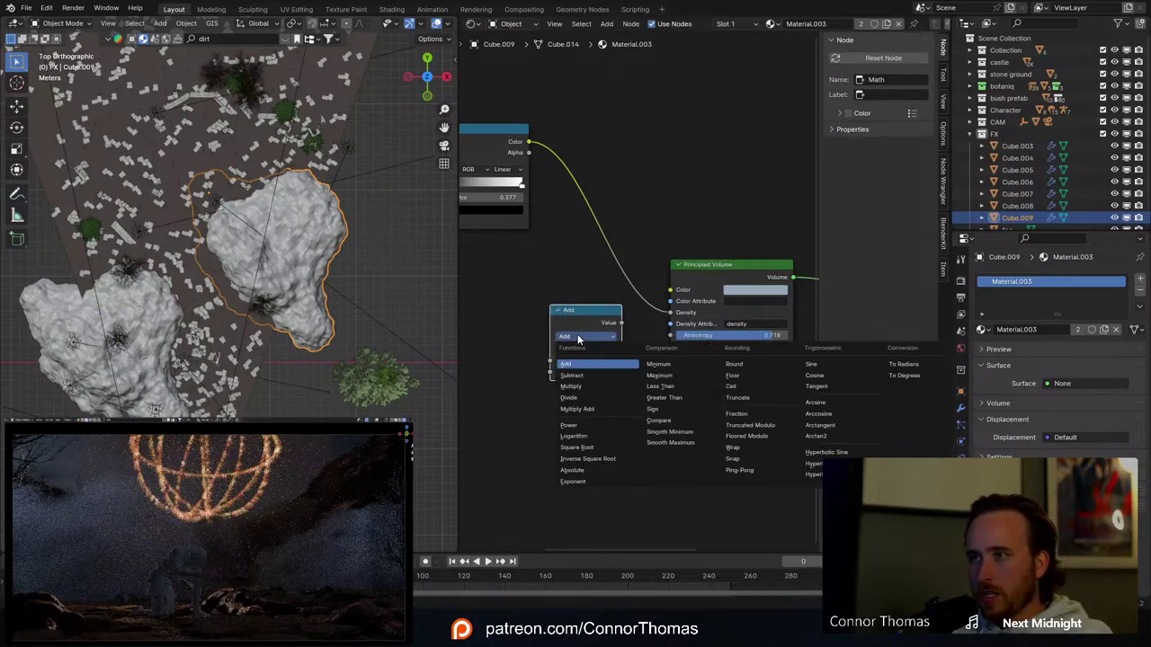
left_click(592, 398)
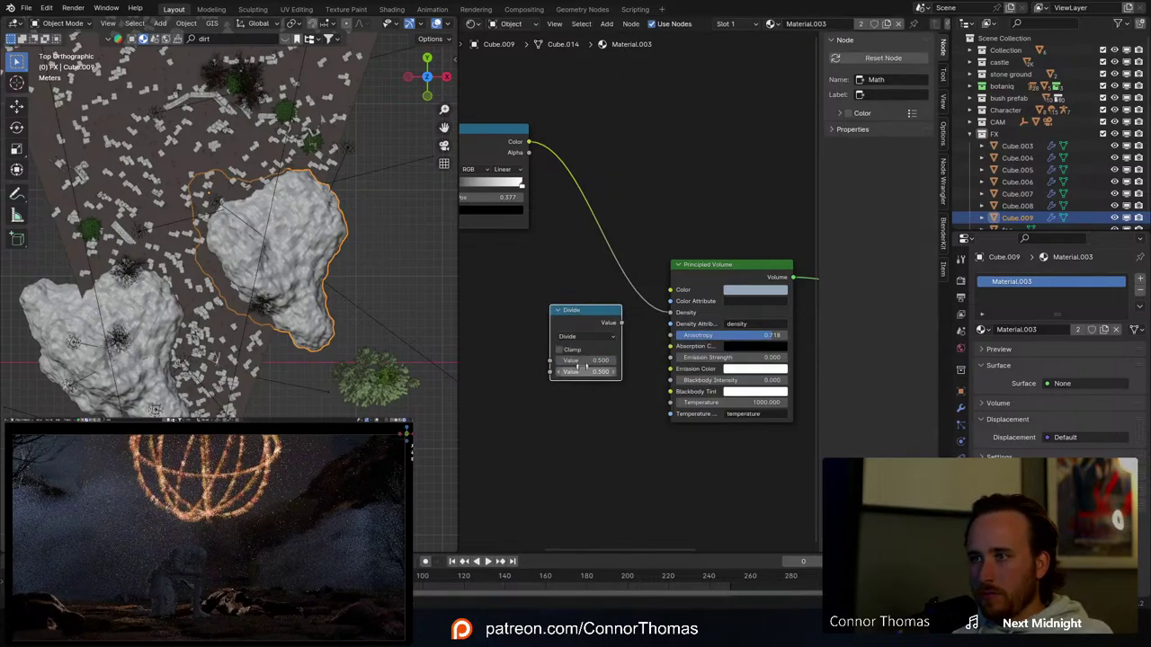
left_click_drag(589, 312, 613, 196)
Step: Try 1, 3, 6 and 12 in turn as the Divide node's second value to thin the fog
left_click(616, 274)
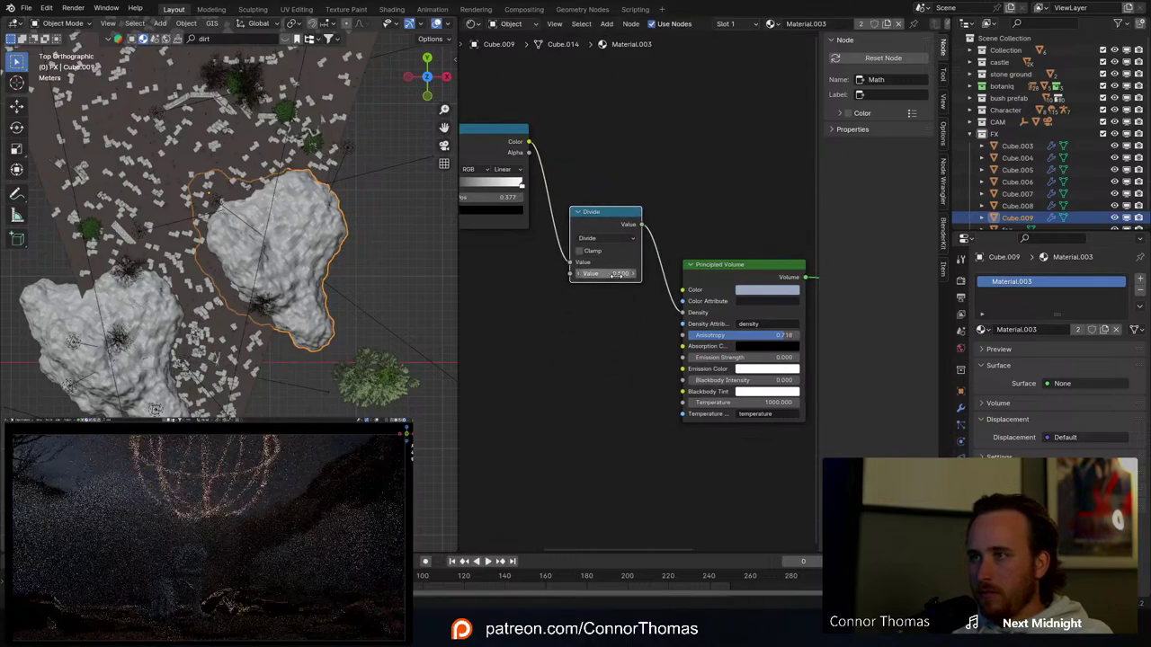
type("1")
key("Return")
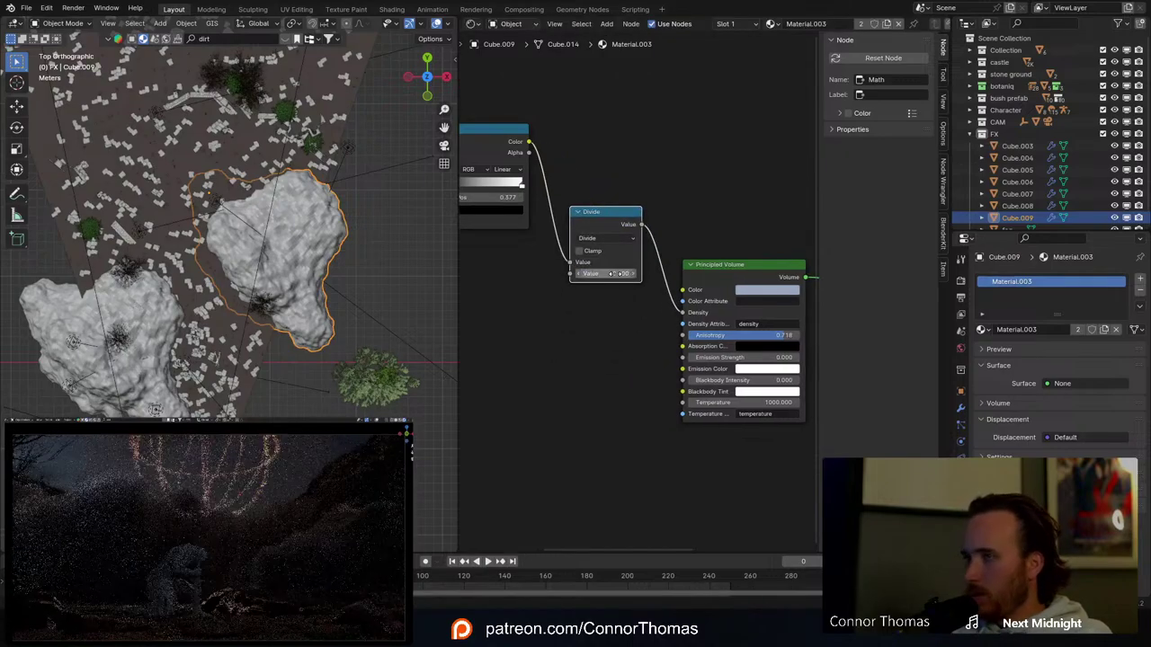
left_click(616, 274)
type("3")
key("Return")
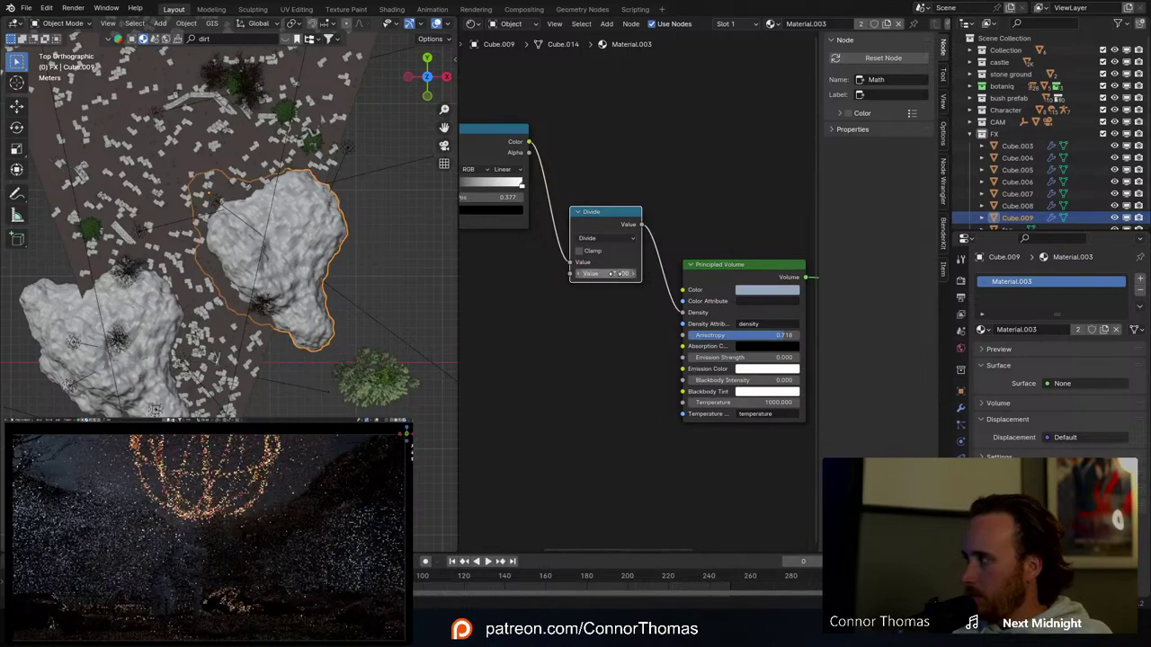
left_click(617, 273)
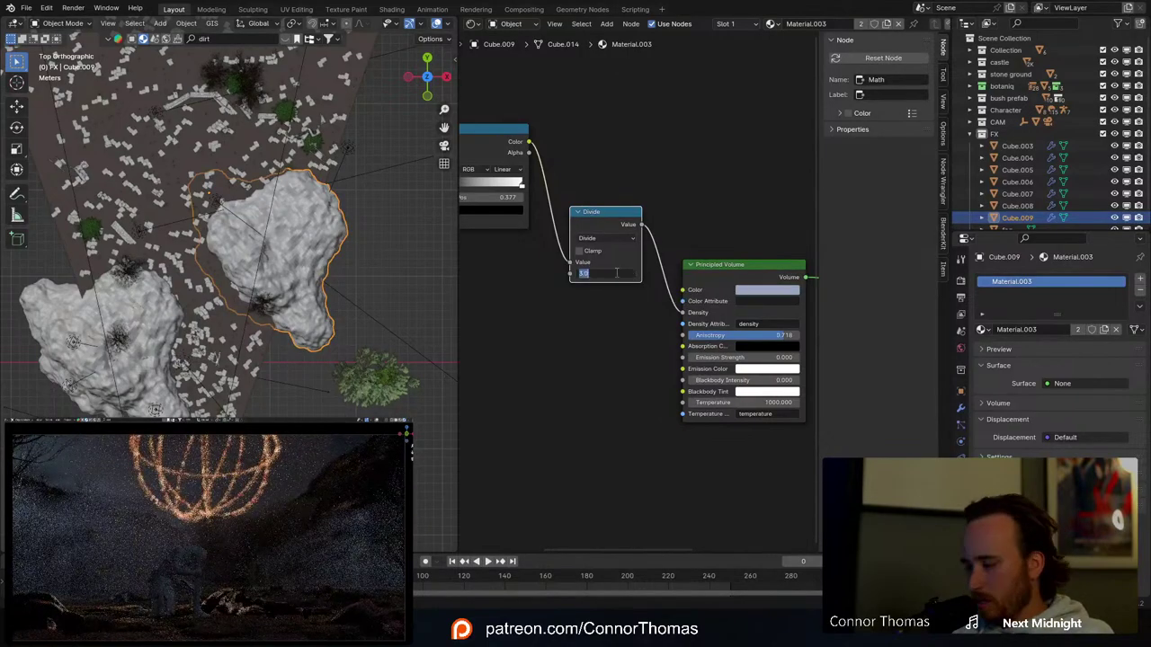
type("6")
key("Return")
left_click(616, 274)
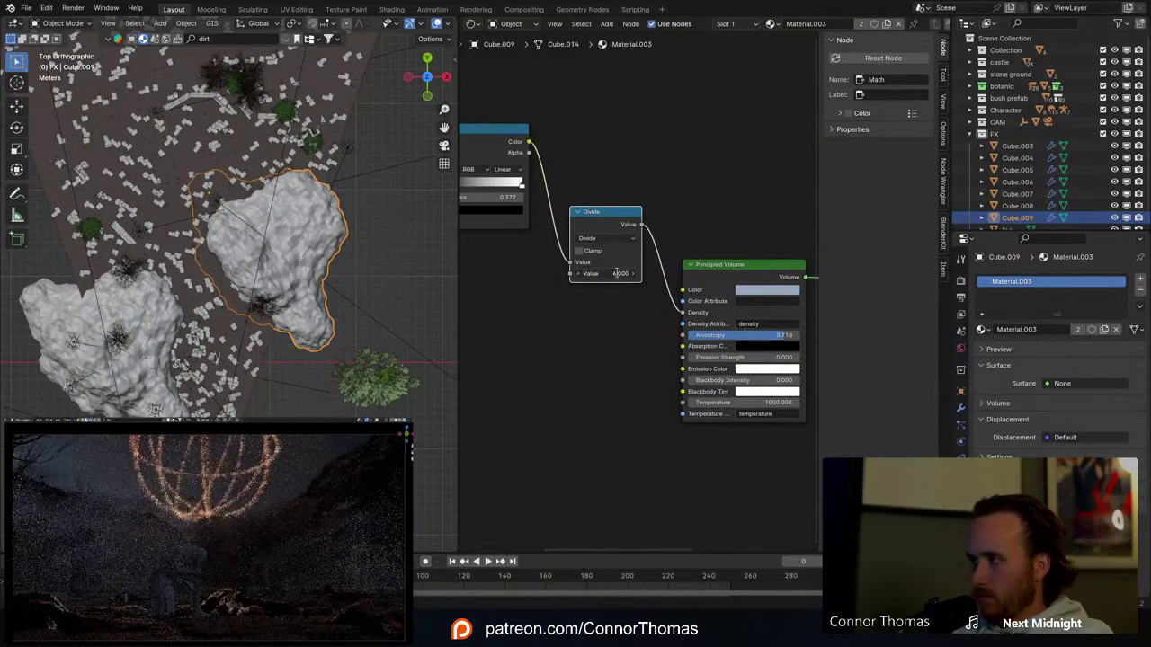
type("12")
key("Return")
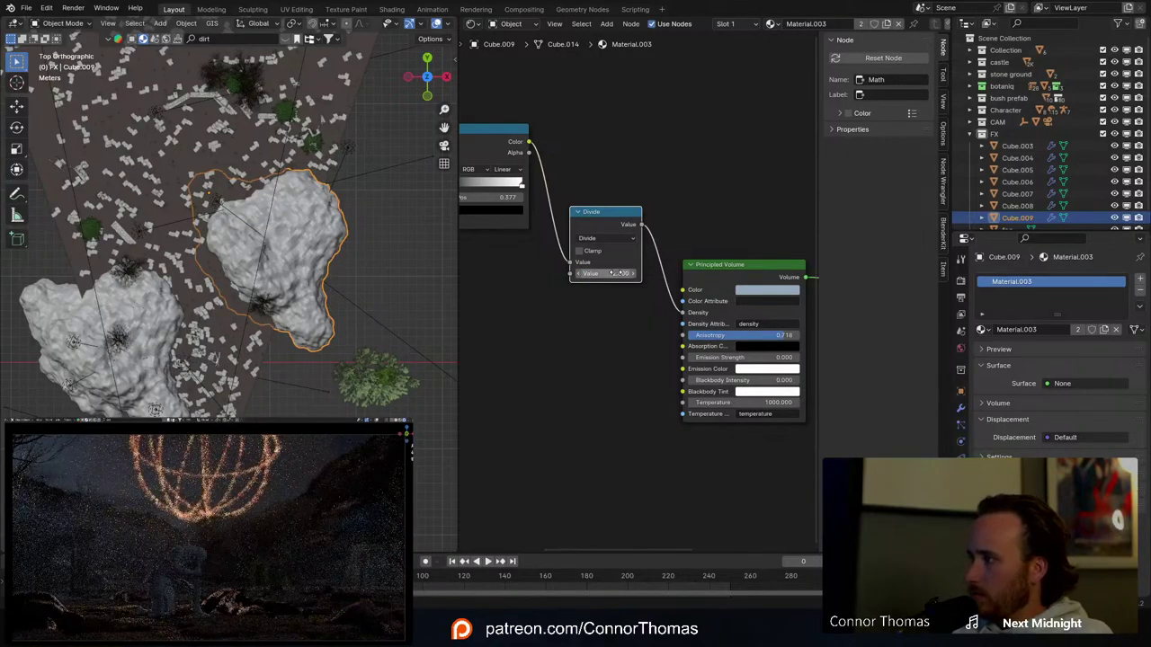
Step: Set the Divide node's second value to 24
left_click(616, 273)
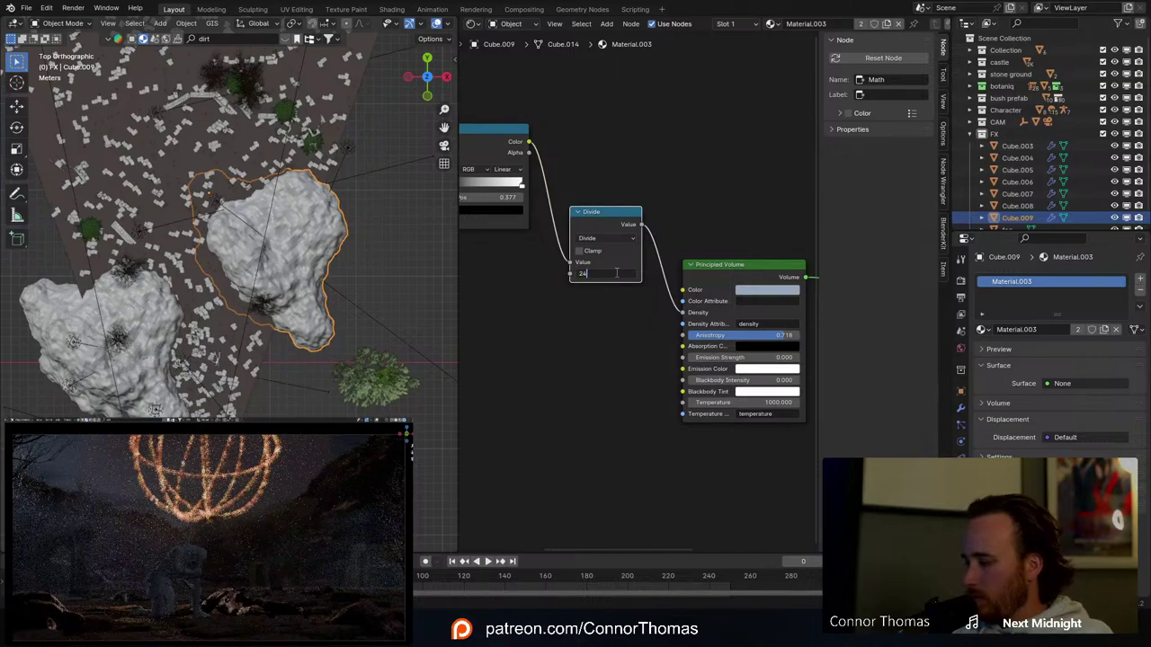
type("24")
key("Return")
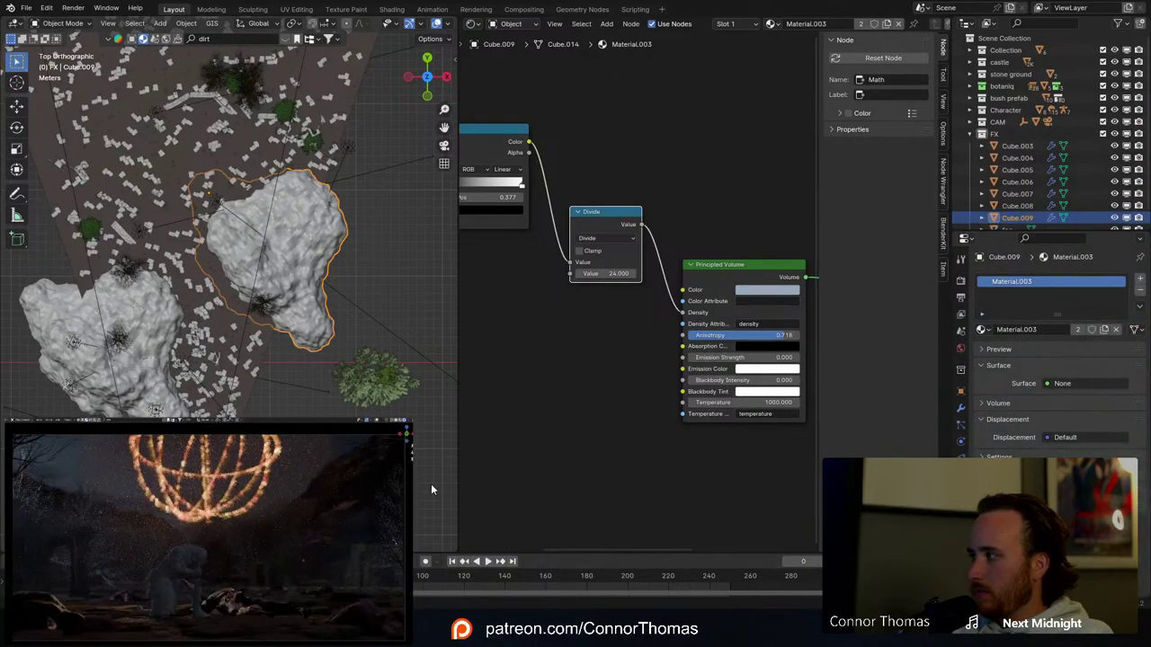
Step: Duplicate the second fog cloud and place the copy between the two existing clouds
scroll(301, 361, "down", 3)
middle_click_drag(256, 259, 311, 350, "shift")
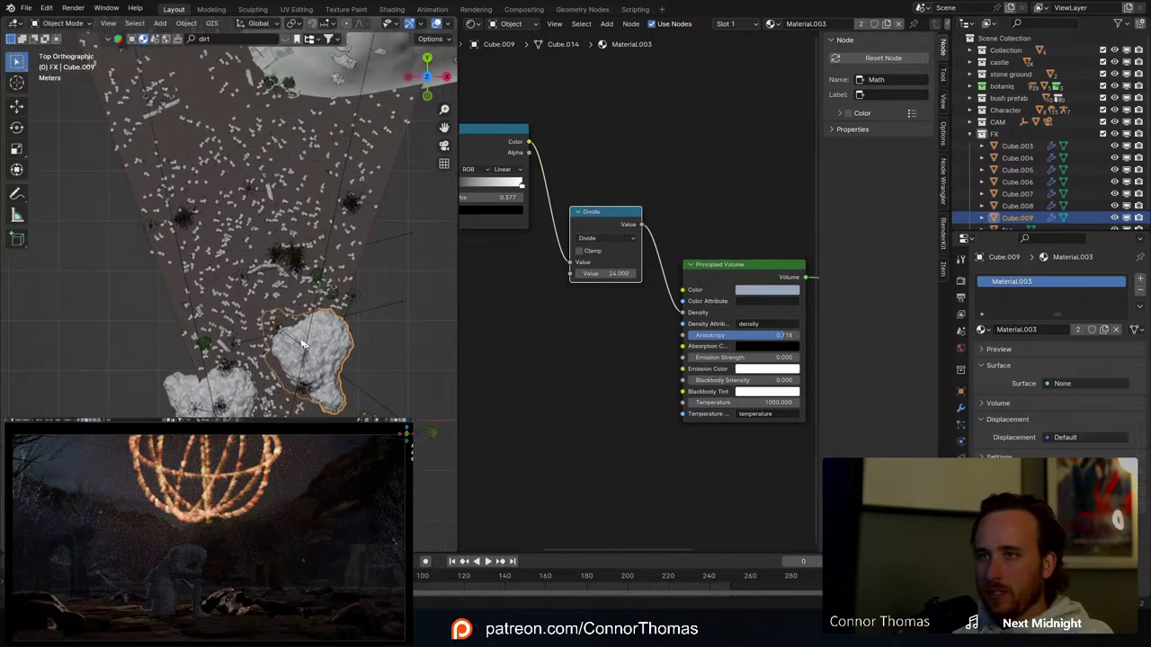
key("shift+d")
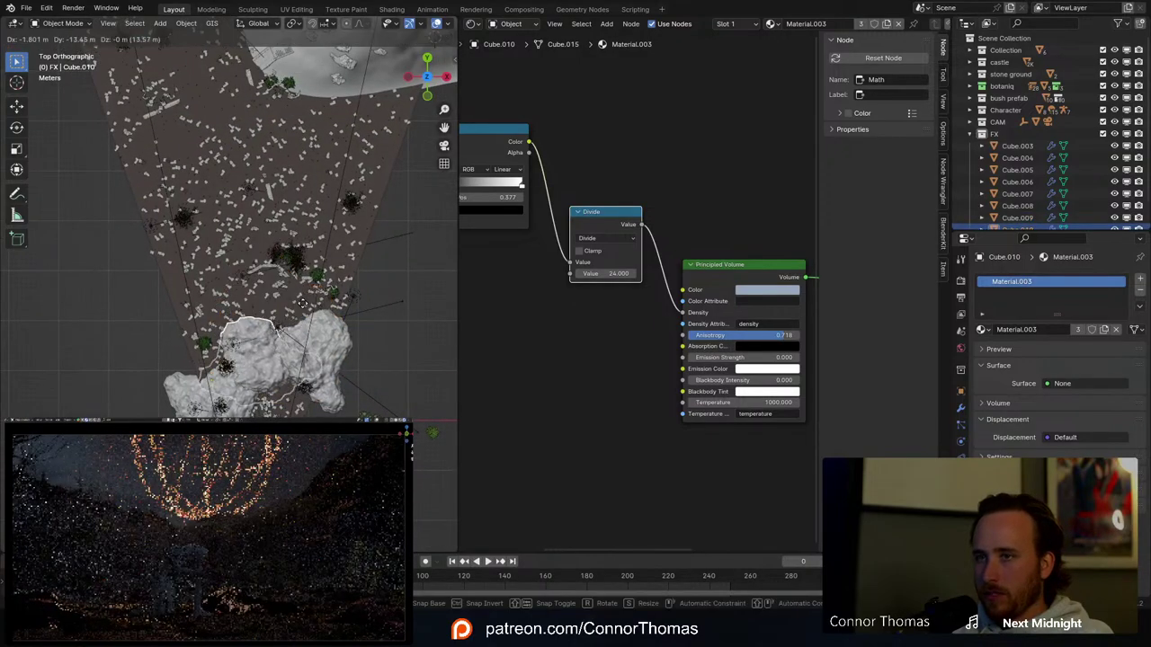
left_click(306, 309)
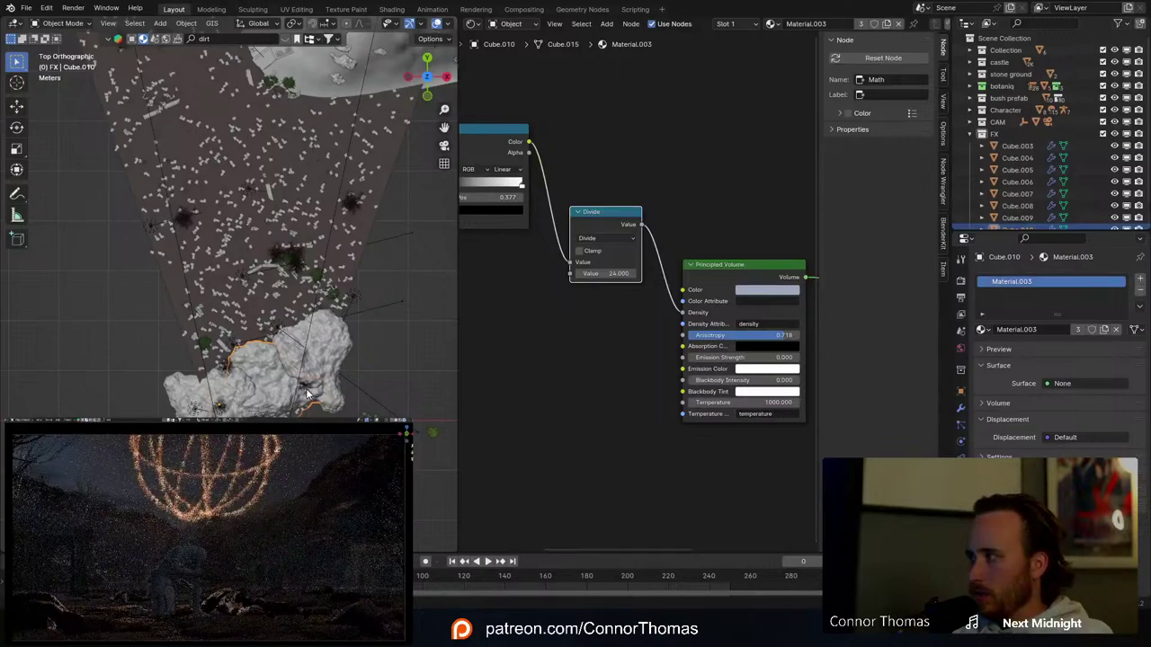
Step: Duplicate the area light behind the fog clouds, then place and rotate the copy at the middle cloud
middle_click_drag(584, 330, 664, 334)
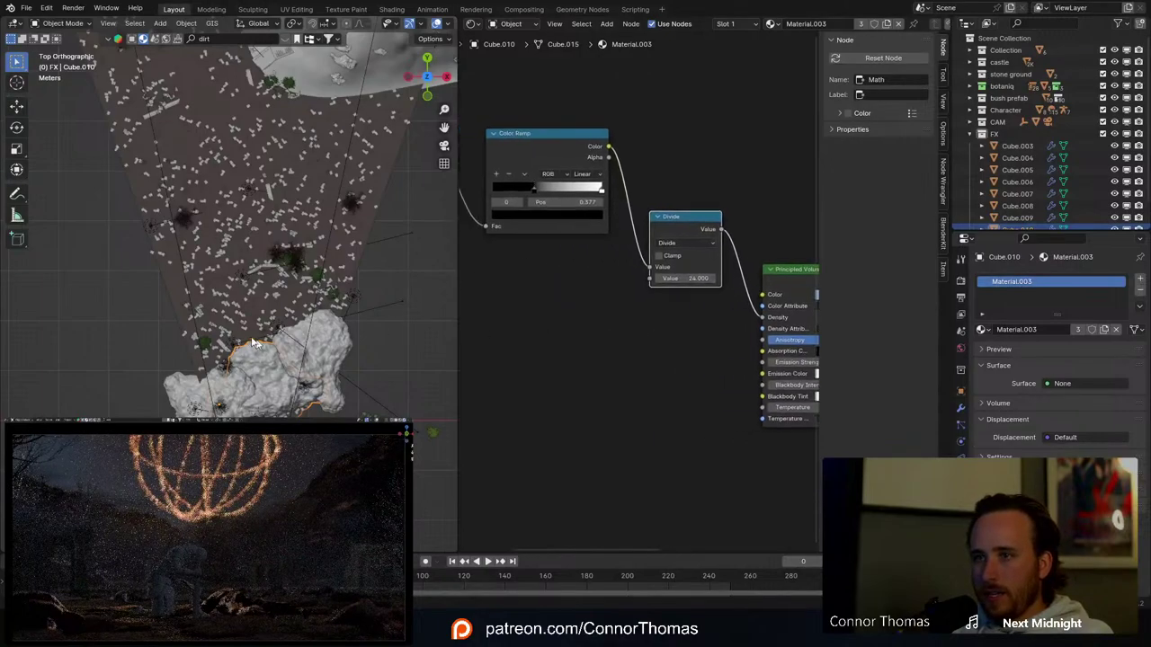
left_click(276, 331)
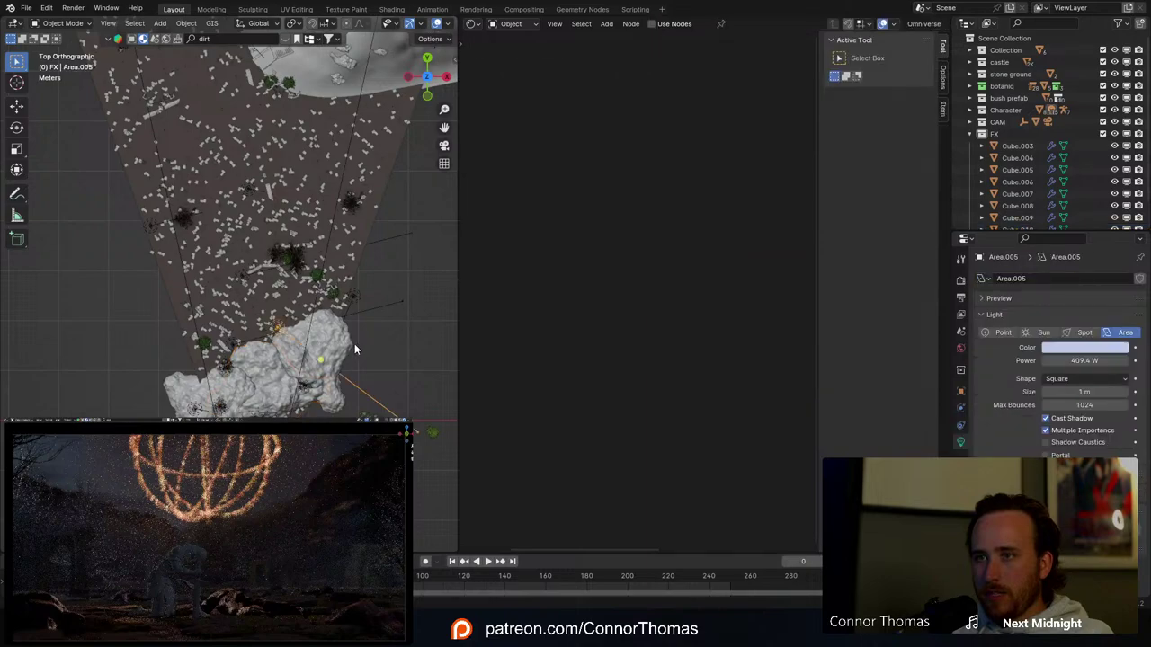
key("shift+d")
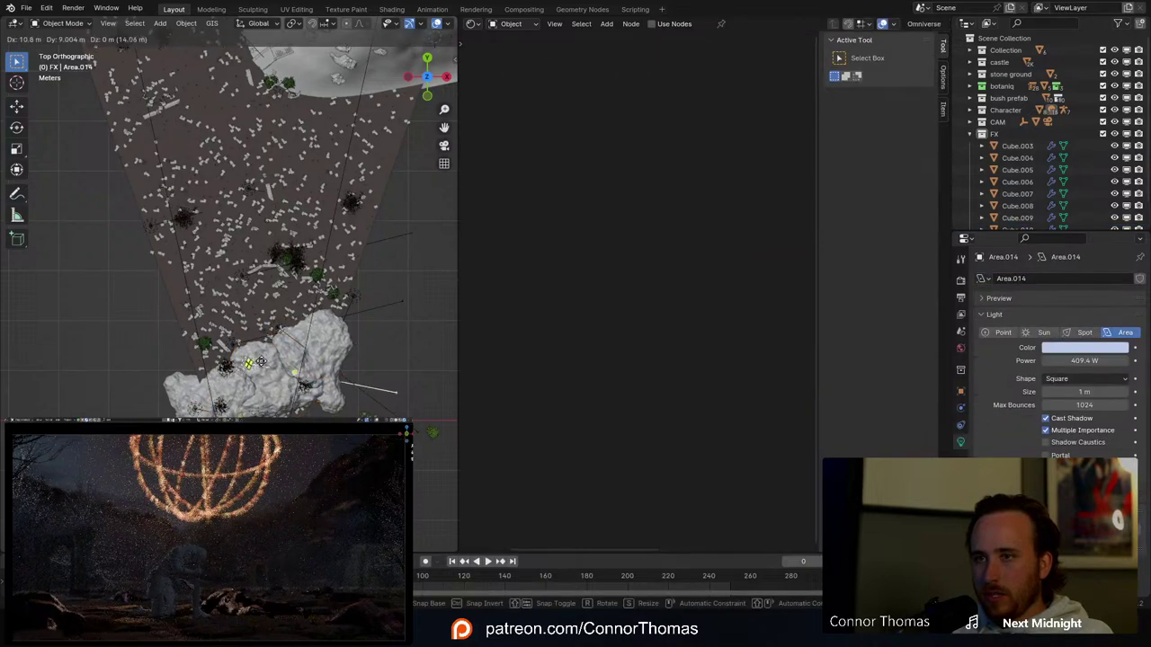
key("r")
left_click(271, 423)
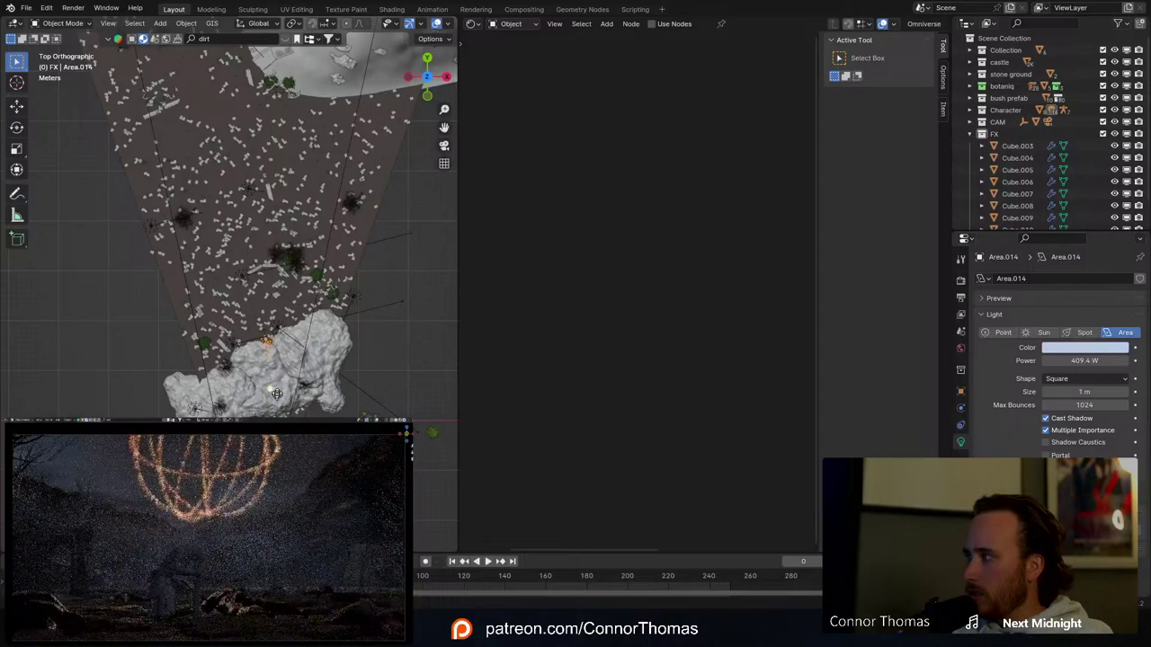
Step: Flatten the middle fog cloud to about 0.66 of its height along Z and shift it slightly downward
left_click(270, 377)
middle_click_drag(270, 377, 302, 234)
key("s")
key("z")
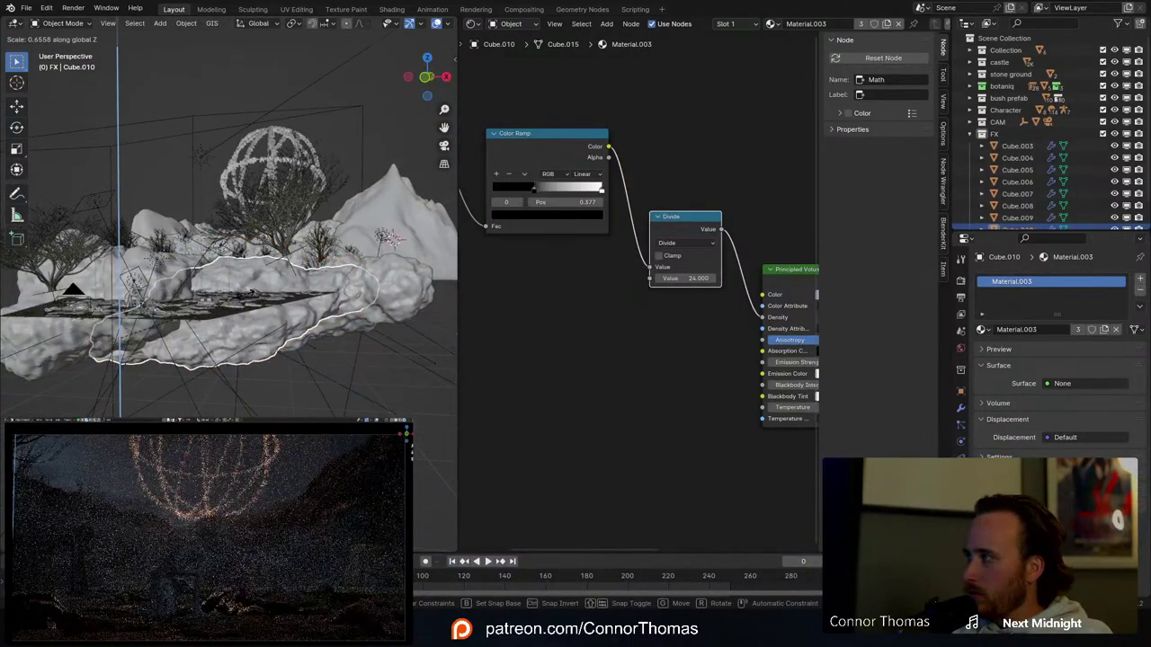
key("g")
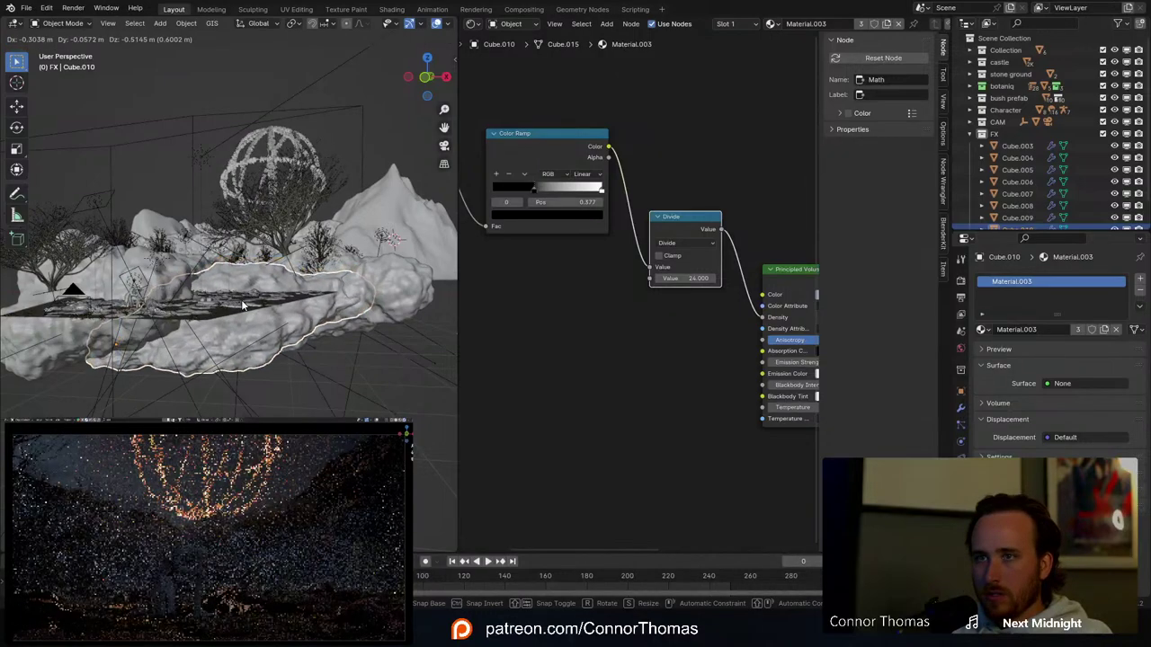
left_click(242, 302)
key("a")
key("a")
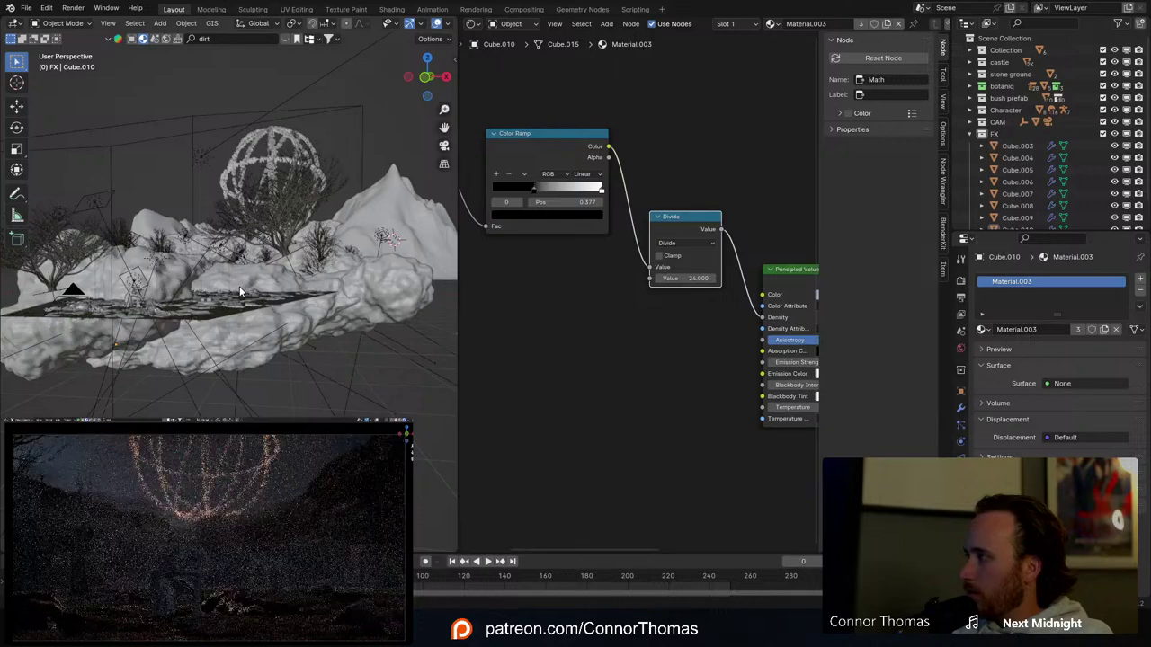
Step: Thin the fog further by trying 30 and settling on 60 as the Divide node's second value
middle_click_drag(207, 284, 274, 342)
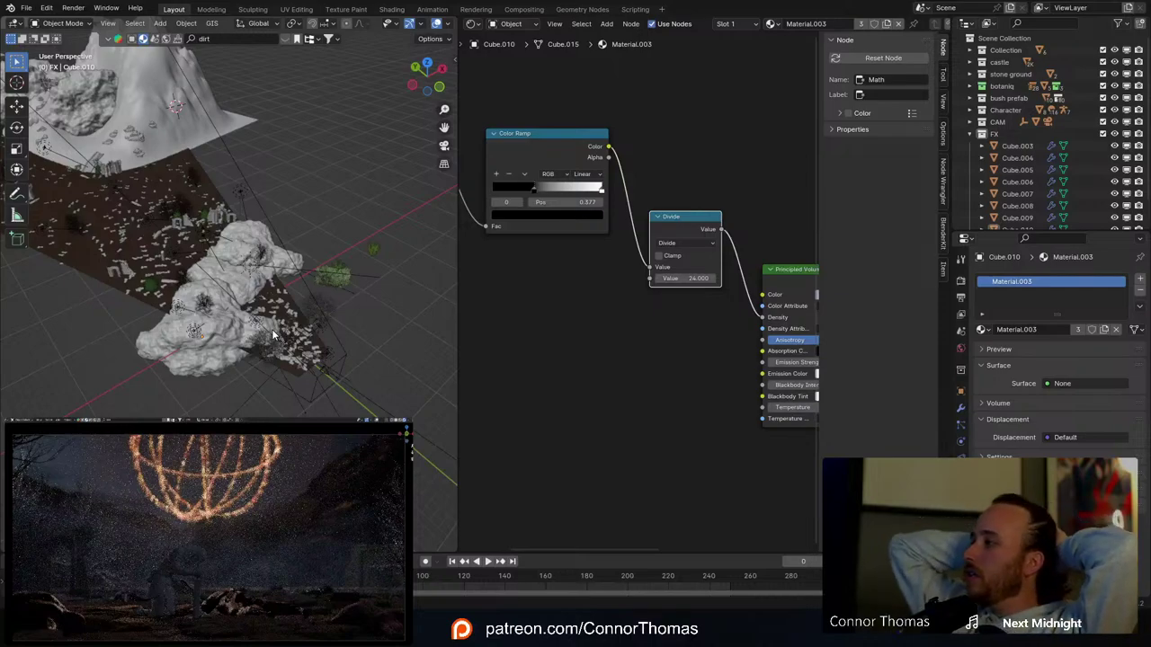
left_click(243, 294)
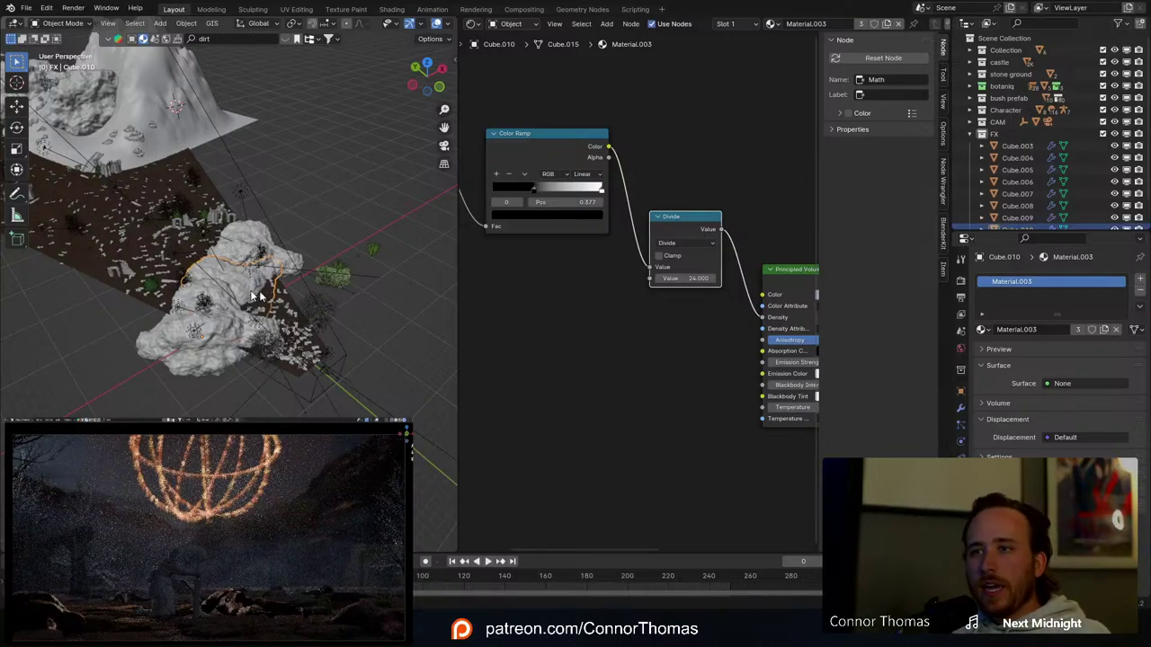
scroll(639, 362, "up", 3)
left_click(637, 275)
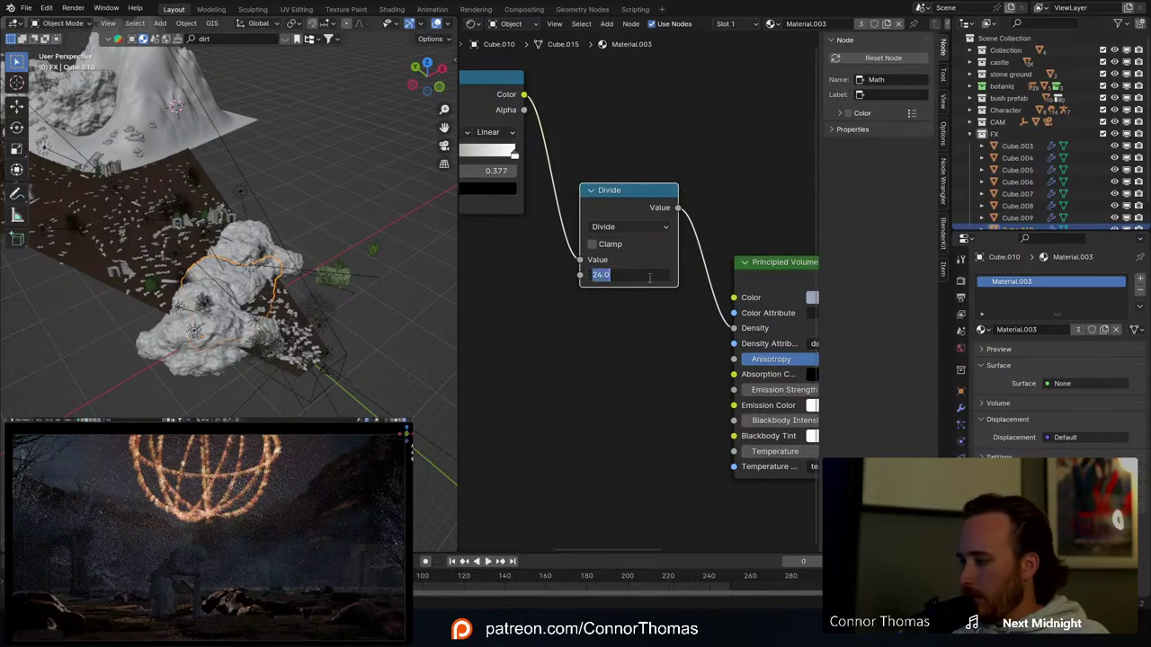
key("Return")
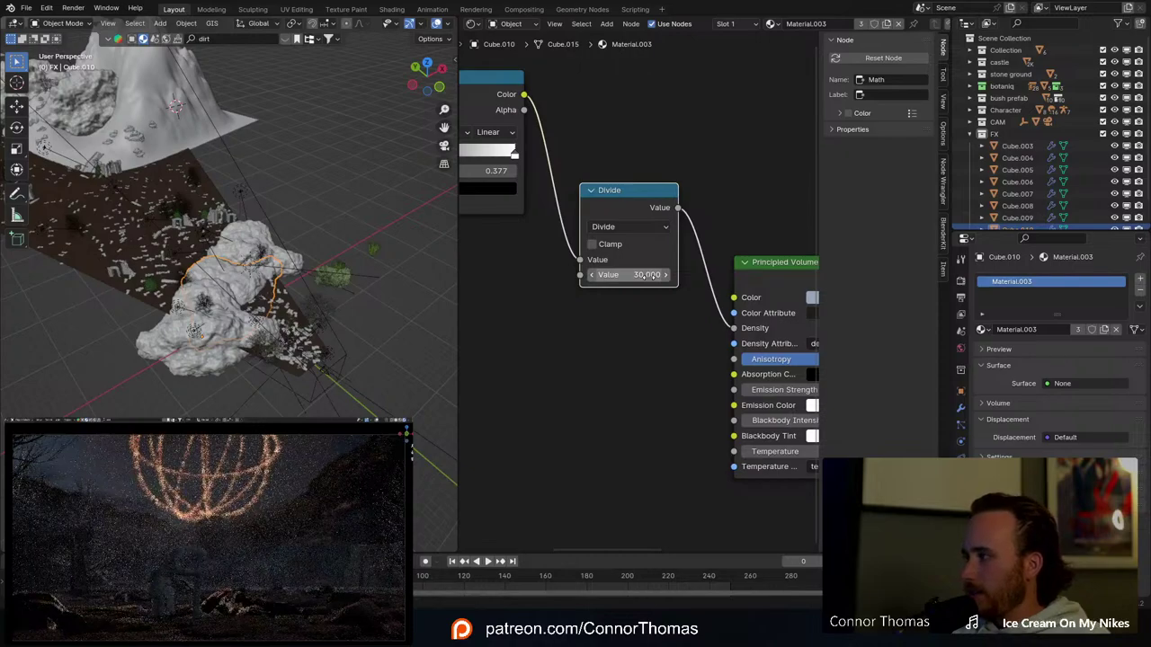
left_click(649, 276)
type("60")
key("Return")
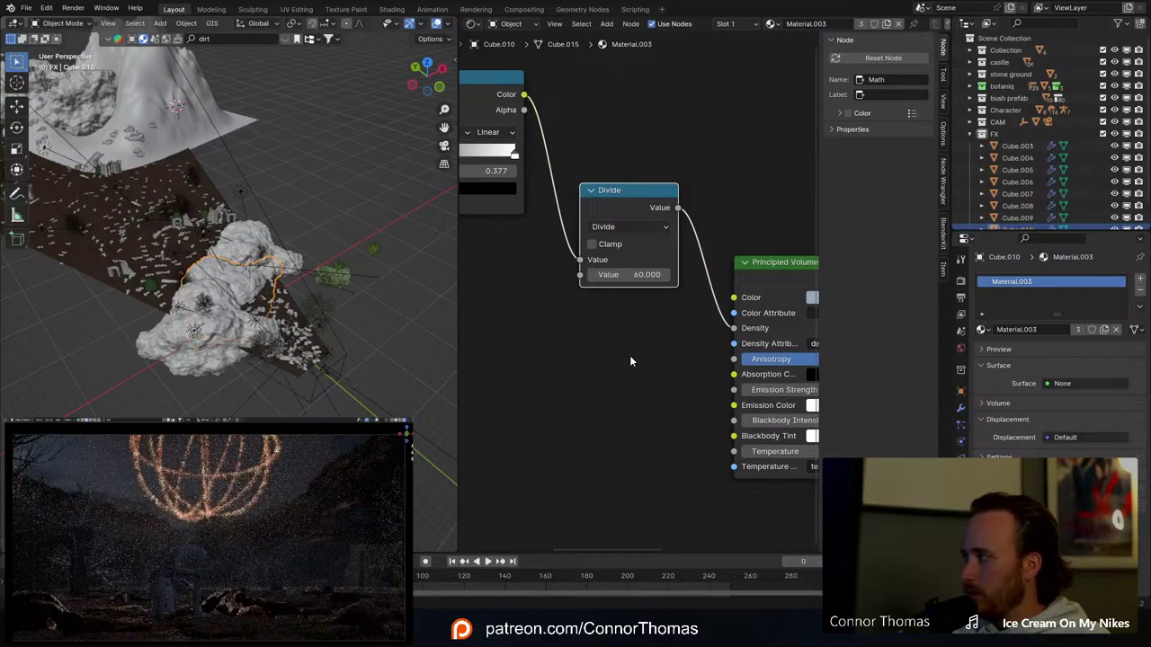
left_click(596, 393)
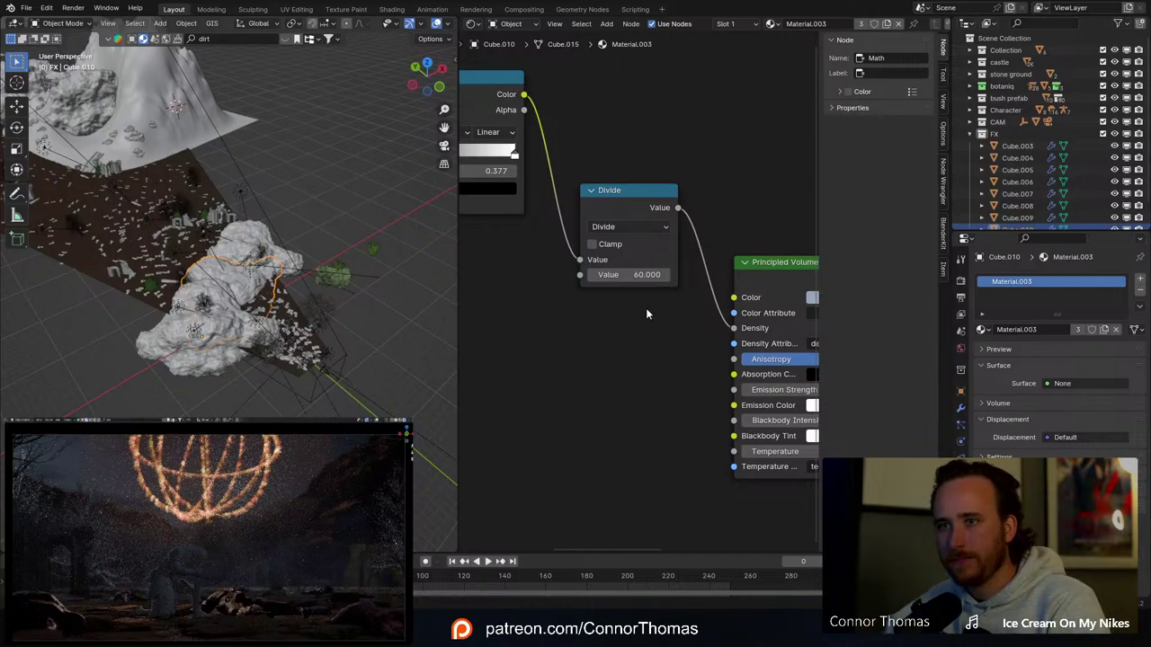
Step: Frame the knight's sword blade from the camera view and give it a new material
middle_click_drag(302, 299, 298, 282)
key("KP_0")
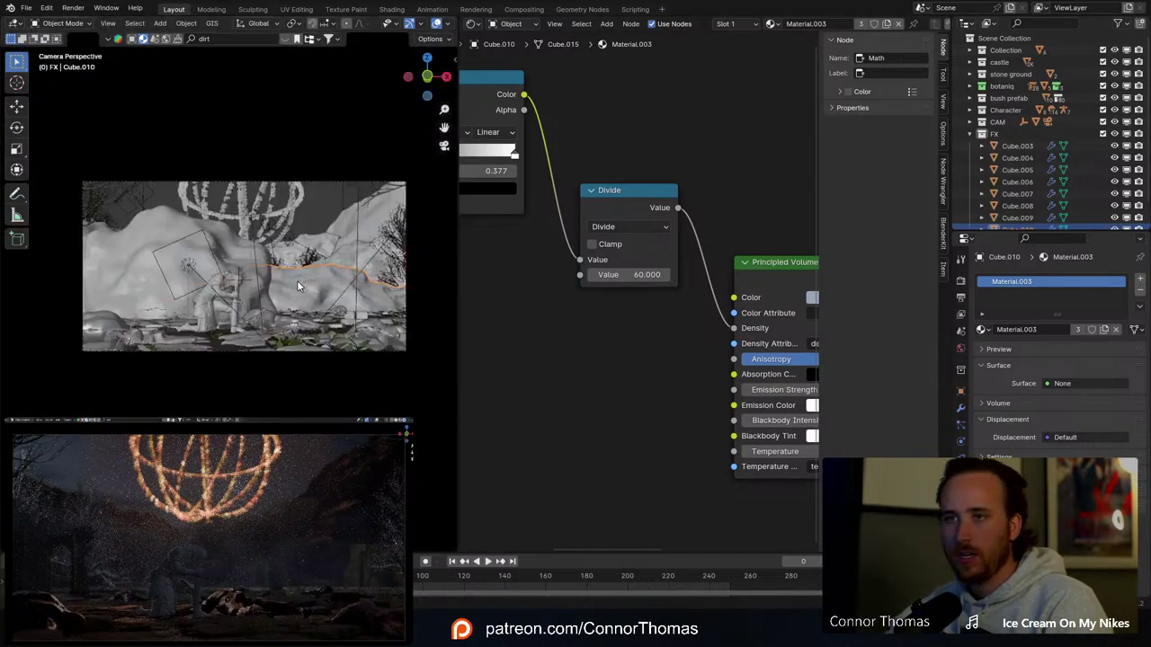
left_click(231, 314)
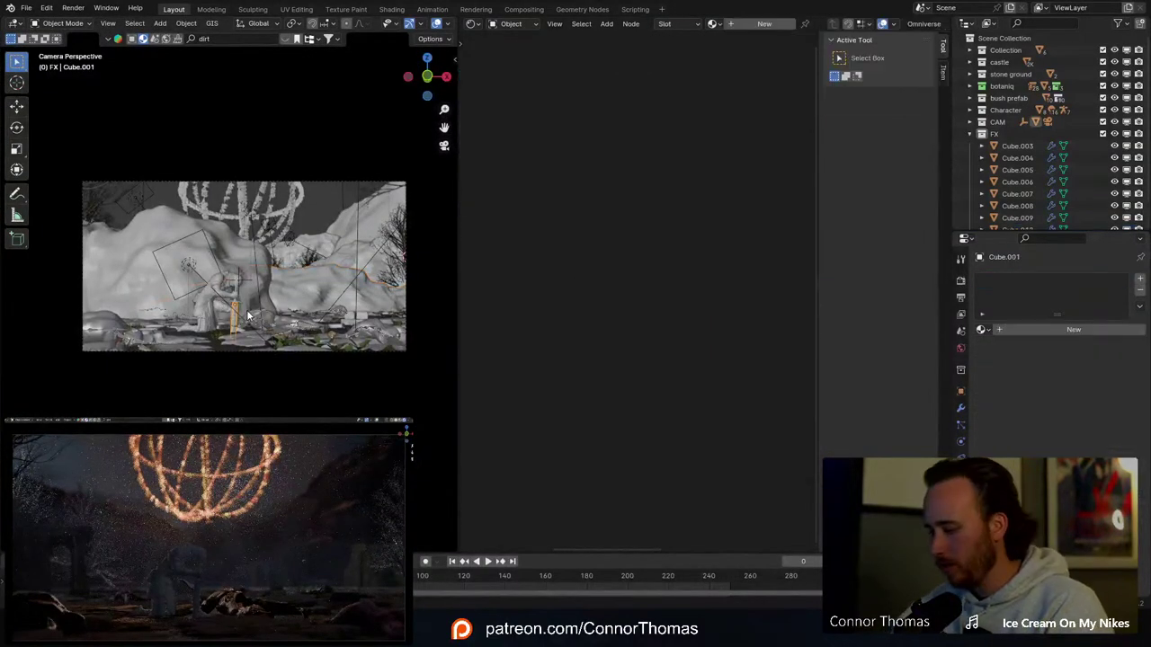
key("KP_Decimal")
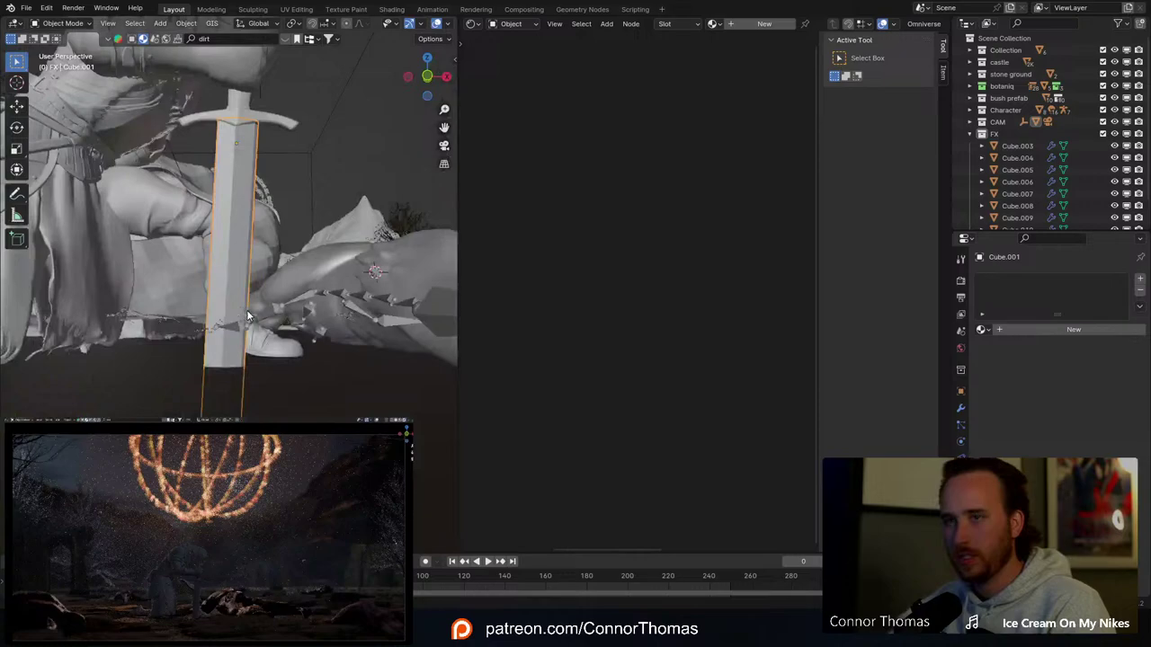
left_click(1021, 331)
Step: Set the blade material's Metallic to 1 and Roughness to 0.05 on the Principled BSDF
middle_click_drag(688, 308, 416, 254)
scroll(593, 304, "up", 2)
middle_click_drag(593, 304, 738, 310)
scroll(677, 306, "up", 6)
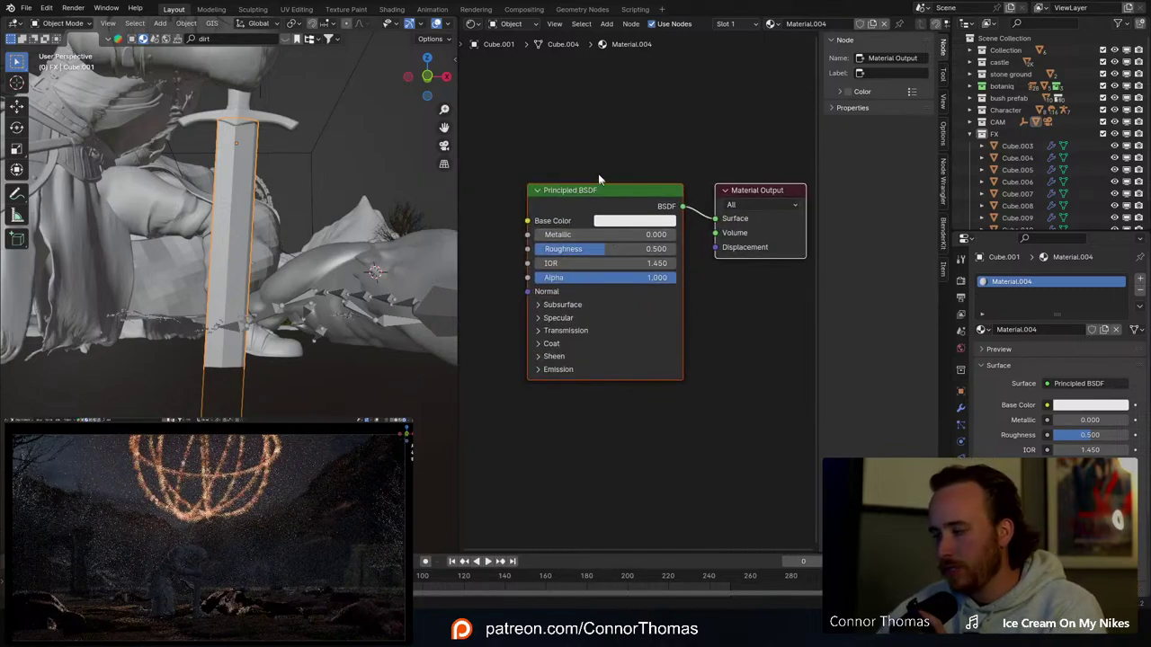
left_click_drag(596, 252, 683, 234)
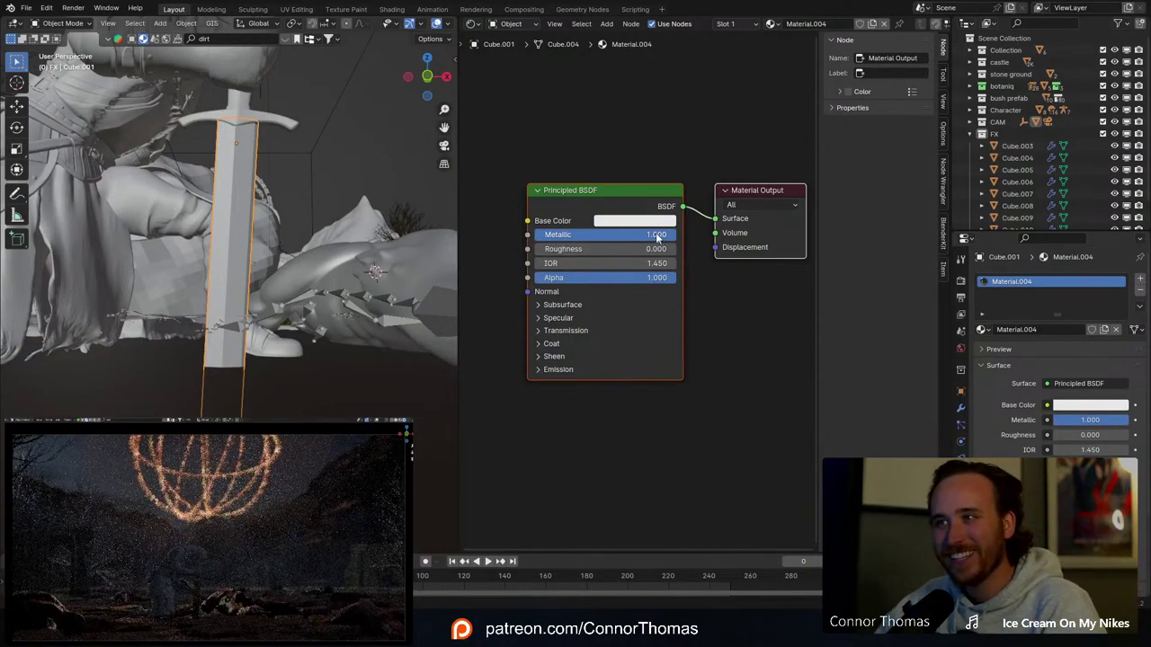
left_click_drag(591, 248, 598, 249)
Step: Add an Image Texture node above the Principled BSDF in the blade material
middle_click_drag(546, 156, 688, 204)
scroll(687, 204, "down", 2)
middle_click_drag(629, 161, 564, 197)
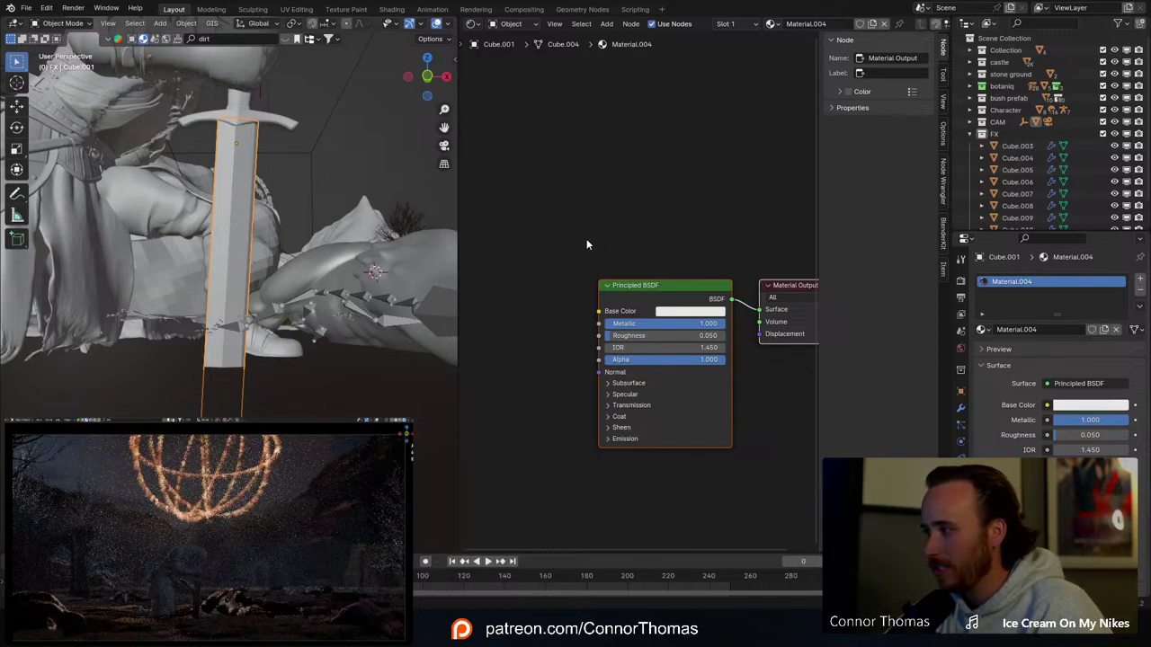
scroll(614, 231, "up", 1, "shift")
key("shift+a")
left_click(576, 178)
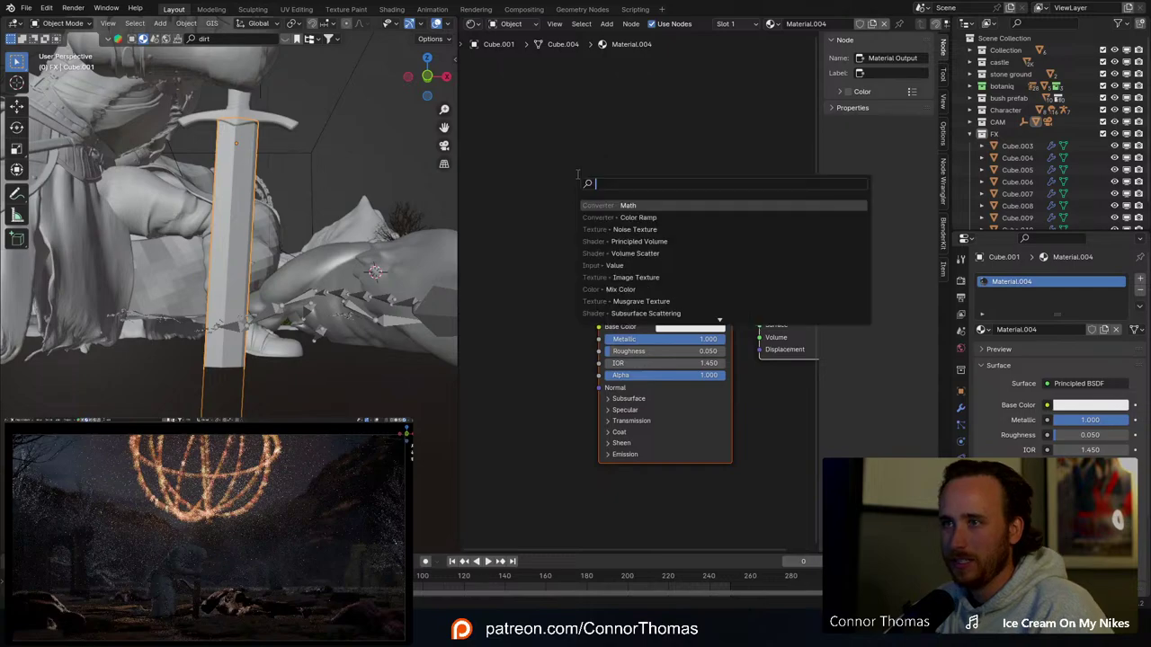
type("image")
key("Return")
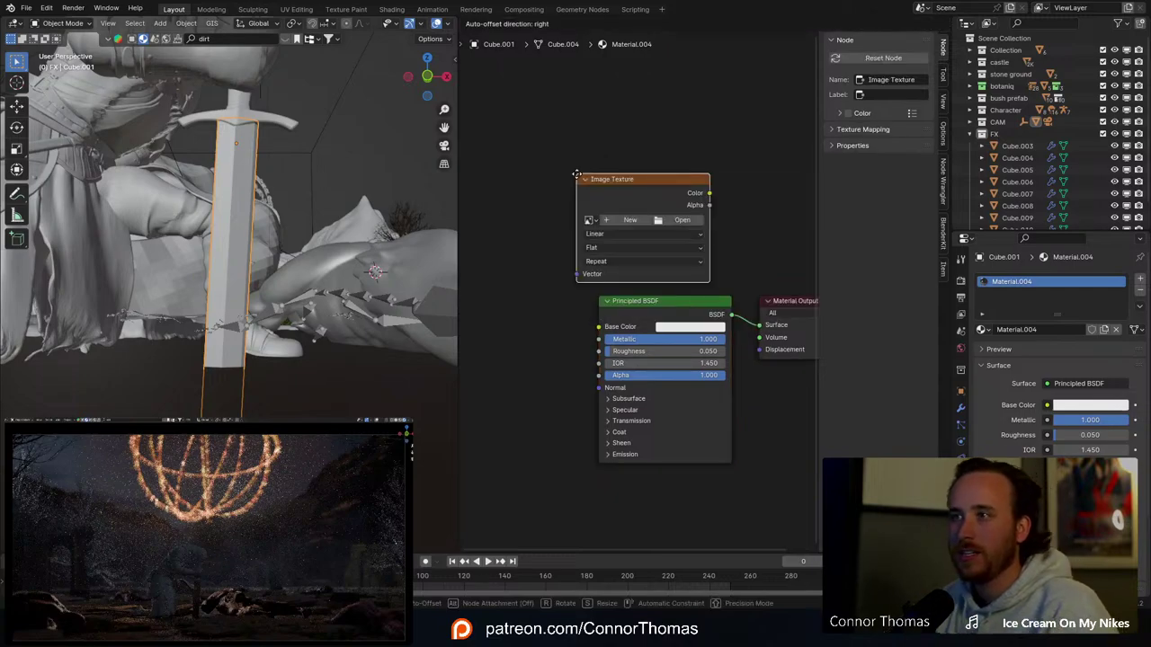
left_click(538, 157)
Step: Open an image for the texture node and browse to the SurfaceImperfections1 folder in Pictures
left_click(647, 203)
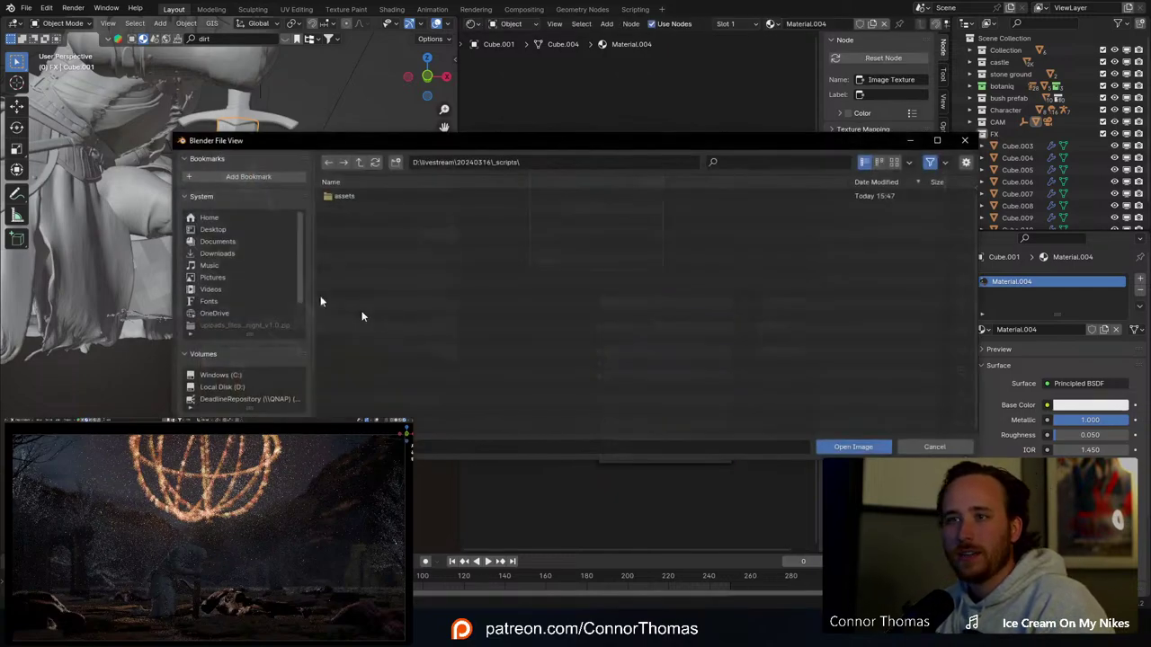
scroll(221, 338, "down", 3)
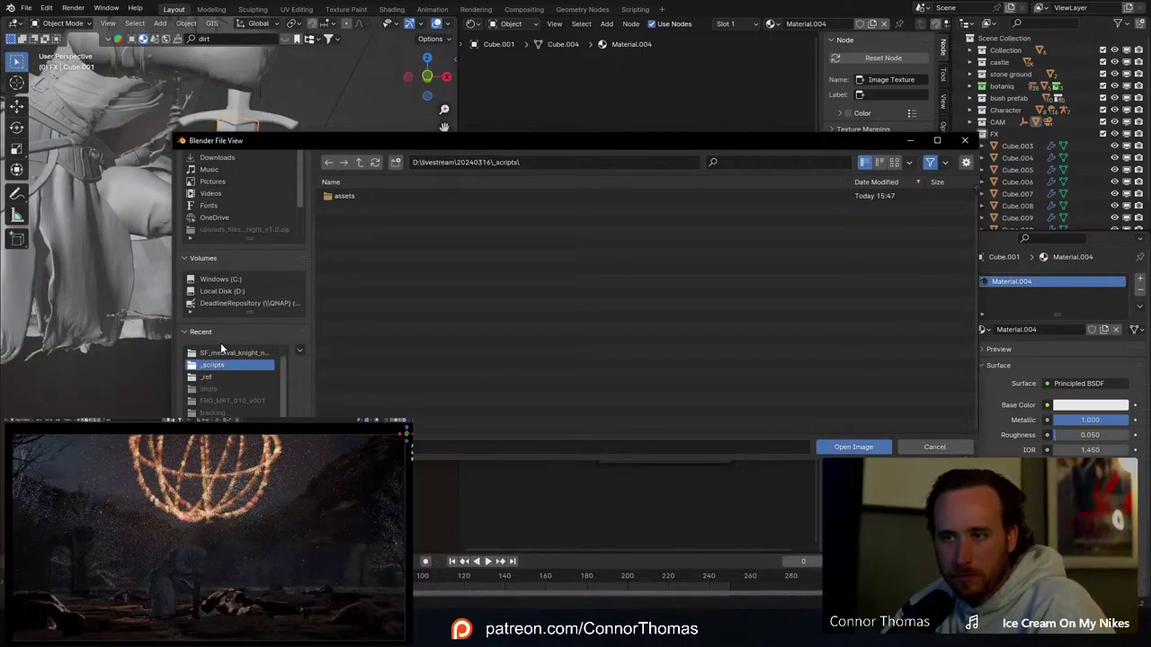
scroll(224, 368, "up", 1)
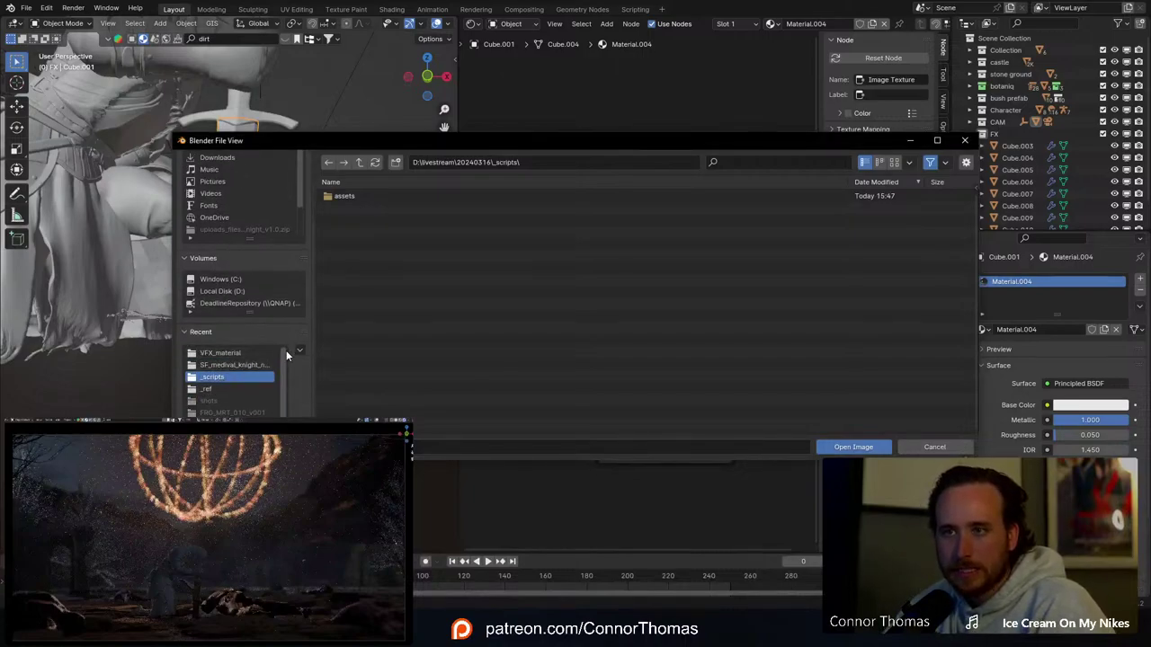
scroll(286, 349, "up", 3)
left_click_drag(447, 137, 448, 466)
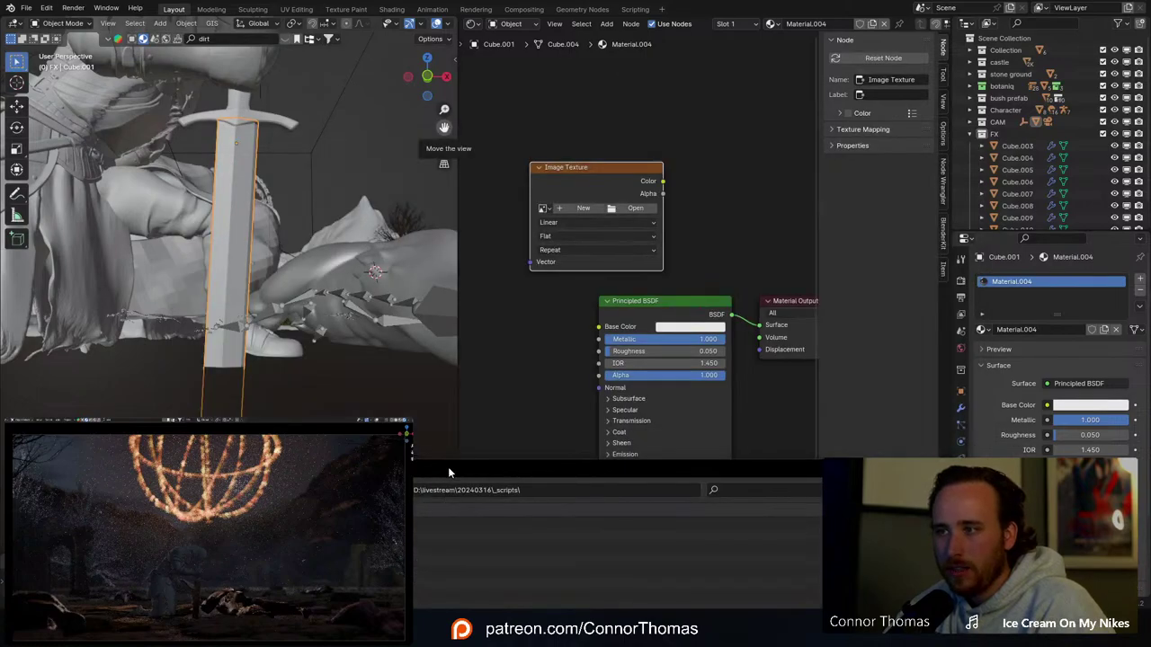
left_click_drag(450, 472, 398, 118)
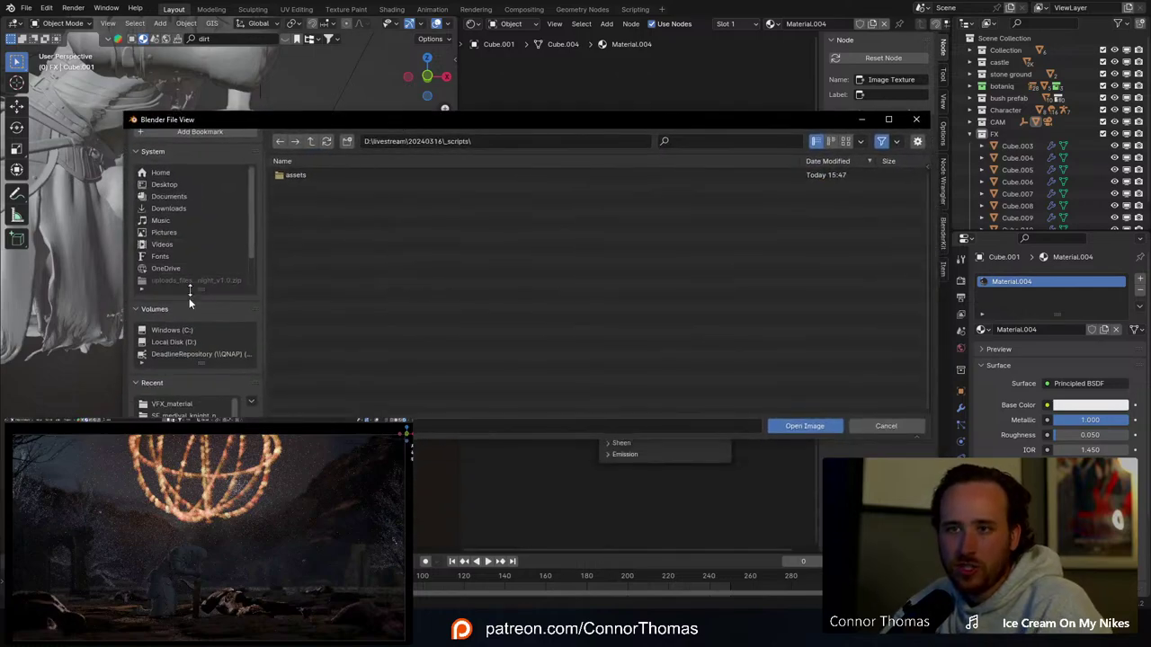
scroll(185, 346, "down", 2)
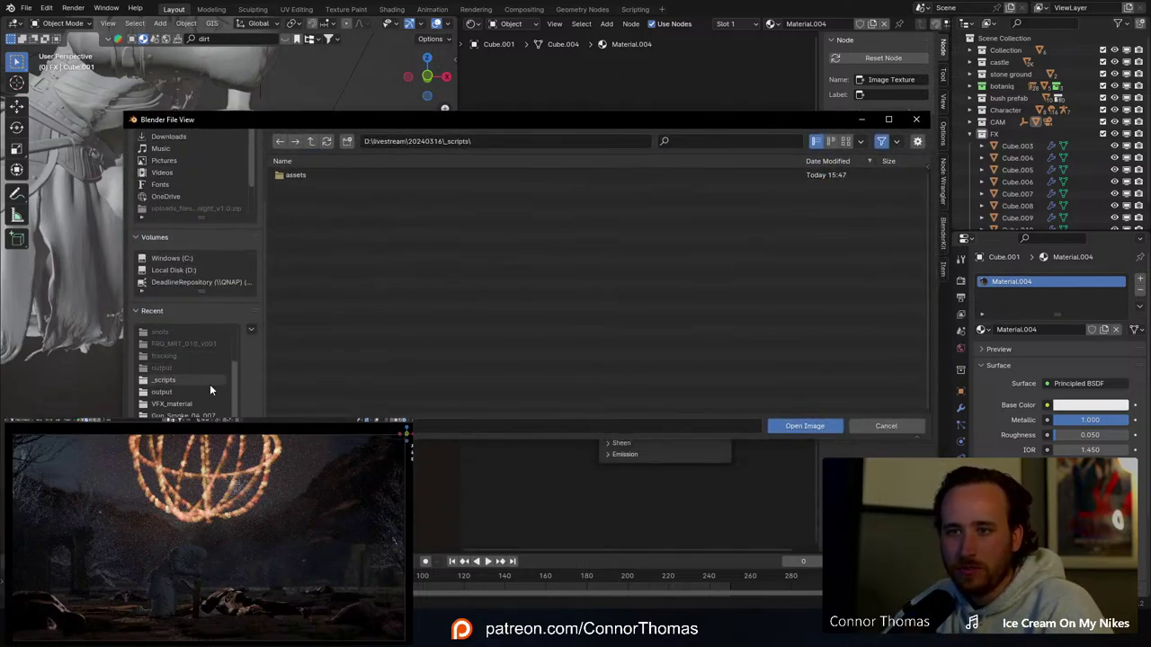
scroll(224, 333, "up", 3)
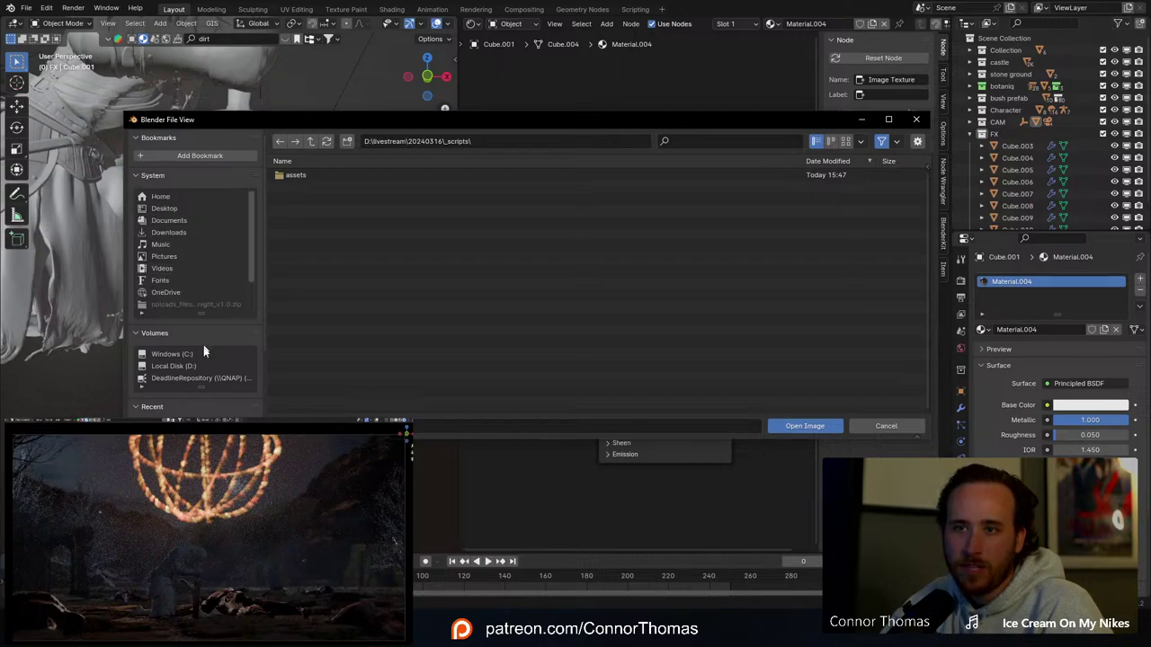
scroll(204, 351, "down", 2)
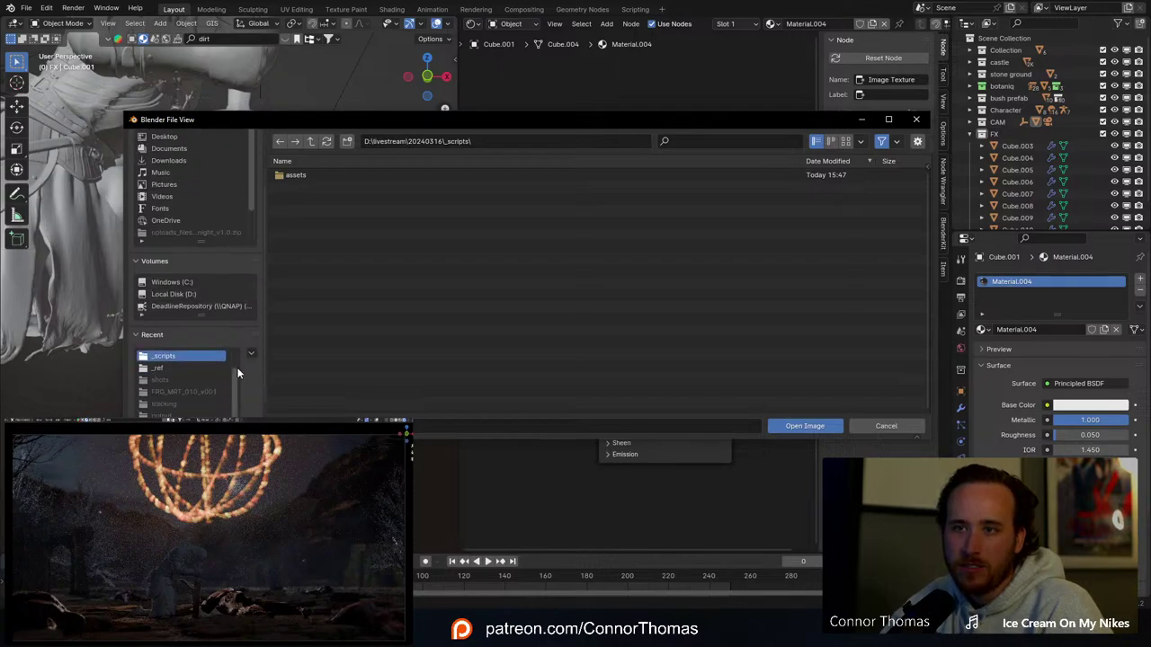
left_click(165, 186)
left_click(332, 190)
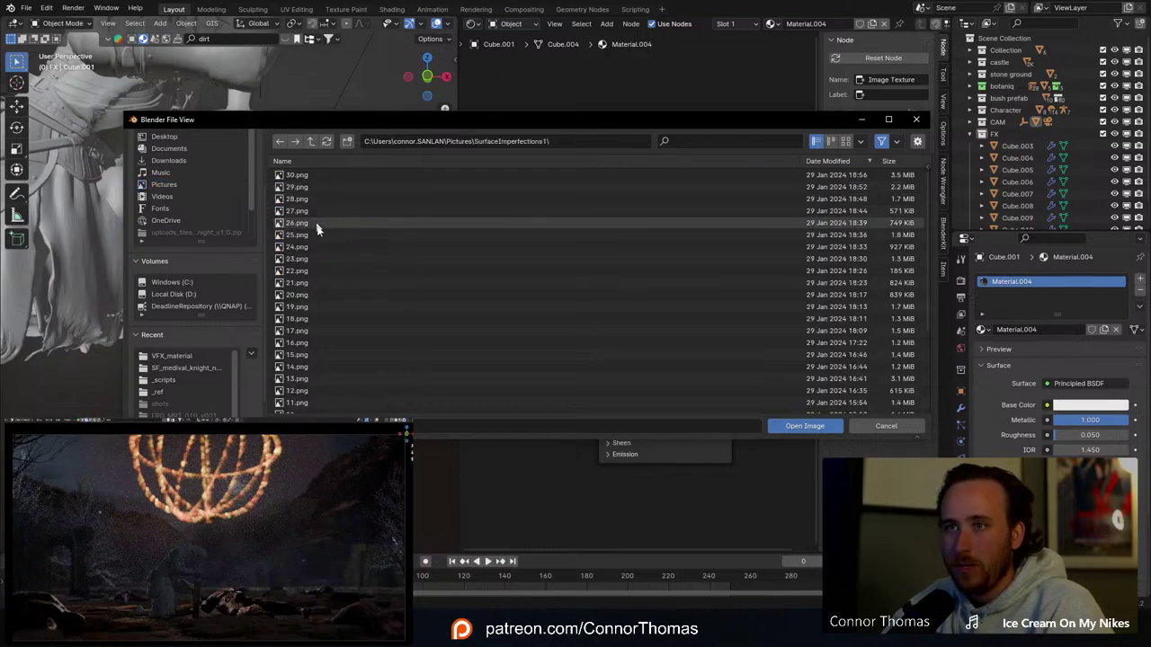
Step: Show the folder's images as thumbnails and load 16.png into the Image Texture node
left_click(846, 142)
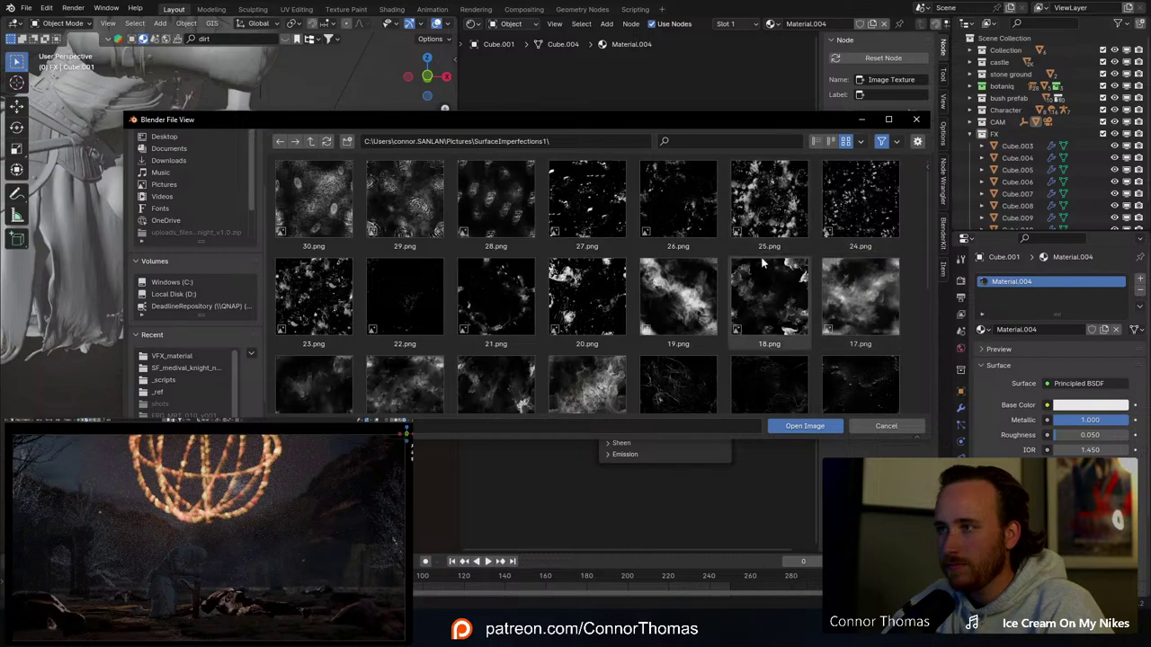
scroll(497, 297, "down", 3)
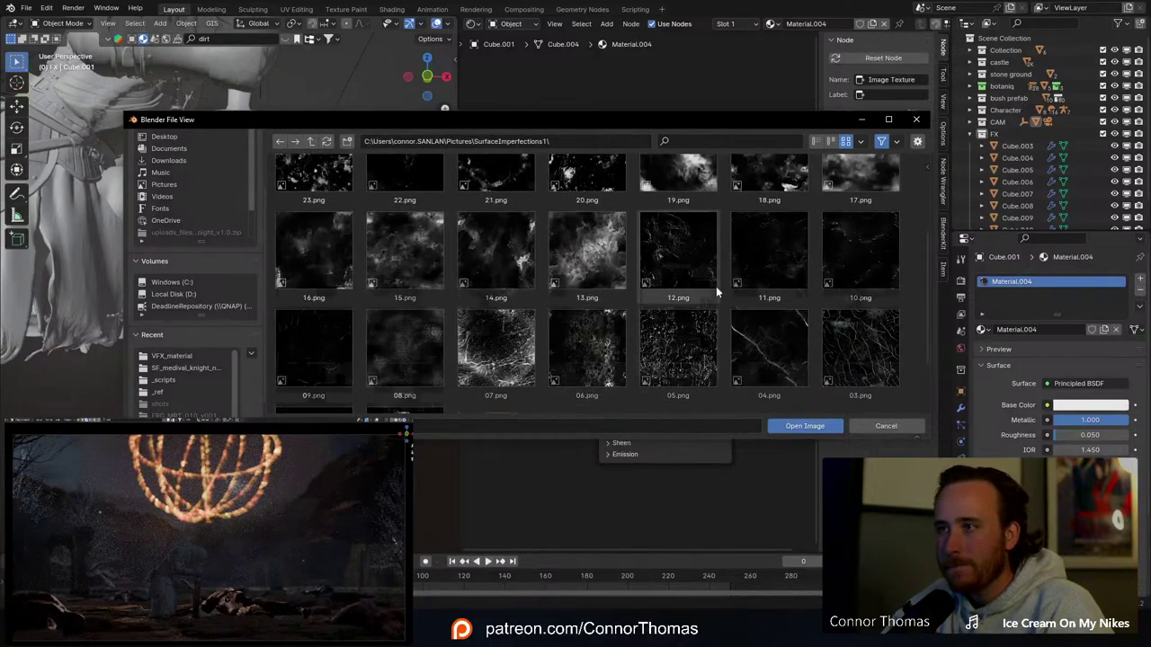
scroll(724, 291, "down", 2)
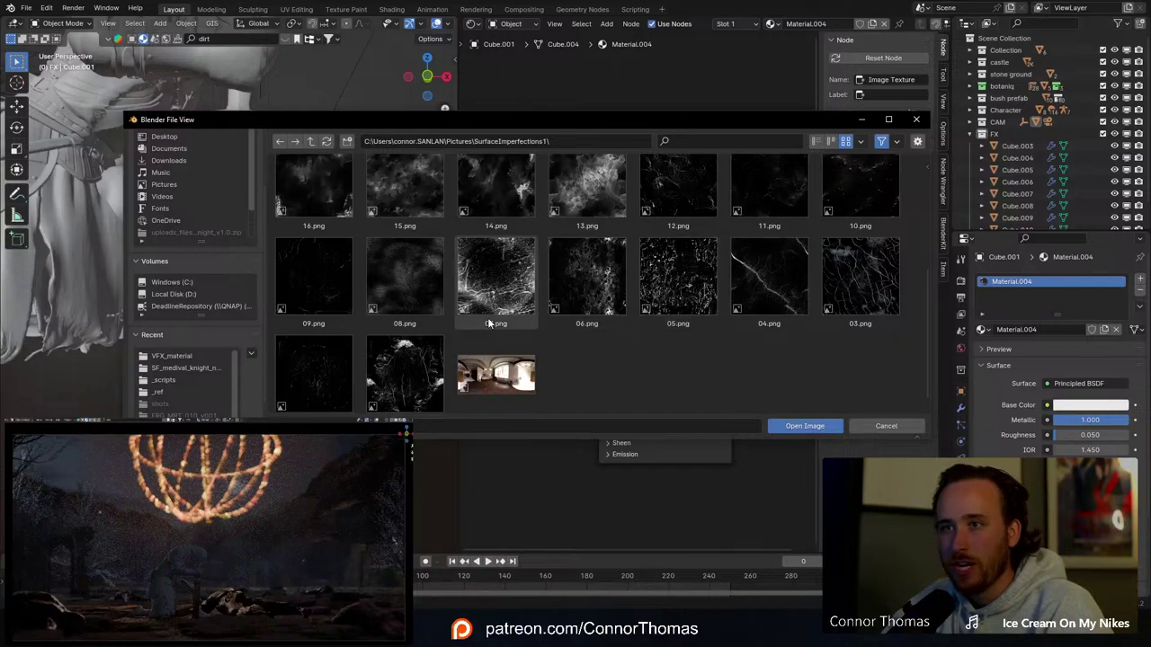
double_click(314, 282)
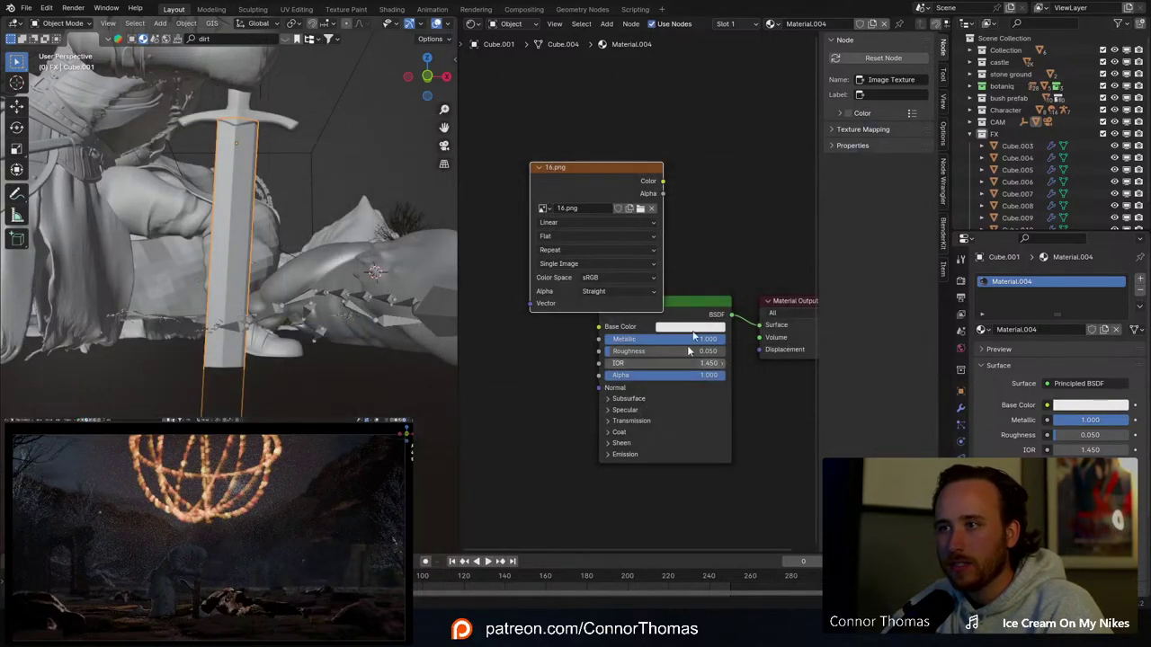
Step: Move the 16.png texture node clear of the Principled BSDF and preview its Color on the Material Output's Surface
left_click_drag(619, 167, 594, 112)
left_click(595, 112, "ctrl+shift")
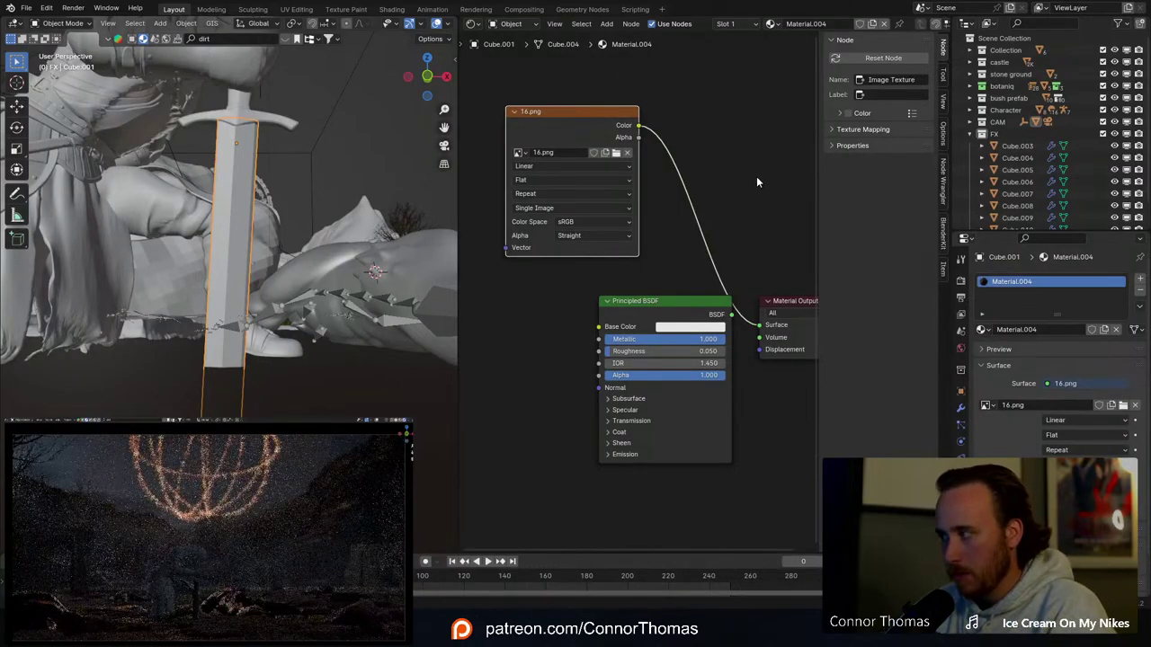
Step: Add Texture Coordinate and Mapping nodes to the 16.png texture and place a Value node beside the Mapping node
key("ctrl+t")
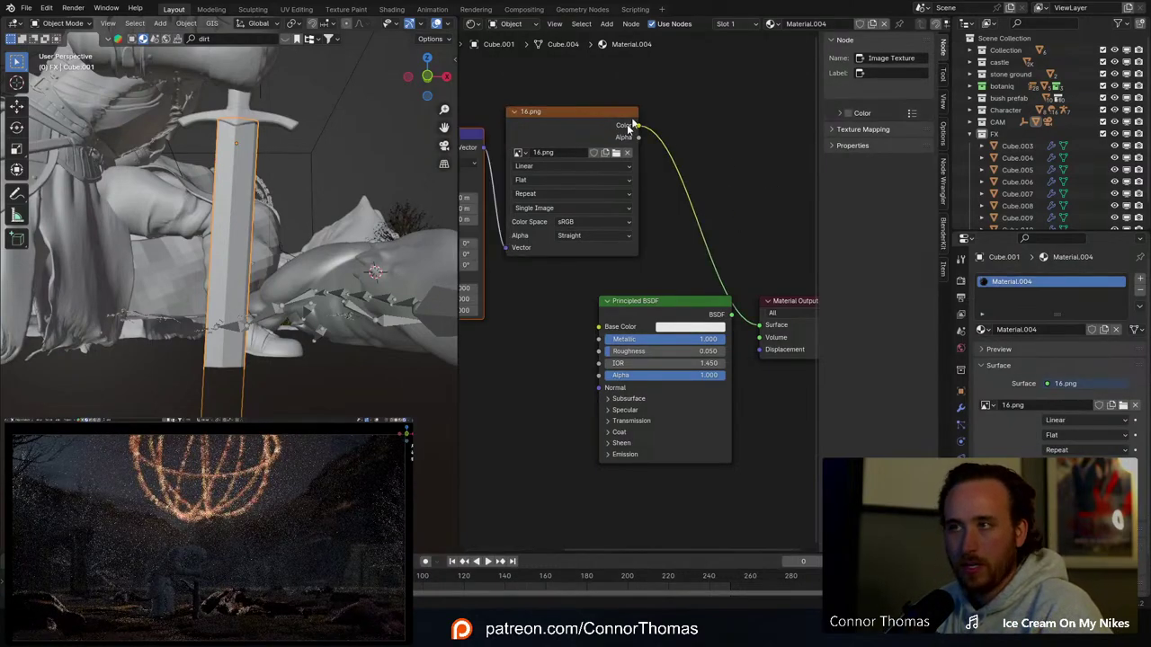
middle_click_drag(608, 71, 741, 77)
left_click(635, 360)
key("shift+a")
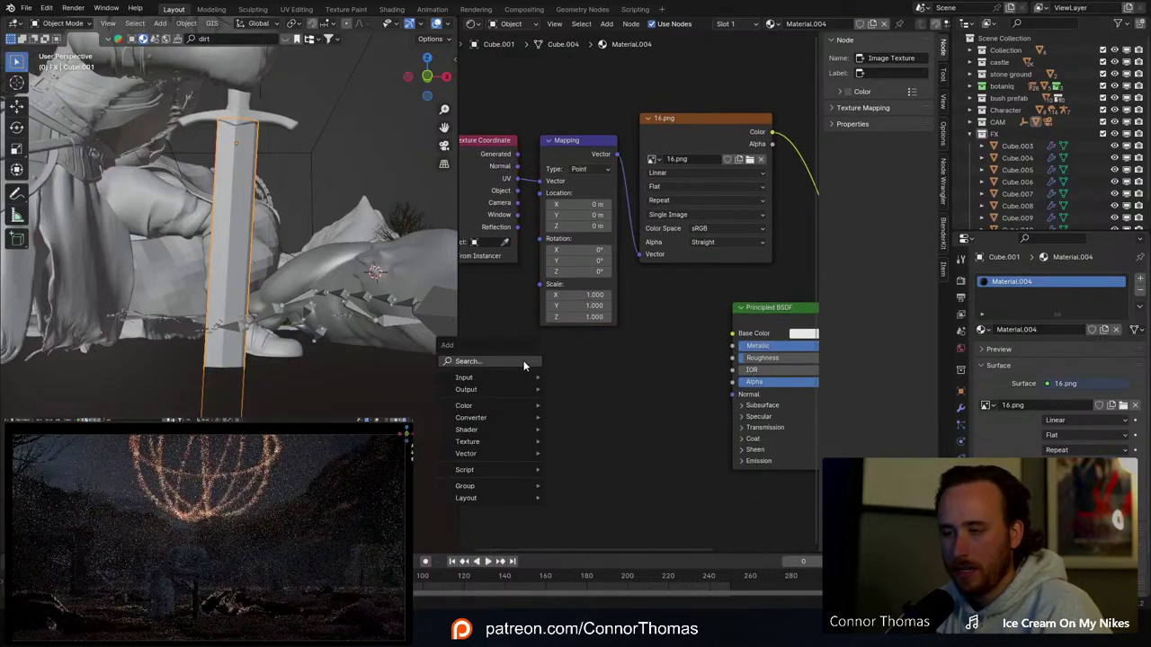
type("va")
key("Return")
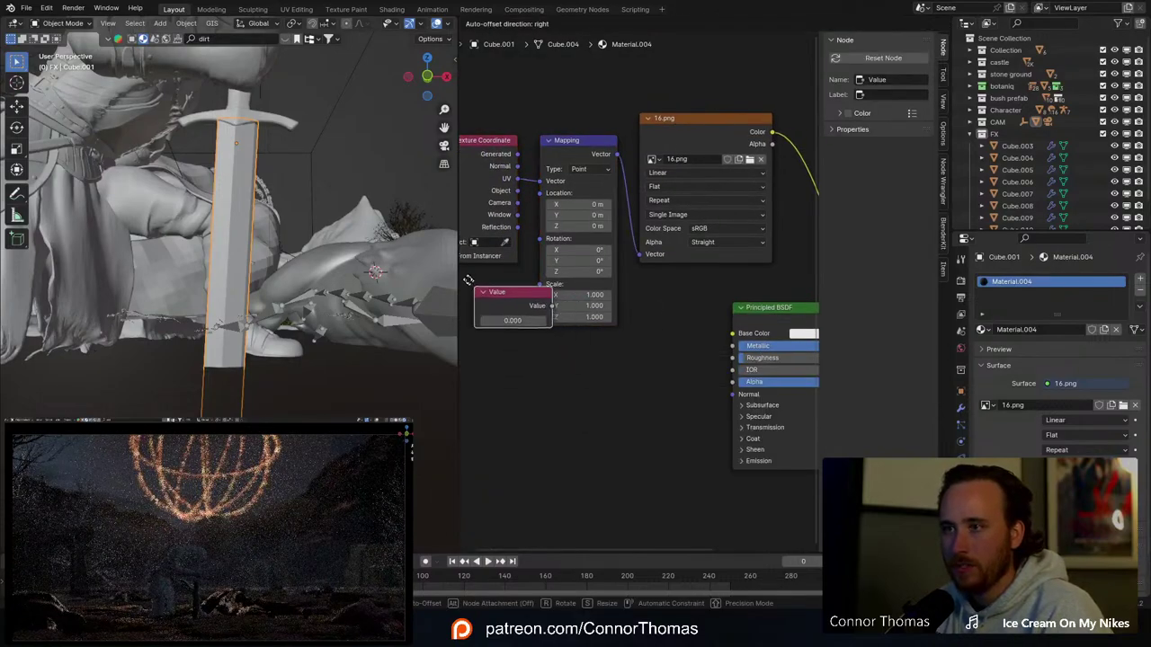
left_click(522, 289)
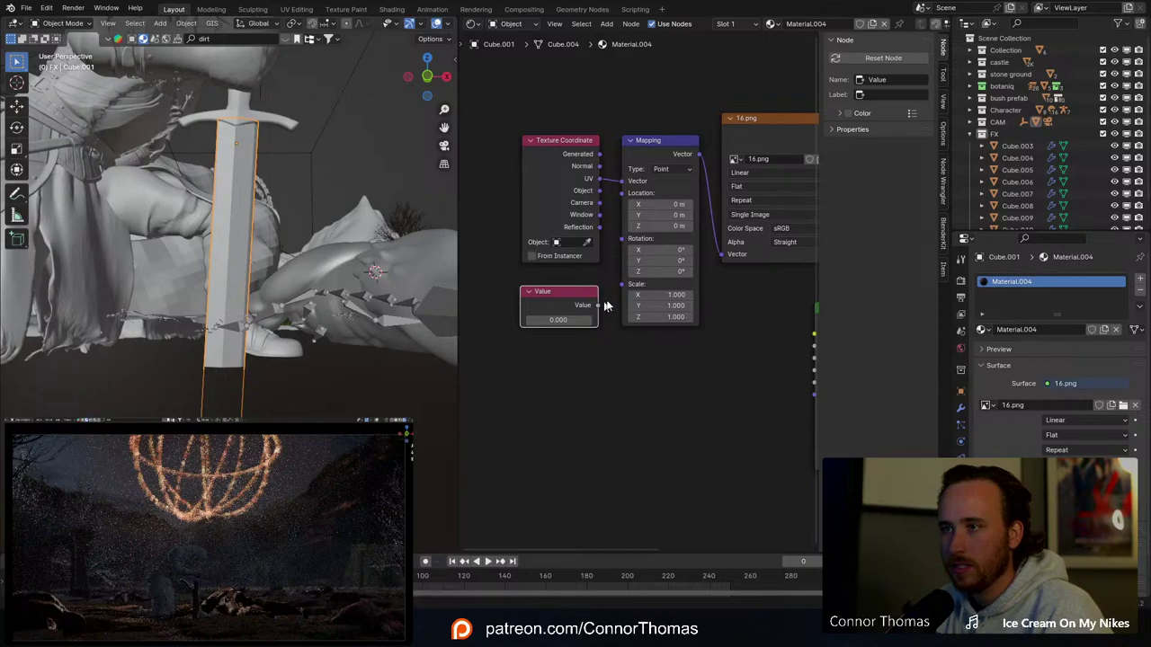
Step: Connect the Value node to the Mapping node's Scale and set the value to 4.1
left_click_drag(613, 297, 621, 285)
left_click_drag(558, 320, 611, 320)
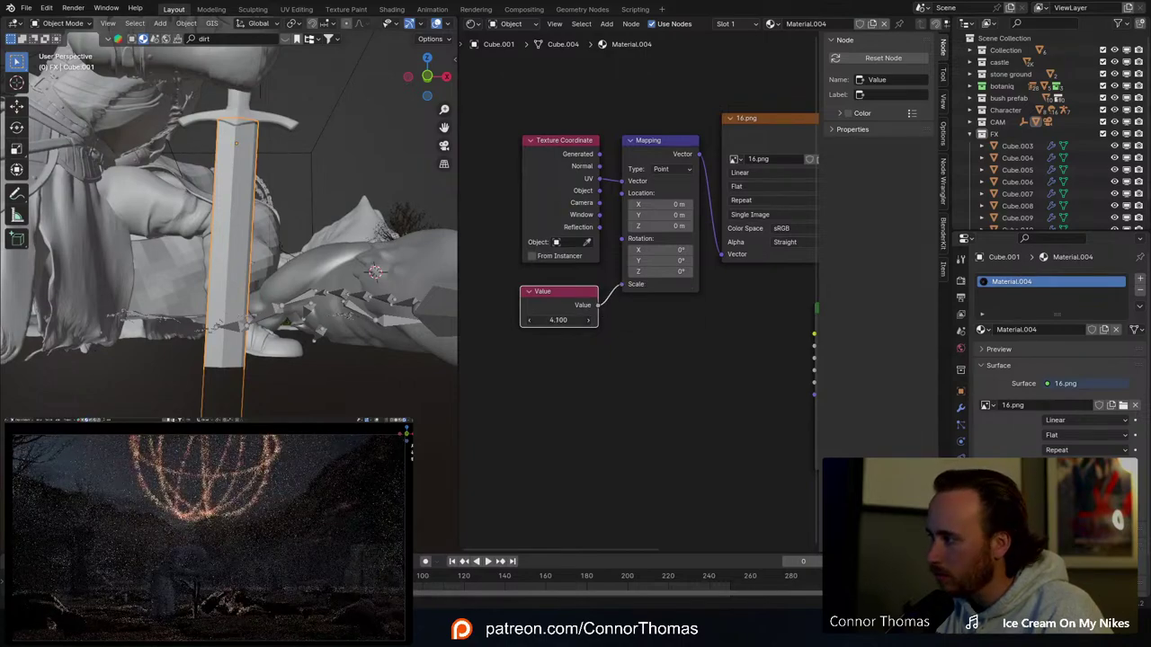
left_click(645, 390)
middle_click_drag(668, 376, 538, 347)
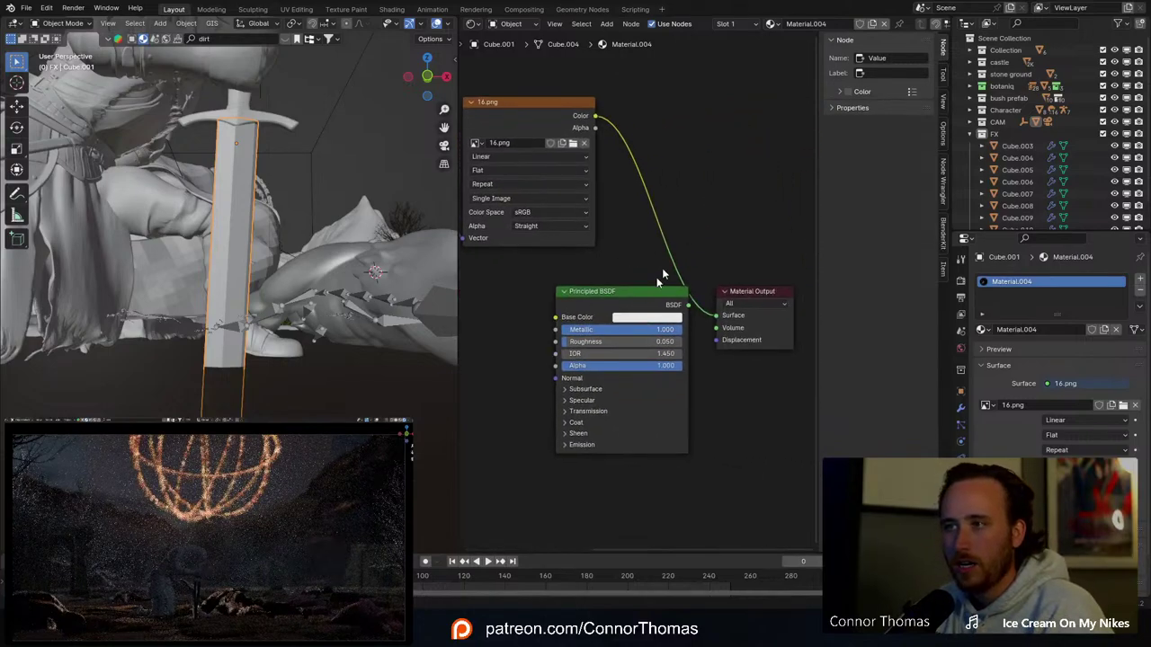
Step: Connect the Principled BSDF to the Material Output's Surface and plug the 16.png Color into its Roughness
left_click(632, 317)
left_click(611, 297, "ctrl+shift")
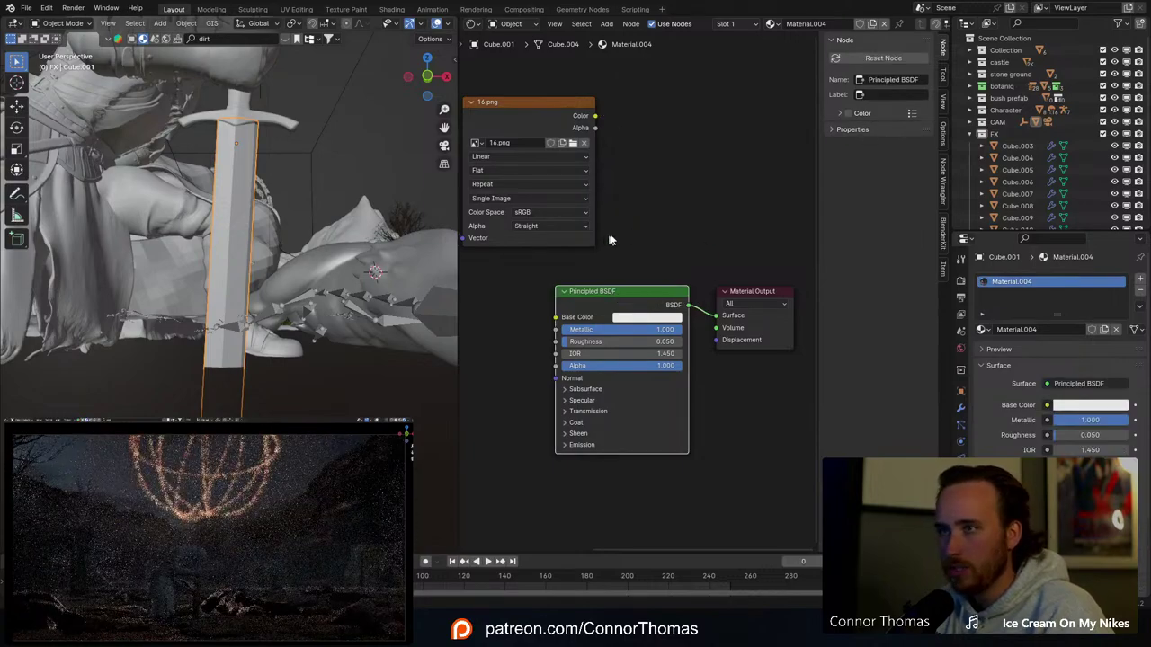
middle_click_drag(609, 241, 671, 227)
left_click_drag(658, 103, 621, 330)
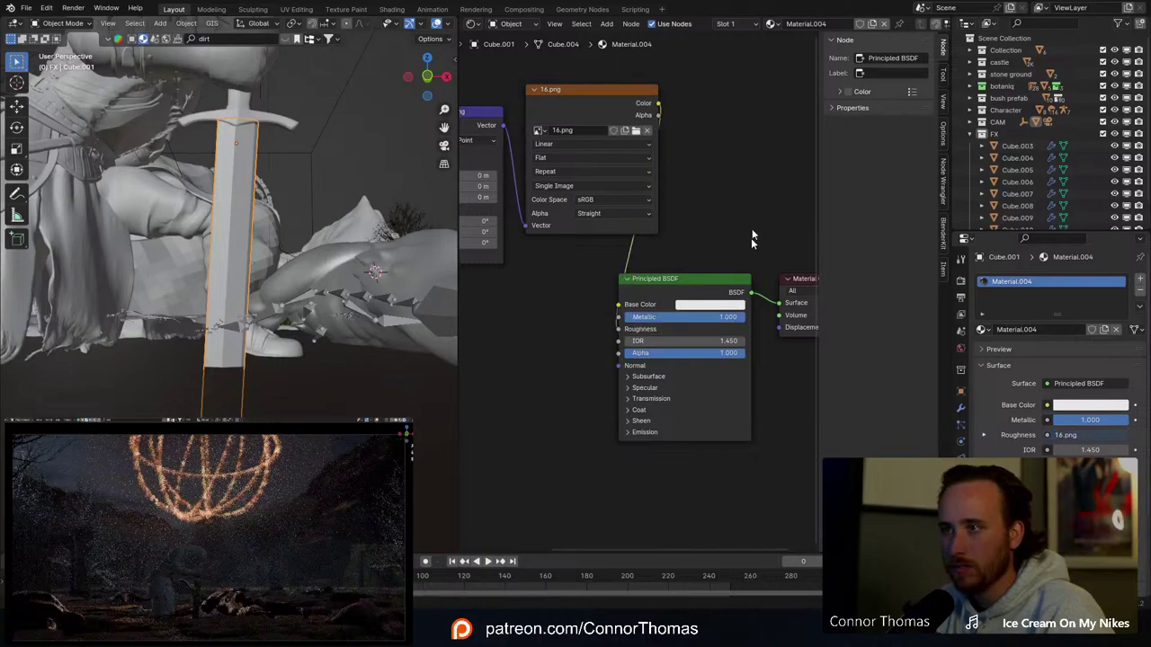
Step: Try moving the four texture nodes farther from the Principled BSDF, and undo the move
middle_click_drag(664, 155, 749, 178)
scroll(749, 178, "down", 5)
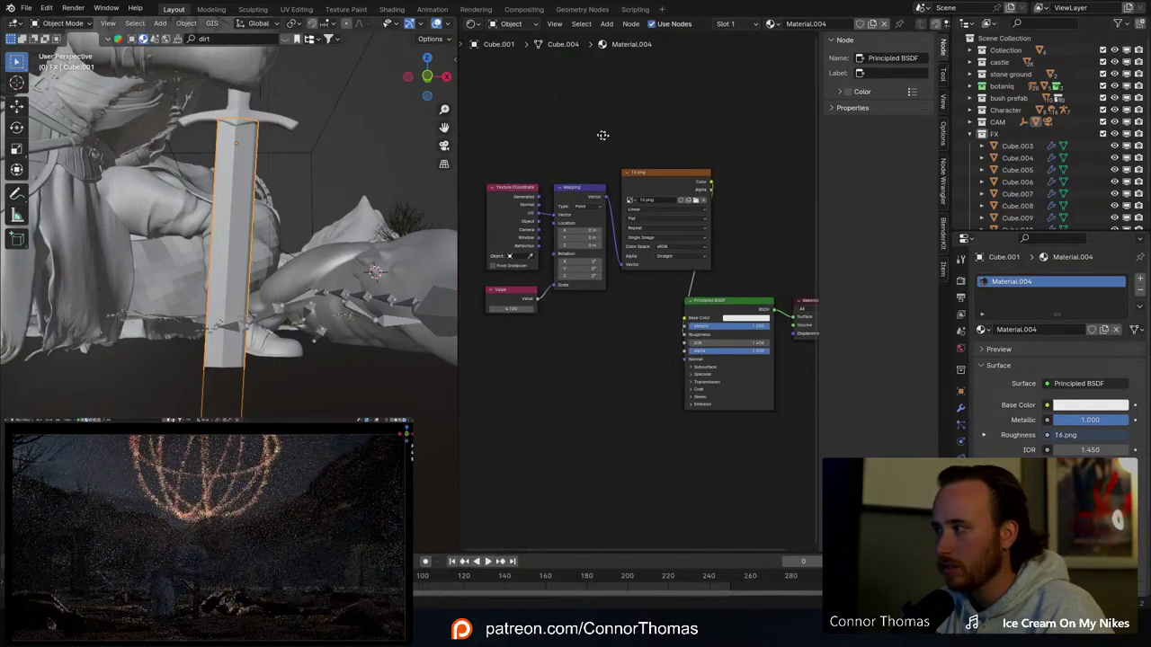
middle_click_drag(602, 135, 617, 154)
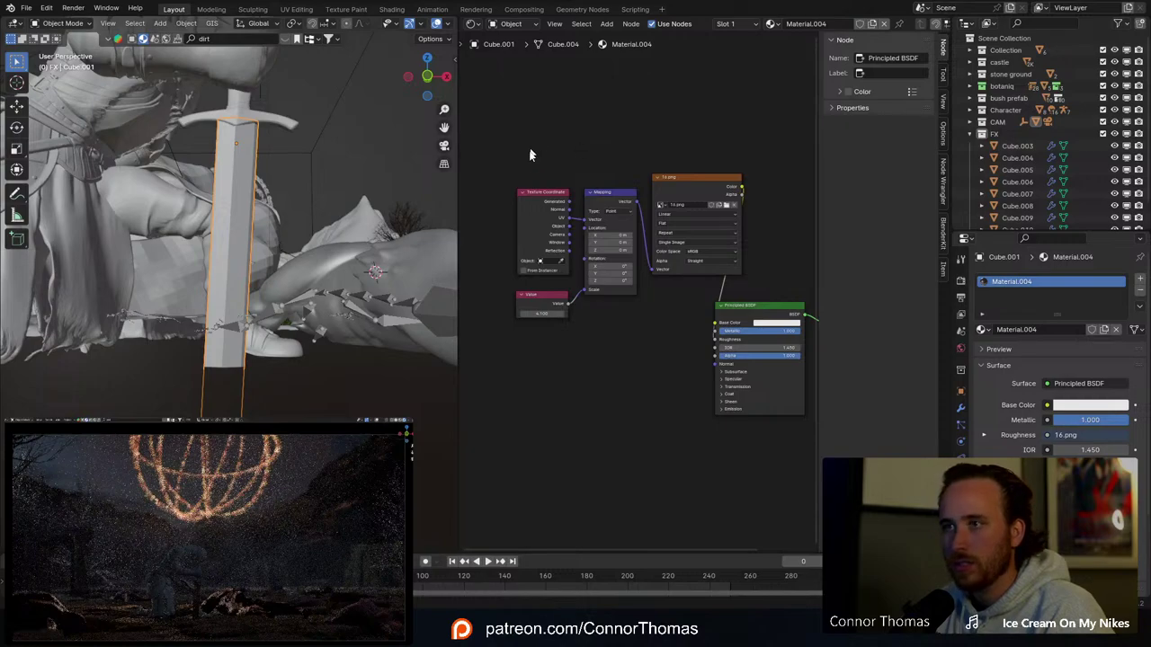
left_click_drag(532, 141, 669, 326)
left_click_drag(688, 187, 551, 190)
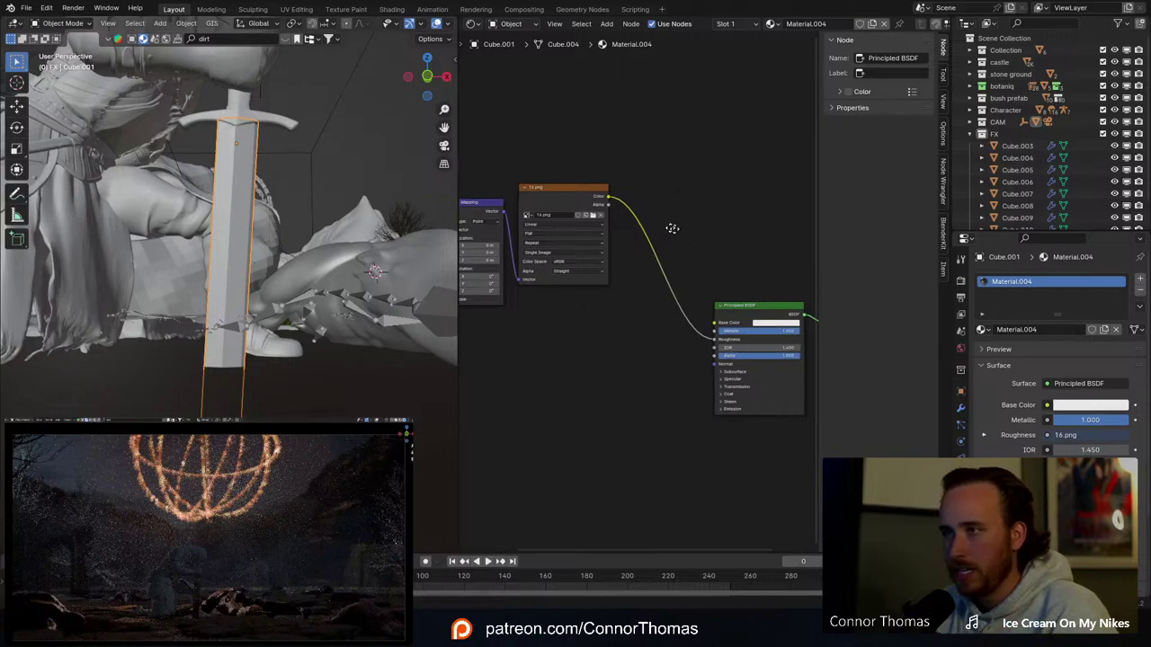
middle_click_drag(699, 210, 678, 205)
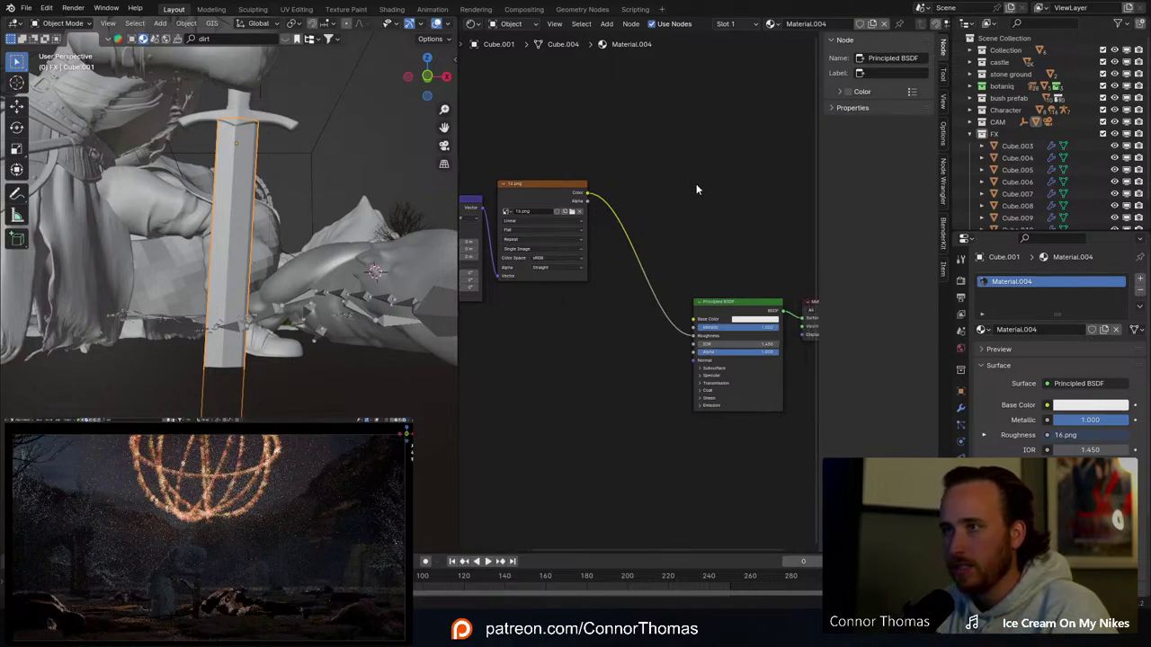
key("ctrl+z")
key("ctrl+z")
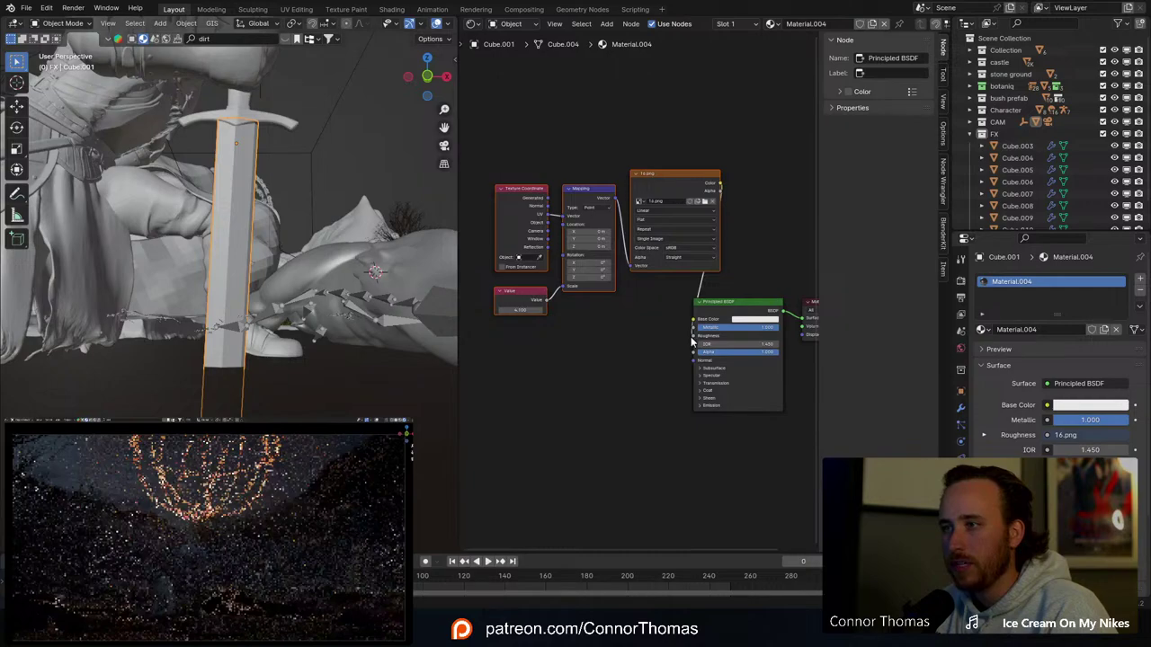
Step: Disconnect the 16.png texture from Roughness and place a duplicate of the Principled BSDF above the original
left_click_drag(693, 338, 754, 275)
middle_click_drag(755, 275, 561, 302)
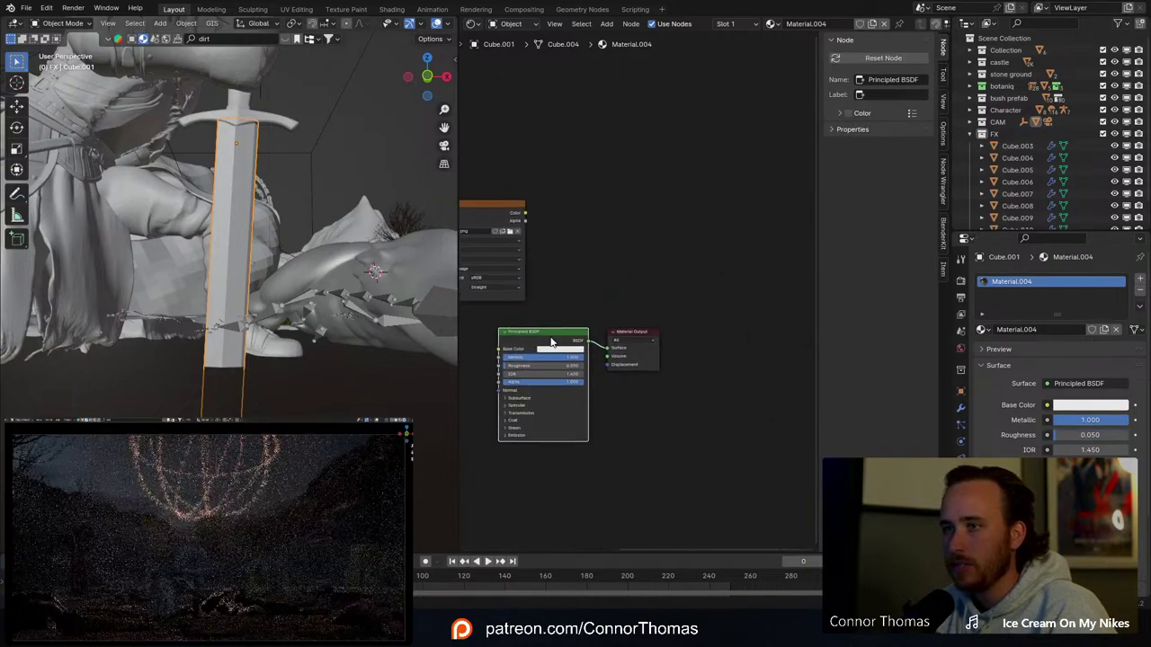
key("shift+d")
left_click(609, 171)
scroll(609, 167, "up", 2)
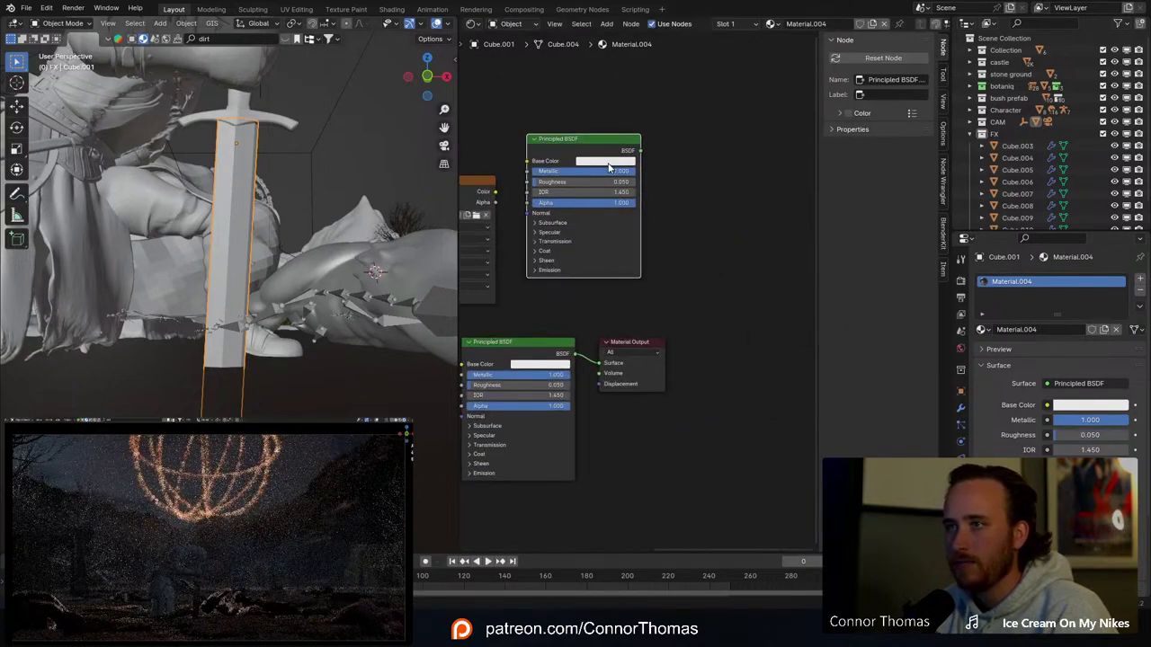
Step: Make the duplicated Principled BSDF's Base Color a fully saturated red and connect it to the Material Output's Surface
left_click(609, 168)
left_click(623, 92)
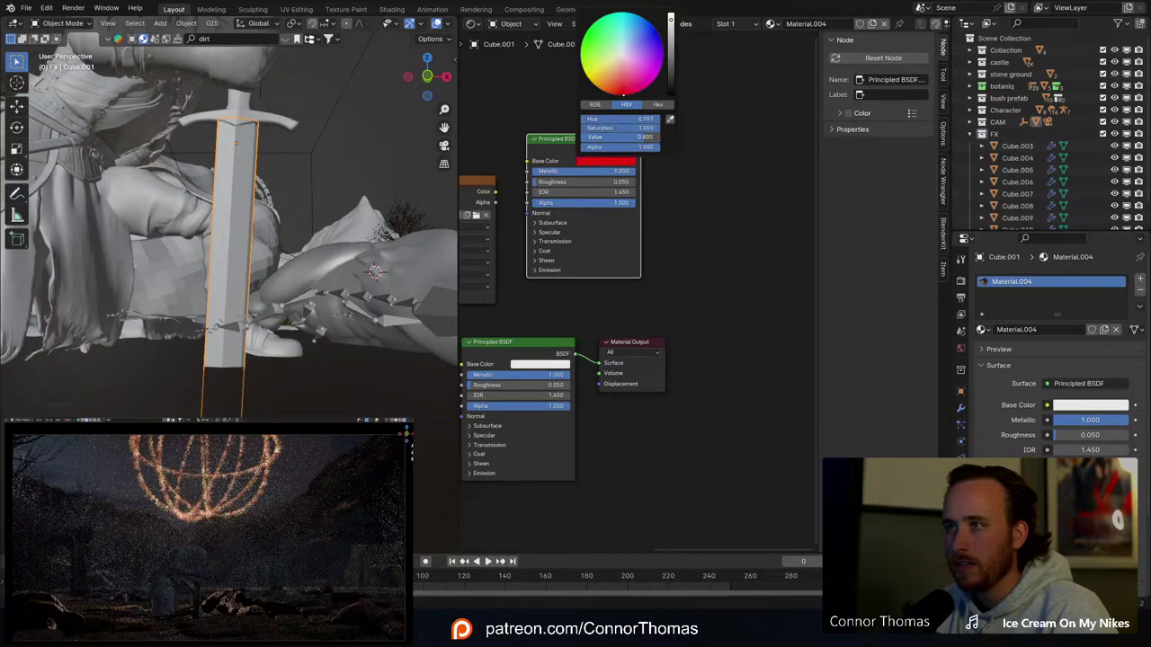
left_click(560, 140, "ctrl+shift")
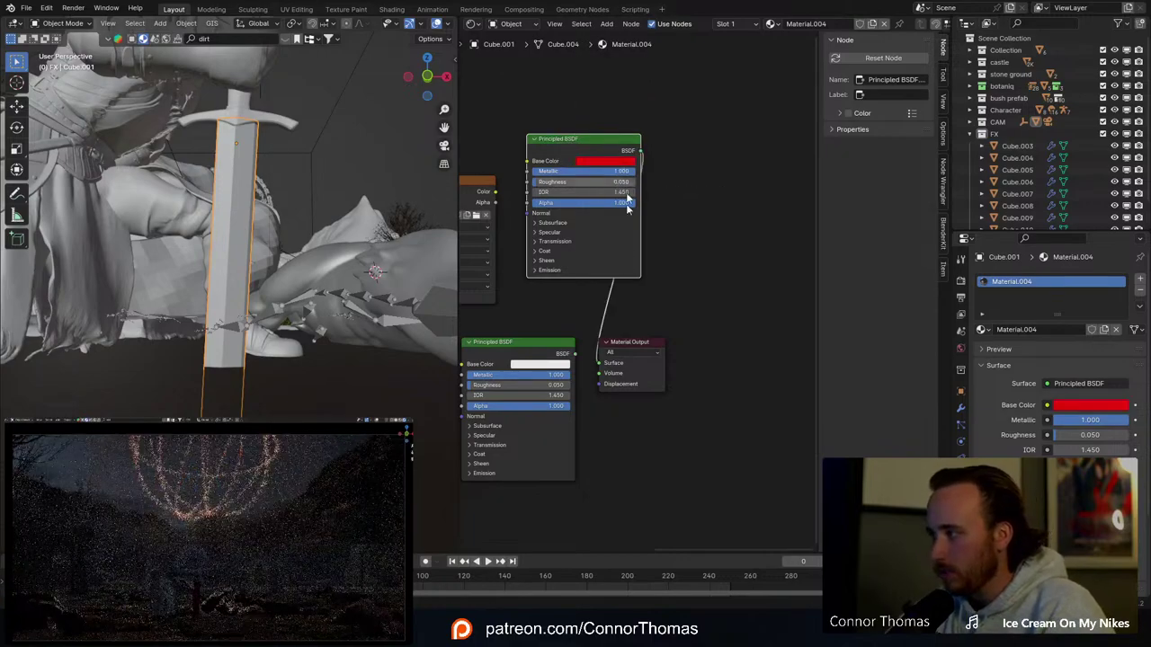
Step: Try setting Metallic and Roughness to 0 on the original white Principled BSDF
left_click_drag(534, 374, 469, 384)
middle_click_drag(663, 463, 726, 359)
scroll(767, 405, "up", 2)
scroll(643, 427, "up", 2)
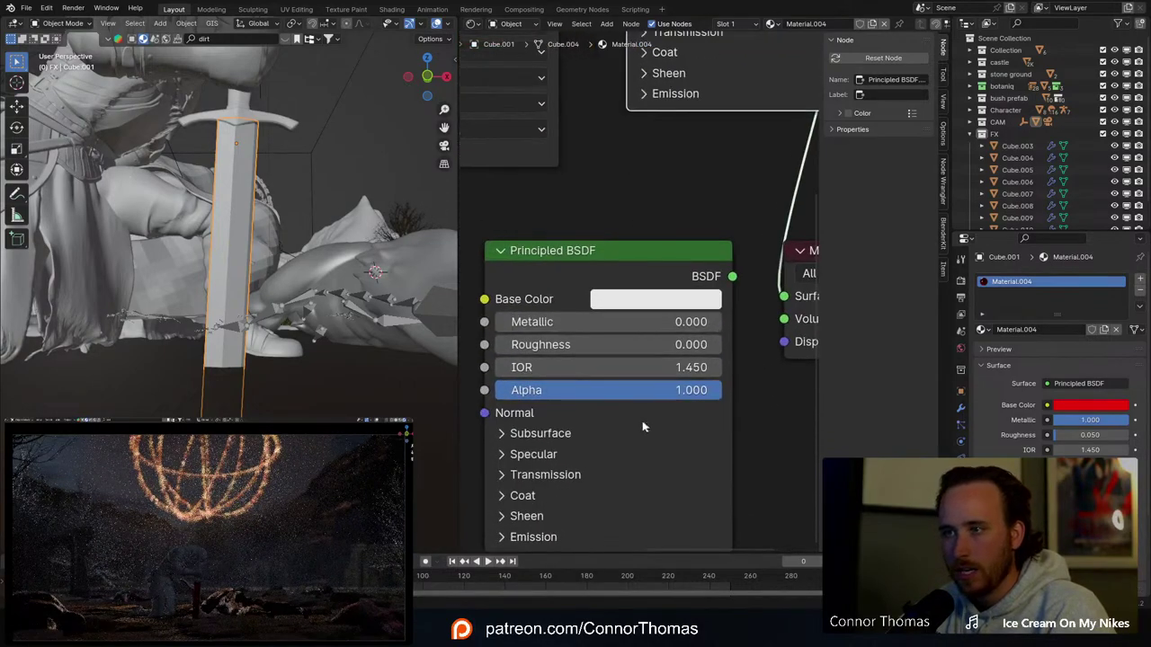
middle_click_drag(681, 297, 571, 467)
scroll(658, 339, "down", 2)
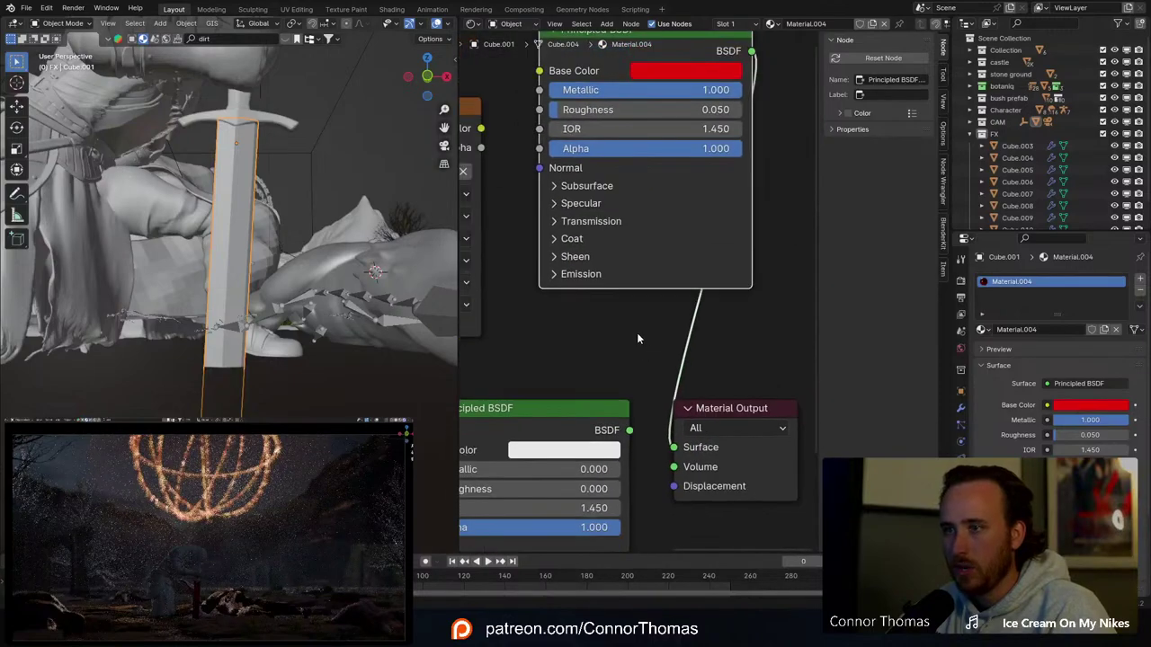
Step: Set Metallic and Roughness to 0 on the red Principled BSDF and check its Subsurface settings
middle_click_drag(714, 230, 680, 357)
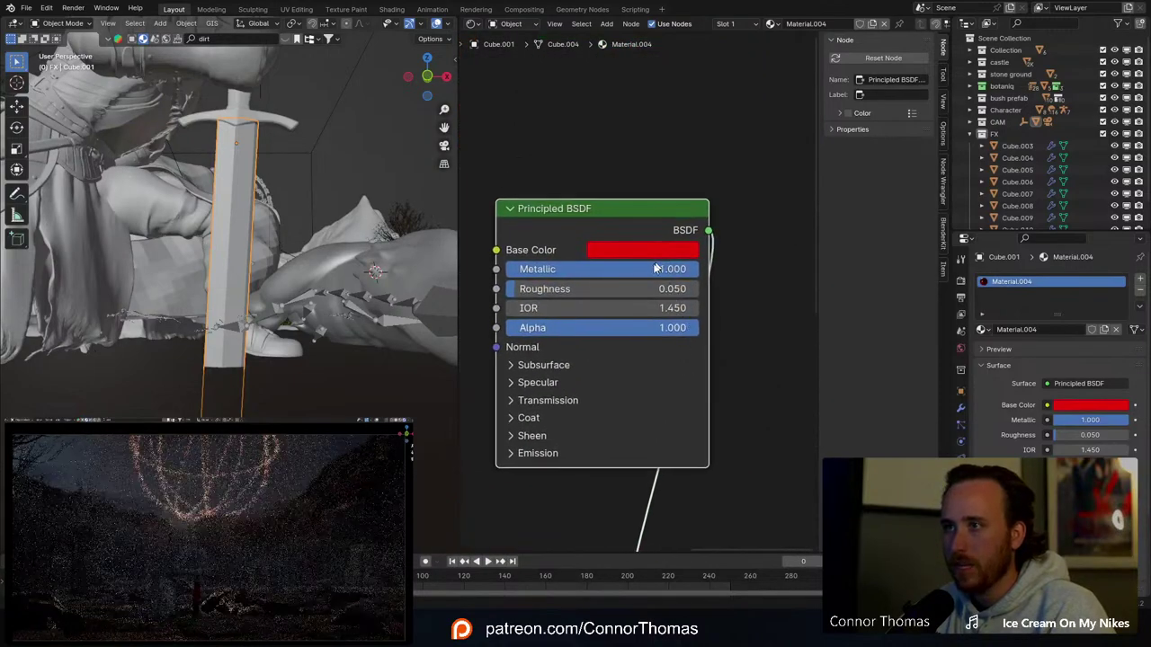
left_click_drag(641, 271, 504, 288)
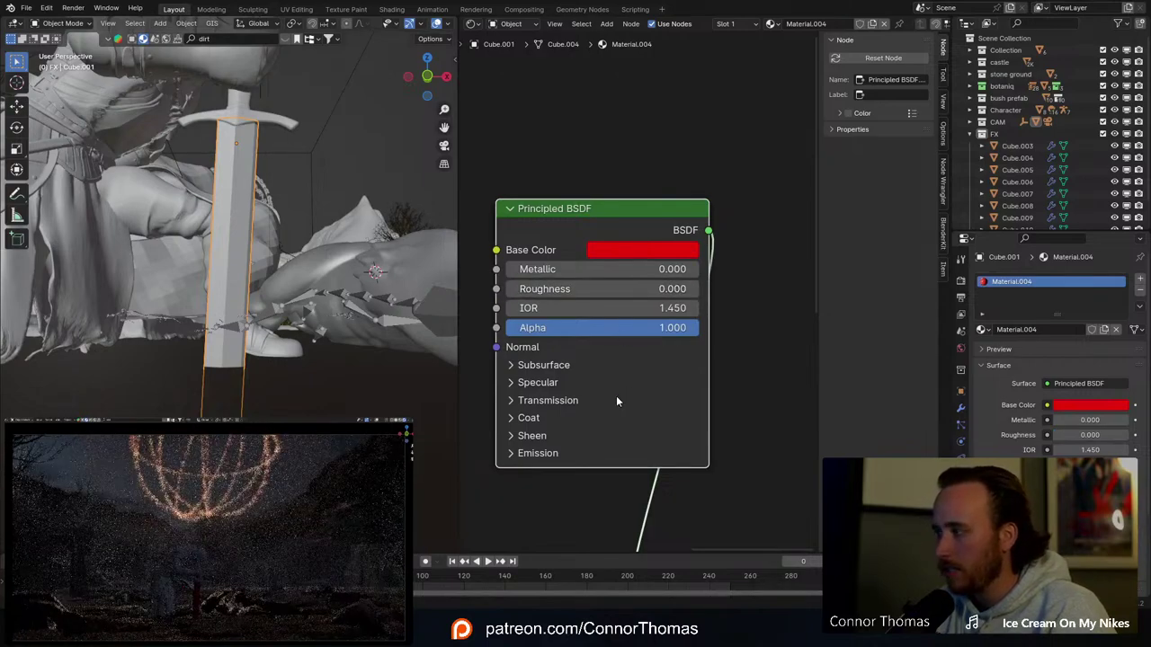
left_click(511, 365)
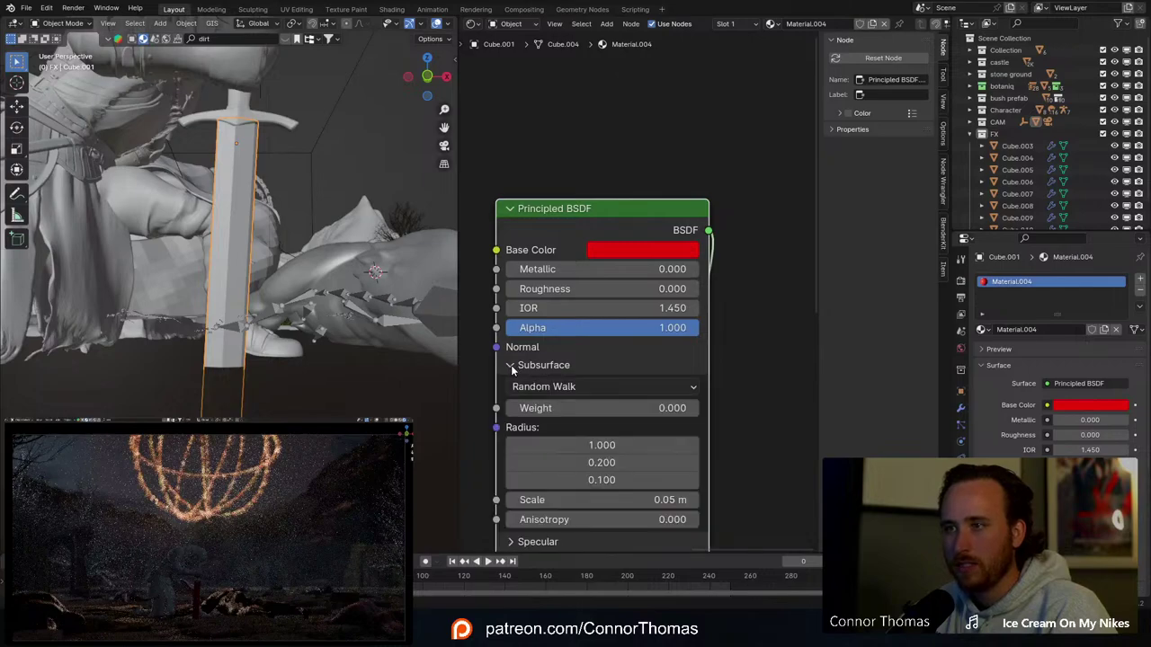
left_click(510, 366)
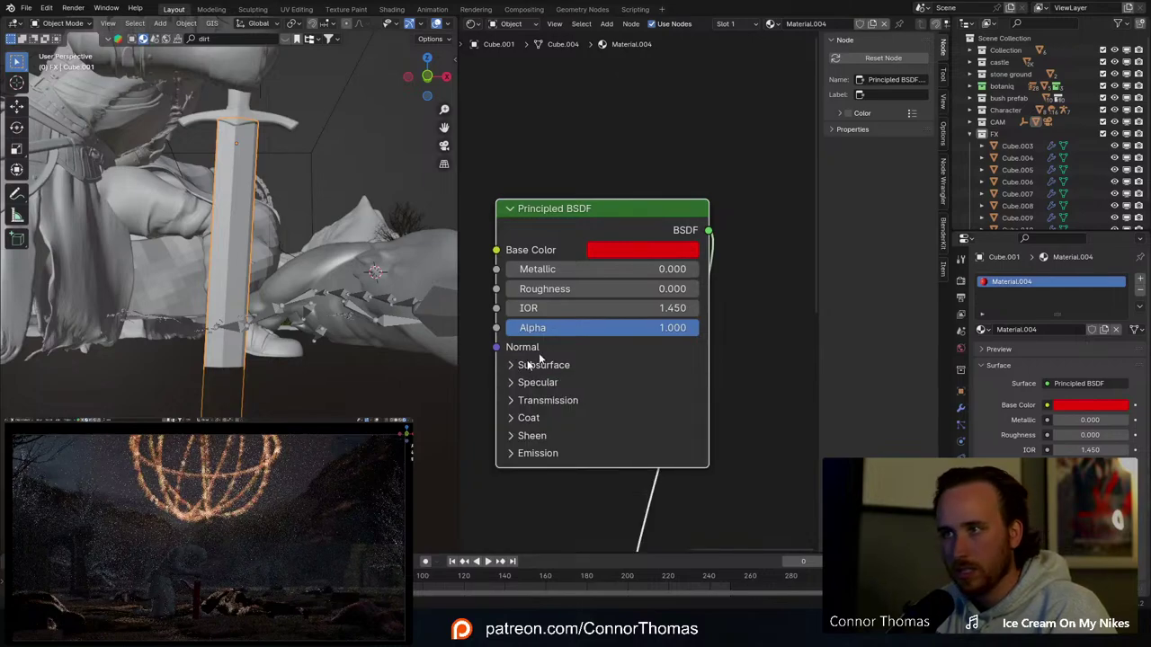
Step: Darken the red Principled BSDF's Base Color to an HSV Value of about 0.294
left_click(638, 256)
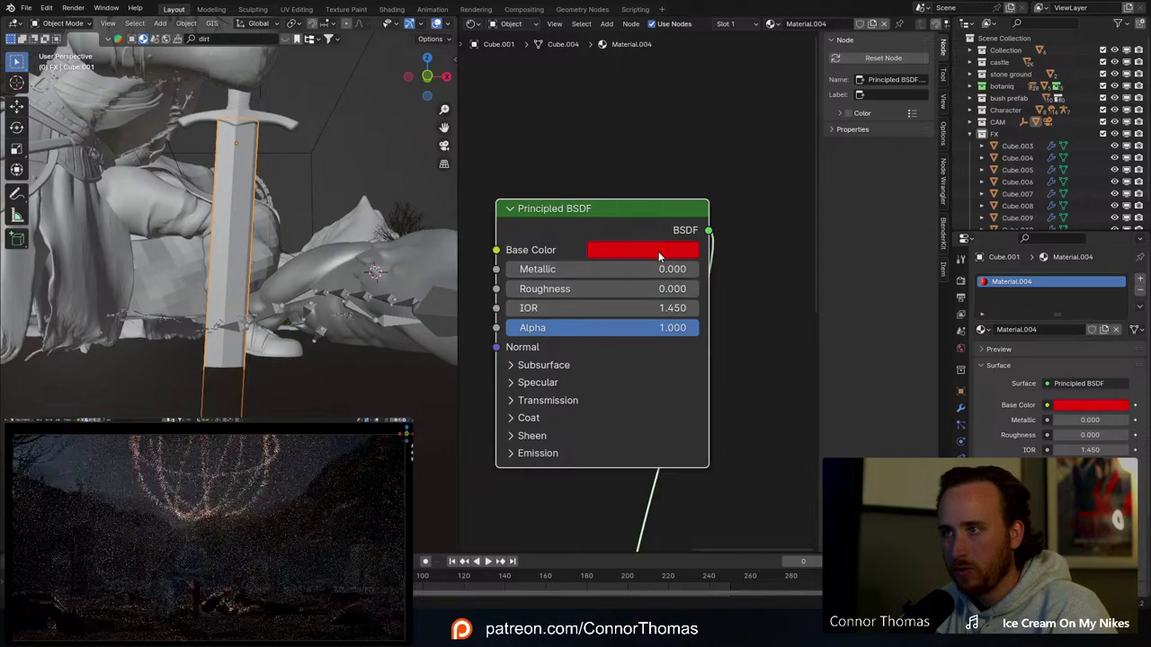
left_click(658, 256)
left_click_drag(761, 383, 765, 332)
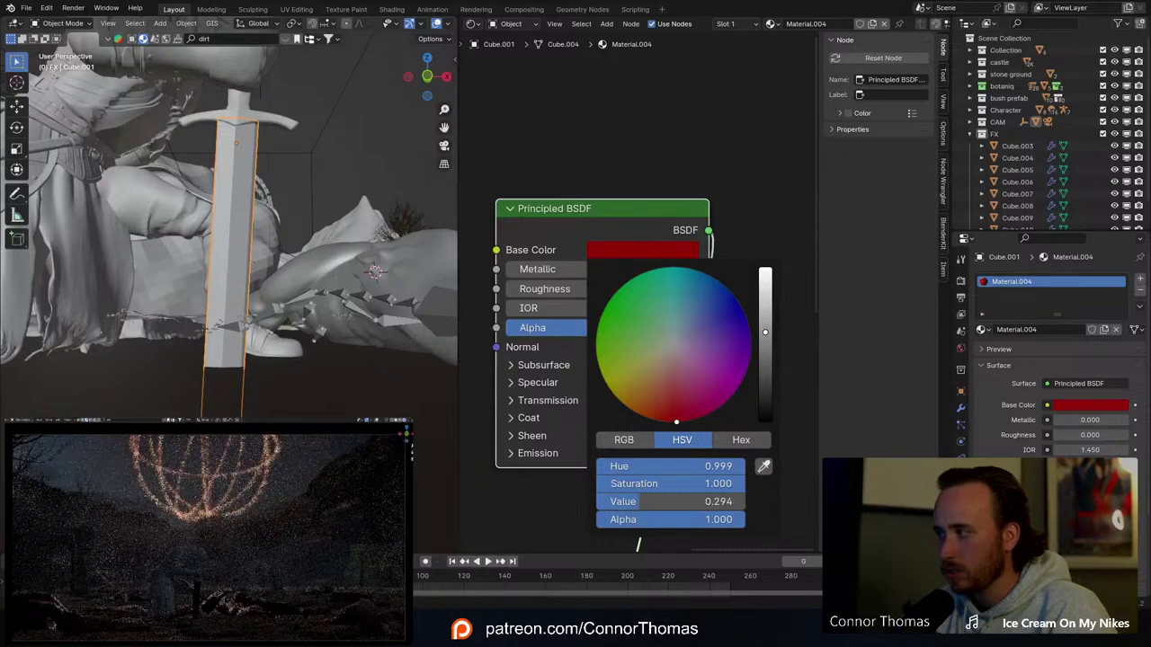
Step: Move the Material Output away from the shaders and insert a Mix Shader node in front of it
scroll(598, 453, "down", 5)
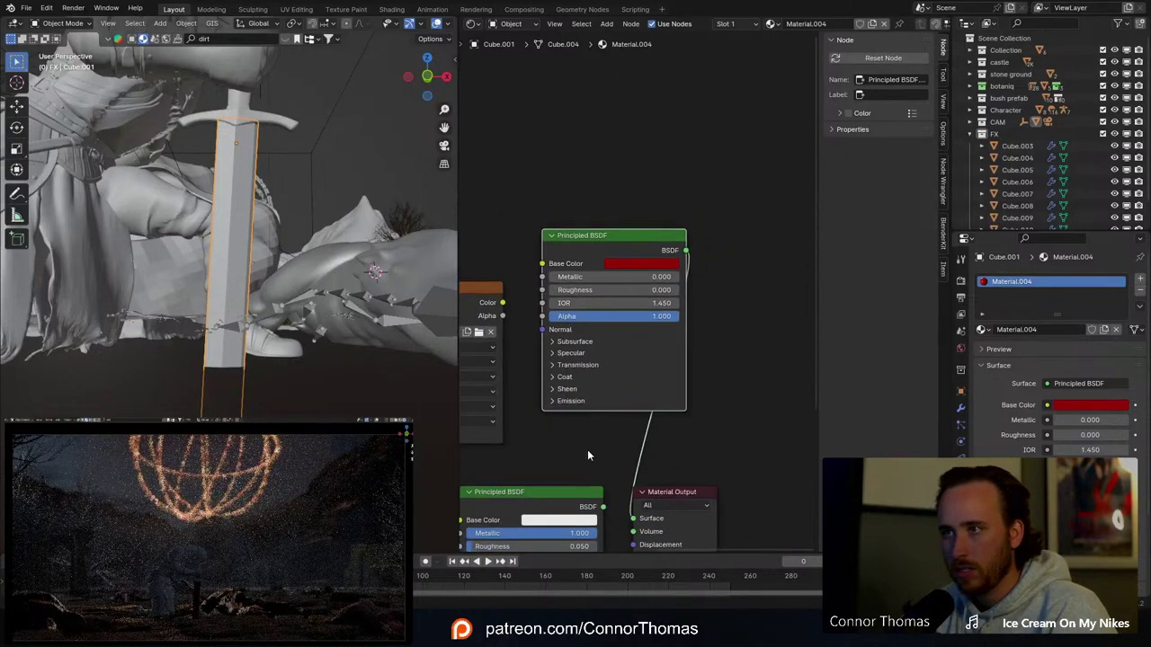
middle_click_drag(588, 455, 675, 339)
scroll(662, 372, "down", 2)
scroll(667, 366, "down", 4)
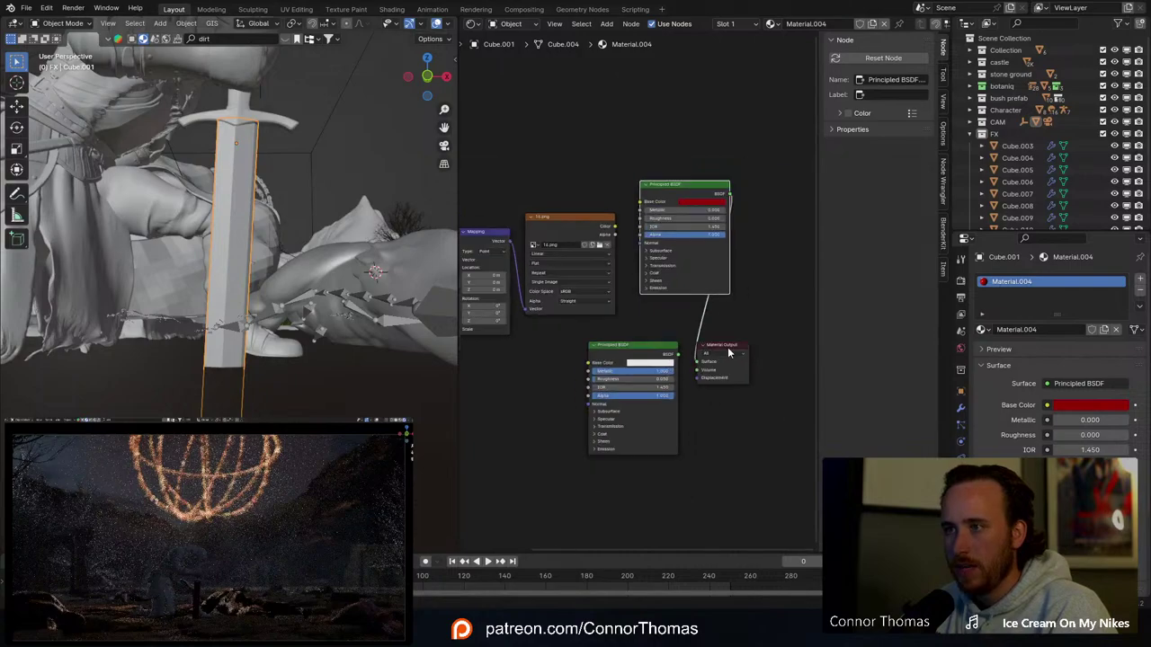
left_click_drag(728, 347, 843, 340)
key("shift+a")
type("mix")
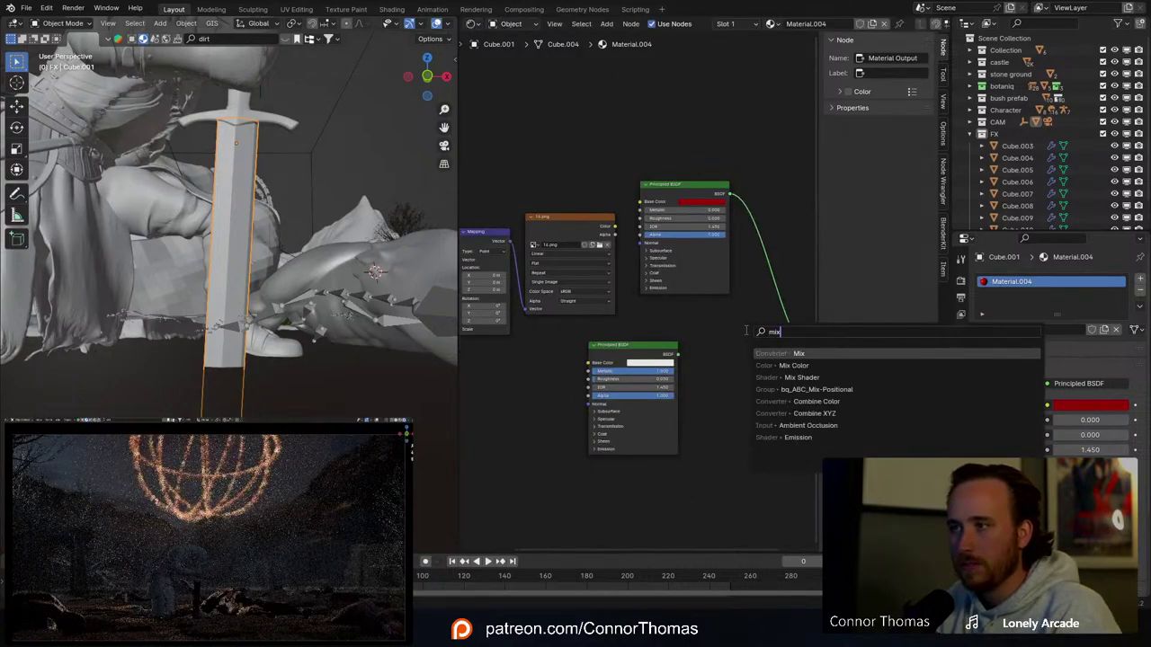
key("Down")
key("Down")
key("Down")
key("Return")
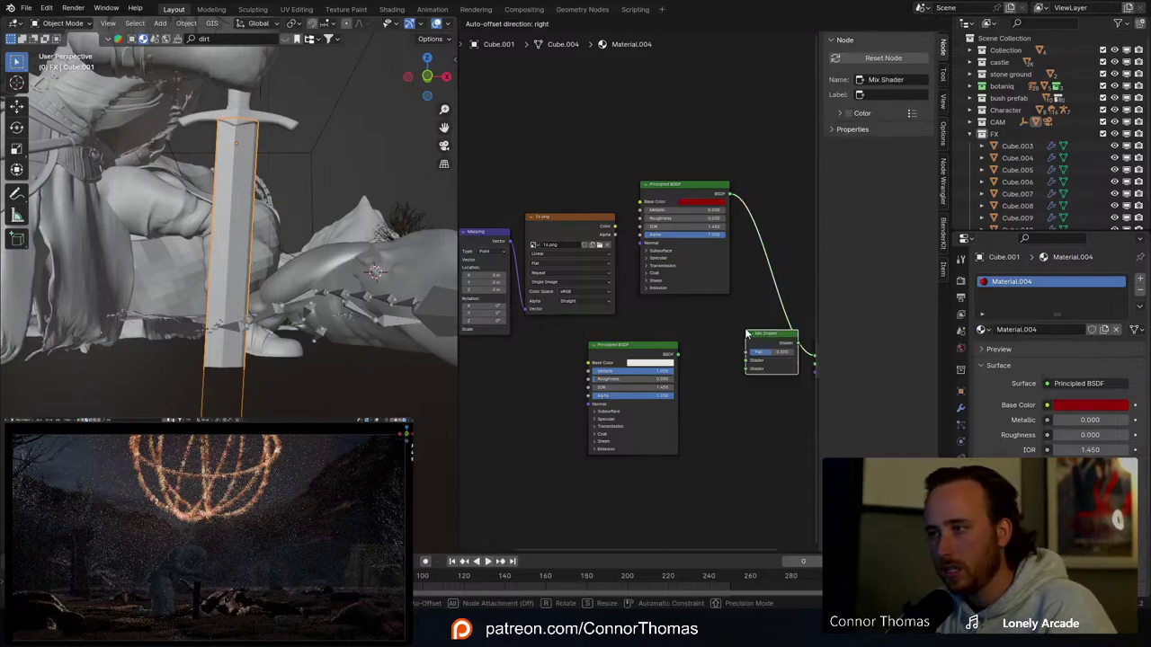
left_click(760, 332)
Step: Connect the white Principled BSDF to the Mix Shader's first input, the red one to the second, and the 16.png Color to Fac
left_click_drag(676, 355, 760, 362)
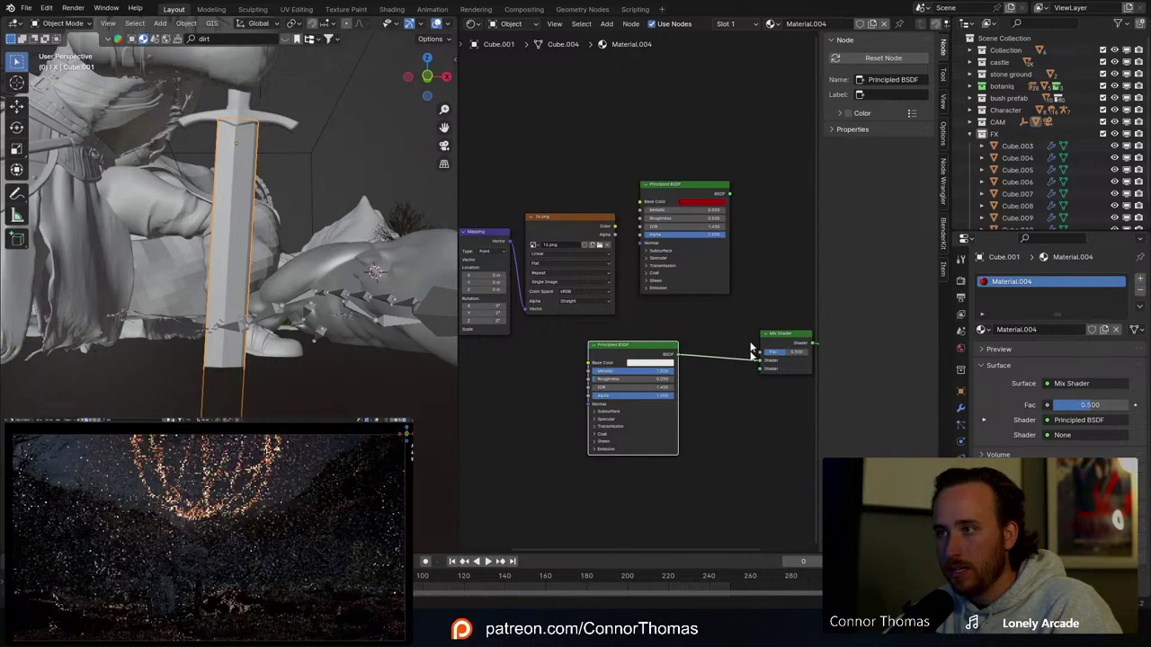
left_click_drag(731, 195, 761, 369)
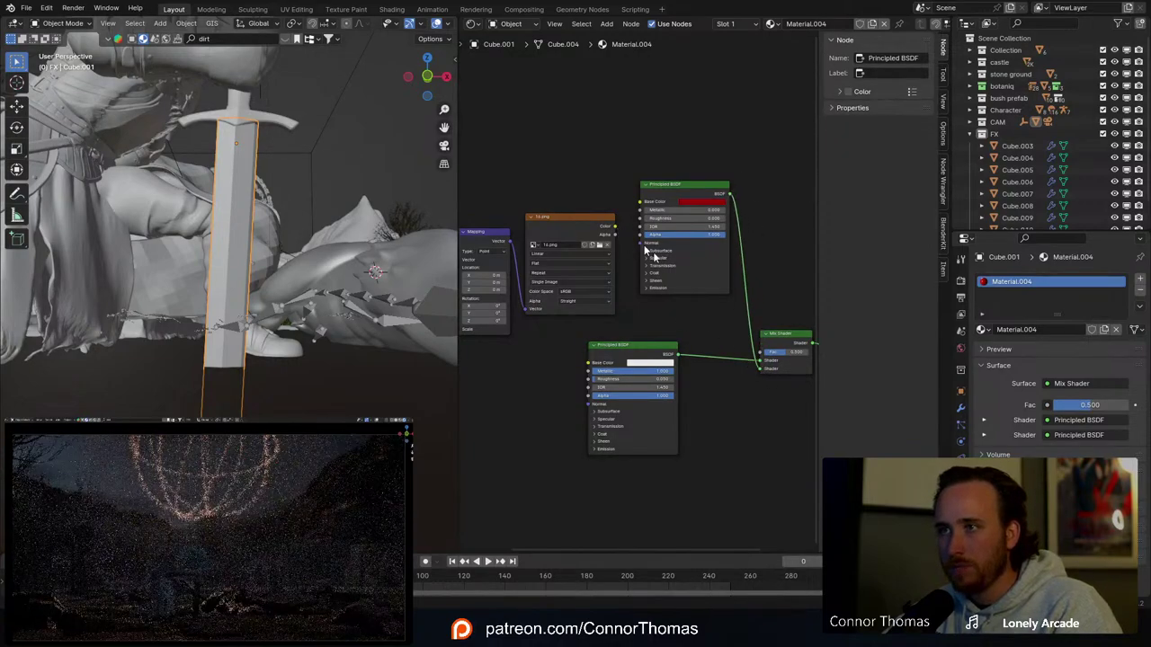
left_click_drag(615, 226, 760, 352)
middle_click_drag(708, 271, 636, 259)
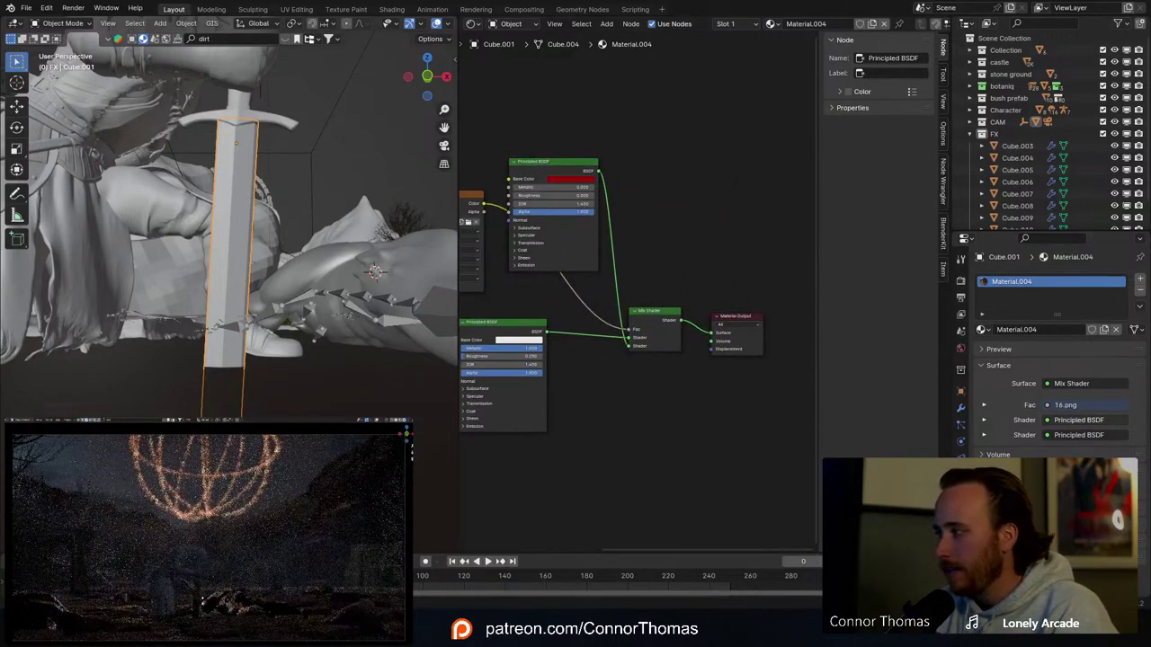
Step: Move both Principled BSDF nodes below the 16.png texture, with the red one above the white one
middle_click_drag(550, 234, 652, 187)
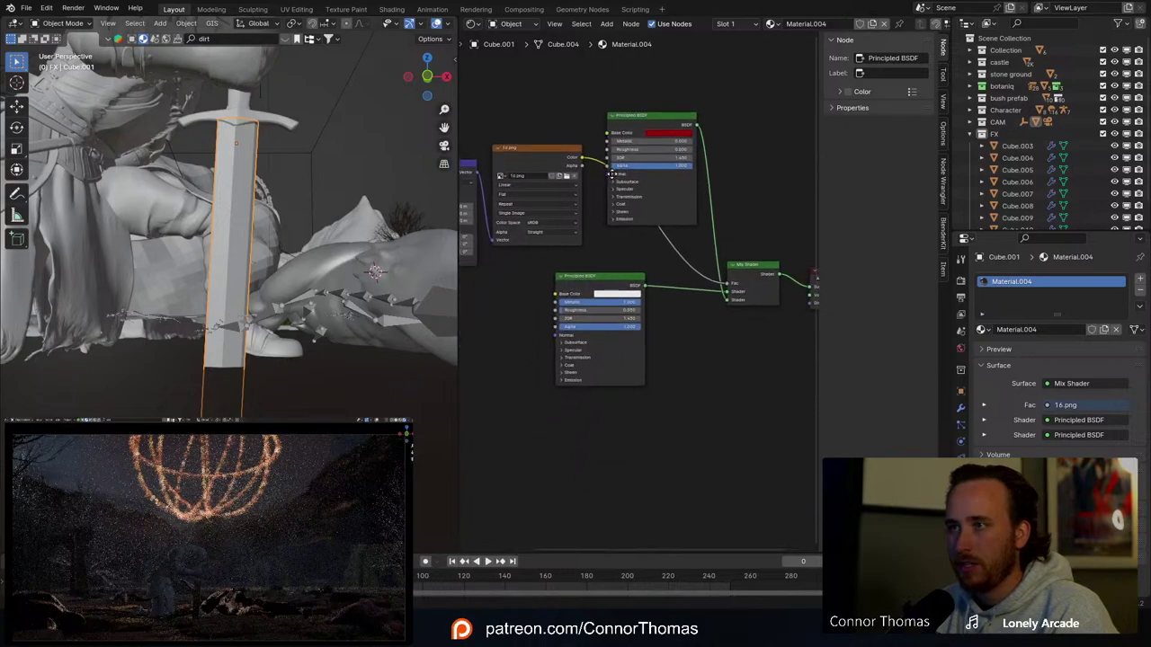
scroll(629, 180, "down", 3)
left_click_drag(642, 133, 620, 485)
left_click_drag(639, 155, 558, 355)
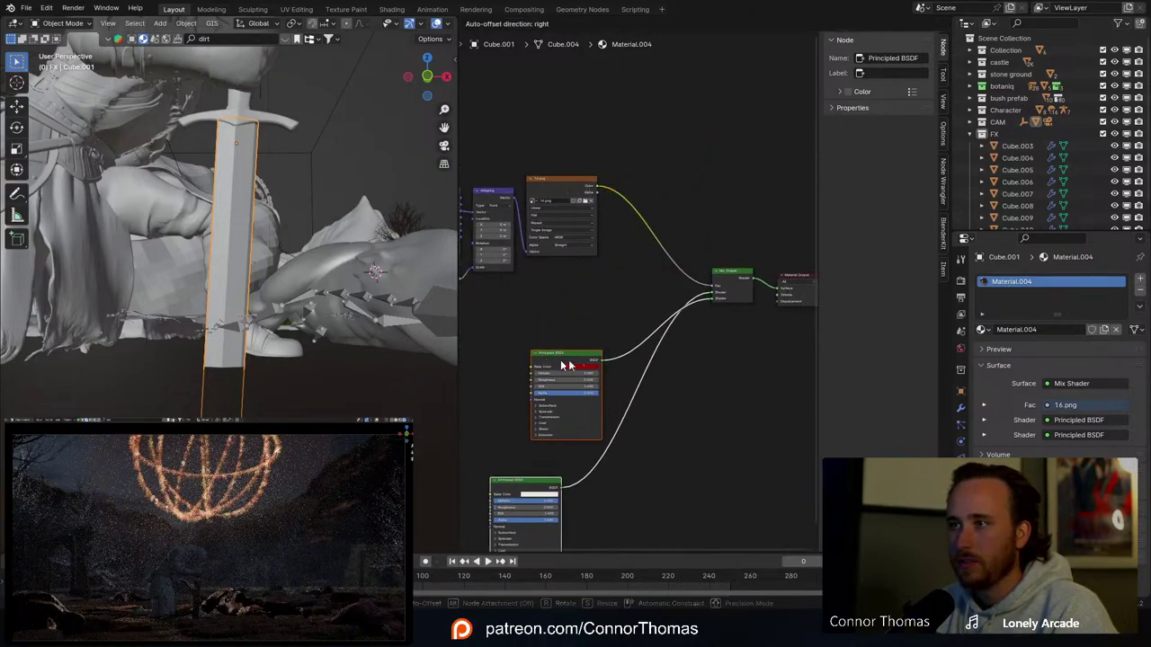
Step: Insert a Color Ramp node between the 16.png Color output and the Mix Shader's Fac
scroll(651, 252, "up", 2)
key("shift+a")
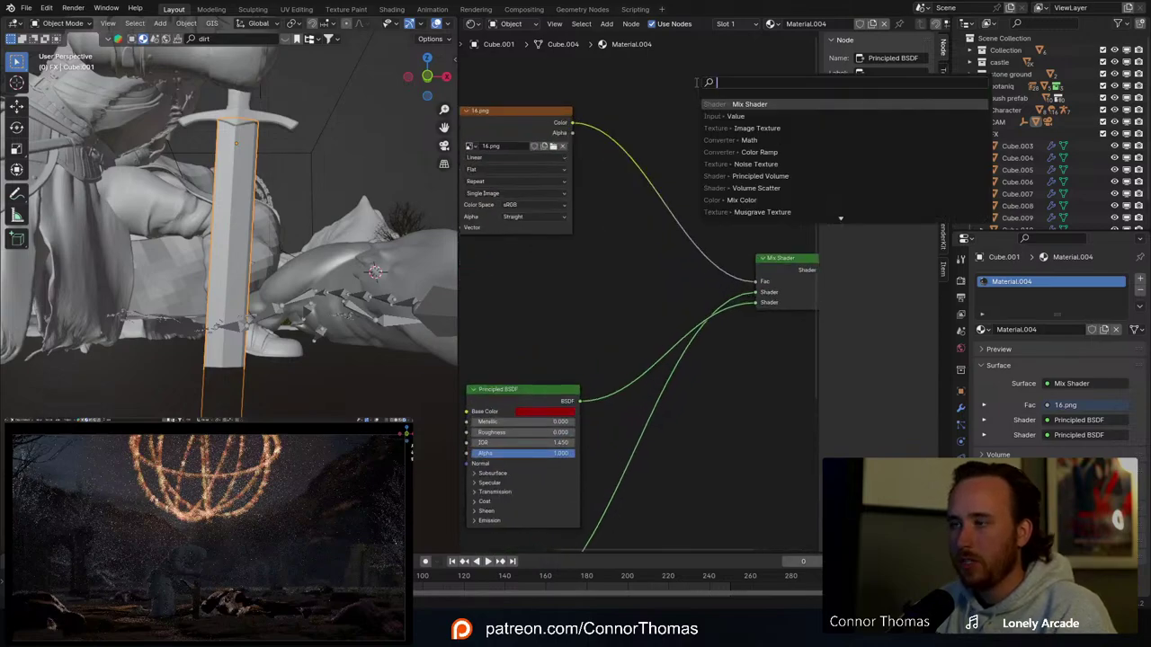
type("col")
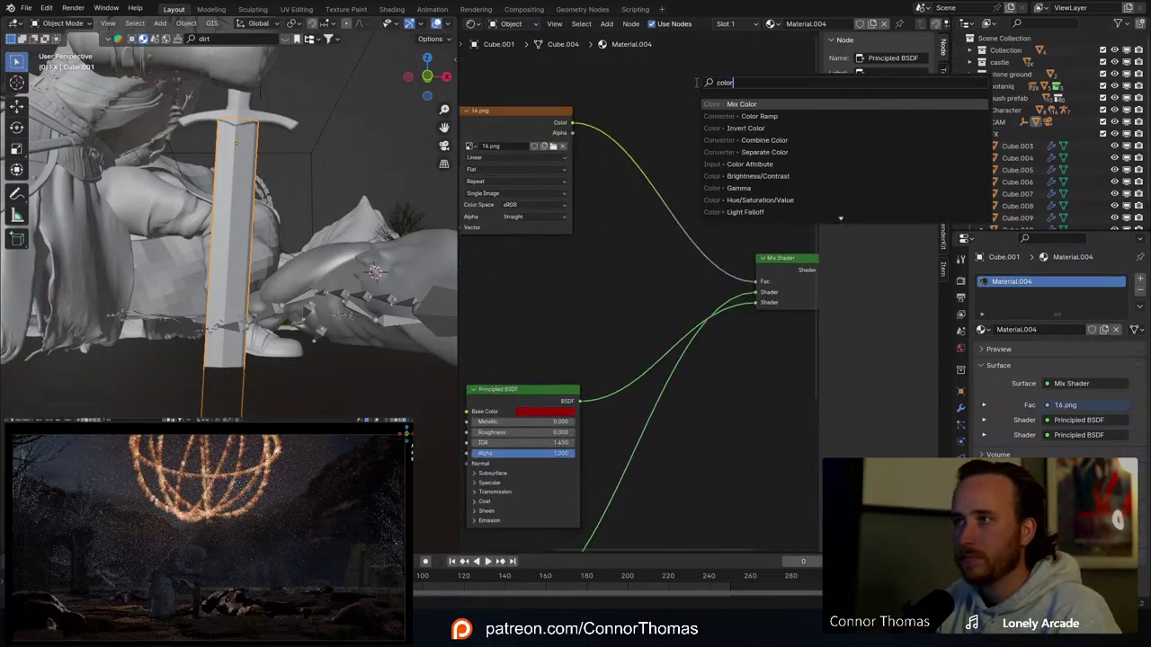
type("or")
left_click(755, 116)
left_click(633, 111)
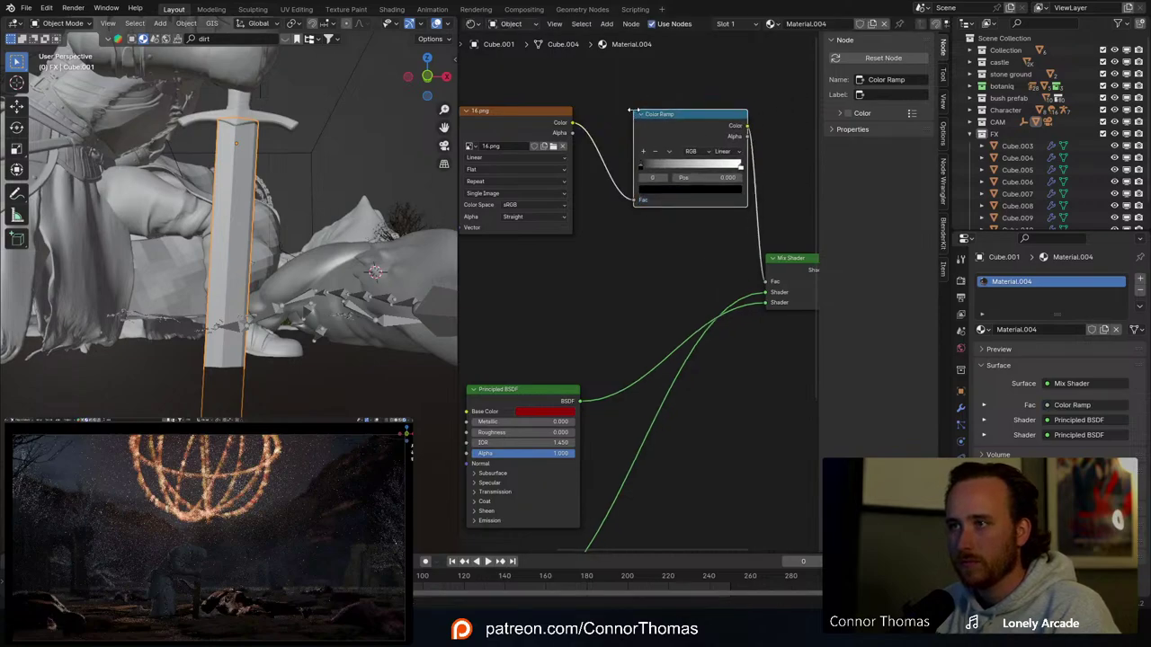
Step: Preview the Color Ramp on the material surface, move its white stop to 0.327, and reconnect the Mix Shader to the output
left_click(732, 124, "ctrl+shift")
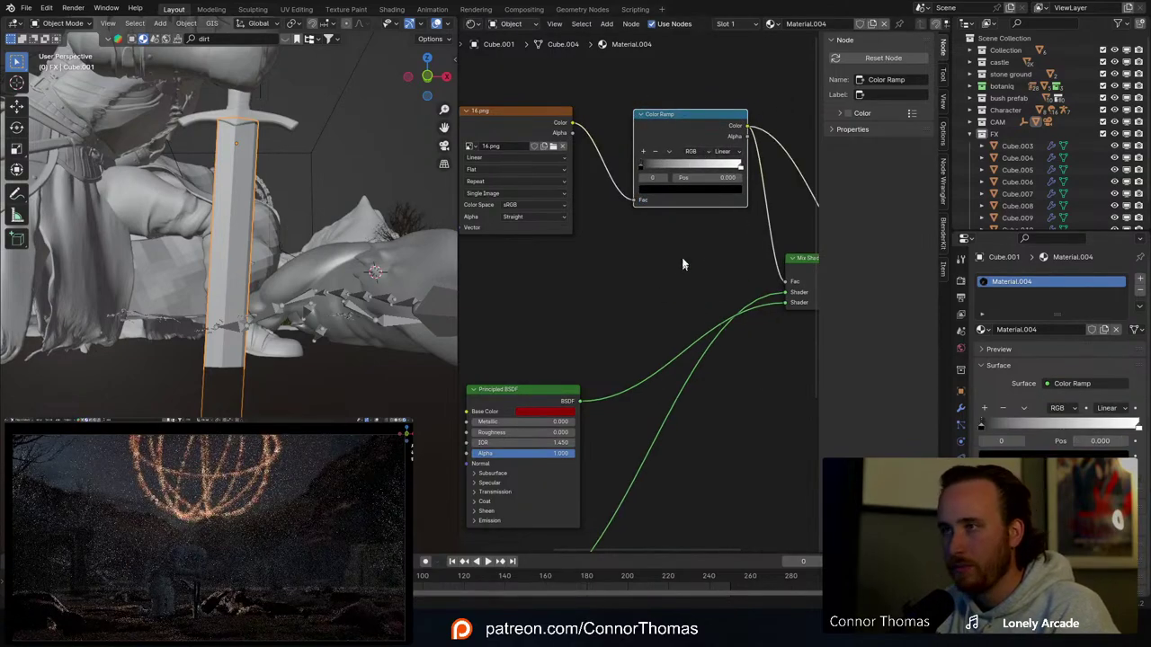
scroll(681, 264, "up", 2)
left_click_drag(694, 181, 597, 193)
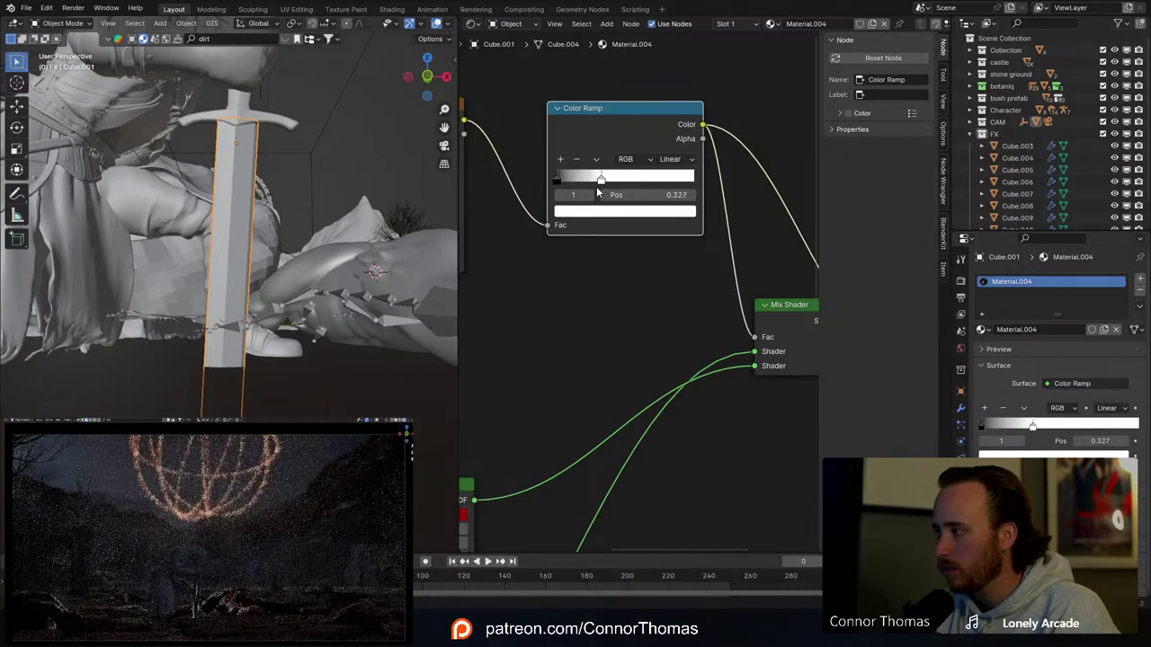
middle_click_drag(633, 302, 460, 314)
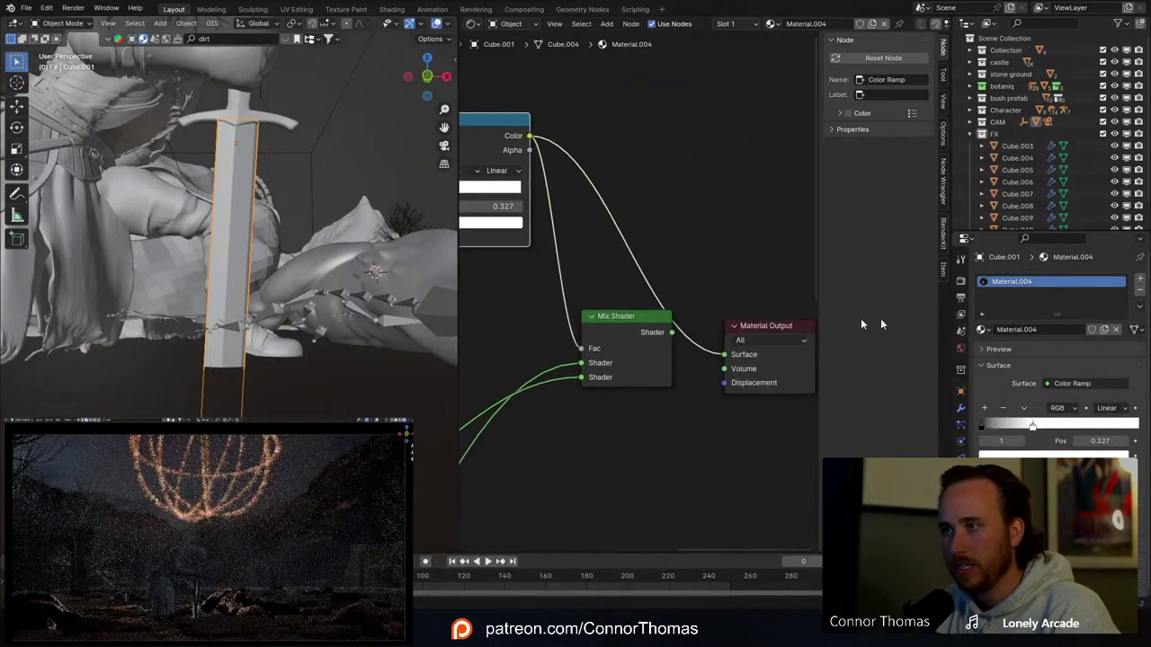
left_click(655, 332, "ctrl+shift")
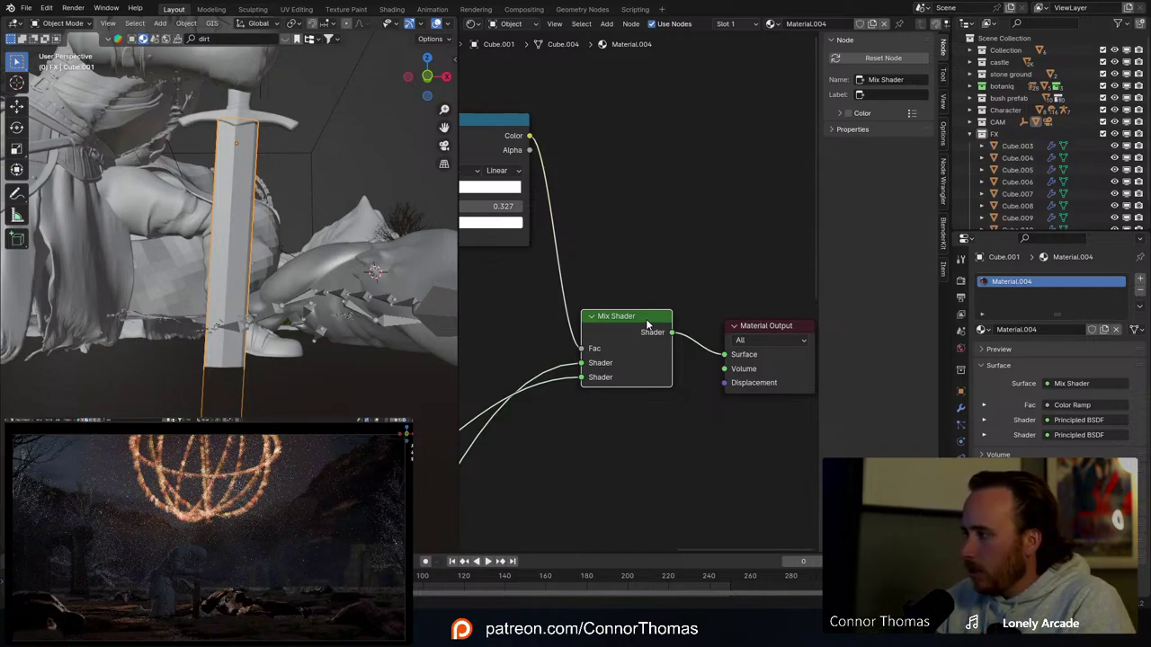
Step: Set the Color Ramp's white stop position to 0.064
middle_click_drag(646, 318, 796, 313)
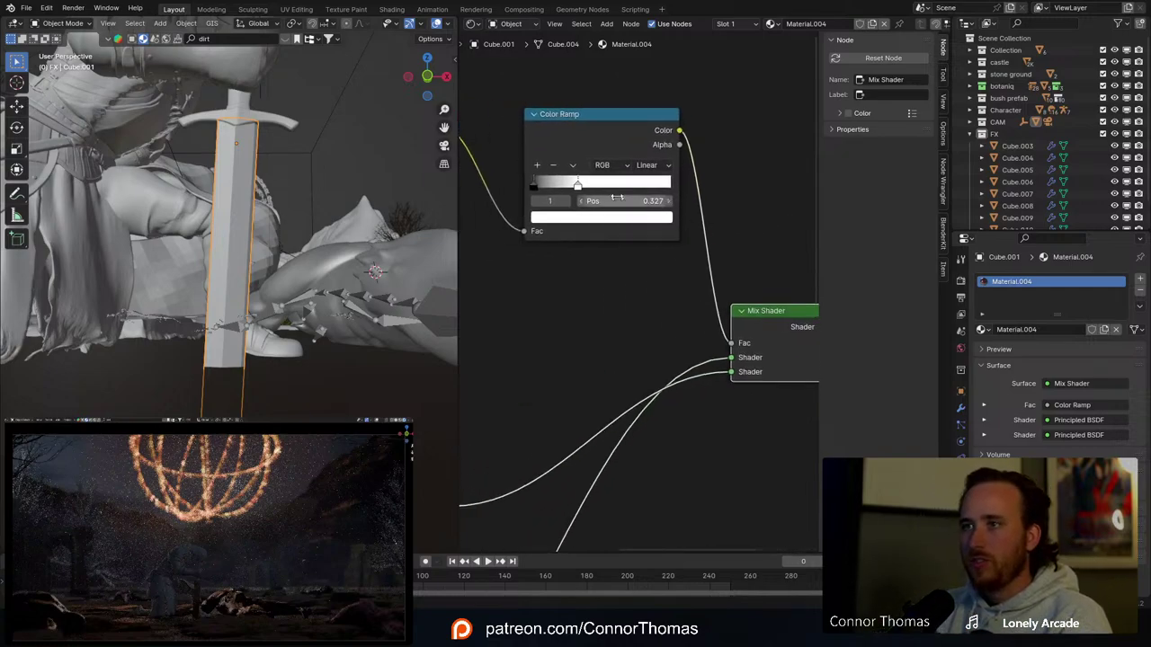
left_click_drag(580, 186, 544, 200)
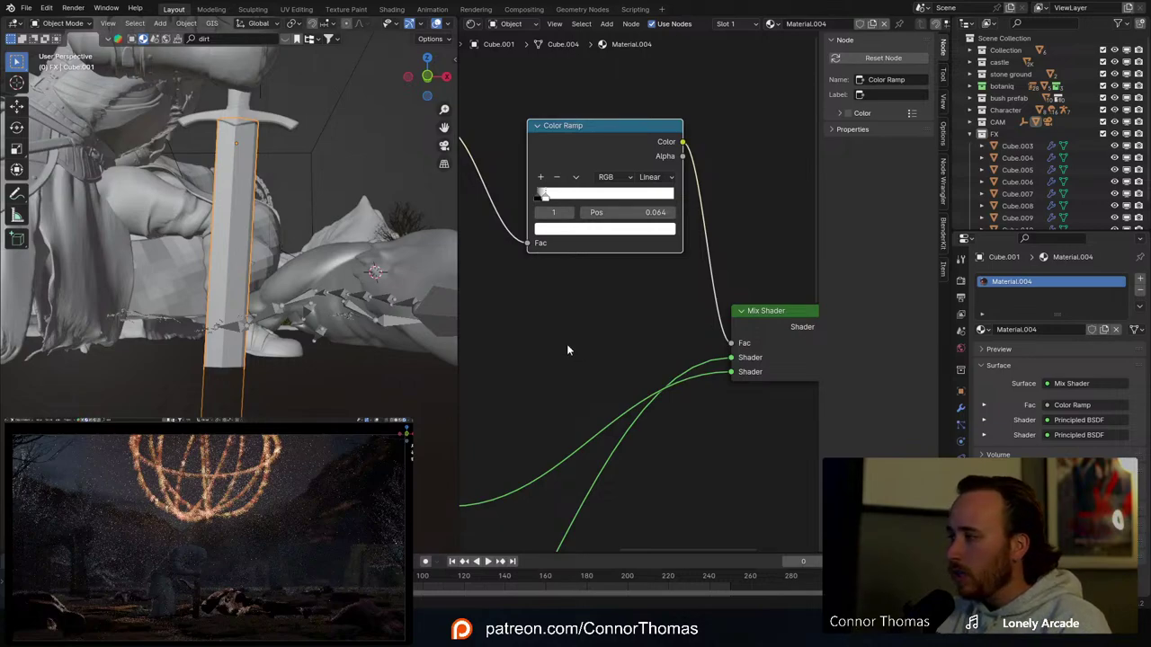
scroll(591, 300, "down", 4)
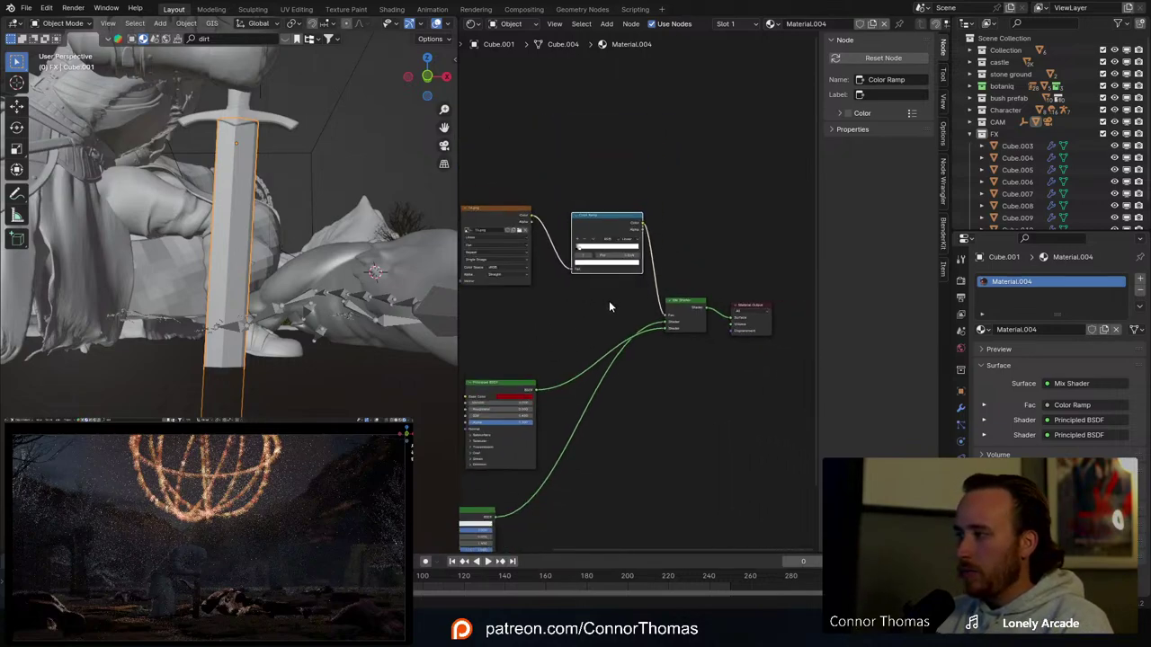
key("Home")
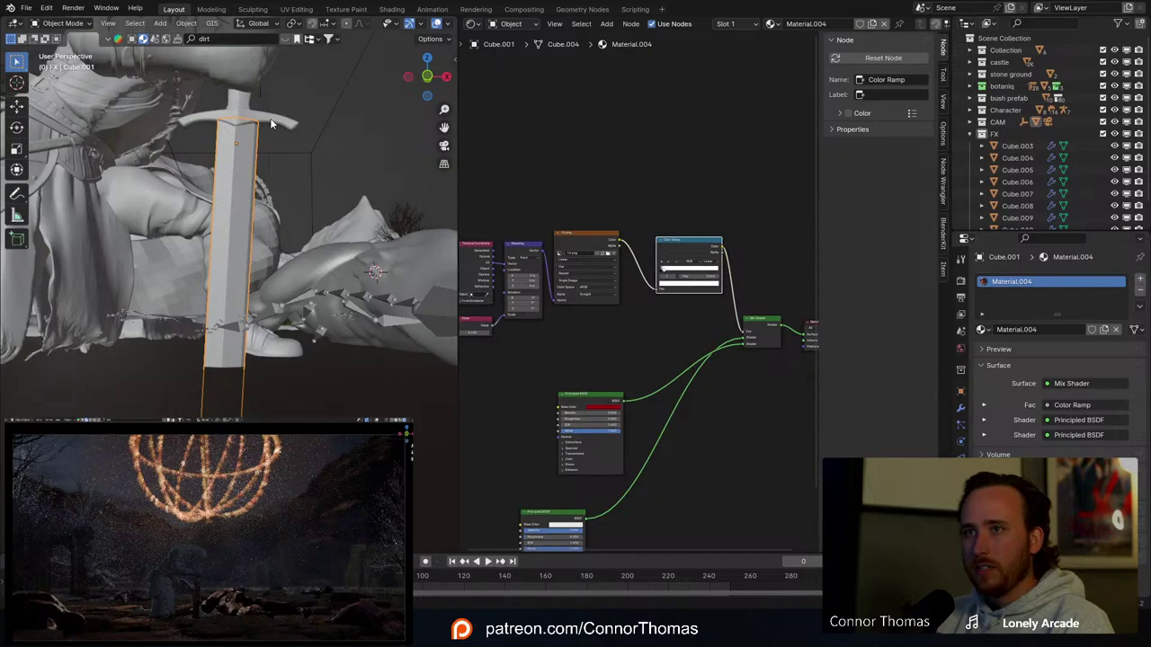
Step: Give the kneeling knight a new material and set its Principled BSDF Metallic to 1.000
left_click(274, 121)
middle_click_drag(277, 151, 262, 212)
scroll(266, 281, "up", 2)
middle_click_drag(248, 124, 256, 194, "shift")
scroll(266, 281, "down", 5)
left_click(1058, 330)
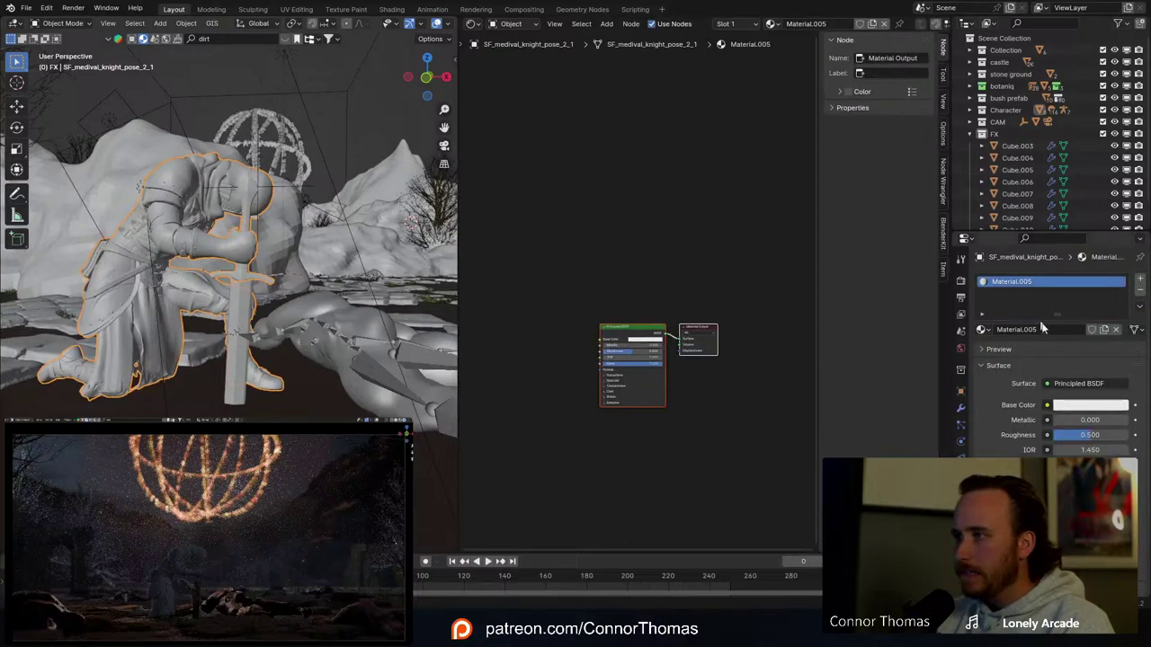
scroll(695, 378, "up", 12)
middle_click_drag(647, 281, 663, 133)
left_click_drag(619, 292, 701, 293)
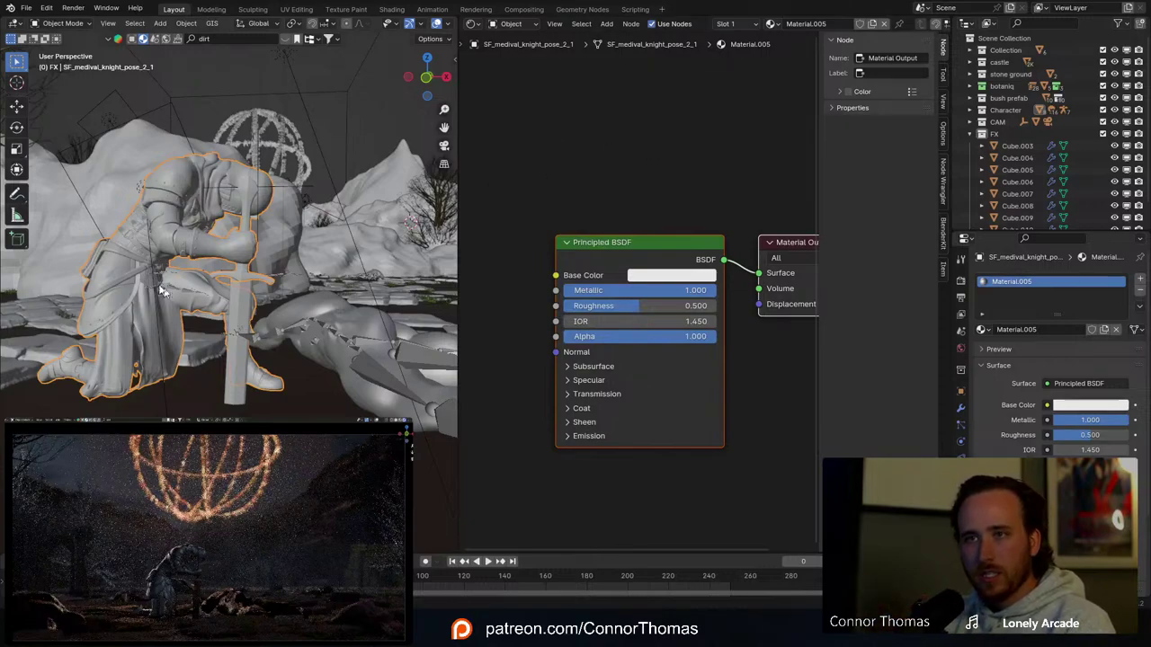
Step: Enter Edit Mode on the knight and select the linked body geometry around the waist
middle_click_drag(121, 273, 234, 263)
scroll(234, 264, "up", 4)
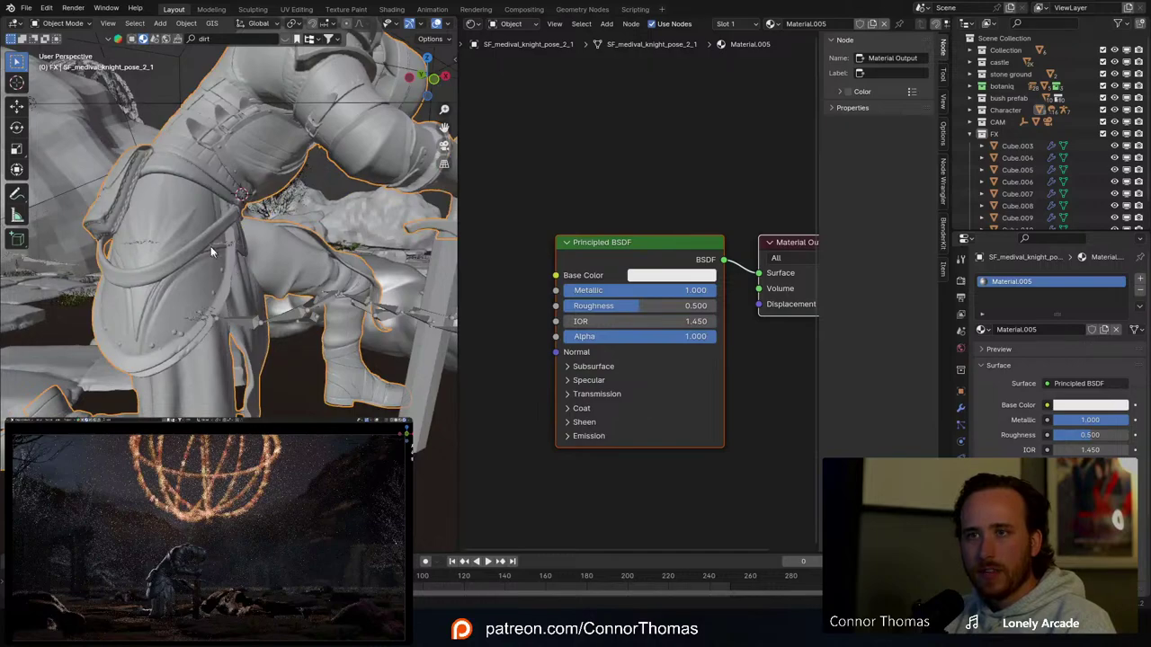
key("Tab")
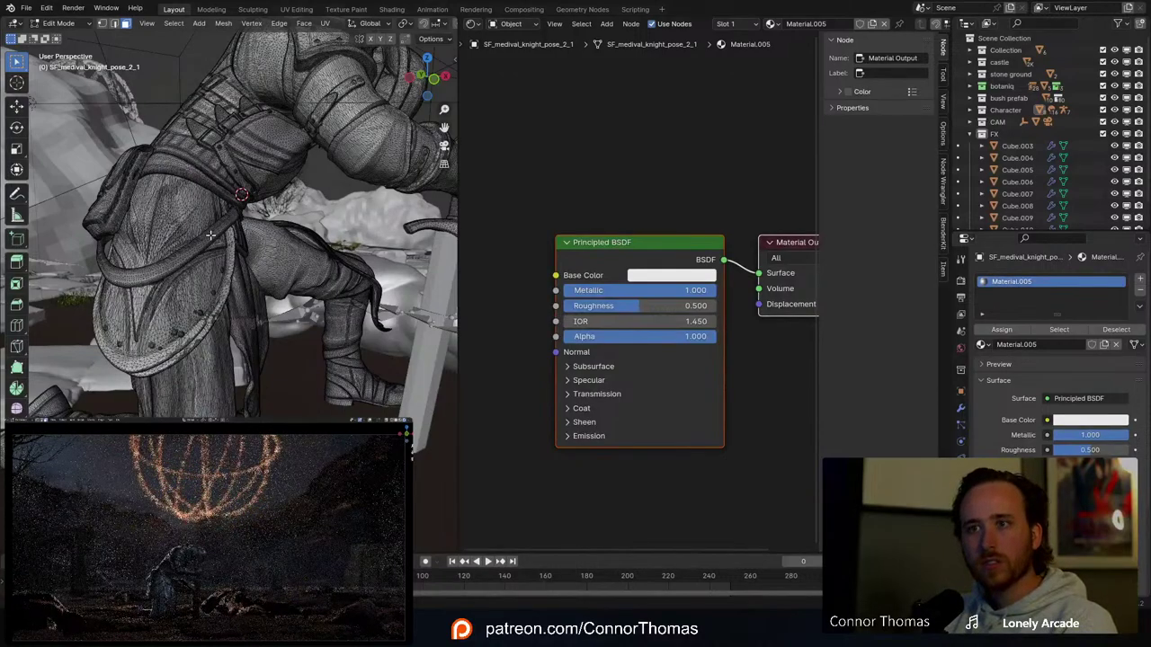
key("l")
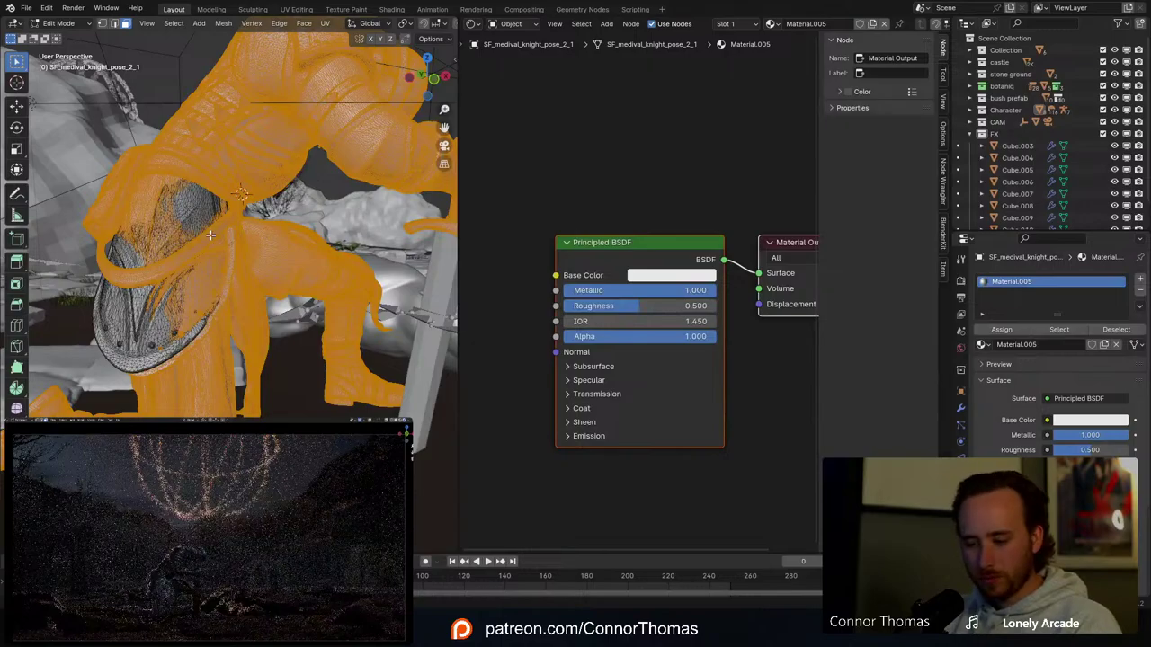
scroll(209, 235, "down", 5)
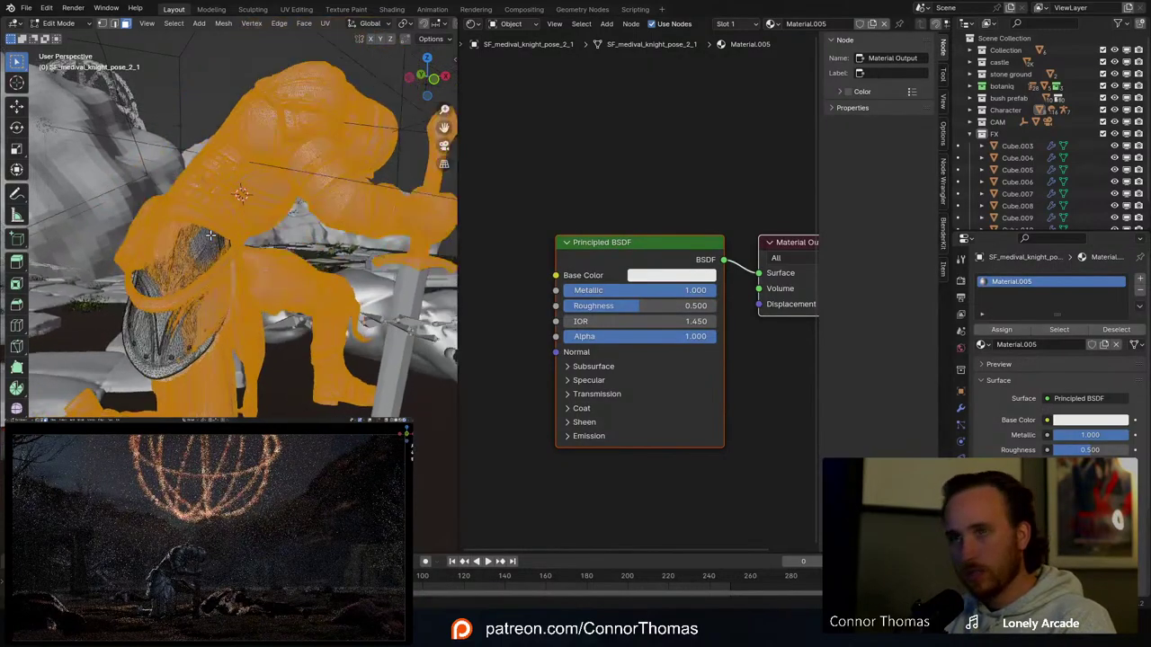
mouse_move(218, 289)
middle_mouse_down()
mouse_move(315, 281)
mouse_move(278, 267)
mouse_move(249, 319)
mouse_move(329, 316)
mouse_move(258, 320)
mouse_move(351, 358)
mouse_move(229, 275)
mouse_move(240, 263)
mouse_move(284, 263)
mouse_move(294, 380)
mouse_move(295, 314)
mouse_move(237, 280)
middle_mouse_up()
scroll(249, 324, "up", 5)
Step: Try selecting only the linked thigh cloth, select the whole knight mesh, and clear the selection
key("alt+a")
key("l")
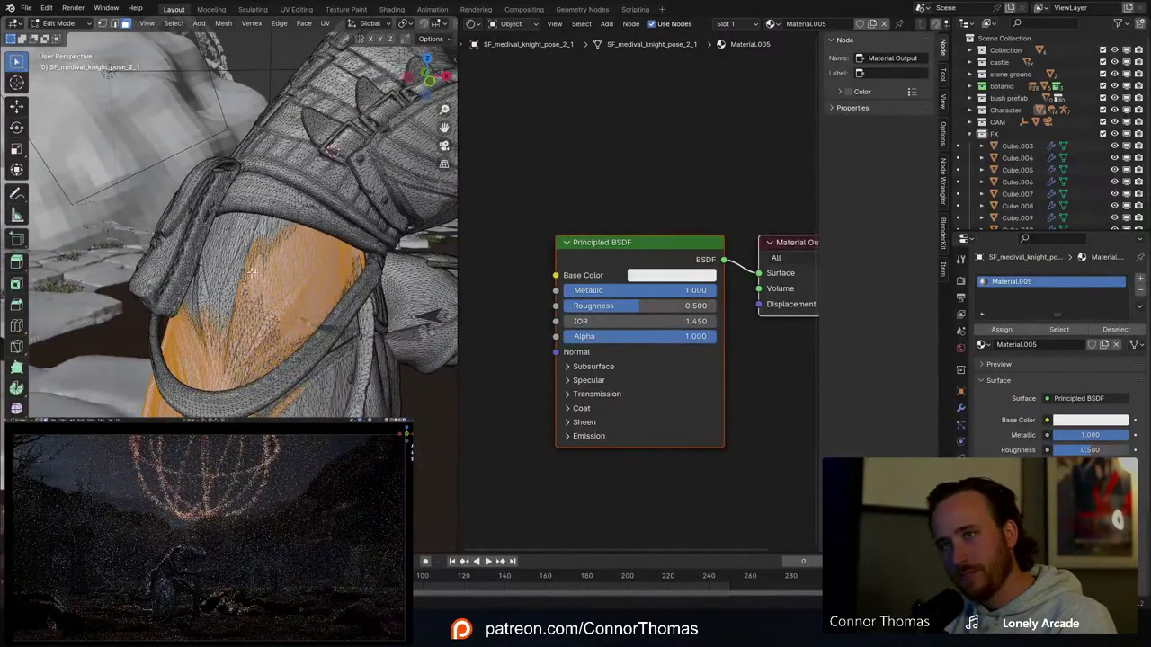
key("a")
scroll(252, 272, "down", 6)
middle_click_drag(297, 328, 210, 302)
key("alt+a")
Step: Show the sword hilt in wireframe in a maximized viewport with no geometry selected
scroll(232, 295, "up", 6)
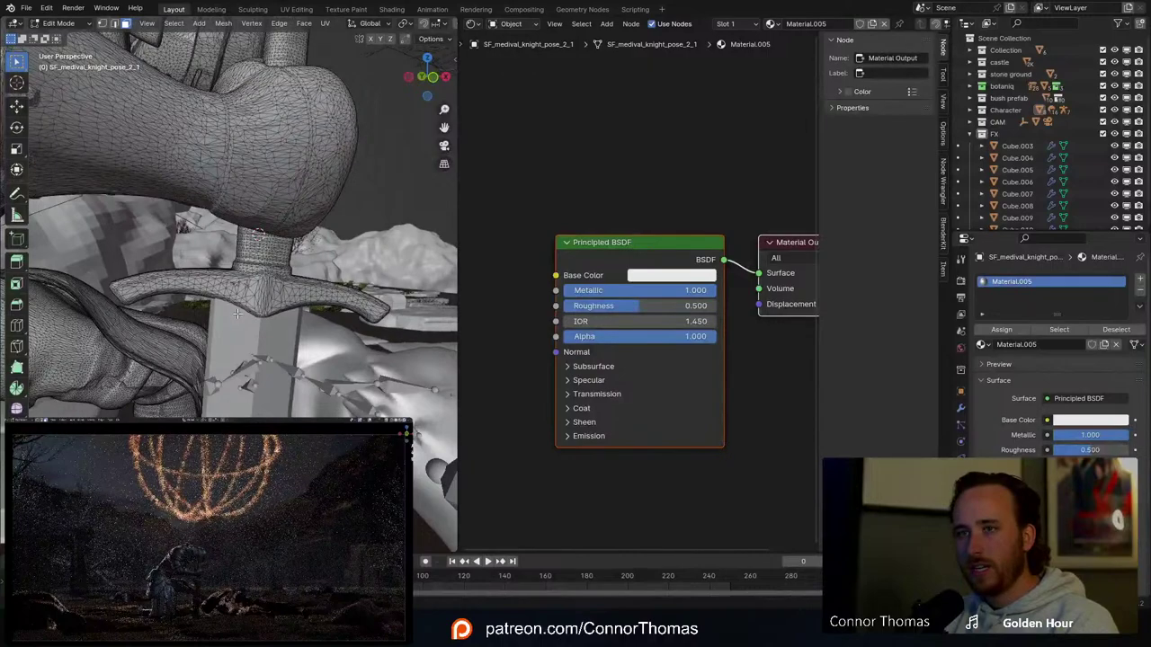
key("z")
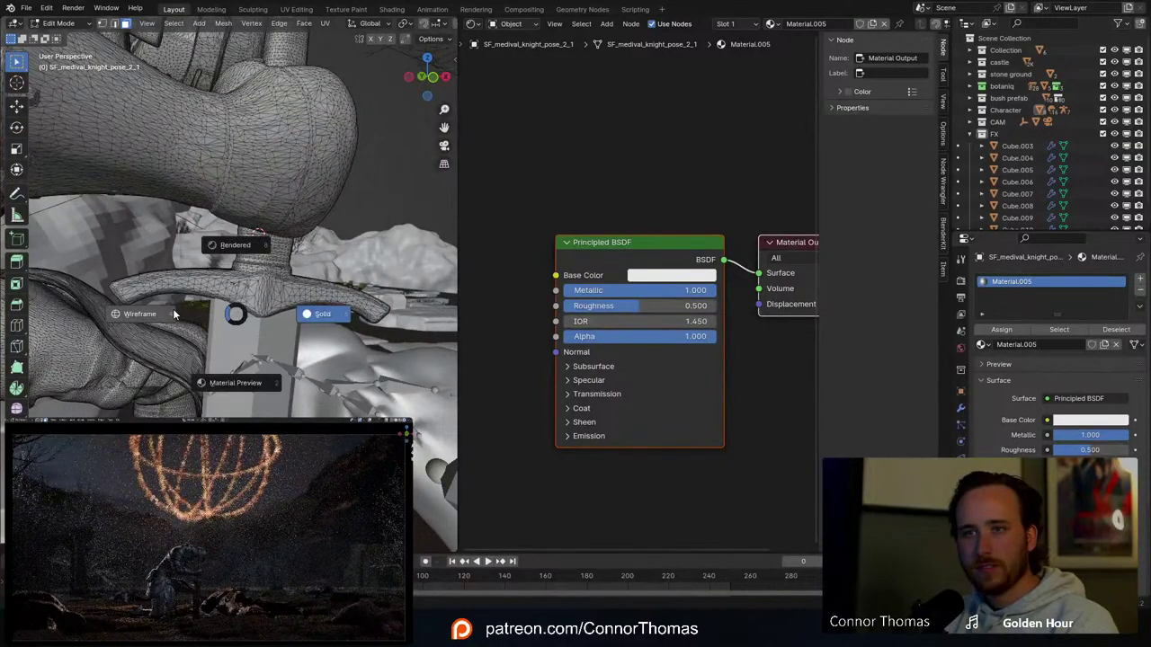
left_click(174, 312)
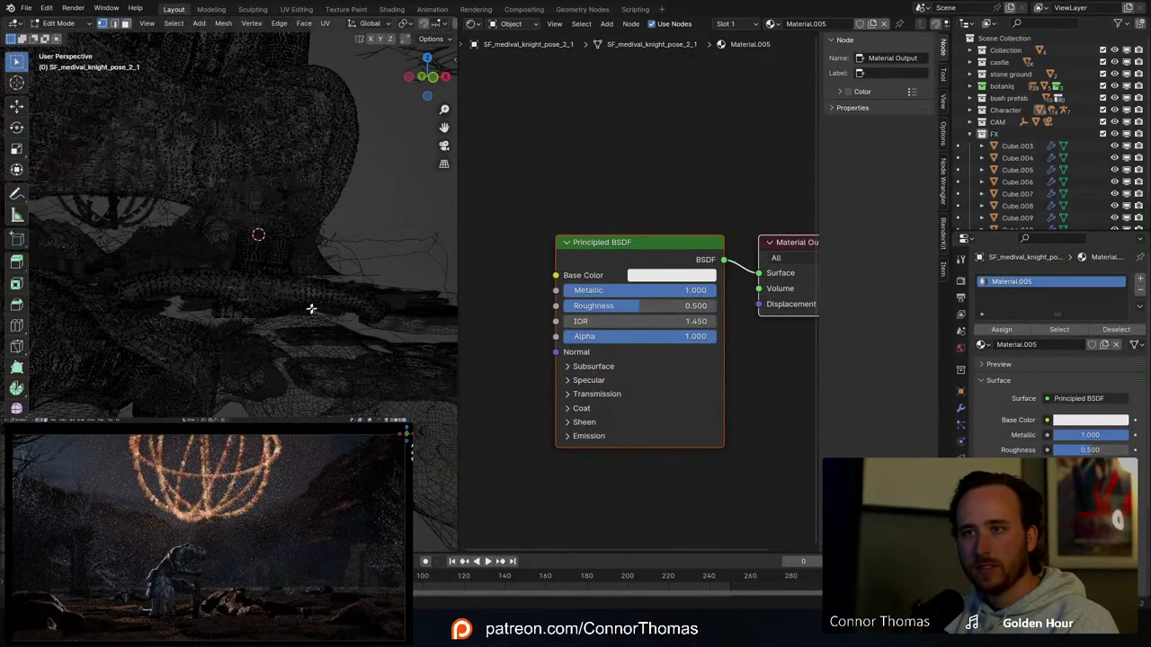
middle_click_drag(311, 308, 319, 308)
key("ctrl+space")
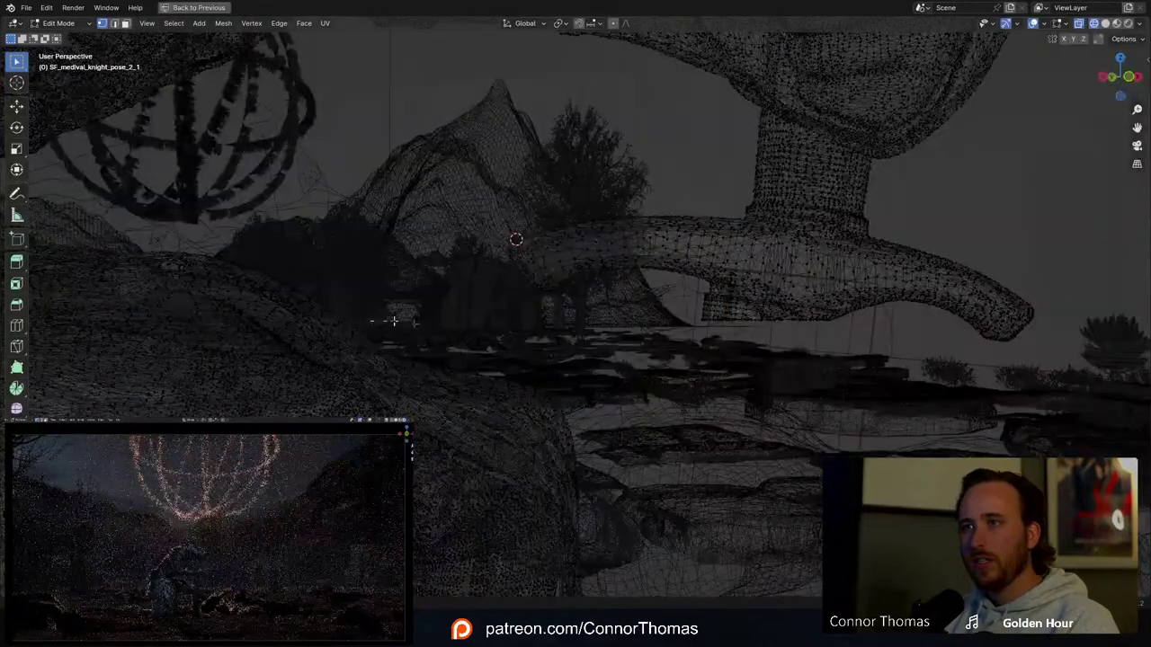
middle_click_drag(629, 310, 647, 292)
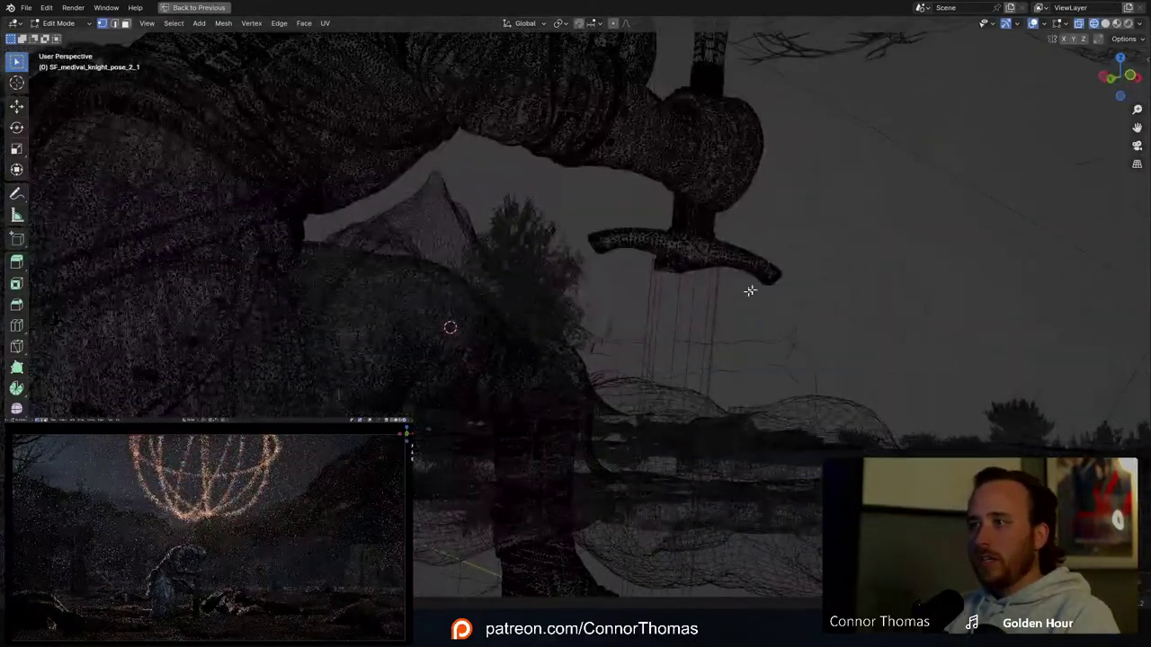
key("a")
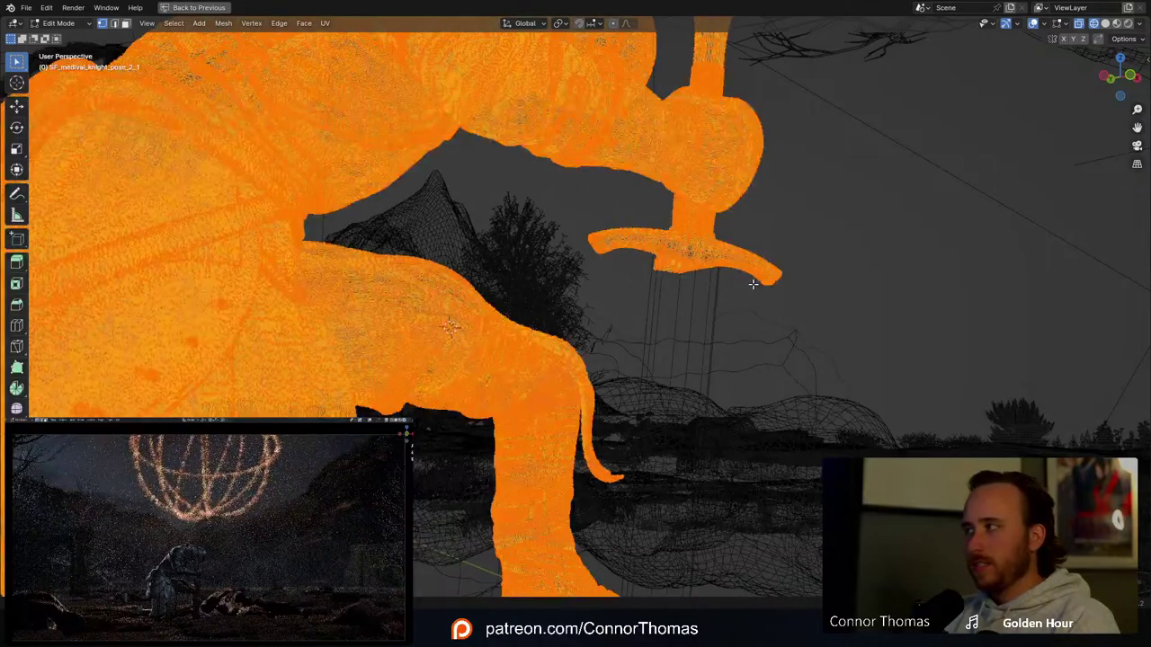
key("alt+a")
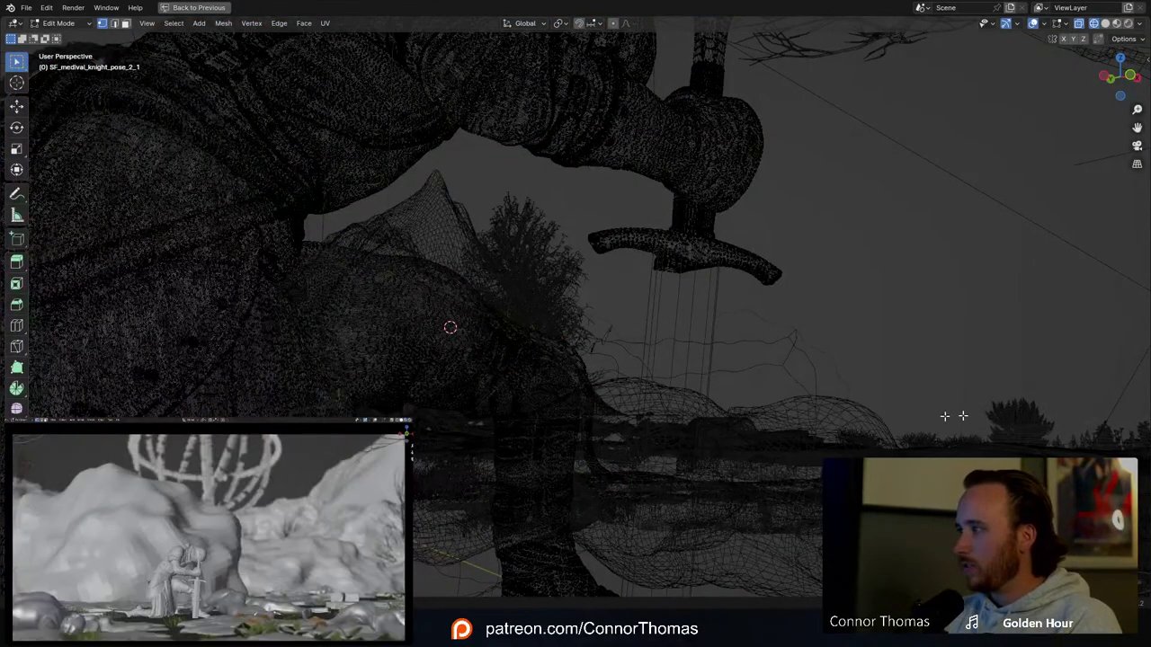
Step: Circle-select the sword's crossguard and the short grip section below the knight's hands
key("c")
mouse_move(746, 284)
left_mouse_down()
mouse_move(683, 244)
mouse_move(622, 232)
mouse_move(657, 243)
mouse_move(679, 220)
mouse_move(739, 270)
left_mouse_up()
right_click(760, 268)
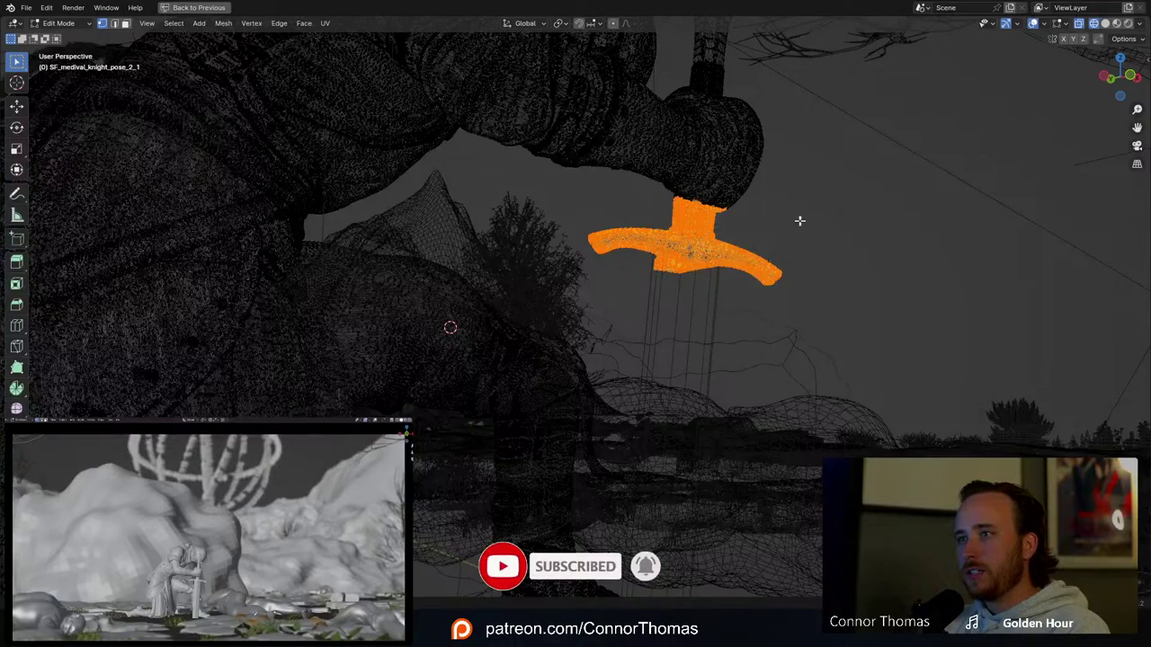
Step: Add the grip section between the hands and the pommel to the selection, keeping the pommel deselected
mouse_move(799, 221)
middle_mouse_down()
mouse_move(756, 244)
mouse_move(789, 258)
middle_mouse_up()
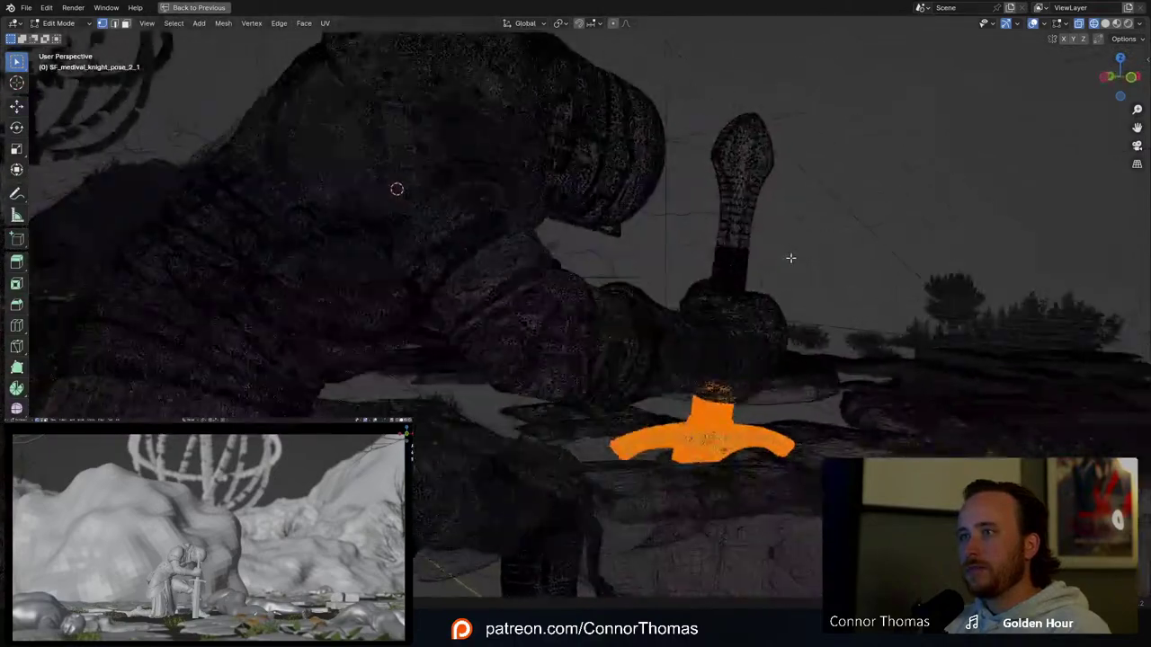
key("c")
mouse_move(776, 114)
left_mouse_down()
mouse_move(743, 153)
mouse_move(737, 197)
left_mouse_up()
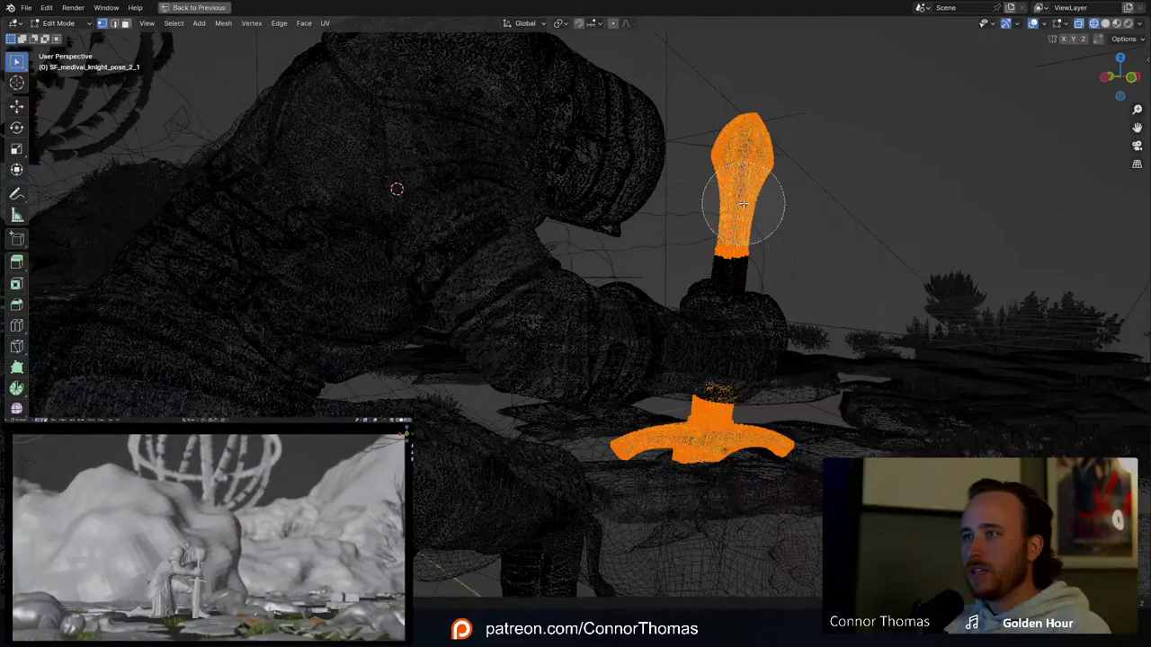
mouse_move(741, 202)
middle_mouse_down()
mouse_move(748, 117)
mouse_move(735, 198)
middle_mouse_up()
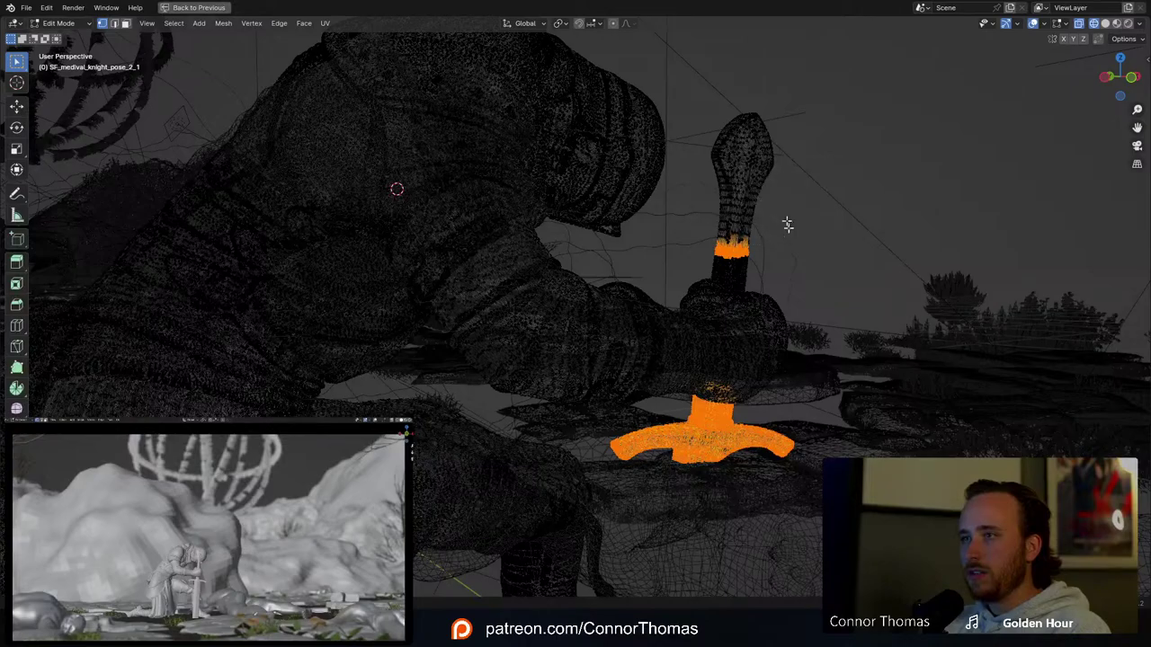
scroll(787, 225, "up", 2)
middle_click_drag(835, 246, 784, 247, "shift")
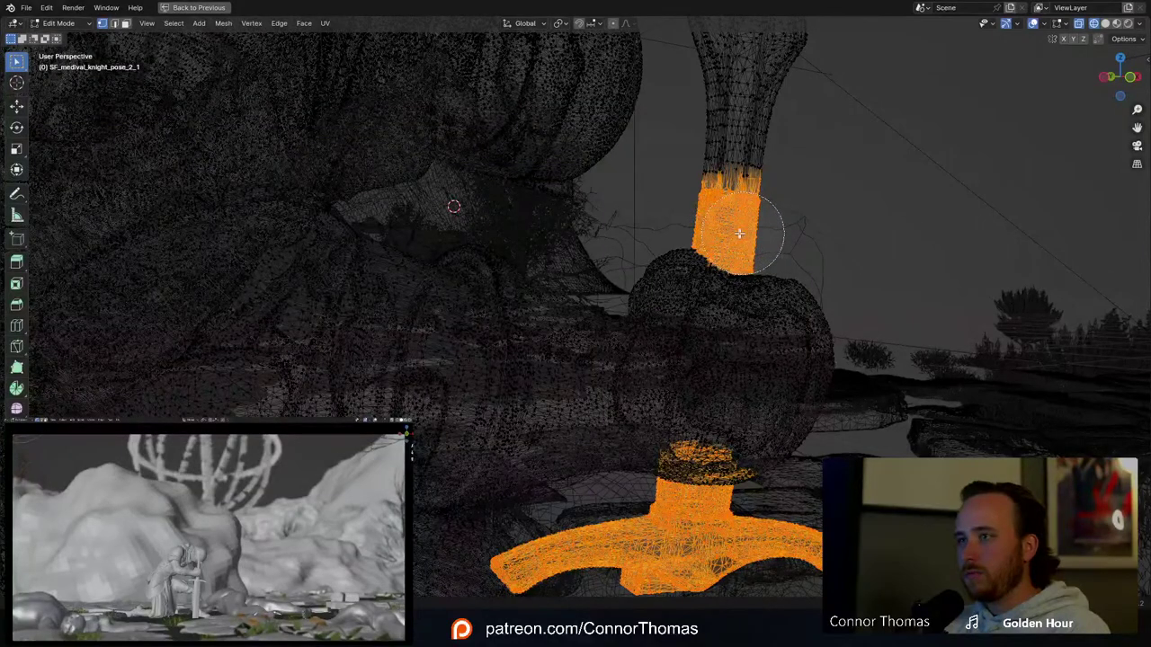
left_click_drag(739, 233, 728, 233)
Step: Check the hilt selection from another angle and deselect the stray vertices on the knight's body beside the grip
key("alt+z")
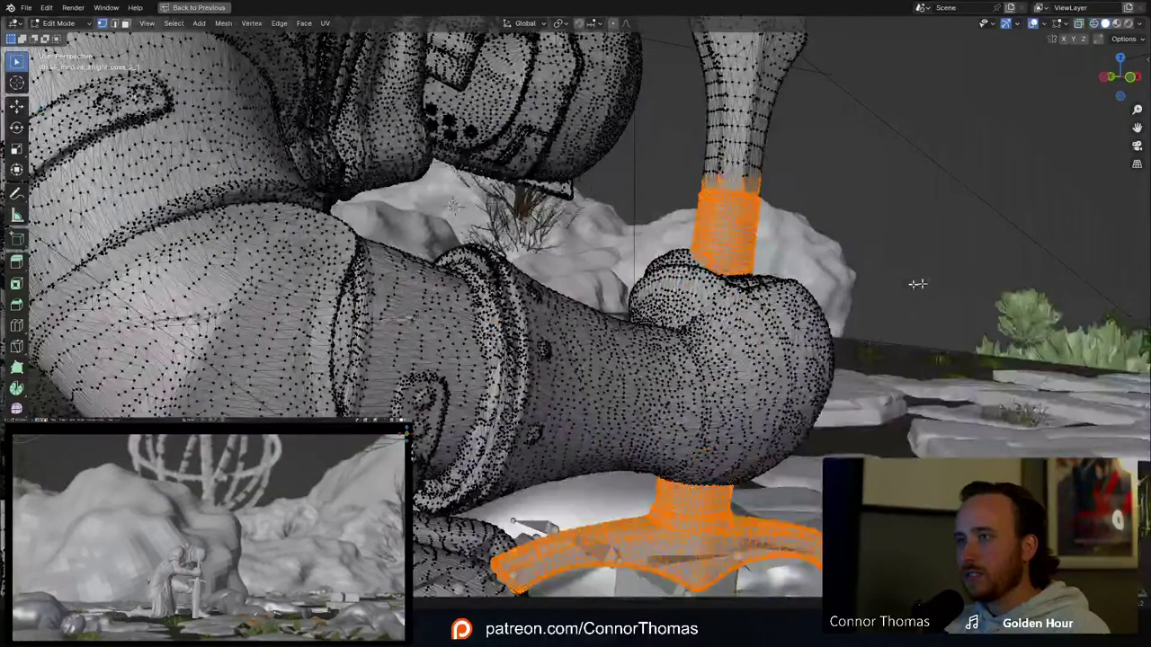
mouse_move(758, 239)
middle_mouse_down()
mouse_move(895, 289)
mouse_move(296, 301)
mouse_move(225, 292)
mouse_move(233, 306)
middle_mouse_up()
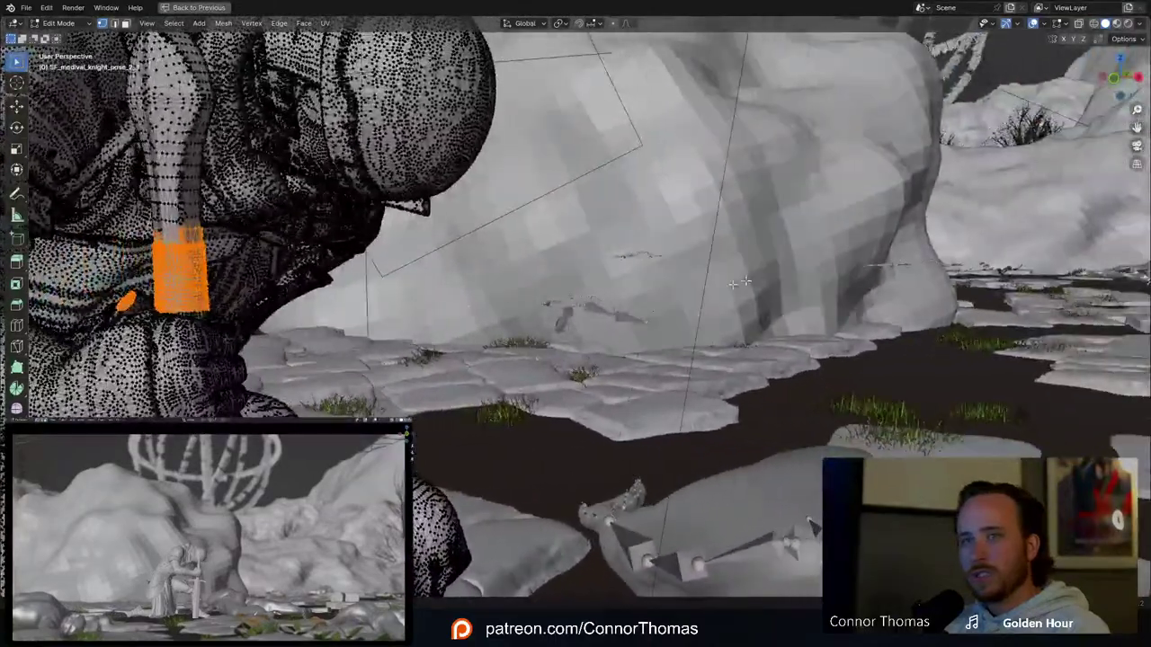
middle_click(107, 292)
right_click(107, 292)
middle_click_drag(107, 292, 252, 344)
left_click(184, 337)
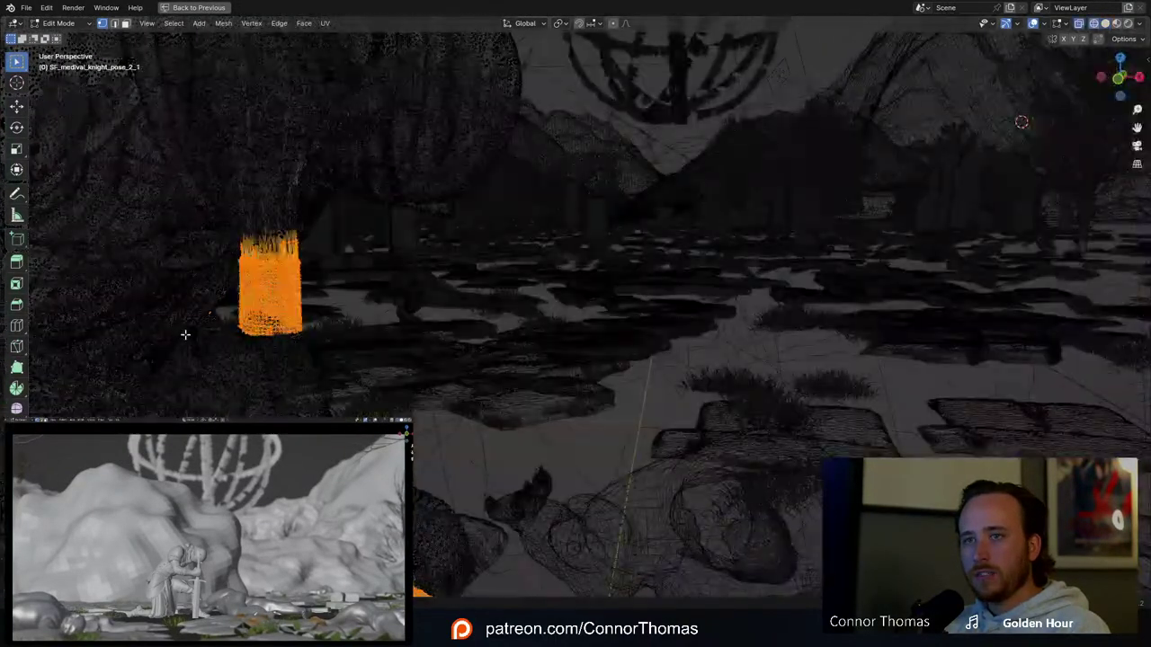
key("c")
right_click(187, 330)
Step: Return the viewport to solid shading and restore the full editor layout around the selected hilt
key("z")
left_click(434, 351)
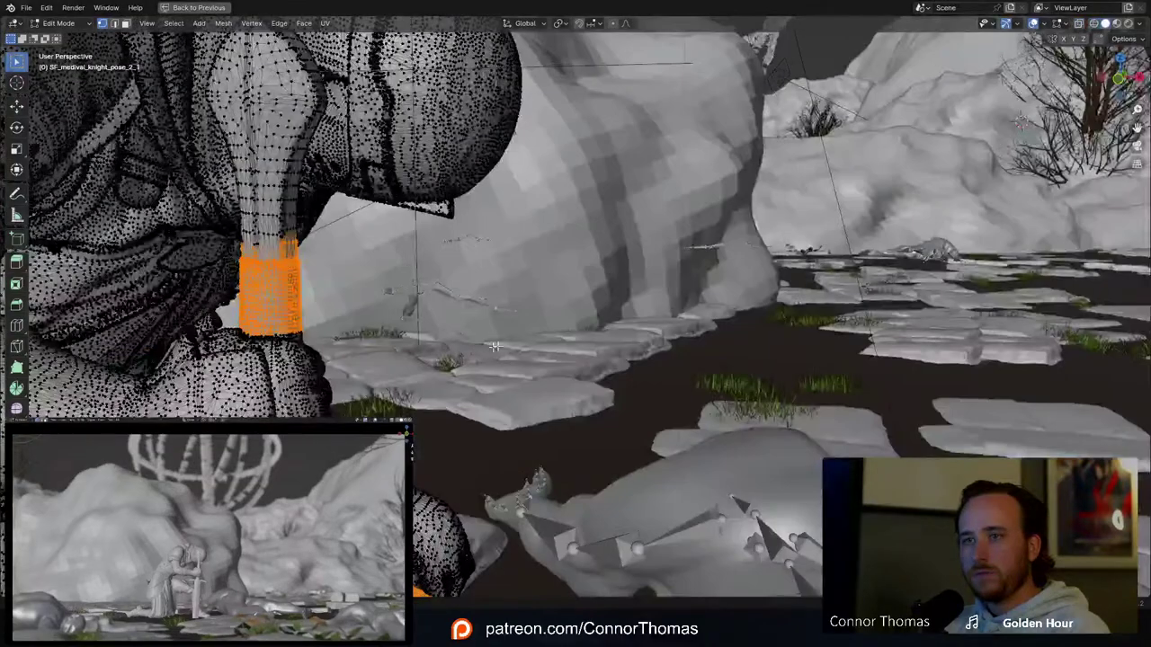
middle_click_drag(369, 346, 423, 340)
key("ctrl+space")
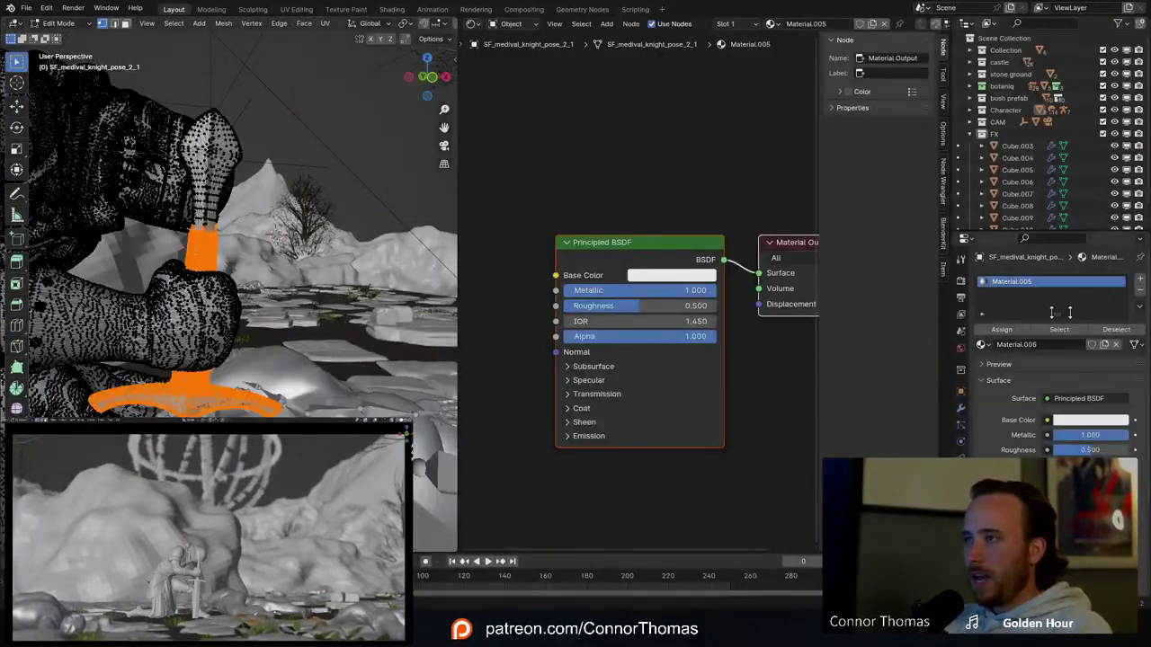
Step: Add a second material slot to the knight with a new material named BlackLeather
left_click(1140, 279)
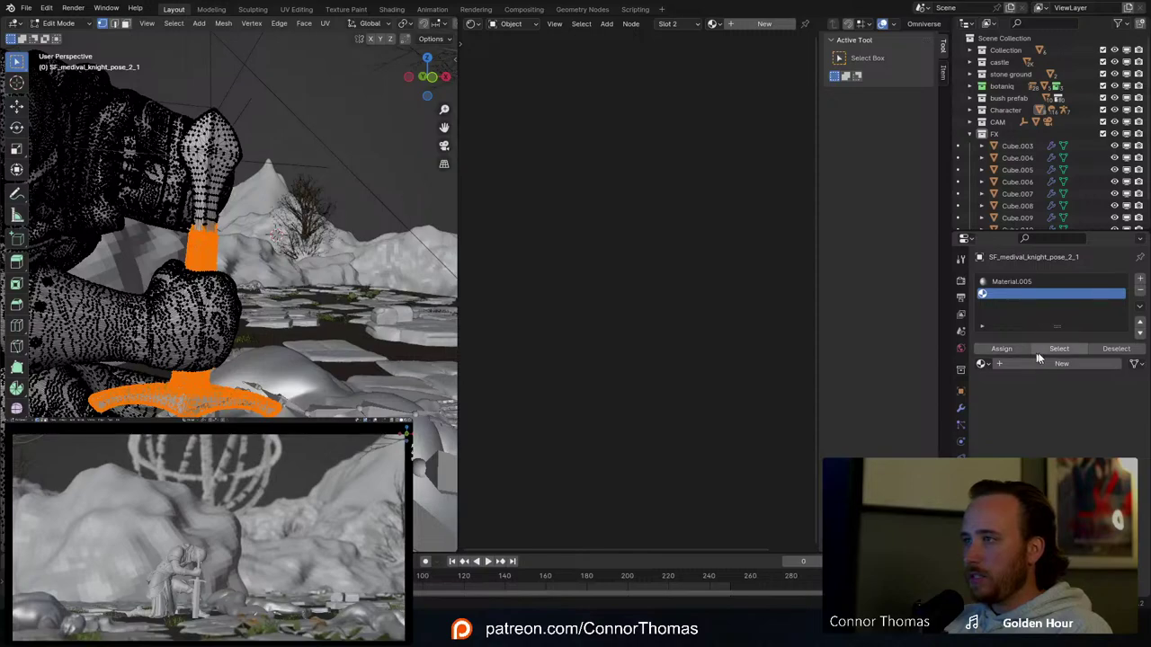
left_click(1049, 362)
double_click(999, 362)
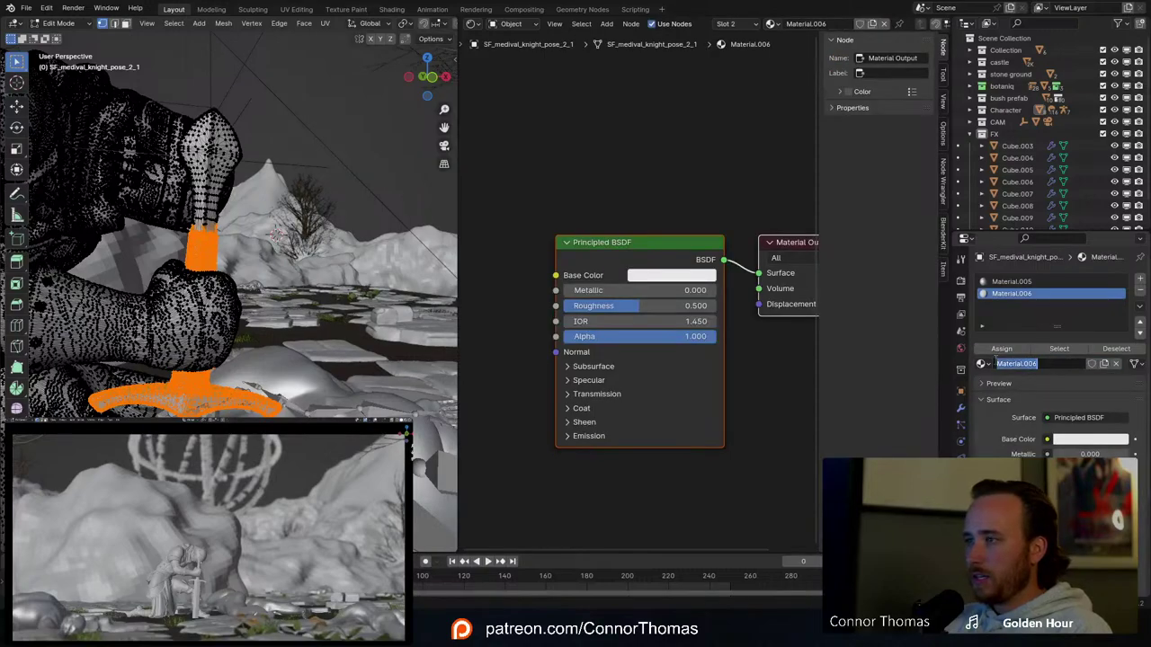
type("BlackLeather")
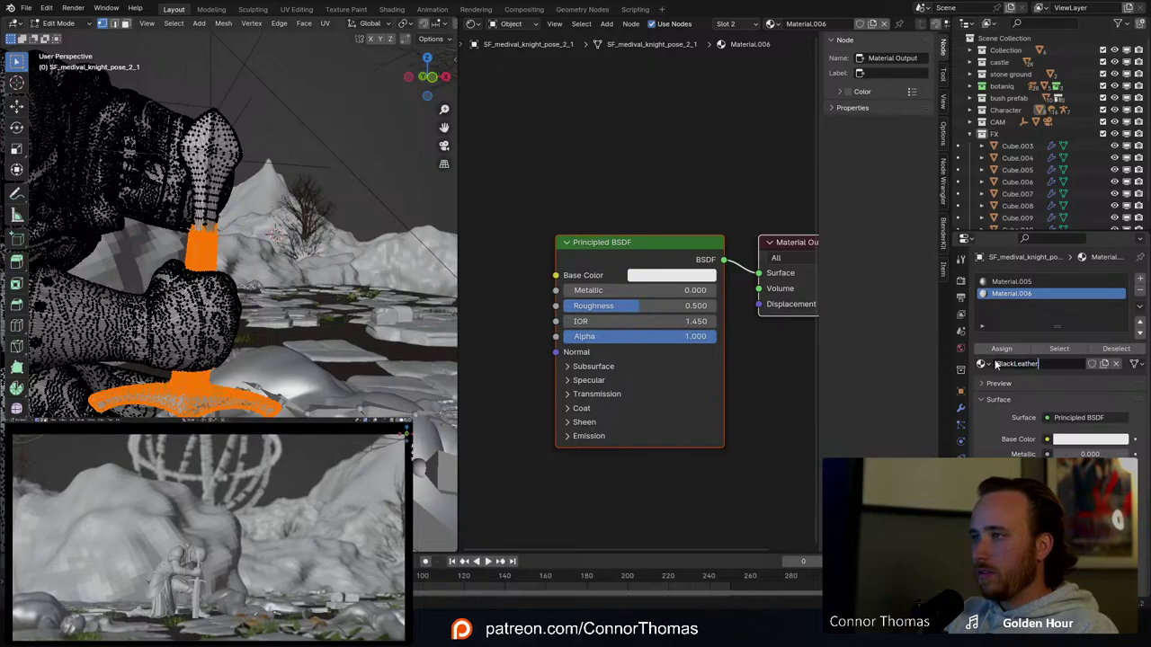
key("Return")
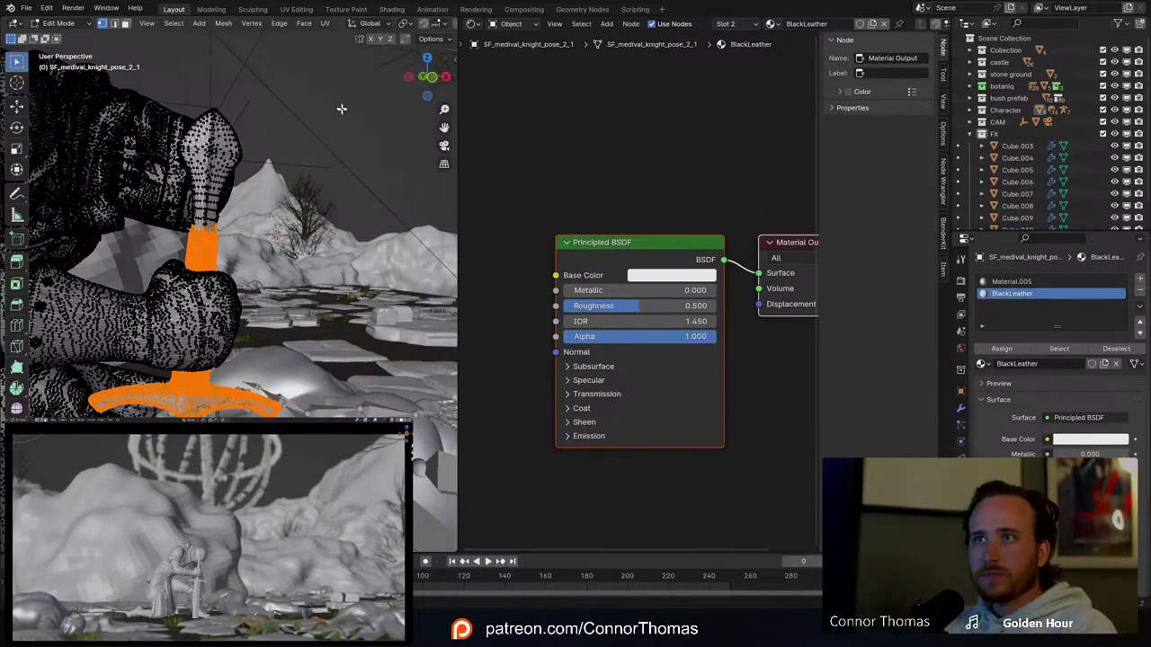
Step: Search the online material library for "leather" and apply the black leather material to the knight's second material slot
scroll(342, 109, "down", 4)
key("Tab")
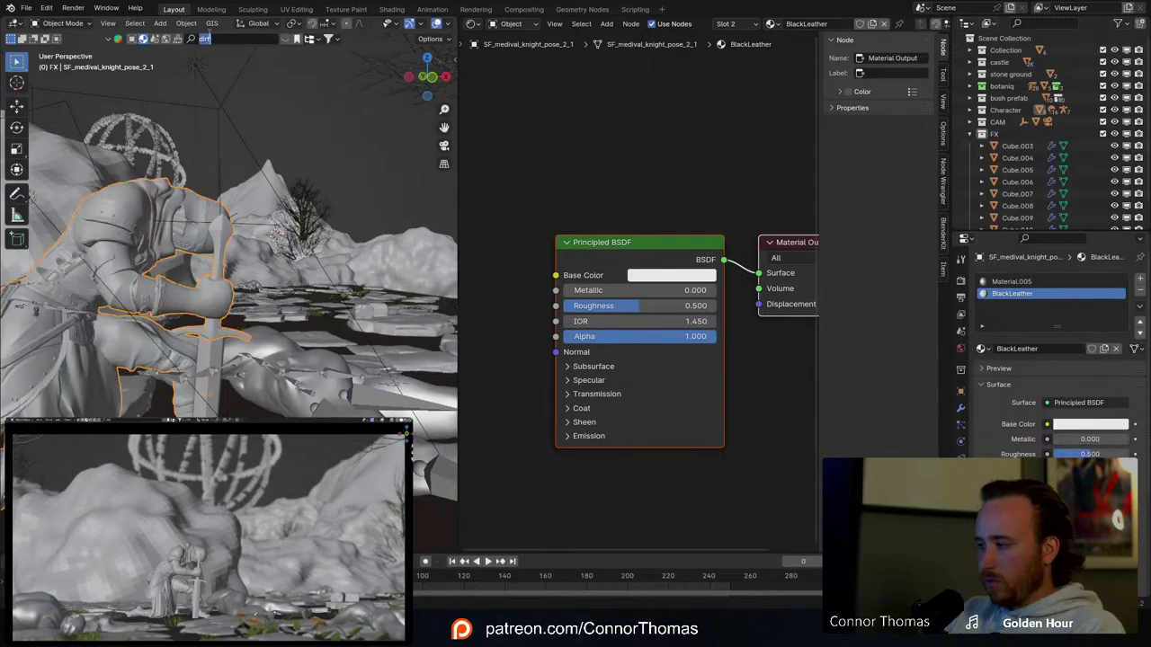
key("Return")
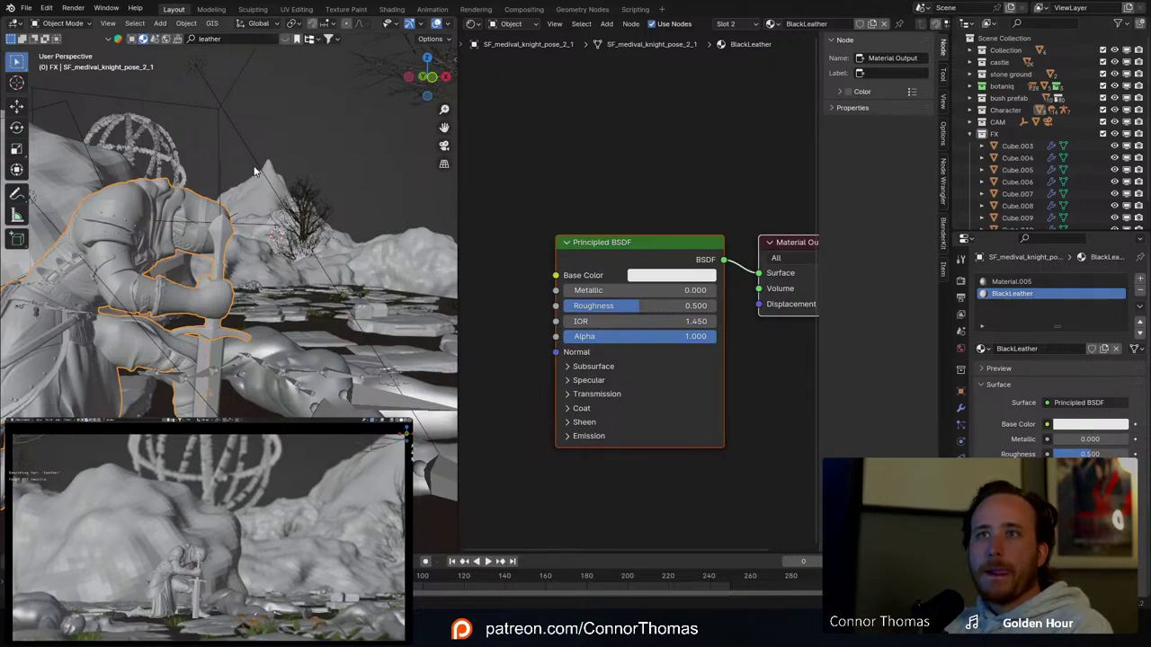
left_click(289, 42)
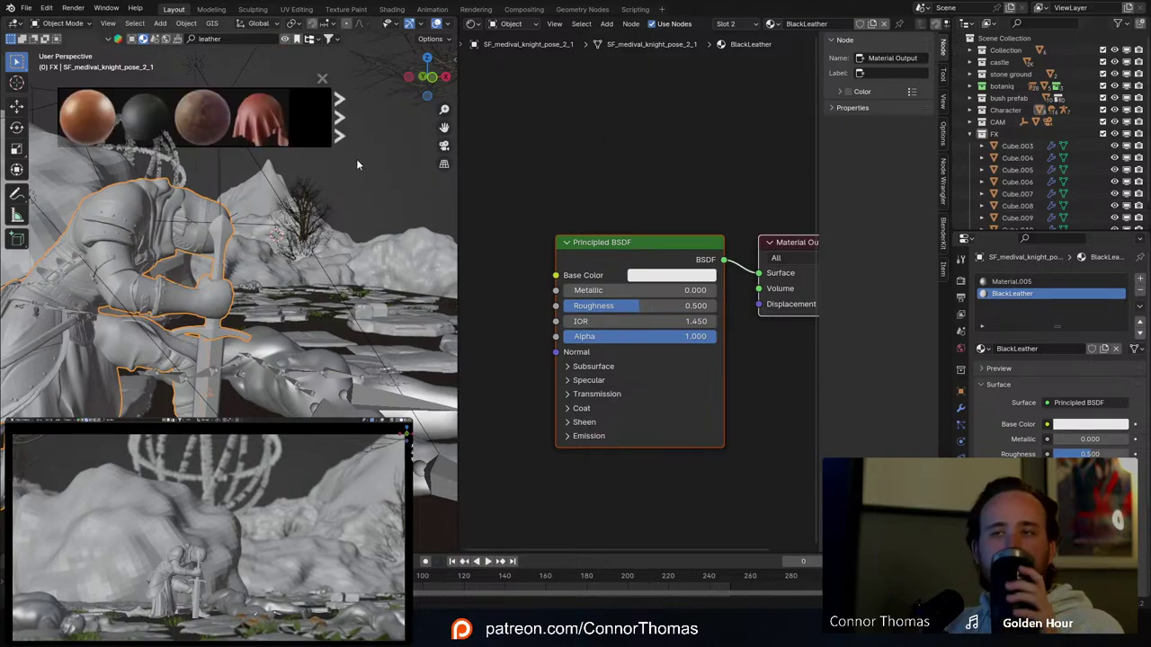
mouse_move(156, 99)
left_click_drag(155, 99, 157, 176)
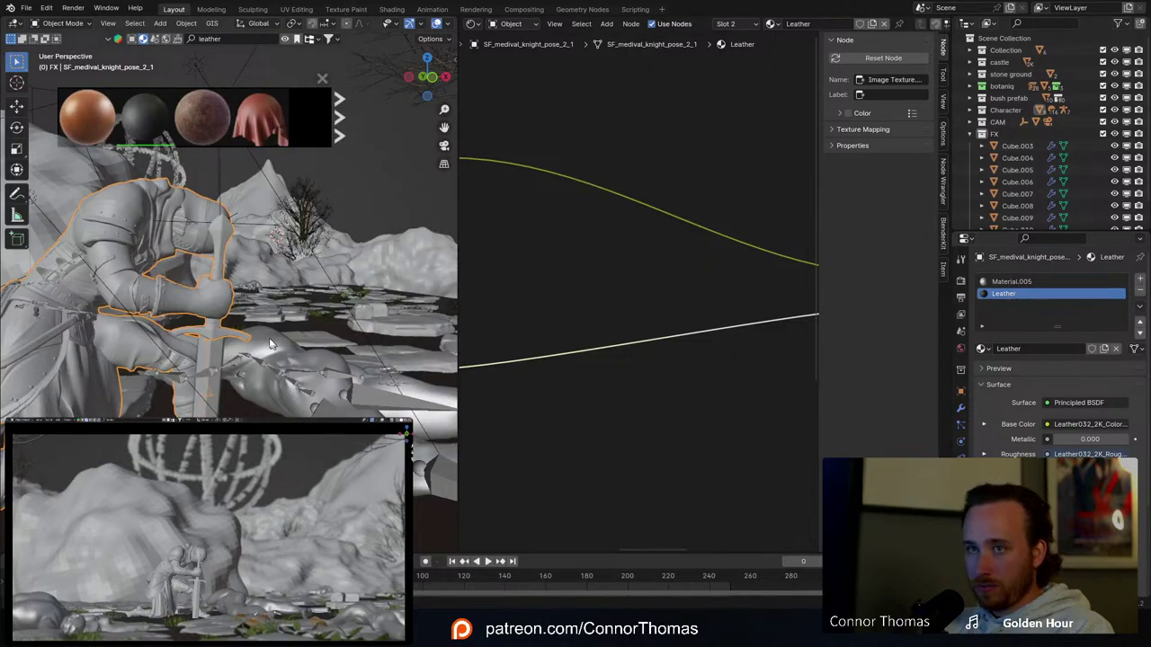
Step: Close the material search results and return to mesh editing around the sword hilt with nothing selected
key("Tab")
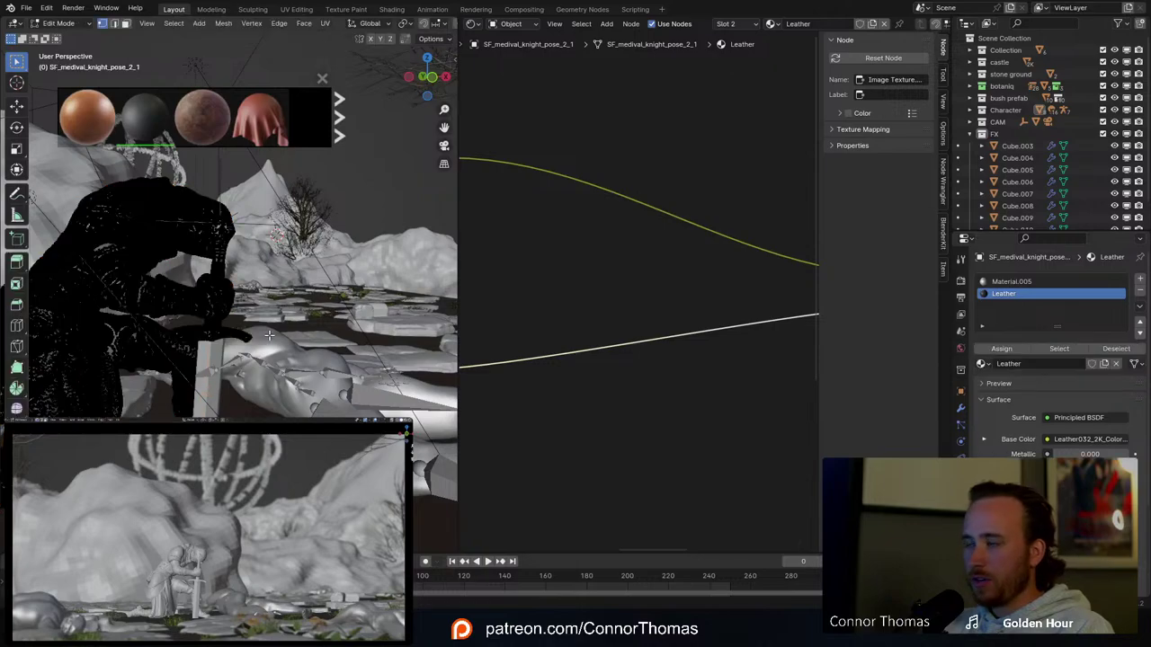
left_click(323, 80)
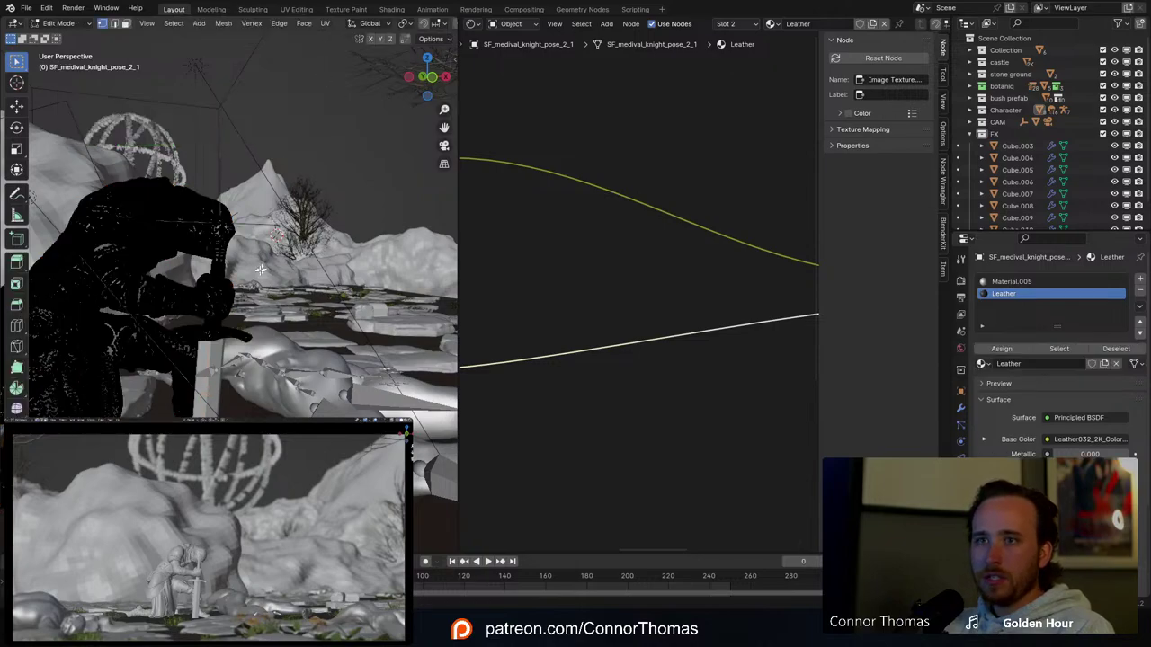
scroll(247, 286, "up", 3)
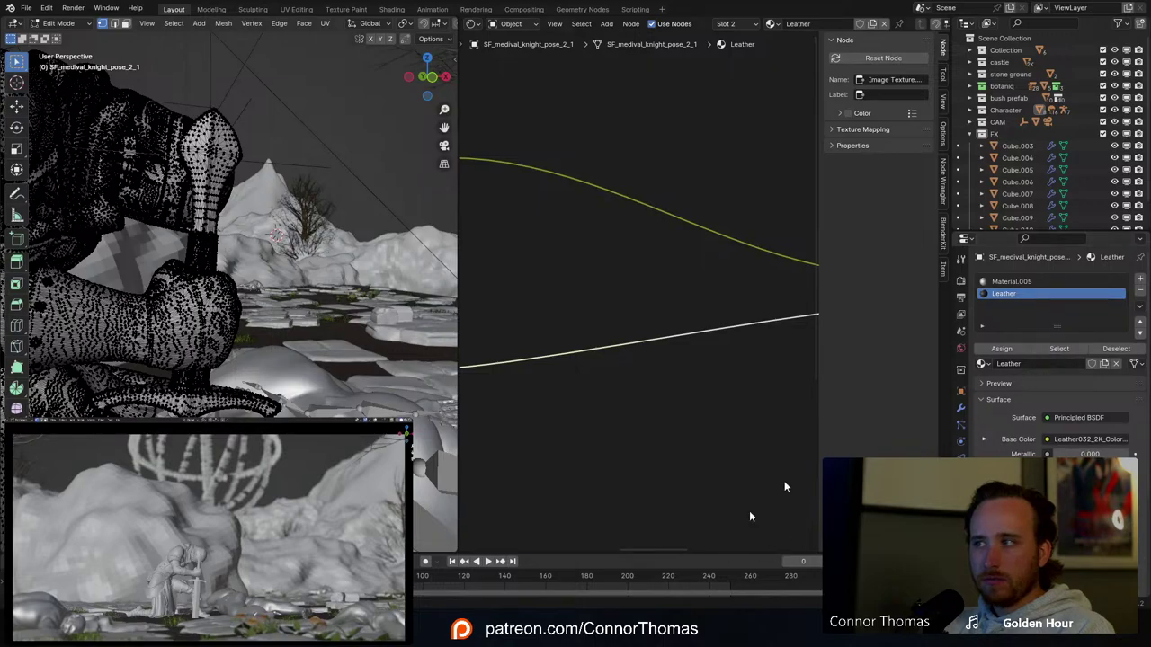
middle_click_drag(269, 357, 292, 342)
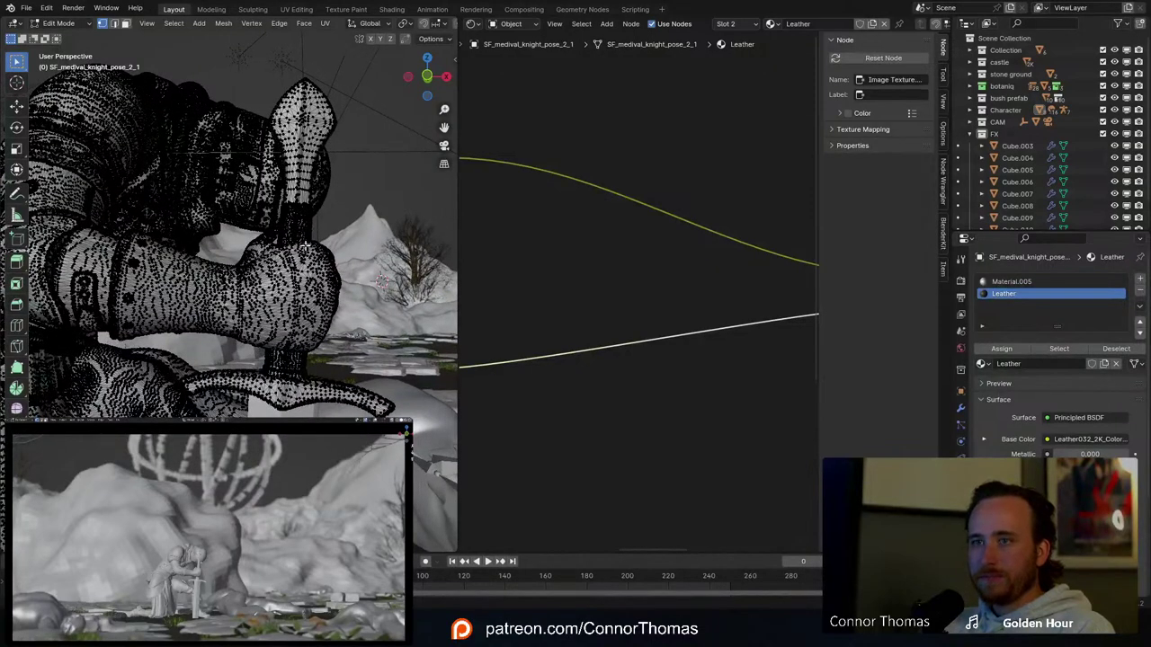
middle_click_drag(306, 244, 306, 278)
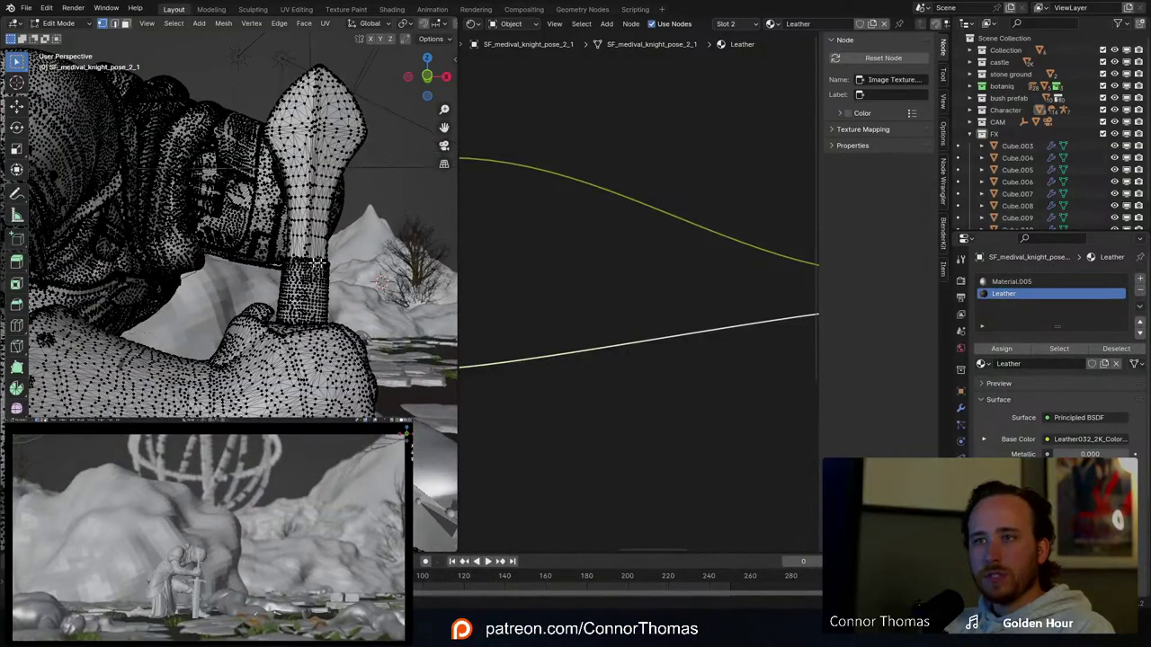
Step: Circle-select the full thickness of the sword's grip section between the knight's hand and the pommel in wireframe shading
key("z")
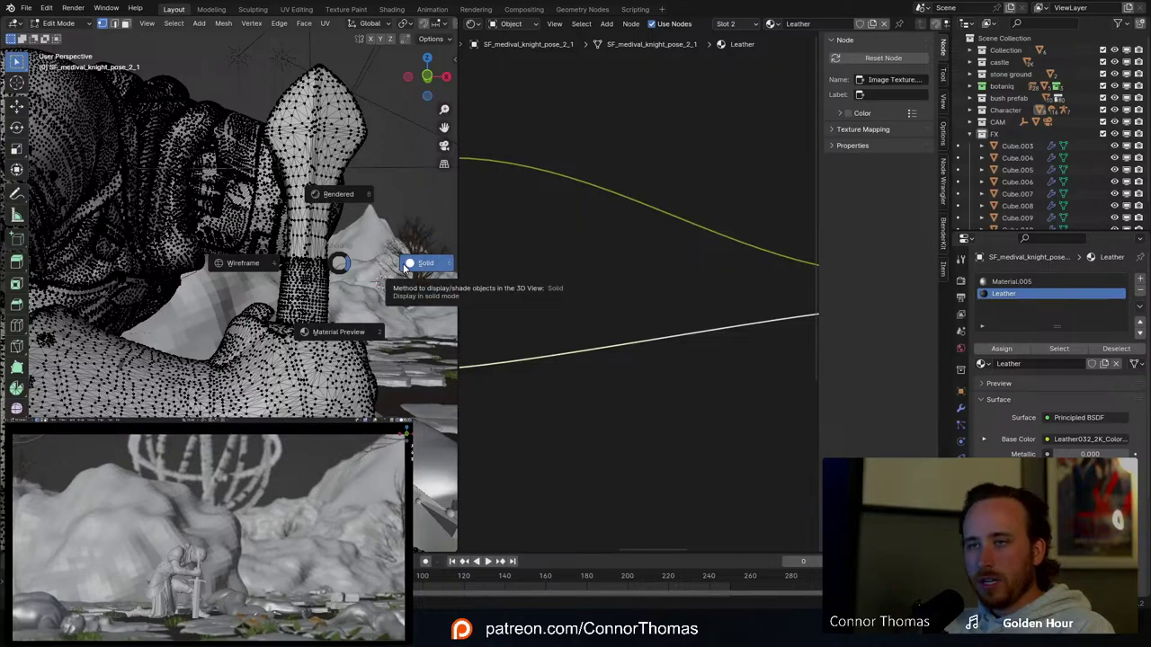
left_click(286, 260)
mouse_move(344, 263)
middle_mouse_down()
mouse_move(360, 260)
mouse_move(335, 271)
mouse_move(306, 252)
mouse_move(362, 272)
mouse_move(352, 281)
middle_mouse_up()
scroll(352, 280, "down", 4)
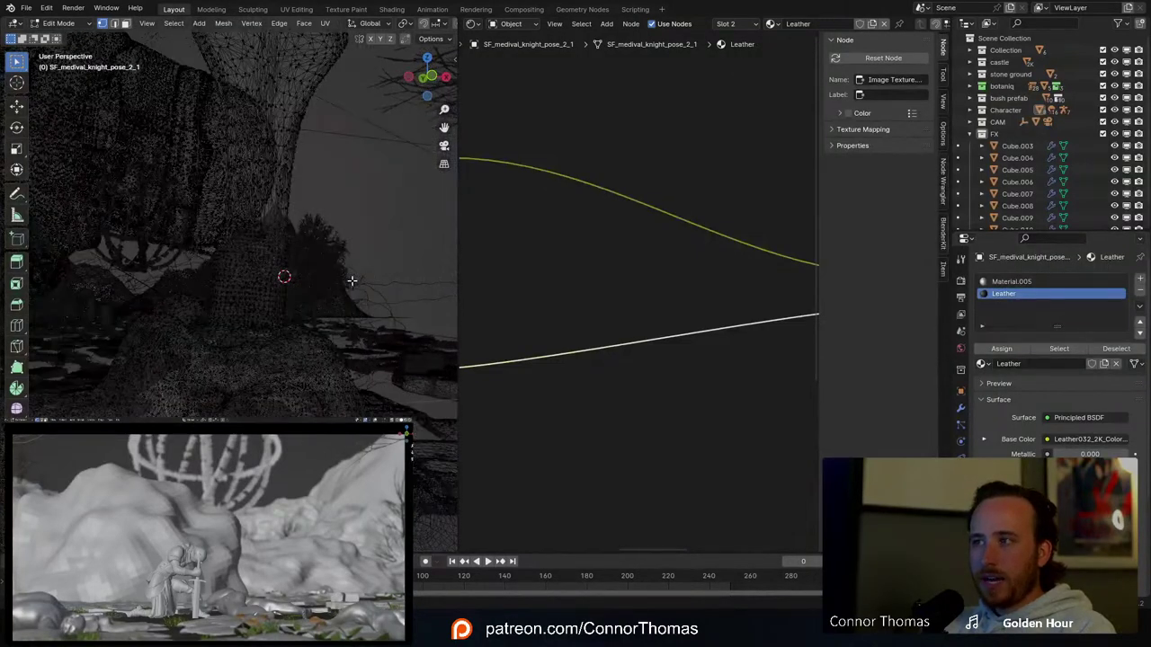
middle_click_drag(286, 255, 293, 258)
key("c")
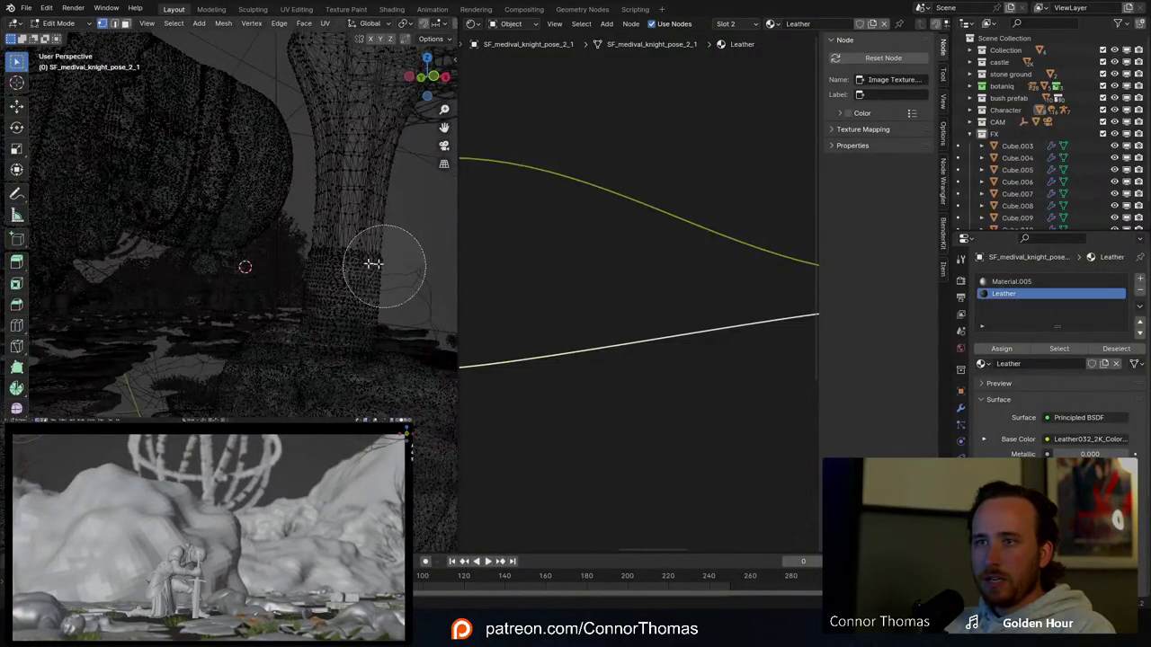
mouse_move(372, 264)
left_mouse_down()
mouse_move(337, 259)
mouse_move(335, 271)
mouse_move(332, 295)
mouse_move(362, 312)
left_mouse_up()
right_click(363, 311)
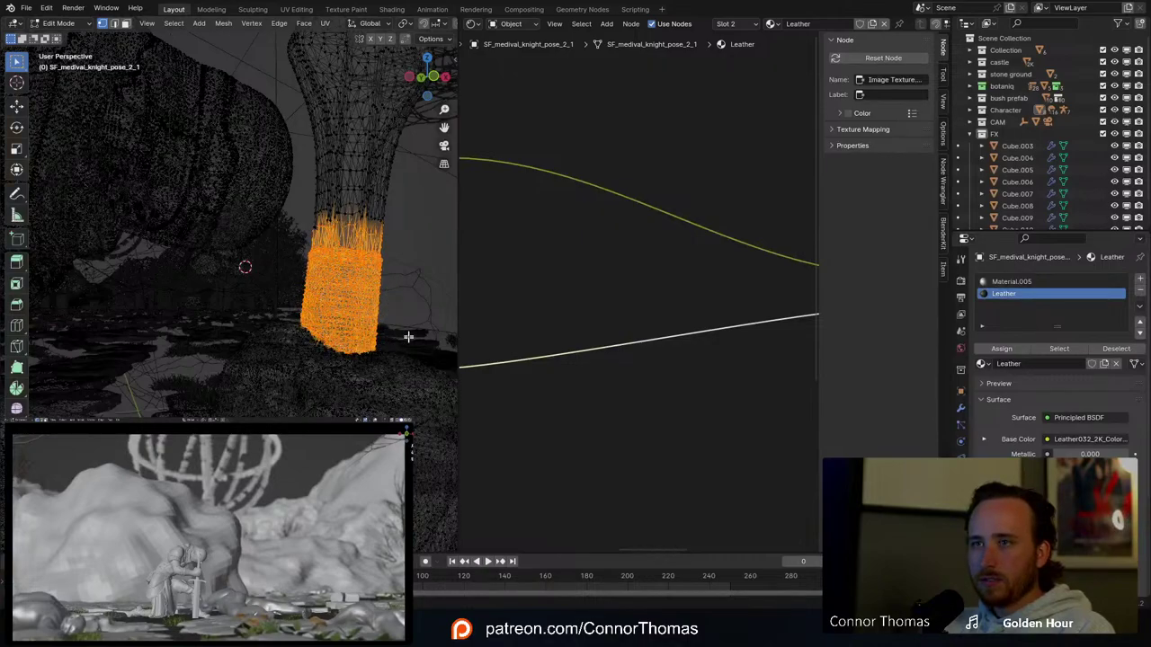
Step: Trim the grip selection where it meets the pommel and assign the Leather material to it
key("alt+z")
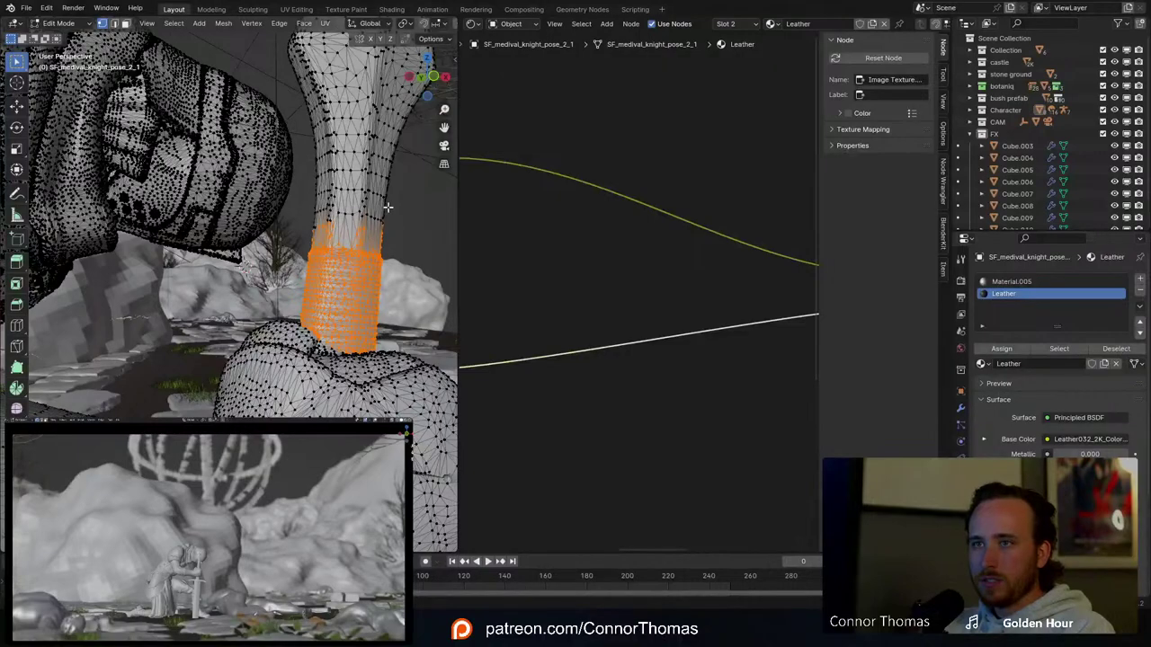
key("alt+z")
key("c")
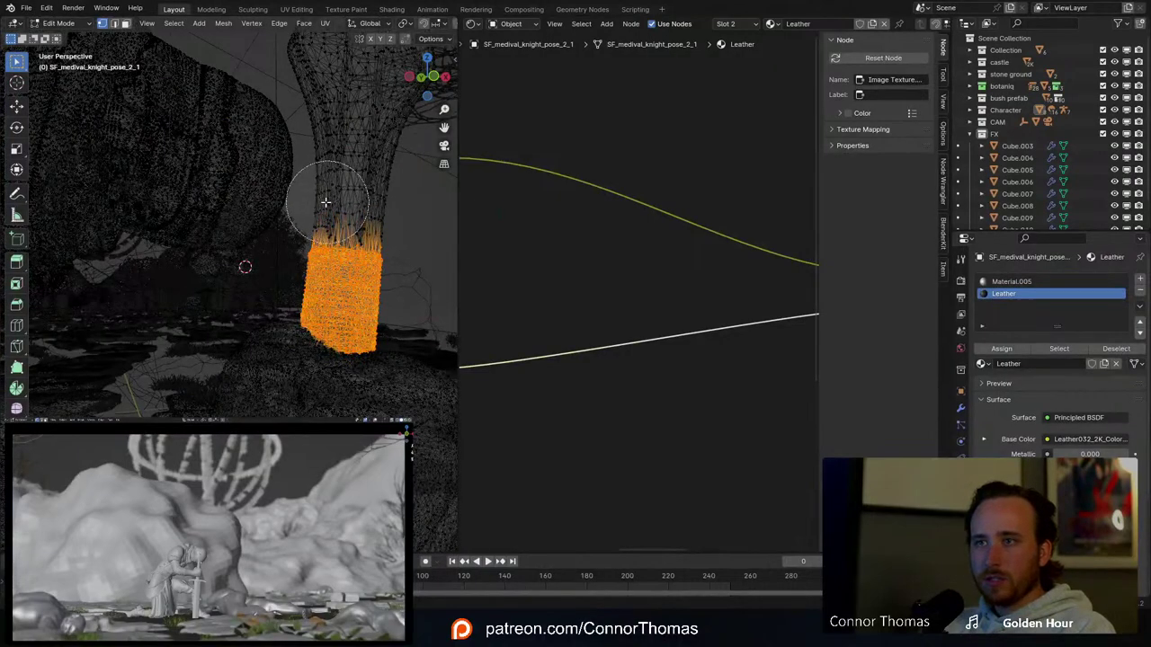
right_click(386, 211)
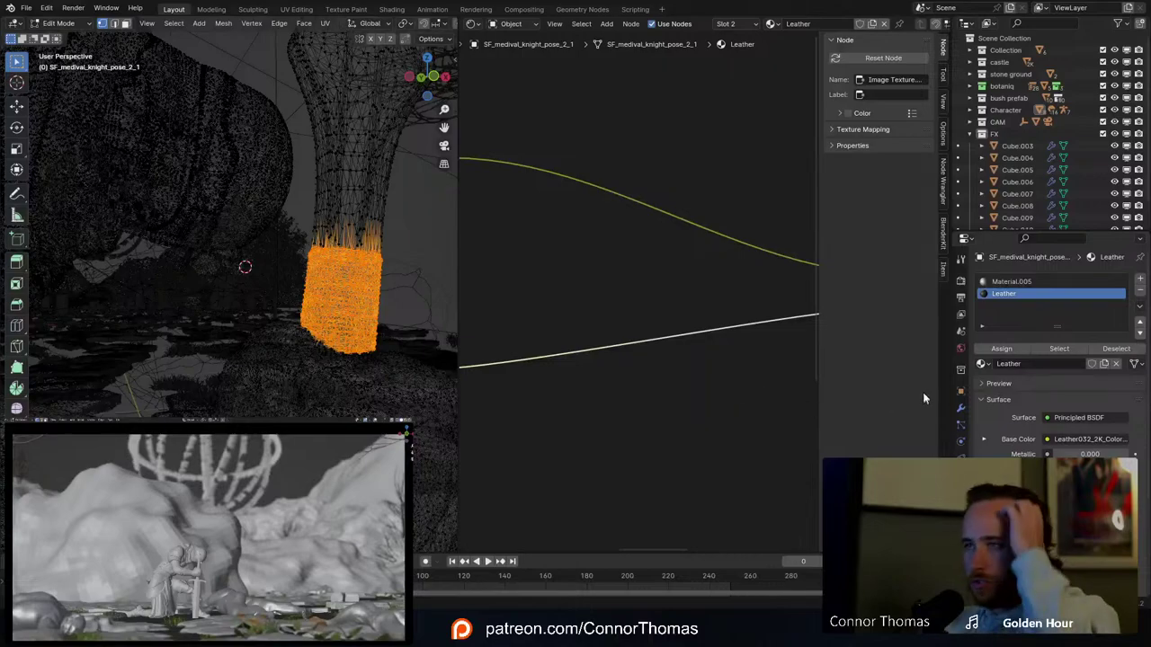
left_click(1010, 352)
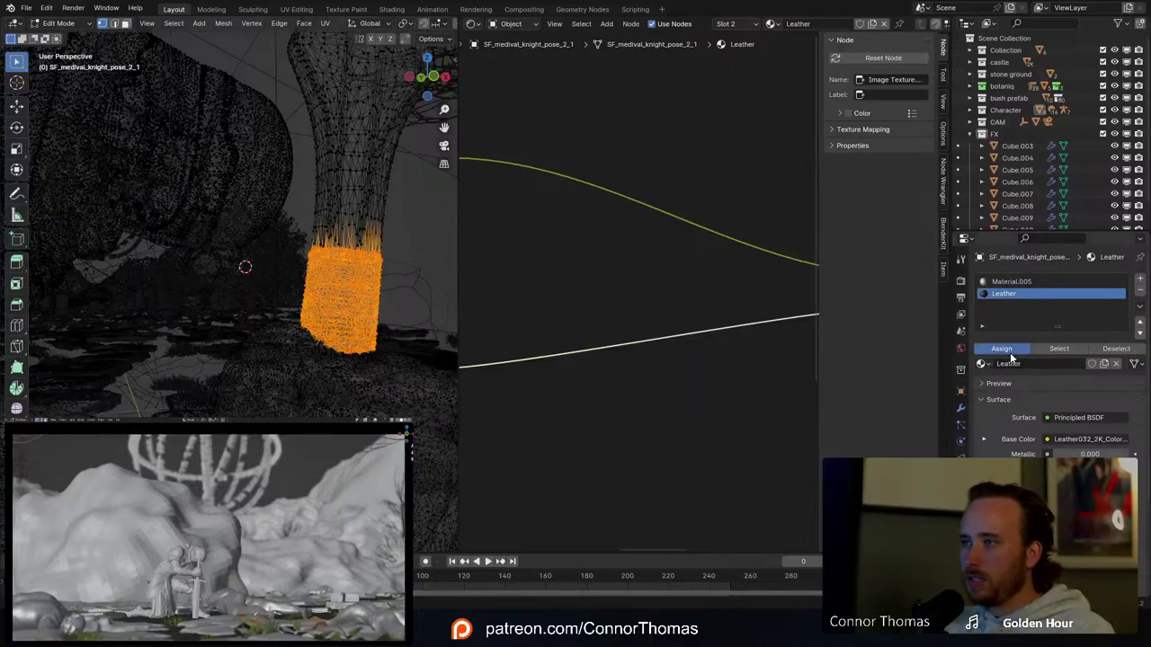
Step: Circle-select the short grip section between the knight's lower hand and the crossguard, through the mesh
middle_click_drag(404, 321, 396, 257)
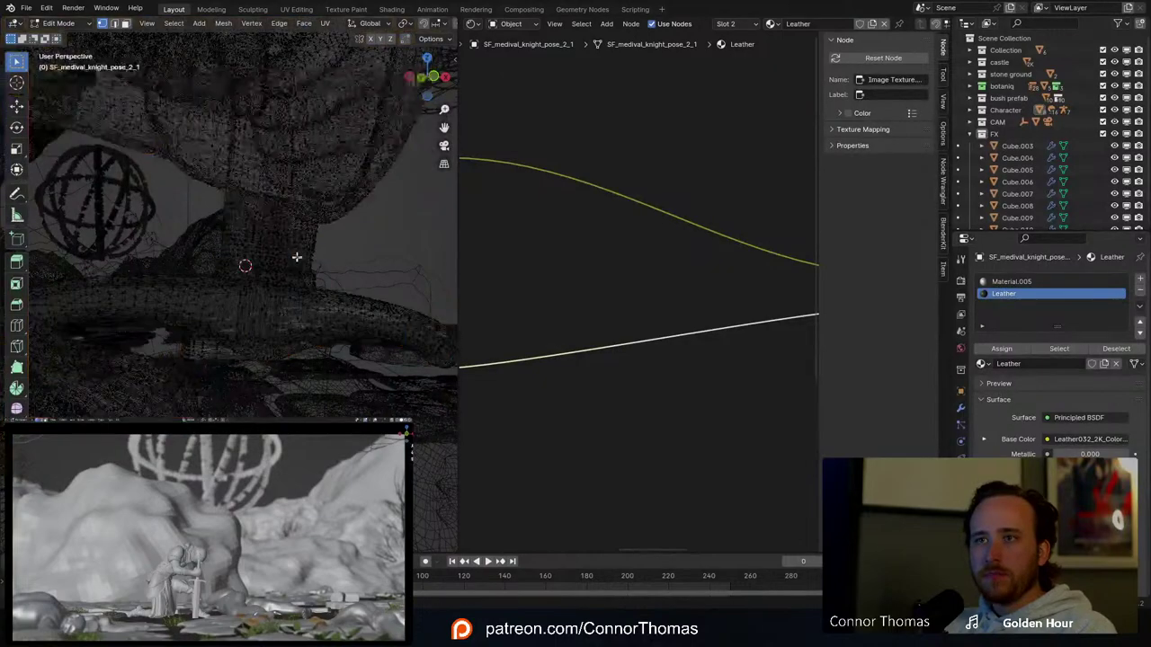
middle_click_drag(296, 258, 298, 265)
key("alt+z")
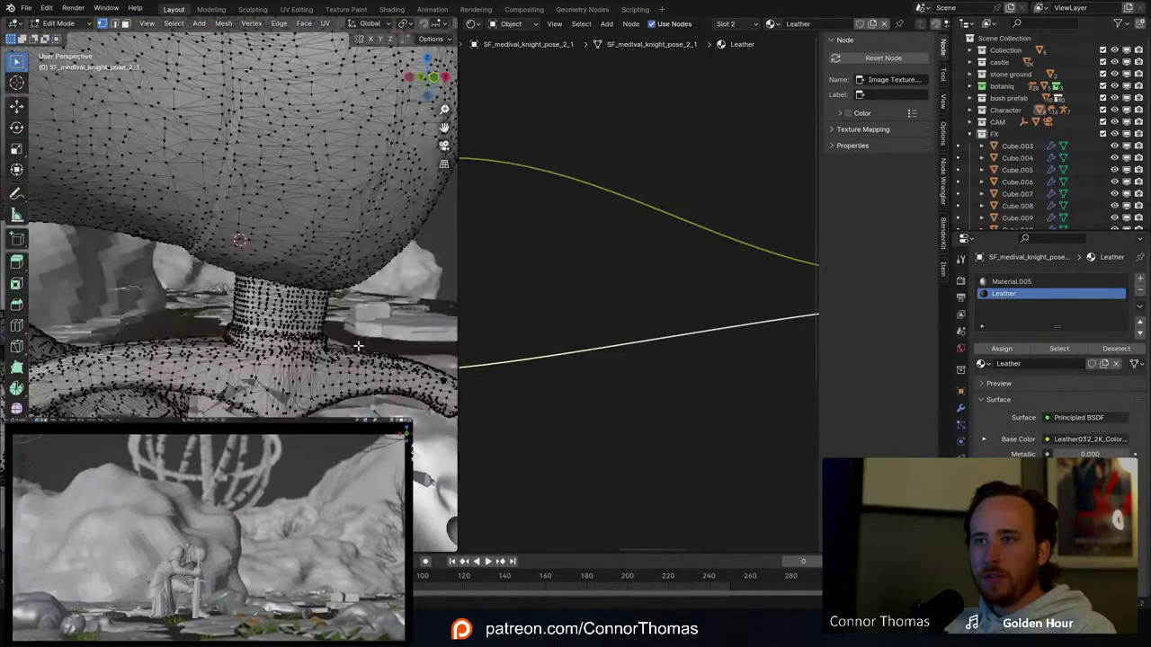
key("z")
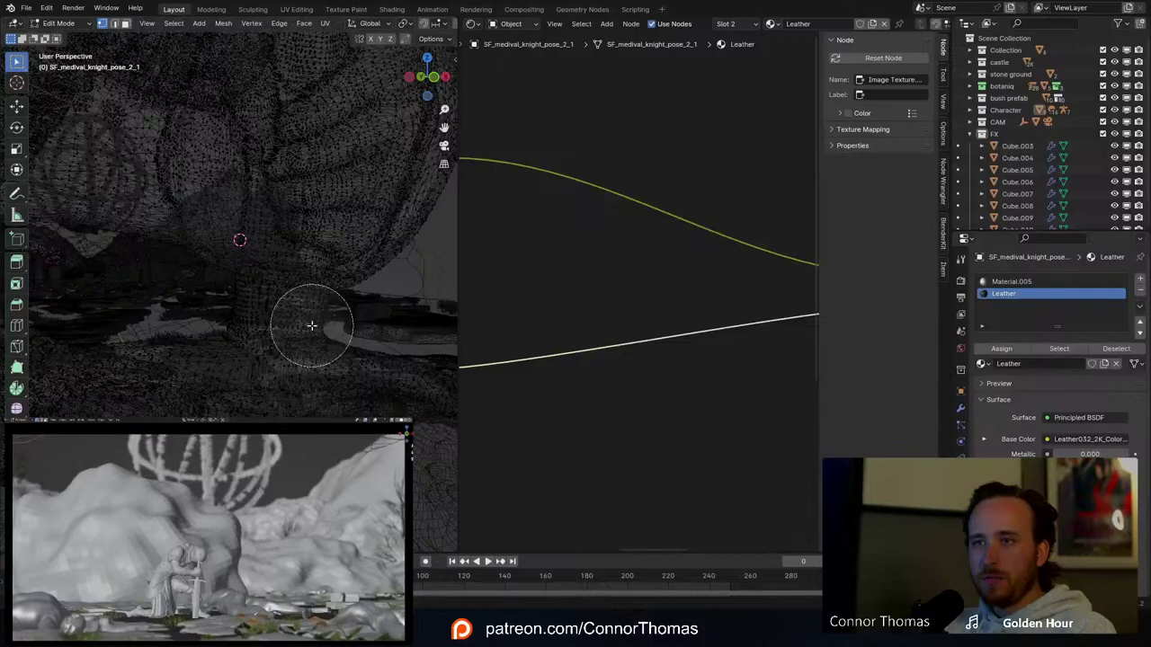
key("Escape")
mouse_move(309, 321)
left_mouse_down()
mouse_move(226, 296)
mouse_move(285, 315)
left_mouse_up()
key("c")
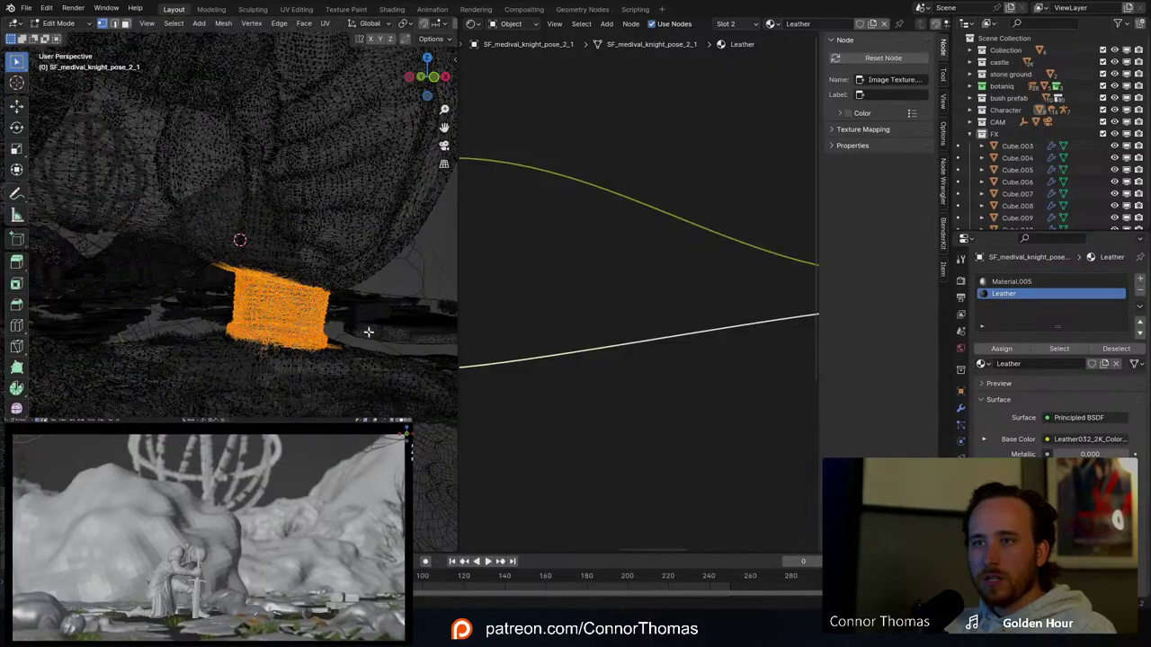
Step: Deselect the stray vertices on the hand above the lower grip section and assign the Leather material to the selection
key("alt+z")
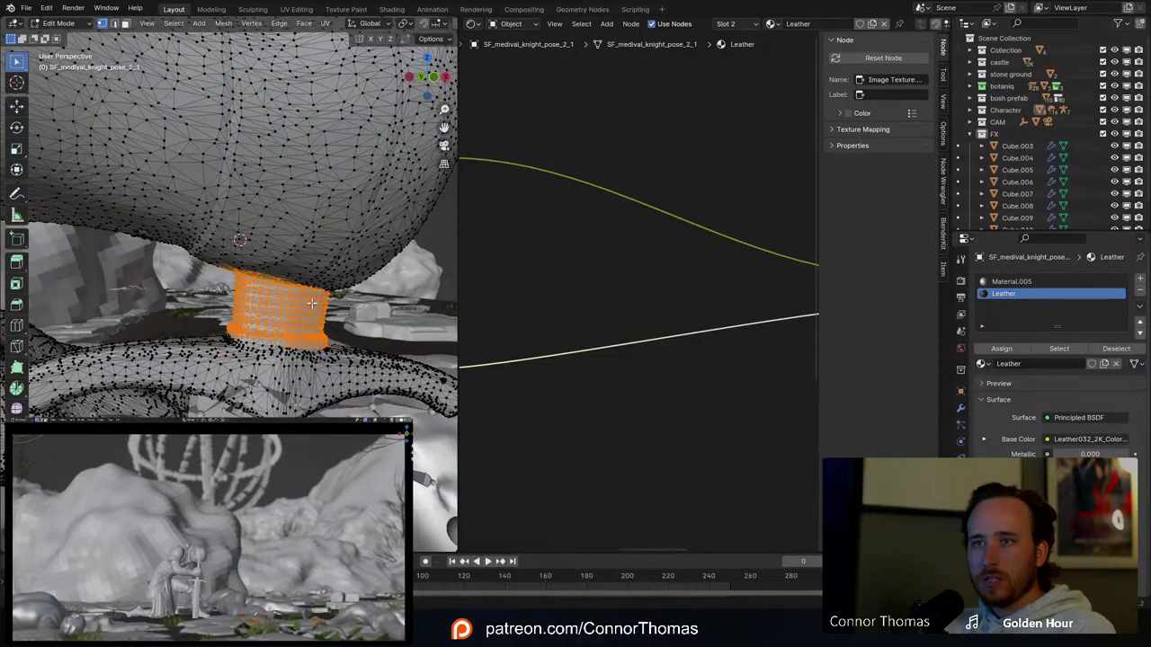
key("z")
left_click(275, 240)
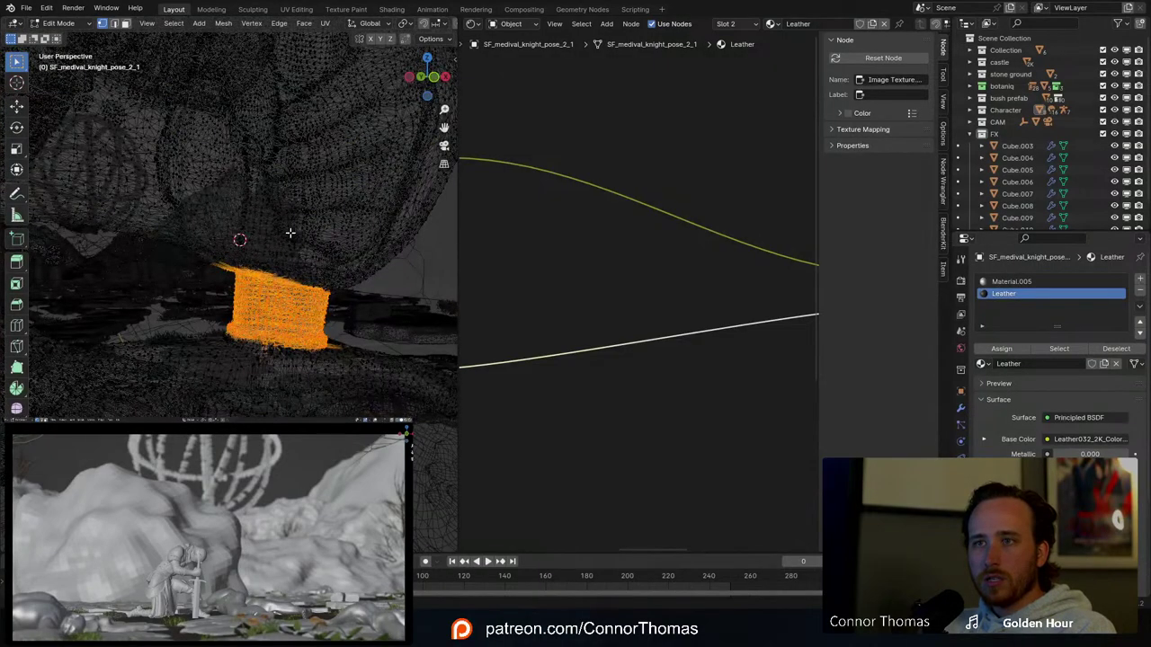
mouse_move(291, 232)
middle_mouse_down("shift")
mouse_move(295, 203)
mouse_move(245, 194)
middle_mouse_up("shift")
key("c")
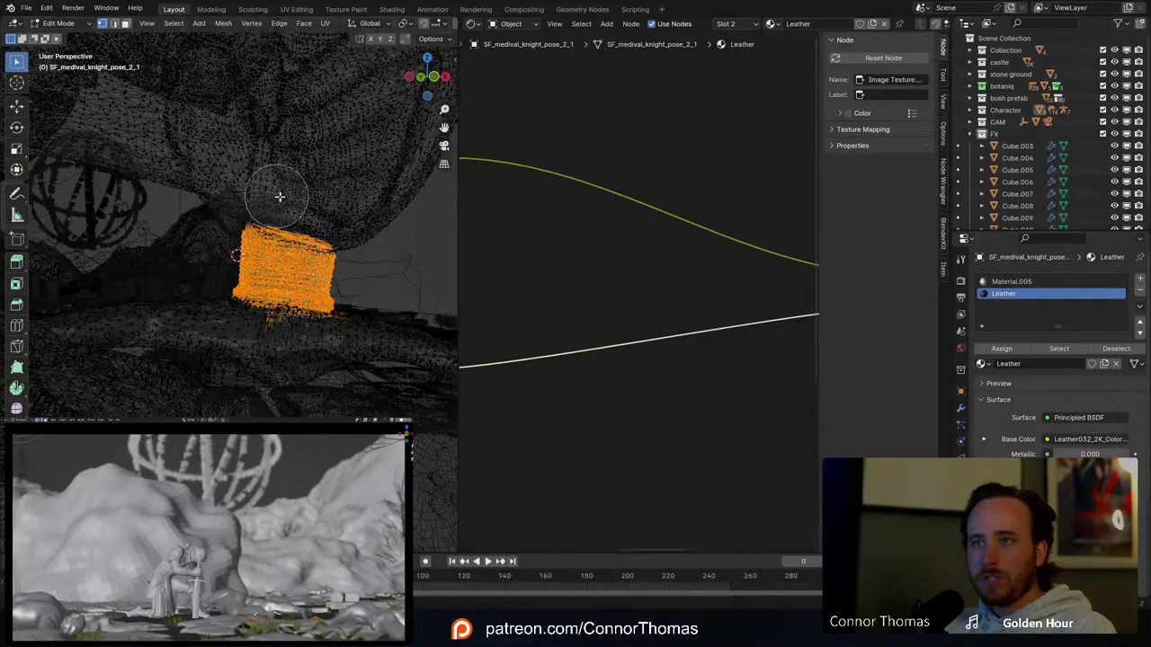
right_click(289, 196)
key("shift+z")
middle_click_drag(385, 284, 355, 299)
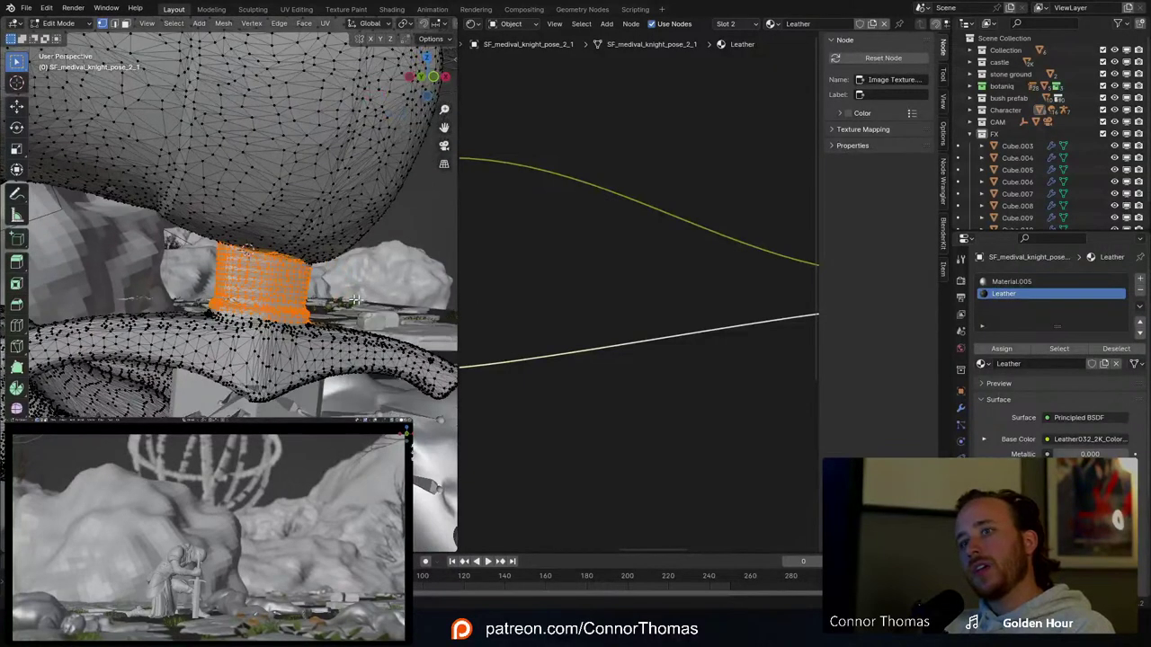
left_click(1005, 348)
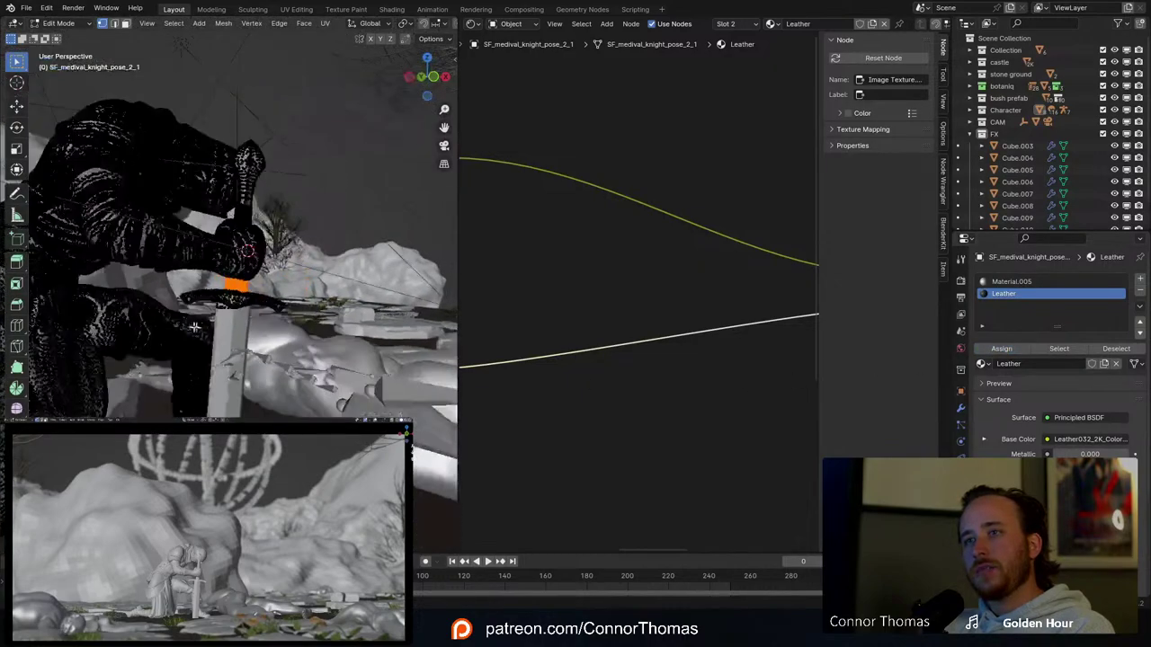
Step: Leave mesh editing and deselect all objects in the scene
scroll(199, 331, "down", 5)
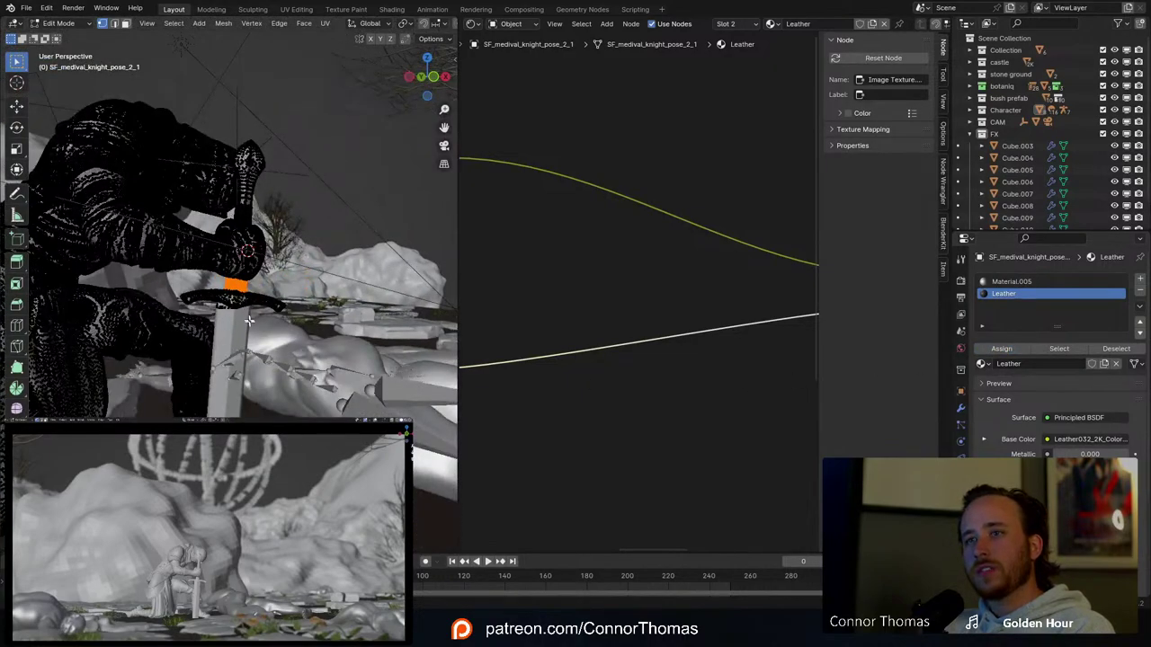
key("Tab")
middle_click_drag(251, 328, 298, 360)
key("a")
key("alt+a")
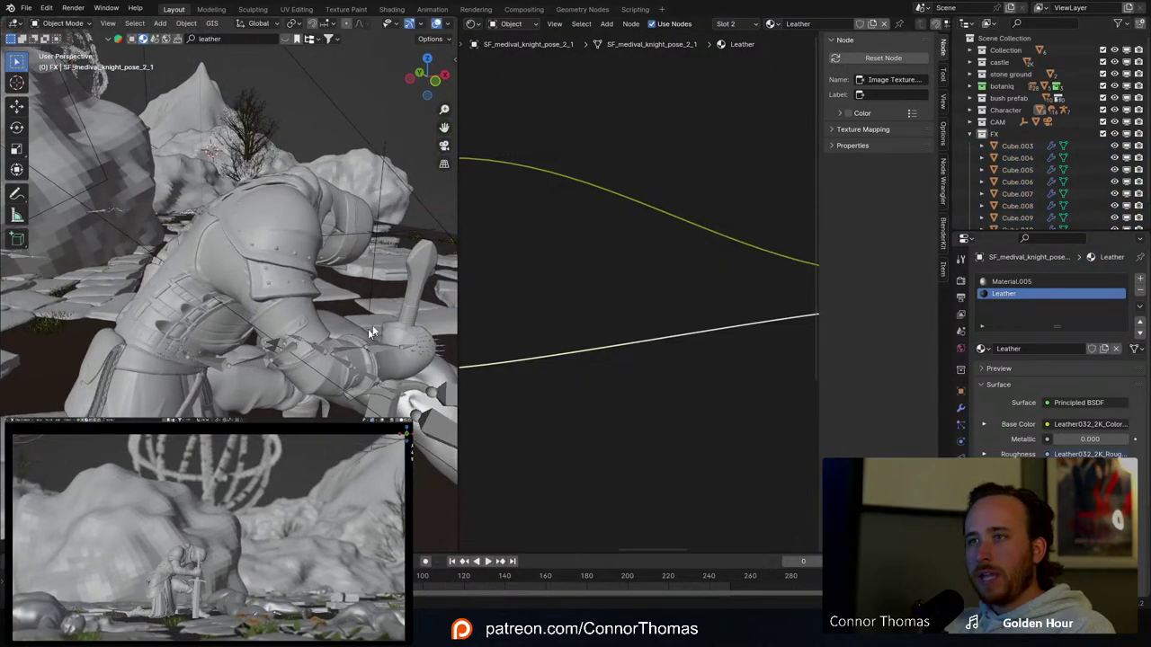
Step: Widen the 3D viewport and examine the knight's armour, belt and skirt for parts that need their own material
left_click_drag(458, 293, 861, 293)
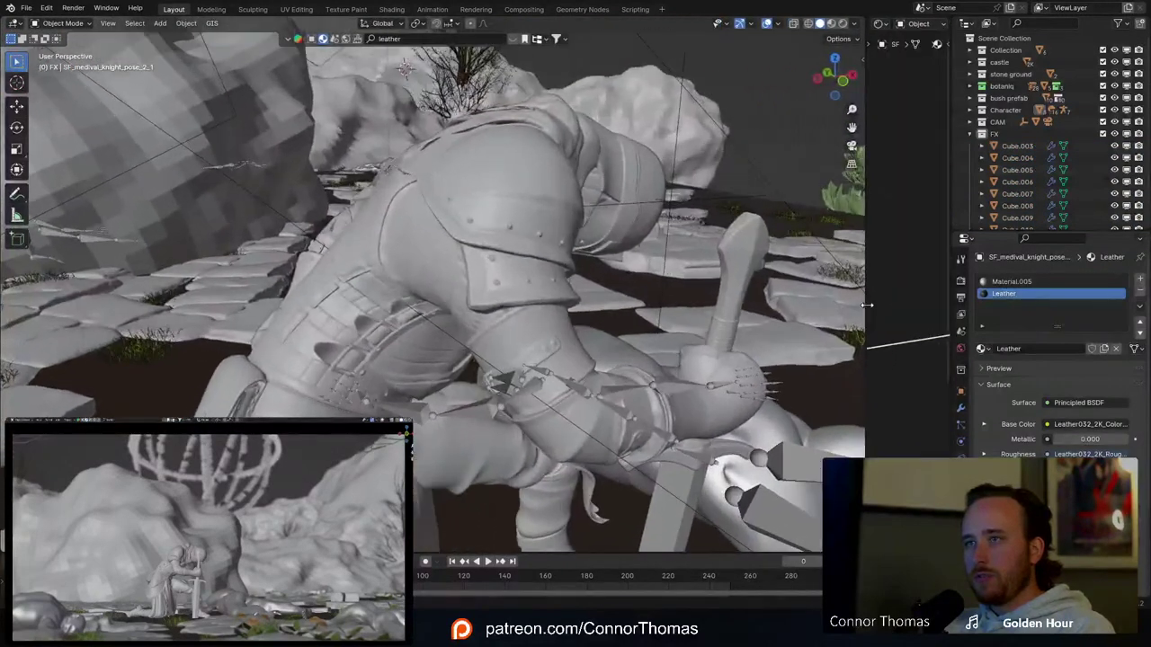
middle_click_drag(553, 330, 517, 290)
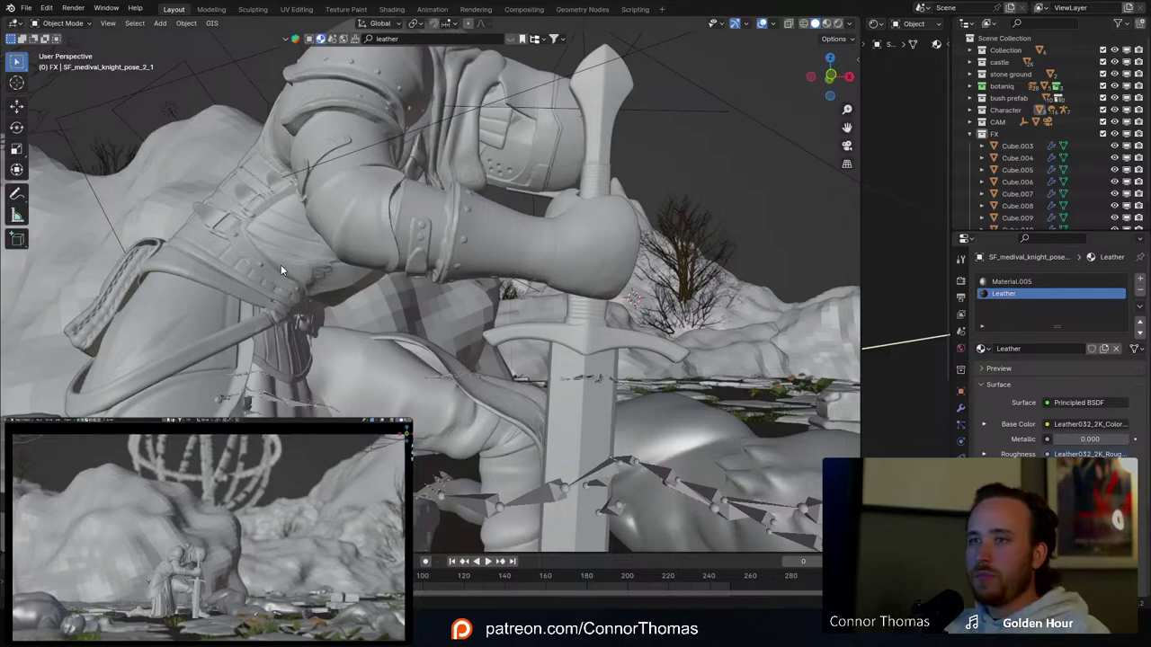
middle_click_drag(280, 264, 411, 340)
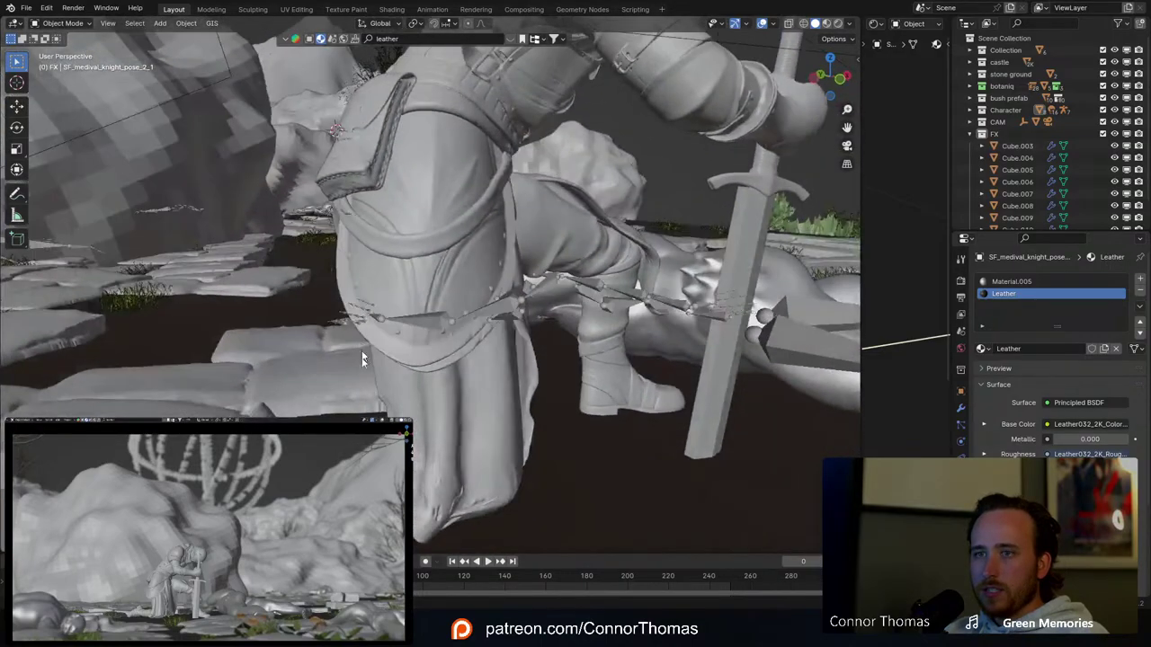
Step: Enter mesh editing on the knight and clear the selection on the sword grip
key("Tab")
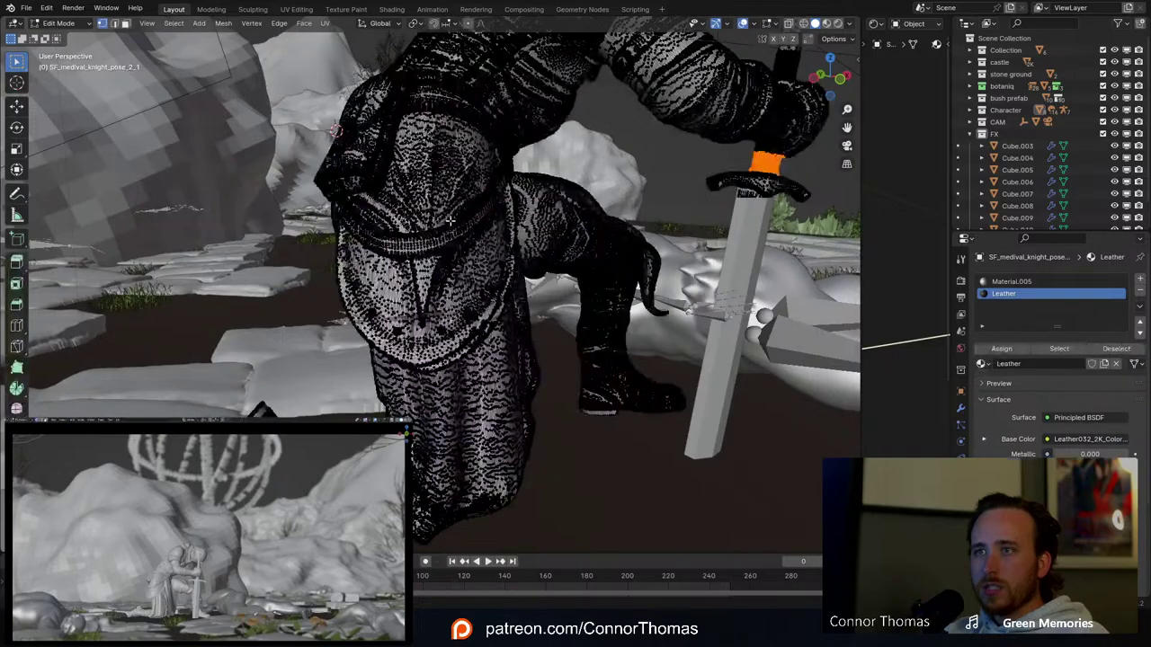
middle_click_drag(447, 223, 388, 237)
key("alt+a")
scroll(387, 236, "up", 6)
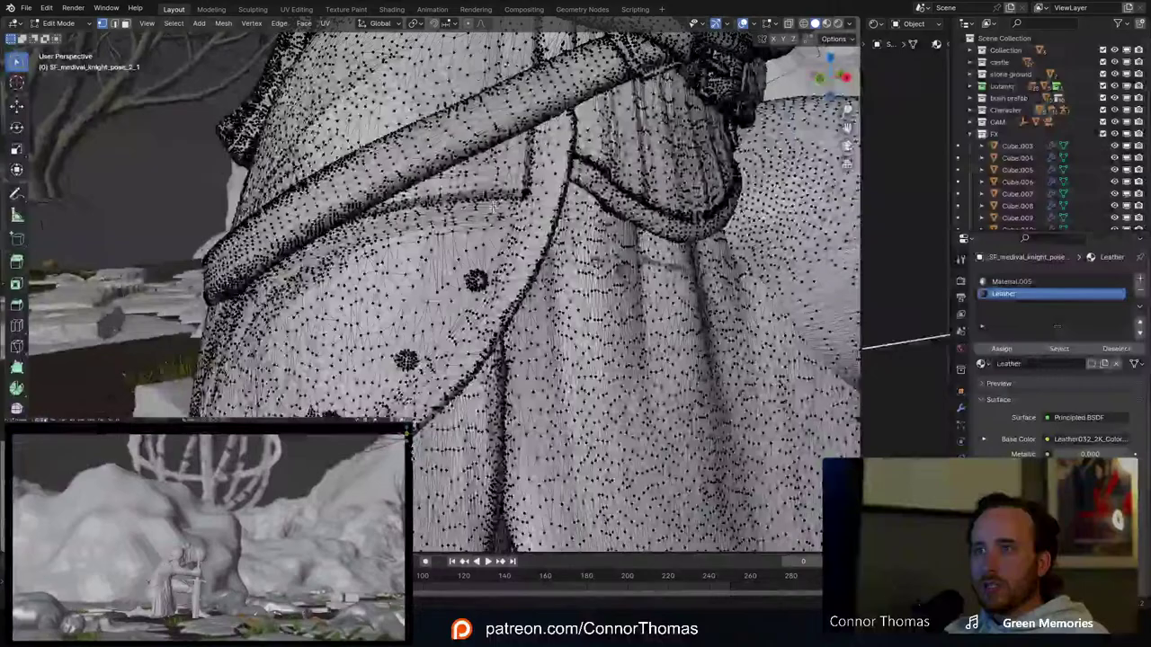
middle_click_drag(493, 206, 477, 230)
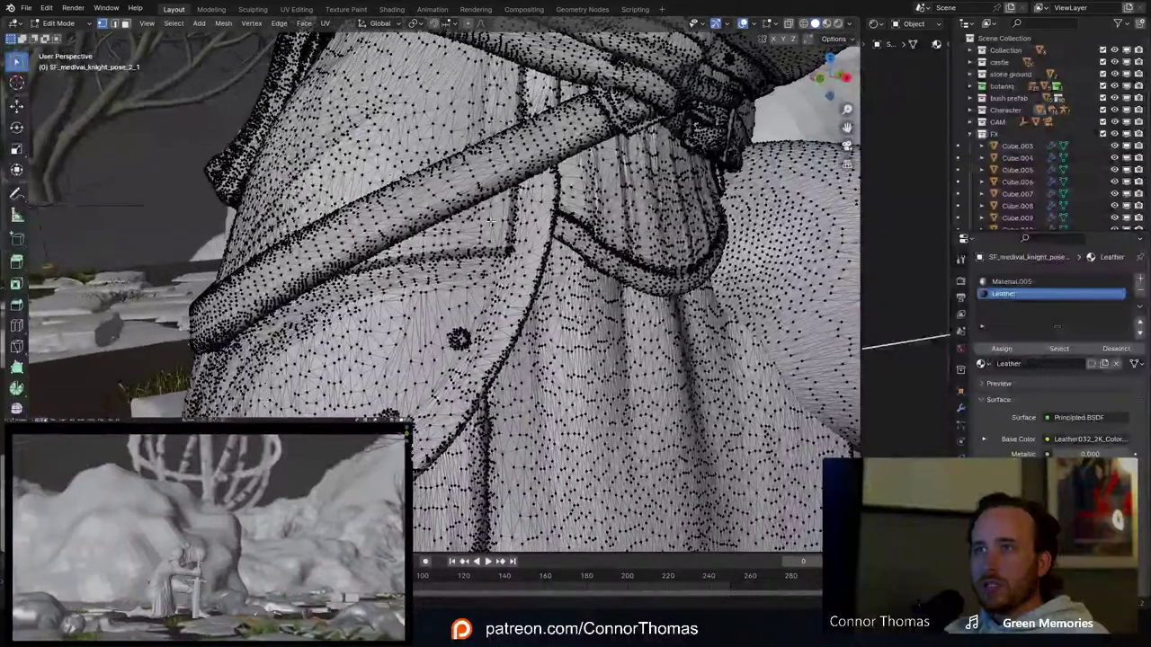
mouse_move(387, 236)
middle_mouse_down()
mouse_move(485, 232)
mouse_move(428, 248)
mouse_move(385, 244)
middle_mouse_up()
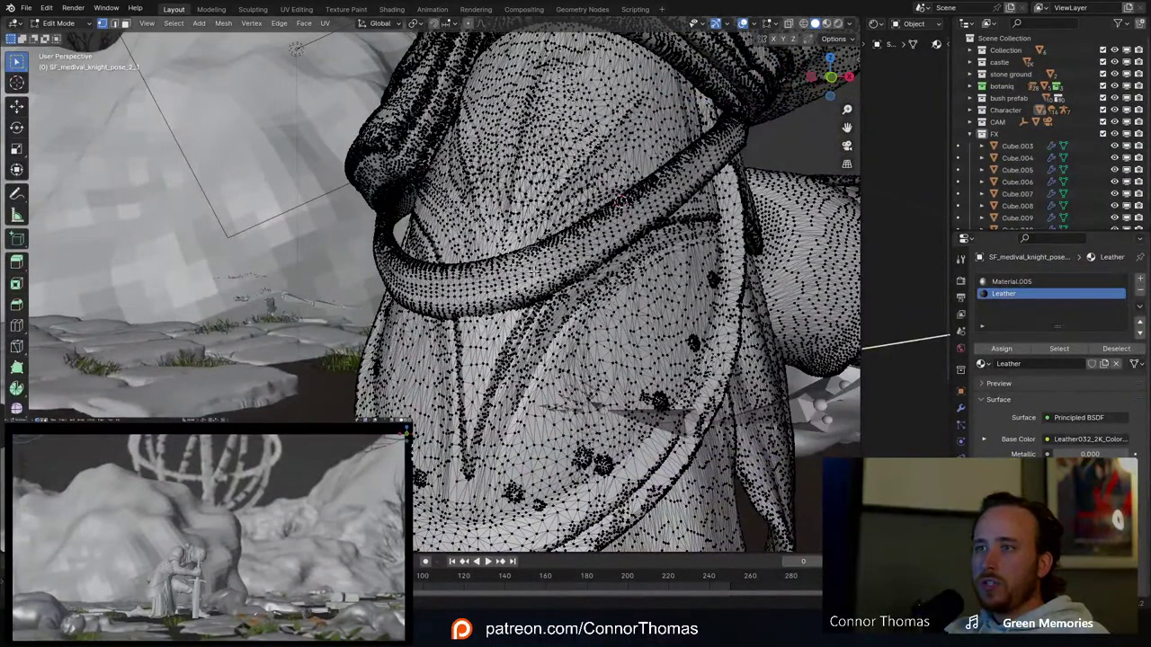
Step: Try to select the rounded belt slung across the knight's skirt by growing a vertex patch along it
key("l")
mouse_move(534, 271)
middle_mouse_down()
mouse_move(588, 261)
mouse_move(535, 280)
middle_mouse_up()
key("ctrl+KP_Add")
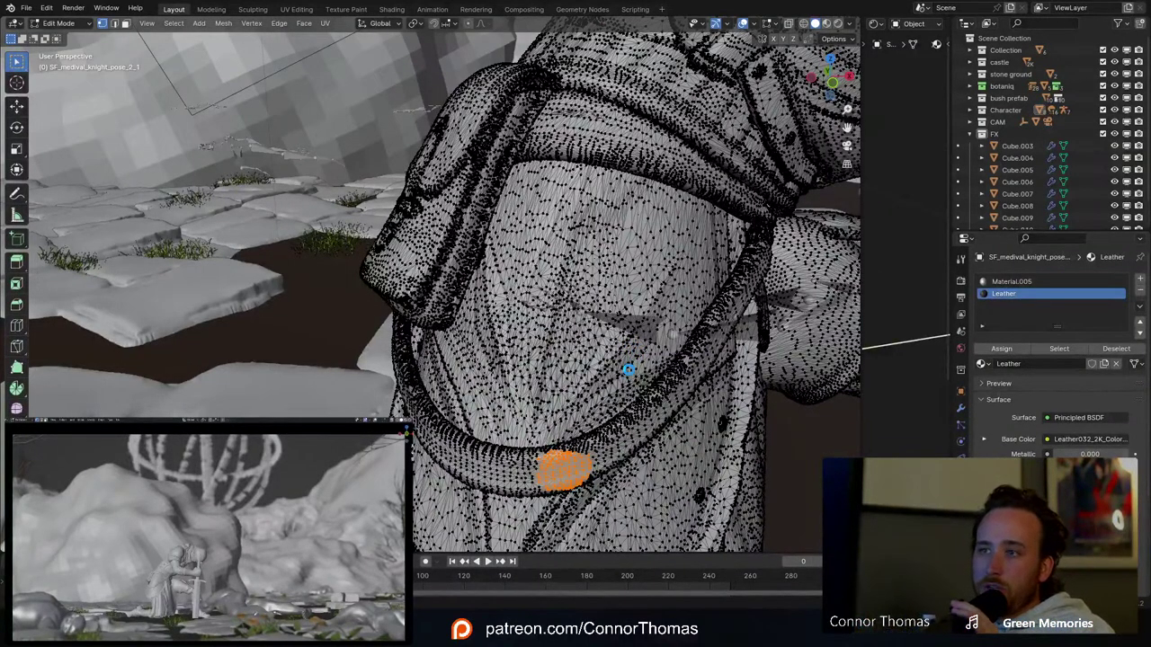
key("ctrl+l")
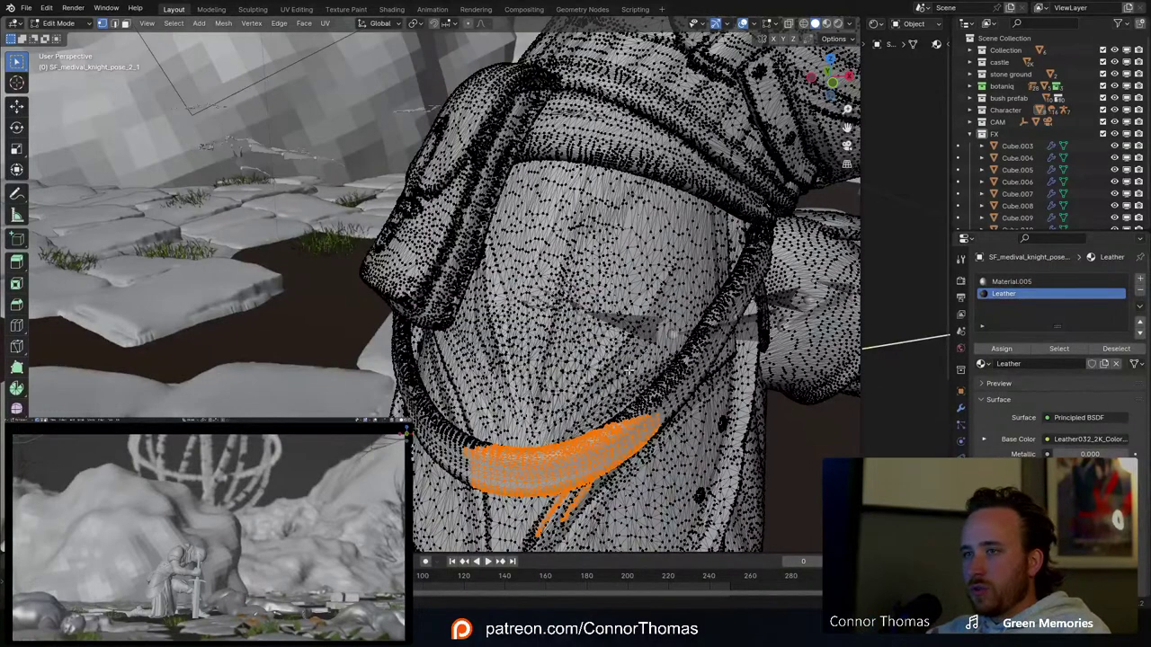
middle_click_drag(574, 436, 572, 447)
key("KP_Decimal")
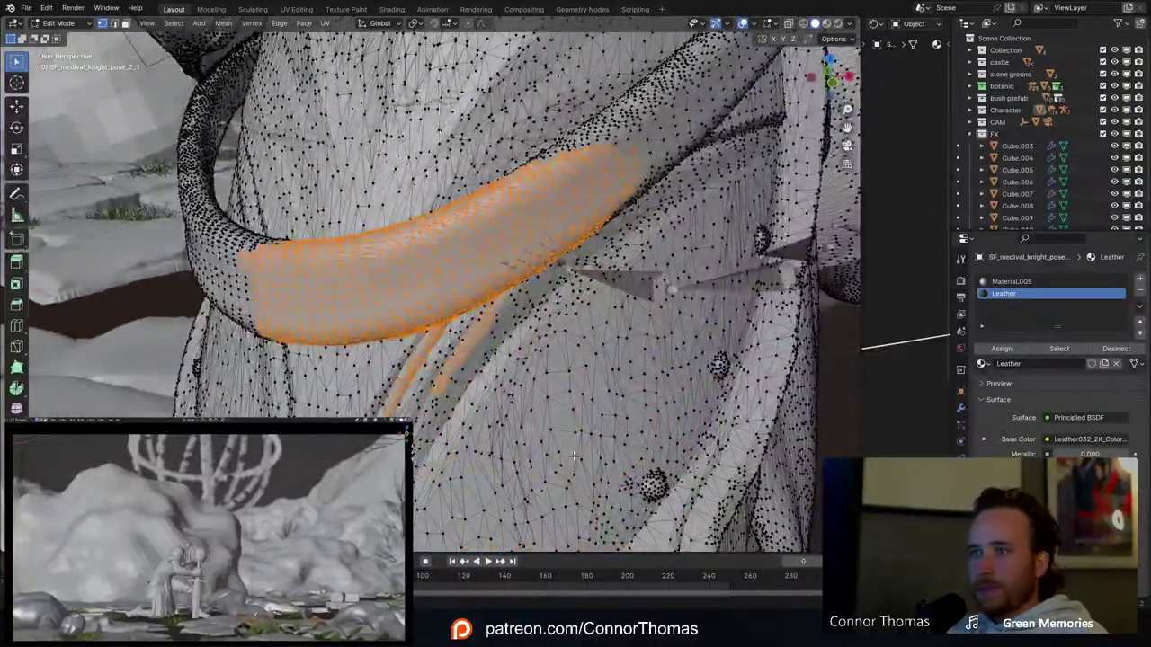
middle_click_drag(491, 350, 475, 307, "ctrl")
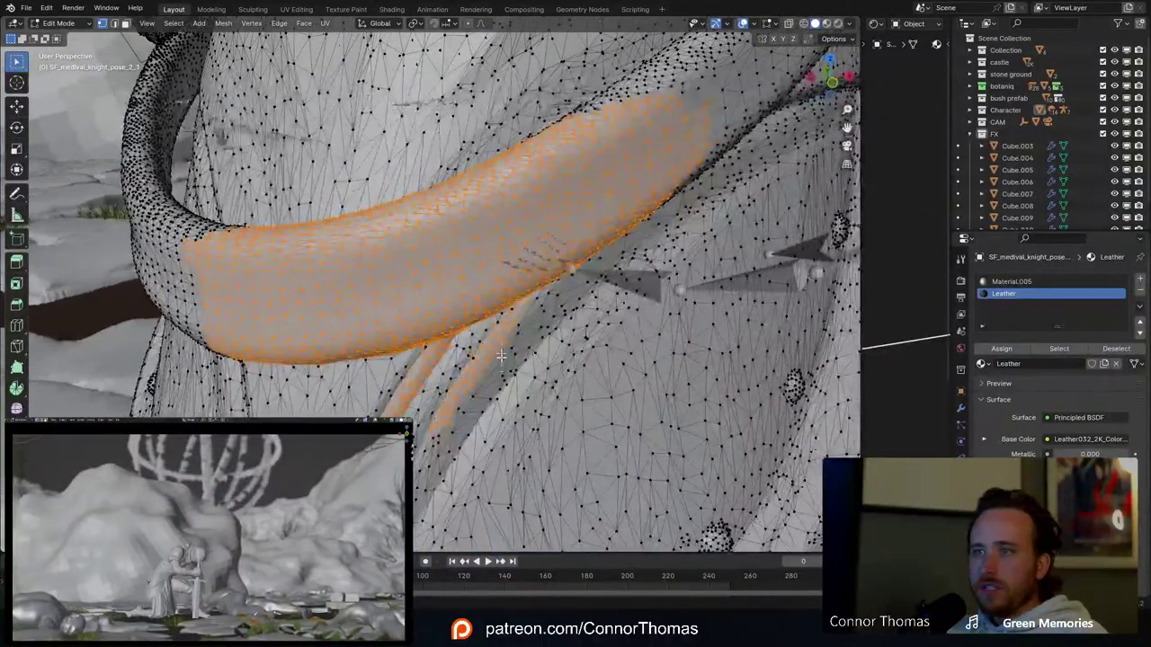
middle_click_drag(479, 350, 592, 312)
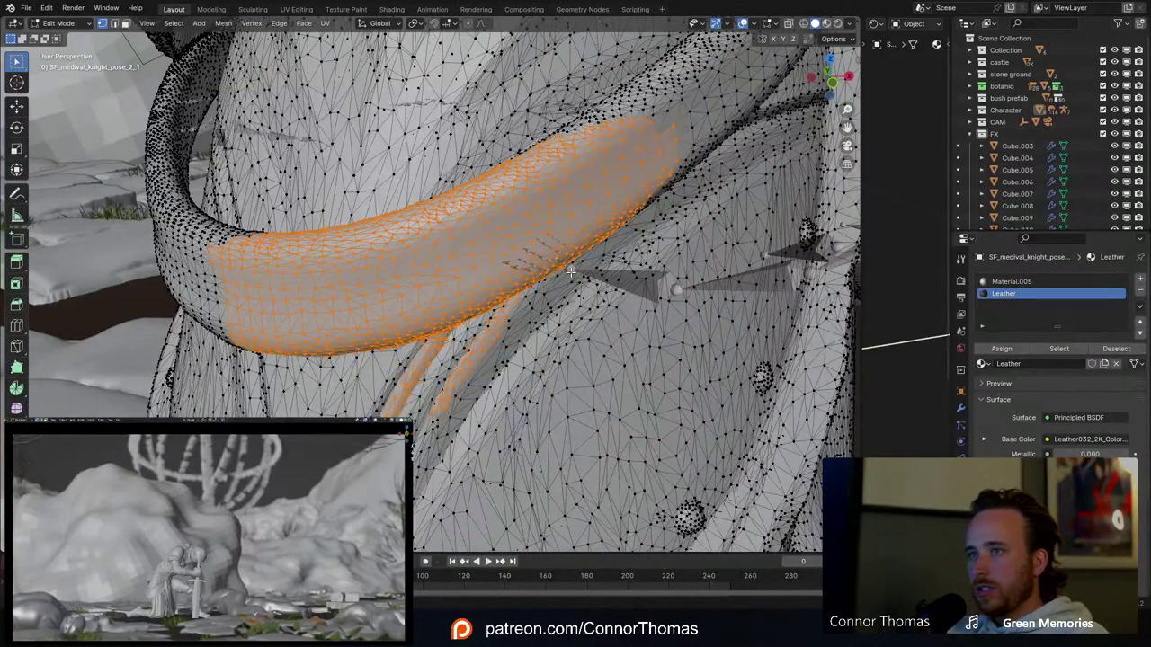
Step: Return the knight from mesh editing to Object Mode
scroll(605, 293, "down", 12)
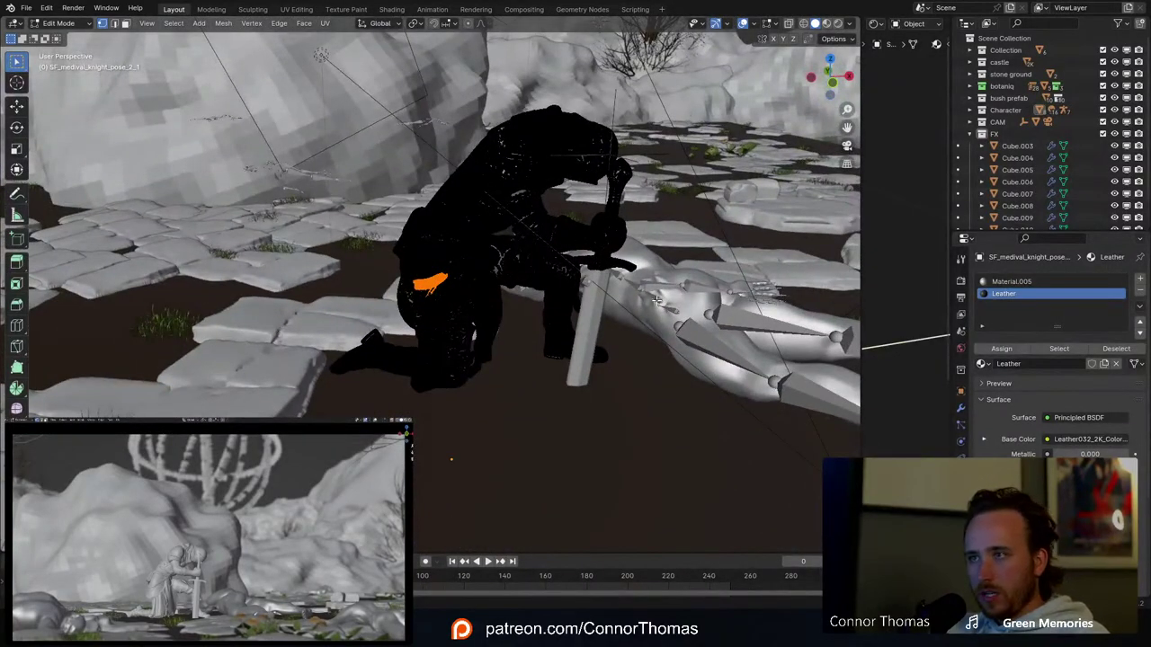
middle_click_drag(644, 193, 543, 190, "ctrl")
key("ctrl+Tab")
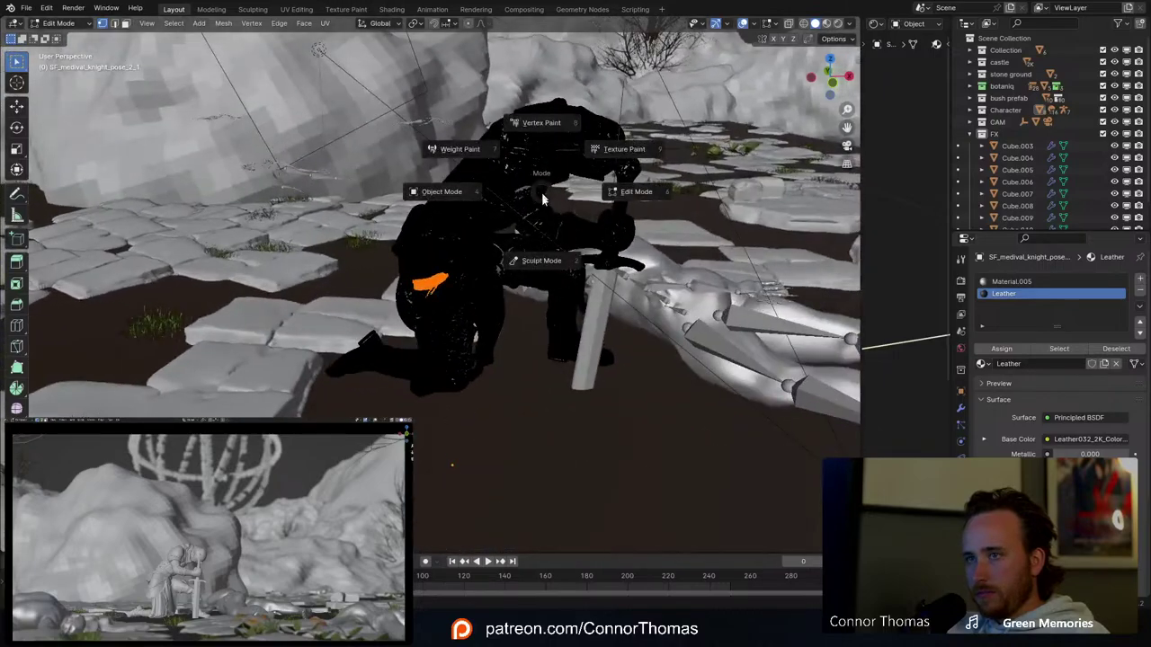
left_click(461, 197)
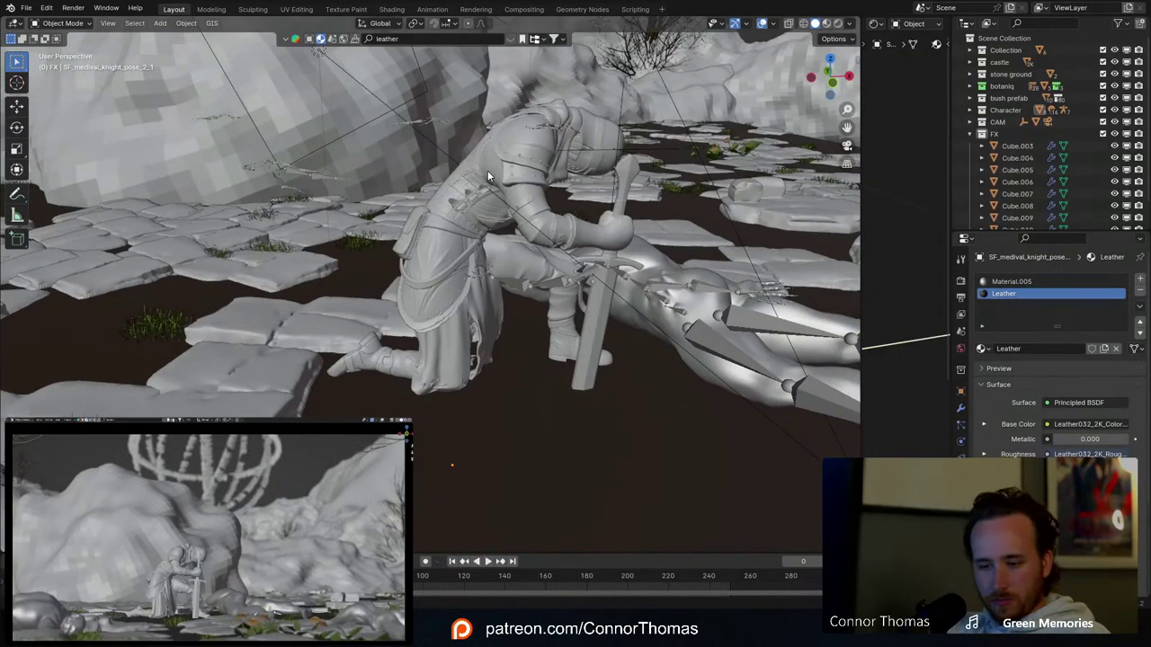
scroll(488, 170, "down", 4)
scroll(474, 179, "up", 4)
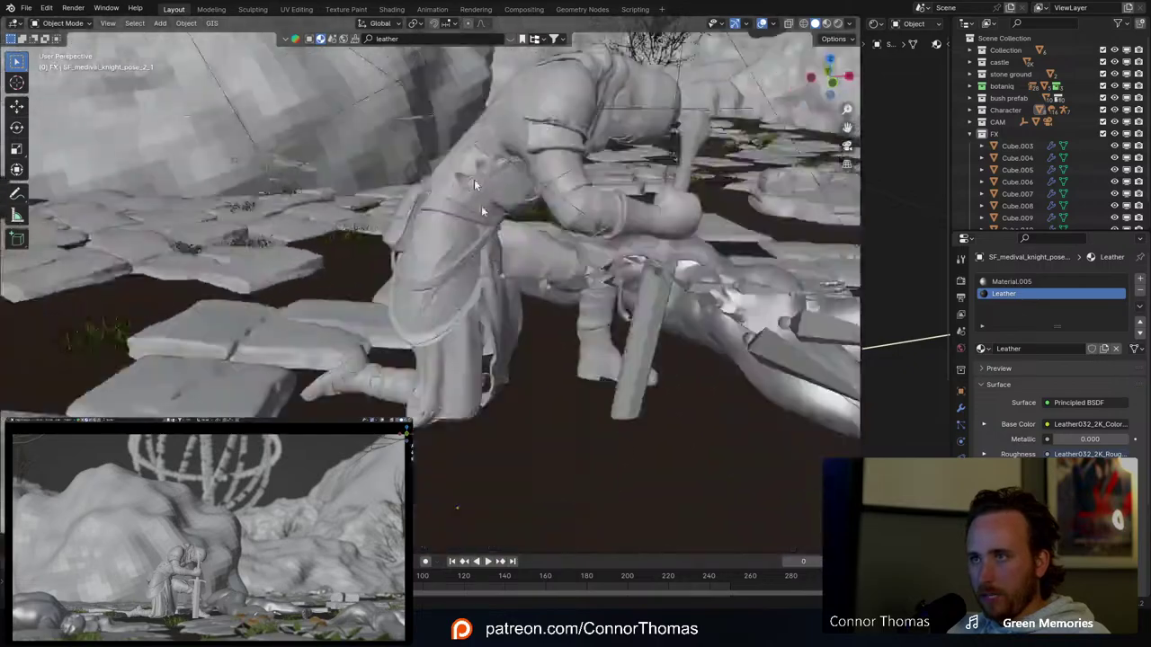
middle_click_drag(474, 179, 490, 194)
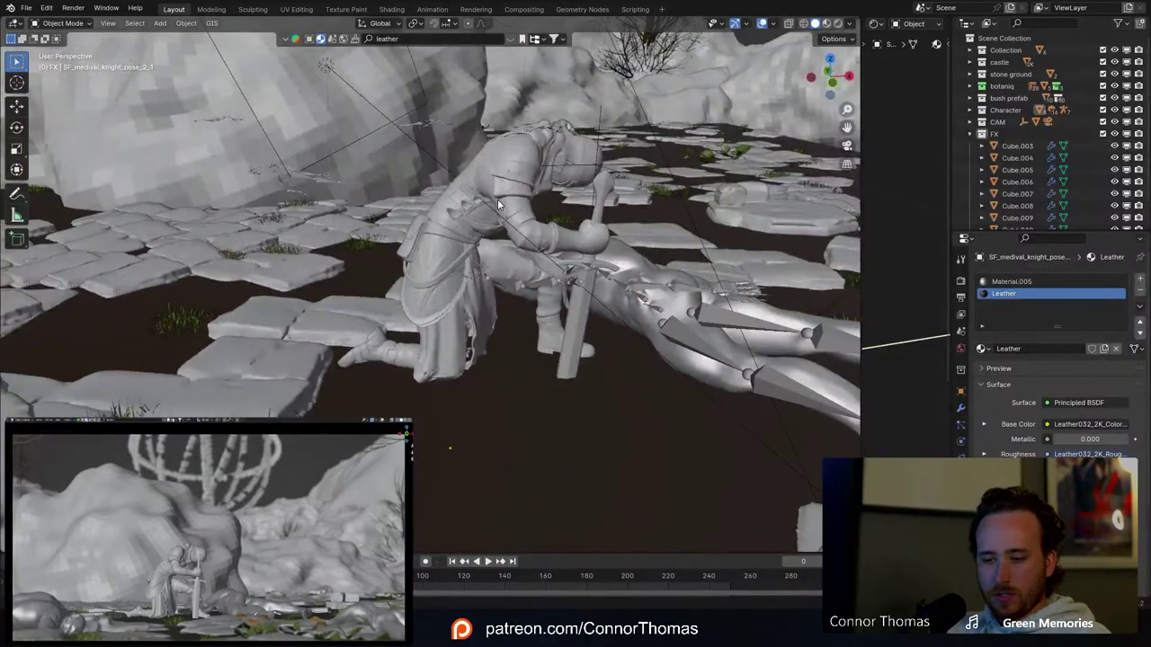
scroll(498, 198, "down", 4)
scroll(498, 189, "up", 3)
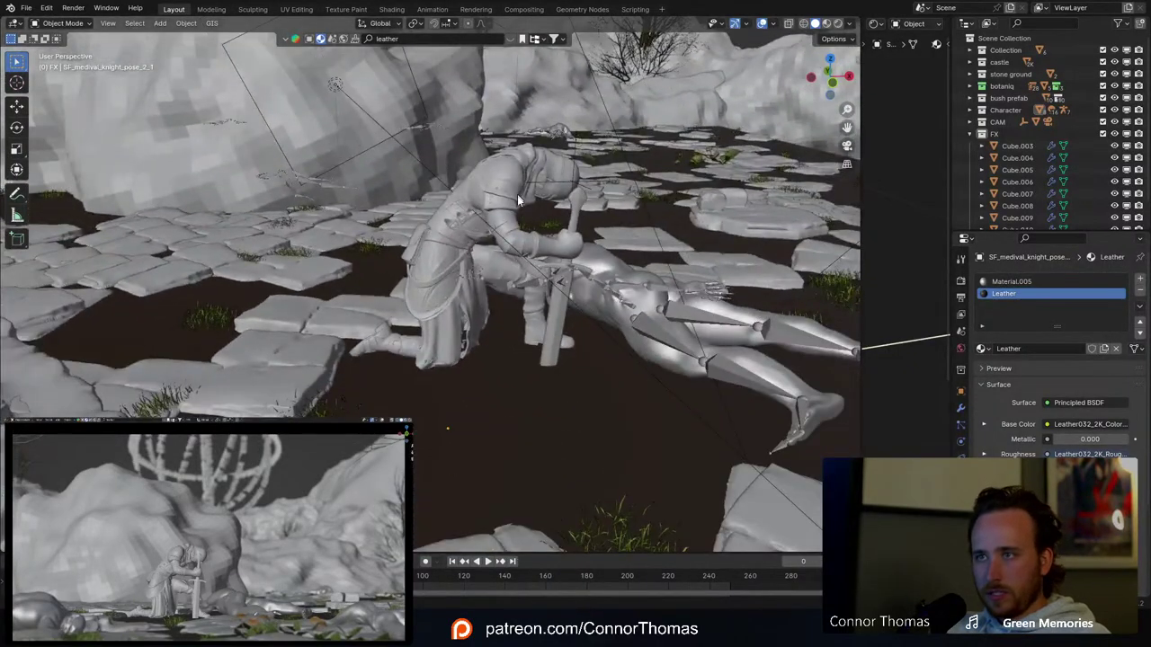
scroll(517, 195, "down", 2)
scroll(515, 195, "up", 2)
scroll(513, 194, "down", 3)
scroll(512, 194, "up", 2)
scroll(511, 232, "down", 1)
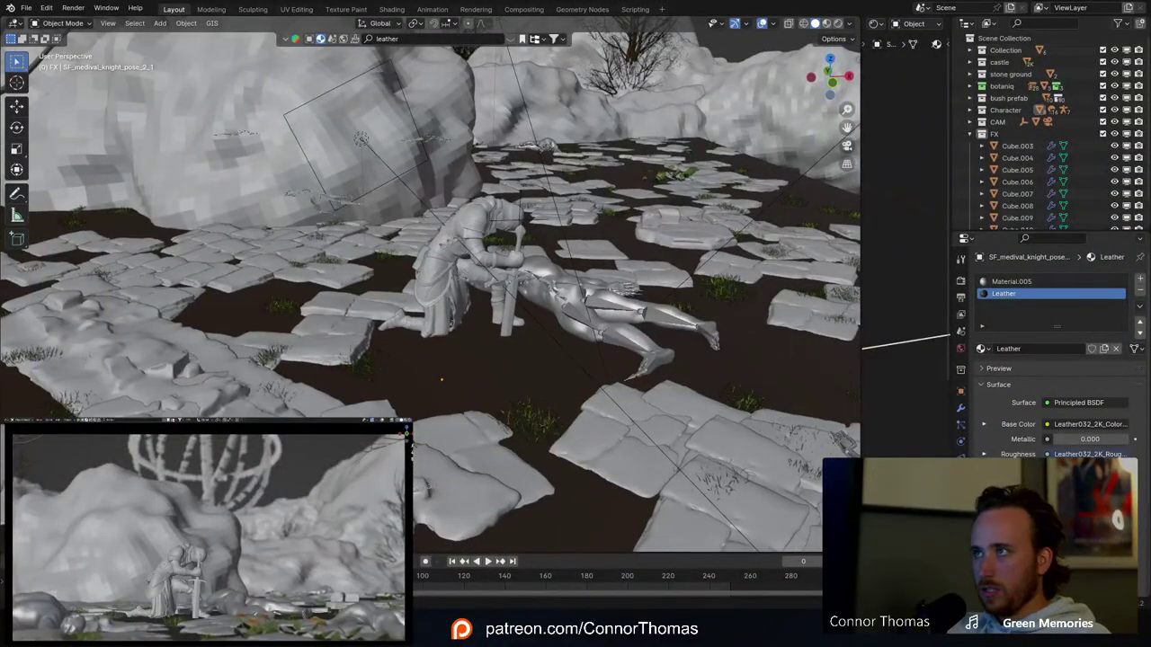
Step: Save 20240316_v01.blend and quit it, and close the untitled castle-asset file without saving
key("ctrl+q")
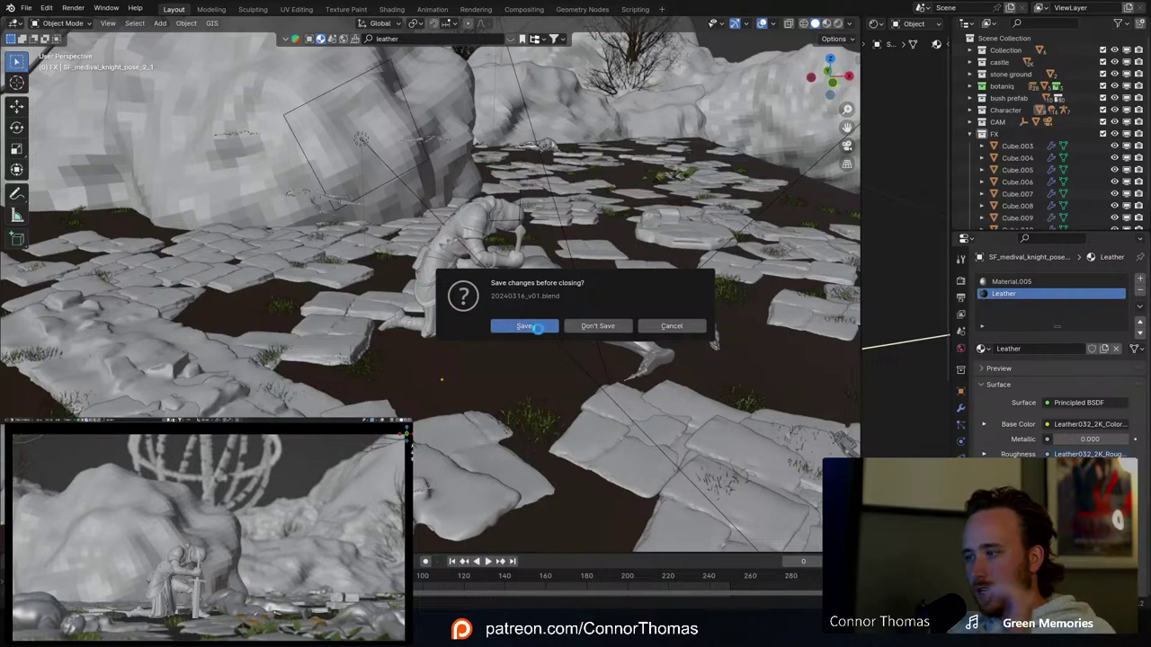
left_click(537, 327)
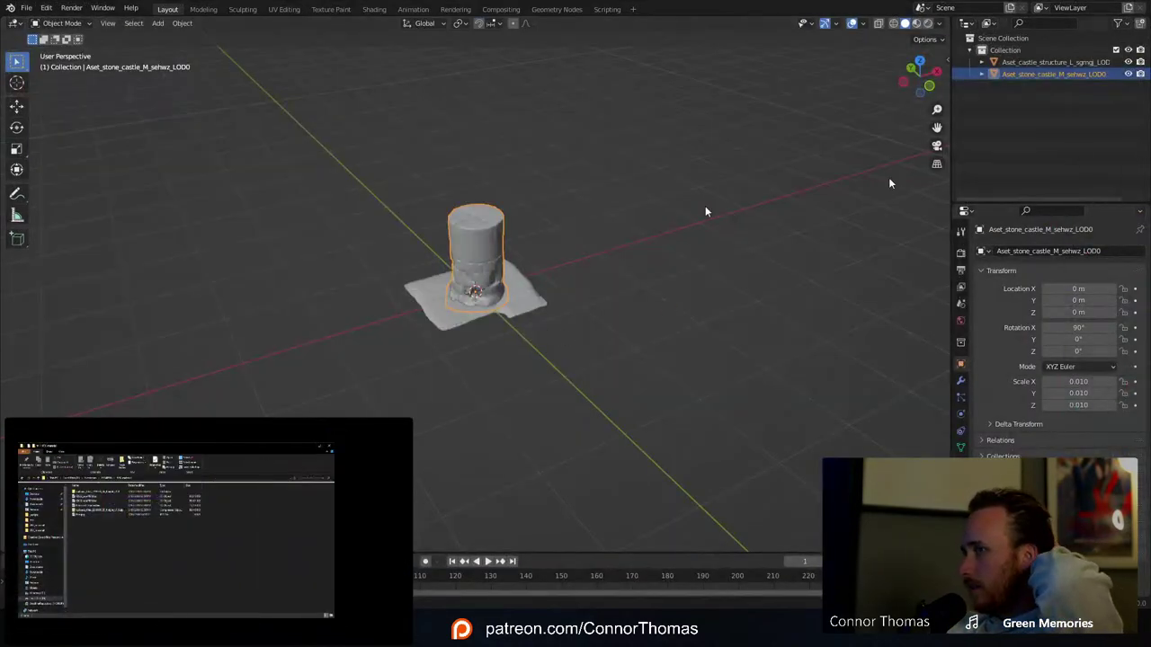
key("ctrl+q")
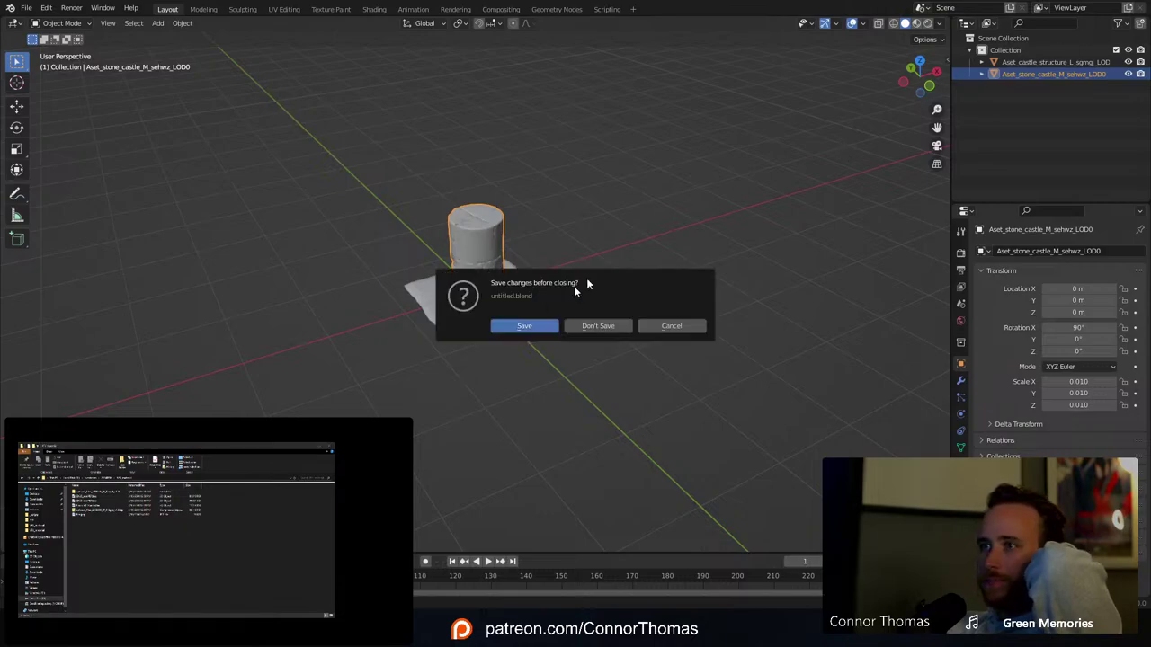
left_click(585, 329)
left_click(922, 8)
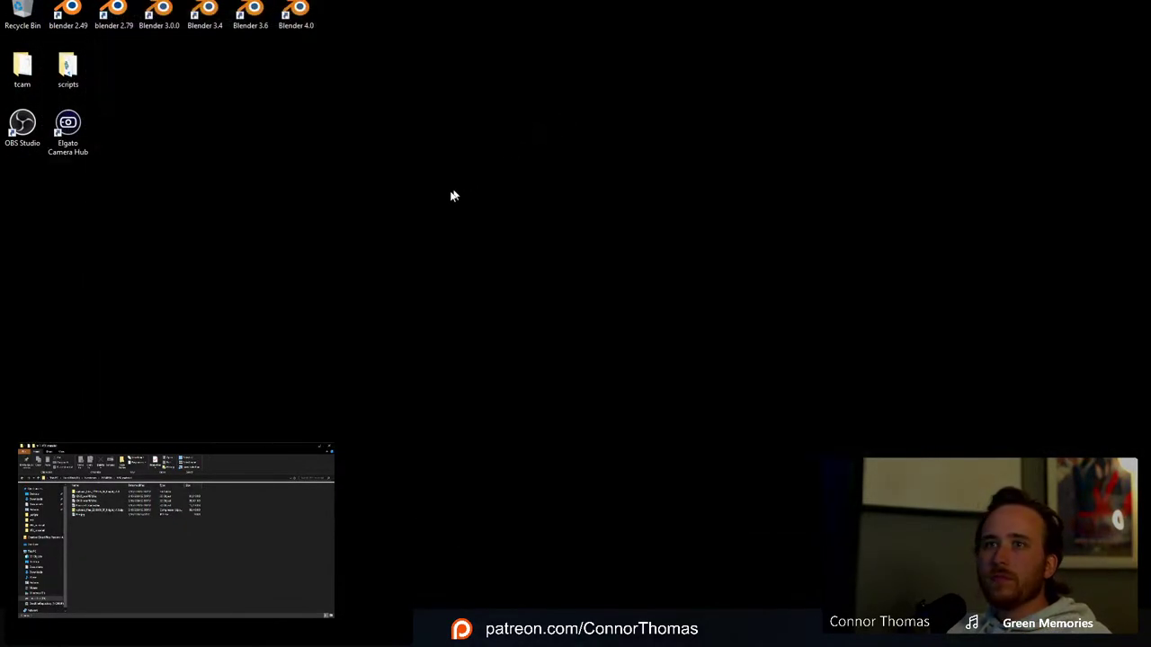
Step: Launch Blender 4.0, reopen 20240316_v01.blend and select the kneeling knight
double_click(309, 16)
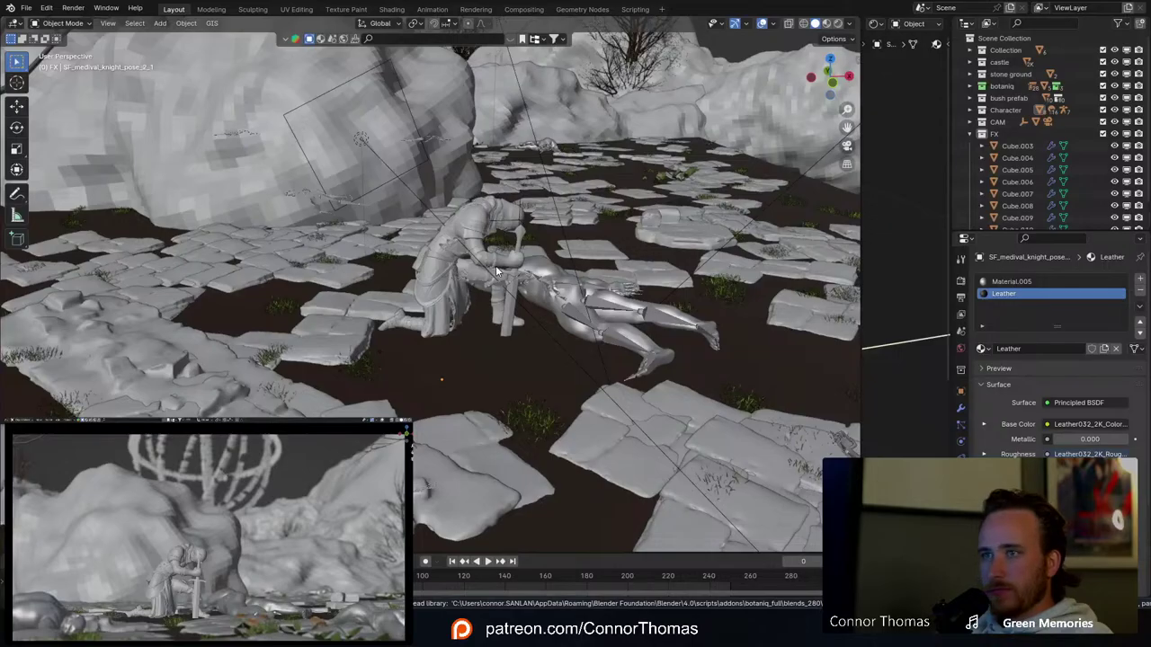
mouse_move(496, 271)
middle_mouse_down()
mouse_move(494, 221)
mouse_move(500, 292)
mouse_move(437, 280)
mouse_move(508, 261)
middle_mouse_up()
scroll(491, 256, "up", 6)
left_click(437, 280)
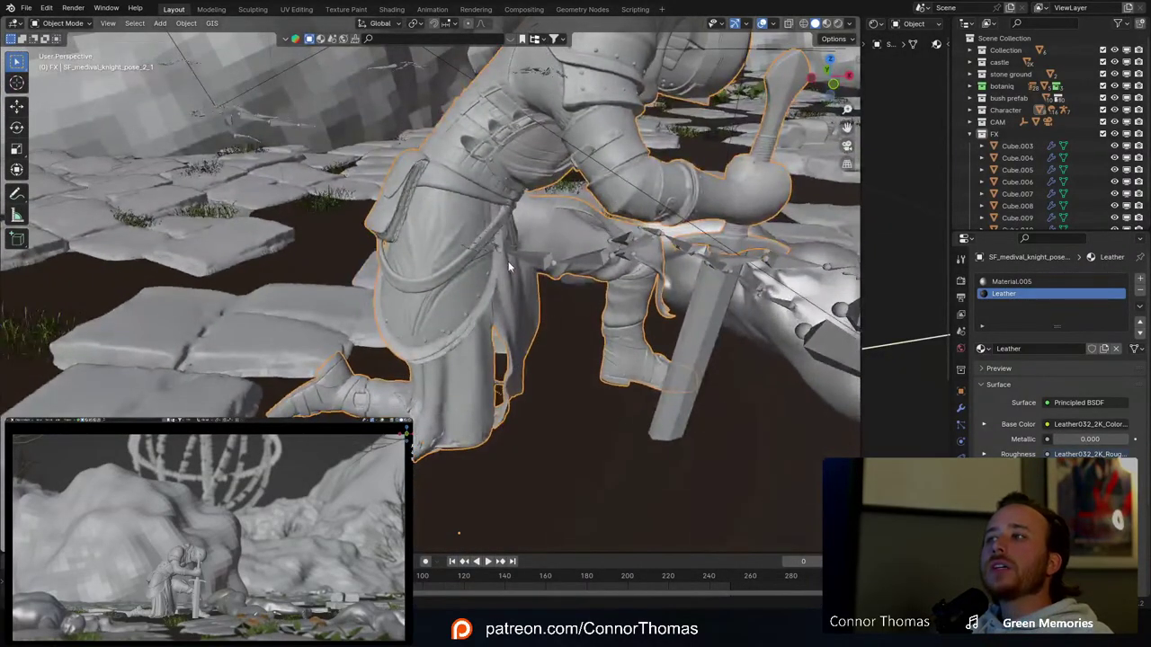
Step: Disable the FX collection in the viewports
scroll(1050, 203, "down", 2)
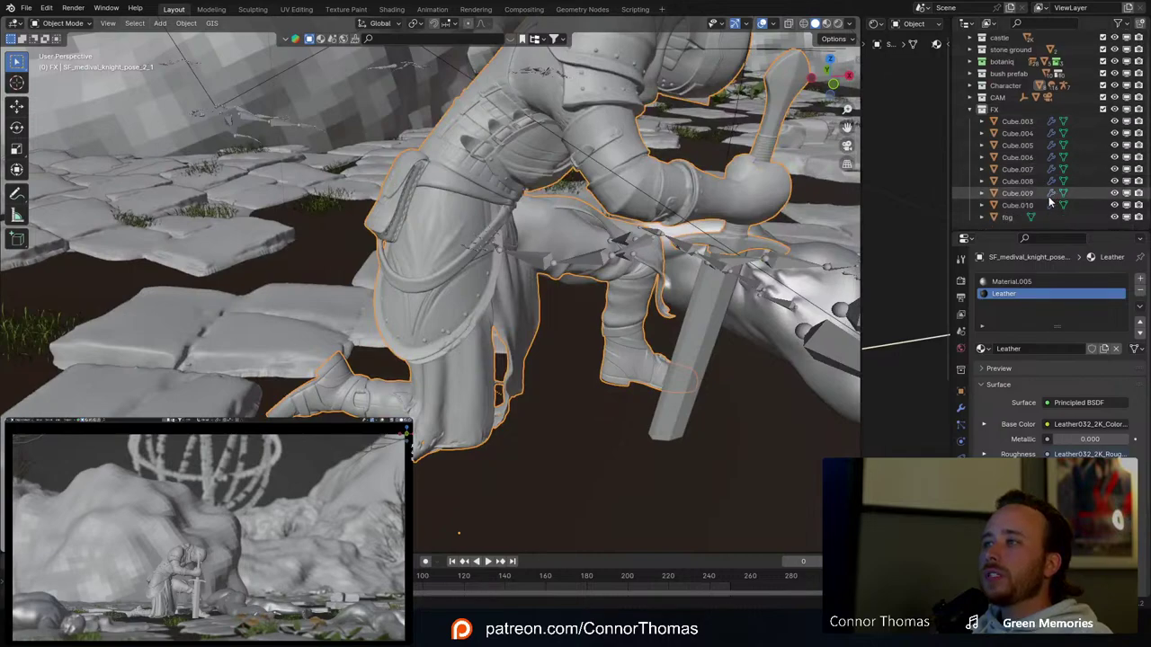
left_click(1127, 108)
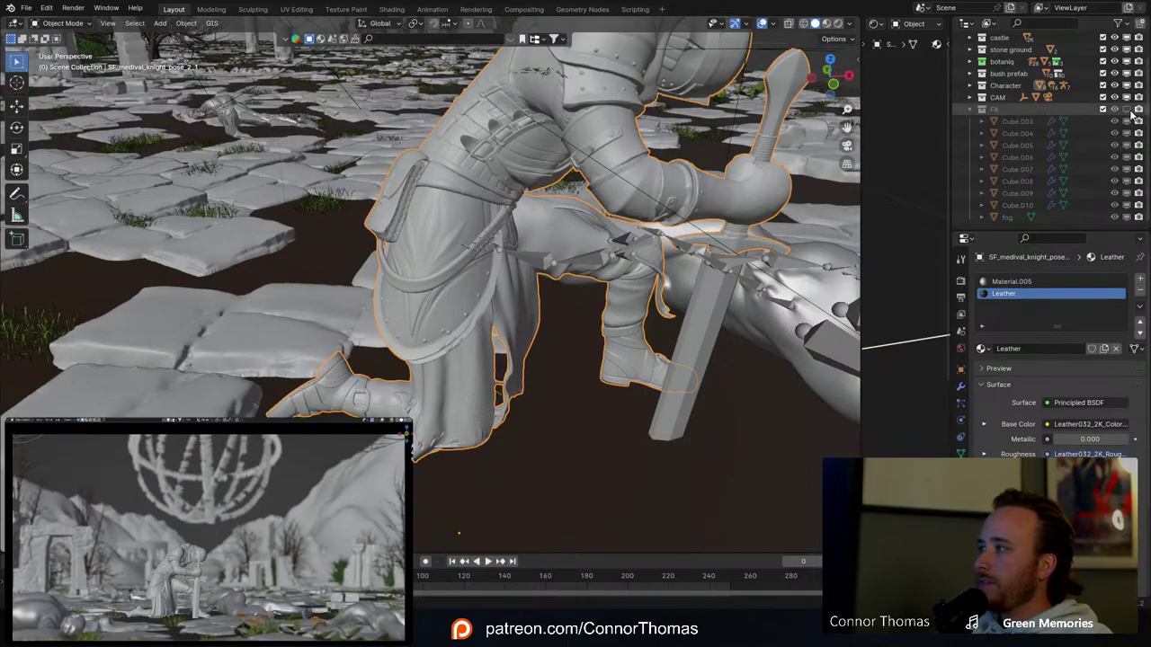
Step: Open the knight's mesh for editing and deselect everything on the belt slung across the skirt
mouse_move(535, 232)
middle_mouse_down()
mouse_move(609, 265)
mouse_move(545, 240)
middle_mouse_up()
scroll(464, 290, "up", 3)
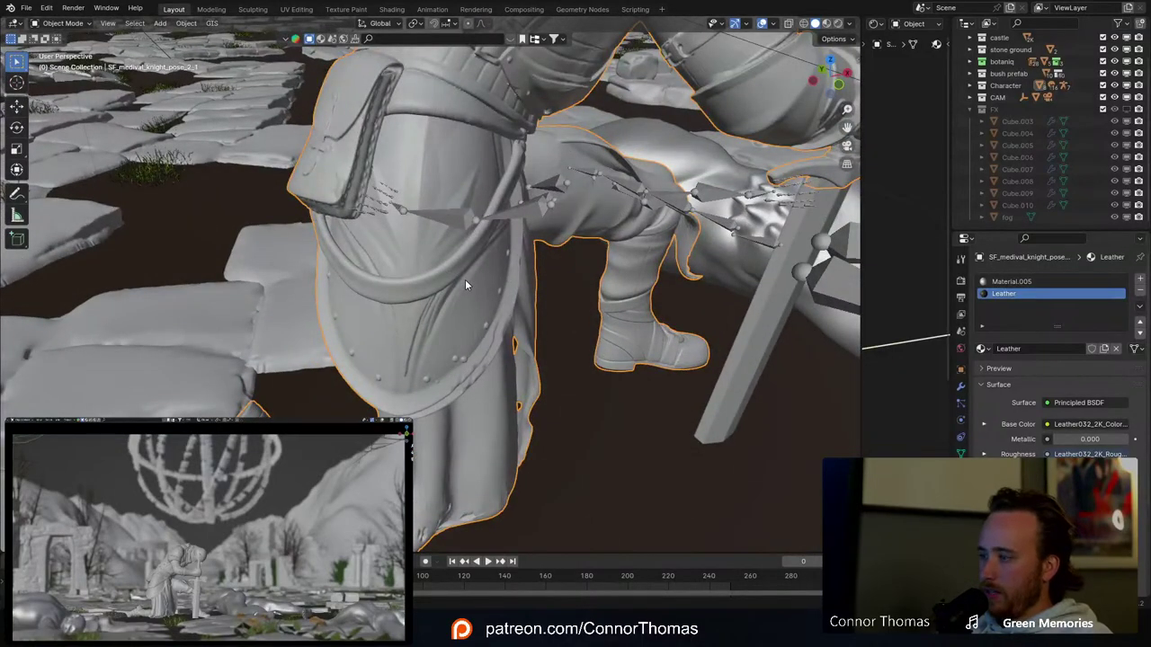
key("Tab")
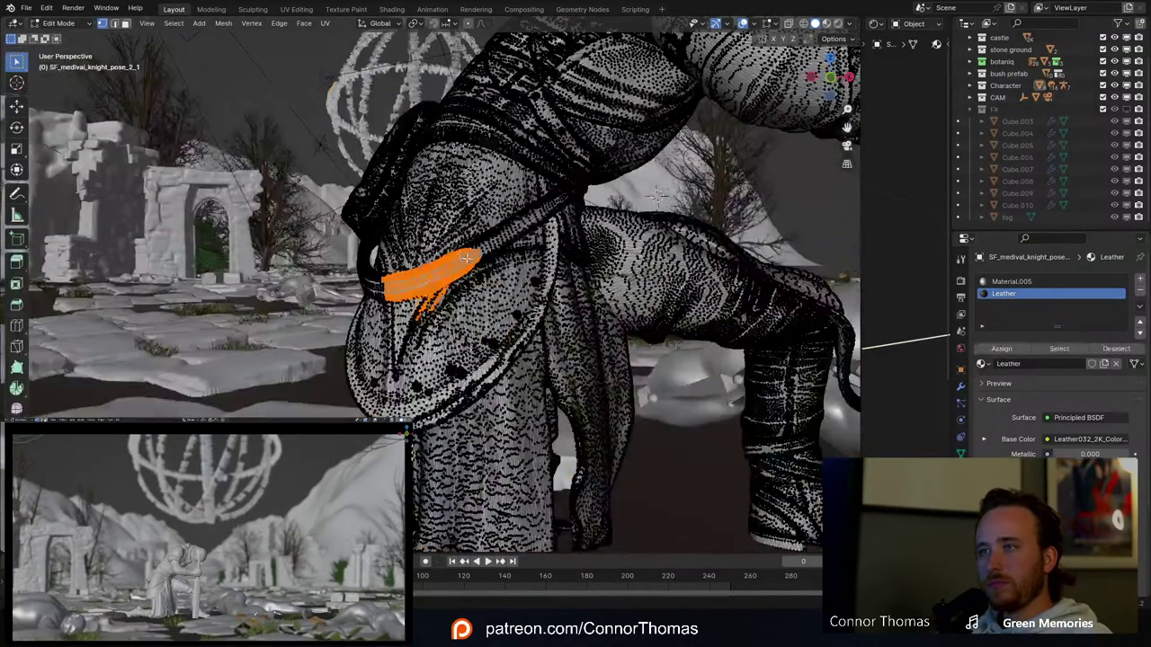
middle_click_drag(525, 271, 615, 302)
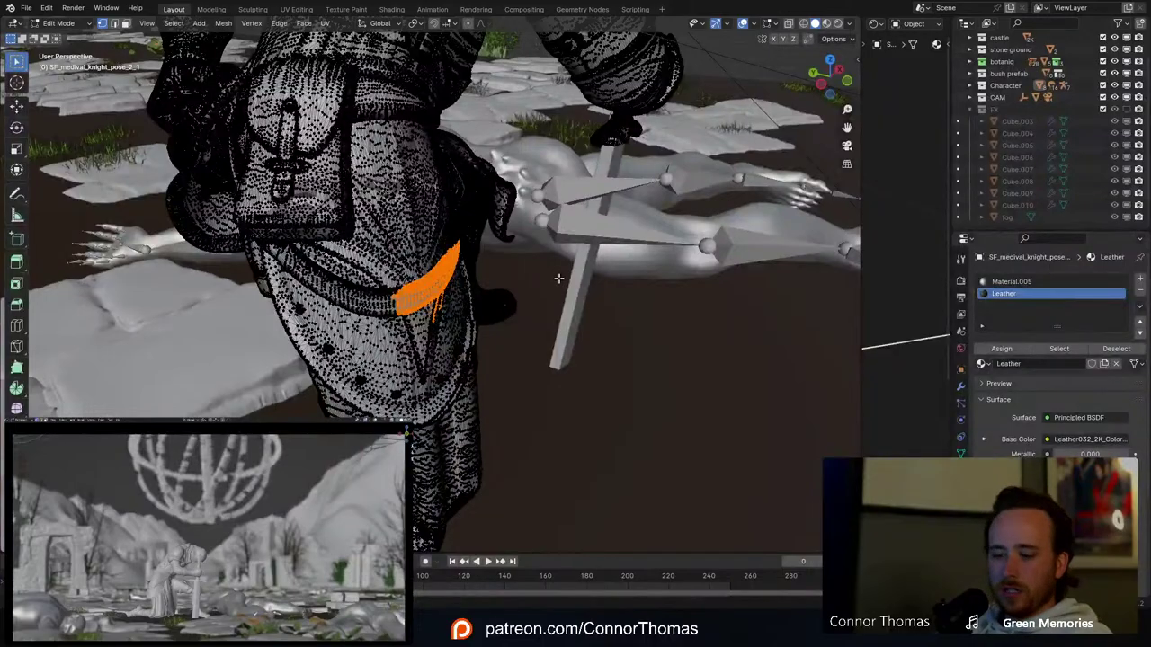
key("alt+a")
middle_click_drag(555, 274, 458, 269)
scroll(454, 281, "up", 4)
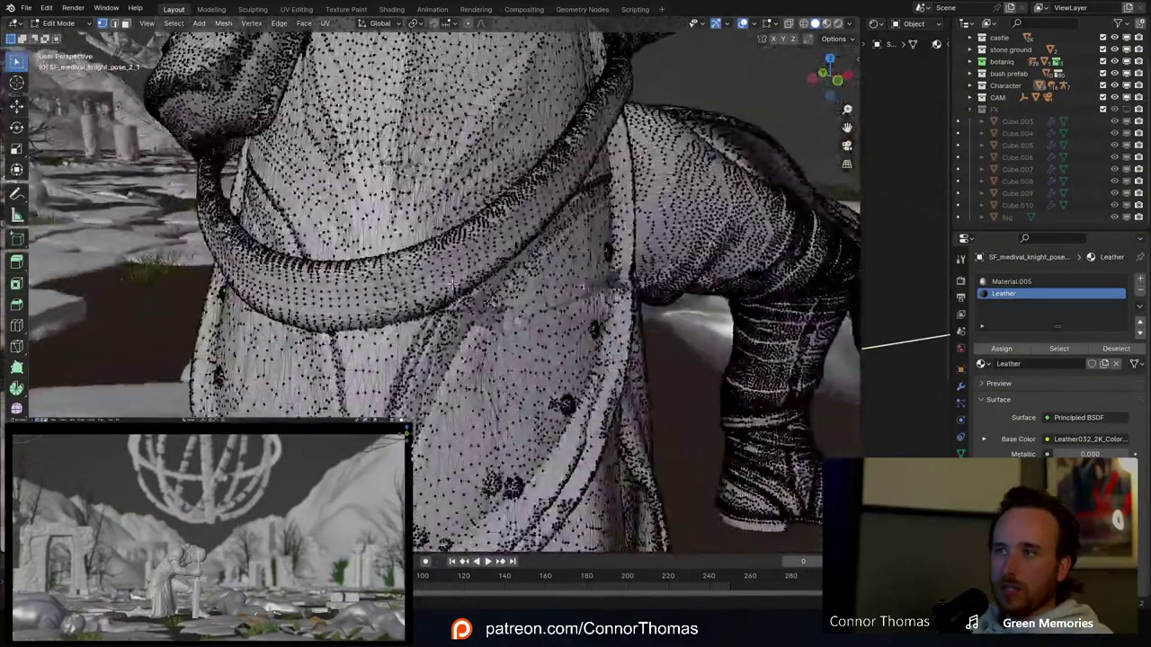
scroll(410, 277, "up", 8)
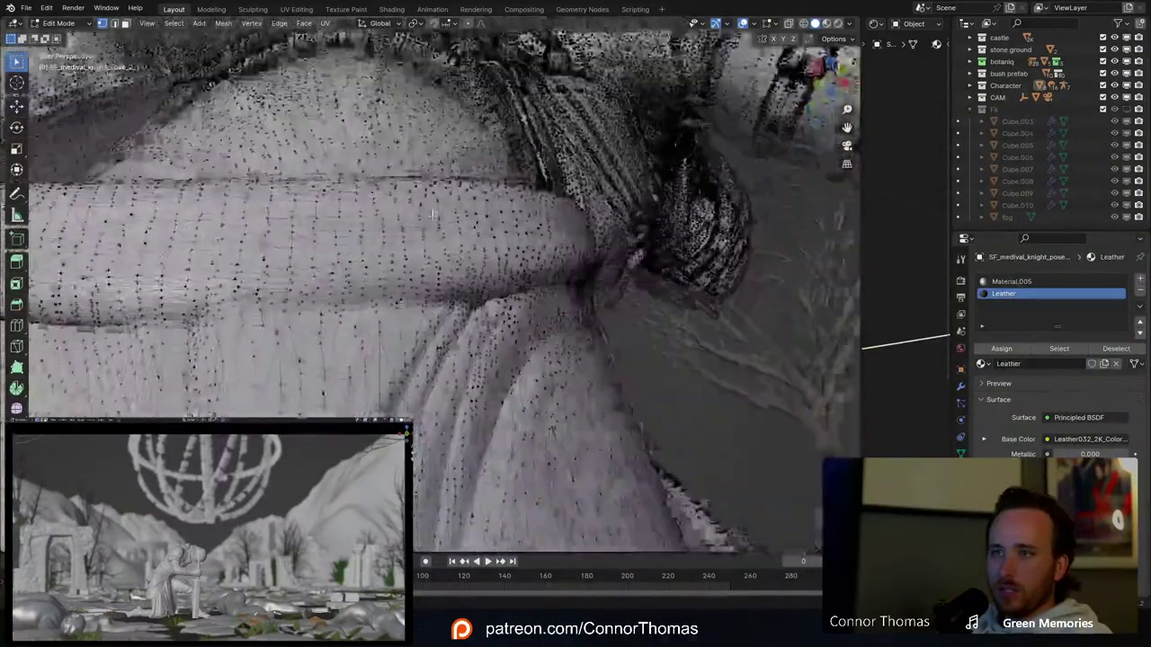
middle_click_drag(433, 208, 342, 236)
key("l")
key("alt+a")
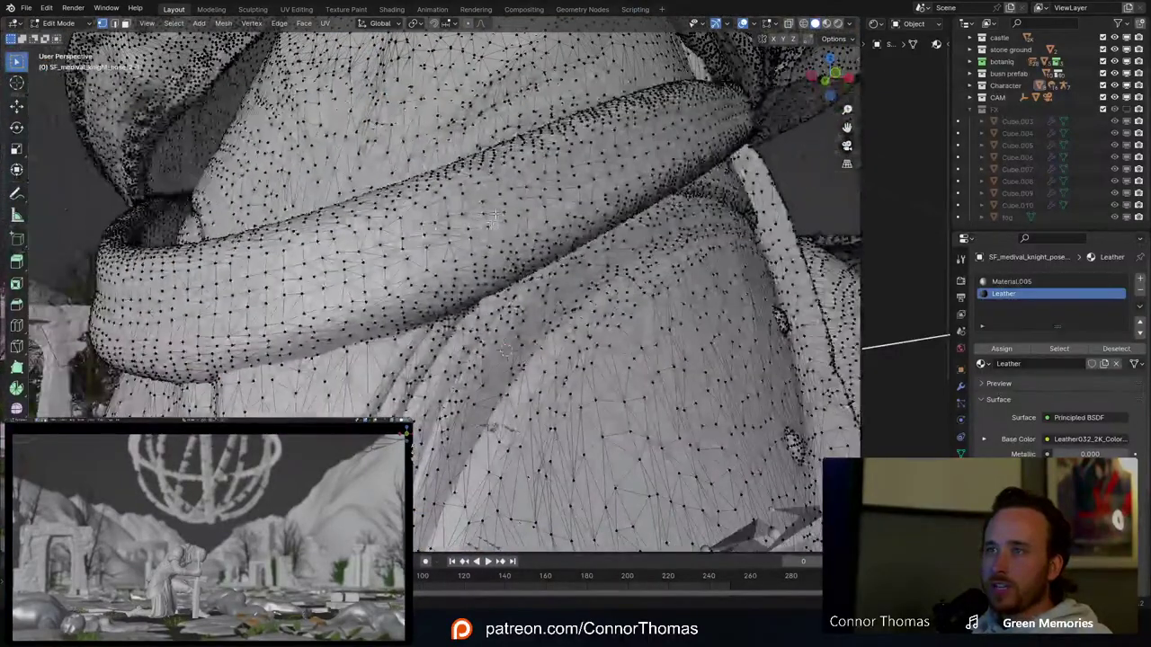
Step: Select a small patch in the middle of the slung belt in face selection mode and save the file
left_click(501, 207)
left_click_drag(518, 200, 521, 198)
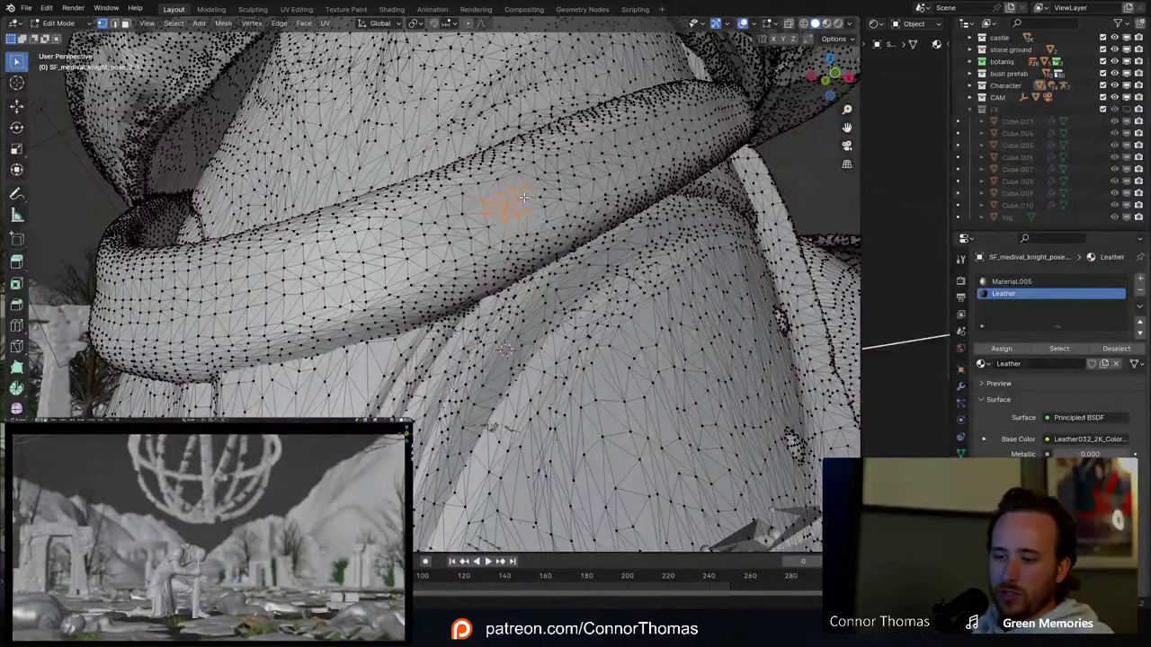
key("3")
middle_click_drag(526, 204, 526, 264)
scroll(526, 264, "down", 3)
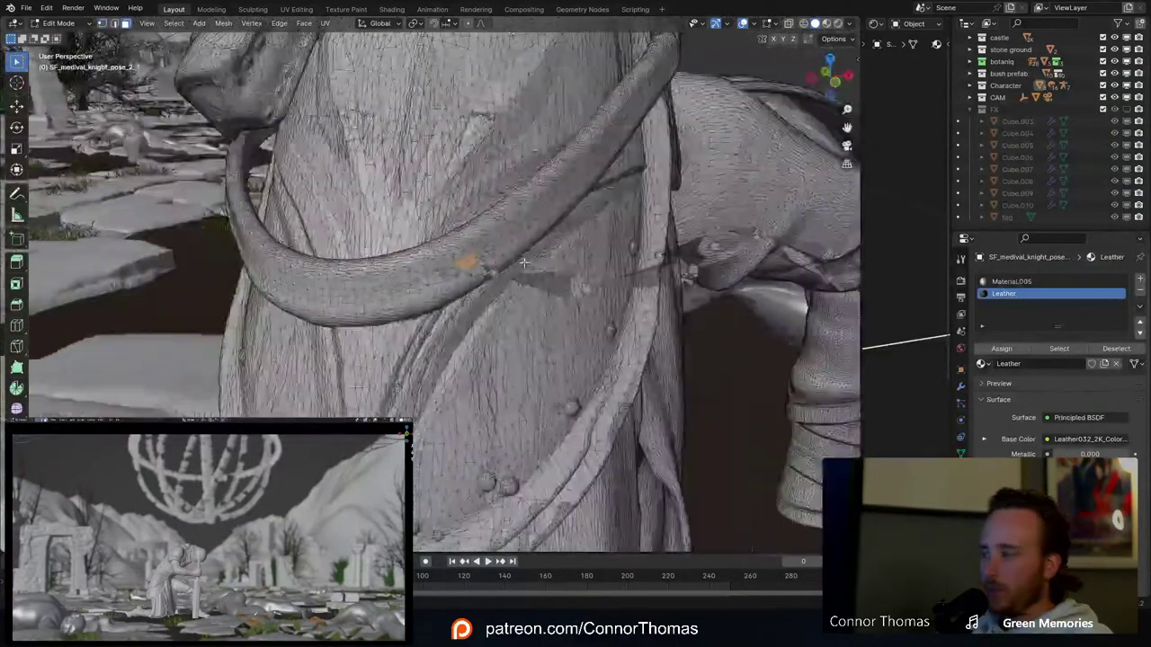
key("ctrl+s")
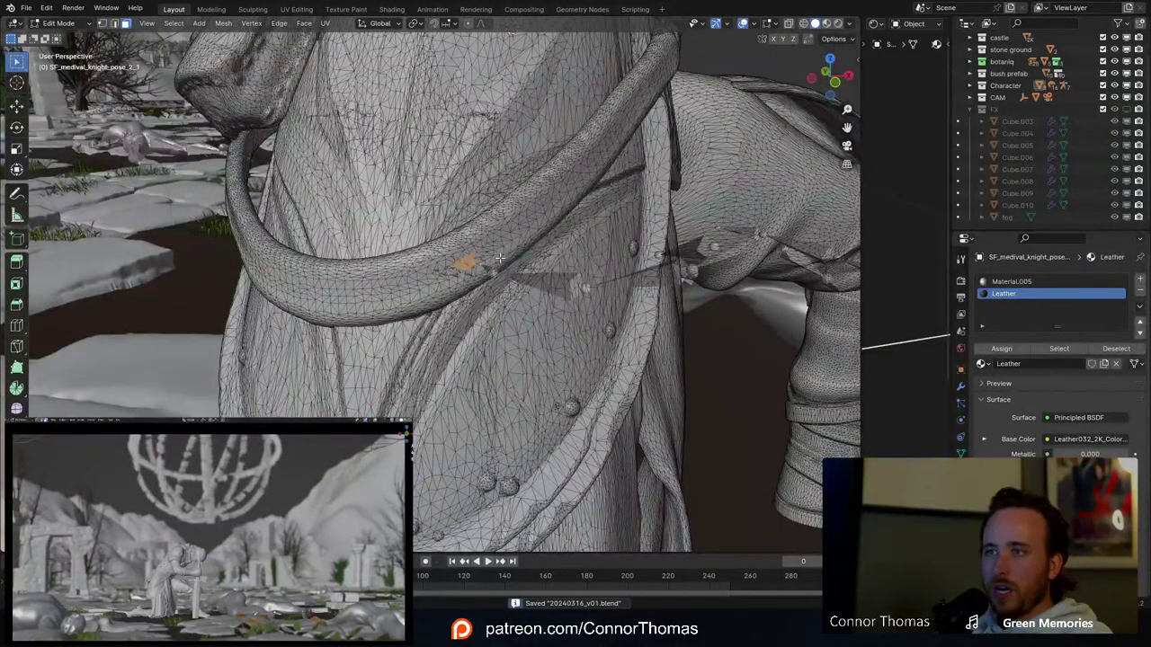
Step: Try to cover the slung belt by repeatedly growing the selected face patch, and clear the selection
key("ctrl+KP_Add")
key("ctrl+KP_Add")
key("ctrl+KP_Add")
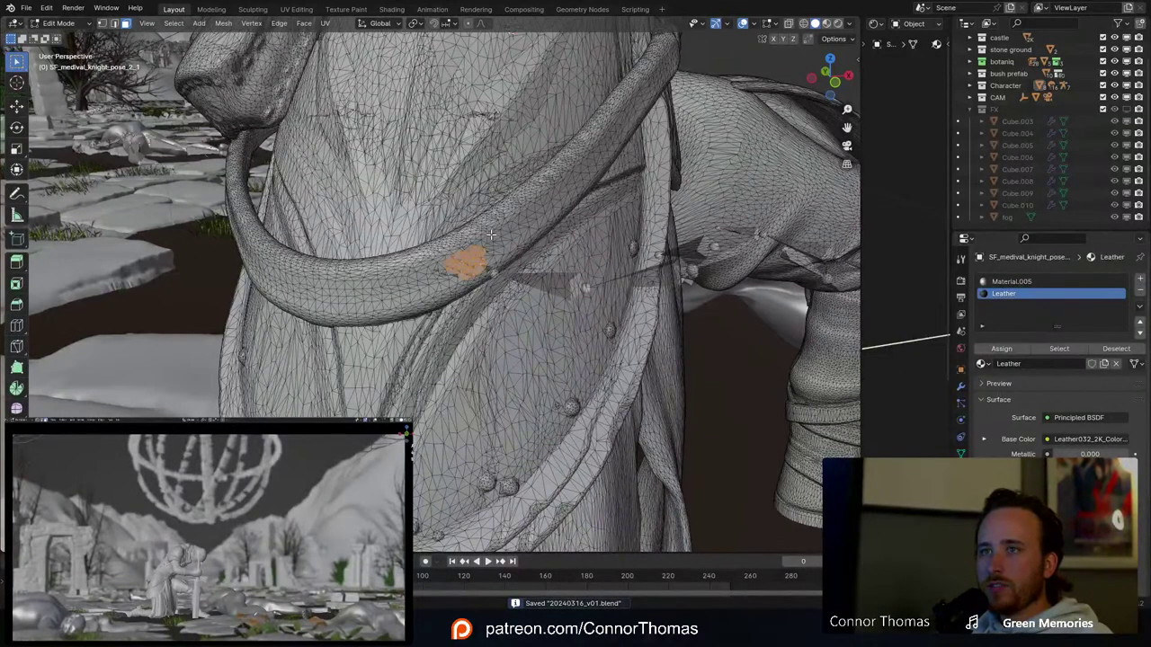
key("ctrl+KP_Add")
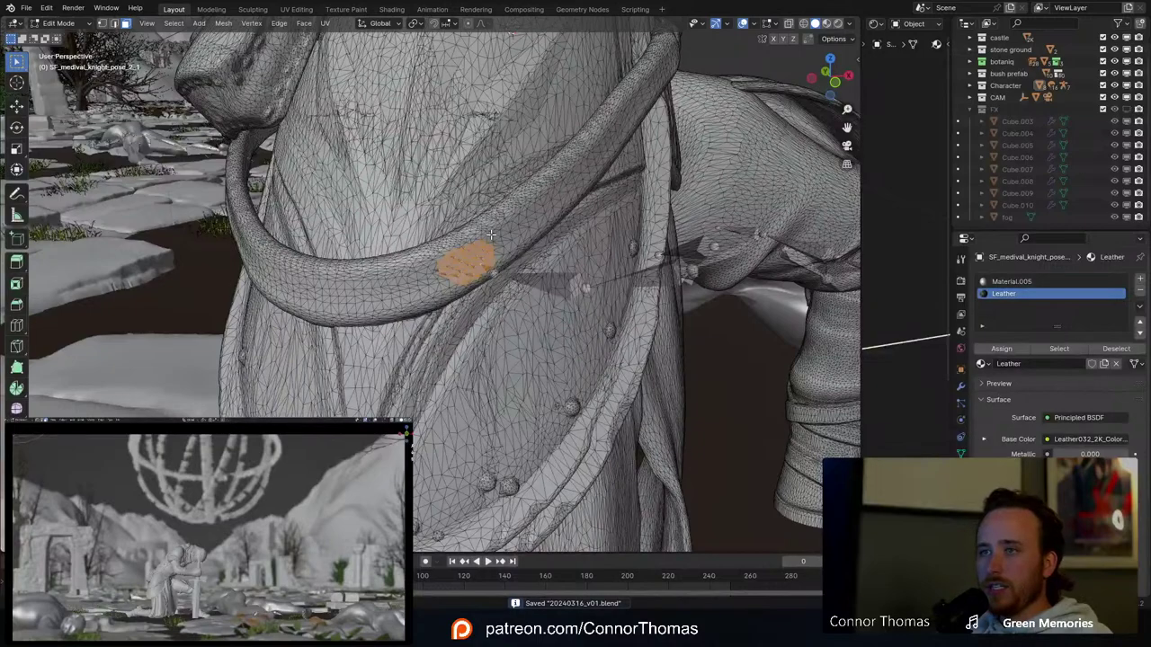
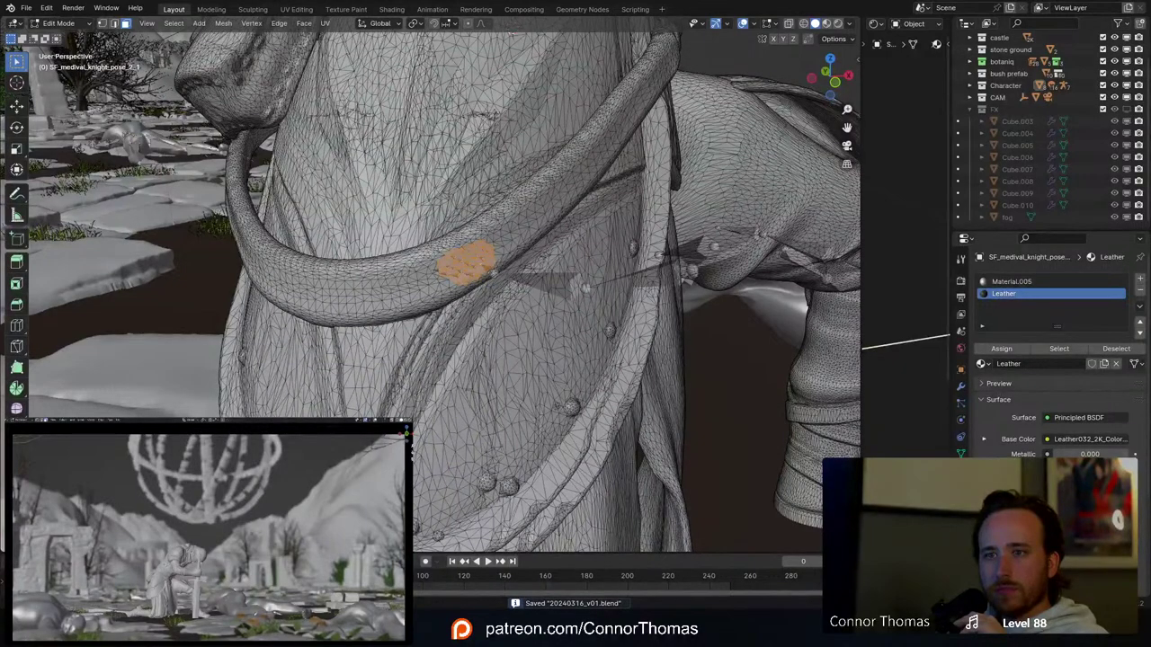
key("ctrl+KP_Add")
key("ctrl+KP_Add")
key("ctrl+KP_Add")
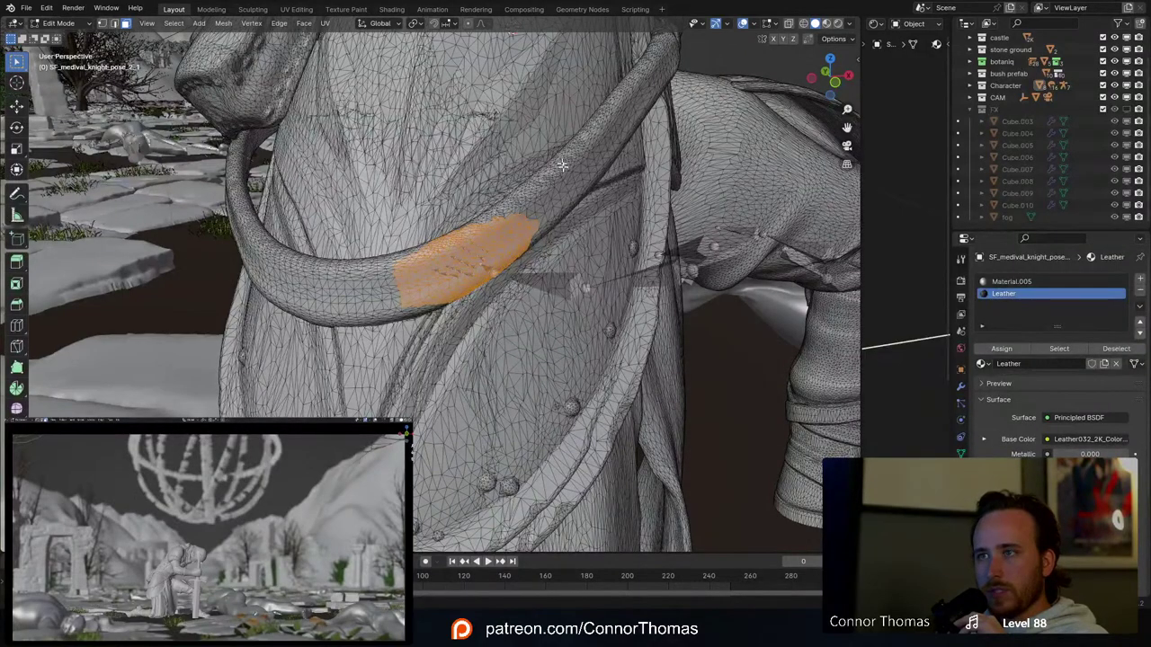
key("alt+a")
Step: Select a face in the middle of the slung belt and grow the selection into a small round patch
middle_click_drag(581, 259, 557, 193)
scroll(442, 255, "up", 2)
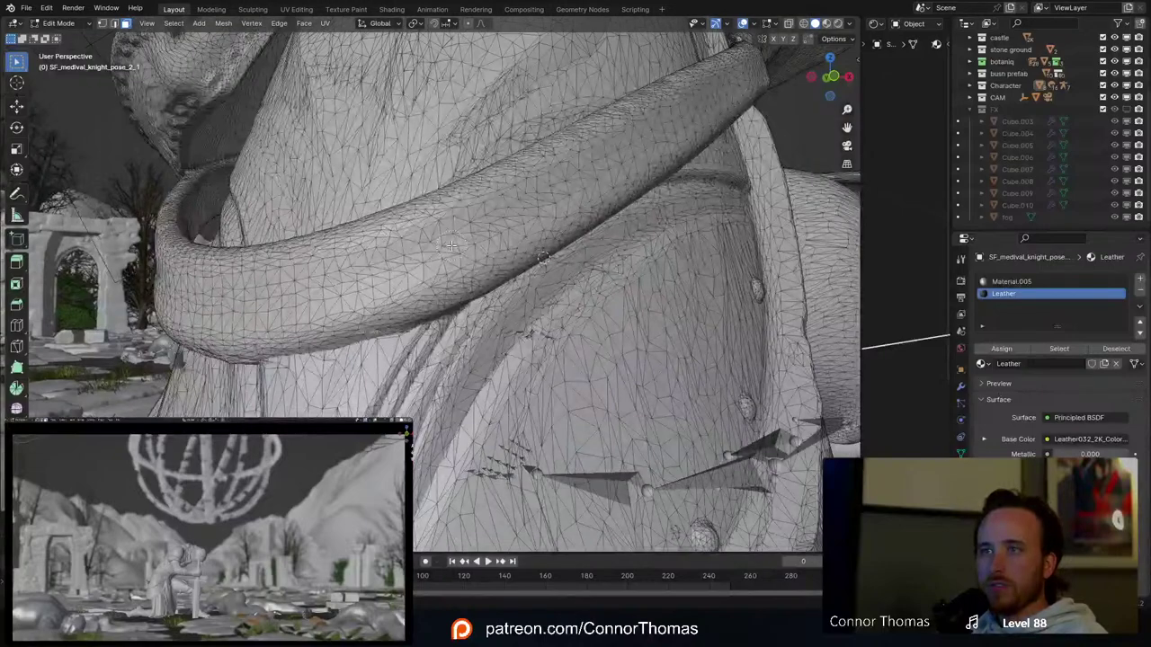
left_click(453, 243)
key("ctrl+KP_Add")
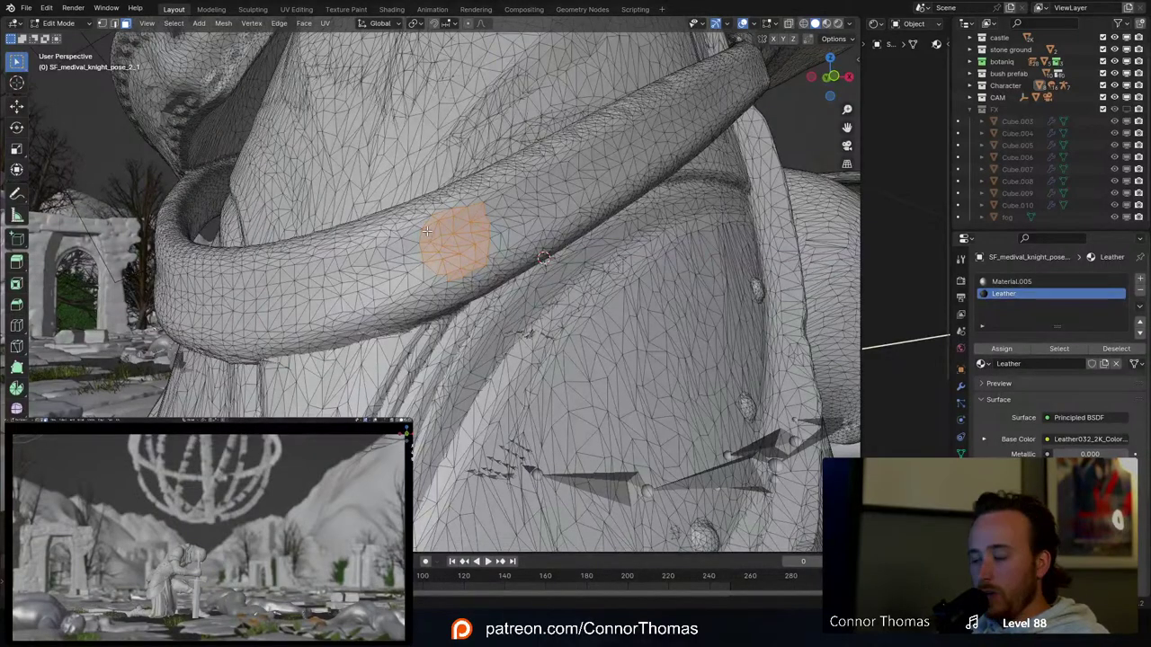
Step: Try to extend the belt patch with the Side of Active selection
middle_click_drag(428, 232, 404, 263)
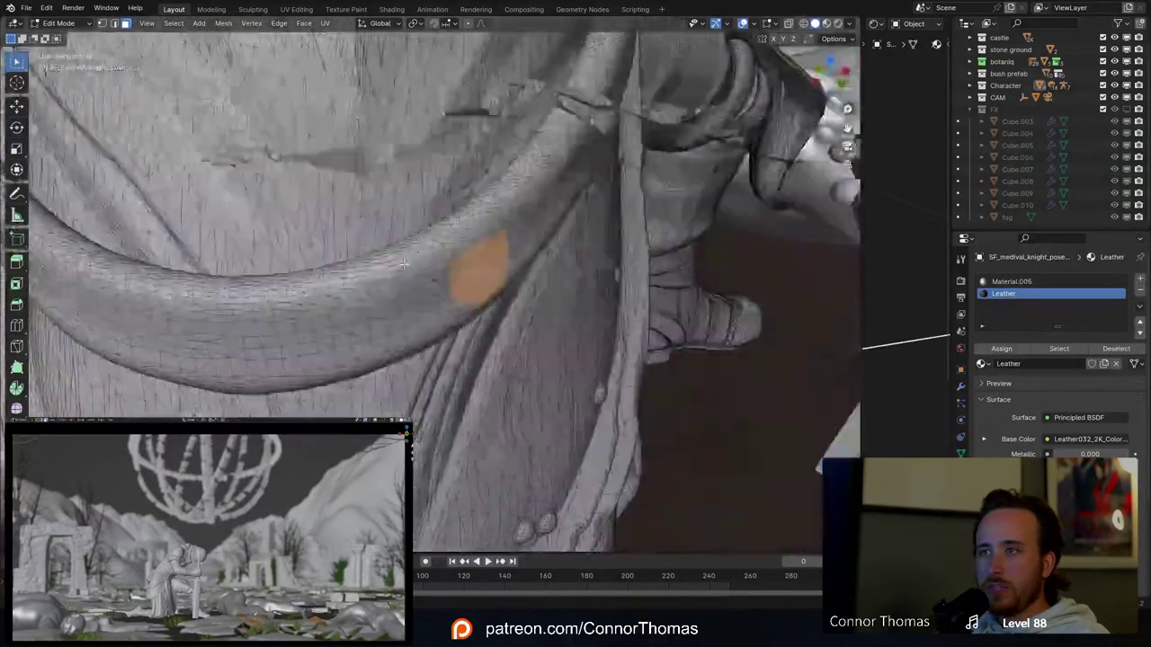
scroll(404, 263, "down", 2)
scroll(403, 267, "down", 5)
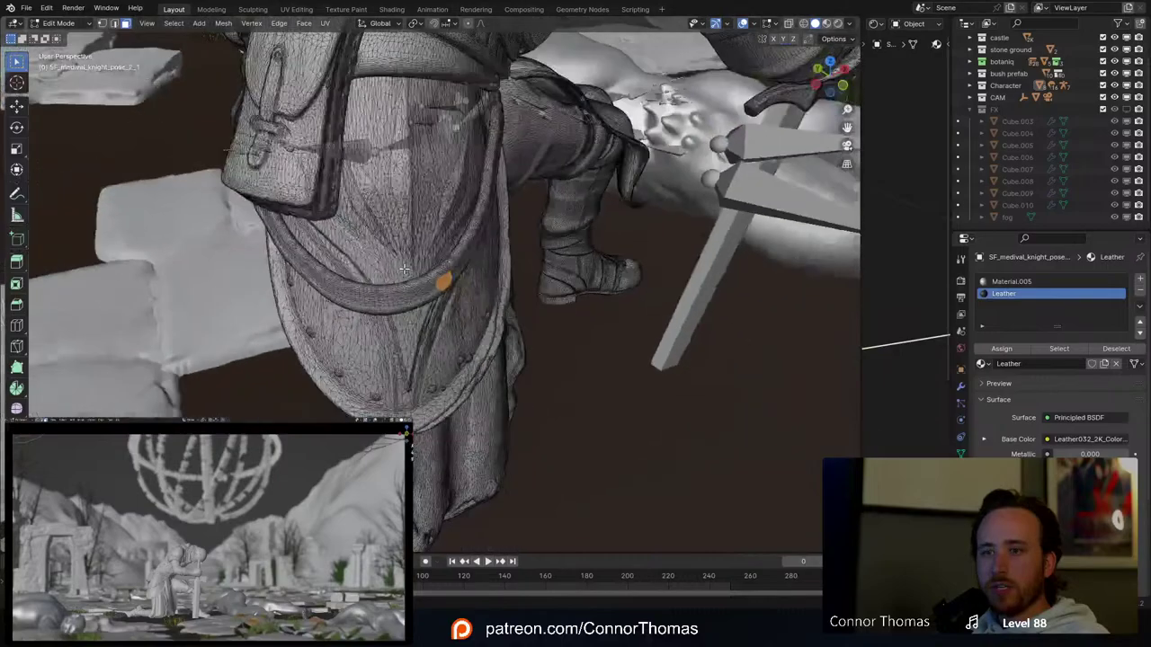
scroll(403, 268, "down", 2)
middle_click_drag(404, 267, 404, 218)
scroll(404, 218, "up", 4)
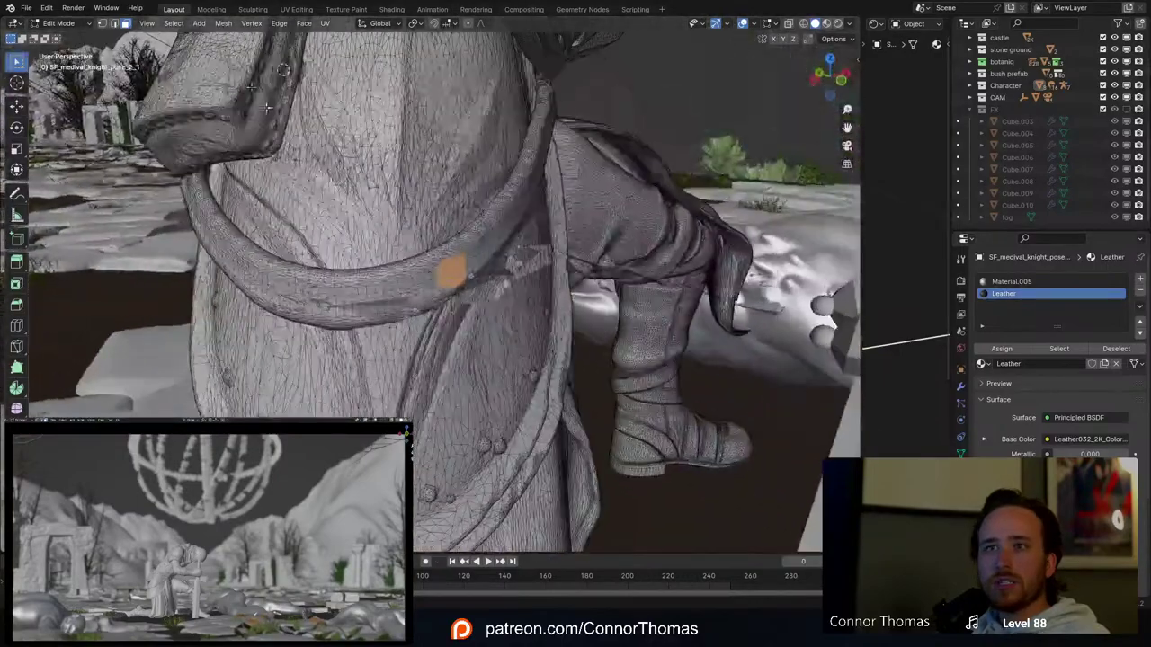
left_click(199, 24)
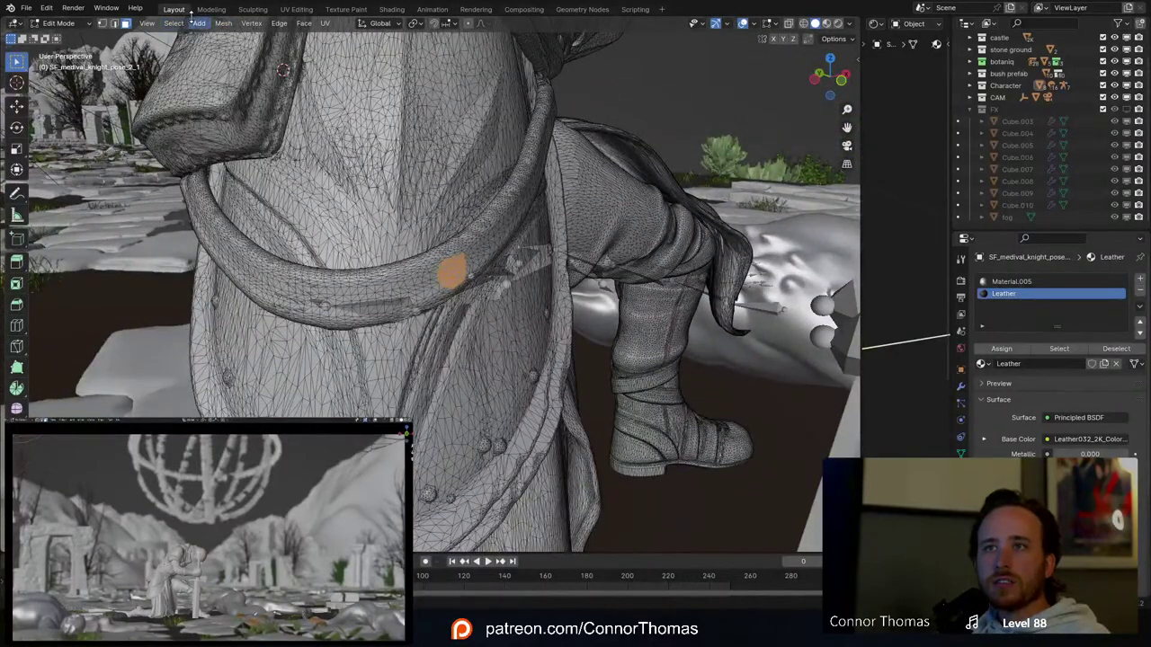
left_click(180, 25)
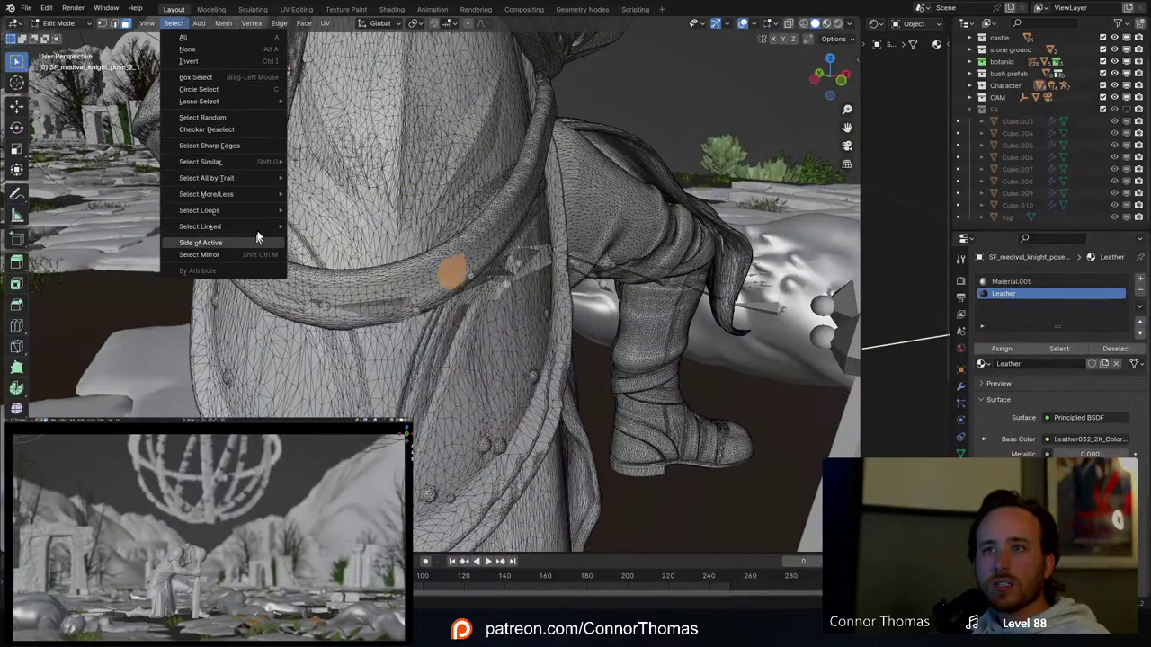
mouse_move(257, 194)
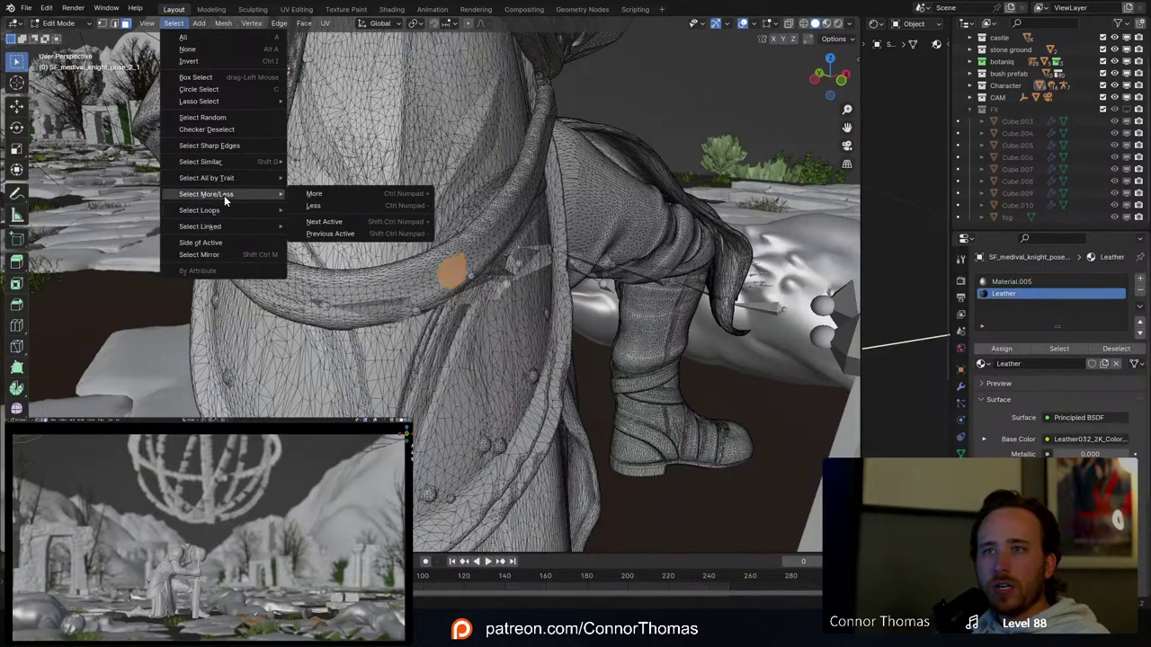
left_click(232, 241)
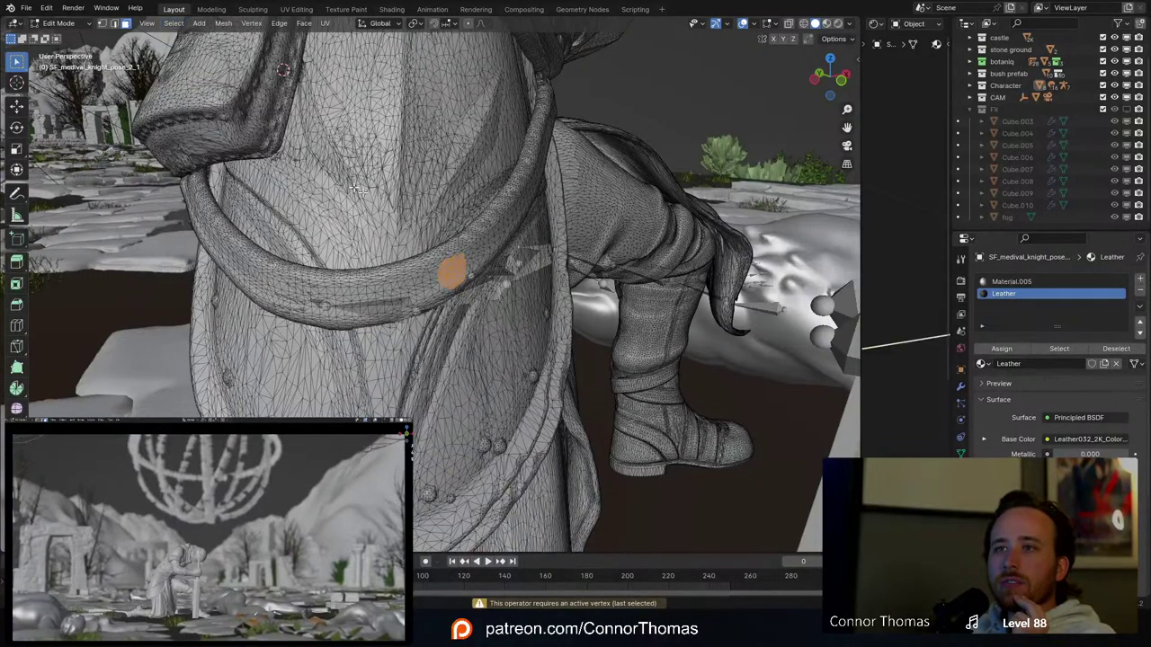
Step: Try to extend the belt patch by selecting faces of similar area, and return to the small patch
left_click(174, 24)
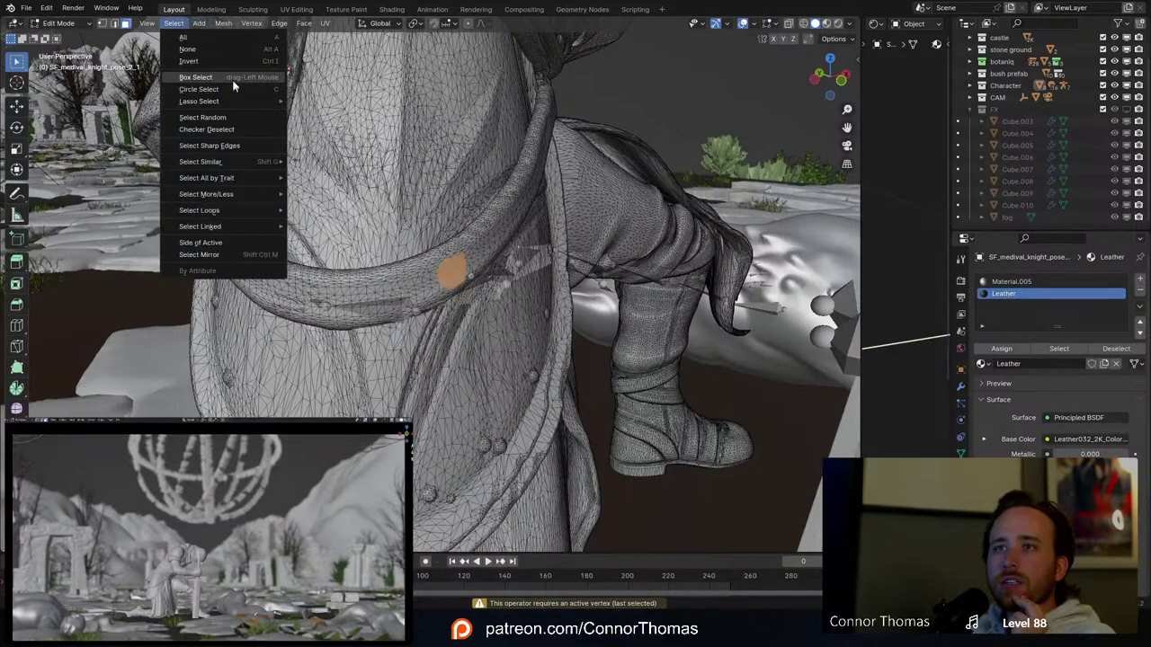
mouse_move(258, 162)
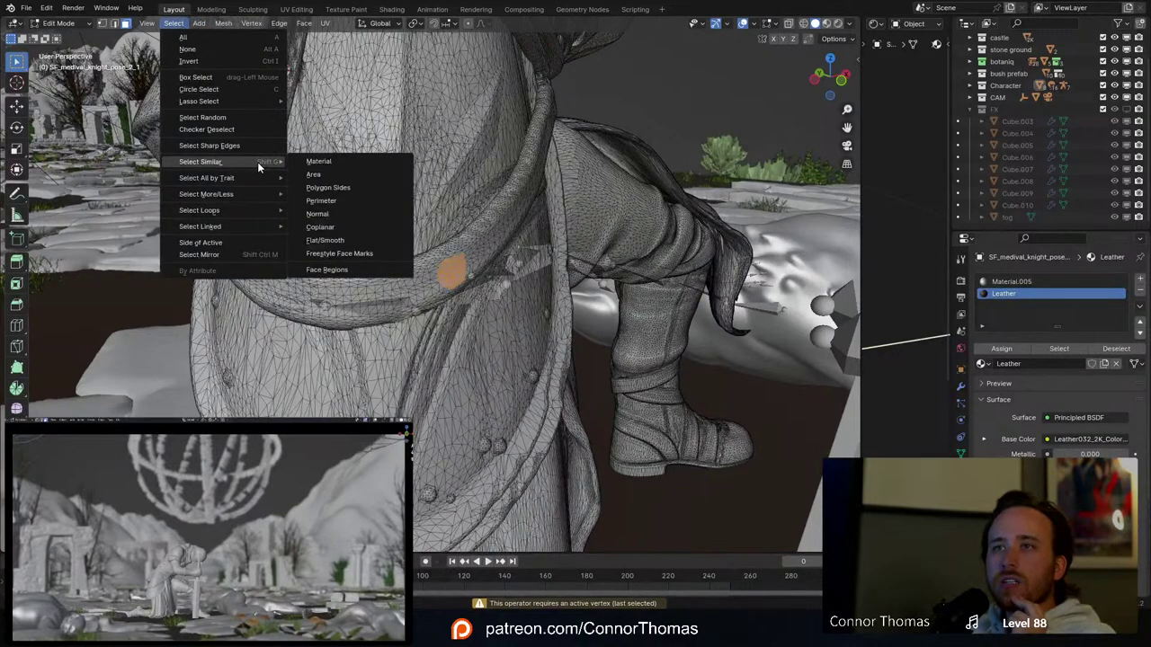
left_click(383, 178)
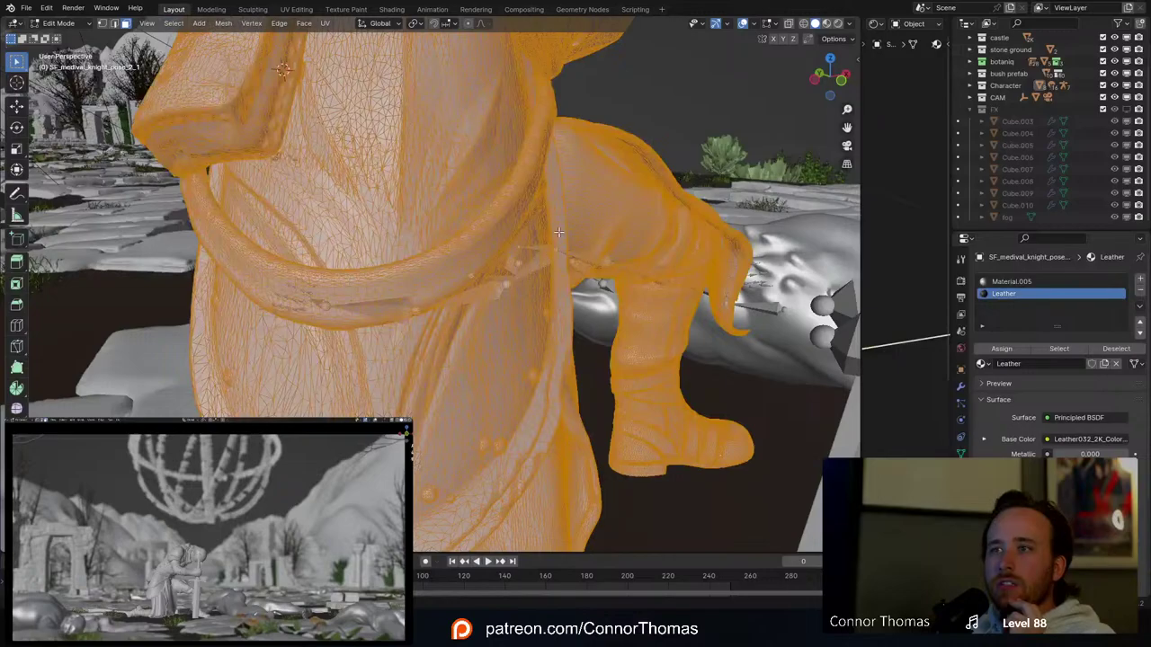
middle_click_drag(559, 233, 497, 216)
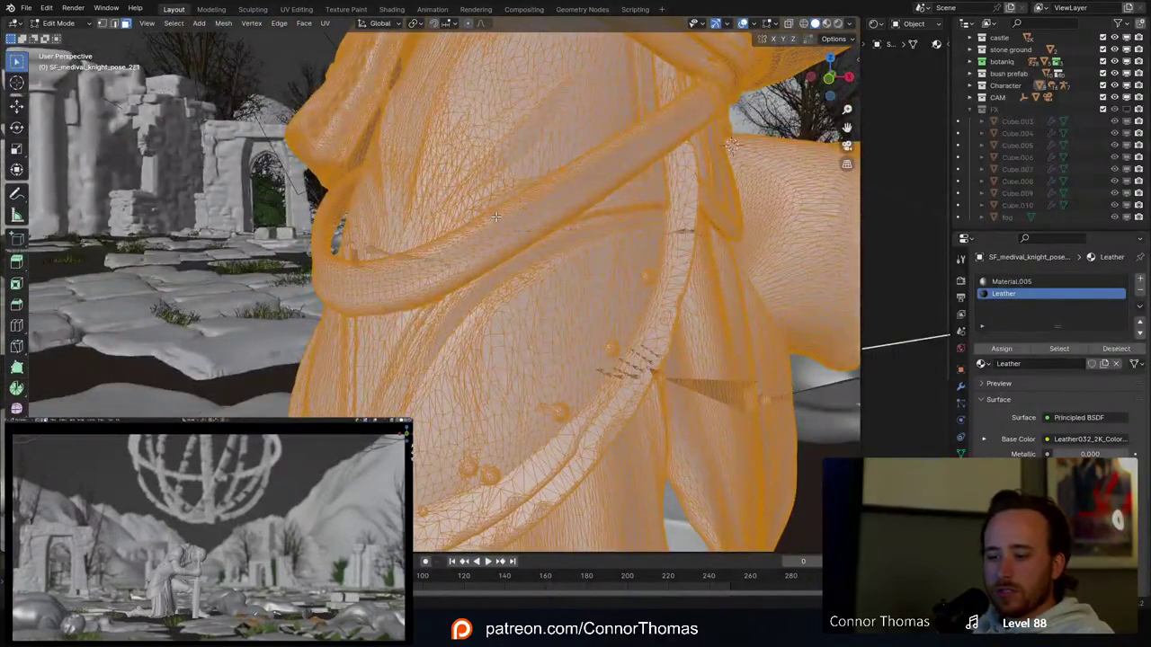
key("alt+a")
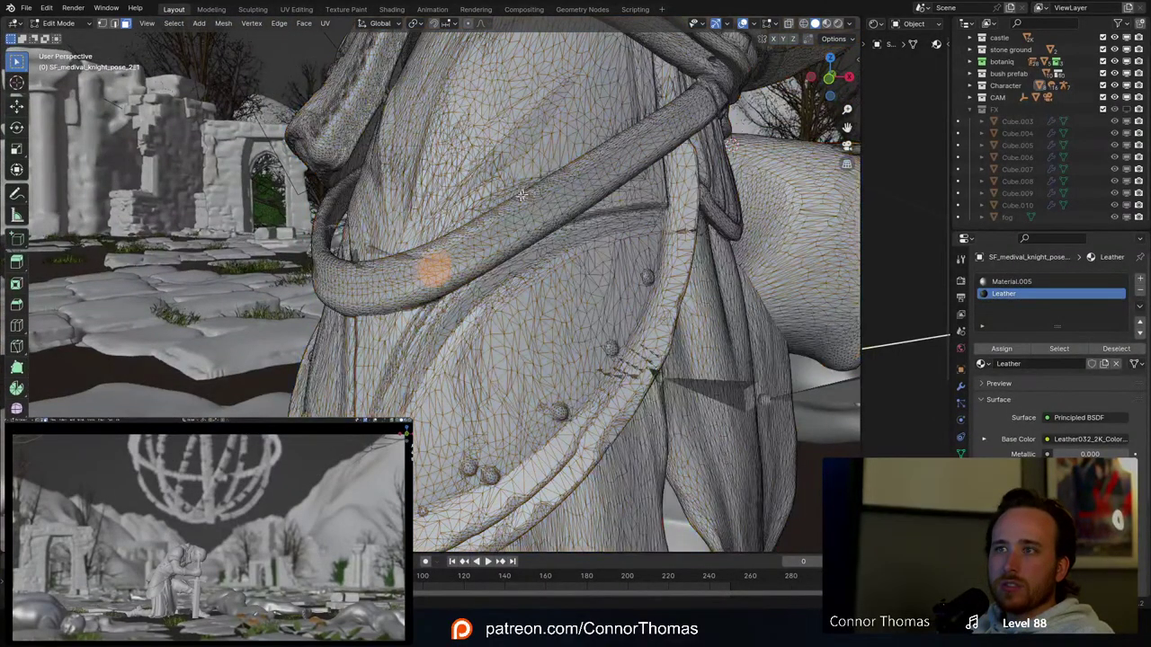
left_click(174, 23)
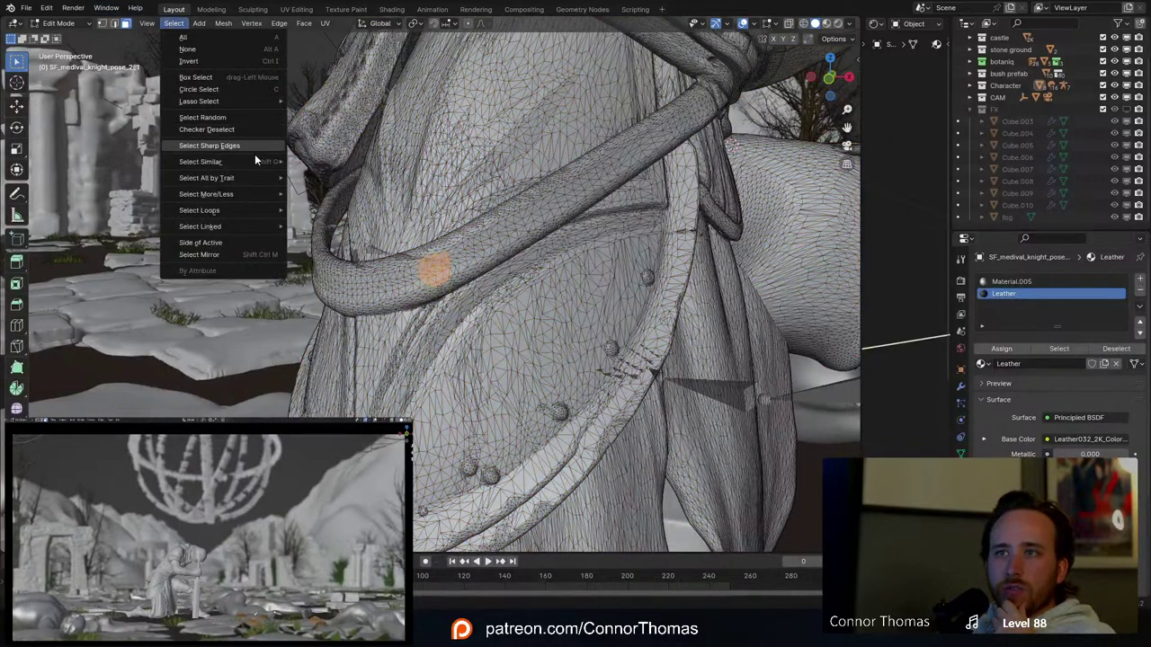
mouse_move(252, 159)
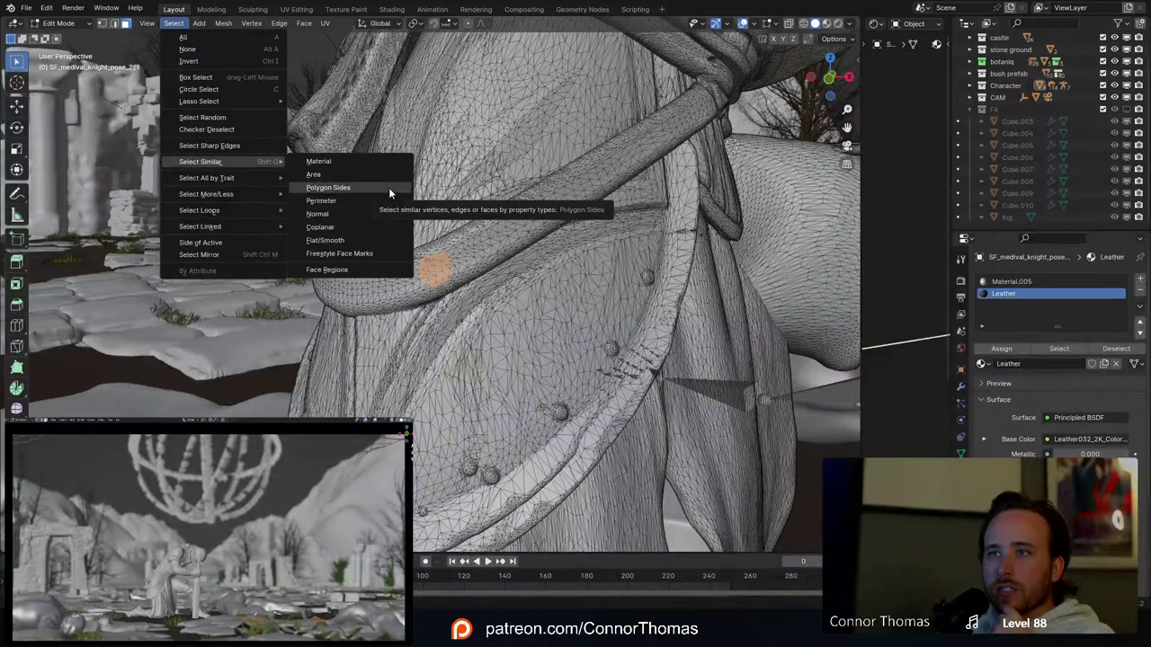
left_click(477, 269)
Step: Add a continuous strip of faces along the middle of the slung belt, from near the buckle to the selected patch
middle_click_drag(478, 270, 526, 229)
key("c")
left_click_drag(577, 173, 482, 220)
left_click(421, 251, "ctrl")
left_click(347, 286, "ctrl")
left_click(311, 310, "ctrl")
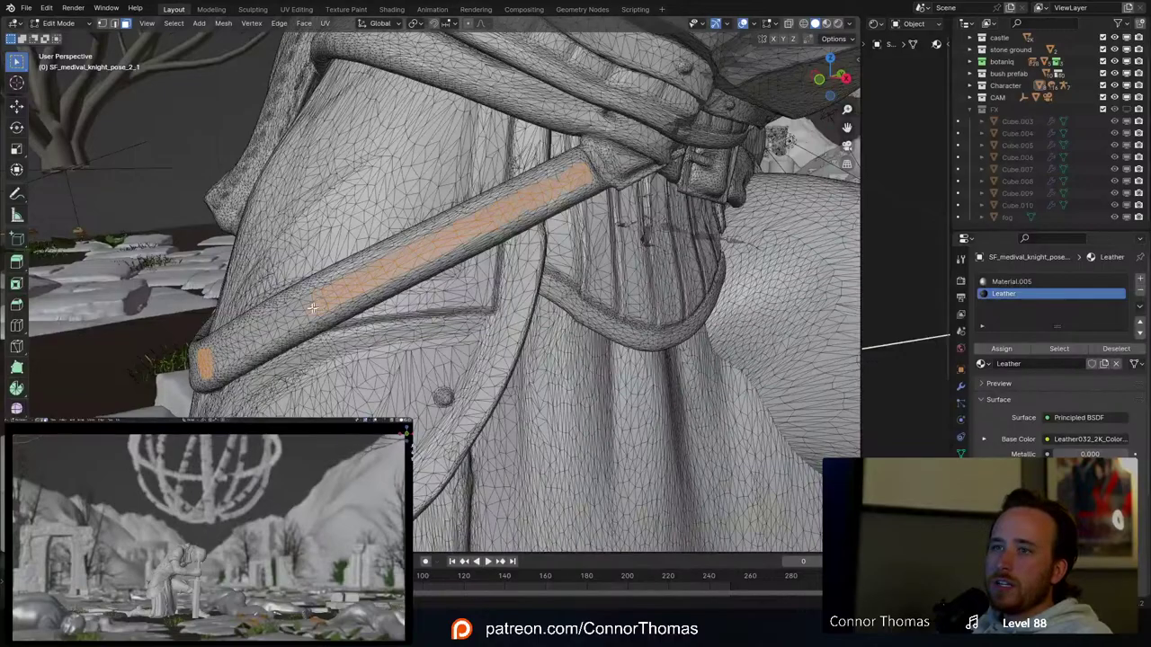
left_click(264, 327, "ctrl")
left_click(243, 336, "ctrl")
left_click(225, 351, "ctrl")
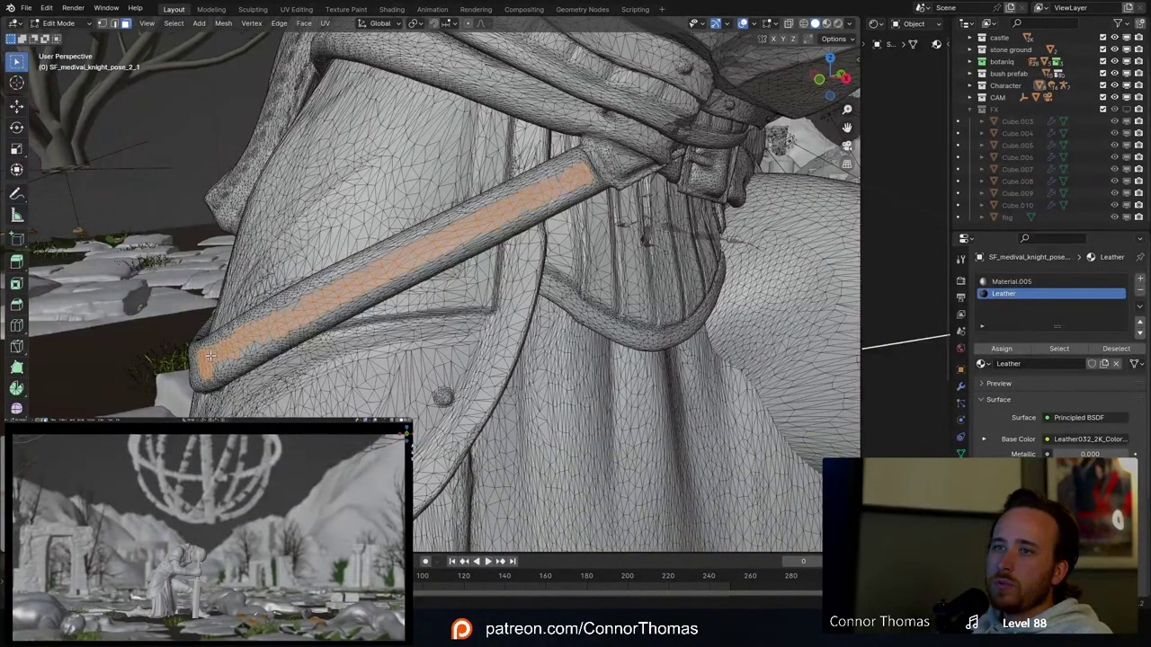
Step: Extend the face strip along the front of the slung belt up to the pouch
middle_click_drag(211, 356, 447, 301)
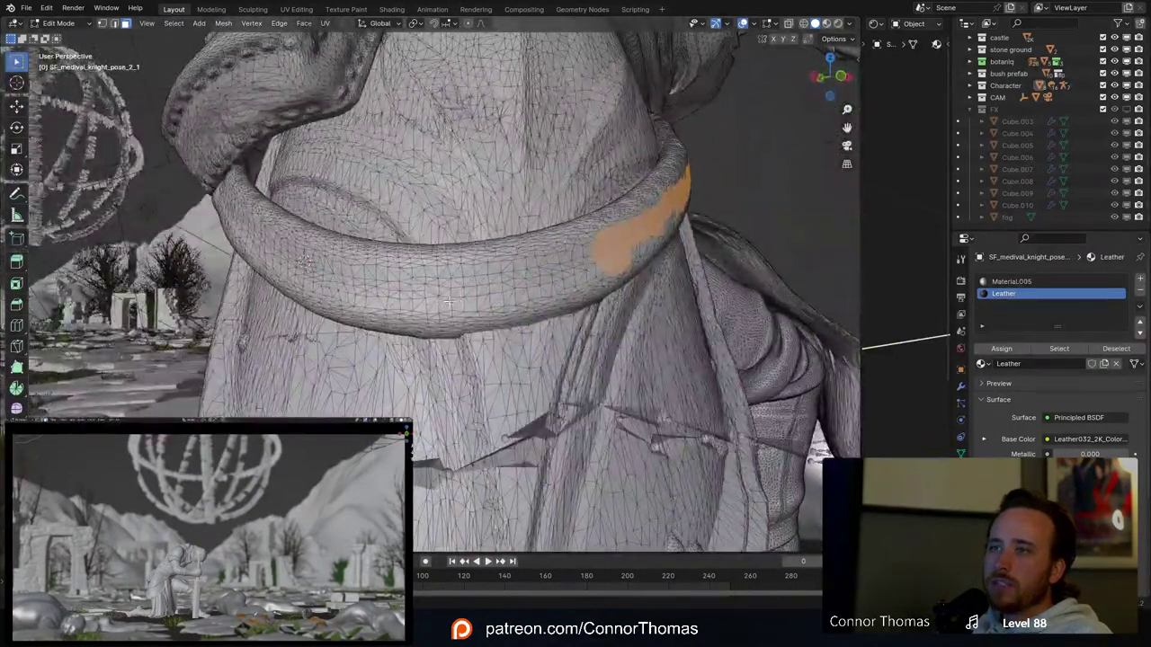
left_click(540, 284, "ctrl")
left_click(463, 290, "ctrl")
left_click(395, 292, "ctrl")
left_click(305, 274, "ctrl")
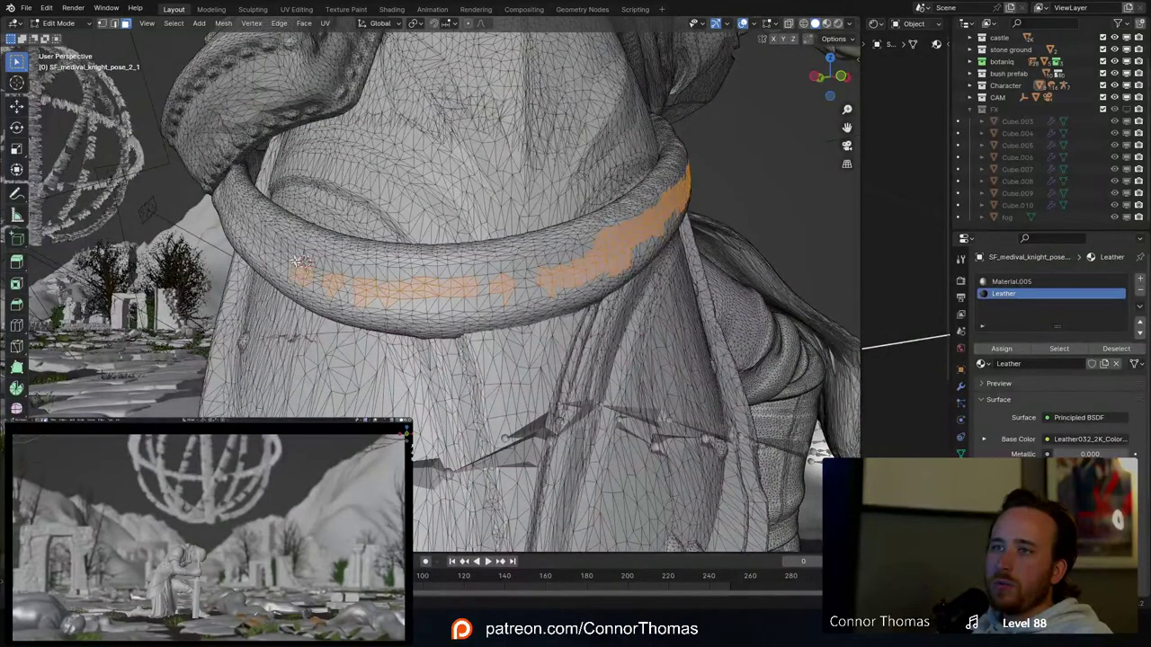
left_click(248, 219, "ctrl")
left_click(248, 218, "ctrl")
middle_click_drag(645, 249, 585, 225)
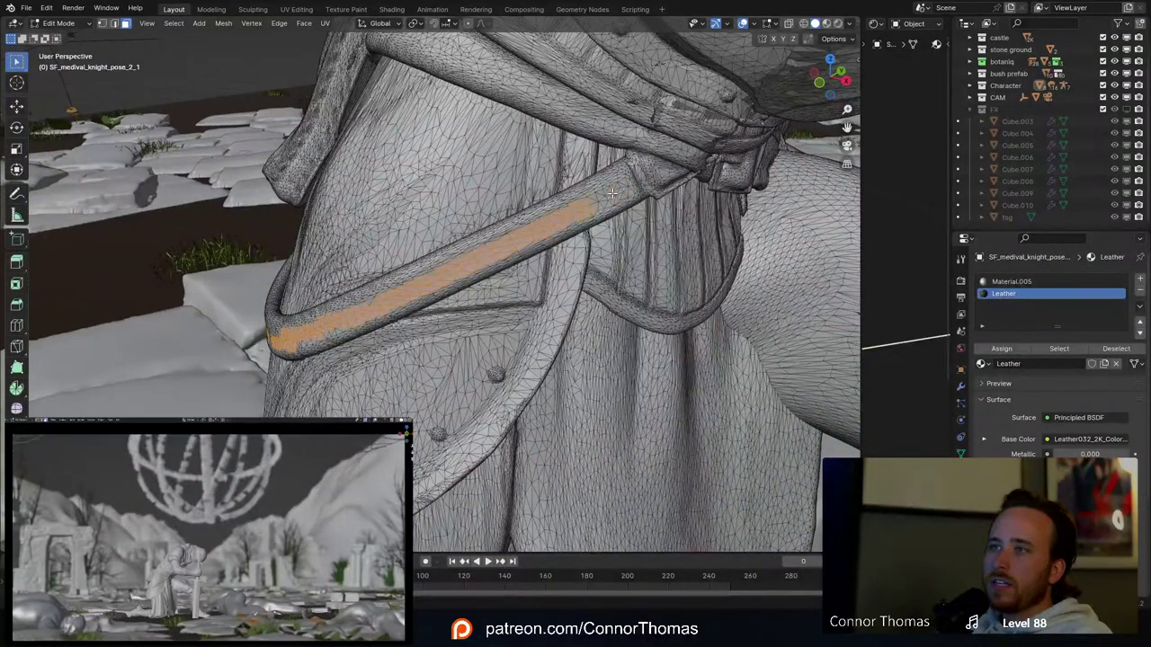
Step: Grow the strip selection until it covers the full width of the slung belt
key("ctrl+z")
key("ctrl+KP_Add")
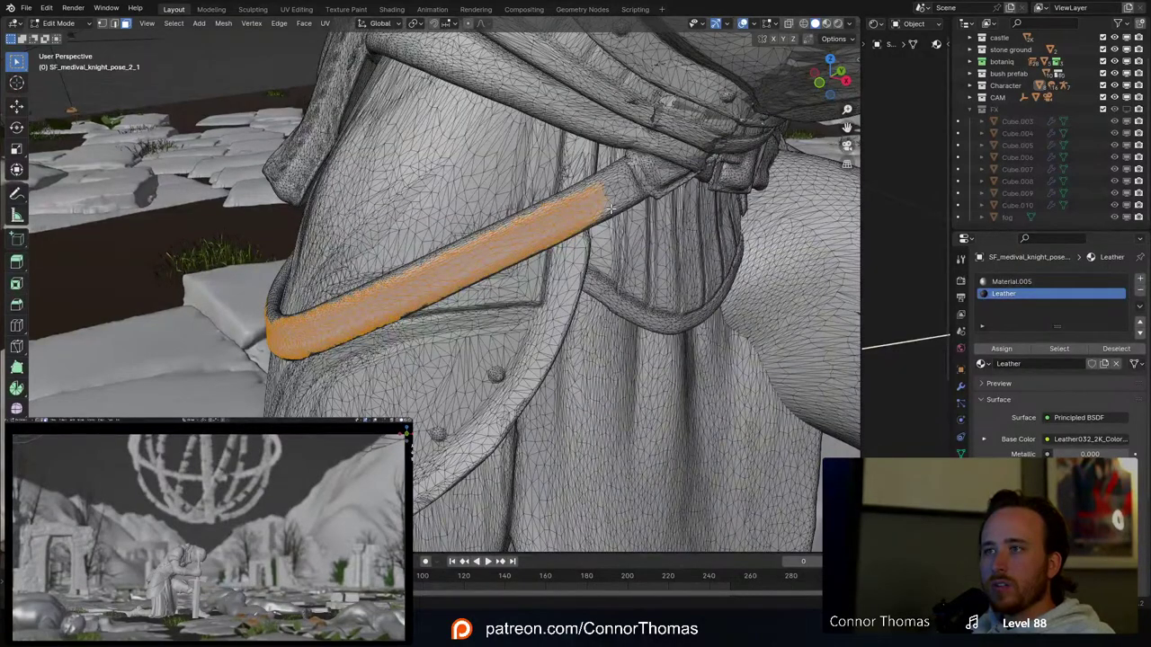
key("ctrl+KP_Add")
key("ctrl+KP_Add")
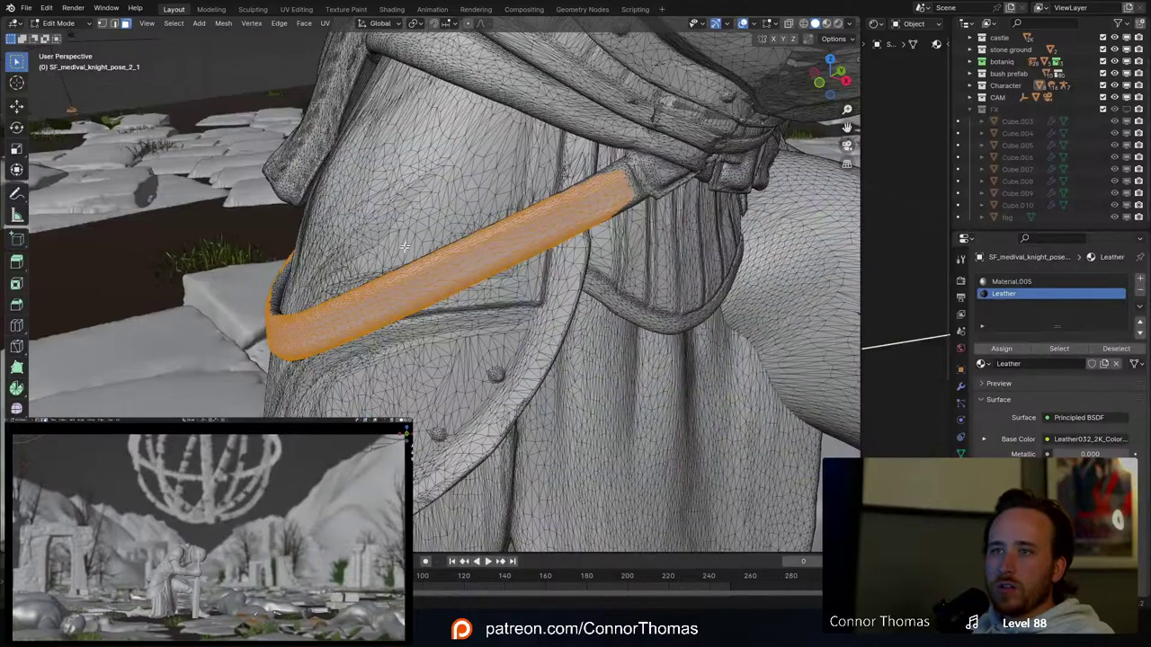
middle_click_drag(611, 209, 627, 270)
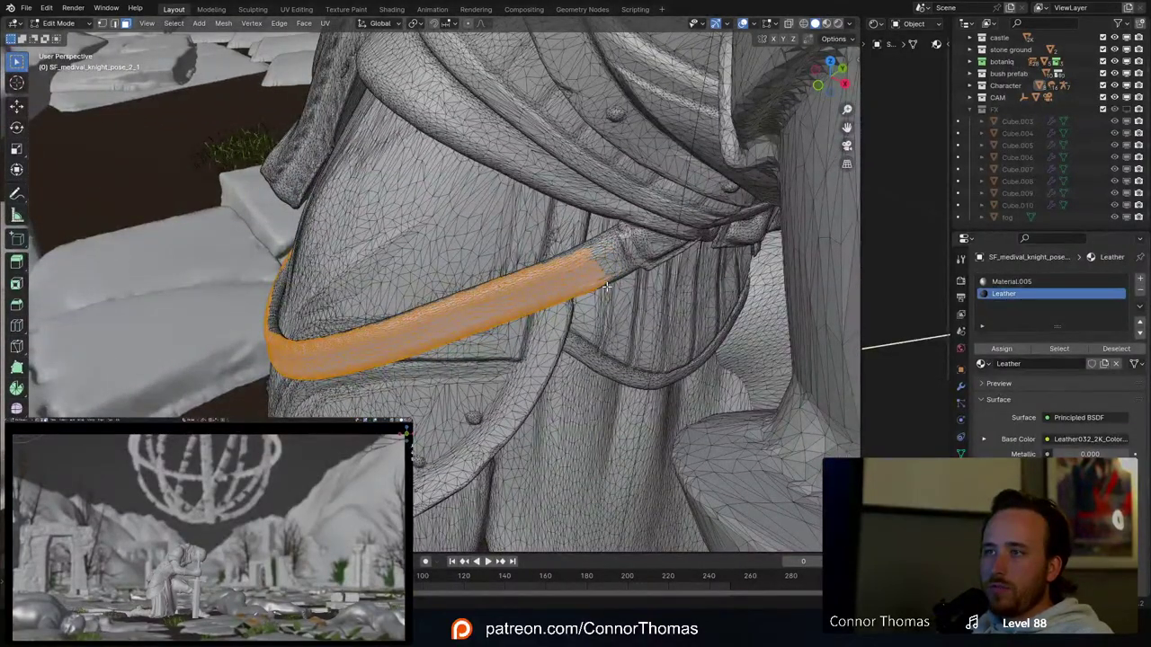
Step: Shrink and grow the belt selection in turn until its end reaches the edge of the buckle
key("ctrl+KP_Subtract")
key("ctrl+KP_Subtract")
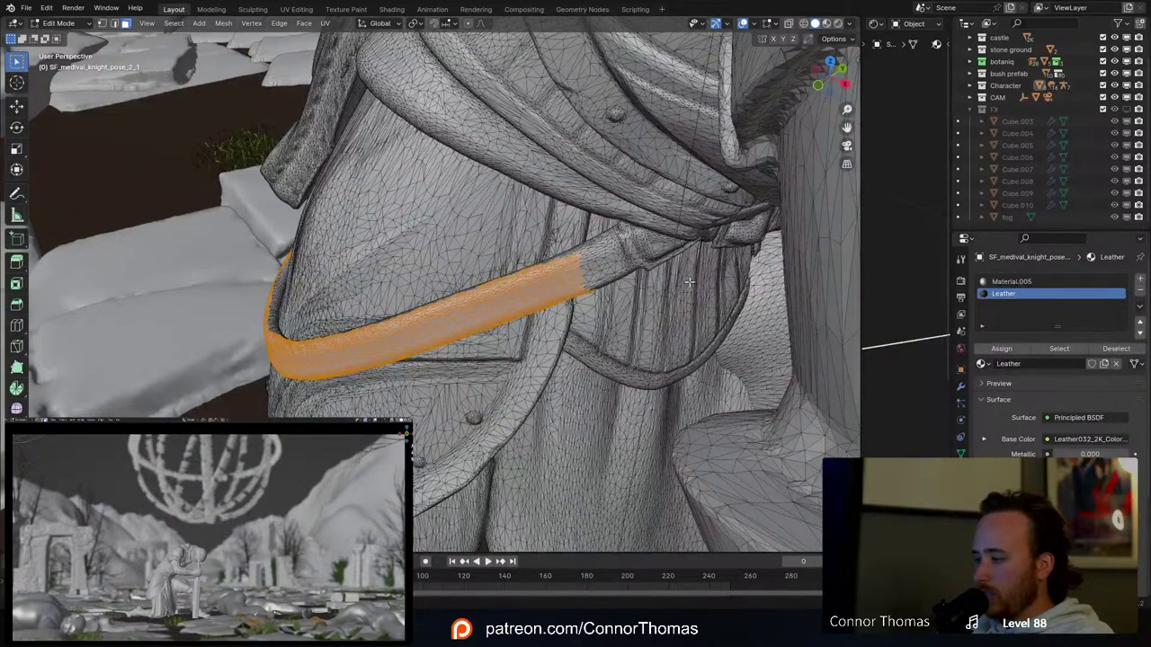
key("ctrl+KP_Add")
key("ctrl+KP_Add")
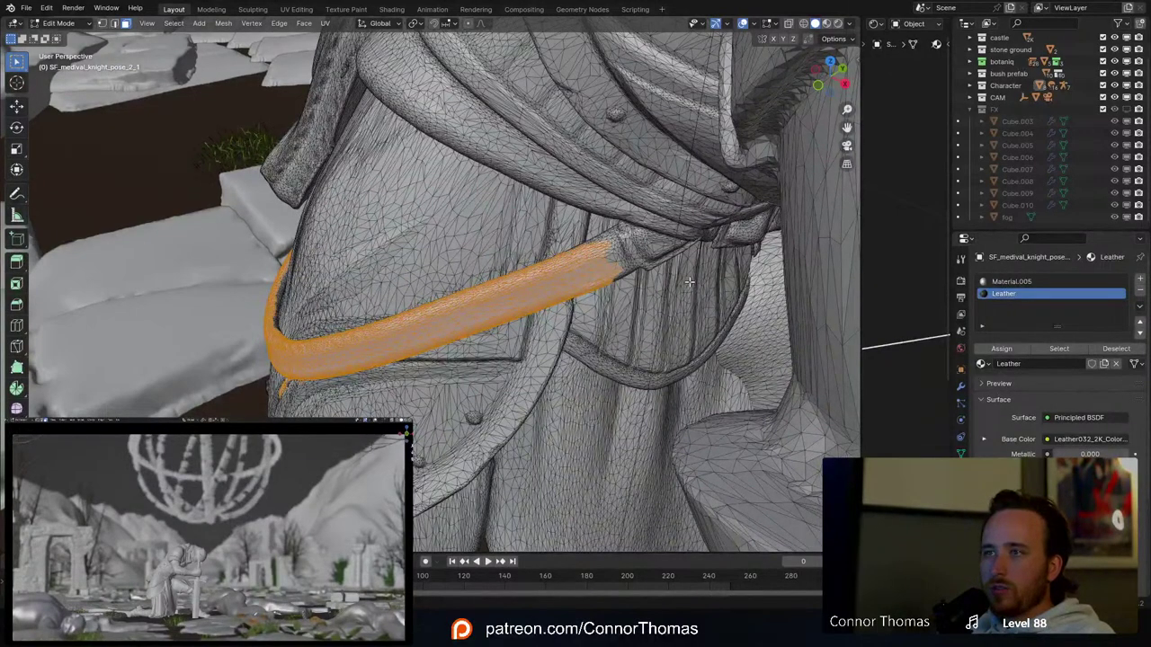
key("ctrl+KP_Subtract")
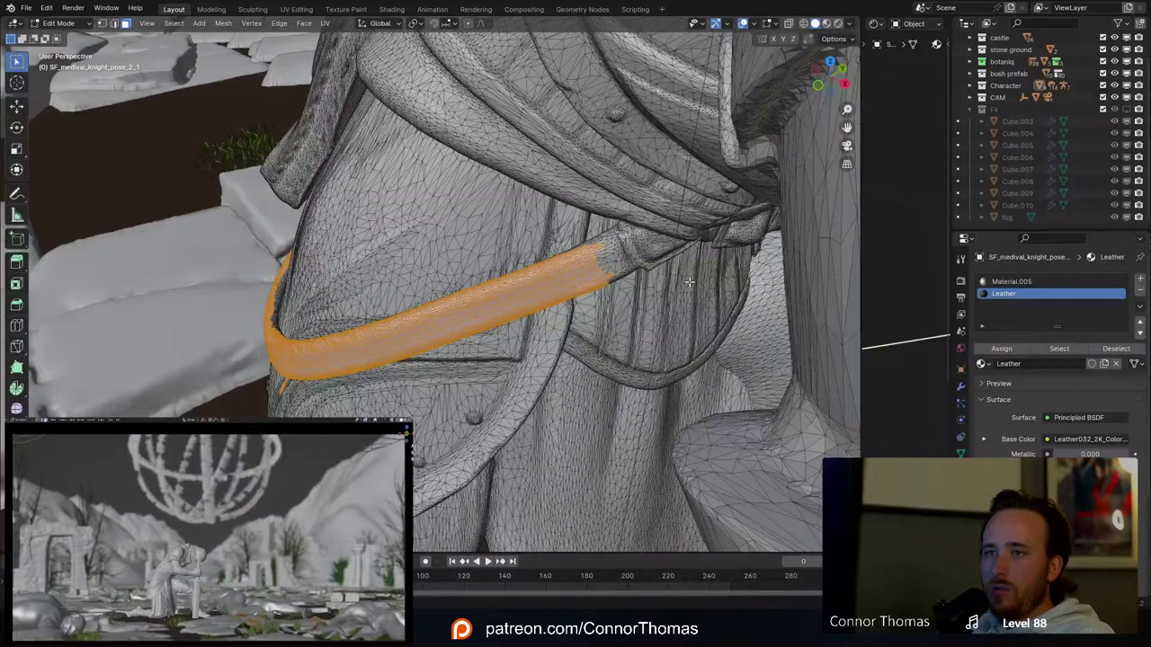
key("ctrl+KP_Subtract")
key("ctrl+KP_Add")
key("ctrl+KP_Add")
key("ctrl+KP_Add")
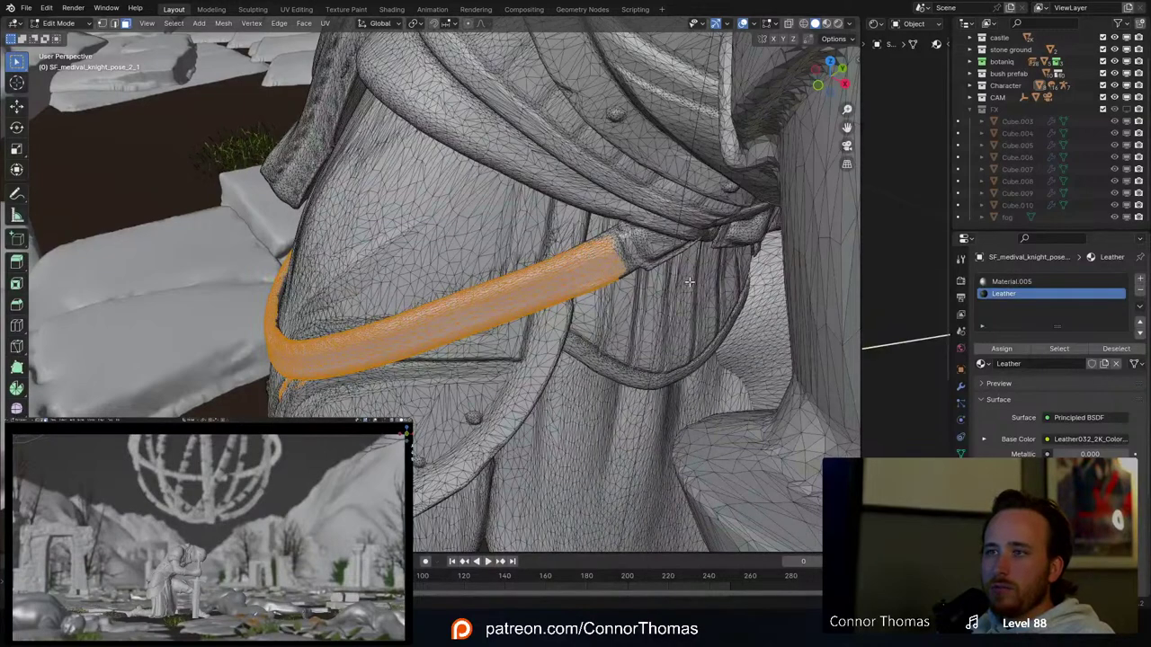
key("ctrl+KP_Subtract")
key("ctrl+KP_Add")
key("ctrl+KP_Add")
Step: Deselect the stray cloth faces hidden behind and below the slung belt, leaving only the belt selected
middle_click_drag(205, 337, 607, 180)
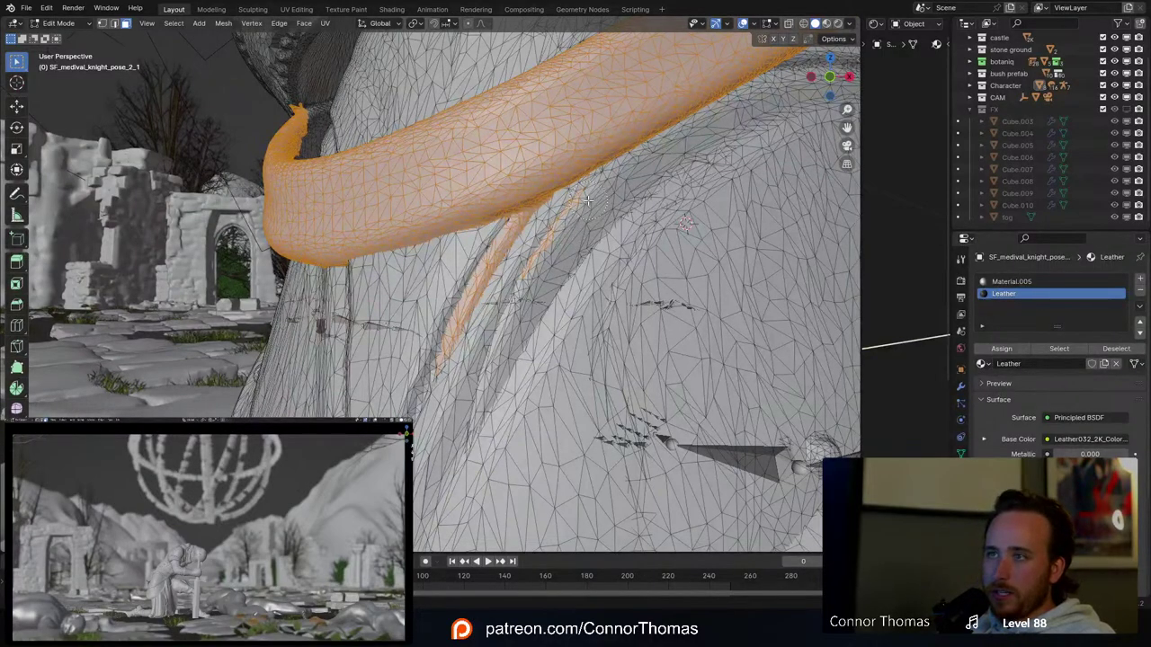
left_click(460, 310, "shift")
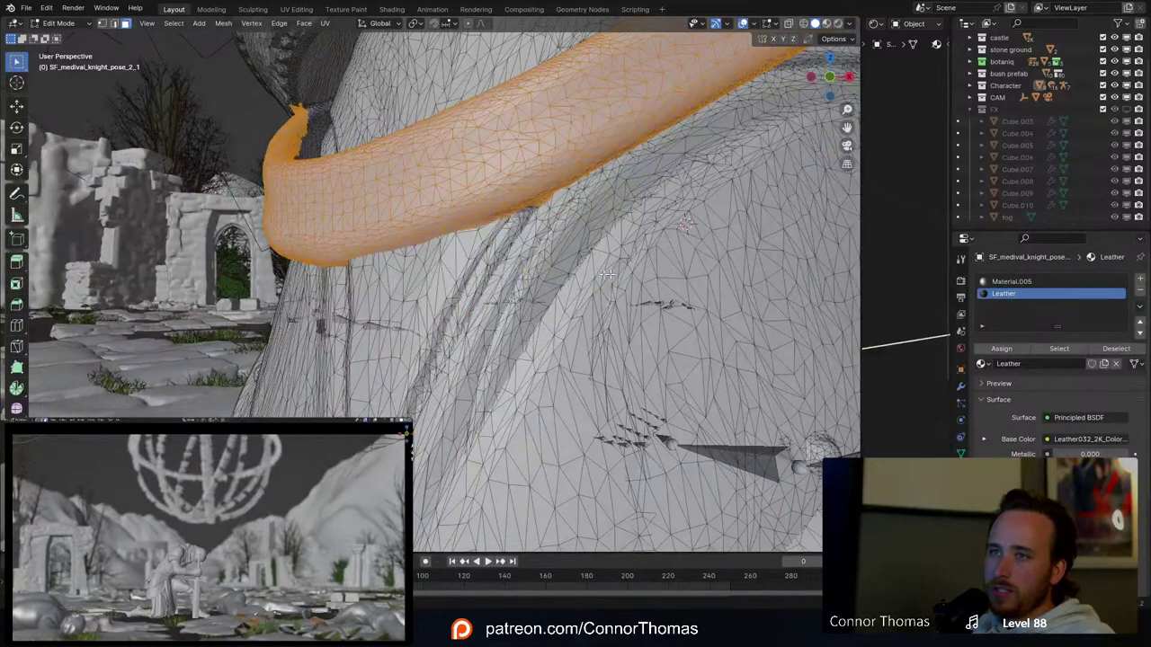
mouse_move(519, 275)
middle_mouse_down()
mouse_move(563, 270)
mouse_move(552, 269)
middle_mouse_up()
key("z")
left_click(509, 291)
mouse_move(627, 271)
middle_mouse_down()
mouse_move(602, 271)
mouse_move(594, 224)
middle_mouse_up()
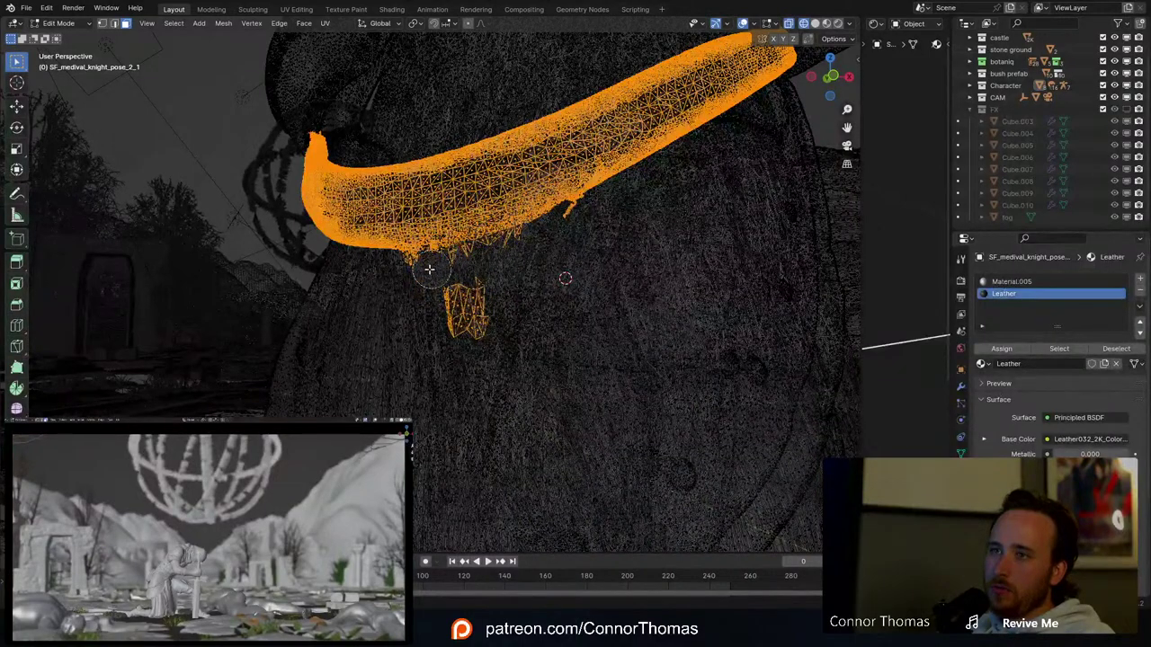
mouse_move(458, 298)
middle_mouse_down()
mouse_move(476, 308)
mouse_move(461, 324)
middle_mouse_up()
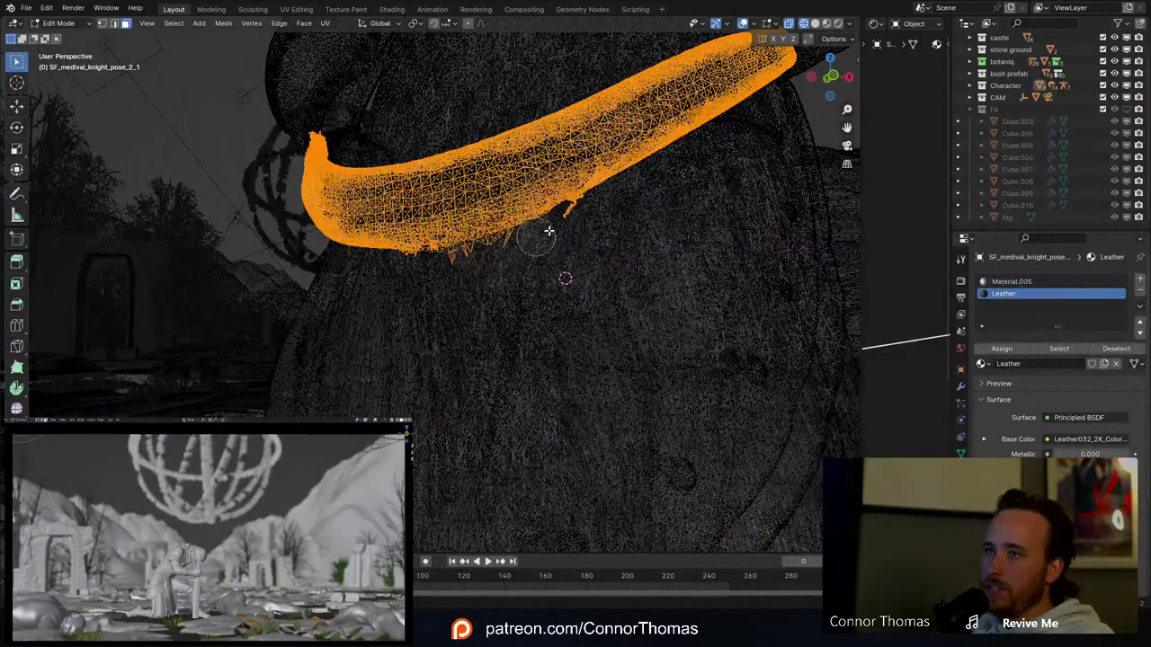
left_click(761, 227)
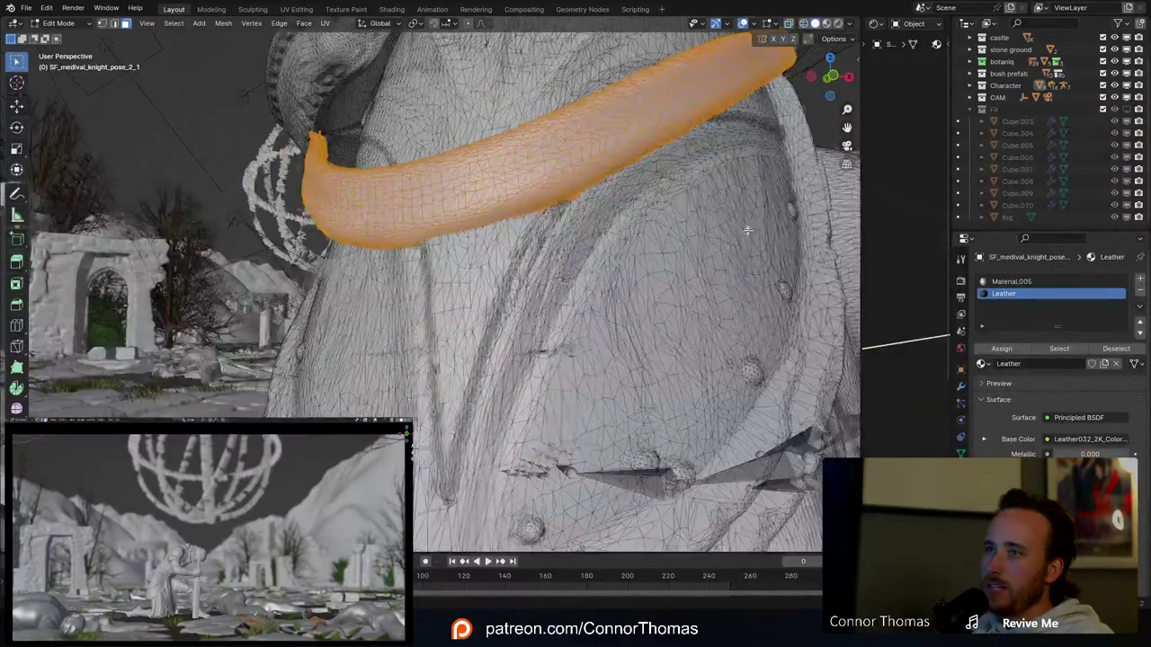
Step: Assign the Leather material to the selected faces of the slung belt and clear the selection
mouse_move(748, 227)
middle_mouse_down()
mouse_move(666, 270)
mouse_move(684, 279)
middle_mouse_up()
scroll(665, 270, "down", 4)
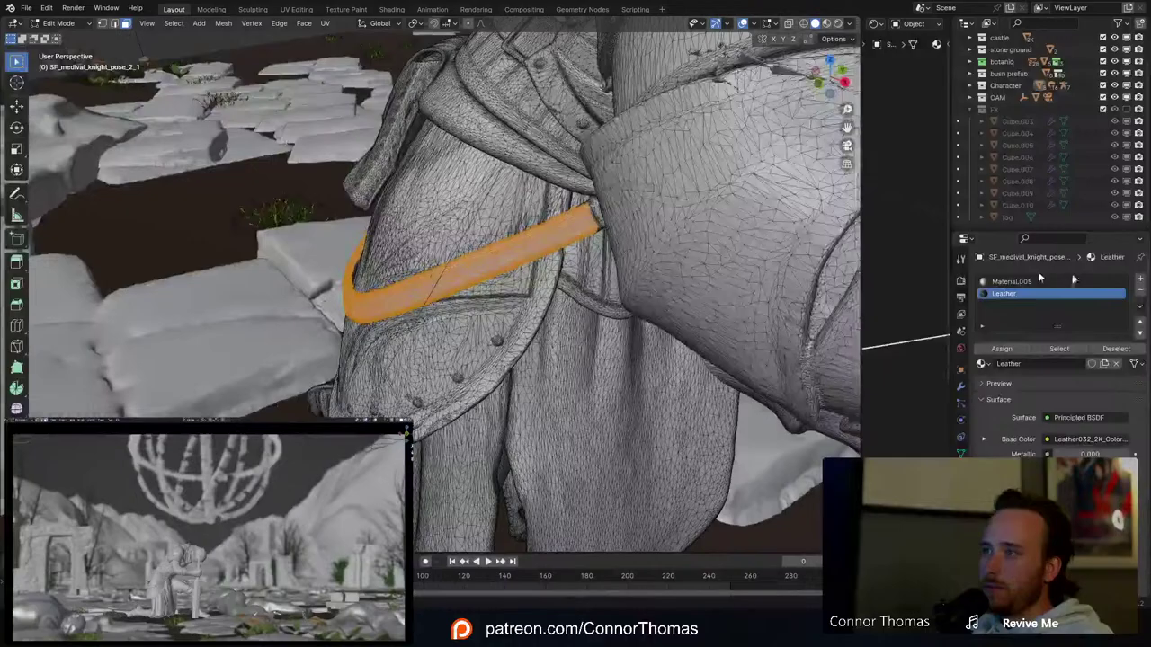
left_click(1009, 351)
middle_click_drag(431, 291, 486, 207)
scroll(571, 258, "down", 5)
scroll(558, 270, "up", 6)
middle_click_drag(563, 267, 568, 194)
scroll(632, 270, "down", 3)
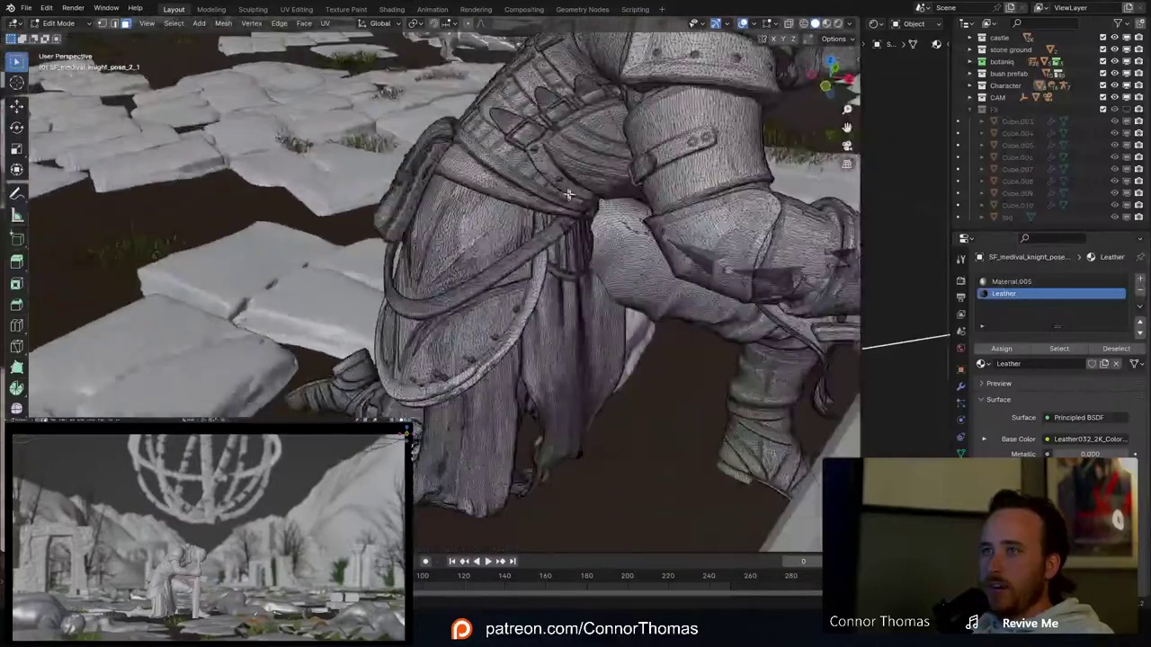
middle_click_drag(565, 239, 643, 274)
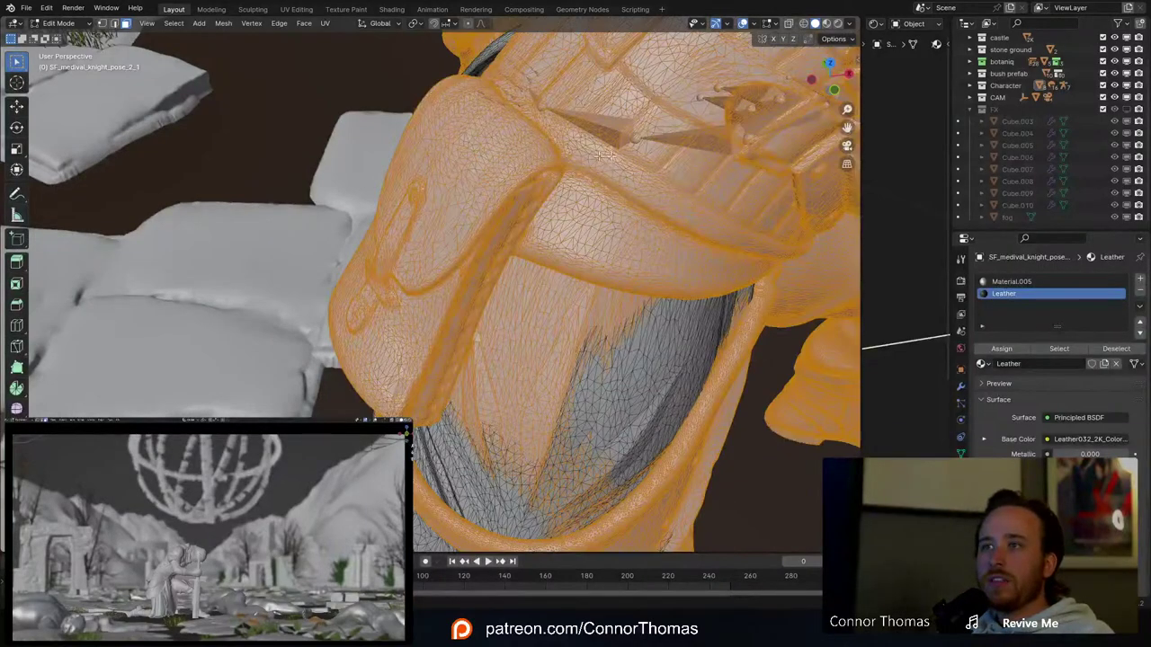
middle_click_drag(605, 155, 551, 11)
scroll(584, 108, "down", 4)
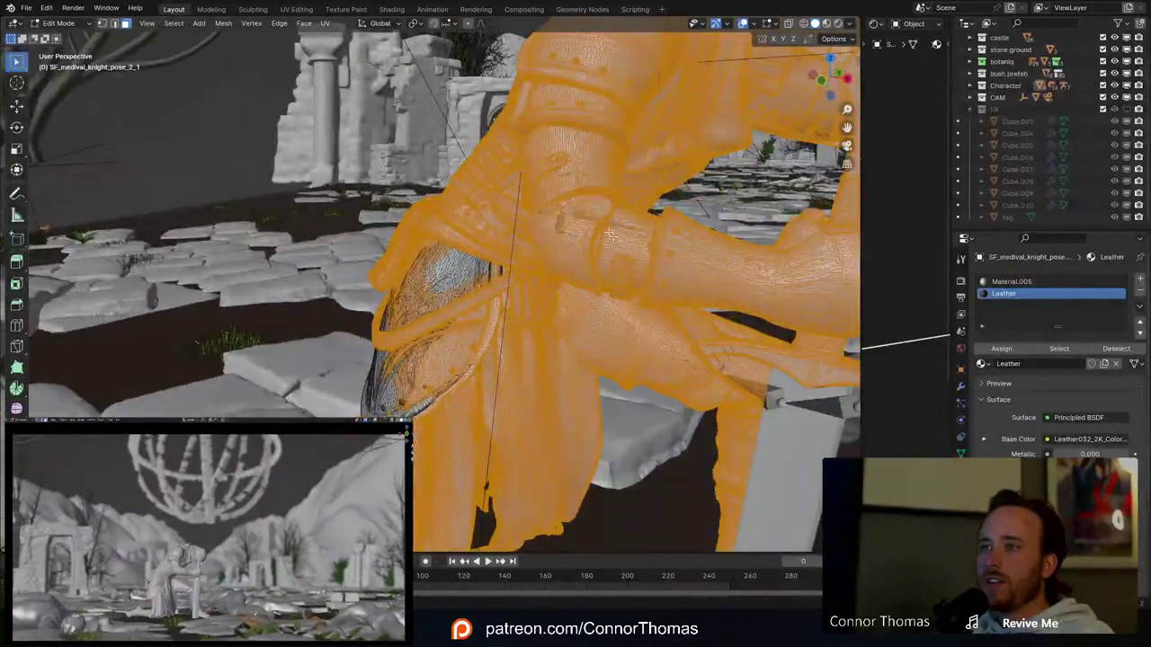
Step: Circle-select the faces of the wide strap beside the ring on the knight's front boot
middle_click_drag(610, 236, 593, 295)
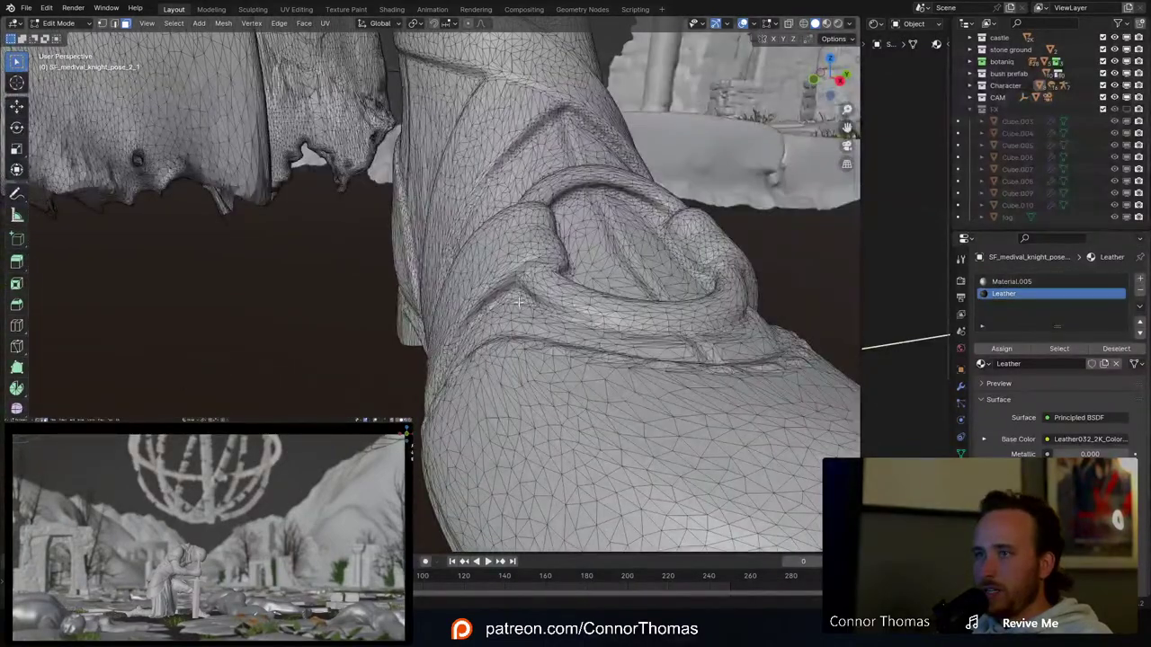
middle_click_drag(486, 297, 566, 278)
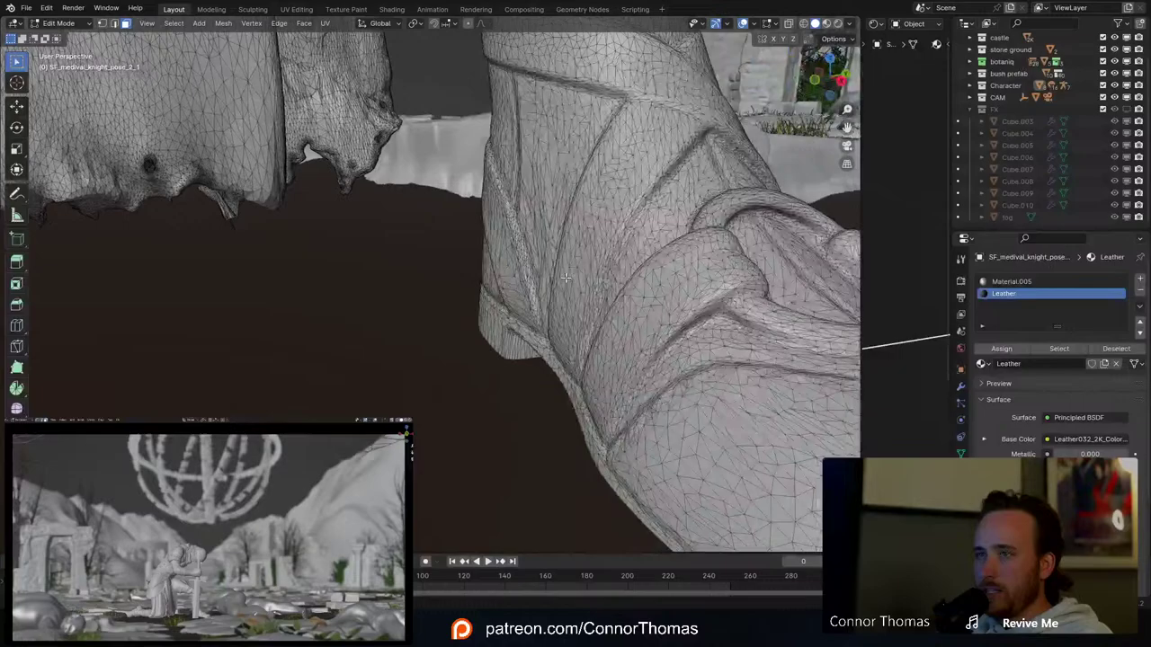
left_click(693, 293)
key("KP_Decimal")
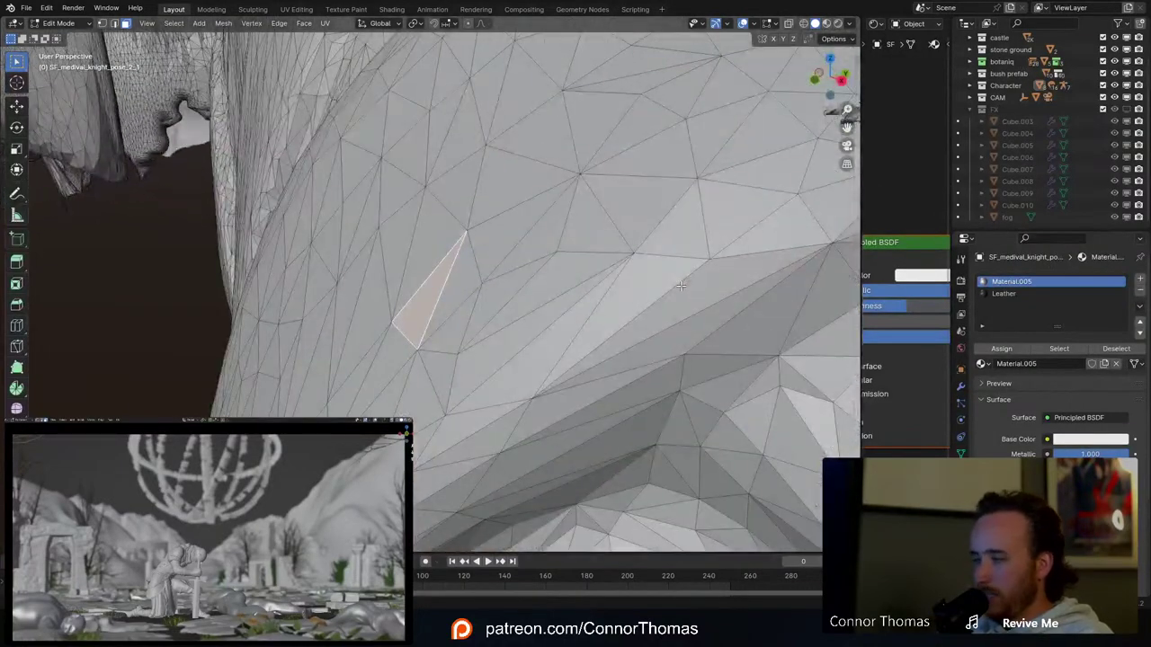
scroll(593, 274, "down", 6)
scroll(587, 280, "down", 3)
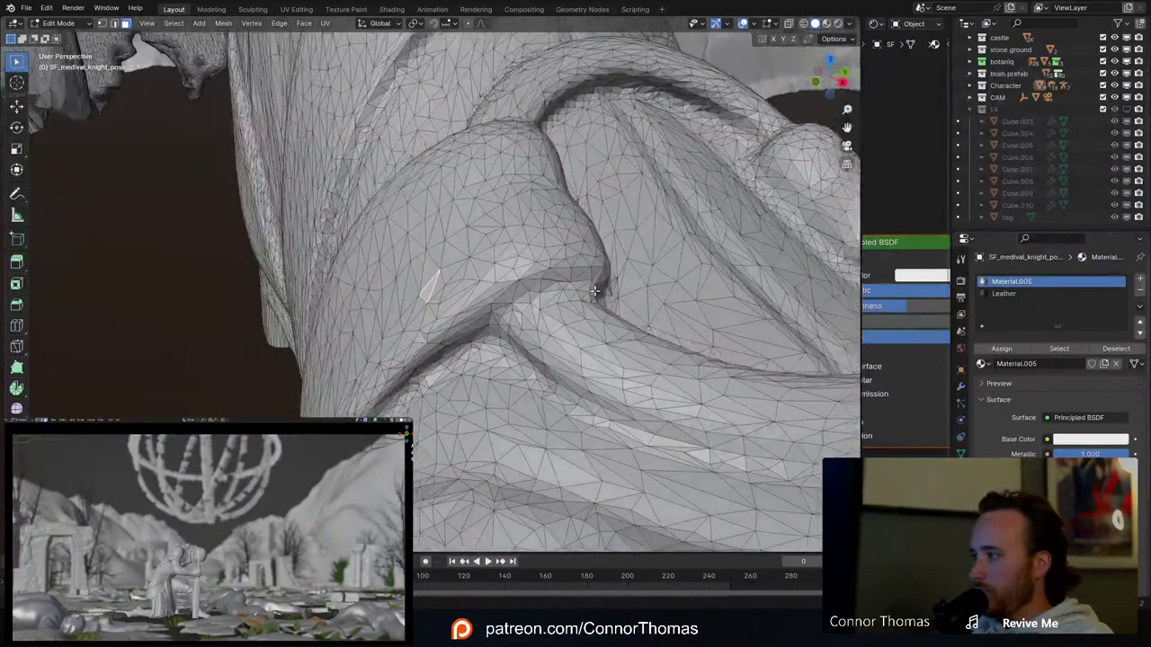
middle_click_drag(587, 279, 498, 266)
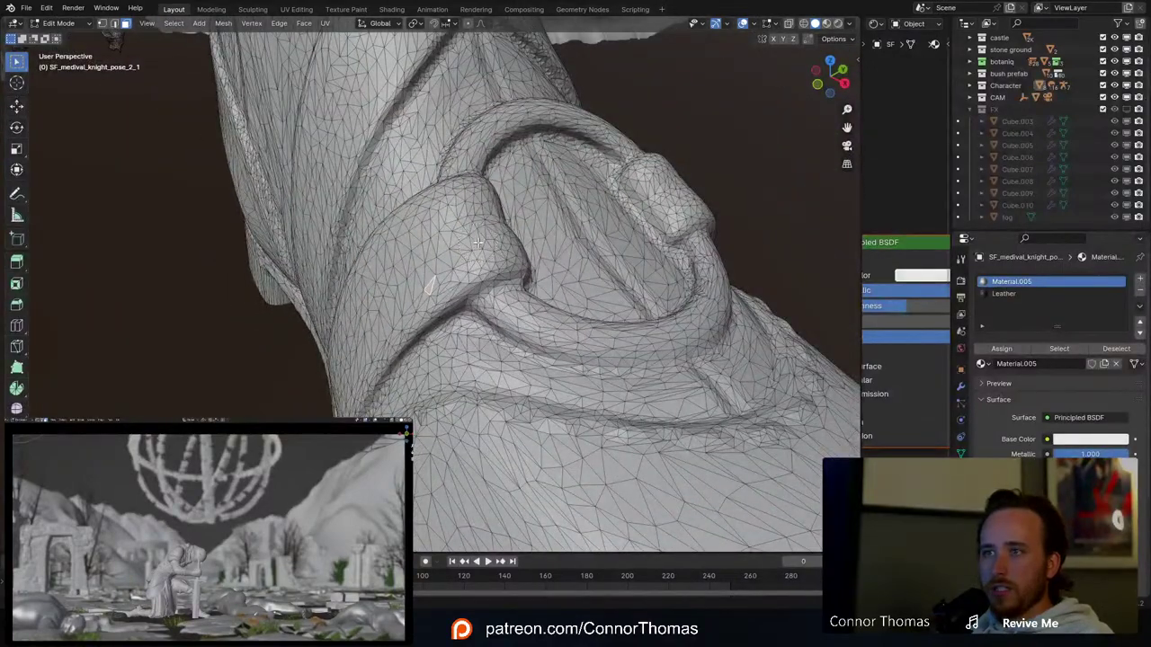
mouse_move(375, 287)
left_mouse_down()
mouse_move(335, 351)
mouse_move(345, 344)
left_mouse_up()
mouse_move(497, 257)
left_mouse_down()
mouse_move(396, 332)
mouse_move(333, 405)
left_mouse_up()
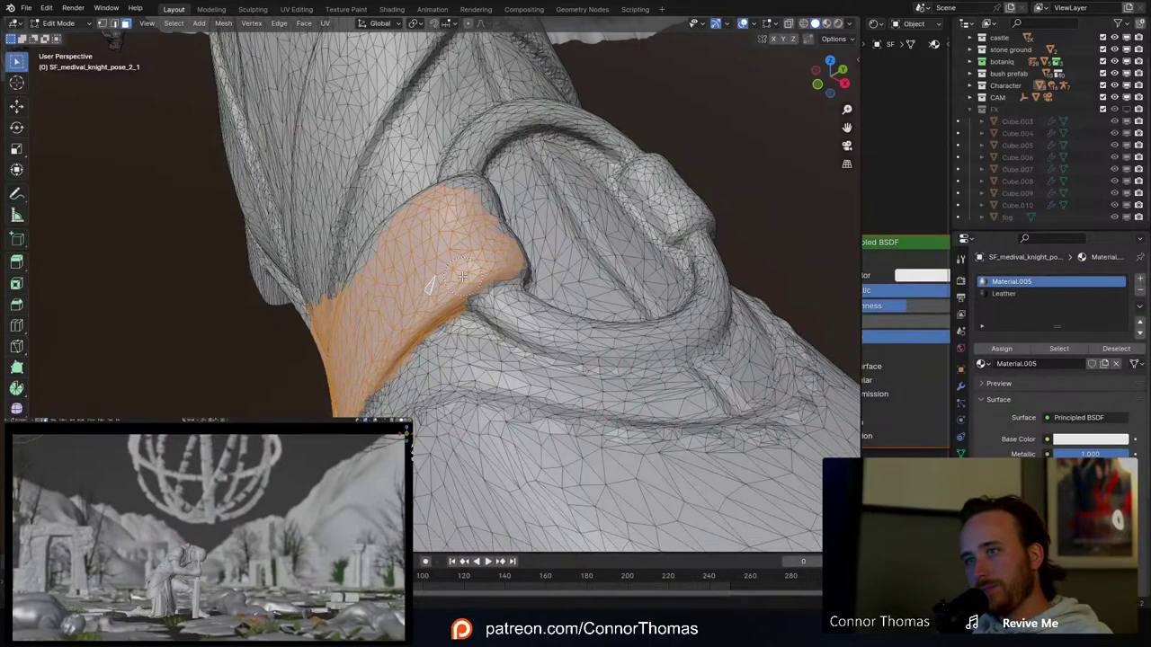
Step: Extend the boot strap selection down to the sole and deselect the stray faces around its lower end
middle_click_drag(361, 303, 468, 259)
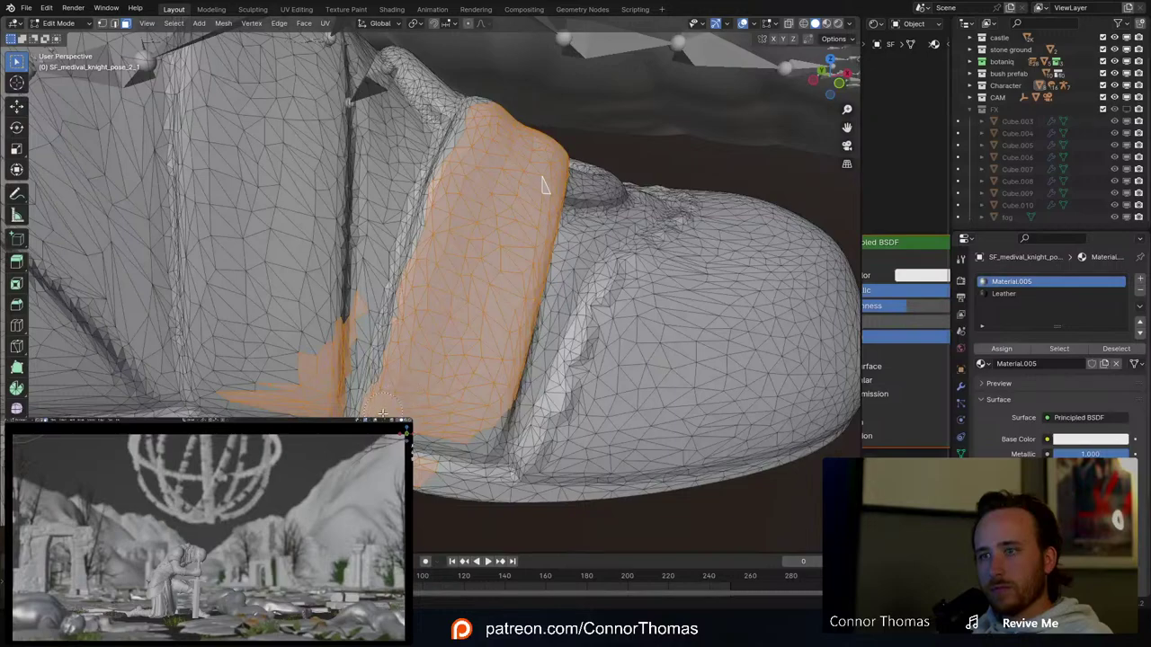
mouse_move(430, 427)
left_mouse_down()
mouse_move(468, 443)
mouse_move(496, 399)
left_mouse_up()
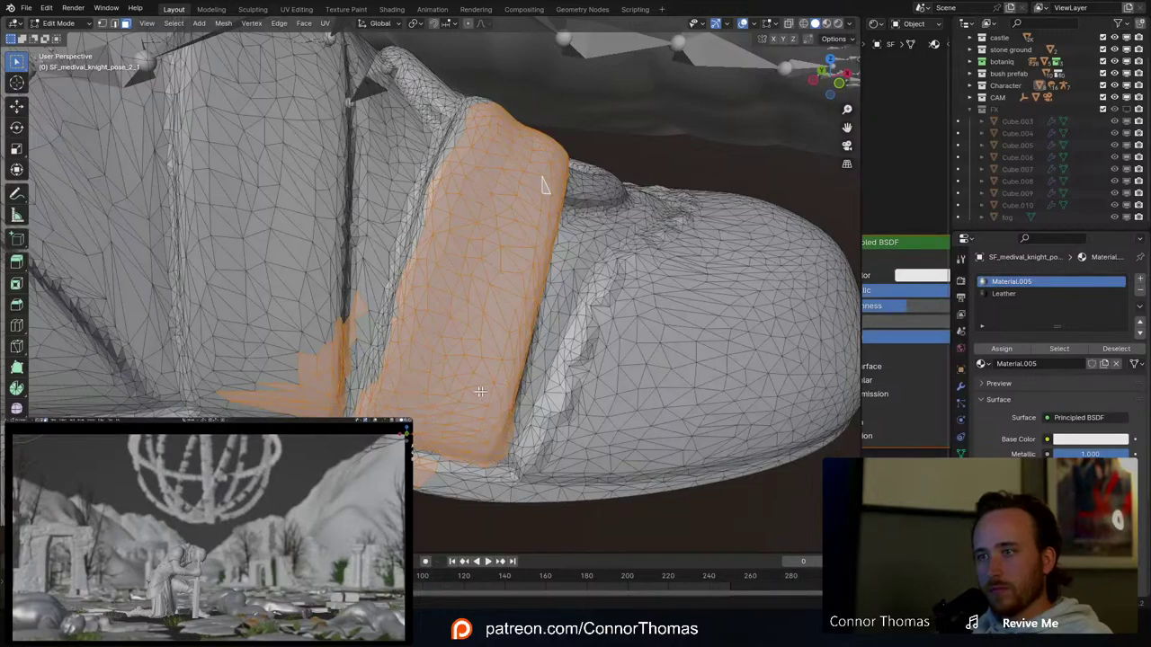
middle_click_drag(352, 405, 320, 392)
key("c")
mouse_move(341, 346)
middle_mouse_down()
mouse_move(347, 306)
mouse_move(329, 375)
mouse_move(347, 379)
mouse_move(264, 373)
middle_mouse_up()
mouse_move(264, 373)
left_mouse_down("ctrl")
mouse_move(333, 386)
mouse_move(326, 409)
left_mouse_up("ctrl")
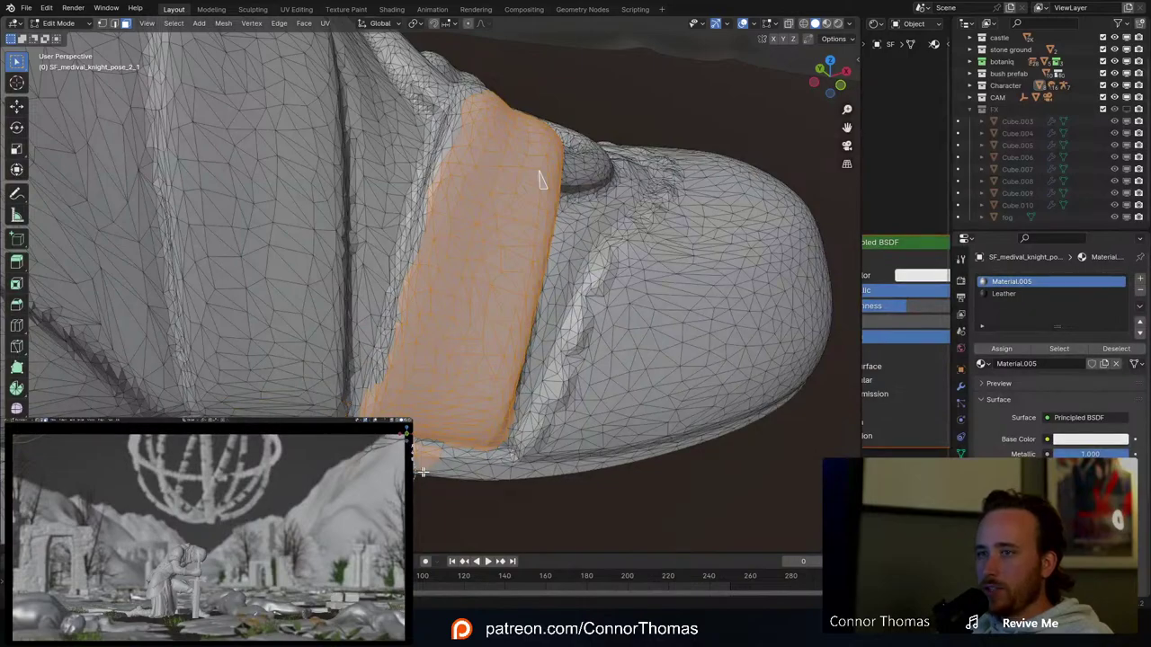
left_click_drag(421, 471, 403, 457, "ctrl")
middle_click_drag(575, 465, 463, 409)
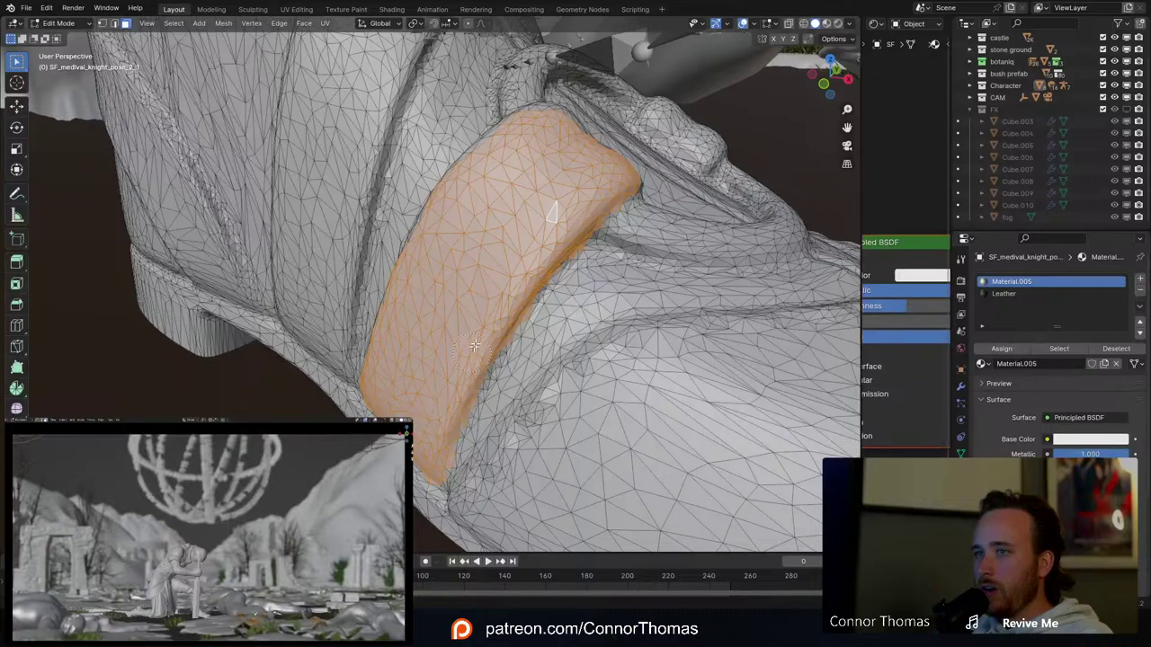
Step: Add the rear edge of the boot strap and the end that wraps around the ring to the selection
middle_click_drag(524, 210, 621, 244)
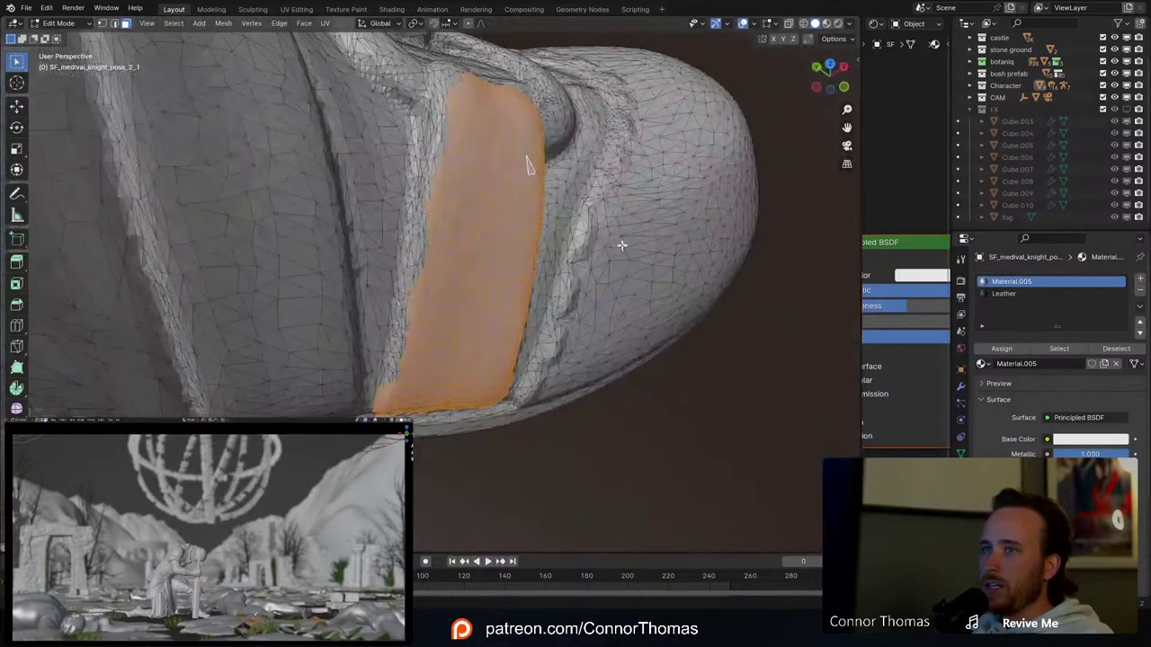
middle_click_drag(441, 237, 442, 301)
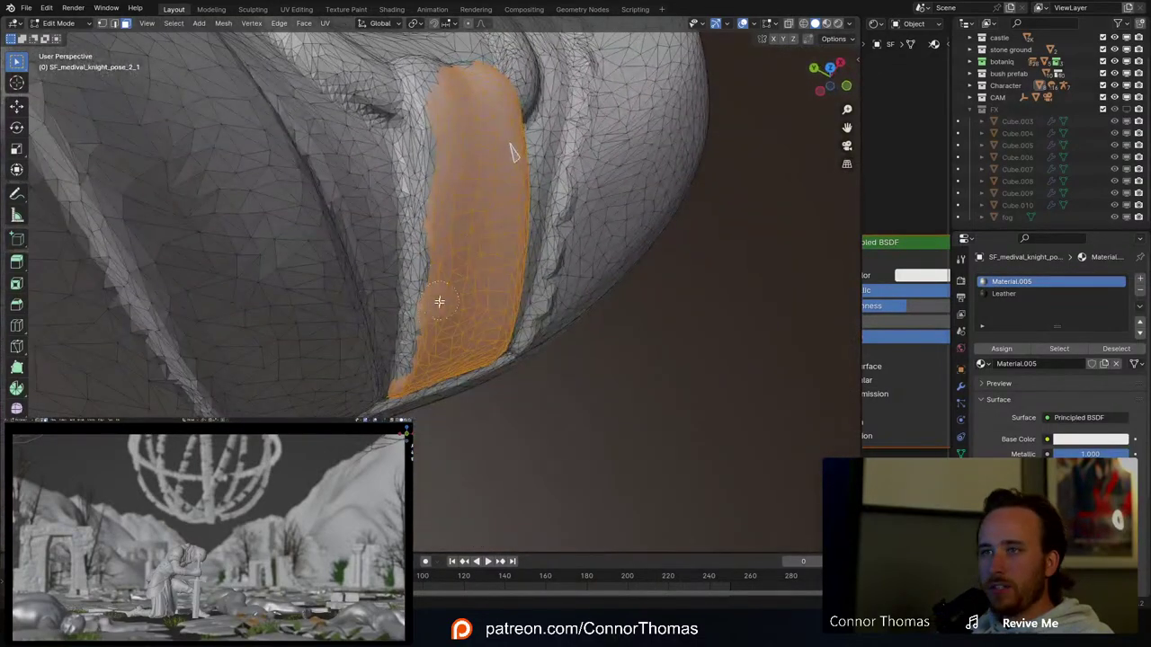
mouse_move(419, 336)
left_mouse_down()
mouse_move(437, 159)
mouse_move(428, 69)
left_mouse_up()
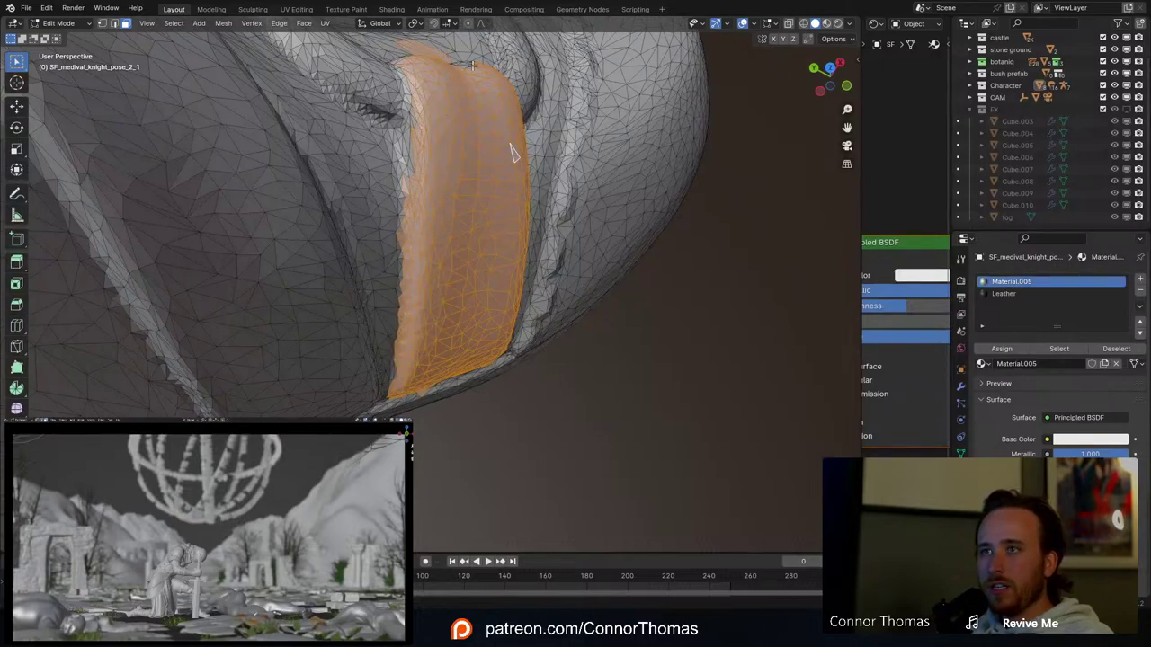
middle_click_drag(471, 66, 390, 236)
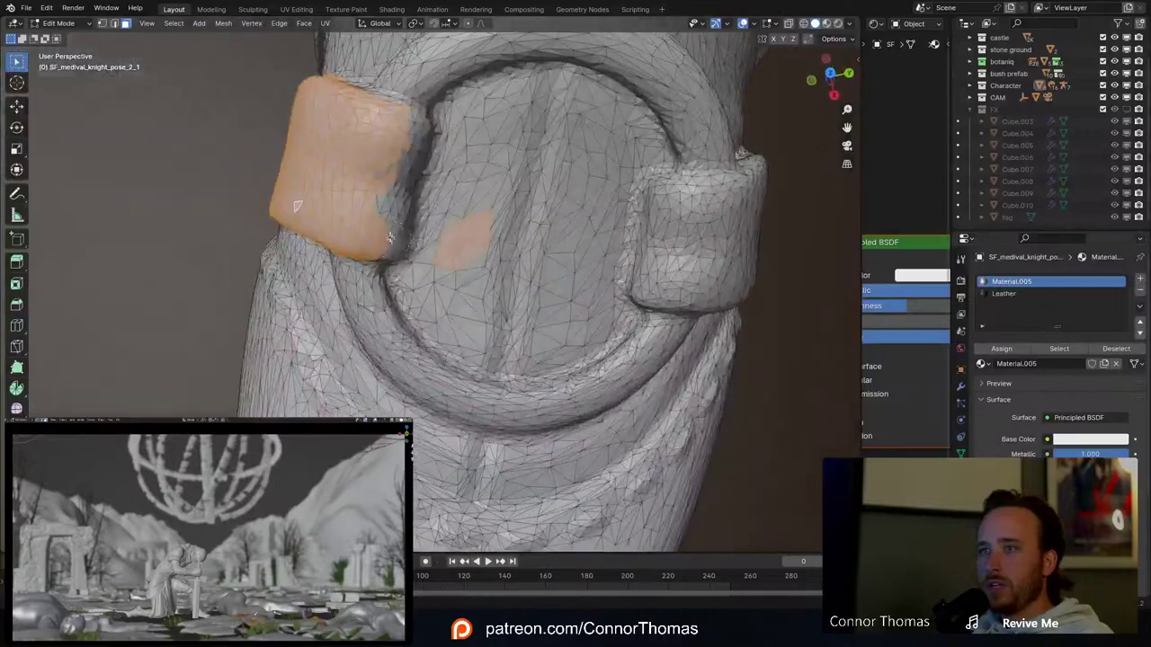
left_click_drag(391, 237, 406, 125)
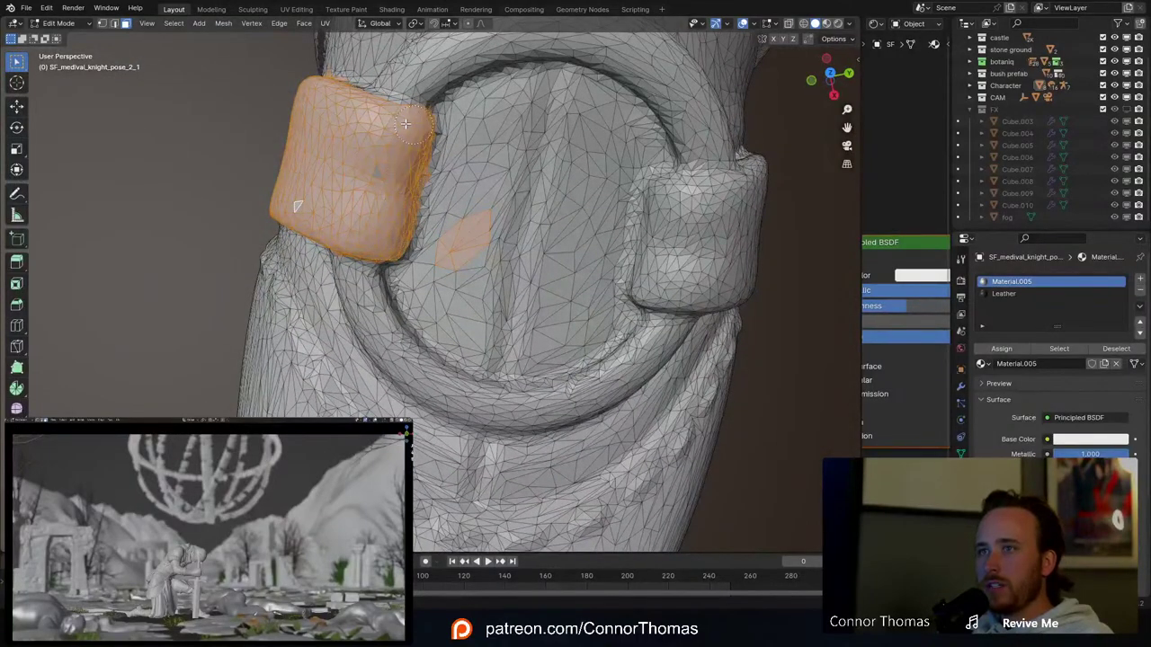
mouse_move(487, 228)
middle_mouse_down()
mouse_move(401, 306)
mouse_move(425, 279)
middle_mouse_up()
scroll(424, 274, "down", 6)
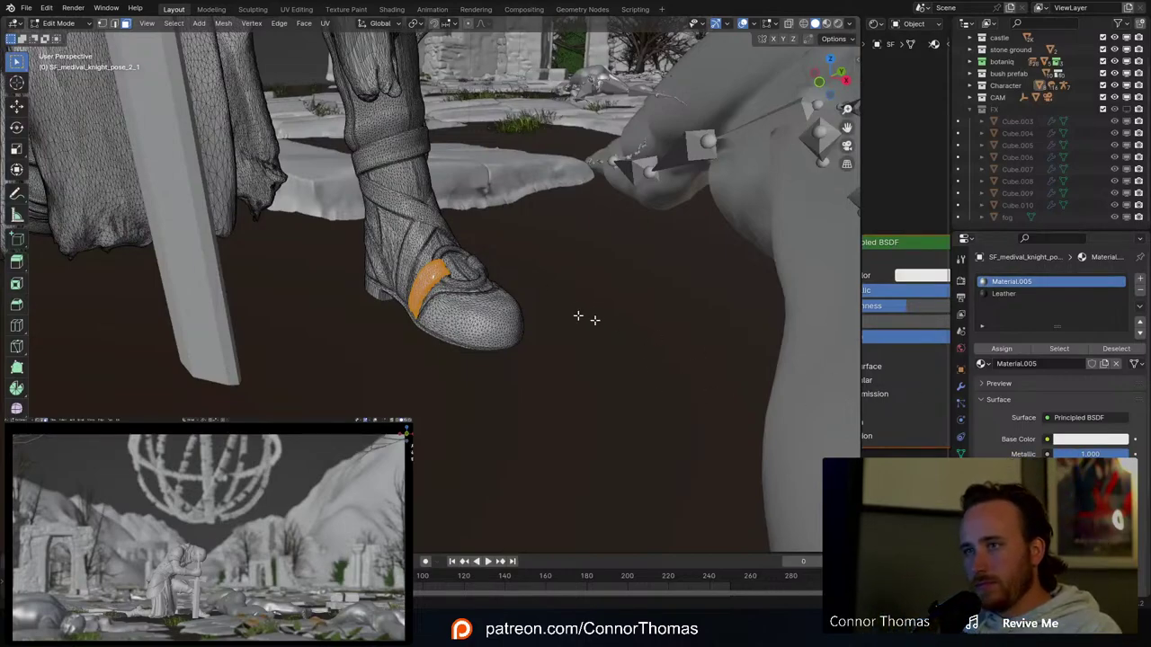
Step: Add the strap section on the opposite side of the boot's ring to the selection
middle_click_drag(630, 297, 555, 240)
scroll(524, 310, "up", 4)
scroll(530, 288, "up", 2)
key("l")
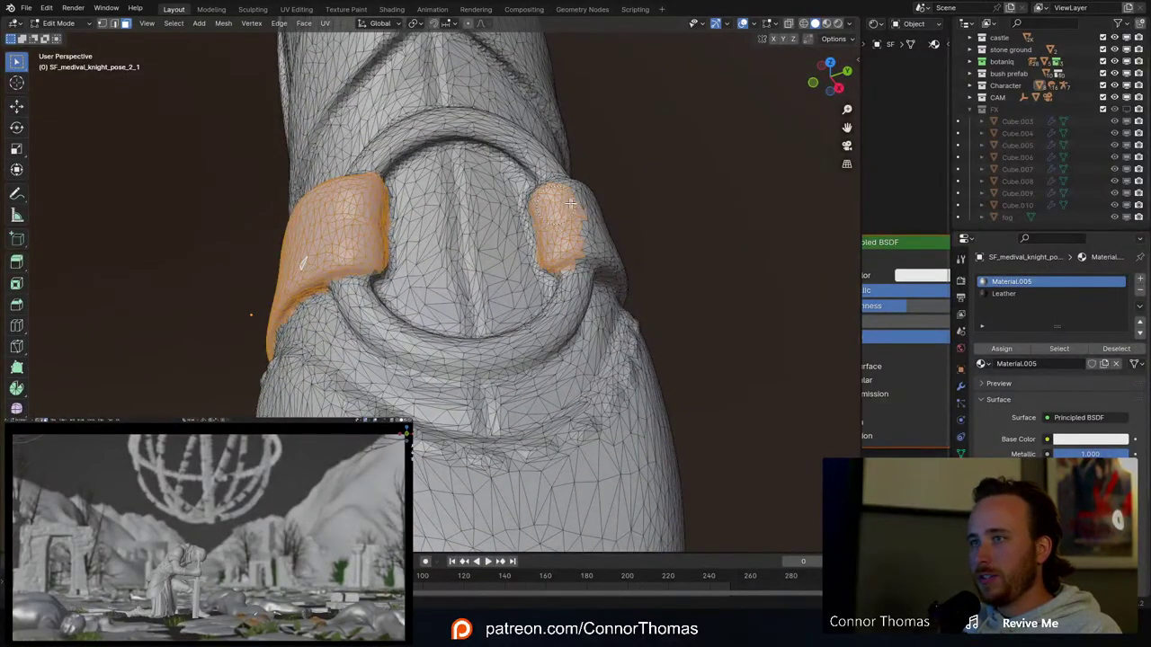
mouse_move(571, 204)
left_mouse_down()
mouse_move(603, 195)
mouse_move(588, 255)
mouse_move(622, 252)
left_mouse_up()
right_click(623, 252)
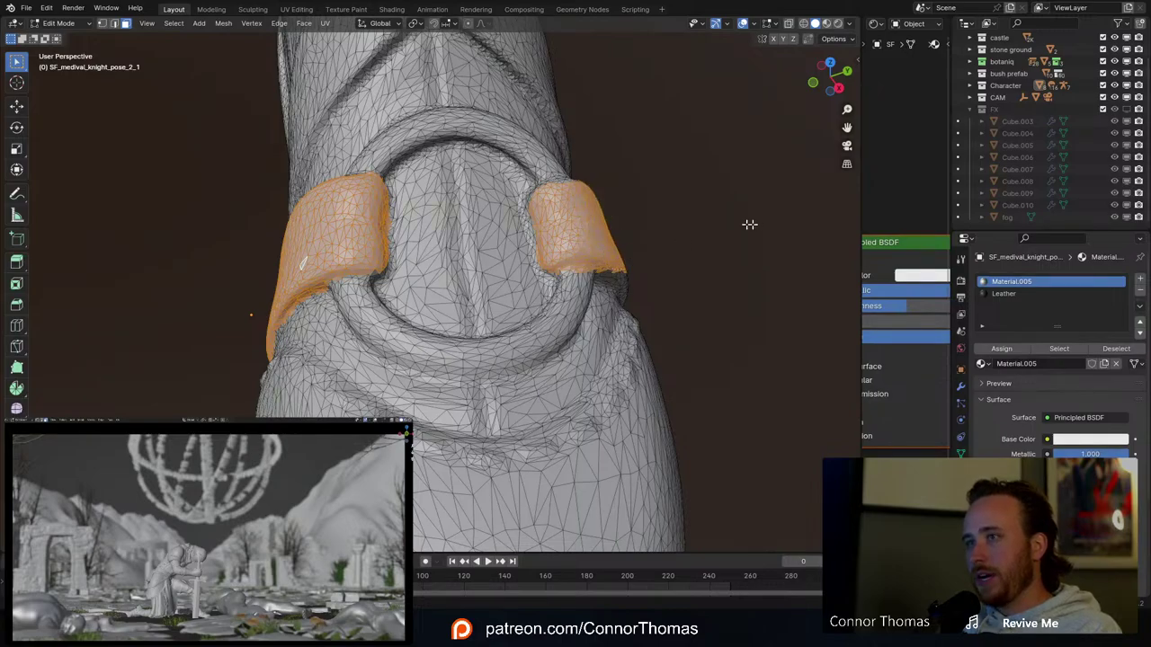
middle_click_drag(750, 224, 265, 235)
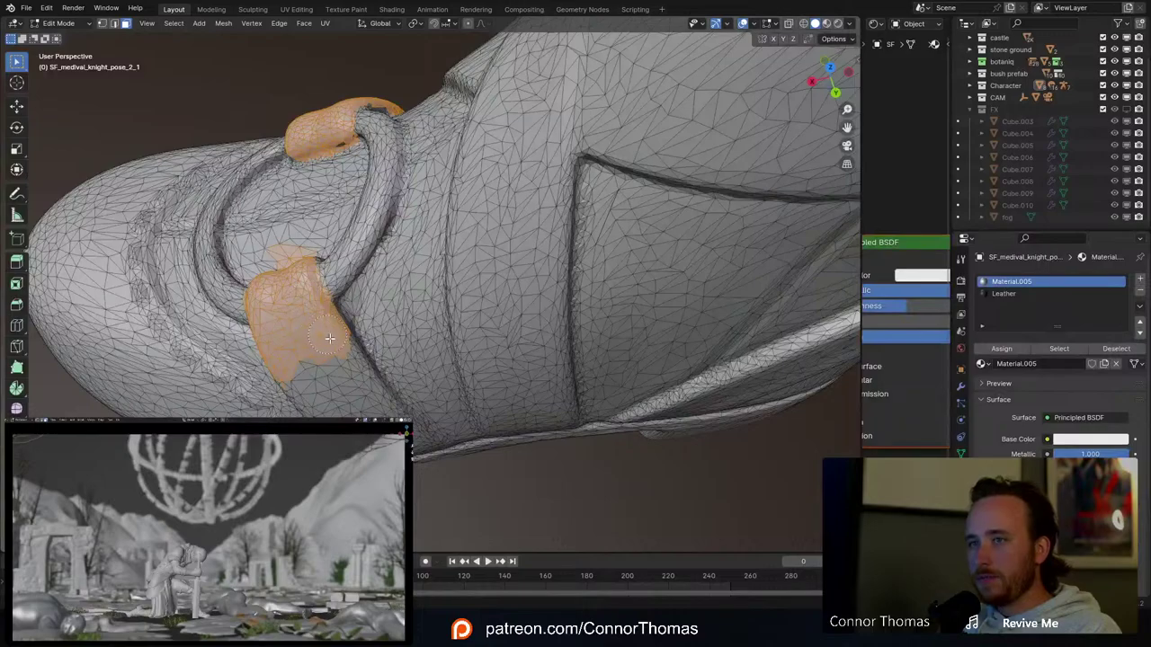
middle_click_drag(285, 304, 382, 313)
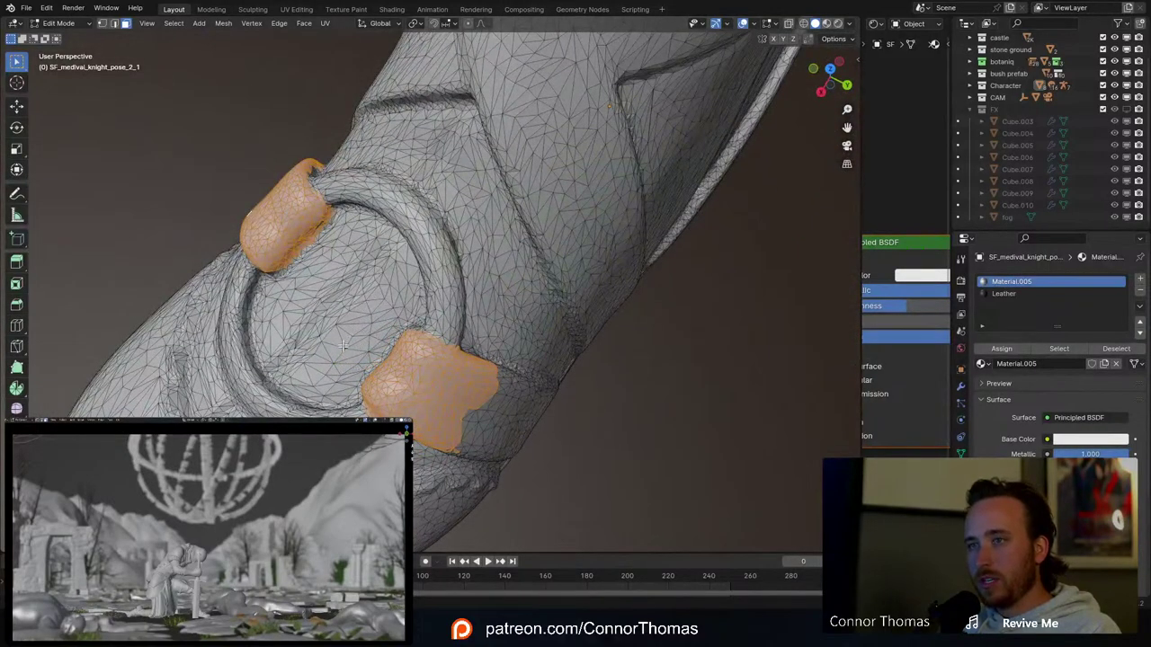
middle_click_drag(343, 346, 431, 356)
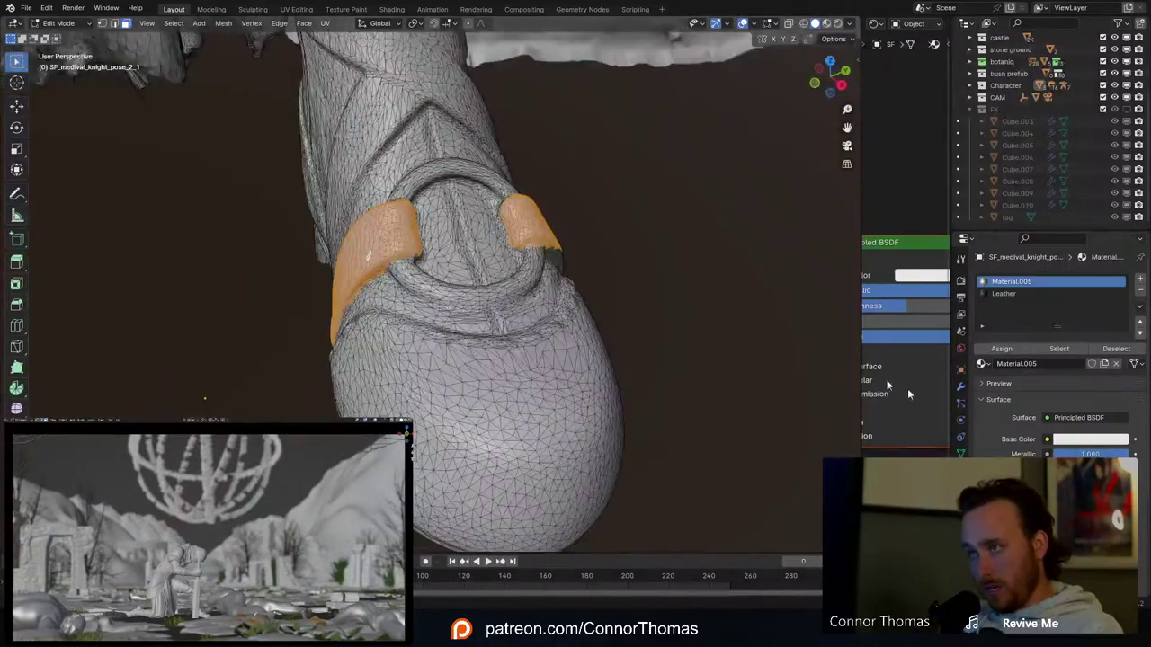
Step: Assign the Leather material to the selected boot strap sections and deselect everything
left_click(1005, 295)
left_click(1014, 350)
scroll(1014, 355, "down", 1)
scroll(635, 329, "down", 6)
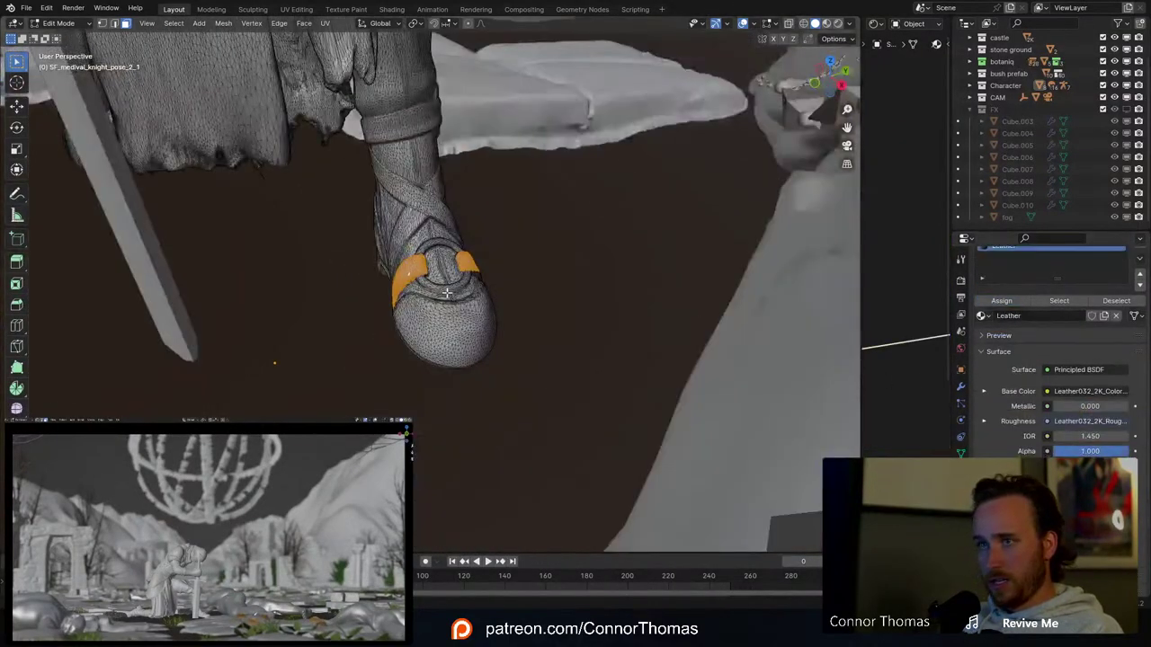
middle_click_drag(446, 293, 457, 243)
key("a")
key("alt+a")
Step: Add a third material slot to the knight mesh and link the existing Material.005 to it
scroll(513, 200, "up", 4)
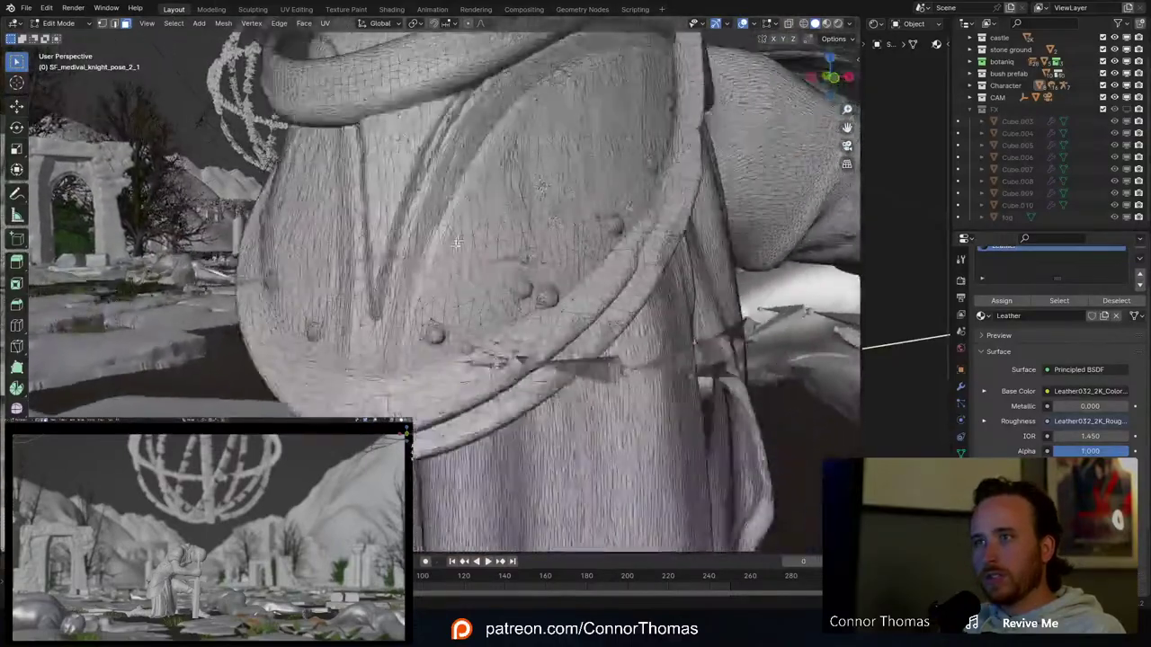
scroll(1070, 264, "up", 2)
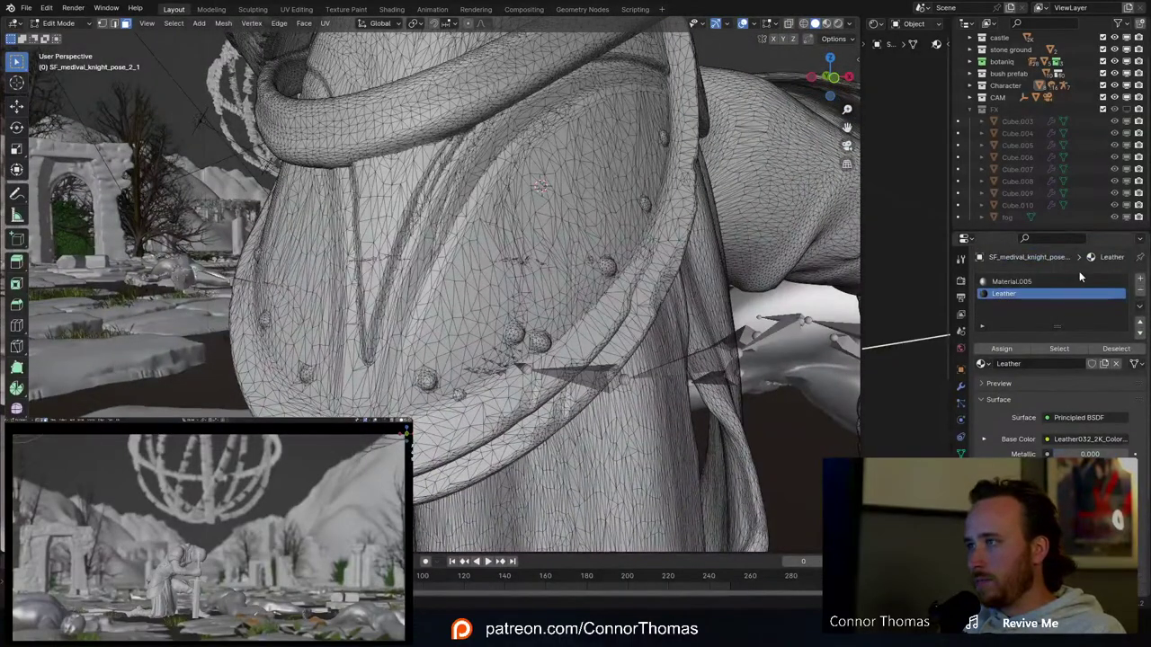
left_click(1022, 282)
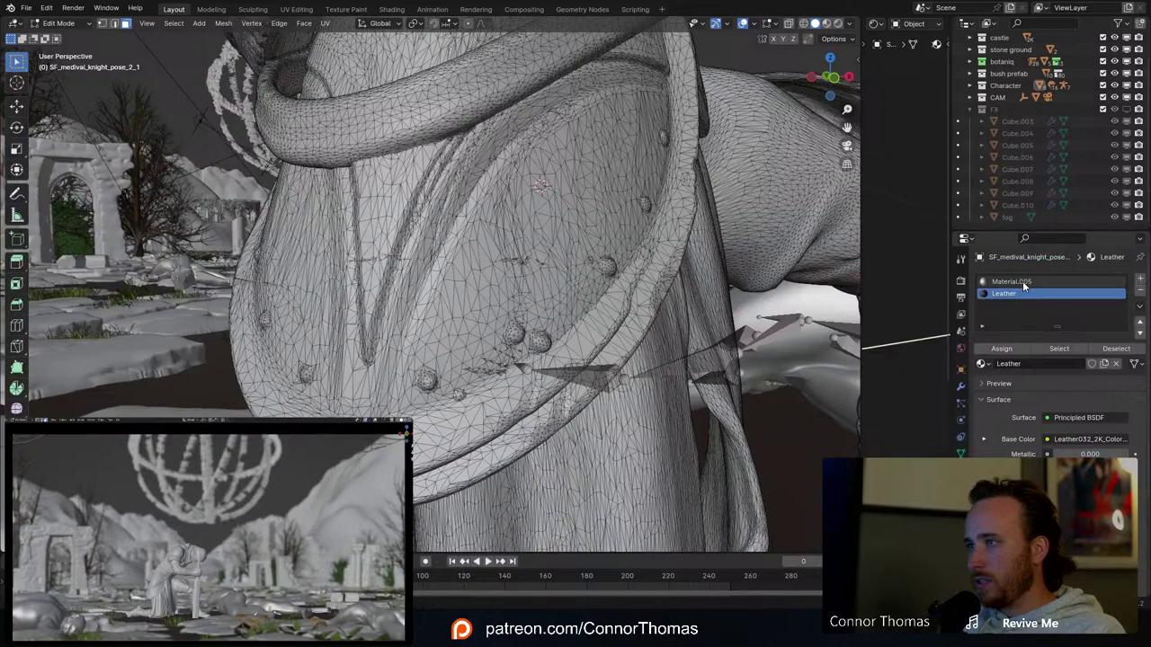
left_click(1140, 282)
left_click(983, 364)
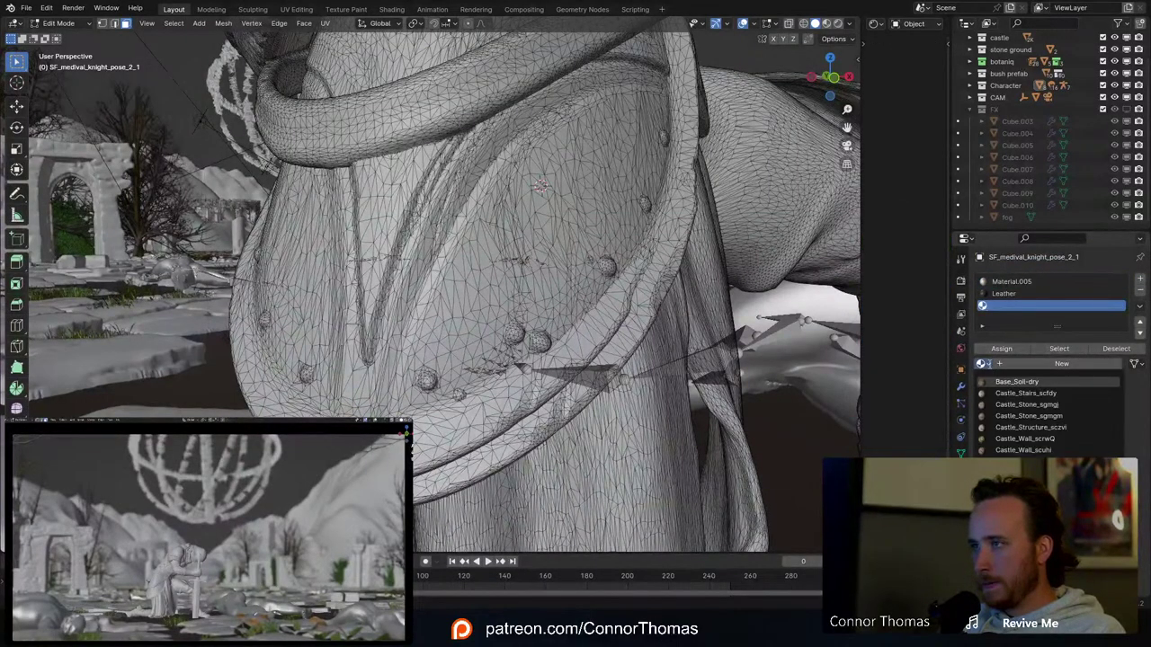
scroll(1019, 428, "down", 5)
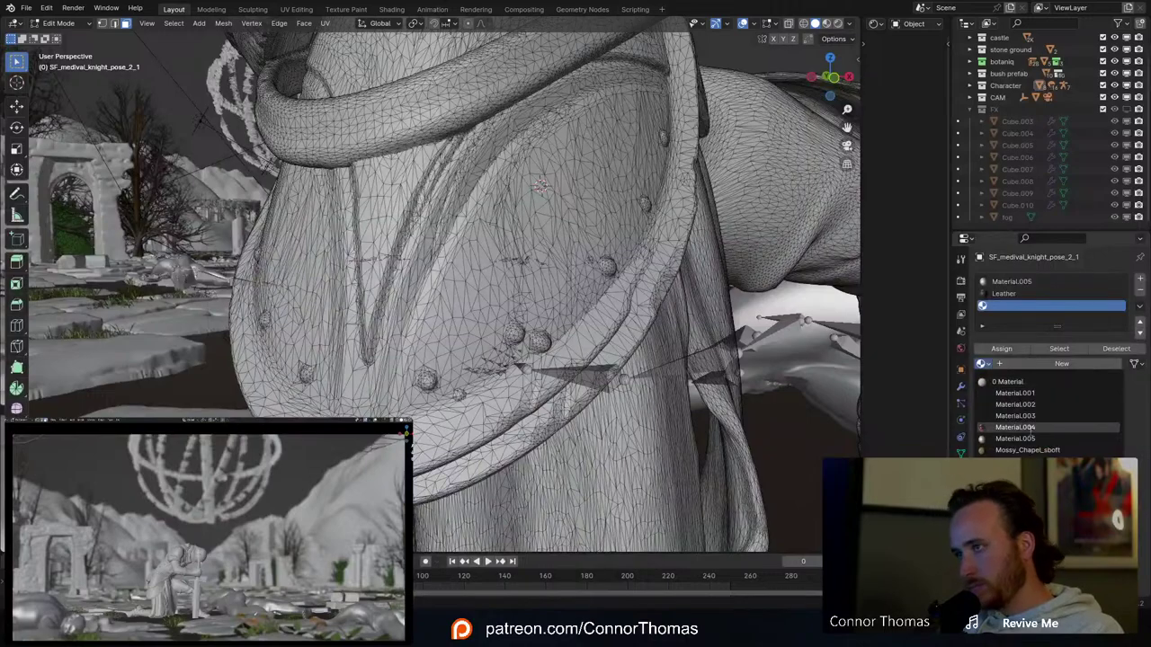
left_click(1055, 432)
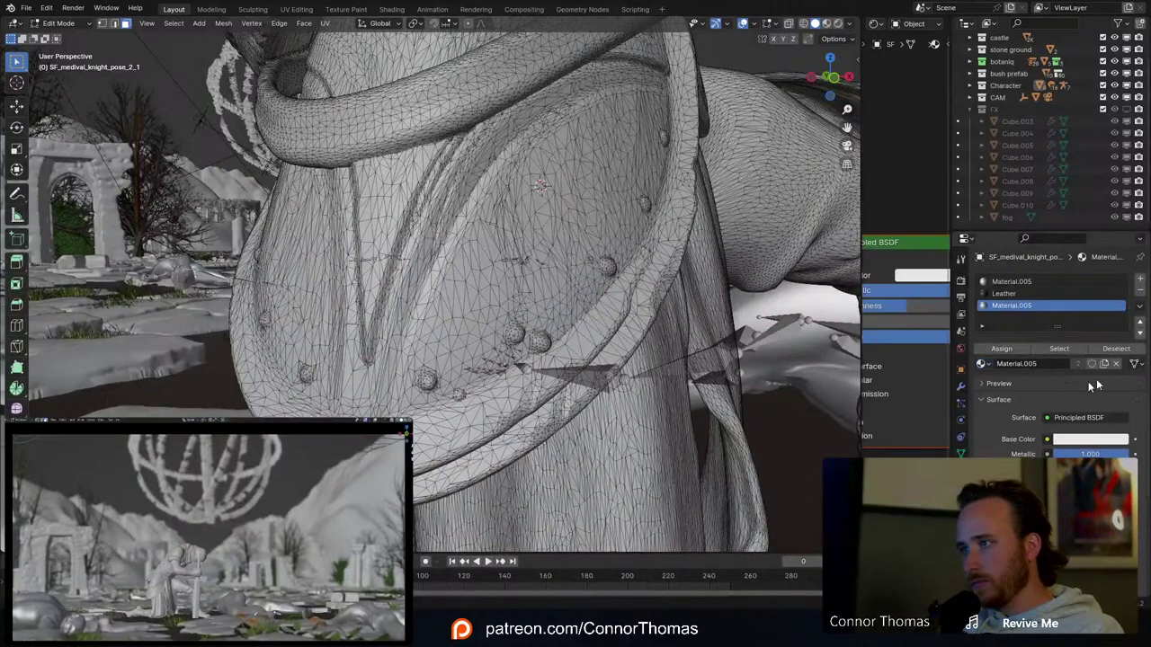
Step: Make the new slot's material an independent copy and rename it "bolts"
left_click(1105, 364)
double_click(1019, 364)
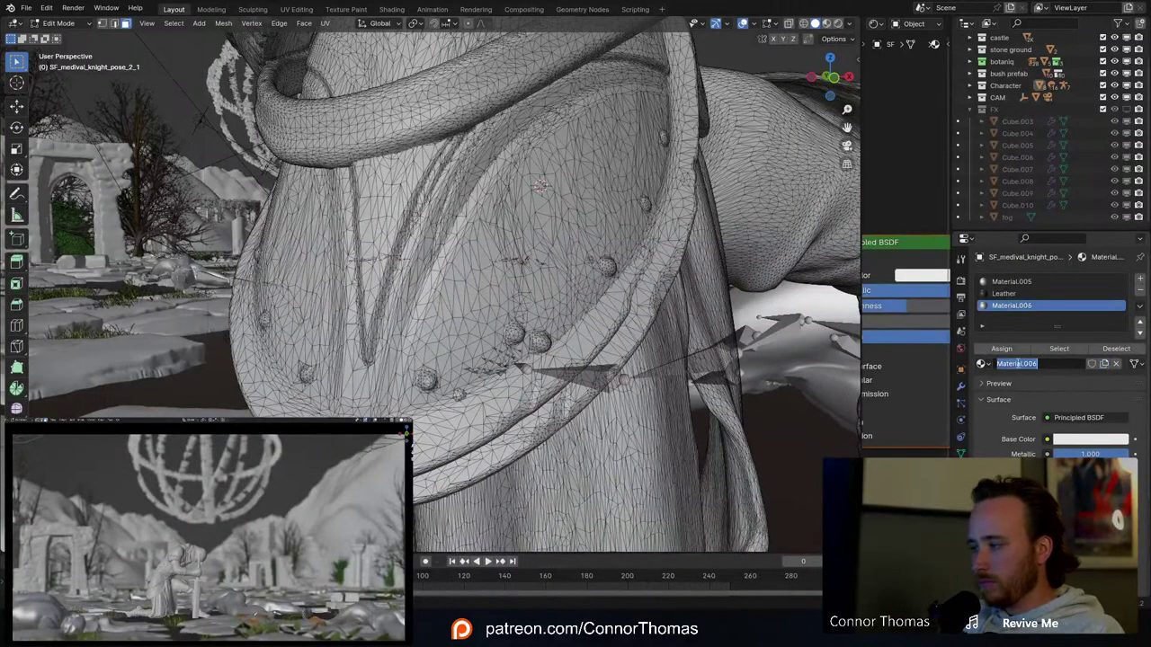
type("bolts")
key("Return")
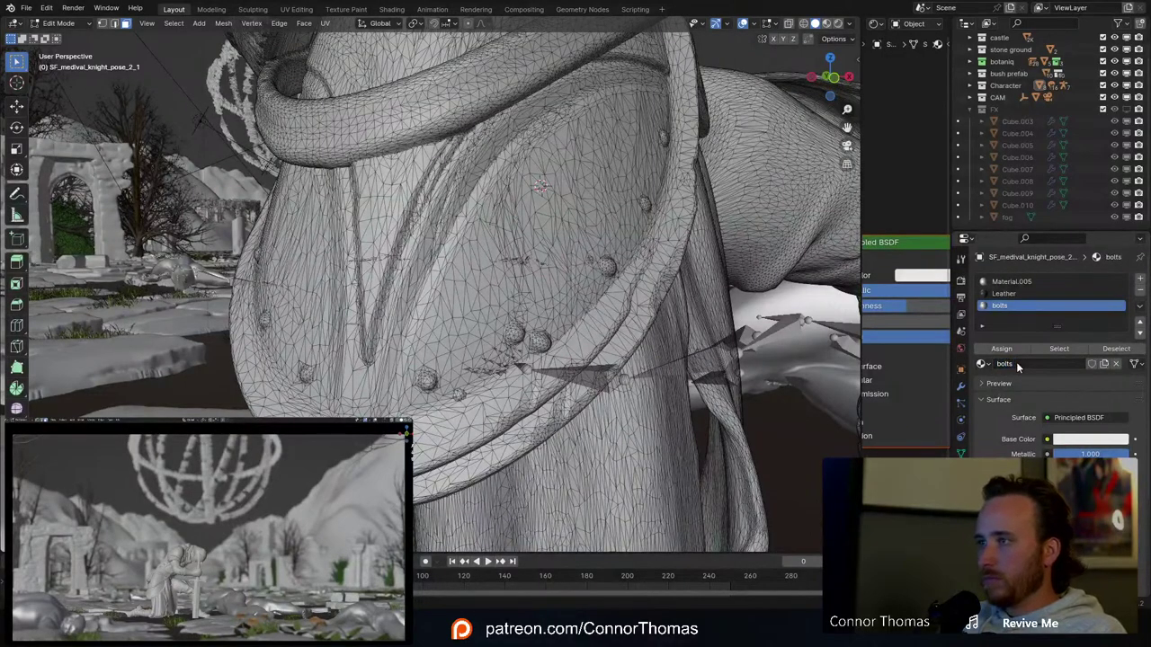
Step: Darken the base colour of the bolts material and show its preview
key("ctrl+space")
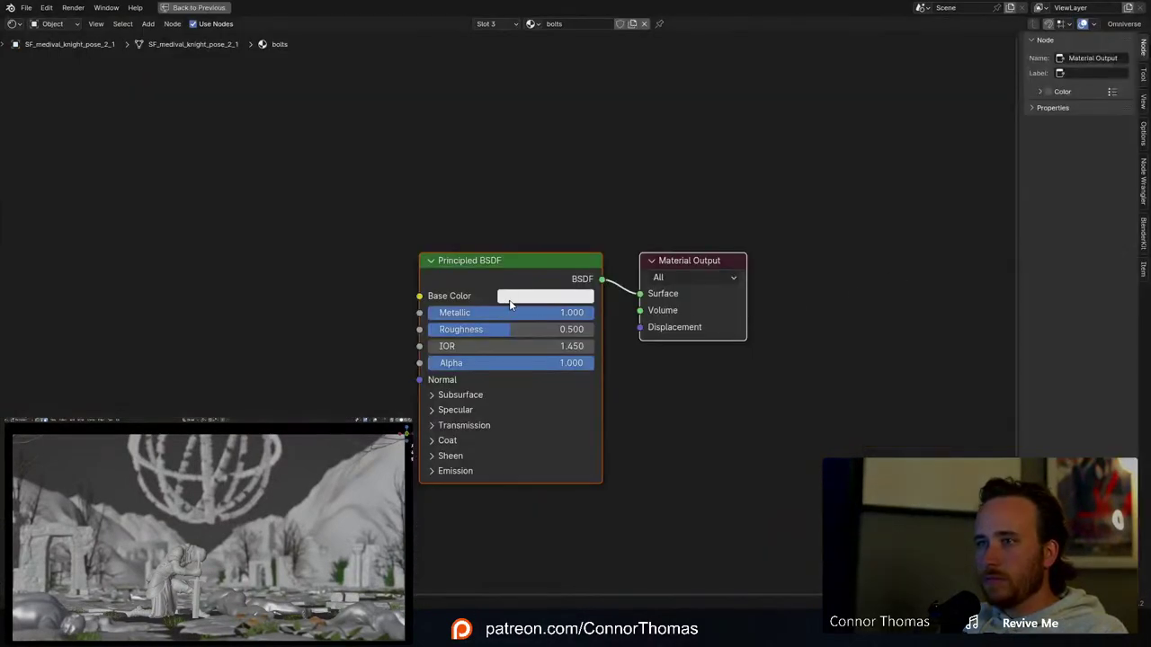
left_click(509, 300)
key("ctrl+space")
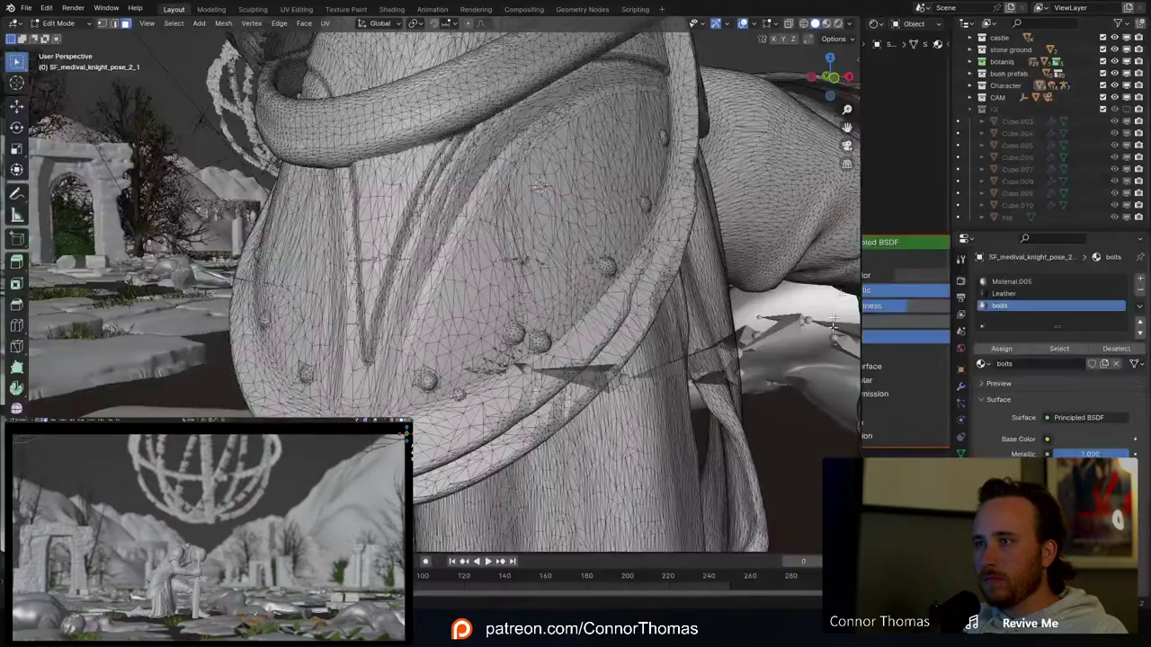
left_click(986, 383)
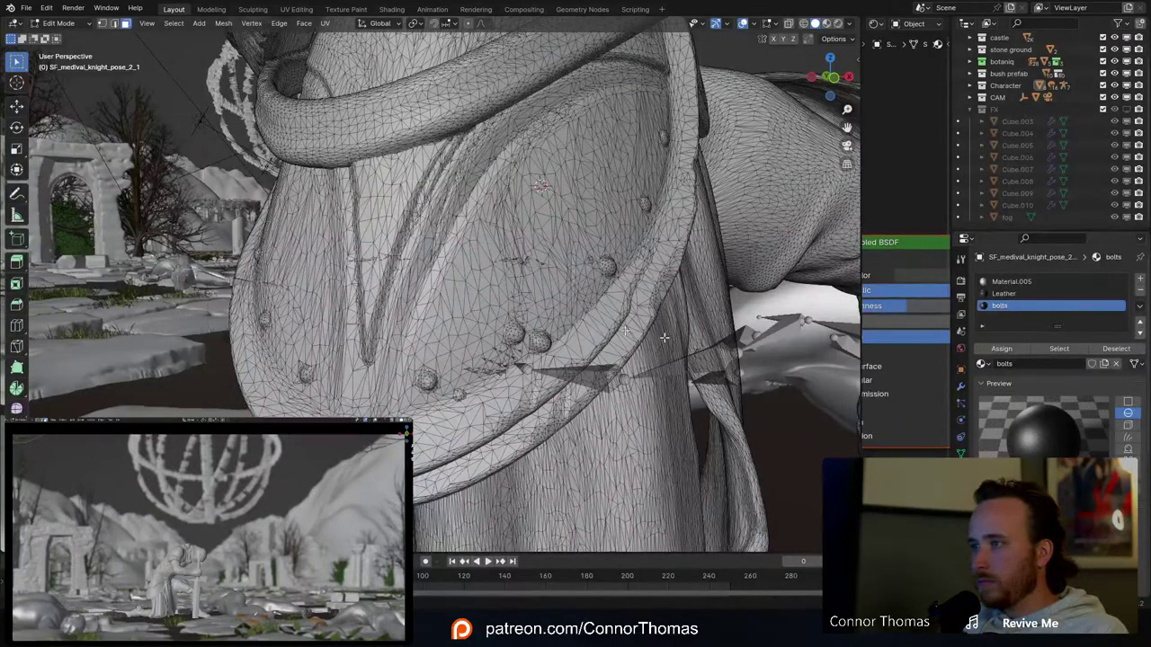
Step: Clear the stray selection and select the three upper bolts along the front edge of the knight's hip guard
middle_click_drag(571, 340, 554, 335)
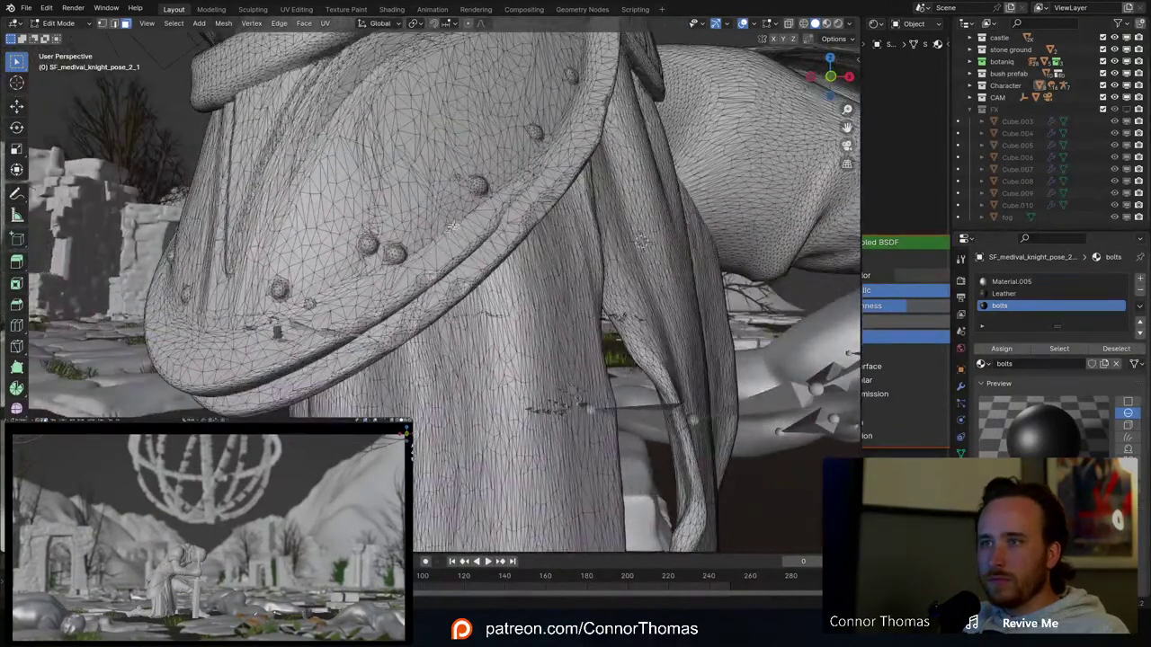
key("l")
middle_click_drag(486, 201, 407, 203)
key("alt+a")
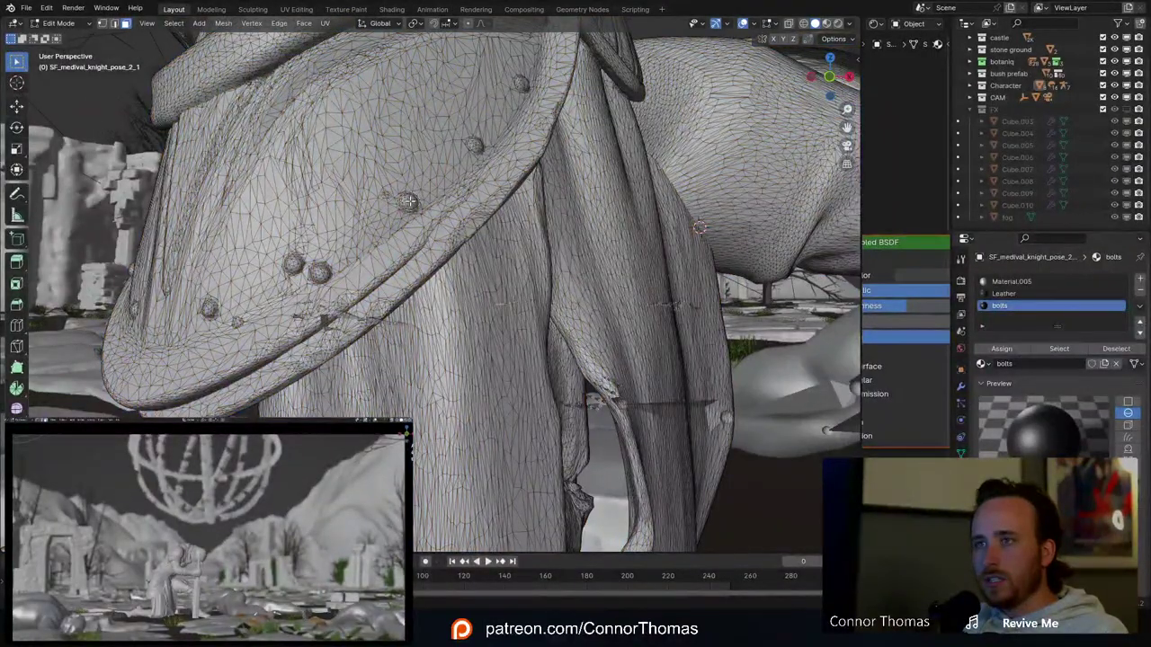
key("l")
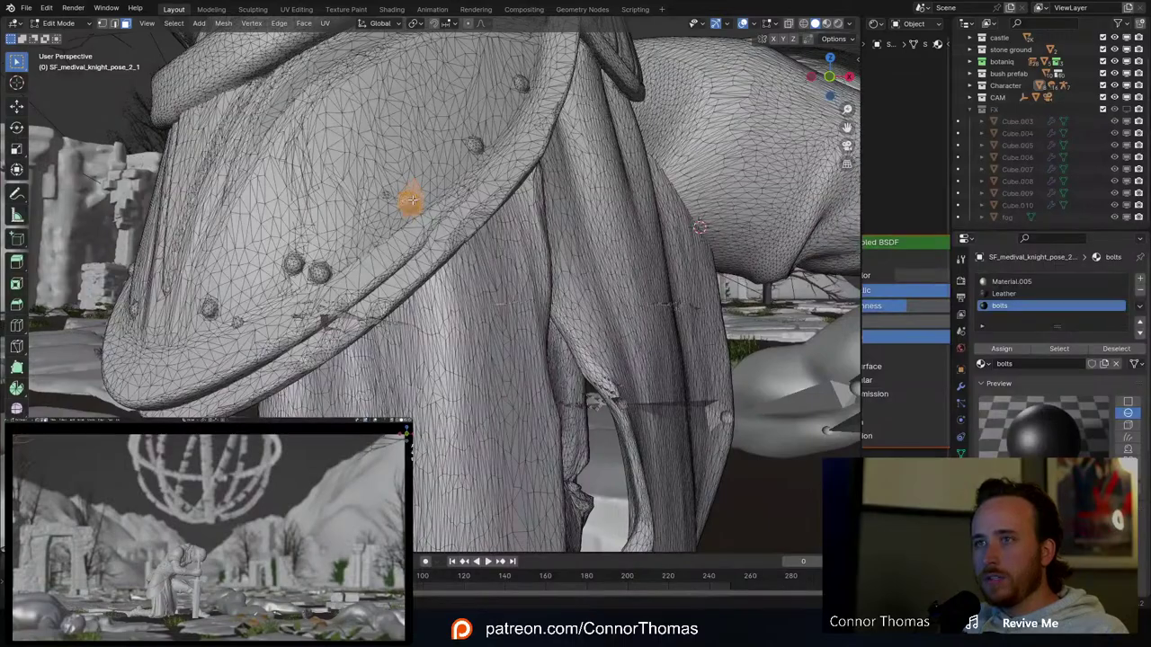
key("l")
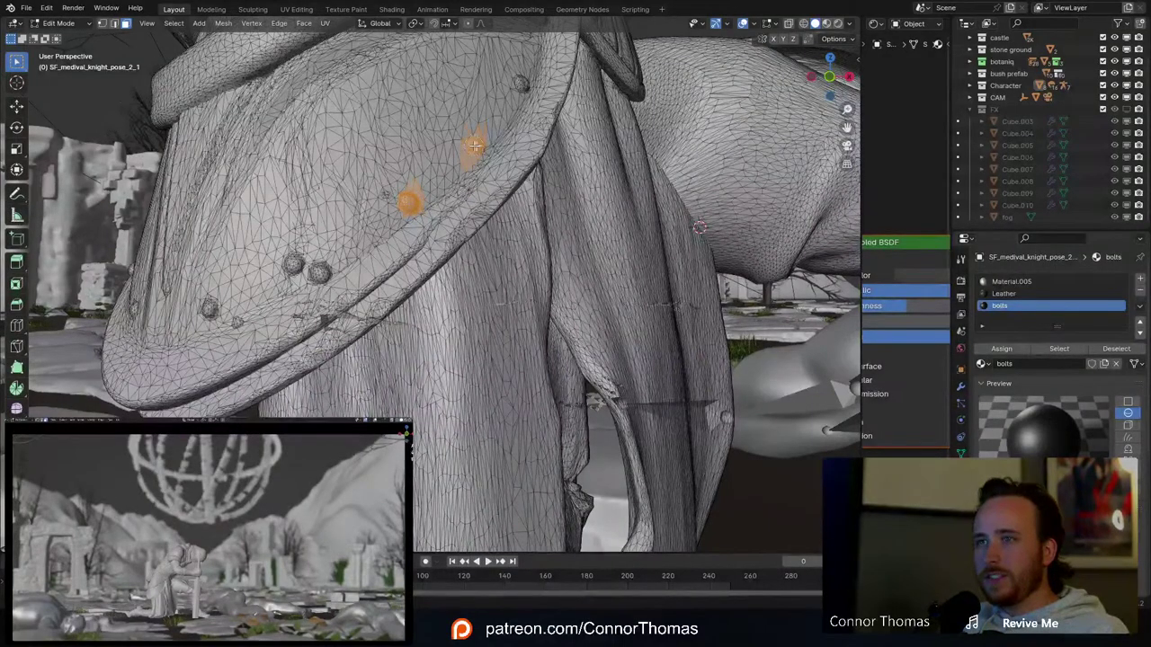
middle_click_drag(497, 110, 573, 225)
key("l")
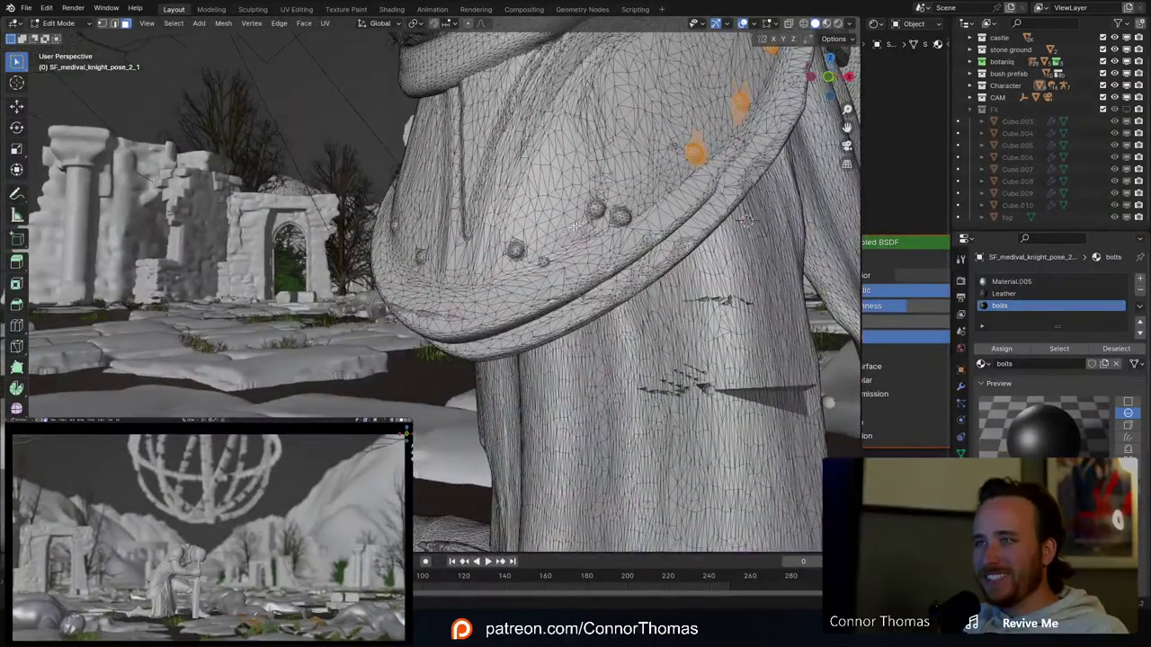
Step: Add the paired bolts and those near the lowest curve of the hip guard to the selection
key("l")
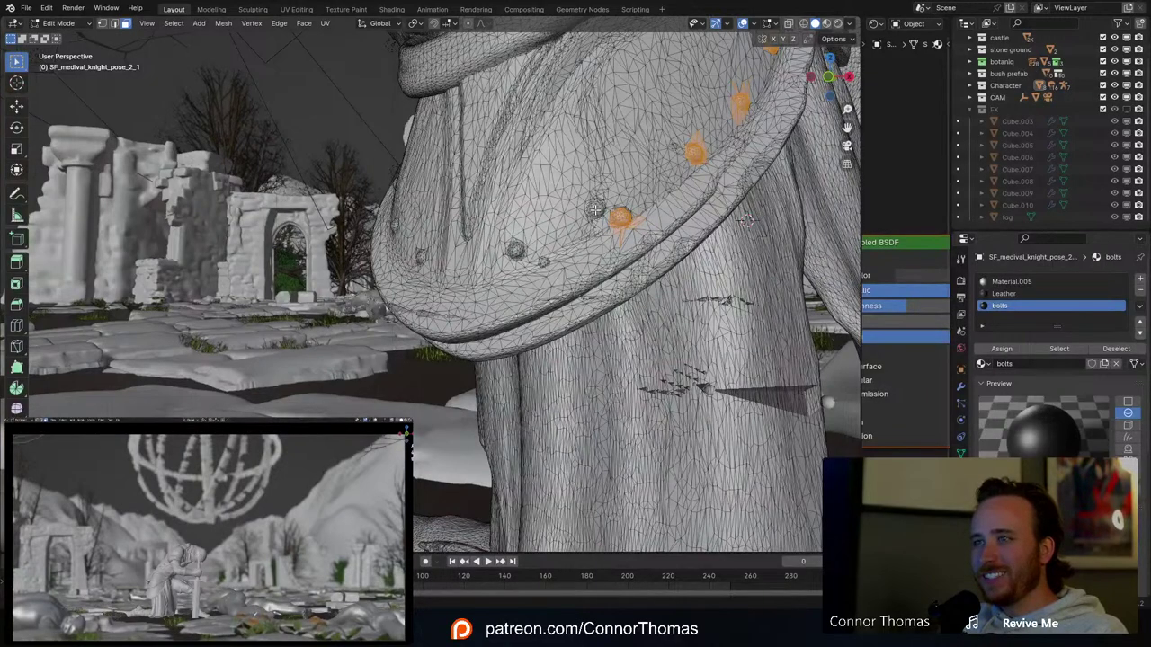
key("l")
key("l")
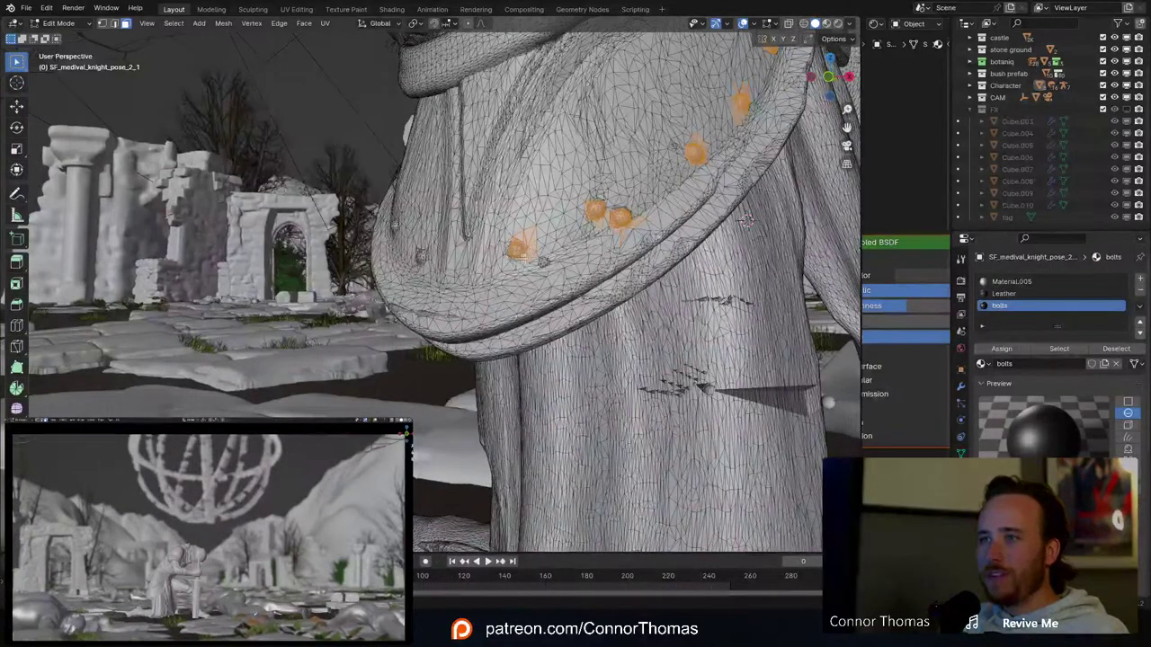
Step: Add the three lower bolts on the rear side of the hip guard to the selection
middle_click_drag(449, 274, 696, 254)
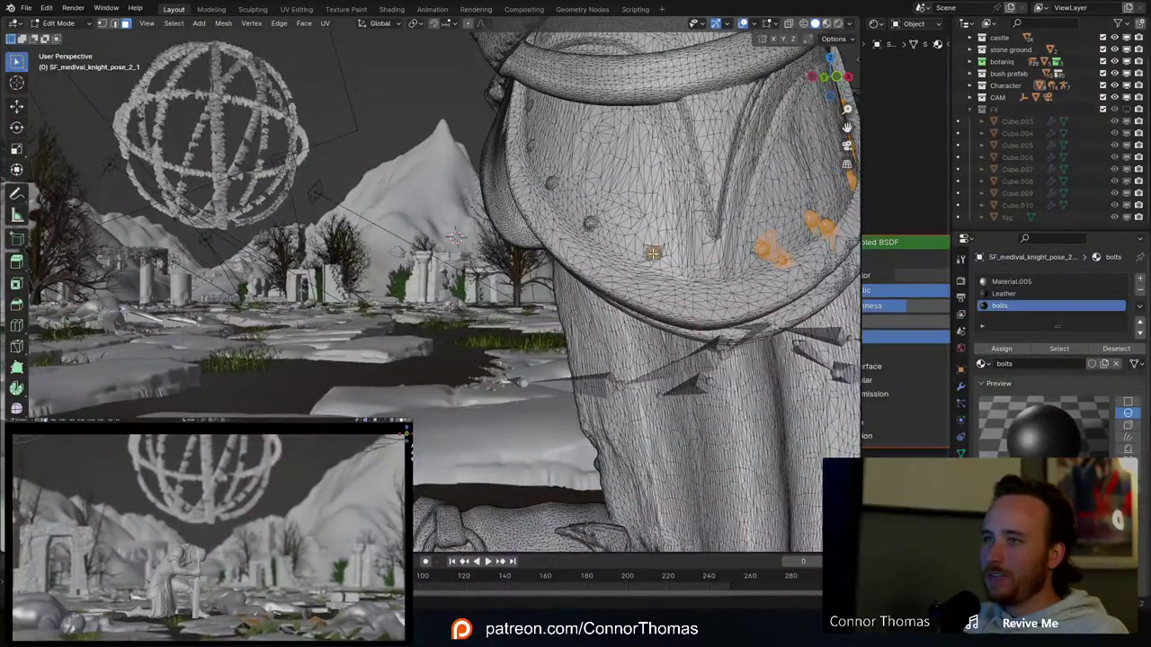
key("l")
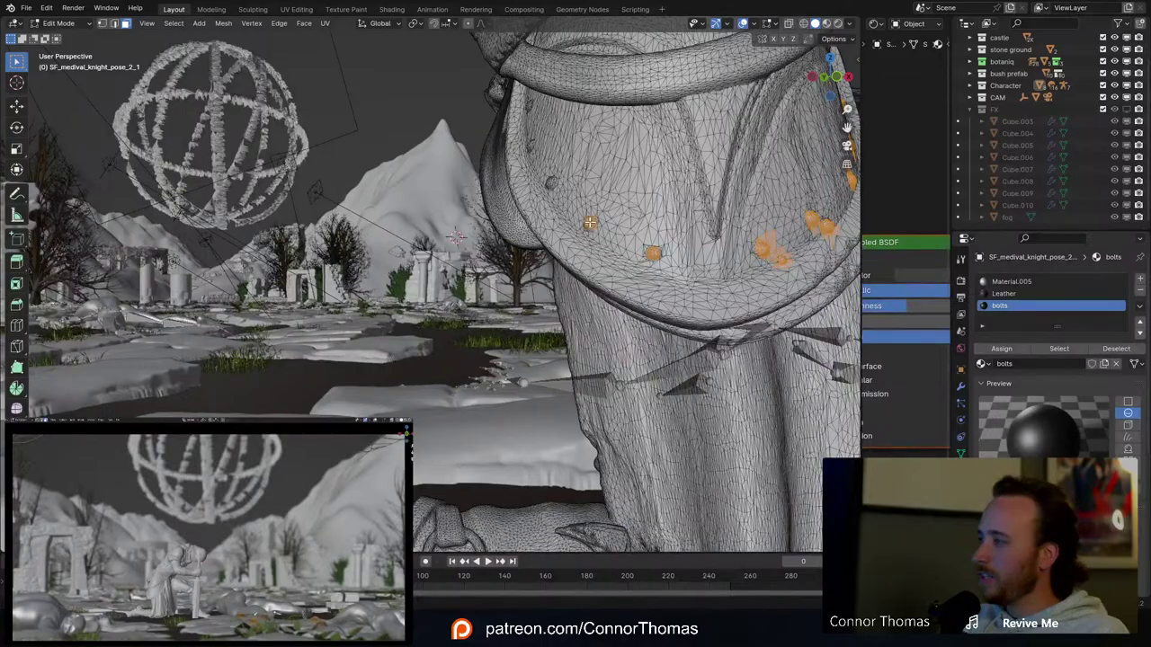
middle_click_drag(552, 219, 667, 247)
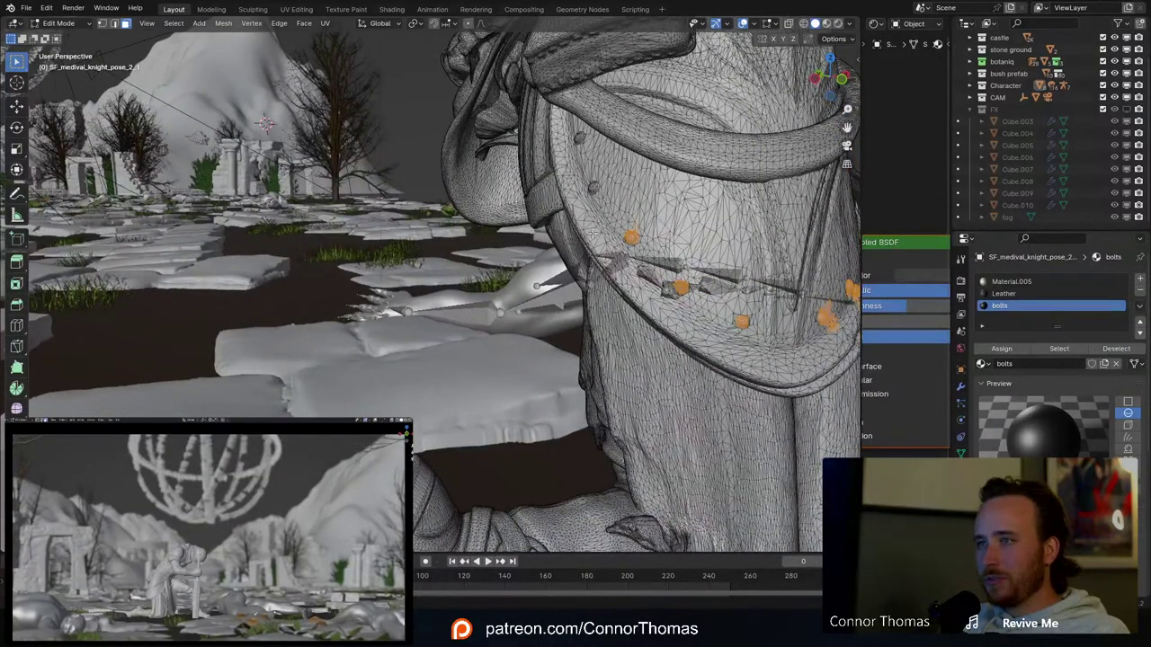
middle_click_drag(594, 234, 666, 252)
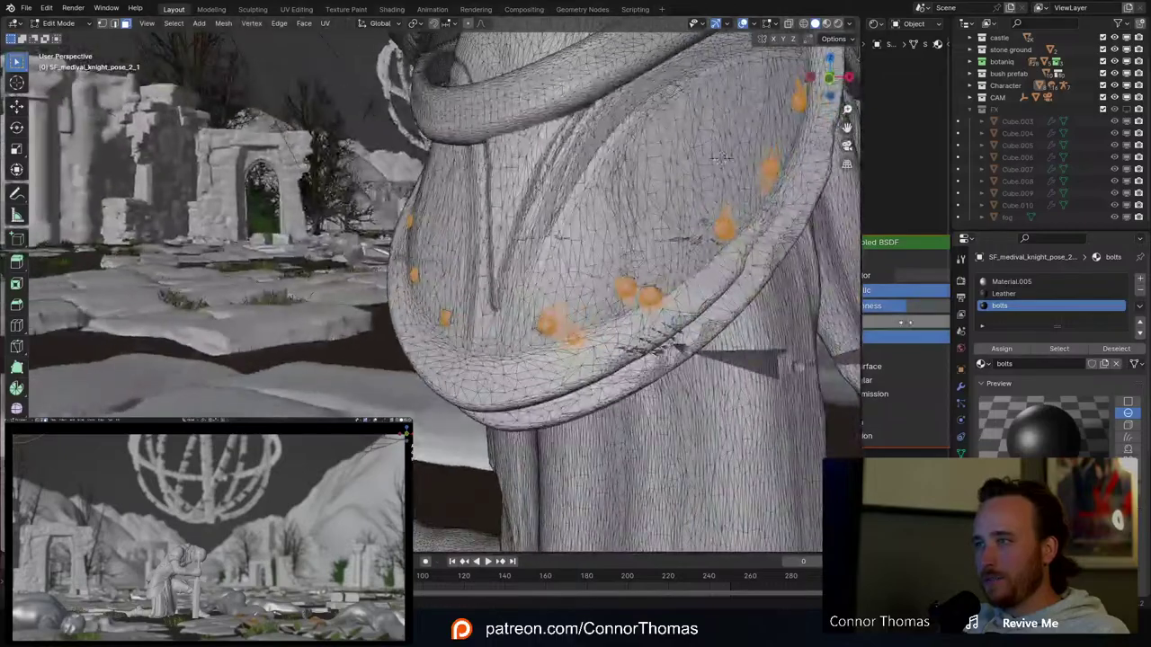
Step: Assign the bolts material to the selected bolts, return to Object Mode and save the file
left_click(982, 354)
scroll(420, 294, "down", 5)
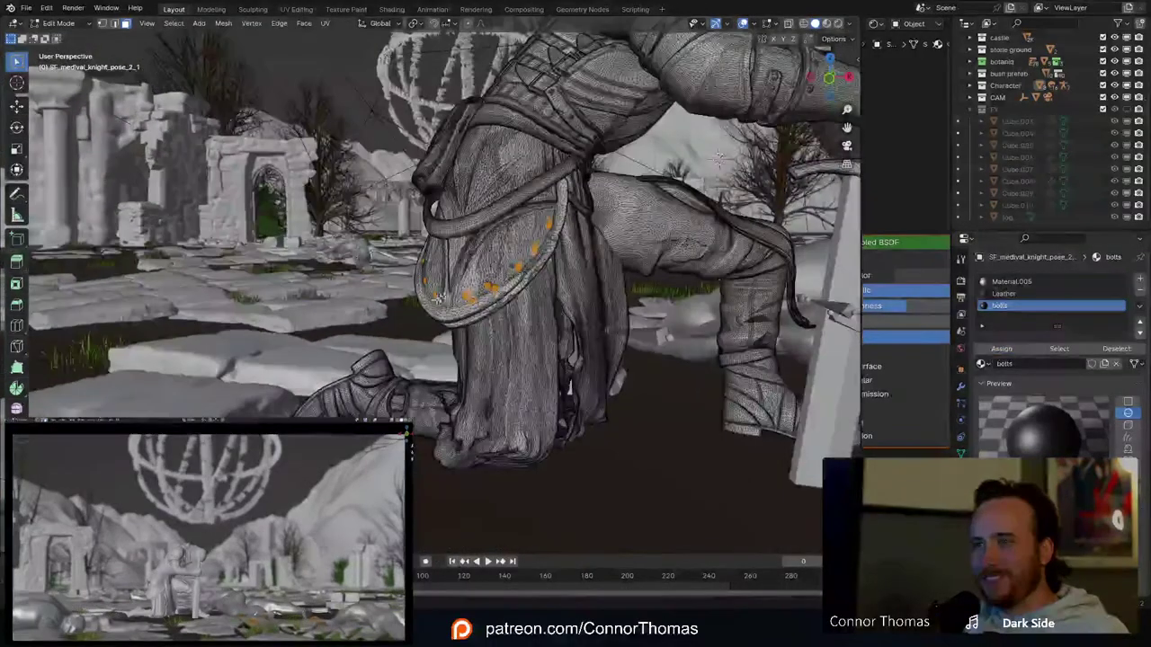
key("Tab")
middle_click_drag(511, 230, 484, 233)
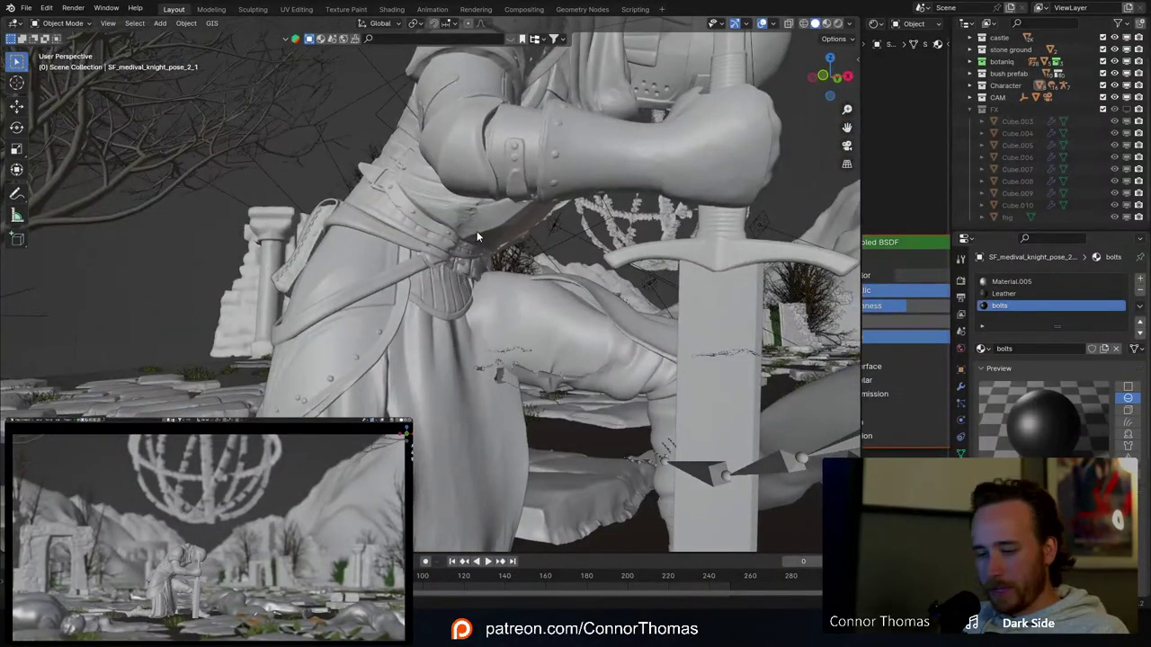
key("ctrl+s")
Step: Add a fourth, empty material slot to the knight mesh and return to Object Mode
key("z")
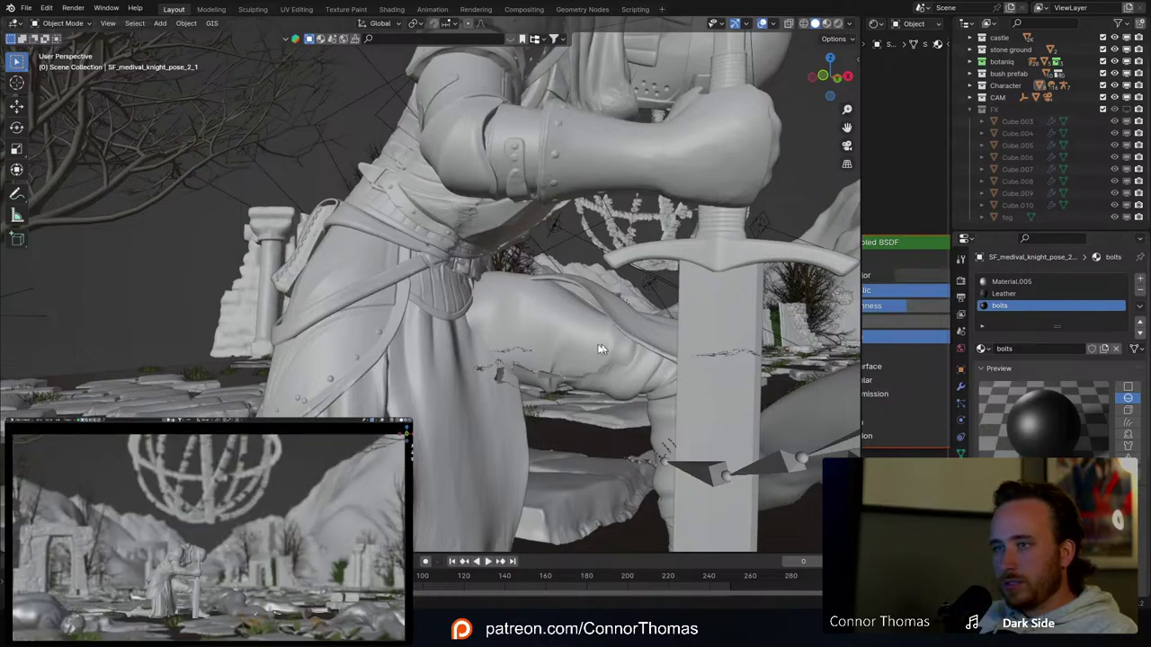
middle_click_drag(601, 349, 533, 256)
key("Tab")
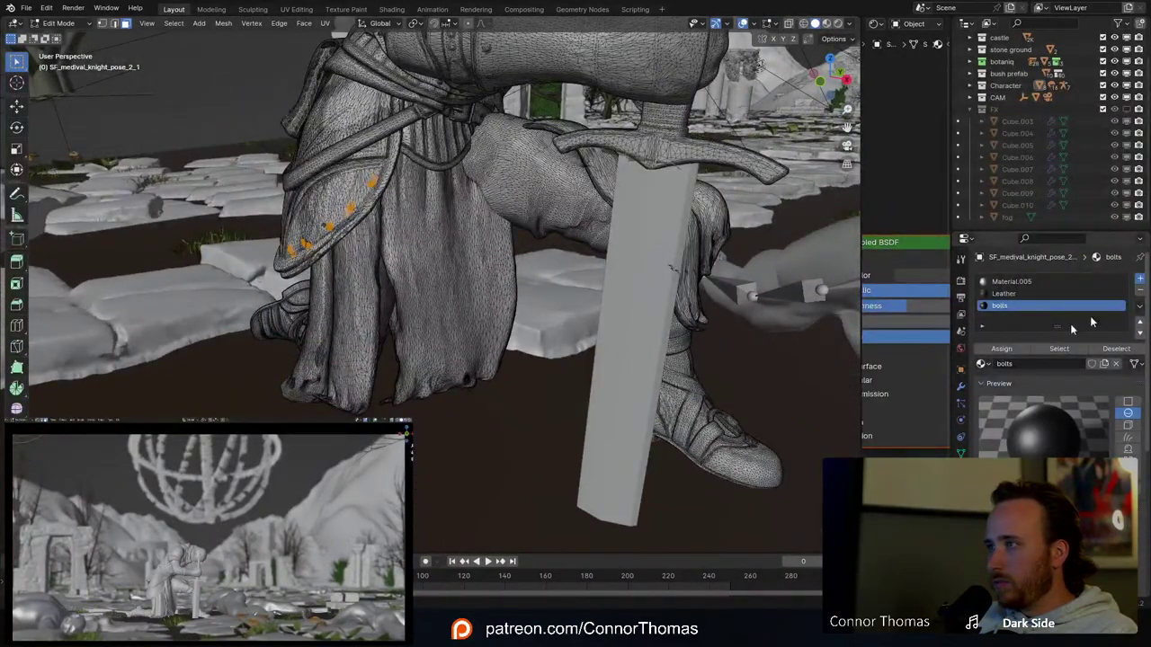
left_click(1140, 279)
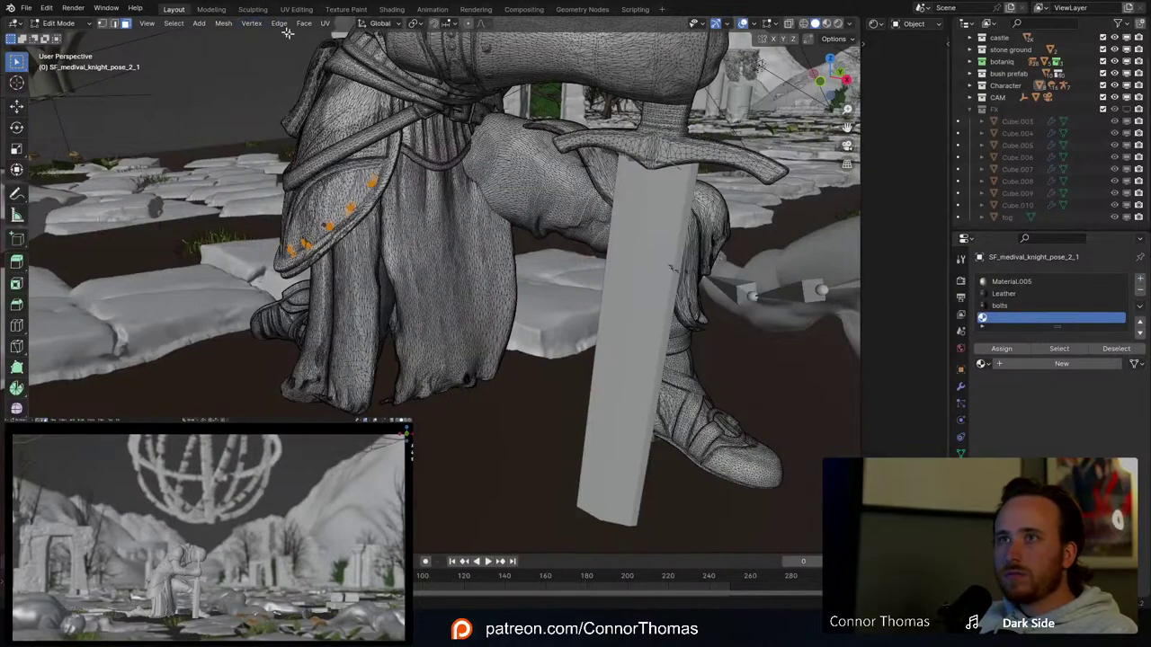
key("Tab")
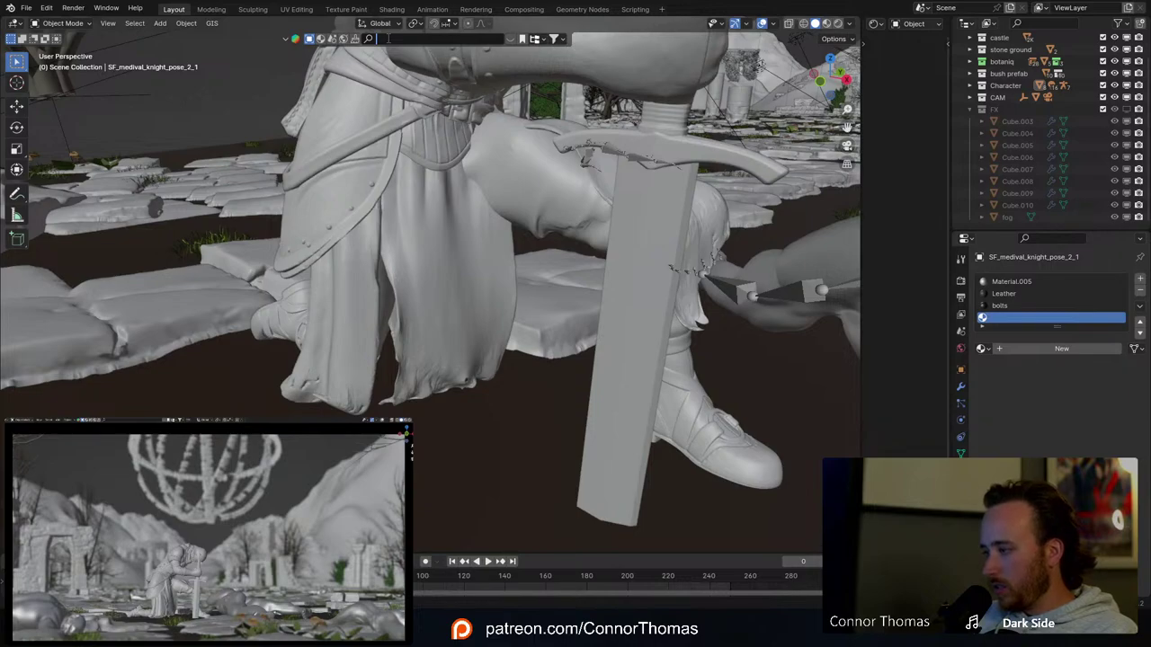
Step: Search the asset library for "cloth" and switch the search to materials
type("h")
key("Return")
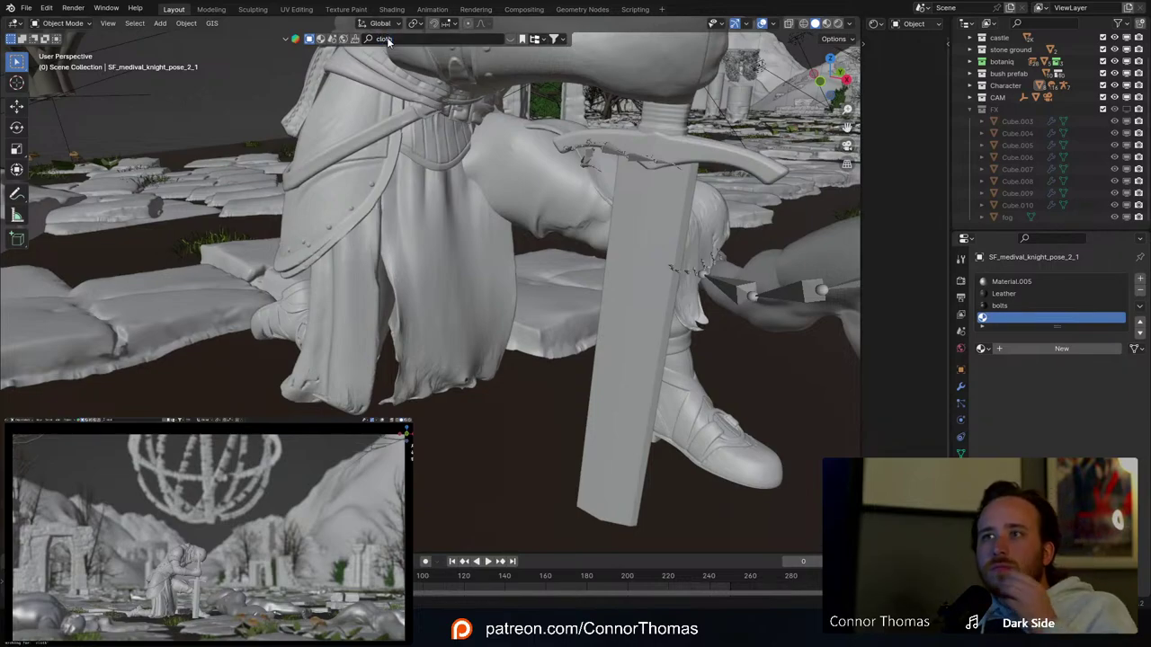
left_click(320, 39)
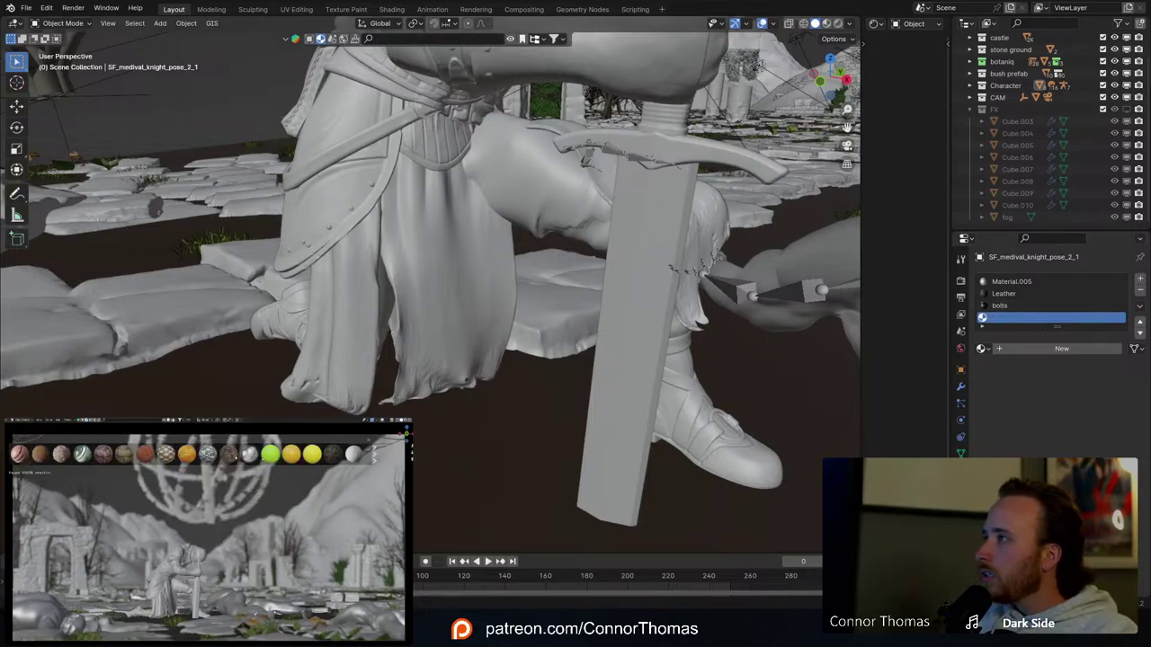
Step: Browse the material library and load Worn leather into the knight mesh's empty fourth material slot
mouse_move(355, 453)
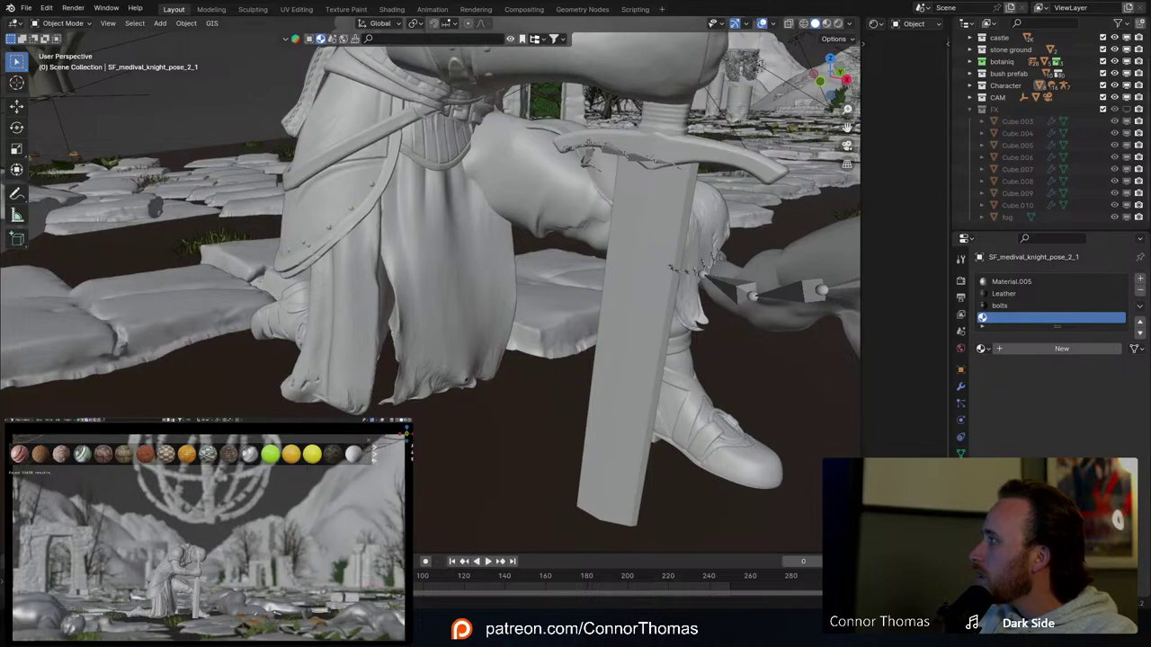
left_click(374, 454)
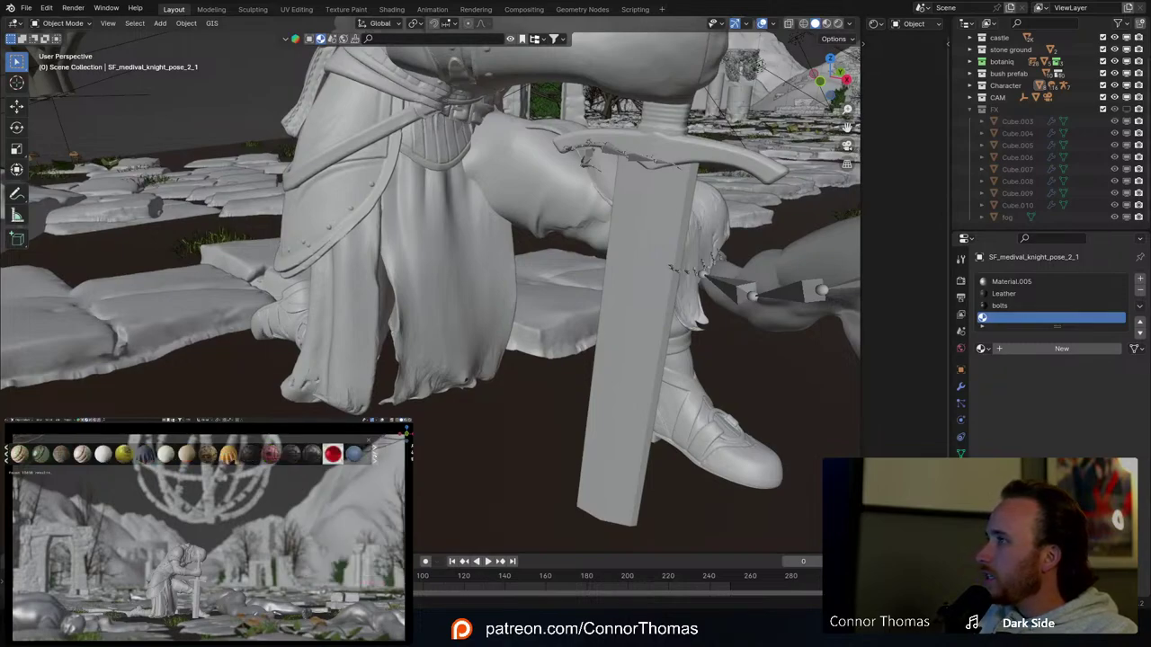
mouse_move(142, 454)
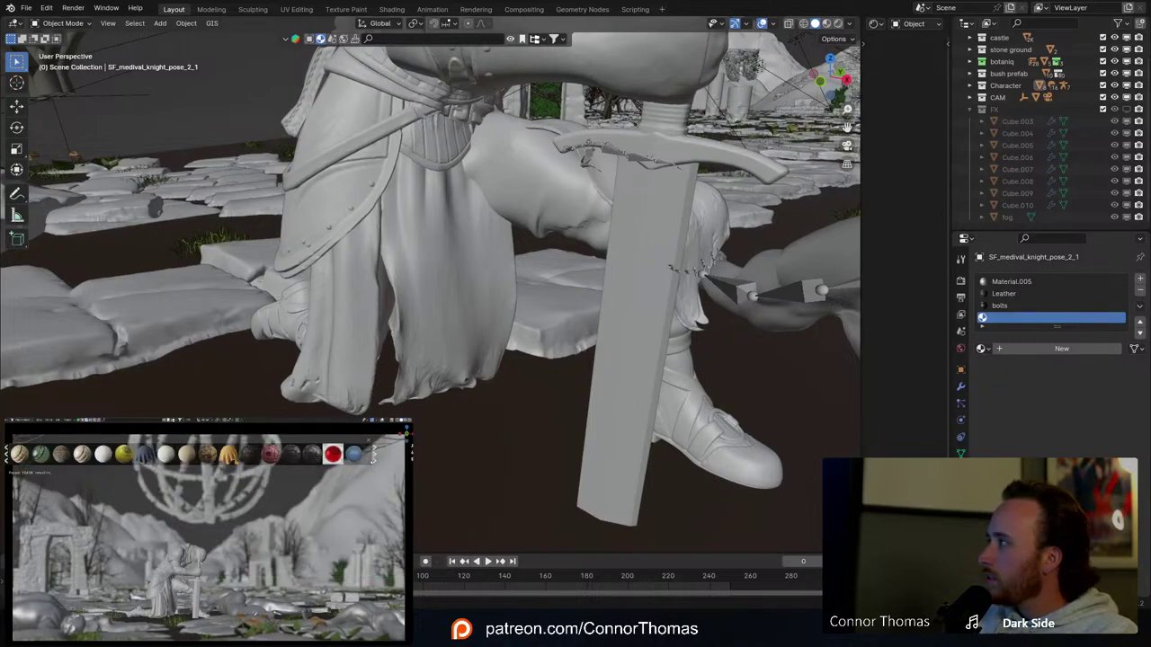
scroll(332, 453, "down", 2)
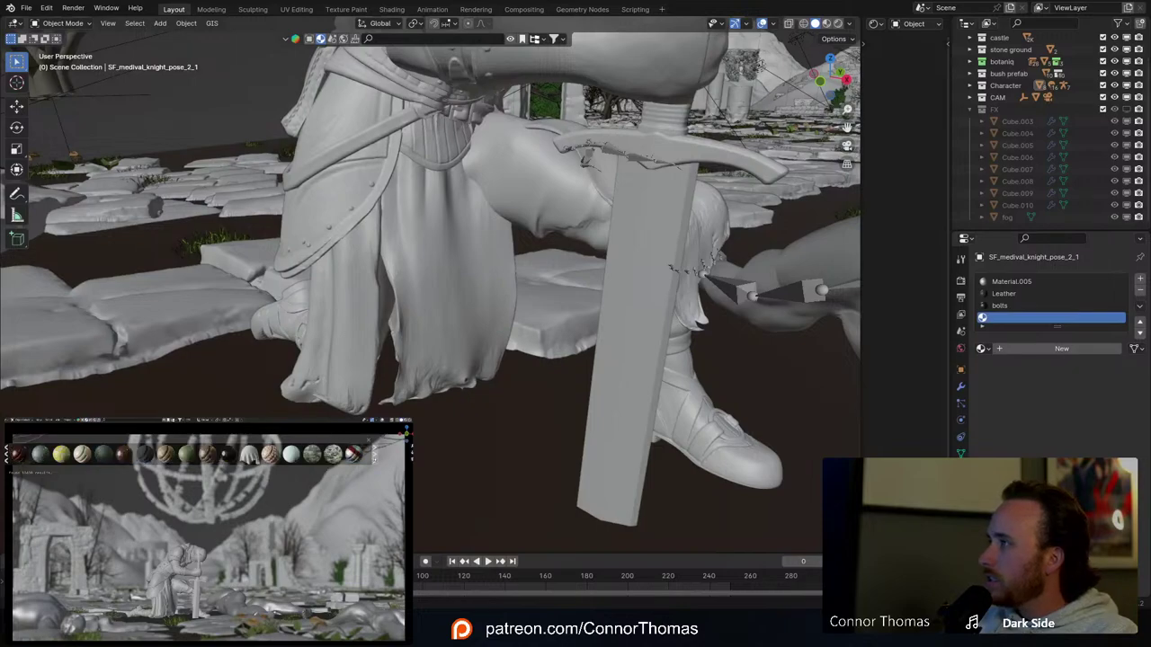
scroll(352, 453, "down", 2)
left_click(375, 457)
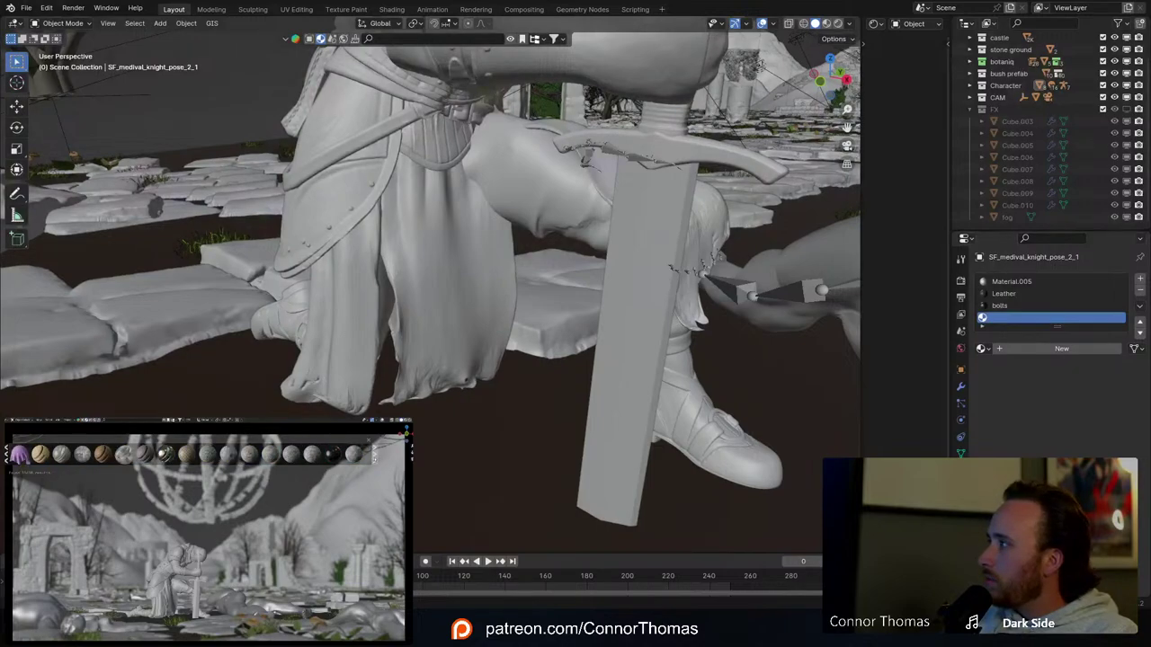
left_click(375, 457)
scroll(248, 454, "down", 2)
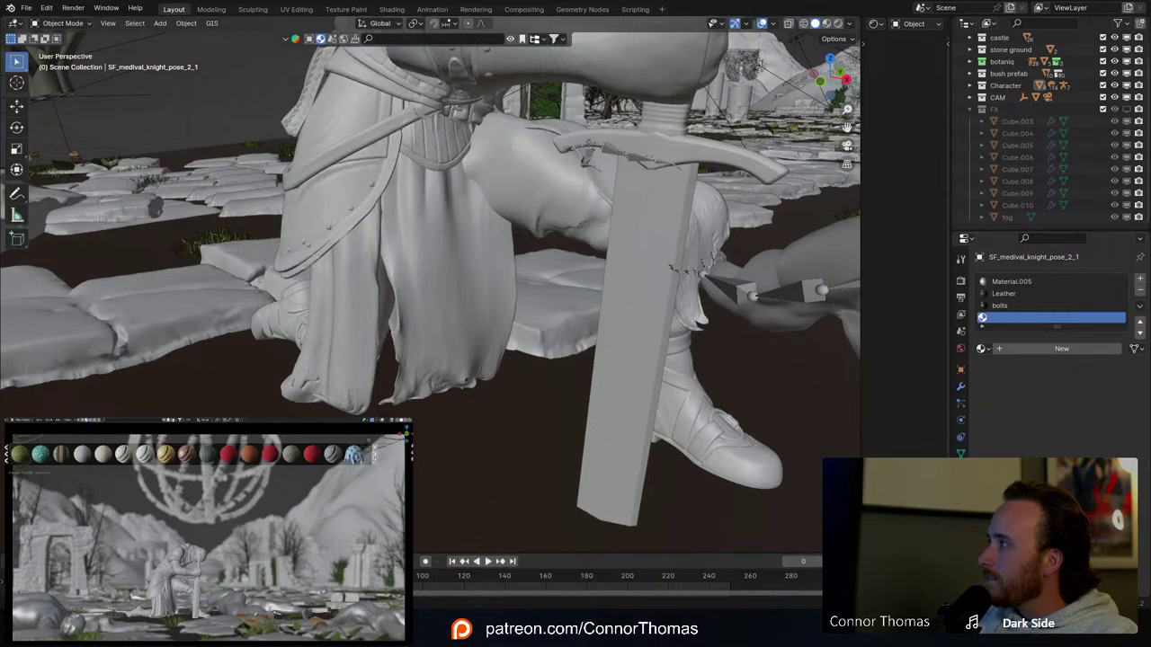
left_click(375, 457)
left_click(375, 457)
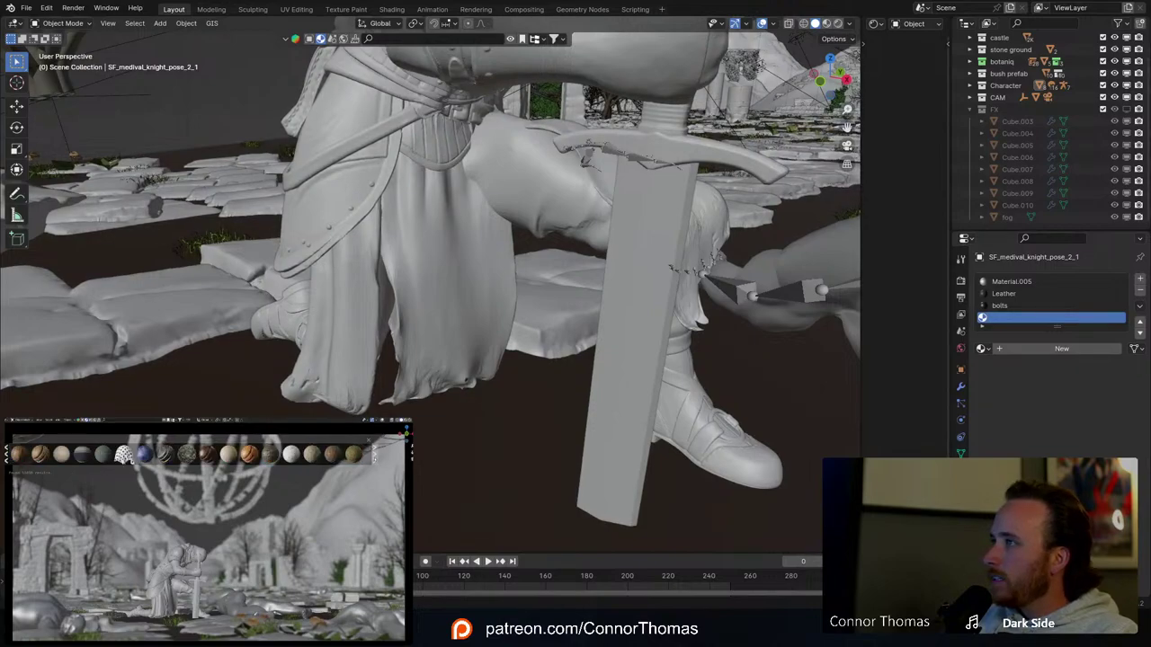
left_click(375, 457)
left_click(375, 456)
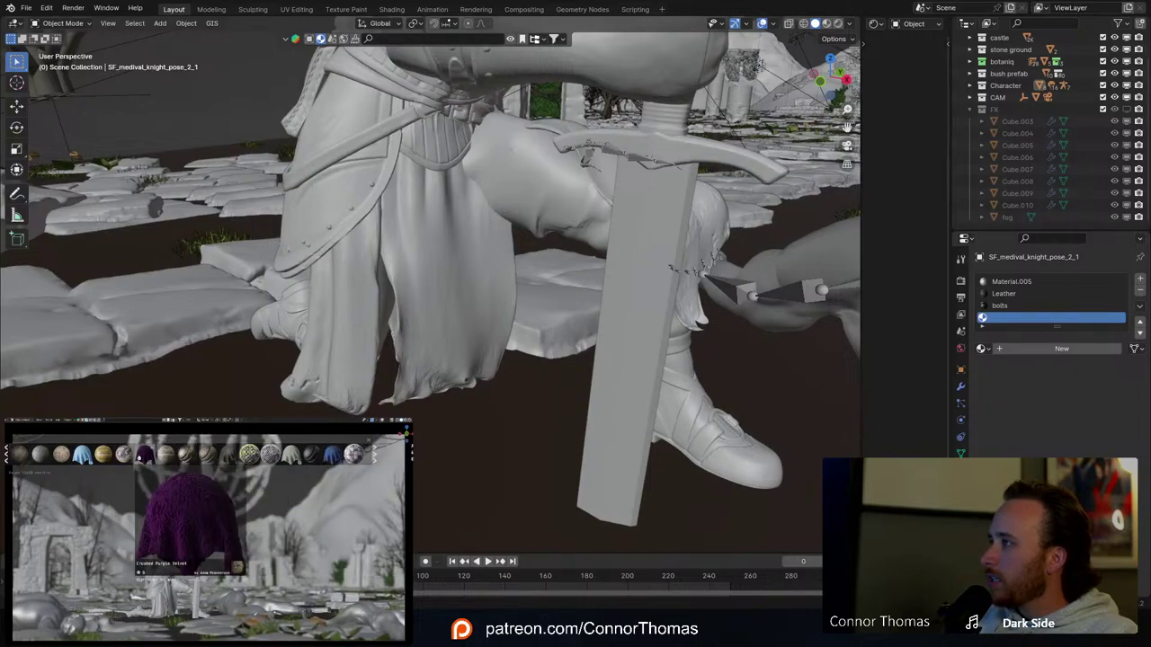
mouse_move(228, 453)
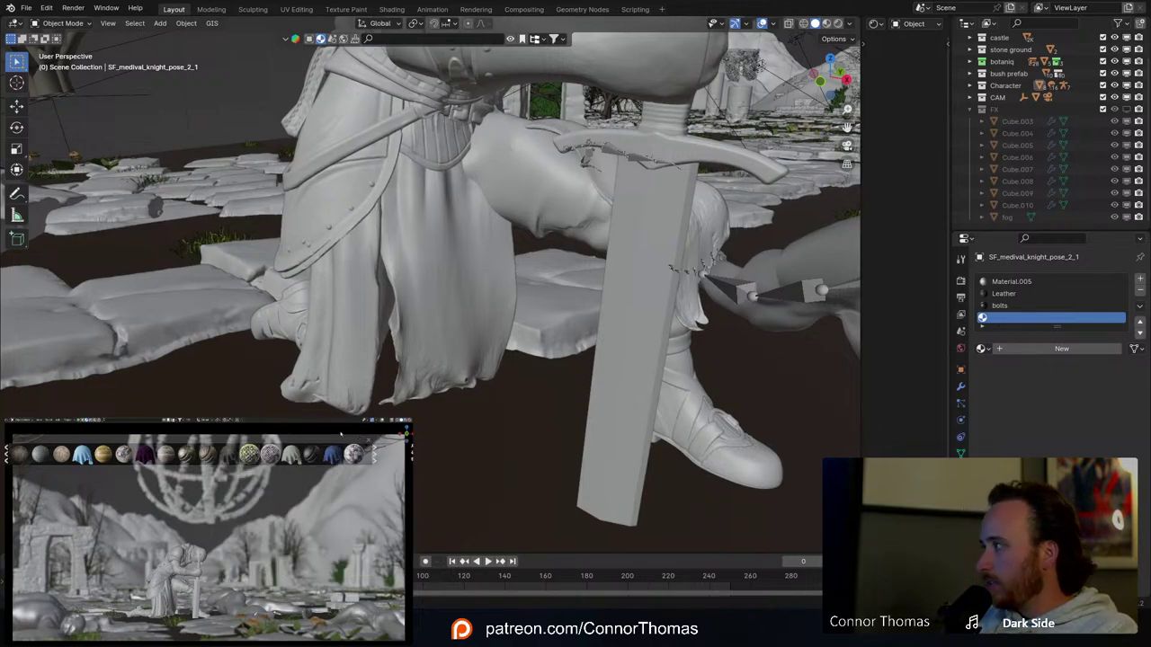
left_click(374, 454)
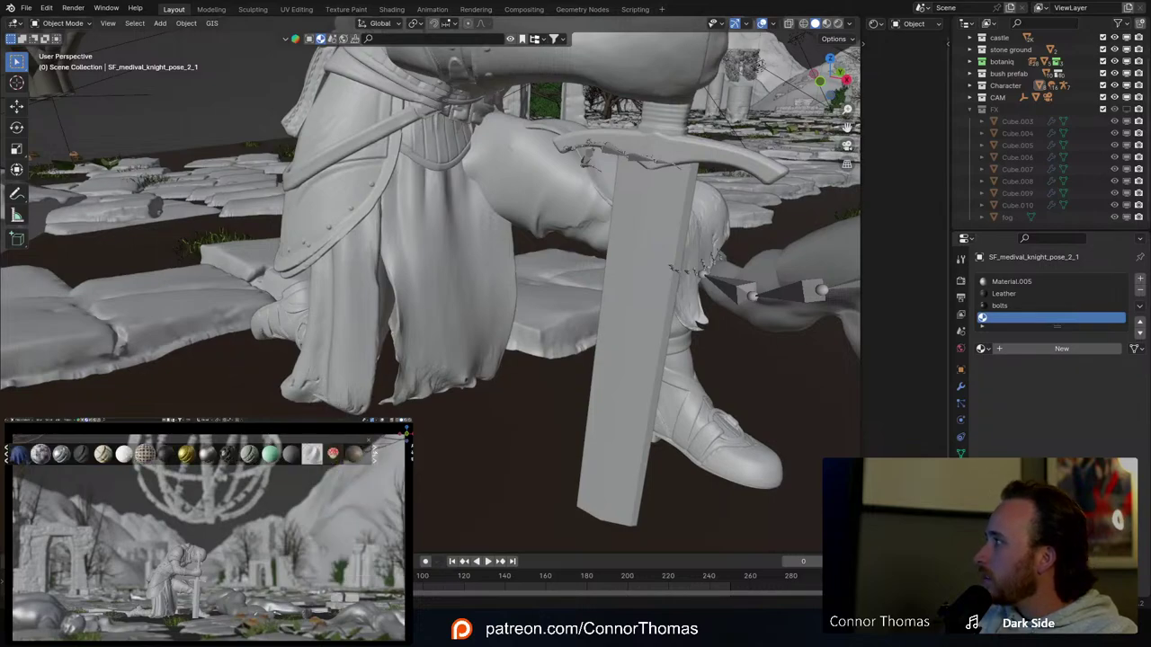
scroll(193, 453, "down", 2)
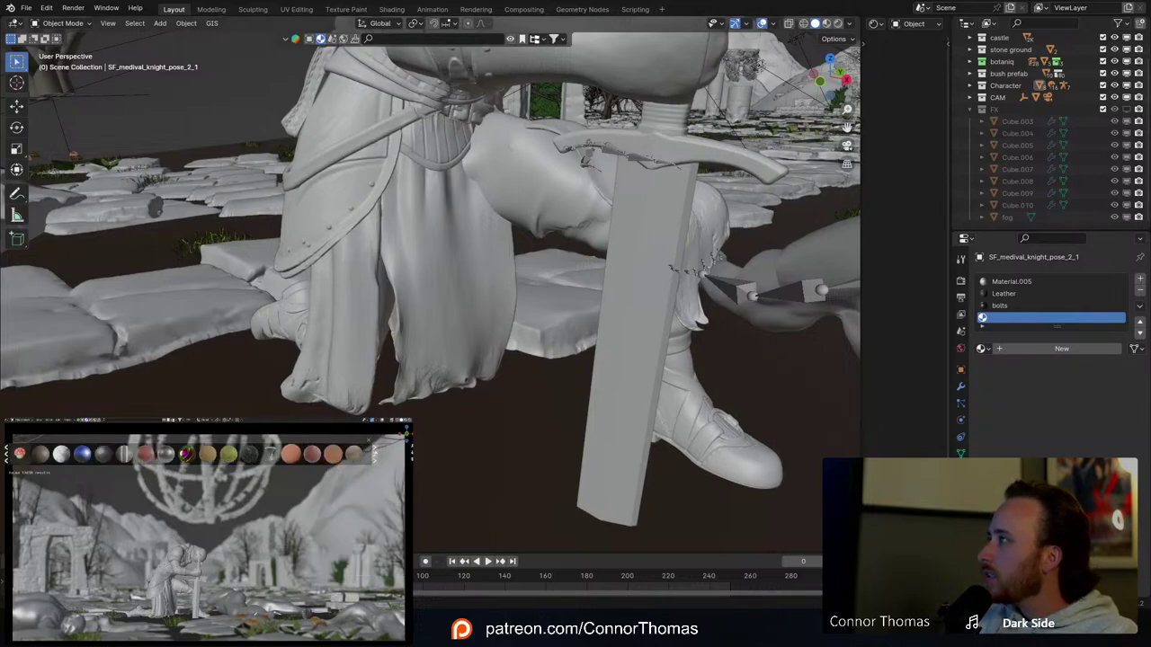
scroll(194, 453, "down", 2)
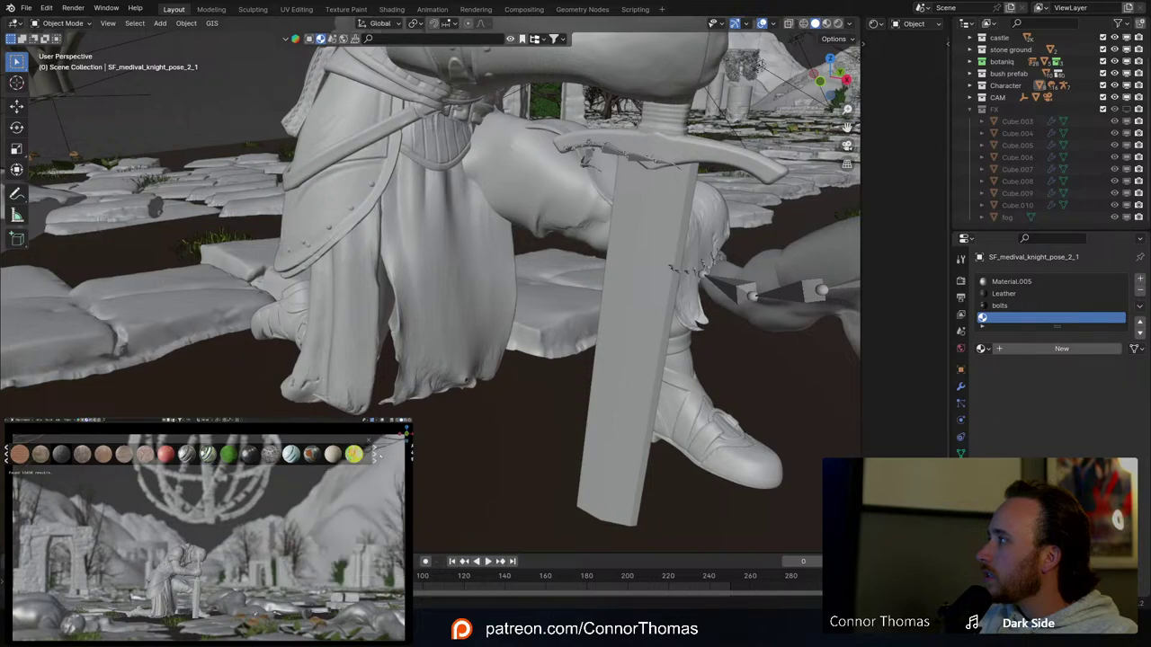
left_click(374, 455)
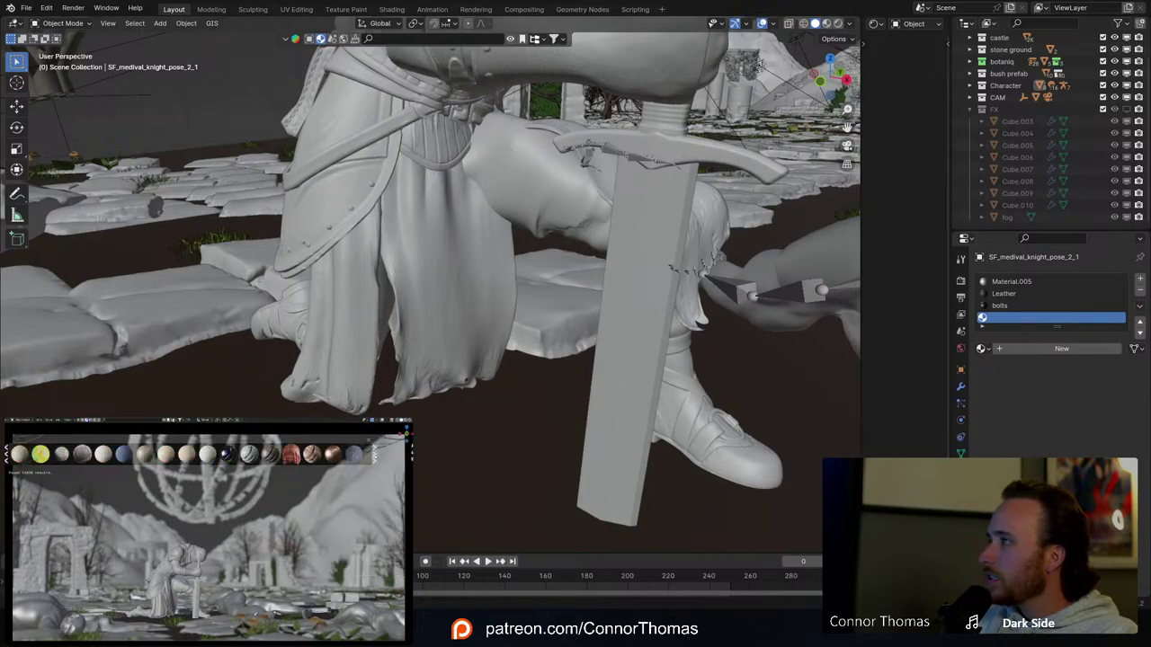
left_click(374, 455)
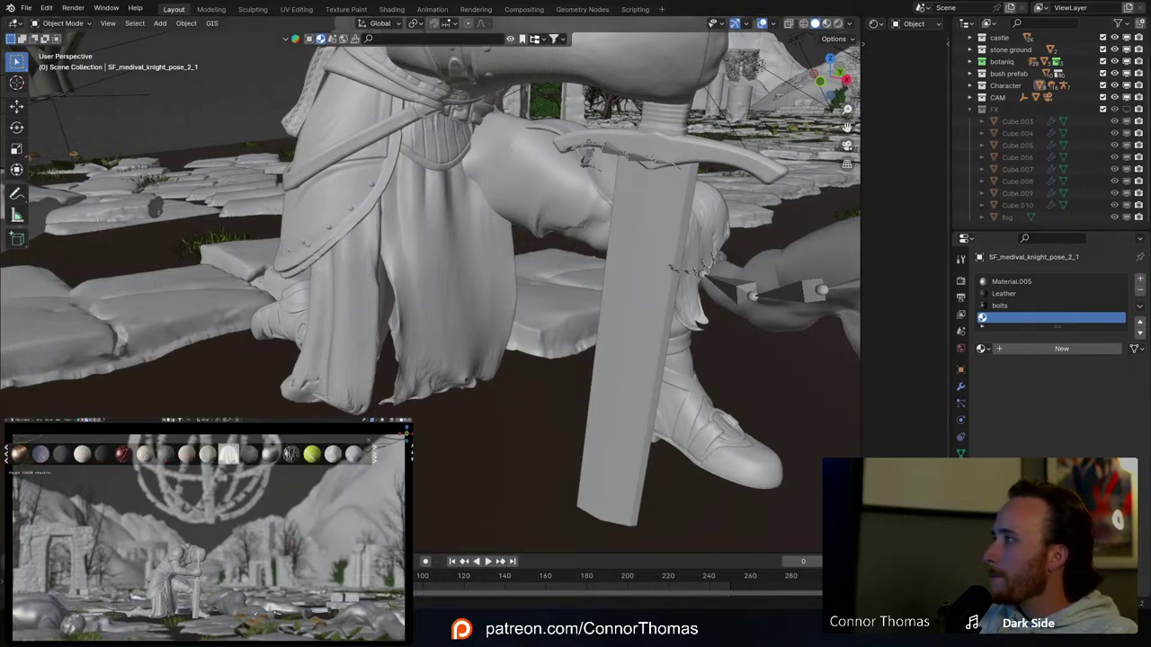
scroll(193, 453, "down", 2)
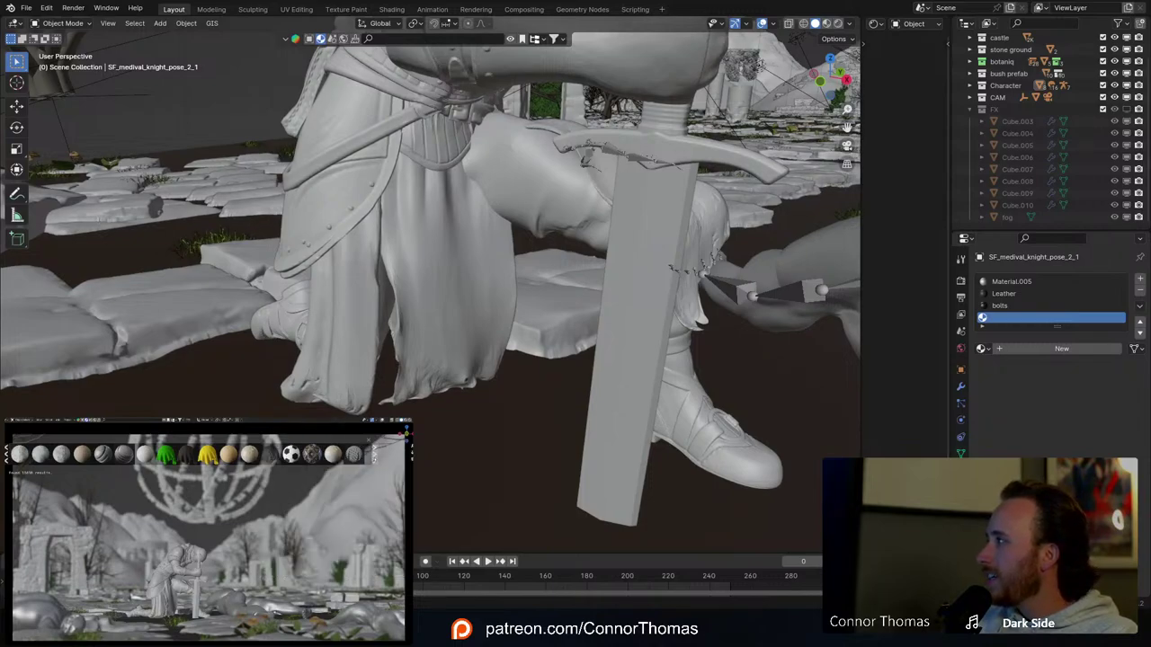
scroll(269, 454, "down", 2)
scroll(193, 453, "down", 2)
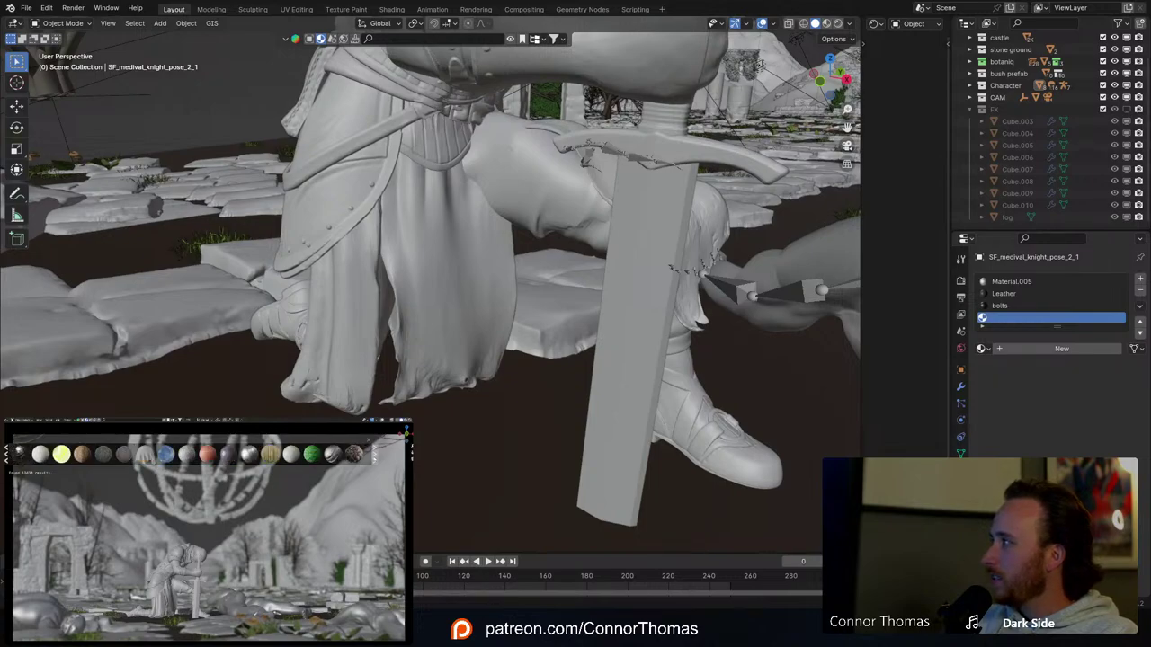
scroll(193, 453, "down", 3)
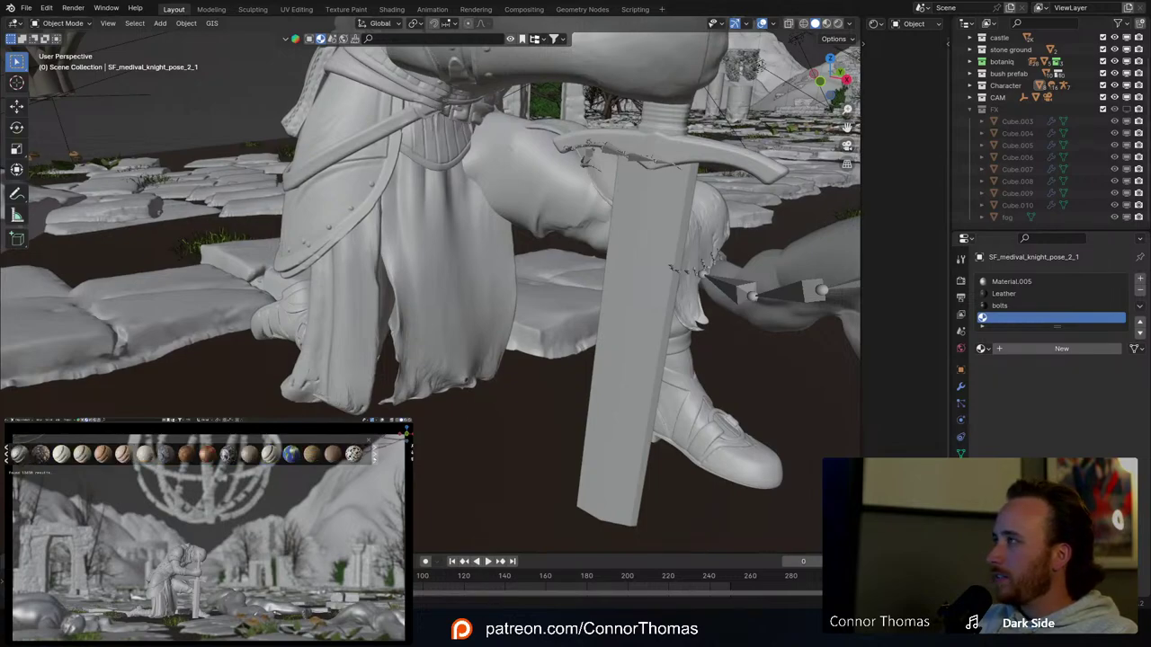
scroll(194, 453, "down", 2)
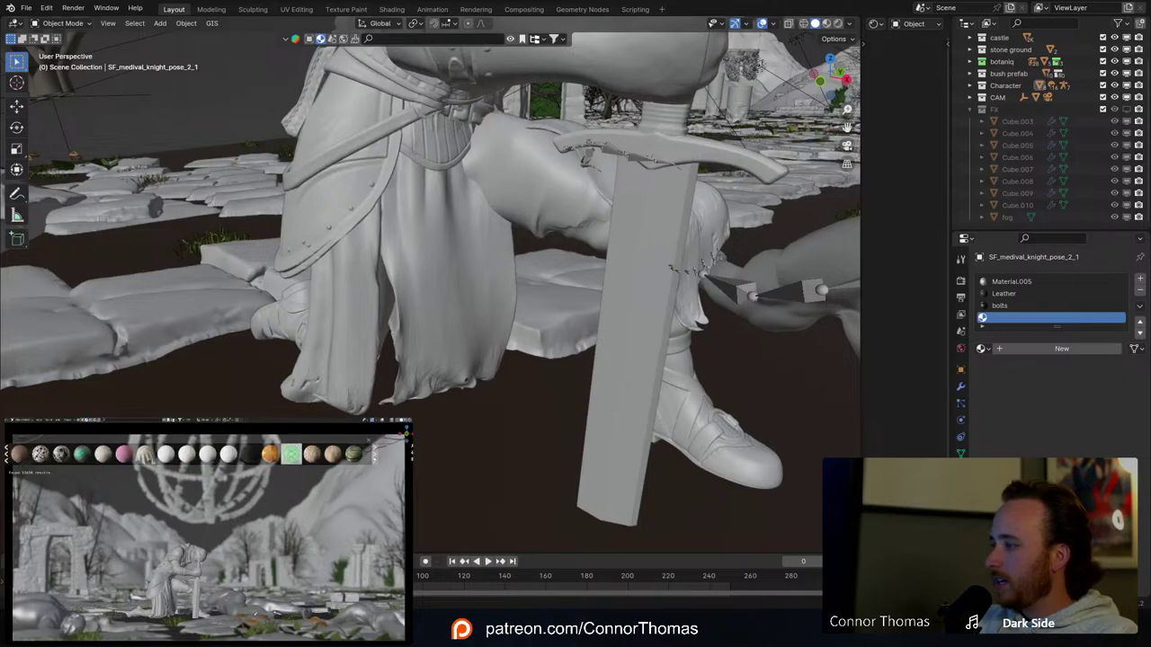
scroll(193, 453, "down", 2)
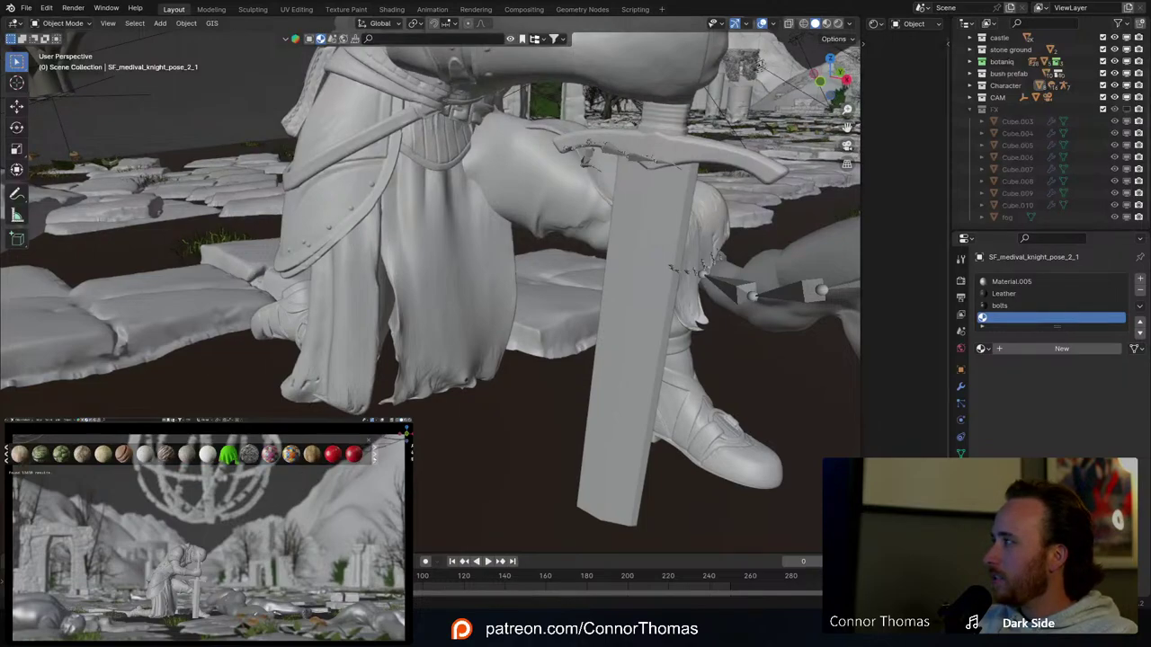
scroll(193, 453, "down", 2)
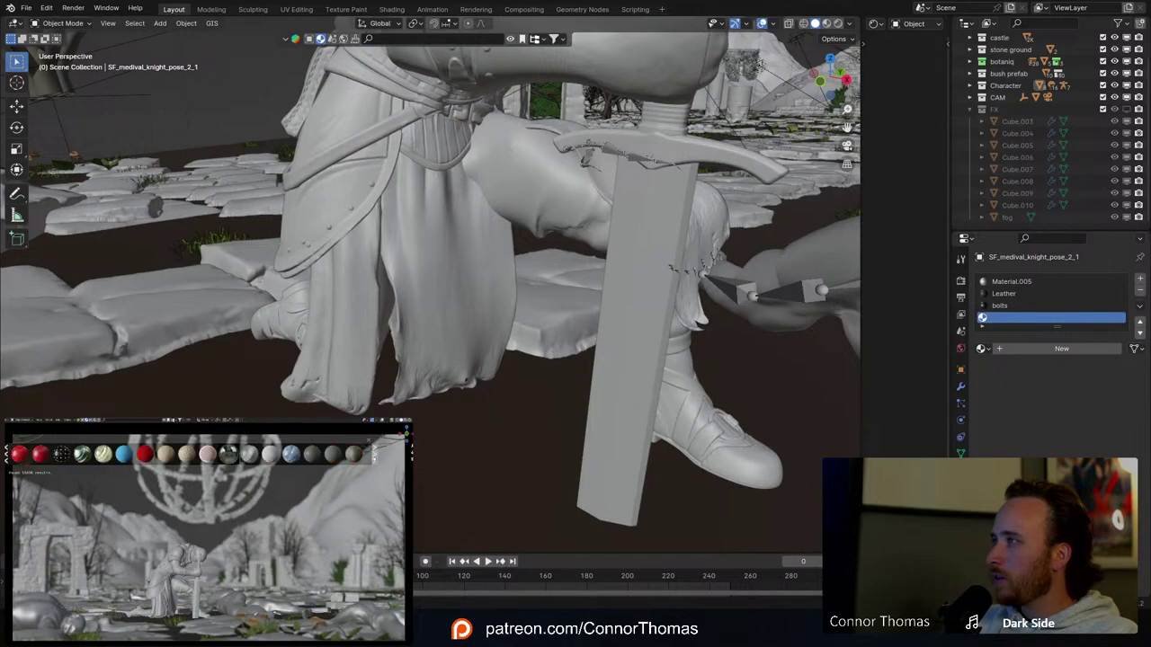
scroll(193, 453, "down", 2)
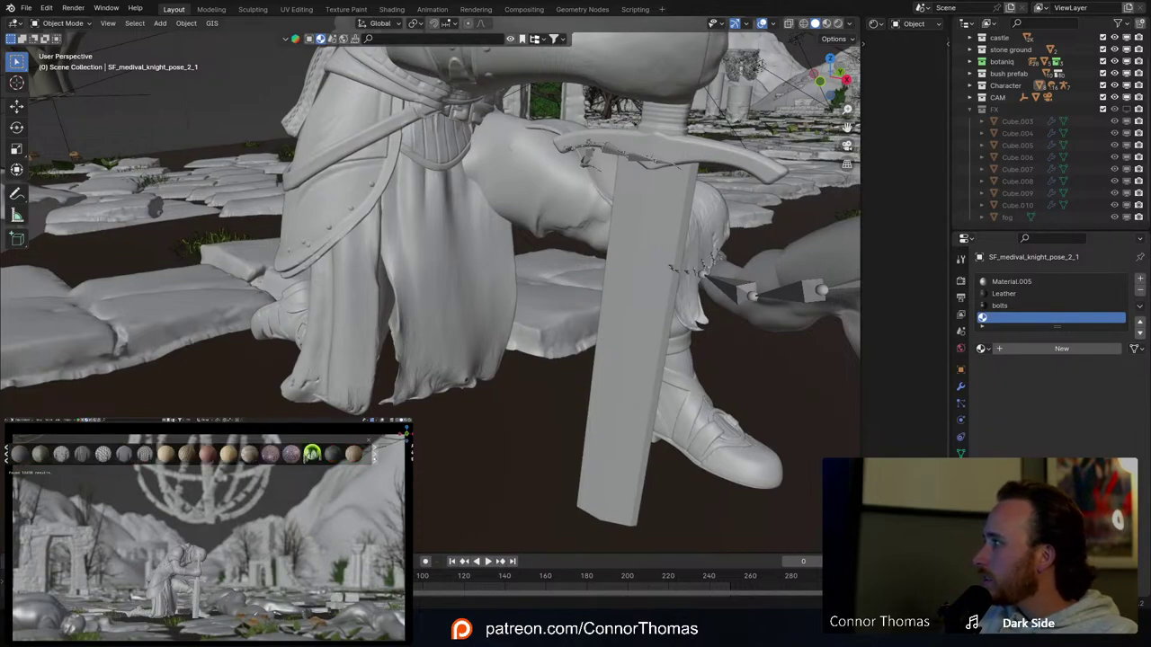
scroll(193, 453, "down", 2)
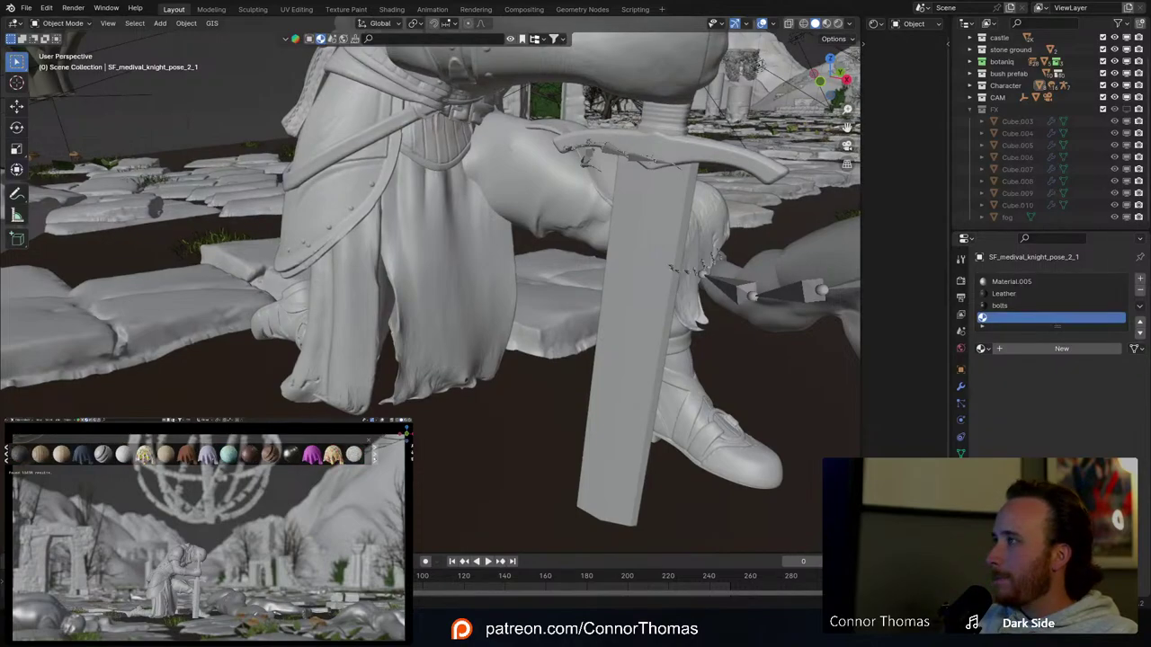
scroll(193, 453, "down", 2)
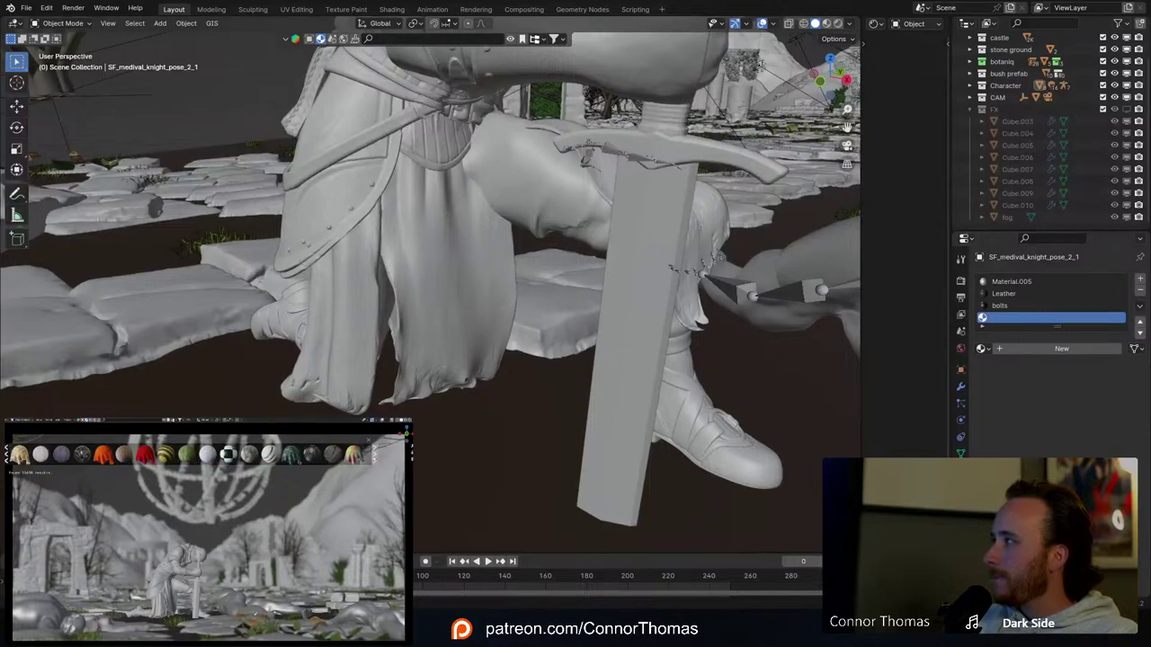
left_click(374, 457)
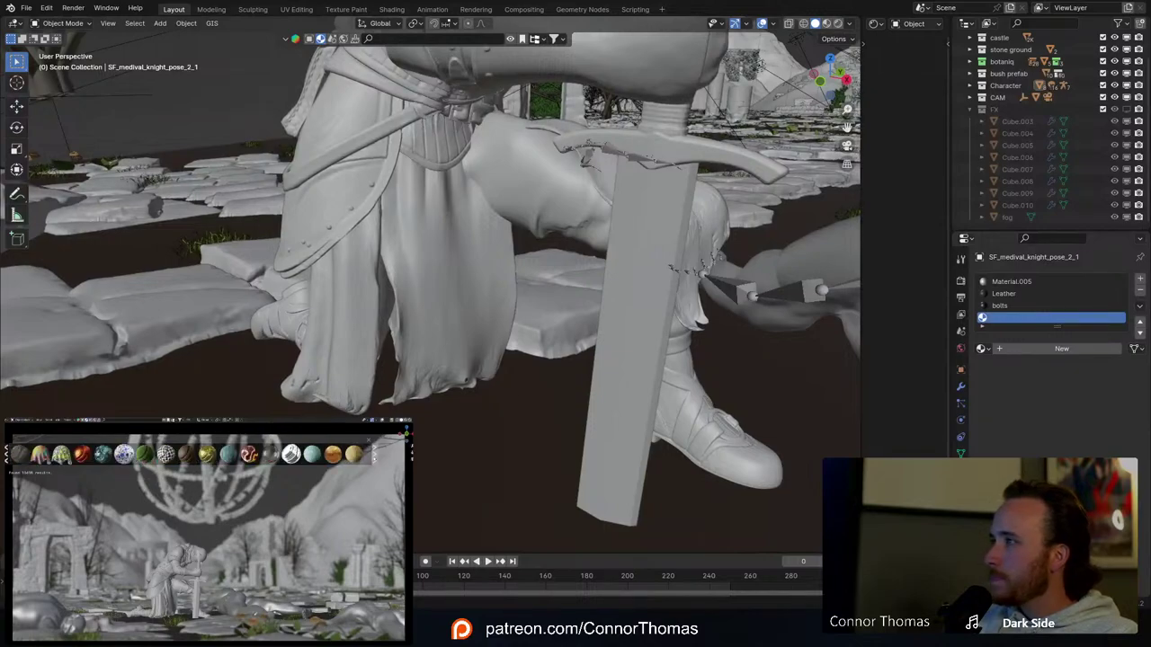
left_click(374, 458)
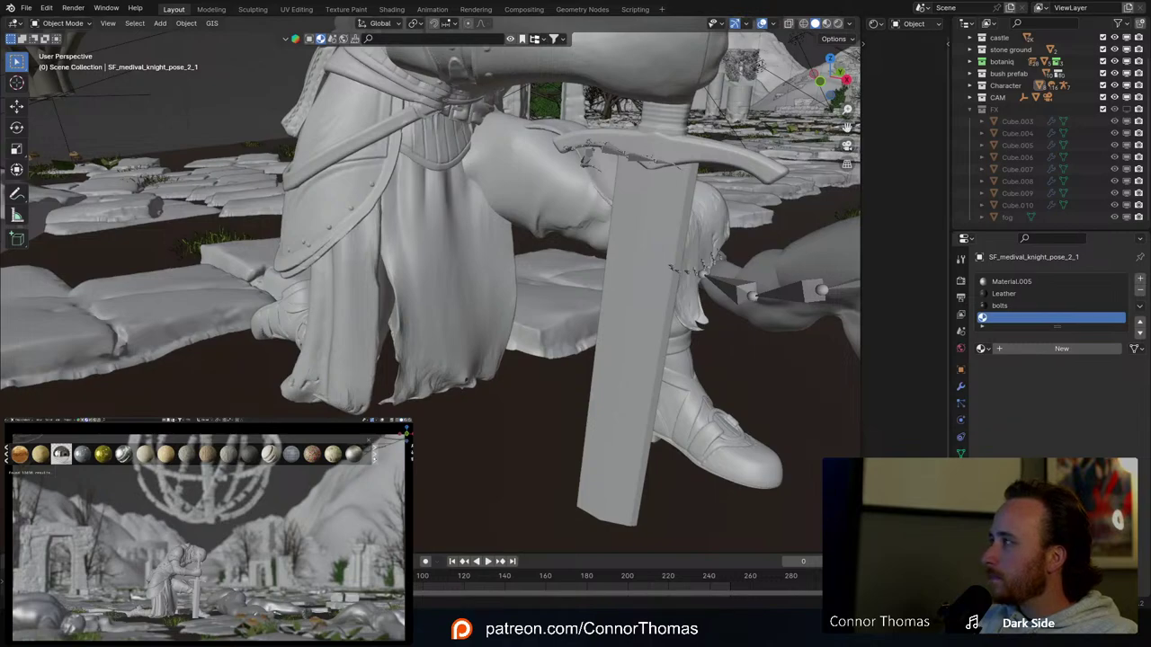
left_click(374, 458)
left_click(374, 458)
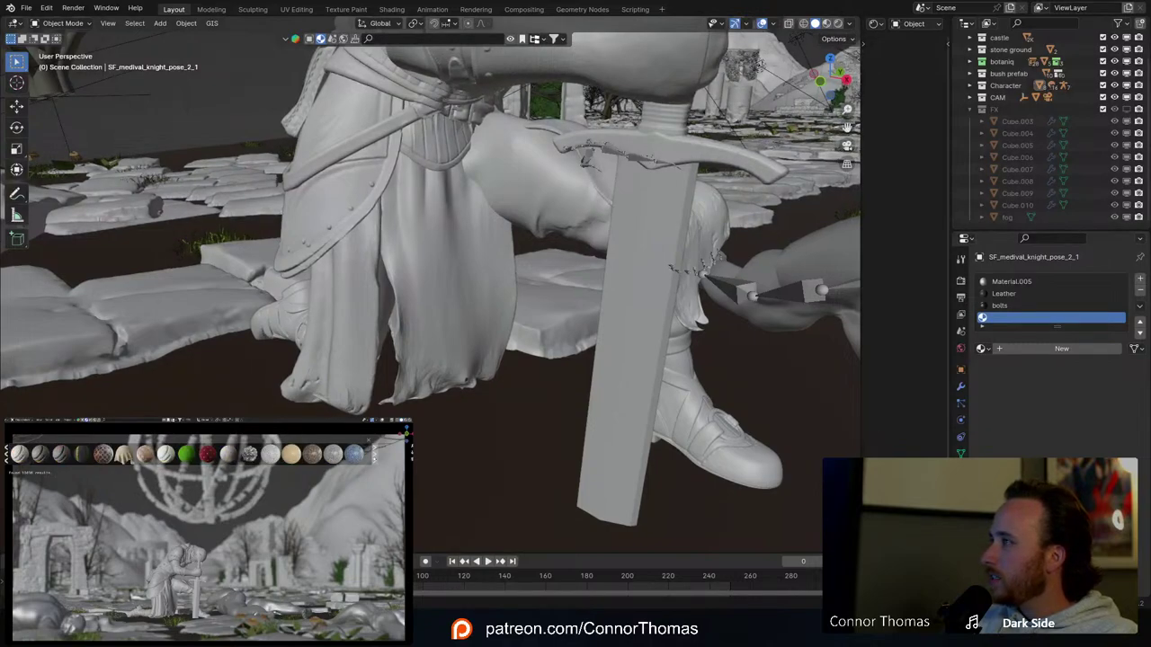
left_click(374, 458)
left_click(374, 458)
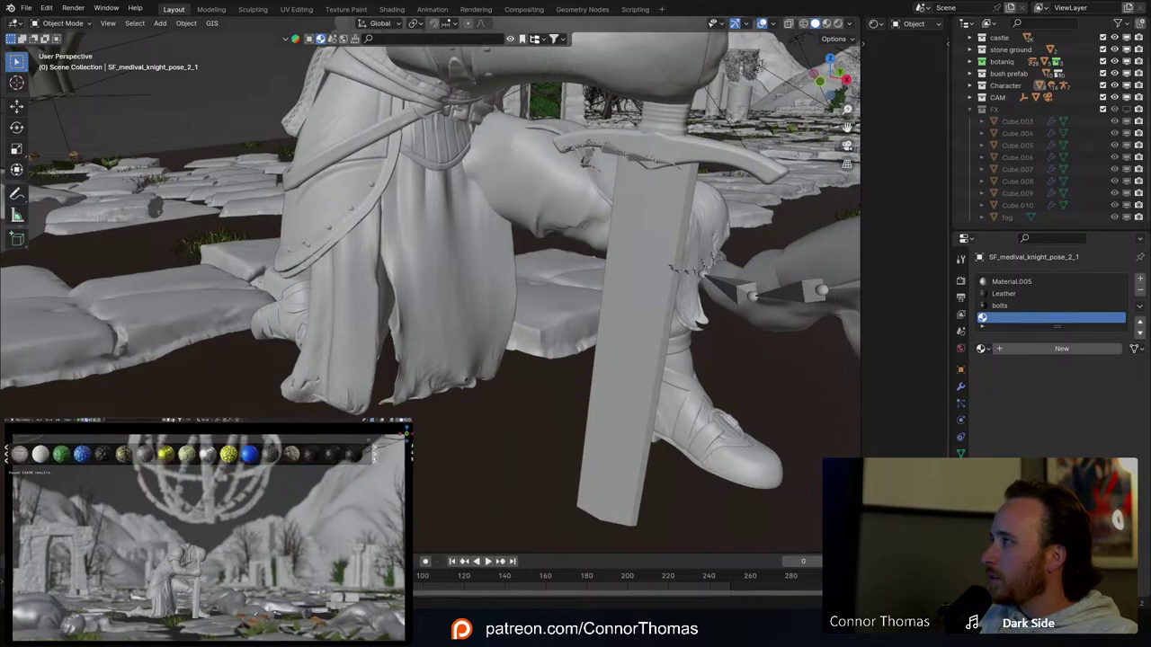
scroll(193, 453, "down", 2)
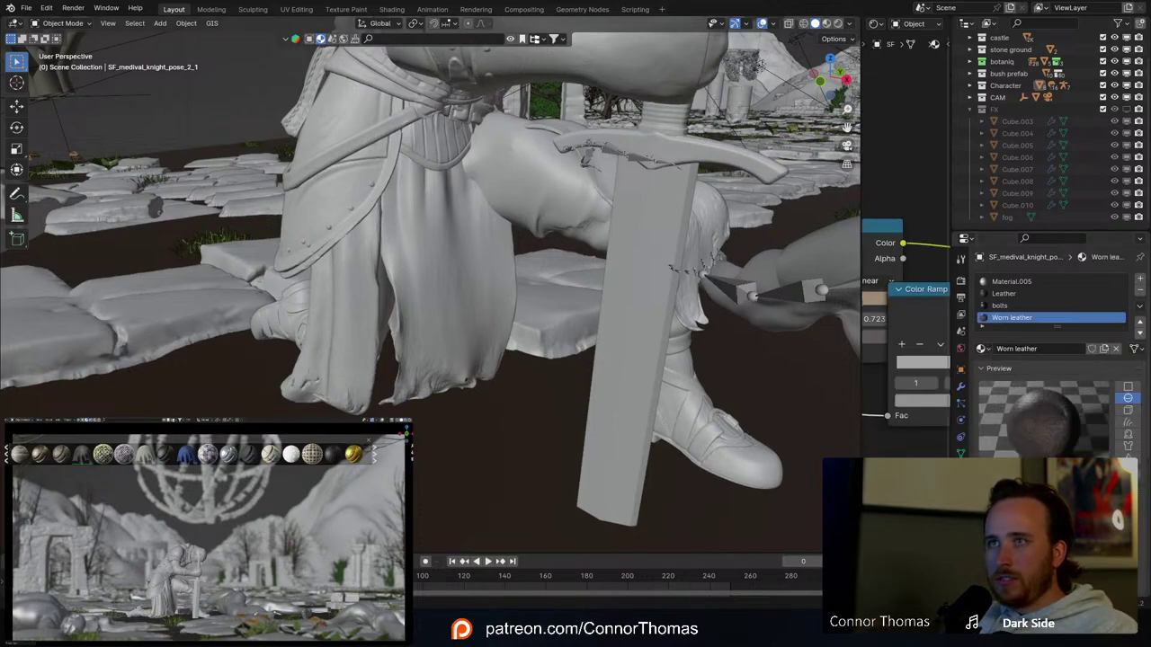
Step: Enter Edit Mode on the knight and select a horizontal band of faces across the front hanging cloth, just above its ragged hem
middle_click_drag(474, 244, 573, 277)
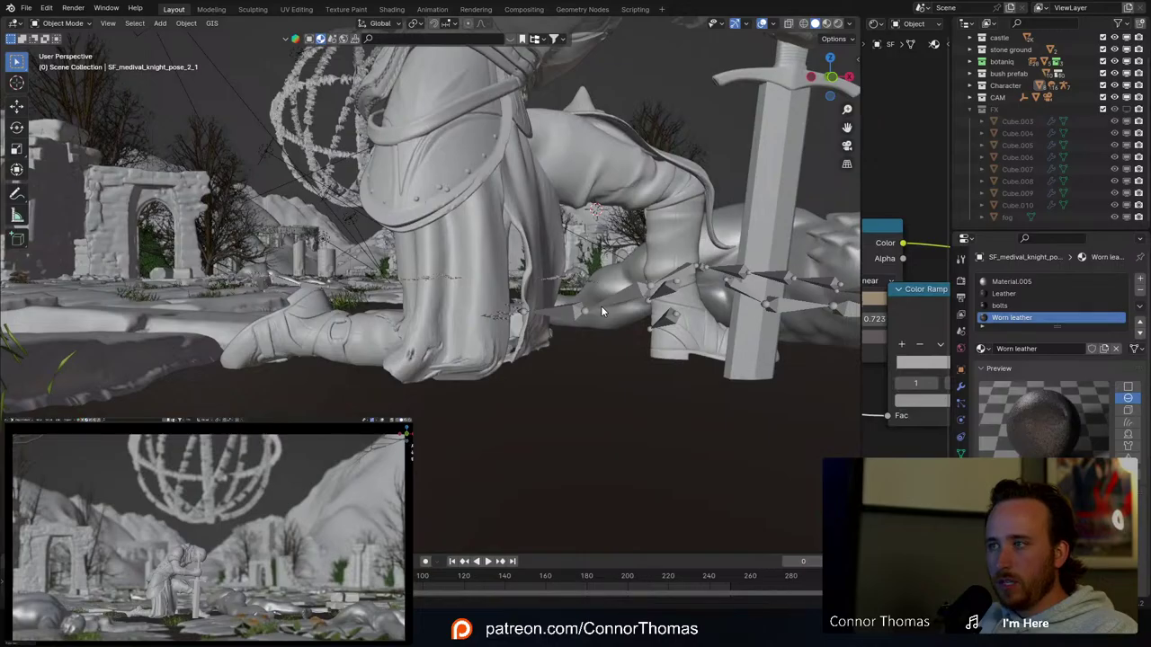
key("Tab")
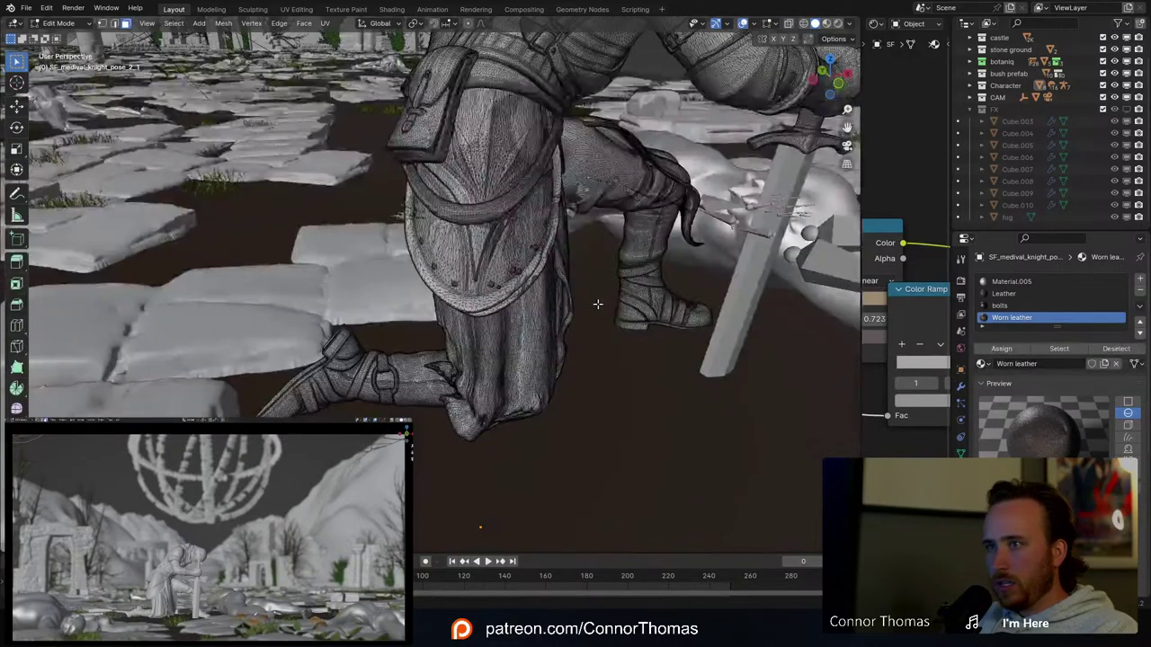
middle_click_drag(598, 304, 567, 289)
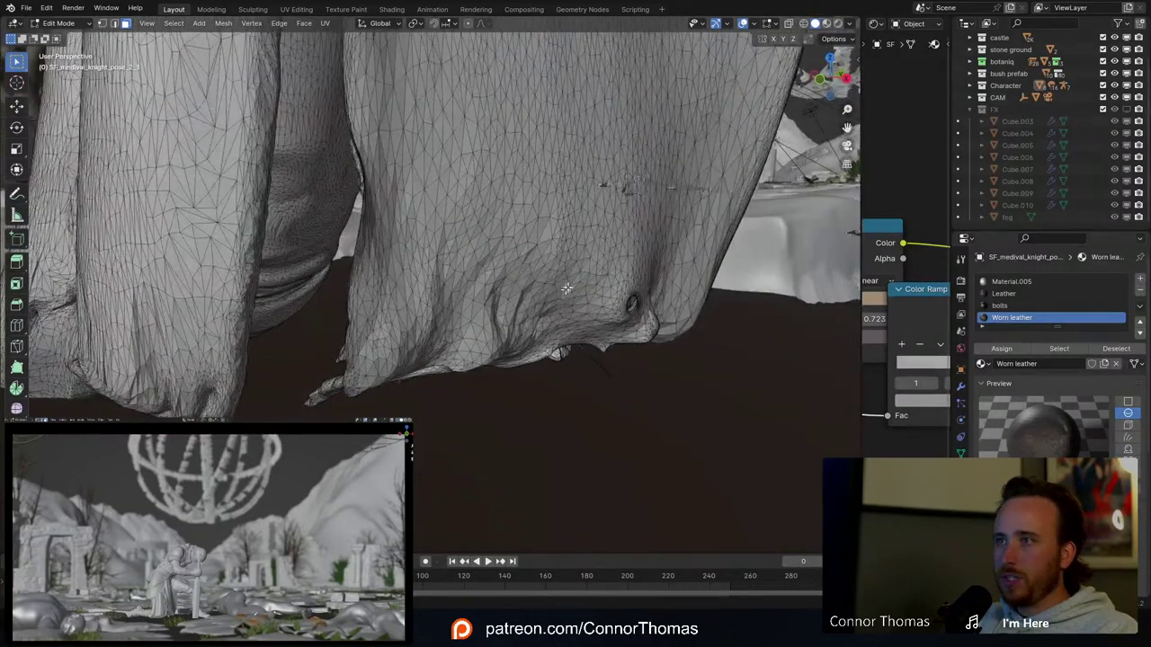
left_click(583, 232)
mouse_move(619, 226)
left_mouse_down()
mouse_move(683, 226)
mouse_move(415, 224)
left_mouse_up()
middle_click_drag(604, 215, 506, 244)
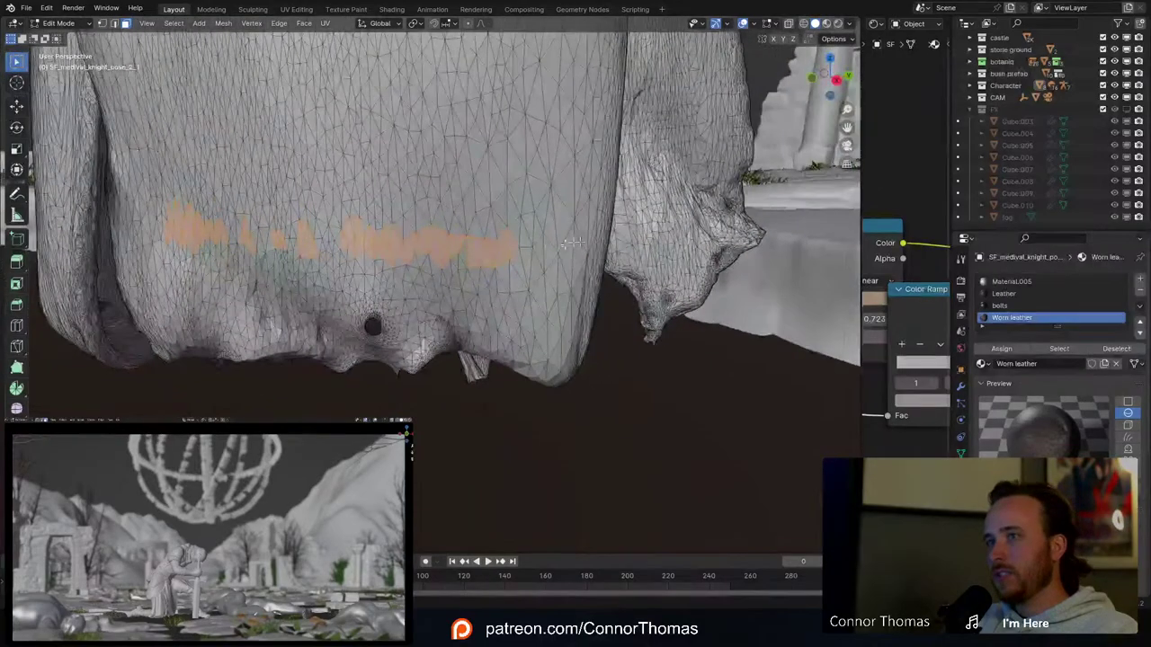
mouse_move(506, 243)
left_mouse_down()
mouse_move(540, 259)
mouse_move(574, 251)
left_mouse_up()
middle_click_drag(575, 251, 559, 247)
scroll(527, 128, "down", 5)
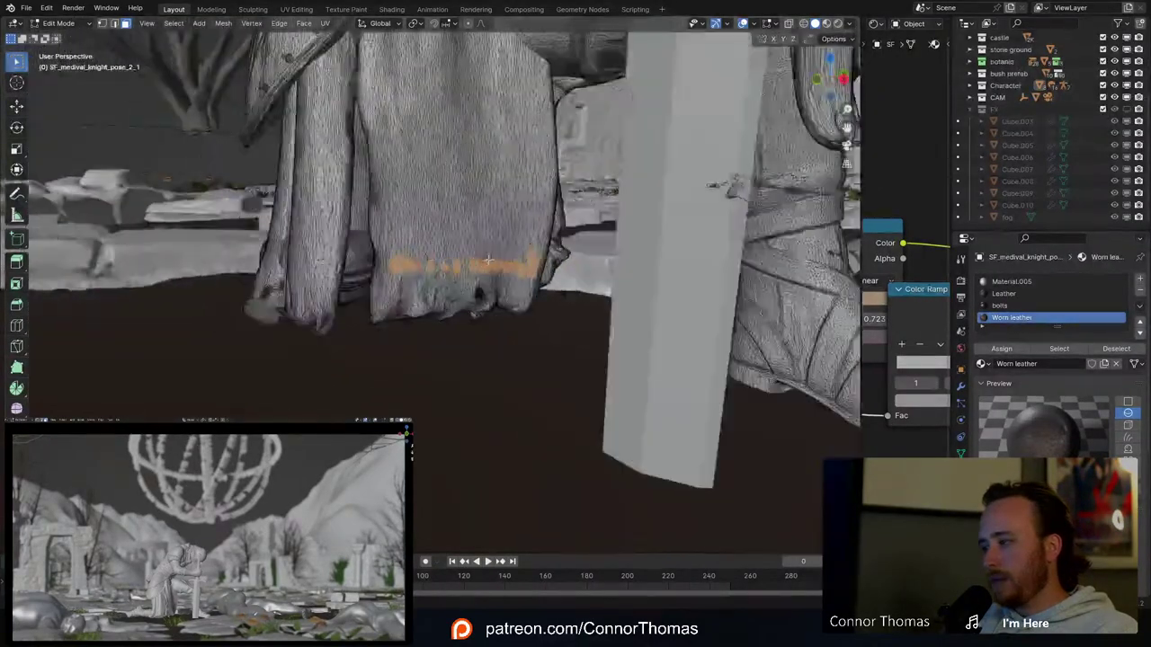
Step: Grow the face band above the ragged hem until it covers the lower part of the knight's front hanging cloth
middle_click_drag(385, 152, 524, 246)
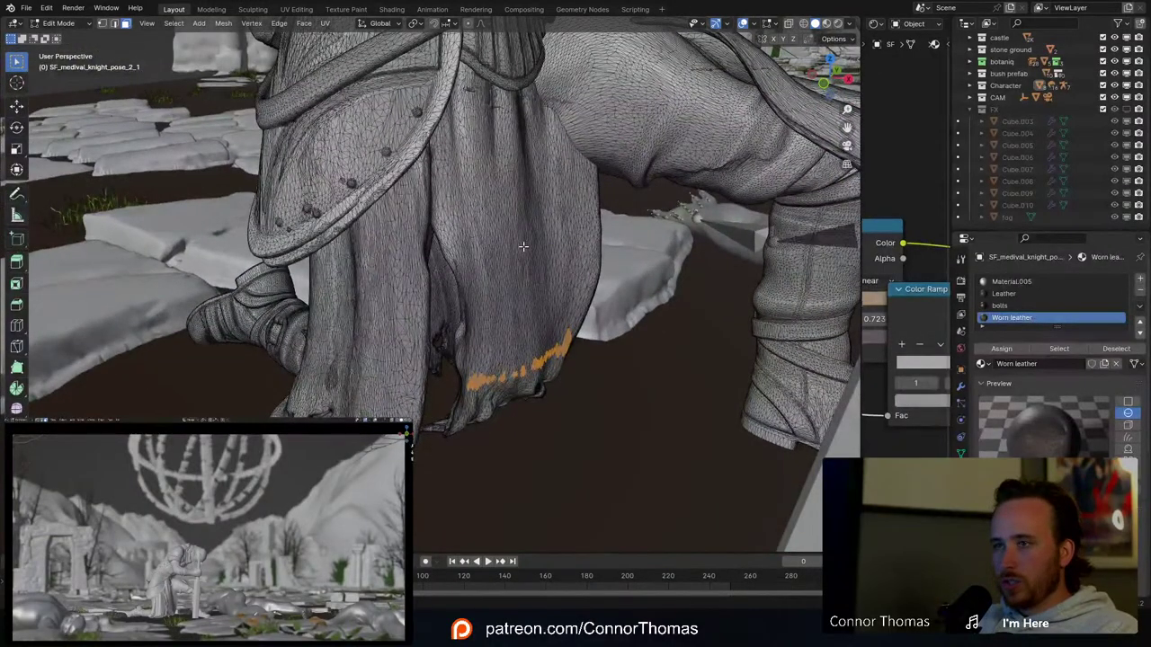
key("ctrl+KP_Add")
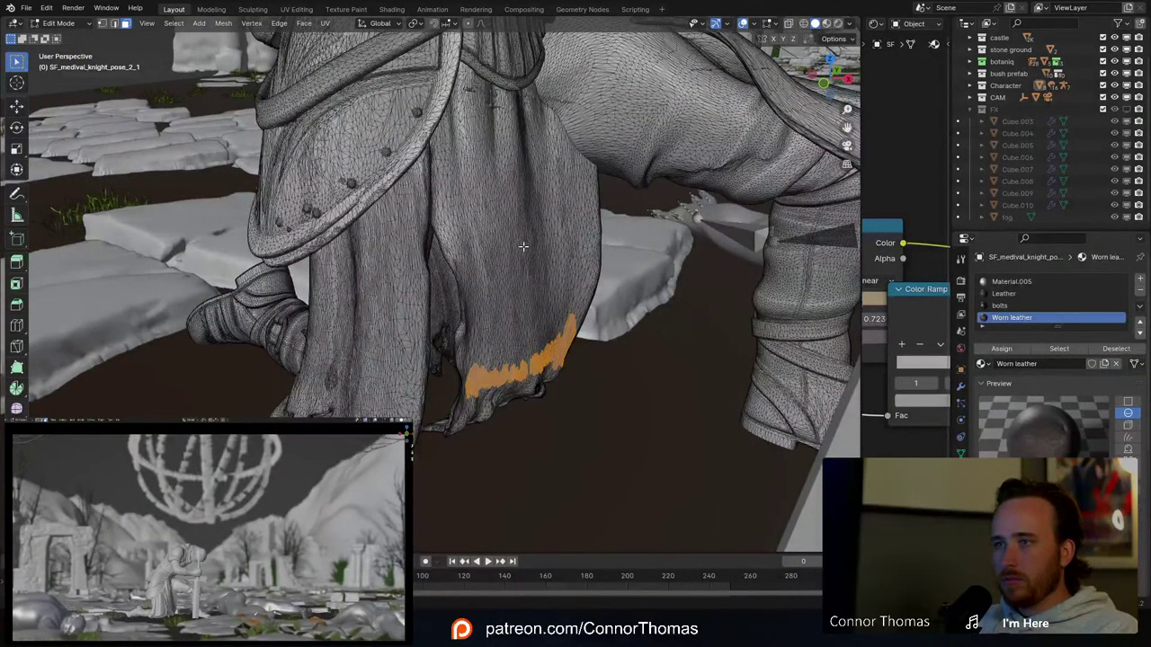
key("ctrl+KP_Add")
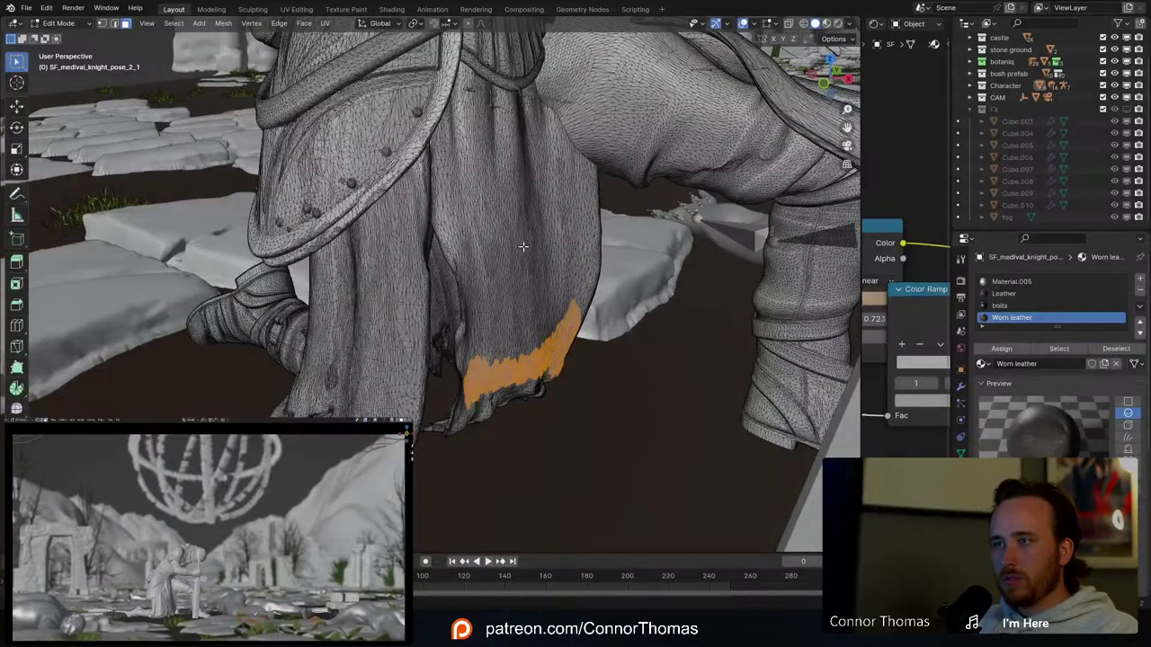
key("ctrl+KP_Add")
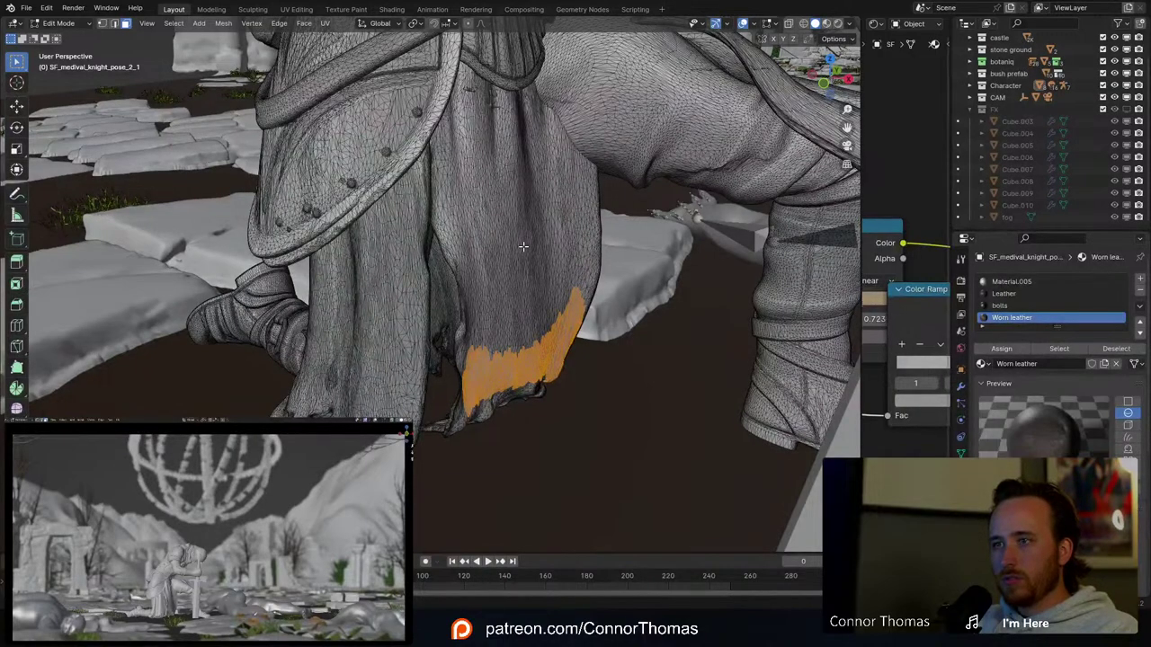
key("ctrl+KP_Add")
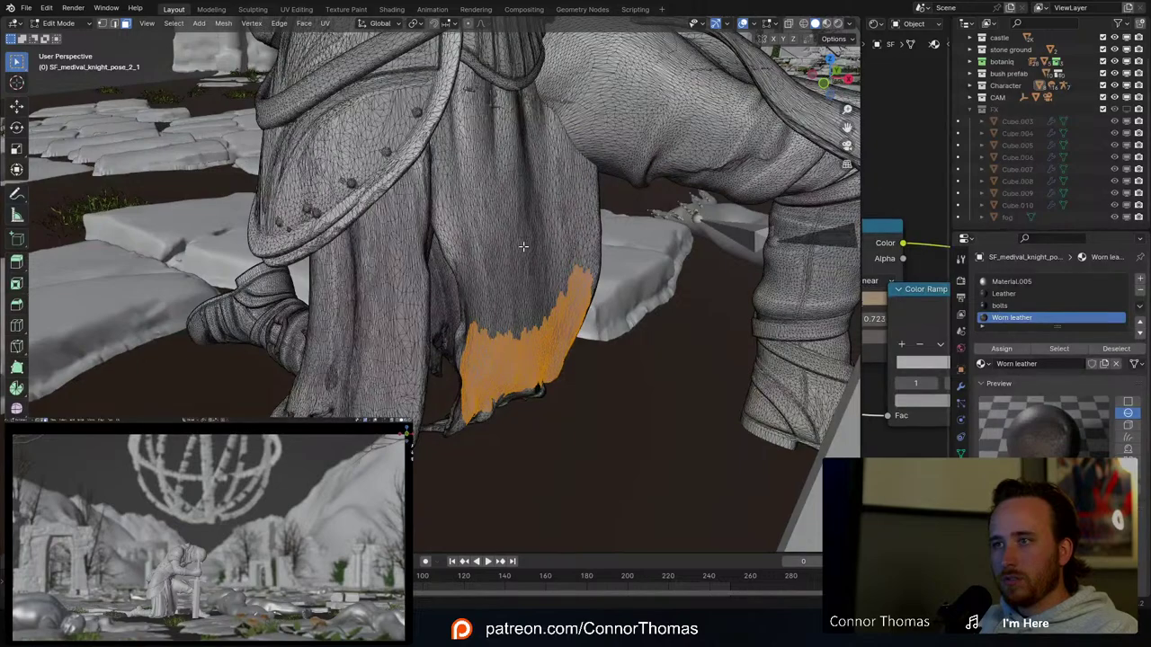
key("ctrl+KP_Add")
key("ctrl+KP_Add")
key("ctrl+KP_Add")
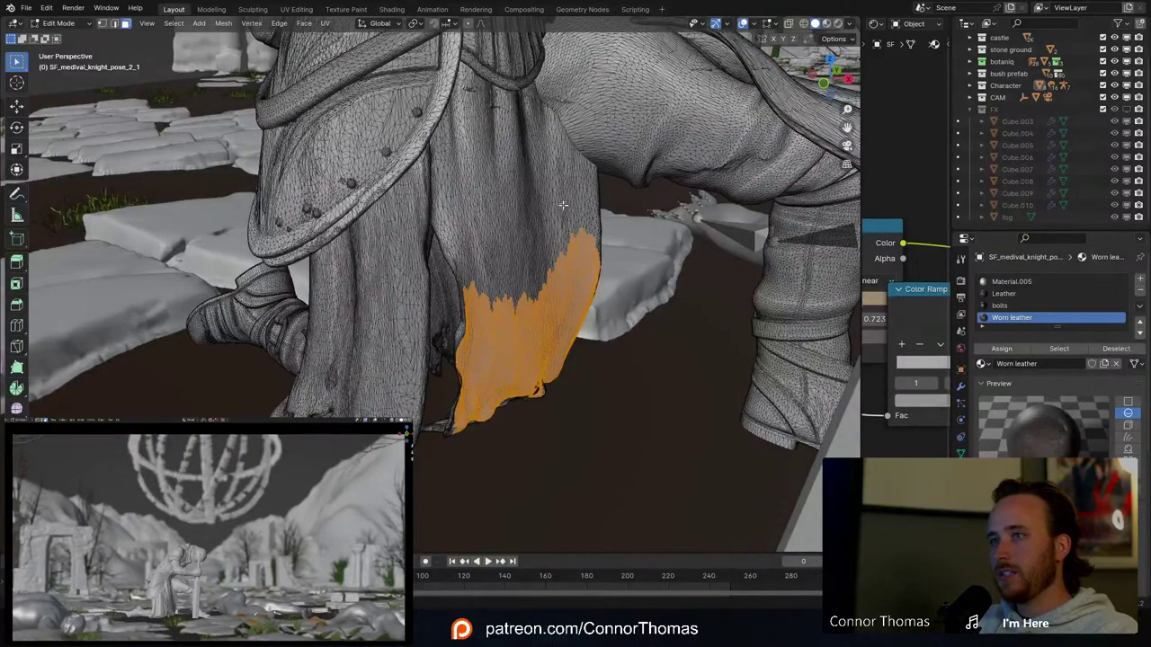
Step: Add patches of faces higher on the front cloth and grow the selection up towards the curved strap
mouse_move(563, 206)
middle_mouse_down()
mouse_move(527, 222)
mouse_move(522, 205)
middle_mouse_up()
mouse_move(474, 316)
left_mouse_down()
mouse_move(448, 241)
mouse_move(438, 146)
mouse_move(454, 331)
mouse_move(509, 218)
mouse_move(495, 256)
mouse_move(389, 190)
mouse_move(391, 321)
left_mouse_up()
middle_click_drag(391, 321, 541, 301)
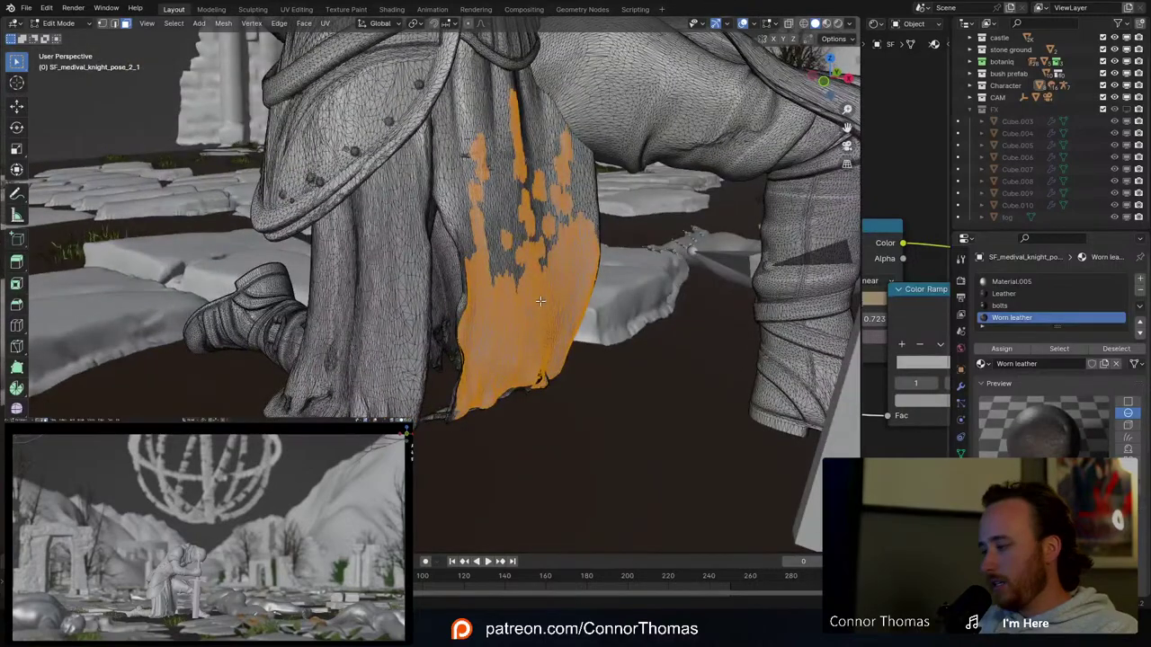
key("ctrl+KP_Add")
key("ctrl+KP_Add")
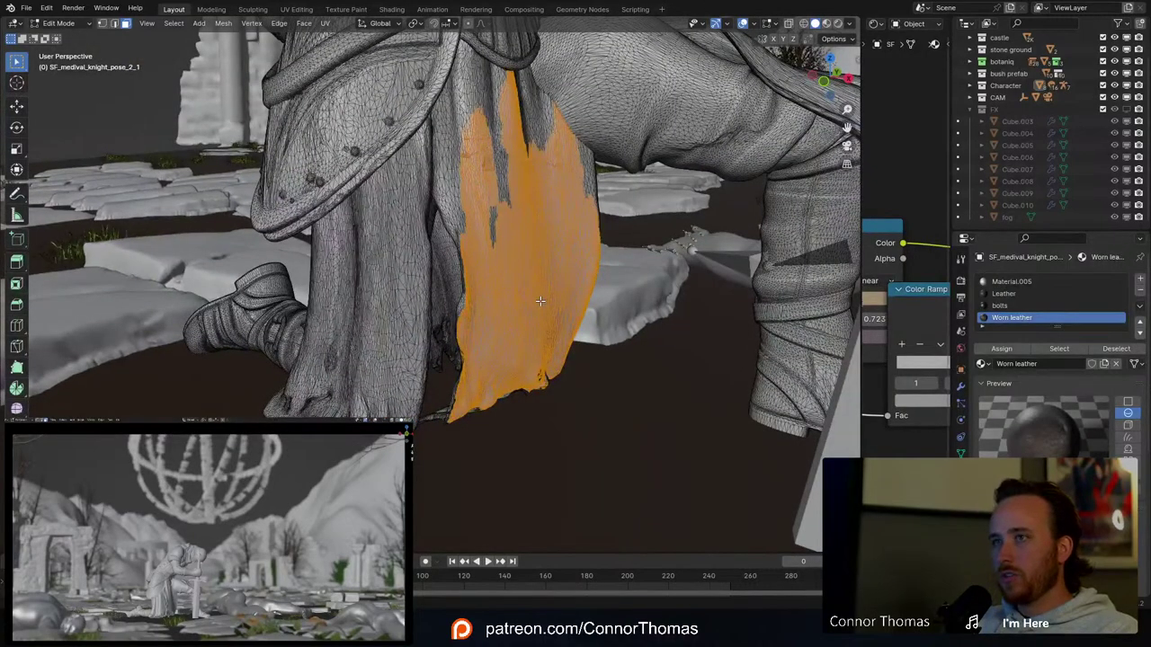
key("ctrl+KP_Add")
key("ctrl+KP_Add")
key("ctrl+KP_Add")
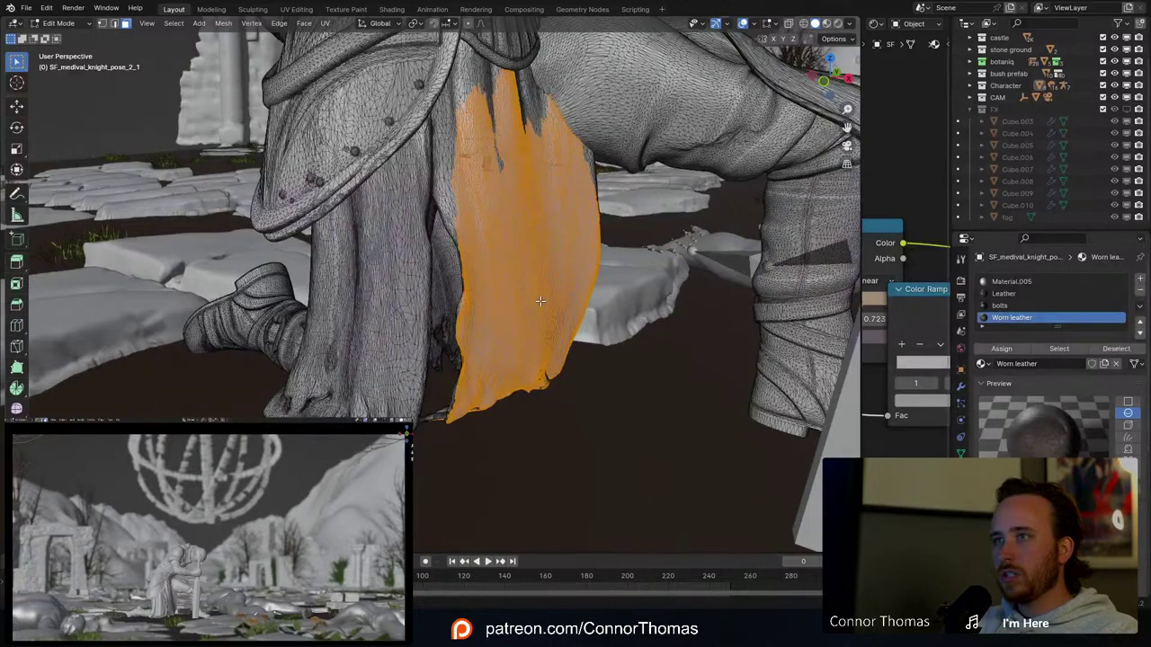
key("ctrl+KP_Add")
key("ctrl+KP_Add")
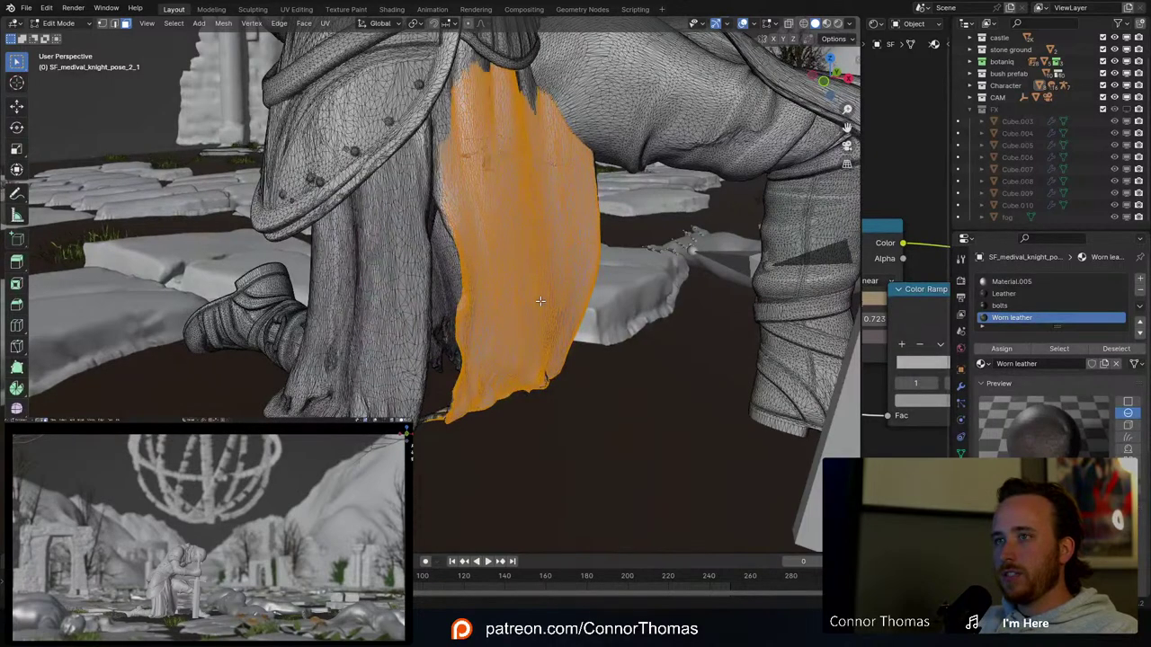
key("ctrl+KP_Add")
key("ctrl+KP_Add")
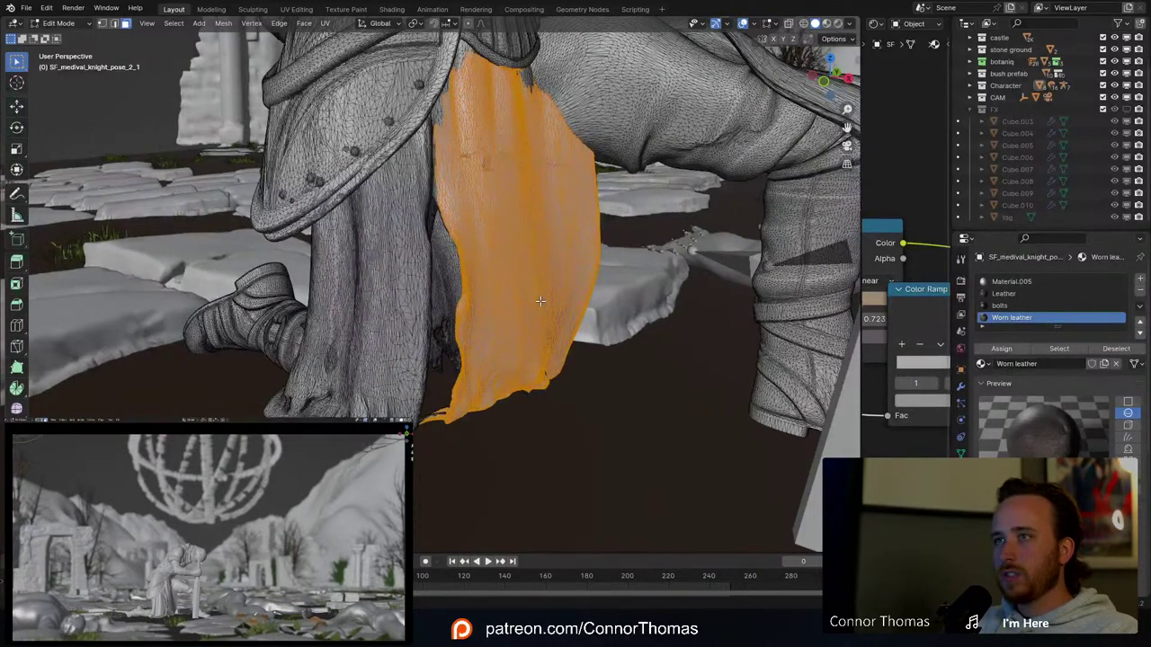
key("ctrl+KP_Add")
Step: Shrink the selection back from the strap and deselect the stray faces along the front cloth's upper edge, using X-ray
key("ctrl+KP_Subtract")
key("ctrl+KP_Subtract")
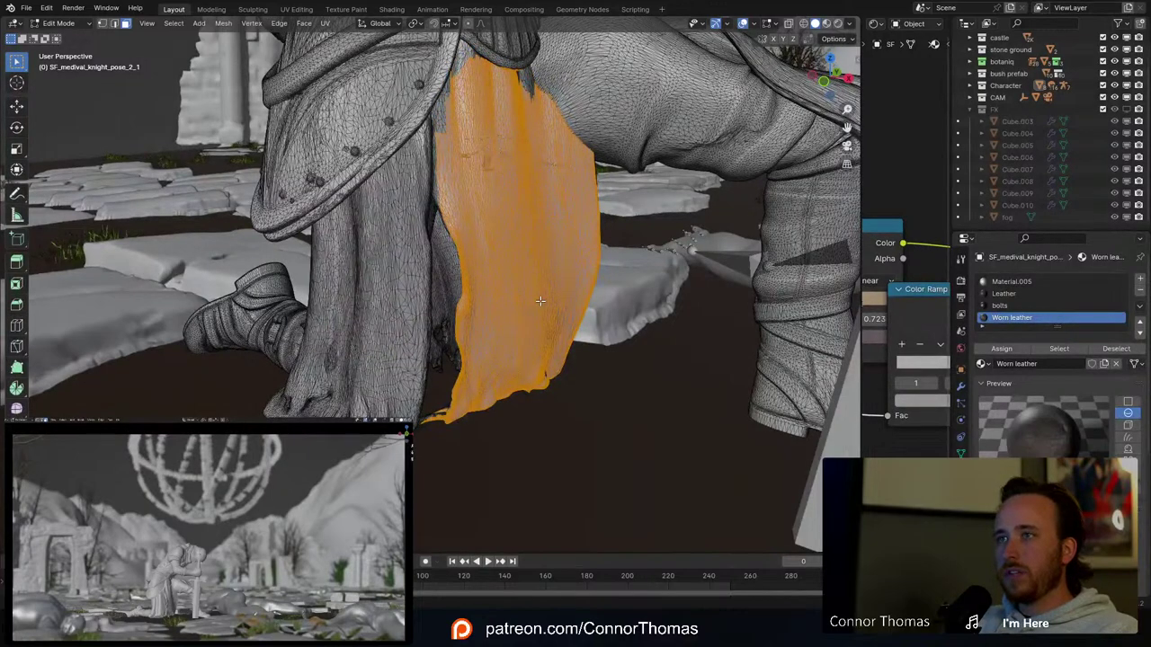
key("ctrl+KP_Subtract")
key("ctrl+KP_Subtract")
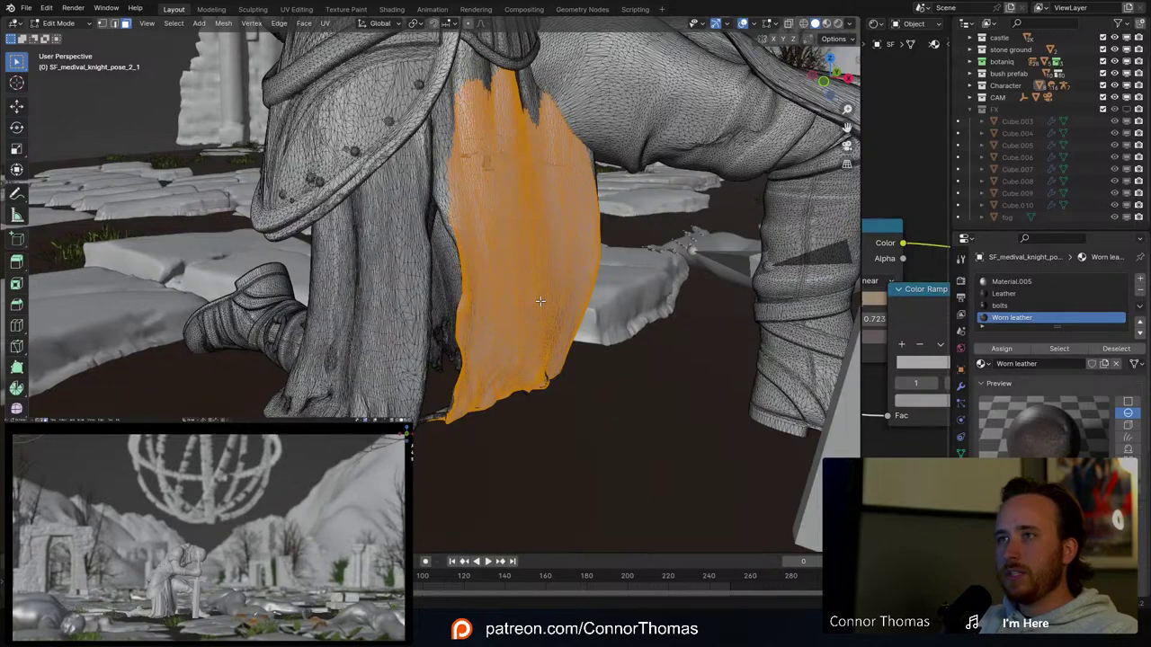
key("c")
middle_click_drag(514, 75, 514, 67)
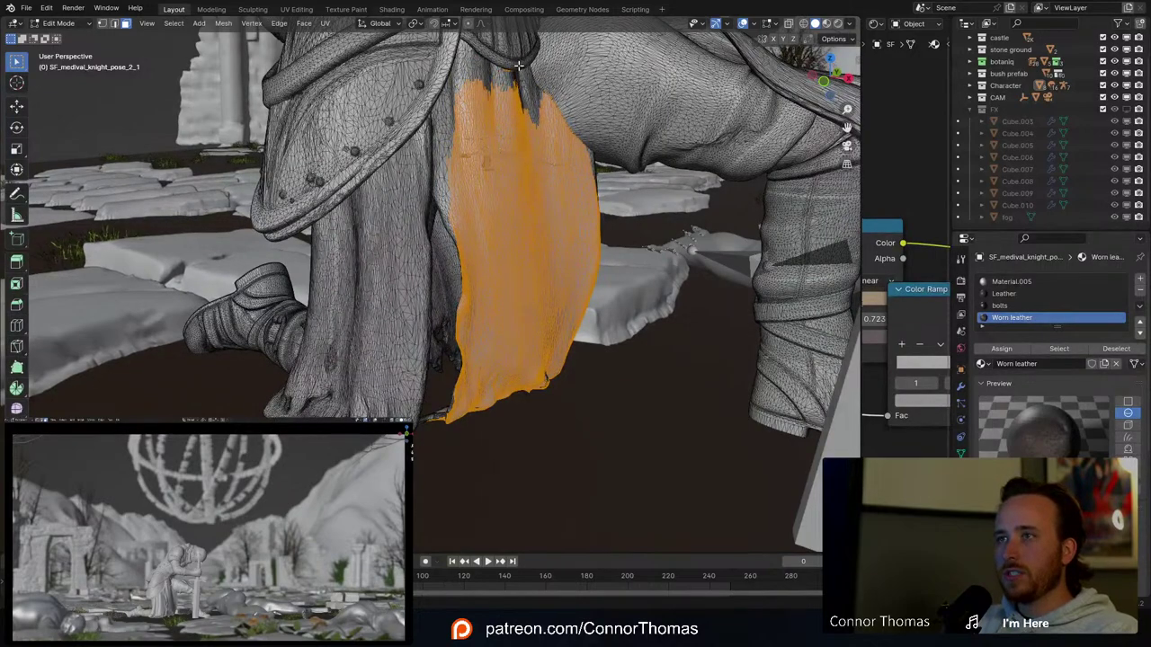
key("alt+z")
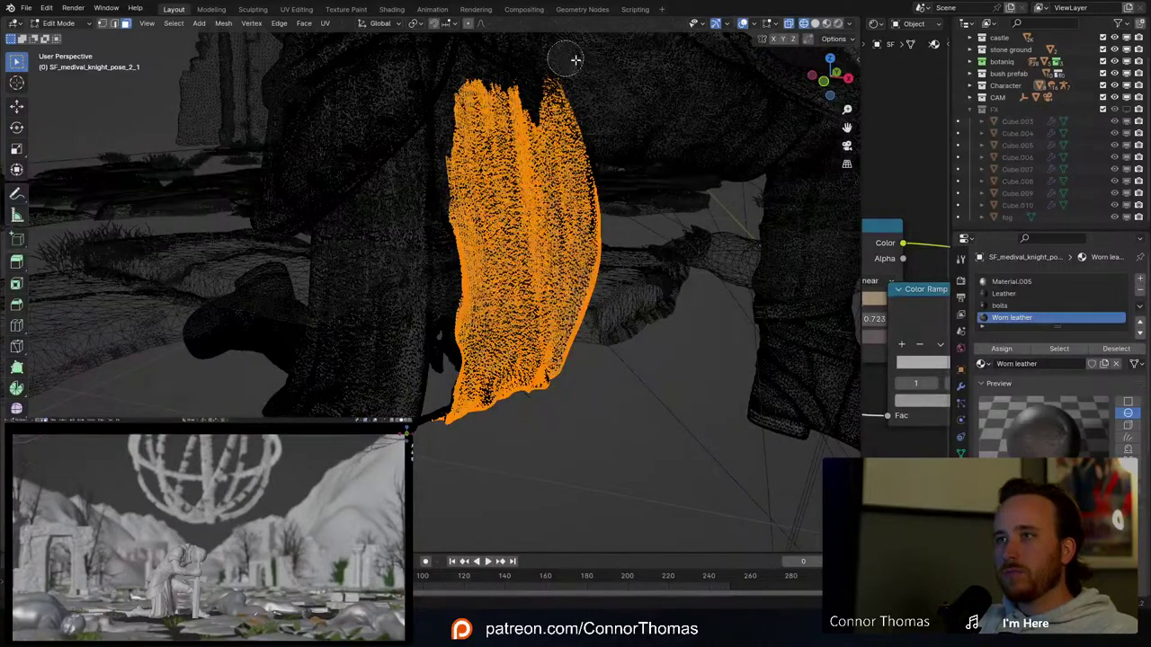
middle_click_drag(568, 63, 484, 64)
key("Escape")
key("alt+z")
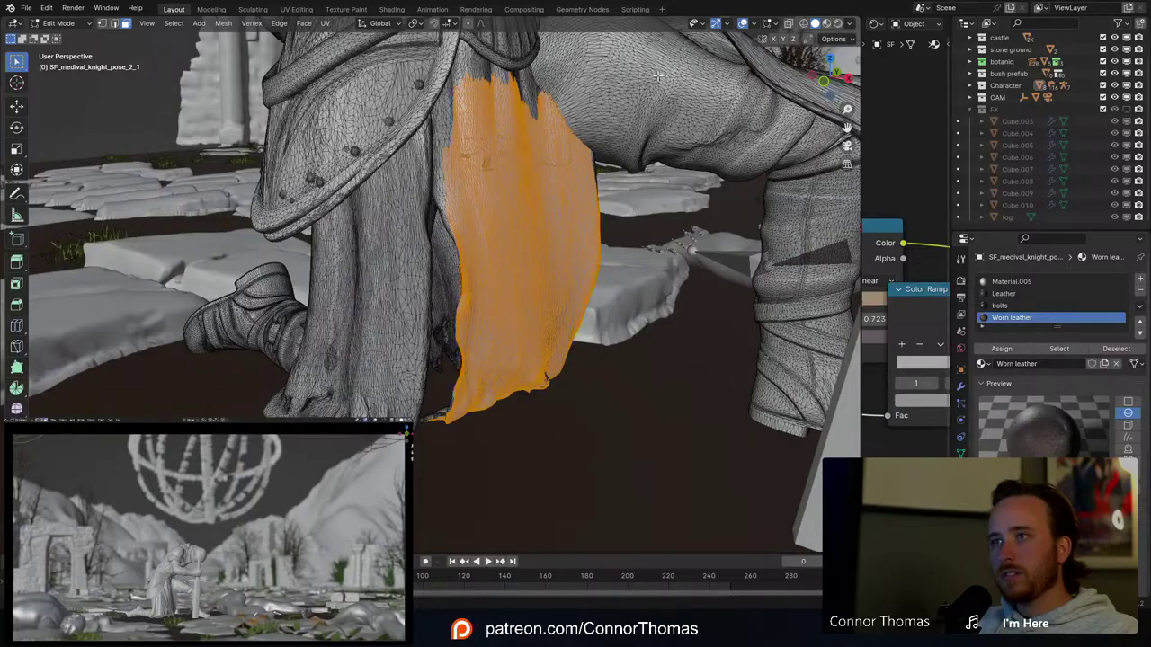
Step: Adjust the upper edge of the front cloth selection by growing it once and shrinking it twice
key("ctrl+KP_Add")
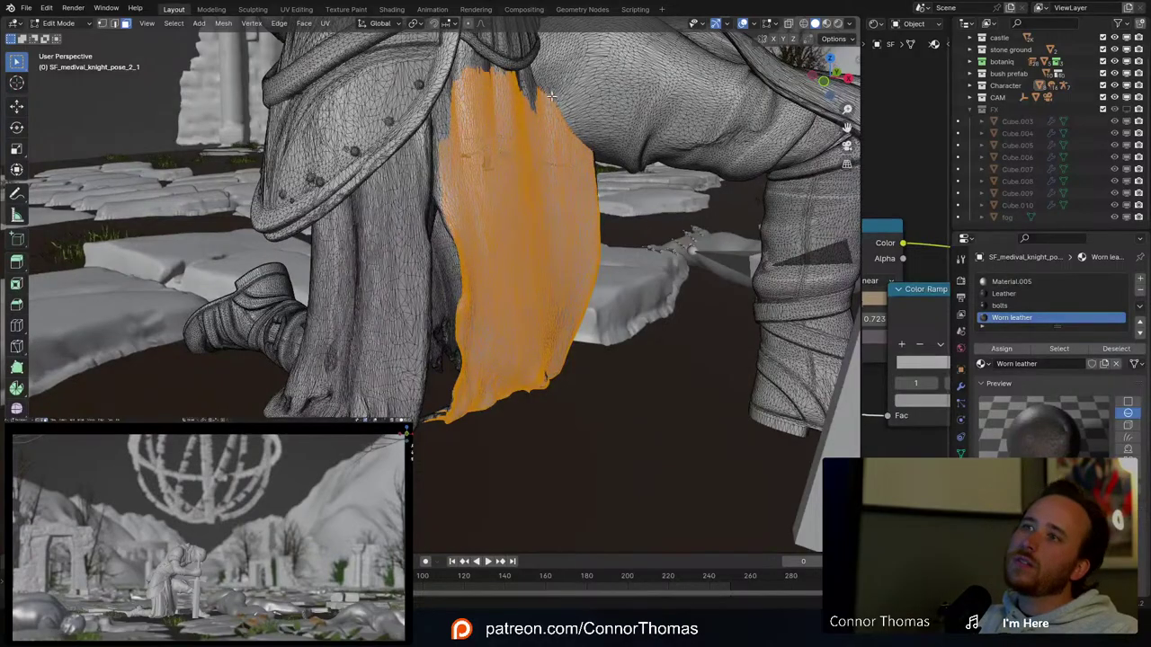
middle_click_drag(659, 76, 528, 124)
scroll(528, 124, "up", 6)
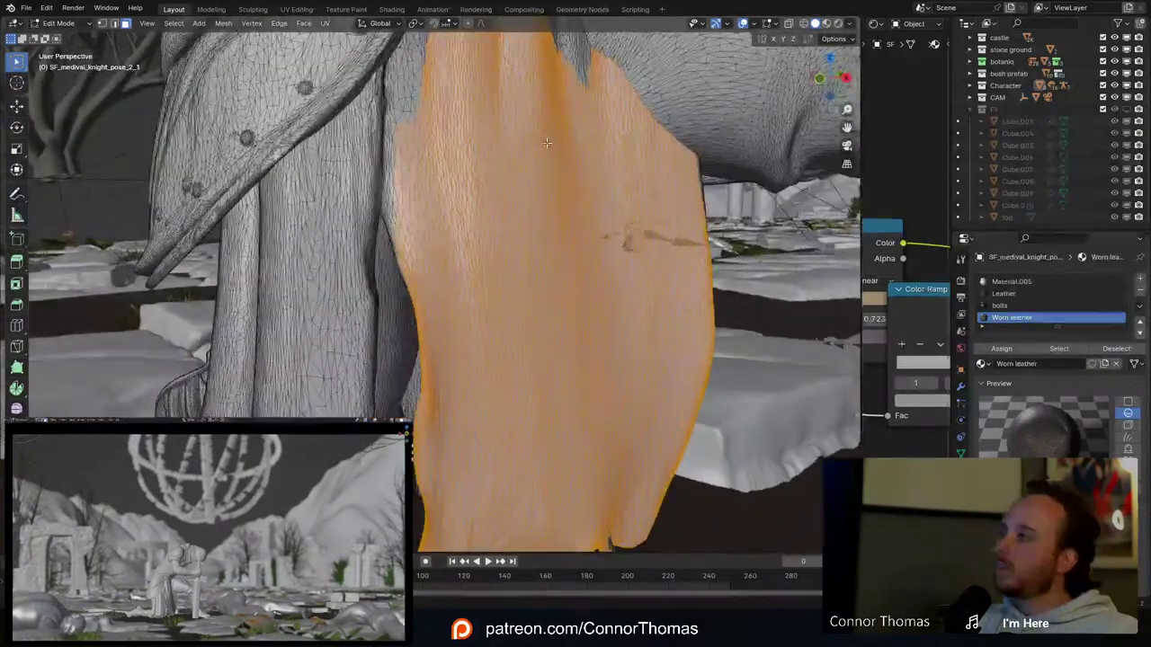
scroll(542, 163, "down", 5)
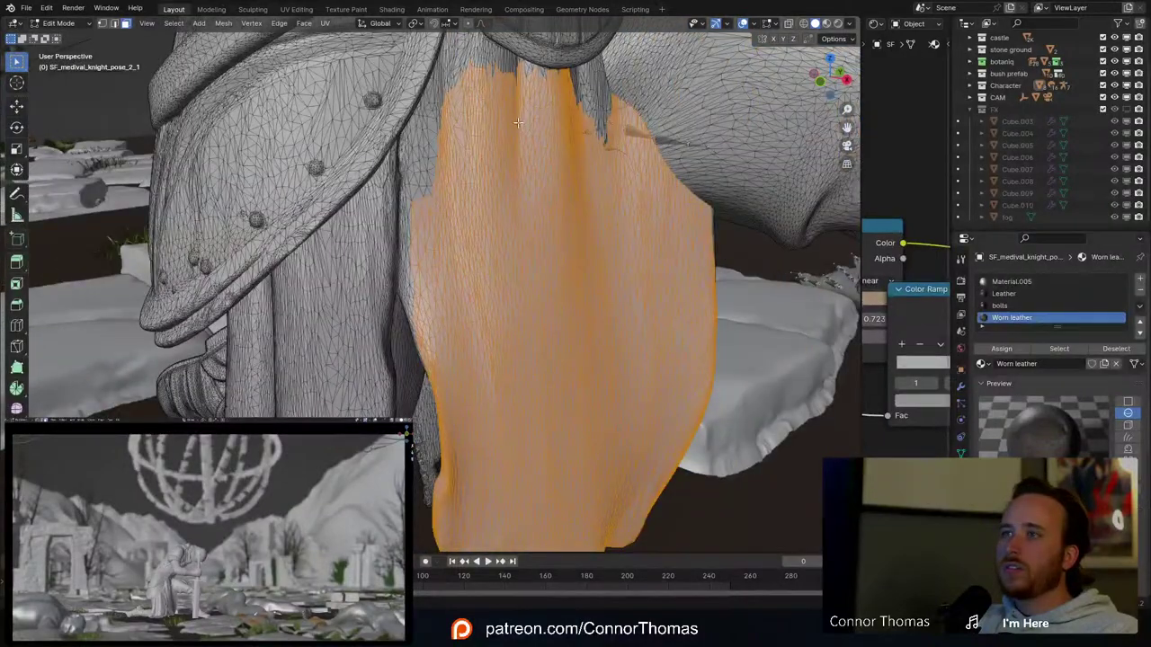
key("ctrl+KP_Subtract")
key("ctrl+KP_Subtract")
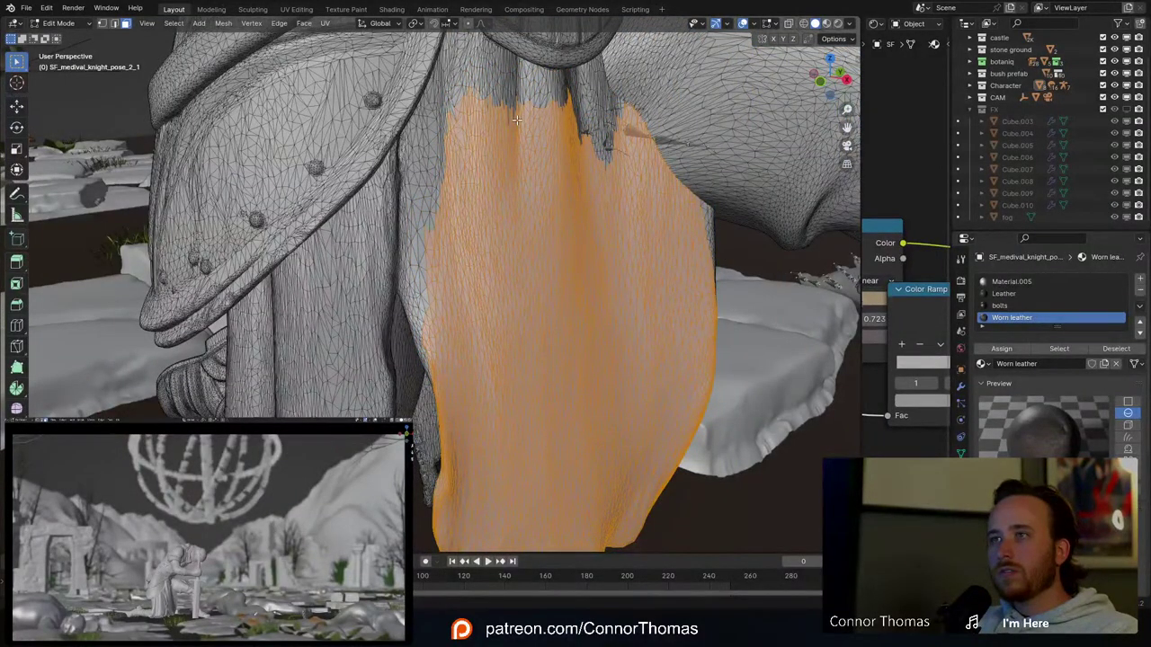
Step: Add the missing faces along the front cloth's upper and side edges, then grow the selection twice to meet the strap
key("c")
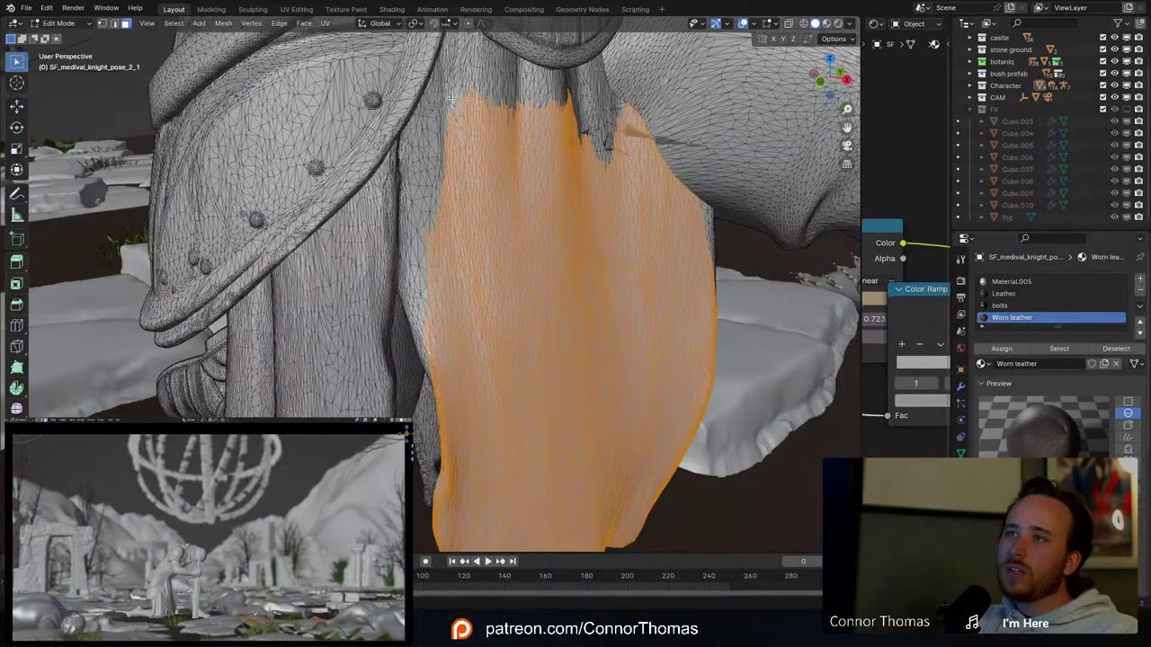
mouse_move(466, 74)
left_mouse_down()
mouse_move(479, 63)
mouse_move(483, 117)
left_mouse_up()
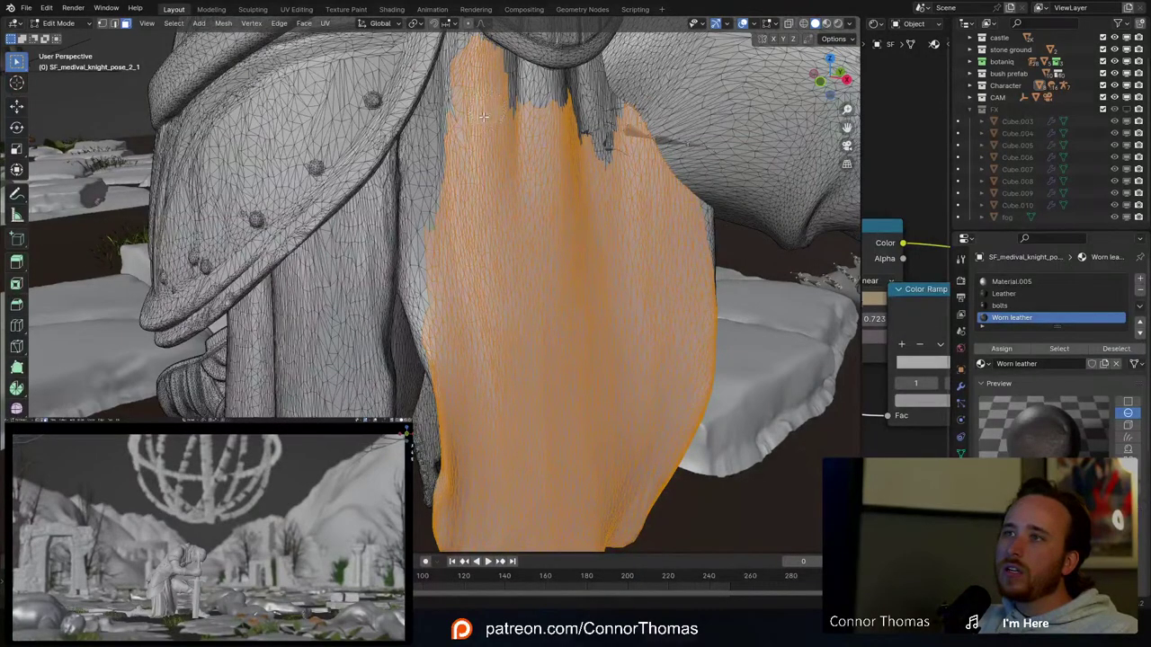
mouse_move(470, 112)
middle_mouse_down()
mouse_move(475, 36)
mouse_move(498, 36)
mouse_move(508, 68)
mouse_move(549, 96)
middle_mouse_up()
mouse_move(508, 134)
left_mouse_down()
mouse_move(427, 175)
mouse_move(439, 245)
left_mouse_up()
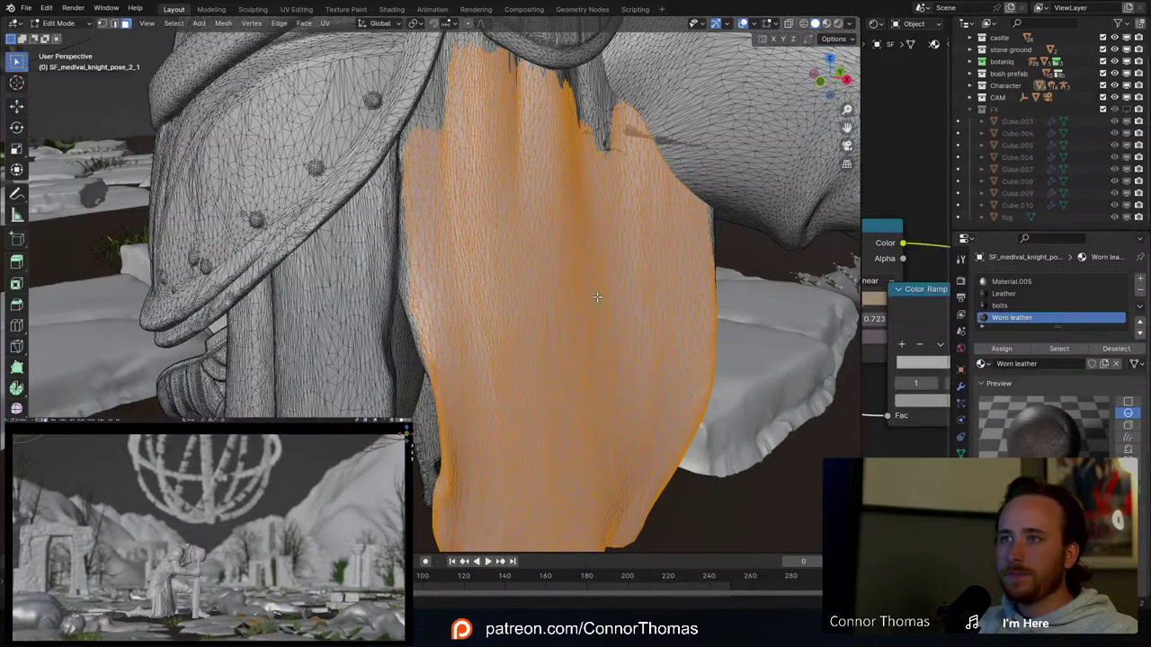
key("ctrl+KP_Add")
key("ctrl+KP_Add")
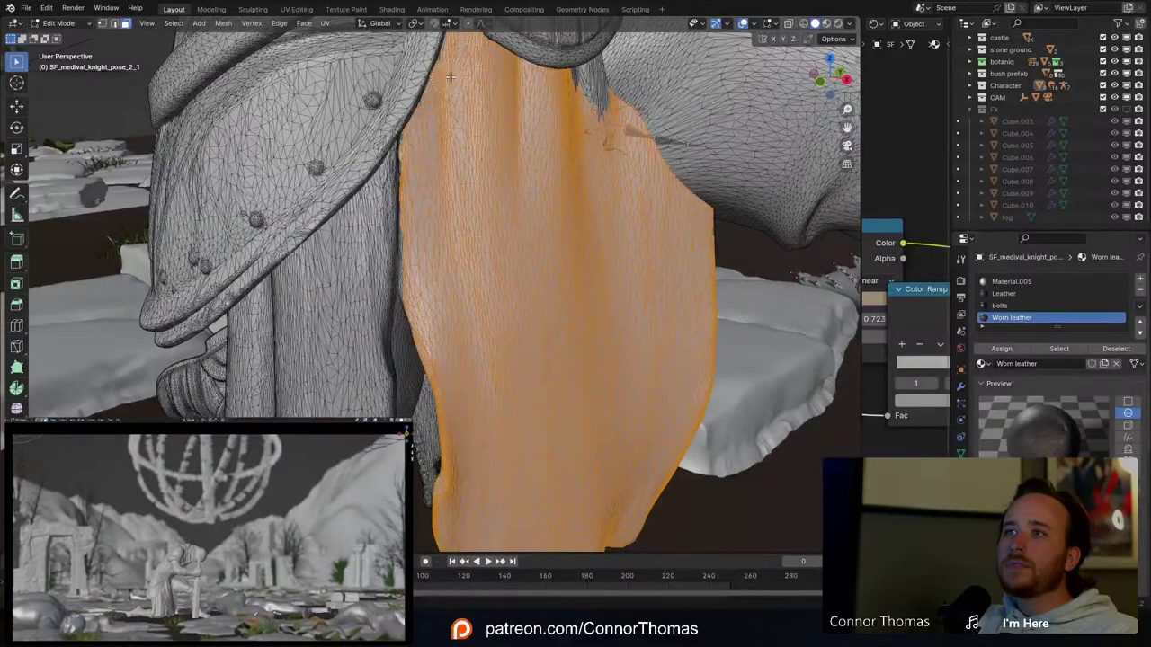
Step: Check the front cloth selection around its strap and hem, then assign the Worn leather material to it
middle_click_drag(638, 140, 469, 91)
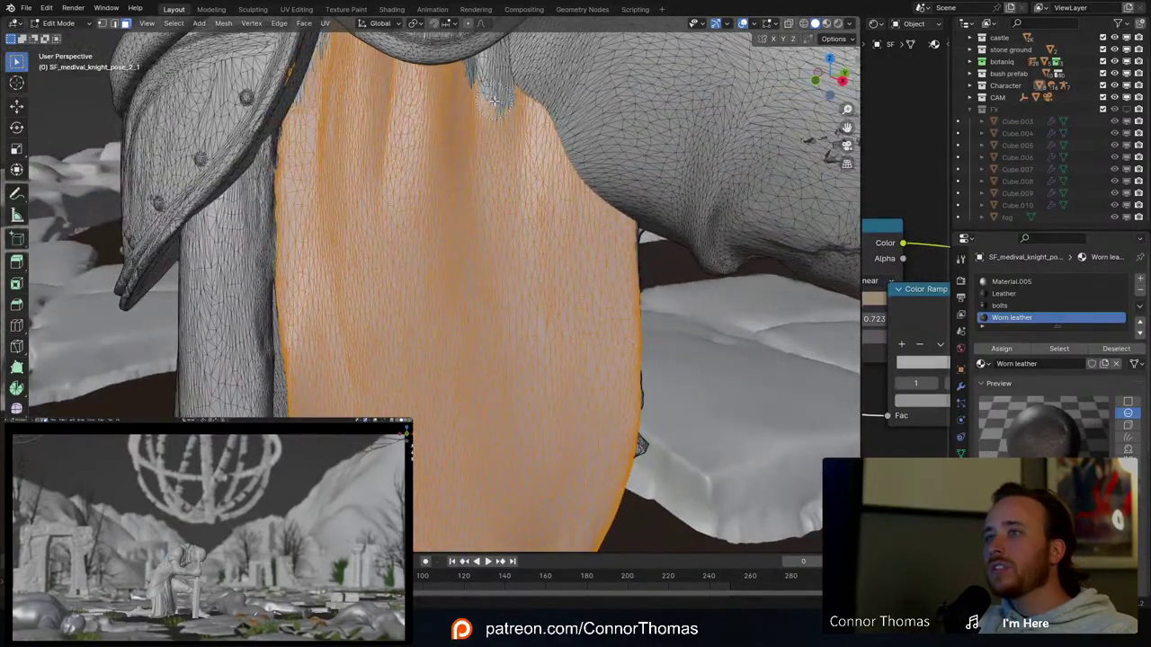
scroll(479, 81, "down", 5)
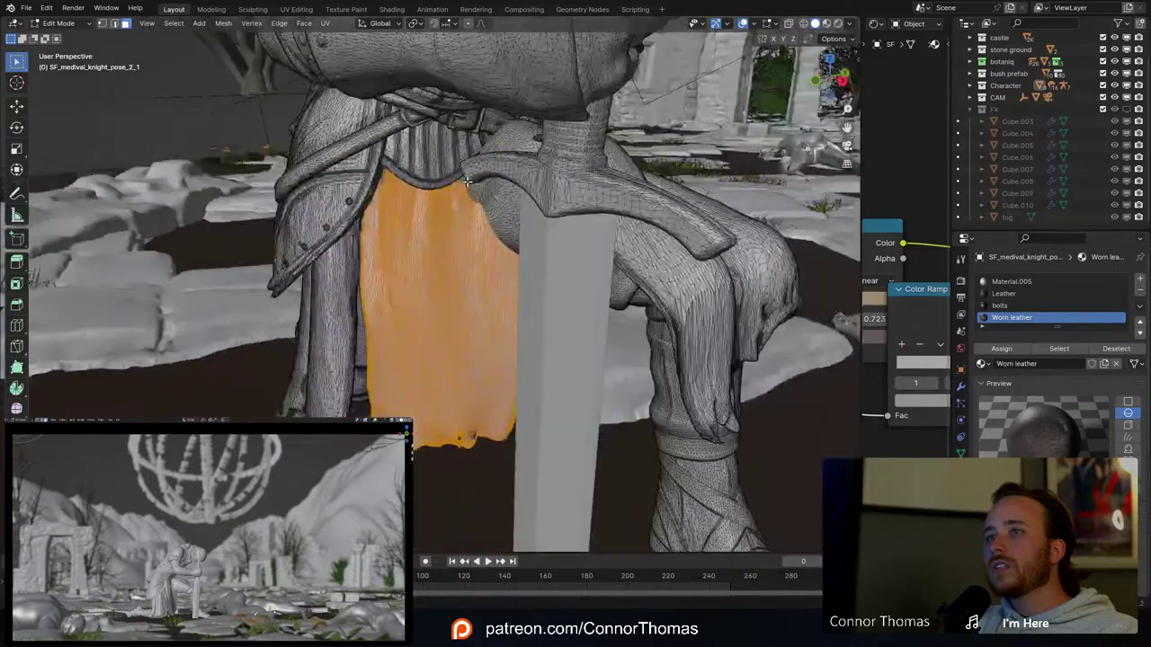
middle_click_drag(479, 170, 580, 280)
scroll(594, 315, "up", 4)
middle_click_drag(622, 339, 567, 285, "shift")
middle_click_drag(698, 320, 426, 258, "shift")
scroll(437, 258, "down", 4)
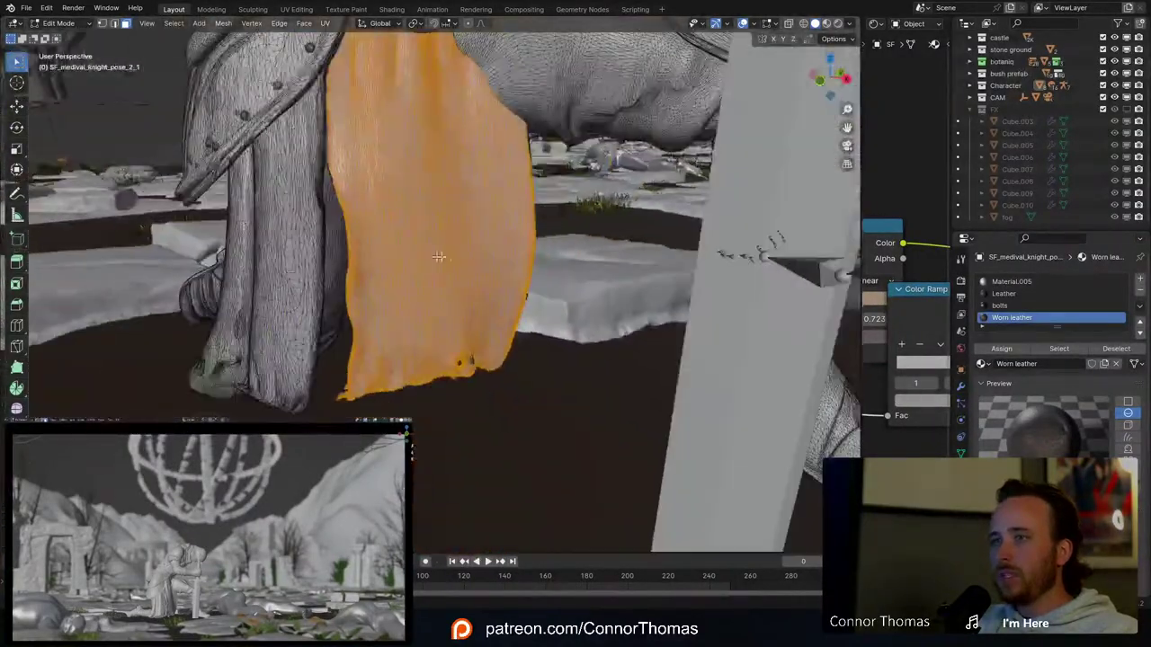
left_click(1011, 354)
Step: Replace the front cloth selection with a vertical strip of faces on the side cloth below the bolted armour plate
middle_click_drag(396, 258, 480, 266)
key("KP_0")
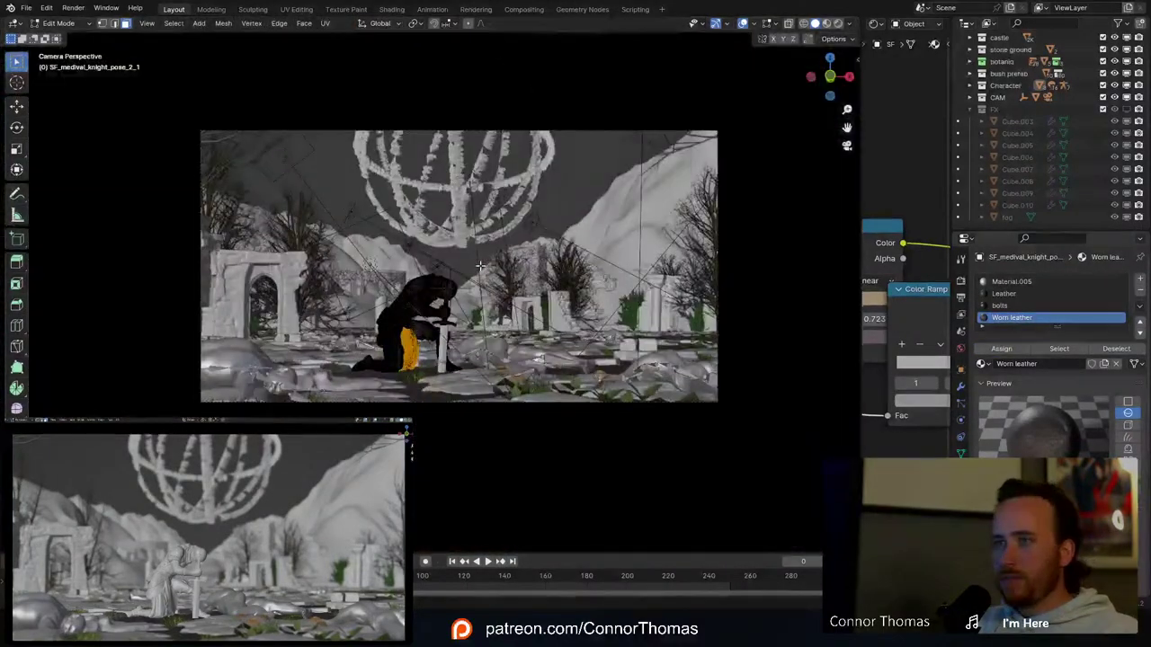
key("KP_Decimal")
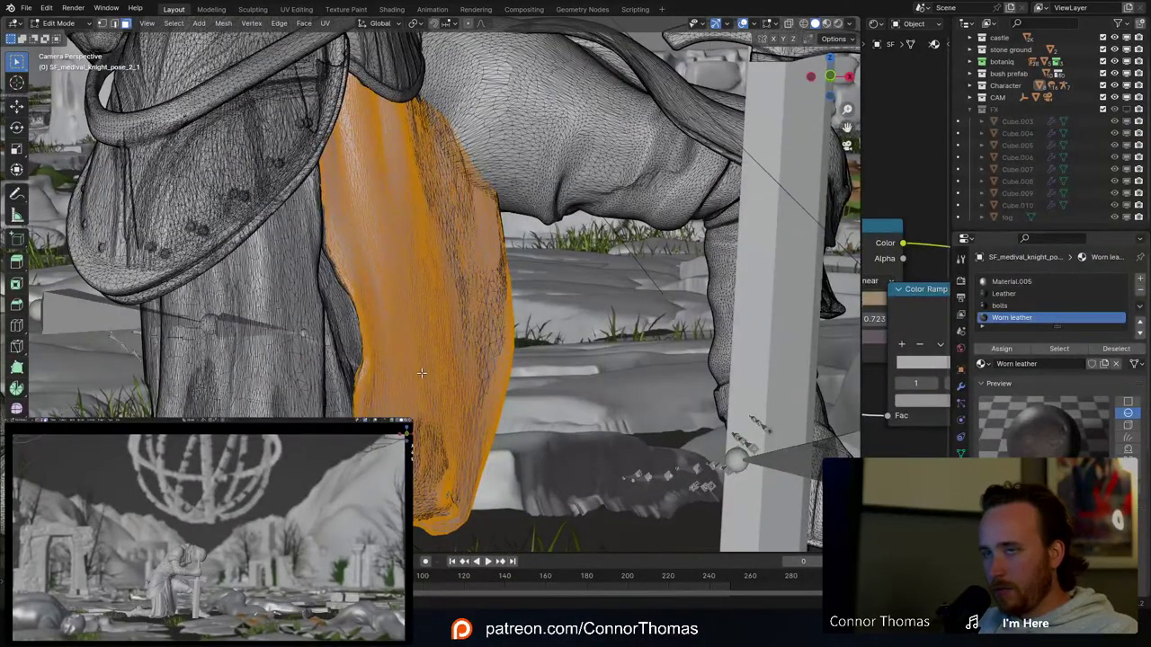
key("KP_0")
scroll(421, 372, "up", 3)
scroll(422, 372, "down", 4)
mouse_move(421, 372)
middle_mouse_down()
mouse_move(423, 348)
mouse_move(508, 296)
mouse_move(520, 280)
mouse_move(508, 270)
middle_mouse_up()
key("c")
left_click_drag(454, 223, 454, 232)
left_click_drag(447, 274, 446, 362)
right_click(488, 329)
middle_click_drag(489, 328, 460, 299)
Step: Add two more vertical strips of faces to the selection, along the front and rear folds of the side cloth
key("c")
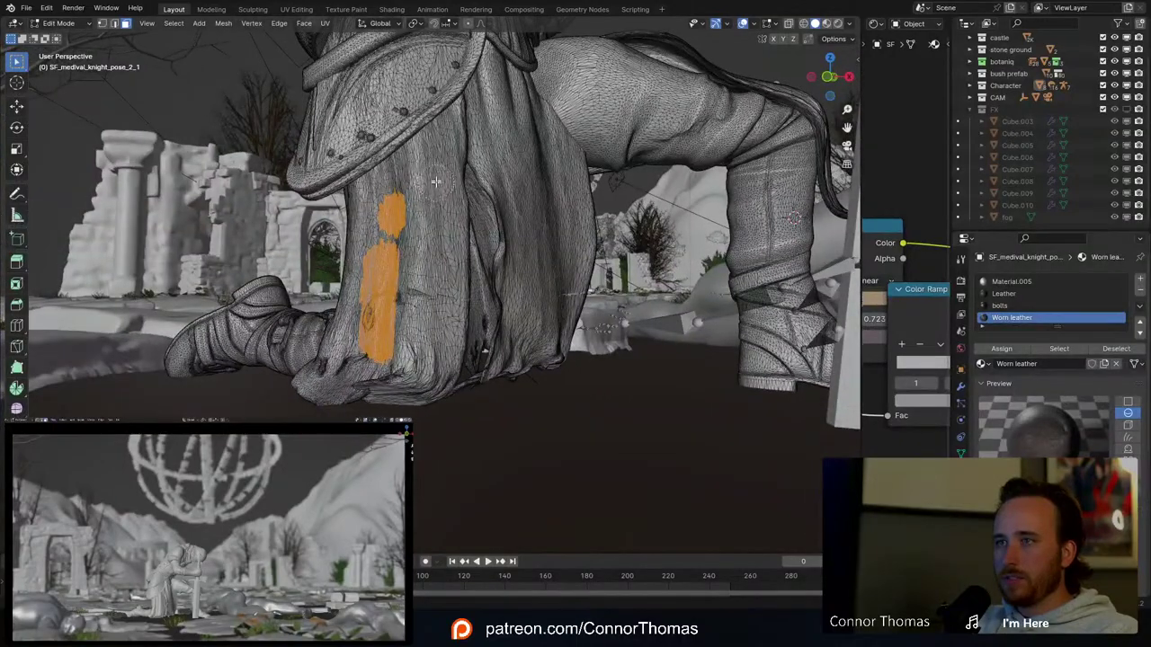
mouse_move(435, 182)
left_mouse_down()
mouse_move(430, 382)
mouse_move(443, 344)
left_mouse_up()
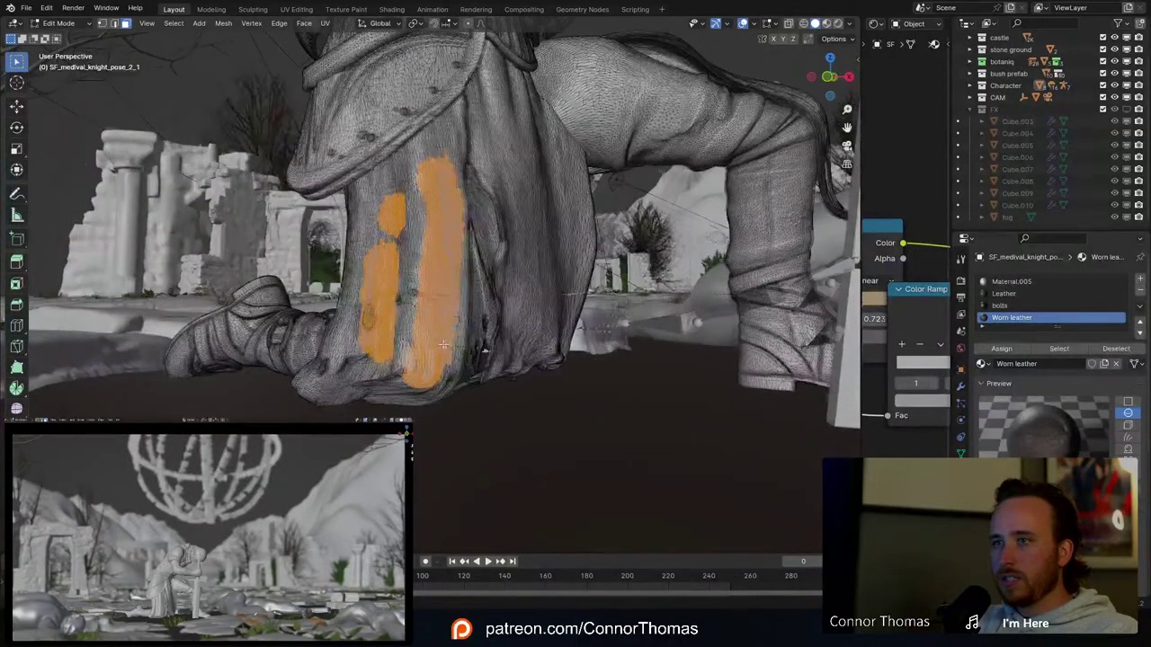
mouse_move(443, 345)
middle_mouse_down()
mouse_move(504, 315)
mouse_move(490, 257)
middle_mouse_up()
mouse_move(485, 243)
left_mouse_down()
mouse_move(547, 344)
mouse_move(559, 342)
left_mouse_up()
middle_click_drag(560, 342, 531, 321)
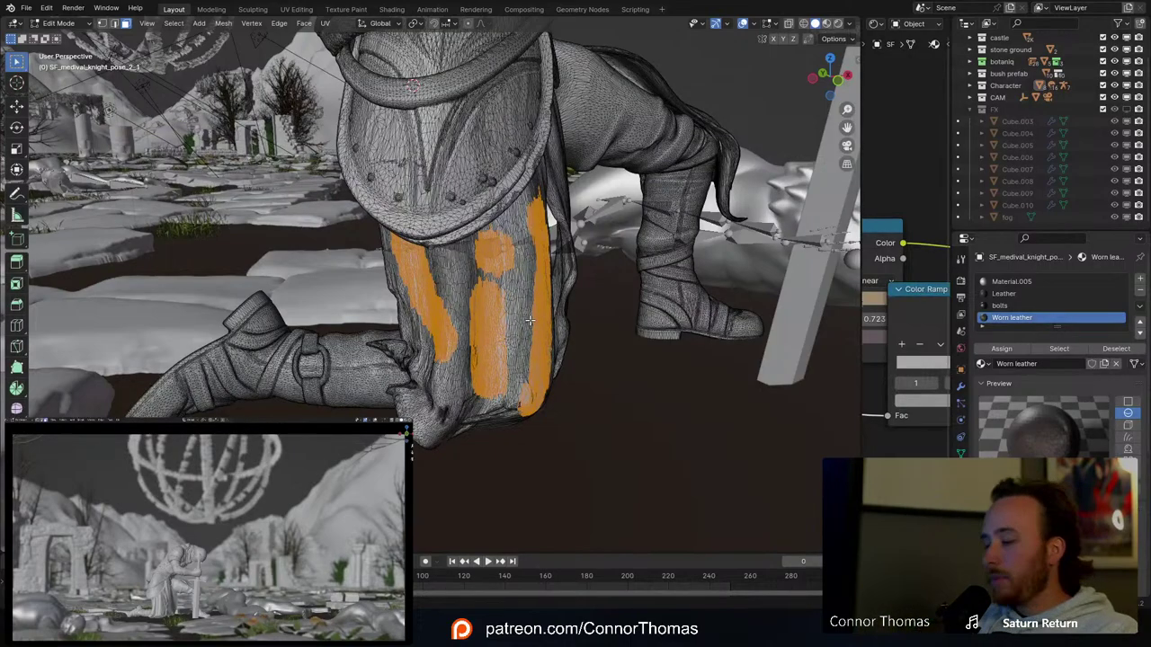
Step: Extend the selection across the upper folds of the side cloth and up its front edge, just below the bolted plate
middle_click_drag(515, 285, 447, 182)
scroll(491, 214, "up", 3)
key("c")
left_click_drag(457, 187, 500, 182)
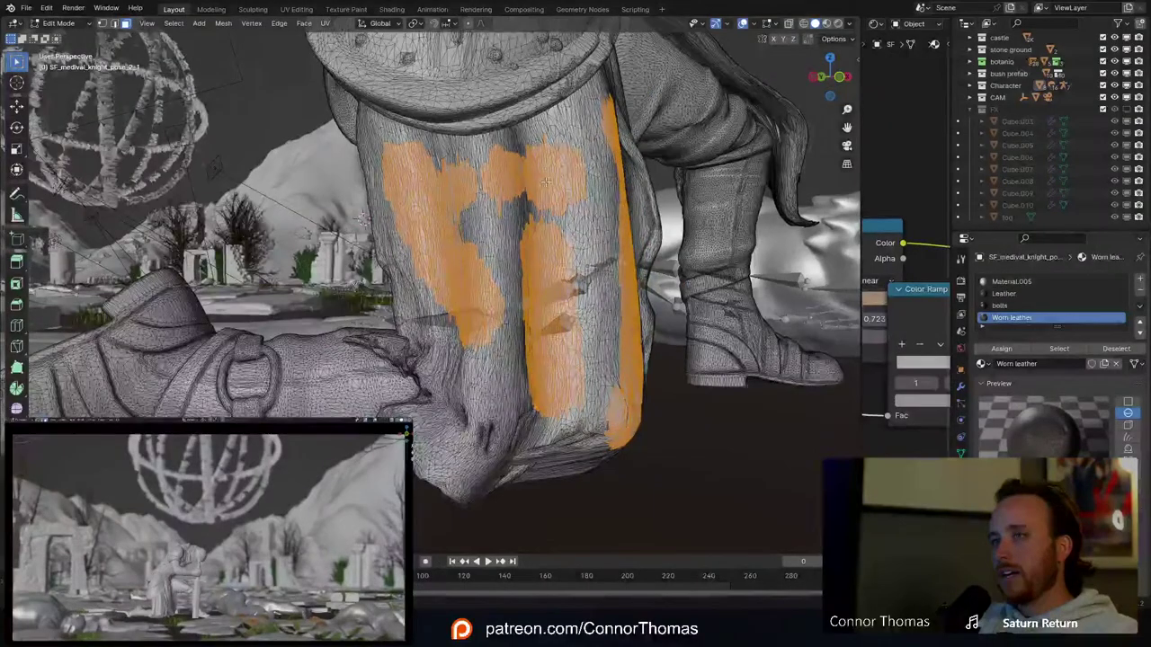
mouse_move(509, 183)
middle_mouse_down()
mouse_move(447, 226)
mouse_move(442, 185)
middle_mouse_up()
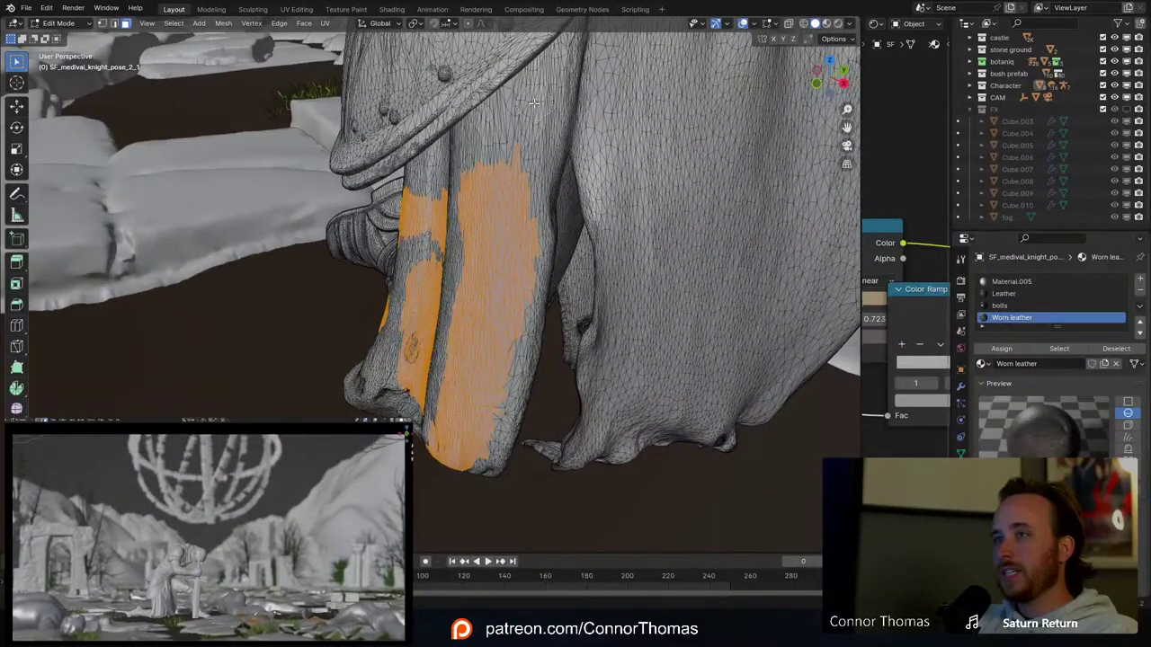
key("c")
left_click_drag(540, 97, 511, 203)
middle_click_drag(513, 184, 580, 213)
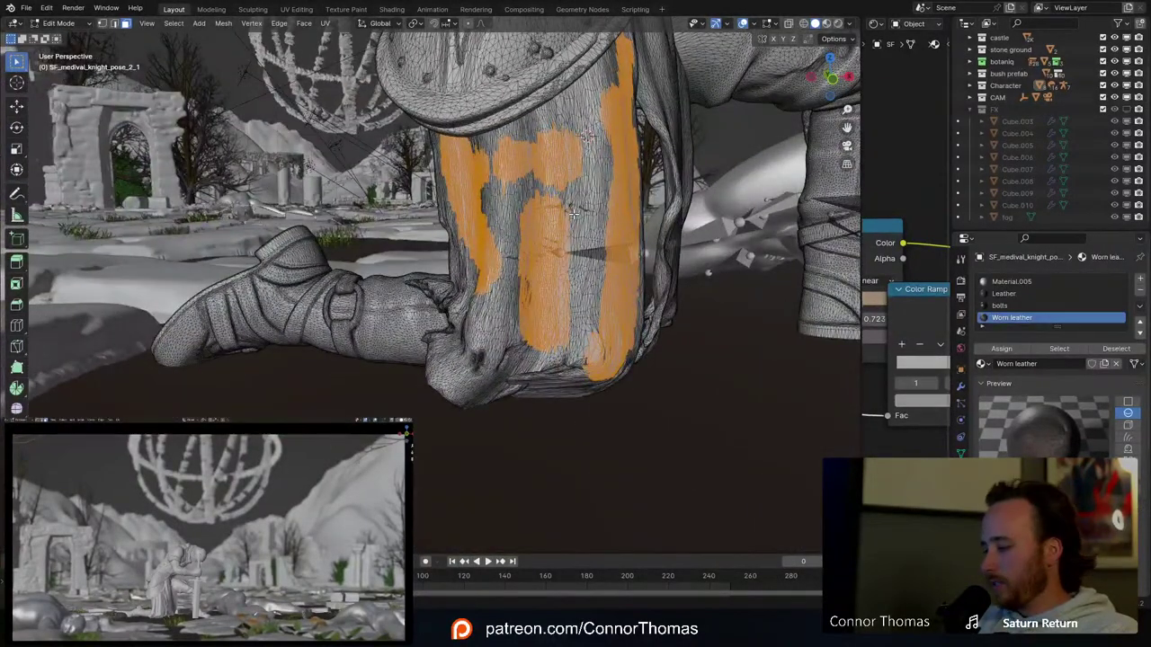
Step: Grow the side cloth selection outward until it fills most of the gaps between the selected strips
key("ctrl+KP_Add")
key("ctrl+KP_Add")
key("ctrl+KP_Add")
key("ctrl+KP_Add")
key("ctrl+KP_Add")
key("ctrl+KP_Add")
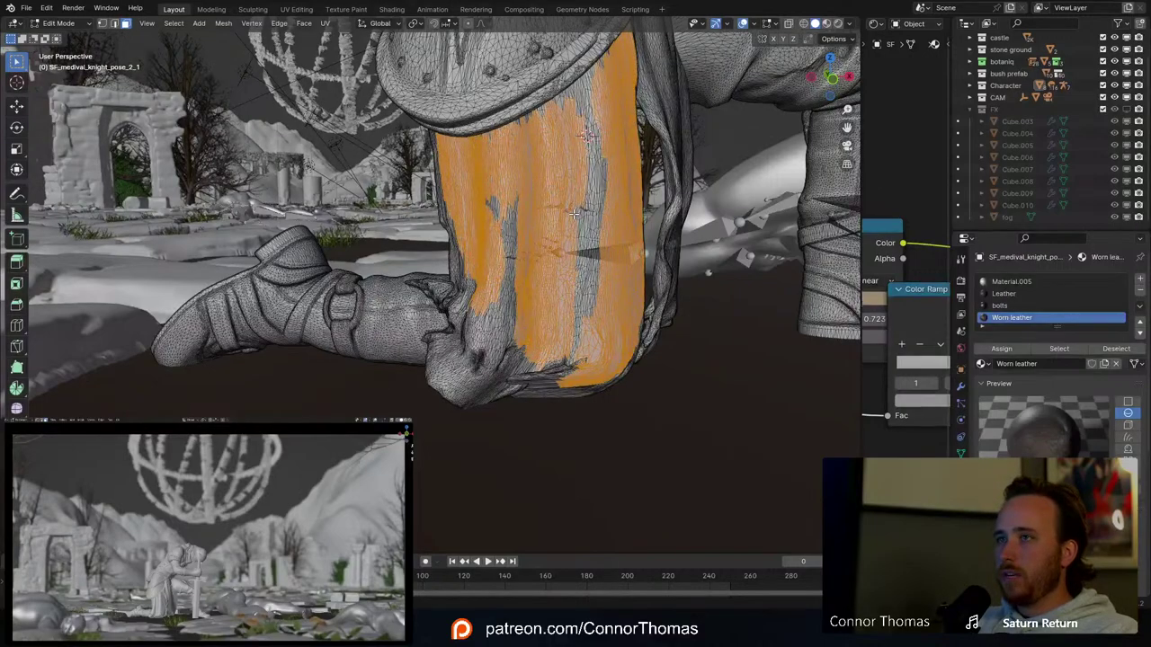
middle_click_drag(528, 205, 626, 203)
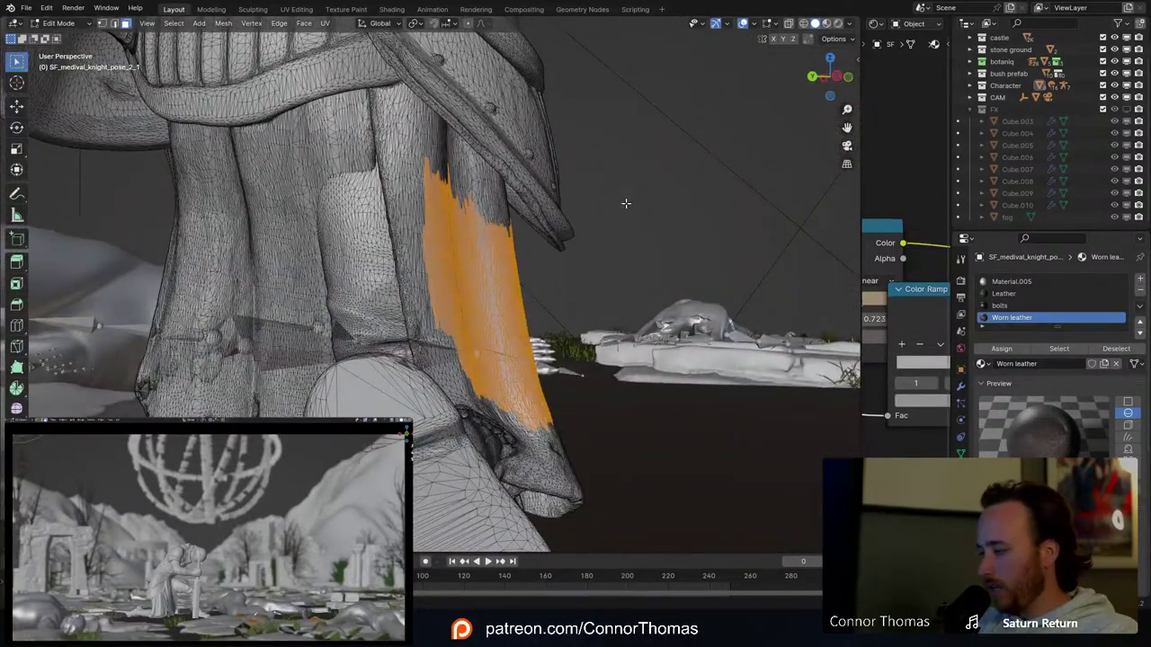
Step: Keep growing the side cloth selection up under the bolted plate and down over the torn hem
key("ctrl+KP_Add")
key("ctrl+KP_Add")
key("ctrl+KP_Add")
key("ctrl+KP_Add")
key("ctrl+KP_Add")
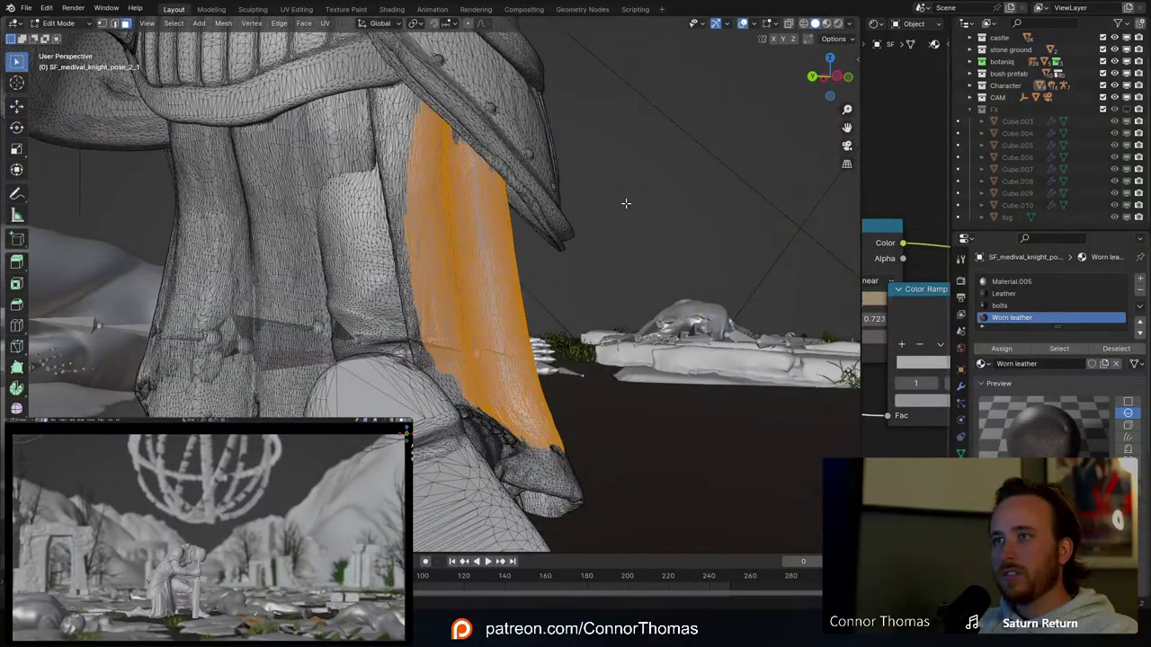
key("ctrl+KP_Add")
key("ctrl+KP_Add")
middle_click_drag(626, 194, 503, 194)
scroll(508, 193, "down", 3)
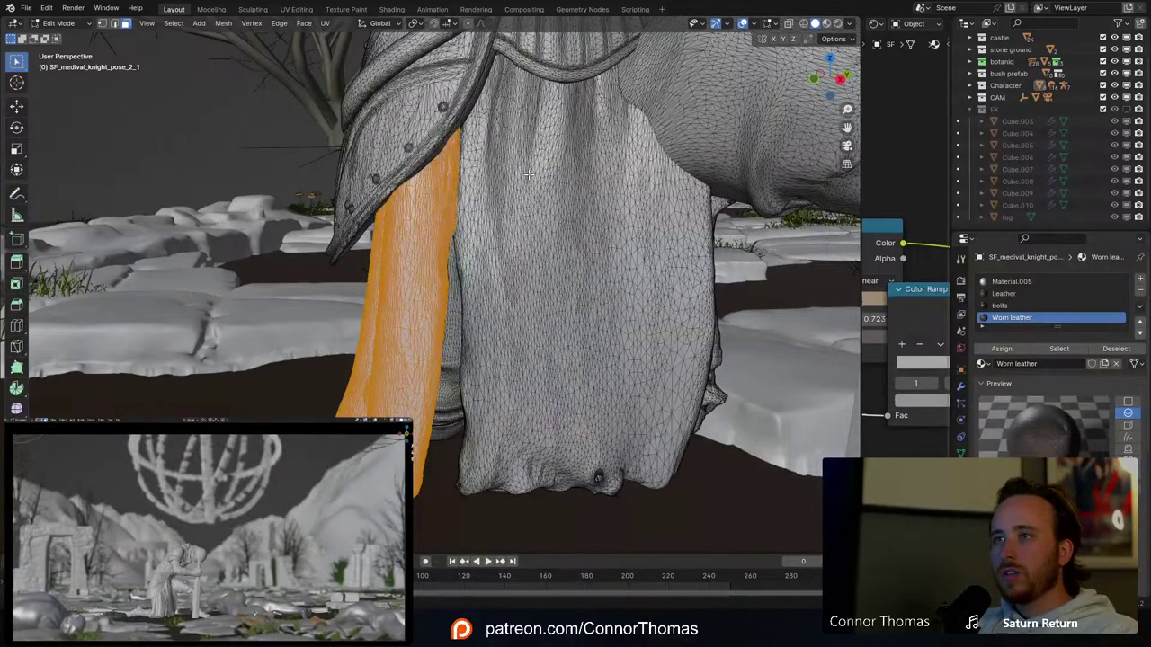
middle_click_drag(529, 173, 555, 266)
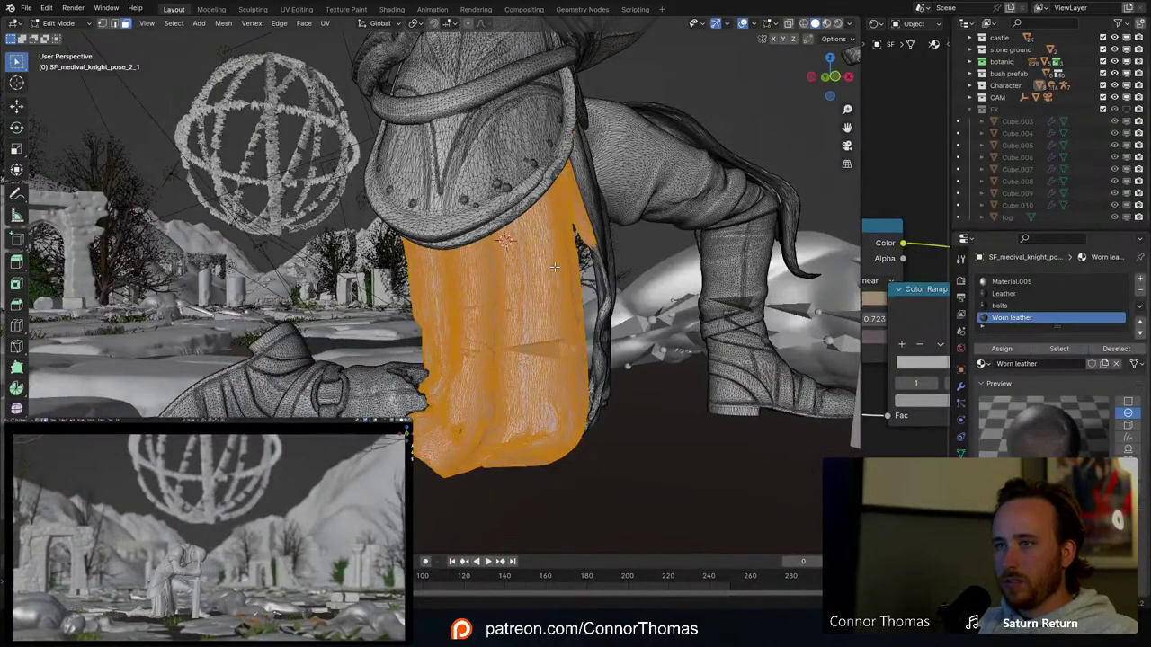
Step: Extend the selection along the narrow torn flap beside the side cloth and down its ragged edge
key("ctrl+KP_Add")
middle_click_drag(554, 266, 518, 142)
middle_click_drag(545, 100, 480, 204)
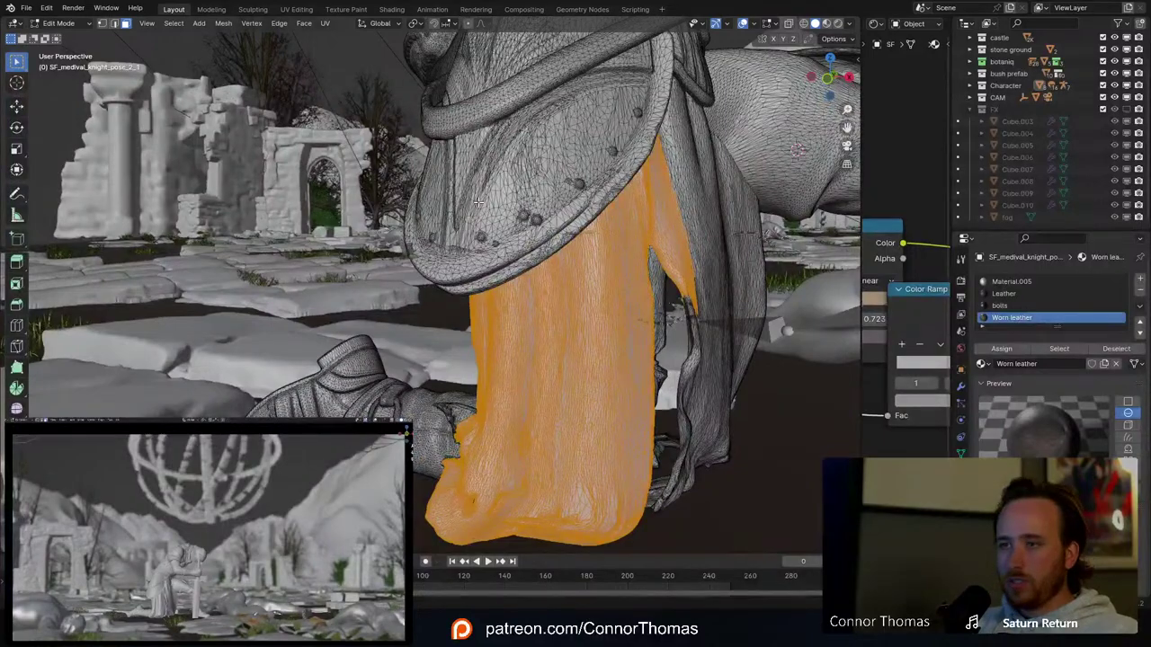
key("ctrl+KP_Add")
key("ctrl+KP_Add")
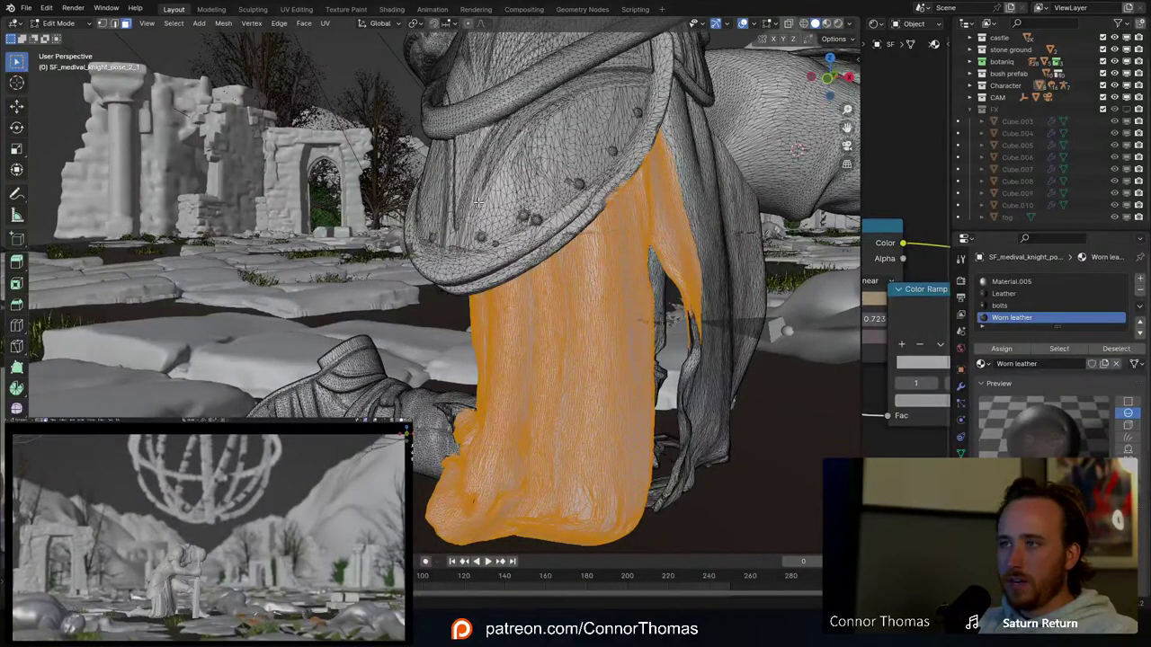
key("ctrl+KP_Add")
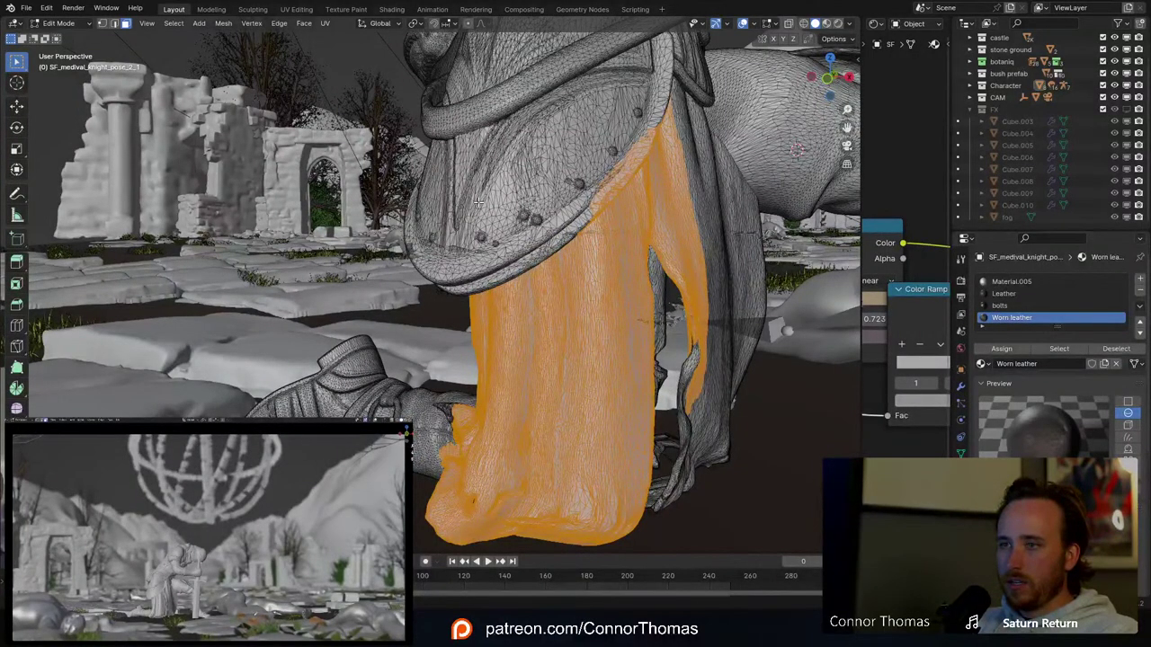
key("ctrl+KP_Add")
key("ctrl+KP_Add")
key("ctrl+KP_Add")
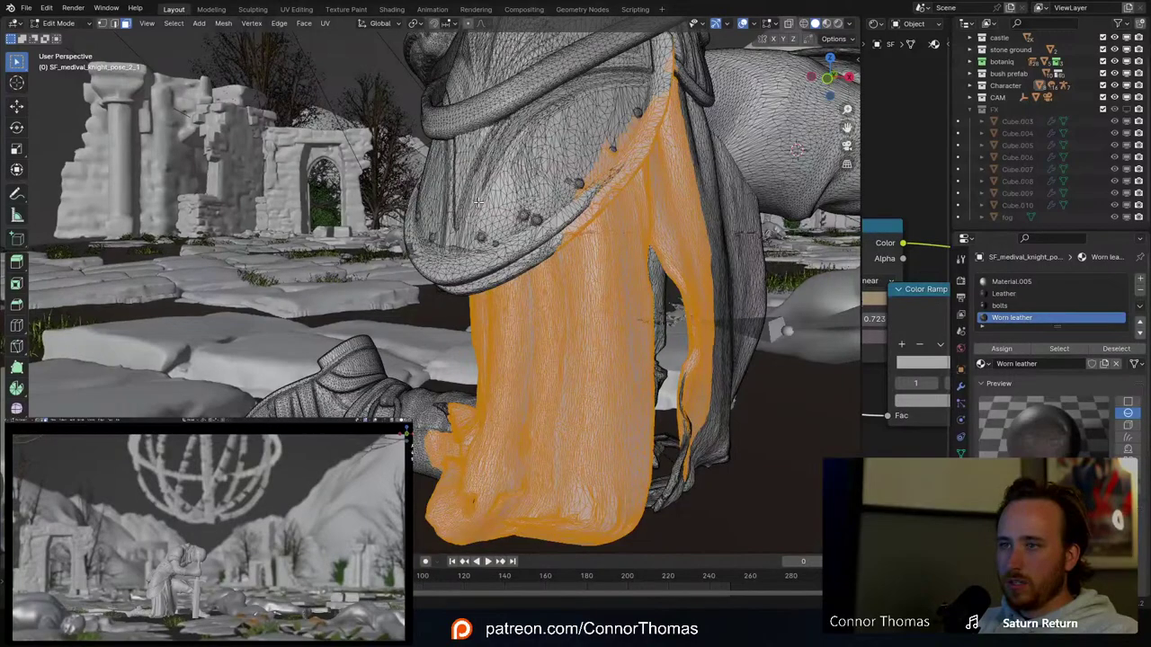
Step: Grow the selection further along the torn flap, then shrink it back from the bolted plate towards its rim
key("ctrl+KP_Add")
key("ctrl+KP_Add")
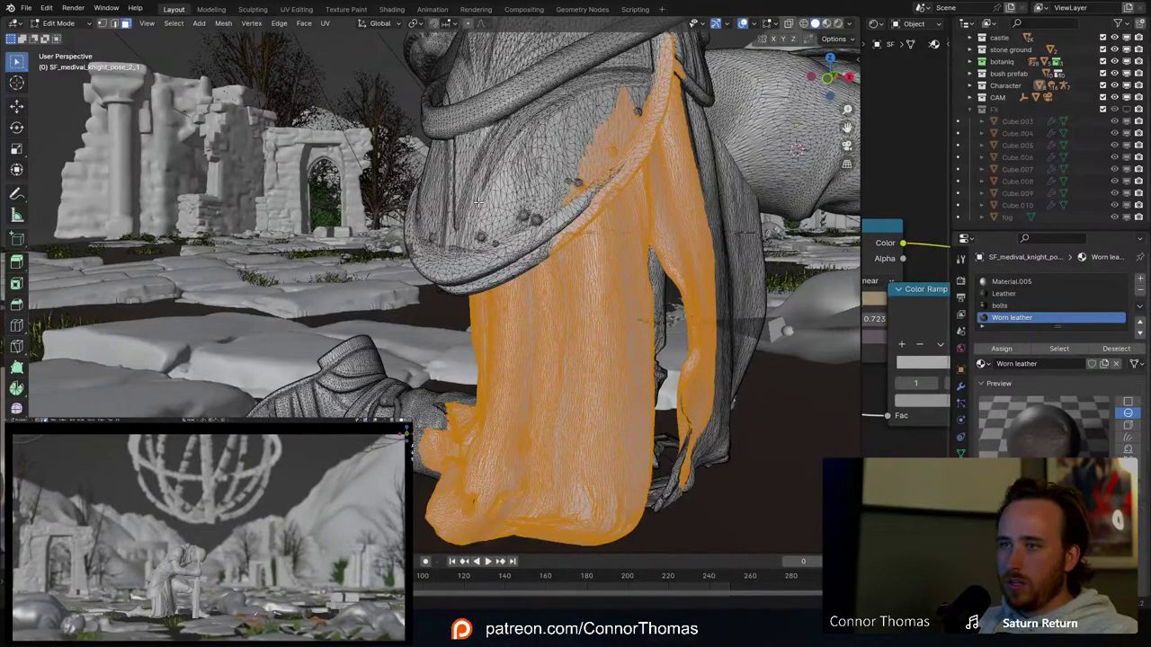
key("ctrl+KP_Add")
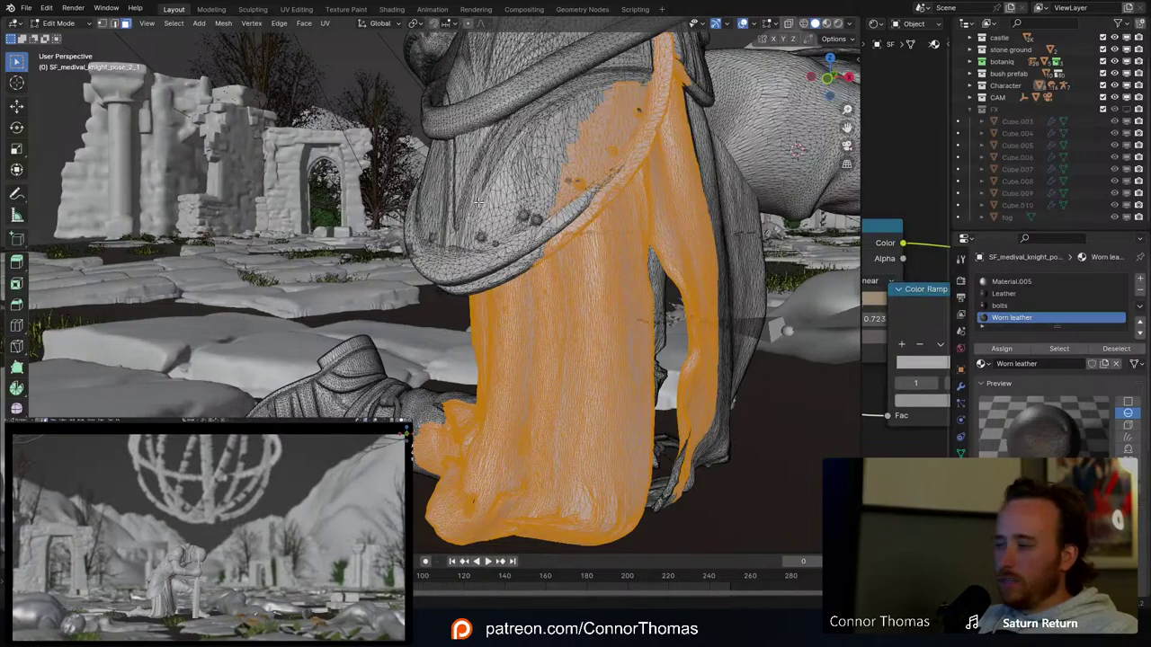
key("ctrl+KP_Add")
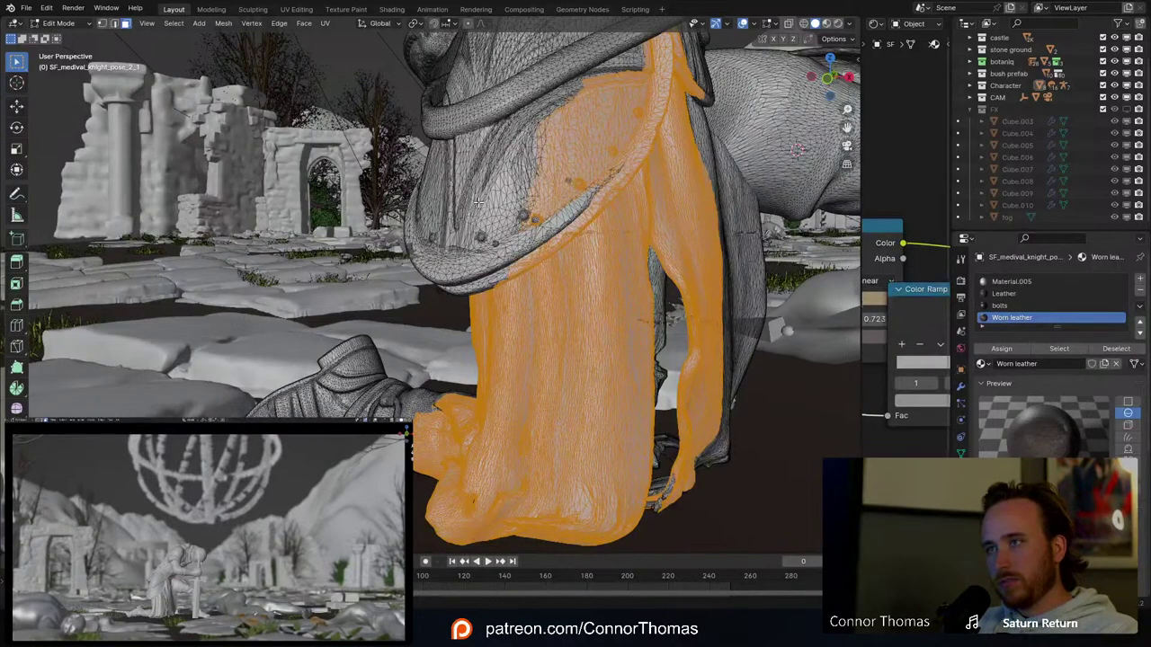
key("ctrl+KP_Add")
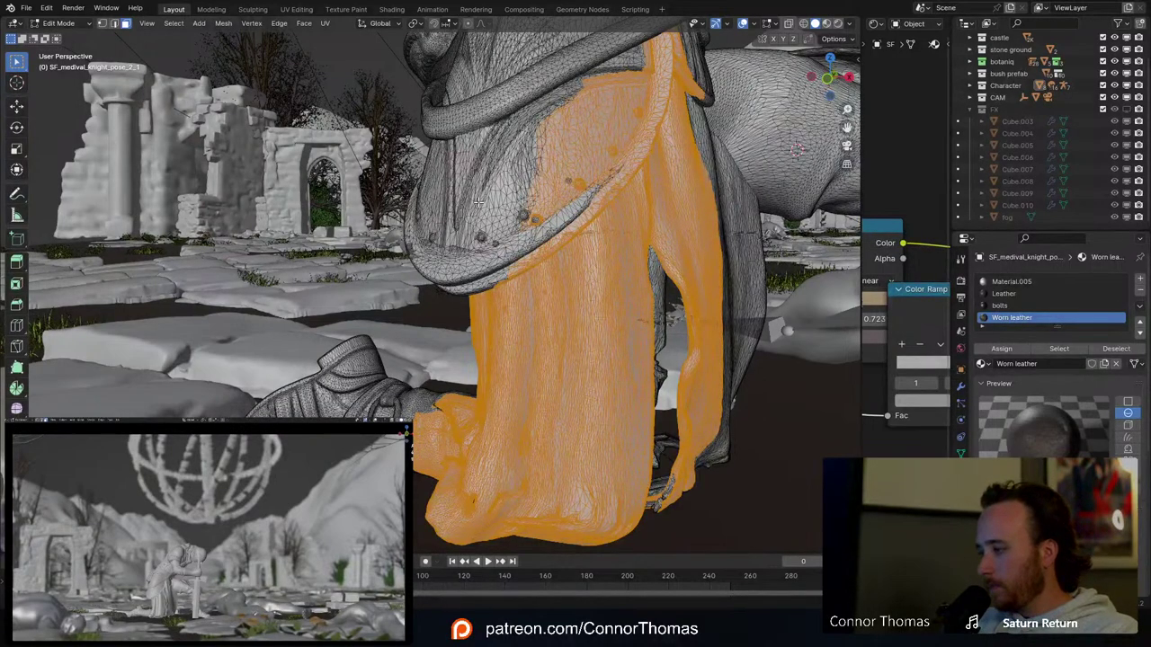
key("ctrl+KP_Subtract")
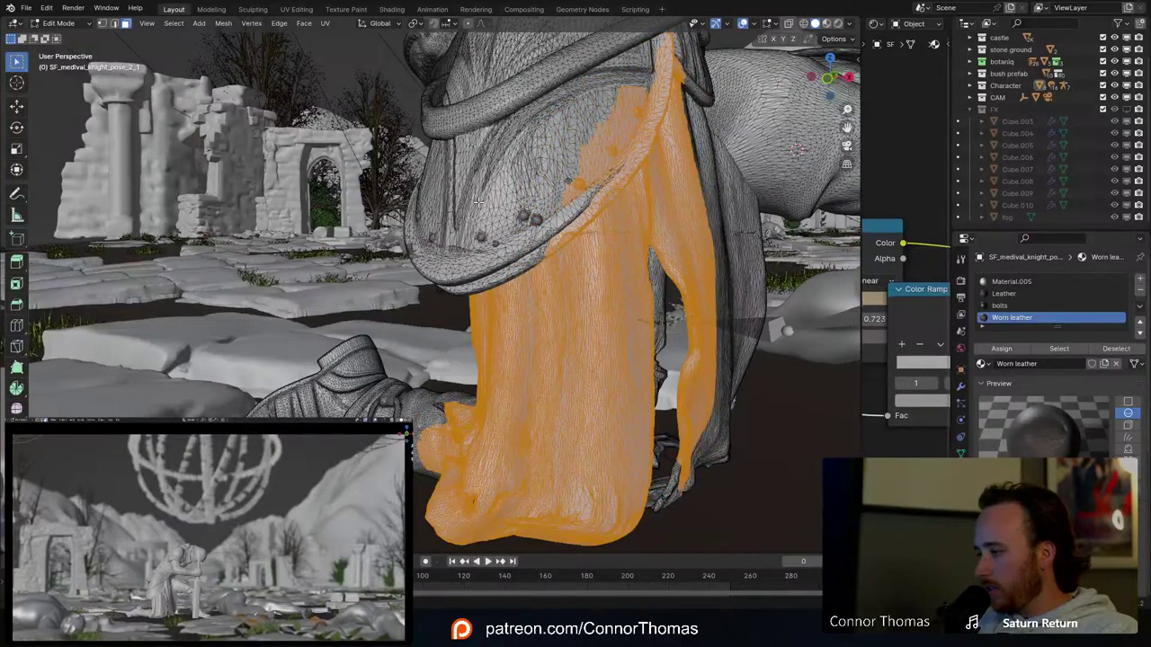
key("ctrl+KP_Subtract")
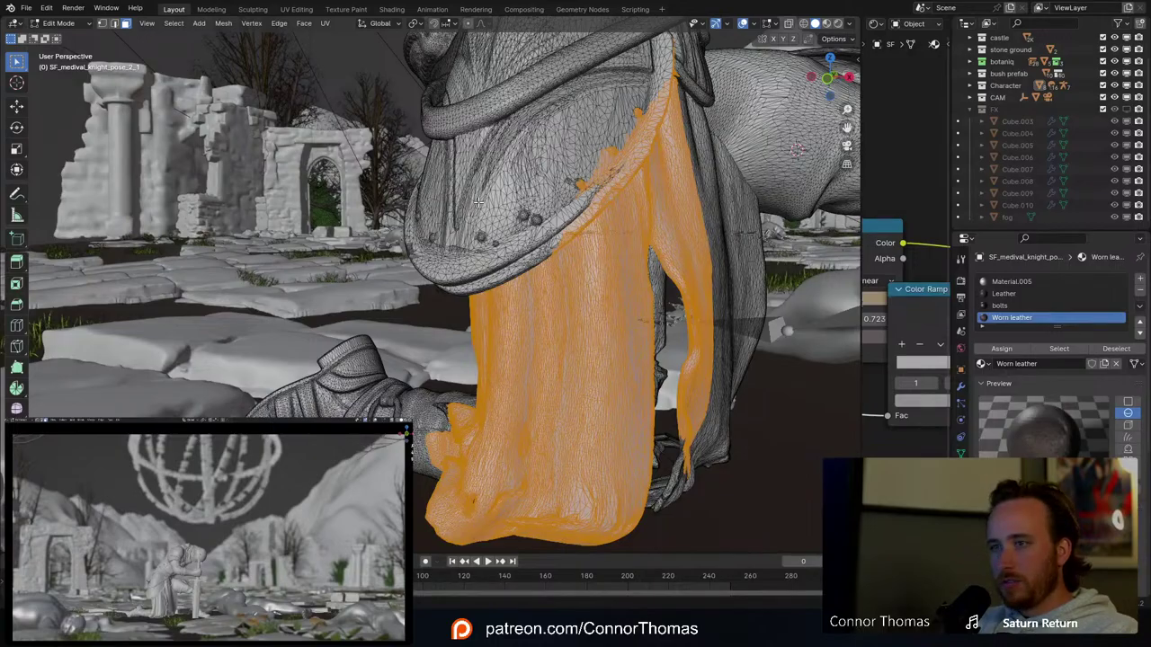
key("ctrl+KP_Subtract")
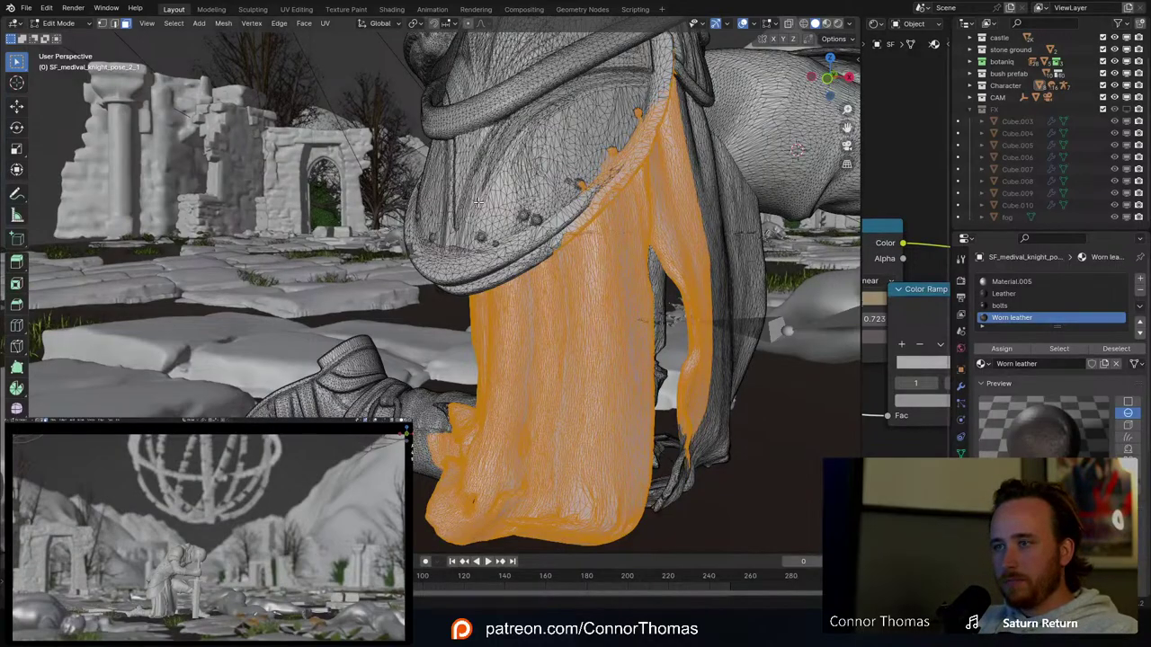
Step: Check the side cloth selection from the rear and from above, then assign the Worn leather material to it
middle_click_drag(428, 230, 531, 261)
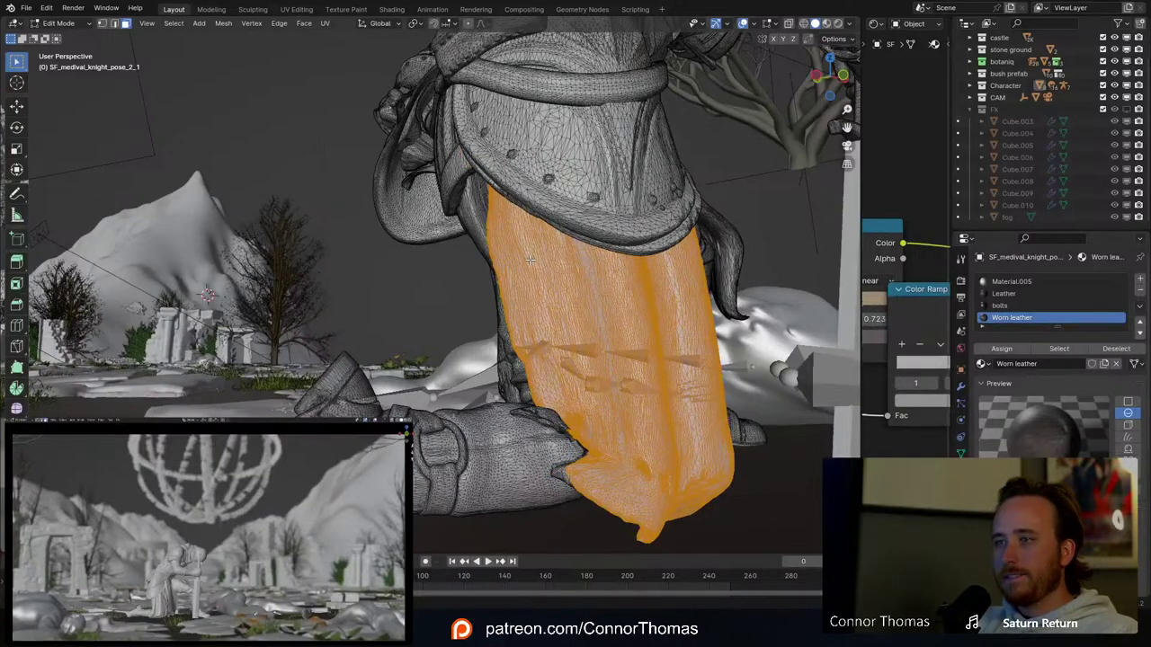
middle_click_drag(492, 241, 491, 272)
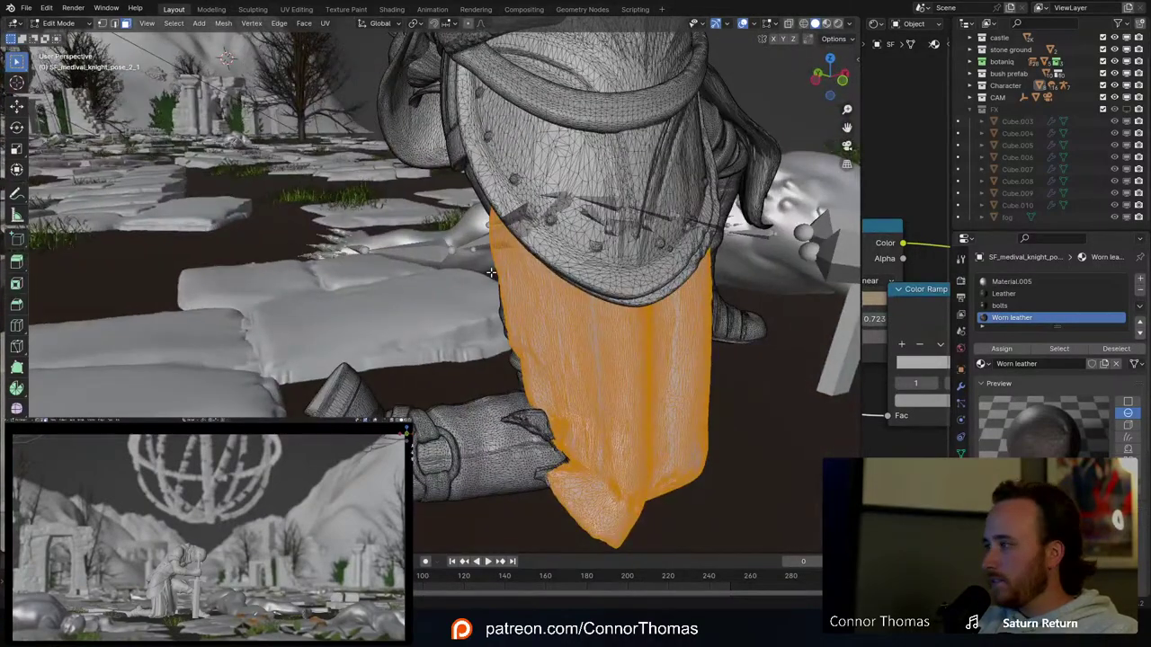
left_click(1009, 356)
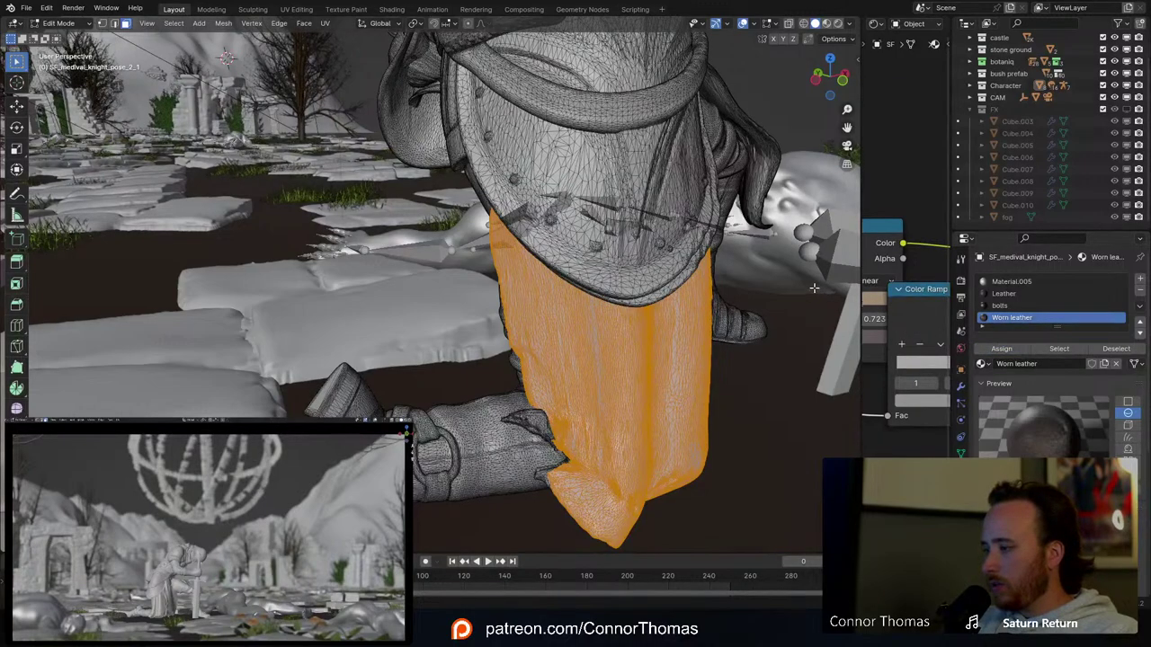
Step: Return to Object Mode, clear the object selection and look over the kneeling knight's side cloth
middle_click_drag(760, 234, 646, 229)
key("Tab")
middle_click_drag(571, 239, 646, 256)
key("a")
key("alt+a")
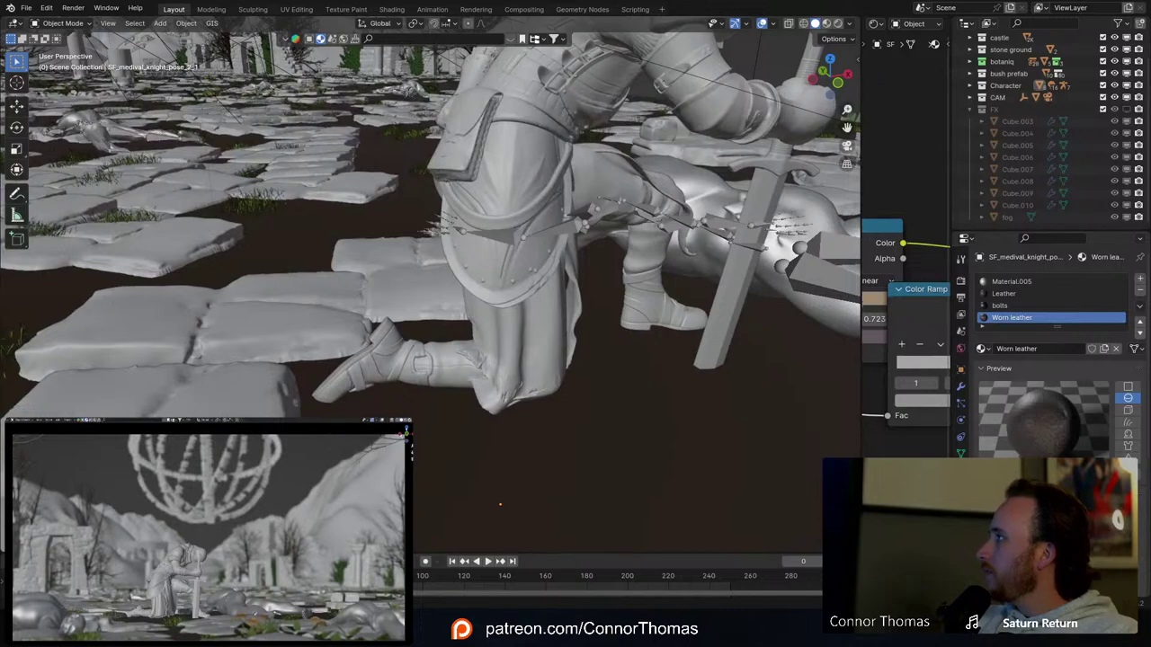
key("z")
key("8")
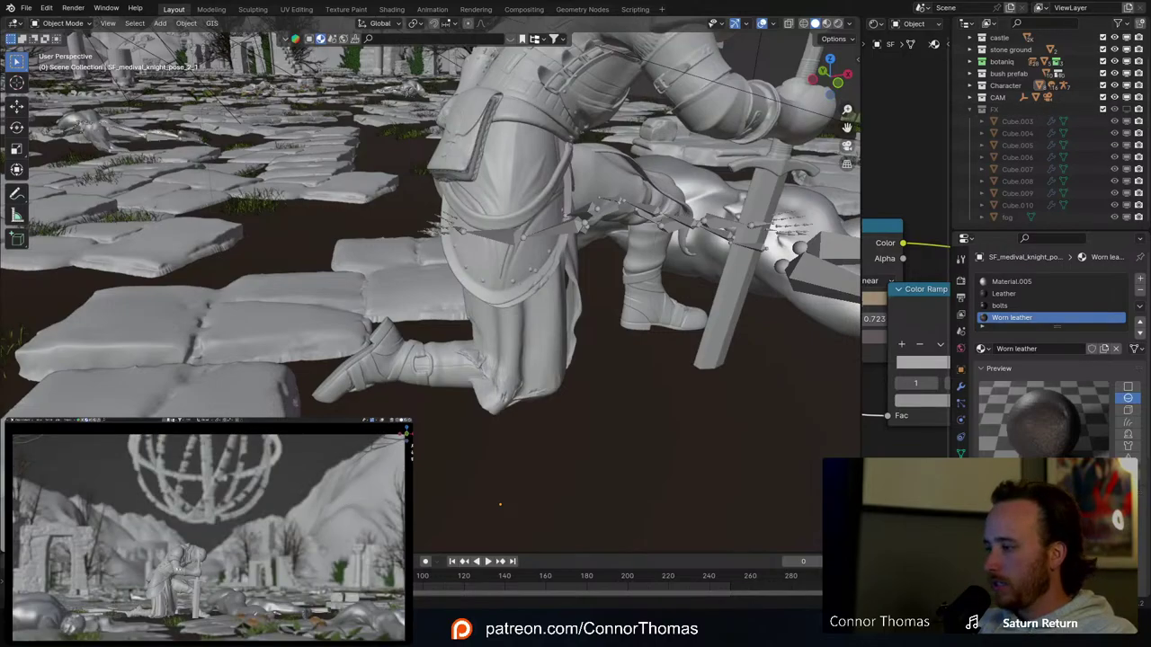
Step: Reopen the knight's mesh for editing and replace the selection with the strap loop above the kneeling boot's ring, growing it outward
middle_click_drag(484, 410, 461, 301)
scroll(421, 402, "up", 4)
left_click(462, 300)
middle_click_drag(579, 328, 557, 357)
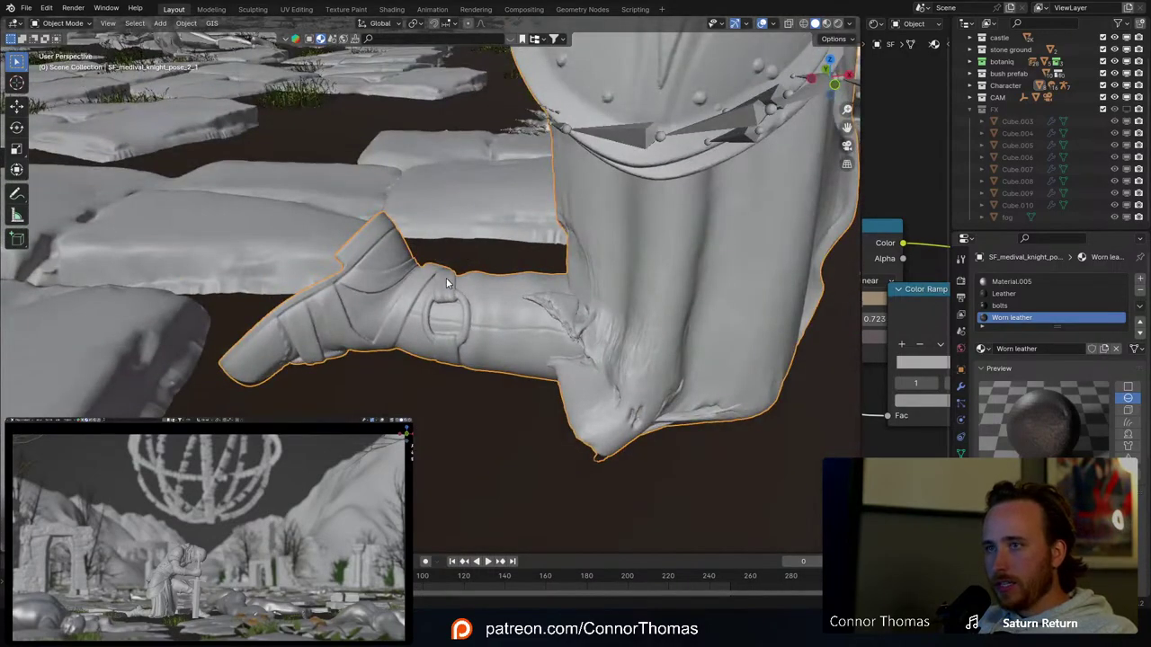
key("Tab")
scroll(460, 324, "up", 5)
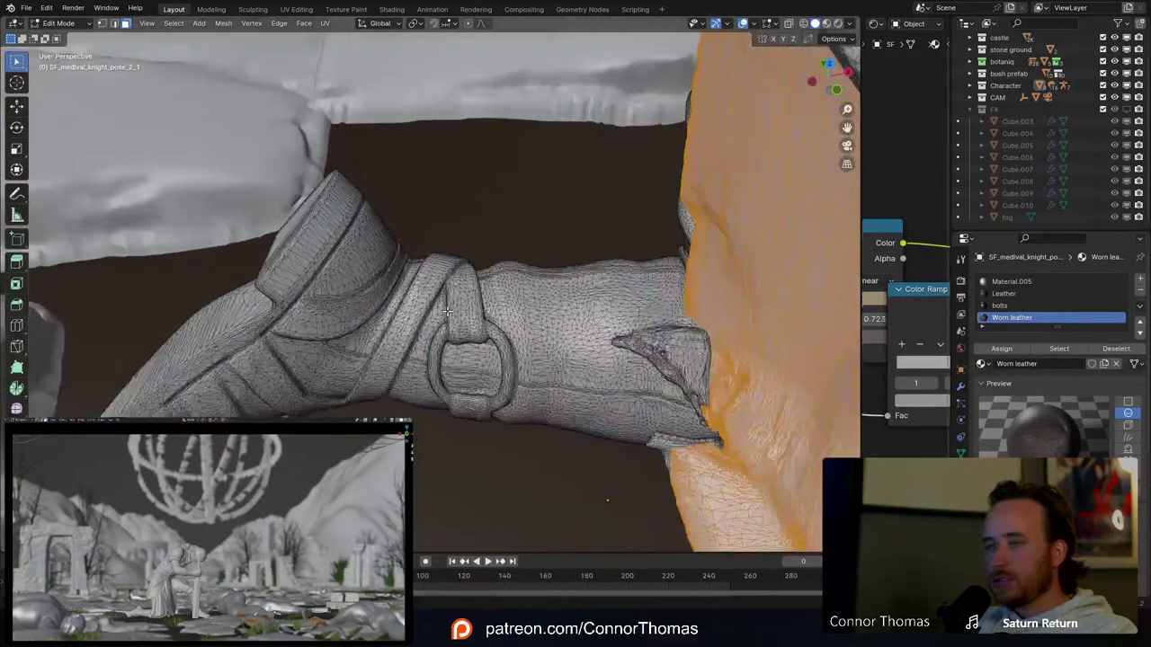
middle_click_drag(468, 330, 476, 305)
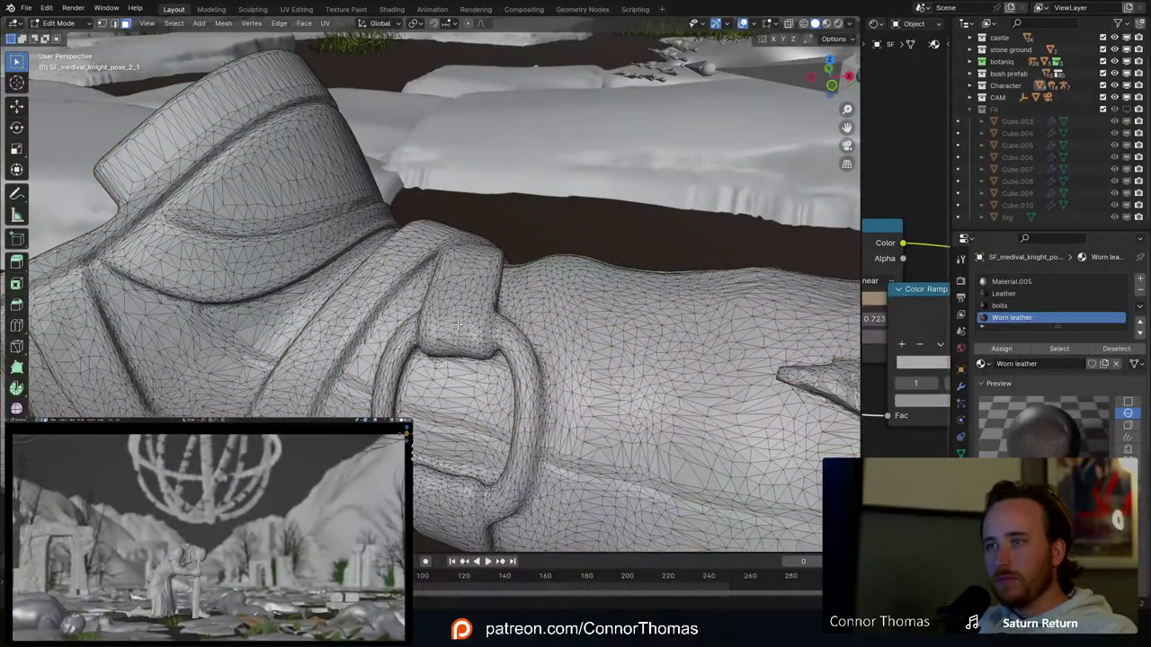
key("l")
key("l")
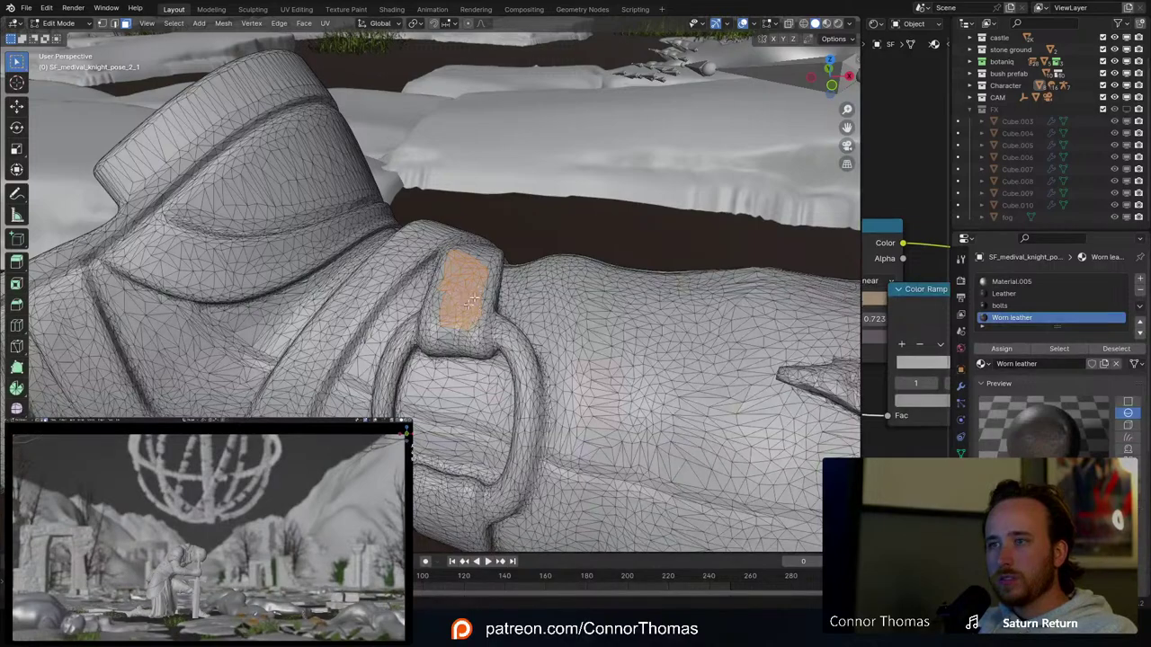
key("ctrl+KP_Add")
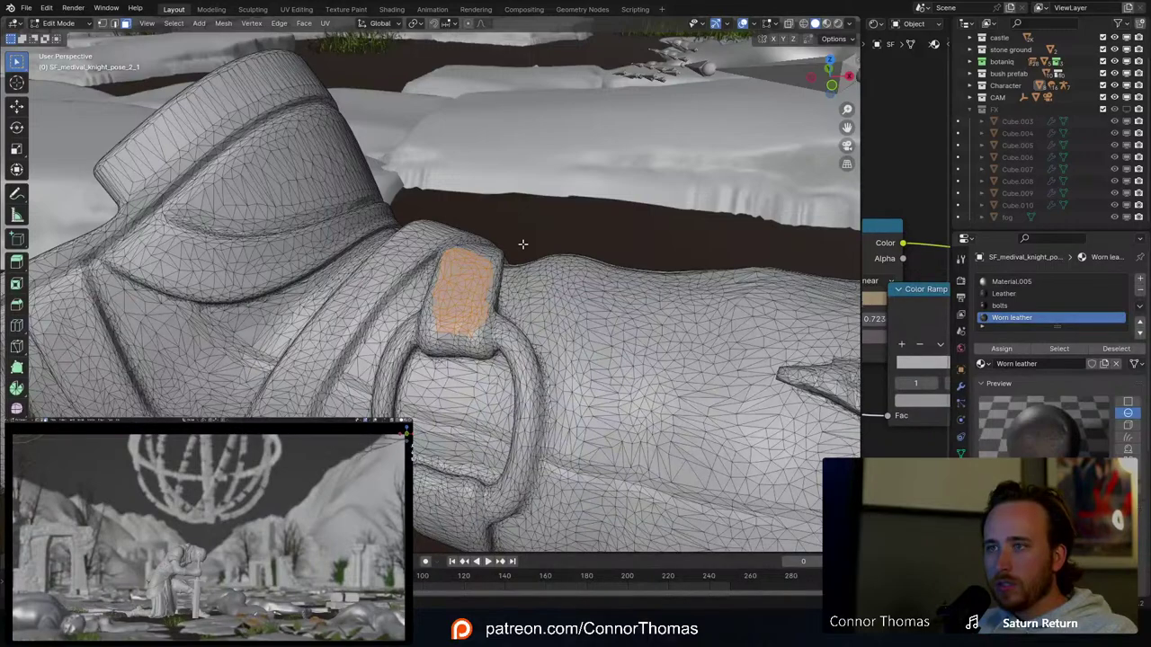
key("ctrl+KP_Add")
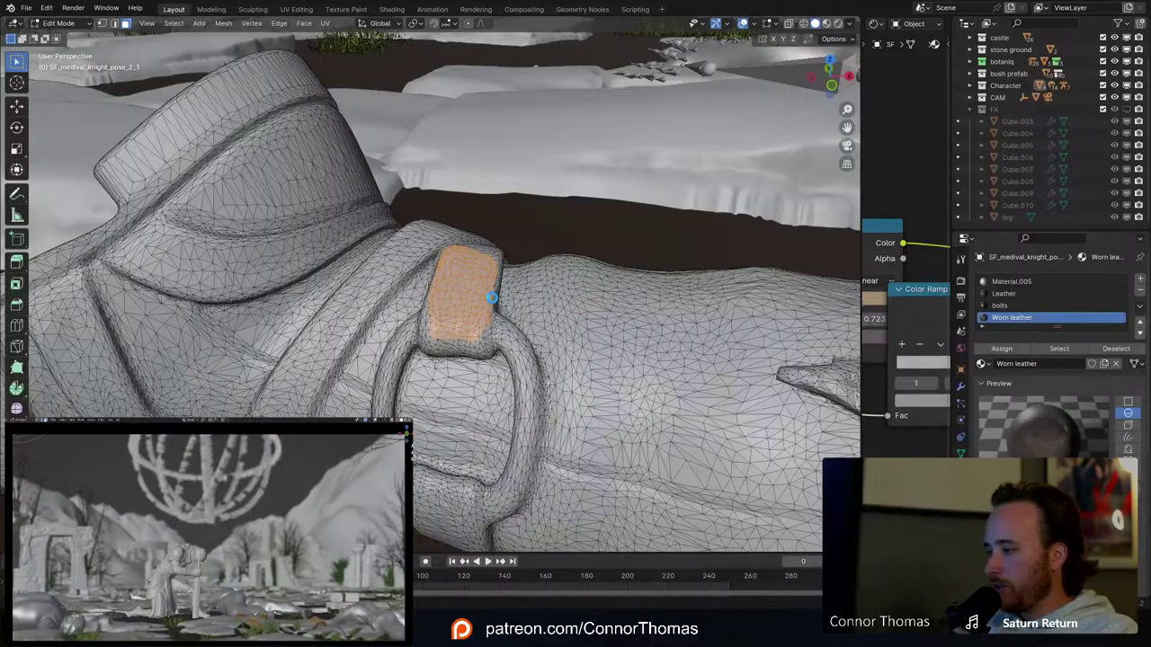
mouse_move(492, 297)
middle_mouse_down()
mouse_move(427, 299)
mouse_move(473, 304)
middle_mouse_up()
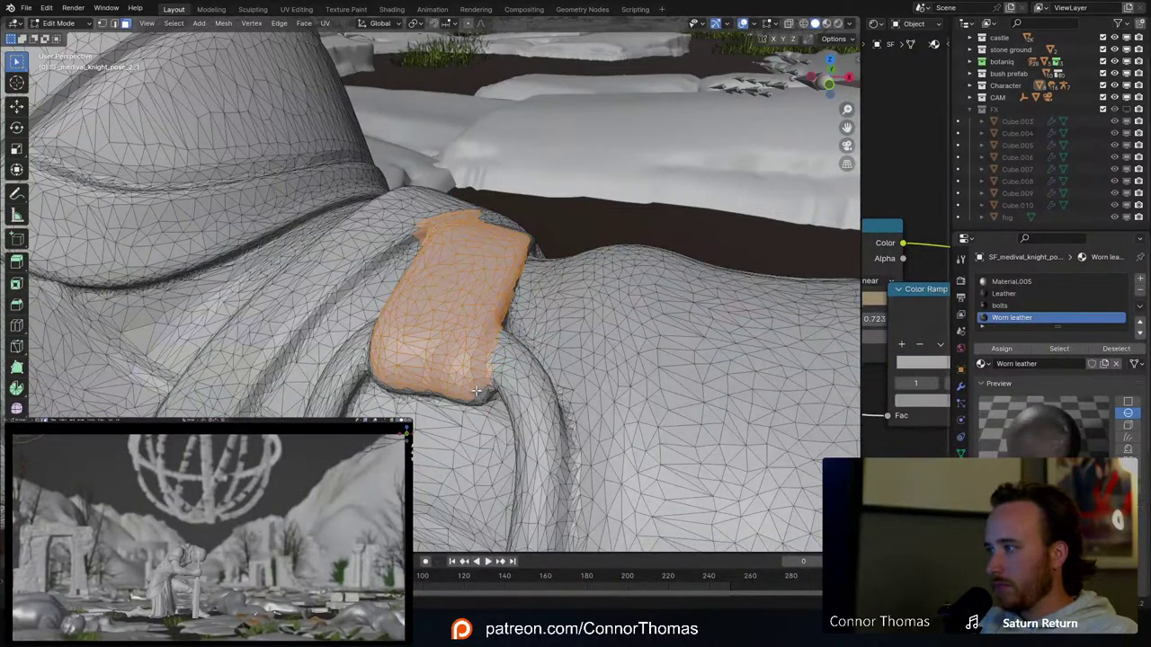
Step: Circle-select the remaining faces of the strap loop above the boot's ring, including its underside and edges, and assign the Leather material
key("c")
mouse_move(471, 390)
left_mouse_down()
mouse_move(385, 386)
mouse_move(389, 363)
left_mouse_up()
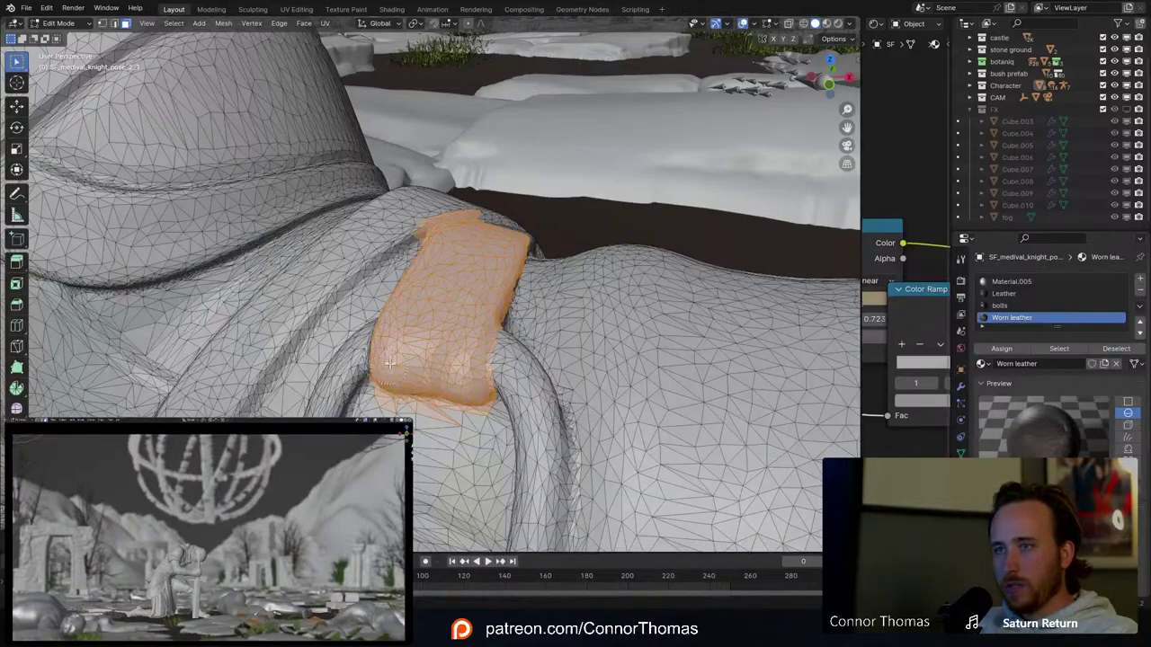
middle_click_drag(475, 302, 463, 275)
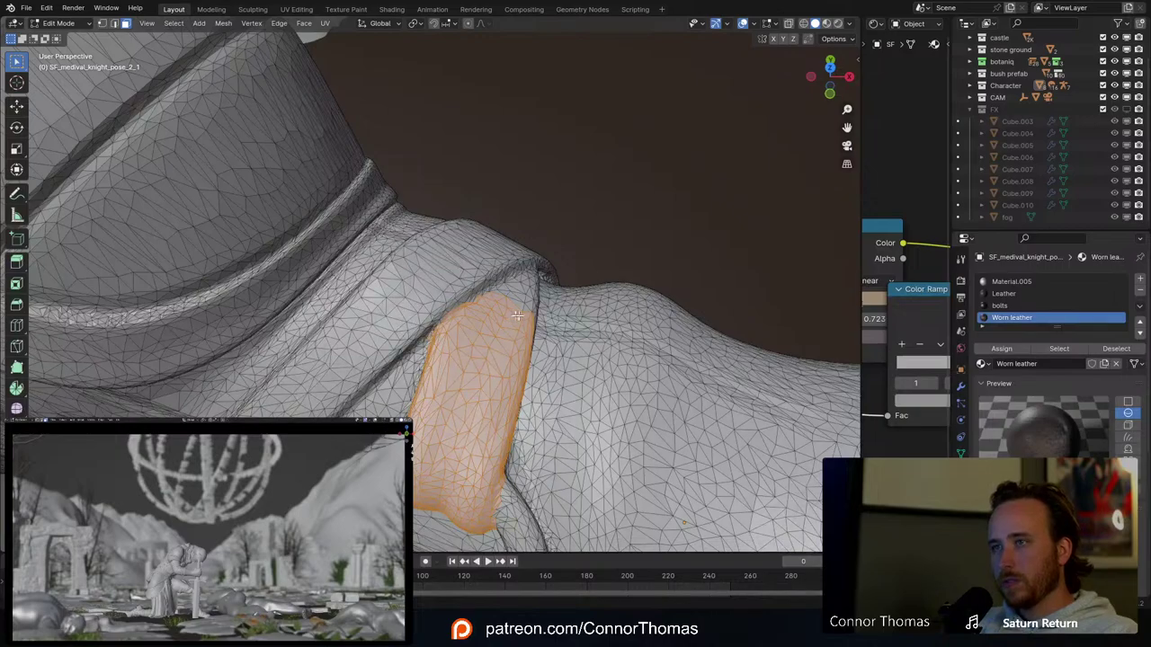
middle_click_drag(517, 315, 485, 316)
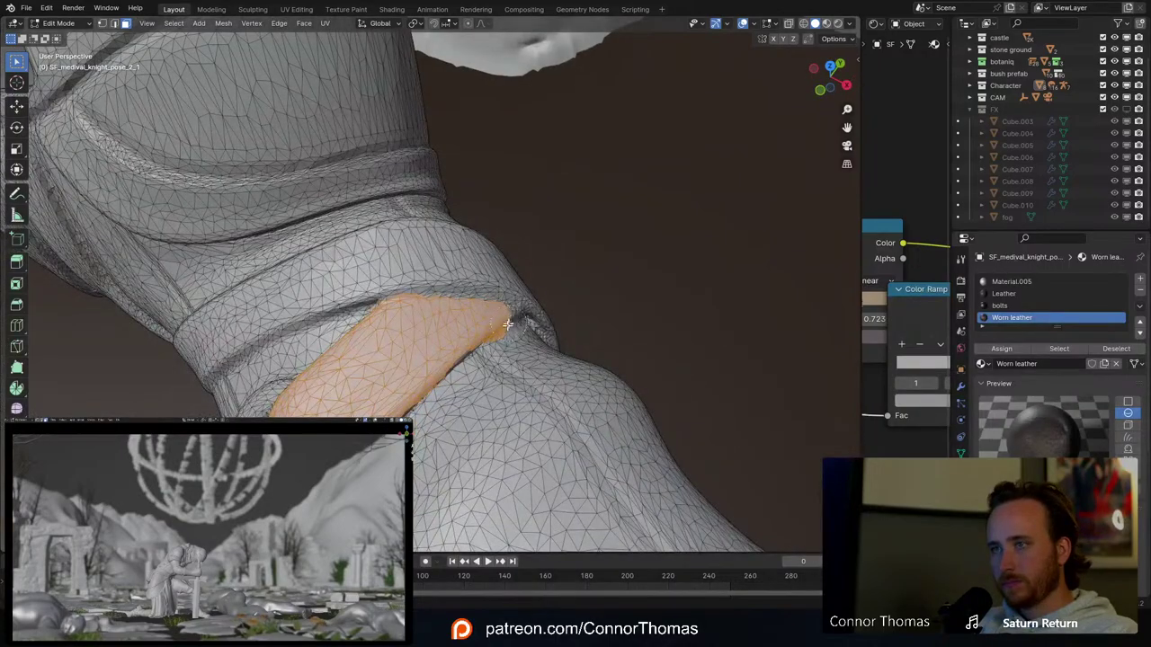
left_click_drag(508, 324, 521, 322)
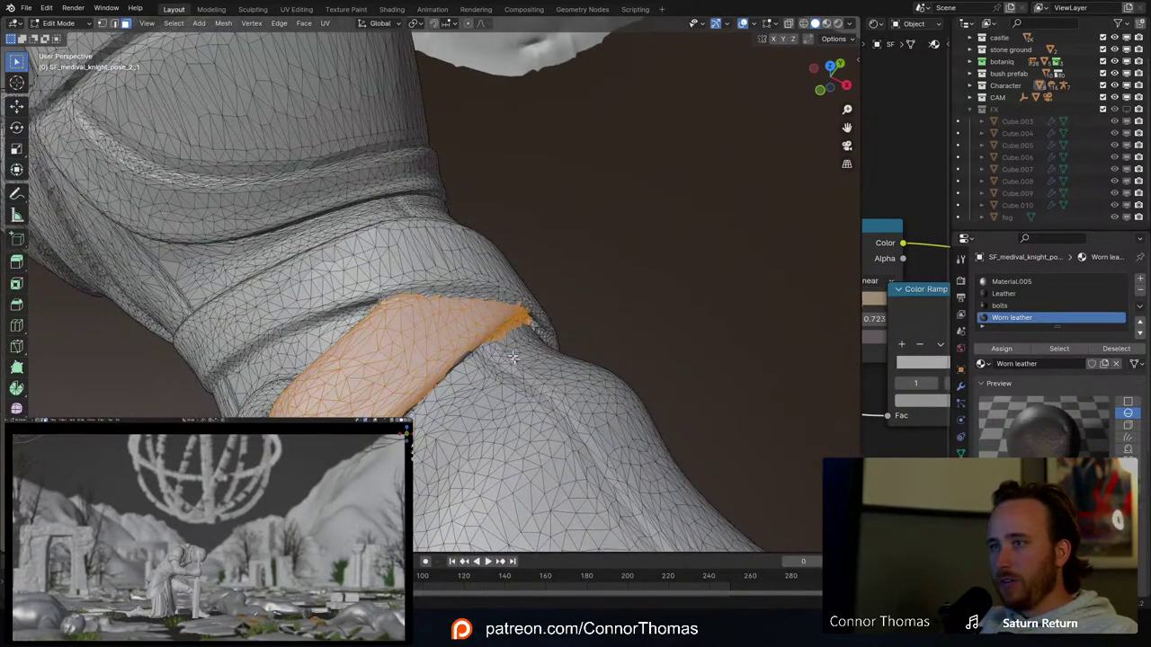
middle_click_drag(512, 357, 493, 256)
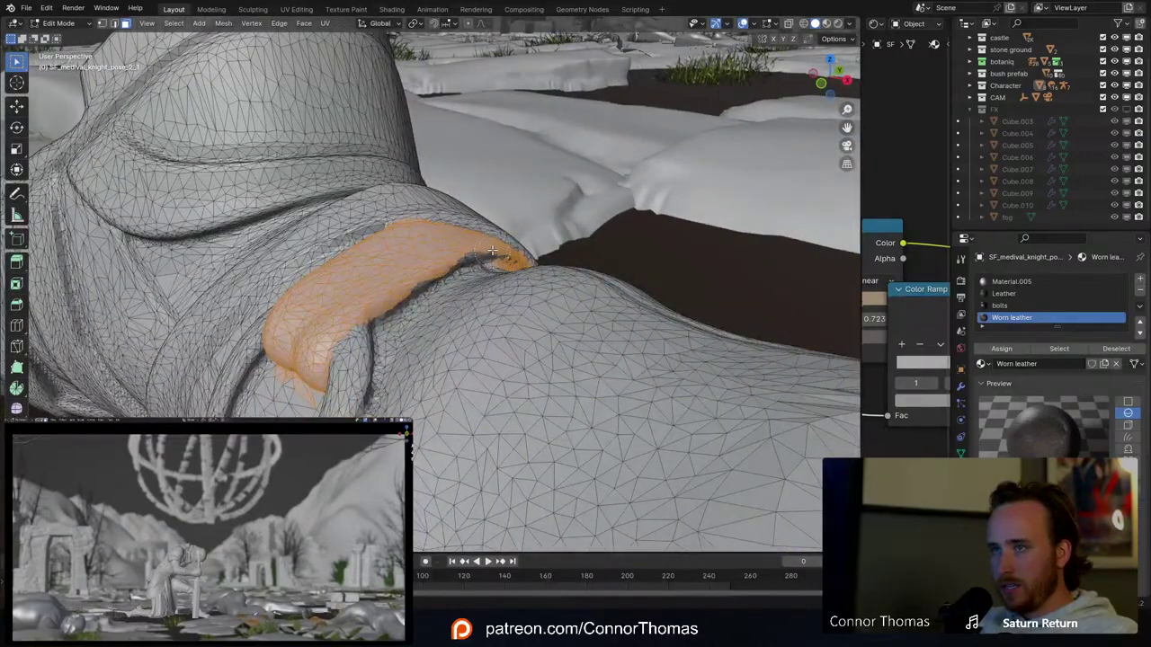
mouse_move(498, 256)
left_mouse_down()
mouse_move(459, 261)
mouse_move(383, 317)
left_mouse_up()
middle_click_drag(419, 318, 553, 256)
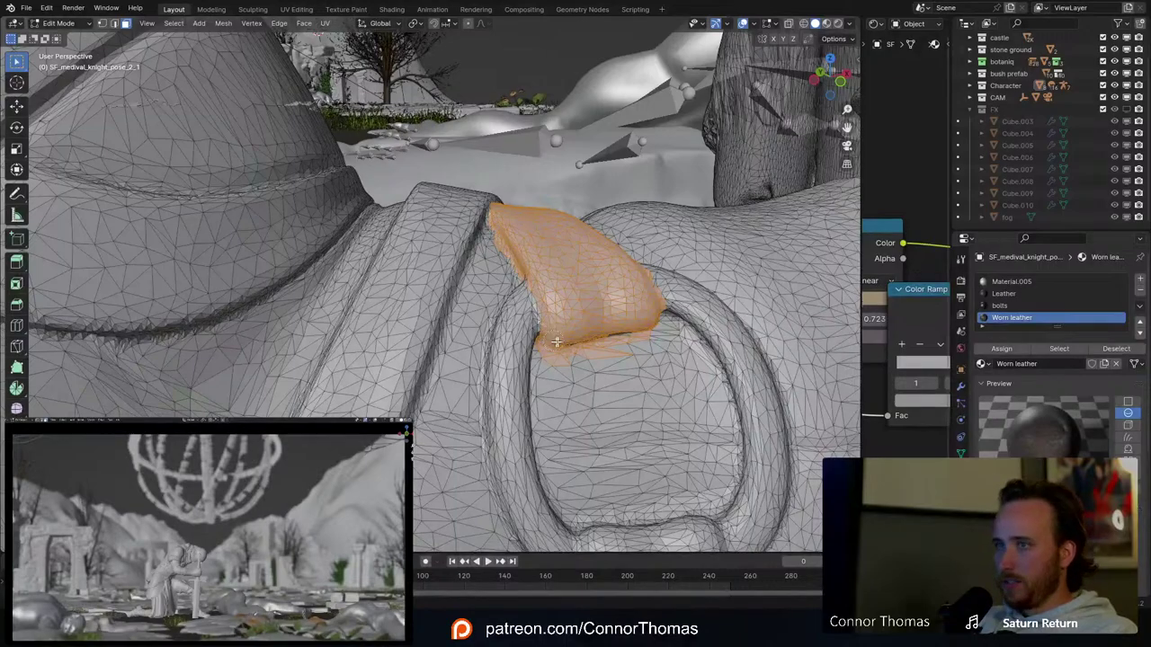
middle_click_drag(625, 330, 585, 332)
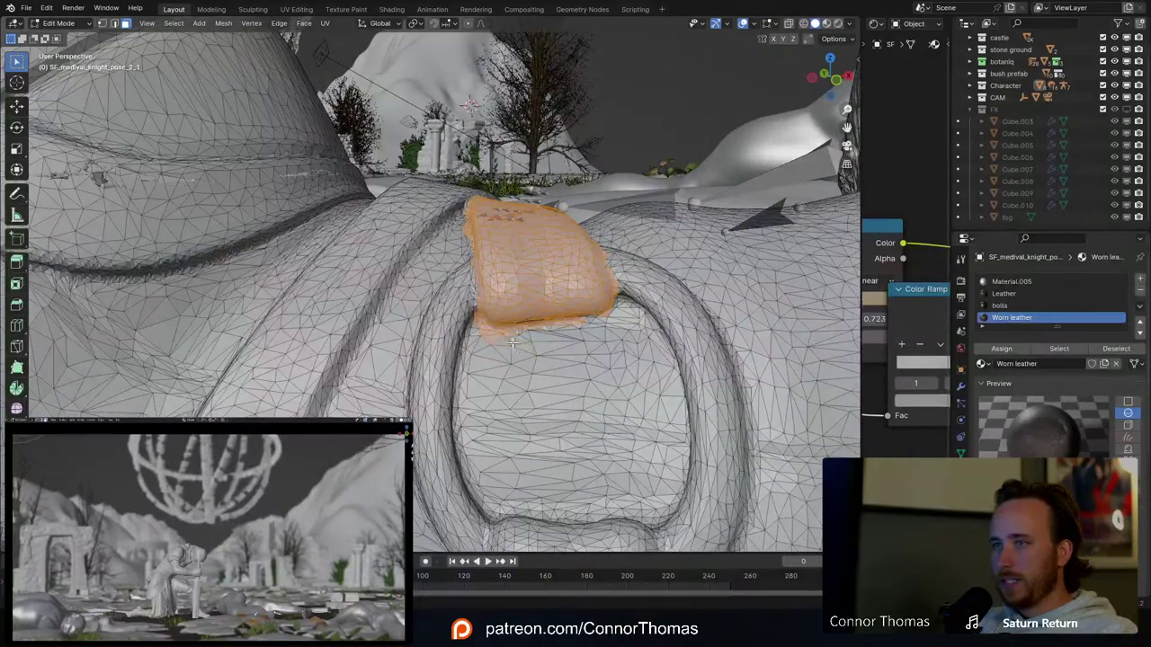
middle_click_drag(519, 355, 530, 389)
scroll(538, 389, "down", 3)
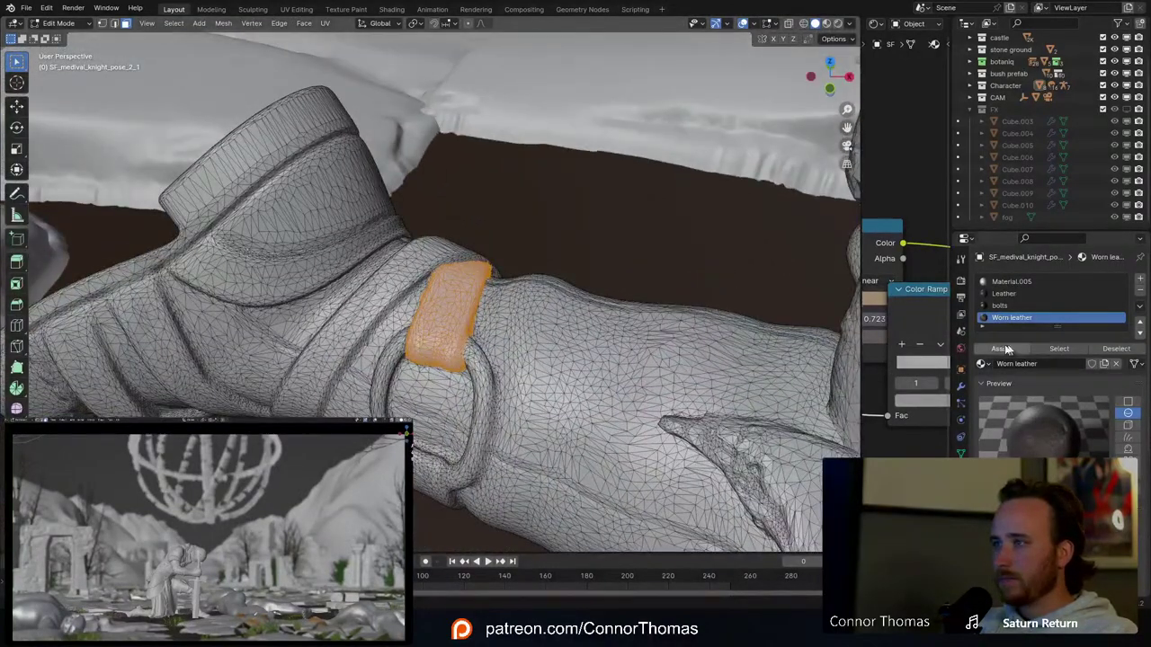
left_click(1004, 307)
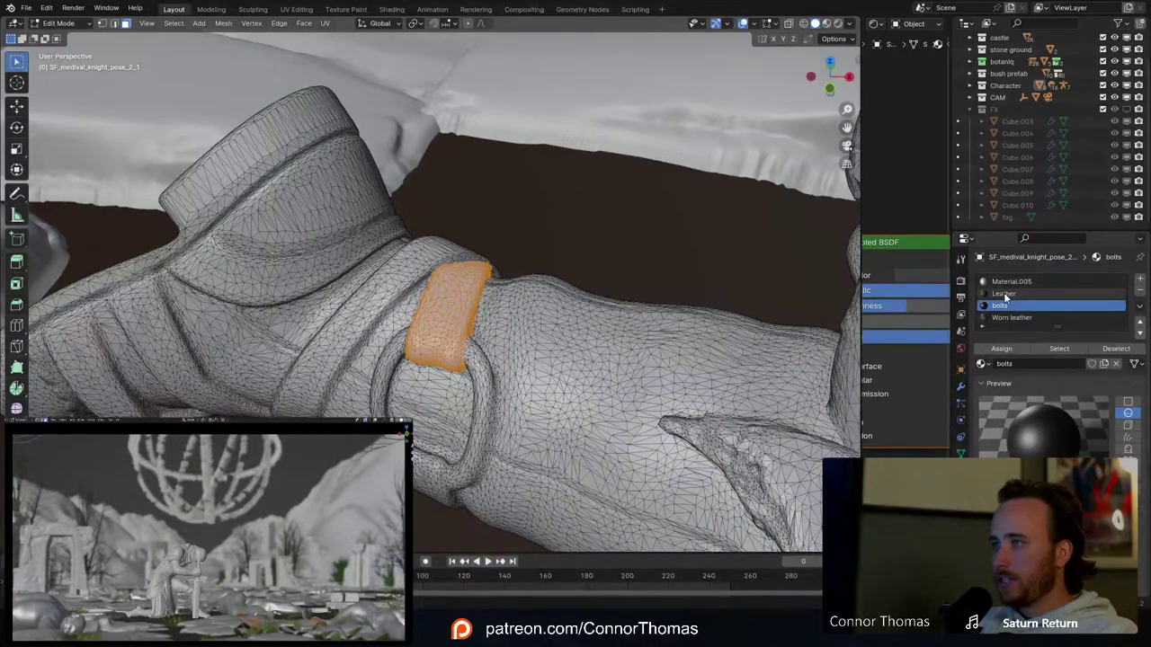
left_click(1005, 294)
left_click(1000, 349)
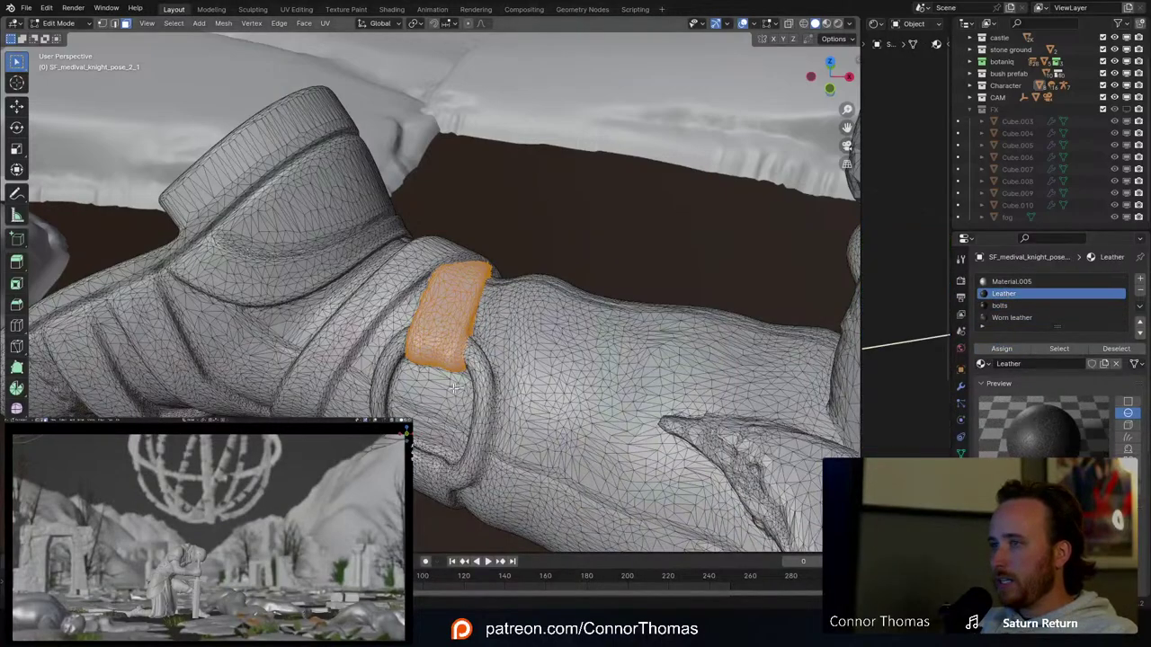
Step: Clear the selection and circle-select the upper faces of the strap loop below the boot's ring
middle_click_drag(453, 388, 441, 289)
scroll(442, 314, "up", 4)
middle_click_drag(456, 345, 536, 441, "shift")
key("alt+a")
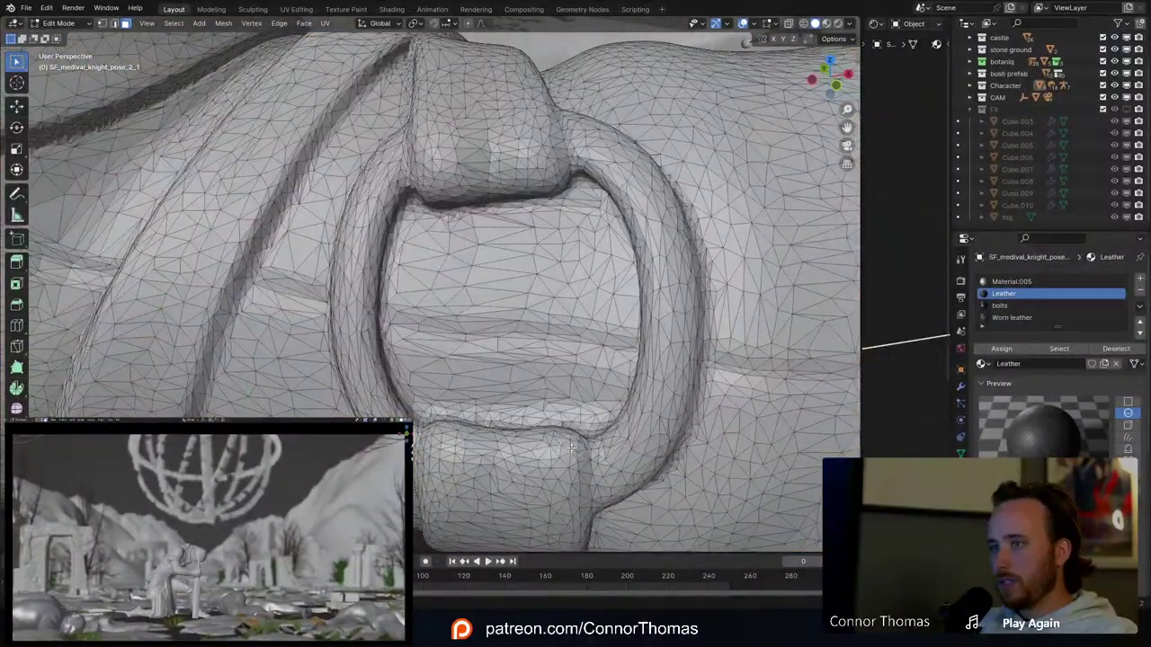
mouse_move(571, 447)
left_mouse_down()
mouse_move(447, 438)
mouse_move(436, 454)
mouse_move(436, 495)
mouse_move(577, 463)
mouse_move(521, 481)
left_mouse_up()
middle_click_drag(526, 482, 514, 417)
middle_click_drag(455, 261, 430, 254)
mouse_move(445, 196)
left_mouse_down()
mouse_move(474, 306)
mouse_move(473, 266)
left_mouse_up()
left_click_drag(438, 210, 354, 246)
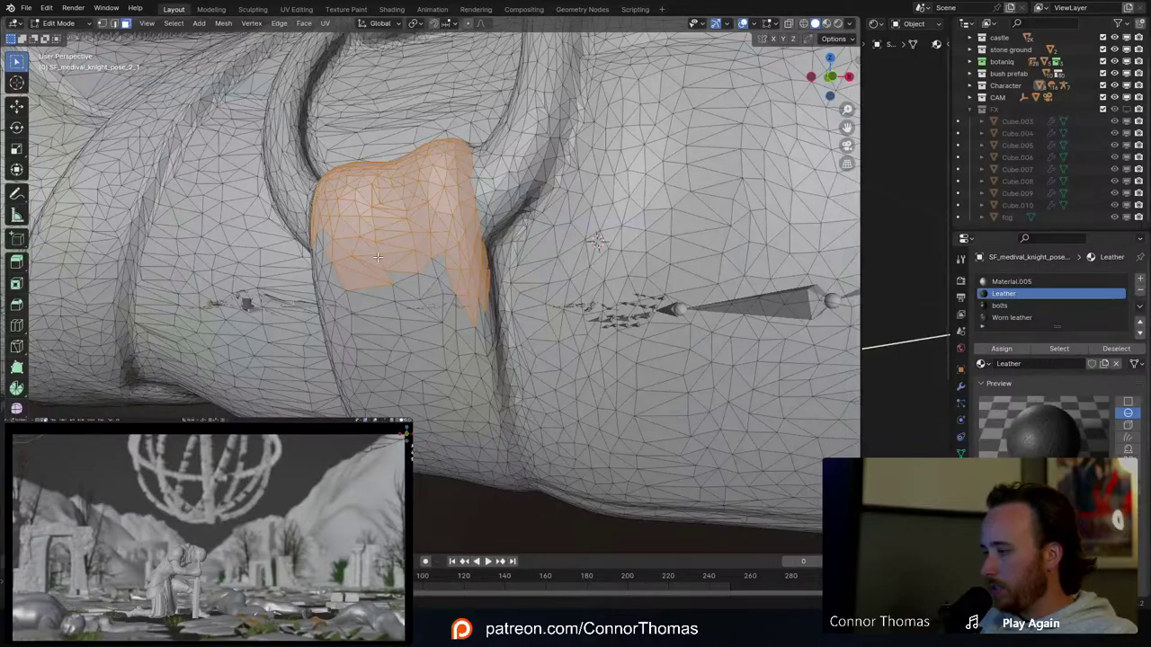
middle_click_drag(377, 258, 458, 265)
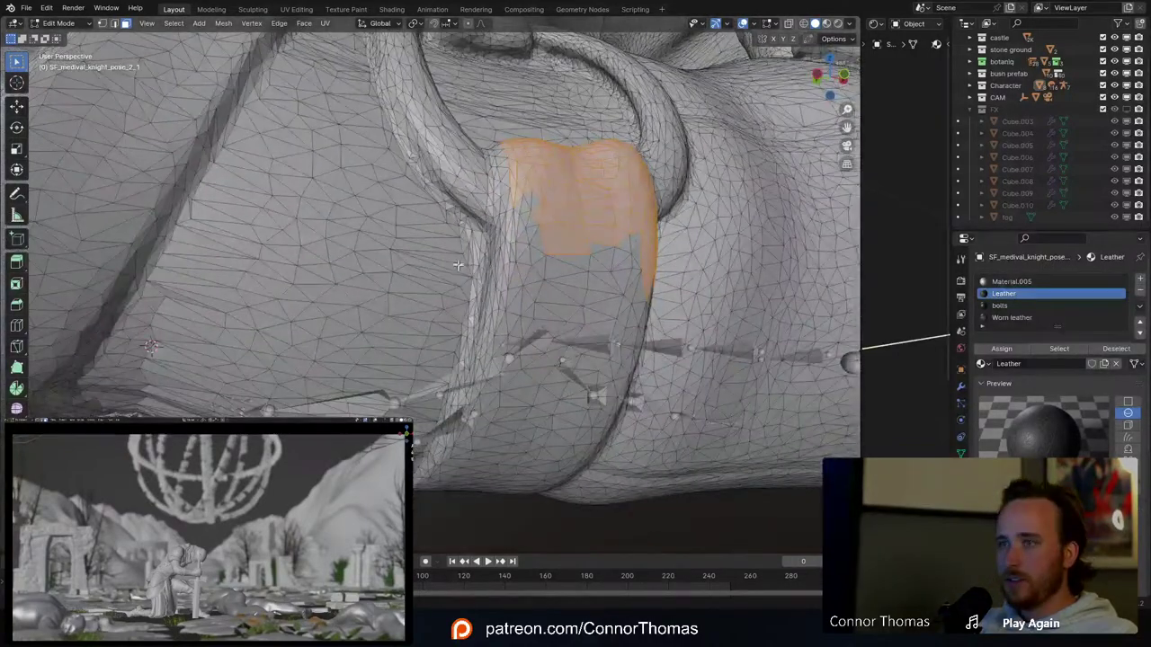
Step: Extend the selection down the lower strap, including both side edges, and assign the Leather material to it
mouse_move(531, 185)
left_mouse_down()
mouse_move(494, 275)
mouse_move(556, 307)
mouse_move(629, 265)
mouse_move(629, 311)
mouse_move(589, 358)
mouse_move(557, 340)
mouse_move(504, 346)
mouse_move(499, 387)
mouse_move(450, 481)
mouse_move(566, 445)
mouse_move(600, 368)
left_mouse_up()
middle_click_drag(600, 369, 520, 359)
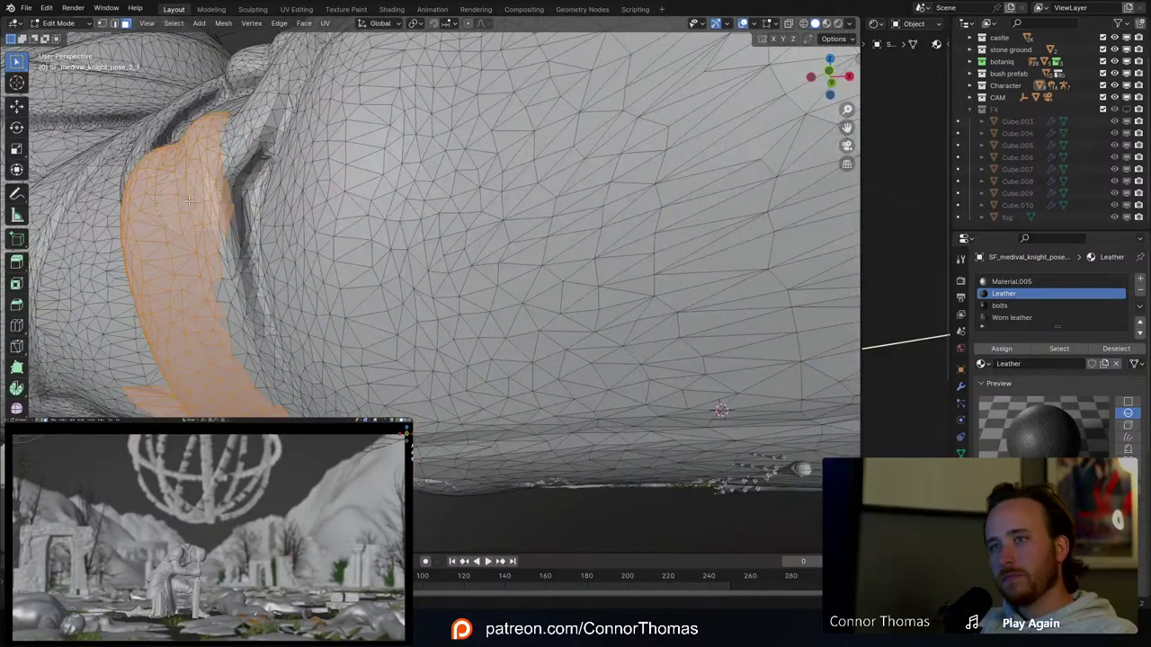
mouse_move(189, 200)
left_mouse_down()
mouse_move(223, 243)
mouse_move(268, 396)
left_mouse_up()
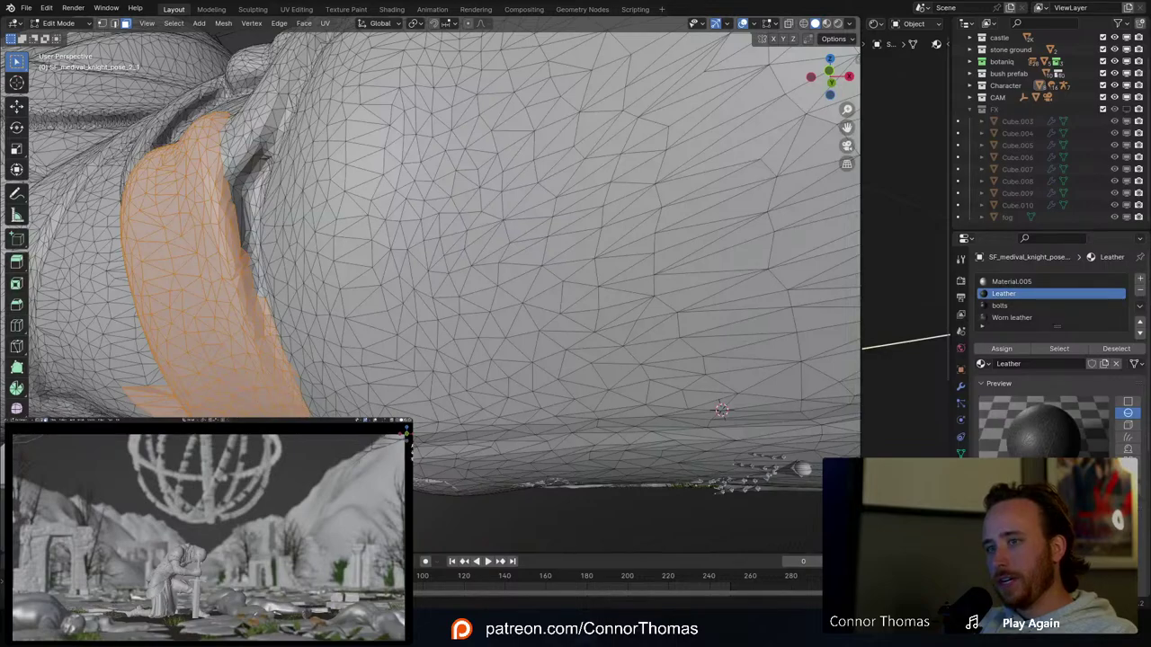
middle_click_drag(211, 282, 219, 248)
left_click_drag(225, 276, 246, 274)
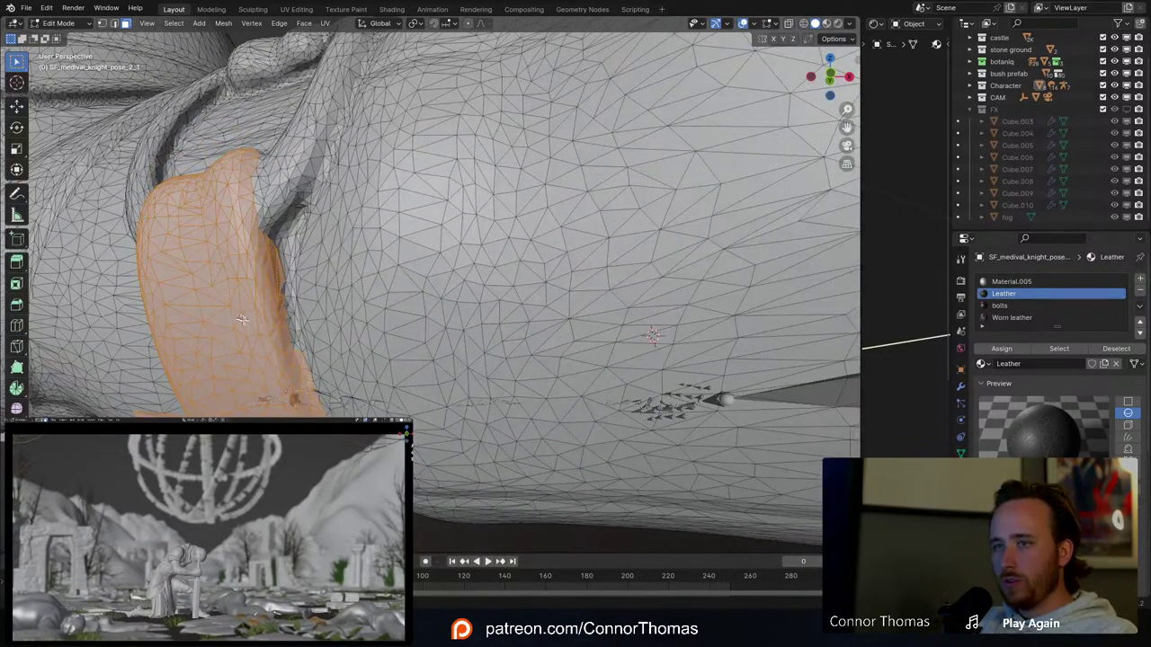
mouse_move(242, 320)
middle_mouse_down()
mouse_move(296, 291)
mouse_move(286, 322)
middle_mouse_up()
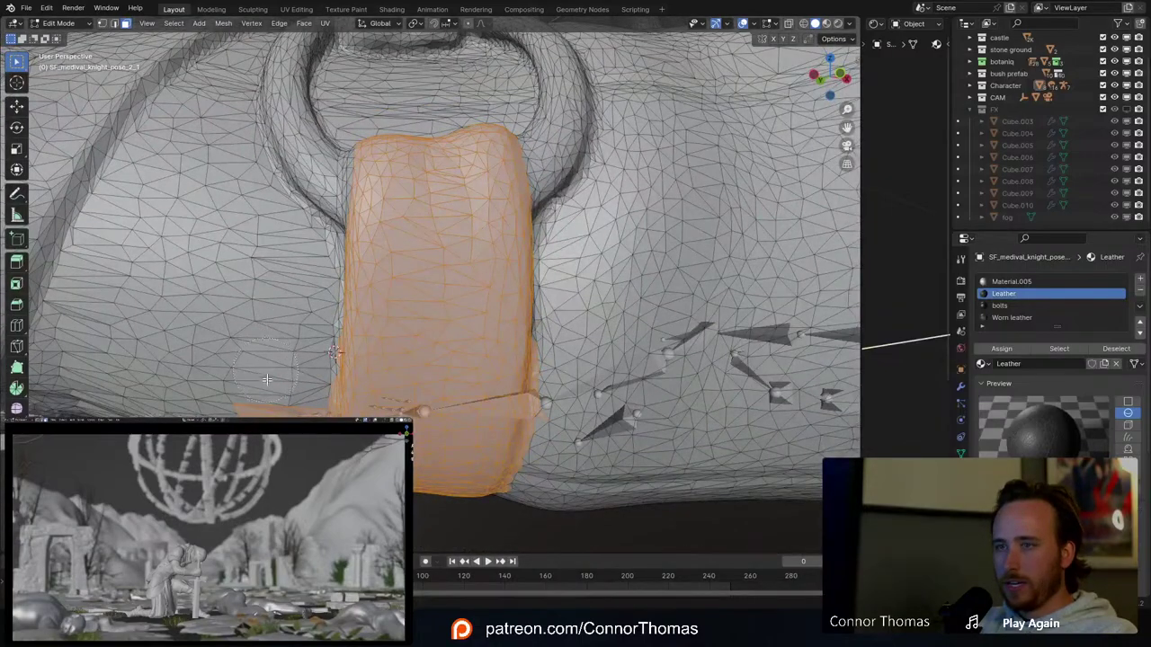
middle_click_drag(333, 351, 369, 406)
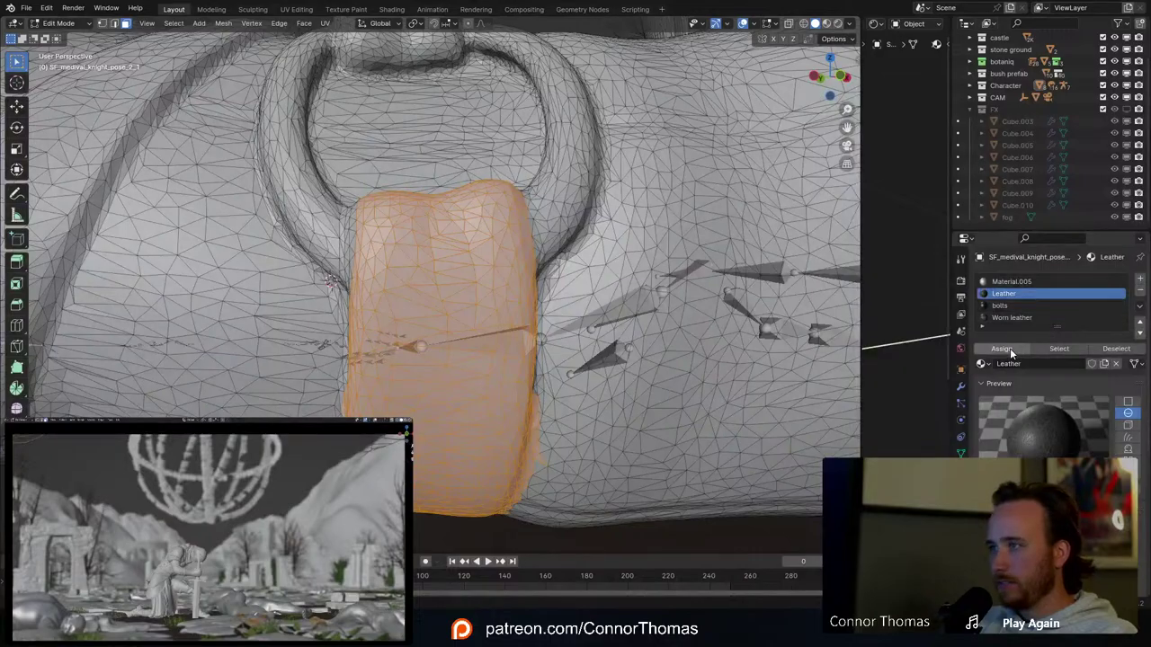
middle_click_drag(554, 275, 531, 293)
scroll(530, 293, "down", 6)
middle_click_drag(517, 243, 499, 267)
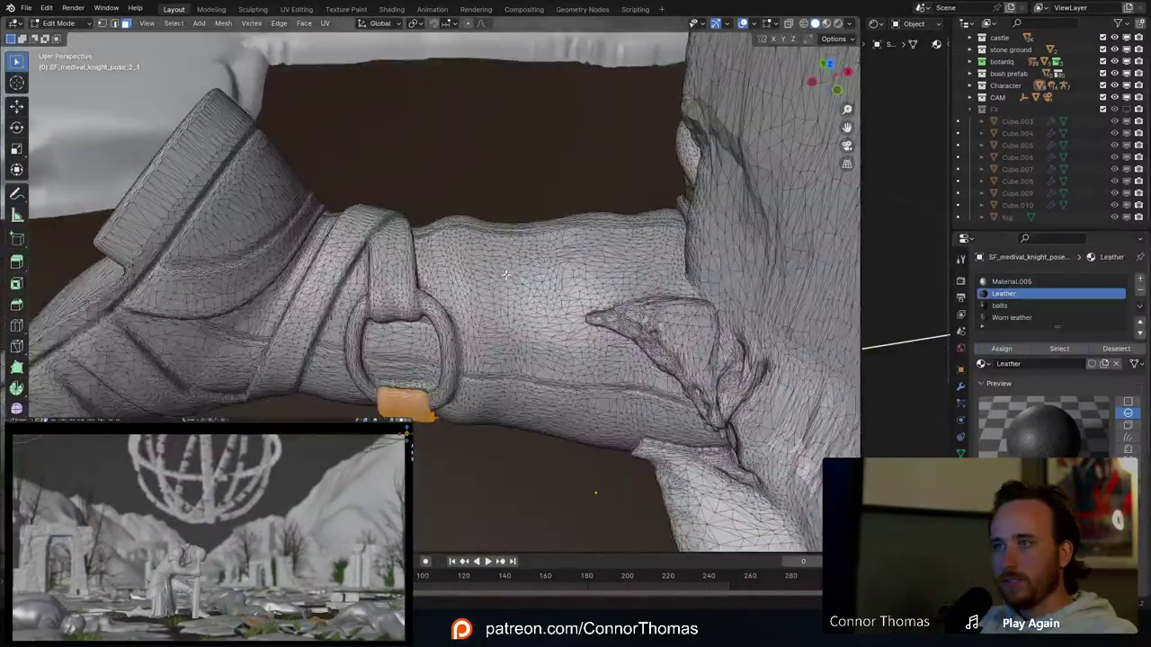
Step: Leave Edit Mode to check the boot straps, then return to mesh editing around the knight's torso
key("Tab")
scroll(500, 266, "down", 10)
key("a")
key("a")
scroll(424, 292, "up", 9)
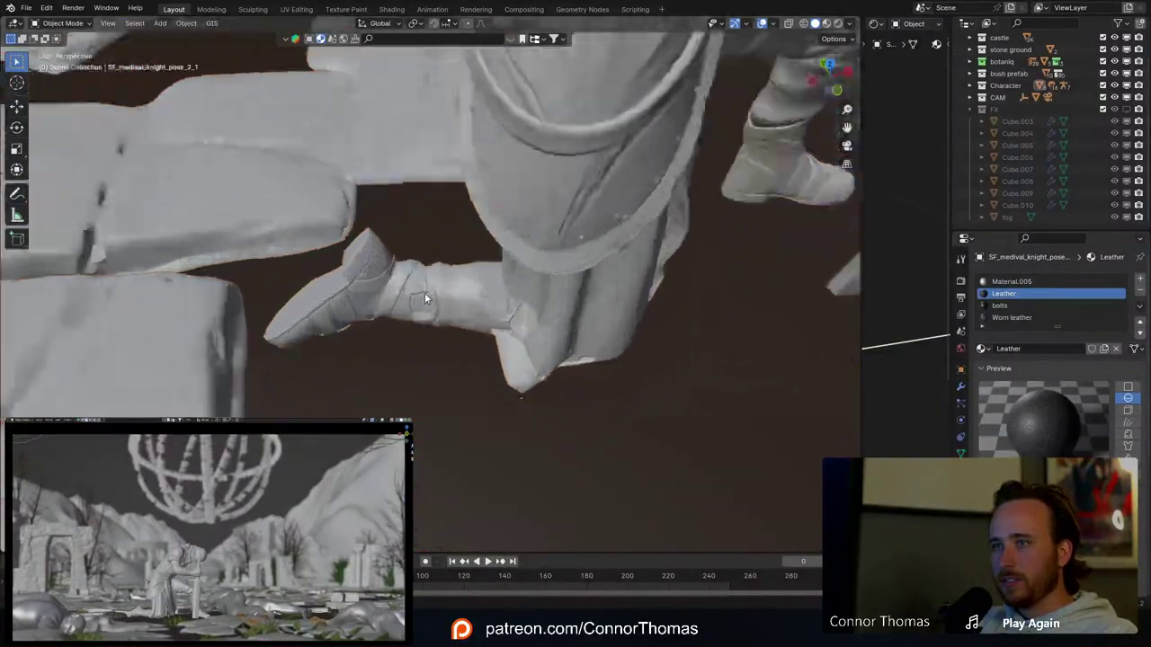
middle_click_drag(465, 311, 579, 300)
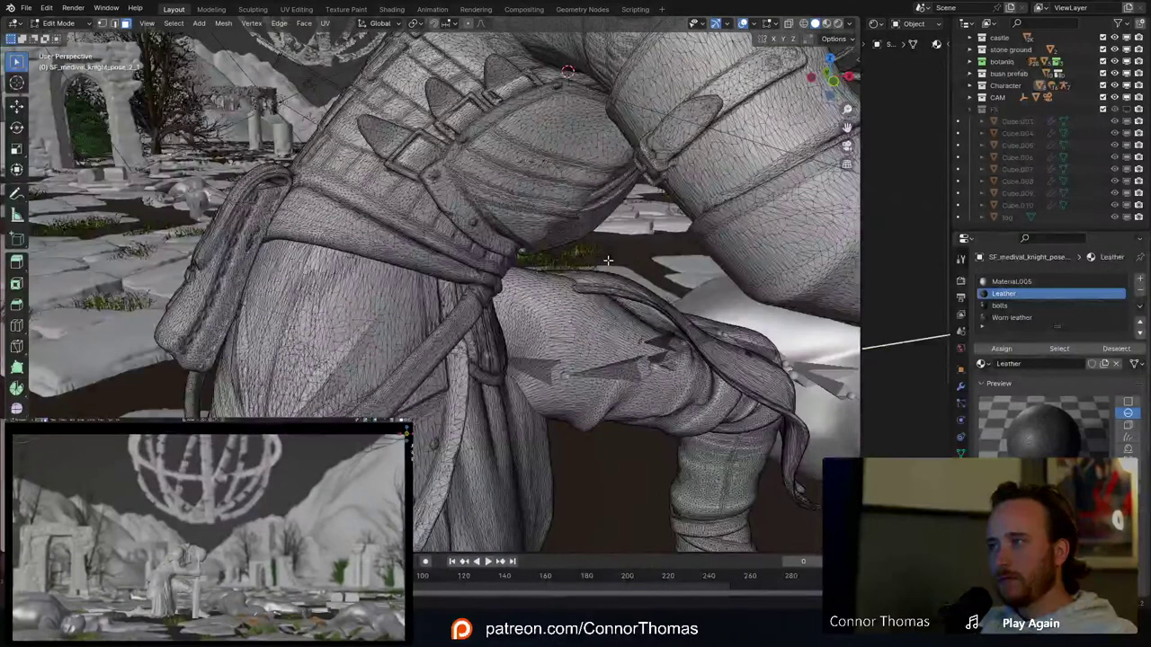
Step: Make bolts the active material slot and select four linked bolt meshes on the lower shoulder armor plate
left_click(1000, 306)
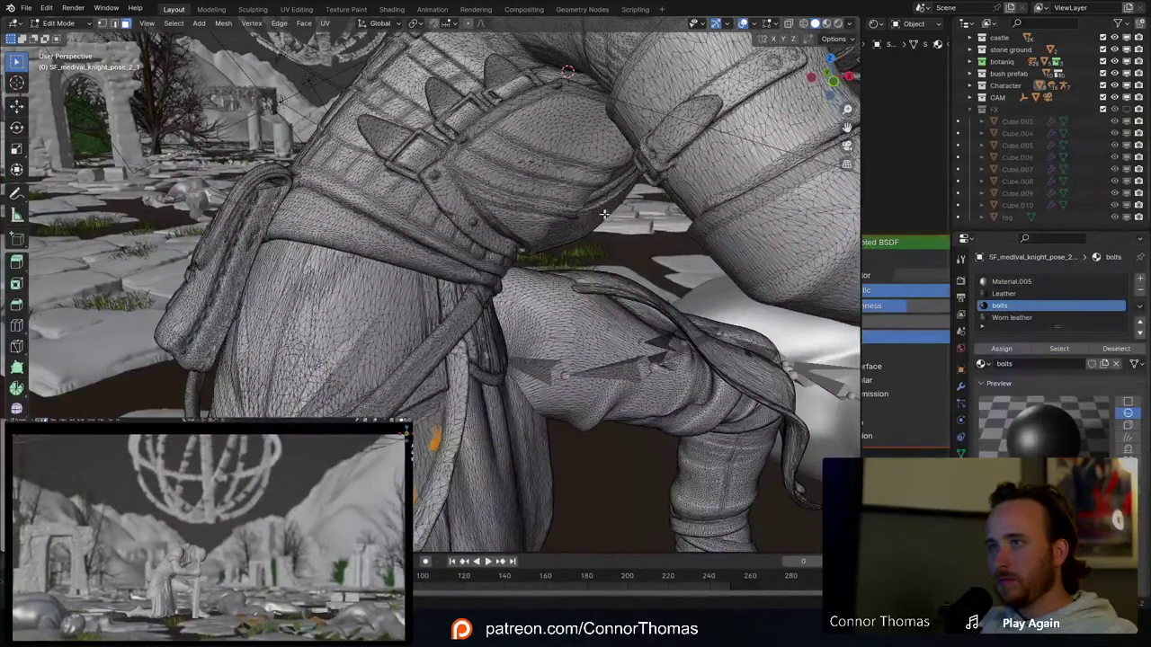
mouse_move(603, 213)
middle_mouse_down()
mouse_move(621, 200)
mouse_move(595, 193)
middle_mouse_up()
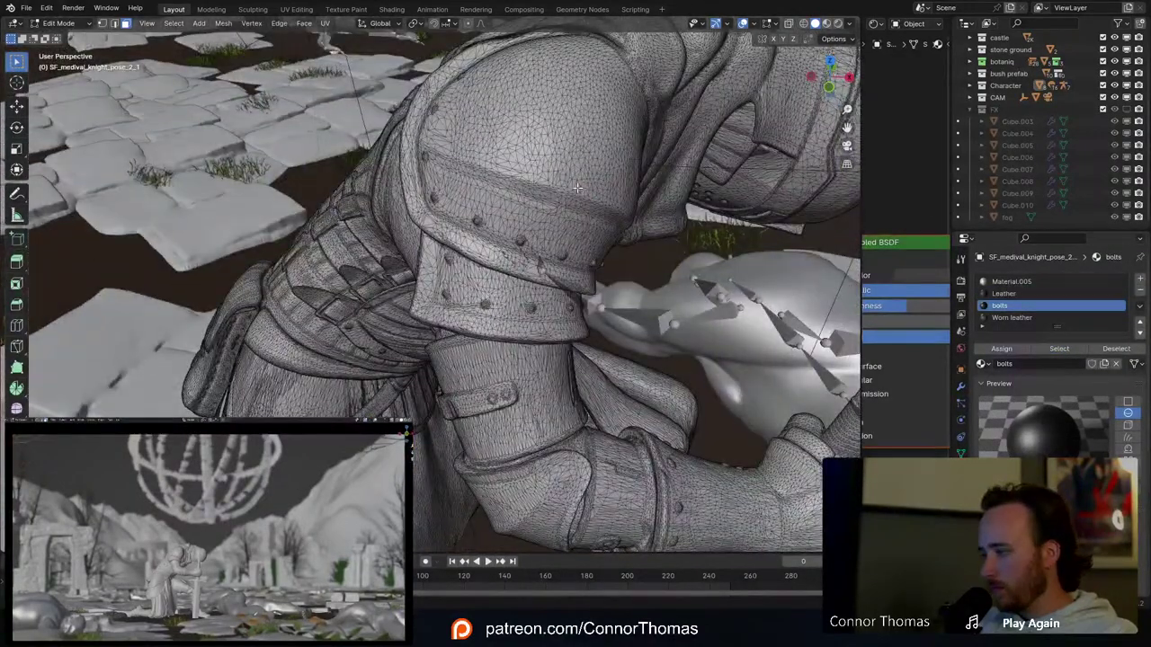
scroll(565, 191, "up", 3)
middle_click_drag(432, 363, 510, 270)
scroll(503, 293, "up", 4)
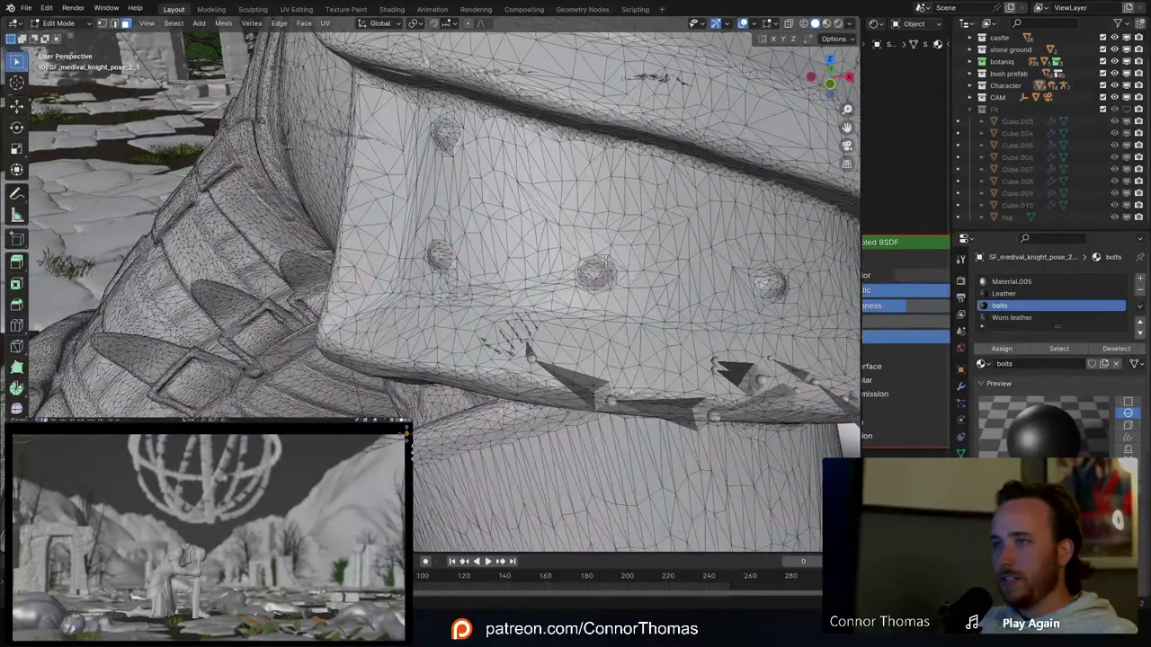
key("l")
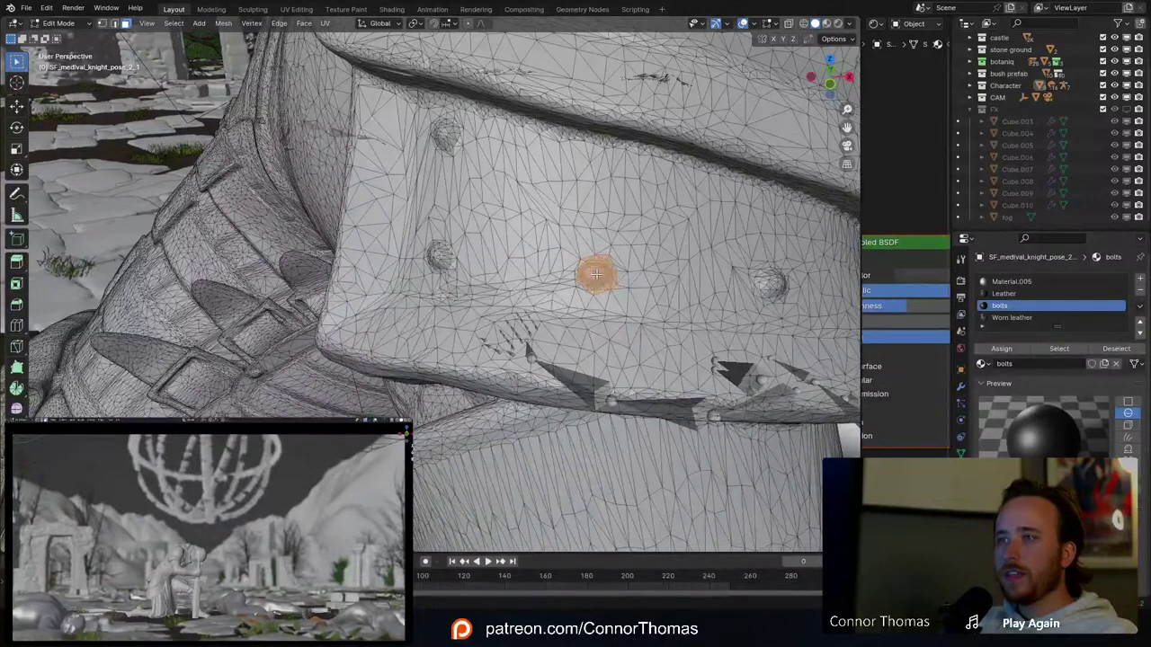
key("l")
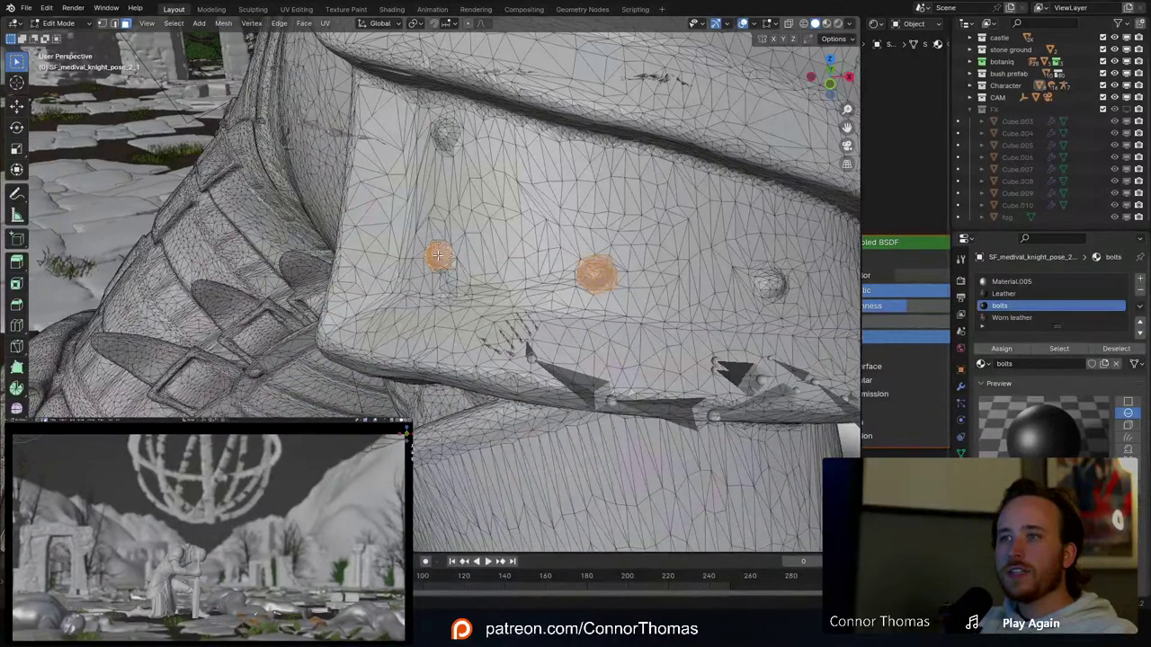
key("l")
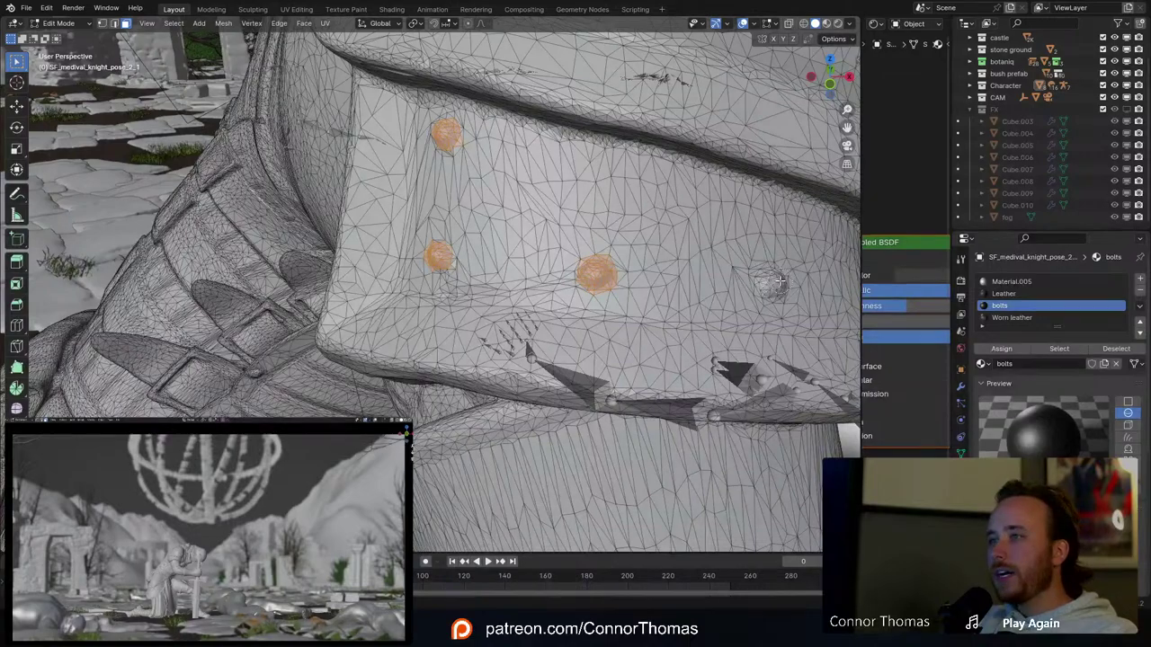
key("l")
Step: Add the six bolts along the upper shoulder plate's rim to the selection, cleaning up stray faces around the uppermost bolt
scroll(774, 283, "down", 4)
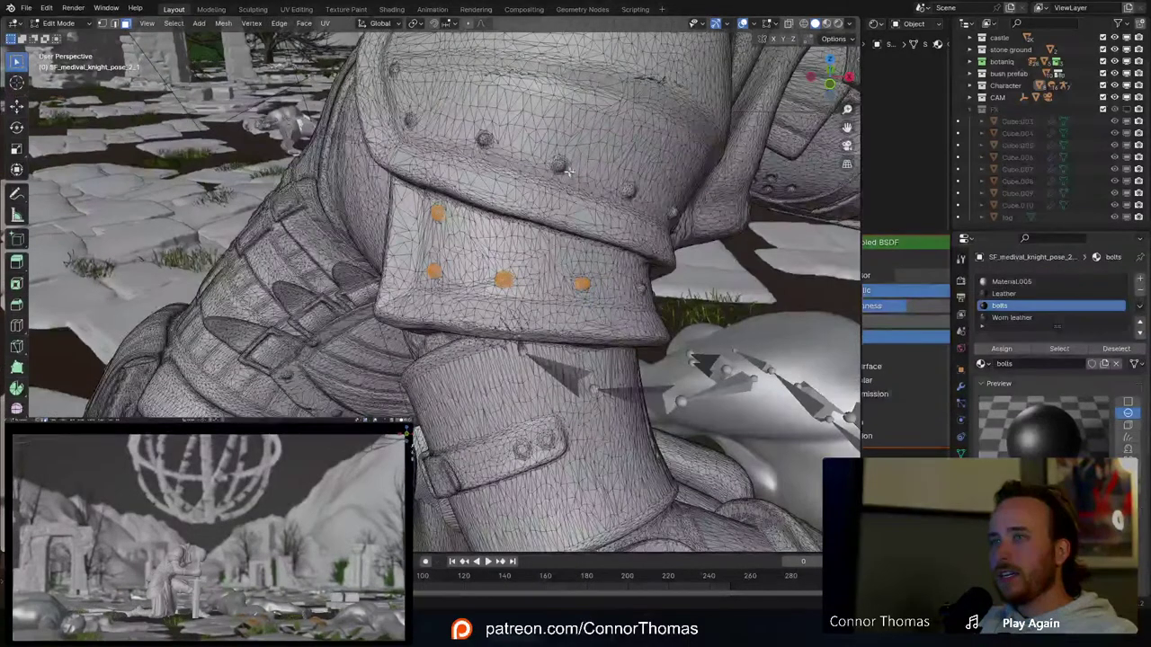
key("l")
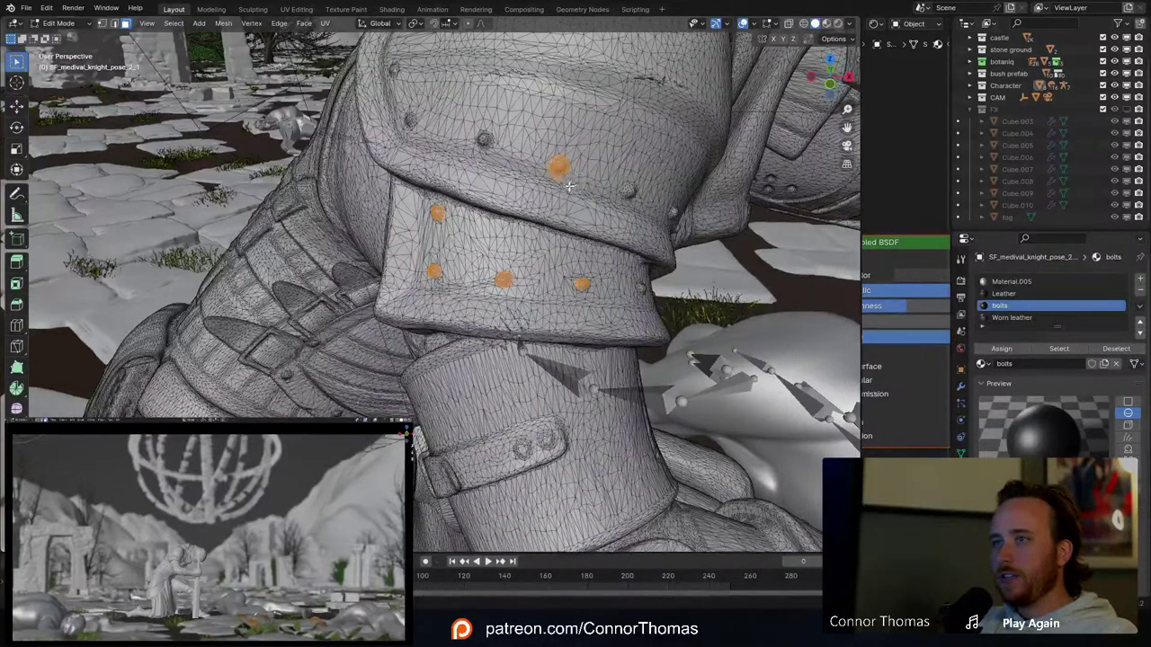
scroll(637, 203, "up", 3)
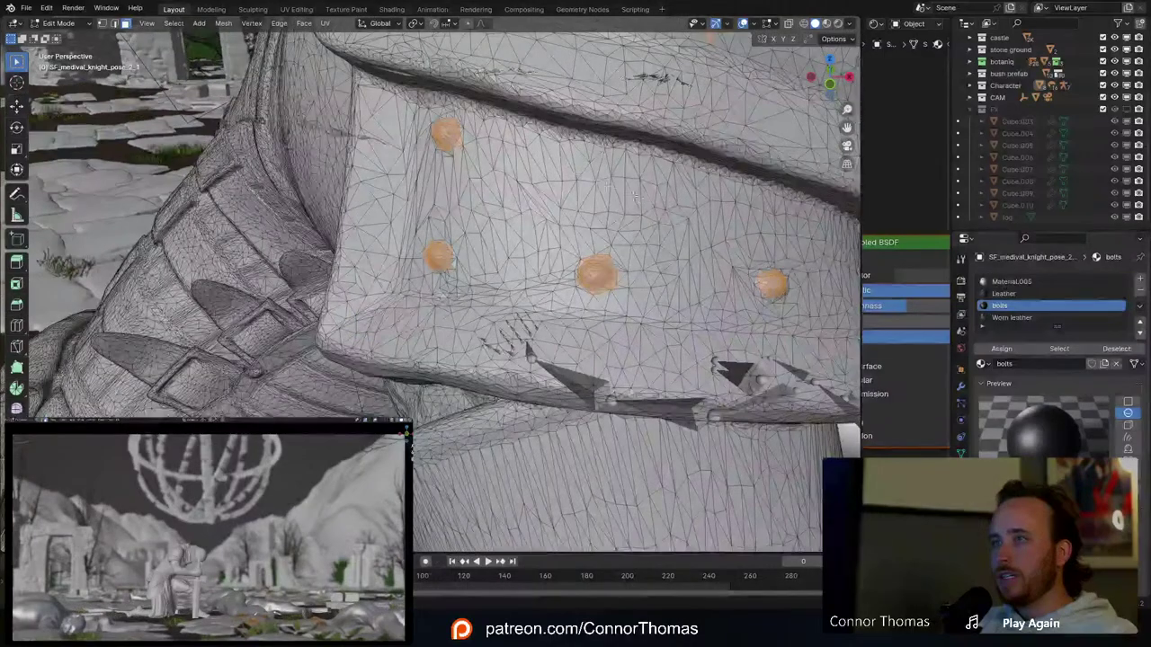
middle_click_drag(590, 163, 537, 210, "shift")
key("l")
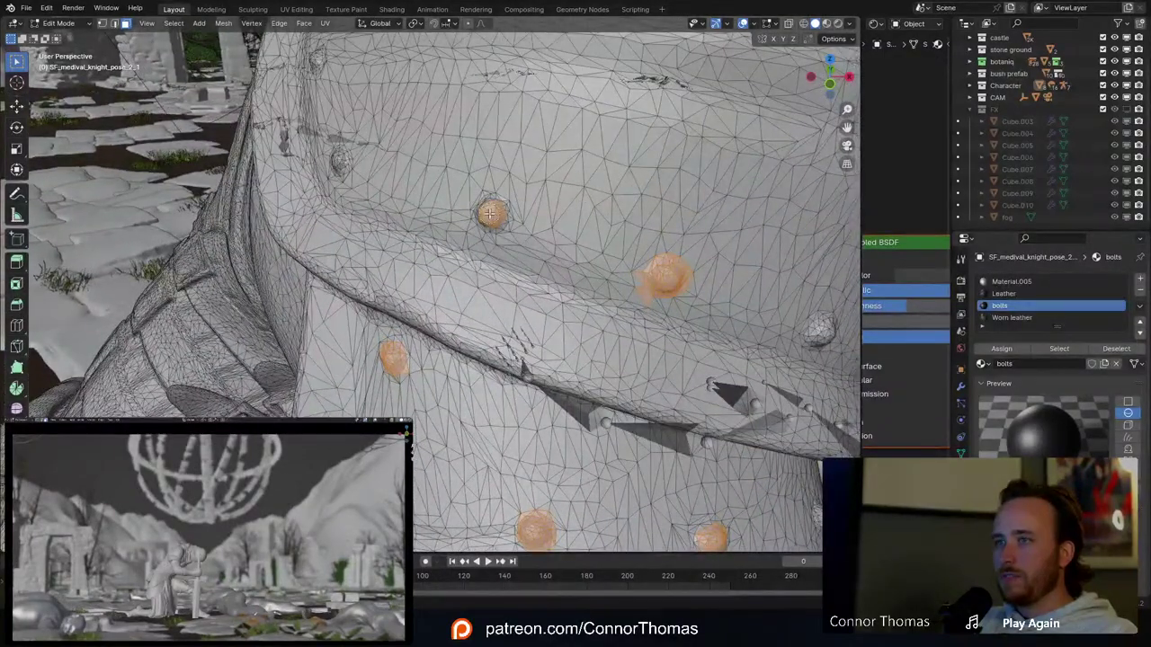
key("l")
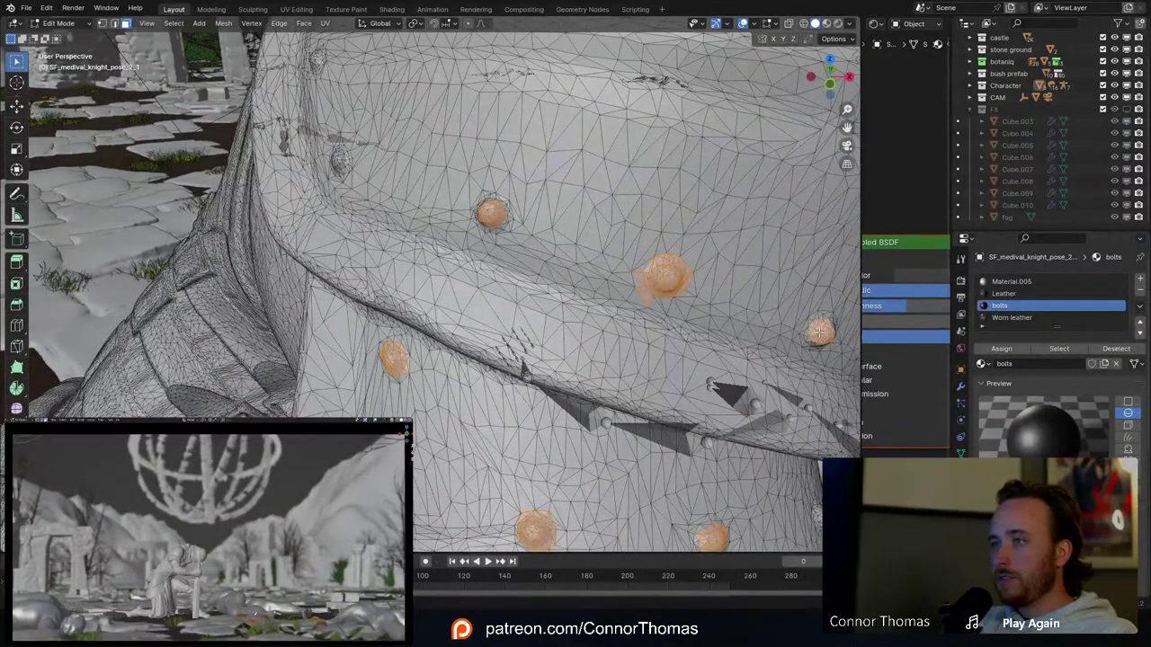
scroll(822, 333, "down", 3)
middle_click_drag(500, 236, 527, 240)
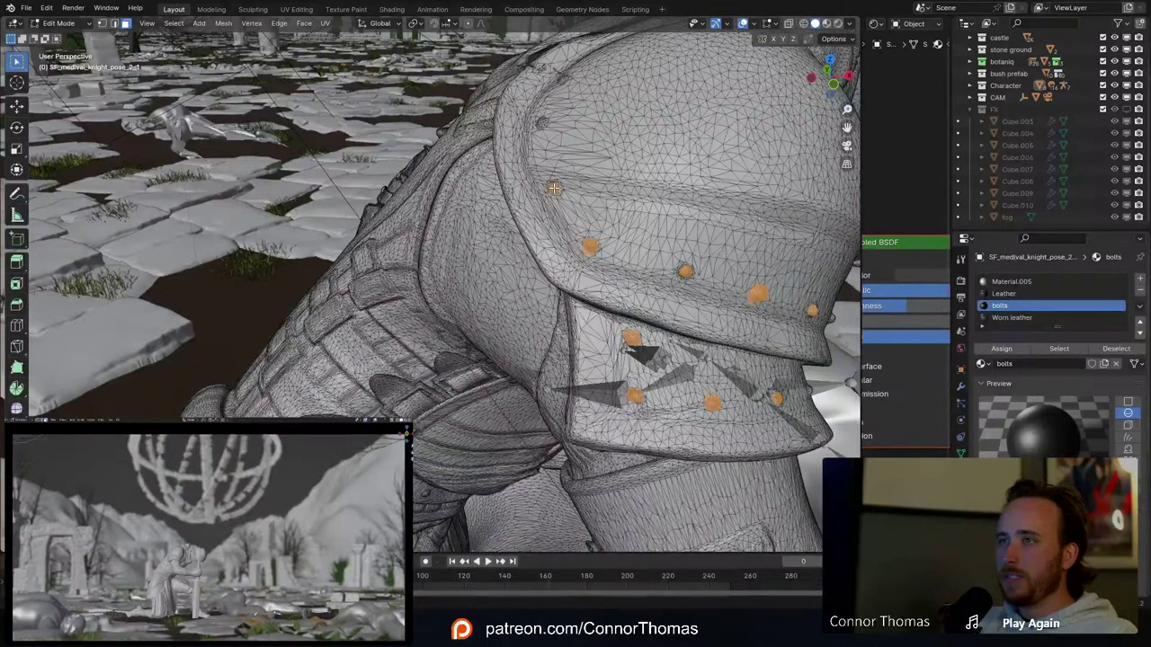
key("l")
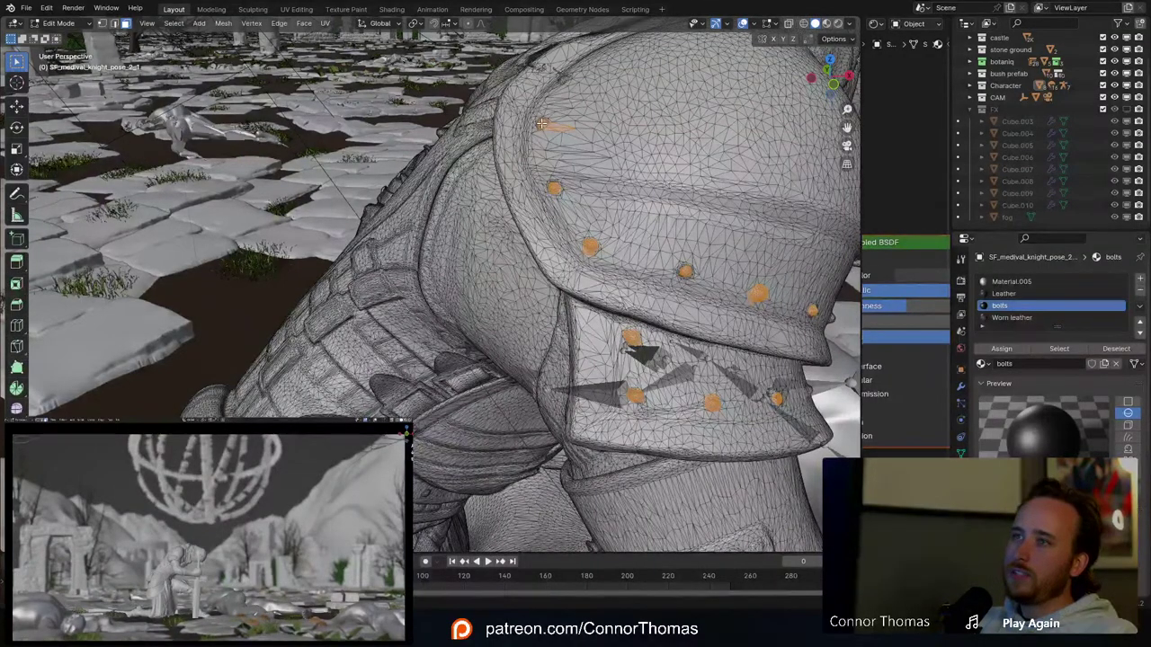
left_click(548, 124)
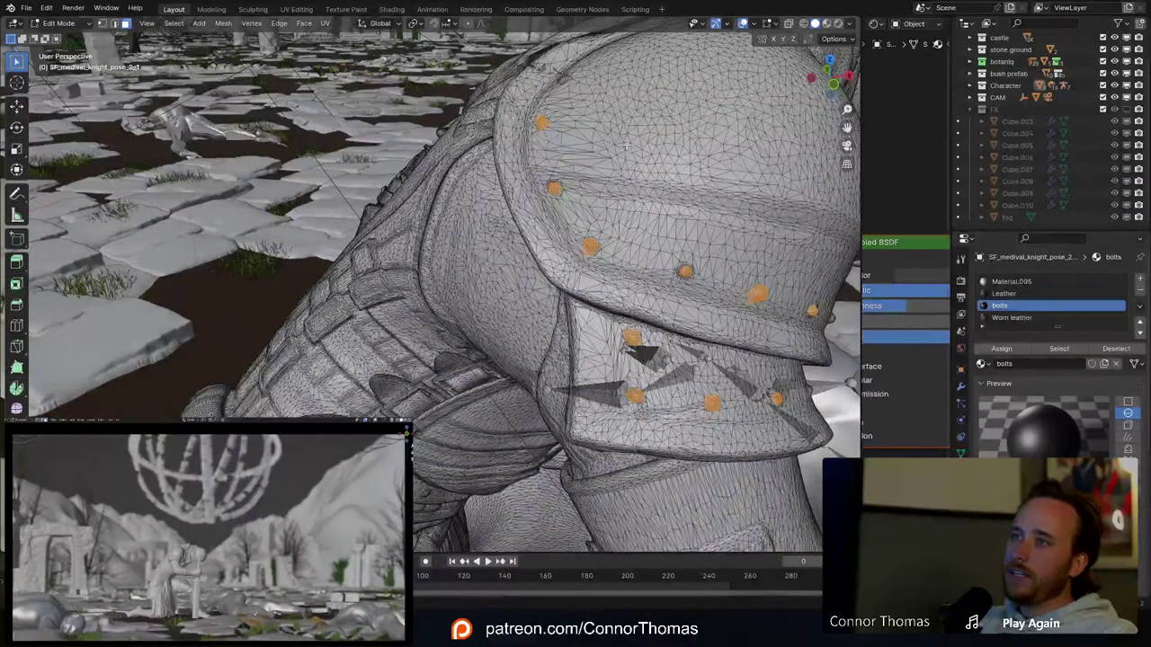
Step: Add the remaining bolts around the back and front of both shoulder armor plates to the selection
middle_click_drag(624, 132, 630, 202)
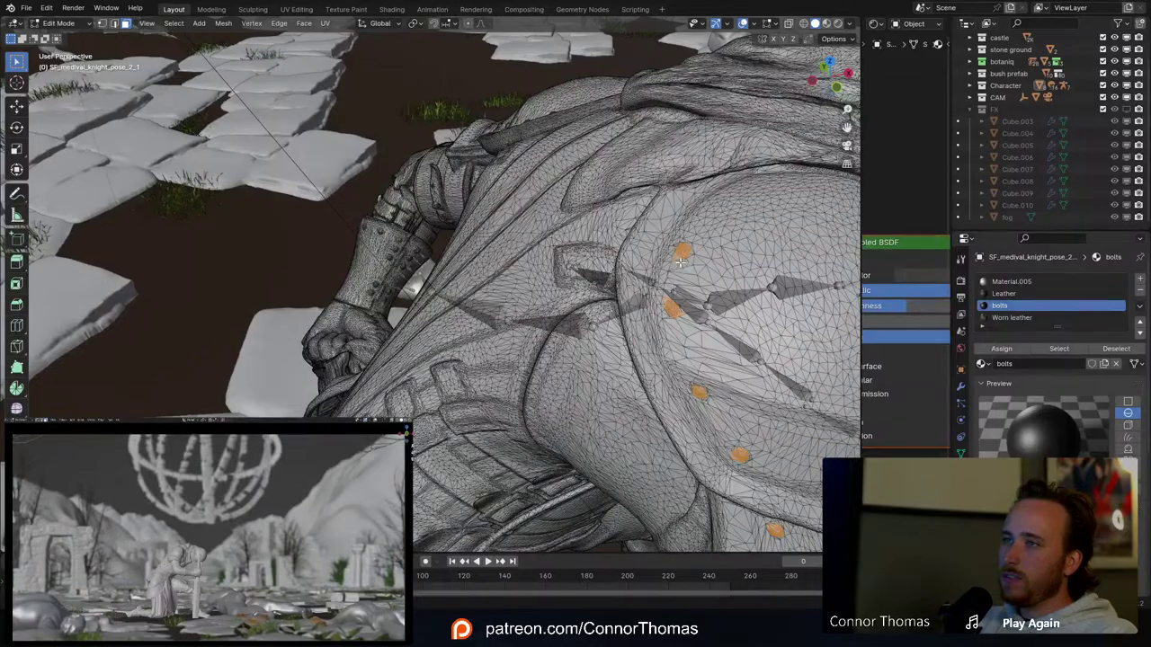
middle_click_drag(715, 294, 517, 351)
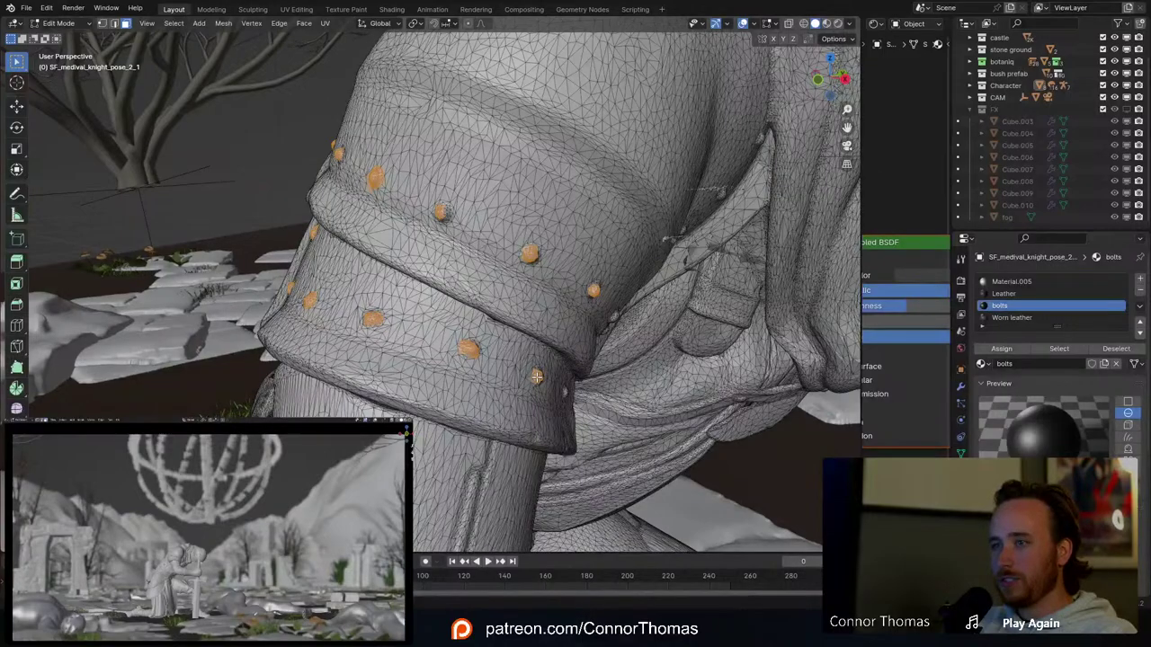
scroll(536, 378, "down", 6)
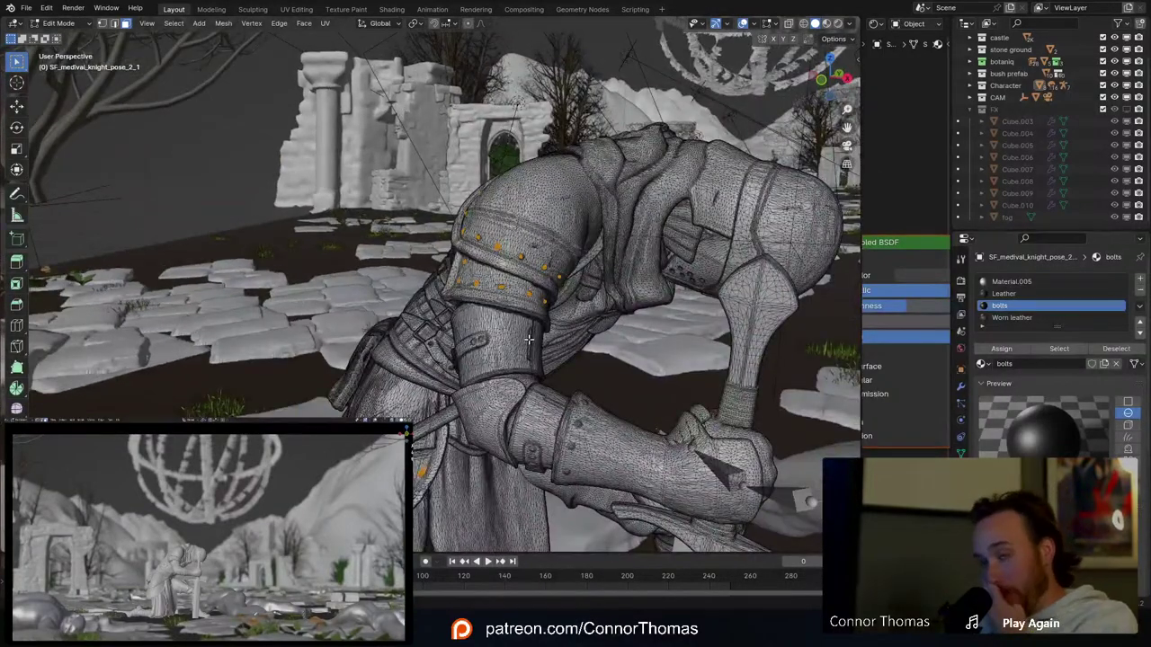
scroll(529, 338, "down", 3)
middle_click_drag(520, 334, 665, 337)
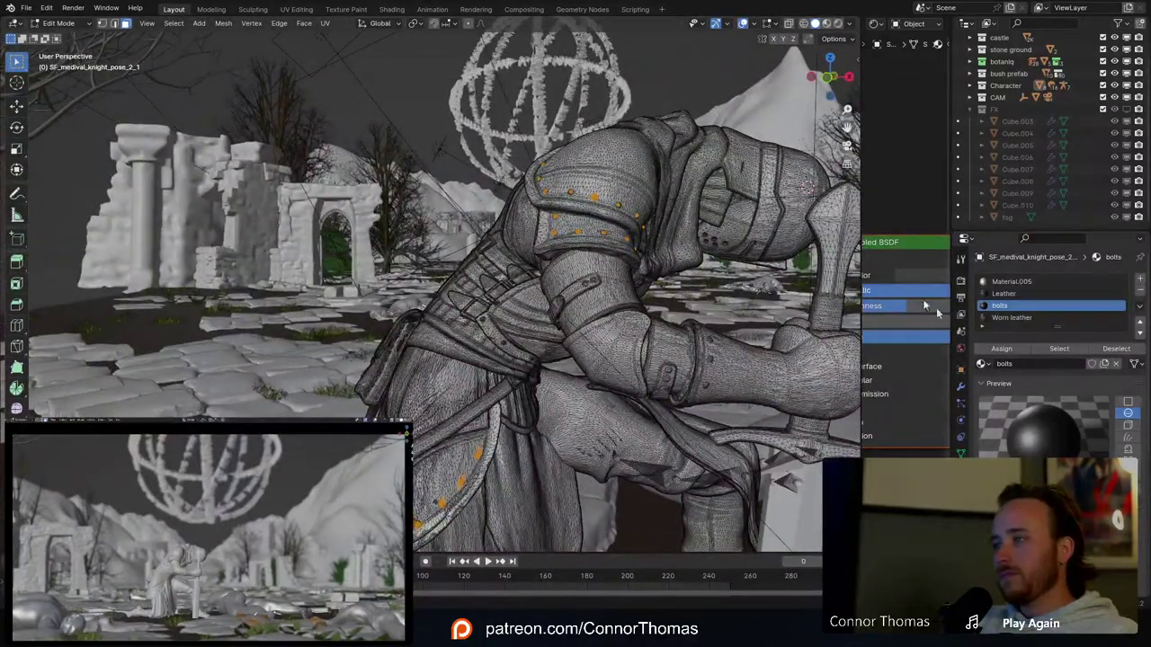
Step: Add the two round bolts at the end of the upper-arm strap to the selection and assign the bolts material
scroll(735, 330, "up", 5)
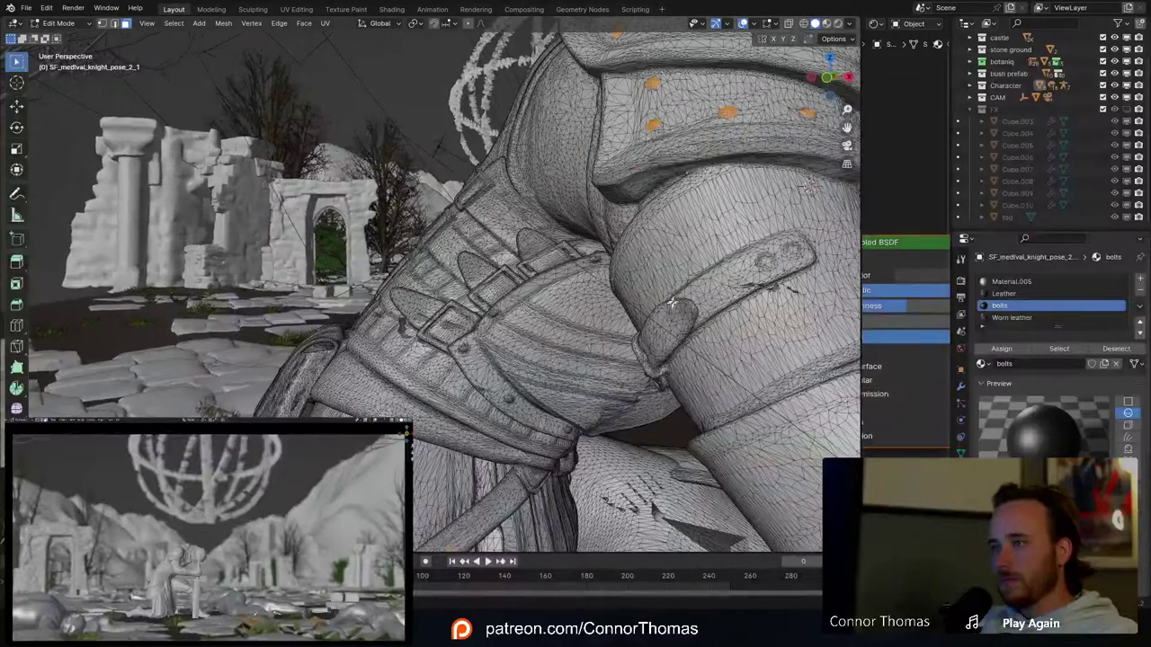
middle_click_drag(672, 304, 560, 310)
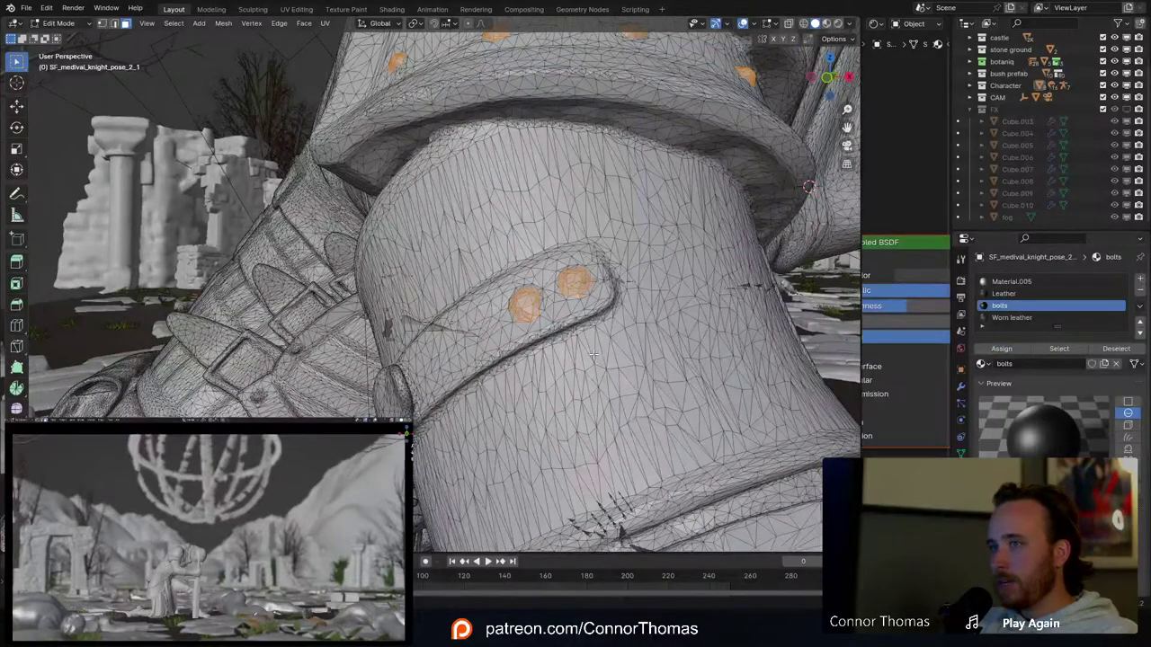
scroll(585, 351, "down", 3)
middle_click_drag(552, 330, 545, 300)
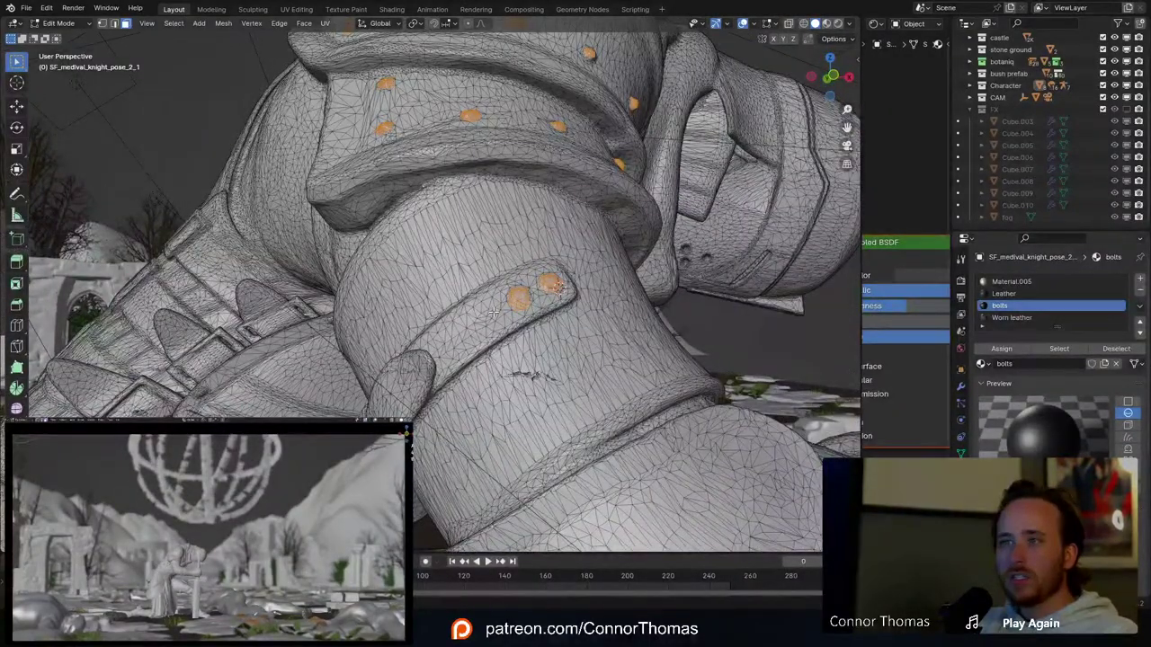
Step: Clear the selection, paint-select faces along the upper-arm strap and grow the selection to the strap's edges and up to its bolts
key("a")
key("a")
left_click_drag(387, 407, 427, 362)
left_click_drag(489, 316, 533, 320)
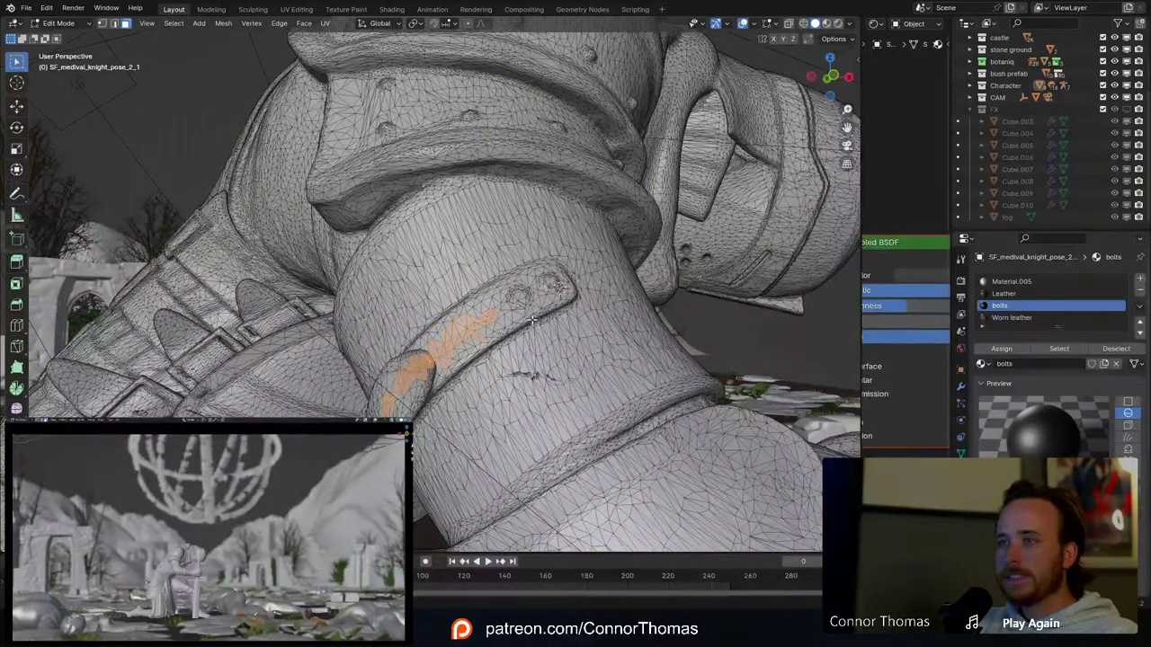
key("ctrl+KP_Add")
key("ctrl+KP_Add")
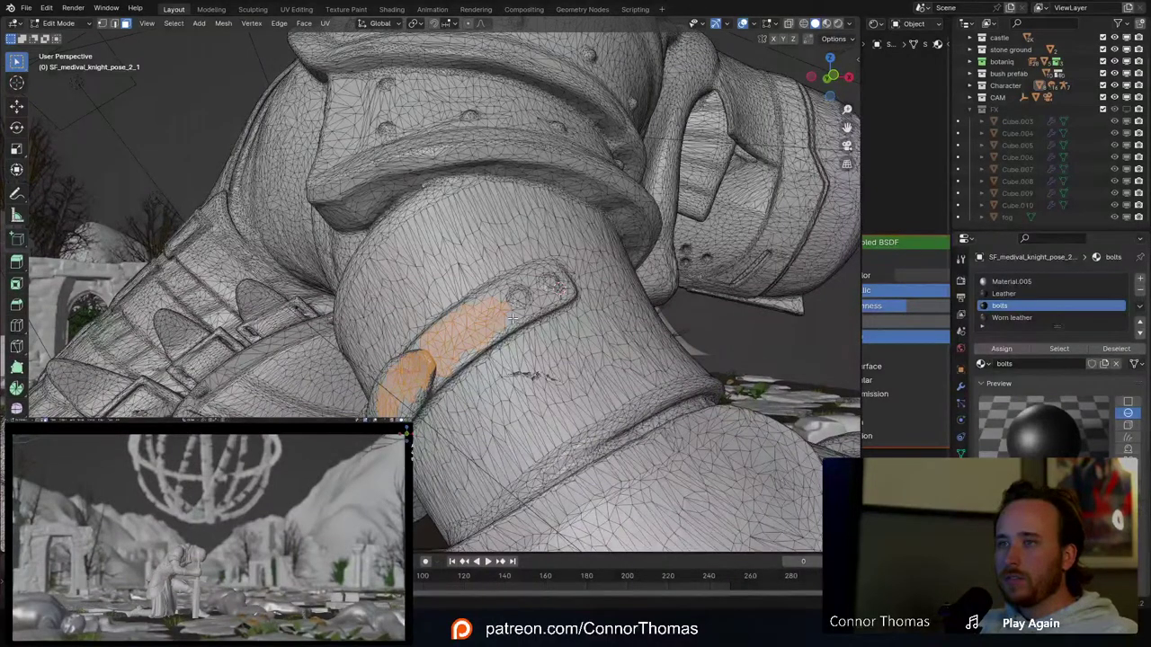
key("ctrl+KP_Add")
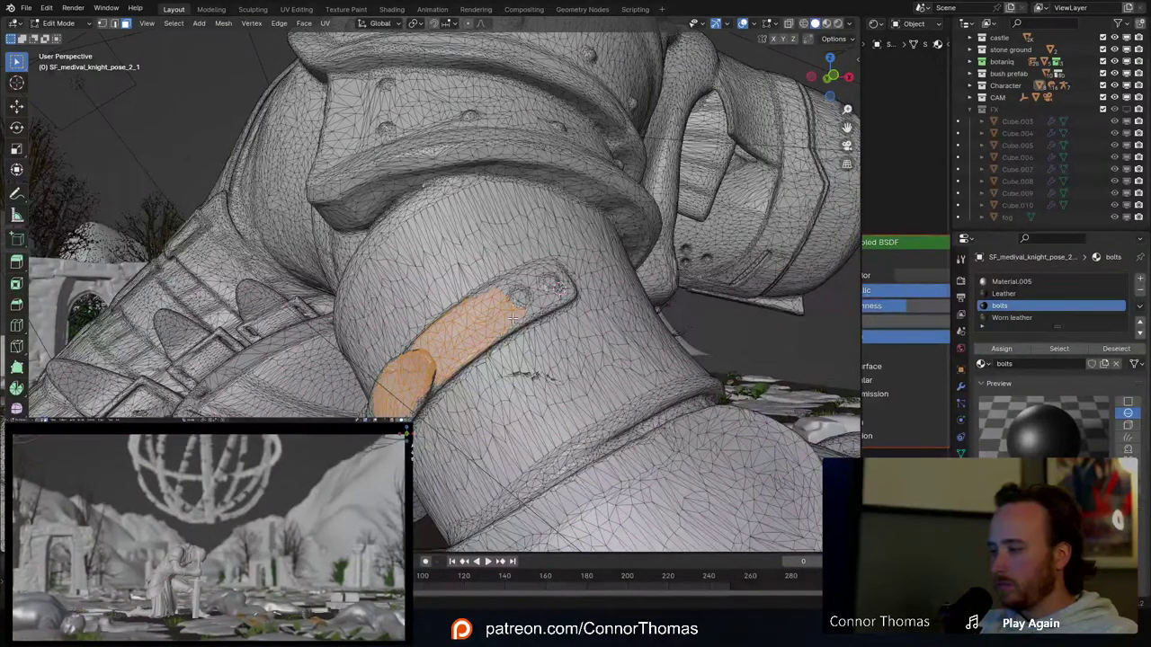
key("ctrl+KP_Add")
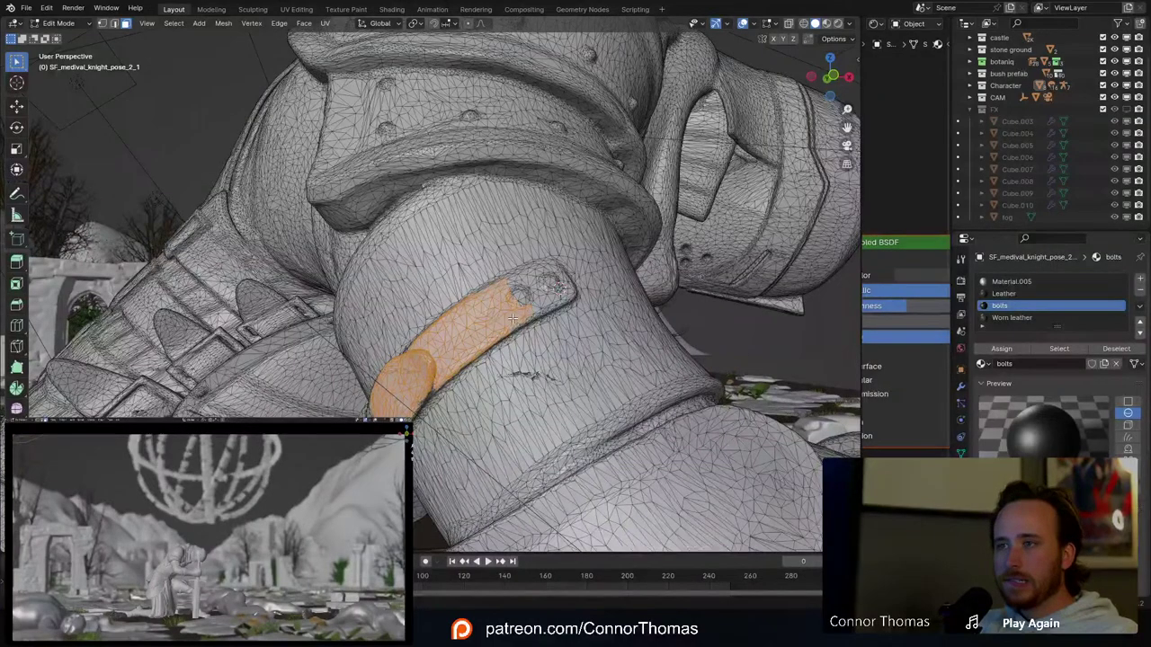
key("ctrl+KP_Add")
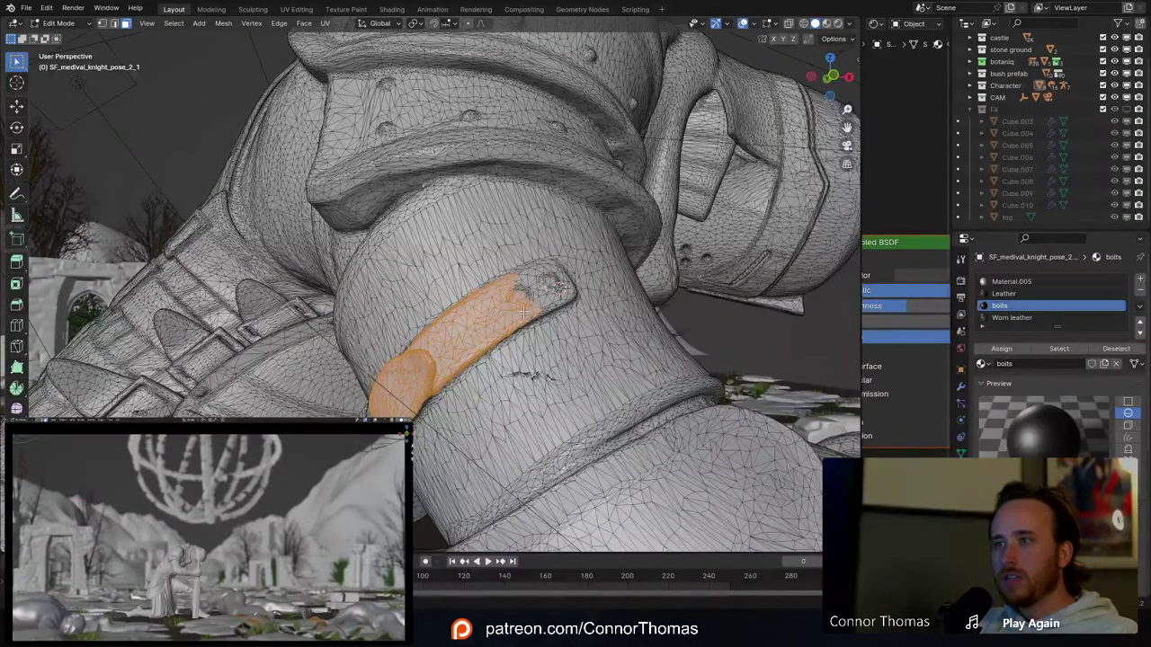
Step: Extend the strap selection over its rounded end, including the faces around and on both bolts
middle_click_drag(524, 312, 318, 334)
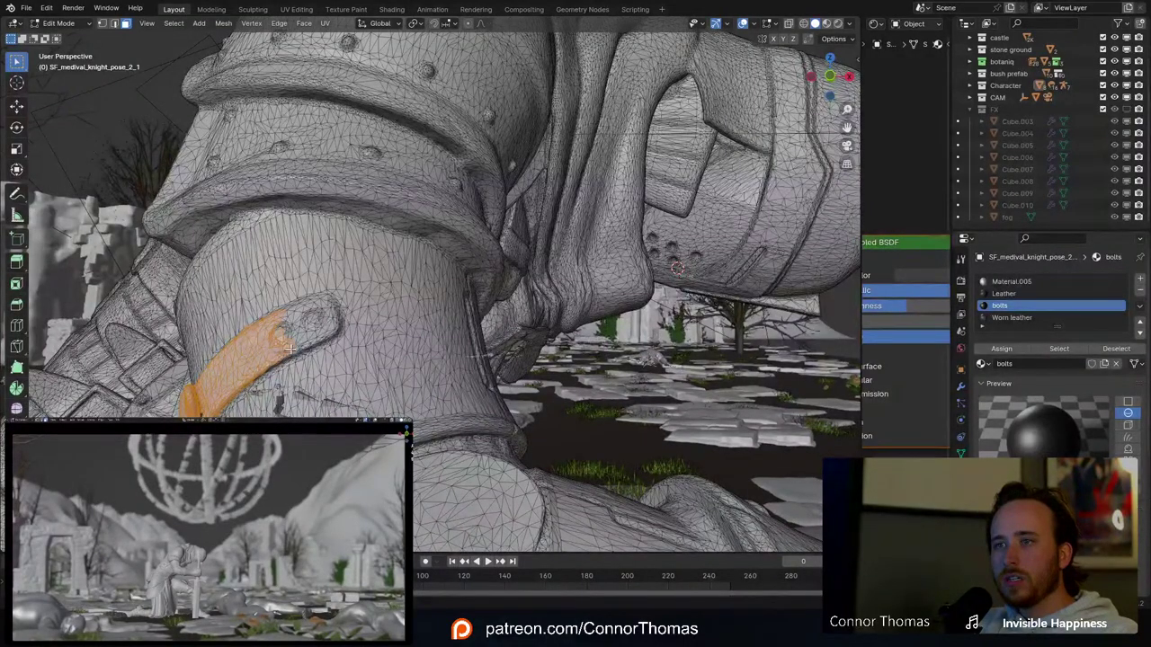
left_click(325, 334, "shift")
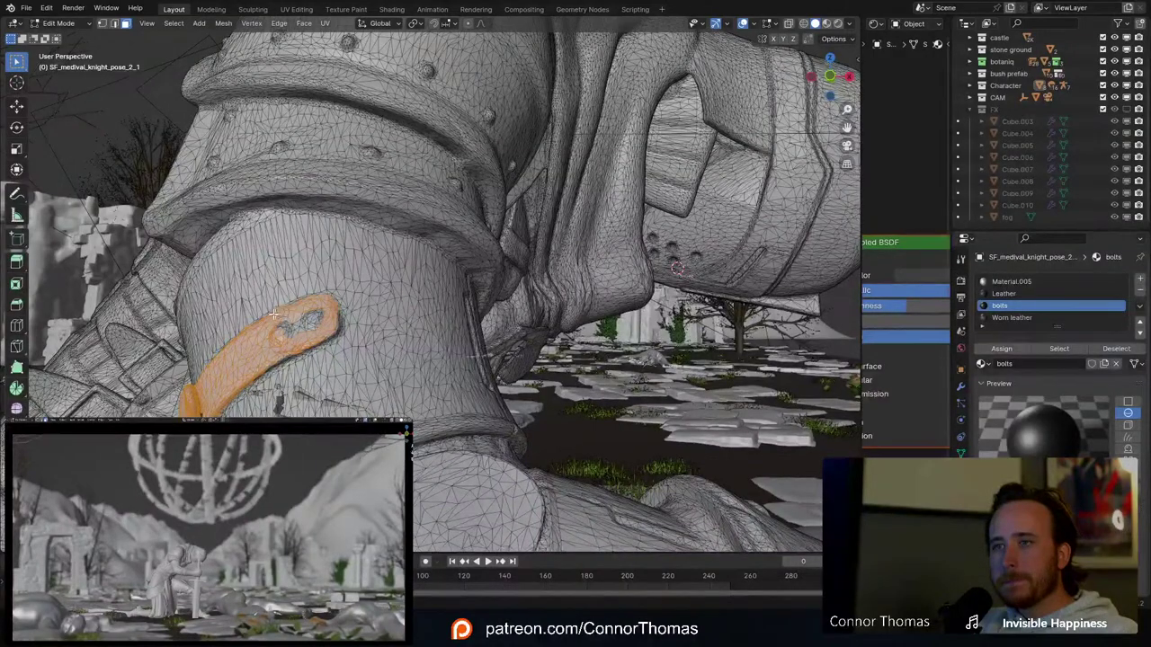
left_click(309, 322, "shift")
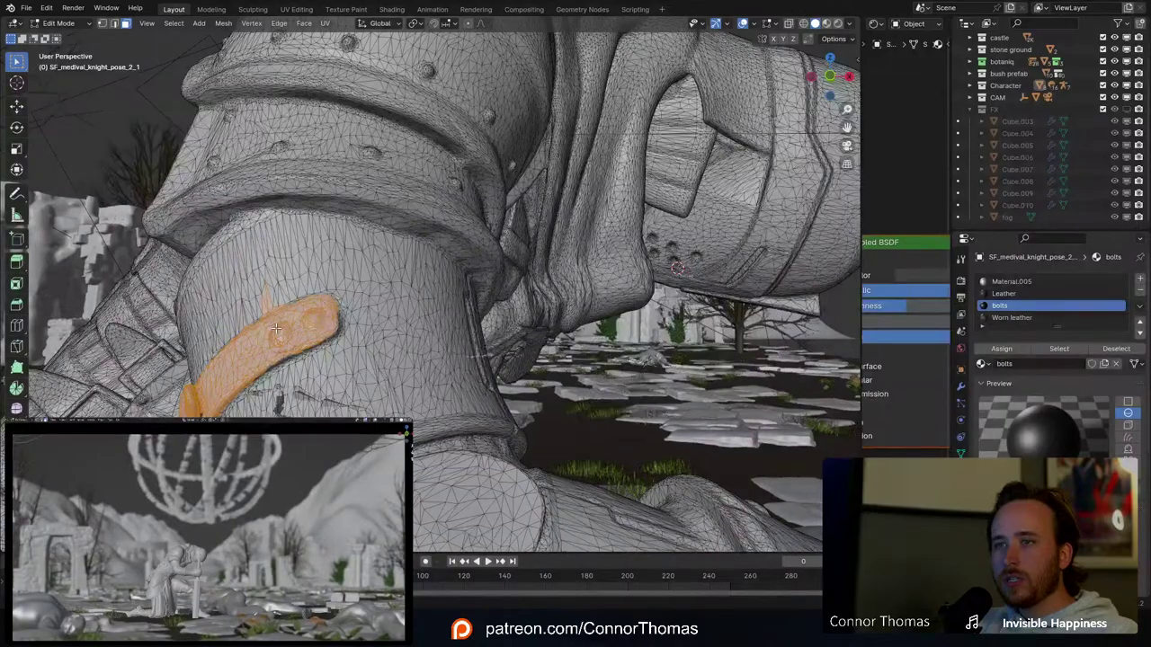
Step: Extend the strap selection down to the buckle, checking the strap's visibility from the scene camera
middle_click_drag(377, 352, 619, 372)
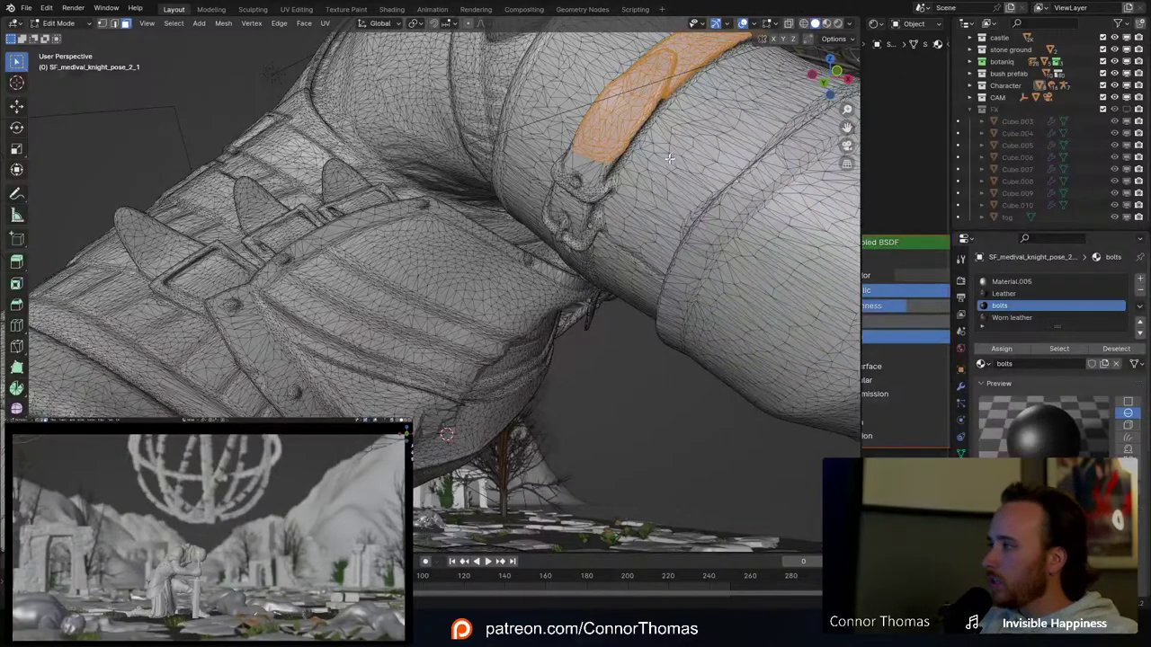
middle_click_drag(668, 166, 646, 183)
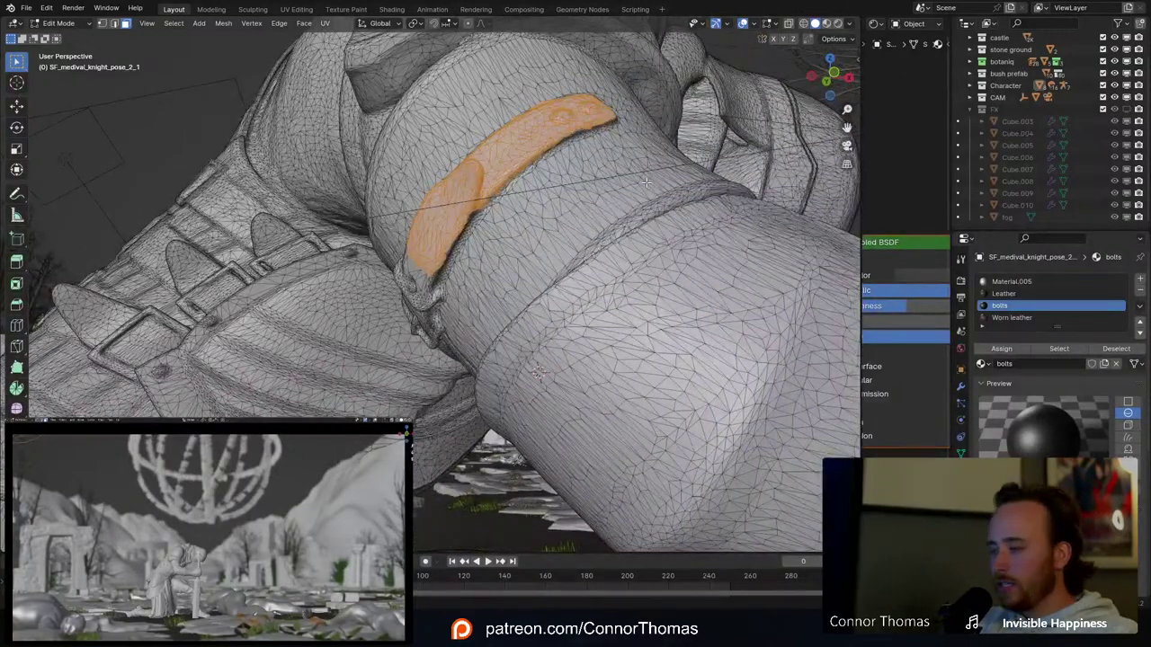
key("KP_0")
key("KP_0")
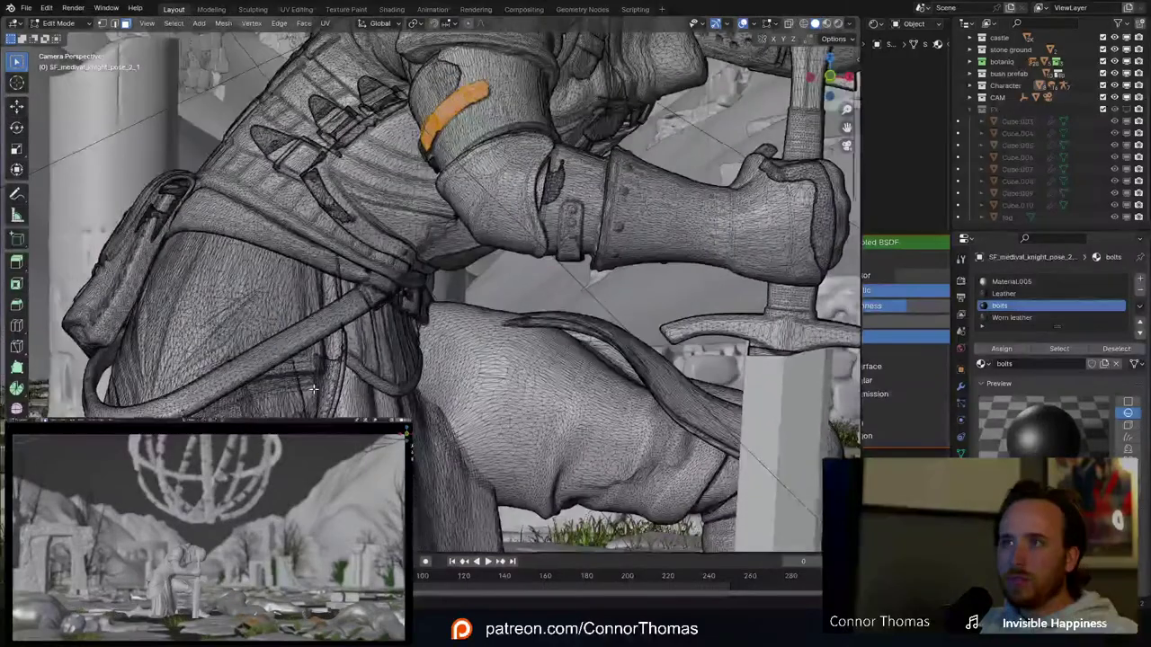
scroll(412, 207, "up", 3)
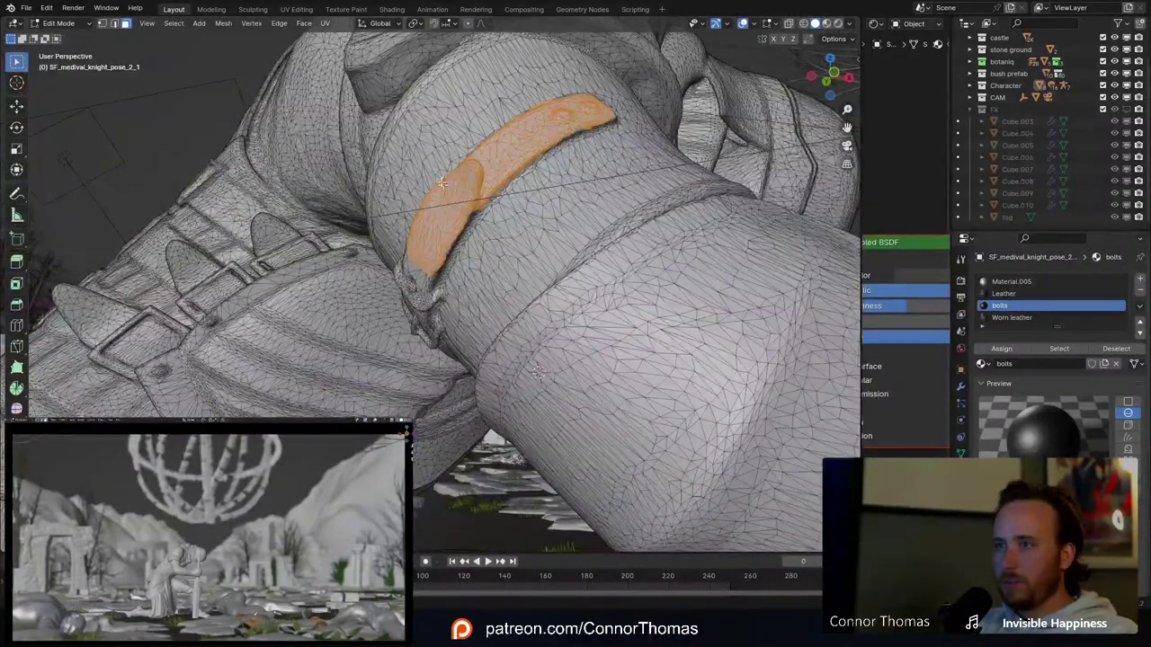
middle_click_drag(413, 208, 583, 289)
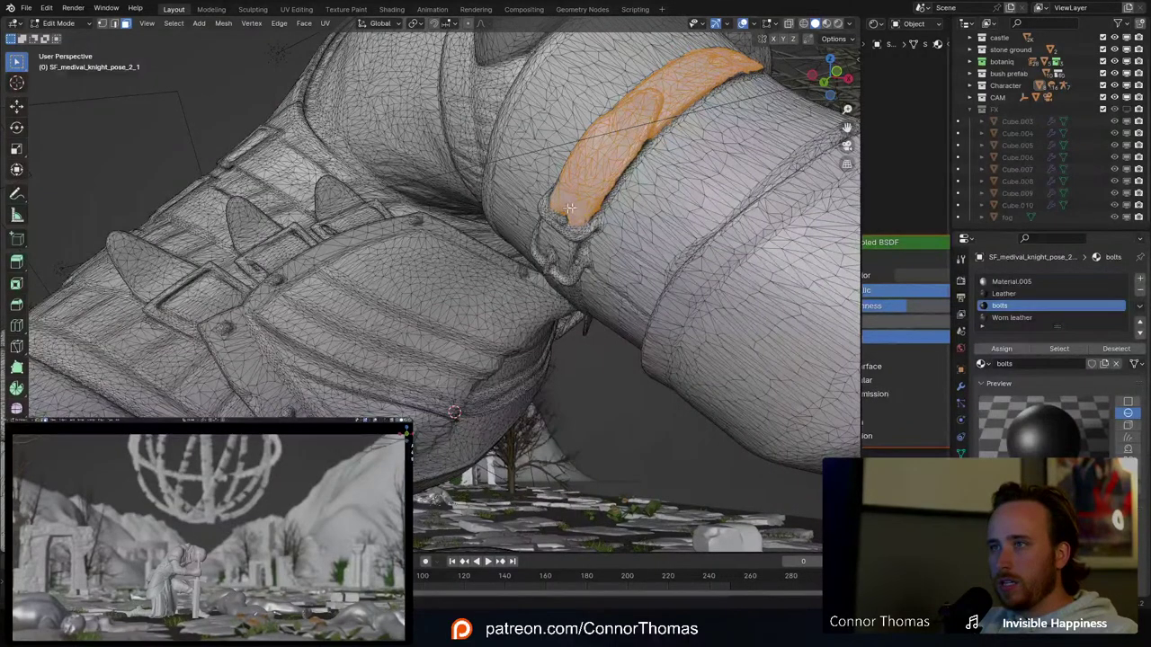
Step: Deselect the faces using the bolts material, then assign Worn leather to the remaining upper-arm strap faces
left_click(1006, 319)
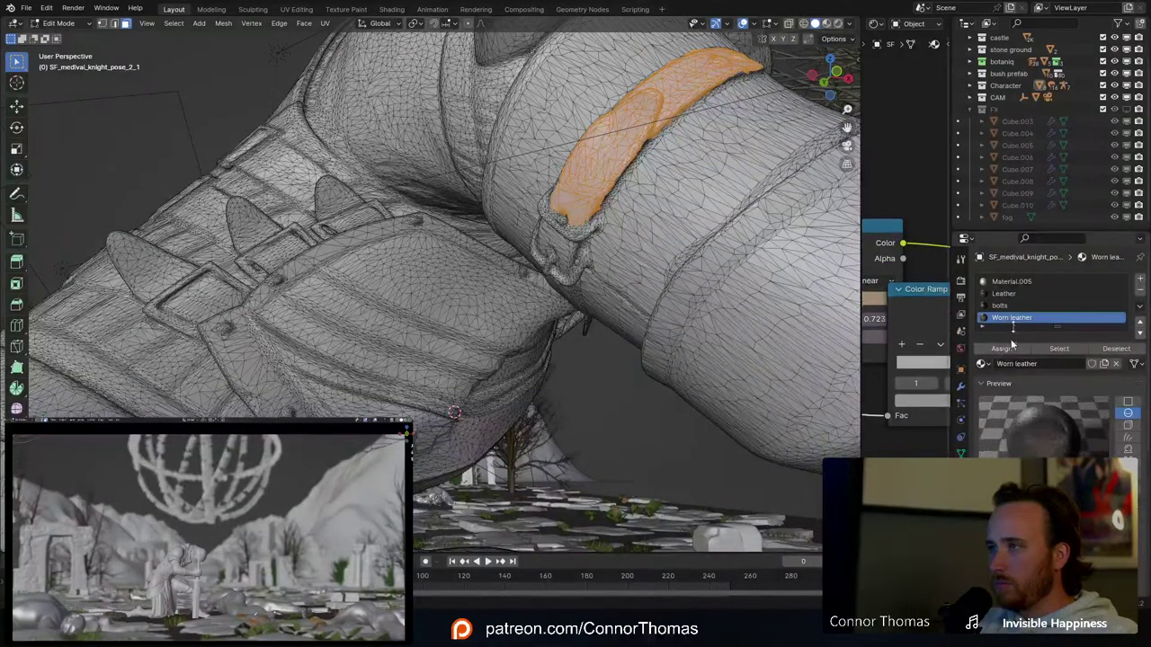
left_click(1002, 306)
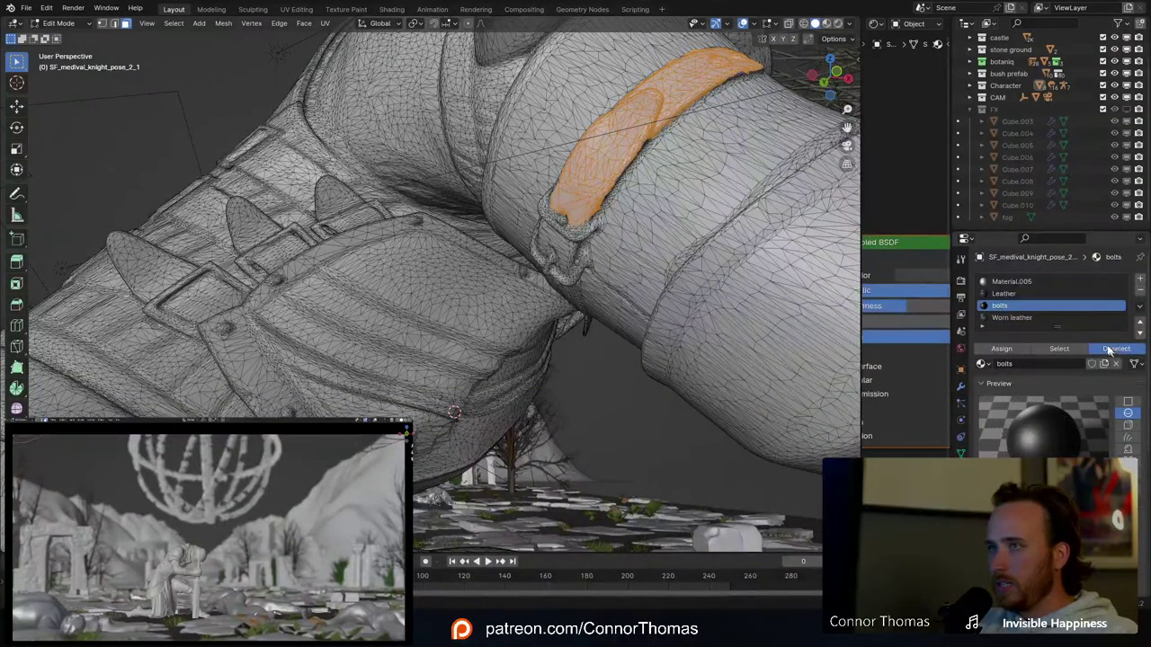
middle_click_drag(788, 175, 635, 221)
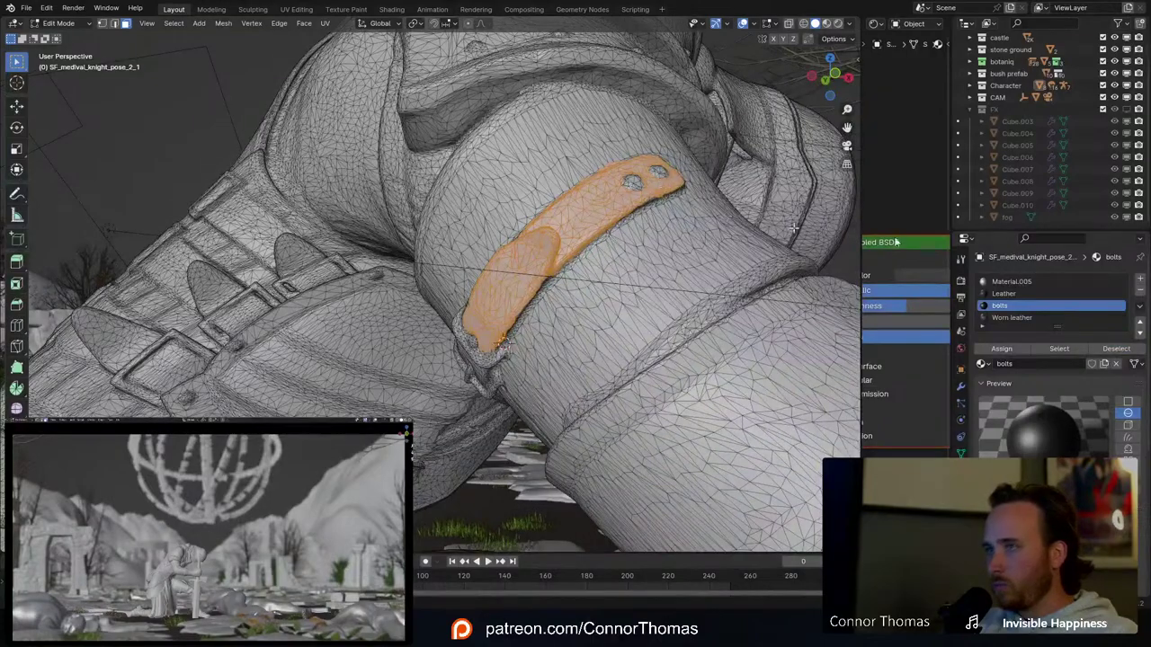
left_click(1005, 318)
left_click(1015, 347)
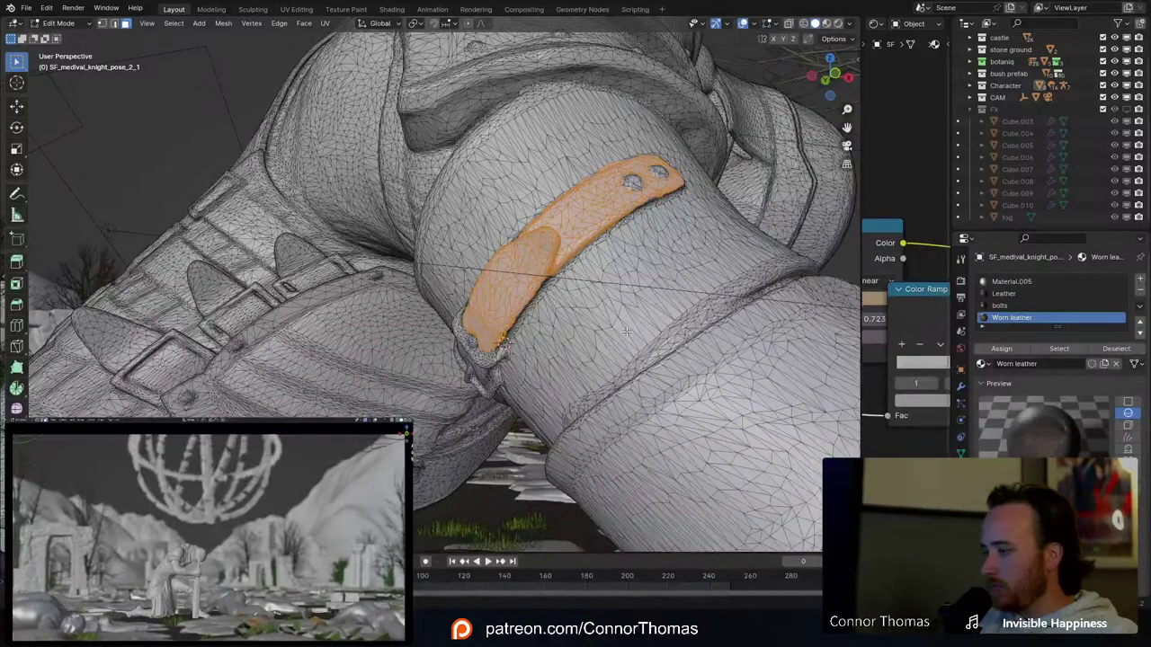
Step: Leave Edit Mode, clear the selection and inspect the whole kneeling knight from the front and side
scroll(627, 332, "down", 8)
key("Tab")
middle_click_drag(527, 321, 417, 305)
key("ctrl+i")
key("alt+a")
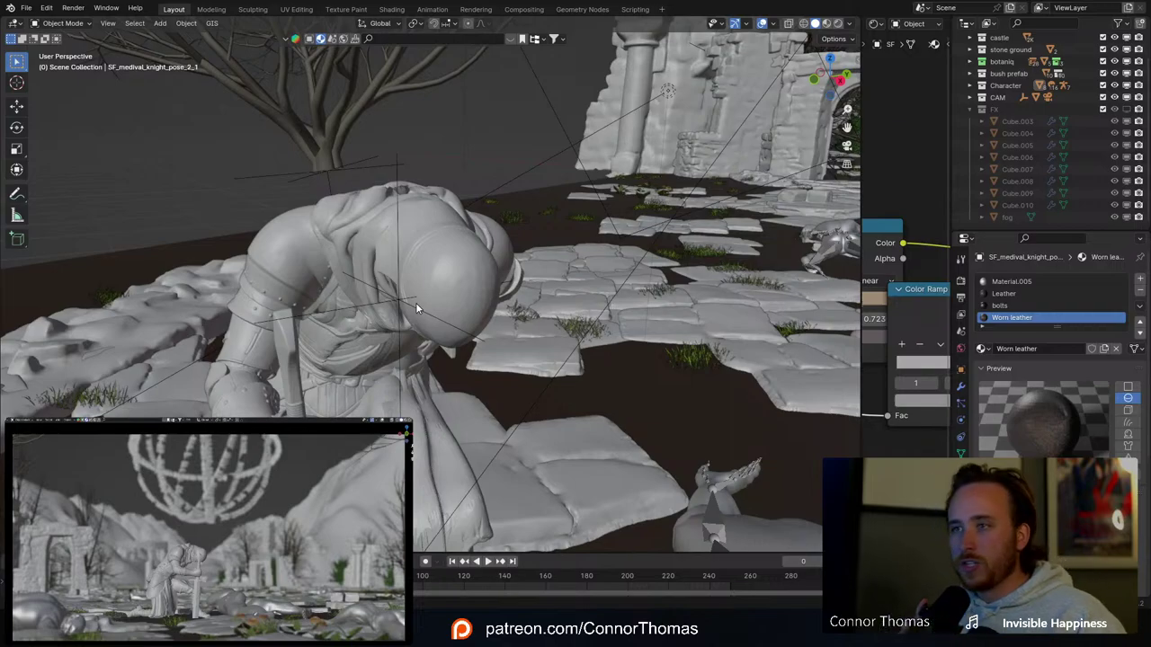
middle_click_drag(427, 273, 486, 258)
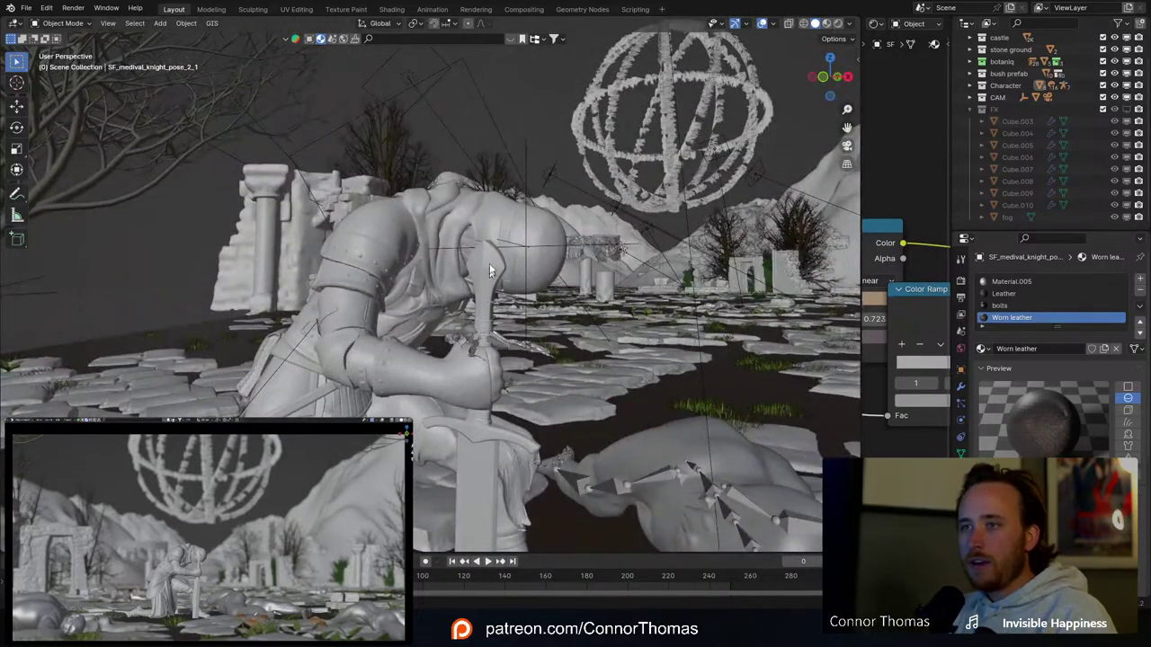
Step: Return to mesh editing at the knight's hip pouch and paint-select faces from the flap down along its closing strap
scroll(490, 269, "up", 3)
middle_click_drag(542, 285, 450, 193)
scroll(510, 279, "up", 4)
scroll(589, 260, "up", 3)
key("Tab")
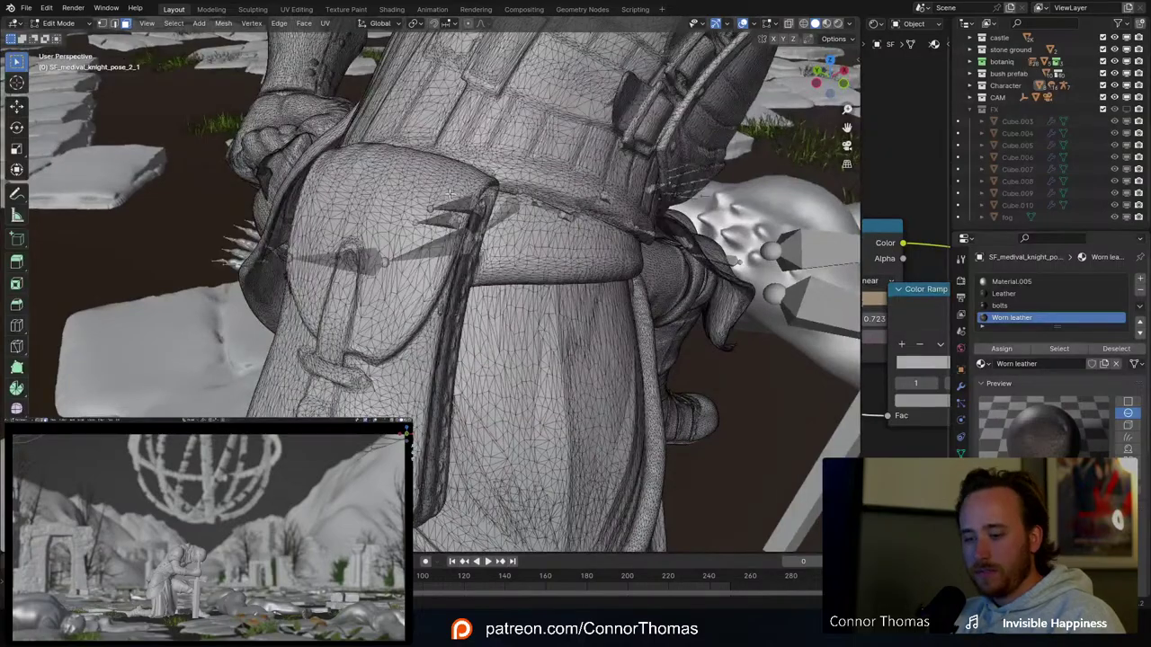
middle_click_drag(398, 256, 513, 237)
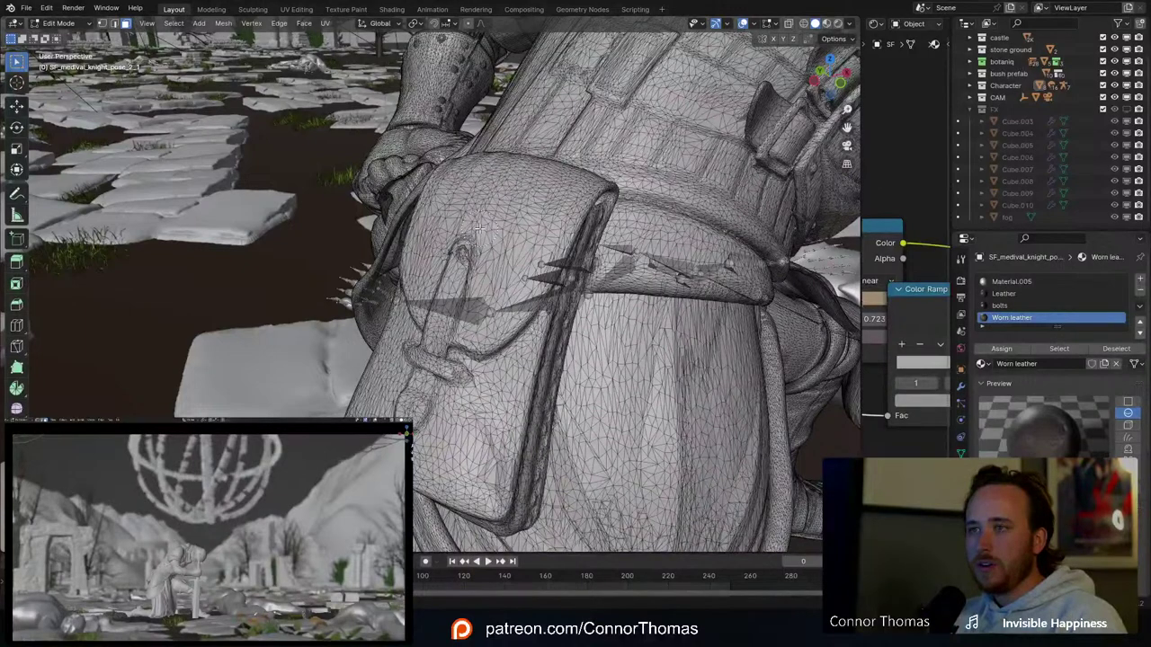
left_click_drag(479, 229, 417, 457)
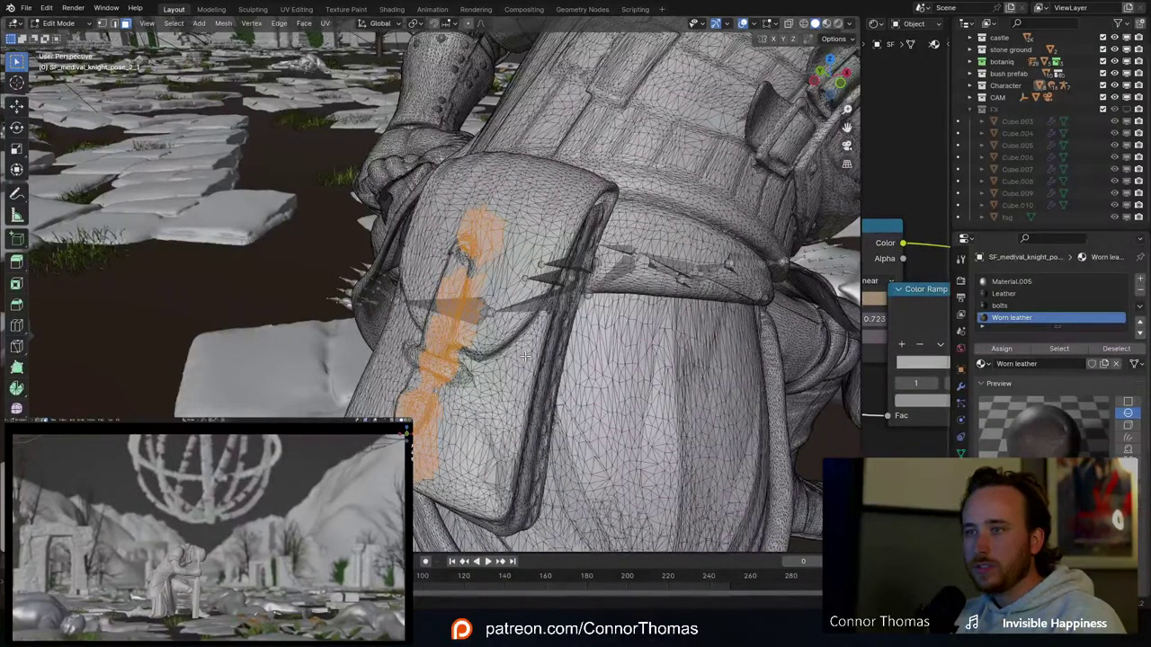
Step: Grow the face selection outward from the closing strap until it covers the whole flap and front of the hip pouch
key("ctrl+KP_Add")
key("ctrl+KP_Add")
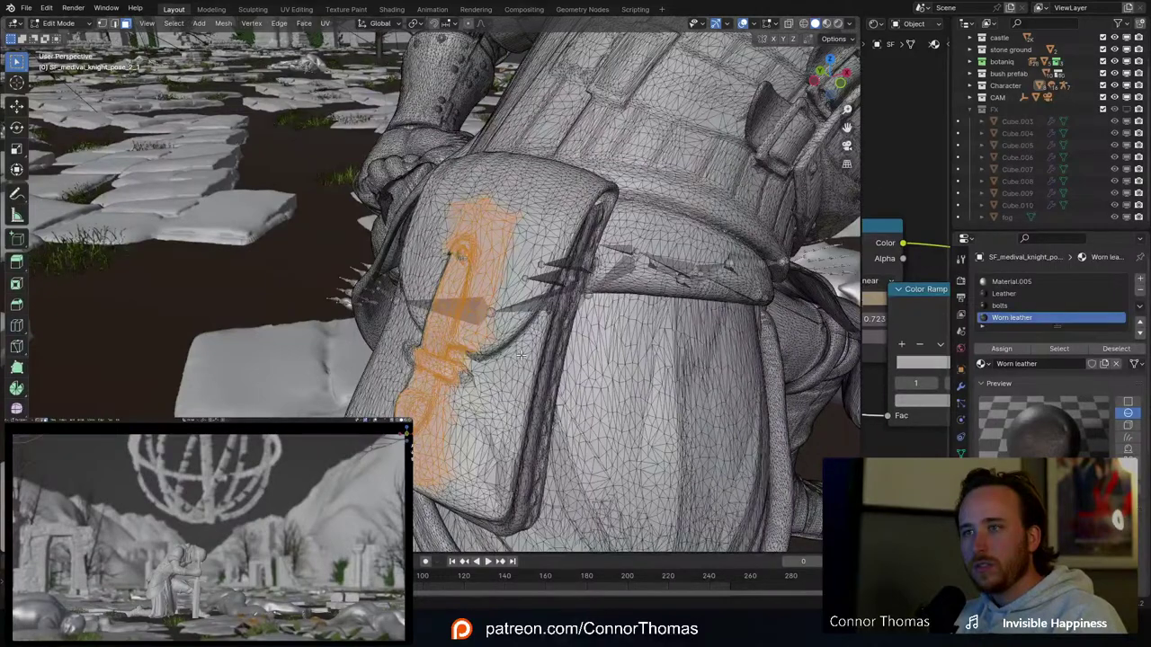
key("ctrl+KP_Add")
key("ctrl+KP_Add")
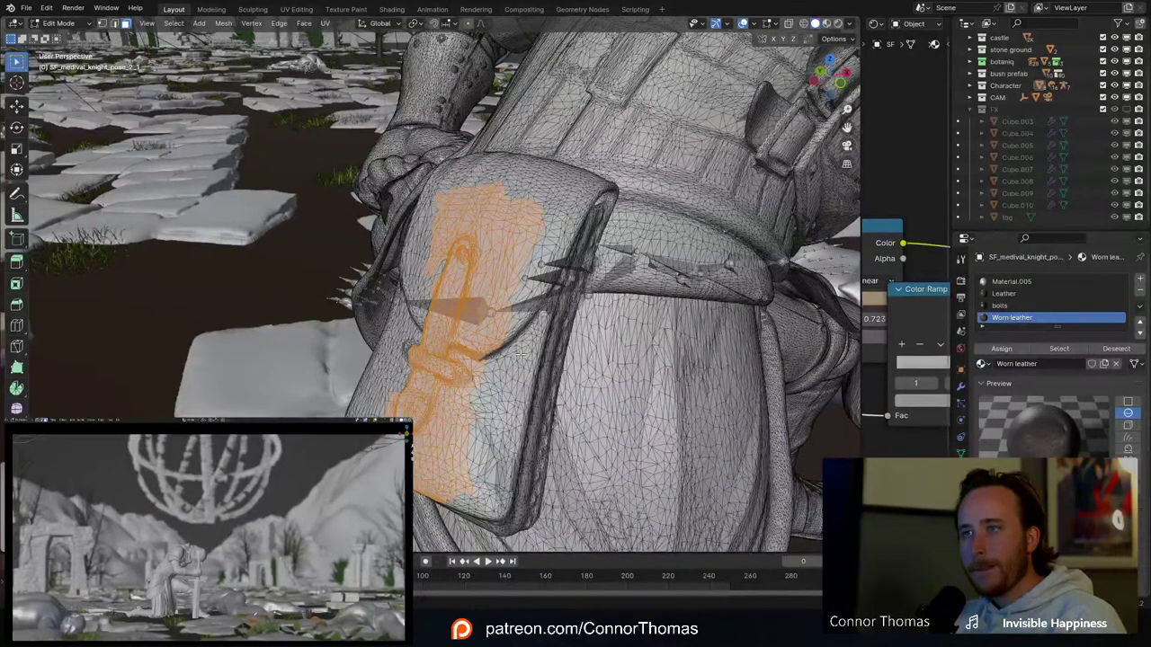
key("ctrl+KP_Add")
key("ctrl+KP_Add")
key("ctrl+KP_Add")
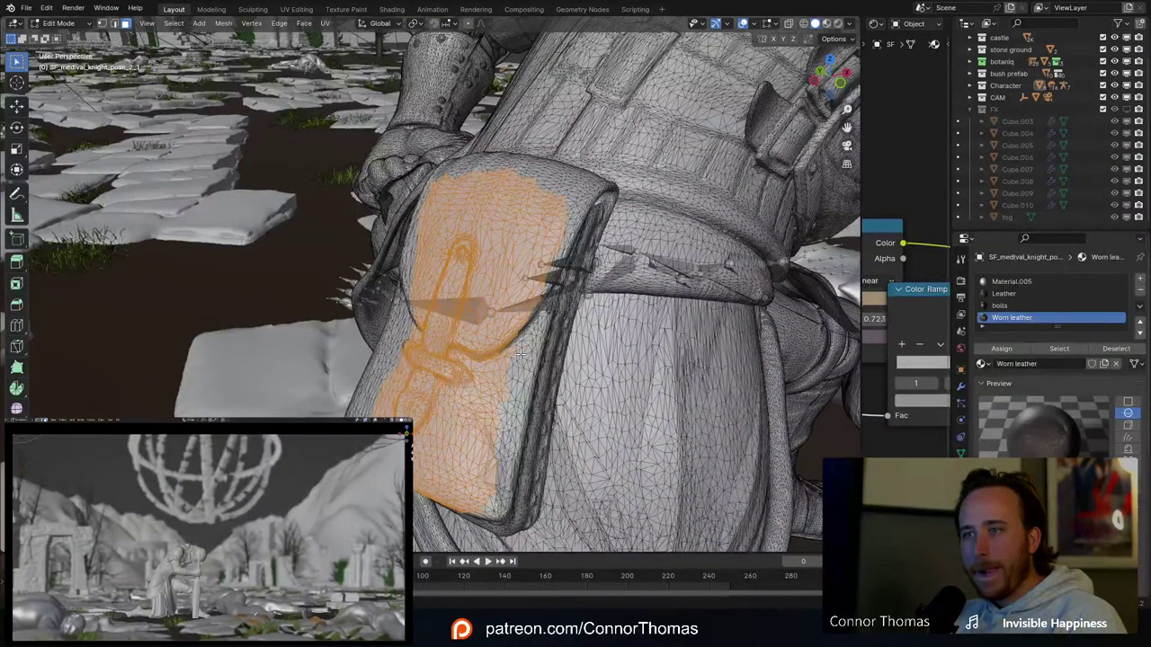
key("ctrl+KP_Add")
key("ctrl+KP_Add")
key("ctrl+KP_Add")
key("ctrl+KP_Add")
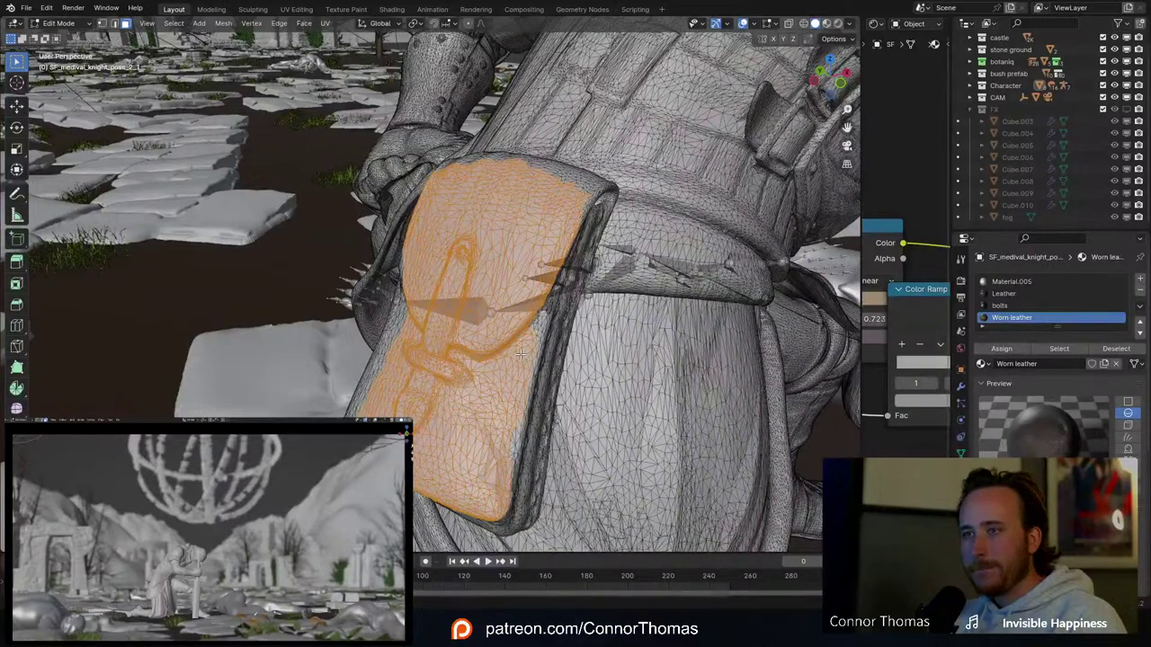
key("ctrl+KP_Add")
key("ctrl+KP_Add")
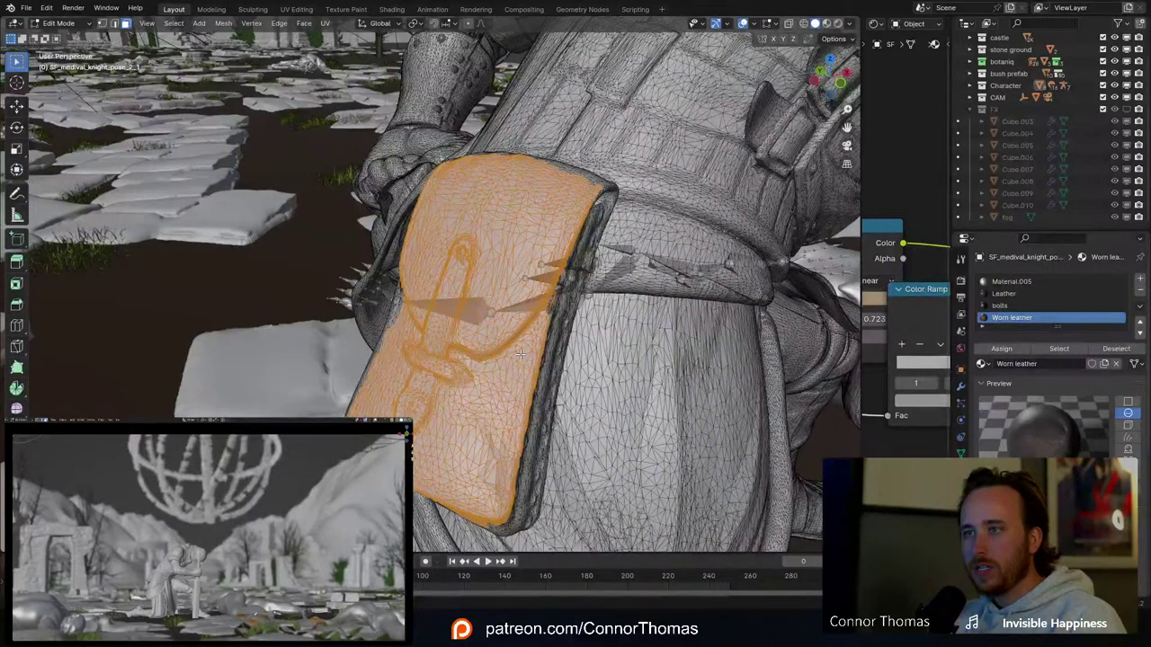
key("ctrl+KP_Add")
key("ctrl+KP_Add")
key("ctrl+KP_Add")
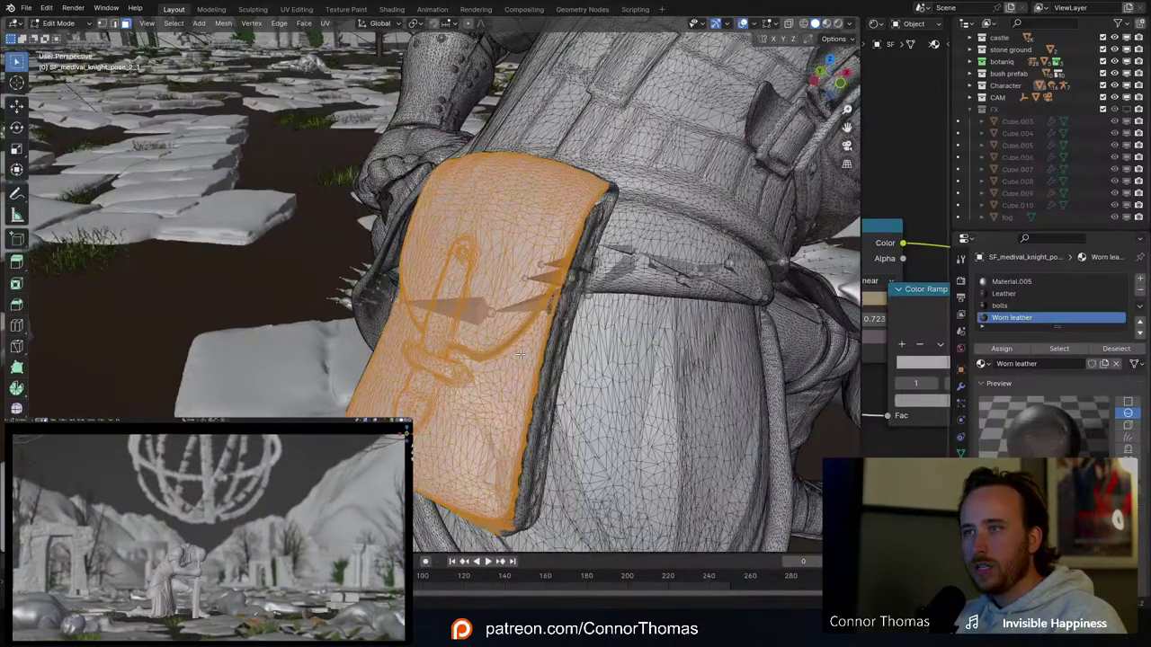
Step: Extend the selection around the pouch's stitched sides, top and underside up to where it meets the belt
middle_click_drag(521, 354, 549, 219)
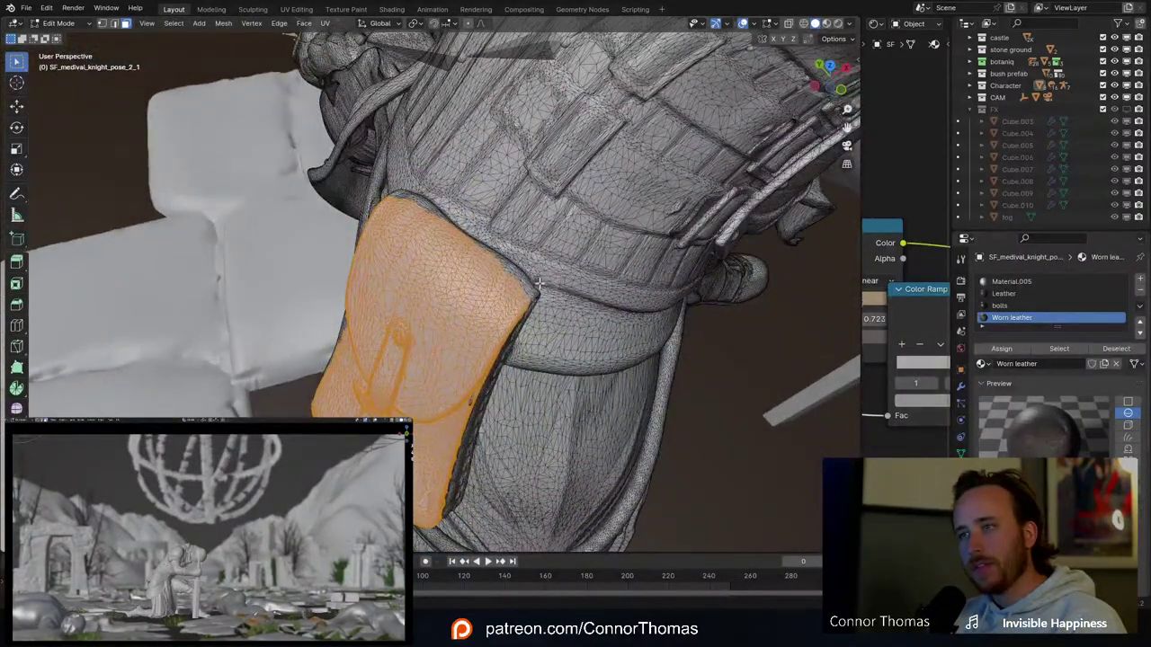
mouse_move(512, 268)
middle_mouse_down()
mouse_move(395, 202)
mouse_move(587, 277)
middle_mouse_up()
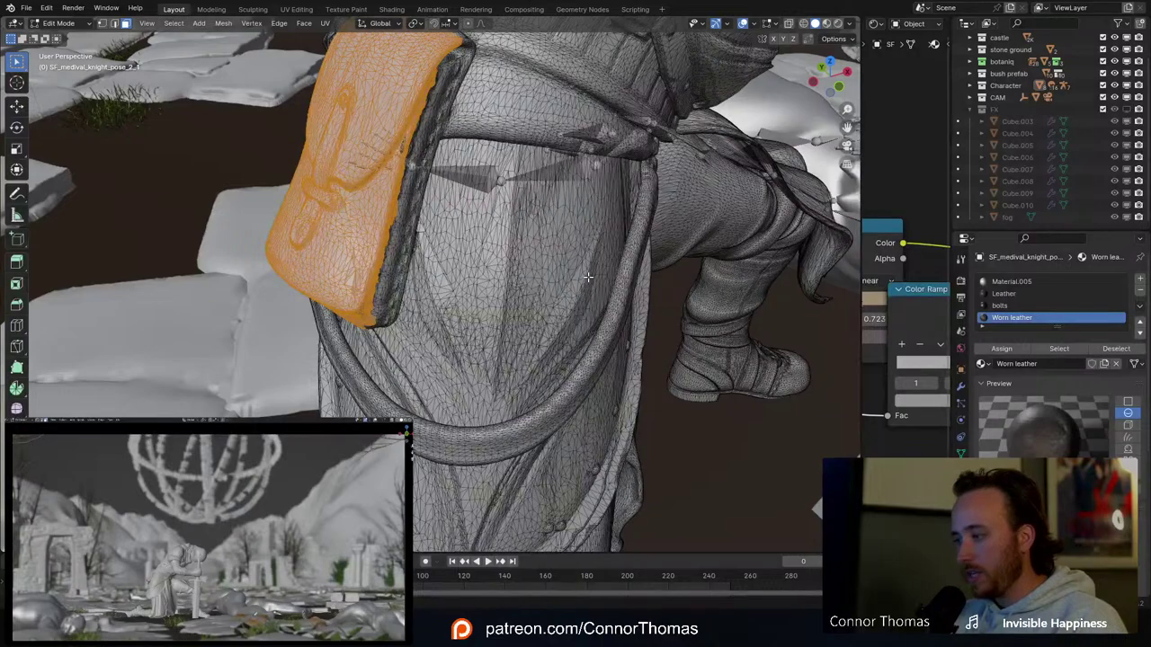
key("ctrl+KP_Add")
key("ctrl+KP_Add")
key("ctrl+KP_Add")
key("ctrl+KP_Add")
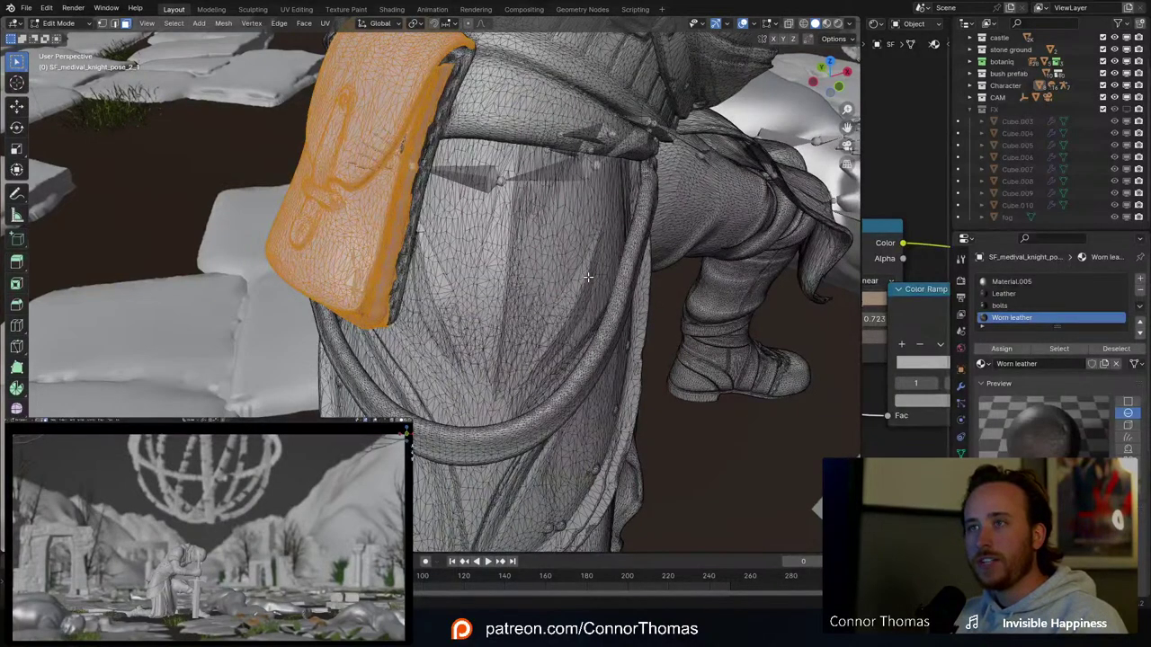
middle_click_drag(587, 277, 502, 241)
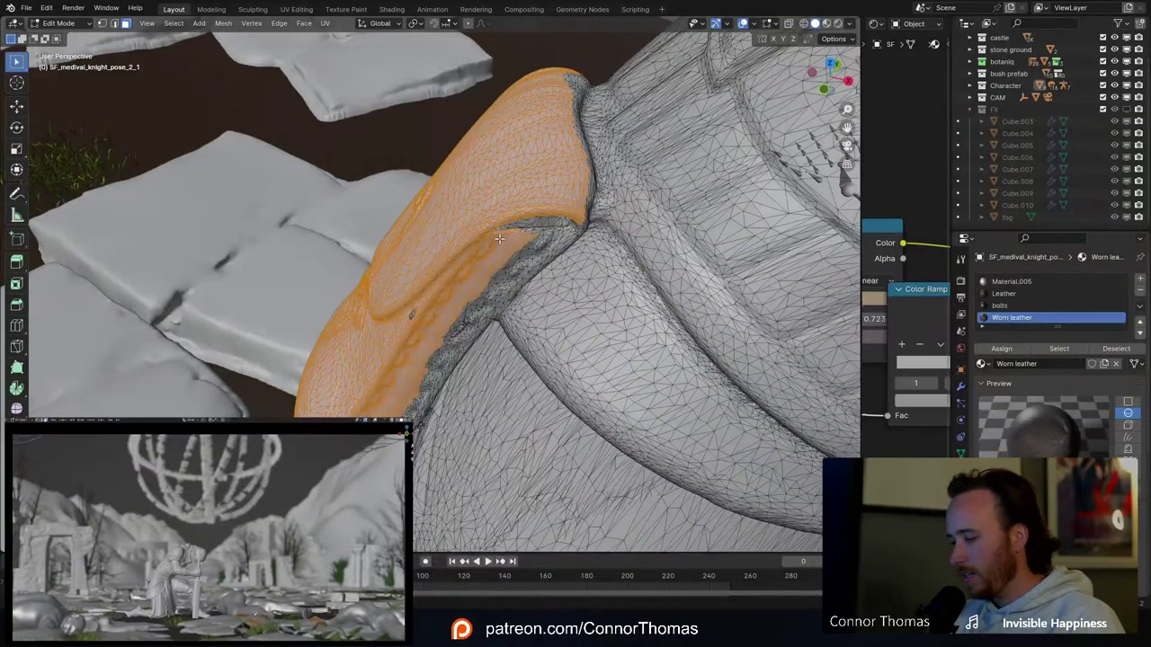
key("ctrl+KP_Add")
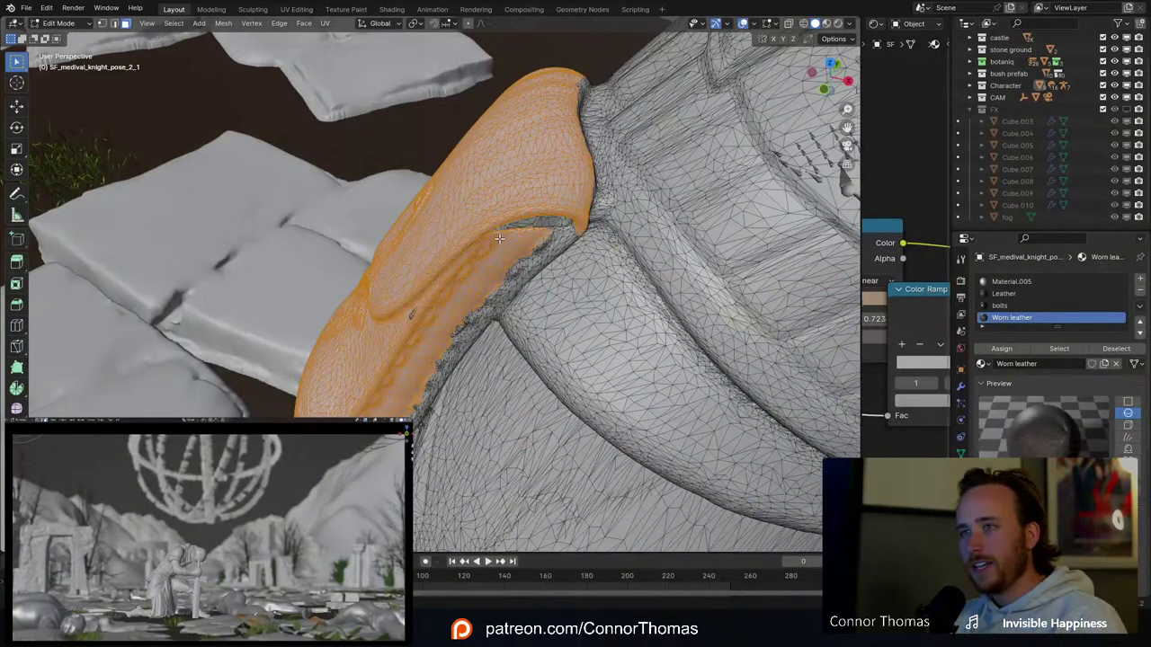
middle_click_drag(745, 254, 490, 350)
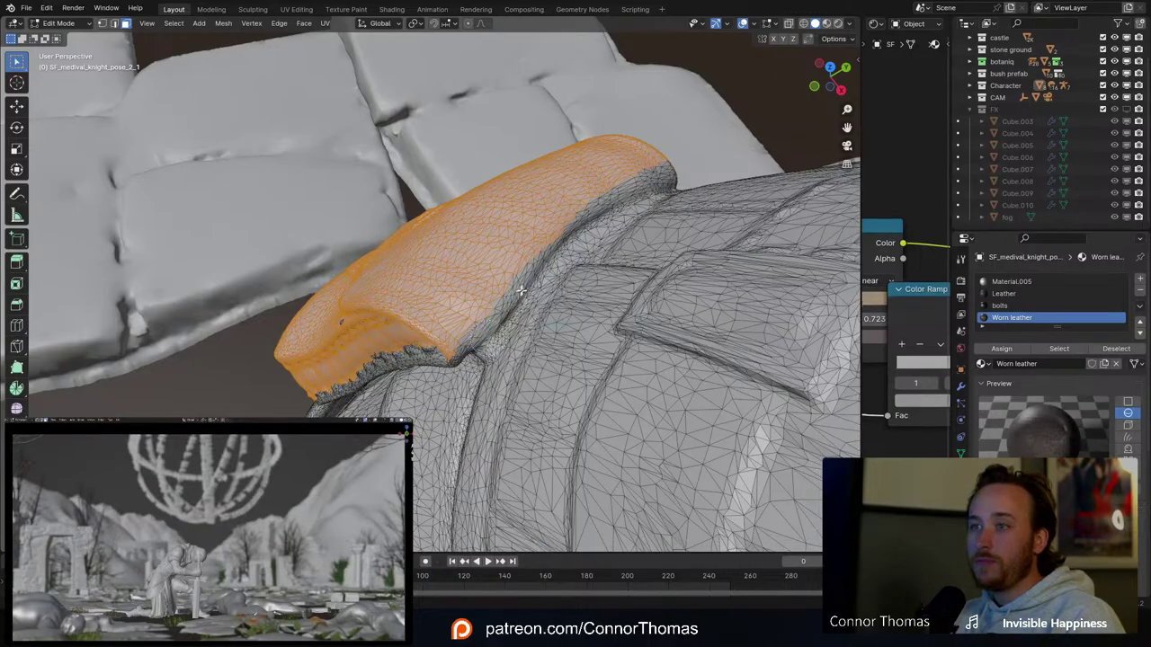
middle_click_drag(686, 167, 739, 199)
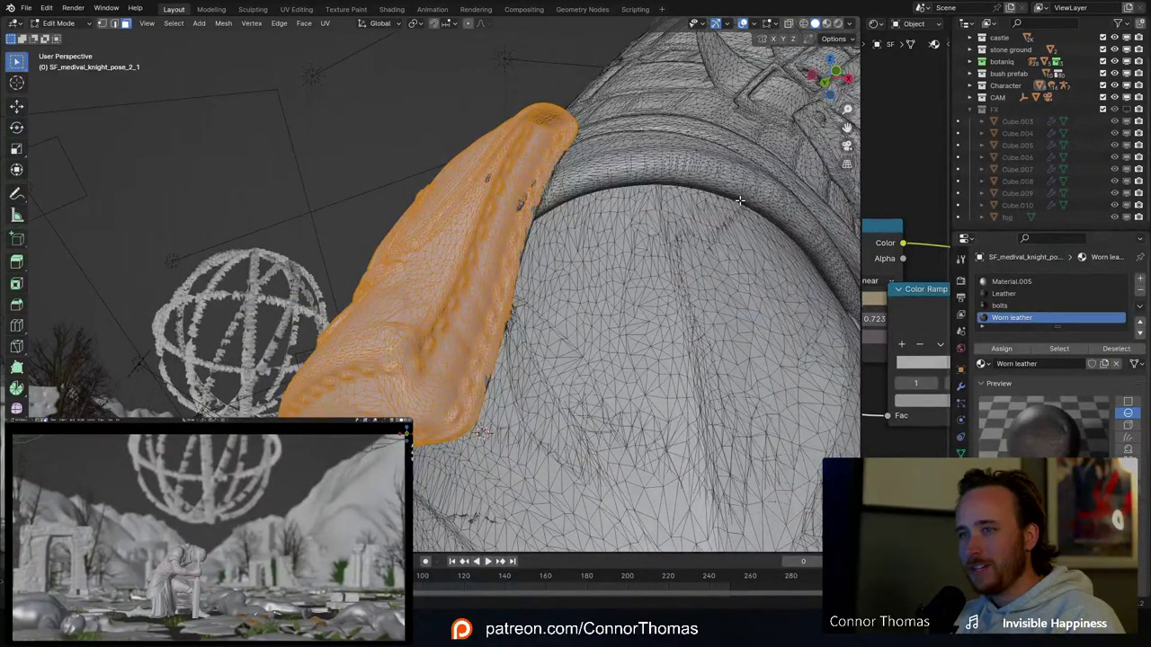
Step: Deselect the stray faces that spilled onto the belt strap beneath the pouch's lower corner
middle_click_drag(663, 132, 570, 112)
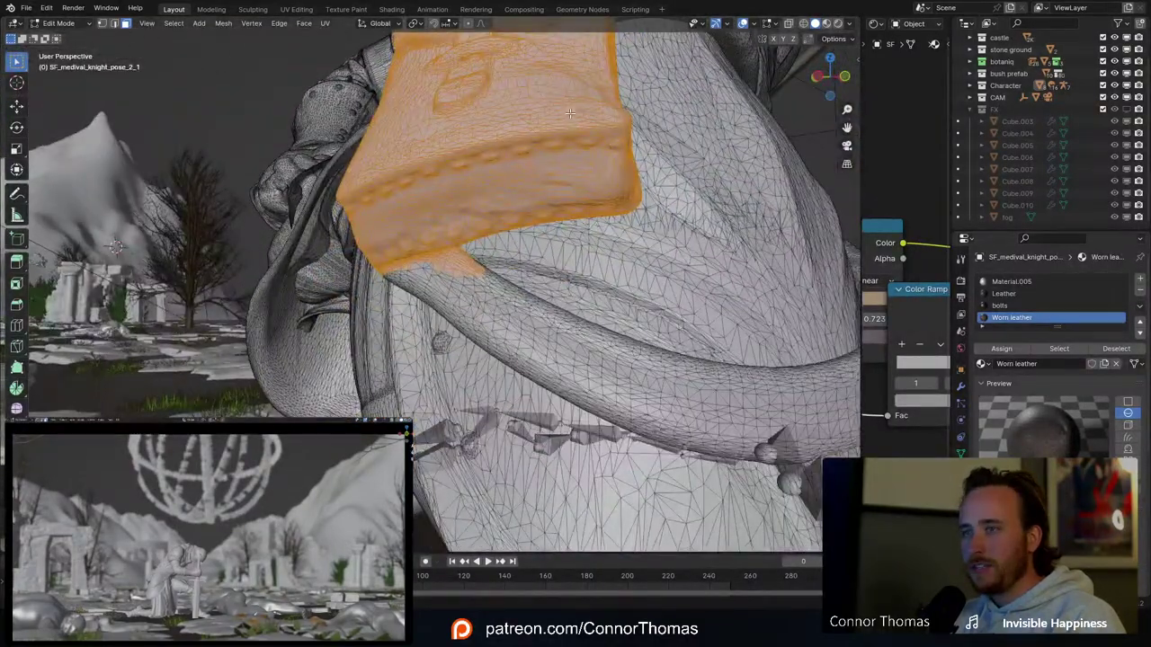
middle_click_drag(636, 186, 433, 315)
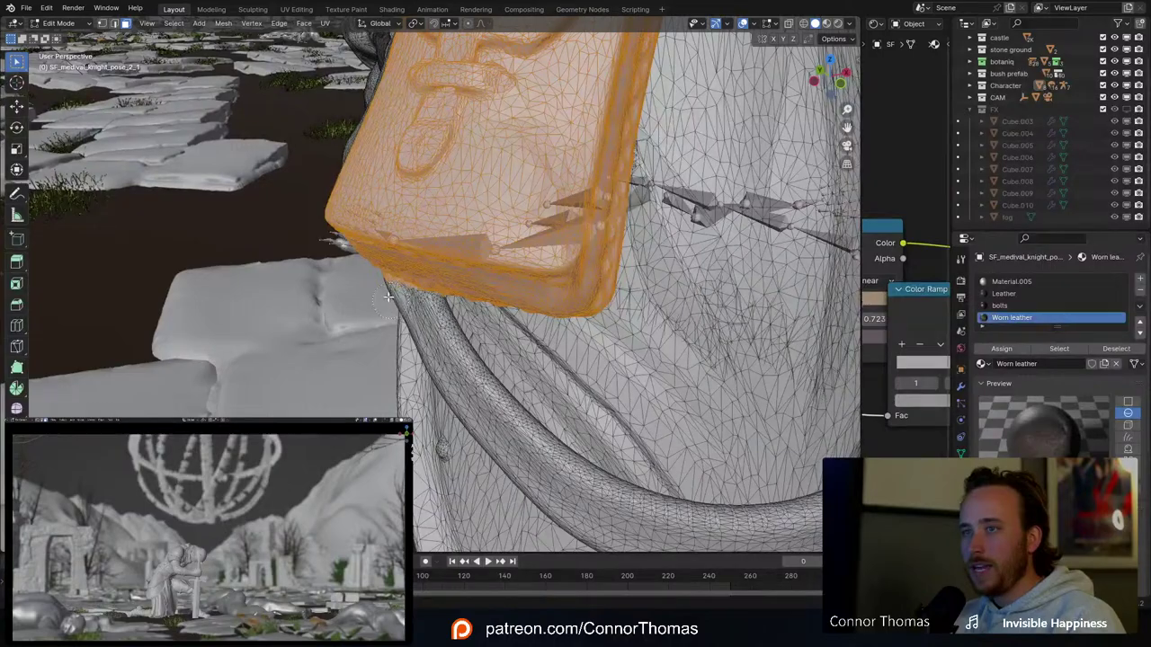
middle_click_drag(383, 292, 480, 263)
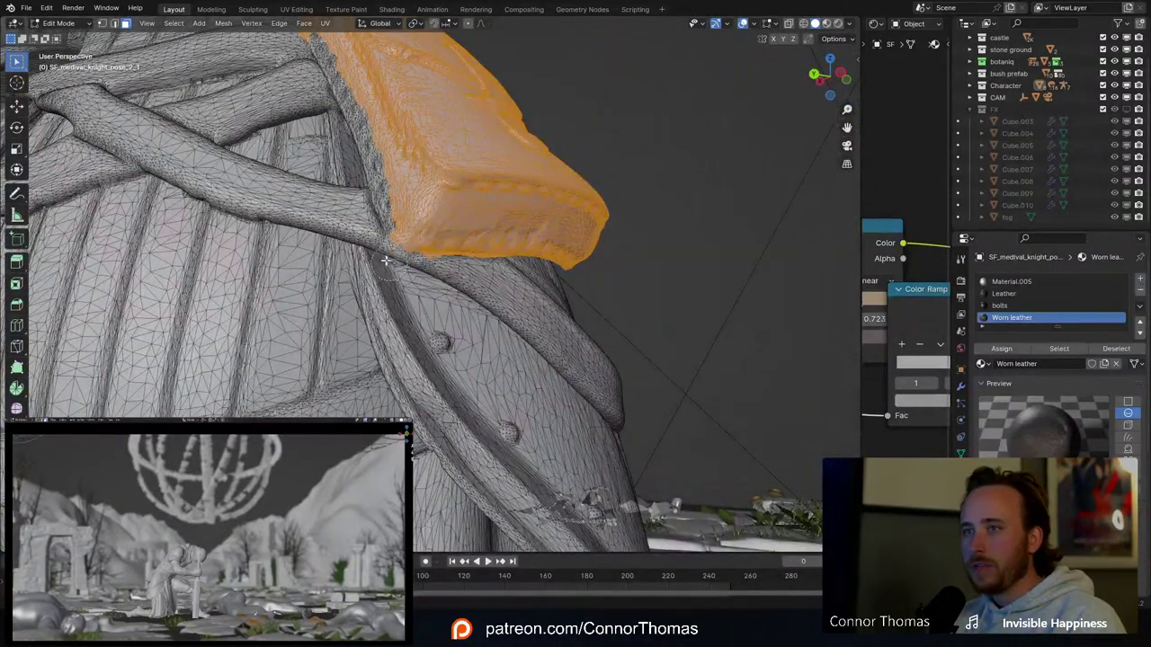
middle_click_drag(617, 259, 485, 297)
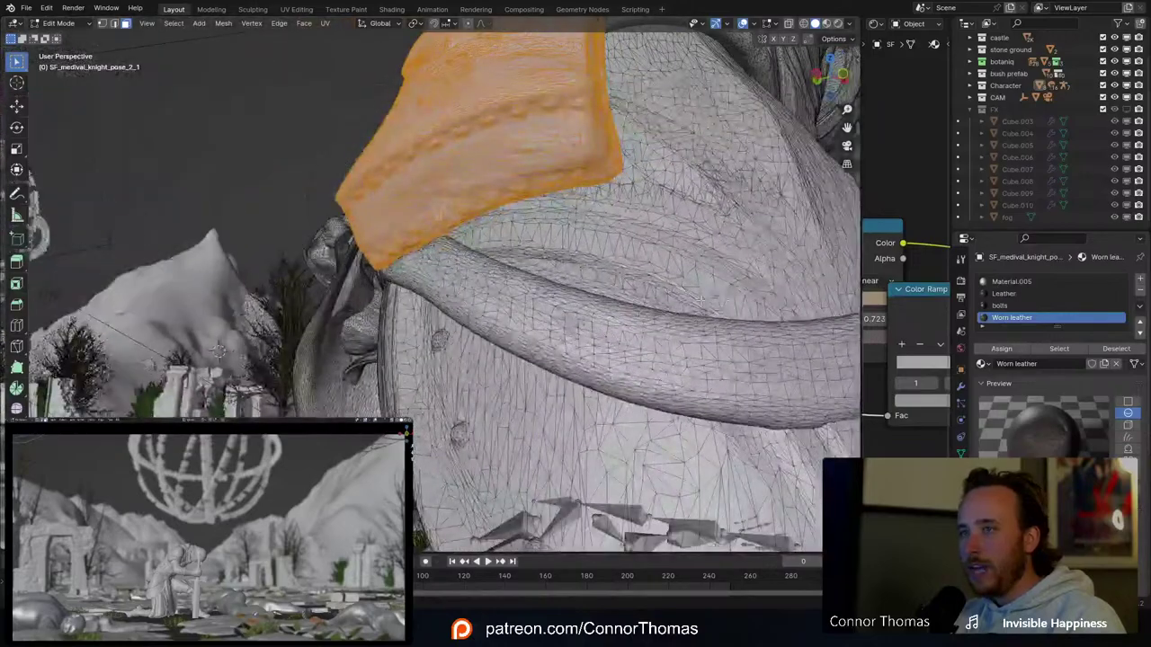
Step: Assign the Worn leather material to the selected pouch faces and return to Object Mode
left_click(1017, 352)
middle_click_drag(518, 170, 506, 256)
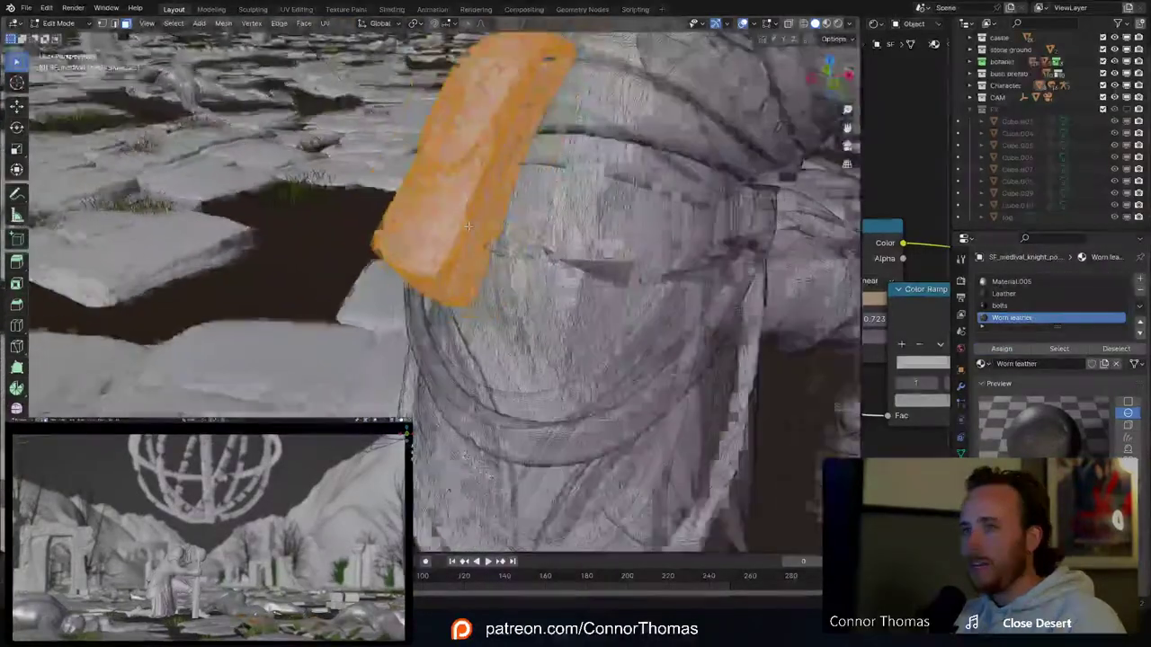
scroll(506, 256, "down", 5)
key("Tab")
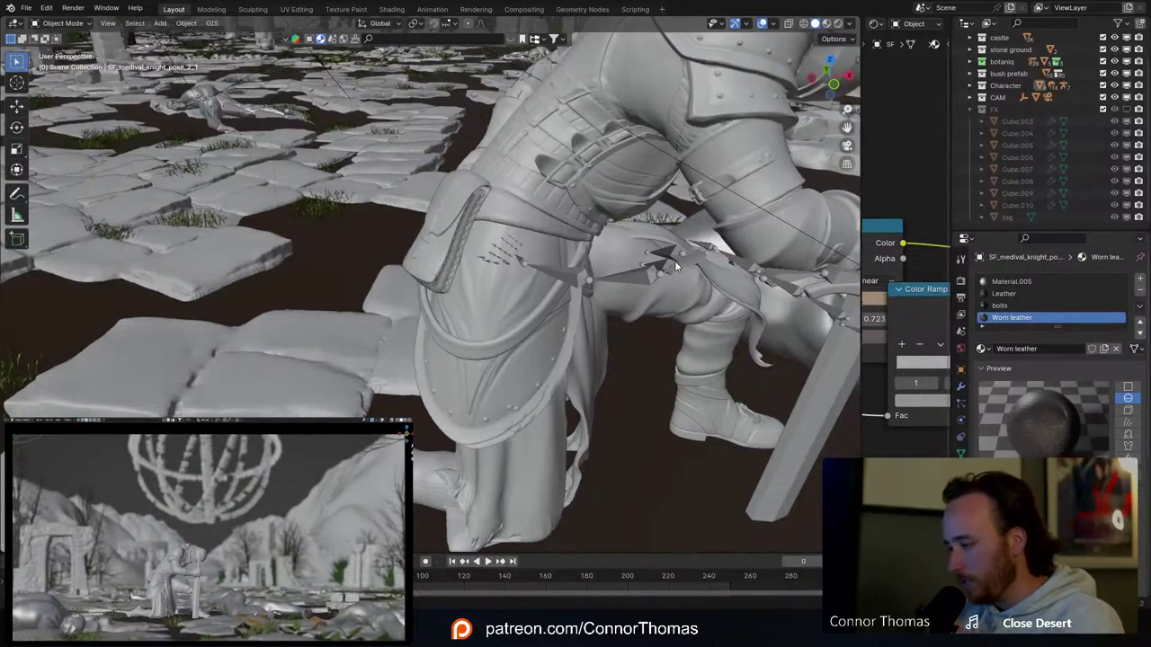
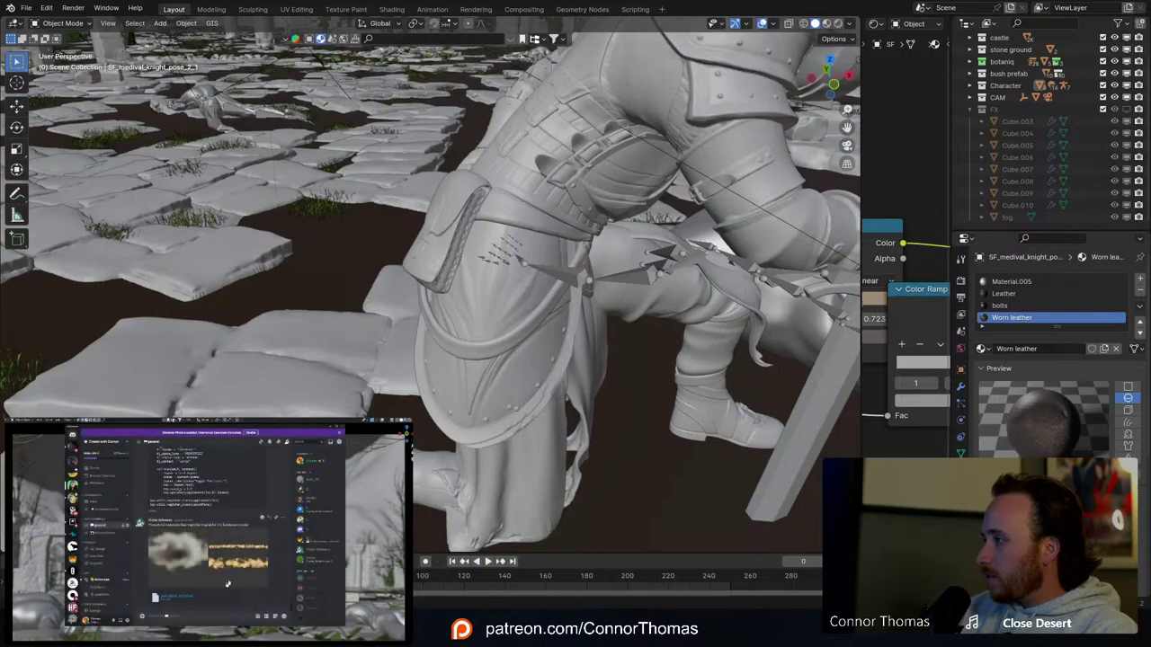
Step: Download procedural_mat.blend from the Discord chat into the VFX_material folder, then return to the Blender scene
left_click(240, 592)
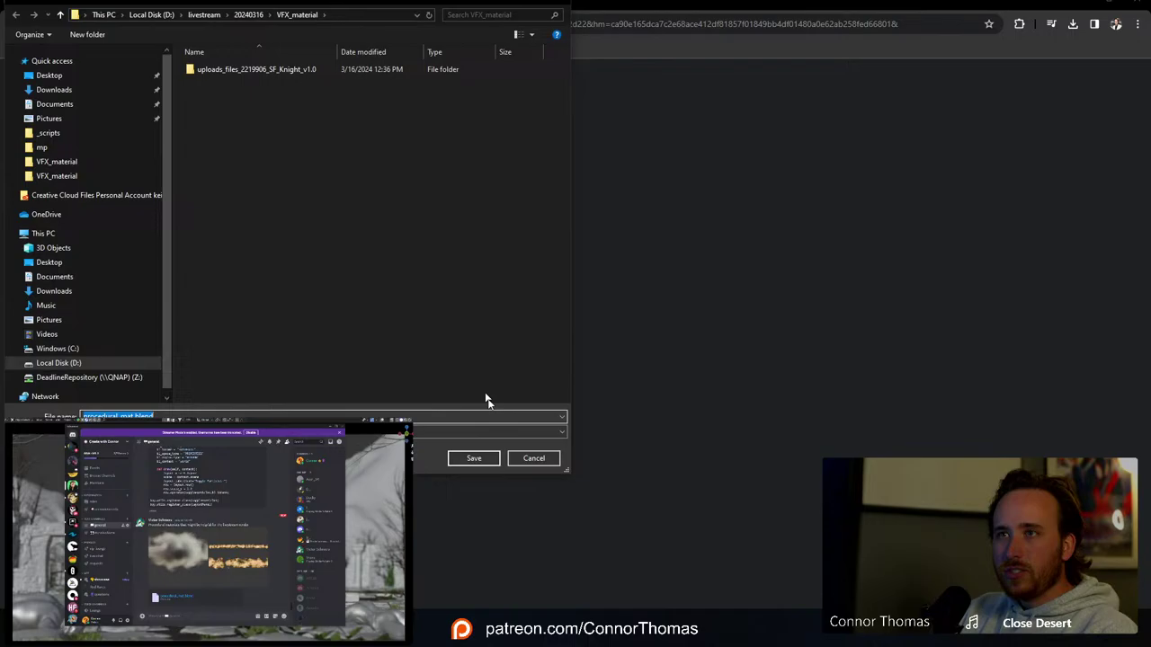
left_click(474, 459)
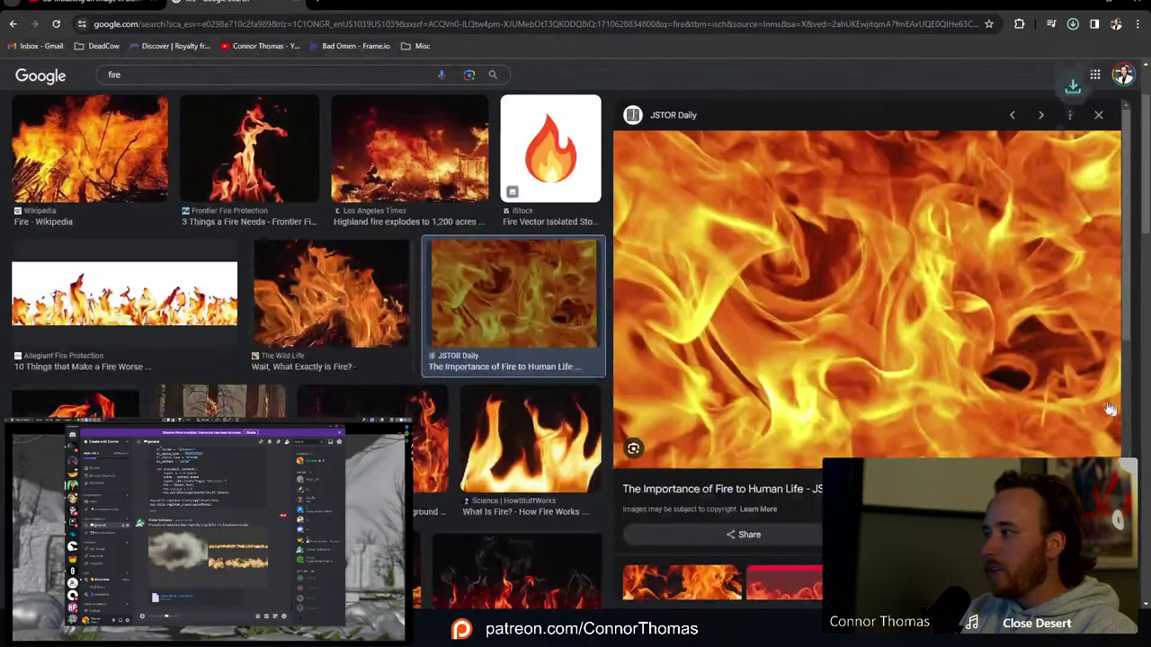
left_click(1095, 10)
Step: Select the large ringed sphere above the mountains and save the scene file
scroll(614, 338, "up", 5)
scroll(575, 315, "down", 5)
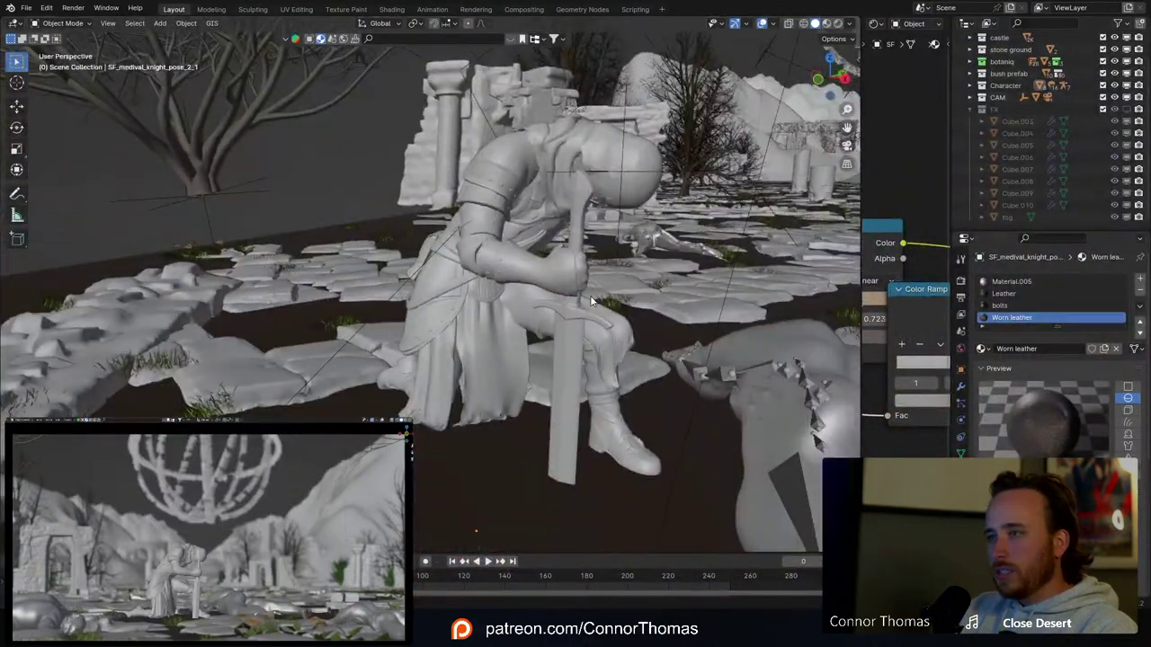
middle_click_drag(575, 315, 627, 298)
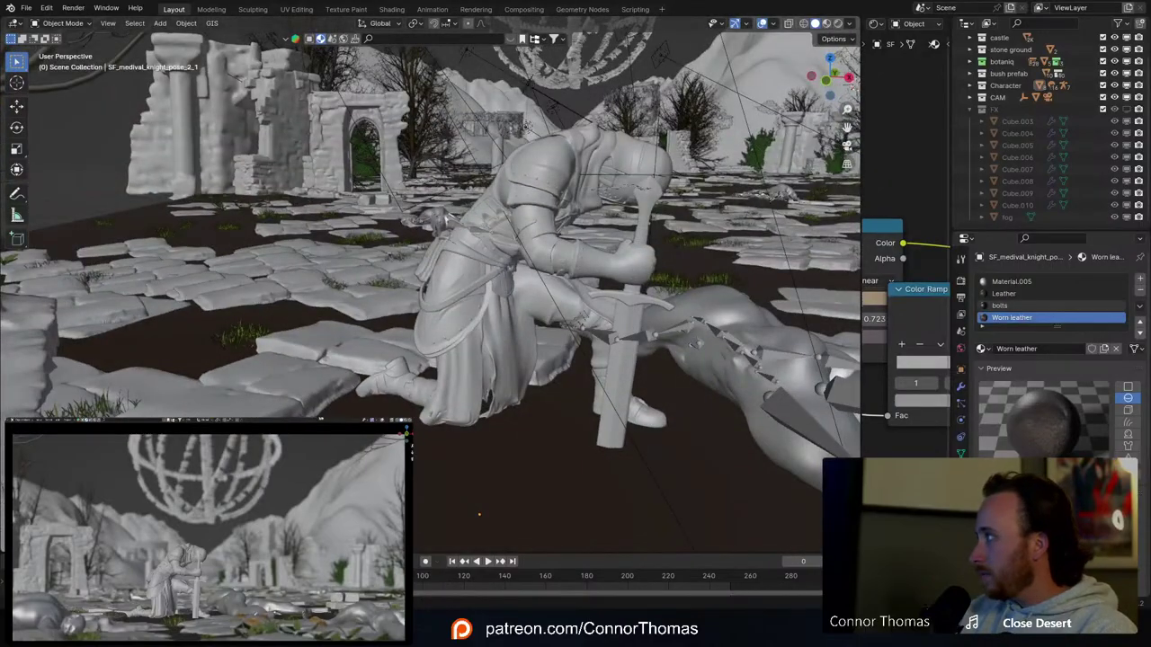
scroll(505, 180, "down", 6)
scroll(505, 180, "down", 8)
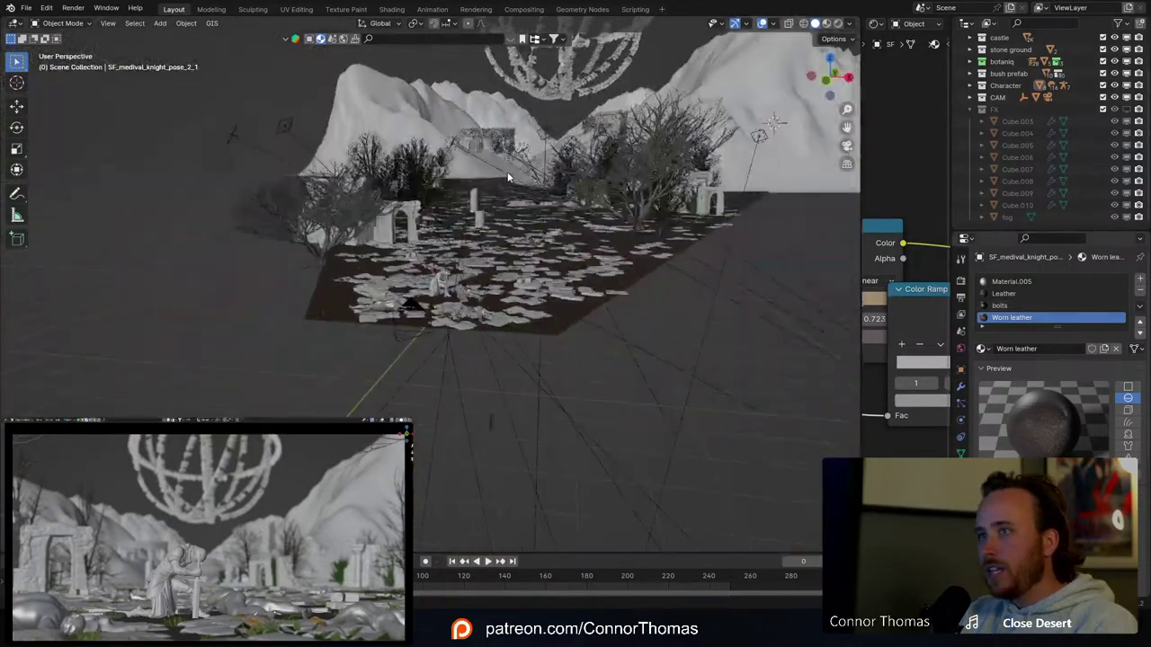
left_click(533, 95)
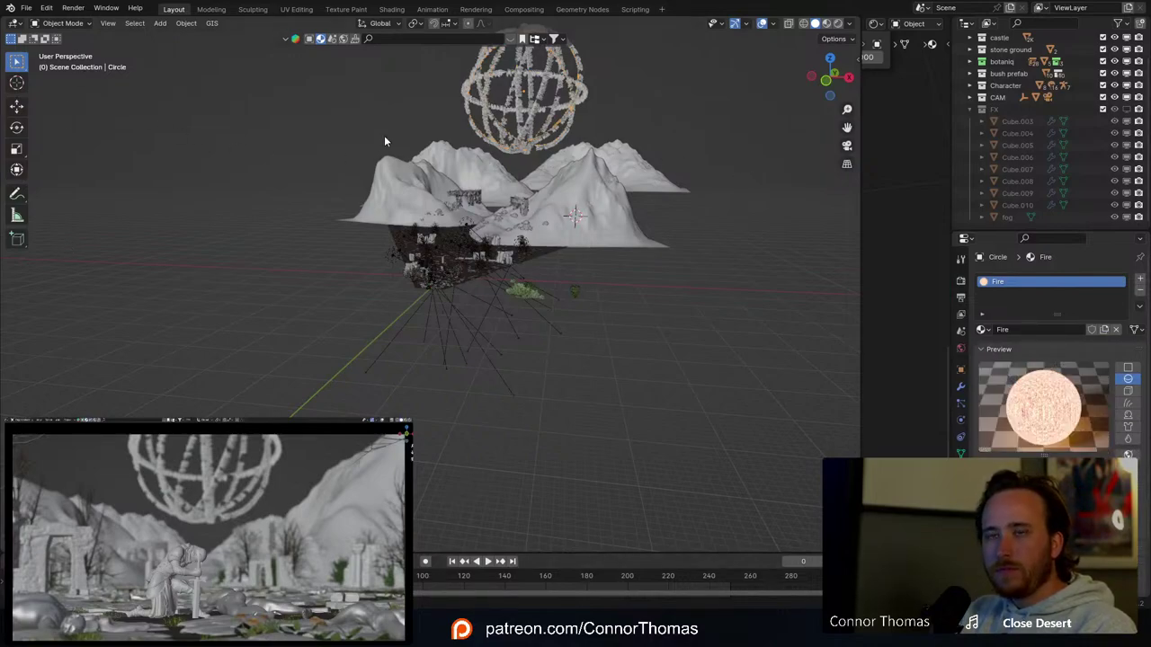
key("ctrl+s")
Step: Launch a second Blender instance alongside the current scene
key("super")
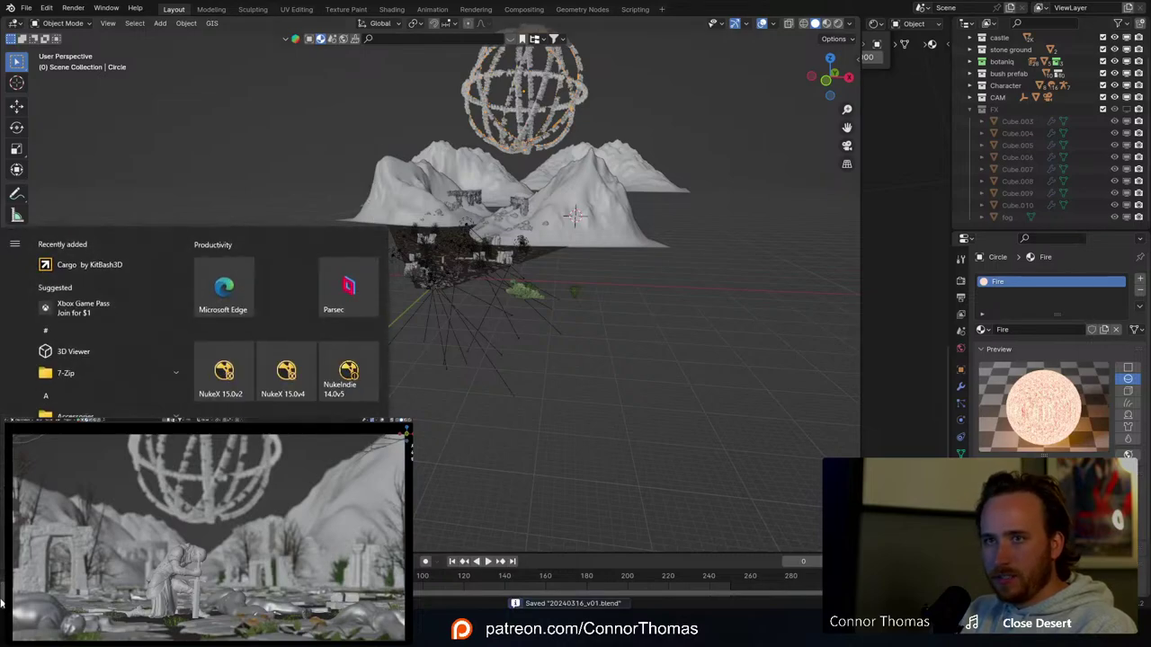
type("blender")
key("Return")
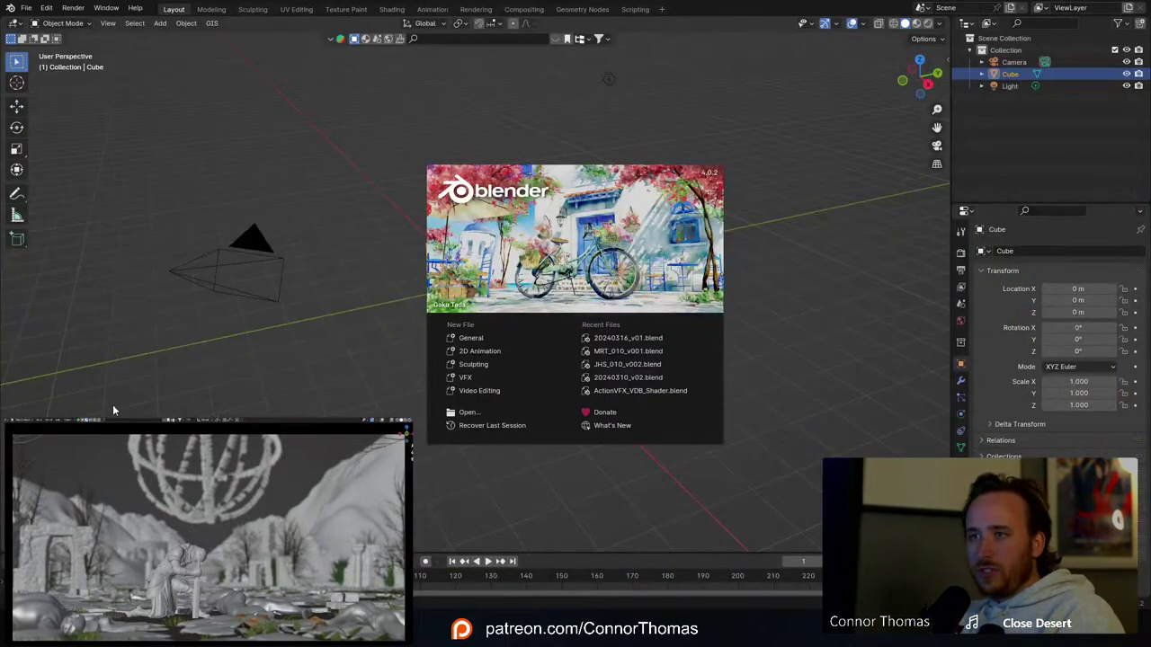
Step: Open procedural_mat.blend from the VFX_material folder and view its ring with the Fire material from above
left_click(26, 8)
left_click(26, 8)
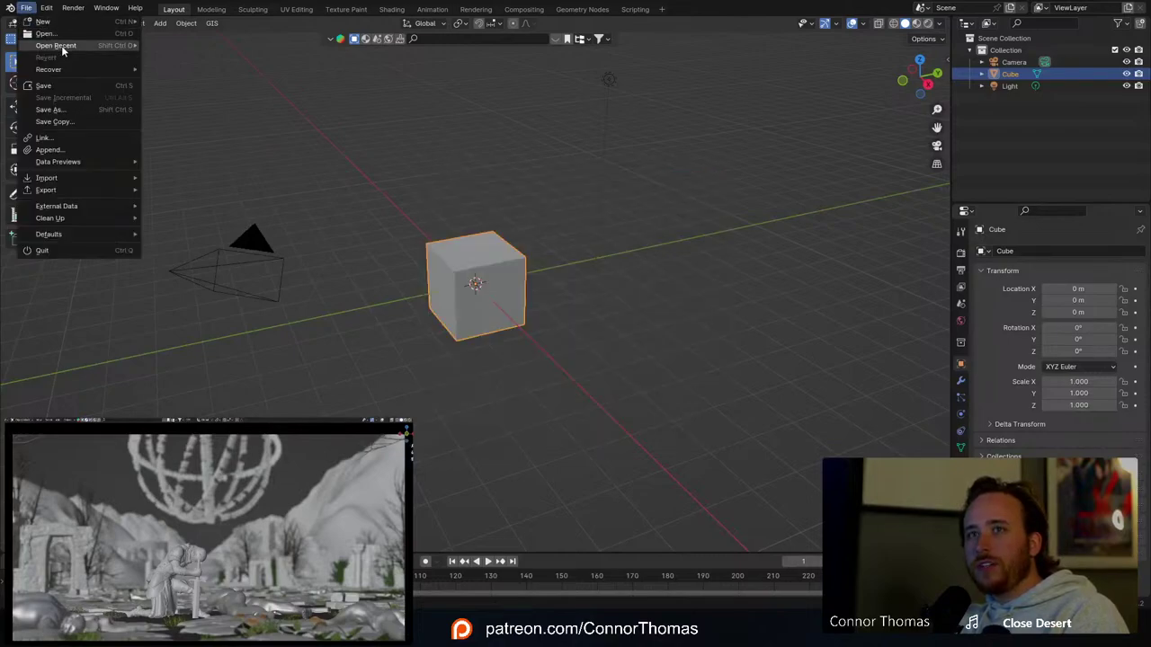
left_click(61, 38)
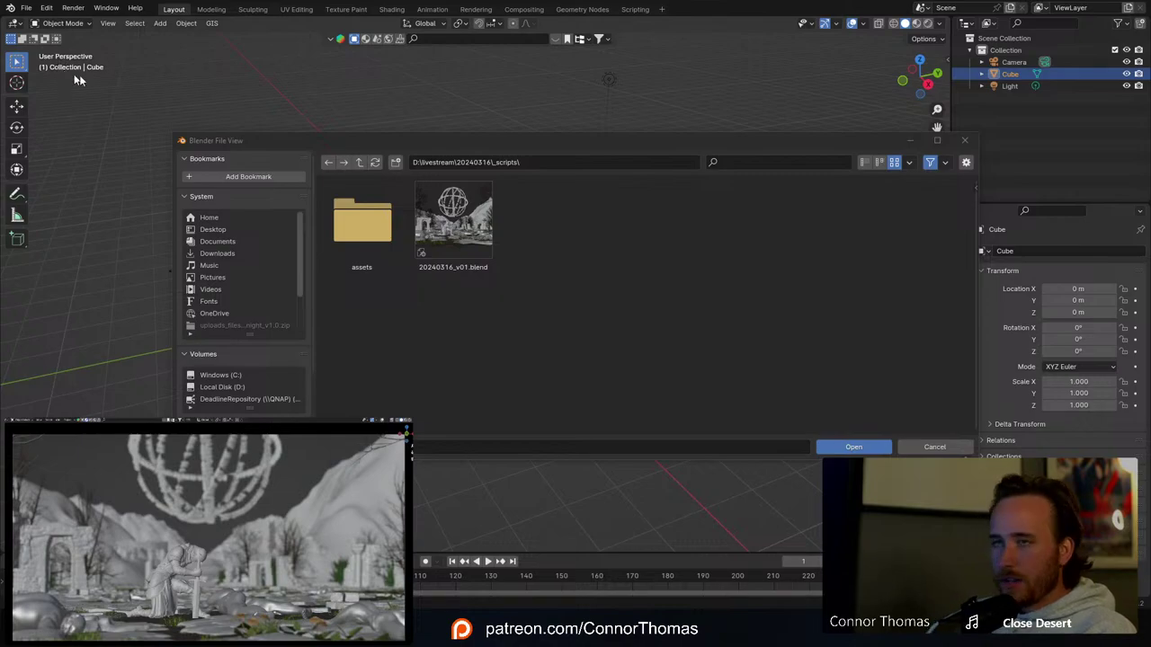
left_click(382, 201)
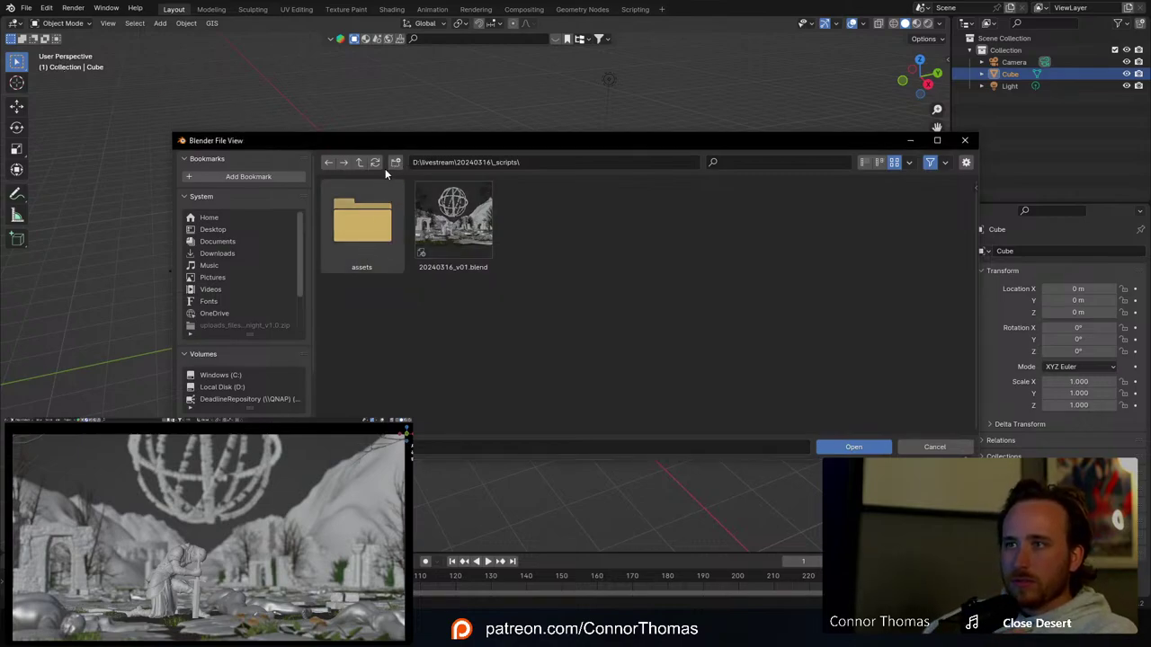
left_click(359, 162)
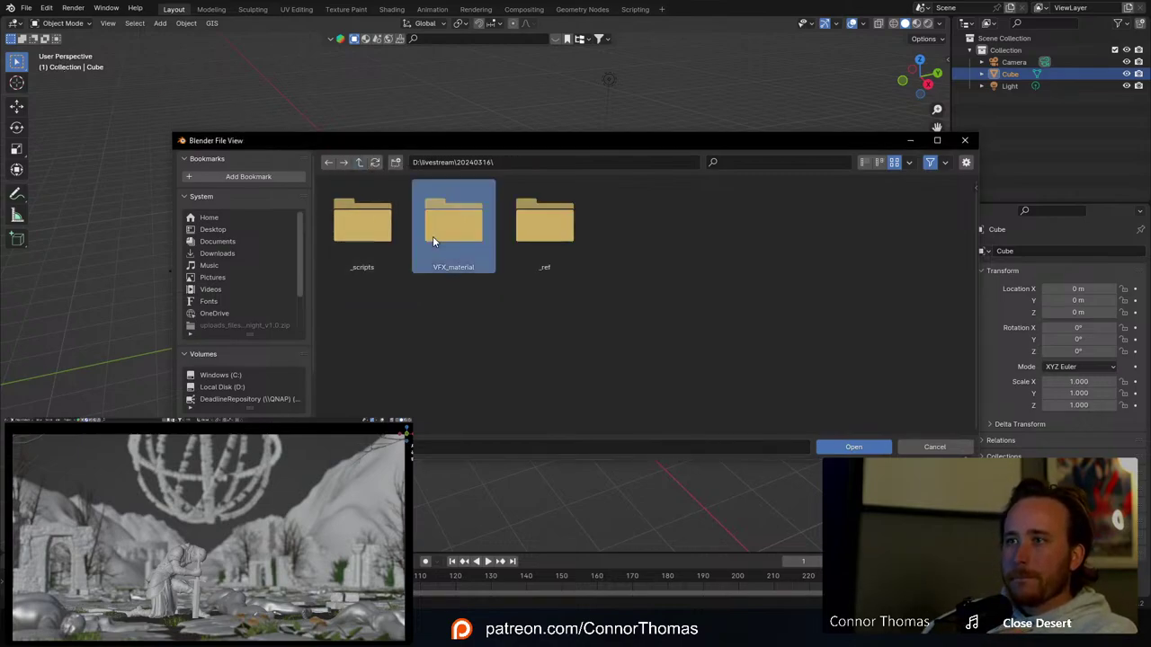
double_click(432, 236)
double_click(453, 227)
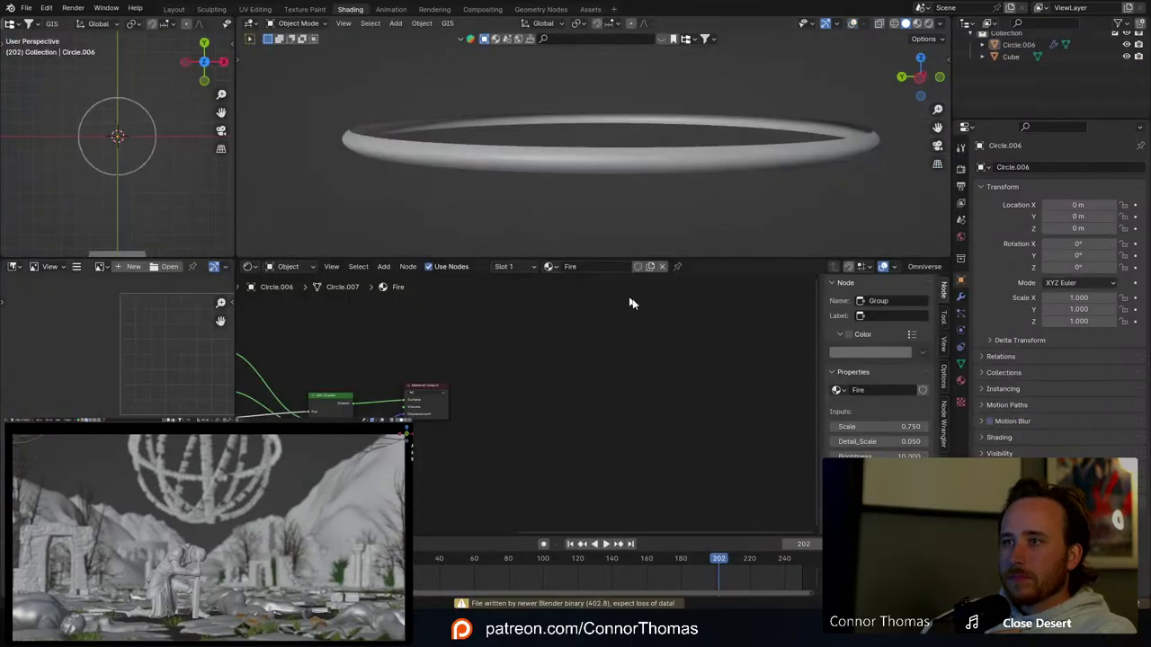
scroll(624, 212, "down", 5)
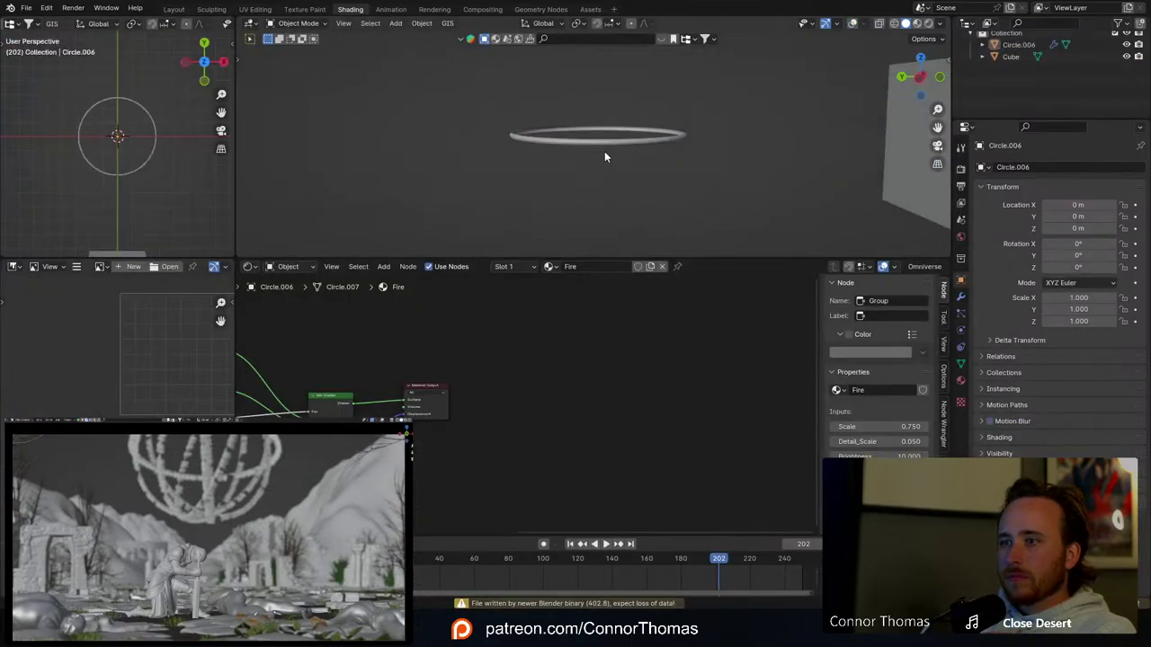
middle_click_drag(607, 156, 624, 216)
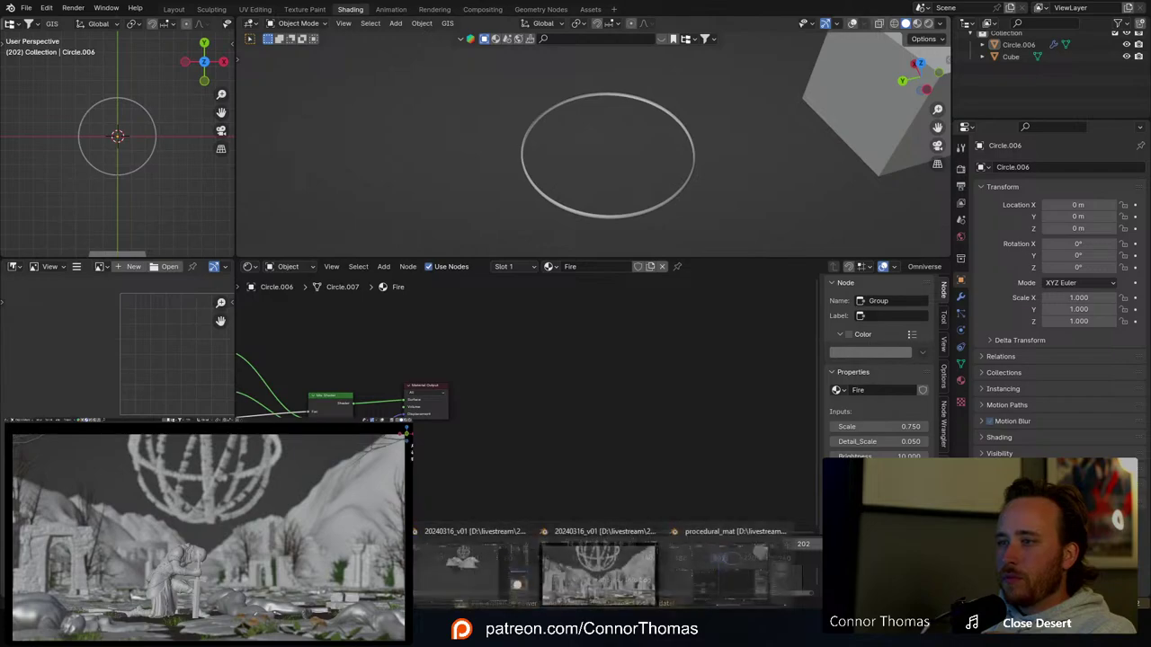
Step: Select the Circle.006 ring that carries the Fire material in procedural_mat.blend
middle_click_drag(707, 183, 565, 65)
scroll(637, 81, "down", 4)
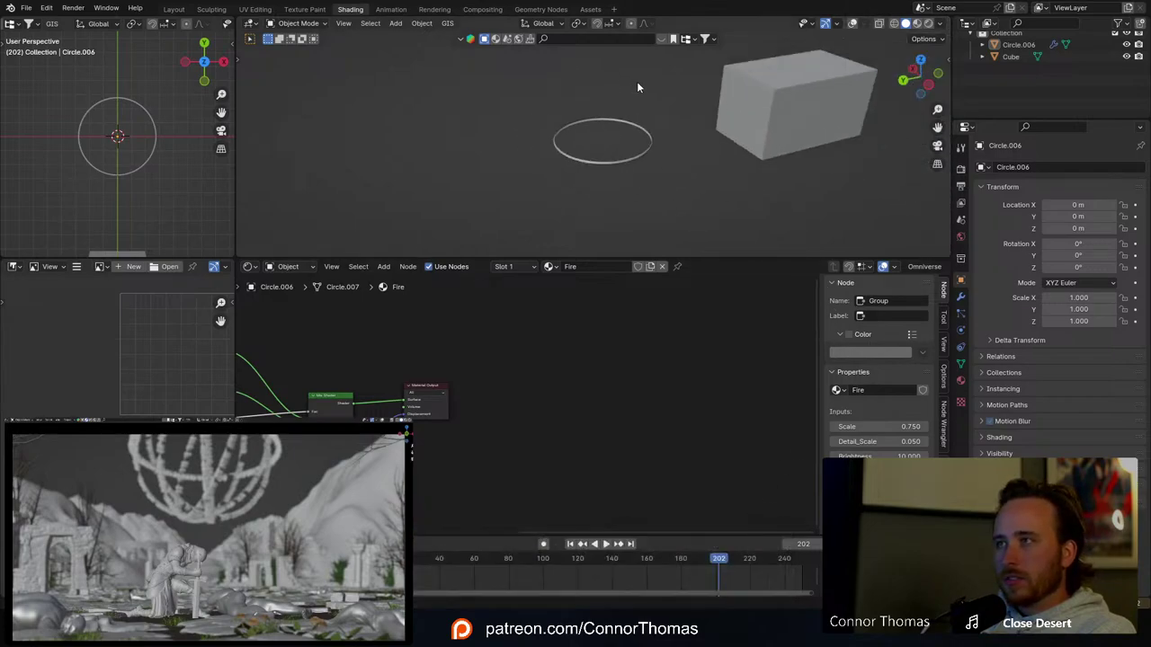
left_click(700, 140)
scroll(630, 171, "up", 3)
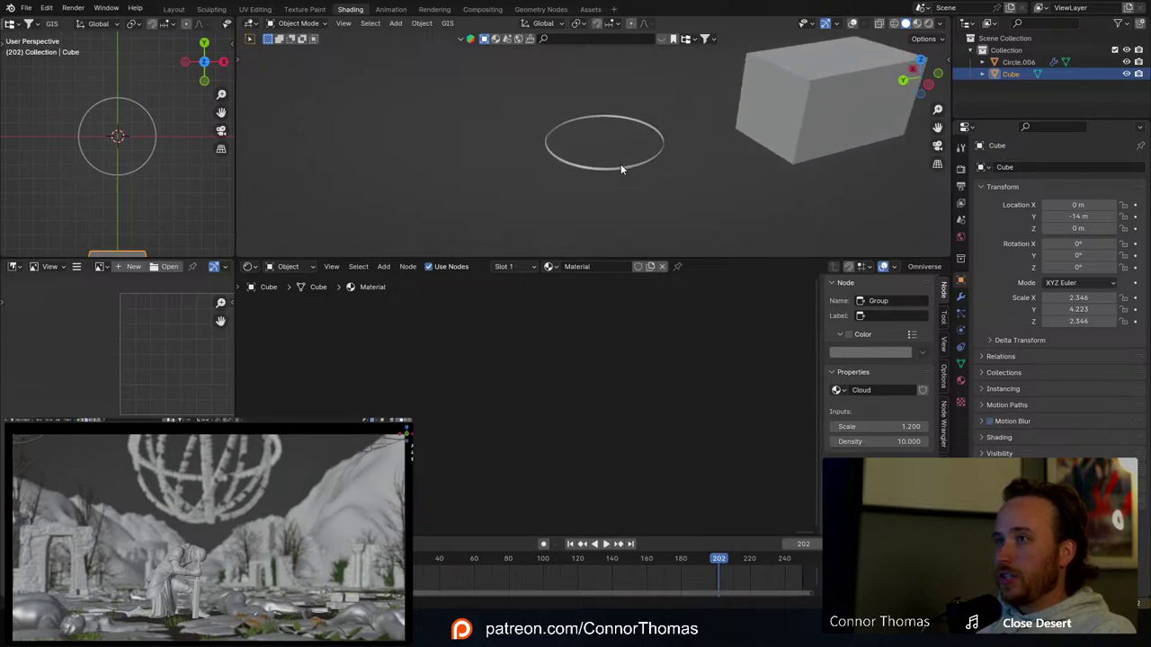
left_click(621, 164)
middle_click_drag(663, 156, 617, 151)
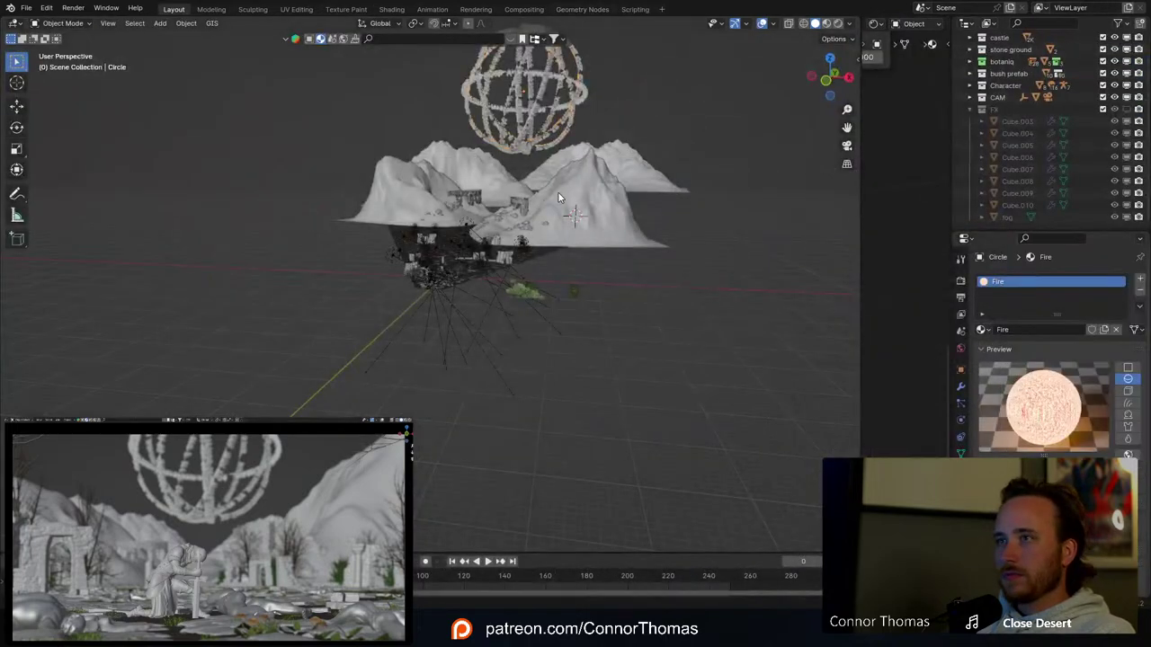
key("ctrl+v")
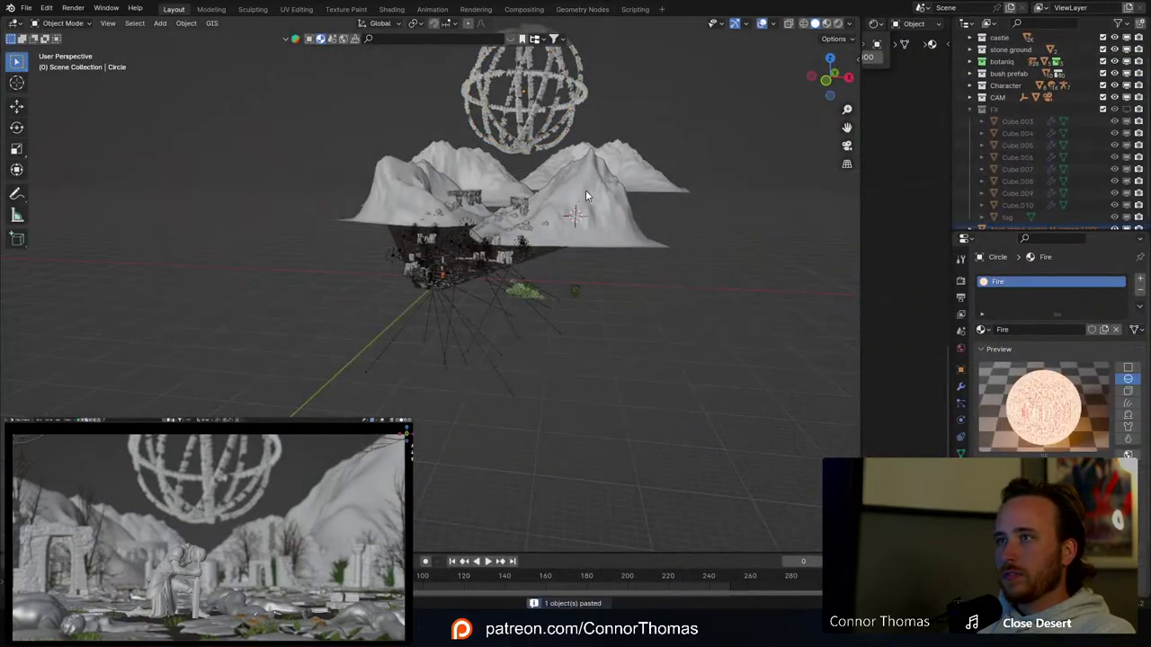
key("s")
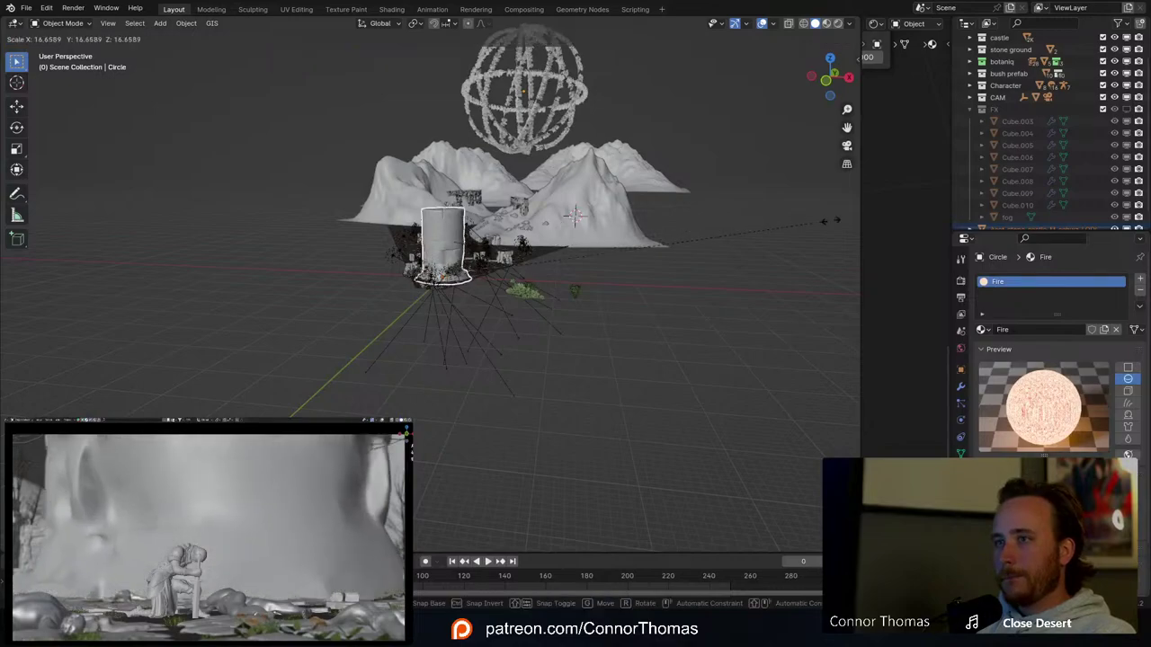
right_click(1, 230)
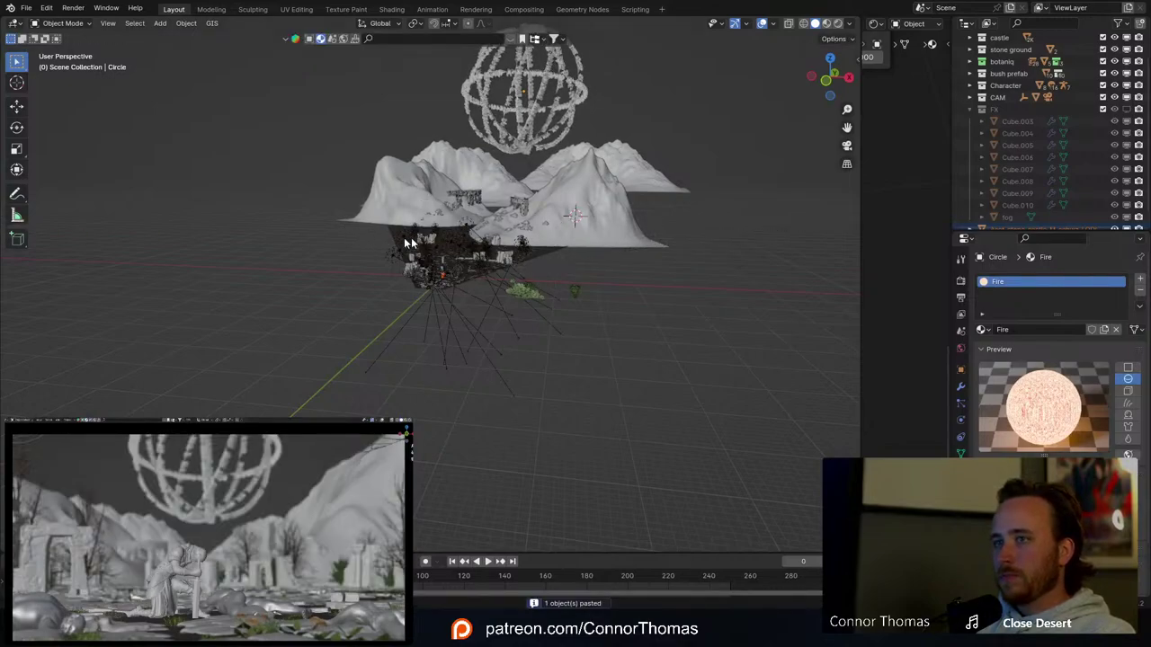
middle_click_drag(514, 275, 514, 265)
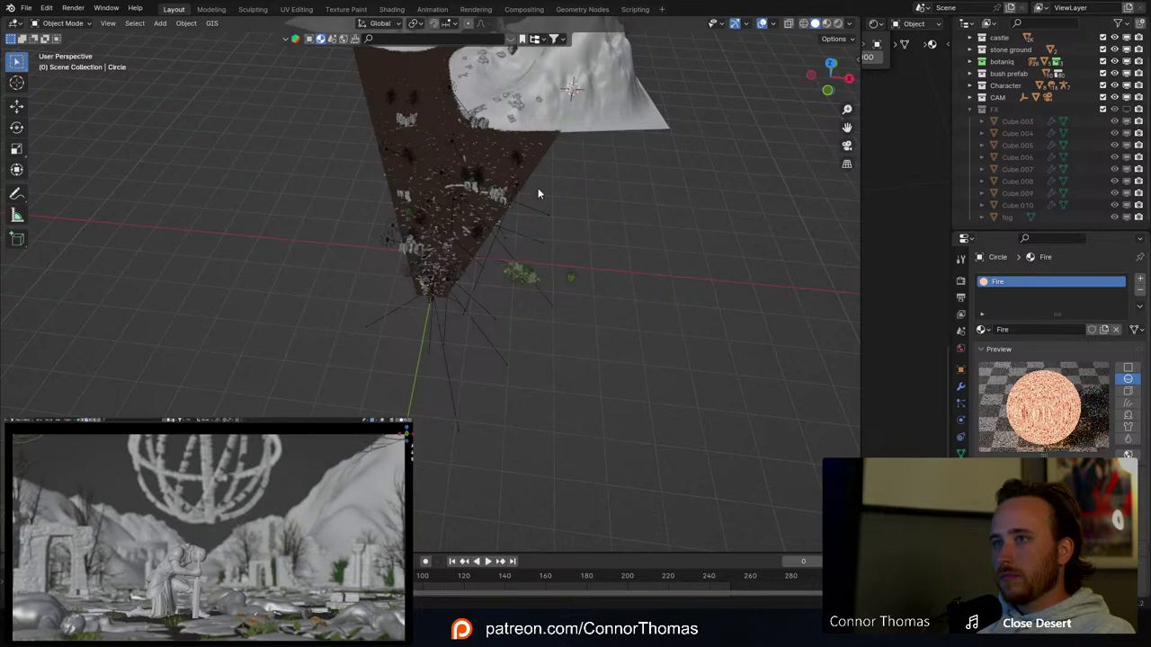
Step: Save the castle scene, then switch to procedural_mat.blend, show the viewport overlays and copy the Circle.006 ring object
middle_click_drag(537, 194, 541, 158)
key("ctrl+s")
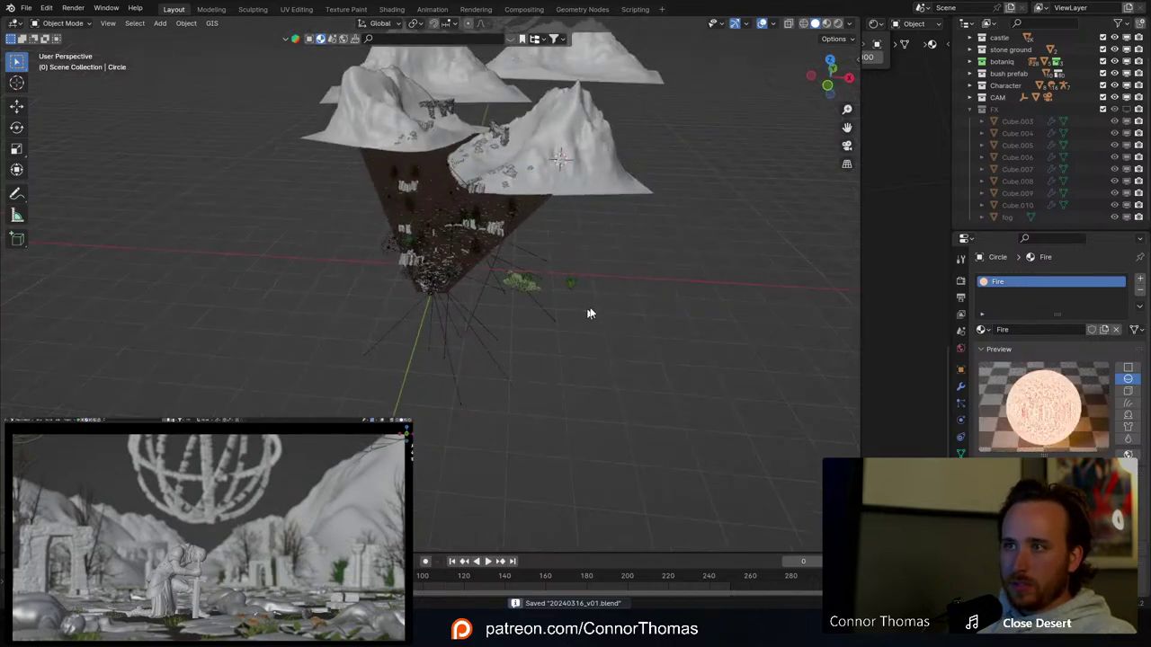
mouse_move(603, 634)
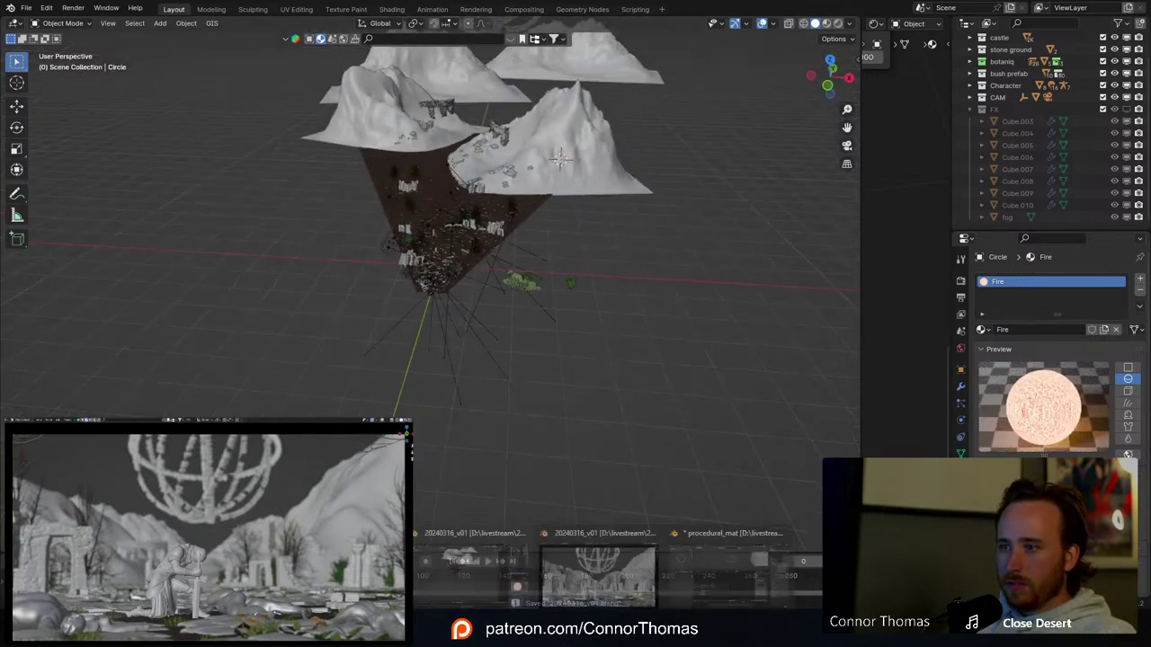
left_click(700, 571)
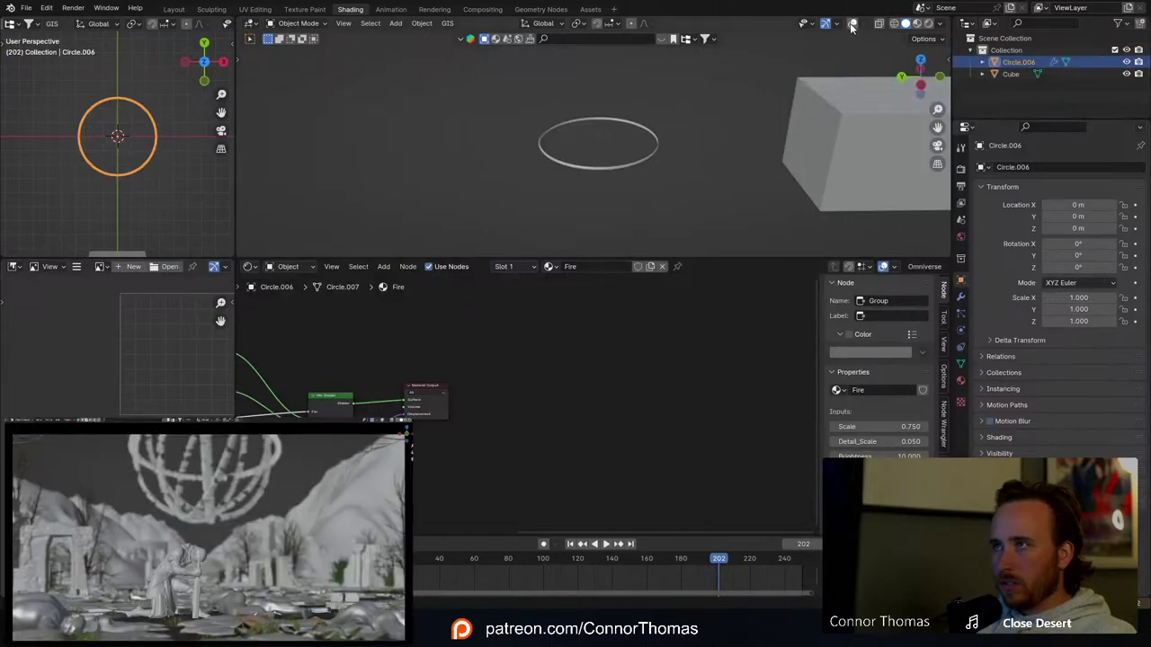
left_click(851, 24)
key("g")
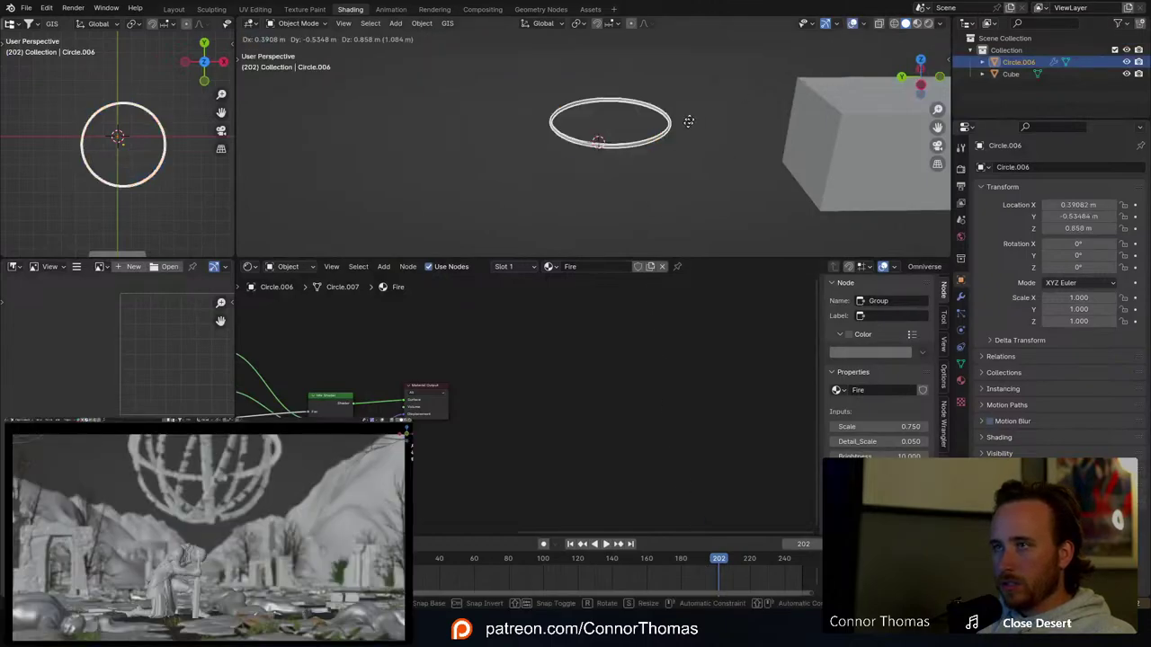
right_click(634, 131)
key("ctrl+c")
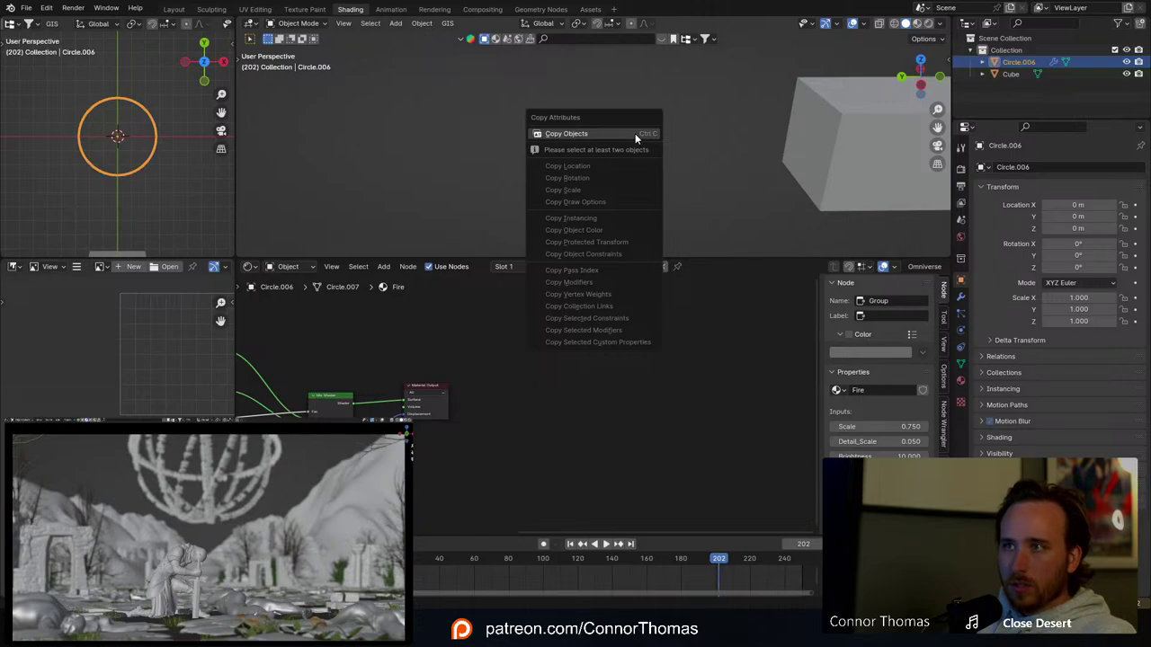
left_click(634, 133)
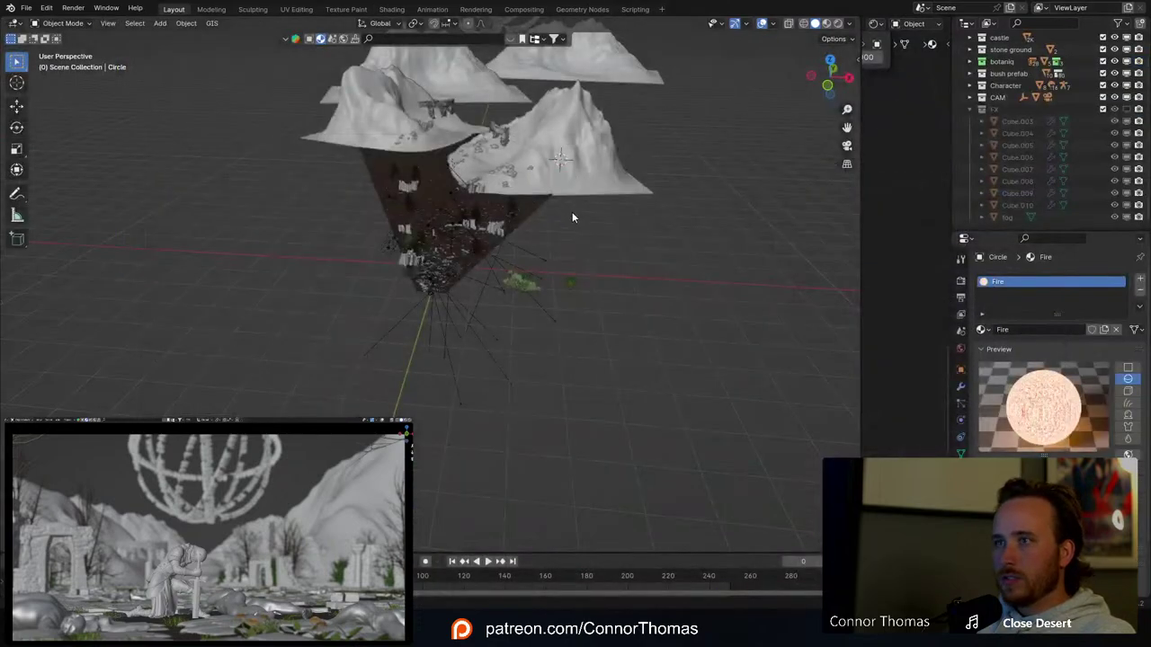
Step: Paste the ring into the castle scene, move it off the knight's area and enlarge it several times
key("ctrl+v")
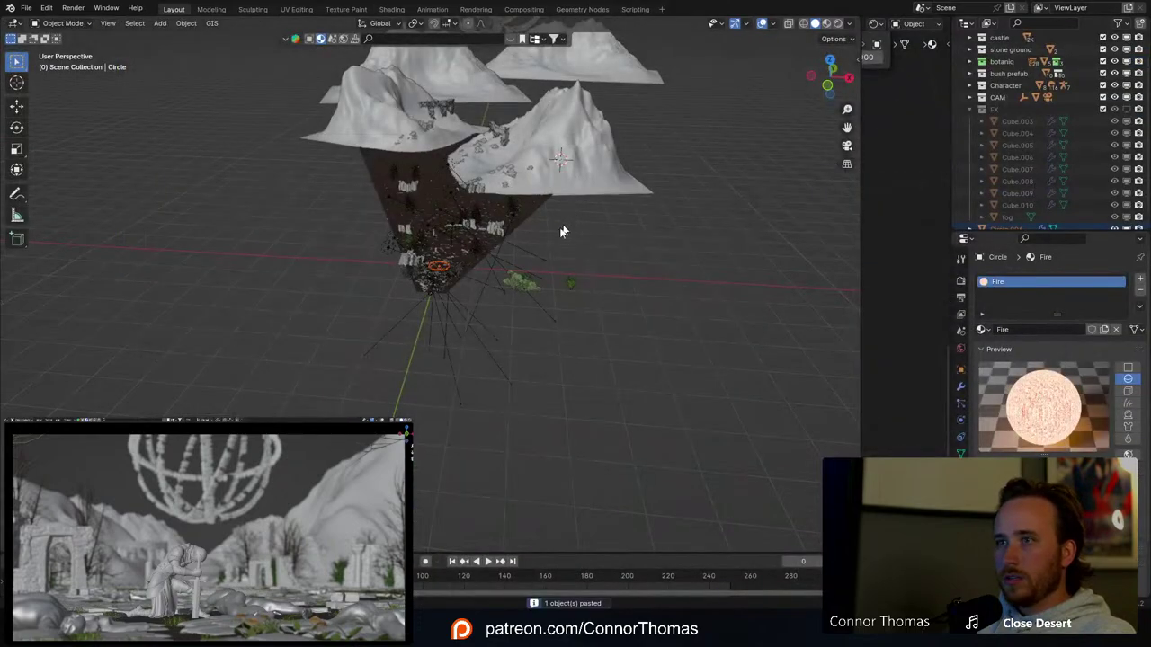
key("g")
left_click(511, 153)
key("s")
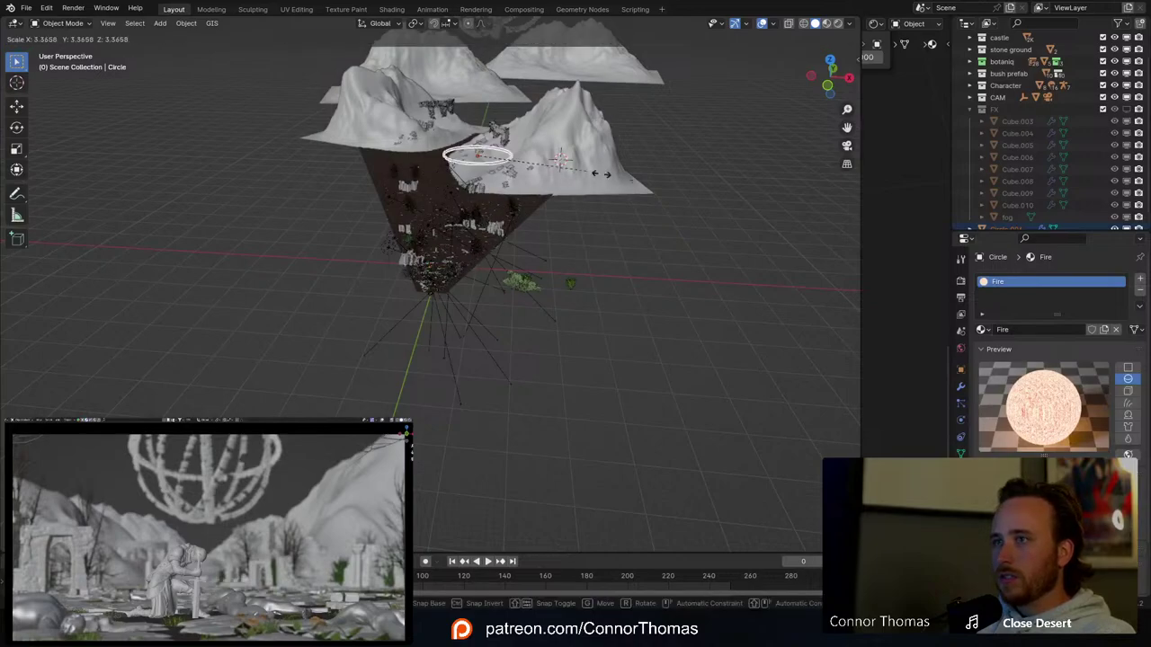
left_click(48, 263)
Step: In top view, move the pasted ring onto the ringed sphere by the far mountains
scroll(334, 270, "down", 1)
scroll(335, 270, "down", 4)
middle_click_drag(448, 128, 407, 274, "shift")
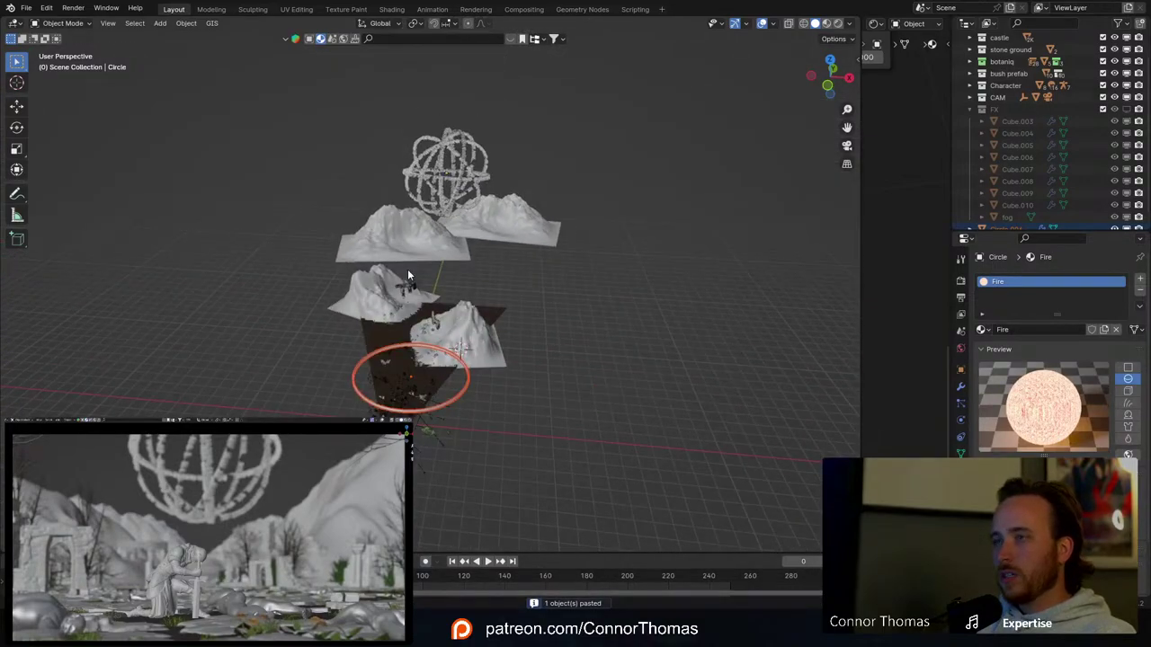
key("KP_7")
scroll(354, 232, "down", 6)
middle_click_drag(392, 155, 398, 230, "shift")
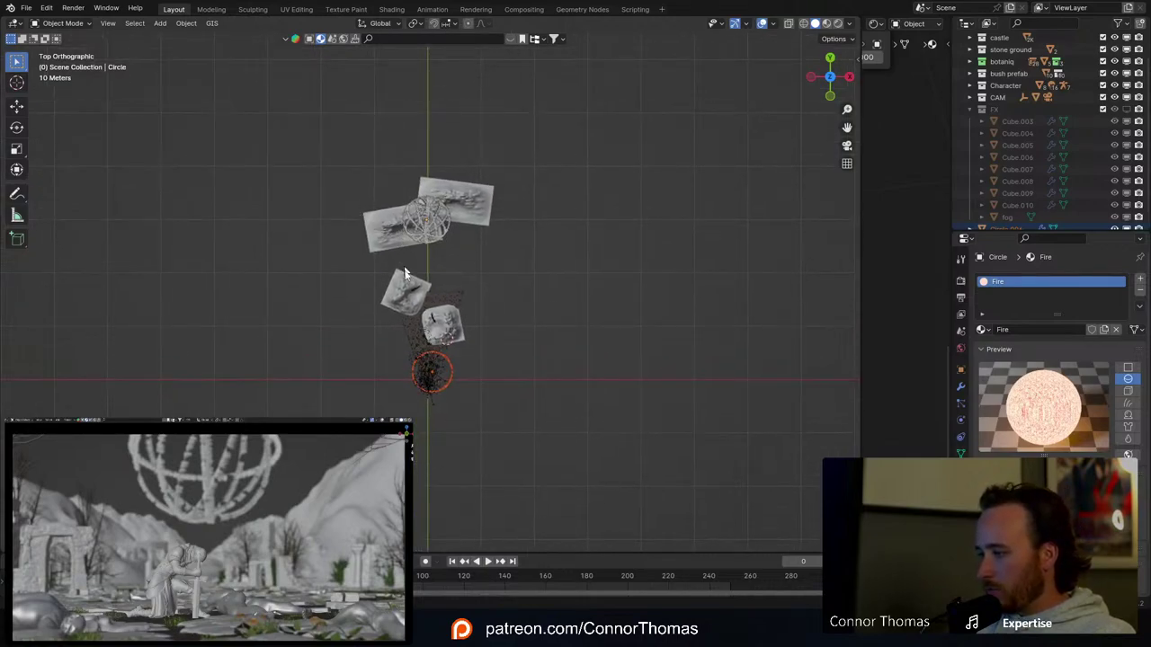
key("g")
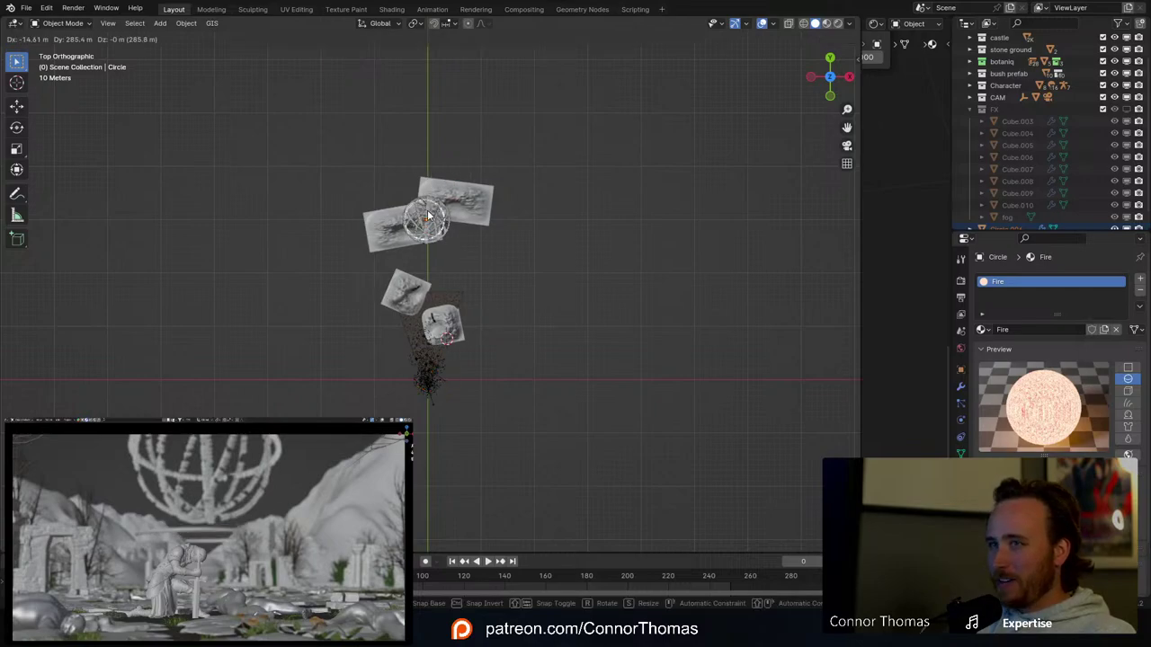
left_click(406, 210)
Step: Raise the ring toward the middle of the ringed sphere and resize it to roughly the sphere's width
key("KP_Decimal")
scroll(407, 210, "down", 6)
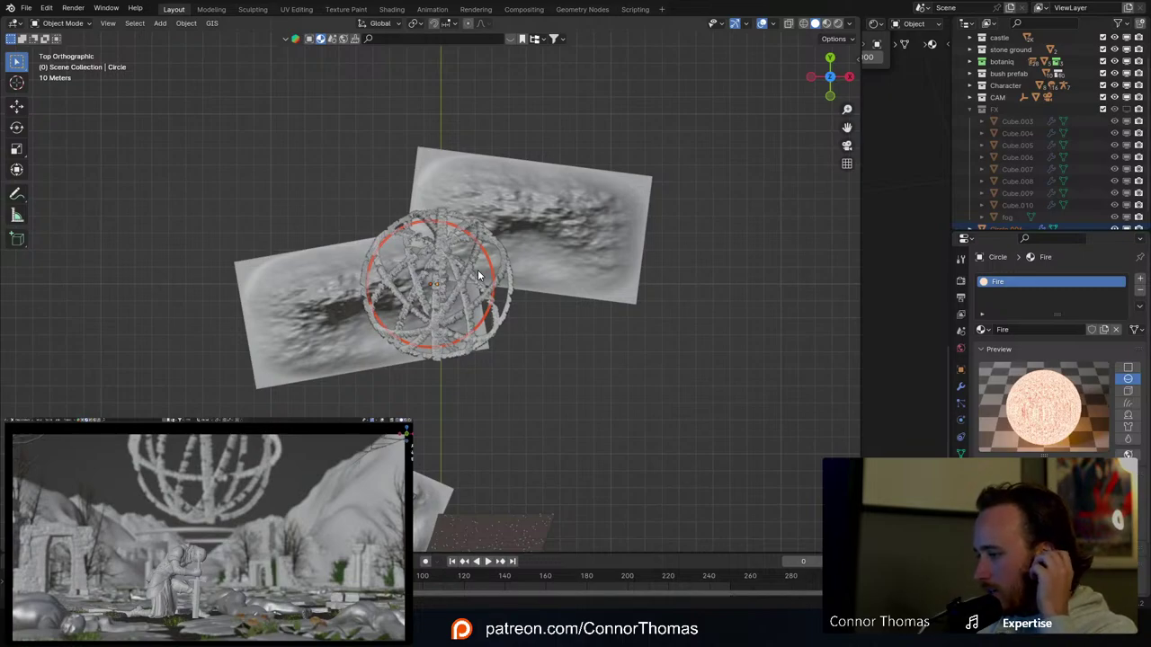
scroll(477, 272, "up", 5)
scroll(478, 269, "down", 5)
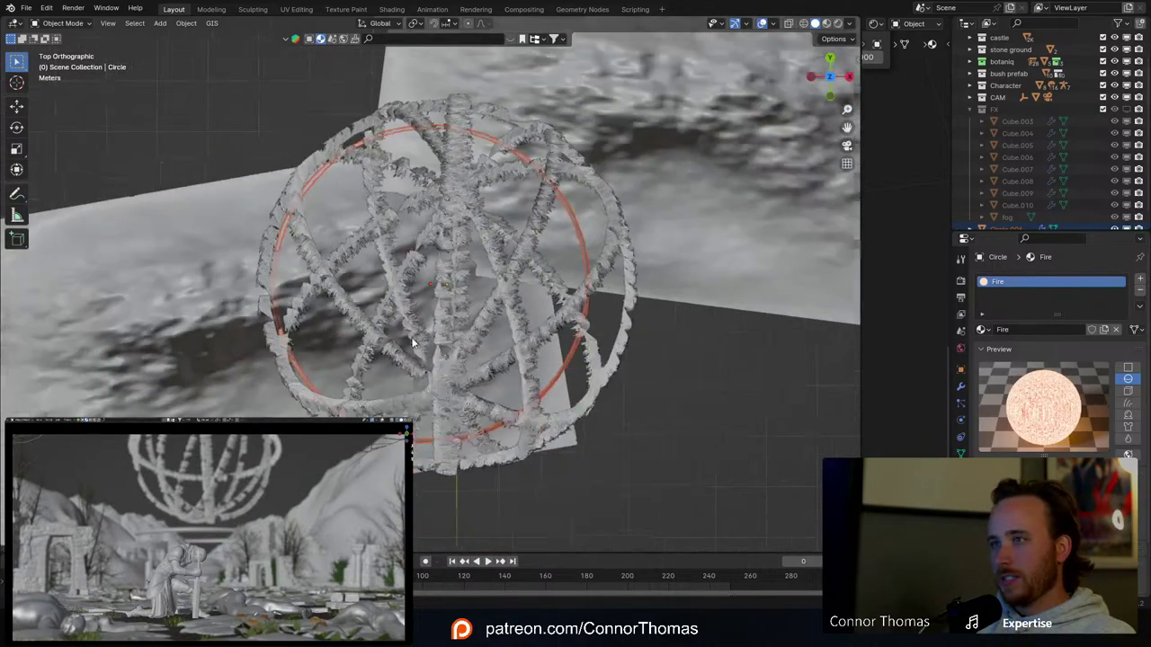
mouse_move(401, 318)
middle_mouse_down()
mouse_move(401, 237)
mouse_move(403, 297)
middle_mouse_up()
key("g")
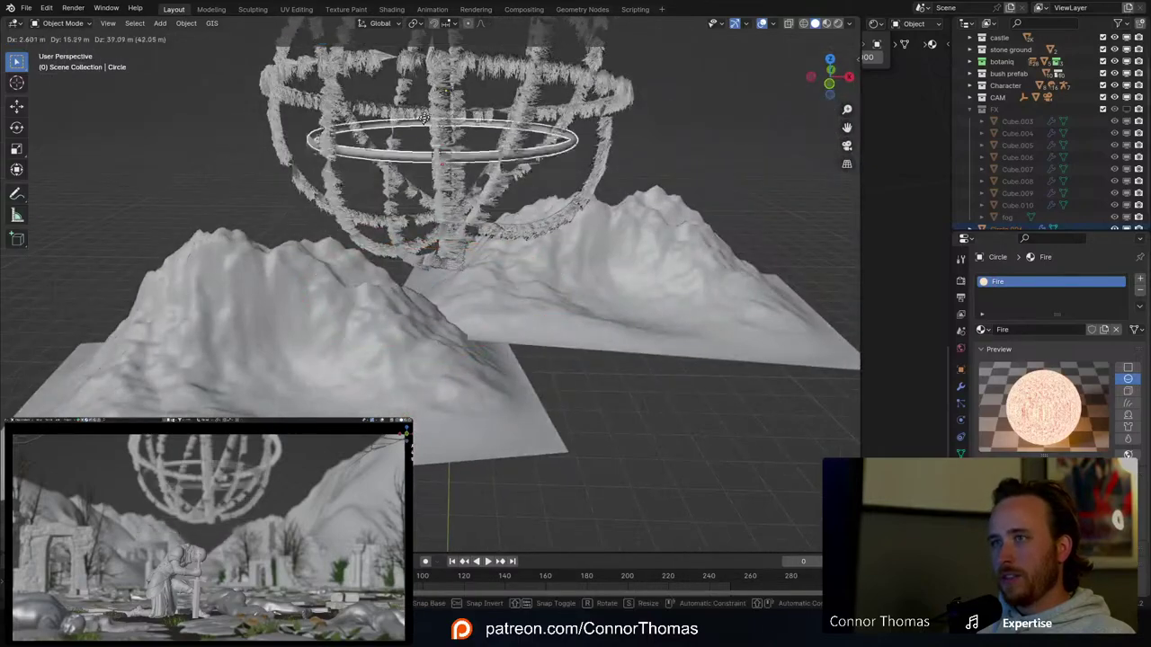
left_click(422, 88)
key("s")
left_click(555, 126)
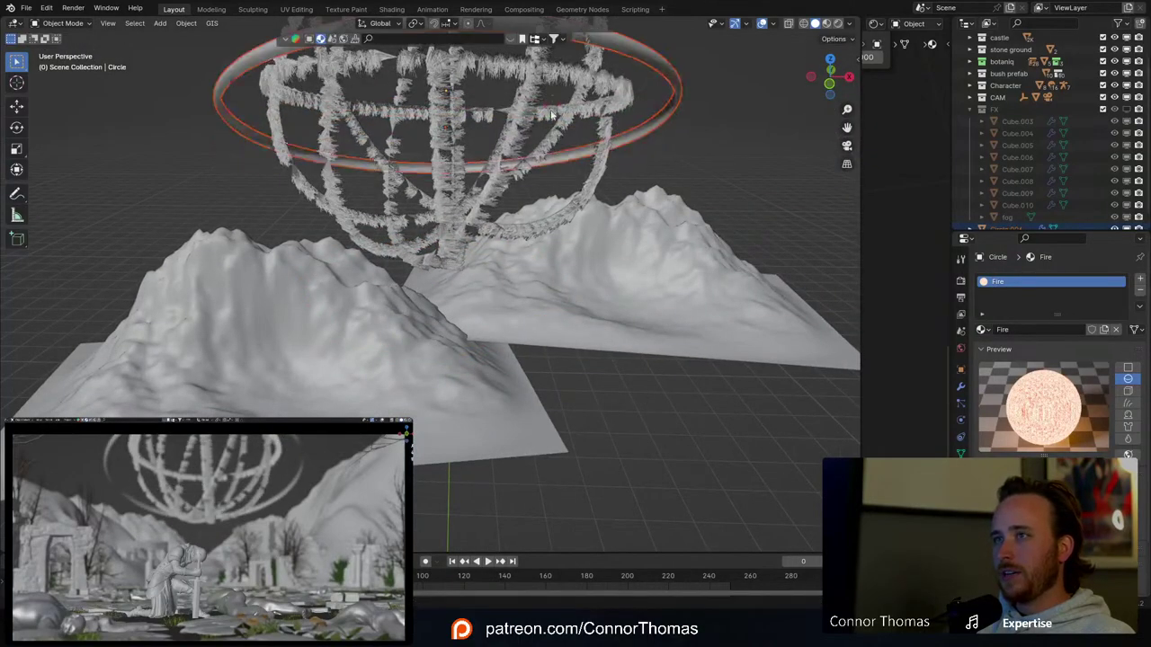
middle_click_drag(556, 107, 566, 215)
key("g")
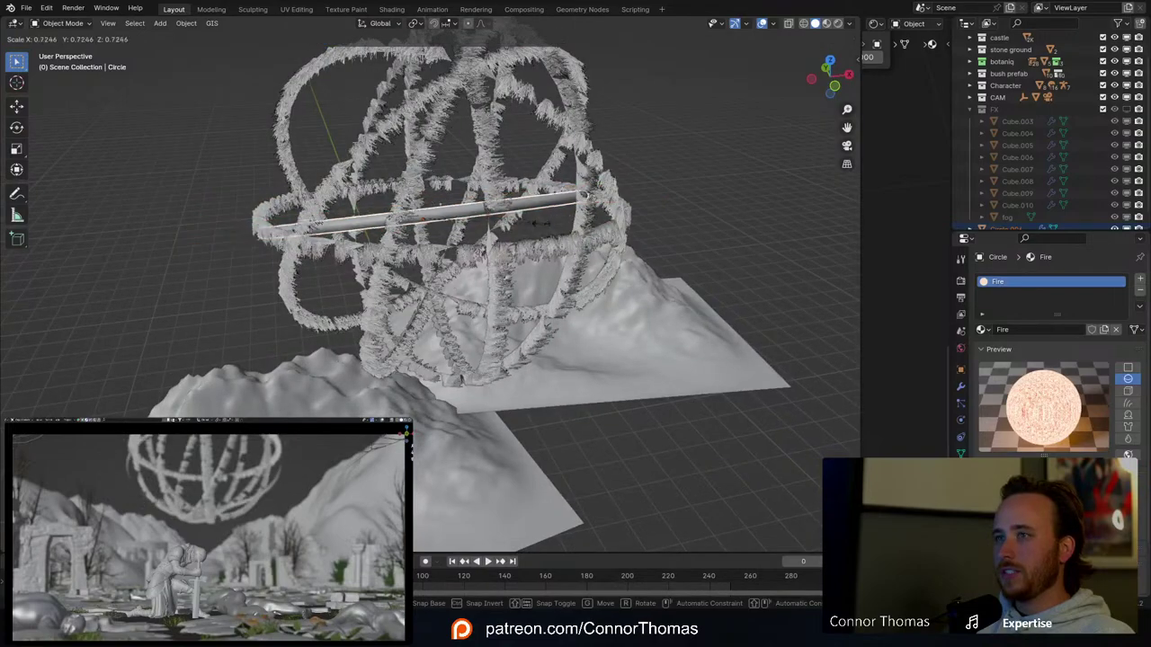
left_click(572, 228)
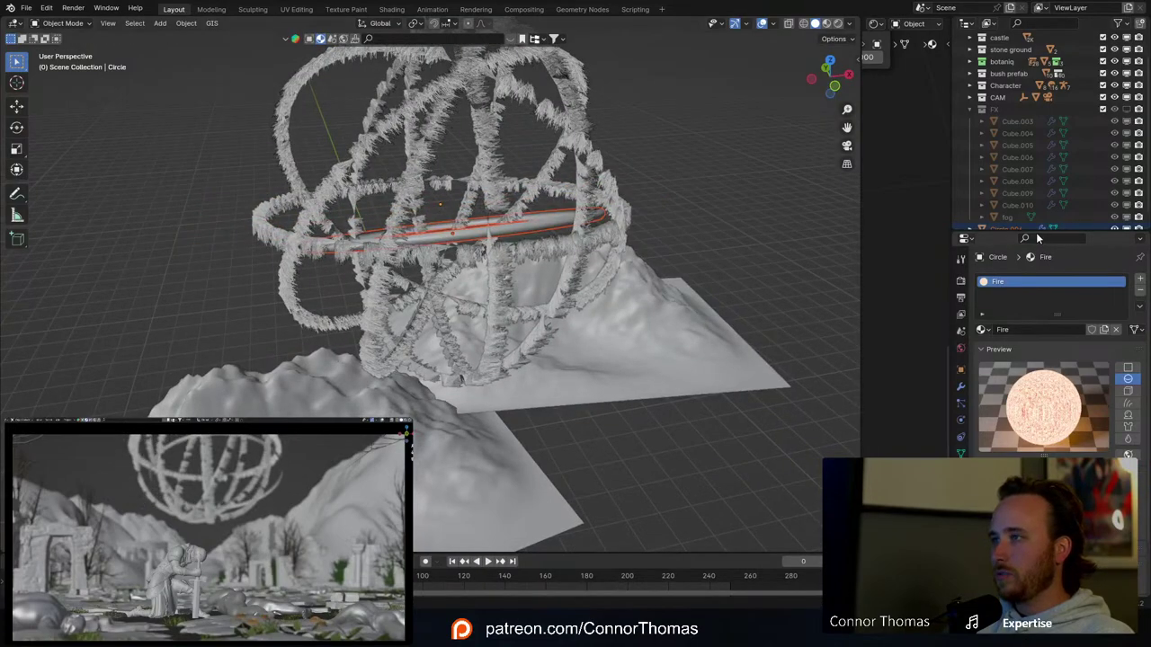
Step: Enlarge the outliner, create a new collection between CAM and FX, and name it FireRing2
left_click_drag(1034, 230, 1030, 450)
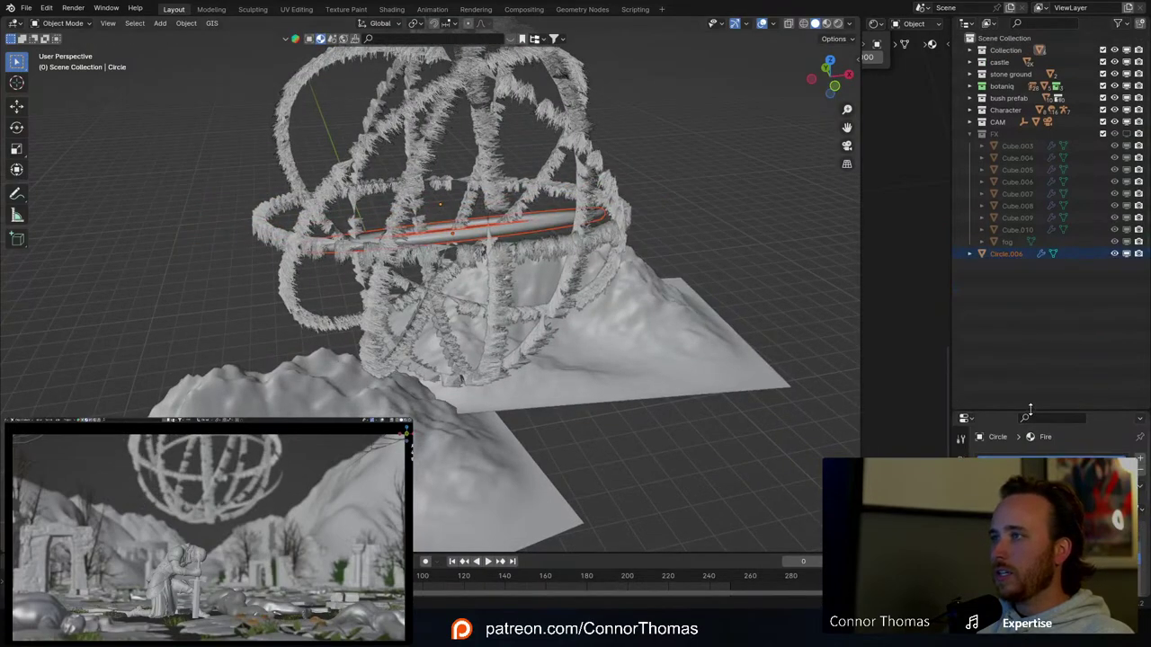
right_click(1026, 332)
left_click(1024, 331)
left_click_drag(999, 256, 1007, 331)
left_click_drag(998, 263, 1001, 132)
double_click(1005, 134)
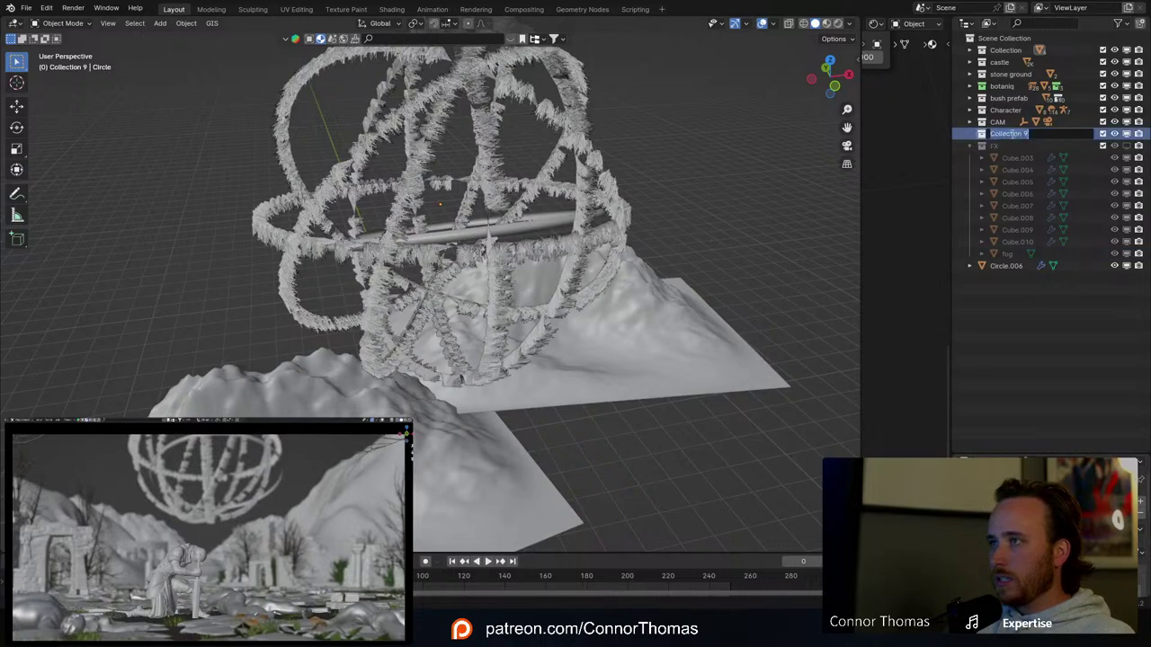
type("FireRing2")
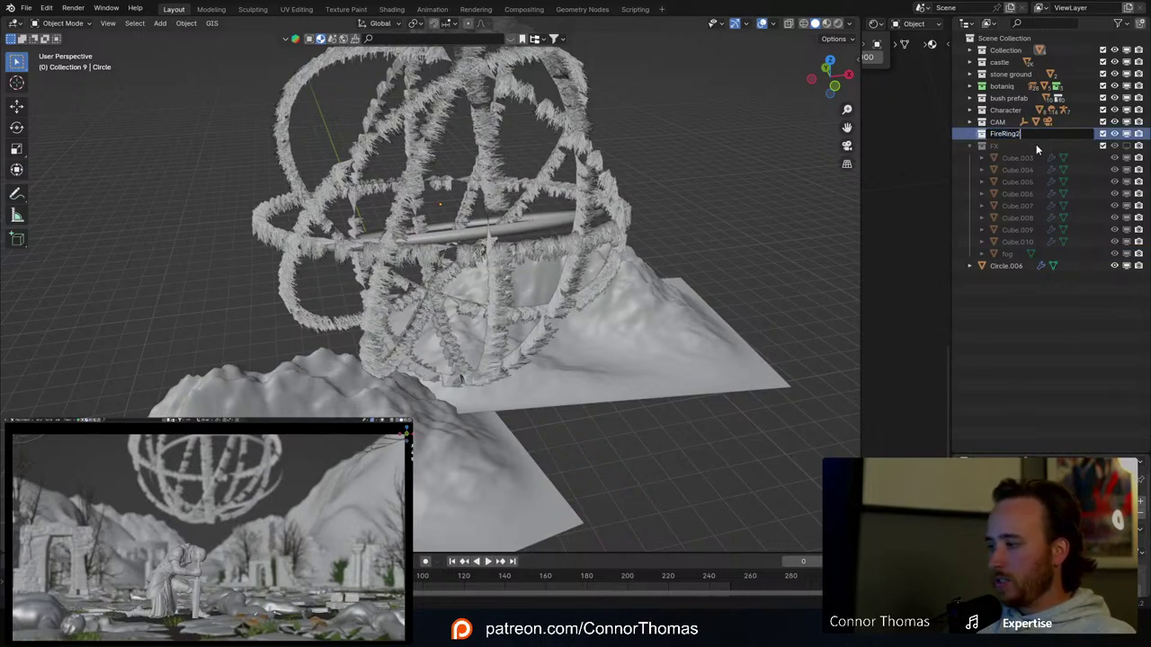
key("Return")
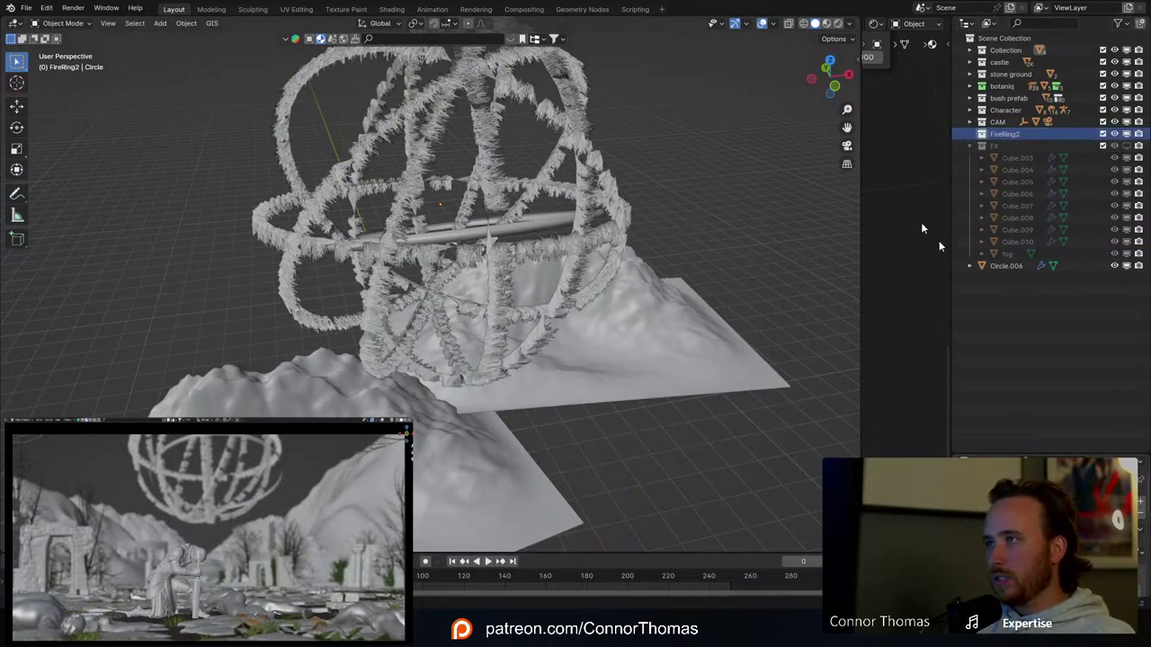
Step: Reveal the ringed sphere's Circle object in the outliner and briefly hide it to view the new ring alone
left_click(545, 144)
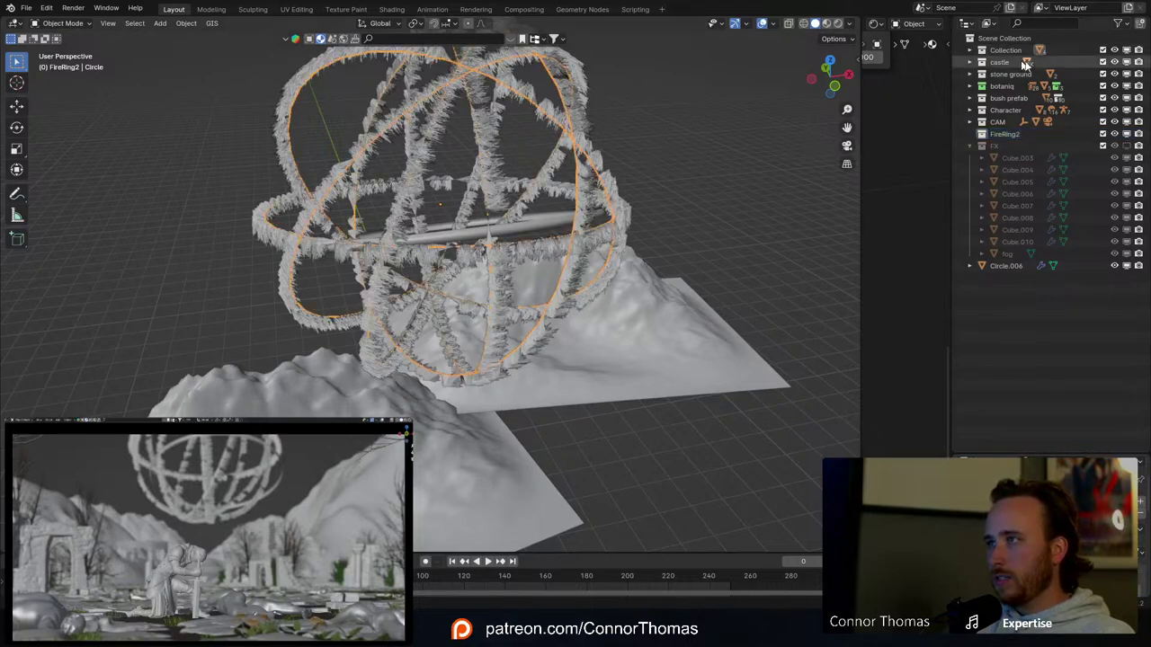
key("KP_Decimal")
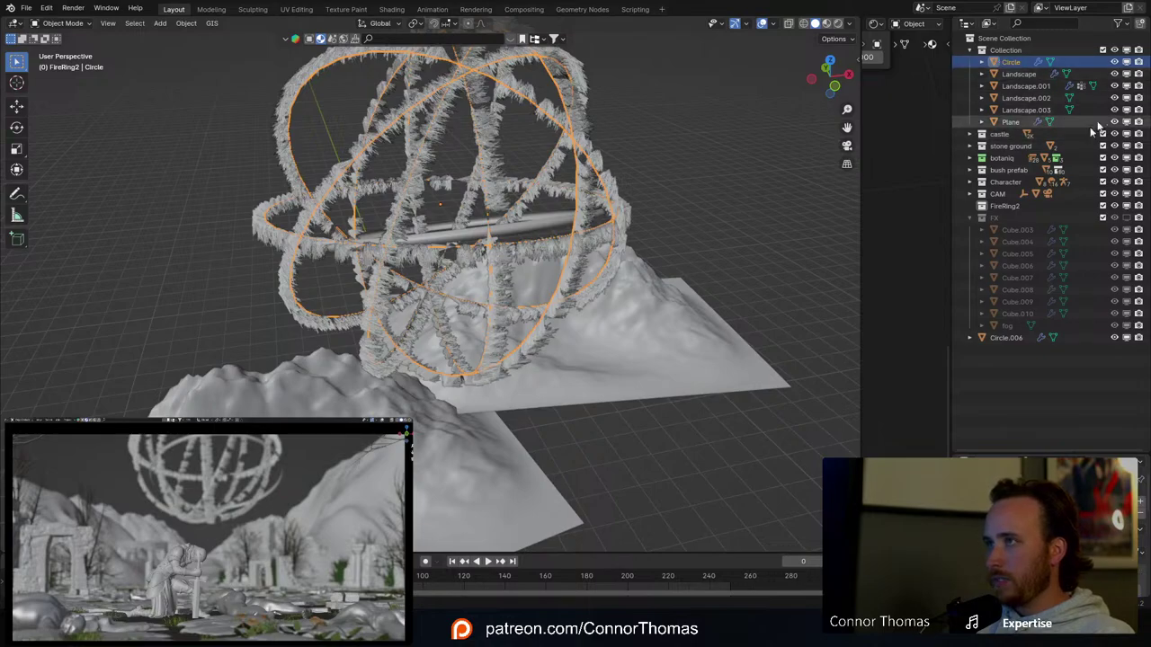
left_click(1127, 63)
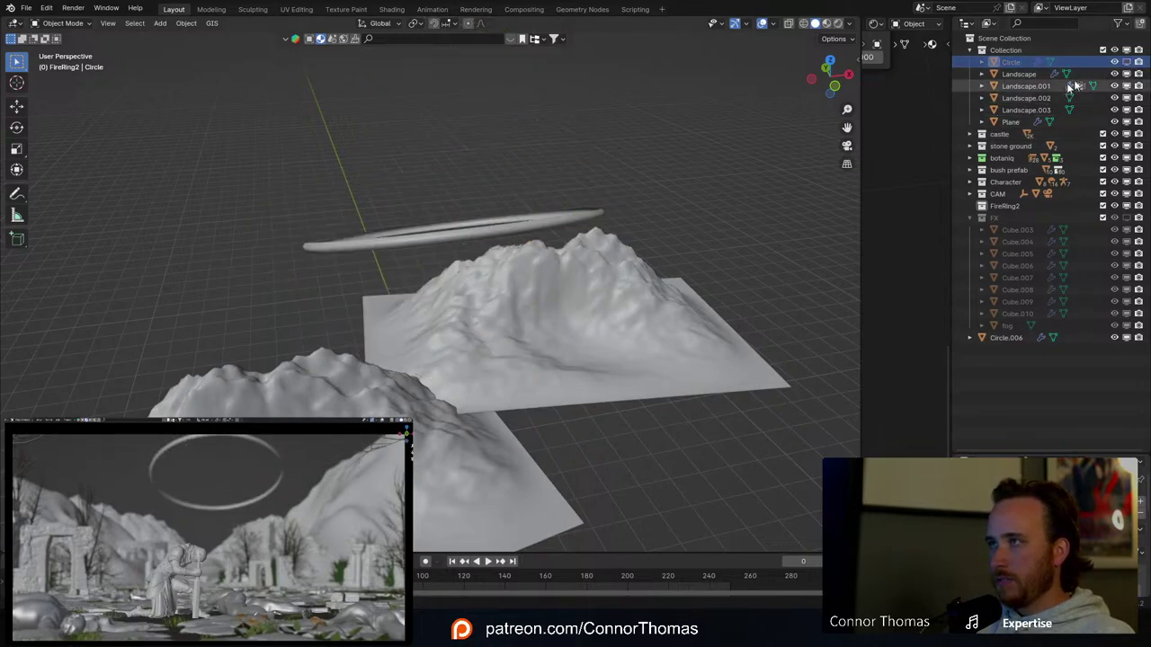
left_click(1128, 63)
Step: Select the Circle.006 ring and, in top view, move it to centre it on the ringed sphere
left_click(527, 218)
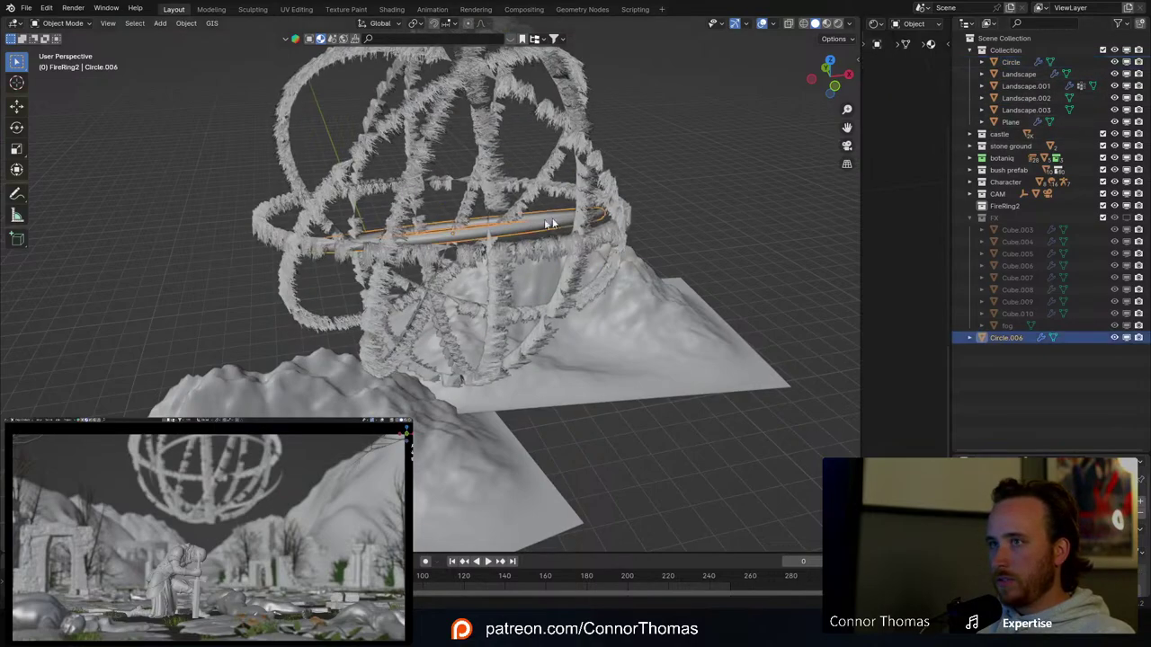
middle_click_drag(527, 219, 493, 281)
key("KP_7")
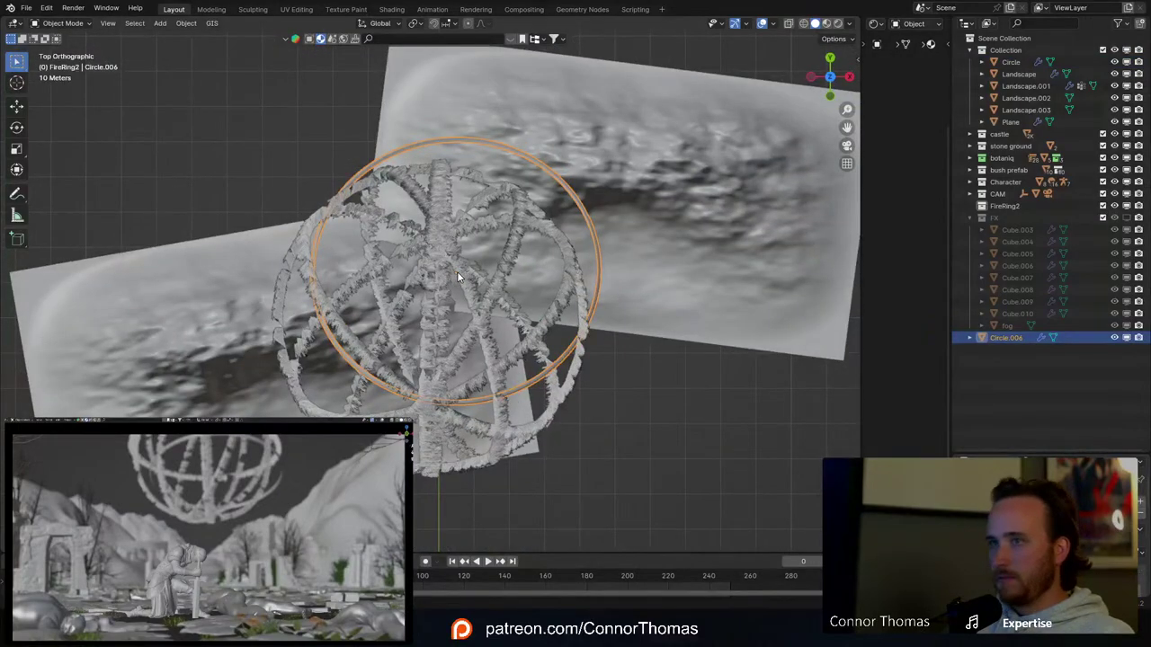
key("g")
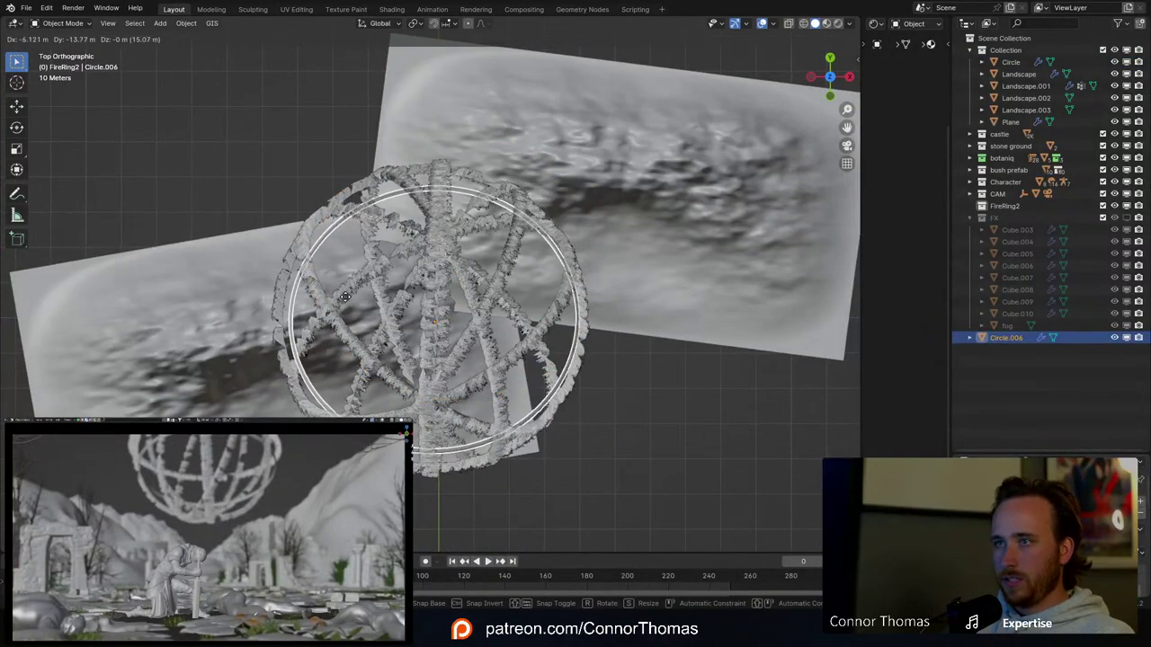
left_click(344, 296)
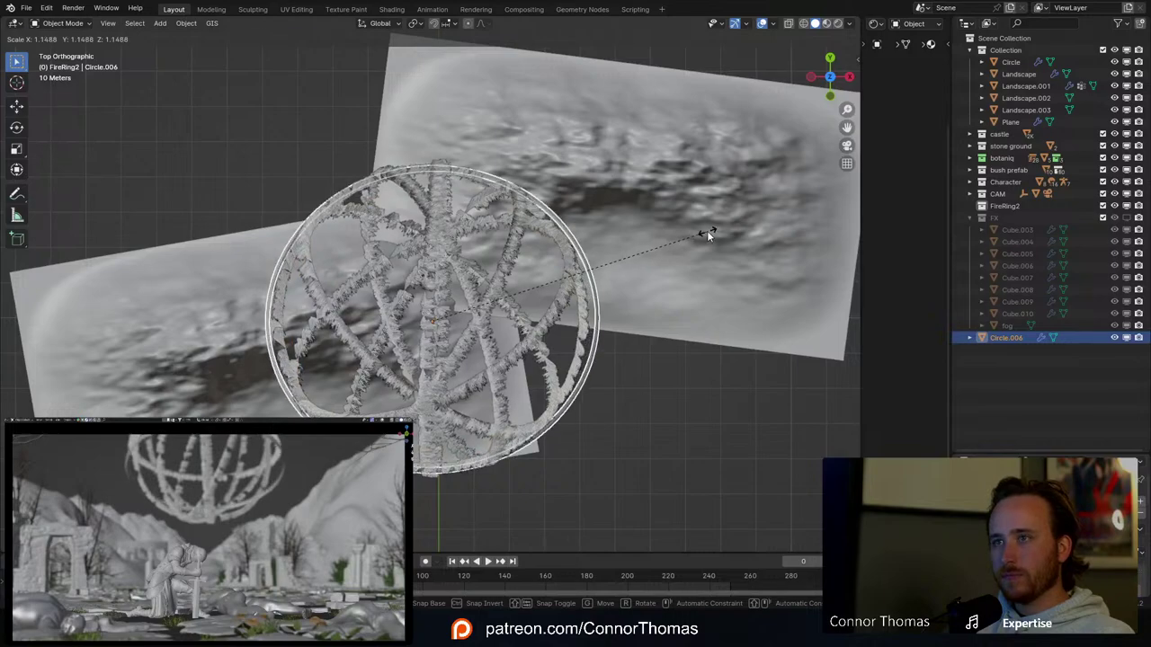
Step: Resize, tilt and reposition the Circle.006 ring so it follows the near-horizontal ring of the ringed sphere
middle_click_drag(706, 231, 604, 214)
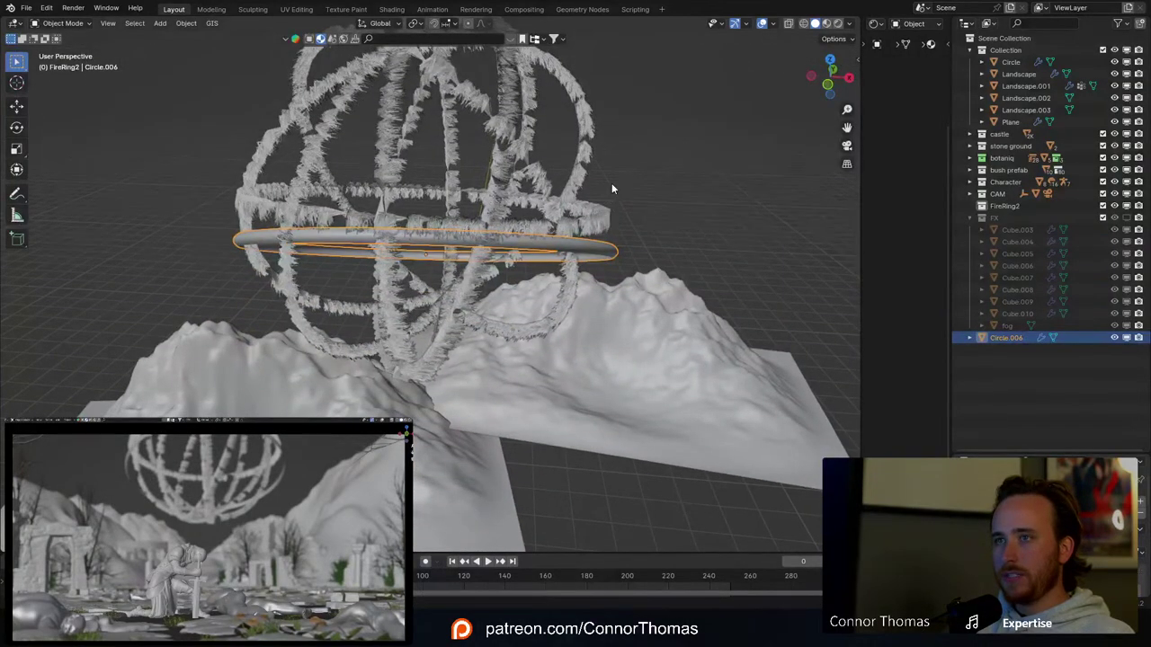
key("r")
key("r")
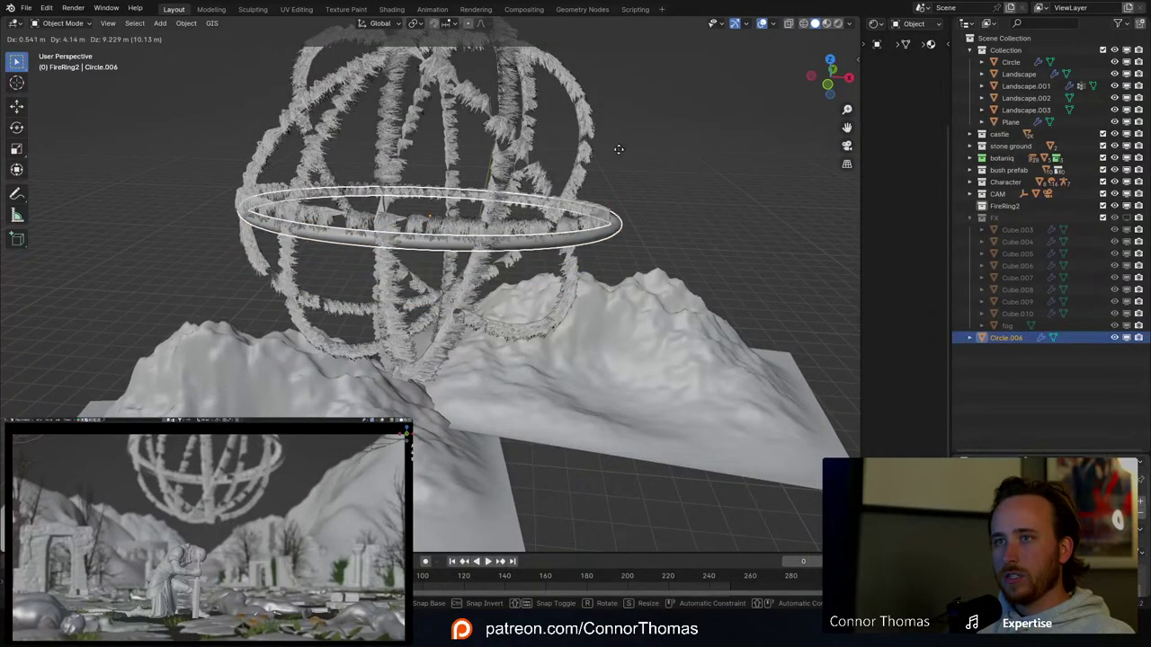
left_click(622, 157)
middle_click_drag(622, 157, 579, 141)
key("r")
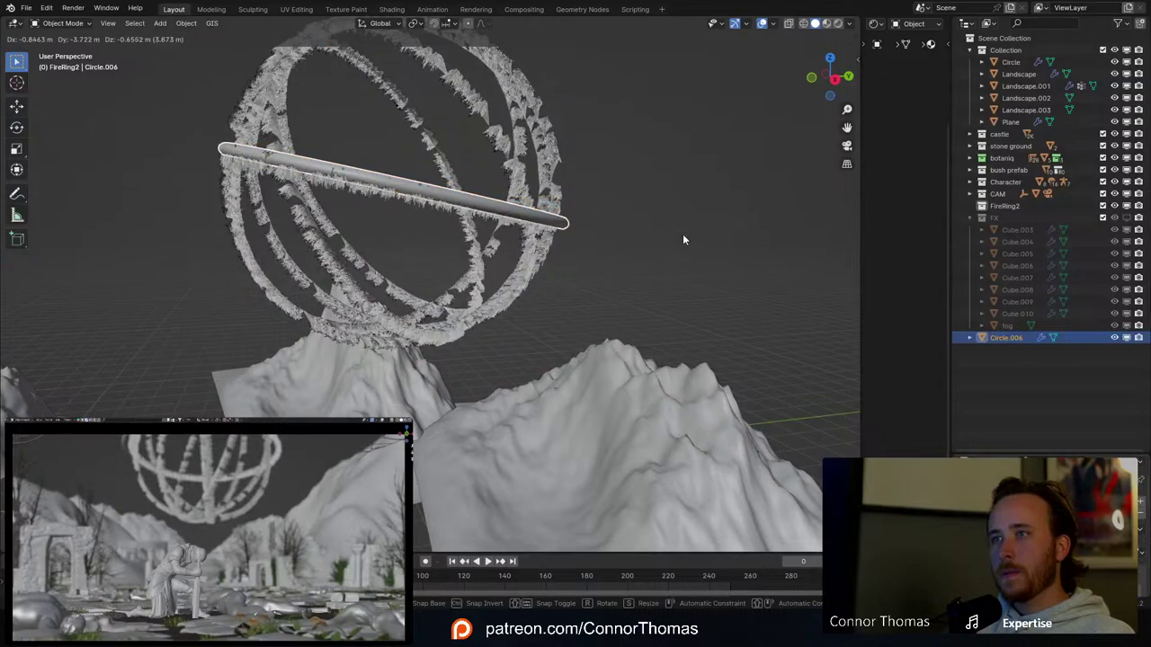
left_click(684, 239)
middle_click_drag(683, 239, 470, 247)
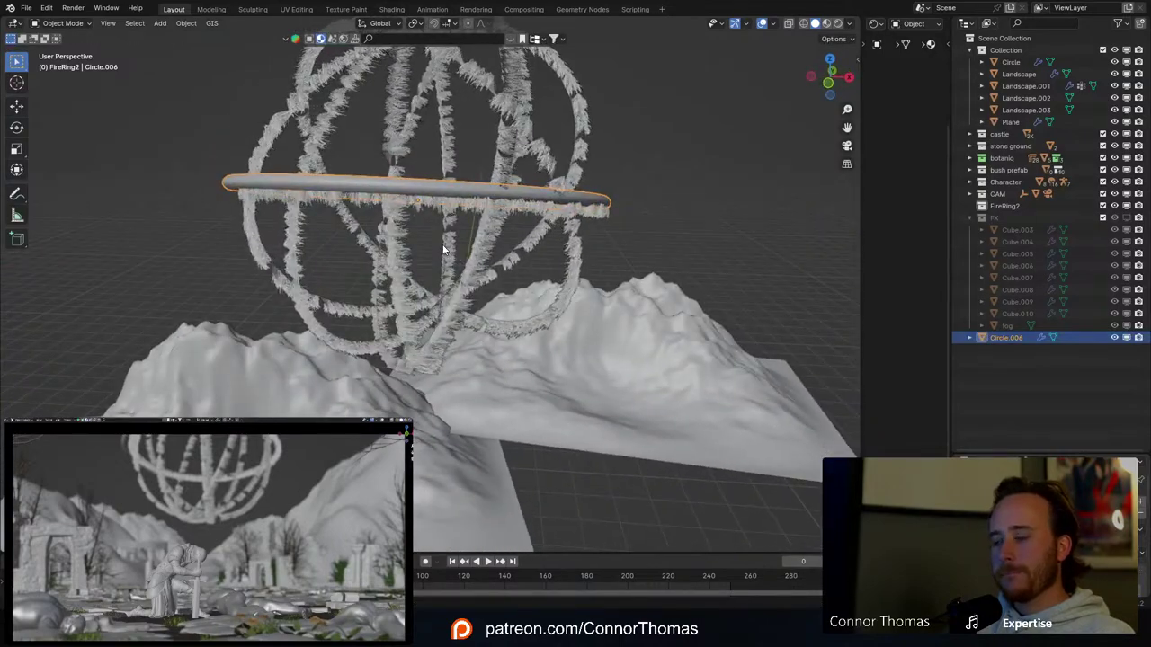
key("KP_7")
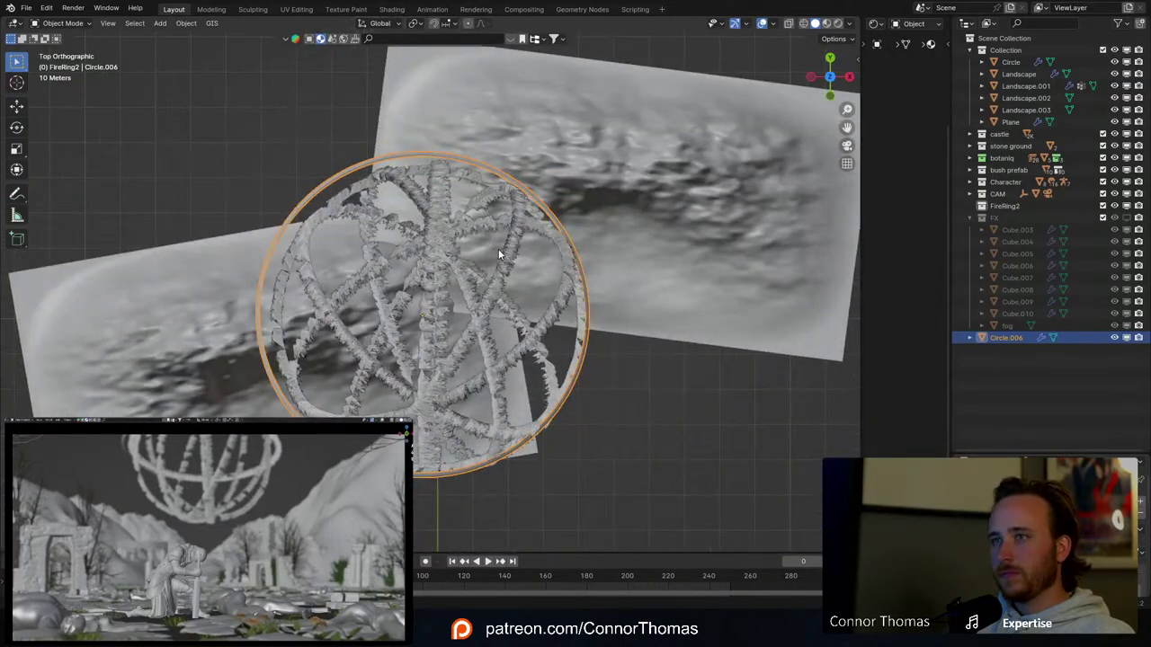
Step: Duplicate the near-horizontal ring in place and rotate the copy upright to match a vertical ring of the sphere
middle_click_drag(502, 253, 514, 185)
key("shift+d")
right_click(513, 206)
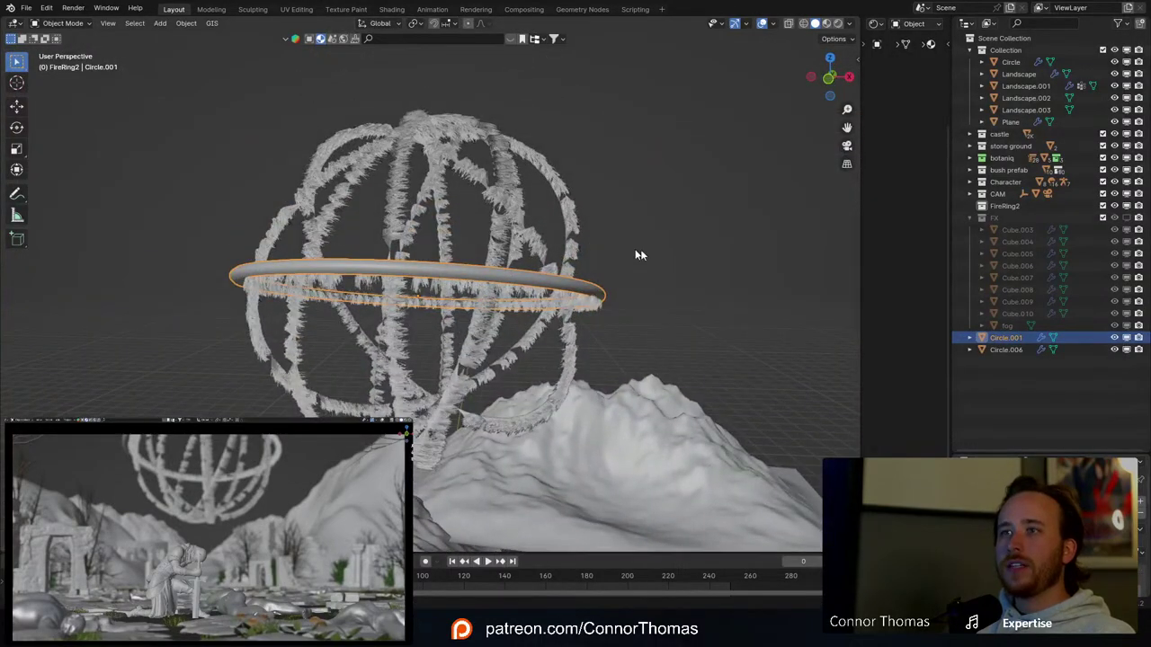
key("r")
left_click(411, 100)
middle_click_drag(411, 100, 508, 126)
key("r")
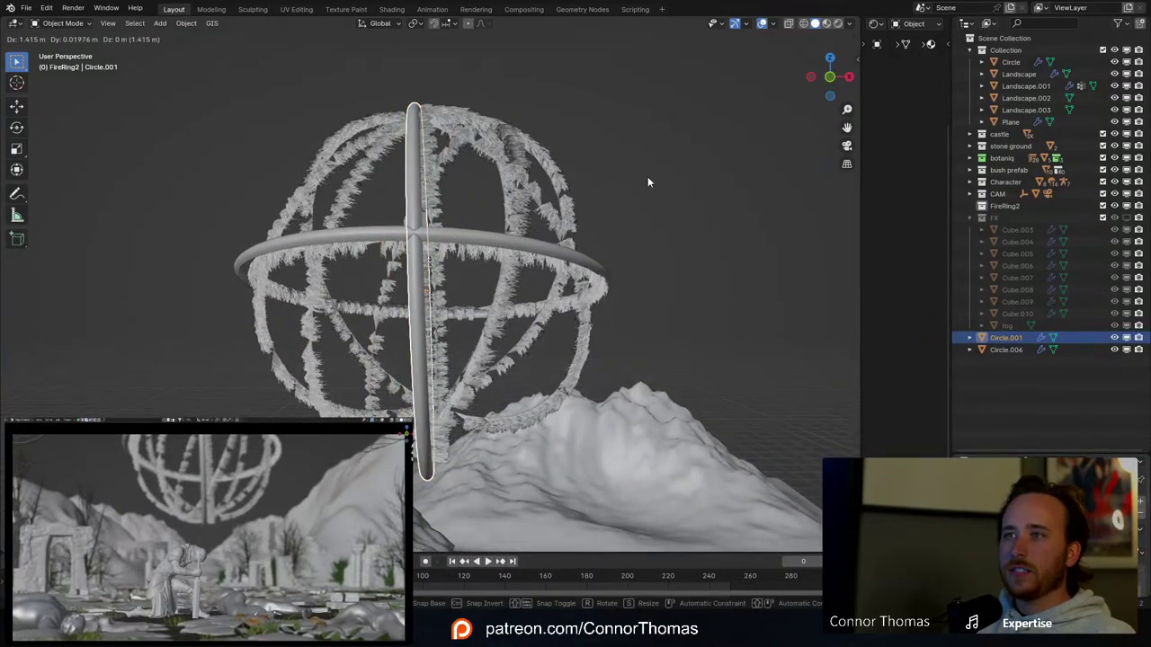
key("r")
left_click(652, 174)
Step: Duplicate the upright ring in place and freely rotate the copy to form a second vertical ring at an angle
key("shift+d")
right_click(653, 179)
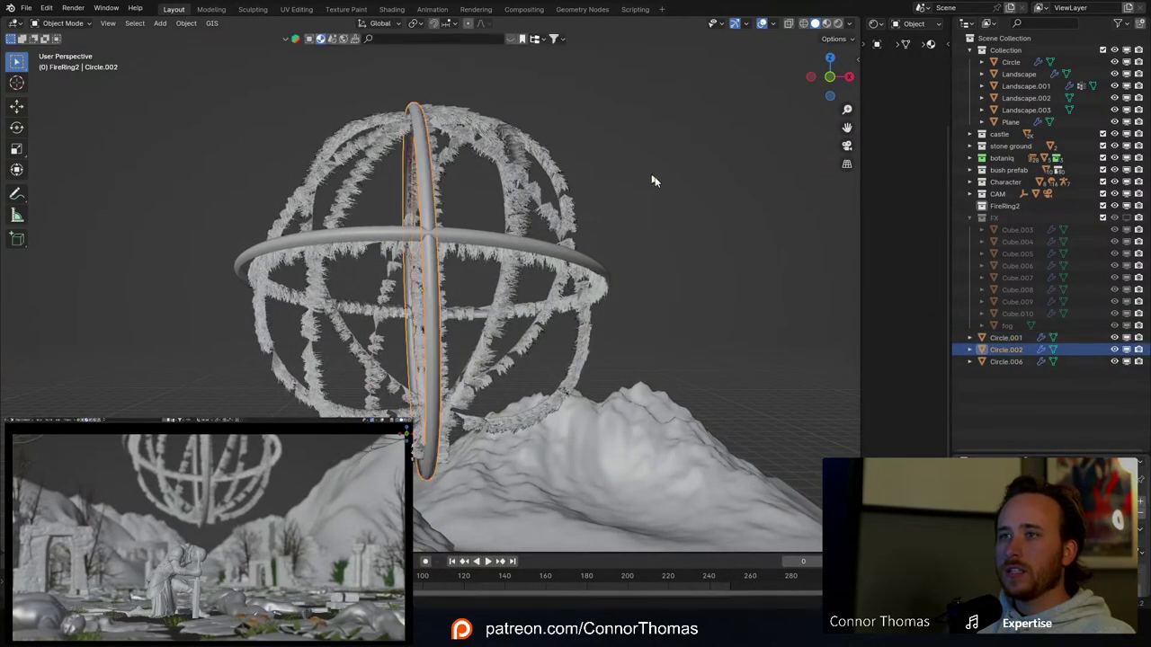
key("r")
key("r")
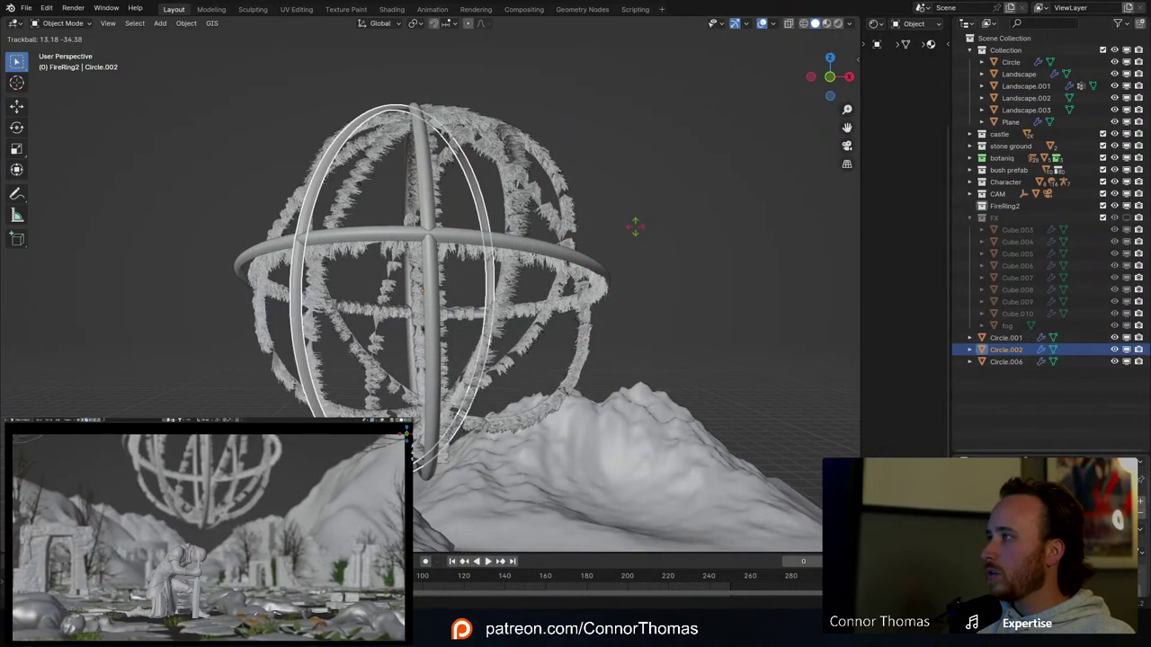
left_click(633, 232)
middle_click_drag(587, 234, 599, 261)
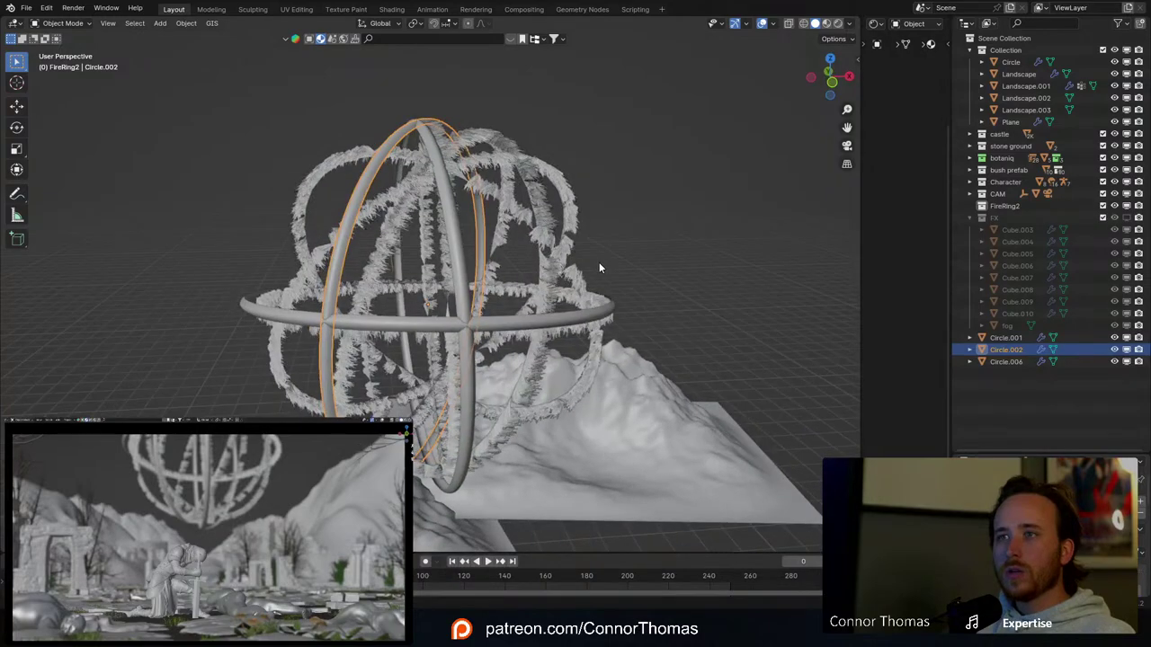
Step: Duplicate the second vertical ring and freely rotate the copy into a slanted ring crossing the others
key("shift+d")
key("r")
key("r")
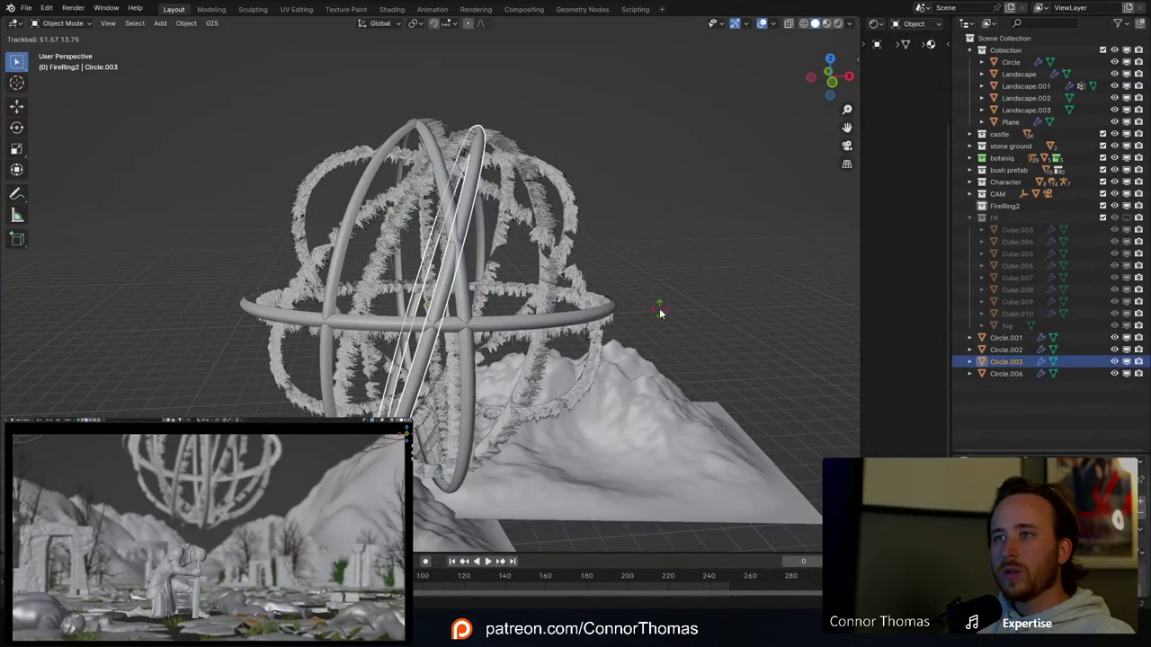
key("r")
key("r")
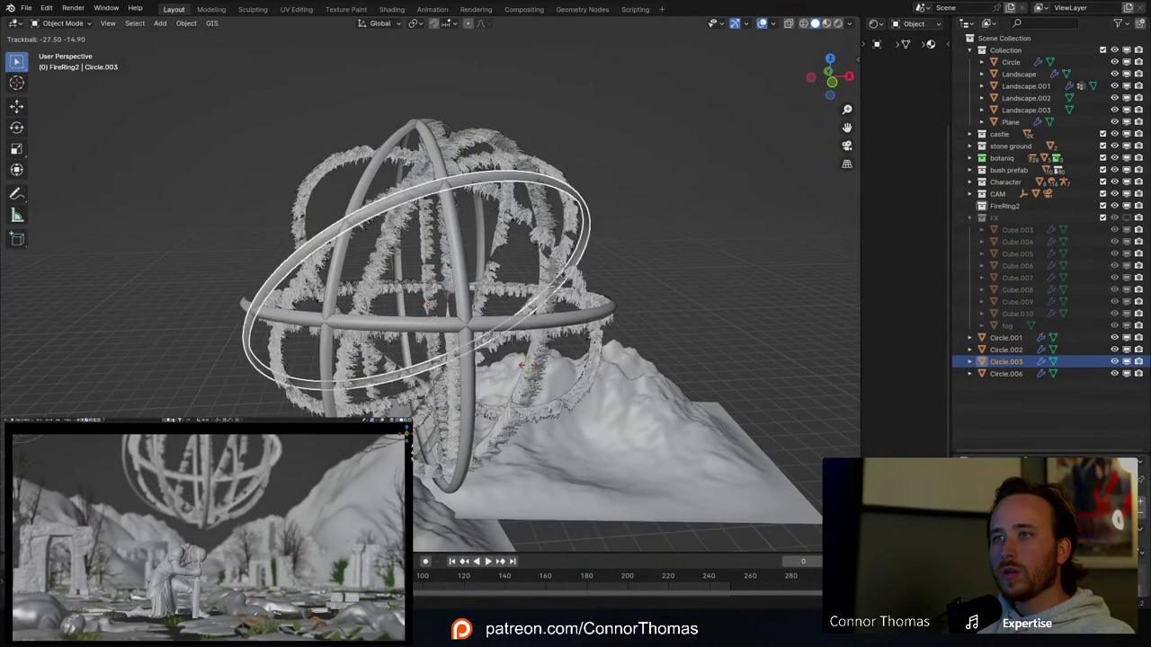
left_click(530, 369)
mouse_move(531, 369)
middle_mouse_down()
mouse_move(539, 352)
mouse_move(520, 376)
middle_mouse_up()
Step: Select the slanted Circle.003 ring, duplicate it in place and rotate the copy to slope in the opposite direction
left_click(496, 369)
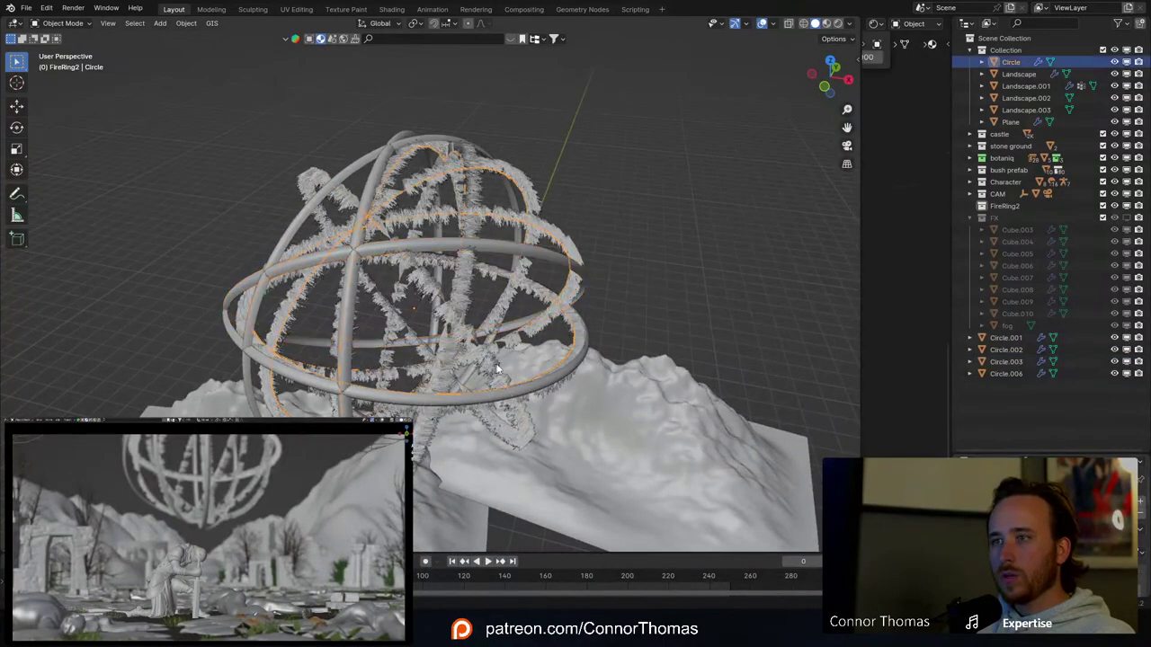
left_click(564, 270)
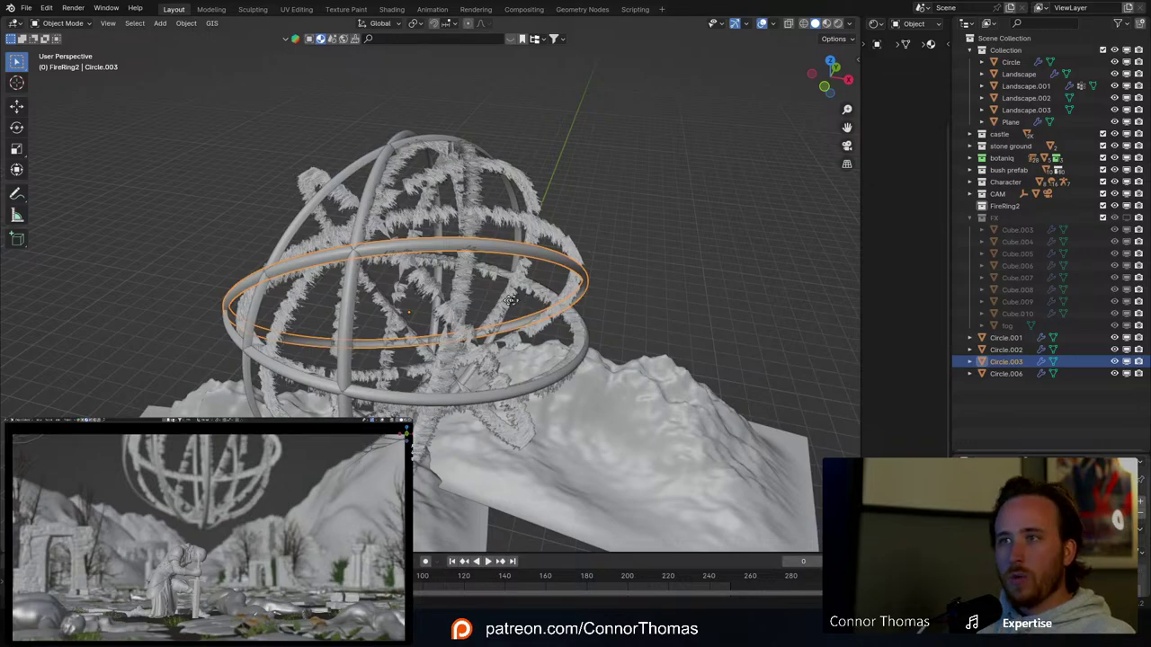
key("shift+d")
right_click(529, 267)
middle_click_drag(528, 267, 640, 300)
key("r")
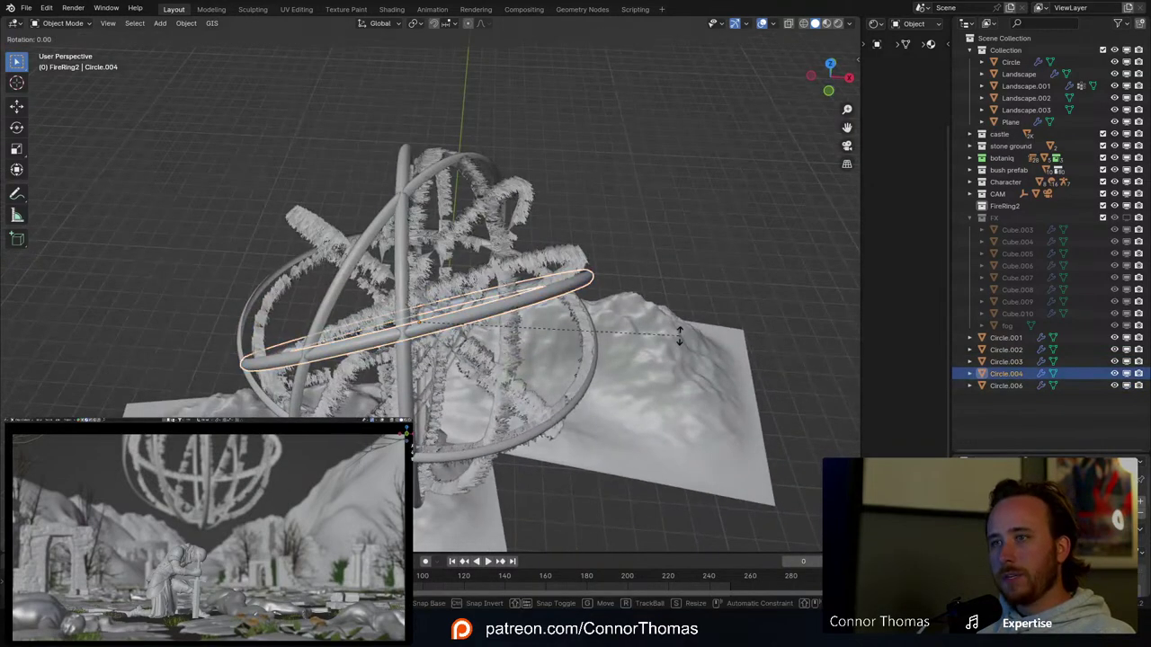
key("r")
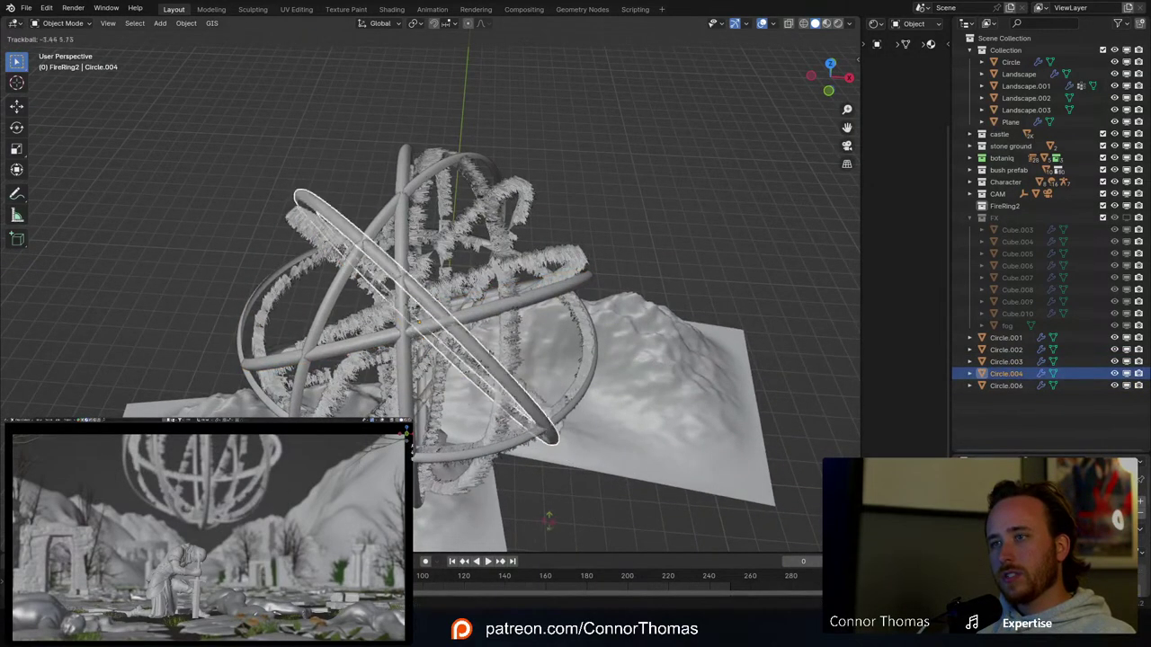
left_click(550, 526)
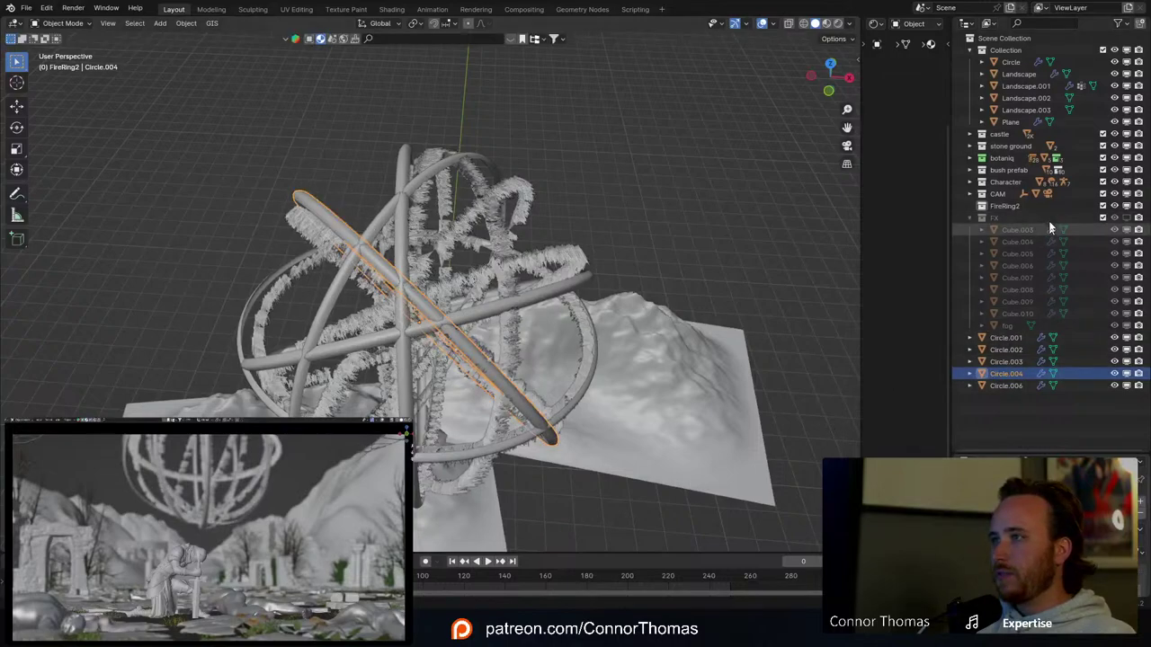
Step: Hide the original ringed sphere's Circle object so only the newly assembled rings remain, and clear the selection
left_click(531, 199)
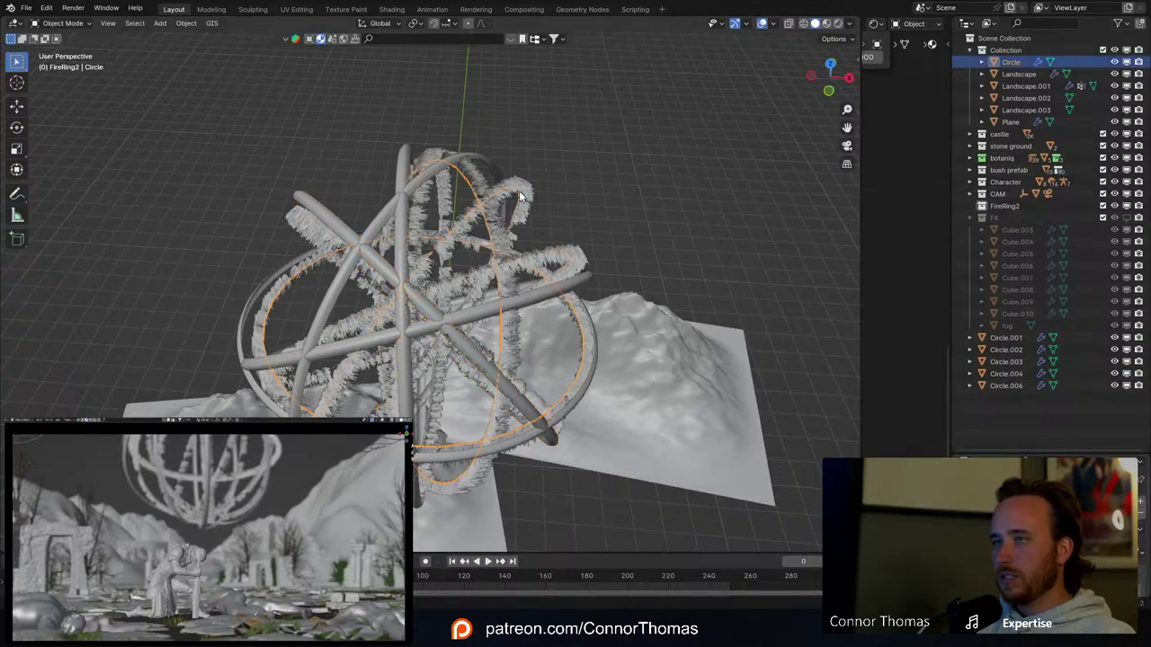
key("h")
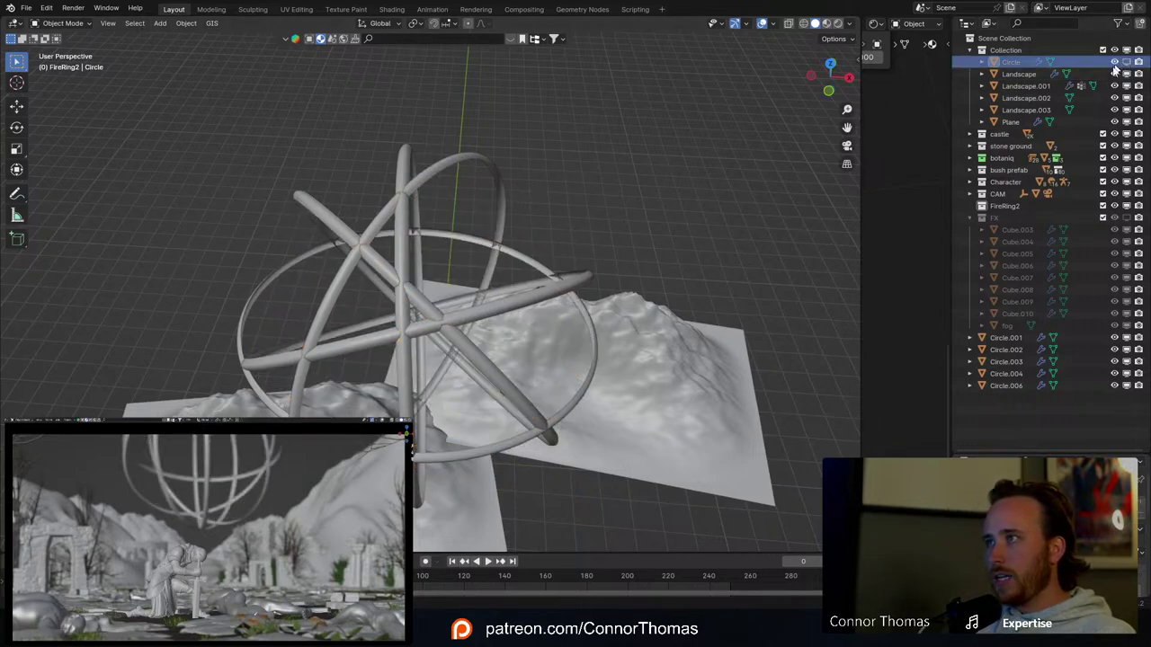
middle_click_drag(416, 299, 447, 213)
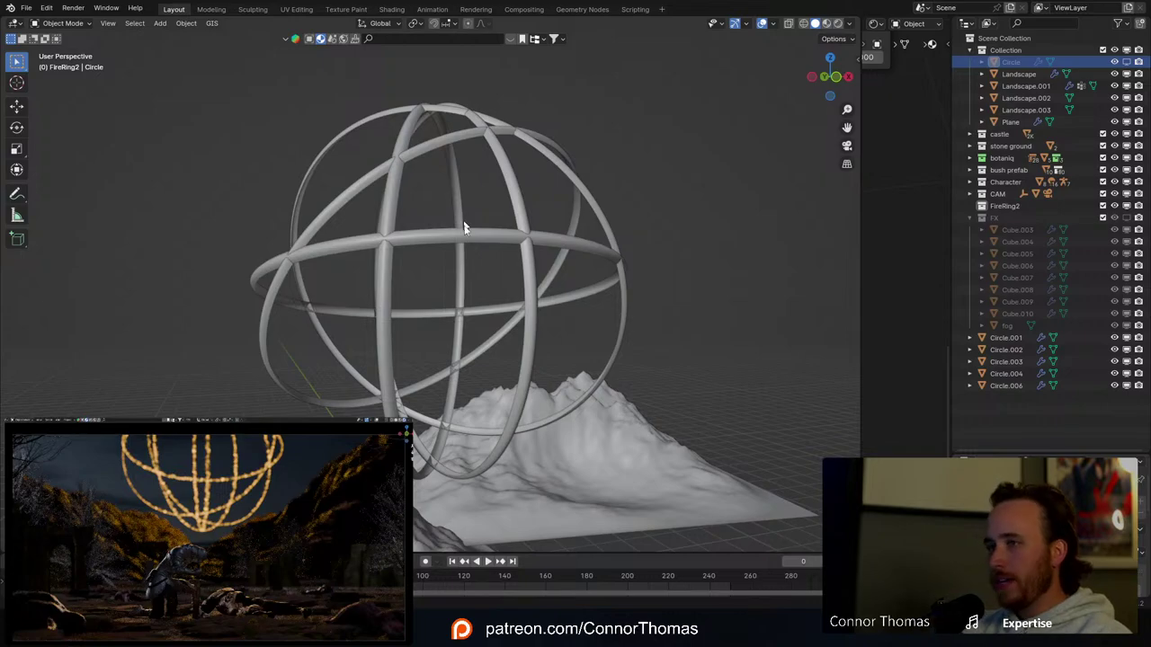
mouse_move(465, 233)
middle_mouse_down()
mouse_move(494, 303)
mouse_move(482, 262)
mouse_move(473, 294)
mouse_move(475, 251)
middle_mouse_up()
scroll(498, 305, "down", 5)
key("a")
key("a")
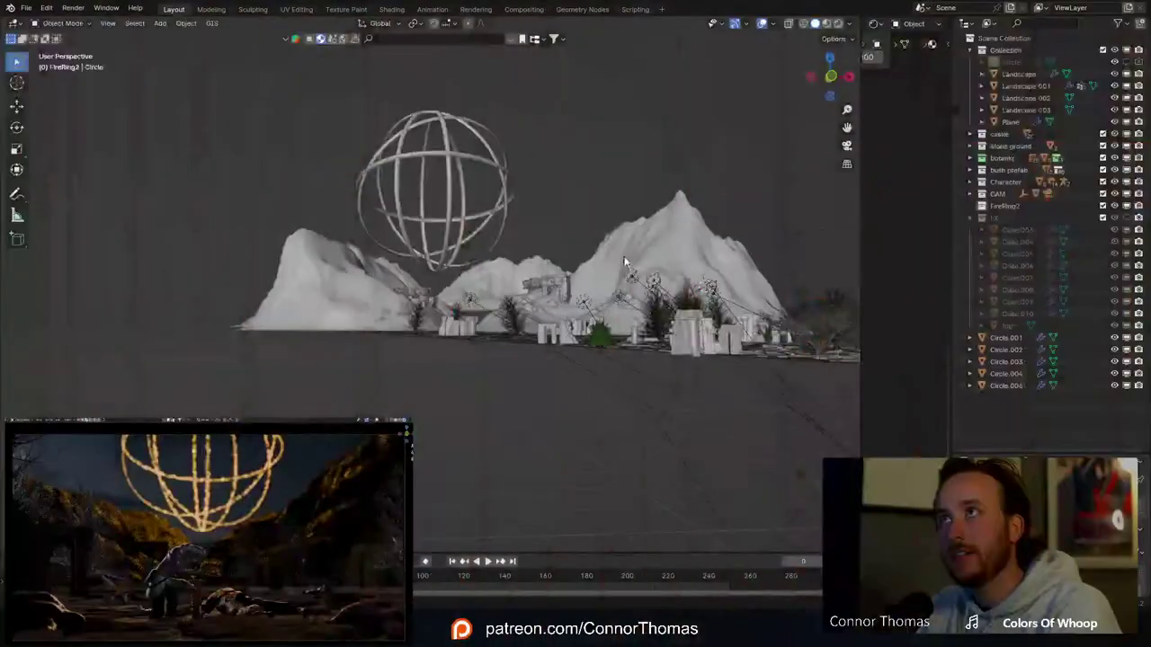
Step: Find the kneeling knight among the ruins at the far end of the ground, select it and frame it closely
middle_click_drag(624, 260, 642, 296)
scroll(642, 296, "up", 2)
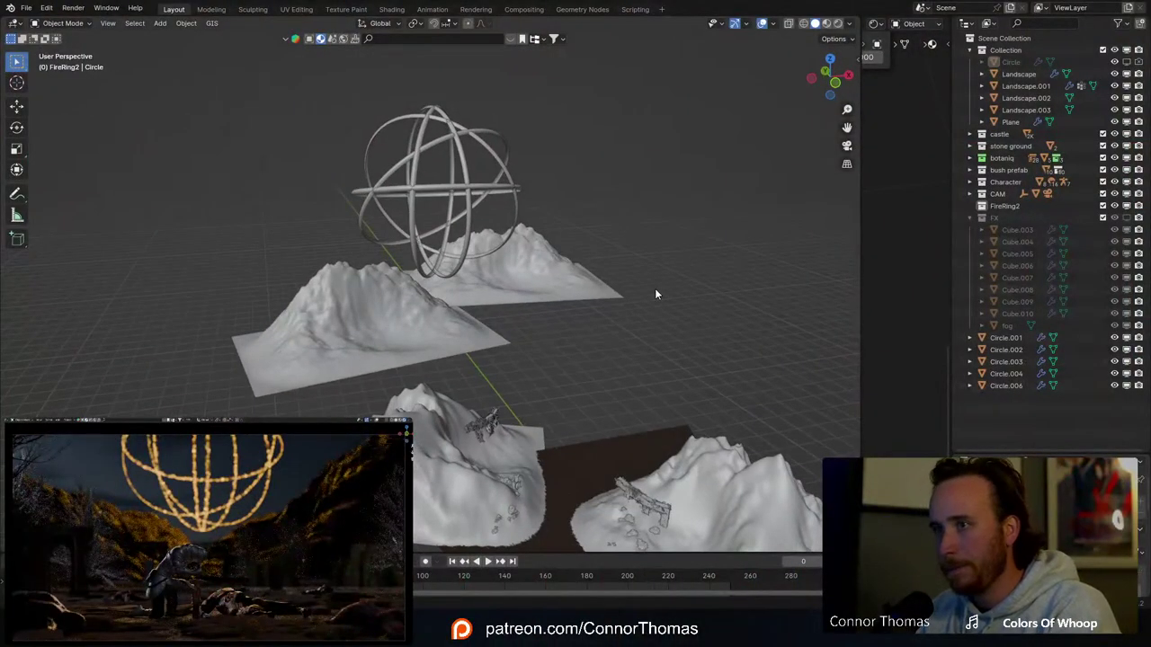
middle_click_drag(619, 390, 670, 400)
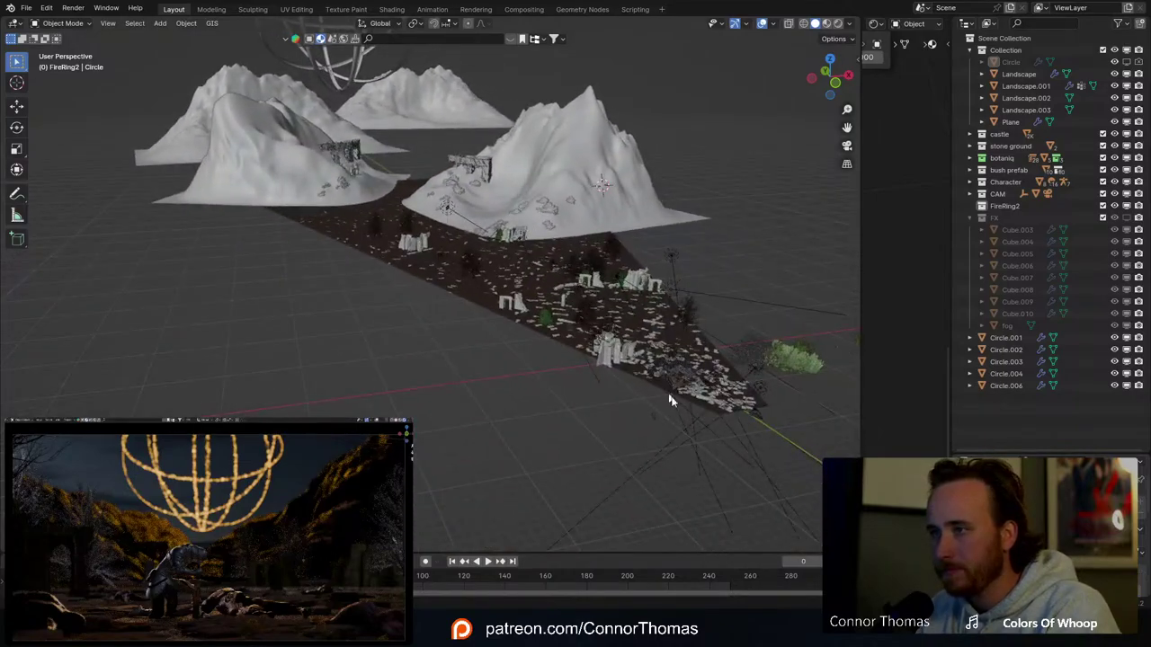
left_click(708, 395)
left_click(726, 397)
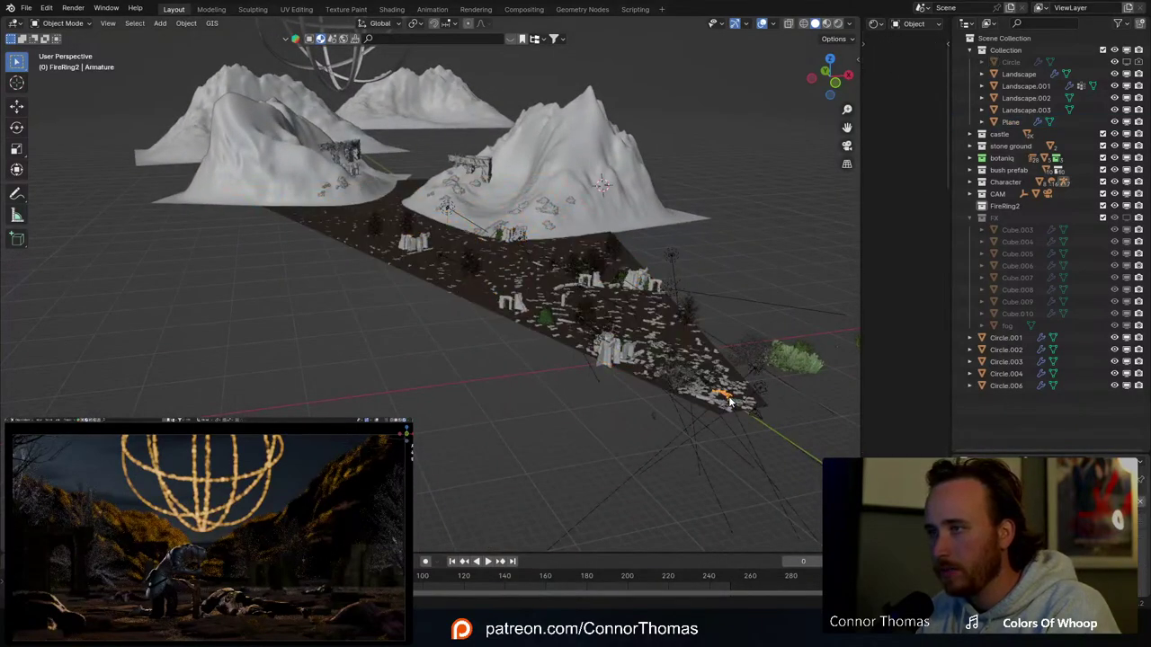
key("KP_Decimal")
scroll(675, 398, "down", 3)
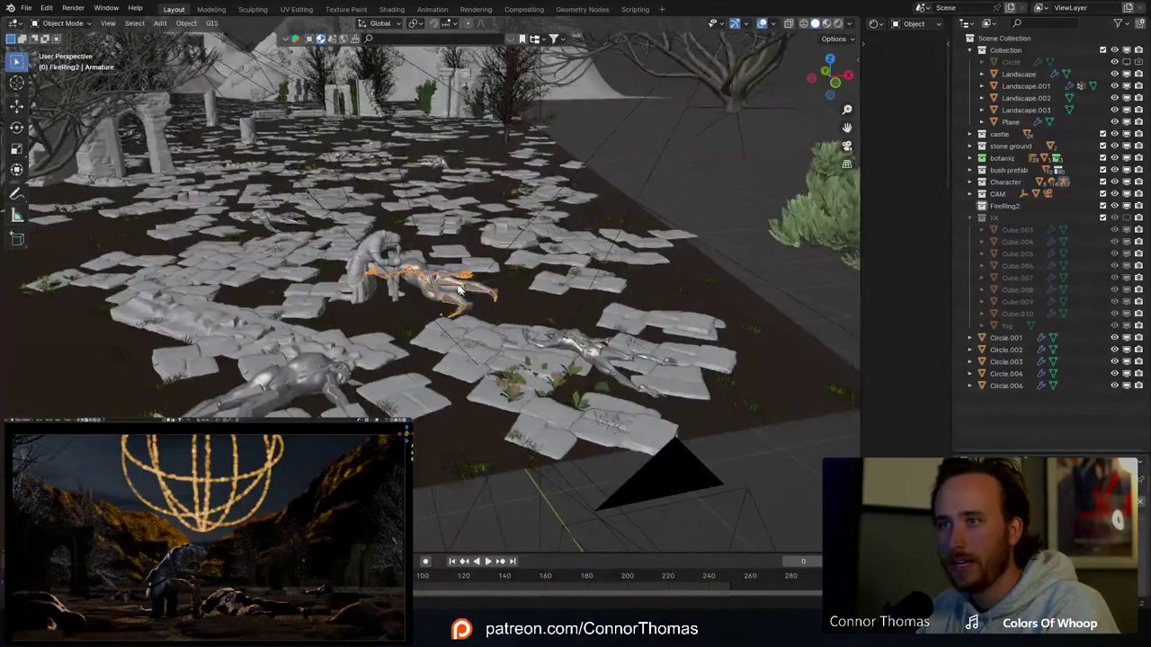
left_click(356, 268)
key("KP_Decimal")
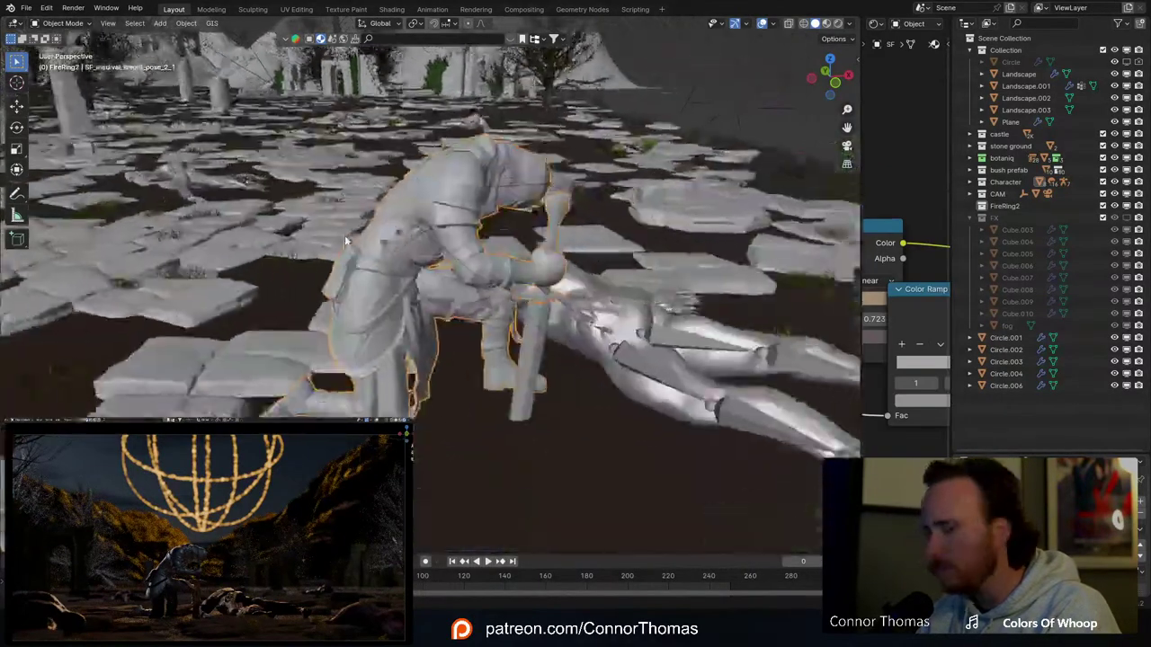
Step: Examine the mesh of the knight's helmet around the eye slits in Edit Mode
middle_click_drag(524, 188, 636, 261)
key("Tab")
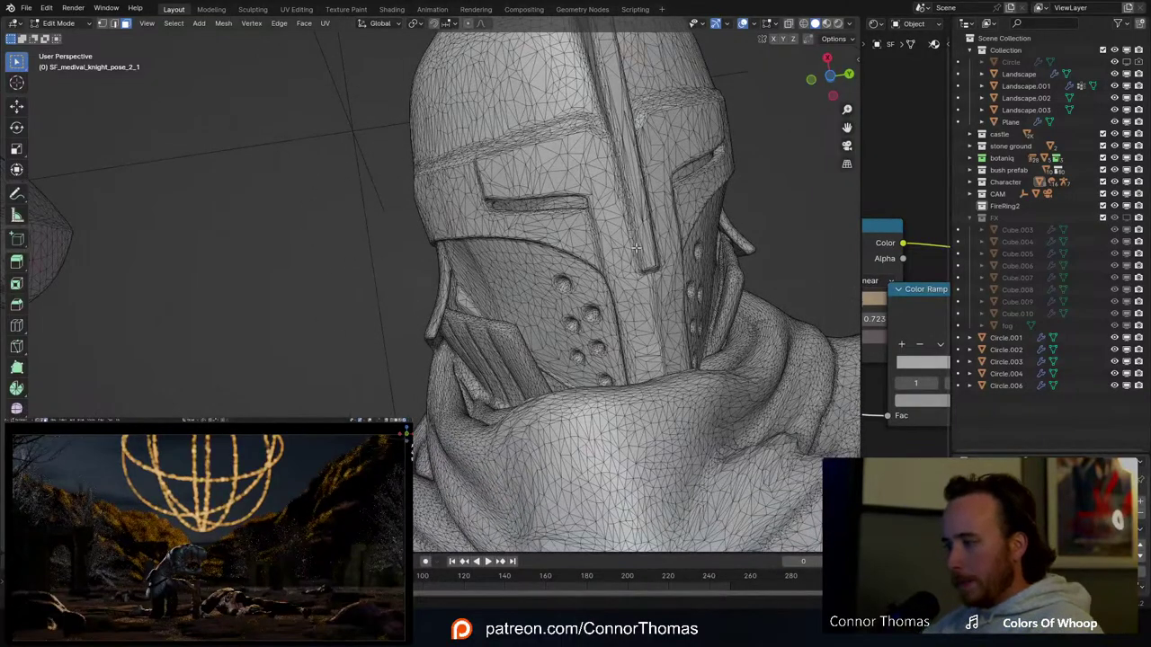
middle_click_drag(635, 250, 594, 226)
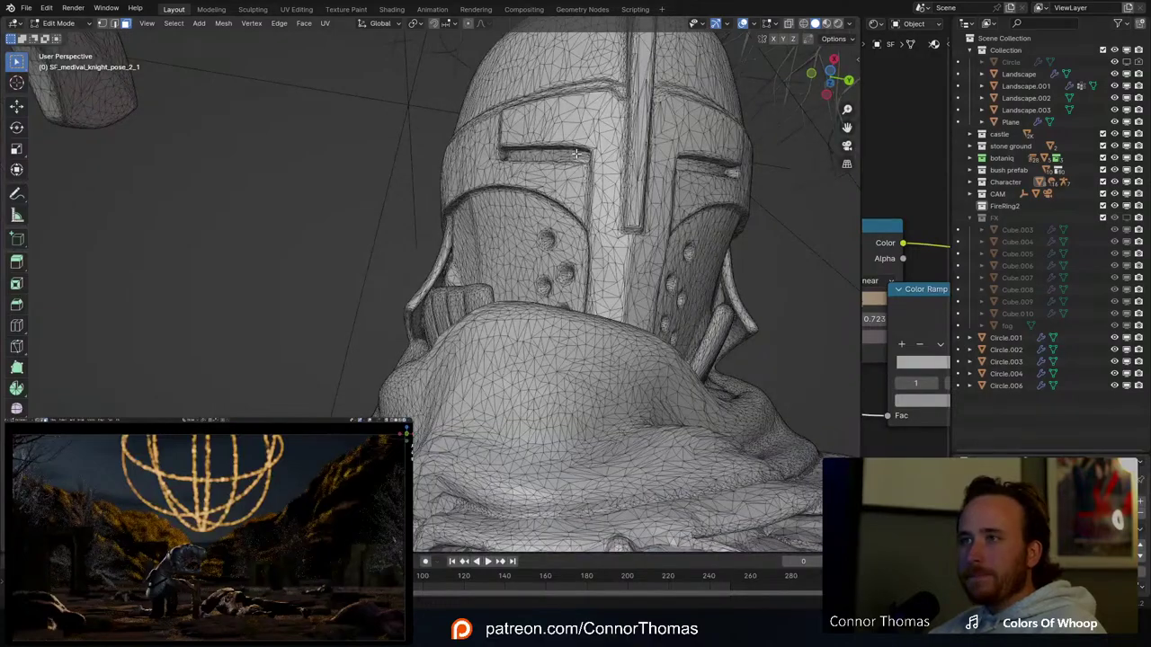
scroll(630, 155, "up", 3)
middle_click_drag(573, 158, 580, 186)
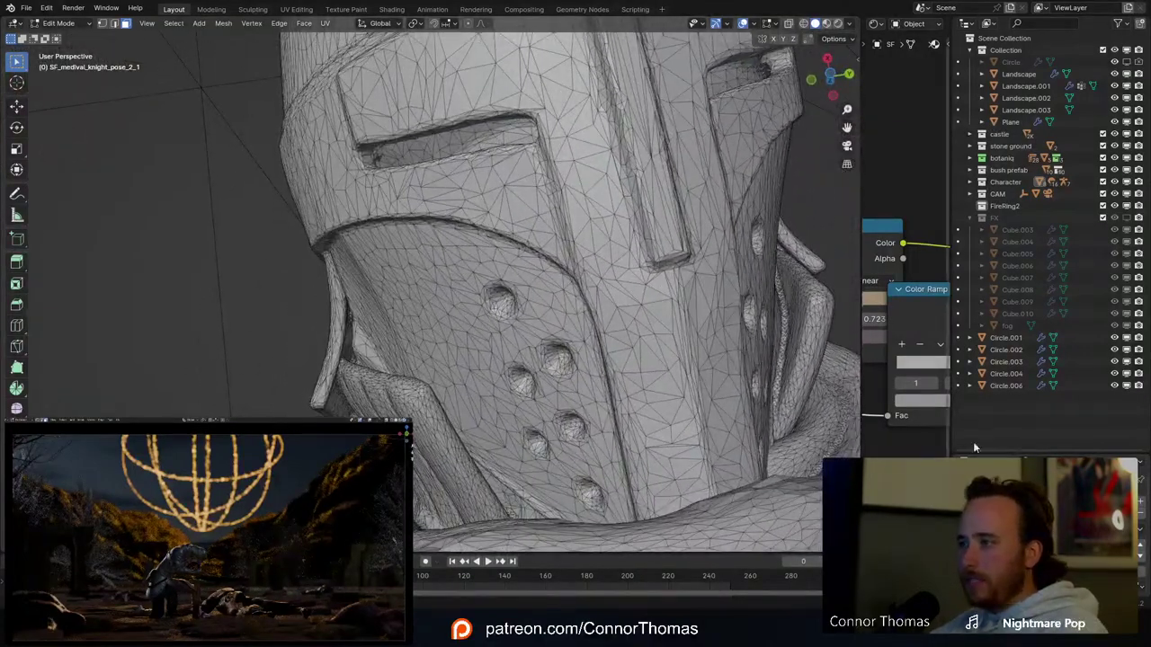
Step: Enlarge the properties editor to expose the knight's material slots and return to Object Mode
left_click_drag(1011, 453, 1039, 135)
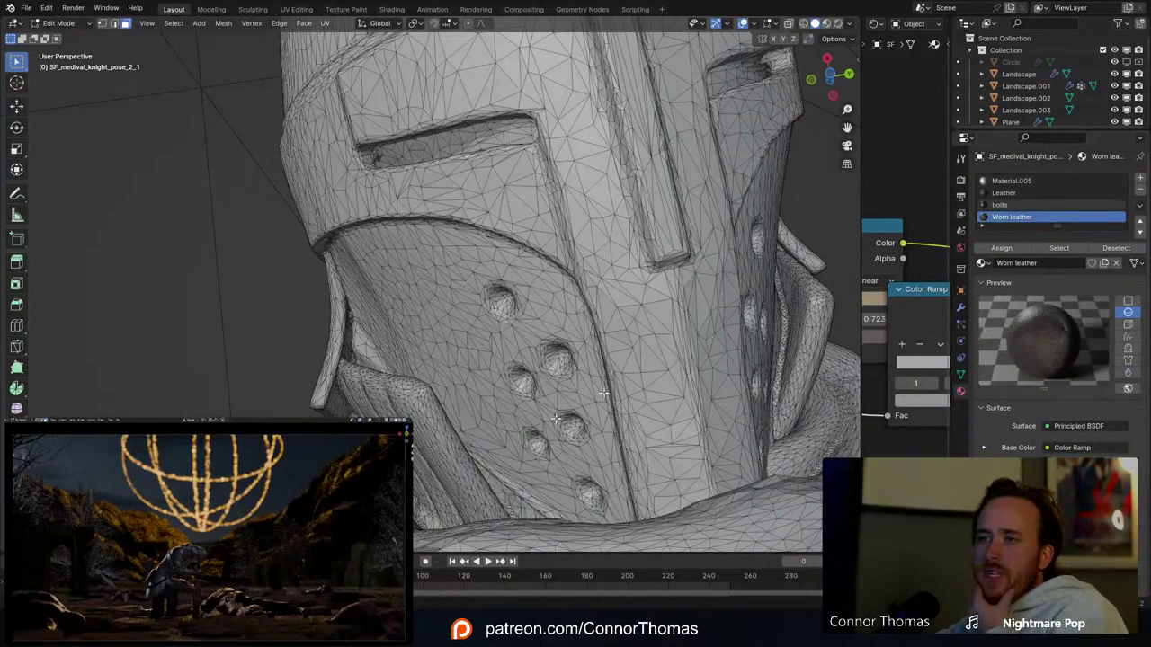
key("alt+Tab")
key("alt+Tab")
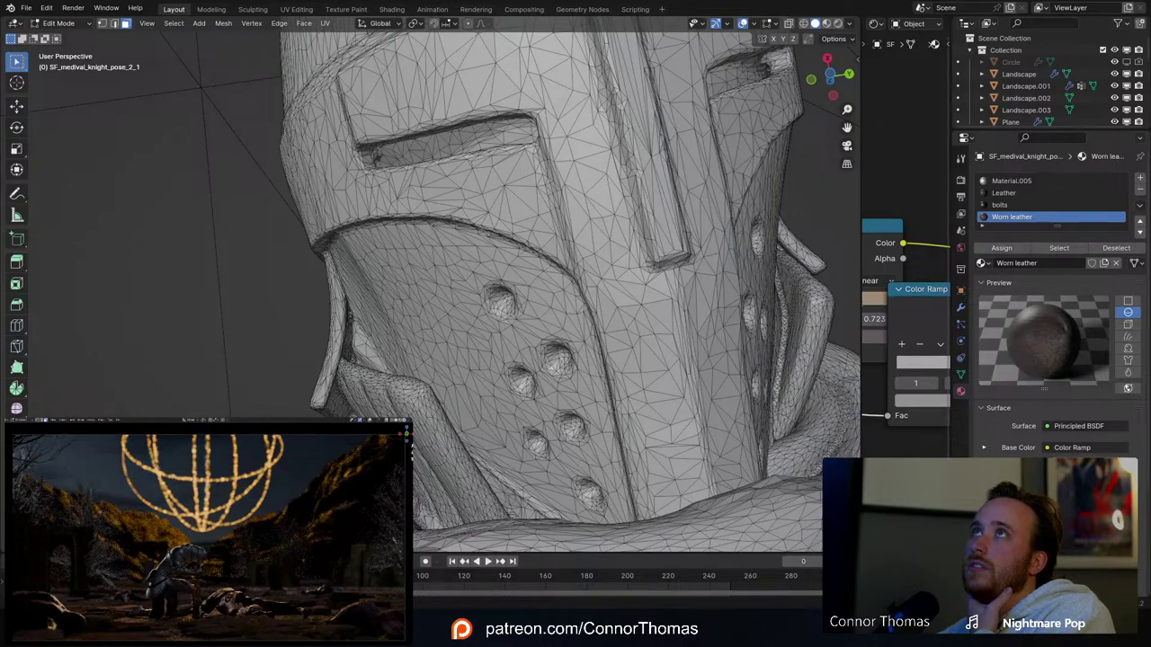
middle_click_drag(396, 170, 716, 301)
key("Tab")
scroll(499, 202, "down", 5)
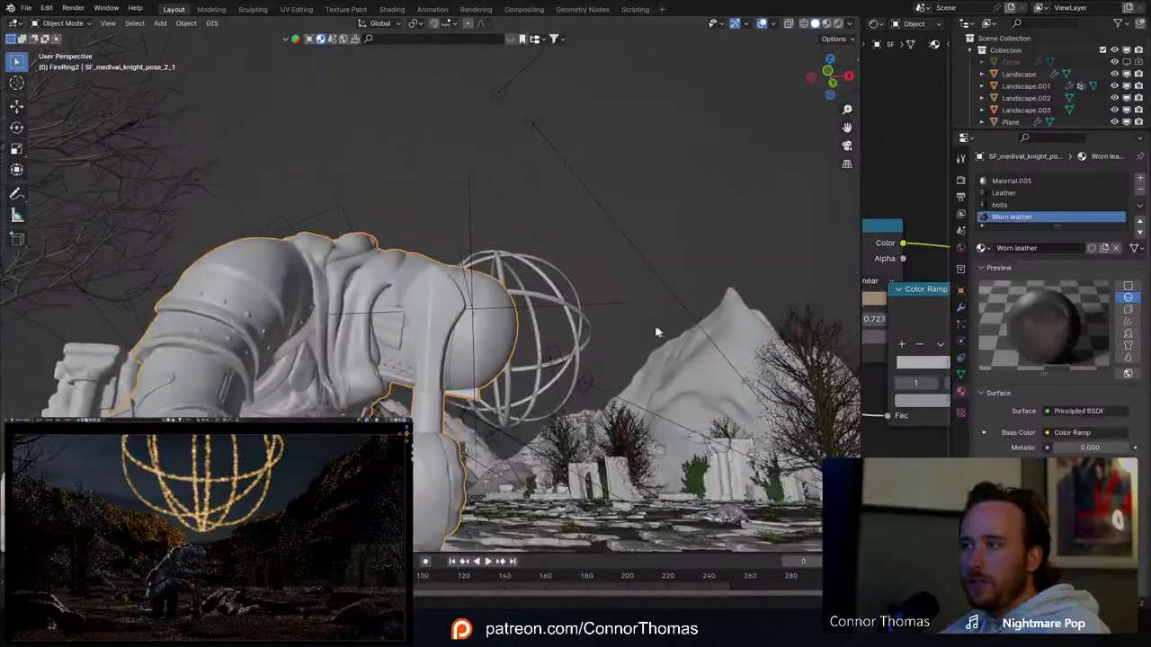
Step: Rename the knight's Material.005 material to mainMetal
left_click(1012, 181)
double_click(1016, 249)
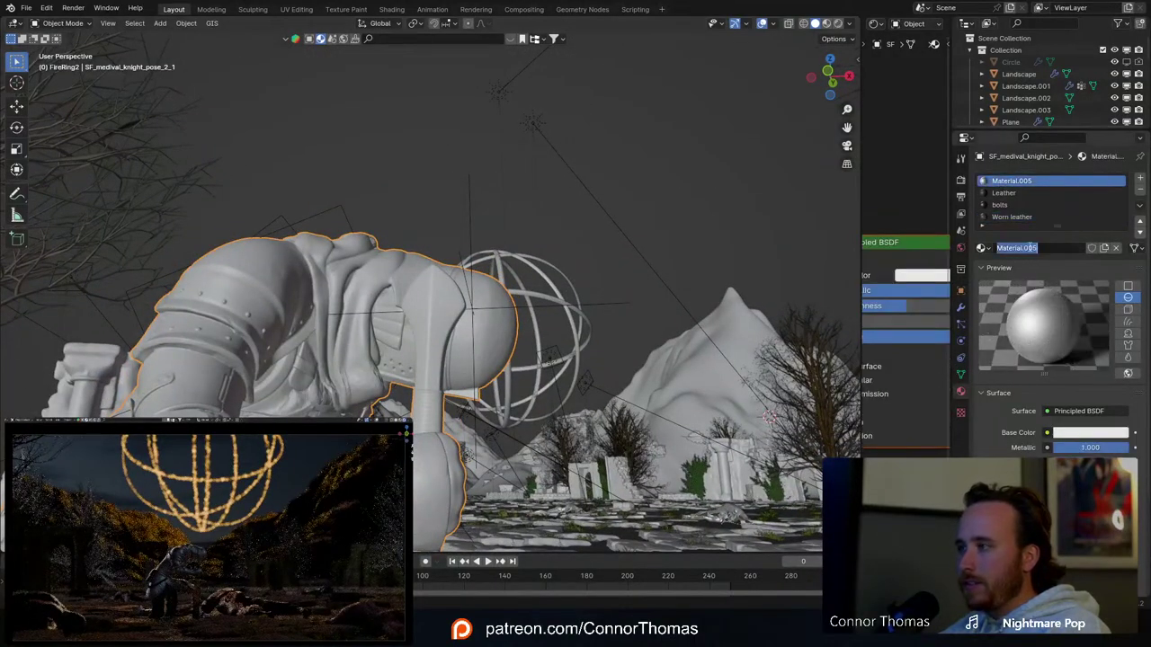
type("main")
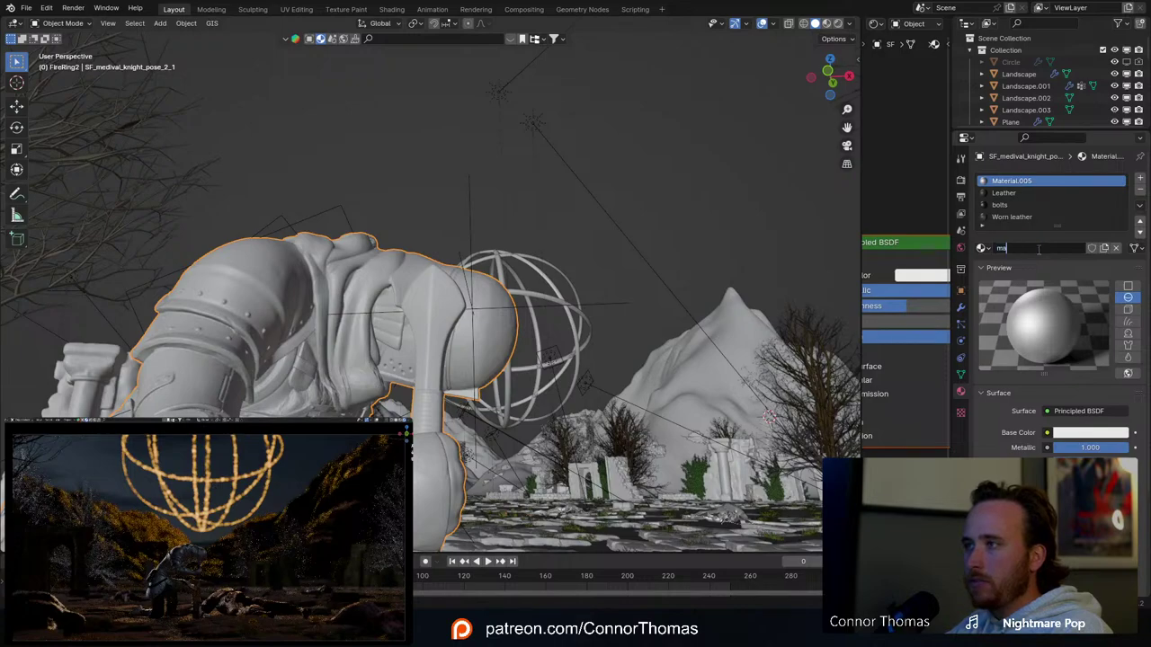
type("Metal")
key("Return")
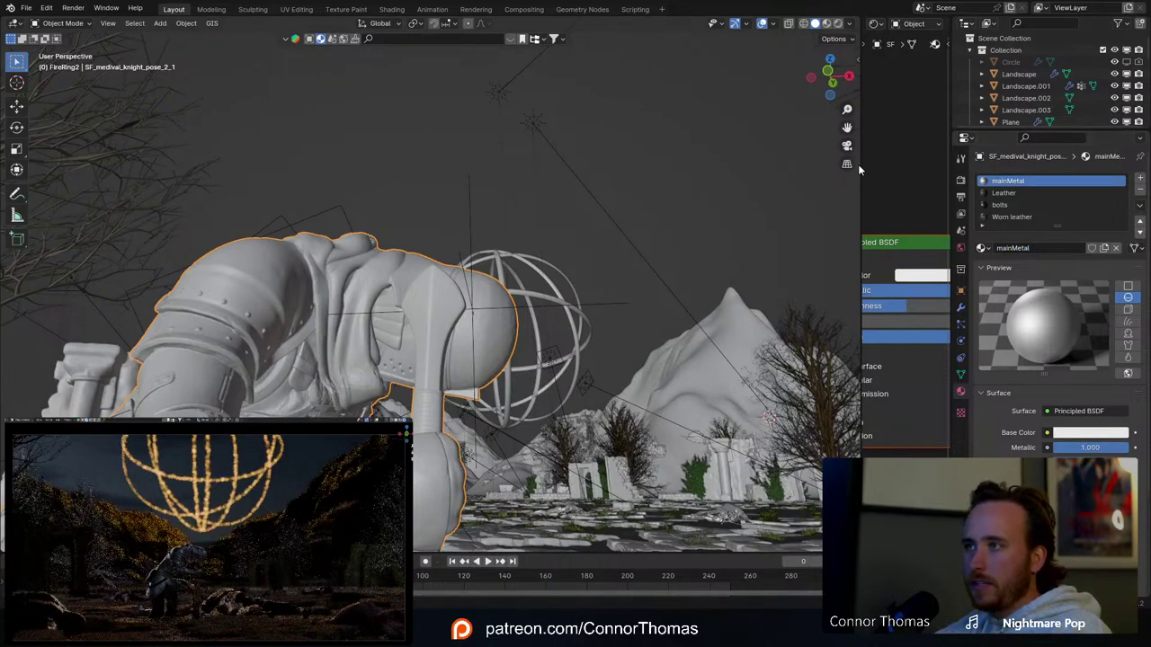
Step: Widen the shader editor so the mainMetal node tree is shown in full
left_click_drag(861, 171, 332, 206)
scroll(614, 203, "down", 3)
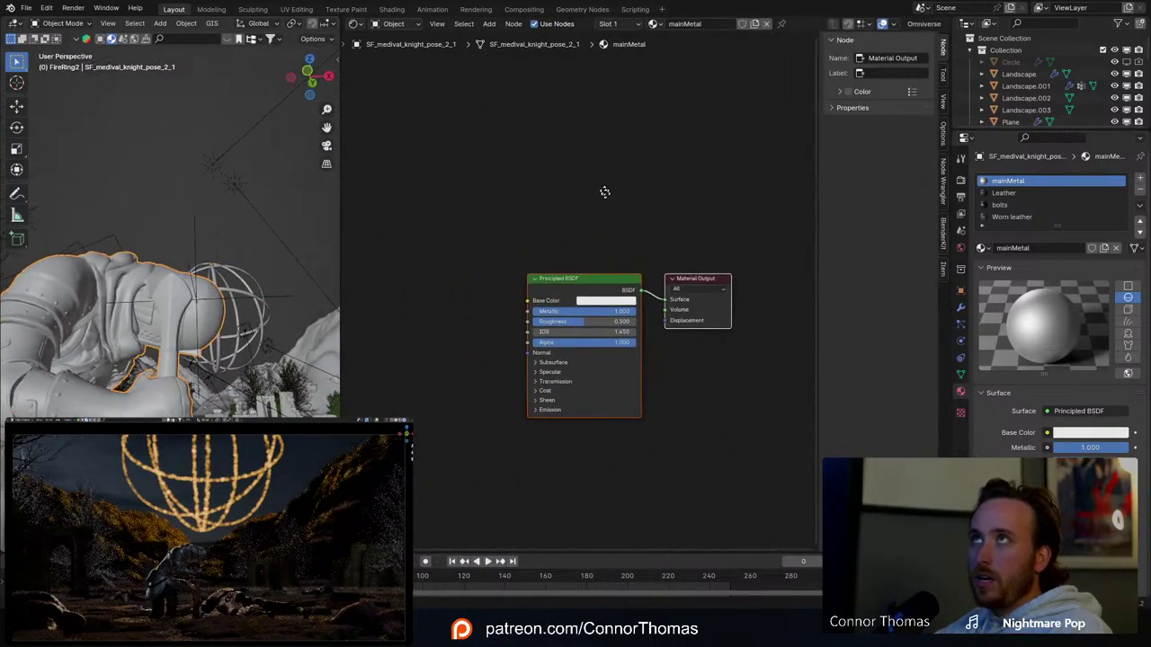
key("shift+a")
left_click(603, 205)
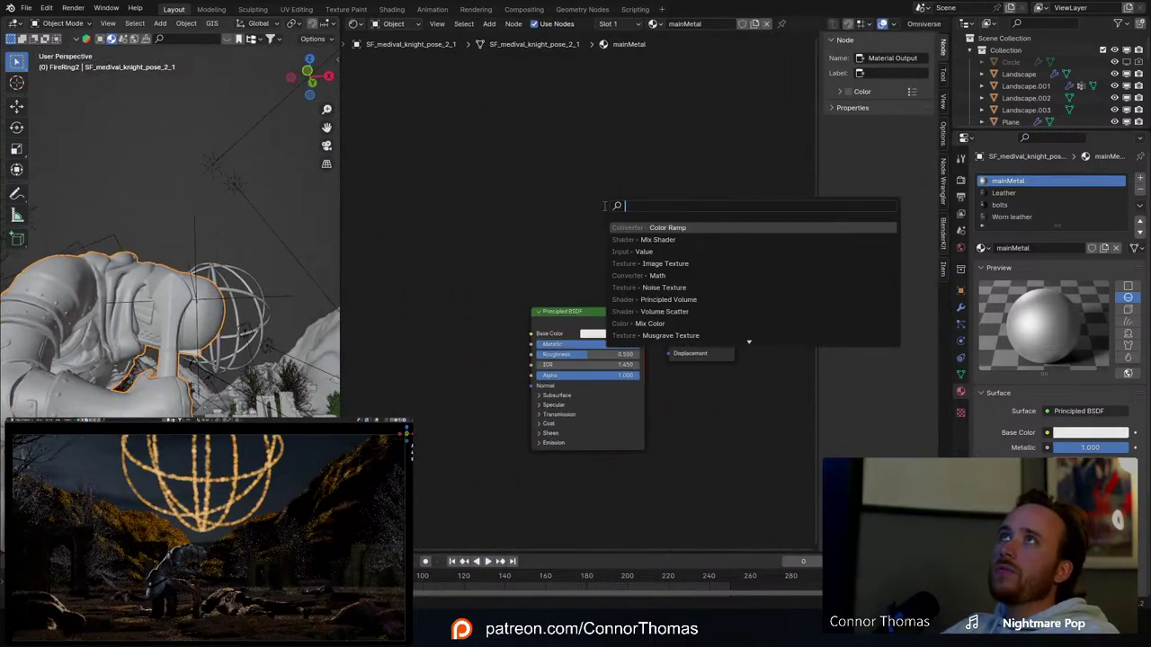
left_click(552, 169)
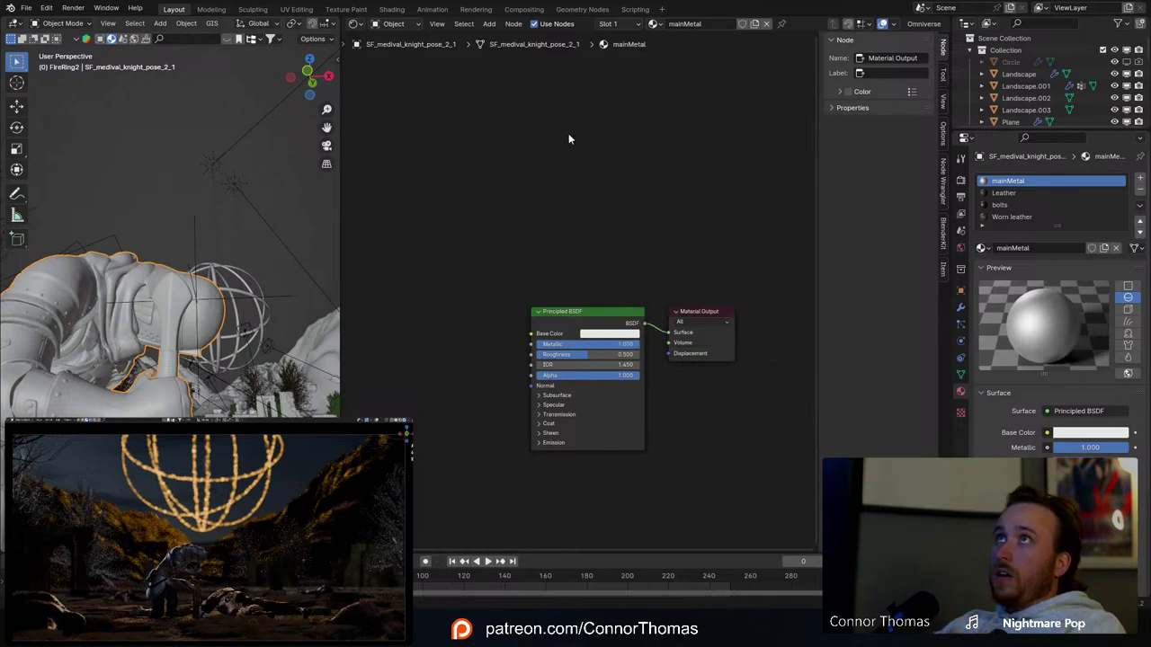
Step: Add a Bevel node above the Principled BSDF in the mainMetal material
key("shift+a")
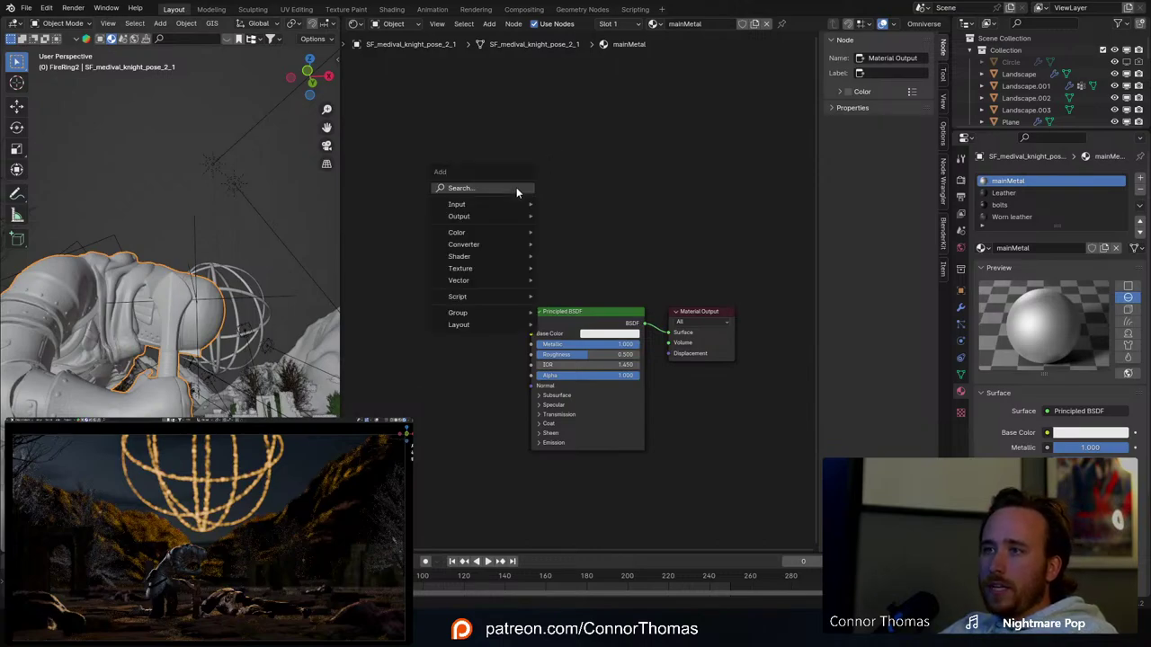
left_click(516, 187)
type("be")
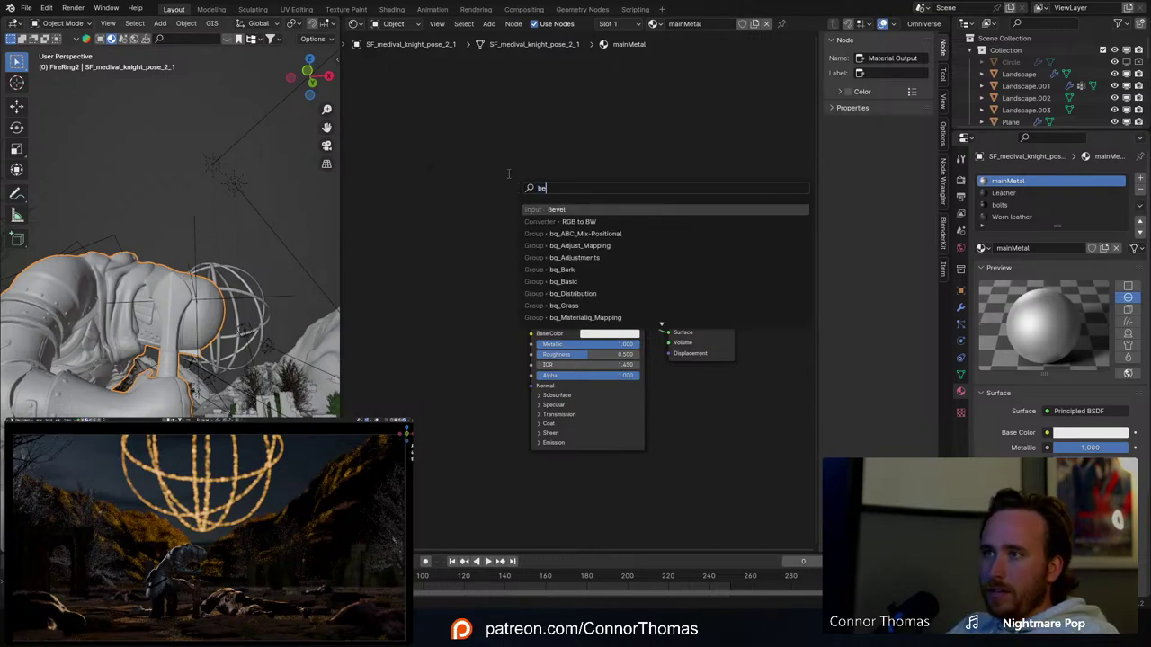
key("Return")
left_click(505, 173)
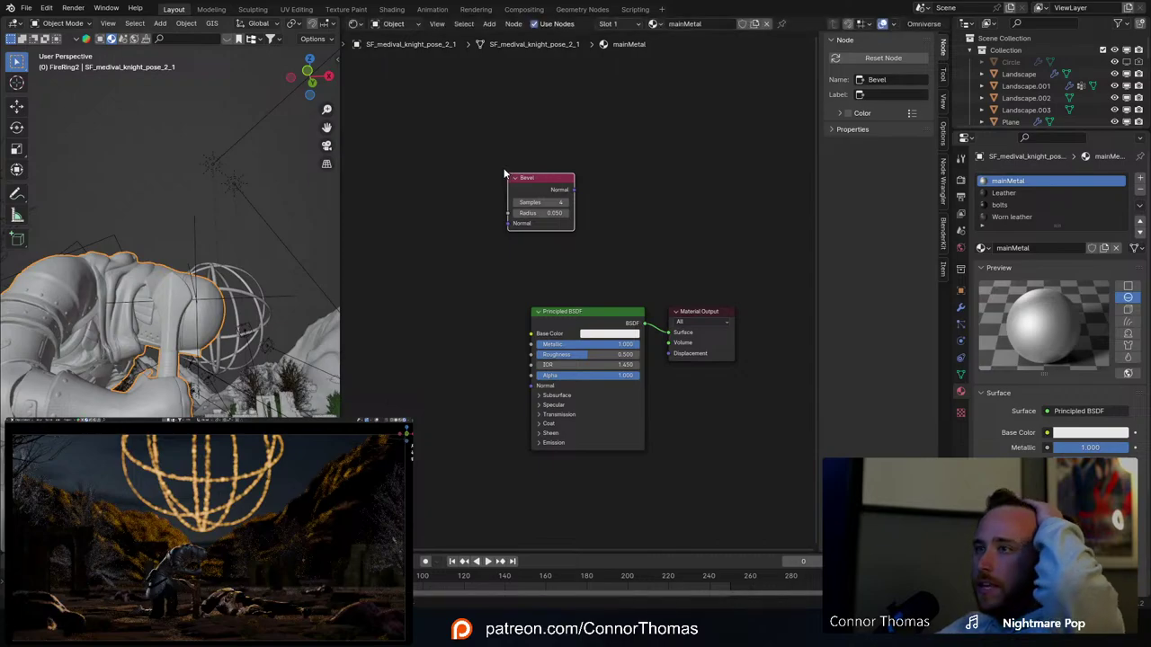
Step: Add a Vector Math node beside the Bevel node and set its operation to Dot Product
key("shift+a")
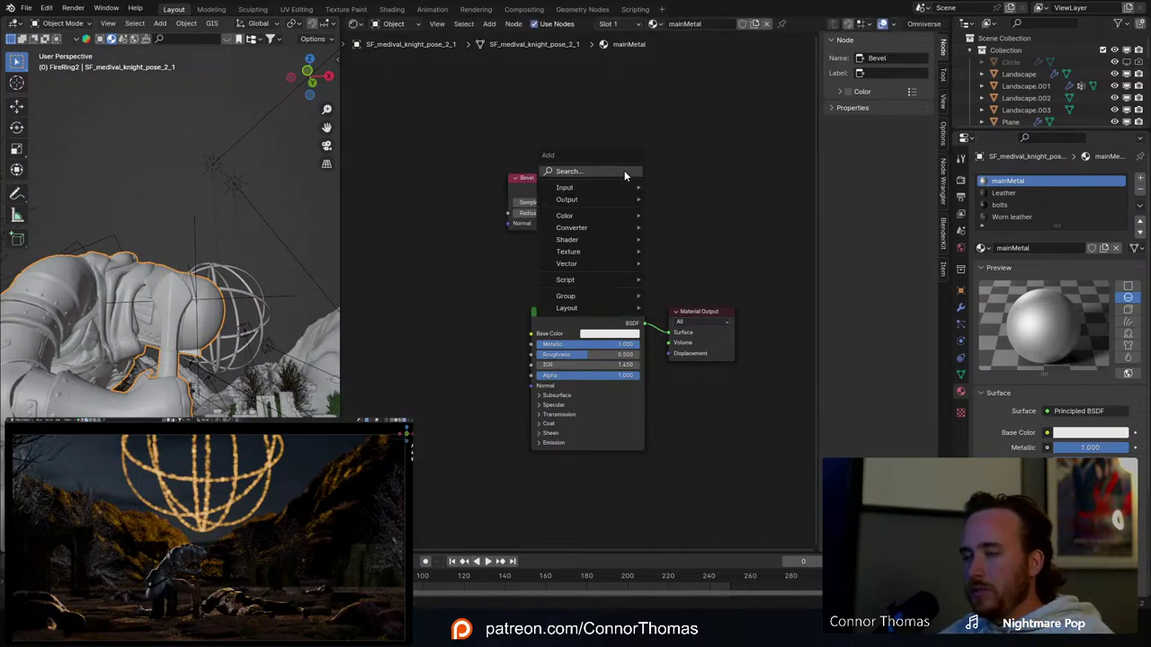
left_click(624, 171)
type("vector math")
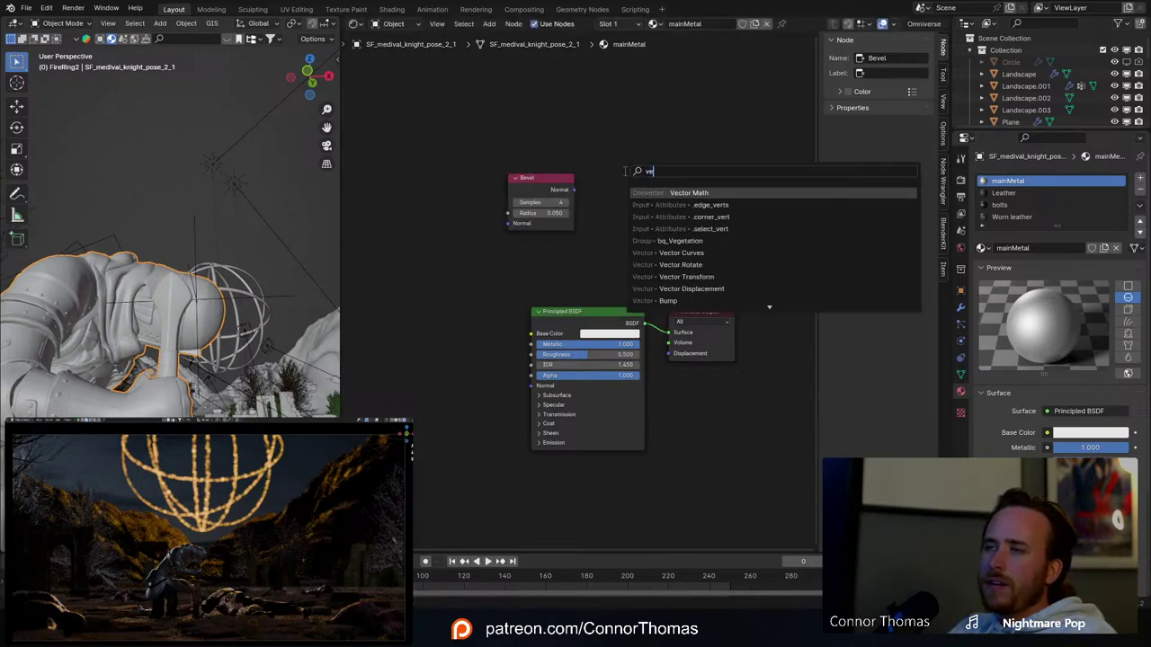
key("Return")
left_click(624, 170)
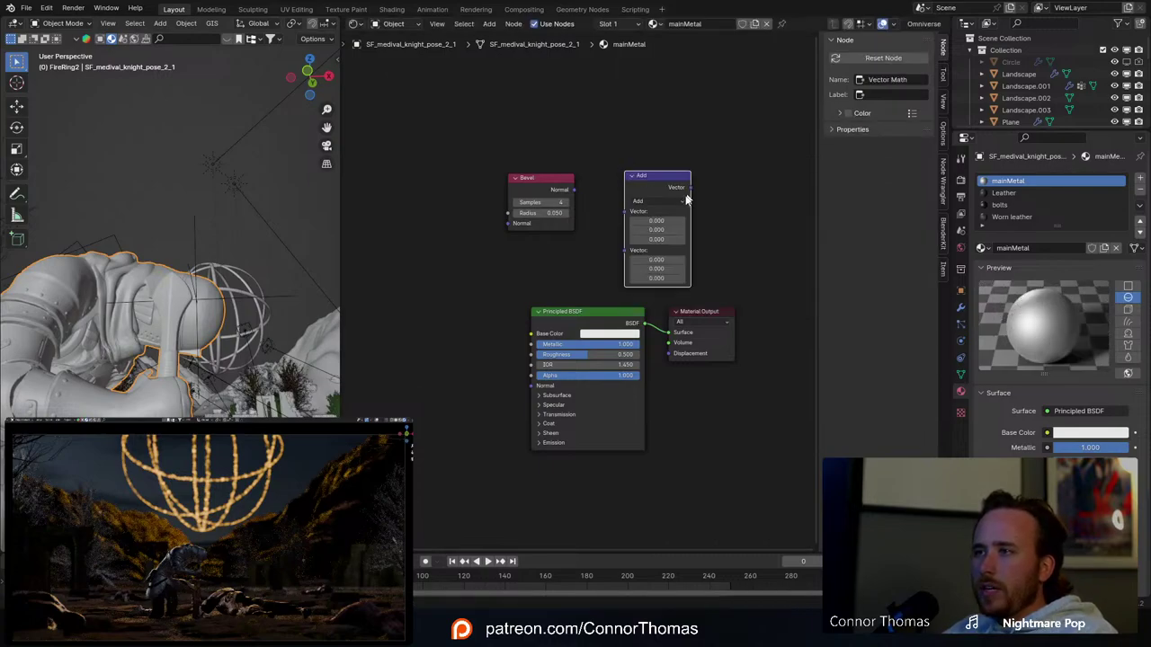
left_click(672, 201)
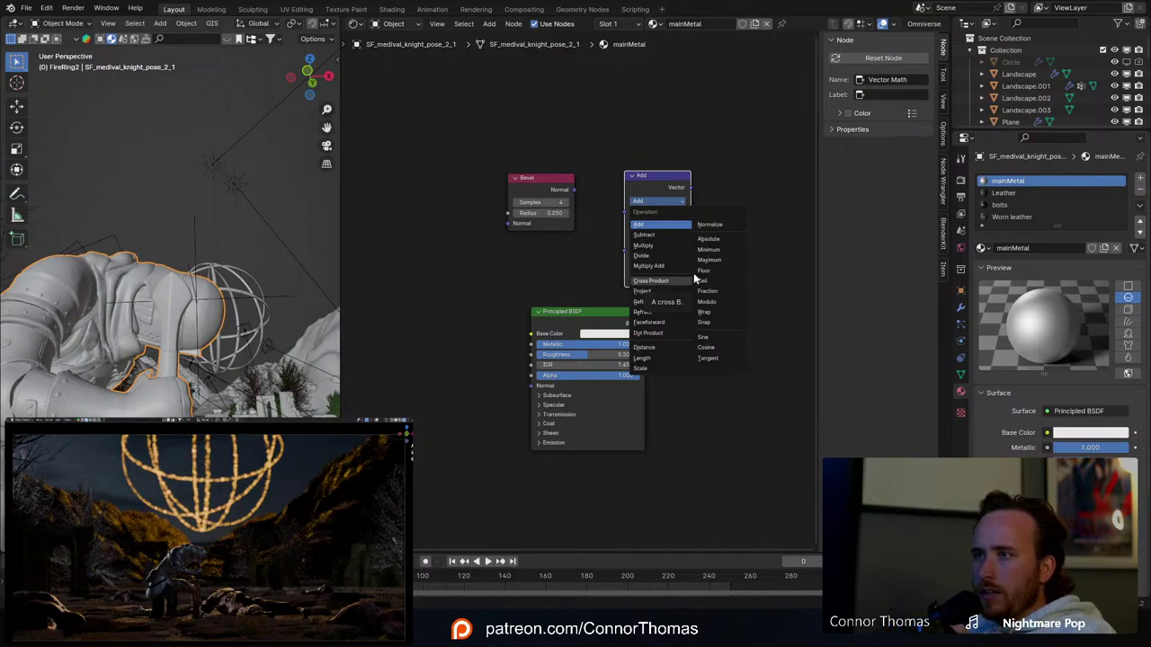
left_click(662, 333)
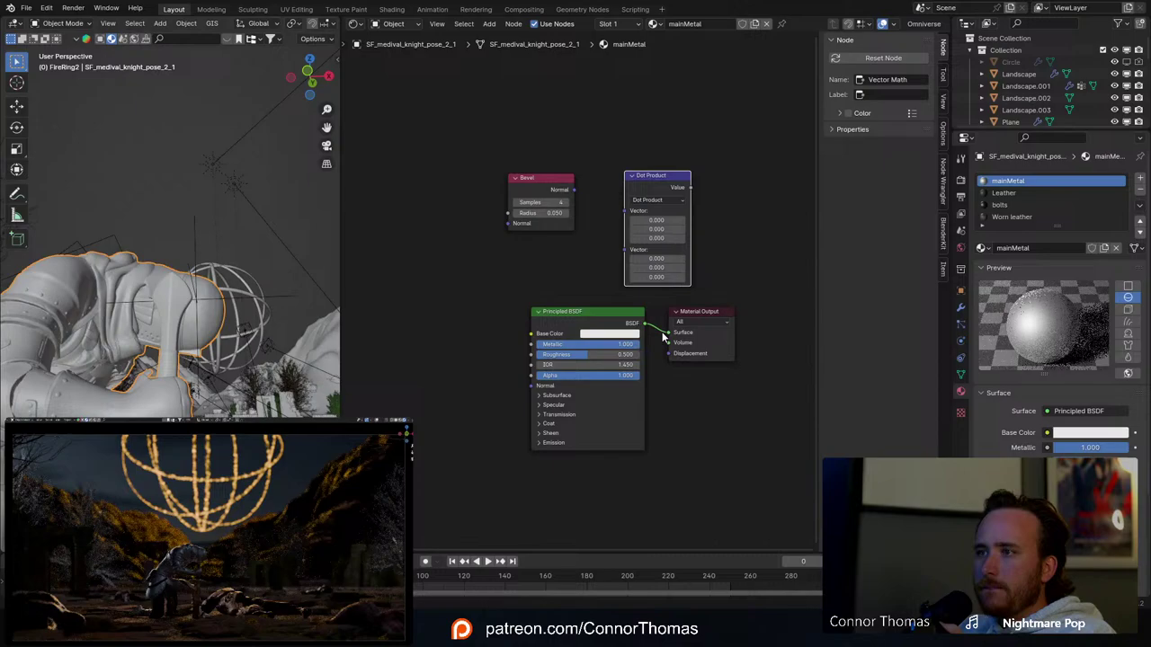
Step: Add a Geometry node below and to the left of the Bevel node
key("shift+a")
left_click(544, 260)
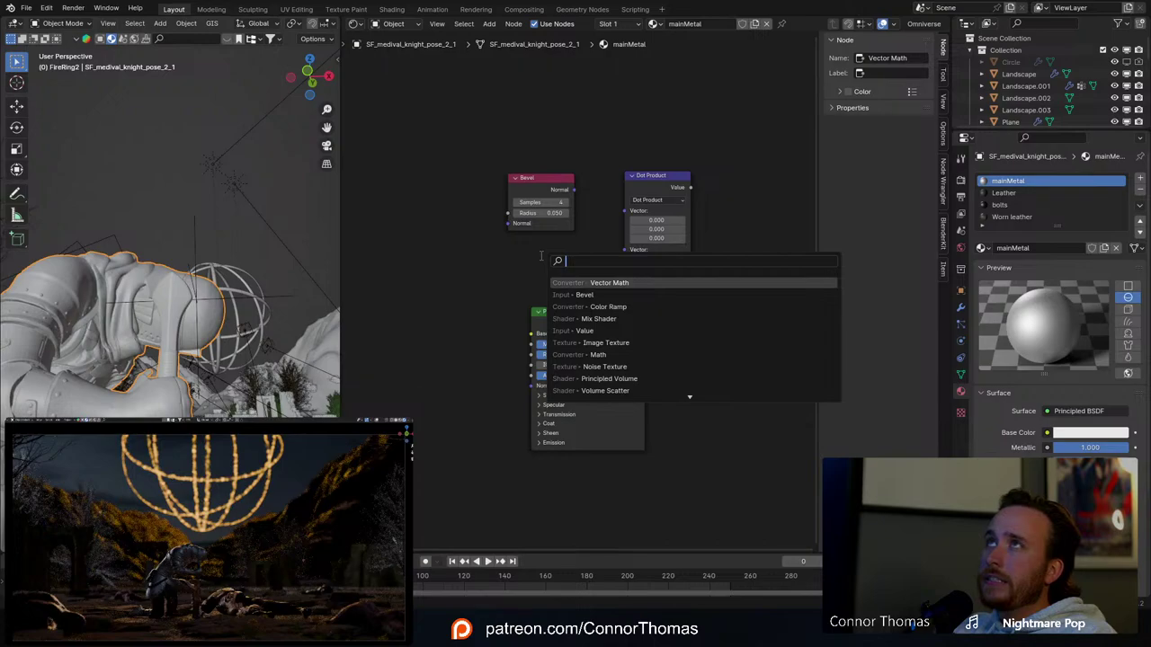
type("ge")
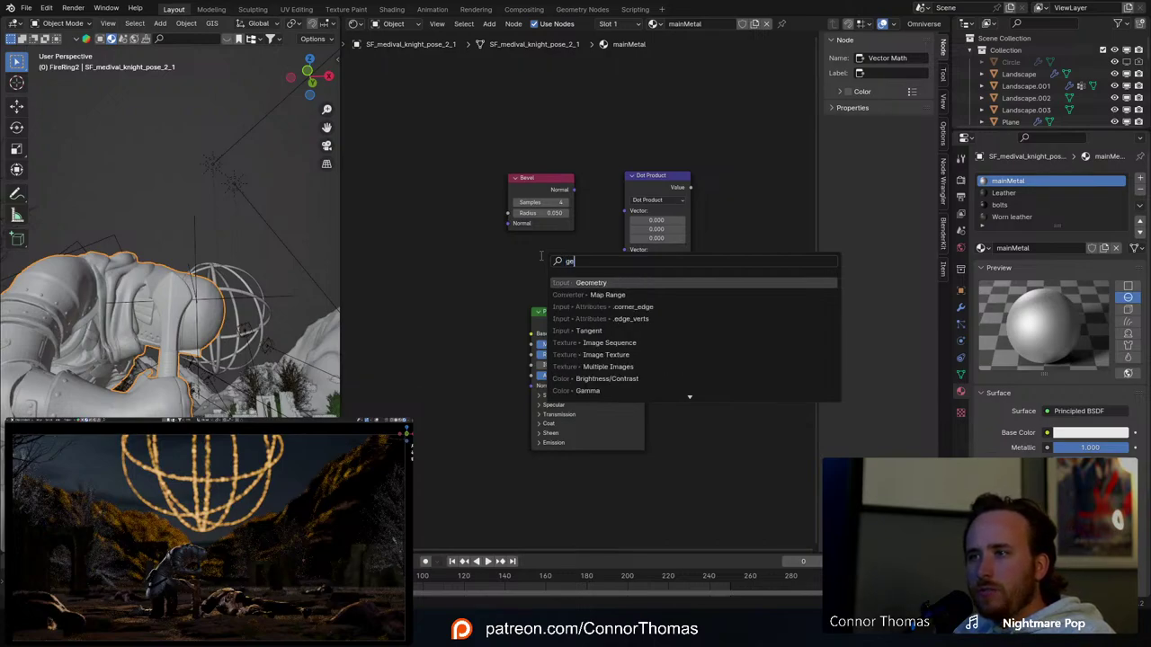
key("Return")
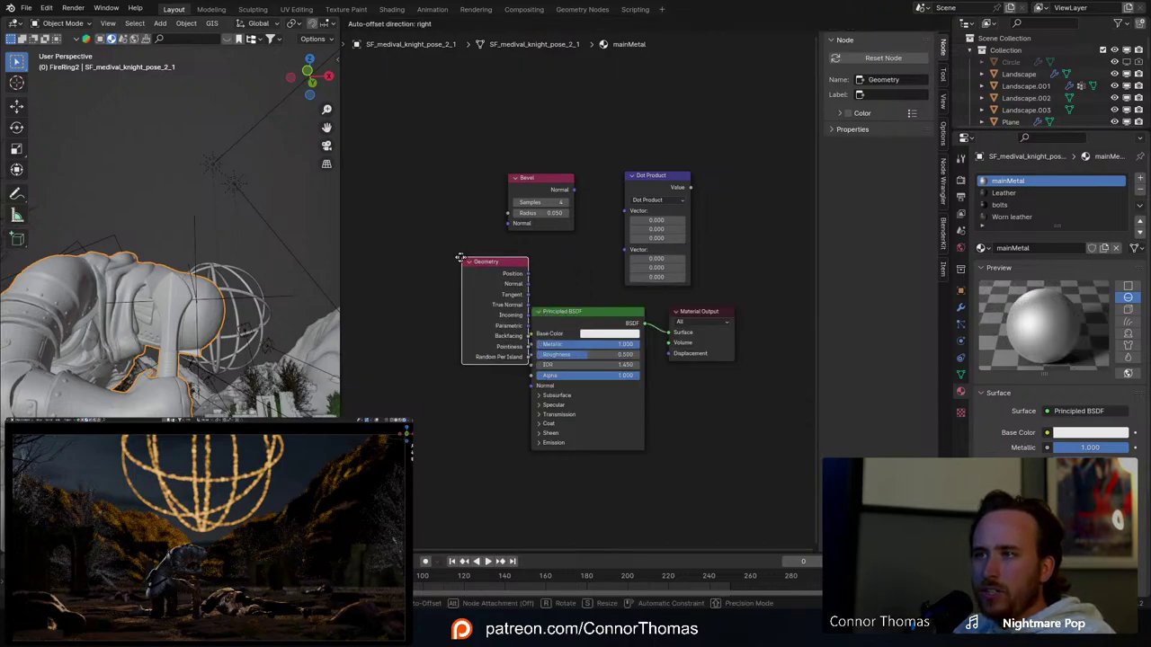
left_click(419, 229)
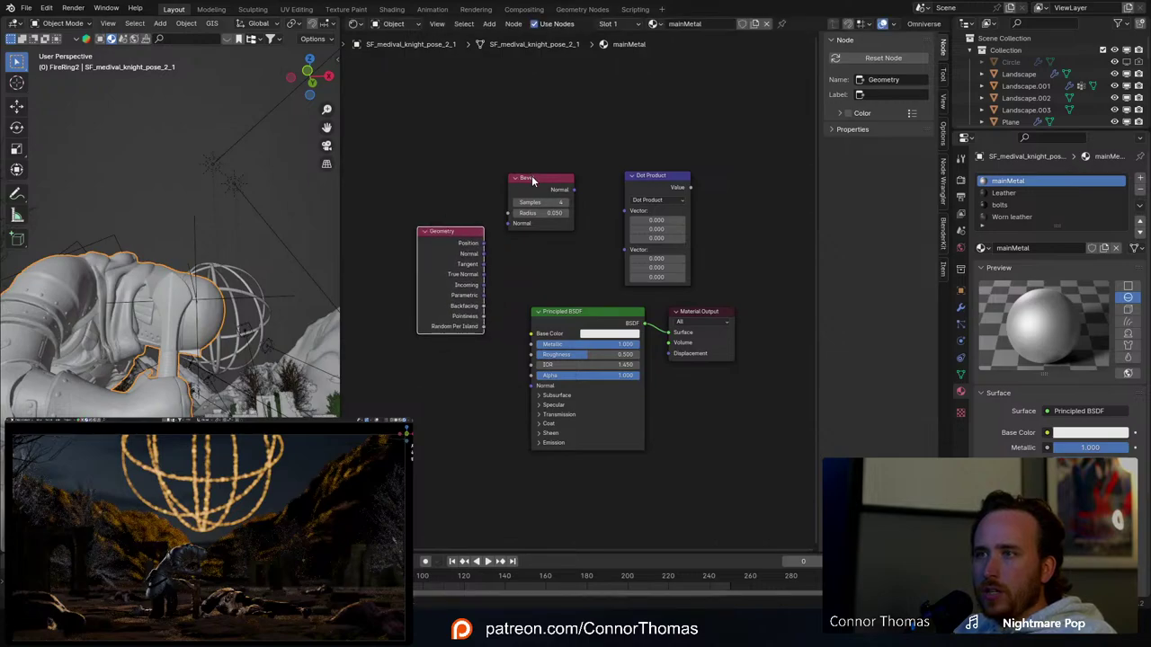
Step: Connect the Bevel and Geometry normals to the Dot Product's first and second vectors, and stack the two source nodes together
left_click_drag(532, 180, 494, 105)
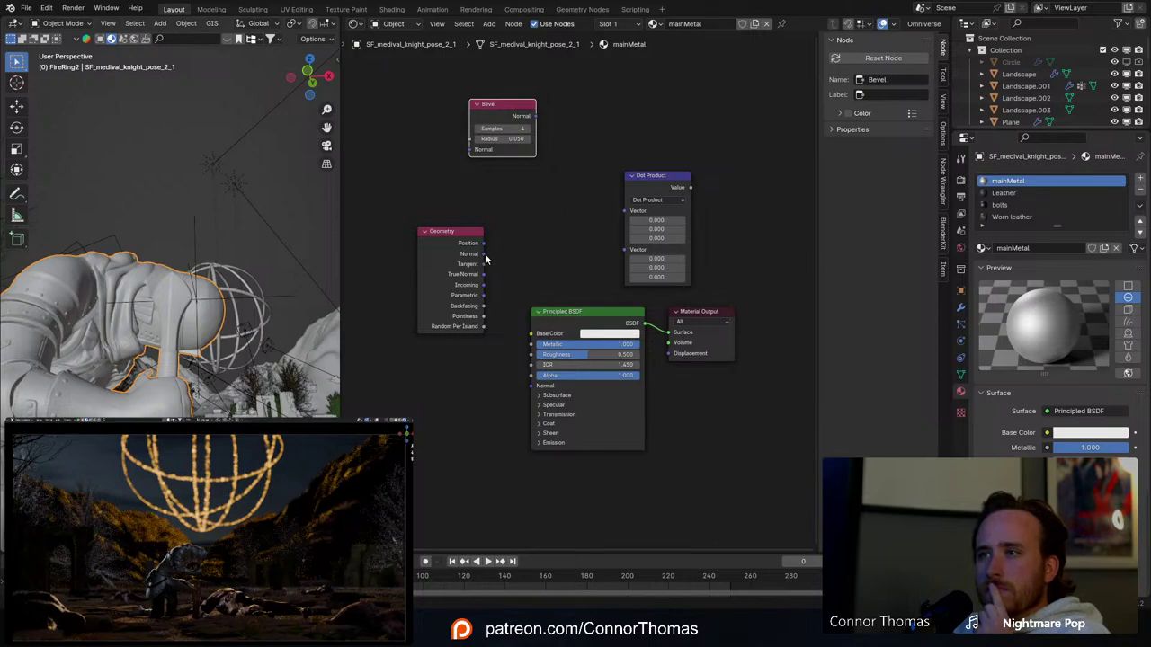
left_click_drag(485, 254, 625, 249)
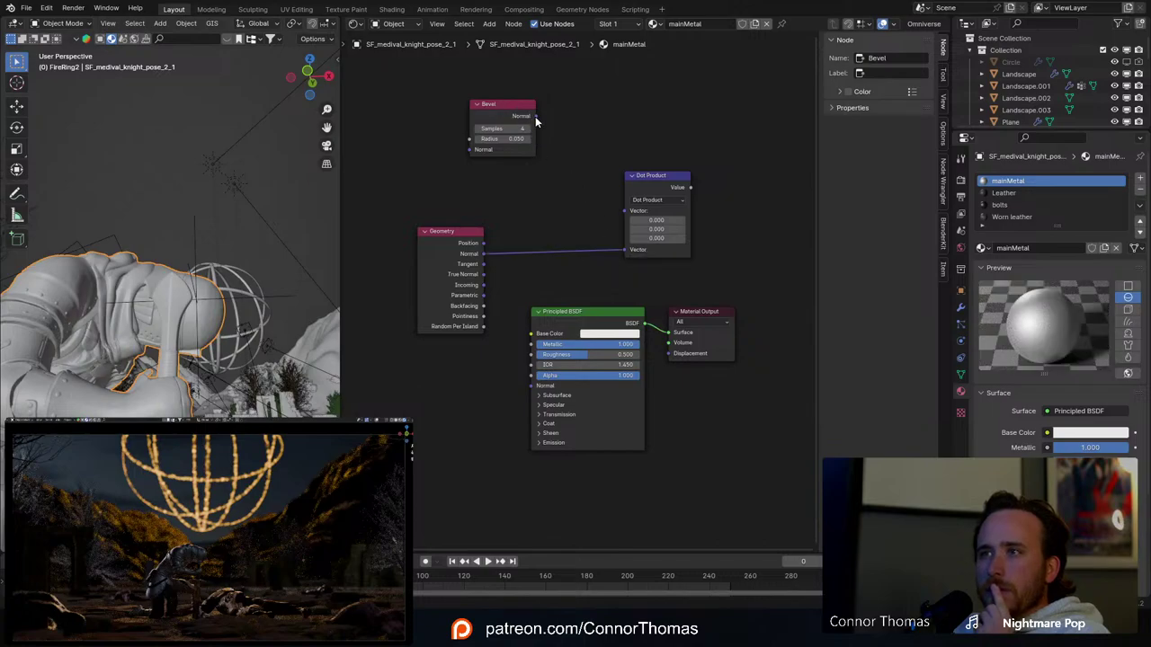
left_click_drag(535, 117, 628, 211)
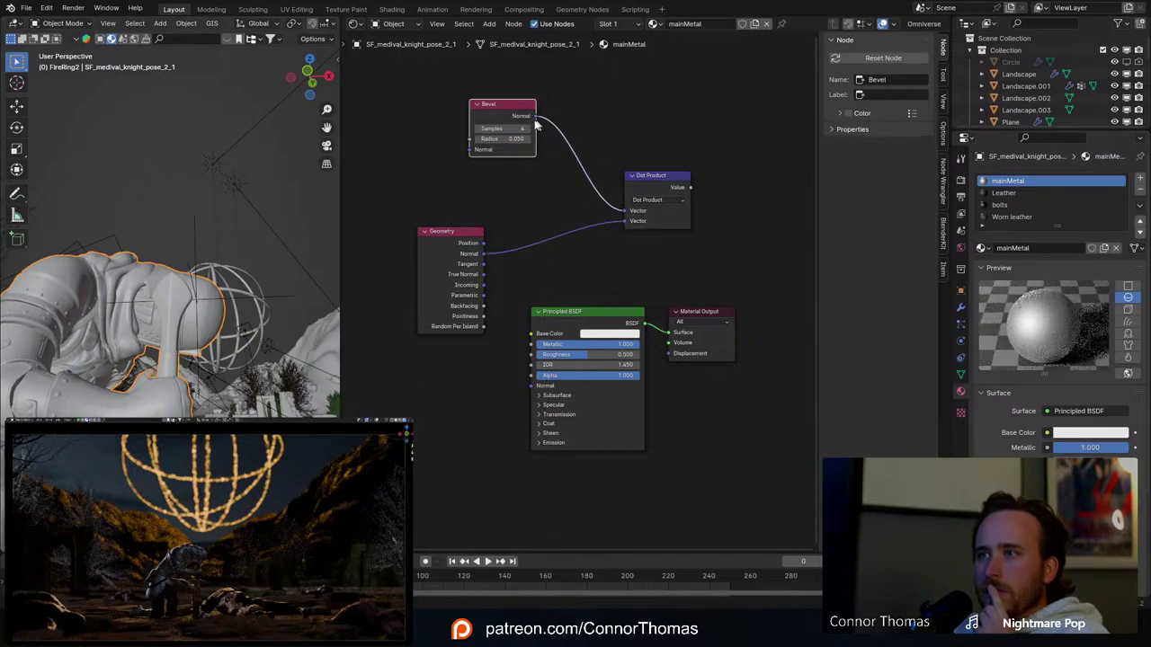
left_click_drag(506, 108, 458, 142)
left_click_drag(435, 232, 438, 209)
middle_click_drag(541, 103, 628, 109)
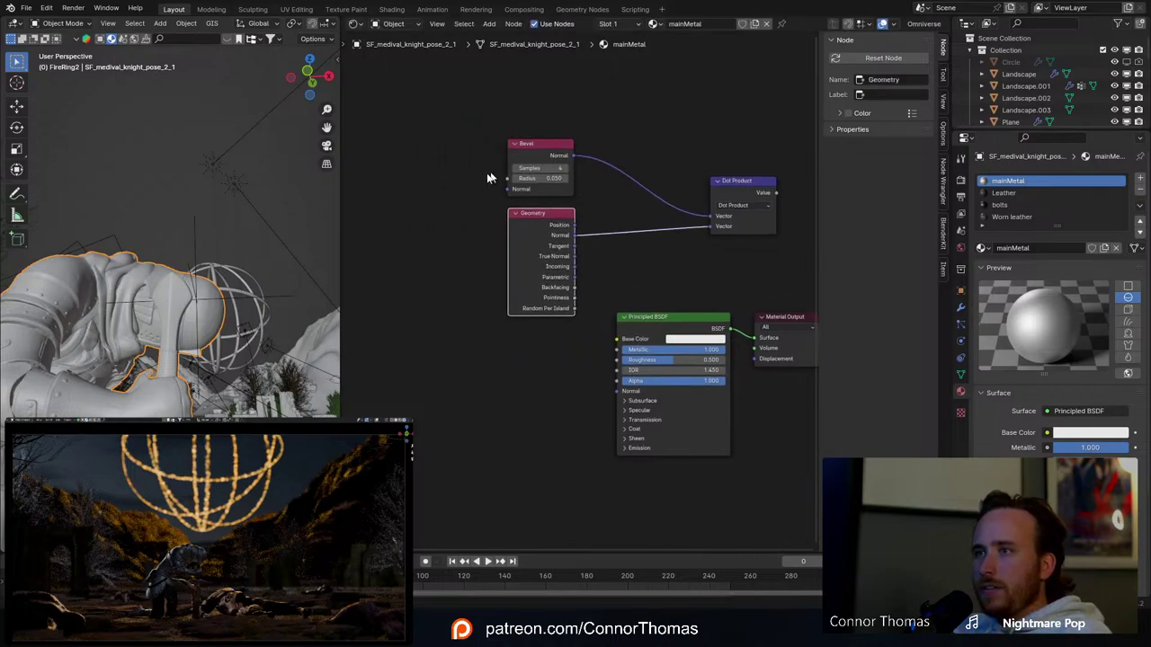
Step: Add an Image Texture node to the left of the Bevel node
left_click(384, 188)
key("shift+a")
left_click(384, 188)
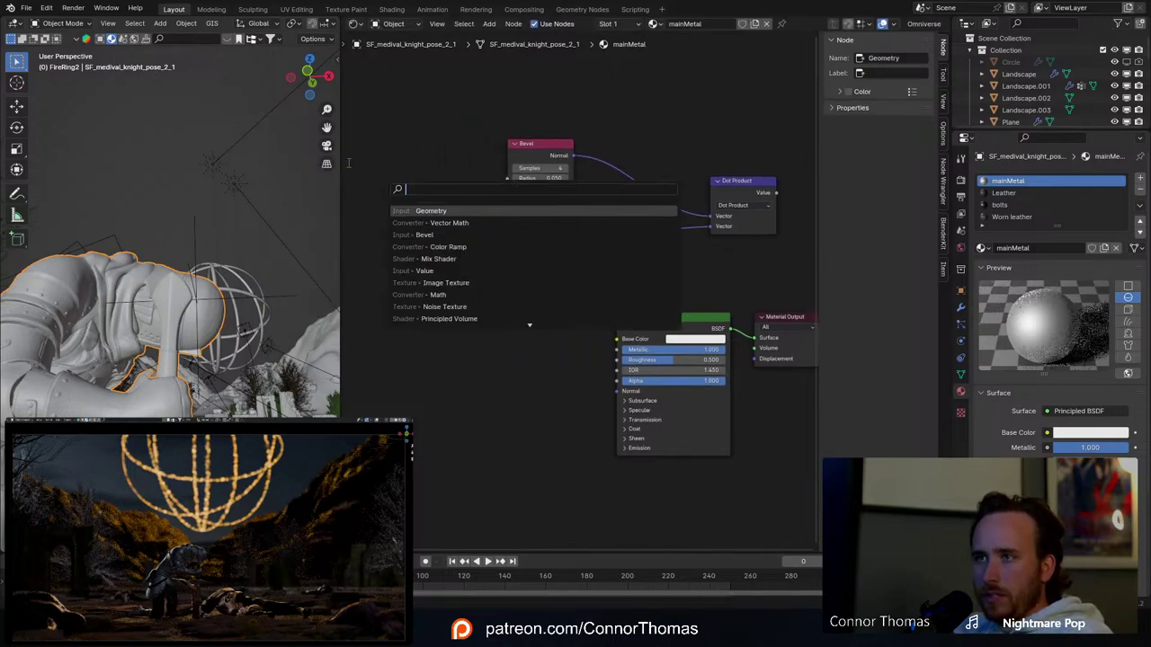
type("Ima")
key("Return")
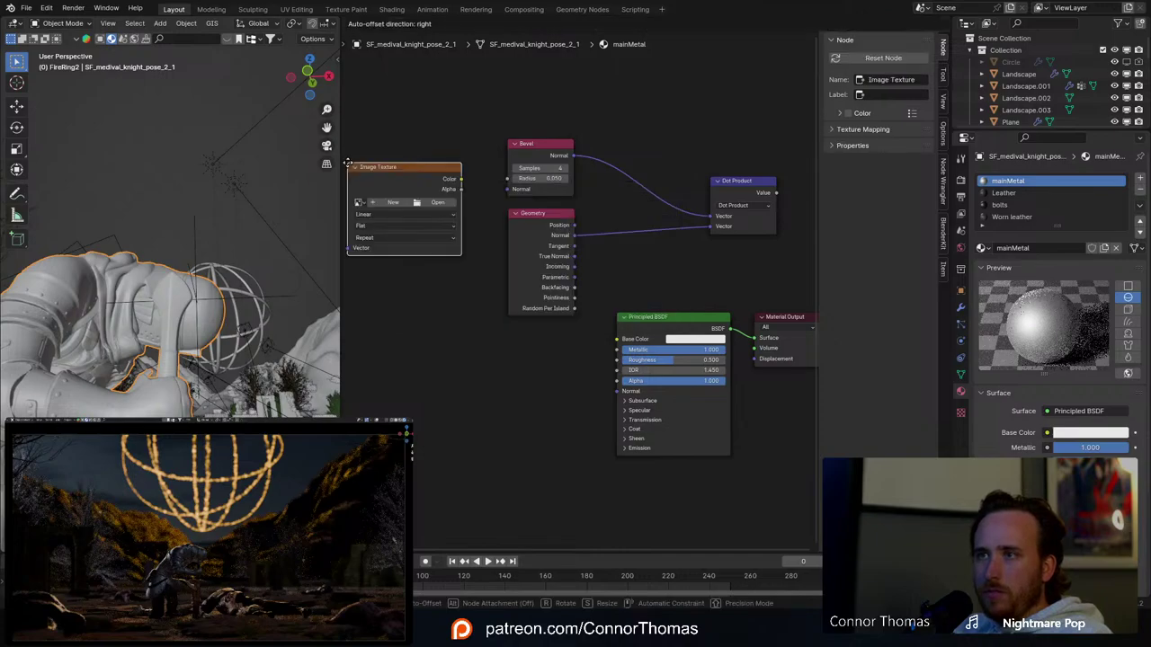
left_click(358, 169)
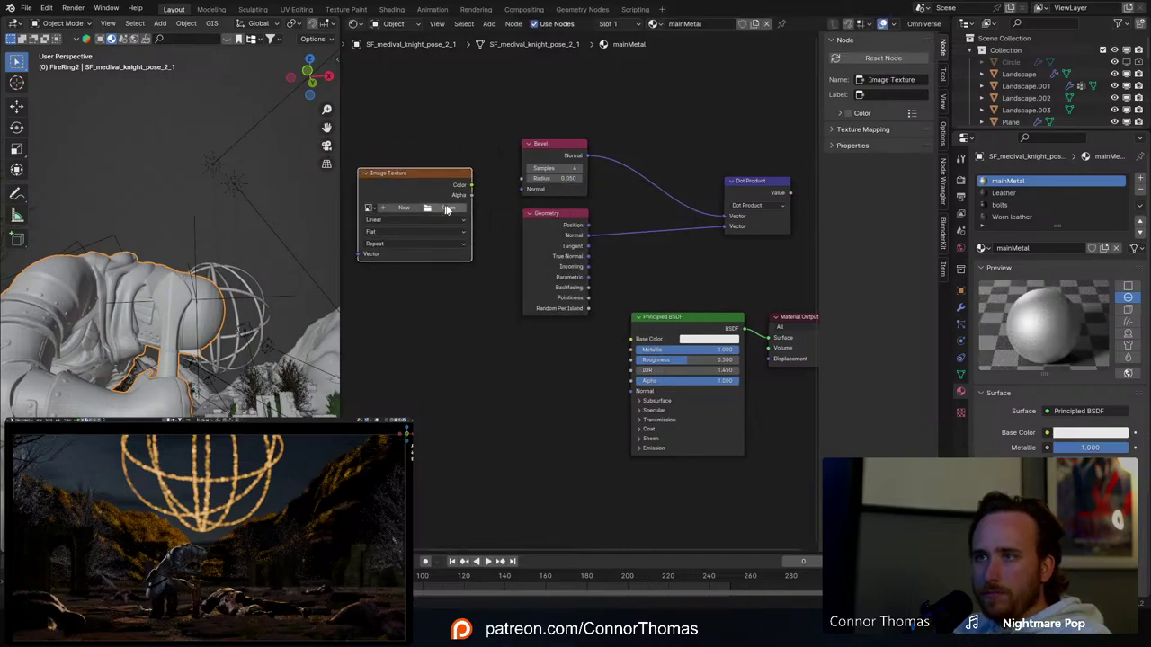
Step: Load 19.png from the SurfaceImperfections1 folder into the Image Texture and connect its color to the Bevel radius
left_click(447, 208)
scroll(229, 357, "down", 5)
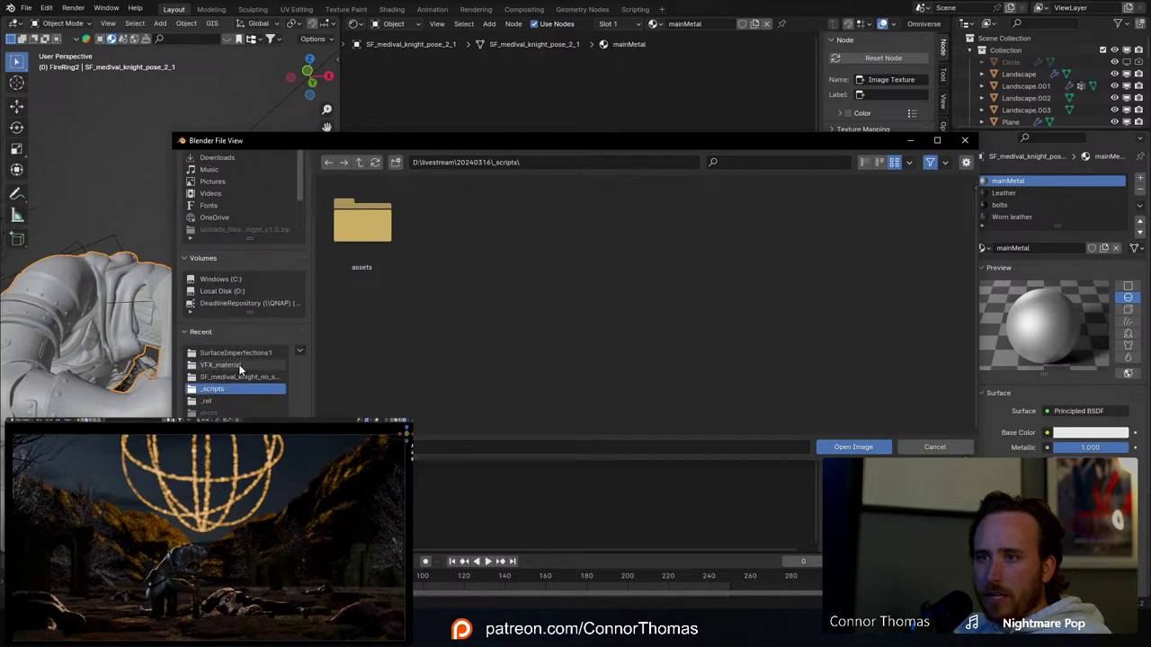
left_click(234, 332)
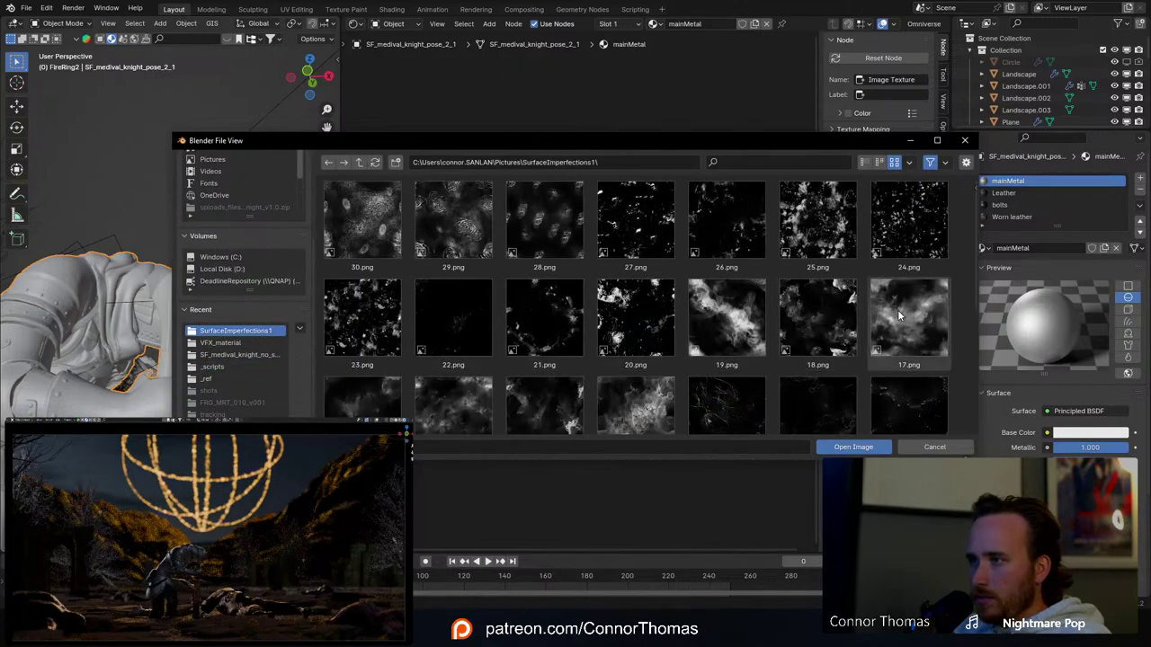
left_click(727, 320)
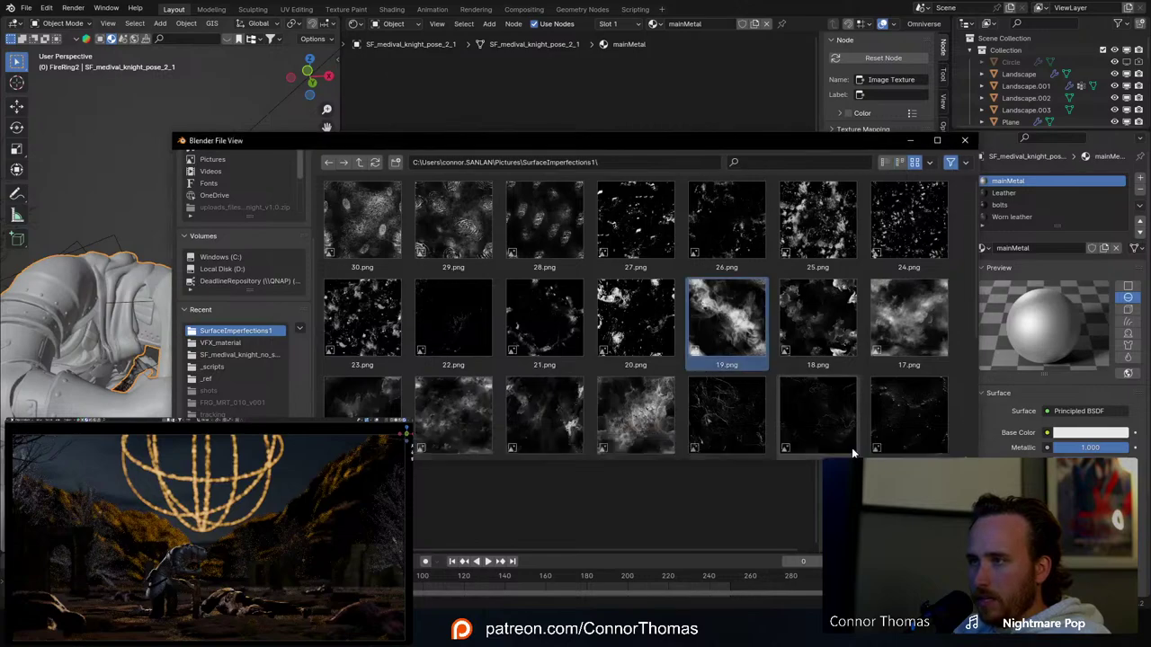
left_click(851, 447)
left_click_drag(470, 184, 523, 178)
left_click_drag(412, 173, 410, 161)
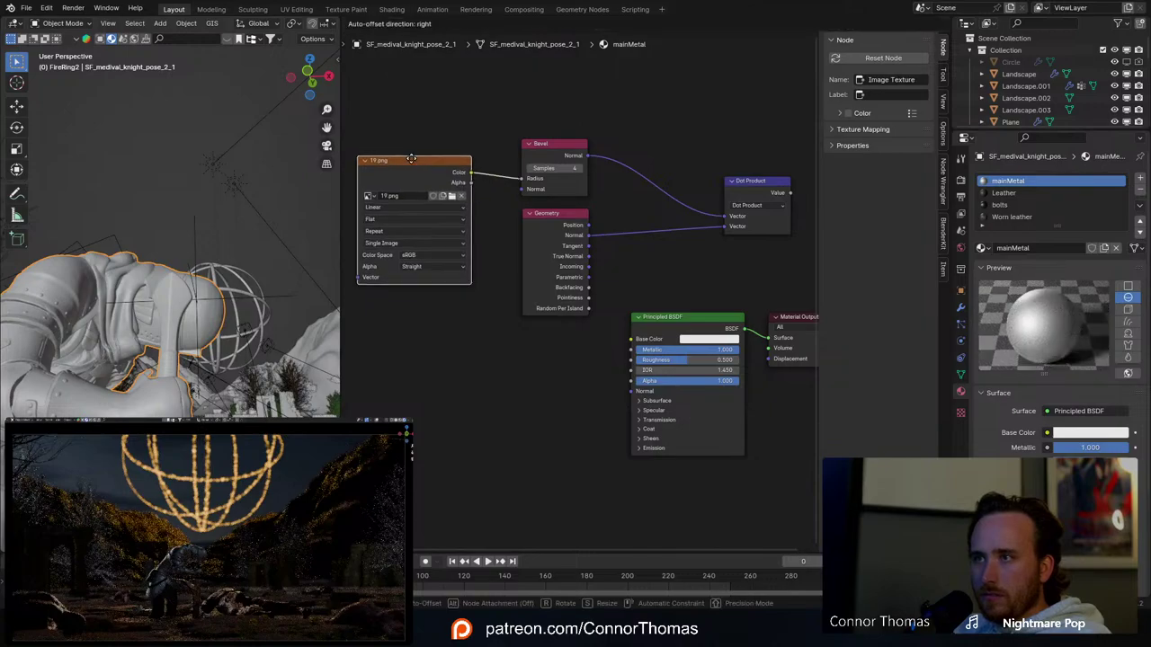
Step: Move the Dot Product node closer to its sources and feed its value into the factor of a new Color Ramp
middle_click_drag(737, 140, 554, 200)
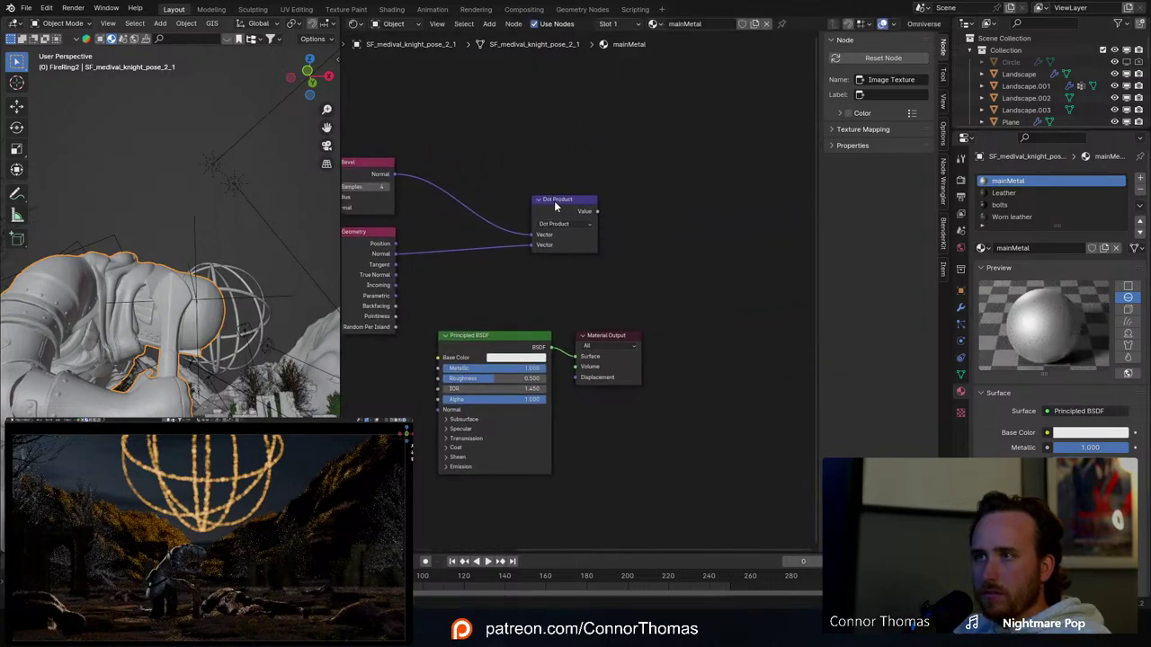
left_click_drag(554, 197, 479, 189)
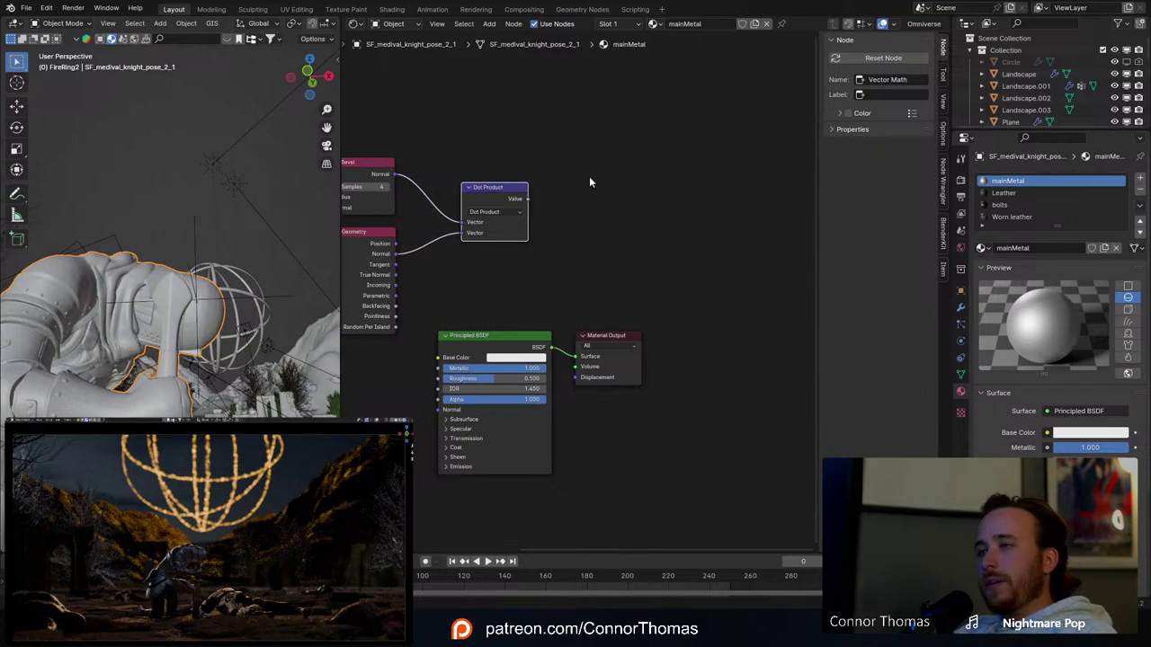
key("shift+a")
type("color")
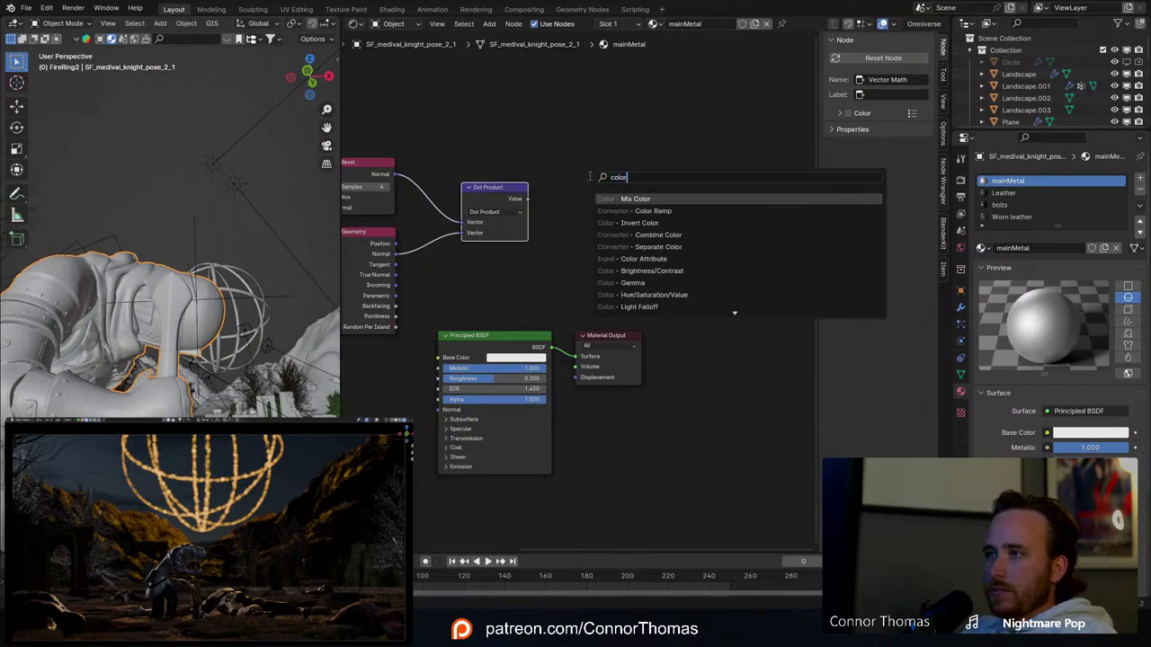
key("Down")
key("Return")
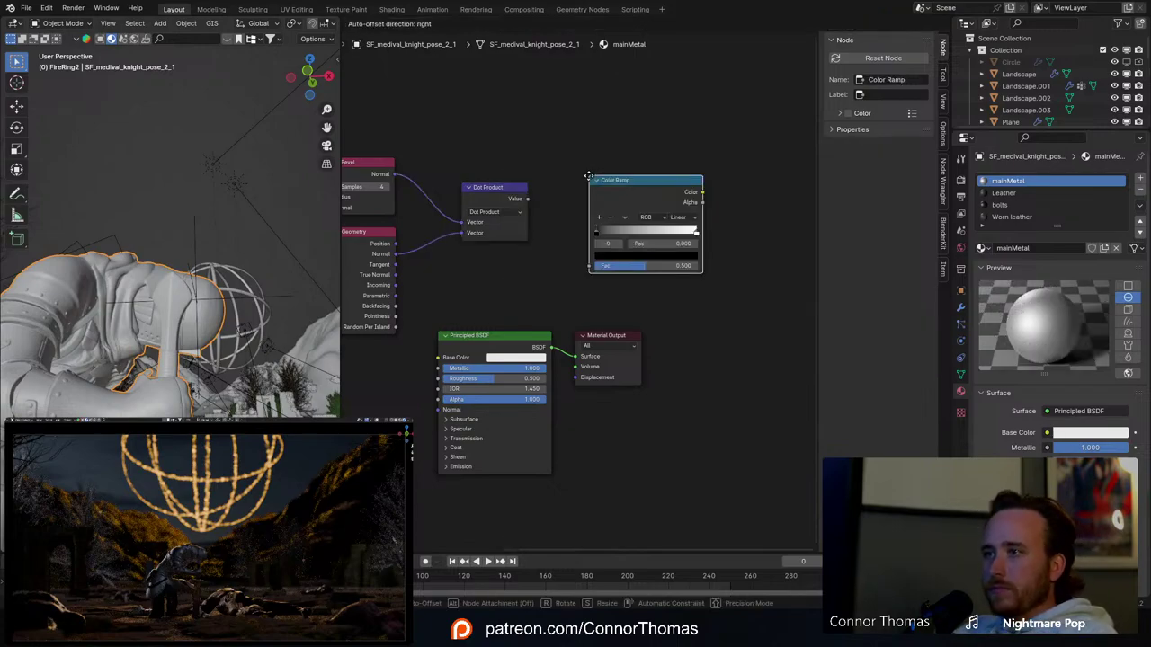
left_click(591, 180)
left_click_drag(525, 201, 558, 229)
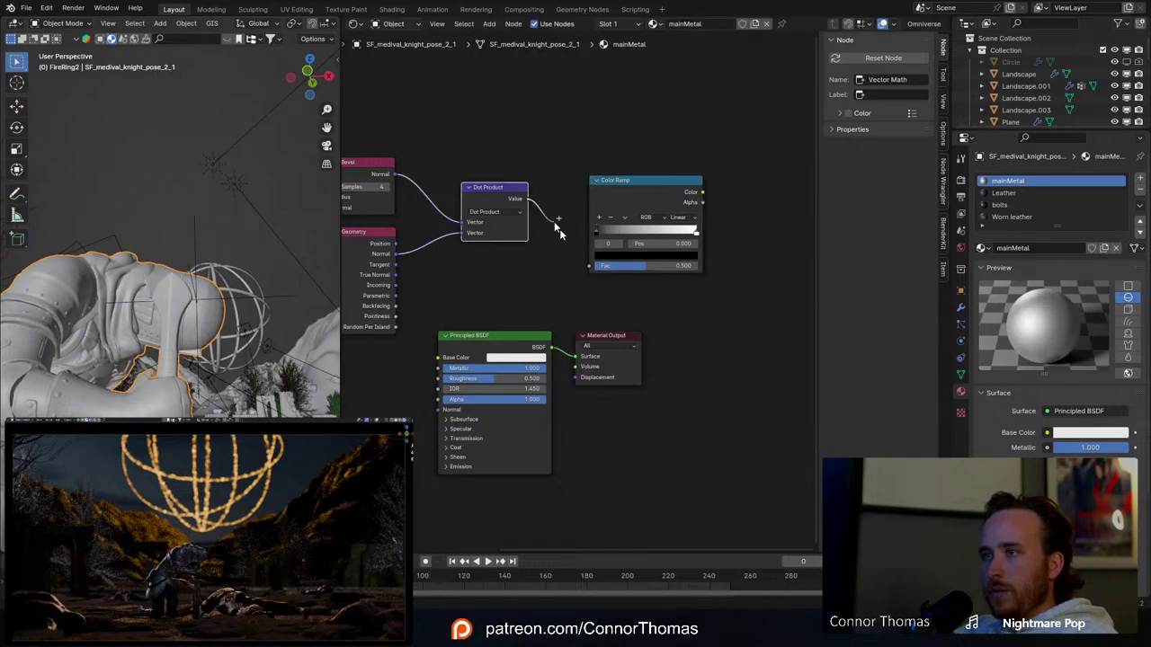
left_click_drag(587, 267, 587, 267)
Step: Preview the Color Ramp on the material surface and set it to Constant interpolation, white from the start and black from position 0.700
left_click(634, 184, "ctrl+shift")
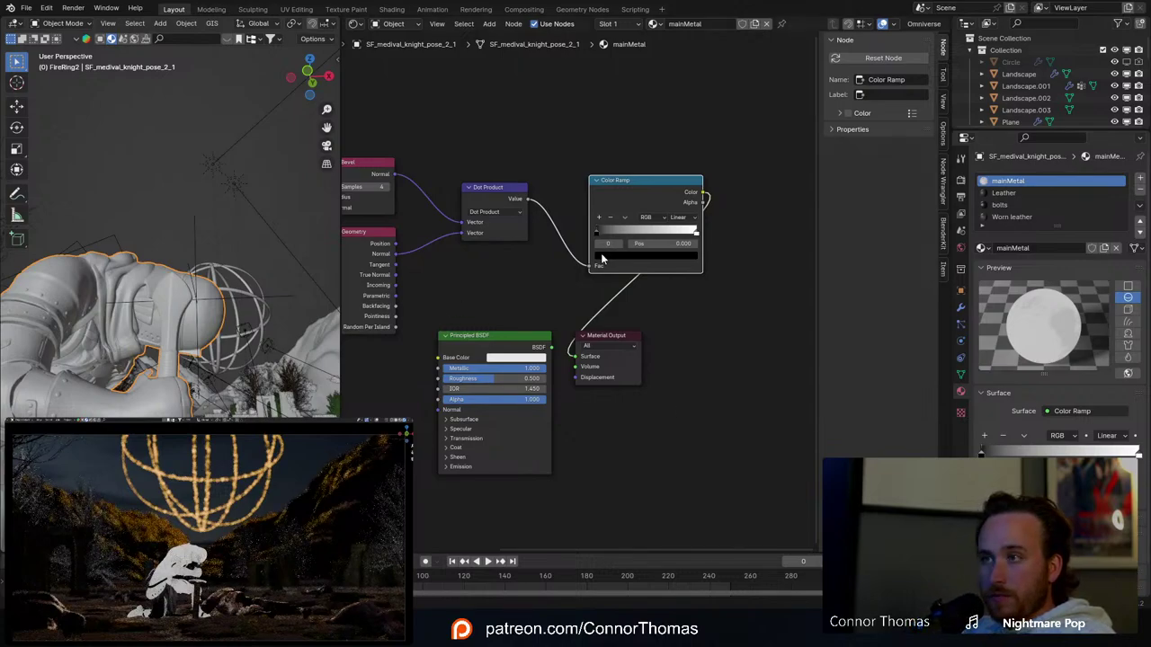
left_click(689, 217)
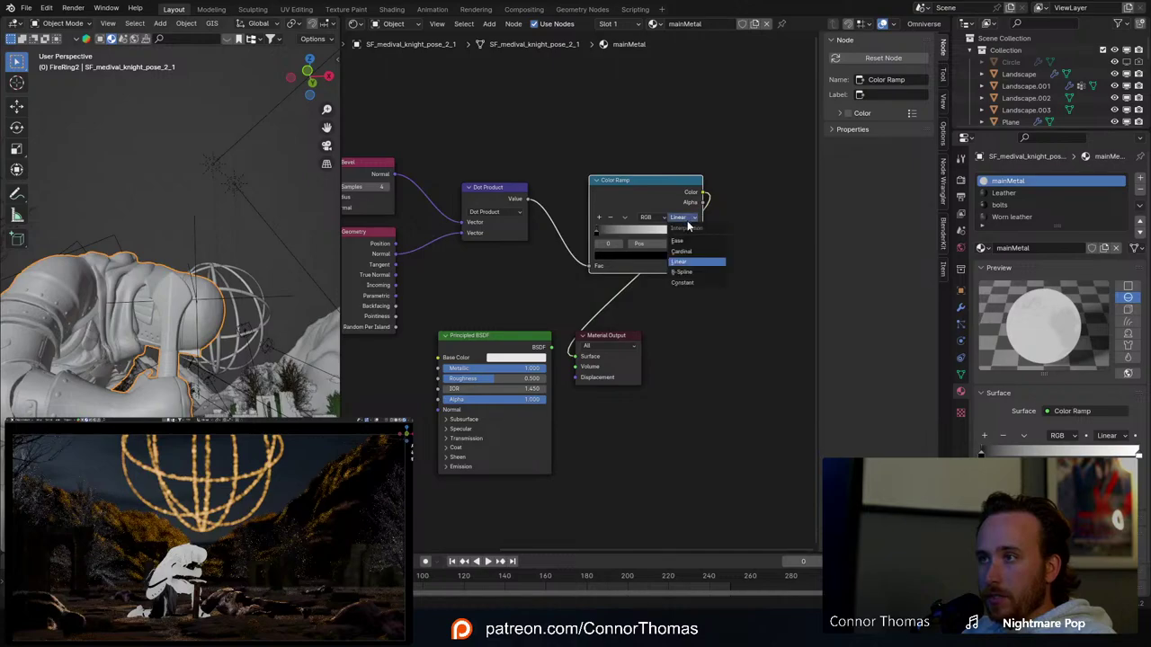
left_click(697, 283)
left_click_drag(696, 231, 682, 235)
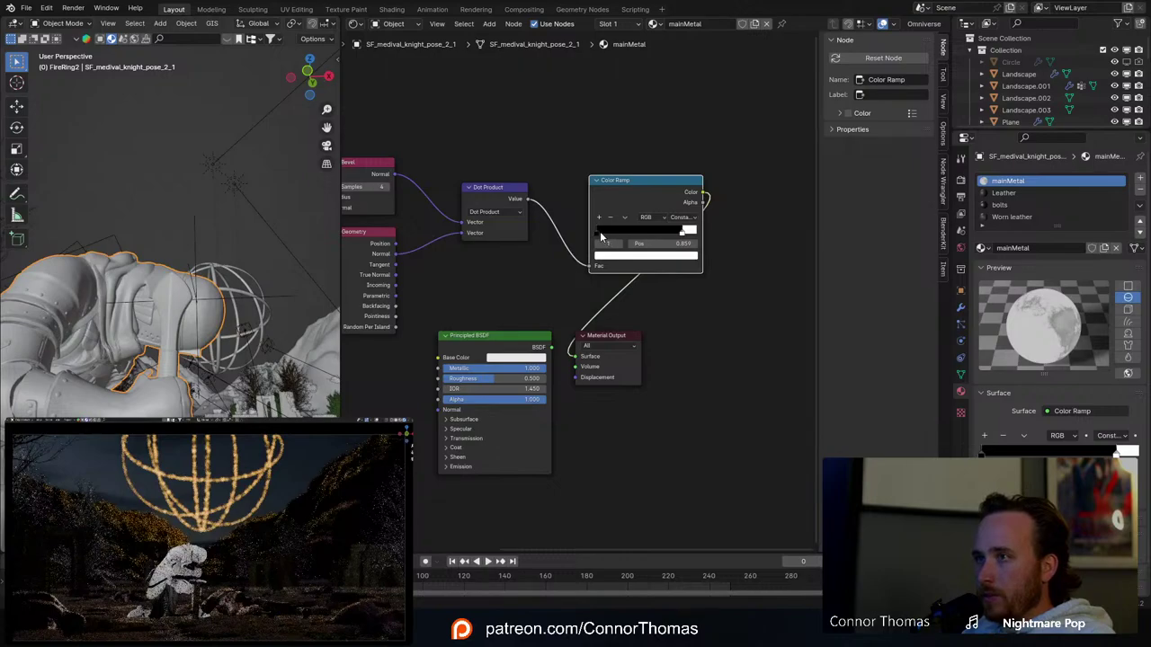
left_click_drag(601, 236, 666, 243)
left_click(692, 235)
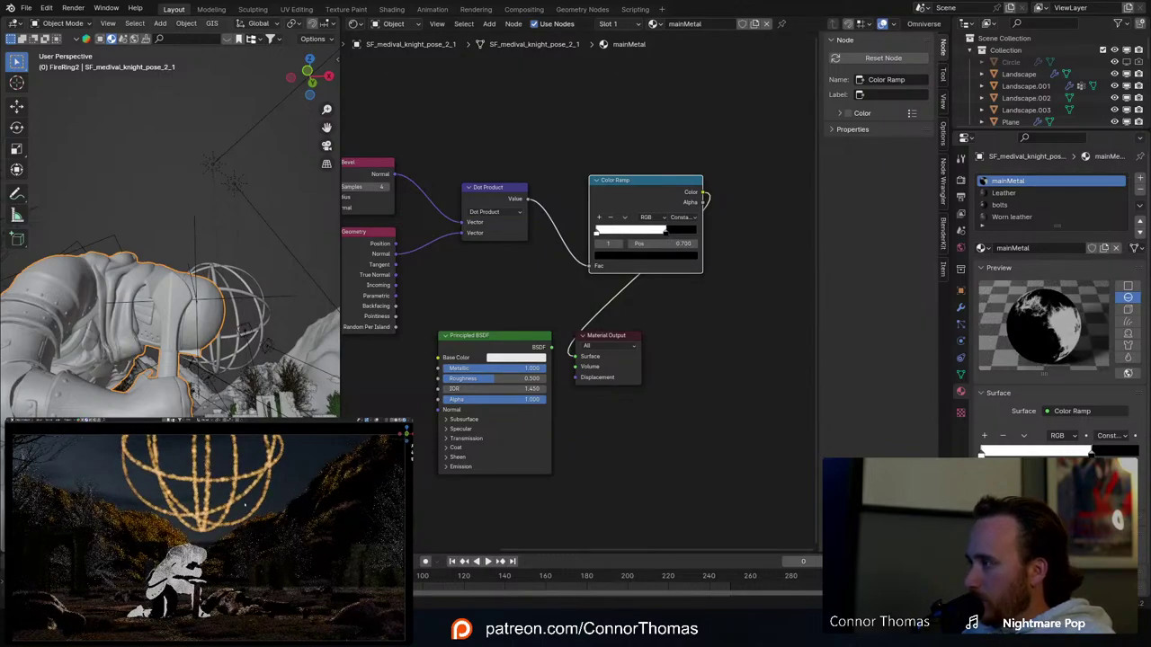
Step: Reorder the Color Ramp stops so black comes first and white starts at about 0.986
middle_click_drag(232, 508, 232, 533)
key("KP_0")
scroll(212, 549, "up", 3)
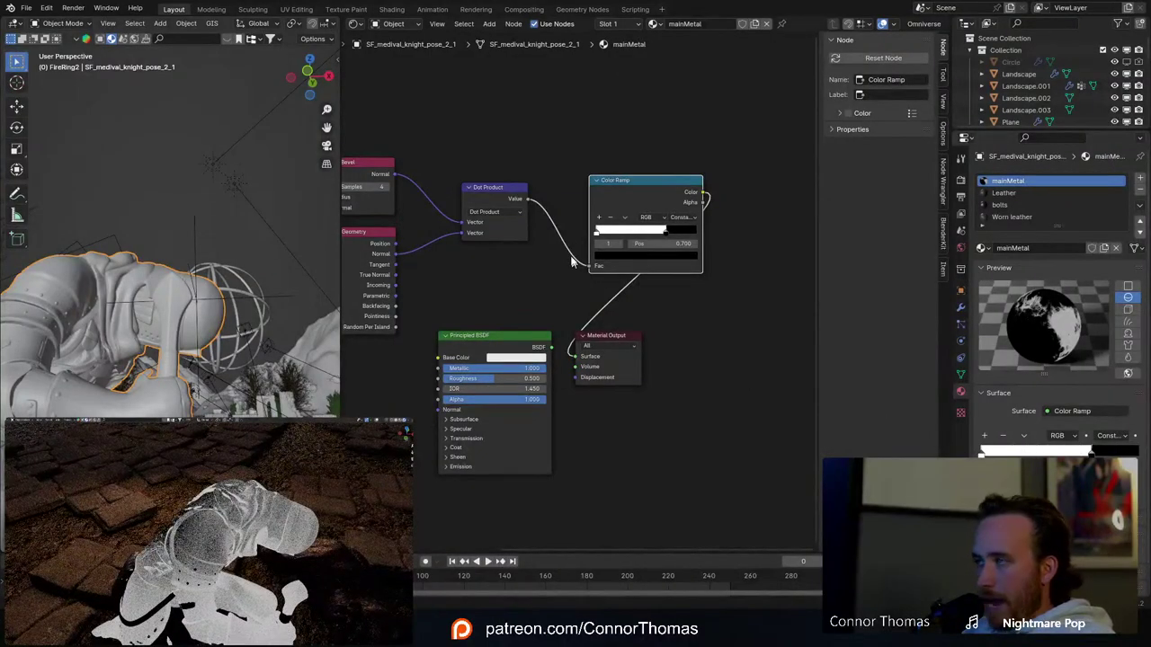
left_click_drag(596, 234, 783, 238)
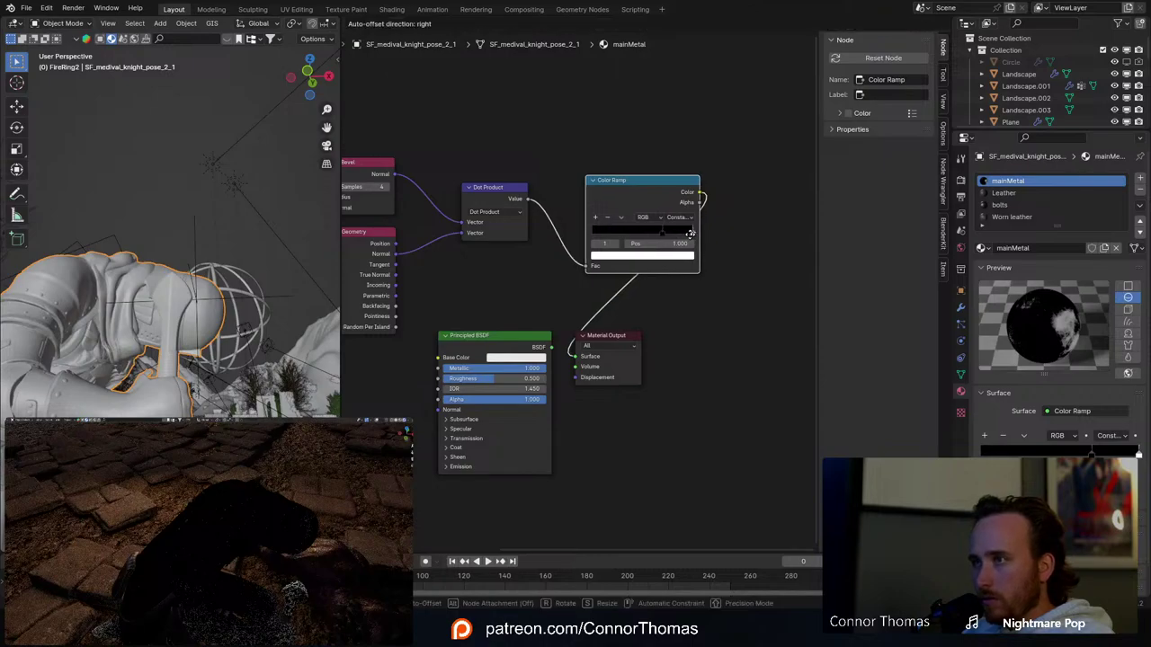
left_click_drag(696, 236, 687, 234)
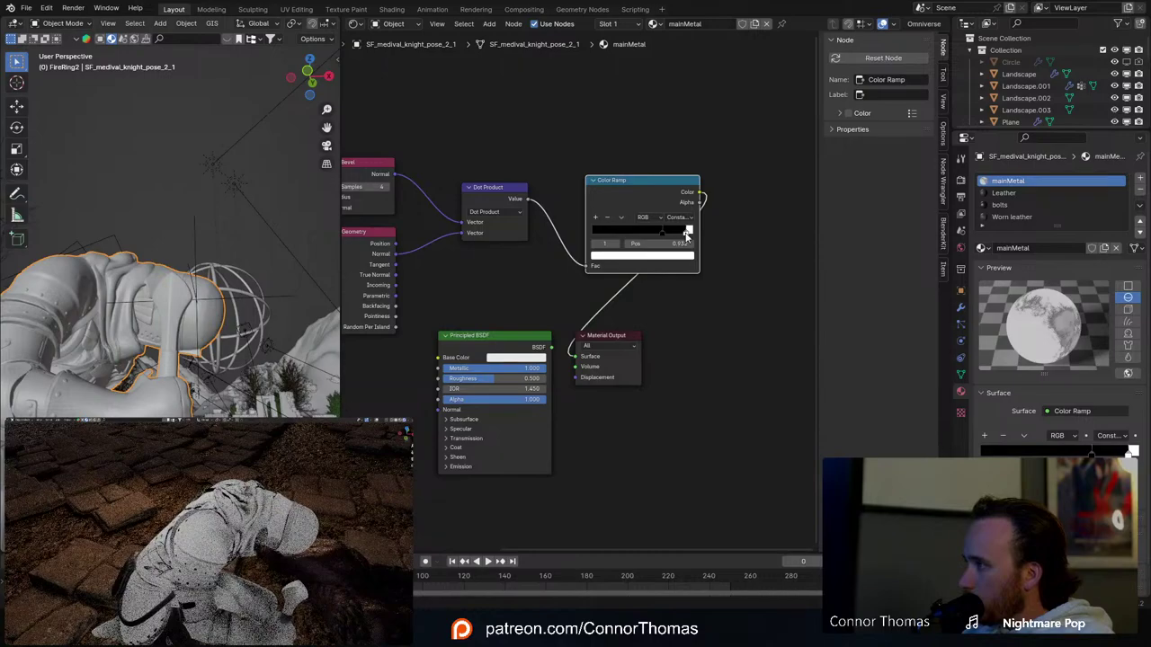
left_click_drag(687, 236, 691, 236)
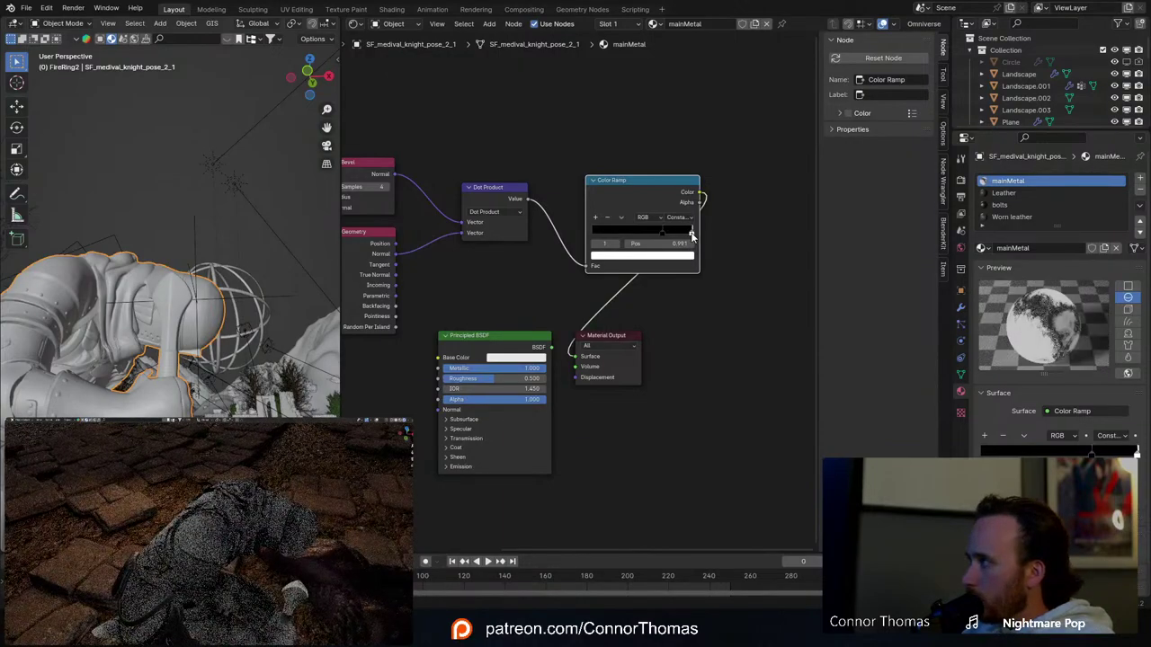
left_click_drag(691, 235, 692, 235)
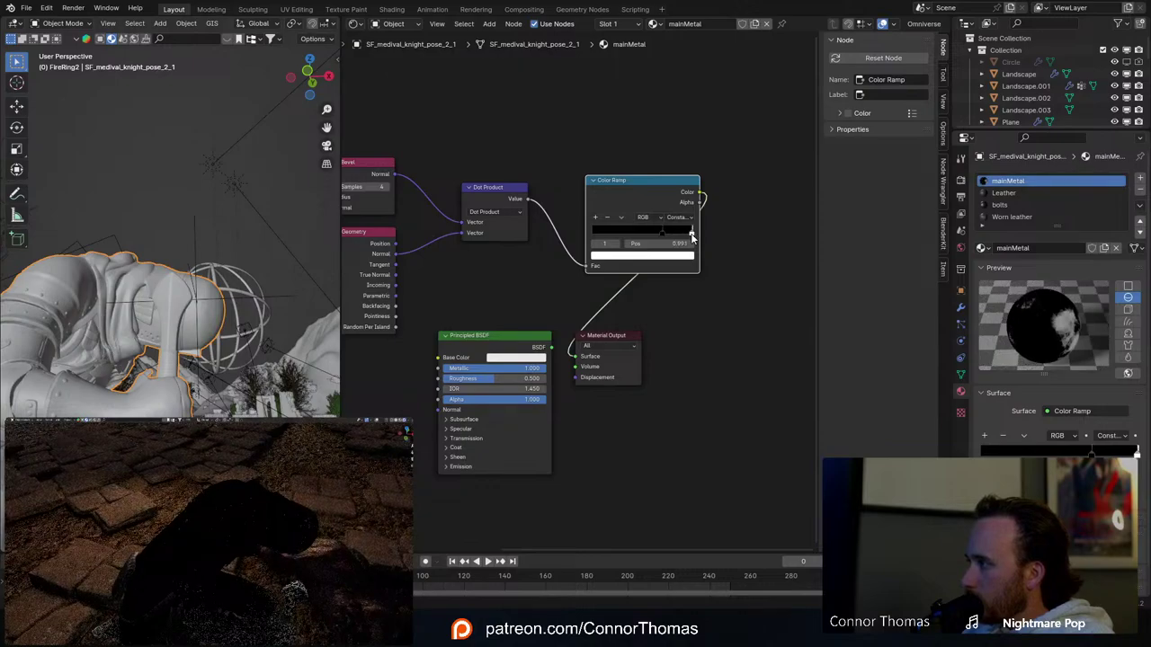
left_click_drag(692, 236, 690, 236)
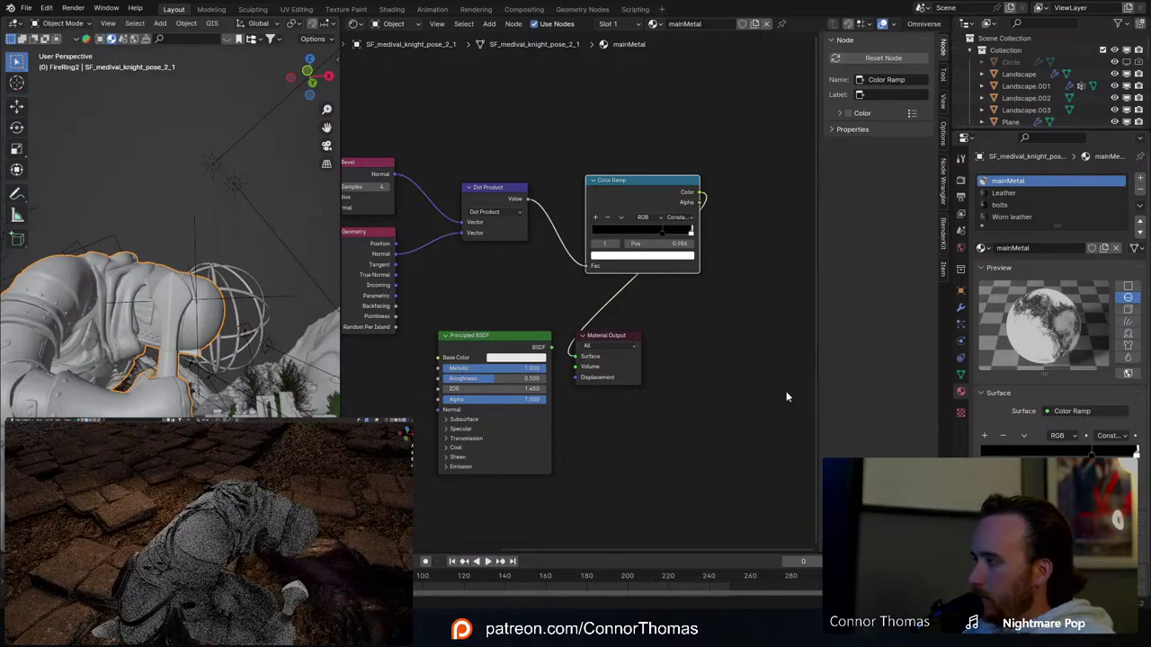
Step: Add Texture Coordinate and Mapping nodes feeding the 19.png Image Texture's vector
middle_click_drag(792, 392, 929, 421)
middle_click_drag(414, 157, 565, 165)
left_click(513, 232)
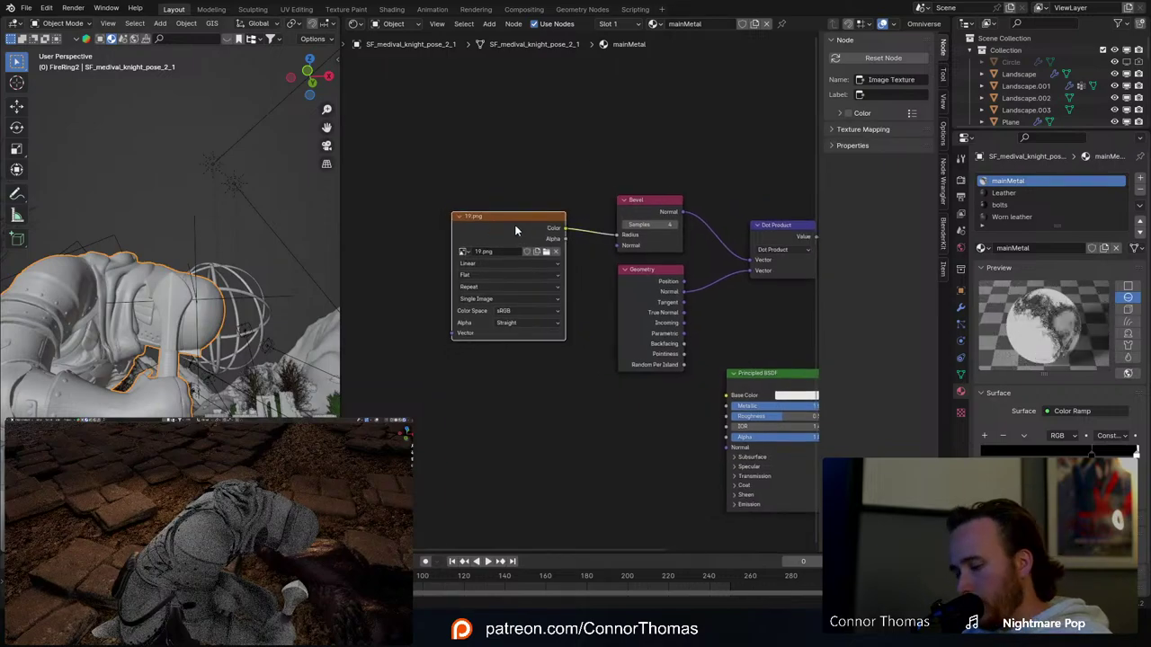
key("ctrl+t")
middle_click_drag(491, 151, 569, 178)
Step: Add a Value node set to 4 below the Texture Coordinate node and connect it to the Mapping scale
key("shift+a")
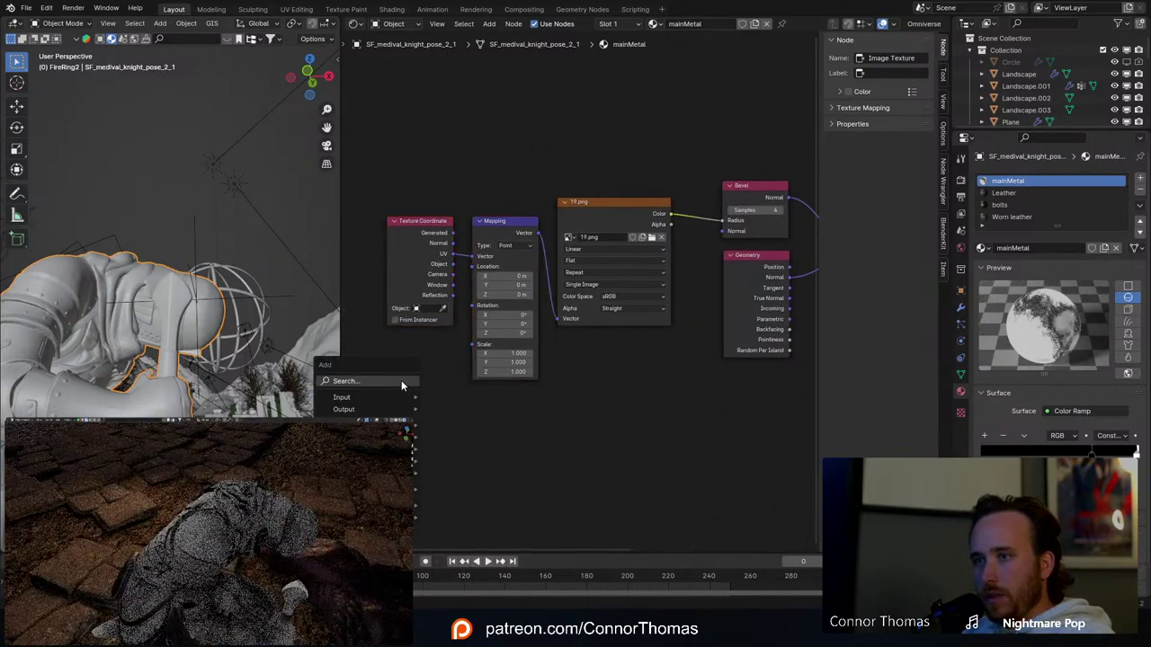
type("va")
key("Return")
left_click(391, 348)
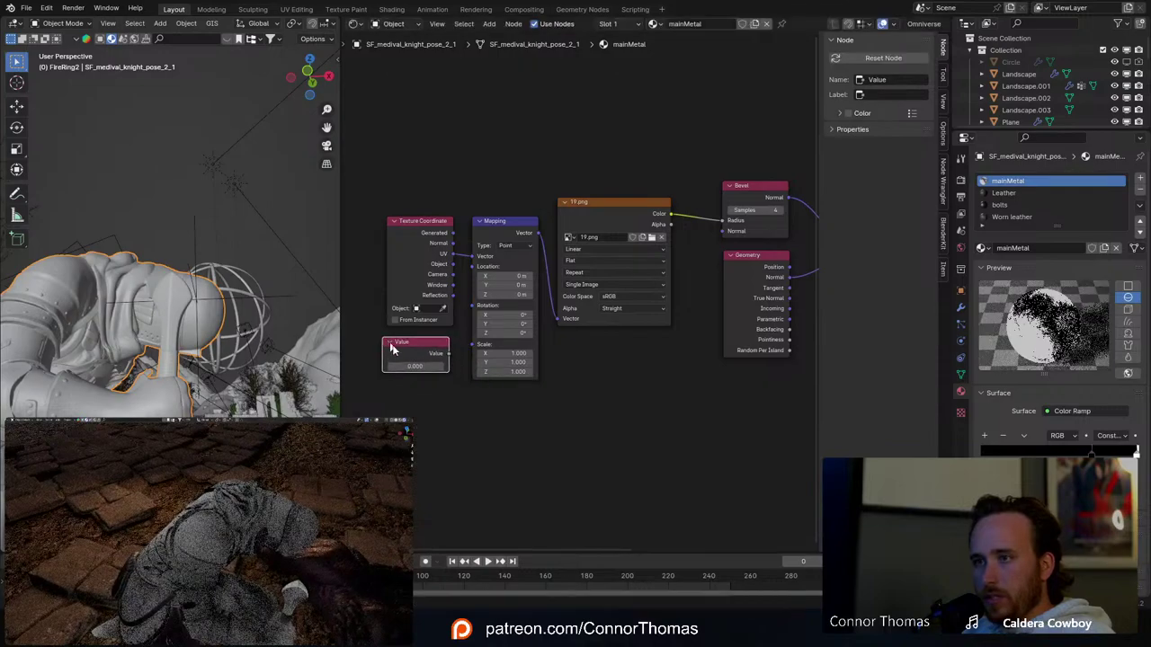
left_click(418, 367)
type("4")
key("Return")
left_click_drag(468, 347, 474, 344)
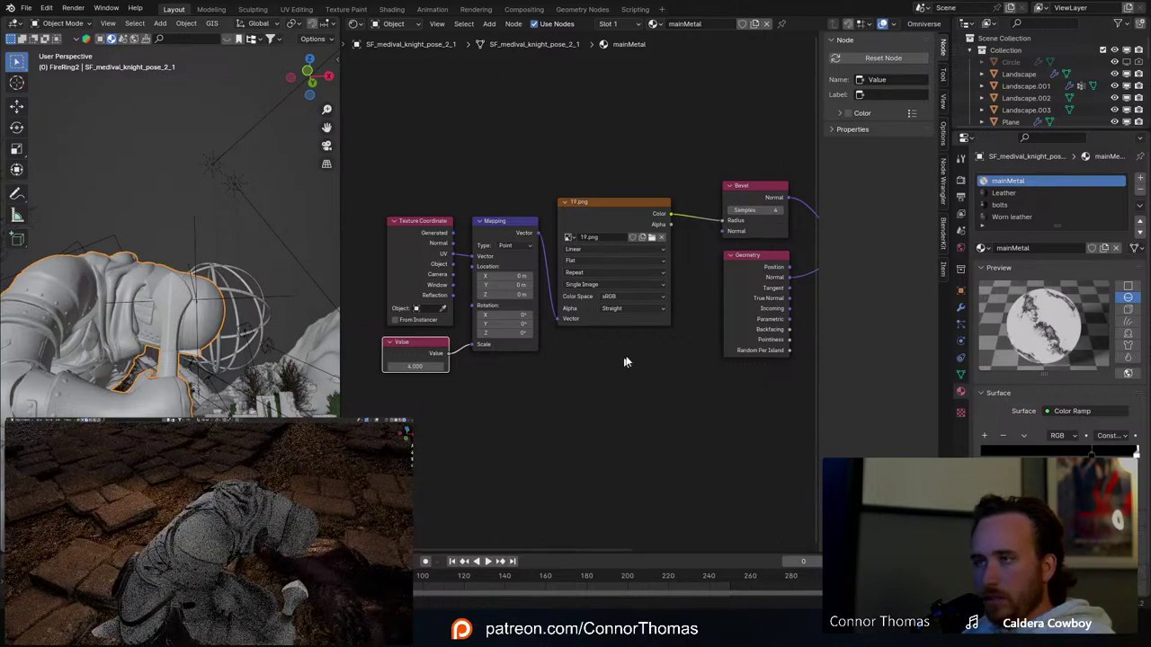
Step: Move the Material Output node to the right of the Color Ramp
middle_click_drag(557, 367, 243, 374)
middle_click_drag(637, 336, 505, 334)
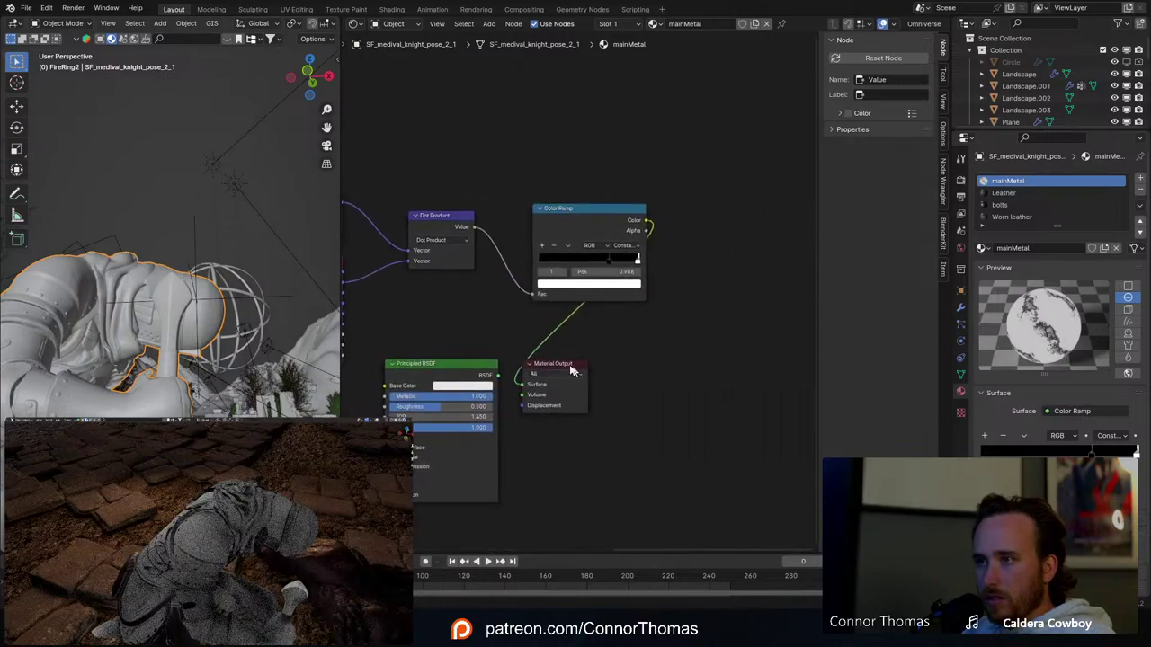
left_click_drag(567, 369, 753, 352)
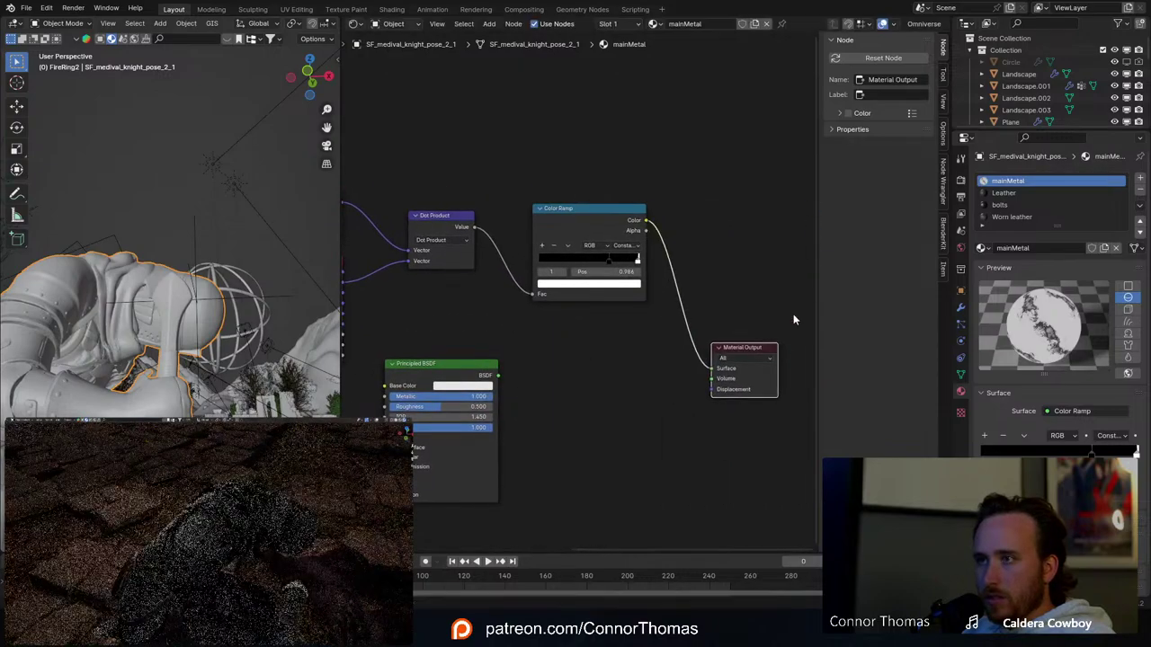
Step: Set the Color Ramp's white stop position to 0.999, and refine it to 0.998
left_click(627, 271)
type(".99")
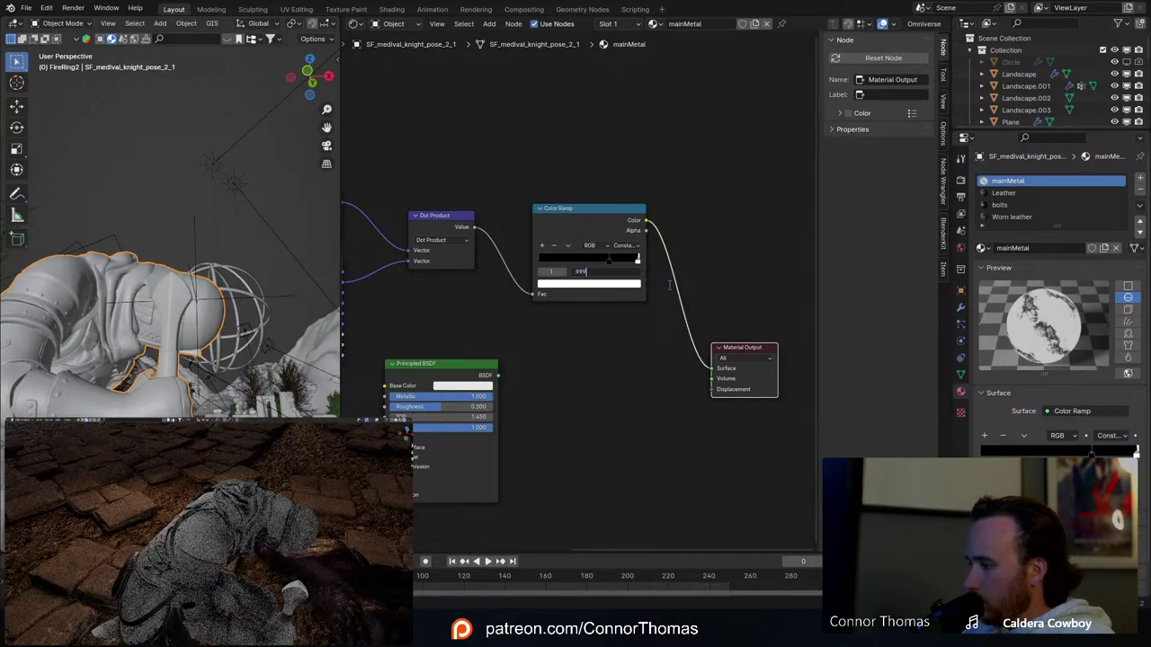
key("Return")
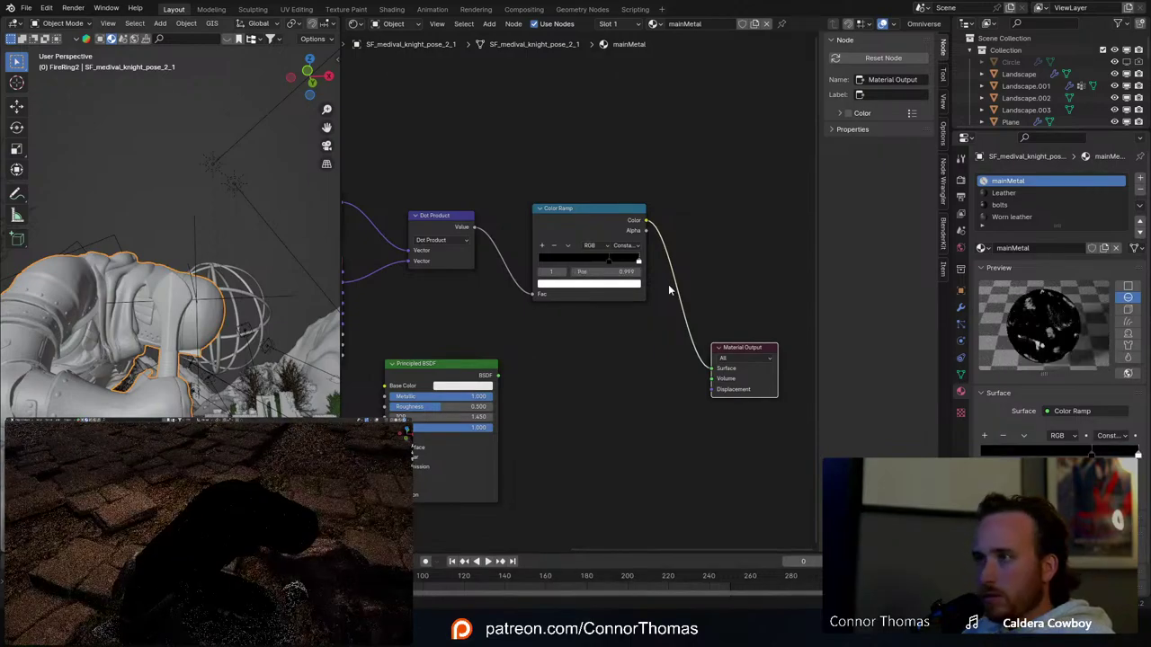
double_click(600, 272)
type(".9")
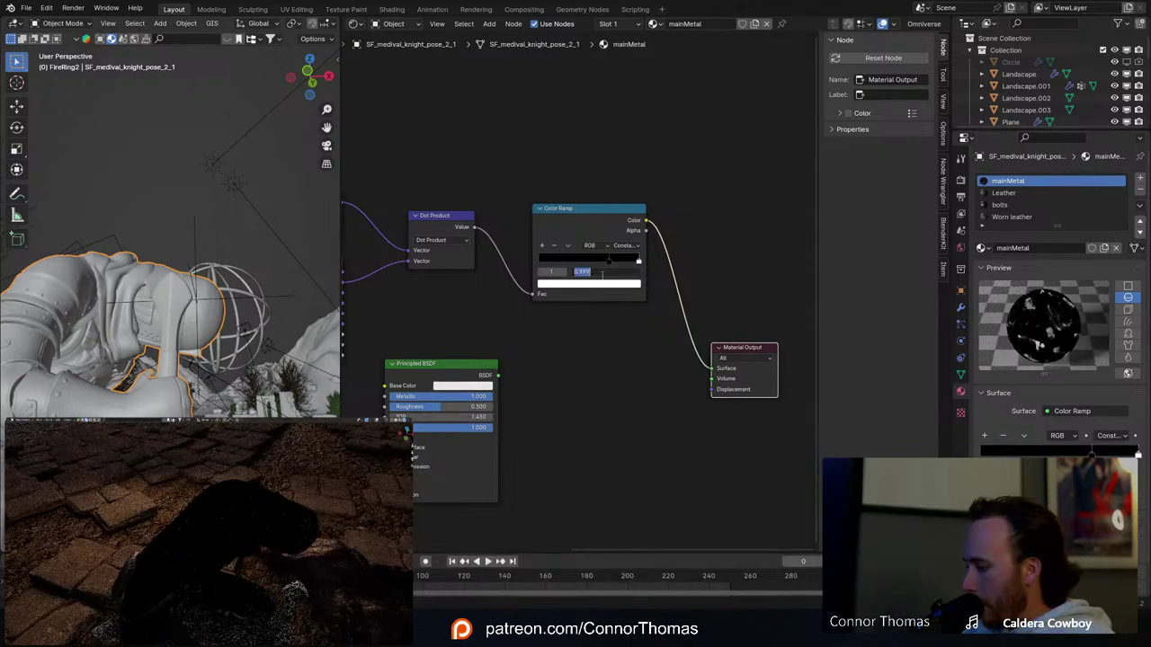
type("98")
key("Return")
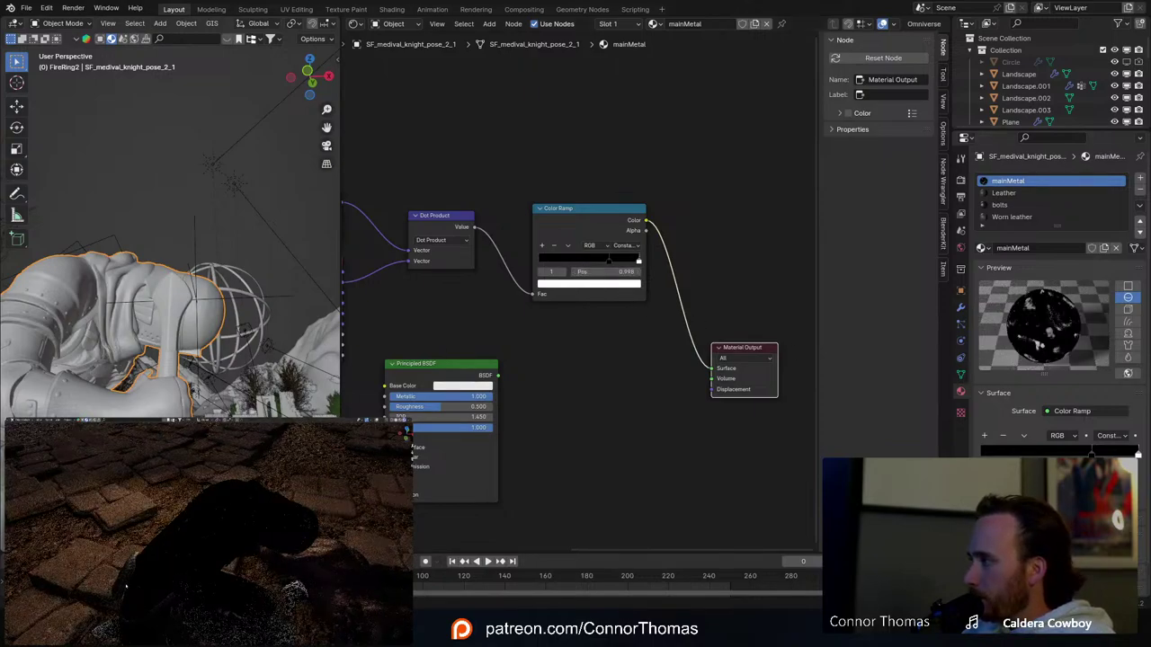
Step: Set the Value node driving the Mapping scale to 1
middle_click_drag(196, 633, 256, 591)
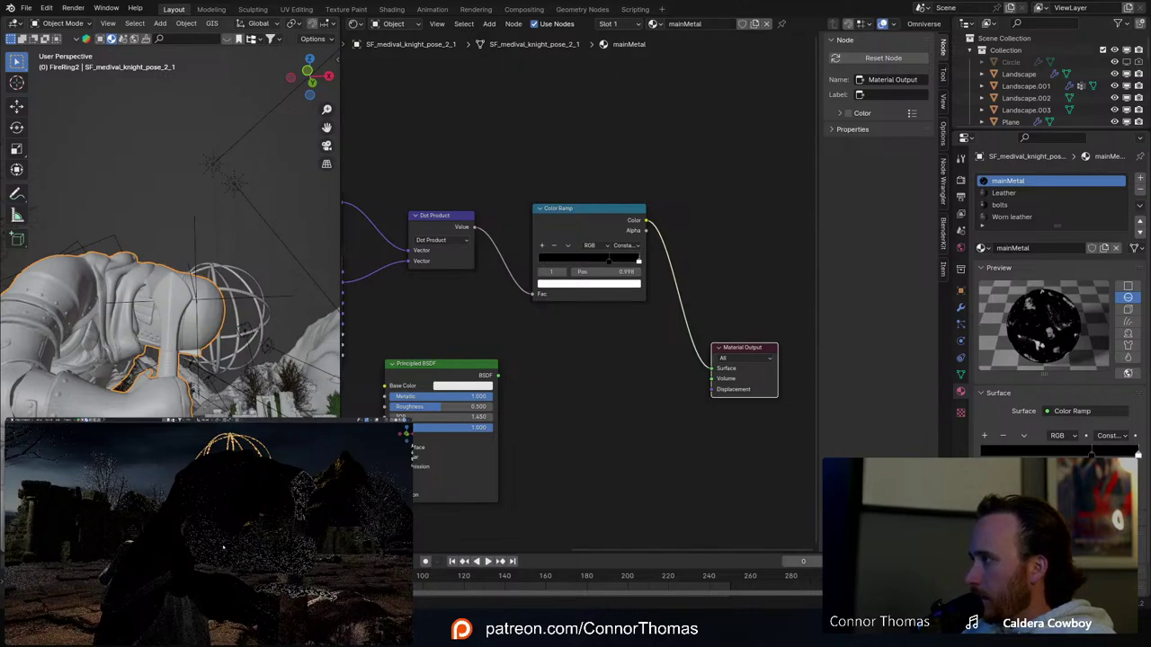
middle_click_drag(463, 352, 719, 381)
middle_click_drag(411, 340, 647, 344)
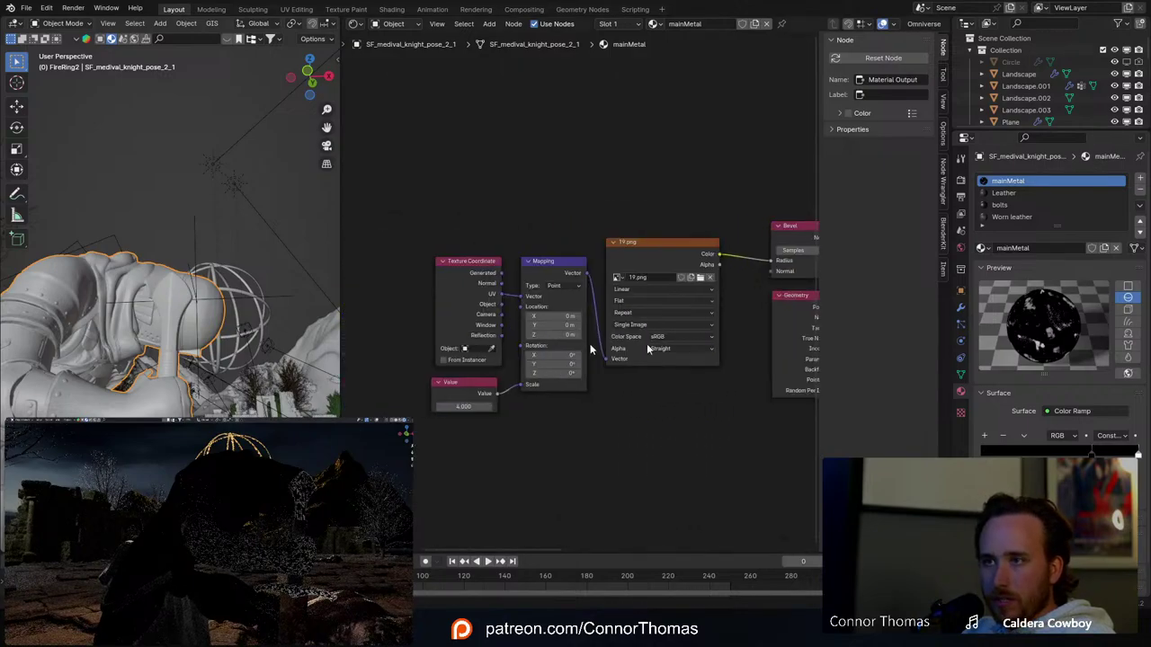
left_click(471, 404)
type("1")
key("Return")
Step: Try 16 samples on the Bevel node and reduce them to 3, checking the mask on the knight
middle_click_drag(725, 427, 585, 425)
scroll(714, 434, "down", 8, "ctrl")
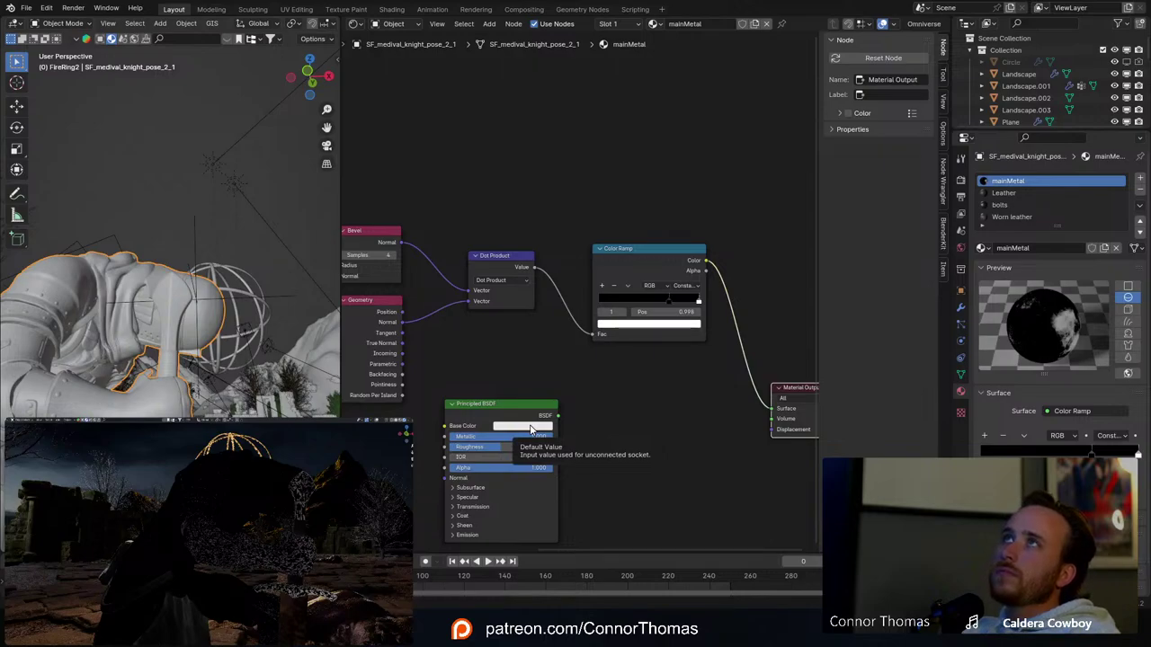
middle_click_drag(485, 382, 636, 350)
left_click_drag(530, 233, 576, 233)
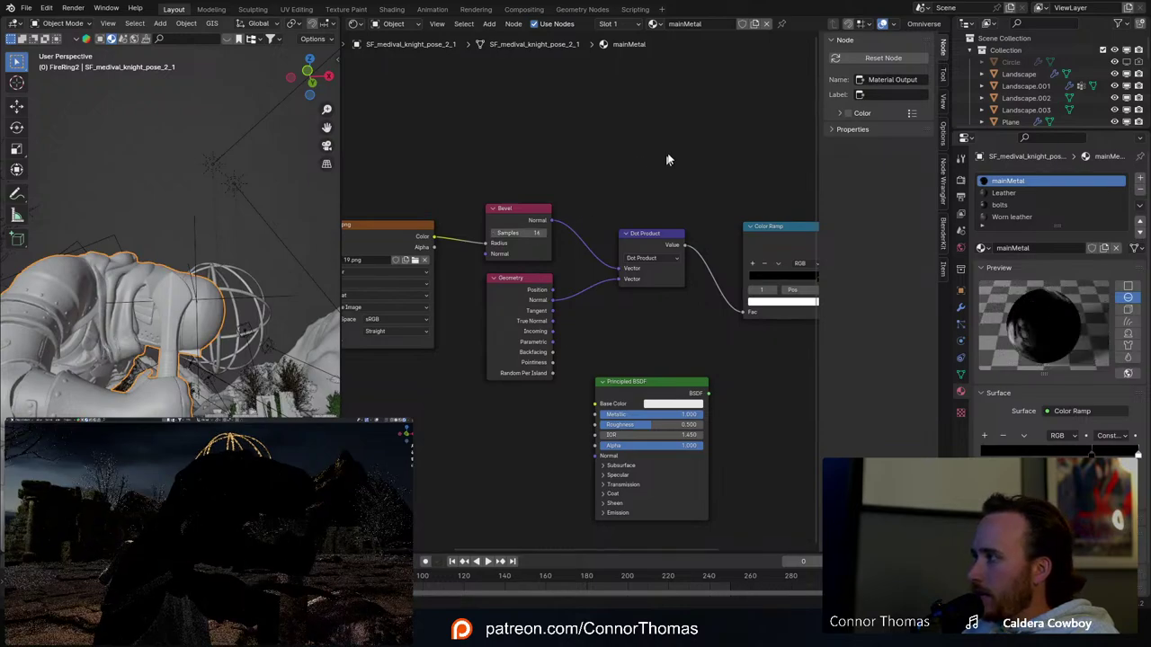
mouse_move(525, 233)
left_mouse_down()
mouse_move(536, 233)
mouse_move(503, 233)
left_mouse_up()
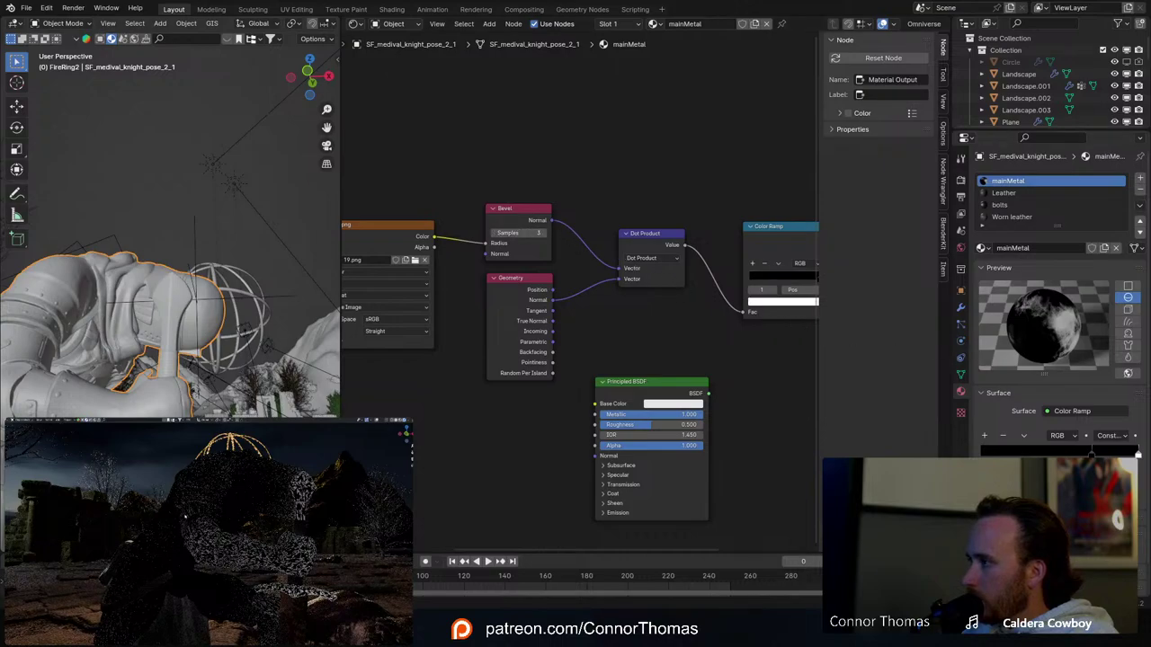
middle_click_drag(185, 516, 120, 535)
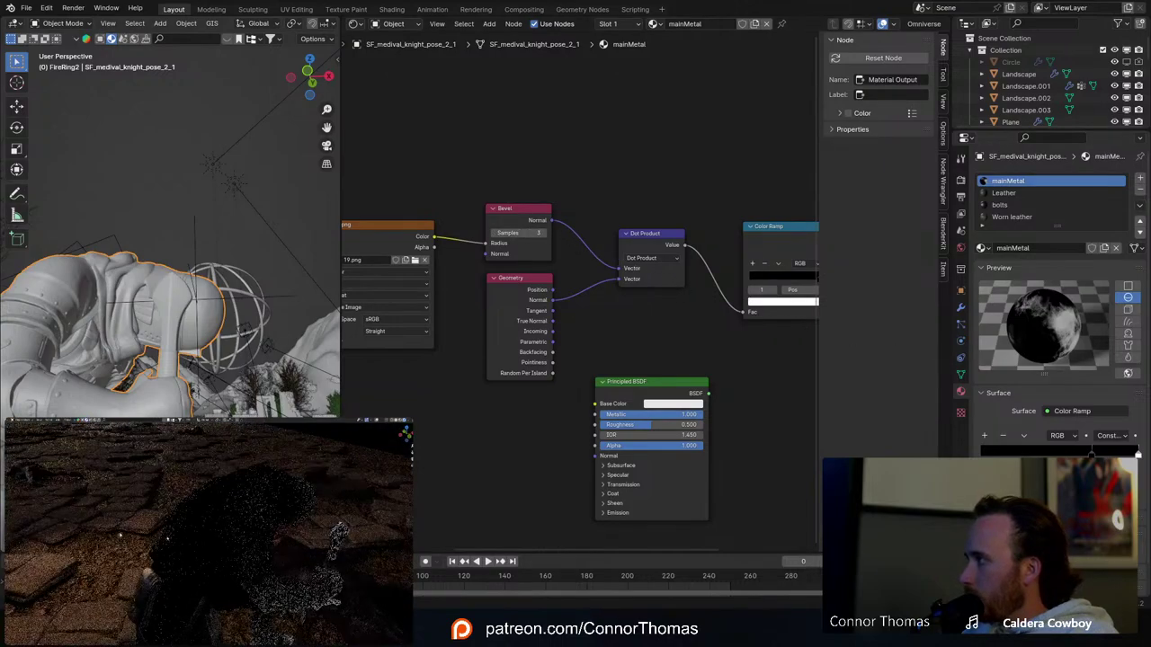
Step: Move the Principled BSDF node to the right, just below the Material Output
middle_click_drag(788, 261, 529, 262)
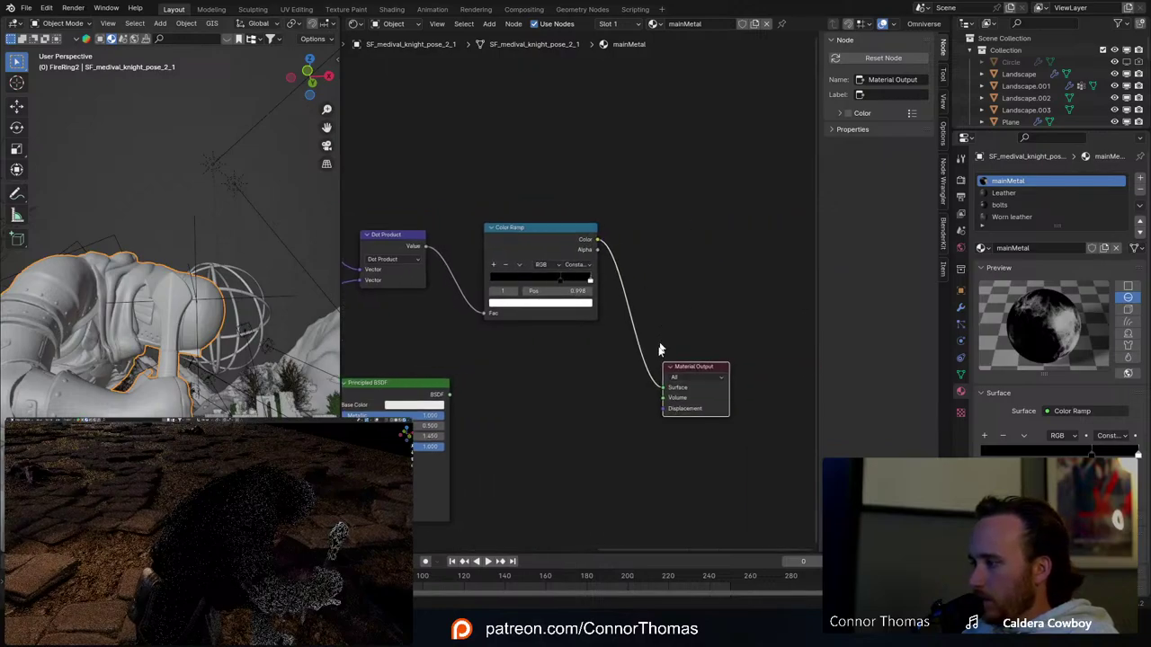
scroll(636, 389, "down", 4)
middle_click_drag(635, 390, 698, 273)
left_click_drag(533, 253, 652, 284)
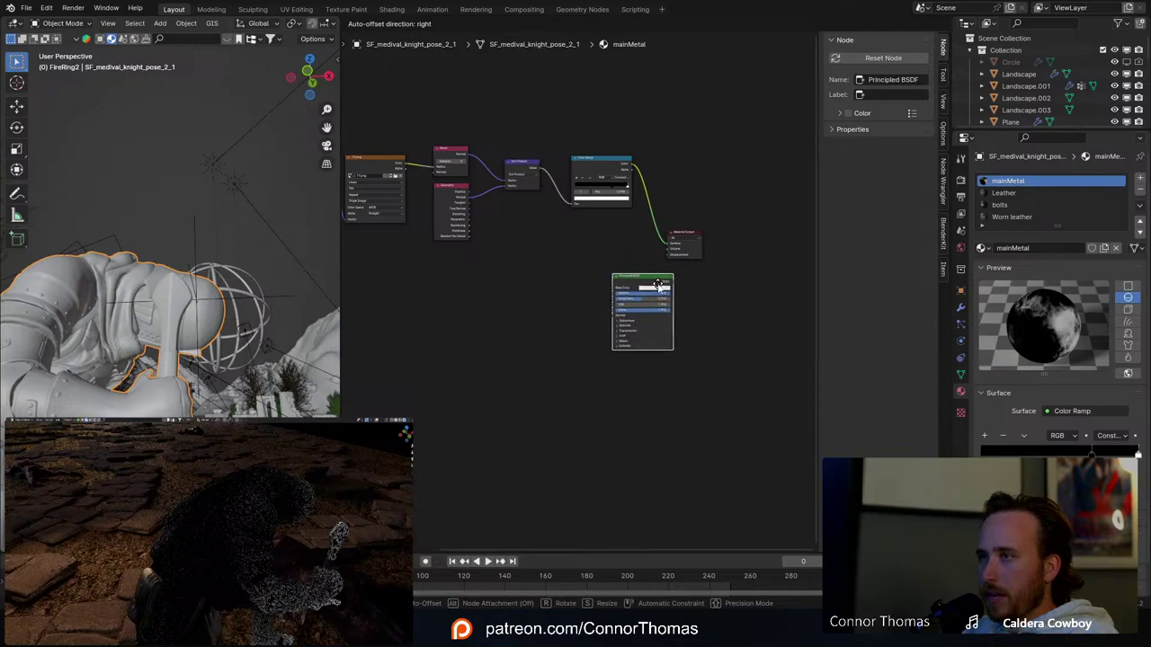
scroll(652, 283, "up", 2)
middle_click_drag(698, 224, 590, 217)
scroll(589, 217, "up", 3)
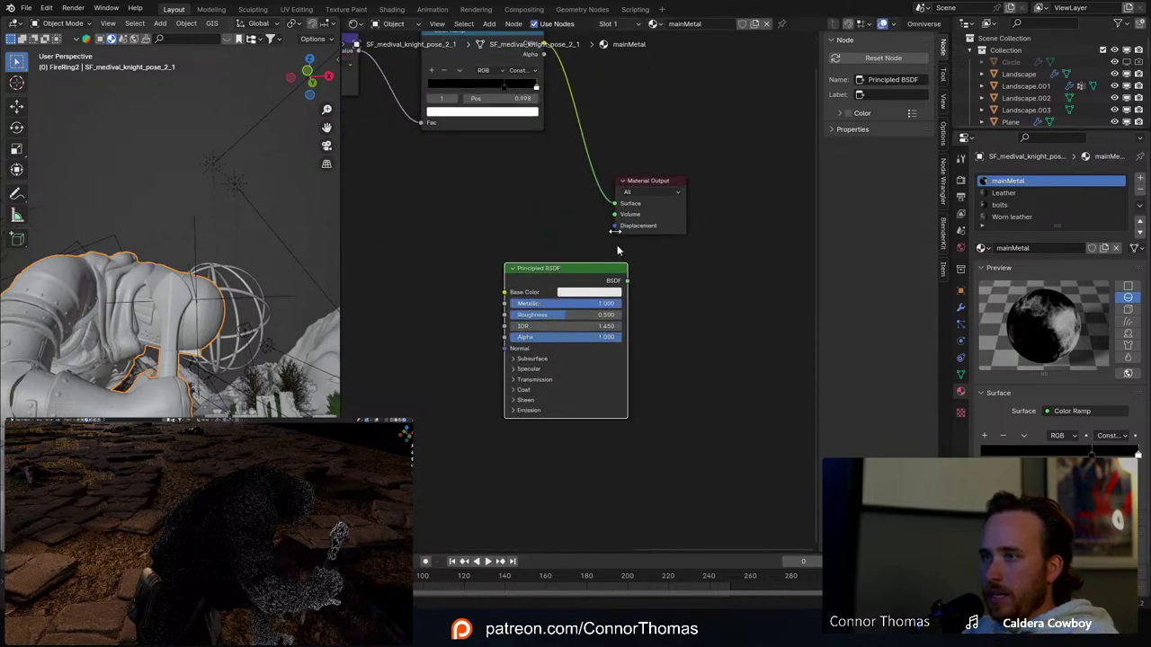
middle_click_drag(569, 217, 568, 236)
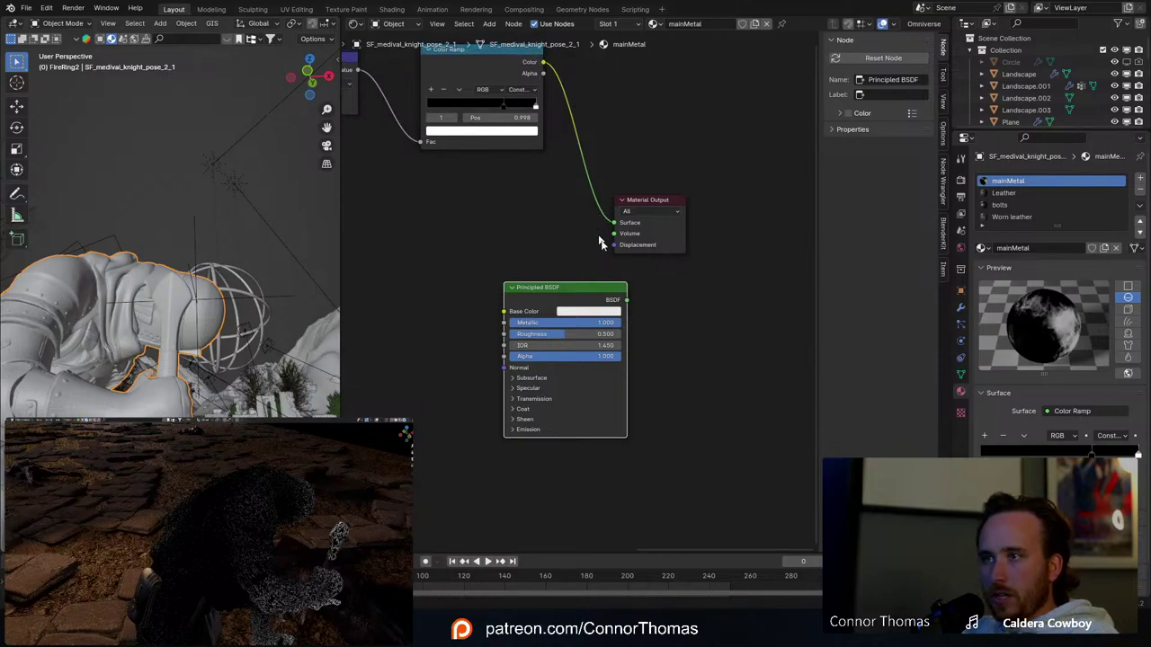
Step: Duplicate the Principled BSDF directly below the original and set the copy's Metallic and Roughness to 0
key("shift+d")
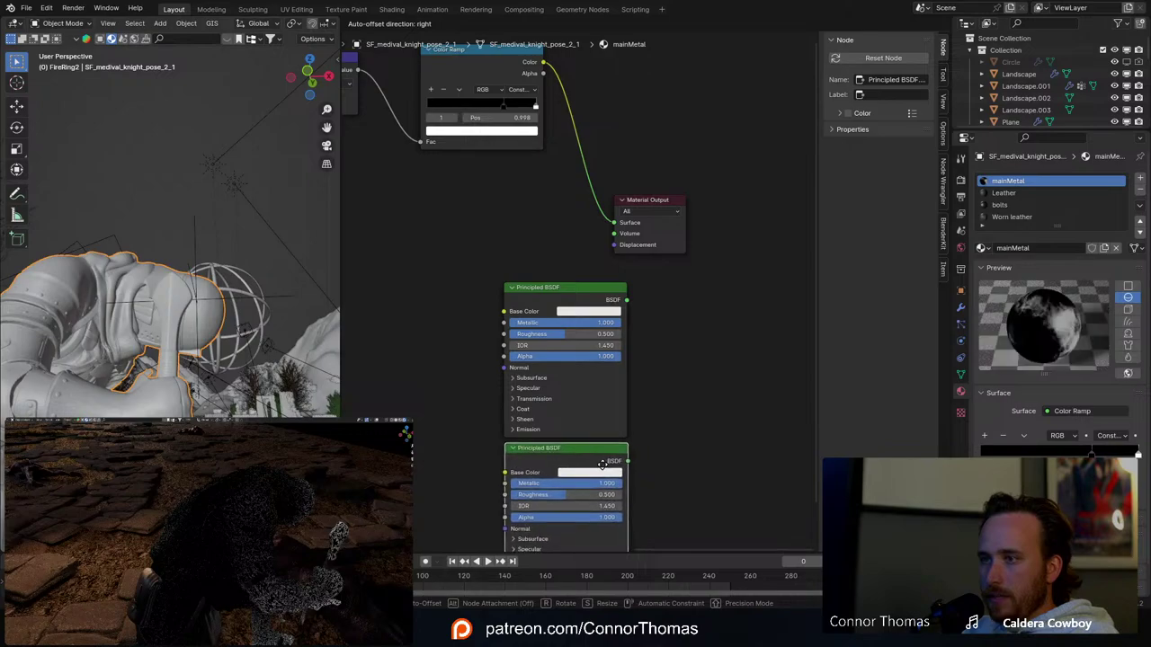
left_click(602, 464)
middle_click_drag(683, 472, 705, 343)
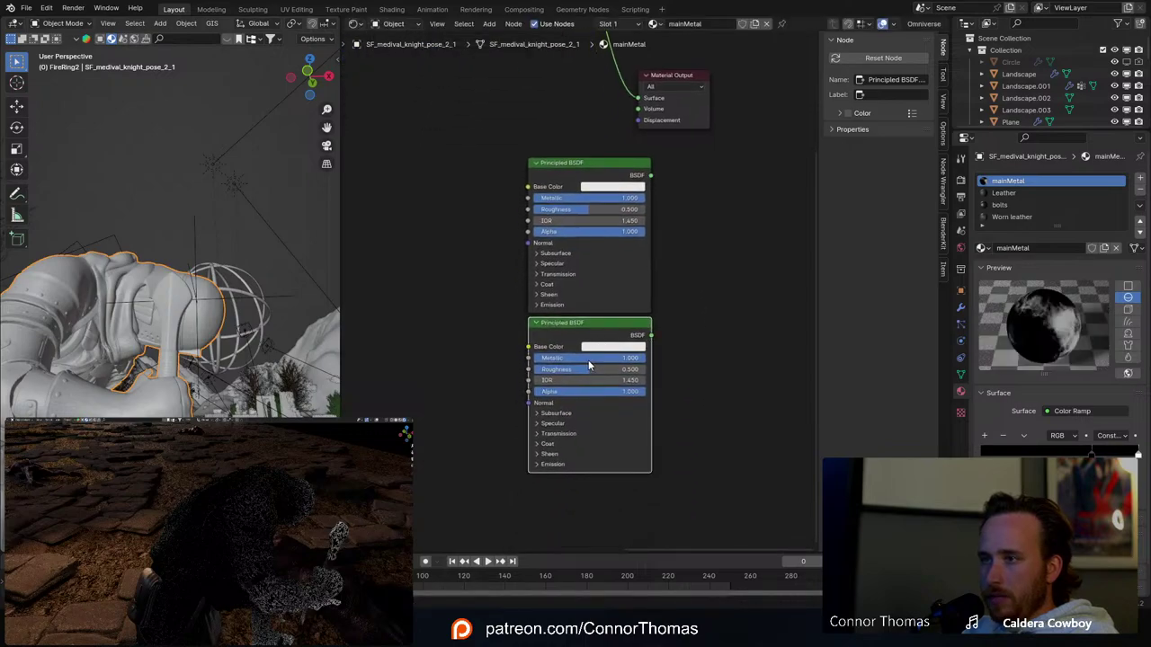
left_click_drag(588, 359, 544, 369)
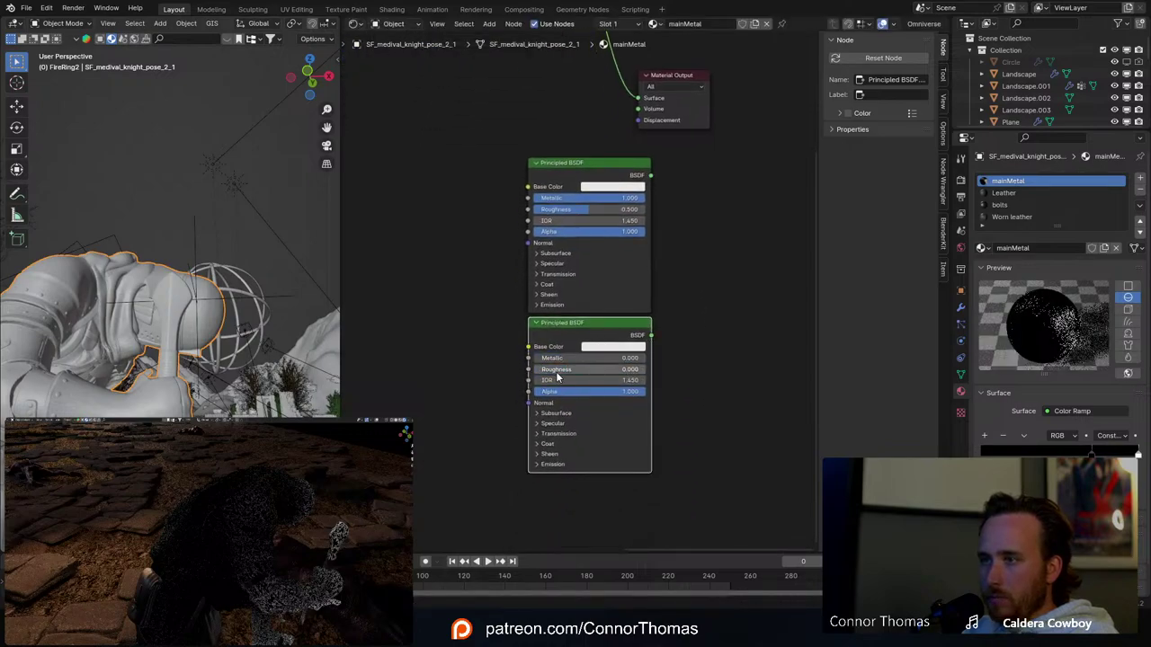
Step: Give the duplicated Principled BSDF a dark red base color with Value 0.072 and preview it on the material surface
left_click(608, 349)
left_click_drag(635, 261, 636, 270)
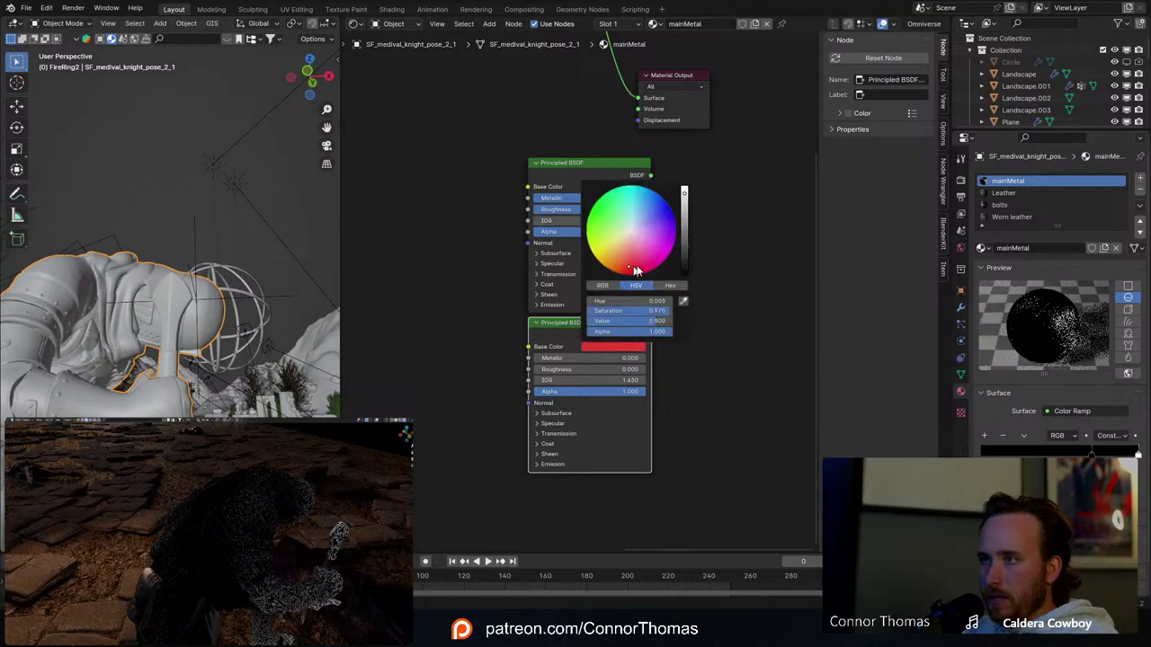
left_click(687, 247)
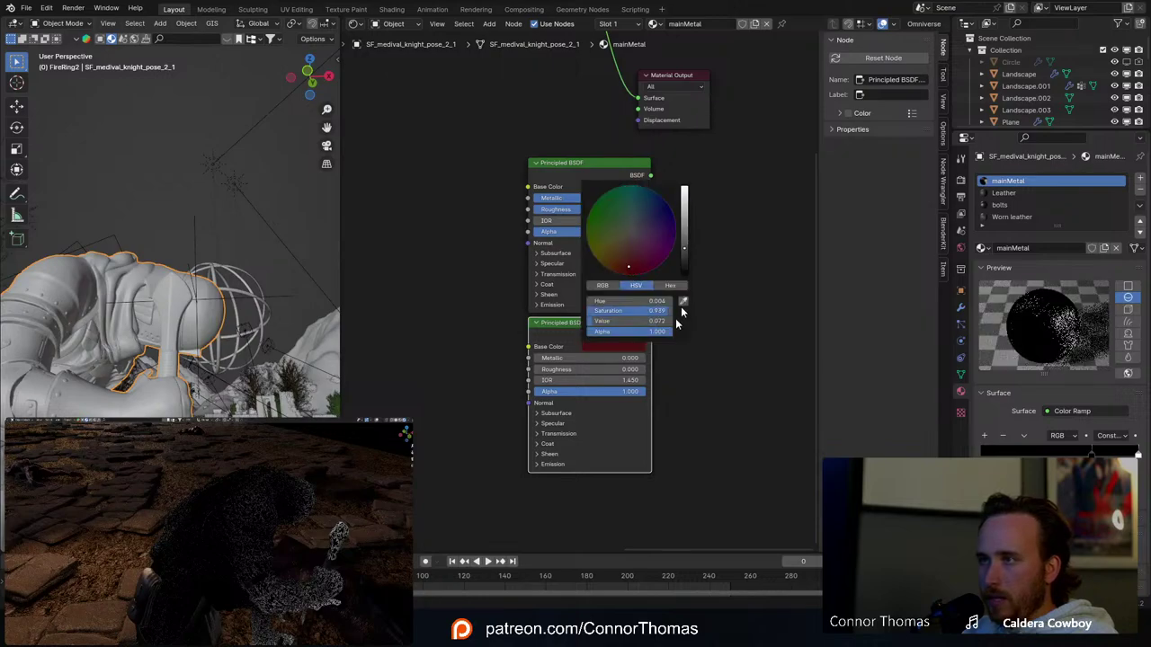
left_click(580, 328, "ctrl+shift")
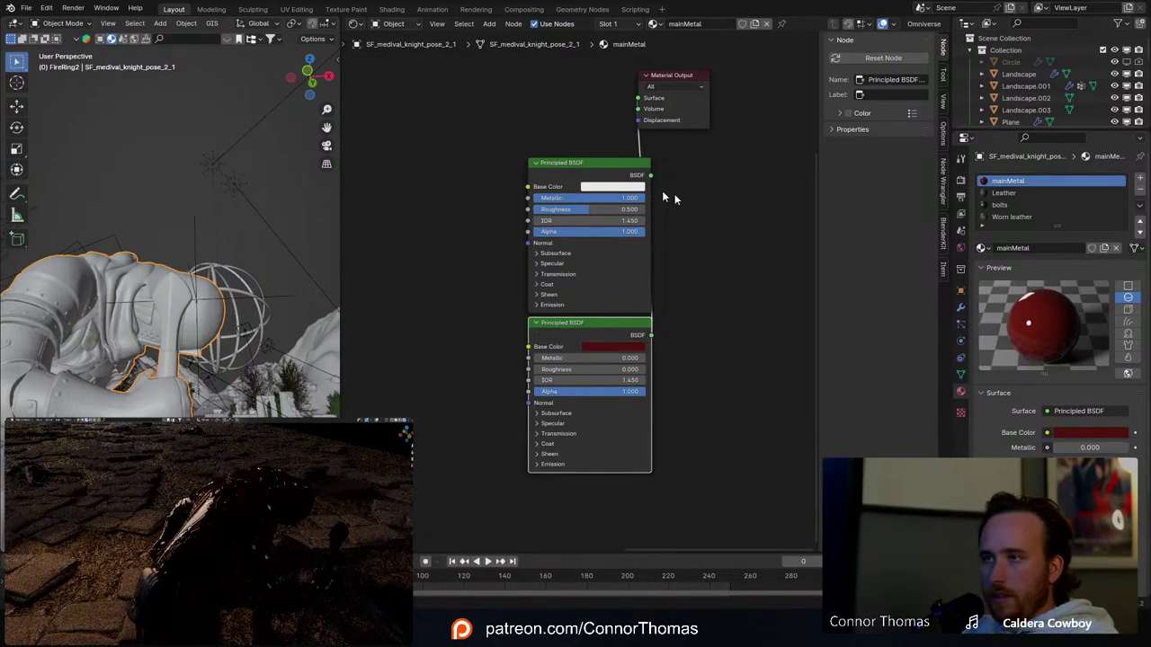
Step: Move the Material Output farther right and add a Mix Shader node between it and the Principled BSDF nodes
middle_click_drag(670, 226, 582, 330)
left_click_drag(591, 190, 832, 248)
key("shift+a")
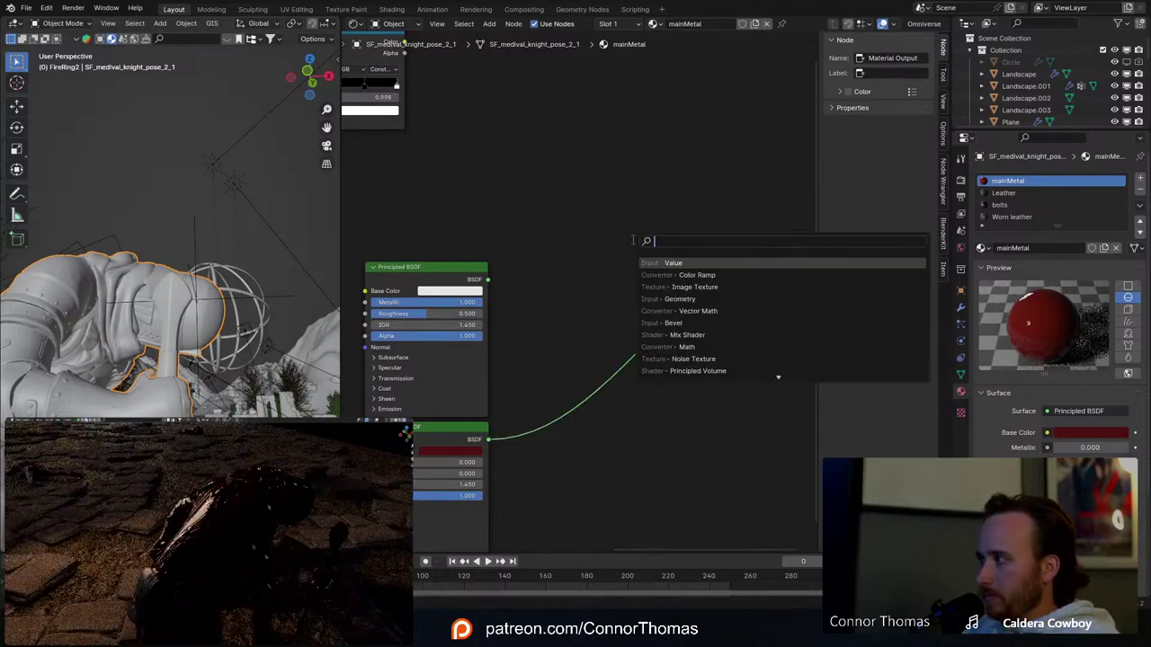
type("mixsha")
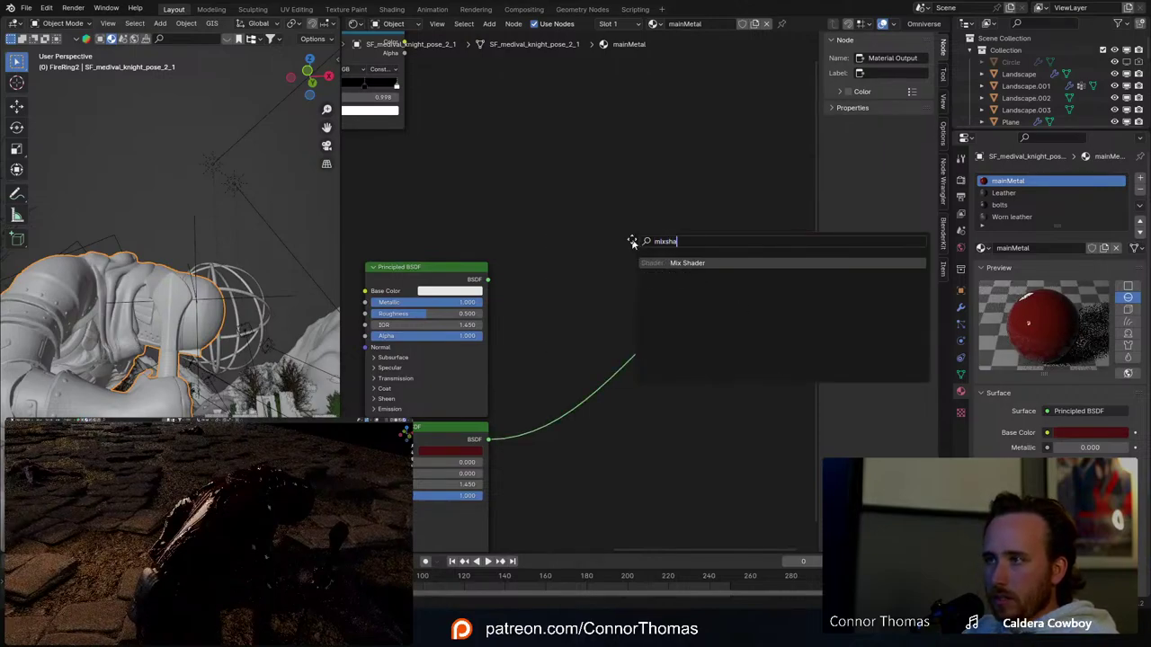
key("Return")
left_click(607, 213)
middle_click_drag(436, 74, 623, 210)
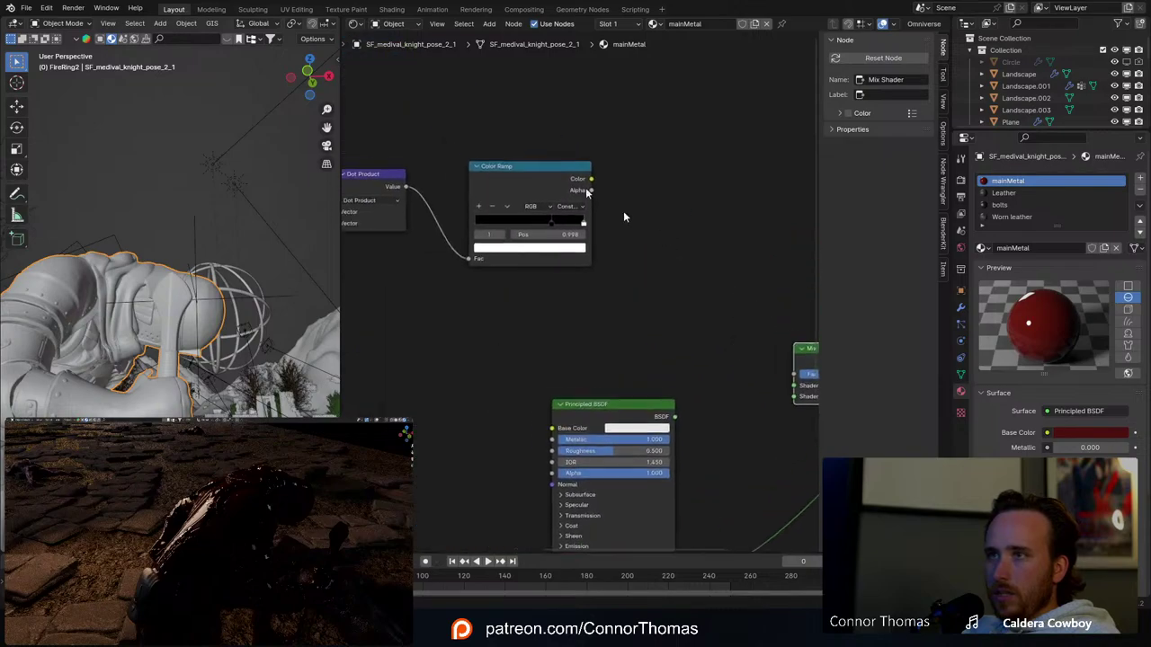
Step: Connect the Color Ramp to the Mix Shader's factor, the metal shader to its first input and the dark red to its second, then preview the mix
left_click(532, 169, "ctrl+shift")
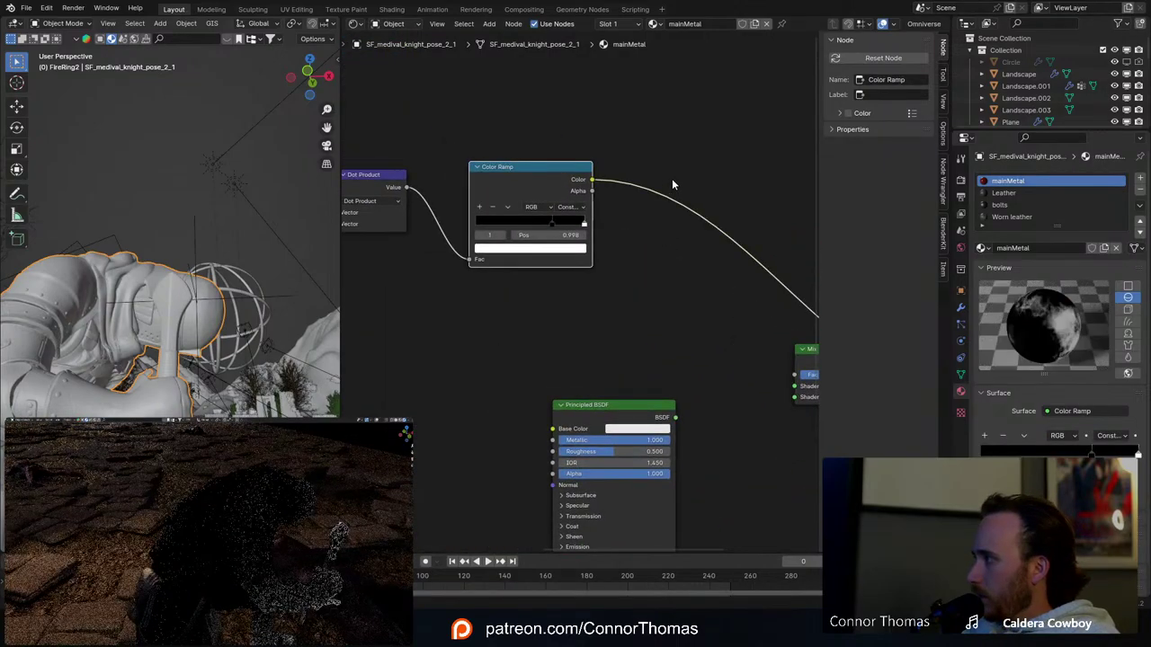
middle_click_drag(680, 285, 542, 236)
left_click_drag(414, 86, 616, 281)
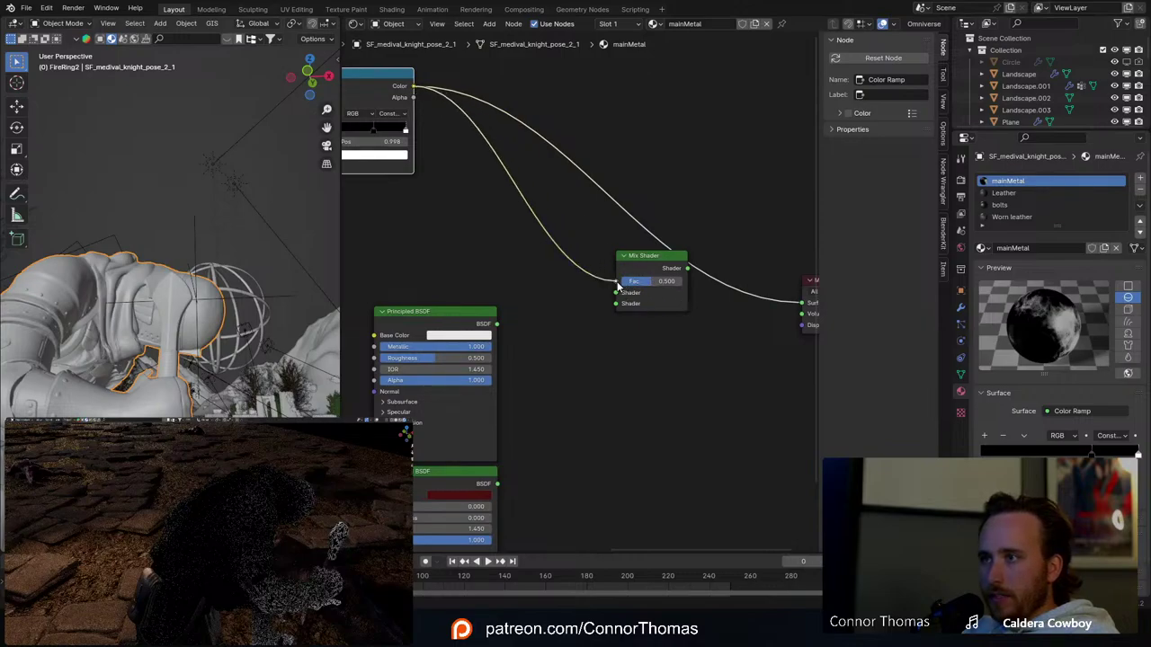
left_click_drag(496, 323, 617, 293)
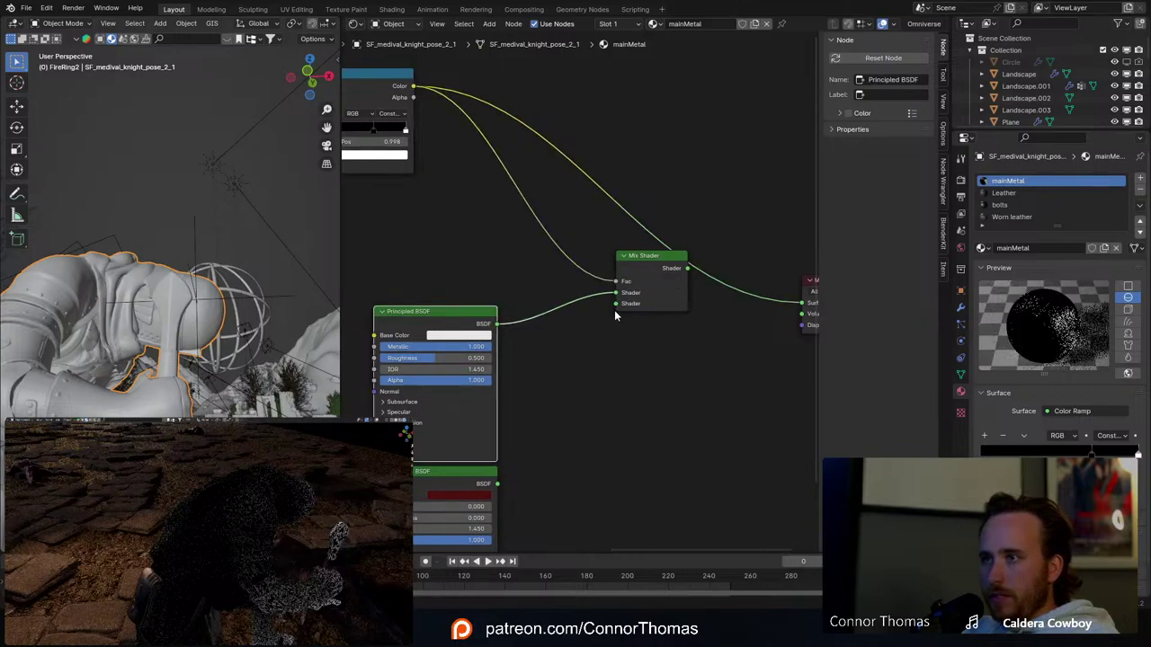
middle_click_drag(580, 367, 576, 293)
left_click_drag(498, 410, 620, 231)
left_click(674, 202)
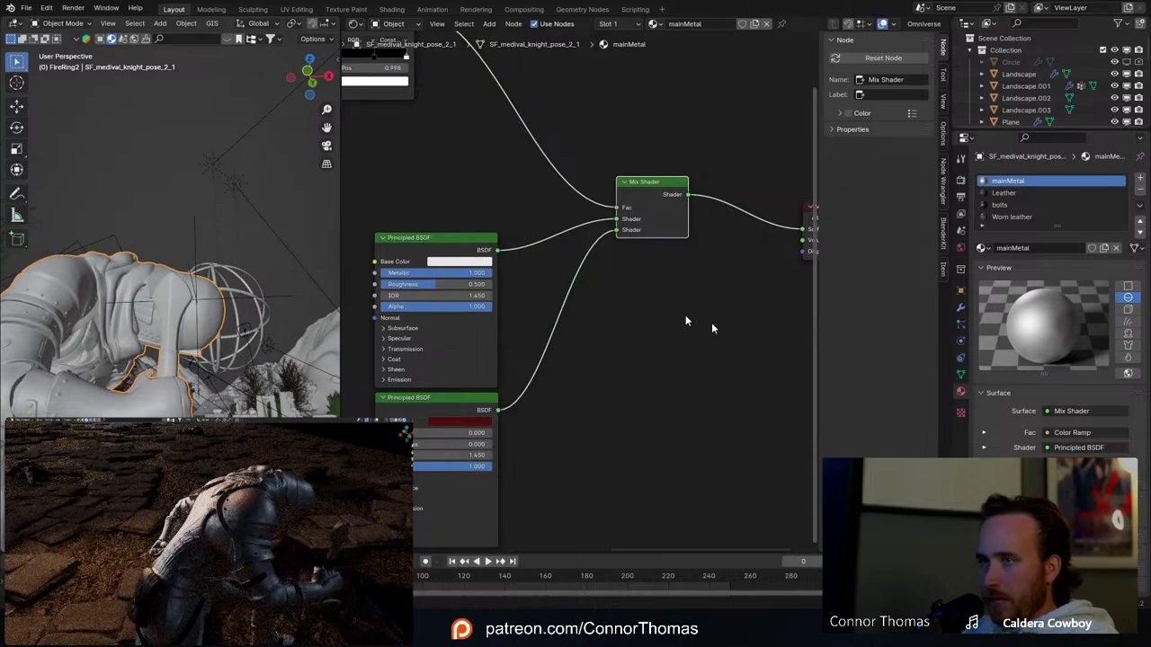
Step: Add a second Color Ramp node between the first Color Ramp and the Mix Shader's factor
middle_click_drag(626, 313, 752, 470)
left_click(721, 166)
key("shift+a")
left_click(720, 163)
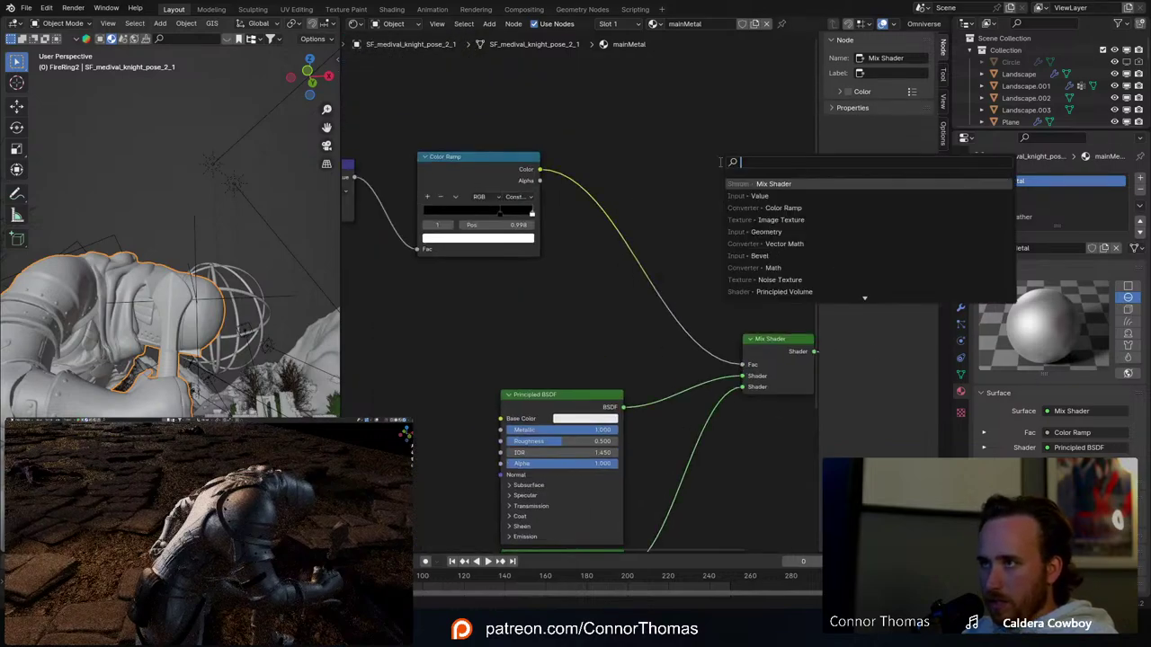
type("color")
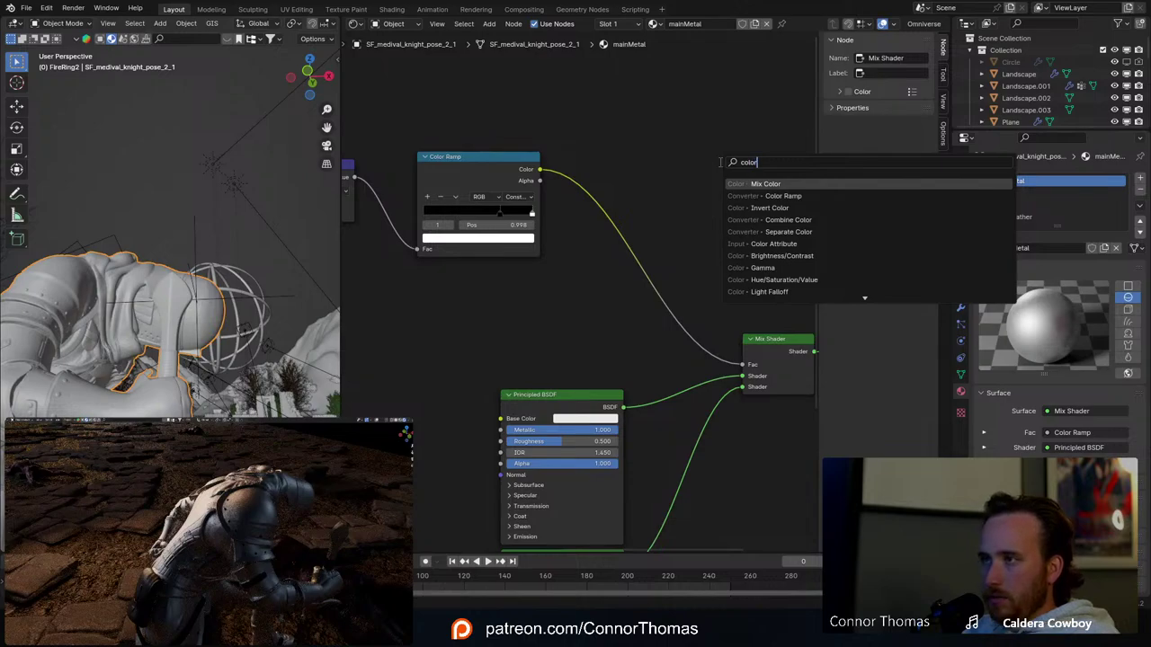
key("Down")
key("Return")
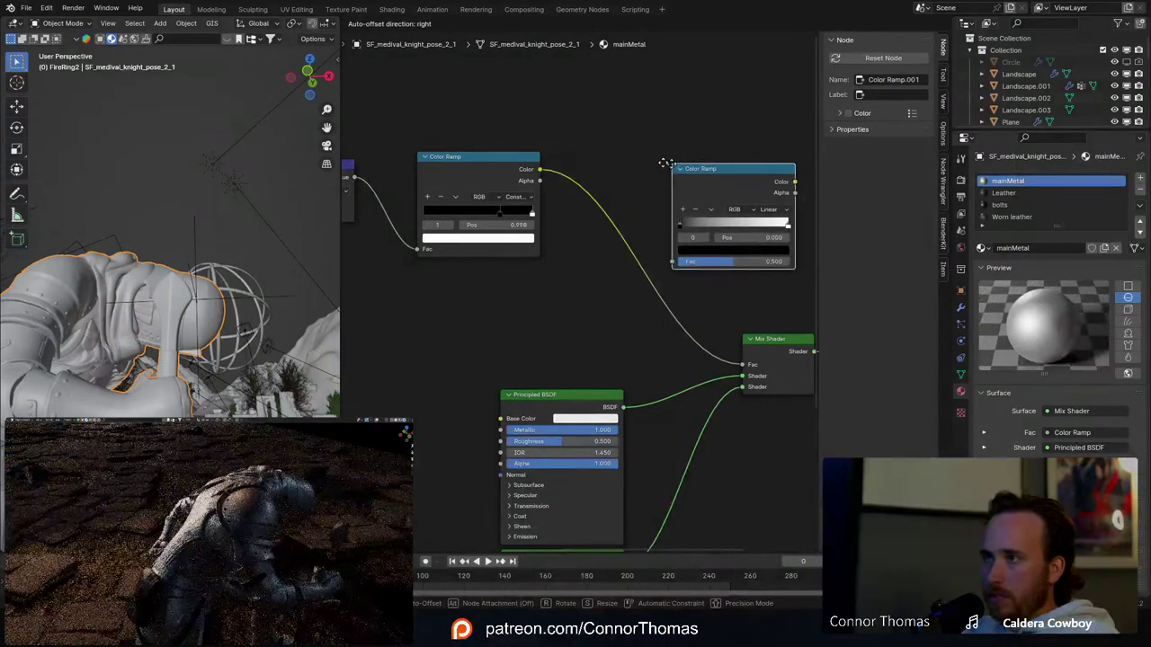
left_click(629, 174)
Step: Preview the second Color Ramp, move its white stop to position 0.064, and preview the Mix Shader on the surface
left_click(718, 175, "ctrl+shift")
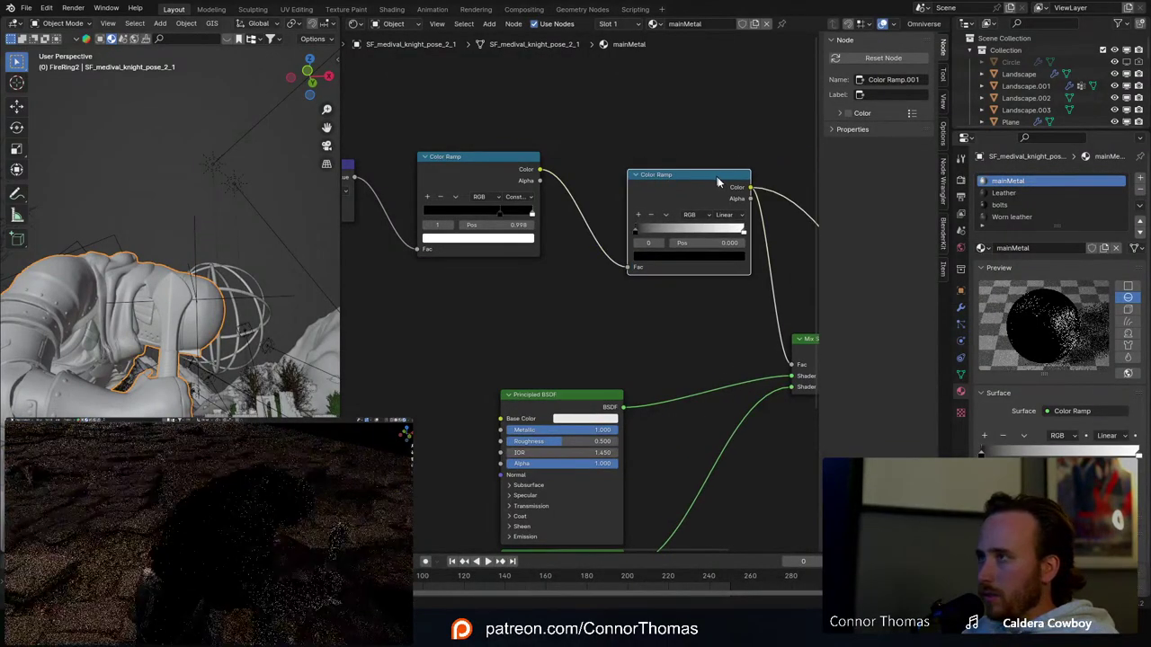
left_click_drag(744, 230, 638, 239)
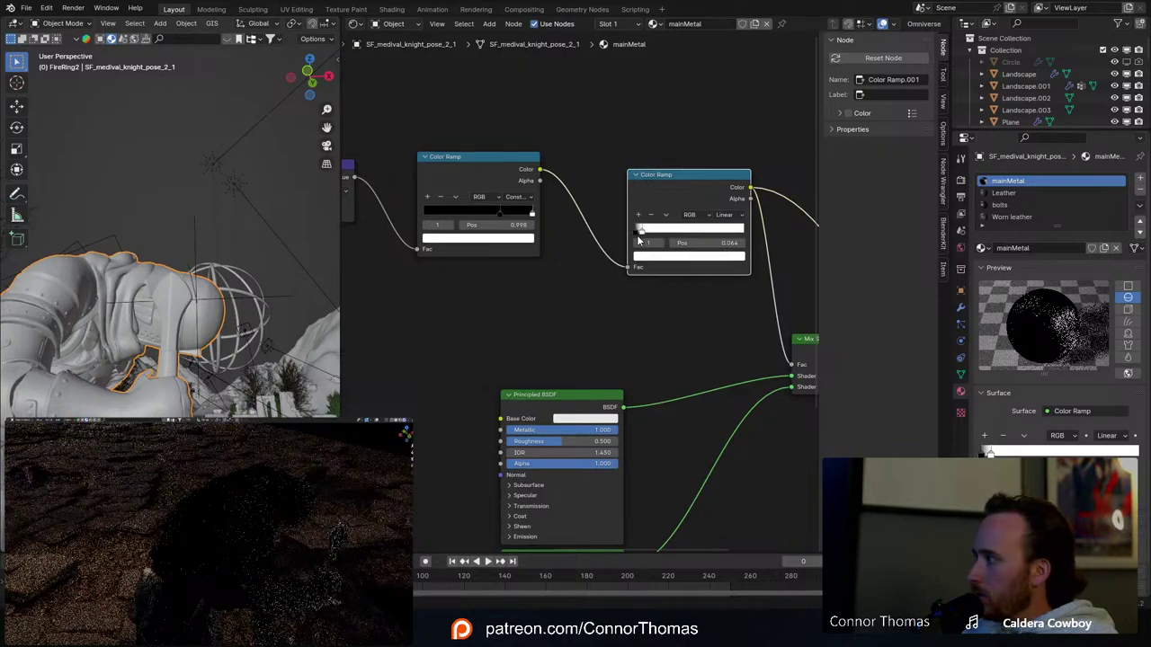
middle_click_drag(717, 316, 594, 225)
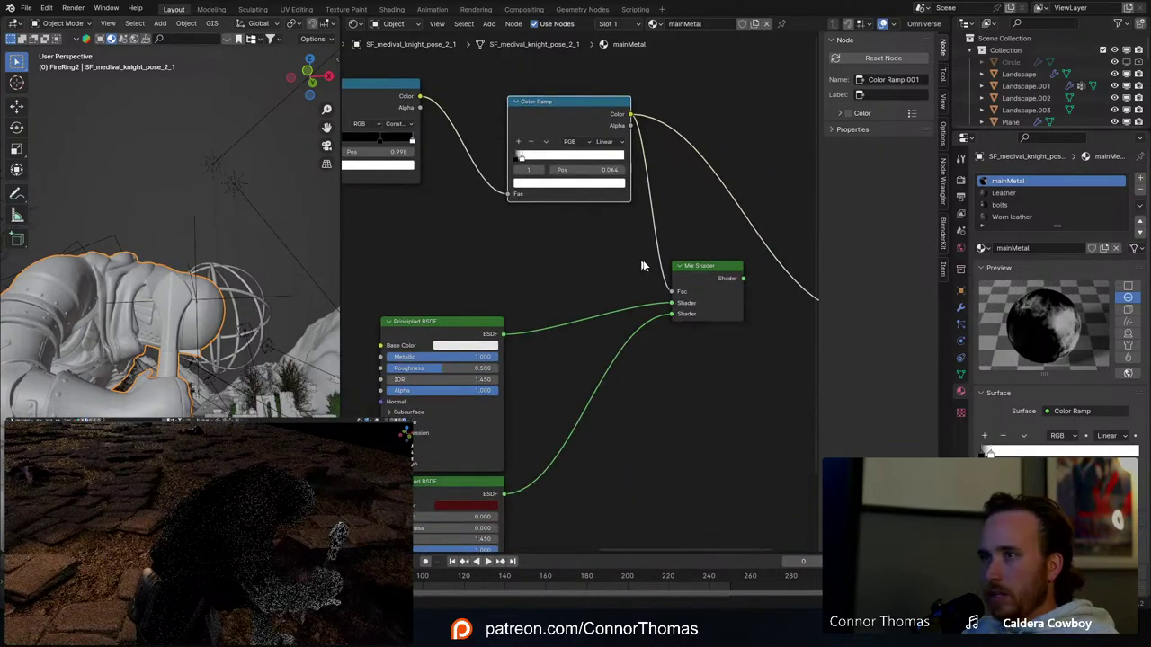
middle_click_drag(682, 284, 484, 231)
left_click(528, 235, "ctrl+shift")
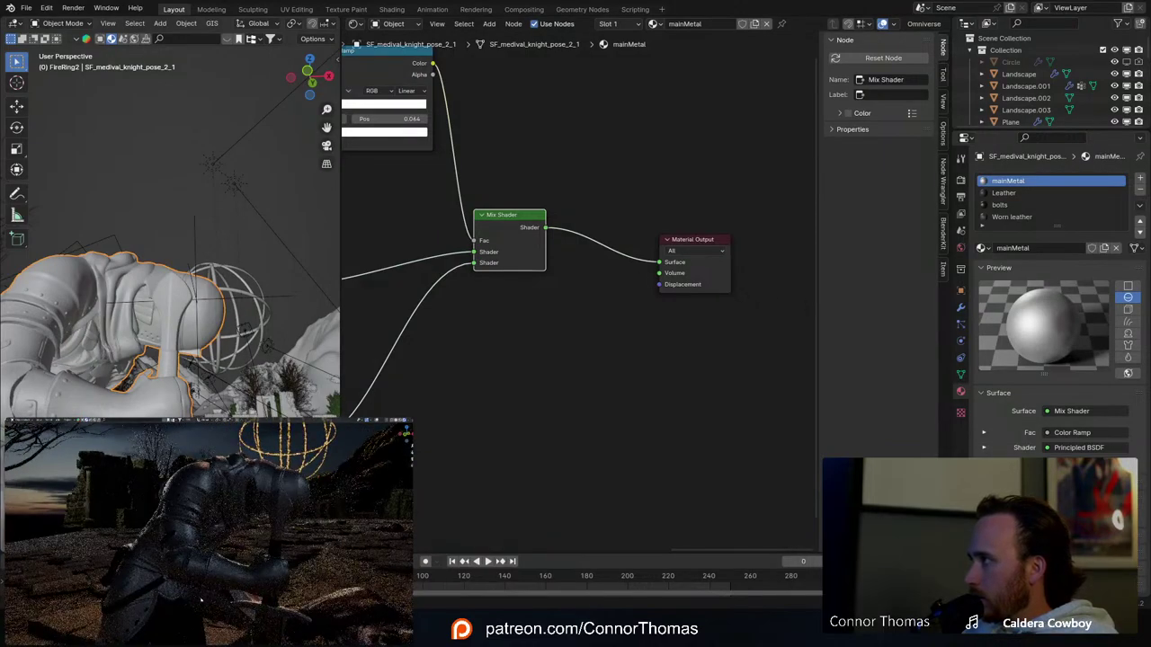
Step: Set the white stop of the first Color Ramp to position 0.995
middle_click_drag(627, 310, 909, 514)
middle_click_drag(563, 396, 617, 400)
scroll(580, 296, "up", 1)
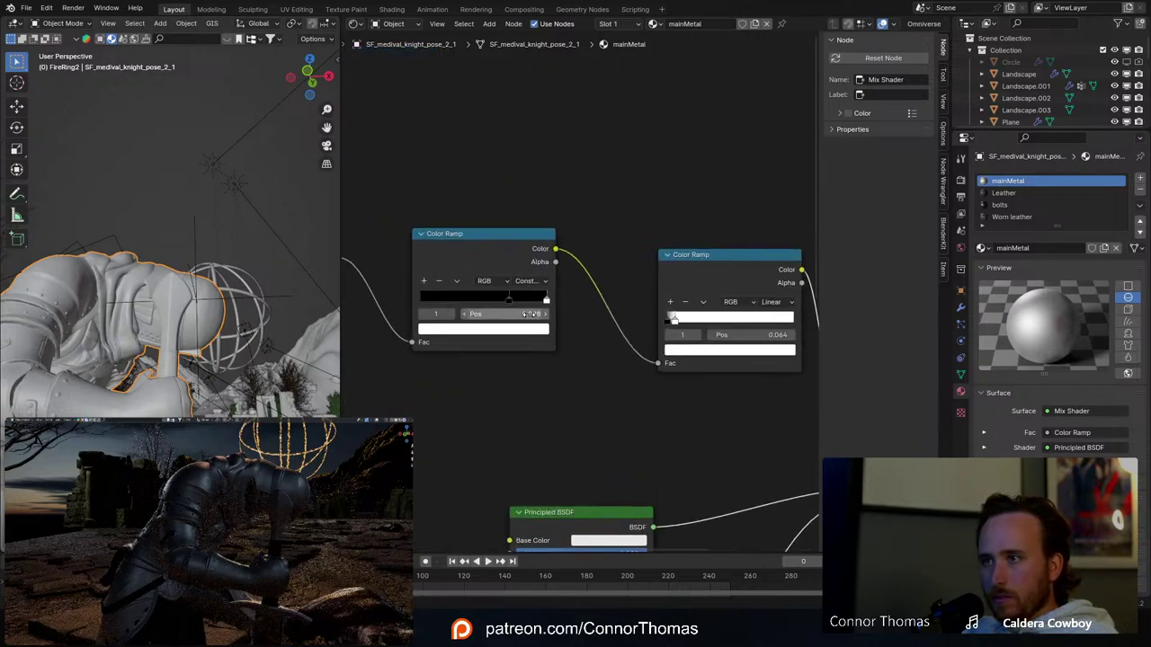
left_click(530, 314)
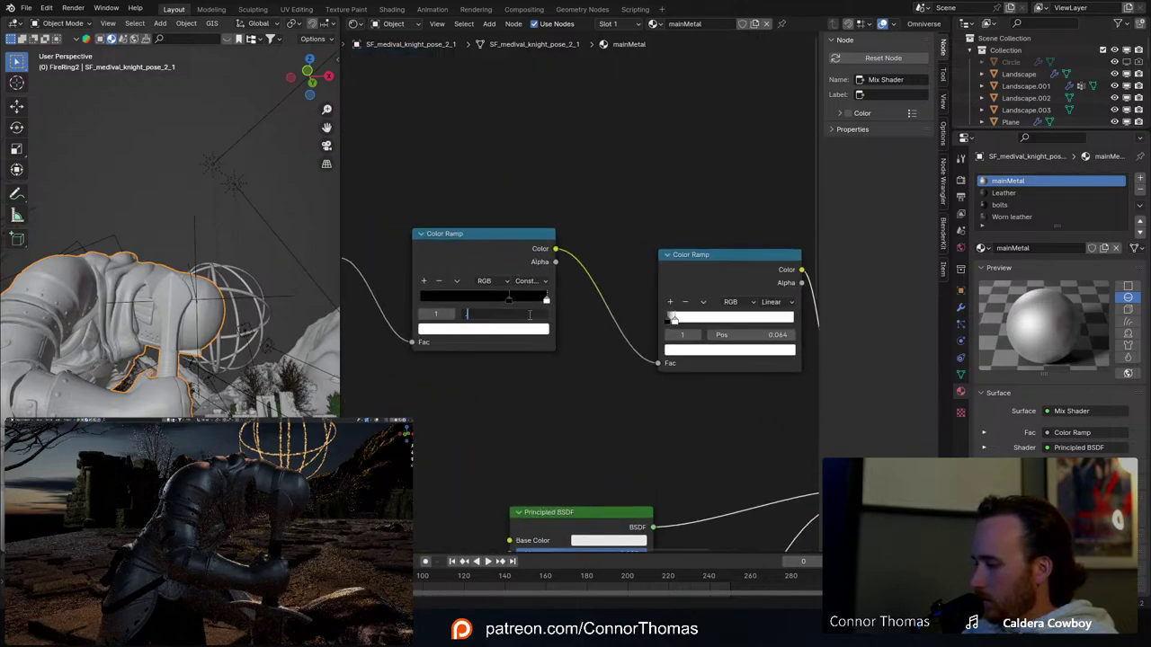
key("Return")
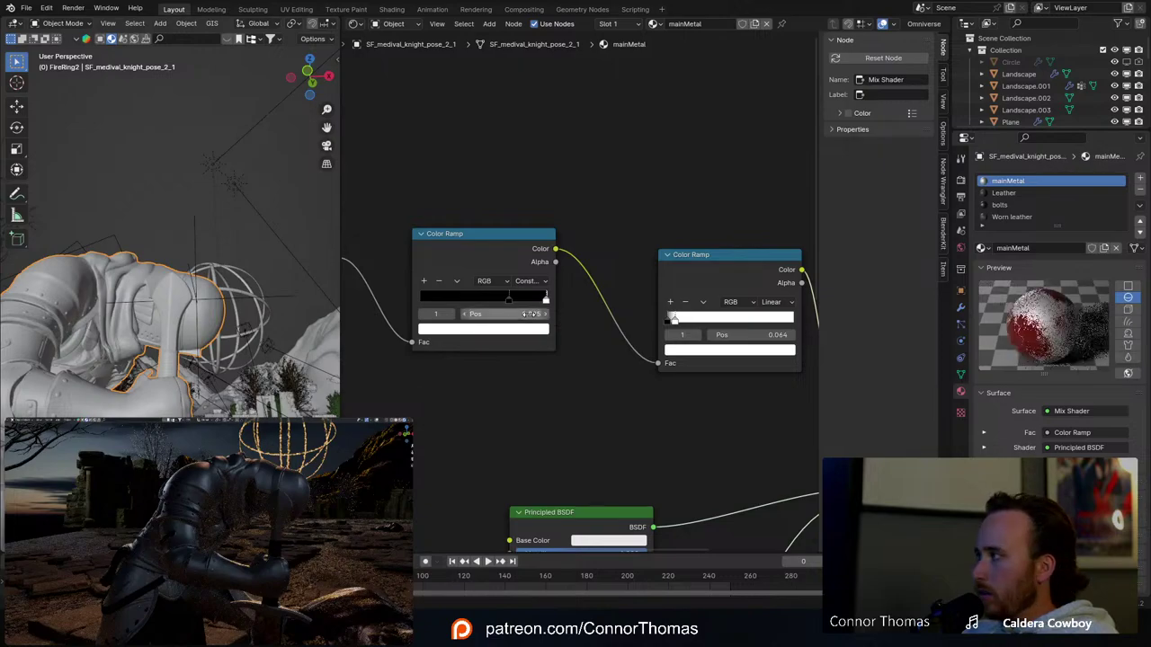
Step: Preview the first Color Ramp on the surface and set its white stop to position 0.998
left_click(522, 234, "ctrl+shift")
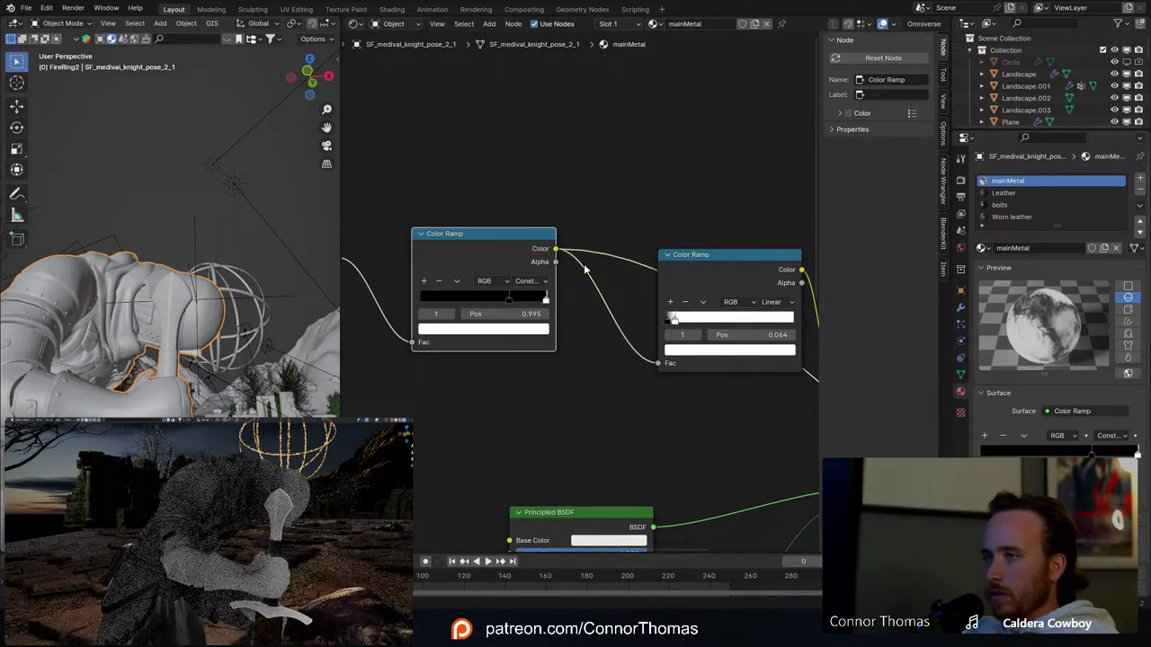
left_click(531, 313)
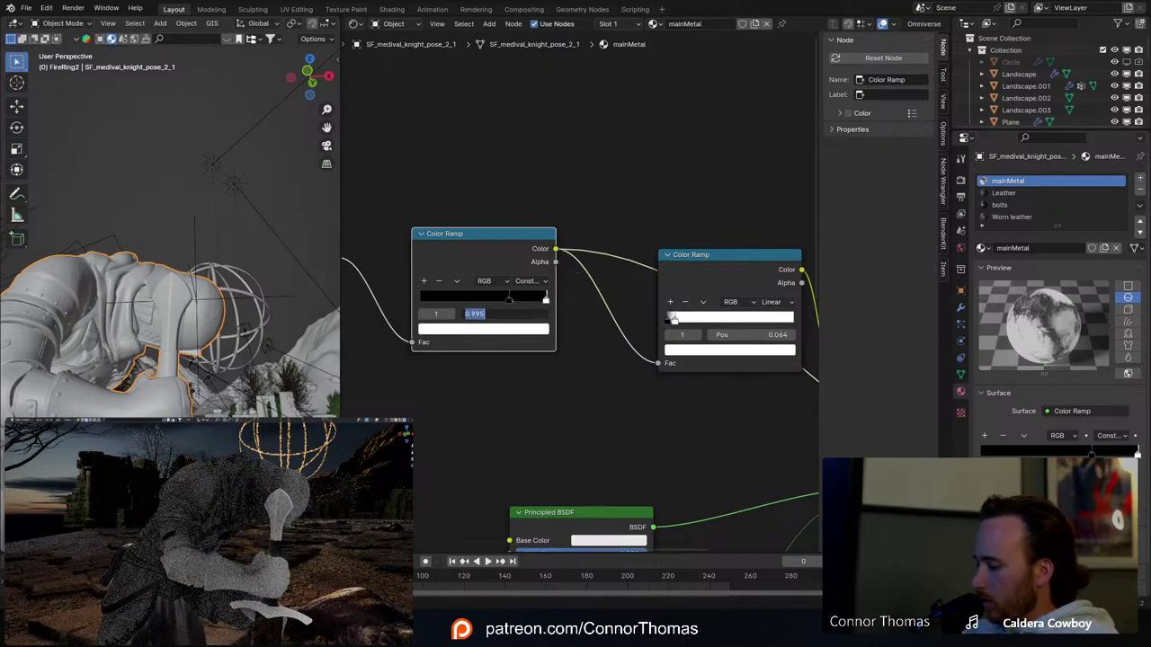
key("BackSpace")
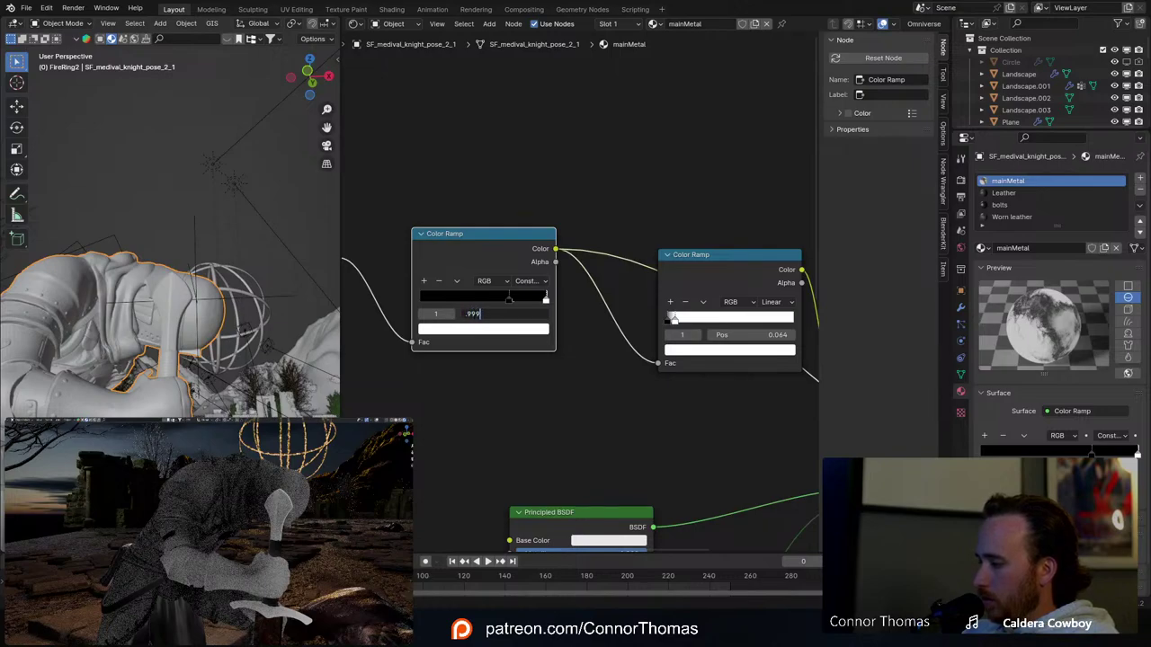
type(".998")
key("Return")
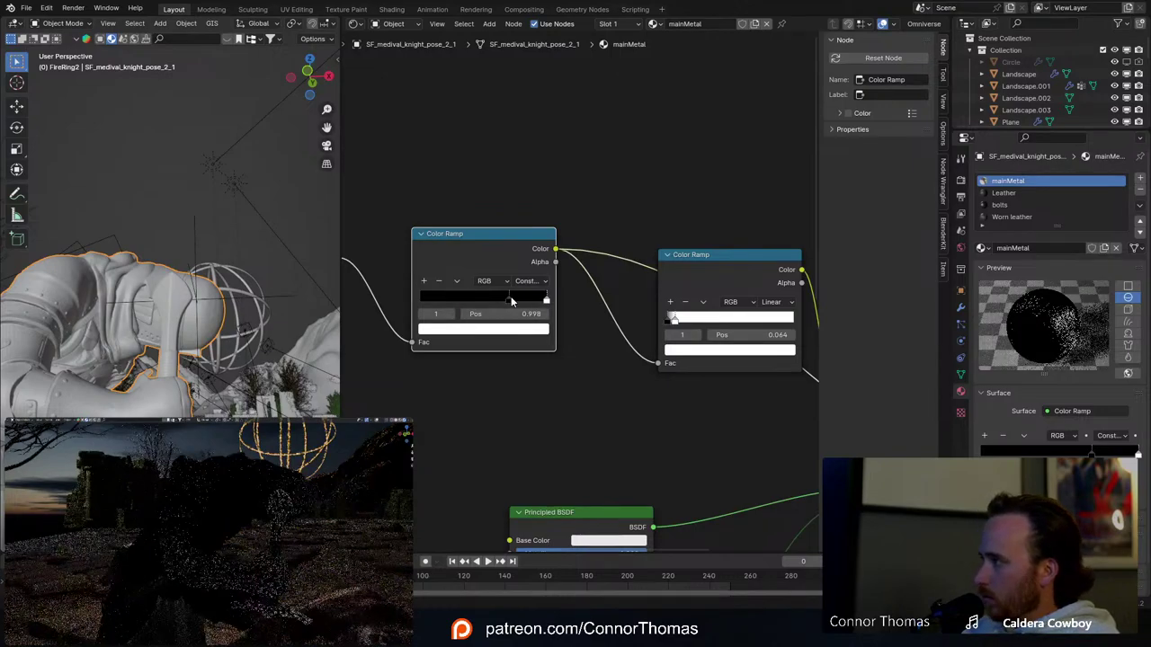
Step: Compare the second Color Ramp's output with the Mix Shader's result by previewing each on the knight
middle_click_drag(666, 416, 451, 391)
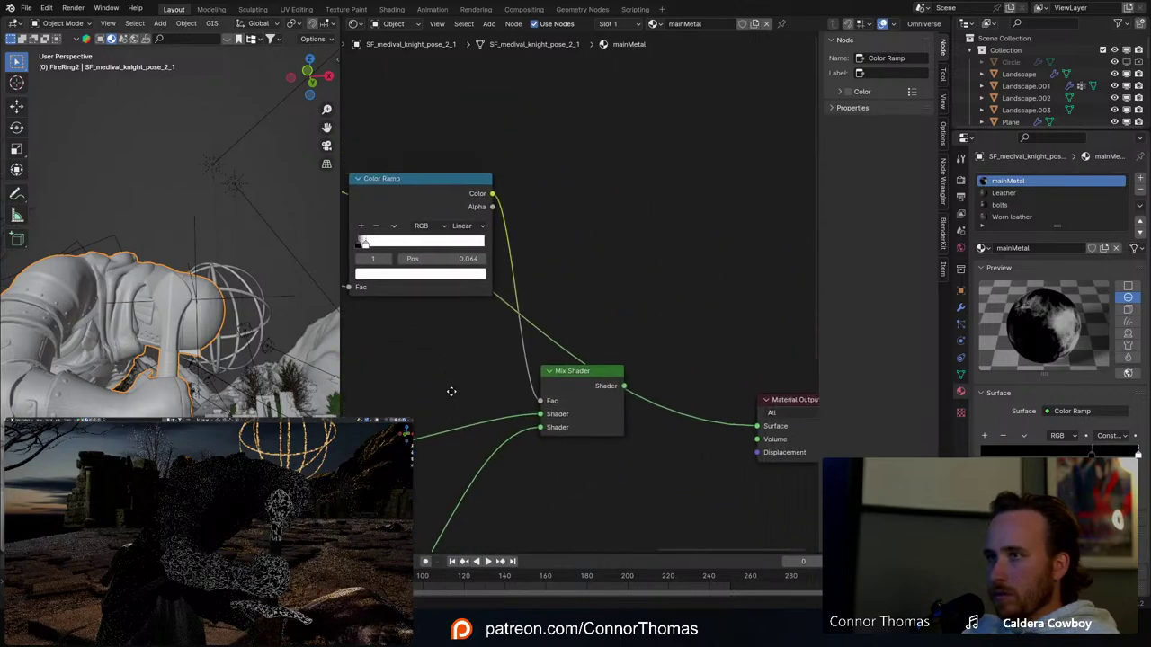
left_click(448, 184, "ctrl+shift")
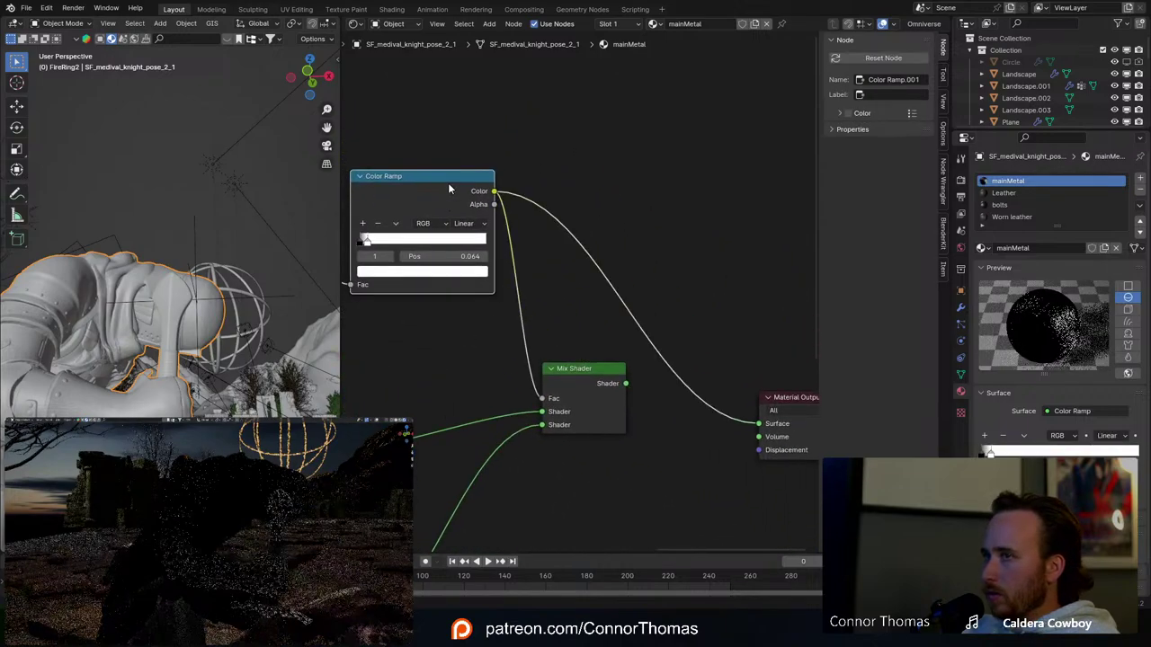
left_click(446, 271)
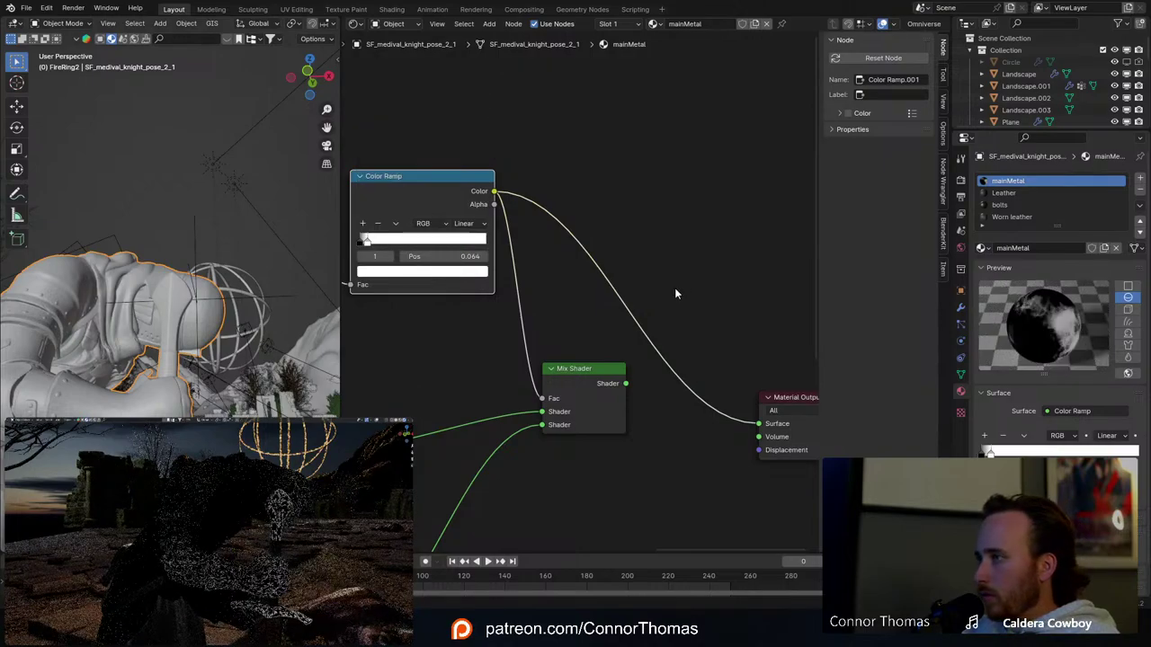
middle_click_drag(671, 284, 669, 192)
left_click(601, 280, "ctrl+shift")
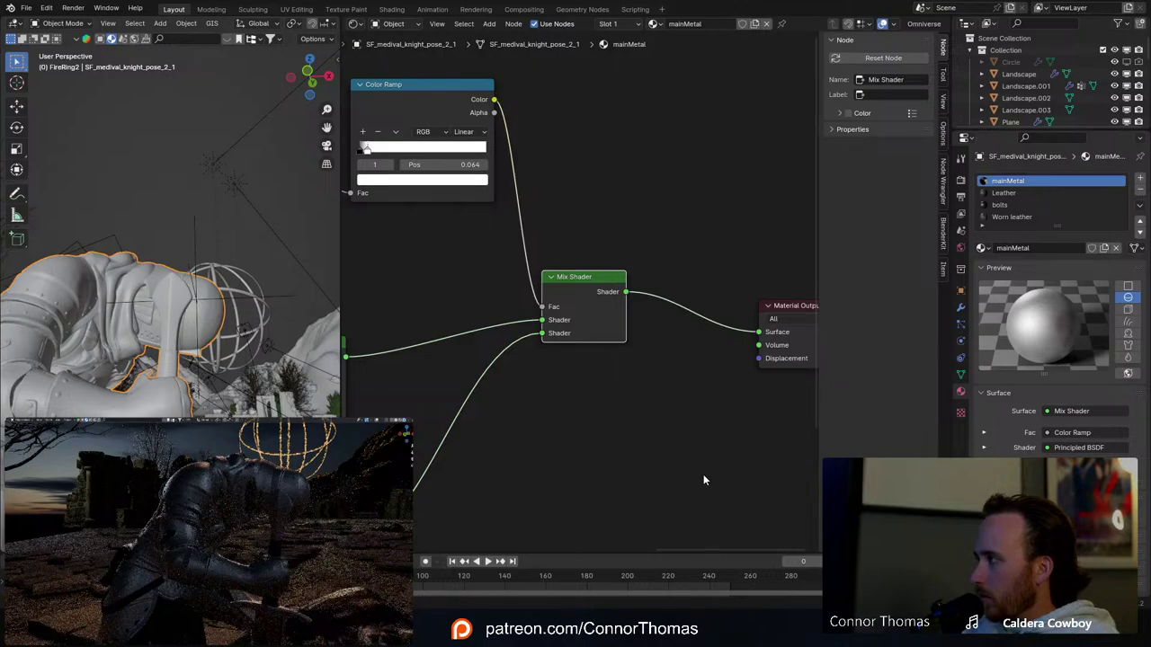
Step: Disconnect both Principled BSDFs from the Mix Shader, then reconnect the metal one to the first shader input and the dark red one to the second
middle_click_drag(646, 471, 778, 337)
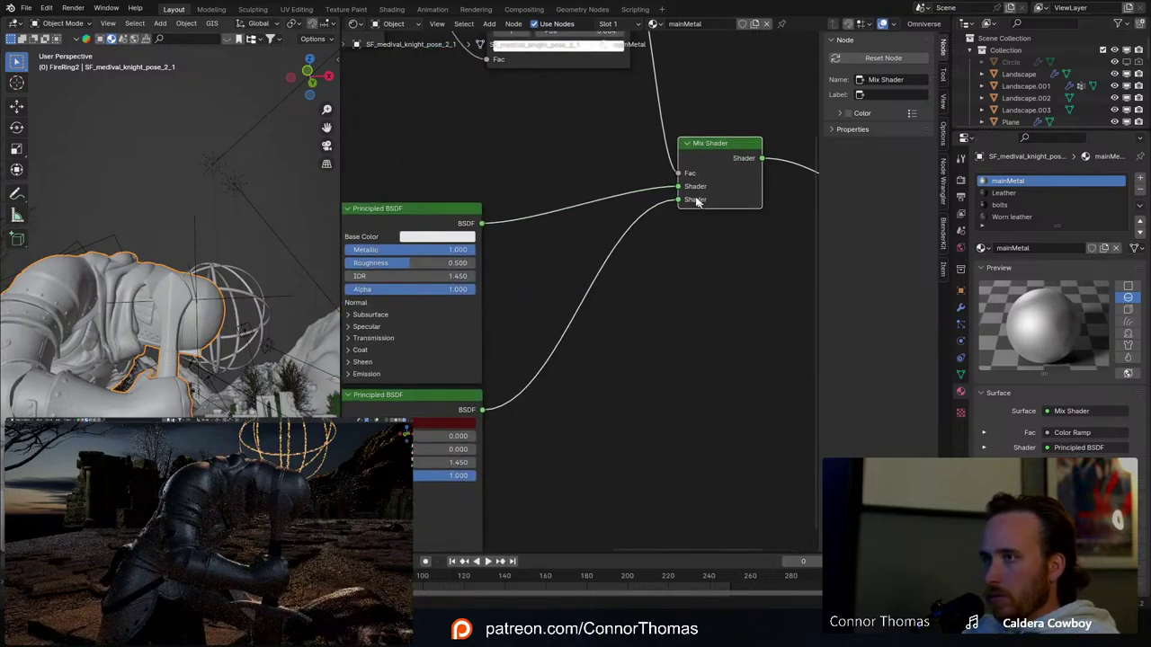
left_click_drag(678, 200, 679, 252)
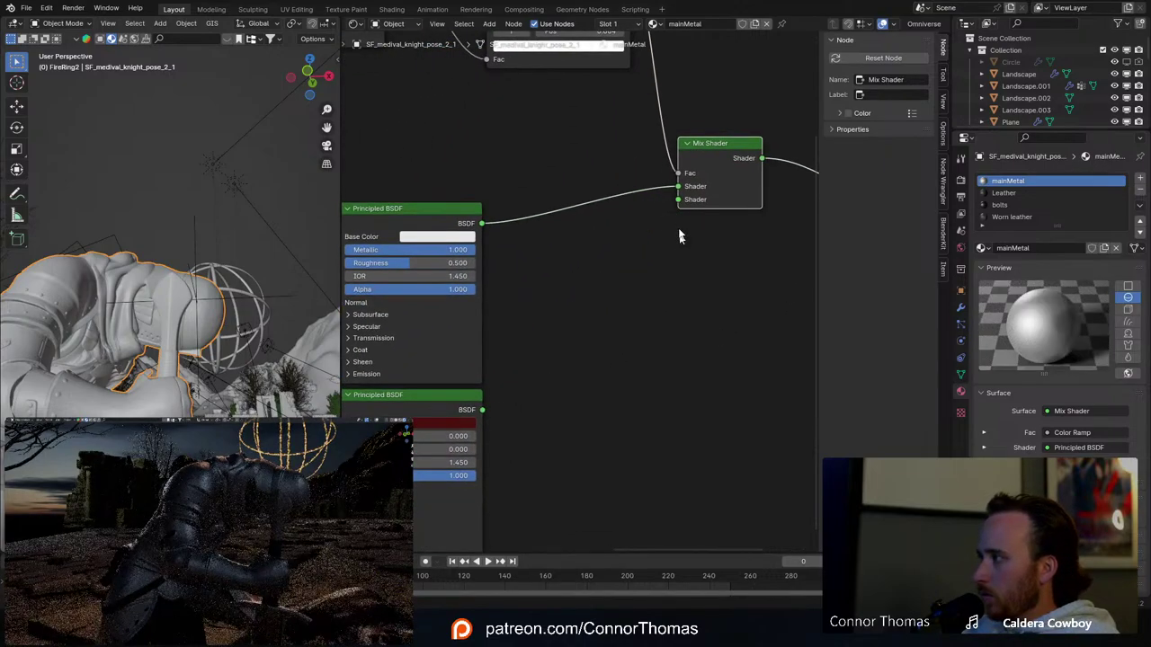
left_click_drag(678, 186, 672, 224)
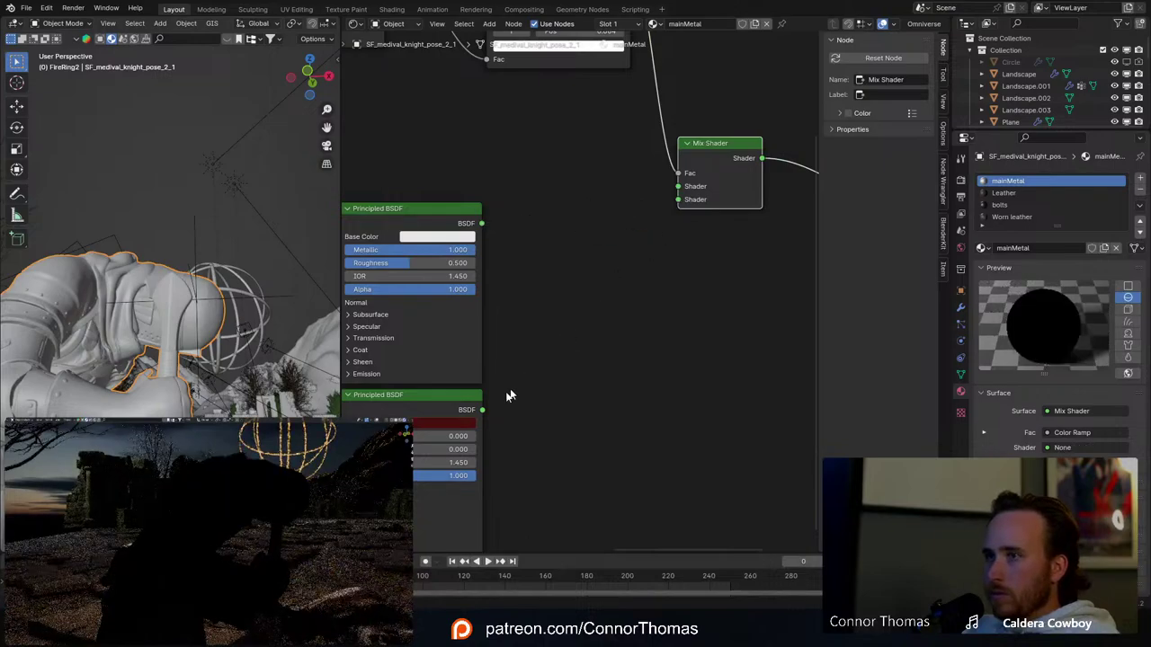
left_click_drag(481, 411, 678, 186)
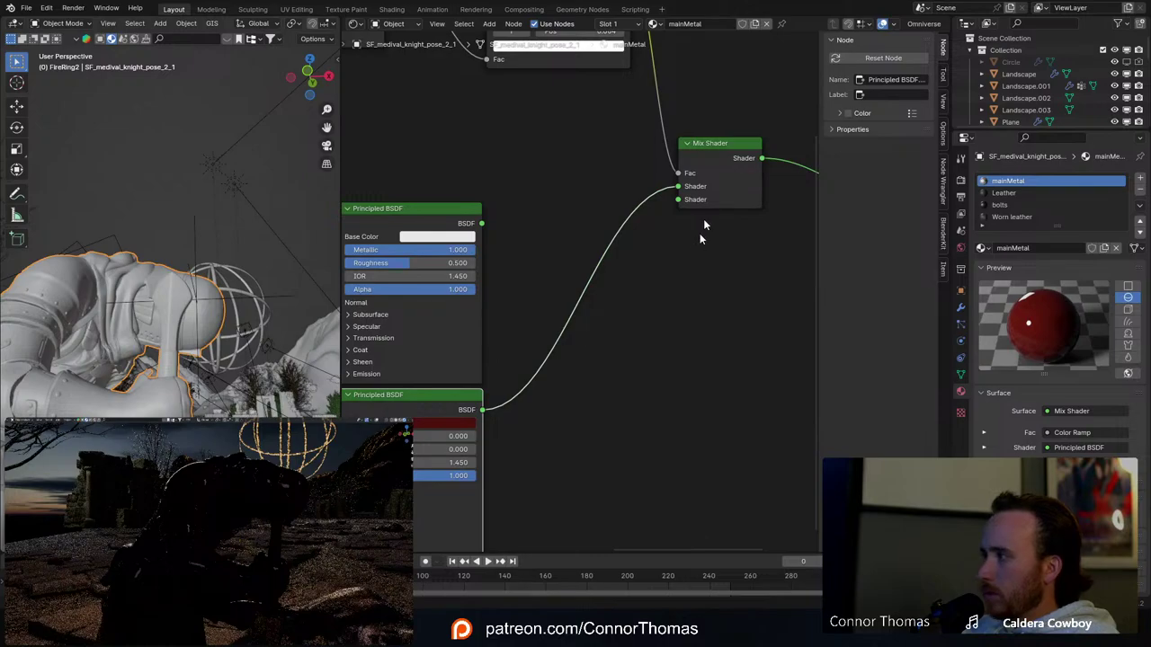
left_click_drag(678, 188, 678, 198)
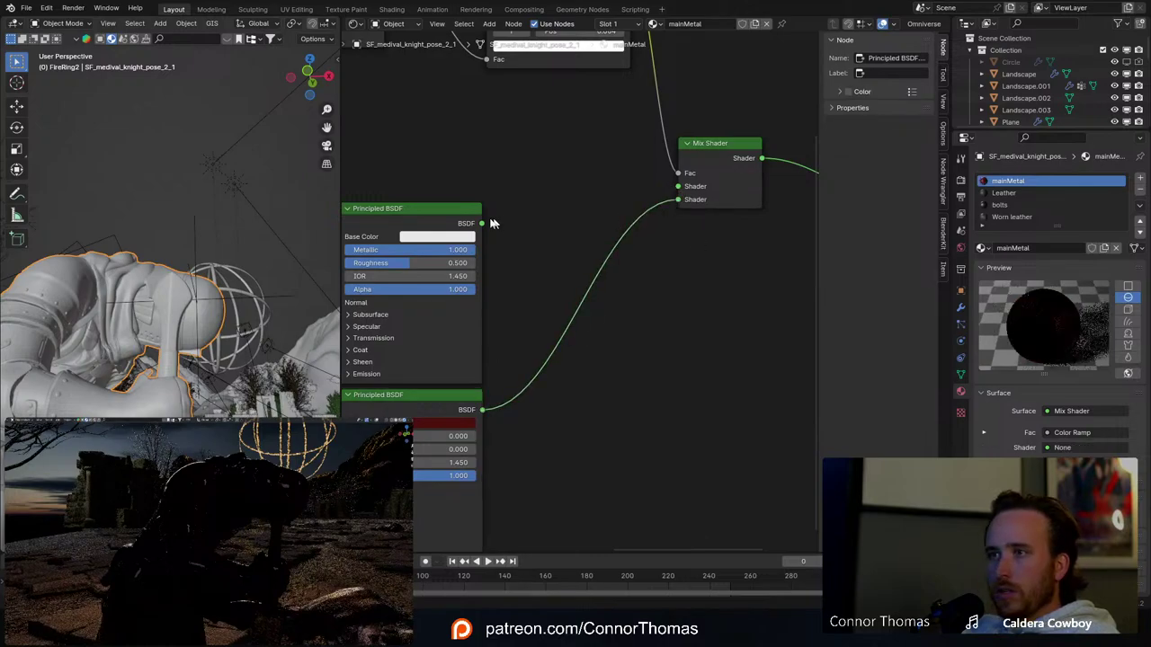
left_click_drag(481, 223, 678, 188)
Step: Delete the entire edge-mask node chain, including both Color Ramps and the leftover Value node, keeping the two Principled BSDFs and the Mix Shader
scroll(727, 262, "down", 4)
middle_click_drag(740, 297, 659, 351)
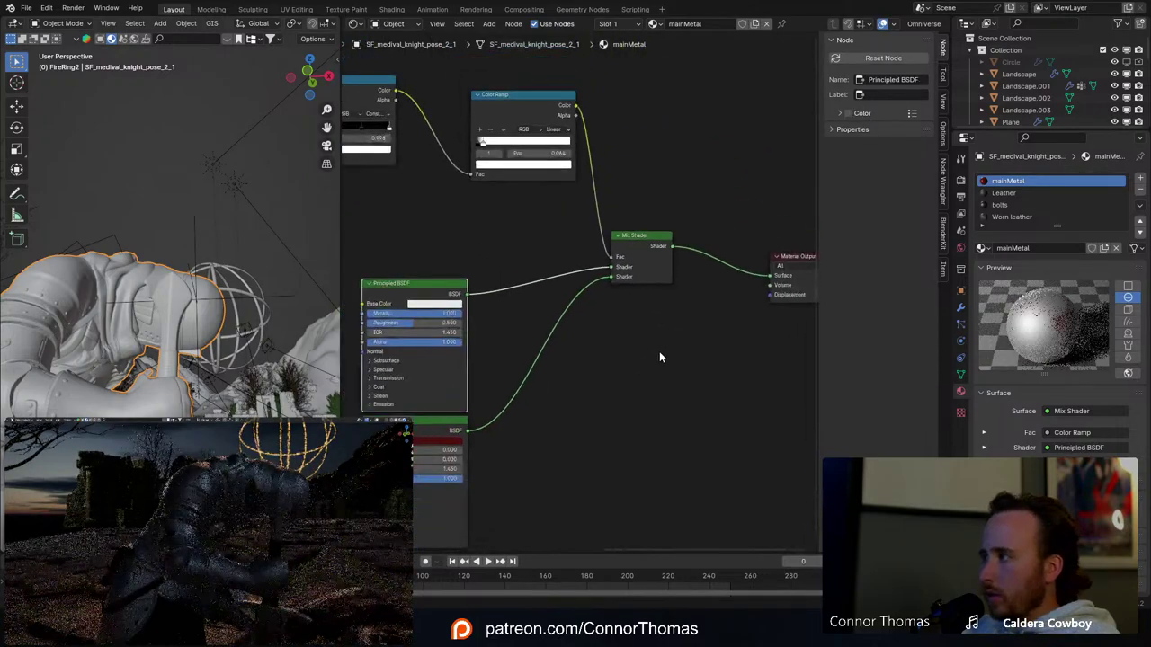
scroll(554, 301, "down", 5)
middle_click_drag(578, 309, 652, 335)
scroll(652, 336, "down", 1)
scroll(573, 299, "down", 4)
middle_click_drag(539, 252, 635, 253)
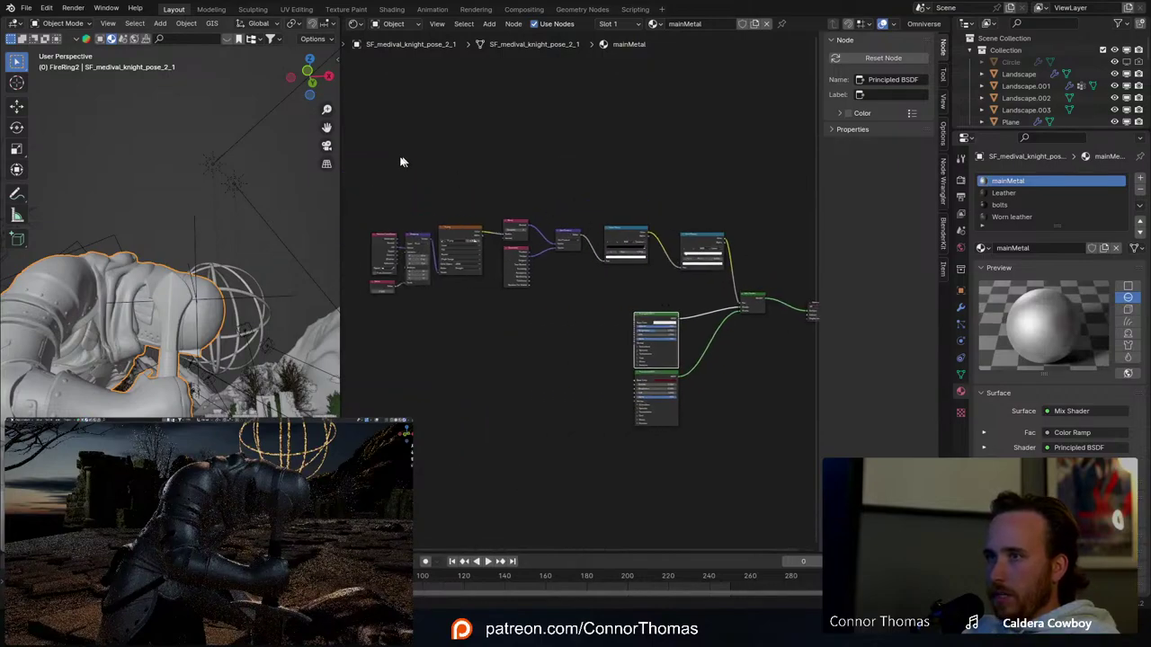
left_click_drag(344, 183, 755, 261)
key("x")
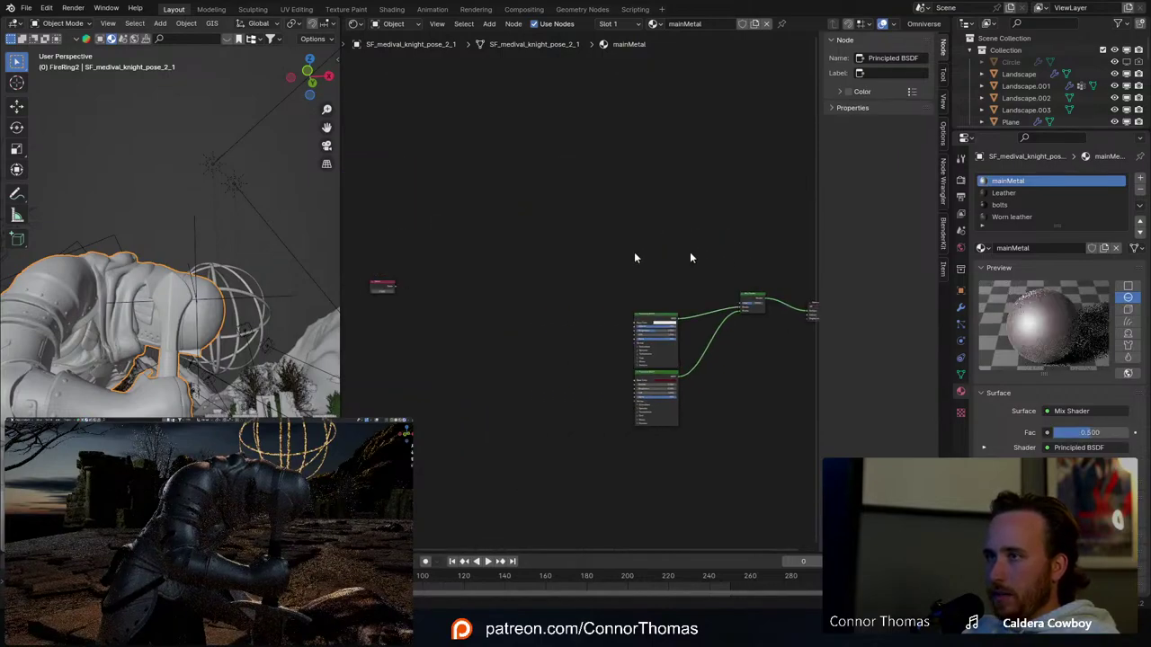
left_click(390, 286)
key("x")
Step: Add a Musgrave Texture node above the Principled BSDF nodes and preview it on the material surface
middle_click_drag(613, 230, 458, 237)
scroll(576, 252, "up", 6)
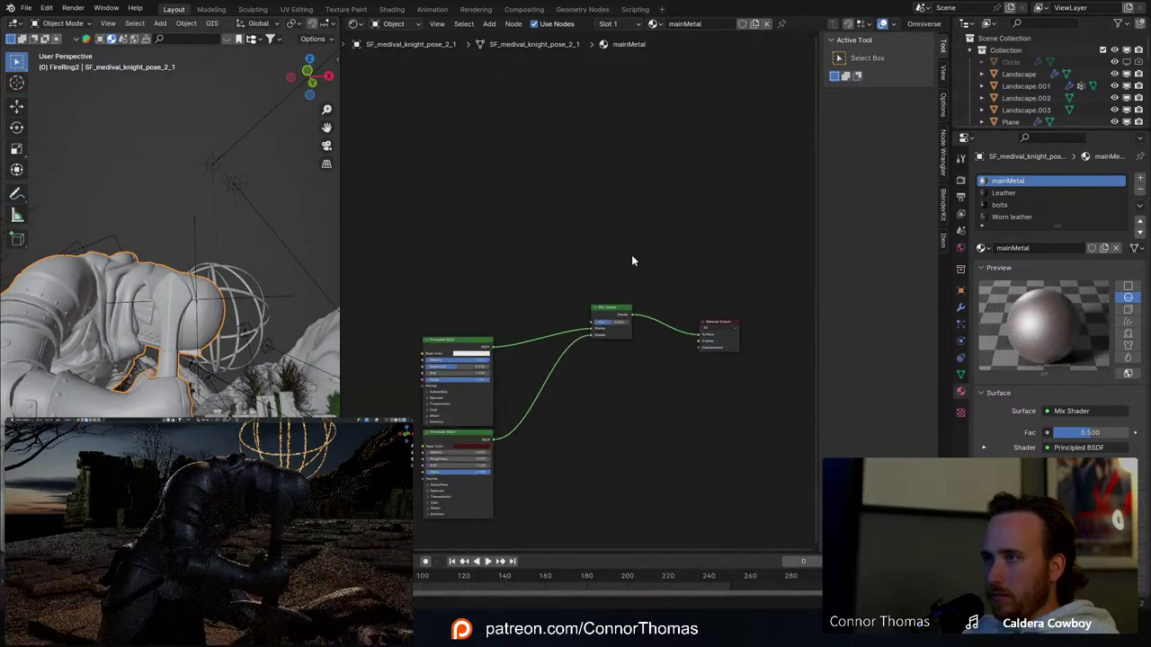
key("shift+a")
left_click(622, 251)
type("musg")
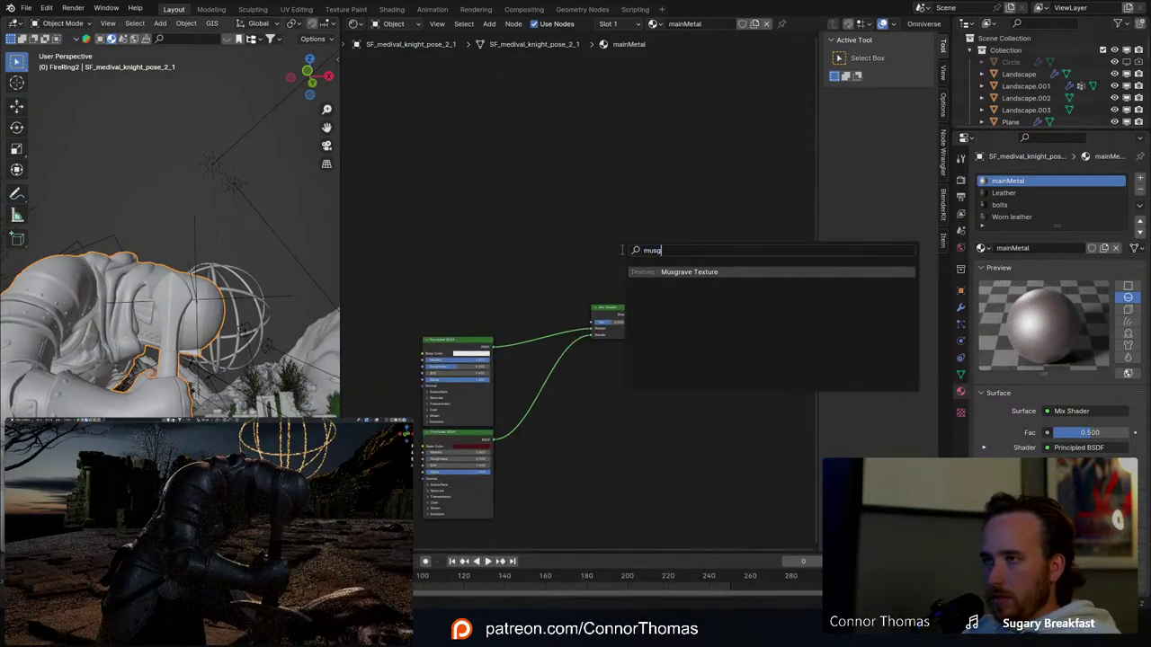
key("Return")
left_click(554, 201)
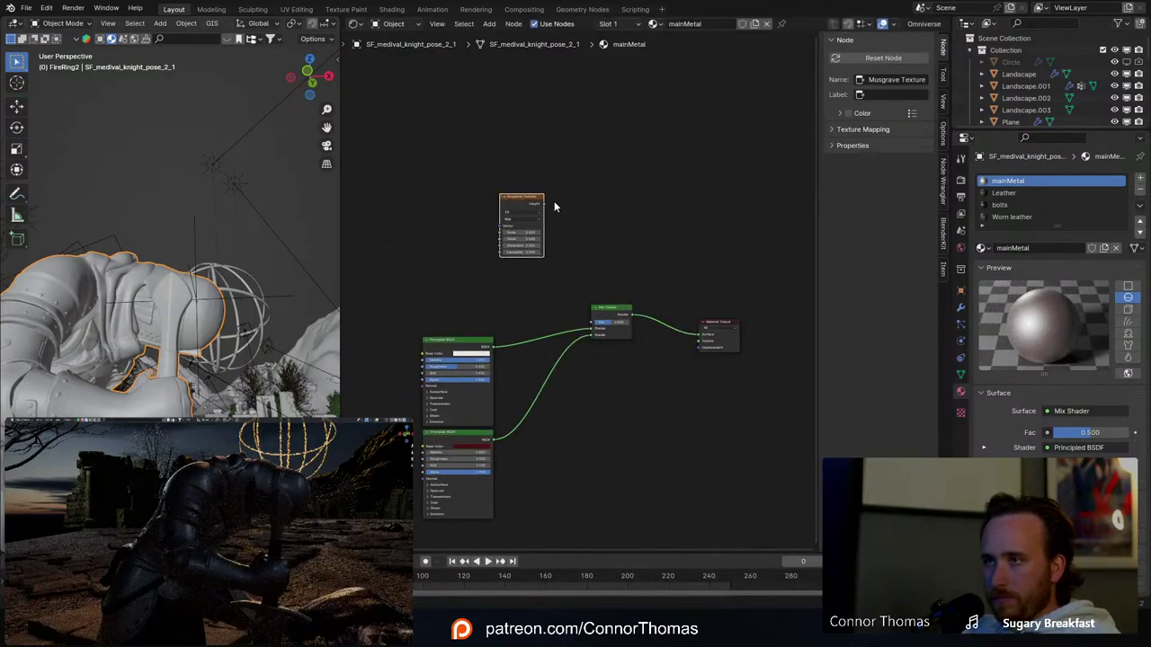
scroll(512, 188, "up", 2)
left_click(498, 154, "ctrl+shift")
middle_click_drag(567, 155, 693, 155)
scroll(622, 218, "up", 2)
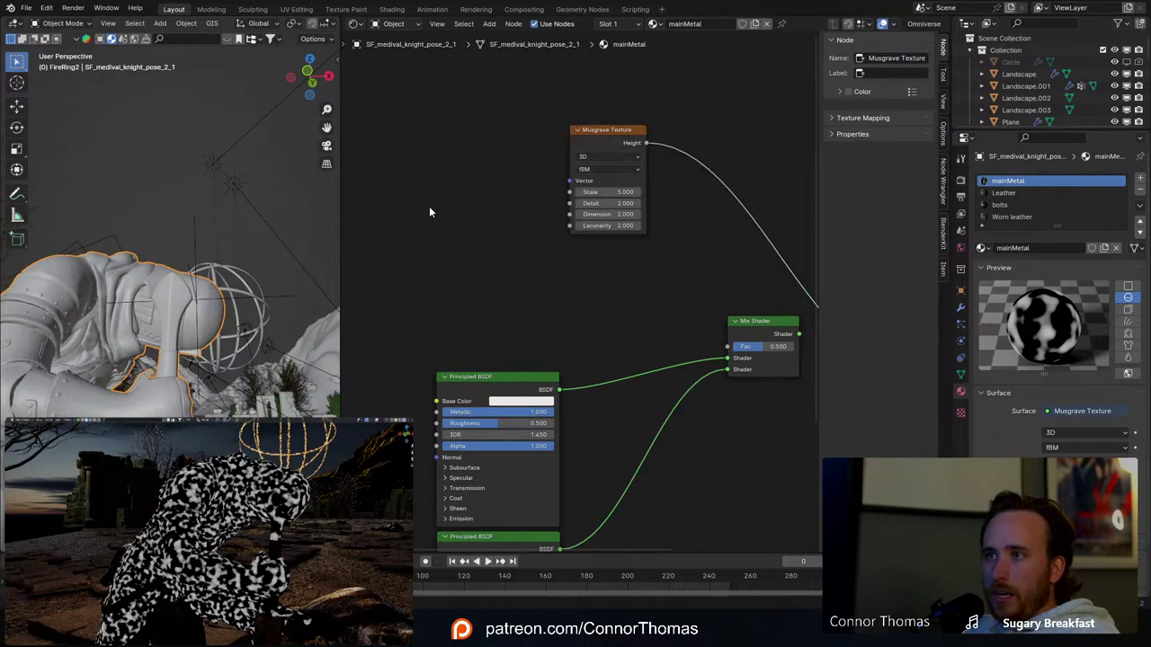
Step: Add an Image Texture node beside the Musgrave Texture, above the Principled BSDF nodes
key("shift+a")
type("imag")
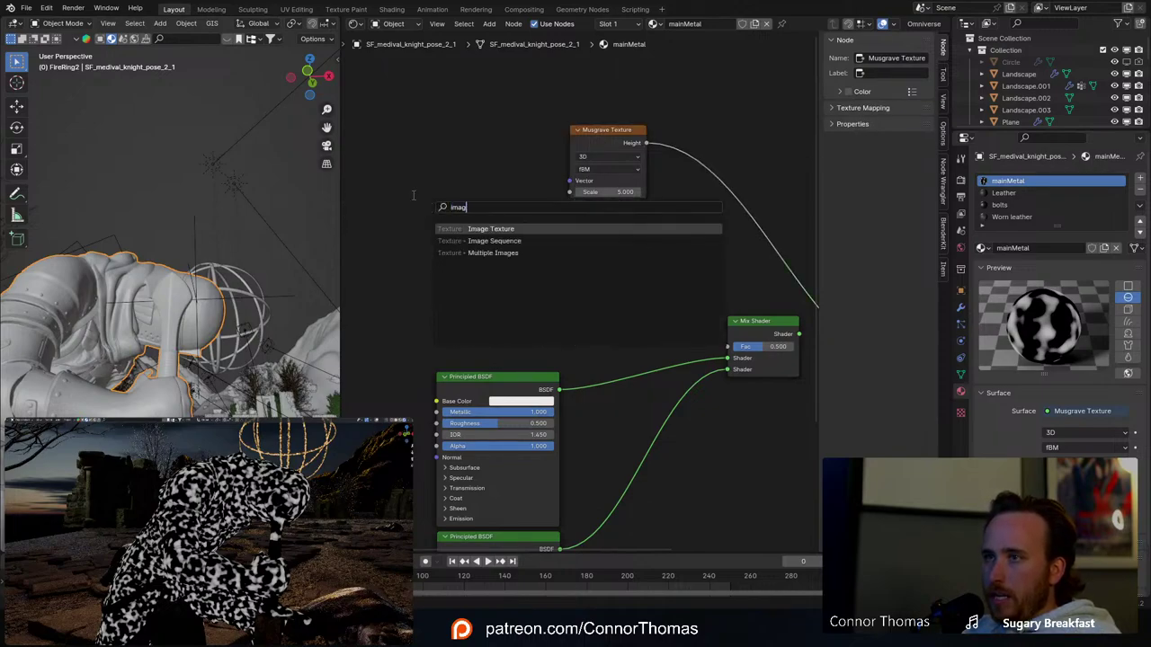
key("Return")
left_click(404, 185)
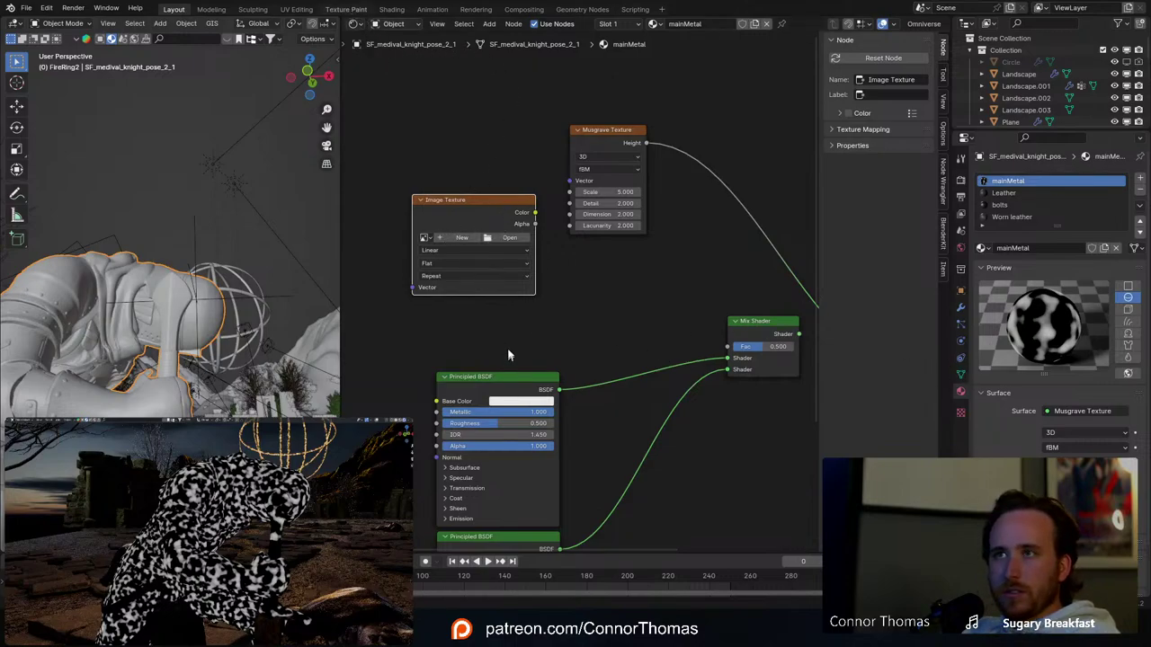
Step: Switch to the Texture Paint workspace and frame the kneeling knight for painting
left_click(345, 9)
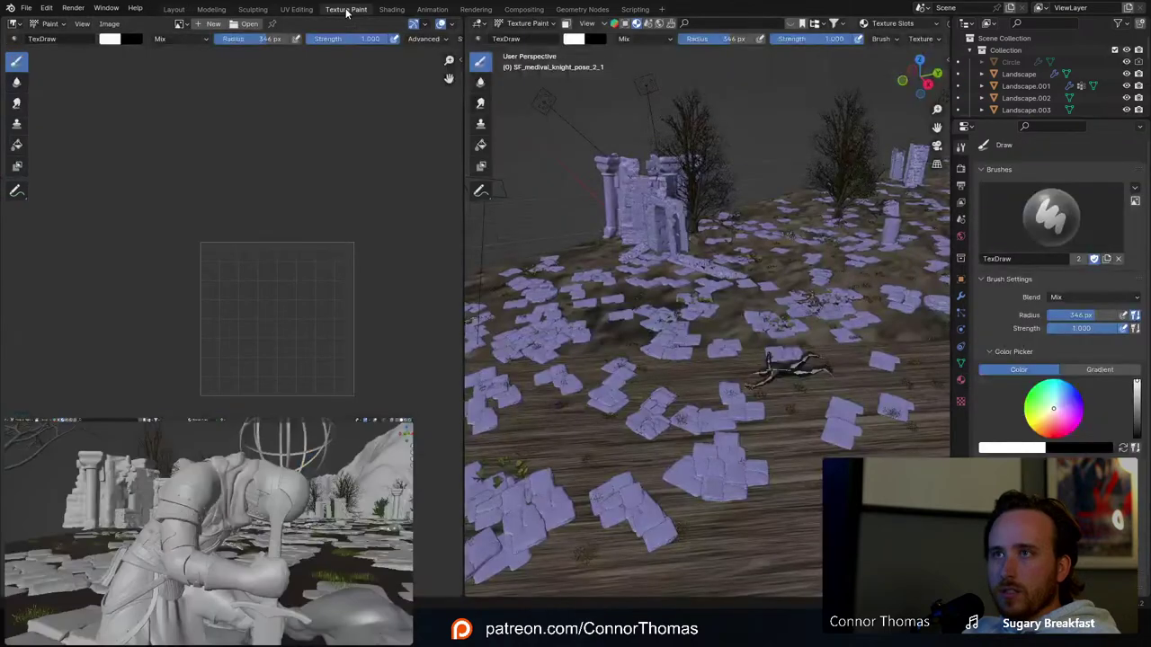
key("KP_Decimal")
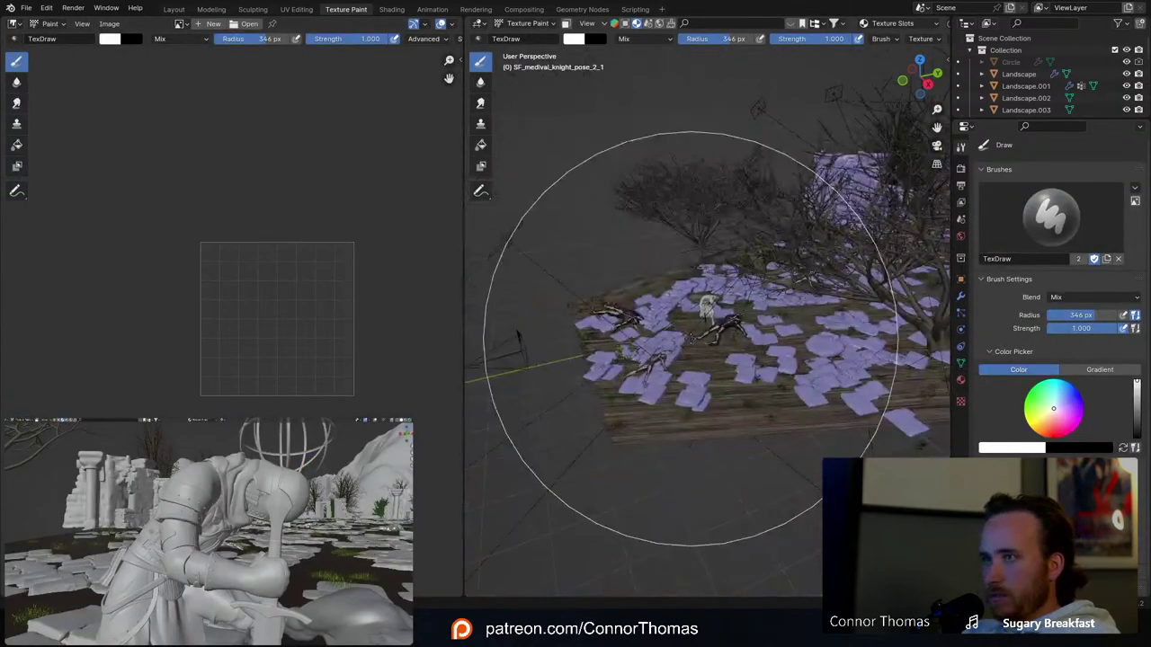
scroll(691, 338, "up", 10)
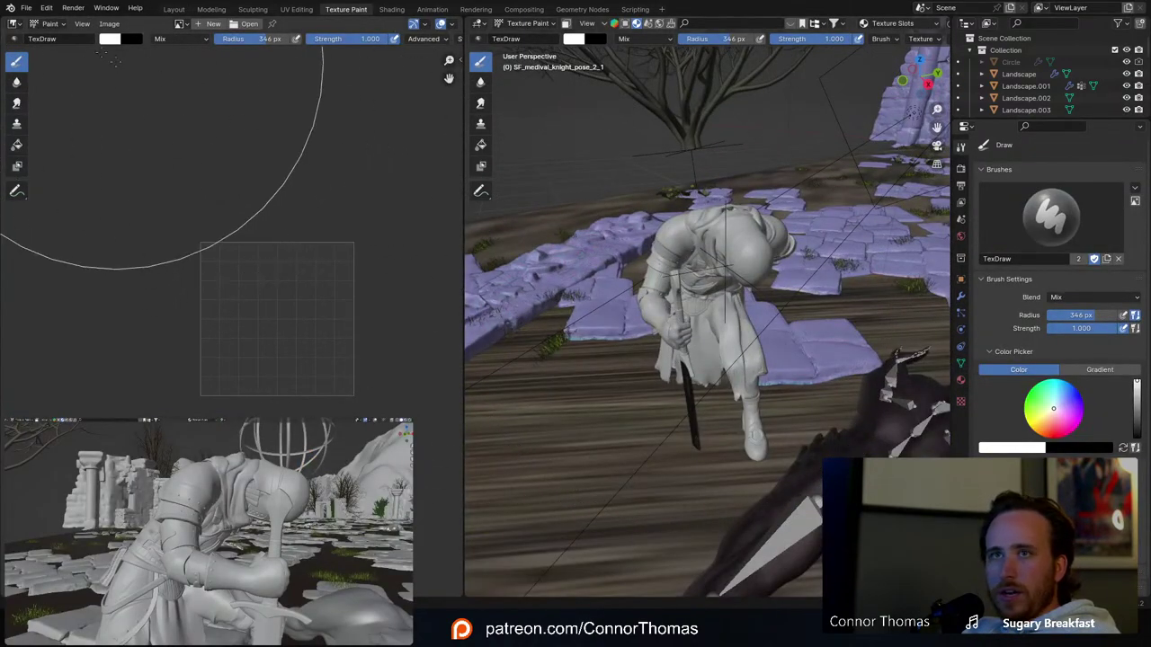
left_click(214, 24)
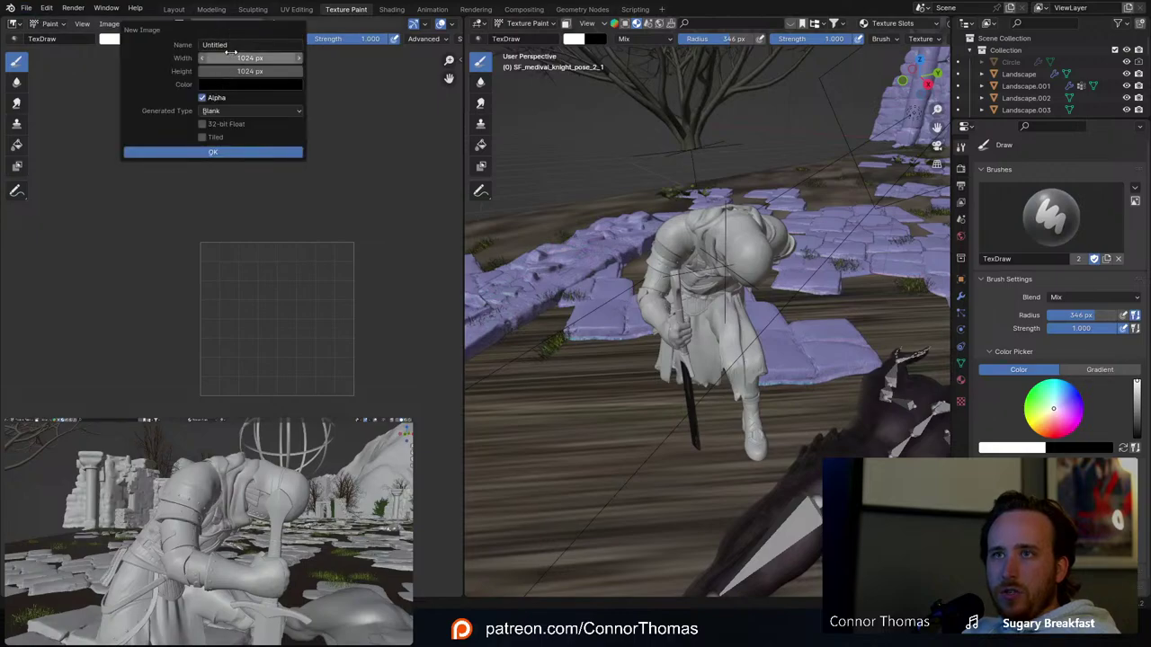
left_click(248, 57)
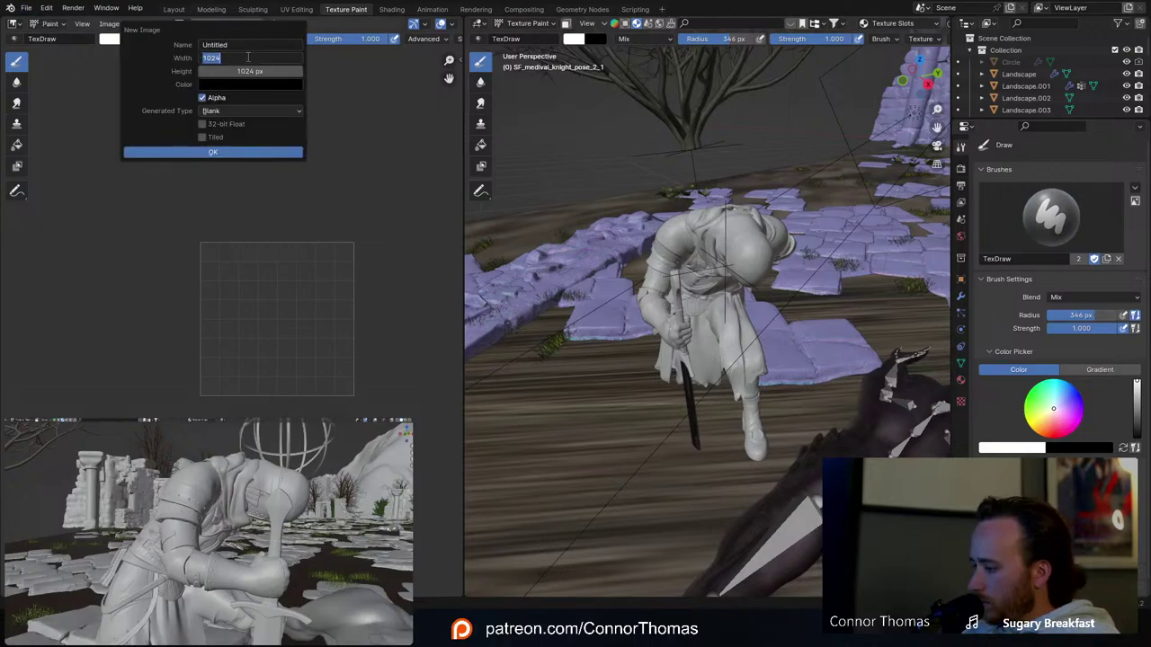
type("4096")
key("Tab")
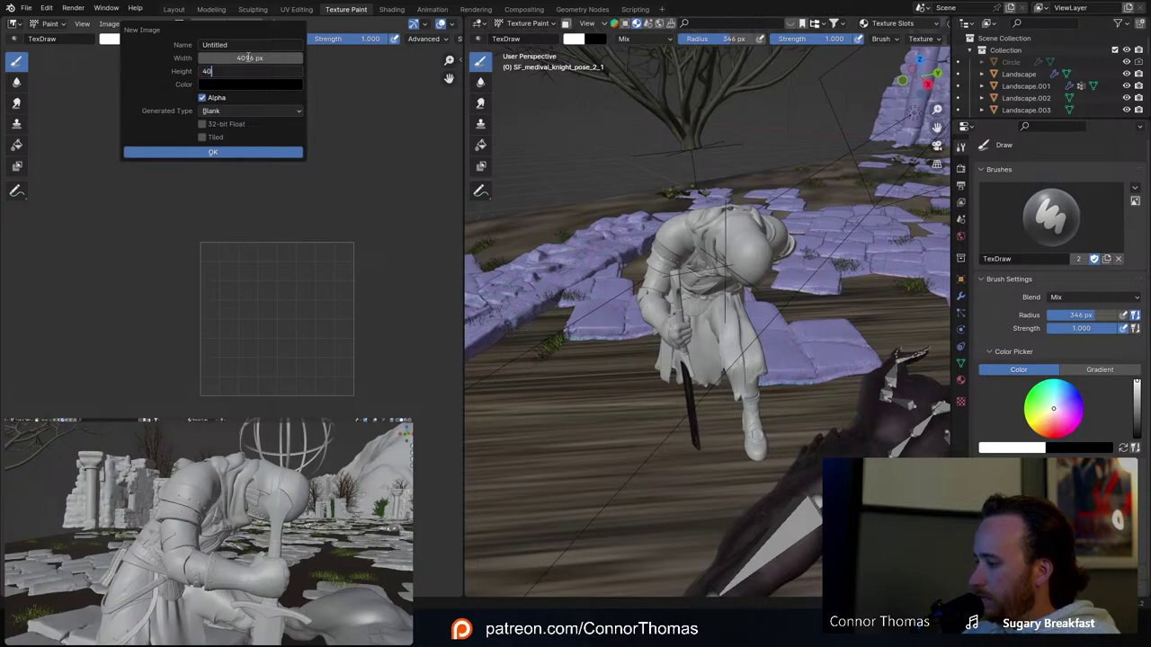
type("4096")
key("Return")
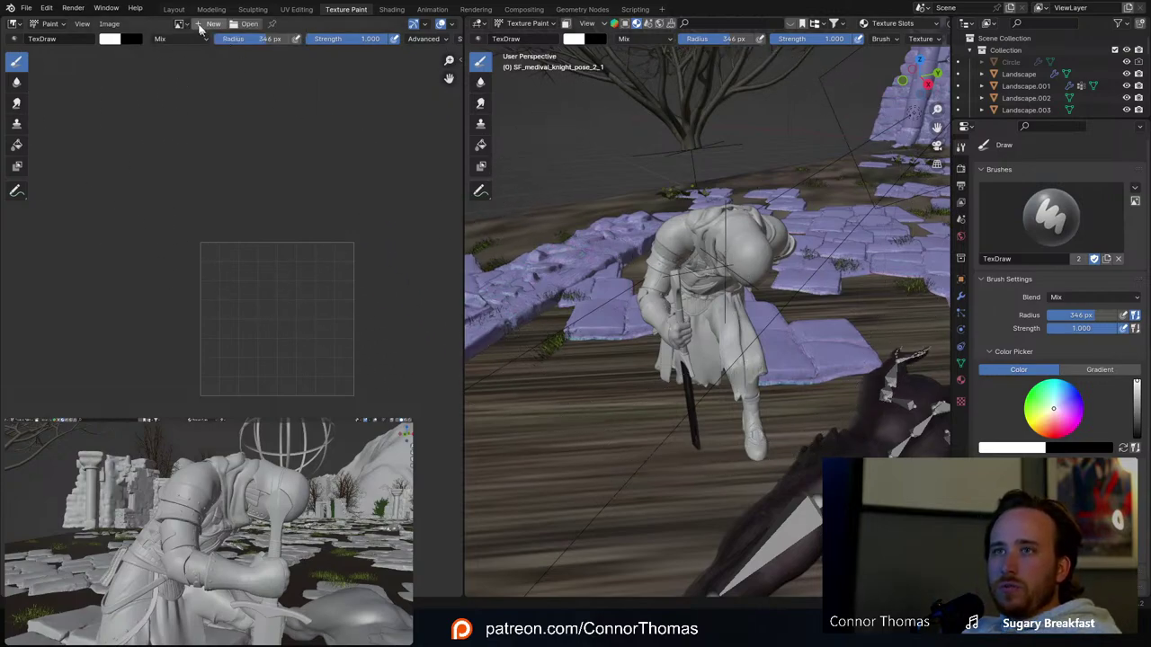
Step: Create a new blank black image named "blood splatter" at 4096 x 4096 px for painting
left_click(196, 25)
left_click(205, 41)
key("Tab")
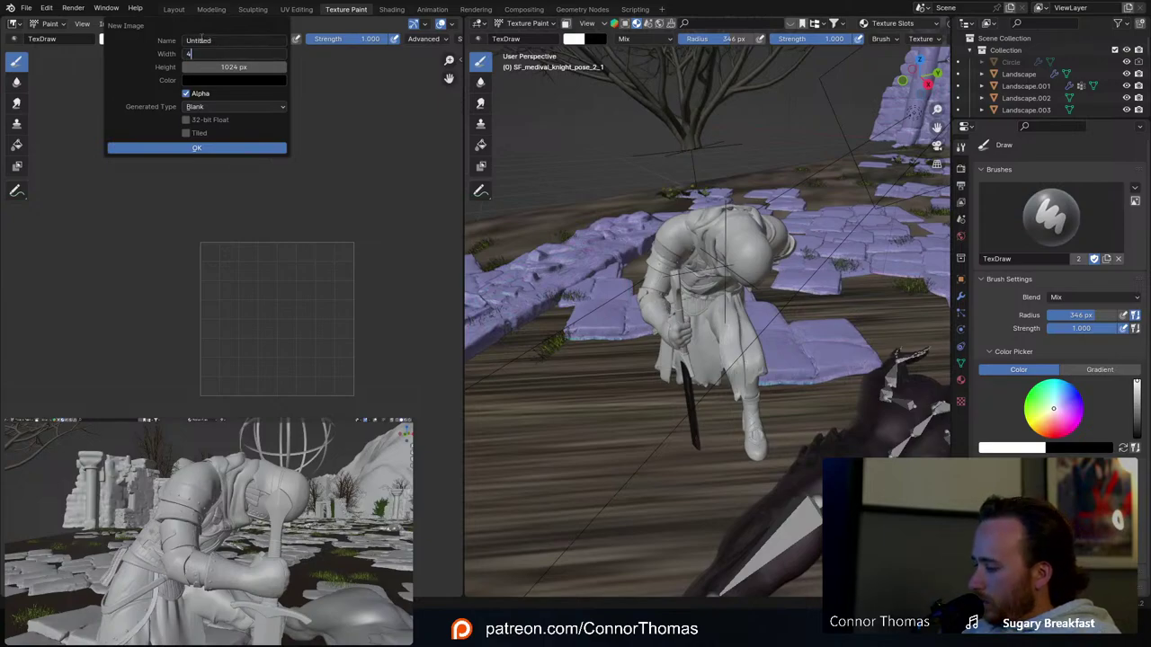
type("4096")
key("Tab")
type("4")
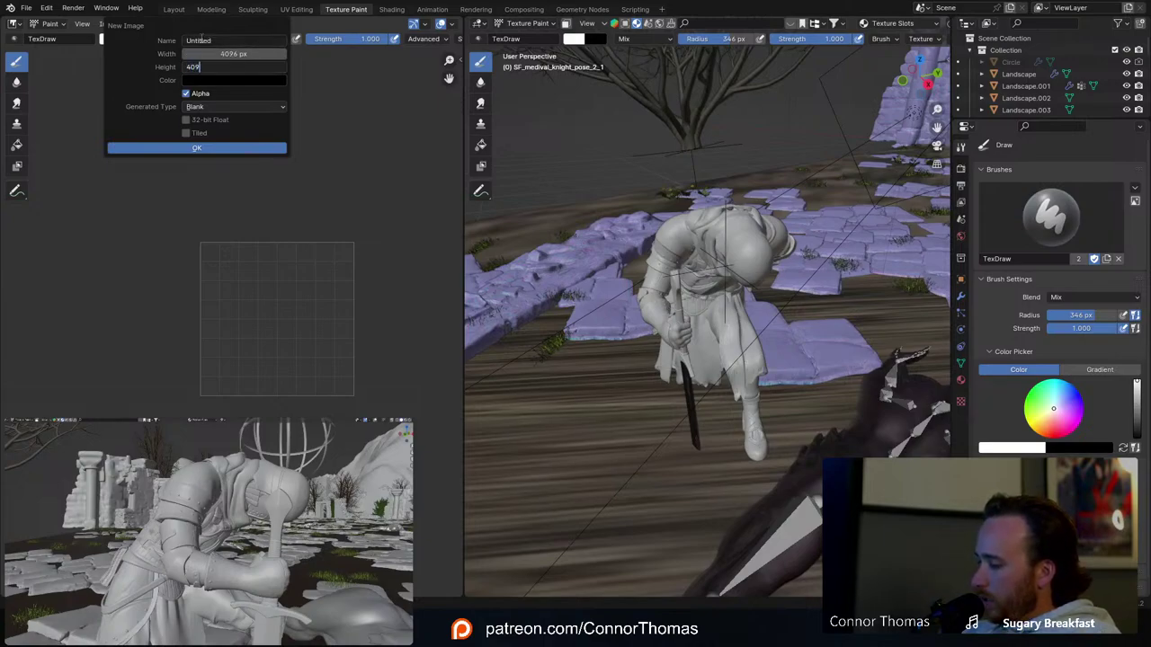
type("096")
key("Return")
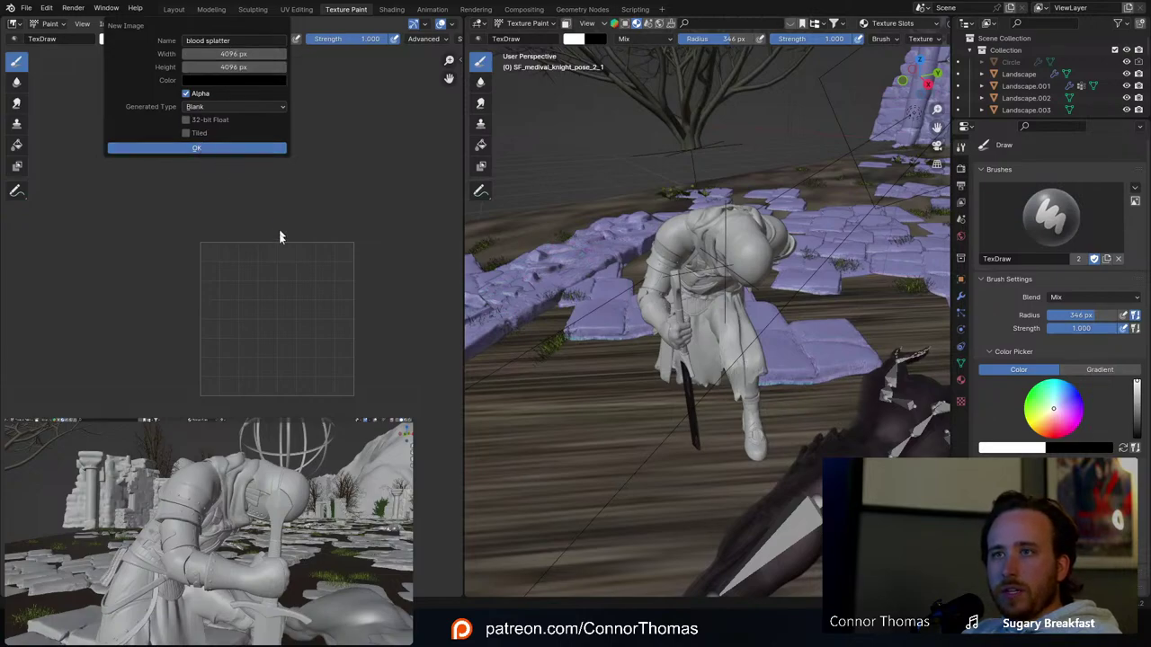
left_click(197, 148)
scroll(282, 324, "down", 12)
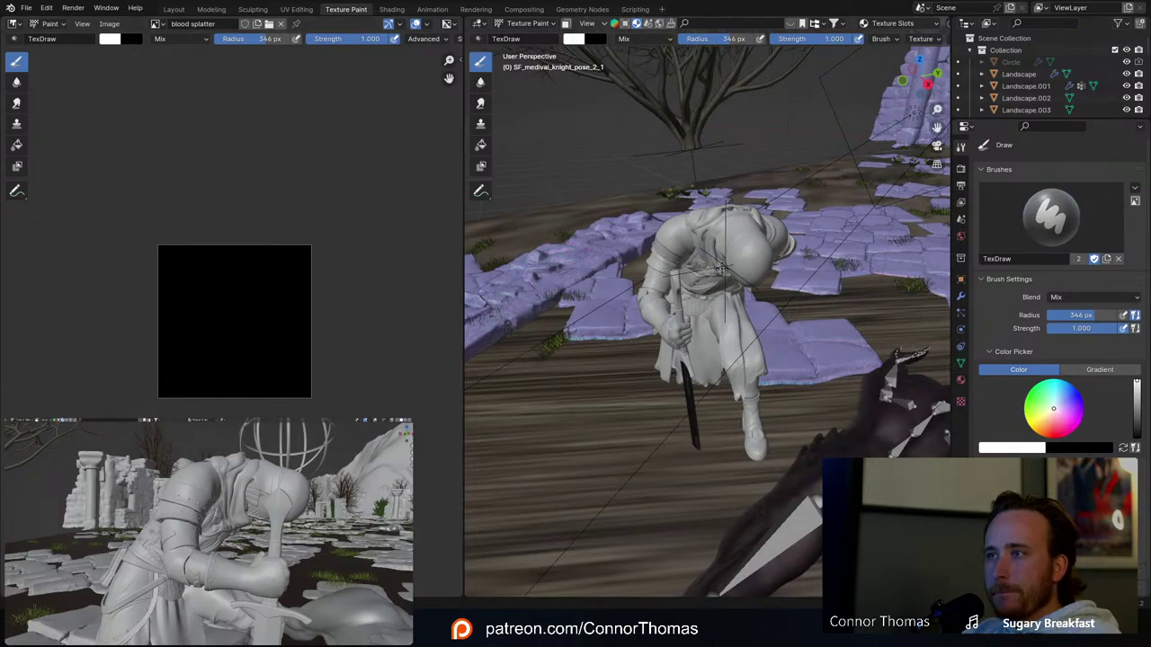
Step: Return to the Layout workspace and assign the blood splatter image to the empty Image Texture node
middle_click_drag(764, 310, 879, 279)
scroll(756, 274, "up", 4)
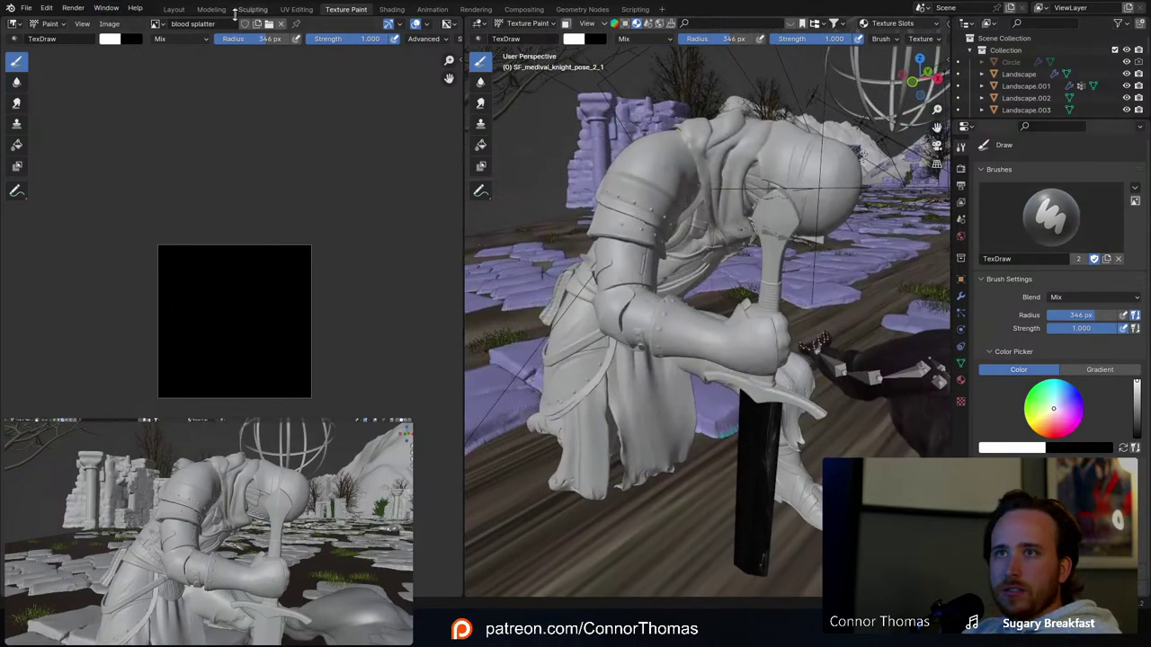
left_click(168, 10)
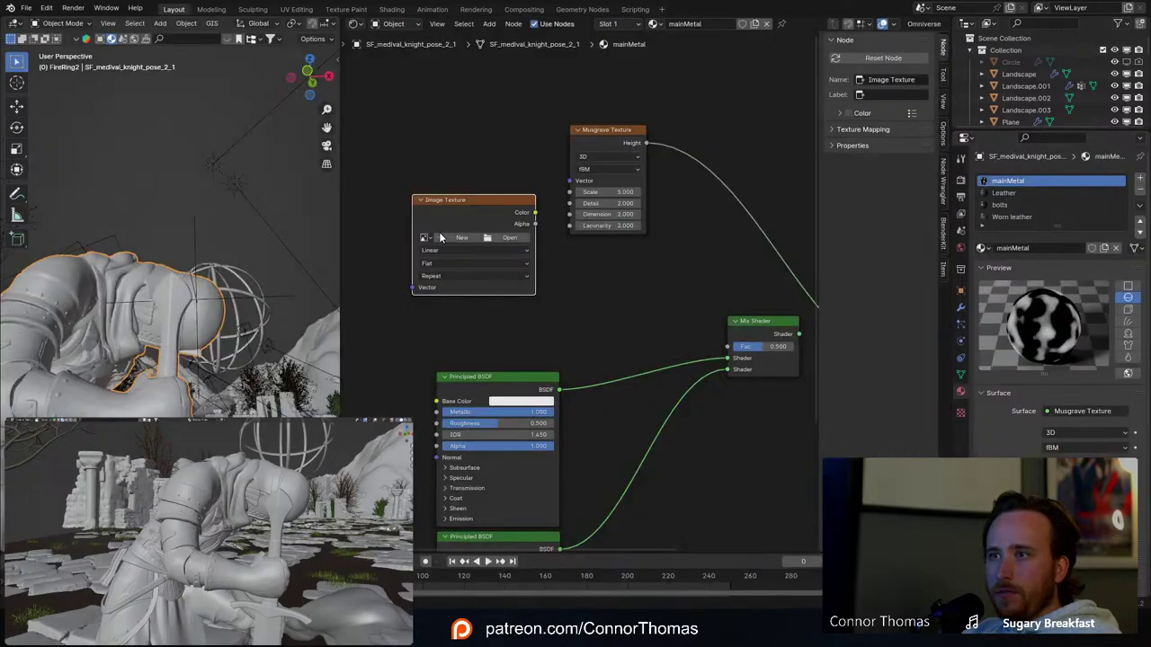
left_click(426, 238)
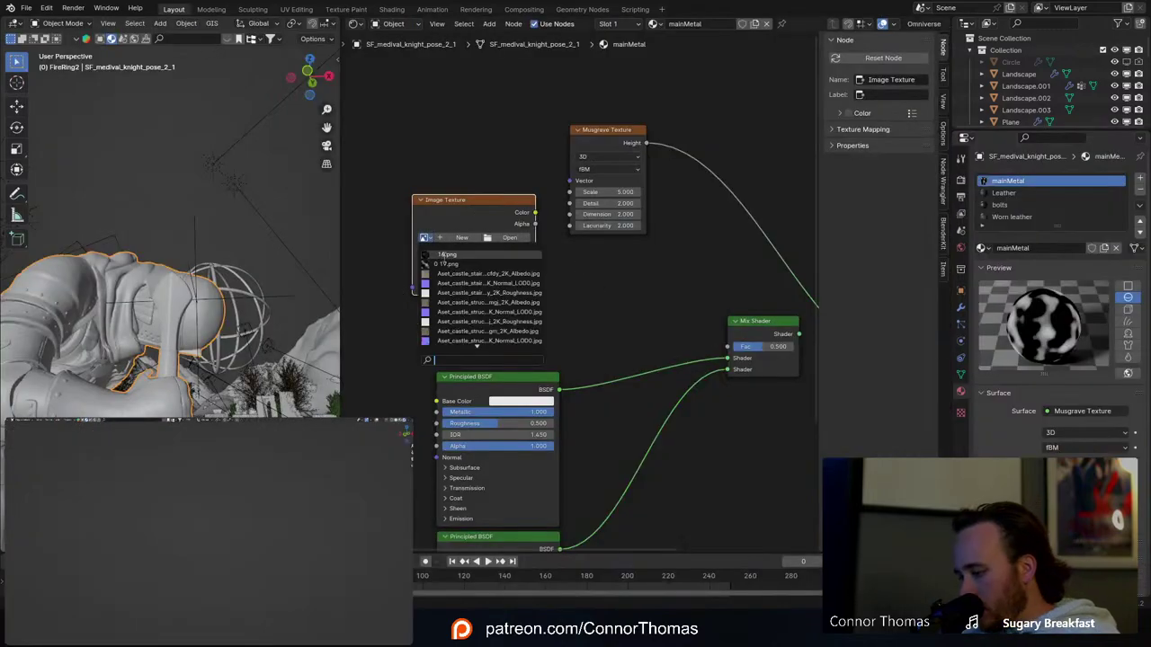
type("b")
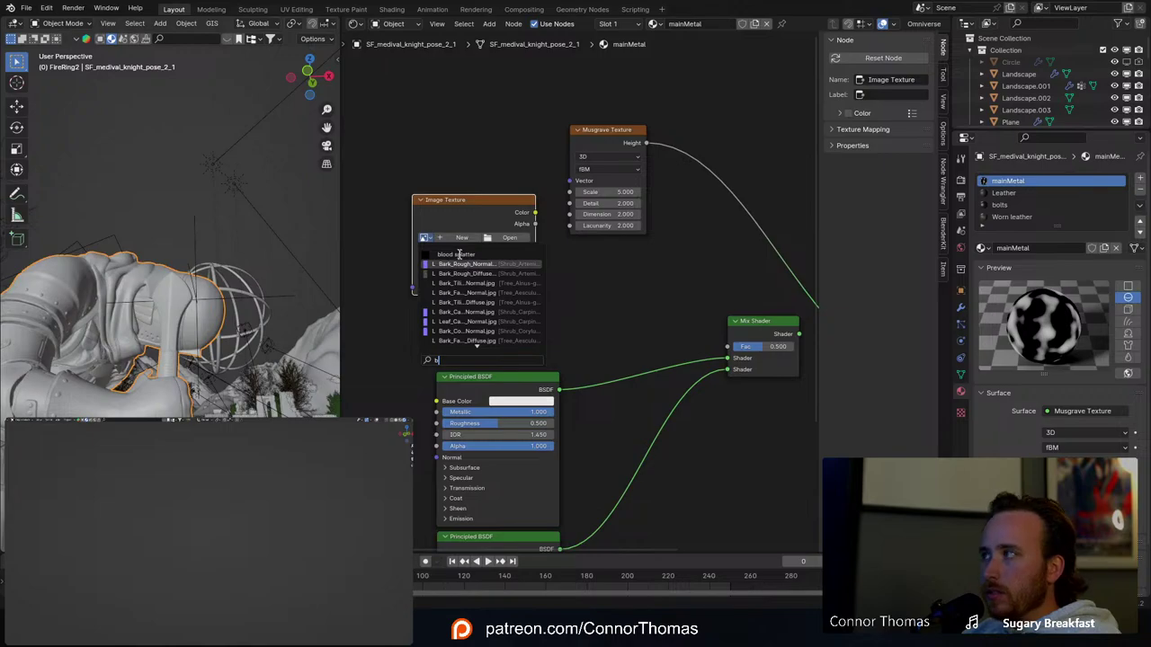
left_click(459, 254)
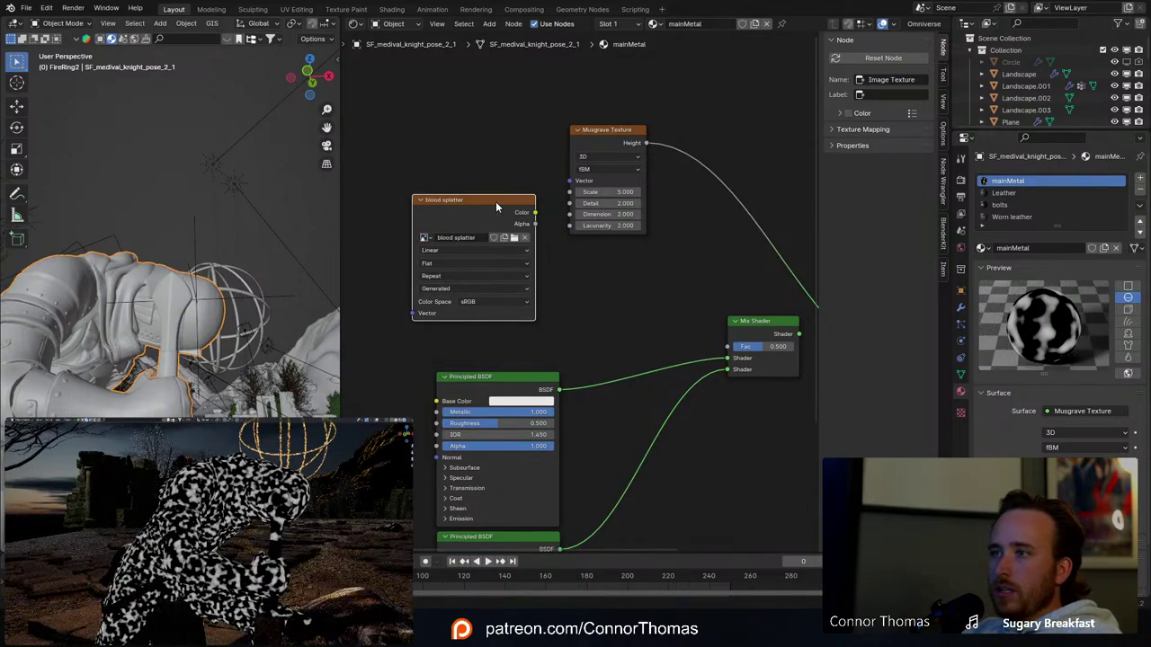
Step: Connect the blood splatter texture's Color to the Mix Shader's Fac and preview the texture on the material surface
left_click_drag(535, 212, 738, 348)
middle_click_drag(672, 216, 662, 253)
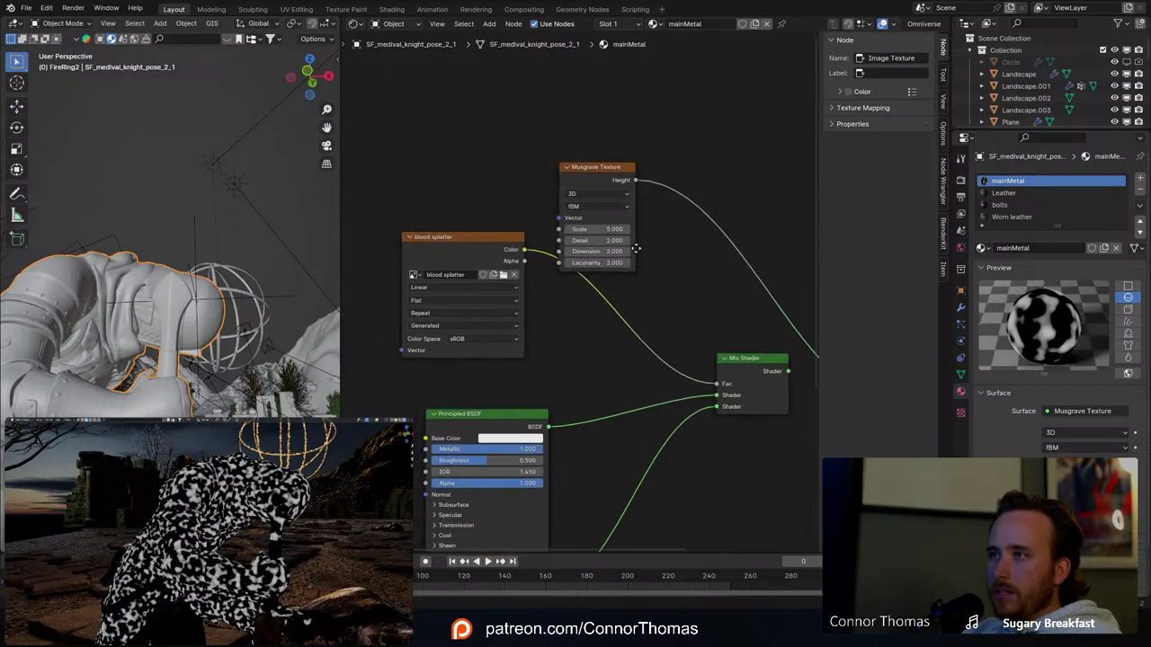
left_click(450, 238)
left_click(449, 239, "ctrl+shift")
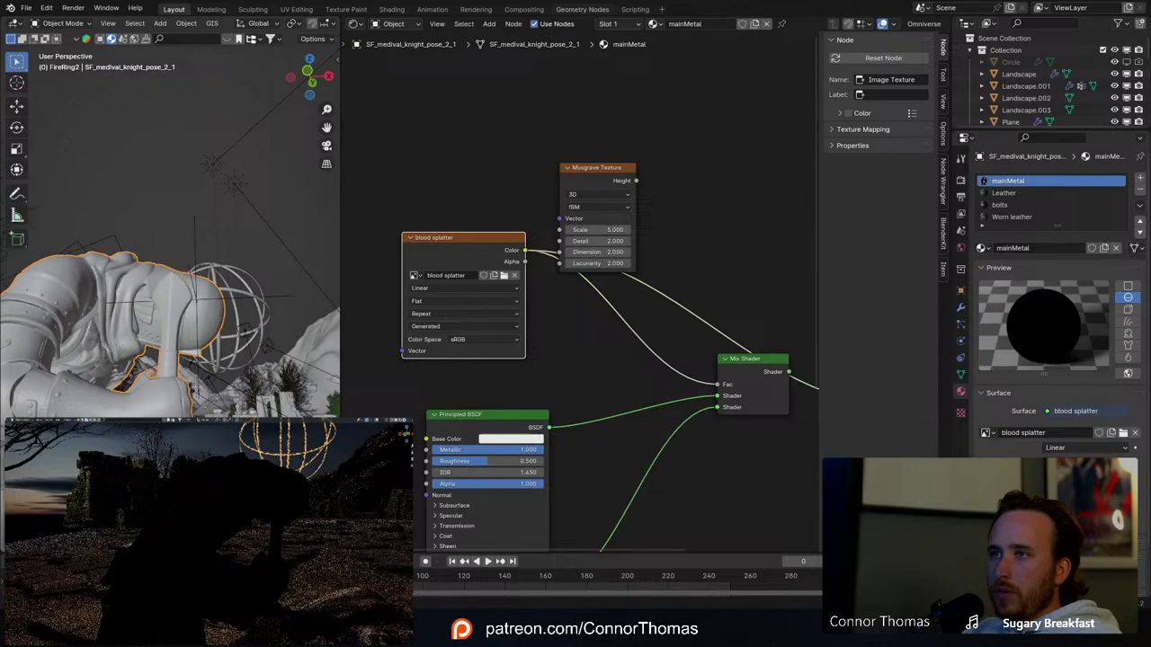
Step: Switch to the Texture Paint workspace and reduce the TexDraw brush radius to 113 px over the knight's hands
left_click(345, 9)
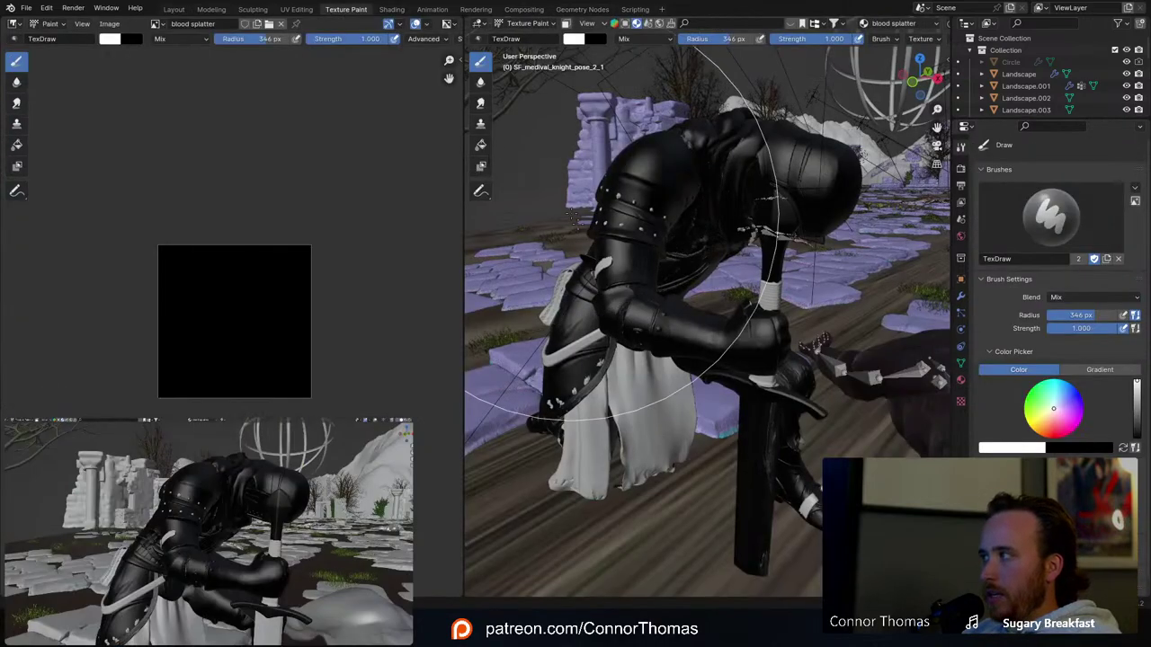
middle_click_drag(791, 315, 677, 290)
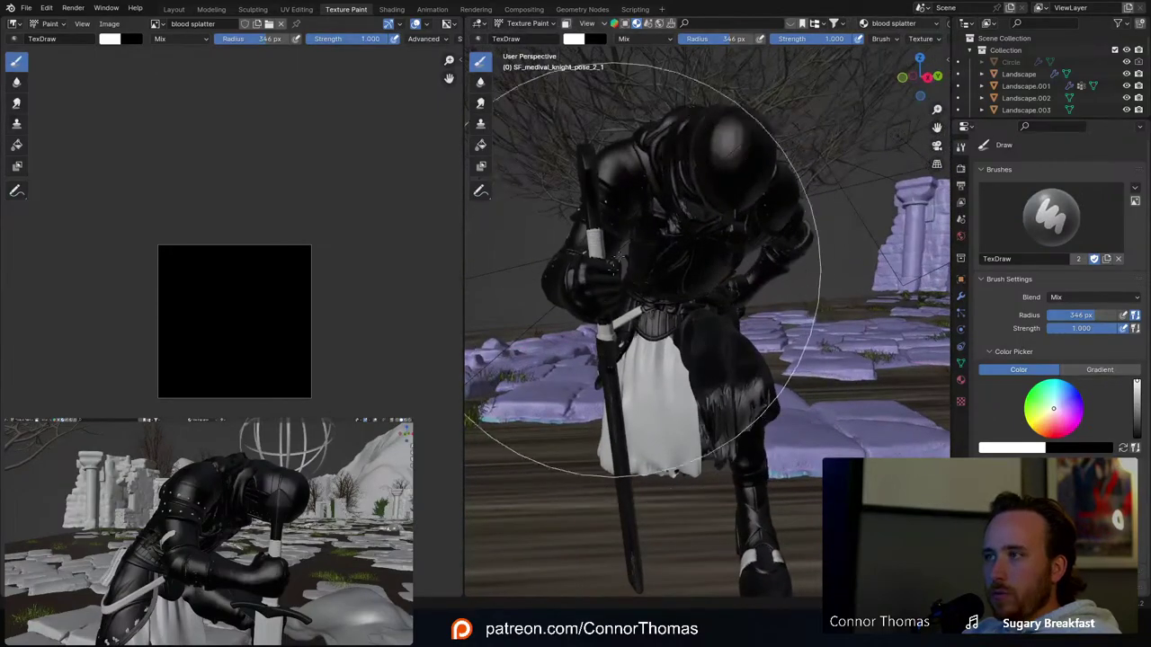
mouse_move(614, 198)
middle_mouse_down()
mouse_move(655, 237)
mouse_move(596, 275)
mouse_move(669, 288)
mouse_move(674, 278)
middle_mouse_up()
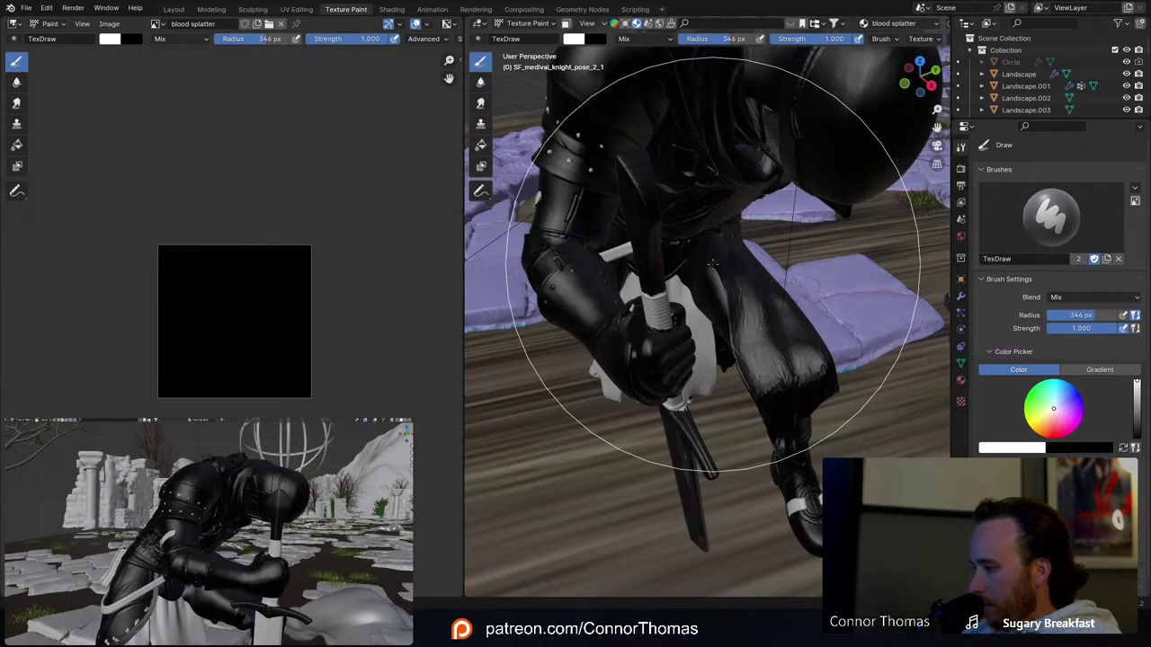
key("f")
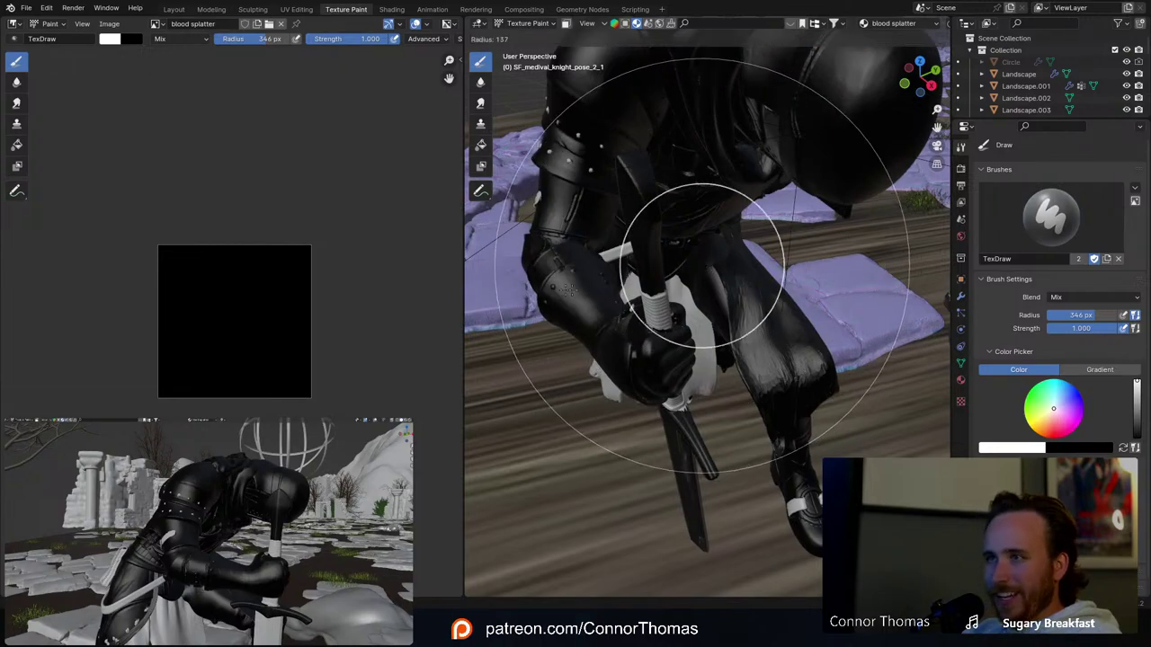
left_click(663, 327)
mouse_move(662, 326)
middle_mouse_down()
mouse_move(696, 288)
mouse_move(612, 193)
mouse_move(702, 226)
mouse_move(674, 262)
middle_mouse_up()
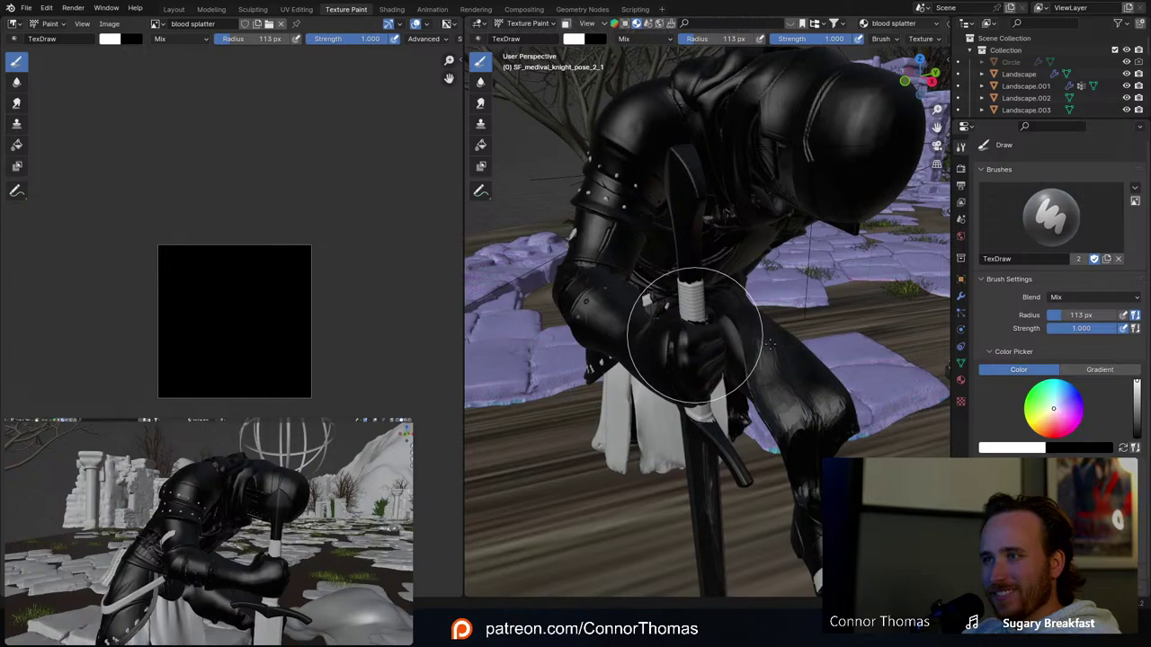
Step: Undo the last change on the knight in Texture Paint and redo it
key("ctrl+z")
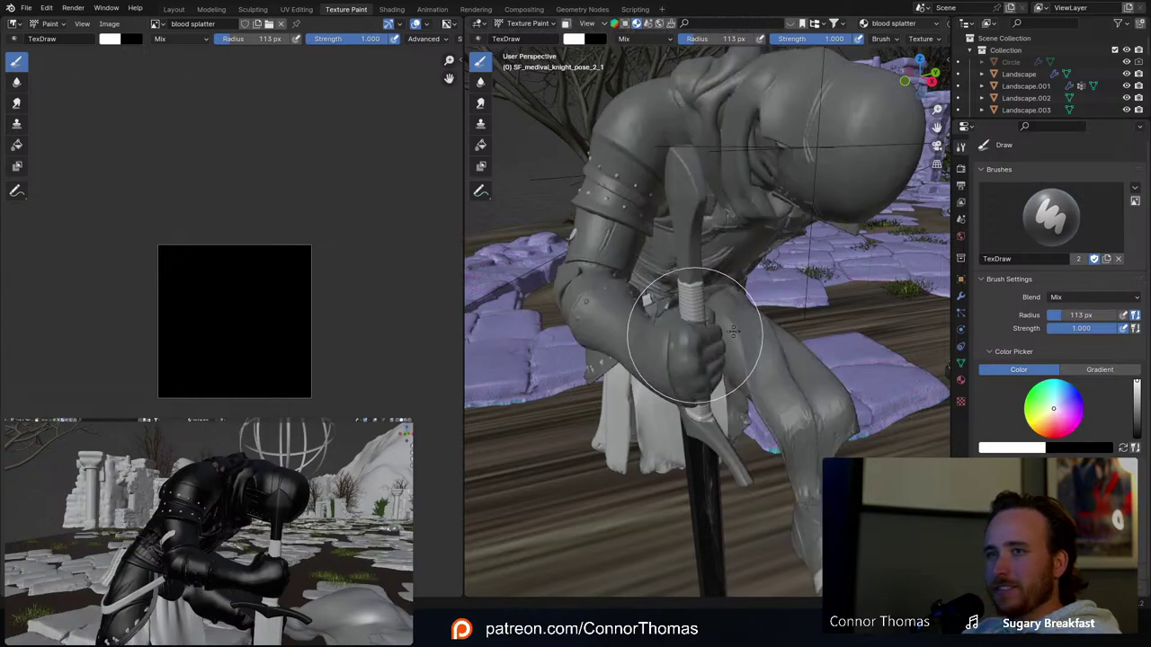
mouse_move(730, 331)
middle_mouse_down()
mouse_move(756, 321)
mouse_move(761, 334)
middle_mouse_up()
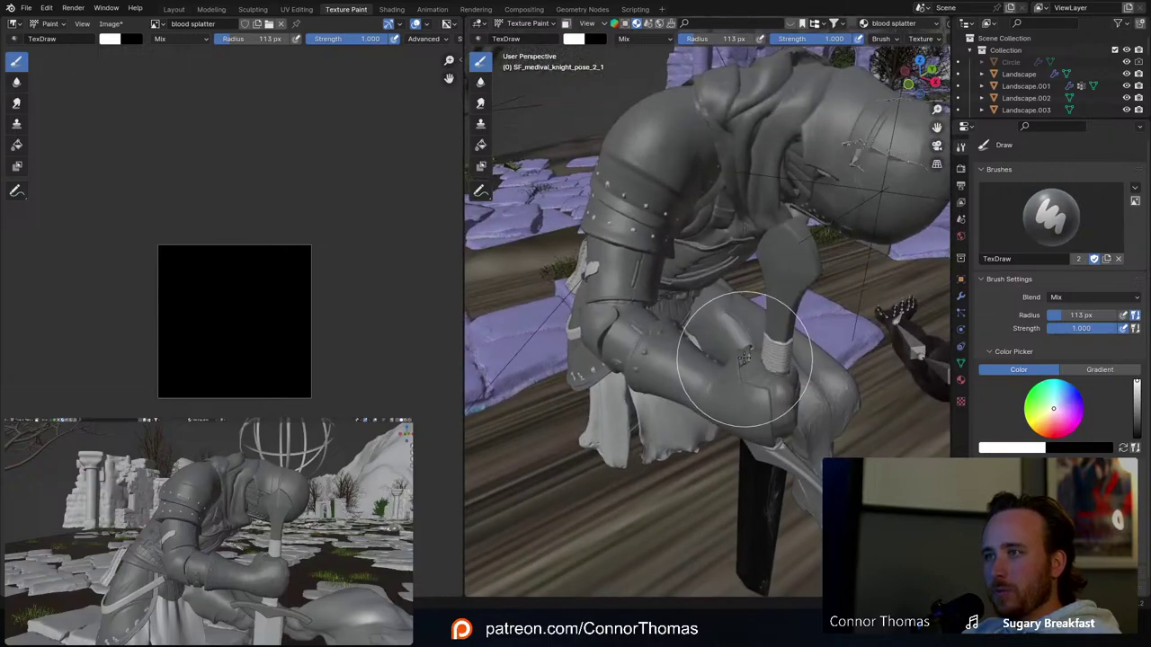
key("ctrl+shift+z")
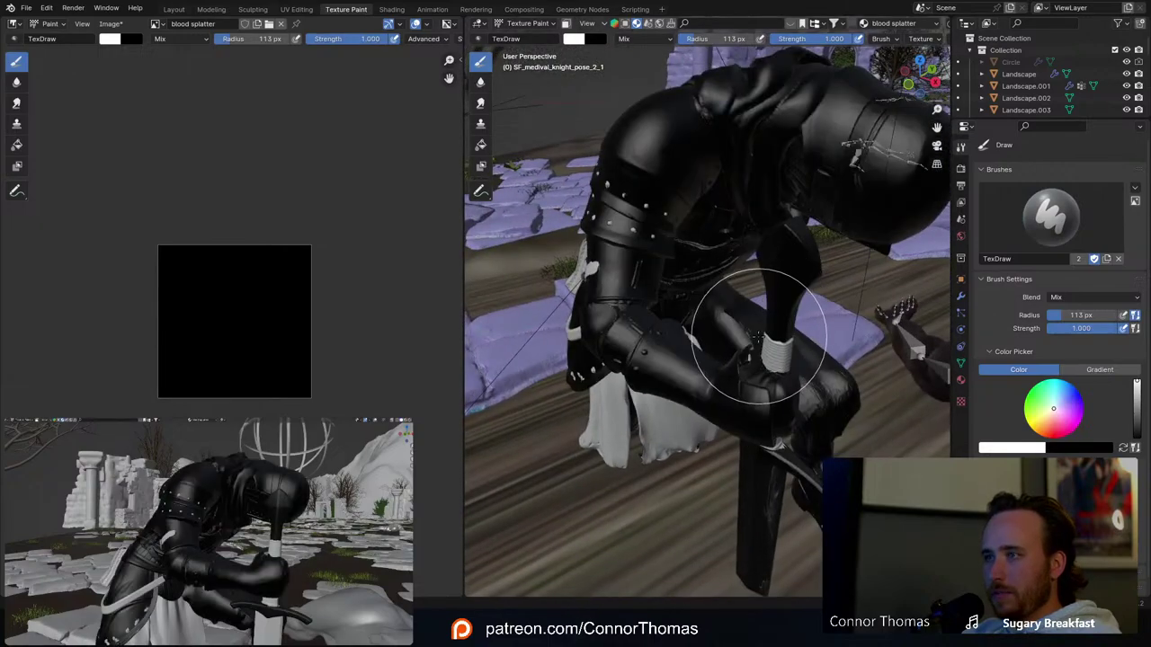
middle_click_drag(762, 306, 741, 313)
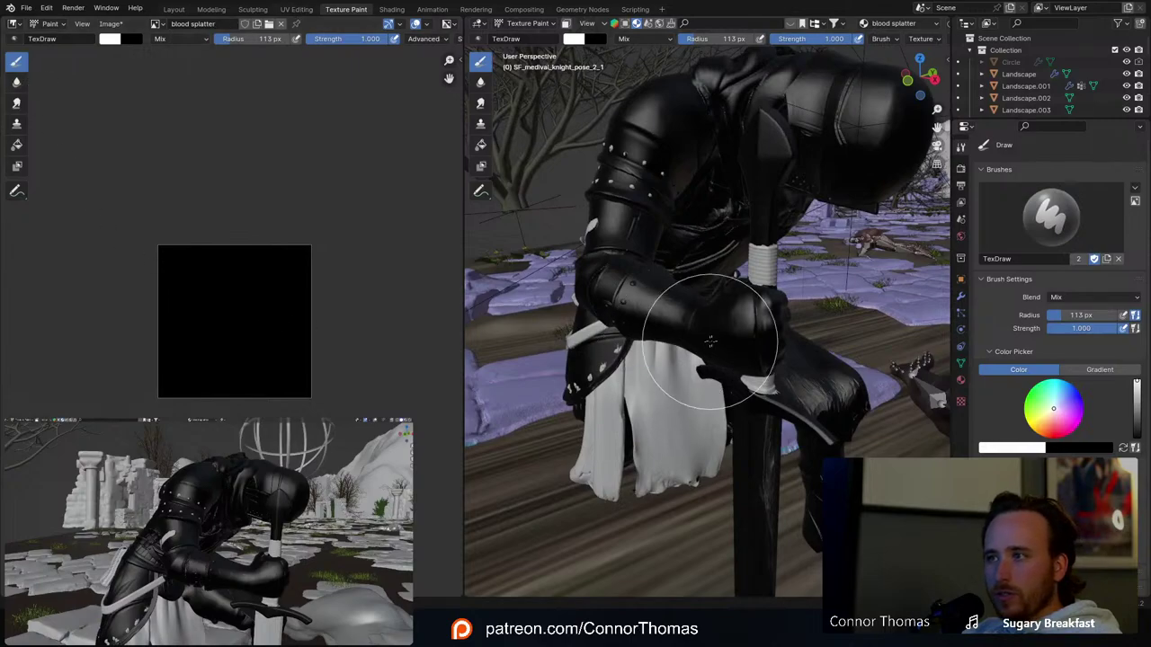
Step: Set the brush radius to 26 px and paint a short white stroke across the knight's gauntlet
key("f")
left_click(668, 335)
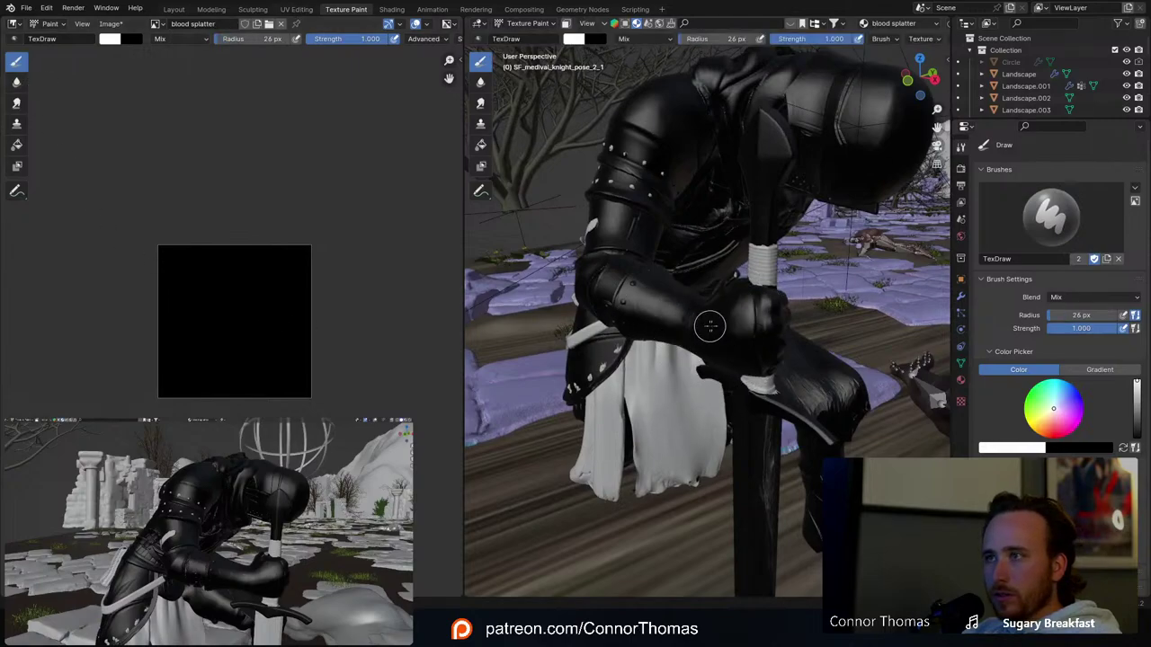
left_click_drag(710, 326, 744, 322)
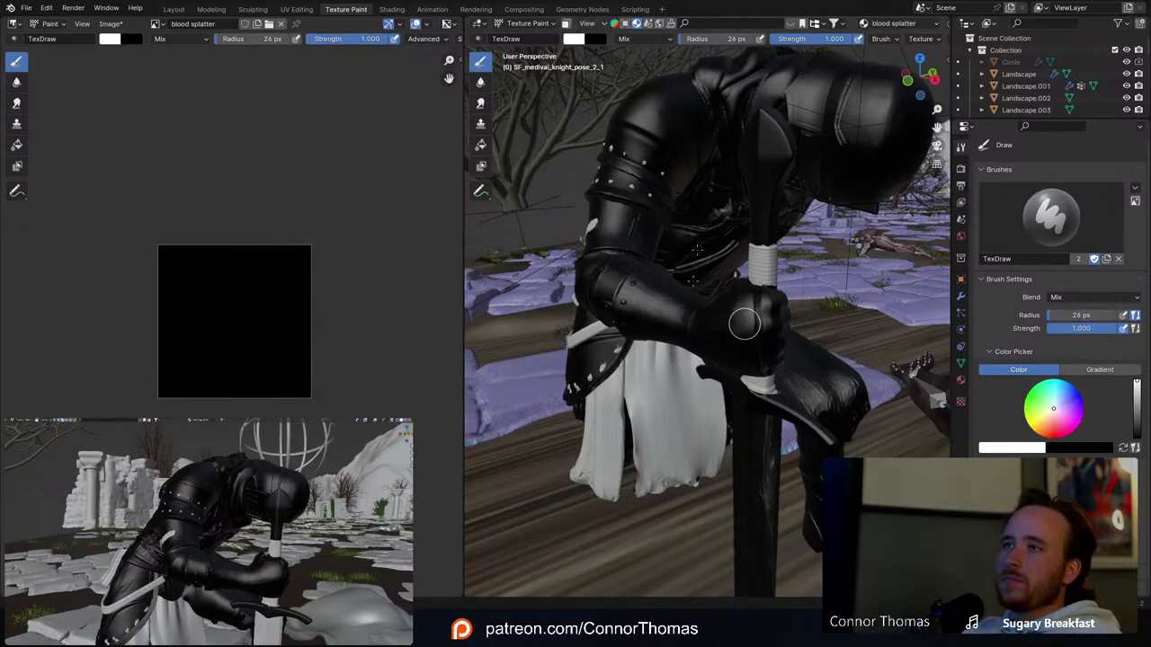
Step: Unwrap the knight's entire mesh in Edit Mode using Smart UV Project with a 66° angle limit and zero island margin
key("Tab")
key("a")
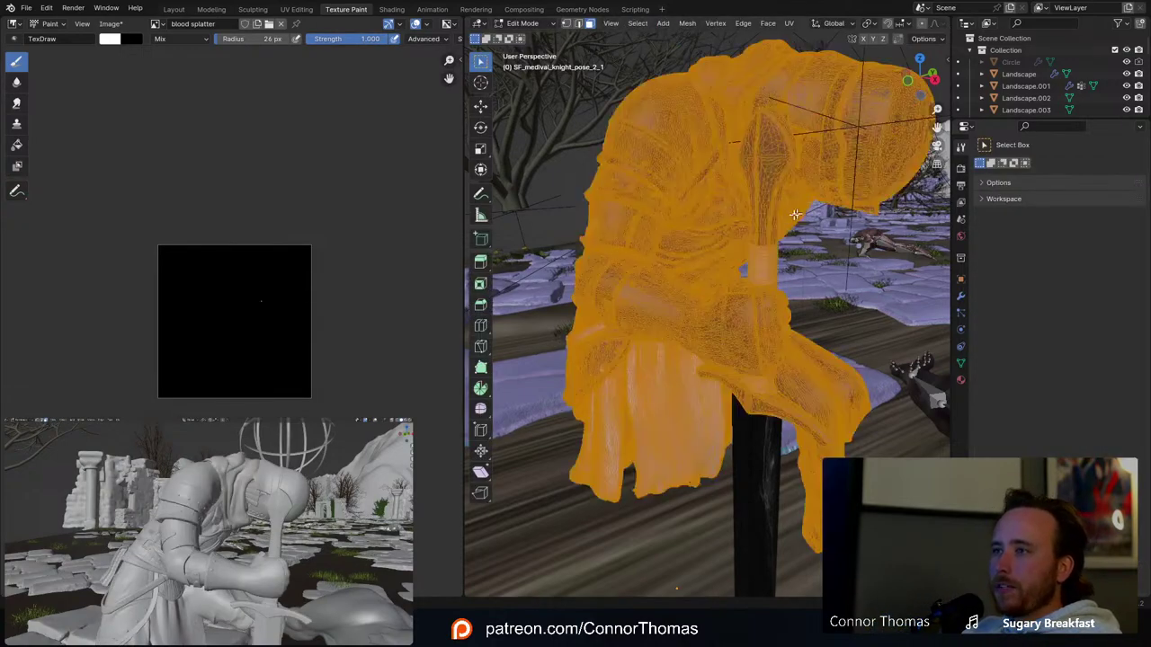
key("u")
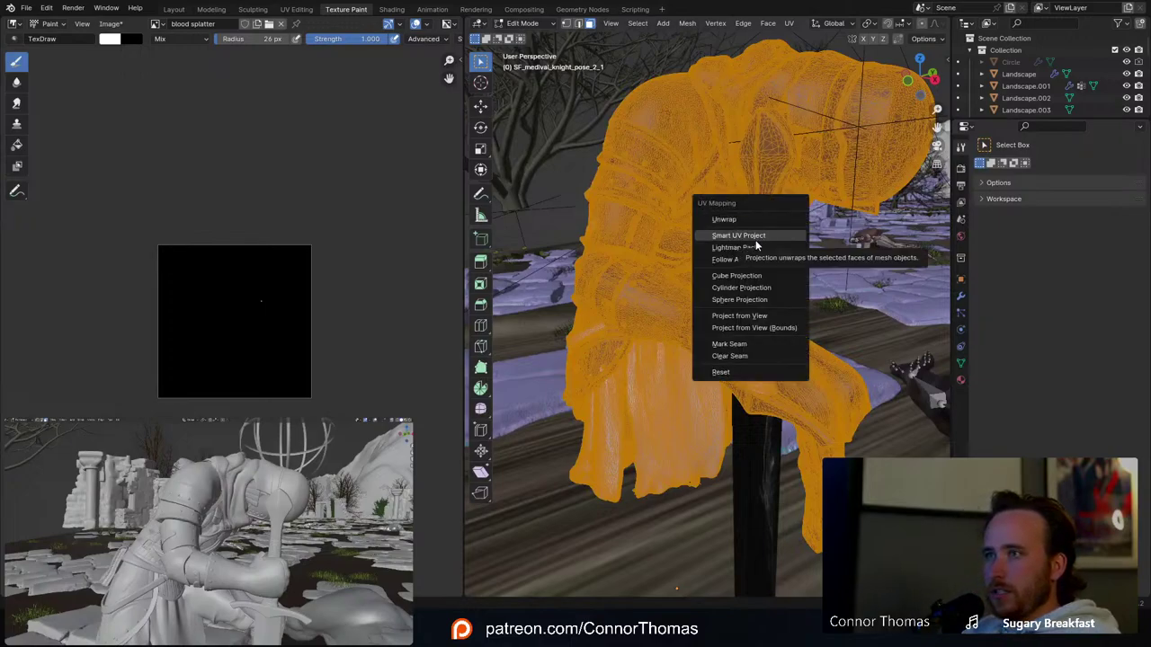
left_click(755, 236)
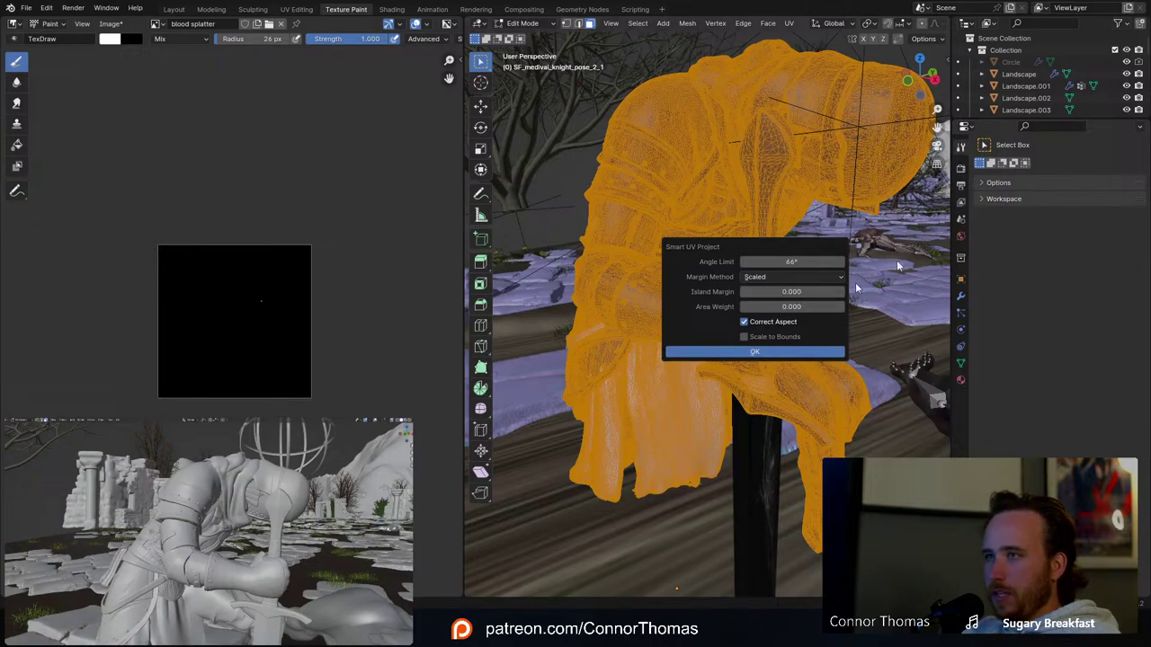
left_click(698, 353)
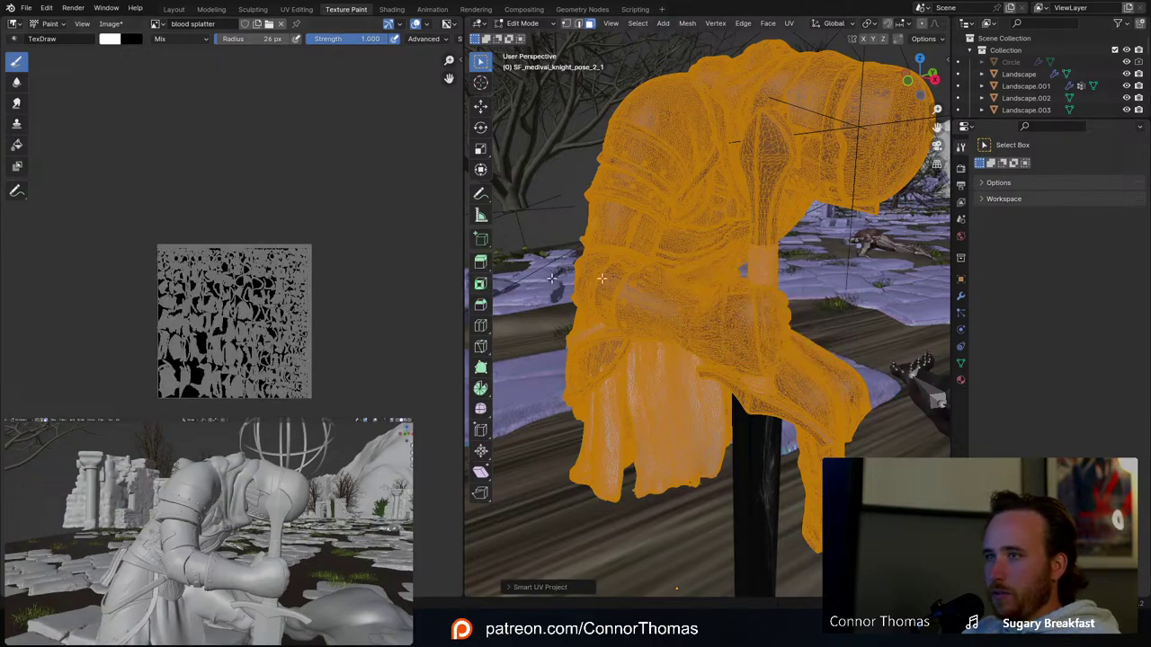
Step: Return the knight to Texture Paint and brush white strokes over the gauntlet hand gripping the sword
key("Tab")
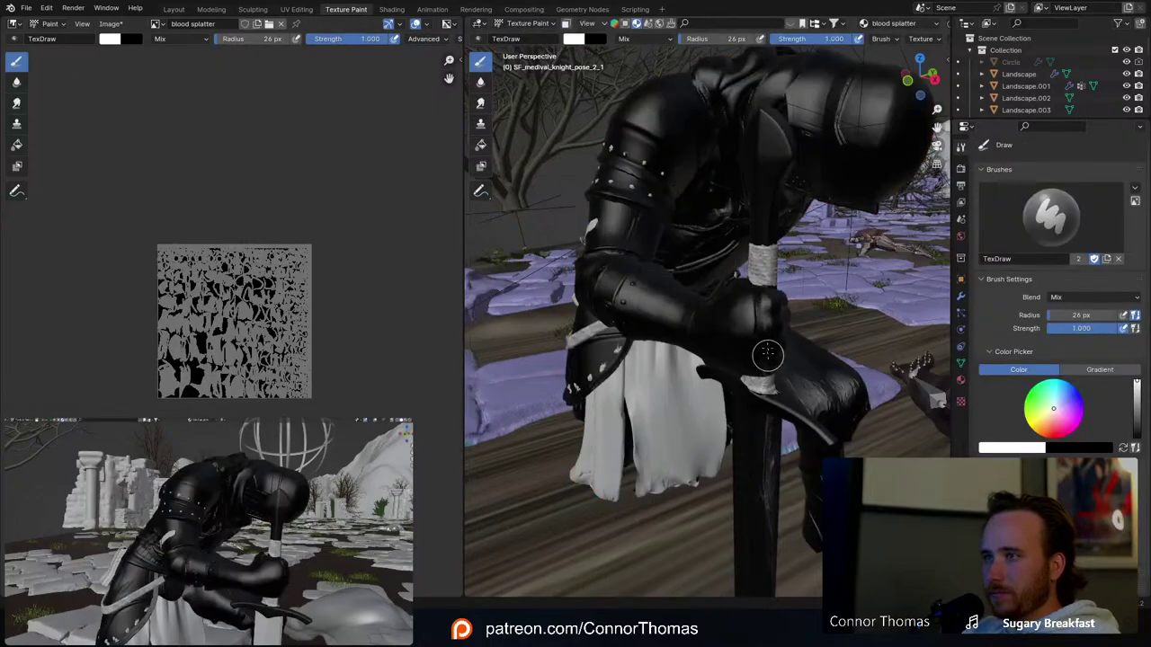
middle_click_drag(734, 315, 703, 360)
mouse_move(673, 342)
left_mouse_down()
mouse_move(706, 329)
mouse_move(692, 358)
mouse_move(668, 305)
mouse_move(682, 336)
mouse_move(719, 335)
left_mouse_up()
mouse_move(764, 346)
middle_mouse_down()
mouse_move(791, 229)
mouse_move(673, 199)
middle_mouse_up()
mouse_move(673, 199)
left_mouse_down()
mouse_move(688, 211)
mouse_move(627, 223)
left_mouse_up()
middle_click_drag(627, 223, 755, 203)
mouse_move(755, 203)
left_mouse_down()
mouse_move(795, 193)
mouse_move(756, 198)
mouse_move(782, 180)
mouse_move(792, 188)
mouse_move(760, 185)
left_mouse_up()
mouse_move(760, 184)
middle_mouse_down()
mouse_move(719, 216)
mouse_move(827, 260)
middle_mouse_up()
mouse_move(828, 261)
left_mouse_down()
mouse_move(809, 251)
mouse_move(801, 265)
left_mouse_up()
Step: Set the brush radius to 142 px and cover the knight's whole gauntlet hand in white
mouse_move(808, 261)
middle_mouse_down()
mouse_move(828, 258)
mouse_move(819, 247)
middle_mouse_up()
key("f")
left_click(887, 248)
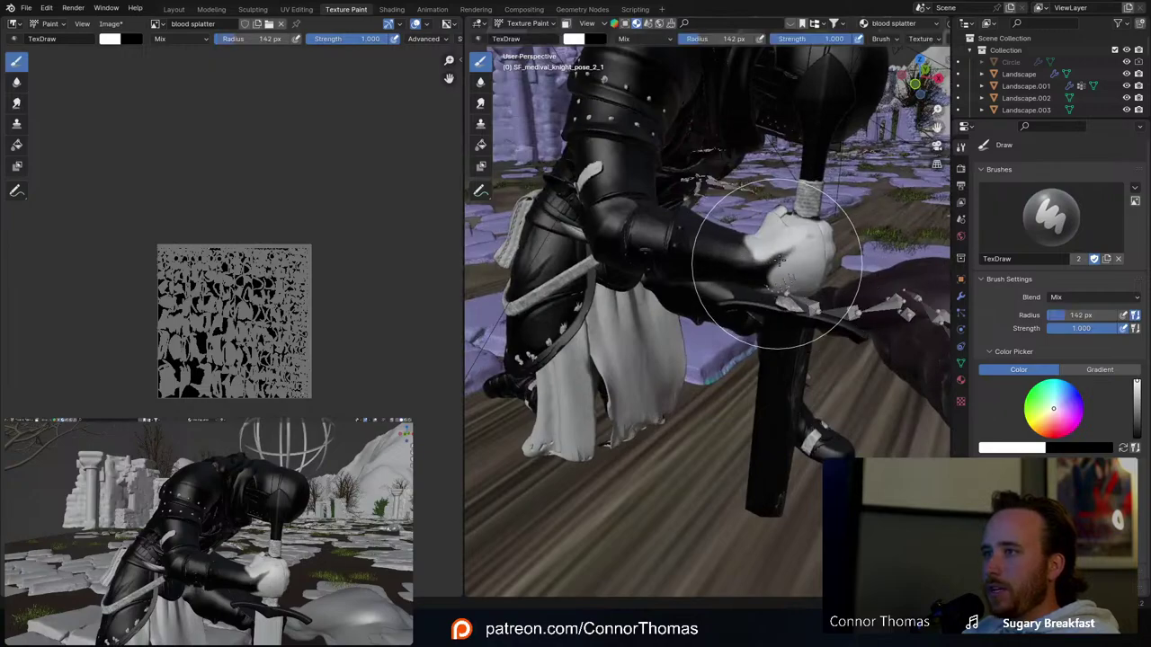
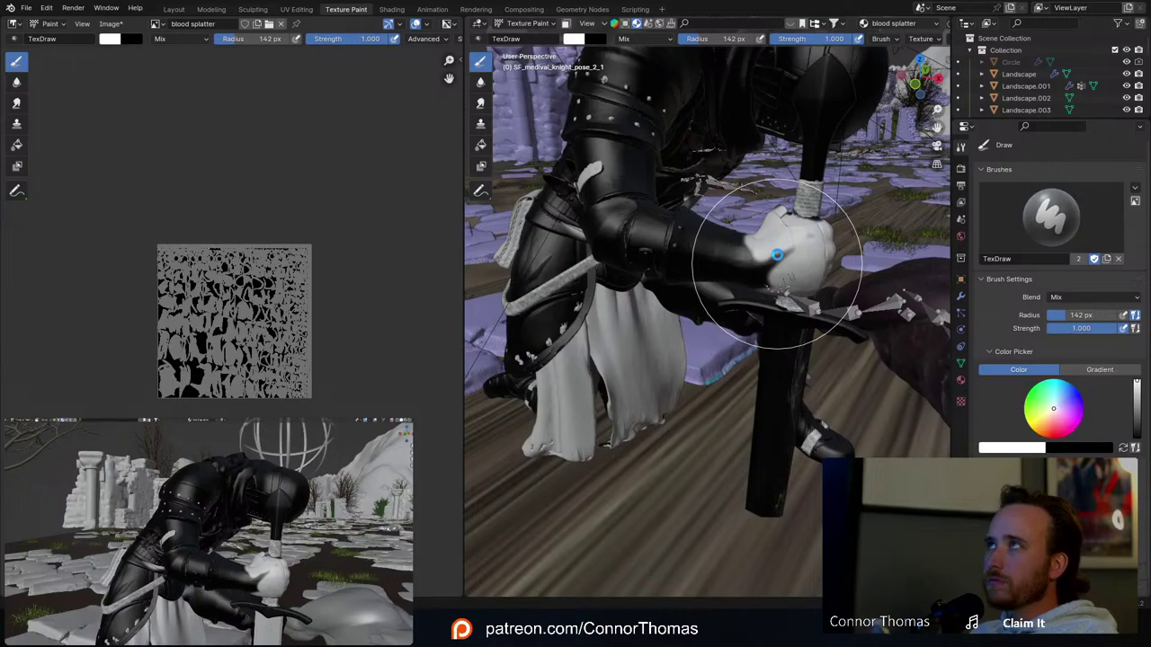
left_click(777, 254)
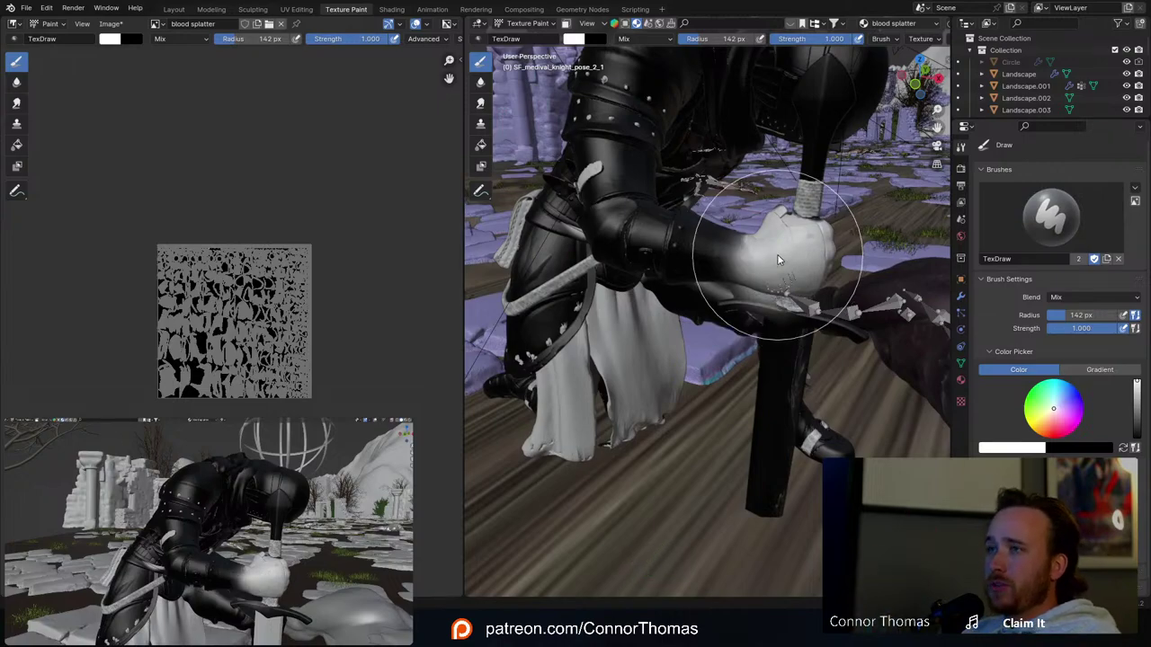
Step: Set the brush radius to 69 px and extend the white paint from the gauntlet along the forearm armour
mouse_move(598, 214)
middle_mouse_down()
mouse_move(629, 180)
mouse_move(621, 199)
mouse_move(775, 223)
mouse_move(779, 311)
middle_mouse_up()
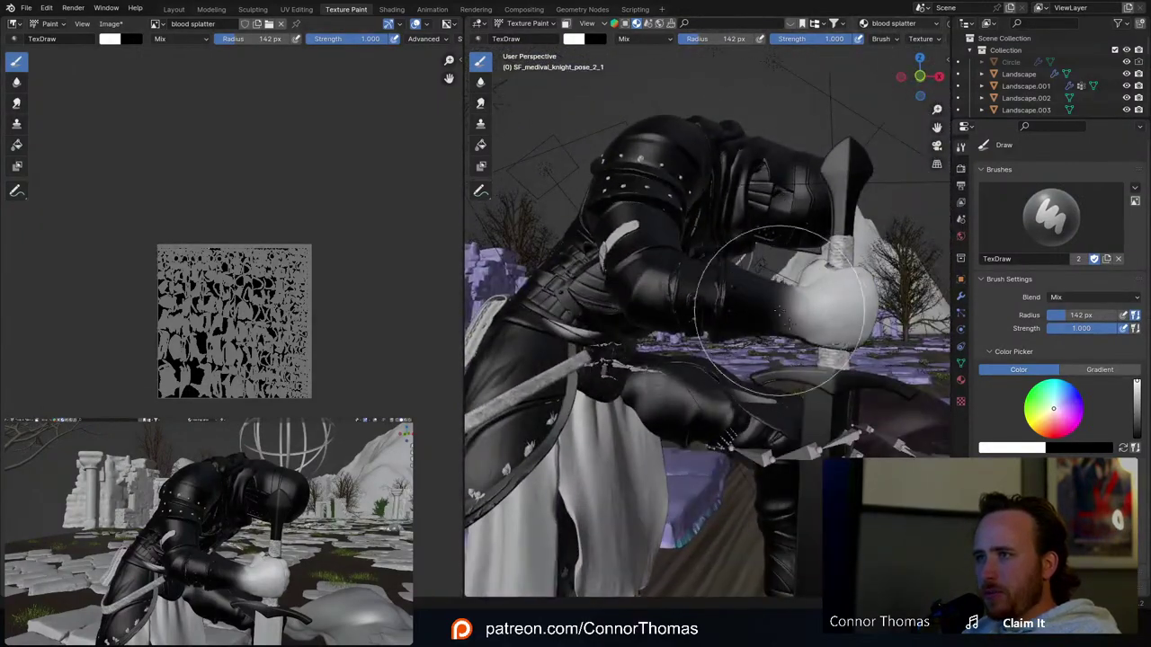
key("f")
left_click(734, 316)
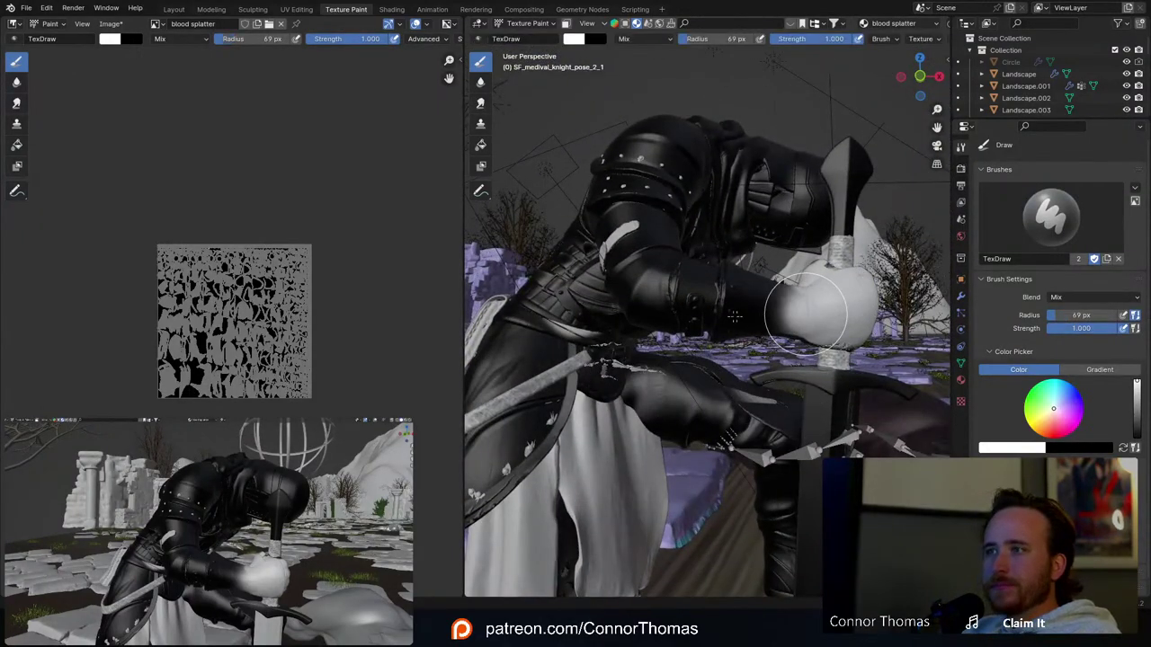
left_click_drag(806, 312, 770, 314)
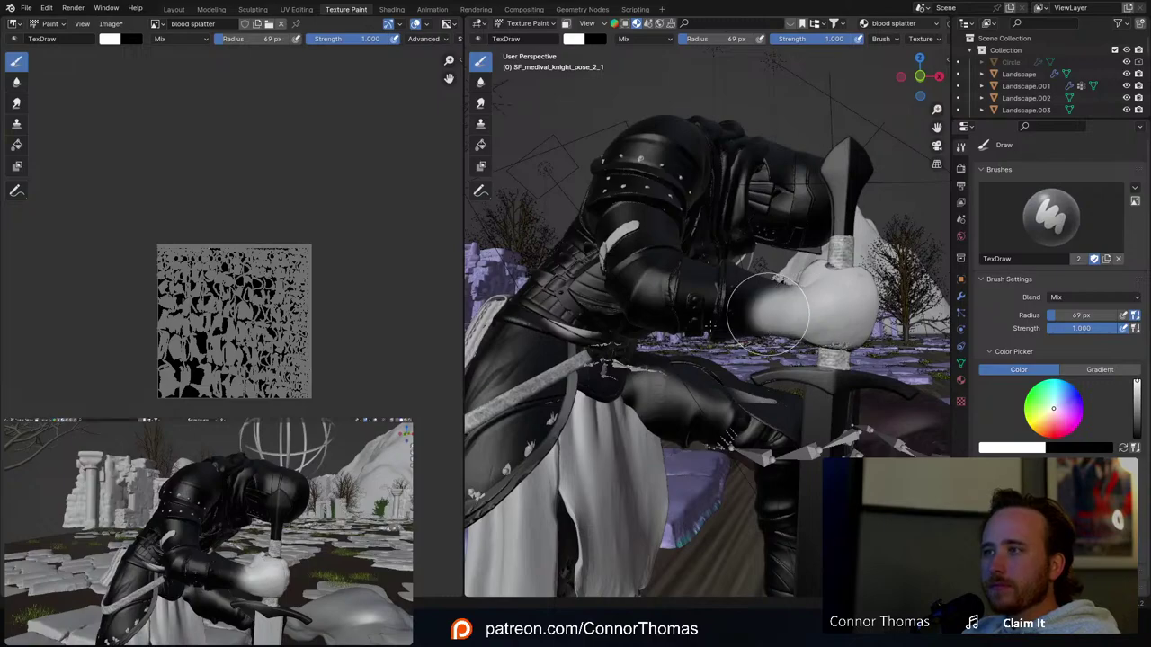
left_click_drag(767, 311, 720, 321)
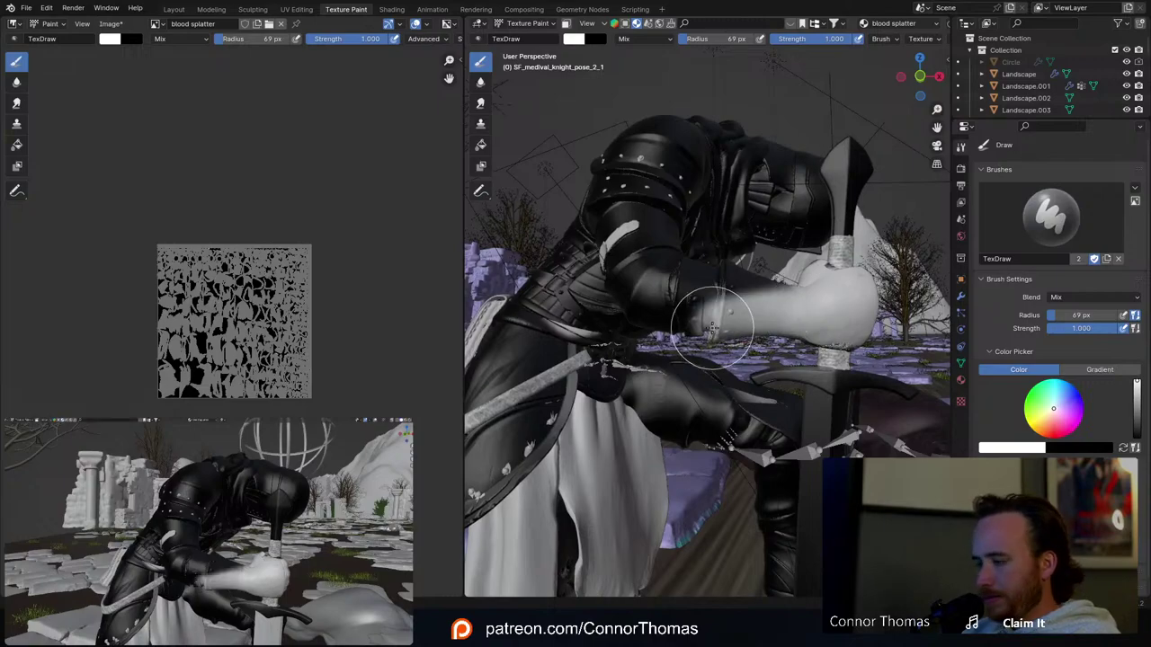
Step: Set the brush radius to 33 px and paint white bands across the knight's upper arm and shoulder plates
middle_click_drag(727, 309, 748, 273)
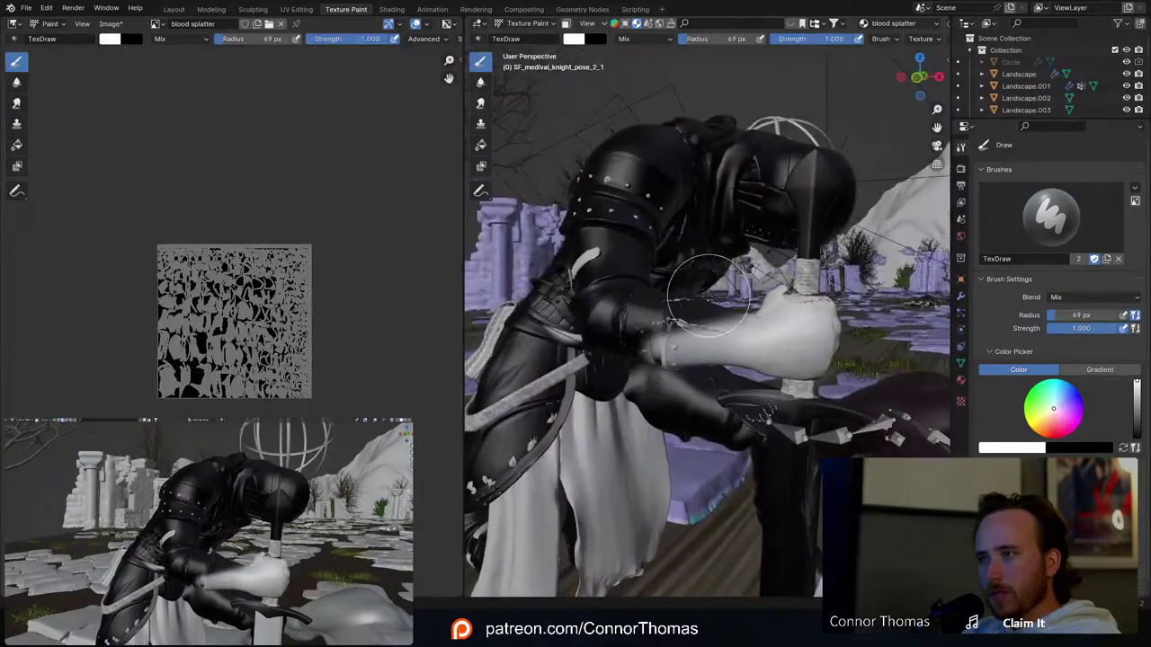
key("f")
left_click(725, 298)
middle_click_drag(685, 297, 639, 237)
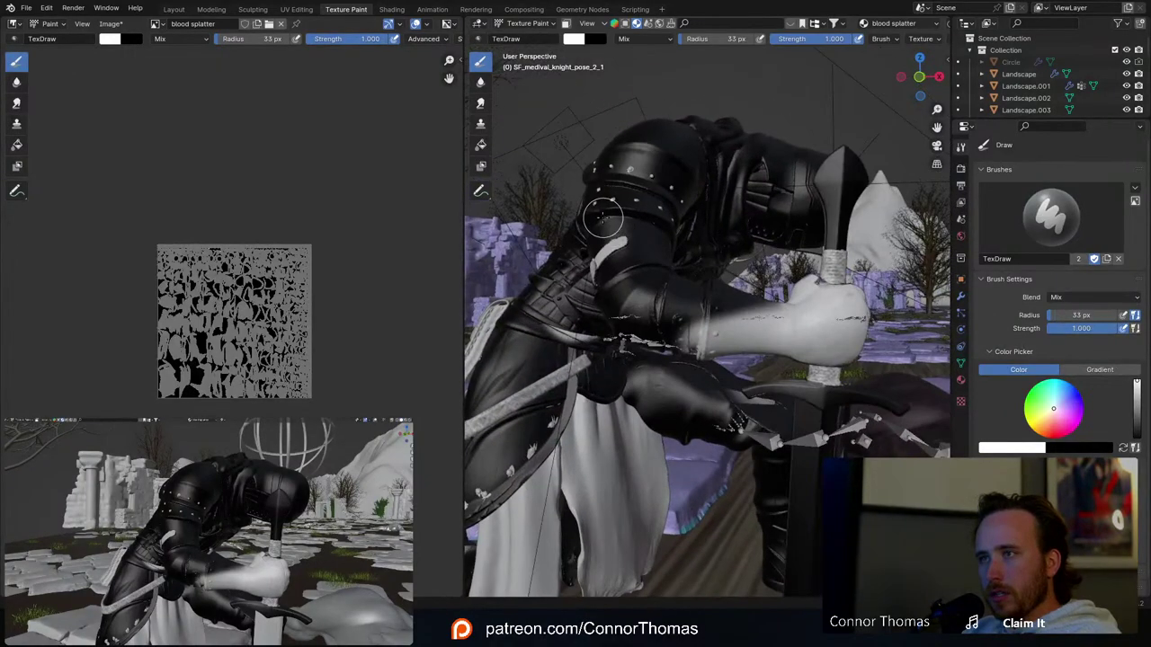
mouse_move(593, 217)
left_mouse_down()
mouse_move(661, 218)
mouse_move(673, 245)
left_mouse_up()
mouse_move(632, 170)
left_mouse_down()
mouse_move(587, 184)
mouse_move(664, 193)
left_mouse_up()
left_click_drag(629, 147, 663, 154)
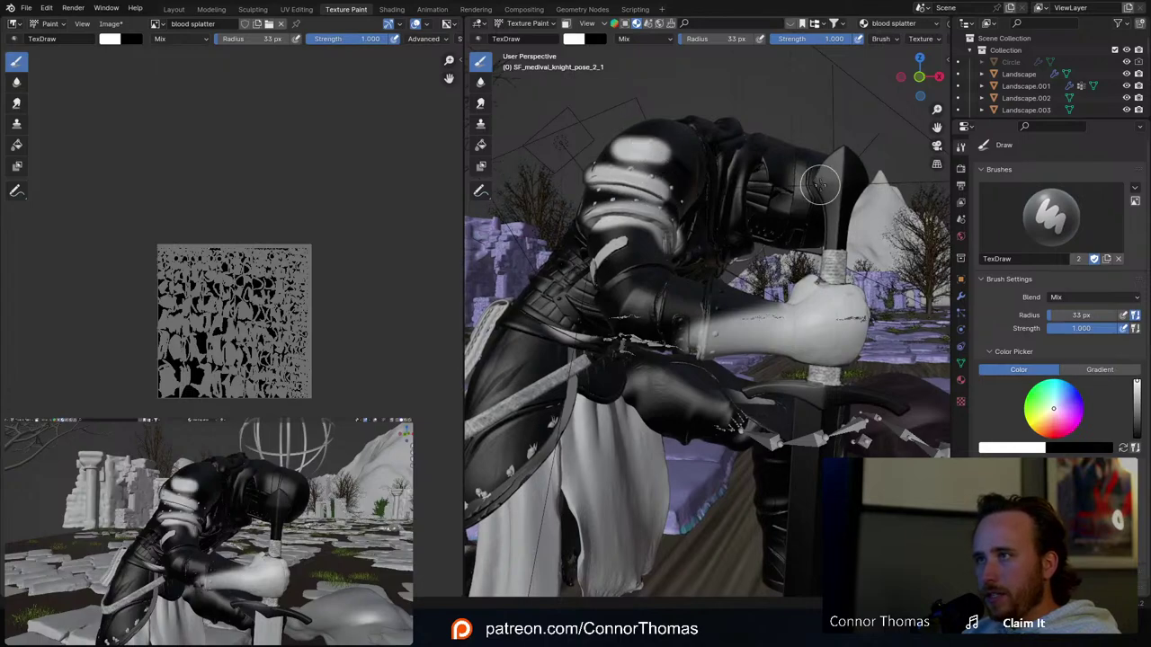
Step: Paint white strokes around the forearm cuff, the elbow and the lower edge of the upper arm armour
mouse_move(813, 184)
middle_mouse_down()
mouse_move(822, 265)
mouse_move(686, 150)
mouse_move(753, 174)
mouse_move(758, 202)
middle_mouse_up()
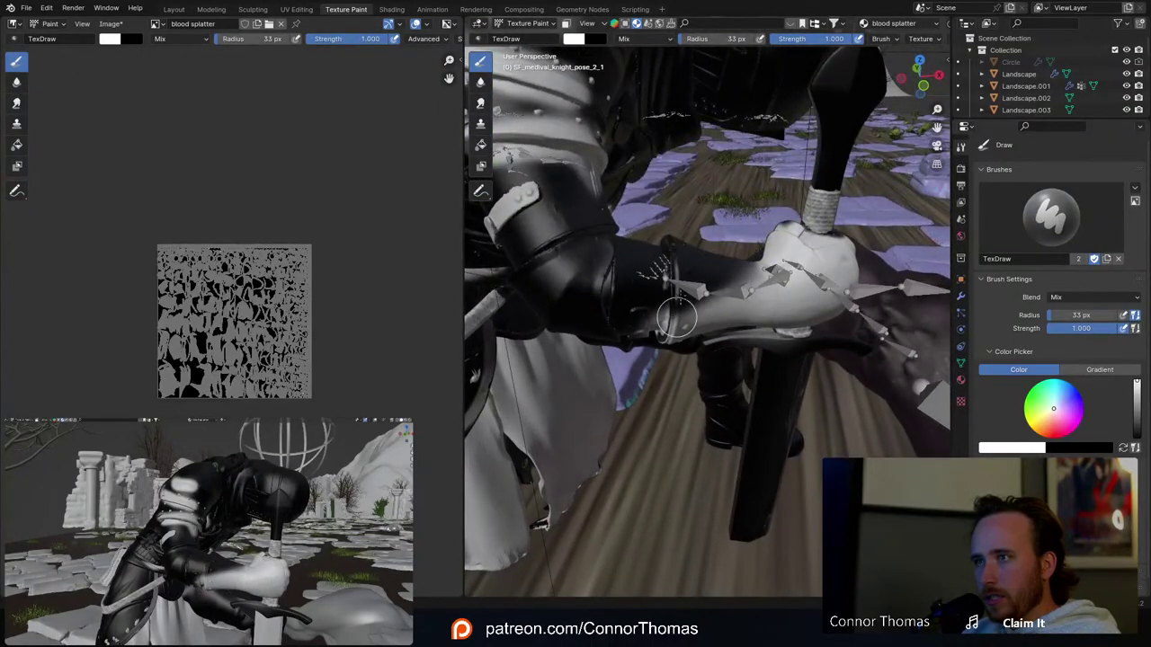
middle_click_drag(719, 279, 779, 236)
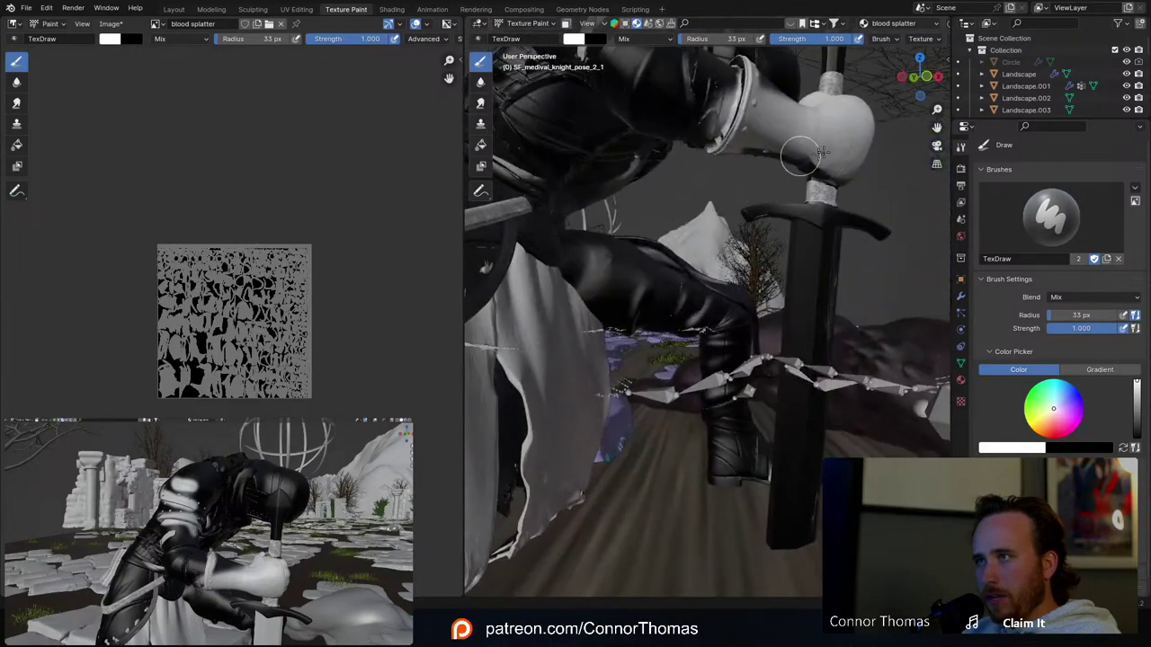
mouse_move(808, 155)
middle_mouse_down()
mouse_move(819, 186)
mouse_move(799, 130)
middle_mouse_up()
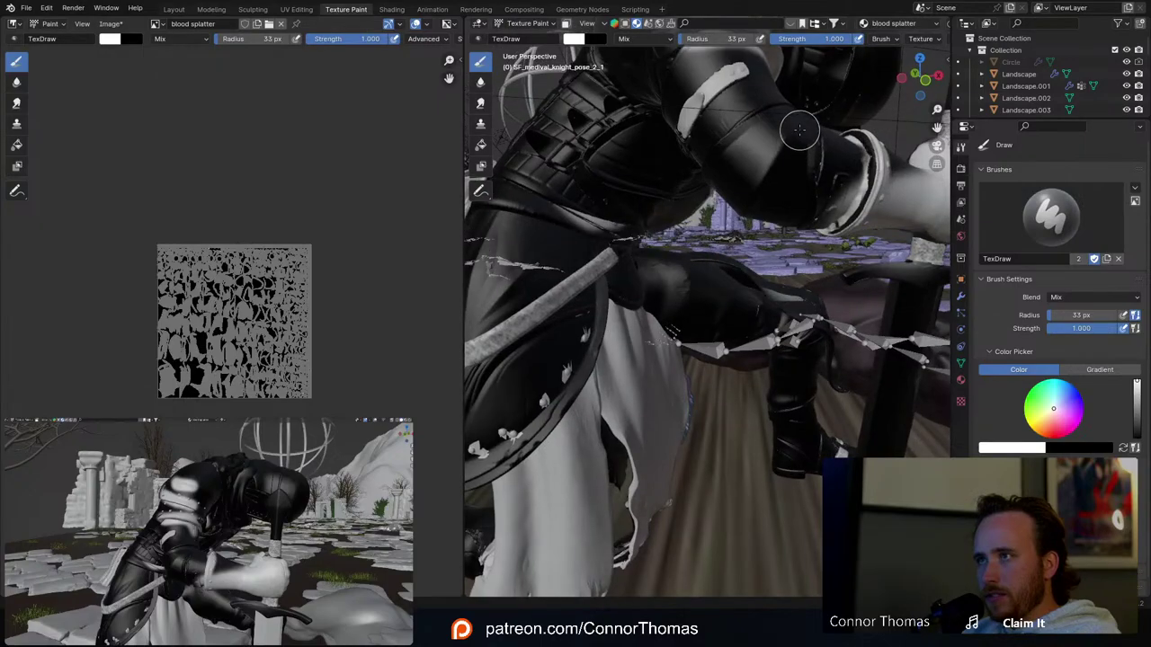
middle_click_drag(756, 194, 798, 167)
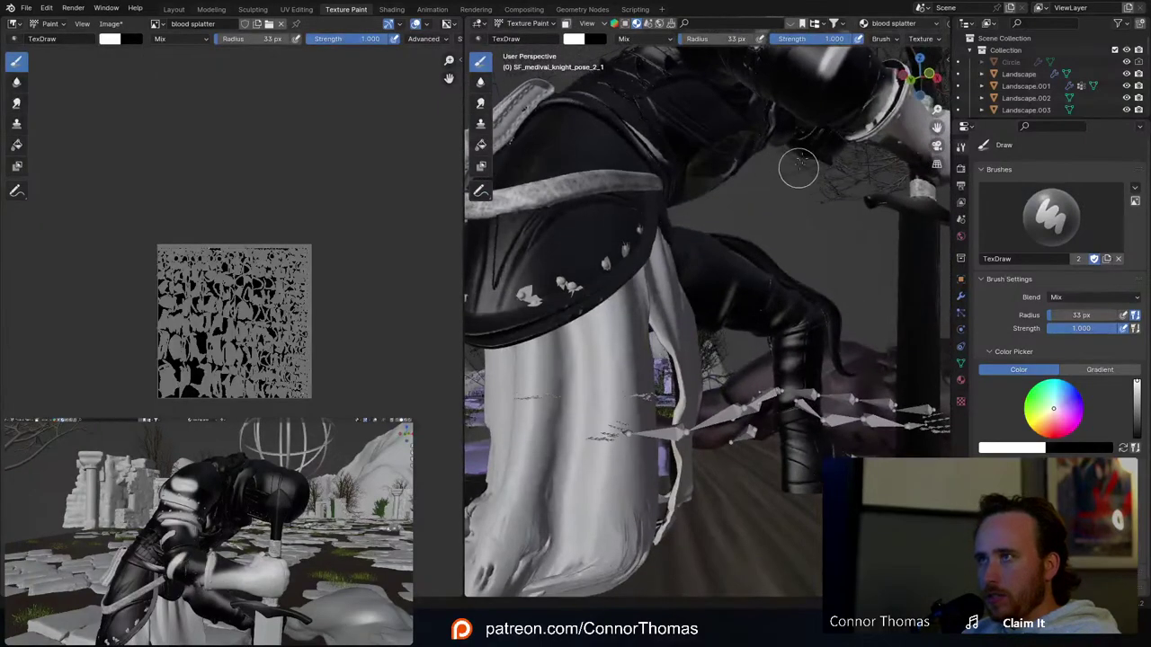
middle_click_drag(824, 83, 828, 148)
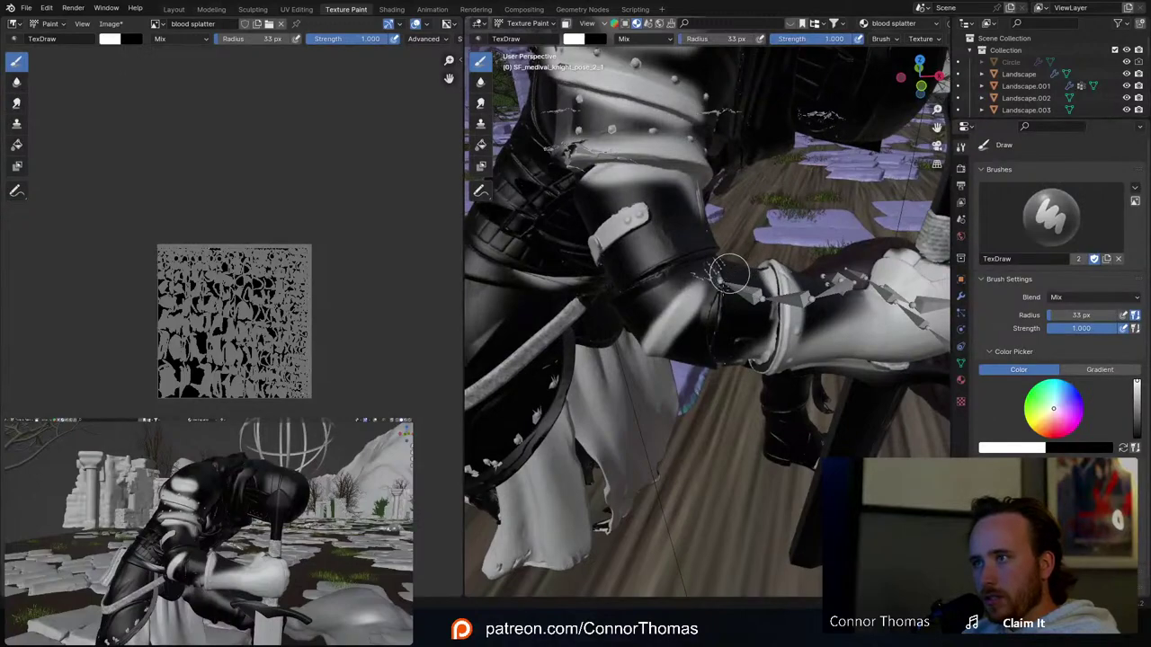
mouse_move(715, 324)
left_mouse_down()
mouse_move(714, 365)
mouse_move(717, 248)
left_mouse_up()
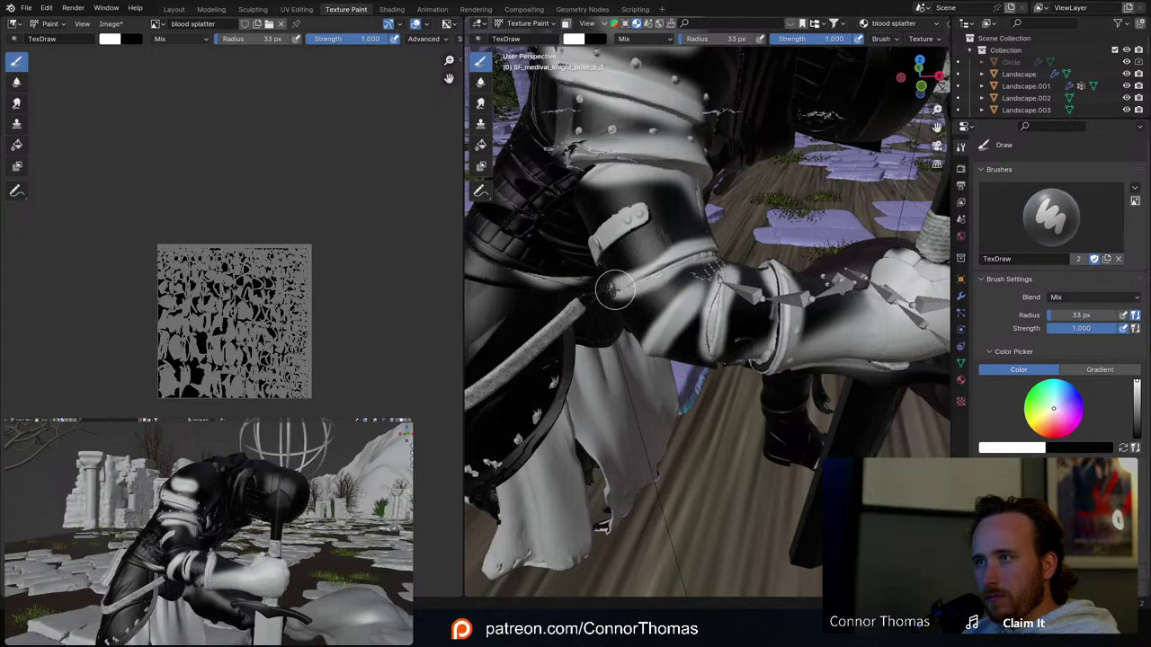
middle_click_drag(630, 286, 837, 149)
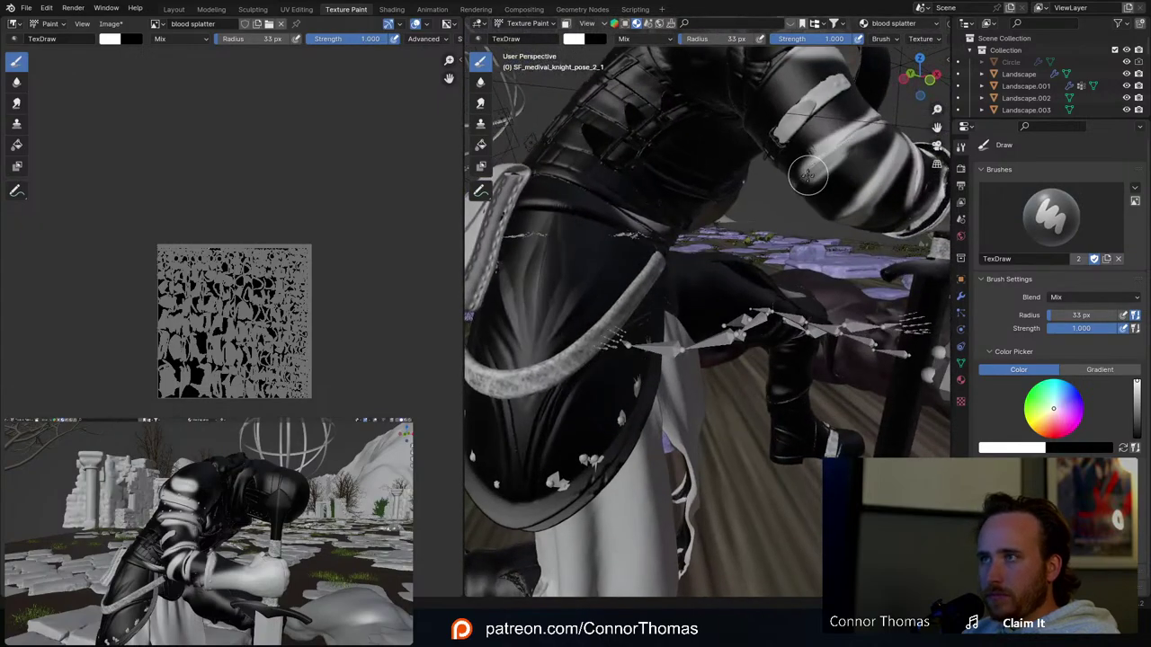
Step: Paint white streaks down the hood folds beside the neck and along the side of the helmet
mouse_move(800, 186)
middle_mouse_down()
mouse_move(731, 209)
mouse_move(740, 190)
middle_mouse_up()
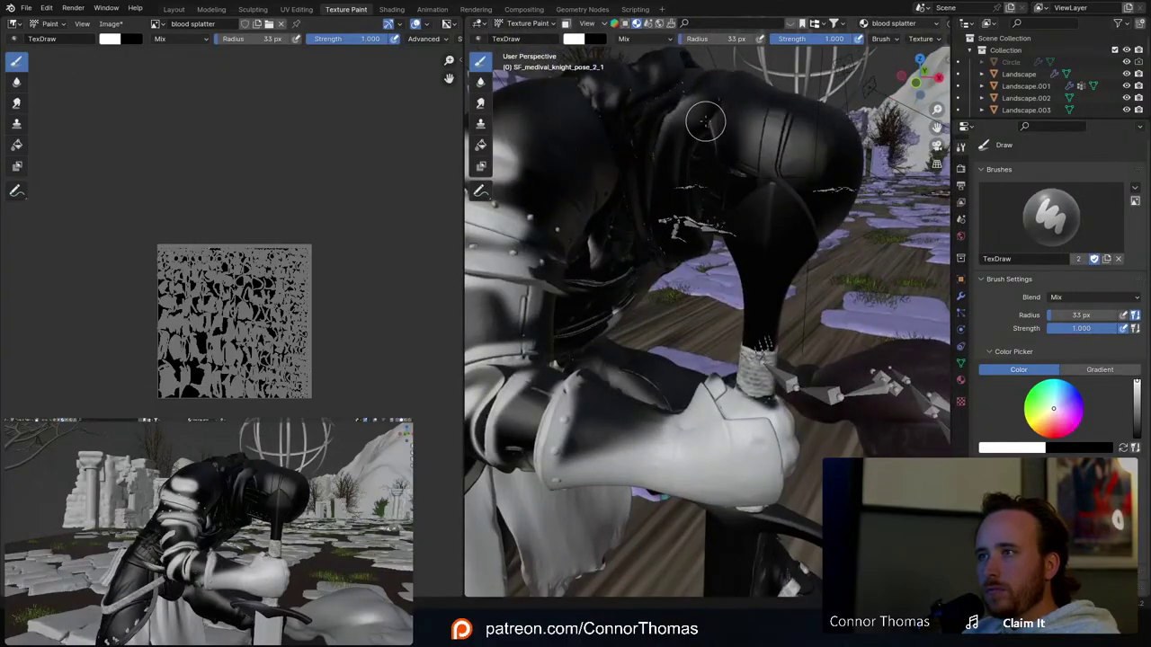
left_click_drag(688, 171, 679, 239)
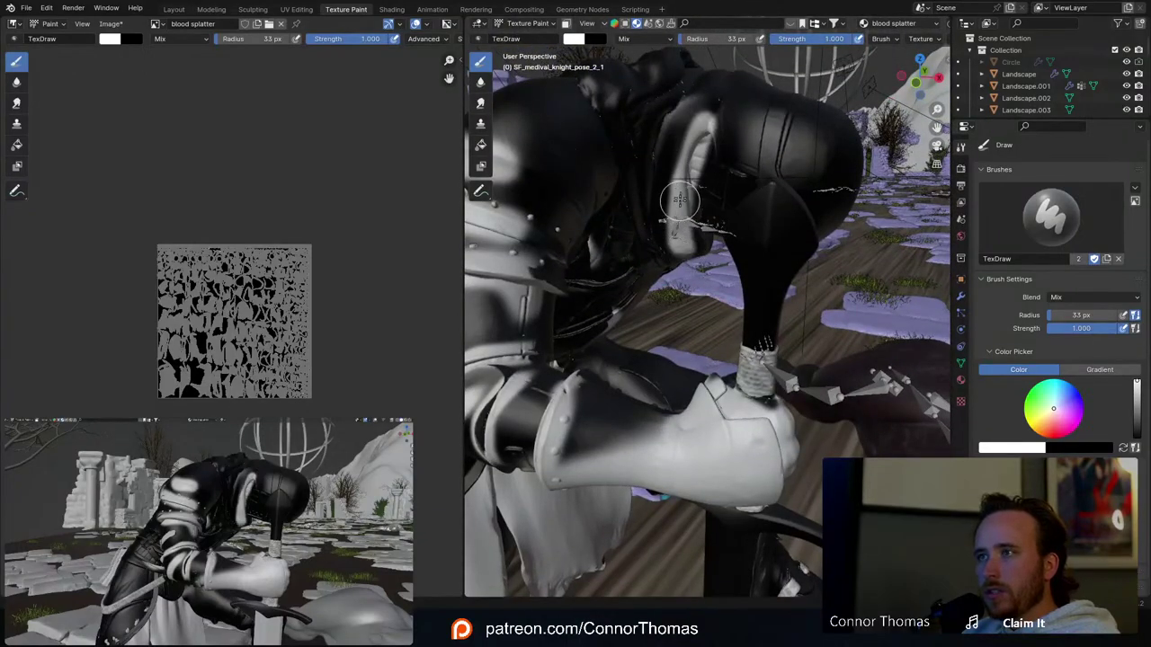
middle_click_drag(697, 250, 757, 186)
left_click_drag(728, 166, 758, 225)
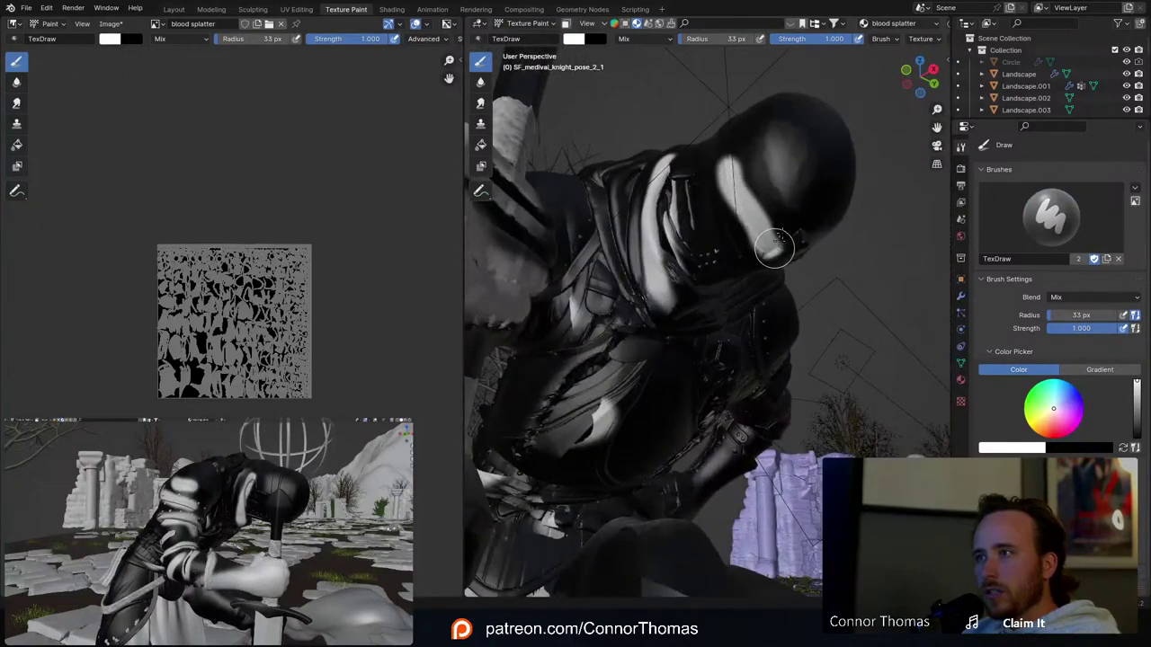
Step: Paint a white stroke along the knight's belt at the hip above the pouch
mouse_move(775, 245)
middle_mouse_down()
mouse_move(665, 234)
mouse_move(674, 256)
mouse_move(759, 269)
mouse_move(726, 260)
mouse_move(723, 325)
mouse_move(707, 331)
middle_mouse_up()
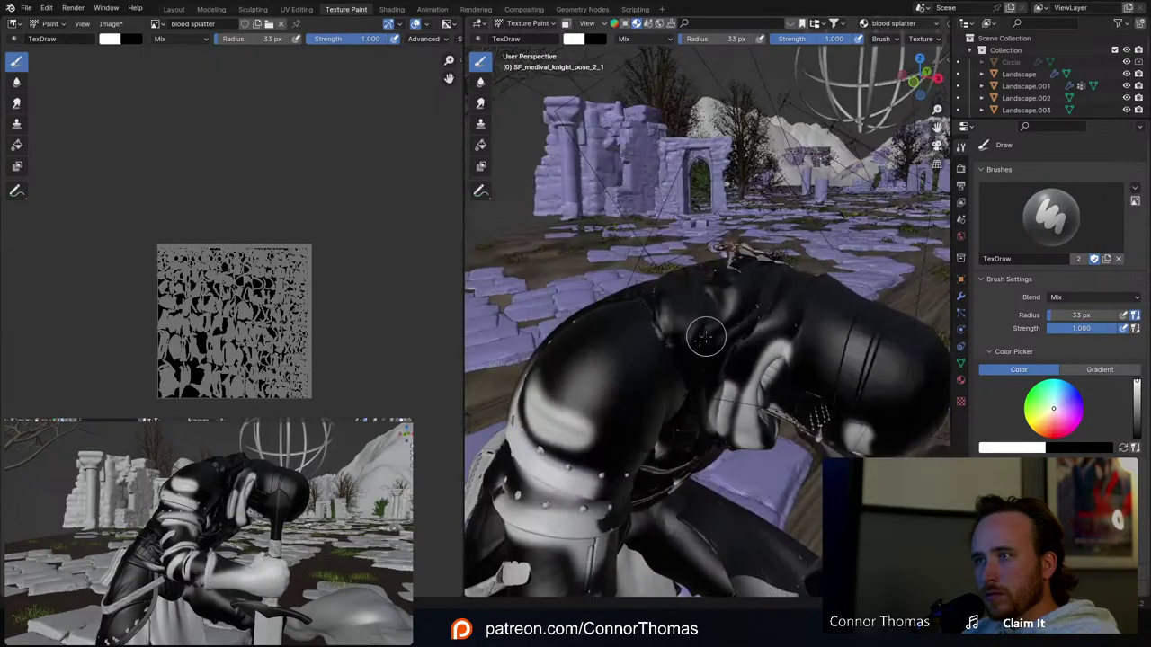
middle_click_drag(634, 302, 722, 310)
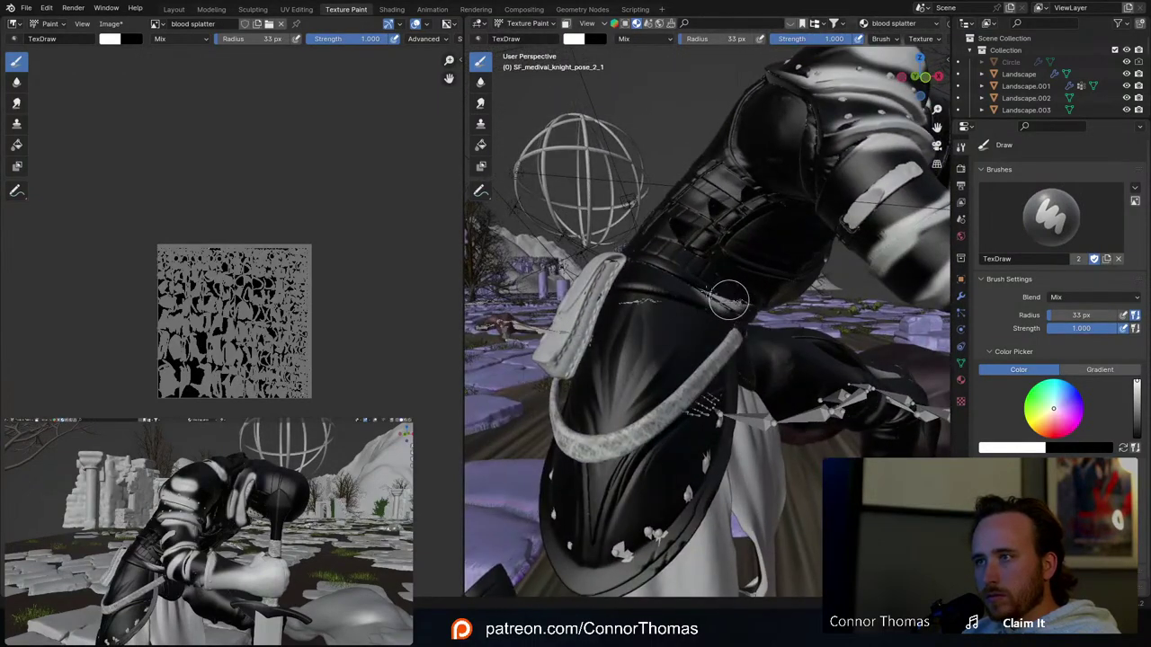
left_click_drag(728, 299, 665, 275)
middle_click_drag(645, 260, 733, 274)
Step: Paint white strokes over the front of the torso, covering the coat edges, chest folds and waist belt
middle_click_drag(728, 232, 717, 188)
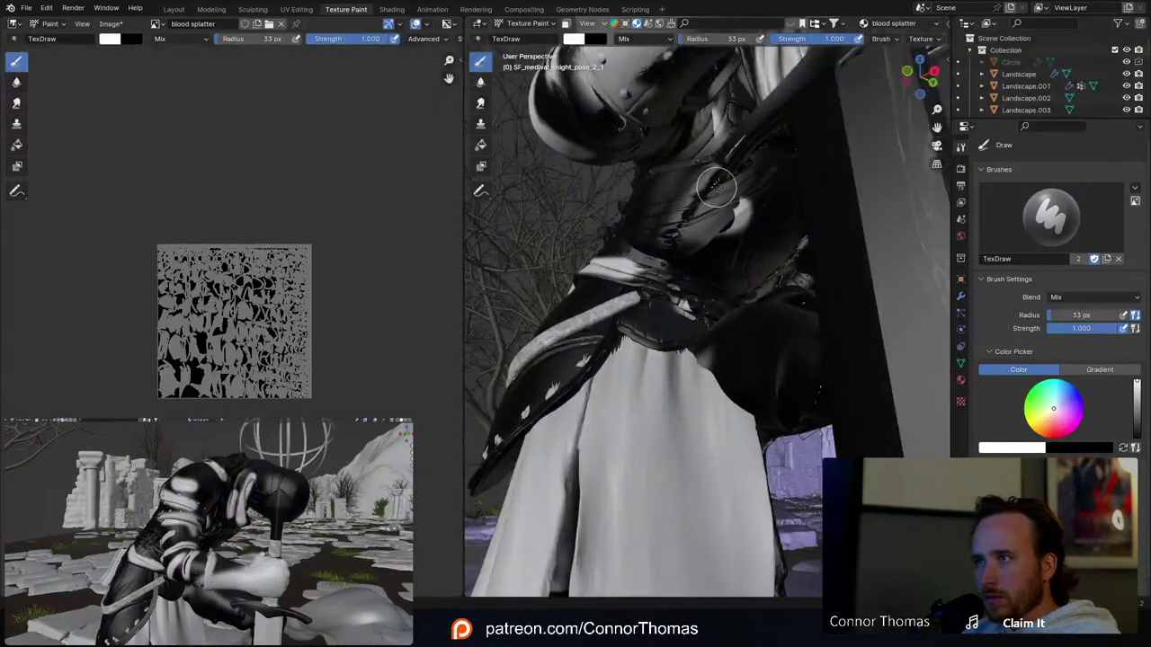
middle_click_drag(667, 246, 773, 185)
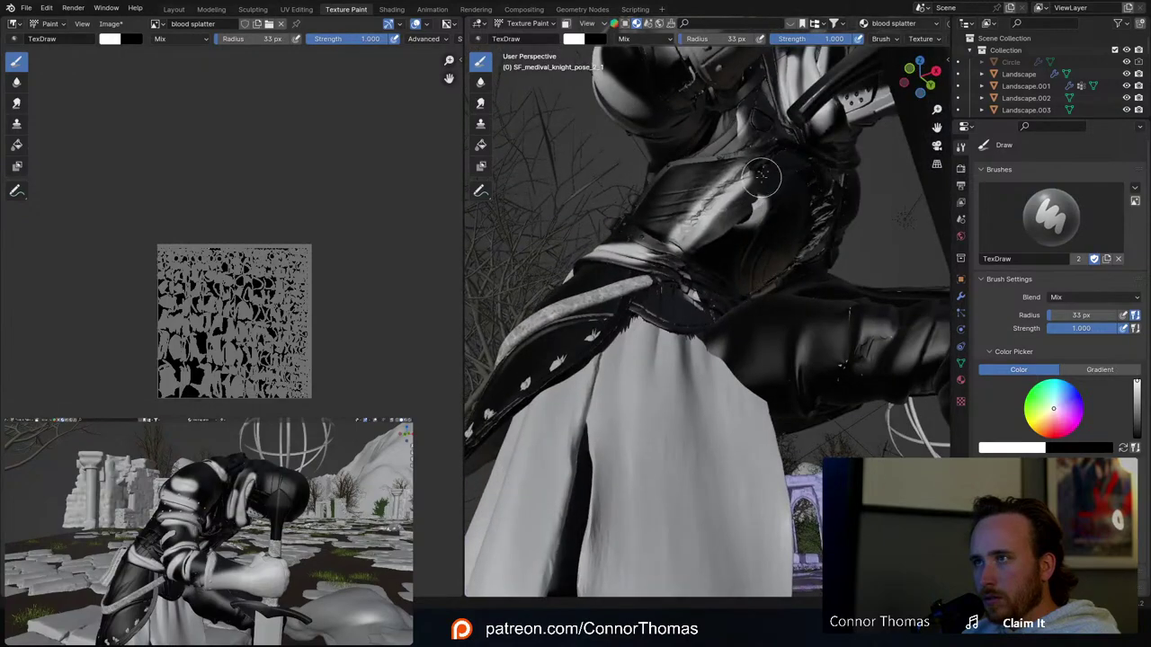
left_click_drag(813, 161, 808, 219)
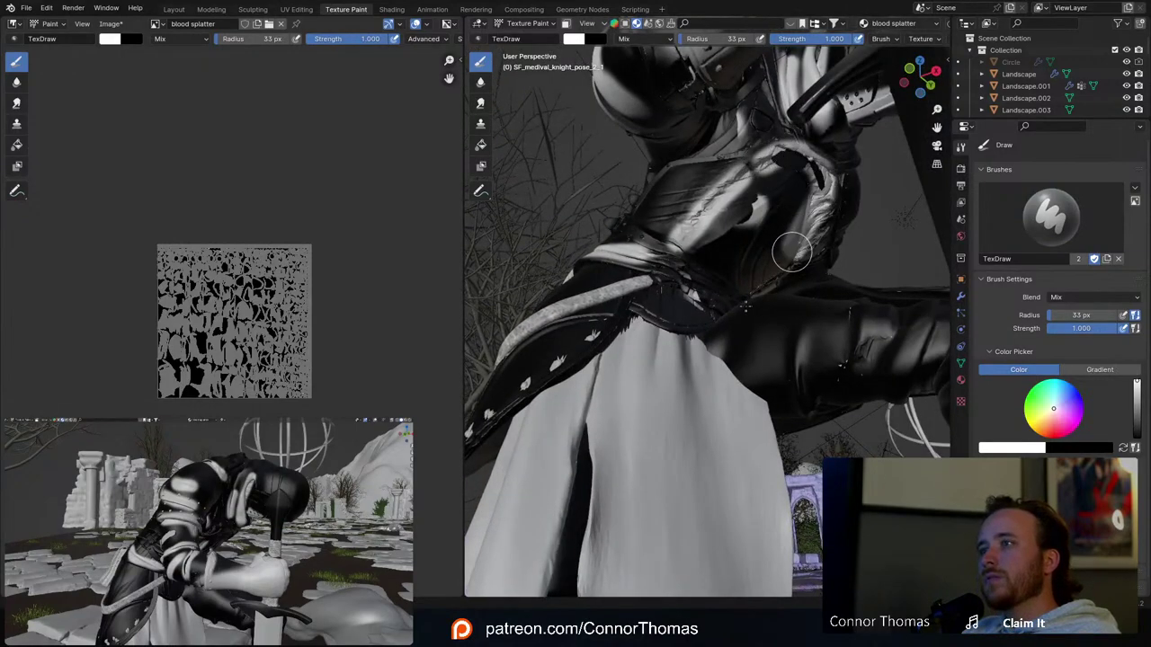
left_click_drag(768, 276, 730, 307)
left_click_drag(667, 268, 705, 277)
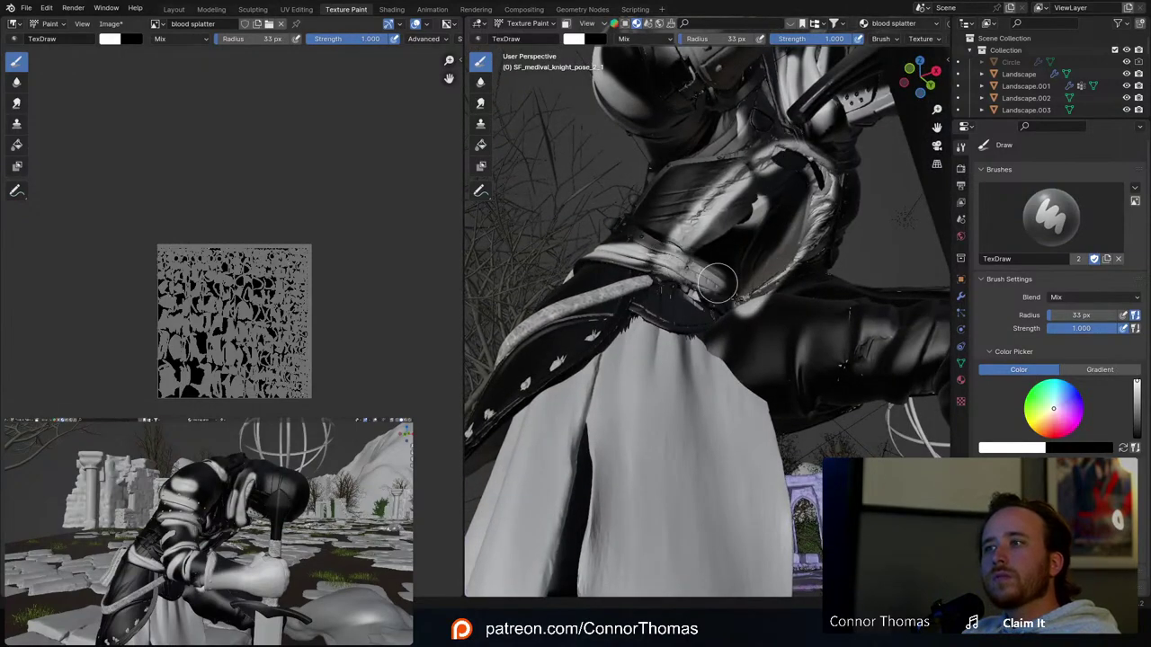
mouse_move(716, 284)
middle_mouse_down()
mouse_move(728, 181)
mouse_move(746, 277)
mouse_move(723, 176)
middle_mouse_up()
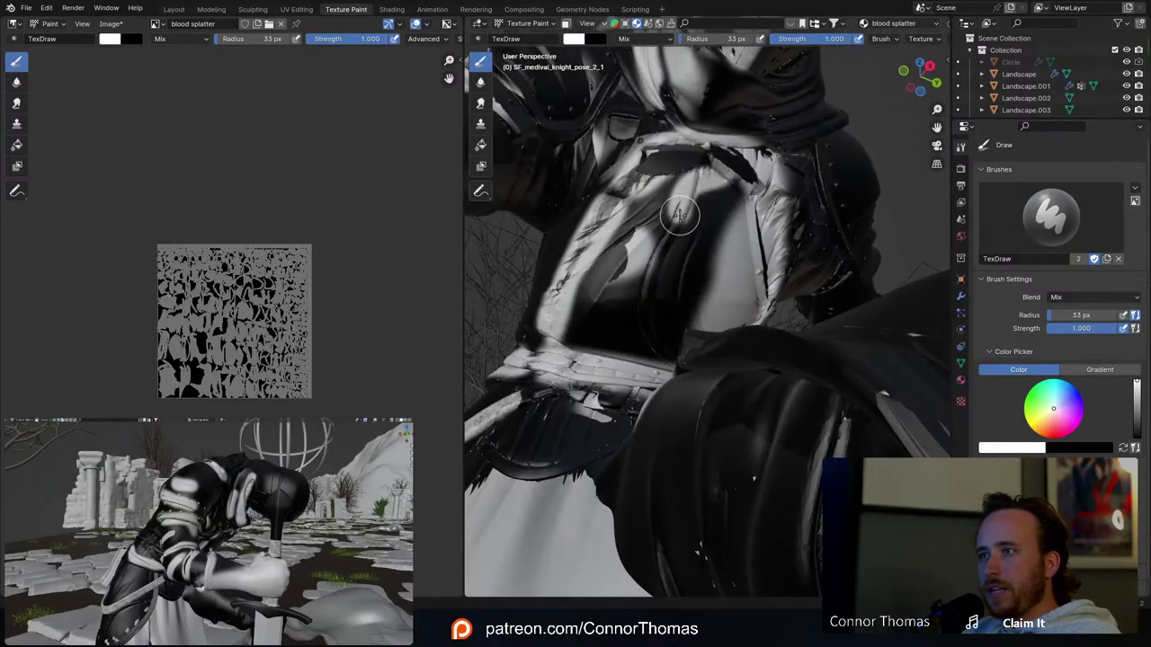
left_click_drag(651, 277, 663, 358)
Step: Paint white strokes along the straps at the side of the torso and across the lower back above the pouch
middle_click_drag(821, 272, 779, 284)
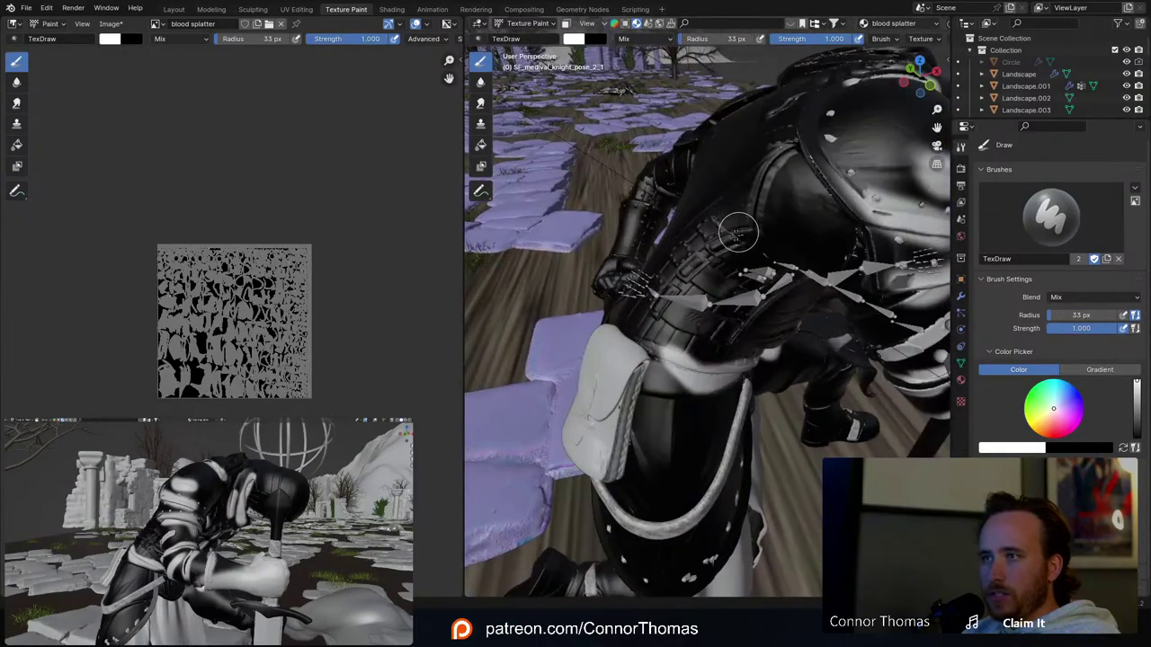
middle_click_drag(771, 301, 732, 262)
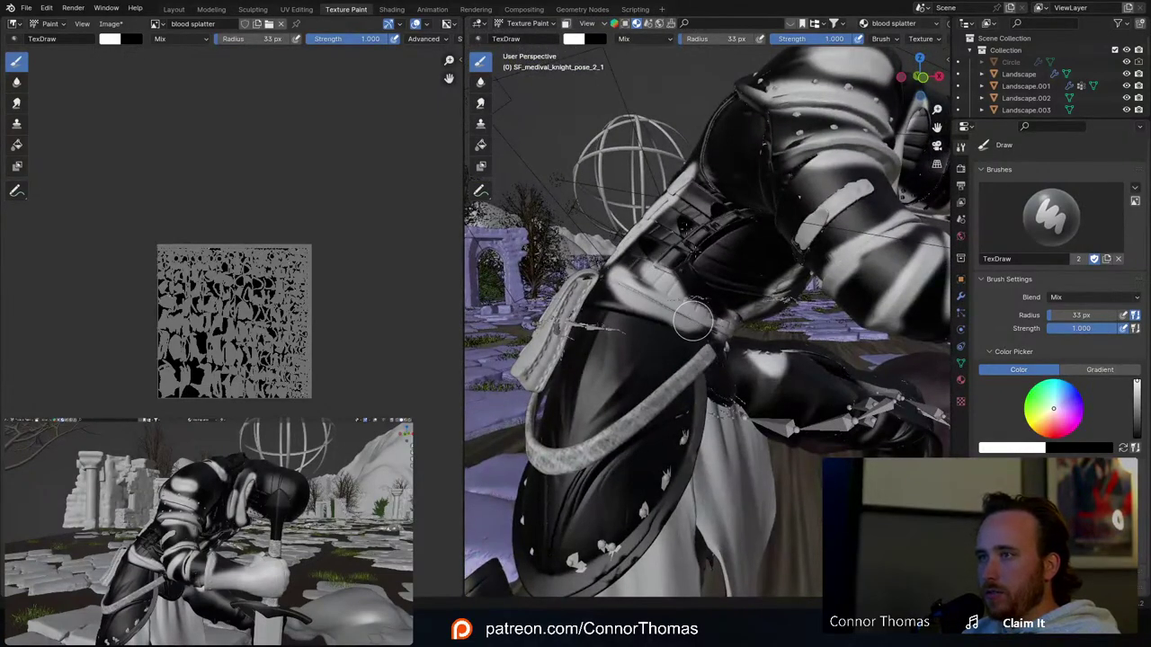
middle_click_drag(693, 321, 752, 297)
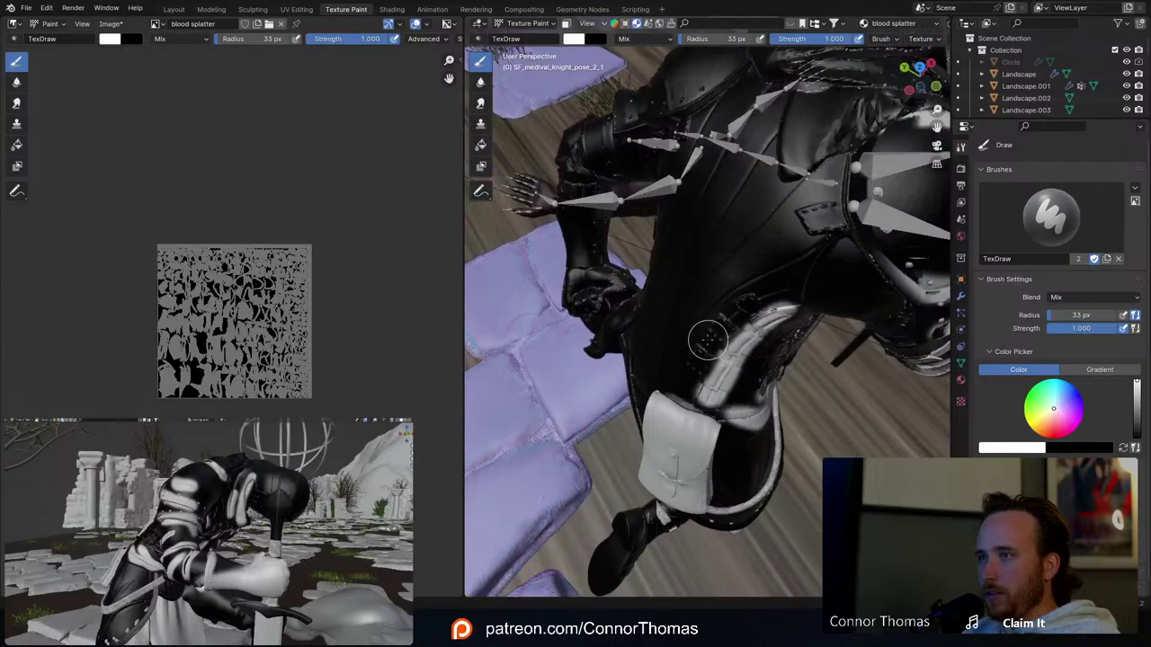
left_click_drag(676, 353, 781, 274)
left_click_drag(845, 243, 850, 229)
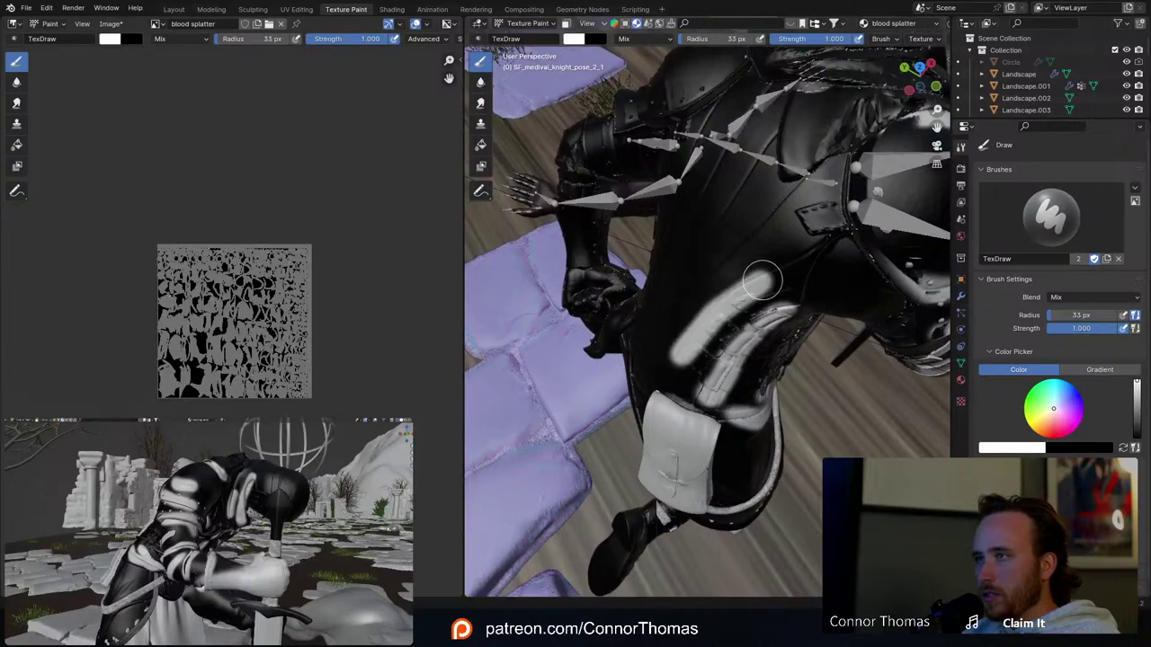
Step: Paint white on the chest in the small camera view and set the brush radius to 17 px for finer strokes
mouse_move(837, 318)
middle_mouse_down()
mouse_move(758, 244)
mouse_move(641, 205)
mouse_move(698, 208)
middle_mouse_up()
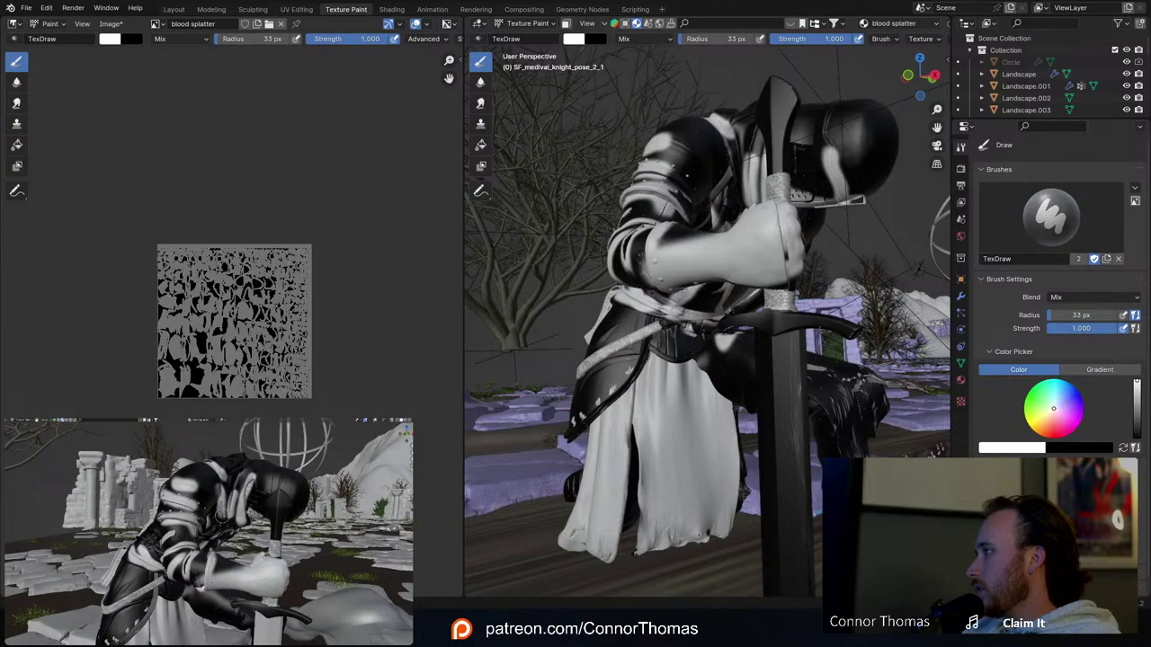
left_click_drag(222, 525, 223, 531)
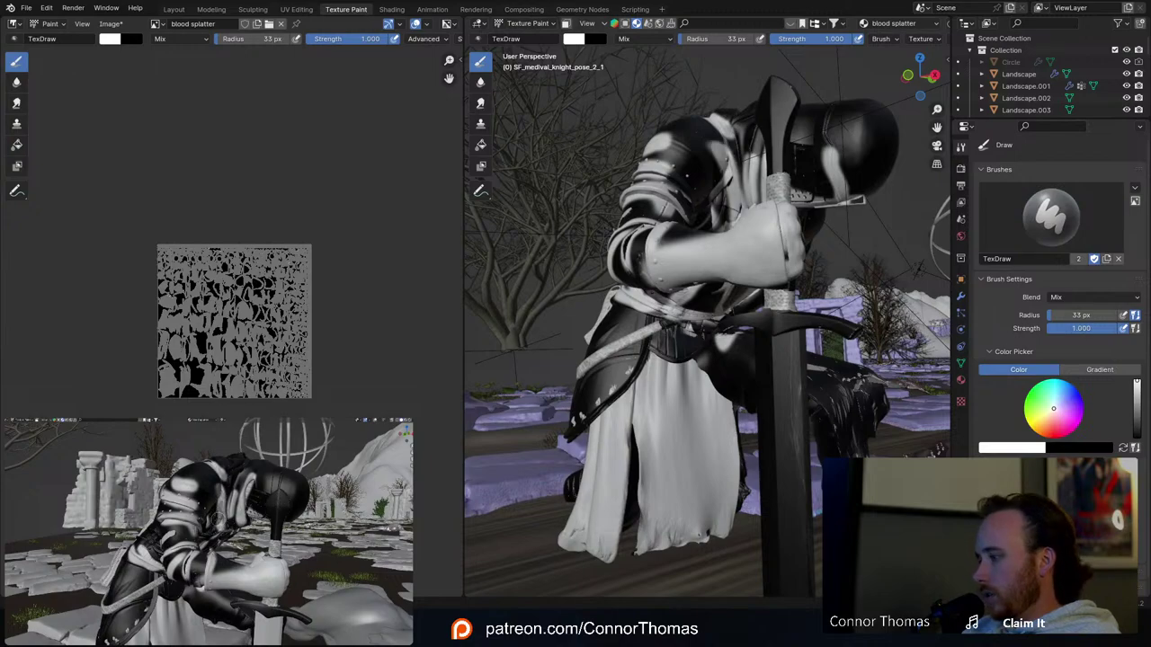
key("f")
left_click(213, 522)
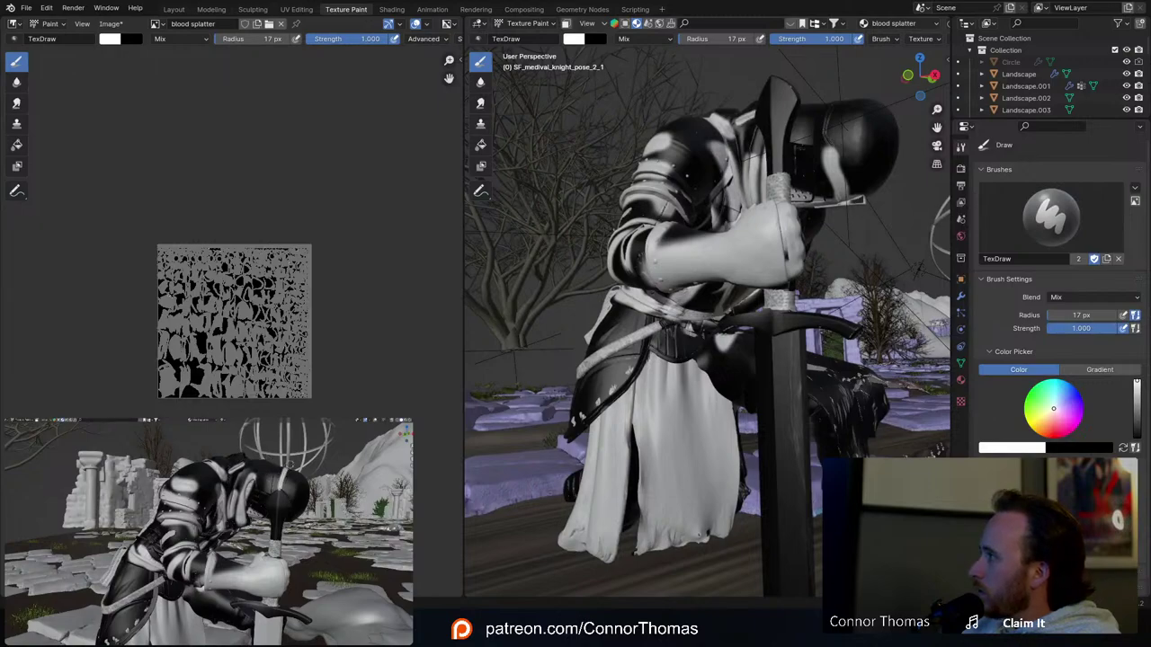
Step: Paint white stripes on the knight's helmet and, with a 6 px brush radius, fine lines over the face grille
left_click_drag(291, 464, 267, 509)
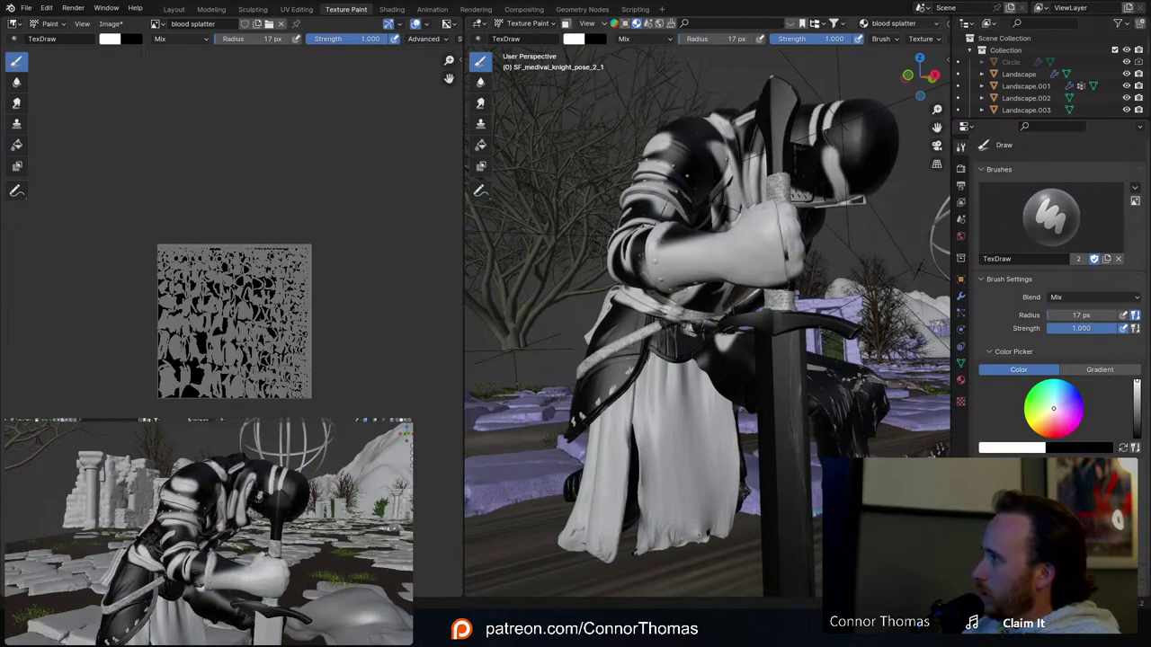
key("f")
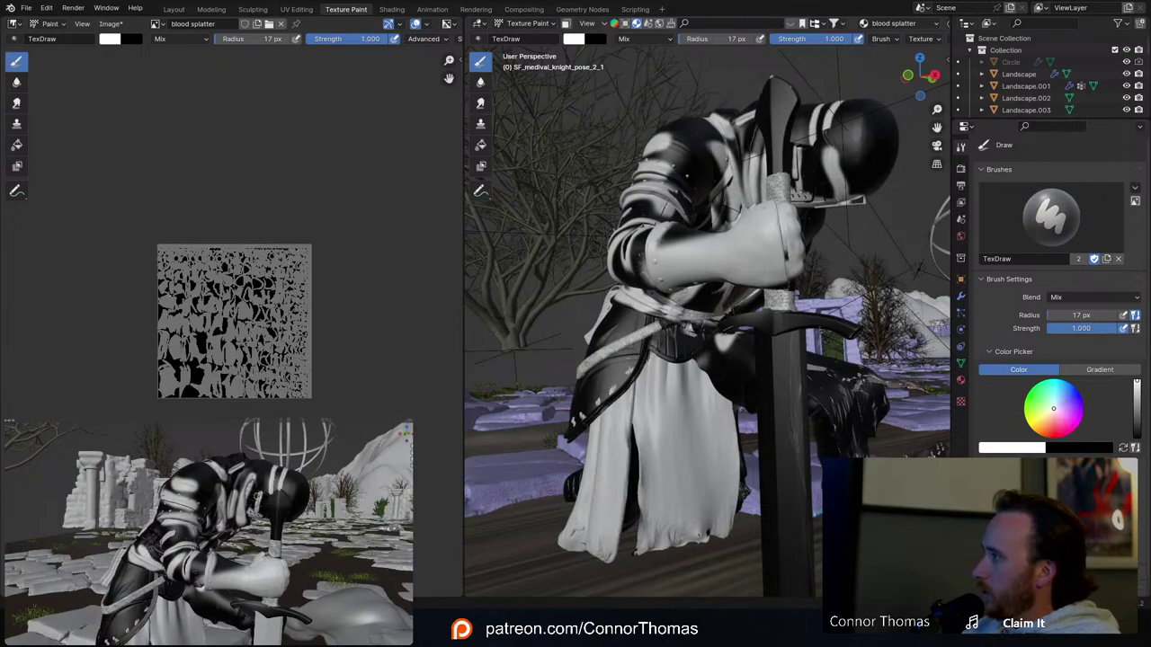
left_click(256, 497)
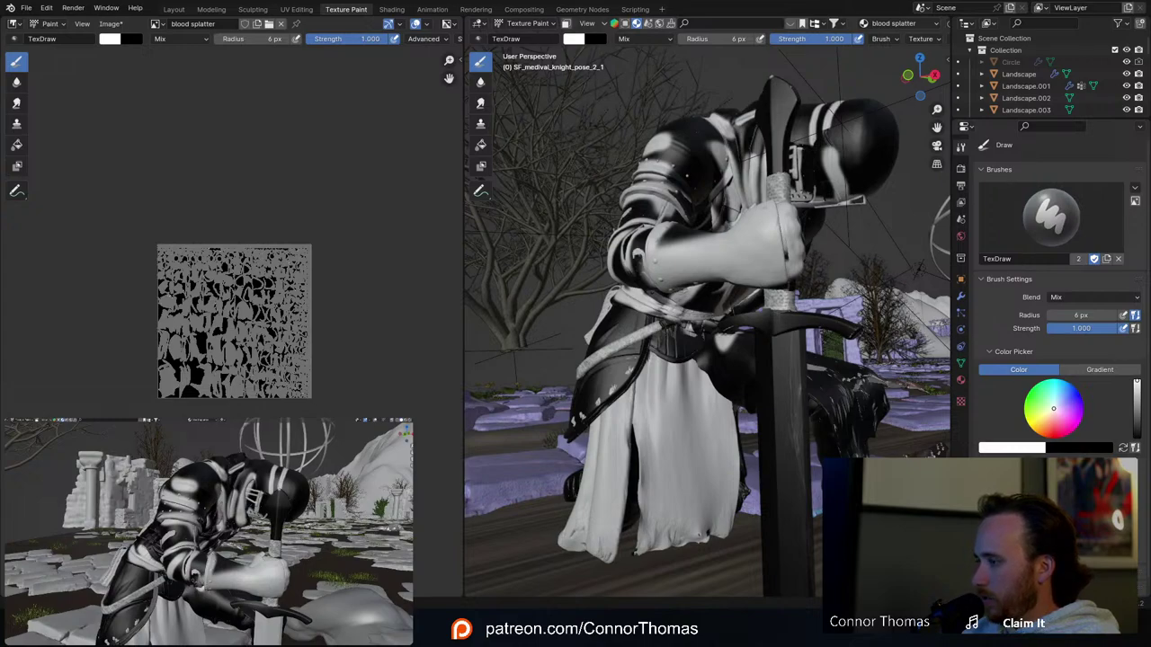
Step: Set the brush radius to 10 px and paint thin white lines along the knight's sleeve and the coat panels around the thighs
key("f")
left_click(230, 577)
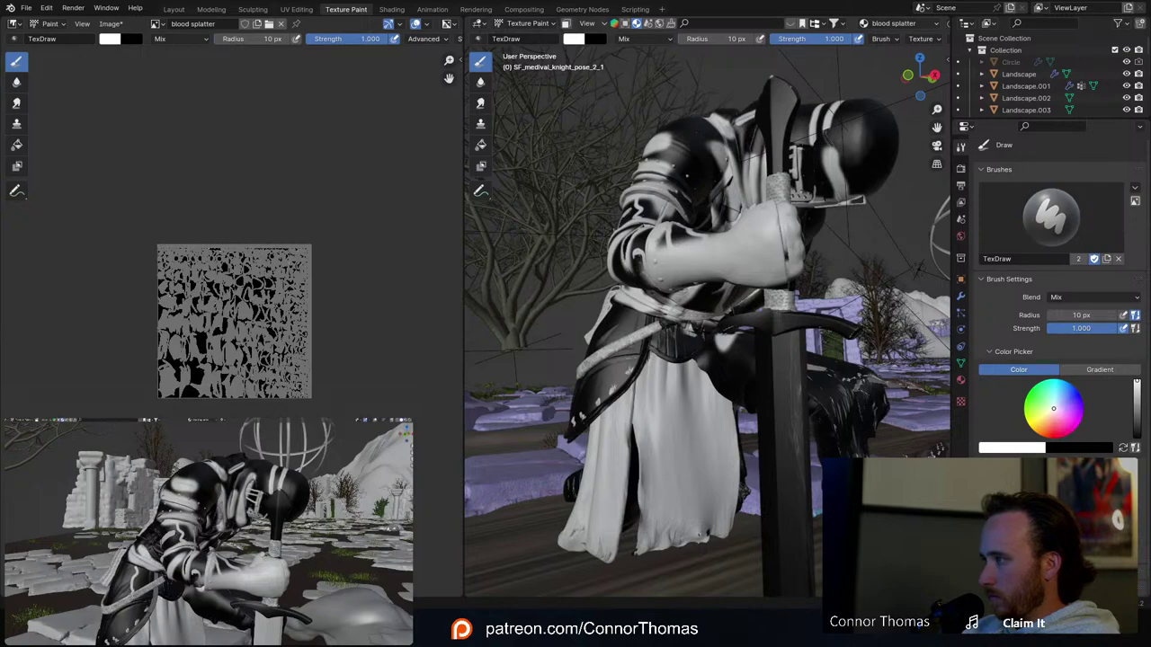
middle_click_drag(125, 636, 143, 563, "shift")
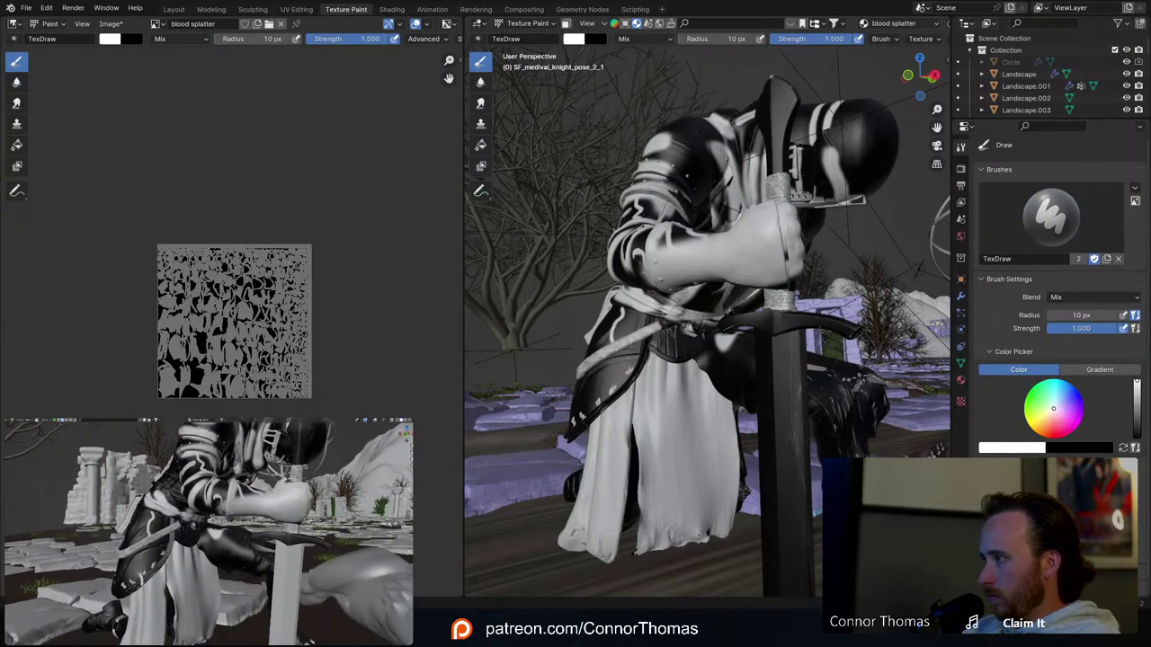
left_click_drag(615, 297, 589, 423)
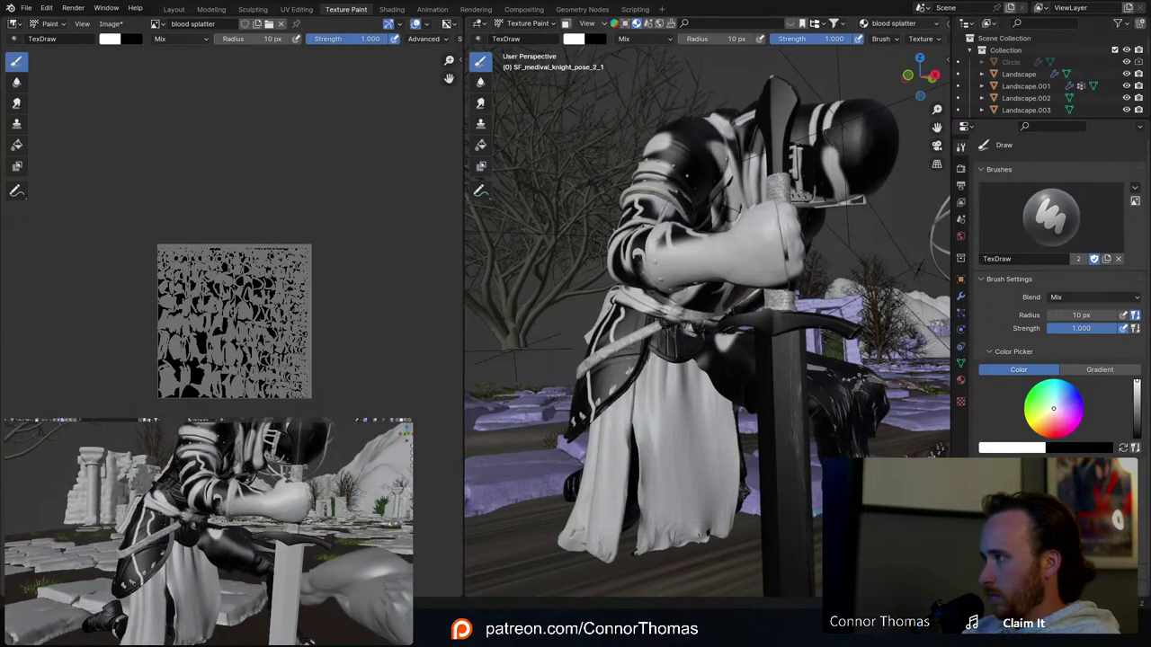
left_click_drag(164, 512, 158, 571)
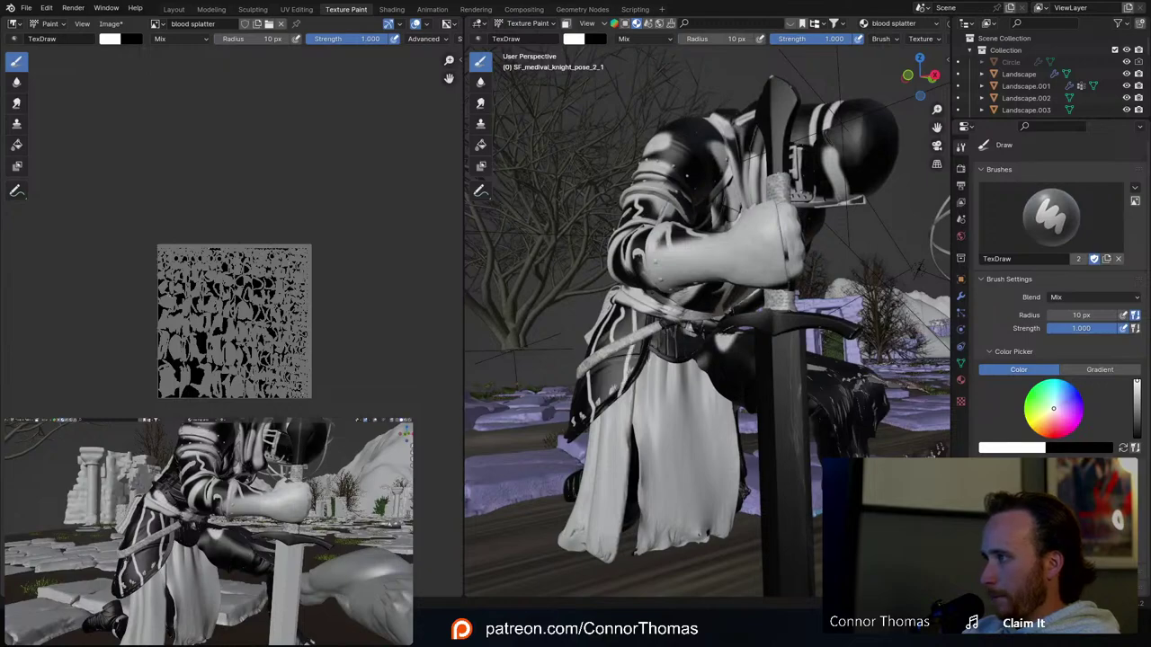
left_click_drag(145, 491, 135, 525)
Step: Set the brush radius to 42 px and paint white along the edge of the sword's pommel
middle_click_drag(180, 530, 288, 531)
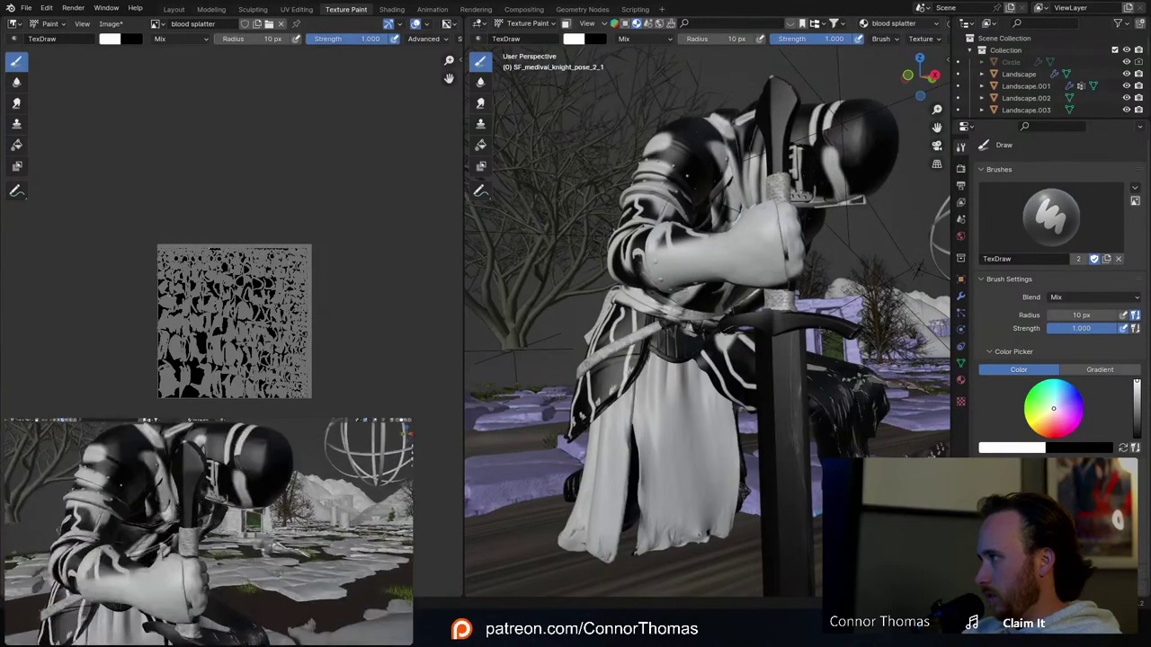
key("f")
left_click(193, 524)
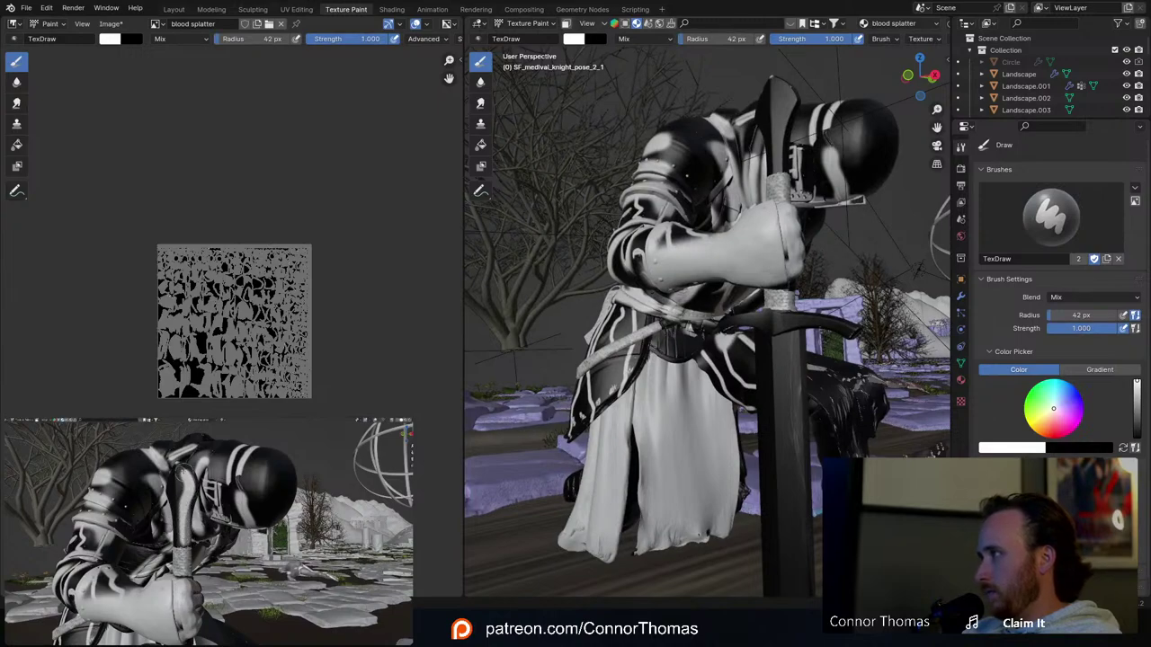
Step: Reduce the brush radius to 9 px and paint finer white details around the helmet's face grille
key("f")
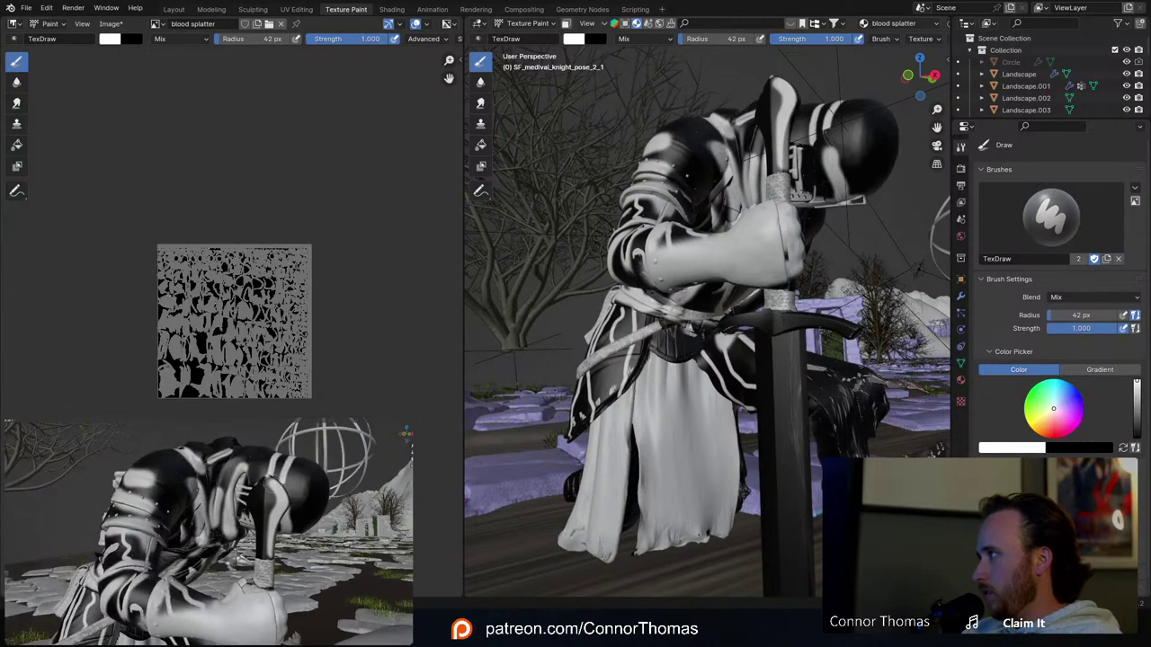
left_click(256, 481)
key("f")
left_click(259, 481)
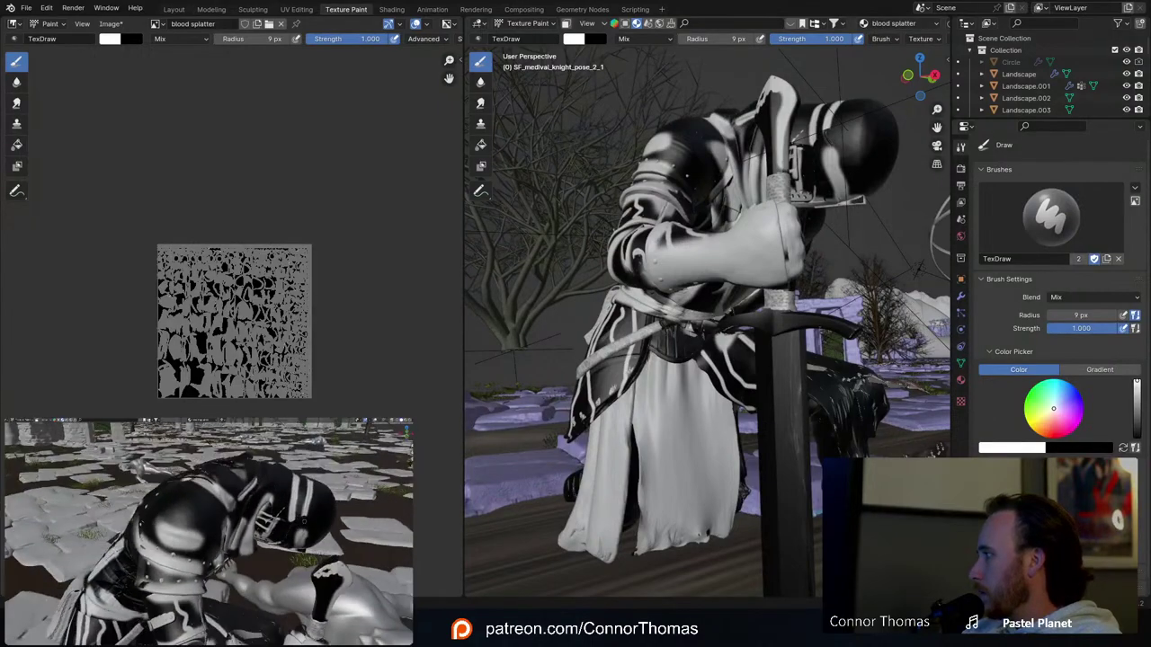
Step: Enlarge the brush radius to 43 px and paint white over the tip and far side of the sword's pommel
key("f")
left_click(315, 538)
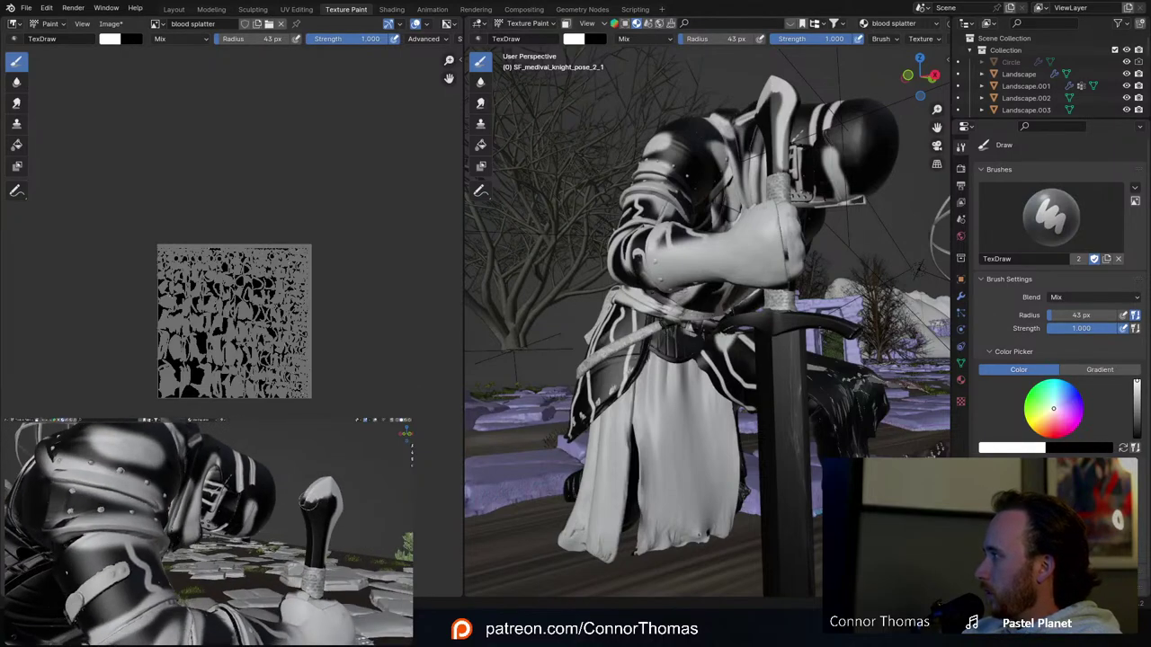
left_click_drag(308, 505, 308, 538)
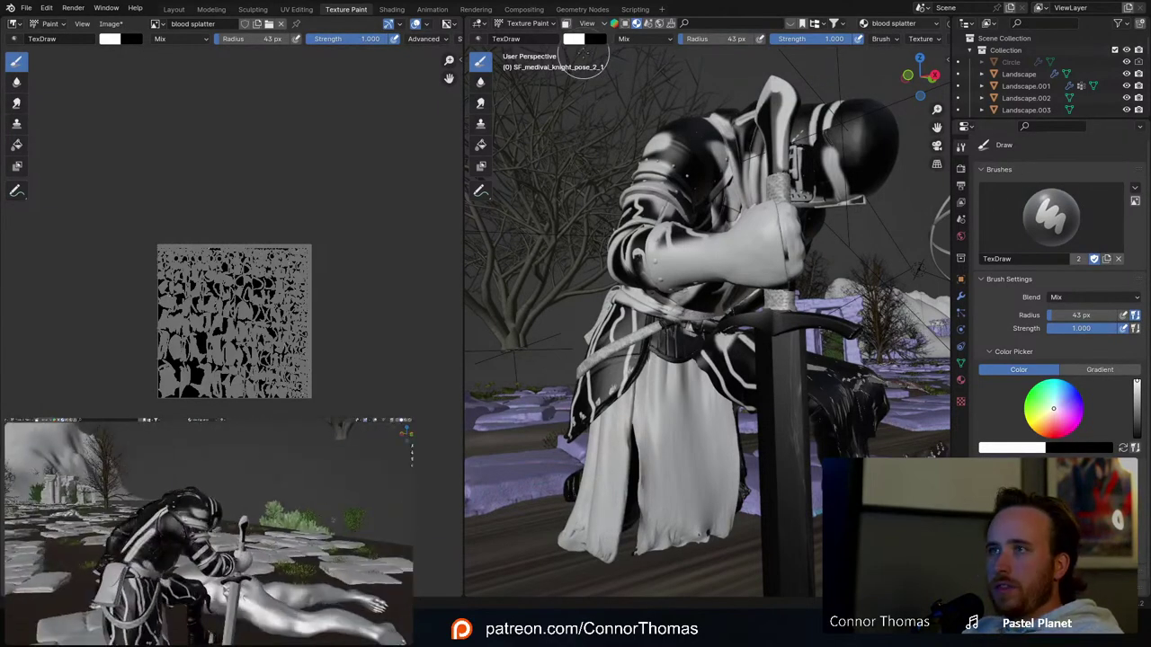
Step: Start saving the blood splatter image and browse to the VFX_material folder as its destination
scroll(225, 317, "up", 7)
scroll(225, 317, "down", 4)
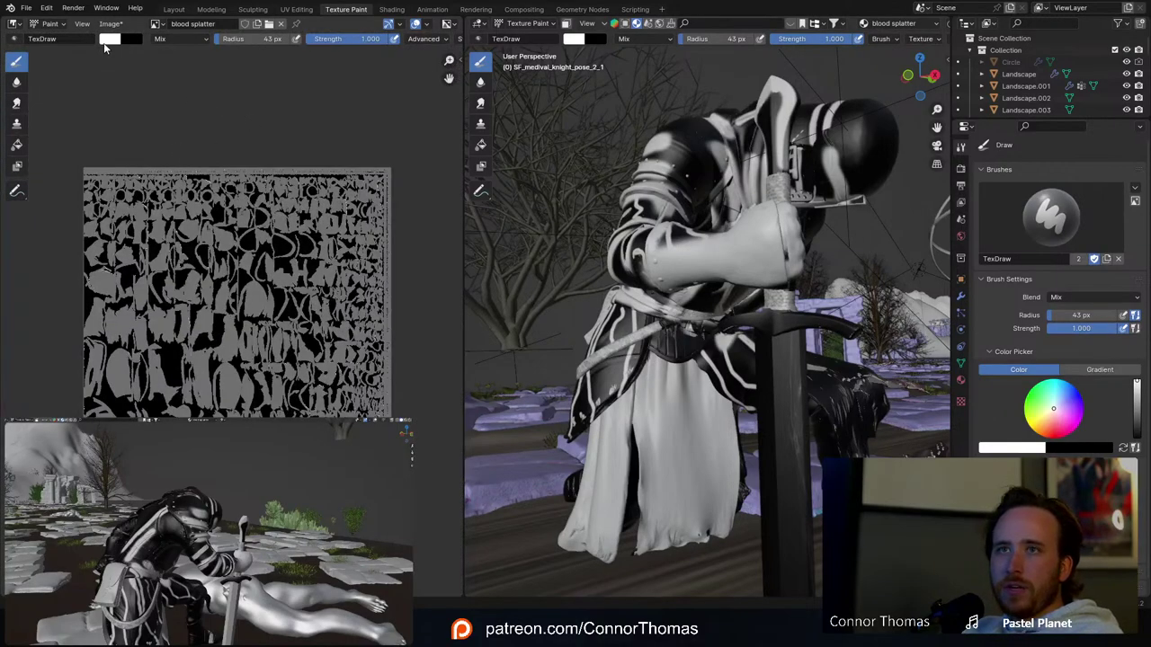
left_click(111, 23)
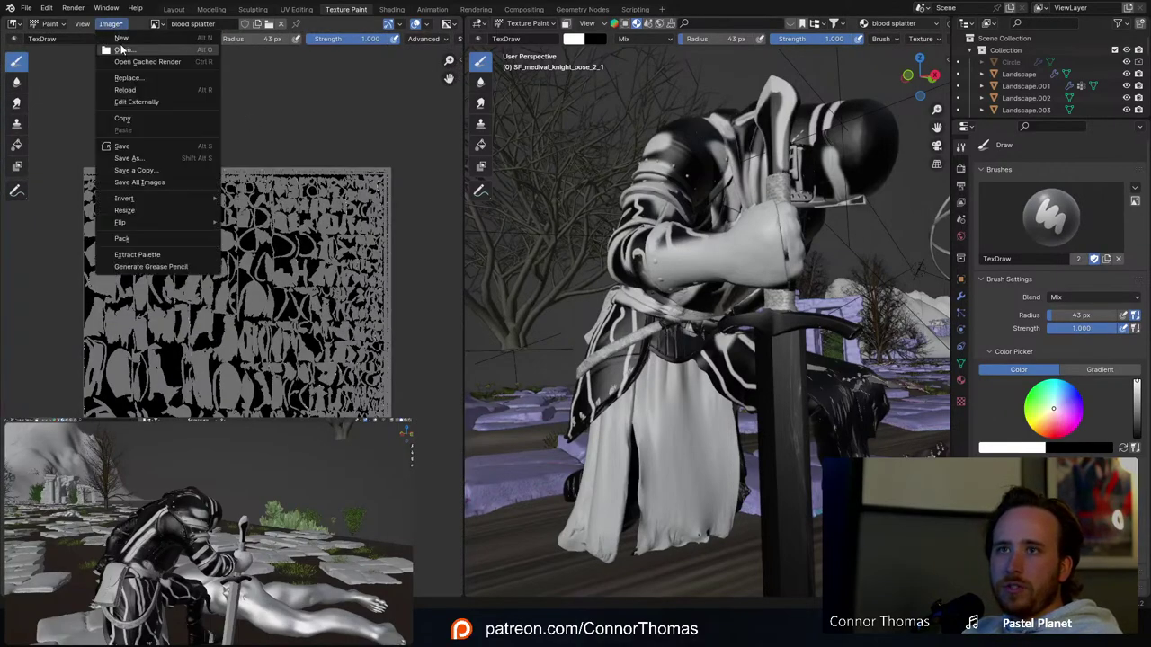
left_click(146, 146)
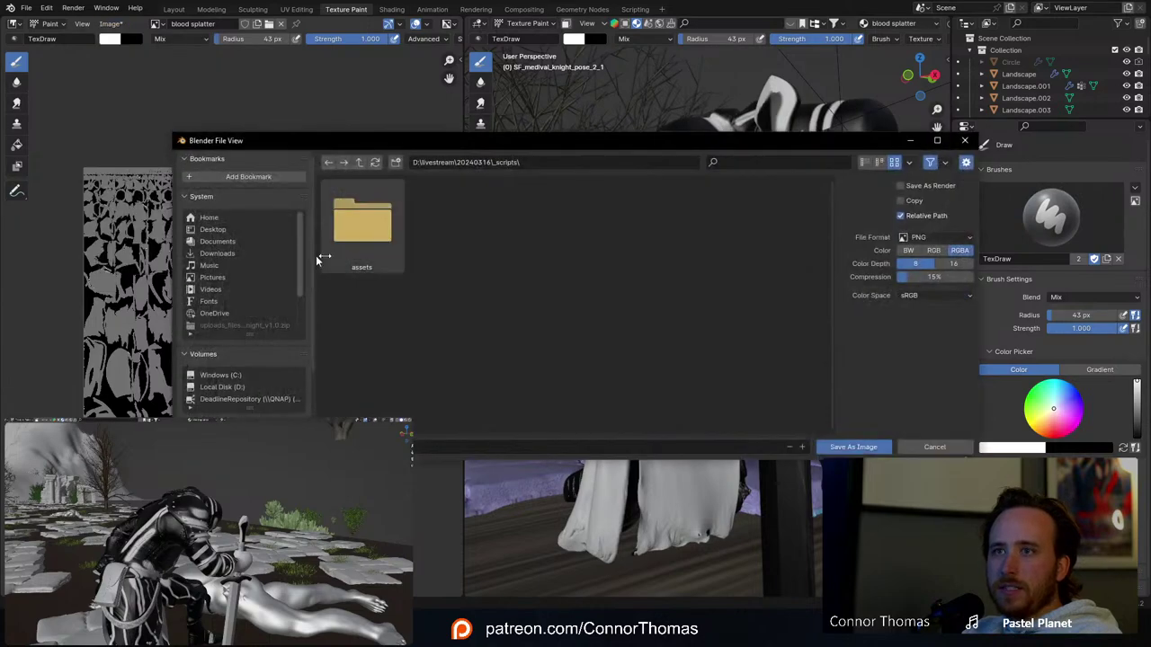
left_click(362, 162)
double_click(457, 220)
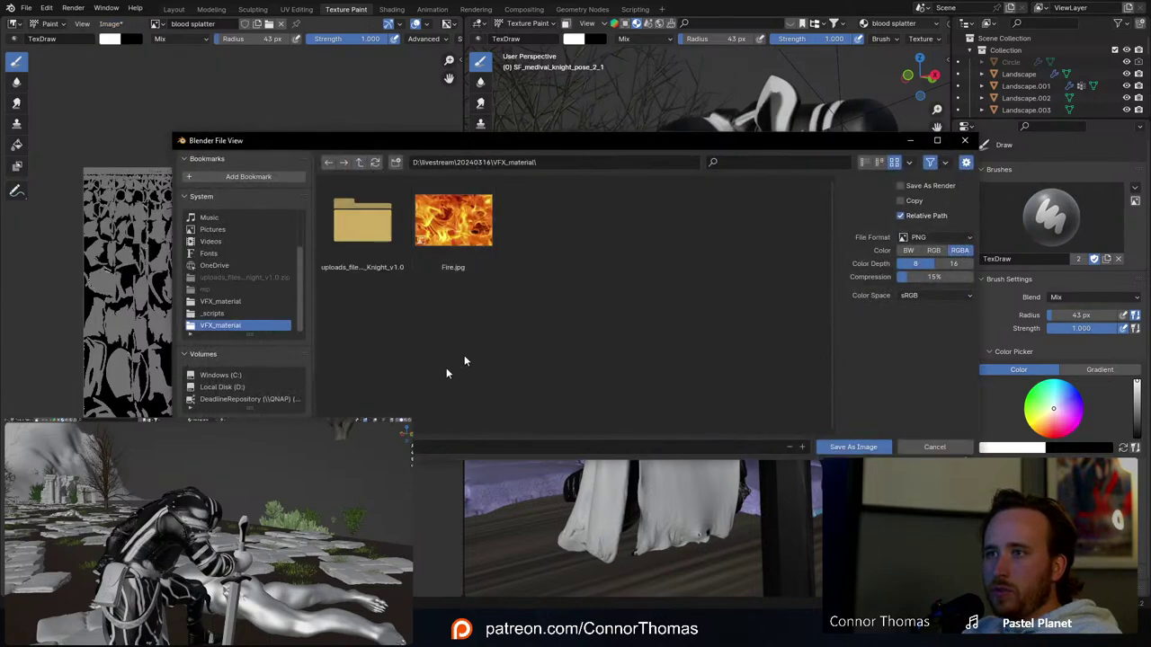
left_click(360, 163)
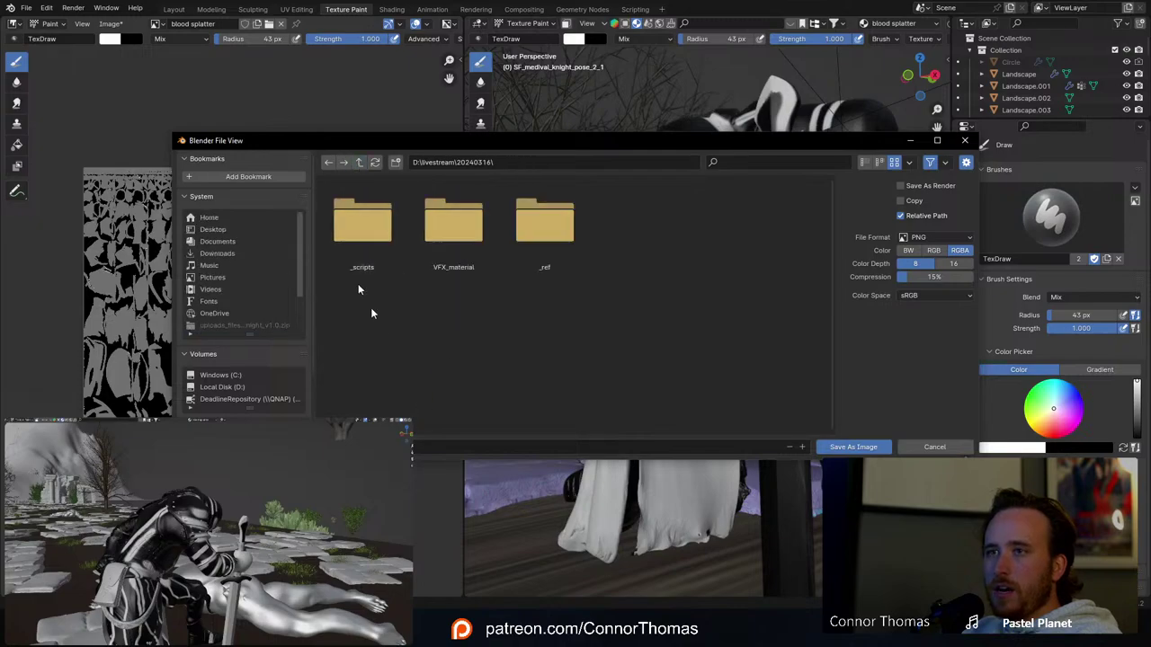
double_click(480, 234)
Step: Create a customtext folder inside VFX_material and save the blood splatter image there as a PNG
left_click(397, 163)
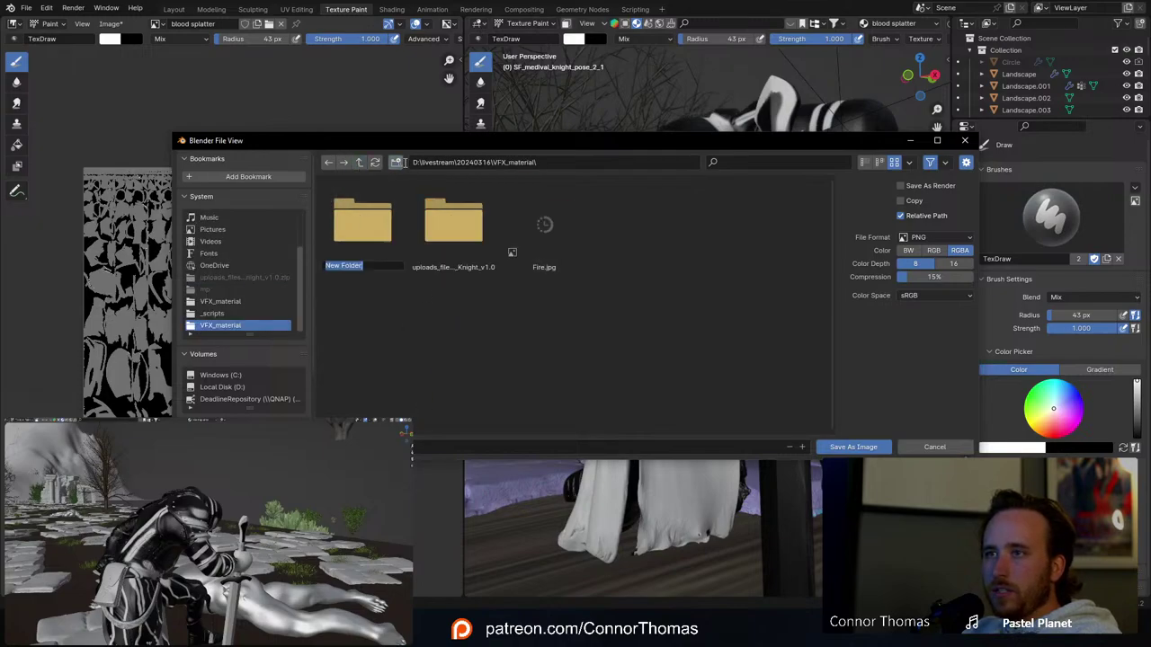
type("customtex")
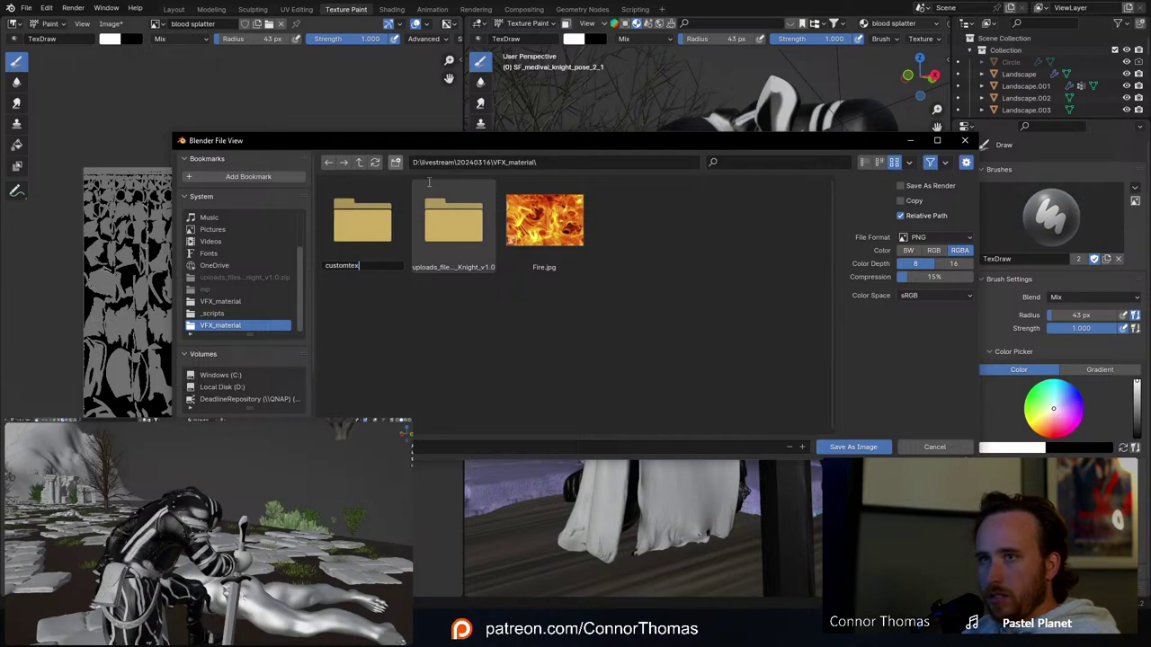
type("t")
key("Return")
double_click(365, 220)
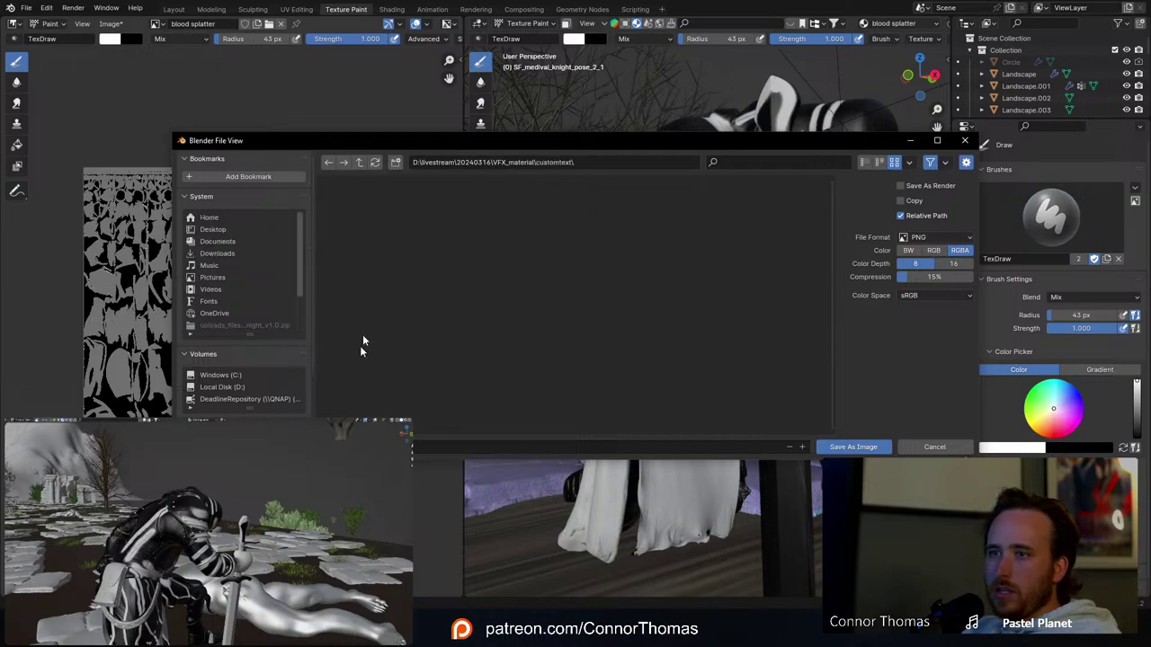
left_click(845, 449)
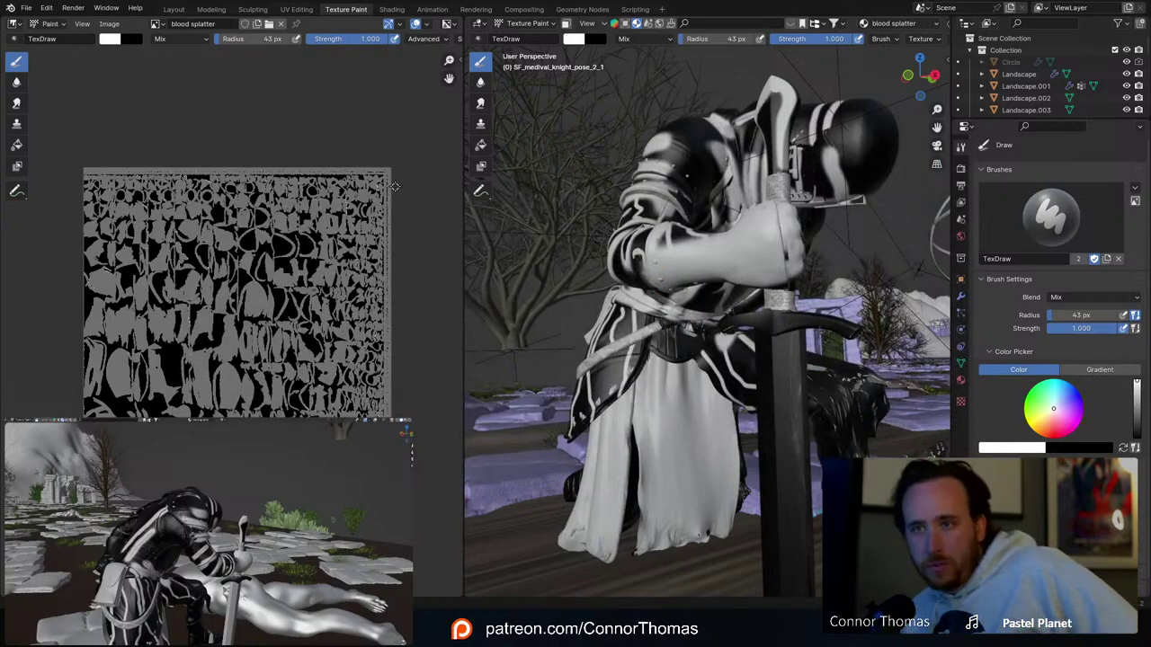
Step: In the Layout workspace's mainMetal nodes, preview the Musgrave Texture, unlink its Vector from the blood splatter color and space out both nodes
middle_click_drag(177, 546, 165, 541)
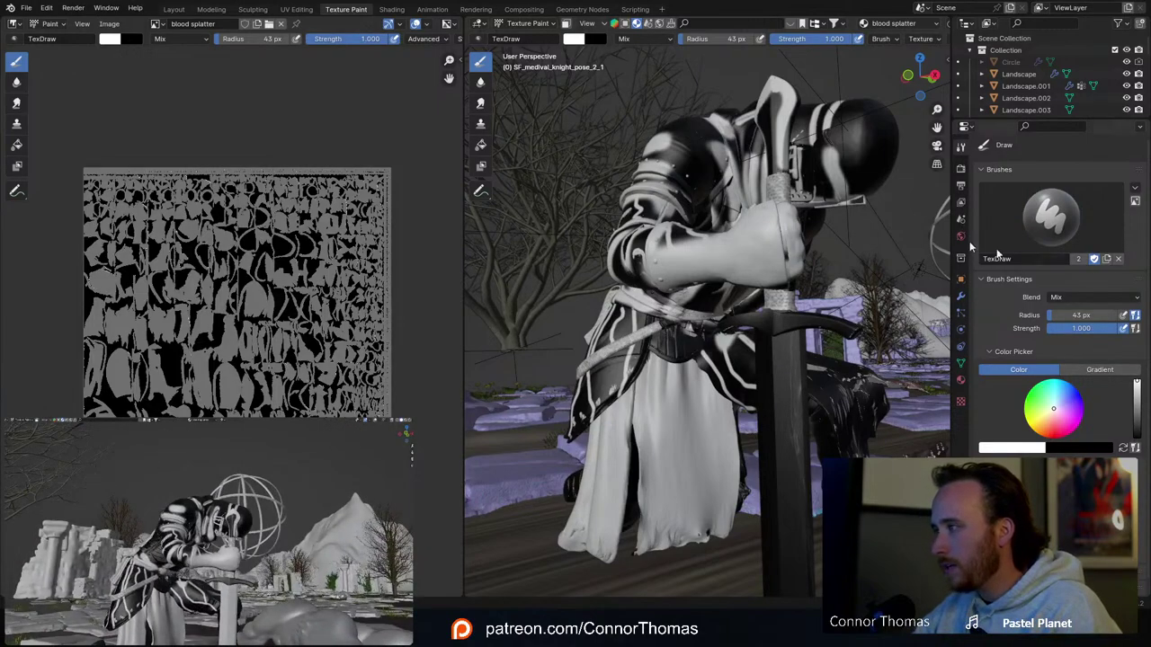
left_click(174, 9)
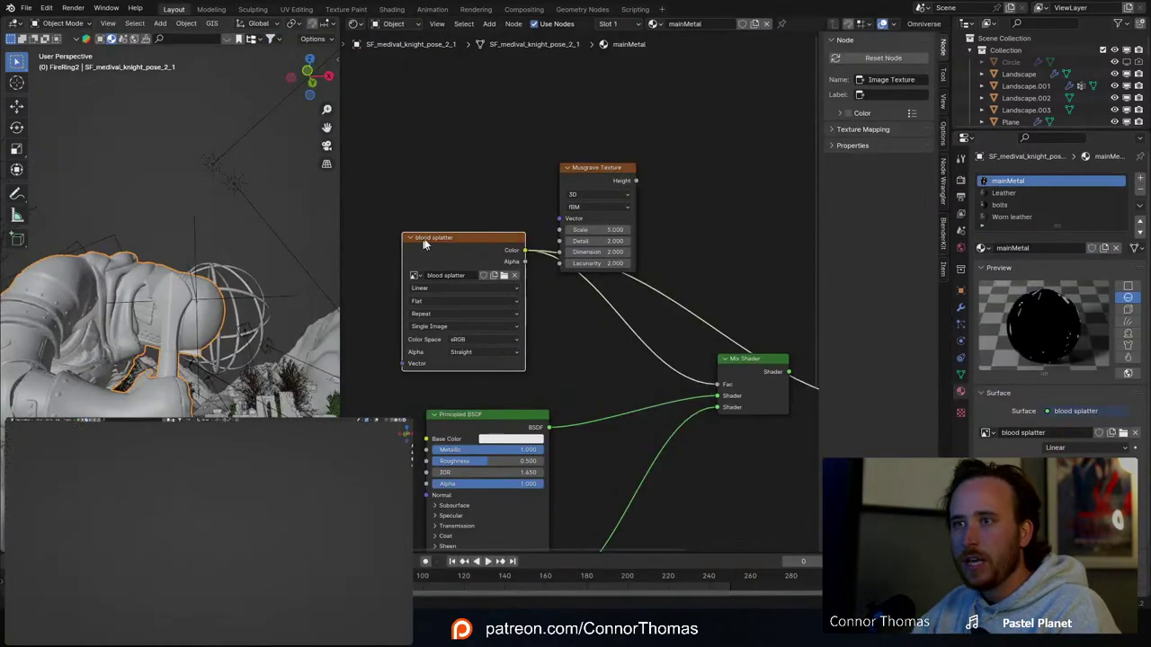
left_click_drag(432, 241, 410, 238)
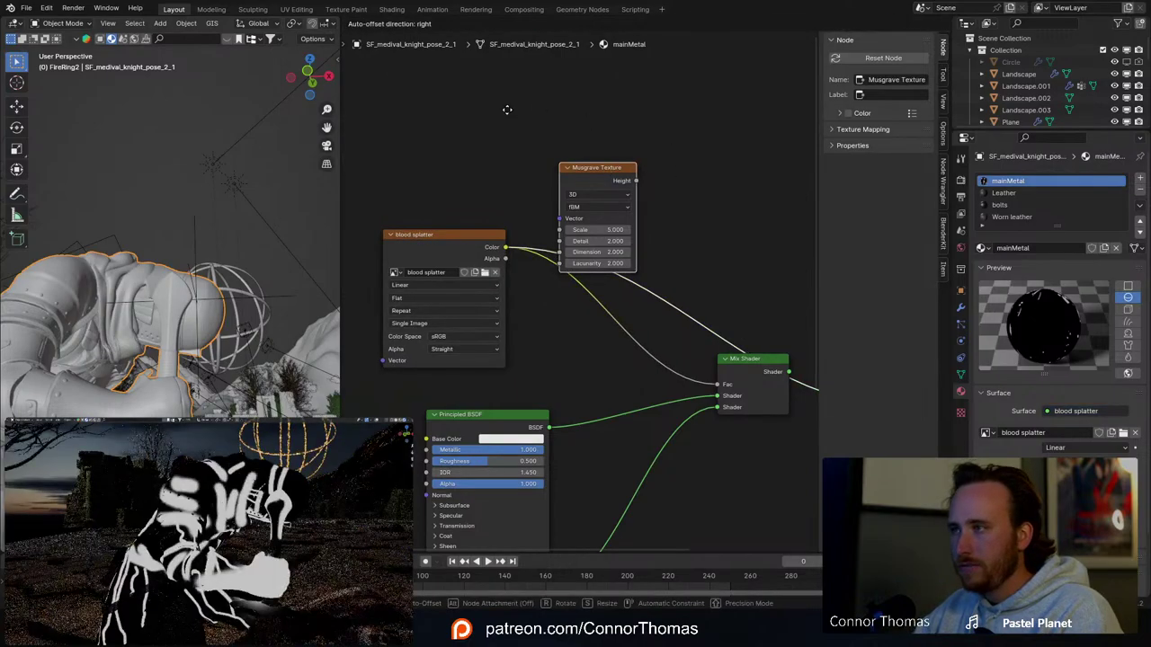
left_click(607, 166, "ctrl+shift")
left_click_drag(607, 166, 600, 122)
left_click_drag(554, 178, 506, 147)
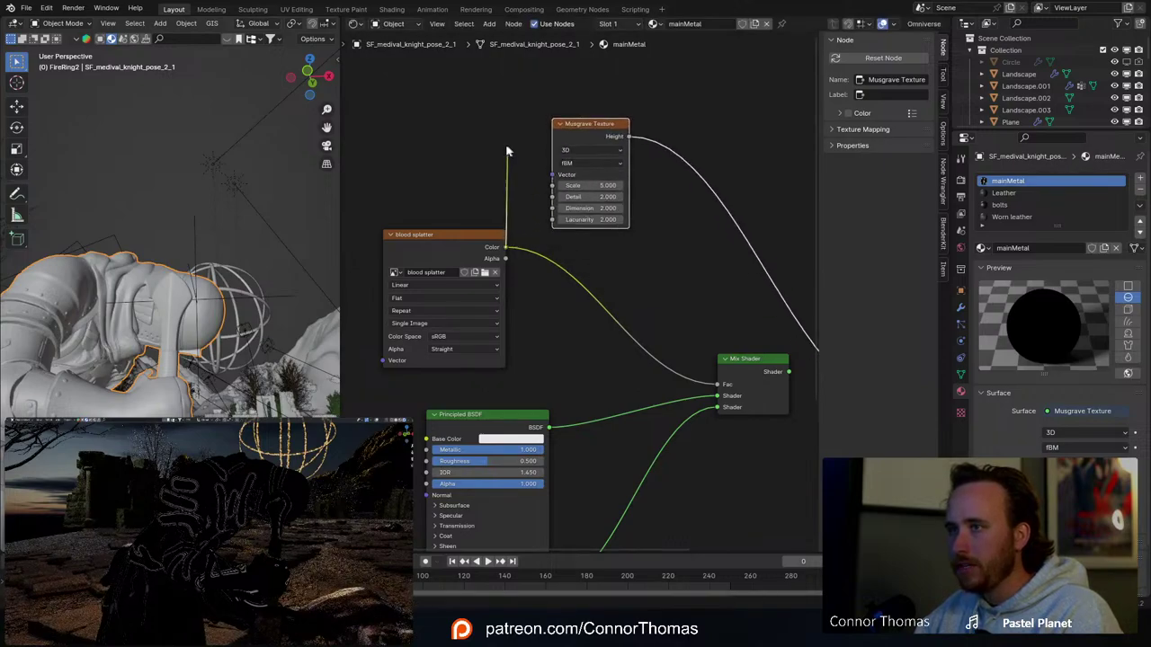
left_click_drag(594, 132, 550, 121)
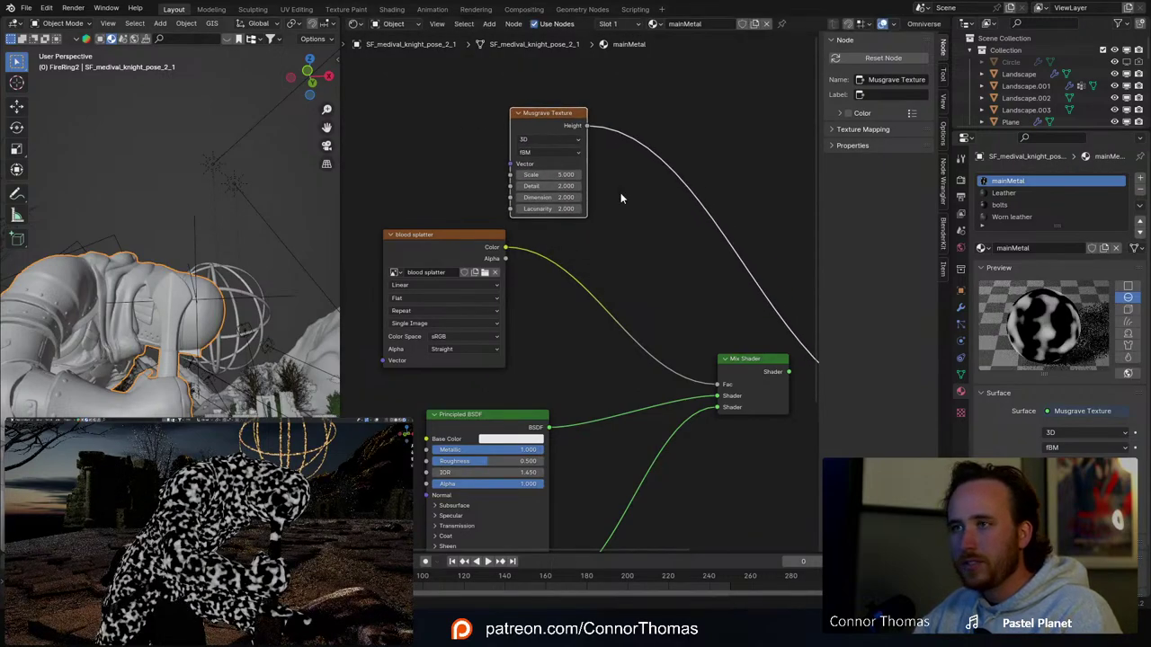
Step: Set the Musgrave Texture's Scale to 34.8 and its Detail to 15
scroll(620, 194, "up", 4)
middle_click_drag(634, 165, 657, 207)
left_click_drag(570, 174, 665, 174)
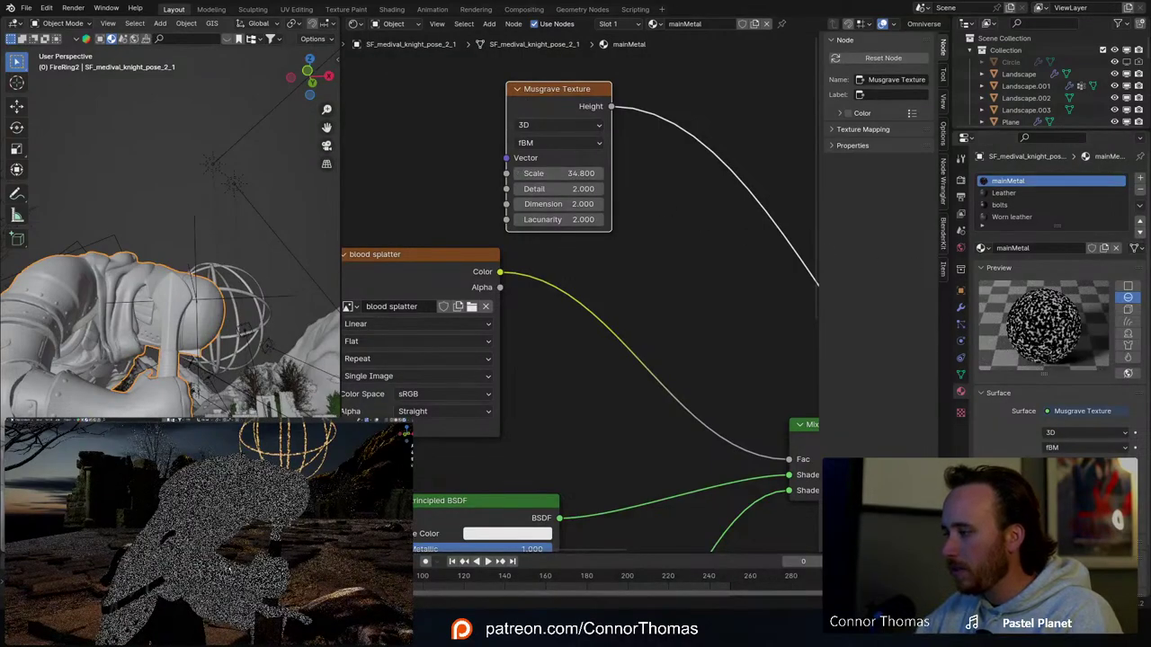
double_click(567, 188)
type("15")
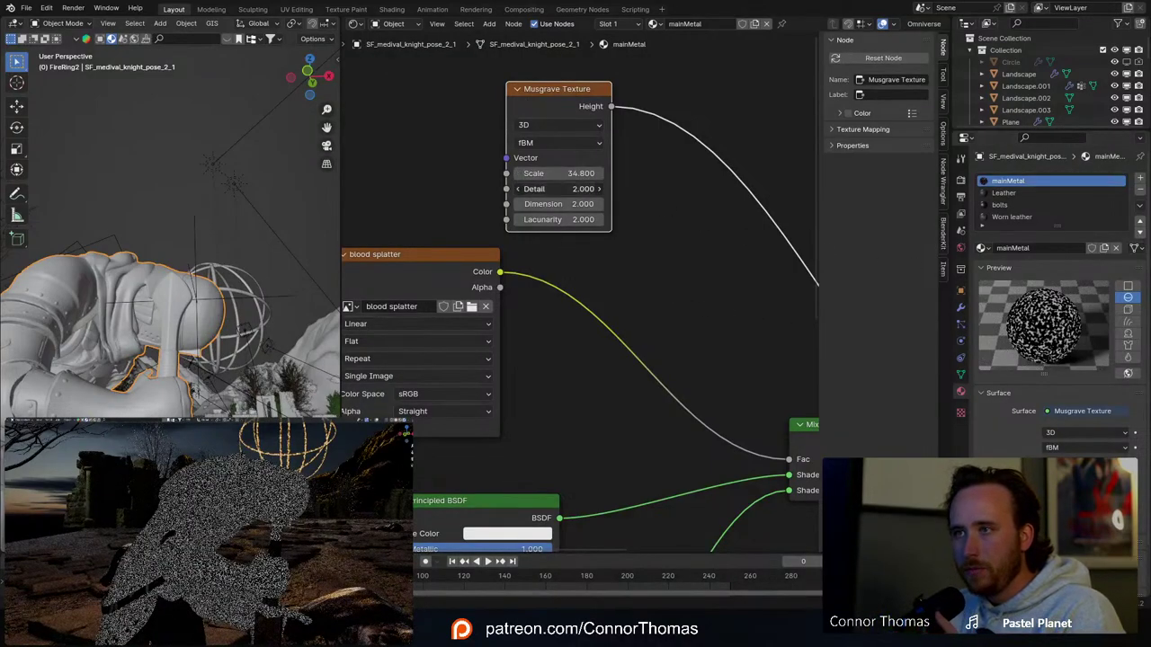
key("Return")
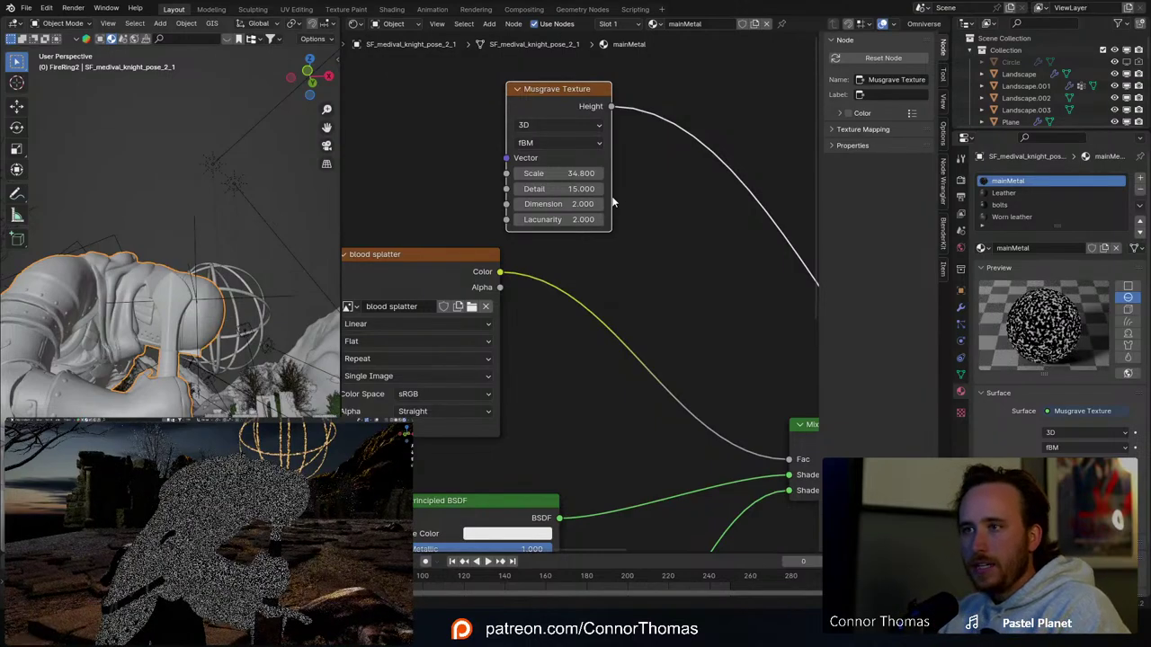
Step: Switch the Musgrave Texture to 4D with W 2.6 and Lacunarity 116.6, and move the node farther from the Mix Shader
left_click_drag(582, 220, 674, 220)
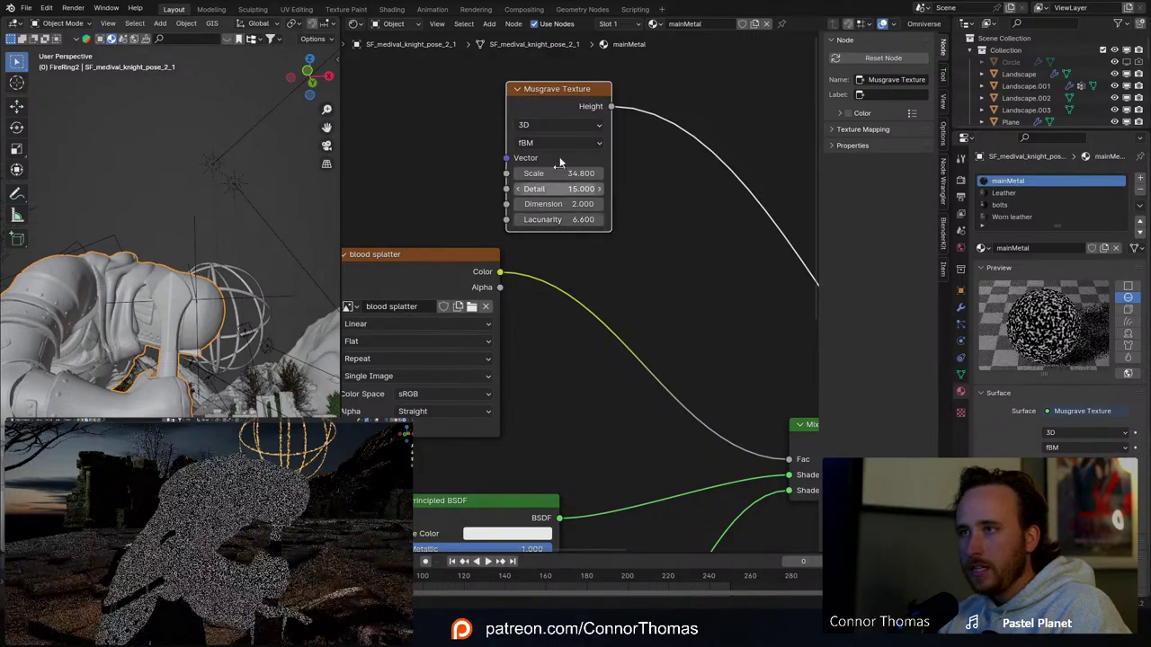
left_click(552, 125)
left_click(553, 206)
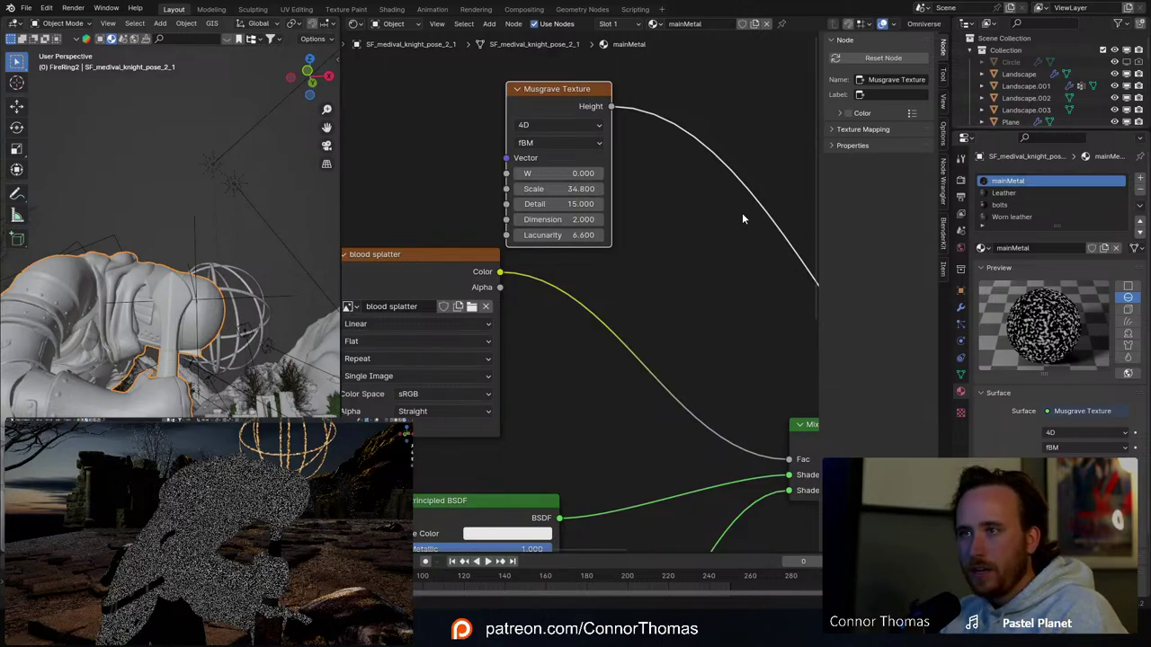
left_click_drag(557, 172, 616, 173)
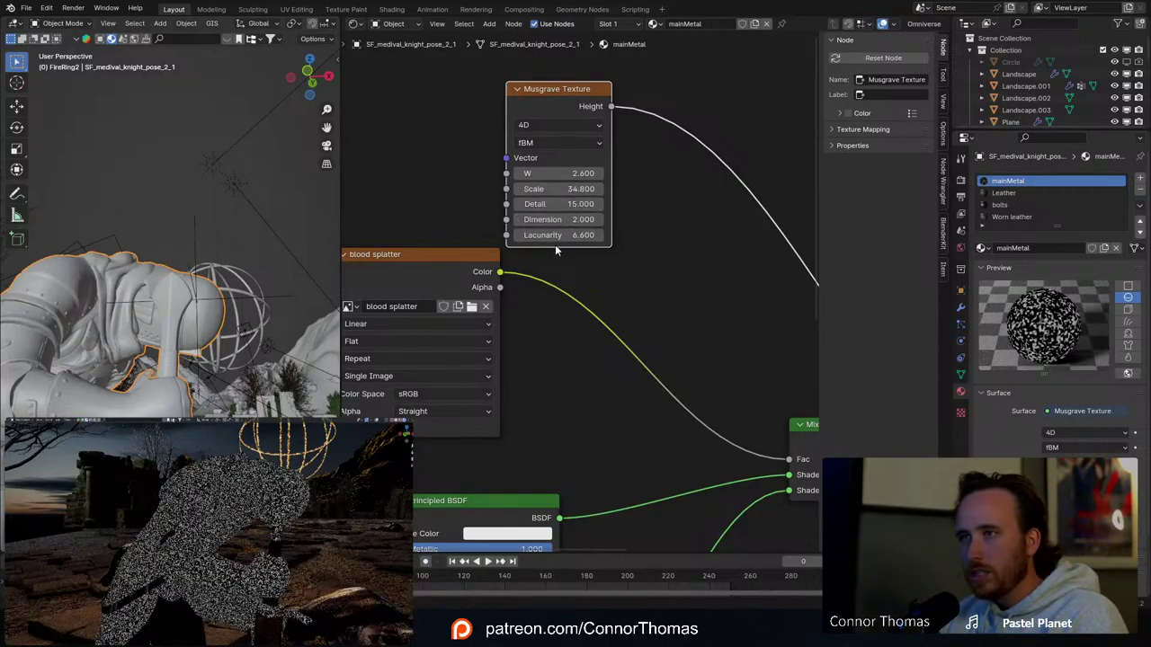
left_click_drag(557, 235, 648, 236)
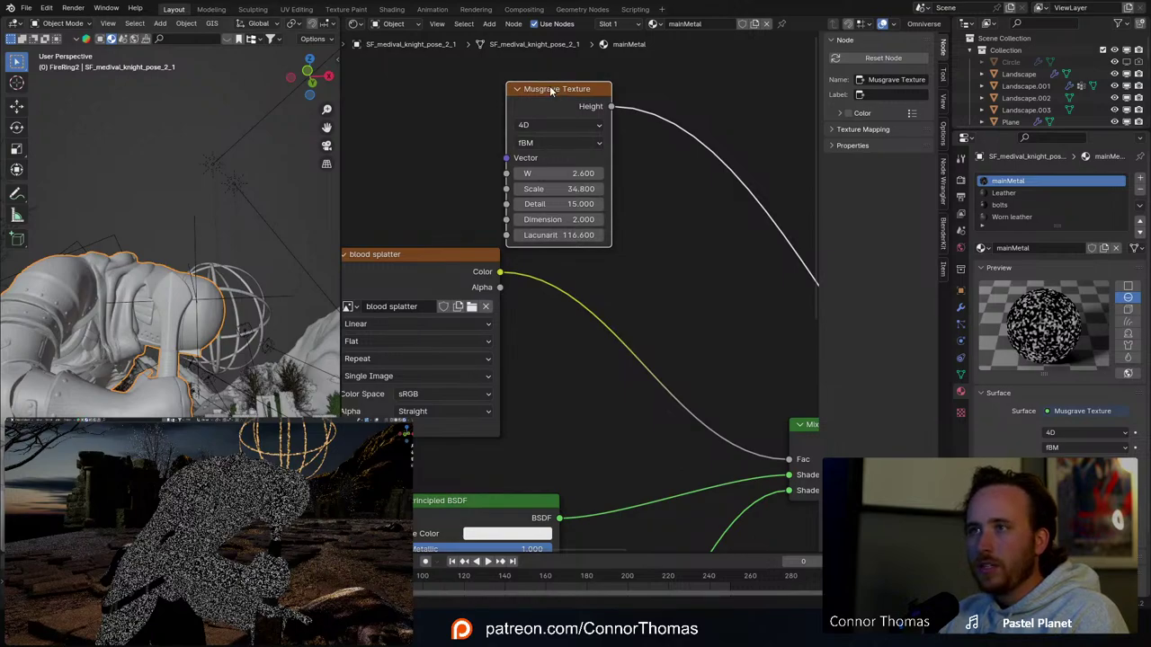
left_click_drag(551, 91, 451, 80)
middle_click_drag(616, 265, 584, 269)
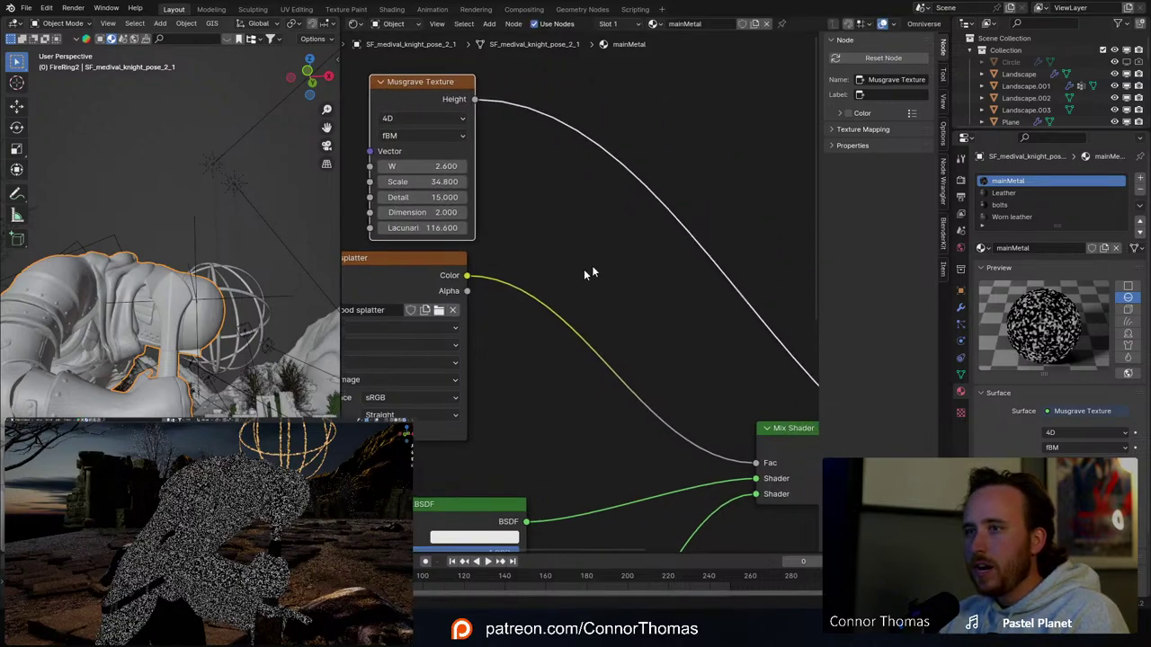
Step: Insert a Mix Color node into the link from the Musgrave Texture's Height output and set its A color to black
key("shift+a")
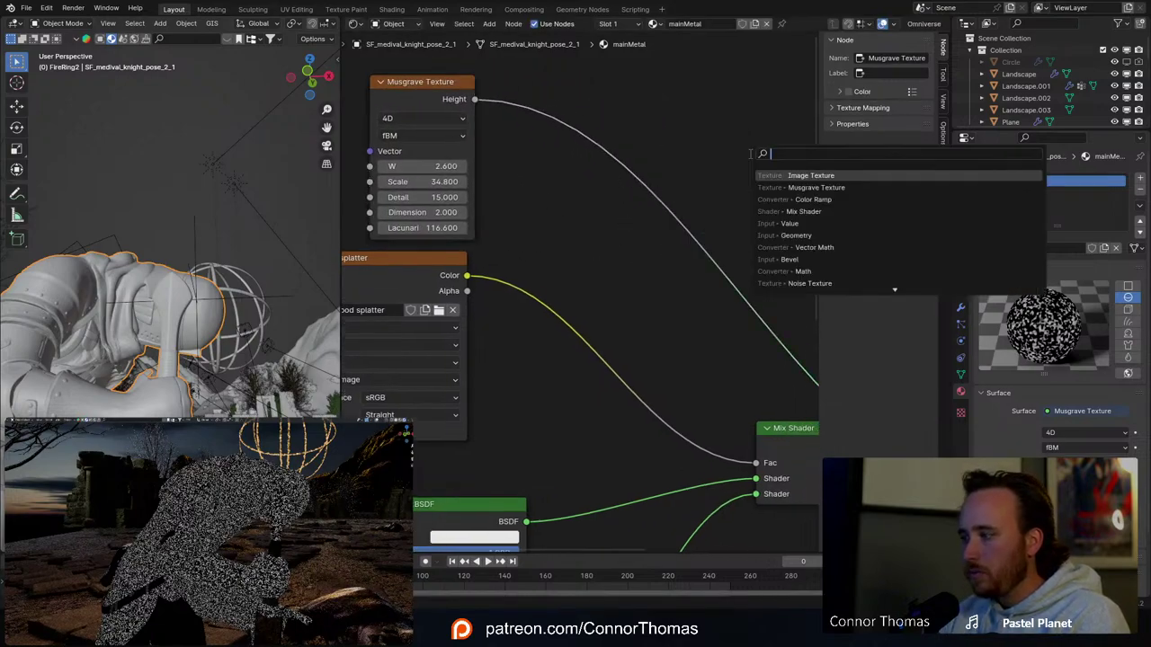
type("mix")
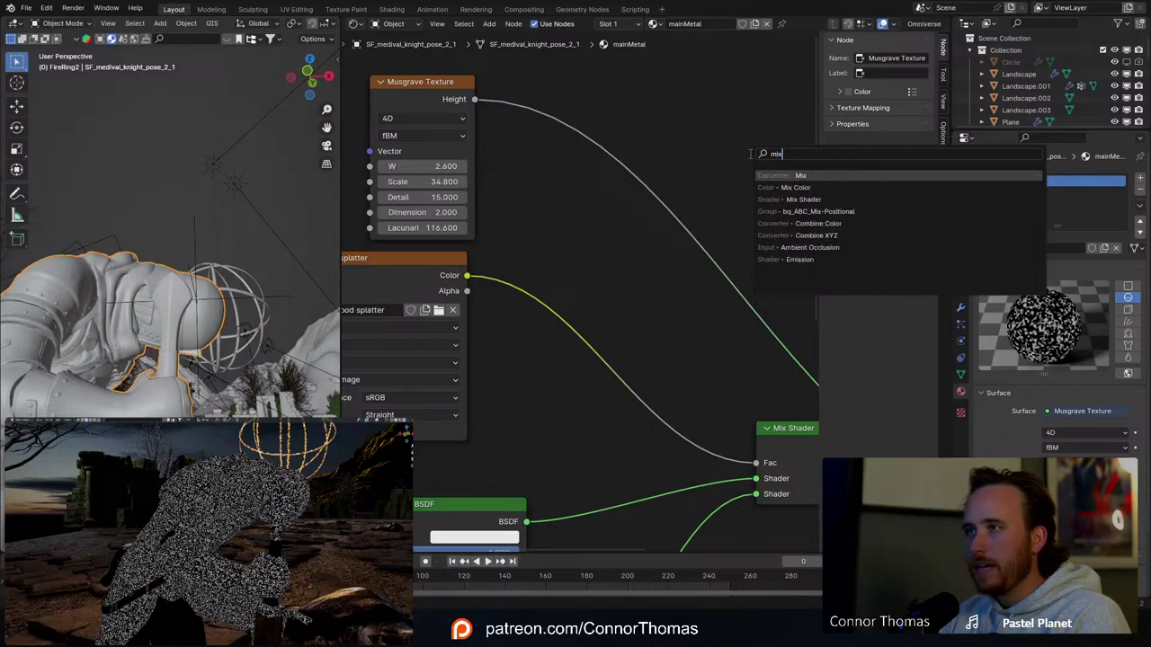
key("Return")
left_click(678, 155)
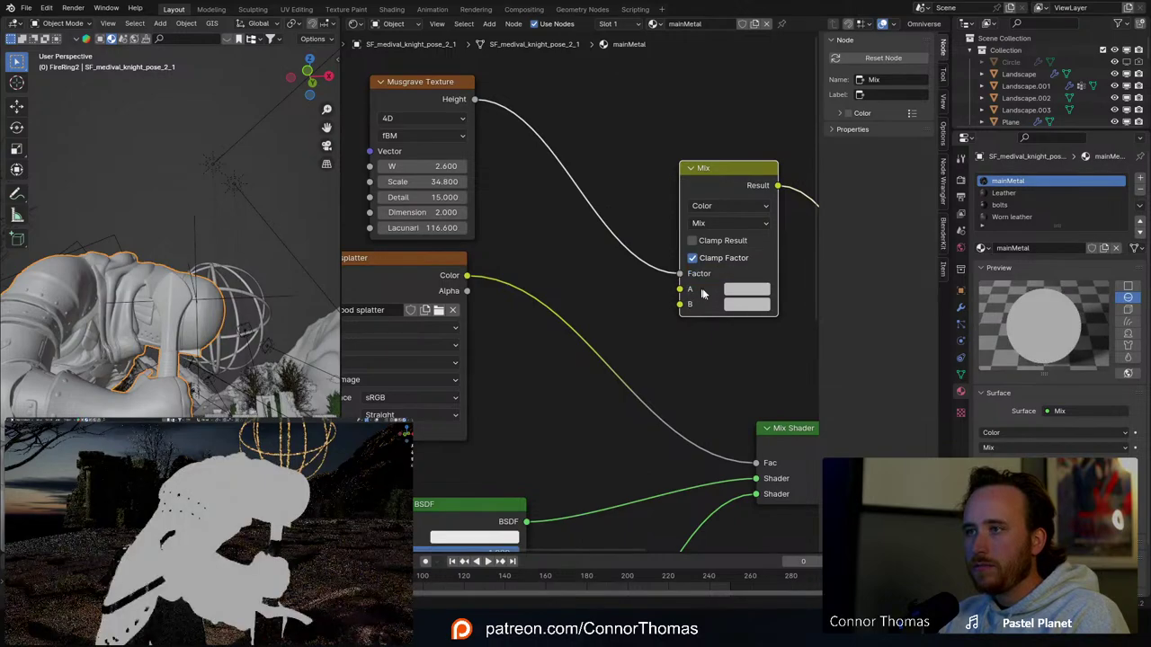
left_click(747, 288)
left_click_drag(864, 101, 864, 191)
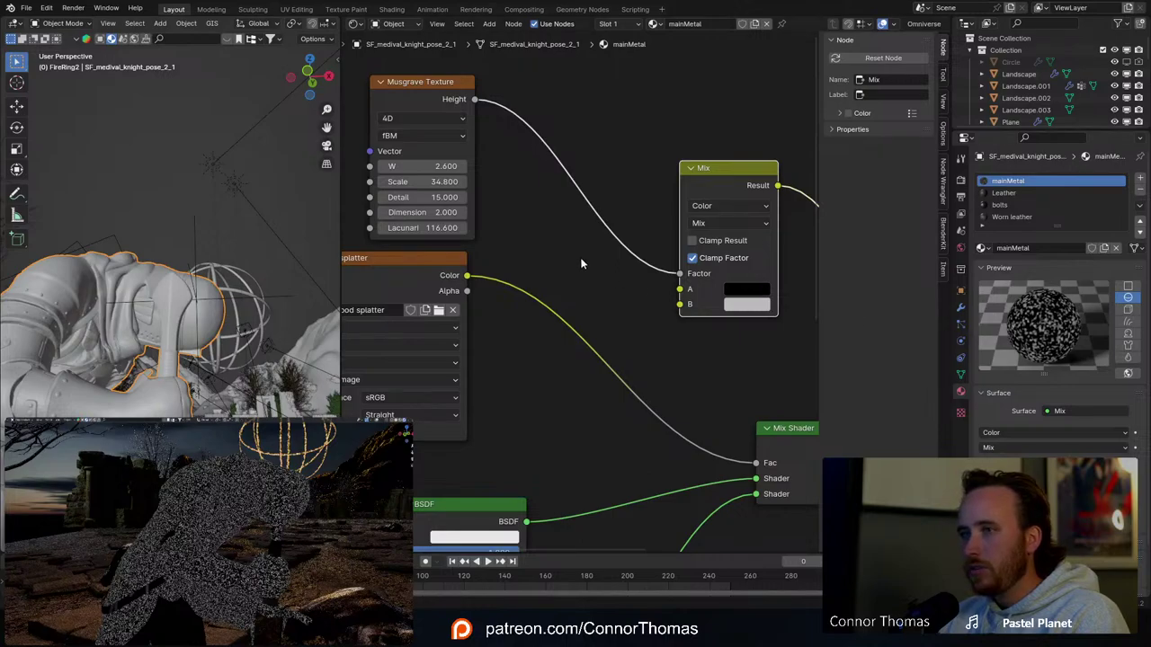
Step: Link the blood splatter Color to the Mix node's Factor and the Musgrave Height to B, and move the Mix node farther from the textures
left_click_drag(467, 277, 680, 273)
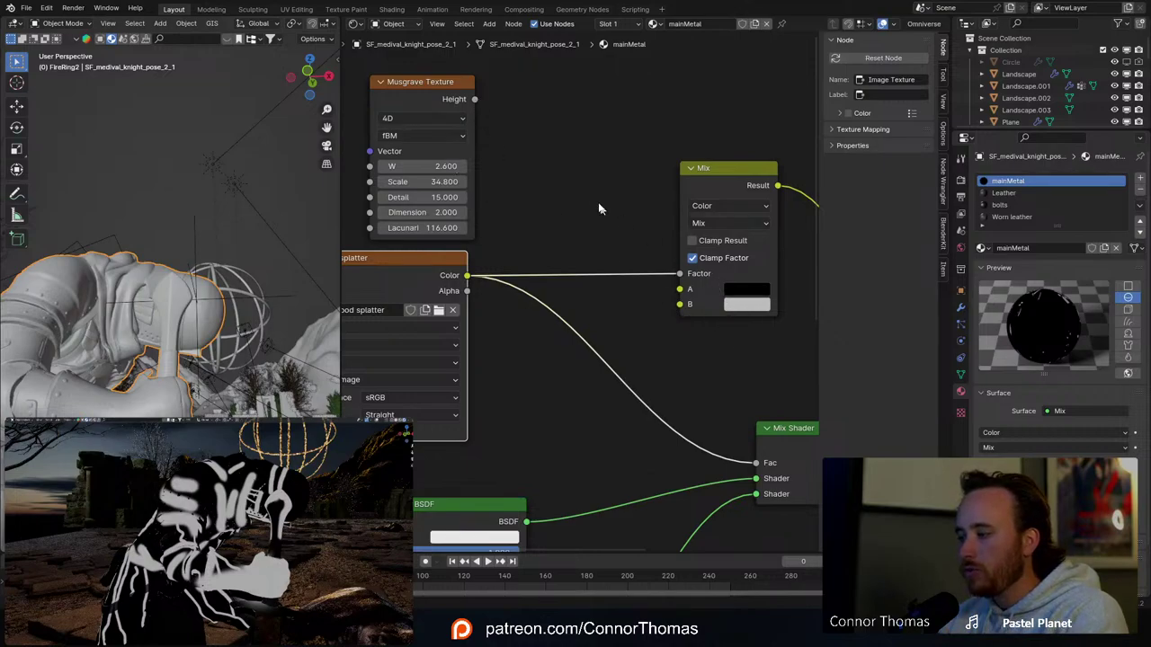
left_click_drag(475, 99, 681, 304)
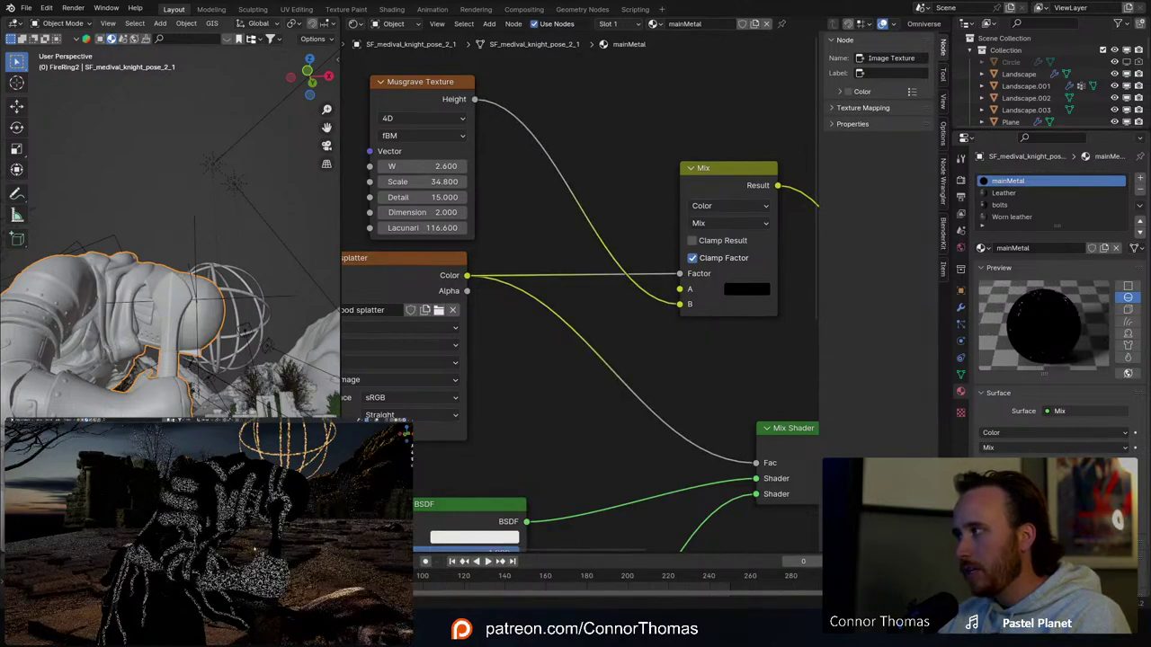
left_click_drag(691, 171, 758, 189)
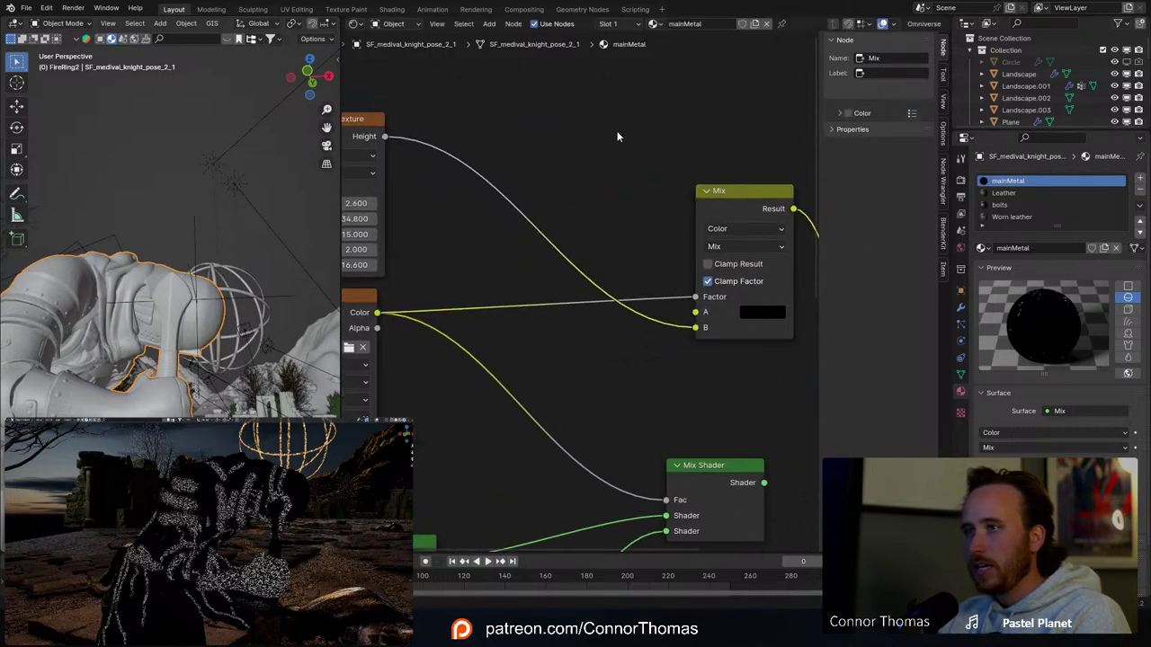
Step: Add a second Mix Color node above the first with the blood splatter Color linked to B and A set to black
key("shift+a")
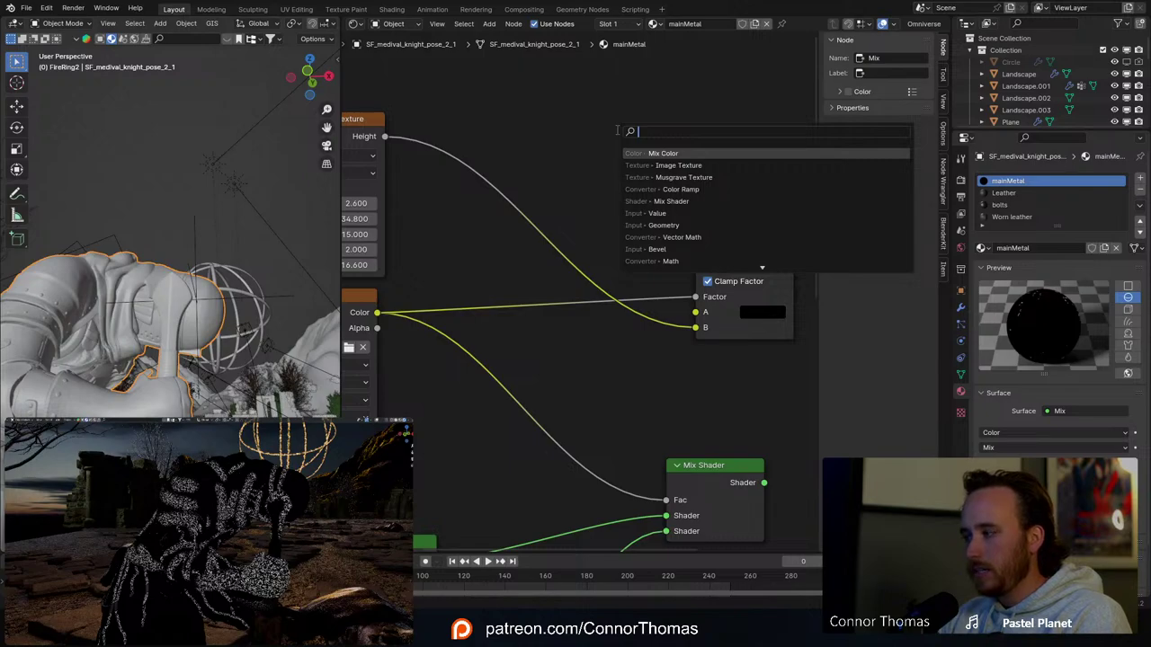
type("mix")
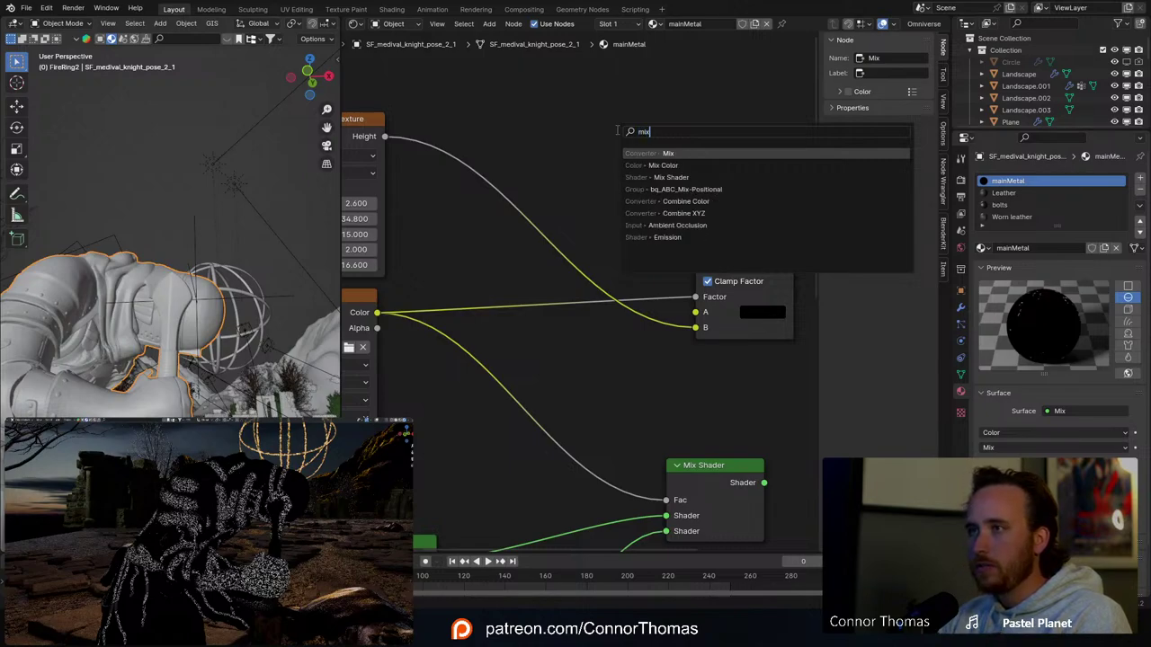
key("Return")
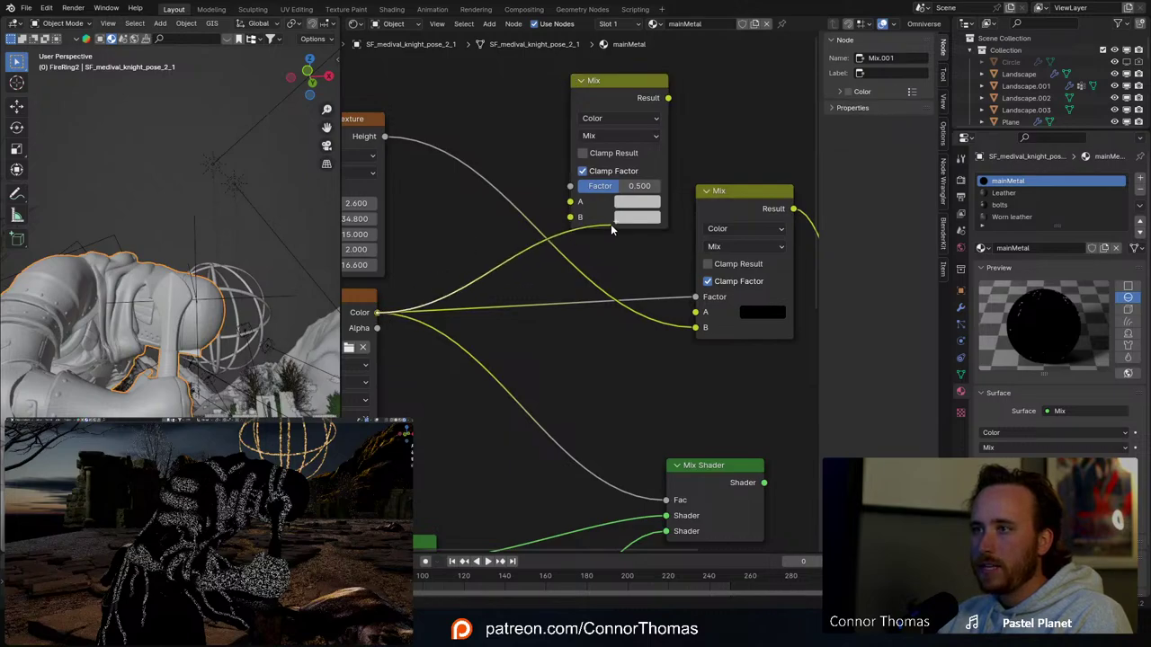
left_click_drag(378, 313, 570, 218)
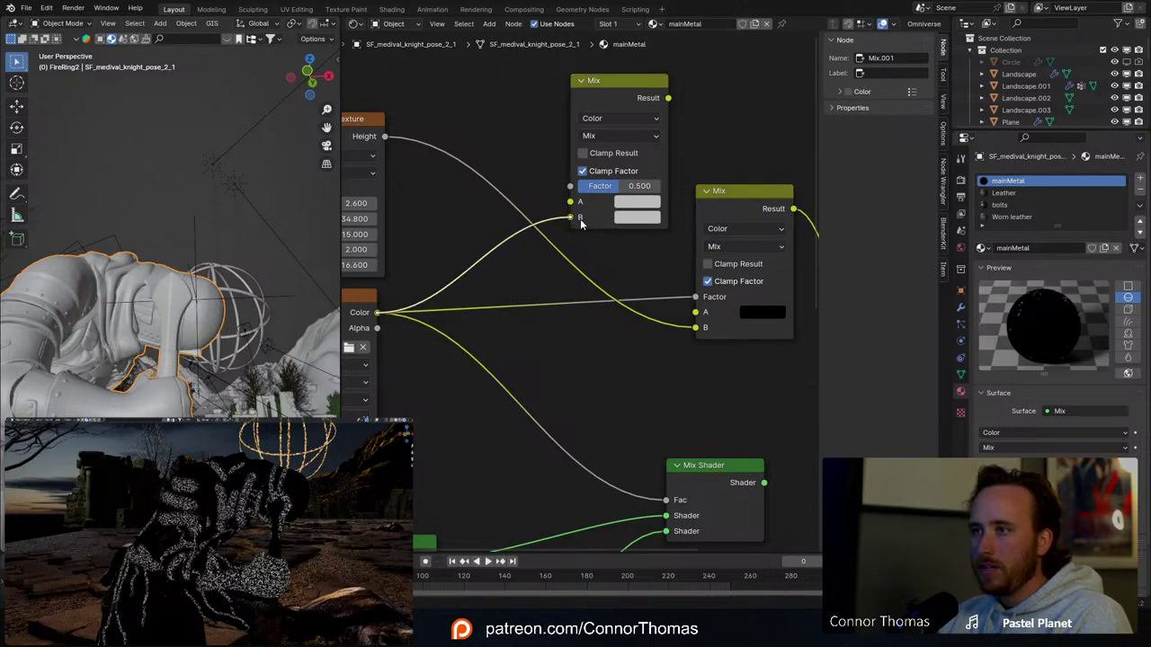
left_click(625, 202)
left_click_drag(755, 304, 756, 340)
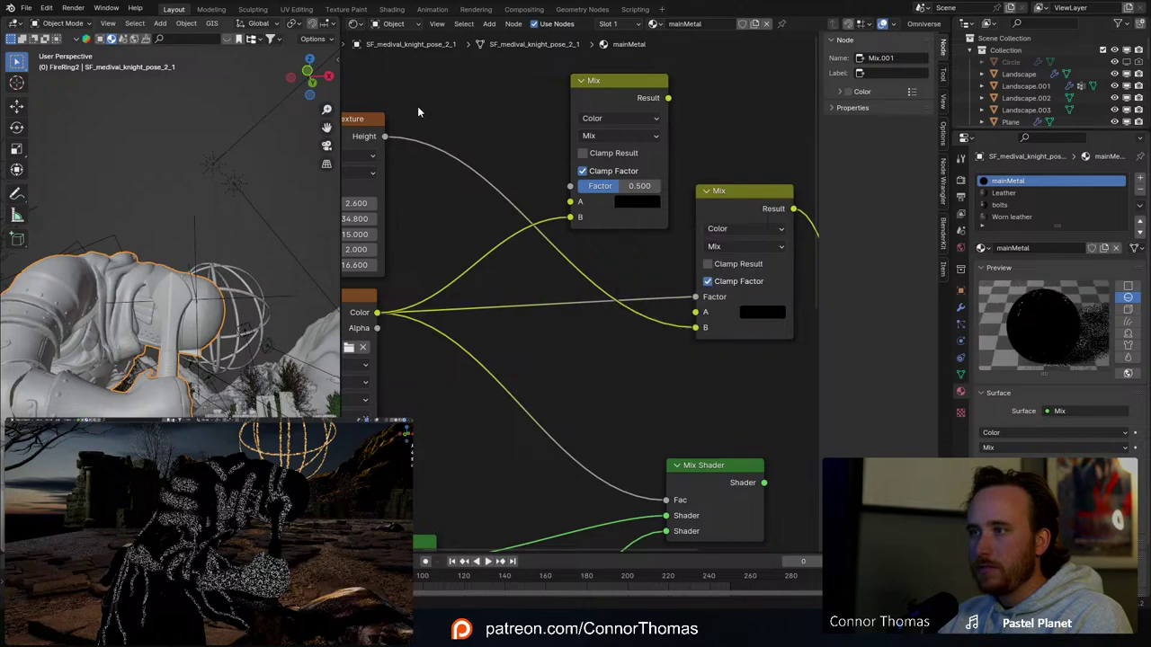
Step: Add and preview a second Musgrave Texture above the first, with its Scale set to 1.5
middle_click_drag(417, 106, 557, 229)
key("shift+a")
left_click(539, 157)
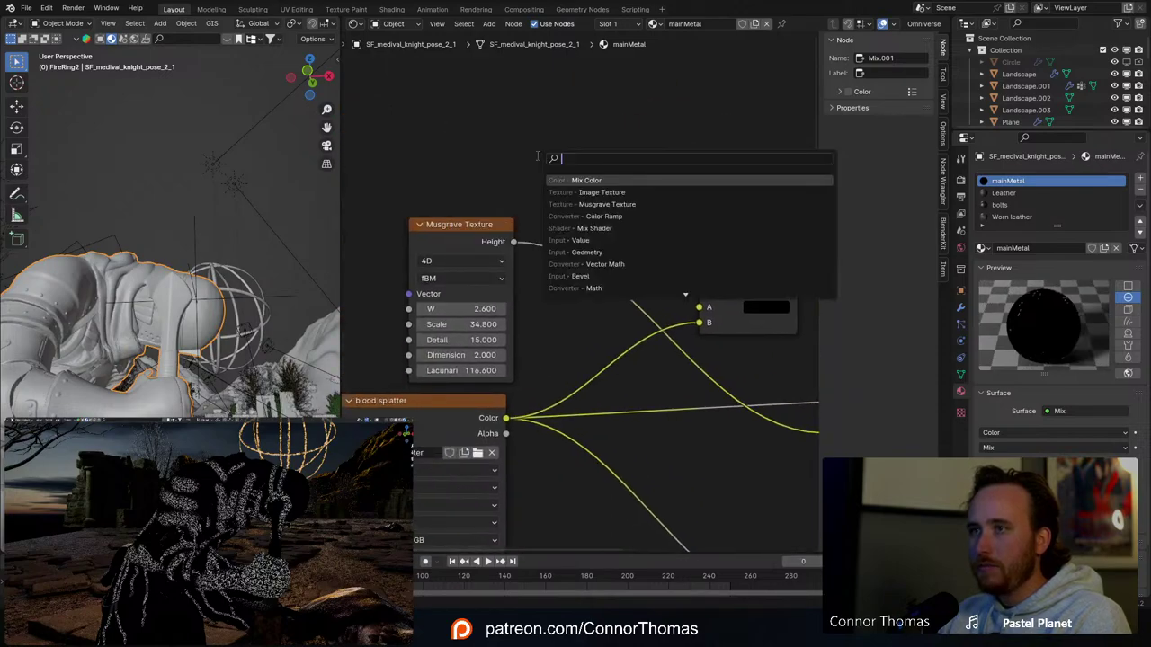
type("musg")
key("Return")
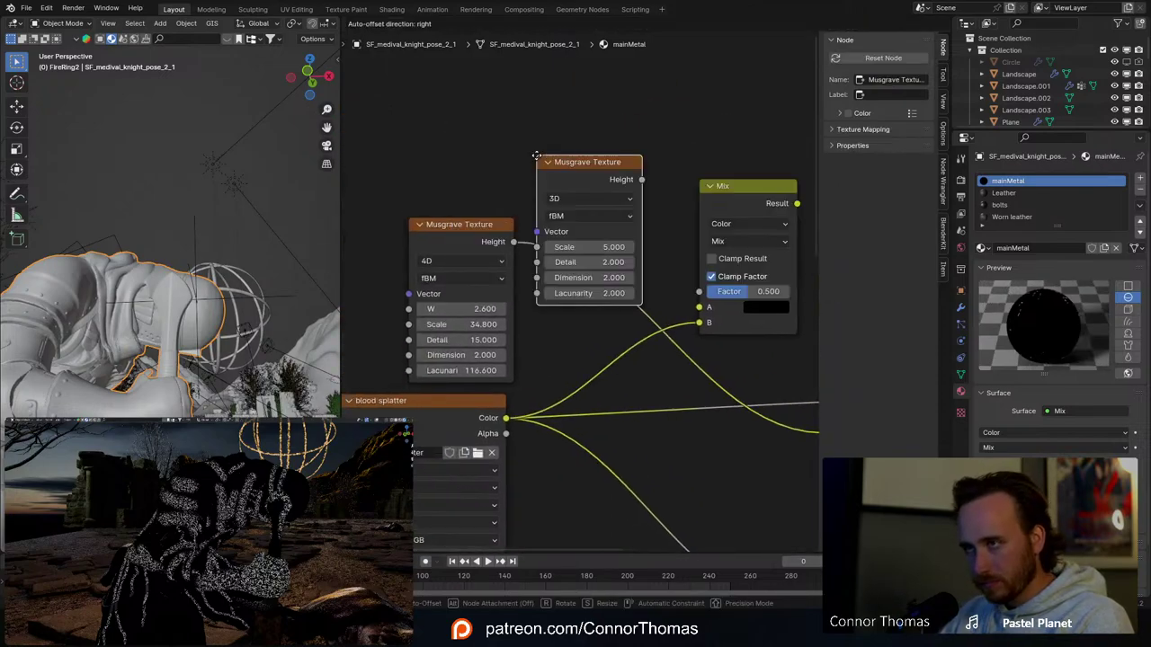
left_click(543, 81)
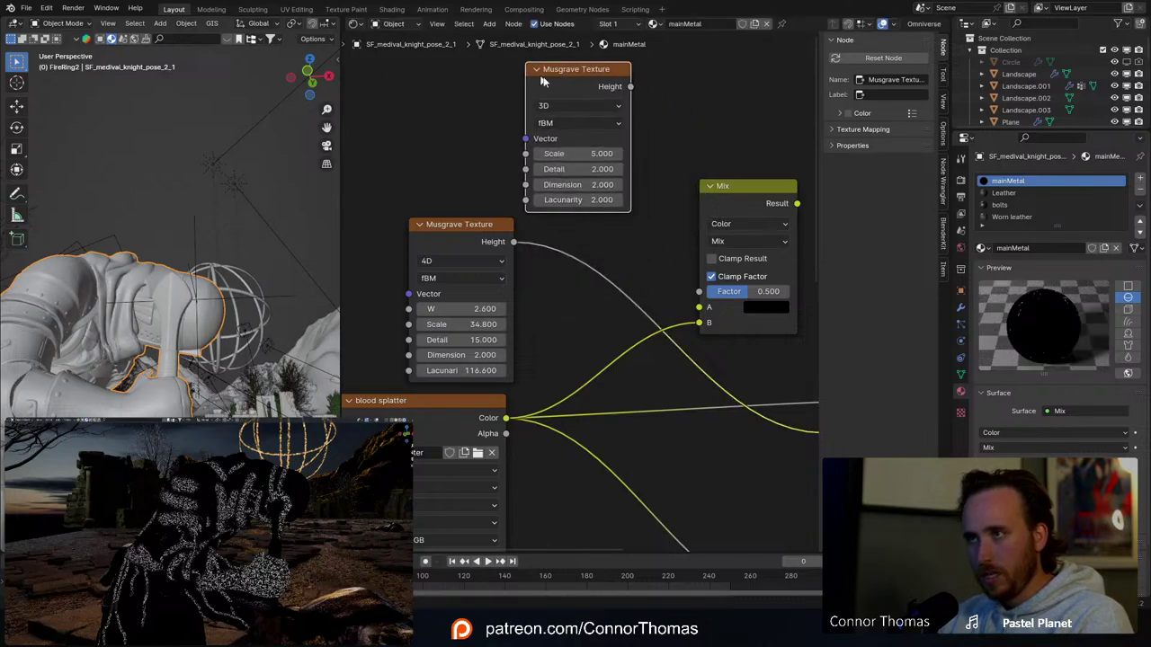
left_click(589, 79, "ctrl+shift")
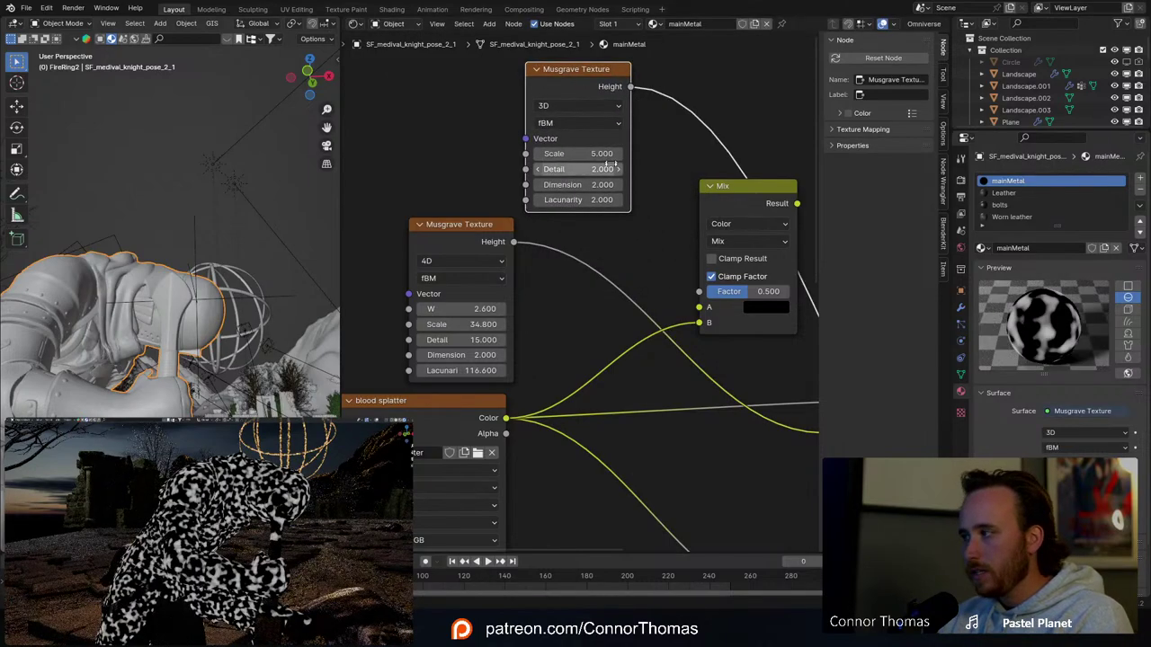
left_click_drag(589, 154, 469, 154)
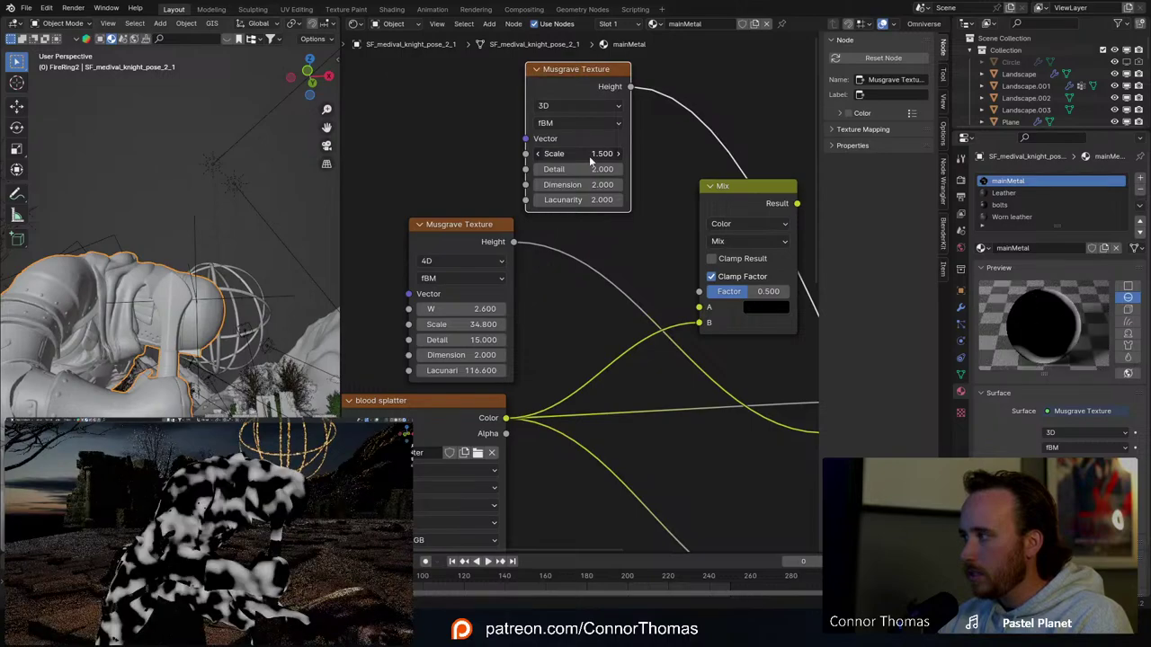
Step: Connect the 3D Musgrave Texture's Height to the Factor of the upper Mix node and preview that Mix on the knight
left_click_drag(592, 72, 699, 291)
left_click(733, 187, "ctrl+shift")
middle_click_drag(783, 166, 631, 170)
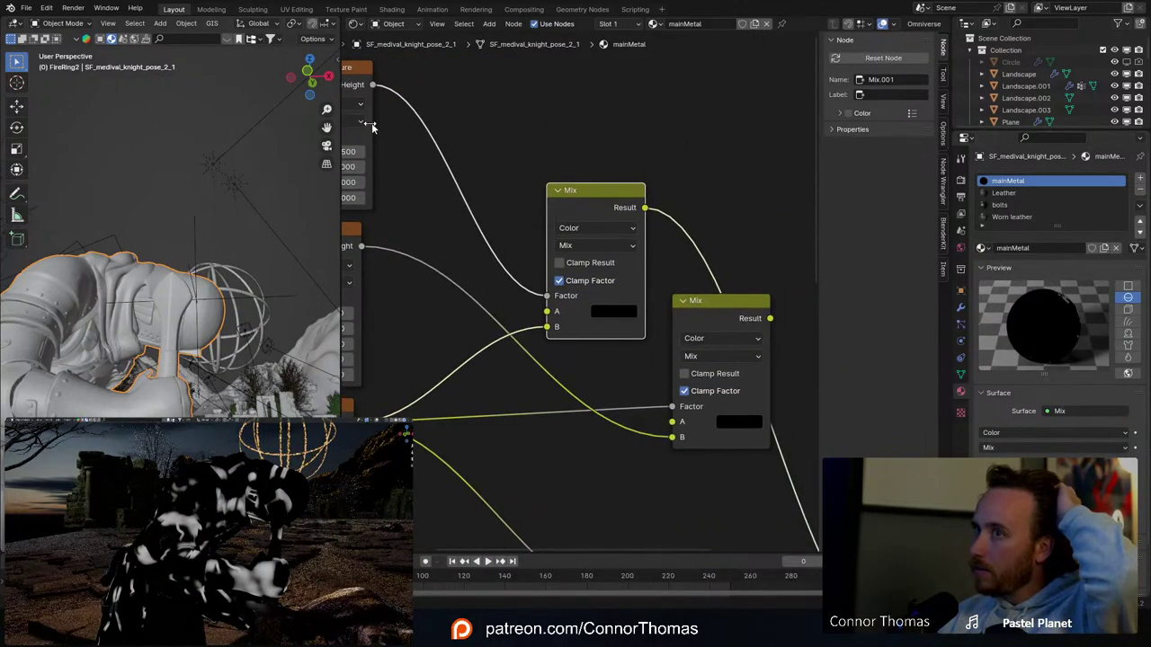
middle_click_drag(544, 337, 717, 234)
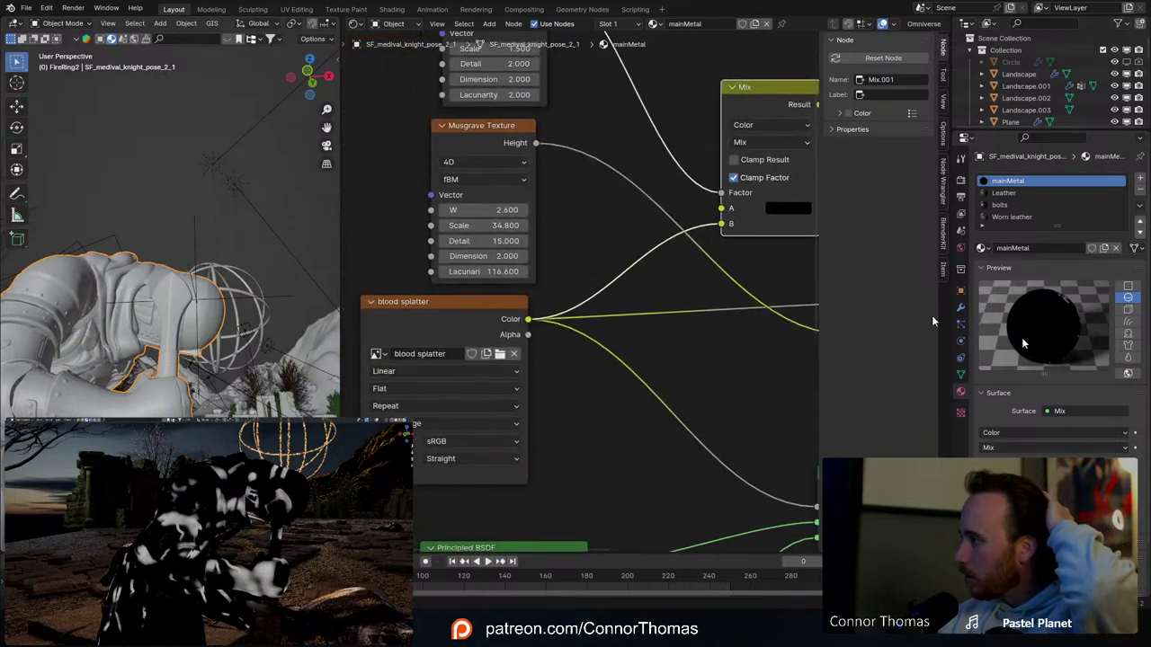
middle_click_drag(742, 270, 619, 296)
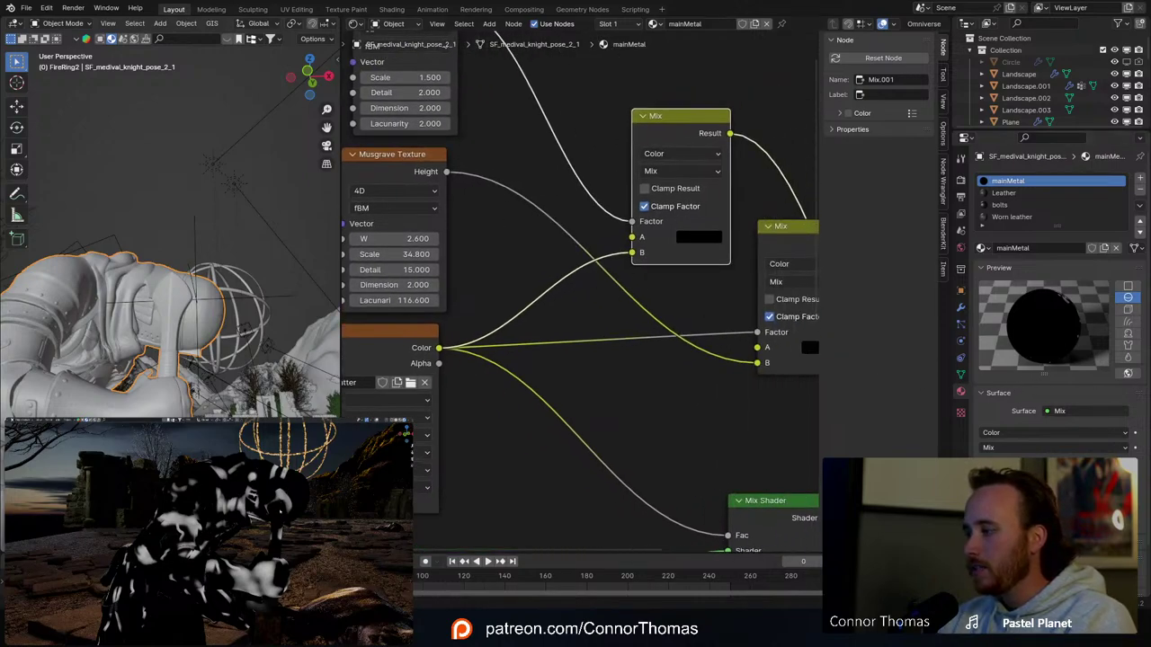
left_click(357, 506)
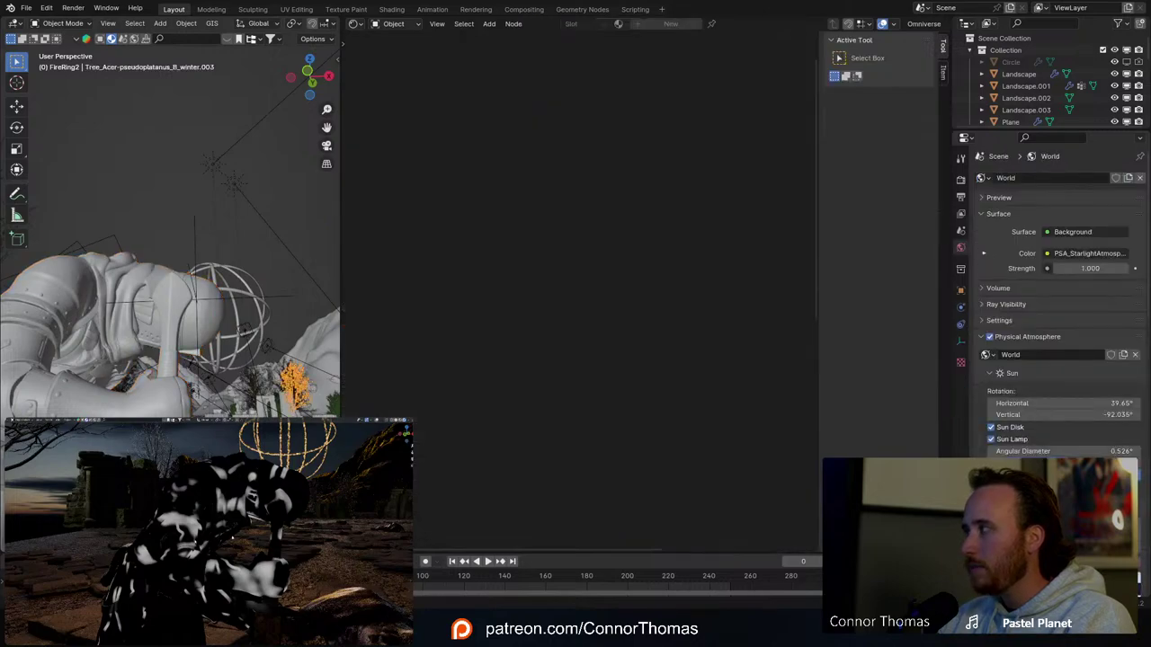
left_click(237, 506)
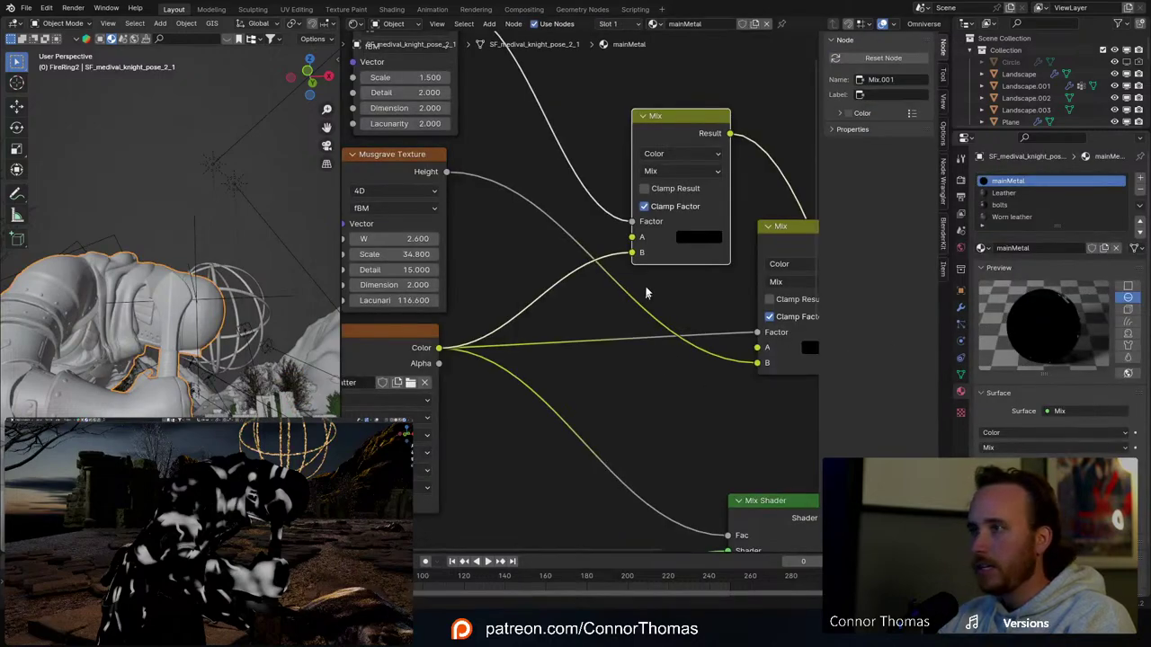
Step: Preview the lower Mix node and connect the upper Mix node's Result to its Factor
scroll(647, 294, "down", 1)
middle_click_drag(646, 277, 560, 267)
middle_click_drag(710, 262, 635, 239)
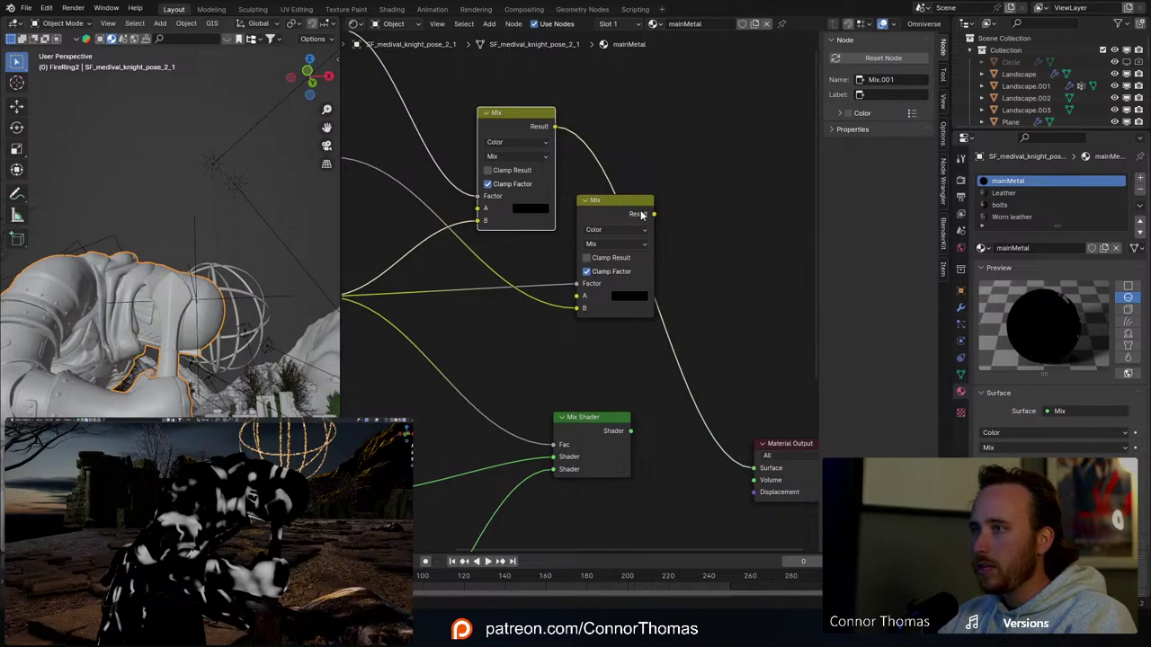
left_click(641, 214, "ctrl+shift")
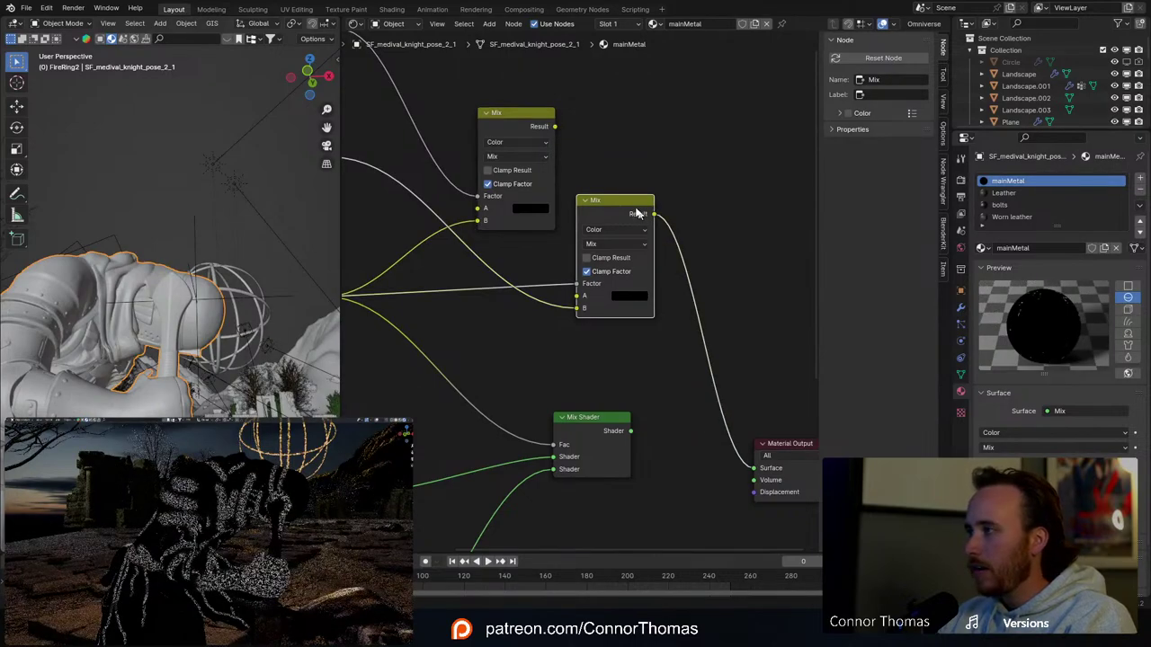
left_click_drag(555, 127, 597, 276)
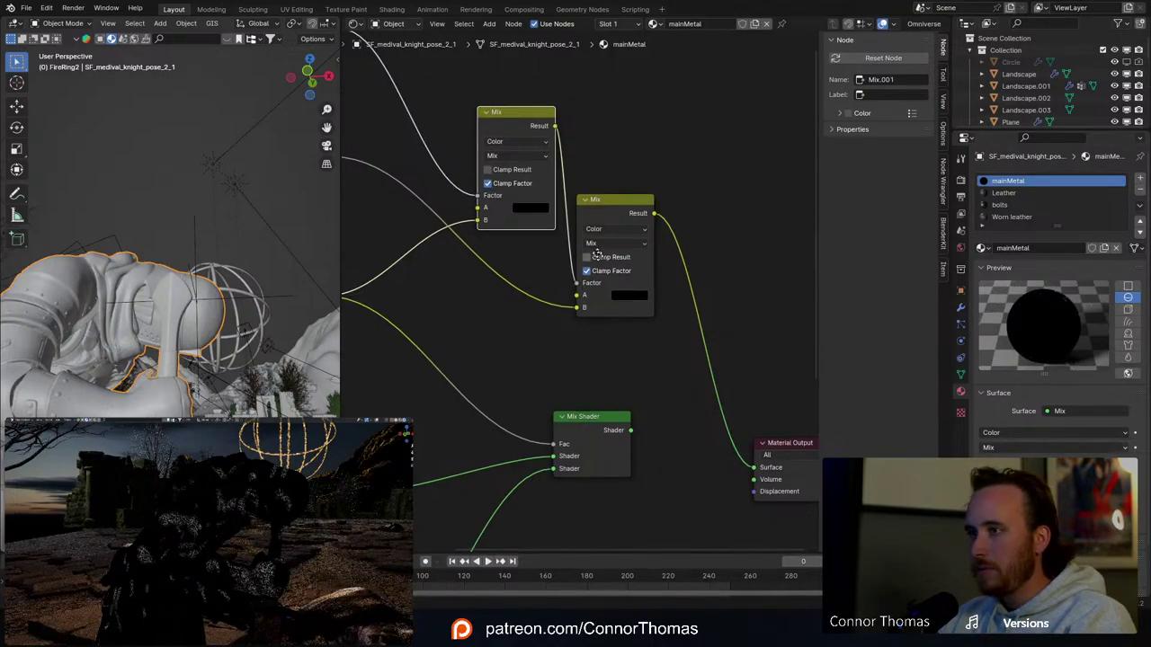
Step: Connect the lower Mix node's Result to the Fac input of the Mix Shader
scroll(599, 257, "down", 2)
middle_click_drag(599, 257, 555, 181)
scroll(555, 181, "down", 1)
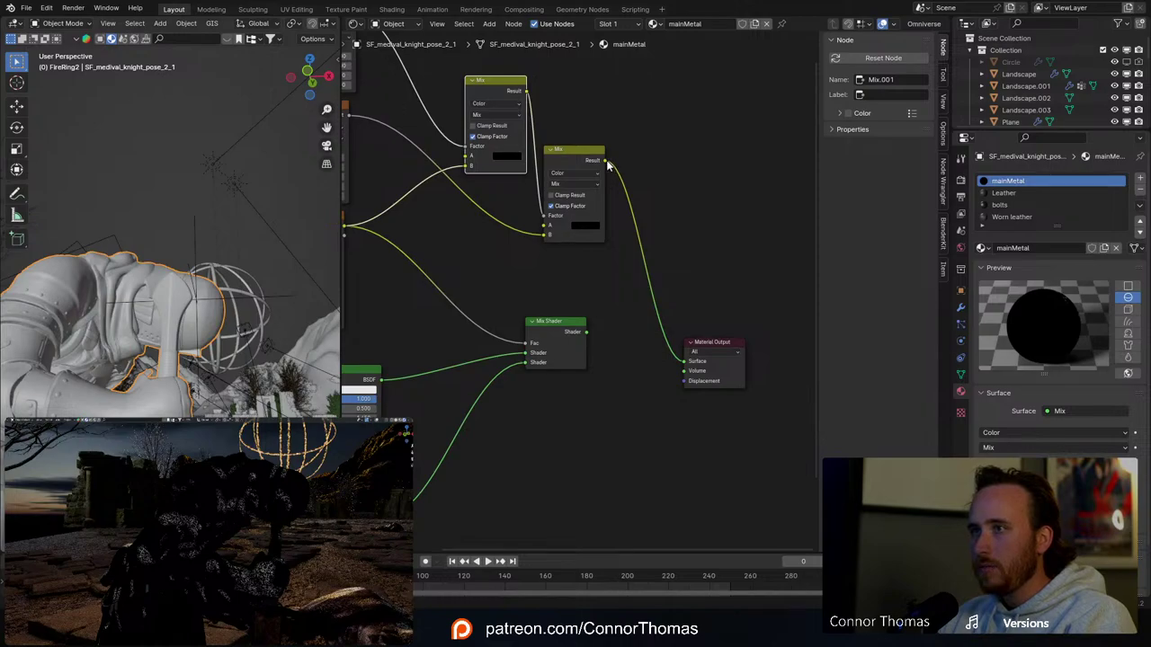
left_click_drag(607, 163, 528, 344)
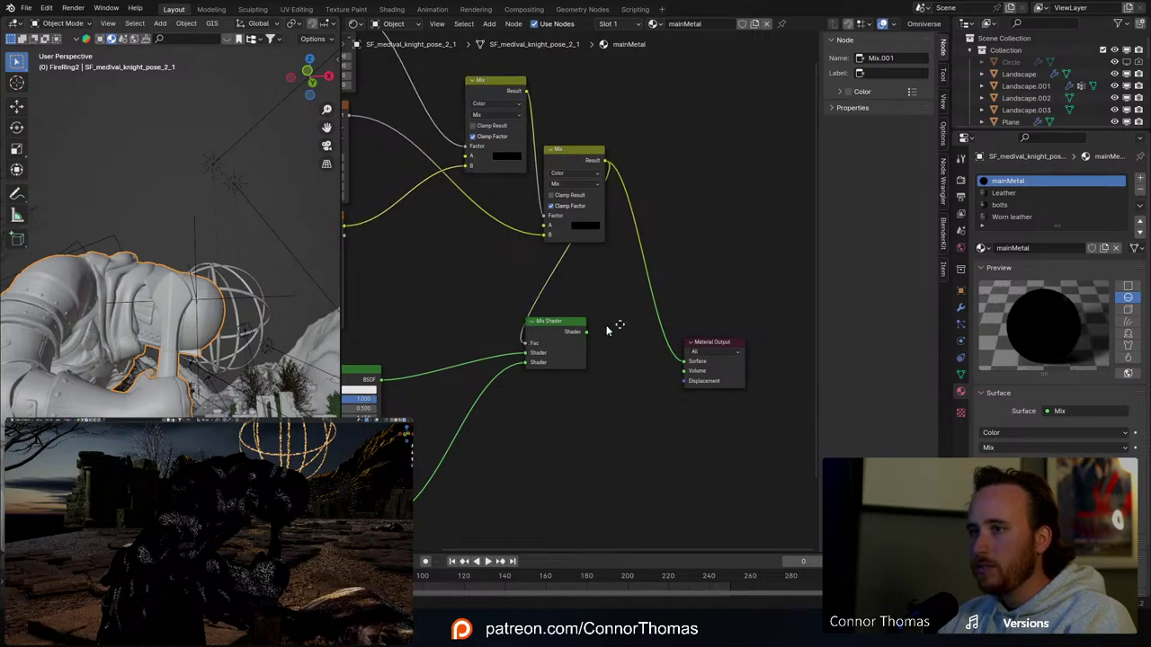
Step: Move the Mix Shader and Material Output farther from the Mix nodes and link the Mix Shader to the output's Surface
middle_click_drag(609, 327, 539, 303)
left_click_drag(465, 420, 838, 316)
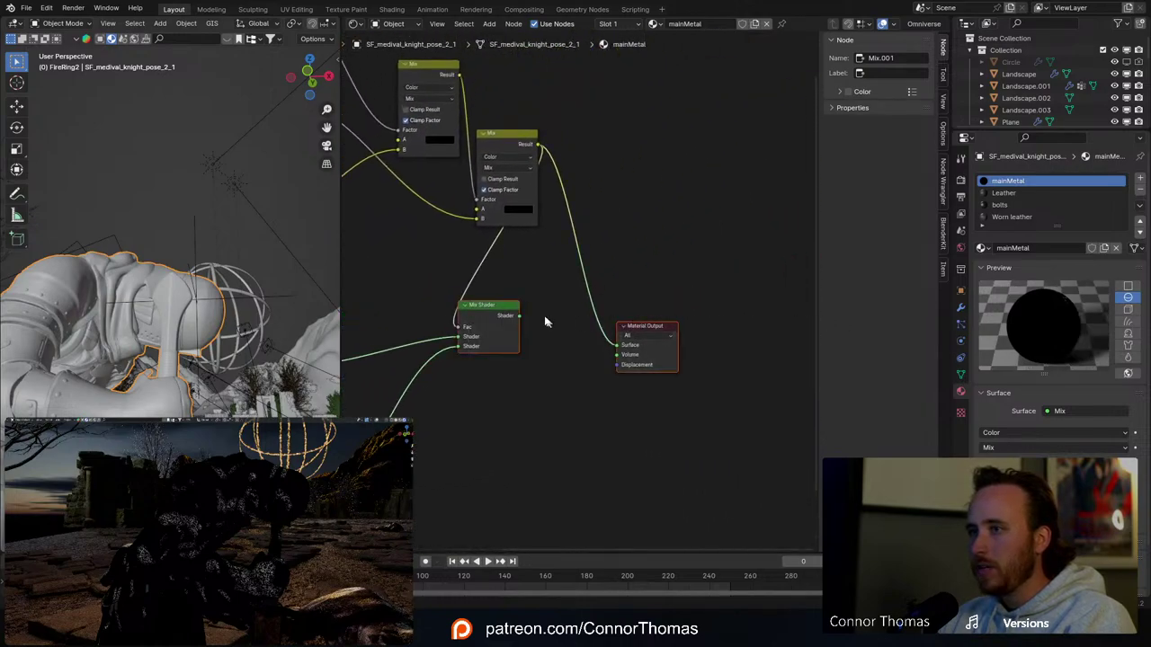
left_click_drag(501, 309, 760, 300)
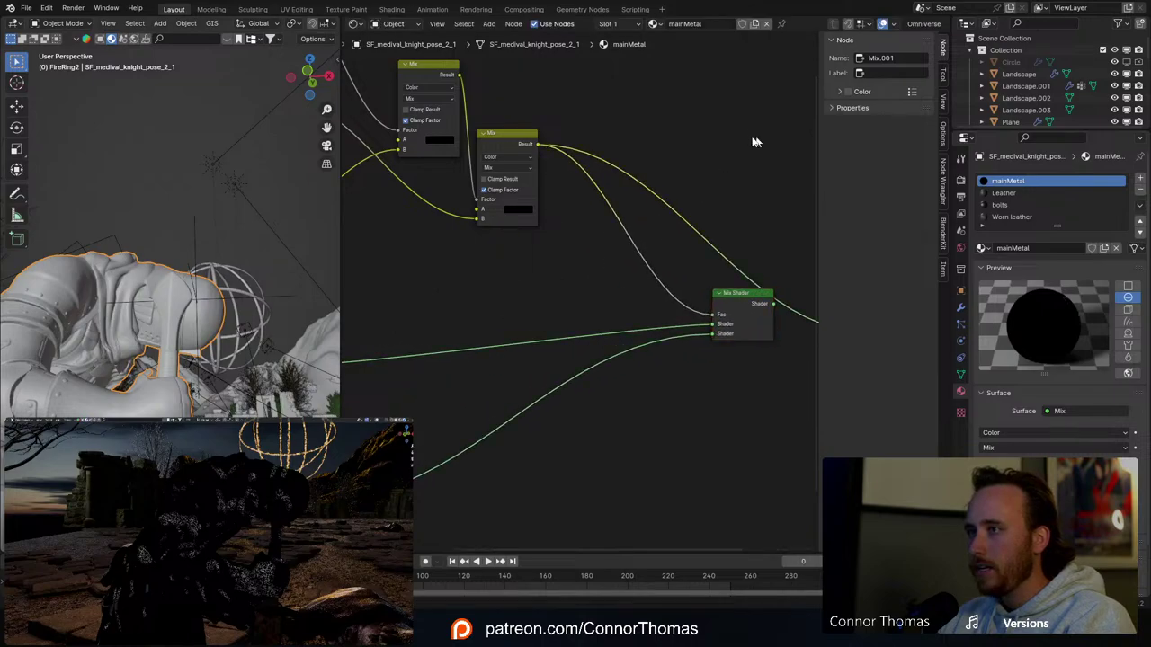
middle_click_drag(741, 330, 649, 330)
left_click(661, 319, "ctrl+shift")
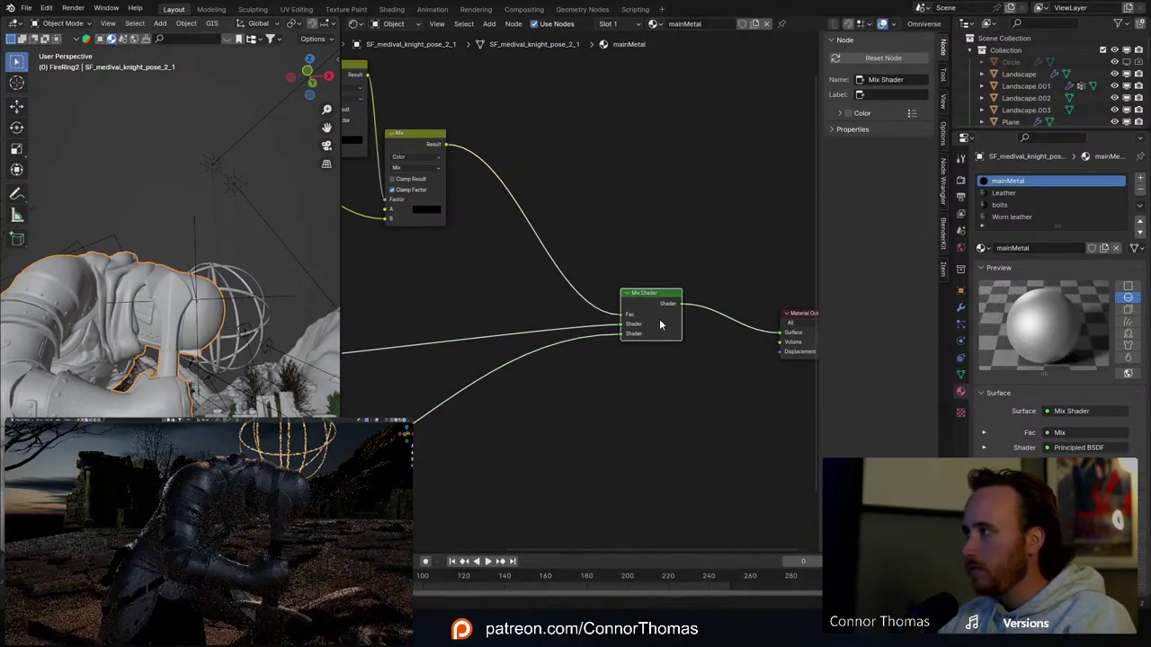
Step: Insert a Color Ramp between the lower Mix node and the Mix Shader's Fac, and preview the ramp
scroll(674, 243, "up", 2)
key("shift+a")
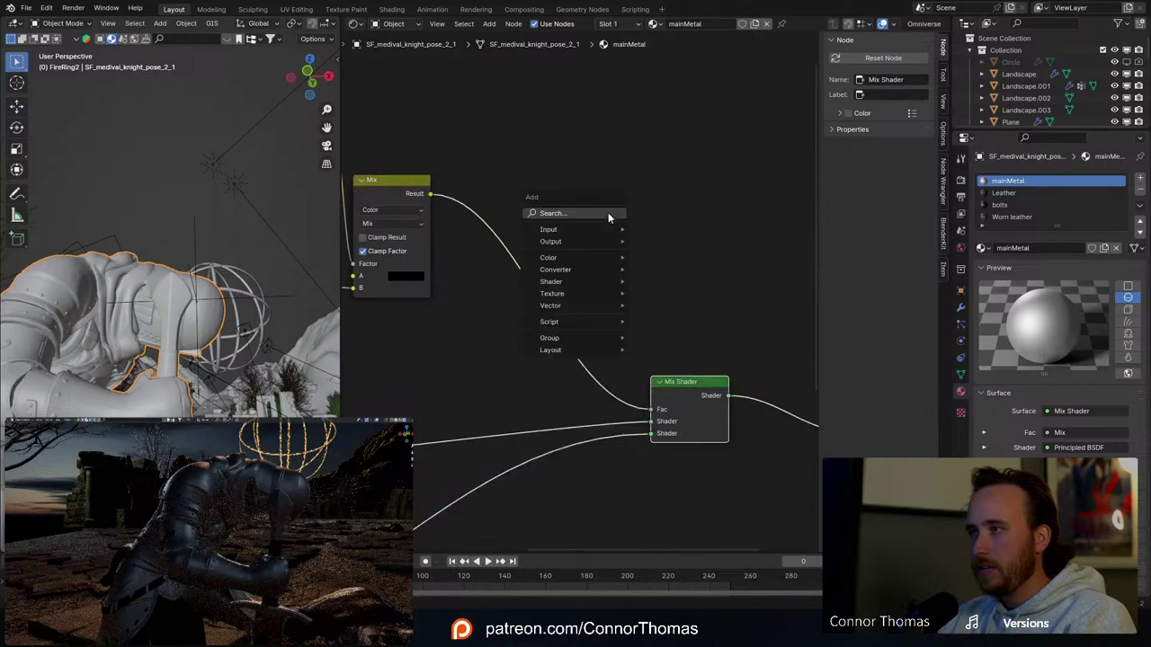
left_click(609, 214)
type("color")
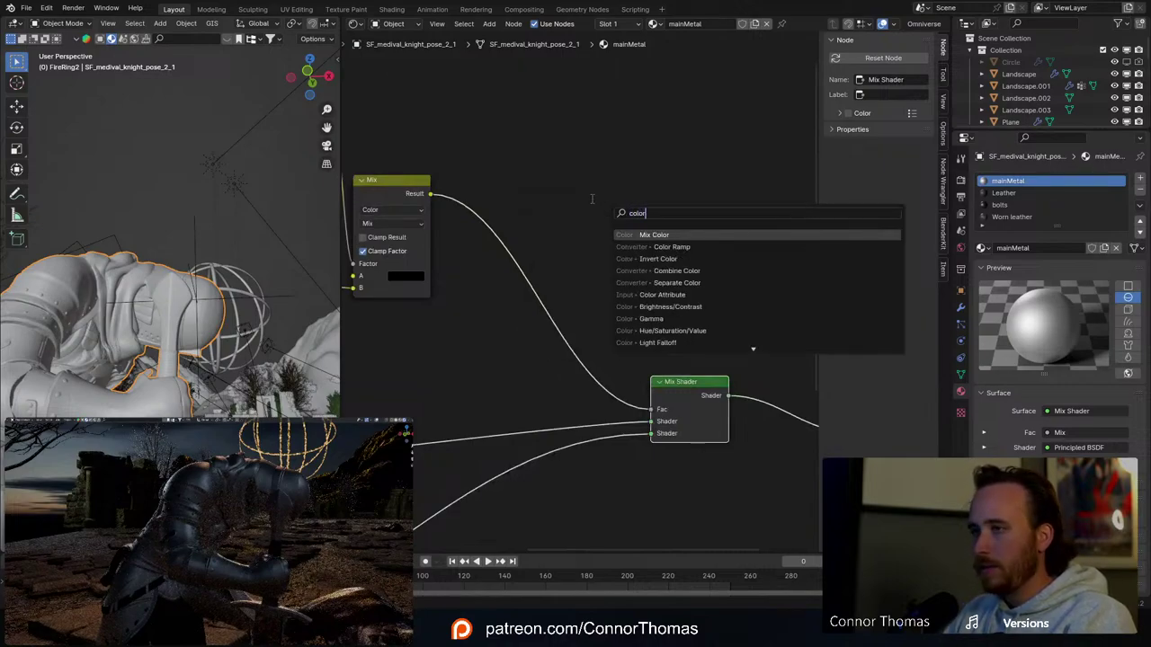
key("Down")
key("Return")
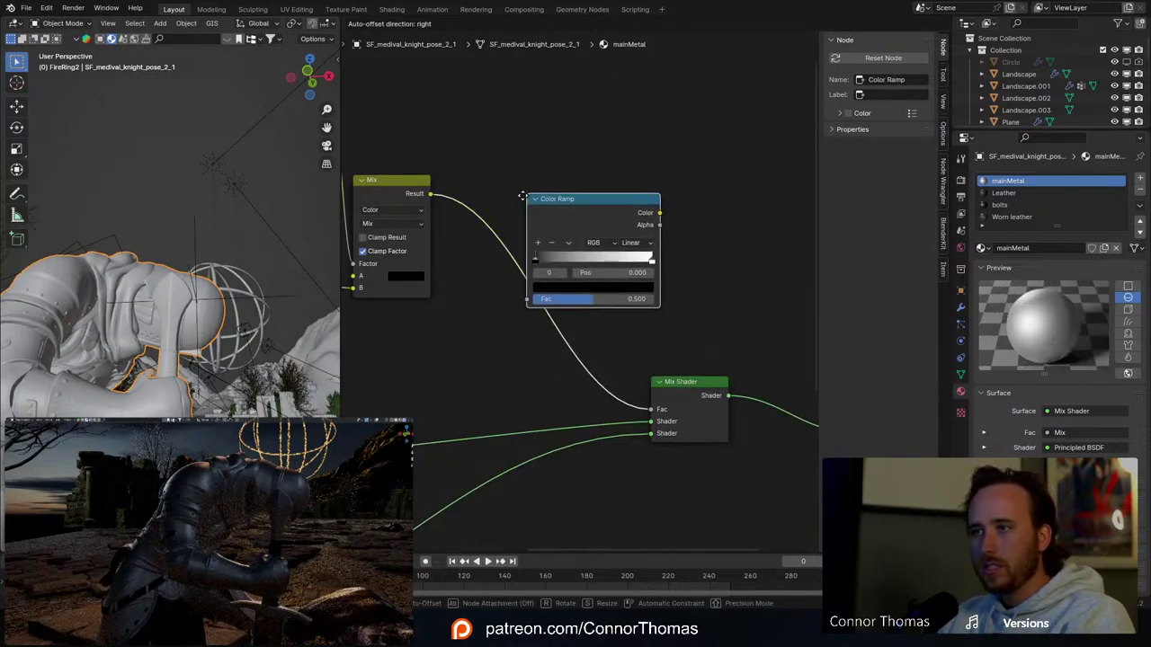
left_click(512, 197)
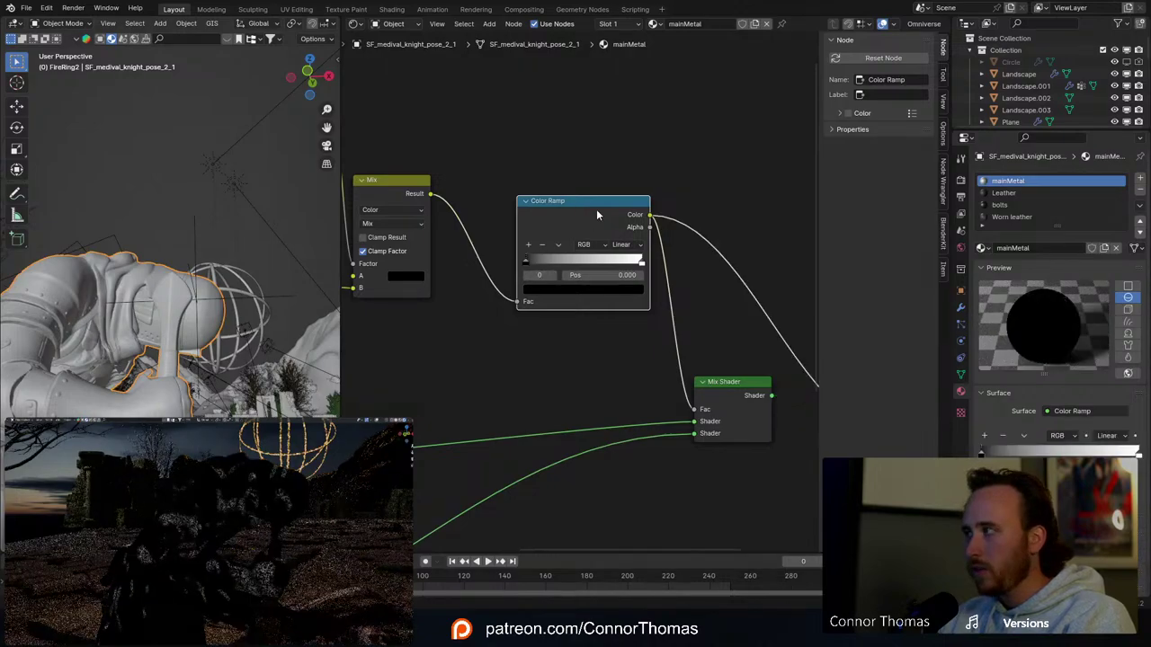
Step: Set the Color Ramp's white stop to position 0.127 and reconnect the Mix Shader to the material's Surface
left_click_drag(644, 268, 529, 275)
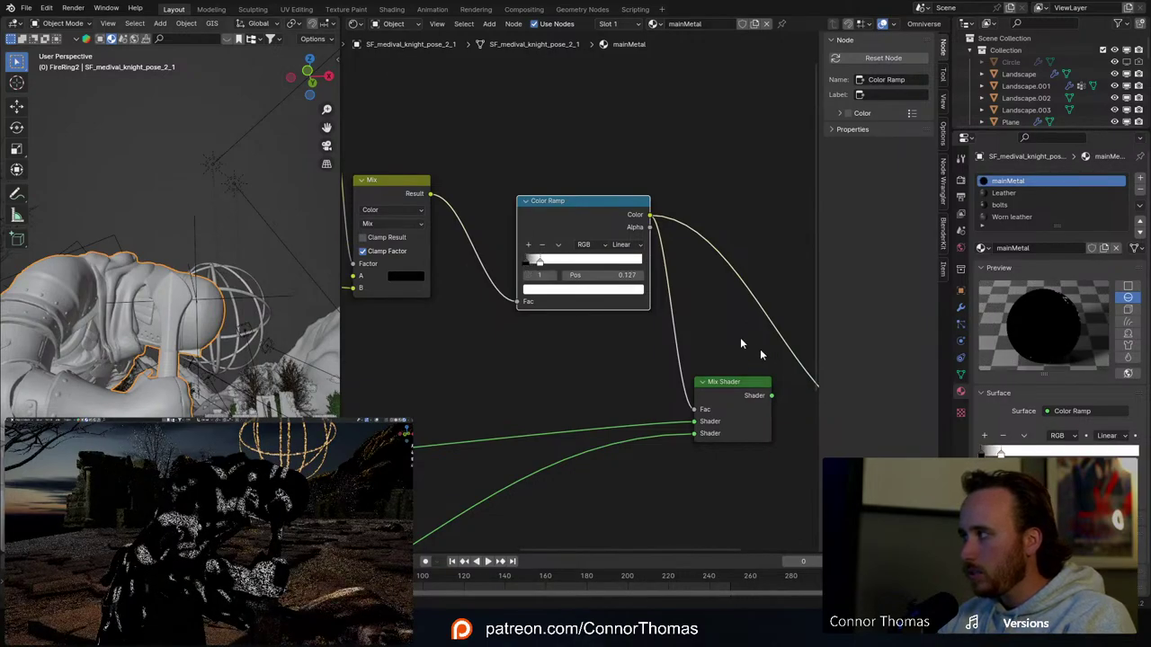
middle_click_drag(751, 222, 534, 140)
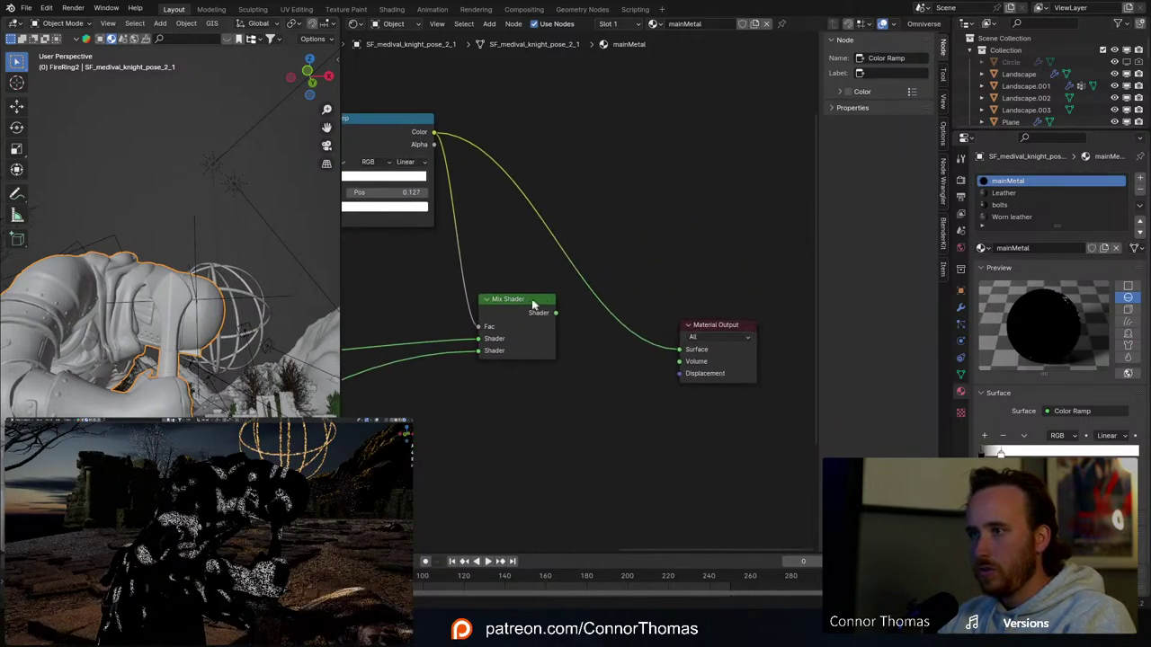
left_click(534, 305, "ctrl+shift")
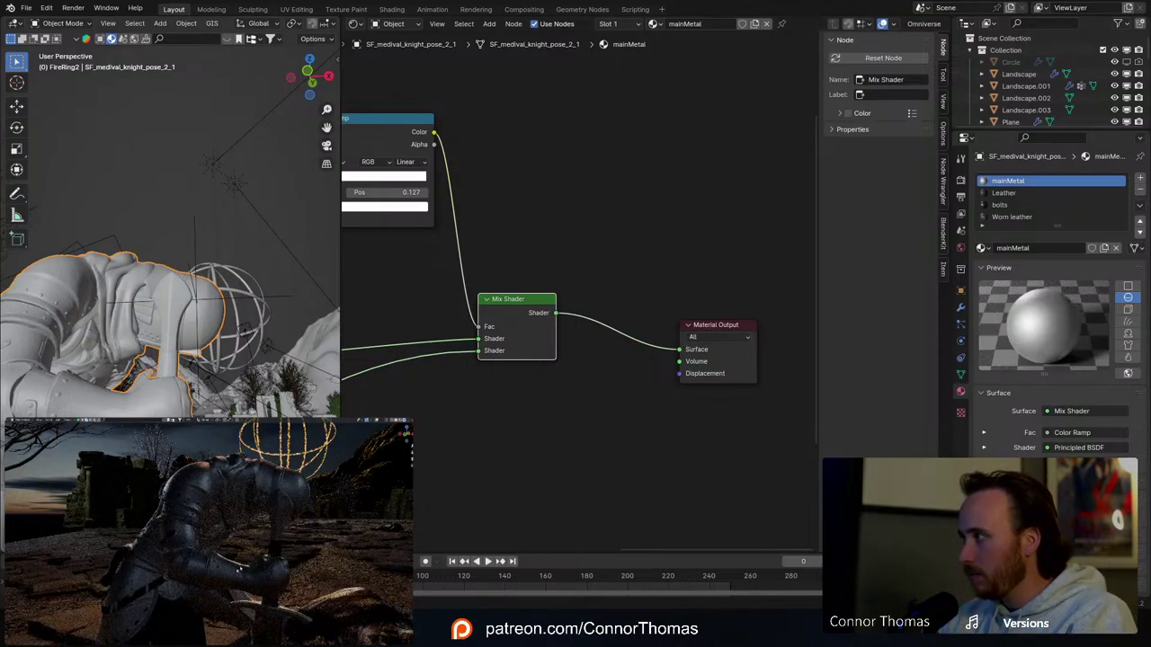
Step: Set the Color Ramp's white stop to position 0.005
middle_click_drag(531, 207, 667, 216)
scroll(667, 217, "up", 2)
left_click(492, 132)
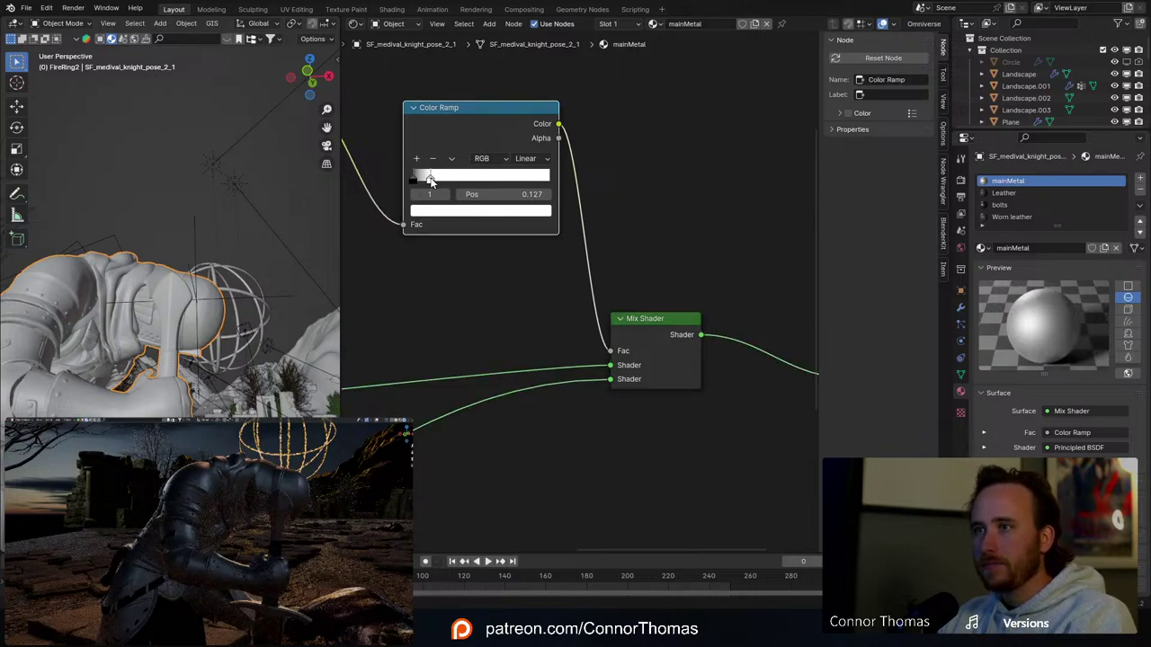
mouse_move(417, 178)
left_mouse_down()
mouse_move(427, 181)
mouse_move(378, 179)
mouse_move(415, 182)
left_mouse_up()
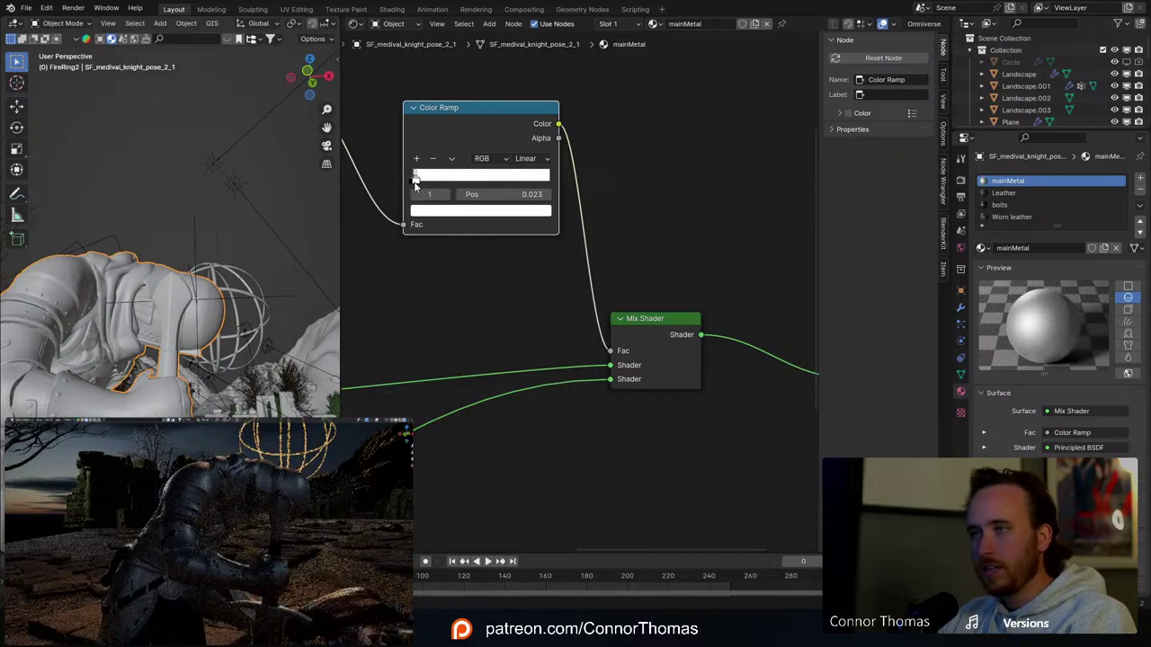
left_click_drag(413, 185, 412, 184)
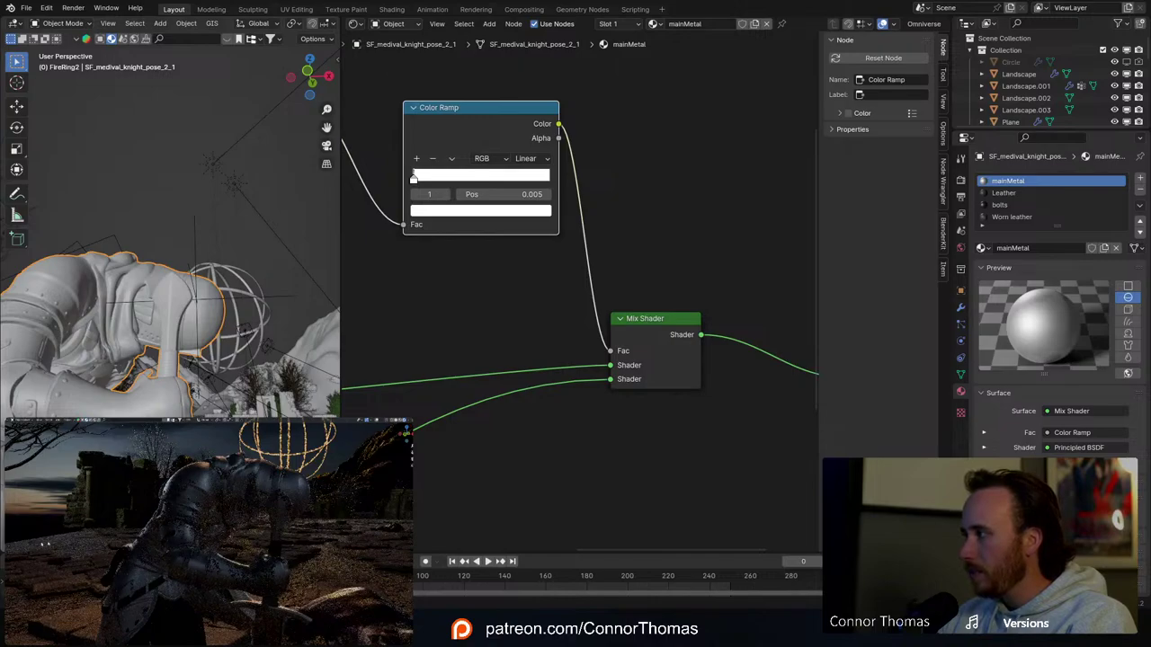
Step: Set the Color Ramp's white stop to position 0.014
middle_click_drag(417, 239, 621, 324)
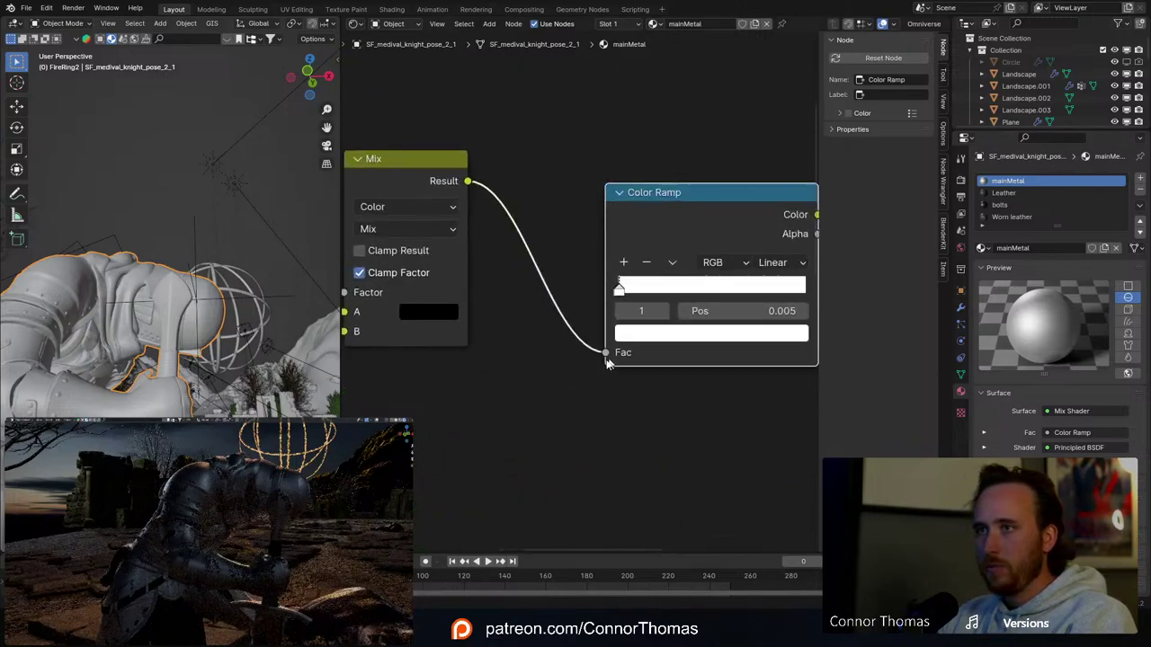
scroll(576, 361, "up", 2)
middle_click_drag(576, 360, 491, 317)
scroll(494, 323, "up", 3)
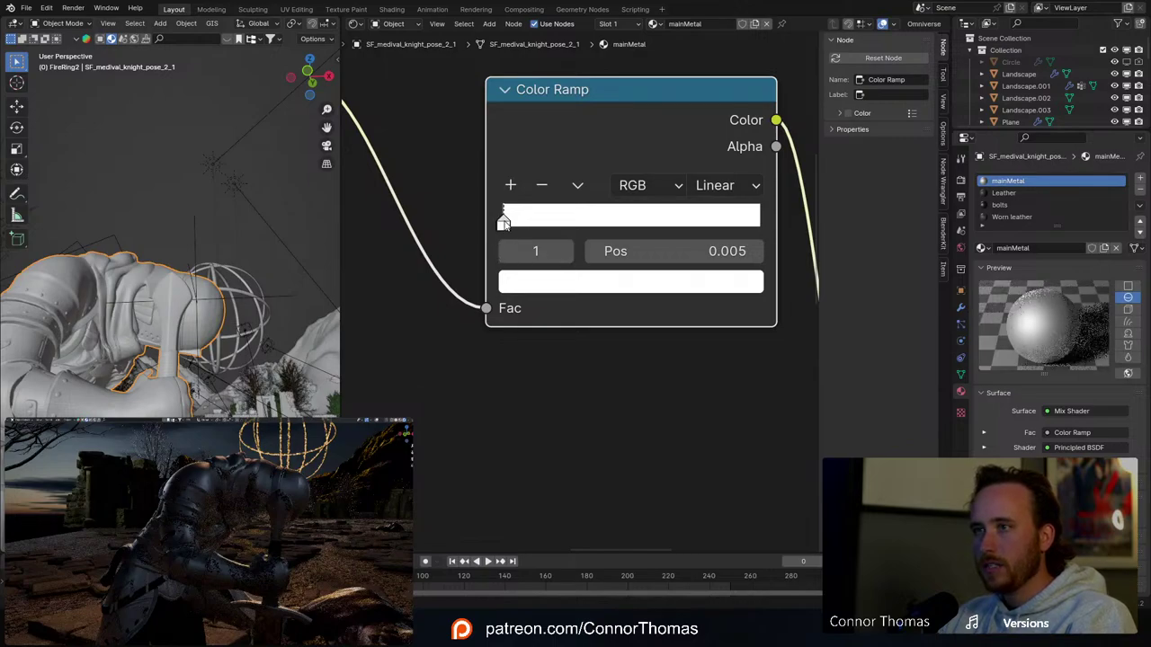
left_click_drag(503, 221, 507, 223)
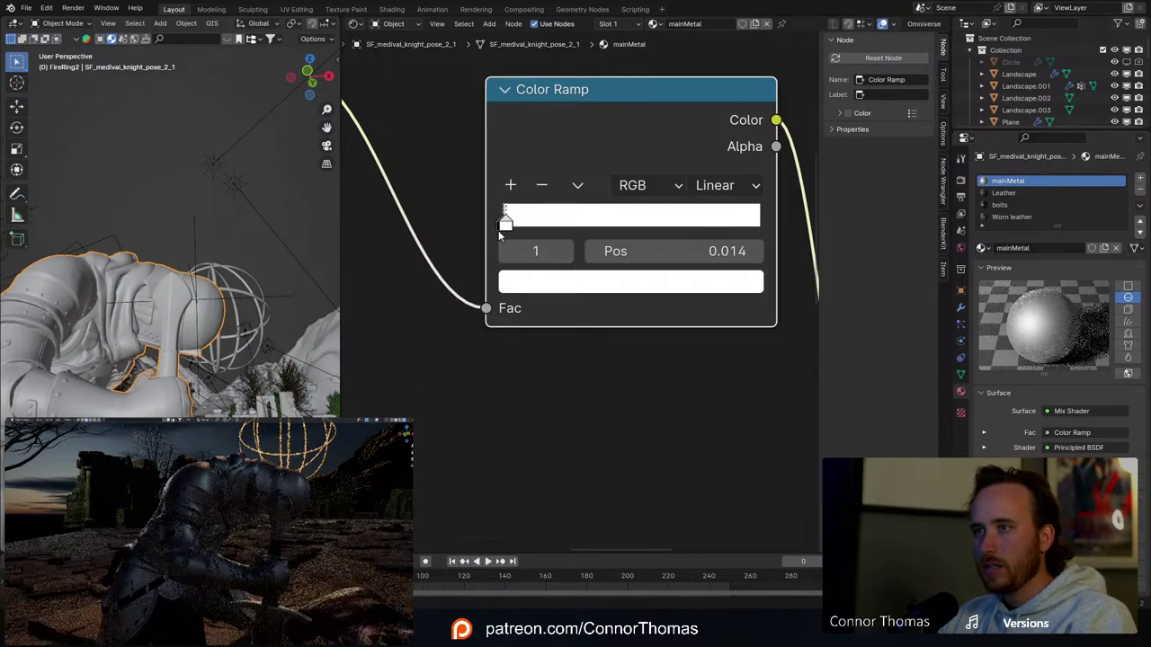
Step: Move the Color Ramp's white stop farther from the black stop and set the black stop to position 0.005
scroll(499, 228, "up", 1)
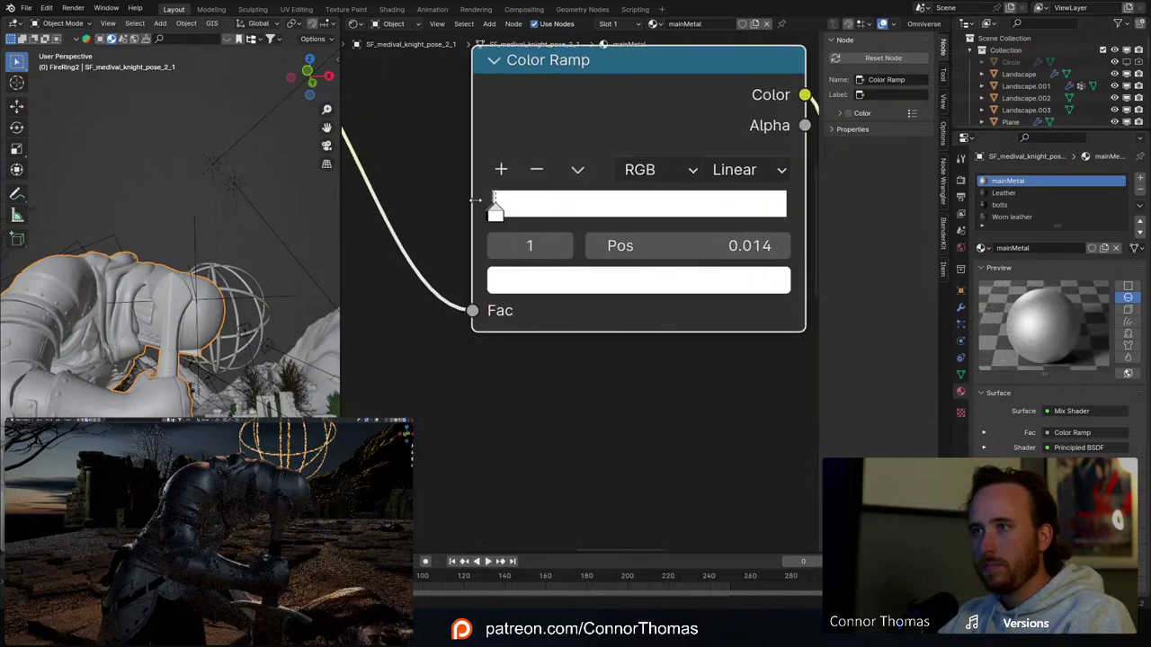
middle_click_drag(496, 220, 512, 216)
left_click_drag(521, 210, 531, 208)
left_click(504, 207)
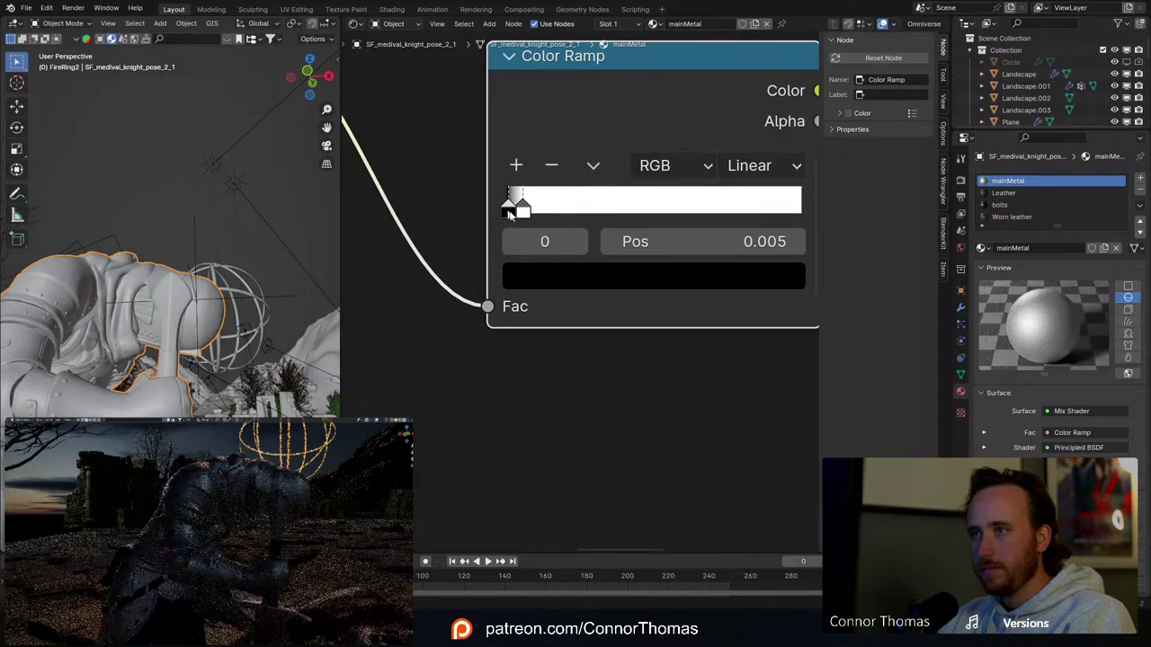
Step: Try a slightly lighter colour value for the Color Ramp's black stop
left_click(565, 281)
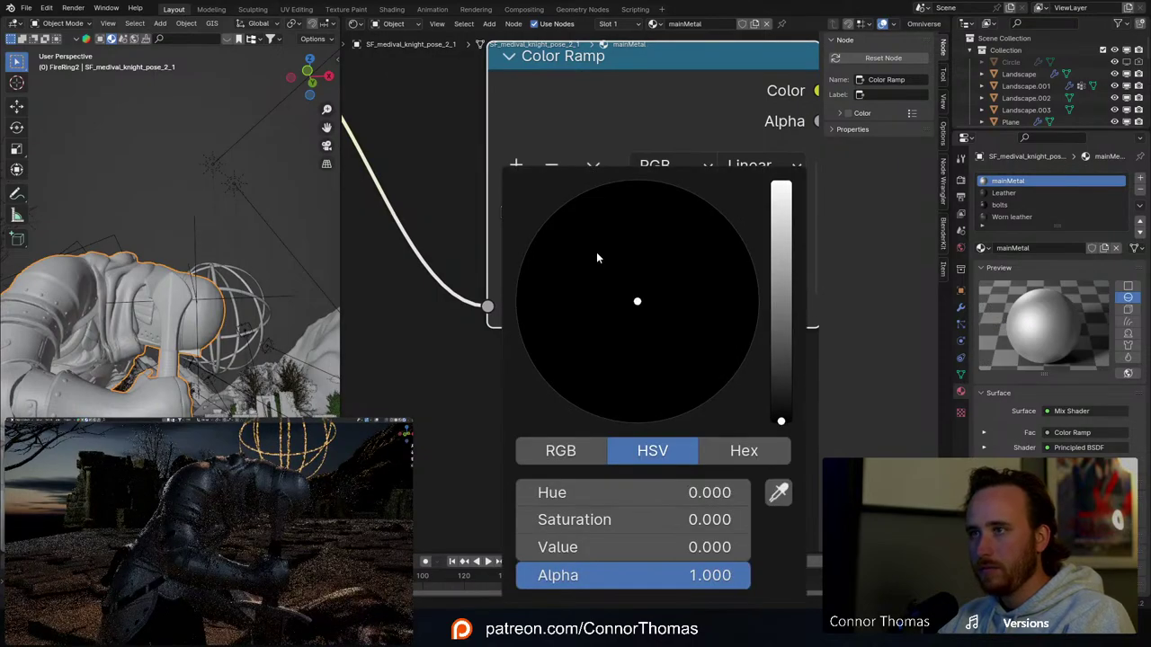
left_click(783, 413)
mouse_move(784, 414)
left_mouse_down()
mouse_move(781, 204)
mouse_move(782, 420)
left_mouse_up()
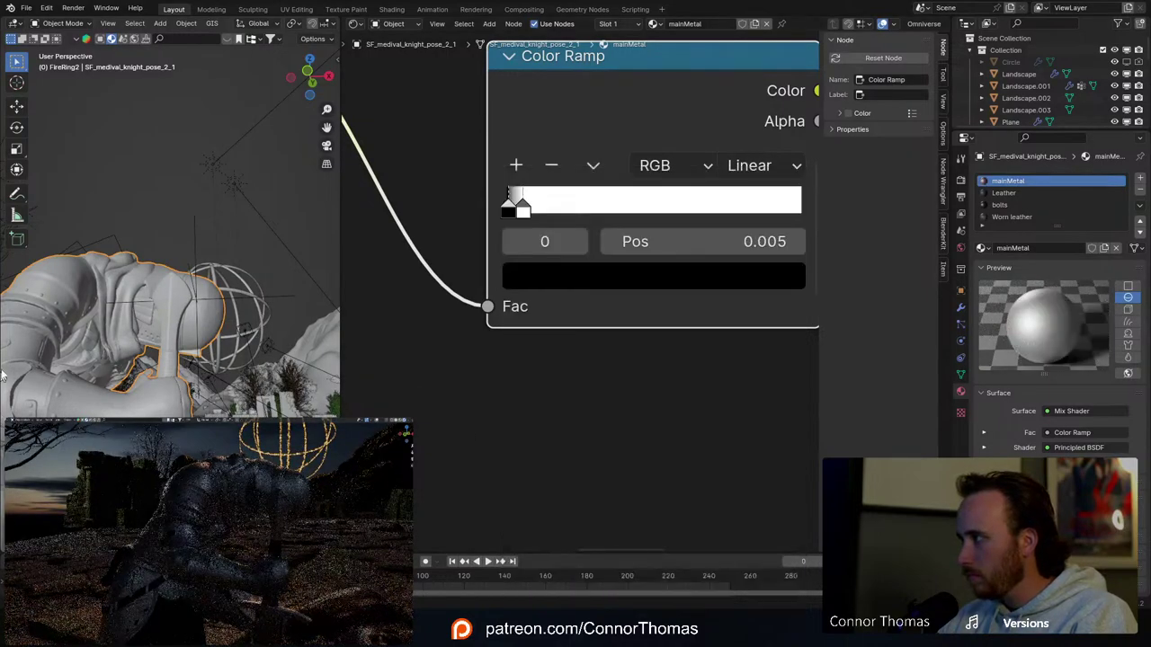
Step: Set the Color Ramp's white stop to position 0.041
middle_click_drag(532, 215, 531, 222)
scroll(531, 221, "up", 2, "shift")
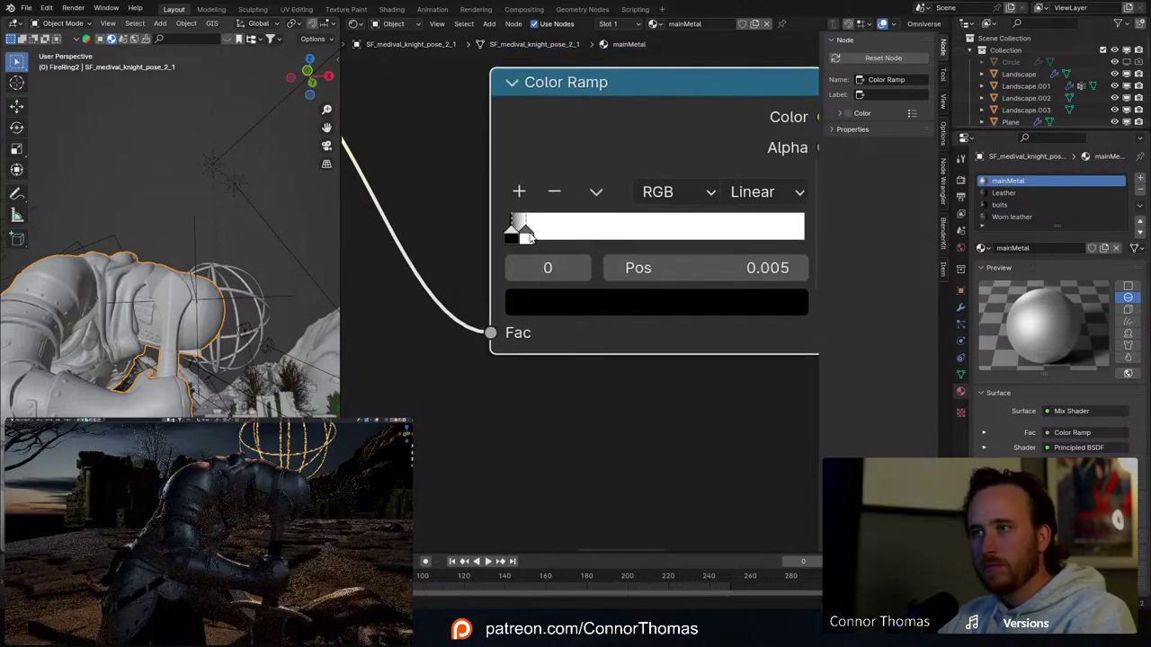
left_click(527, 232)
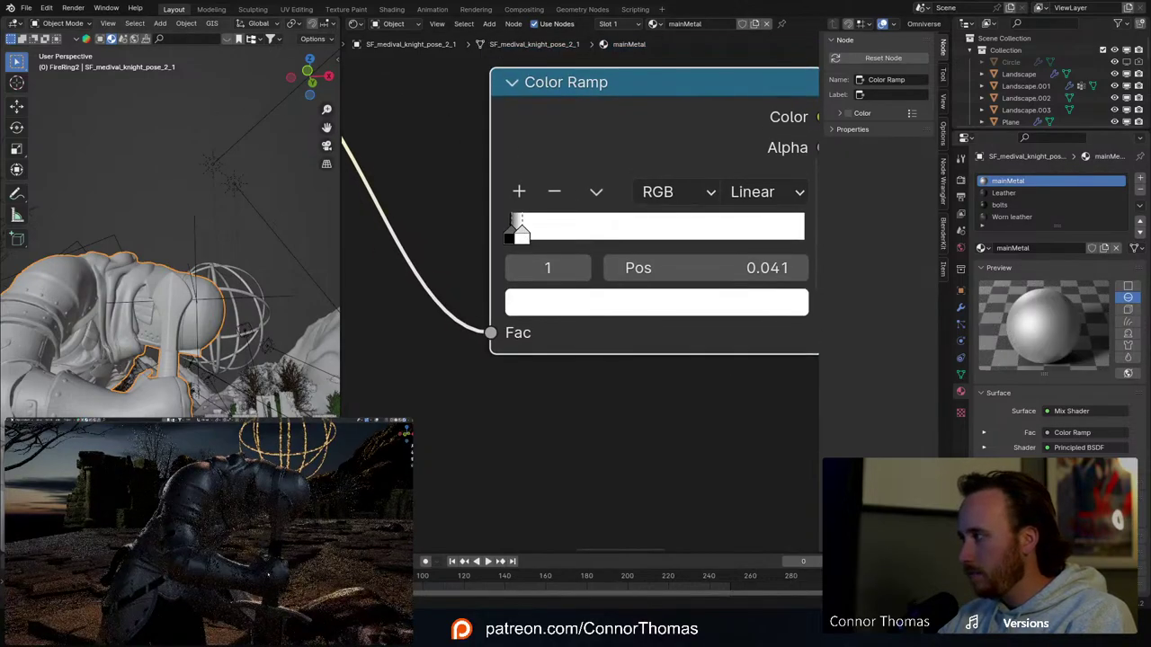
Step: Preview the output of the lower Mix node on the knight to examine the splatter mask
scroll(423, 144, "down", 5)
middle_click_drag(424, 143, 732, 215)
scroll(732, 215, "down", 3)
middle_click_drag(494, 112, 496, 61)
left_click(653, 129, "ctrl+shift")
left_click(684, 185, "ctrl+shift")
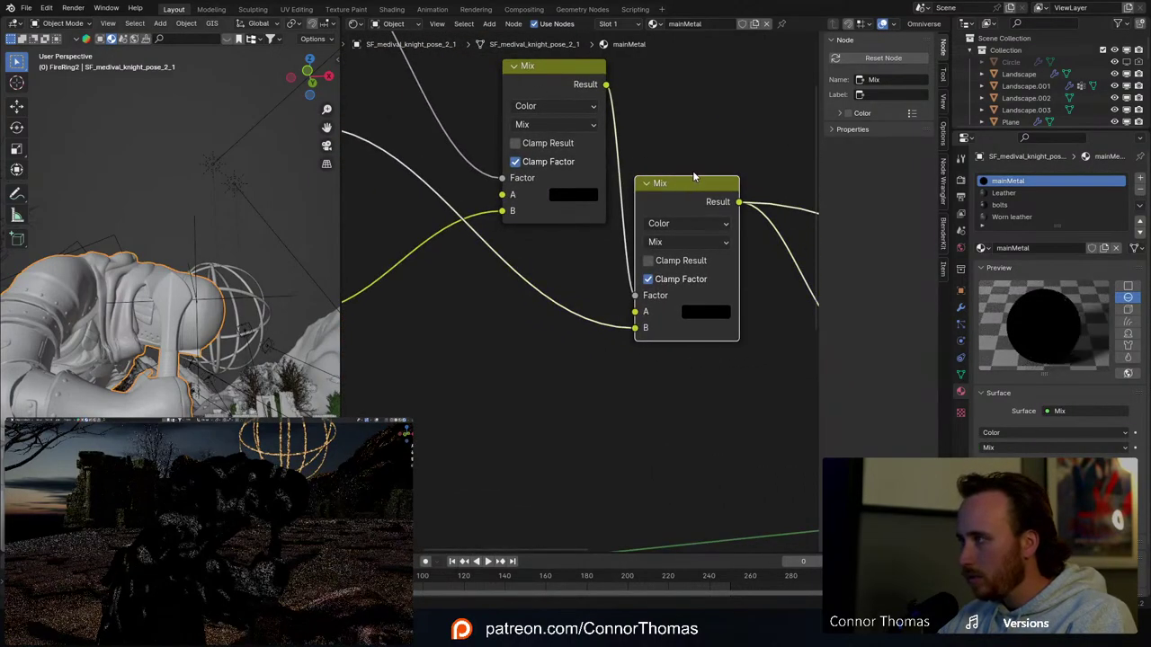
middle_click_drag(616, 202, 649, 163)
left_click(547, 348)
key("shift+a")
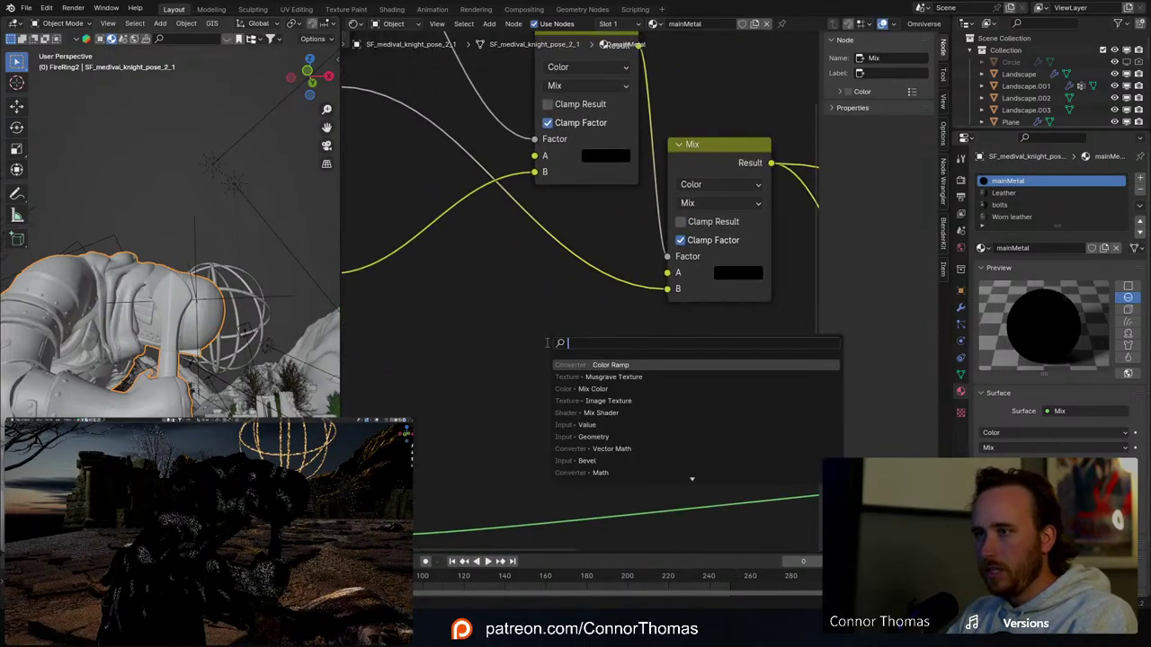
type("blur")
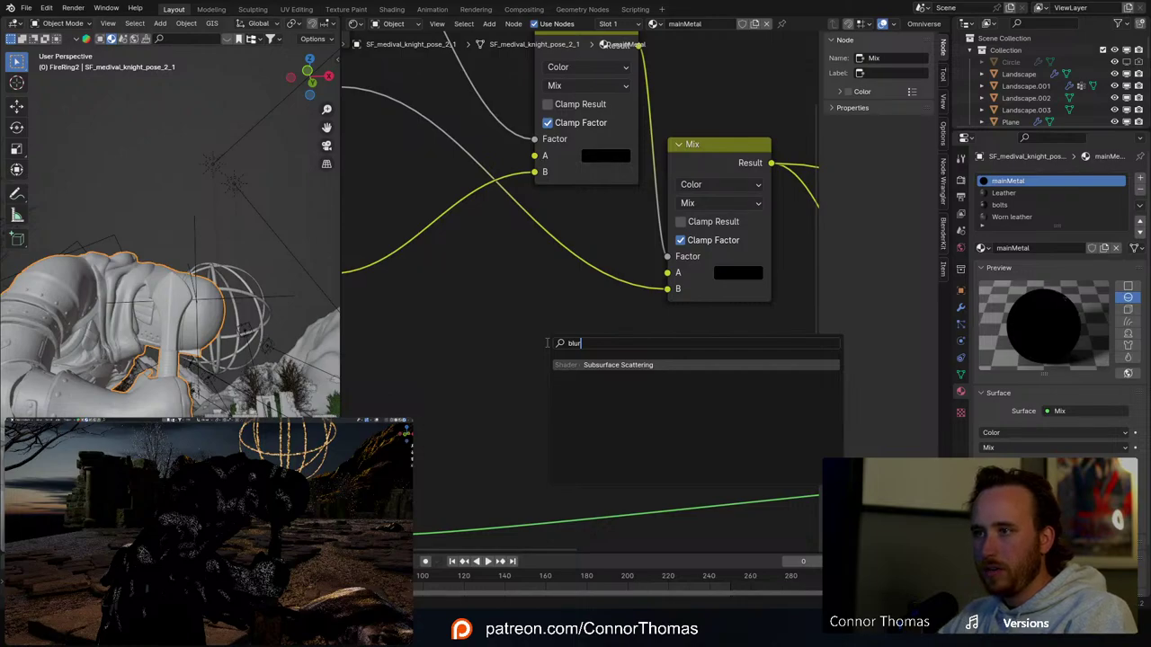
left_click(496, 344)
Step: Add a Noise Texture node beside the 4D Musgrave Texture node
middle_click_drag(454, 293, 517, 345)
left_click(436, 162)
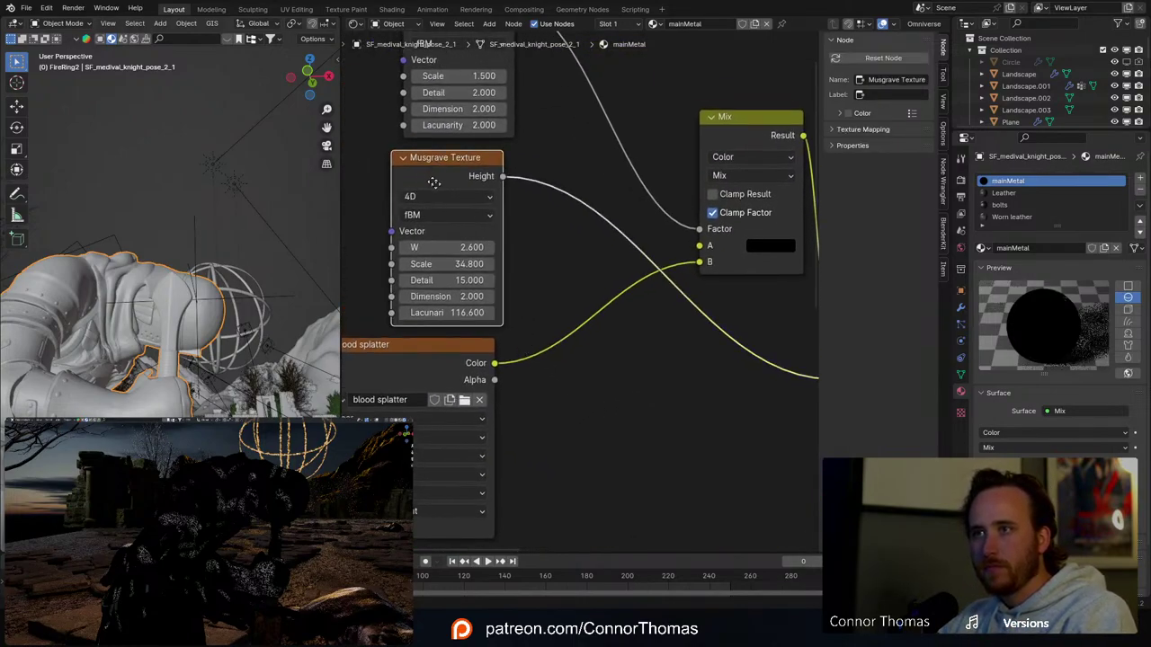
key("KP_Decimal")
key("shift+a")
left_click(386, 199)
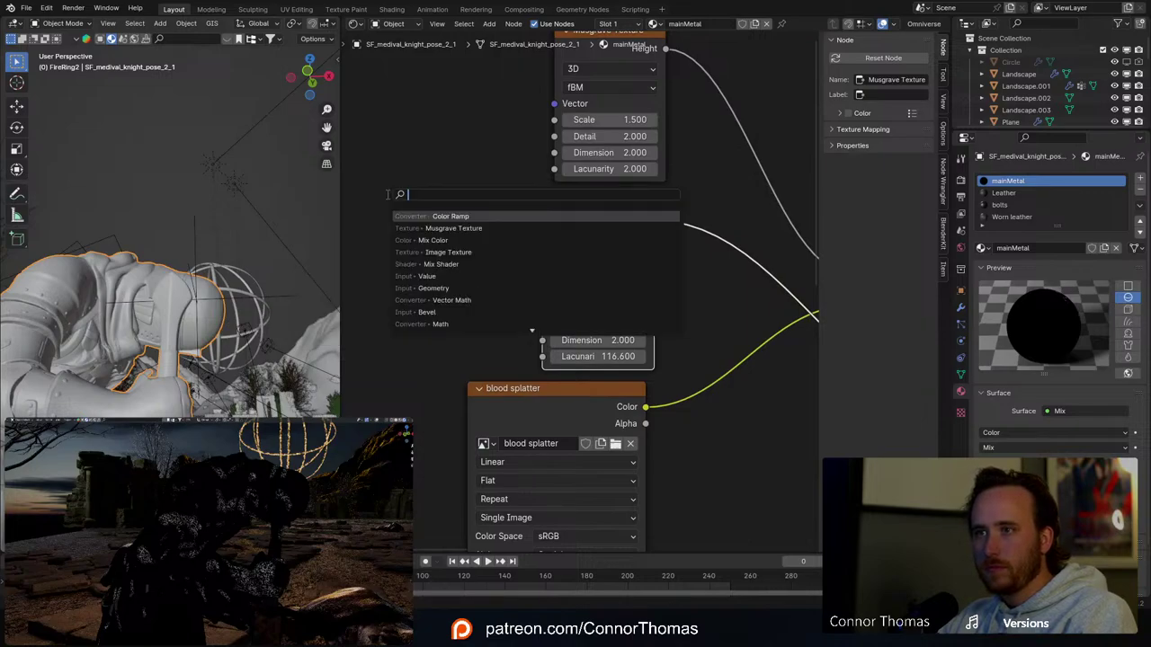
type("texture")
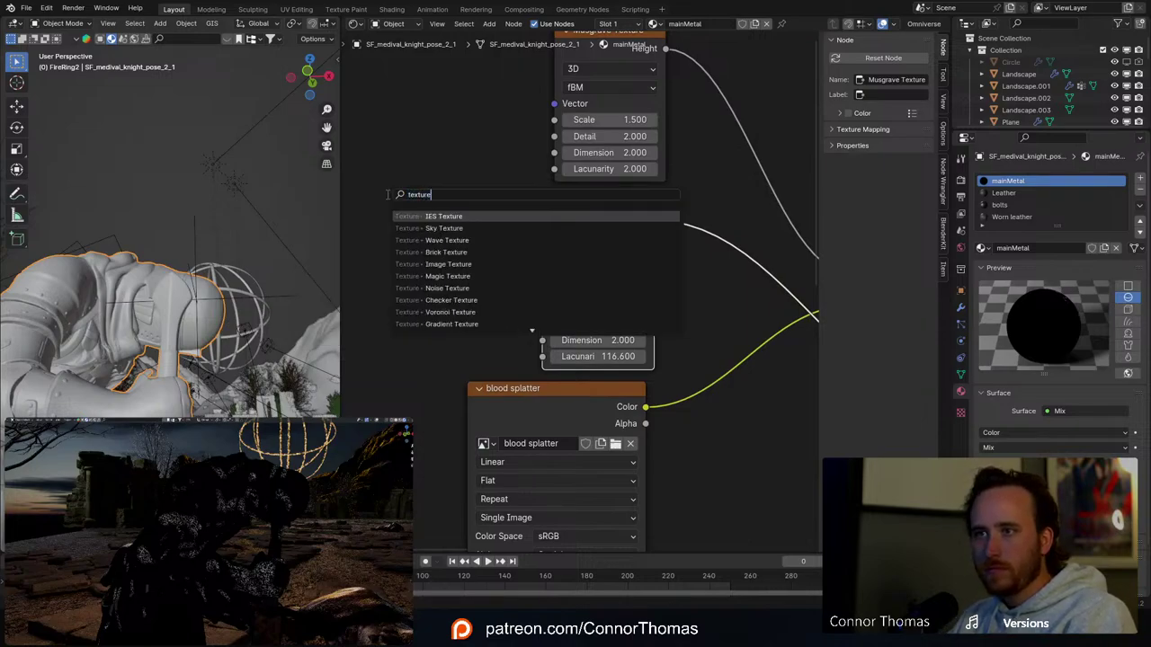
key("Down")
key("Down")
key("Down")
key("Down")
key("Down")
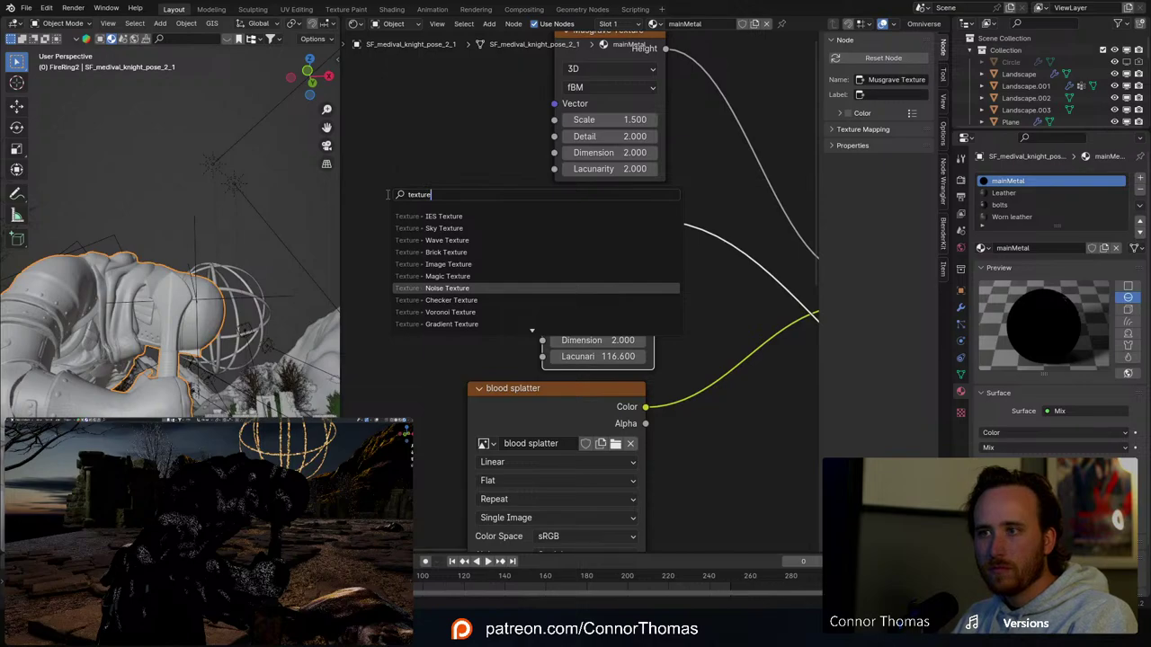
key("Down")
key("Down")
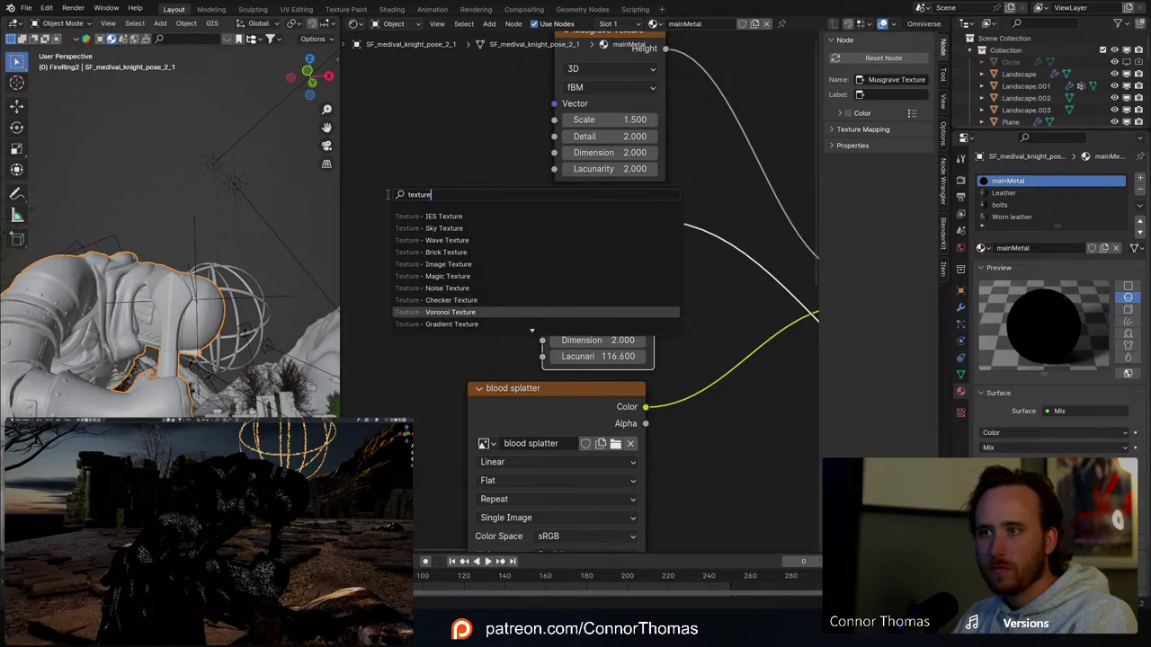
key("Up")
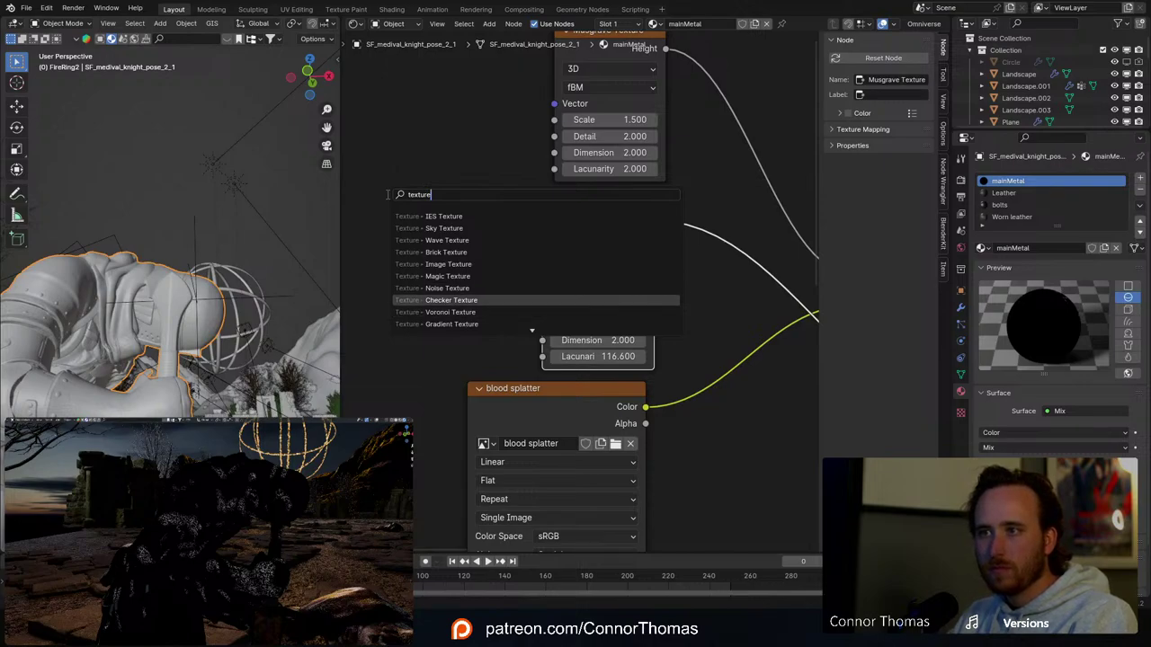
key("Up")
key("Return")
left_click(440, 197)
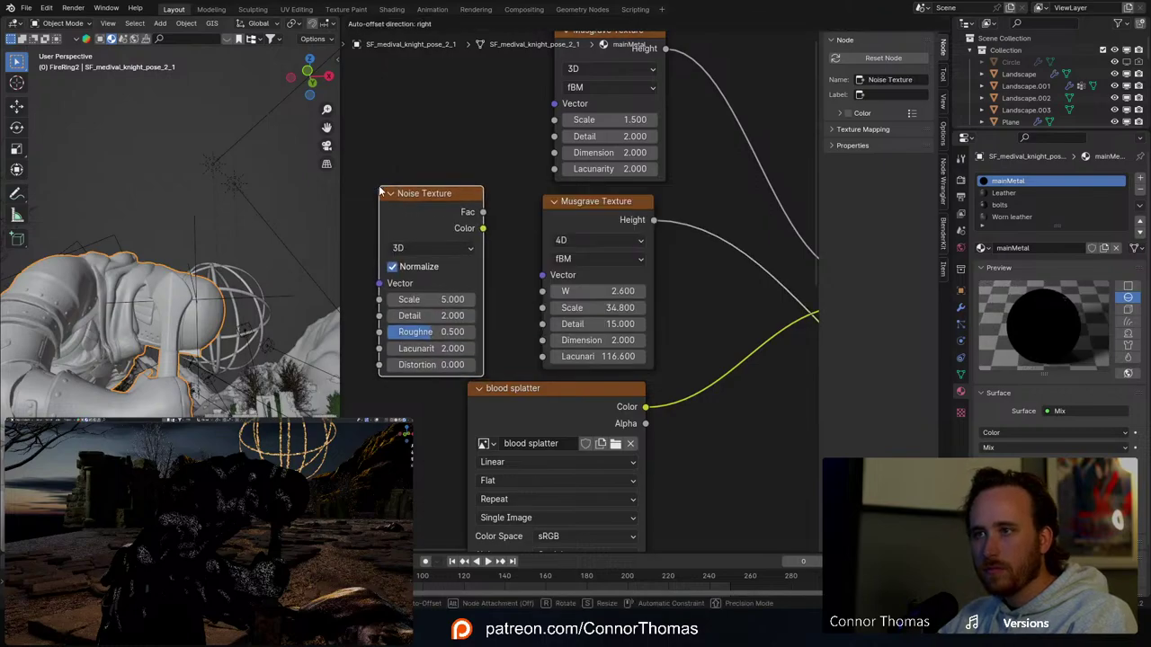
Step: Preview the Noise Texture on the knight and set its Scale to 15.500
left_click(440, 196, "ctrl+shift")
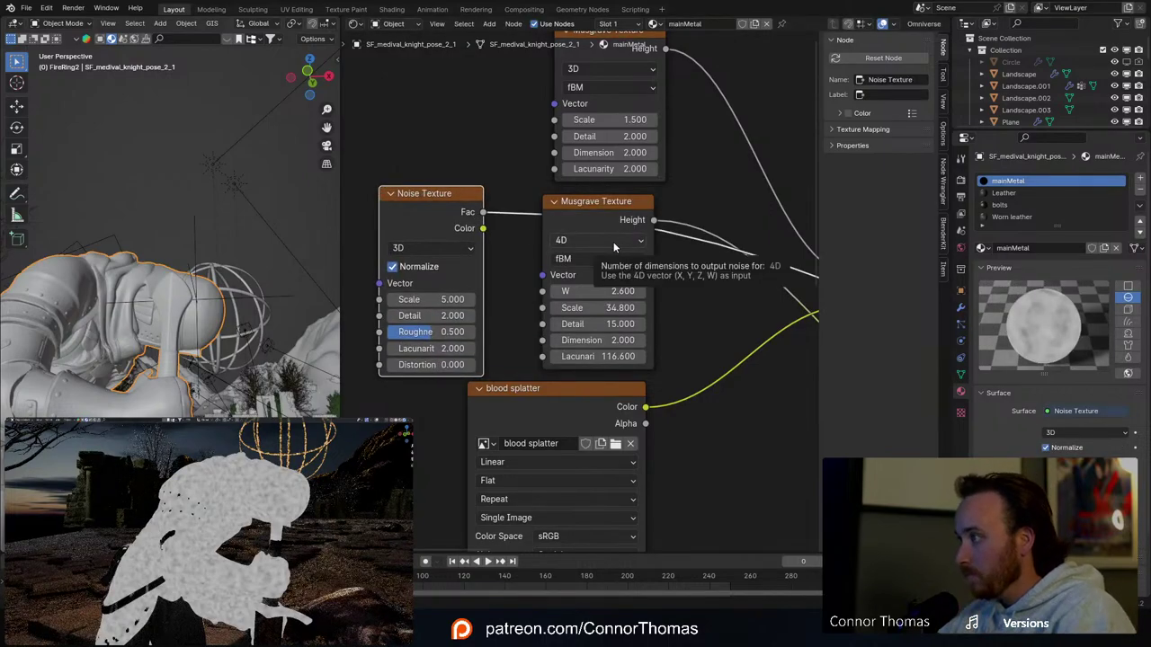
middle_click_drag(686, 277, 720, 237)
left_click_drag(483, 262, 537, 262)
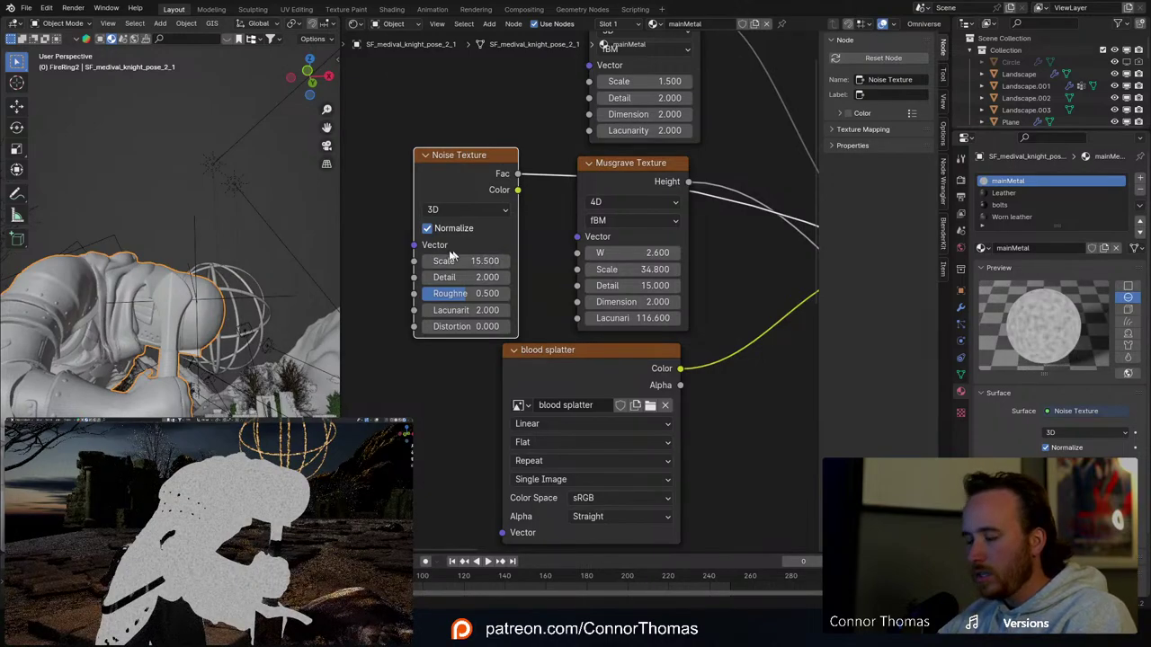
Step: Feed the Noise Texture's Fac into the B input of the lower Mix node and preview that Mix on the knight
scroll(414, 241, "right", 5)
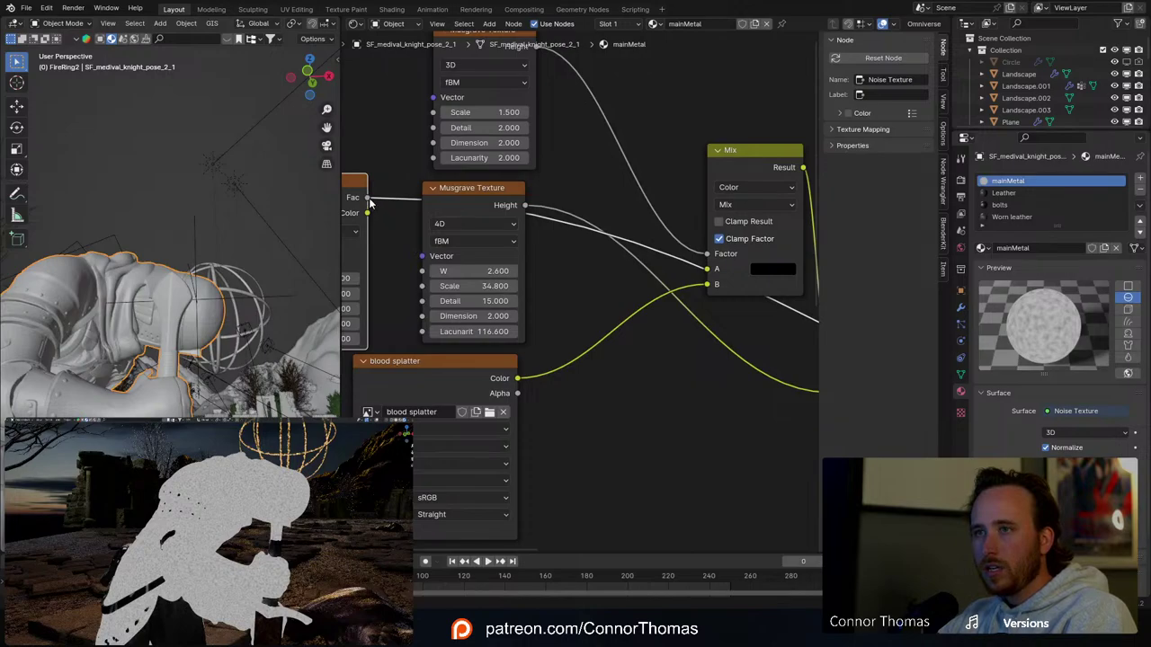
left_click_drag(368, 202, 683, 393)
middle_click_drag(696, 446, 546, 434)
left_click(574, 250, "ctrl+shift")
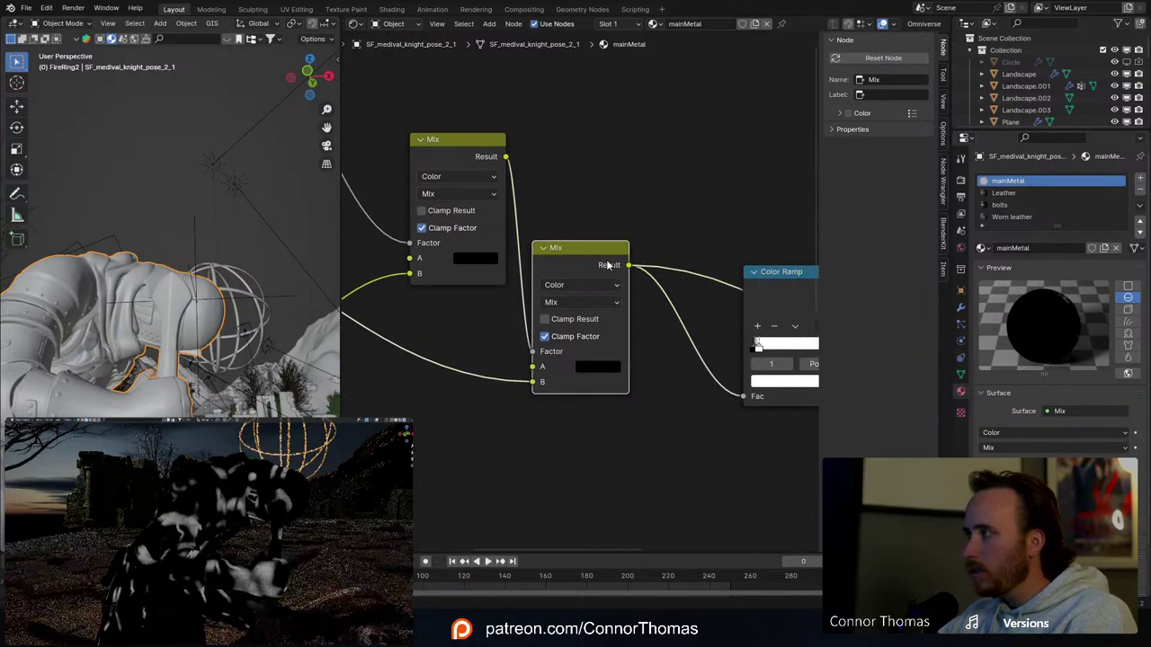
Step: Preview the Color Ramp's mask on the knight, followed by the full Mix Shader result
middle_click_drag(673, 197, 526, 183)
left_click(760, 282, "ctrl+shift")
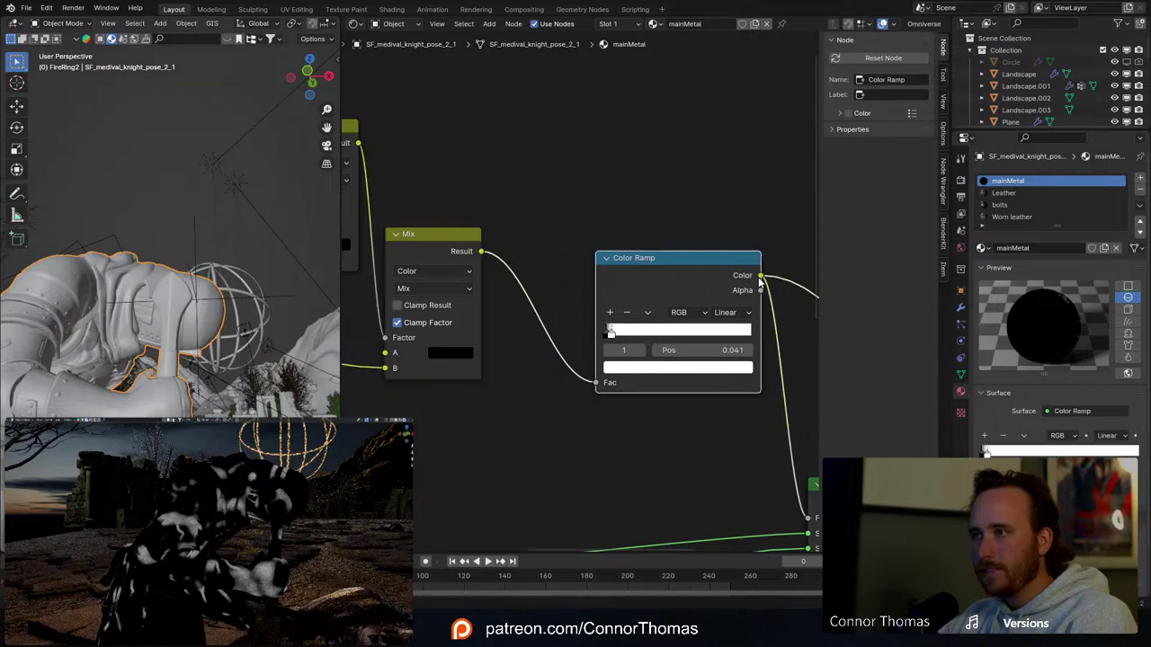
middle_click_drag(760, 281, 600, 229)
middle_click_drag(572, 379, 578, 213)
middle_click_drag(700, 276, 627, 239)
left_click(628, 239, "ctrl+shift")
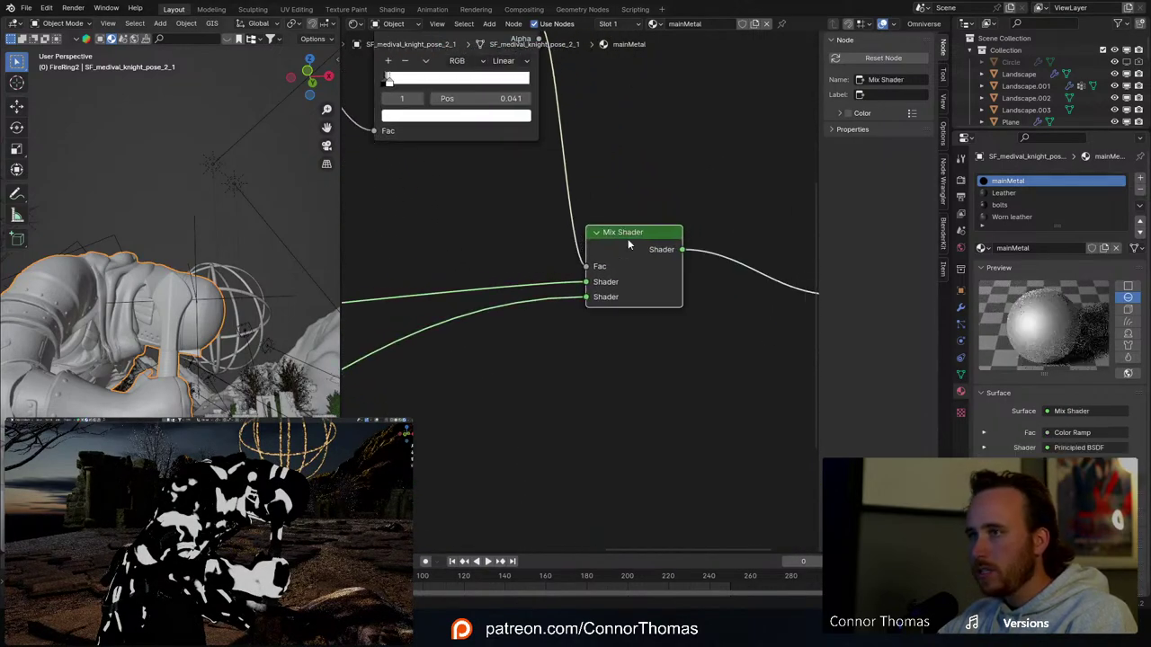
Step: Set the Color Ramp's white stop to position 0.241
middle_click_drag(564, 277, 828, 325)
middle_click_drag(668, 299, 745, 325)
middle_click_drag(550, 281, 418, 351)
scroll(509, 357, "down", 2)
scroll(418, 350, "up", 3)
left_click_drag(570, 249, 635, 260)
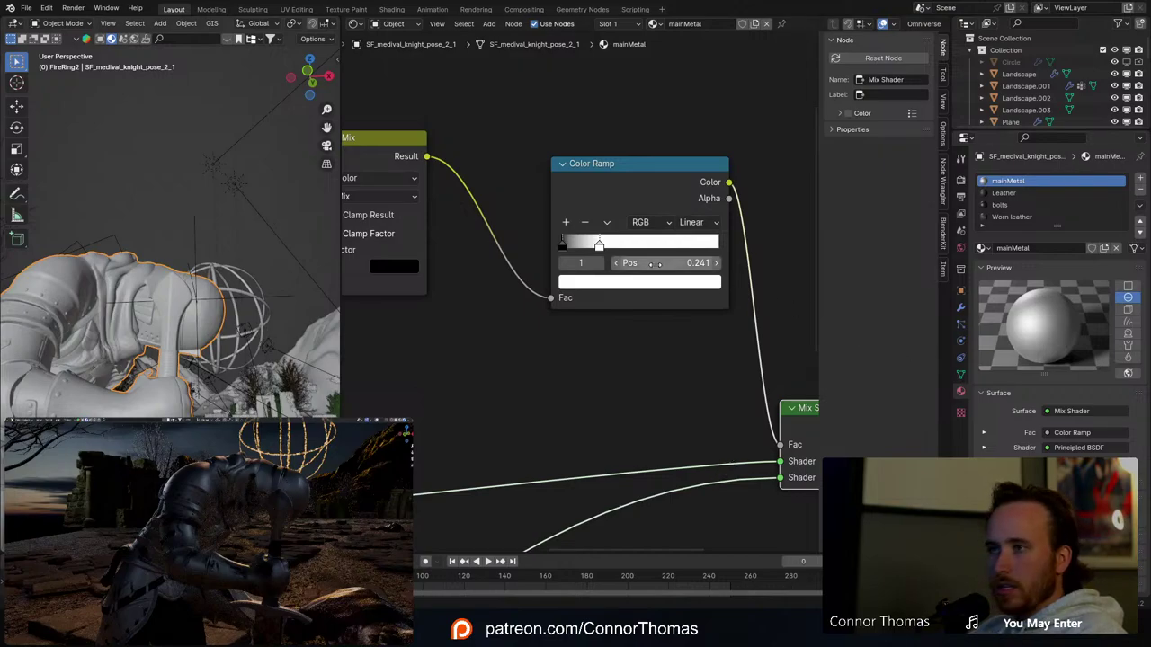
Step: Set the Color Ramp's black stop to position 0.050 while previewing its mask, and return the Mix Shader to the material output
left_click(635, 163, "ctrl+shift")
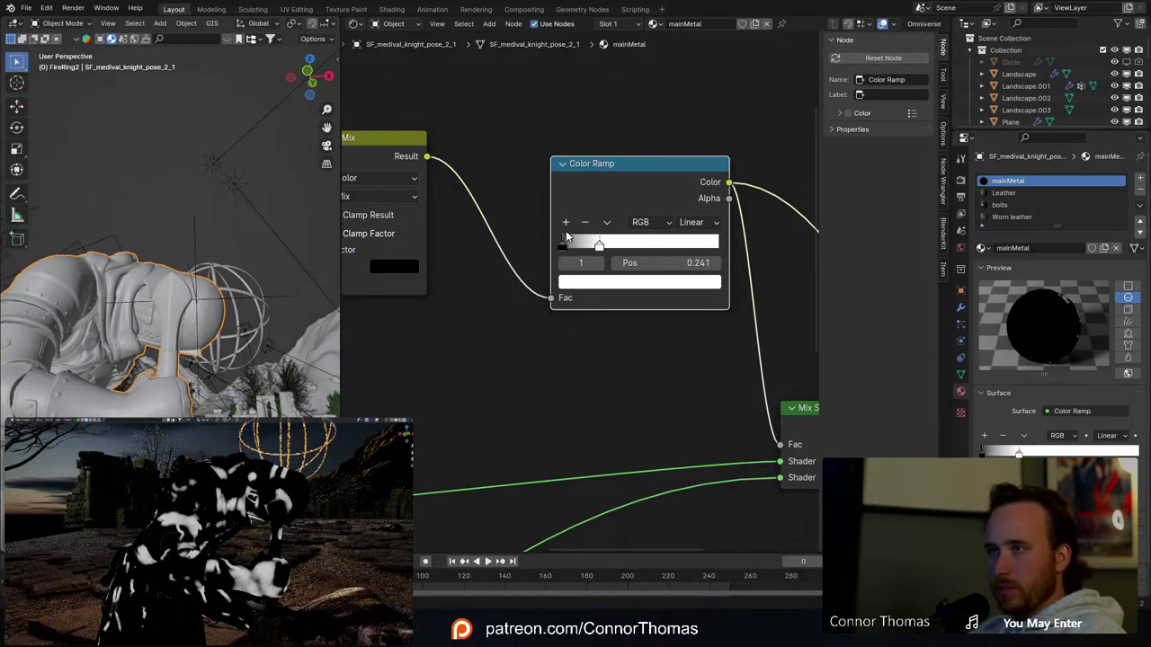
left_click_drag(563, 244, 572, 249)
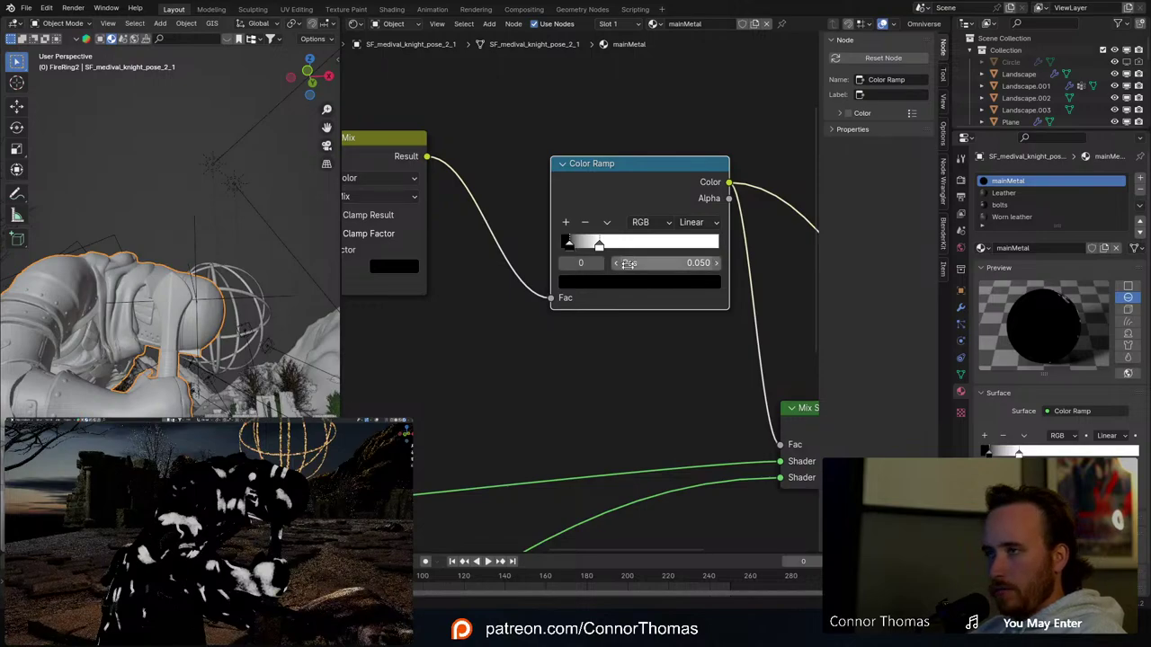
middle_click_drag(756, 302, 471, 186)
left_click(552, 304, "ctrl+shift")
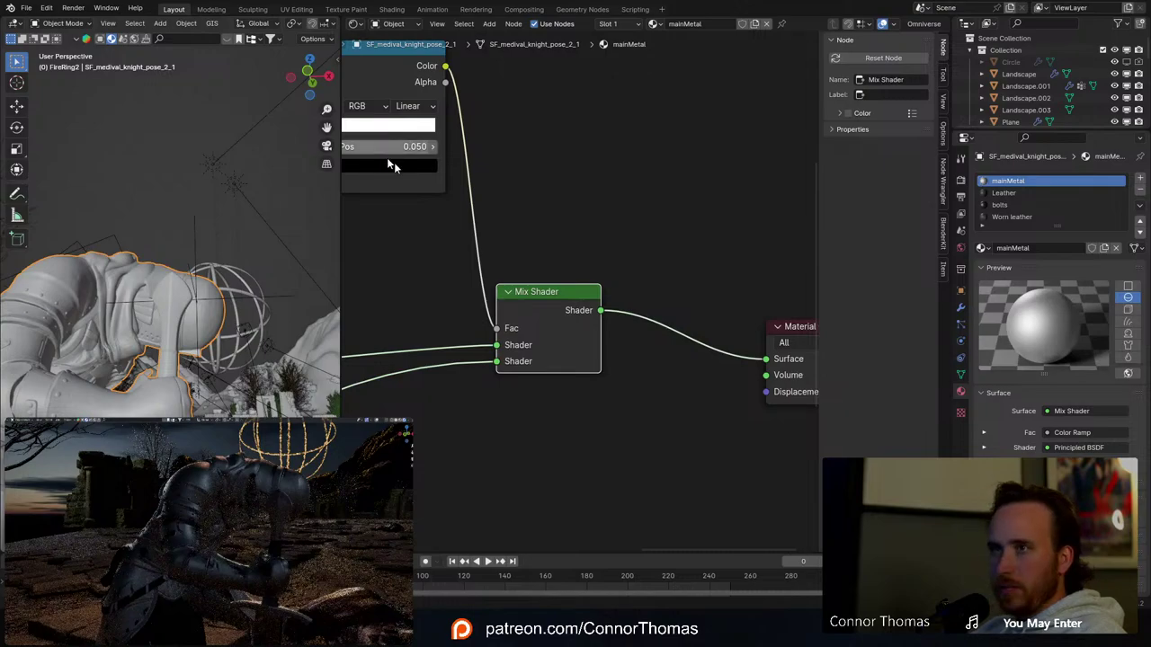
Step: Set the Color Ramp's white stop to position 0.118
middle_click_drag(394, 162, 651, 189)
left_click_drag(572, 154, 551, 153)
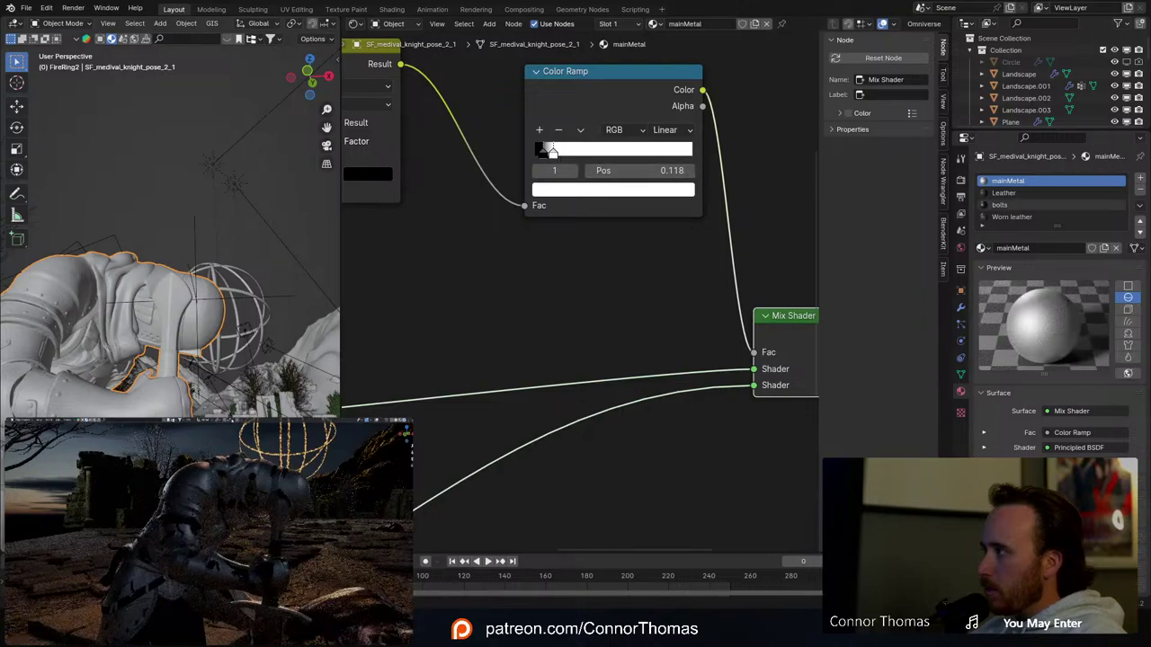
middle_click_drag(785, 360, 522, 277)
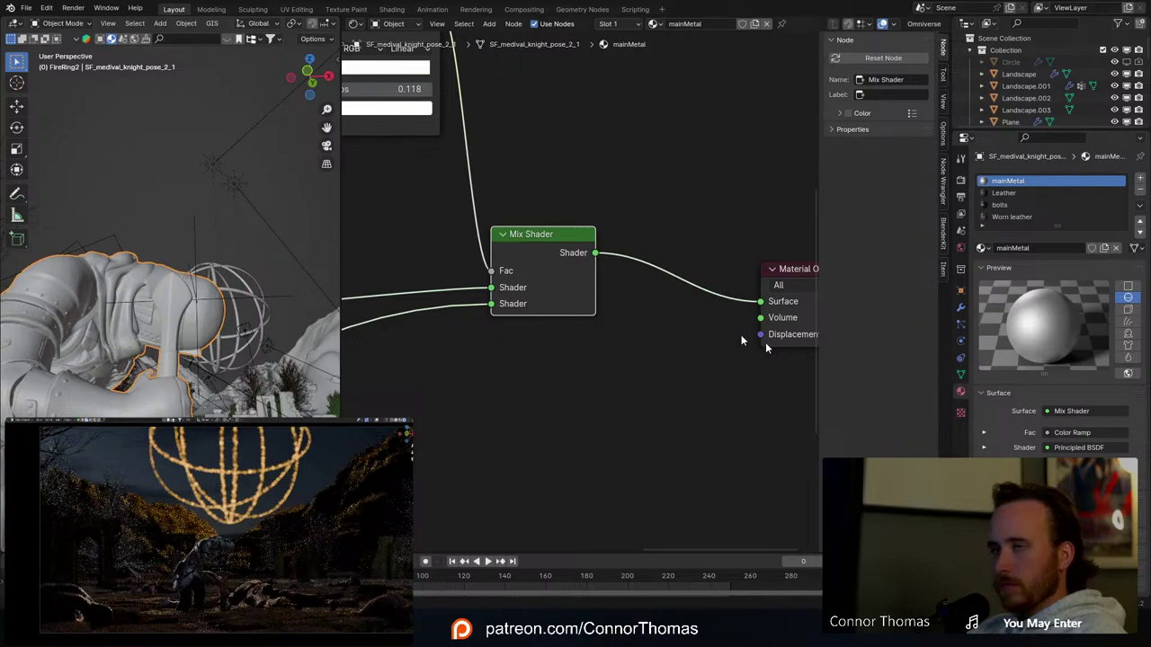
Step: Move the Noise Texture node well clear of the blood splatter image node and delete the 4D Musgrave Texture node
scroll(527, 335, "down", 11)
middle_click_drag(621, 313, 836, 290)
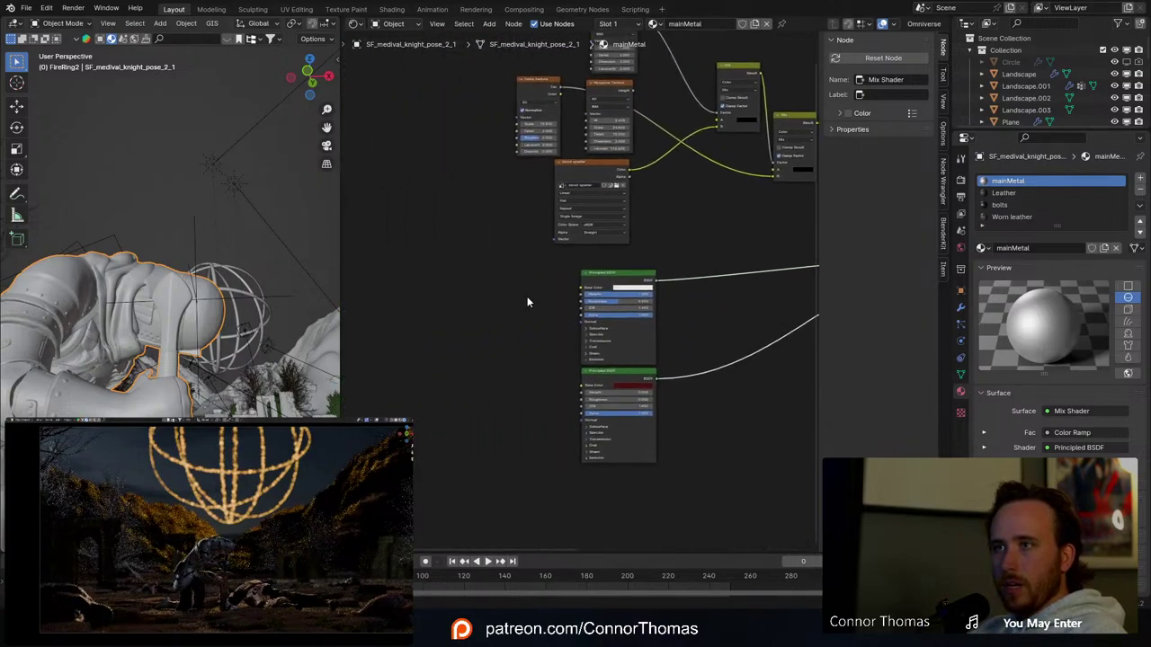
scroll(527, 296, "up", 4)
middle_click_drag(512, 255, 510, 347)
left_click_drag(521, 90, 331, 230)
left_click(663, 105)
key("x")
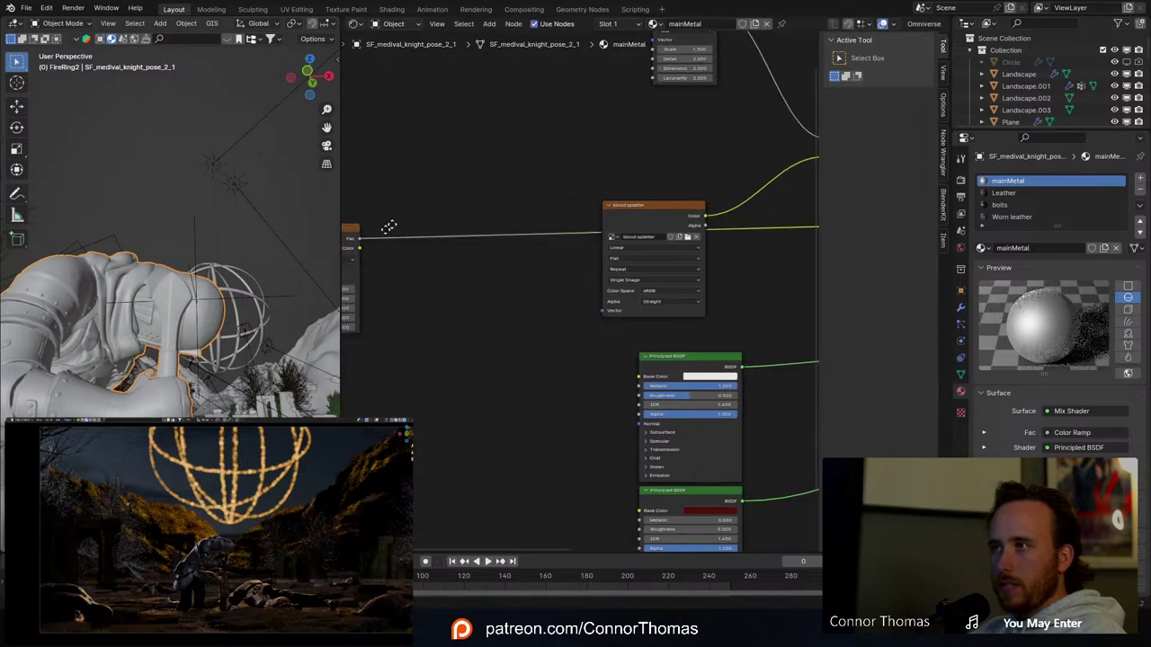
Step: Connect the Noise Texture's Fac to the Roughness of the metallic Principled BSDF with the white base color
scroll(419, 131, "down", 1)
middle_click_drag(387, 227, 480, 158)
scroll(425, 188, "up", 2)
scroll(509, 273, "up", 3)
scroll(432, 236, "down", 3)
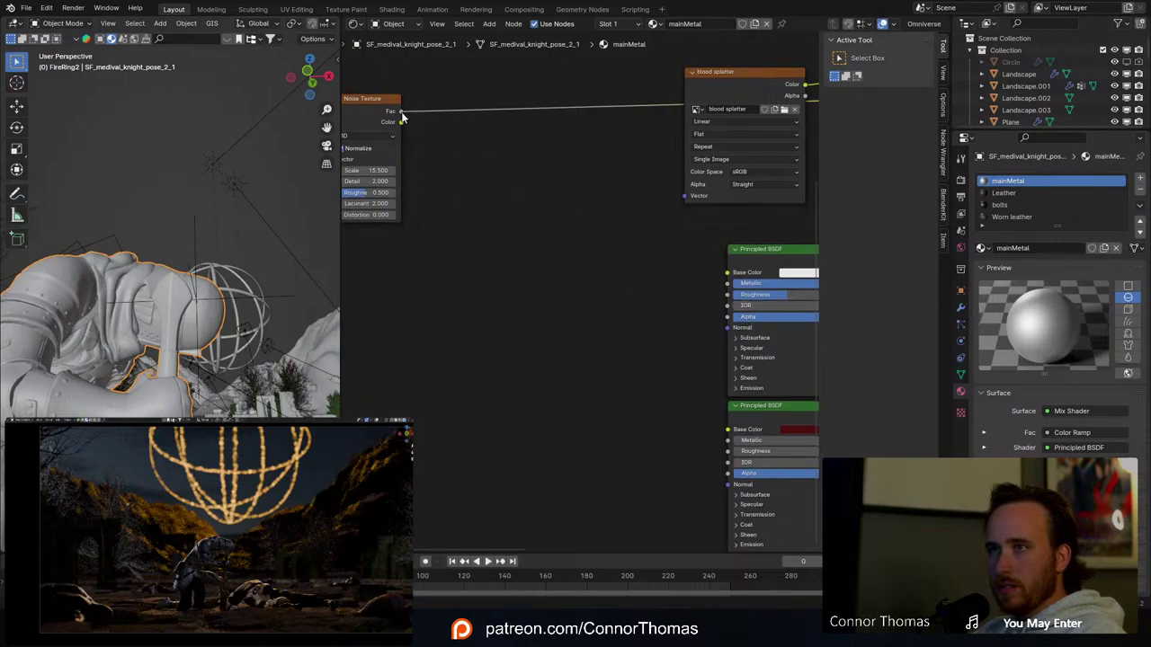
left_click_drag(401, 112, 729, 294)
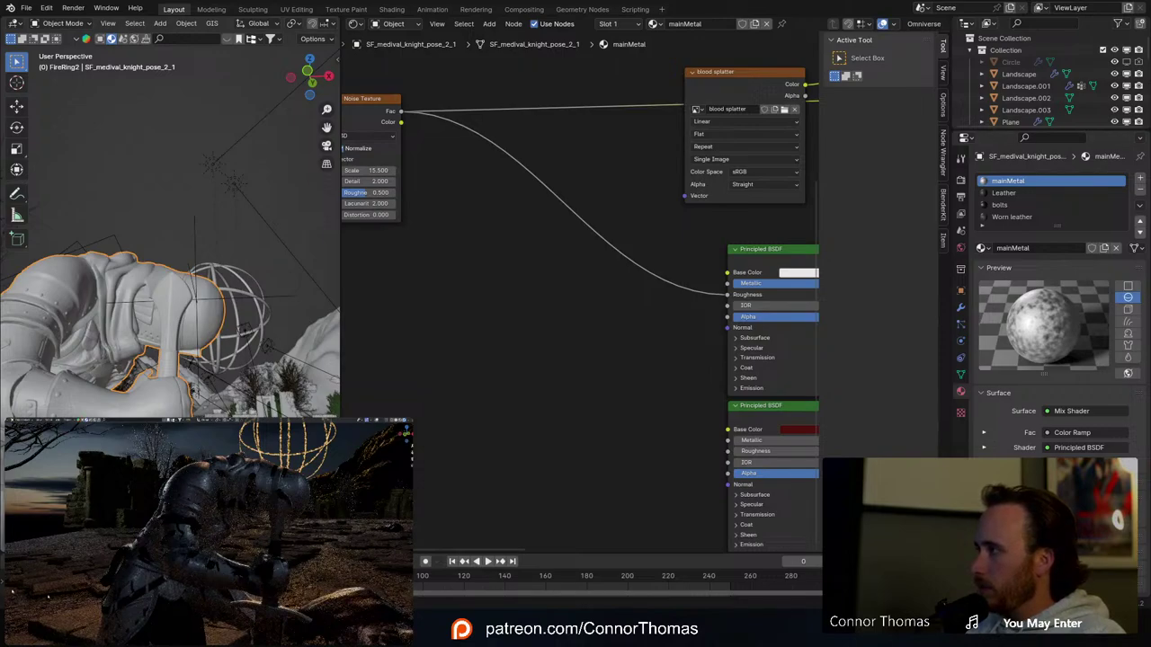
Step: Preview the blood splatter image, the lower Mix and the Color Ramp on the knight to examine each stage of the mask
scroll(642, 225, "down", 5)
middle_click_drag(632, 269, 429, 301)
middle_click_drag(543, 170, 520, 331)
scroll(521, 330, "up", 2)
scroll(519, 331, "up", 2)
middle_click_drag(430, 313, 502, 243)
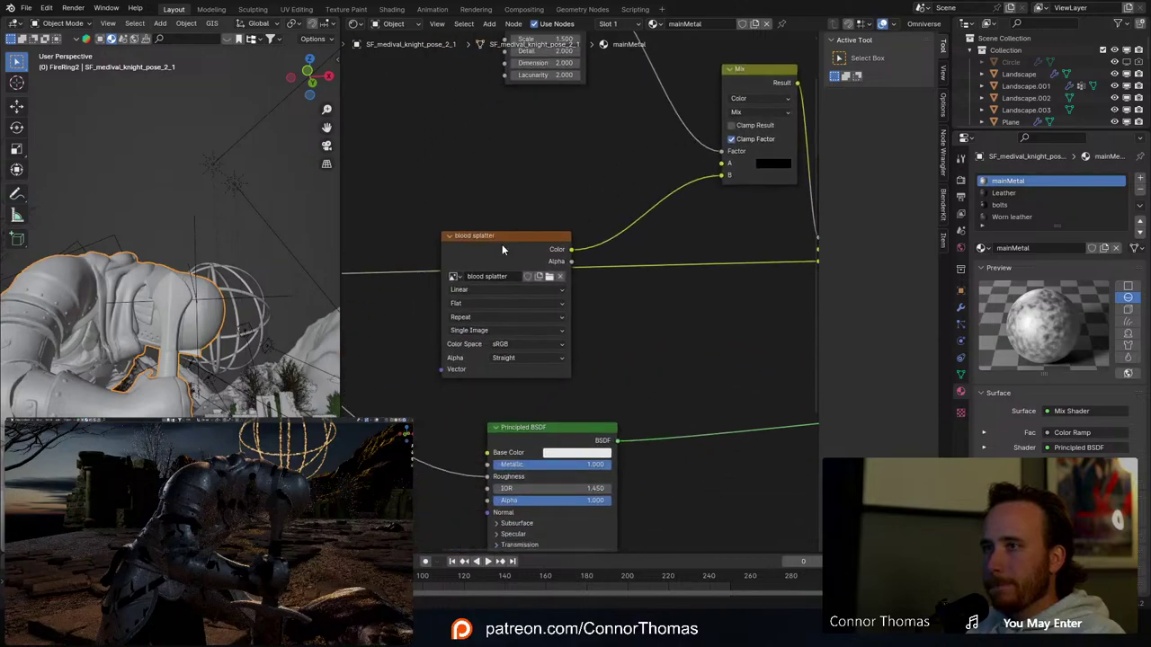
left_click(502, 244, "ctrl+shift")
middle_click_drag(674, 234, 460, 320)
left_click(635, 242, "ctrl+shift")
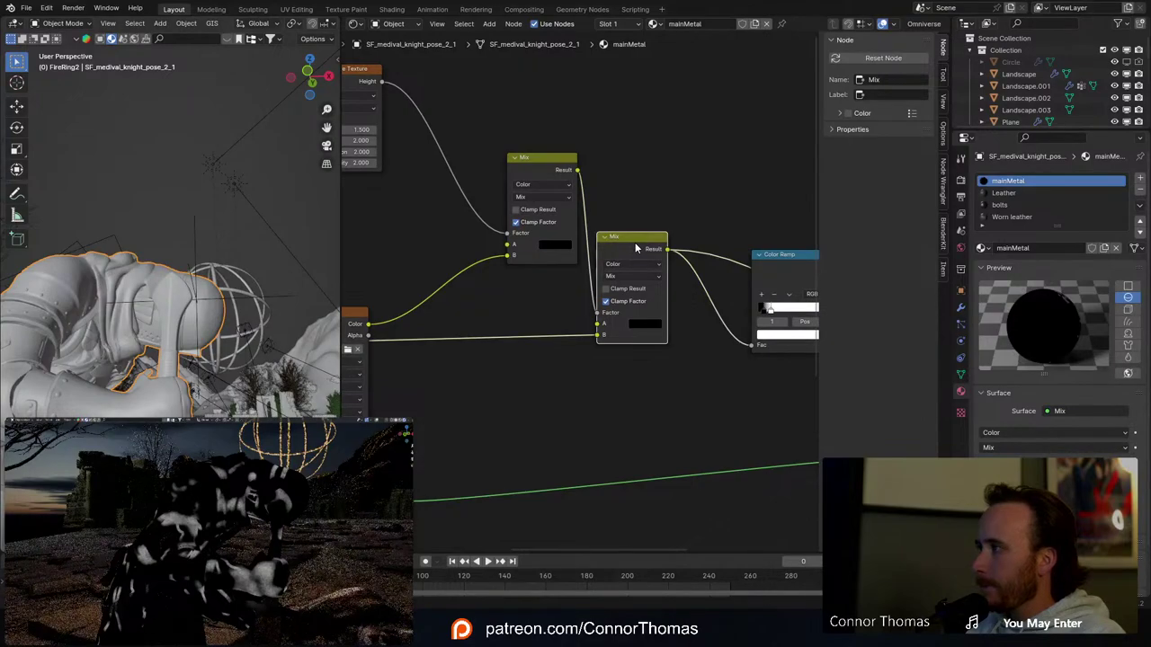
middle_click_drag(619, 303, 485, 310)
left_click(670, 268, "ctrl+shift")
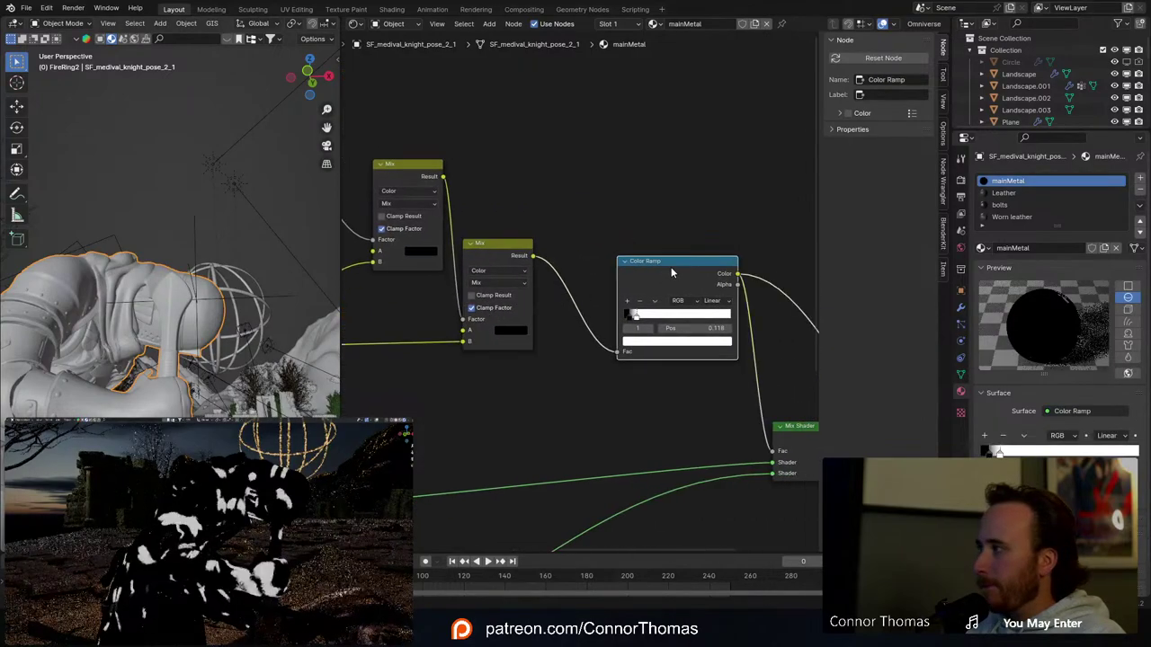
middle_click_drag(494, 334, 634, 312)
left_click(634, 233, "ctrl+shift")
Step: Preview the remaining Musgrave Texture on the knight and set its Scale to -0.600
middle_click_drag(430, 260, 567, 293)
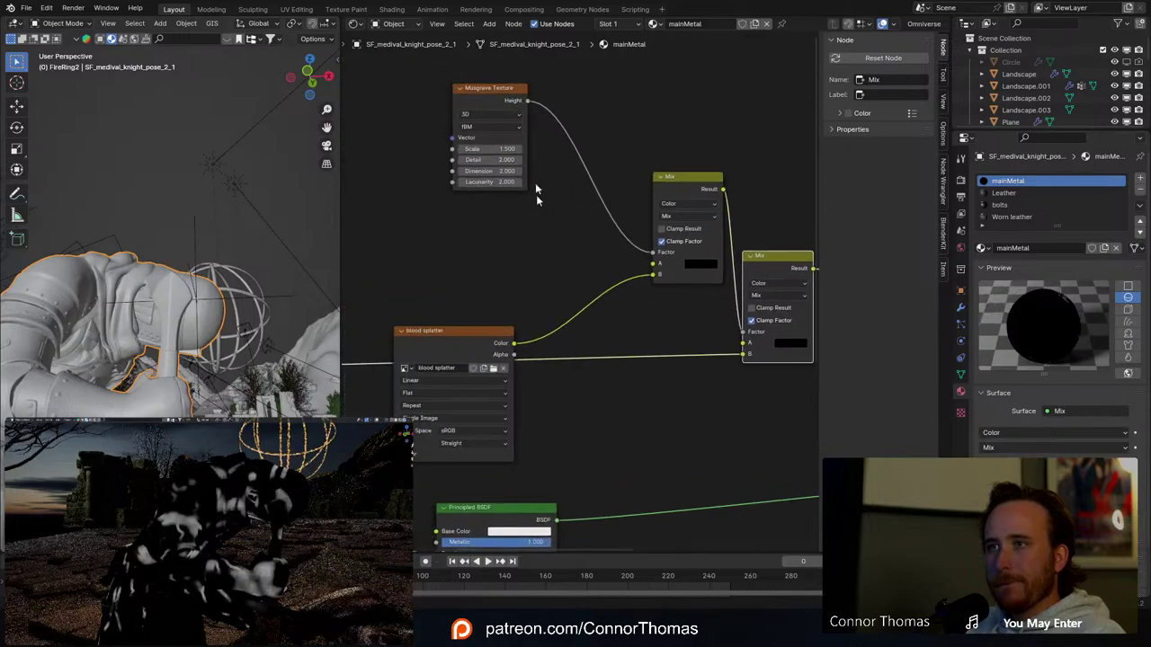
left_click(485, 88, "ctrl+shift")
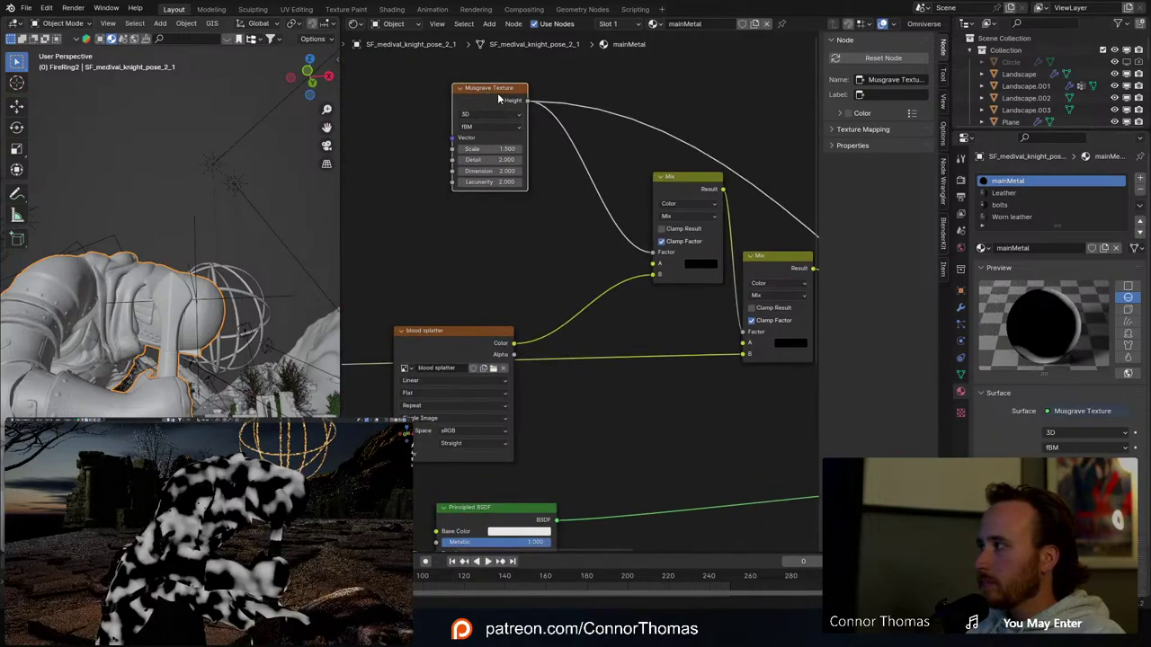
scroll(531, 186, "up", 2)
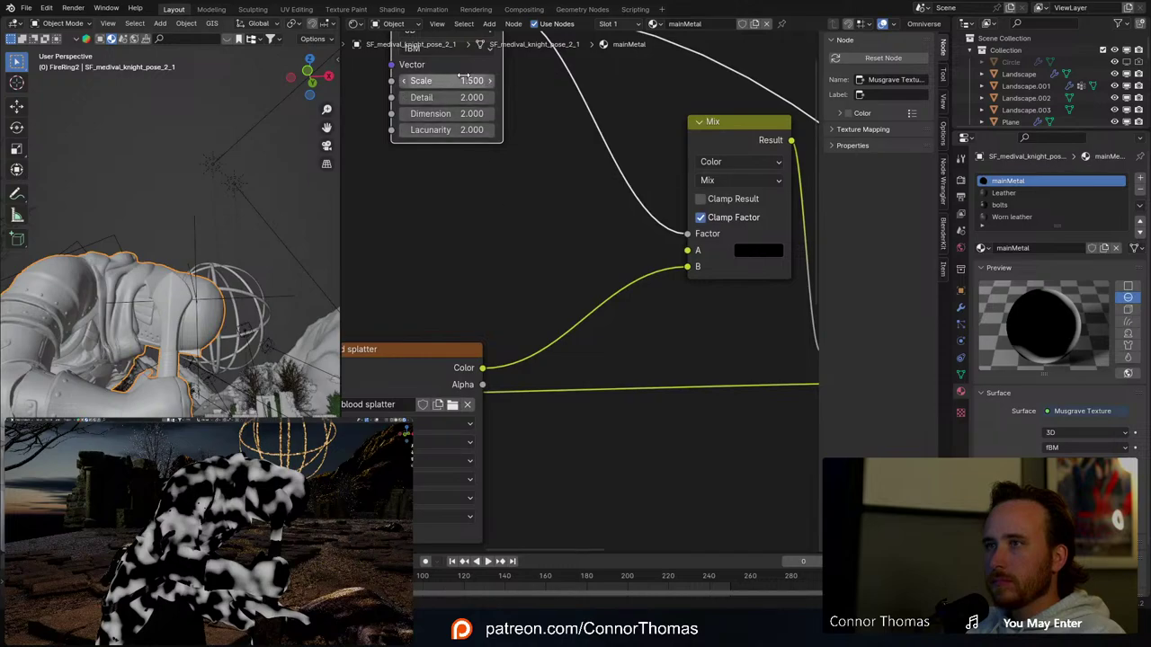
left_click_drag(447, 80, 410, 80)
Step: Disconnect the Musgrave Texture from the upper Mix node's Factor and set that Factor to 1.000
middle_click_drag(672, 214, 568, 224)
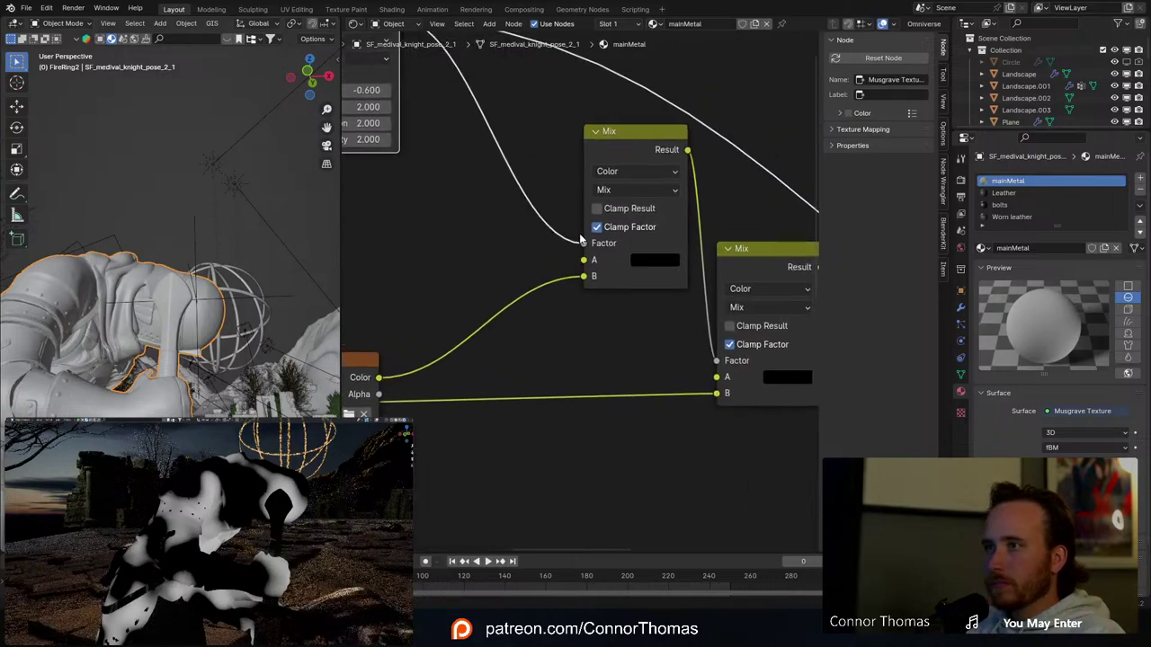
left_click_drag(585, 246, 557, 239)
middle_click_drag(526, 222, 467, 206)
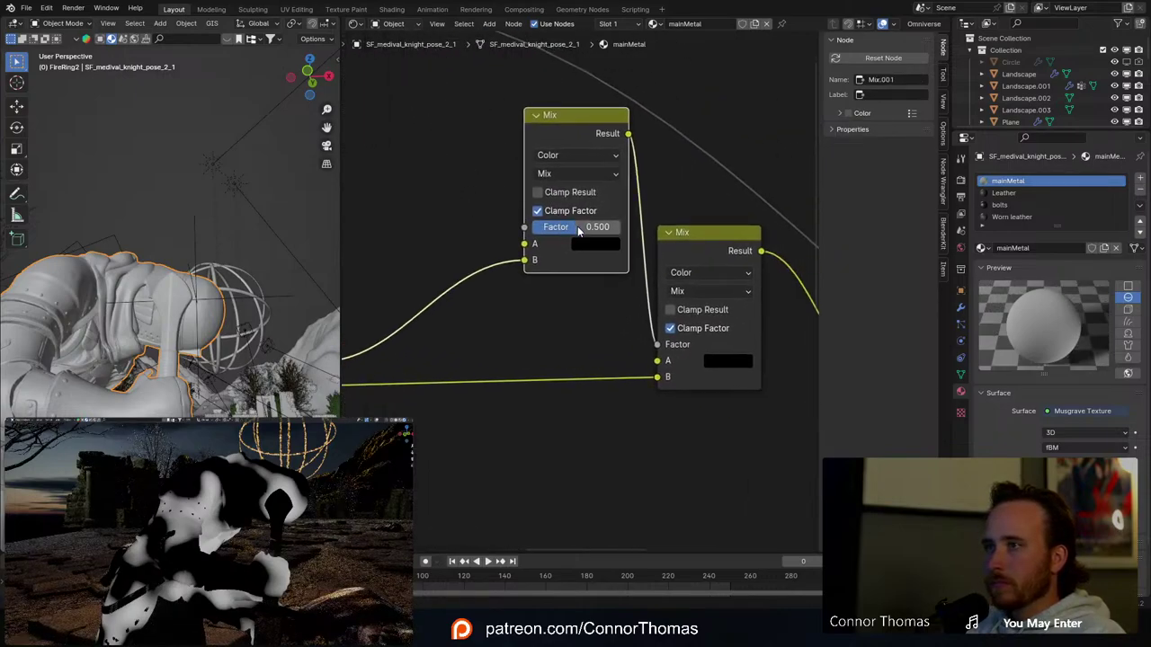
left_click_drag(580, 230, 622, 229)
Step: Preview the upper Mix node's output on the knight to examine the blood splatter pattern
middle_click_drag(555, 342, 409, 296)
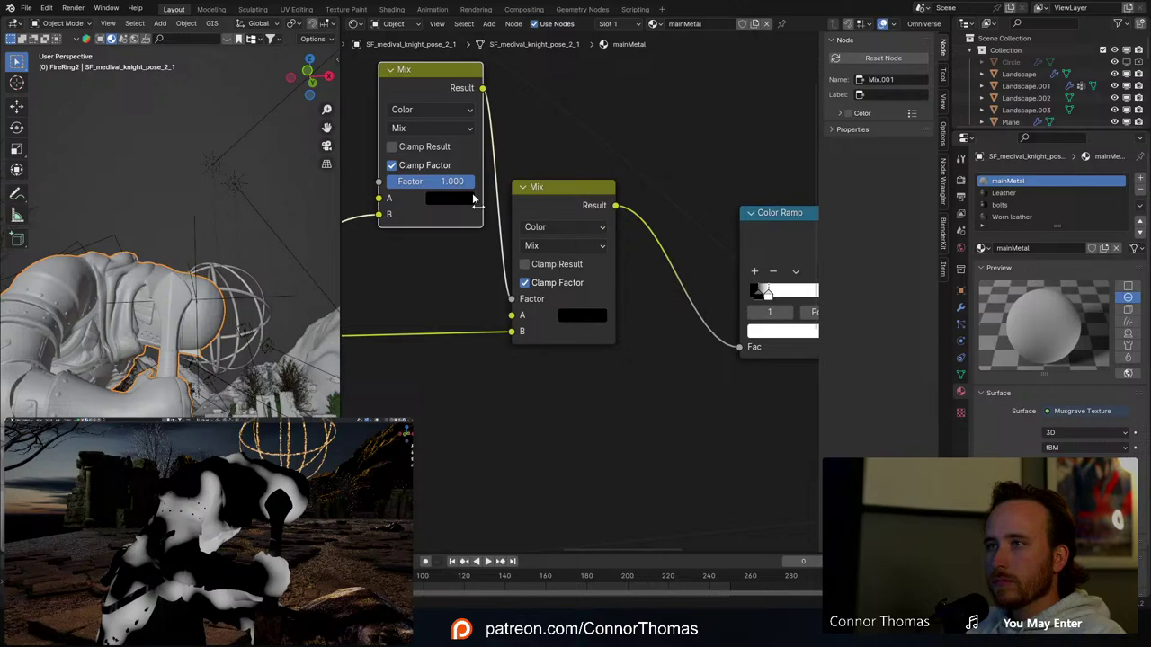
left_click(432, 77, "ctrl+shift")
scroll(433, 128, "down", 2)
middle_click_drag(449, 127, 560, 135)
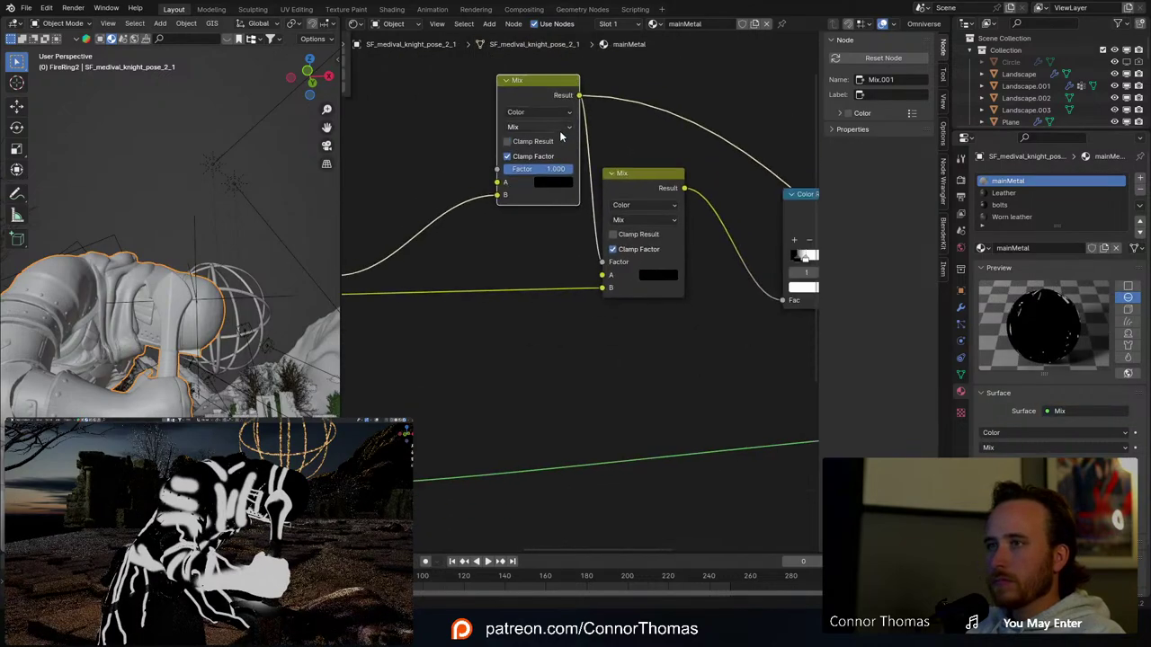
Step: Preview the lower Mix node and the final Mix Shader on the knight to examine the blood mask
left_click(634, 174, "ctrl+shift")
middle_click_drag(693, 225, 415, 193)
scroll(485, 225, "down", 4)
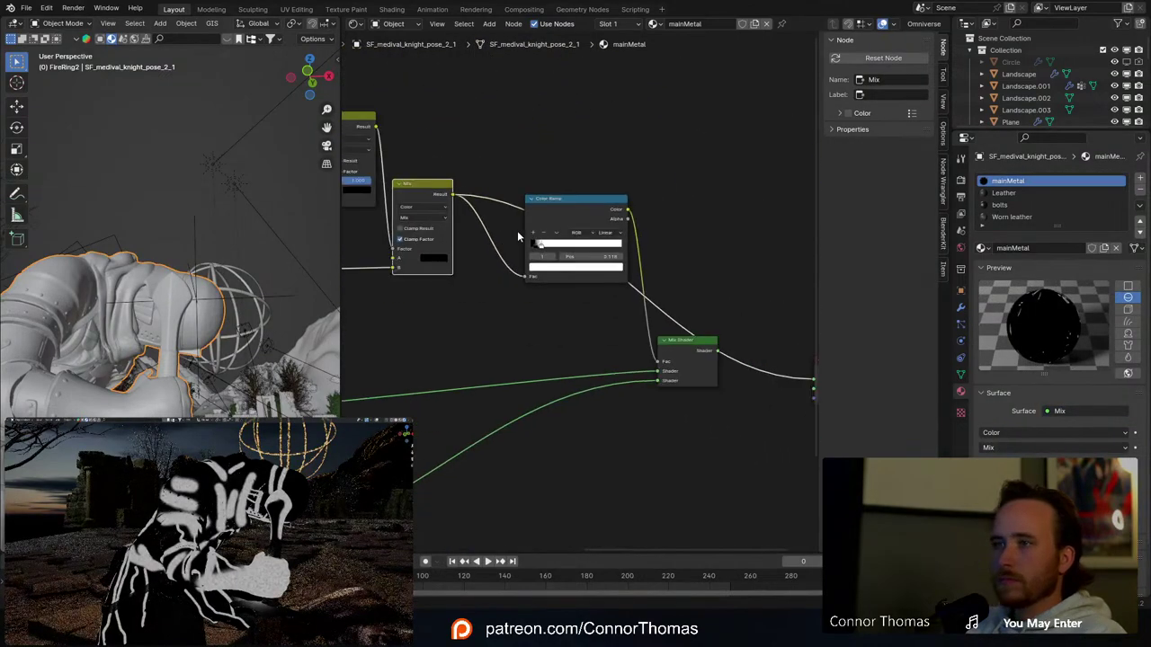
middle_click_drag(517, 234, 482, 169)
left_click(672, 282, "ctrl+shift")
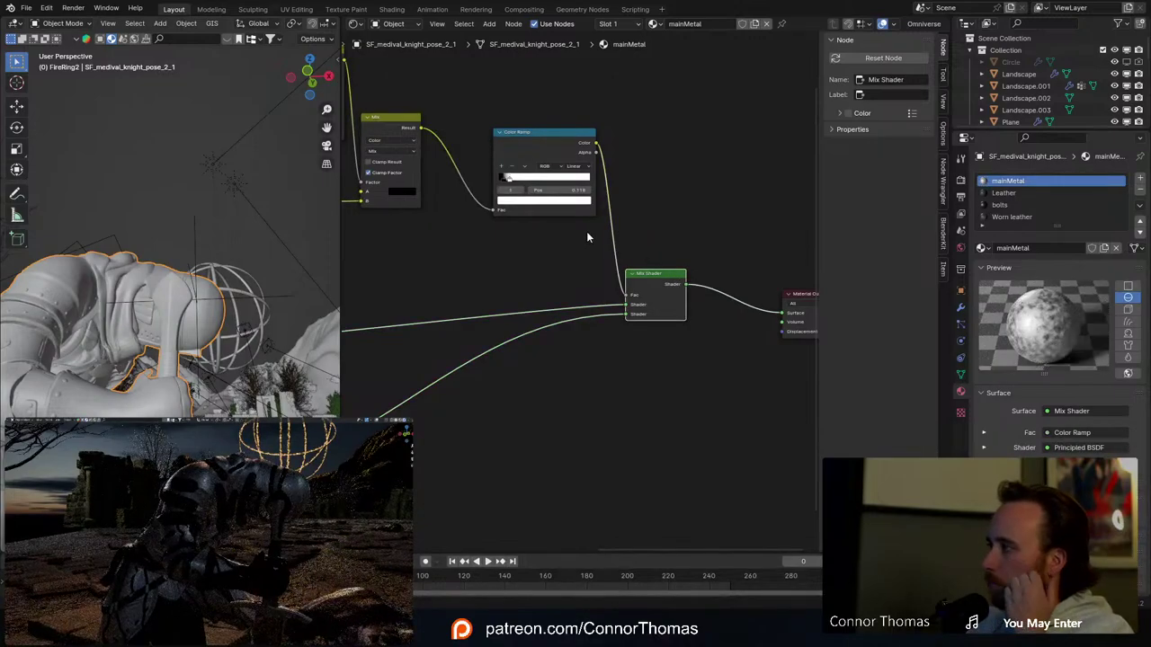
Step: Set the Musgrave Texture's Scale to 0.200 and connect its Height to the upper Mix node's Factor
middle_click_drag(488, 249, 576, 245)
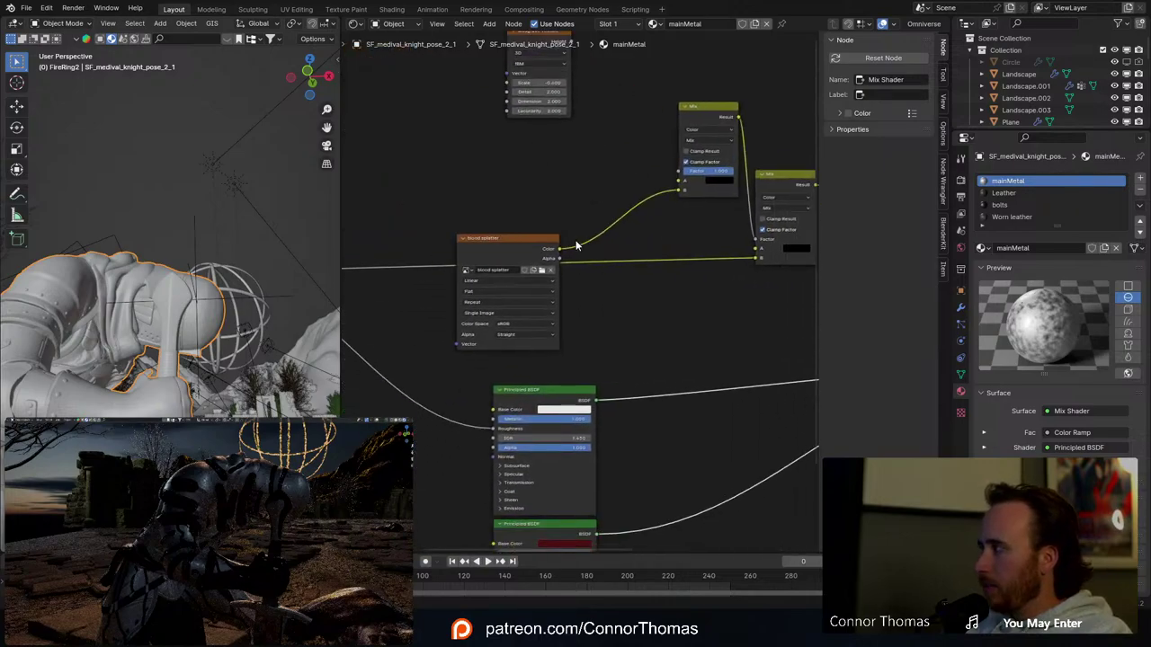
middle_click_drag(655, 126, 612, 205)
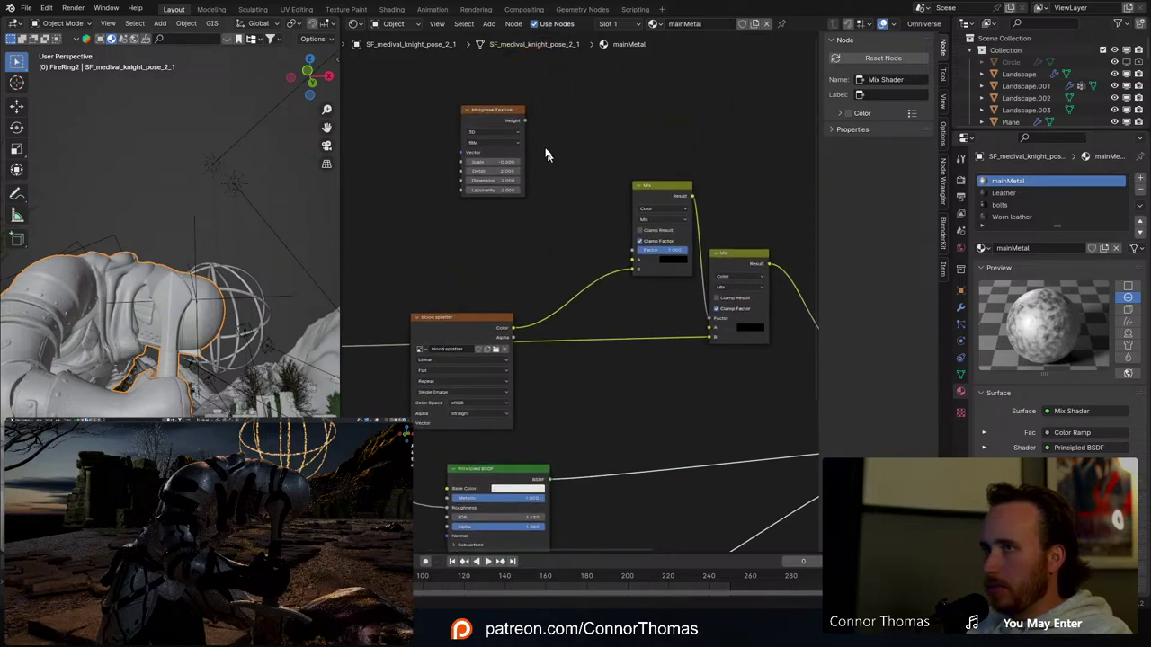
scroll(543, 146, "up", 4)
middle_click_drag(504, 85, 556, 196)
left_click_drag(527, 222, 509, 221)
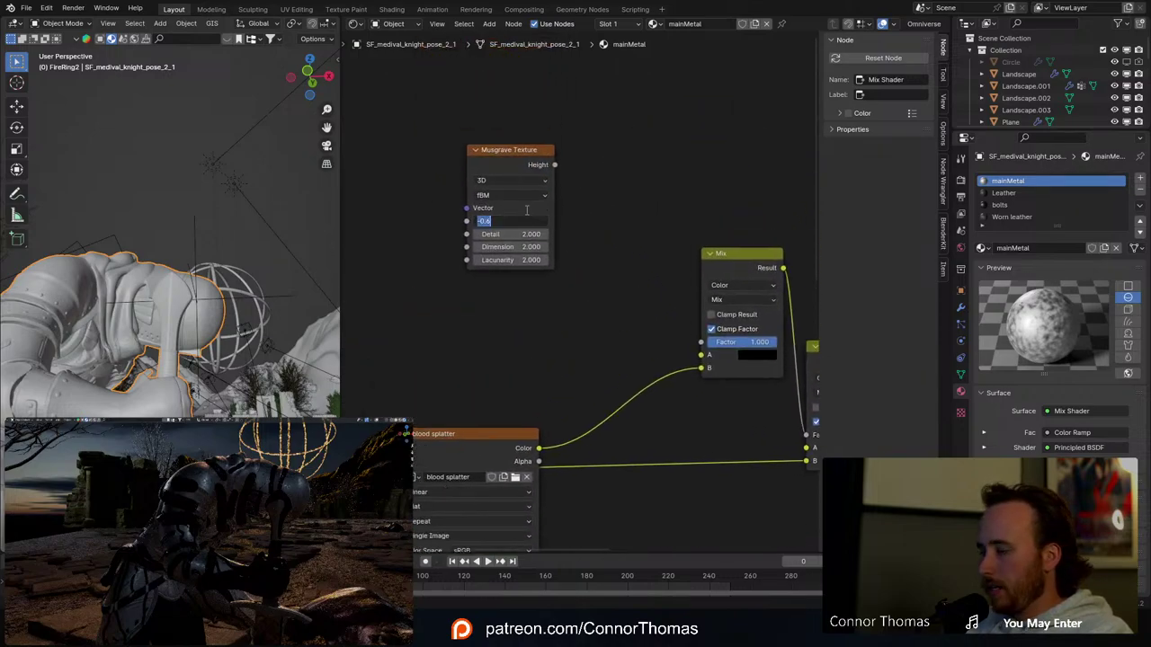
type(".2")
key("Return")
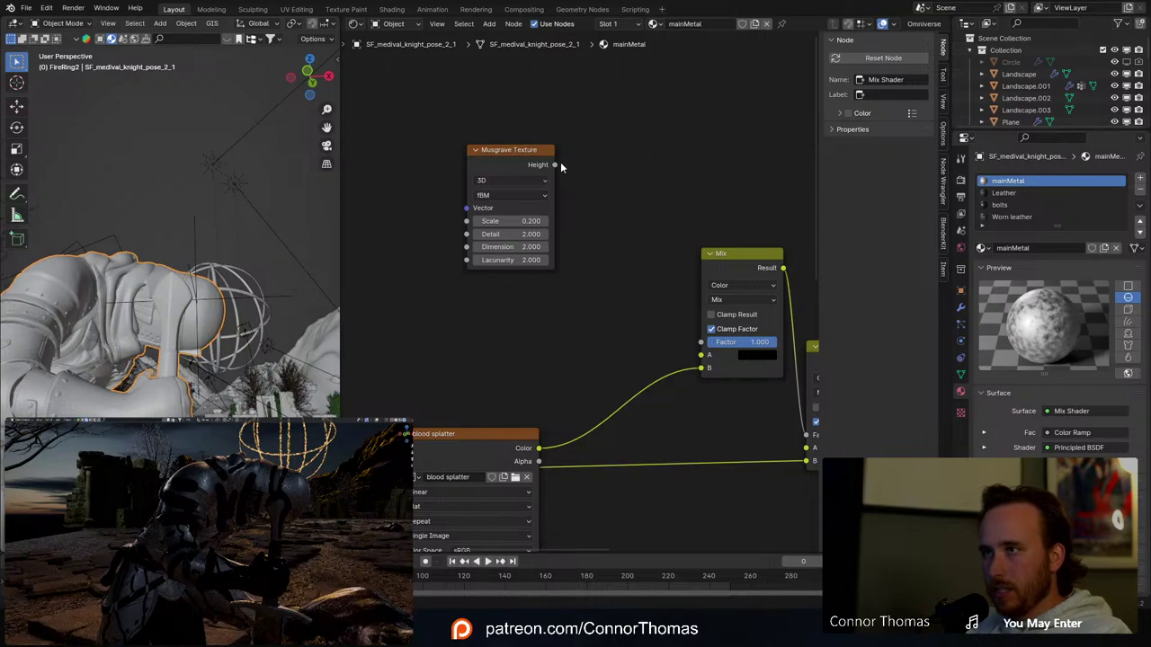
left_click_drag(555, 165, 701, 348)
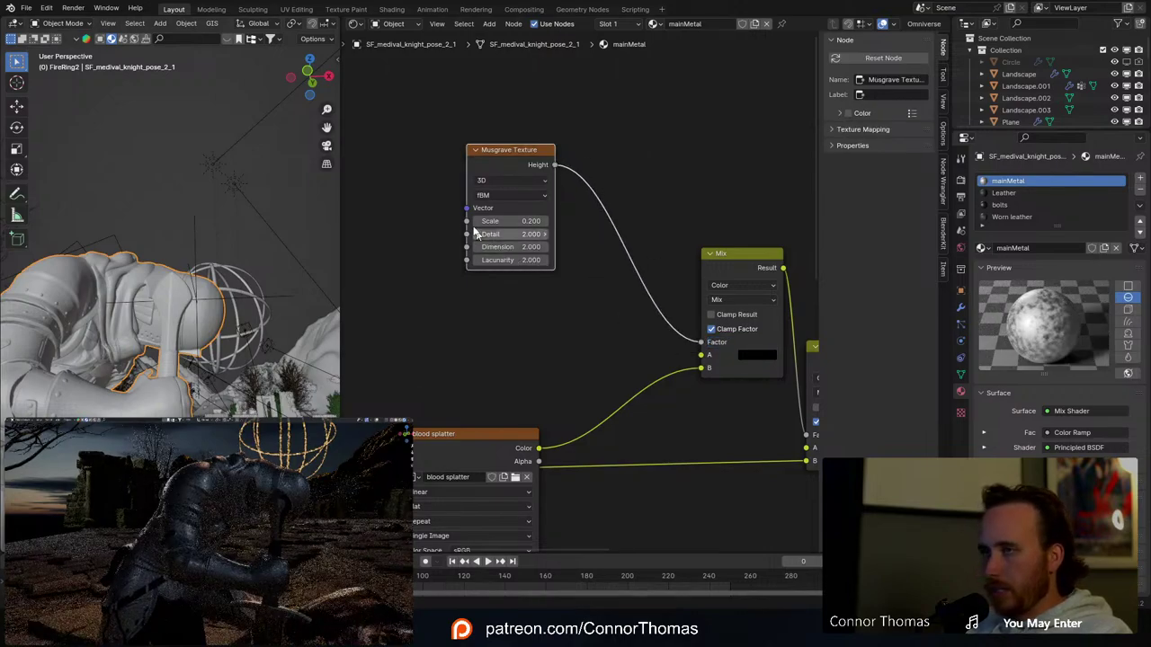
Step: Preview the Musgrave Texture alone, set its Scale to 2.900, and return the preview to the Mix Shader
left_click(492, 153, "ctrl+shift")
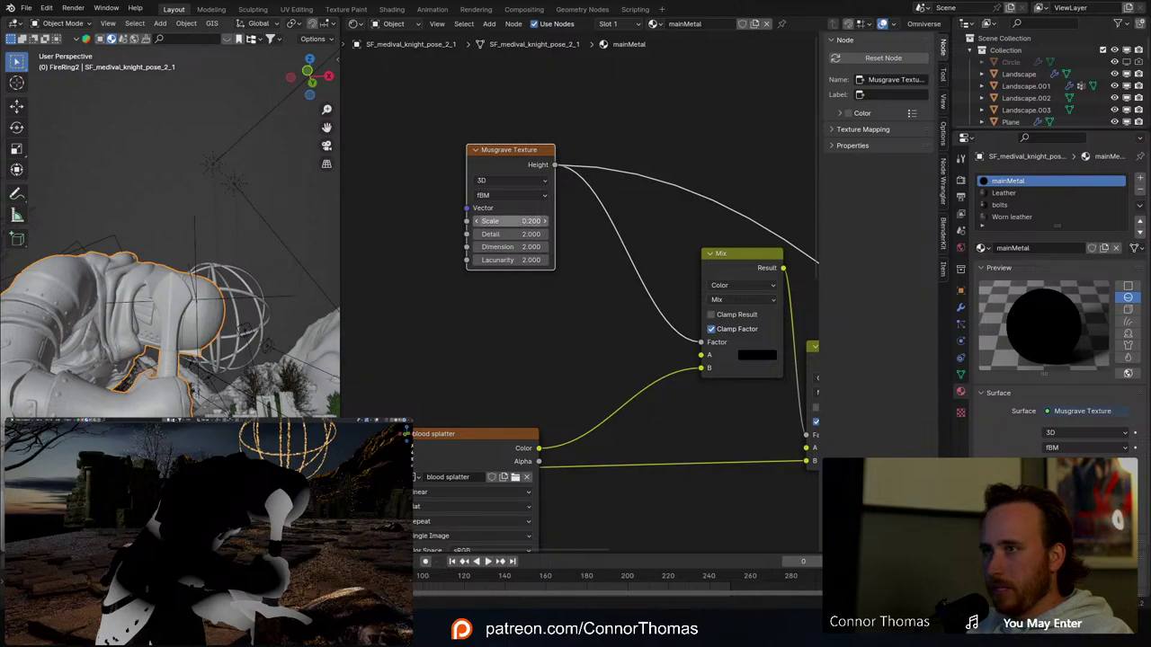
left_click_drag(510, 220, 534, 220)
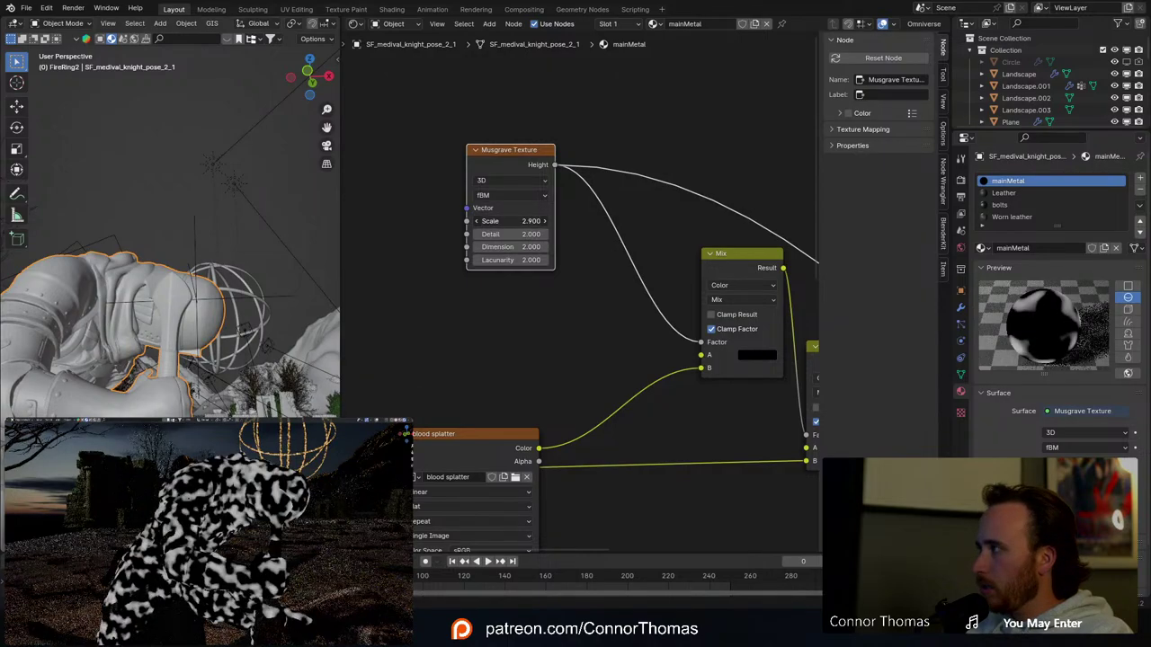
scroll(519, 198, "down", 4)
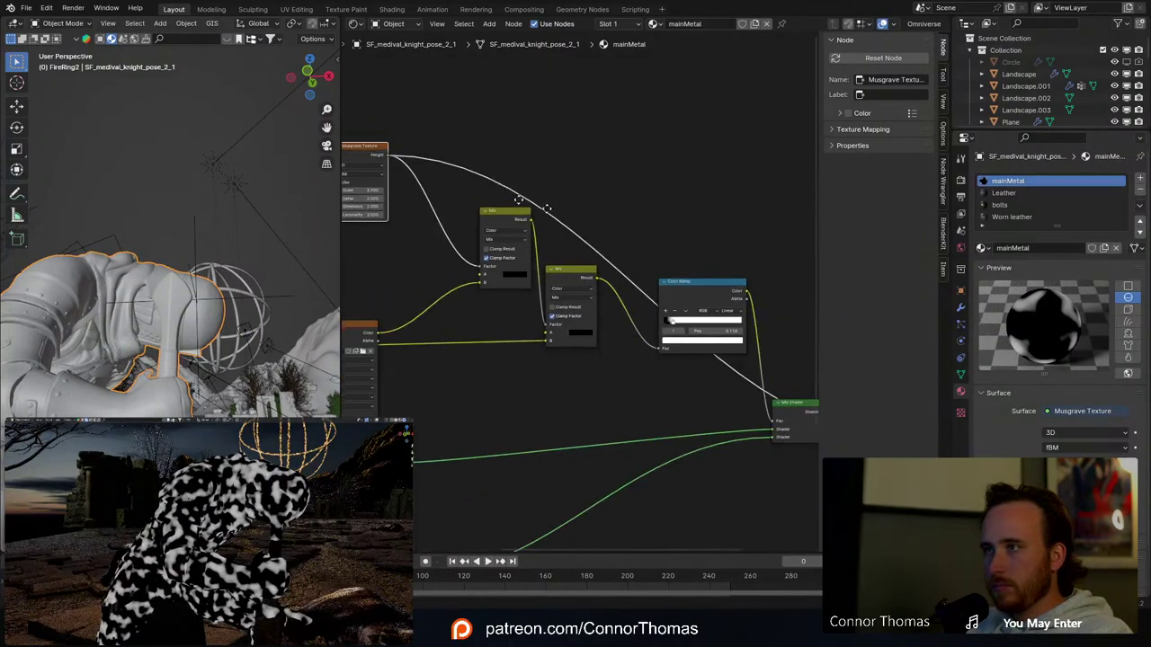
middle_click_drag(519, 200, 537, 106)
left_click(539, 270, "ctrl+shift")
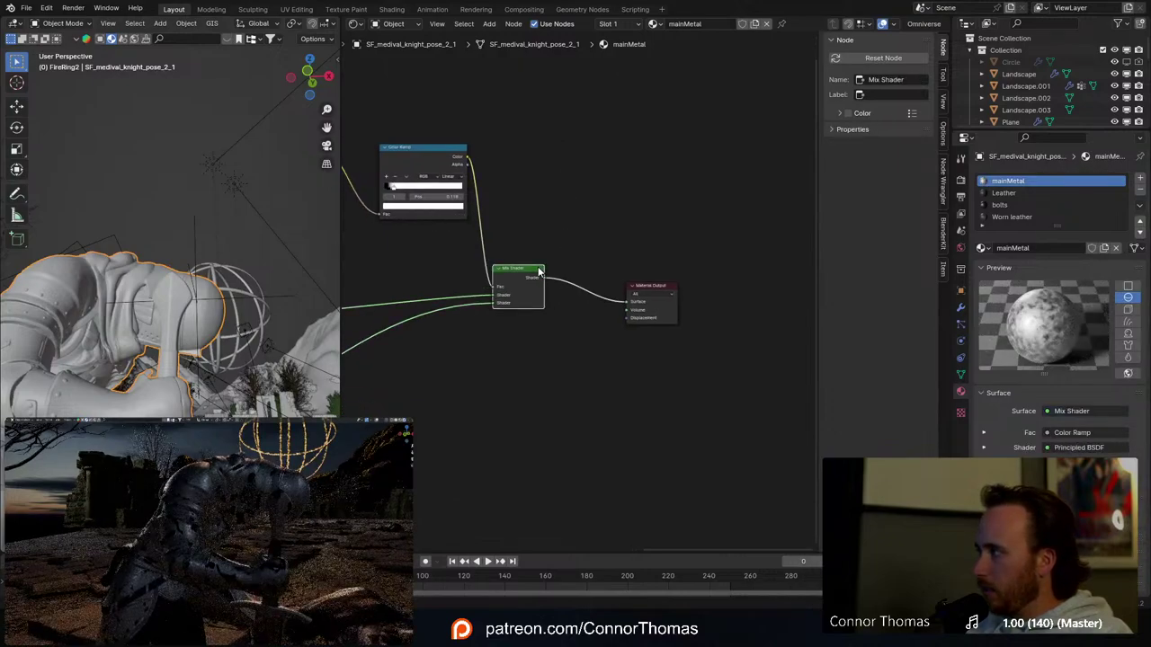
middle_click_drag(532, 259, 817, 303)
middle_click_drag(225, 266, 338, 279)
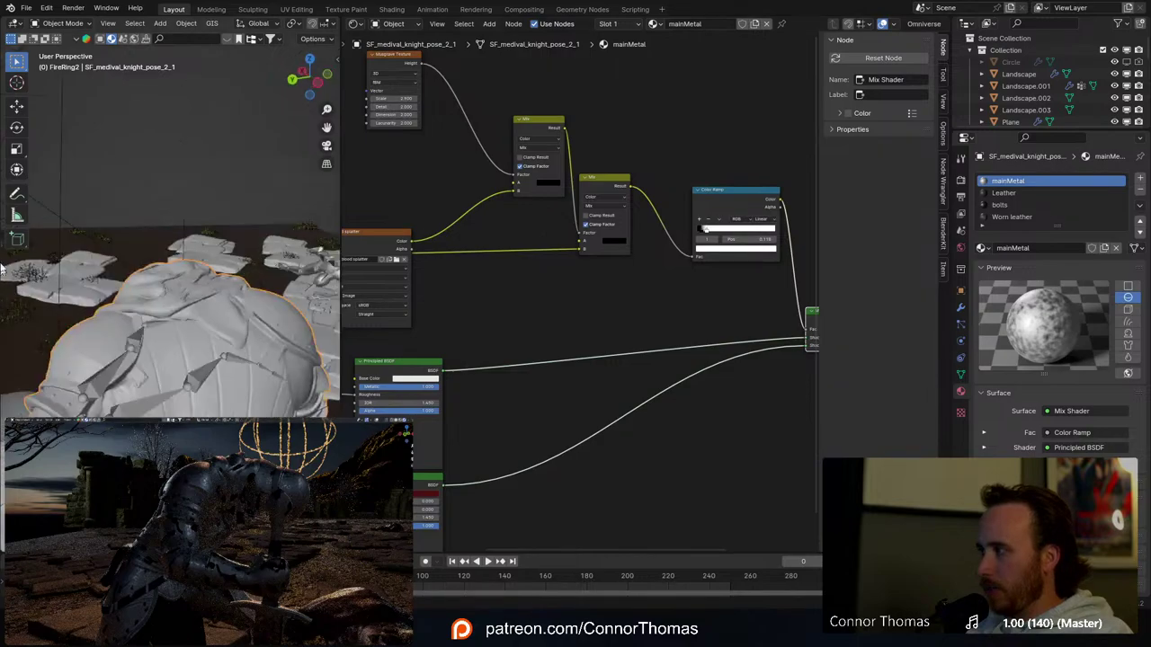
Step: Try a negative Scale of -8.500 on the Musgrave Texture, and settle on a Scale of 2.000
middle_click_drag(520, 207, 718, 262)
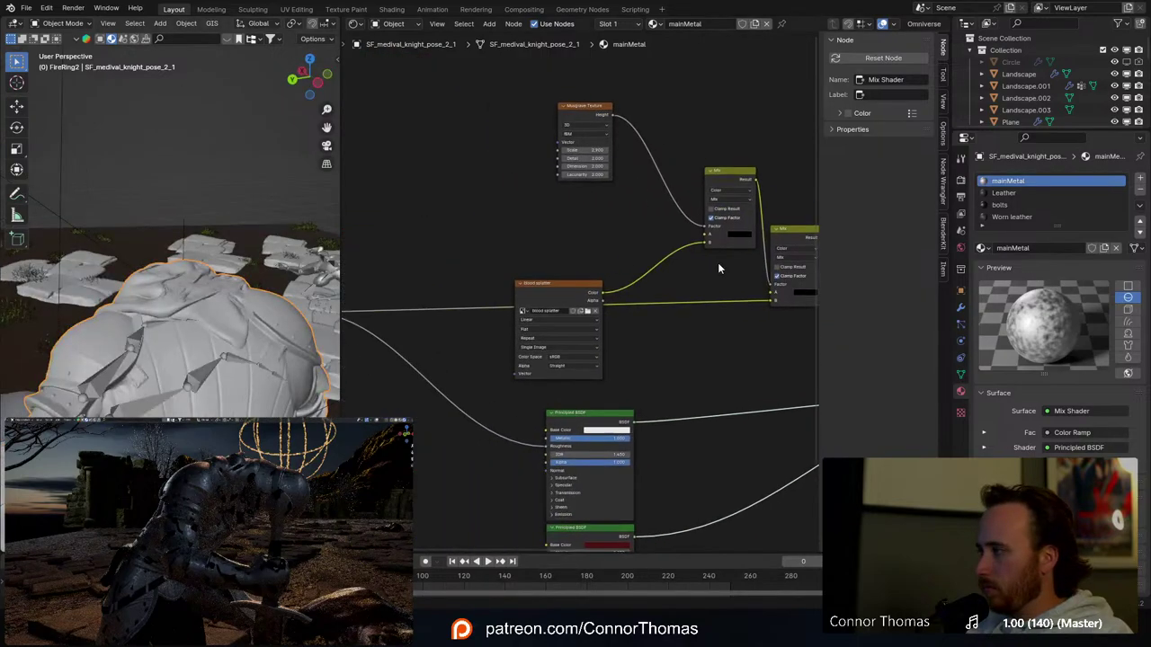
scroll(719, 264, "up", 2)
middle_click_drag(667, 101, 647, 238)
scroll(647, 238, "up", 3)
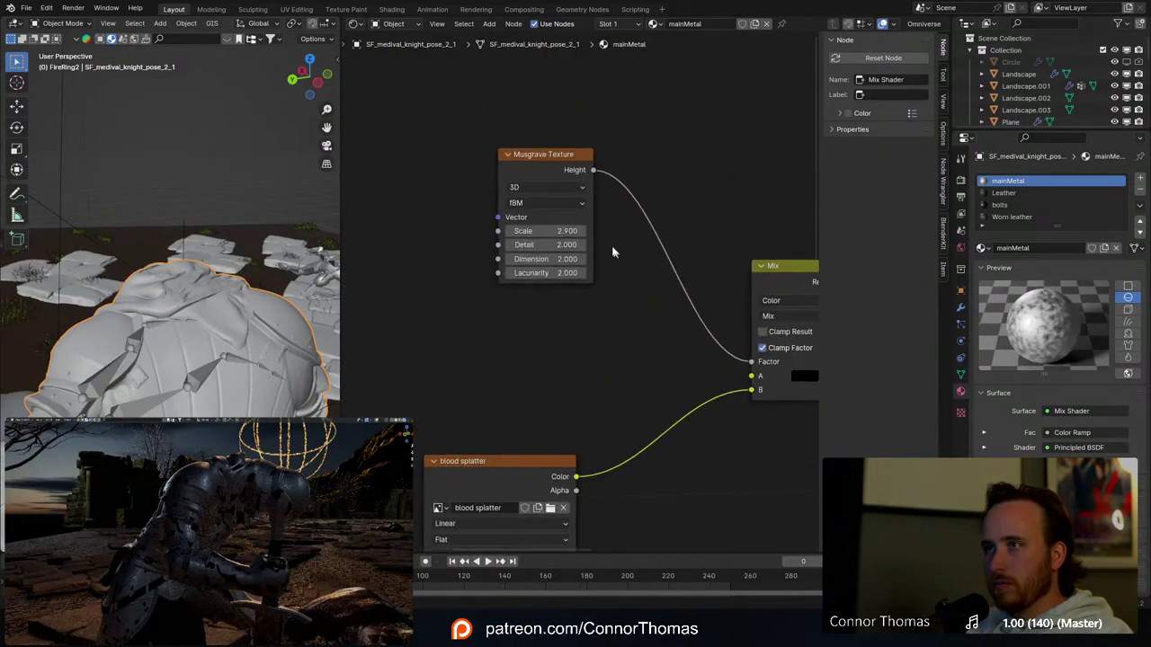
left_click_drag(553, 231, 461, 231)
left_click(582, 231)
left_click(582, 231)
left_click(582, 231)
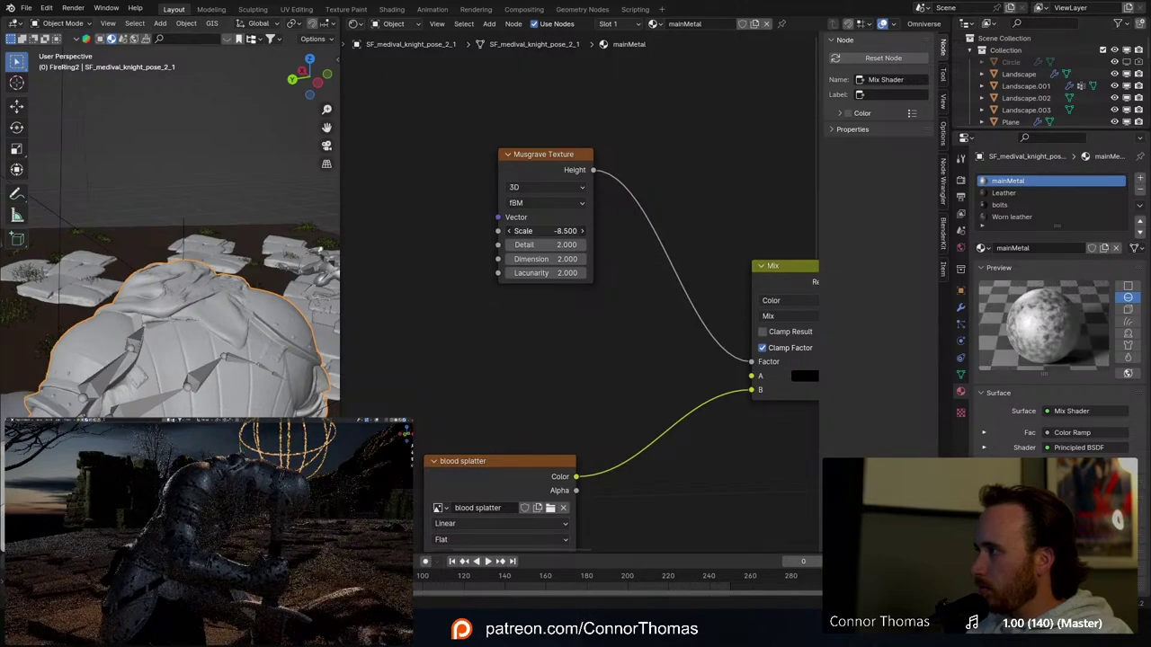
mouse_move(545, 231)
left_mouse_down()
mouse_move(574, 231)
mouse_move(552, 231)
left_mouse_up()
Step: Move the Musgrave Texture aside and insert a Color Ramp between it and the upper Mix node's Factor
left_click_drag(558, 177, 374, 167)
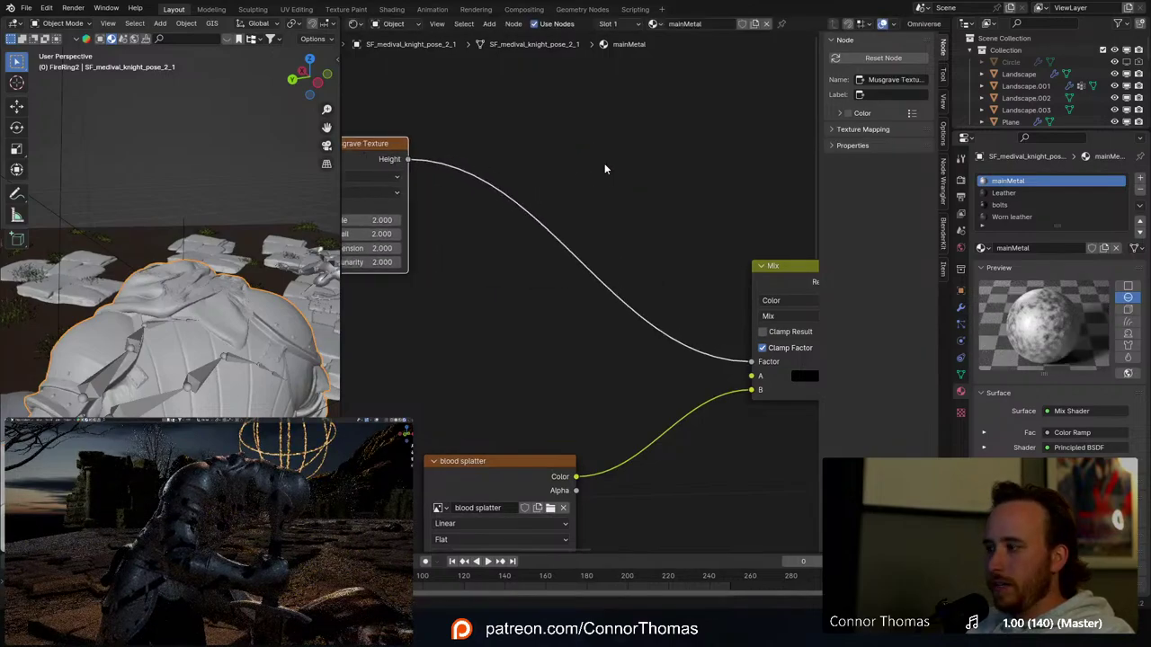
key("shift+a")
left_click(580, 165)
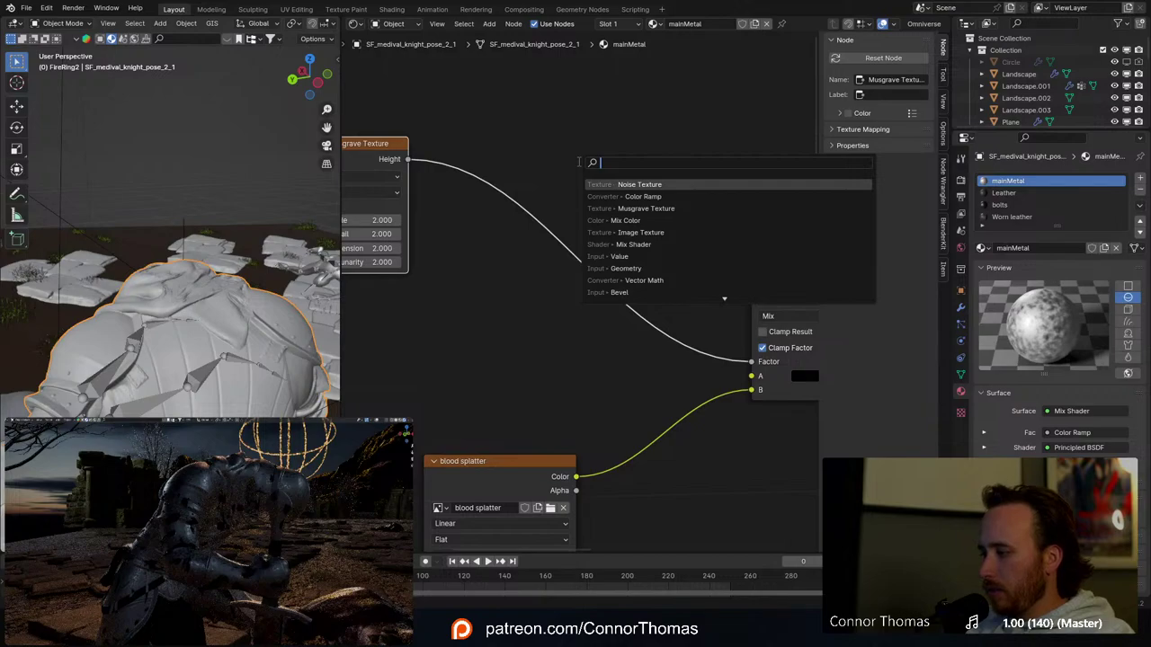
type("color")
key("Down")
key("Return")
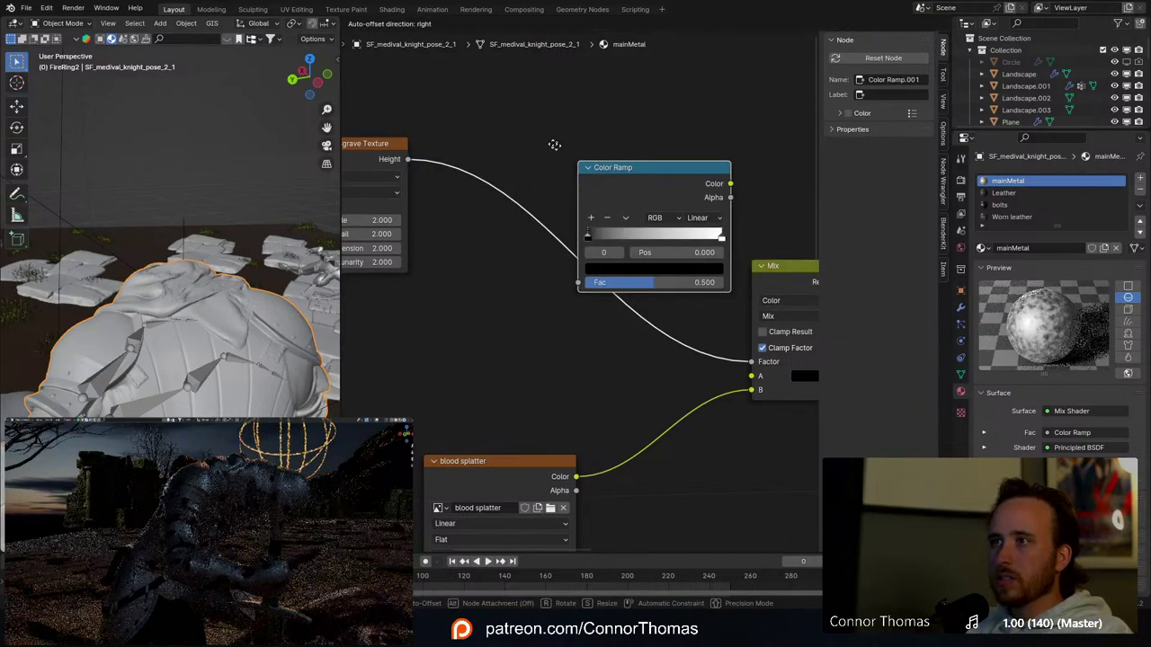
left_click(634, 162)
Step: Move the new Color Ramp's white stop to 0.036 while previewing it, and return the preview to the Mix Shader
left_click(634, 157, "ctrl+shift")
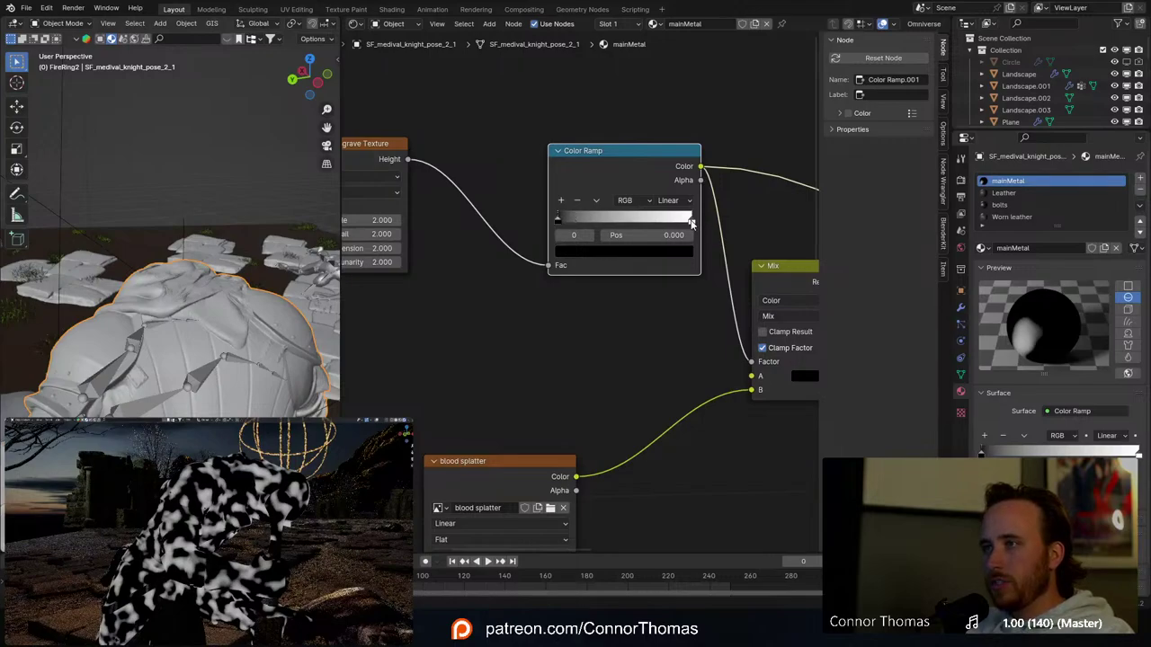
left_click_drag(691, 223, 516, 214)
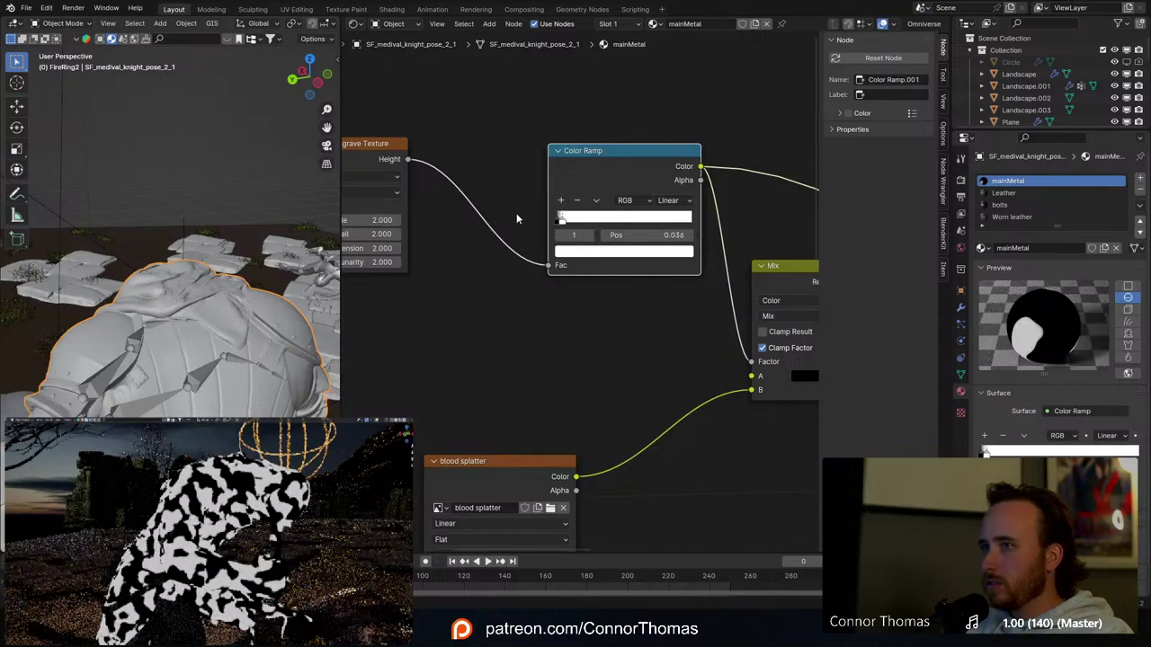
scroll(618, 287, "down", 2)
middle_click_drag(619, 287, 427, 221)
left_click(527, 198, "ctrl+shift")
middle_click_drag(598, 218, 510, 213)
left_click(635, 414, "ctrl+shift")
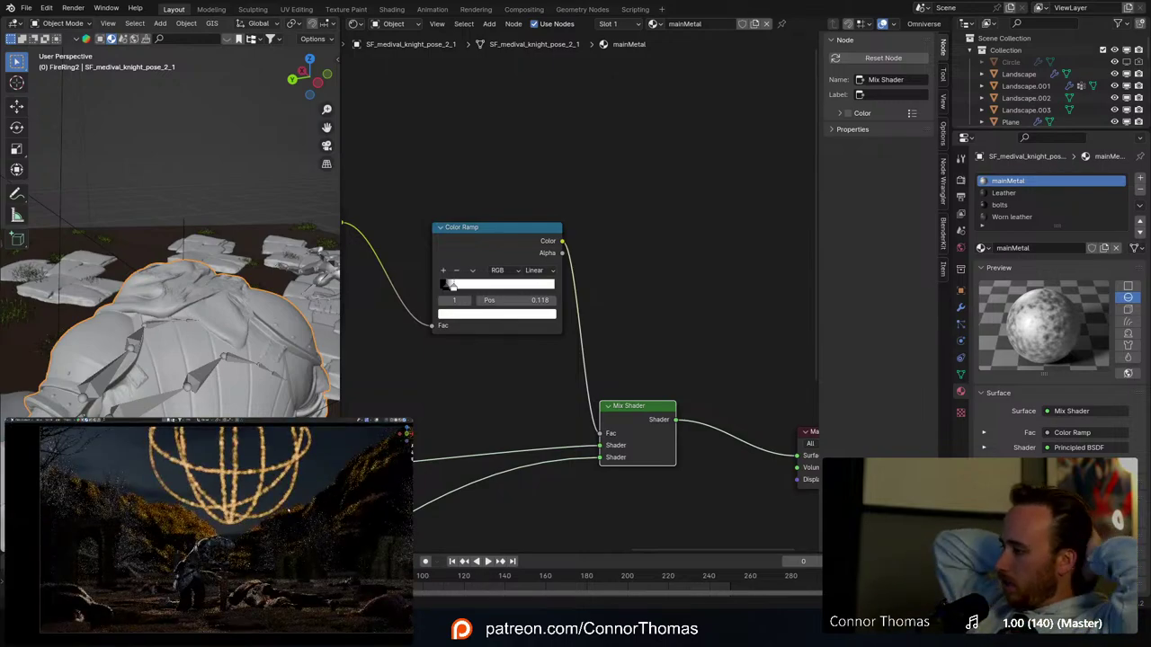
Step: Try Values of 0.302 and 0.538 for the white stop of the Color Ramp feeding the Mix Shader, and restore 1.000
middle_click_drag(663, 400, 752, 167)
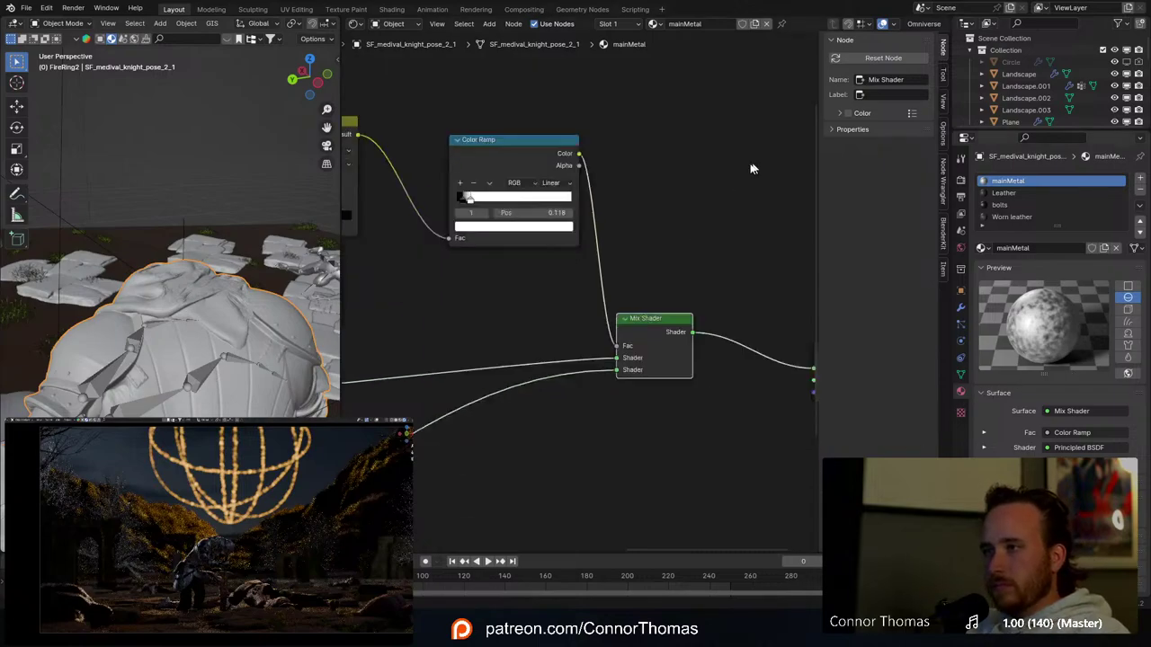
scroll(564, 259, "down", 4)
middle_click_drag(538, 275, 583, 368)
scroll(617, 226, "up", 2)
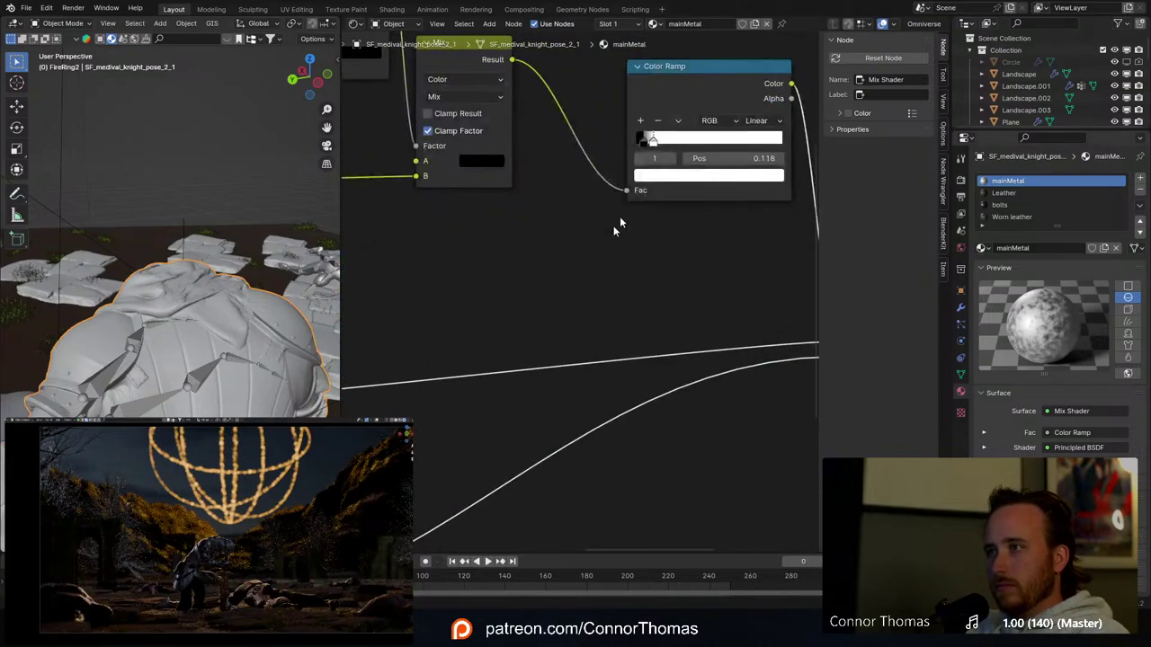
middle_click_drag(617, 226, 437, 372)
scroll(437, 372, "up", 1)
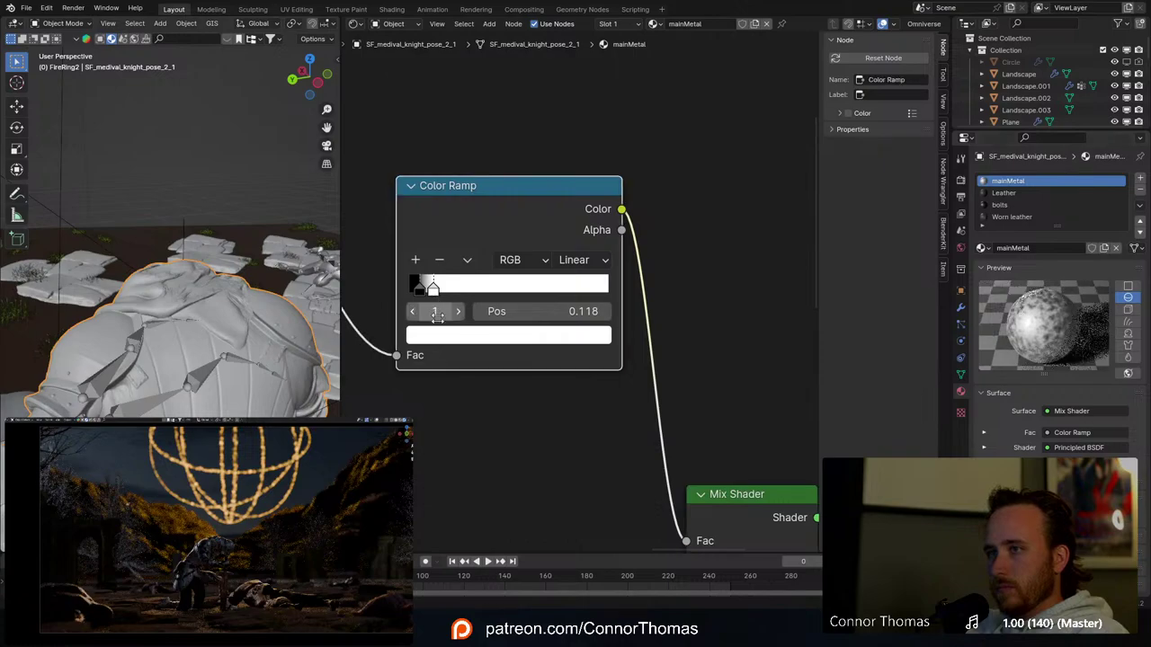
left_click(441, 336)
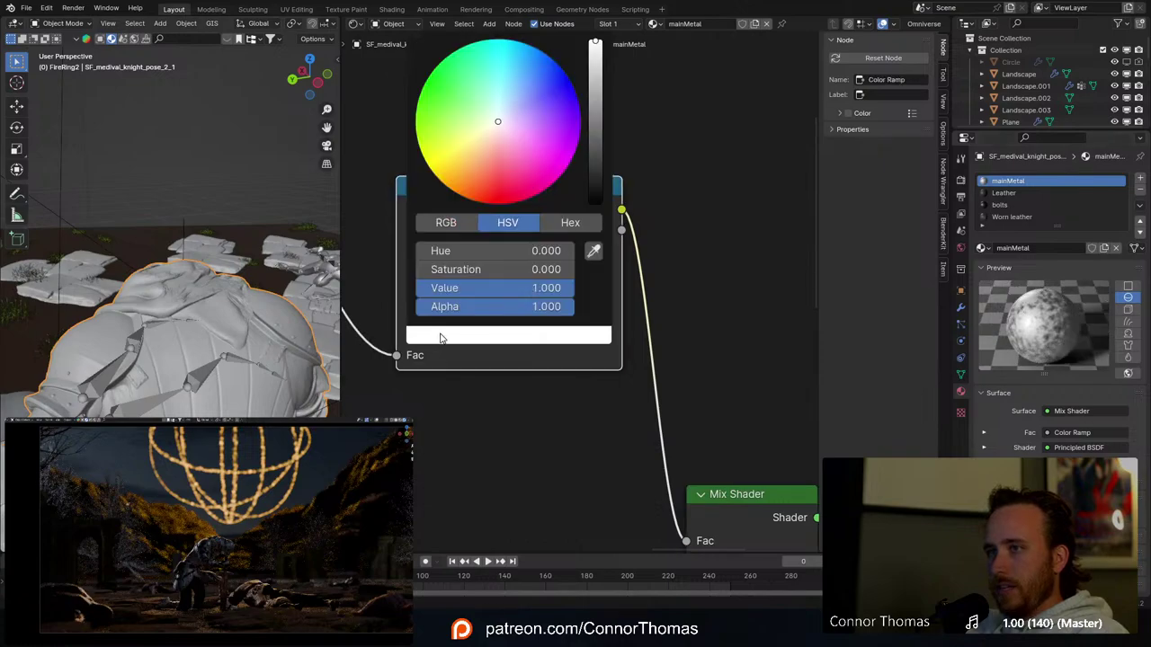
left_click(599, 110)
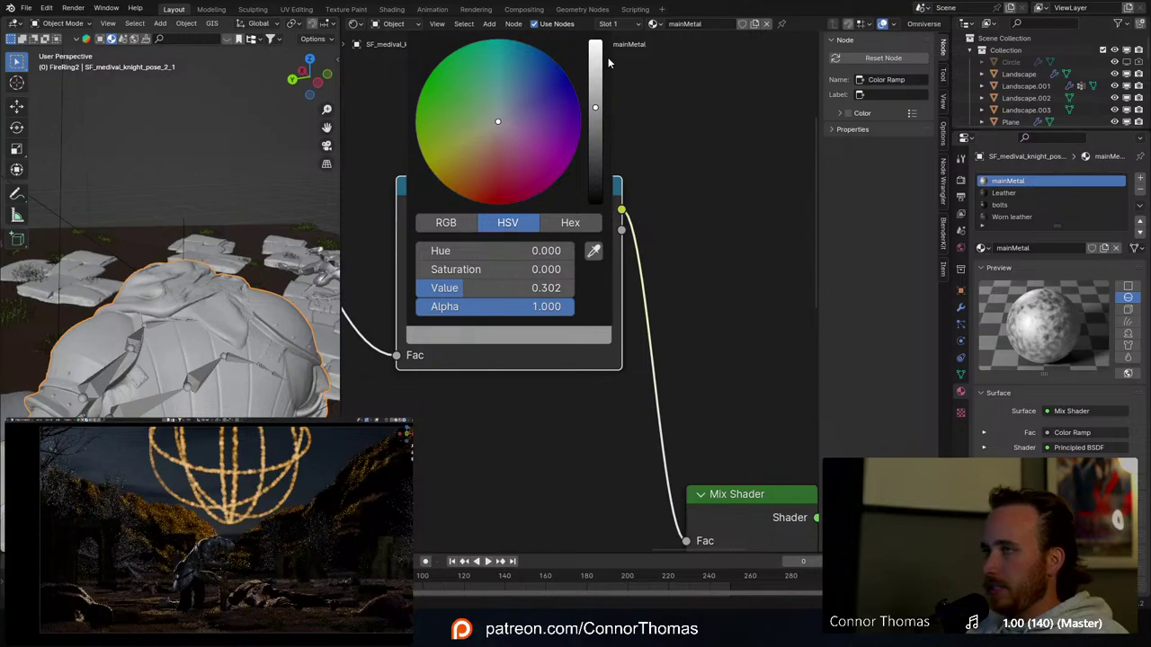
left_click(597, 79)
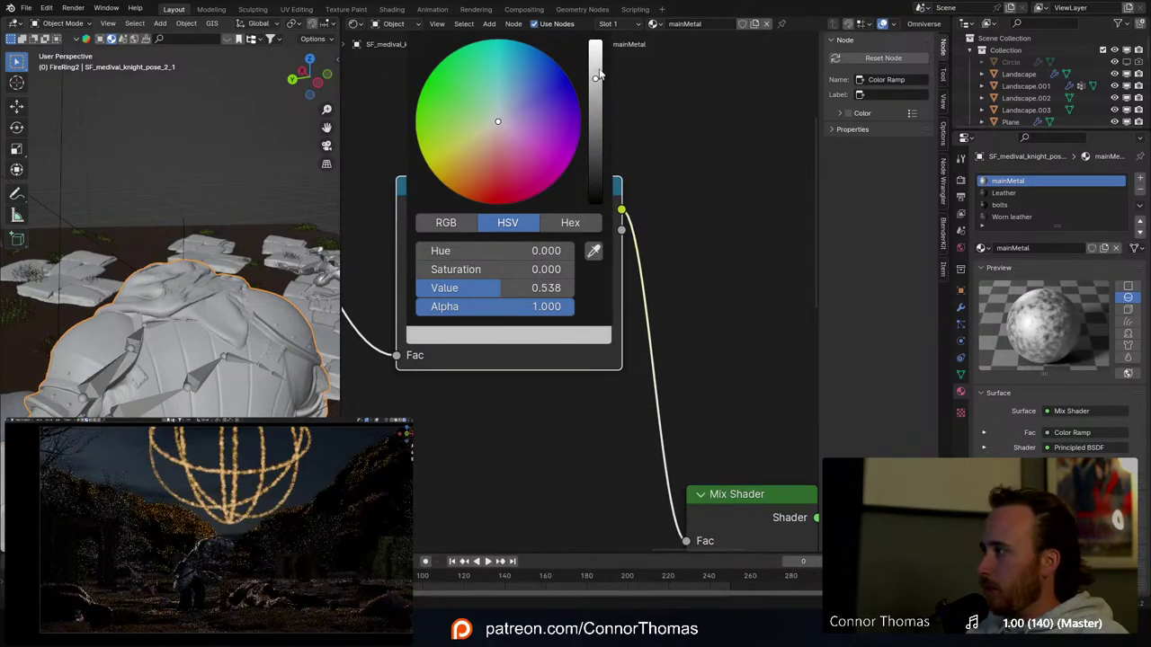
left_click(595, 43)
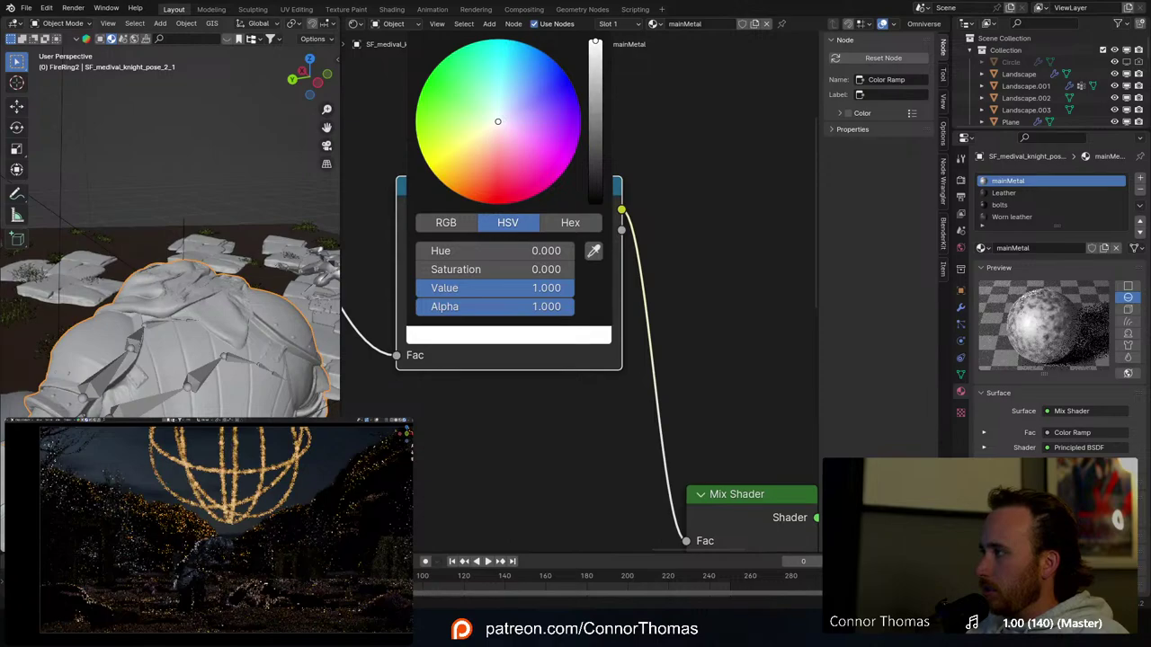
Step: Mute the Color Ramp between the Musgrave Texture and the upper Mix node
middle_click_drag(491, 421, 819, 409)
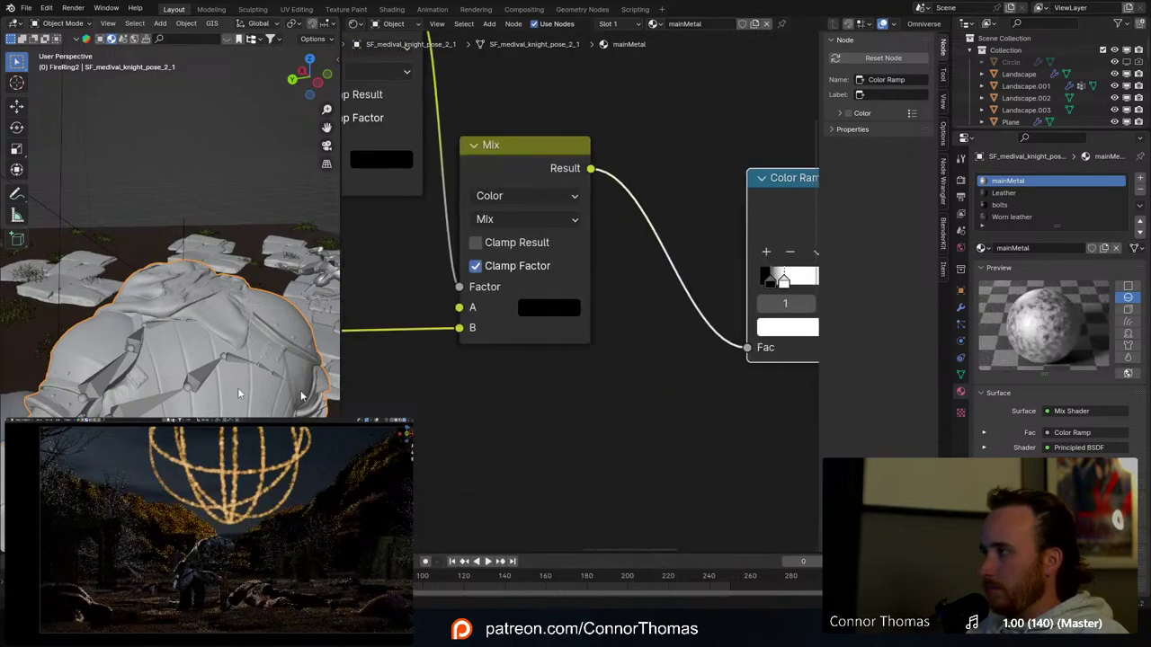
scroll(239, 393, "down", 7)
scroll(411, 253, "down", 6)
middle_click_drag(428, 238, 706, 365)
scroll(596, 309, "down", 2)
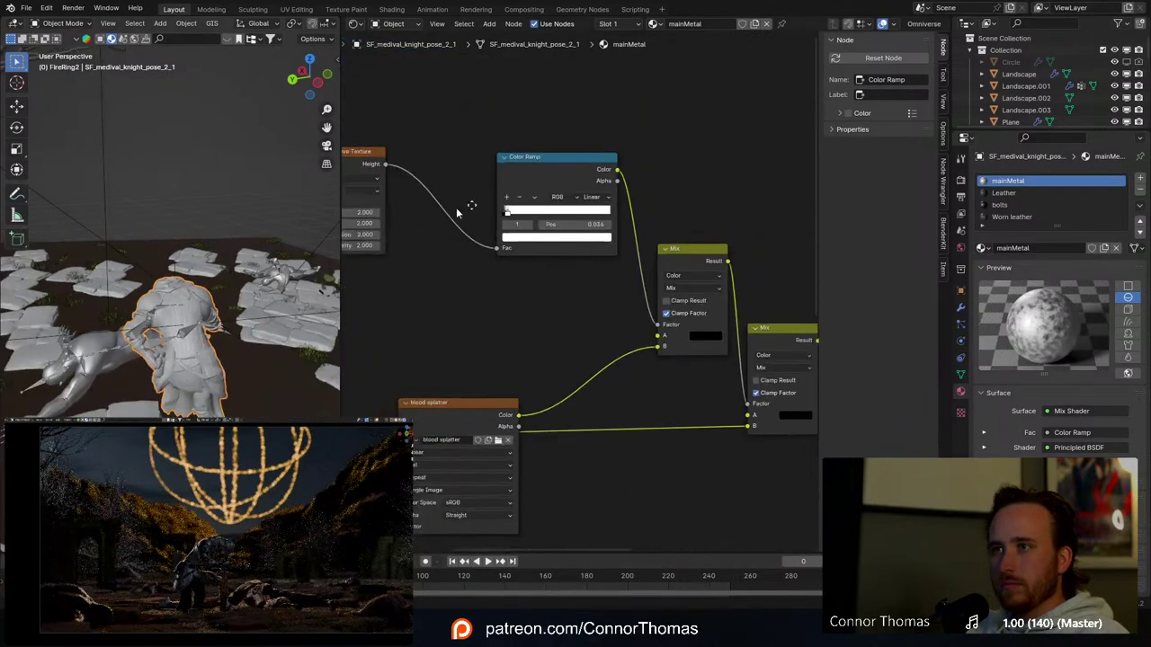
scroll(751, 206, "up", 1)
middle_click_drag(471, 206, 450, 242)
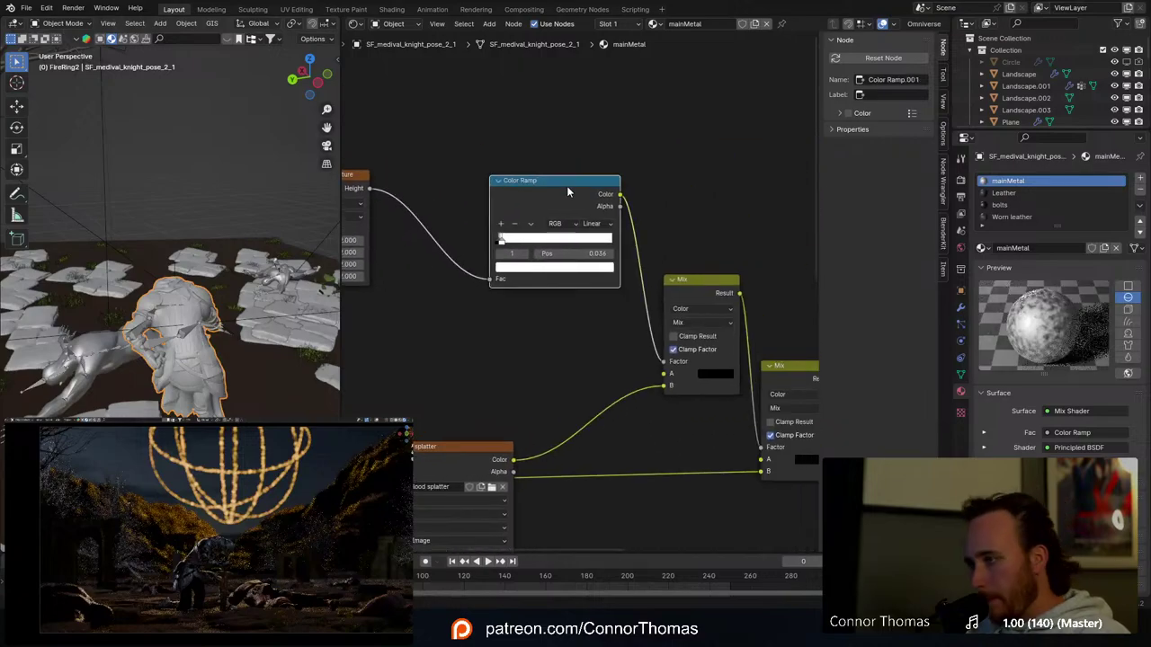
key("shift+d")
Step: Try a Musgrave Texture Scale of 1.000, preview the texture on the knight, and raise its Scale to 3.900
middle_click_drag(546, 287, 702, 325)
scroll(513, 267, "up", 4)
left_click(411, 252)
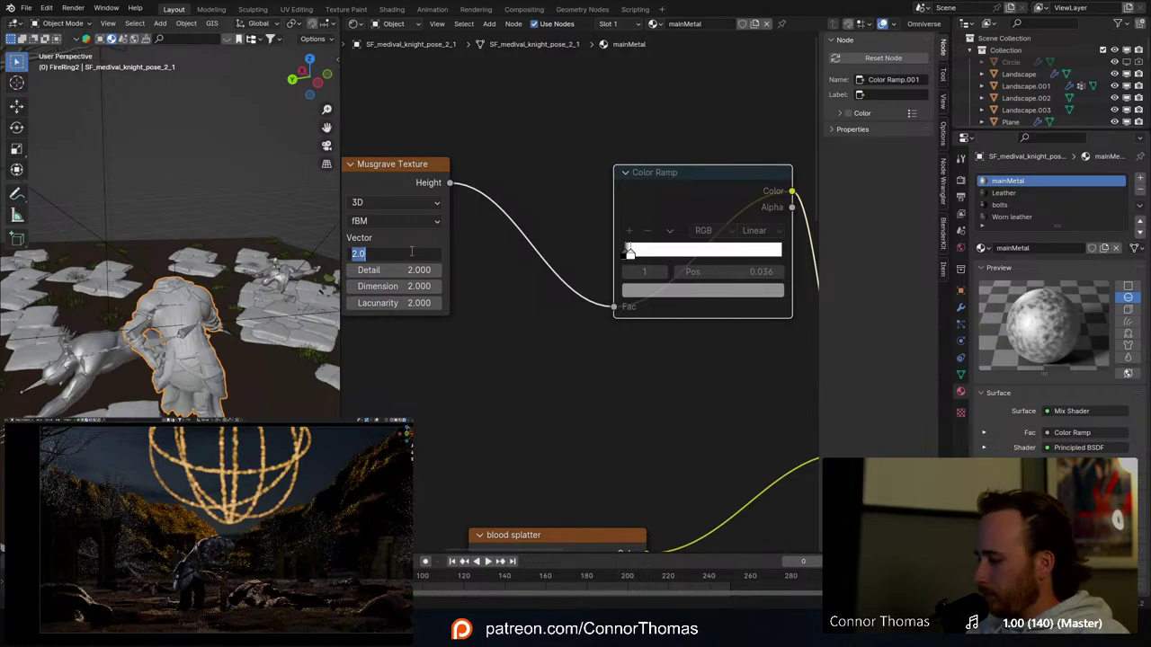
type("1")
key("Return")
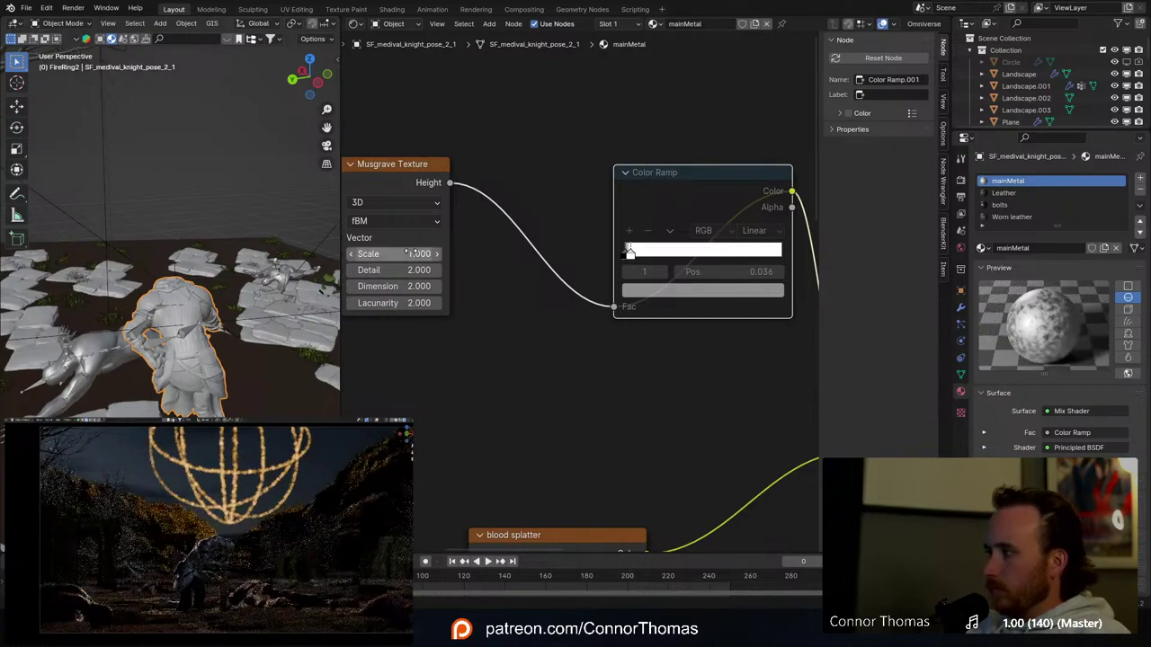
left_click(378, 162, "ctrl+shift")
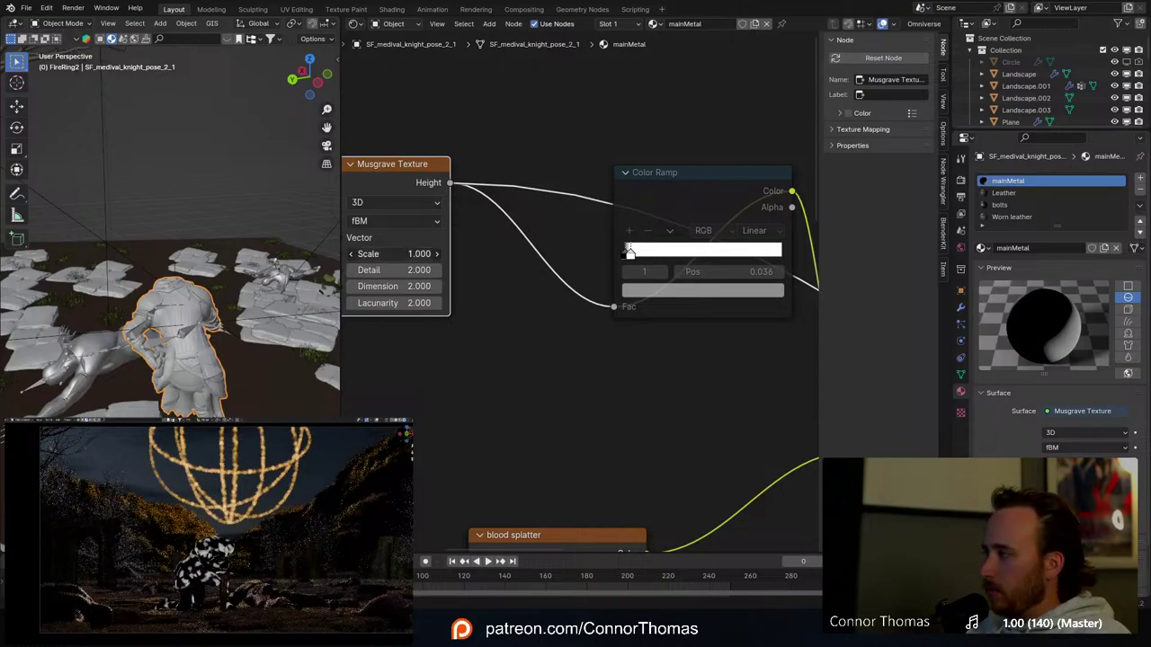
left_click_drag(394, 253, 440, 253)
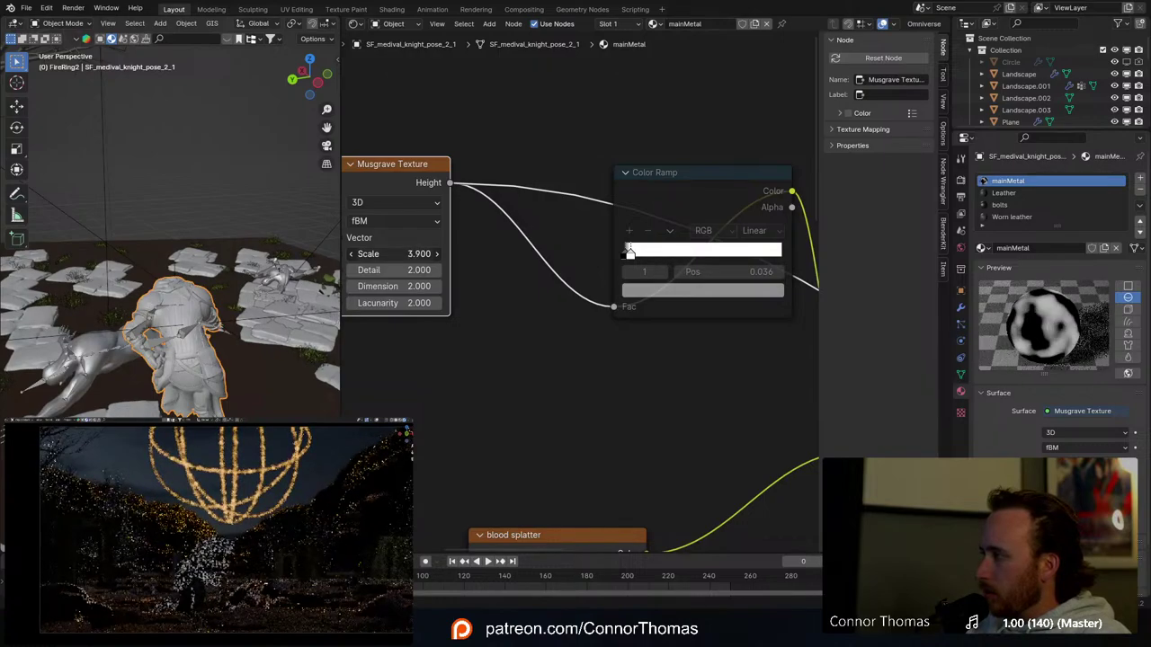
Step: Preview the upper Mix node's result on the knight, and return the preview to the Mix Shader
middle_click_drag(706, 273, 530, 268)
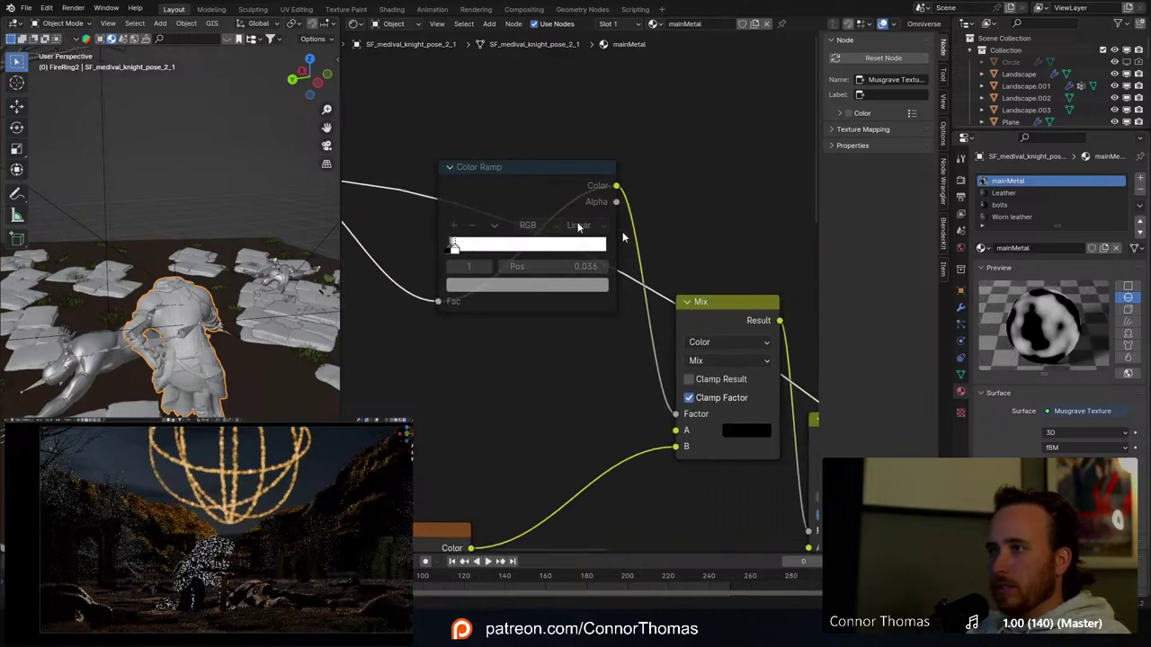
left_click(730, 301, "ctrl+shift")
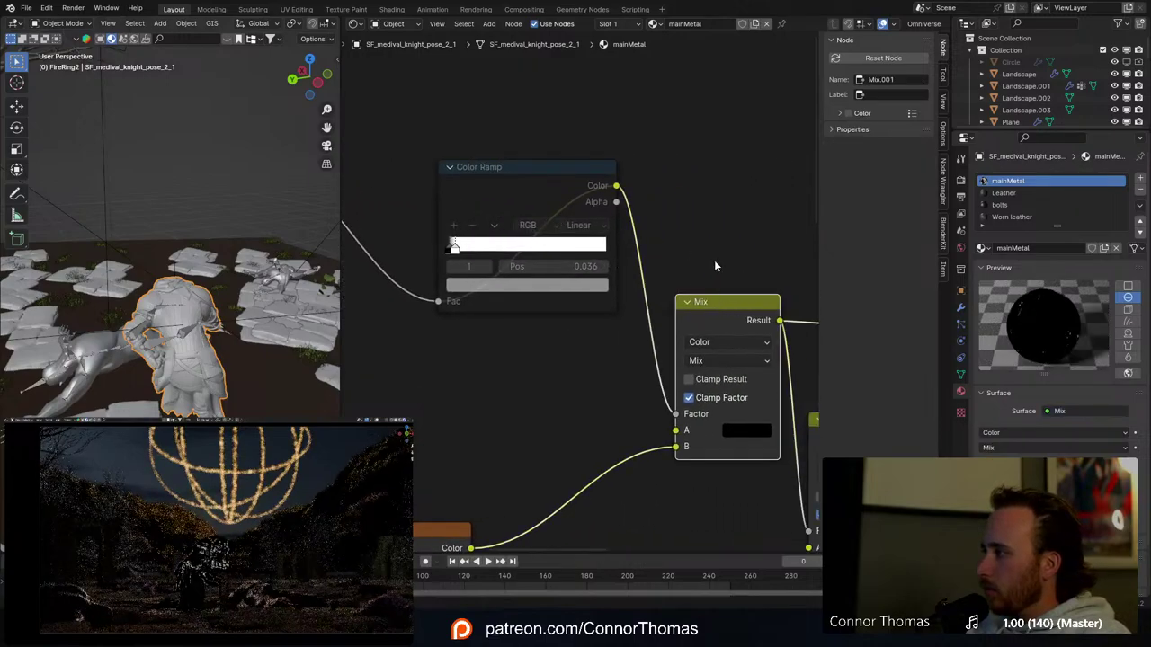
middle_click_drag(714, 260, 572, 234)
middle_click_drag(684, 301, 569, 257)
middle_click_drag(656, 357, 537, 241)
middle_click_drag(768, 294, 487, 293)
middle_click_drag(652, 378, 583, 252)
left_click(583, 256, "ctrl+shift")
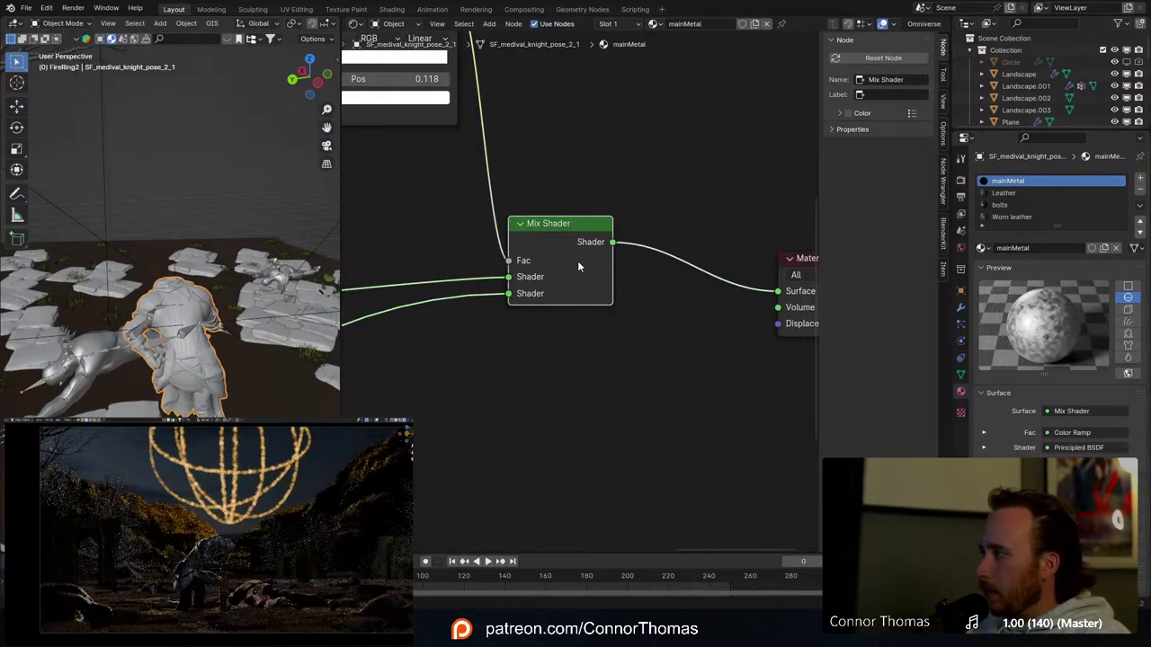
middle_click_drag(663, 303, 756, 376)
middle_click_drag(550, 301, 783, 344)
scroll(594, 324, "down", 4)
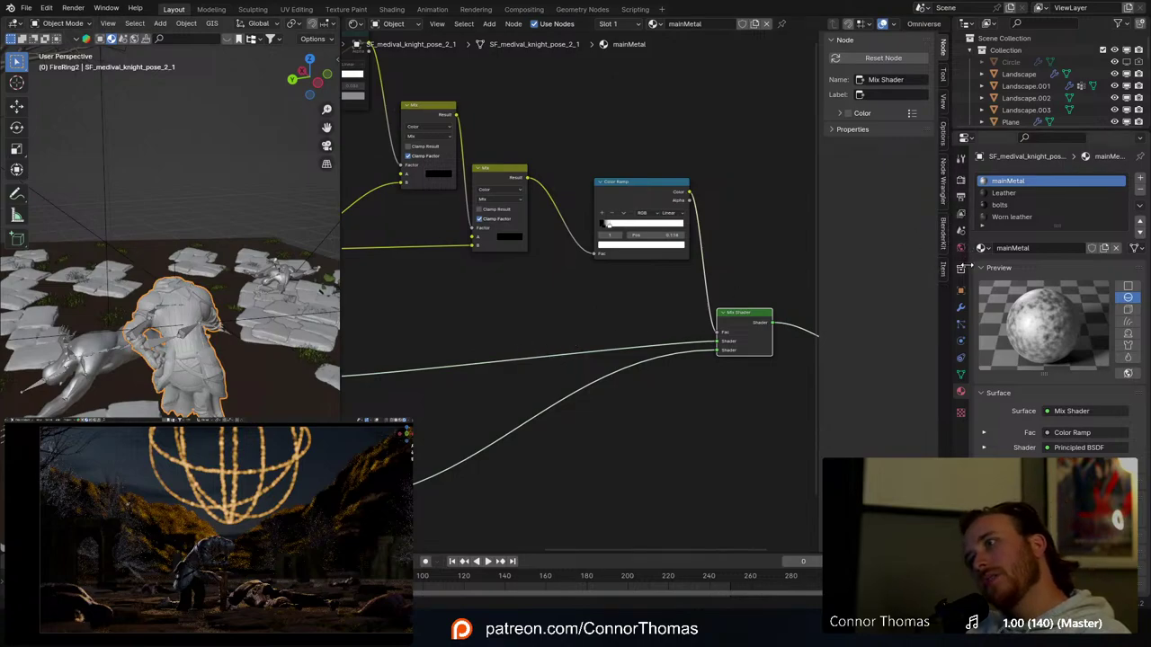
scroll(598, 270, "down", 3)
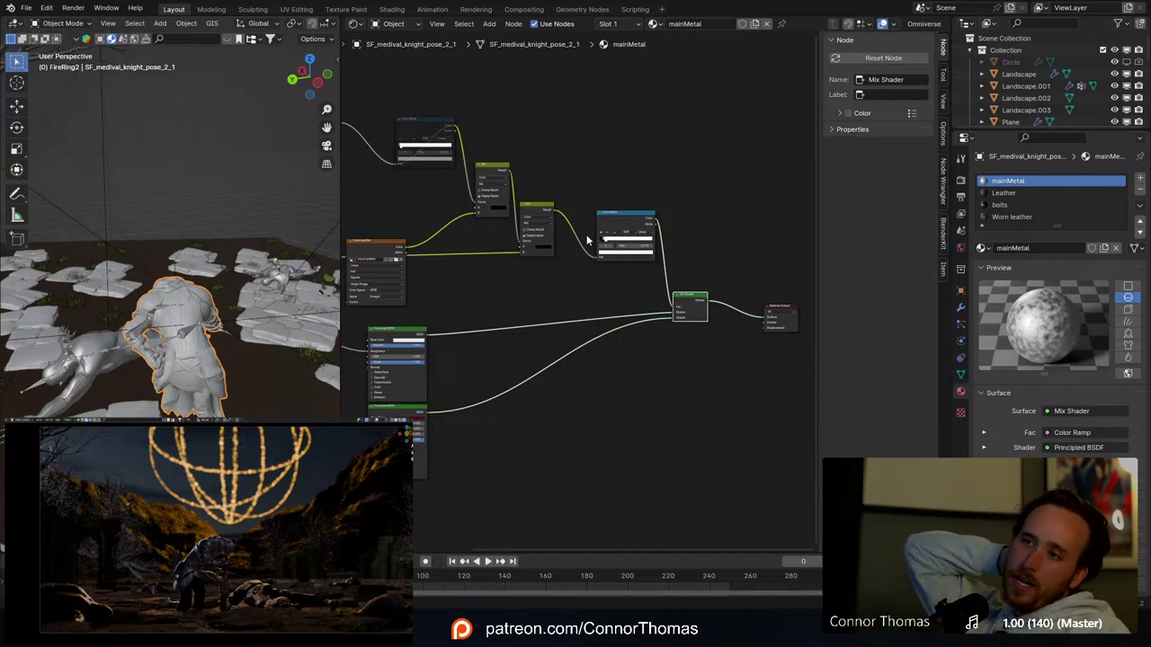
key("shift+a")
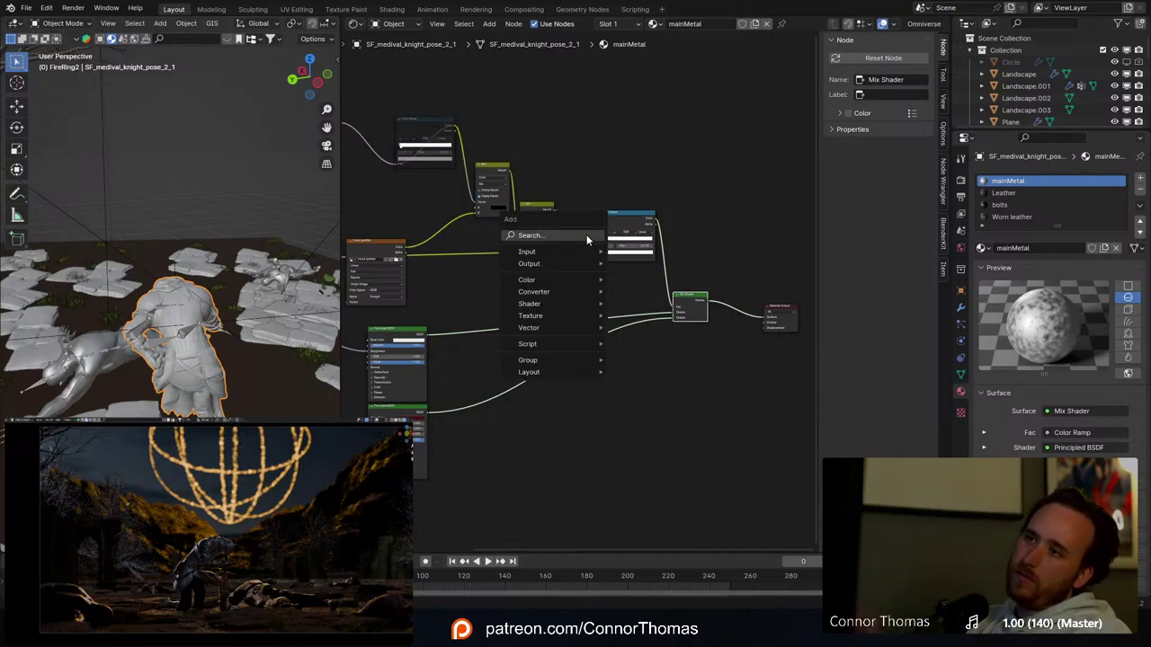
type("bake")
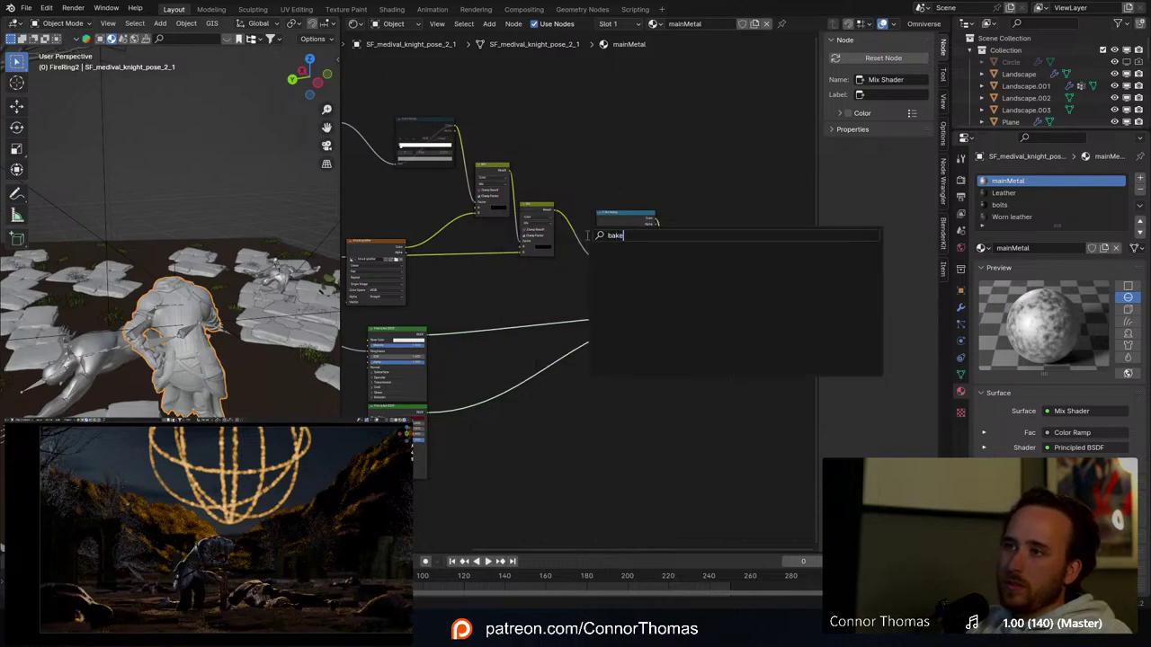
key("BackSpace")
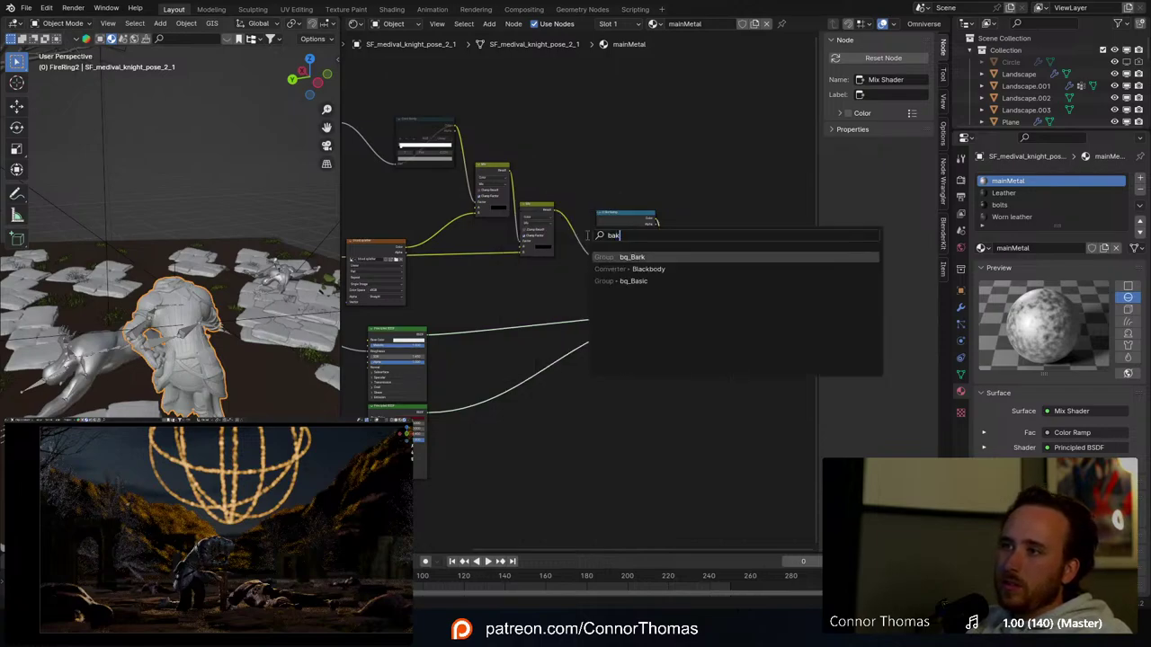
left_click(578, 459)
left_click(579, 459)
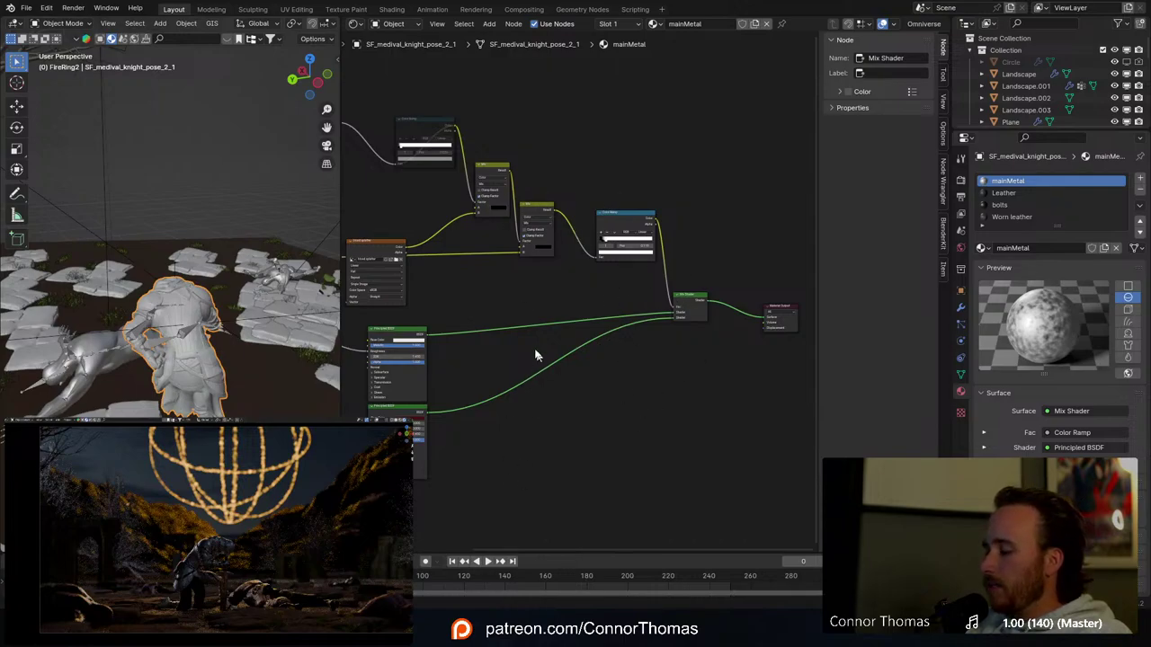
Step: Connect the blood splatter image's Color directly to the second Mix node's Factor, replacing the link from the upper Mix node
scroll(535, 355, "down", 6)
middle_click_drag(457, 290, 665, 373)
scroll(663, 360, "up", 8)
middle_click_drag(761, 444, 619, 319)
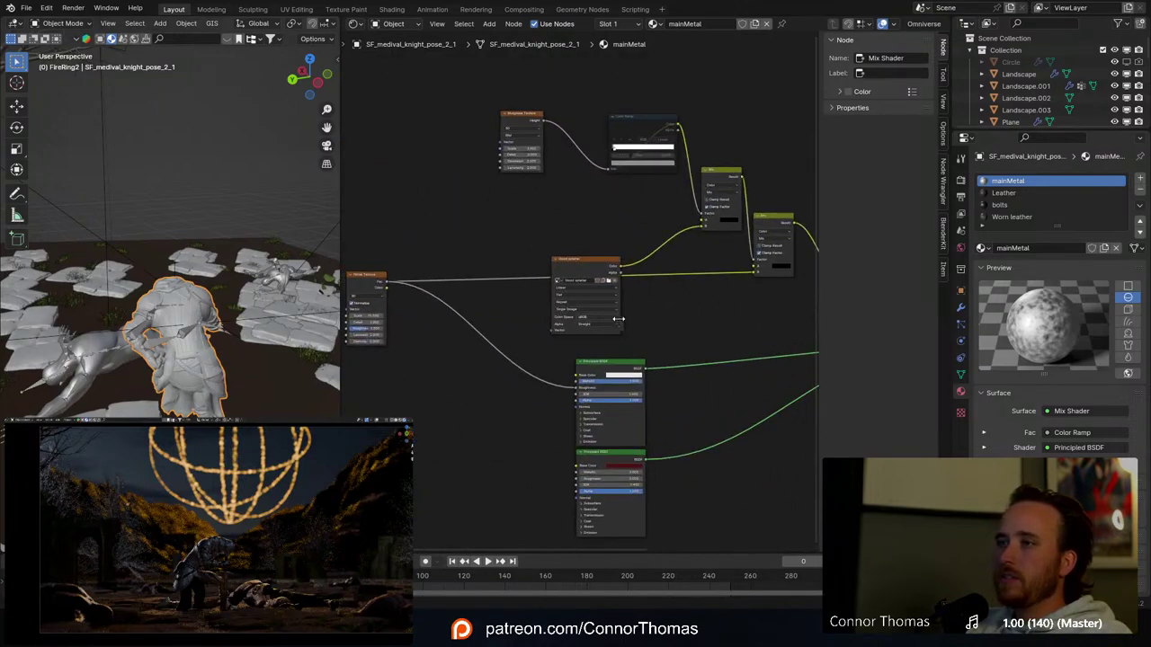
scroll(630, 317, "up", 2)
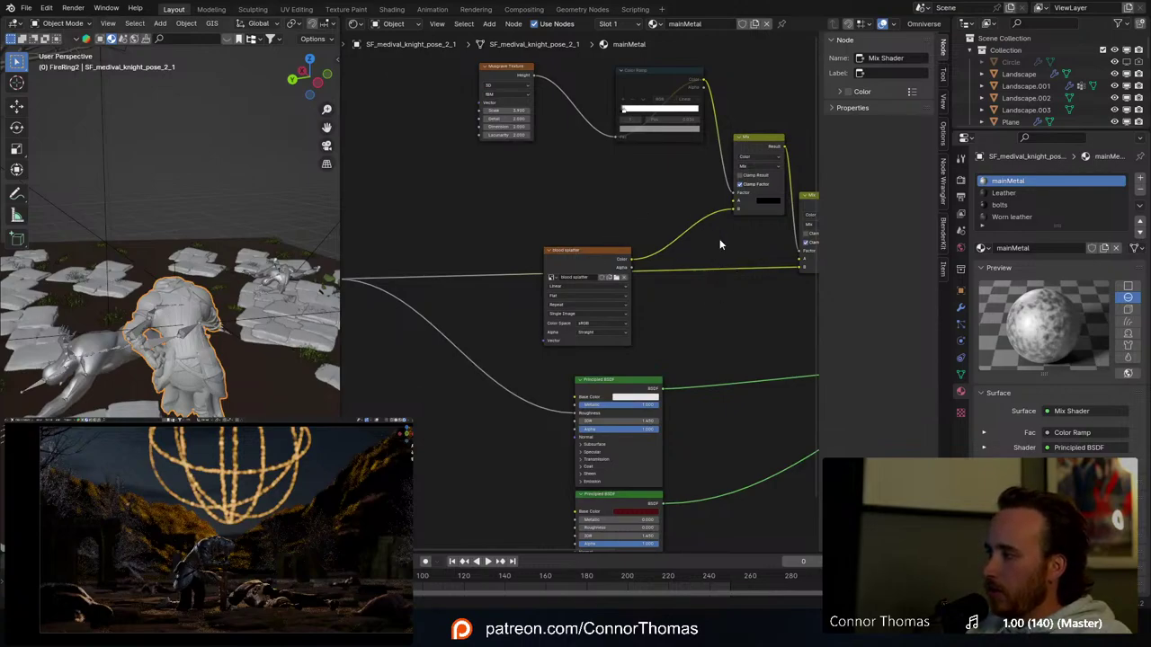
middle_click_drag(719, 241, 663, 340)
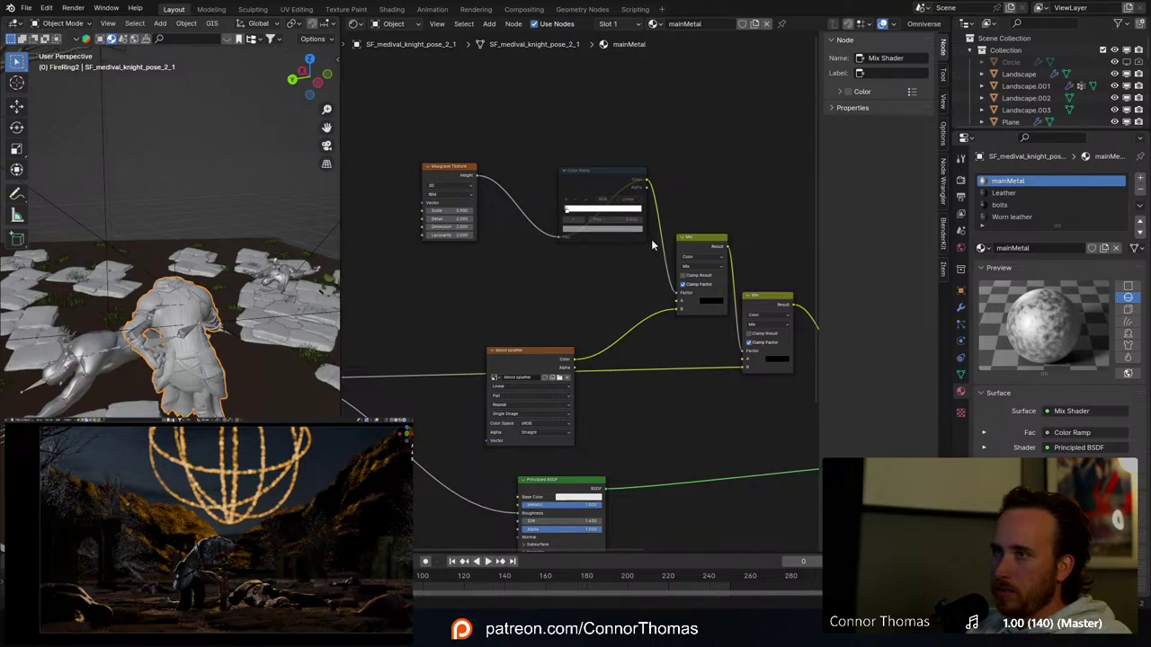
middle_click_drag(652, 242, 466, 220)
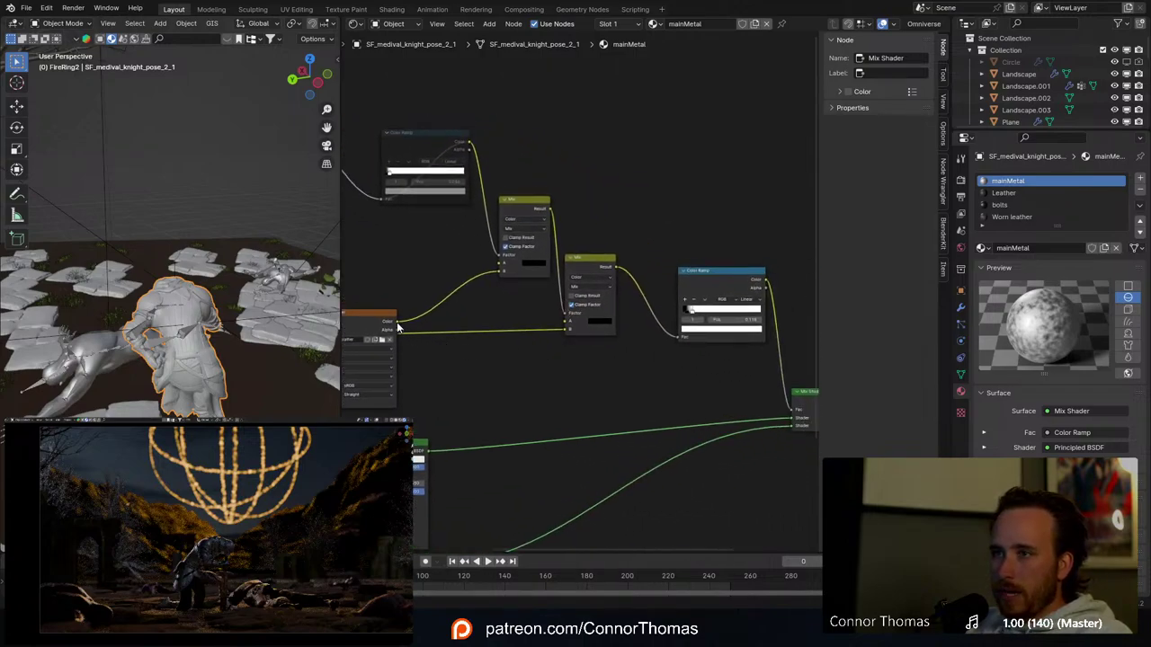
left_click_drag(399, 326, 557, 322)
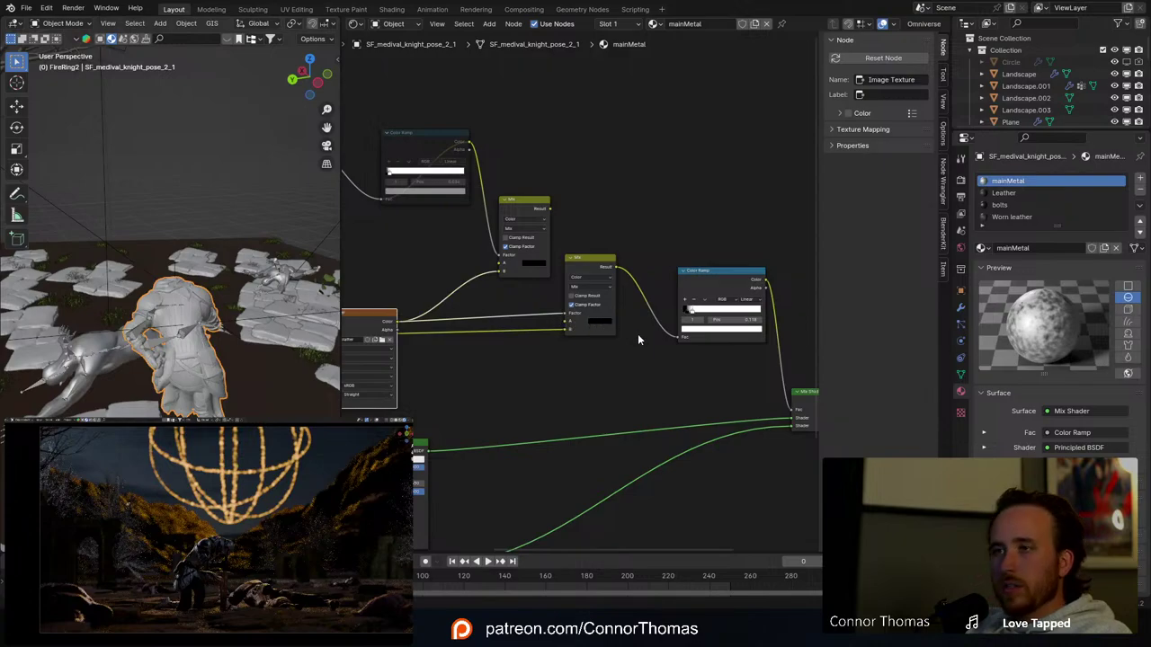
middle_click_drag(534, 331, 567, 356)
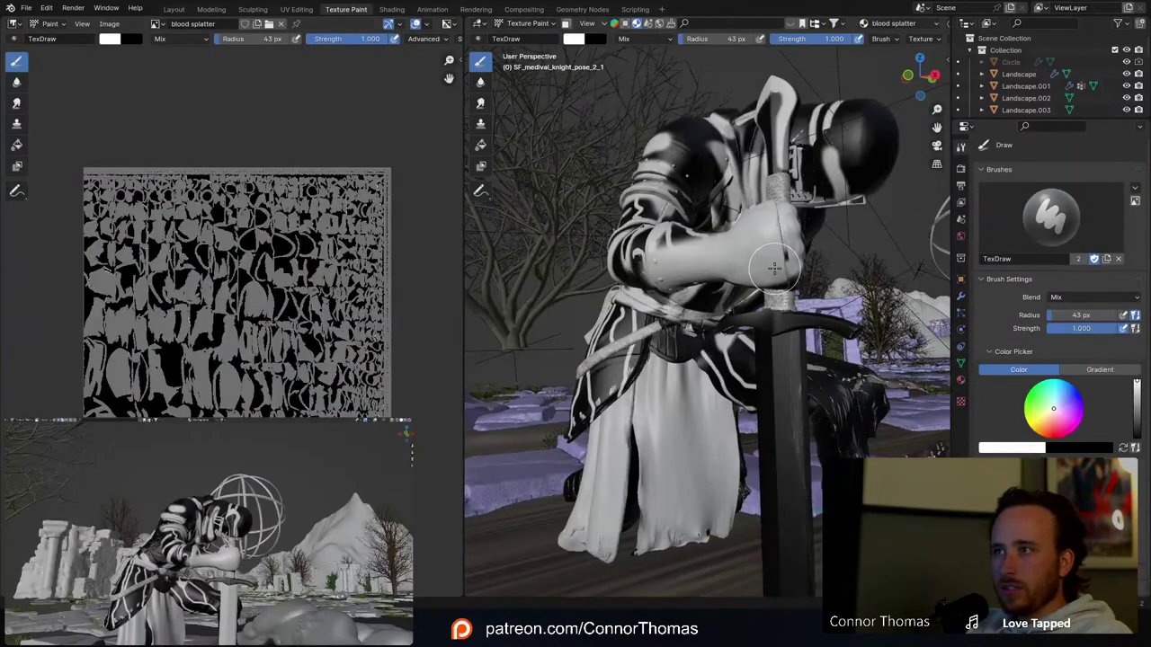
Step: Set the TexDraw brush color to black and its radius to 41 px for painting the blood splatter image
middle_click_drag(774, 268, 698, 264)
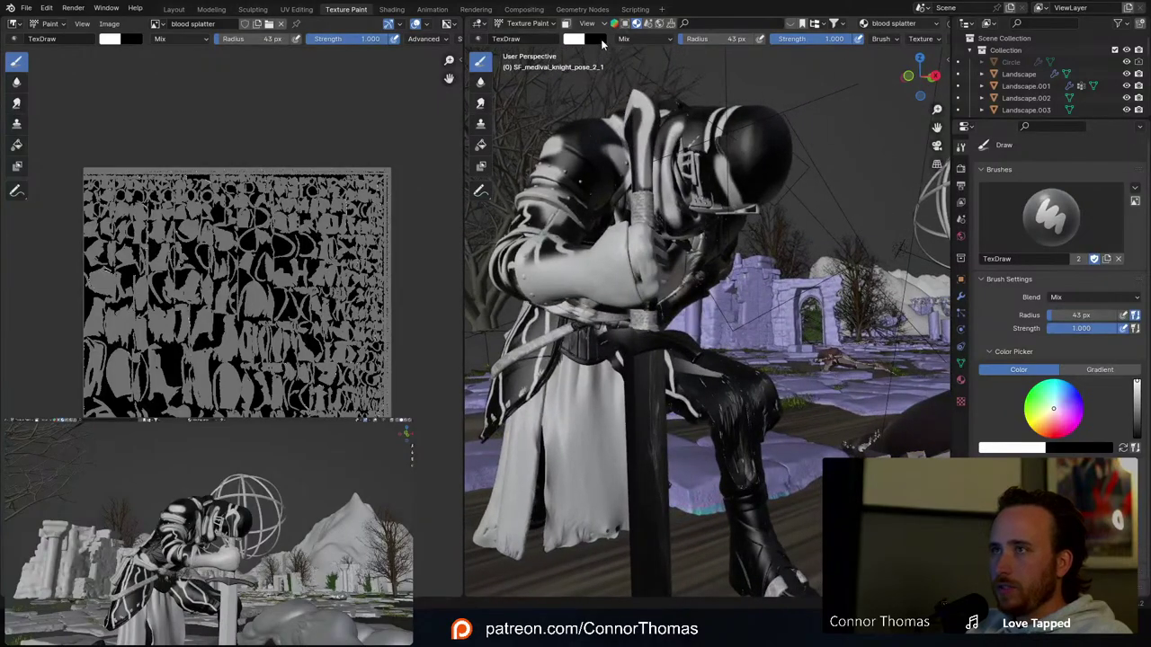
left_click(601, 39)
middle_click_drag(711, 204, 737, 207)
left_click(1015, 453)
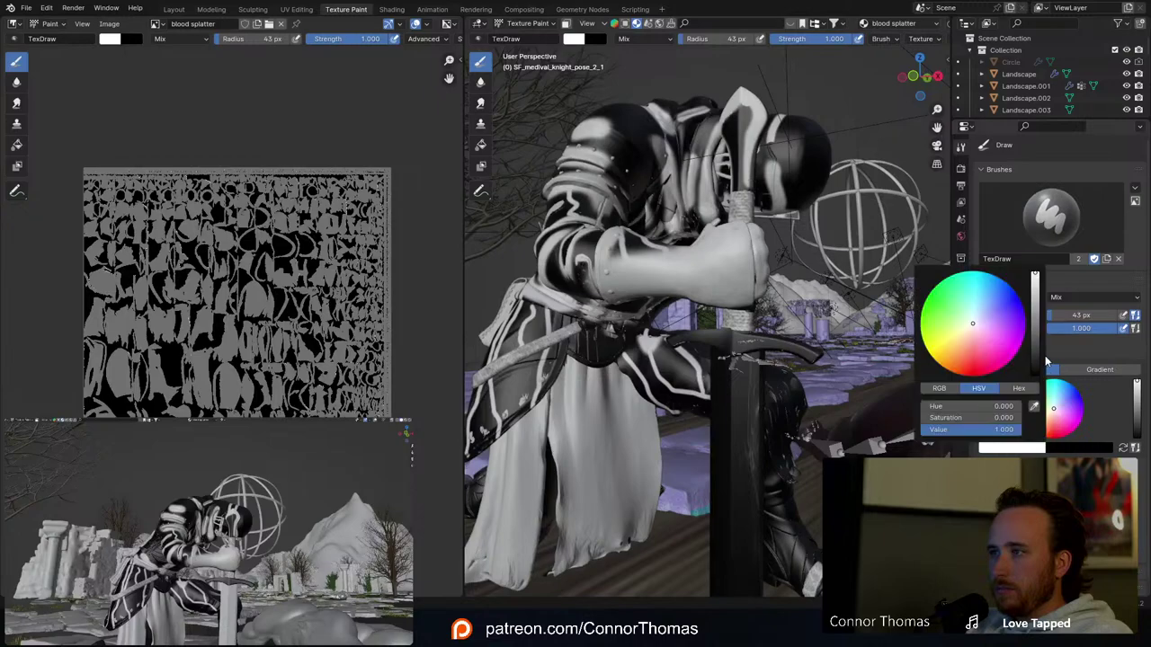
left_click_drag(1038, 363, 1036, 378)
scroll(735, 288, "up", 4)
scroll(735, 288, "down", 5)
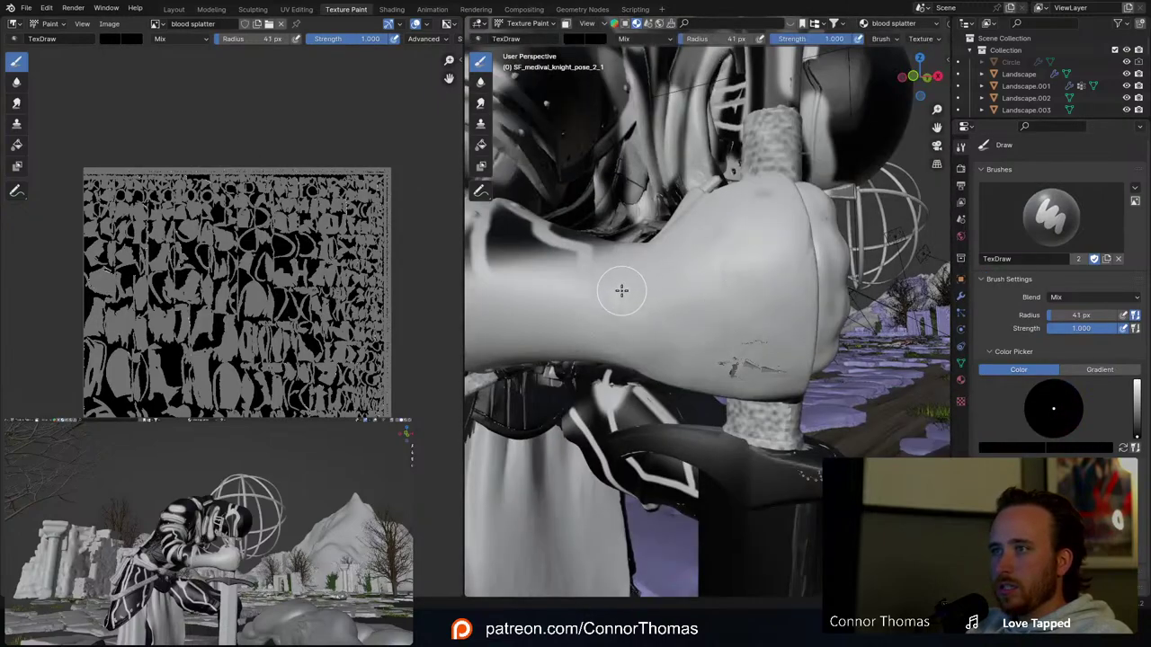
Step: Try black strokes across the back of the knight's gauntlet at 41 px and 14 px brush radius, and undo them
mouse_move(629, 290)
left_mouse_down()
mouse_move(702, 288)
mouse_move(764, 248)
mouse_move(807, 246)
left_mouse_up()
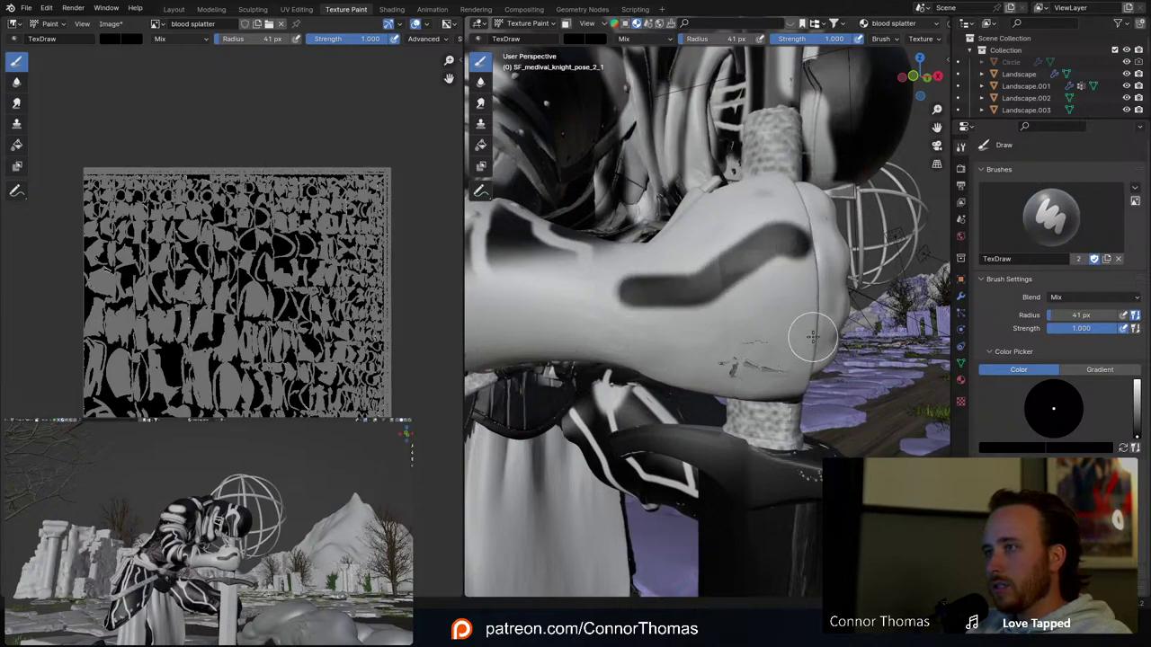
mouse_move(812, 333)
left_mouse_down()
mouse_move(714, 331)
mouse_move(652, 296)
left_mouse_up()
key("f")
left_click(736, 307)
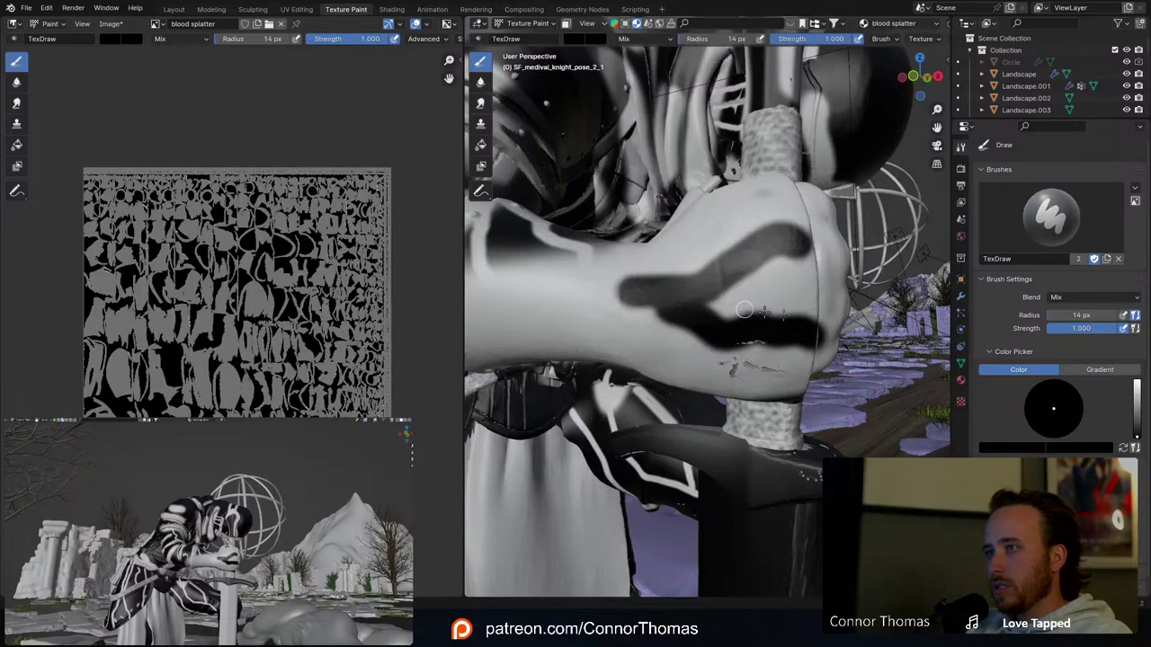
key("ctrl+z")
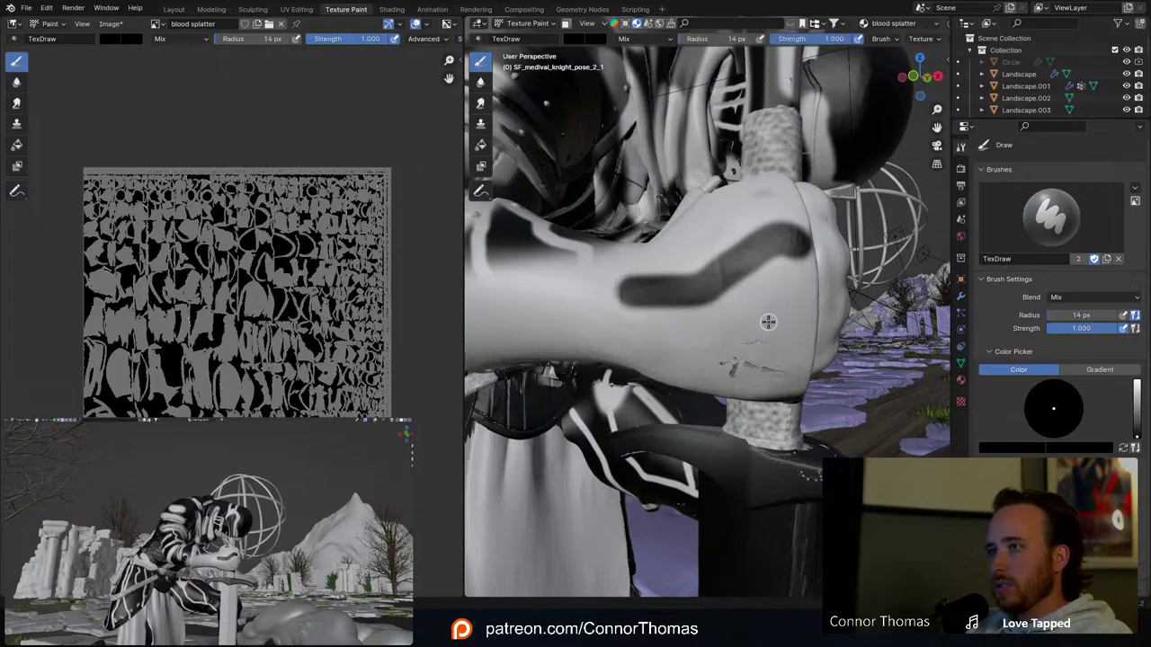
mouse_move(623, 313)
left_mouse_down()
mouse_move(707, 319)
mouse_move(805, 267)
mouse_move(811, 306)
left_mouse_up()
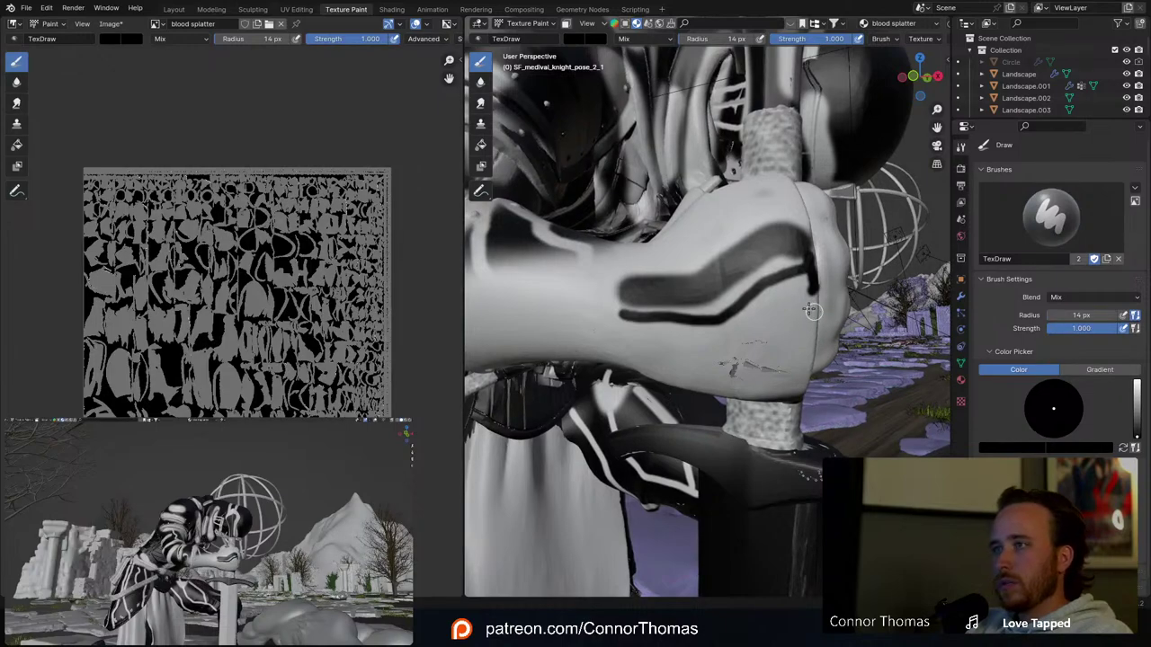
key("ctrl+z")
key("ctrl+z")
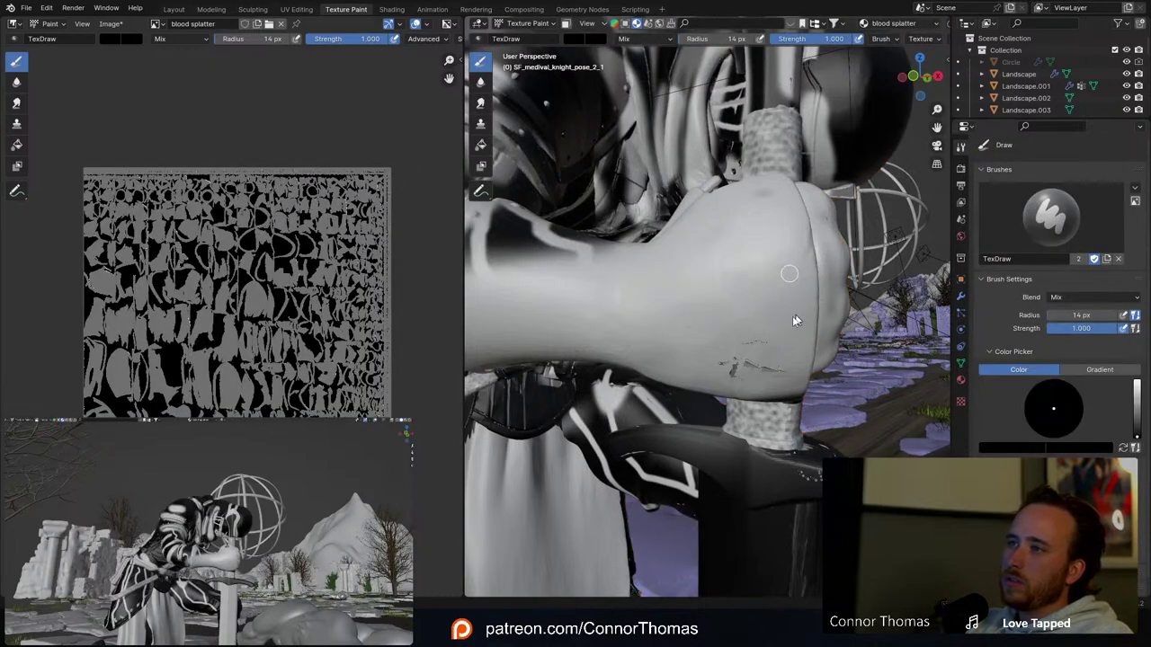
key("ctrl+z")
mouse_move(723, 282)
middle_mouse_down()
mouse_move(735, 298)
mouse_move(693, 288)
middle_mouse_up()
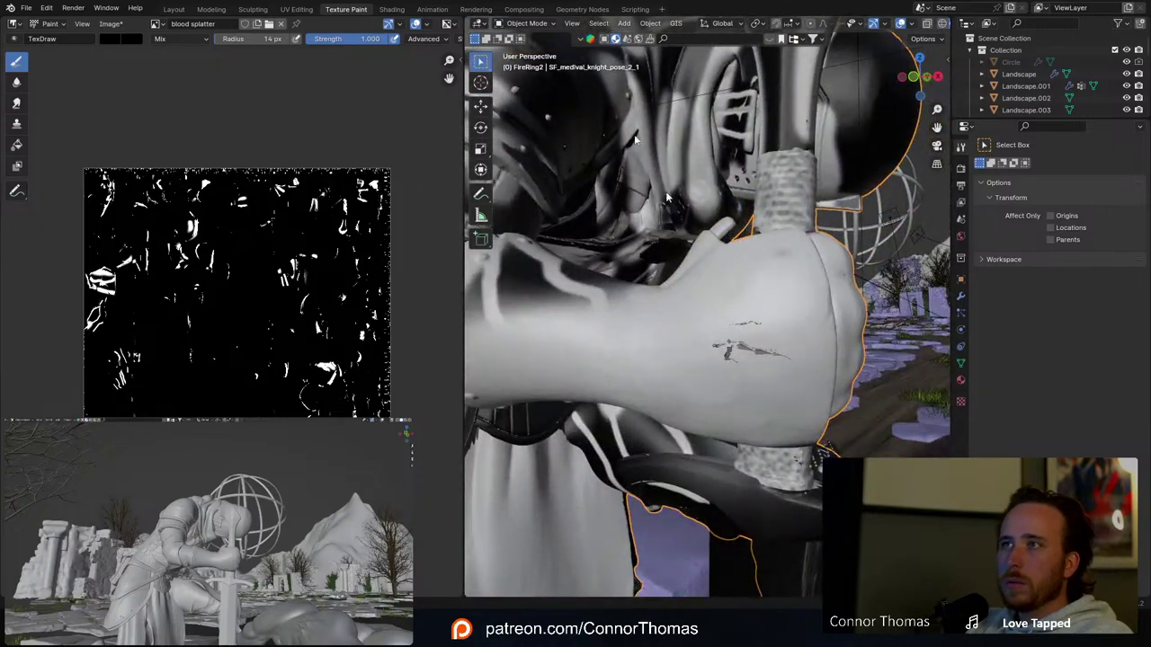
Step: Return the knight to Texture Paint mode and paint the back of the gauntlet black with a 178 px brush
left_click(526, 23)
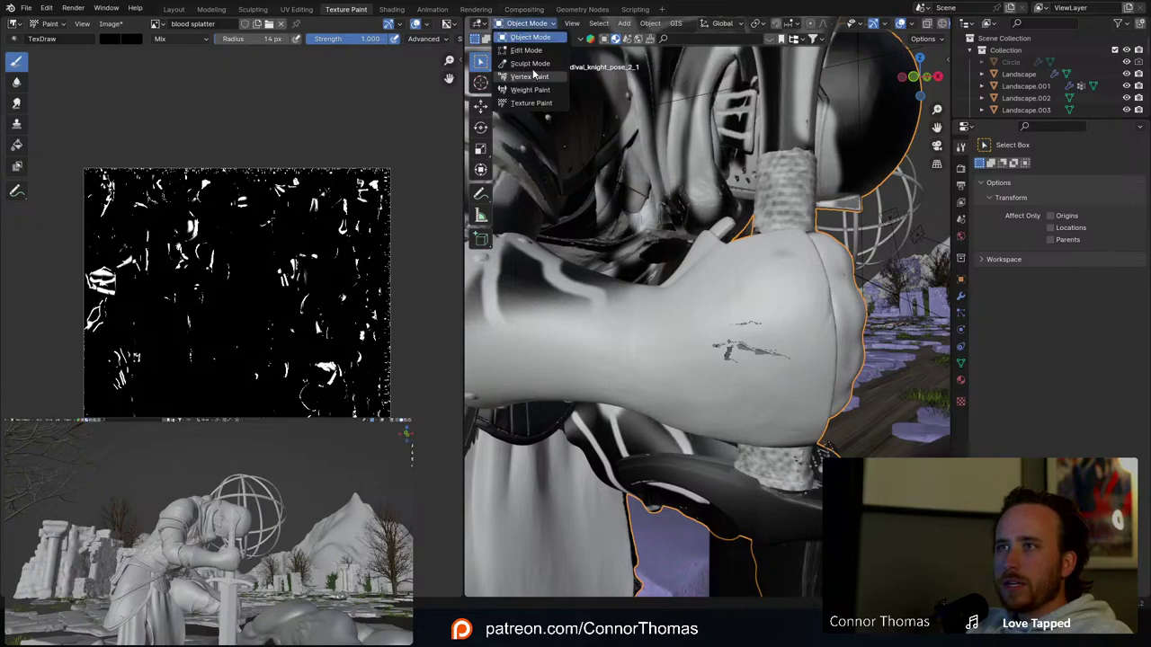
left_click(531, 102)
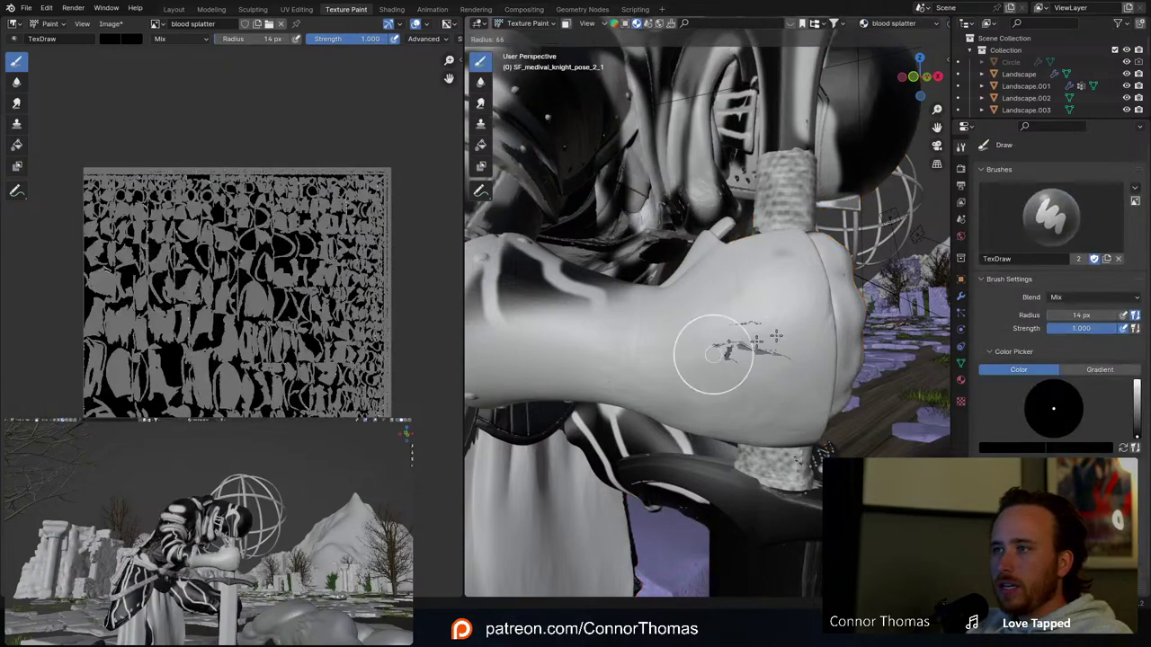
left_click(822, 337)
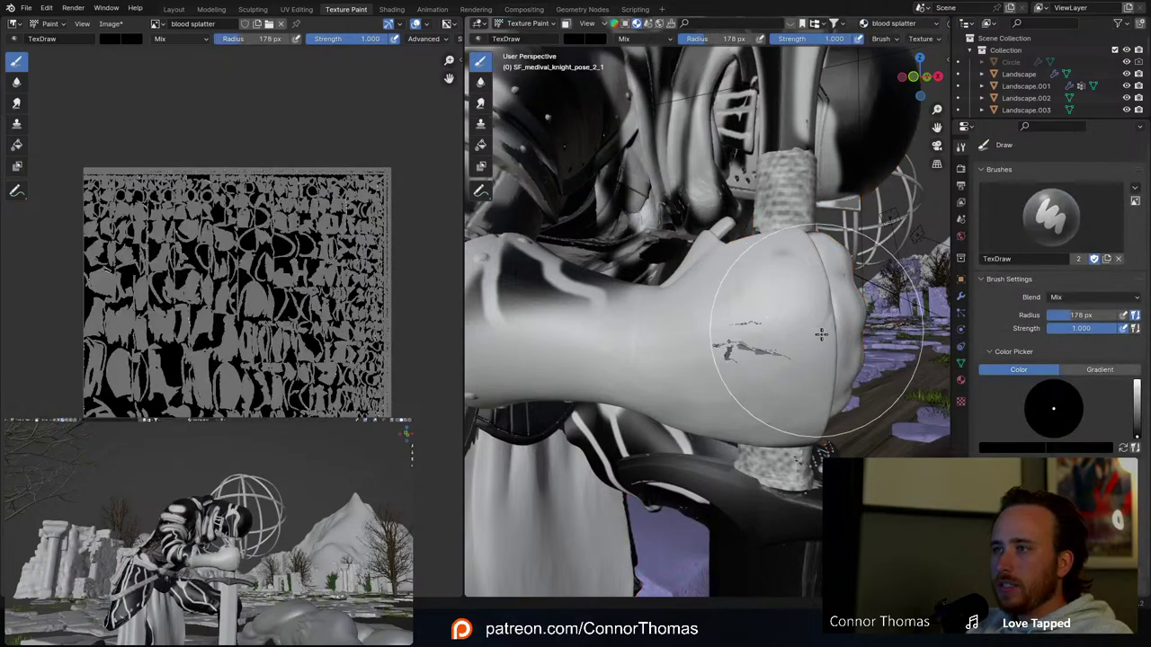
left_click(714, 342)
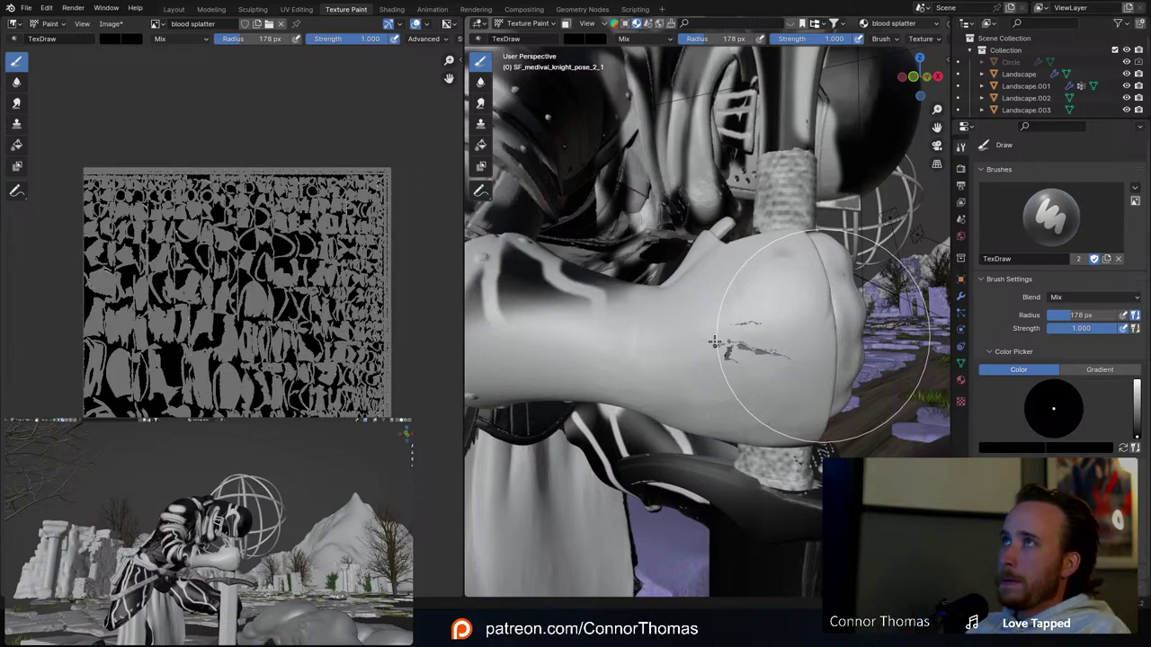
left_click(714, 342)
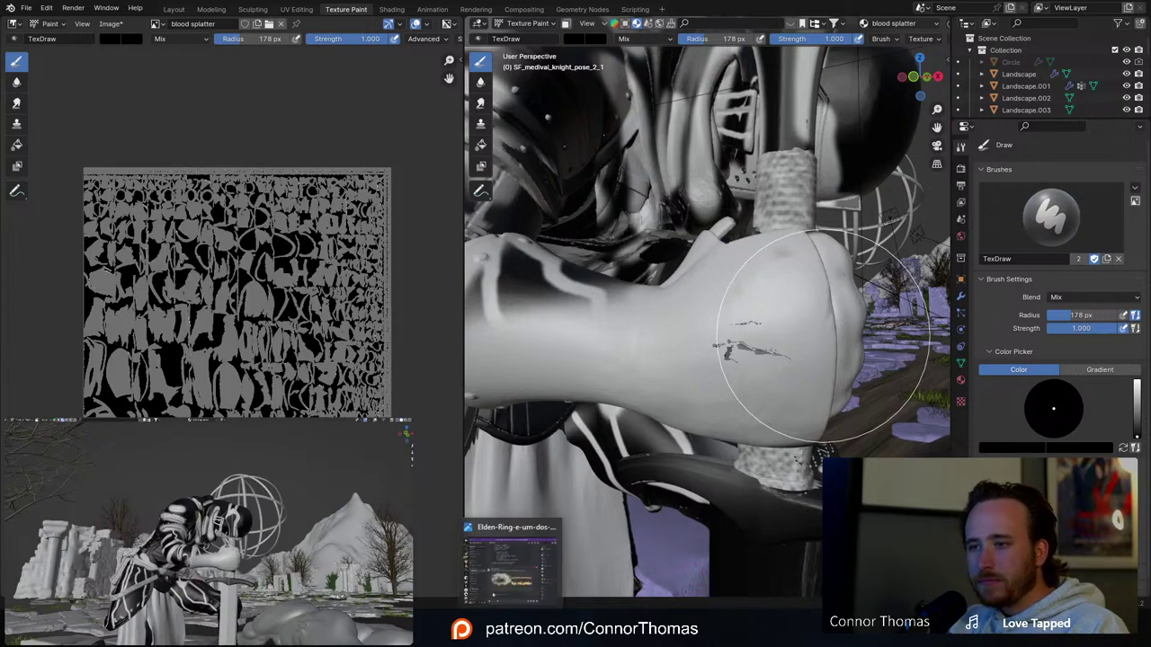
left_click(515, 630)
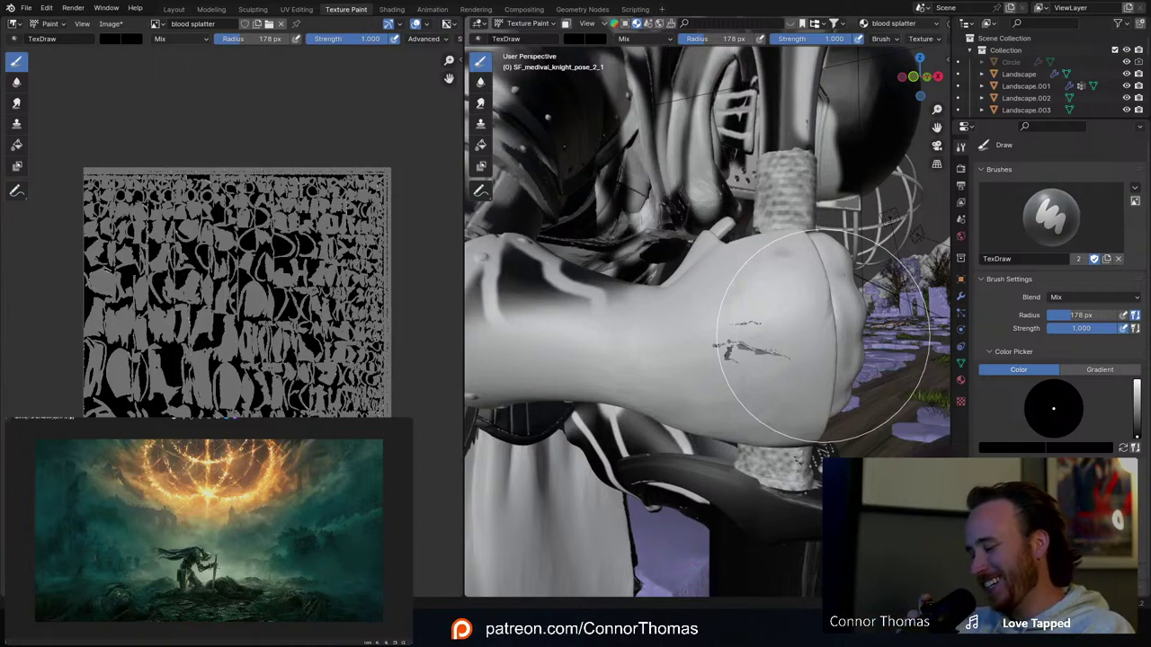
left_click_drag(756, 346, 715, 342)
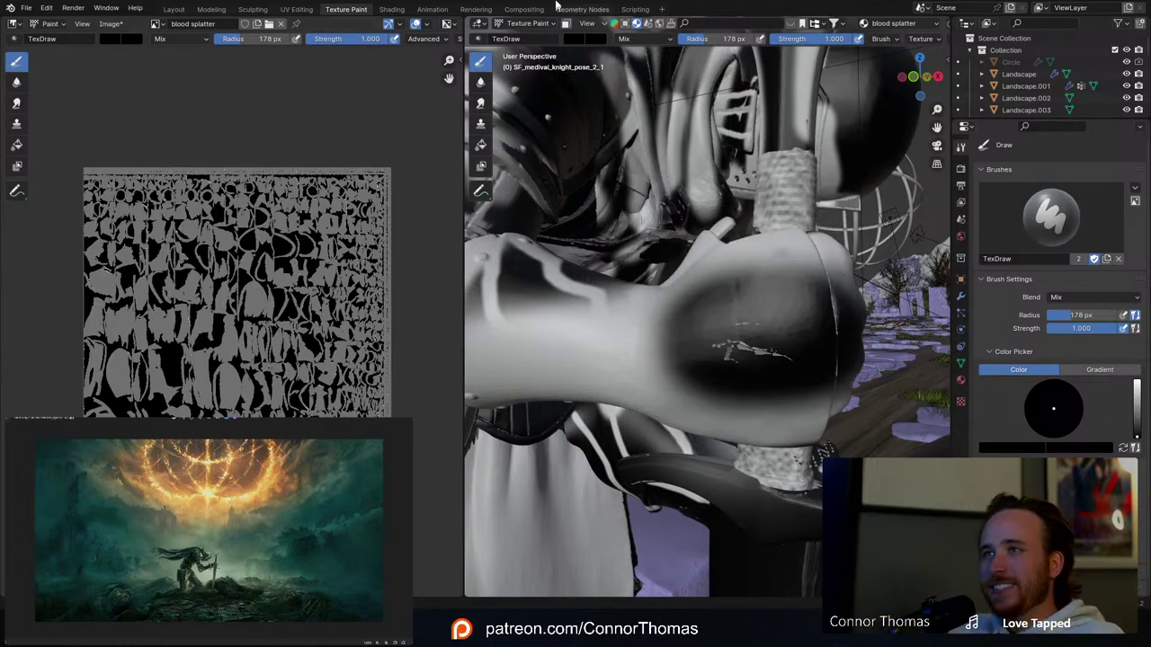
Step: Set the brush radius to 104 px and paint the knight's forearm and gauntlet wrist black on the blood splatter image
middle_click_drag(694, 320, 712, 323)
key("f")
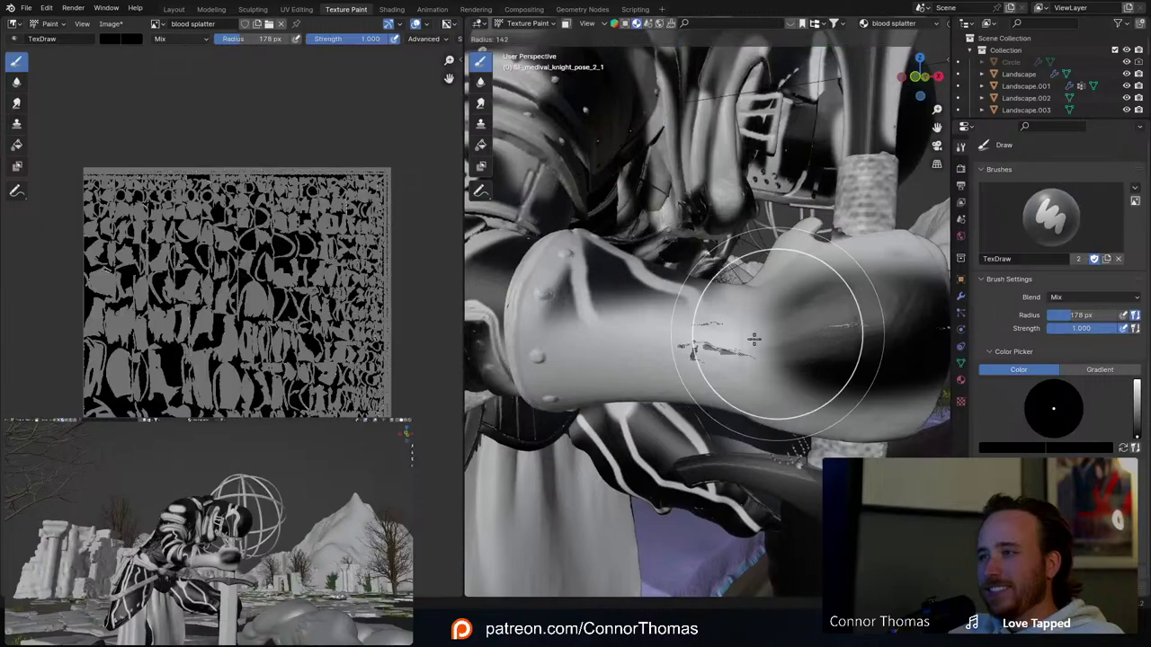
left_click(732, 336)
middle_click_drag(784, 340, 793, 277)
scroll(795, 268, "up", 3)
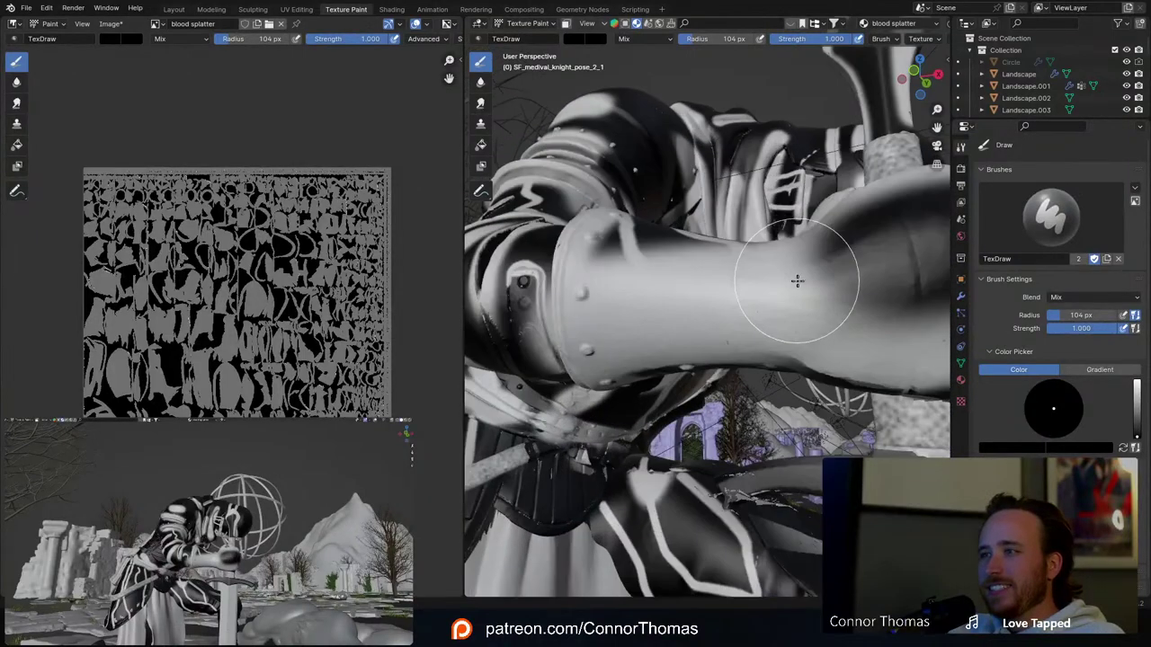
left_click(862, 312)
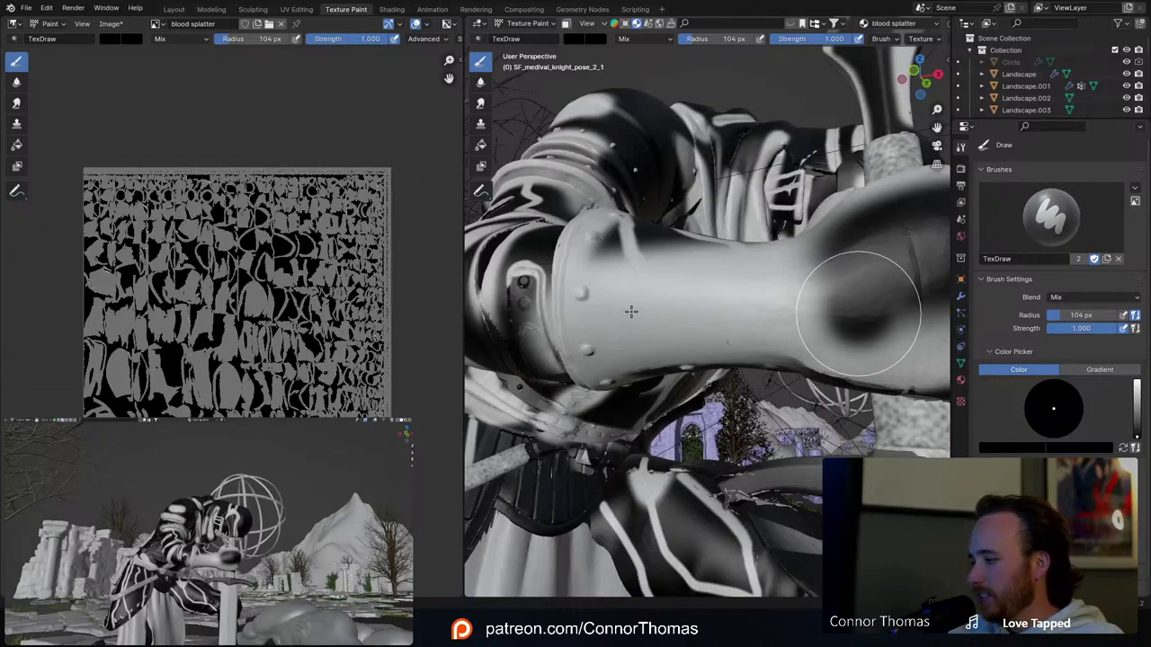
left_click(747, 317)
left_click_drag(631, 311, 681, 320)
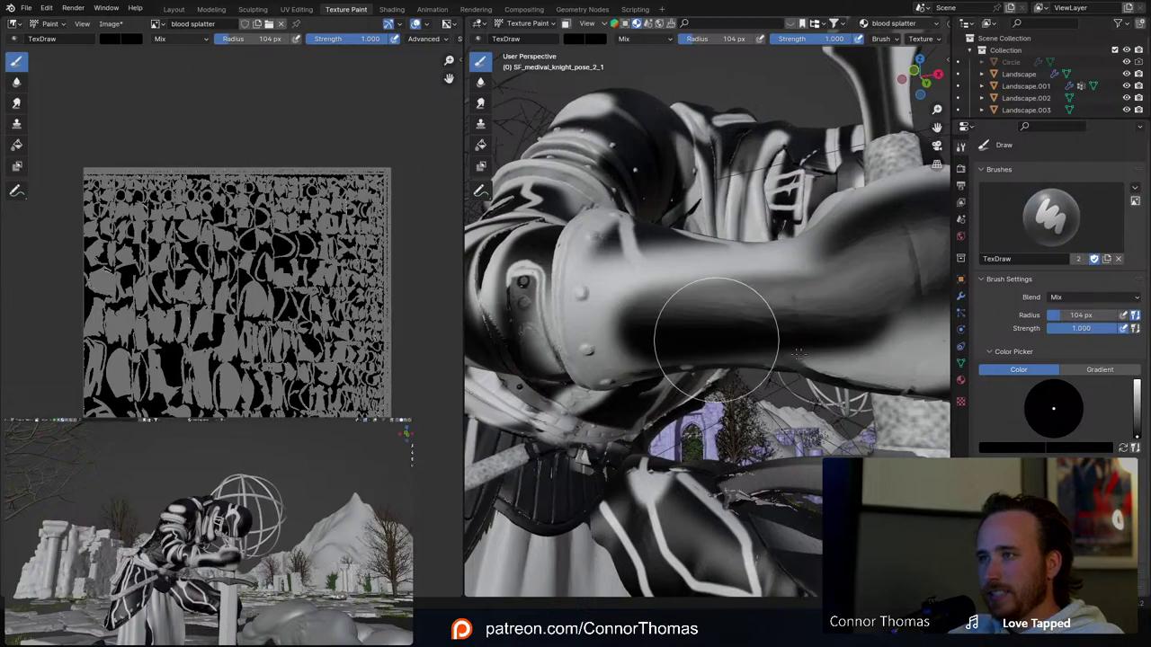
Step: Save the painted blood splatter image and return to the Layout workspace
mouse_move(785, 312)
middle_mouse_down()
mouse_move(799, 290)
mouse_move(784, 280)
middle_mouse_up()
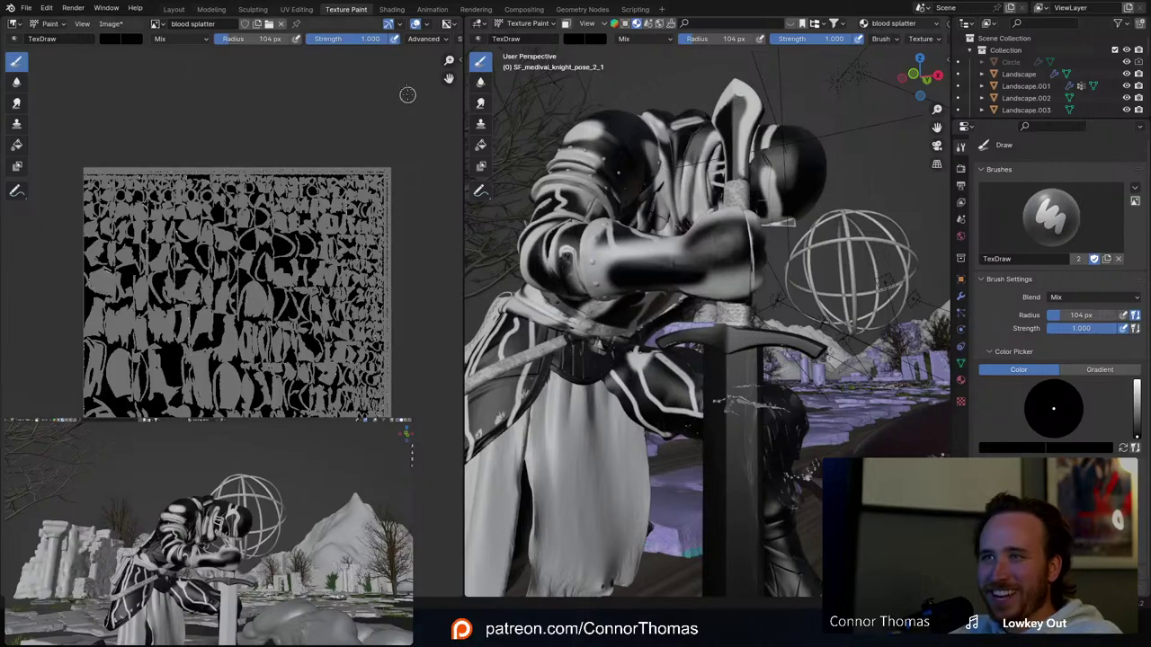
left_click(114, 24)
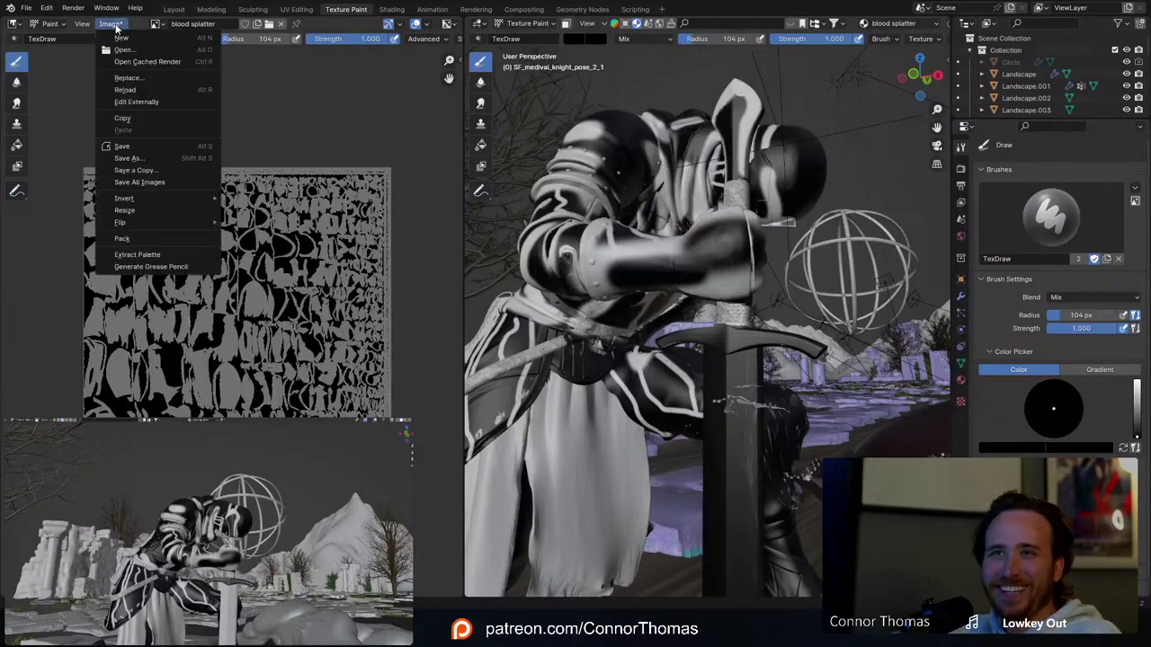
left_click(155, 147)
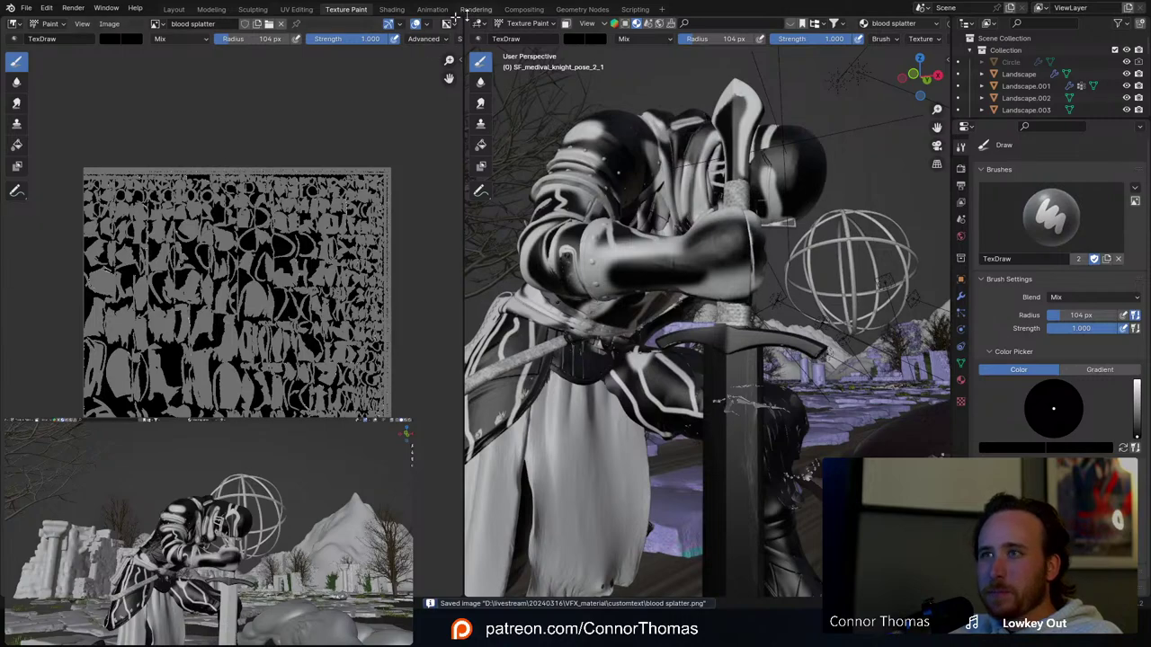
left_click(176, 10)
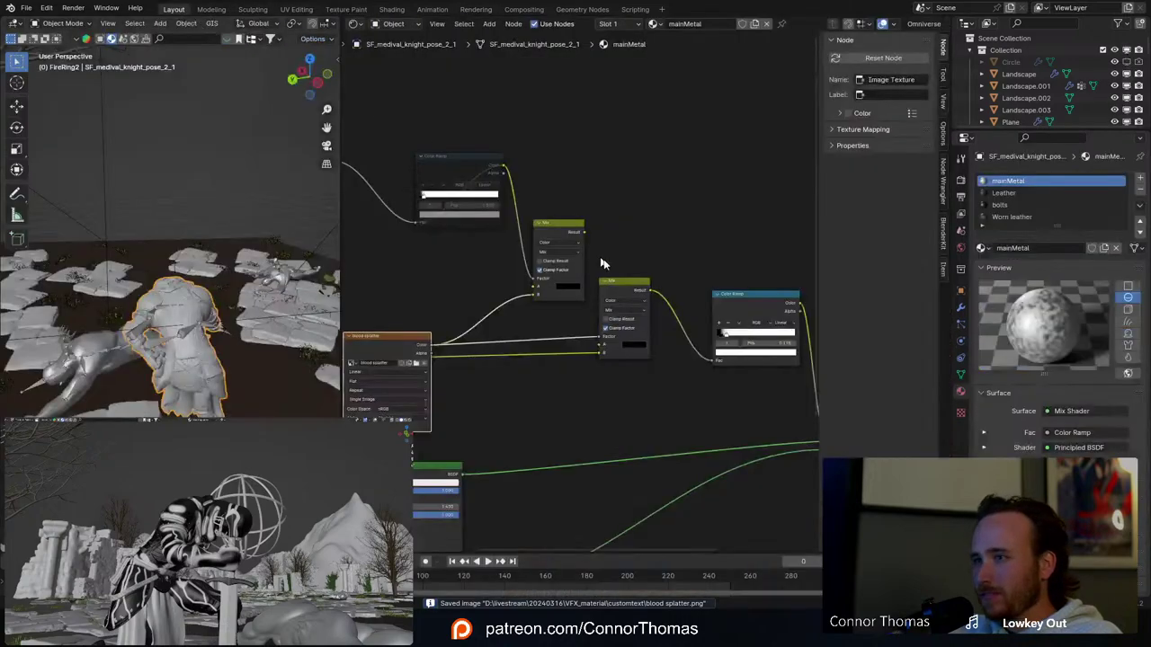
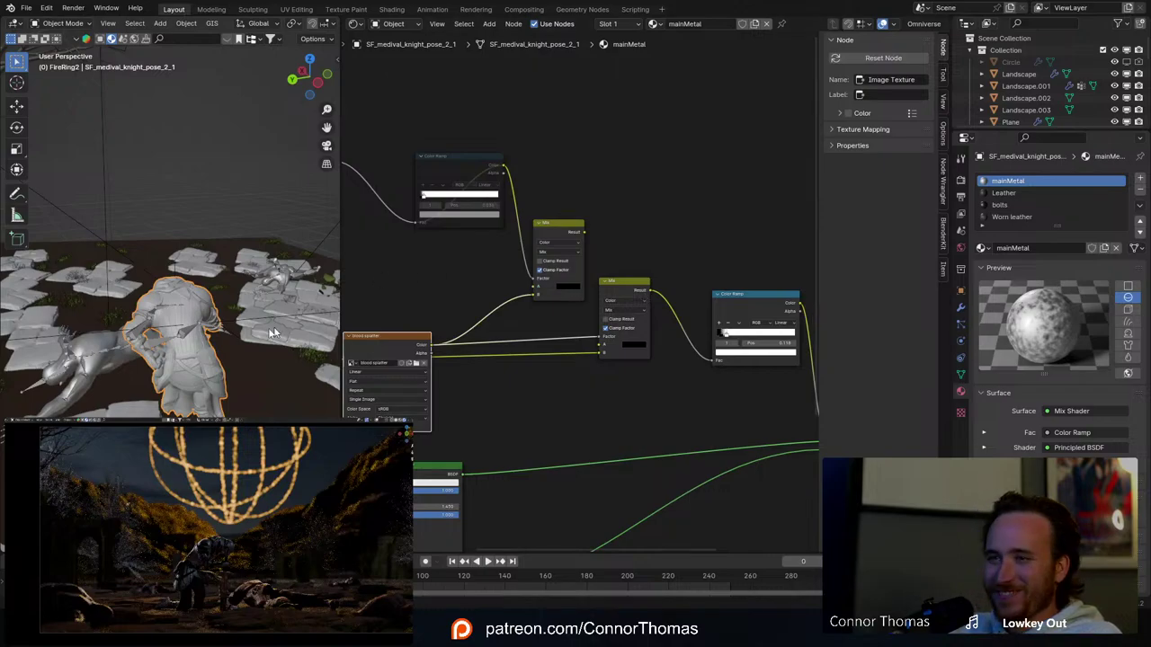
Step: Enlarge the 3D viewport and place the 3D cursor on the kneeling knight's upper back
middle_click_drag(275, 334, 377, 252)
left_click_drag(342, 249, 710, 261)
middle_click_drag(658, 262, 431, 297)
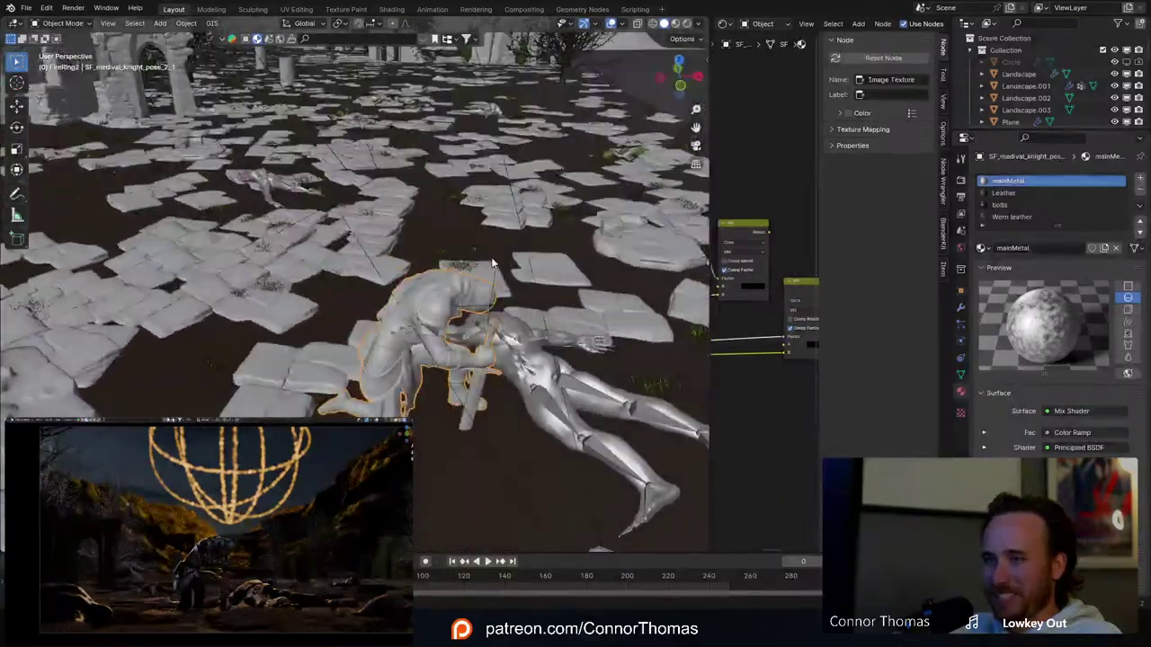
left_click(18, 83)
middle_click_drag(378, 171, 396, 261)
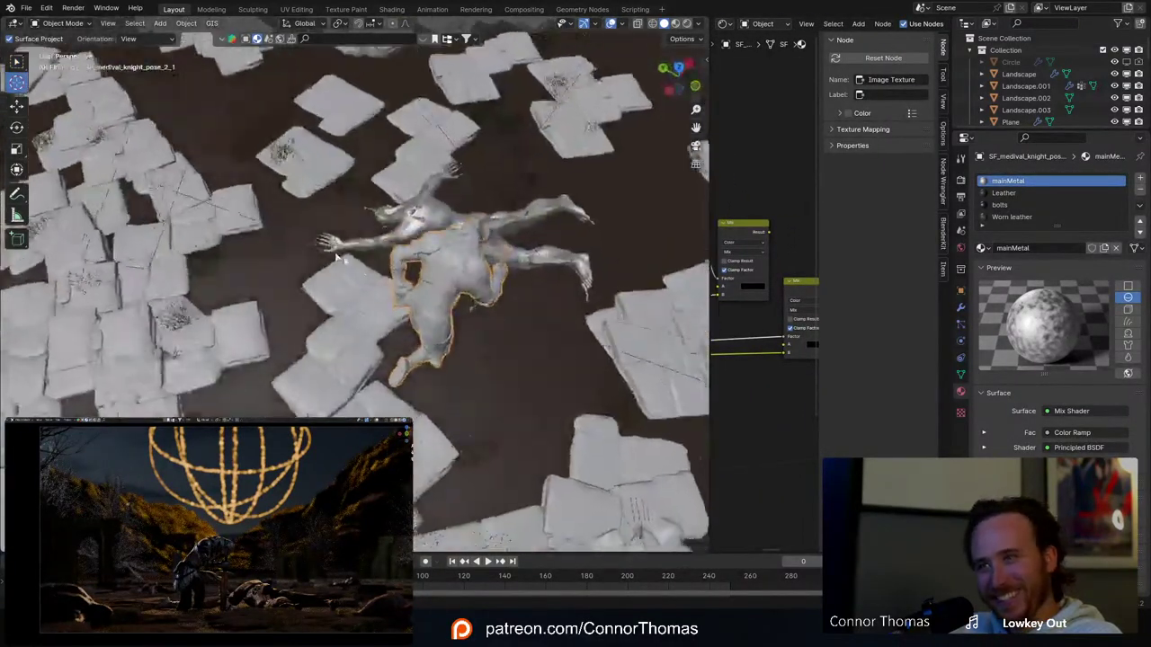
scroll(513, 187, "up", 4)
middle_click_drag(513, 215, 391, 165)
left_click(467, 285)
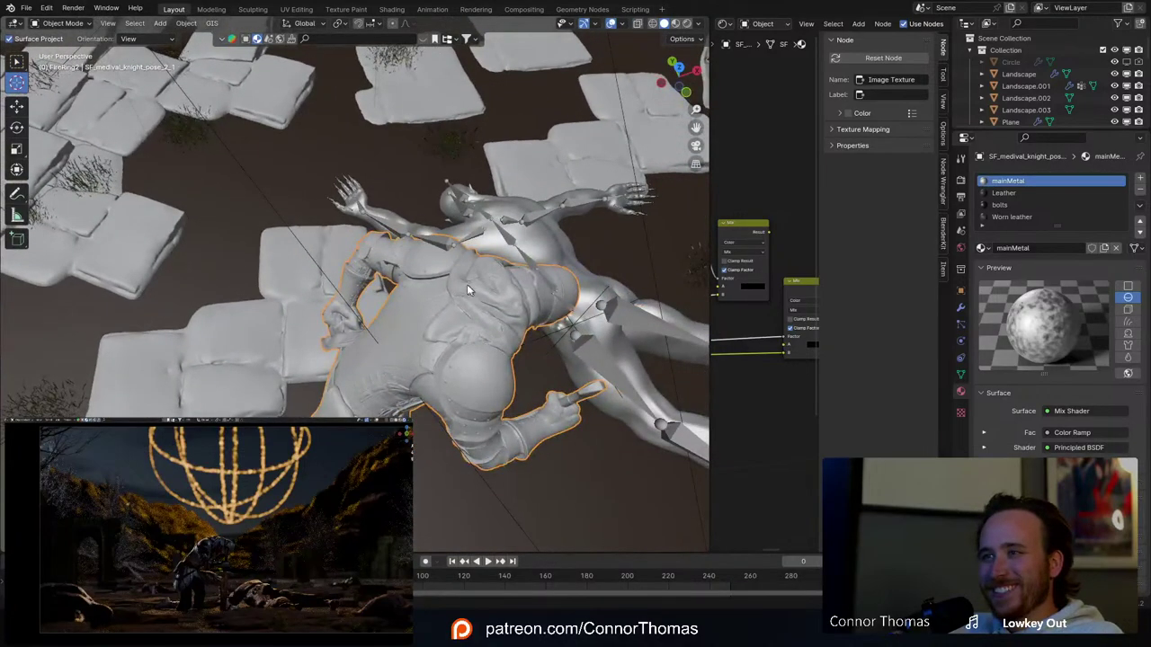
middle_click_drag(314, 176, 297, 137)
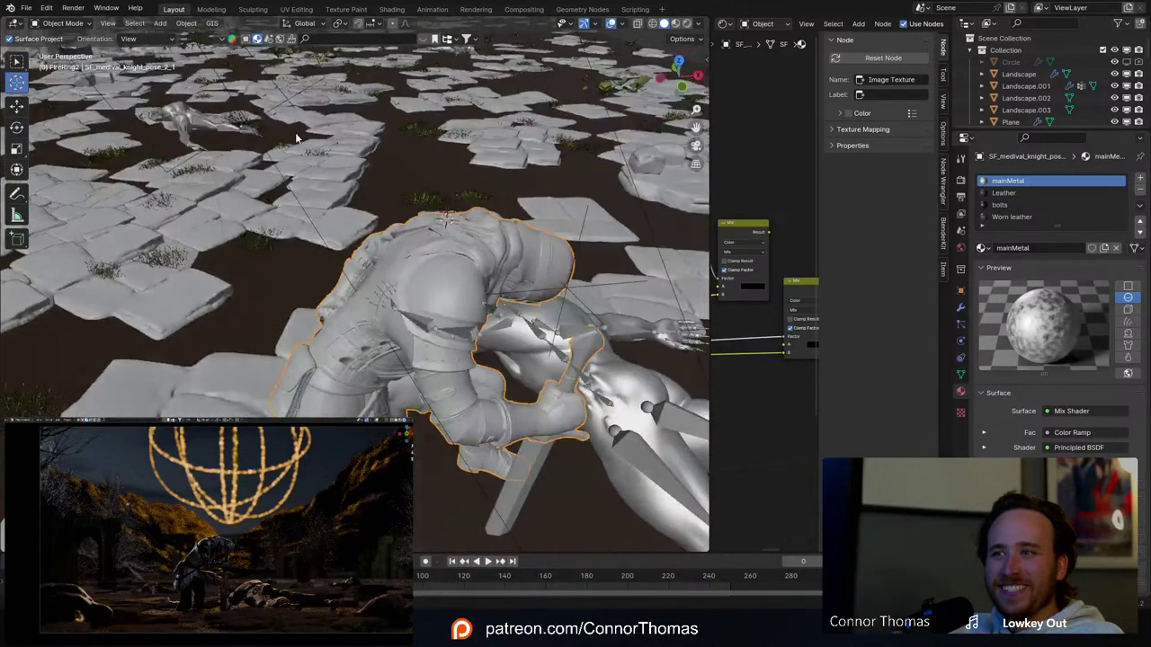
Step: Add a plane mesh at the 3D cursor and scale it down to start a cape behind the knight's shoulders
key("shift+a")
mouse_move(289, 153)
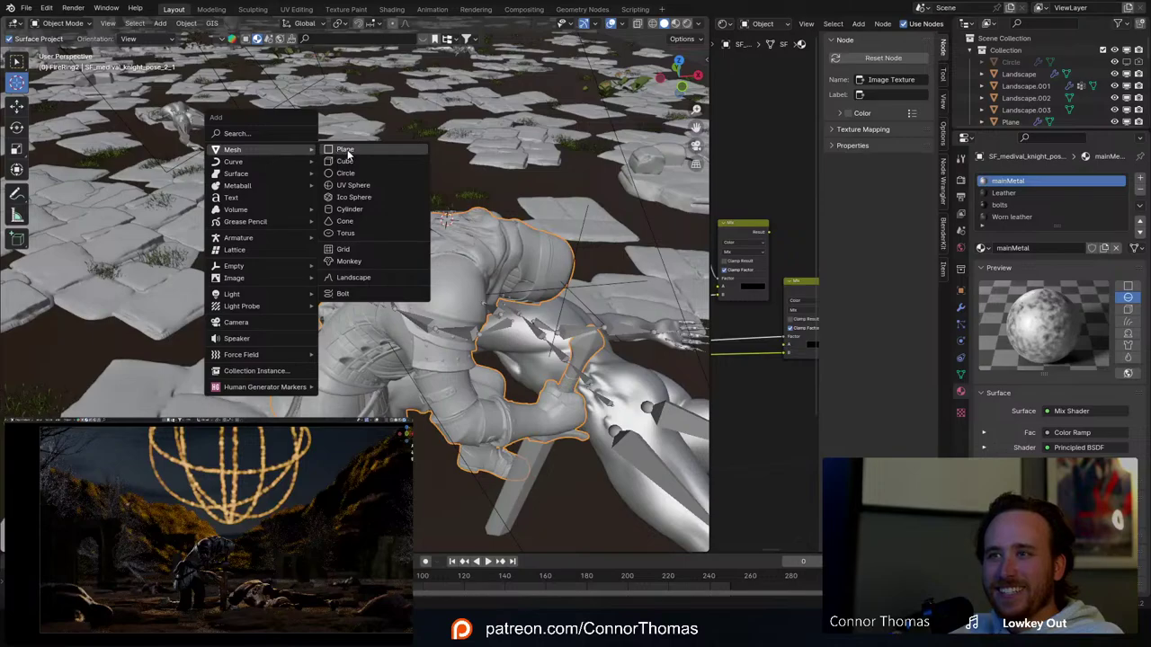
left_click(346, 151)
middle_click_drag(450, 216, 435, 243)
key("s")
left_click(482, 245)
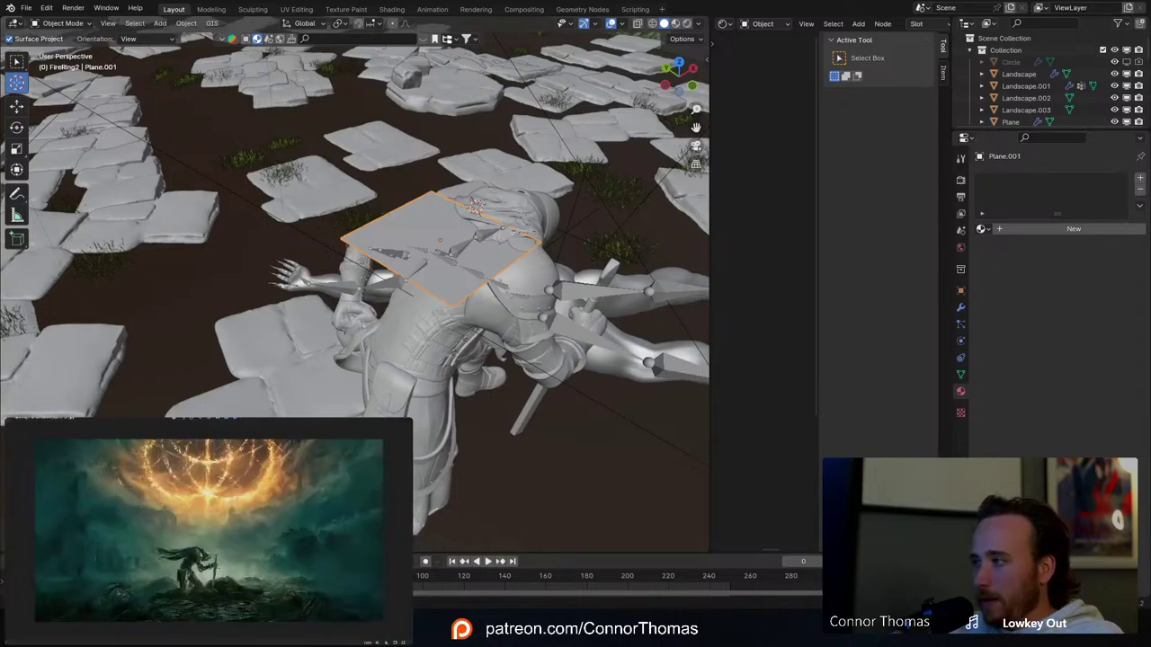
Step: In Edit Mode, narrow the edge of the plane nearest the knight's neck, working from the top view
middle_click_drag(441, 236, 444, 325)
key("Tab")
middle_click_drag(506, 306, 514, 336)
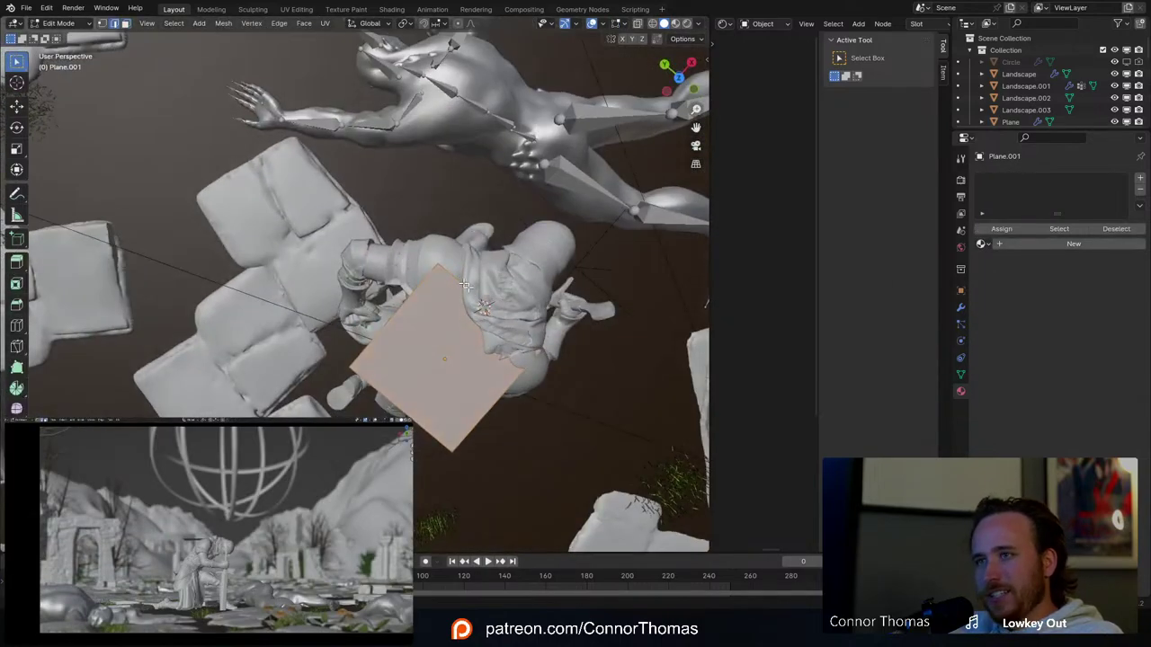
key("s")
left_click(665, 383)
left_click(682, 420)
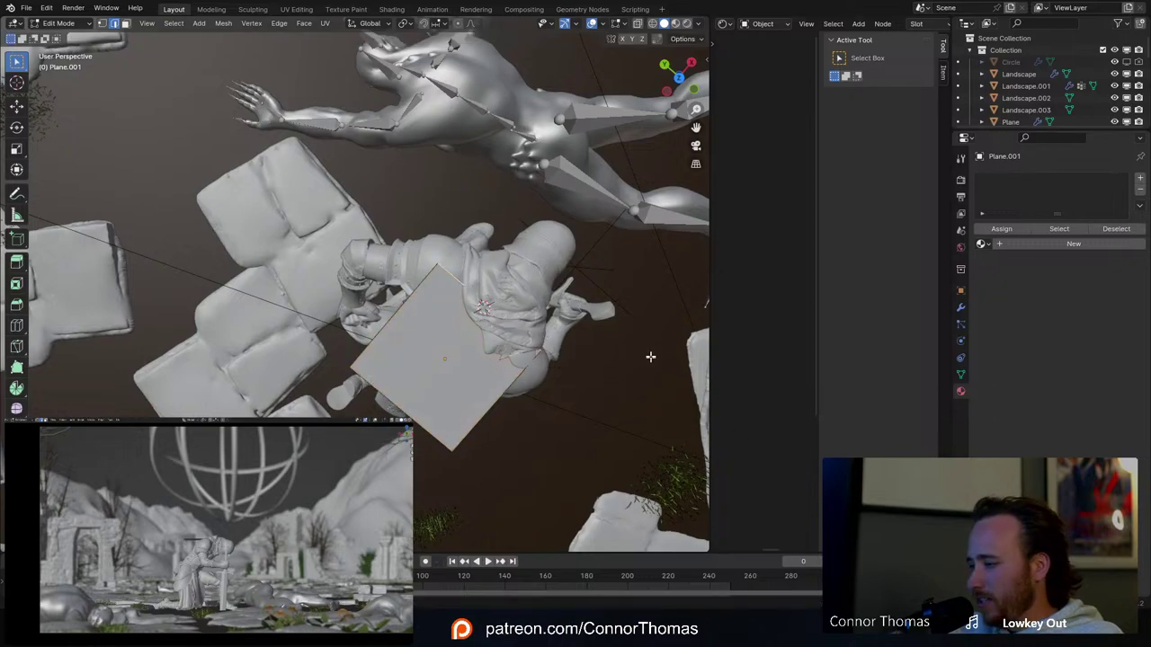
key("KP_7")
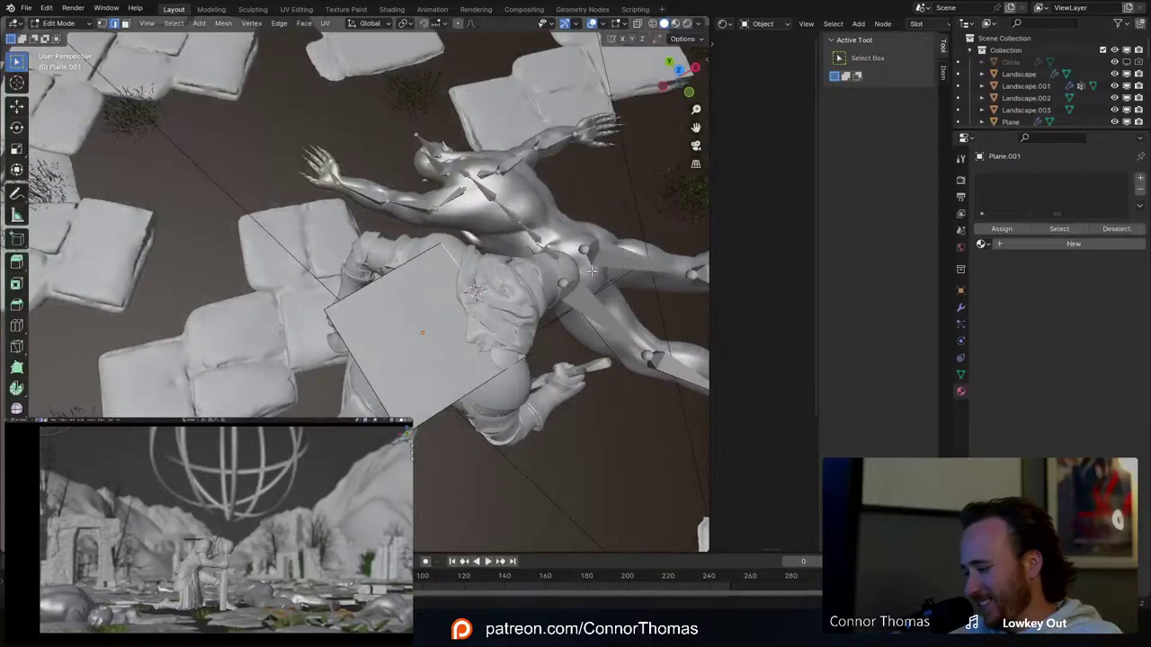
scroll(591, 270, "up", 3)
key("g")
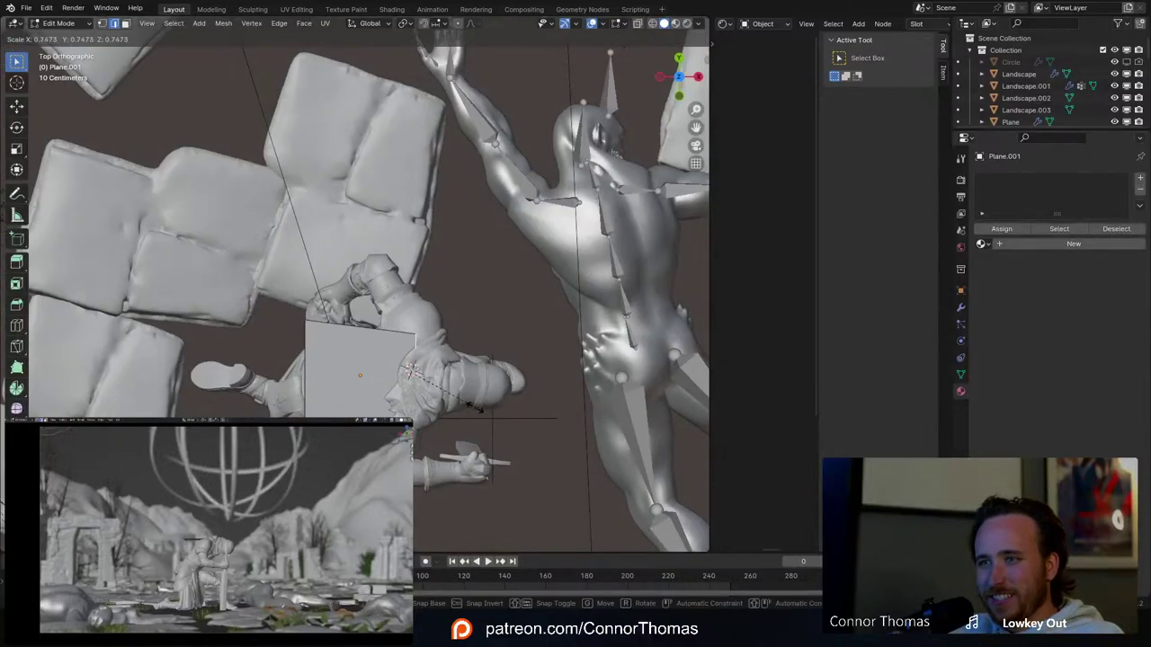
left_click(477, 411)
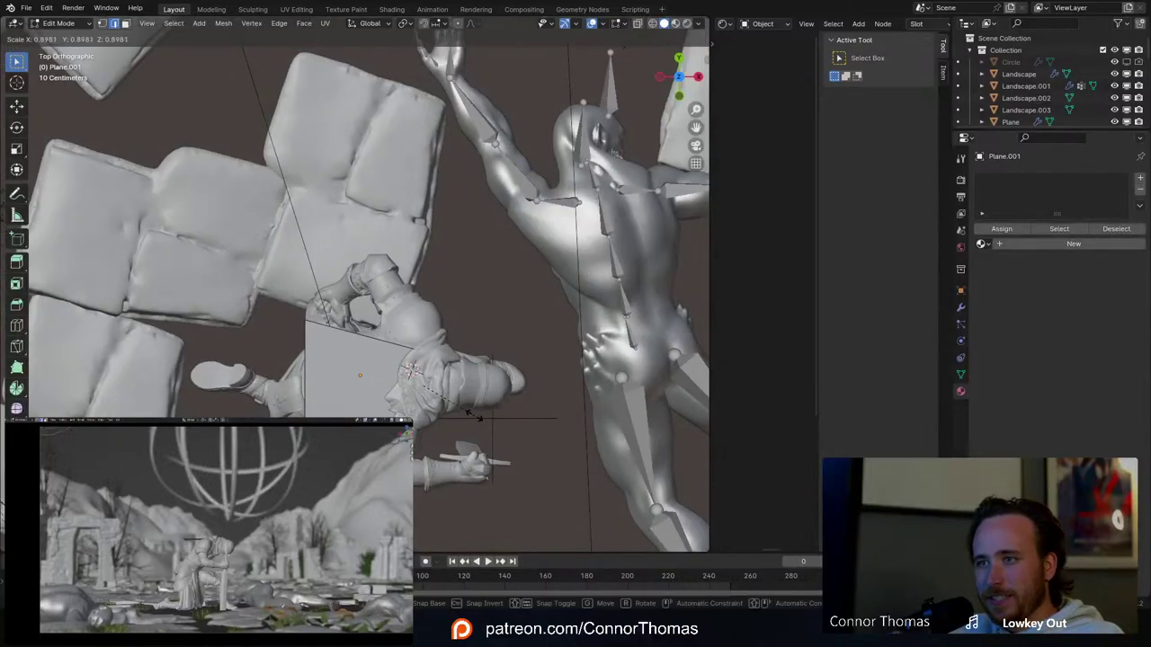
Step: Extrude the plane's rear edge twice outward behind the knight to form a long cape strip
middle_click_drag(297, 385, 508, 267)
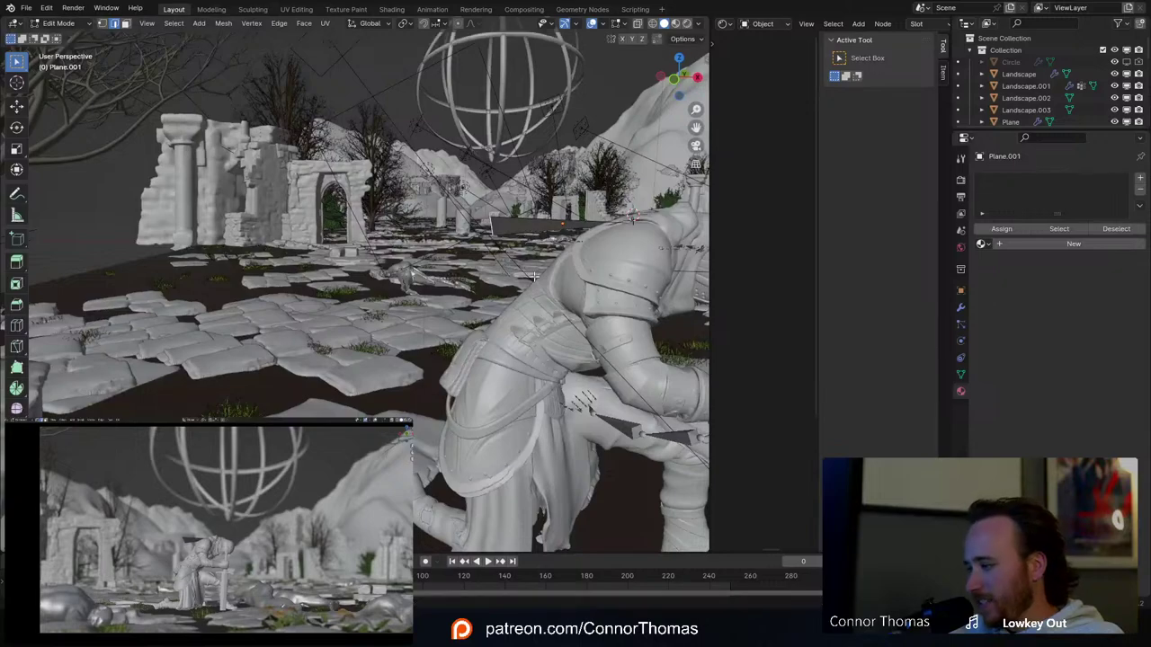
middle_click_drag(570, 275, 591, 274)
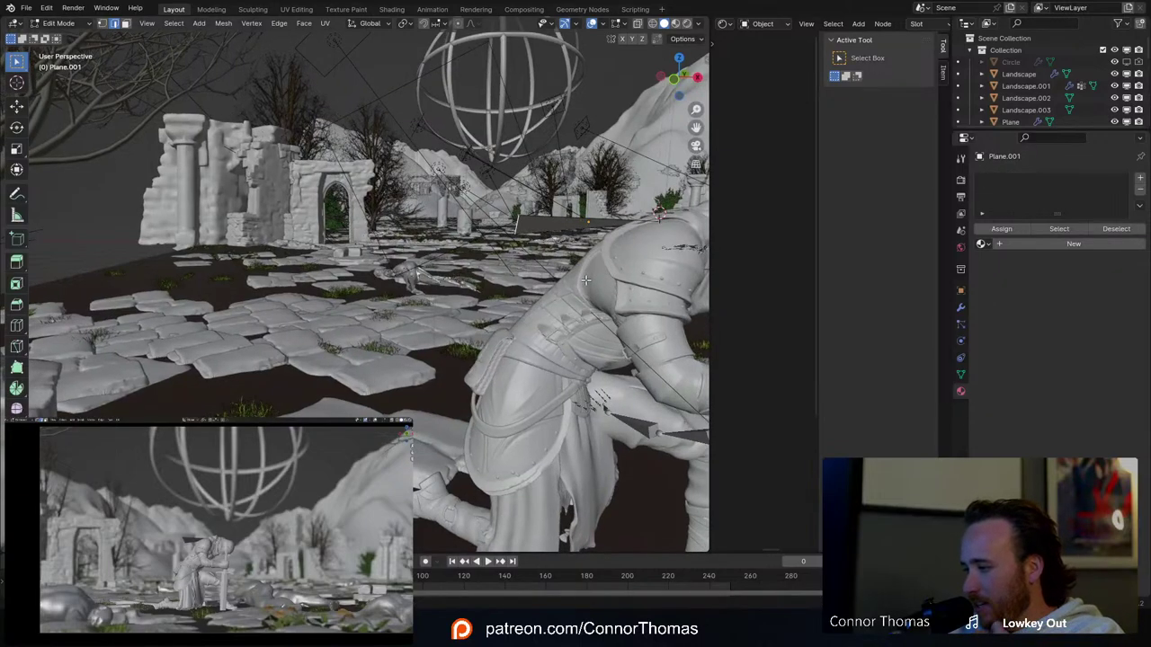
scroll(587, 279, "down", 3)
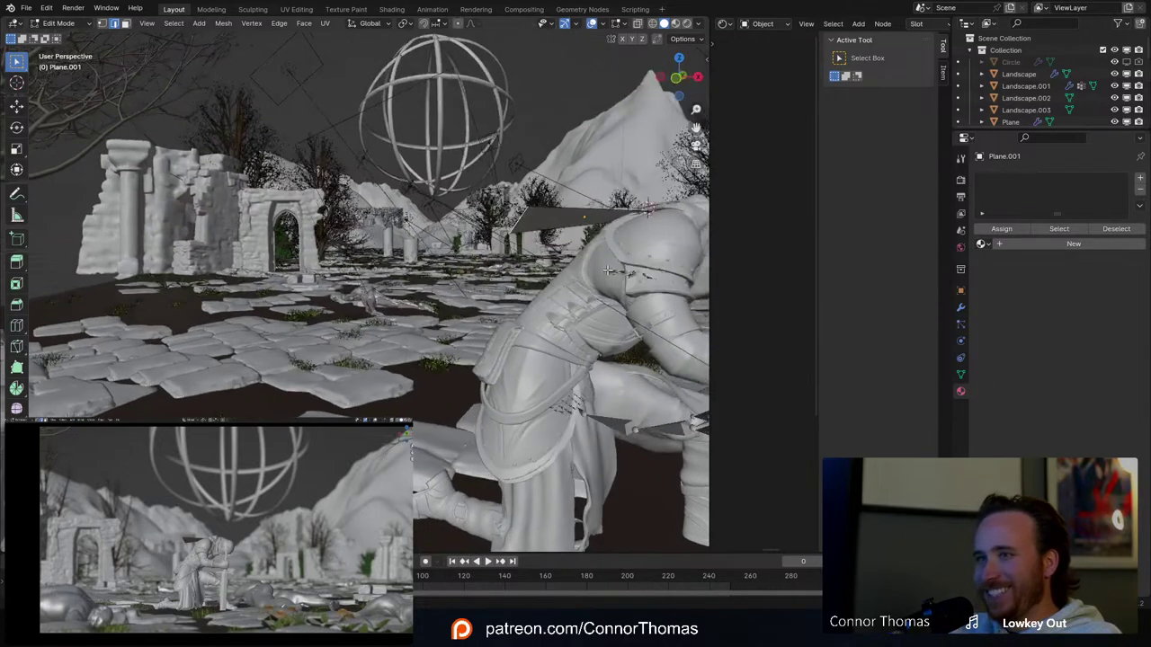
middle_click_drag(542, 267, 568, 252)
key("e")
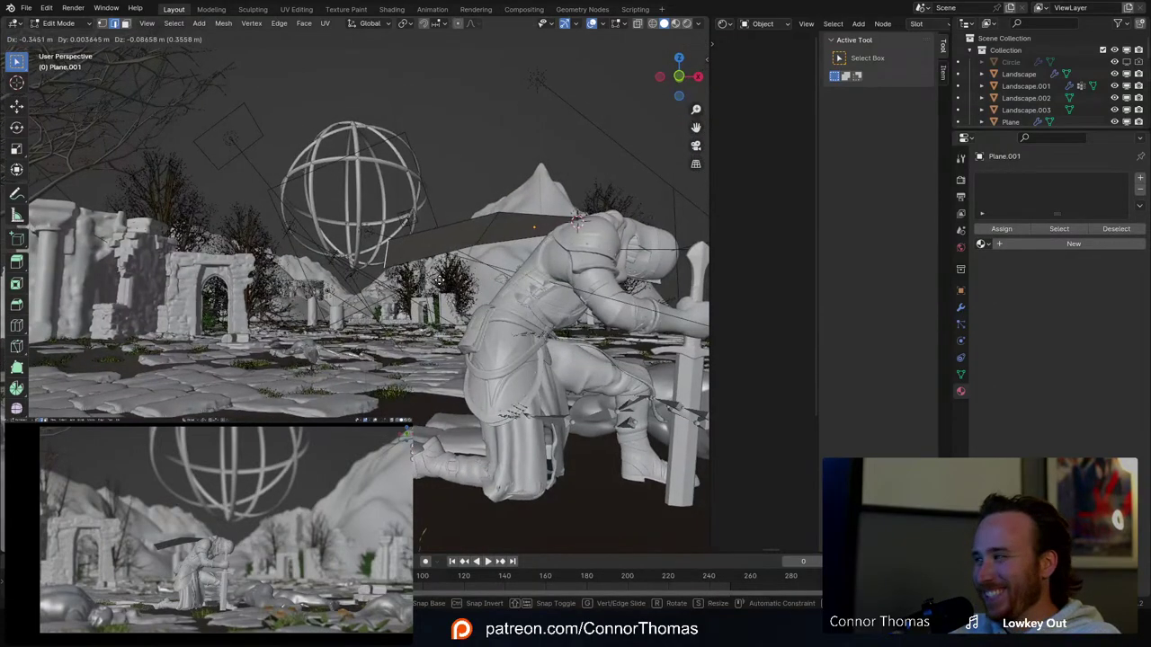
key("e")
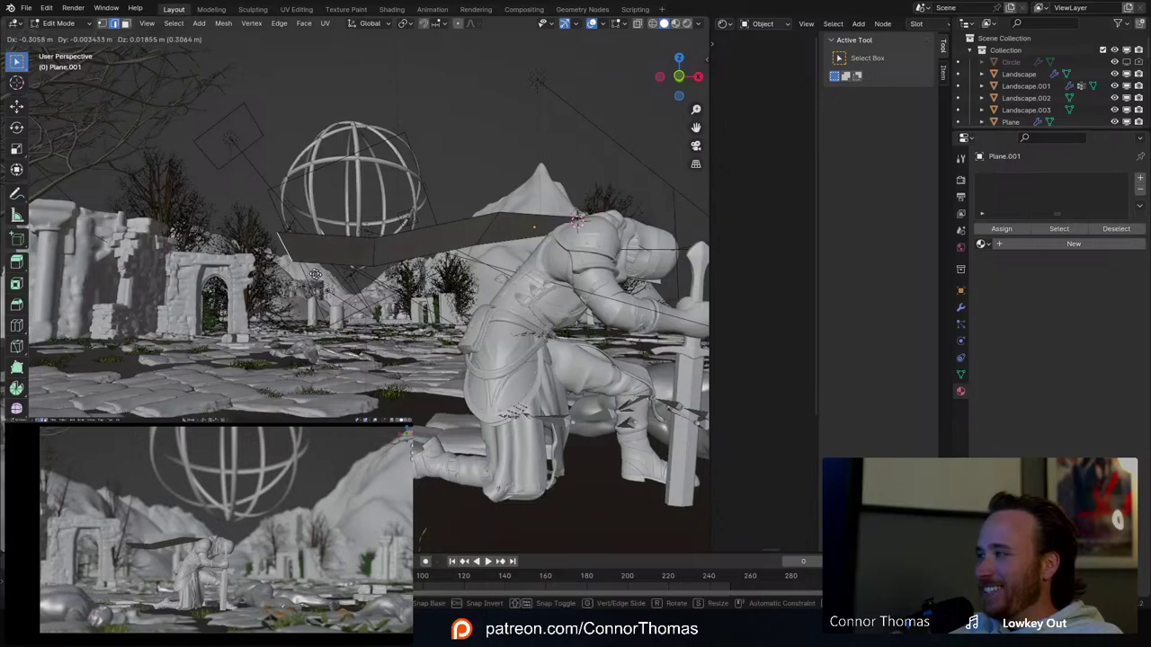
left_click(295, 274)
Step: Scale the cape's cross edges and end edge progressively wider so it flares out evenly from the knight's shoulders
middle_click_drag(295, 275, 479, 356)
key("s")
left_click(586, 356)
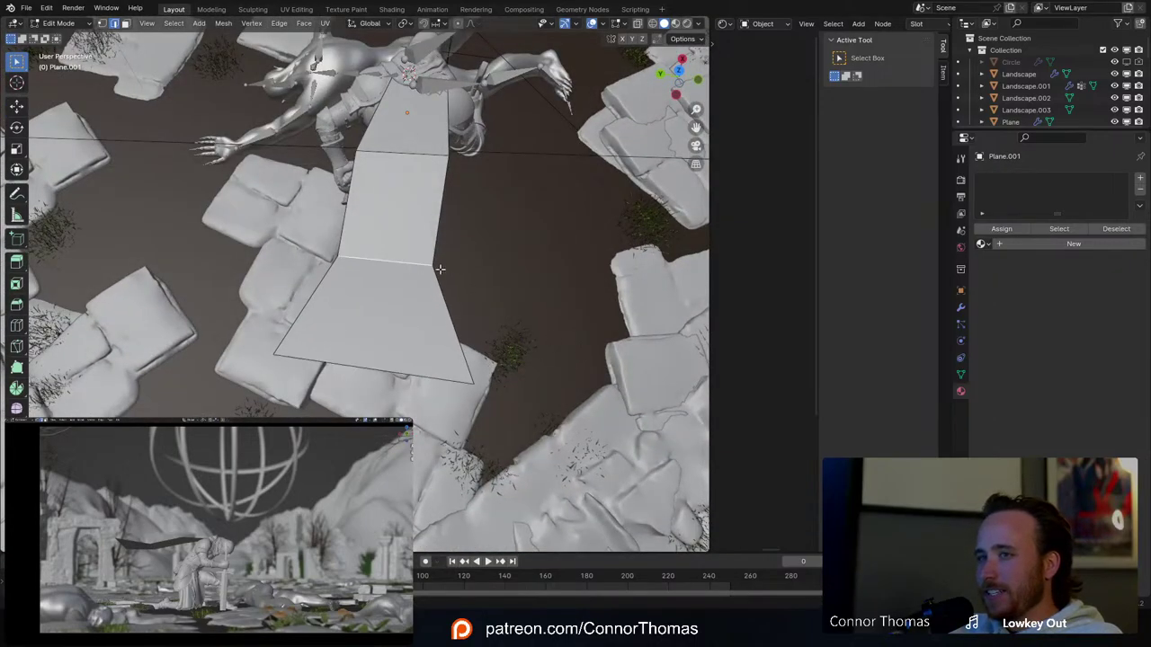
key("s")
left_click(443, 150)
left_click(429, 149)
key("s")
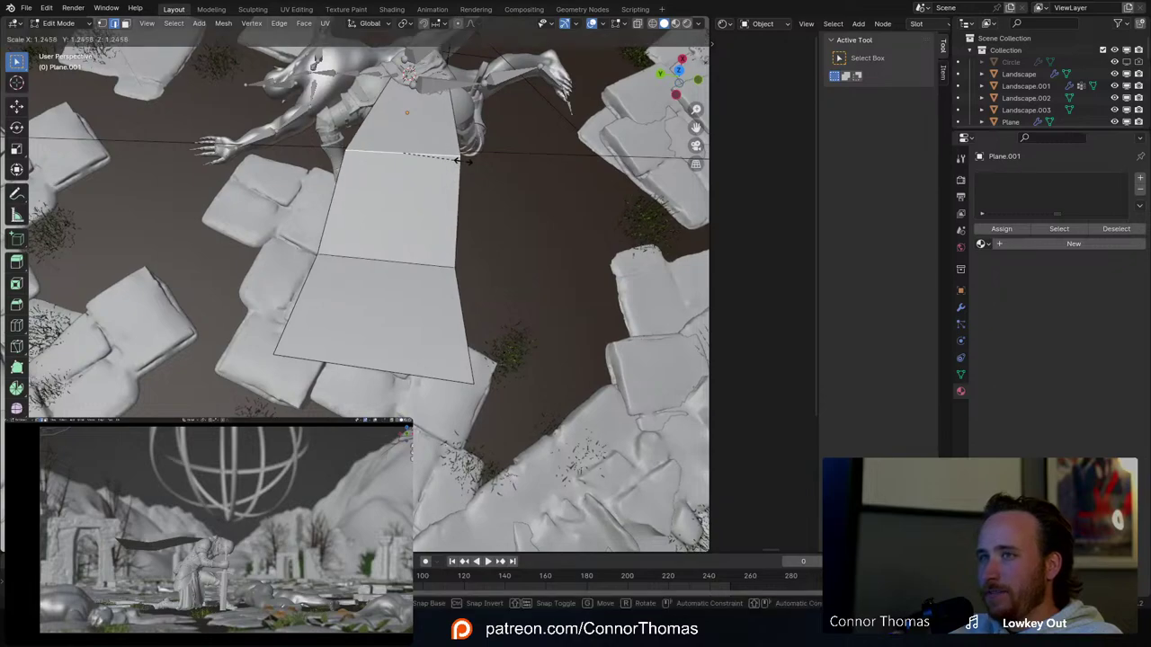
left_click(460, 159)
key("s")
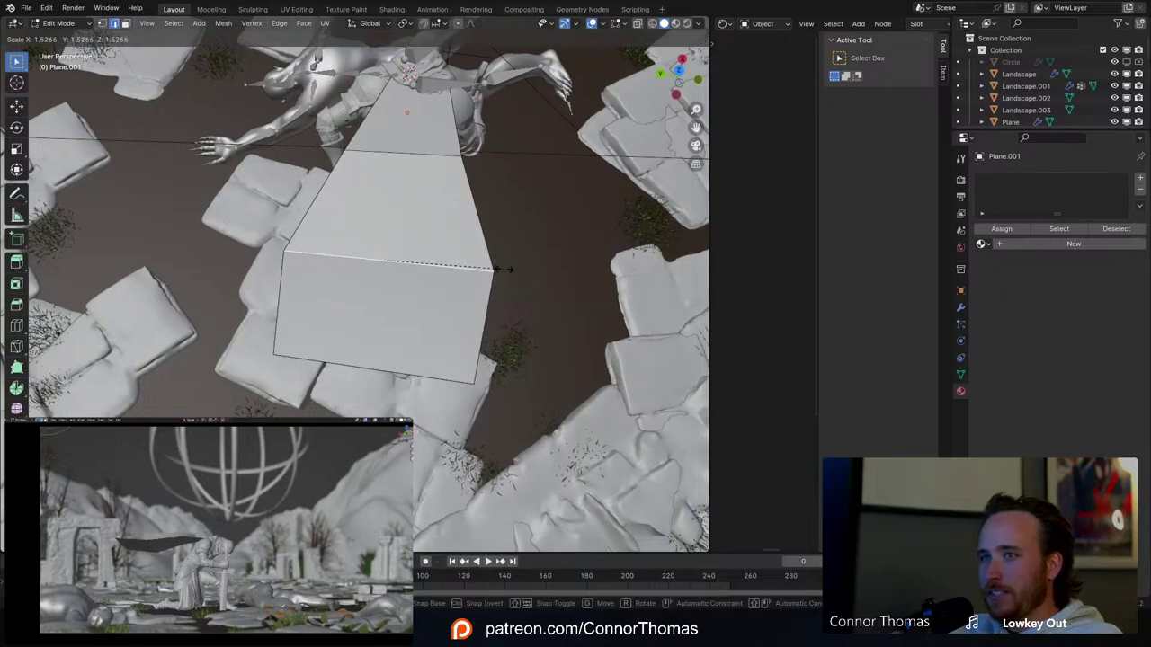
left_click(506, 269)
left_click(372, 362)
key("s")
left_click(532, 354)
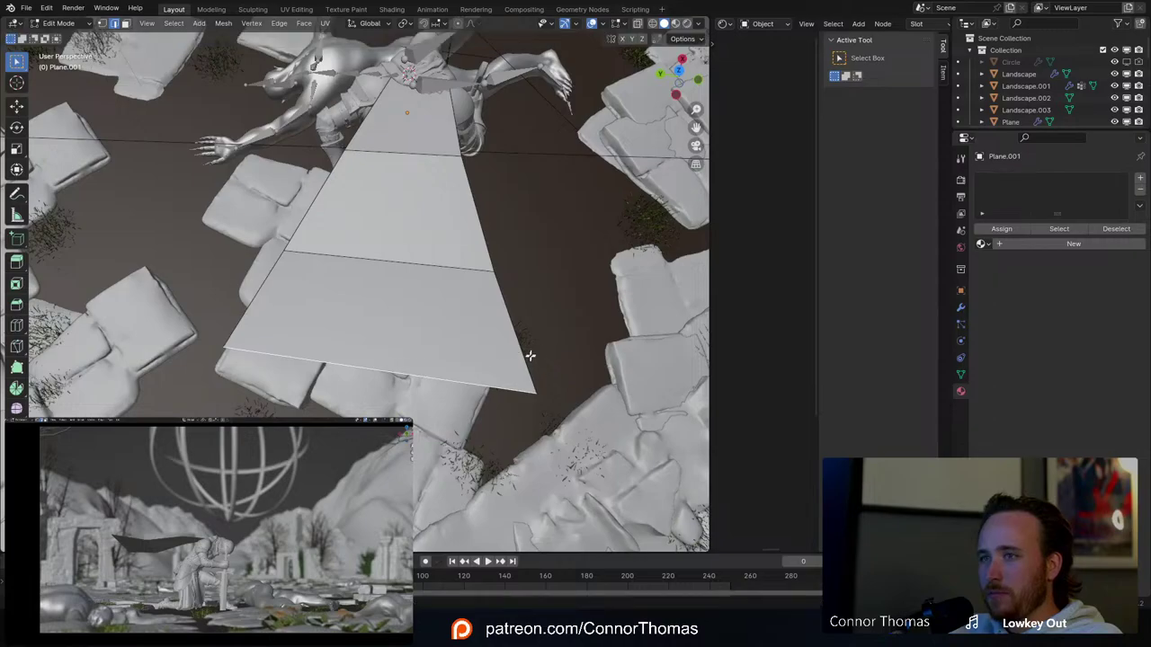
Step: Rotate the cape's end edge and move it slightly lower behind the knight
middle_click_drag(512, 332, 381, 238)
key("r")
left_click(381, 232)
key("g")
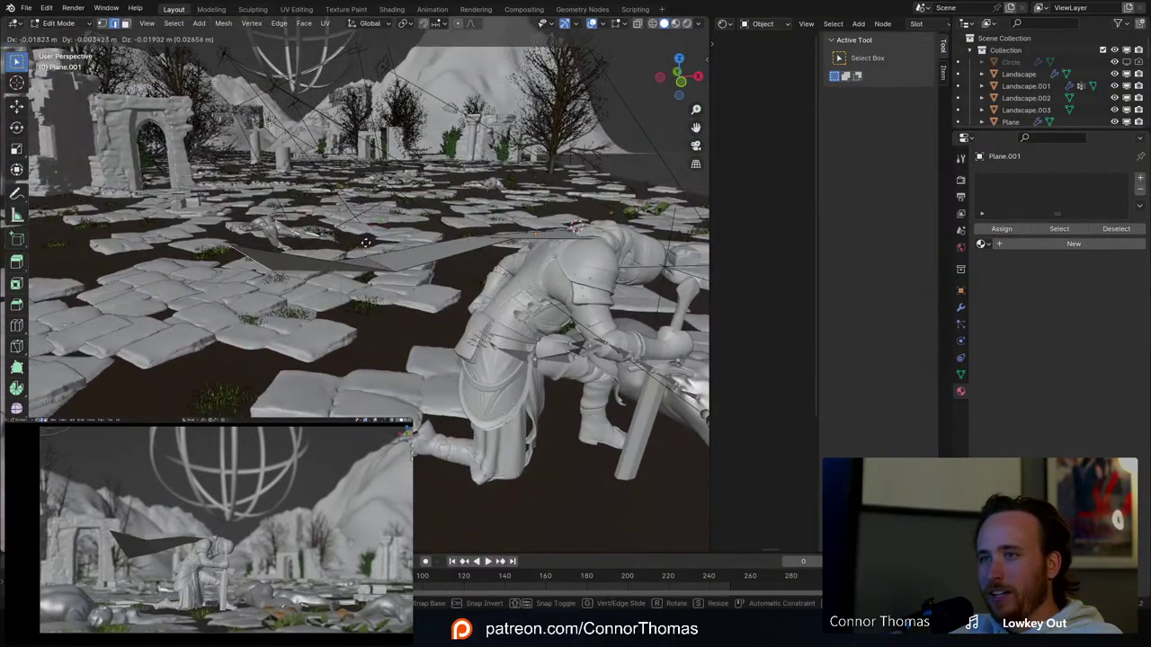
left_click(358, 248)
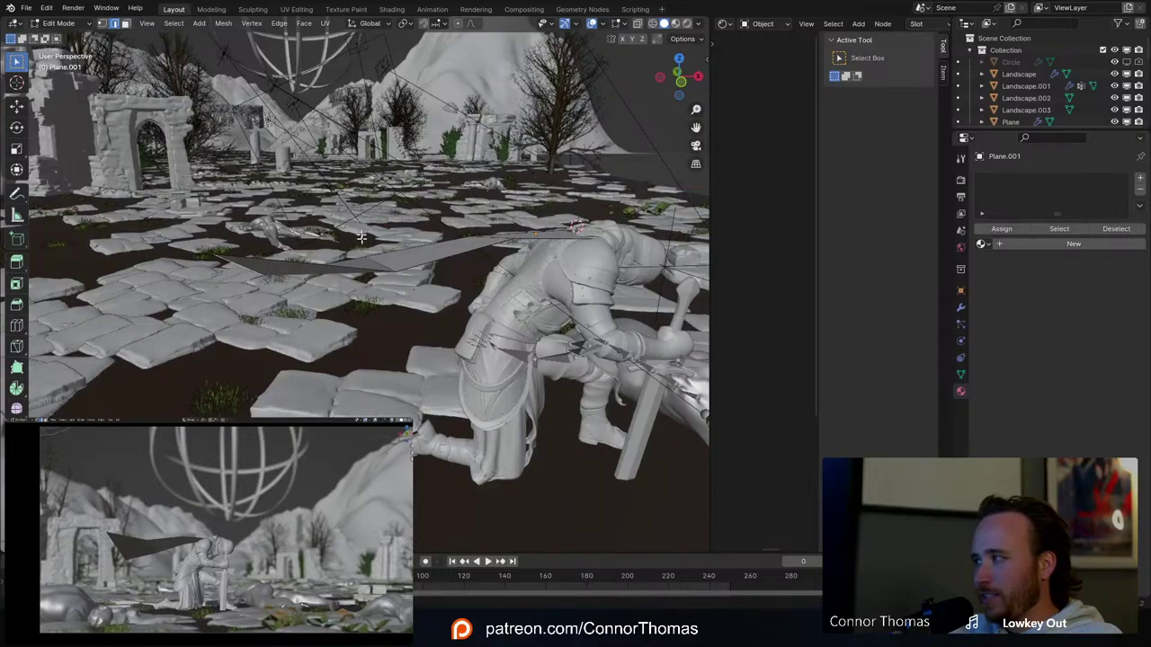
Step: Add a single lengthwise loop cut down the middle of the cape plane, from the shoulders to the end edge
middle_click_drag(362, 236, 437, 327)
key("Tab")
middle_click_drag(461, 256, 462, 348)
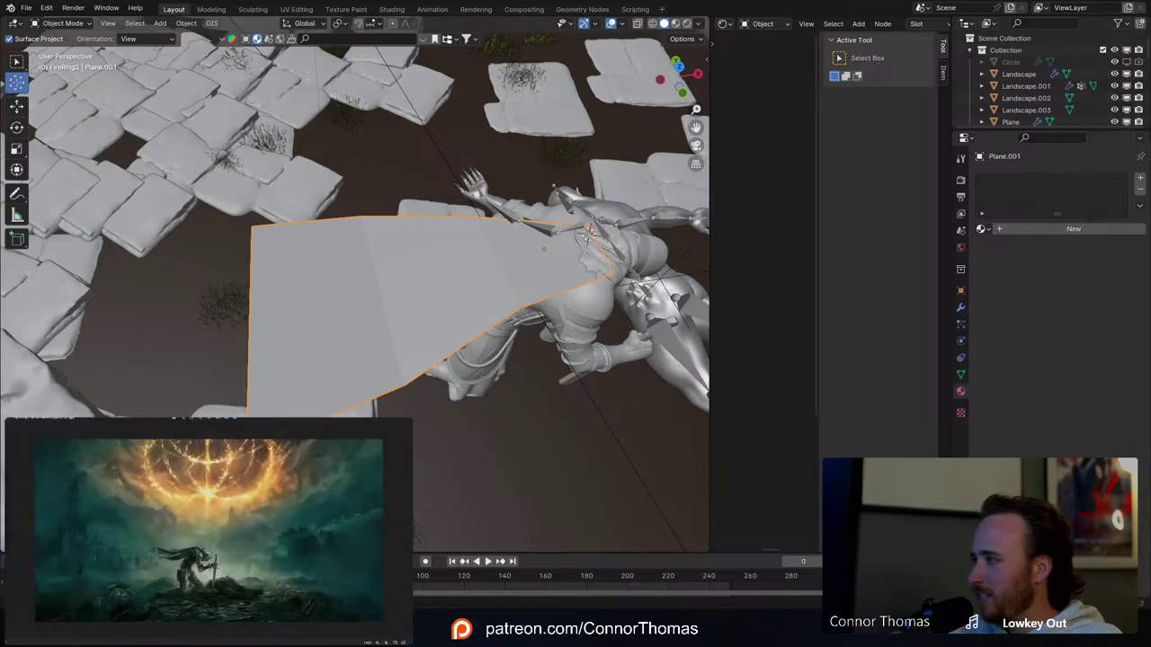
middle_click_drag(447, 463, 414, 280)
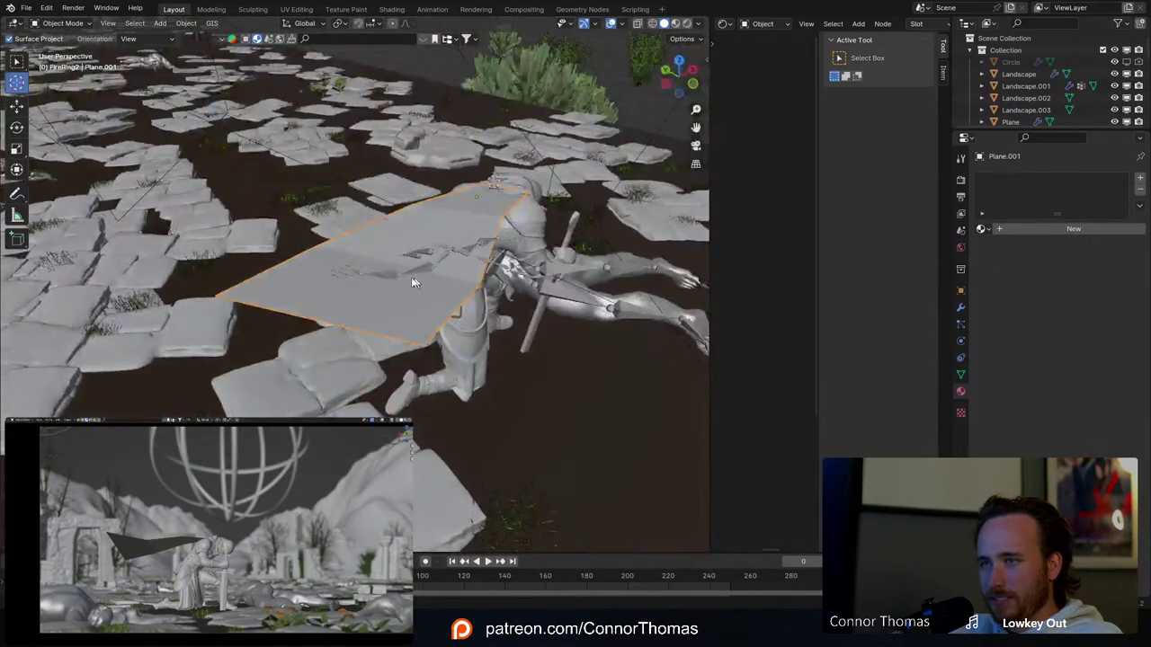
key("Tab")
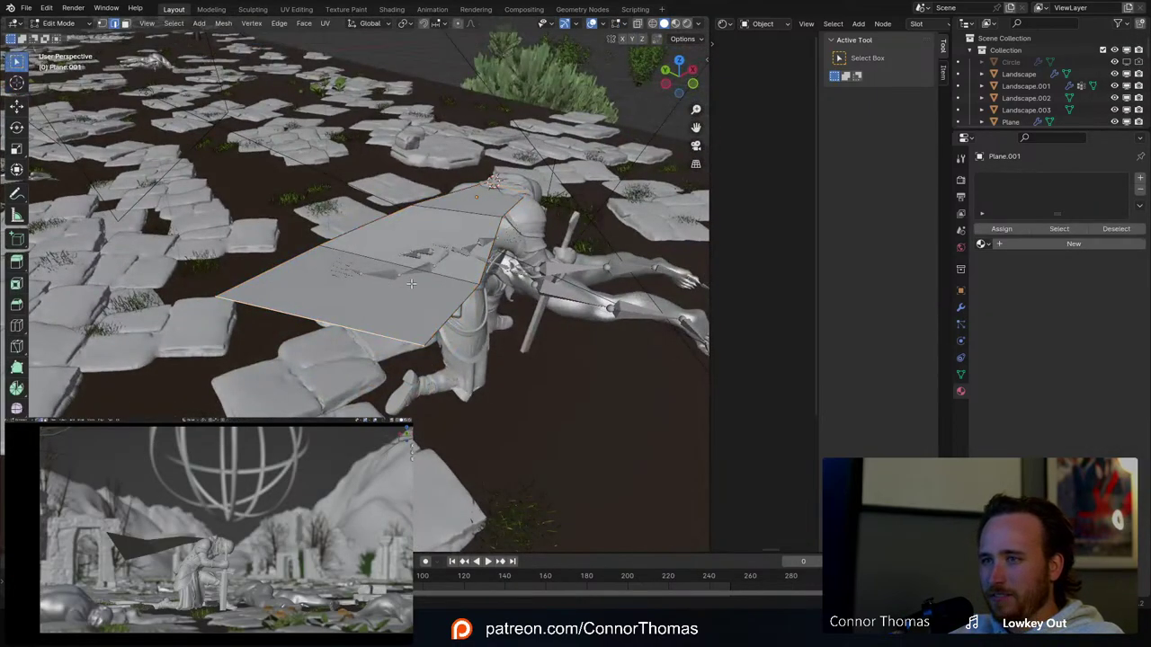
left_click(370, 311)
left_click(365, 300)
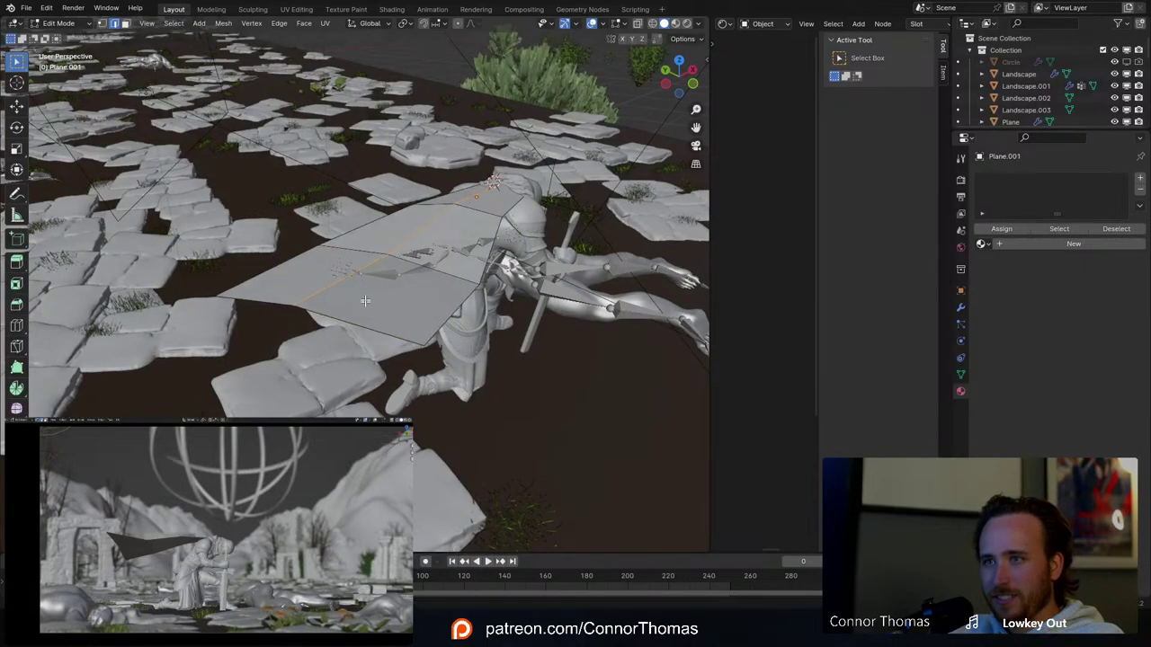
Step: Add a lengthwise loop cut through one half of the cape and raise its rear vertices to form a fold
left_click(386, 330)
left_click(381, 327)
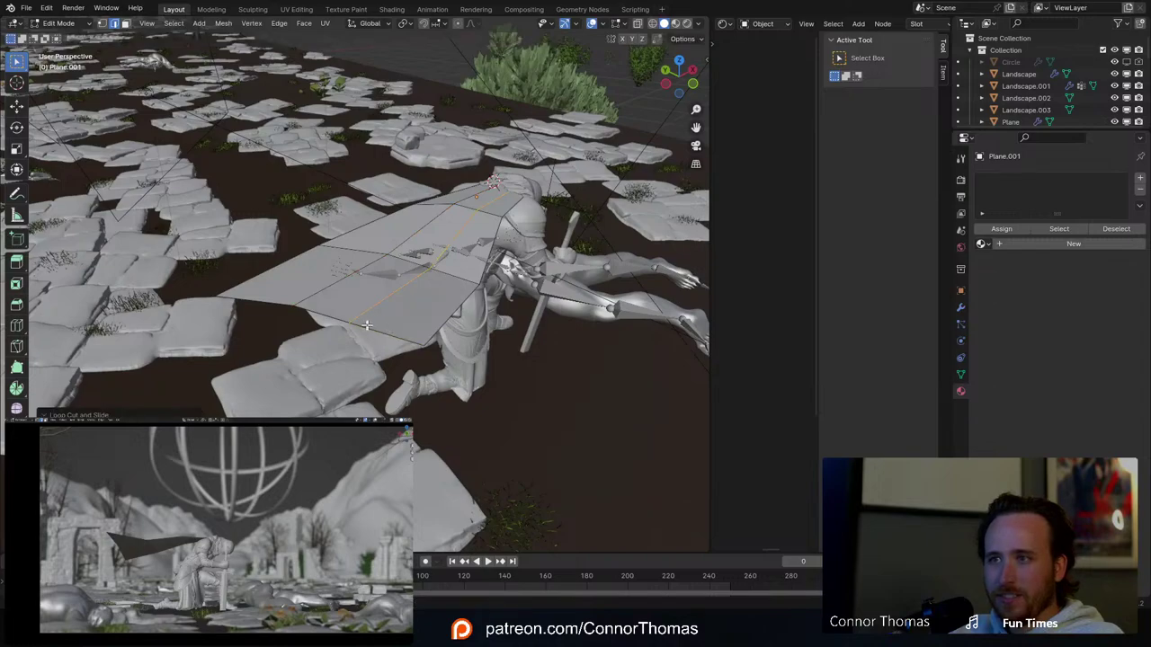
key("g")
left_click(364, 280)
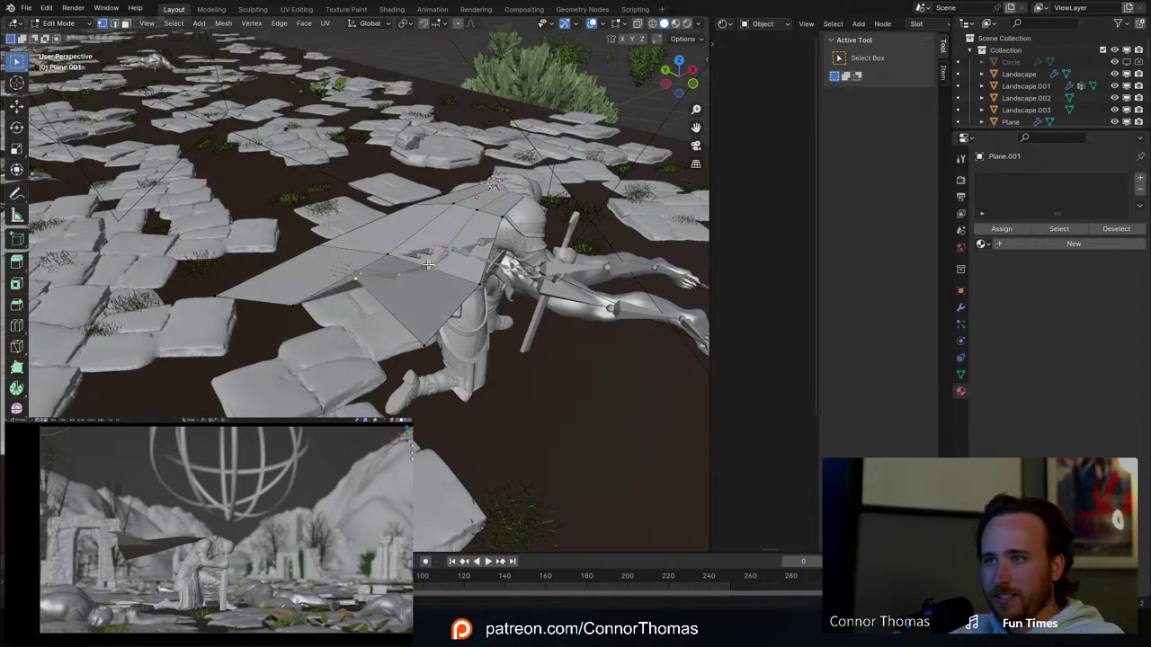
middle_click_drag(387, 308, 375, 271)
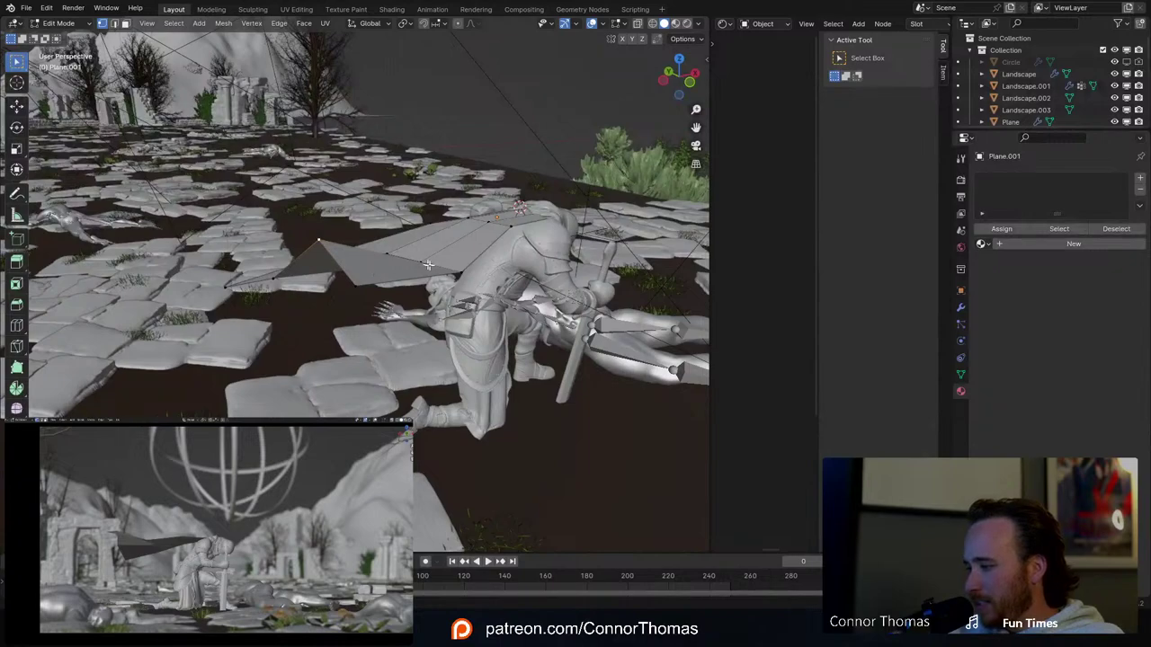
middle_click_drag(443, 284, 421, 303)
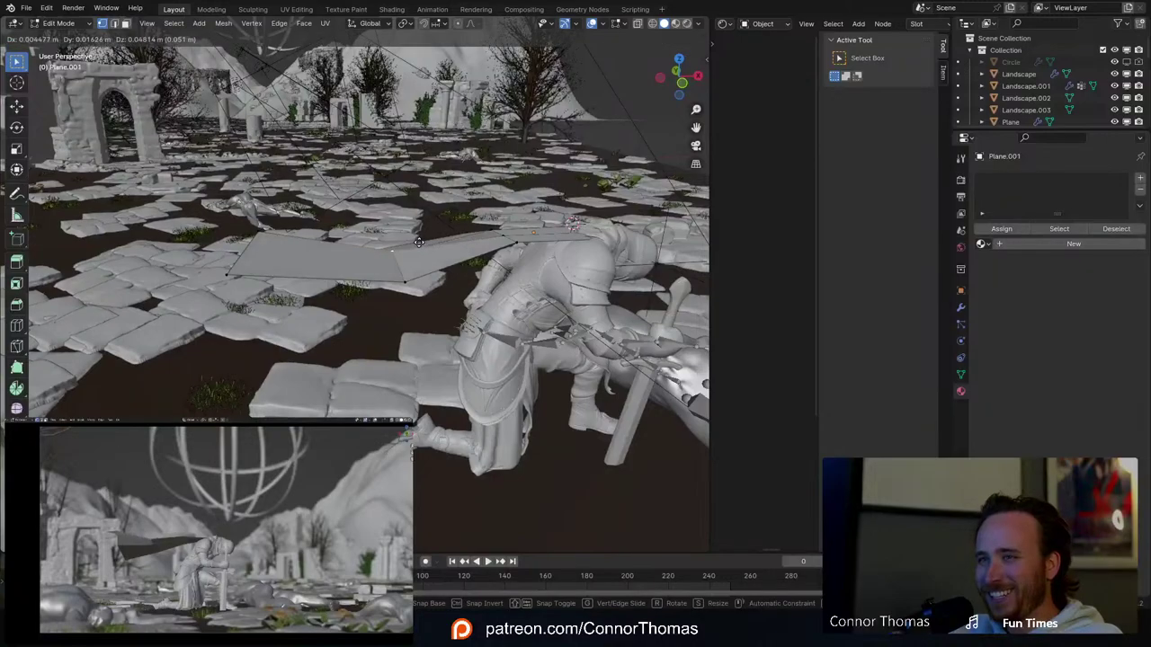
middle_click_drag(386, 268, 327, 343)
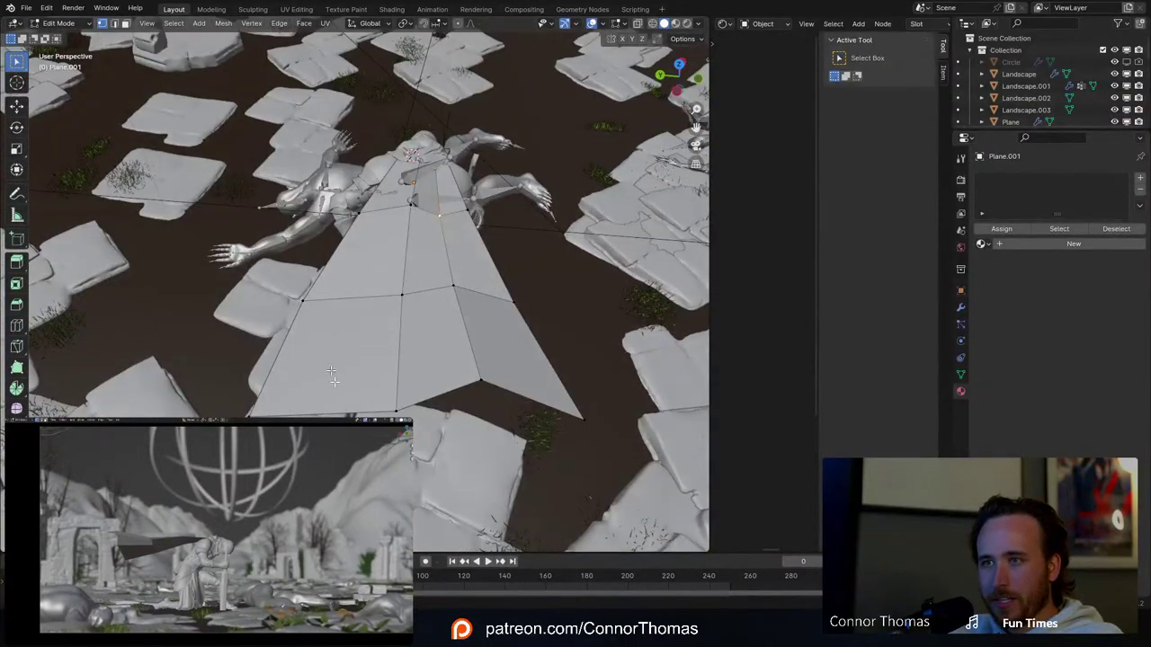
Step: Add a matching centered lengthwise loop cut through the other half of the cape
key("ctrl+r")
left_click(334, 381)
right_click(335, 382)
middle_click_drag(401, 384, 422, 331)
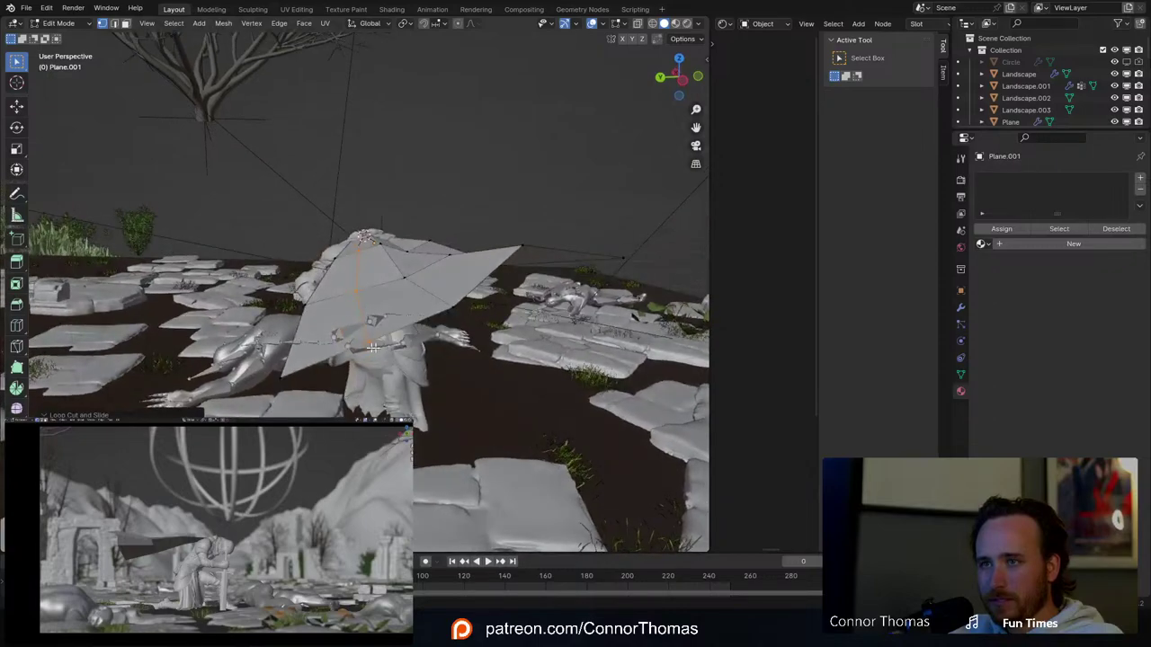
Step: Move both corner vertices of the cape's end edge inward to narrow the tail
middle_click_drag(393, 287, 595, 426)
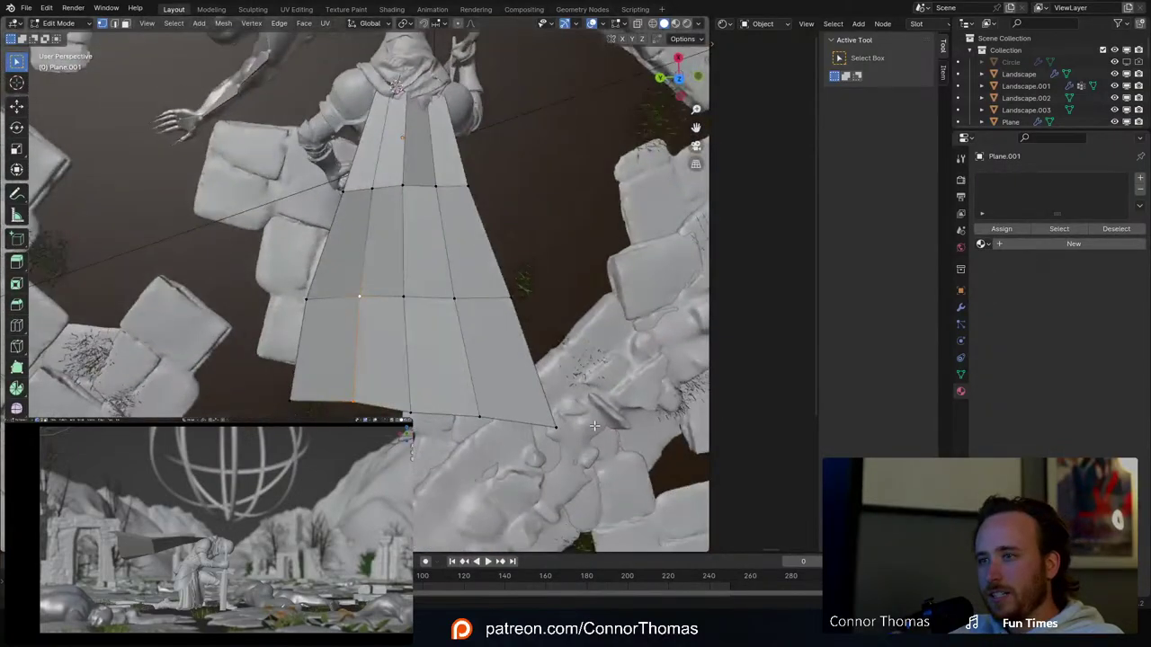
key("g")
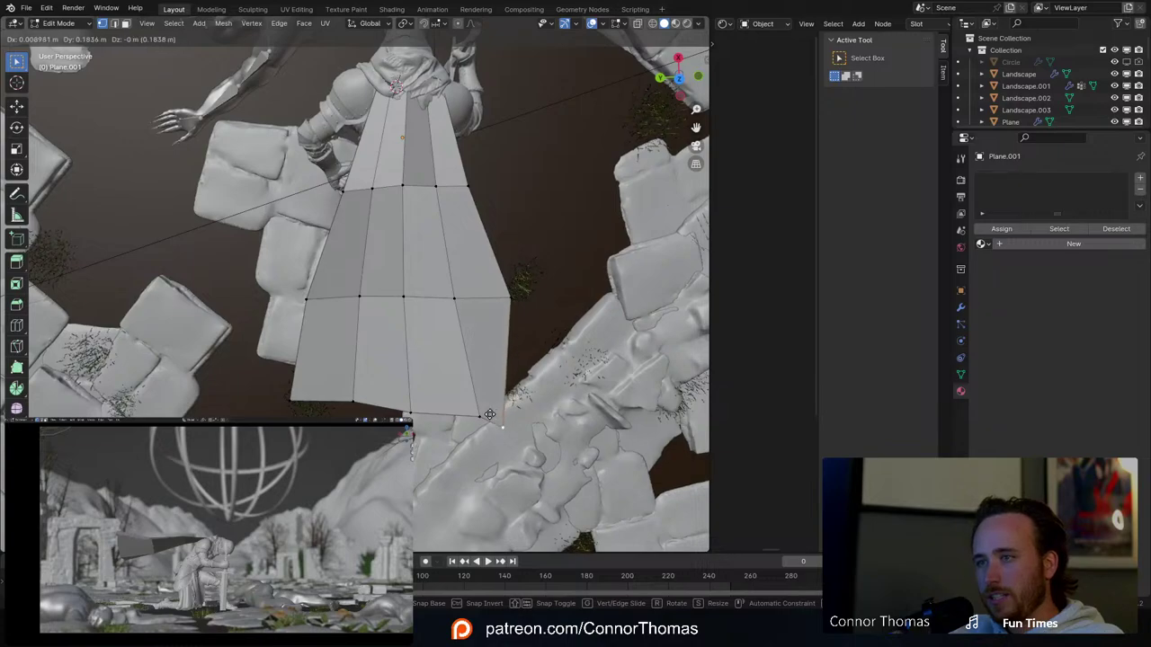
left_click(473, 416)
left_click(300, 402)
key("g")
left_click(357, 415)
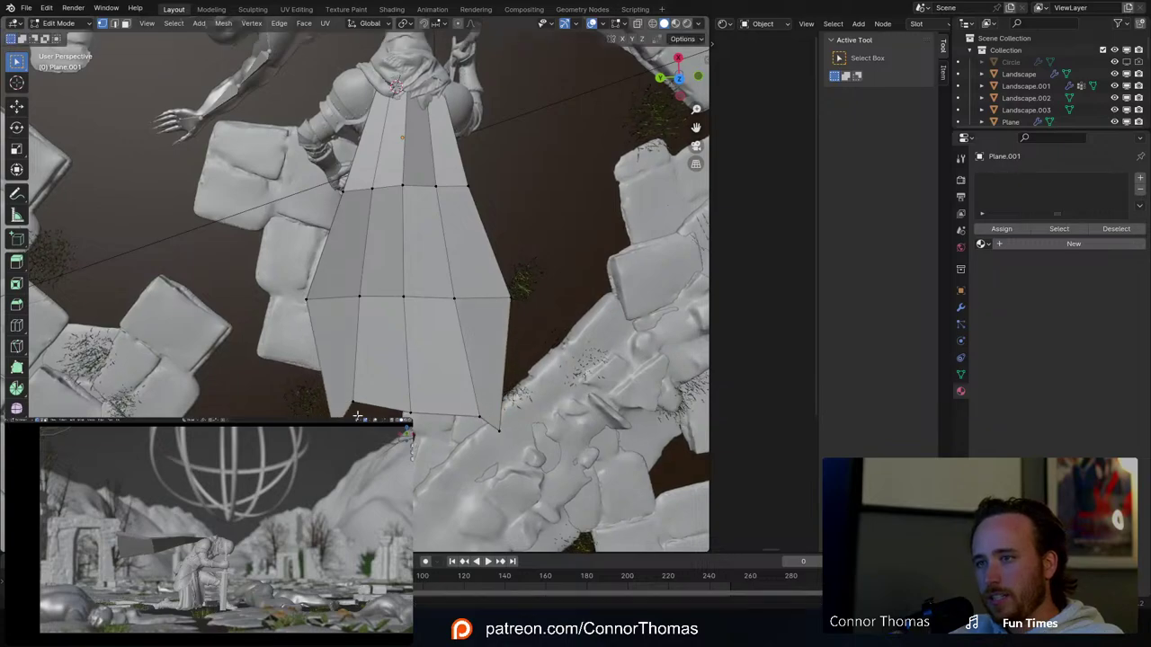
Step: Shift the end-edge vertices on one side of the cape further inward, along with the outer vertex of the row ahead
key("g")
left_click(391, 412)
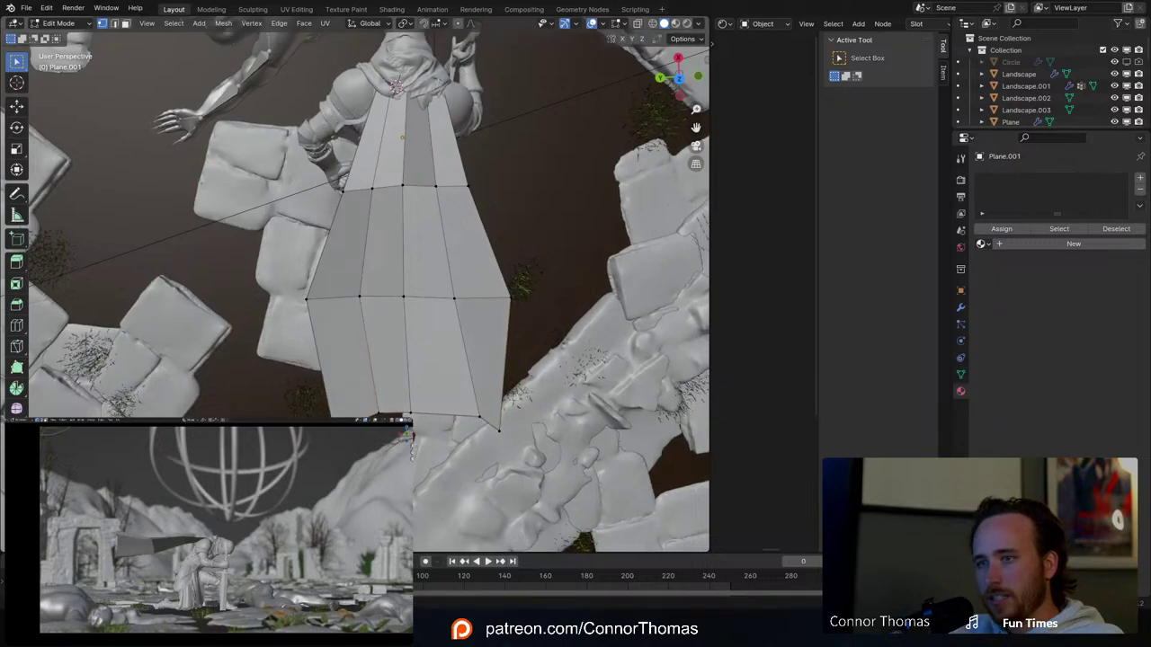
key("g")
left_click(344, 384)
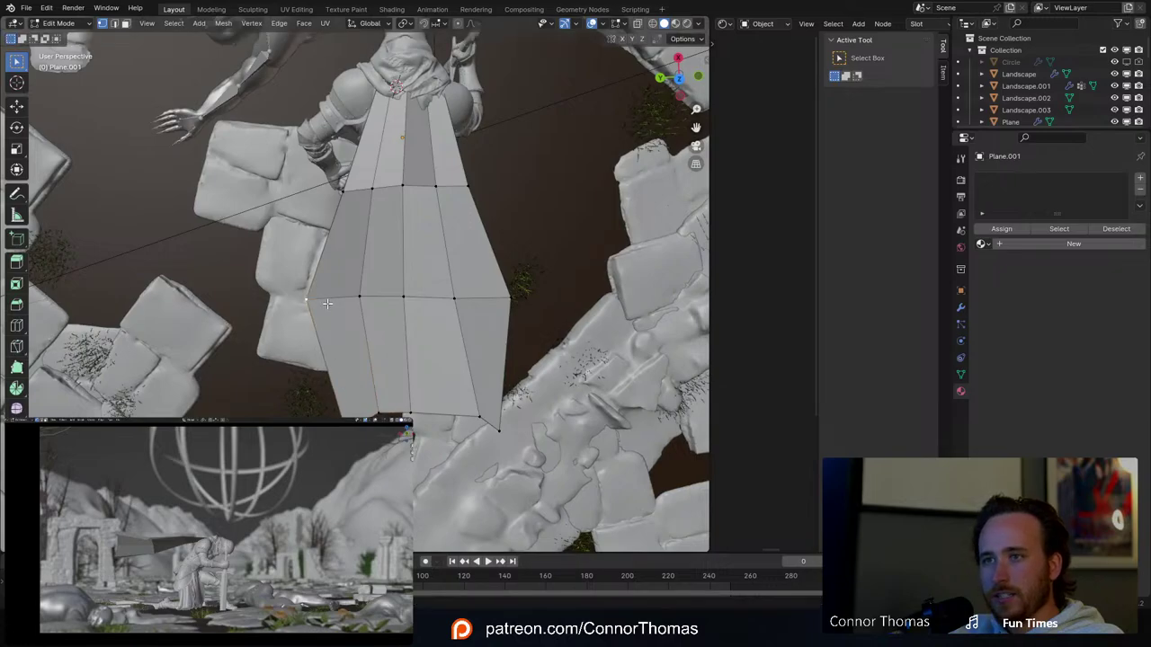
key("g")
left_click(337, 311)
middle_click_drag(475, 316, 550, 257)
key("Tab")
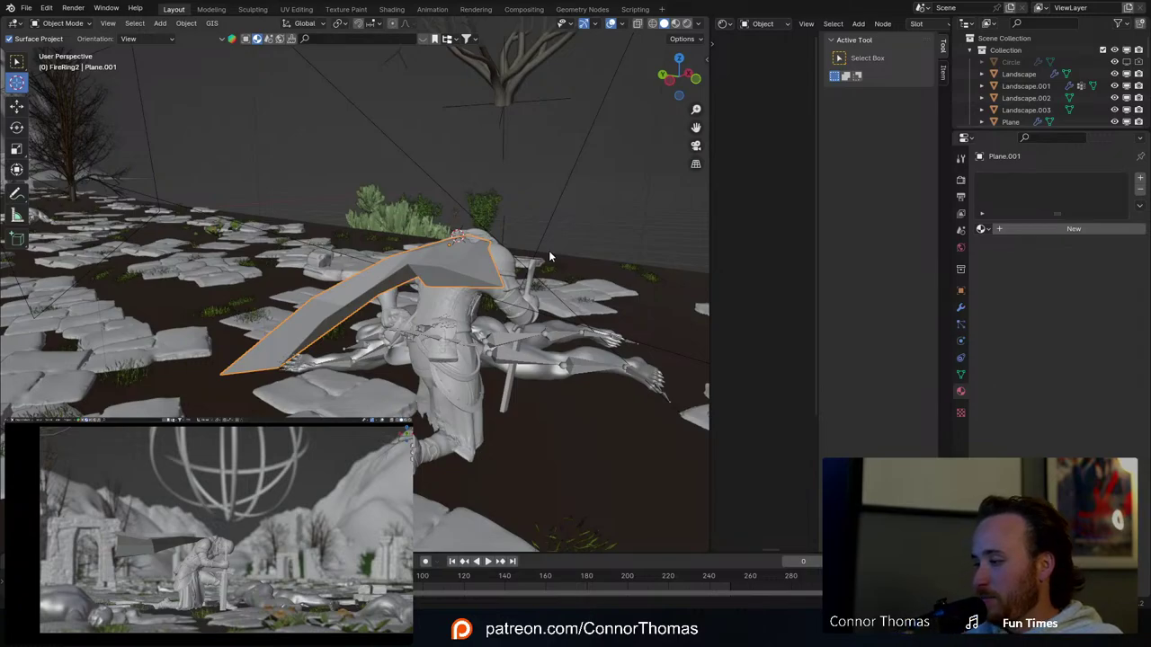
Step: Switch to the Select Box tool and add crosswise loop cuts close to the cape's shoulder edge and end edge
middle_click_drag(532, 240, 428, 349)
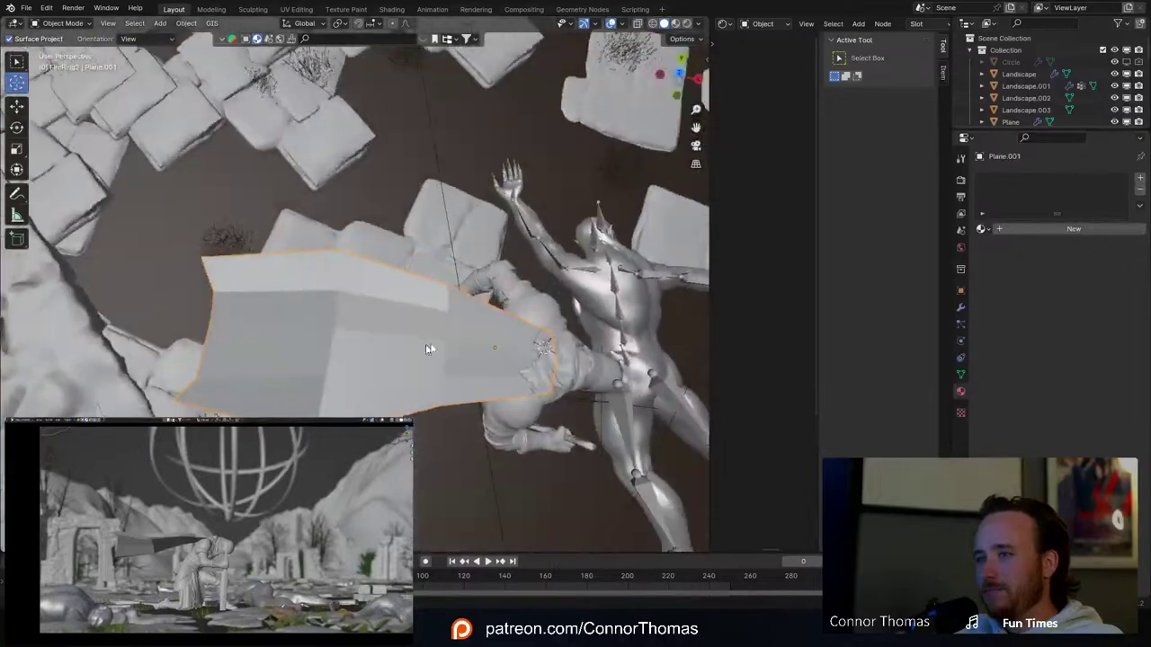
middle_click_drag(488, 321, 93, 80)
left_click(16, 61)
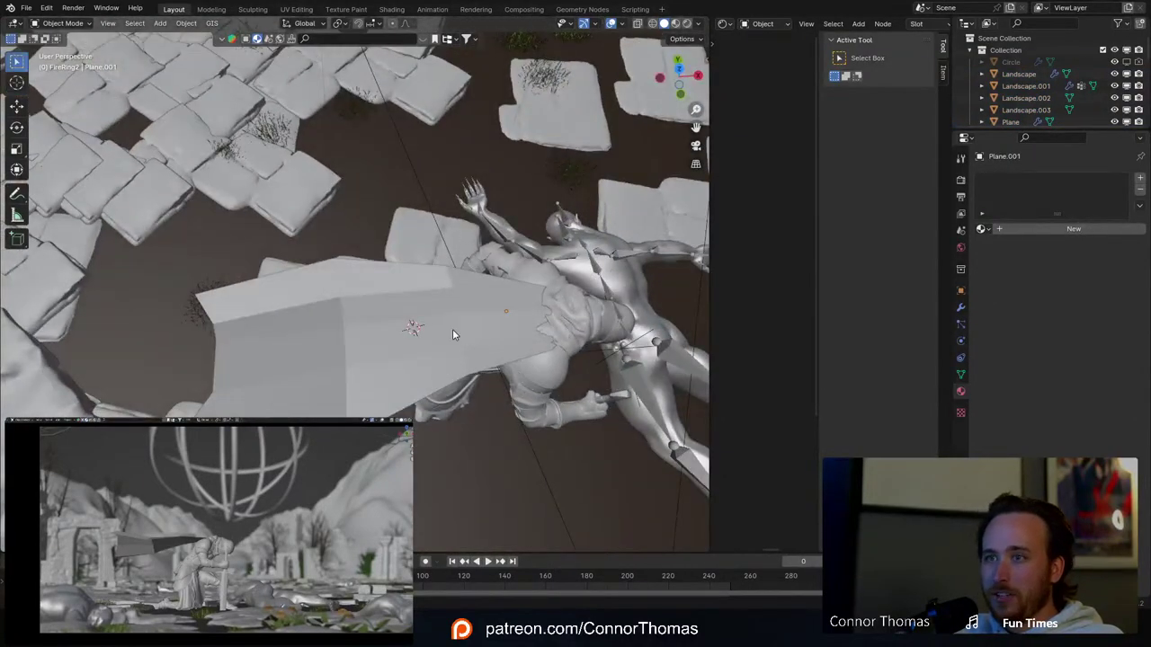
middle_click_drag(452, 329, 476, 328)
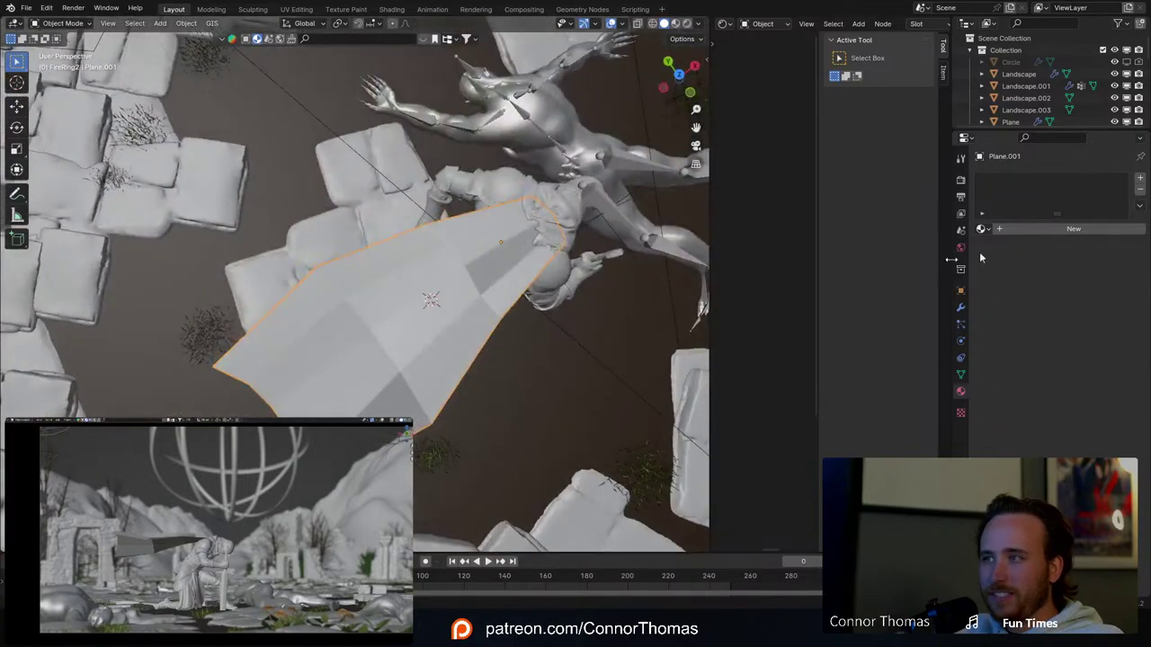
key("Tab")
middle_click_drag(575, 269, 548, 293)
left_click(545, 292)
left_click(648, 277)
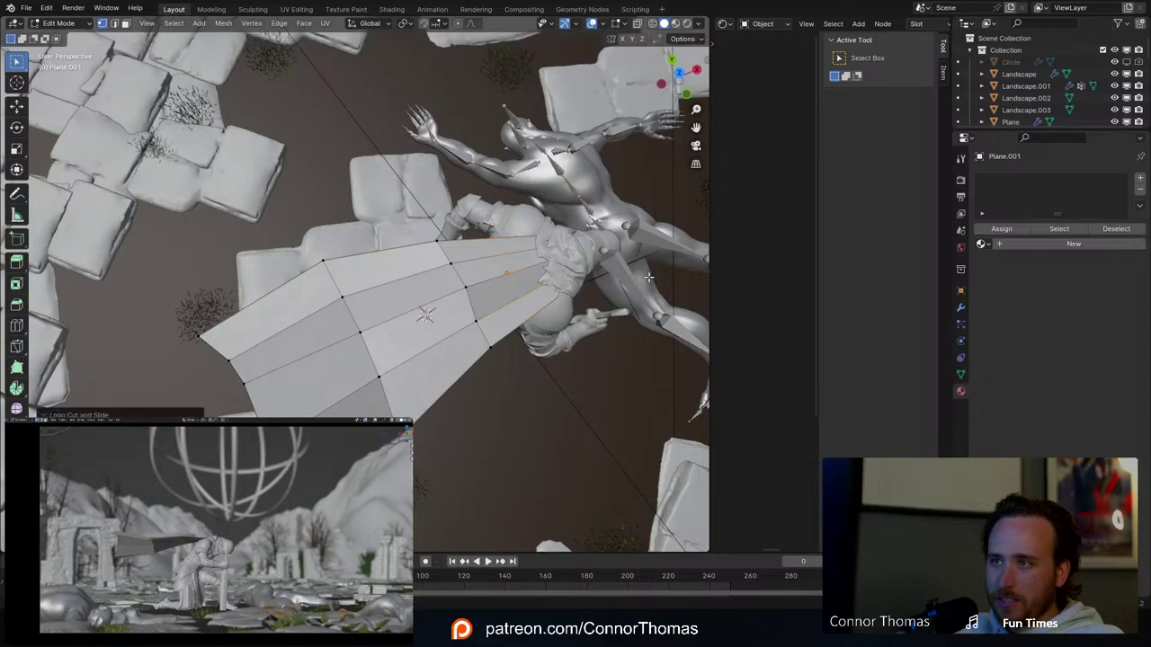
left_click(426, 314)
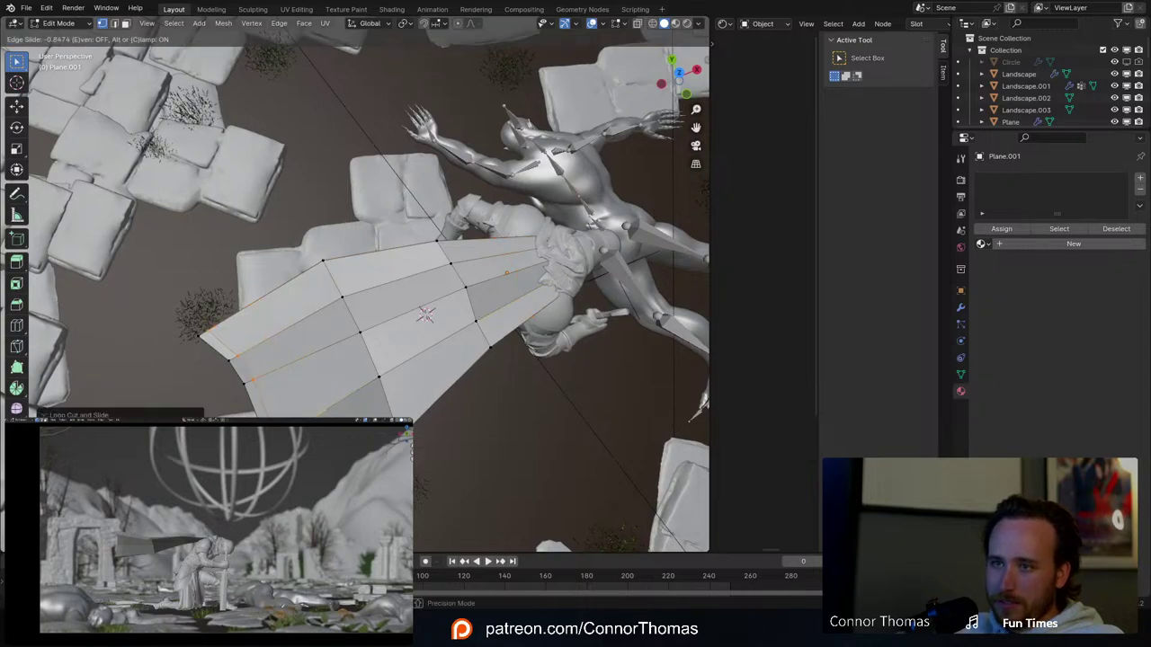
left_click(427, 364)
middle_click_drag(426, 364, 425, 307)
key("Tab")
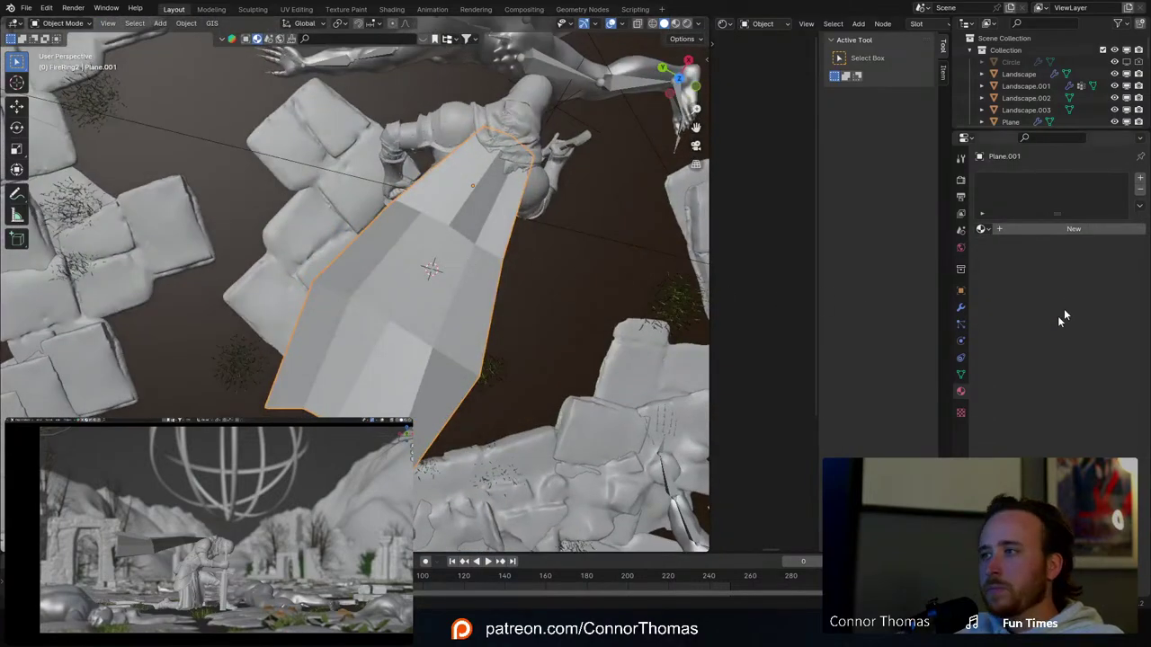
Step: Add a Subdivision Surface modifier to the cape and shade it smooth
left_click(966, 313)
left_click(1060, 179)
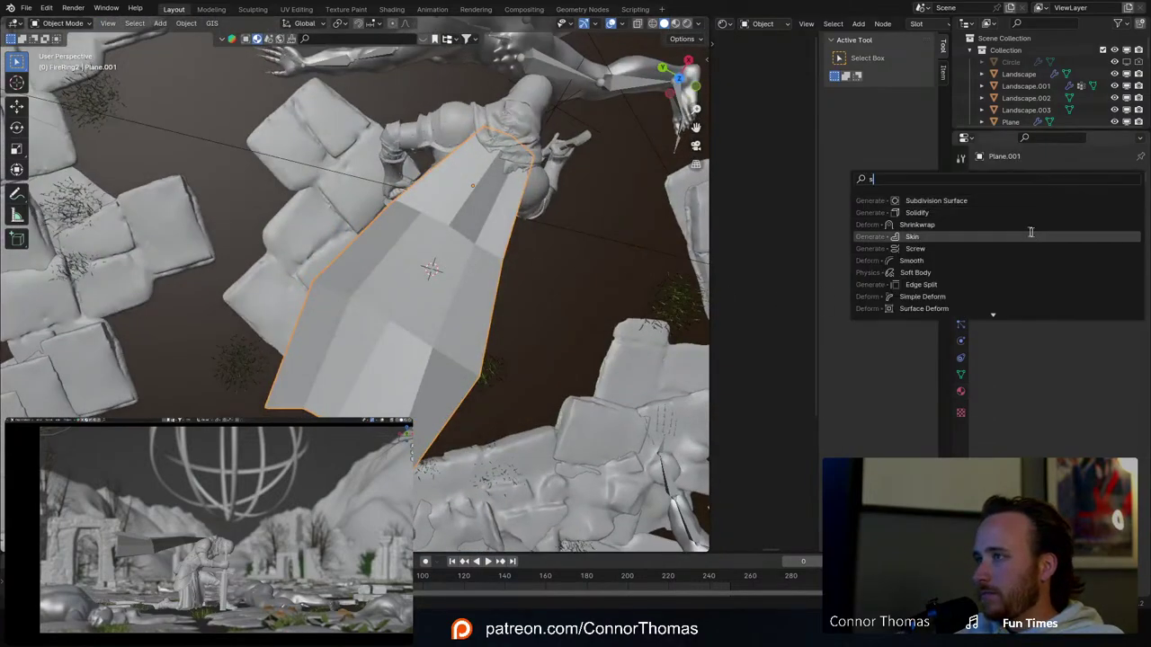
type("s")
key("Return")
middle_click_drag(564, 268, 508, 274)
right_click(438, 260)
left_click(437, 258)
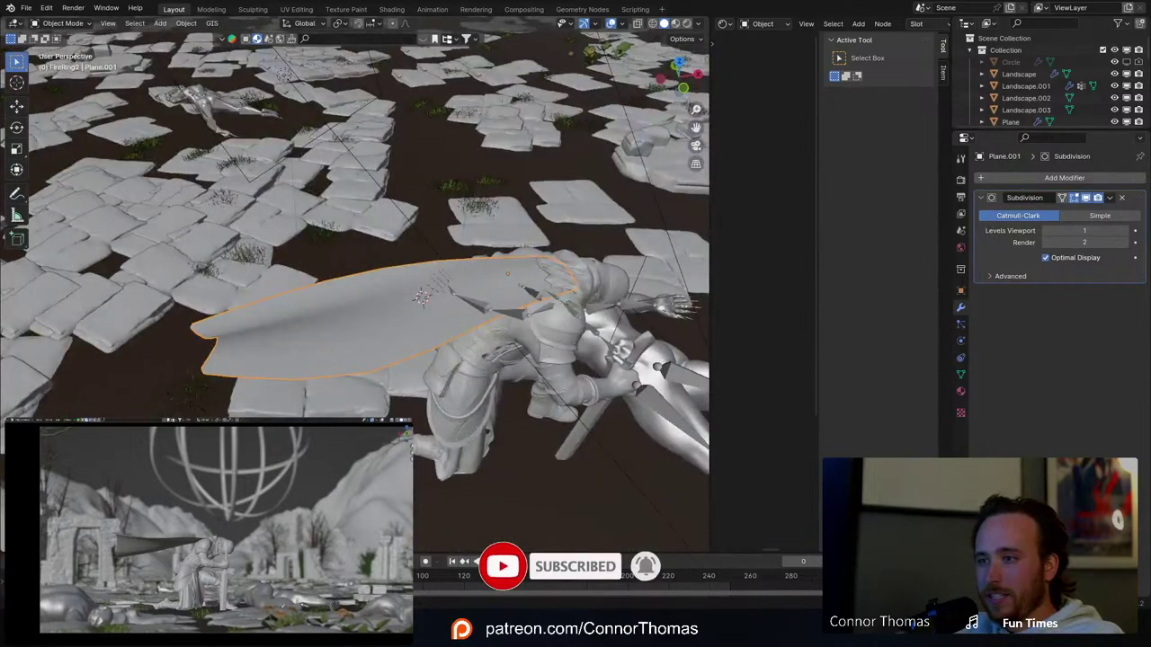
Step: Move the side vertices of the cape's middle cross row slightly down and toward the rear
middle_click_drag(509, 379, 377, 354)
key("Tab")
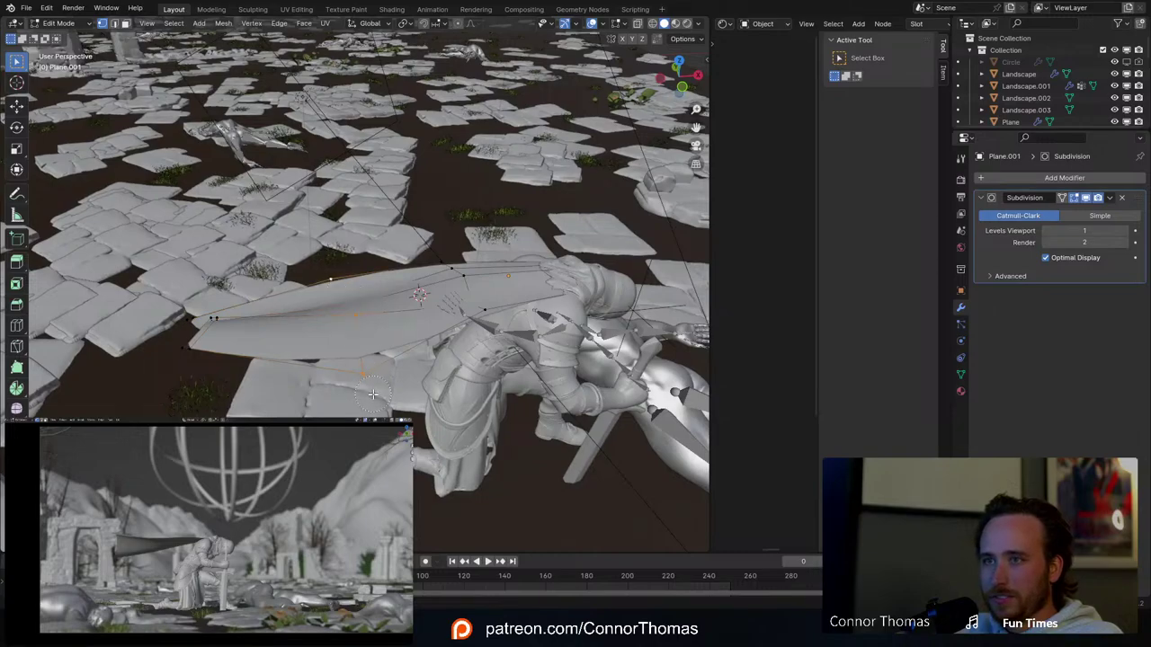
mouse_move(394, 347)
middle_mouse_down()
mouse_move(421, 309)
mouse_move(405, 343)
middle_mouse_up()
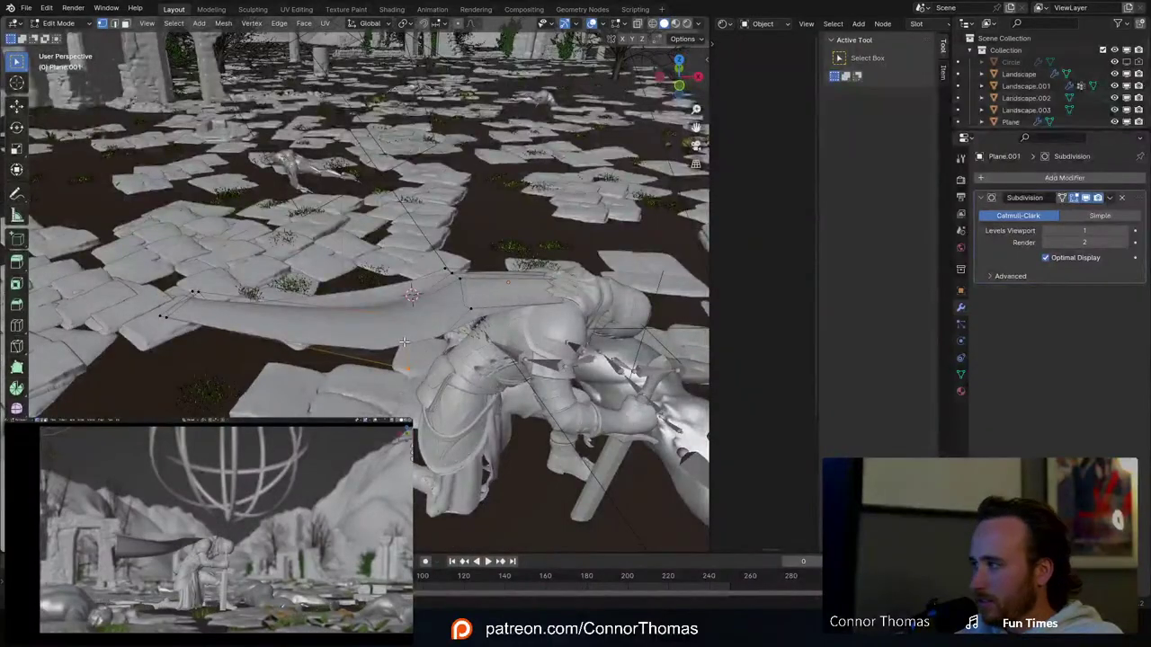
key("g")
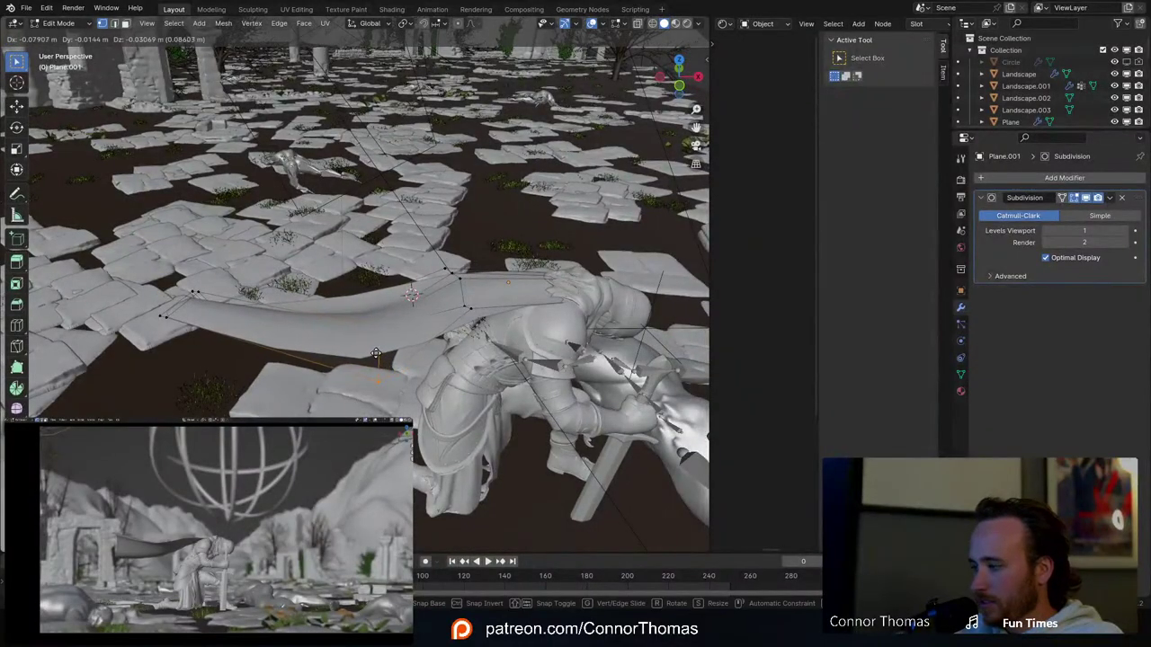
left_click(379, 353)
Step: Add another crosswise loop cut in the cape's rear section and raise it slightly to bend the cloth
mouse_move(388, 328)
middle_mouse_down()
mouse_move(392, 346)
mouse_move(379, 340)
mouse_move(370, 356)
mouse_move(401, 311)
middle_mouse_up()
left_click(368, 353)
right_click(368, 354)
key("g")
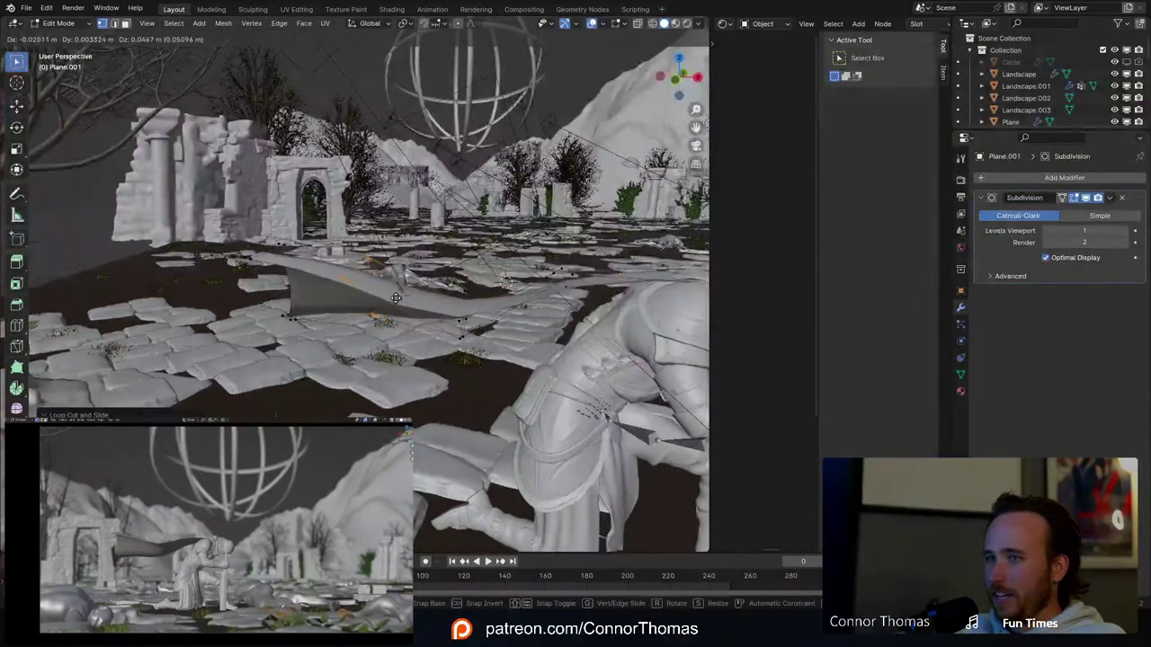
left_click(421, 287)
key("Tab")
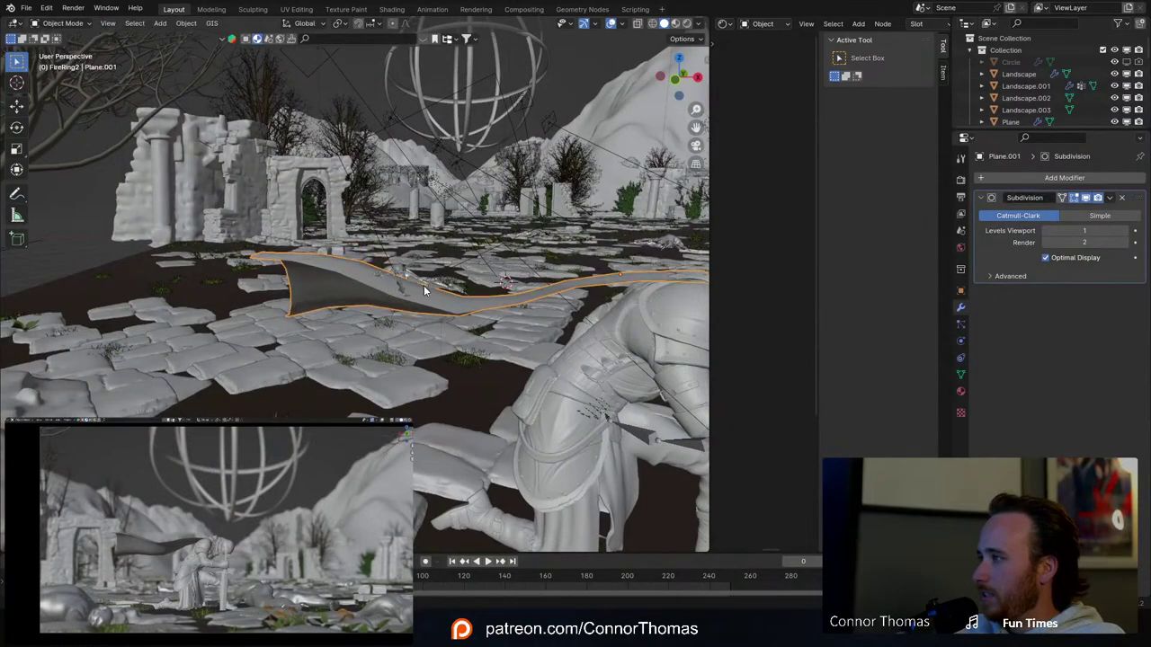
Step: Put the cape in Sculpt Mode and select the Cloth brush
middle_click_drag(424, 286, 531, 319)
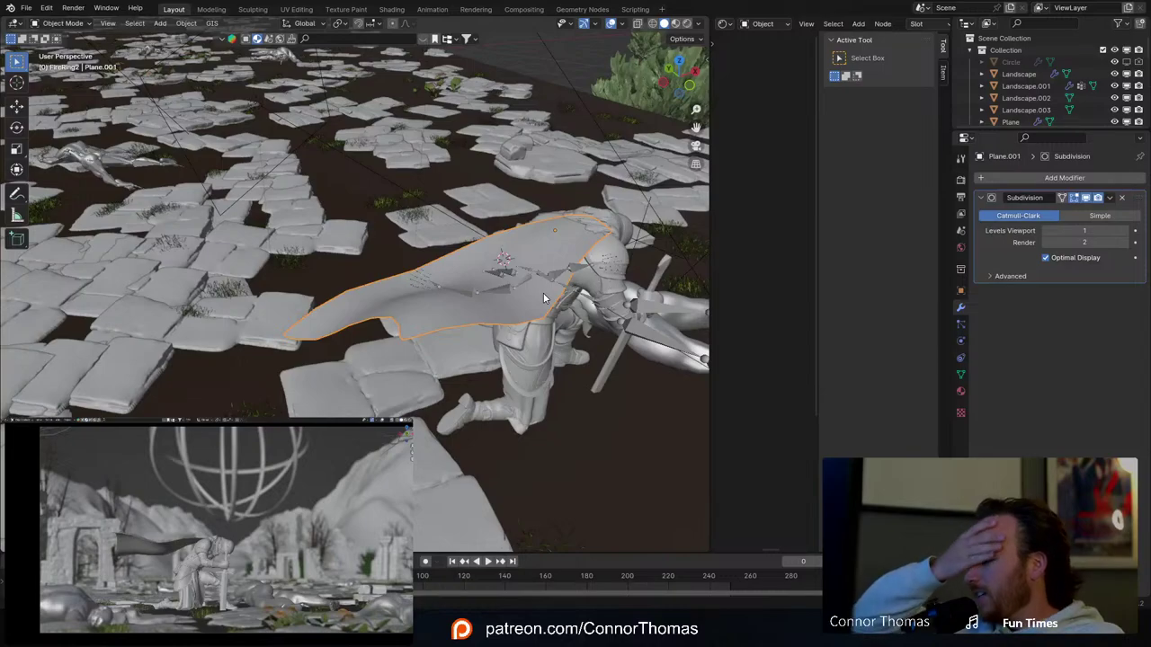
middle_click_drag(459, 287, 392, 263)
left_click(52, 24)
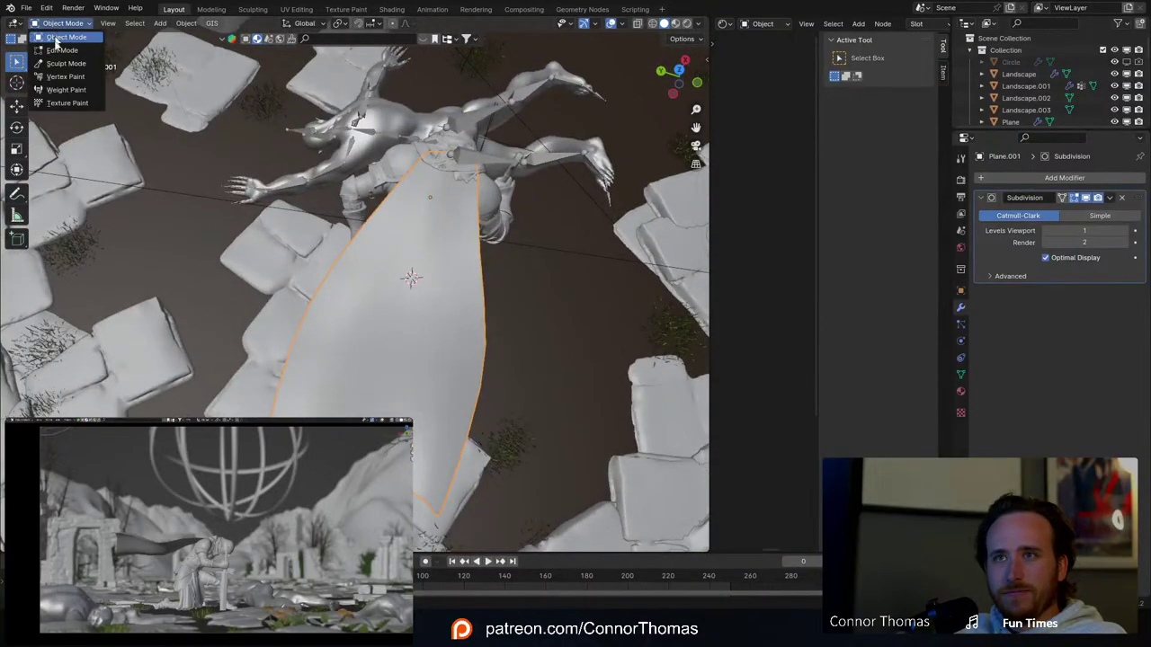
left_click(62, 68)
middle_click_drag(393, 180, 368, 169)
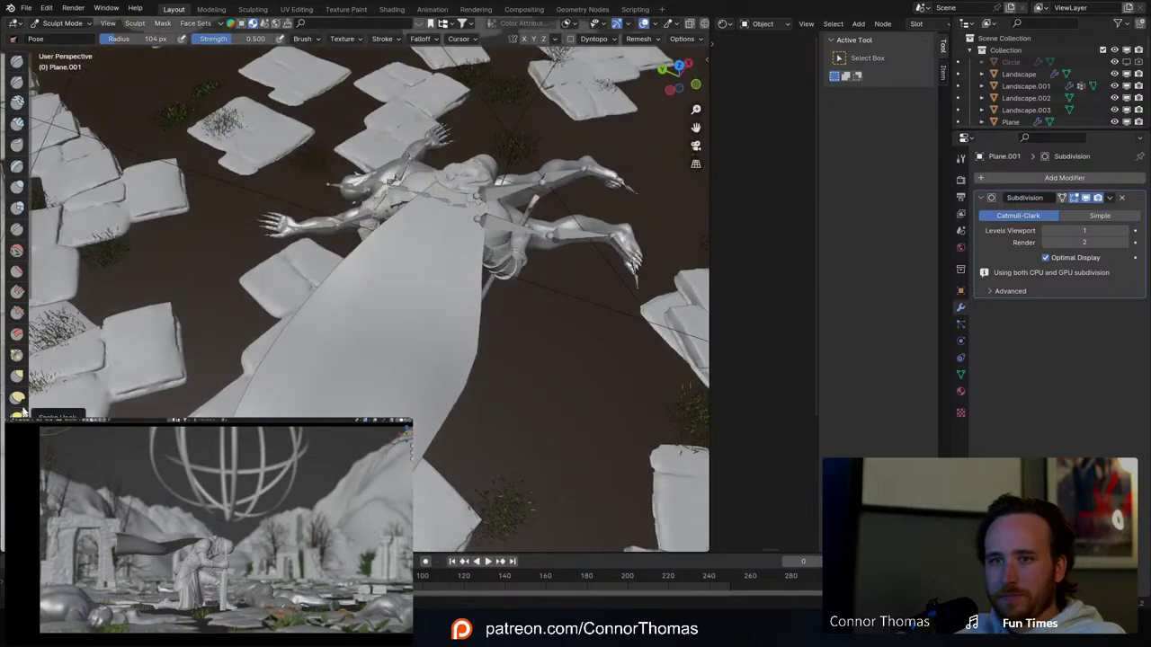
scroll(17, 270, "down", 1)
left_click(18, 339)
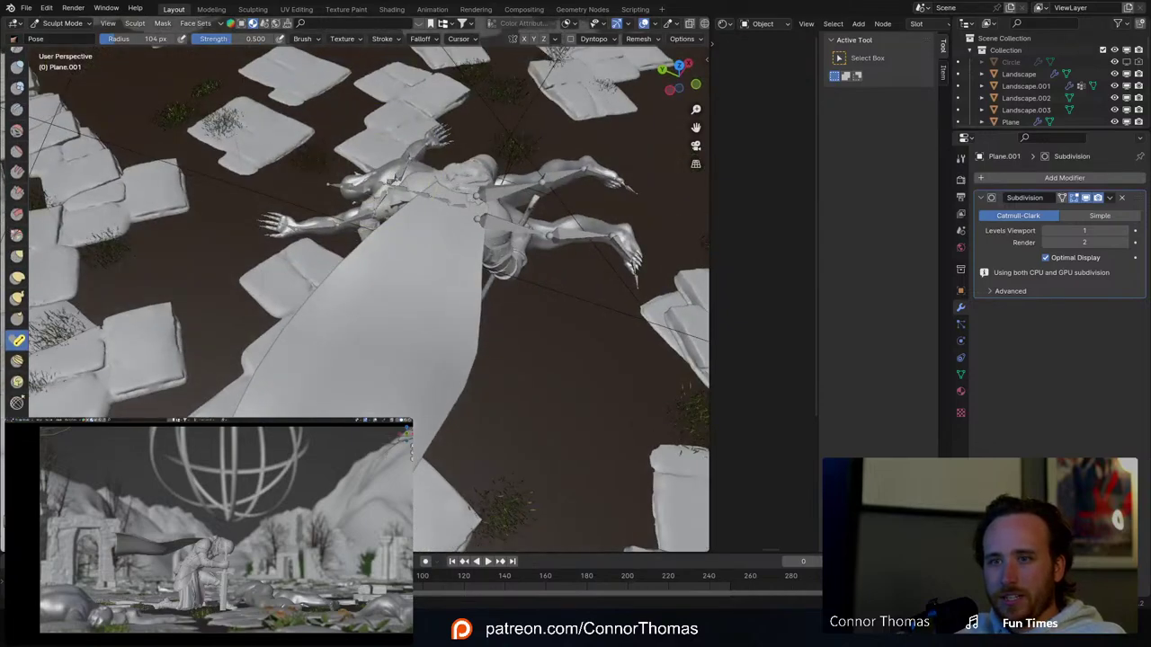
left_click(17, 445)
Step: Set the cape's Subdivision viewport levels to 2 and apply the modifier
middle_click_drag(349, 402, 347, 367)
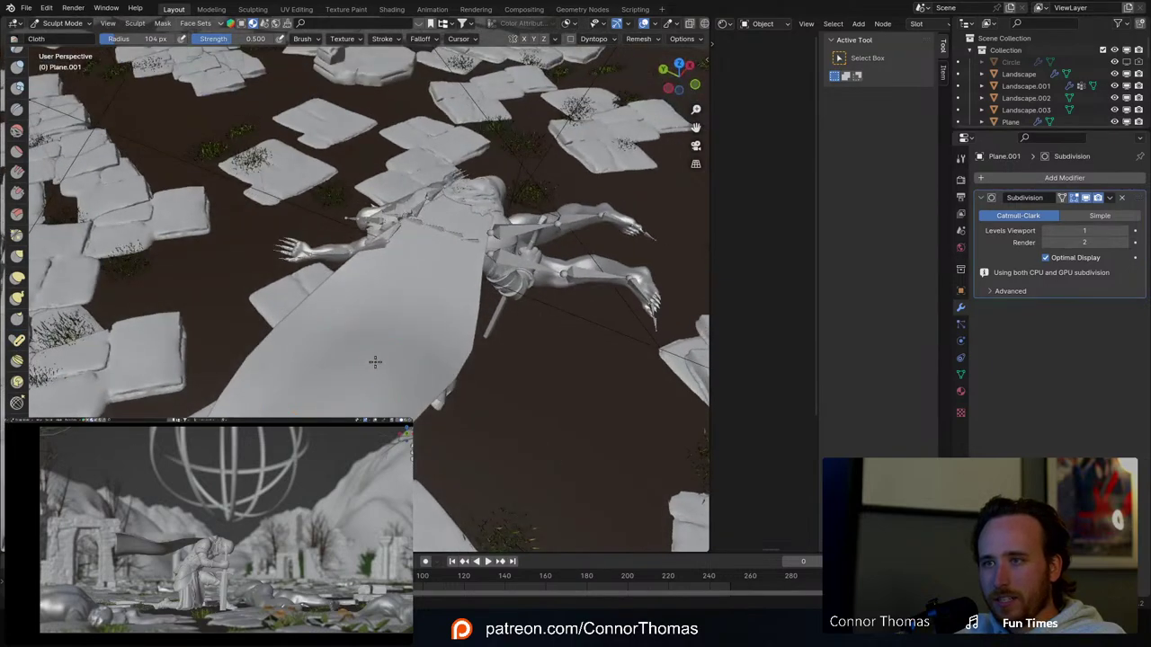
left_click(1125, 231)
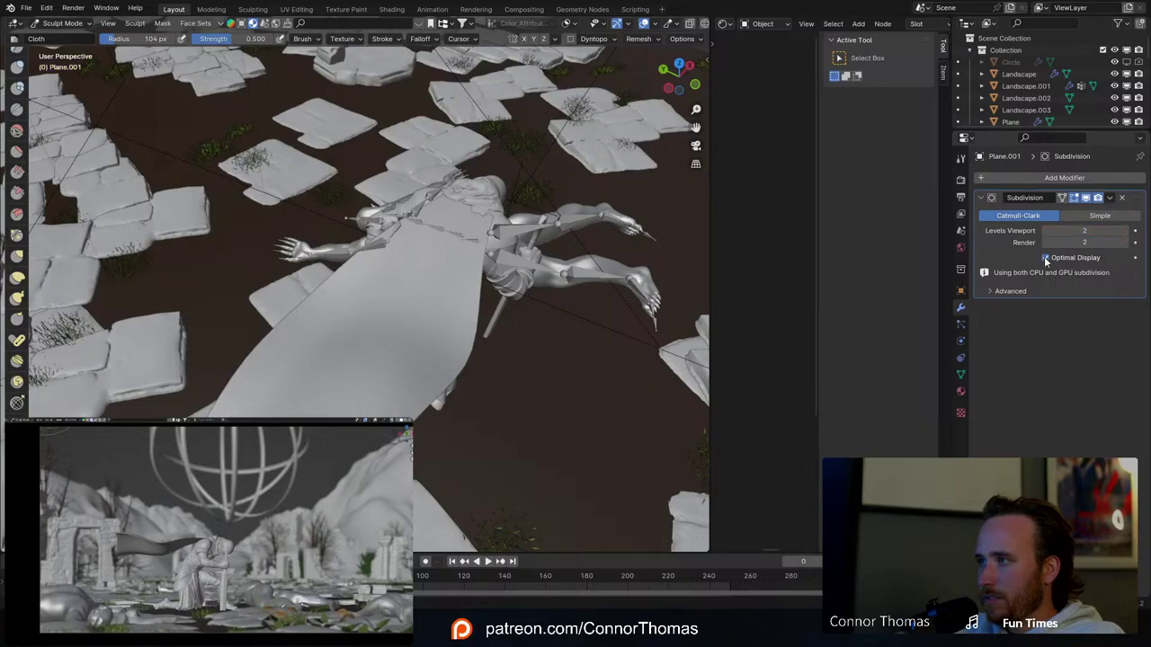
key("ctrl+a")
Step: Enlarge the Cloth brush to a 227 px radius and sculpt broad folds across the middle and tail of the cape
middle_click_drag(506, 330, 447, 304)
key("f")
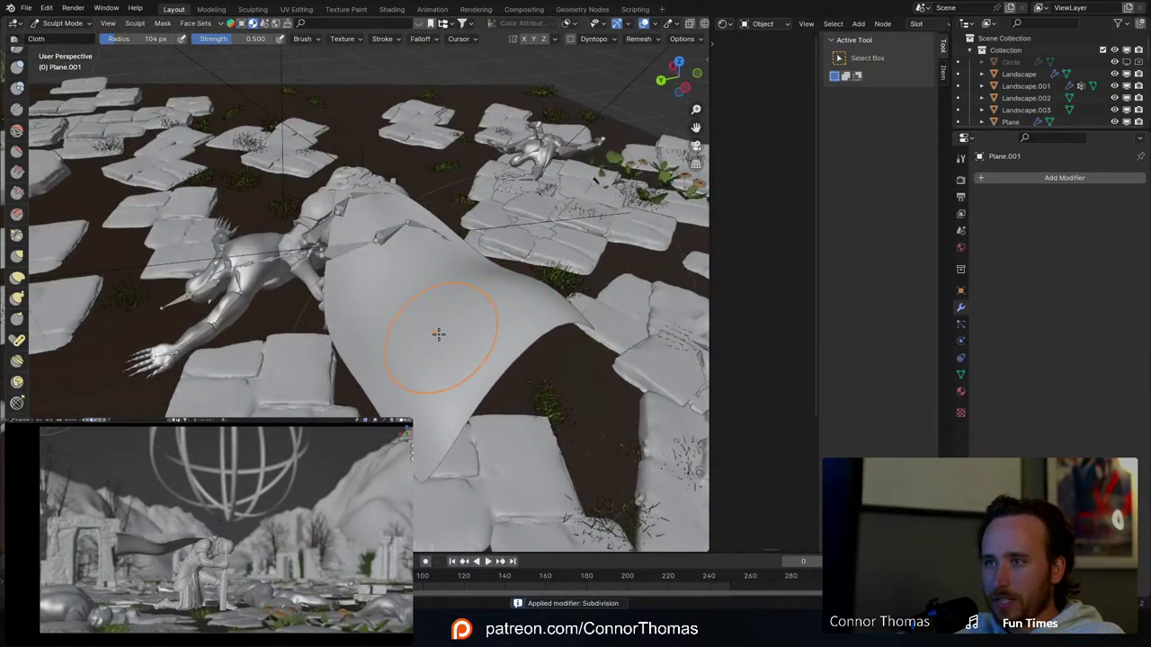
left_click(431, 326)
left_click_drag(431, 325, 423, 329)
middle_click_drag(503, 283, 341, 326)
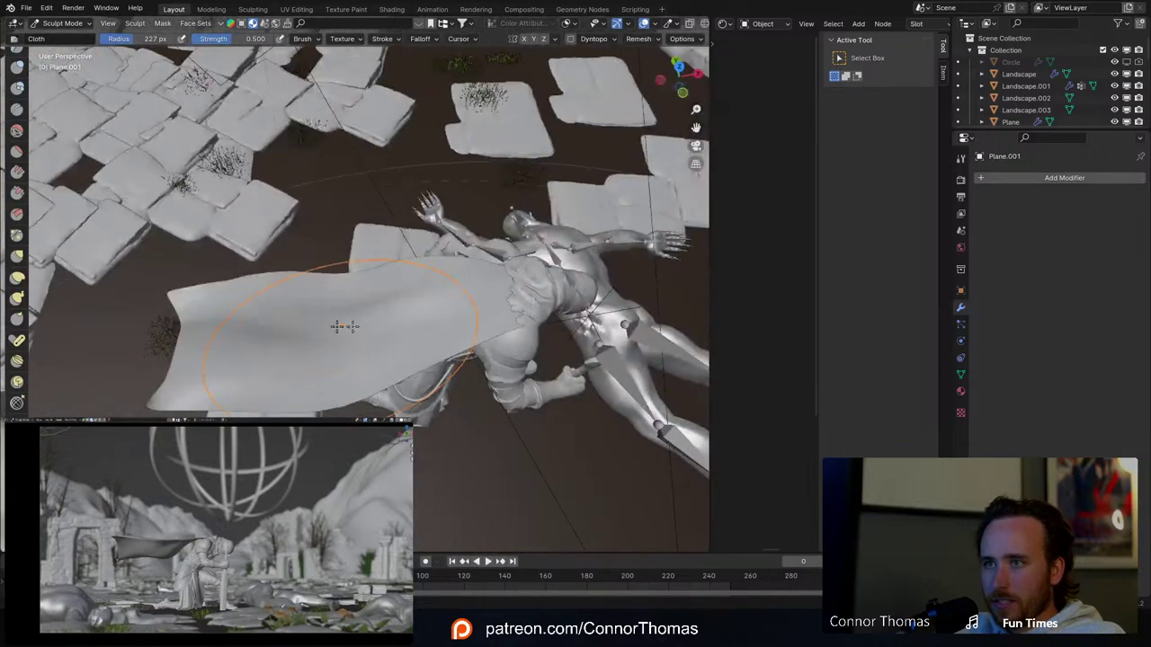
mouse_move(342, 350)
left_mouse_down()
mouse_move(365, 306)
mouse_move(443, 294)
mouse_move(430, 308)
mouse_move(318, 321)
mouse_move(429, 264)
mouse_move(265, 314)
left_mouse_up()
mouse_move(241, 387)
left_mouse_down()
mouse_move(228, 354)
mouse_move(270, 378)
left_mouse_up()
Step: Reduce the Cloth brush radius to 75 px and sculpt smaller folds near the cape's tail and shoulder
key("f")
left_click(205, 398)
mouse_move(230, 337)
left_mouse_down()
mouse_move(284, 352)
mouse_move(247, 328)
left_mouse_up()
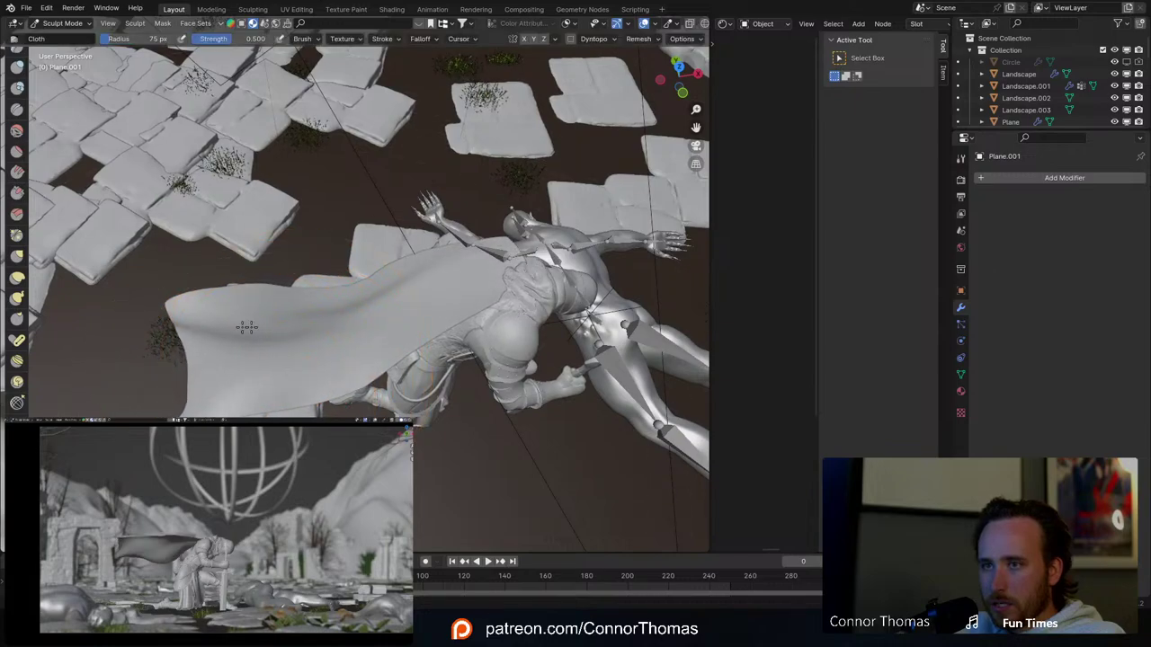
middle_click_drag(308, 339, 483, 240)
left_click_drag(483, 240, 485, 270)
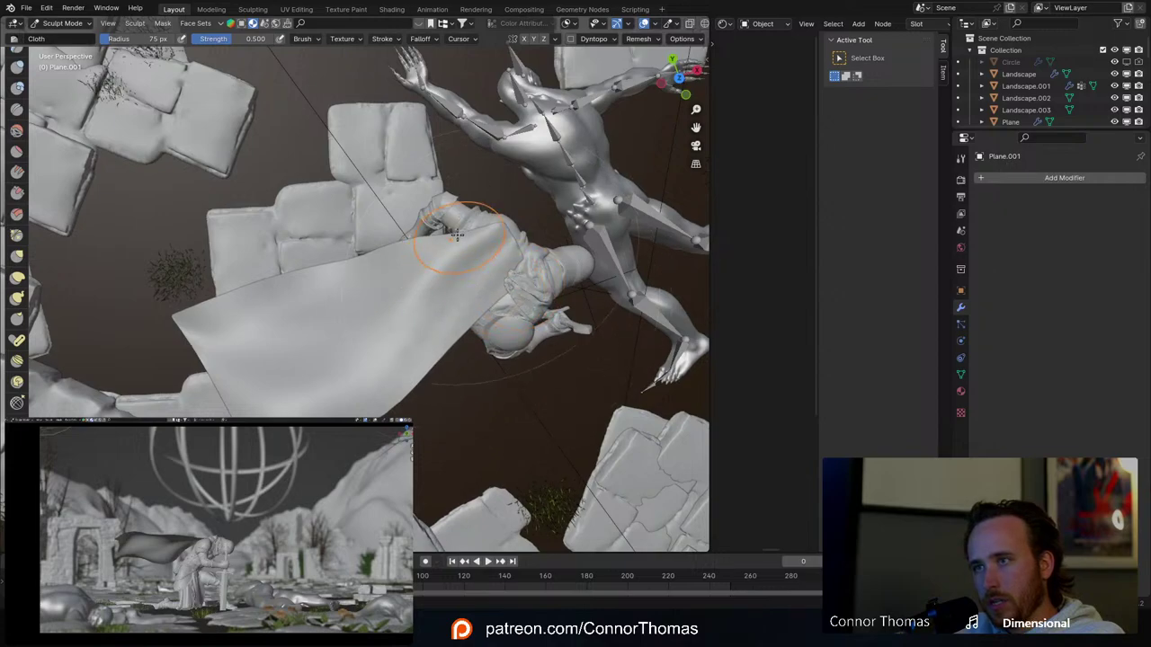
Step: Sculpt soft folds near the cape's shoulder end and tail, and enlarge the Cloth brush radius to 143 px
left_click_drag(416, 267, 441, 368)
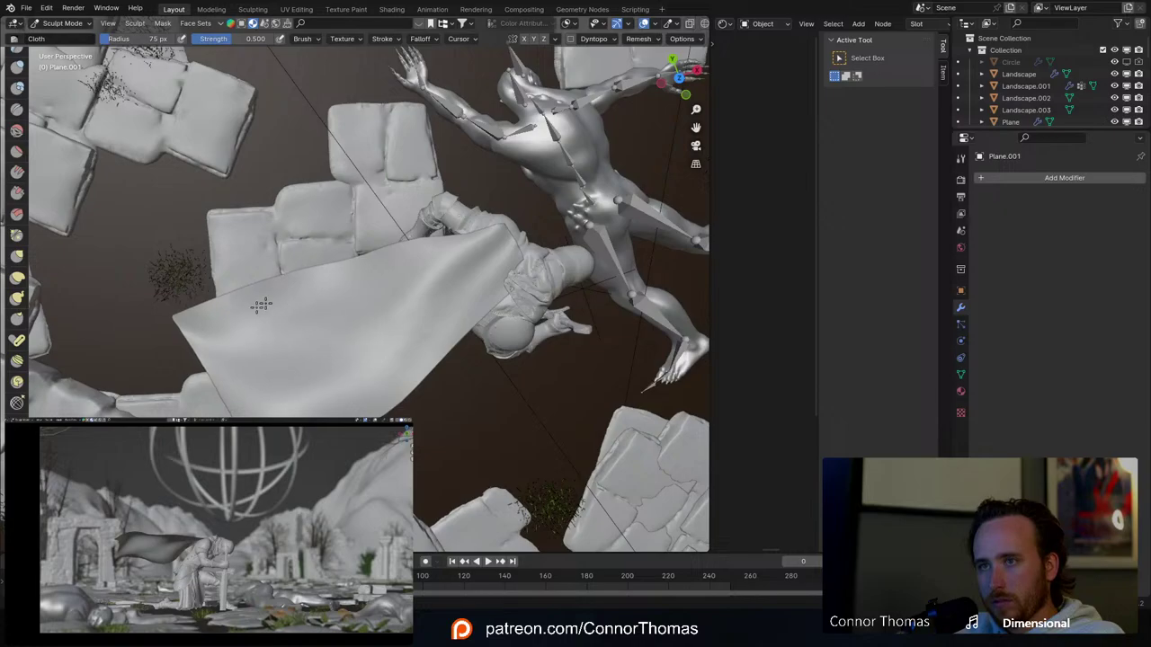
mouse_move(260, 304)
left_mouse_down()
mouse_move(275, 334)
mouse_move(309, 333)
left_mouse_up()
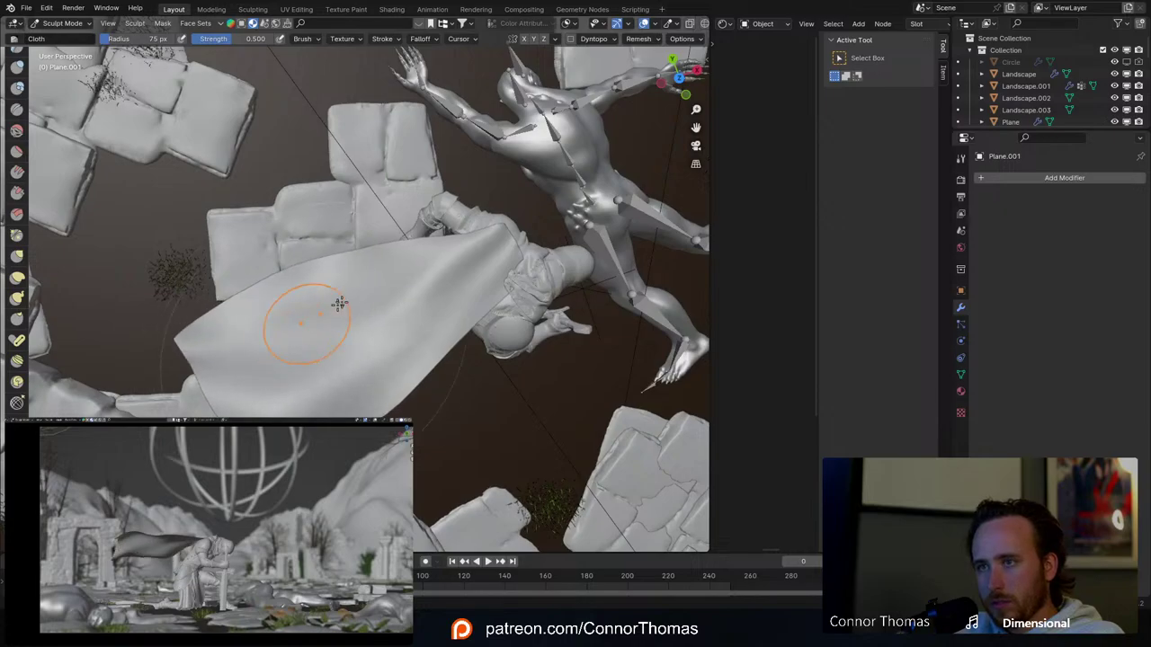
mouse_move(336, 303)
middle_mouse_down()
mouse_move(358, 178)
mouse_move(448, 269)
middle_mouse_up()
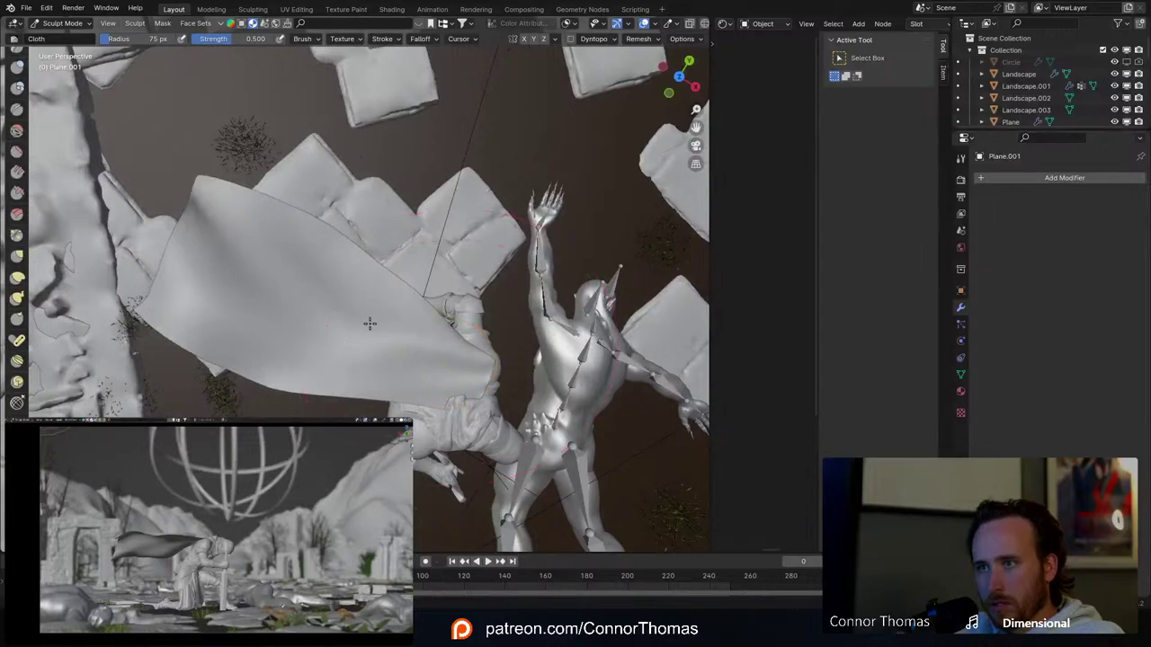
middle_click_drag(507, 384, 621, 243)
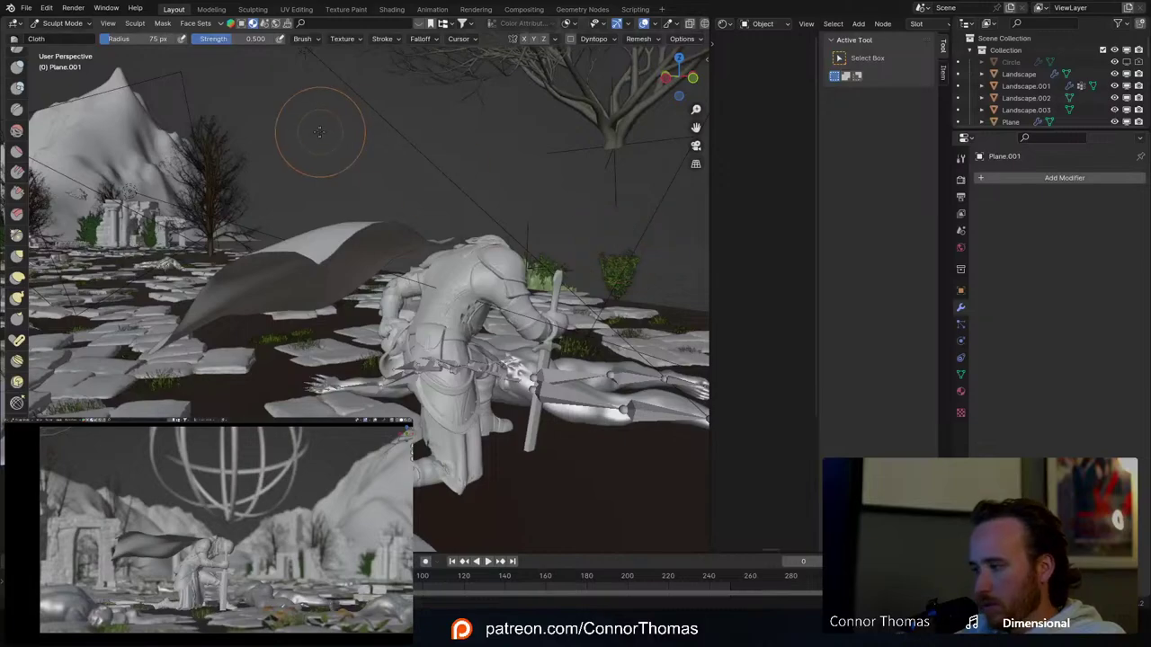
mouse_move(386, 193)
middle_mouse_down()
mouse_move(510, 208)
mouse_move(506, 222)
middle_mouse_up()
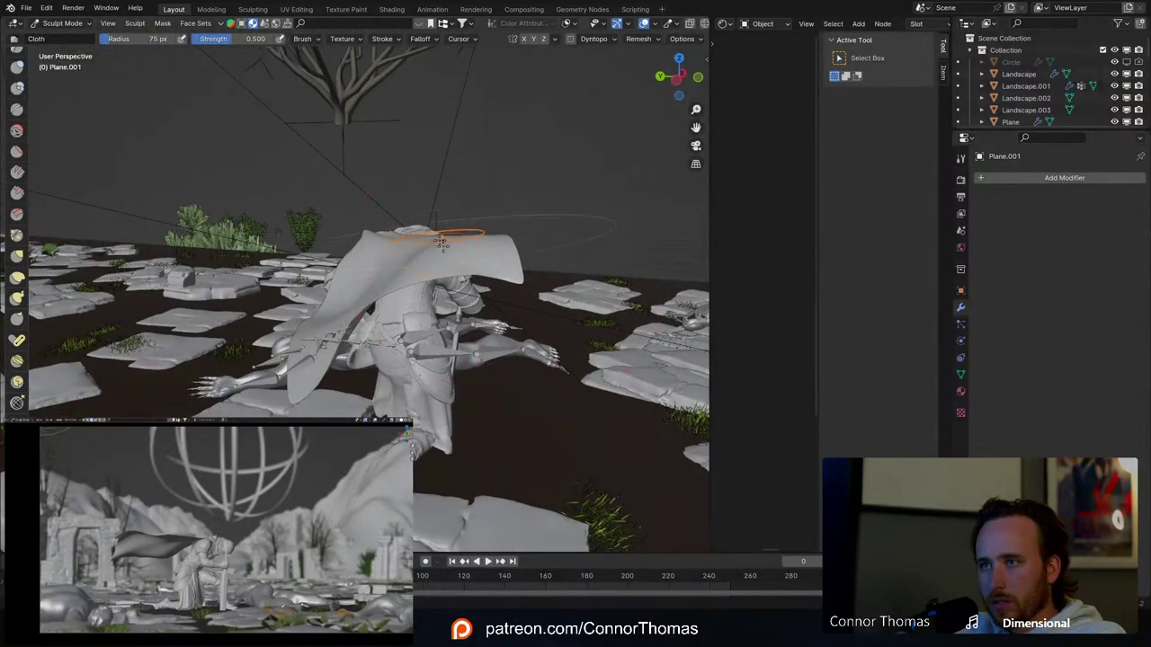
mouse_move(441, 241)
middle_mouse_down()
mouse_move(475, 218)
mouse_move(438, 306)
middle_mouse_up()
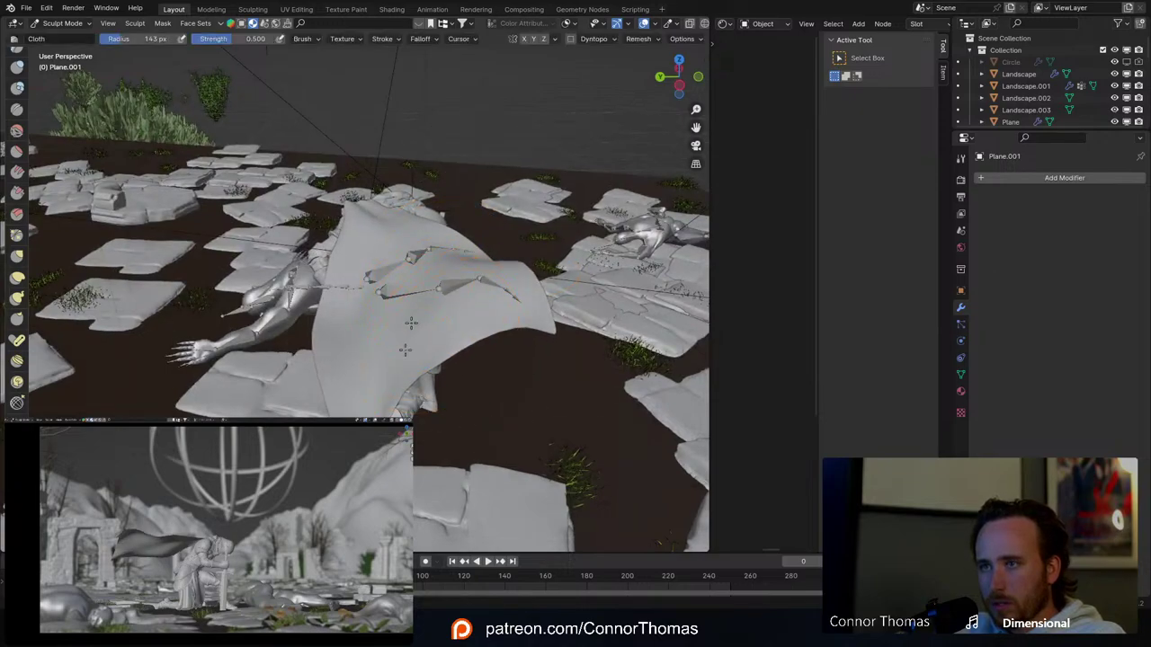
mouse_move(385, 321)
middle_mouse_down()
mouse_move(468, 339)
mouse_move(398, 365)
mouse_move(355, 290)
mouse_move(397, 270)
mouse_move(405, 216)
middle_mouse_up()
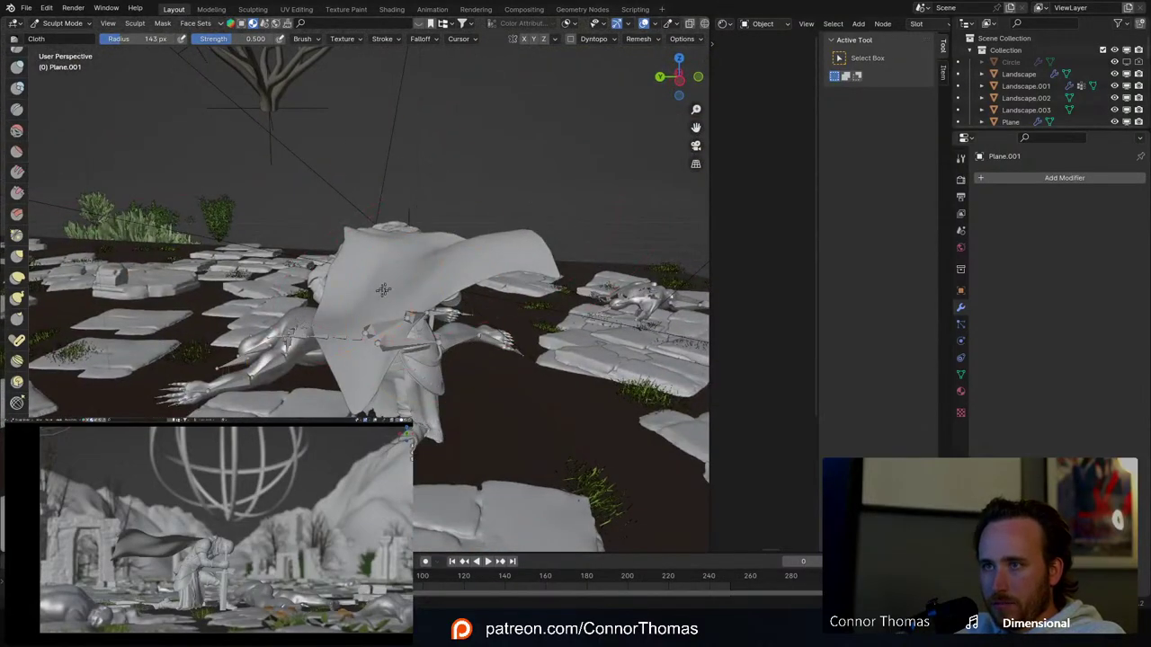
middle_click_drag(383, 289, 491, 226)
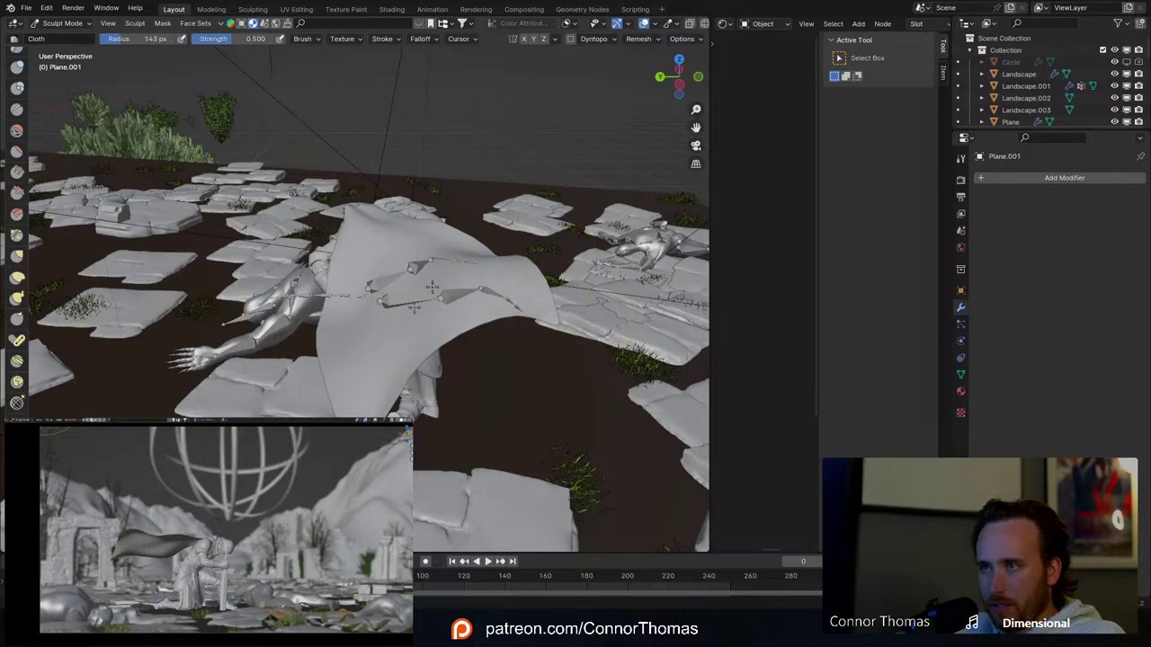
Step: Add a Multires modifier to the cape and subdivide it once
left_click(1009, 178)
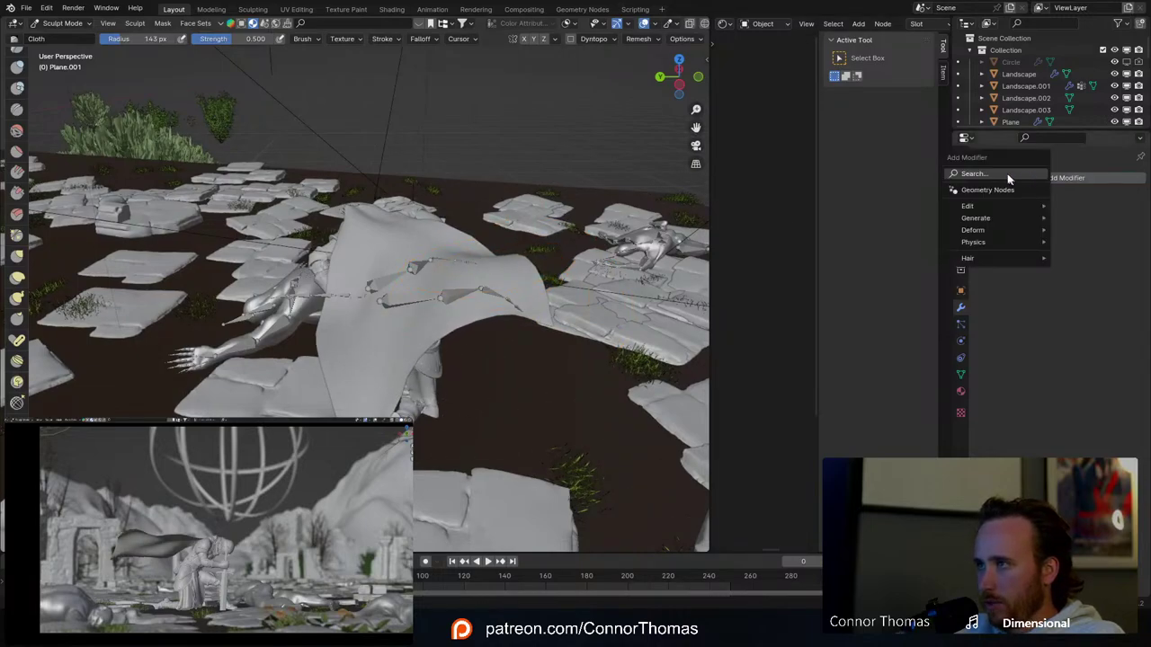
type("multi")
key("Return")
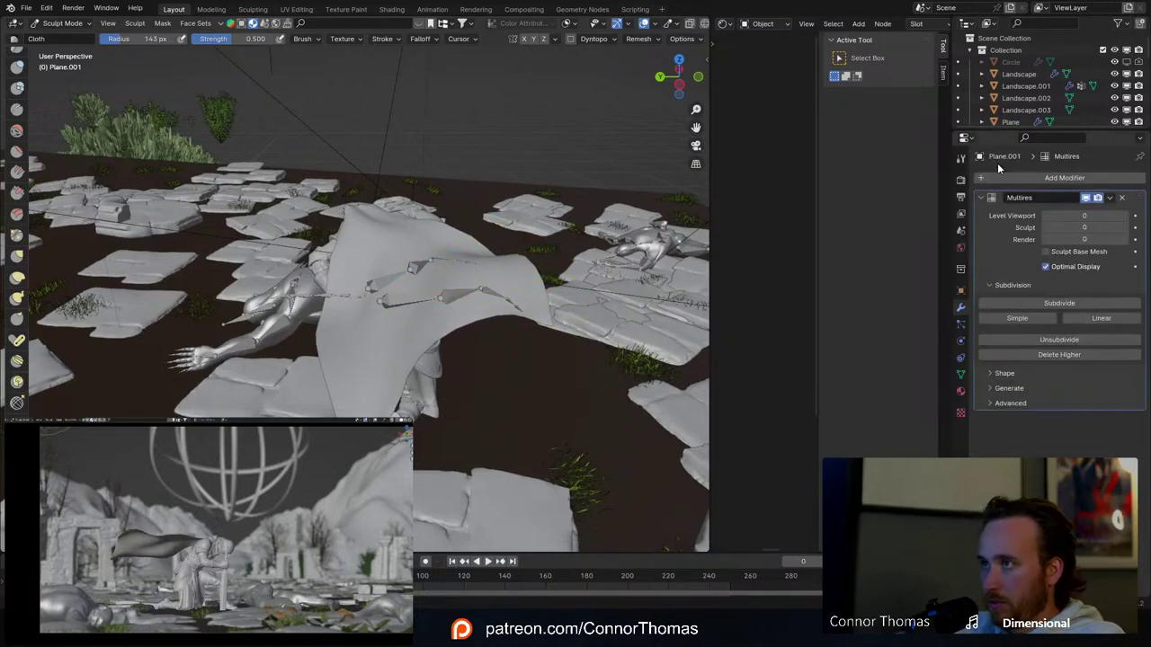
left_click(1043, 303)
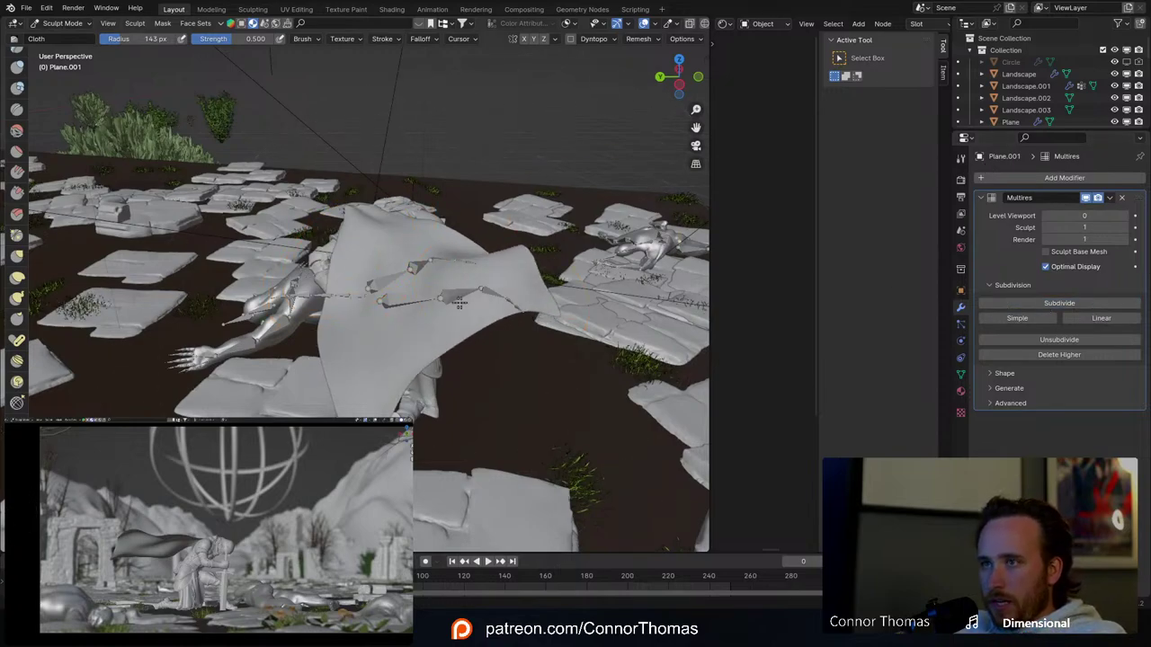
Step: Subdivide the cape's Multires modifier a second time and set its viewport level to 2
middle_click_drag(459, 301, 404, 288)
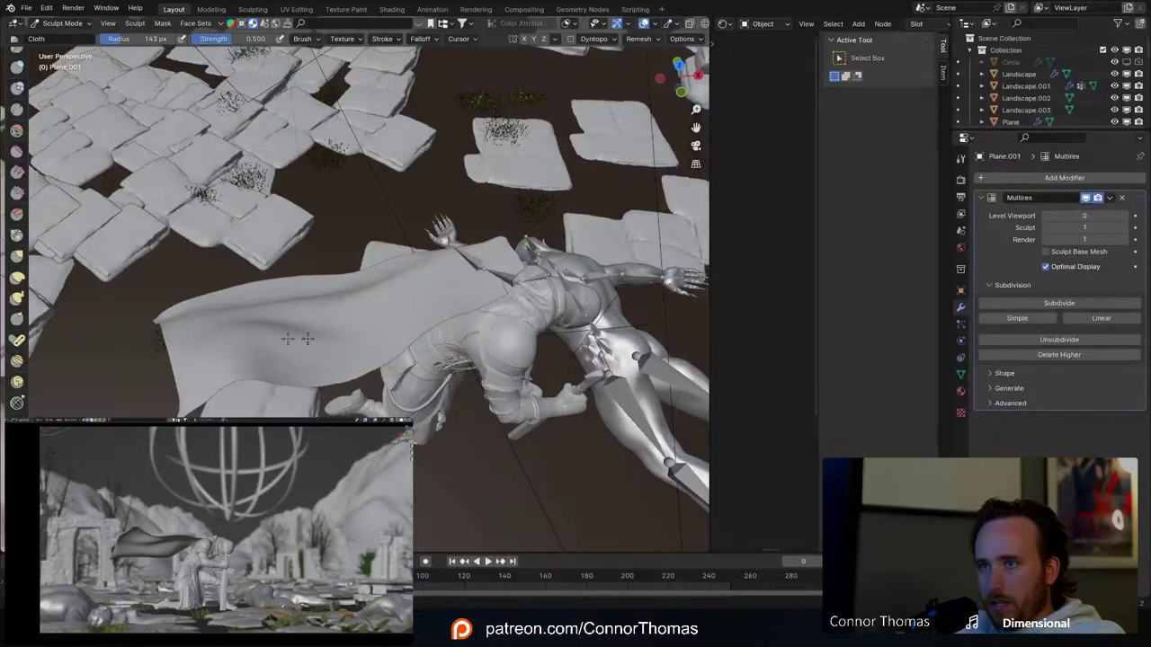
middle_click_drag(298, 339, 395, 367)
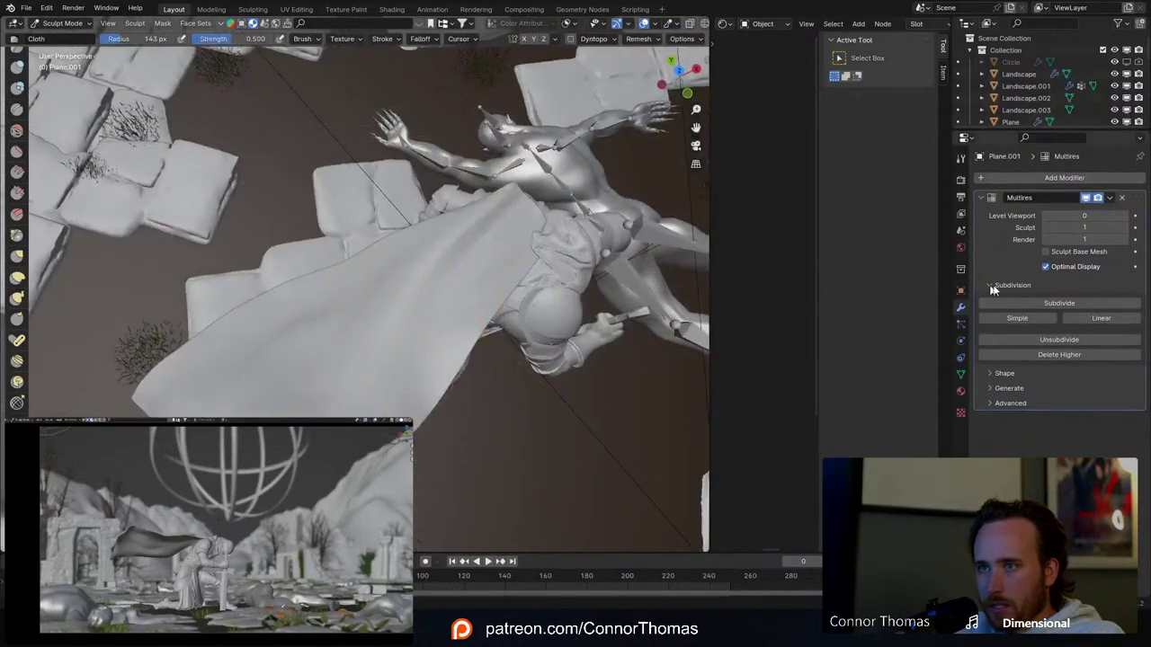
left_click(1052, 304)
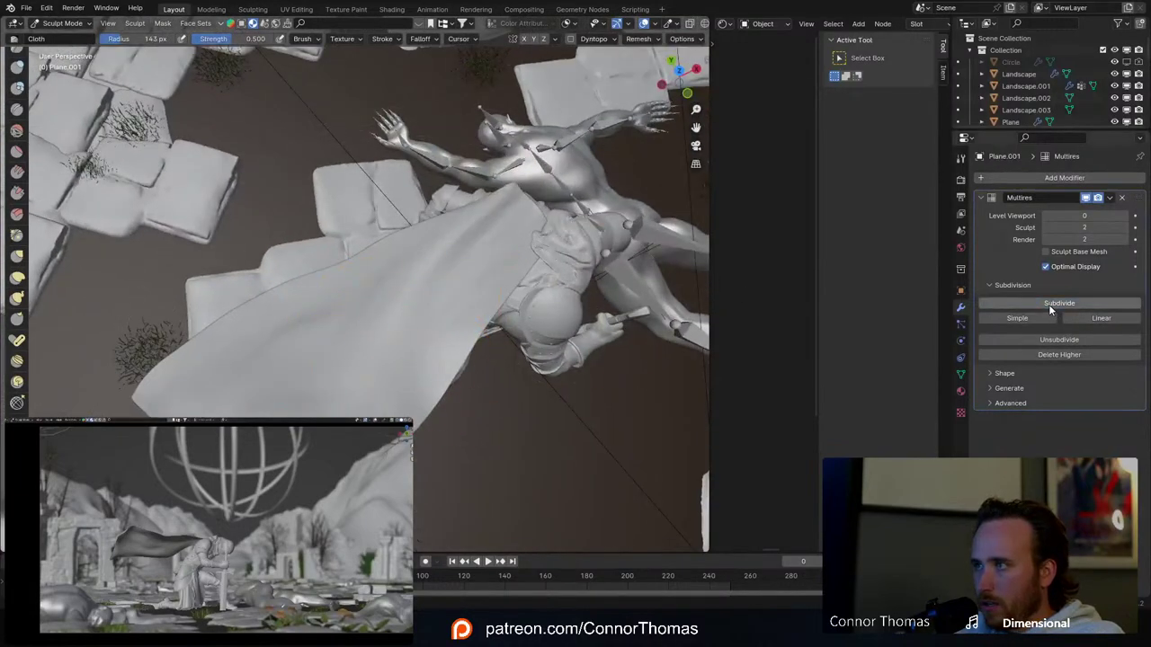
left_click(1124, 216)
left_click(1124, 215)
Step: Sculpt finer wrinkles into the tail of the cape with the 143 px Cloth brush
middle_click_drag(312, 351, 316, 305)
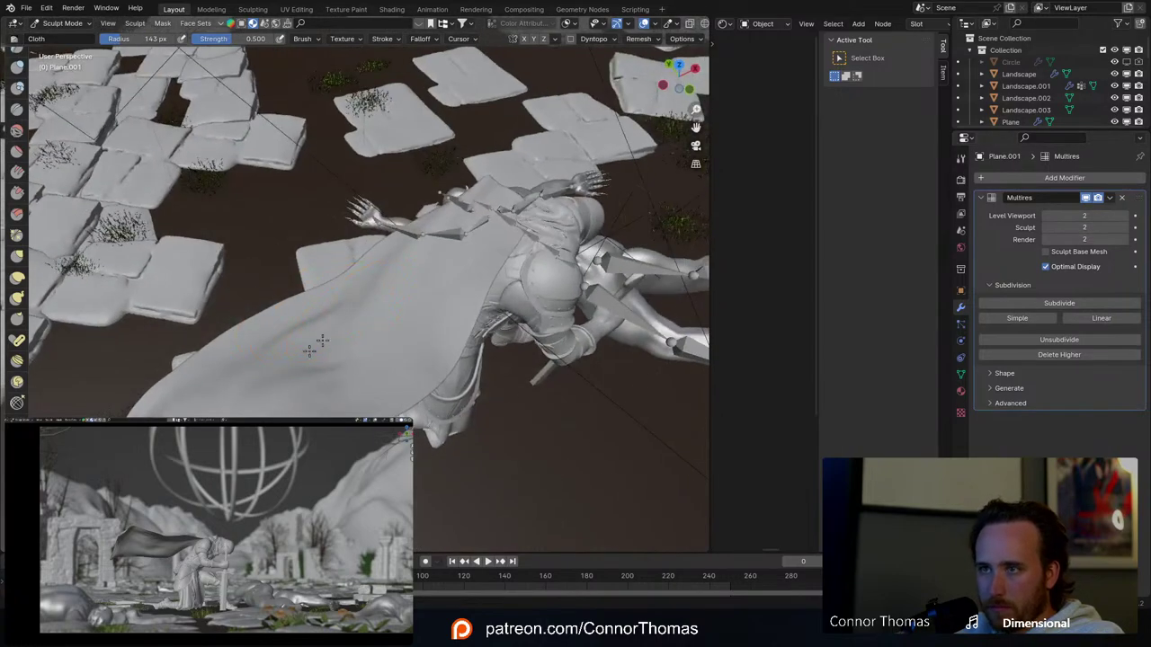
middle_click_drag(316, 390, 437, 359)
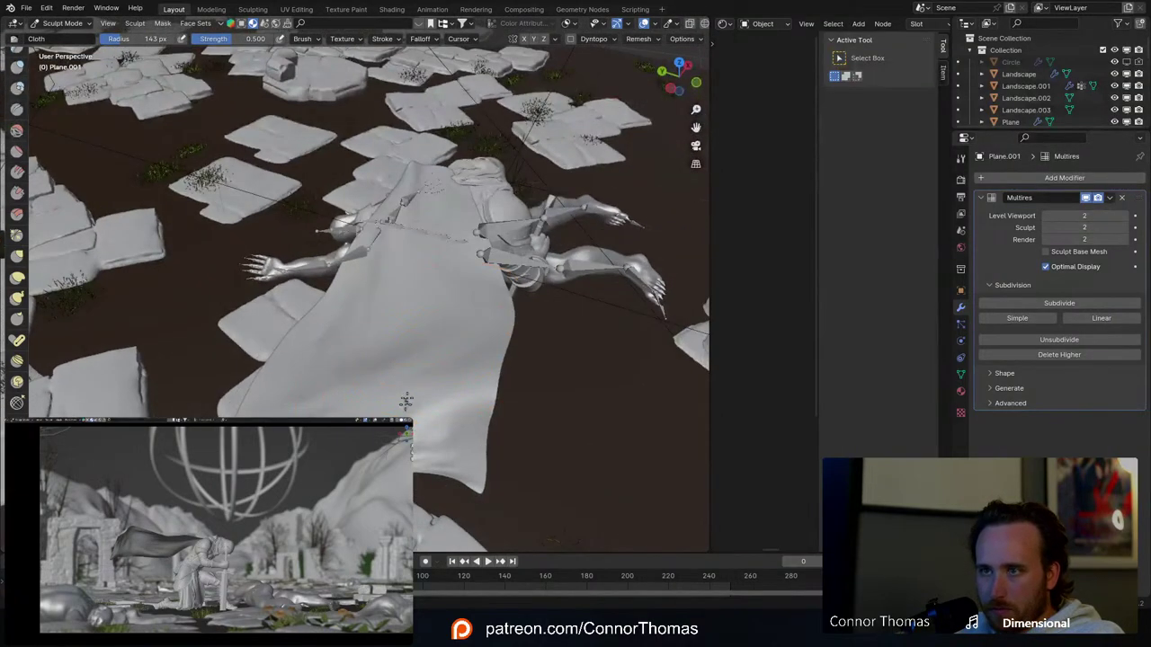
mouse_move(428, 261)
middle_mouse_down()
mouse_move(437, 326)
mouse_move(547, 249)
mouse_move(510, 254)
middle_mouse_up()
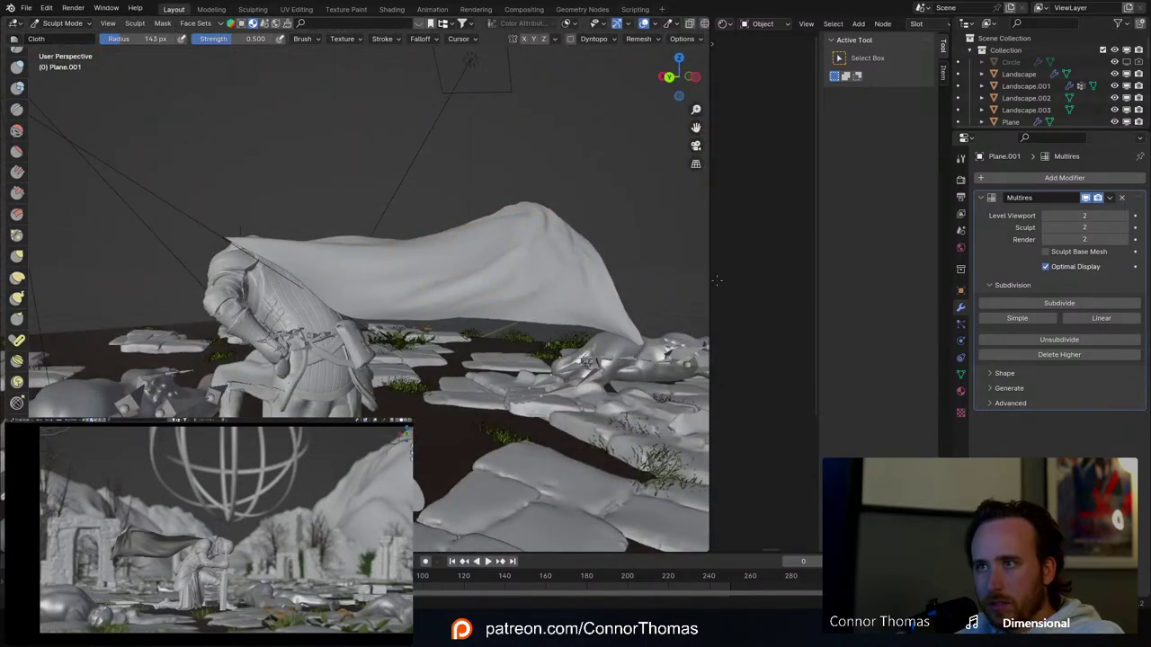
middle_click_drag(717, 280, 517, 496)
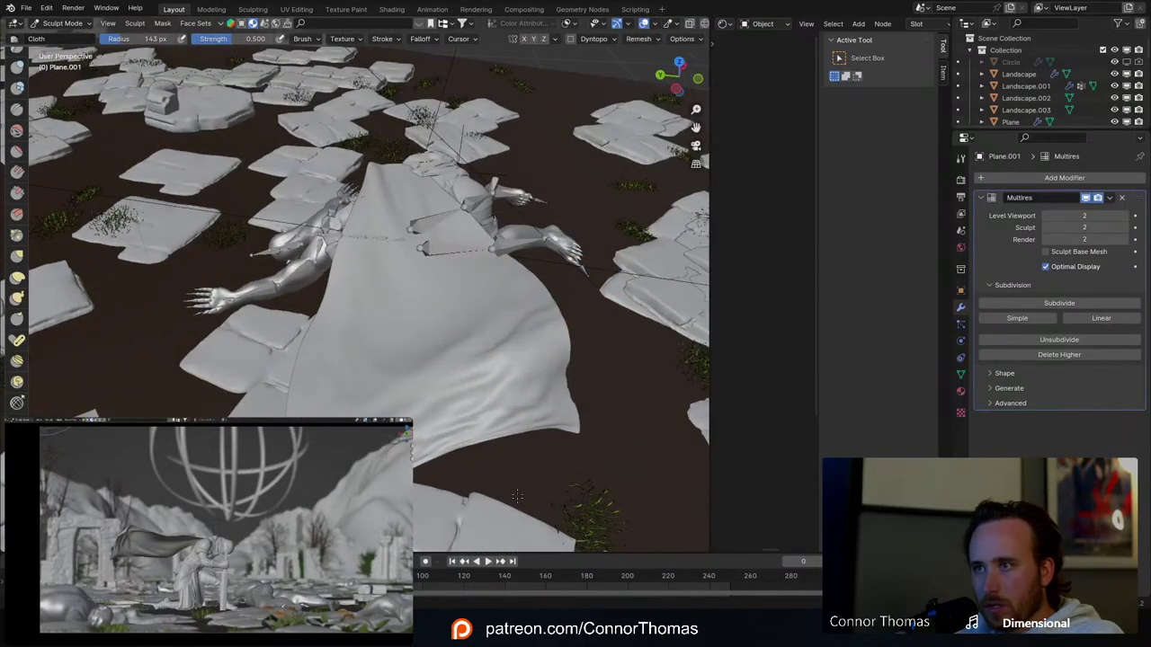
middle_click_drag(482, 303, 477, 378)
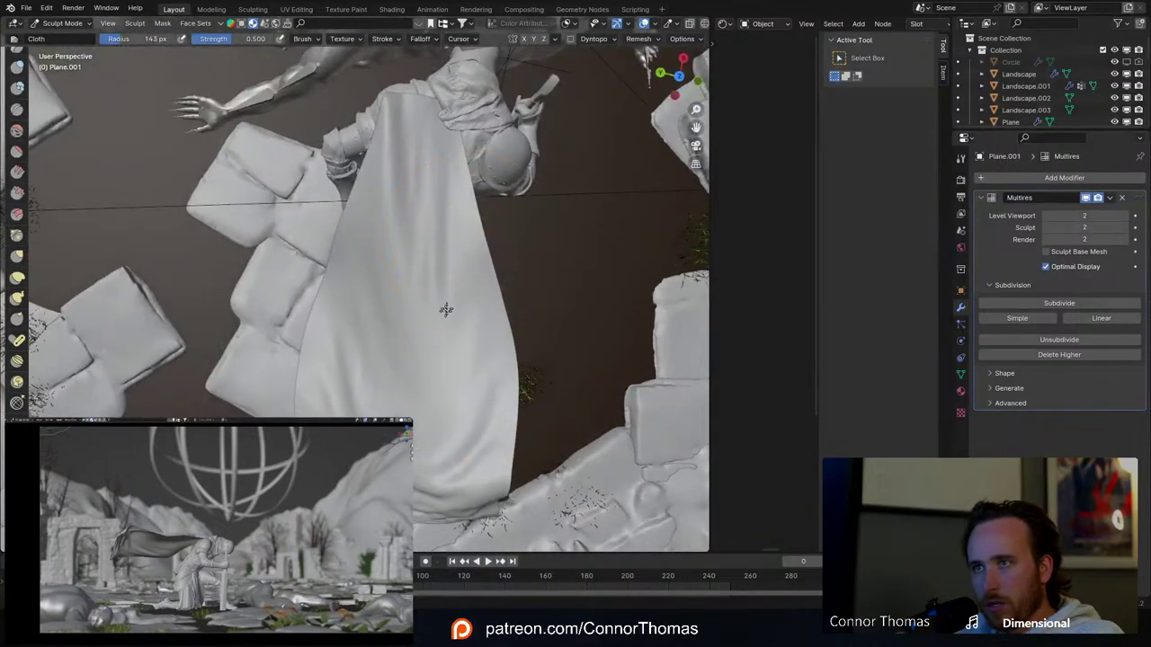
Step: Sculpt long folds running from the knight's shoulders down the upper and middle parts of the cape
left_click_drag(446, 309, 375, 383)
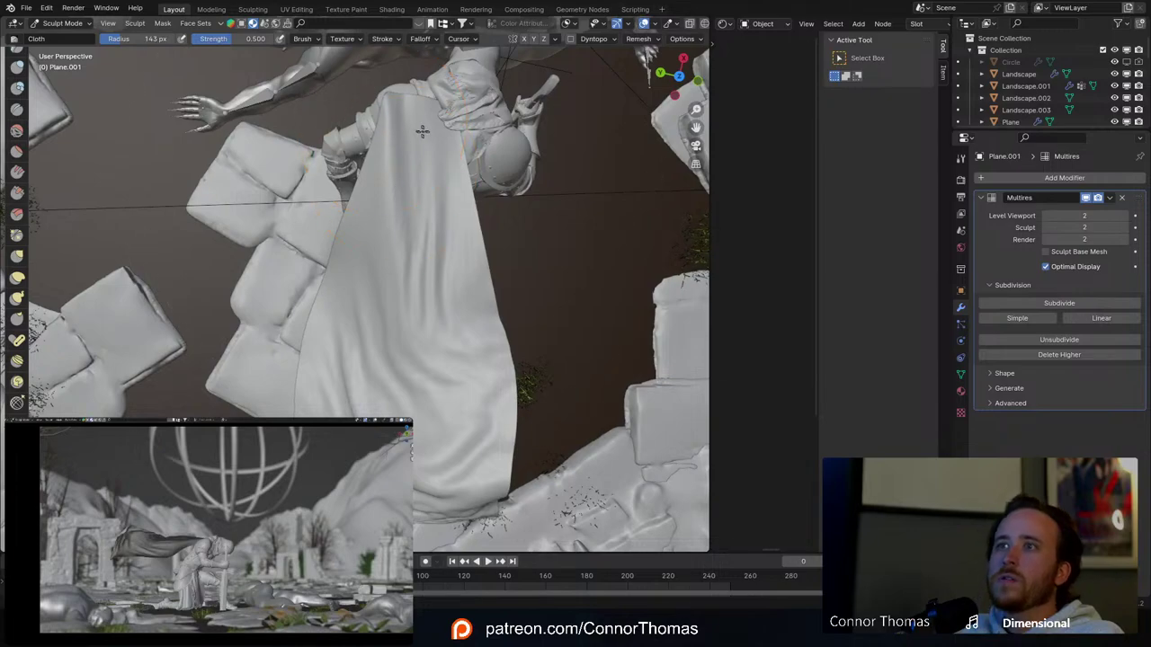
left_click_drag(463, 135, 368, 205)
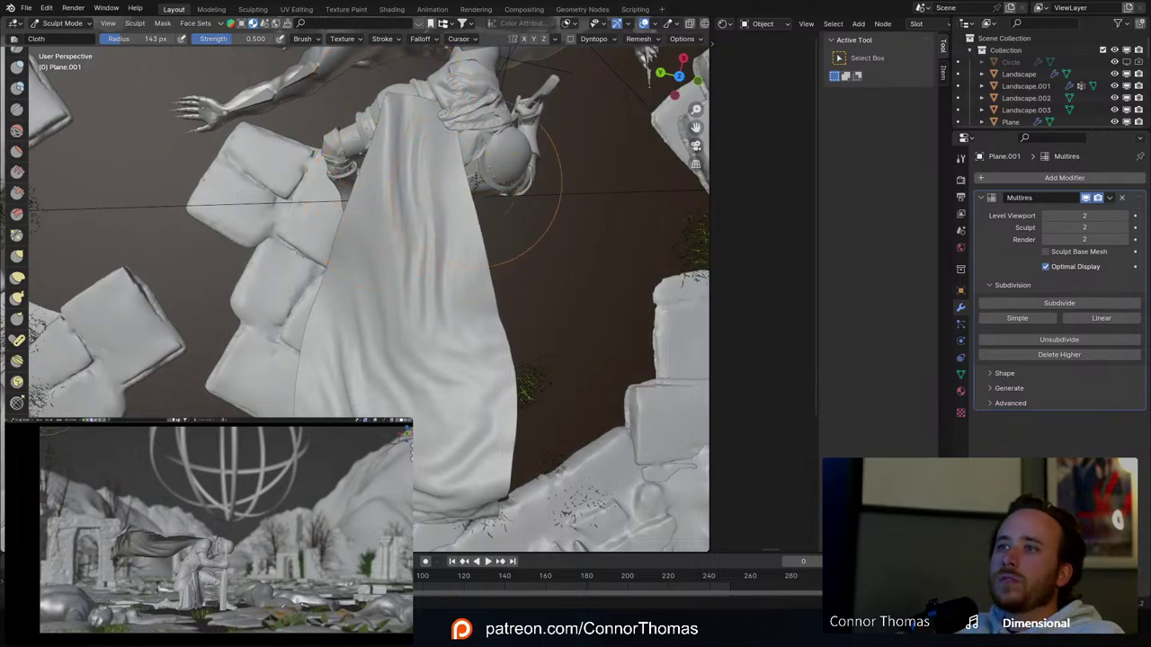
left_click_drag(476, 194, 365, 237)
mouse_move(469, 247)
left_mouse_down()
mouse_move(458, 266)
mouse_move(396, 301)
left_mouse_up()
left_click_drag(471, 344, 413, 444)
left_click_drag(453, 326, 440, 386)
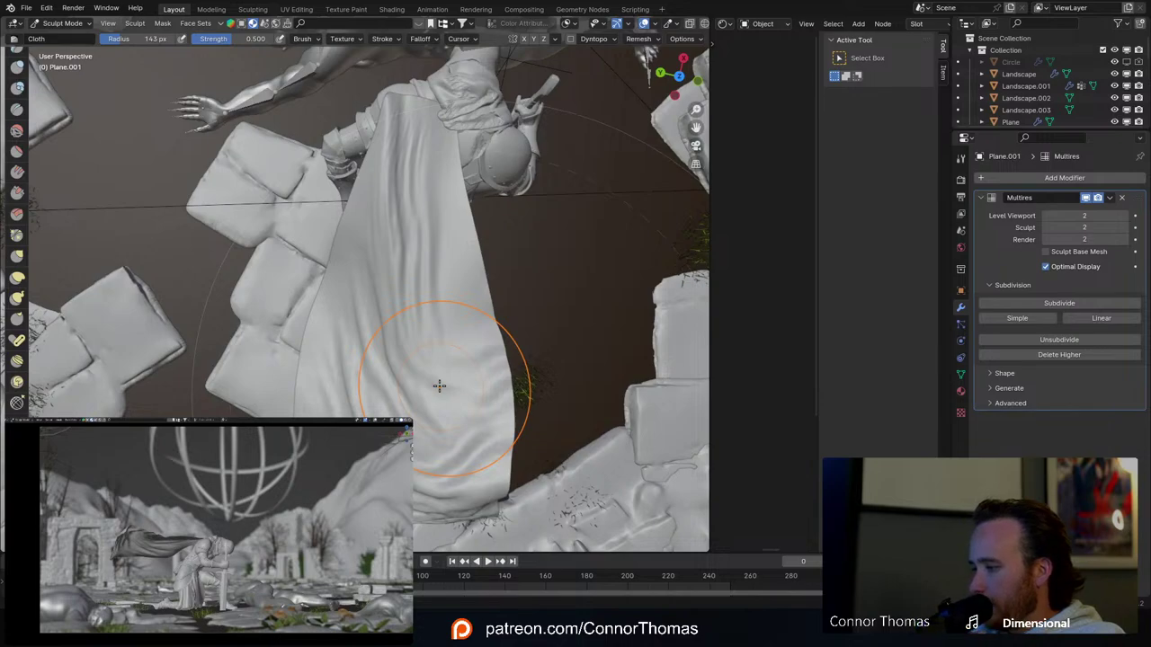
Step: Sculpt wavy folds across the cape's lower half and along its tail edge with the Cloth brush
middle_click_drag(437, 354, 490, 310)
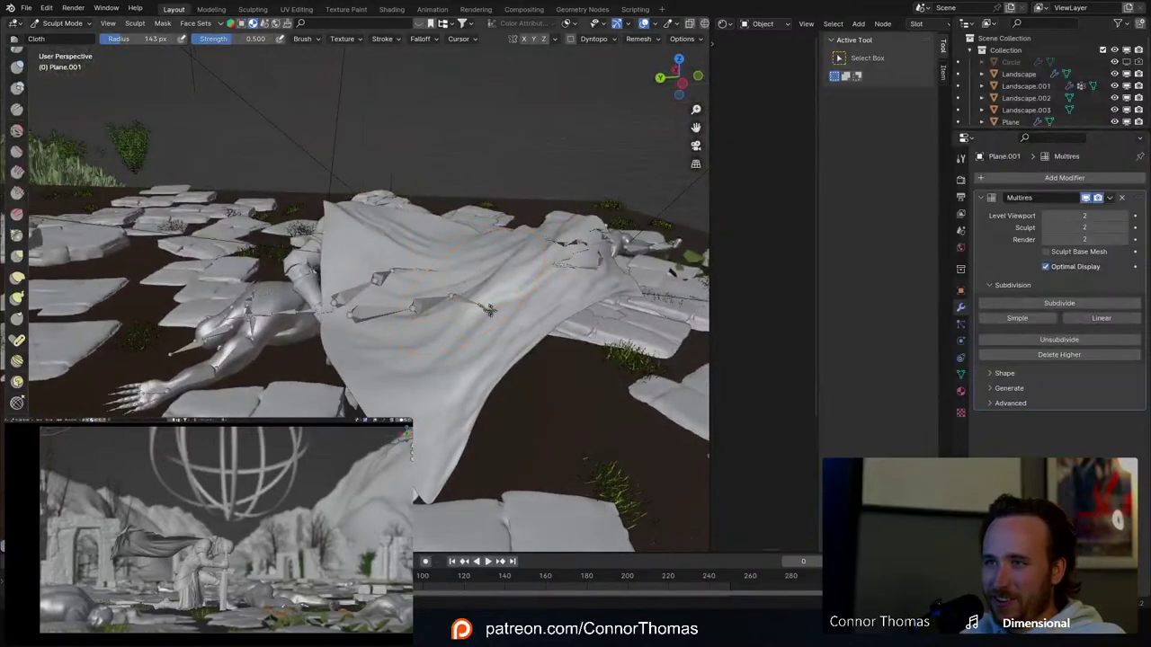
middle_click_drag(575, 414, 409, 414)
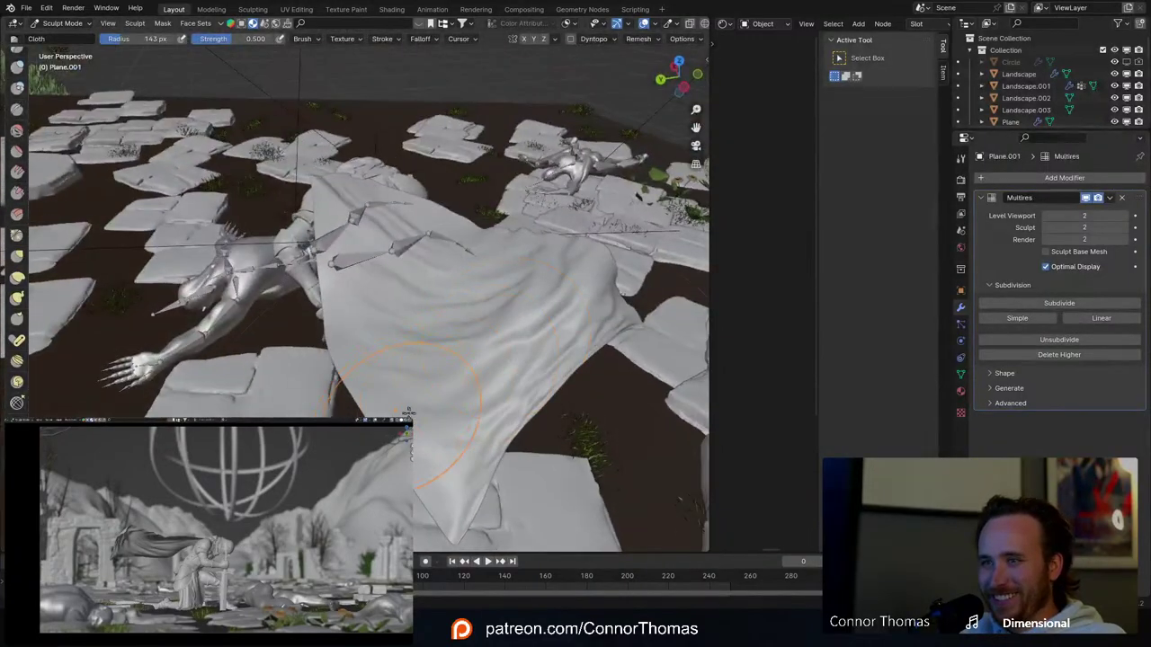
middle_click_drag(411, 321, 584, 247)
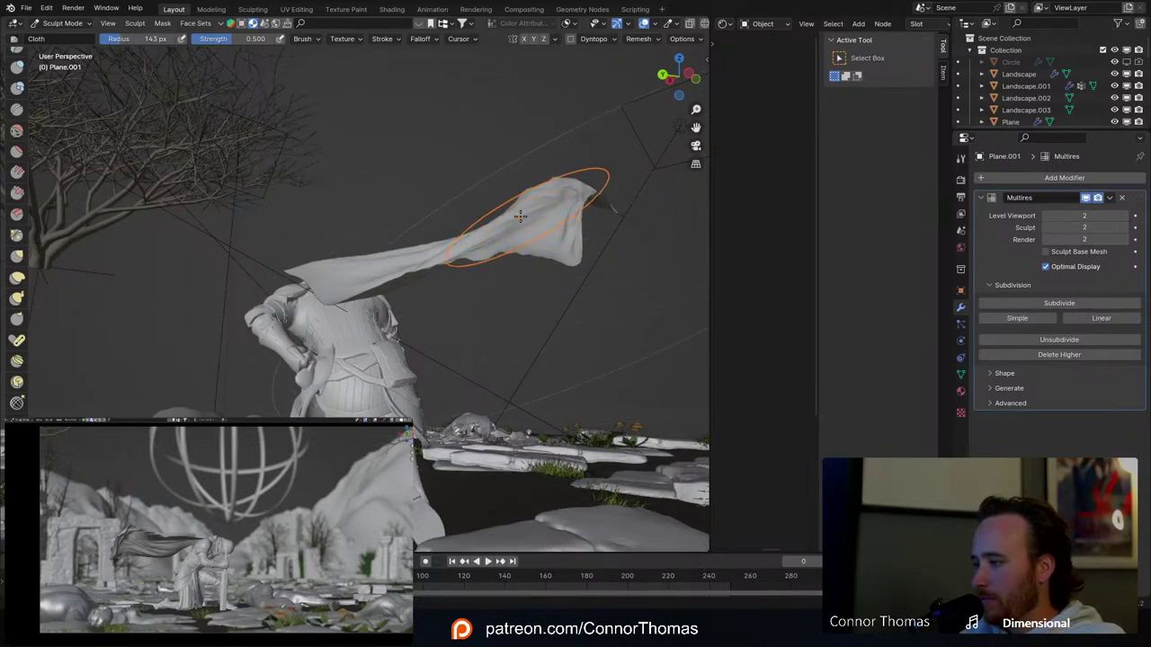
middle_click_drag(521, 215, 499, 354)
left_click_drag(481, 277, 576, 359)
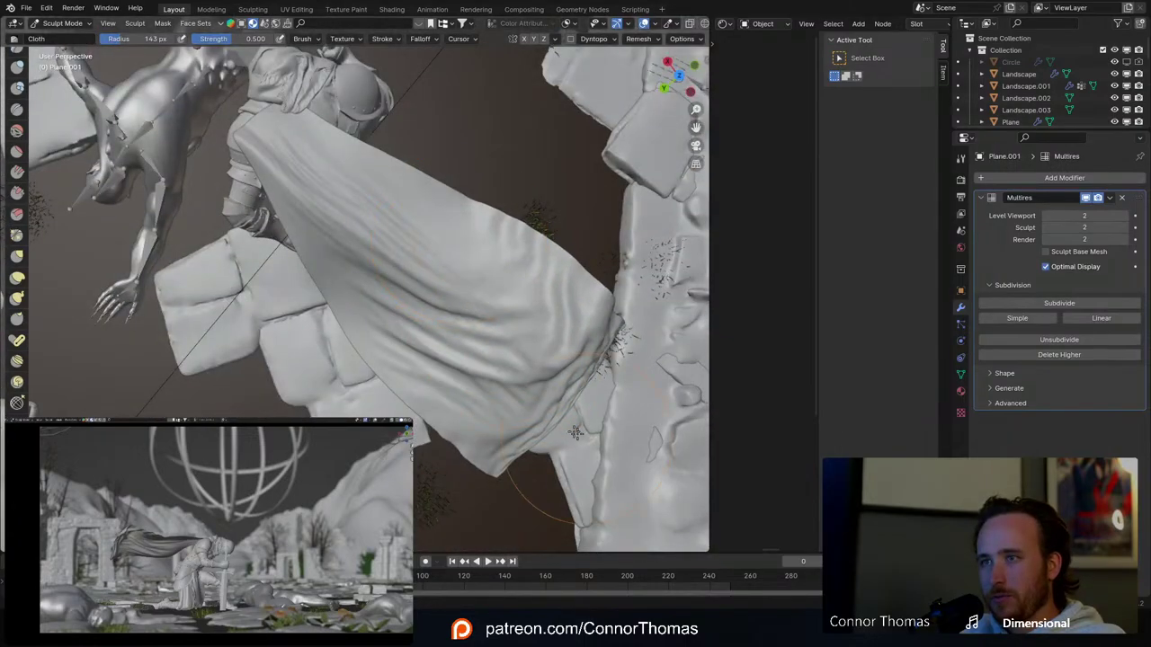
left_click_drag(462, 242, 721, 446)
Step: Sculpt diagonal folds from the cape's middle and outer edge toward its tail with the Cloth brush
mouse_move(470, 317)
middle_mouse_down()
mouse_move(377, 144)
mouse_move(233, 176)
middle_mouse_up()
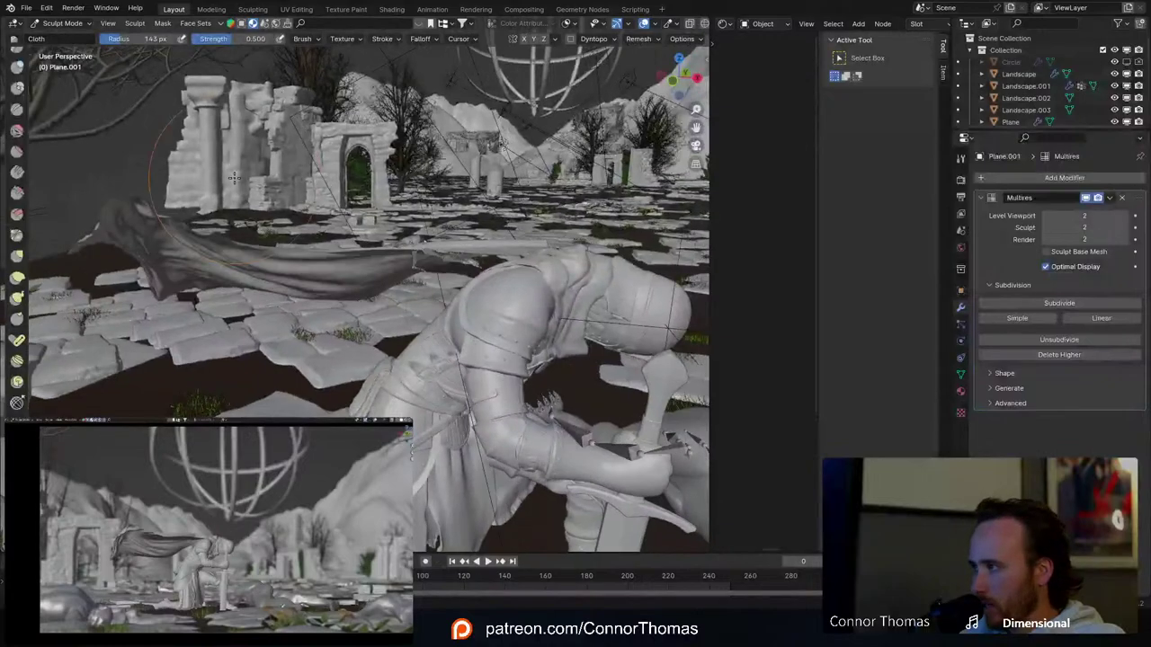
mouse_move(421, 180)
middle_mouse_down()
mouse_move(450, 279)
mouse_move(470, 298)
middle_mouse_up()
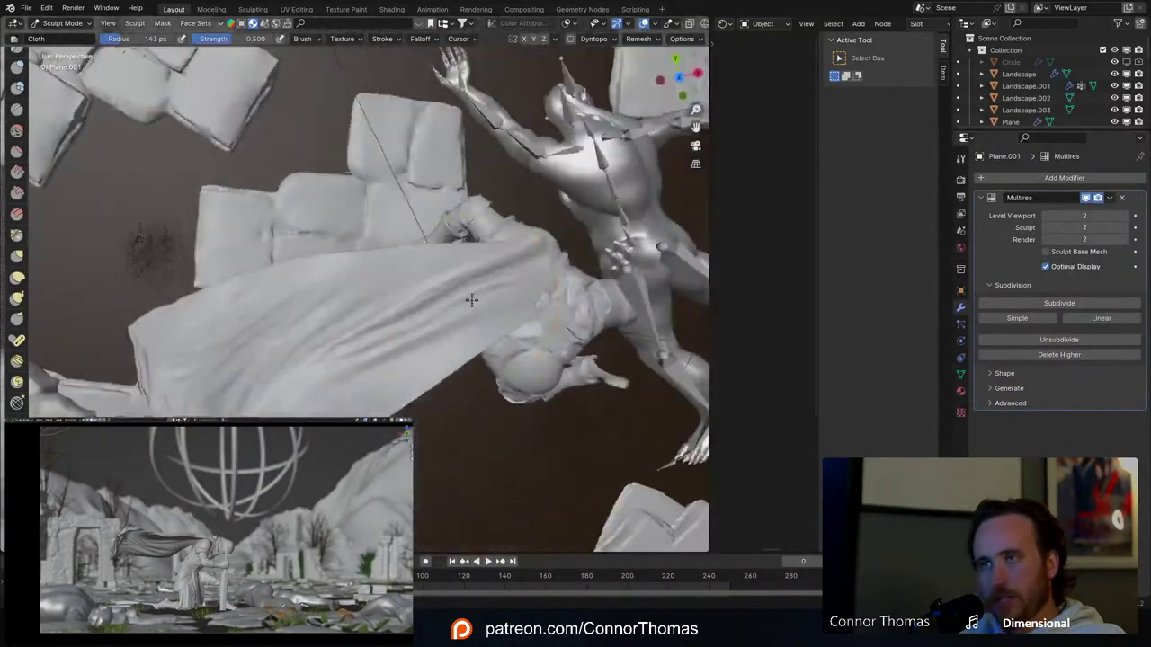
left_click_drag(450, 331, 287, 315)
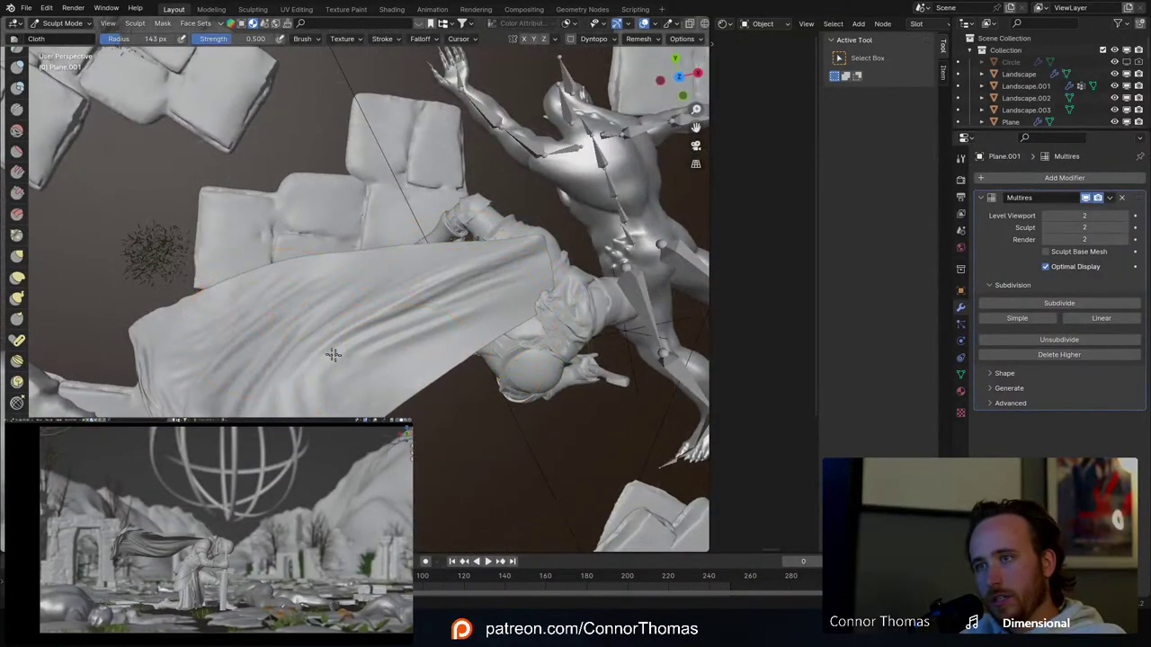
left_click_drag(333, 355, 218, 329)
left_click_drag(373, 409, 180, 339)
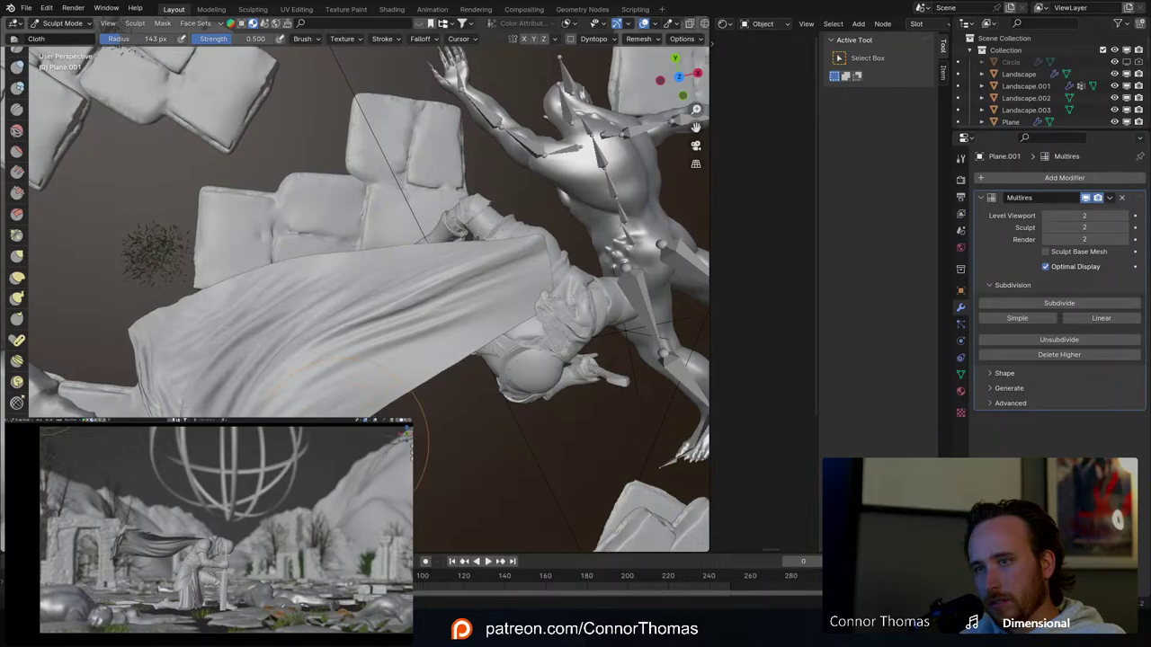
Step: Gather the cape's hanging tail corner and edge into tighter, bunched folds with the Cloth brush
mouse_move(351, 432)
middle_mouse_down()
mouse_move(357, 393)
mouse_move(448, 319)
middle_mouse_up()
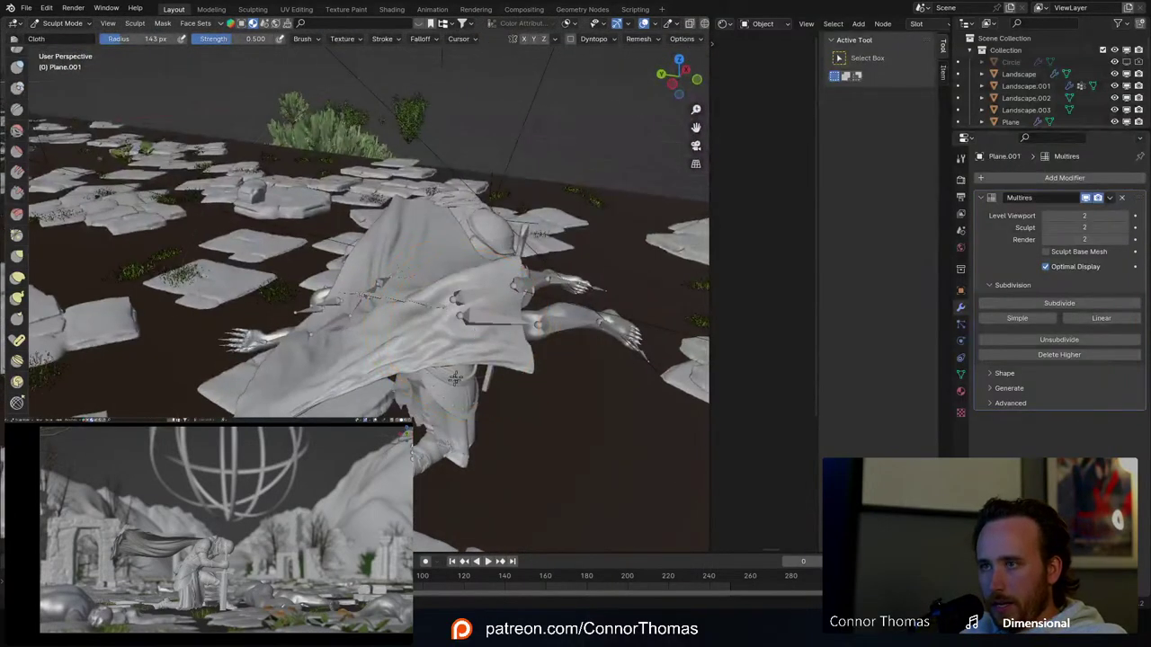
left_click_drag(551, 319, 287, 407)
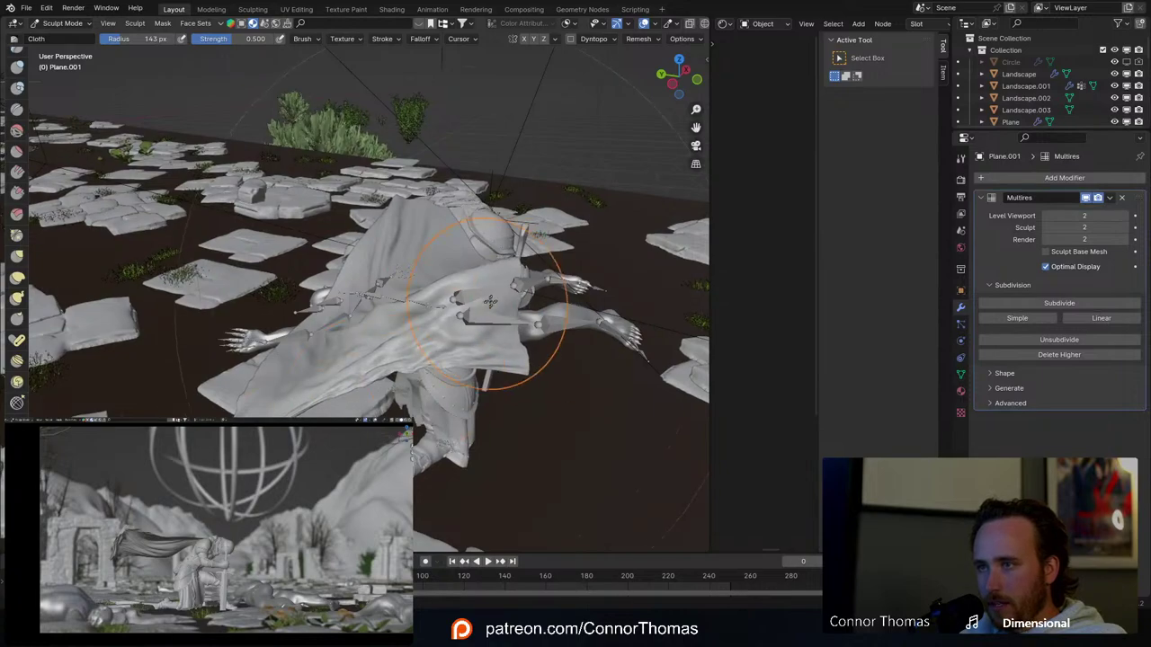
left_click_drag(491, 303, 339, 361)
middle_click_drag(531, 297, 167, 355)
mouse_move(164, 355)
left_mouse_down()
mouse_move(155, 358)
mouse_move(182, 360)
left_mouse_up()
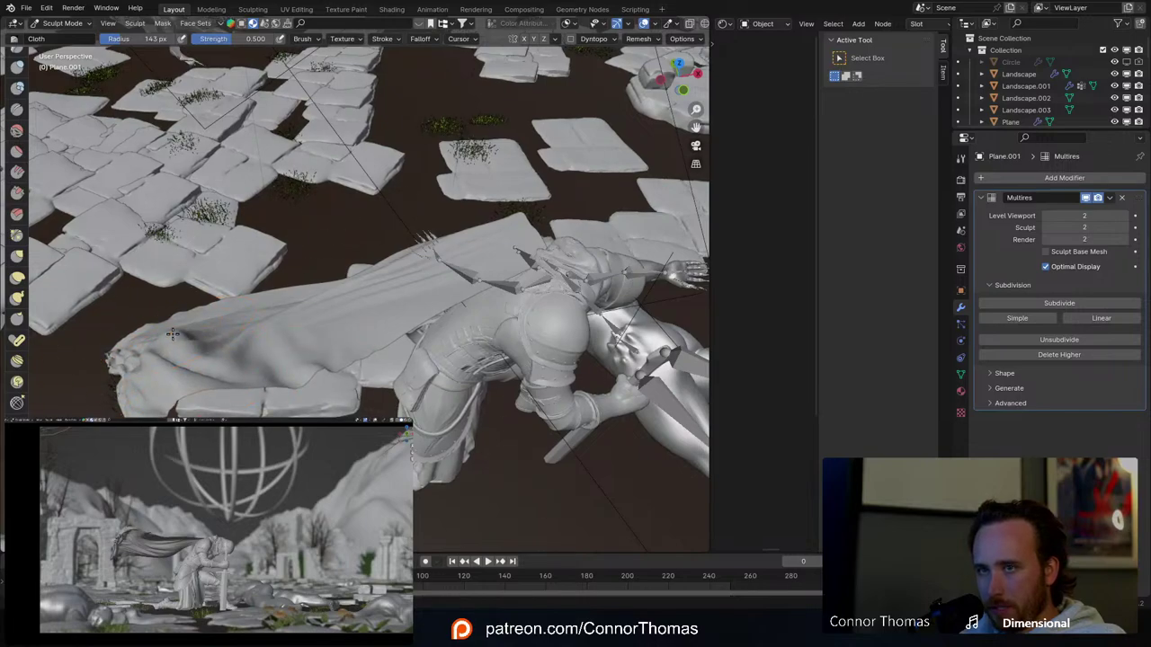
middle_click_drag(248, 363, 377, 301)
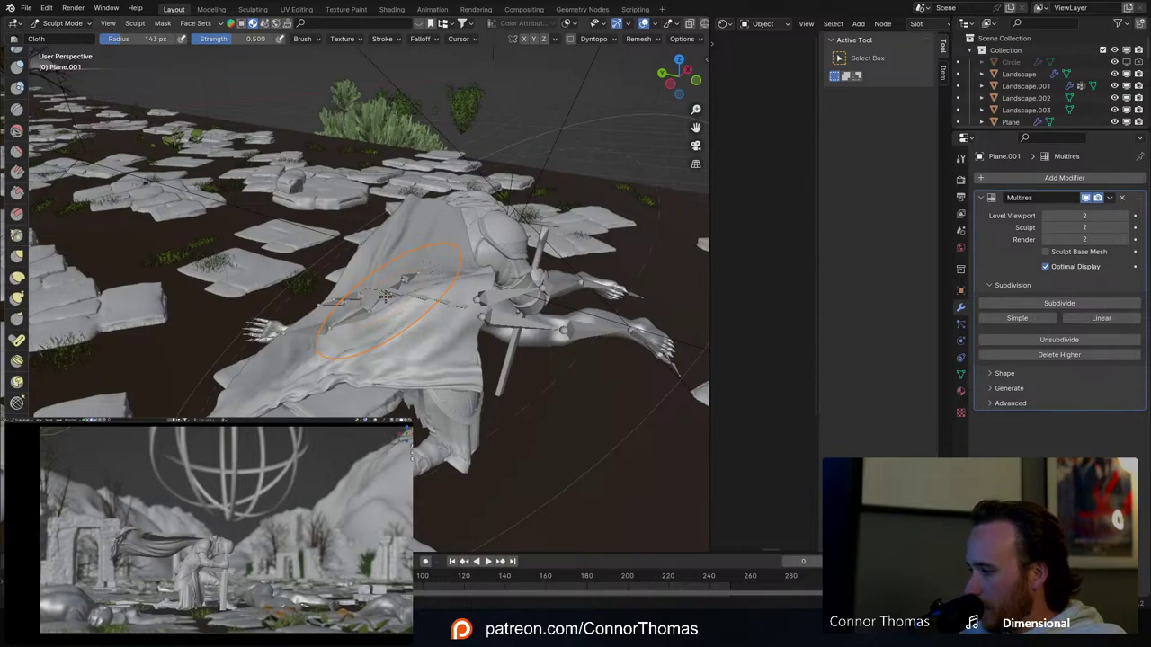
middle_click_drag(427, 280, 371, 295)
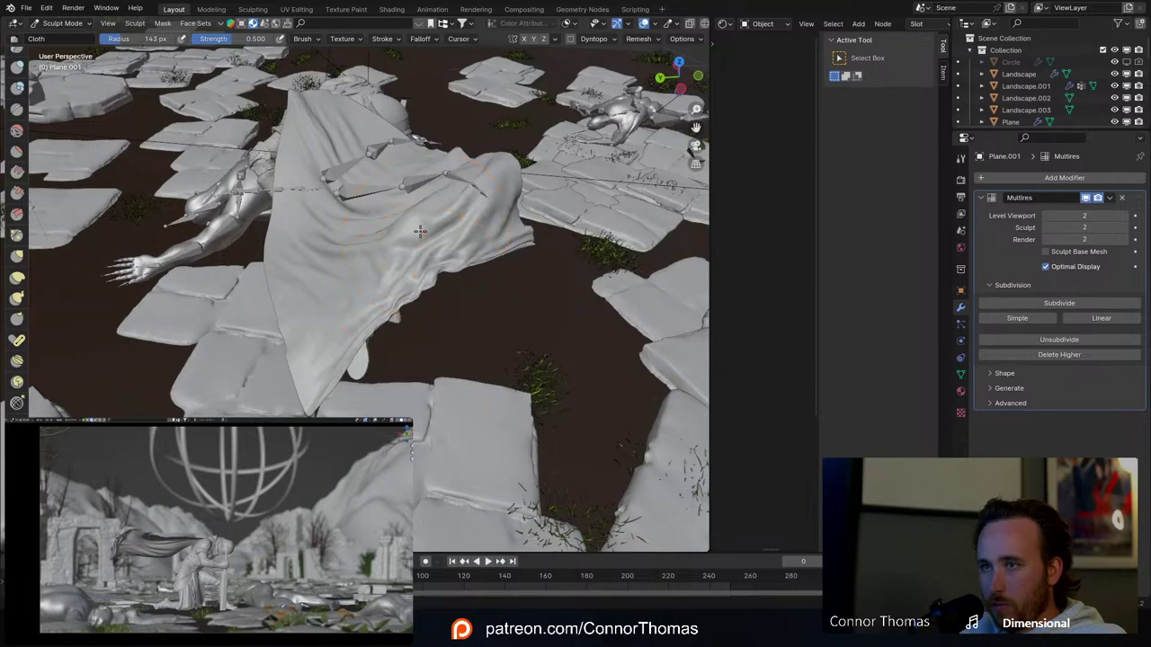
Step: Sculpt another fold across the cape's lower part toward its outer tail edge with the Cloth brush
mouse_move(420, 231)
left_mouse_down()
mouse_move(475, 210)
mouse_move(516, 235)
left_mouse_up()
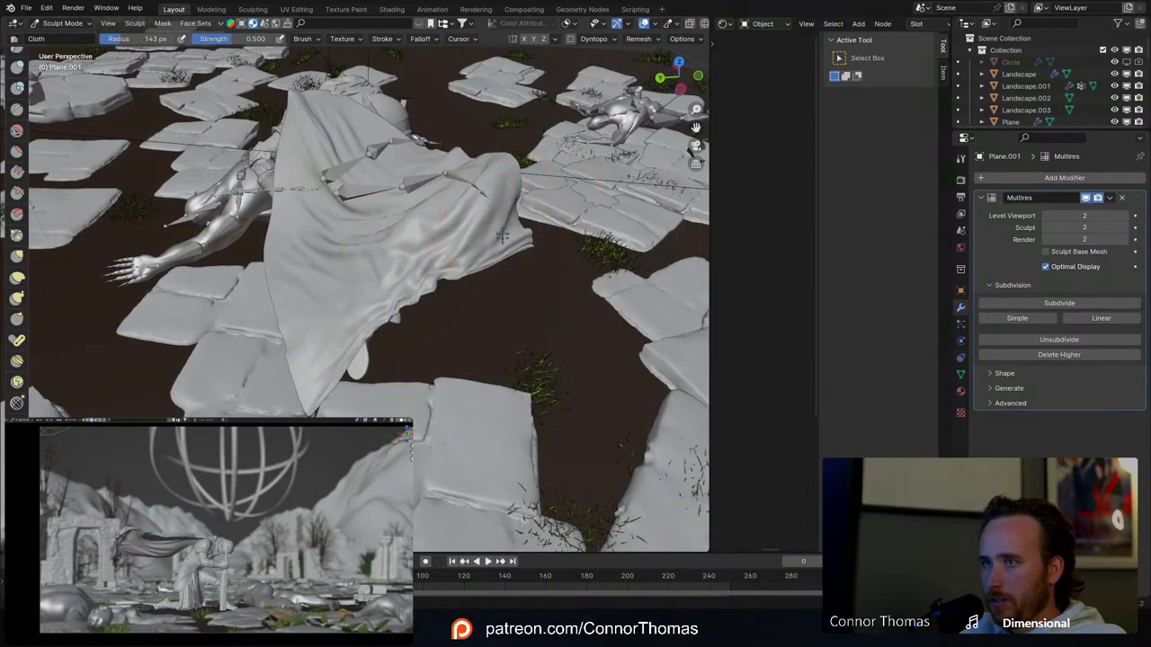
middle_click_drag(506, 278, 351, 207)
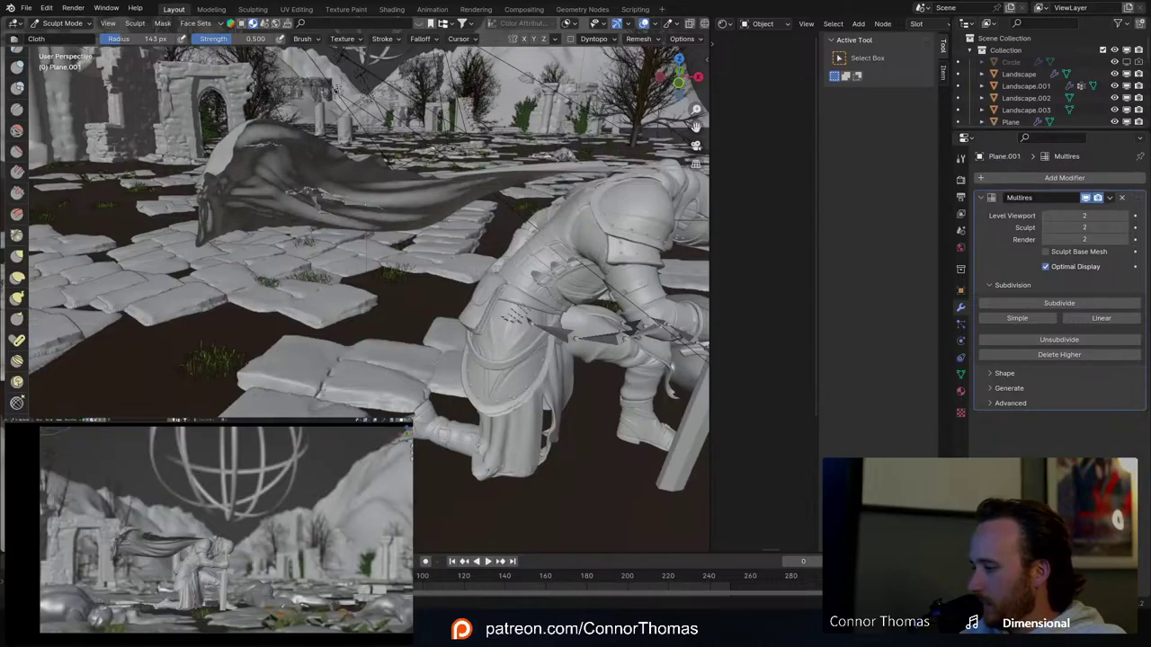
mouse_move(458, 369)
middle_mouse_down()
mouse_move(409, 228)
mouse_move(388, 359)
middle_mouse_up()
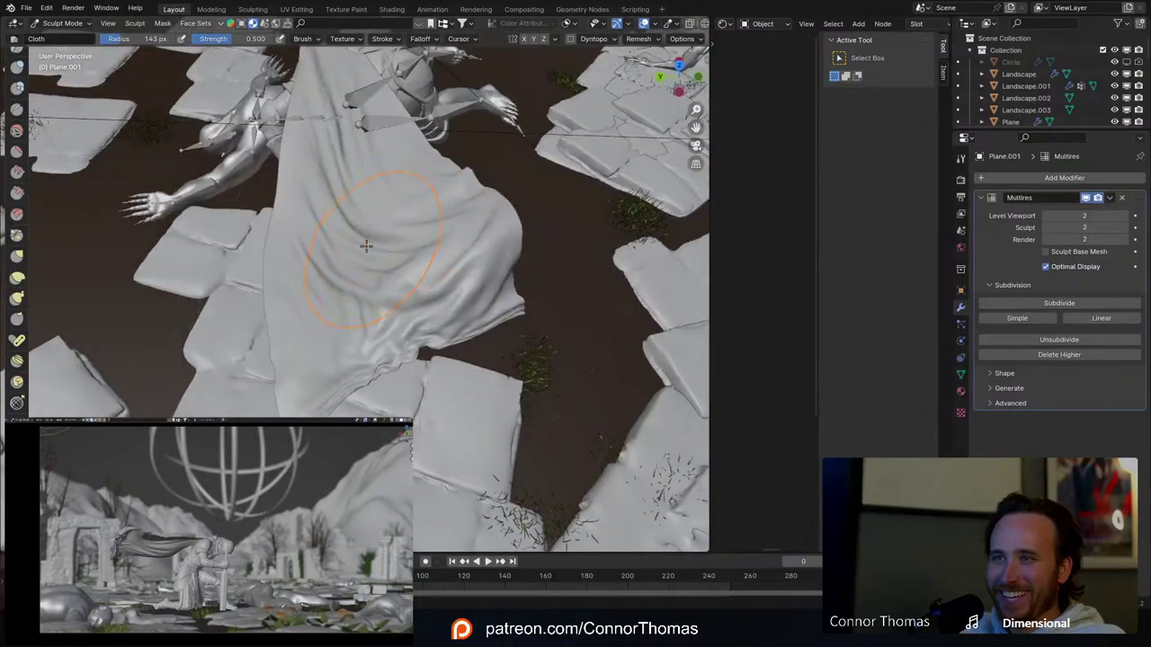
middle_click_drag(373, 241, 396, 171)
Step: Enlarge the Cloth brush radius to 199 px and pull the cape's upper end across the knight's shoulders
key("f")
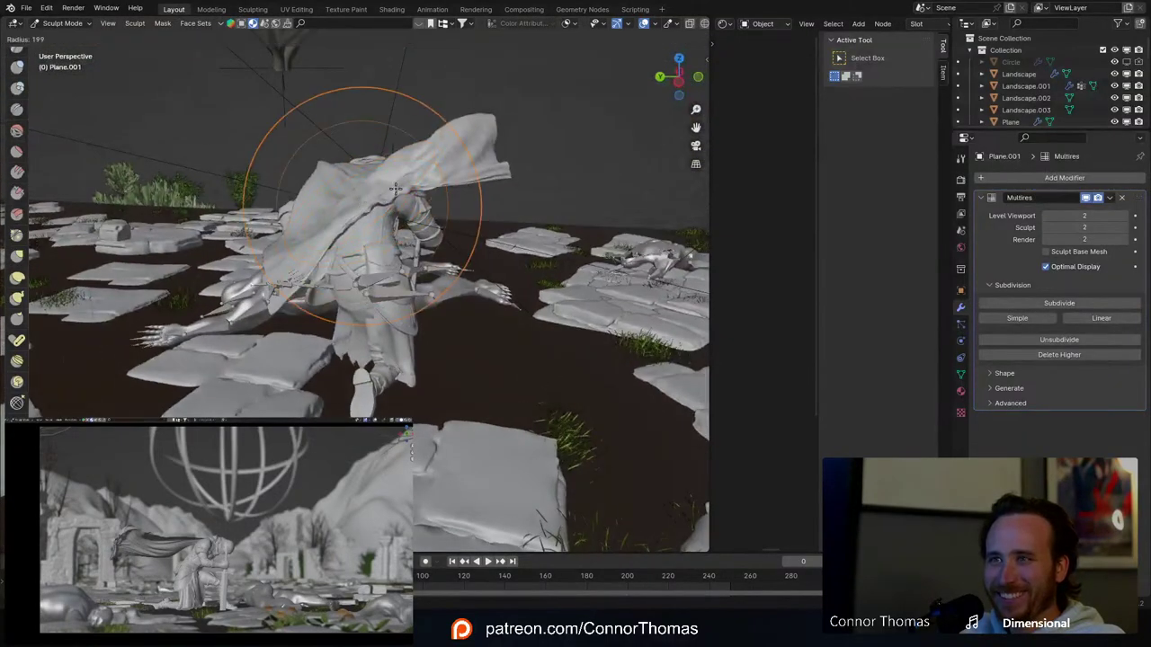
left_click(483, 204)
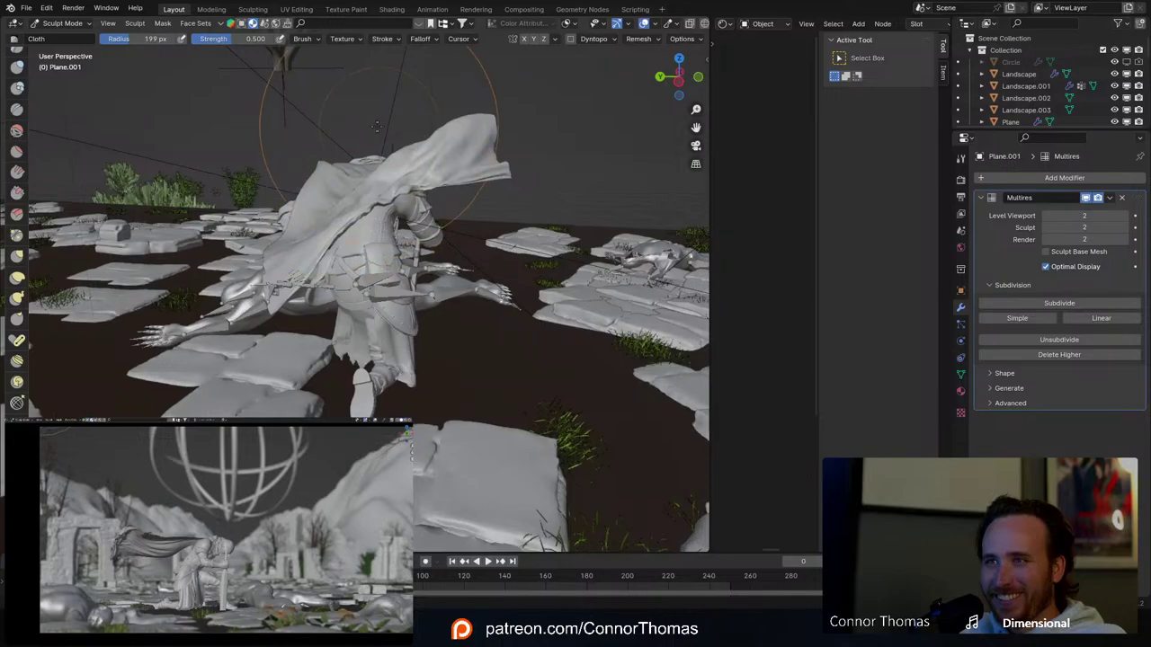
middle_click_drag(373, 106, 423, 297)
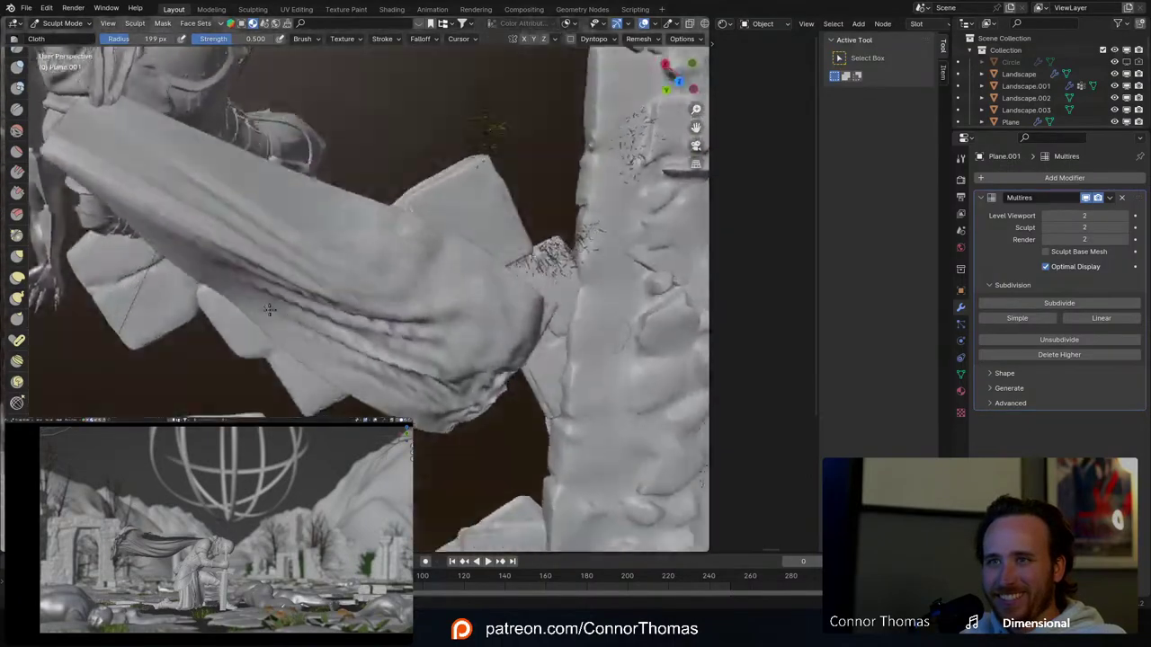
middle_click_drag(153, 76, 384, 188, "shift")
mouse_move(384, 187)
left_mouse_down()
mouse_move(389, 212)
mouse_move(339, 276)
left_mouse_up()
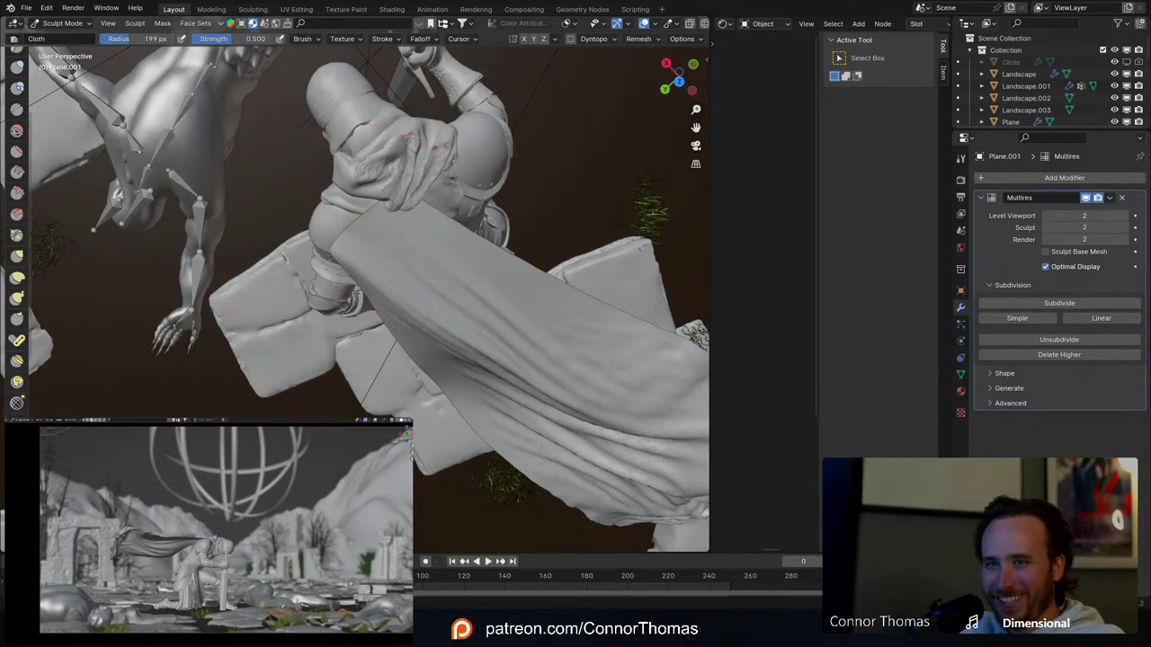
Step: Pull the cape's upper end under the knight's scarf and raise its drooping side edge with the Elastic Deform brush
left_click(17, 277)
mouse_move(385, 256)
left_mouse_down()
mouse_move(372, 254)
mouse_move(561, 129)
left_mouse_up()
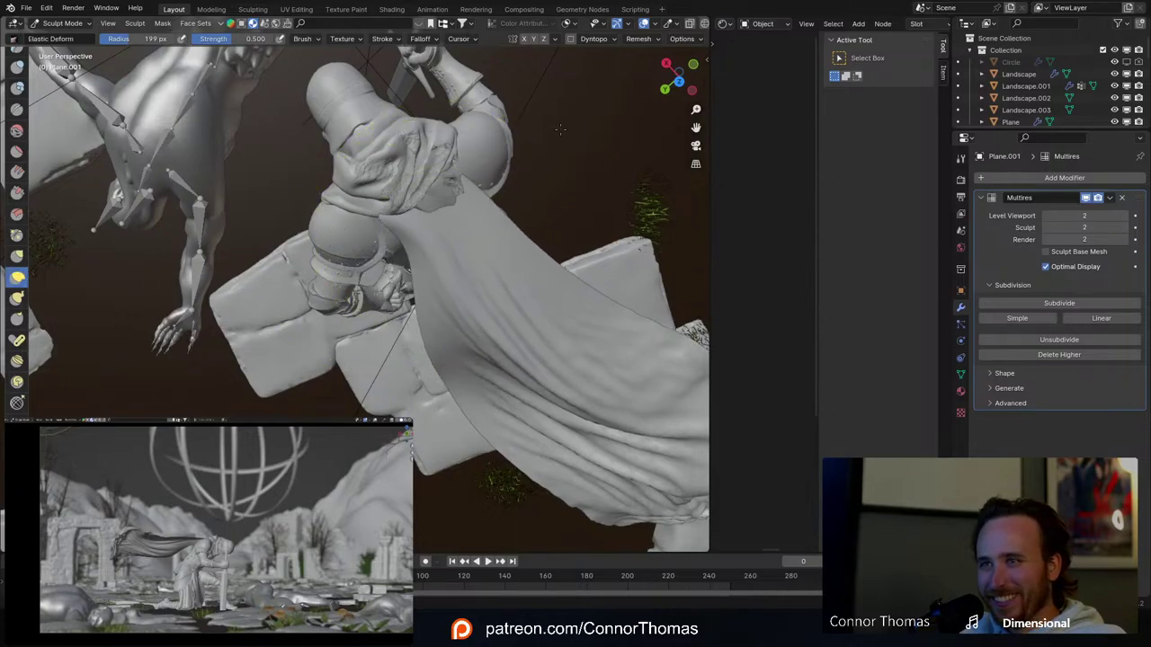
mouse_move(513, 244)
middle_mouse_down()
mouse_move(424, 132)
mouse_move(552, 249)
mouse_move(393, 262)
mouse_move(400, 359)
mouse_move(388, 180)
mouse_move(388, 201)
mouse_move(347, 154)
middle_mouse_up()
scroll(404, 296, "down", 3)
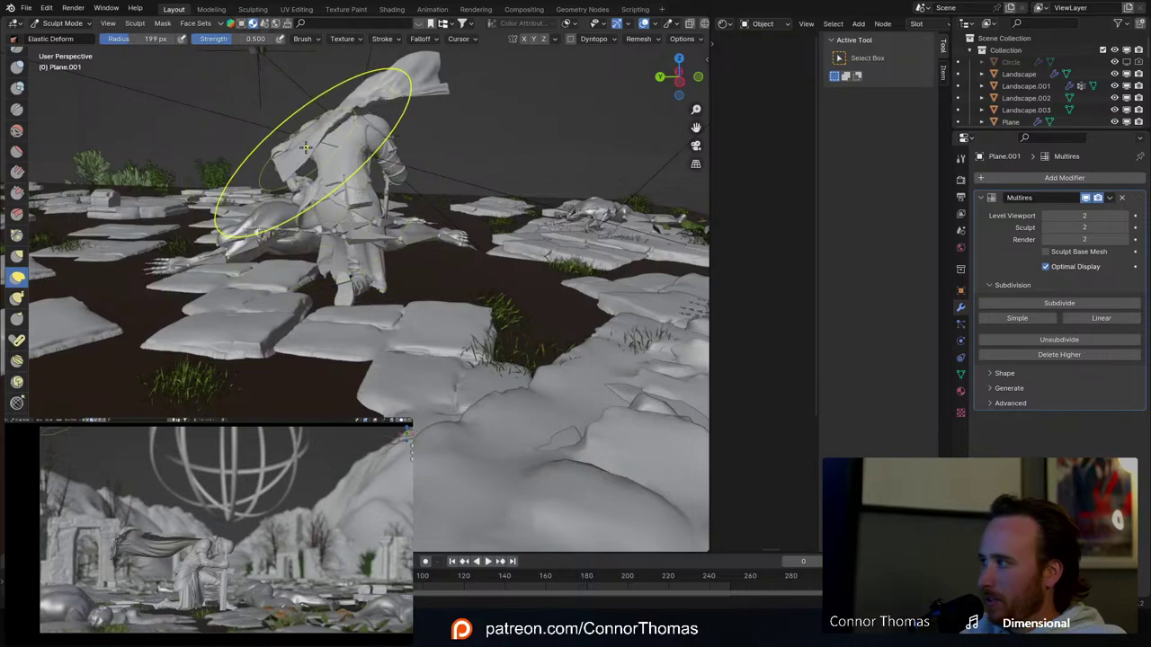
left_click_drag(306, 147, 318, 74)
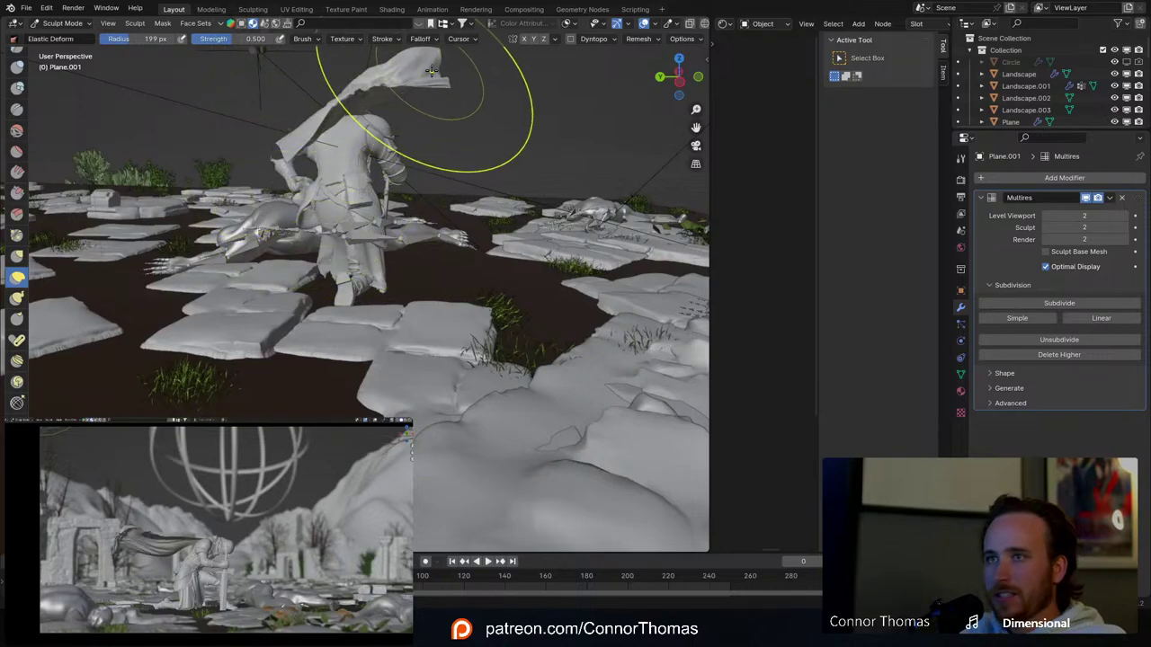
middle_click_drag(432, 70, 373, 218)
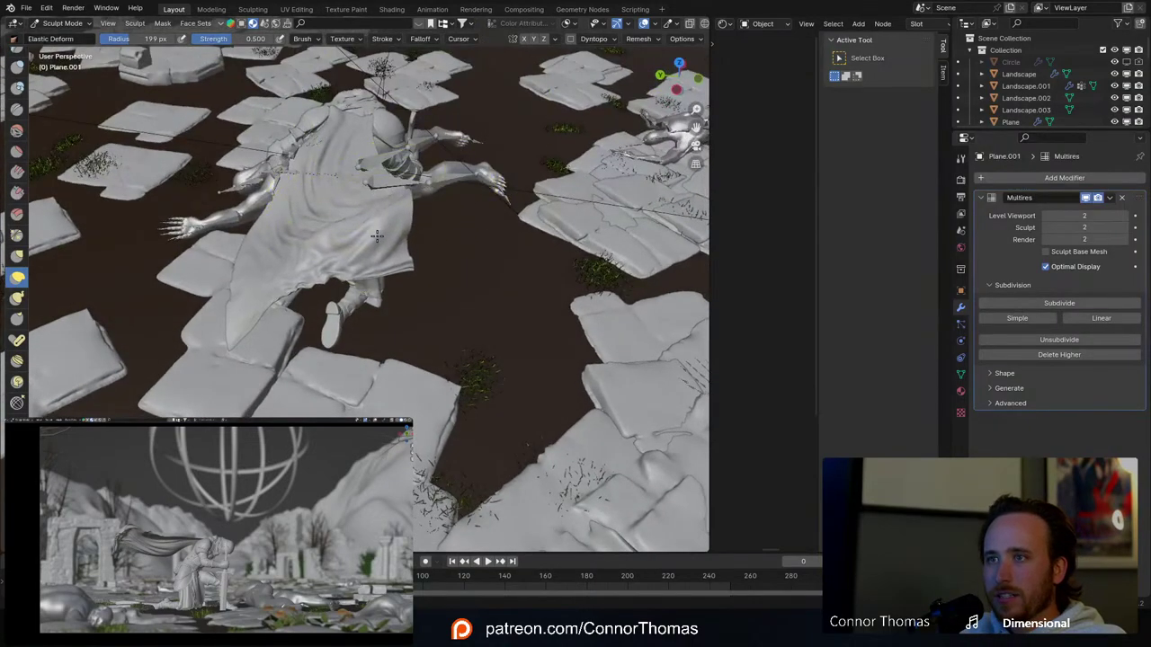
middle_click_drag(416, 175, 434, 155)
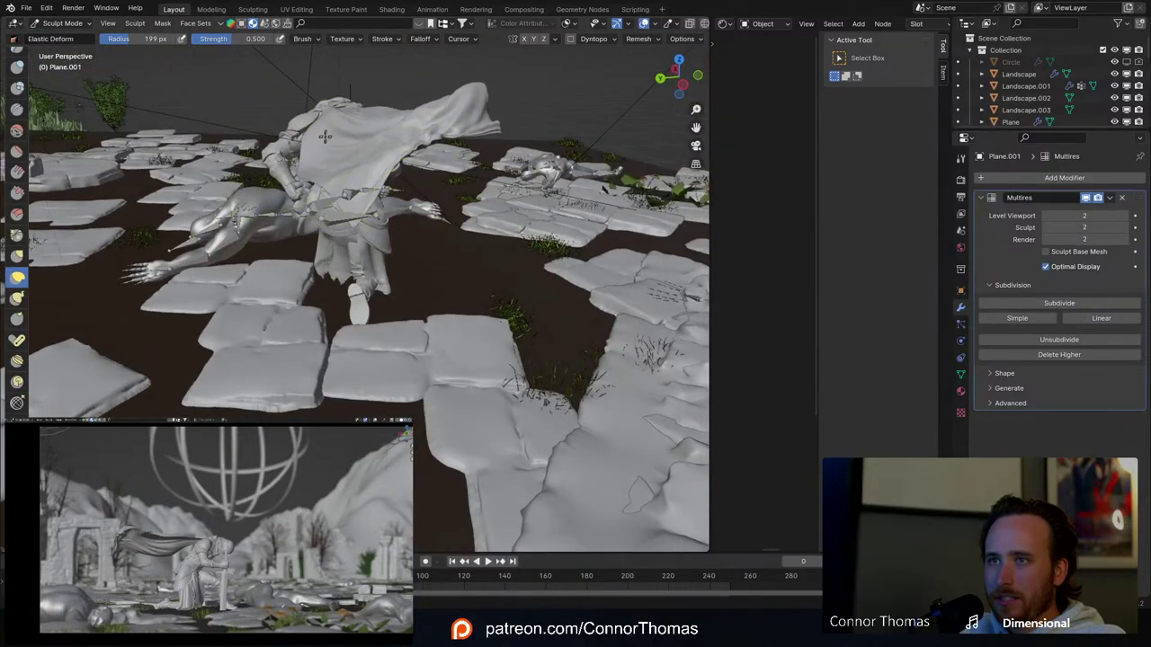
middle_click_drag(330, 128, 592, 104)
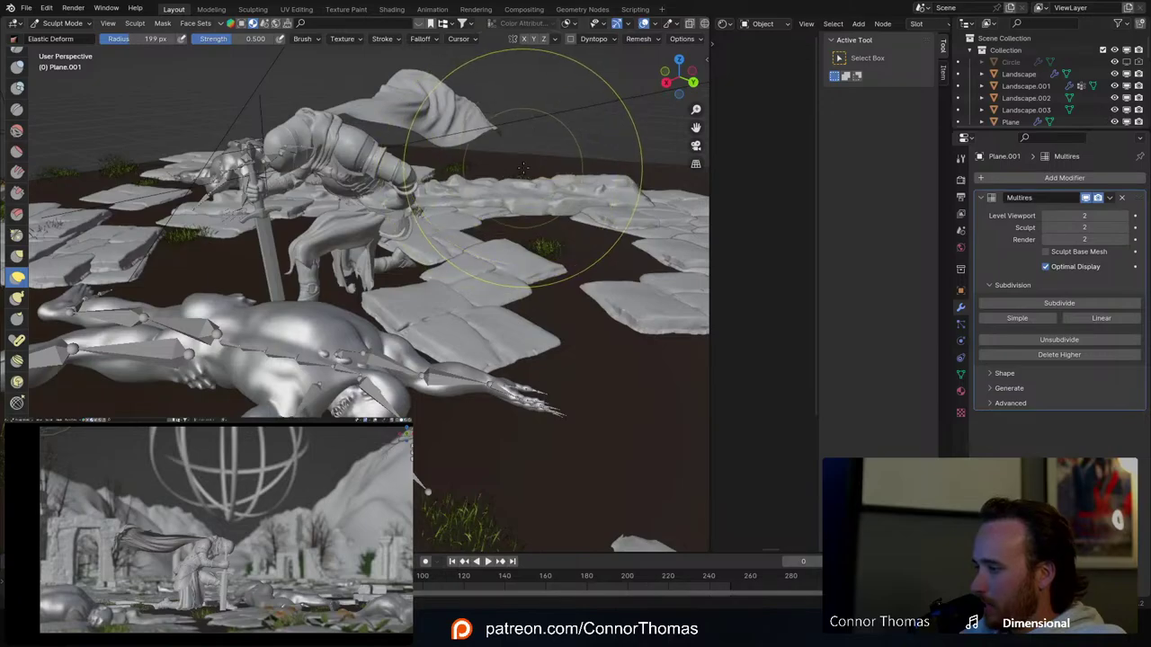
middle_click_drag(526, 169, 362, 121)
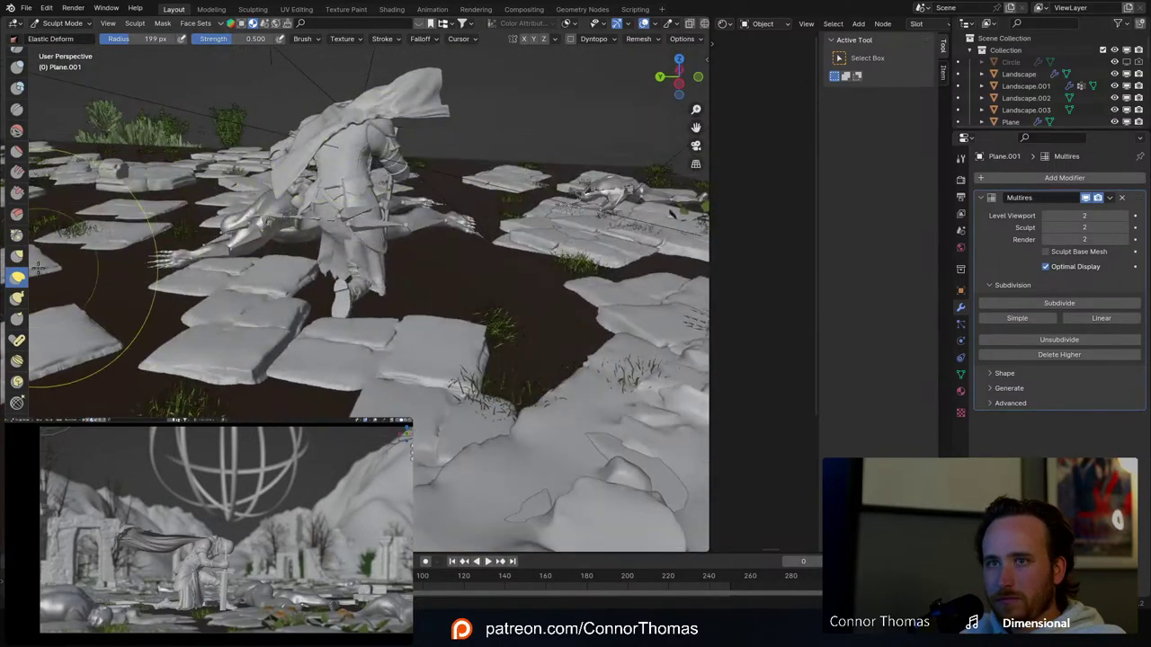
Step: Bend the middle of the flying cape slightly downward with the Pose brush
left_click(16, 341)
middle_click_drag(342, 191, 418, 168)
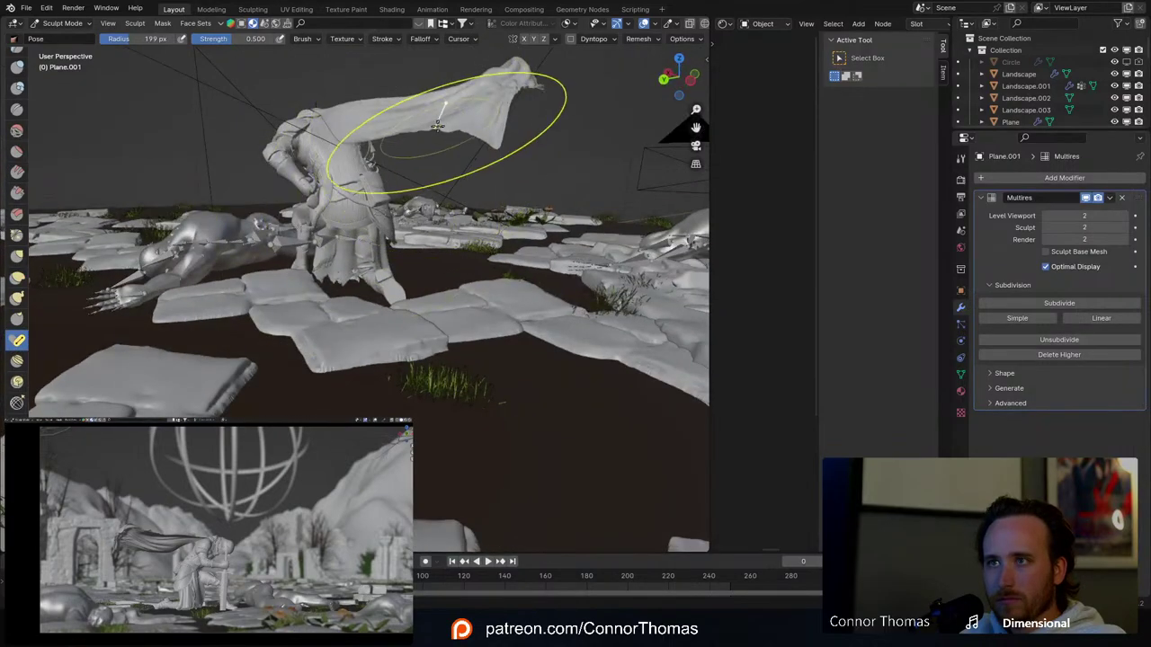
left_click_drag(443, 123, 447, 141)
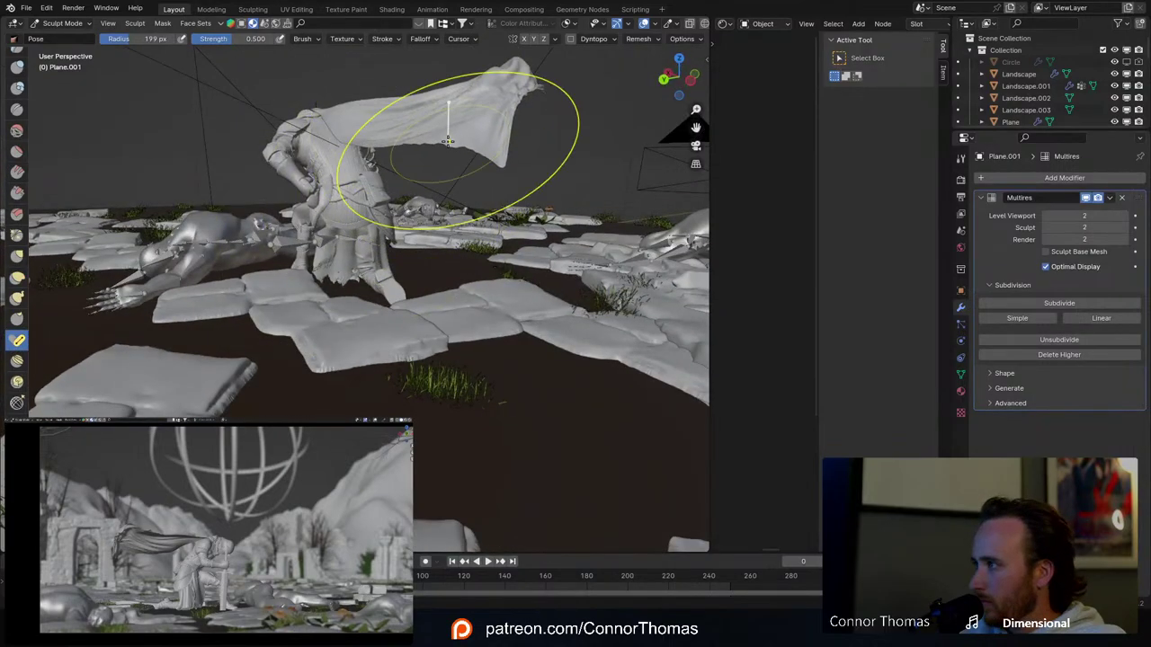
mouse_move(447, 138)
middle_mouse_down()
mouse_move(354, 251)
mouse_move(378, 222)
mouse_move(375, 117)
mouse_move(411, 282)
mouse_move(539, 257)
middle_mouse_up()
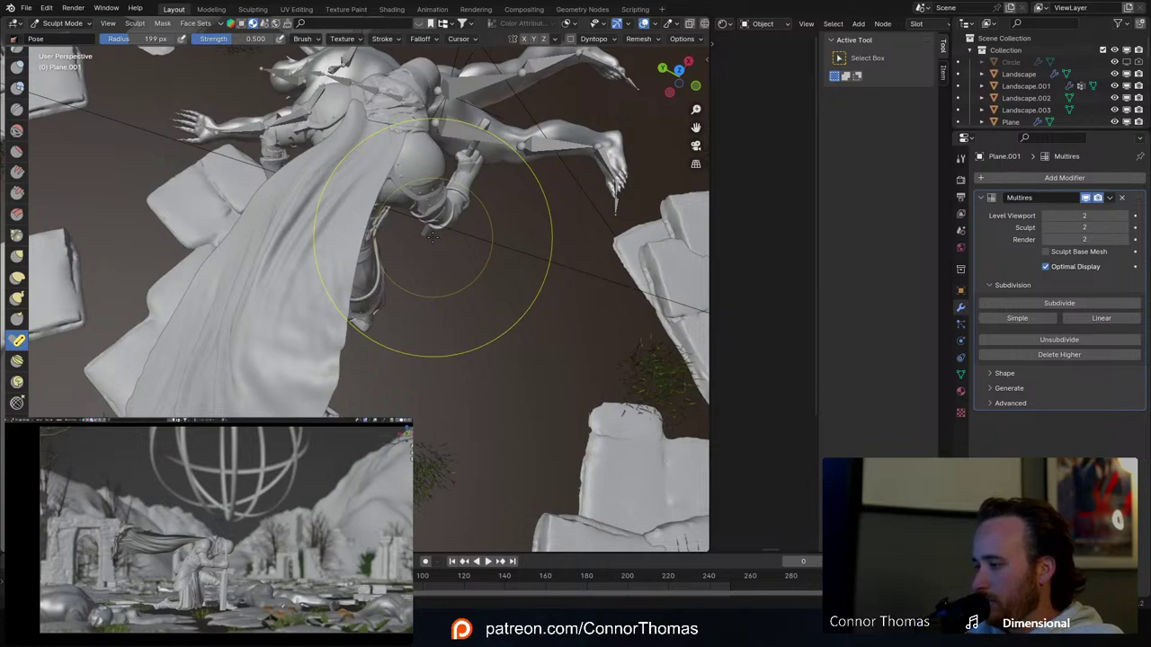
scroll(393, 249, "down", 4)
mouse_move(393, 251)
middle_mouse_down()
mouse_move(432, 215)
mouse_move(465, 351)
mouse_move(411, 192)
mouse_move(551, 184)
mouse_move(537, 189)
middle_mouse_up()
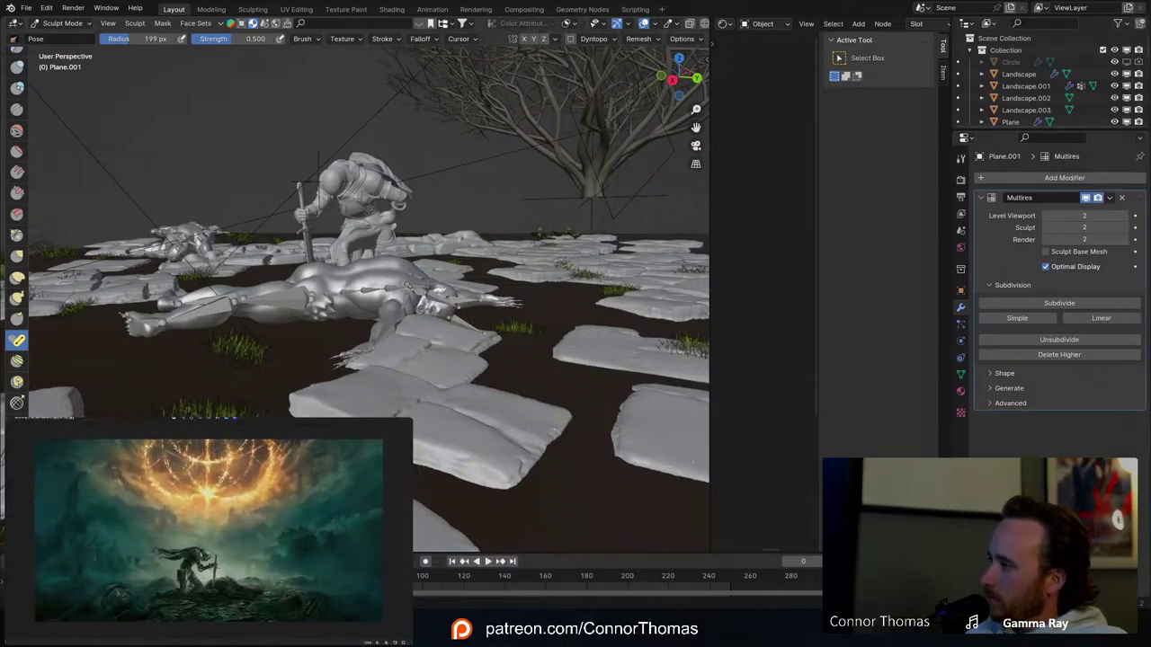
mouse_move(285, 237)
middle_mouse_down()
mouse_move(404, 373)
mouse_move(522, 350)
mouse_move(450, 340)
middle_mouse_up()
scroll(333, 333, "up", 5)
middle_click_drag(396, 276, 378, 301)
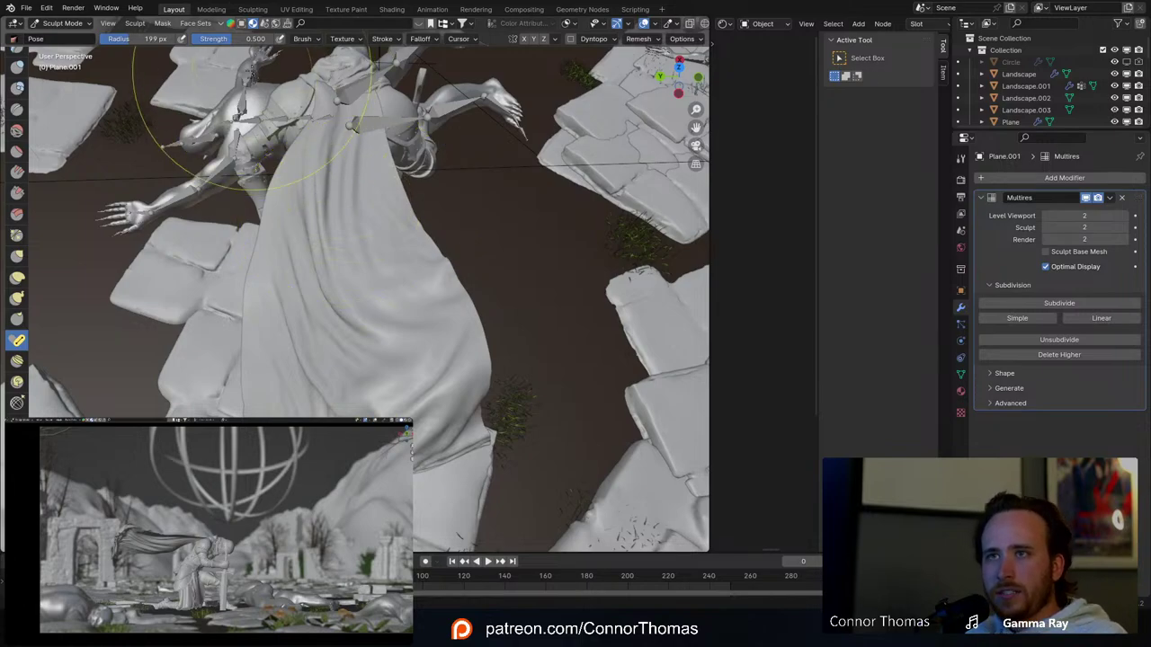
Step: Leave sculpting for Object Mode, deselect everything and save the file
left_click(62, 23)
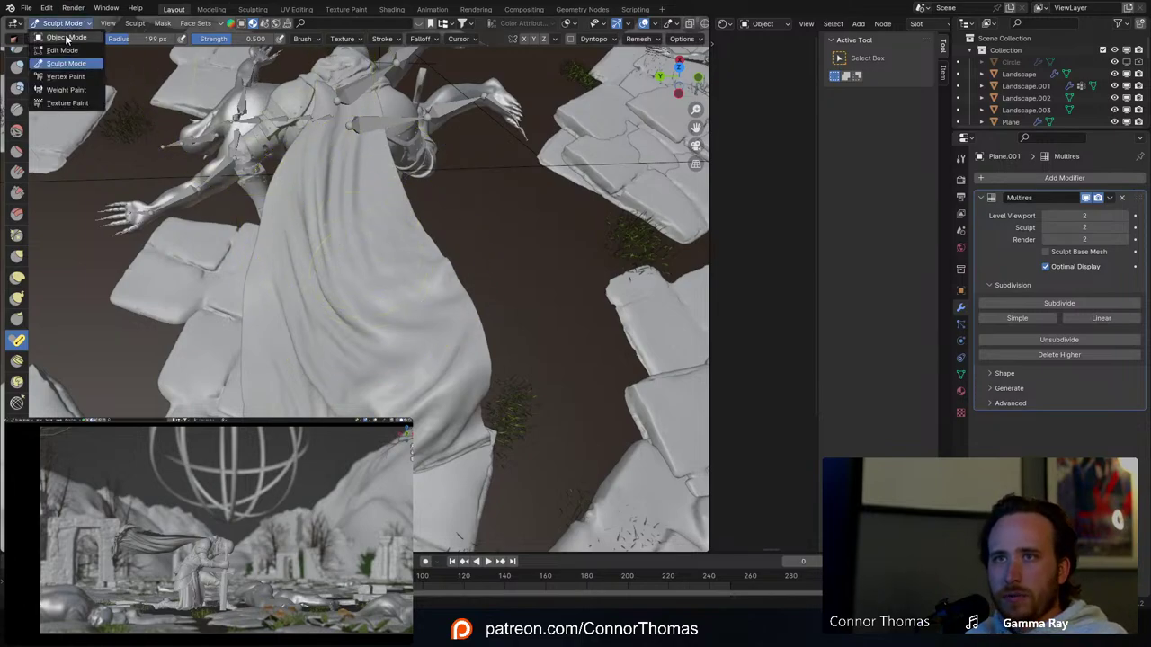
left_click(66, 38)
middle_click_drag(464, 293, 464, 260)
key("a")
key("alt+a")
middle_click_drag(427, 215, 514, 225)
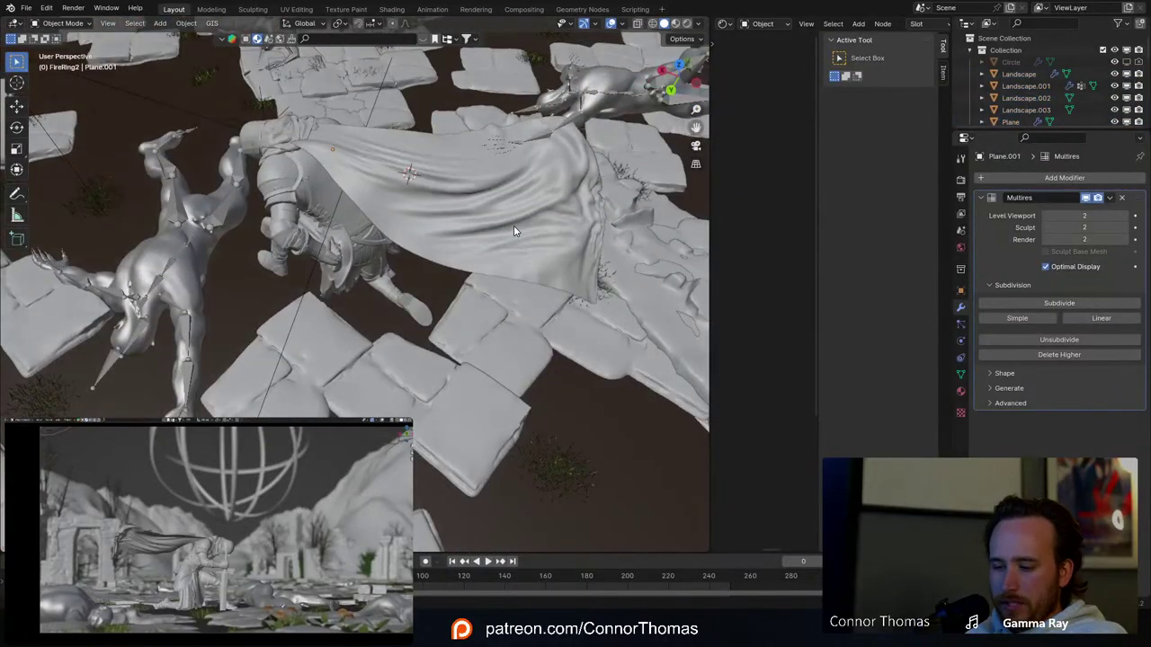
key("ctrl+s")
Step: Apply smooth shading to the cape
middle_click_drag(485, 184, 293, 220)
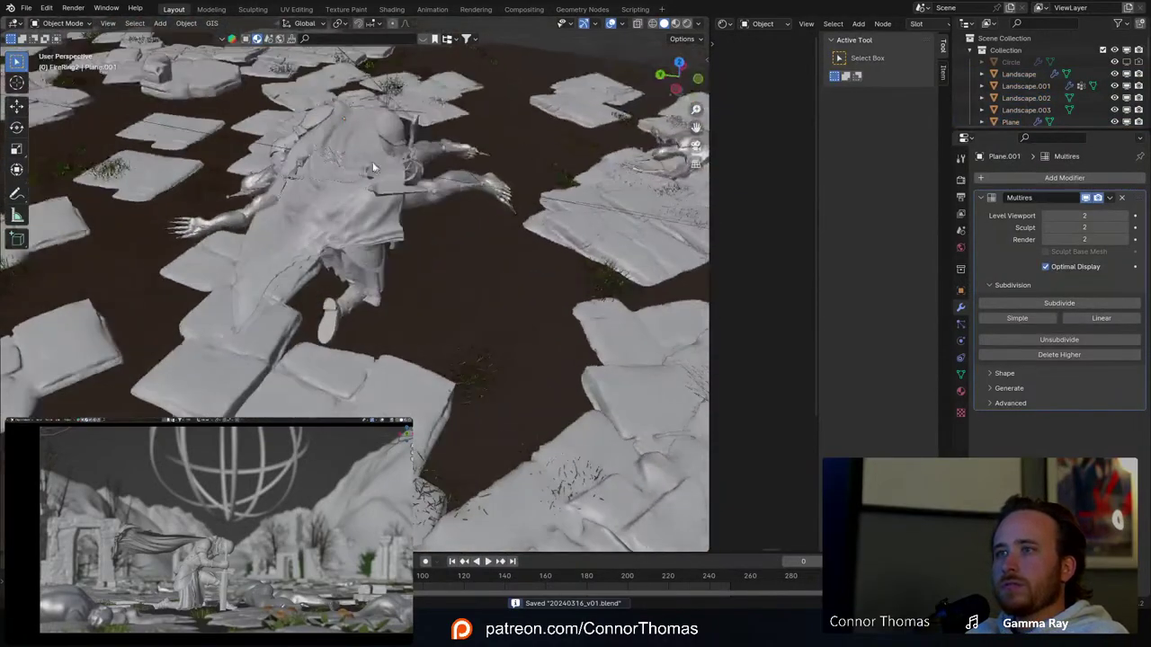
right_click(293, 219)
middle_click_drag(404, 219, 514, 214)
left_click(501, 230)
right_click(501, 231)
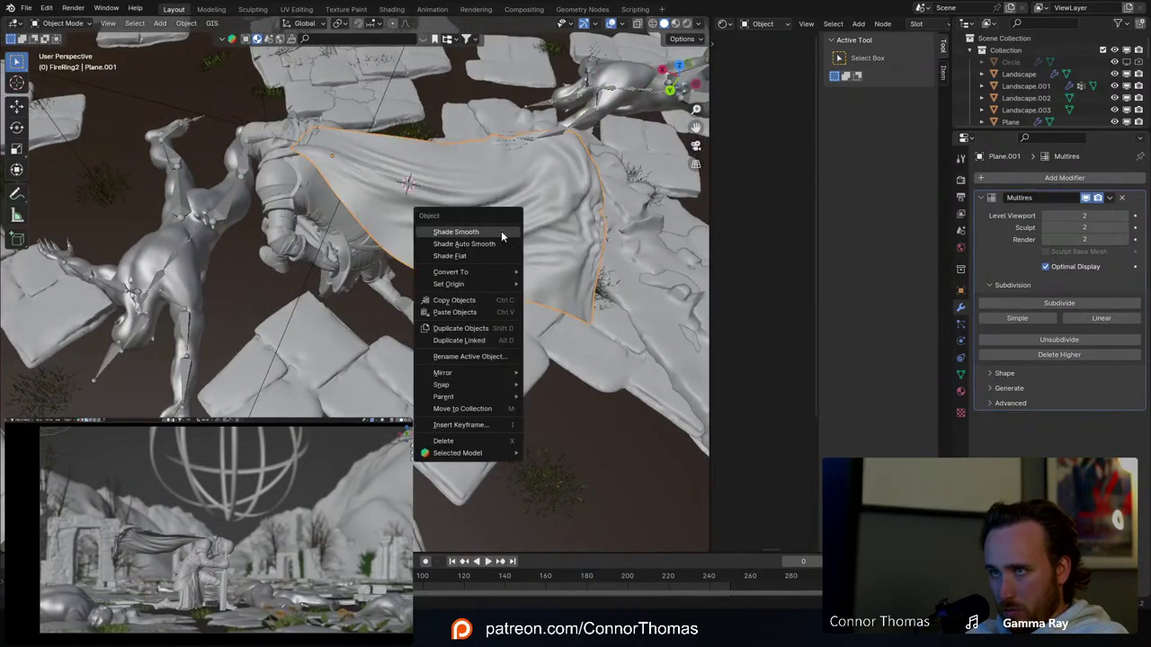
left_click(501, 230)
key("a")
key("a")
middle_click_drag(543, 268, 411, 260)
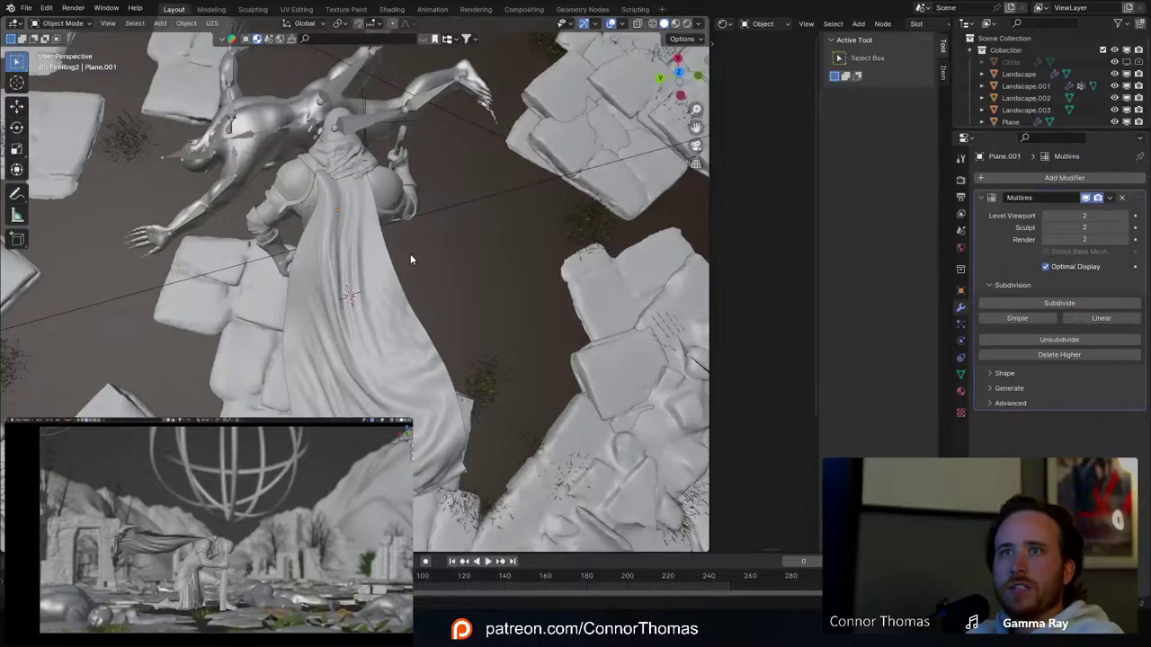
Step: Bring up the cape's material settings in the Texture Paint workspace and set its 3D viewport to Object Mode
left_click(395, 285)
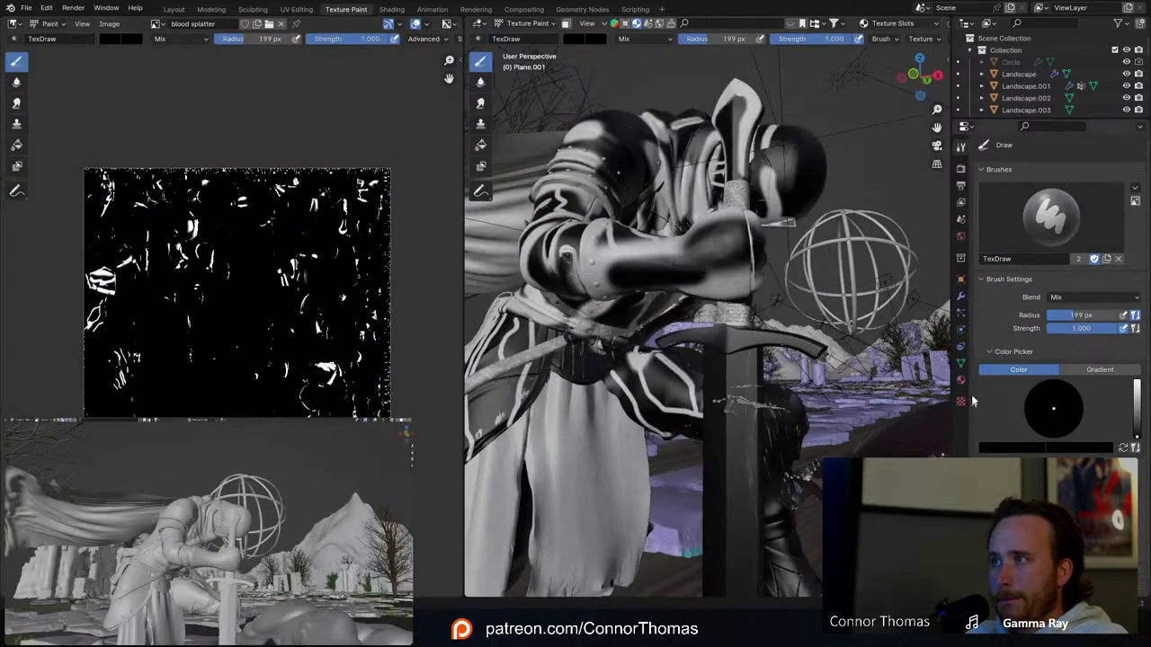
left_click(961, 186)
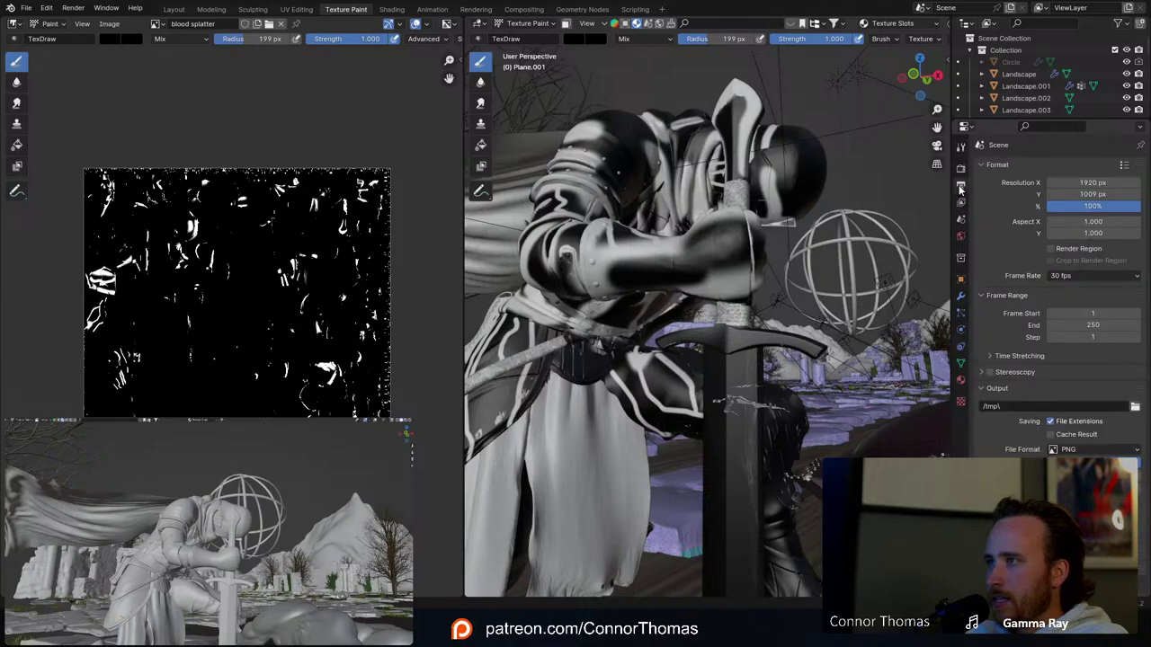
left_click(961, 170)
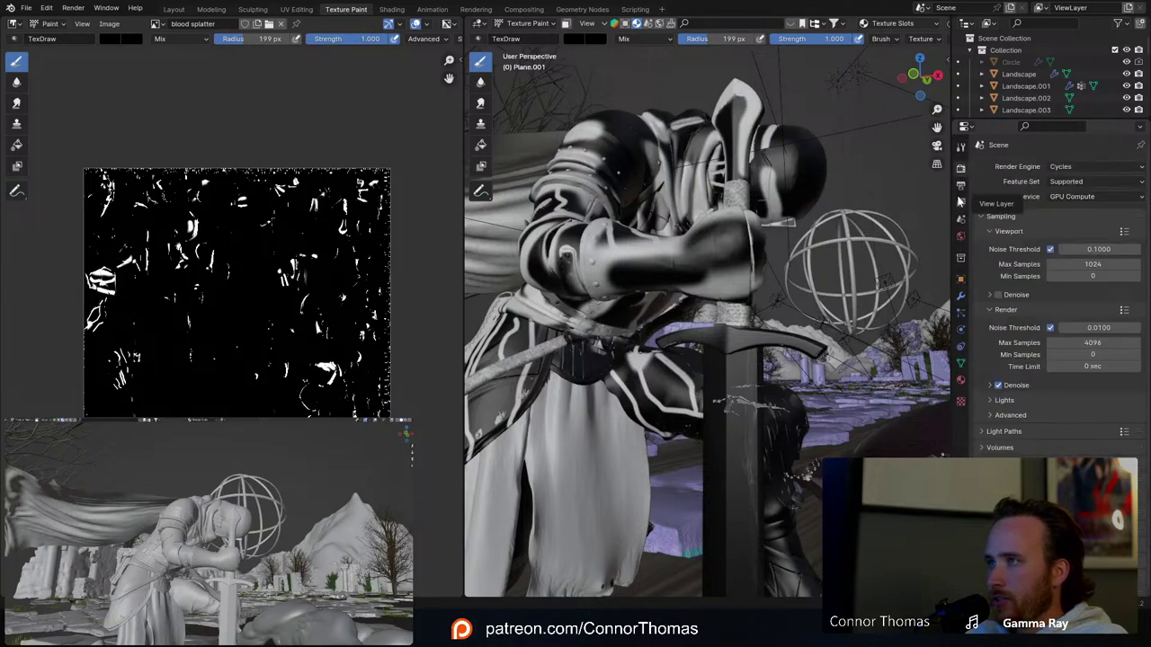
left_click(960, 379)
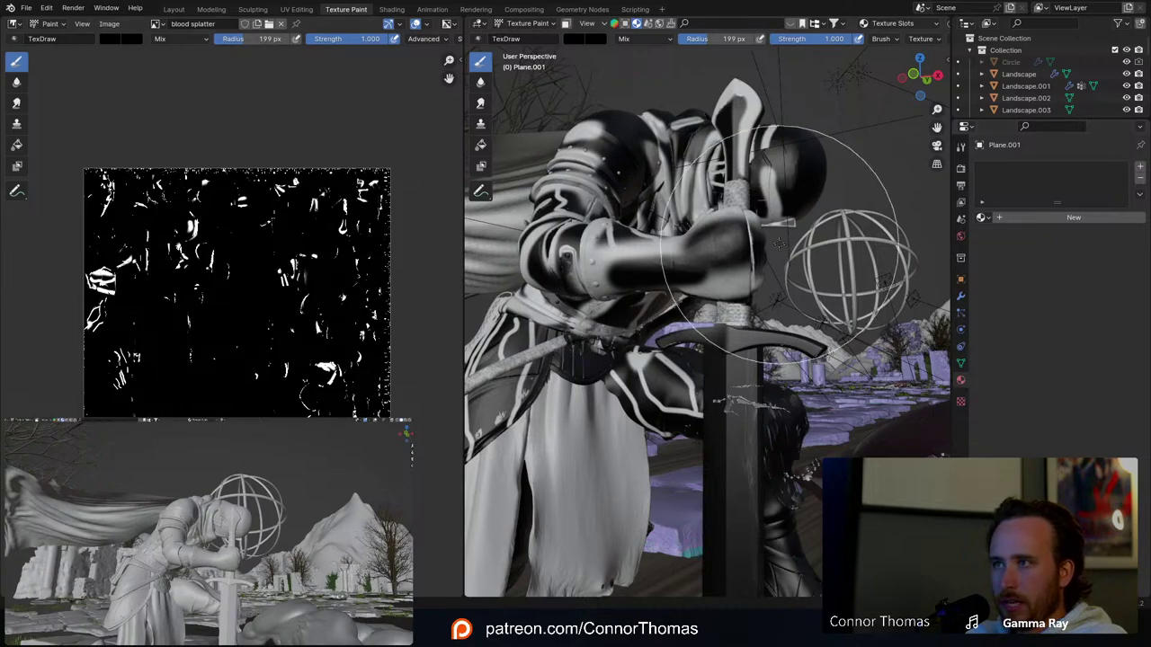
scroll(662, 328, "down", 6)
middle_click_drag(663, 327, 667, 347)
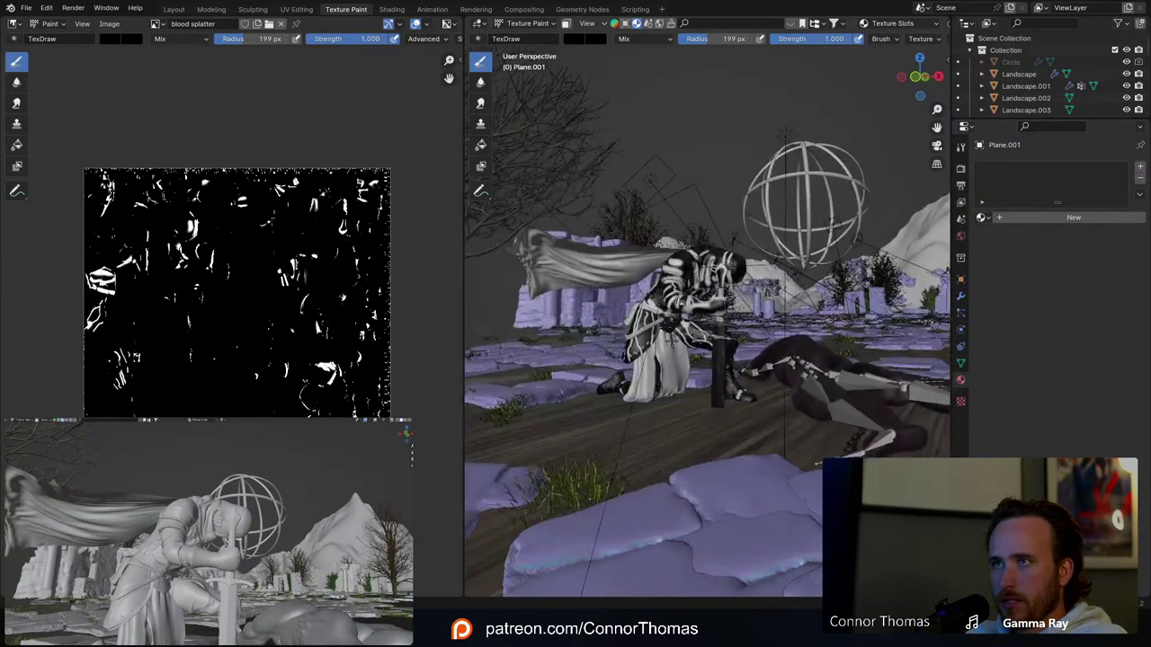
left_click(524, 24)
left_click(527, 37)
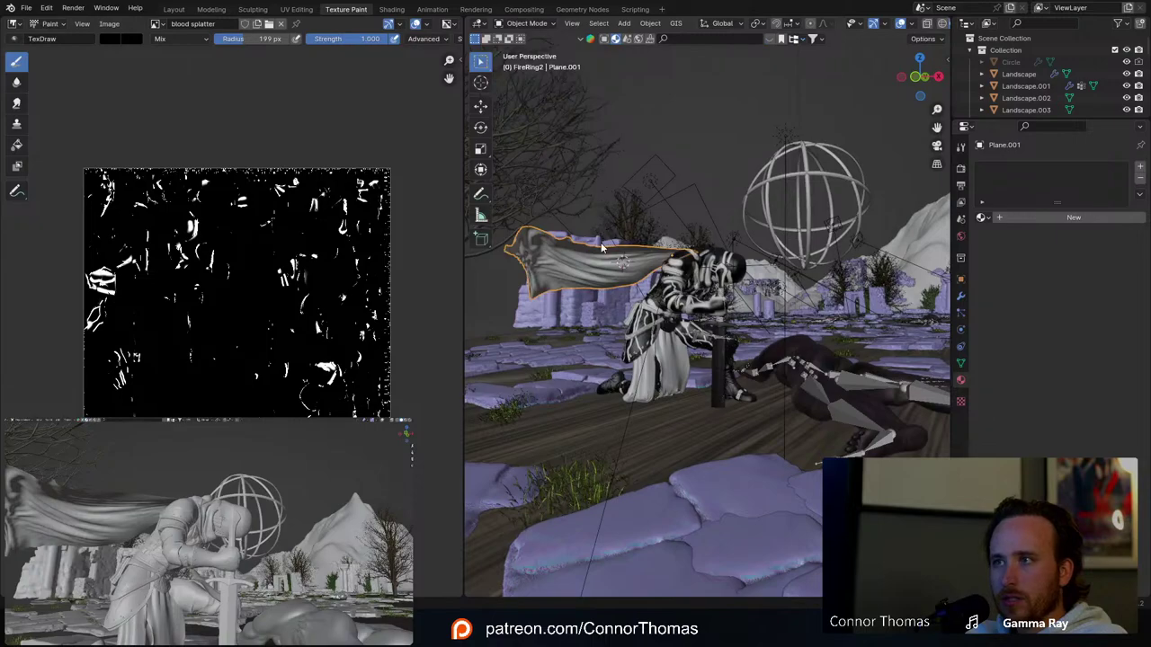
Step: Create a new material for the cape and name it Cape
left_click(1061, 217)
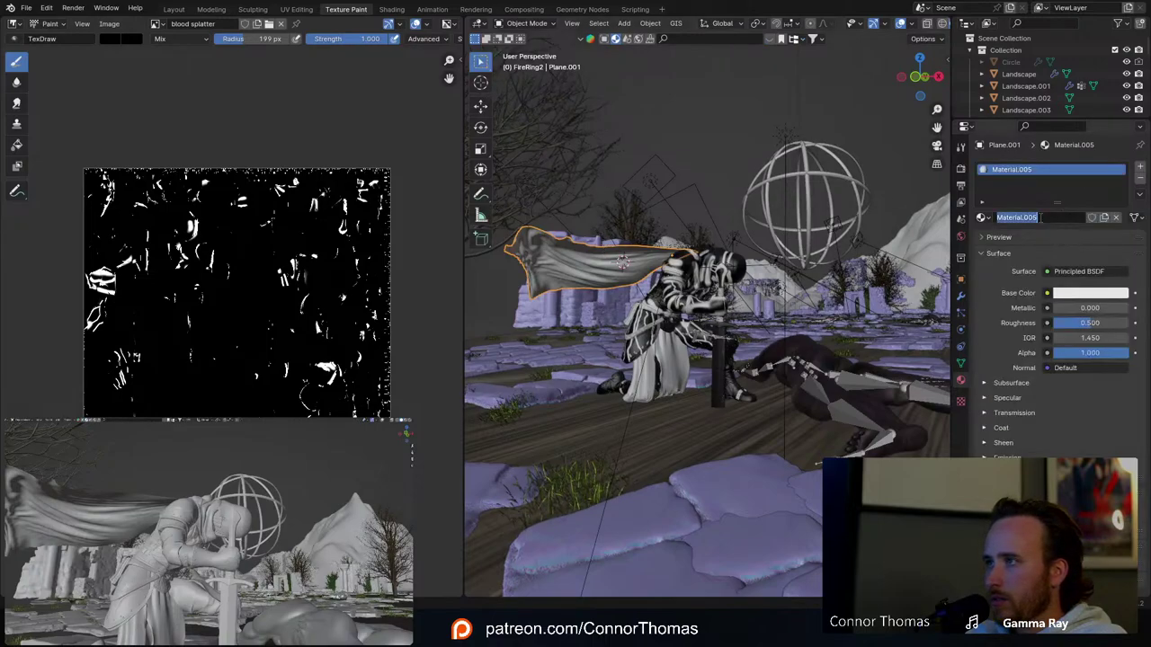
type("C")
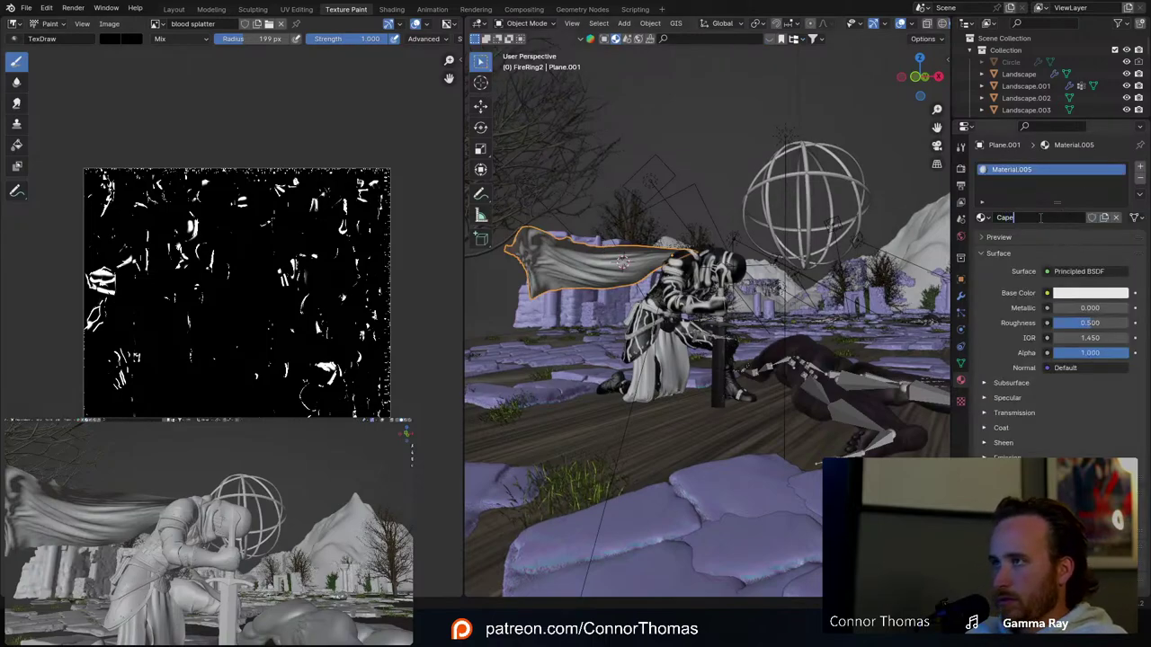
type("ape")
key("Return")
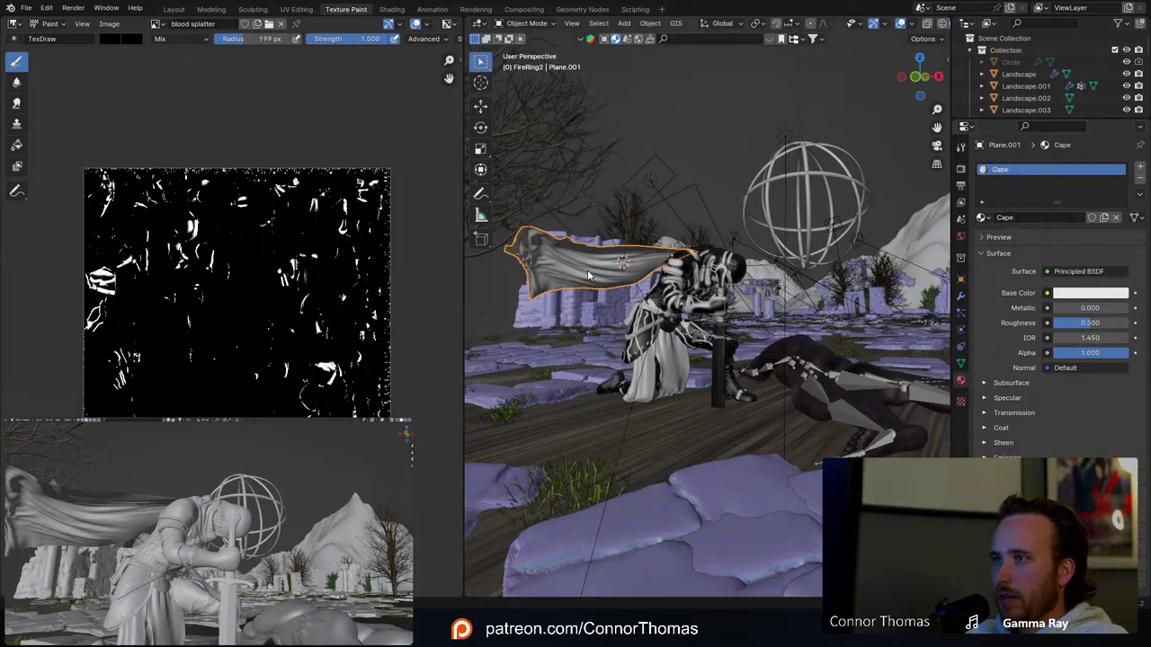
Step: Check the cape's UV layout with its whole mesh selected in Edit Mode, and return to Object Mode
middle_click_drag(588, 270, 792, 351)
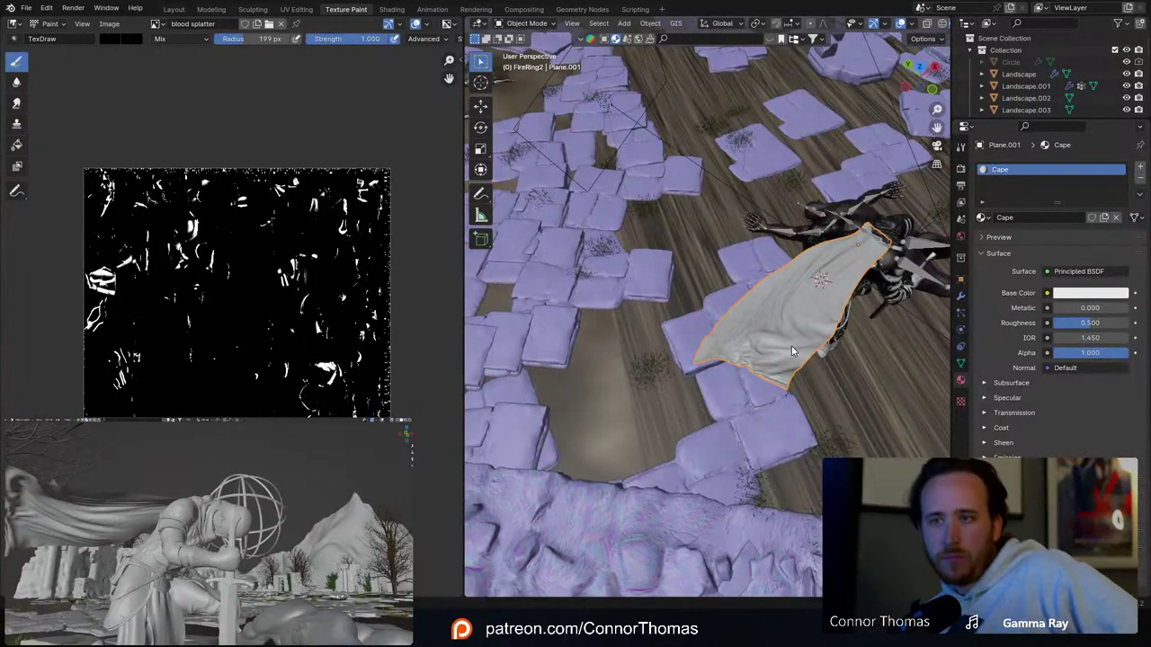
key("Tab")
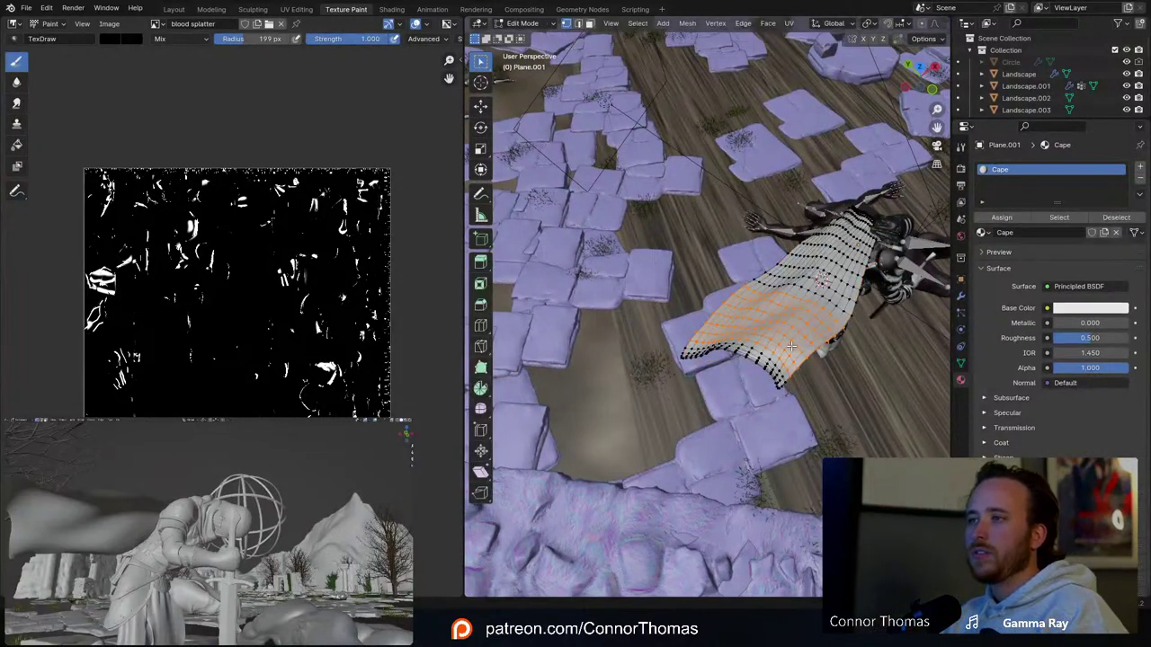
key("a")
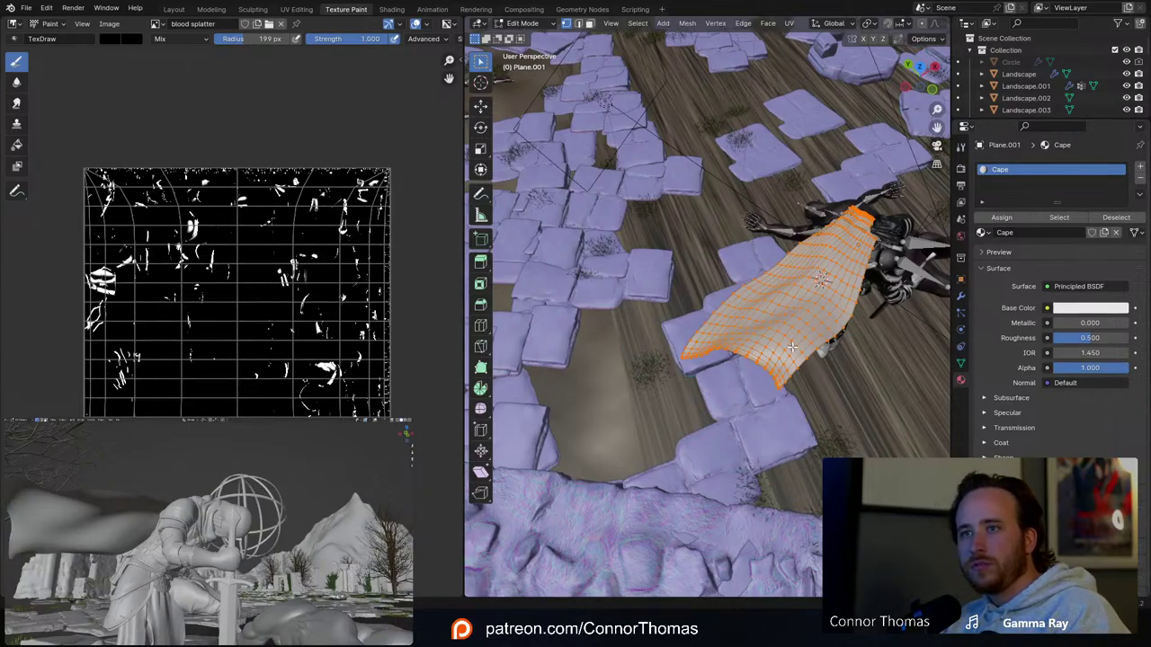
key("Tab")
middle_click_drag(830, 368, 757, 303)
scroll(757, 303, "up", 3)
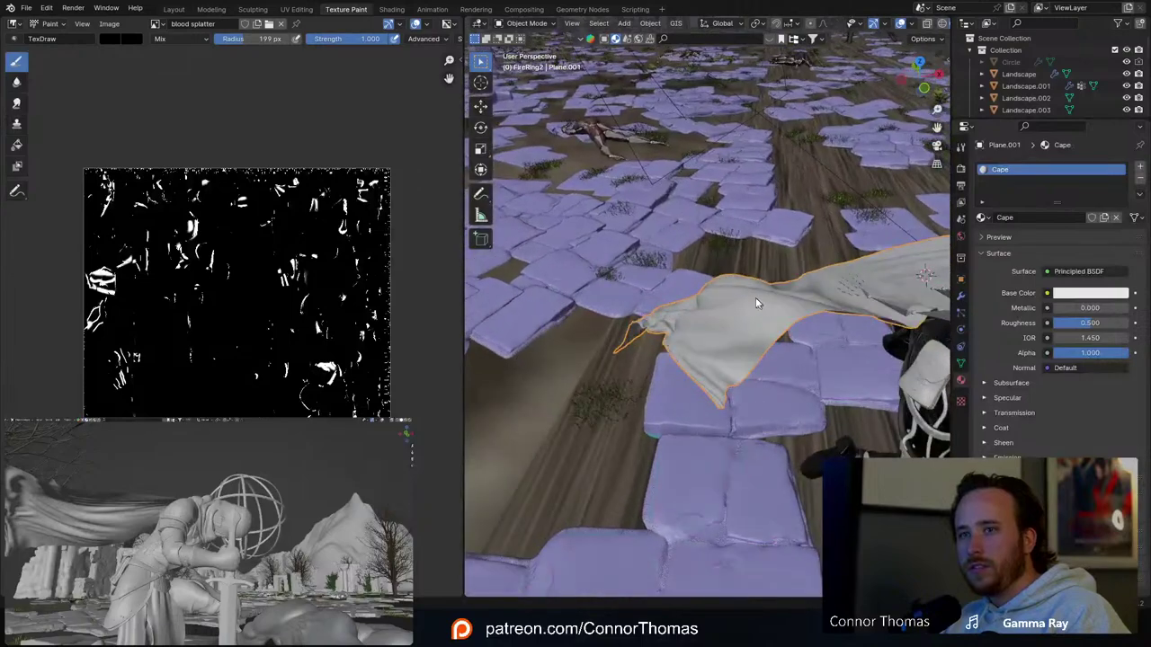
Step: Start a new blank image in the image editor and name it Tatter
left_click(109, 23)
left_click(121, 41)
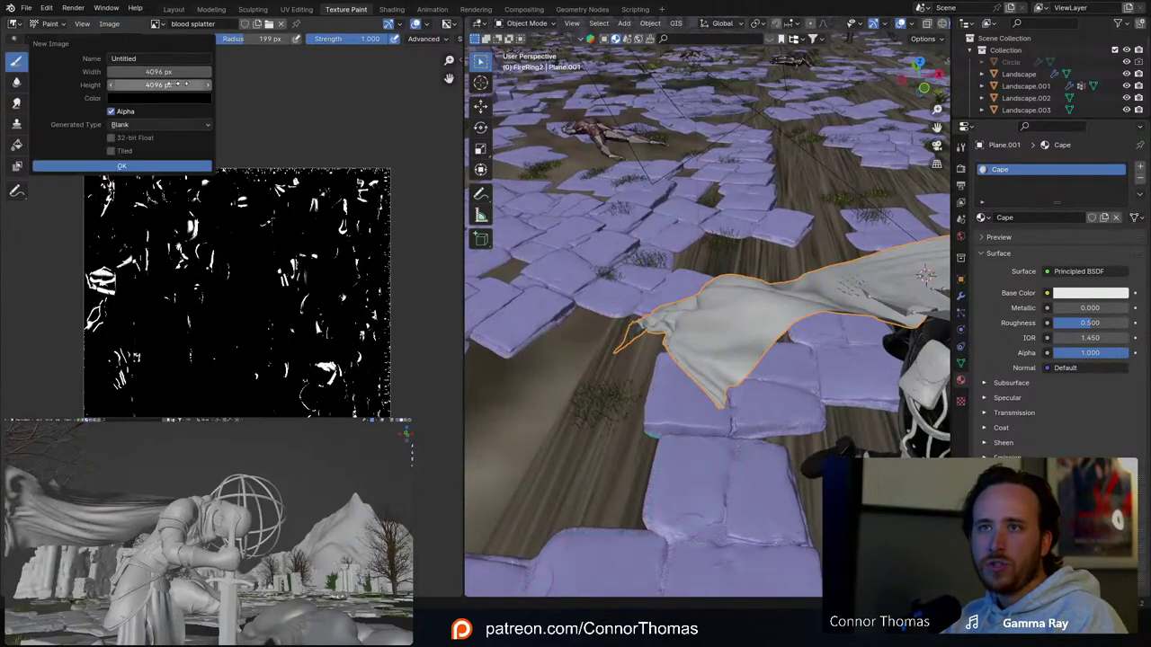
left_click(138, 59)
type("Tatter")
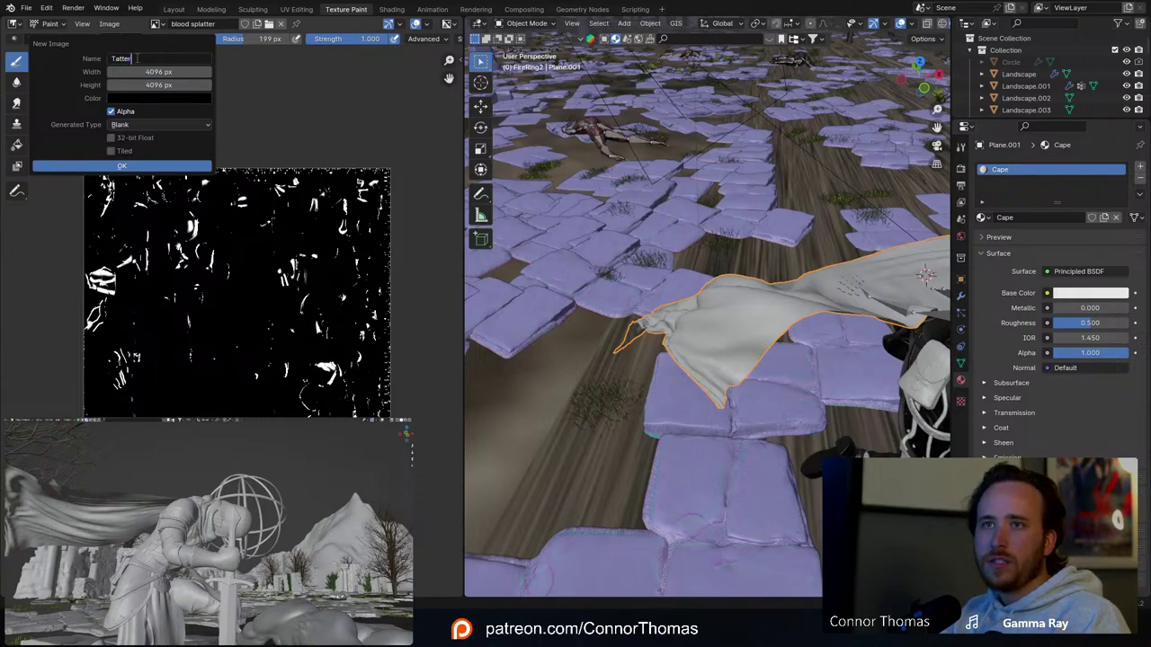
key("Return")
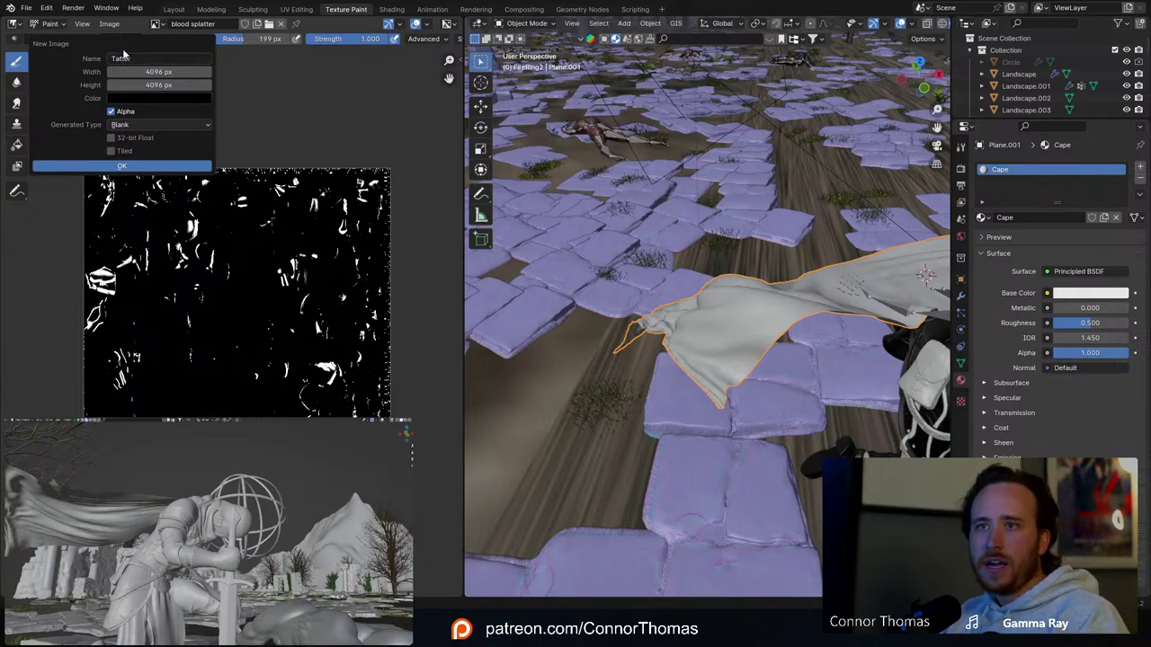
Step: Set the new image's width and height to 1026 px and create it
left_click(181, 70)
type("102")
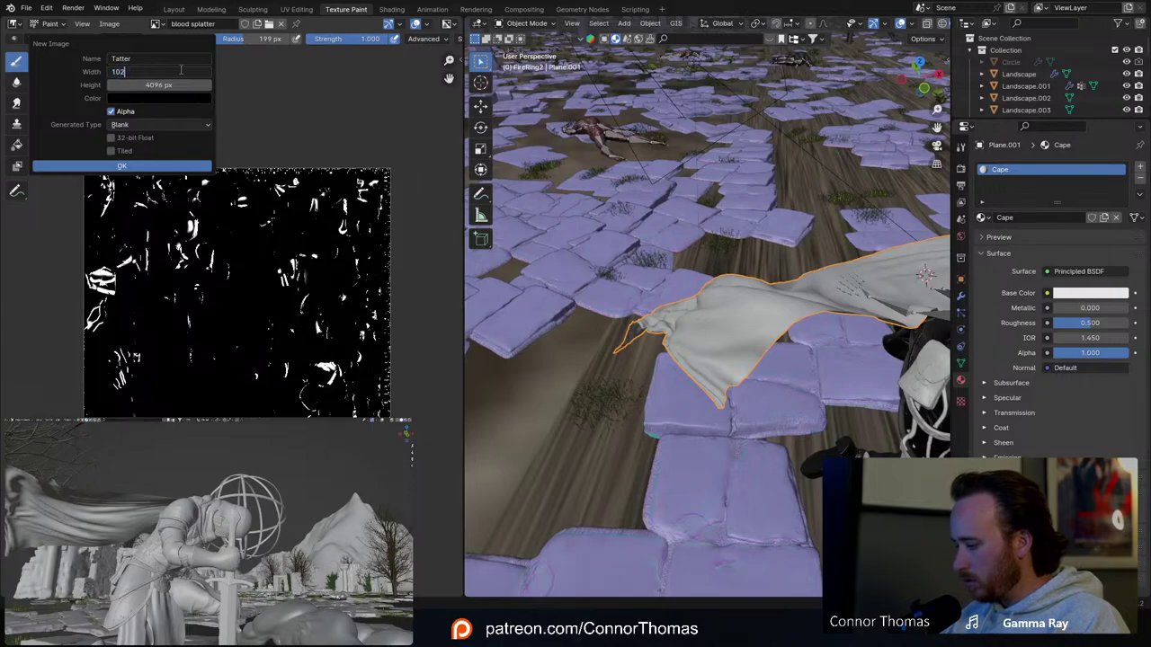
type("6")
key("Tab")
type("102")
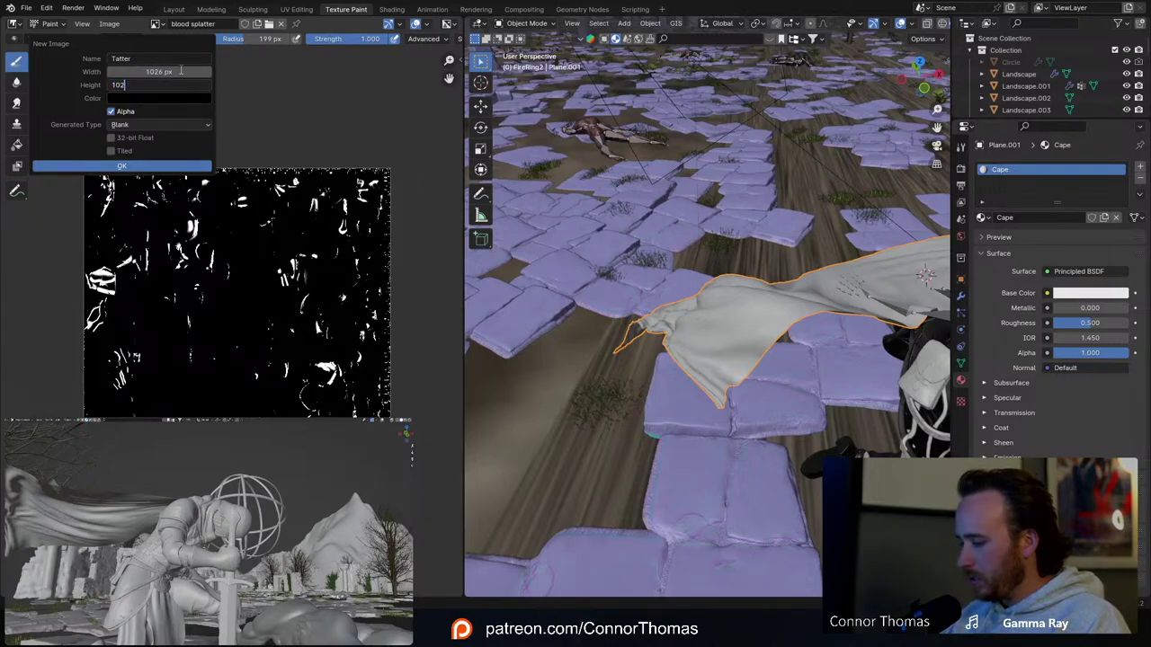
type("6")
key("Return")
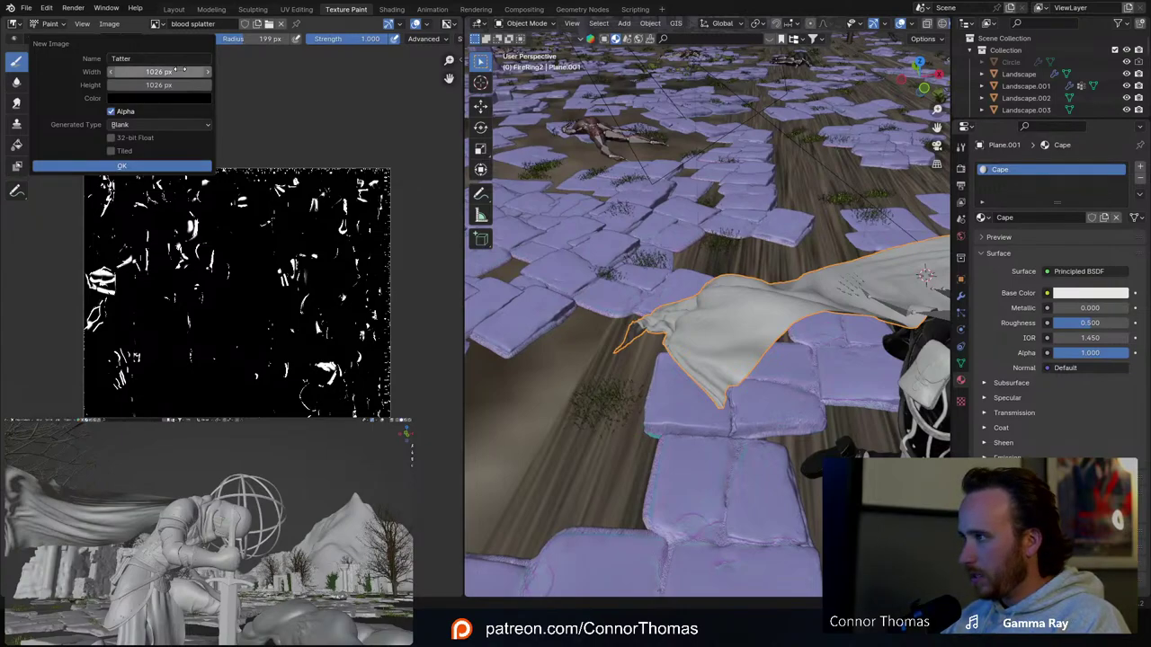
left_click(141, 164)
scroll(291, 336, "up", 5)
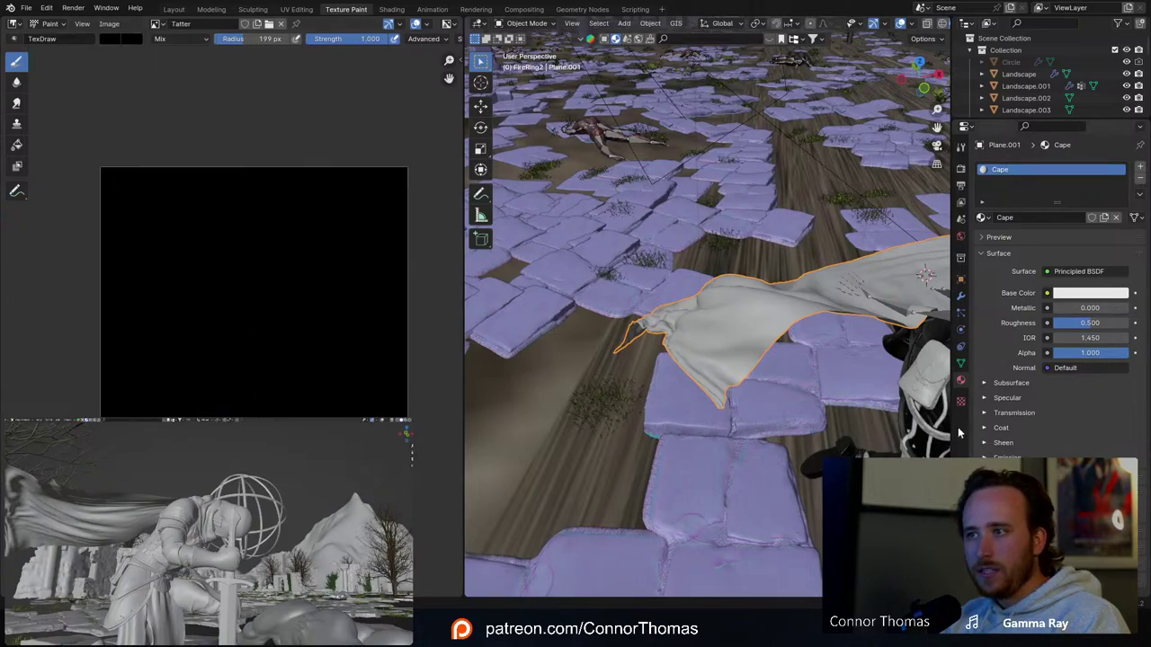
Step: Switch to the Layout workspace and enlarge the shader editor to frame all nodes of the Cape material
middle_click_drag(935, 432, 736, 172)
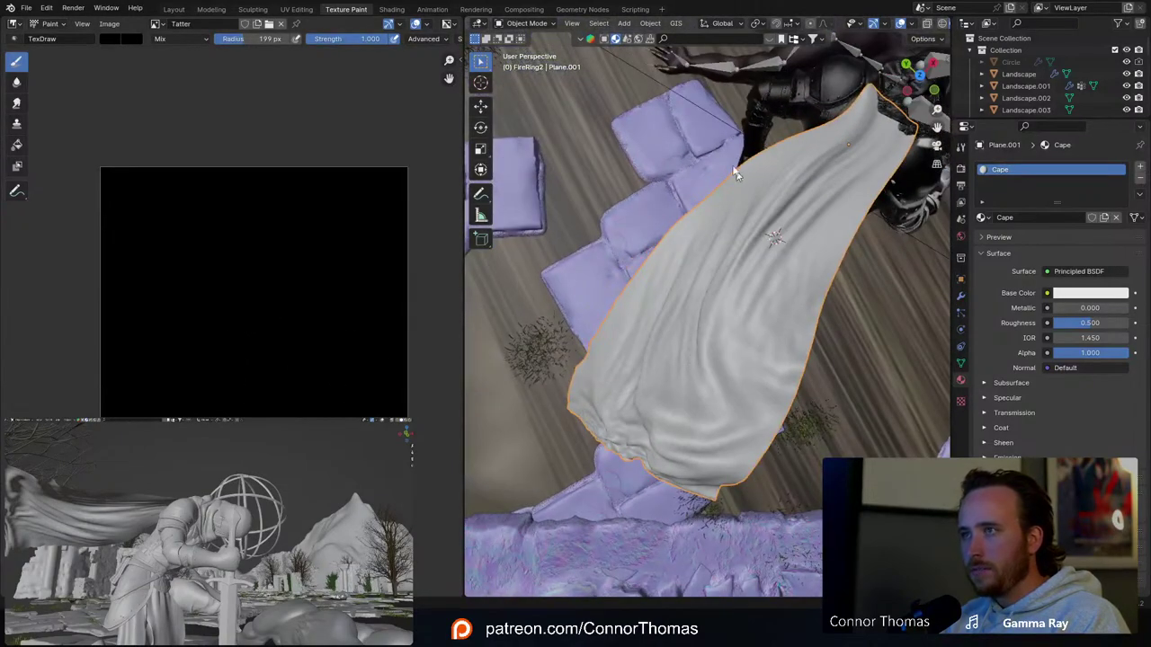
left_click(176, 11)
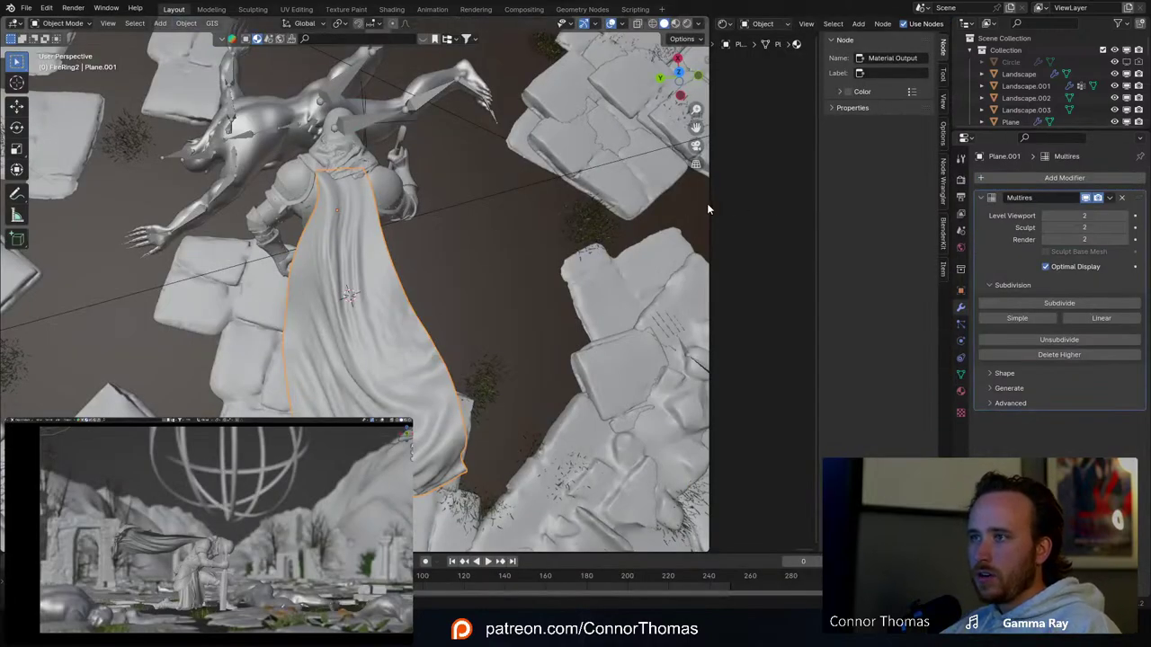
left_click_drag(710, 205, 275, 207)
key("Home")
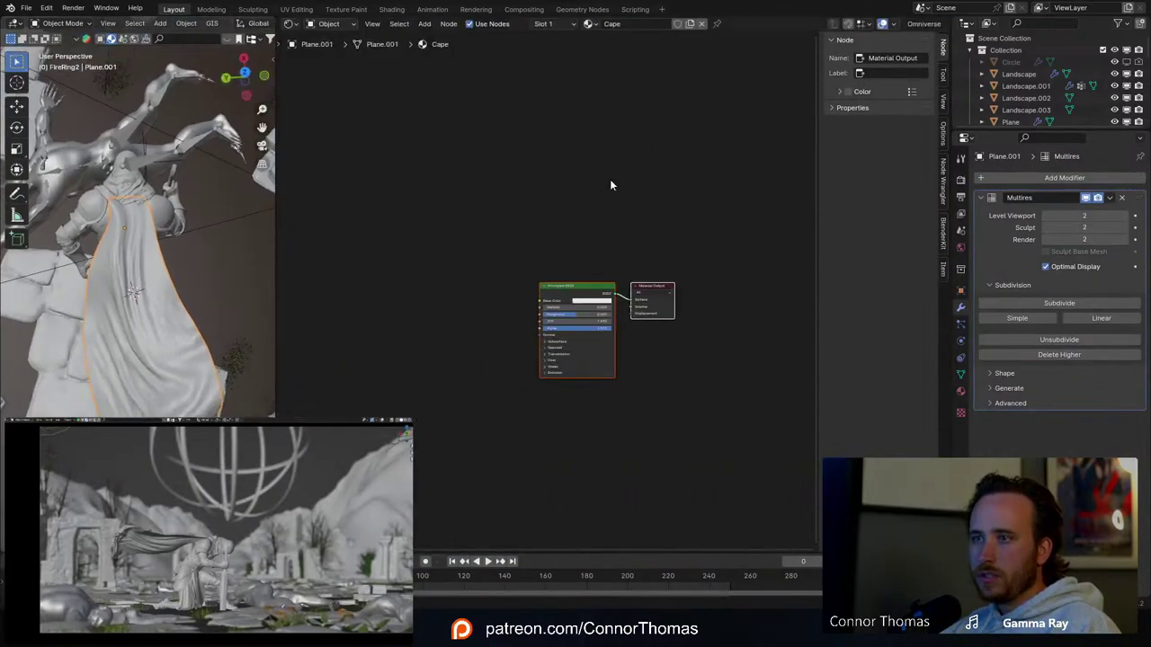
Step: Add an Image Texture node above the Principled BSDF and assign the Tatter image to it
key("shift+a")
left_click(580, 188)
type("image")
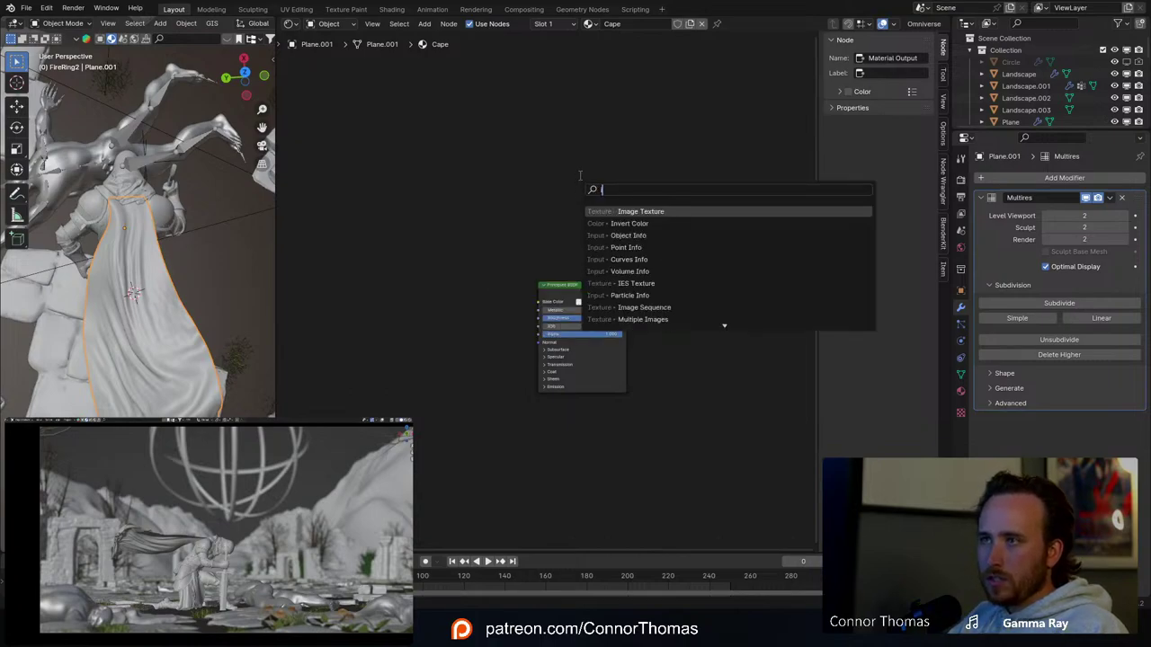
key("Return")
left_click(472, 214)
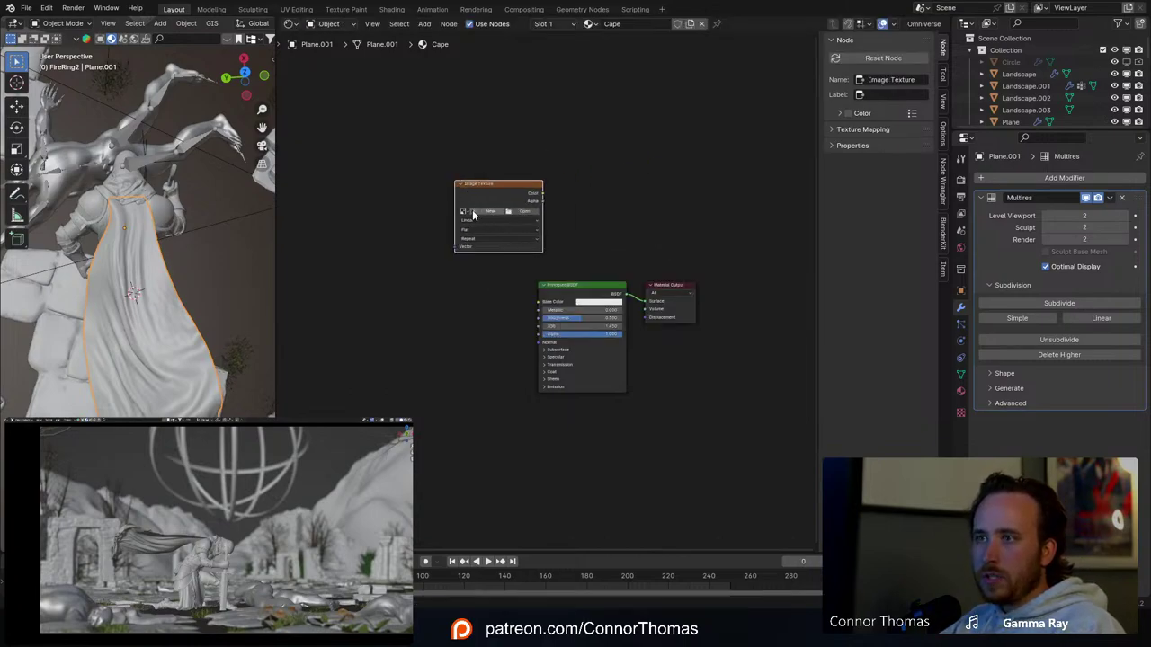
left_click(464, 212)
type("ta")
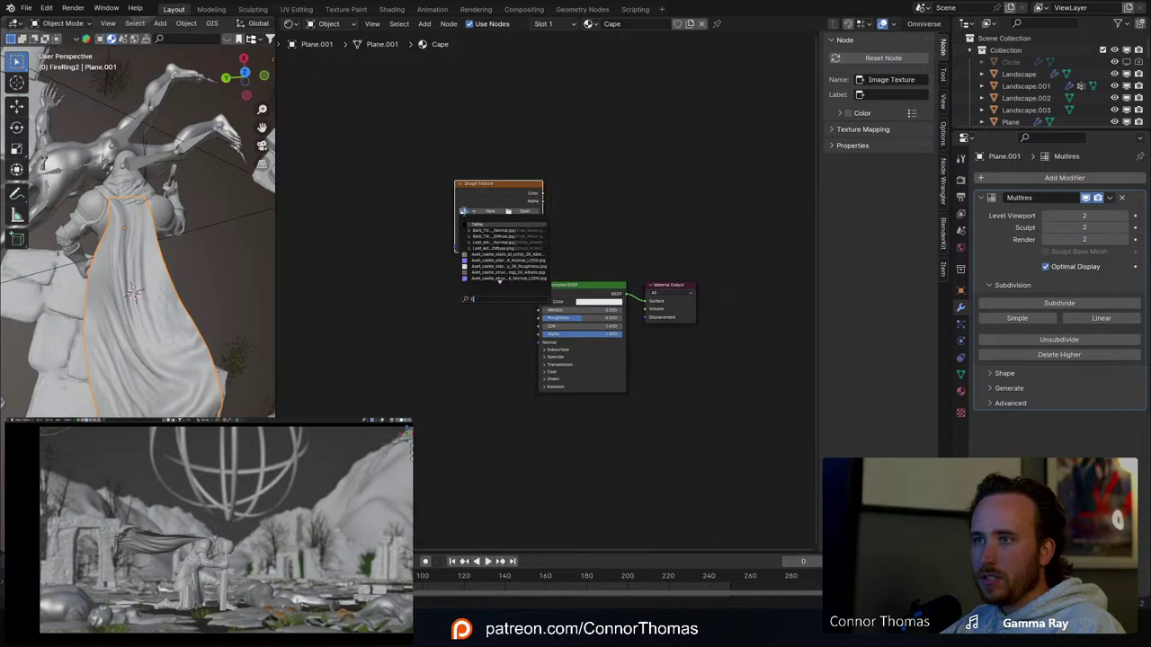
left_click(495, 236)
scroll(494, 177, "up", 1)
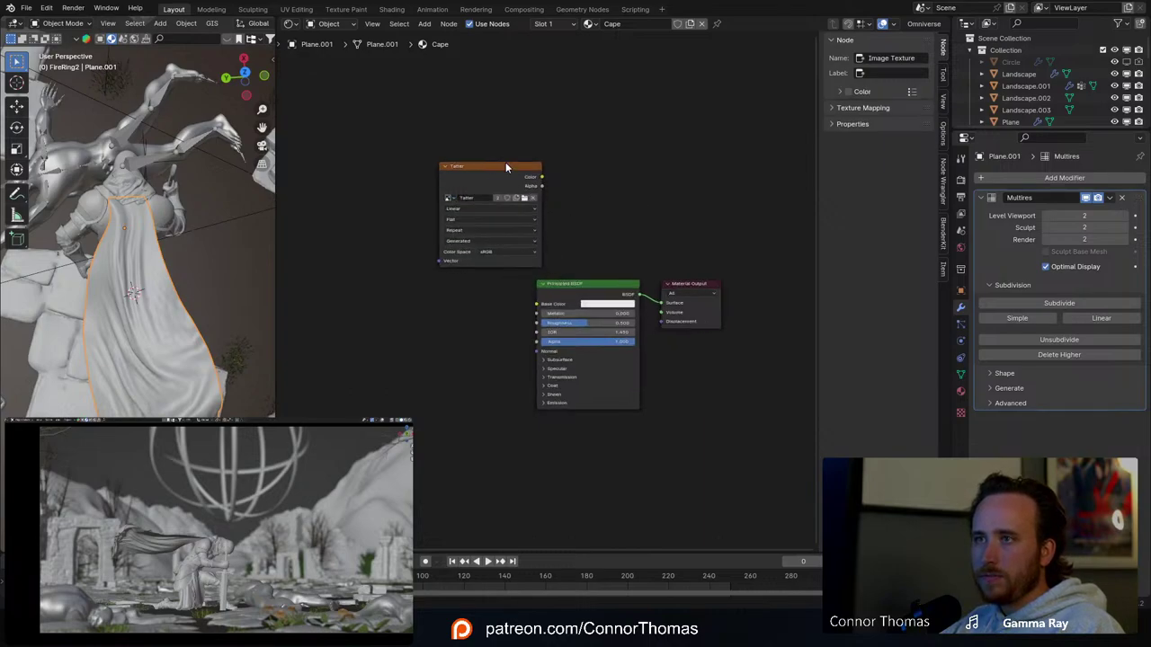
Step: Connect the Tatter texture's Color to the Material Output's Surface and return to the Texture Paint workspace
left_click_drag(542, 176, 612, 286)
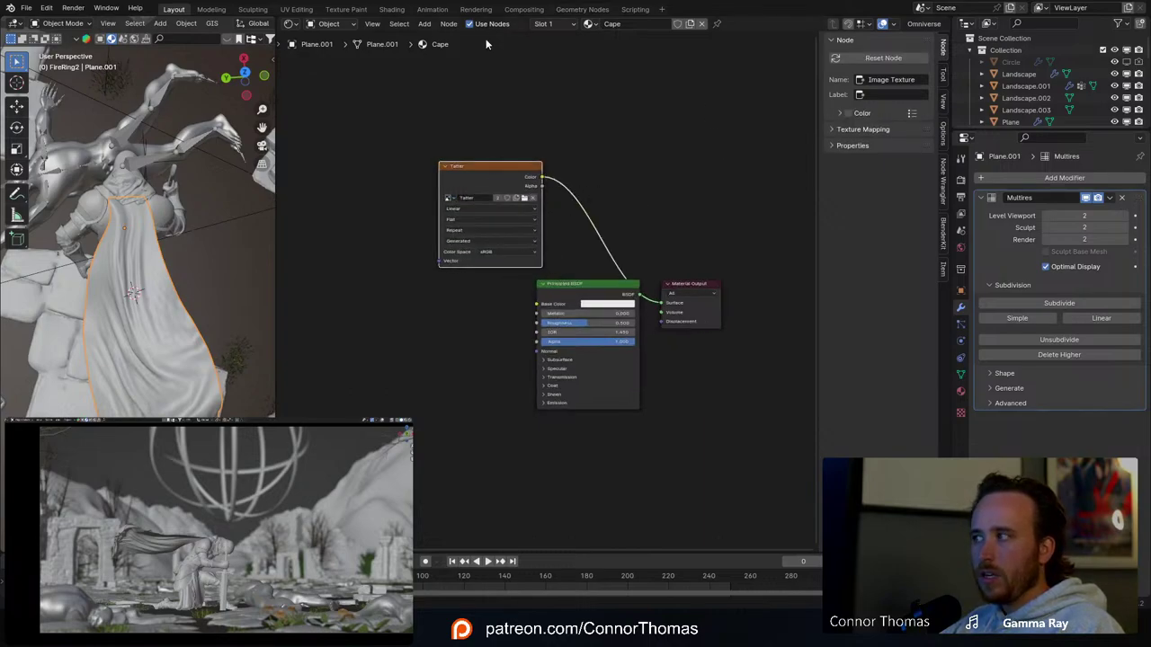
left_click(357, 10)
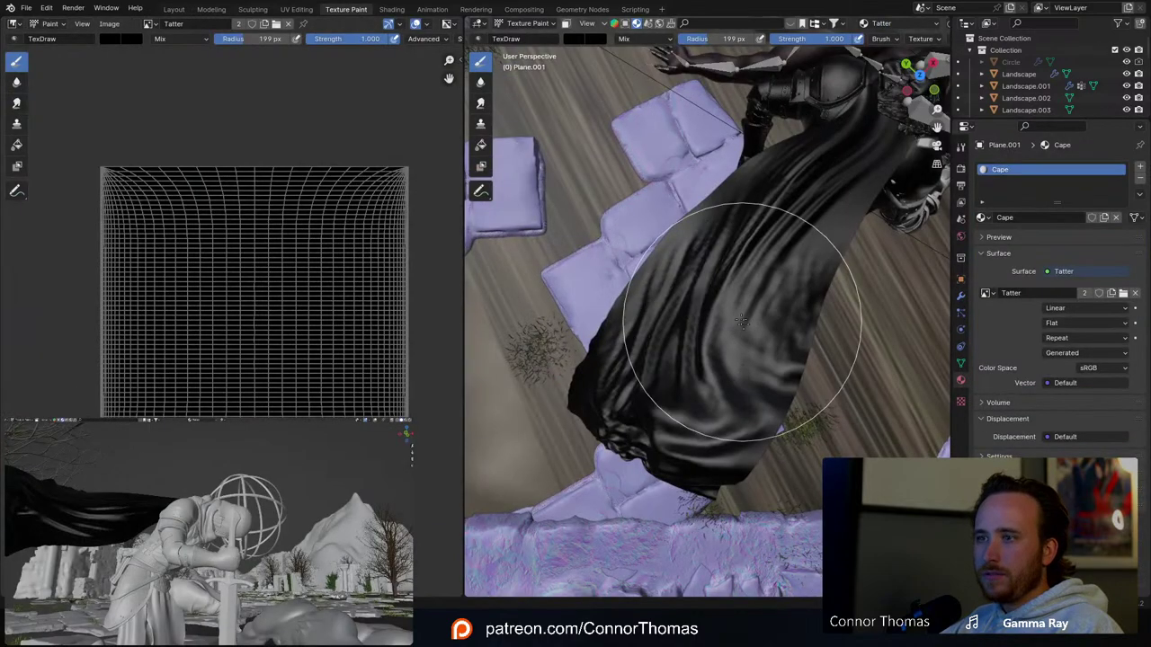
mouse_move(674, 441)
middle_mouse_down()
mouse_move(711, 432)
mouse_move(694, 423)
middle_mouse_up()
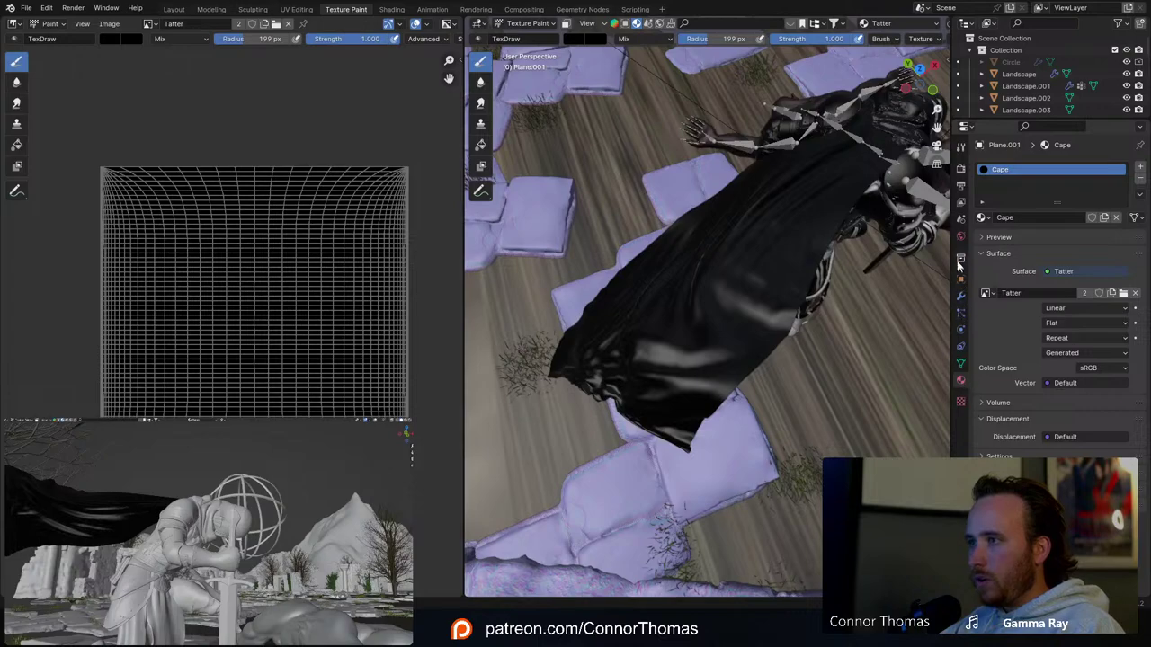
Step: Bring up the paint brush settings and set the primary brush color to white
left_click(961, 297)
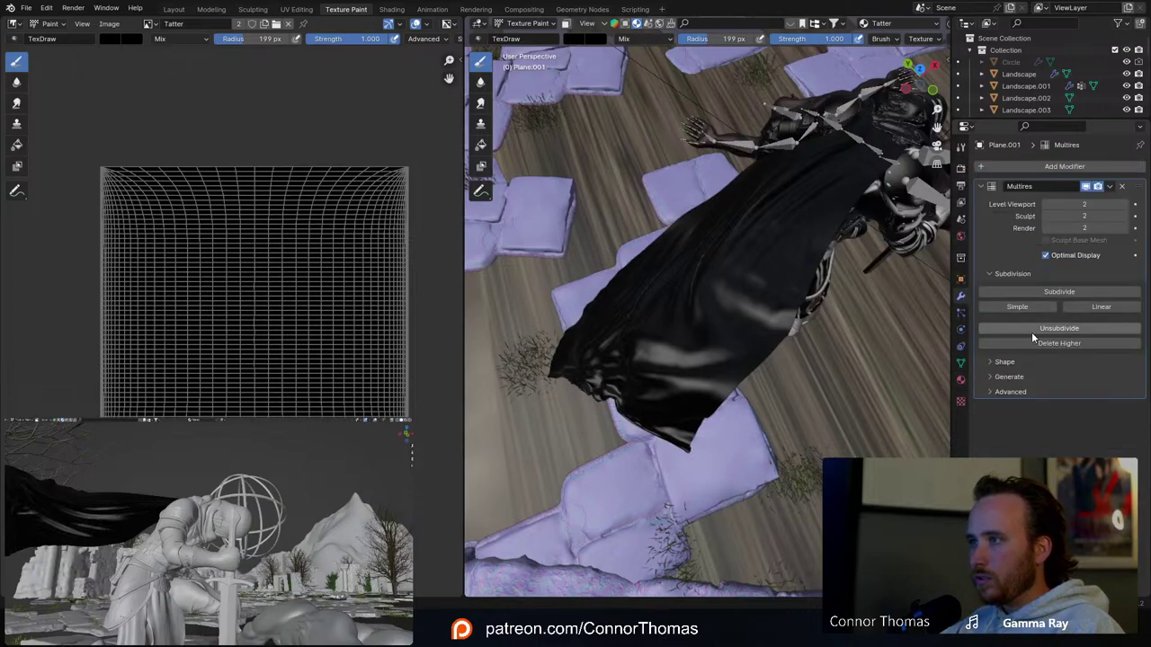
left_click(961, 147)
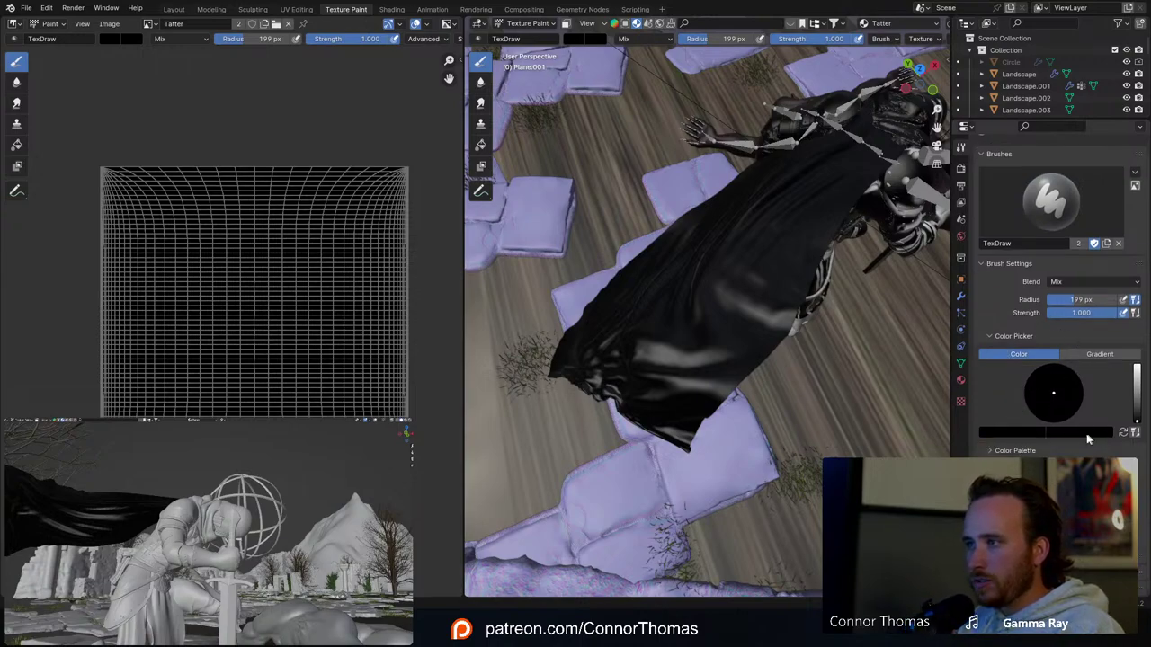
left_click(1021, 432)
left_click_drag(1038, 332, 1035, 260)
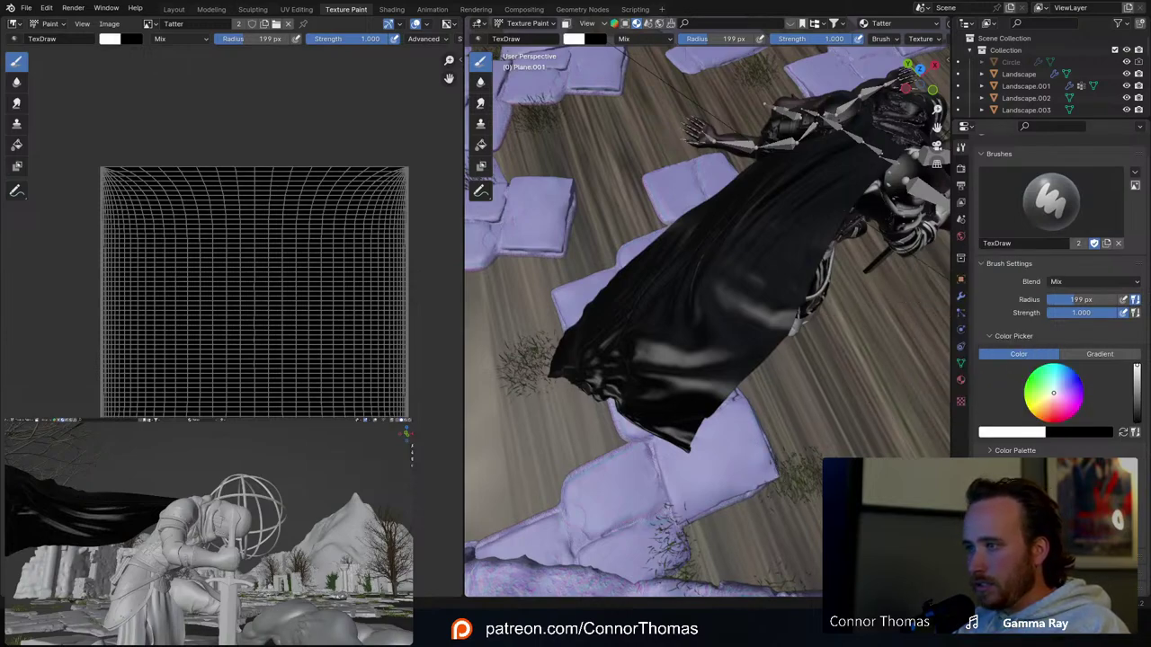
Step: Create a new texture for the TexDraw brush and name it rip
scroll(1057, 315, "down", 4)
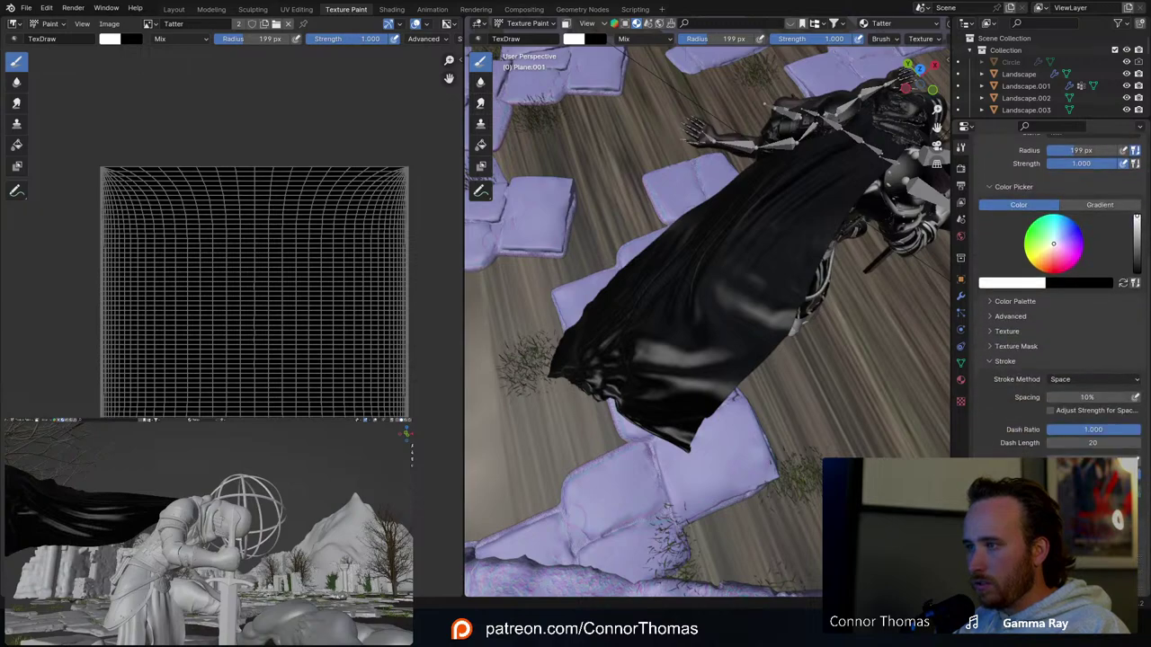
left_click(1011, 332)
scroll(1014, 335, "down", 2)
left_click(1062, 328)
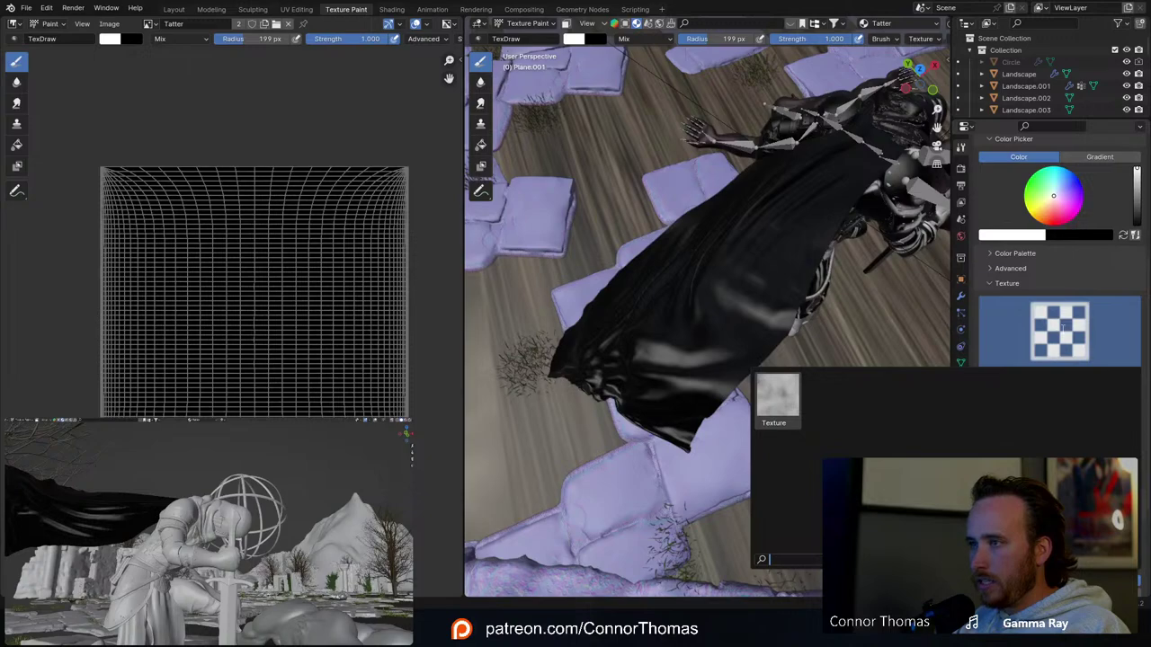
left_click(1063, 330)
left_click(1075, 371)
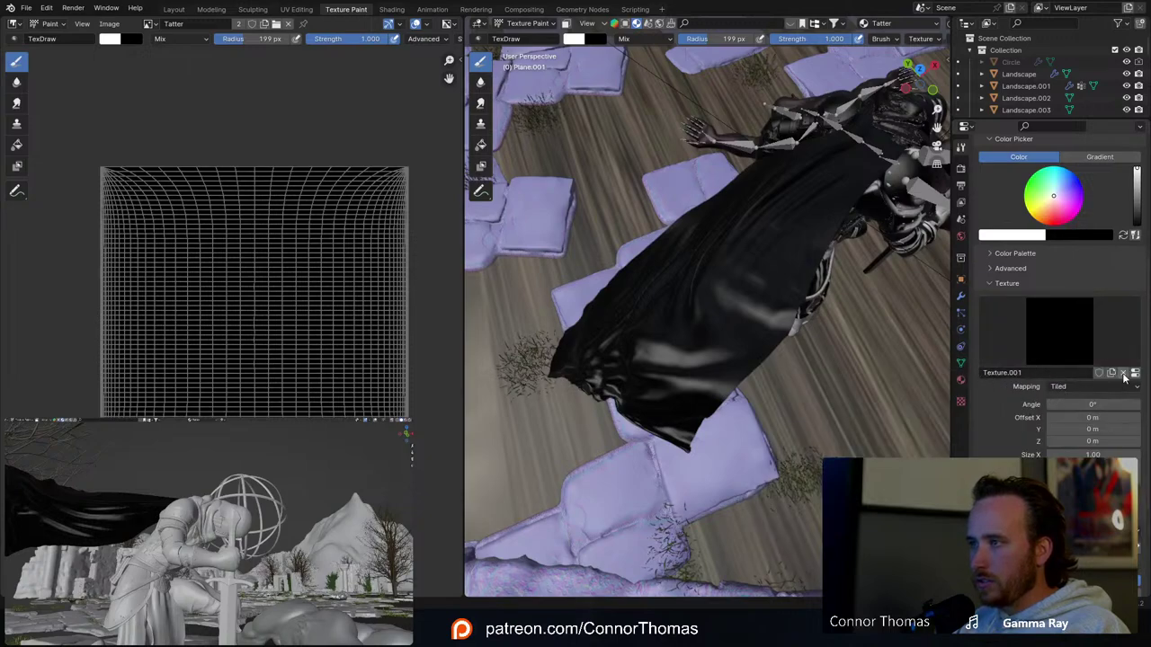
double_click(1071, 372)
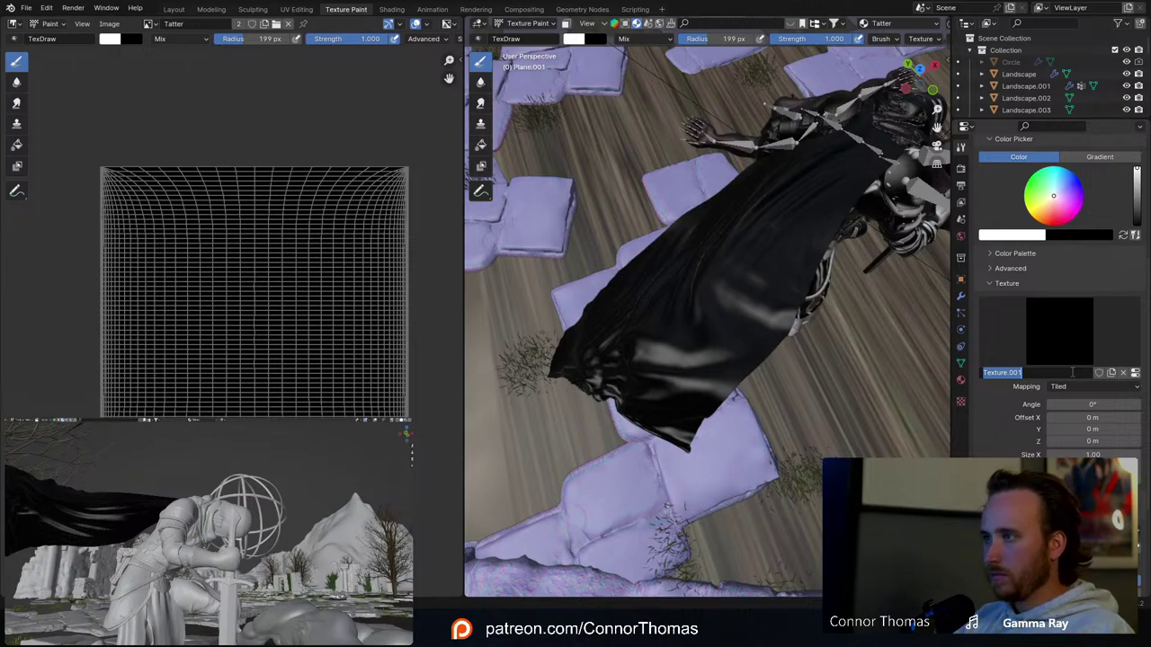
type("wr")
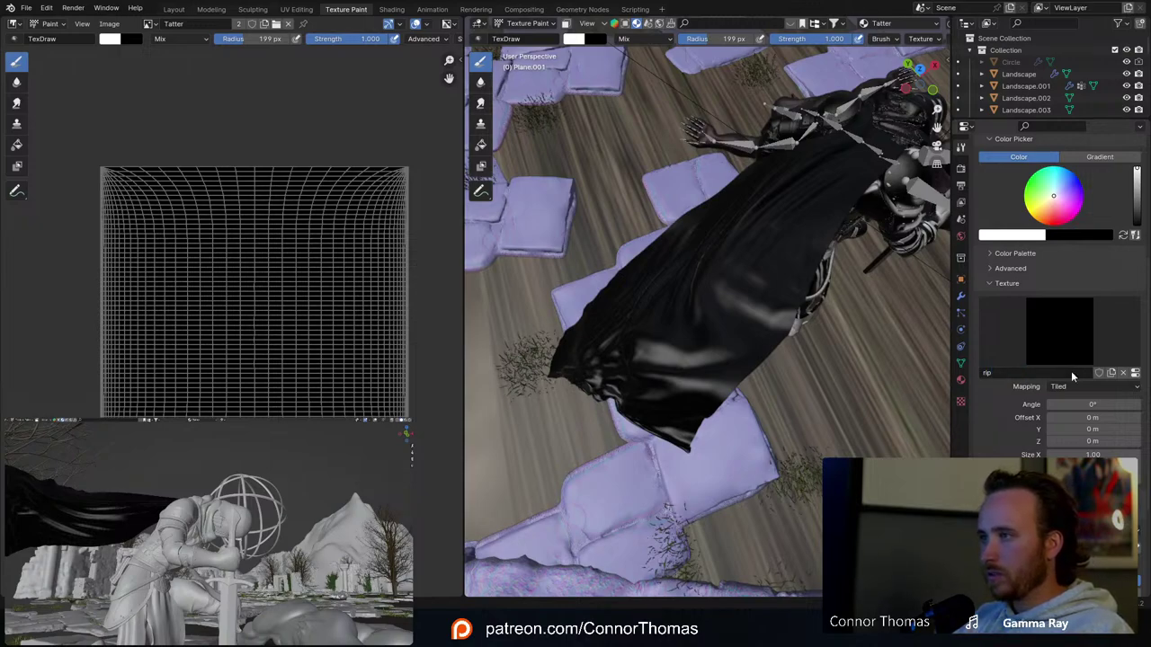
Step: Load 25.png from the SurfaceImperfections1 folder as the rip texture's image
left_click(960, 401)
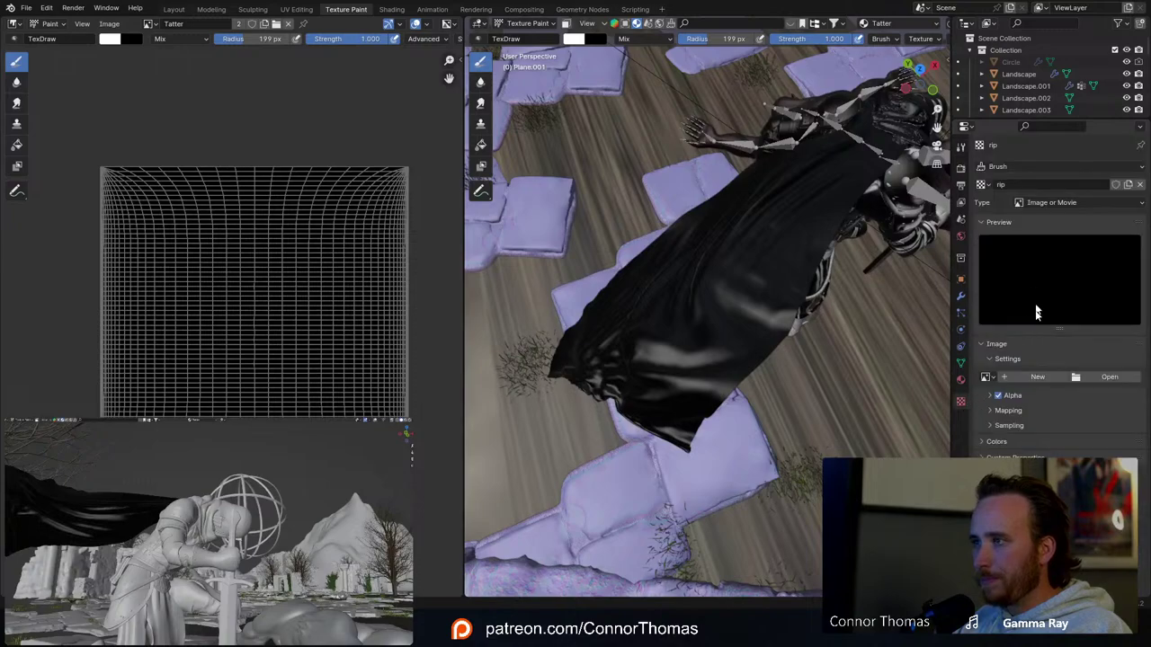
left_click(1110, 377)
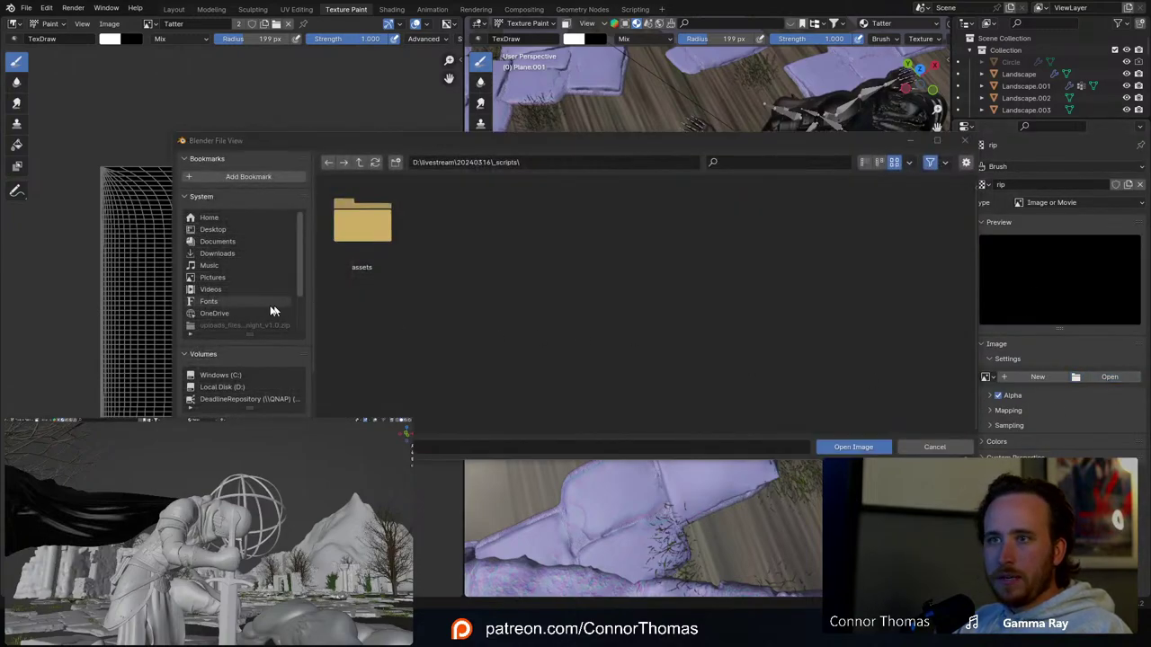
scroll(236, 297, "down", 3)
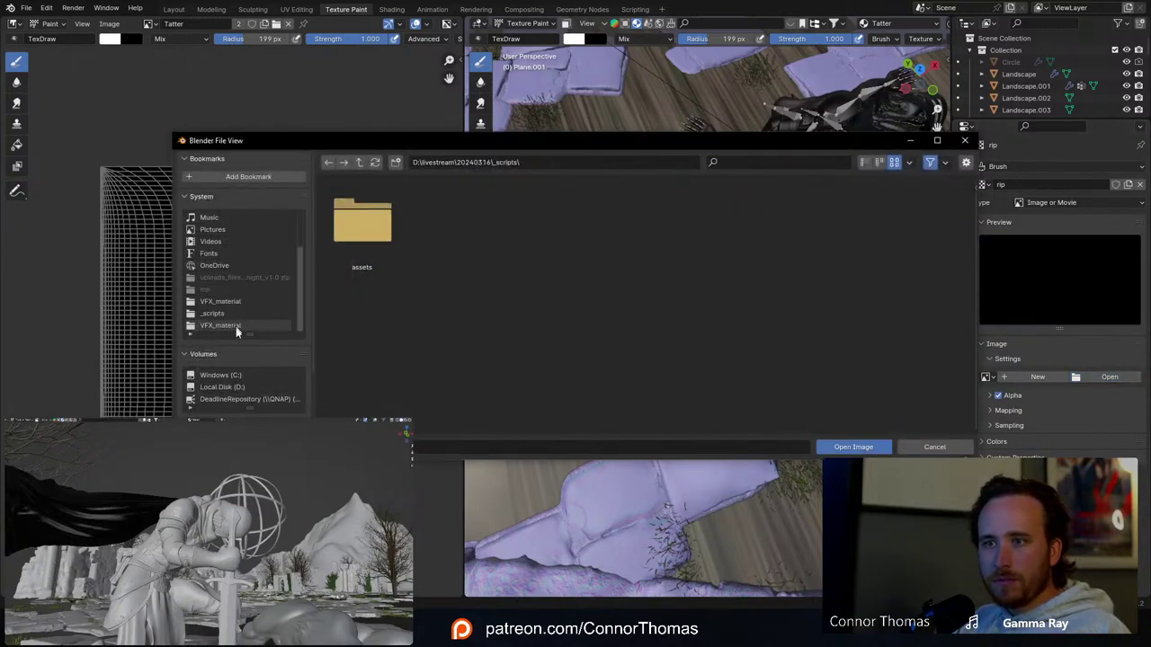
scroll(242, 286, "up", 3)
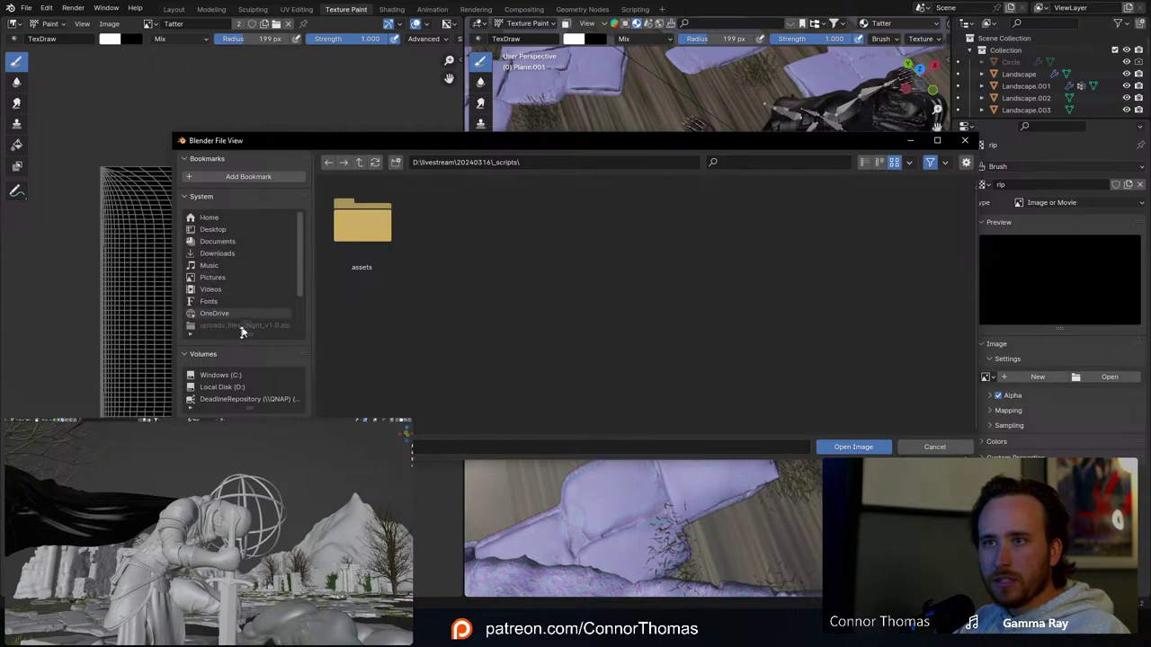
scroll(243, 351, "down", 4)
left_click(234, 353)
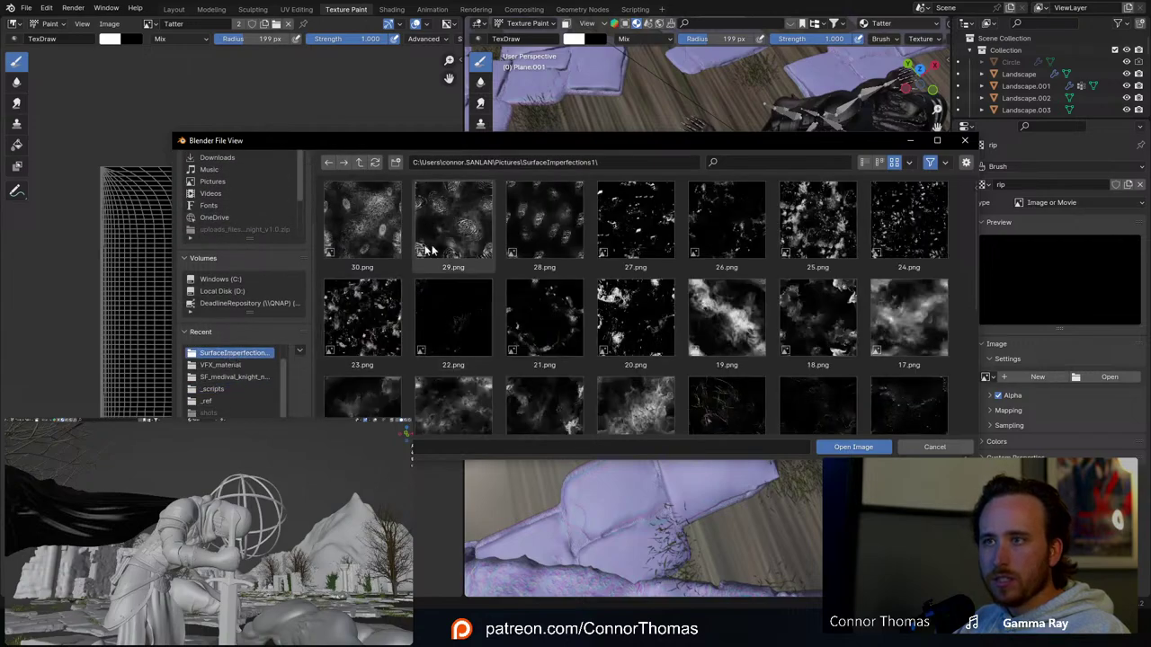
scroll(854, 303, "down", 5)
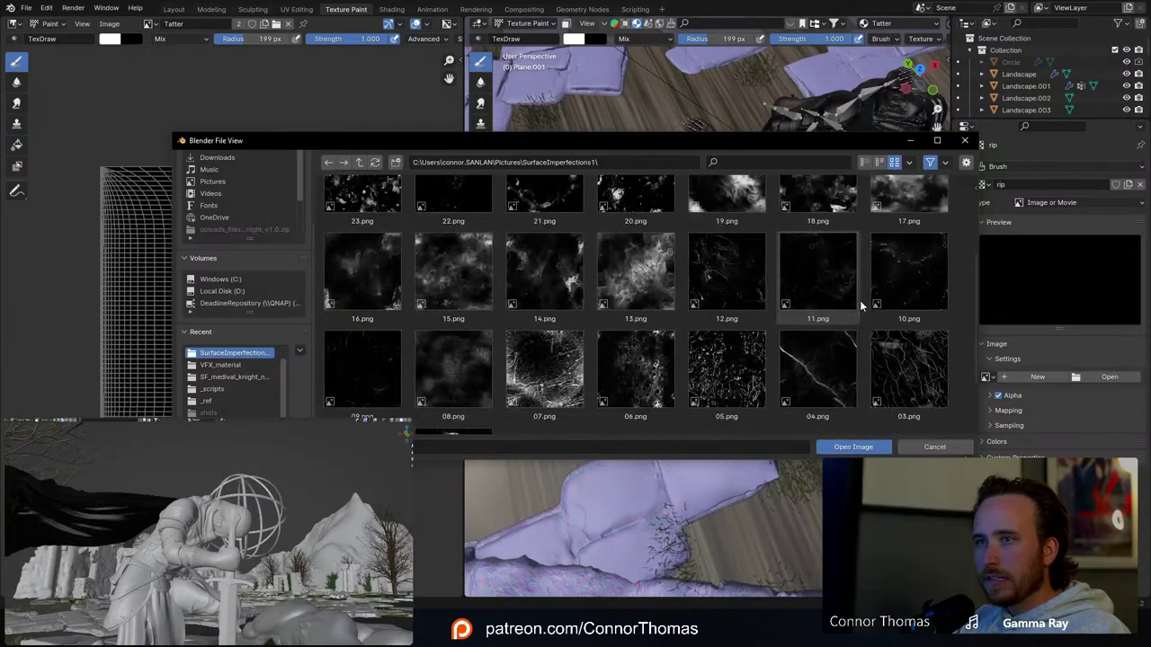
scroll(836, 361, "up", 5)
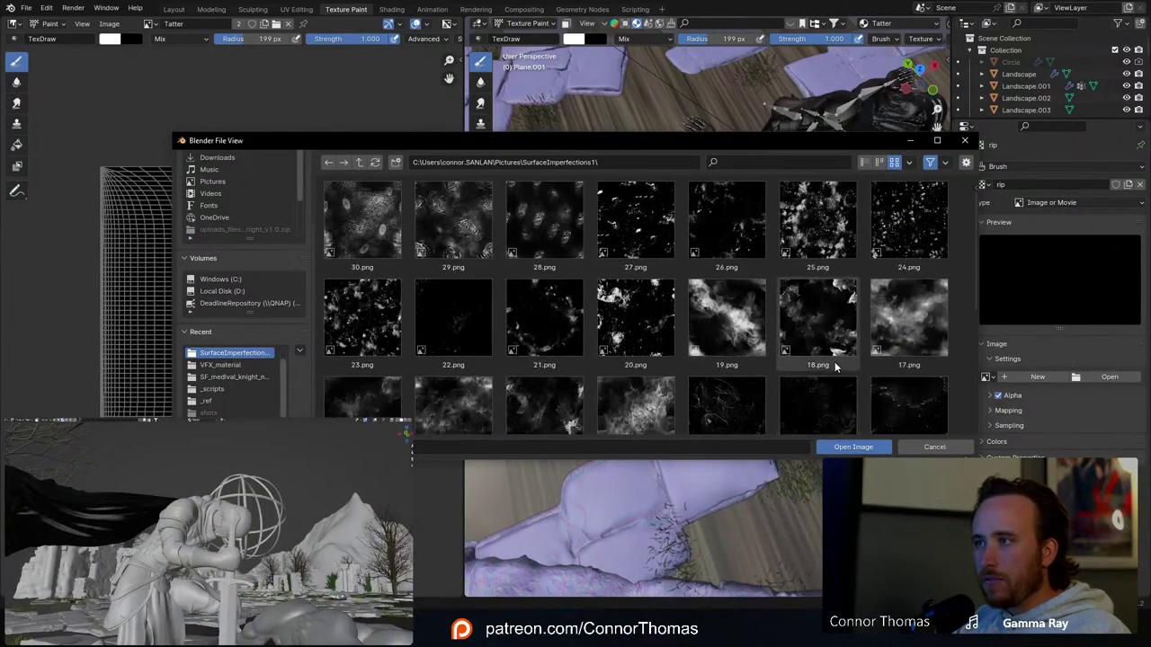
left_click(843, 241)
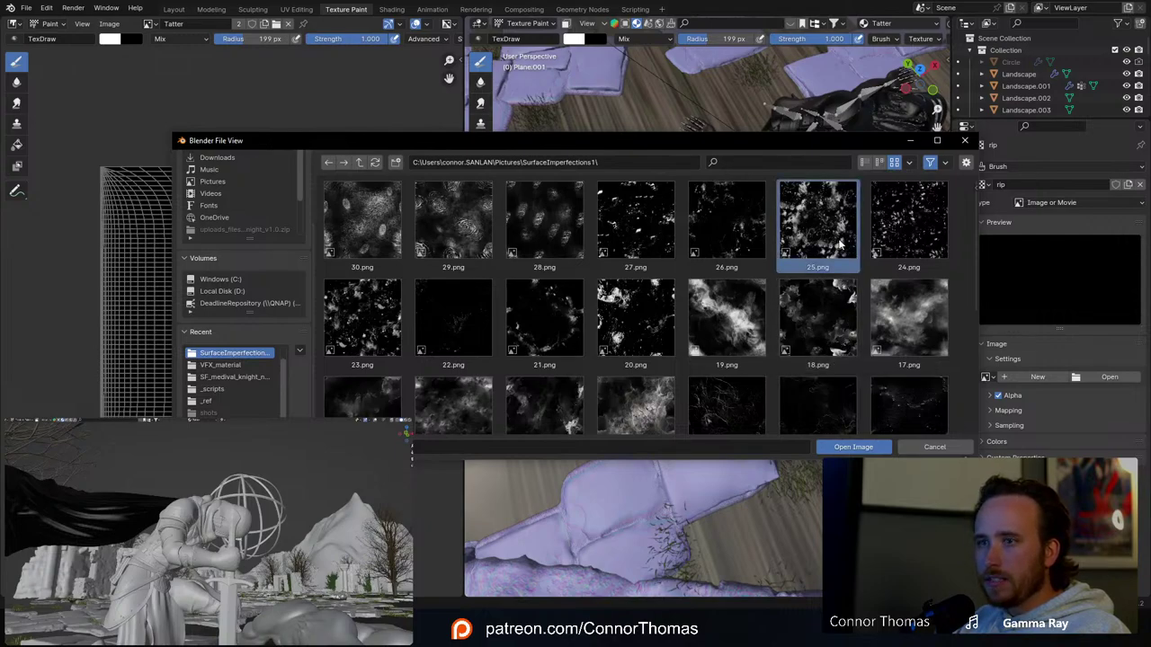
scroll(840, 243, "down", 5)
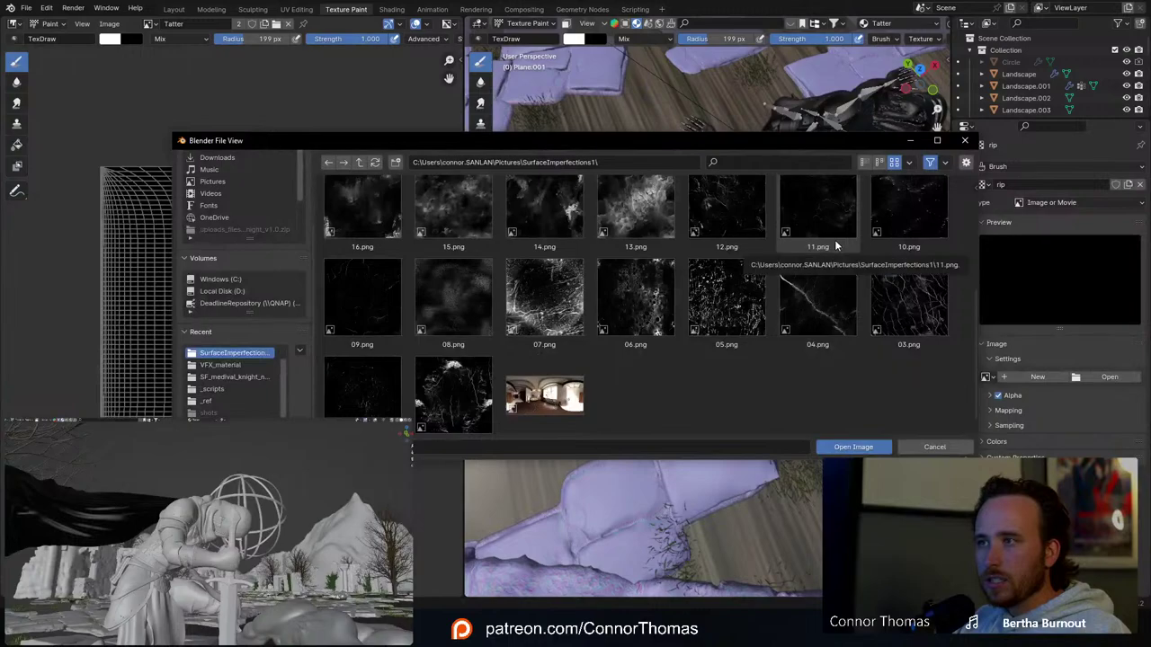
scroll(838, 249, "down", 1)
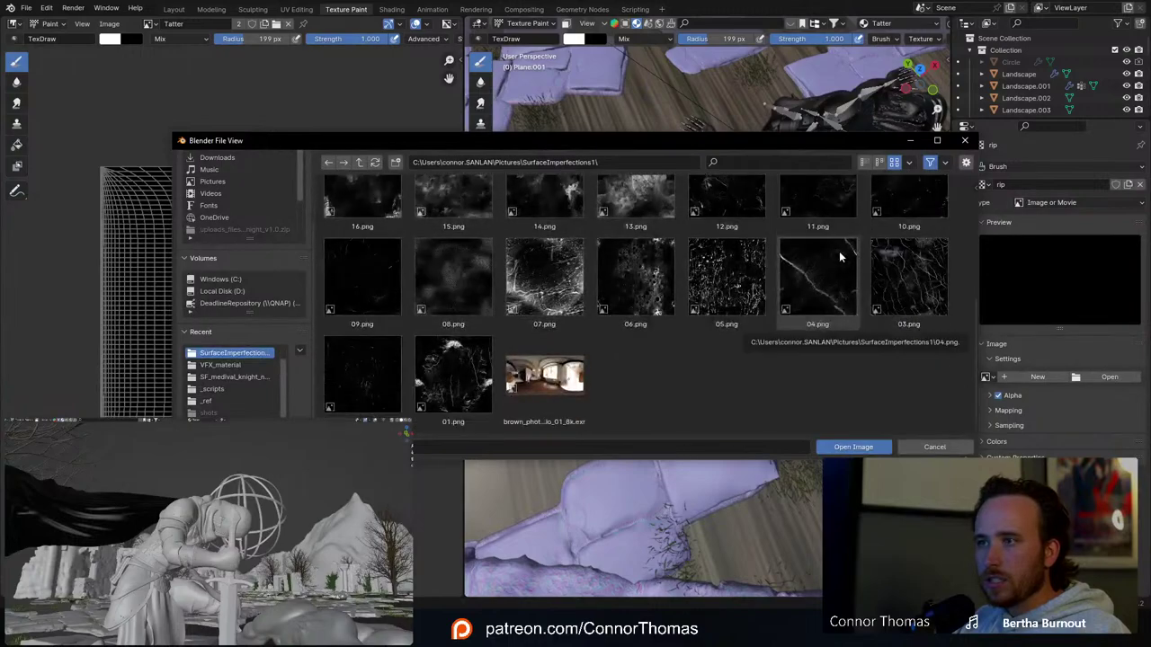
left_click(871, 447)
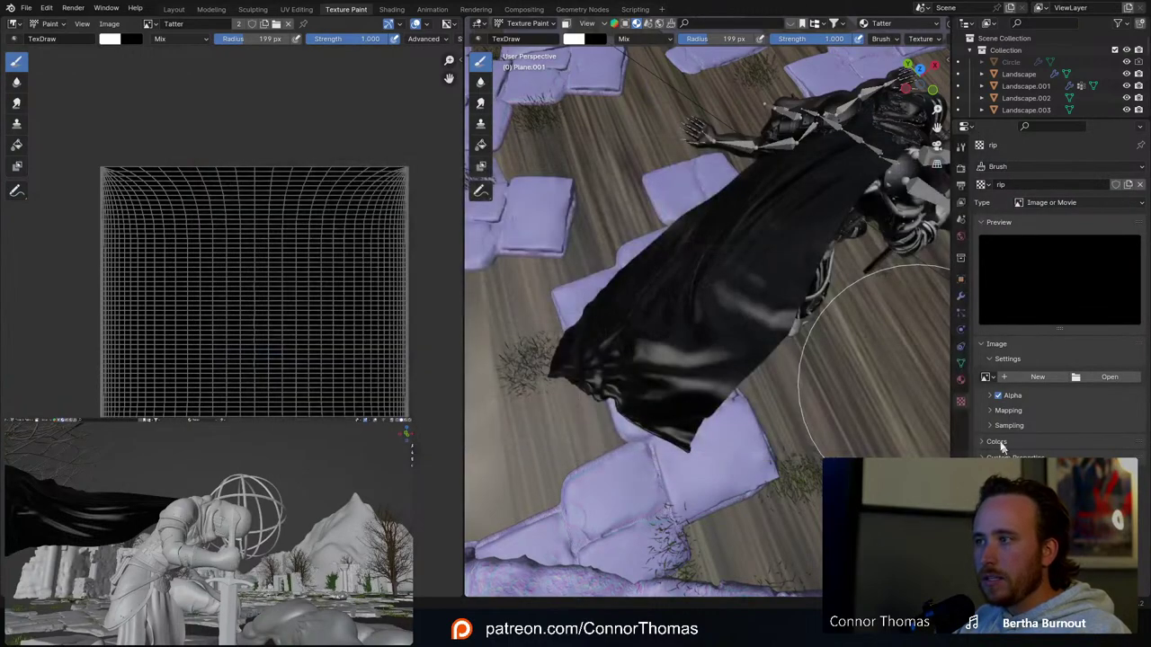
Step: Reduce the paint brush radius to 118 px over the lower part of the cape
scroll(662, 412, "up", 3)
middle_click_drag(662, 412, 692, 432)
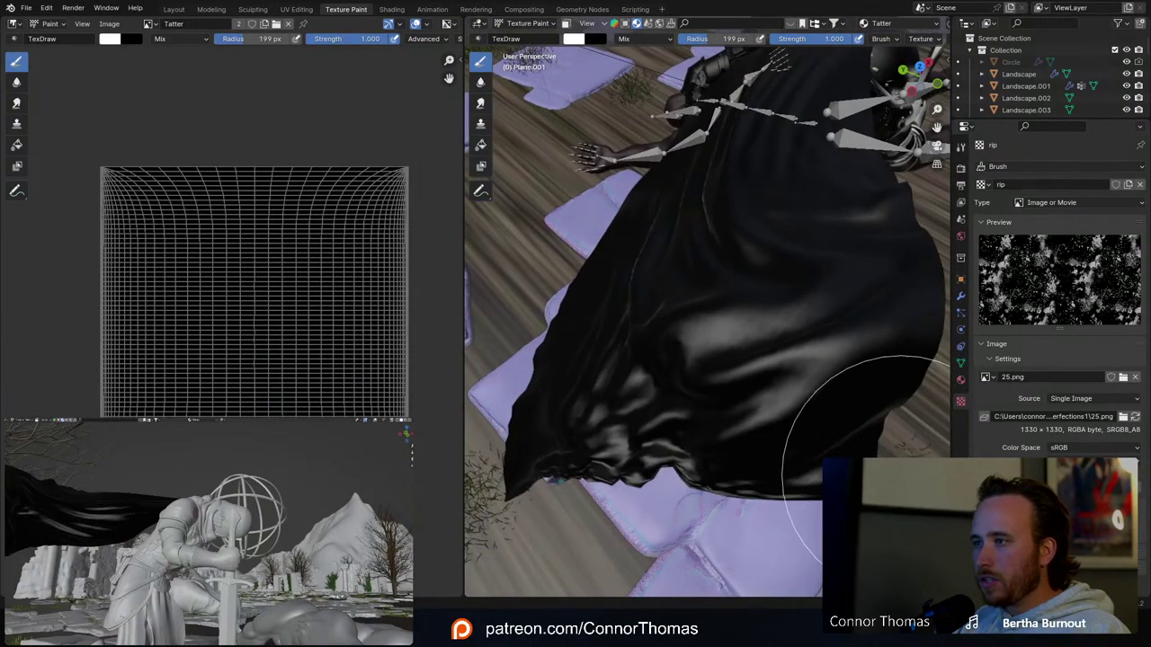
key("f")
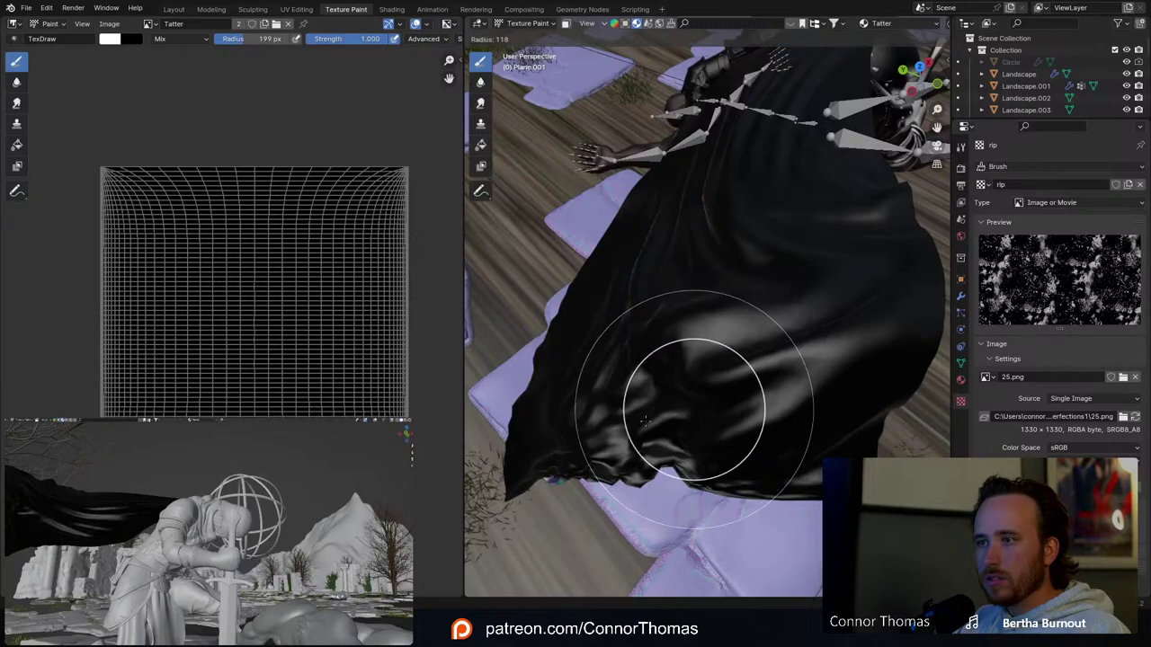
left_click(693, 409)
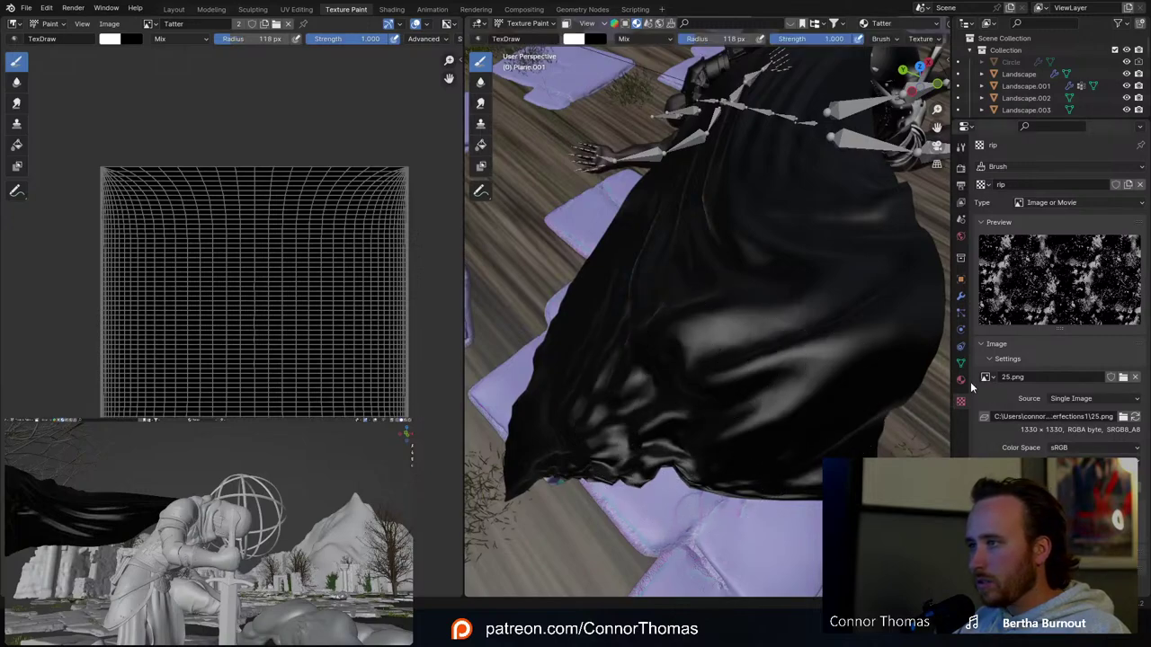
Step: Set the rip brush texture's mapping to Random in the brush settings
left_click(960, 148)
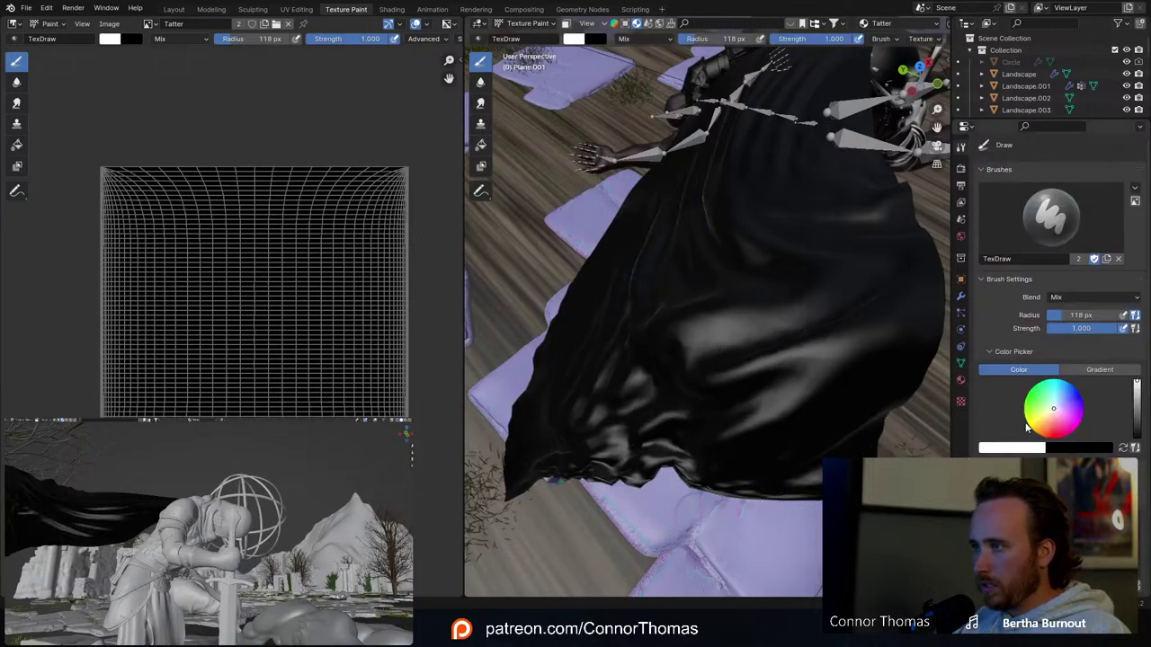
scroll(1046, 412, "down", 4)
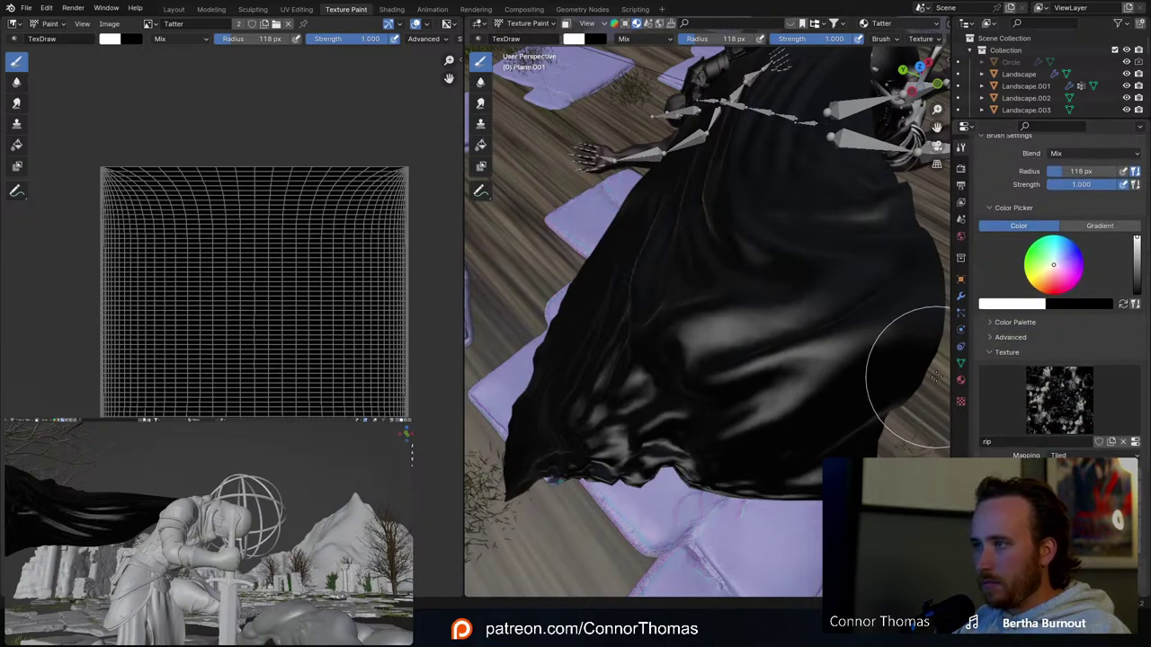
scroll(1059, 396, "down", 3)
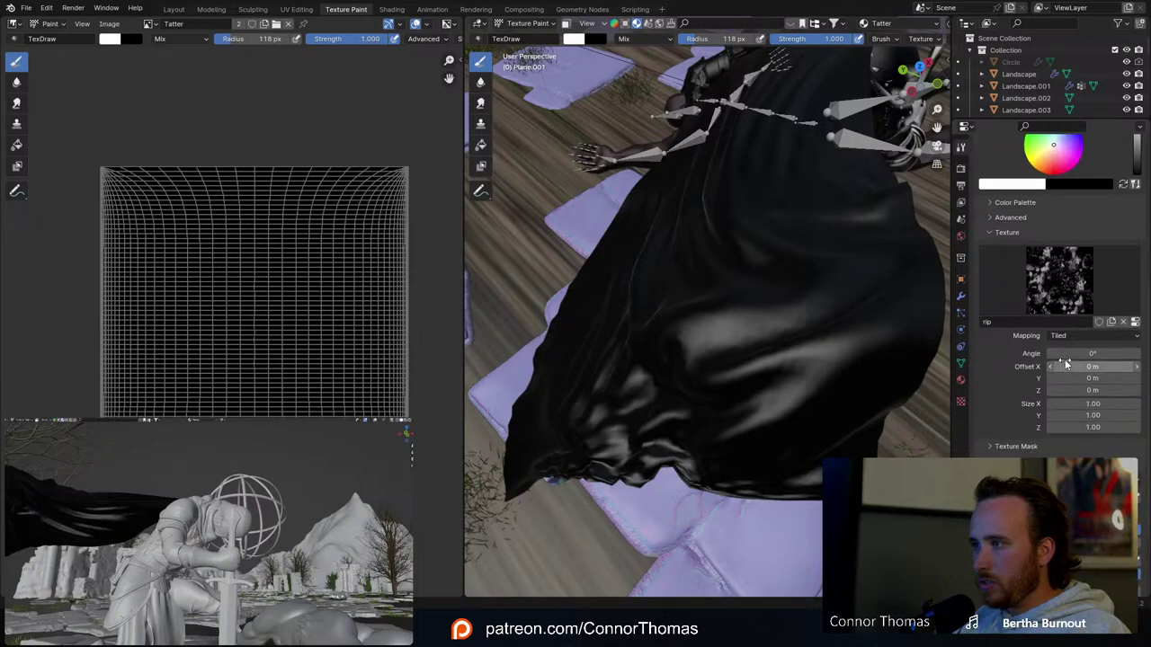
left_click(1058, 337)
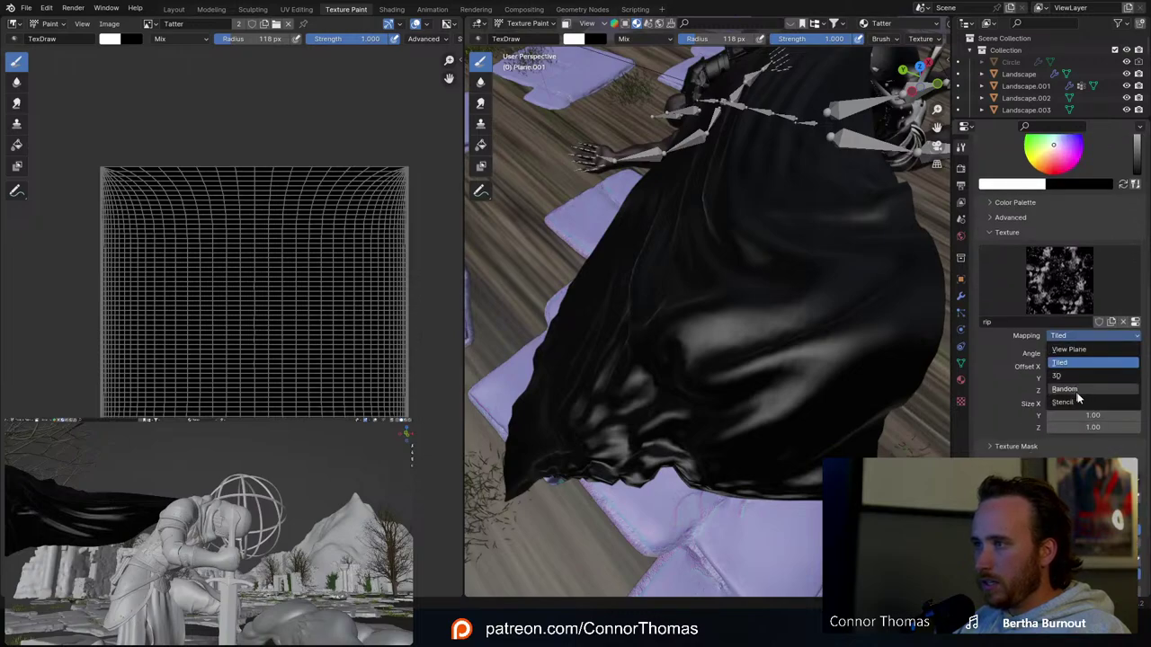
left_click(1073, 388)
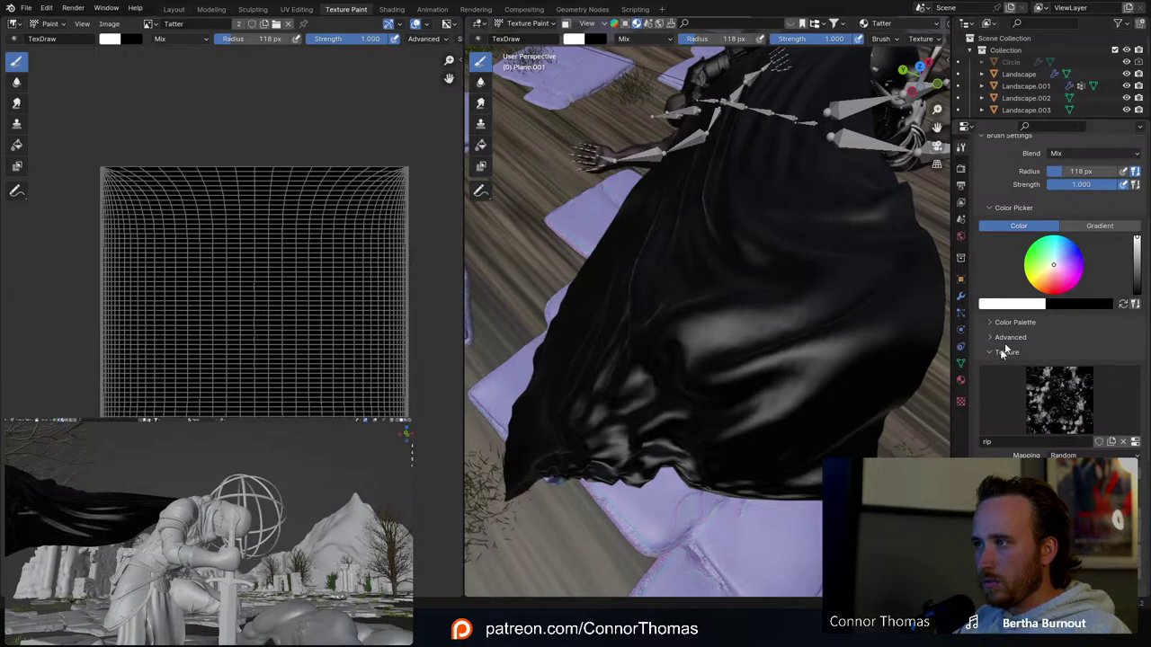
Step: Try the cloudy texture named Texture on the brush with a stroke across the middle of the Tatter image, and undo the stroke
left_click(1068, 399)
left_click(822, 194)
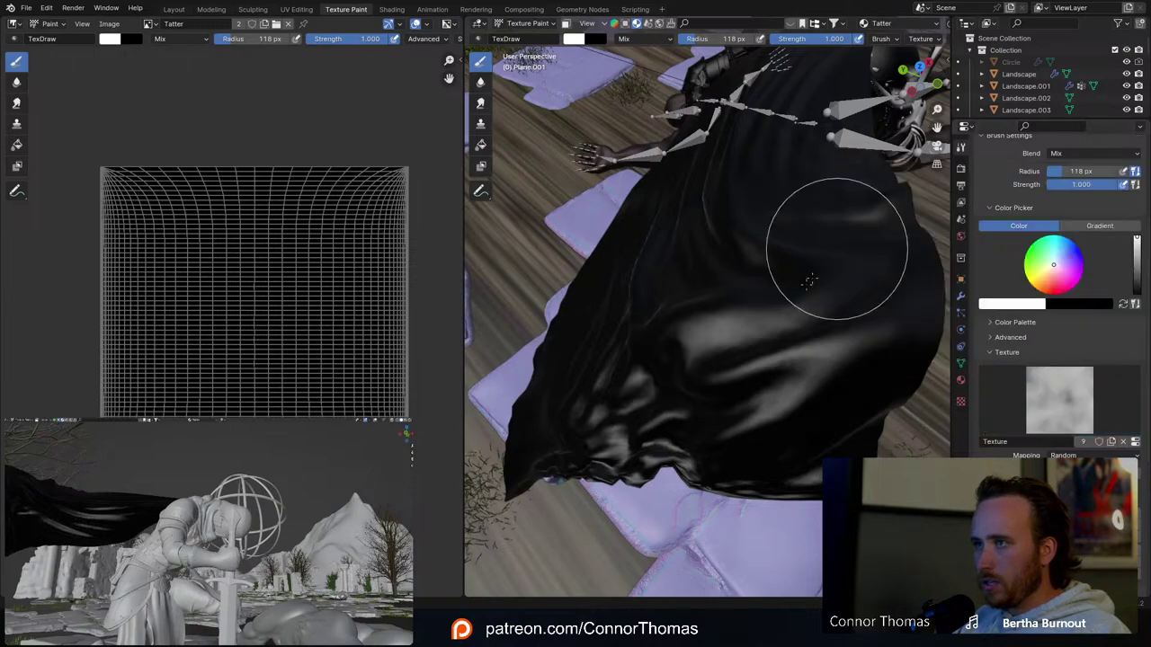
mouse_move(293, 333)
left_mouse_down()
mouse_move(249, 328)
mouse_move(176, 346)
left_mouse_up()
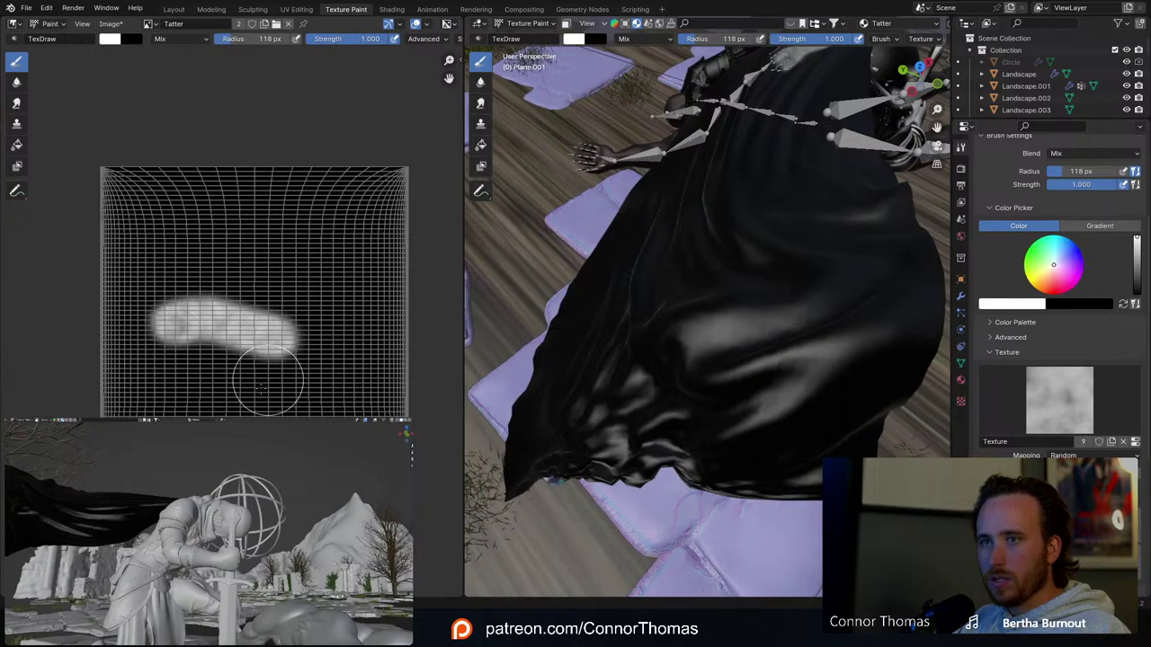
key("ctrl+z")
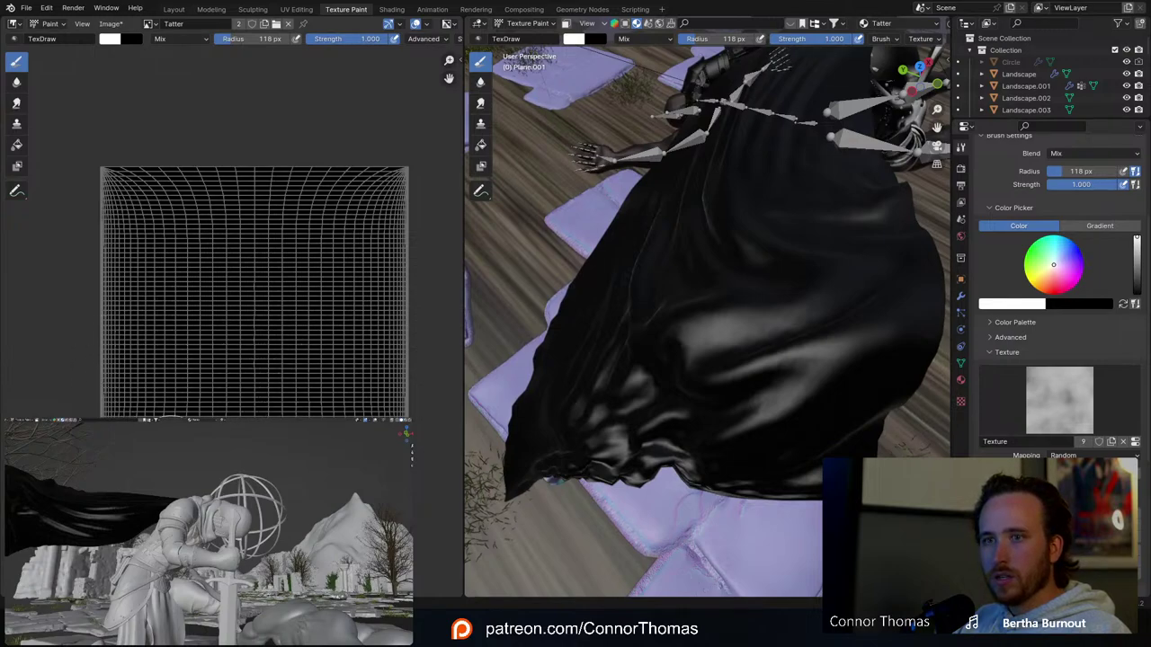
mouse_move(212, 476)
left_mouse_down()
mouse_move(216, 457)
mouse_move(268, 469)
left_mouse_up()
scroll(825, 241, "down", 1)
middle_click_drag(825, 241, 796, 231)
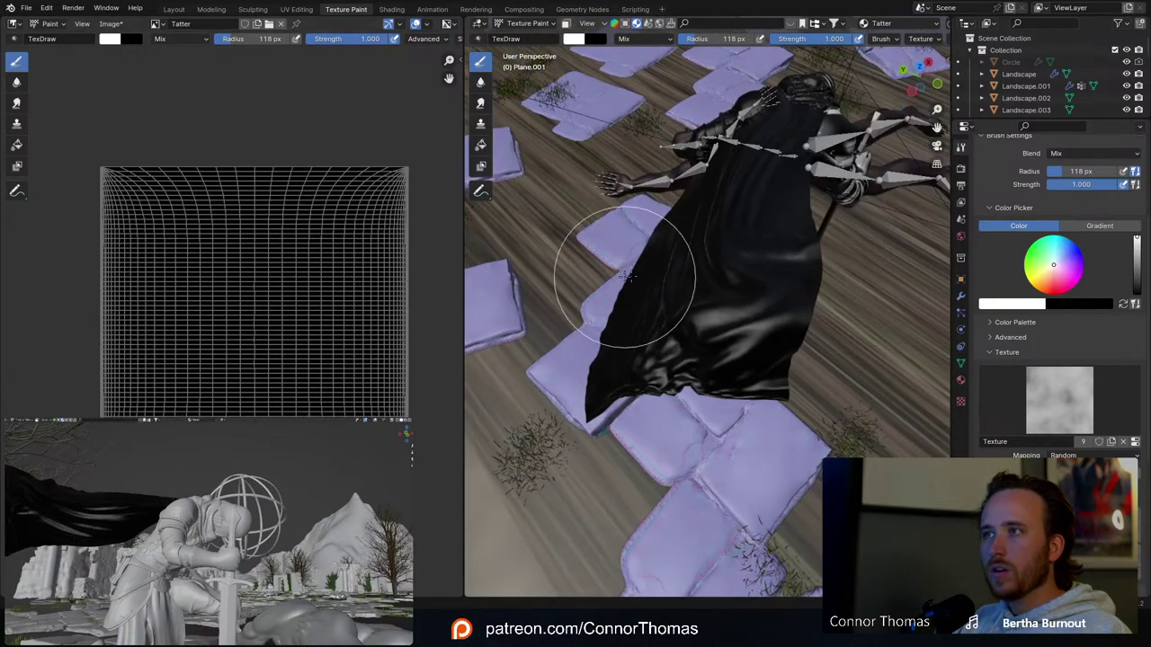
Step: Test where the cape's UVs land by painting strokes on the Tatter image's upper edge, centre and side edge, undoing each one
mouse_move(200, 159)
left_mouse_down()
mouse_move(238, 199)
mouse_move(402, 131)
left_mouse_up()
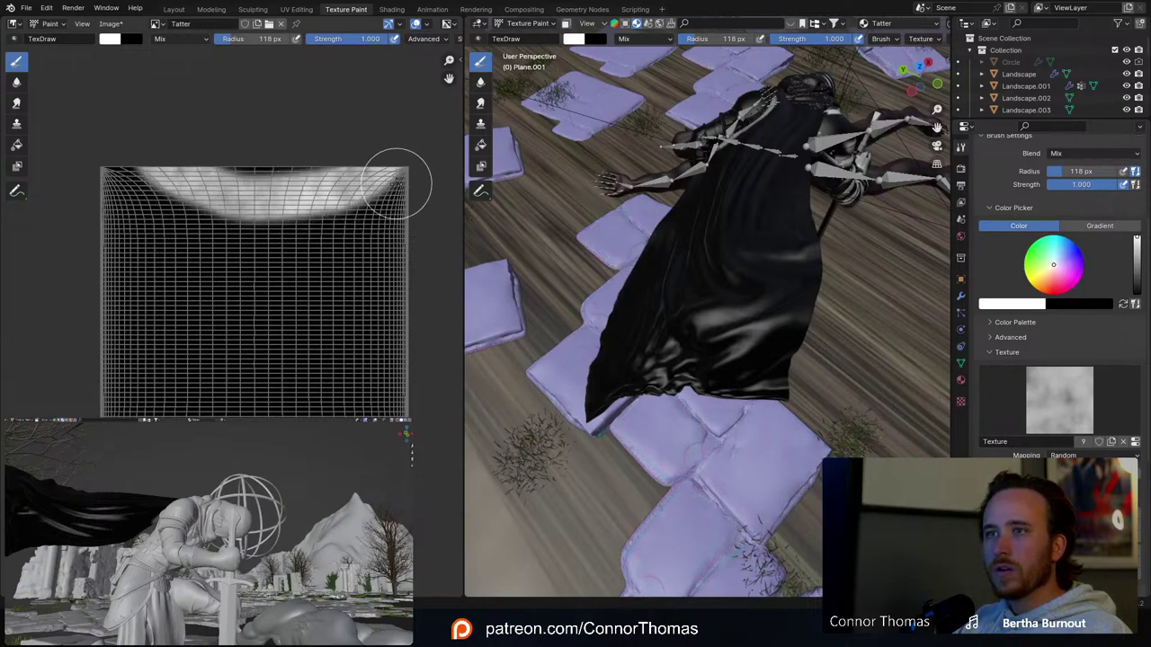
key("ctrl+z")
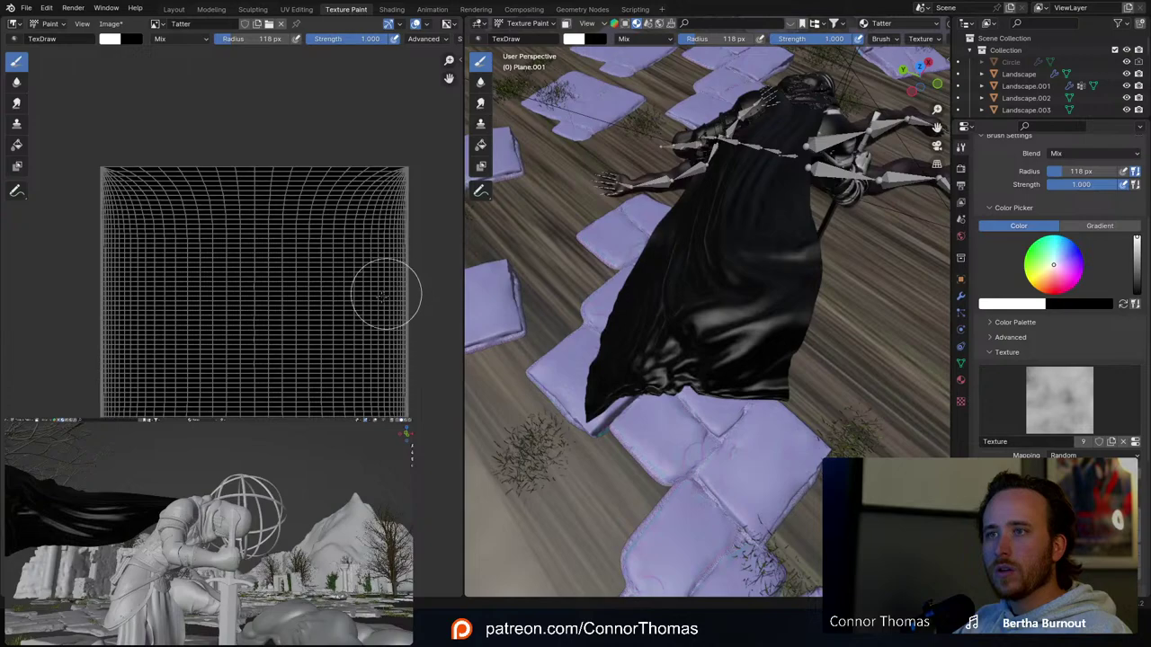
left_click_drag(272, 327, 243, 392)
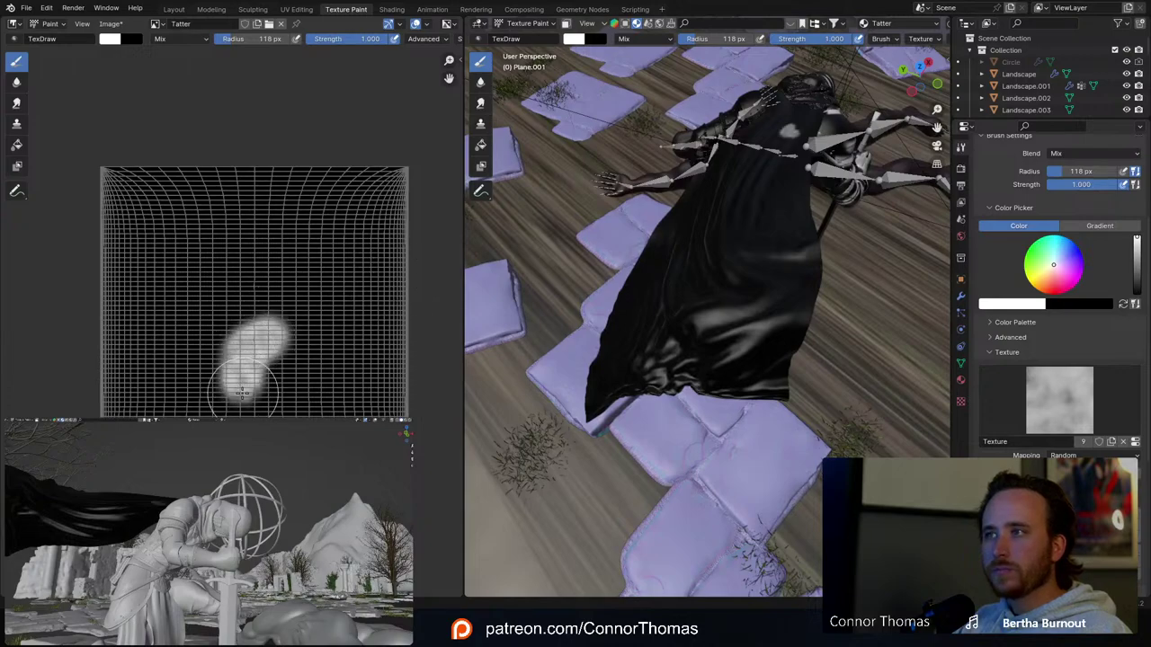
key("ctrl+z")
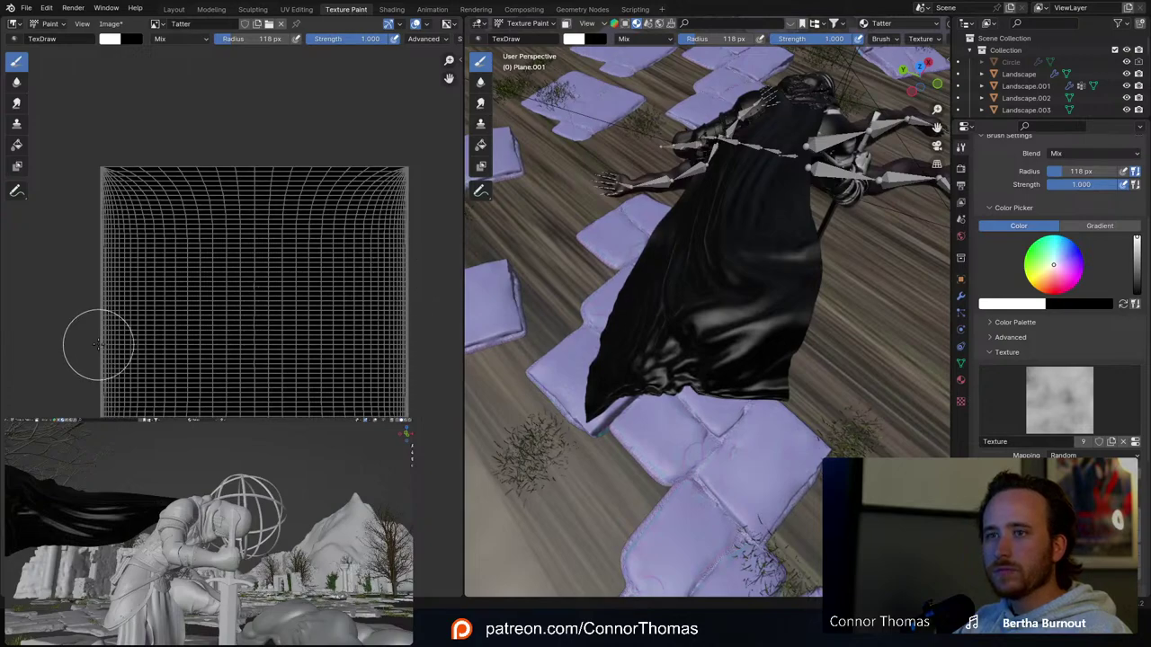
left_click_drag(98, 339, 99, 207)
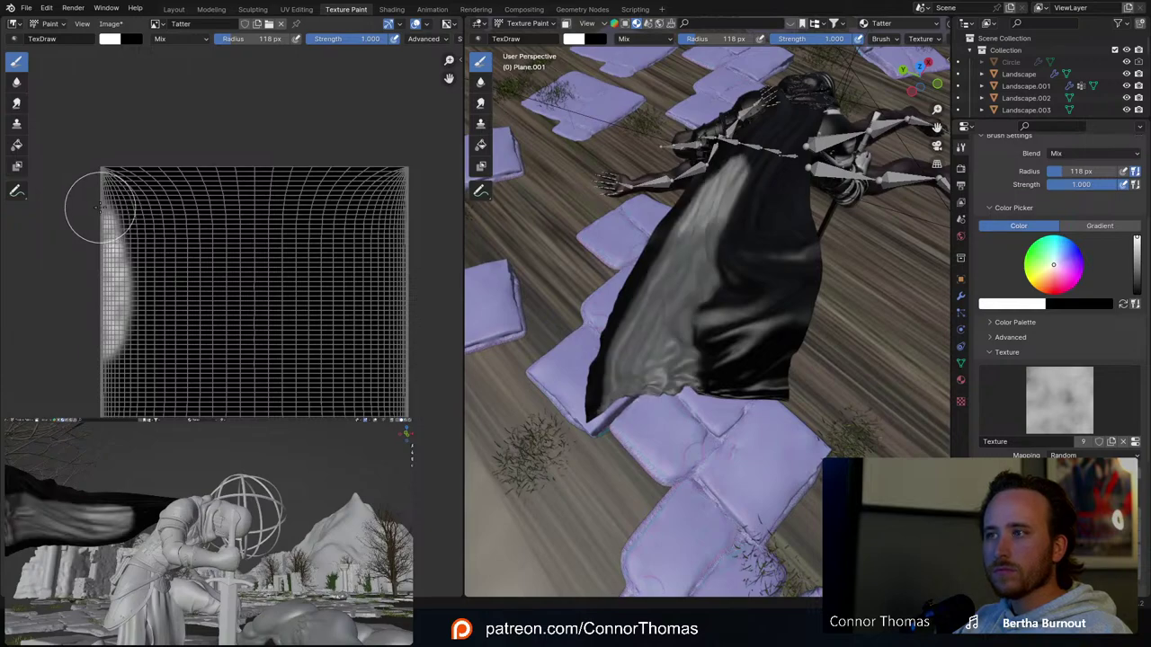
key("ctrl+z")
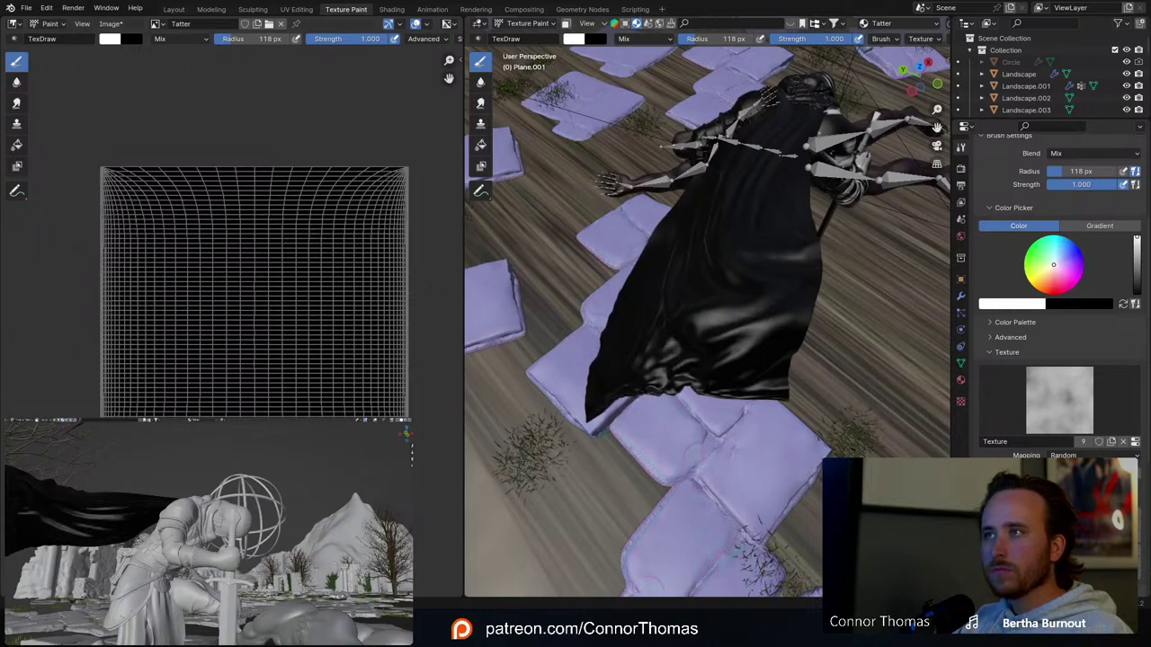
Step: Unwrap the whole cape mesh with Smart UV Project at a 66° angle limit and return to texture painting
key("Tab")
key("u")
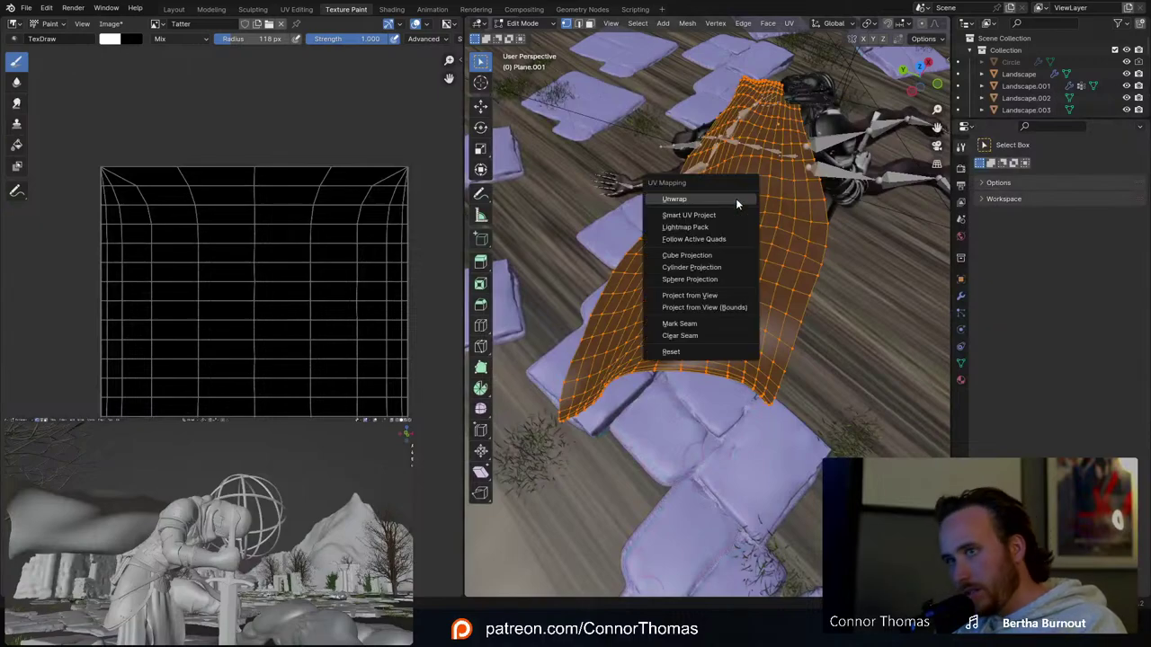
left_click(729, 215)
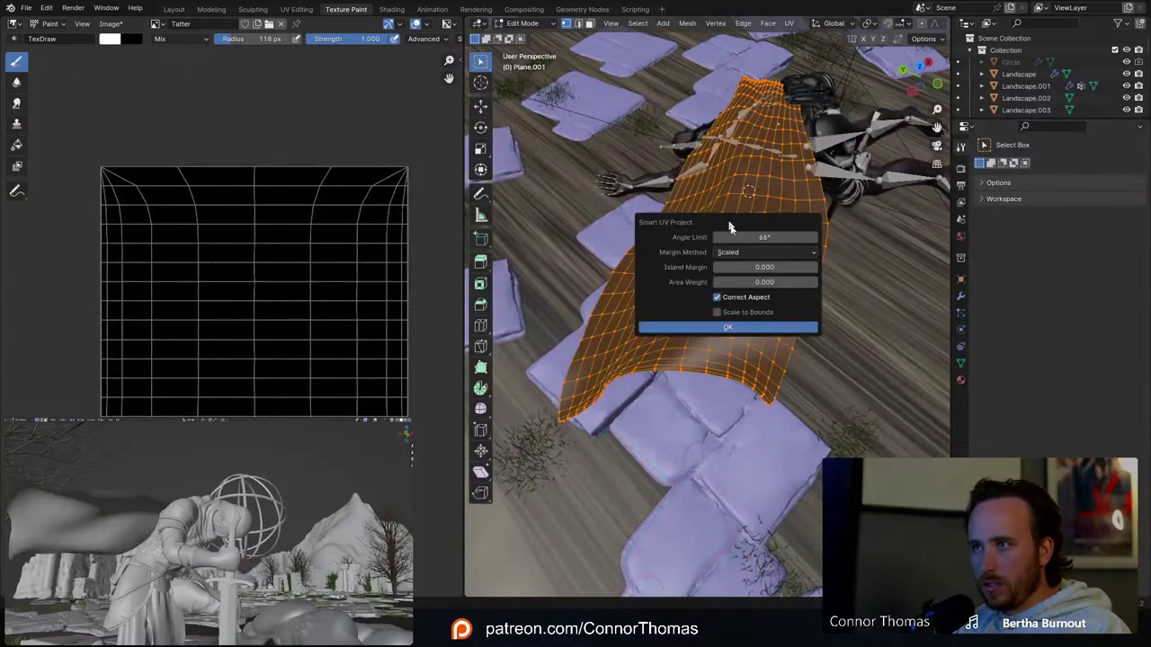
left_click(740, 325)
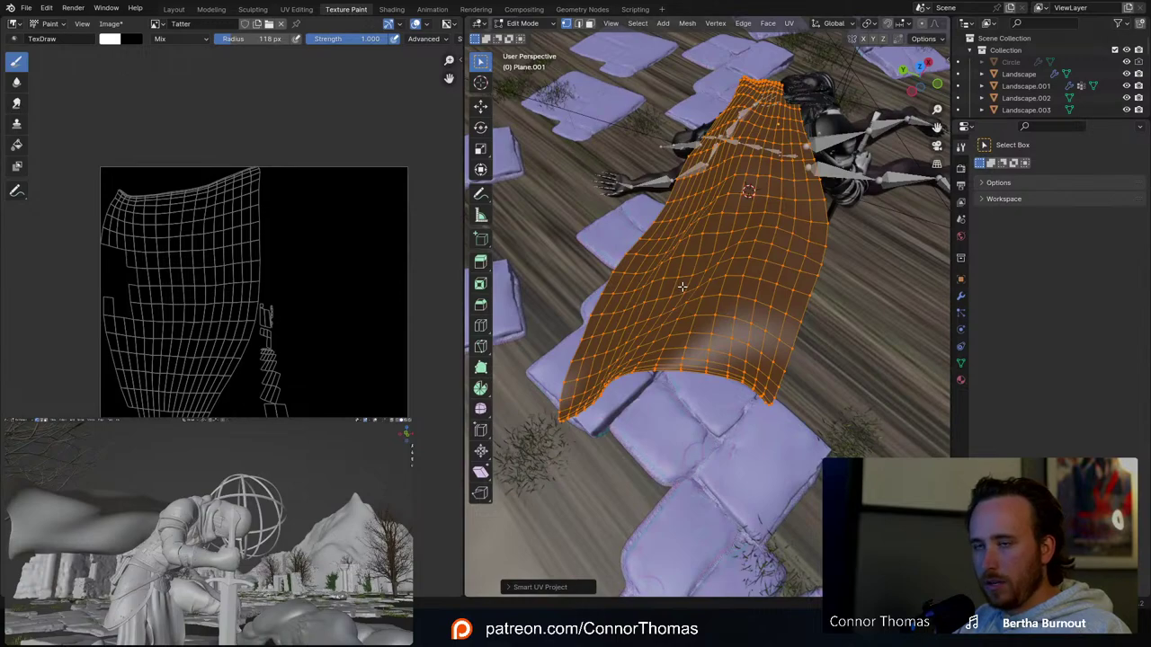
key("Tab")
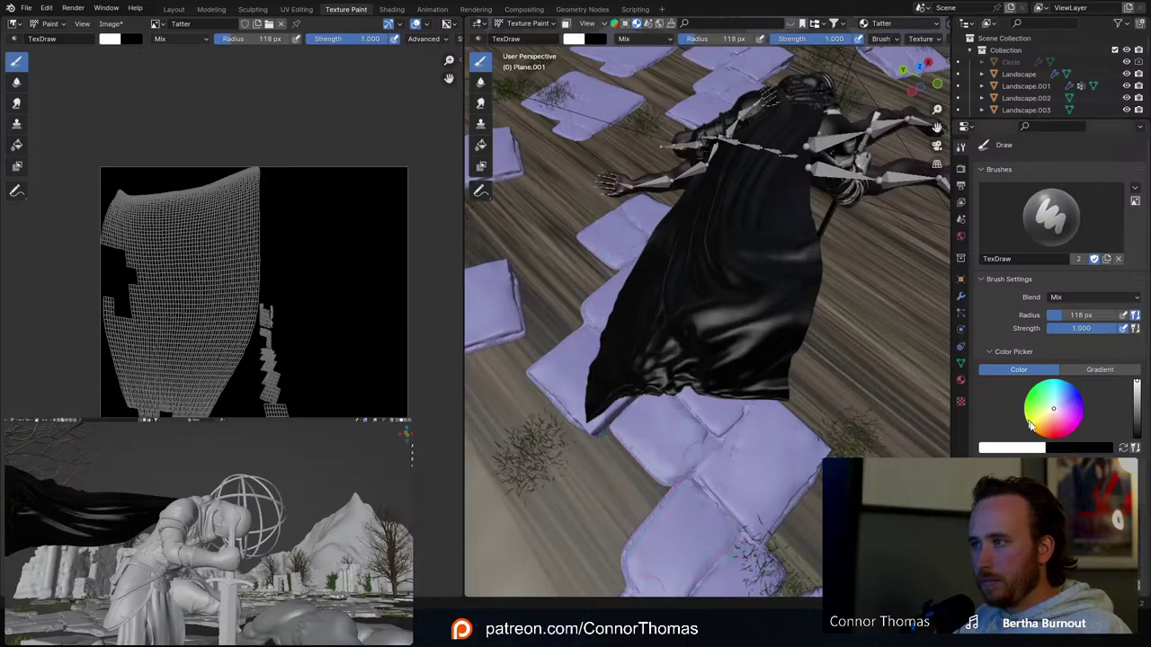
Step: Assign the rip texture to the TexDraw brush again
left_click(991, 518)
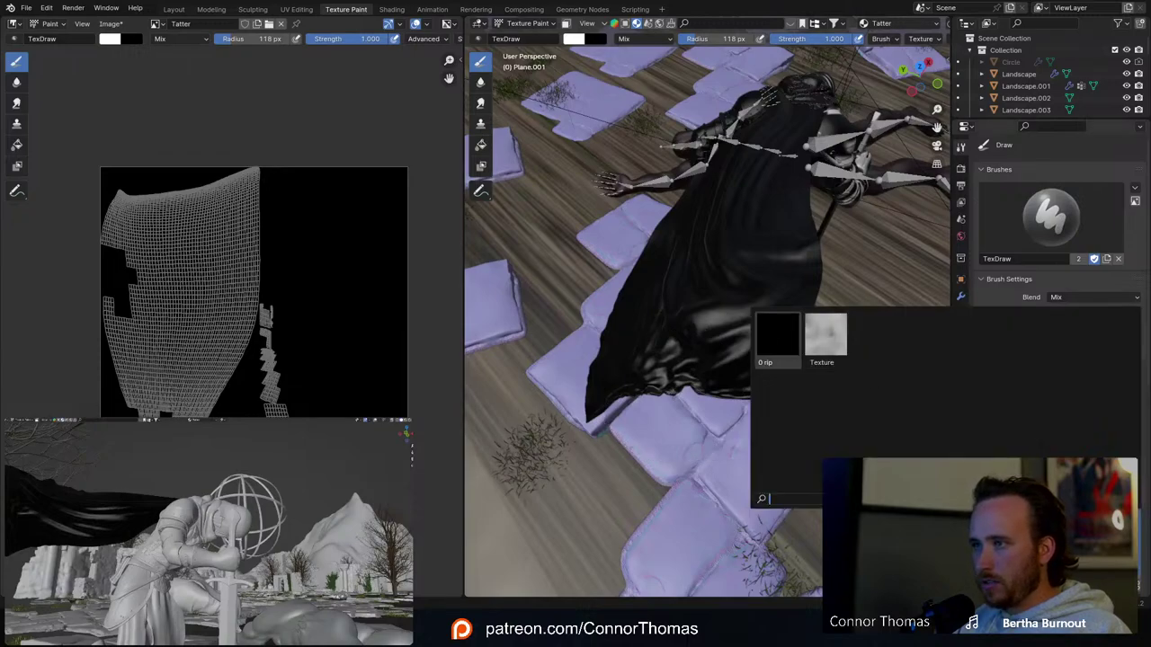
left_click(778, 340)
scroll(980, 423, "down", 3)
scroll(652, 416, "up", 1)
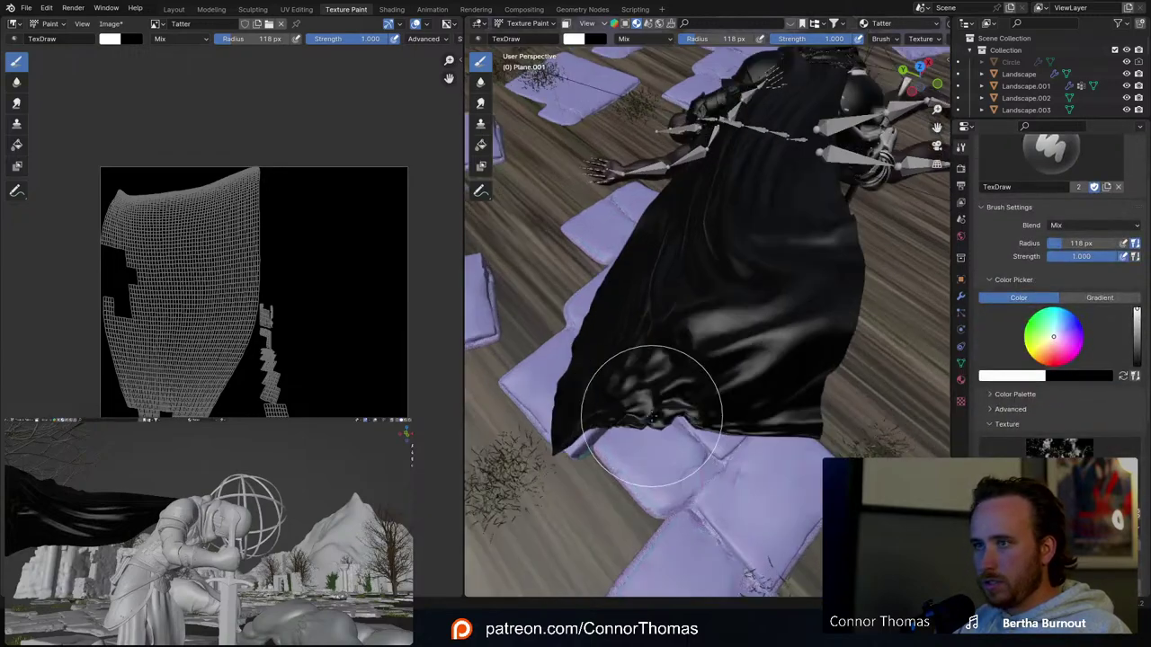
Step: Paint white speckles along the lower hem of the cape with the 118 px rip-textured brush
scroll(652, 416, "up", 2)
mouse_move(652, 416)
middle_mouse_down()
mouse_move(686, 416)
mouse_move(762, 497)
middle_mouse_up()
mouse_move(761, 497)
left_mouse_down()
mouse_move(732, 475)
mouse_move(735, 488)
left_mouse_up()
scroll(1052, 270, "down", 2)
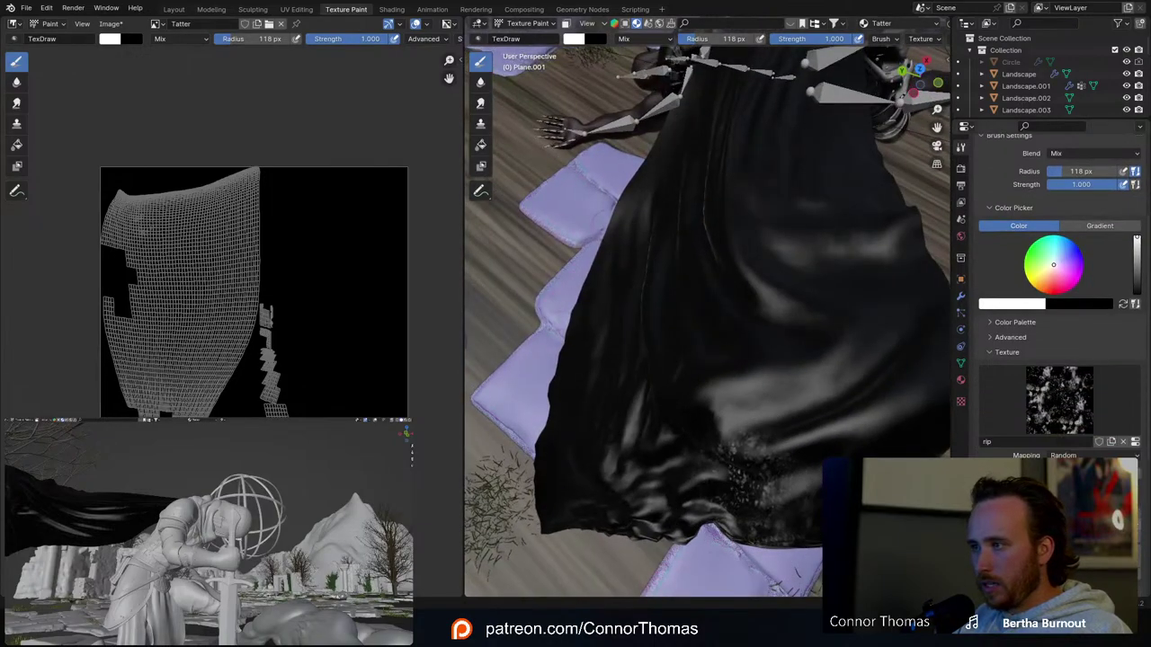
middle_click_drag(723, 542, 714, 506)
mouse_move(789, 444)
left_mouse_down()
mouse_move(752, 352)
mouse_move(688, 470)
mouse_move(656, 420)
mouse_move(575, 477)
left_mouse_up()
middle_click_drag(815, 438, 783, 437)
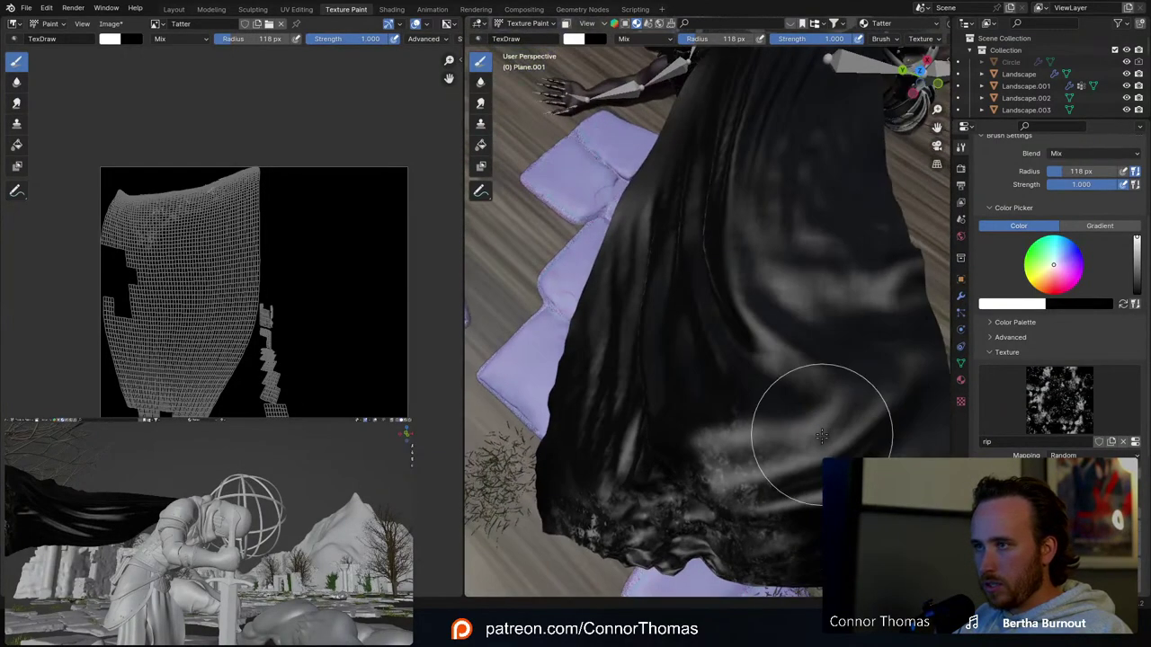
Step: Paint more rip speckles down both sides of the cape's middle, above the speckled hem, undoing a stray stroke
mouse_move(784, 437)
left_mouse_down()
mouse_move(773, 224)
mouse_move(812, 266)
mouse_move(799, 487)
left_mouse_up()
key("ctrl+z")
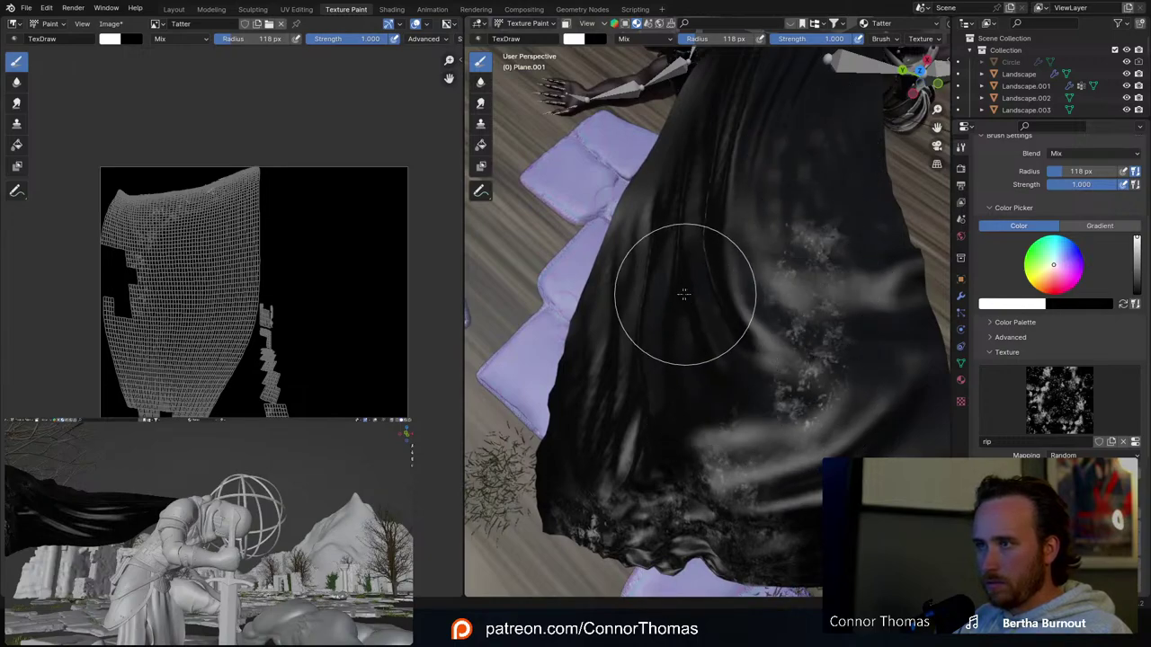
left_click_drag(684, 291, 663, 457)
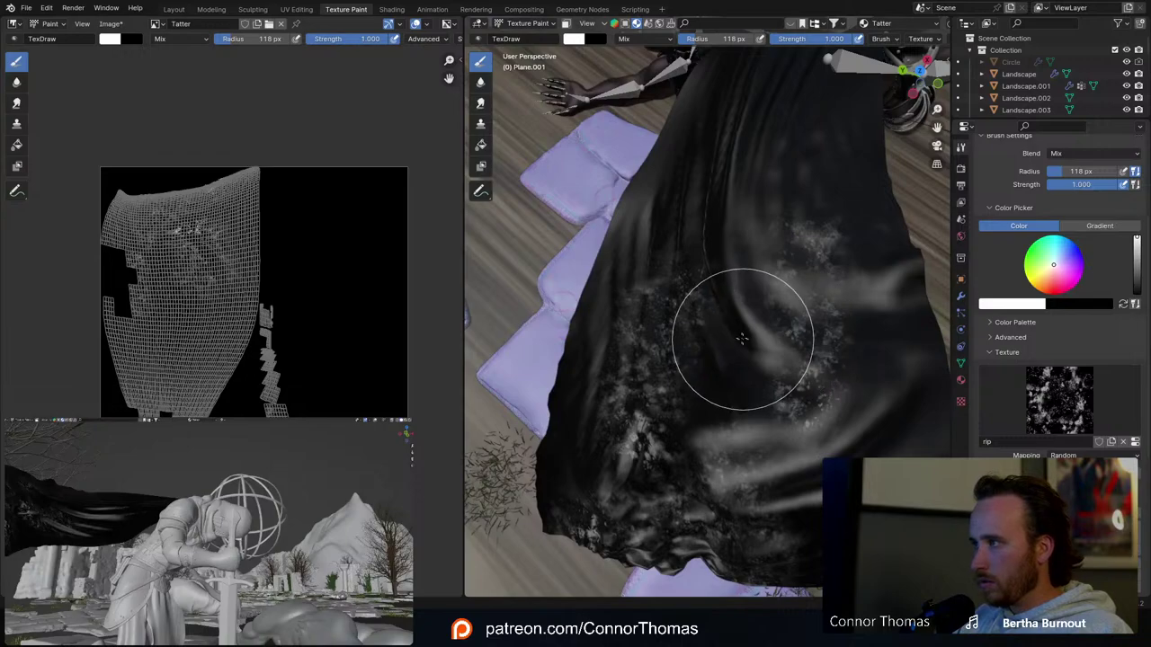
middle_click_drag(722, 342, 707, 323)
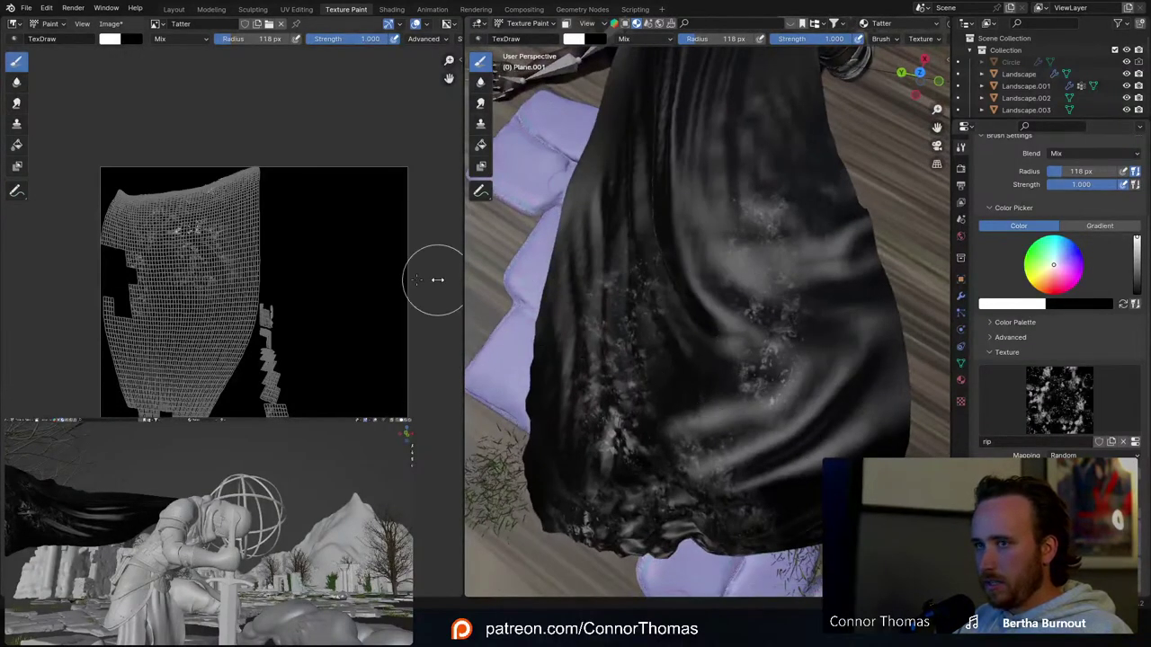
middle_click_drag(840, 491, 908, 386)
Step: Assign the cloudy texture named Texture to the brush, set the radius to 20 px, and paint a tapered tear near the hem's right corner
left_click(1007, 435)
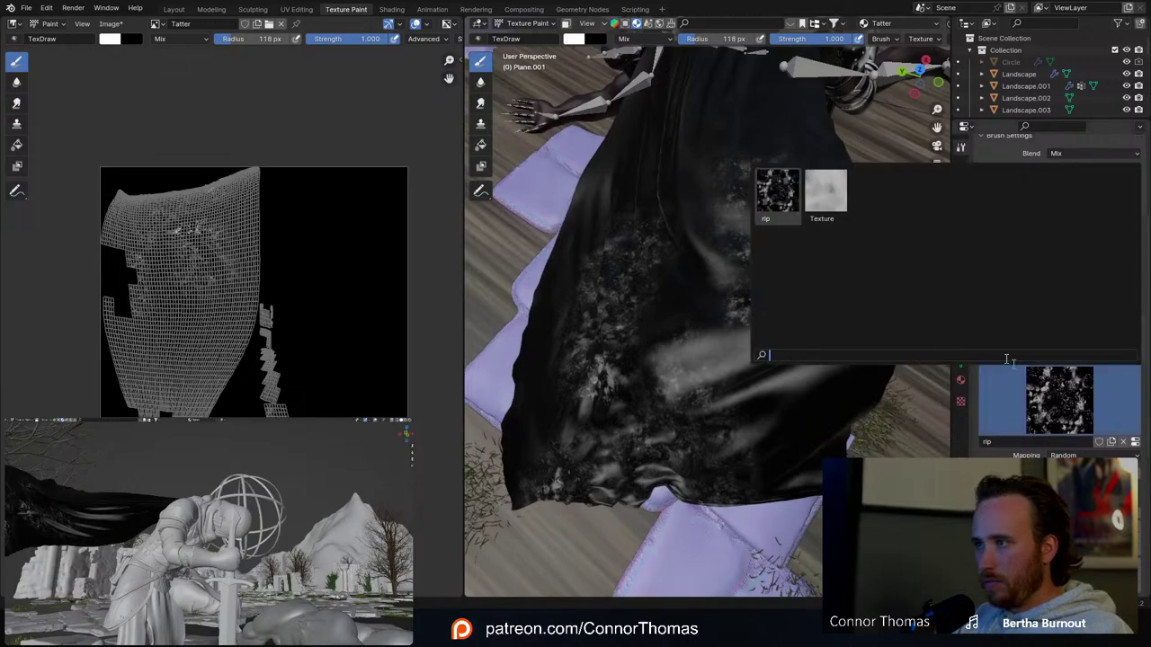
left_click(827, 196)
left_click(782, 514)
key("f")
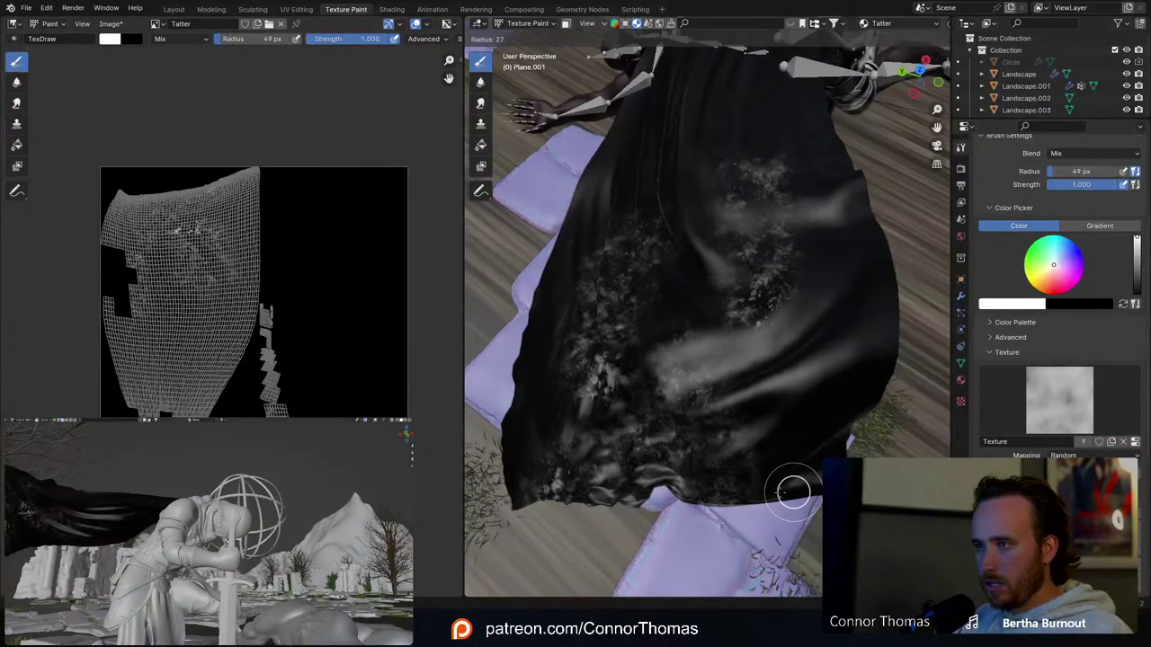
left_click(776, 500)
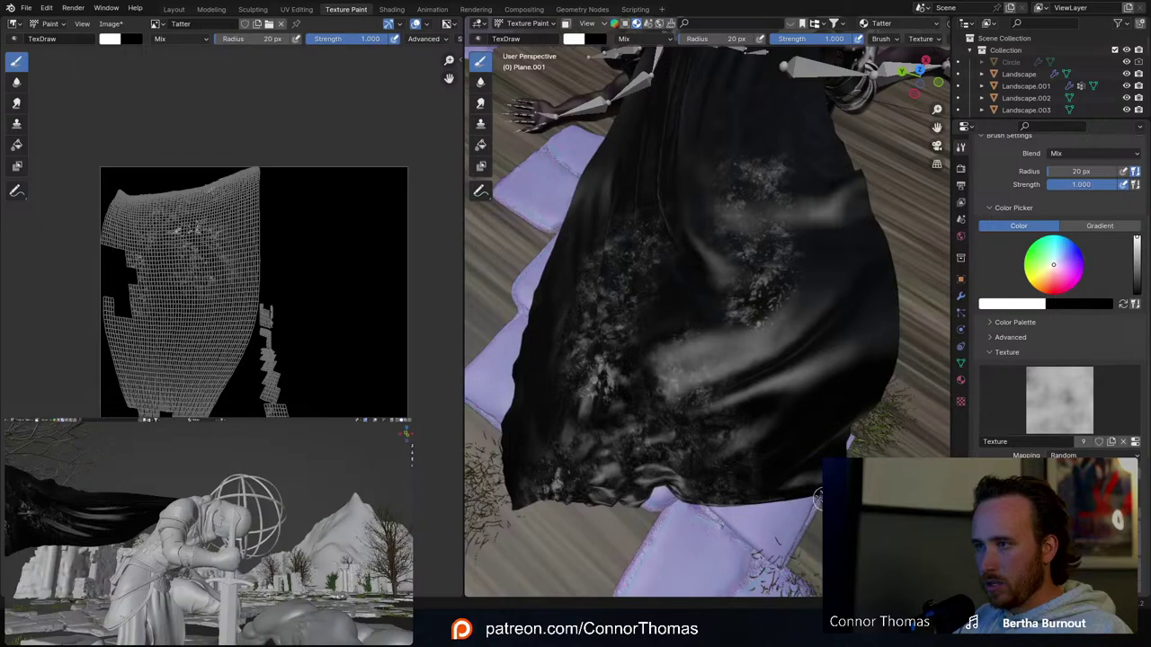
mouse_move(818, 499)
left_mouse_down()
mouse_move(771, 423)
mouse_move(779, 463)
mouse_move(765, 518)
left_mouse_up()
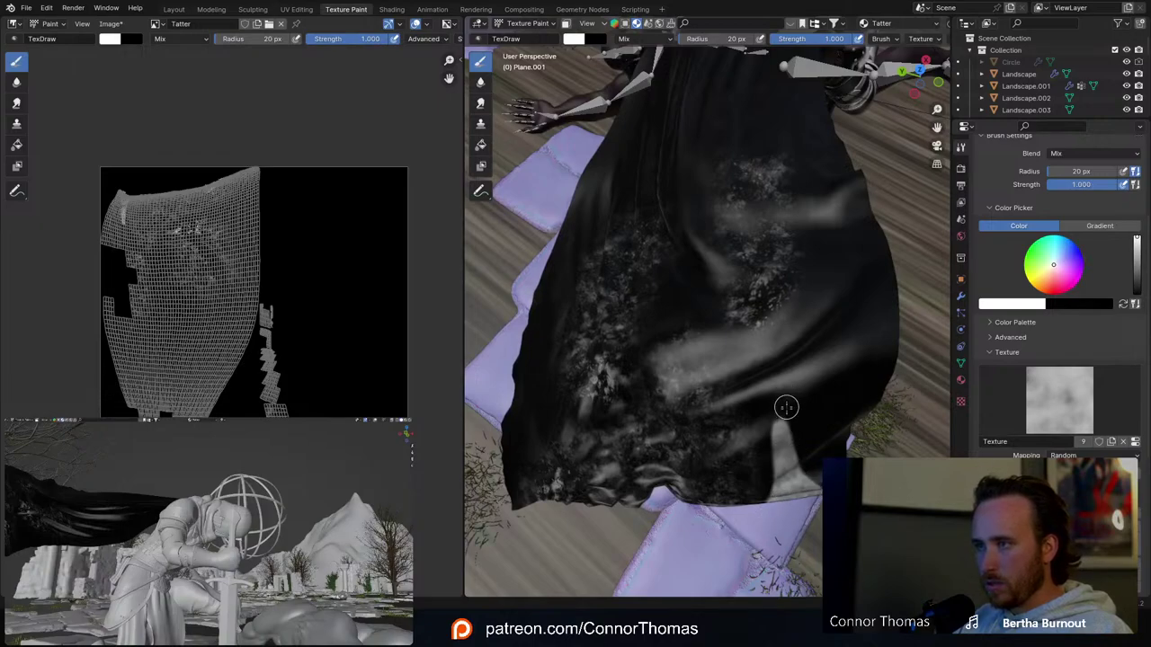
Step: Reduce the brush radius to 8 px and paint two narrow vertical tears rising from the hem beside the first tear
key("f")
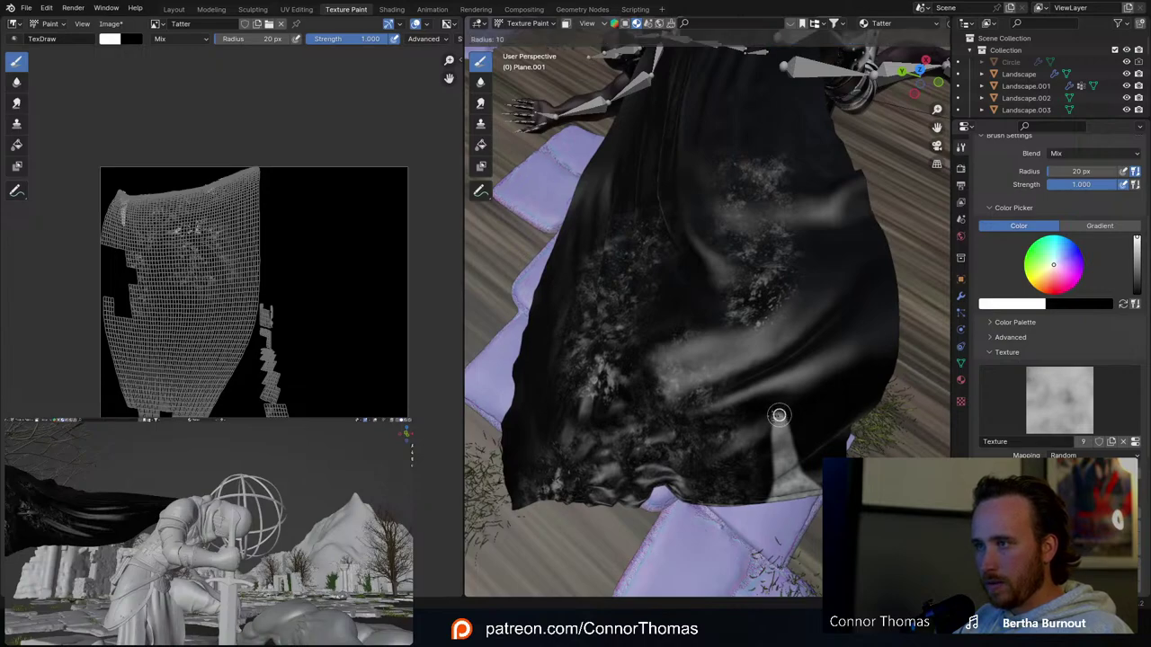
left_click(778, 413)
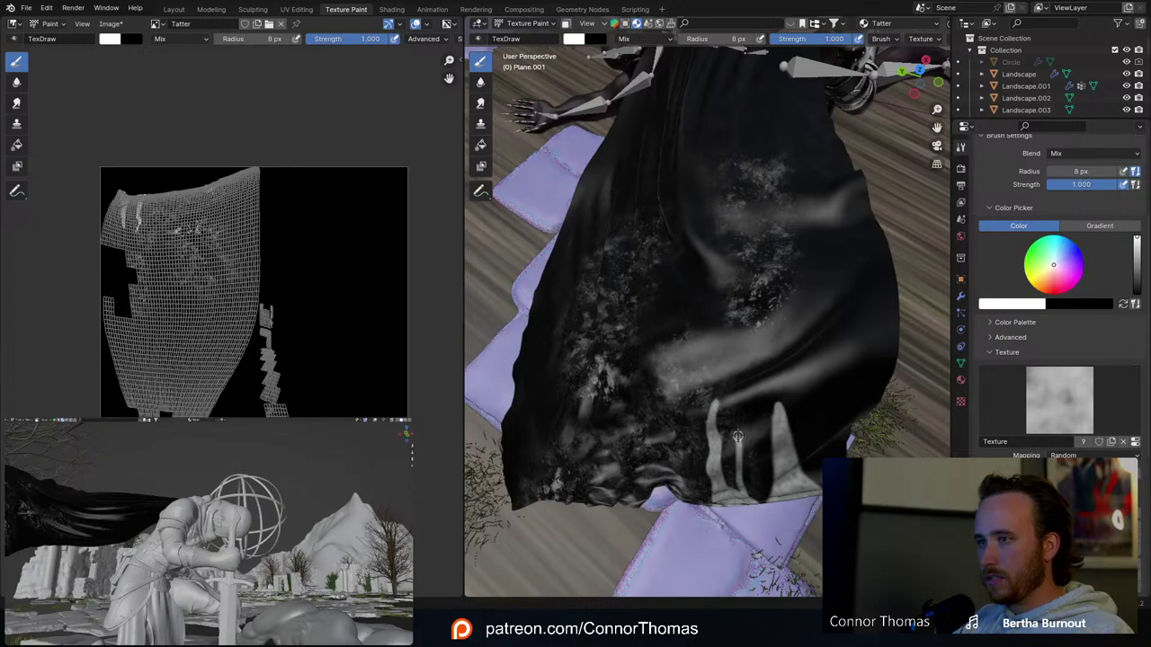
mouse_move(743, 436)
left_mouse_down()
mouse_move(745, 483)
mouse_move(741, 415)
left_mouse_up()
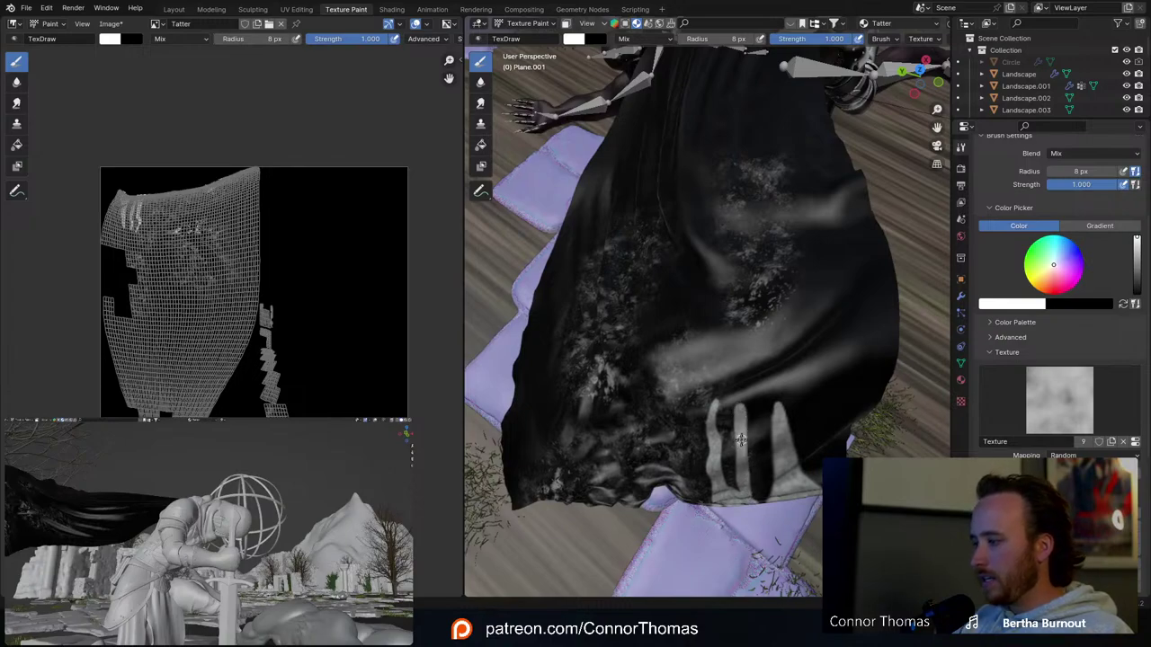
Step: Set the brush radius to 23 px and paint a wide tear near the hem's left corner and a slimmer one toward its middle
mouse_move(744, 414)
middle_mouse_down()
mouse_move(683, 406)
mouse_move(698, 439)
middle_mouse_up()
key("f")
left_click(681, 491)
mouse_move(665, 493)
left_mouse_down()
mouse_move(679, 351)
mouse_move(701, 431)
mouse_move(688, 472)
mouse_move(692, 410)
left_mouse_up()
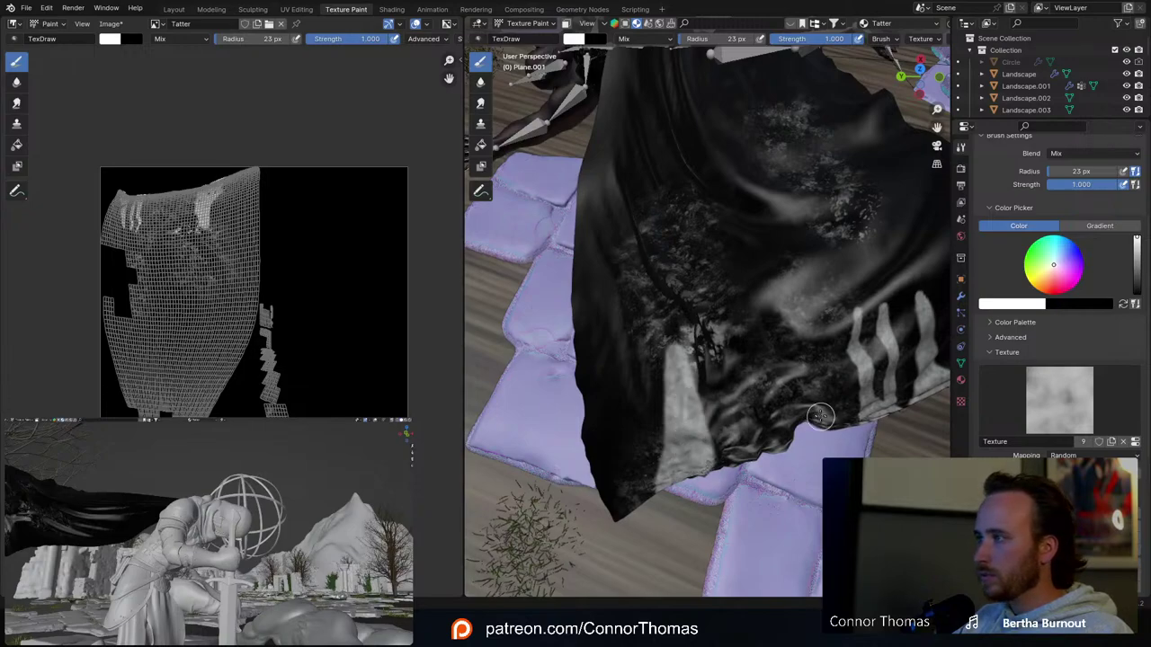
middle_click_drag(692, 410, 702, 437)
mouse_move(702, 438)
left_mouse_down()
mouse_move(710, 346)
mouse_move(717, 435)
left_mouse_up()
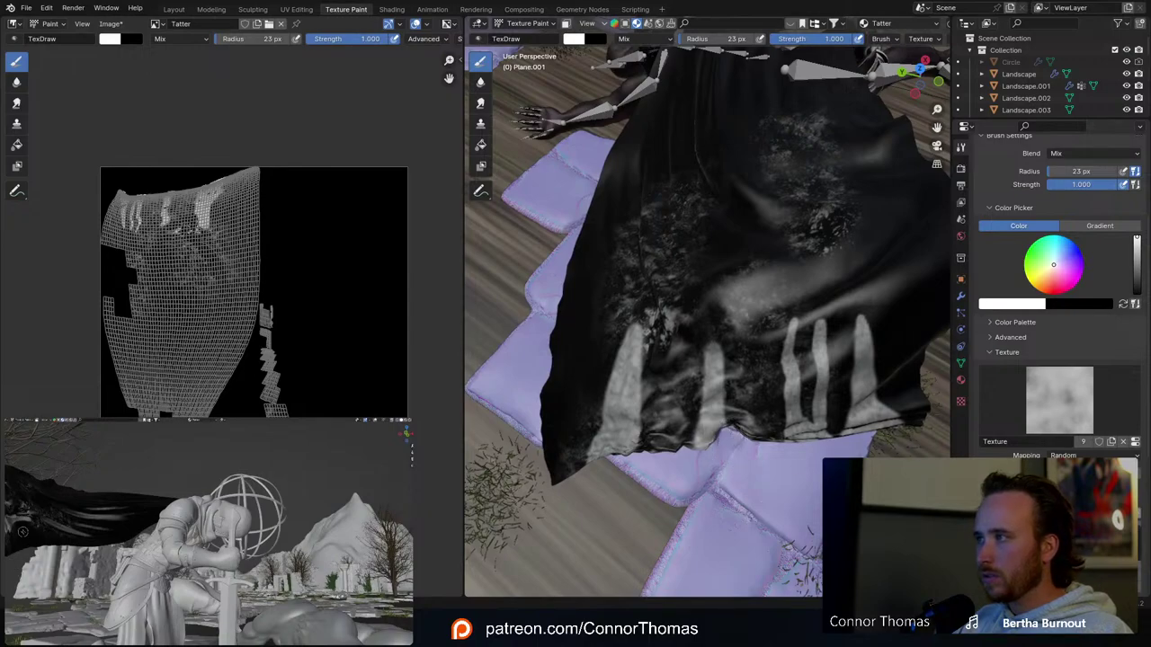
Step: Set the brush radius to 13 px and paint the cape's lower-left corner white, continuing up along its side edge
middle_click_drag(27, 542, 84, 542, "shift")
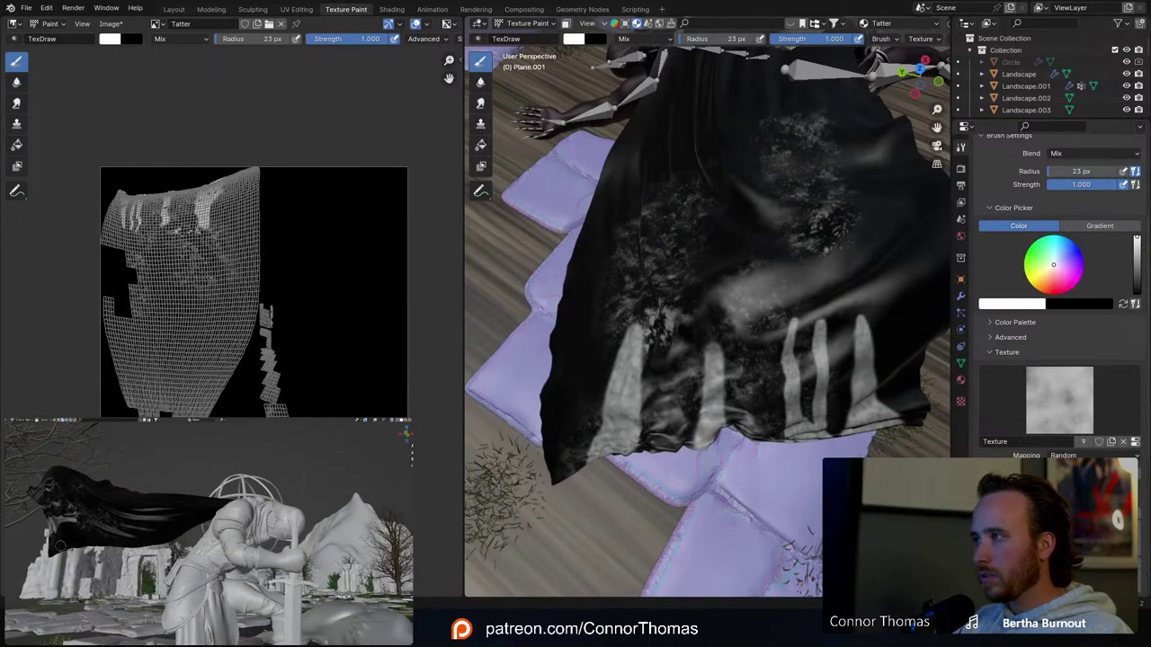
key("f")
left_click(42, 539)
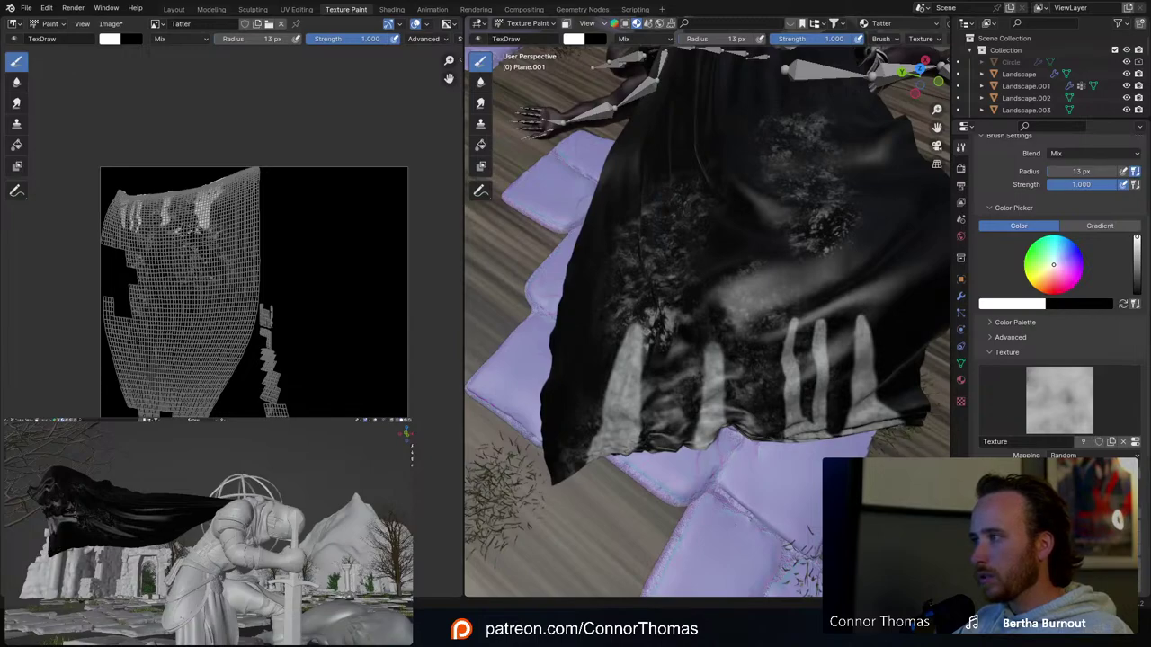
mouse_move(582, 473)
left_mouse_down()
mouse_move(552, 378)
mouse_move(550, 472)
mouse_move(565, 440)
mouse_move(543, 430)
left_mouse_up()
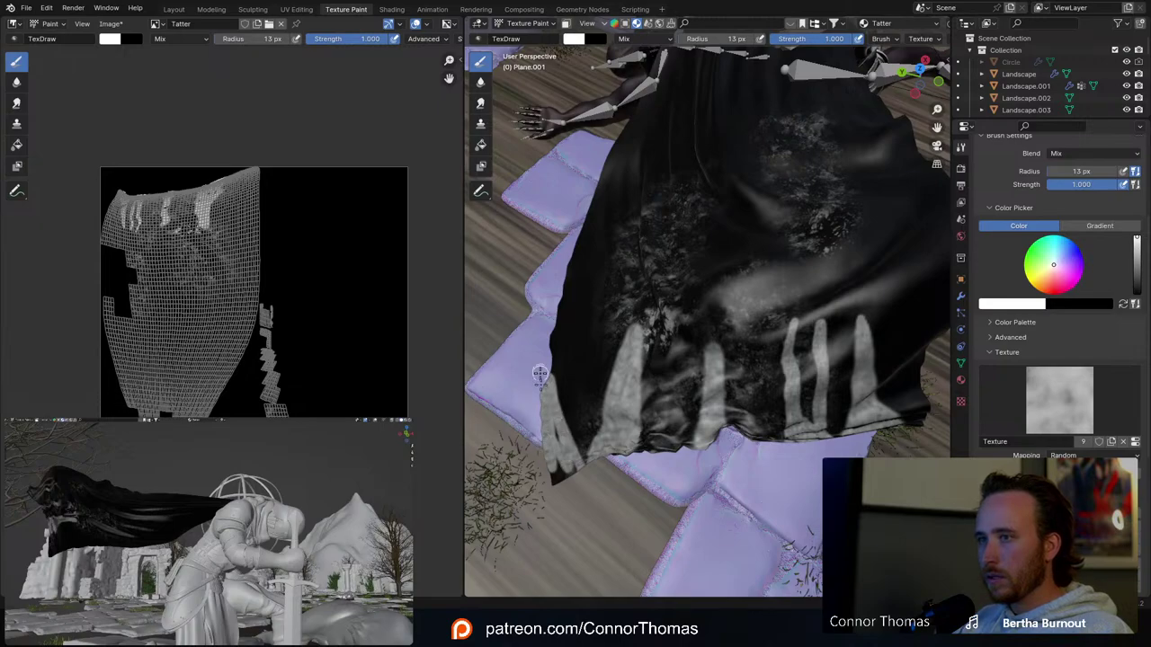
left_click_drag(539, 374, 562, 465)
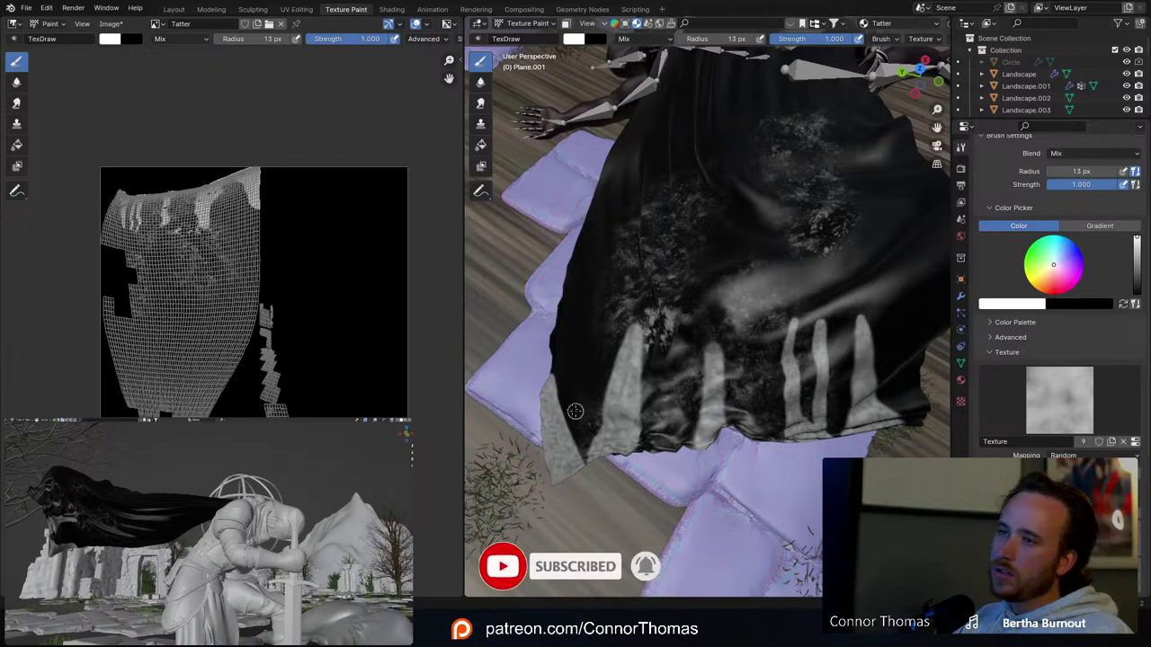
left_click_drag(559, 416, 558, 294)
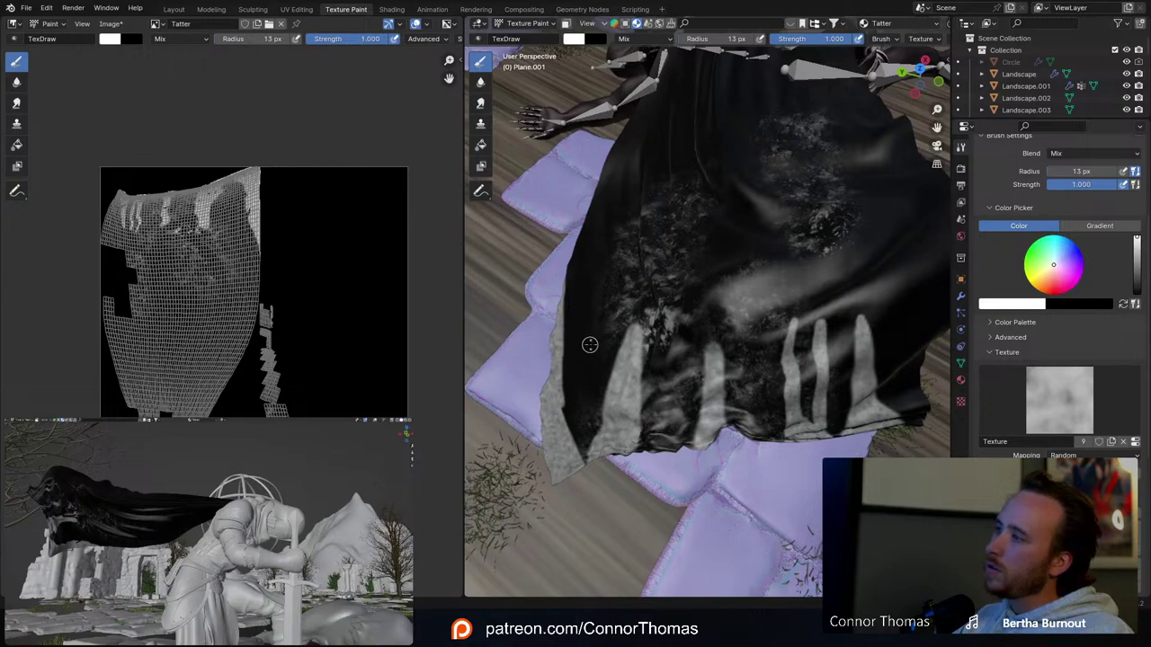
Step: Extend the wide hem tear with two branching strokes running further up into the cape
middle_click_drag(586, 365, 743, 334)
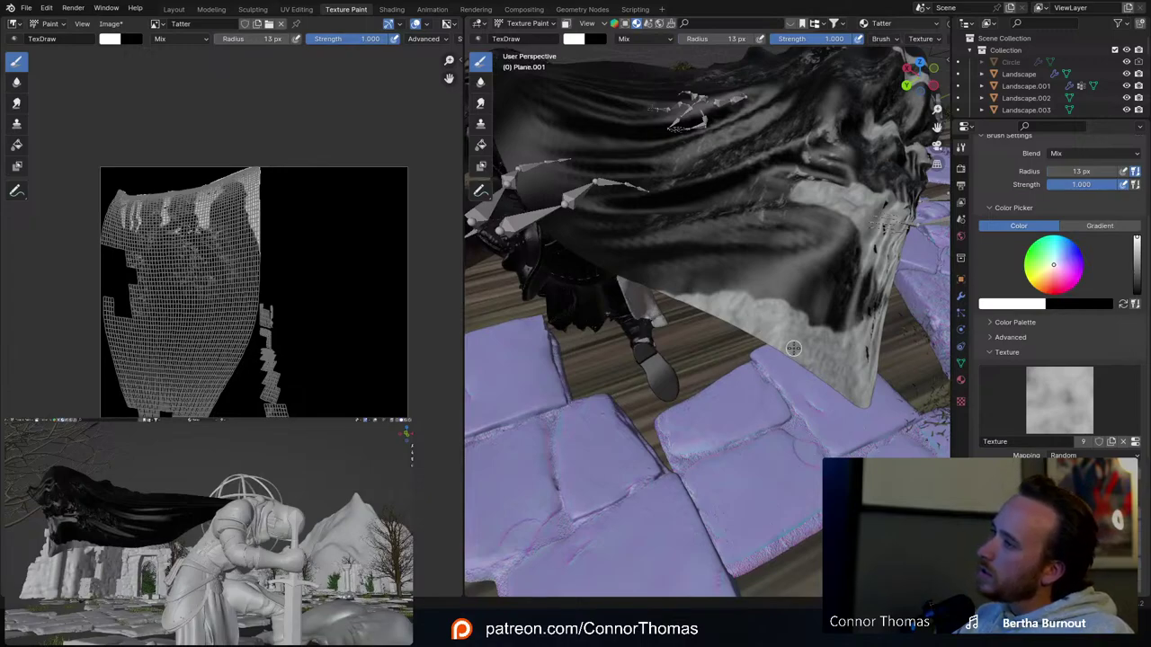
middle_click_drag(796, 285, 836, 300)
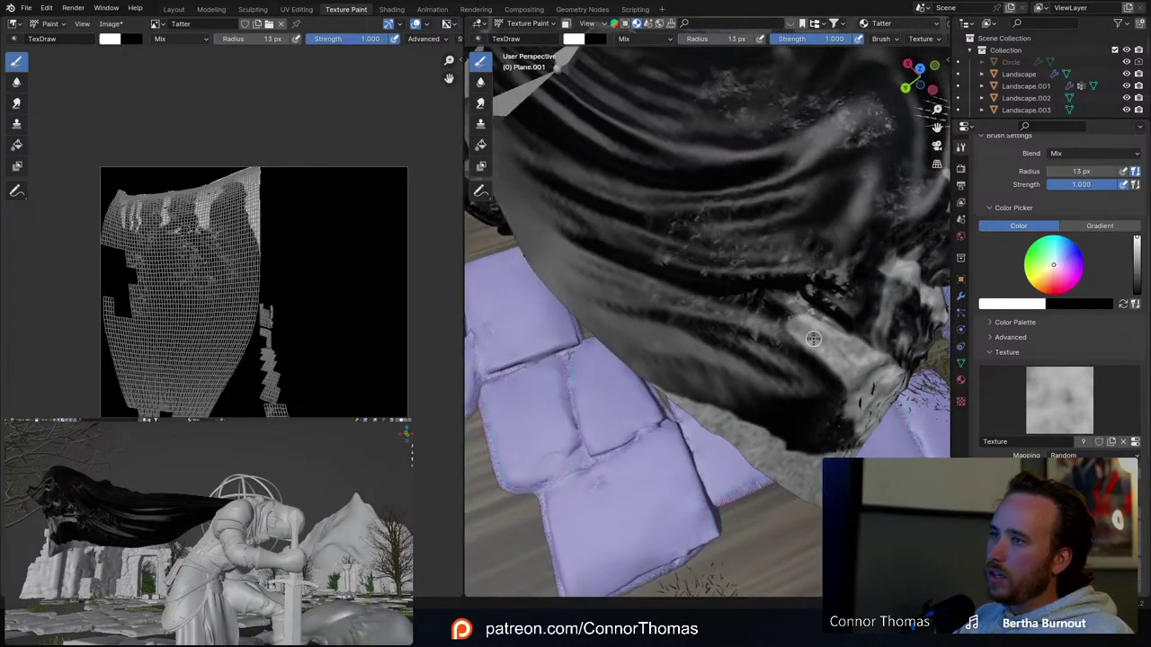
left_click_drag(713, 324, 807, 333)
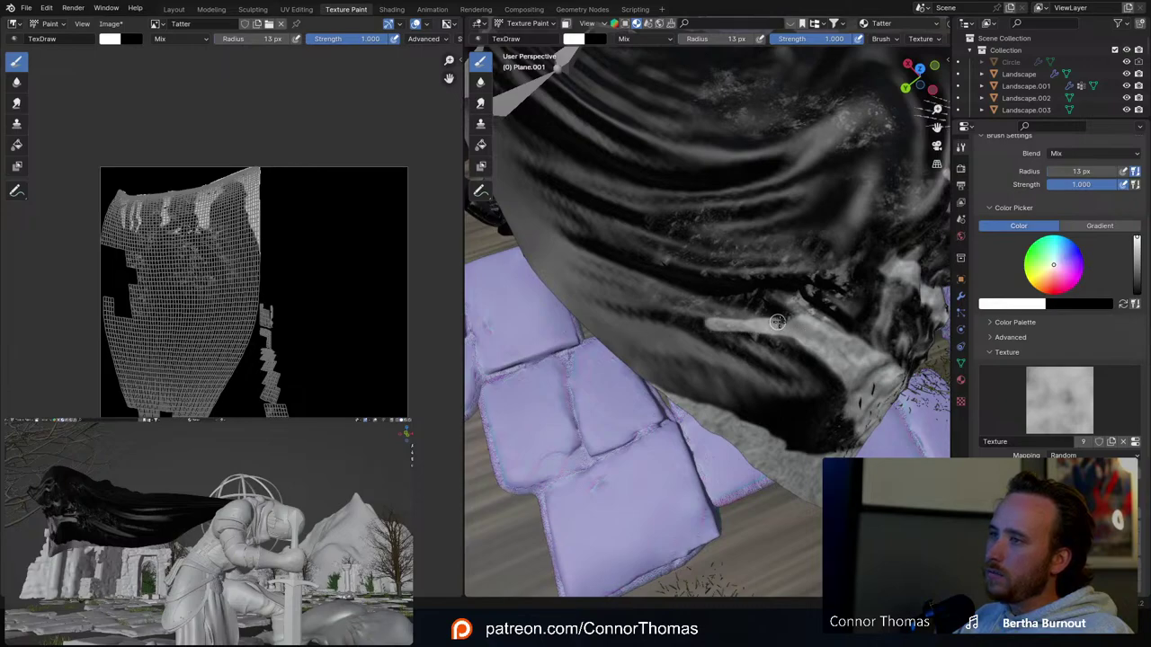
mouse_move(713, 317)
left_mouse_down()
mouse_move(737, 320)
mouse_move(732, 277)
mouse_move(750, 276)
mouse_move(859, 339)
left_mouse_up()
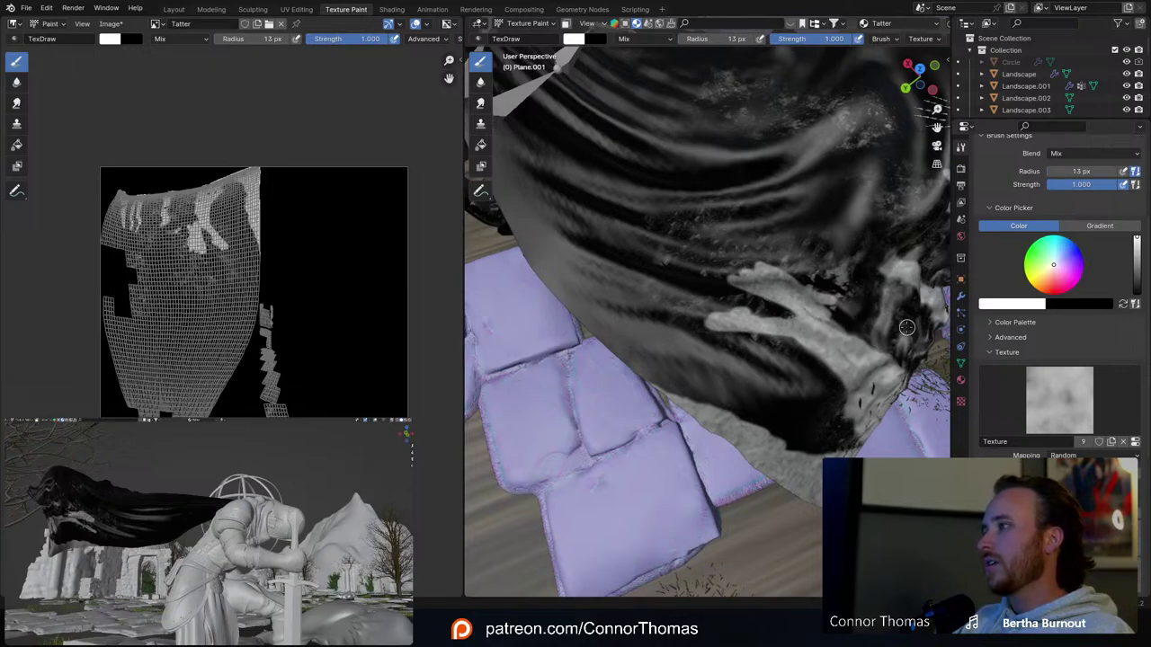
Step: Assign the rip texture to the brush again, enlarge the radius to 81 px, and paint speckles across the cape's lower underside
middle_click_drag(907, 327, 863, 365)
scroll(814, 333, "down", 4)
left_click(1070, 396)
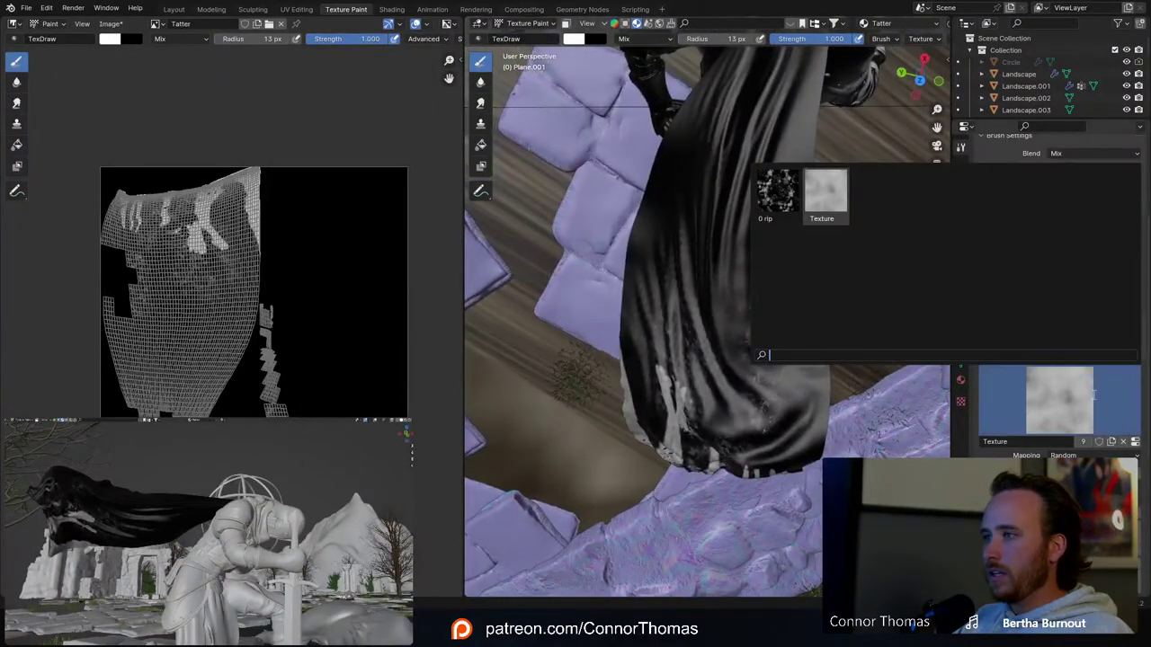
left_click(779, 193)
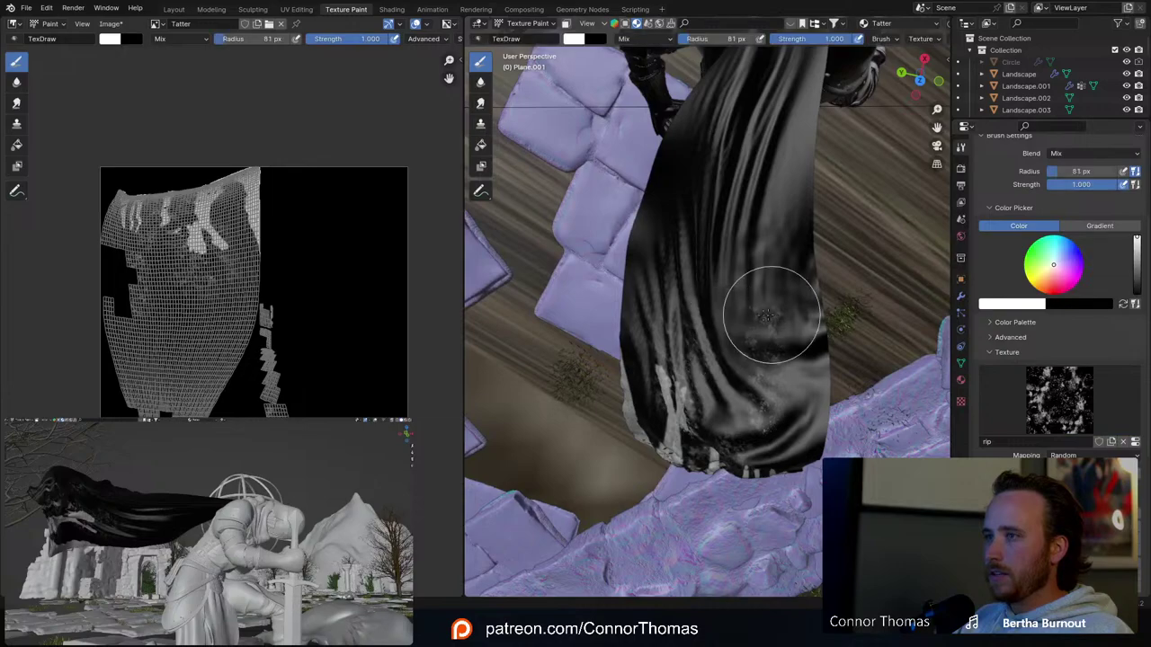
mouse_move(740, 333)
left_mouse_down()
mouse_move(771, 411)
mouse_move(836, 422)
left_mouse_up()
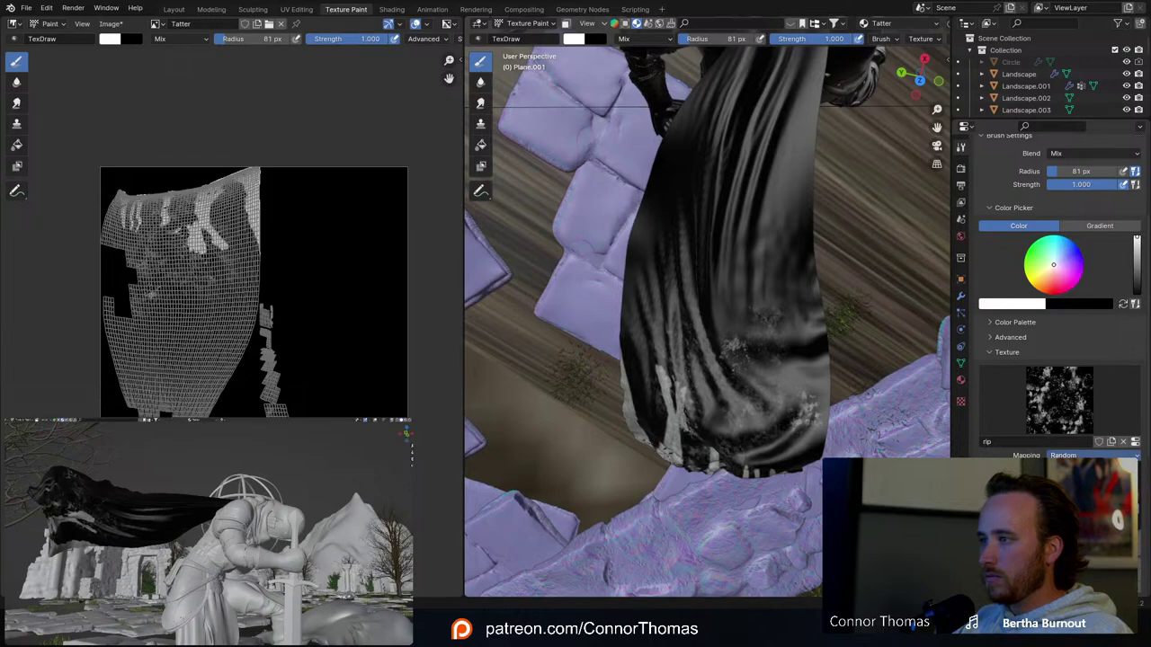
Step: Change the brush texture mapping to 3D and scatter rip speckles over the cape's underside from the hem up to the upper part
left_click(1065, 496)
left_click_drag(690, 315, 835, 396)
mouse_move(818, 465)
left_mouse_down()
mouse_move(727, 393)
mouse_move(733, 486)
mouse_move(648, 411)
mouse_move(728, 483)
mouse_move(746, 339)
mouse_move(816, 392)
left_mouse_up()
mouse_move(815, 392)
middle_mouse_down()
mouse_move(818, 306)
mouse_move(817, 360)
middle_mouse_up()
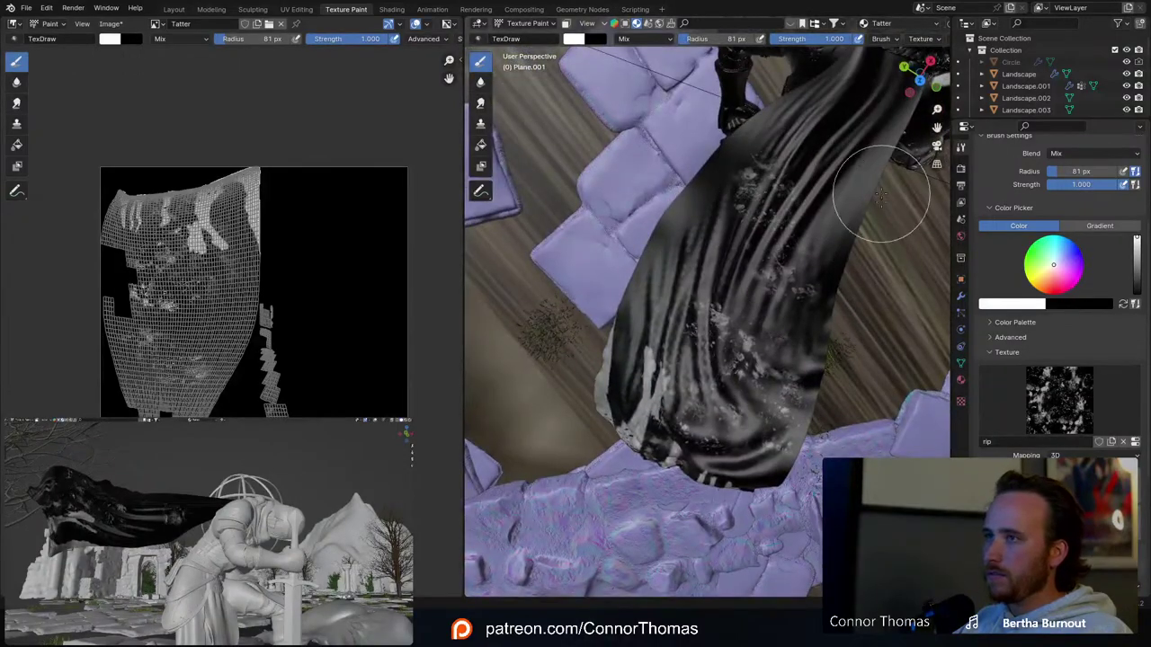
middle_click_drag(797, 278, 749, 250)
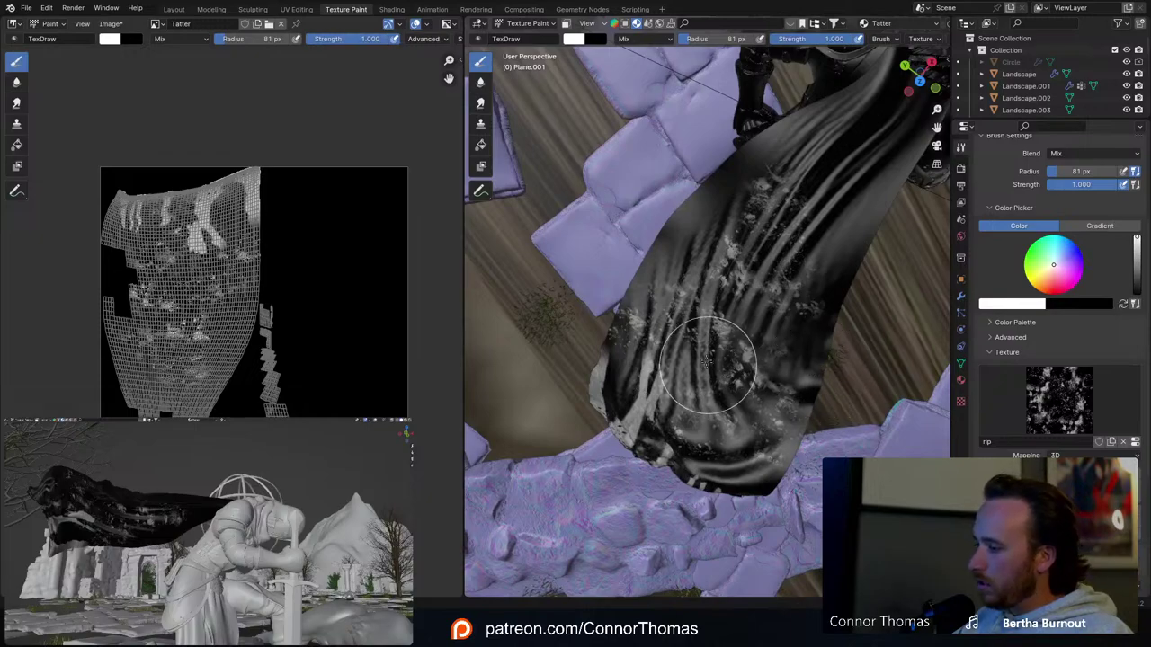
middle_click_drag(744, 398, 630, 135)
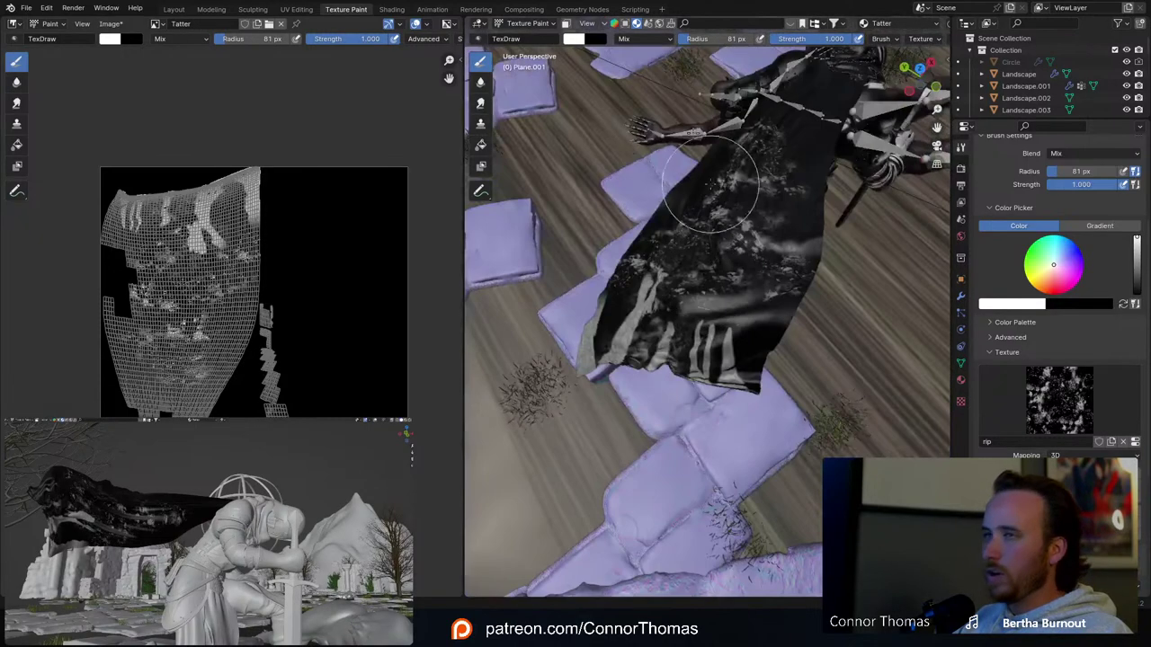
Step: Switch to the Layout workspace and move the Cape material's Principled BSDF node below the Tatter image node
left_click(173, 9)
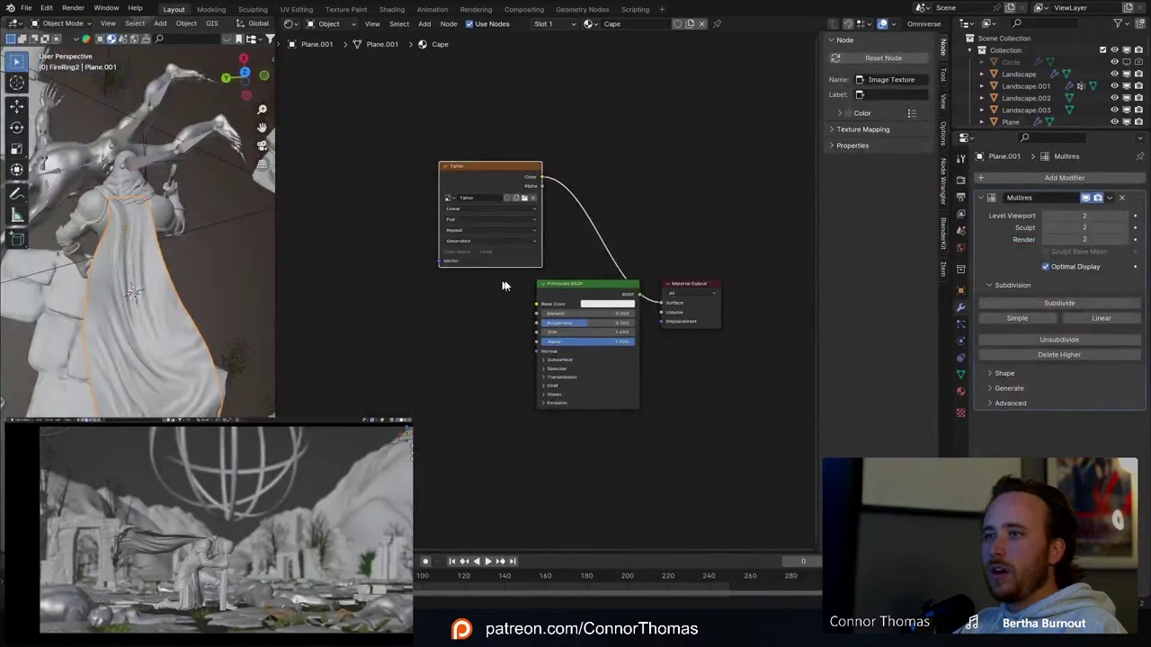
left_click_drag(548, 286, 469, 312)
scroll(600, 381, "up", 4)
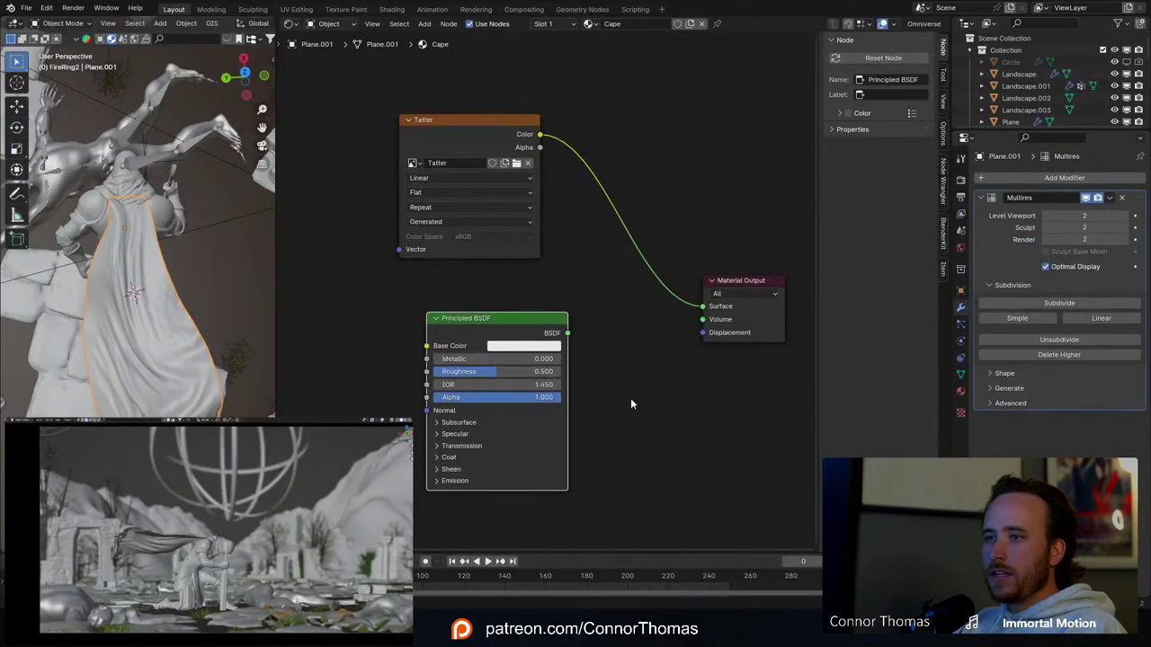
middle_click_drag(630, 397, 698, 344)
scroll(650, 420, "up", 2)
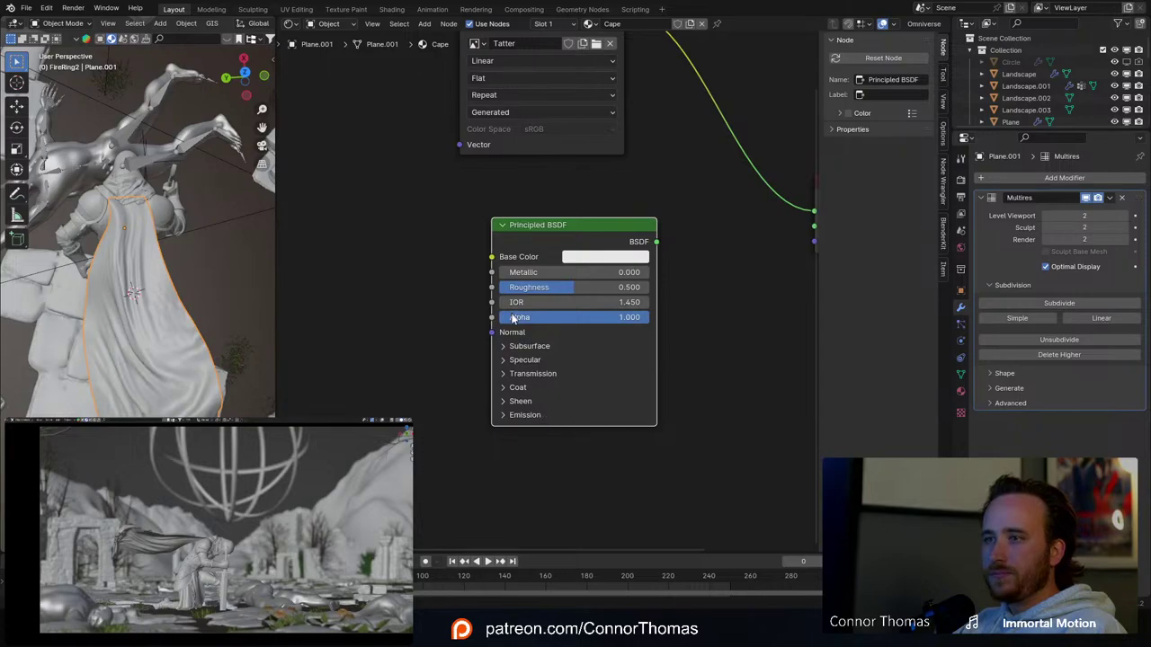
Step: Move the Tatter image node aside and insert an Invert Color node on its link to the Material Output surface
middle_click_drag(579, 97, 595, 168)
left_click_drag(591, 72, 452, 84)
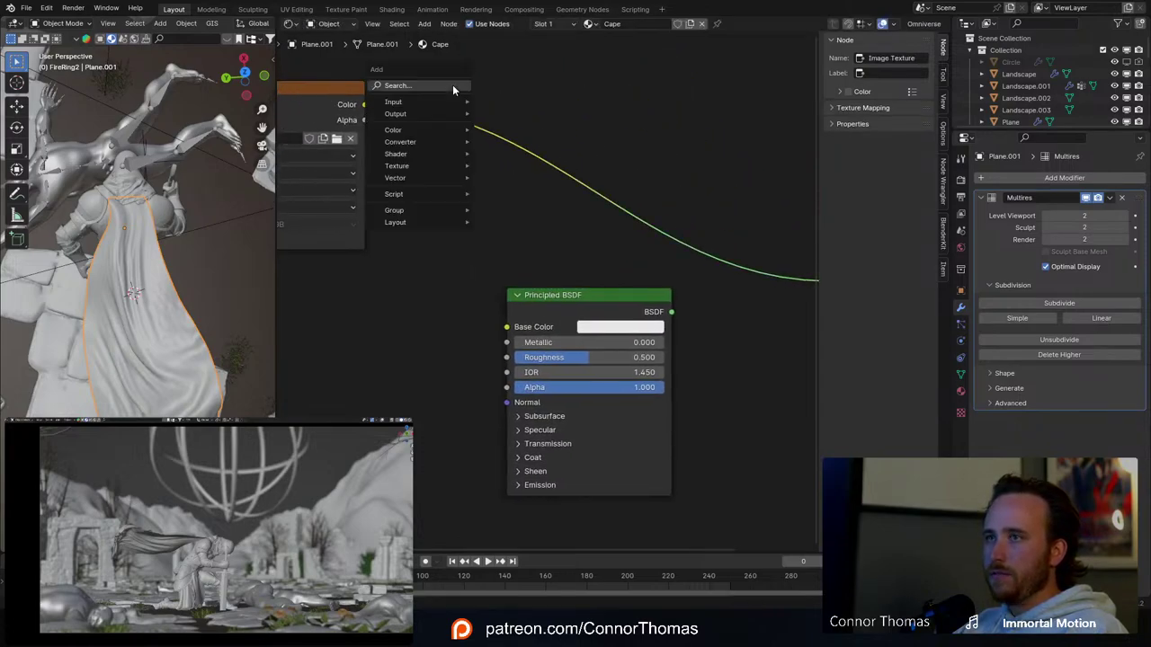
type("invert")
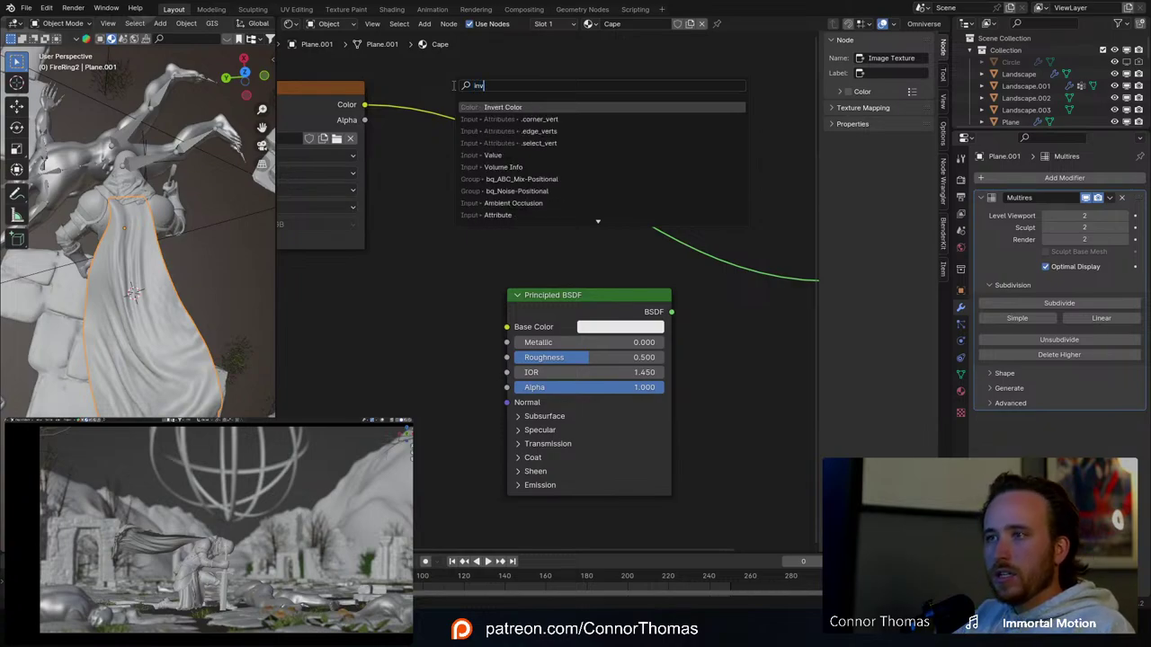
key("Return")
left_click(438, 80)
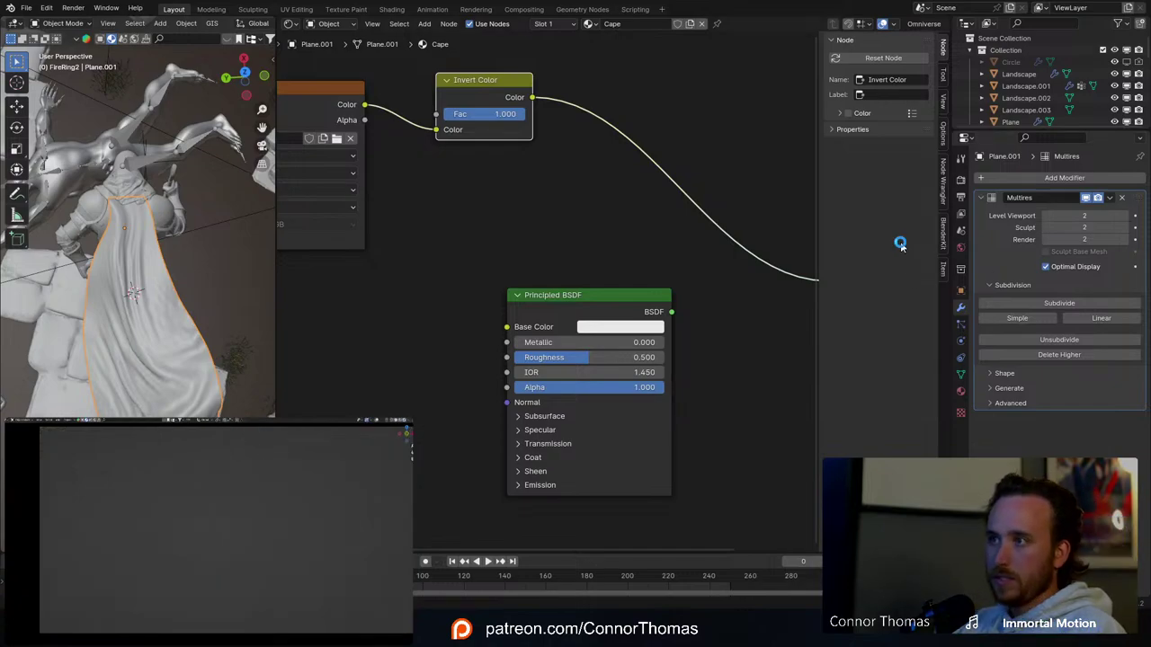
Step: Save the file, insert a Color Ramp node after Invert Color, and move its black stop to 0.682
key("ctrl+s")
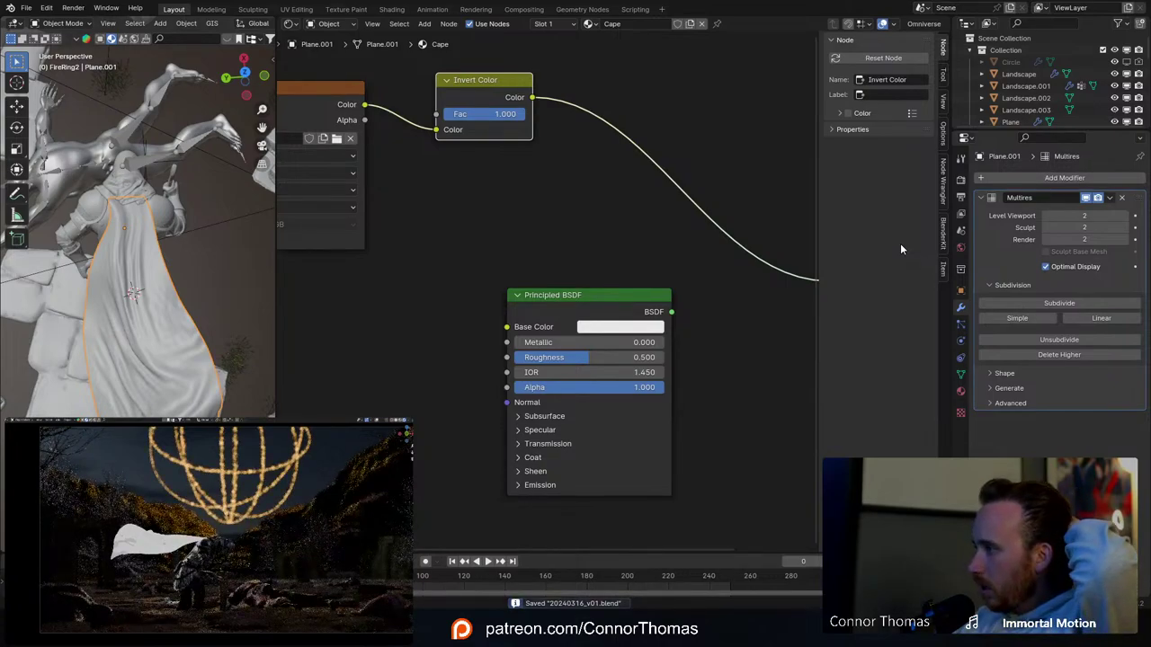
key("shift+a")
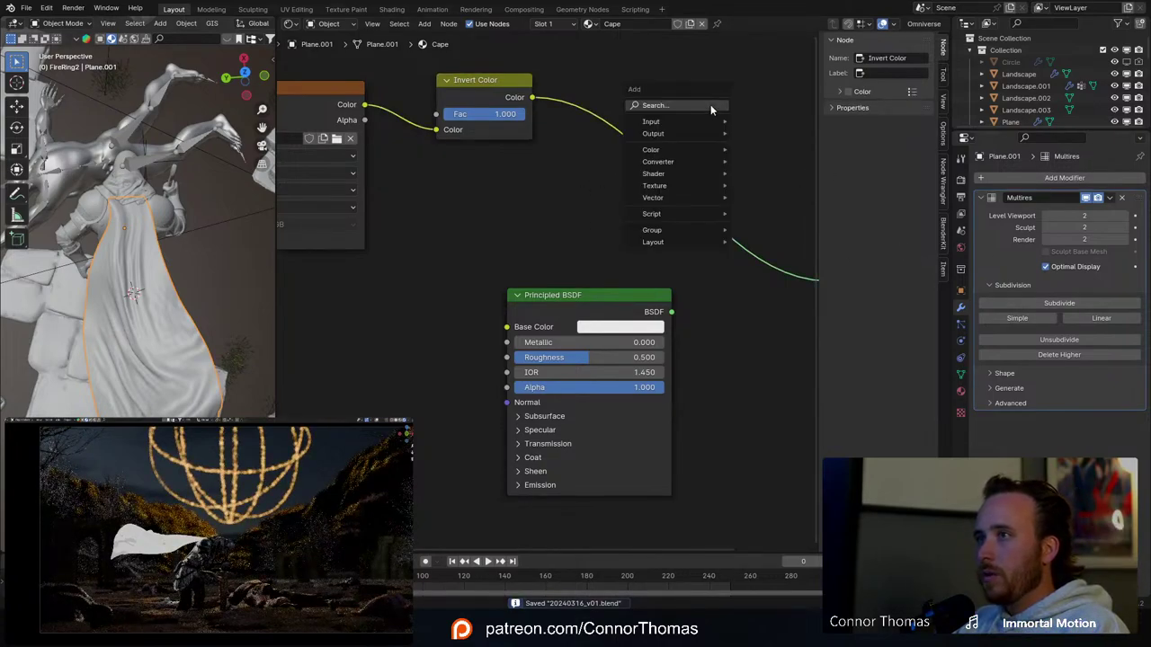
left_click(710, 104)
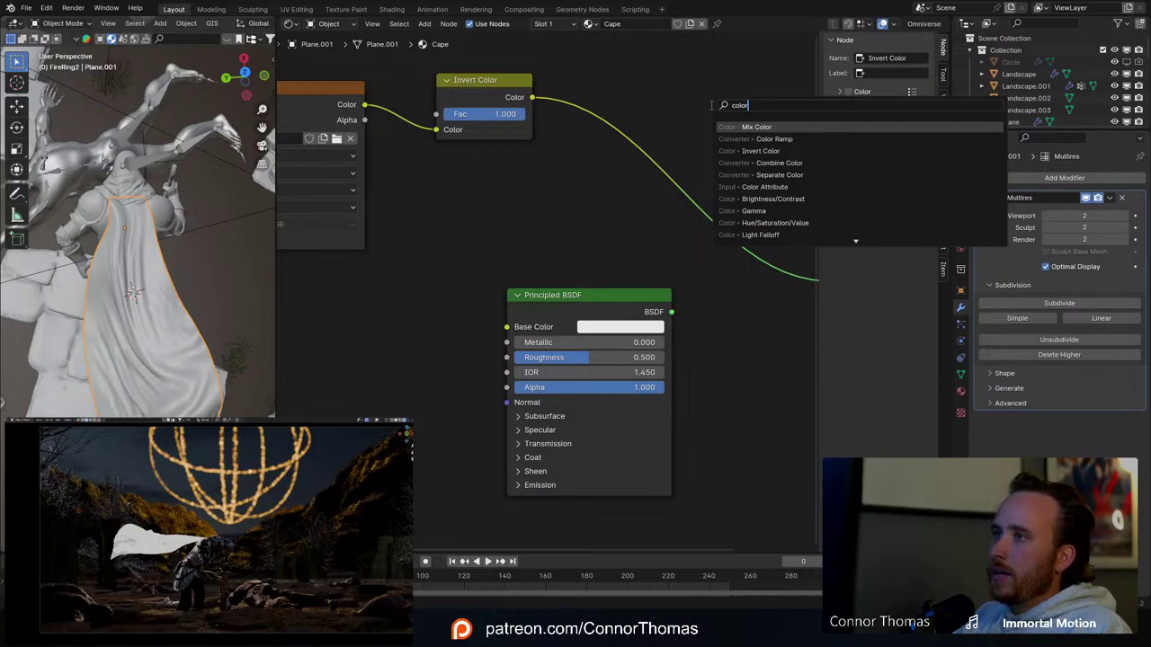
key("Down")
key("Return")
left_click(597, 101)
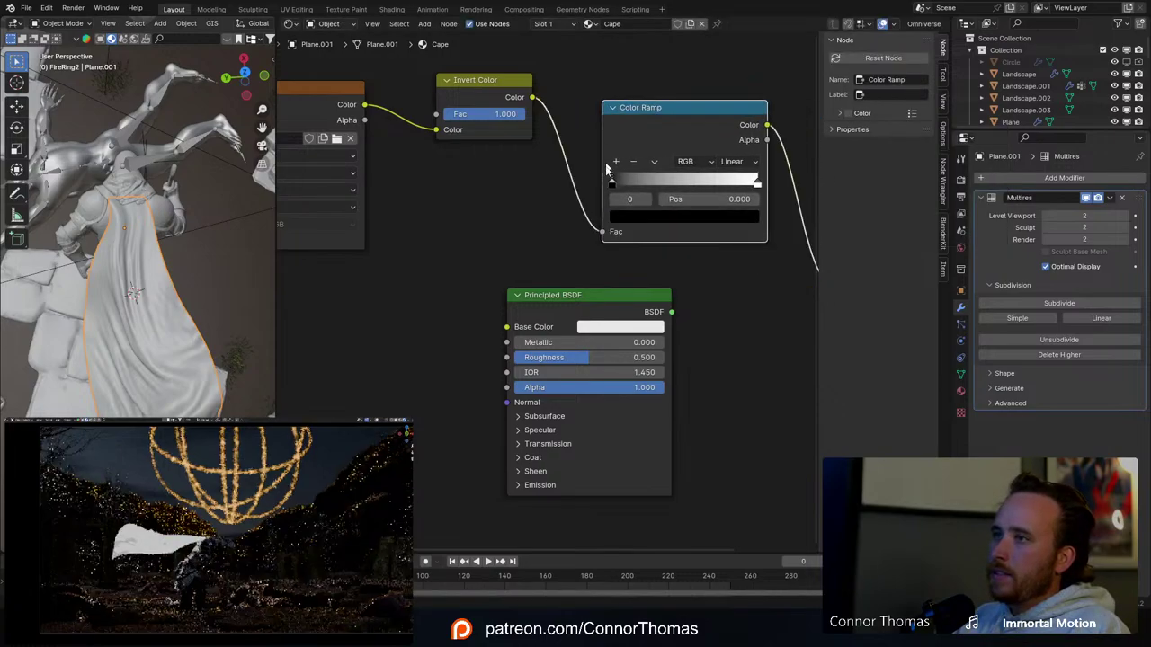
left_click_drag(614, 182, 716, 188)
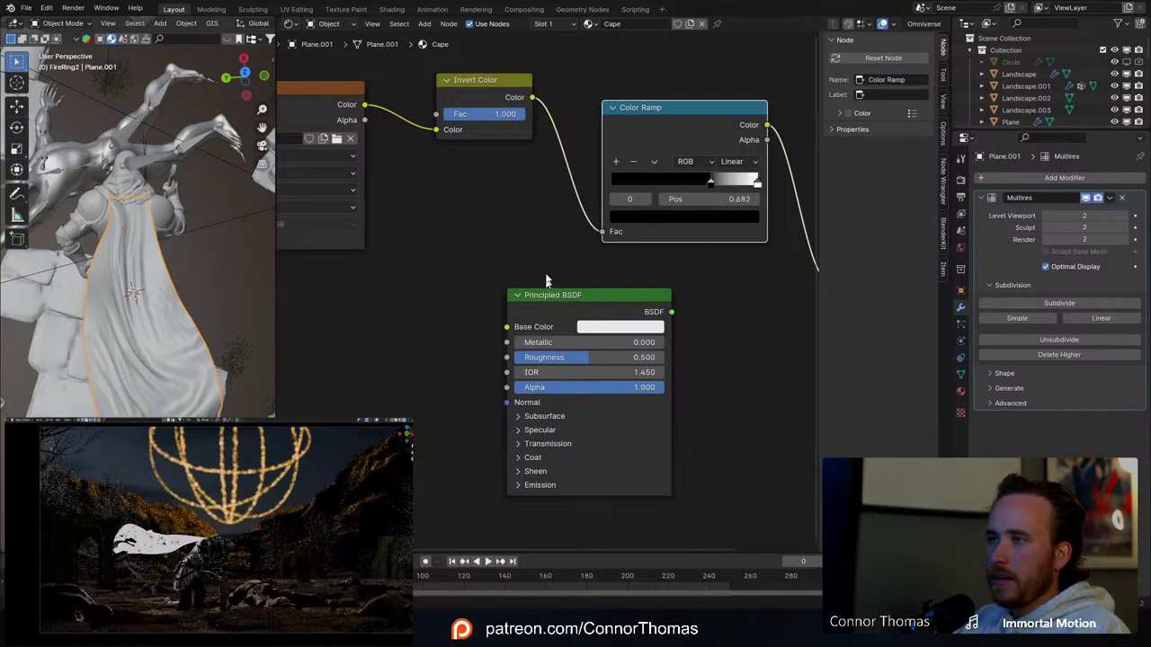
Step: Connect the Color Ramp's color to the Principled BSDF's Alpha and the BSDF output to the Material Output surface
scroll(416, 155, "down", 4)
left_click_drag(380, 123, 528, 349)
scroll(526, 355, "up", 2)
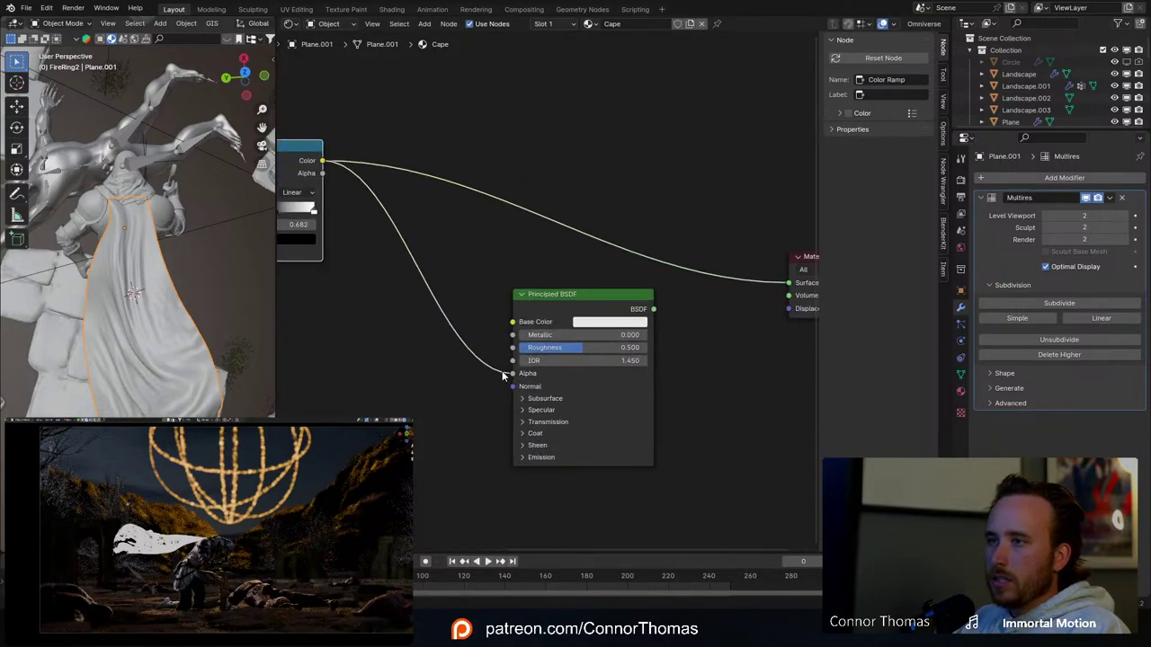
left_click(637, 348)
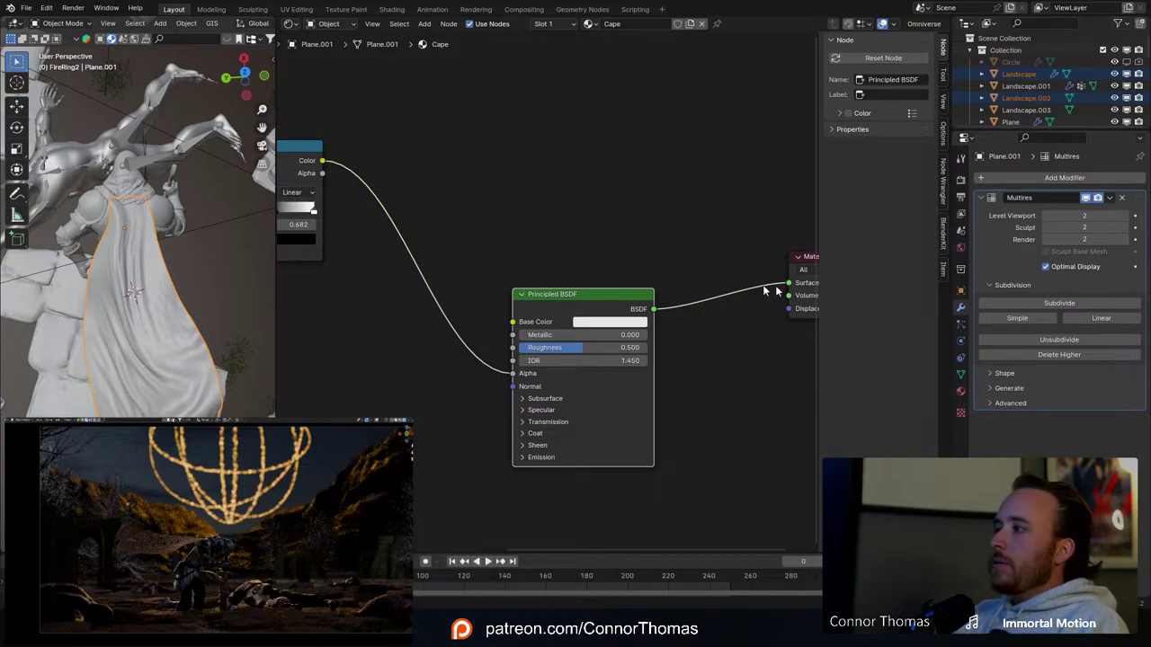
Step: Set the cape's base color to a very dark red with hue 0.998, saturation 0.918 and value 0.032
scroll(650, 292, "up", 2)
left_click(636, 339)
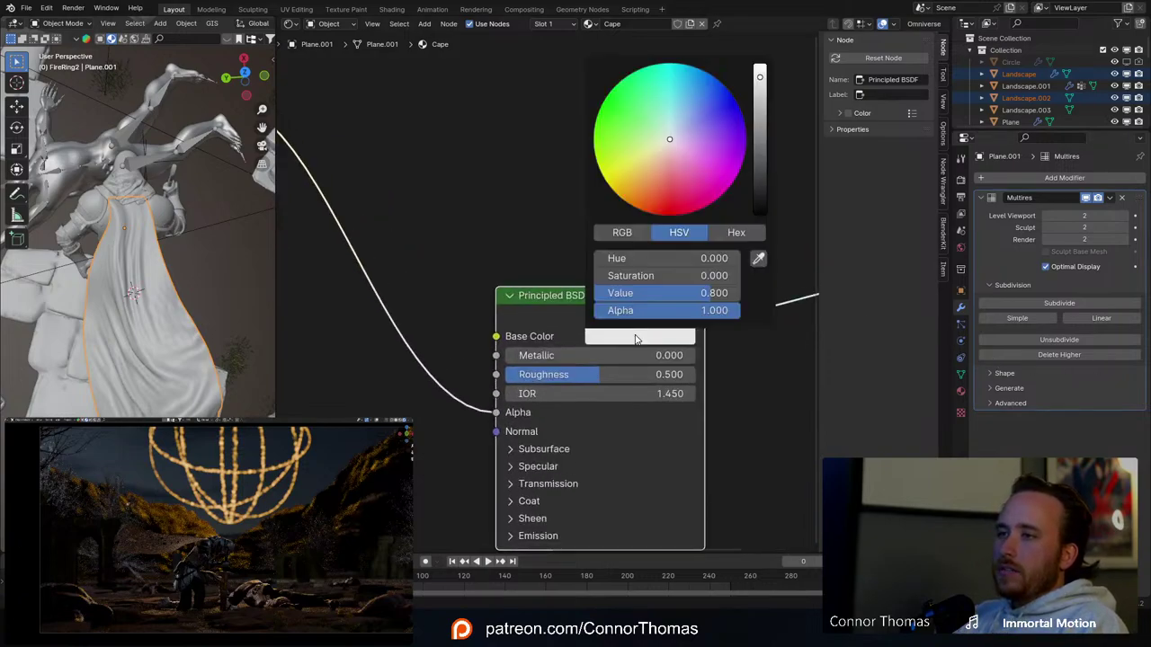
left_click(671, 201)
left_click(758, 187)
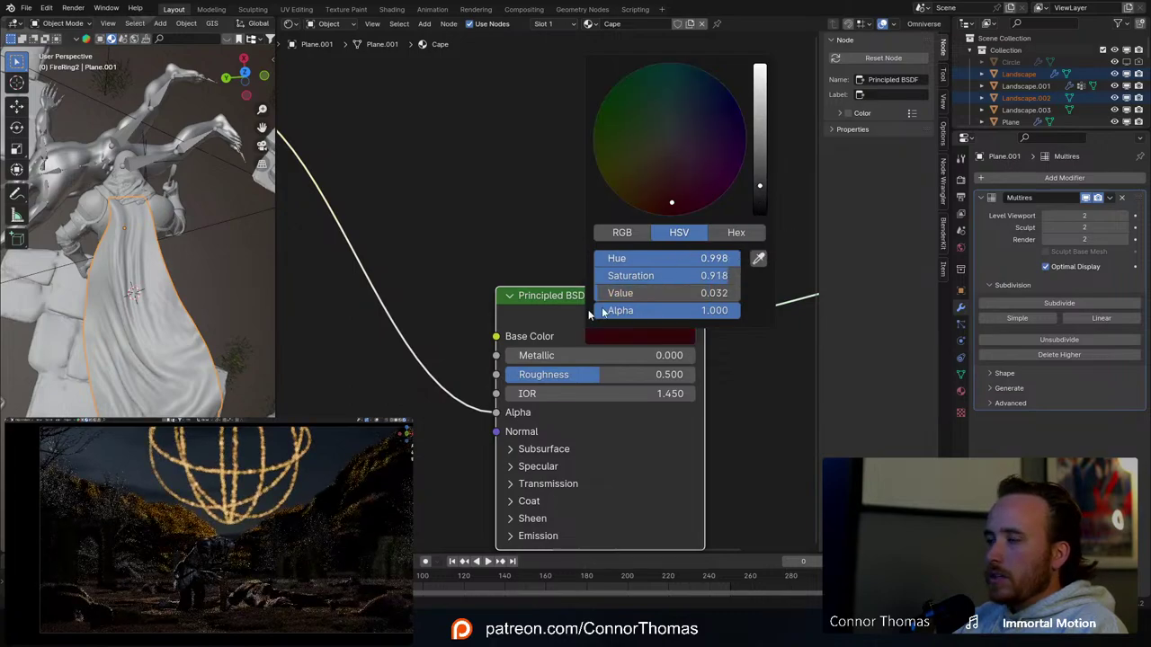
Step: Set the cape shader's sheen weight to 0.655 and its main roughness to 0.700
middle_click_drag(512, 495, 503, 378)
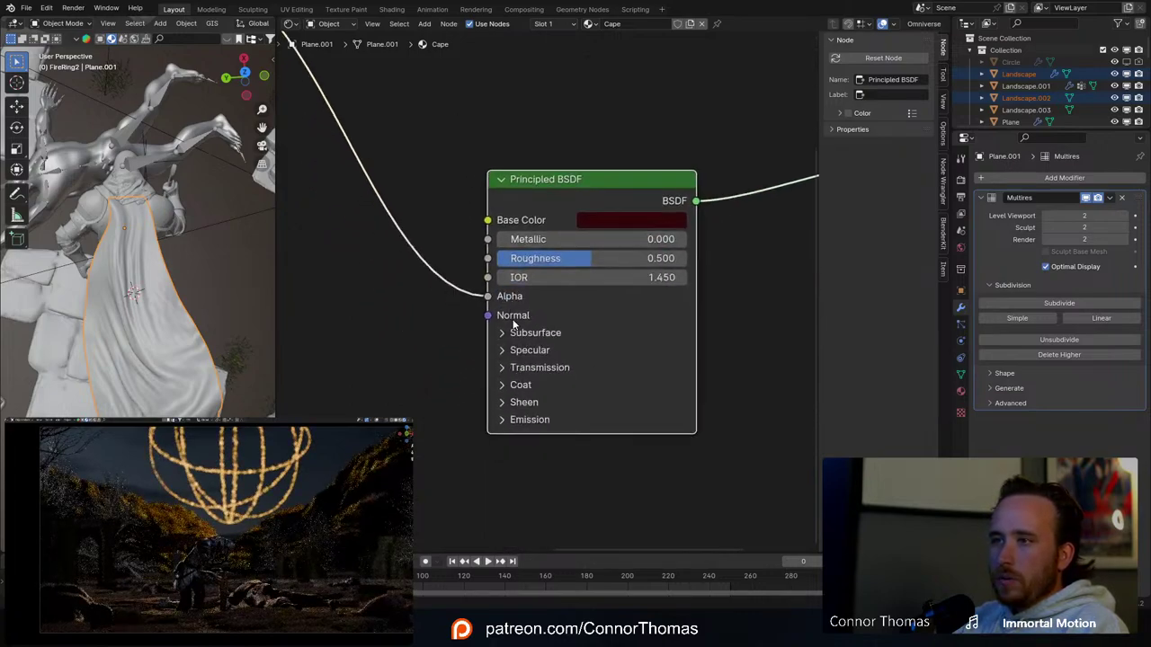
left_click(509, 403)
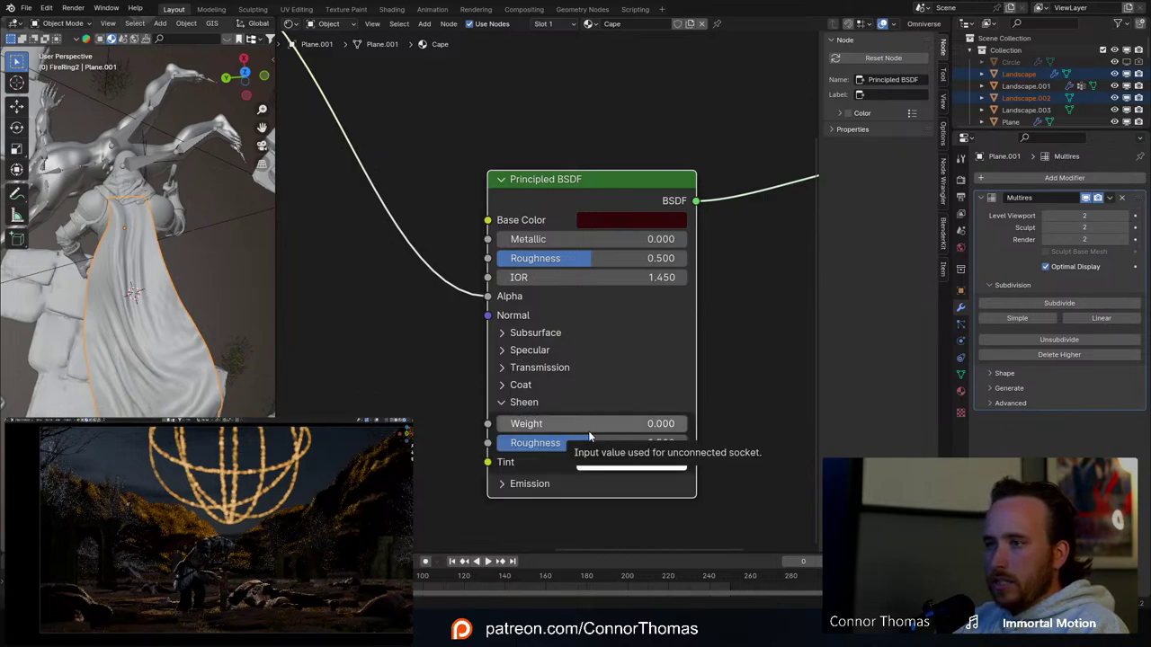
left_click_drag(588, 428, 640, 428)
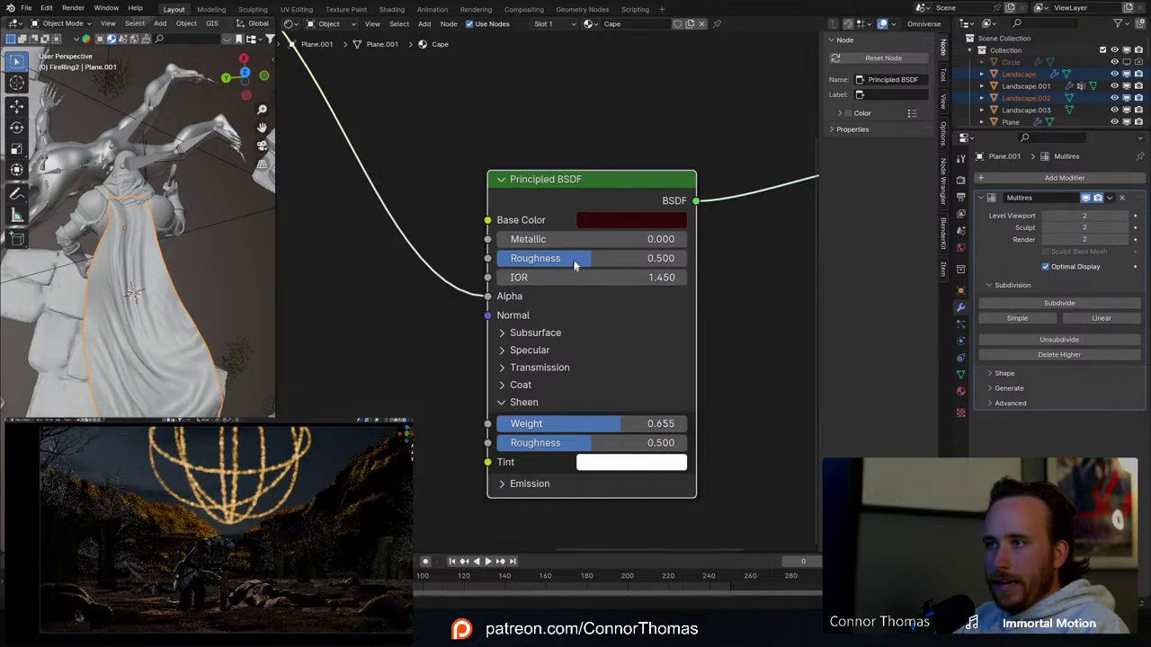
left_click_drag(580, 261, 630, 258)
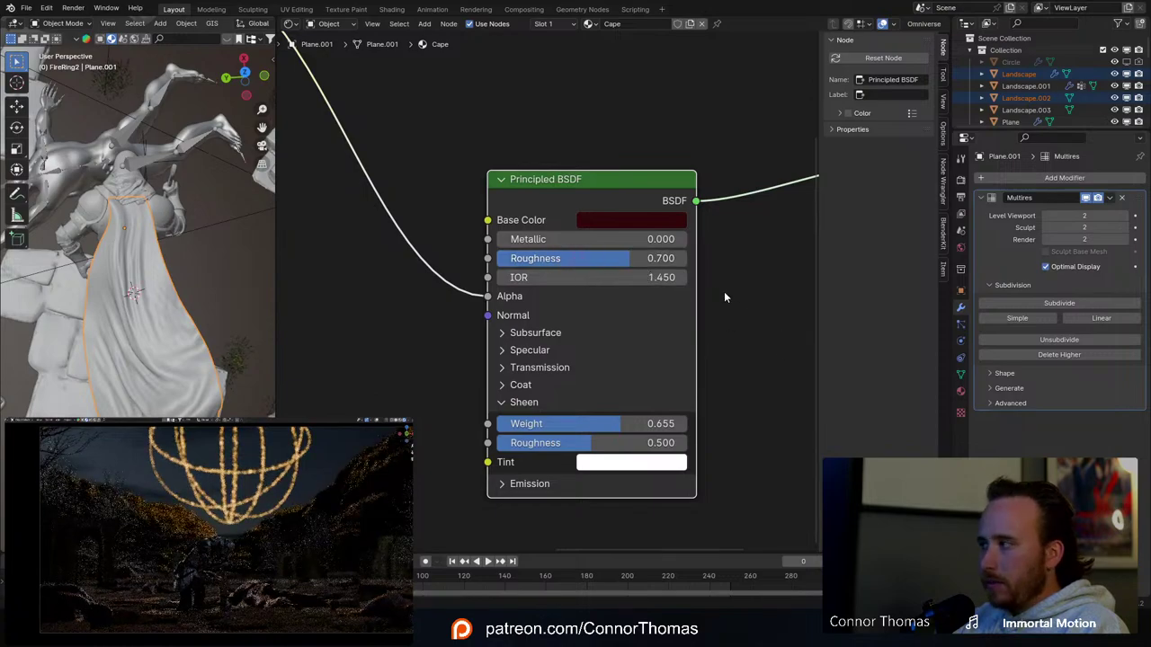
Step: Set the cape shader's coat weight to 0.223
scroll(728, 334, "down", 3)
scroll(596, 351, "up", 2)
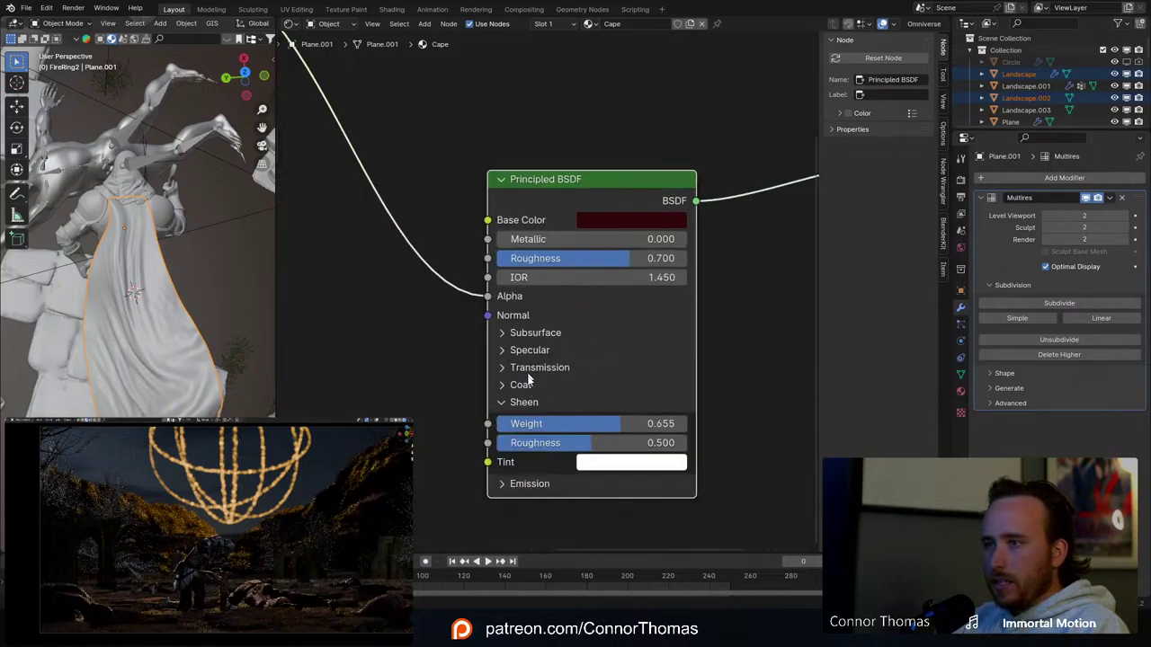
left_click(531, 384)
left_click_drag(572, 407, 608, 408)
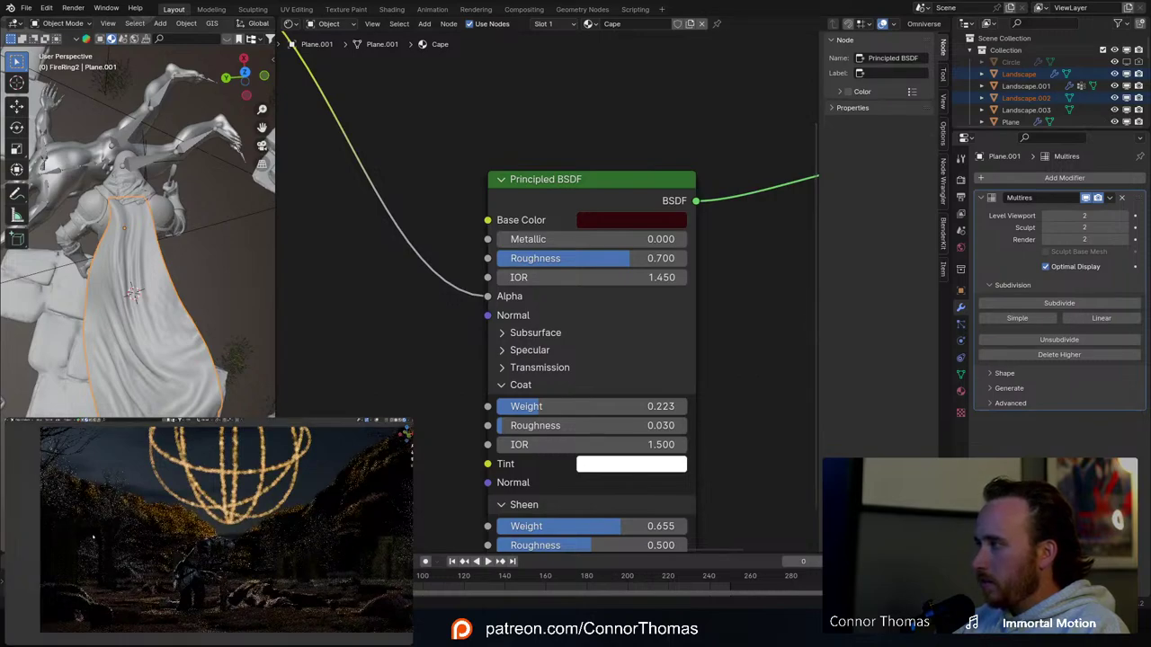
Step: Inspect the cape up close in the rendered view, return to the camera view, deselect all objects, and save the file
middle_click_drag(105, 538, 216, 575)
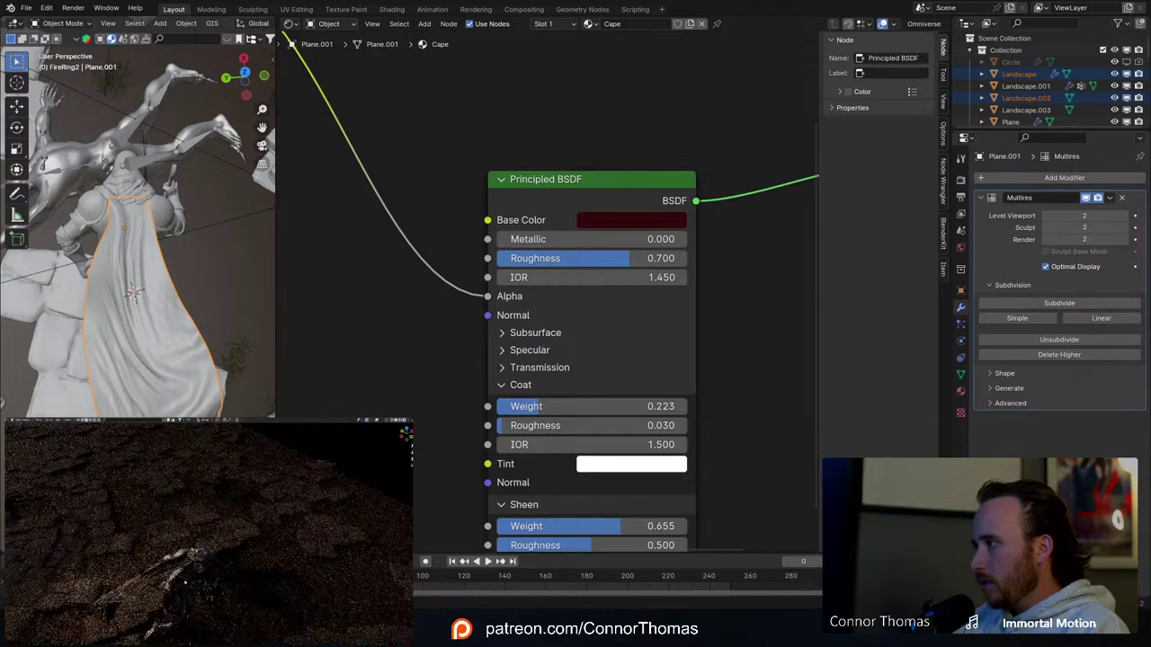
scroll(209, 534, "up", 3)
middle_click_drag(216, 620, 250, 592)
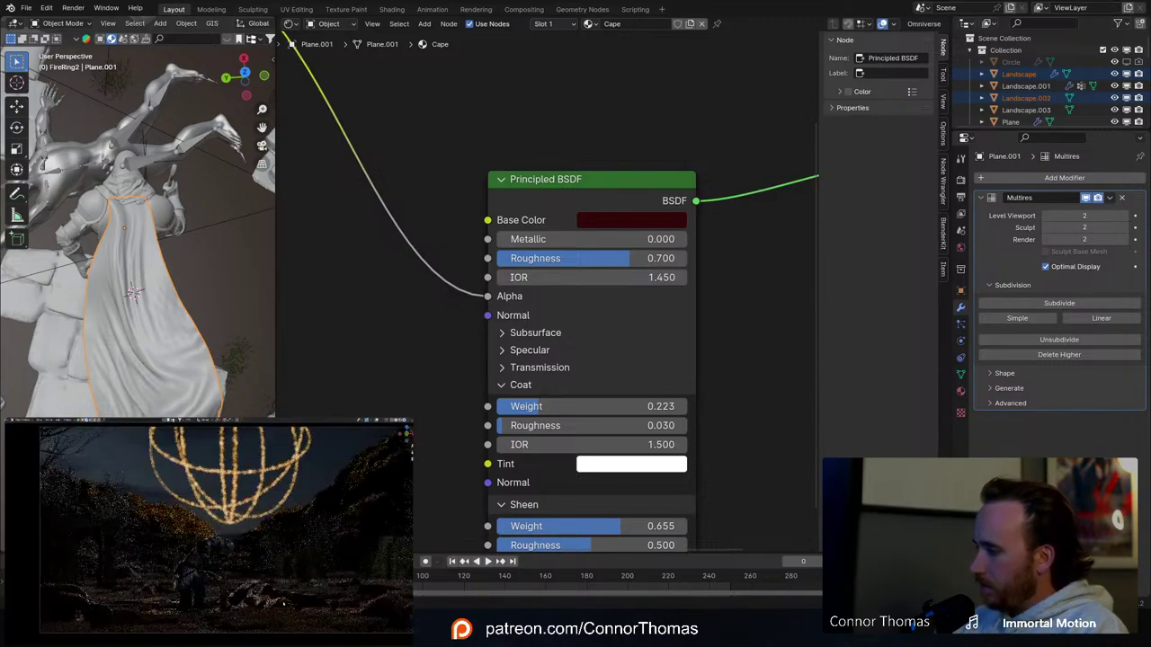
key("alt+a")
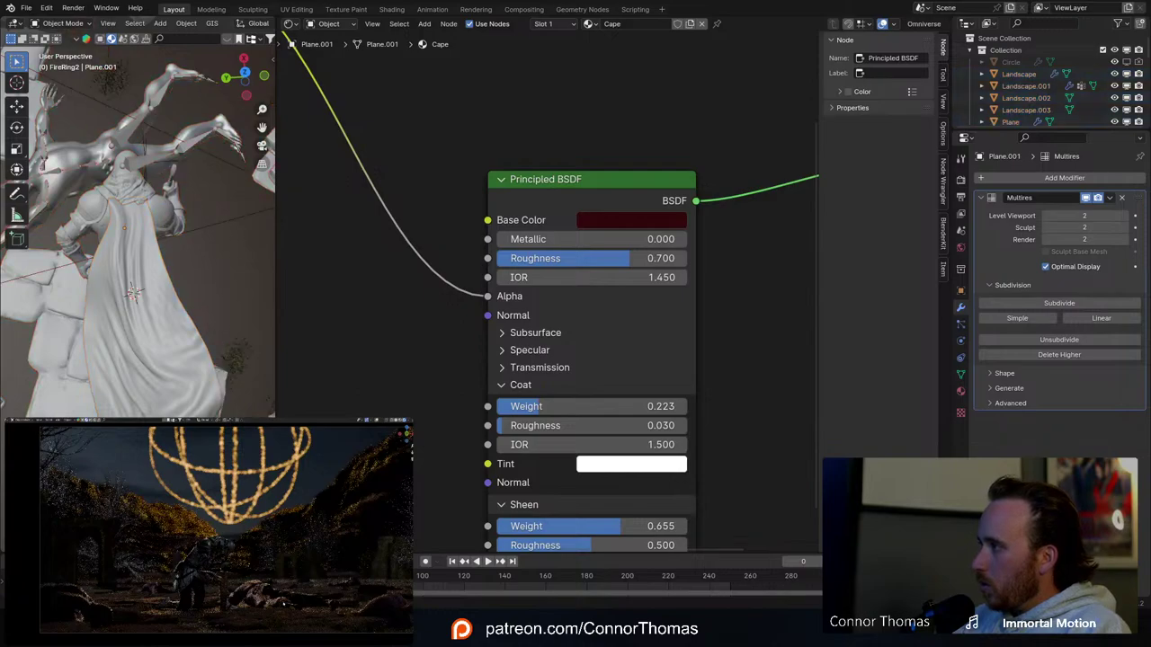
key("ctrl+s")
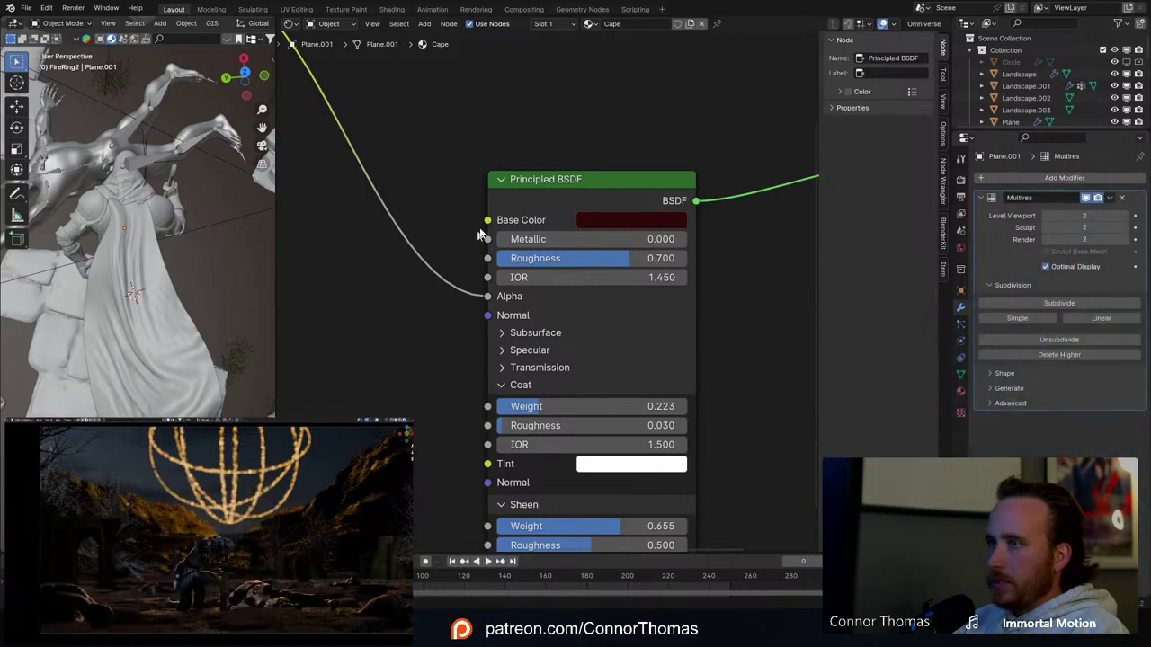
Step: Change the cape's base color to a dark navy blue
left_click(637, 220)
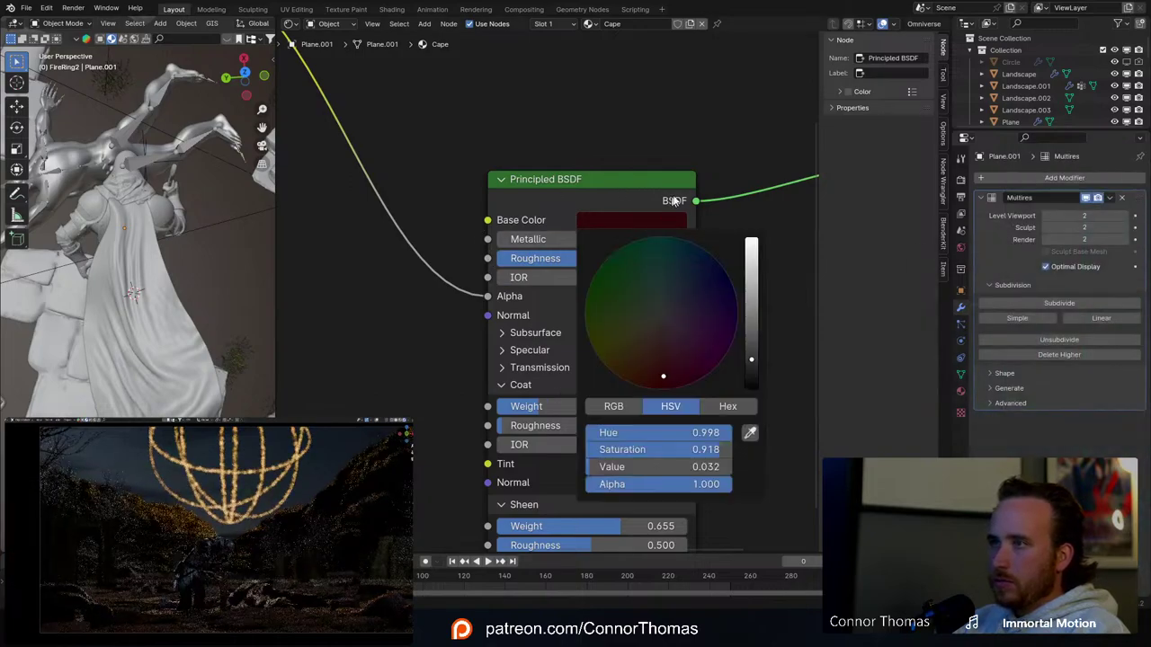
left_click_drag(680, 281, 694, 274)
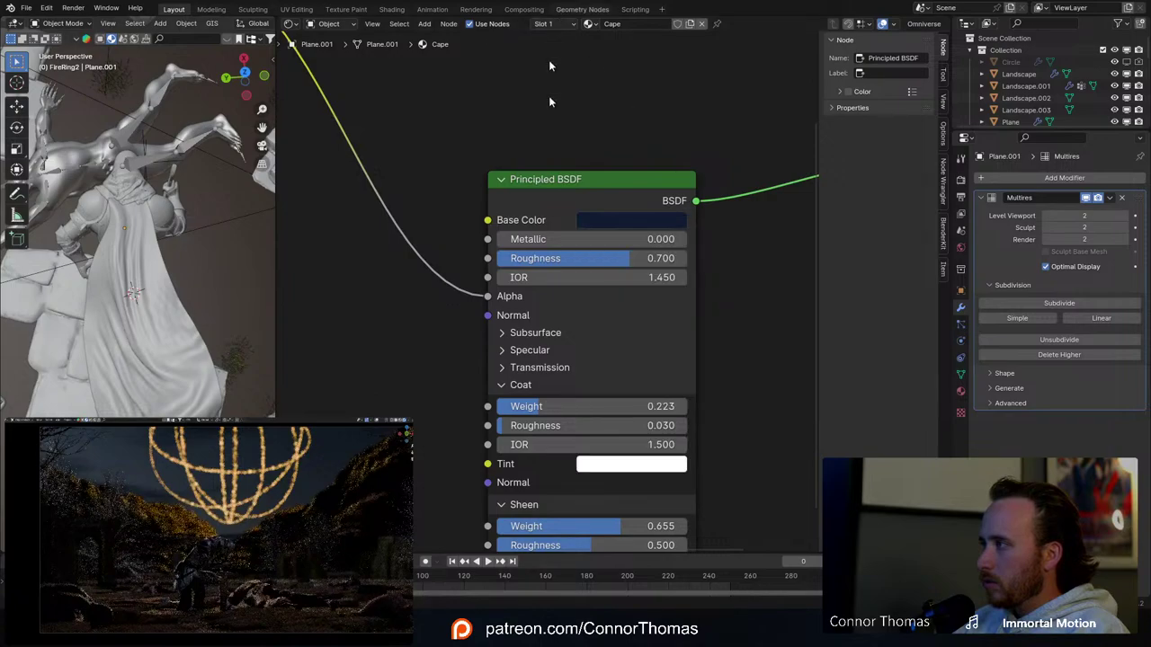
middle_click_drag(736, 397, 733, 258)
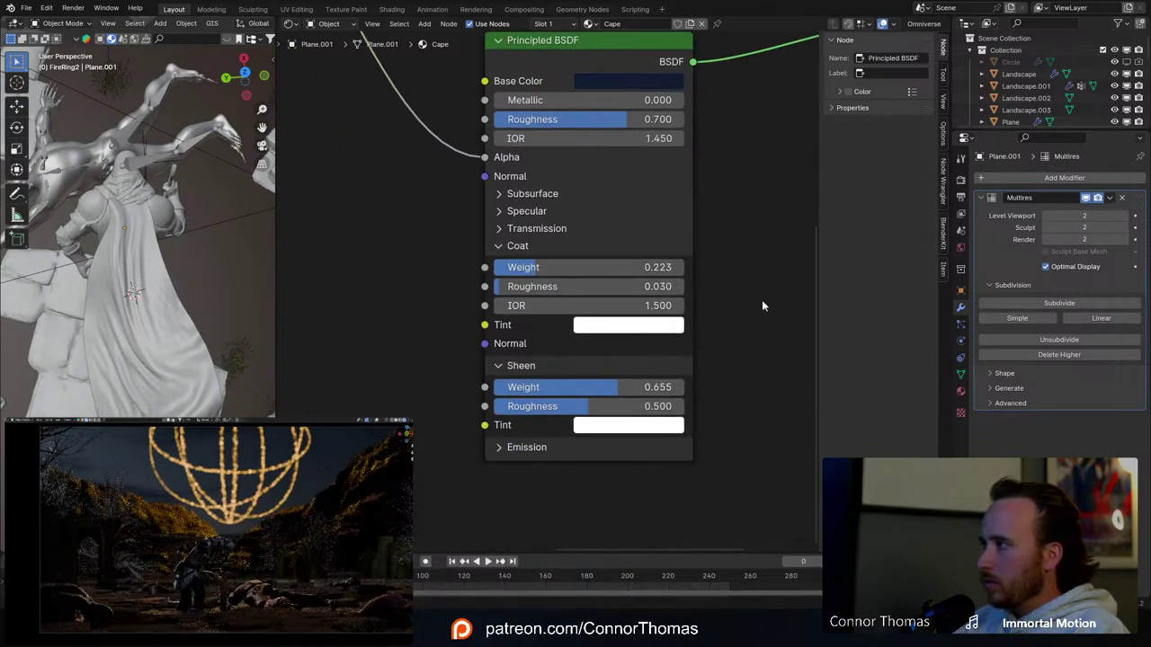
scroll(521, 251, "down", 2)
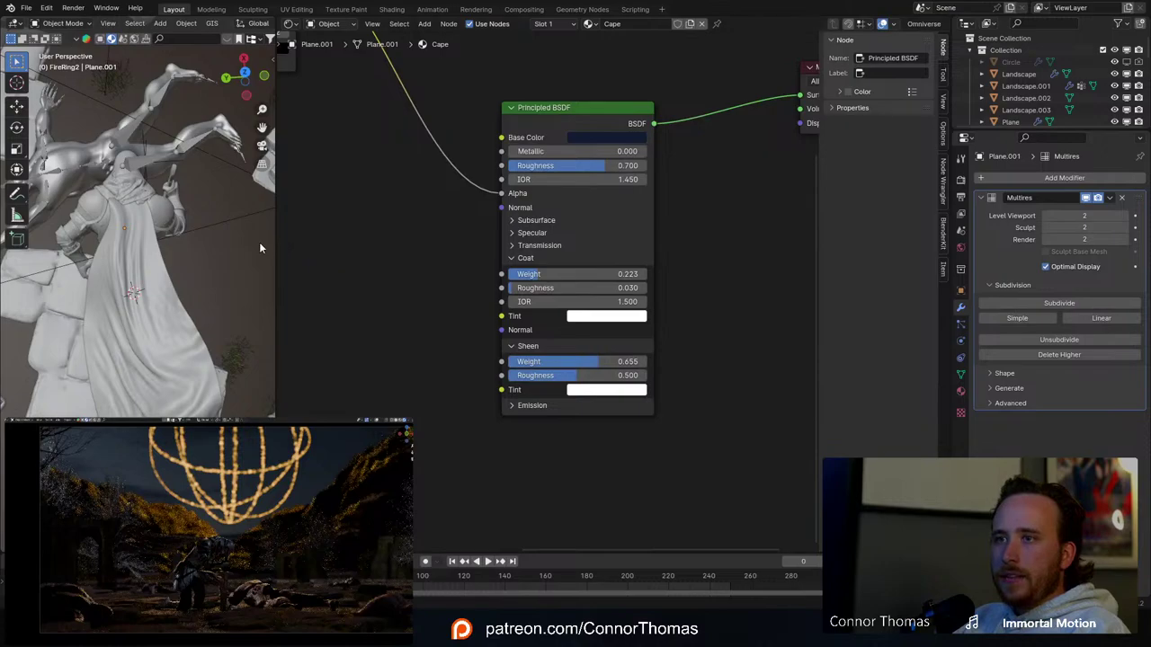
Step: Widen the 3D viewport over the shader editor and bring the surrounding battlefield and camera into view
left_click_drag(276, 245, 729, 274)
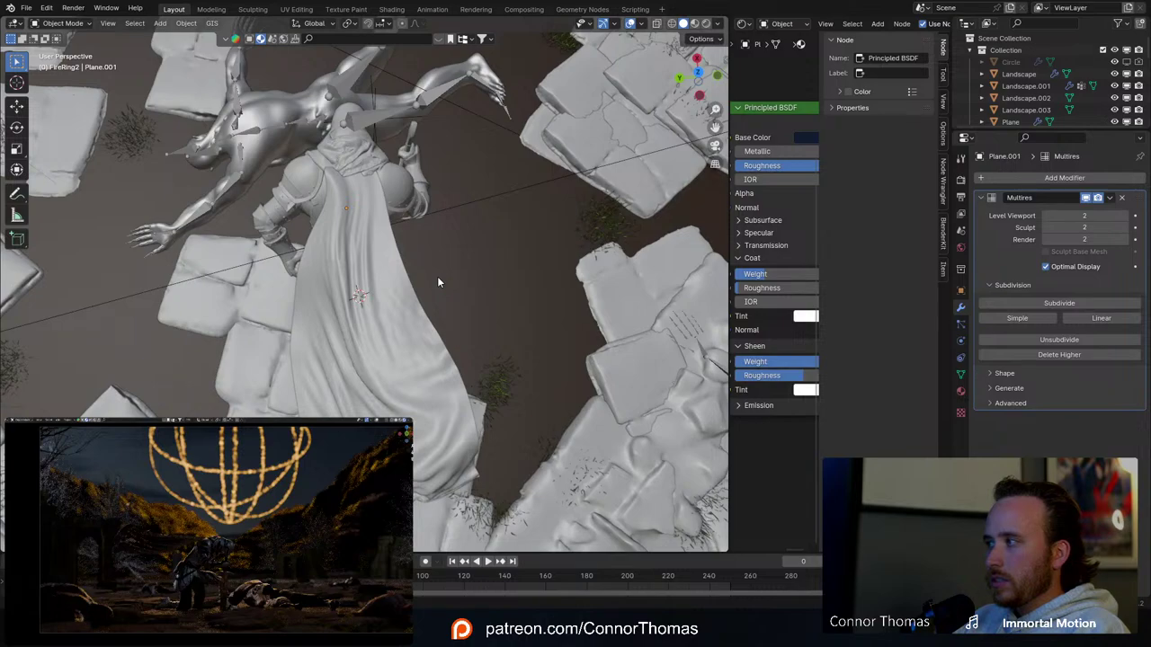
scroll(439, 278, "down", 5)
scroll(463, 292, "down", 4)
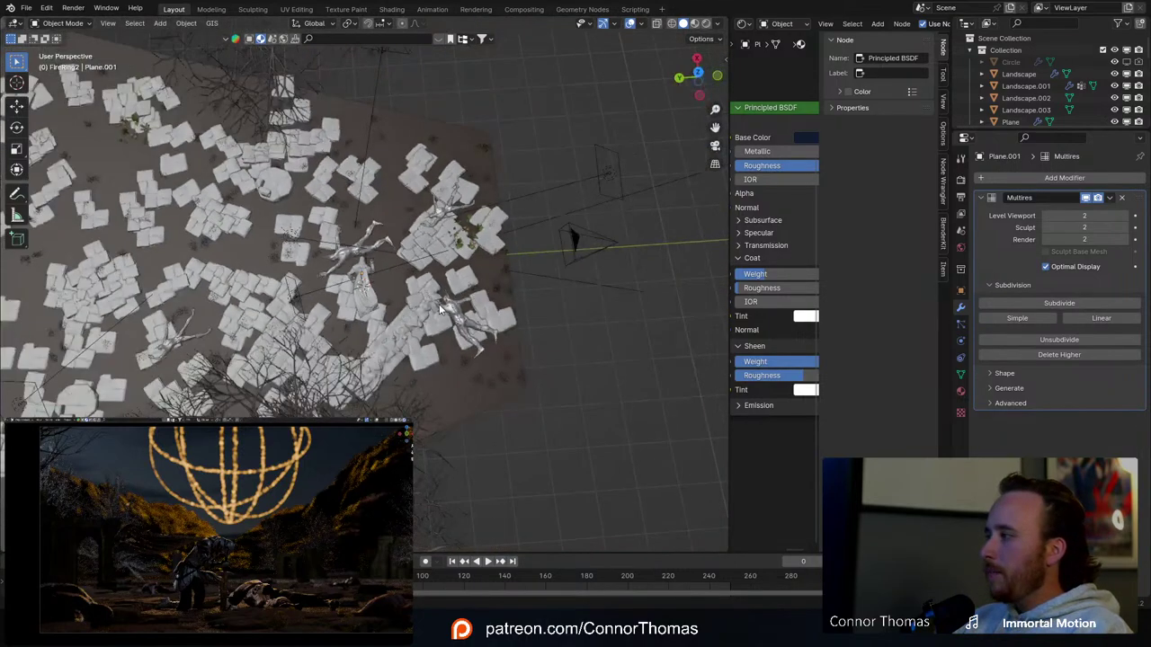